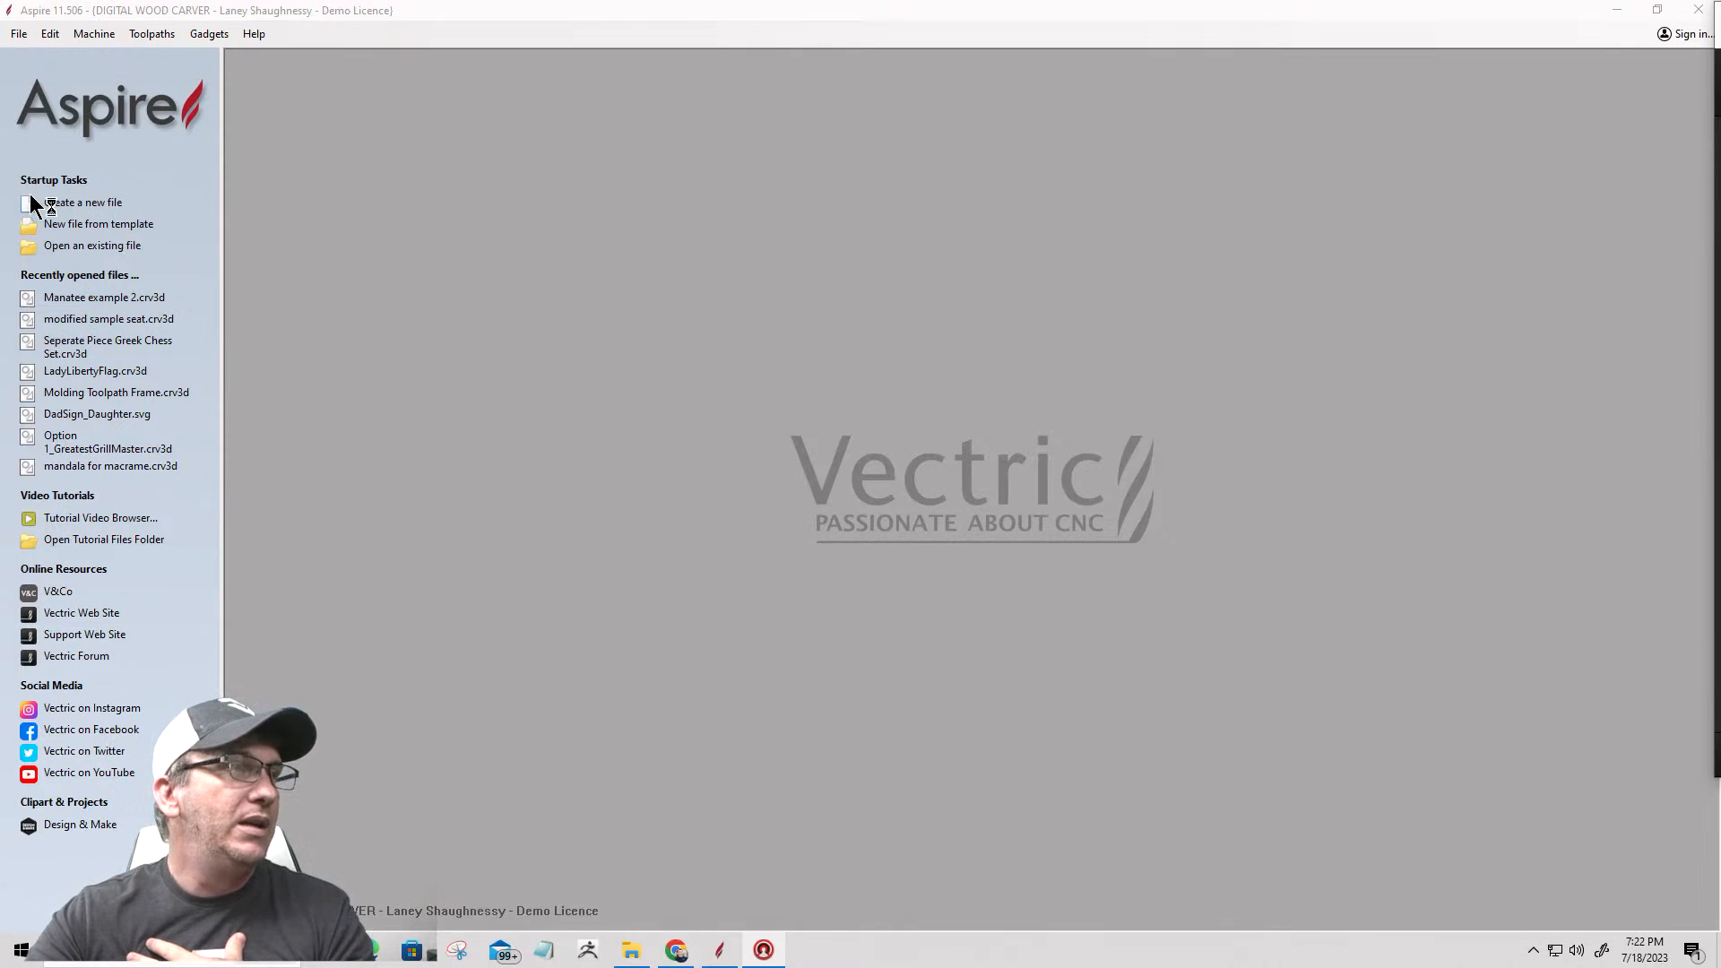
Step: Create a new 24 x 24 inch, 1.5 inch thick job with the Modeling Resolution set to Standard (fastest)
left_click(75, 202)
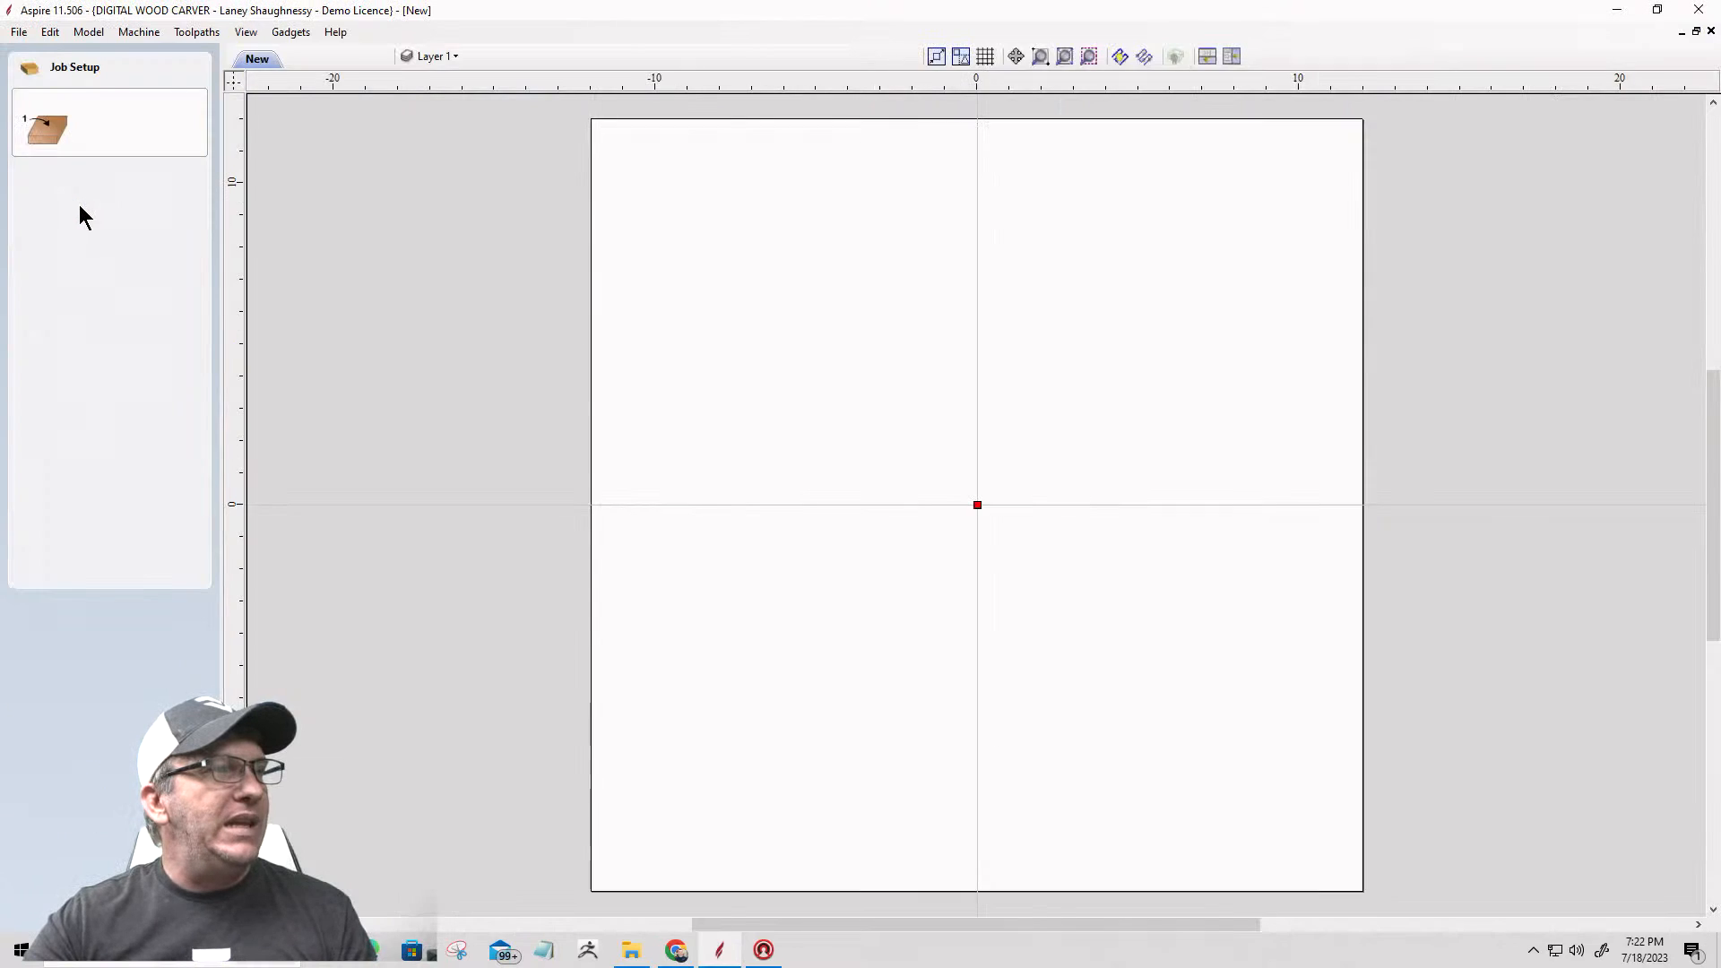
left_click(111, 477)
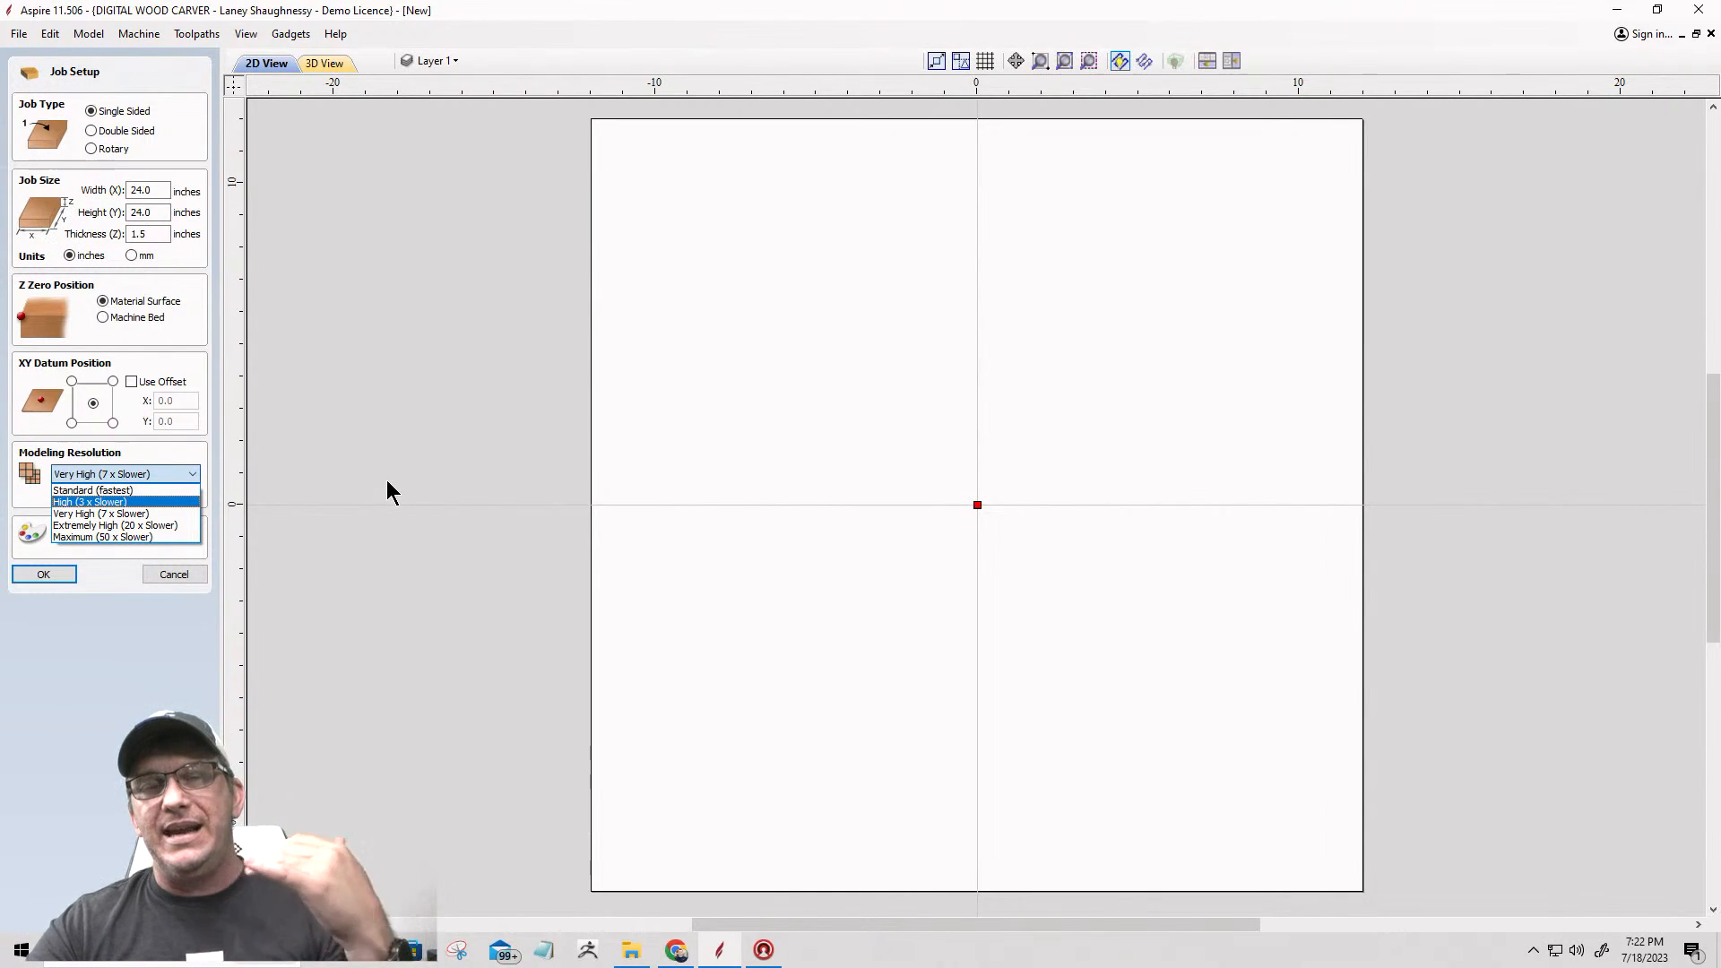
left_click(106, 492)
left_click(41, 570)
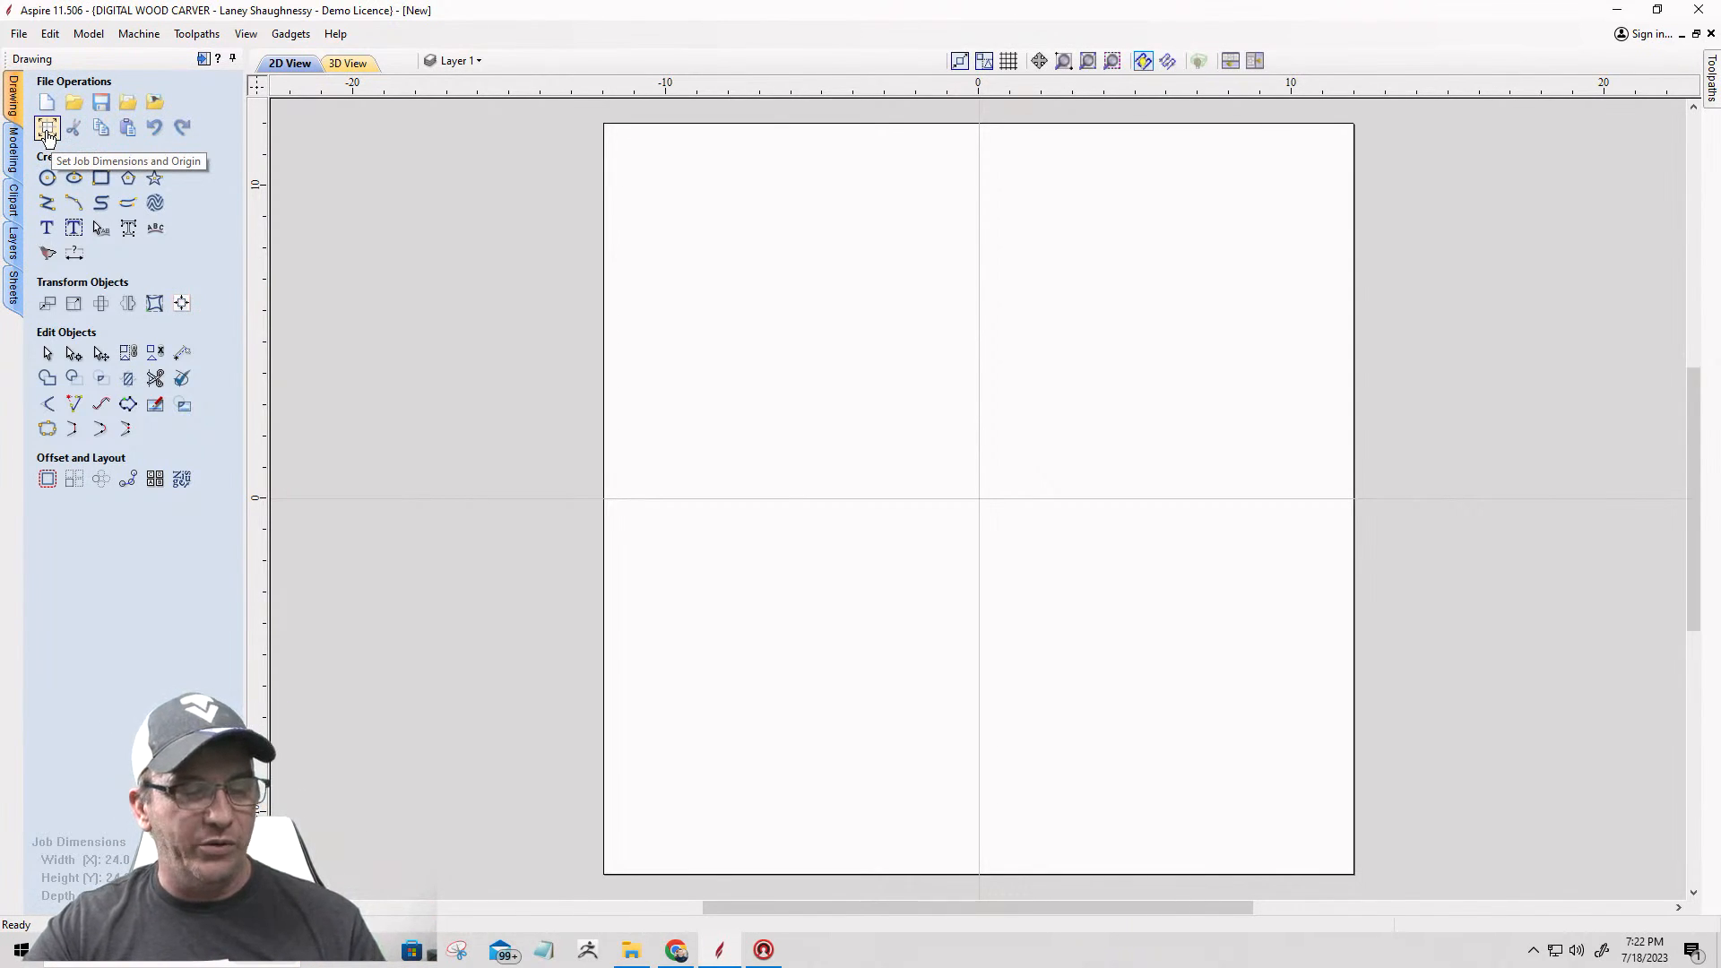
Step: Change the job setup's Modeling Resolution to Extremely High (20 x Slower), keeping the job size as it is
left_click(48, 133)
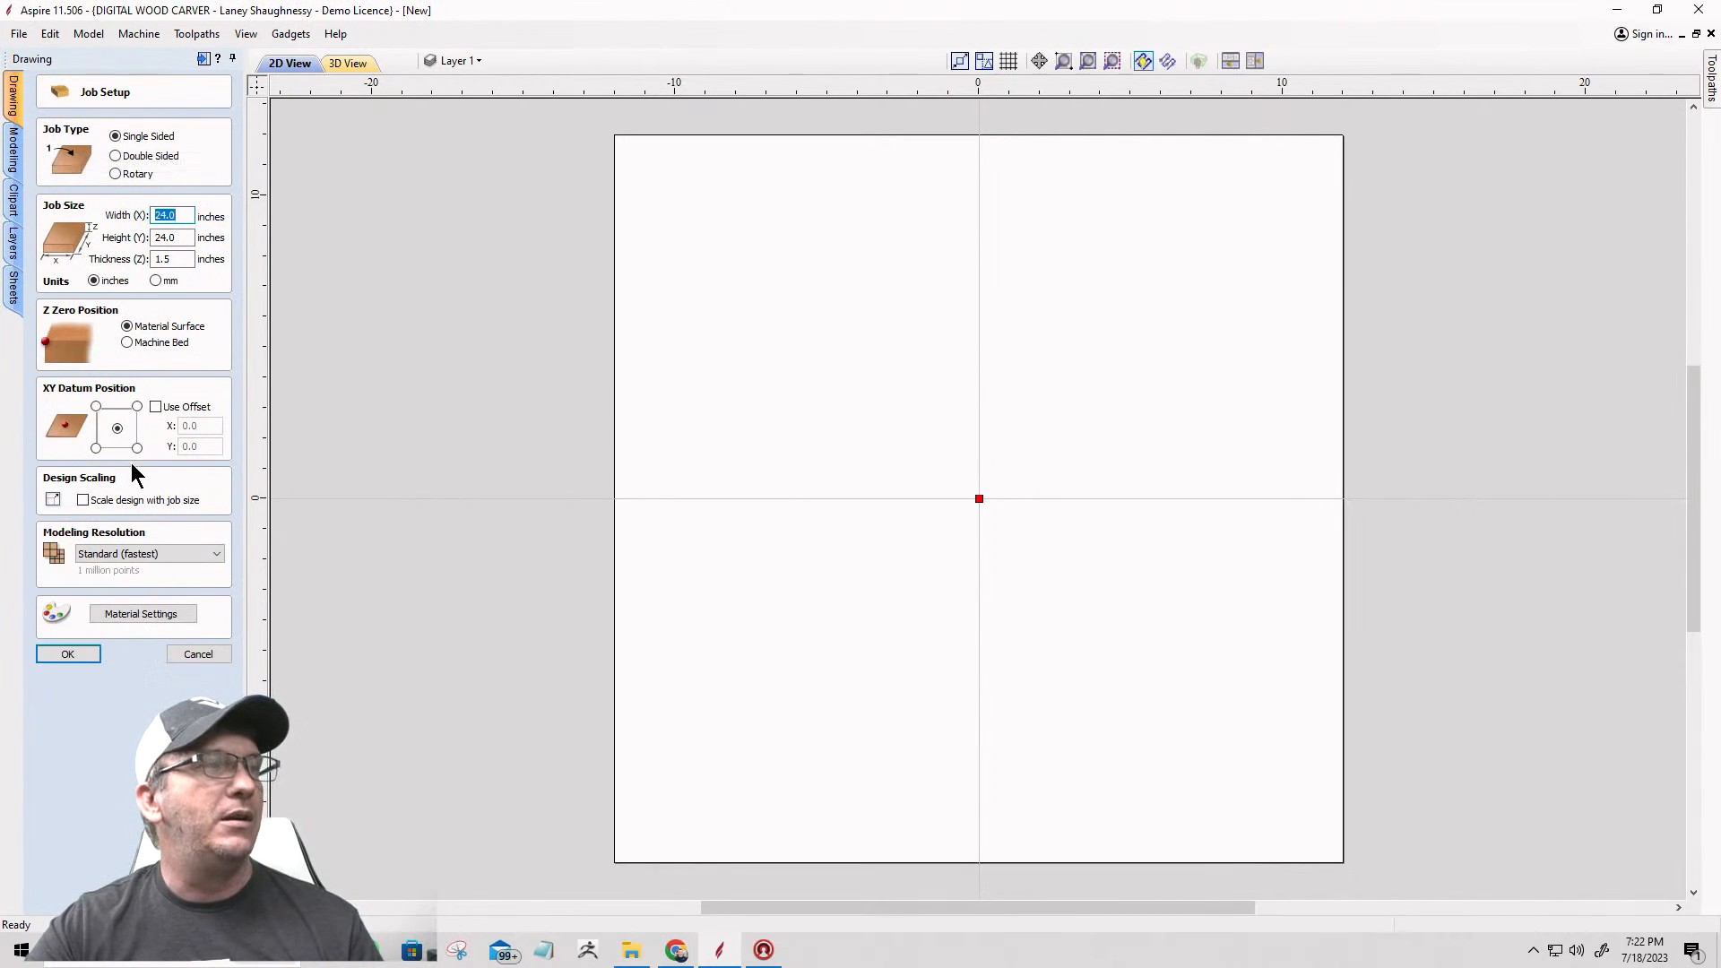
left_click(146, 554)
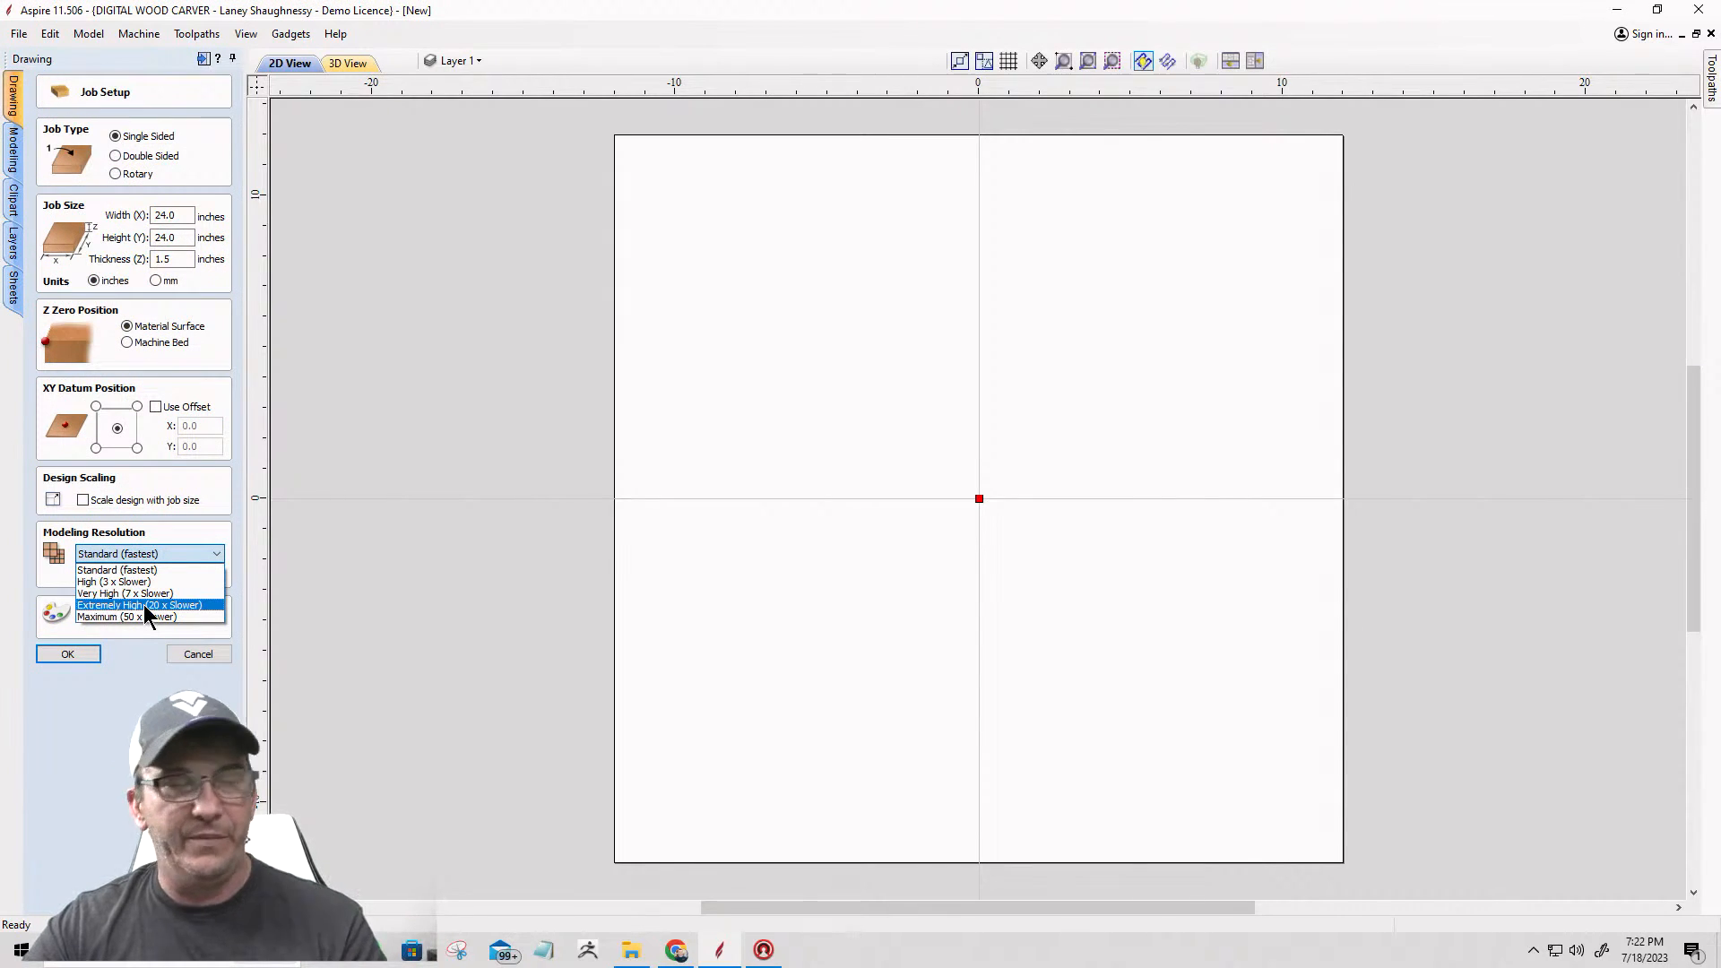
left_click(143, 604)
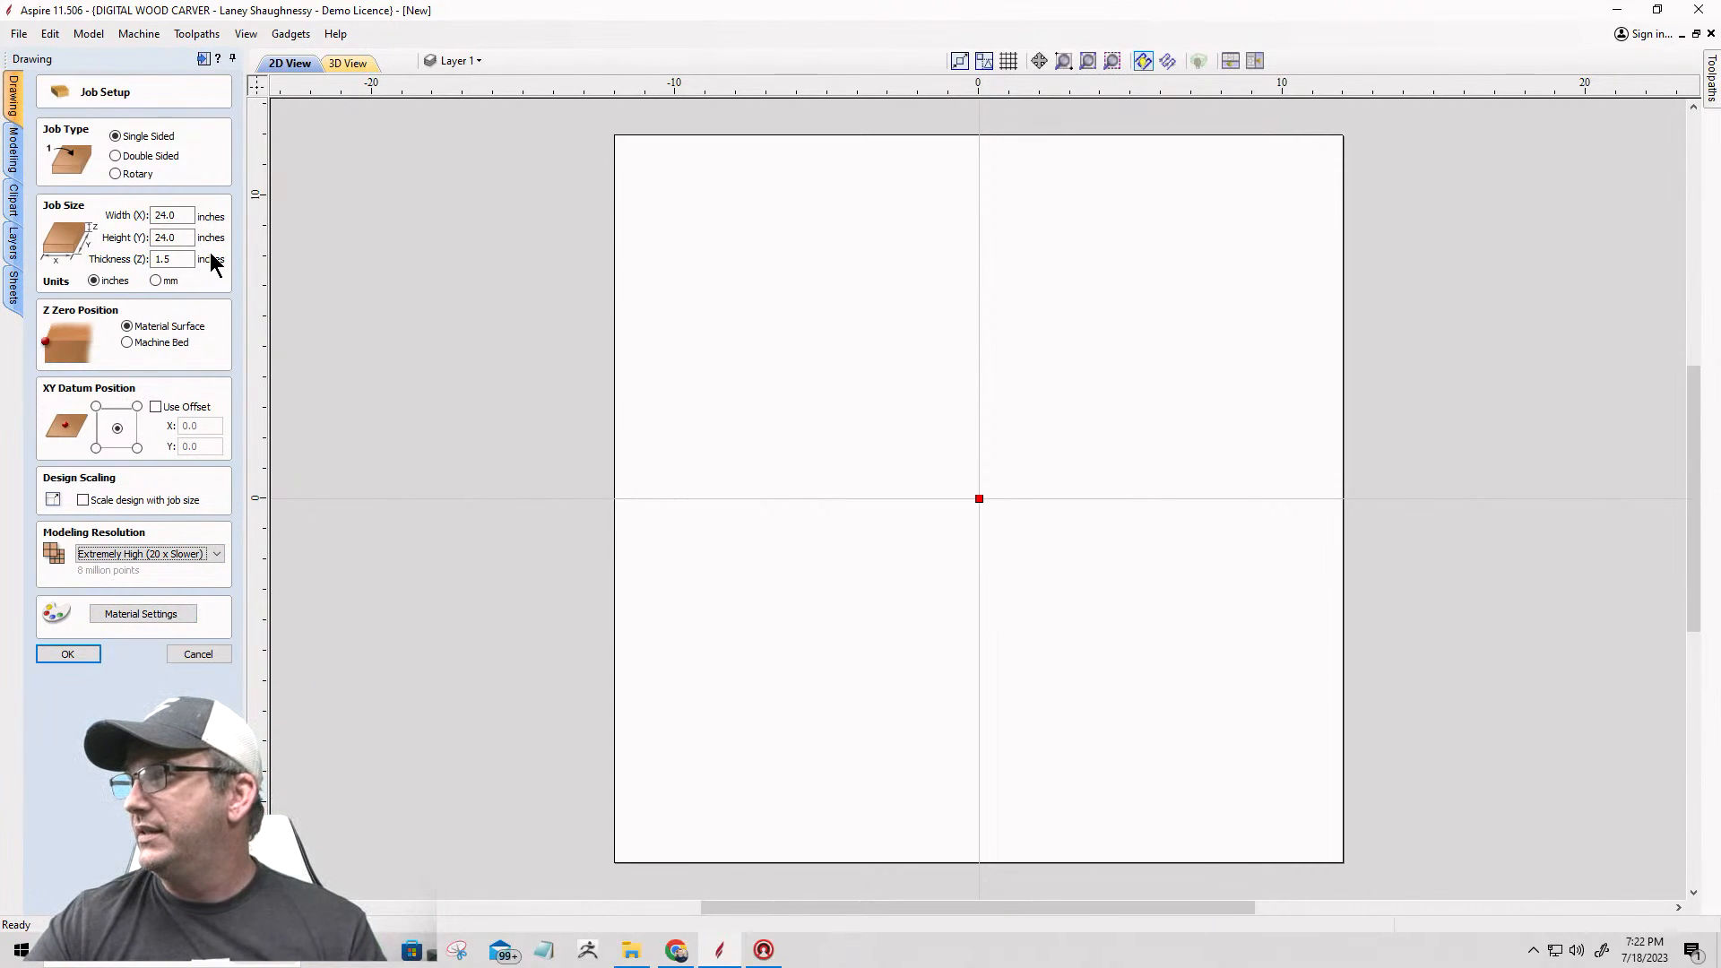
left_click(179, 216)
left_click_drag(179, 216, 151, 211)
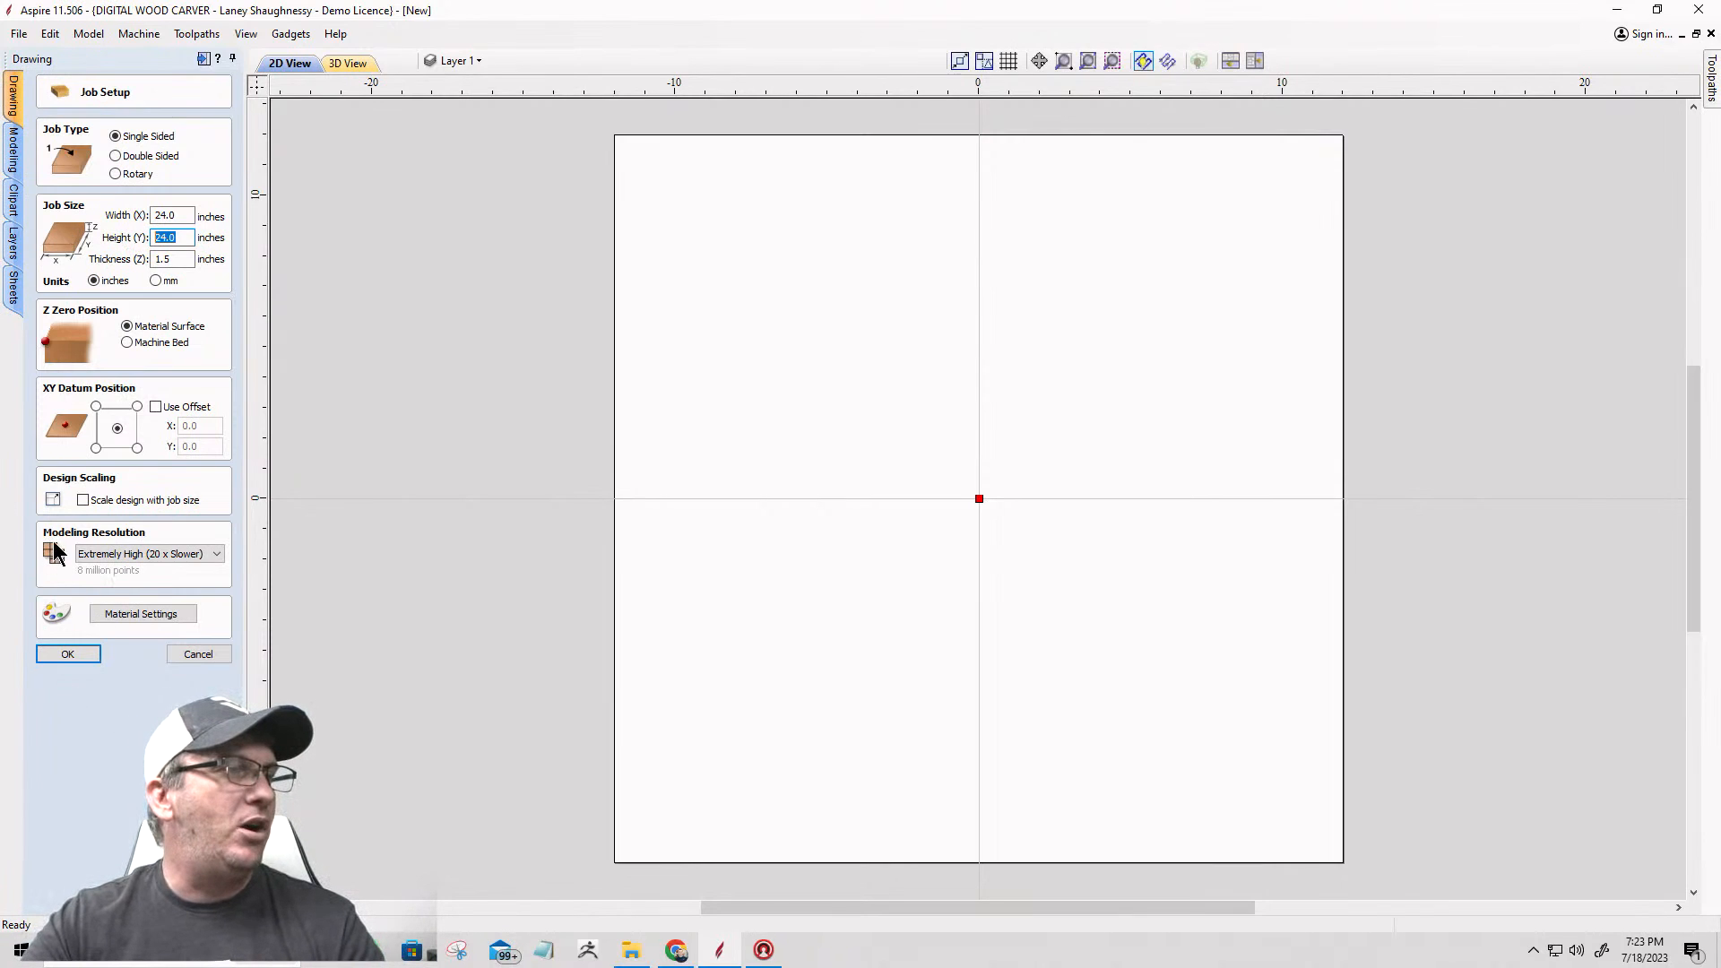
left_click(160, 553)
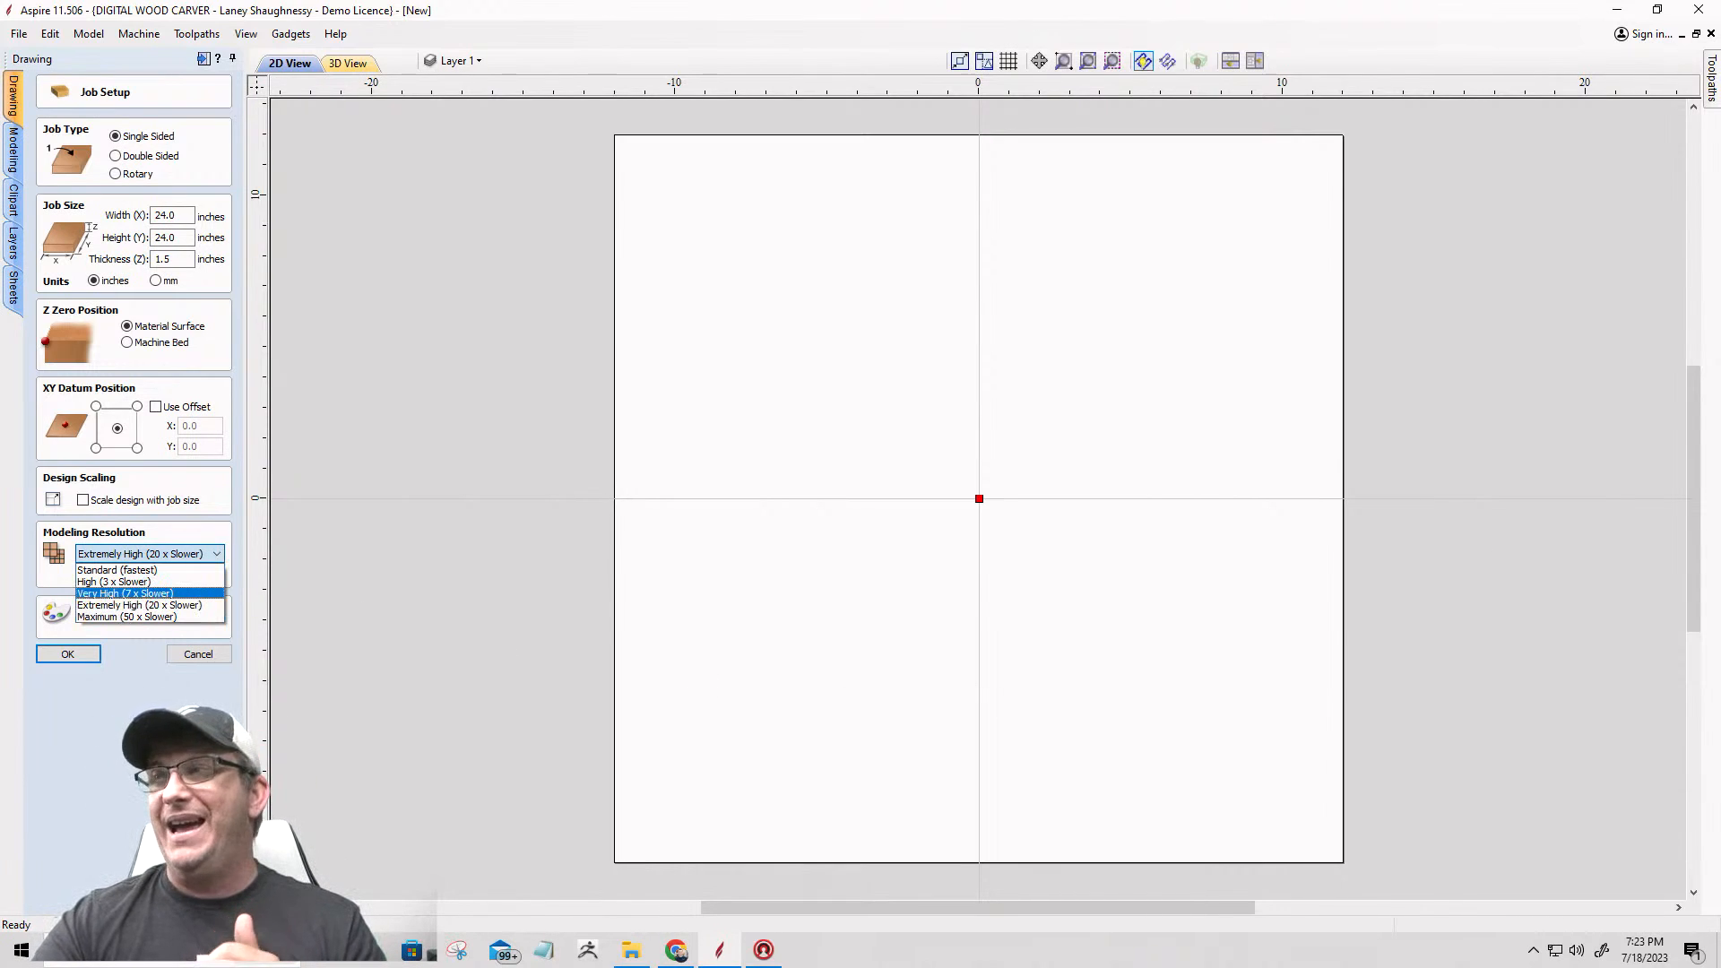
key("Escape")
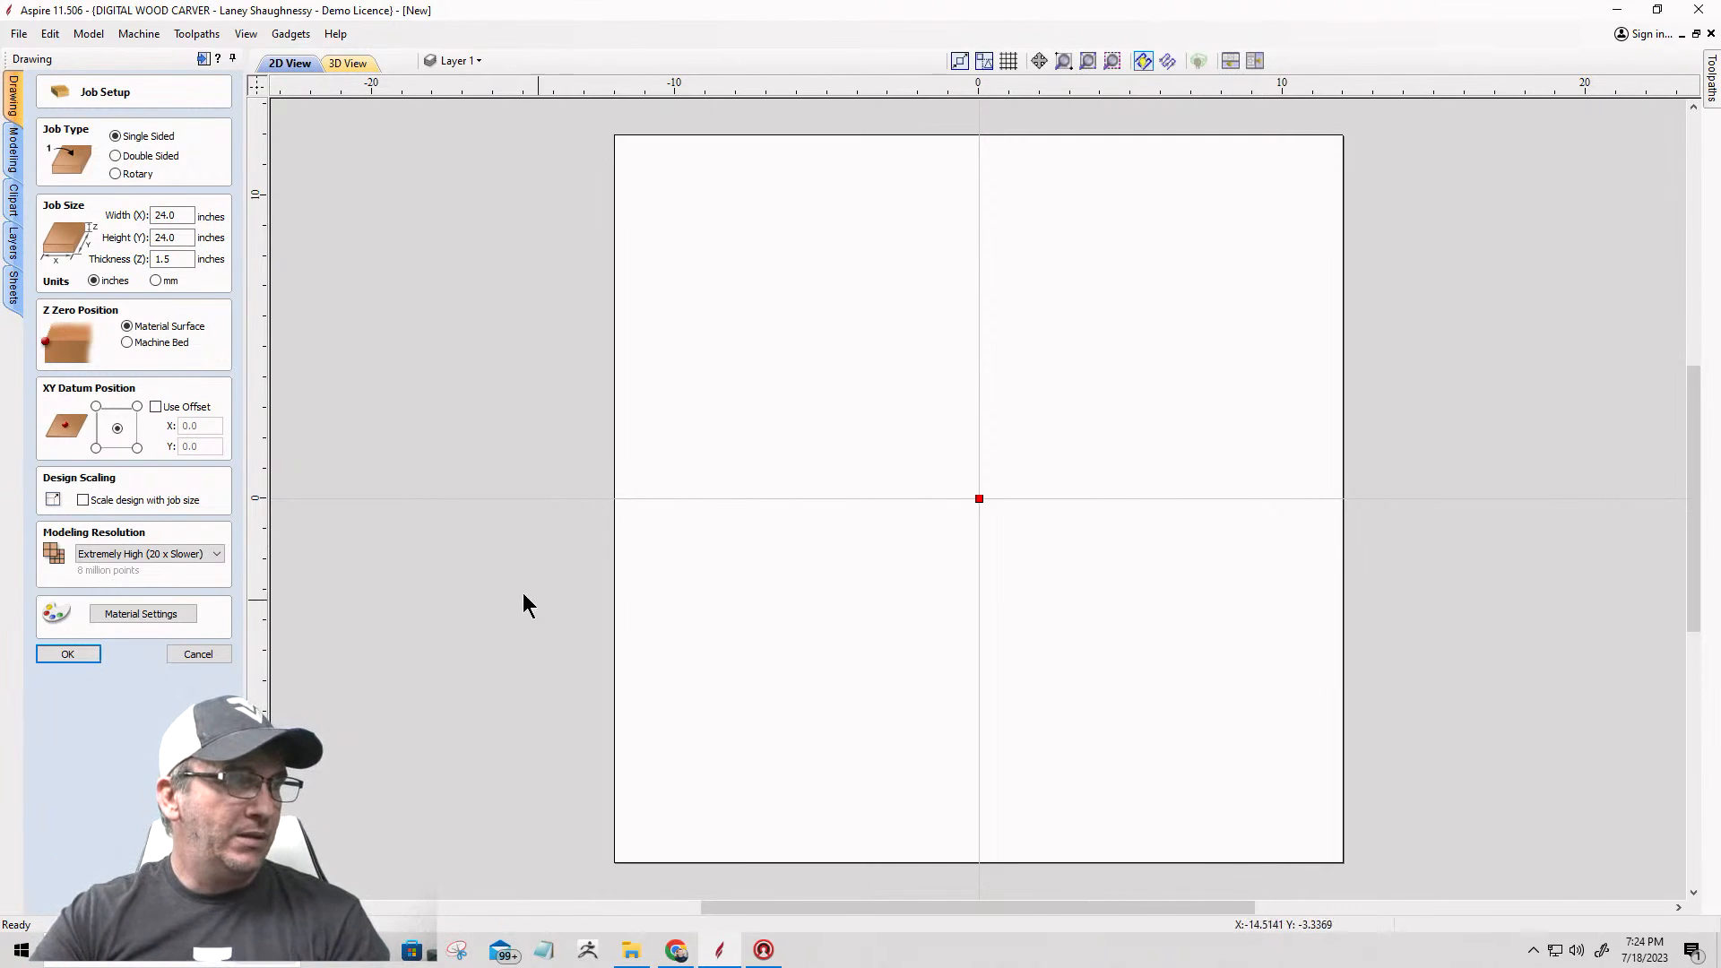
left_click(148, 554)
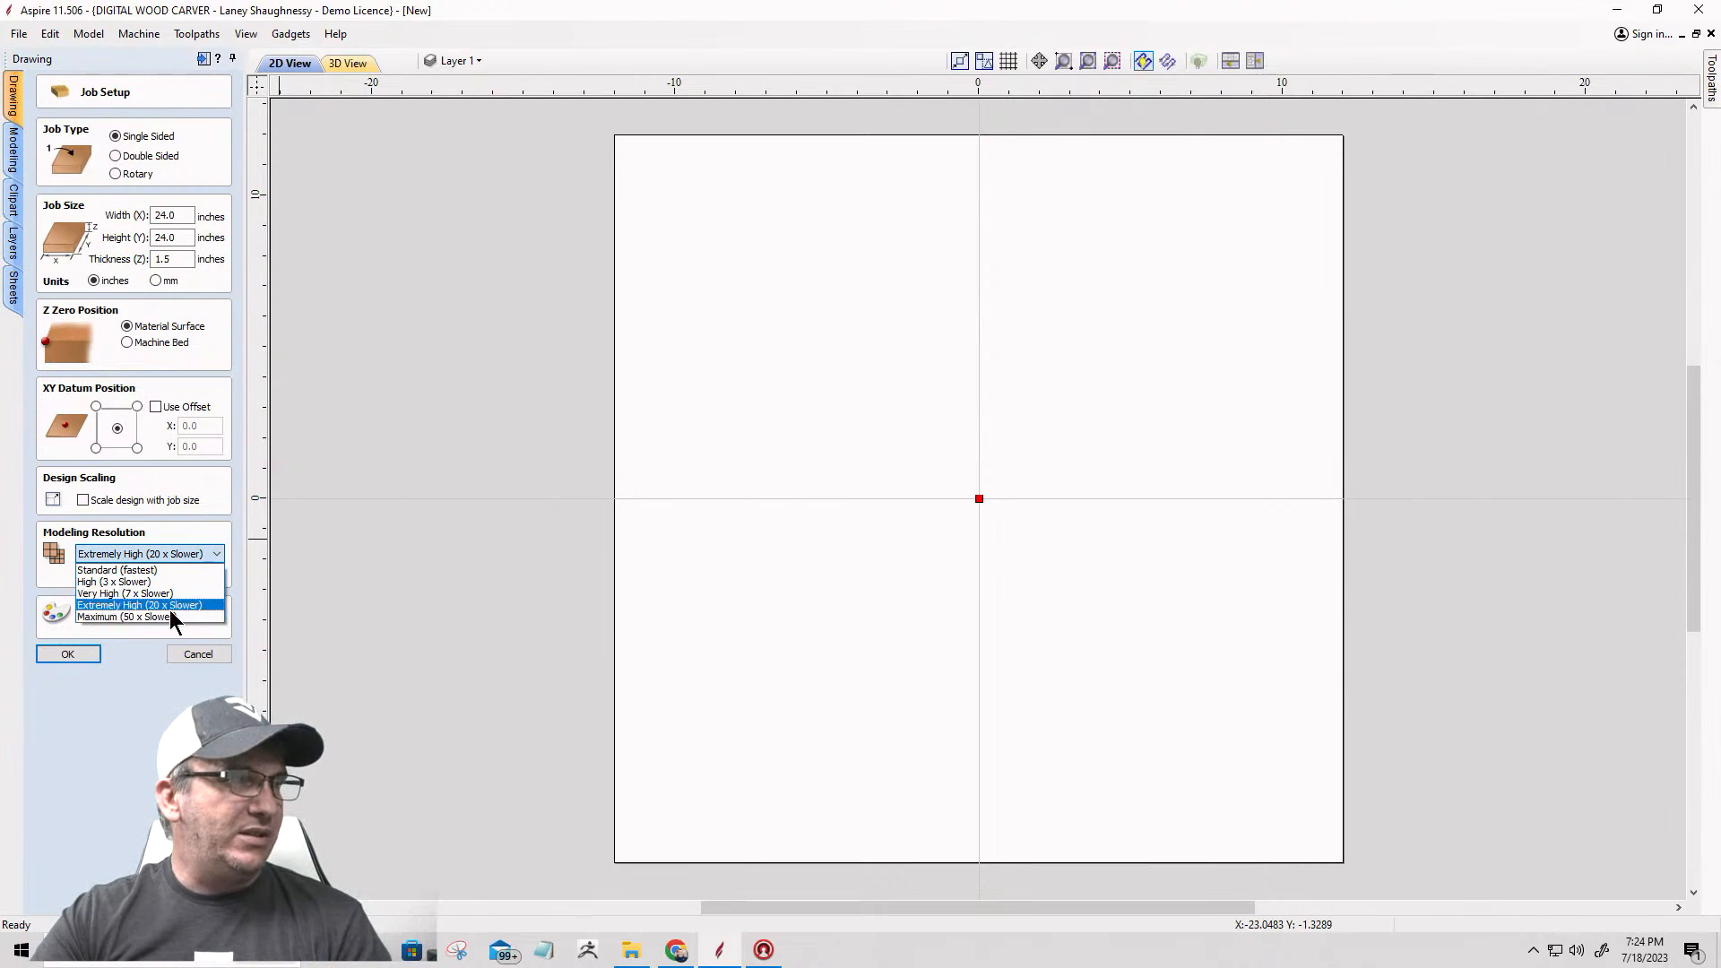
left_click(121, 605)
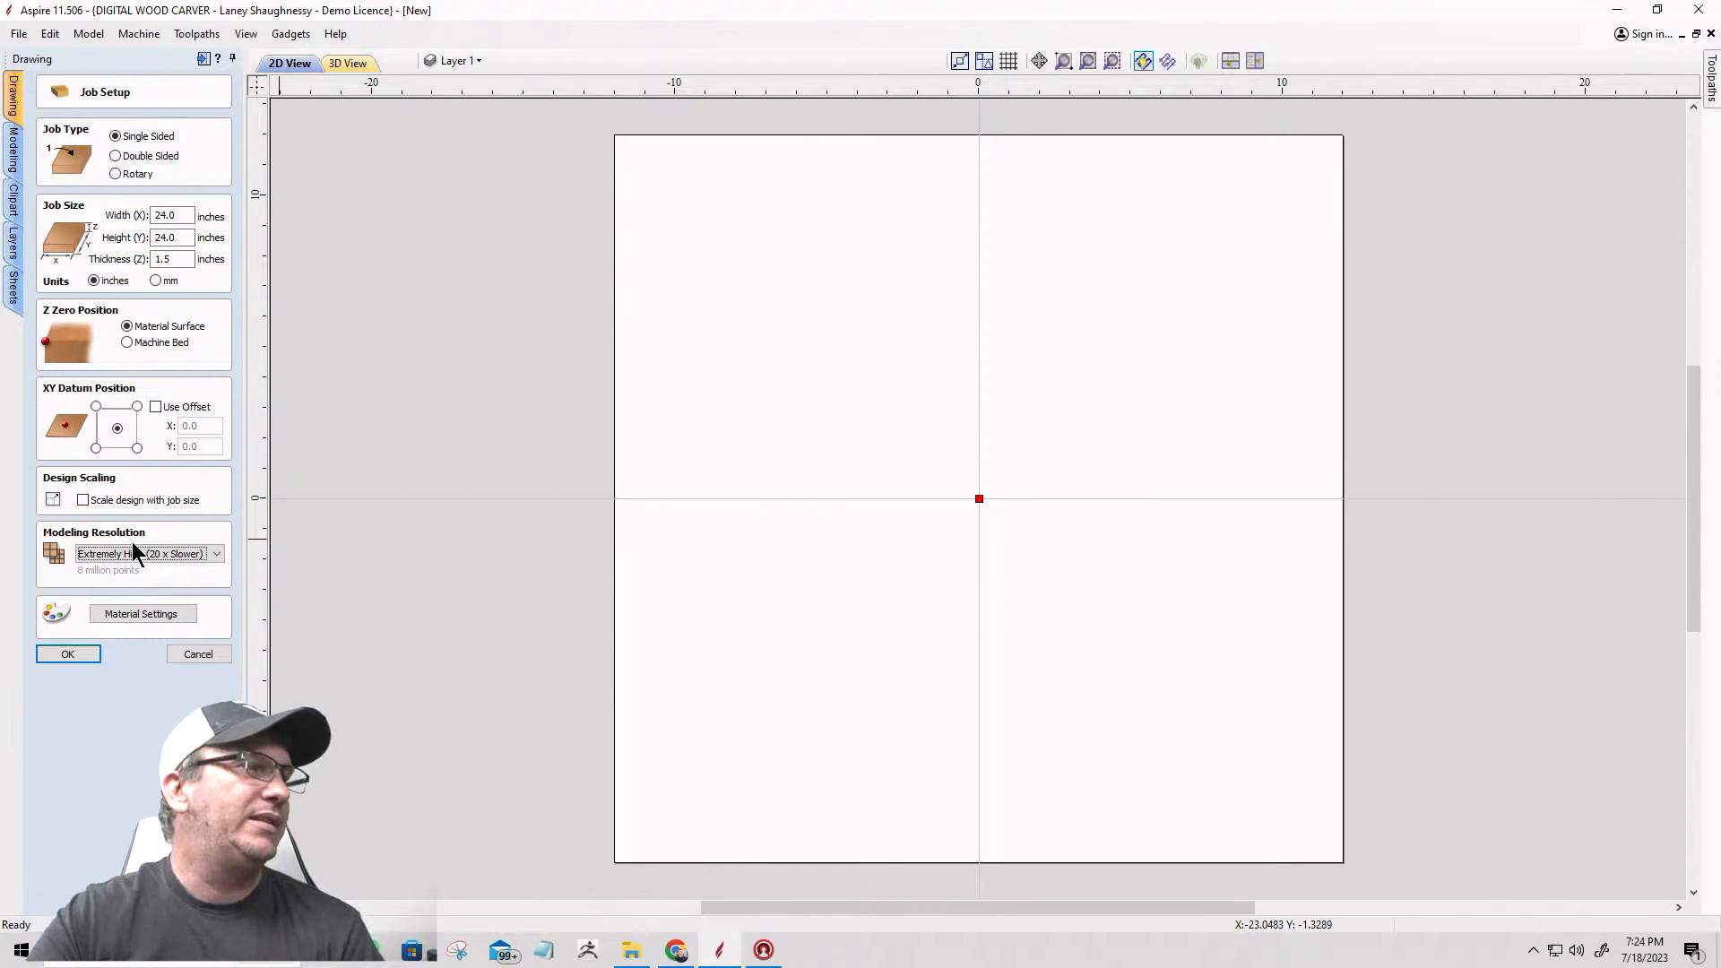
left_click(52, 654)
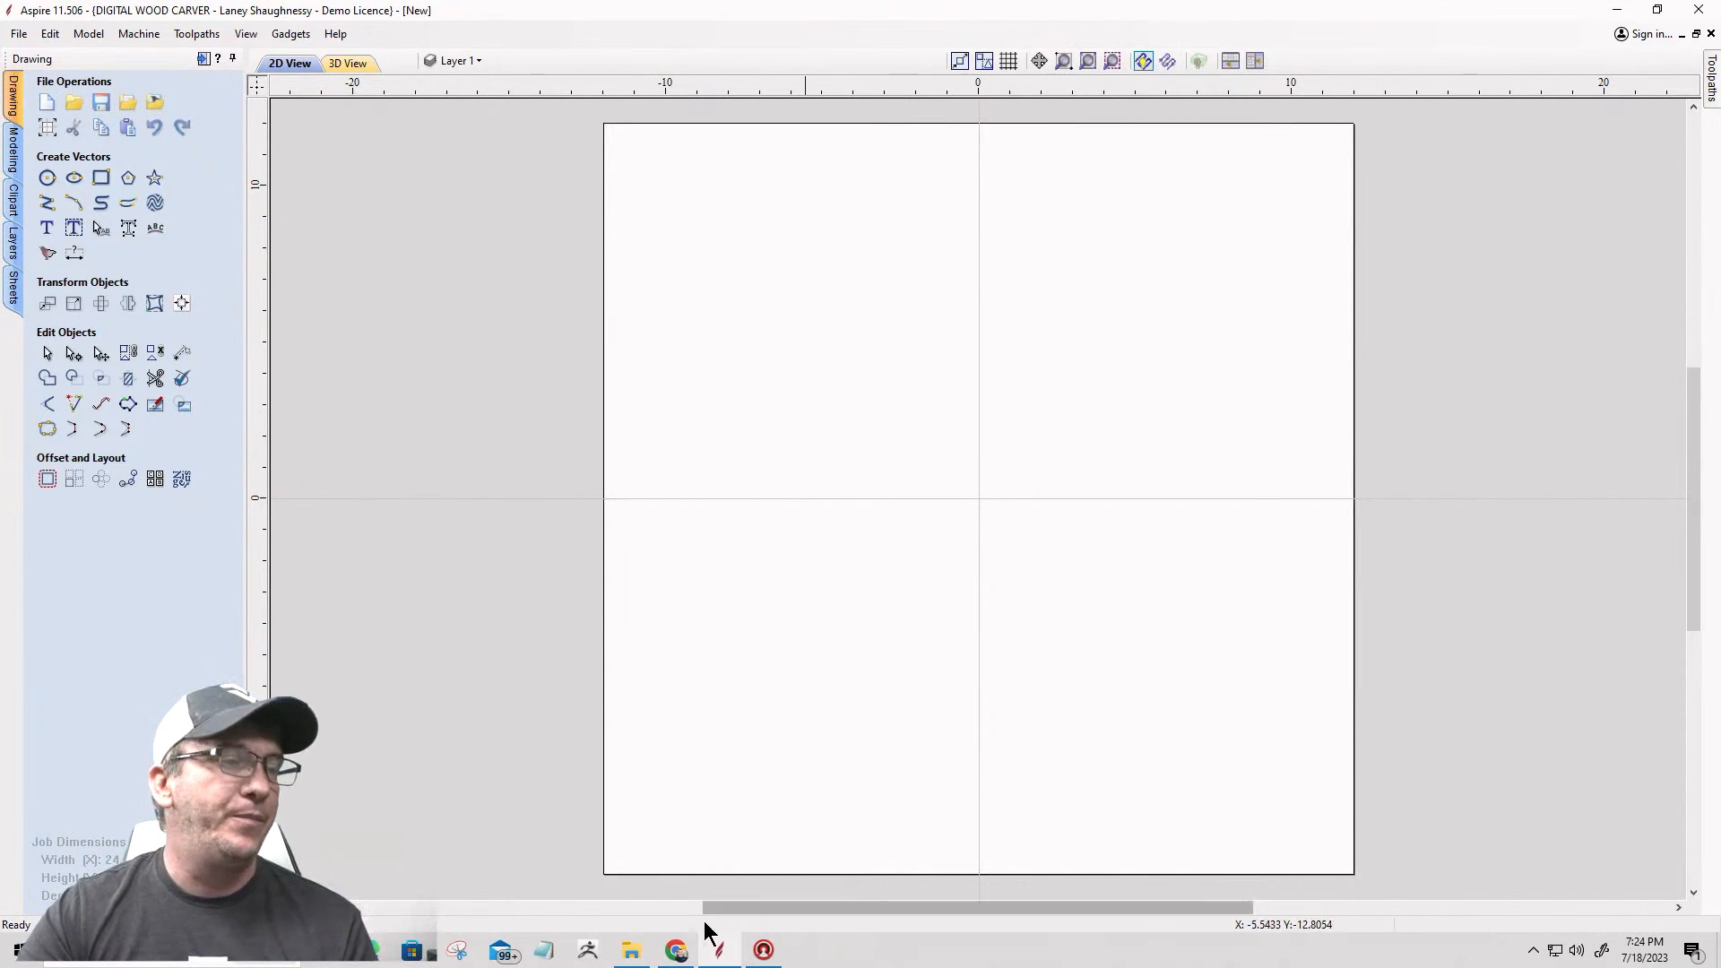
Step: Switch to File Explorer and extract the Newfolder zip archive from Downloads into a folder named 3dModelClass 1
left_click(630, 950)
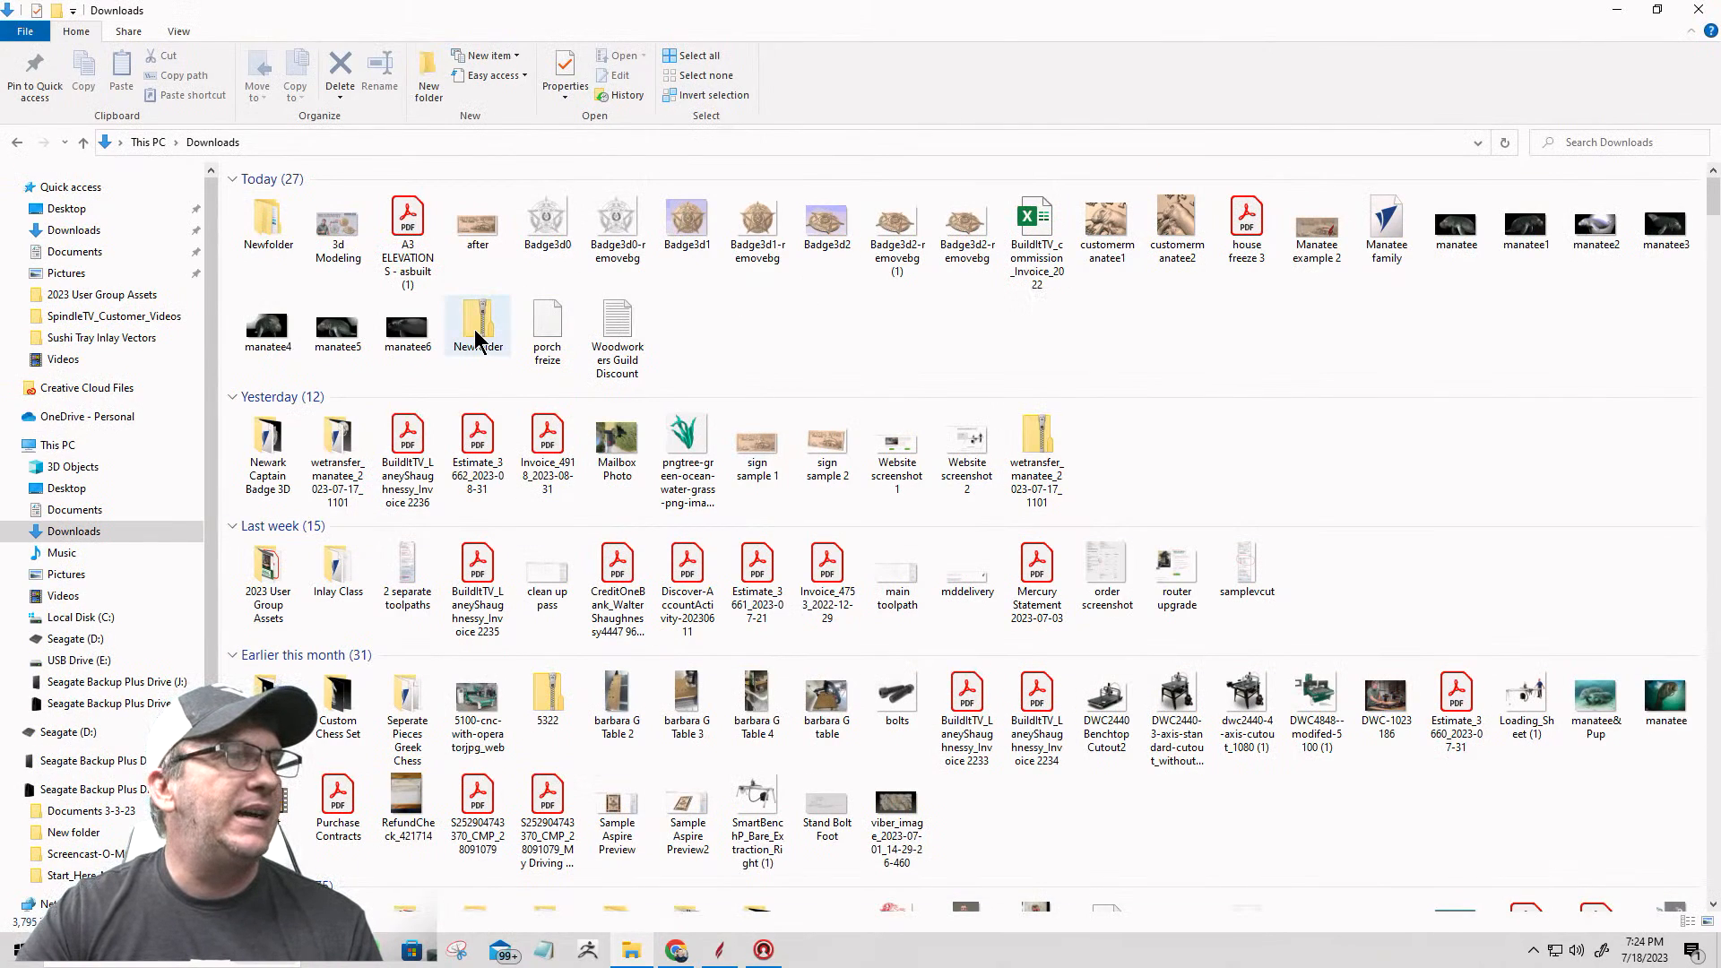
left_click(478, 340)
double_click(478, 341)
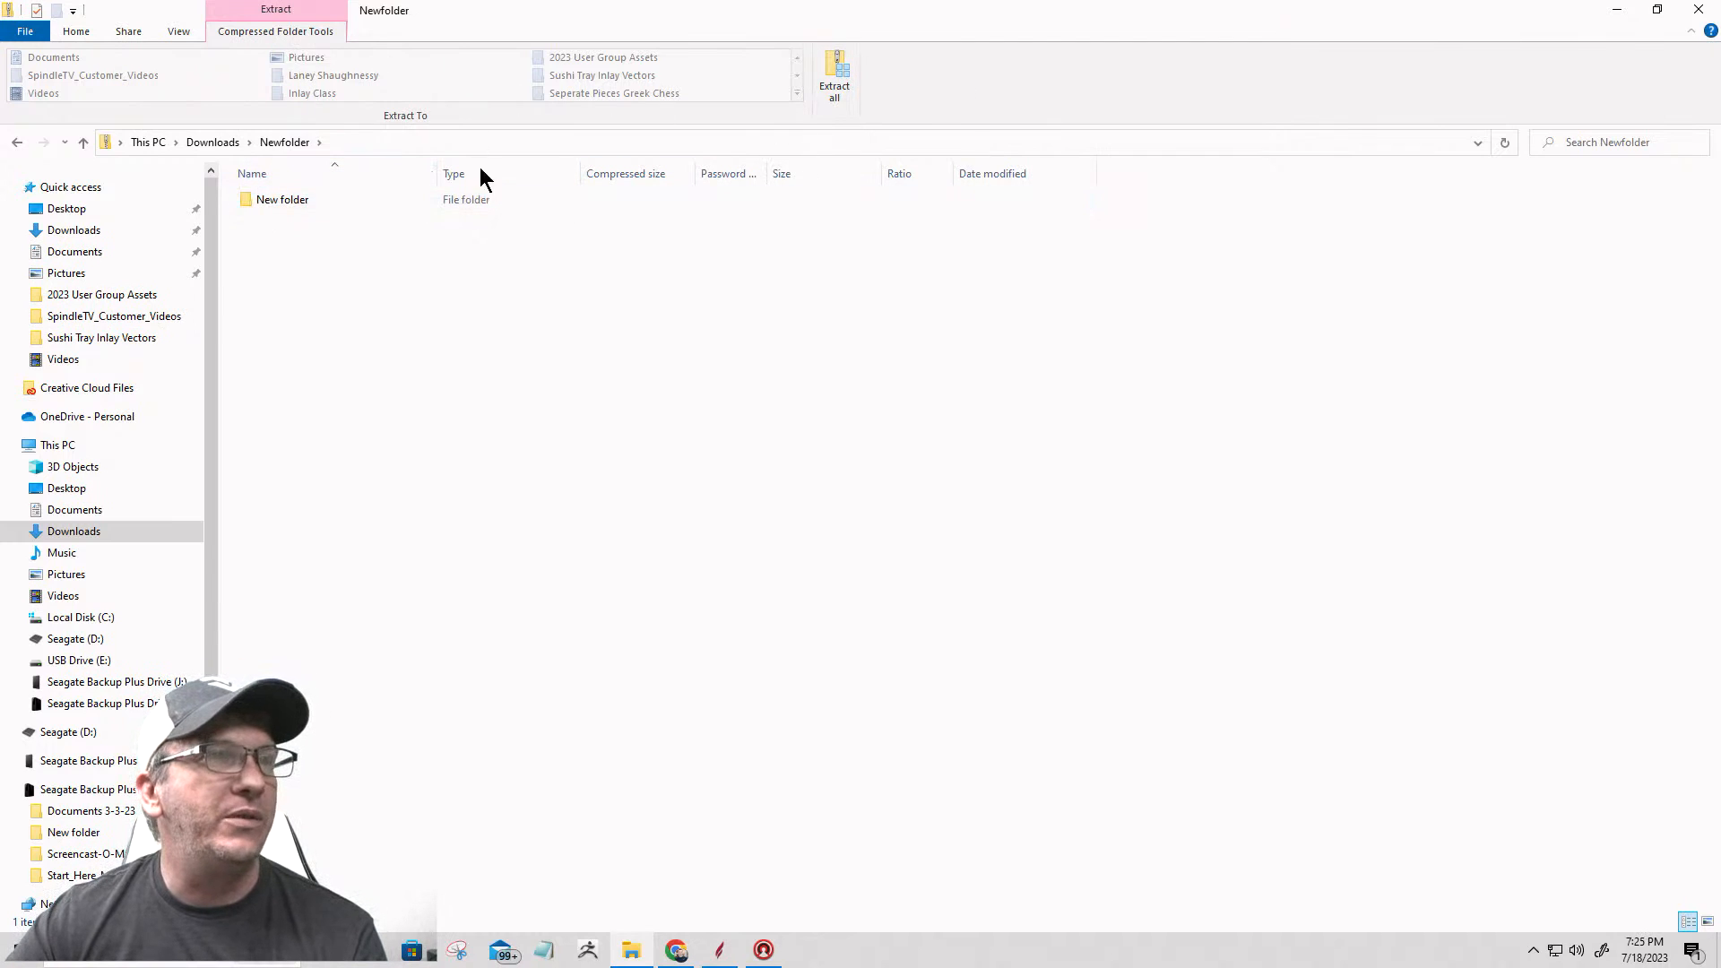
left_click(830, 88)
left_click(877, 400)
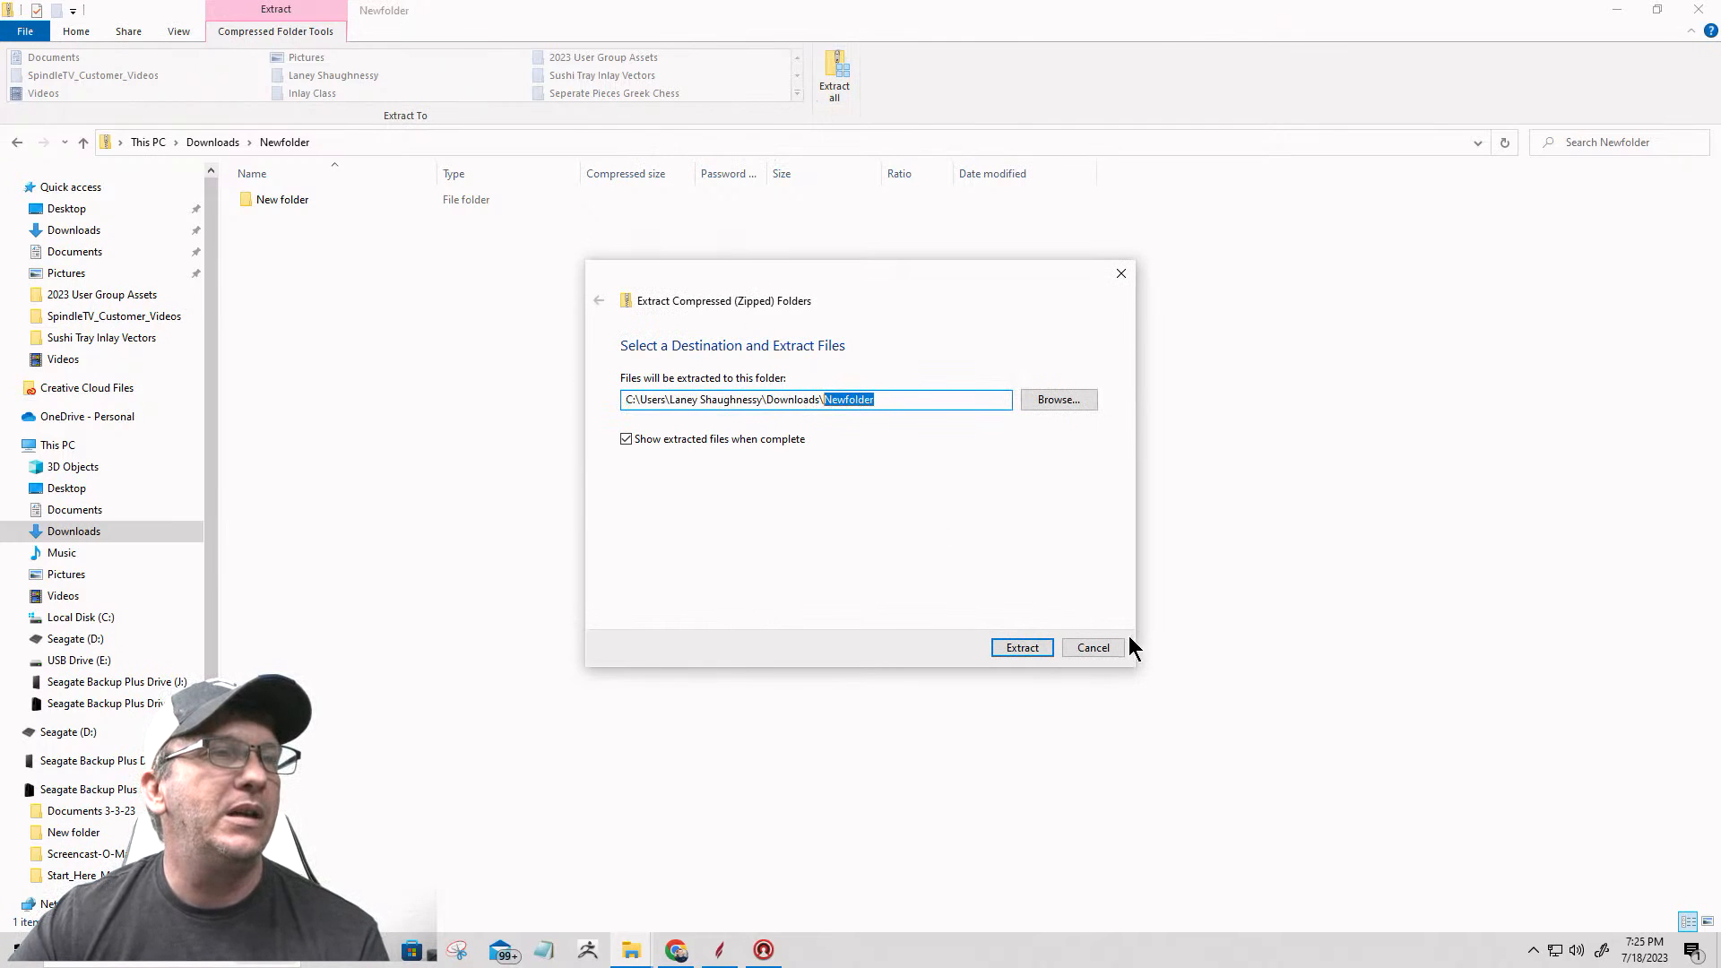
type("3dM")
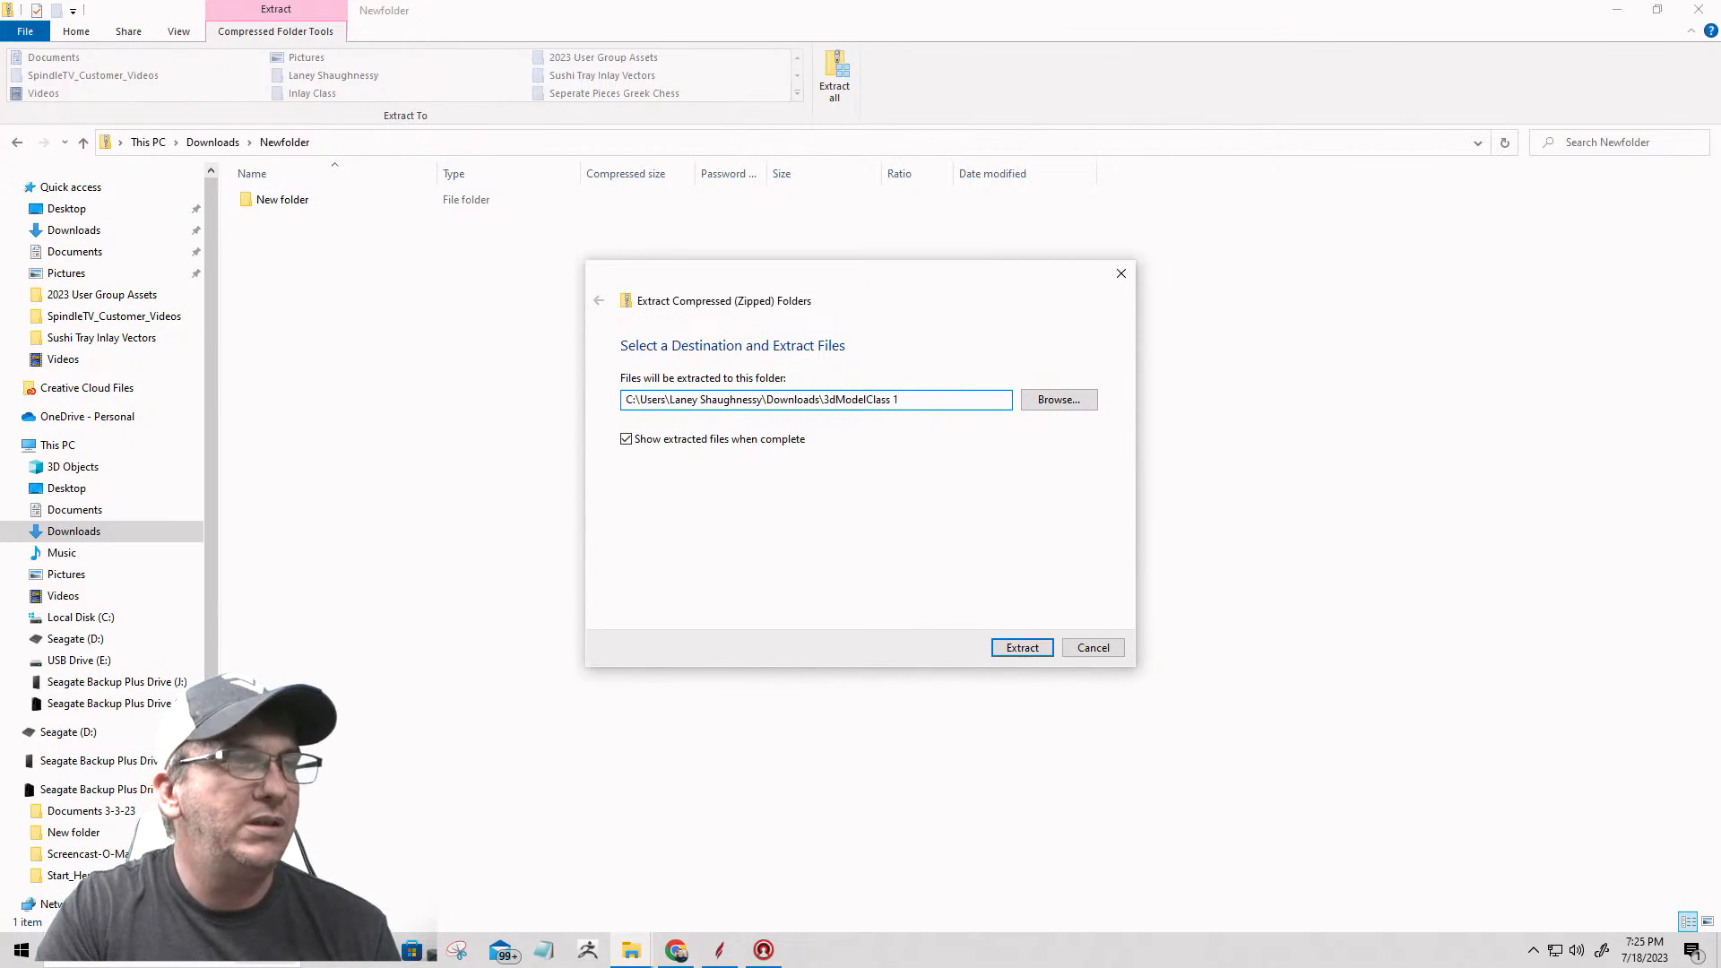
left_click(1022, 648)
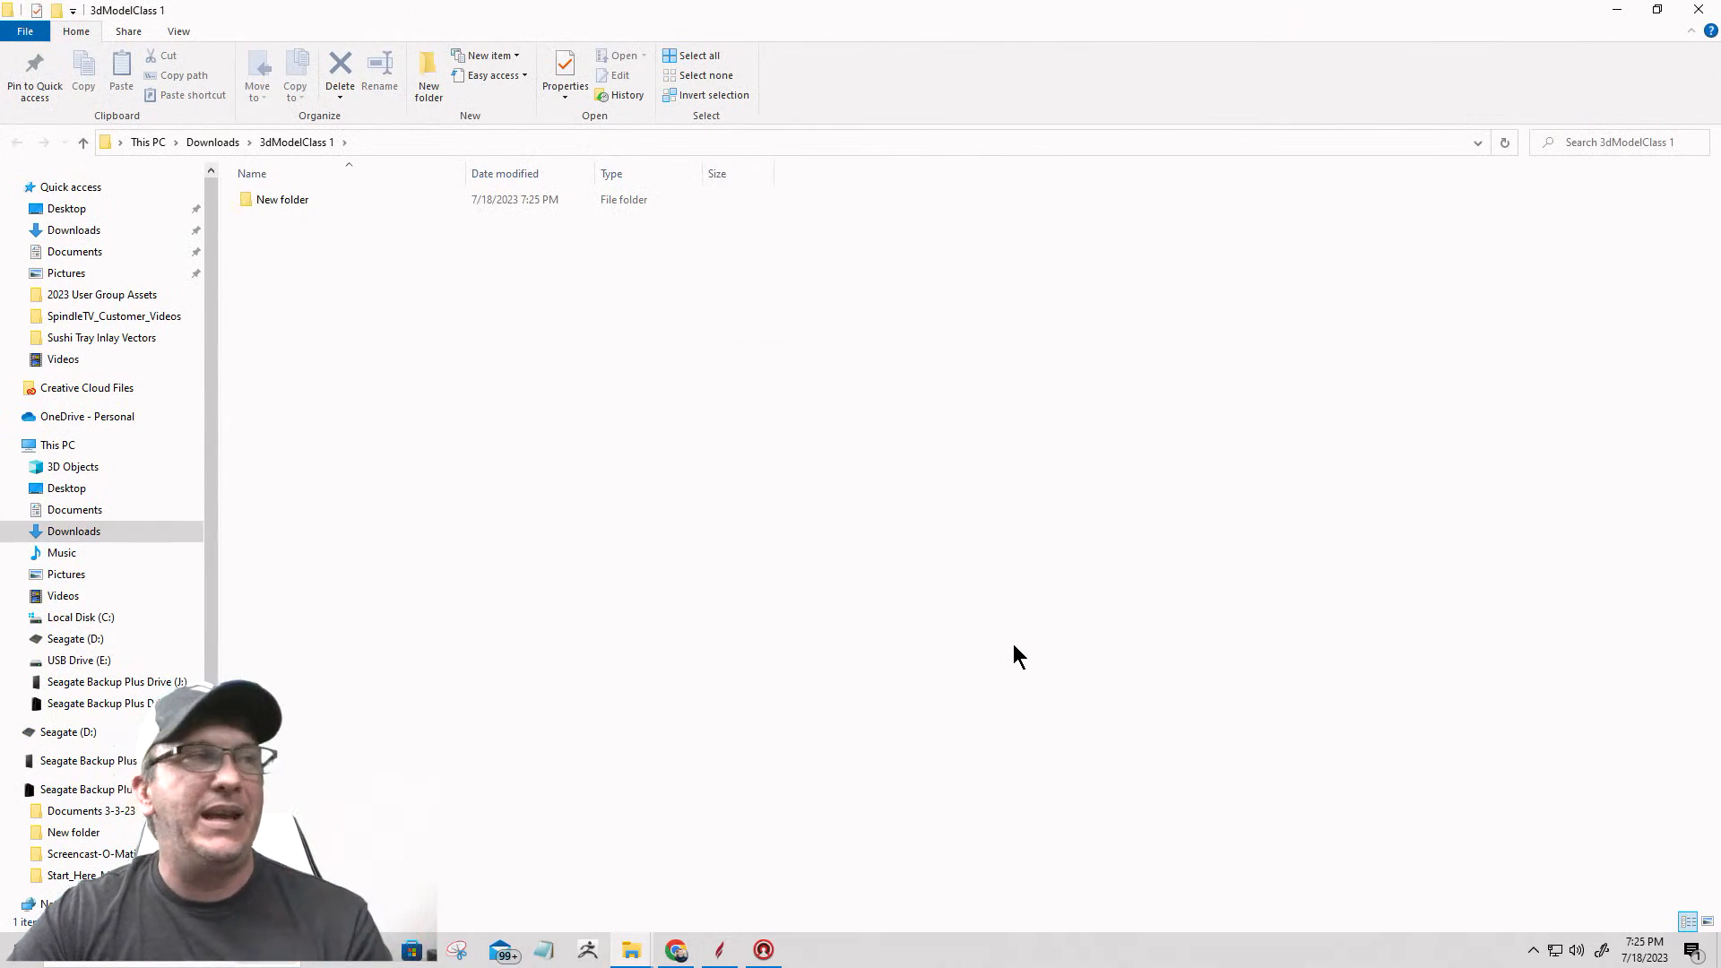
Step: Open the extracted New folder and view the Deputy PNG badge artwork maximized in the image viewer
double_click(285, 200)
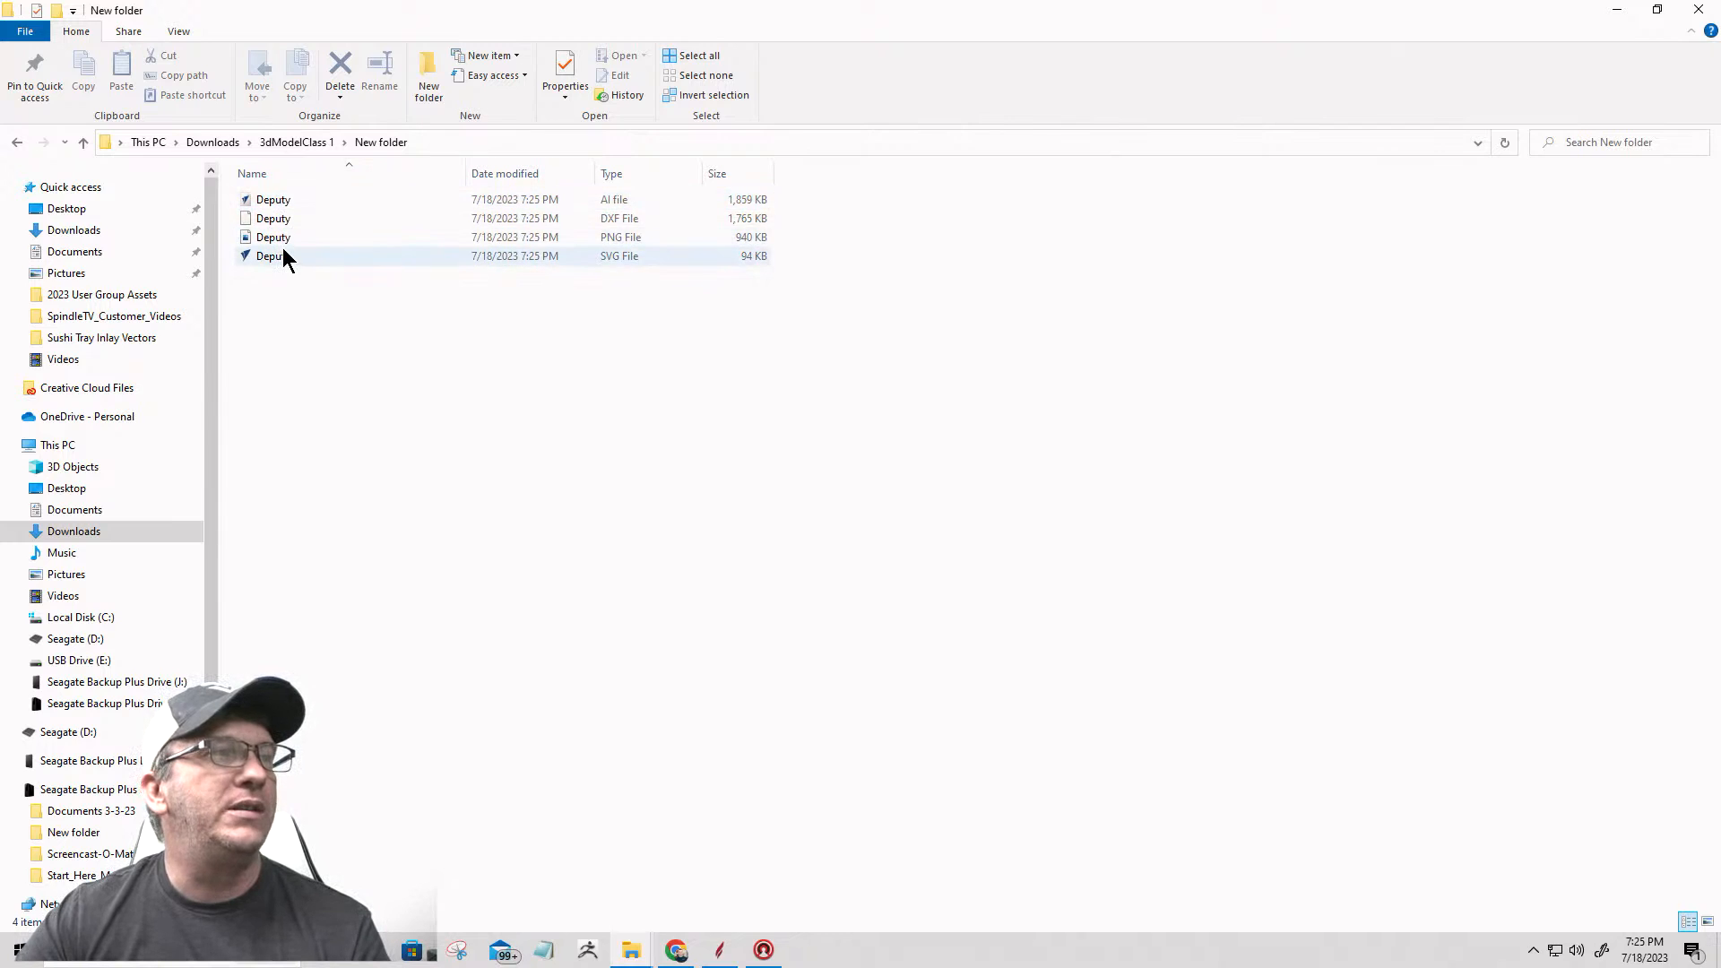
mouse_move(276, 244)
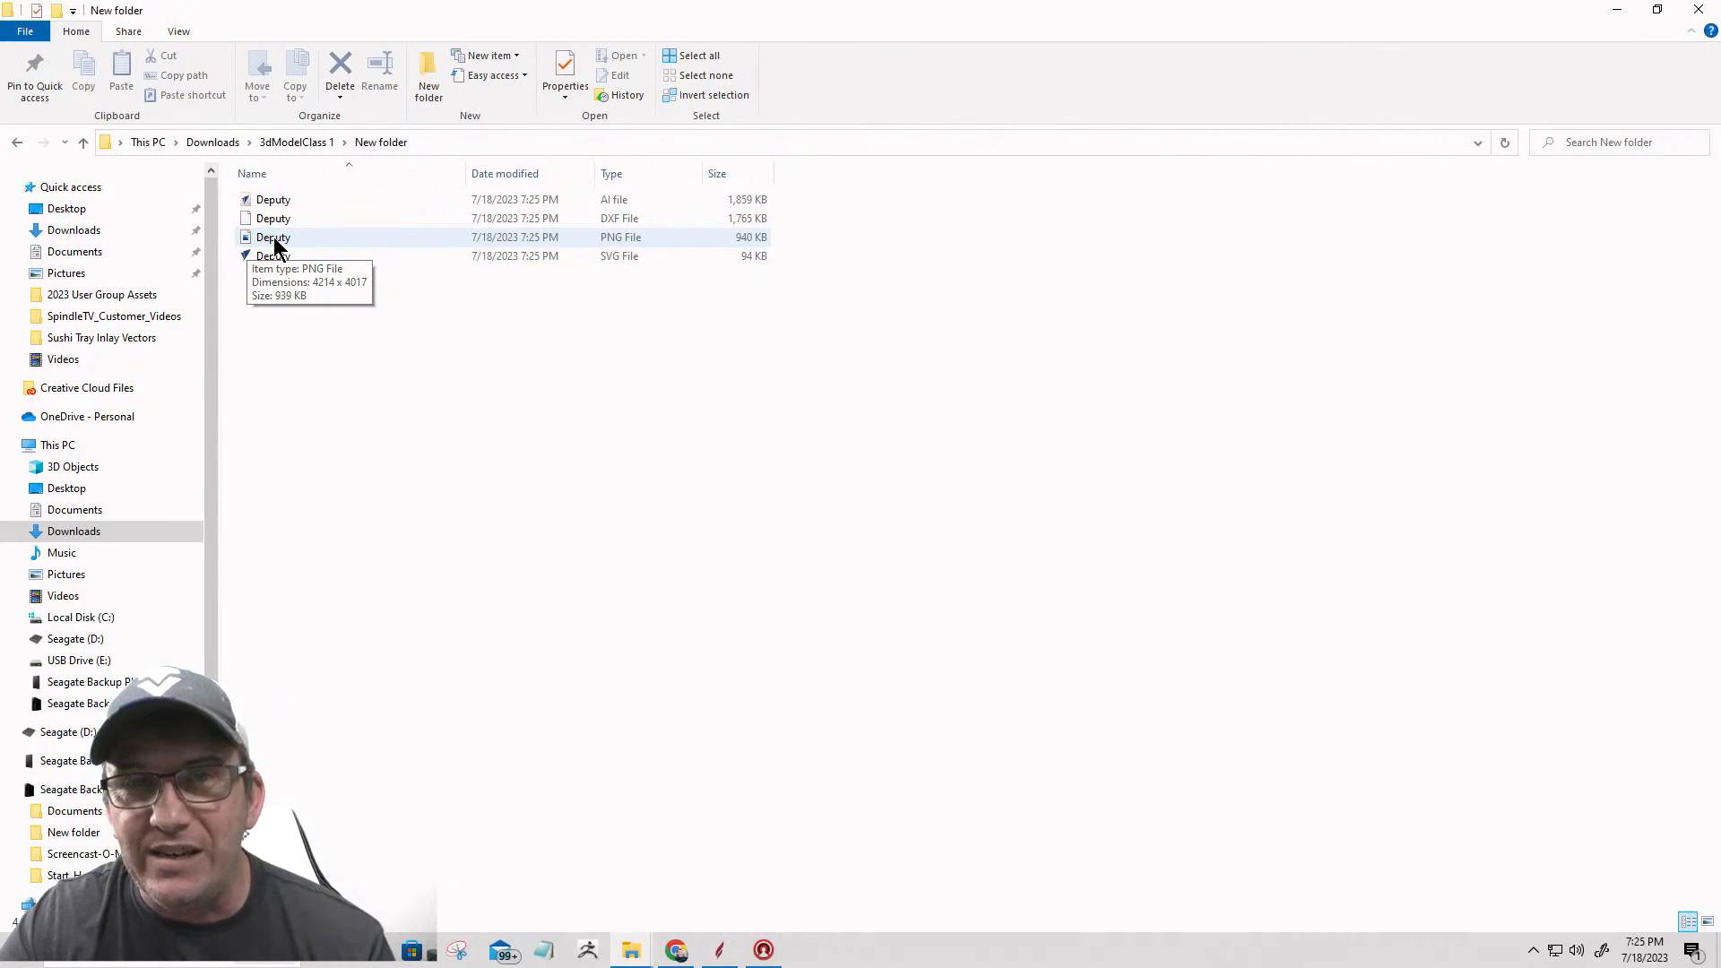
left_click(274, 238)
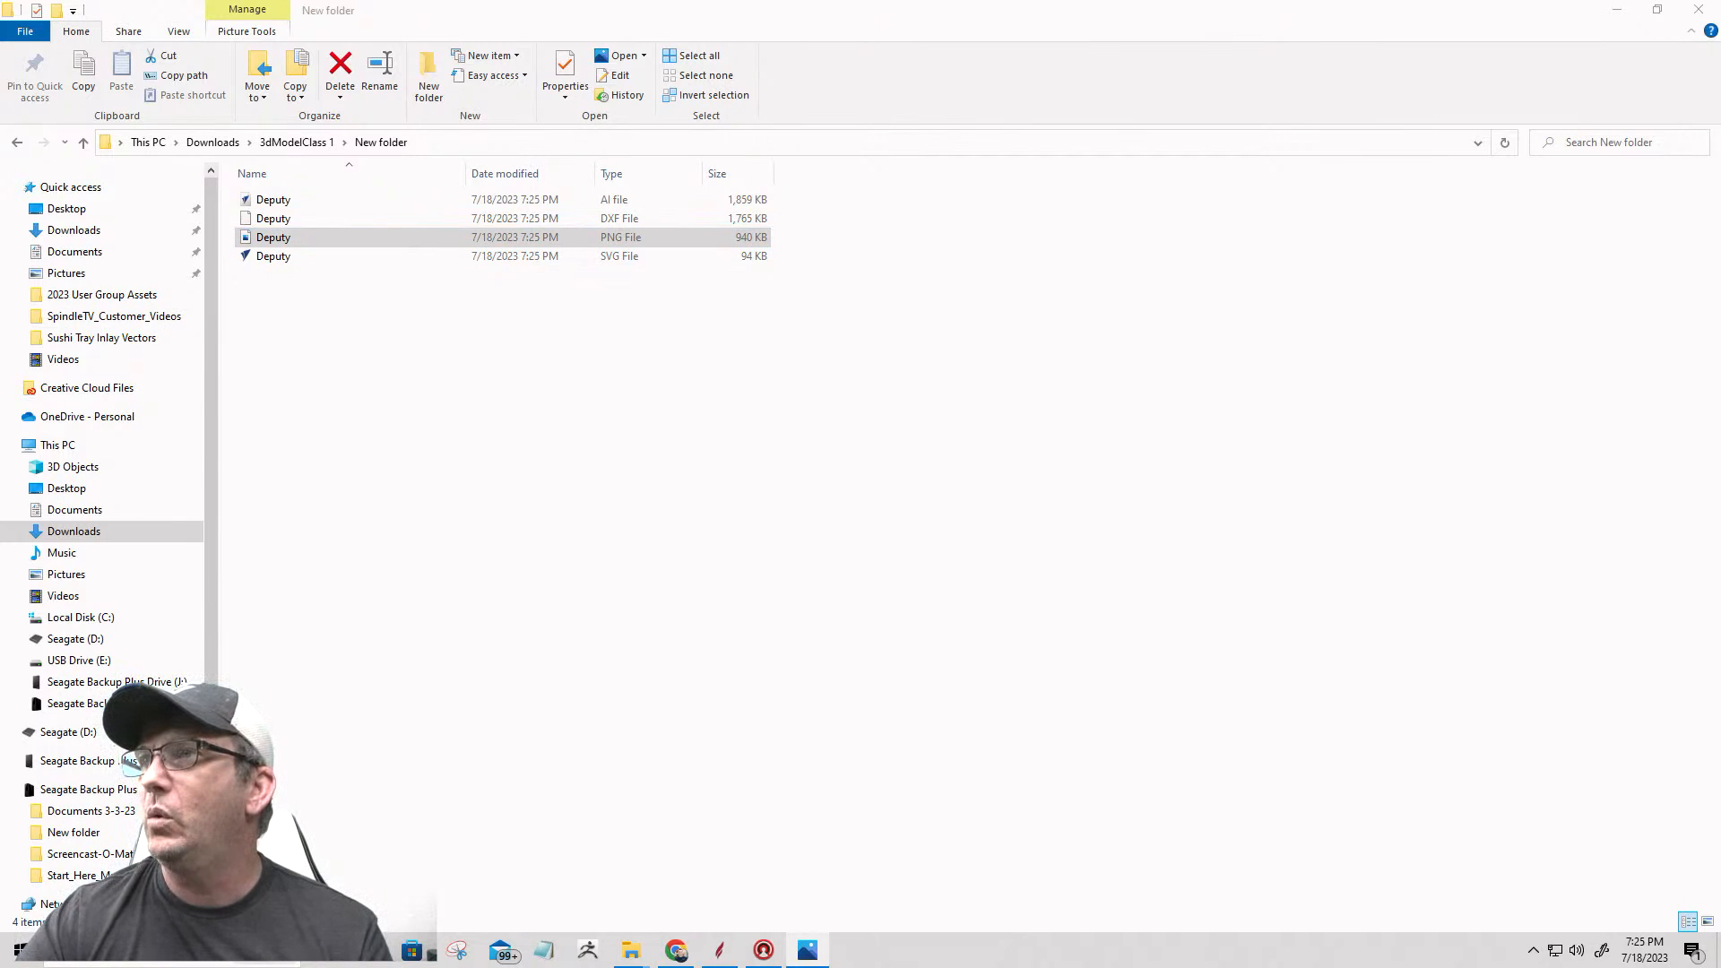
left_click_drag(948, 50, 742, 90)
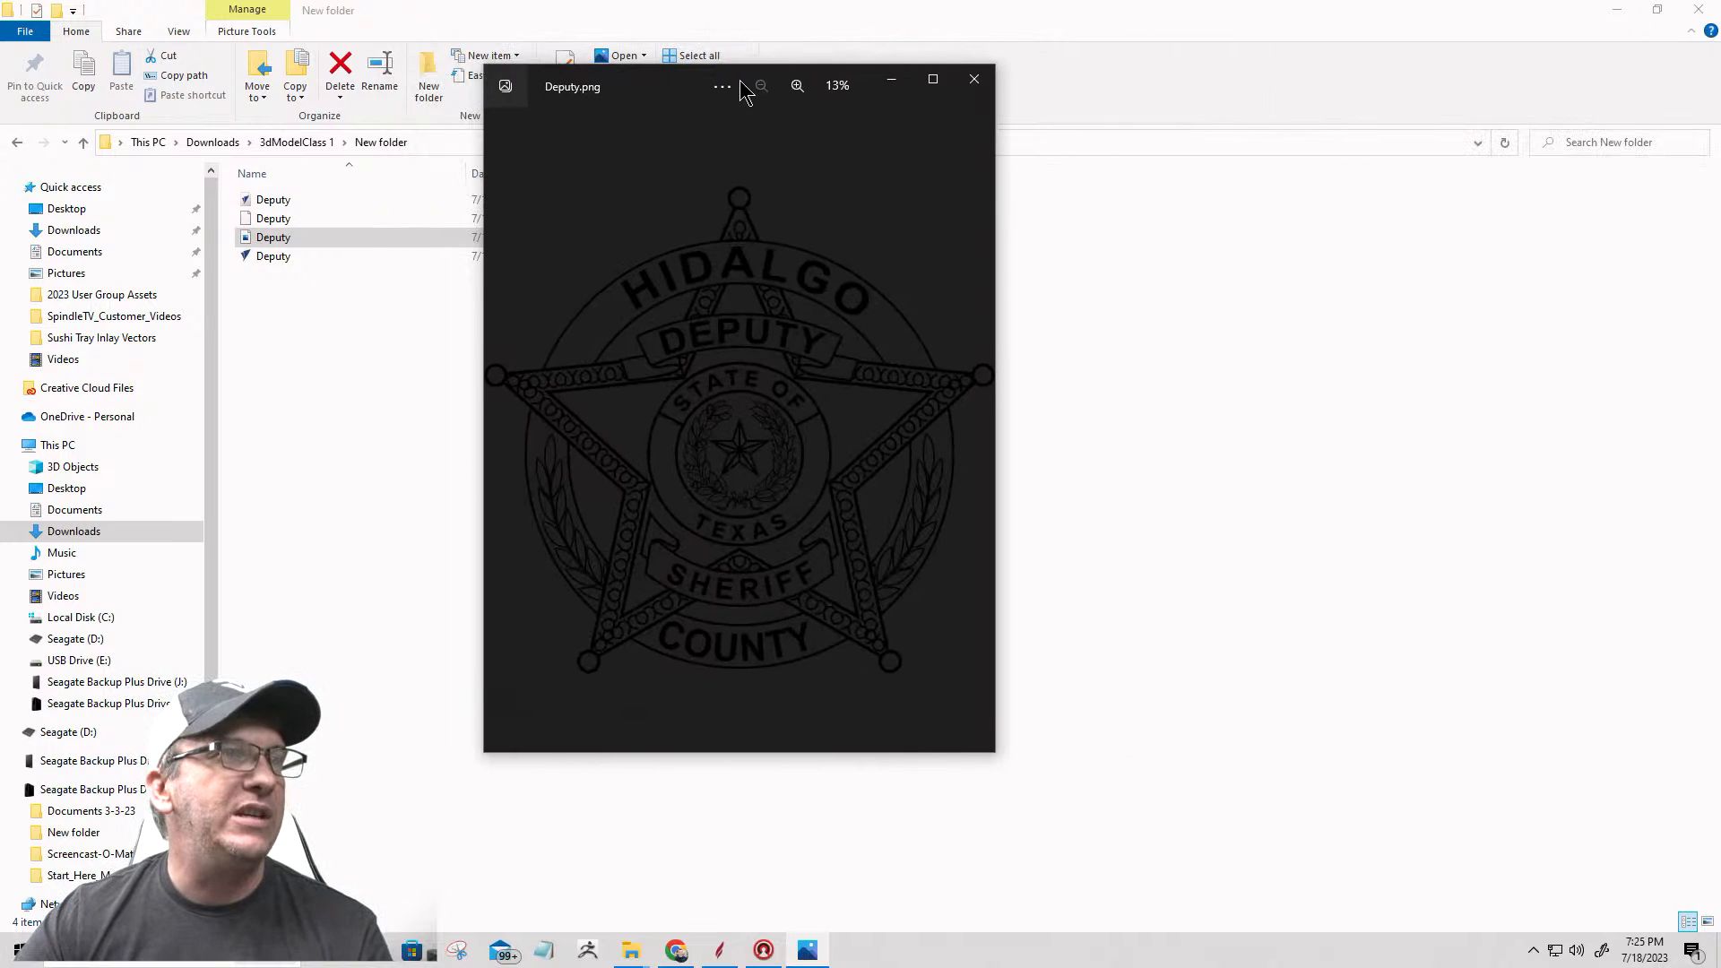
left_click(932, 79)
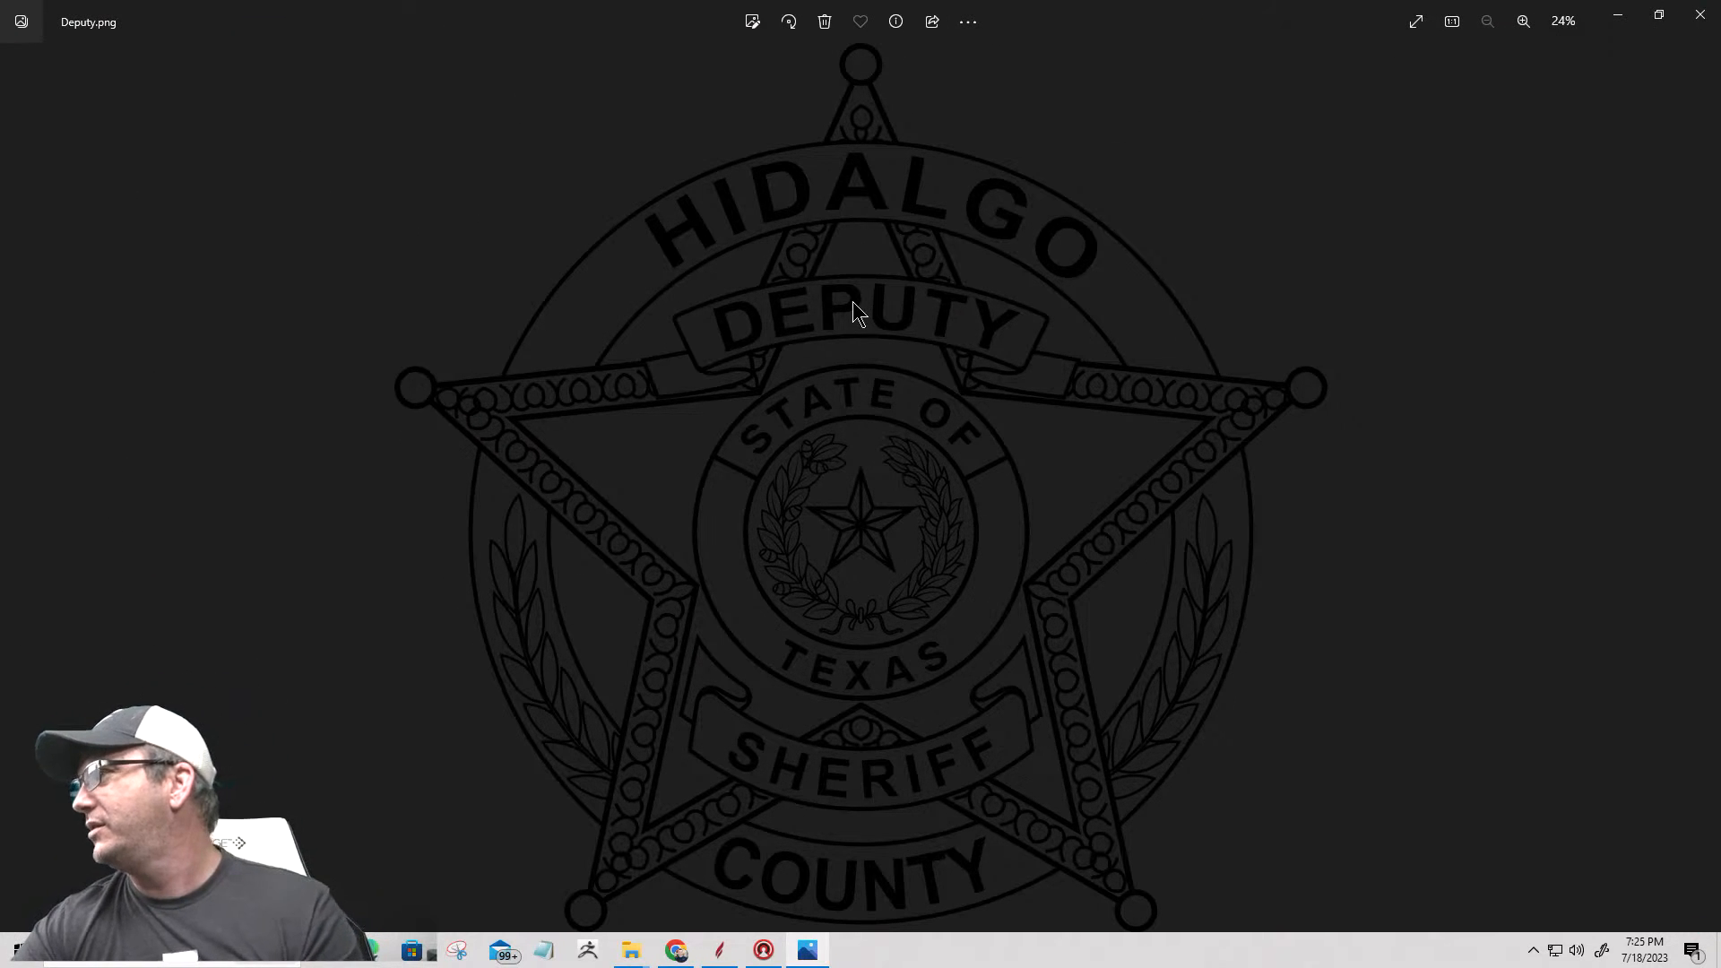
scroll(852, 302, "up", 1)
scroll(852, 303, "down", 1)
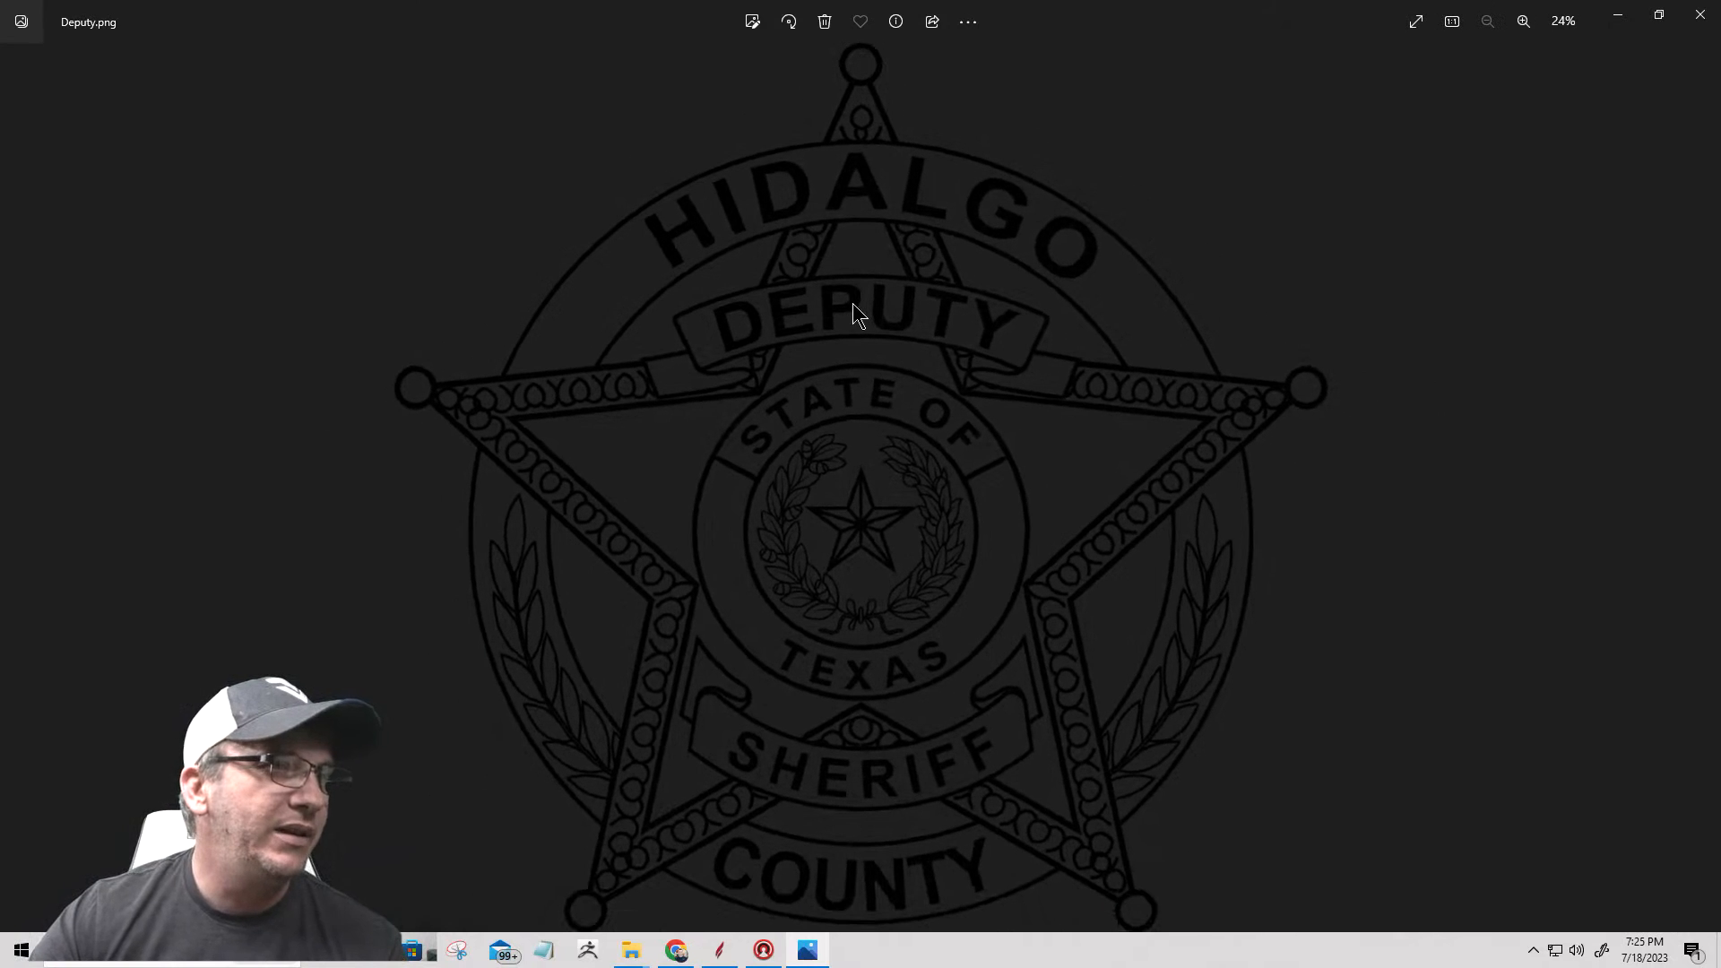
left_click(1703, 17)
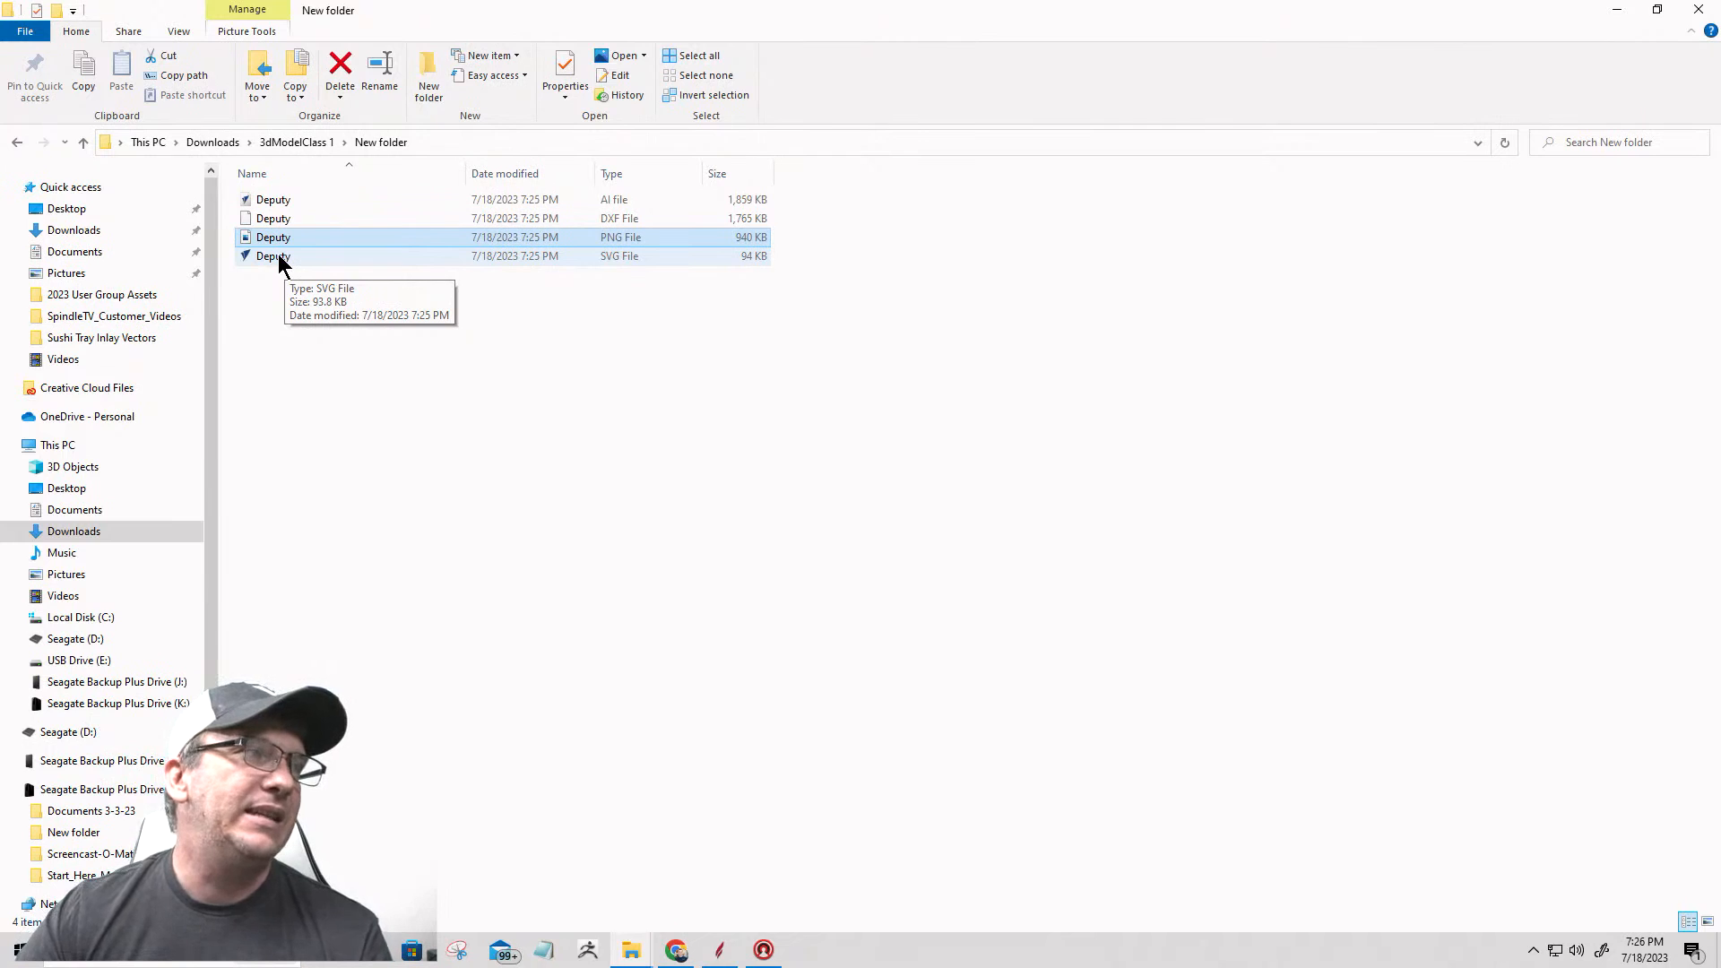
Step: Close the File Explorer windows showing the extracted Deputy files and the Newfolder archive
left_click(295, 219, "ctrl")
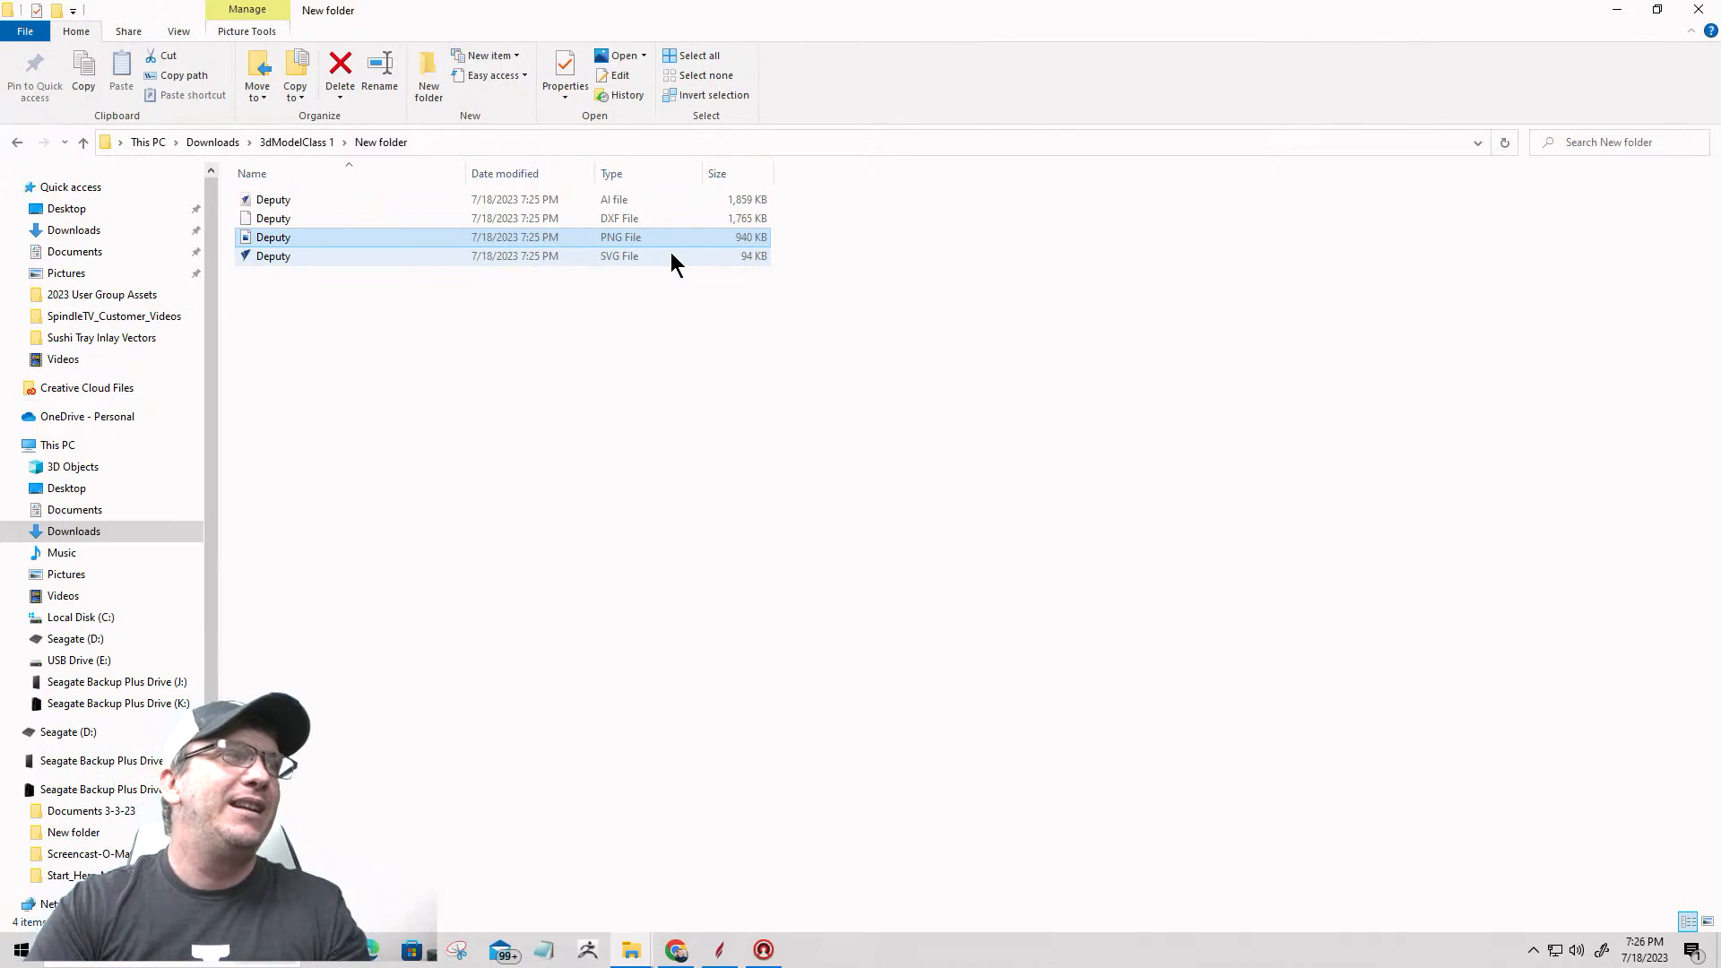
left_click(628, 237)
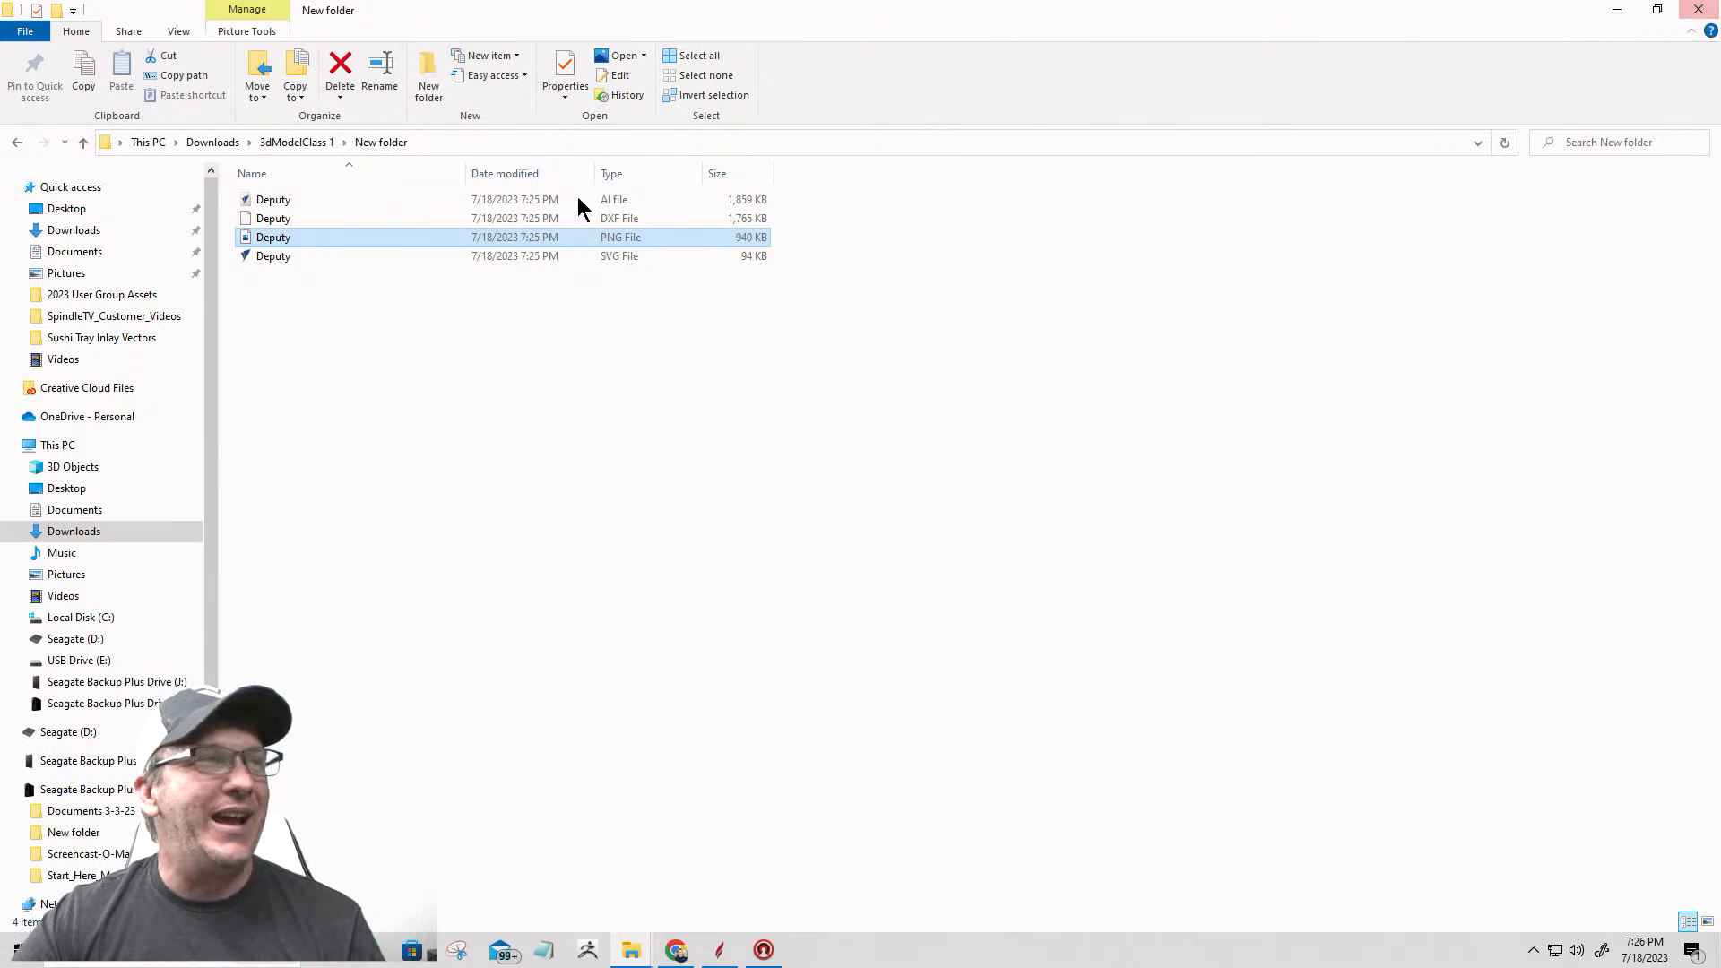
left_click(1699, 9)
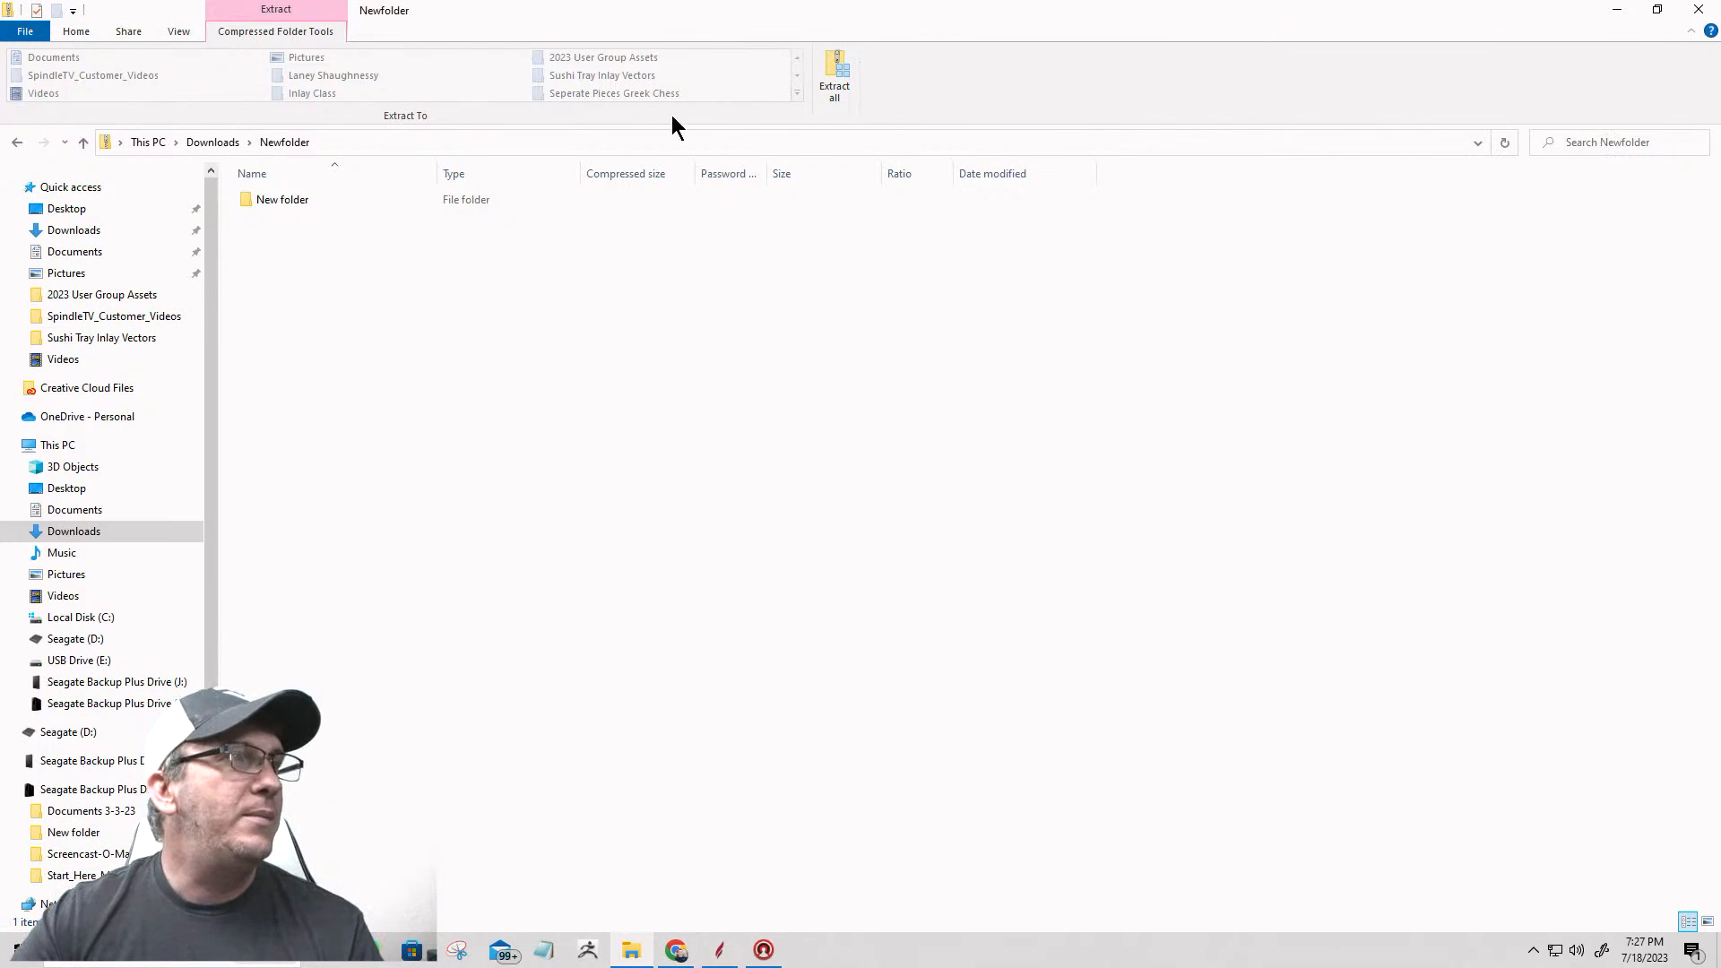
left_click(1700, 10)
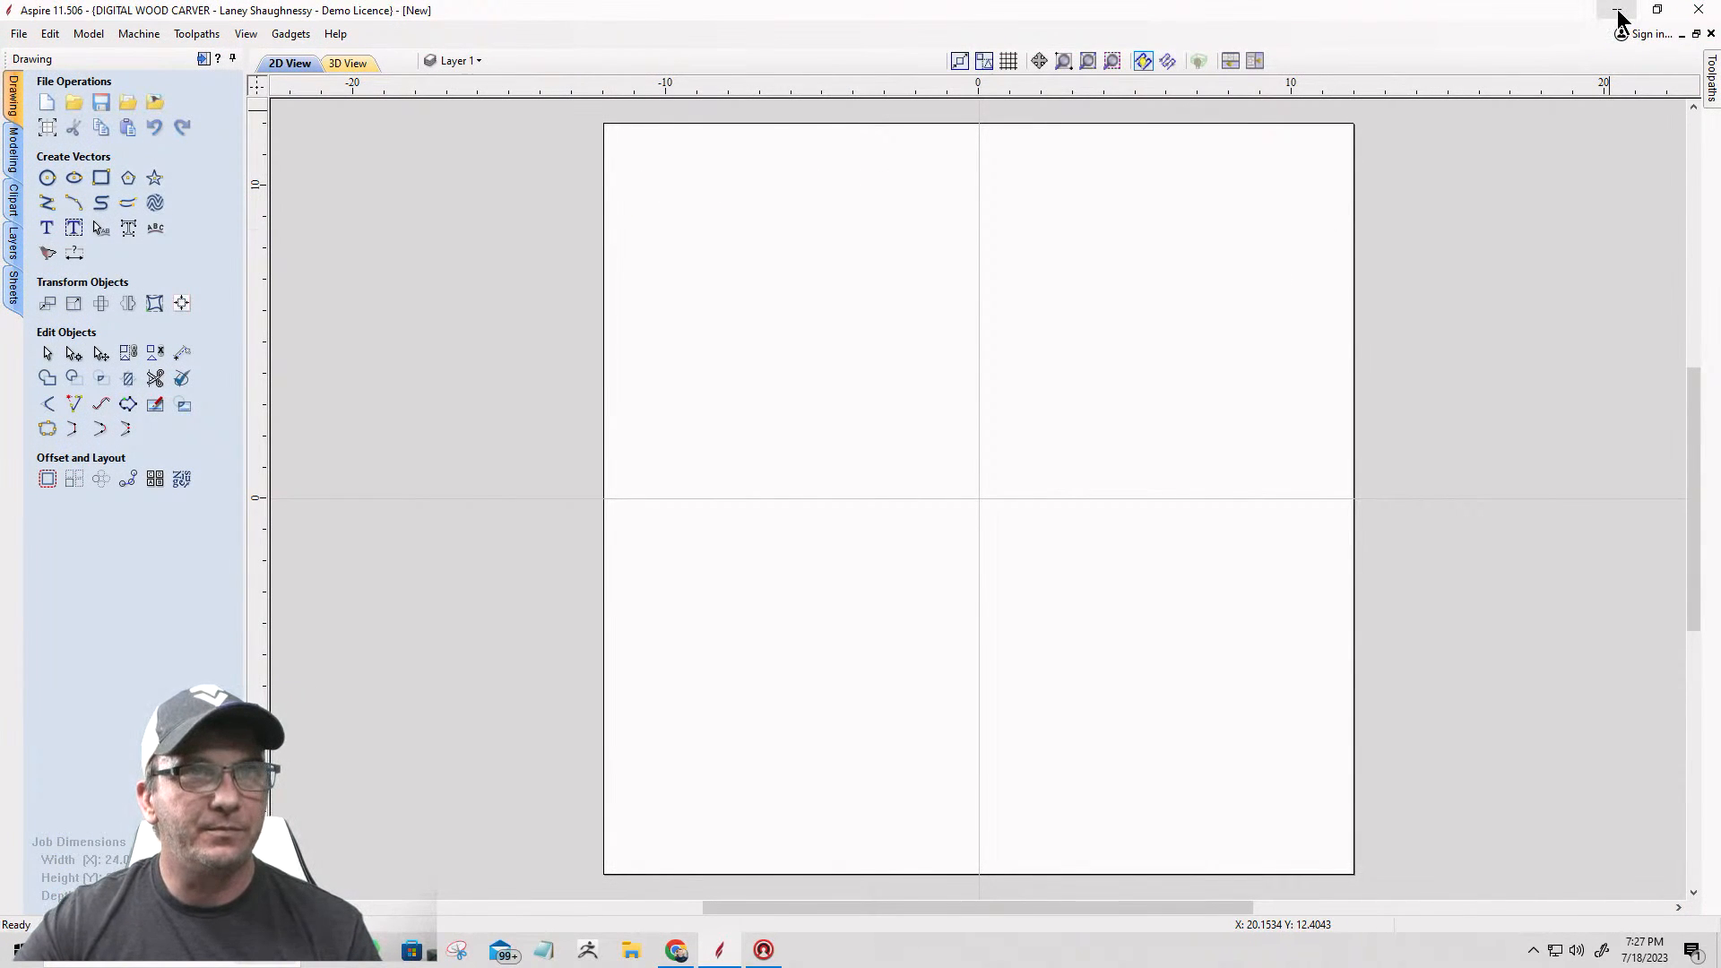
Step: Open the Deputy DXF file from New folder inside Downloads\3dModelClass 1 with Aspire 11.5, making it the default app for .dxf files
left_click(633, 950)
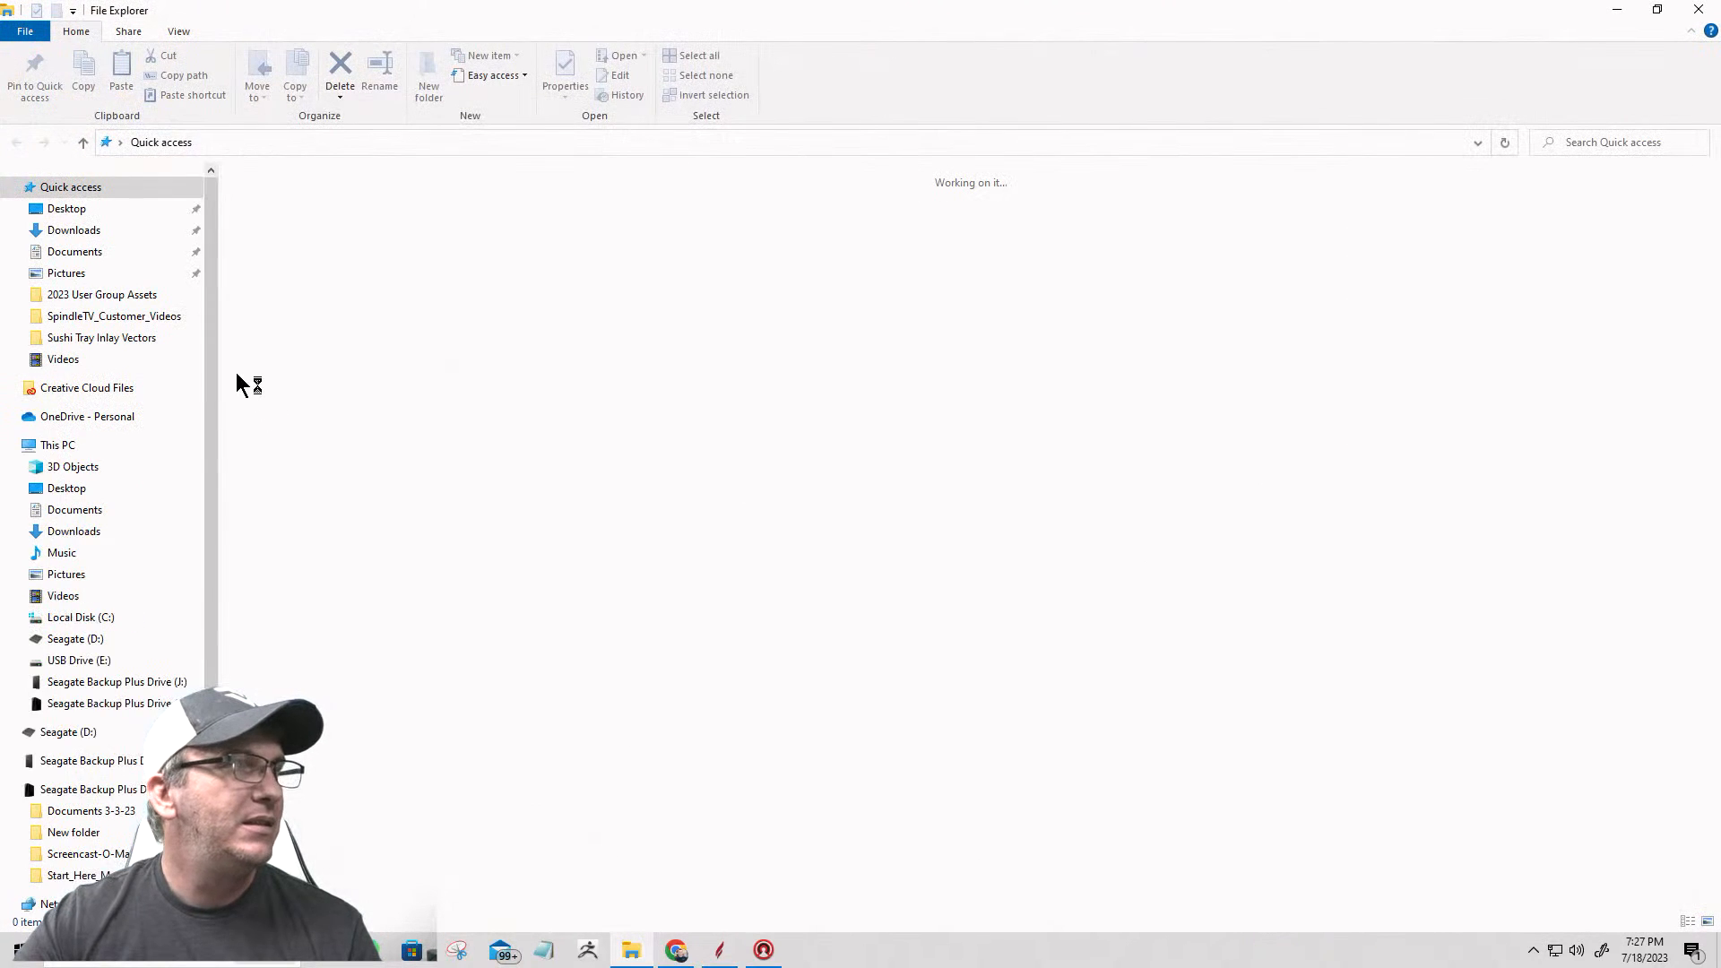
left_click(74, 231)
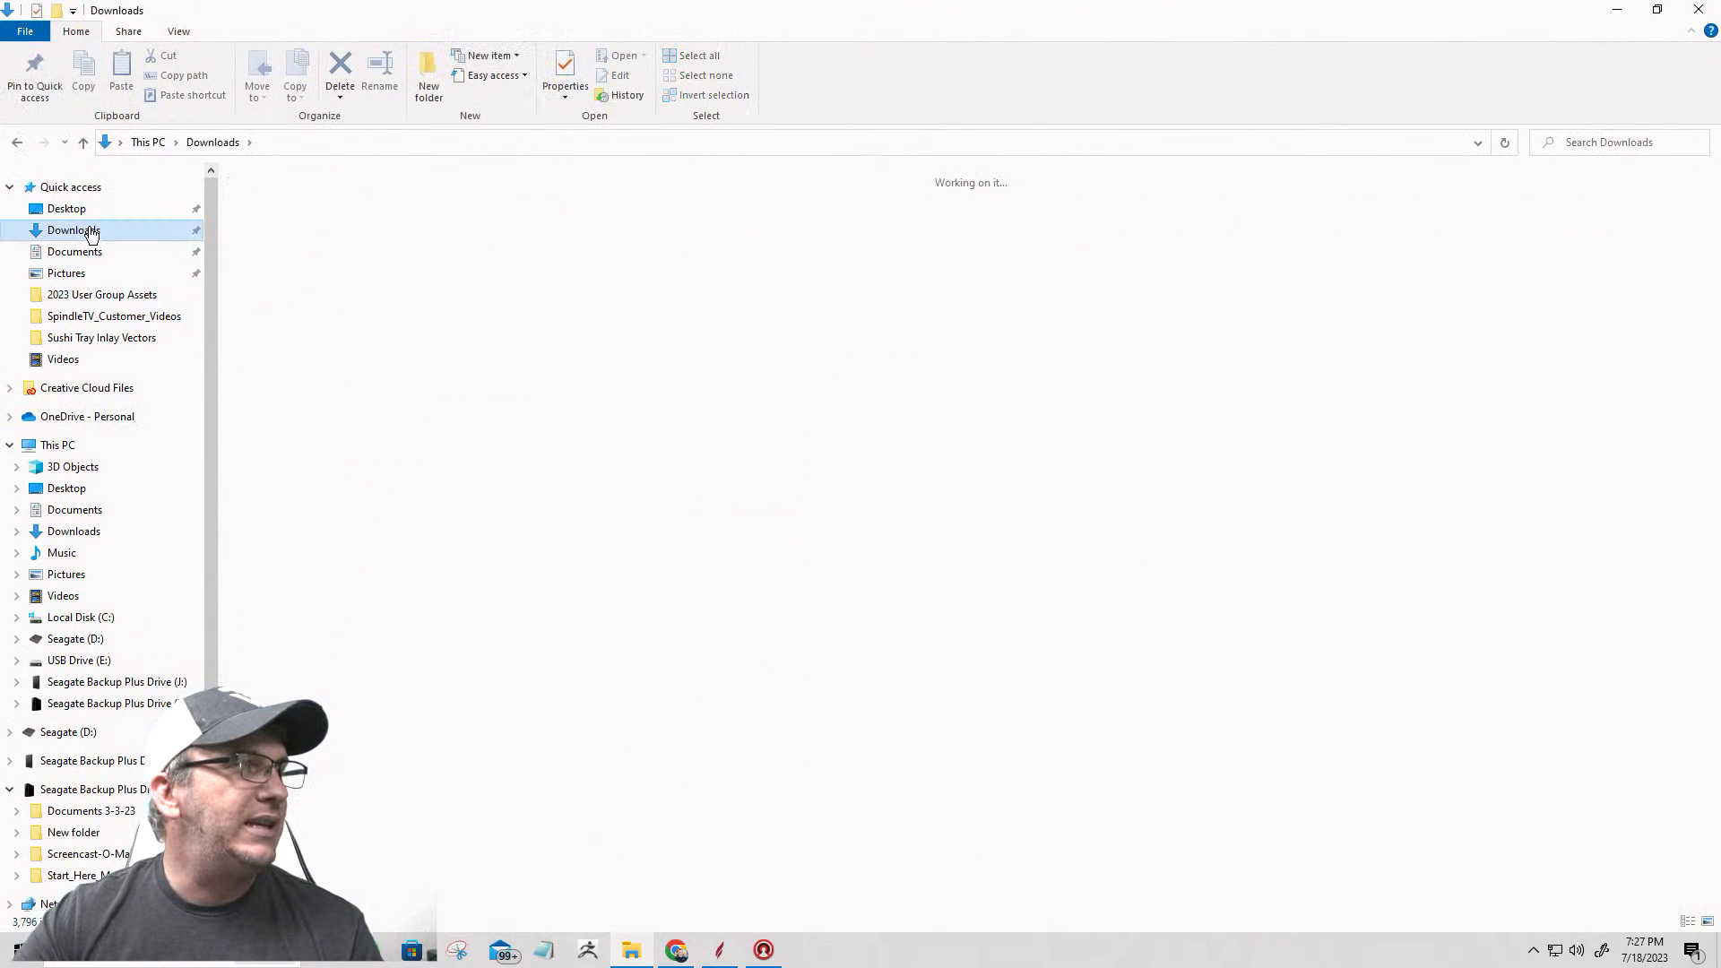
left_click(269, 229)
double_click(285, 224)
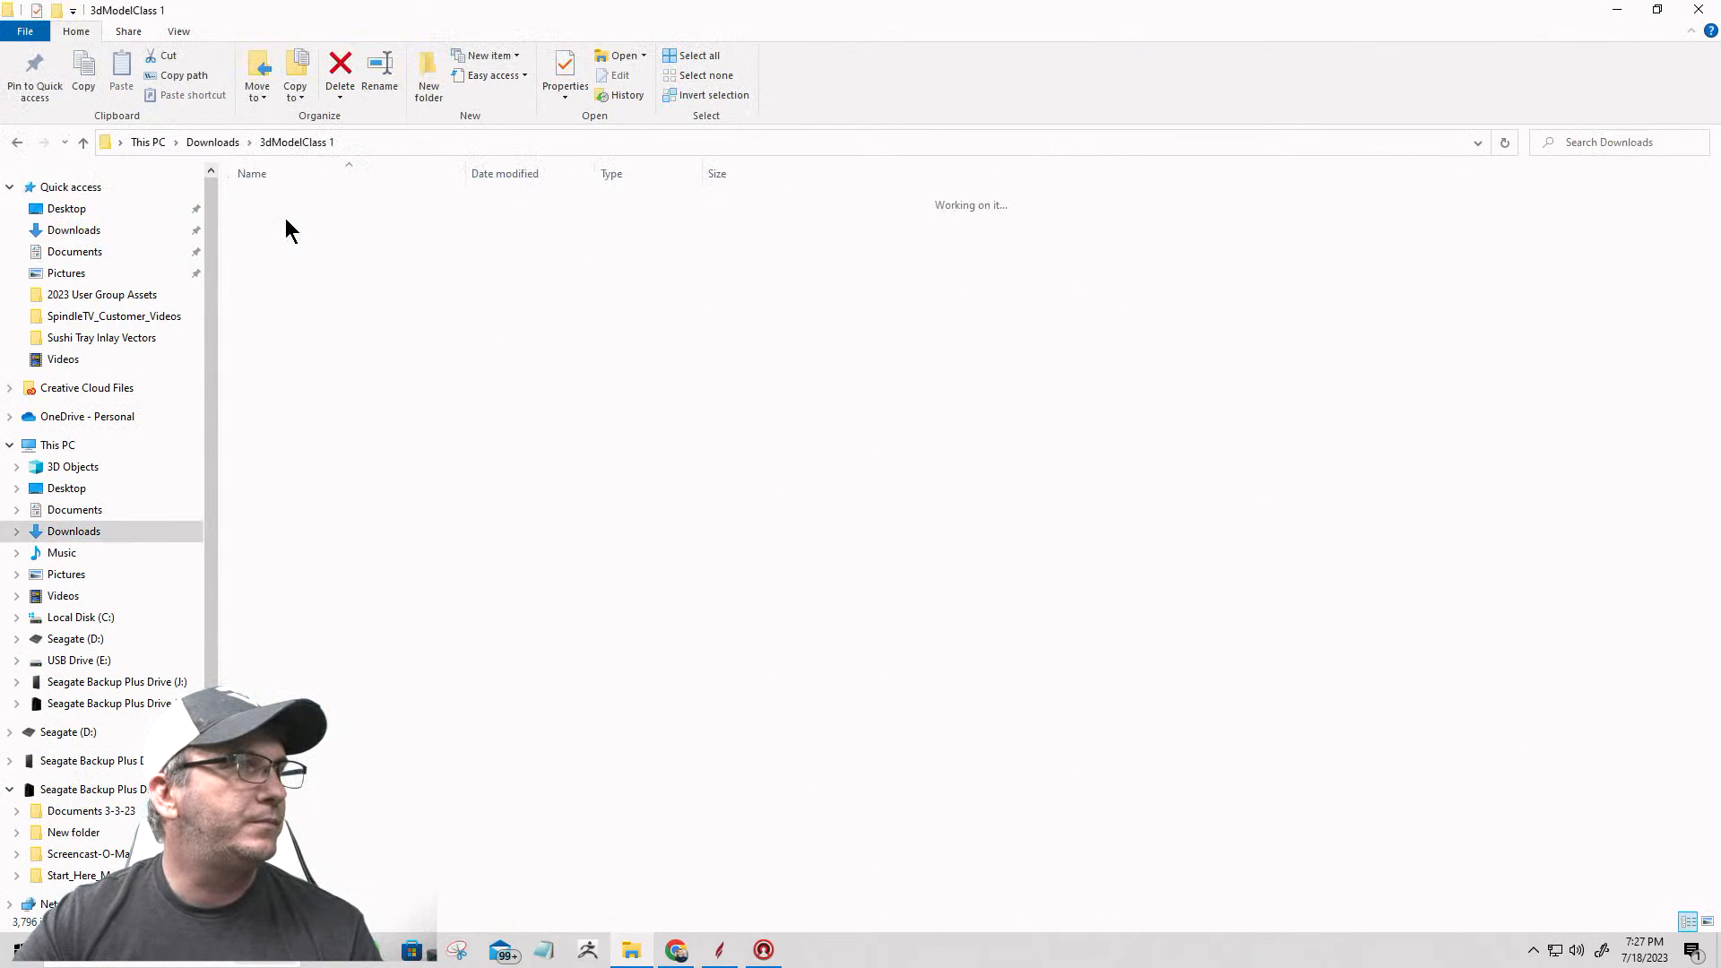
double_click(283, 197)
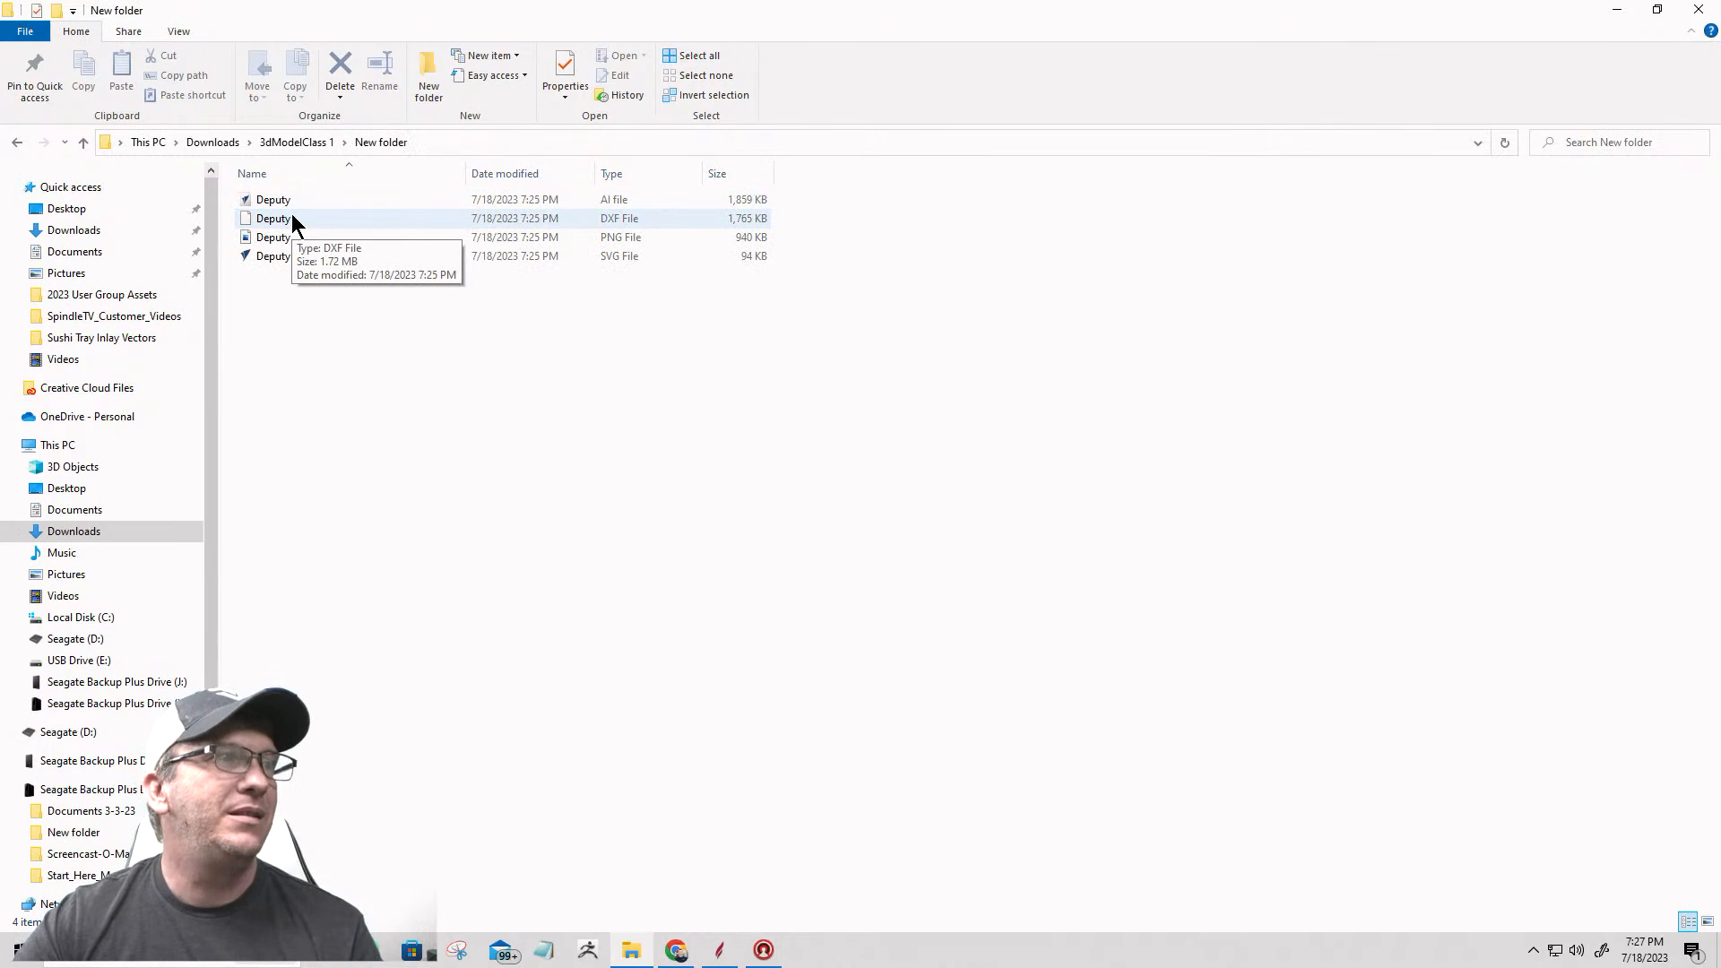
left_click(292, 213)
double_click(292, 215)
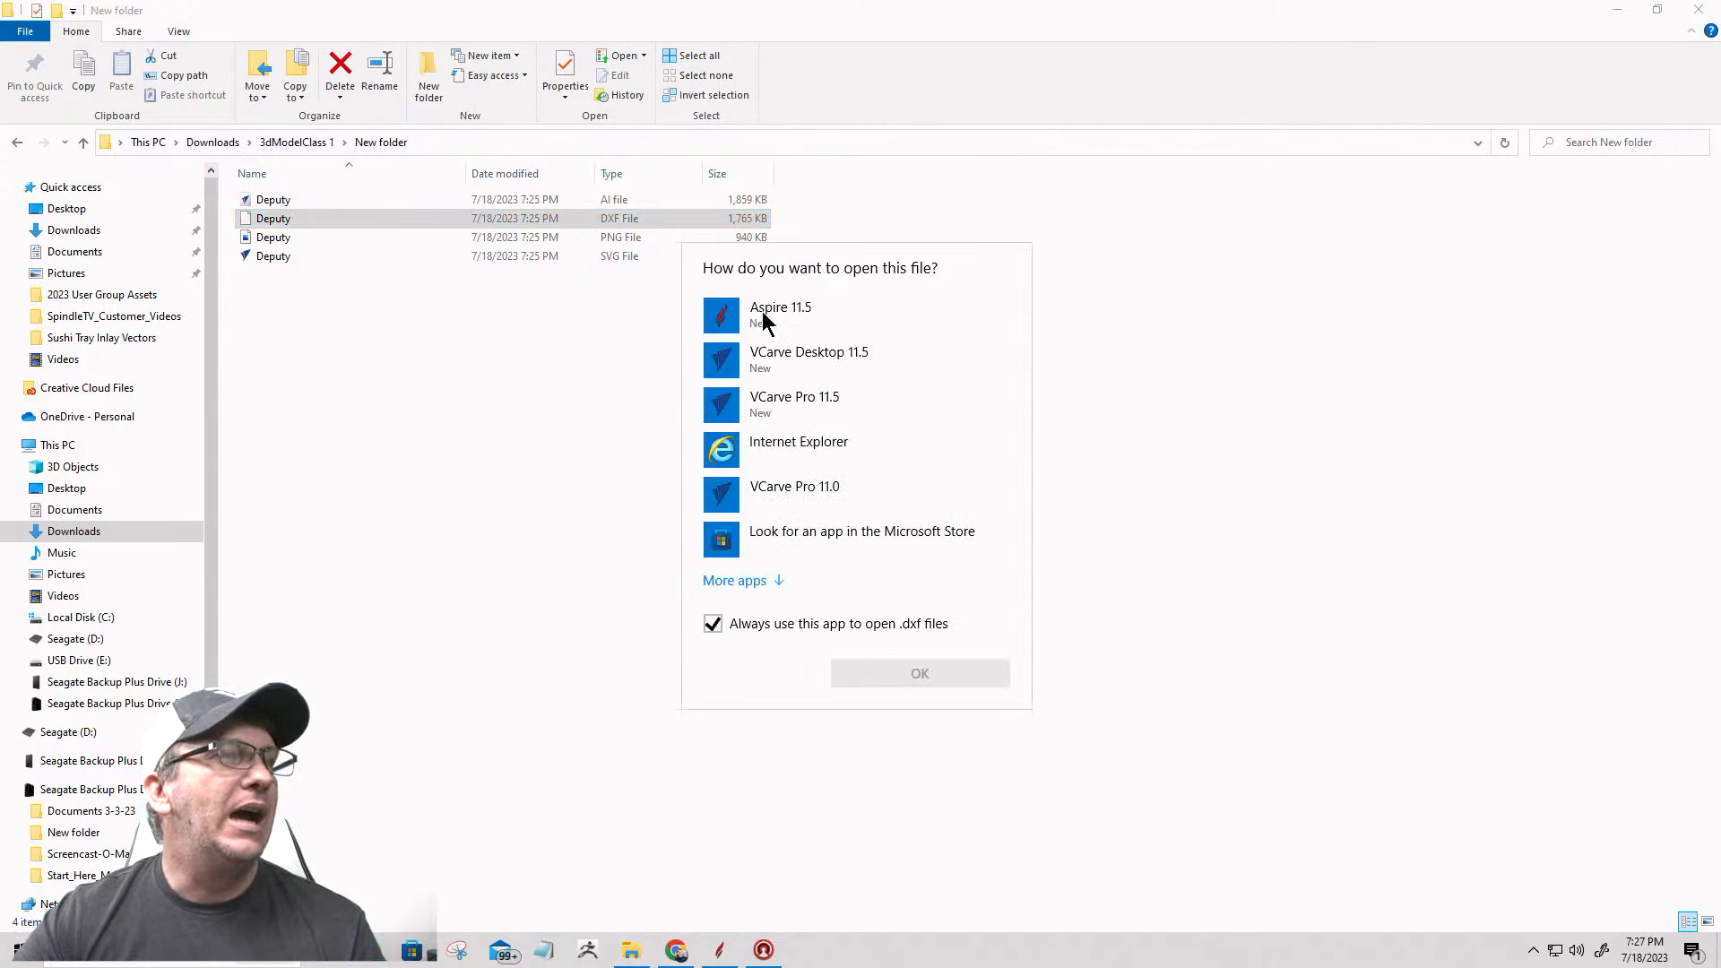
left_click(777, 314)
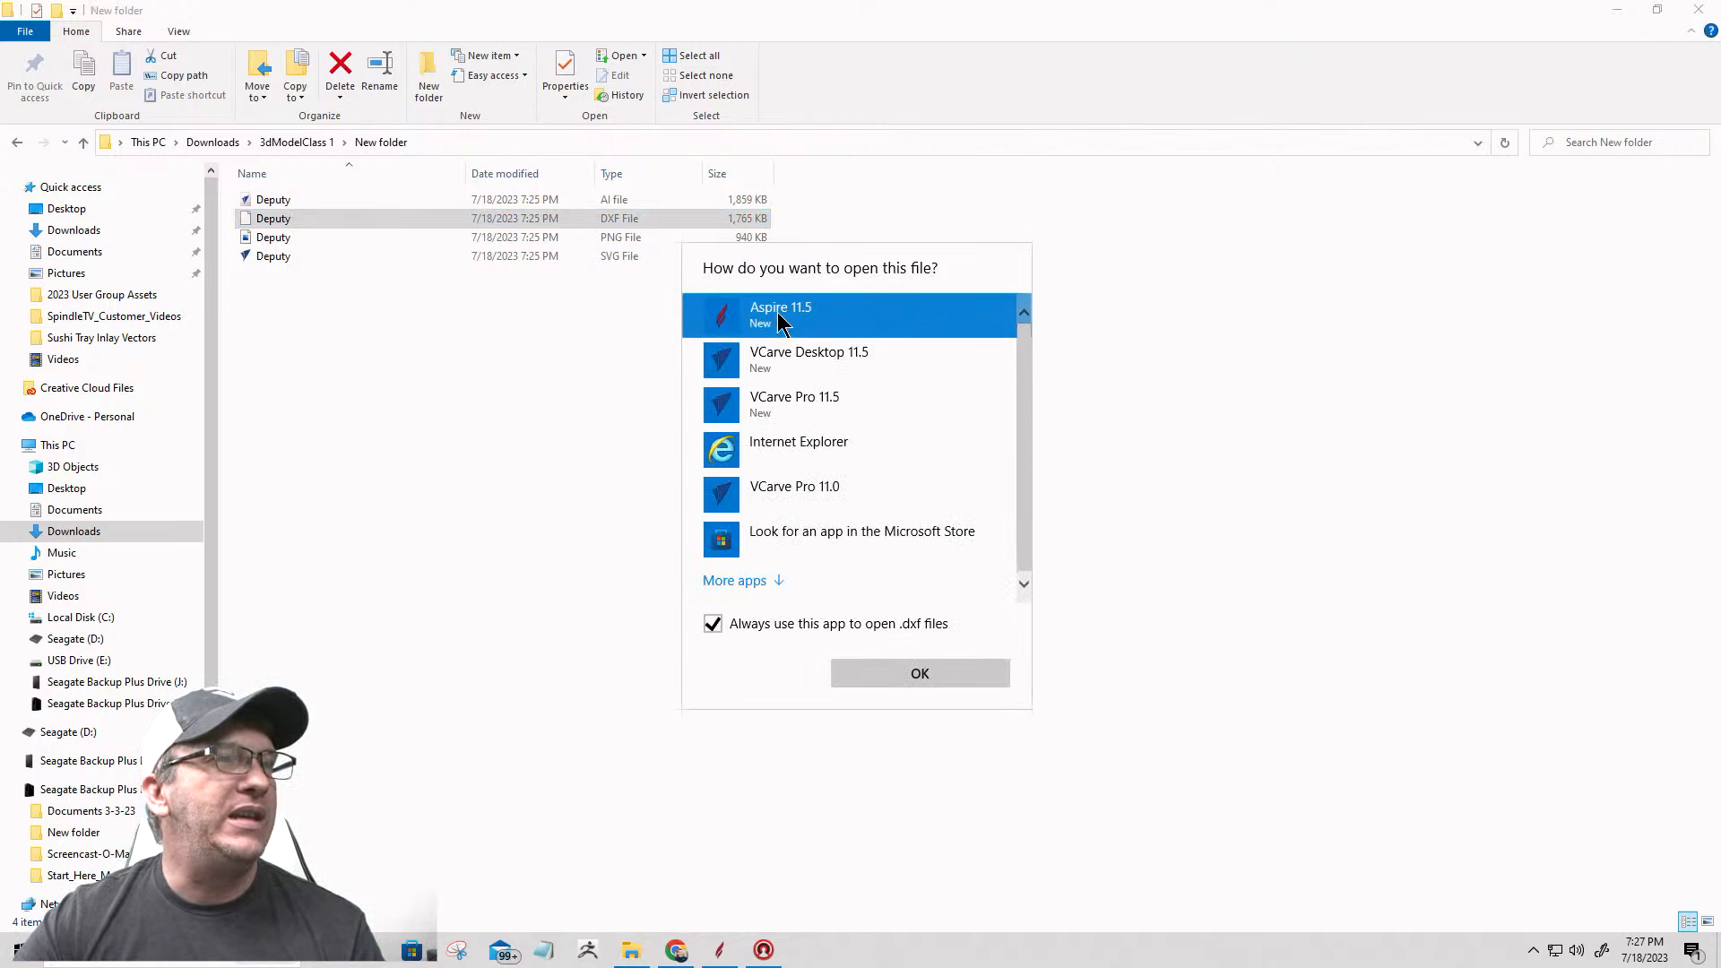
left_click(908, 674)
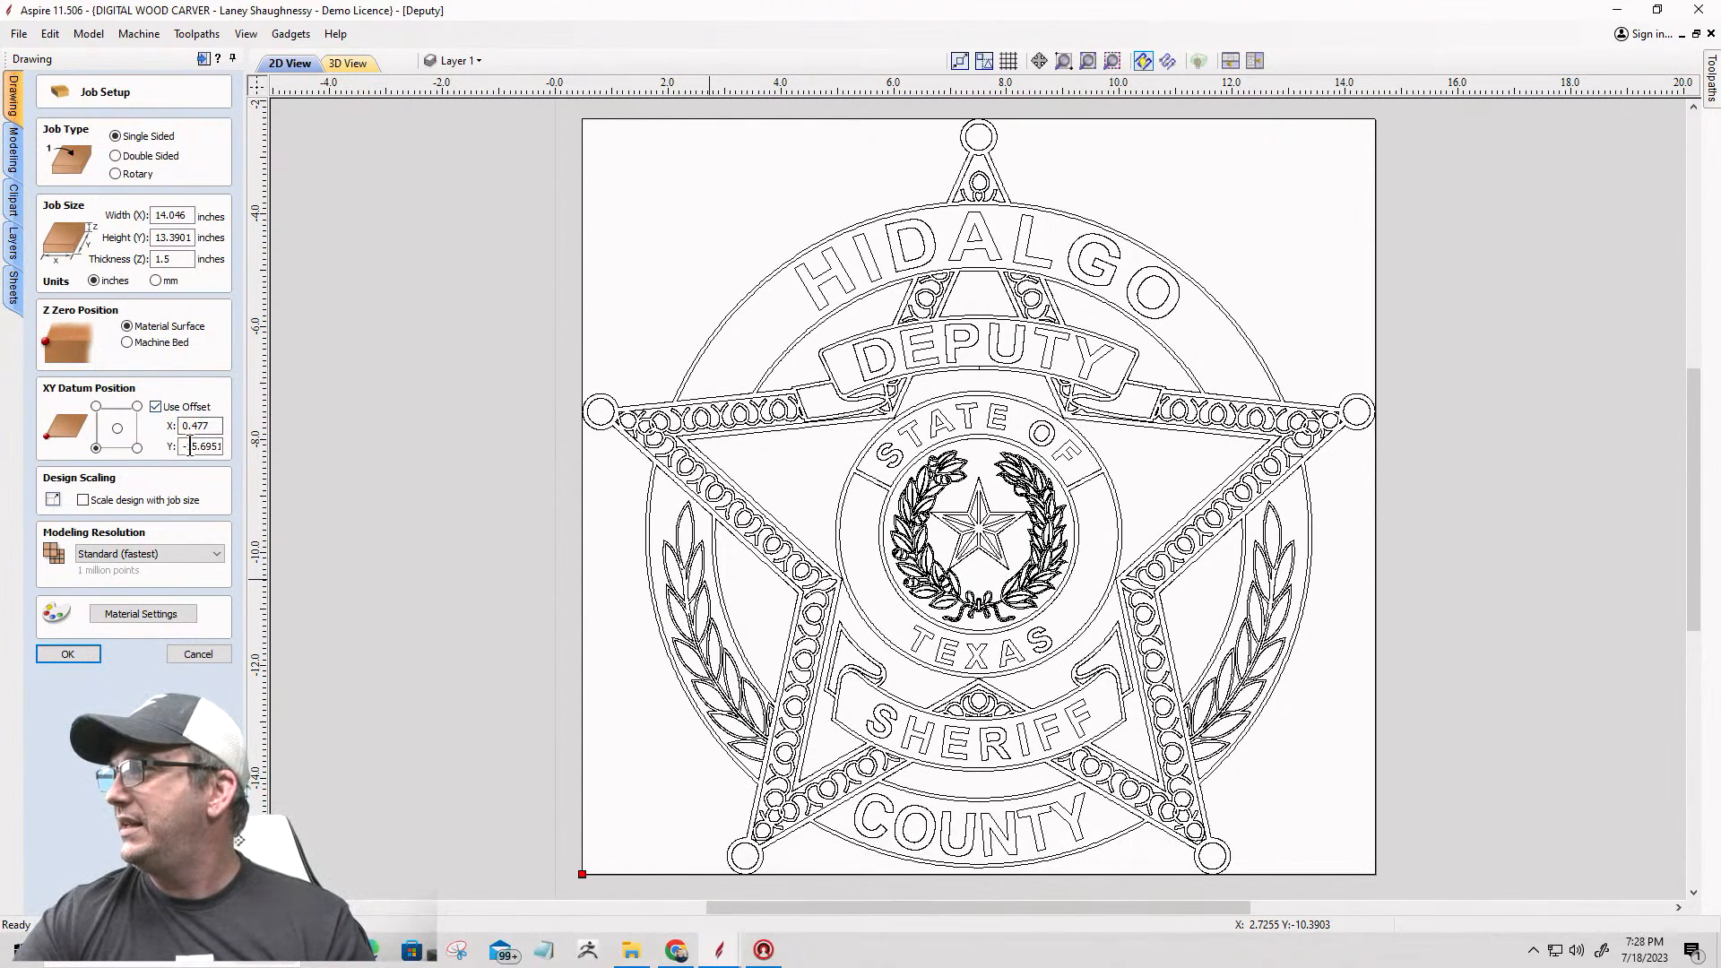
Step: Examine the opened Deputy job's size and XY datum offset, comparing the badge's position with the origin
scroll(826, 402, "down", 3)
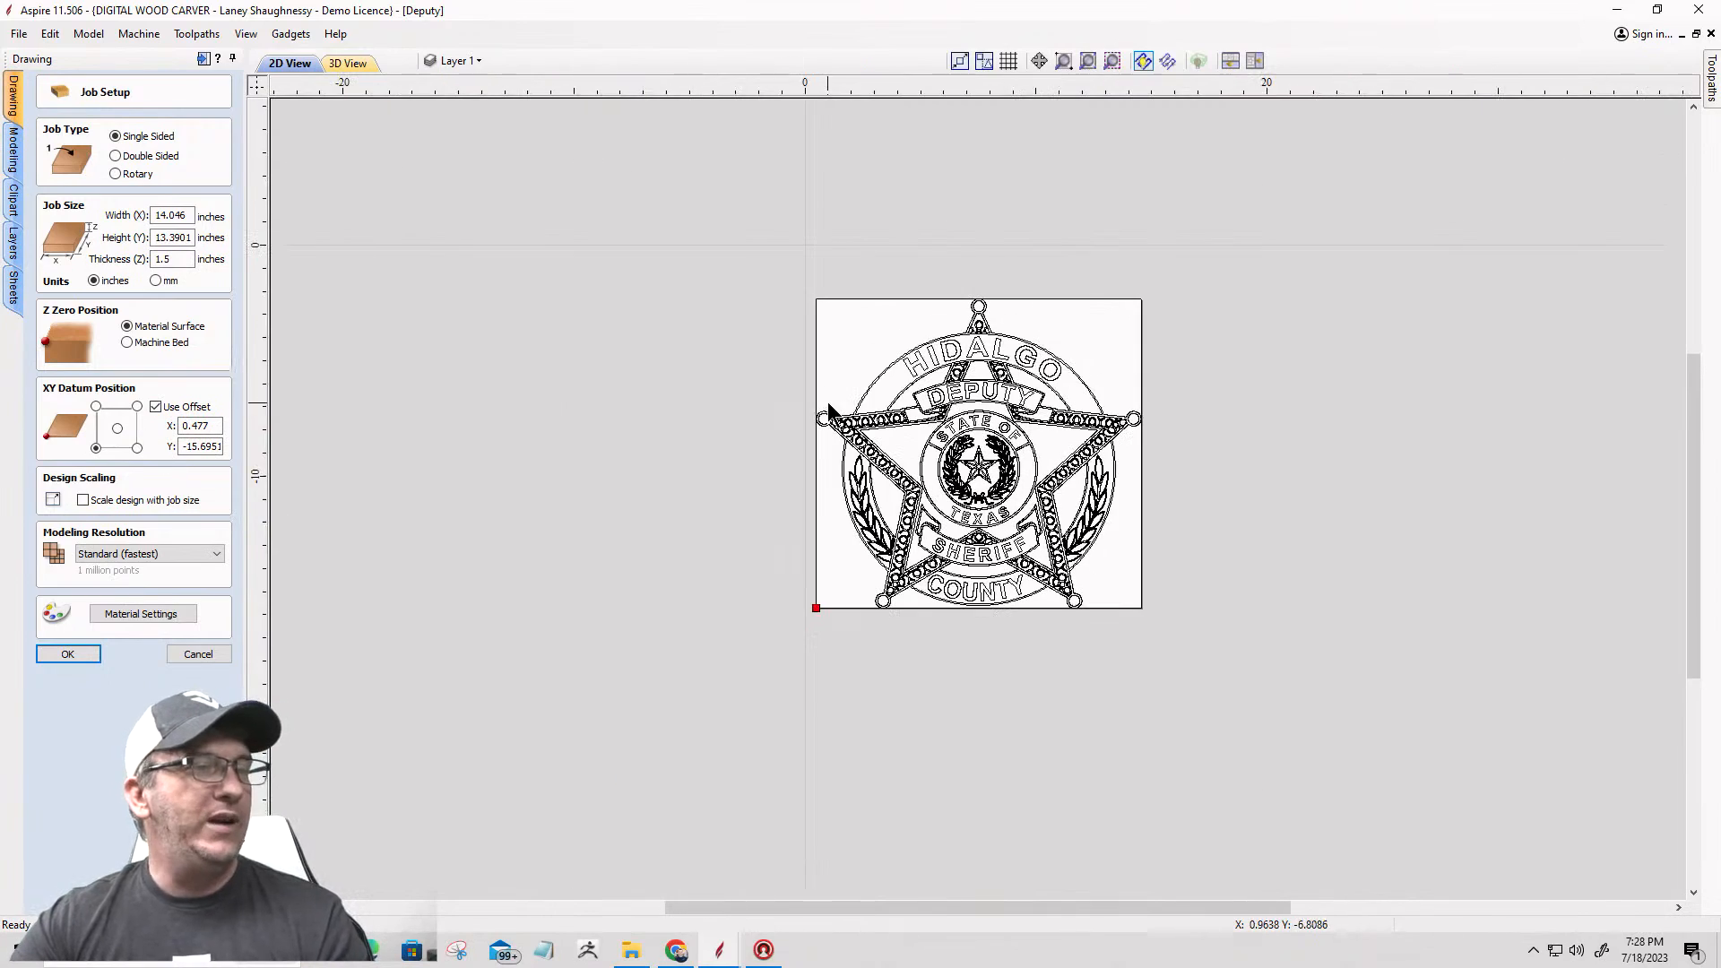
scroll(788, 637, "up", 1)
scroll(803, 269, "down", 1)
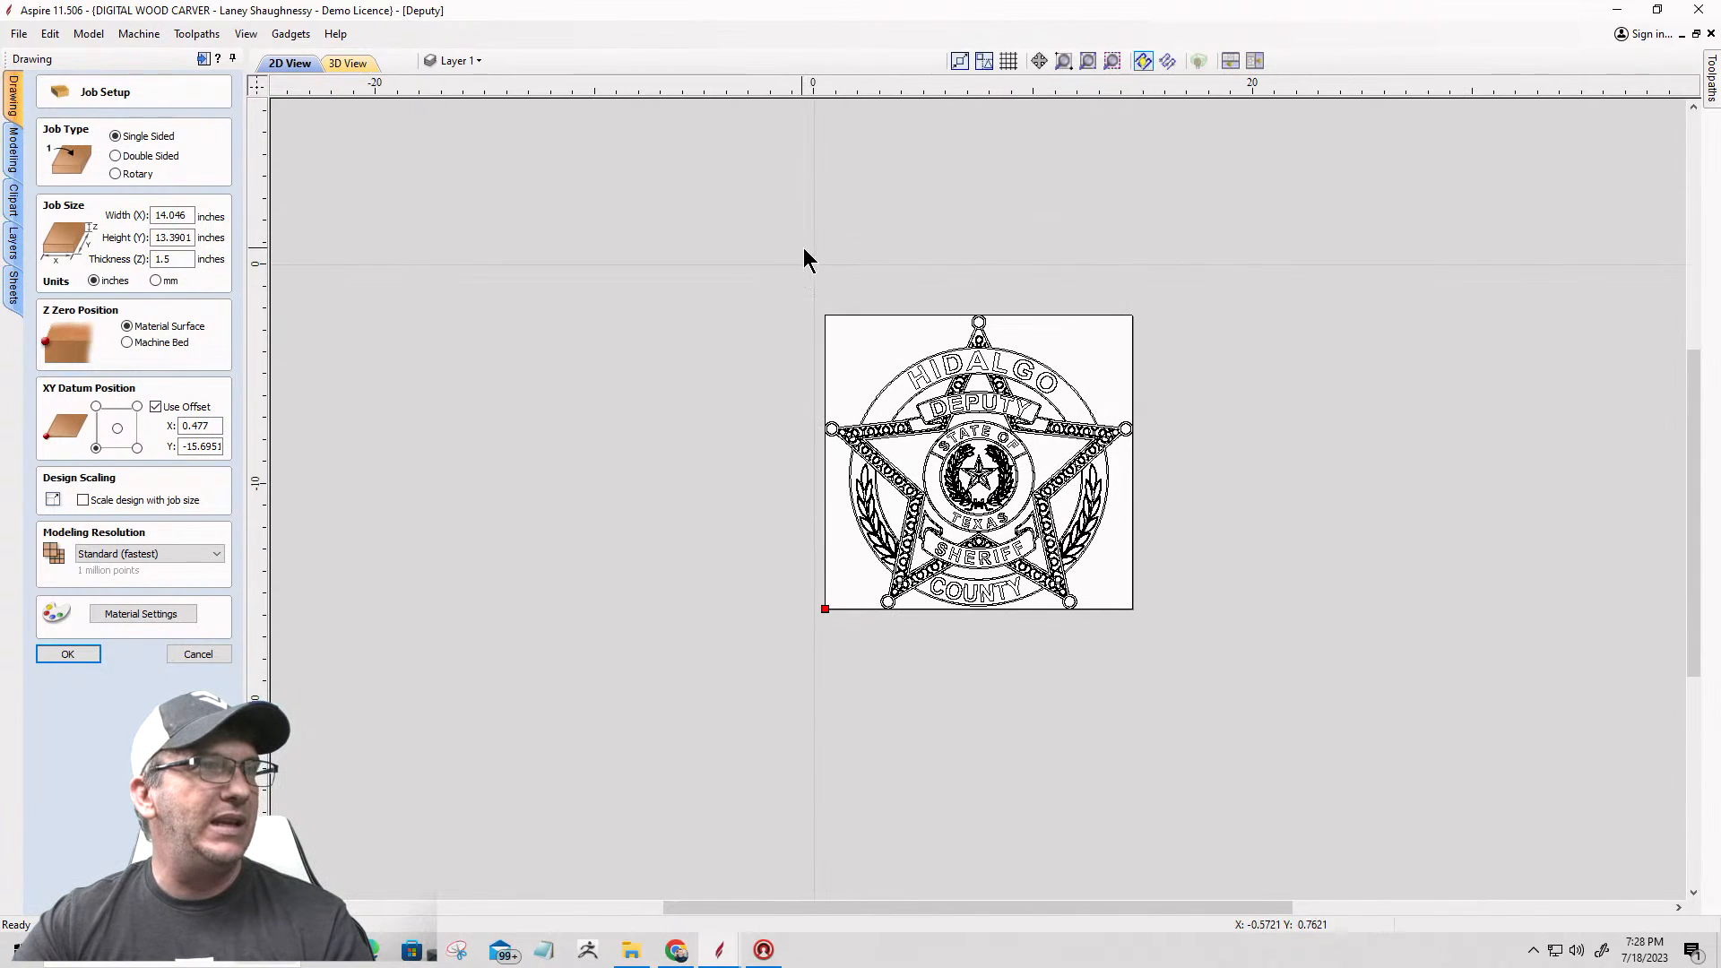
scroll(686, 305, "up", 4)
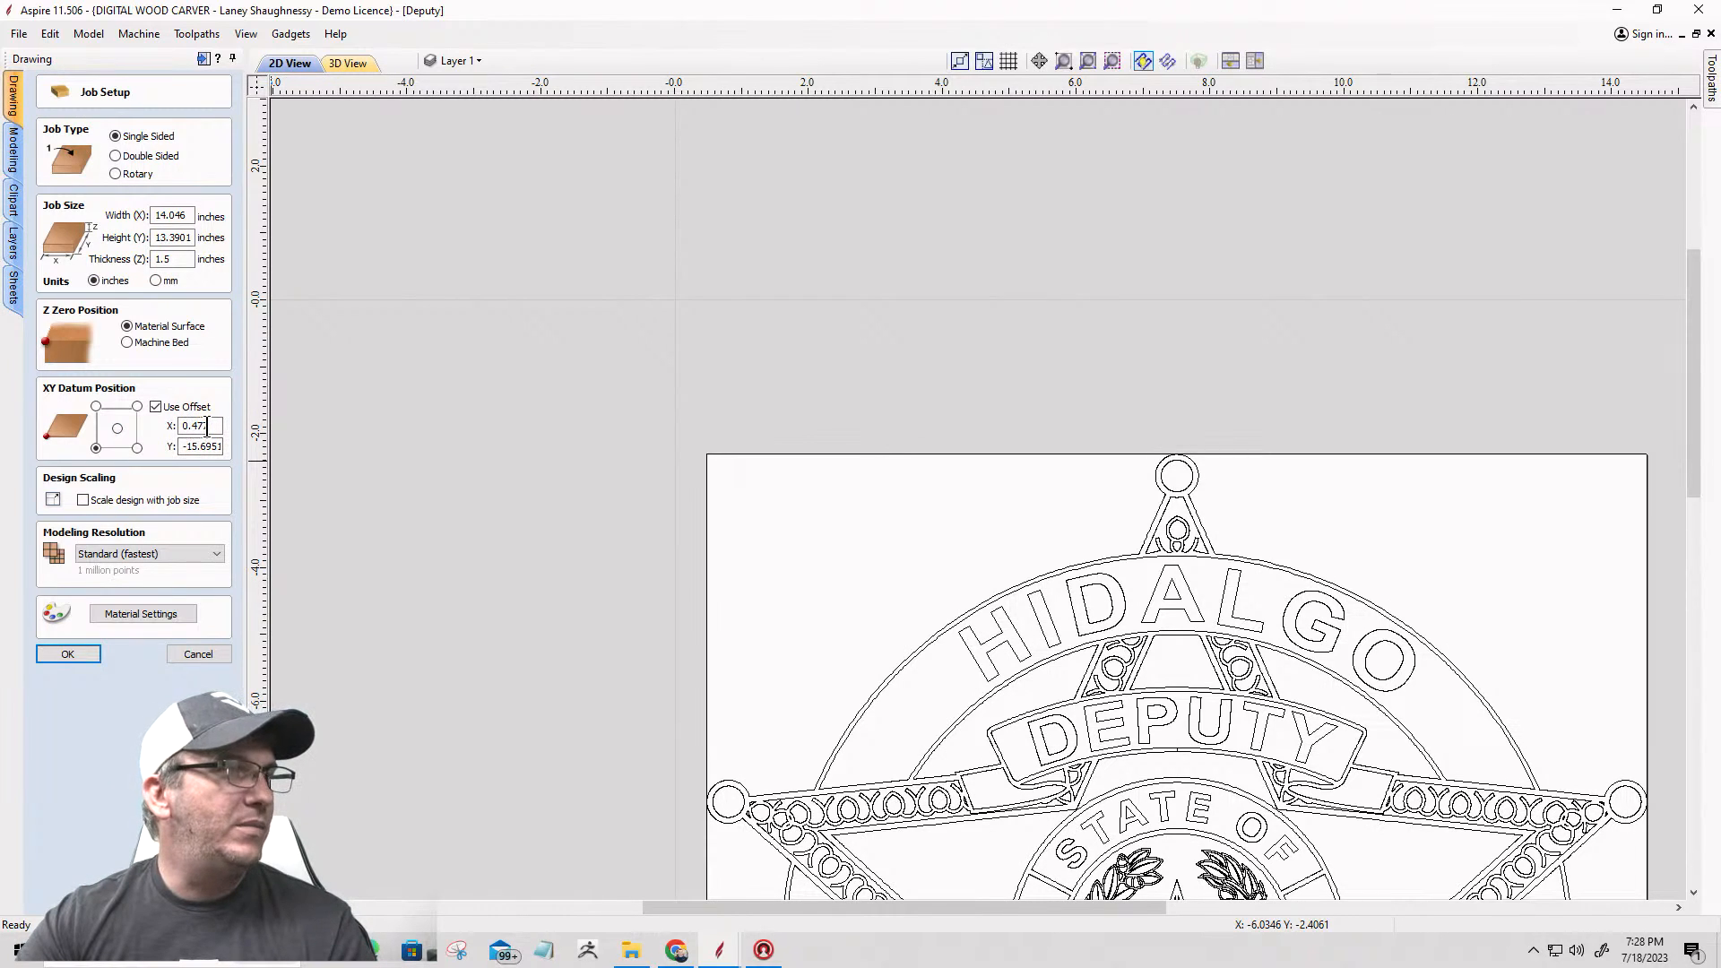
mouse_move(210, 427)
left_mouse_down()
mouse_move(163, 421)
mouse_move(184, 446)
mouse_move(232, 448)
left_mouse_up()
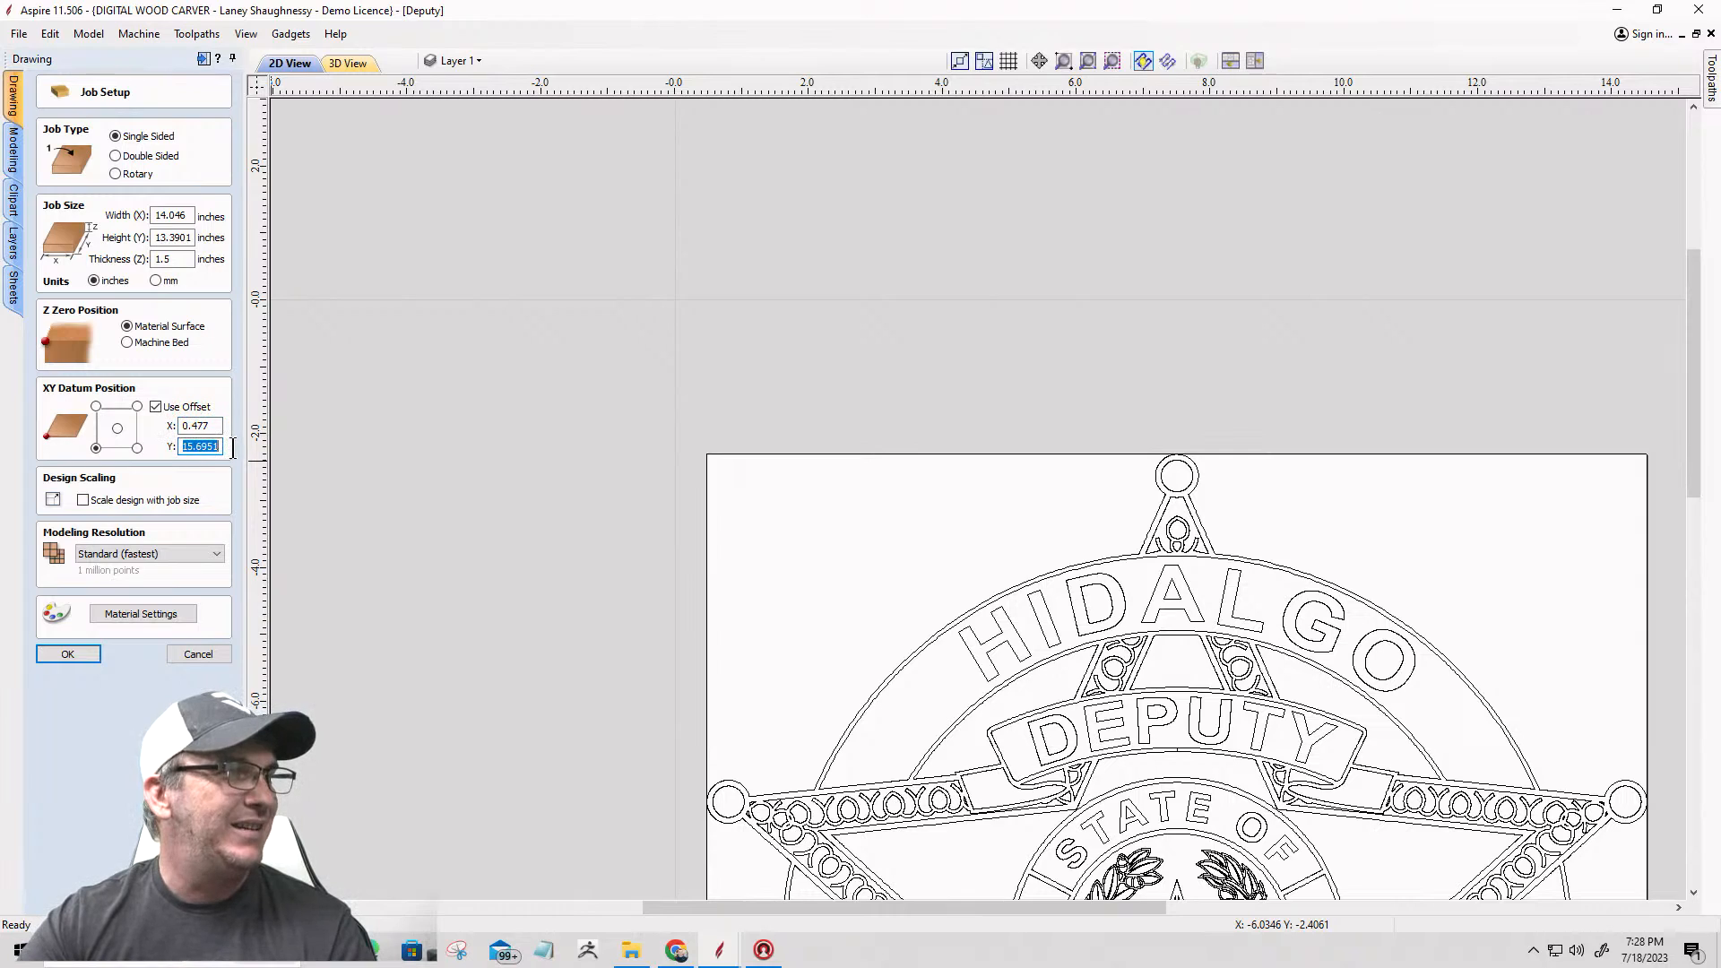
scroll(832, 183, "down", 5)
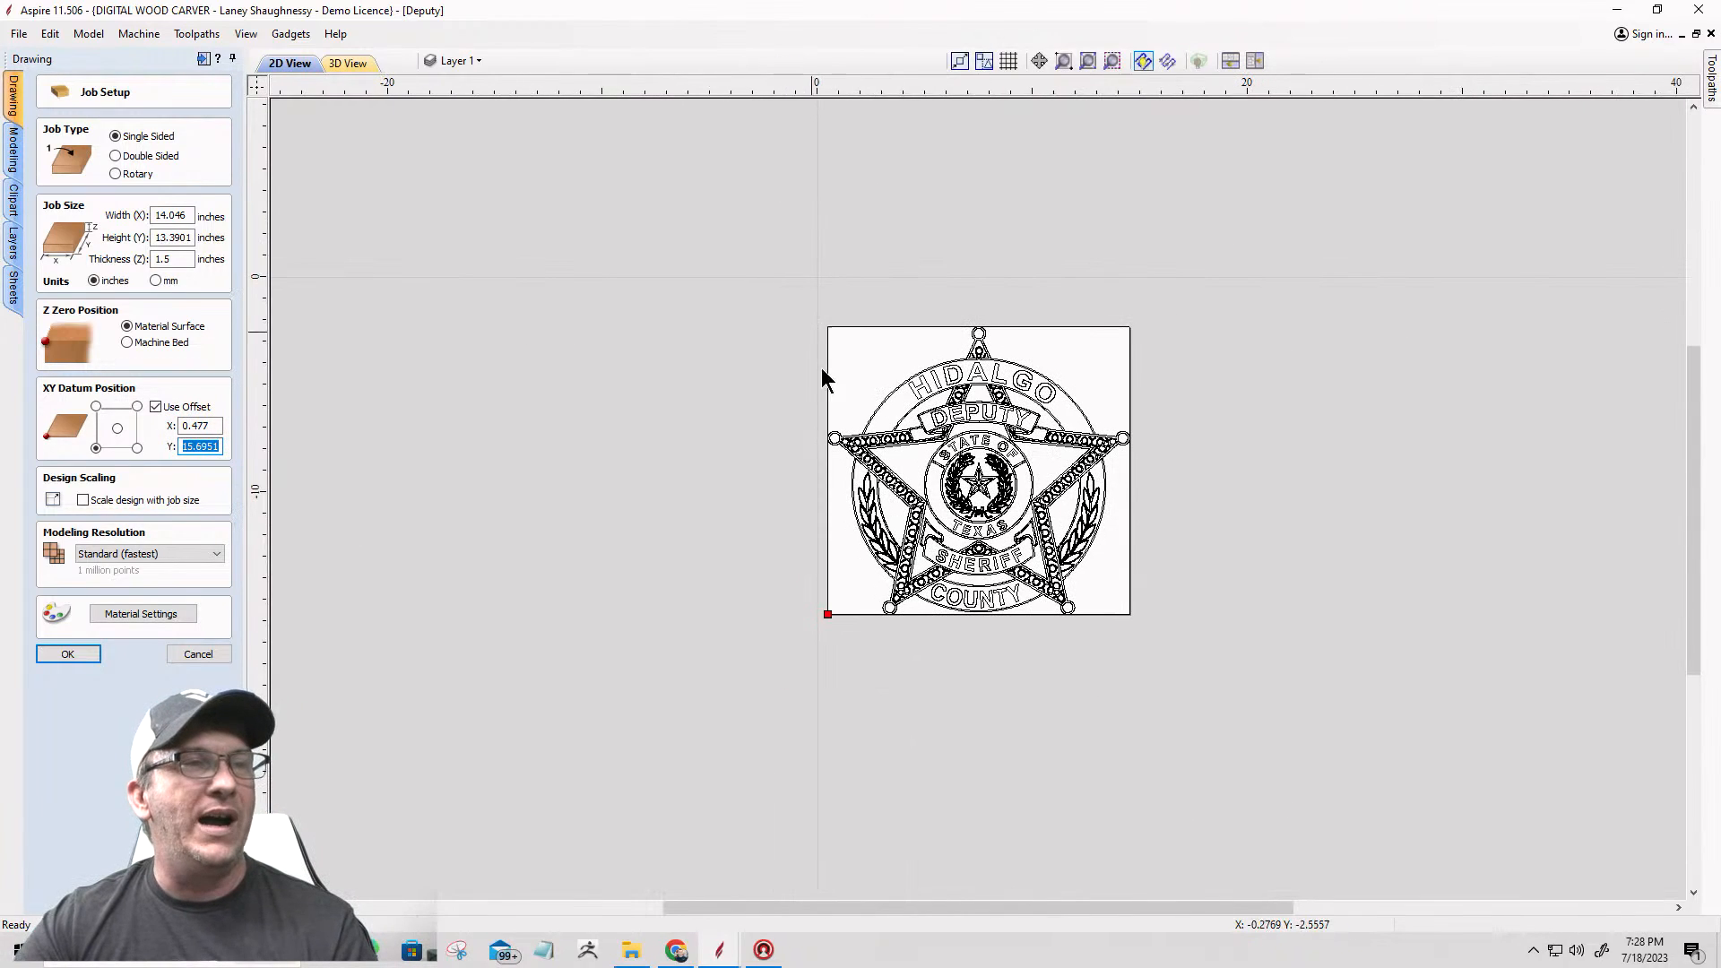
scroll(958, 557, "up", 2)
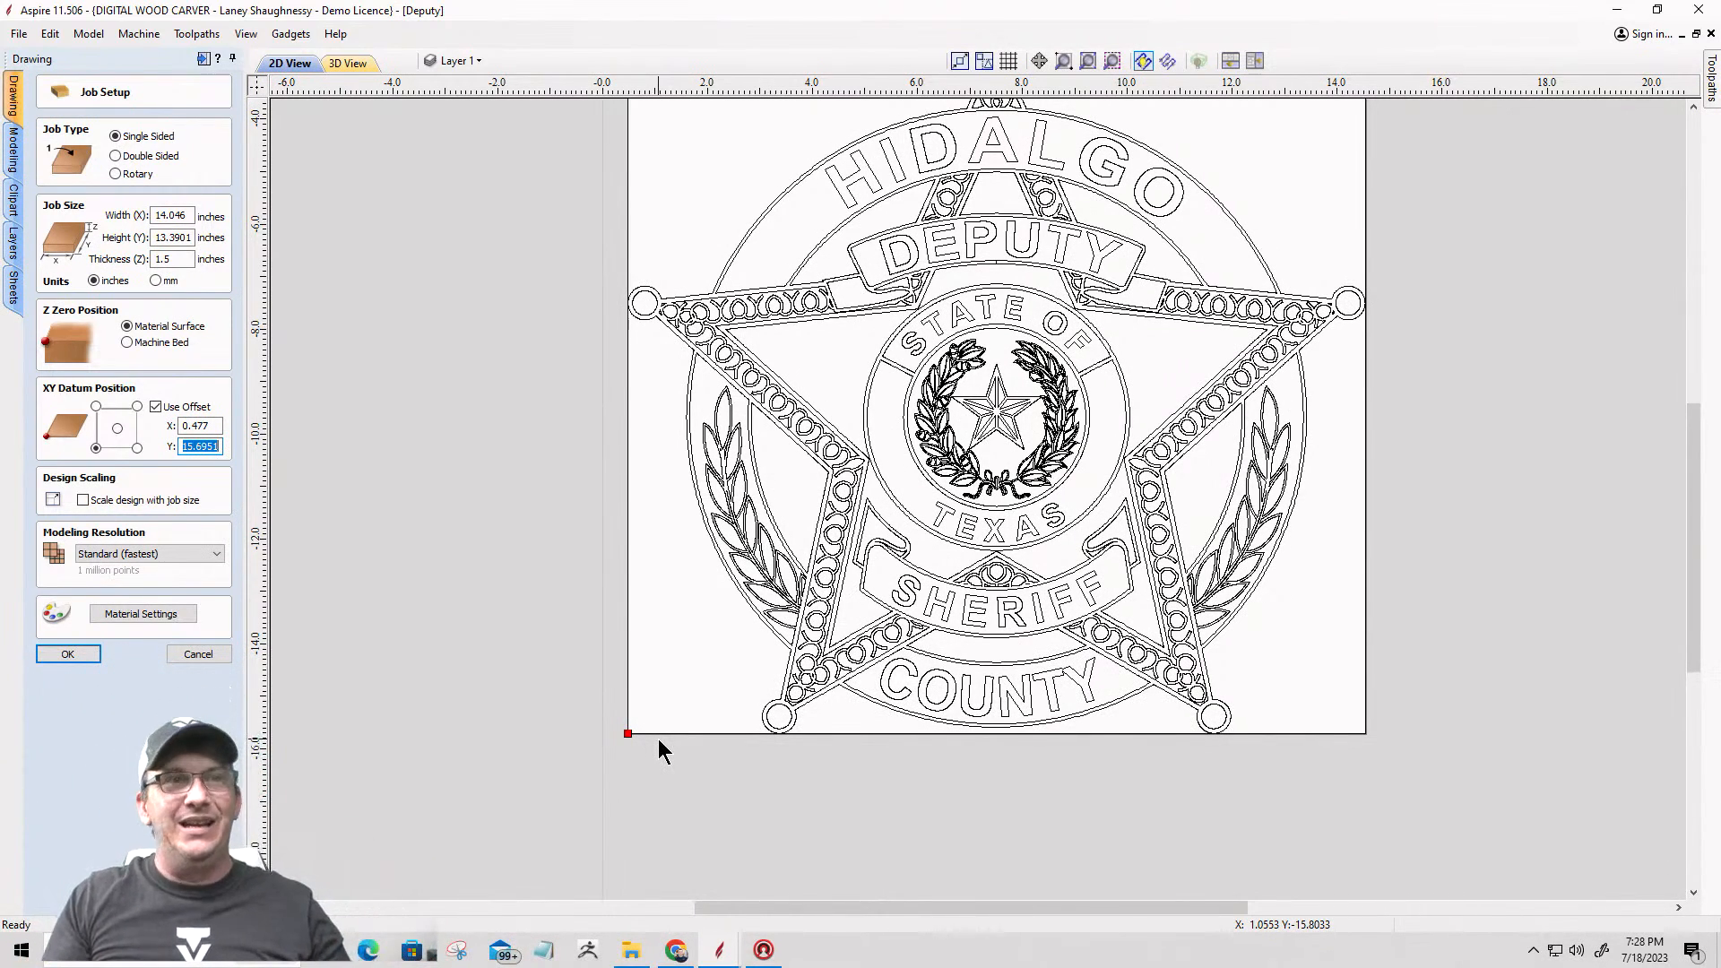
scroll(967, 482, "down", 2)
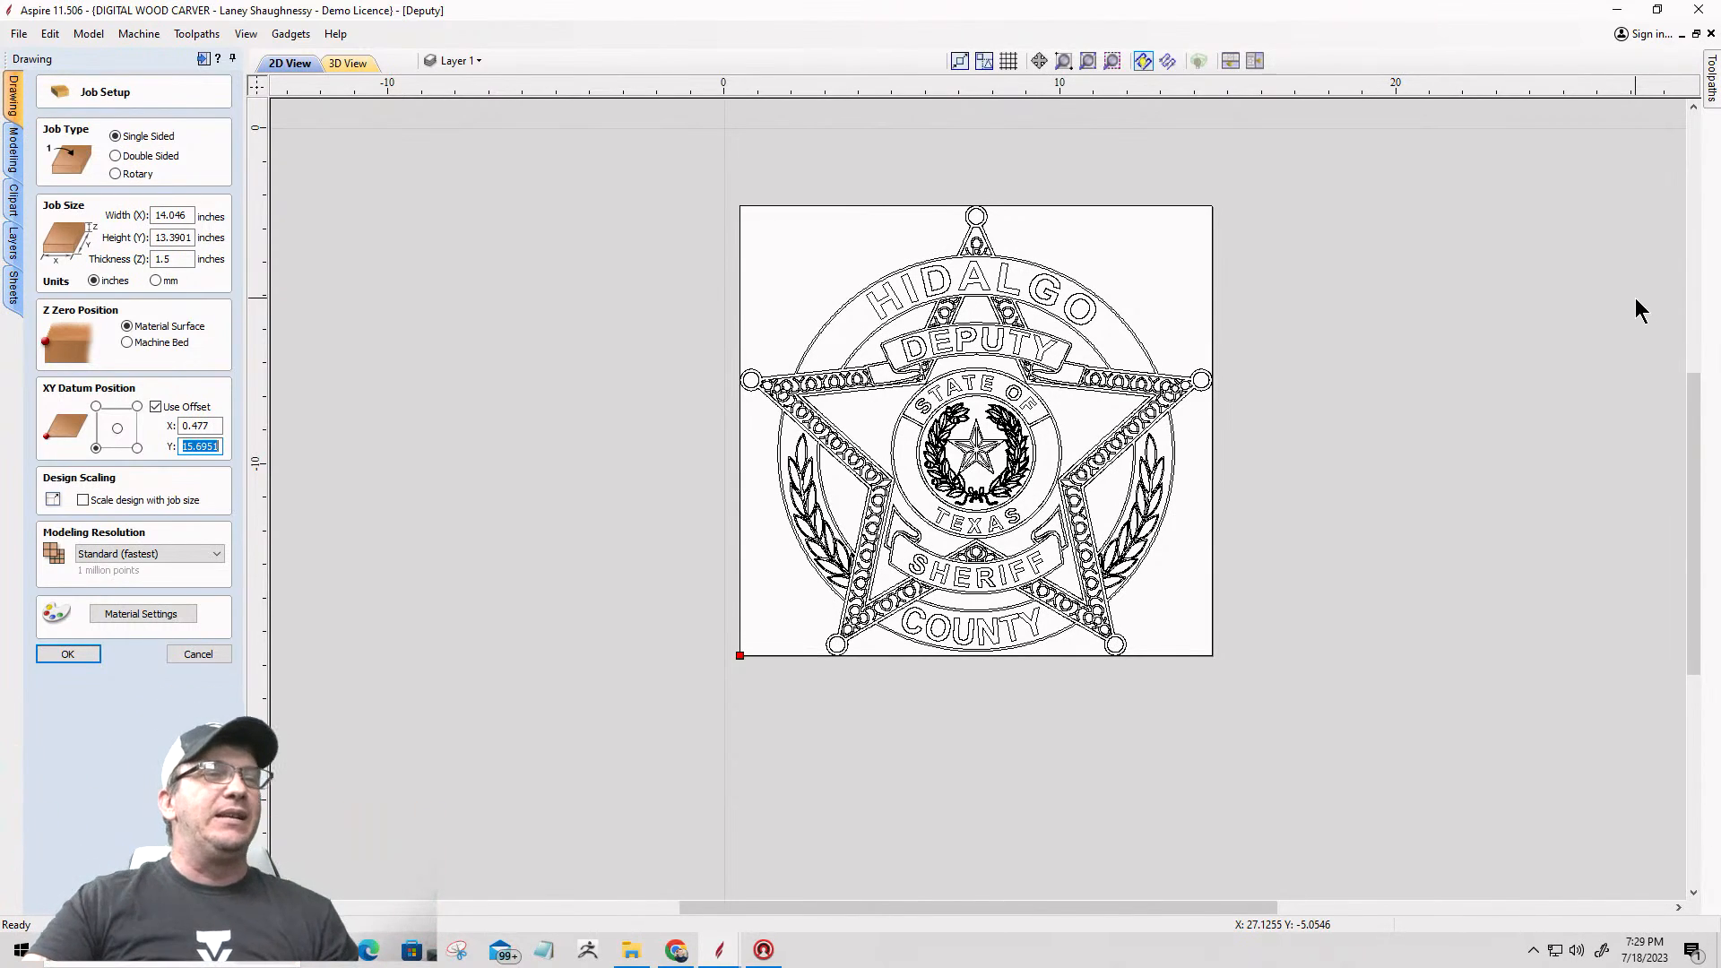
left_click(715, 133)
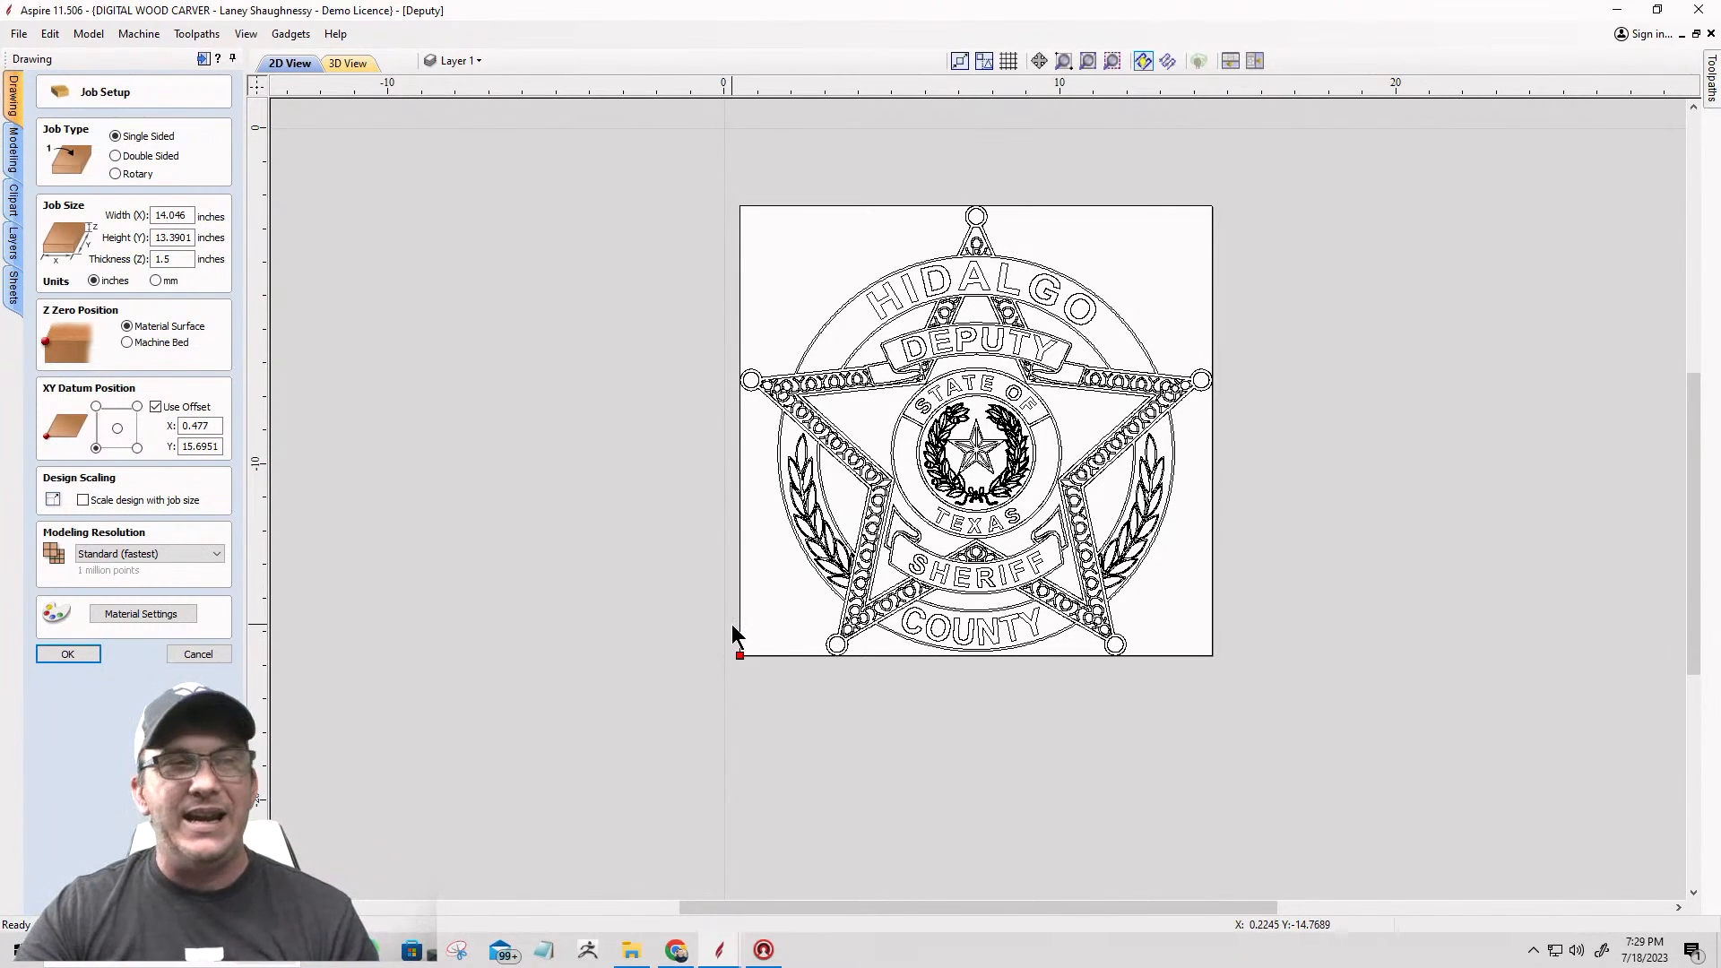
scroll(735, 684, "down", 2)
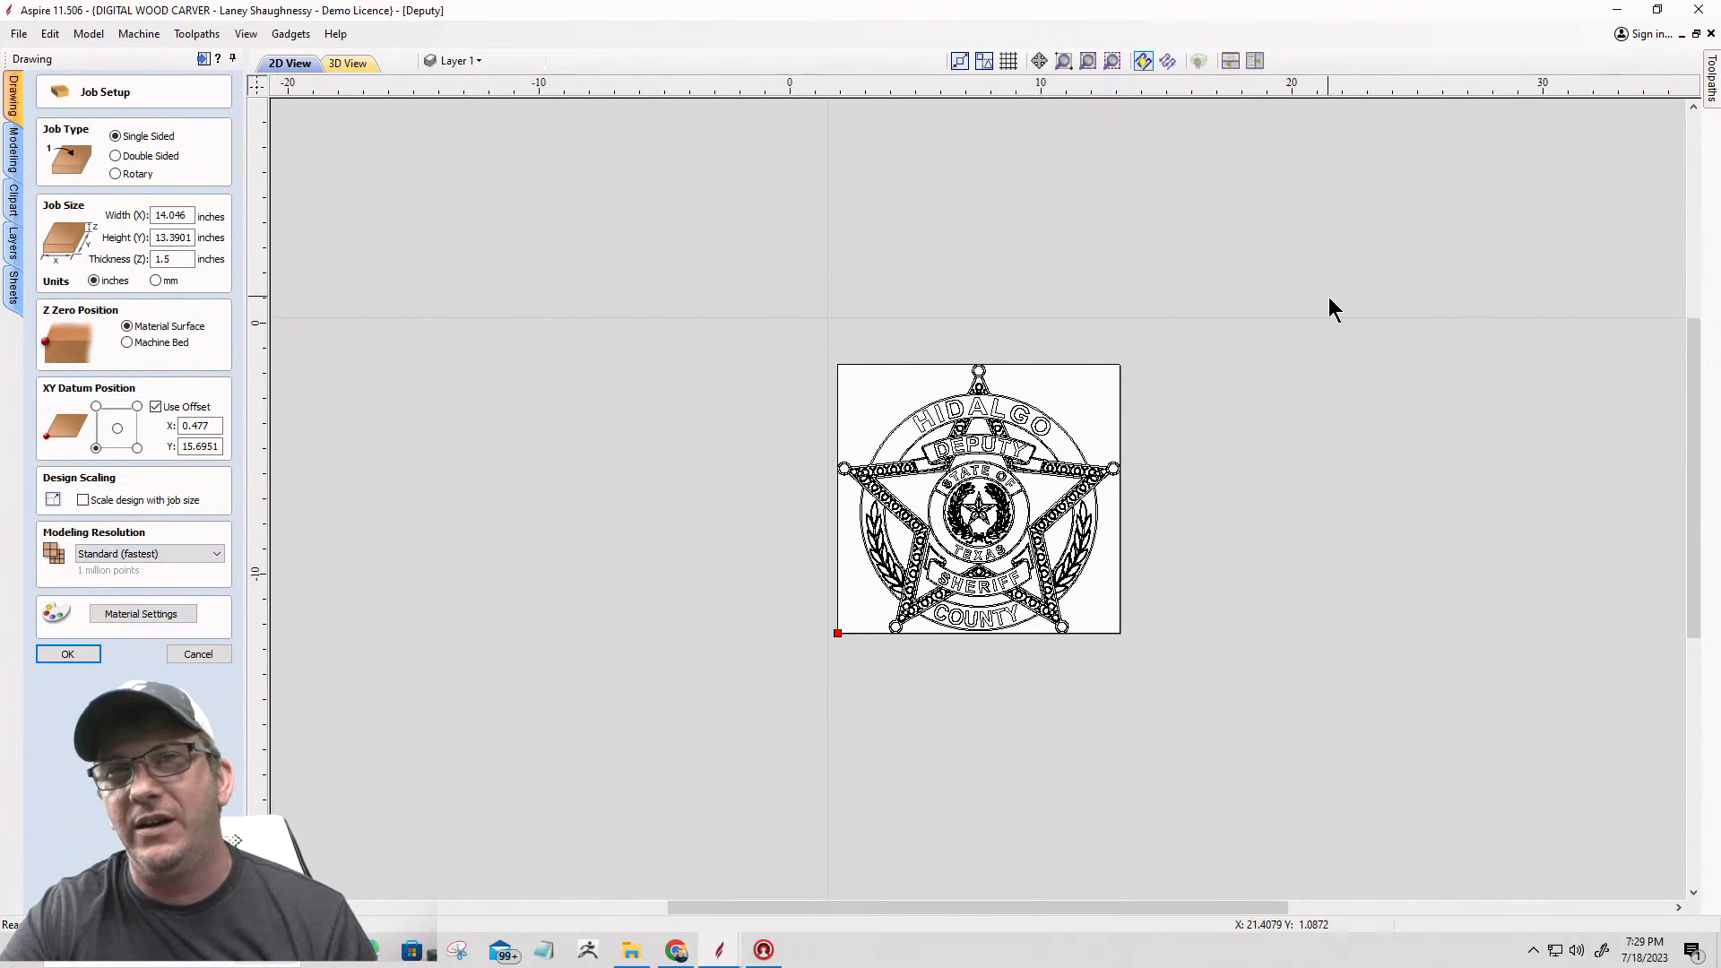
scroll(1012, 305, "up", 2)
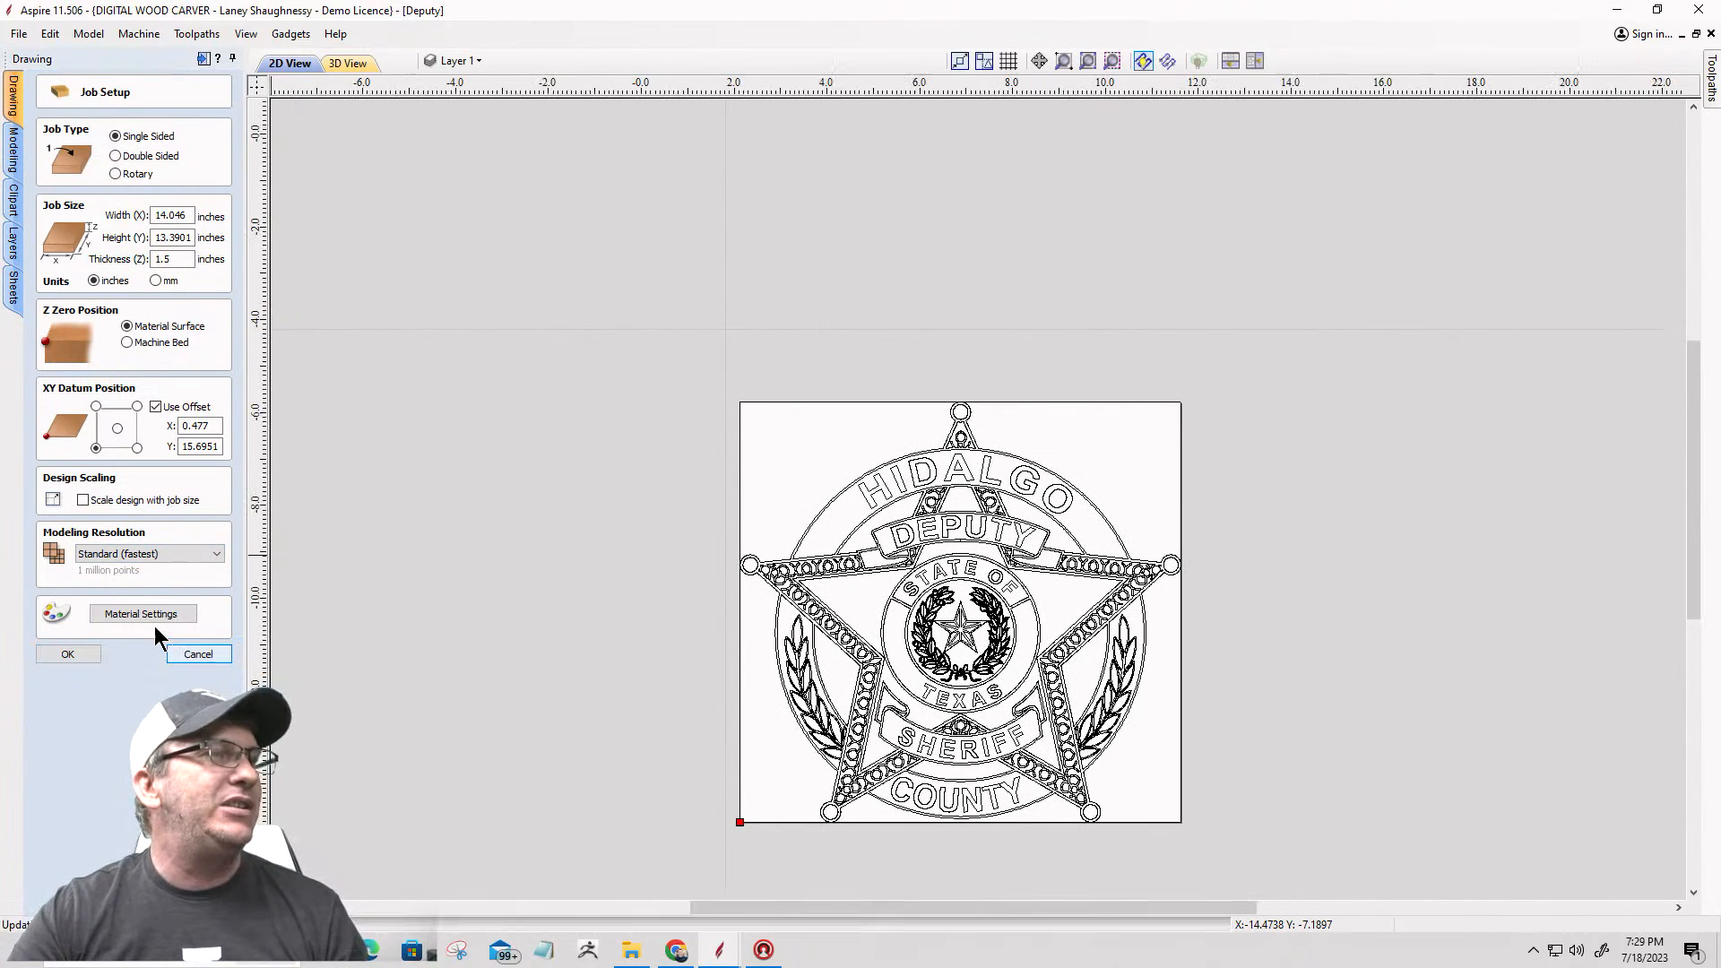
Step: Close the Deputy DXF job, return to the blank 24 x 24 inch job and confirm its job setup
left_click(954, 417)
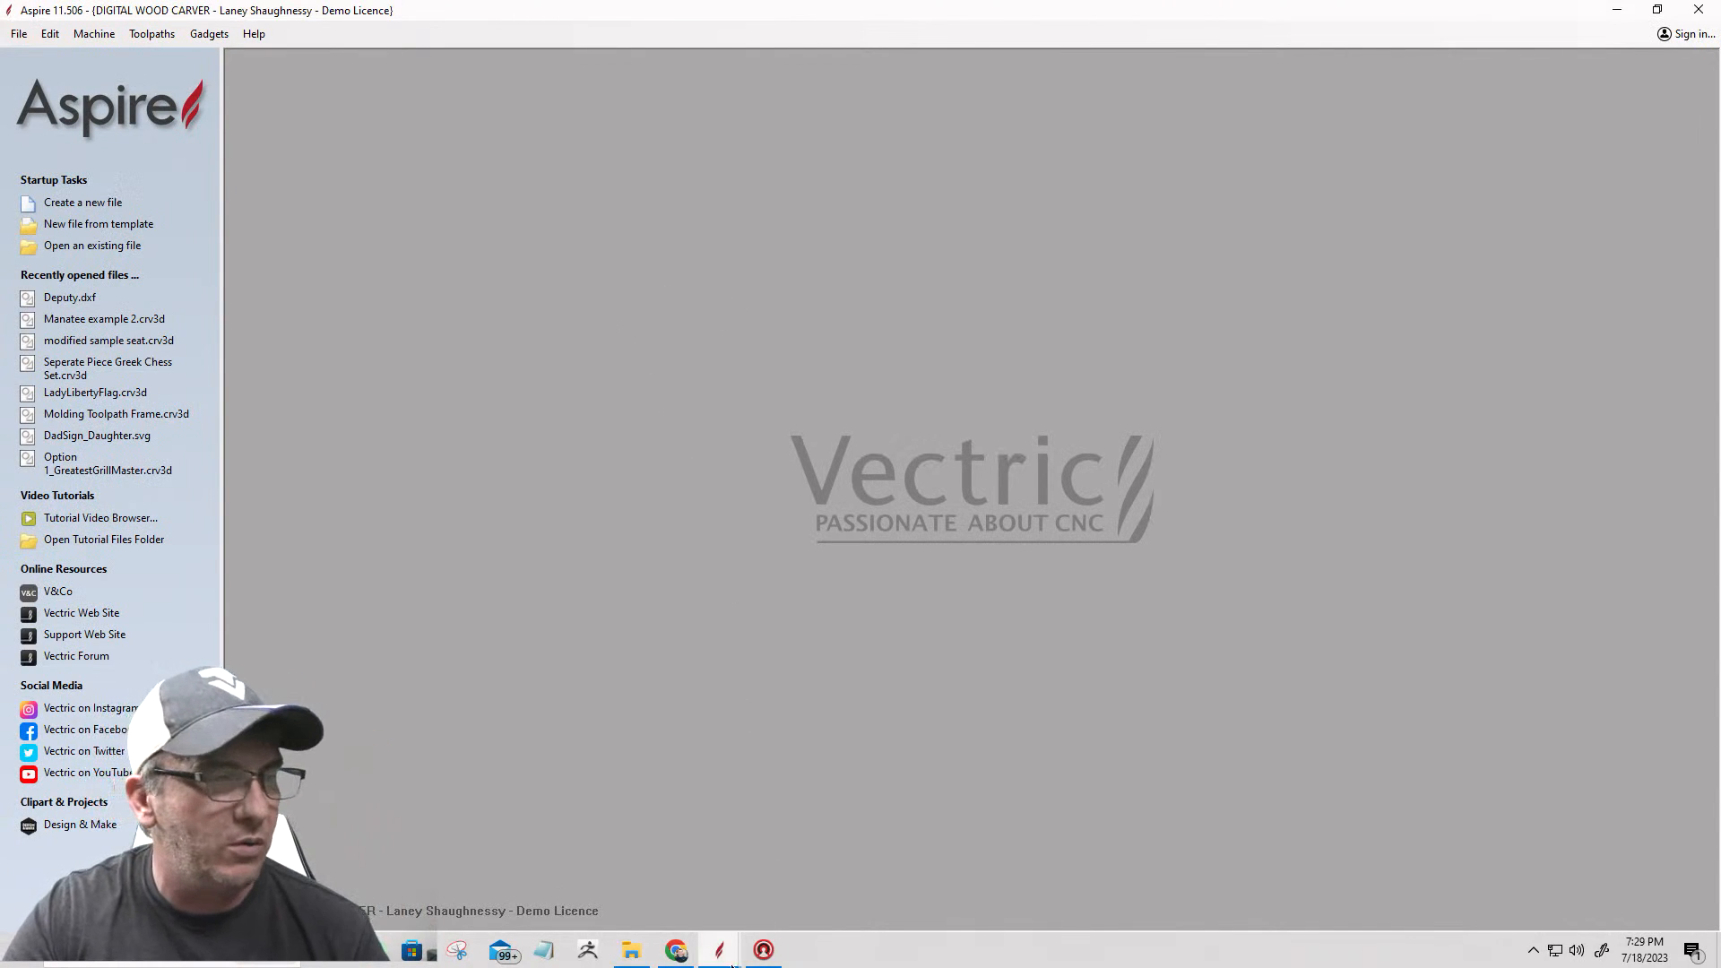
mouse_move(724, 957)
left_click(665, 892)
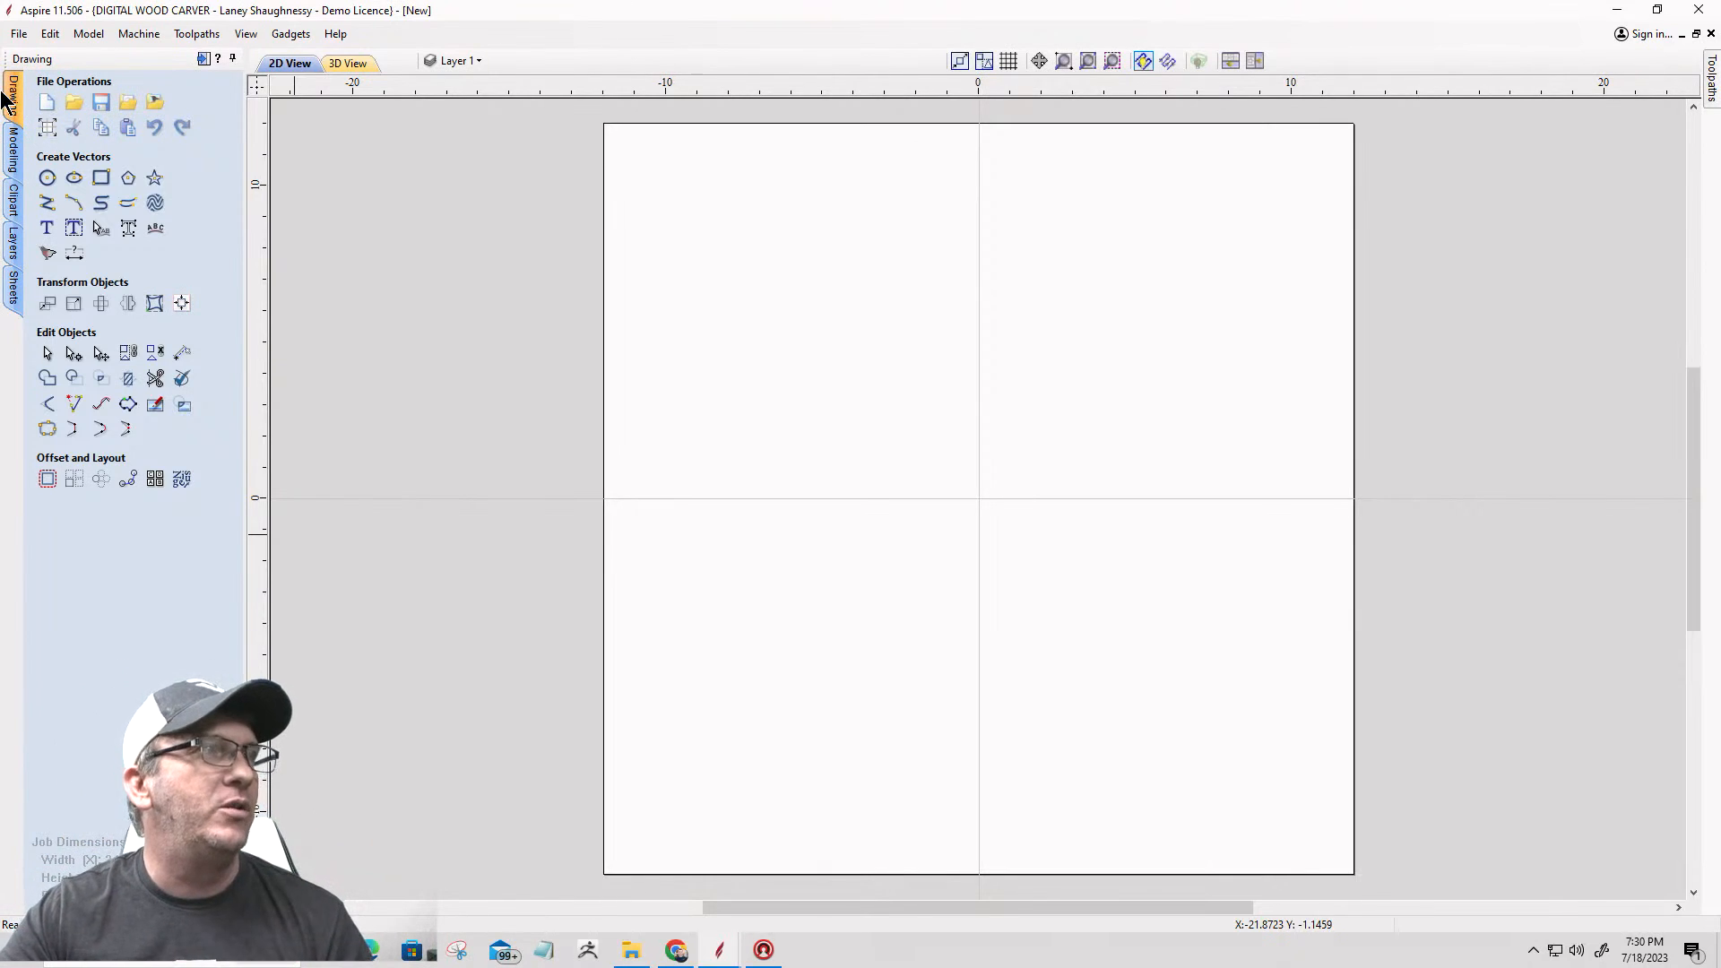
left_click(48, 129)
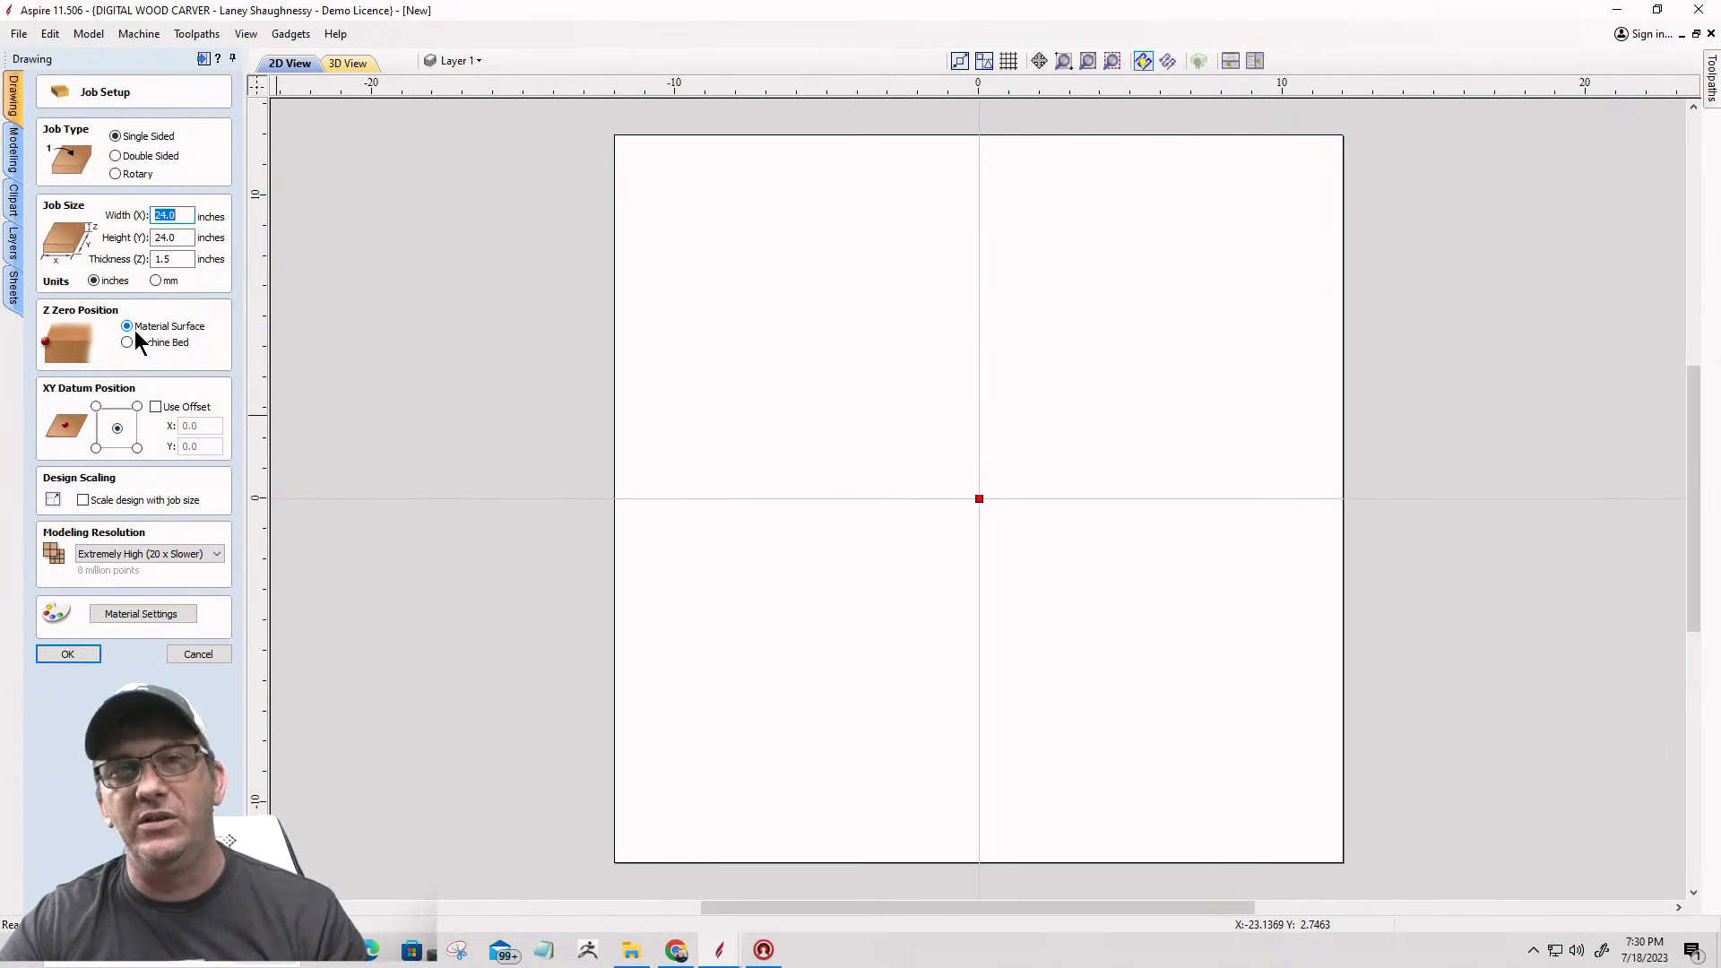
left_click(44, 658)
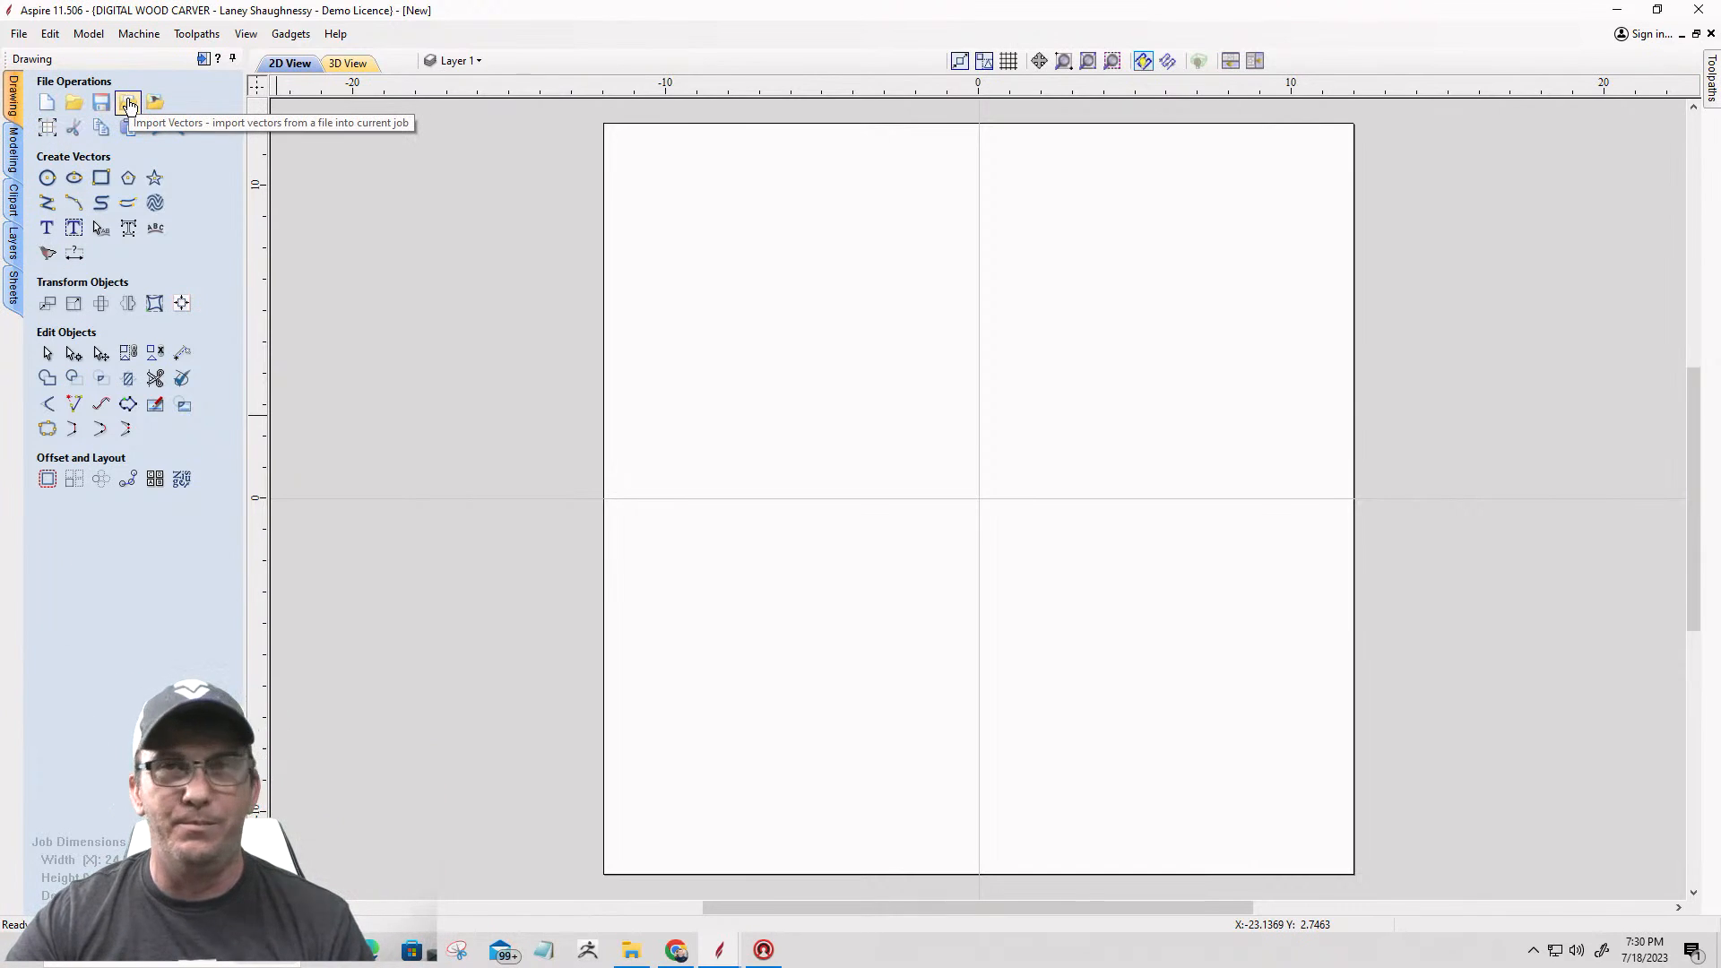
Step: Import the vectors of the Deputy DXF file from New folder inside Downloads\3dModelClass 1 into the blank job
left_click(130, 104)
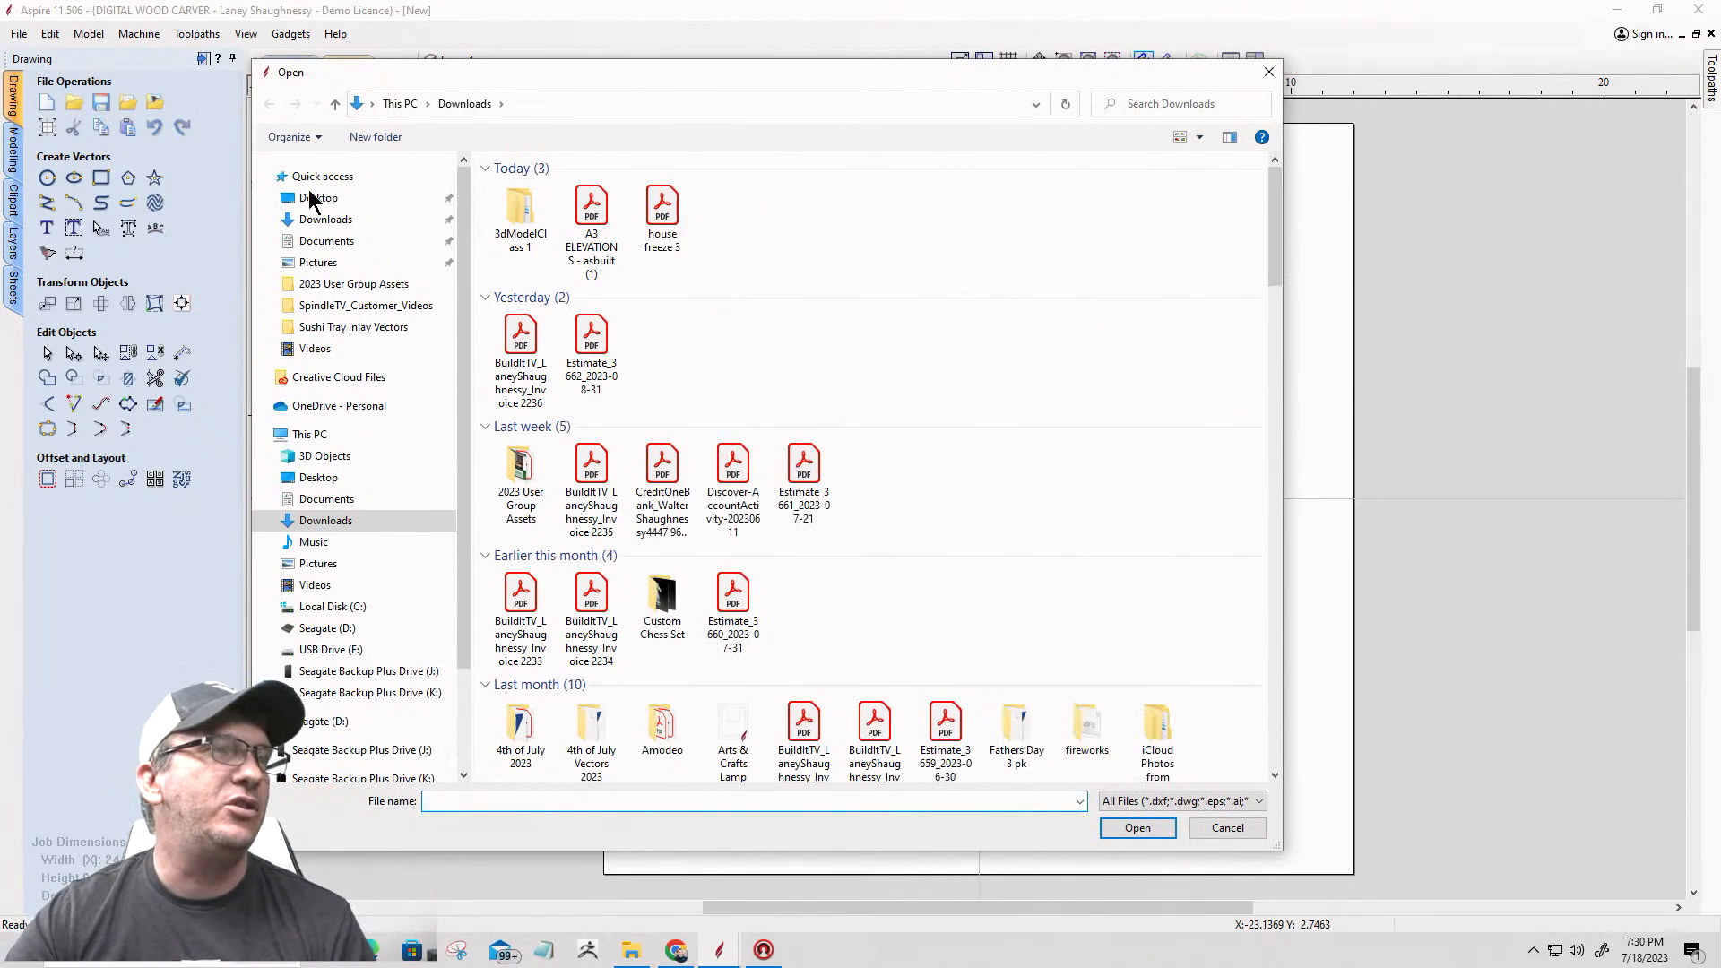
double_click(518, 222)
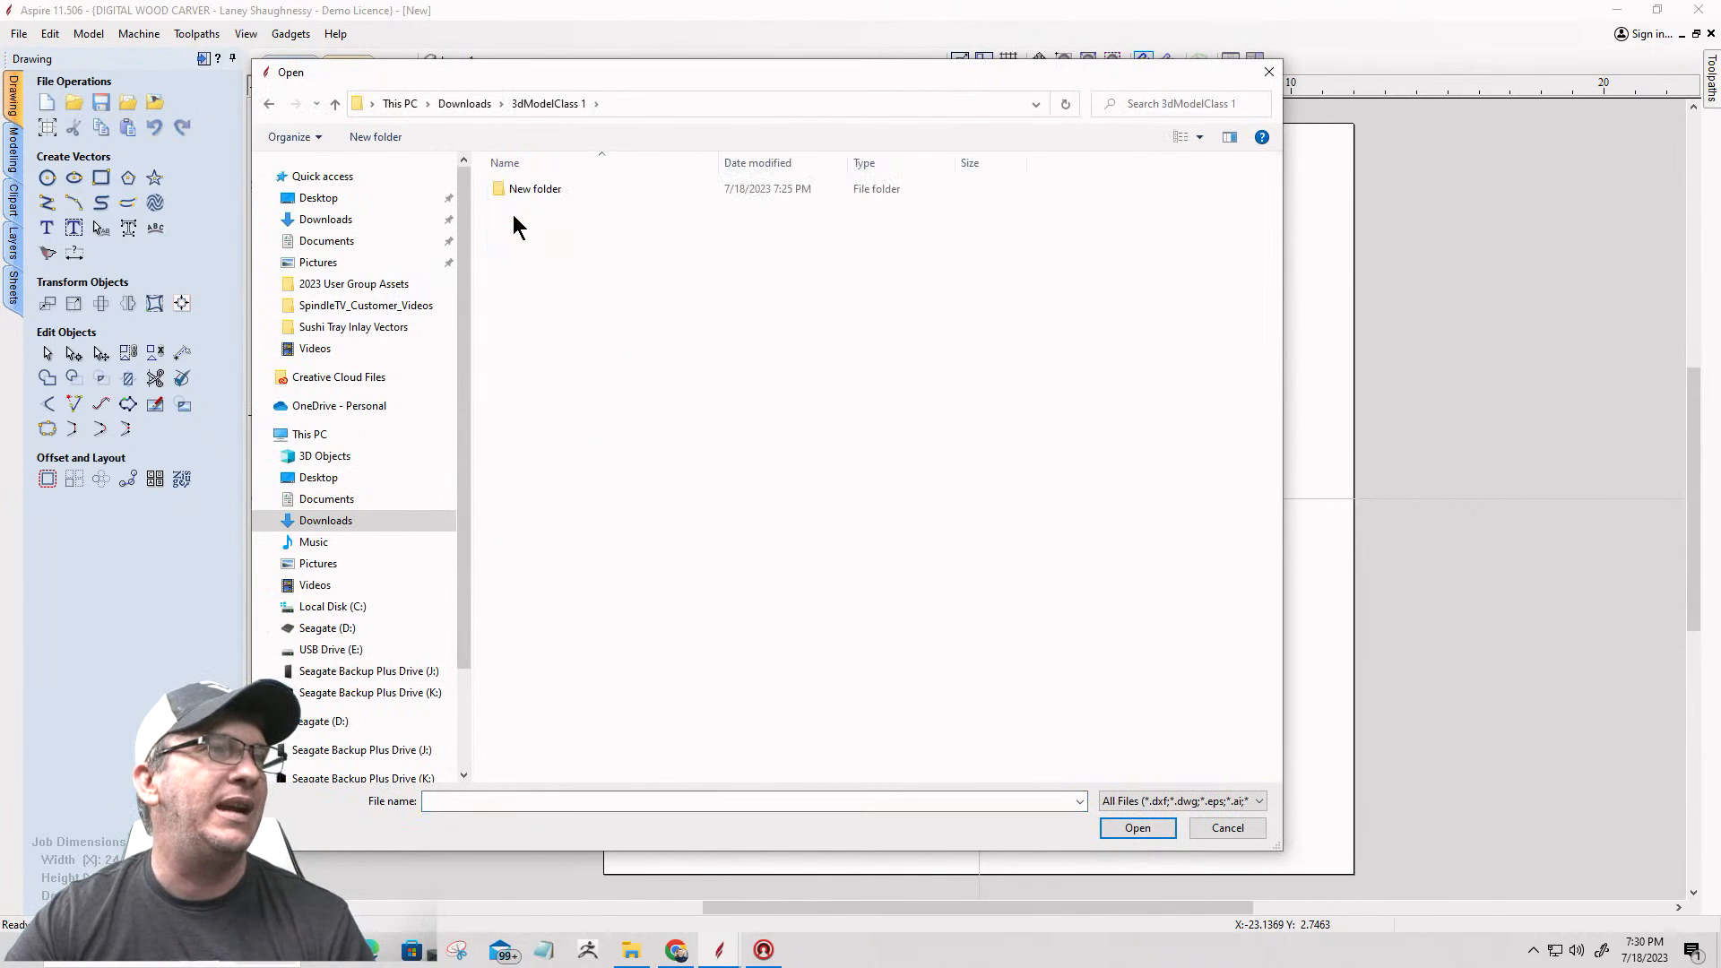
double_click(513, 189)
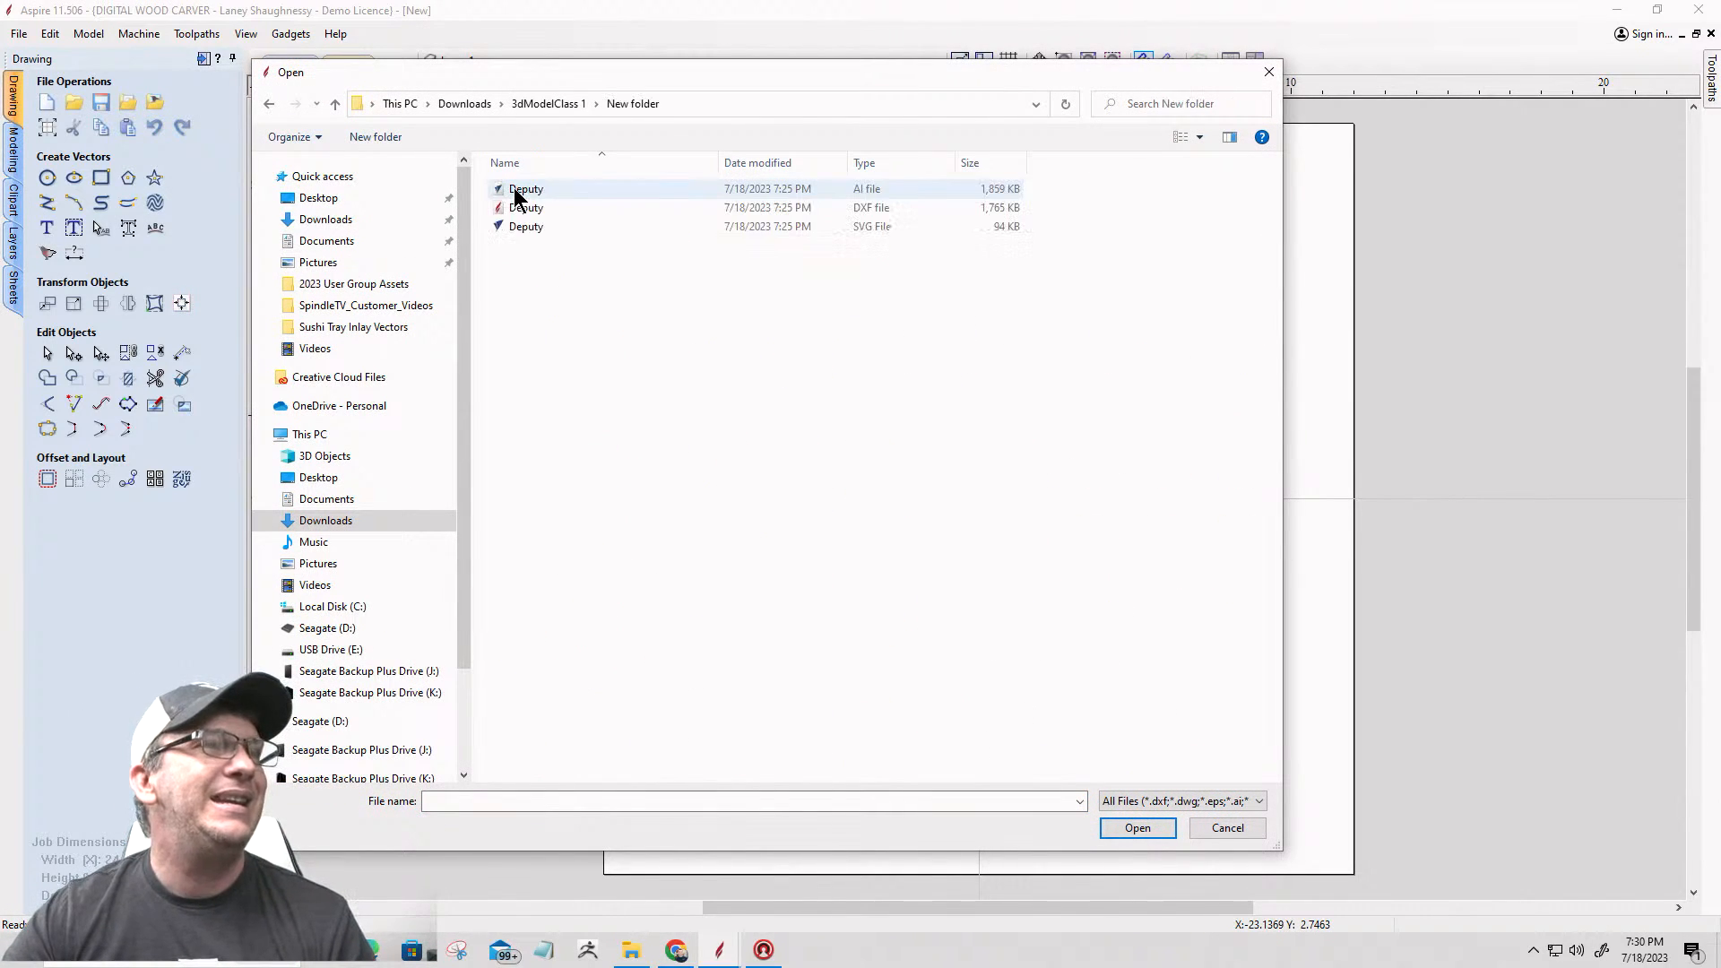
left_click(831, 211)
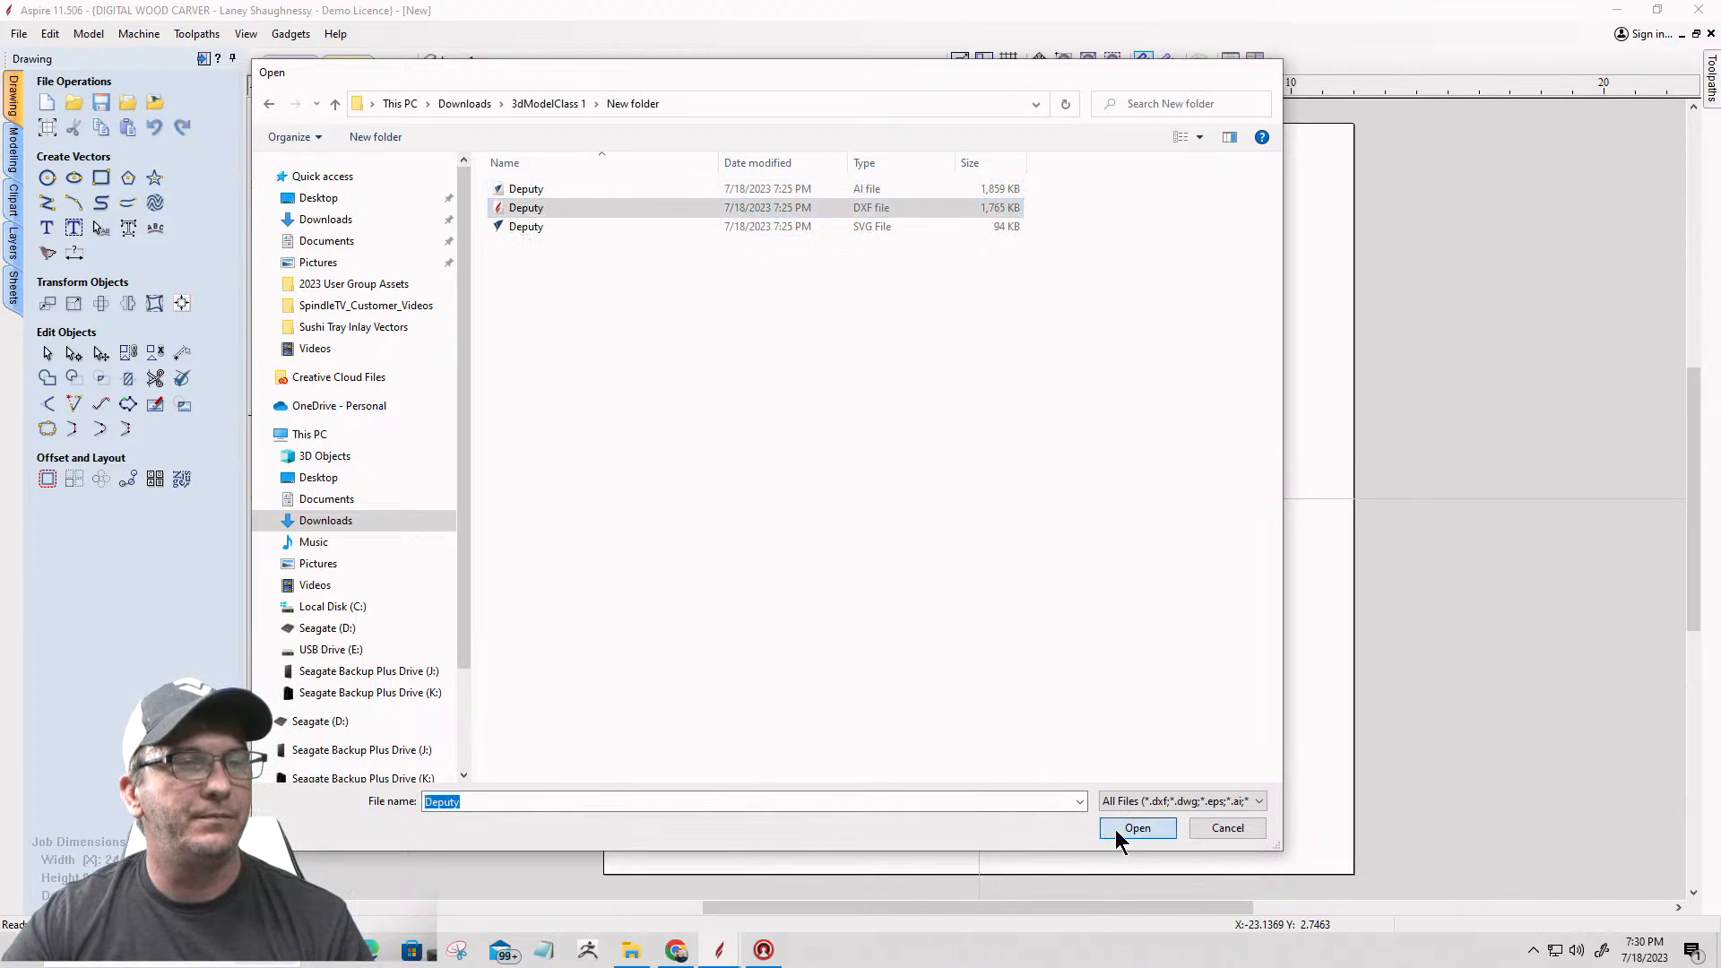
left_click(1120, 830)
Step: Center the imported badge vectors on the material in both directions and review the placement against the job setup
scroll(1058, 709, "up", 5)
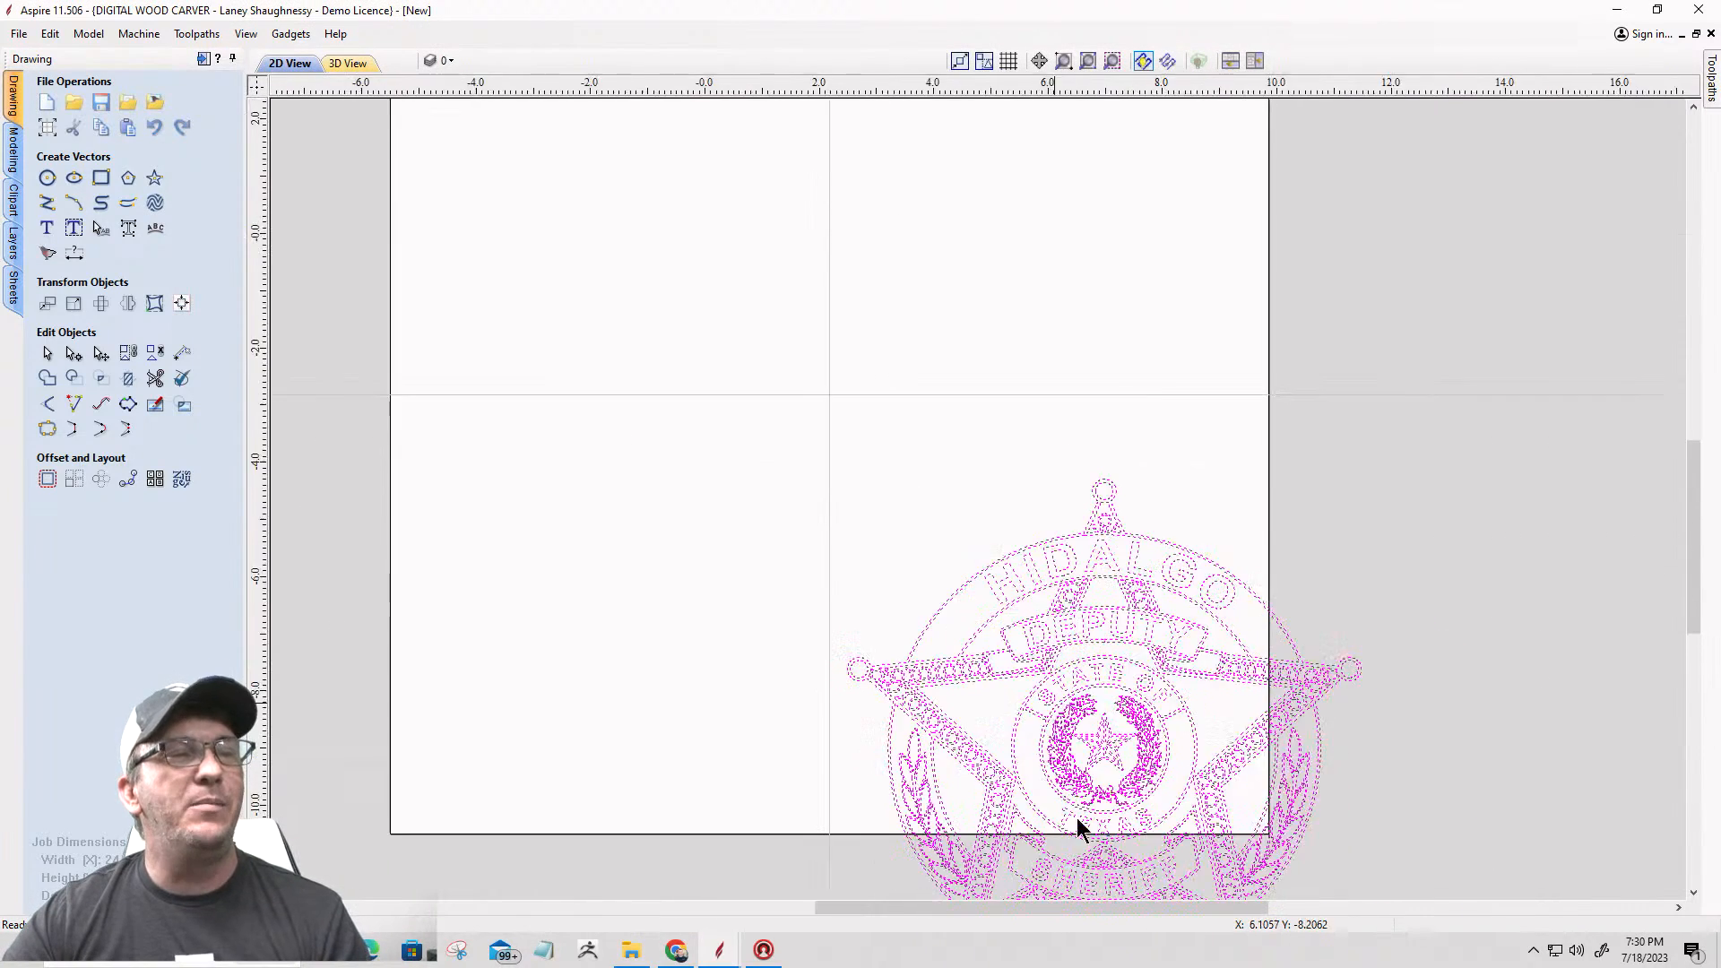
scroll(950, 197, "down", 5)
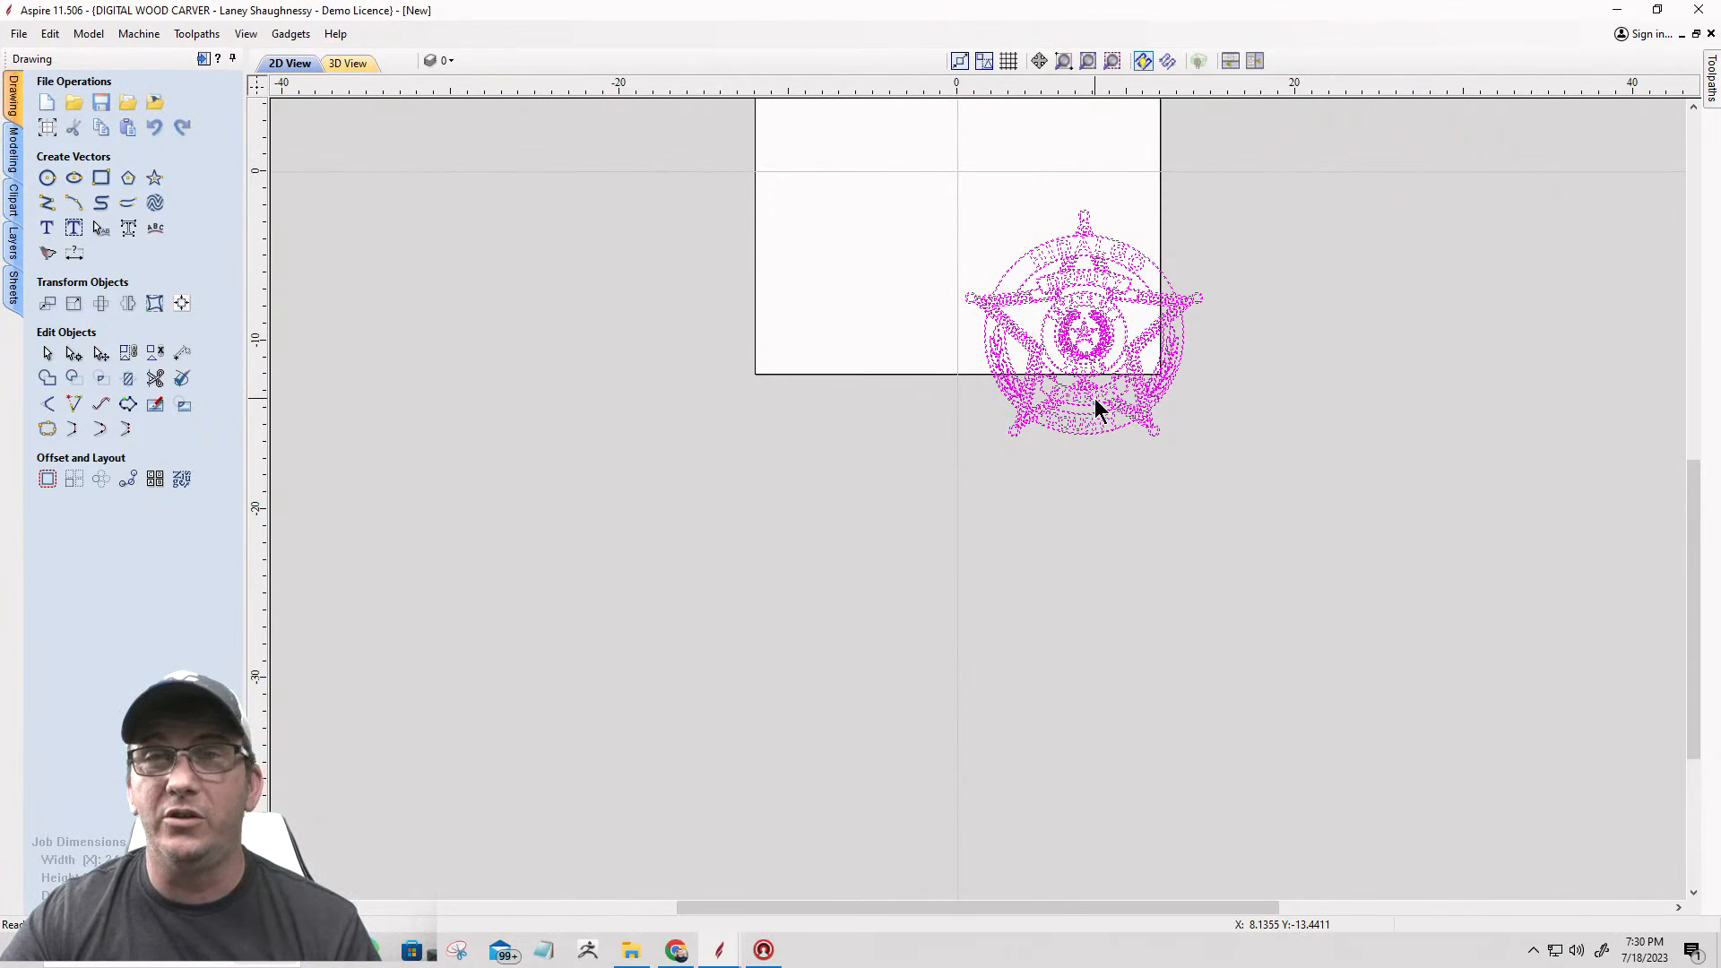
scroll(1139, 401, "up", 2)
scroll(1138, 401, "down", 4)
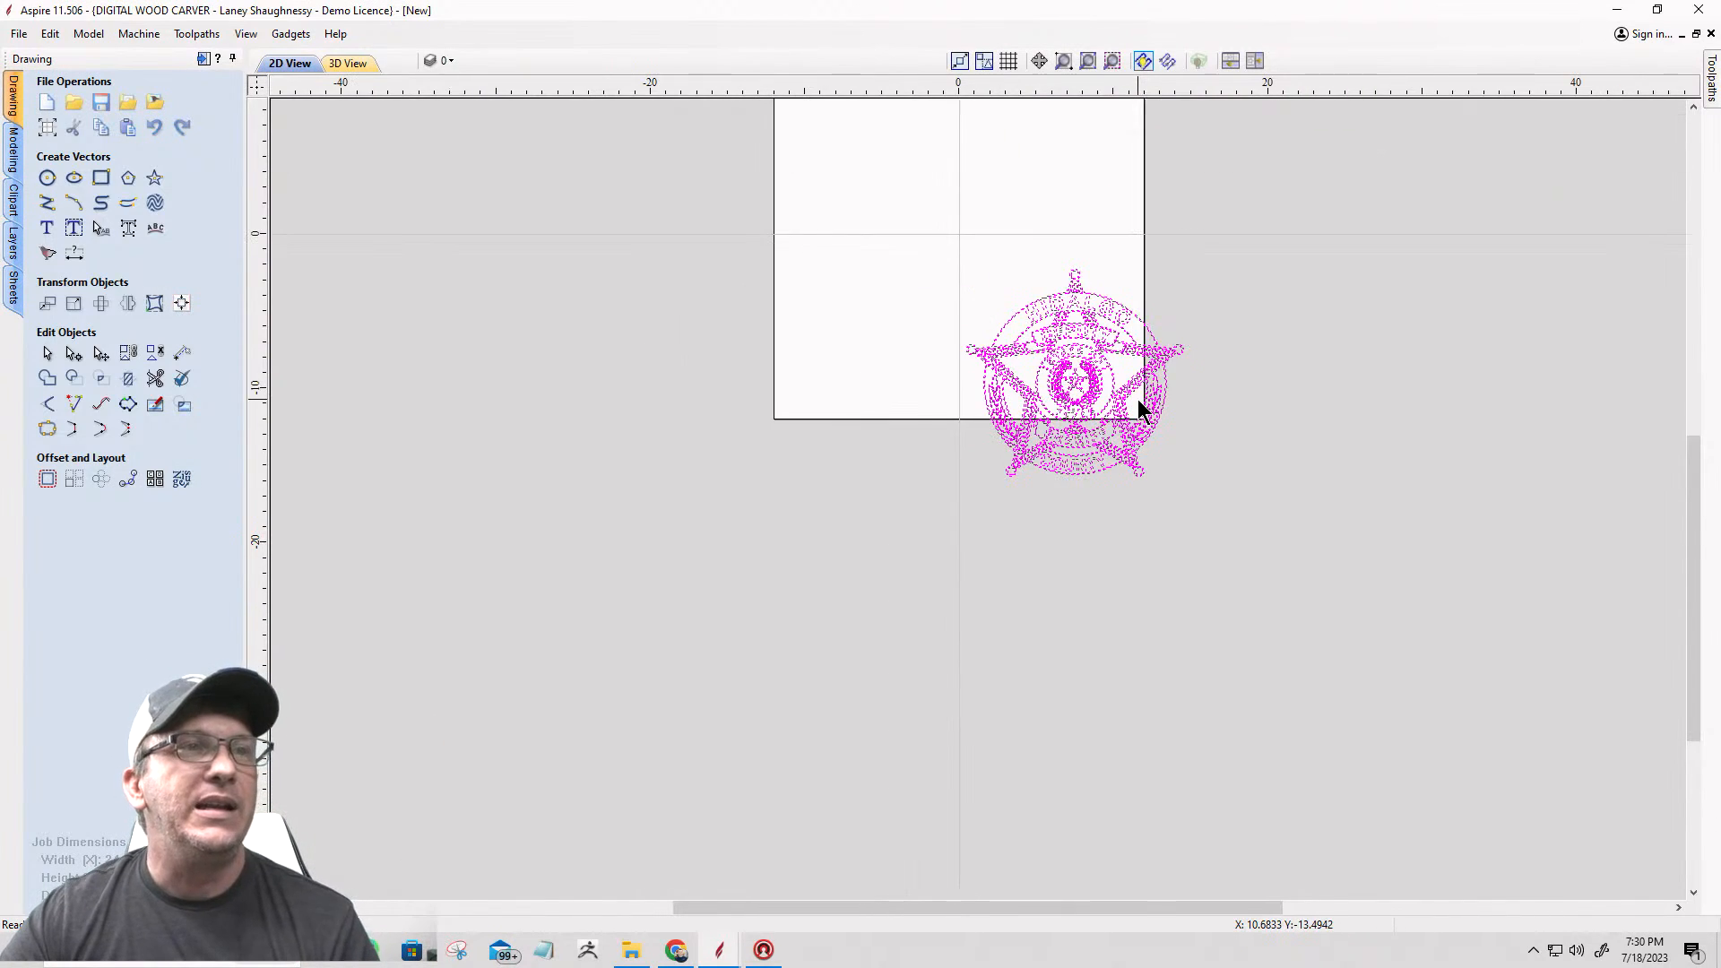
left_click(181, 304)
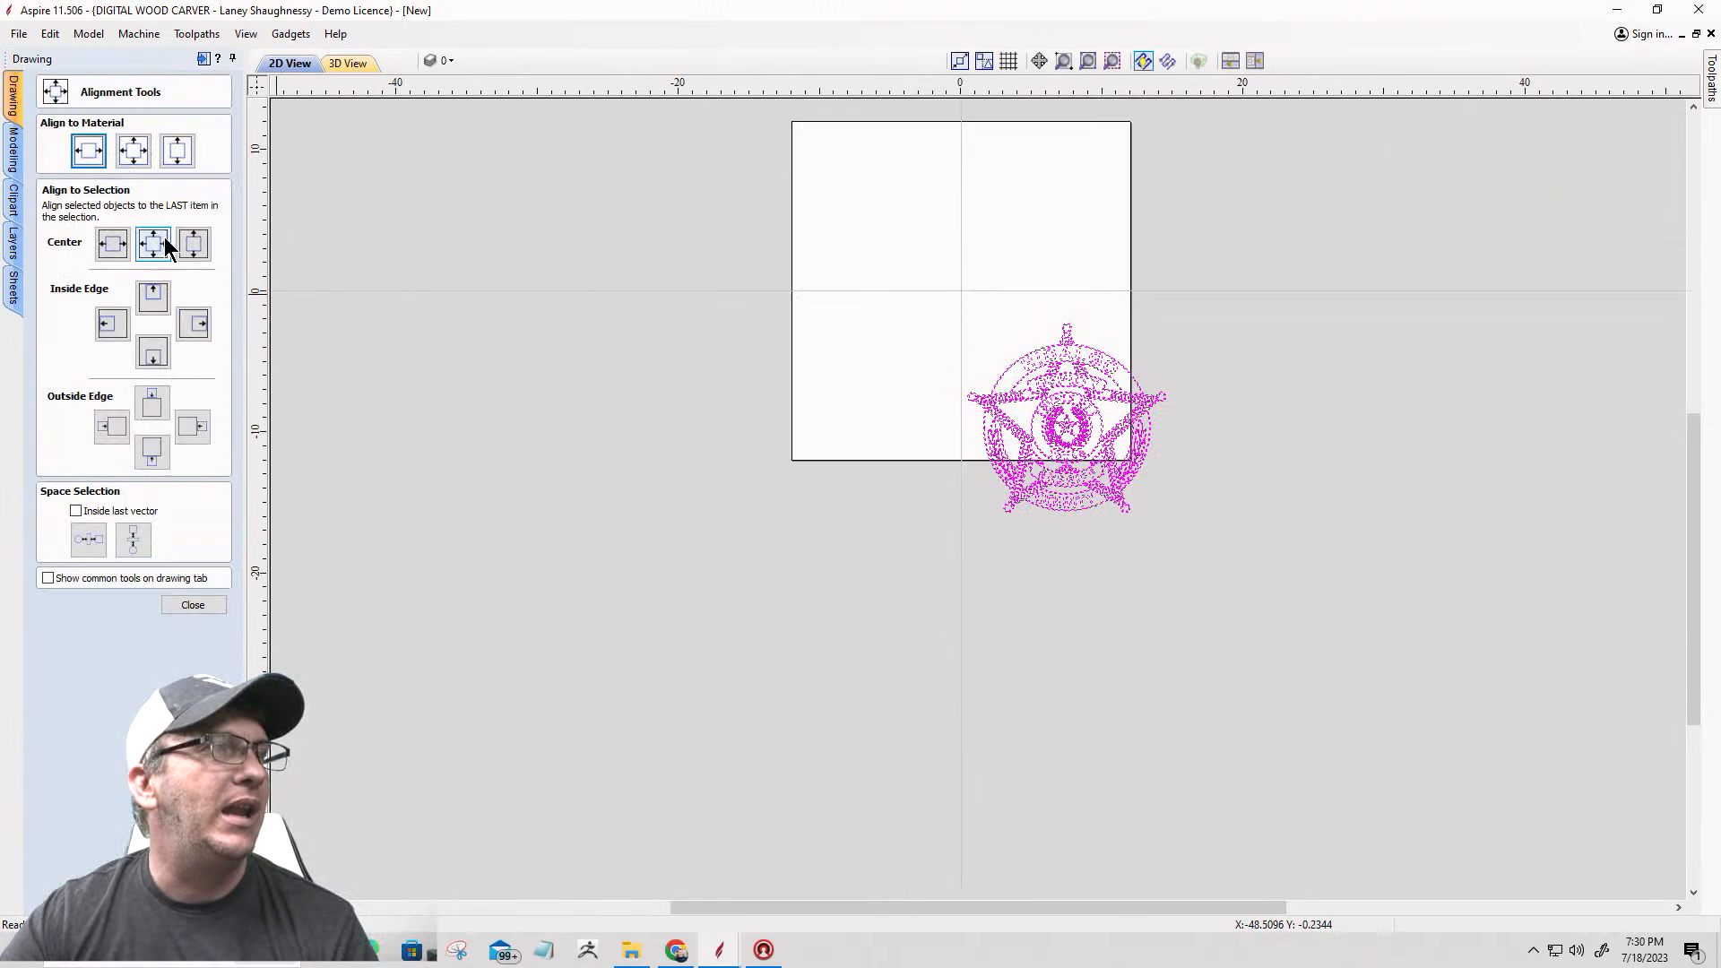
left_click(137, 153)
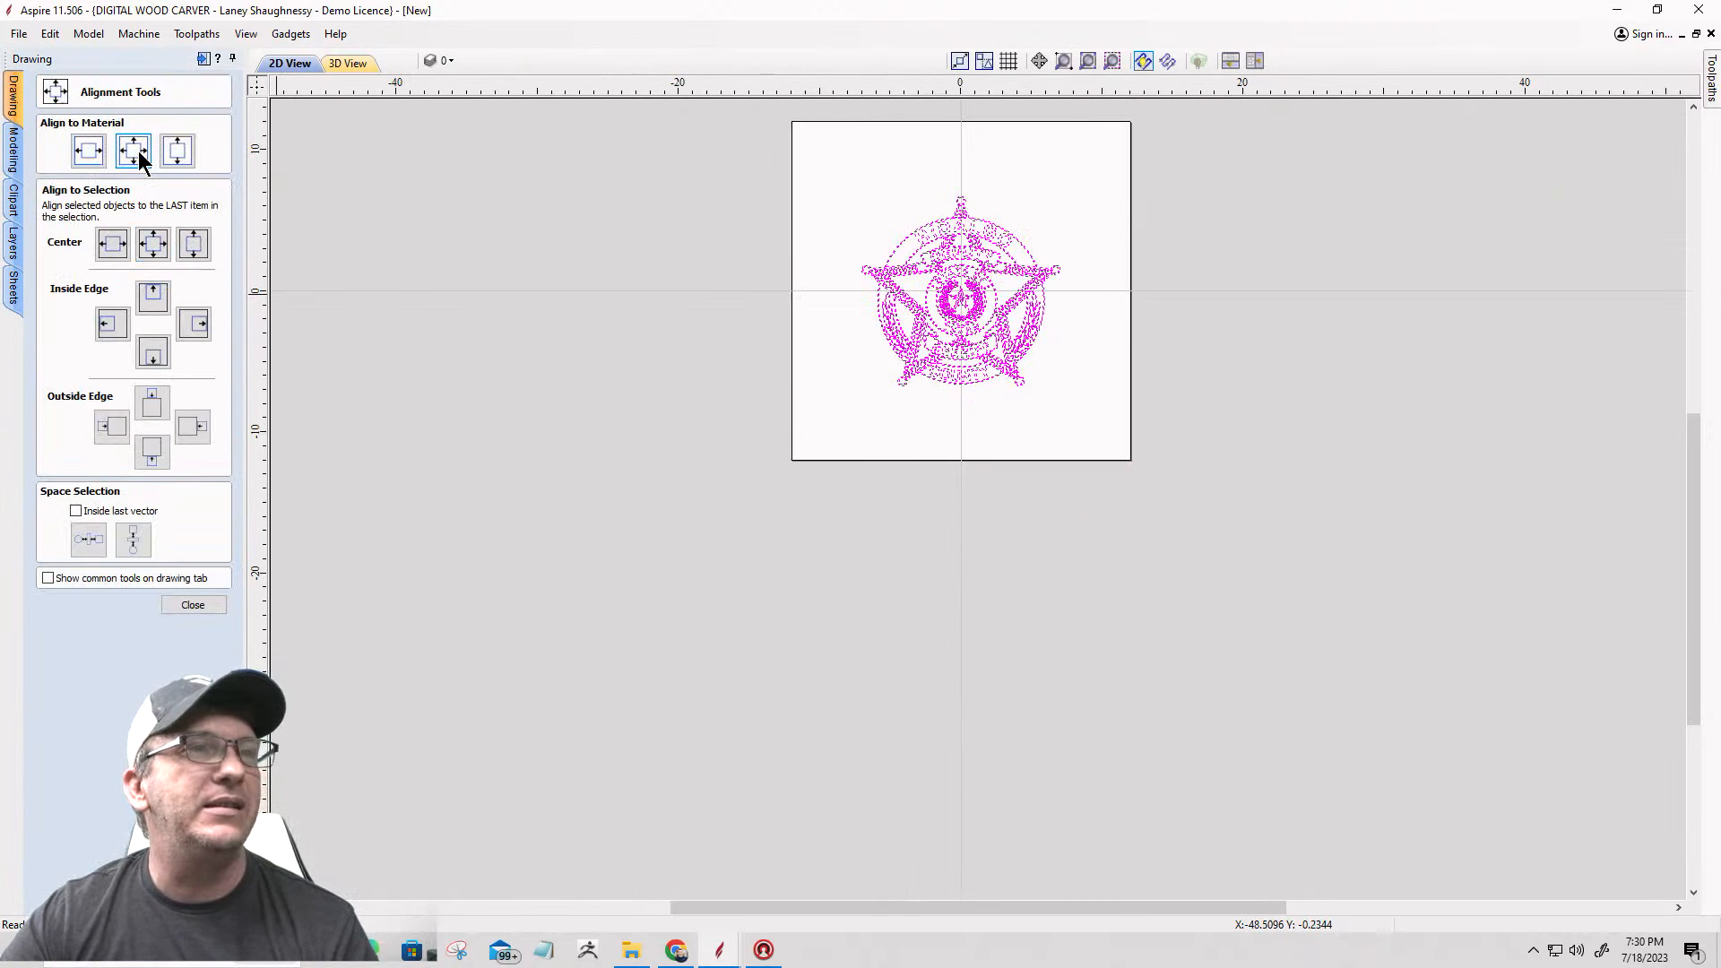
left_click(941, 222)
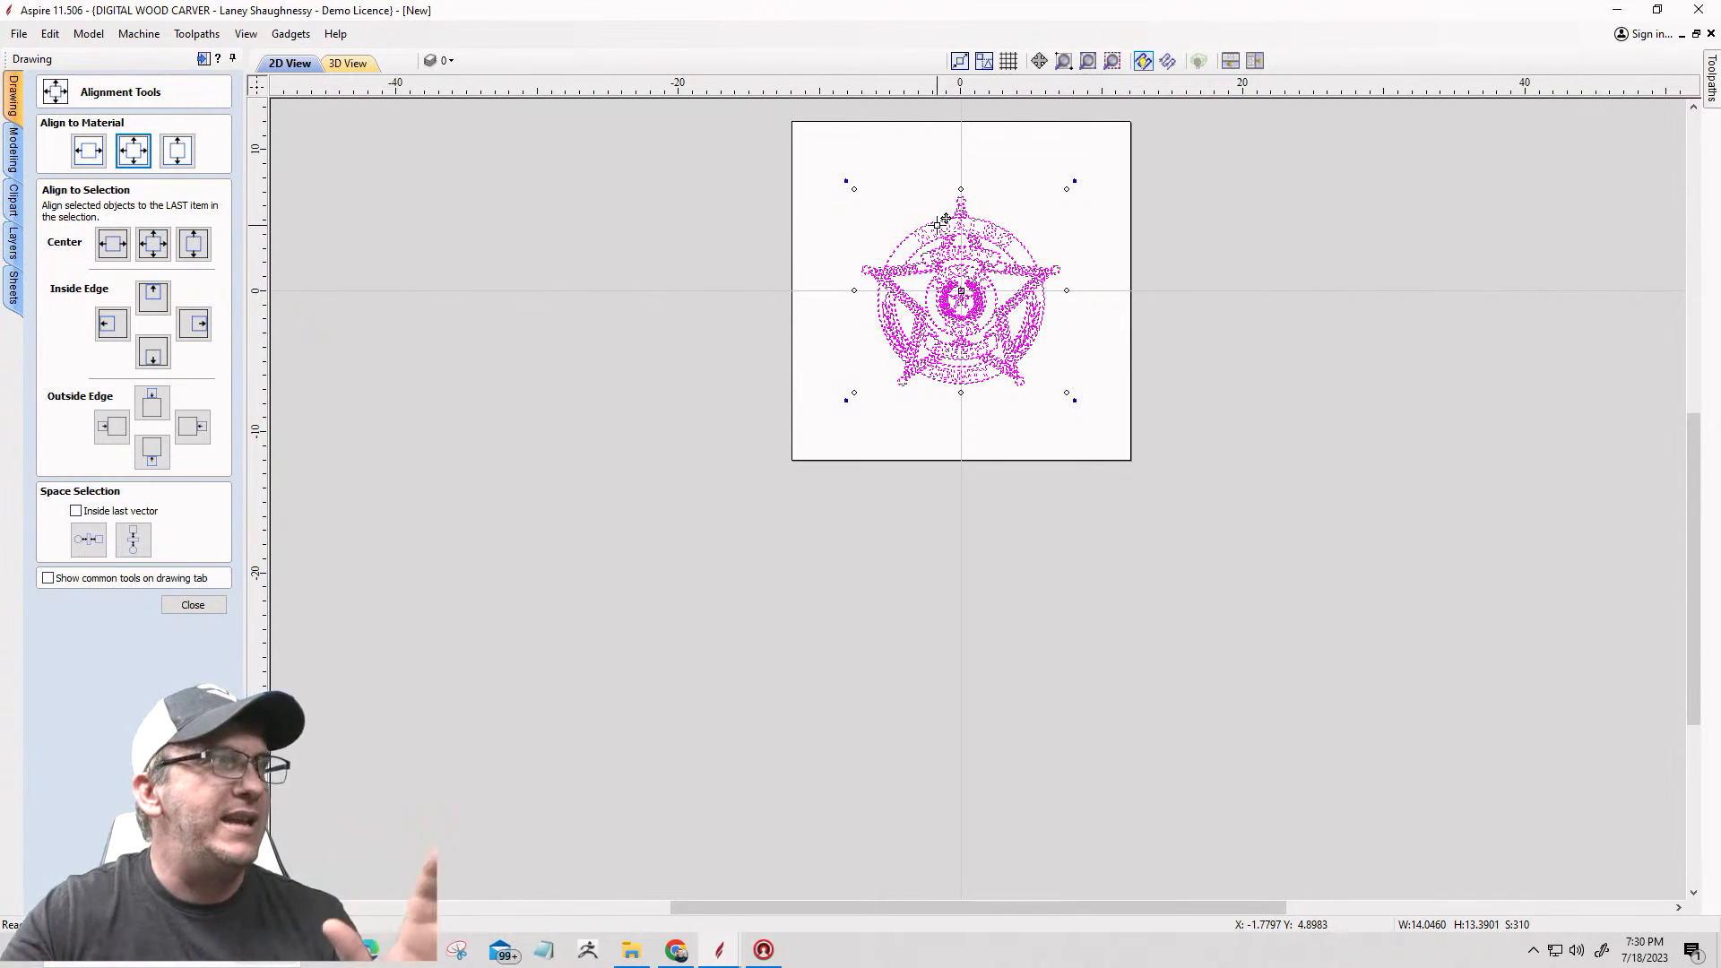
left_click(185, 605)
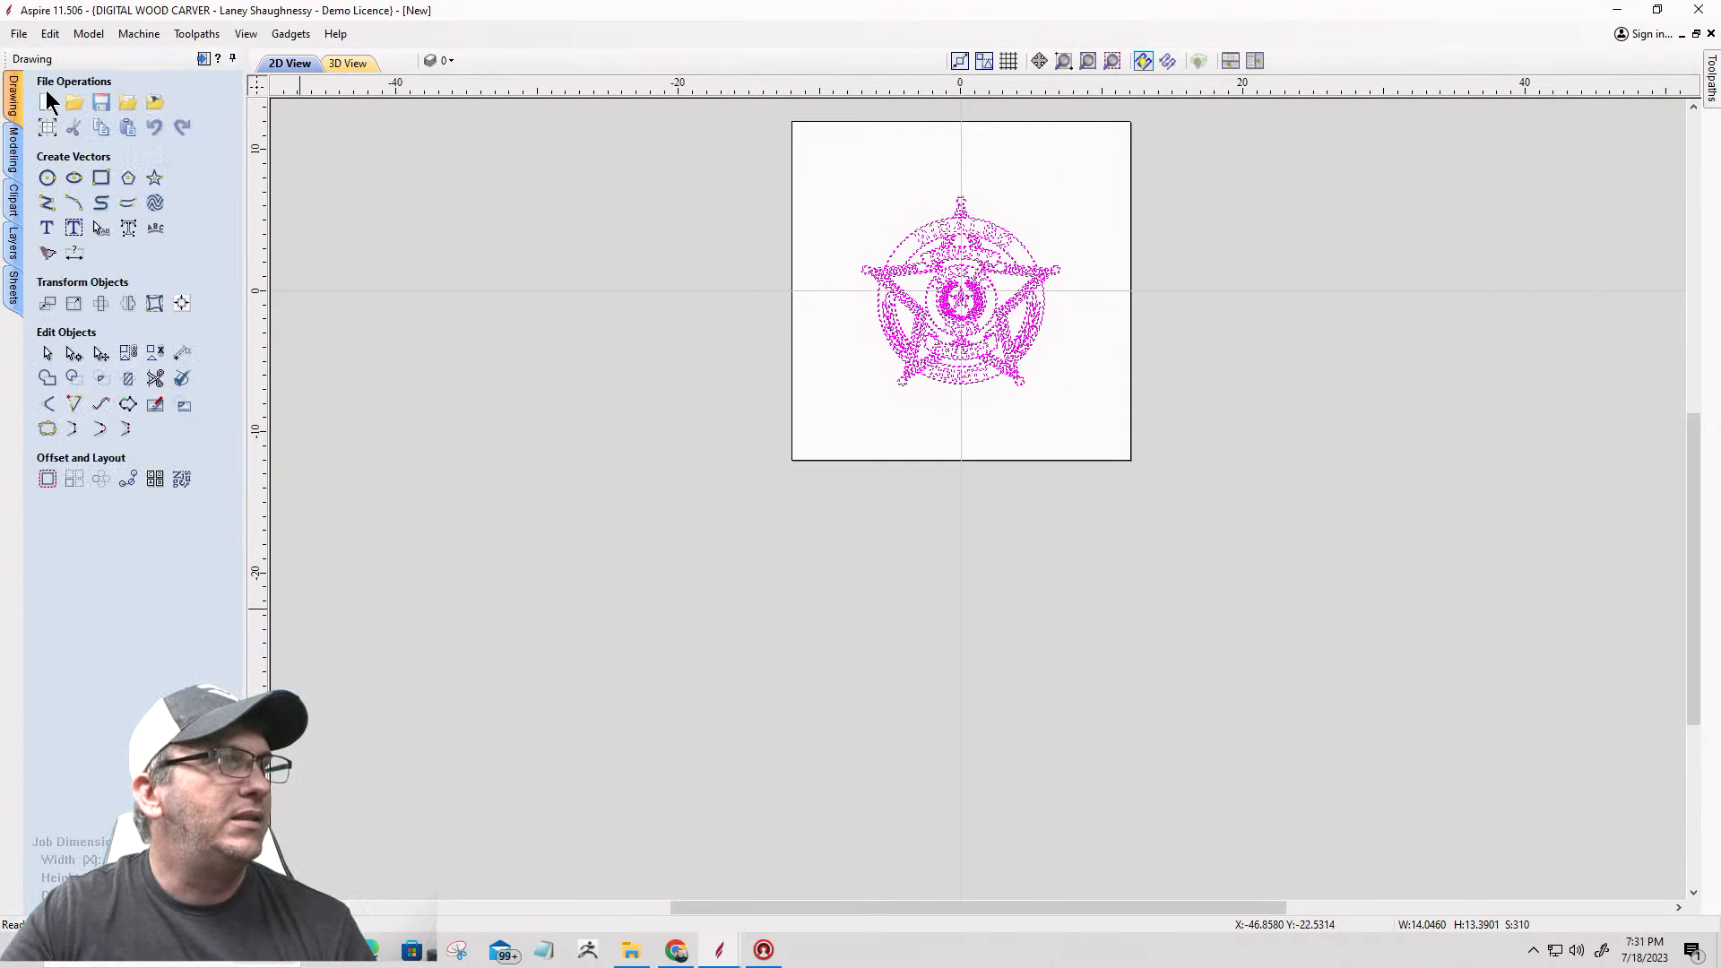
left_click(47, 128)
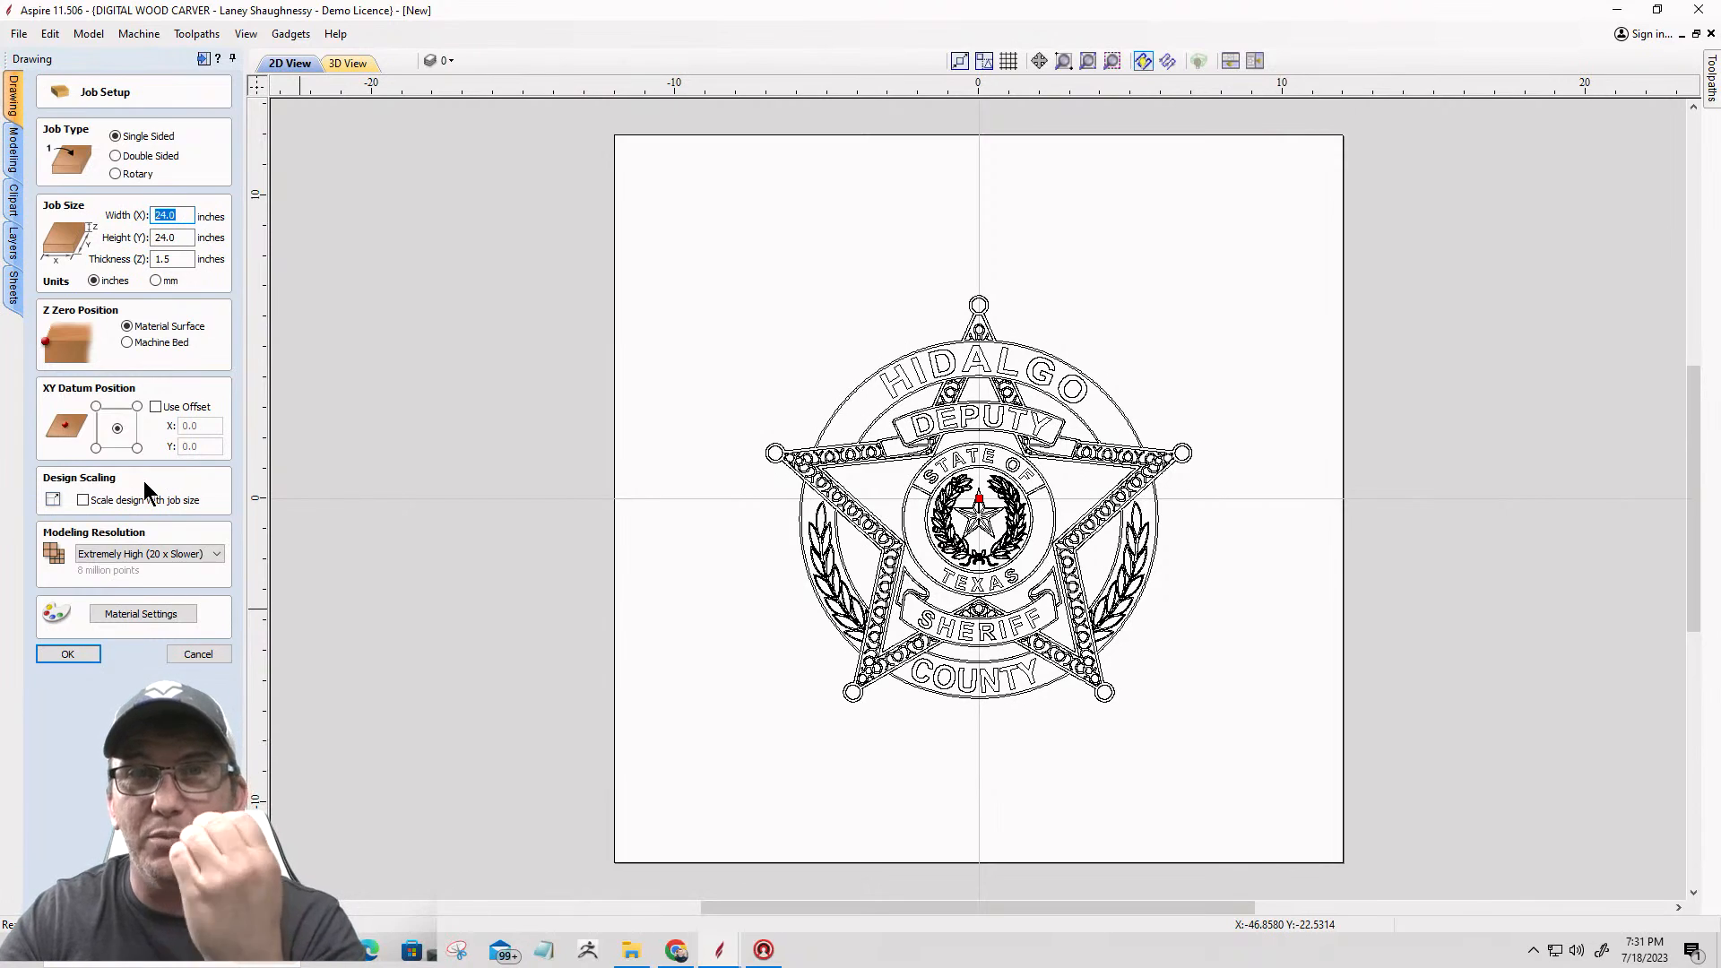
left_click(199, 654)
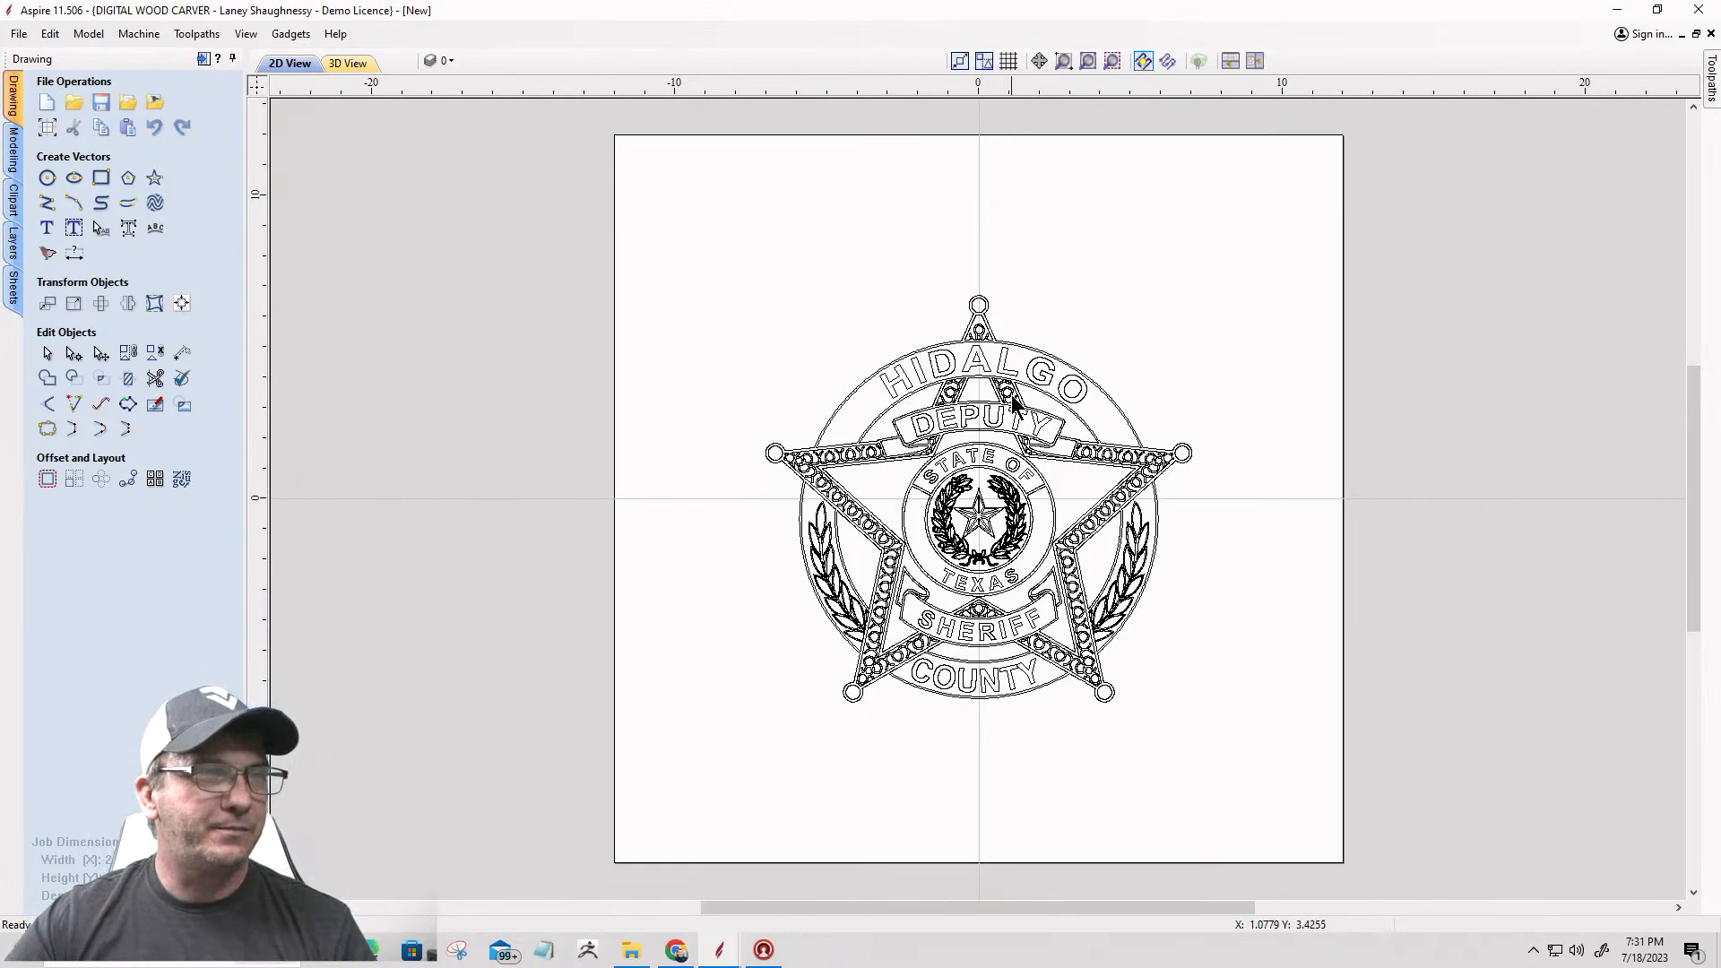
Step: Select all the badge vectors and scale them up to about 22.56 x 21.51 inches within the material, then deselect them
scroll(1010, 396, "up", 3)
scroll(963, 372, "down", 4)
scroll(963, 372, "down", 1)
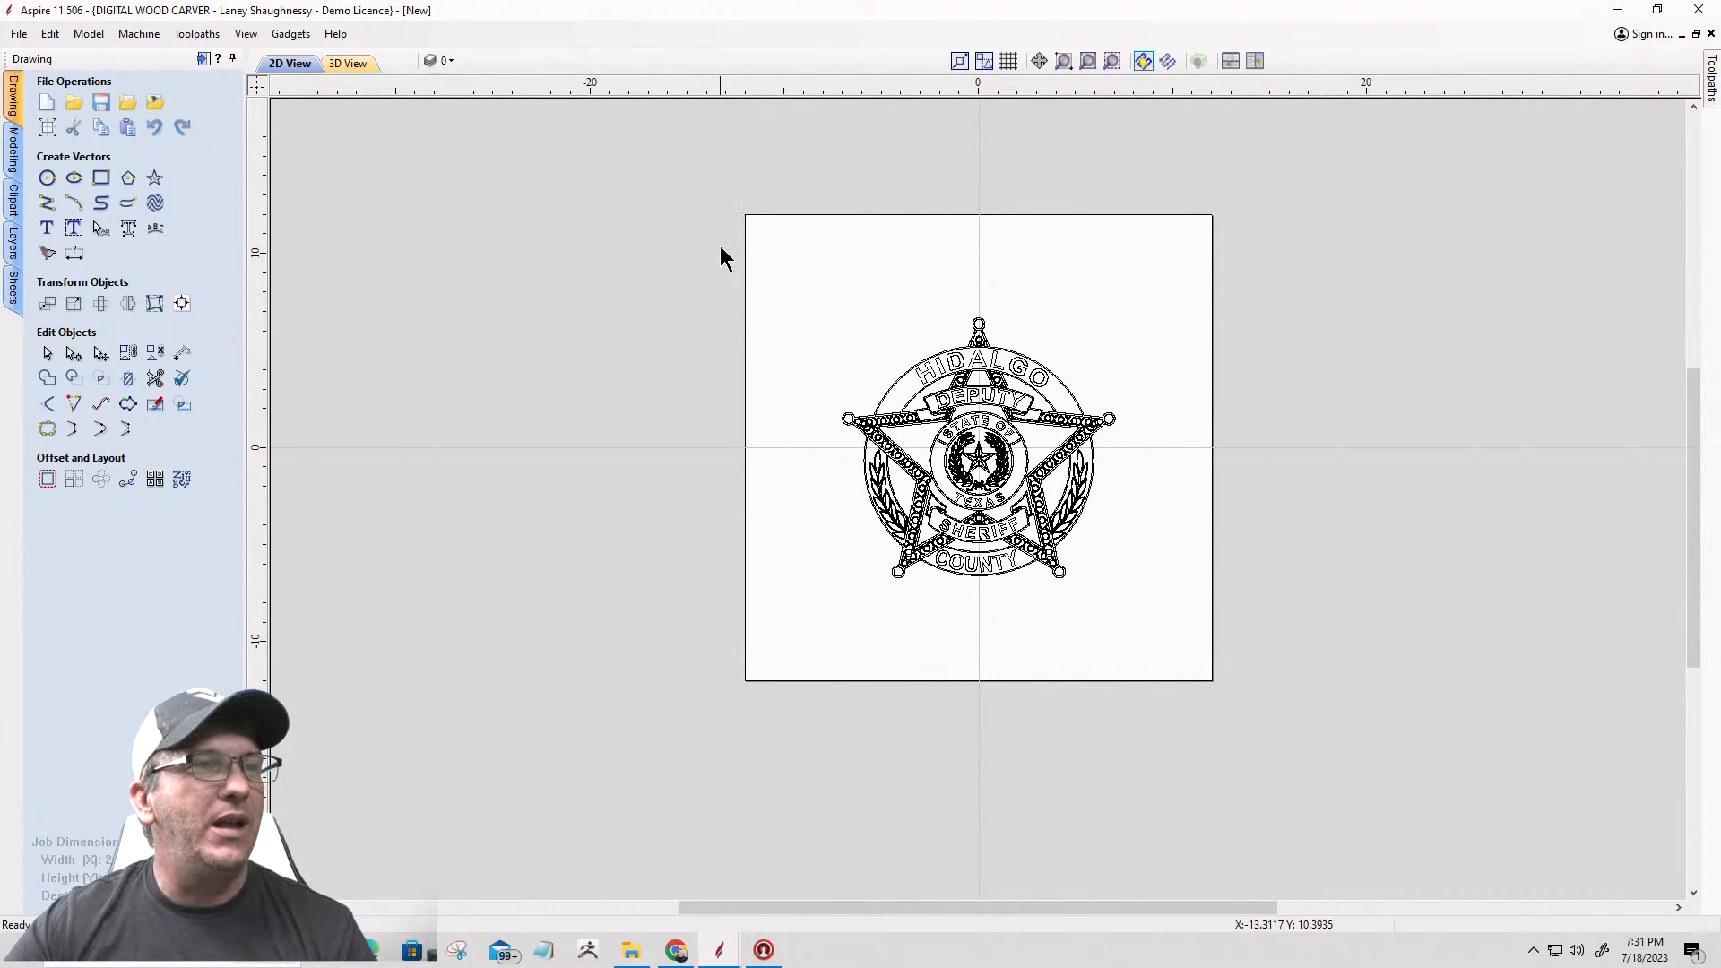
left_click_drag(649, 223, 1221, 707)
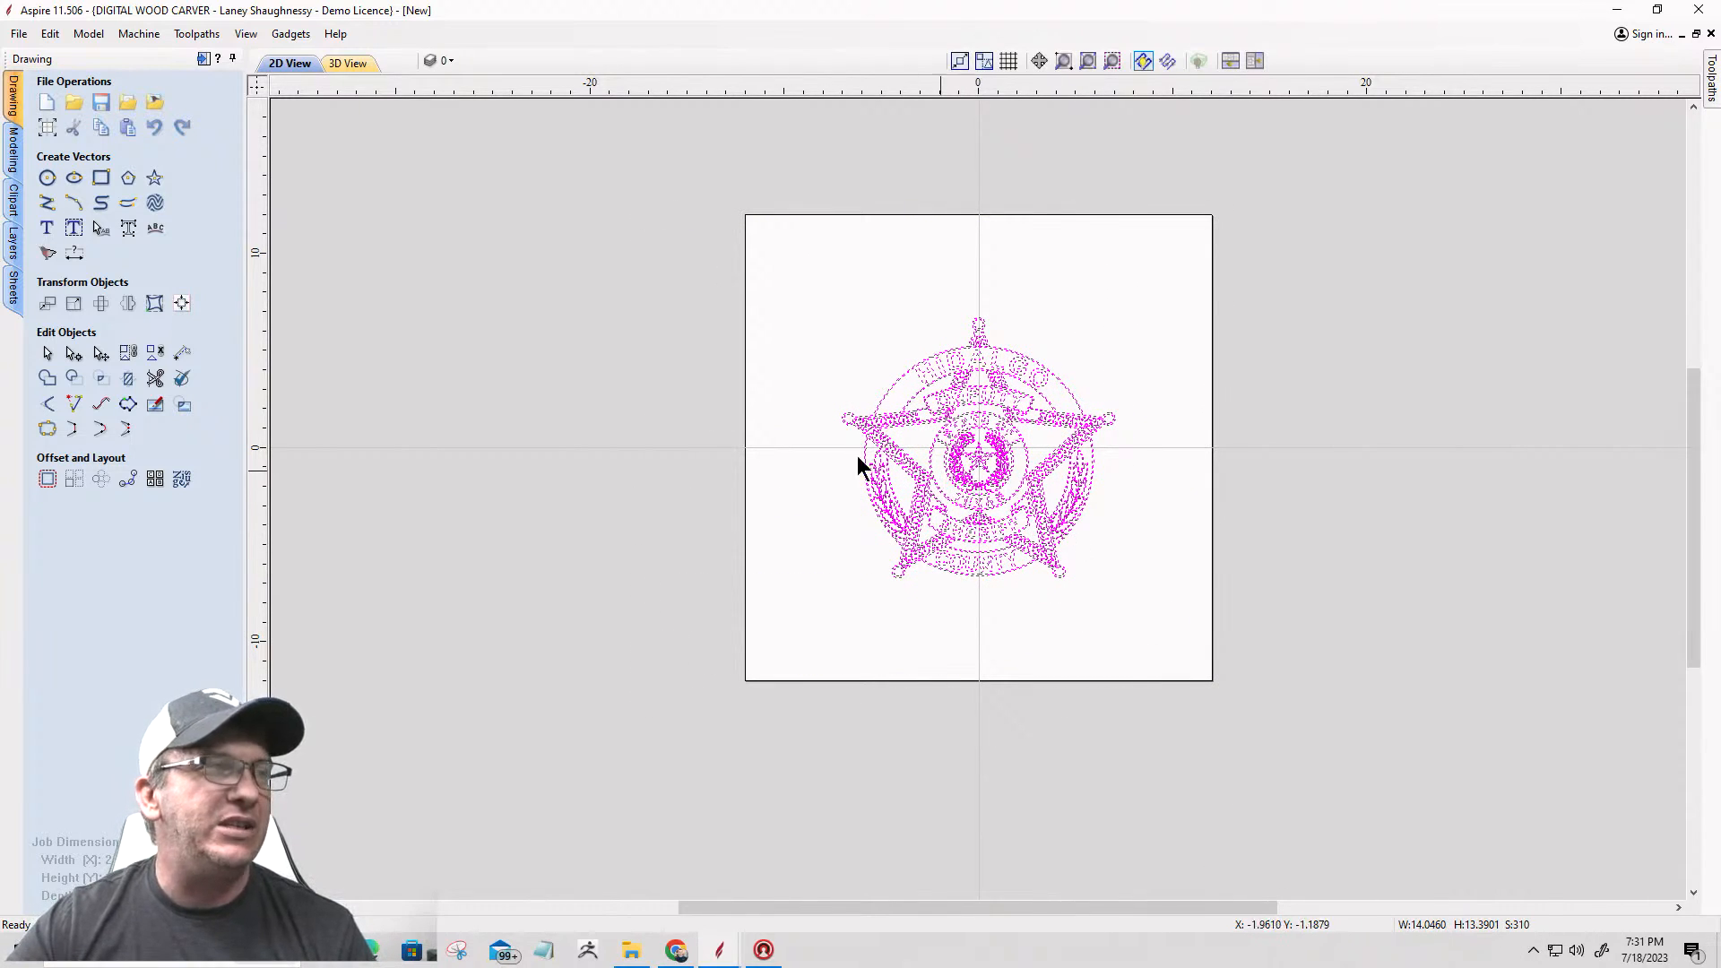
left_click(882, 415)
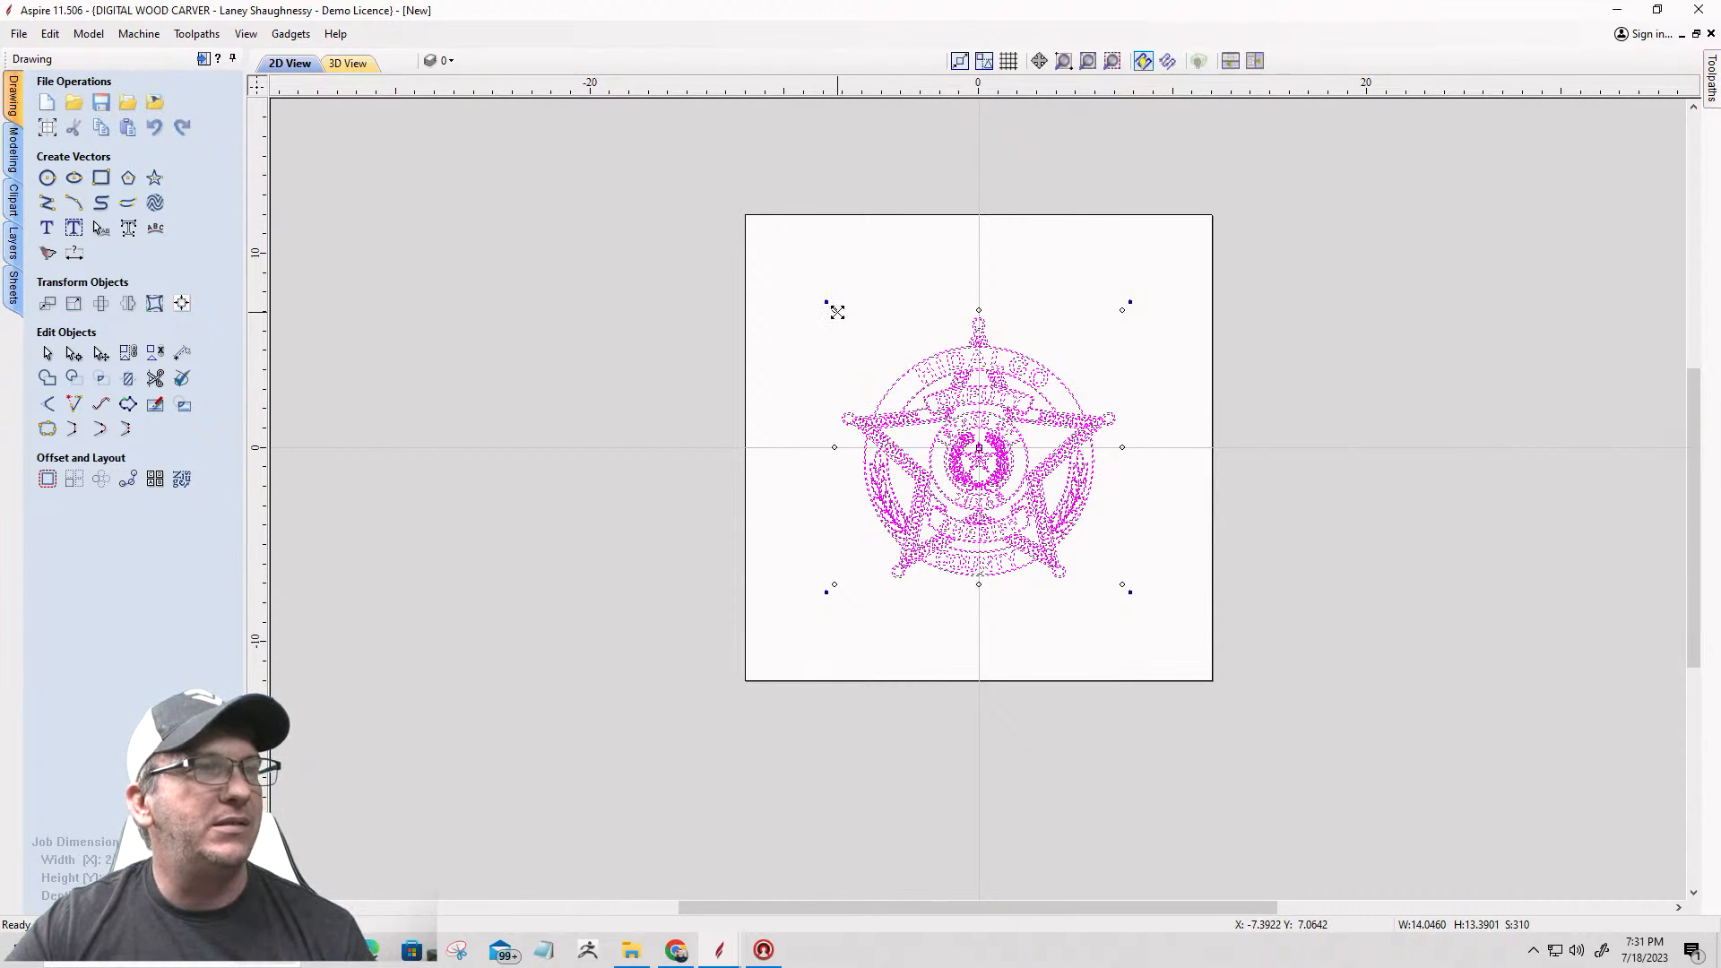
left_click_drag(837, 312, 760, 230)
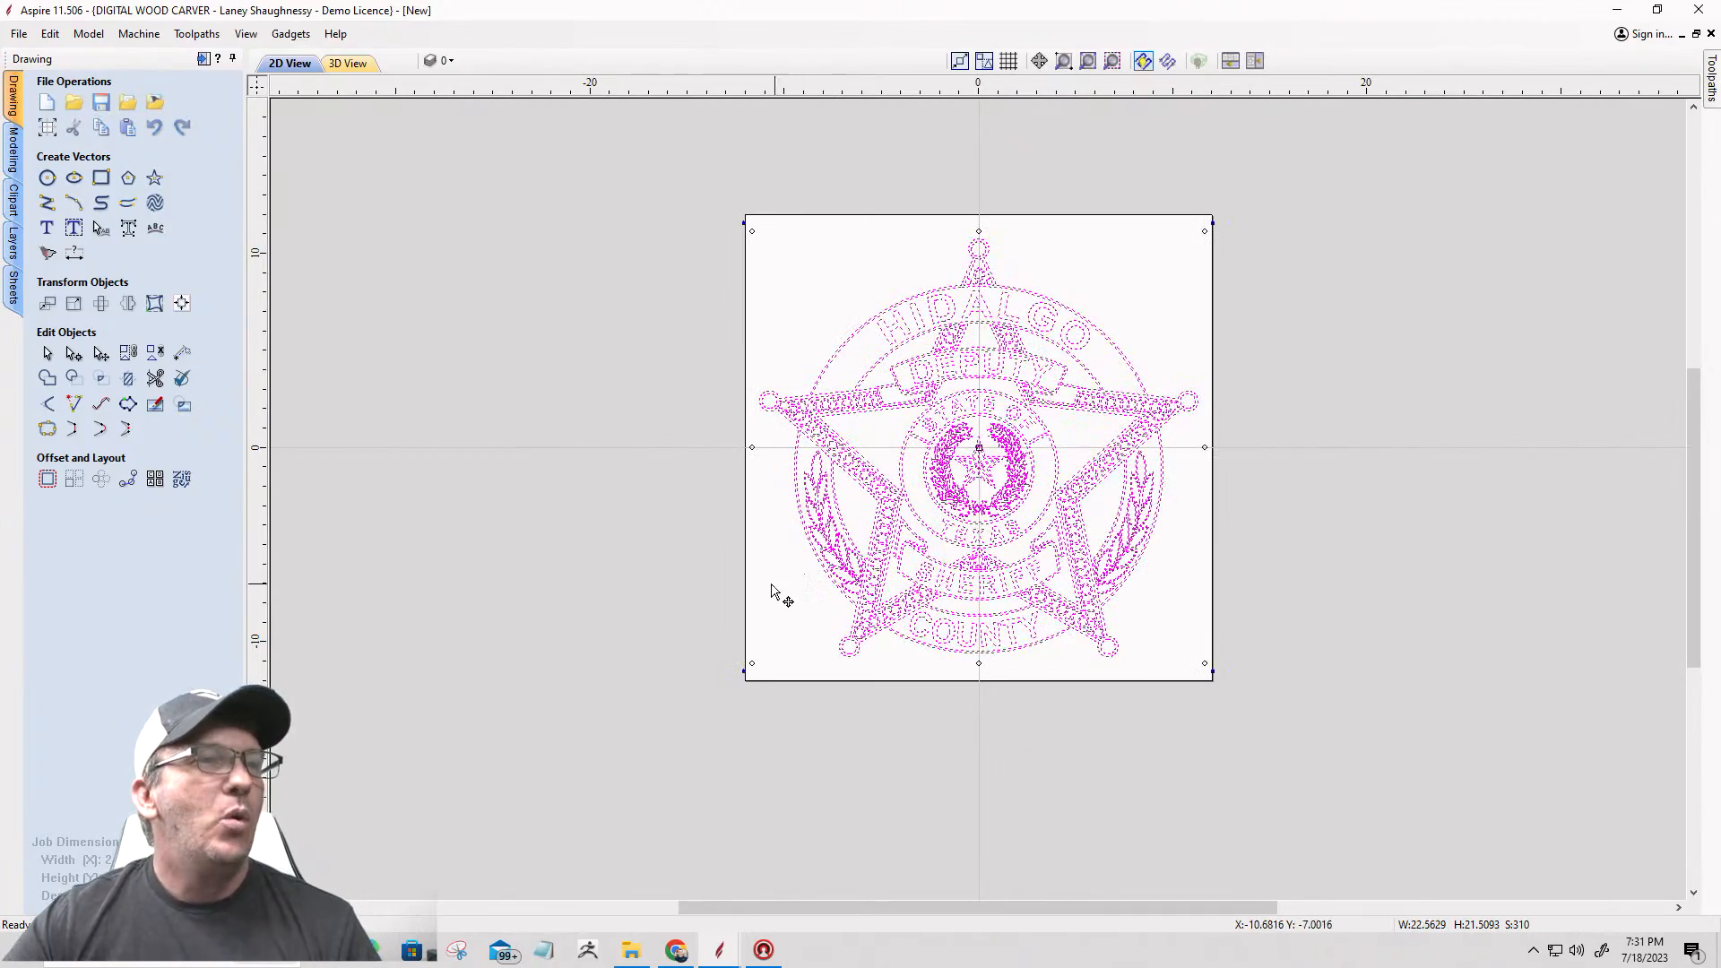
left_click(771, 592)
scroll(988, 314, "up", 3)
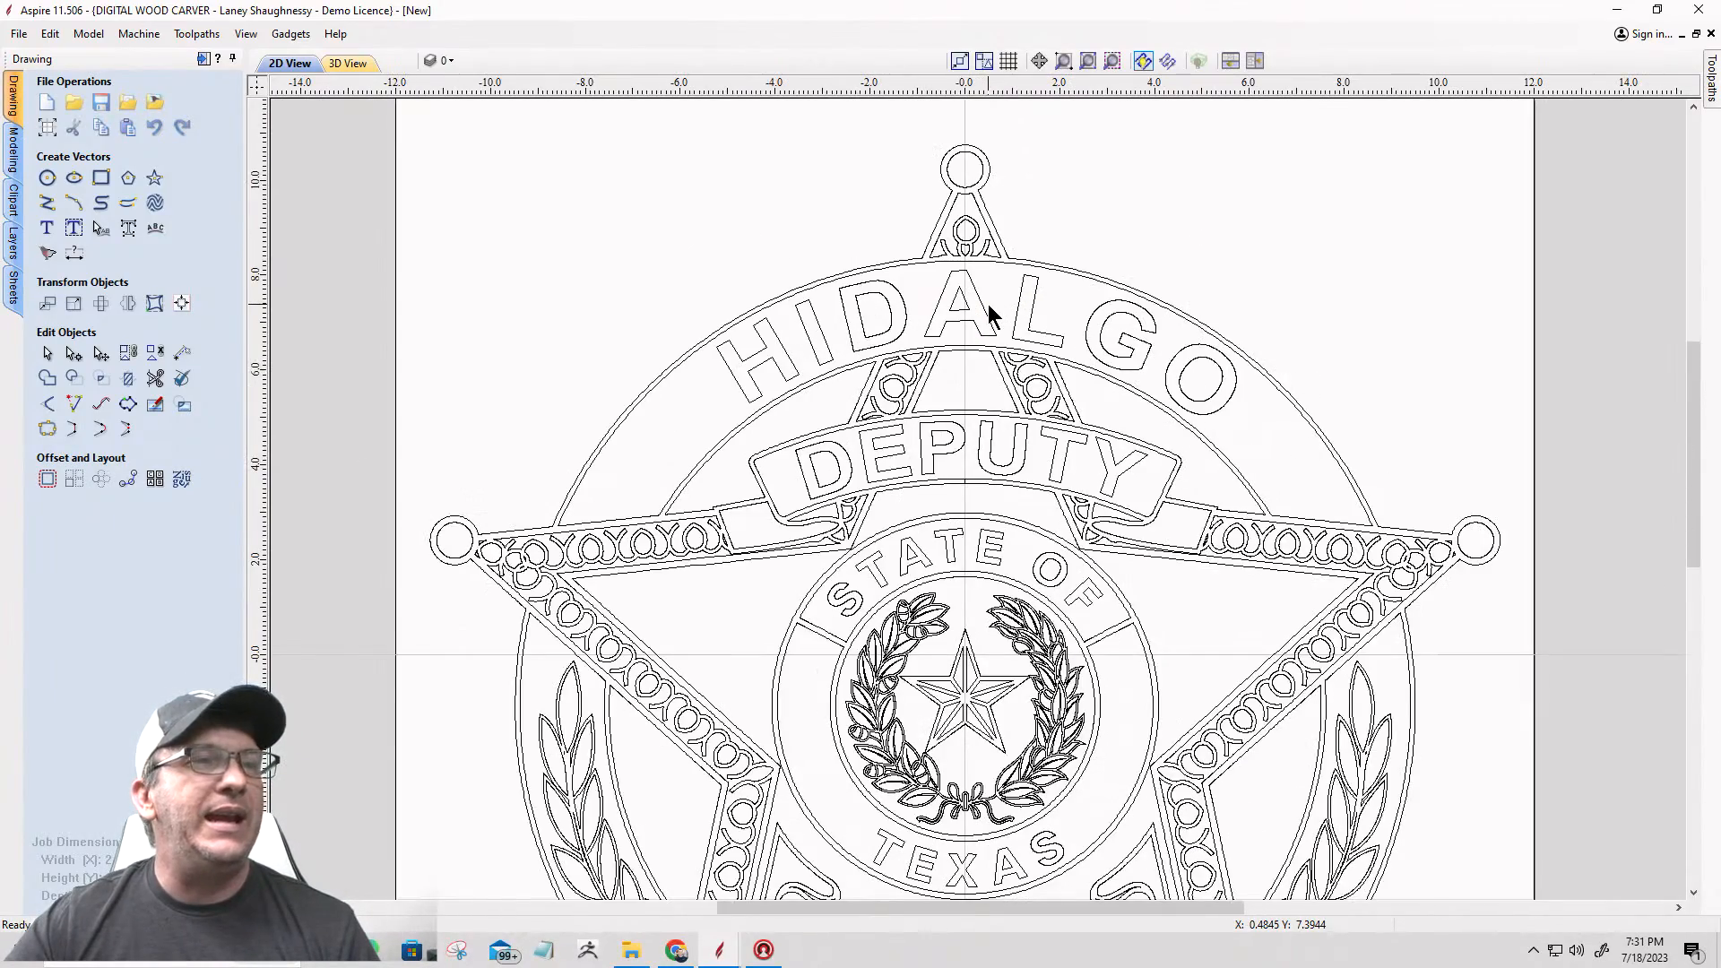
scroll(989, 309, "down", 3)
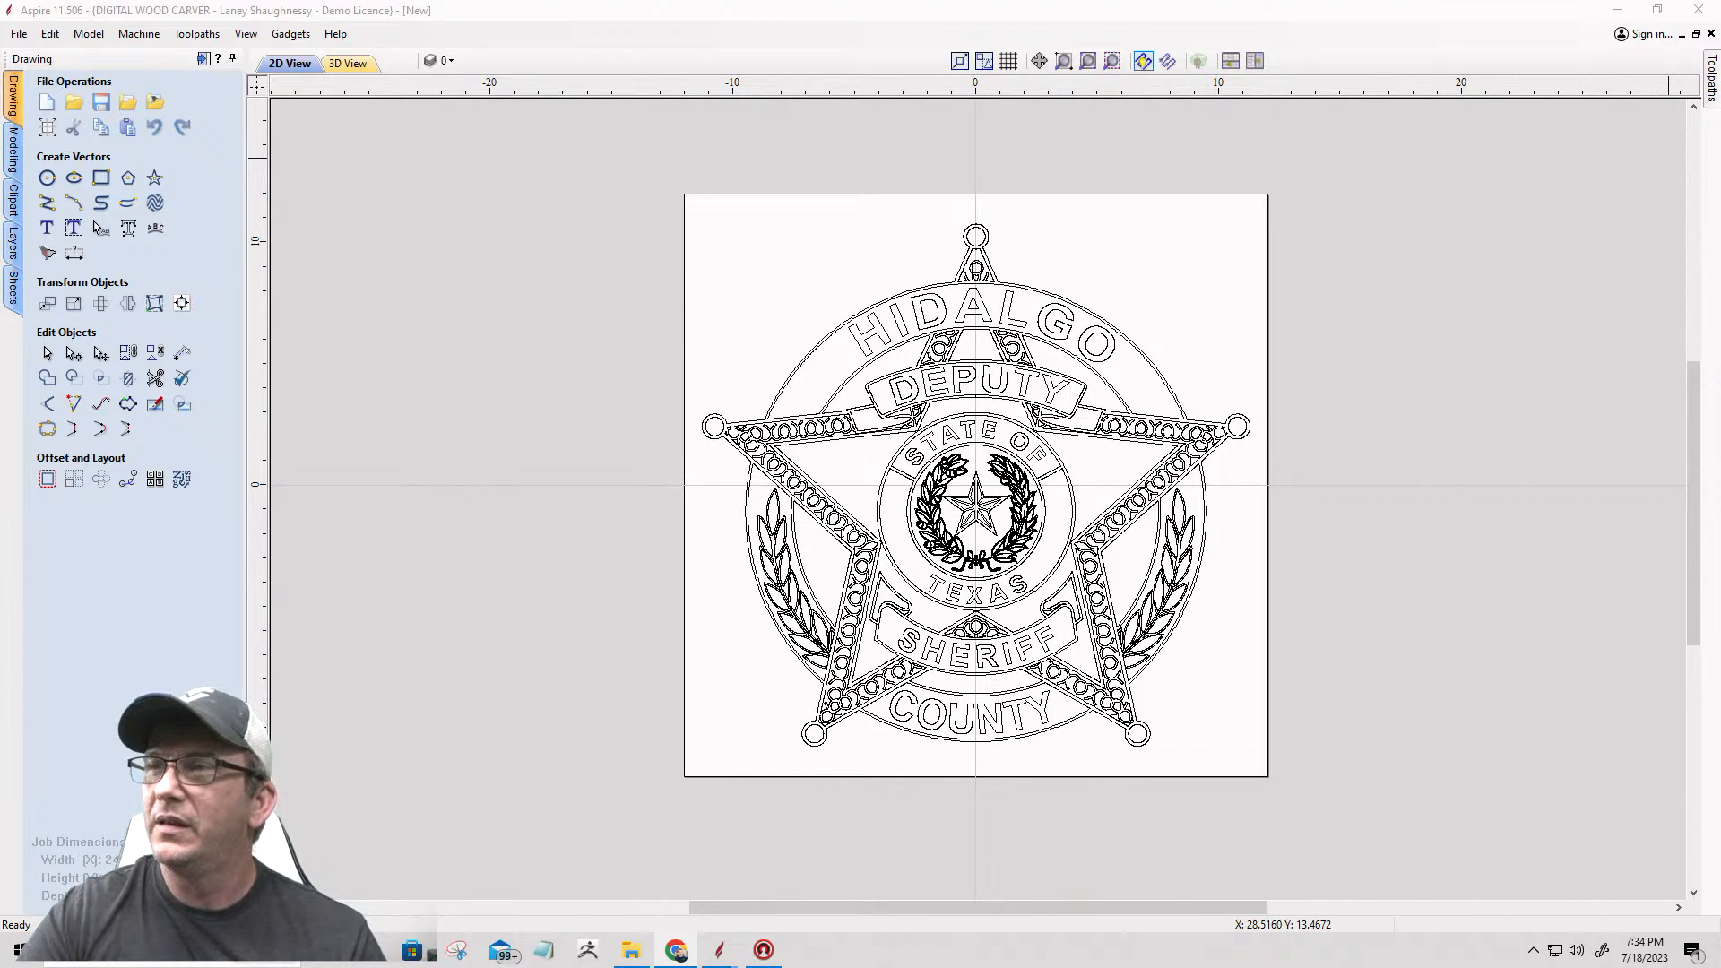
Step: Switch to Chrome, save the Hidalgo badge photo into Downloads\3dModelClass 1, check the recent downloads and minimize the browser
left_click_drag(1493, 88, 502, 0)
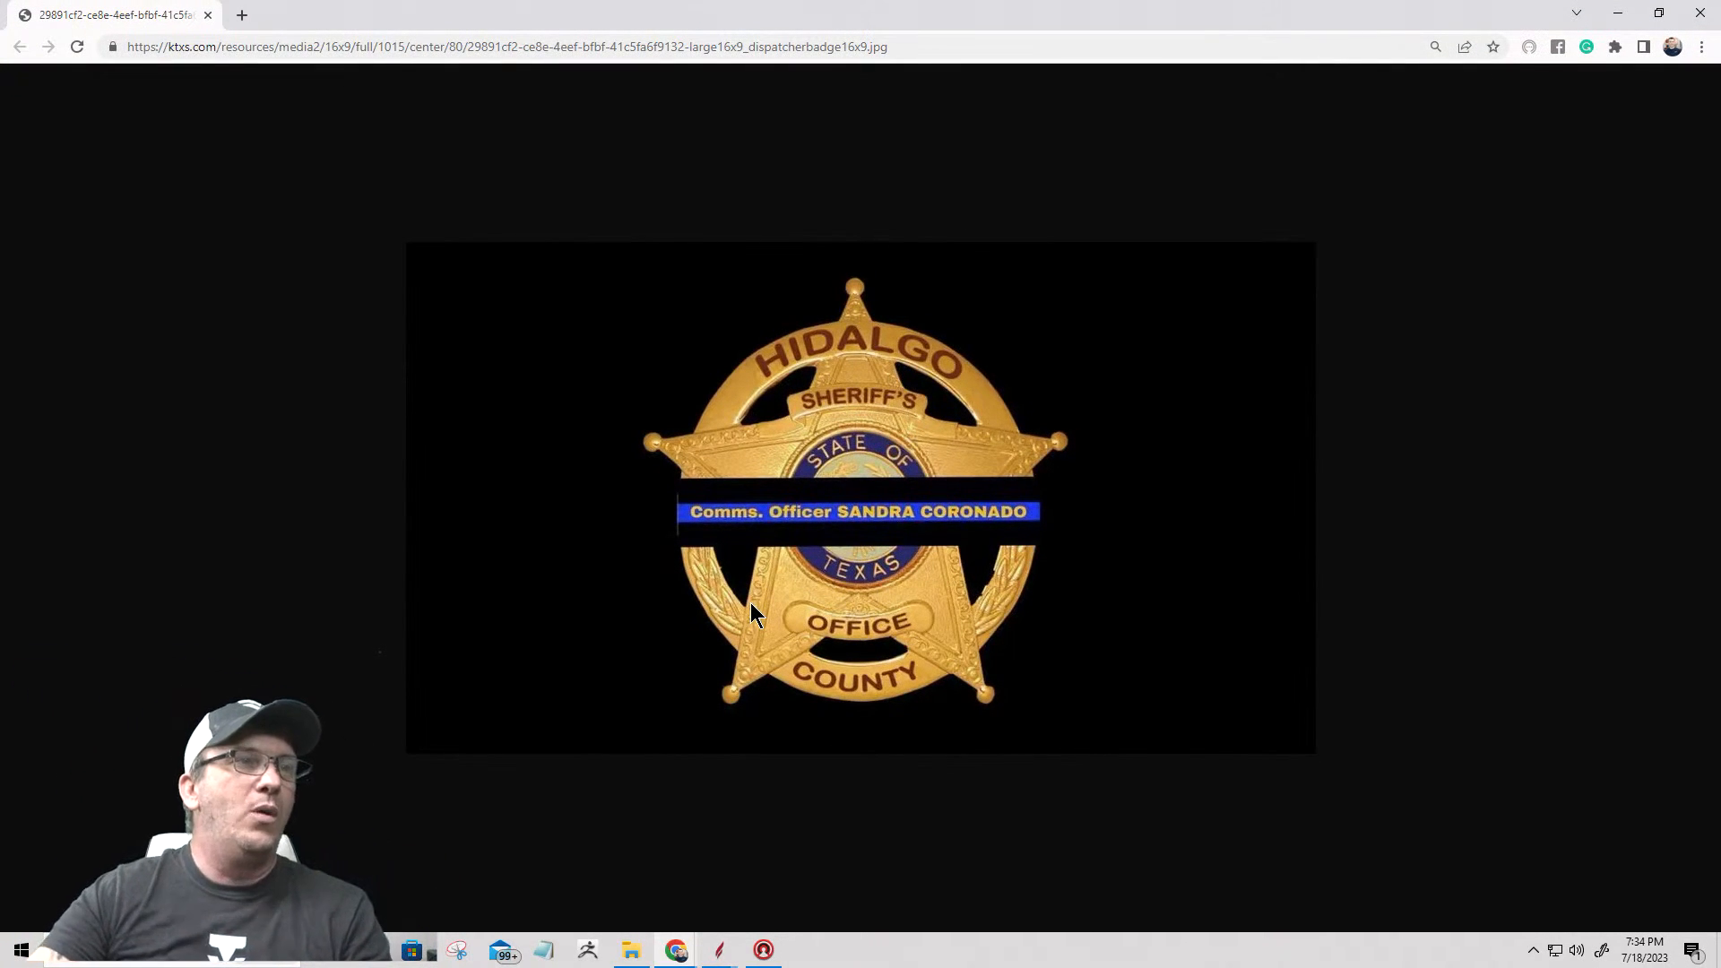
right_click(803, 466)
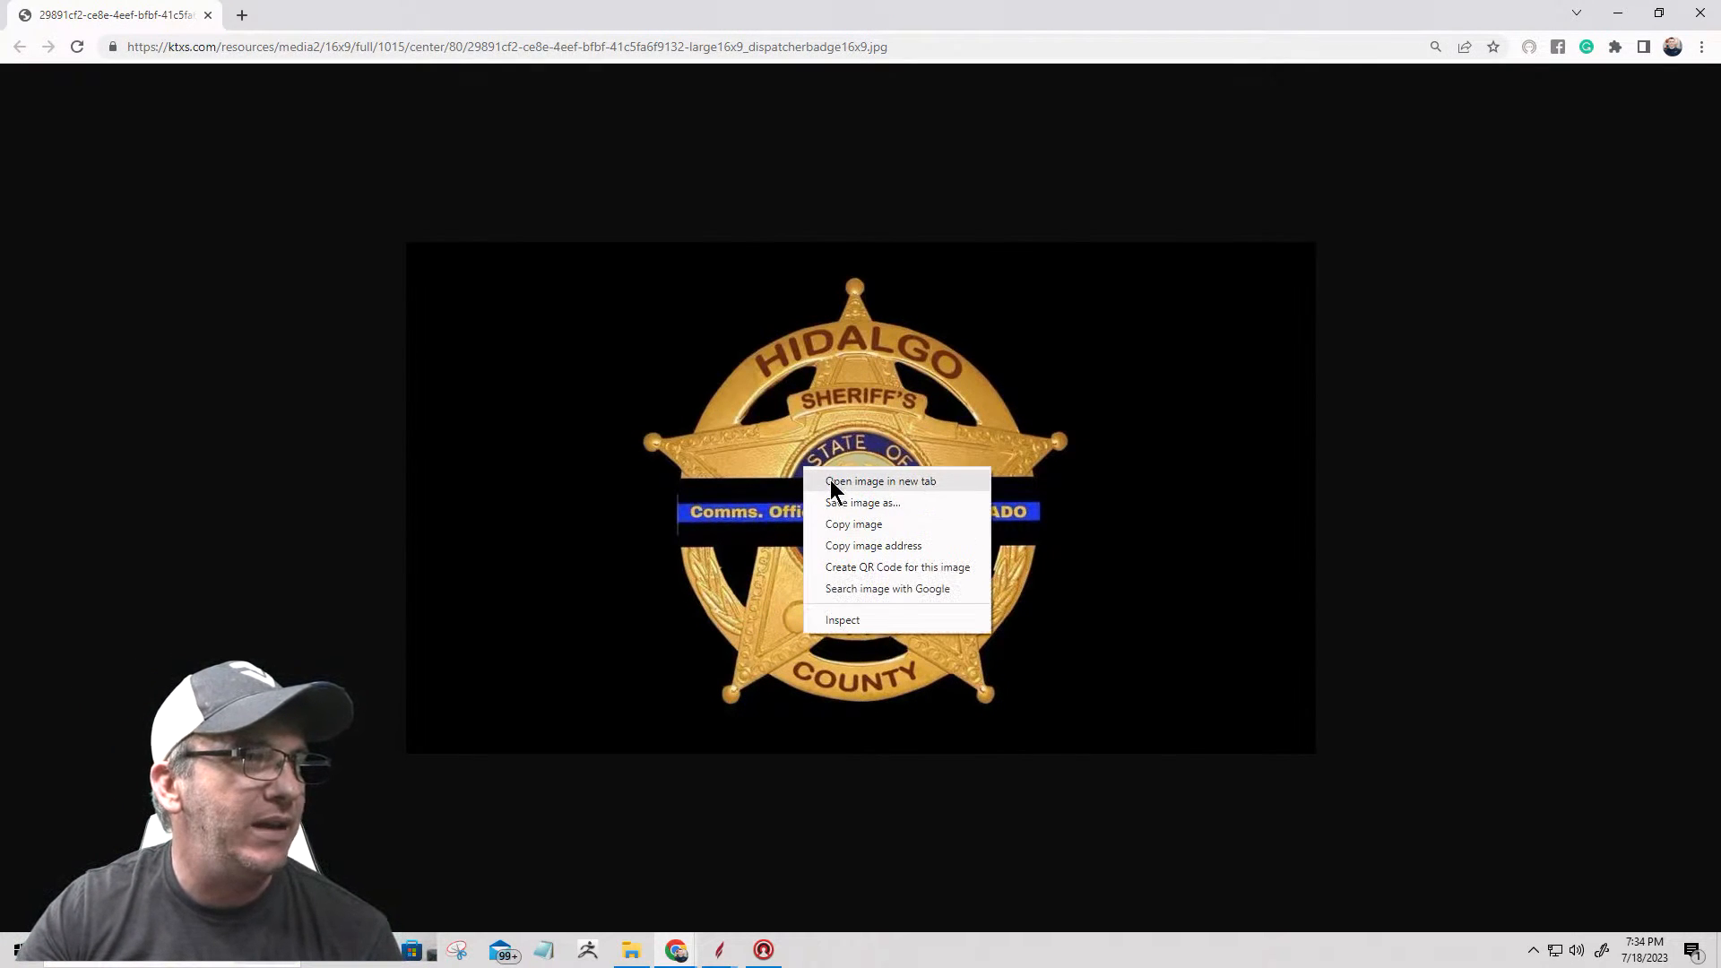
left_click(834, 504)
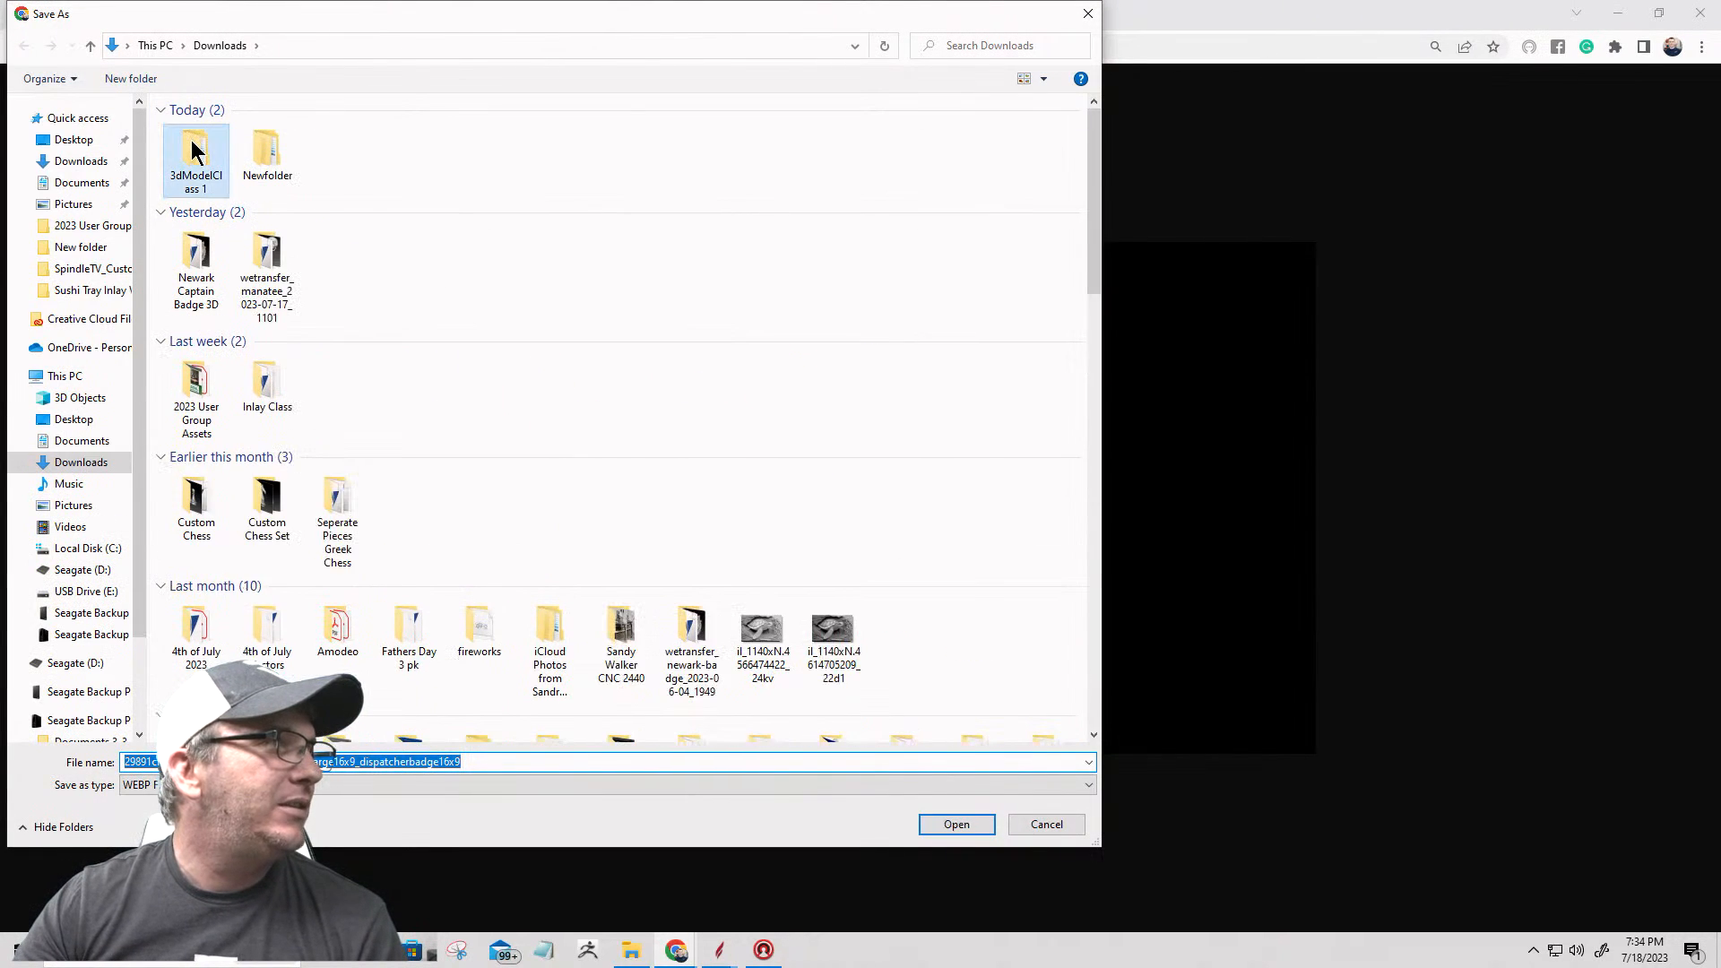
double_click(192, 137)
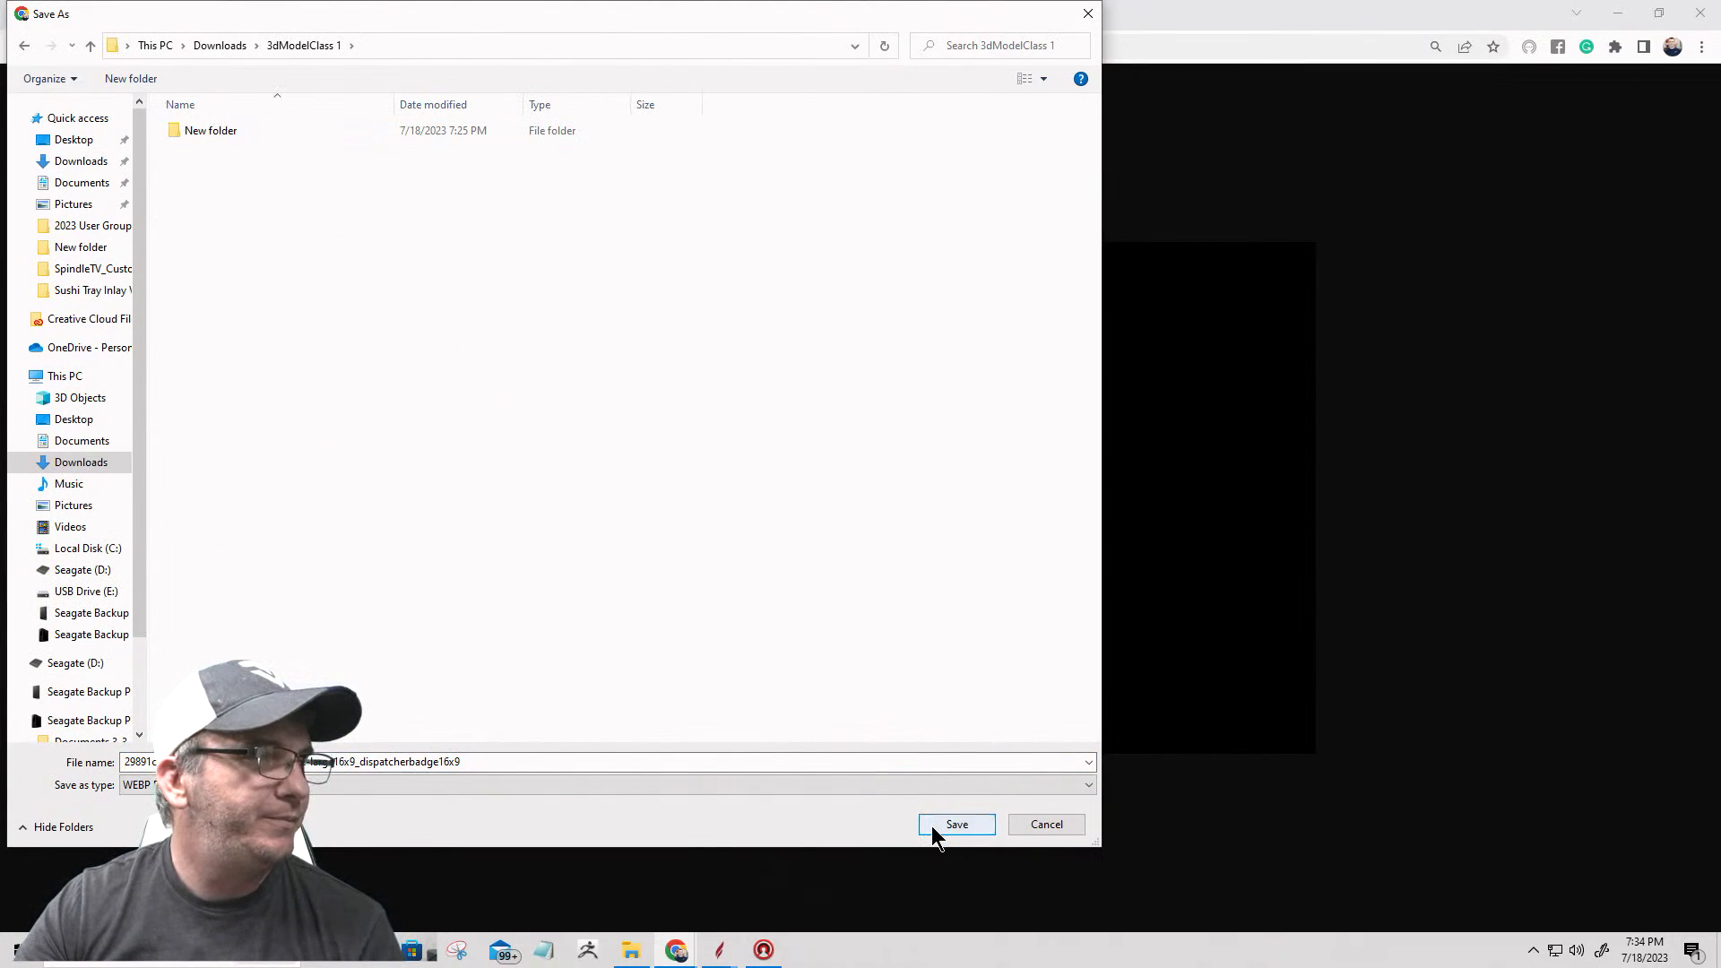
left_click(936, 823)
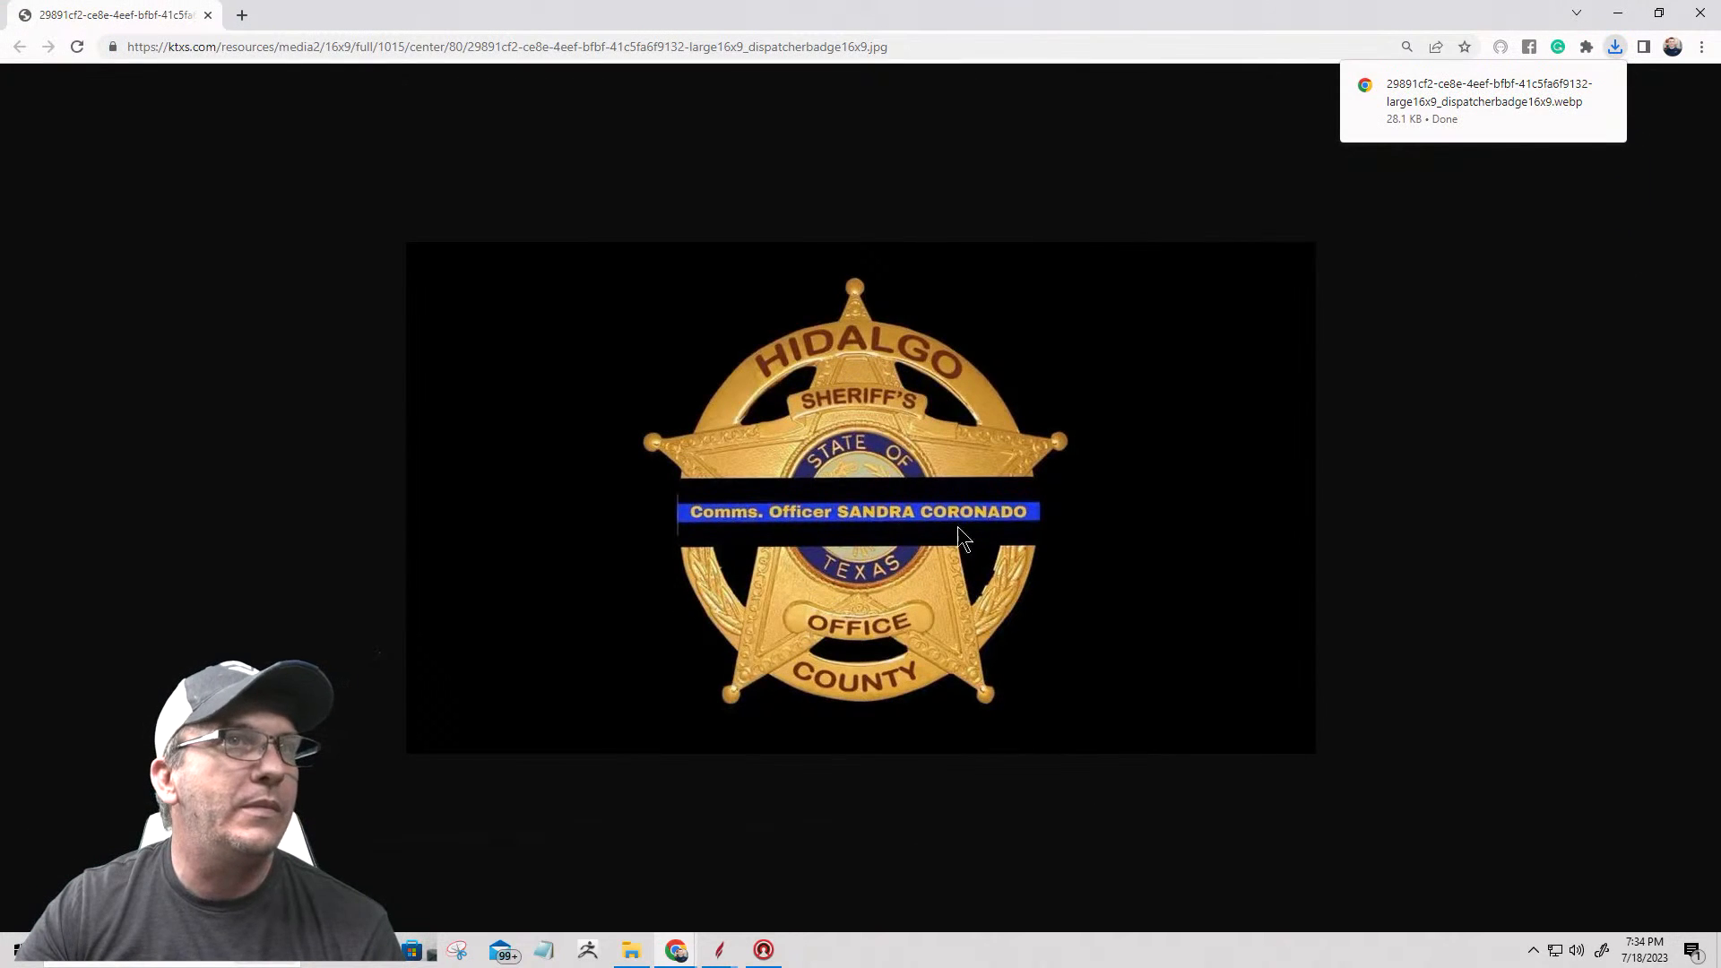
left_click(1618, 49)
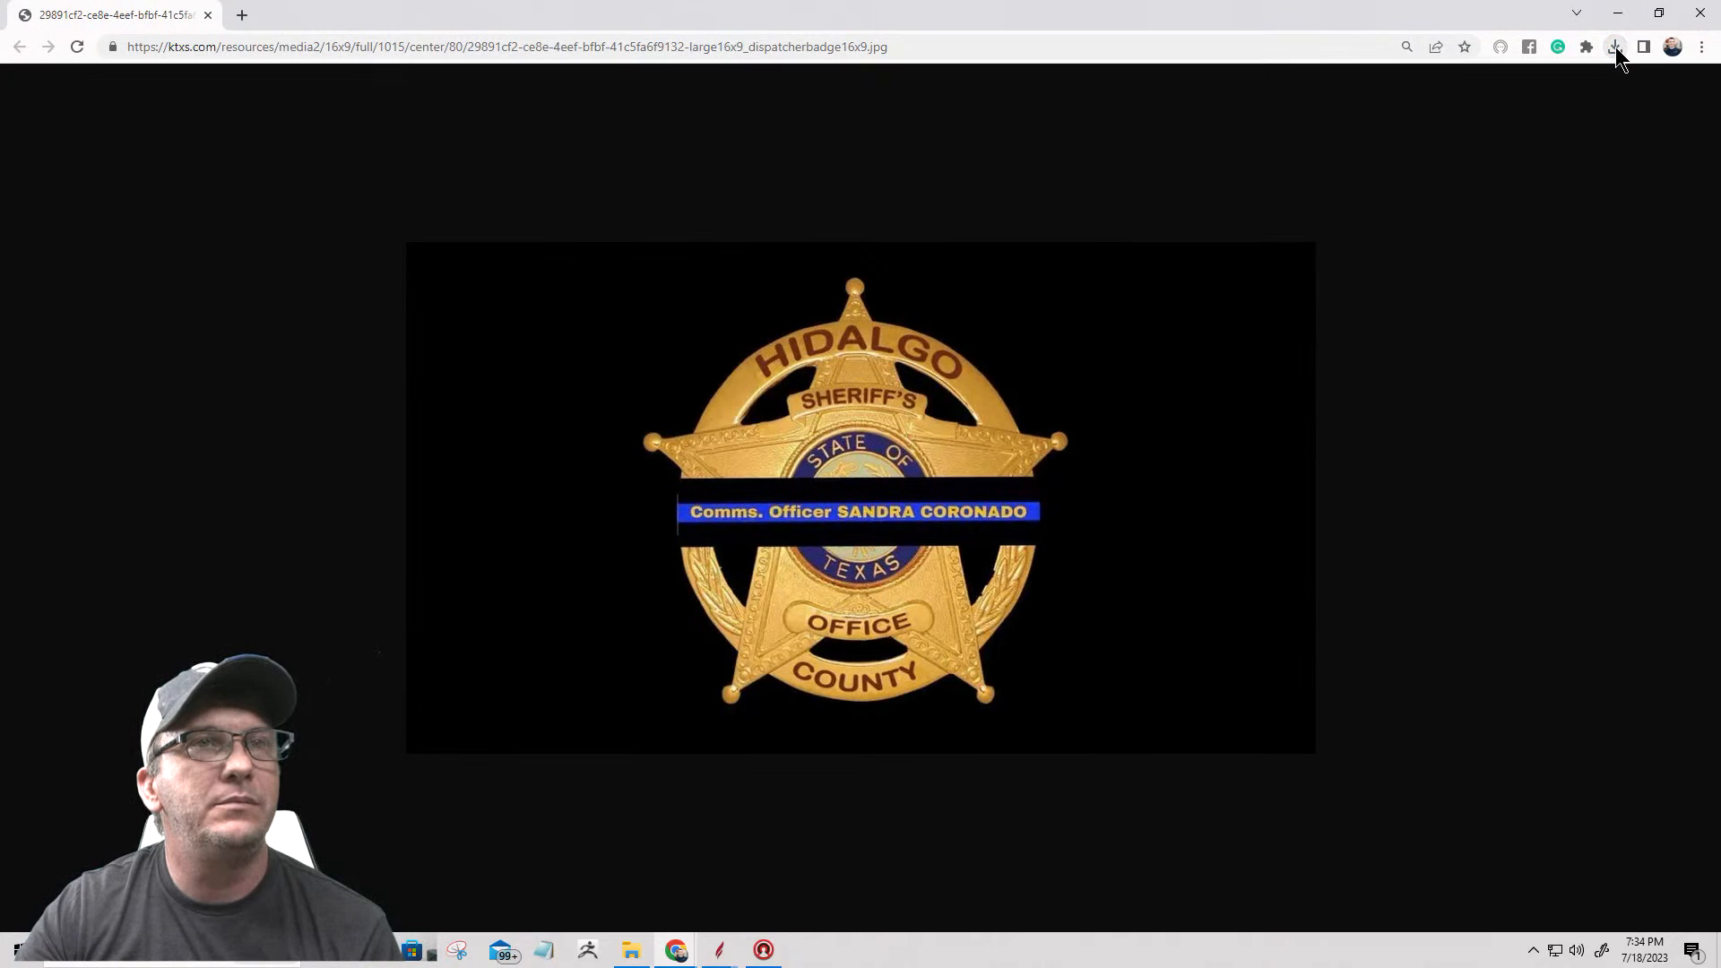
left_click(1616, 50)
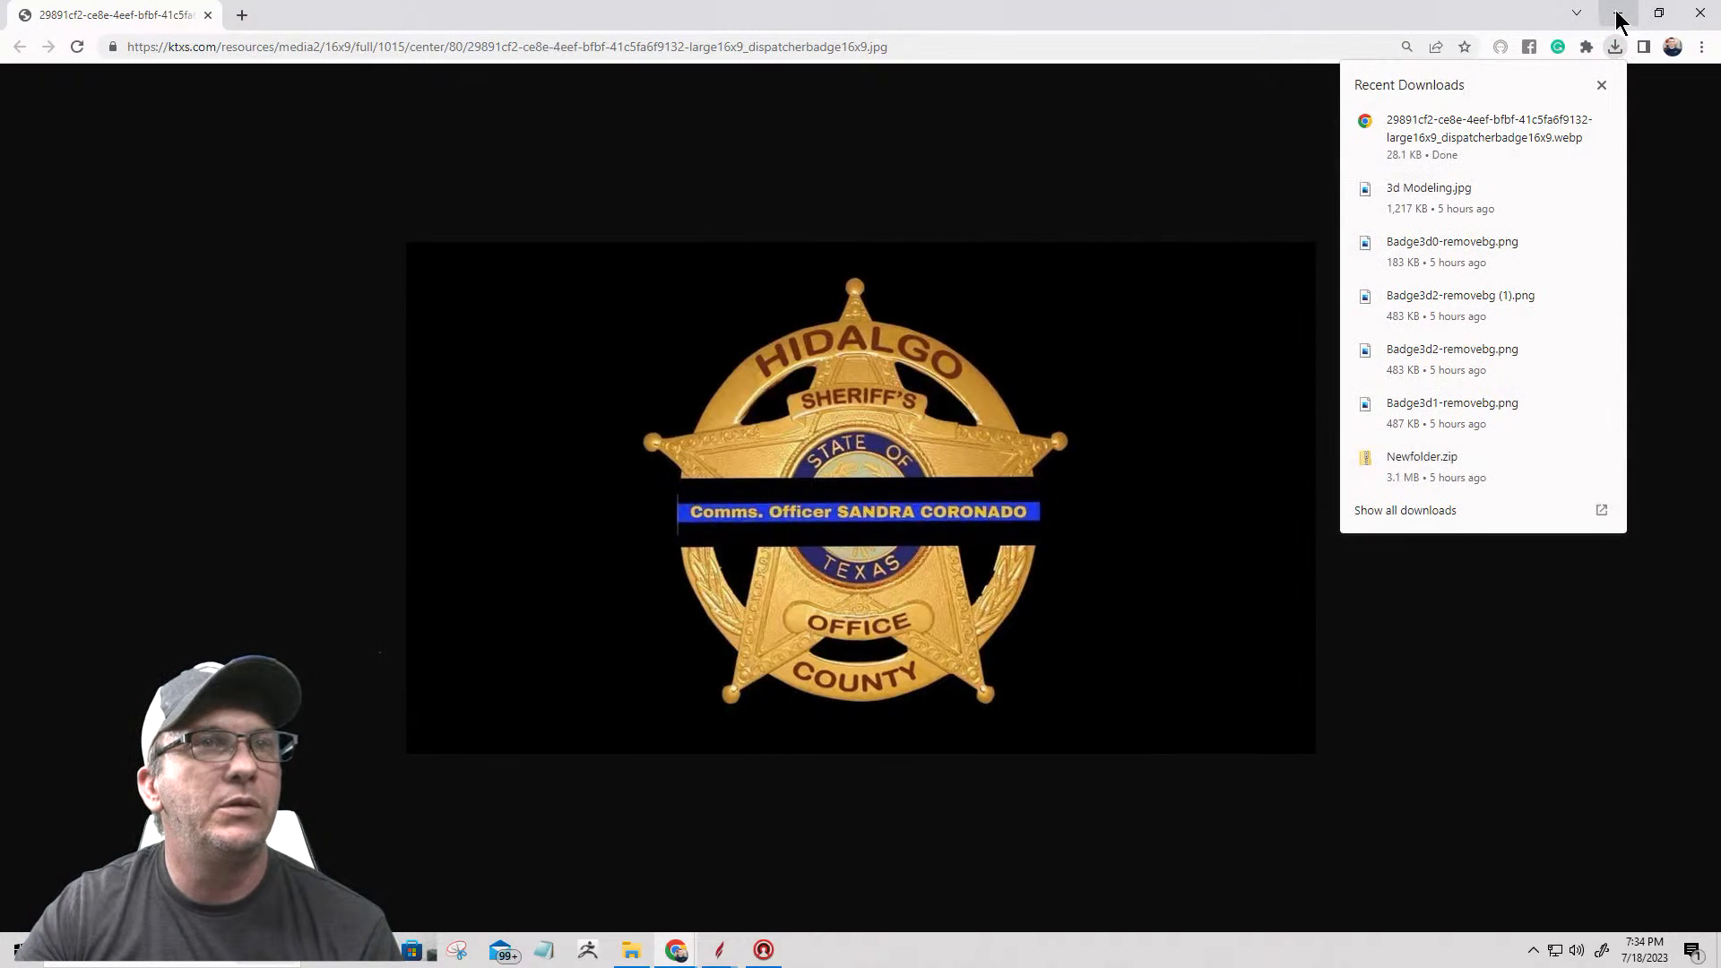
left_click(1618, 16)
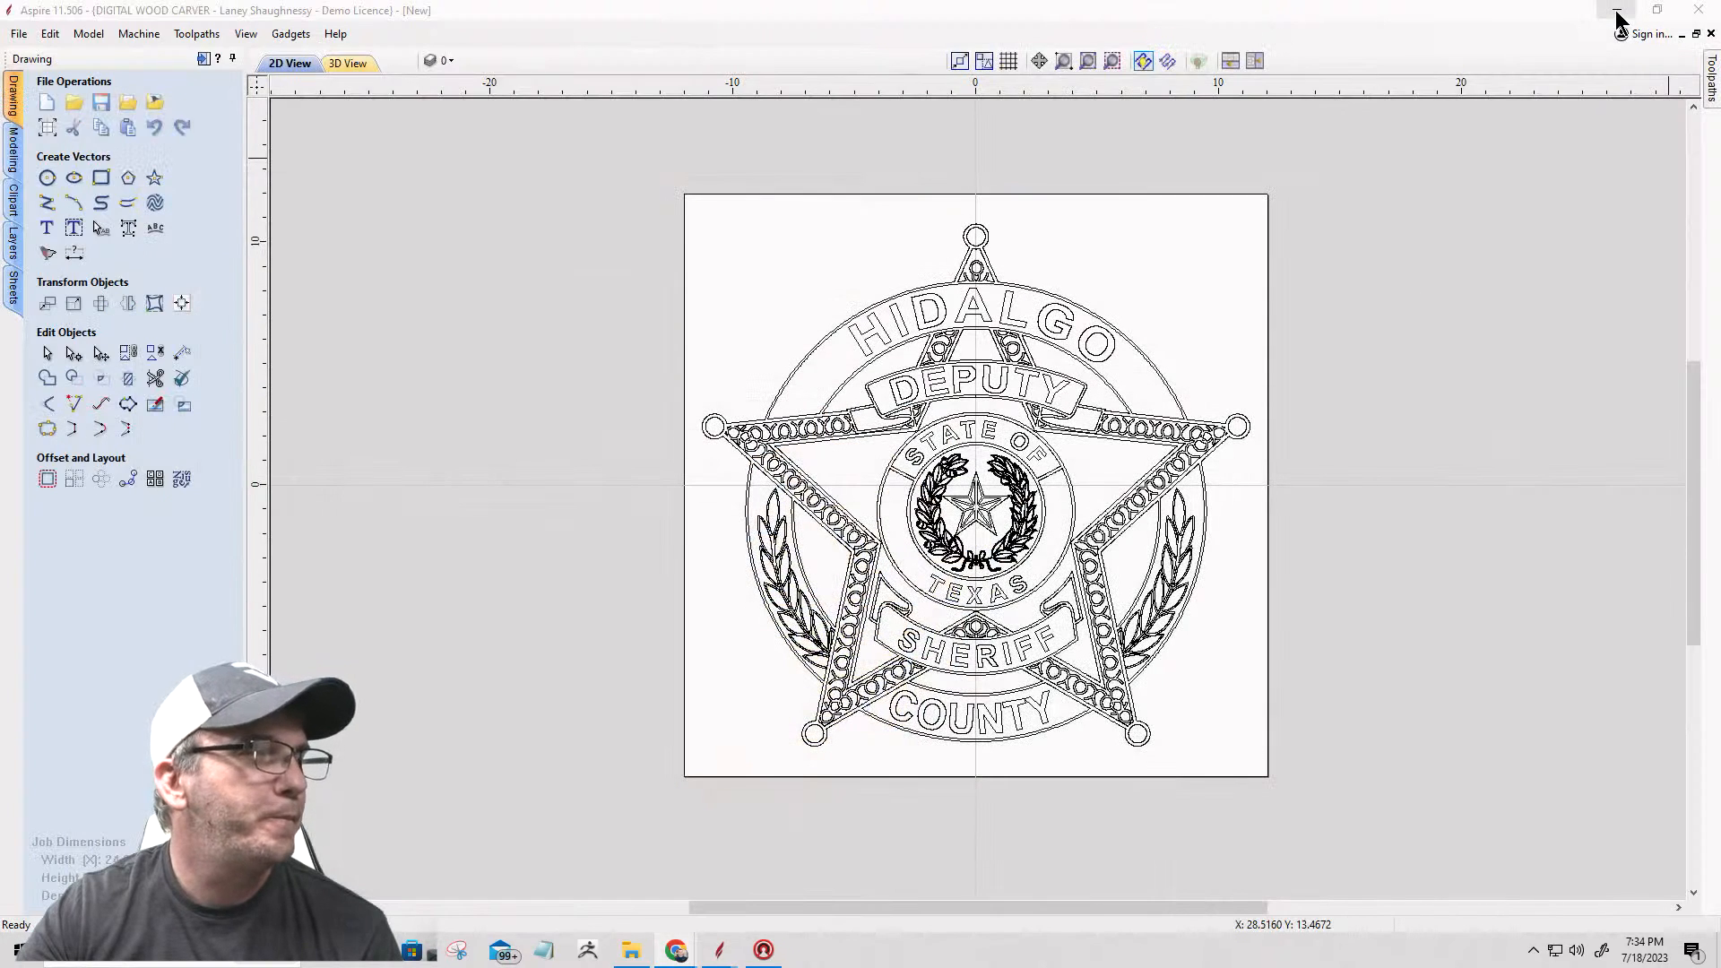
Step: In File Explorer, go to the 3dModelClass 1 folder, open the saved dispatcher badge image and maximize its window
left_click(632, 950)
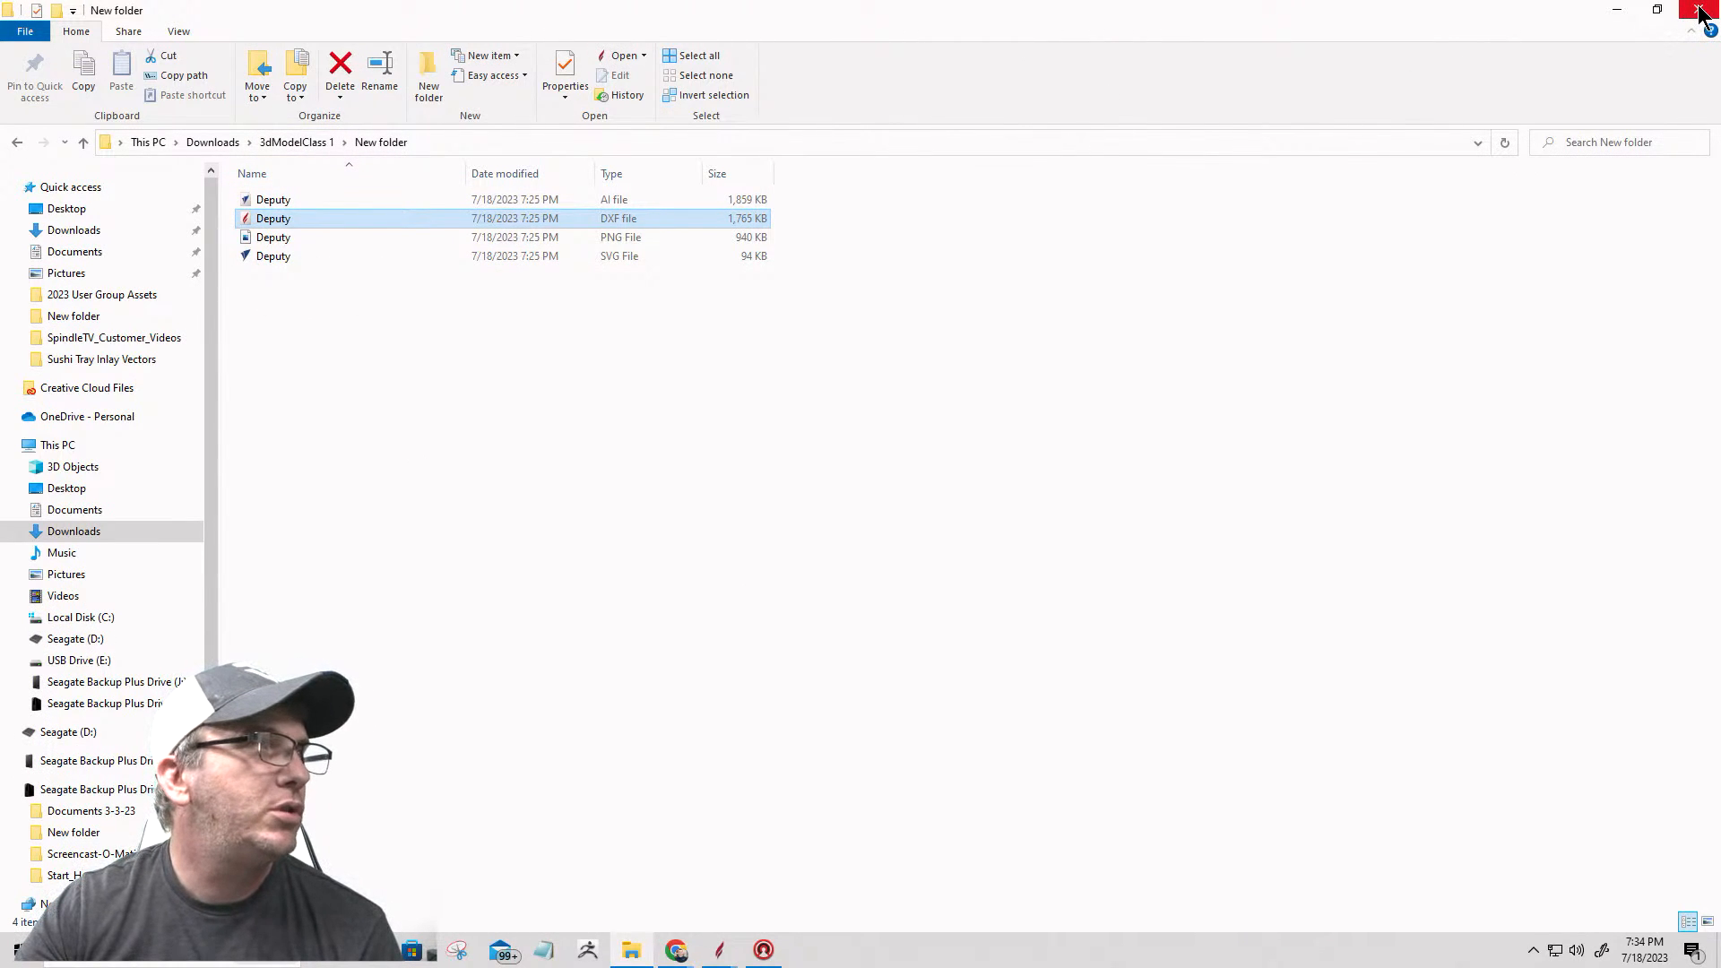
left_click(283, 141)
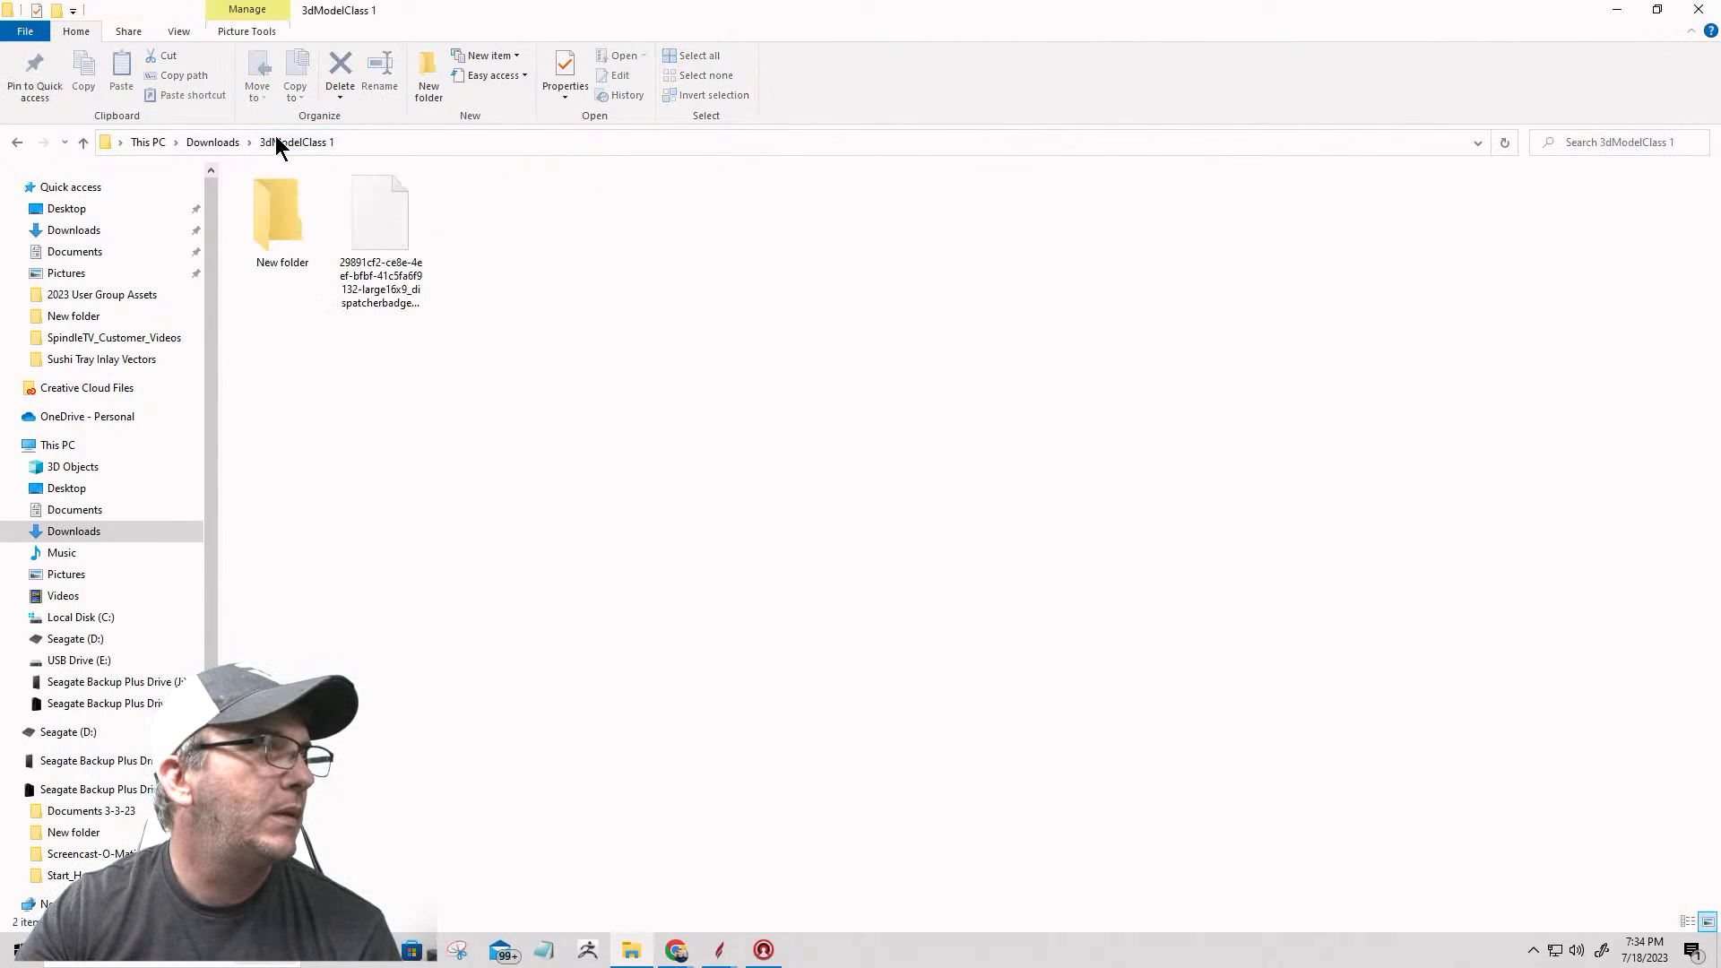
double_click(371, 231)
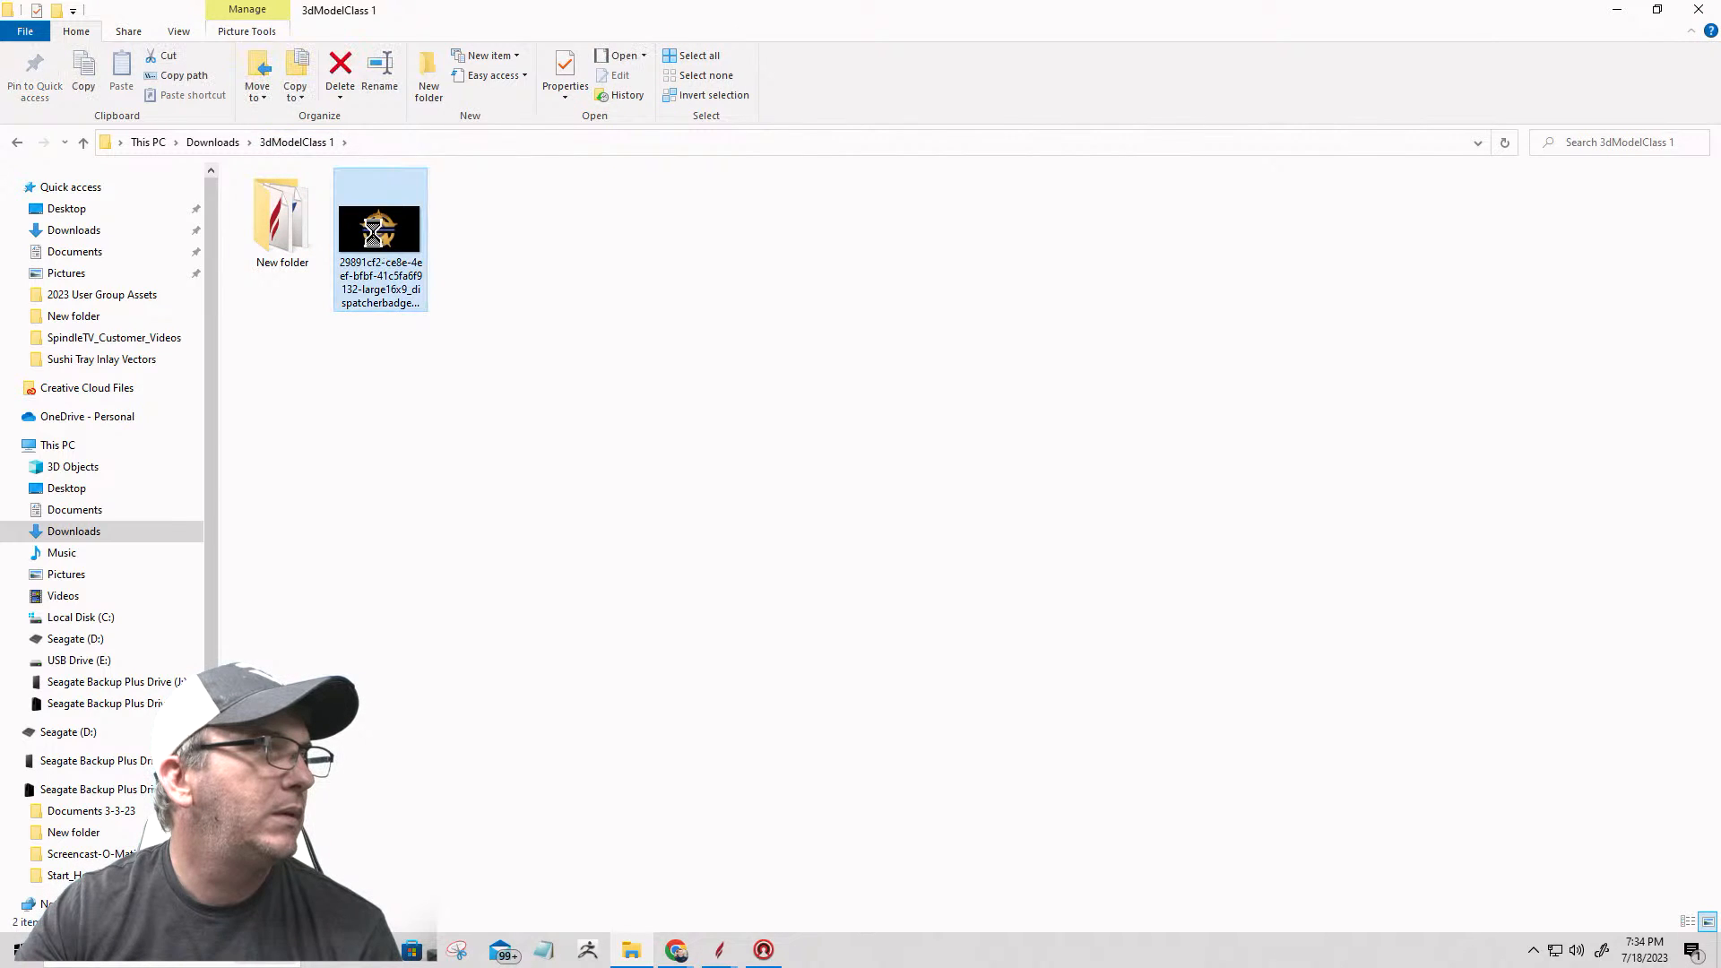
right_click(373, 232)
left_click(377, 228)
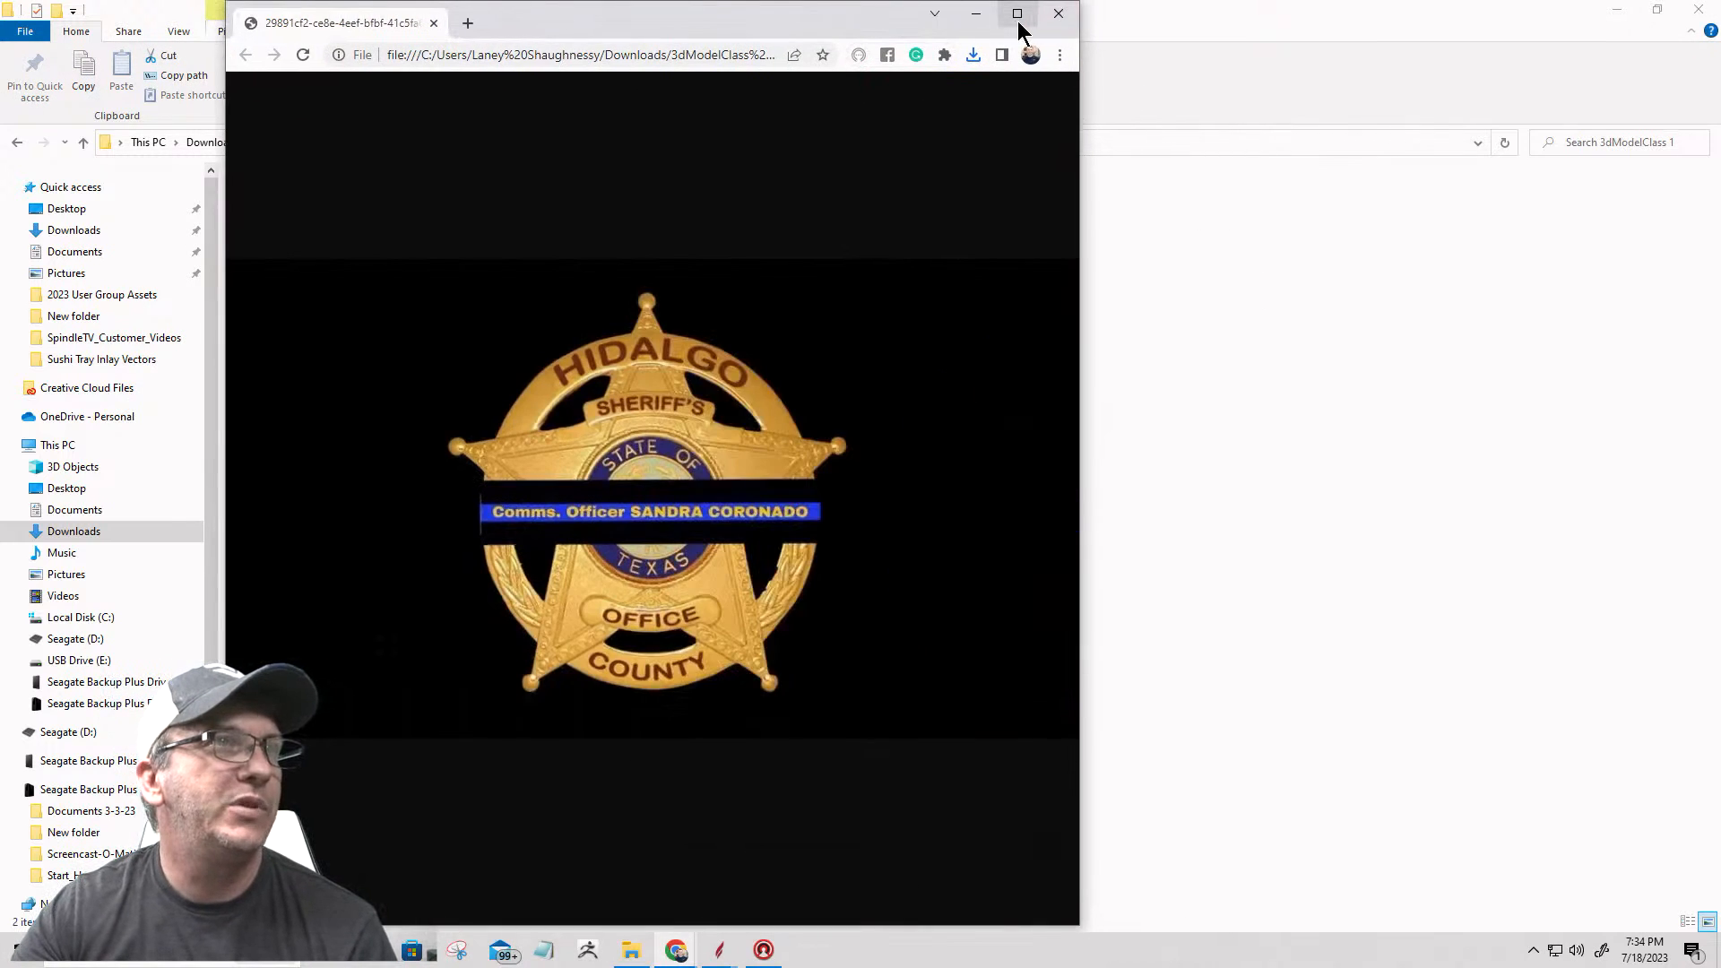
left_click(1018, 13)
Step: Zoom the badge photo past 250% to examine the relief of its star border, banner and lettering
left_click(1702, 48)
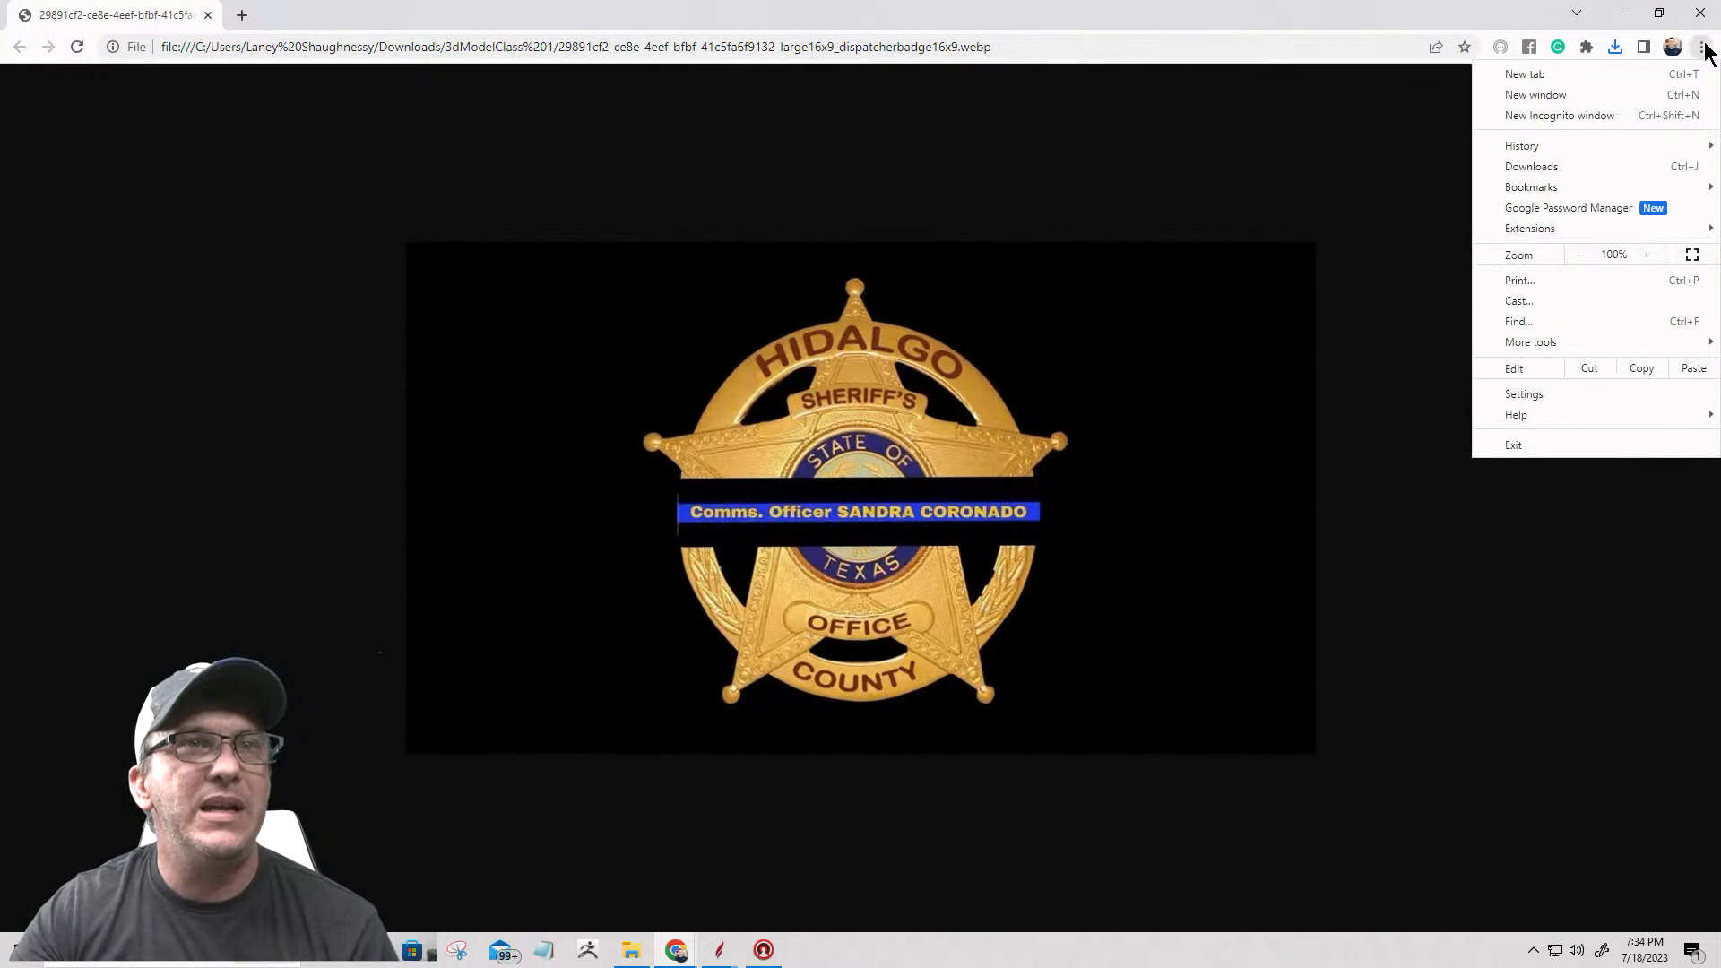
left_click(1648, 255)
left_click(1648, 256)
left_click(1649, 256)
left_click(1648, 256)
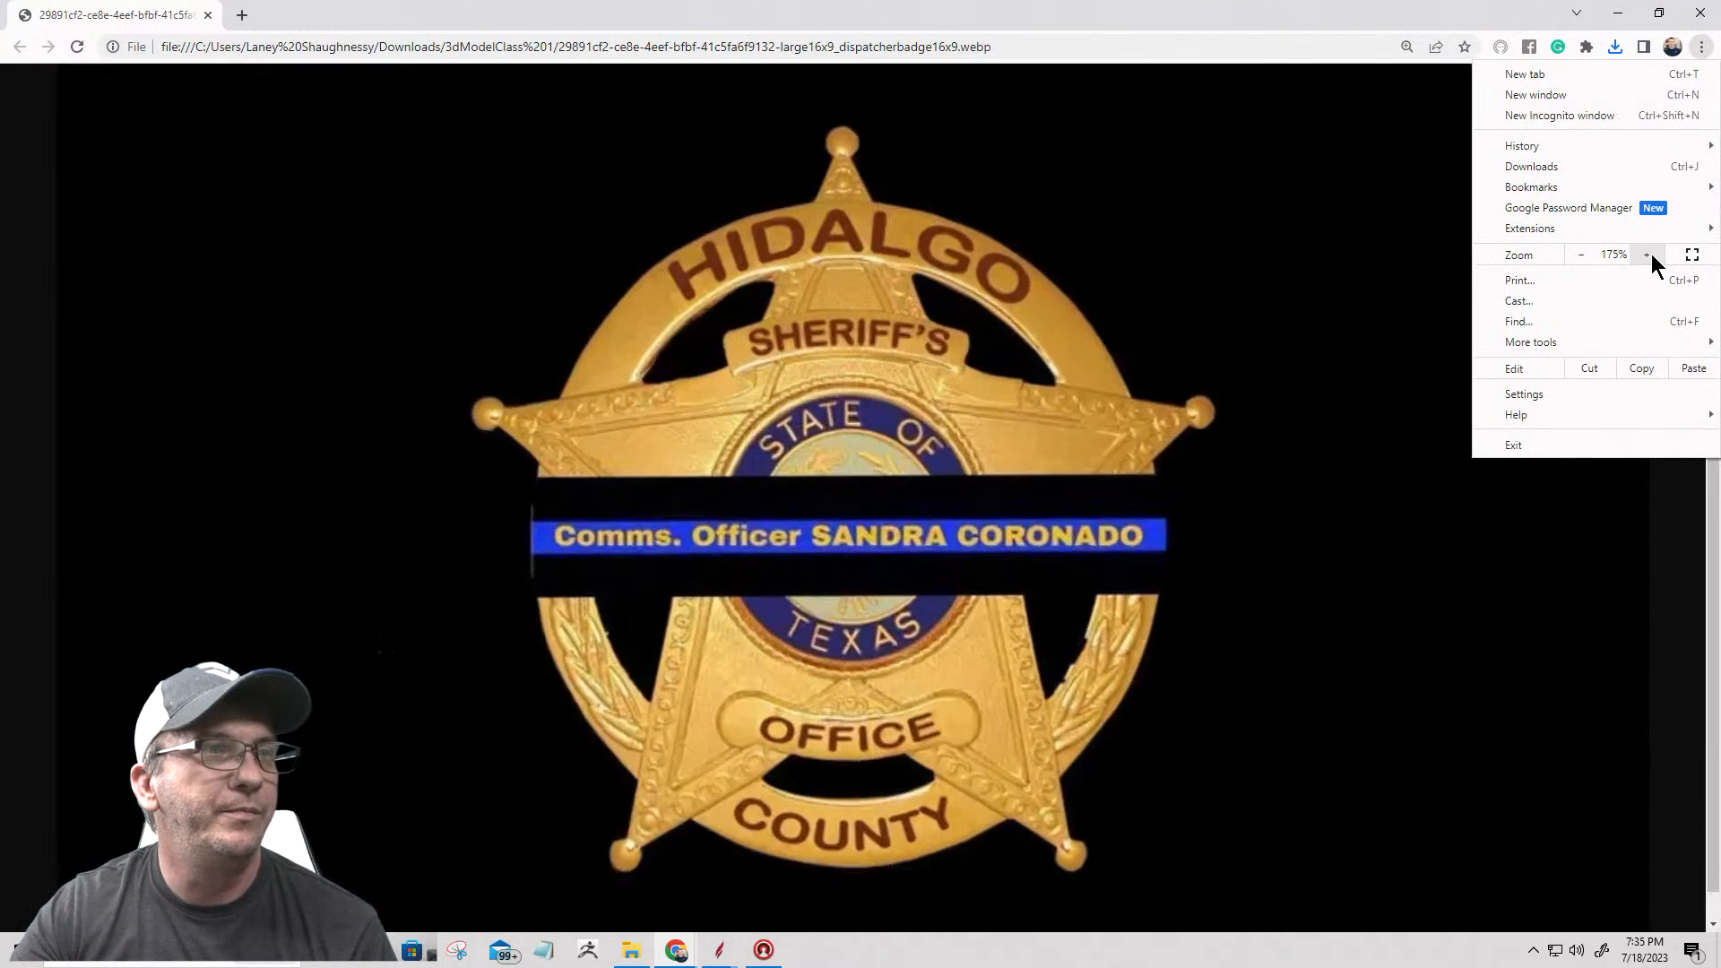
left_click(1648, 256)
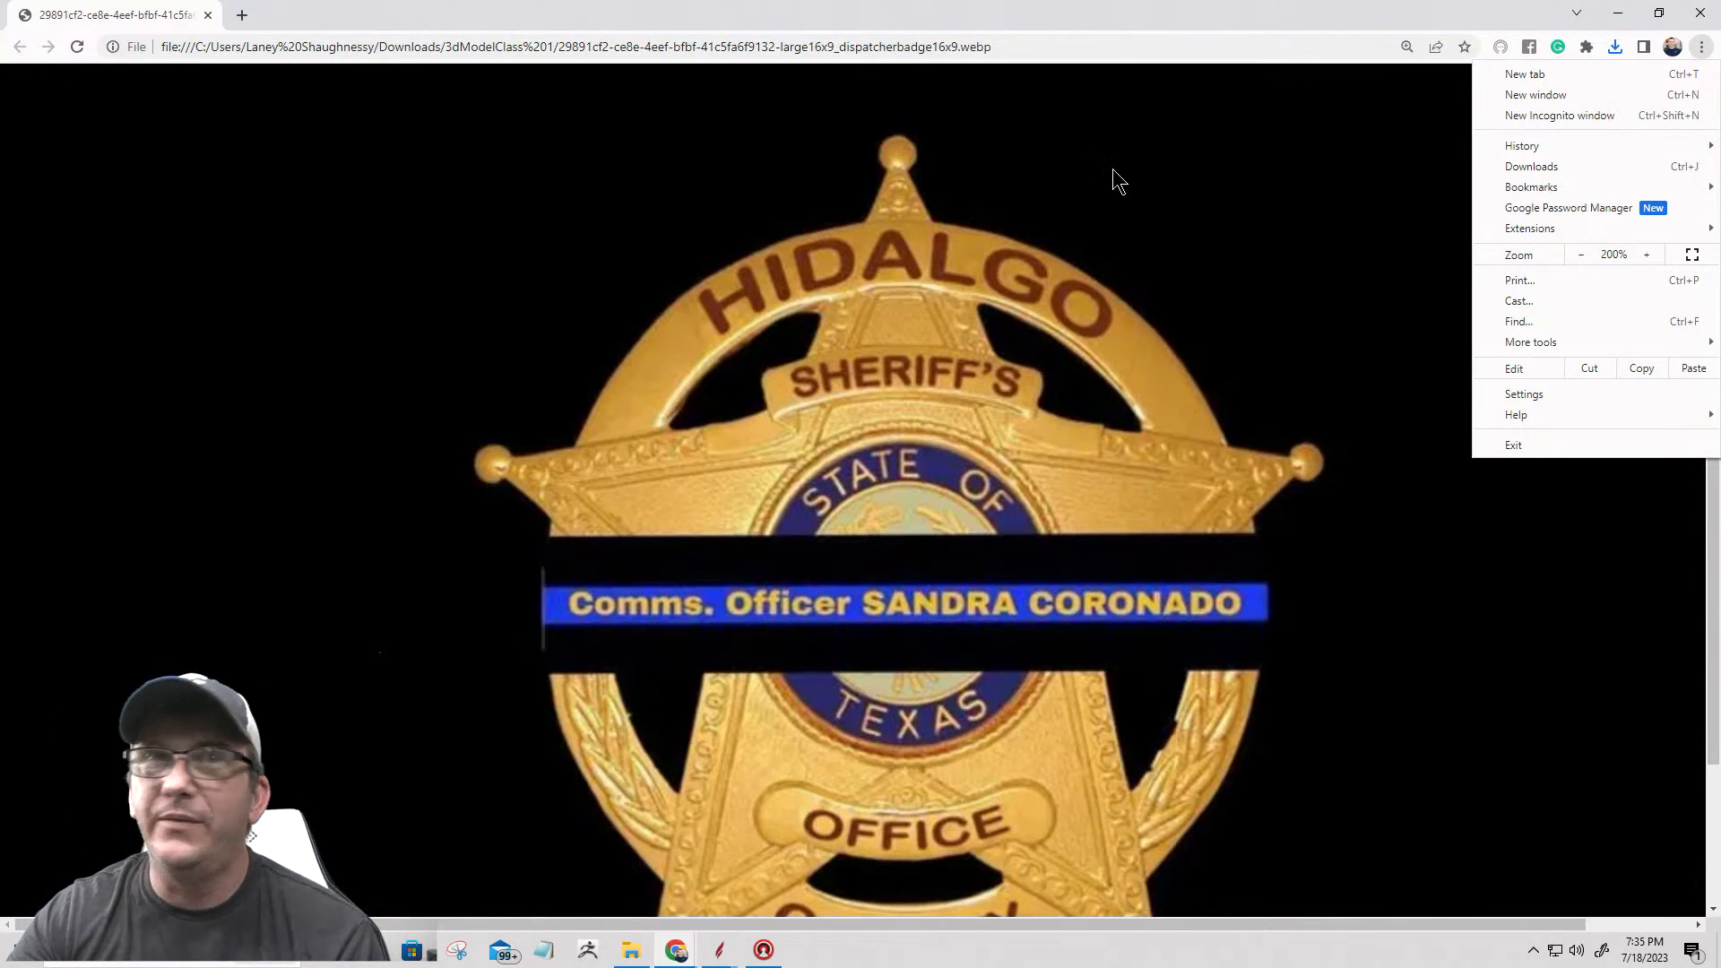
left_click(1645, 254)
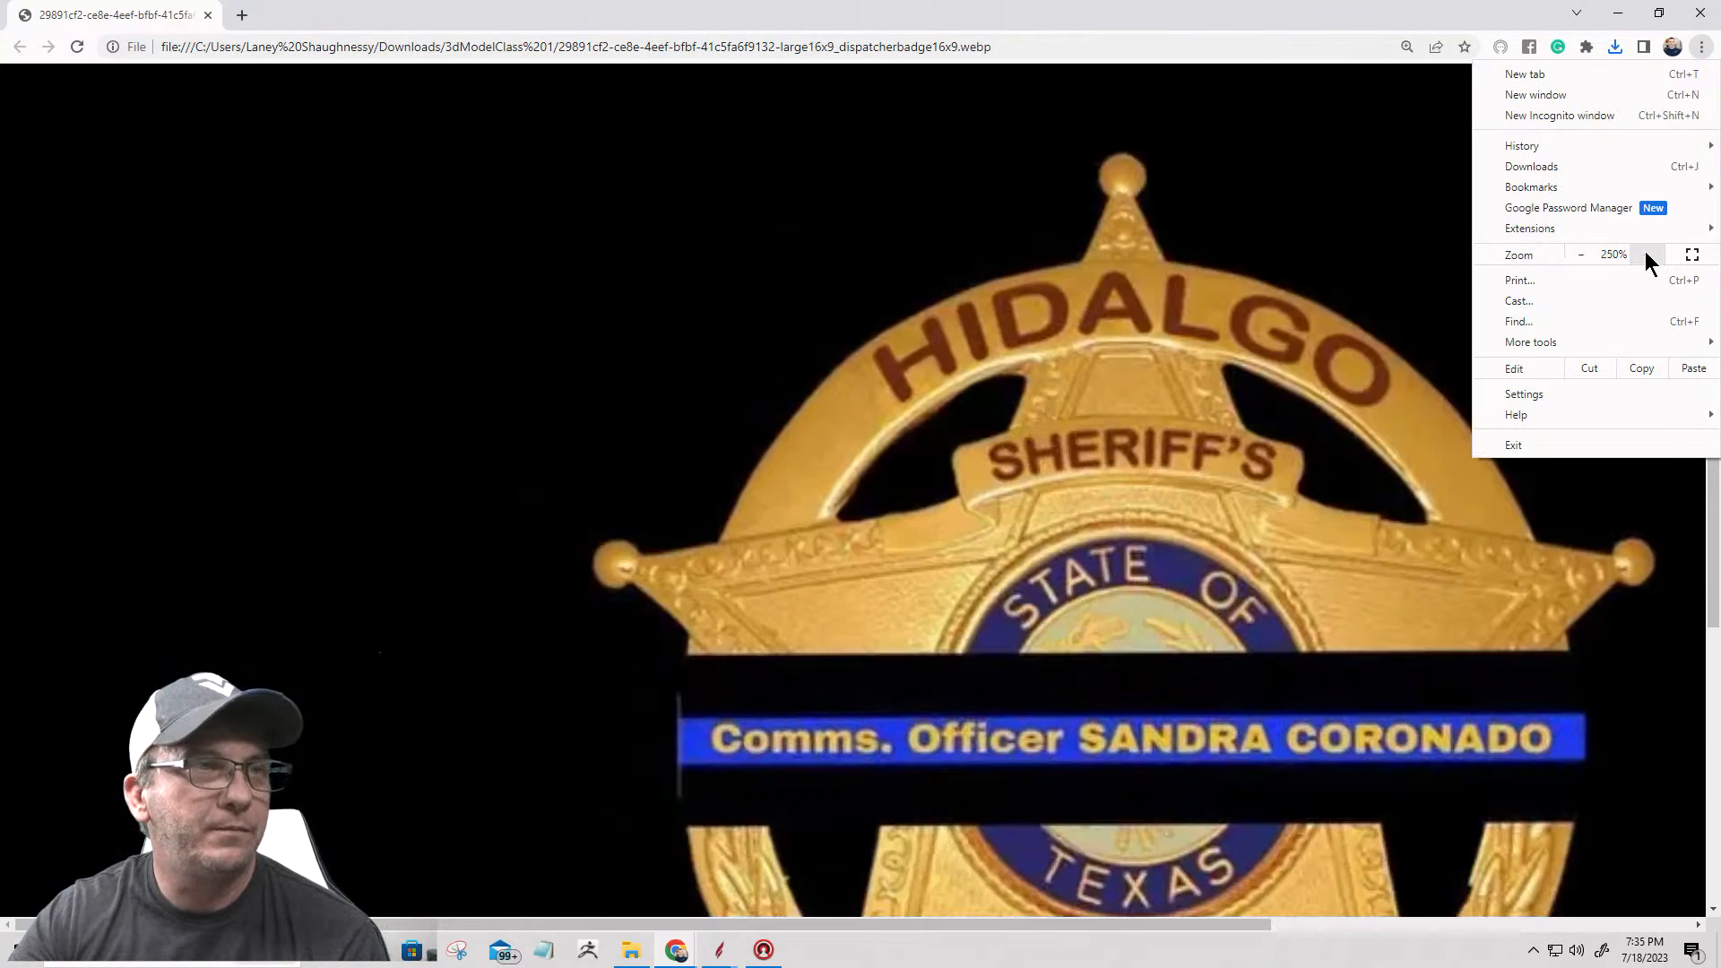
left_click(1645, 253)
left_click_drag(1186, 675, 1017, 565)
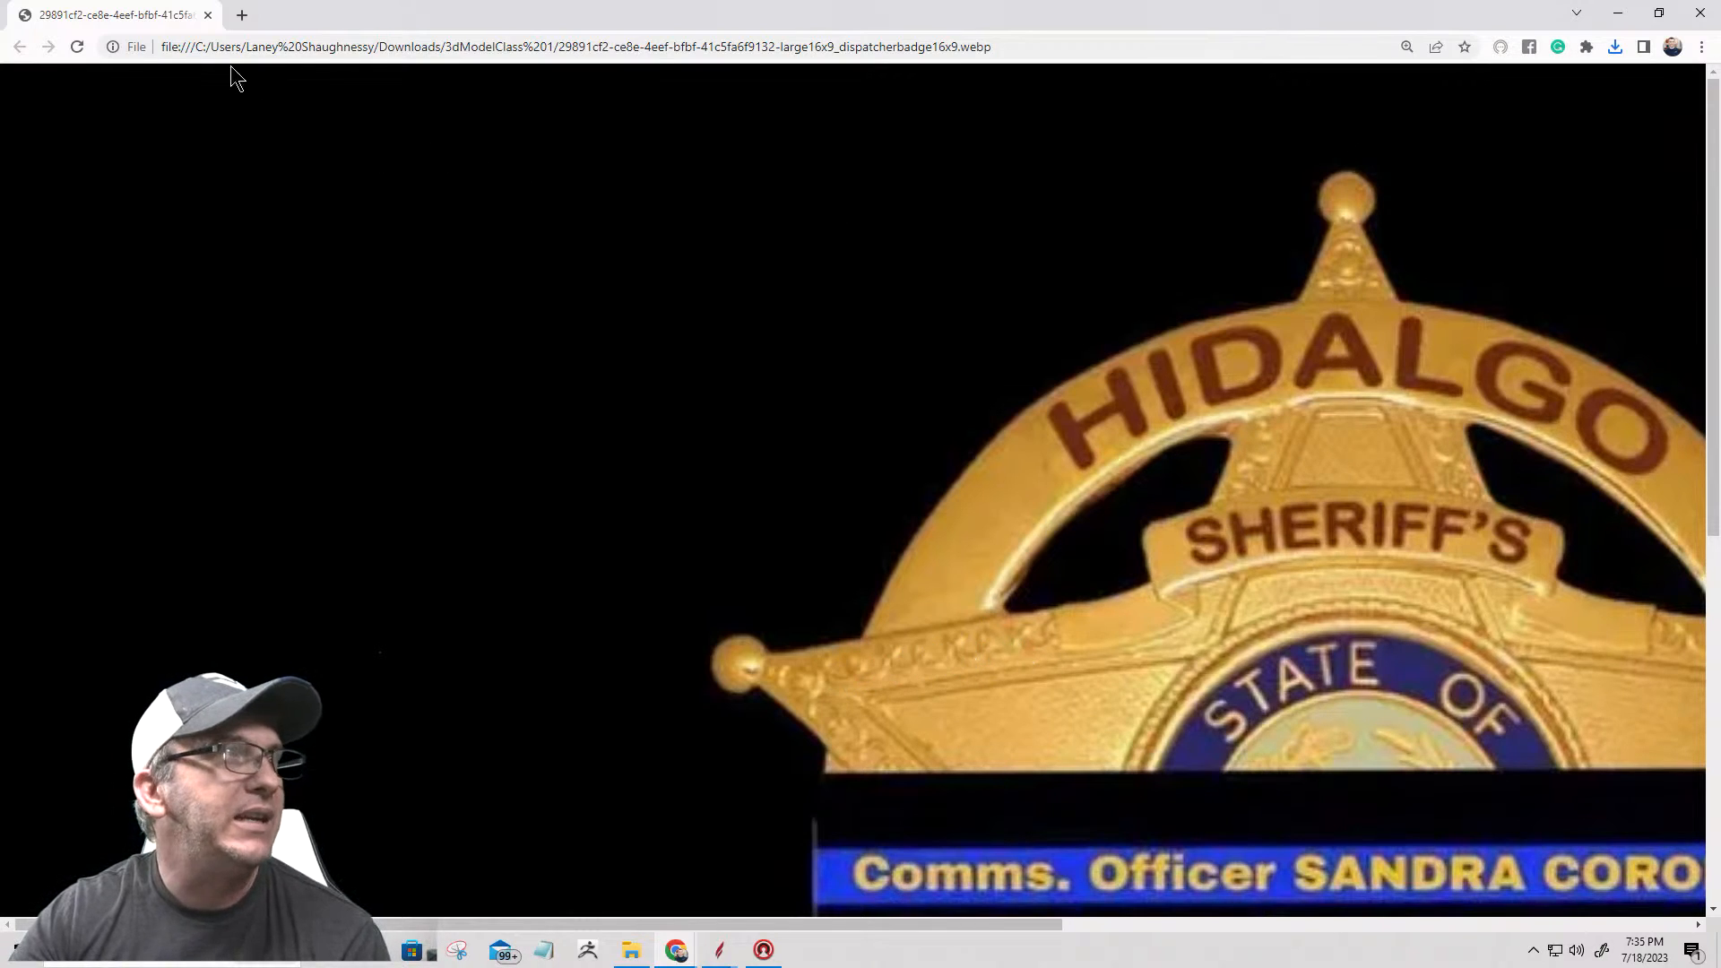
Step: Reset the badge photo's zoom to 100%, close the photo, minimize the folder window and return to Aspire
left_click(1701, 46)
left_click(1583, 255)
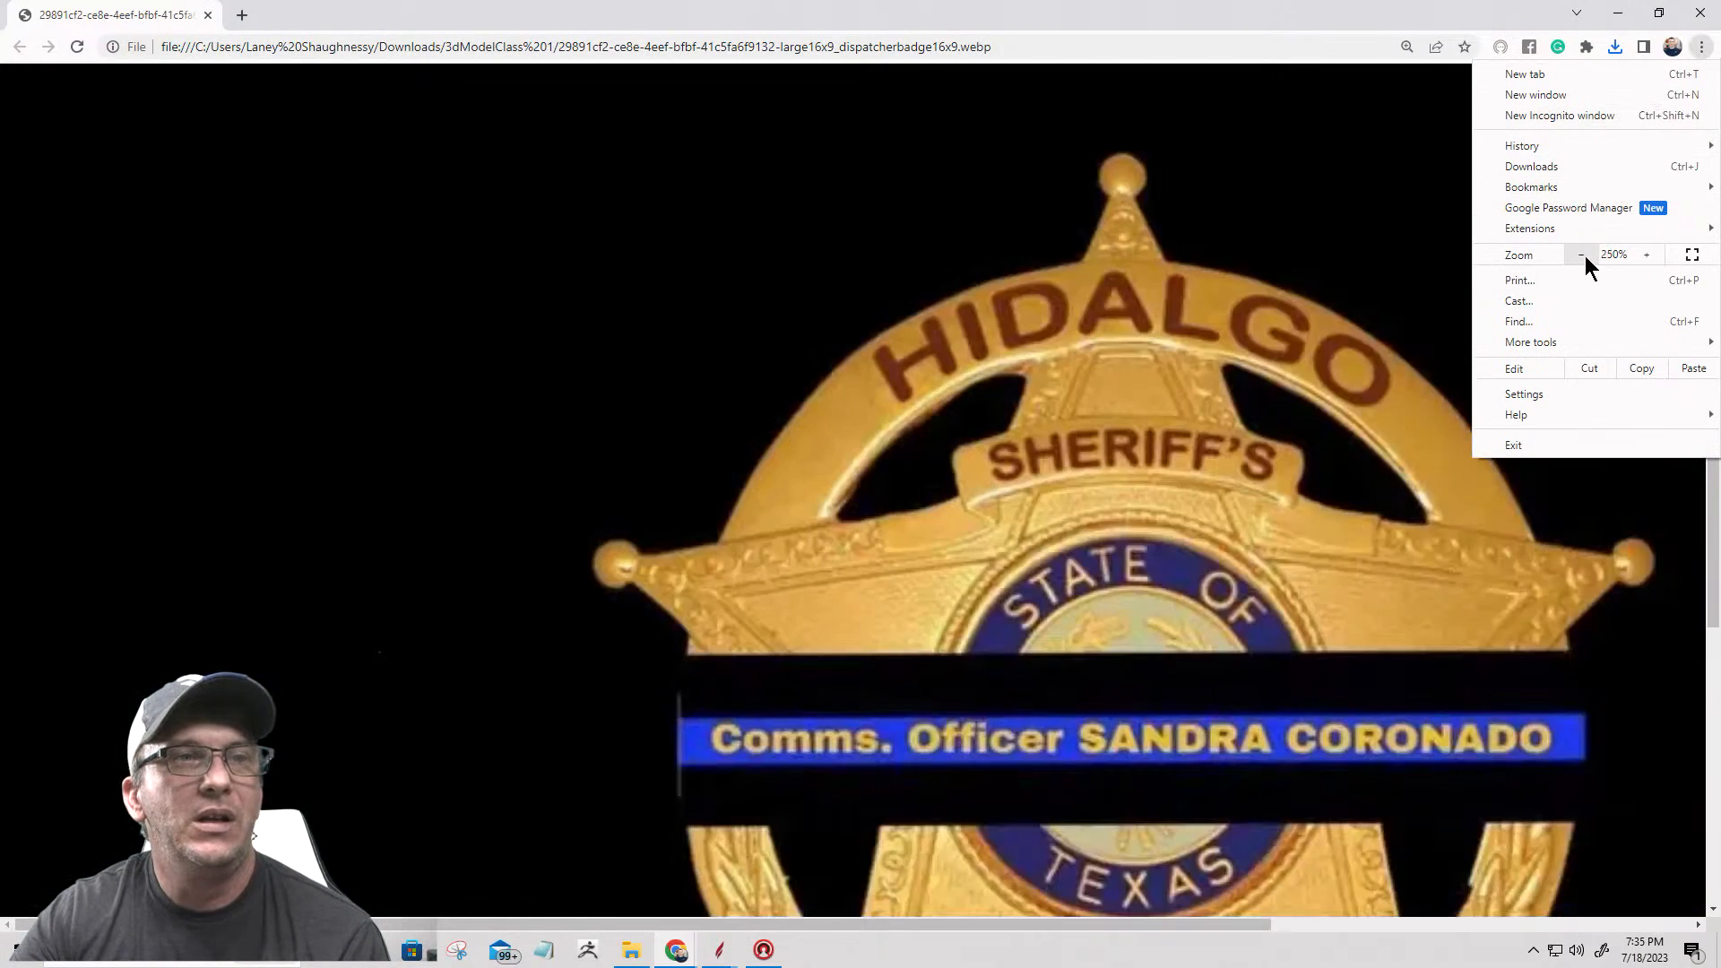
left_click(1585, 255)
left_click(1582, 255)
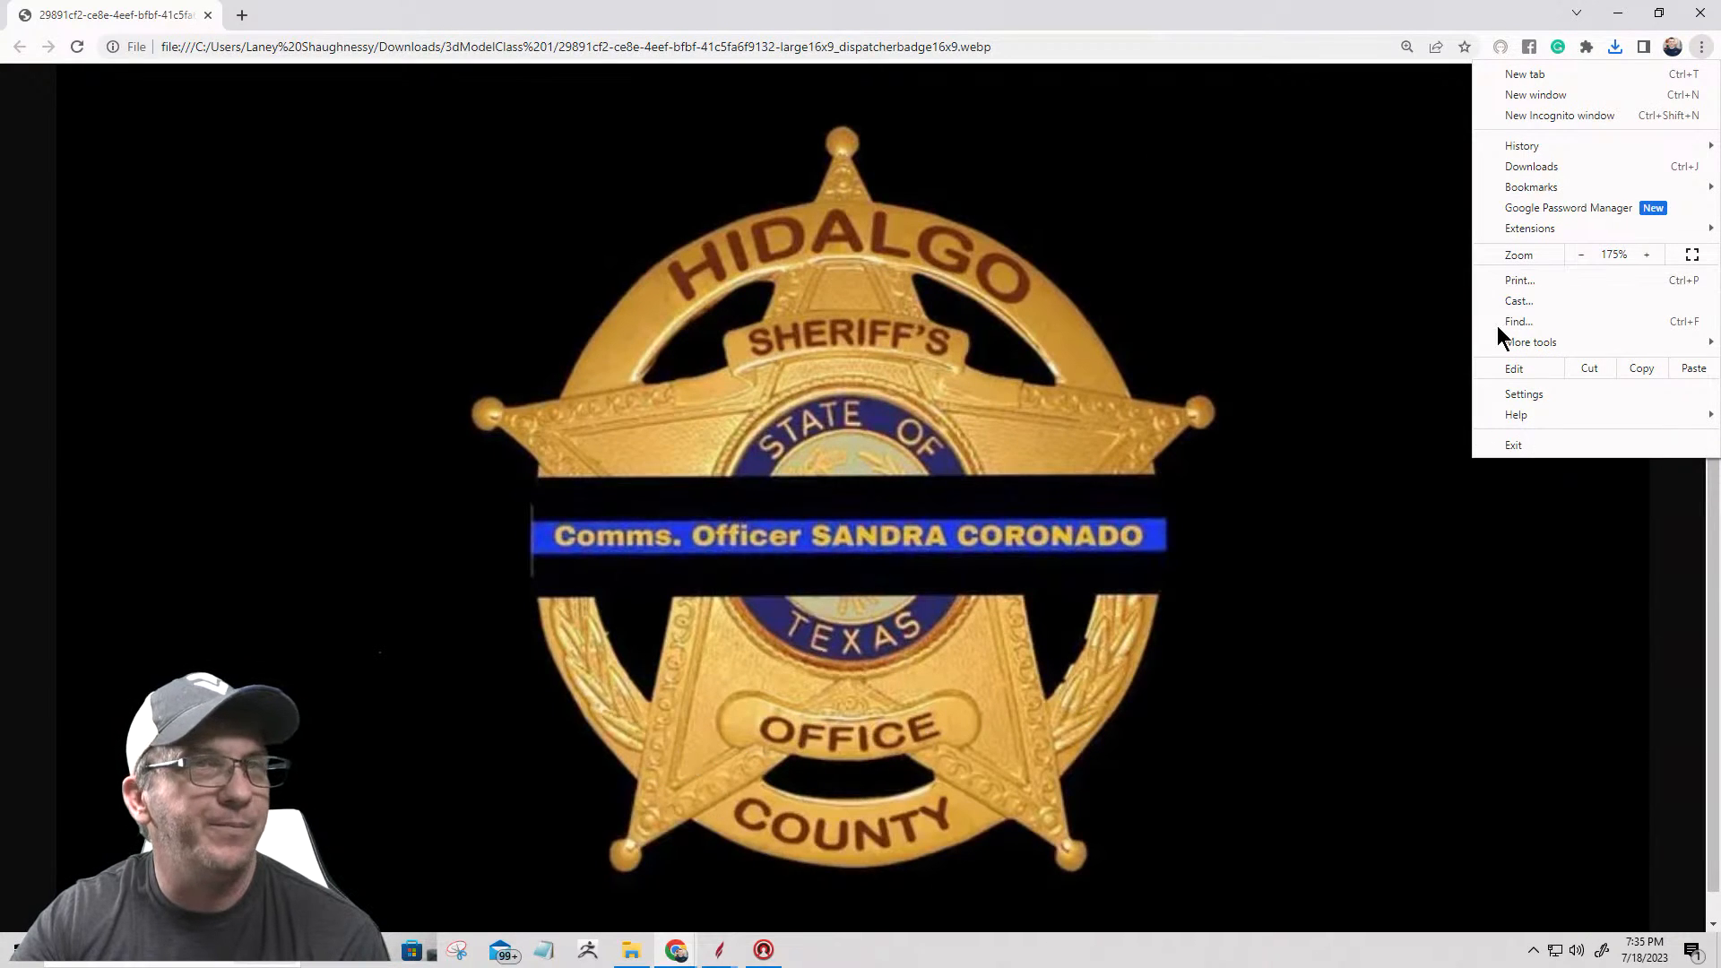
left_click(1581, 255)
left_click(1581, 256)
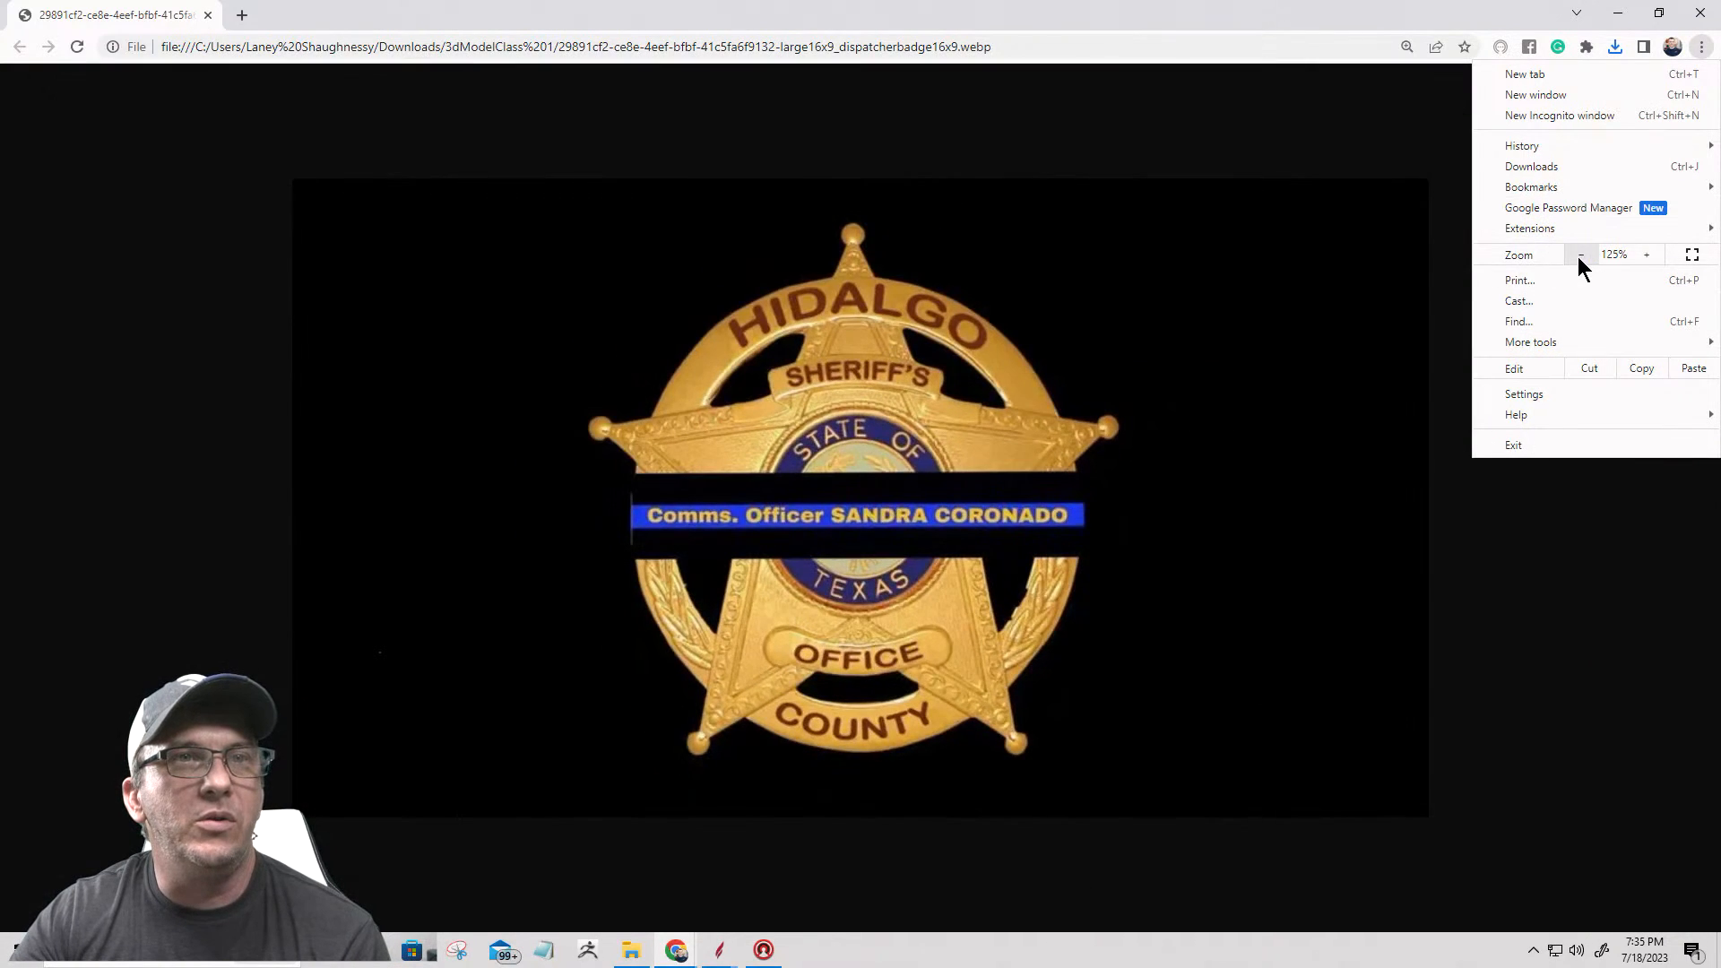
left_click(1581, 255)
left_click(1581, 255)
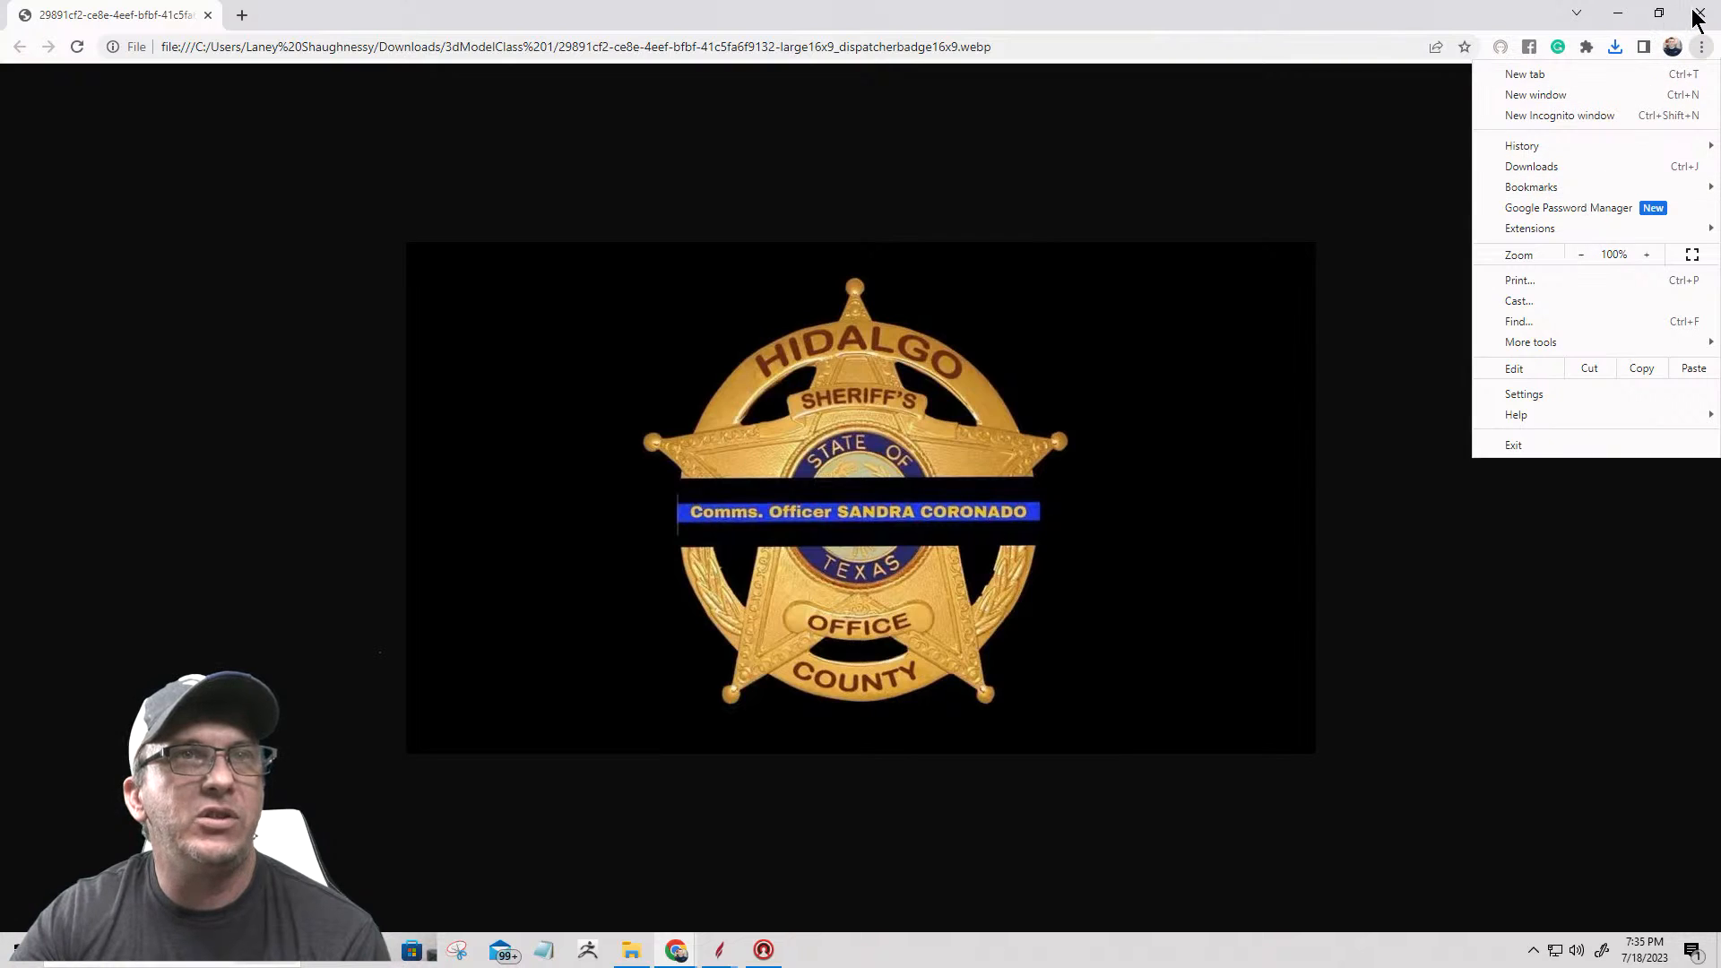
left_click(207, 14)
left_click(207, 14)
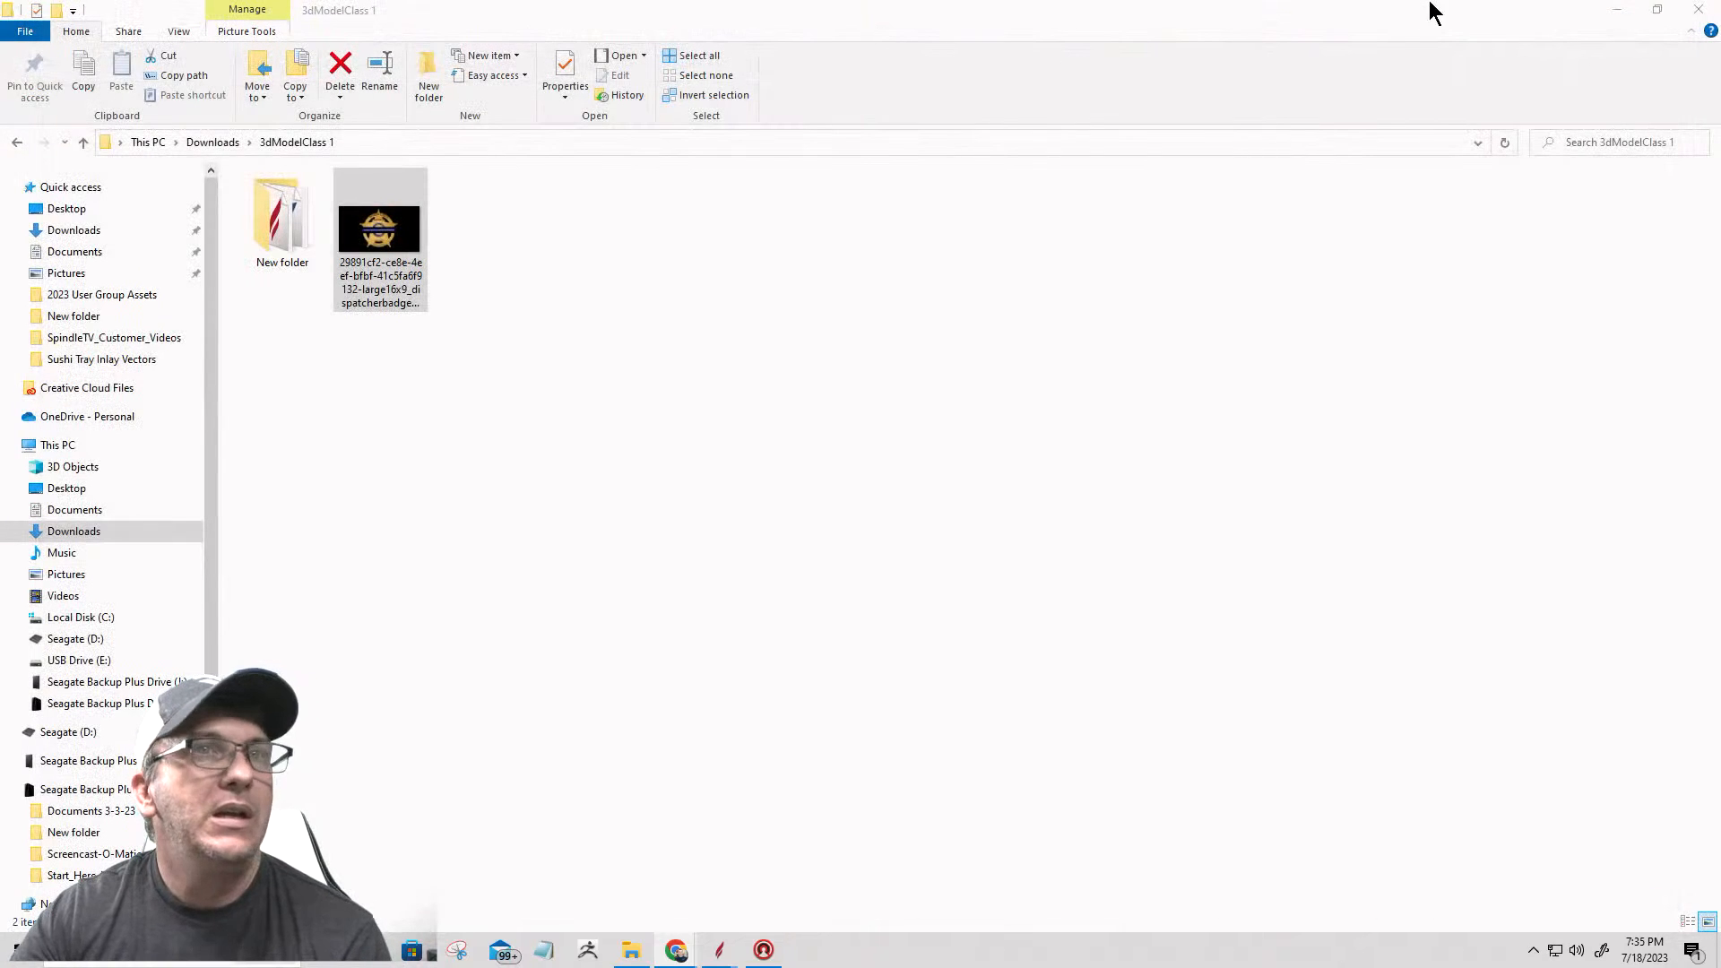
left_click(1624, 15)
Step: Examine the scrollwork along the star's left-side border by selecting one inner circle and the long border vector
scroll(830, 699, "up", 3)
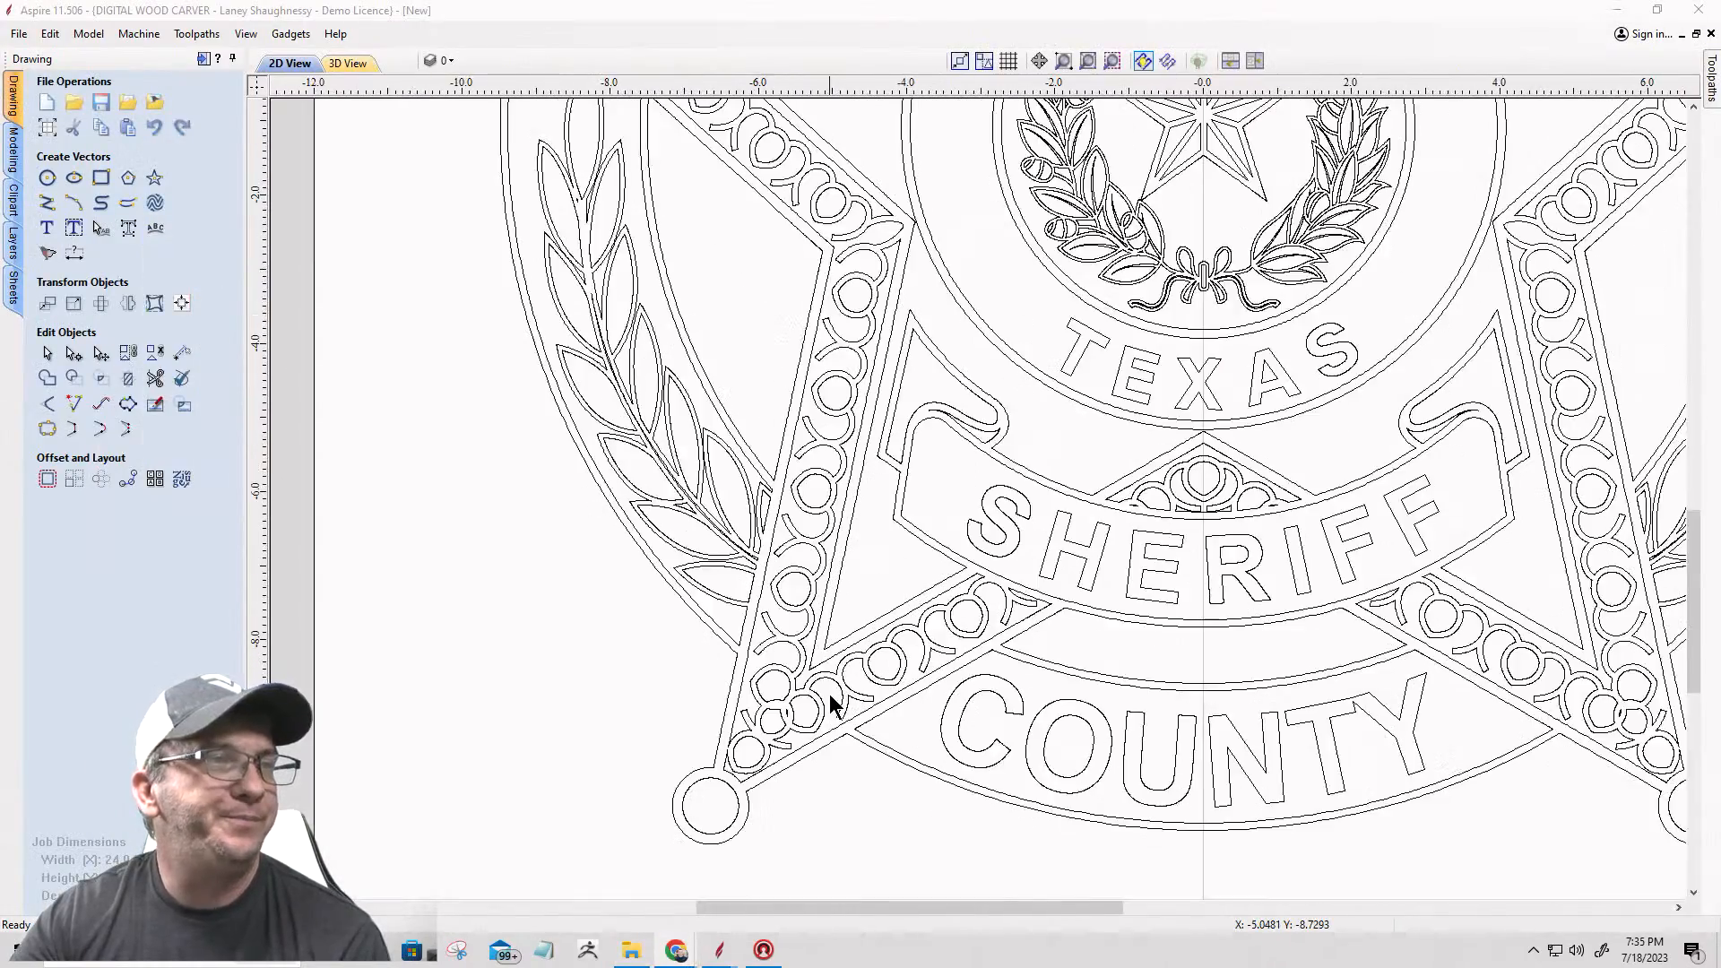
left_click(763, 702)
scroll(763, 704, "up", 3)
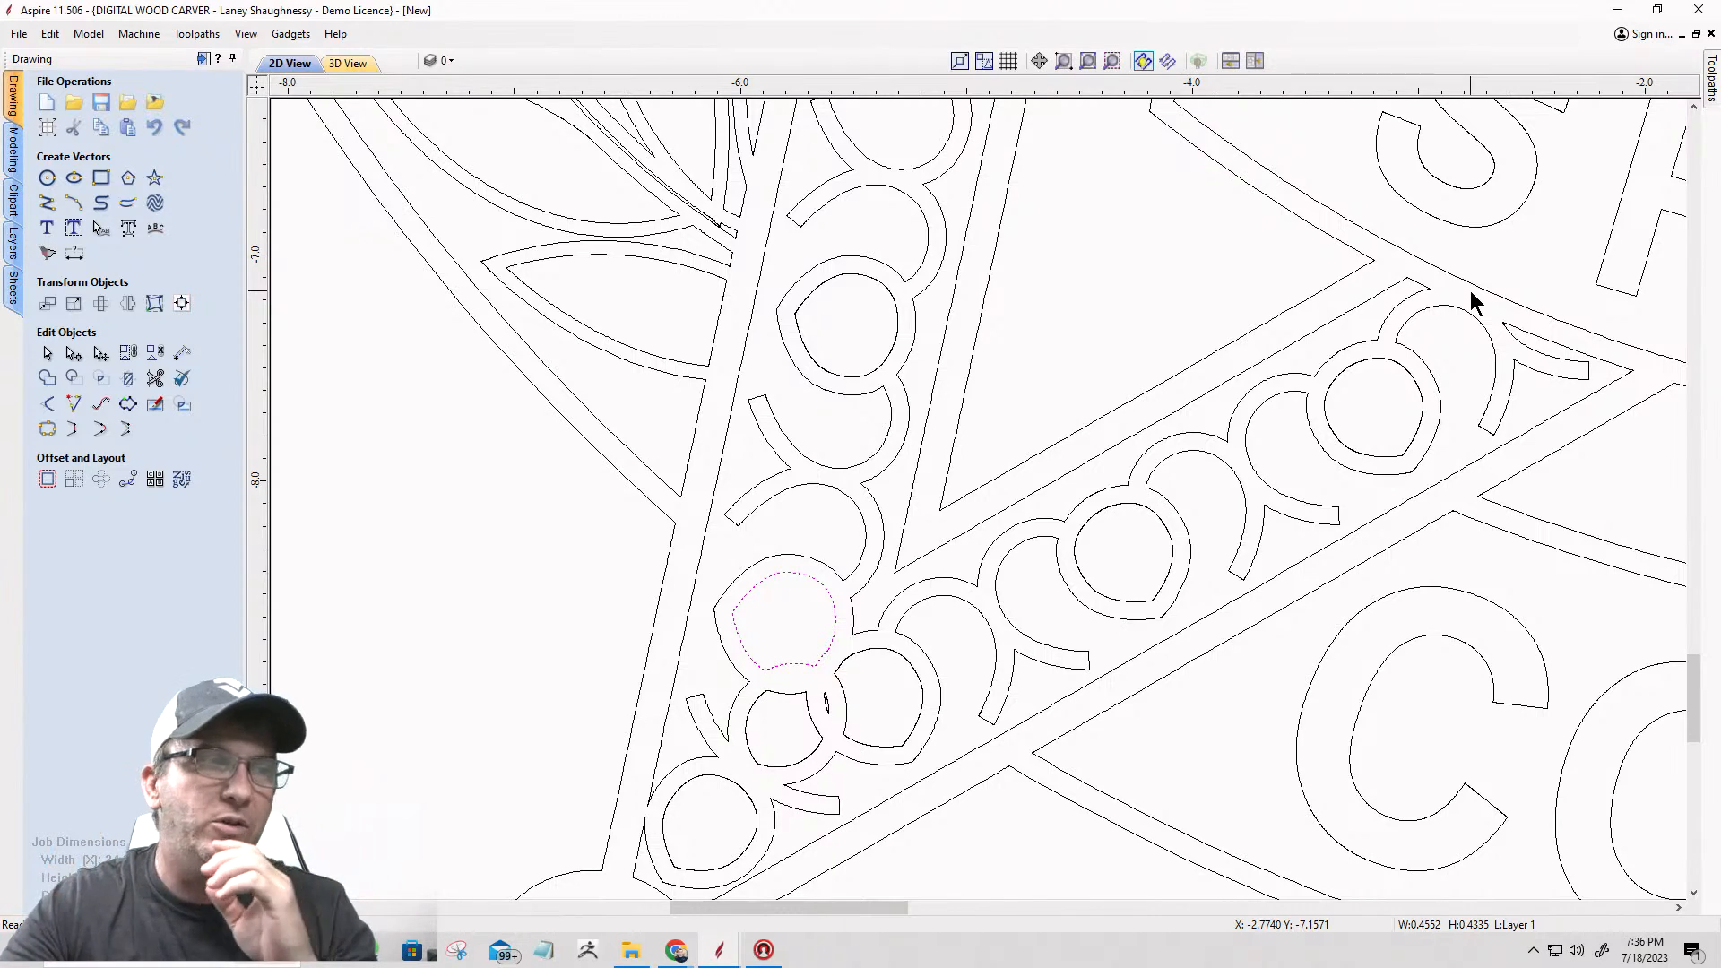
left_click(768, 238)
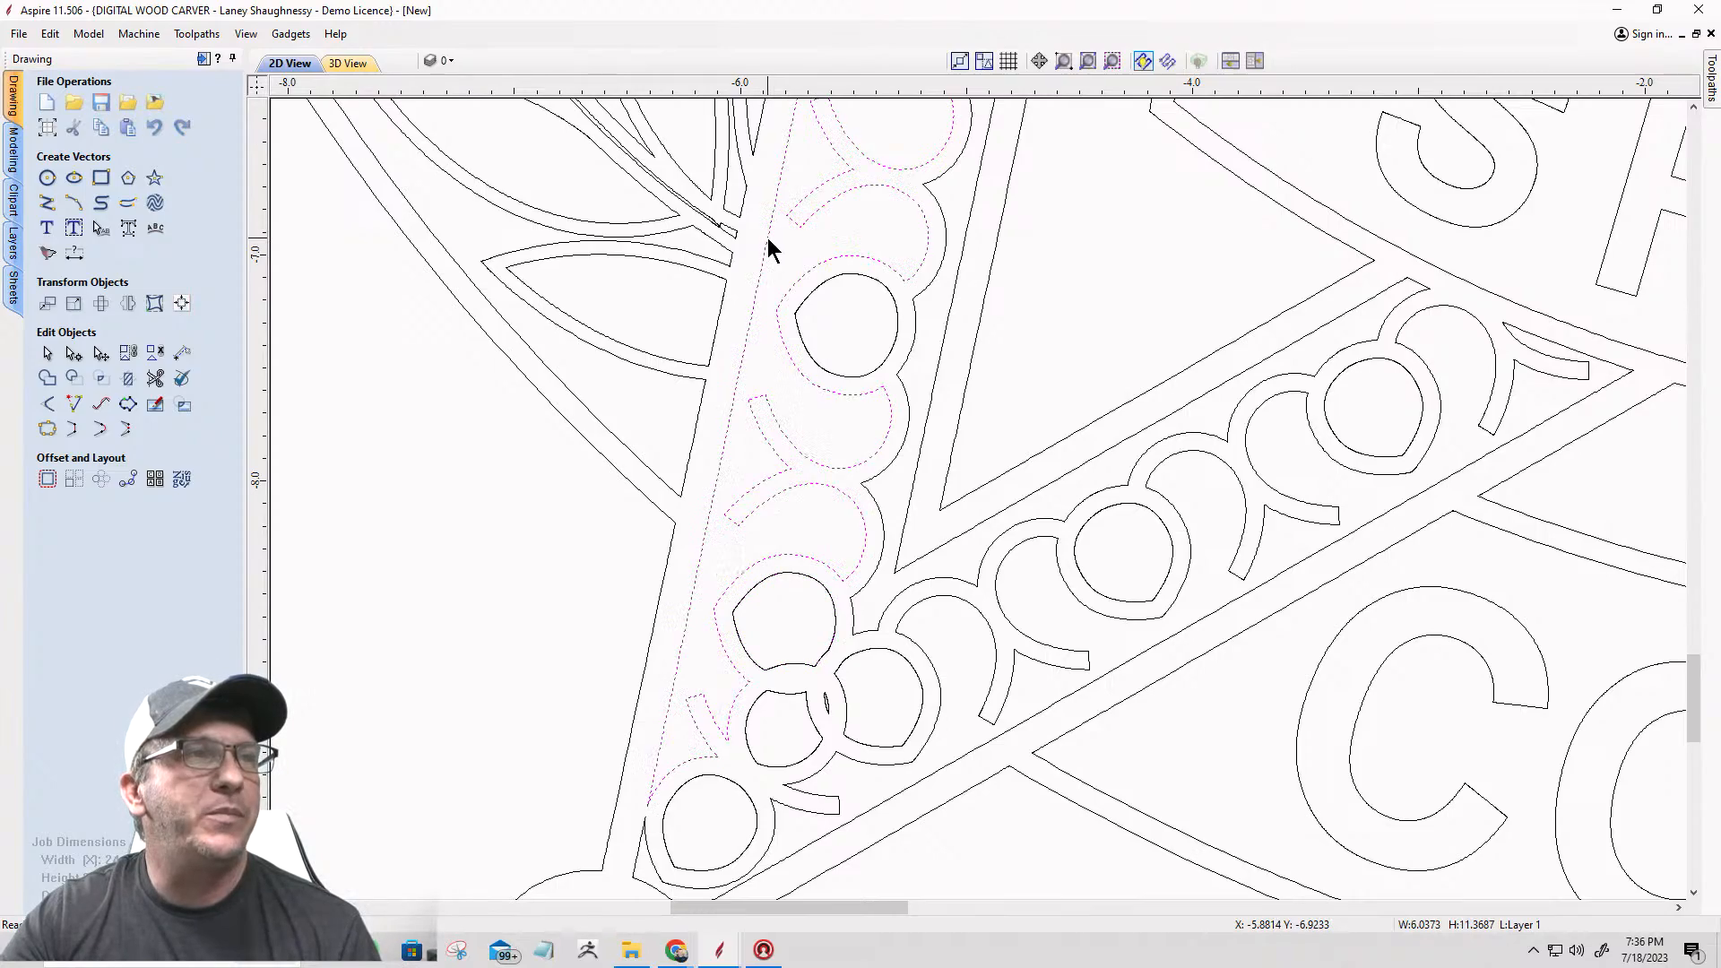
scroll(767, 238, "down", 10)
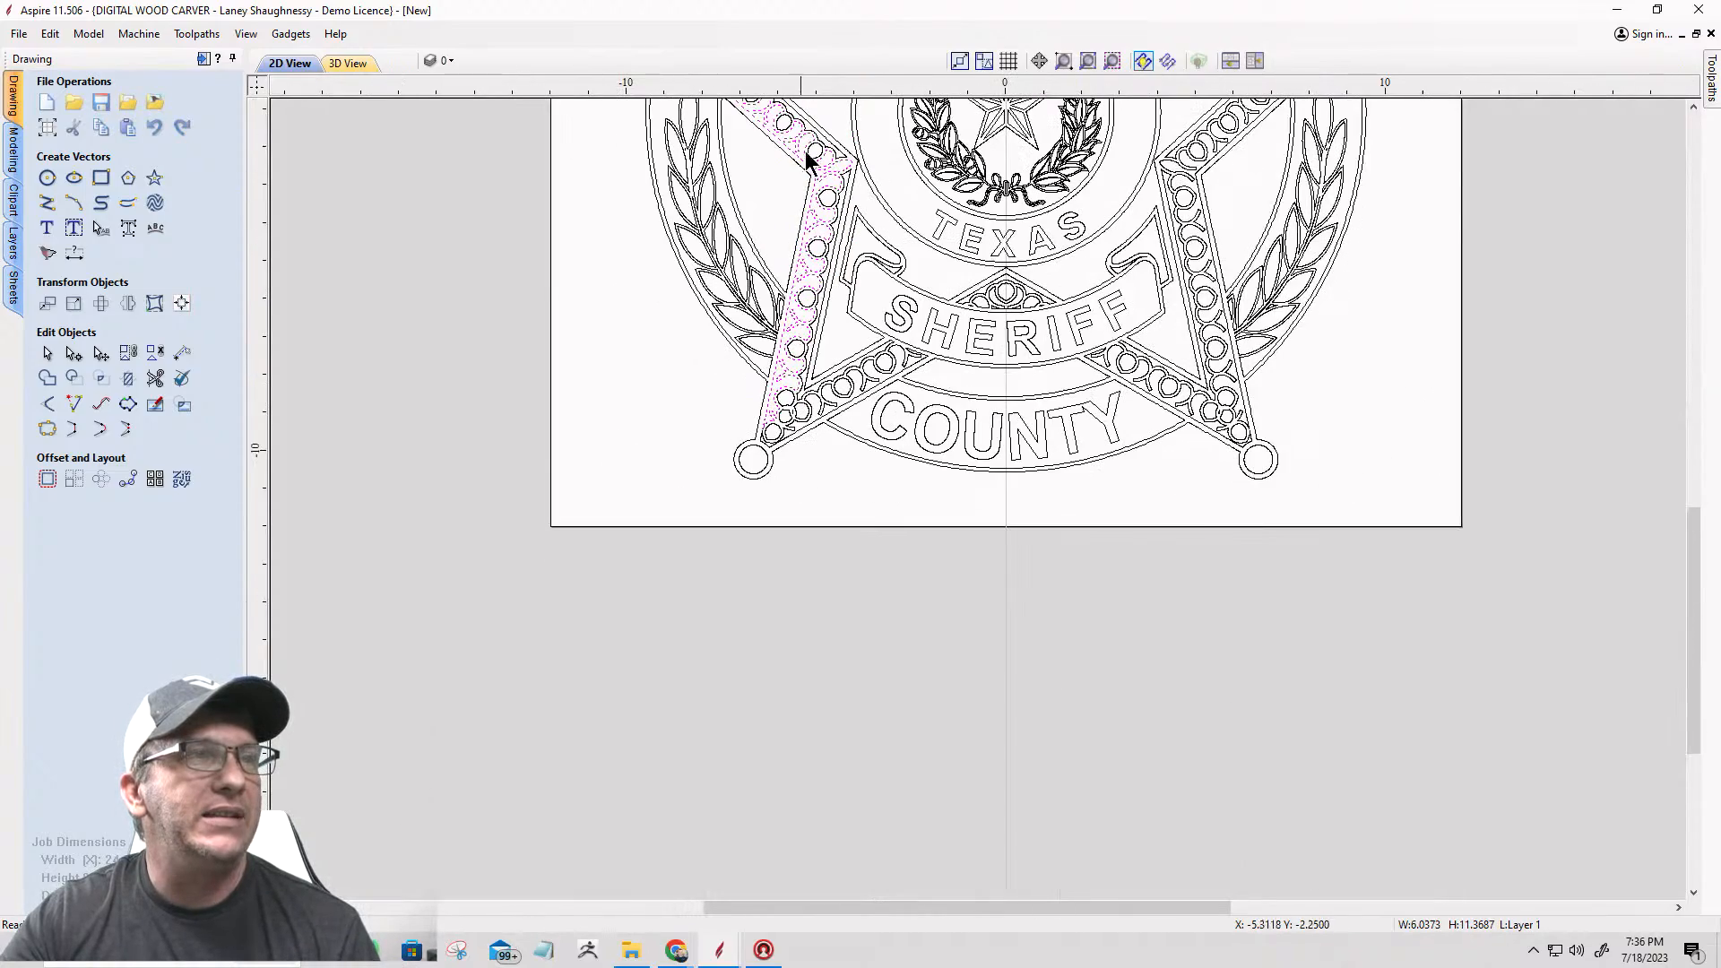
scroll(813, 126, "up", 5)
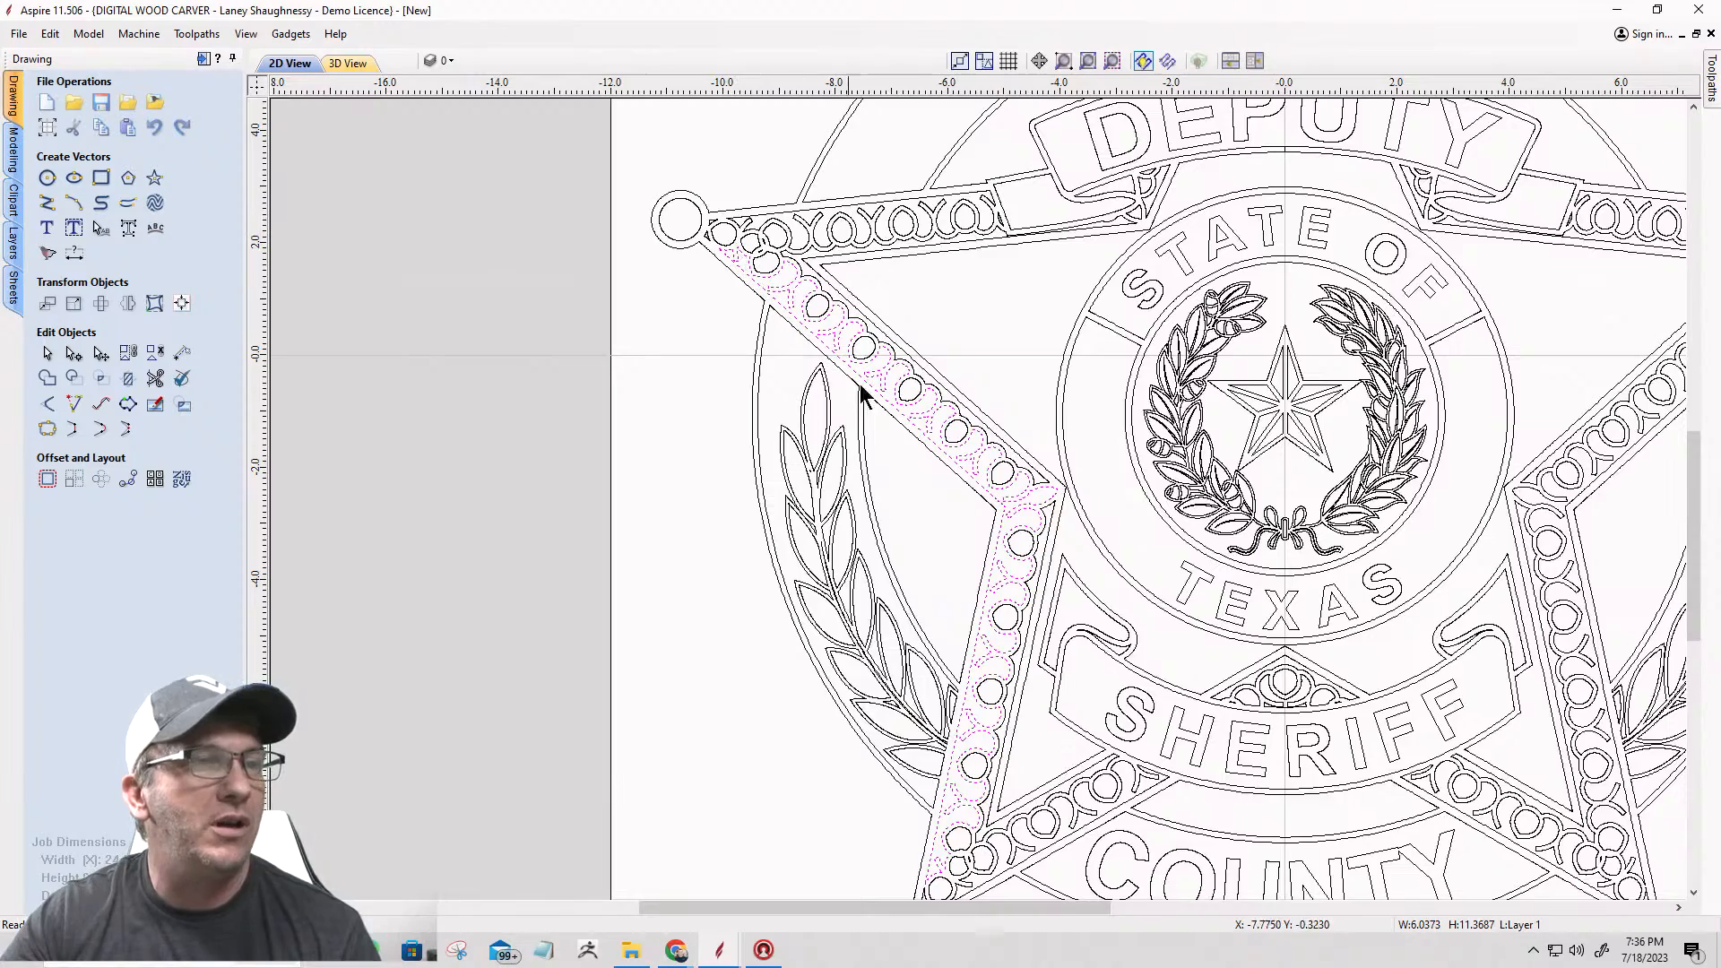
scroll(995, 475, "up", 4)
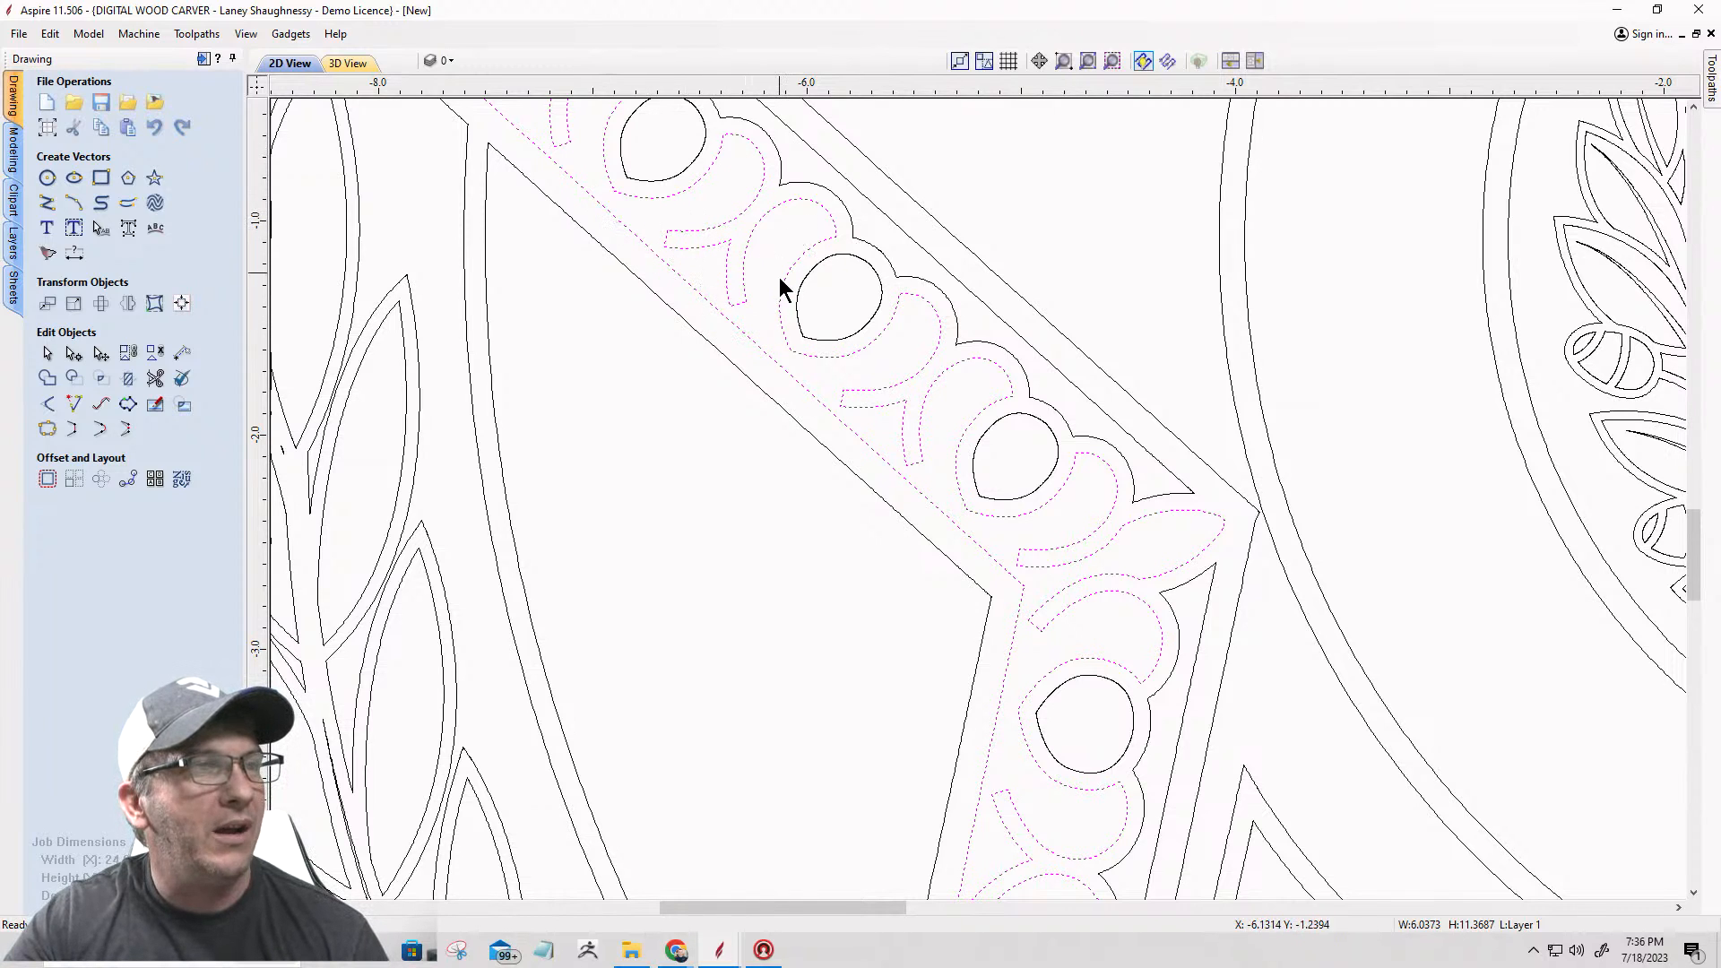
scroll(1008, 413, "down", 5)
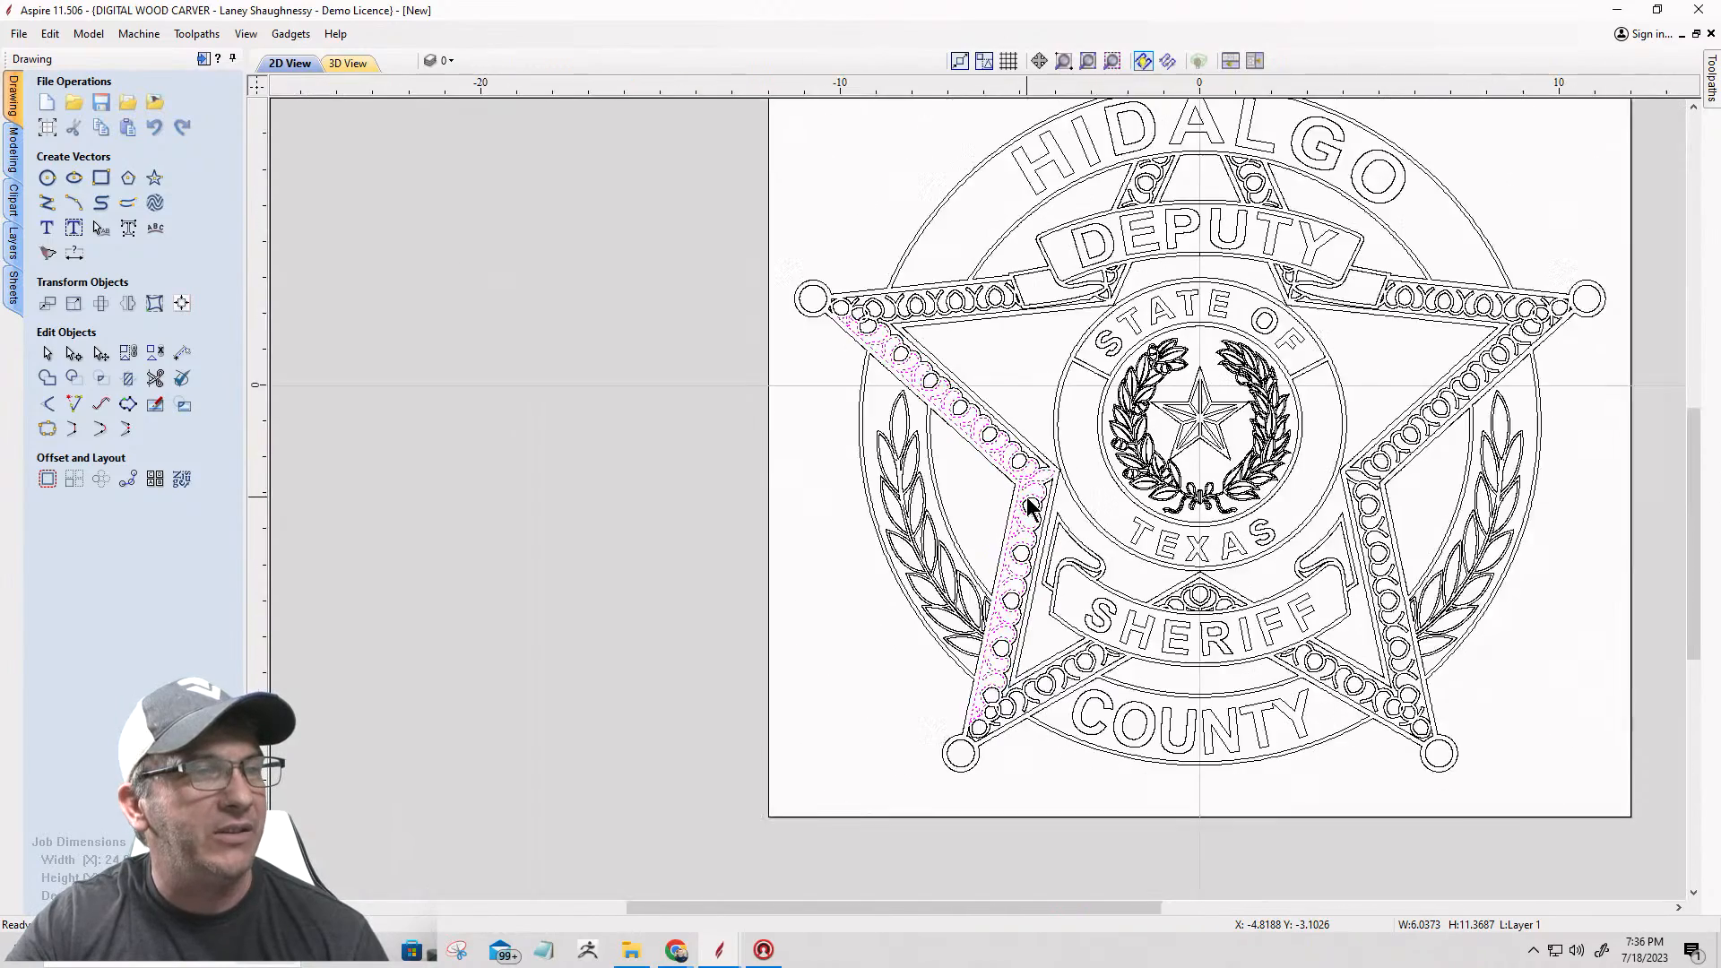
scroll(1028, 506, "down", 1)
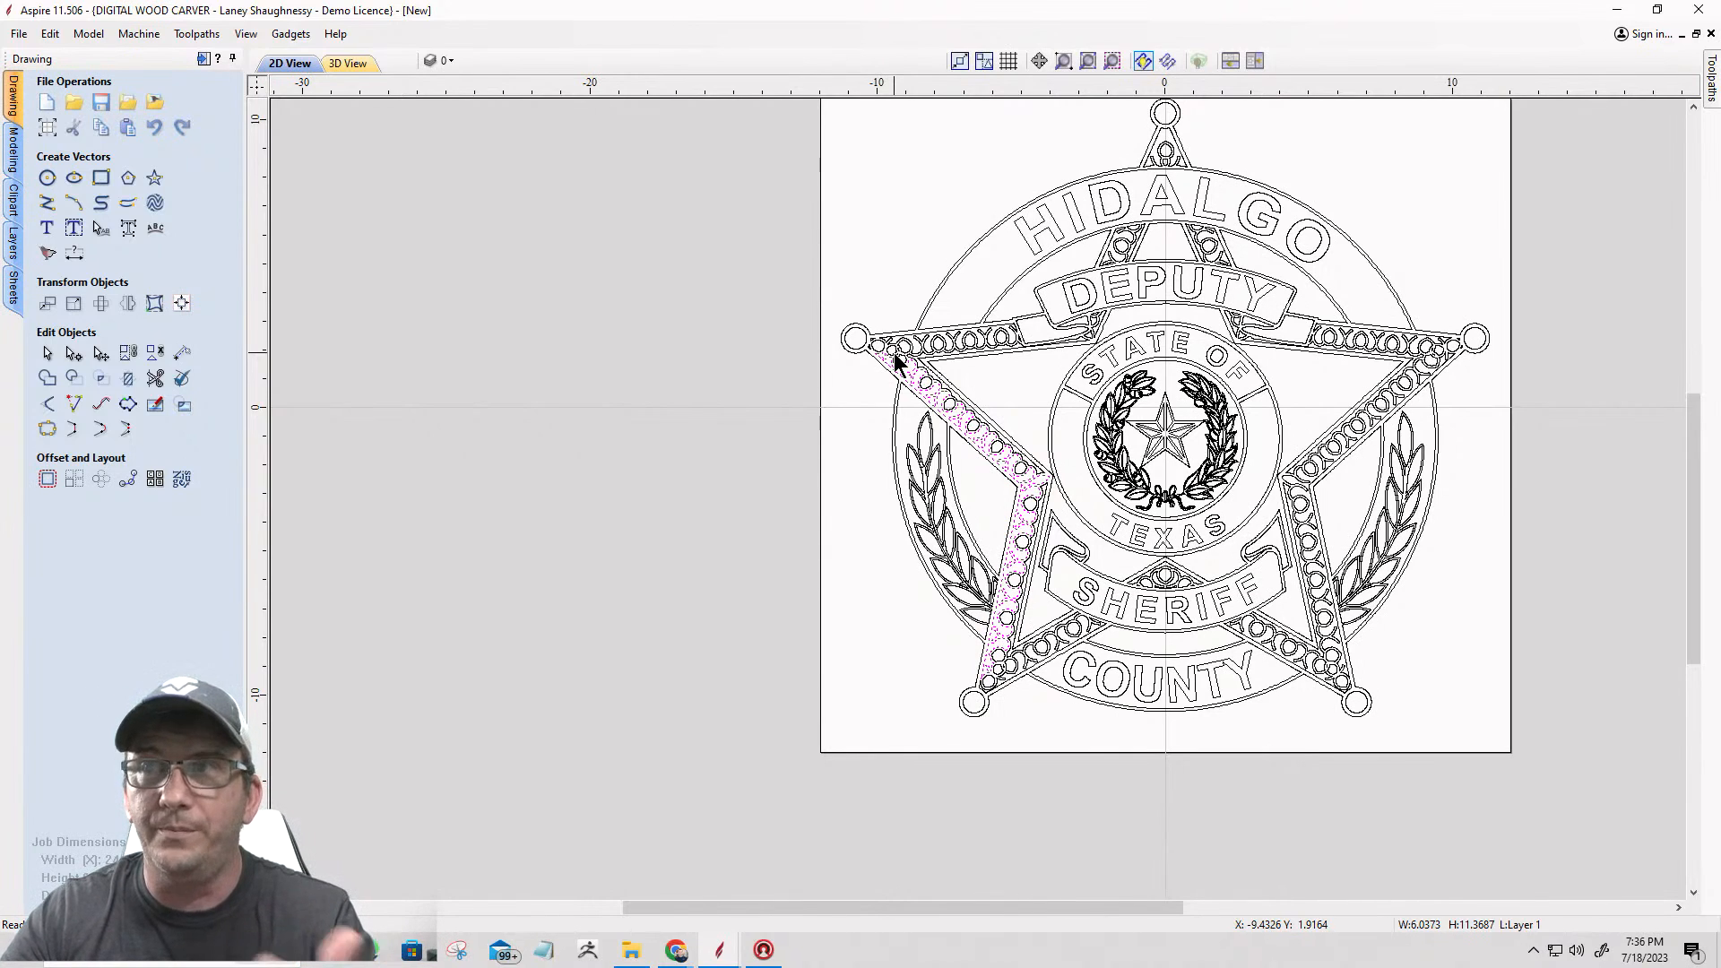
scroll(464, 442, "down", 2)
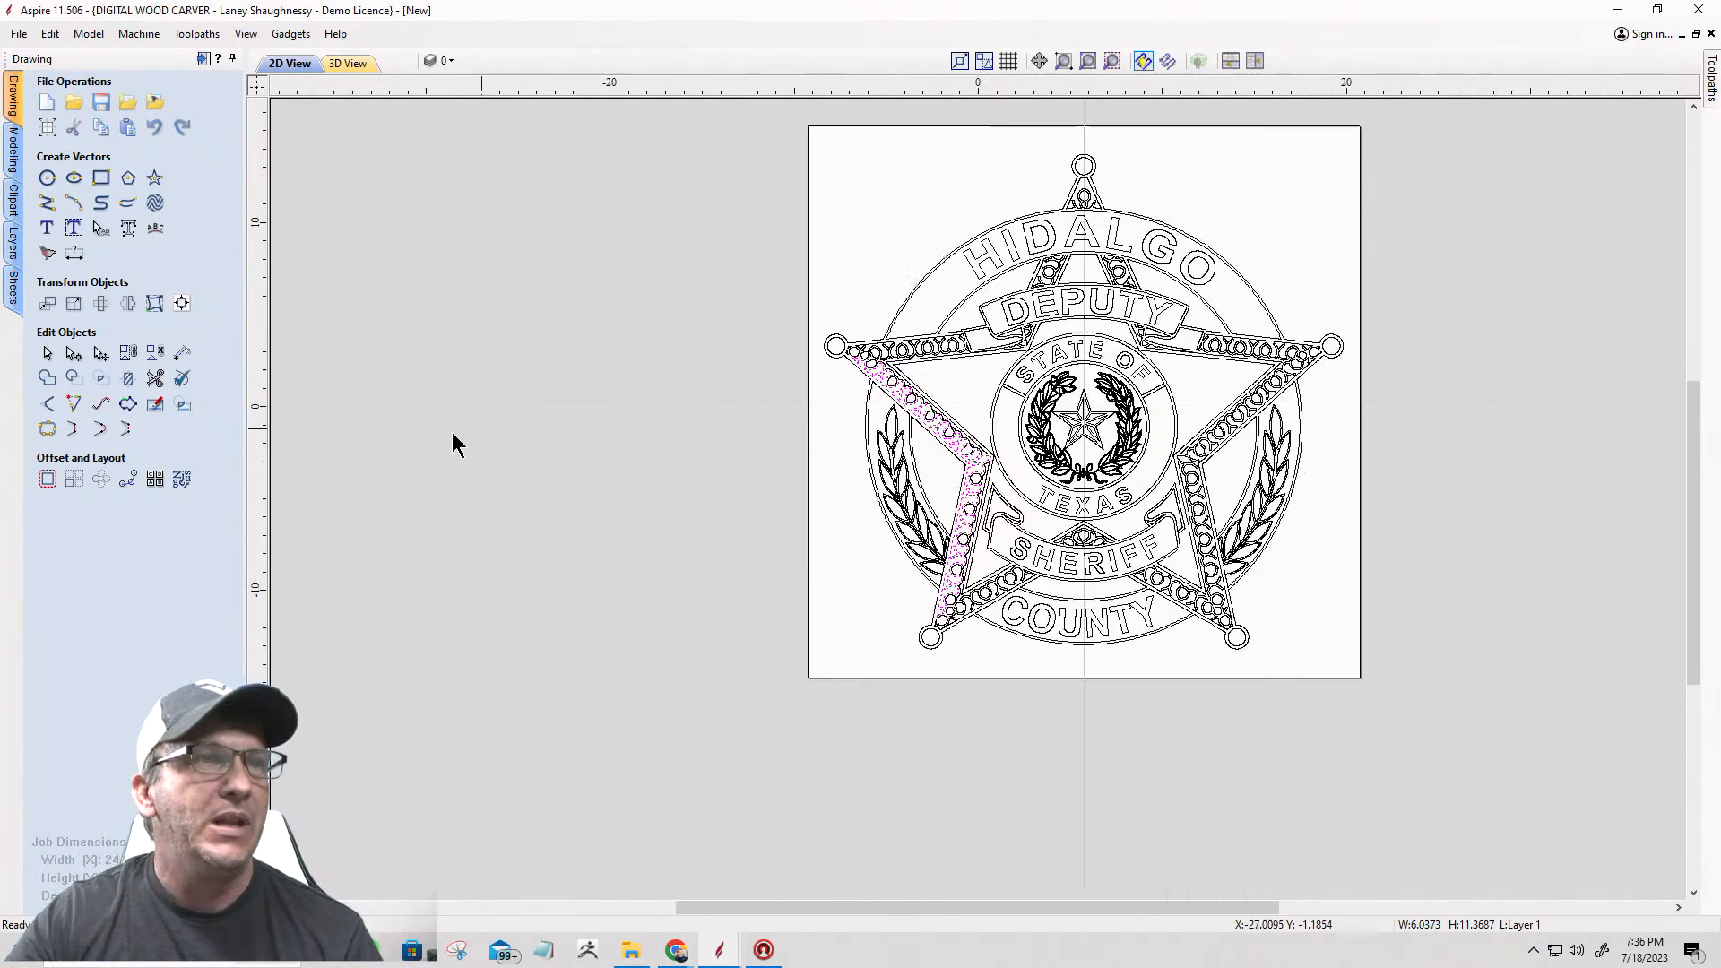
Step: Select the letter I in the HIDALGO lettering on its own, deselect it, and select the letter H instead
scroll(1156, 322, "up", 3)
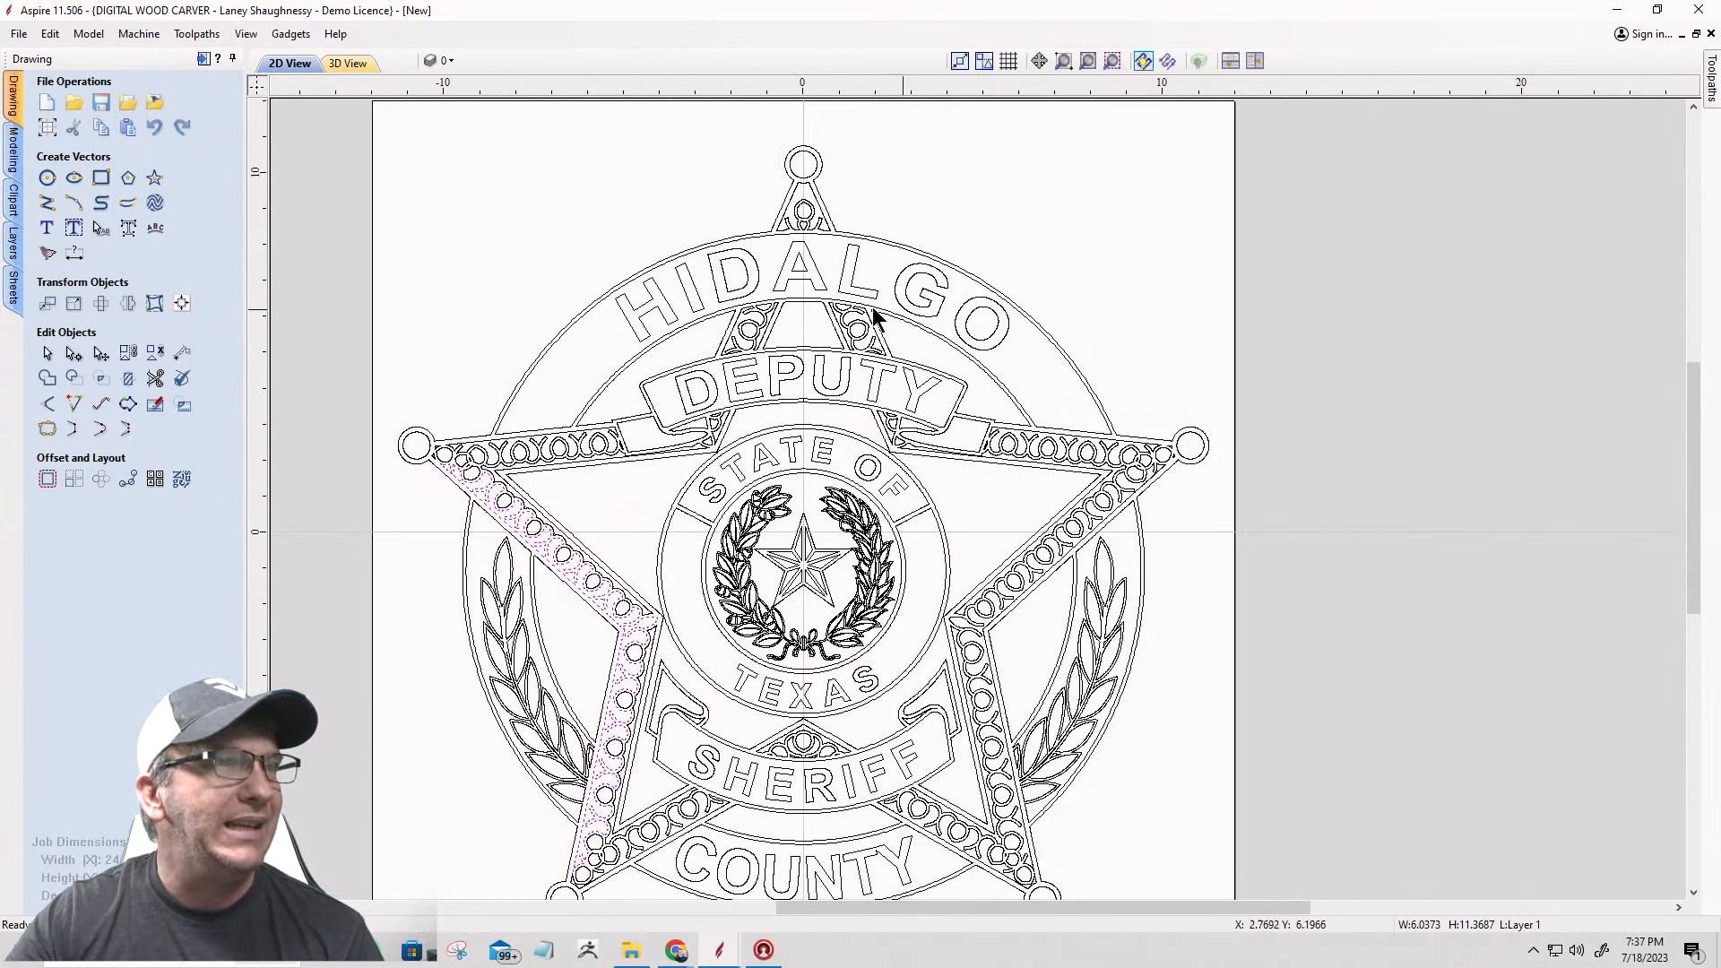
left_click(694, 303)
left_click(690, 285)
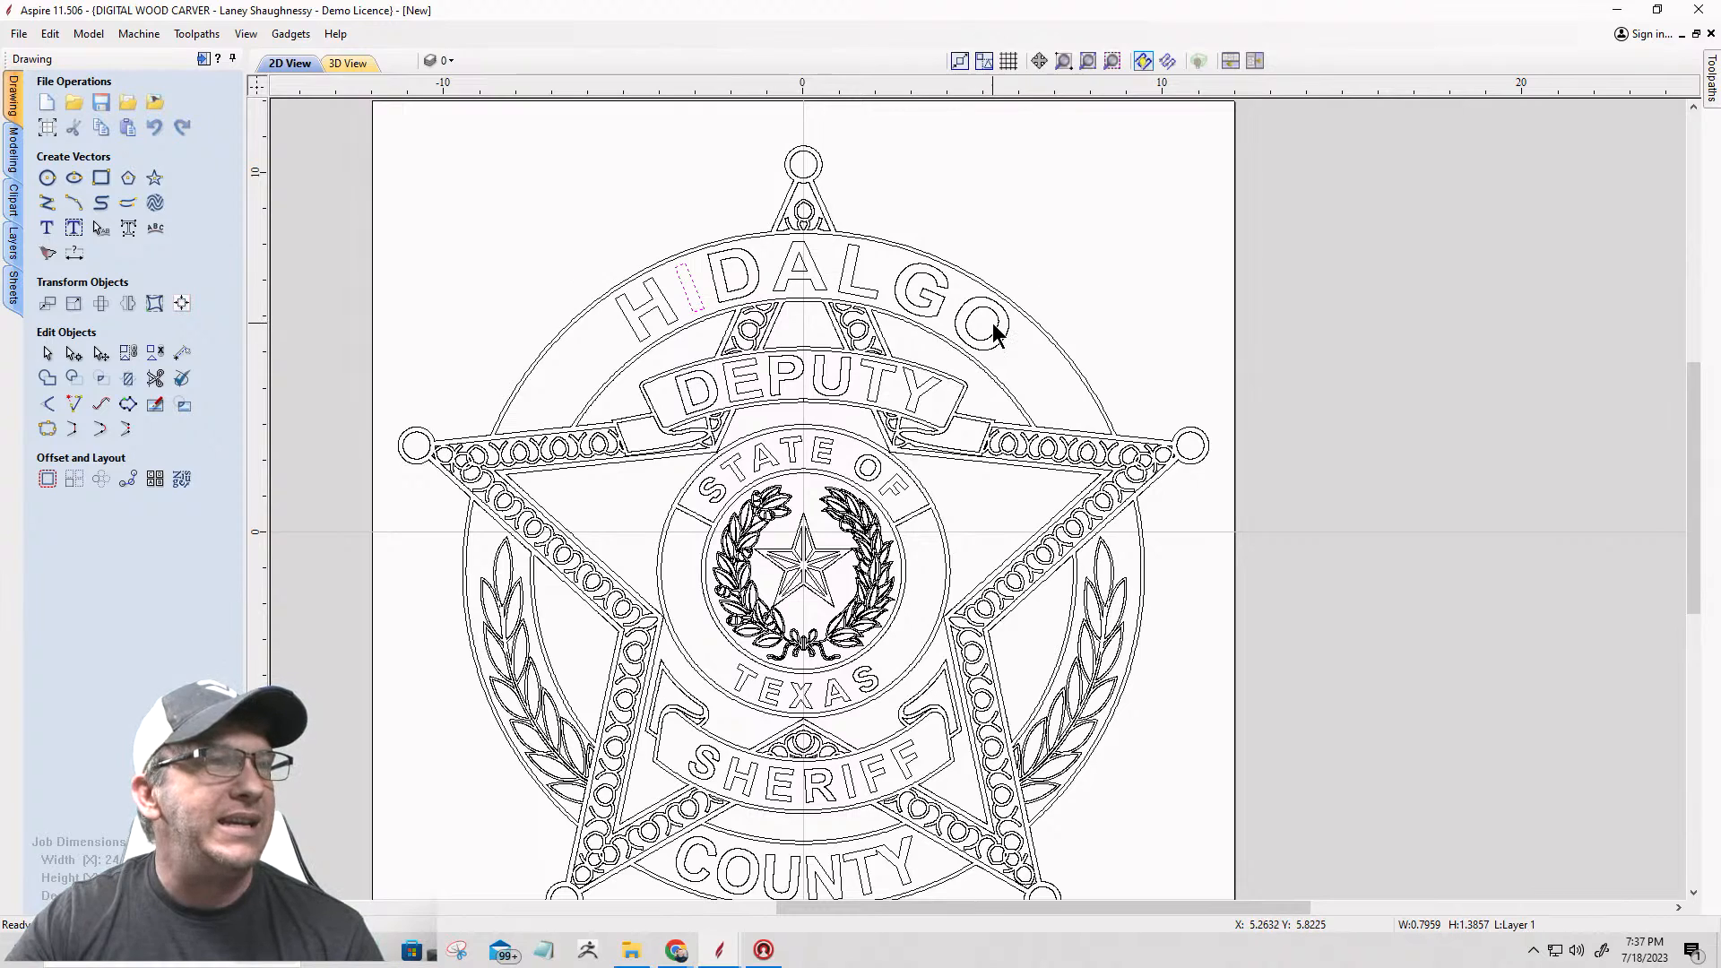
left_click(648, 307)
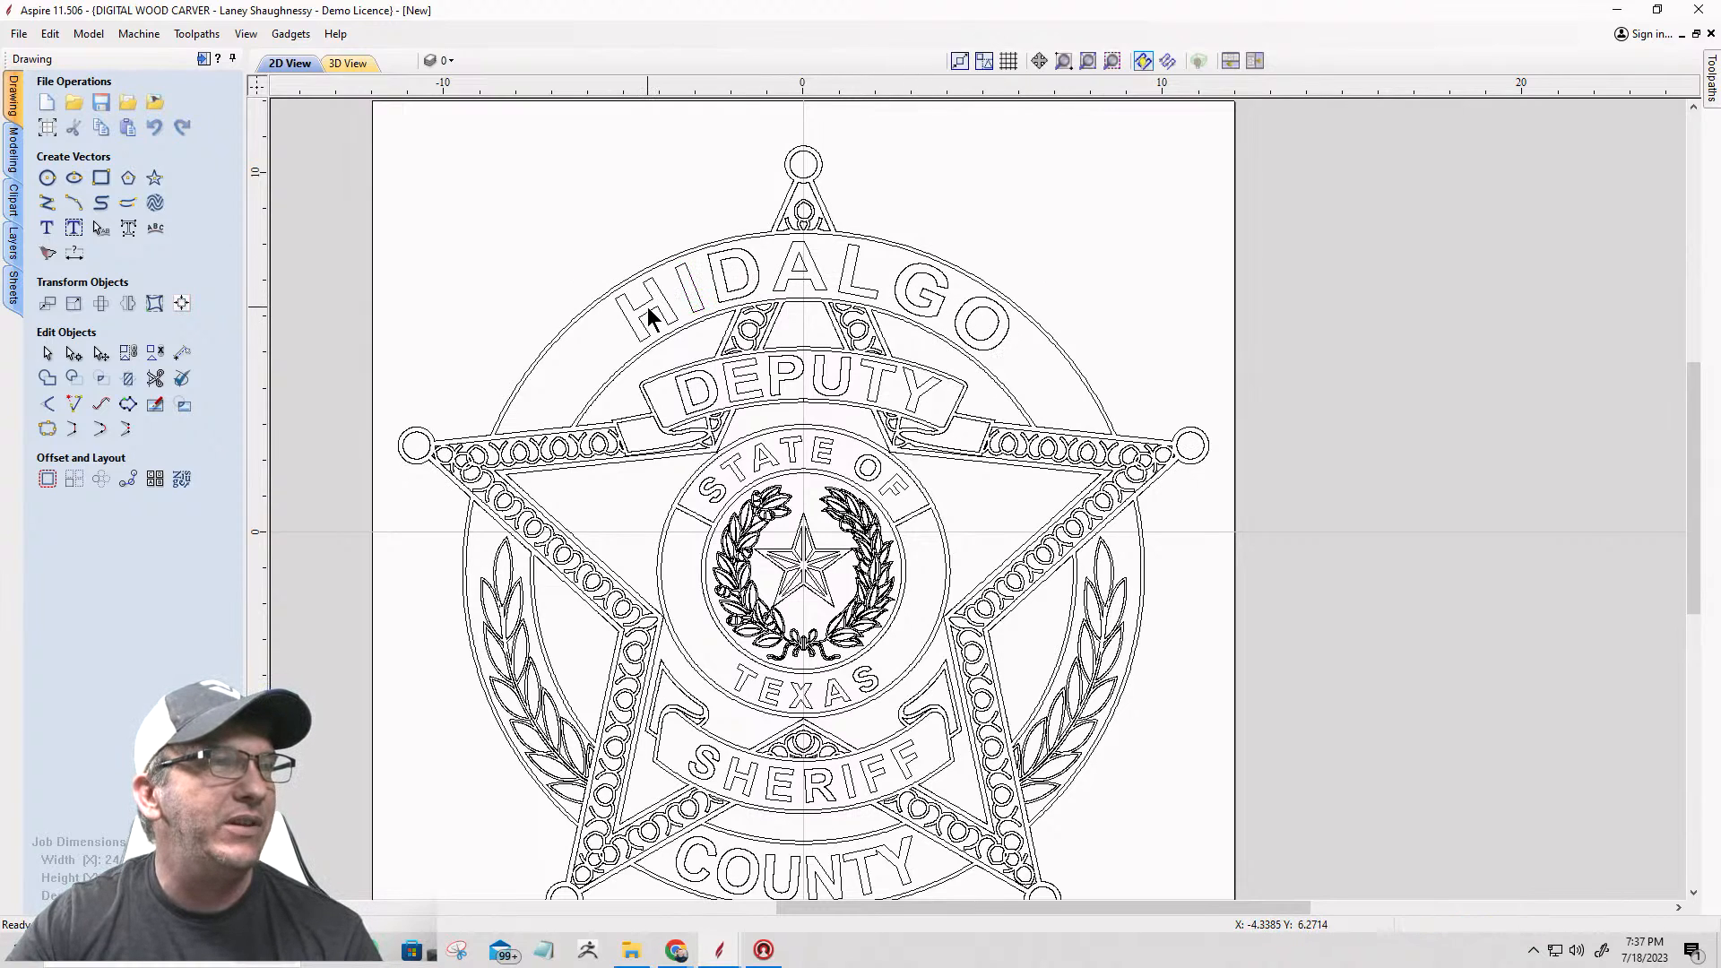
left_click(653, 307)
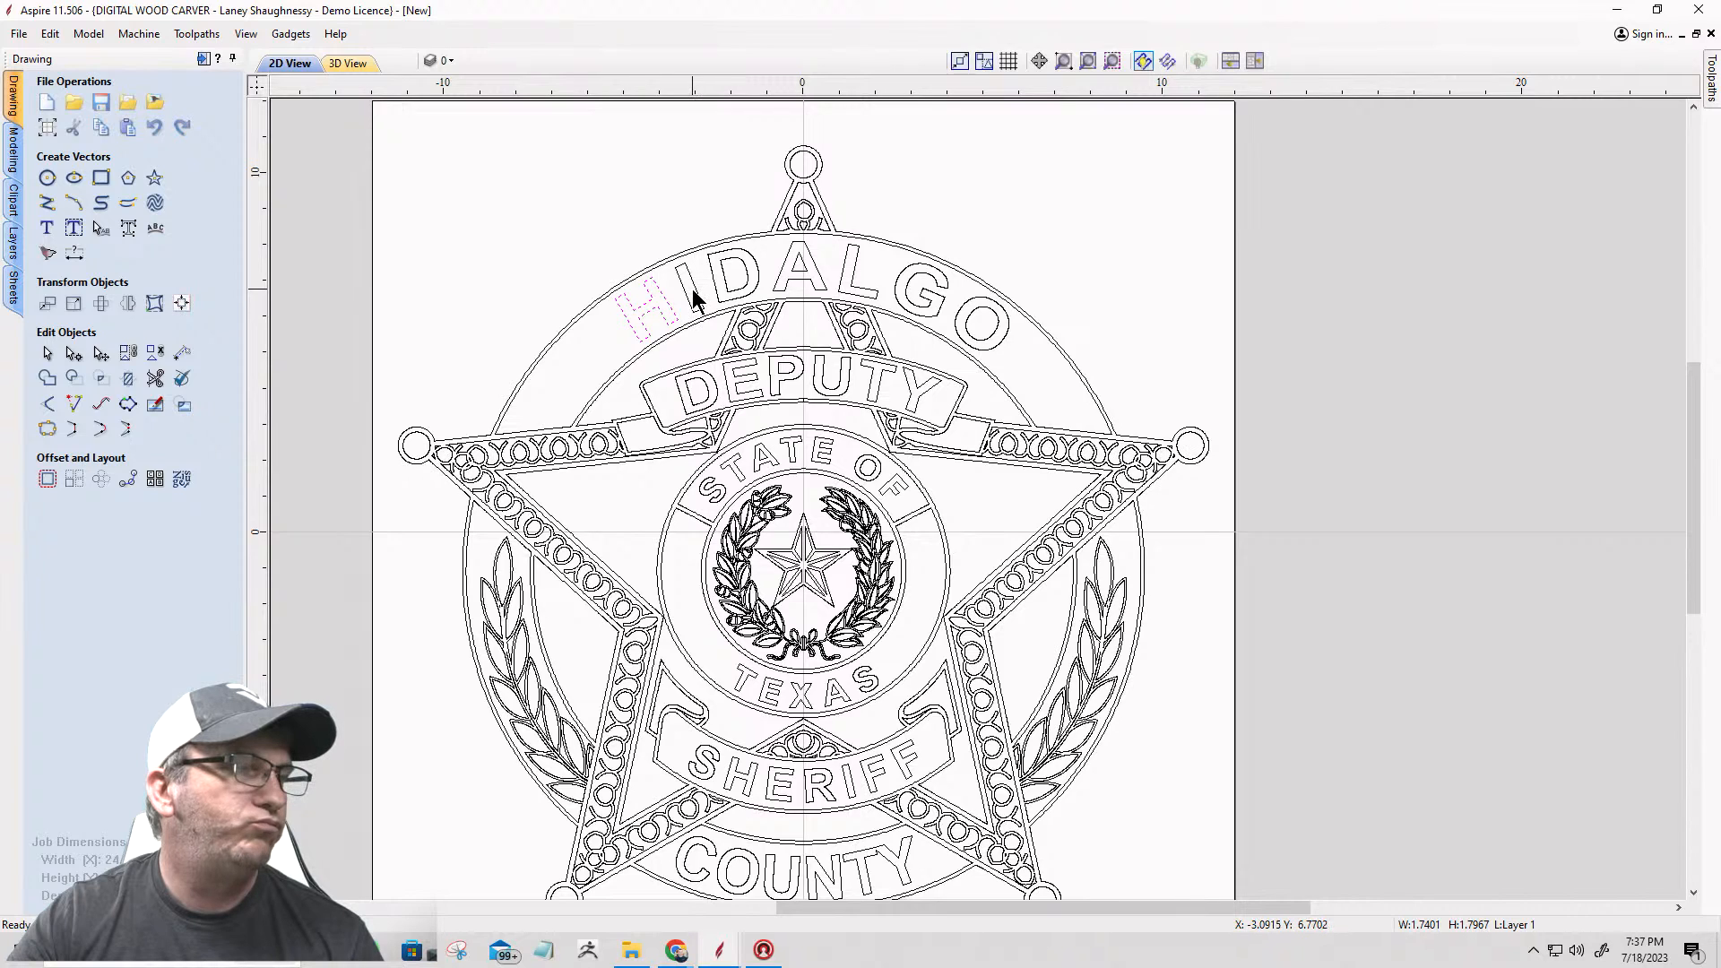
Step: Add the remaining letters I, D, A, L, G and O to the selection and delete the whole HIDALGO lettering
left_click(696, 293, "shift")
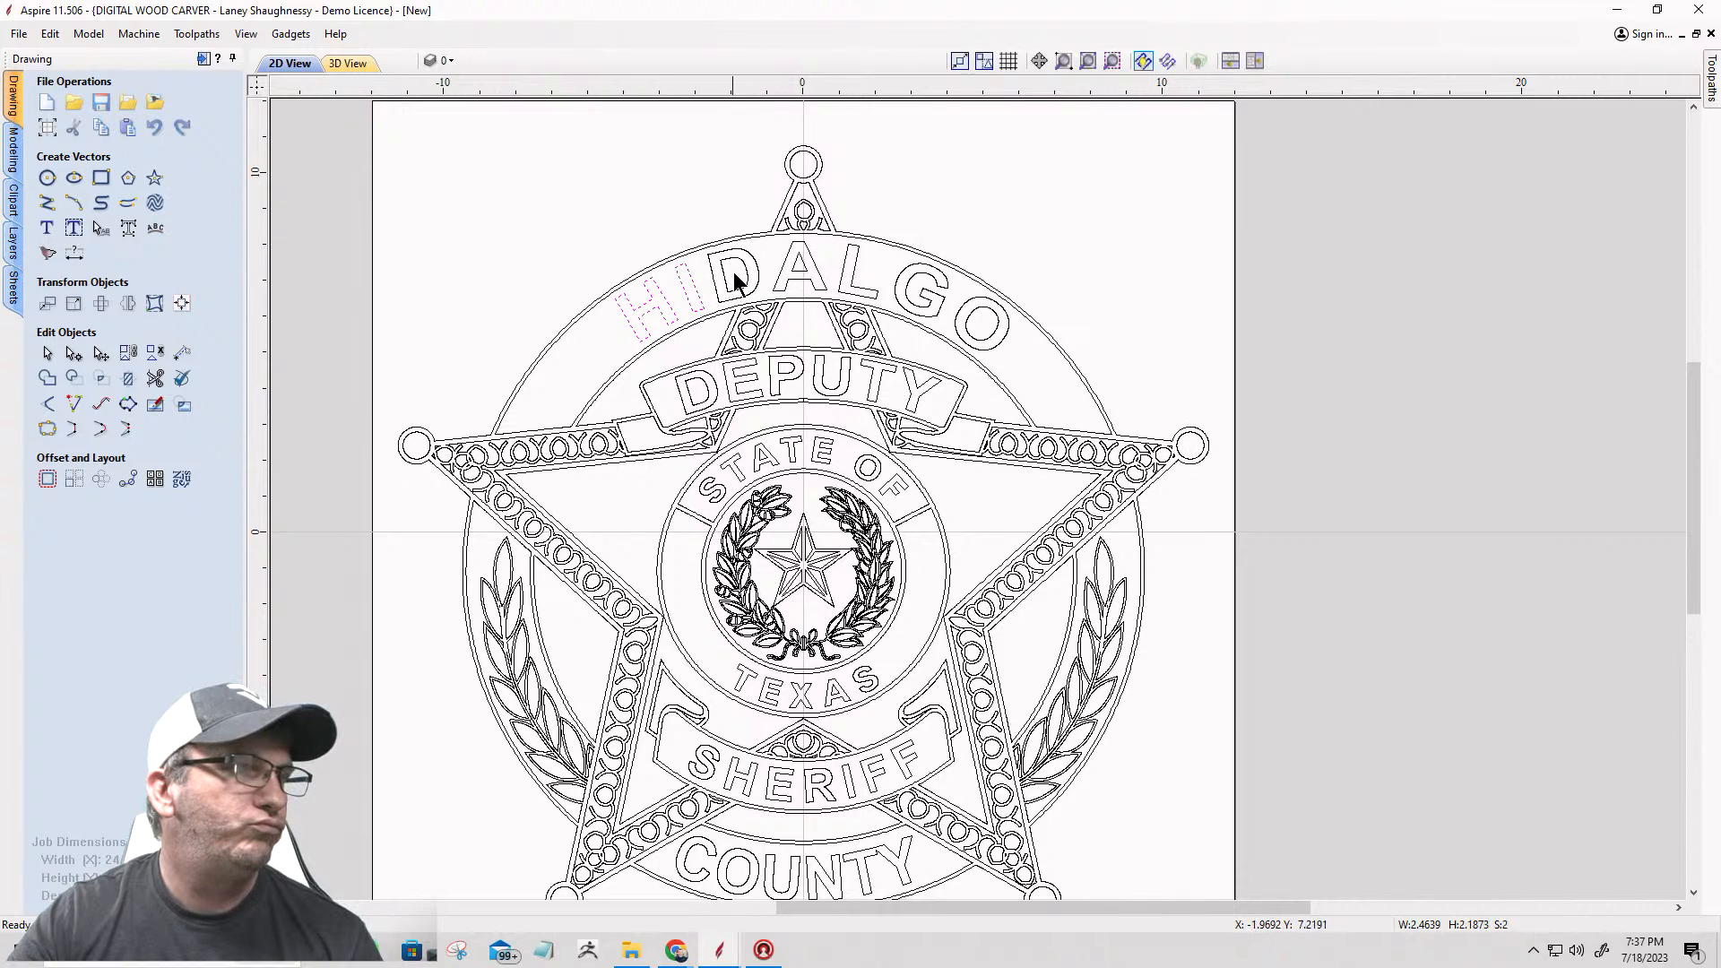
left_click(714, 278, "shift")
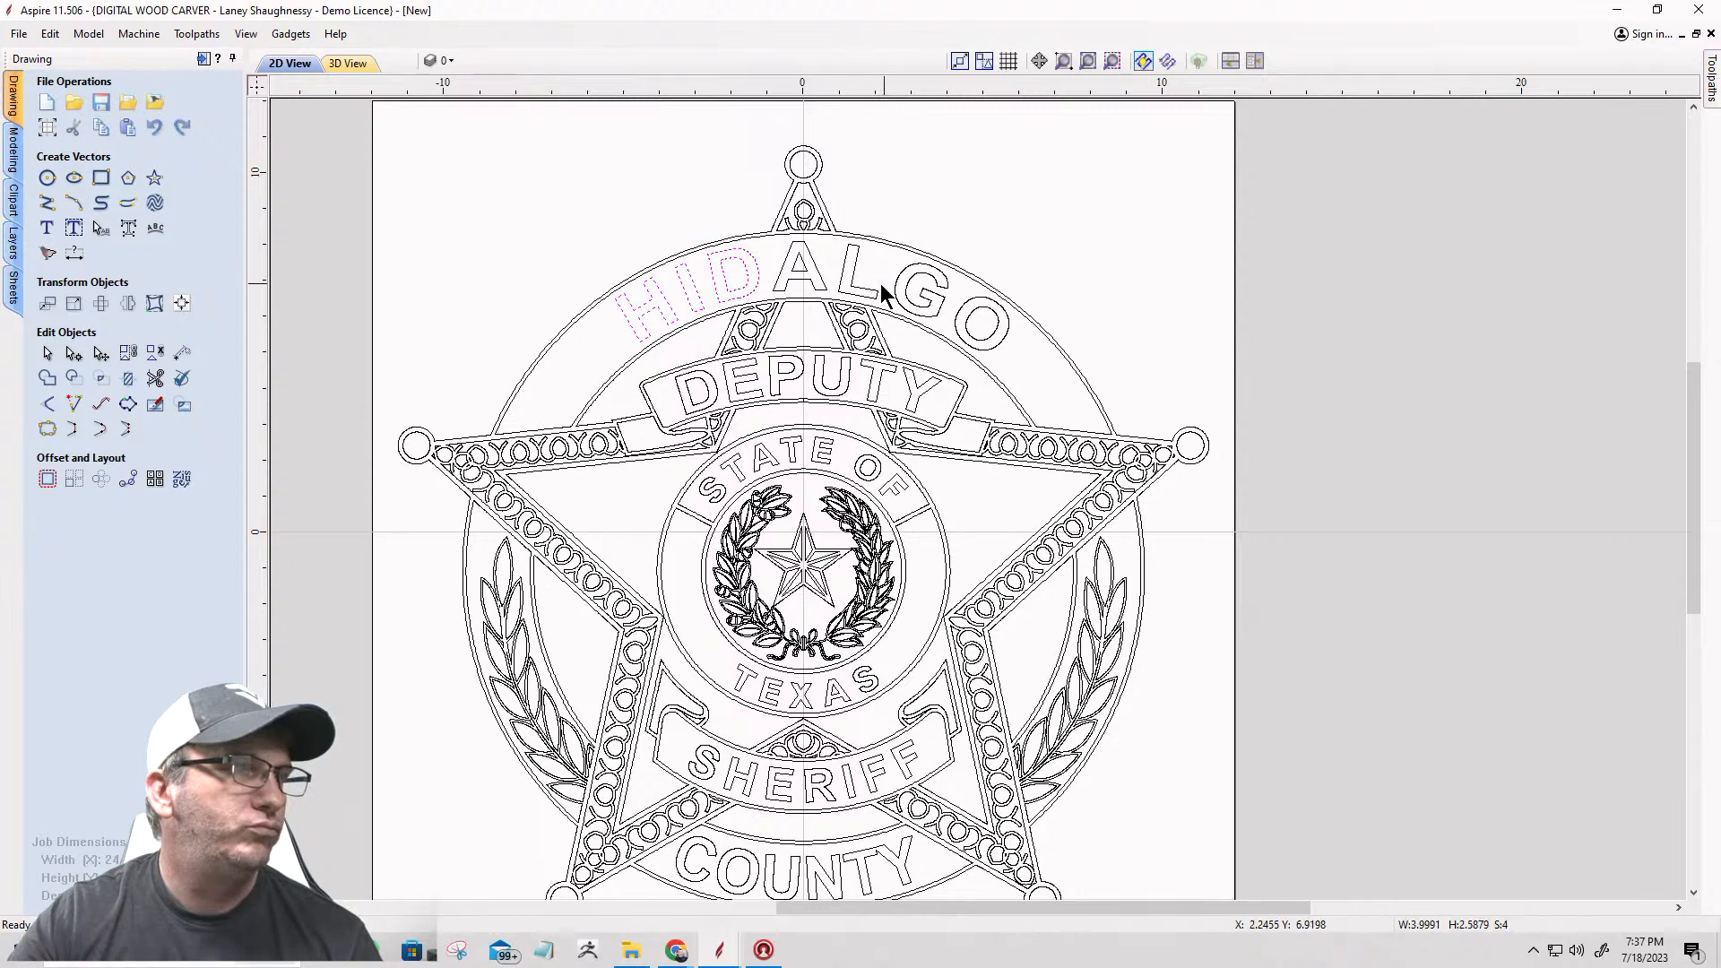
left_click_drag(776, 259, 775, 259, "shift")
left_click_drag(978, 321, 927, 297, "shift")
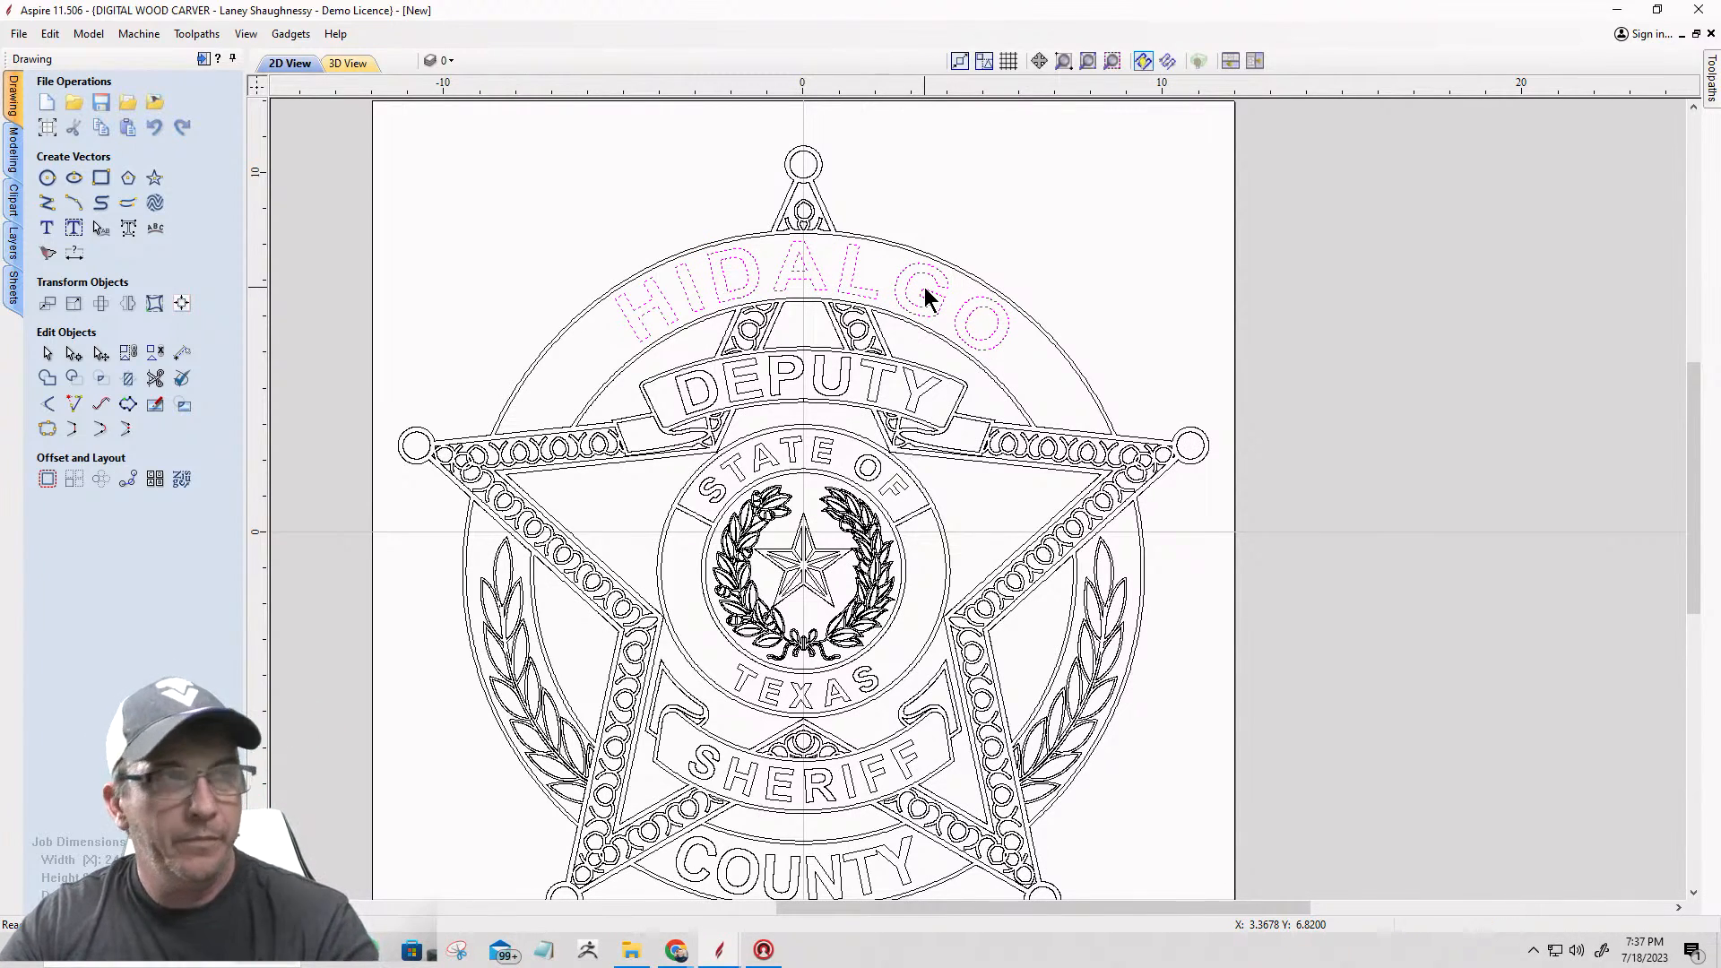
key("Delete")
left_click(51, 208)
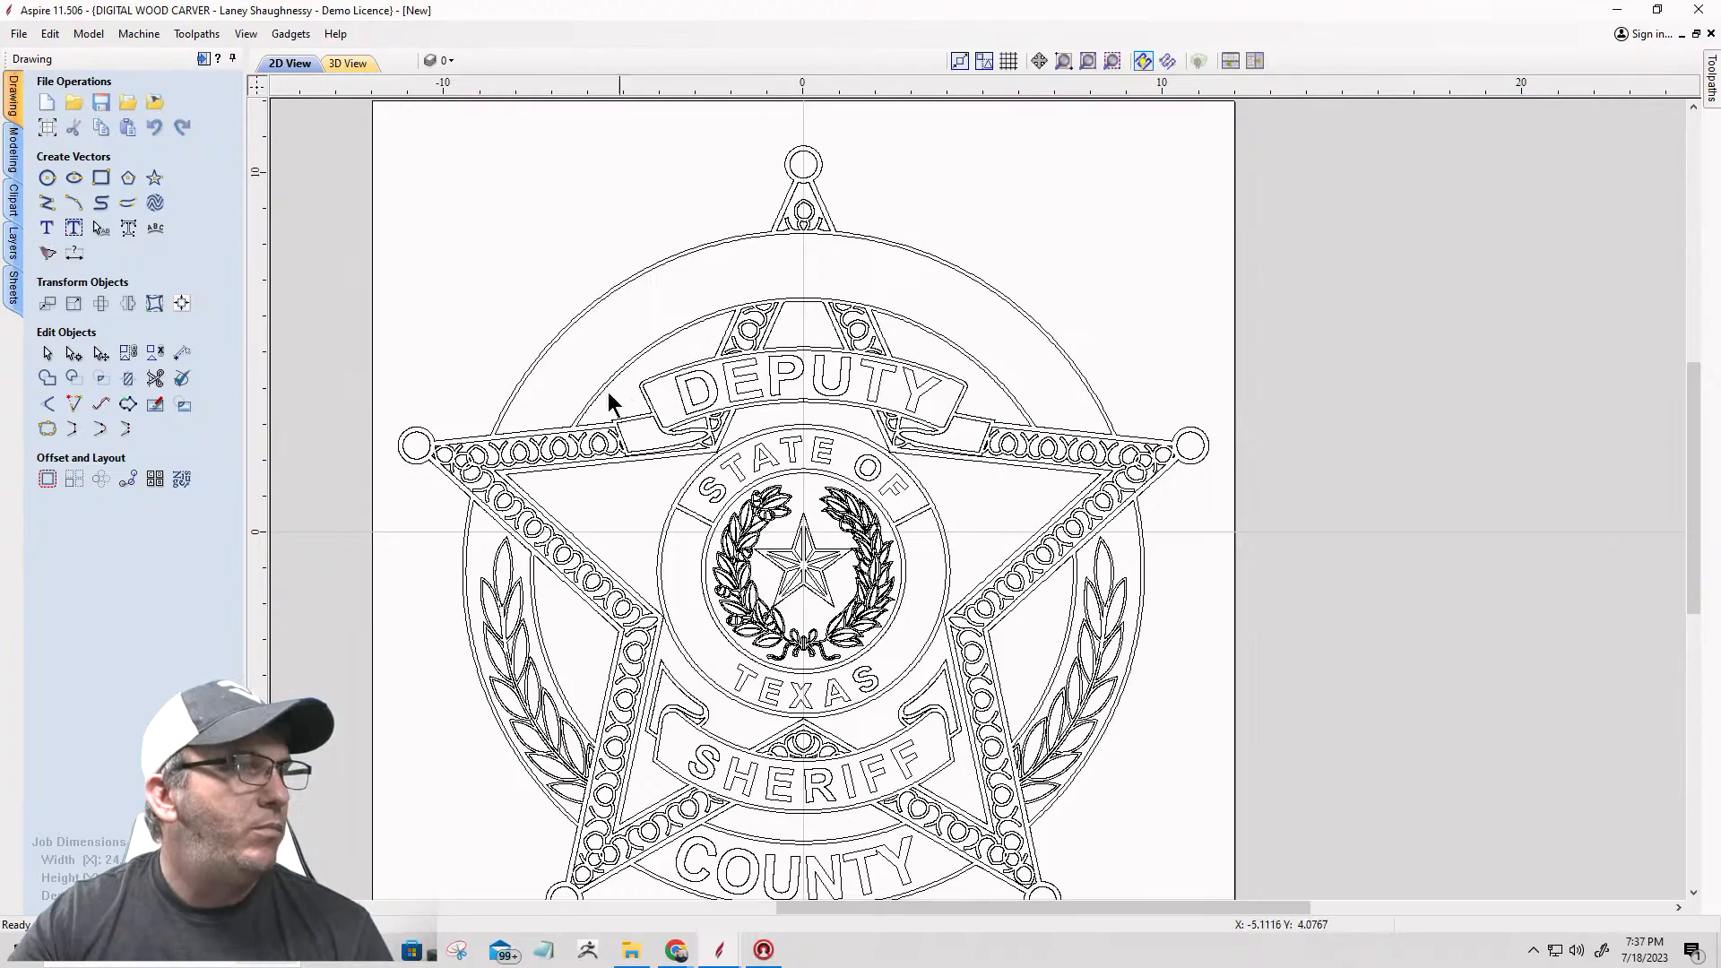
Step: Edit the nodes of the upper band's inner outline and cut the vector at the left end of its lower arc
left_click(574, 429)
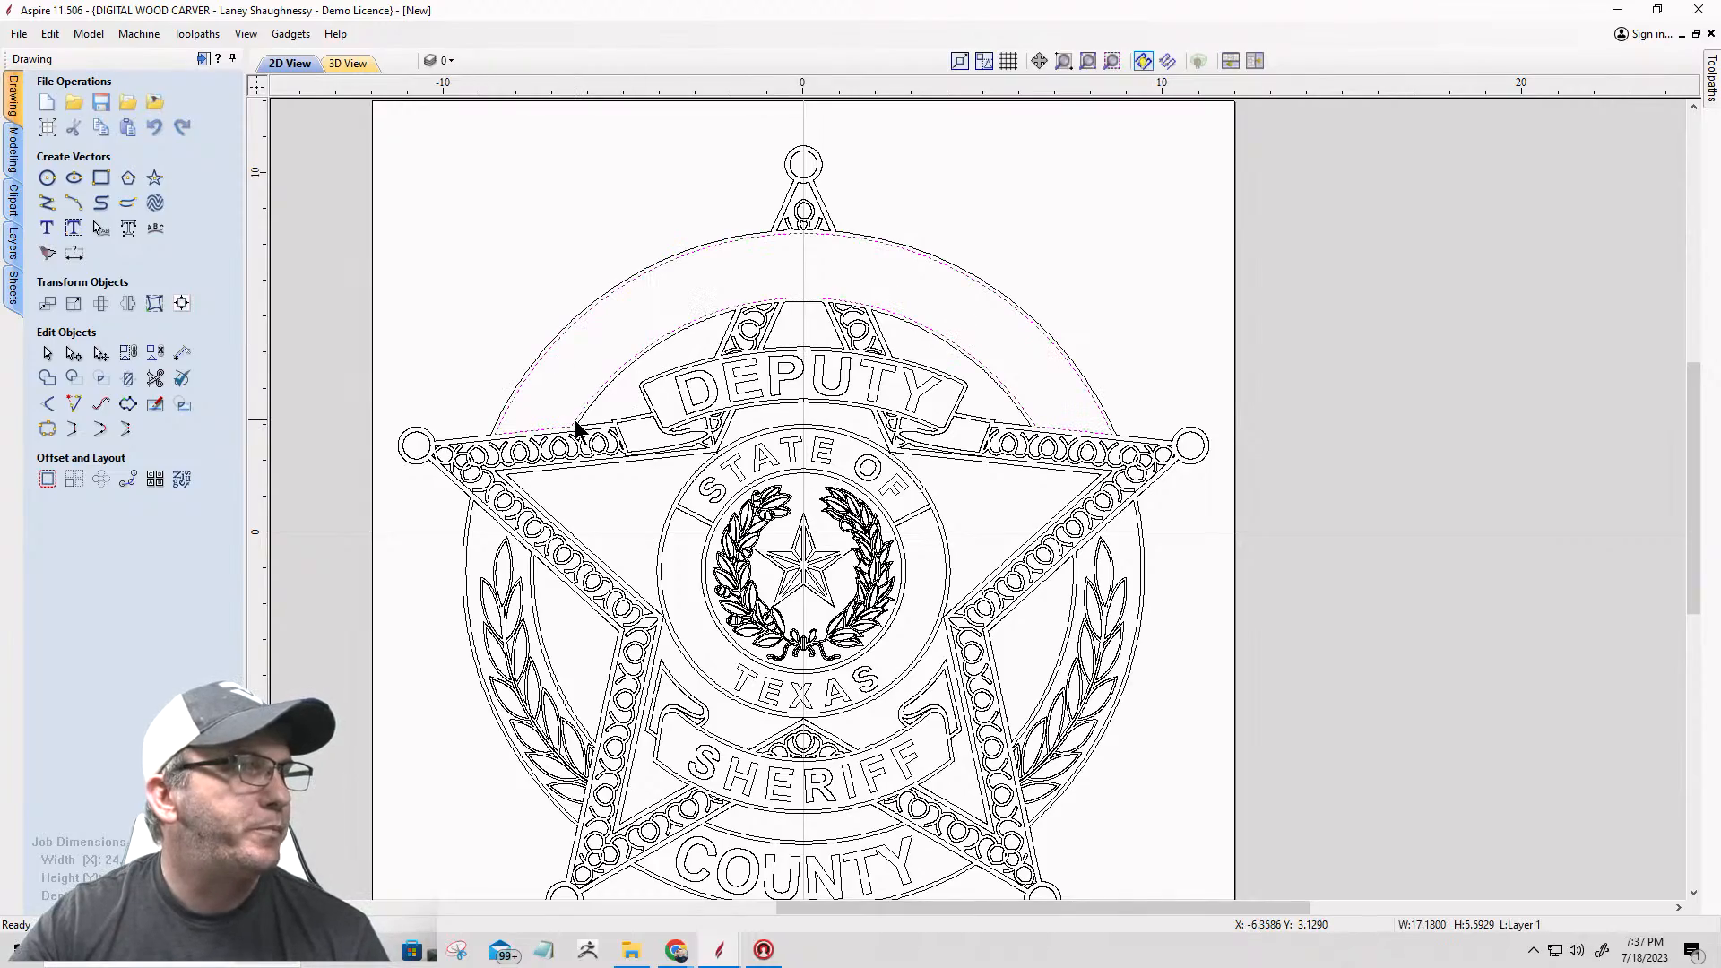
scroll(574, 429, "up", 5)
scroll(576, 431, "down", 4)
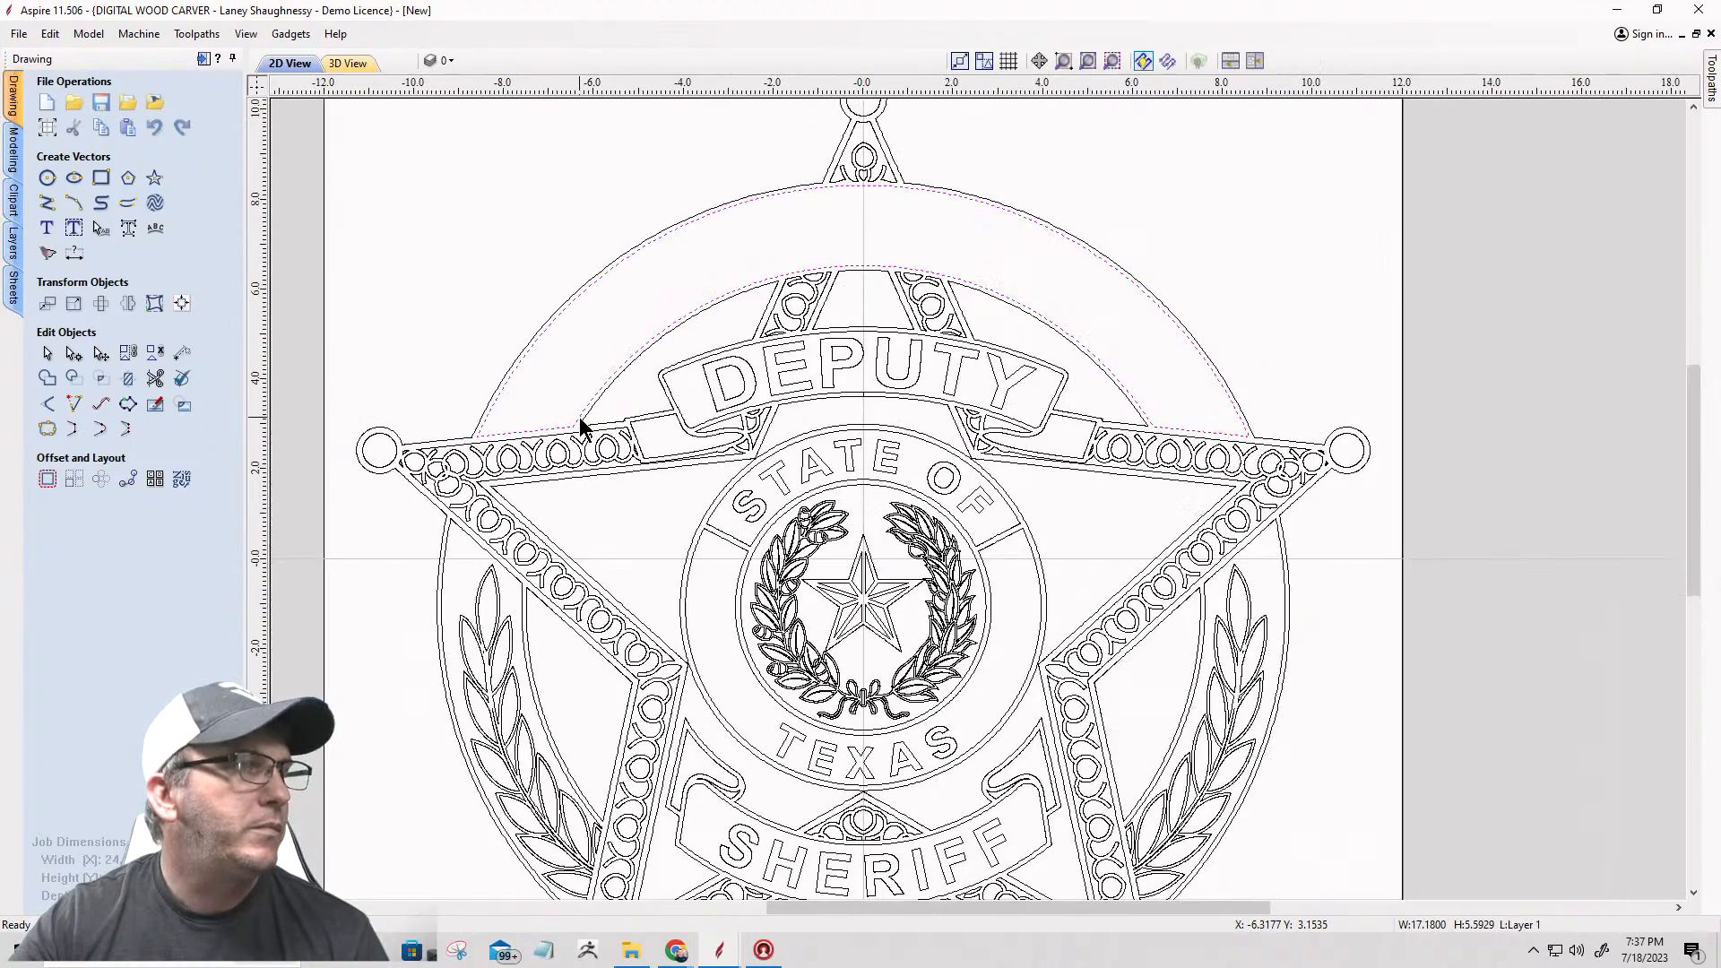
scroll(897, 249, "up", 3)
scroll(868, 276, "down", 3)
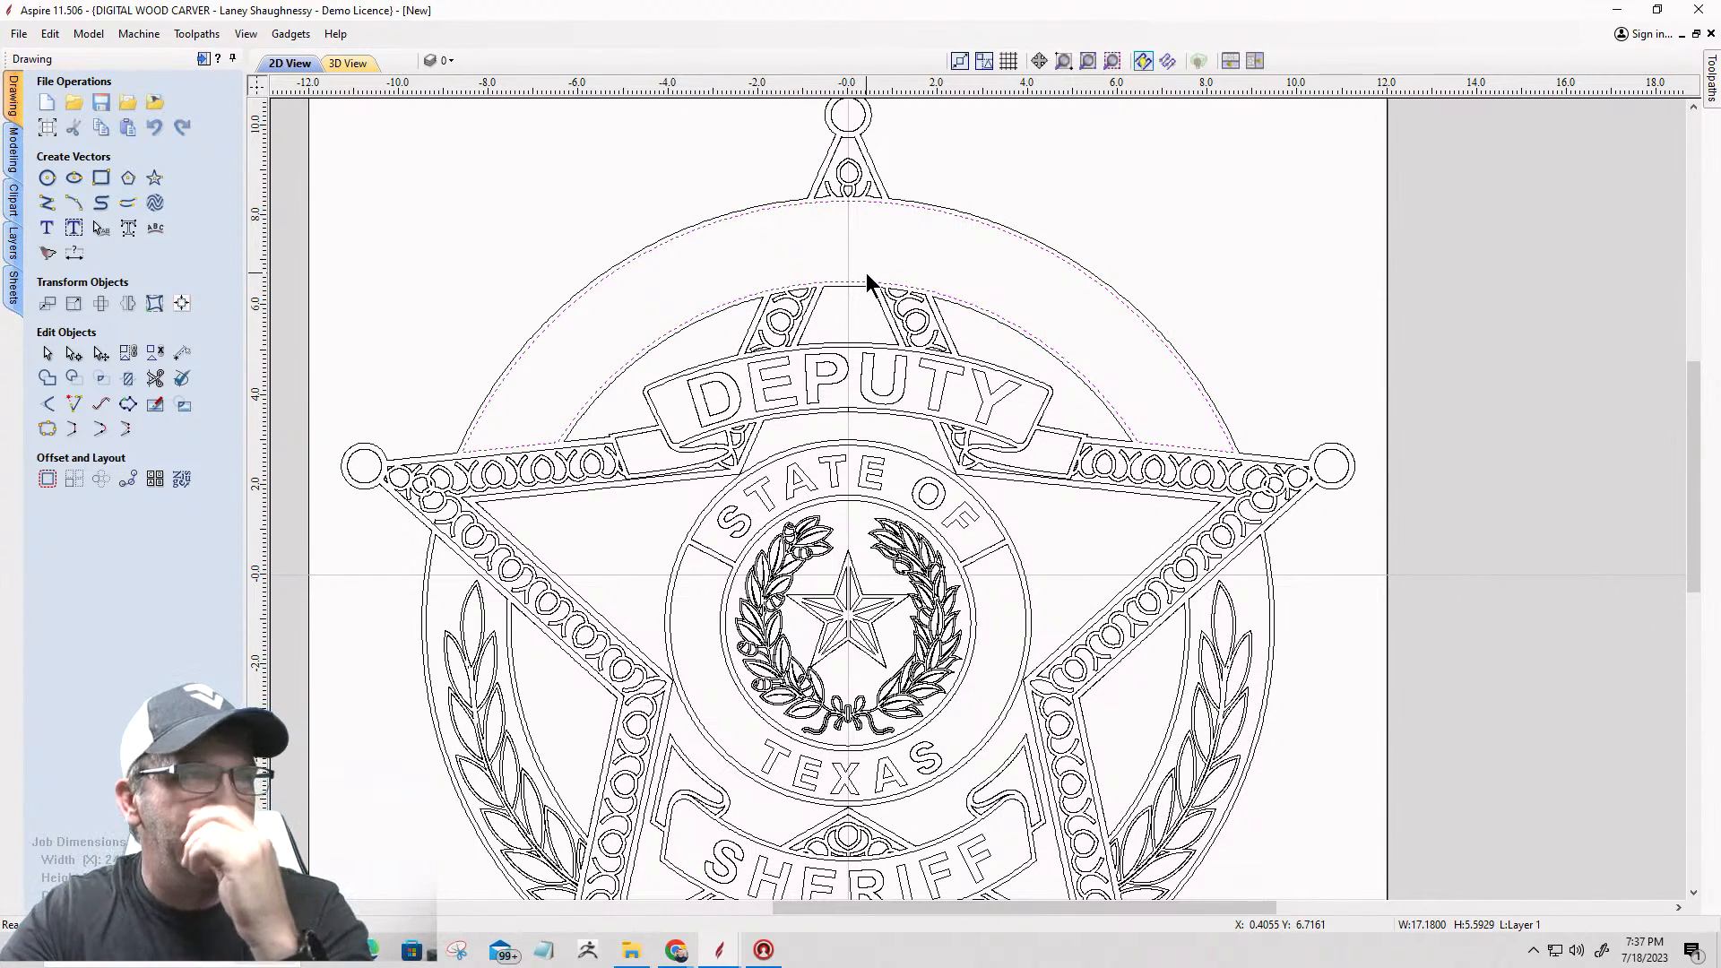
left_click(71, 357)
scroll(530, 457, "up", 4)
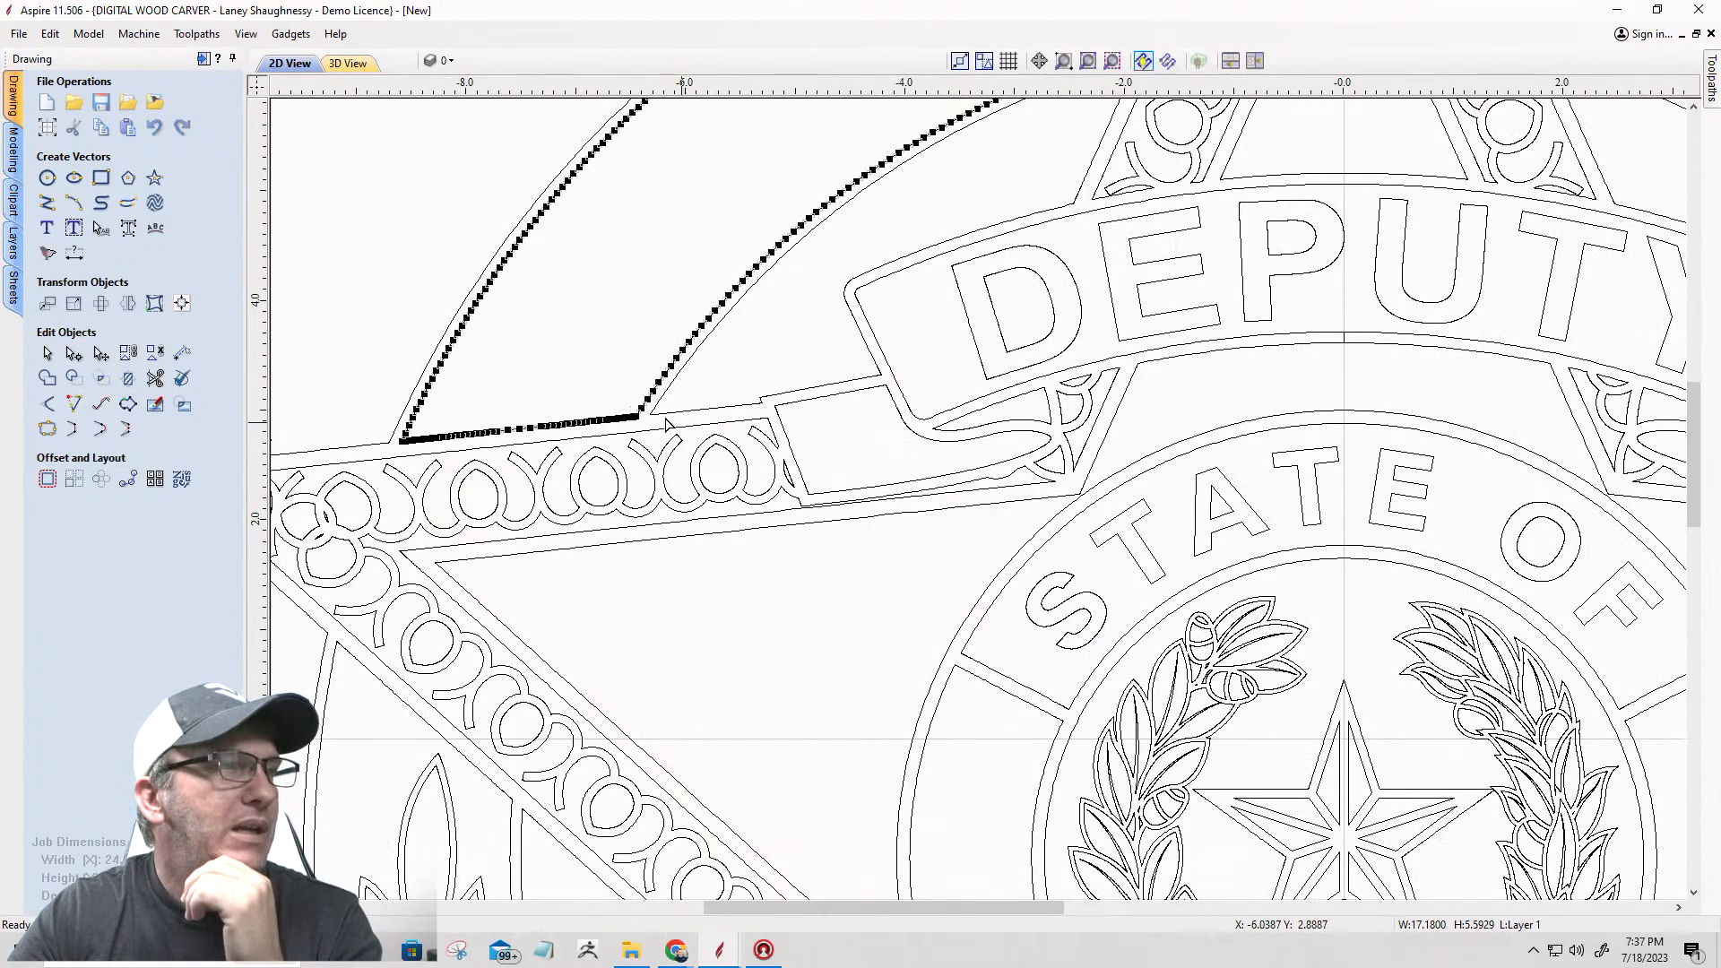
scroll(654, 472, "up", 10)
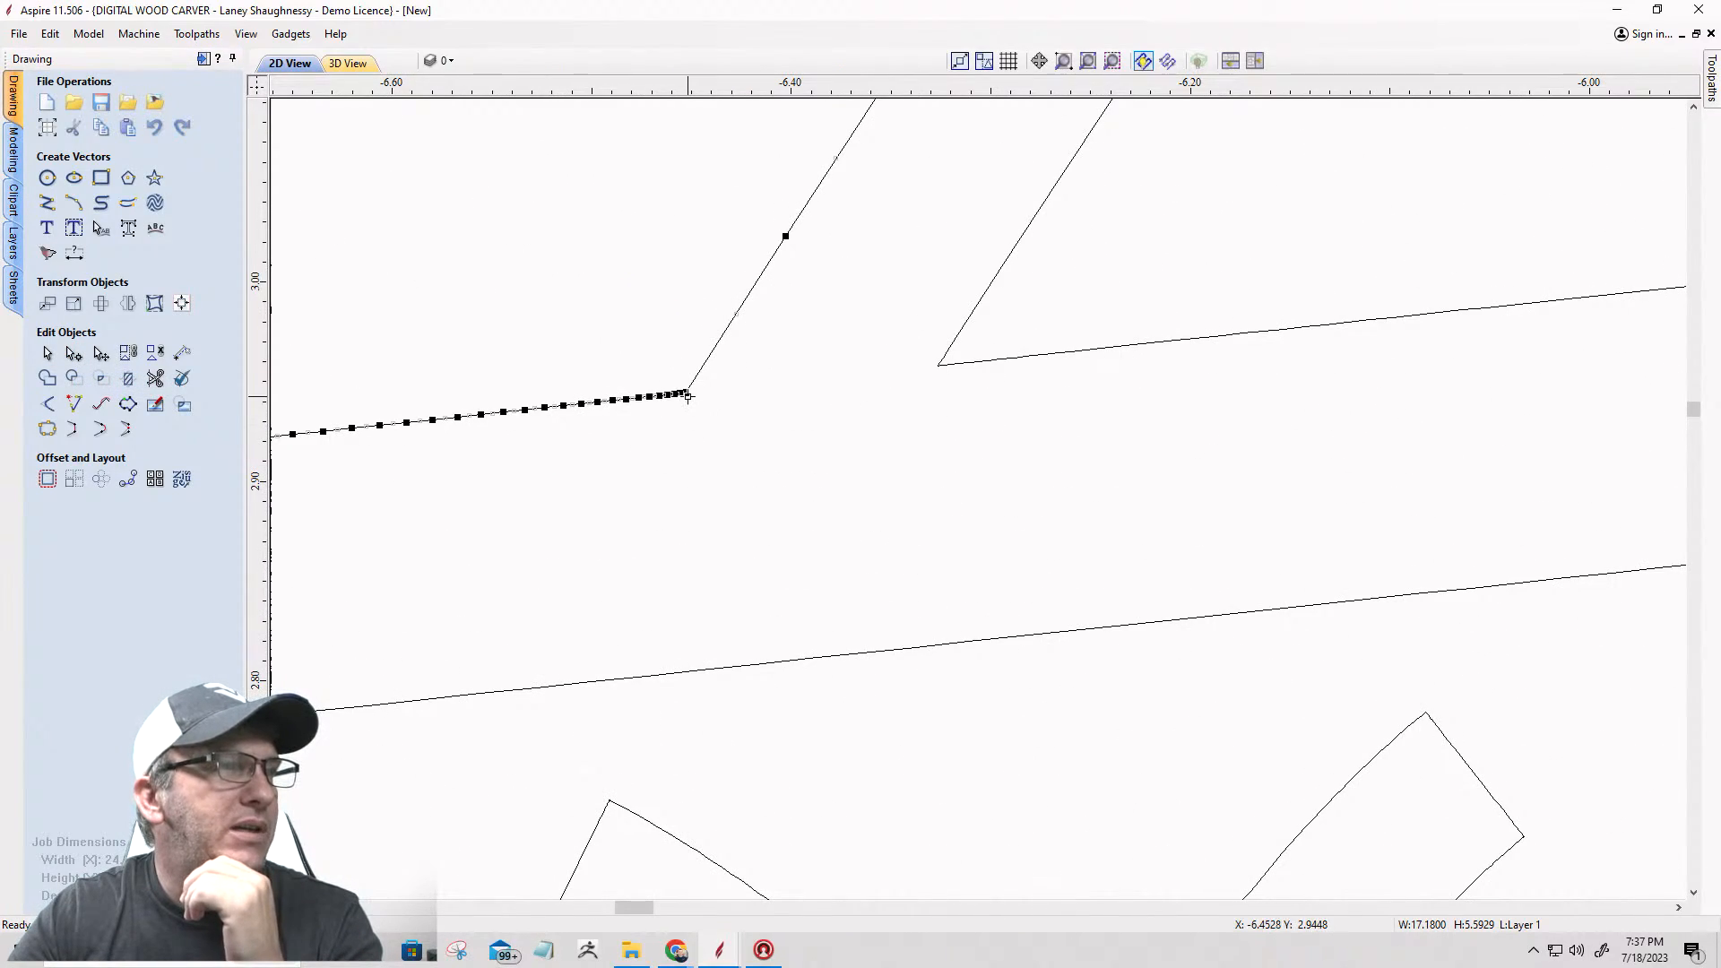
right_click(688, 395)
left_click(708, 472)
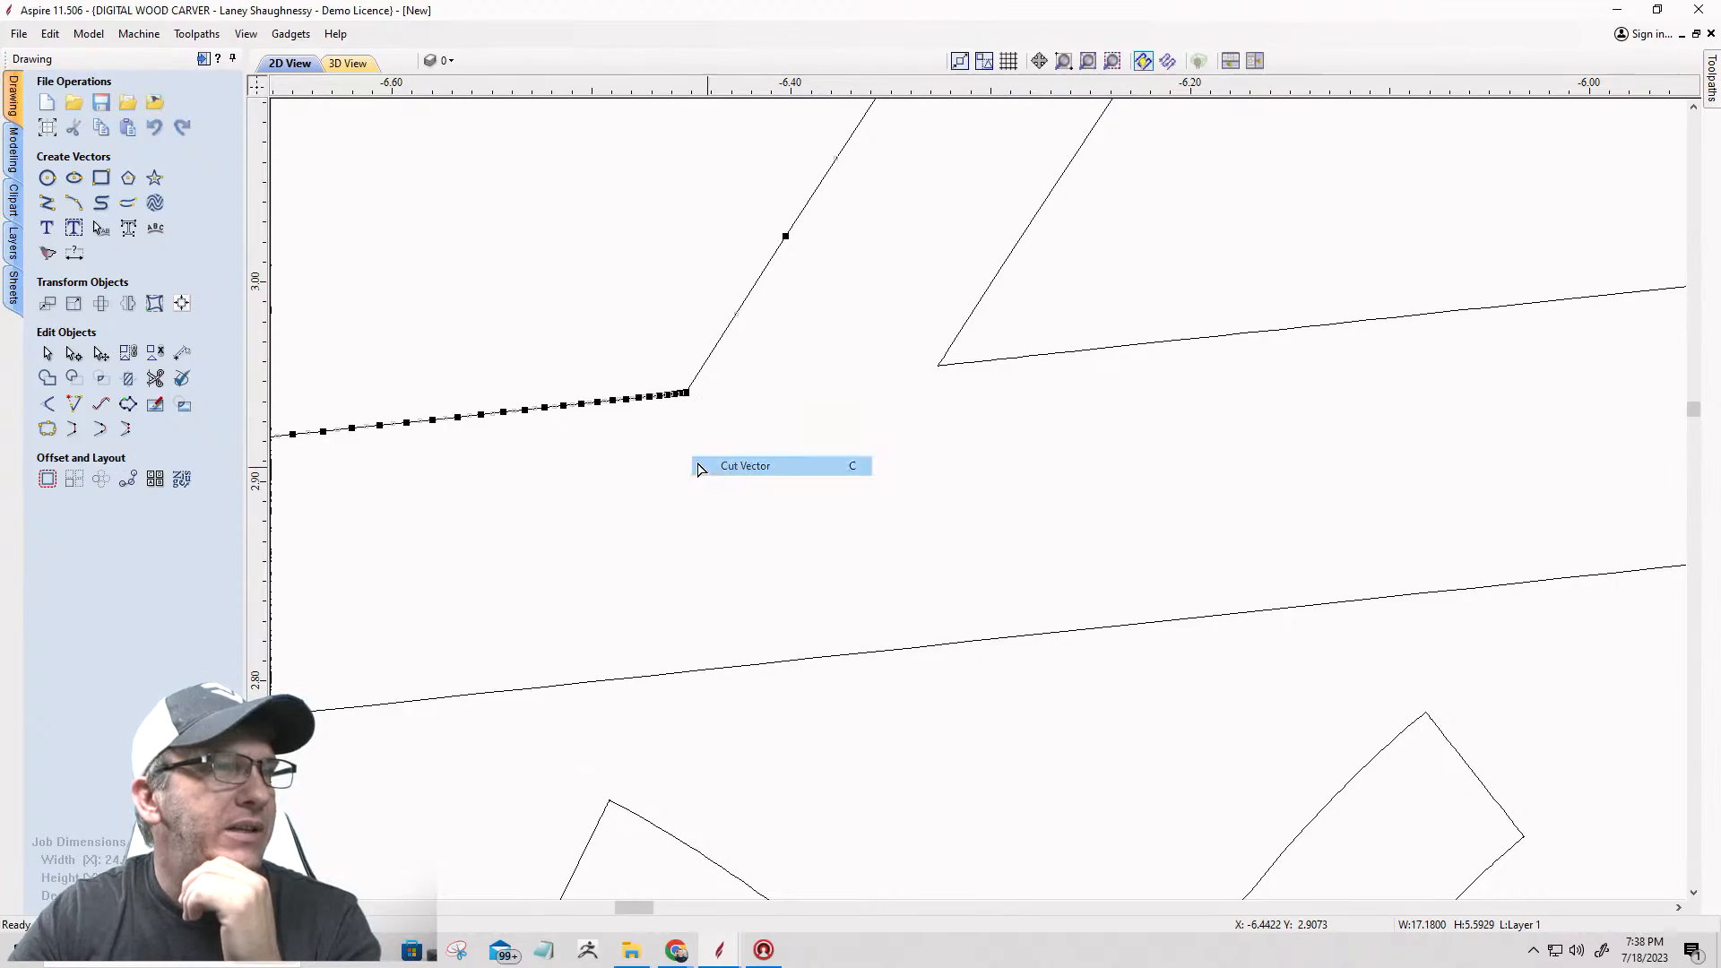
Step: Cut the band's inner outline at the right end of its lower arc too, and leave node editing
scroll(661, 421, "down", 10)
scroll(661, 419, "down", 3)
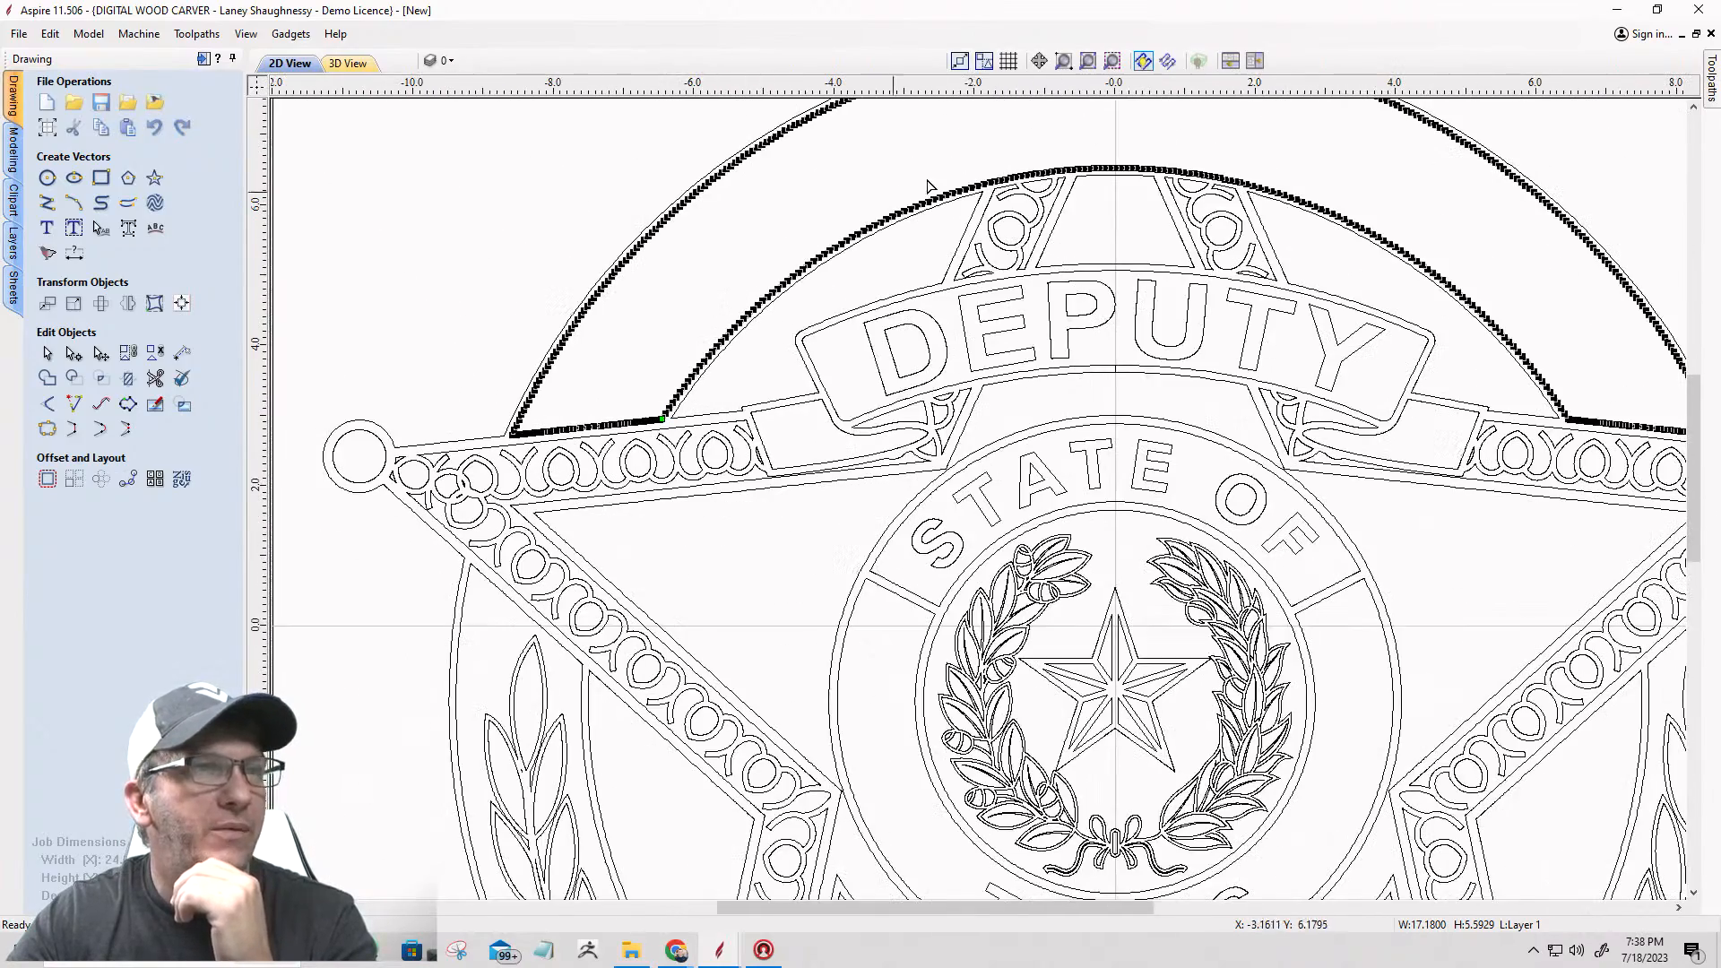
scroll(1524, 457, "up", 10)
scroll(1461, 496, "up", 5)
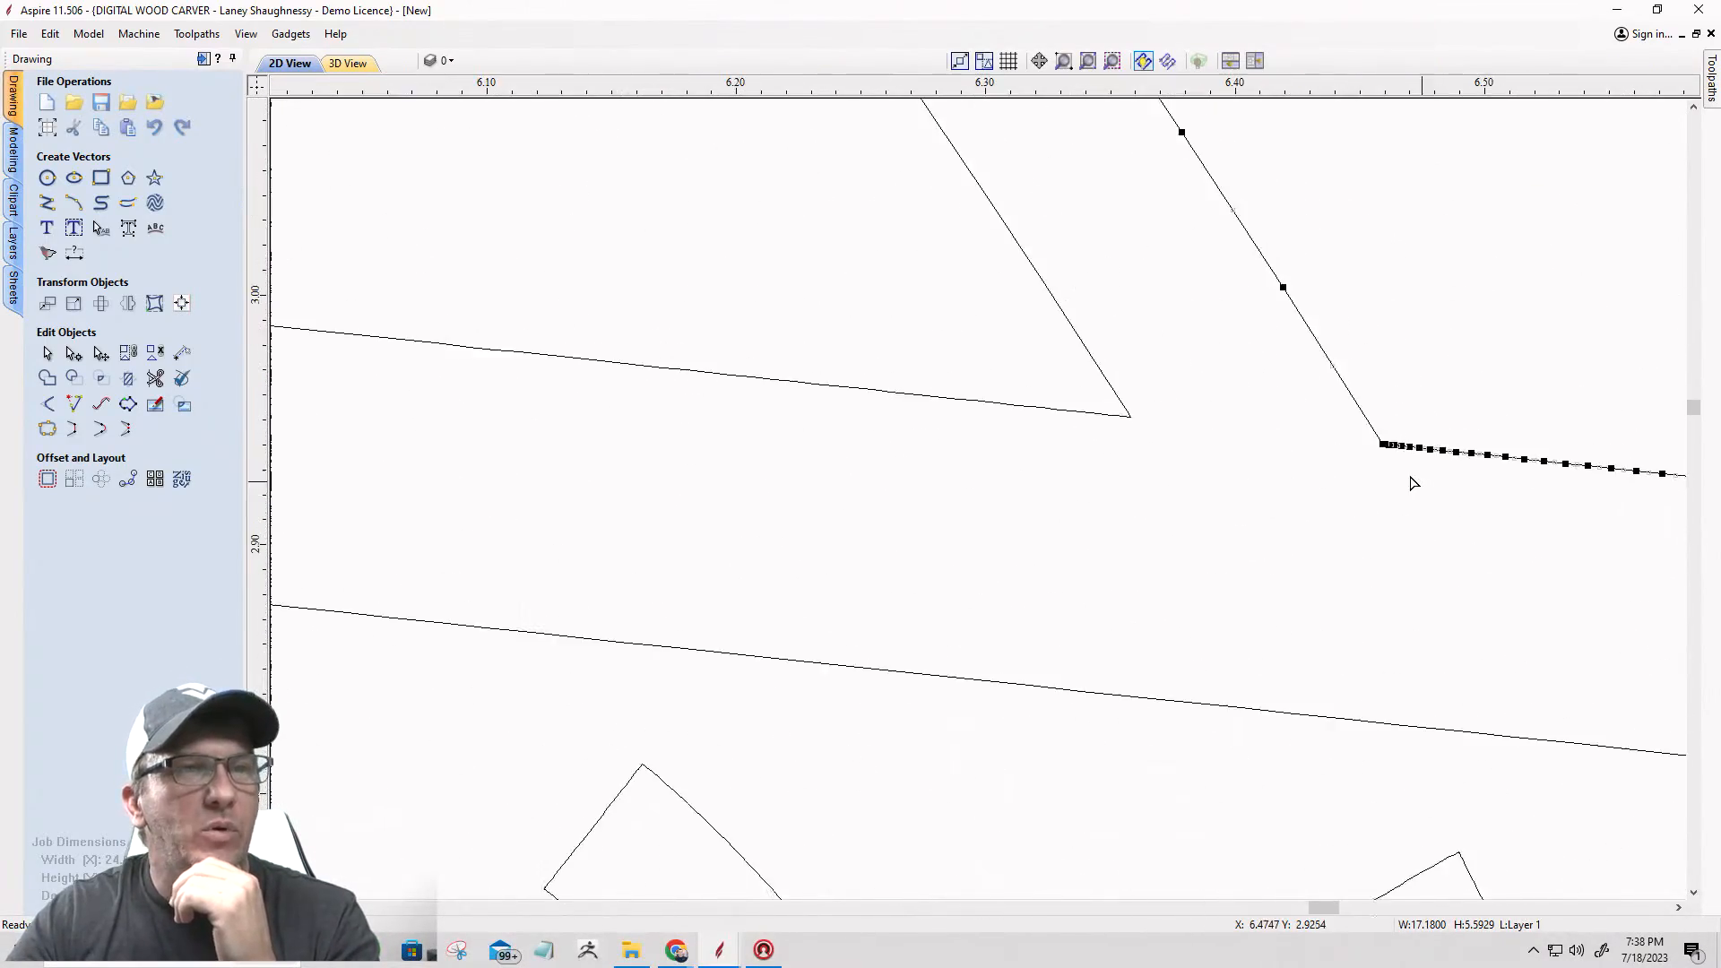
right_click(1371, 437)
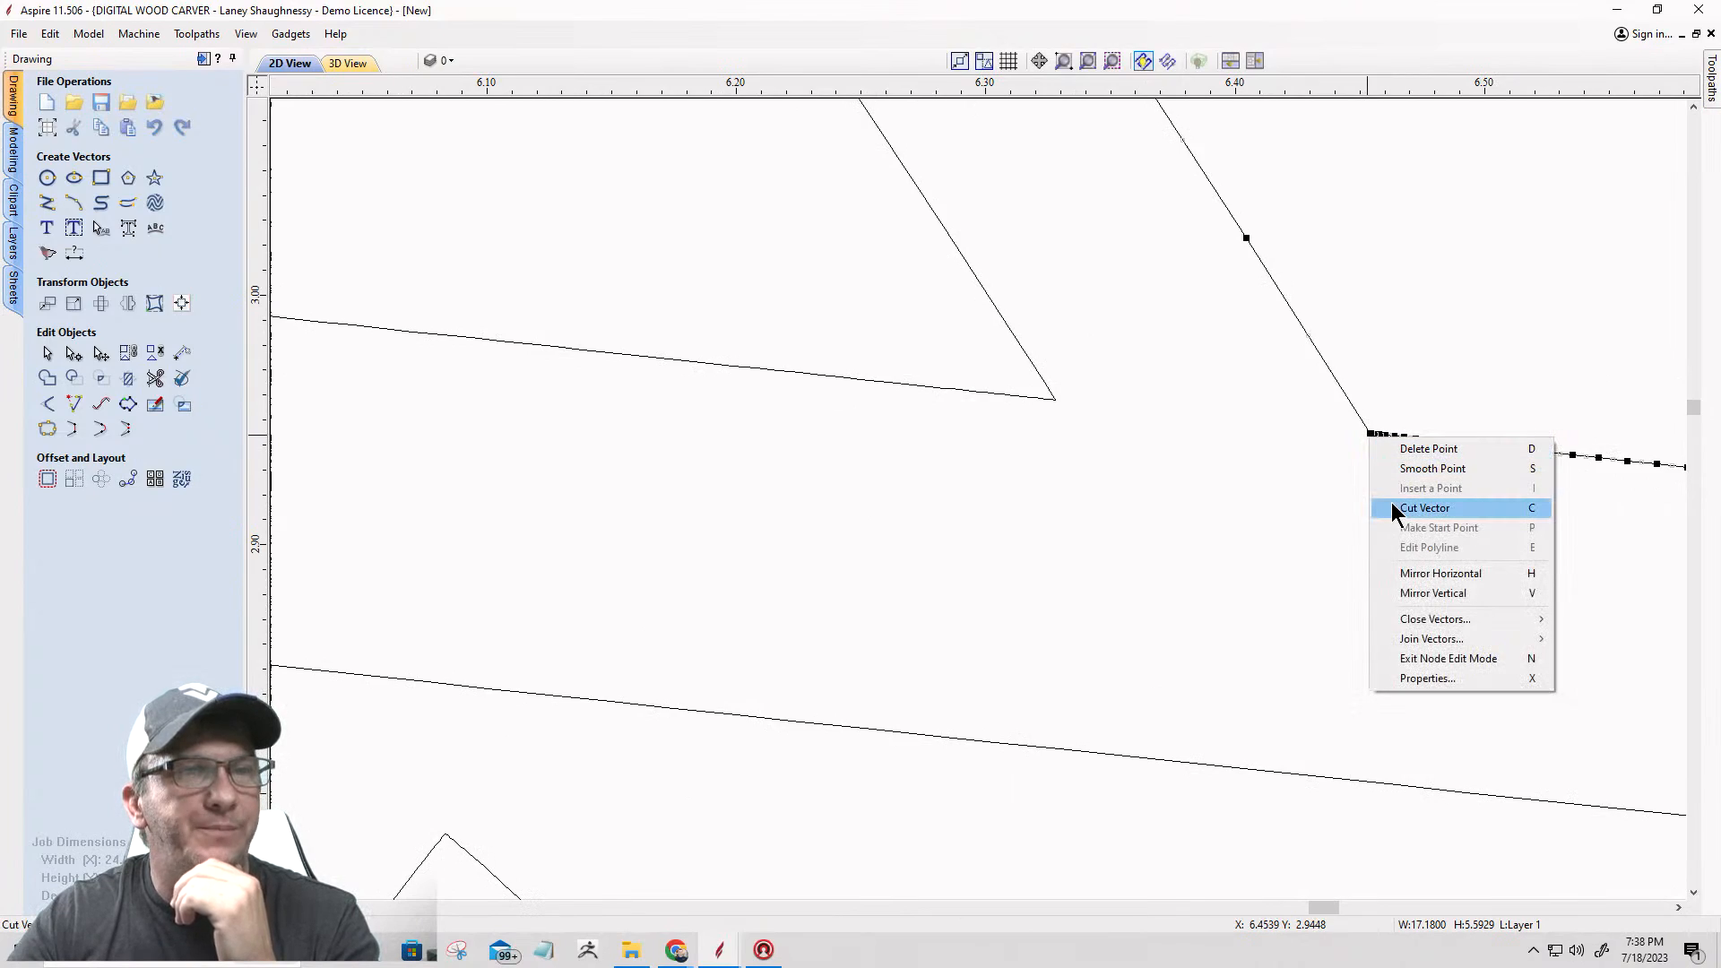
left_click(1412, 507)
scroll(1488, 484, "down", 6)
scroll(1511, 473, "down", 2)
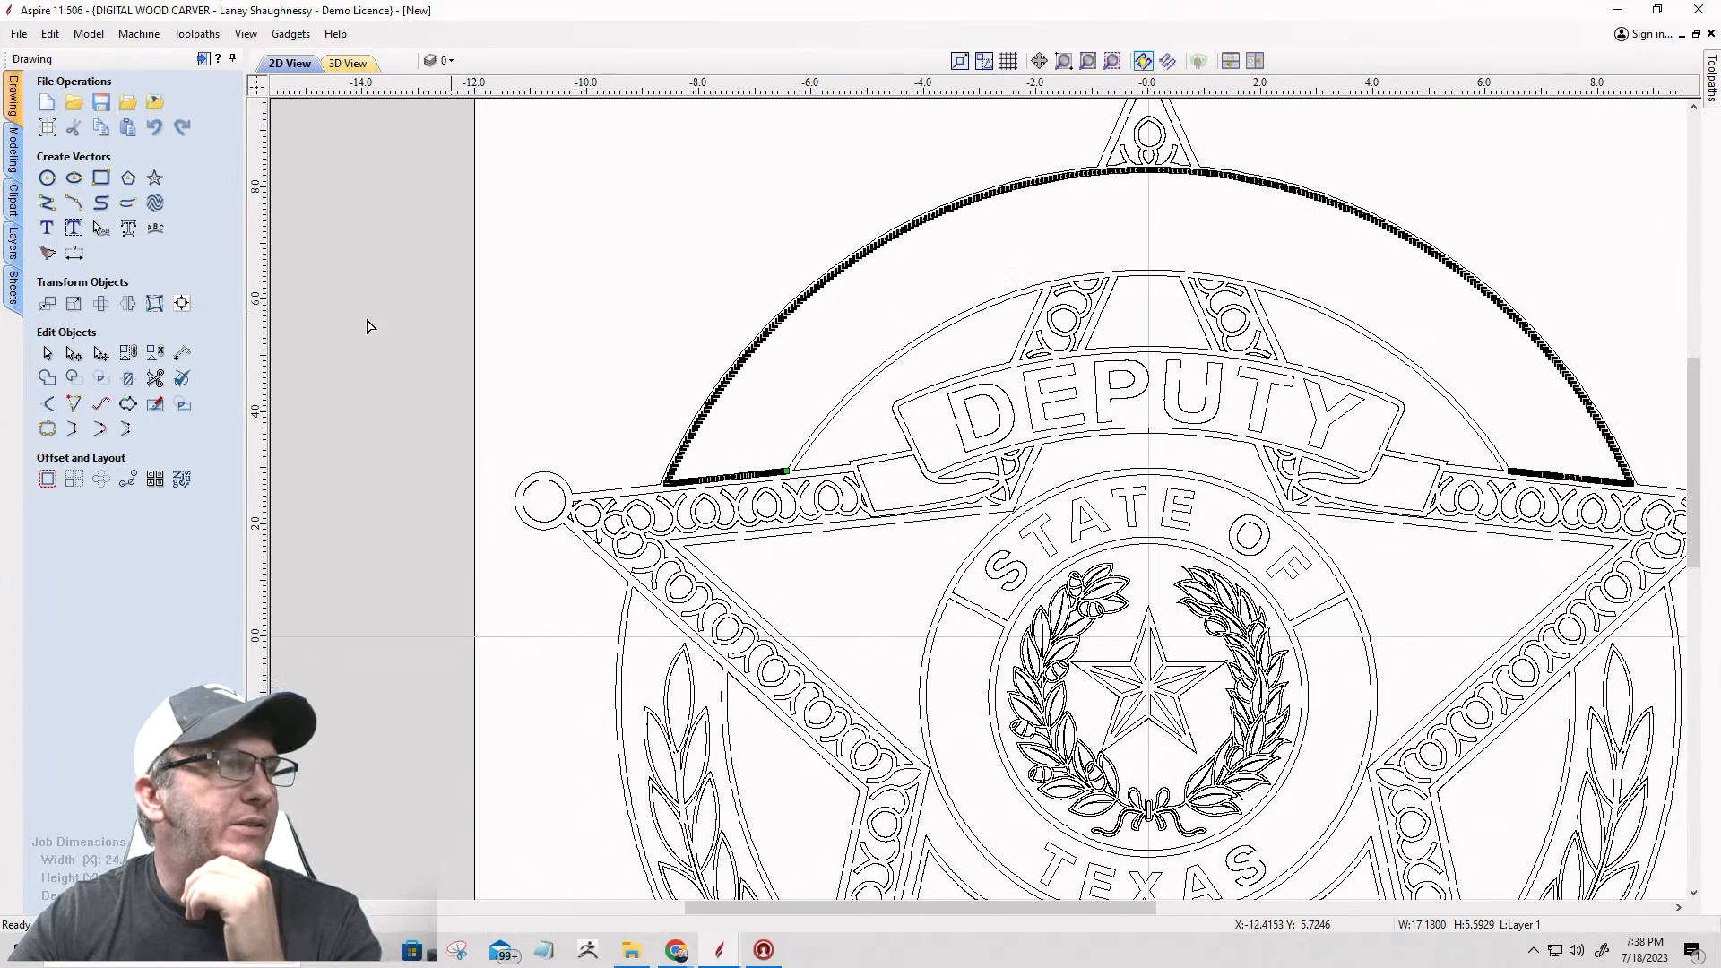
left_click(47, 353)
Step: Measure the empty band's height at the badge's centreline with a vertical dimension, discard the dimension and close the tool
left_click(1105, 269)
left_click(75, 254)
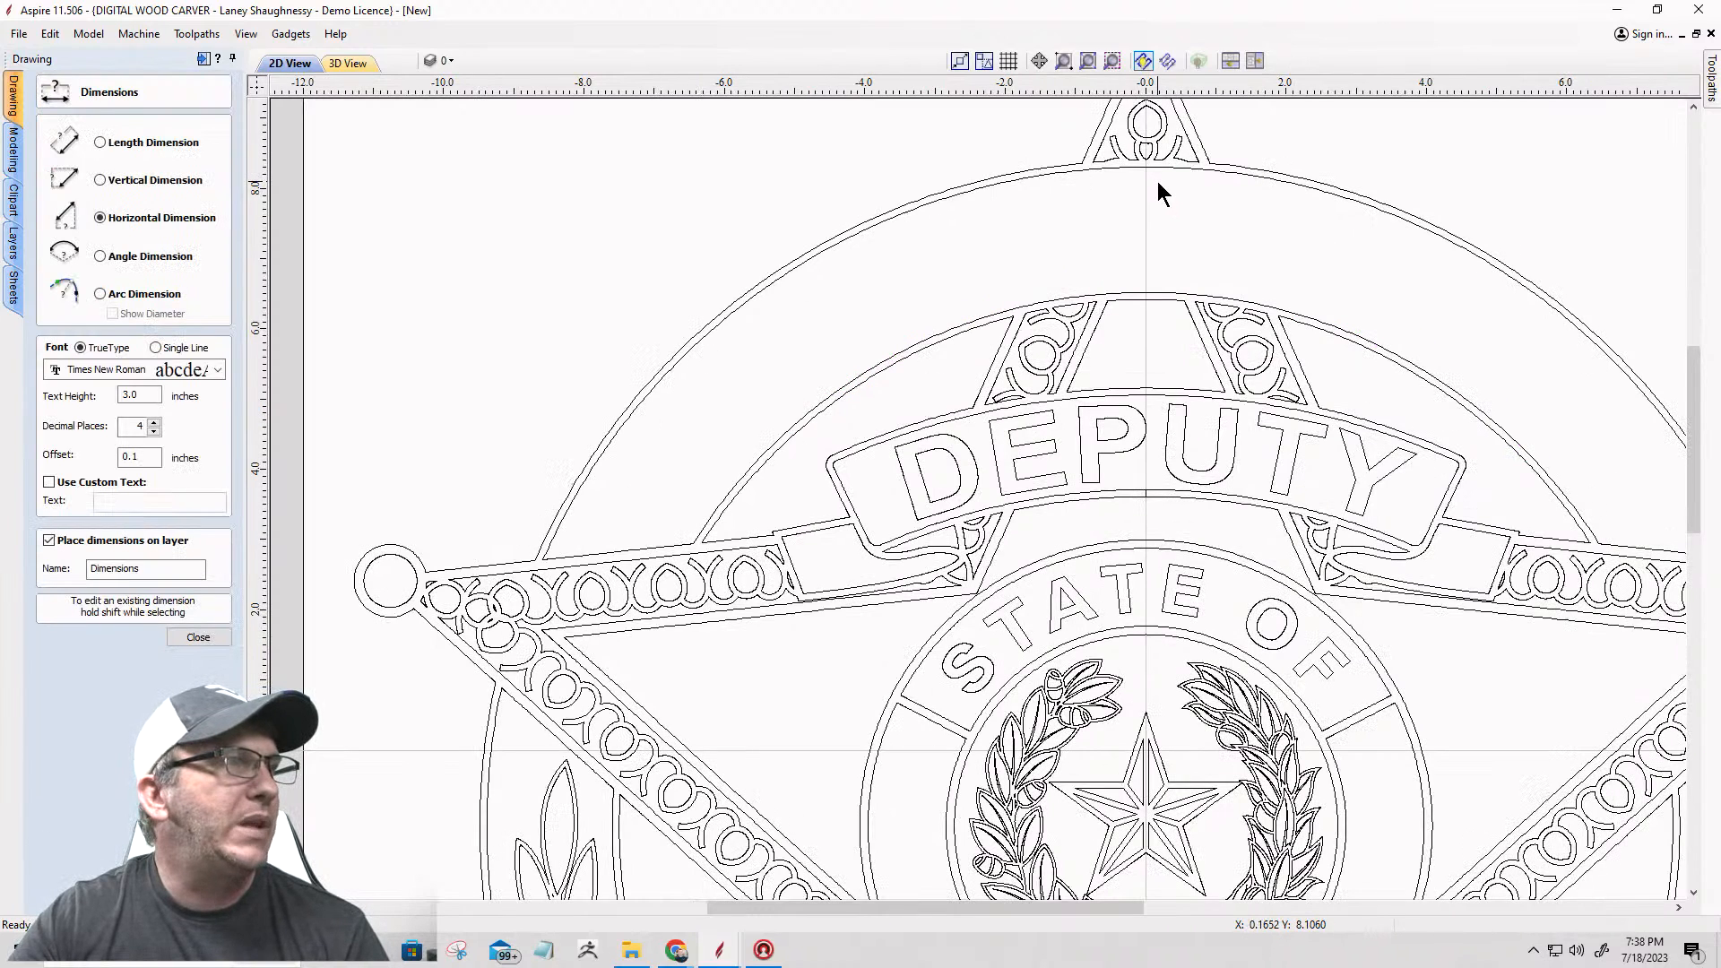
left_click(100, 180)
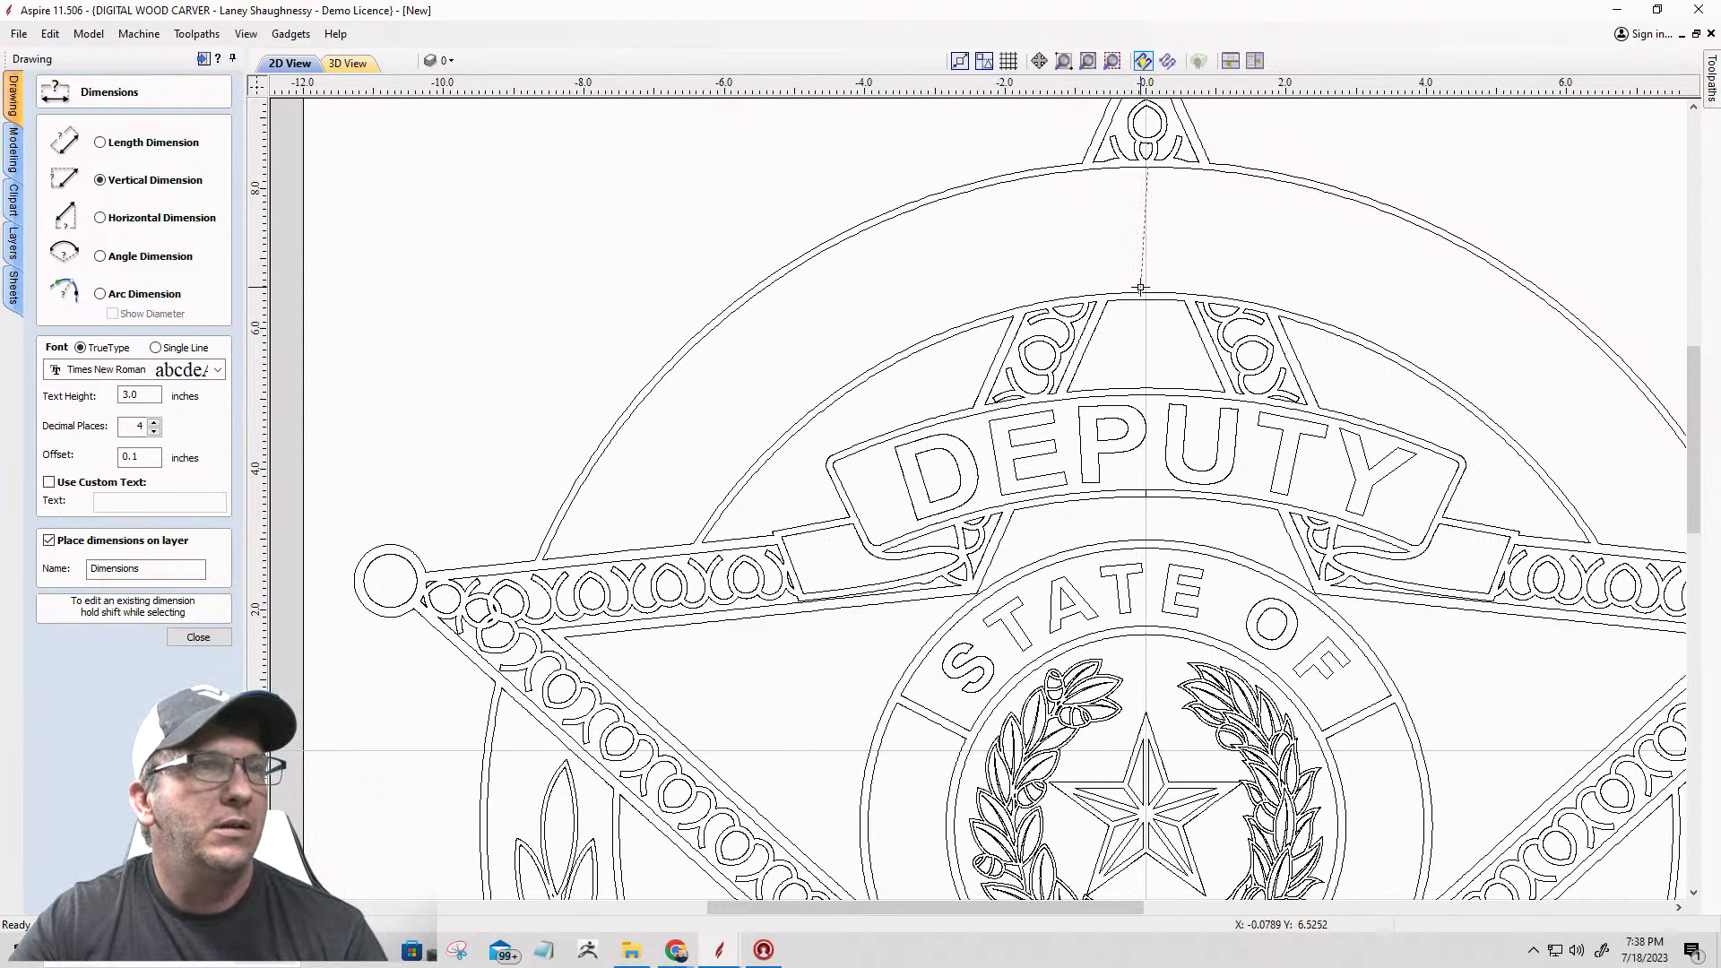
scroll(1145, 269, "up", 2)
scroll(1134, 264, "down", 4)
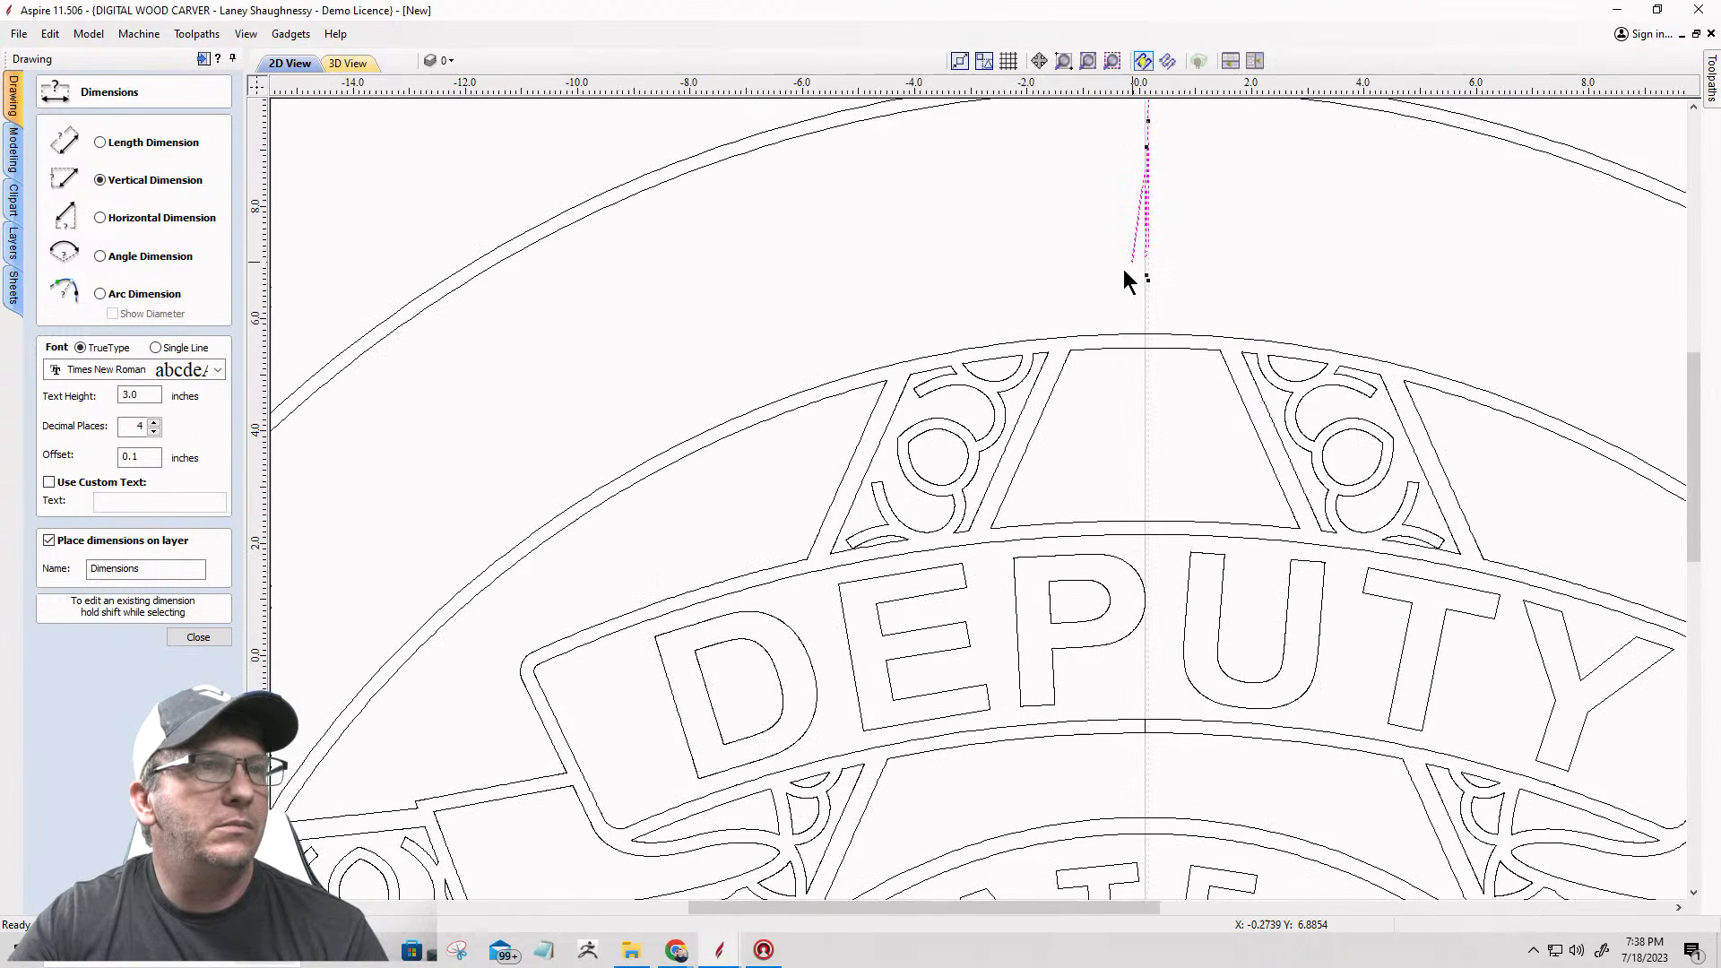
scroll(1136, 187, "up", 4)
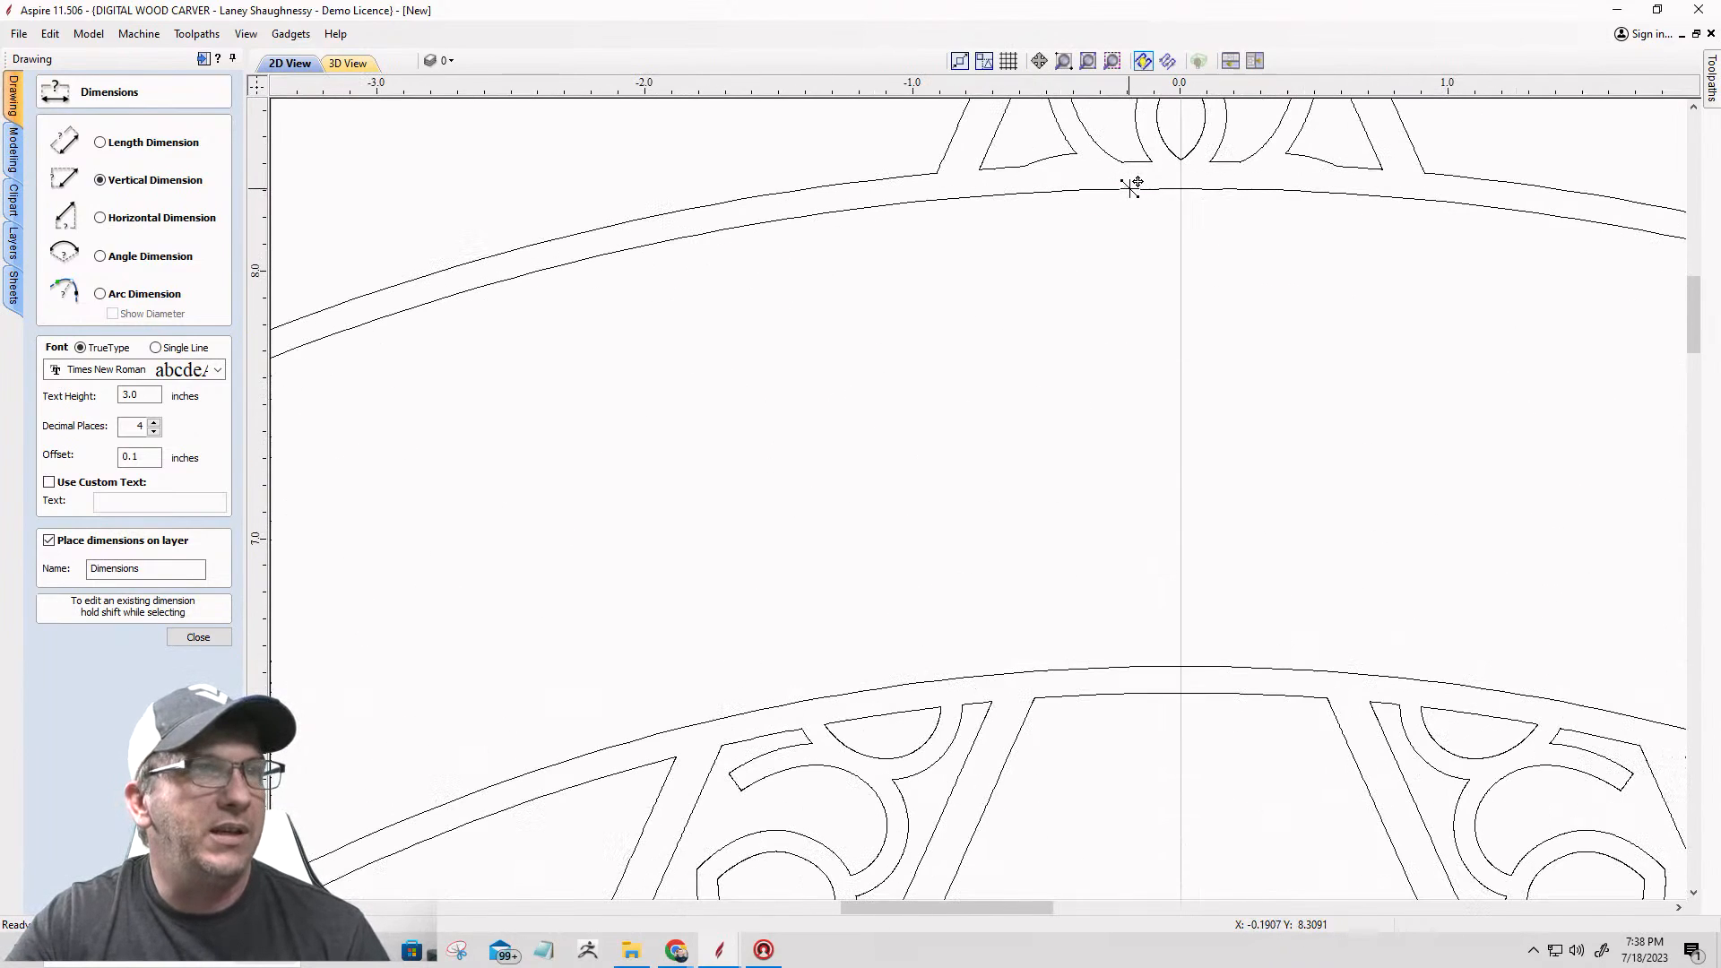
scroll(1153, 388, "down", 3)
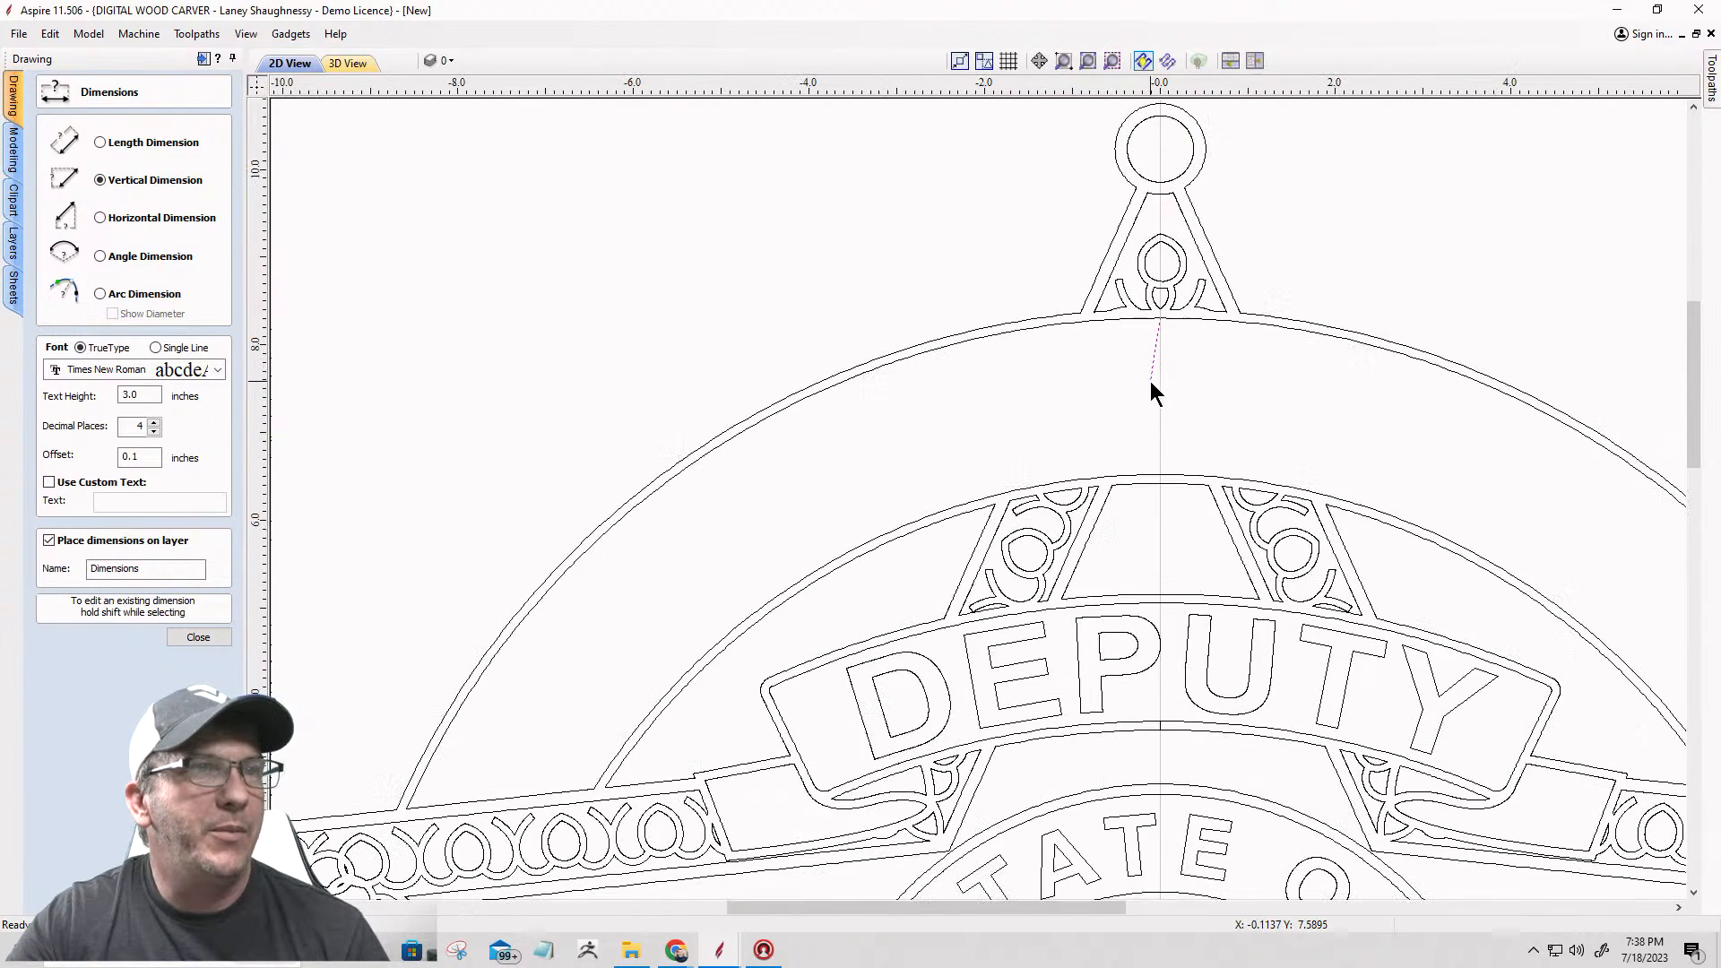
scroll(1164, 476, "up", 2)
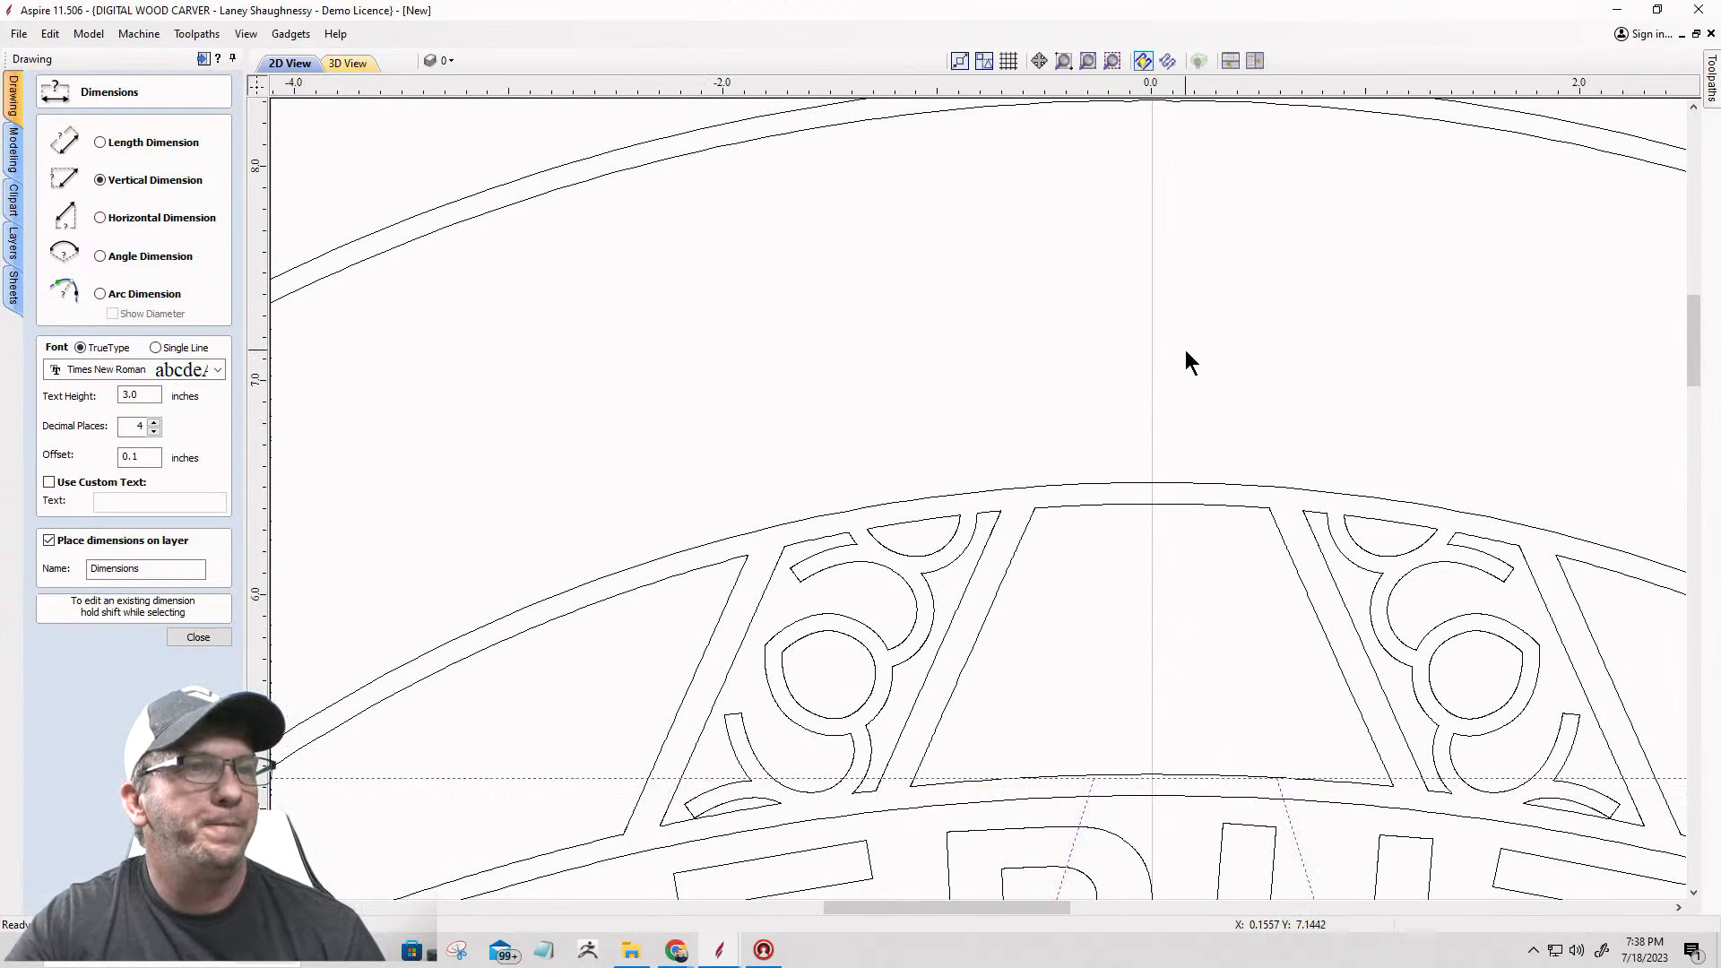
scroll(1111, 375, "down", 2)
scroll(1111, 366, "down", 3)
scroll(1045, 372, "up", 3)
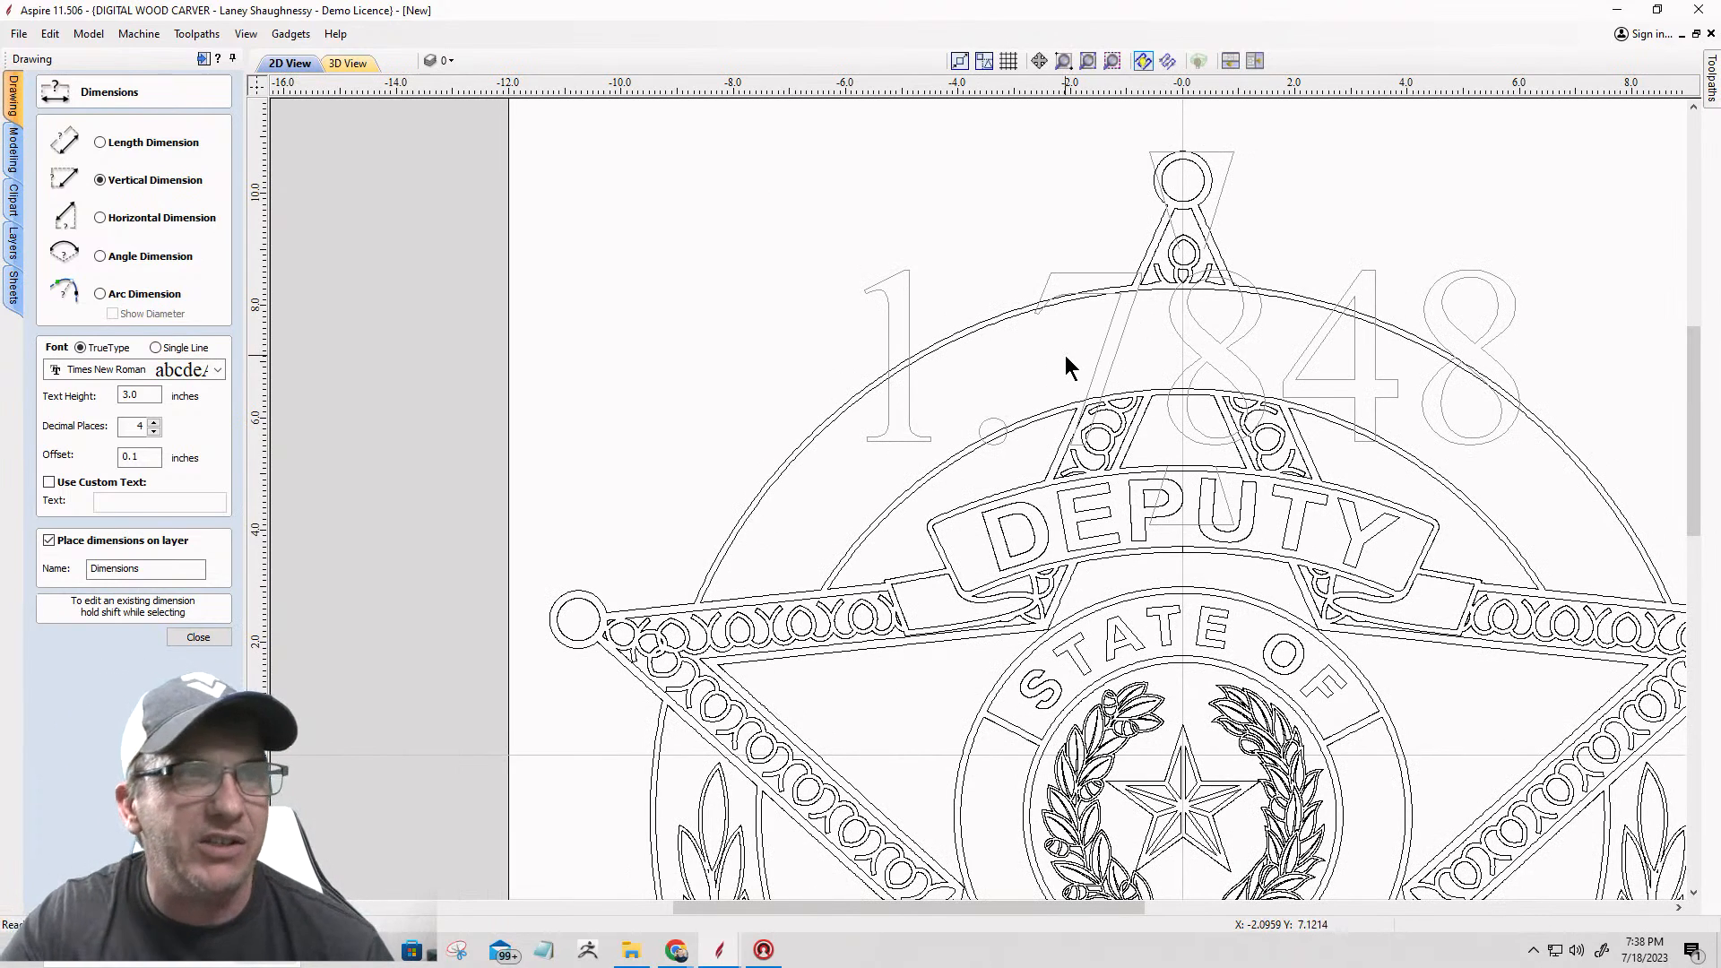
key("Escape")
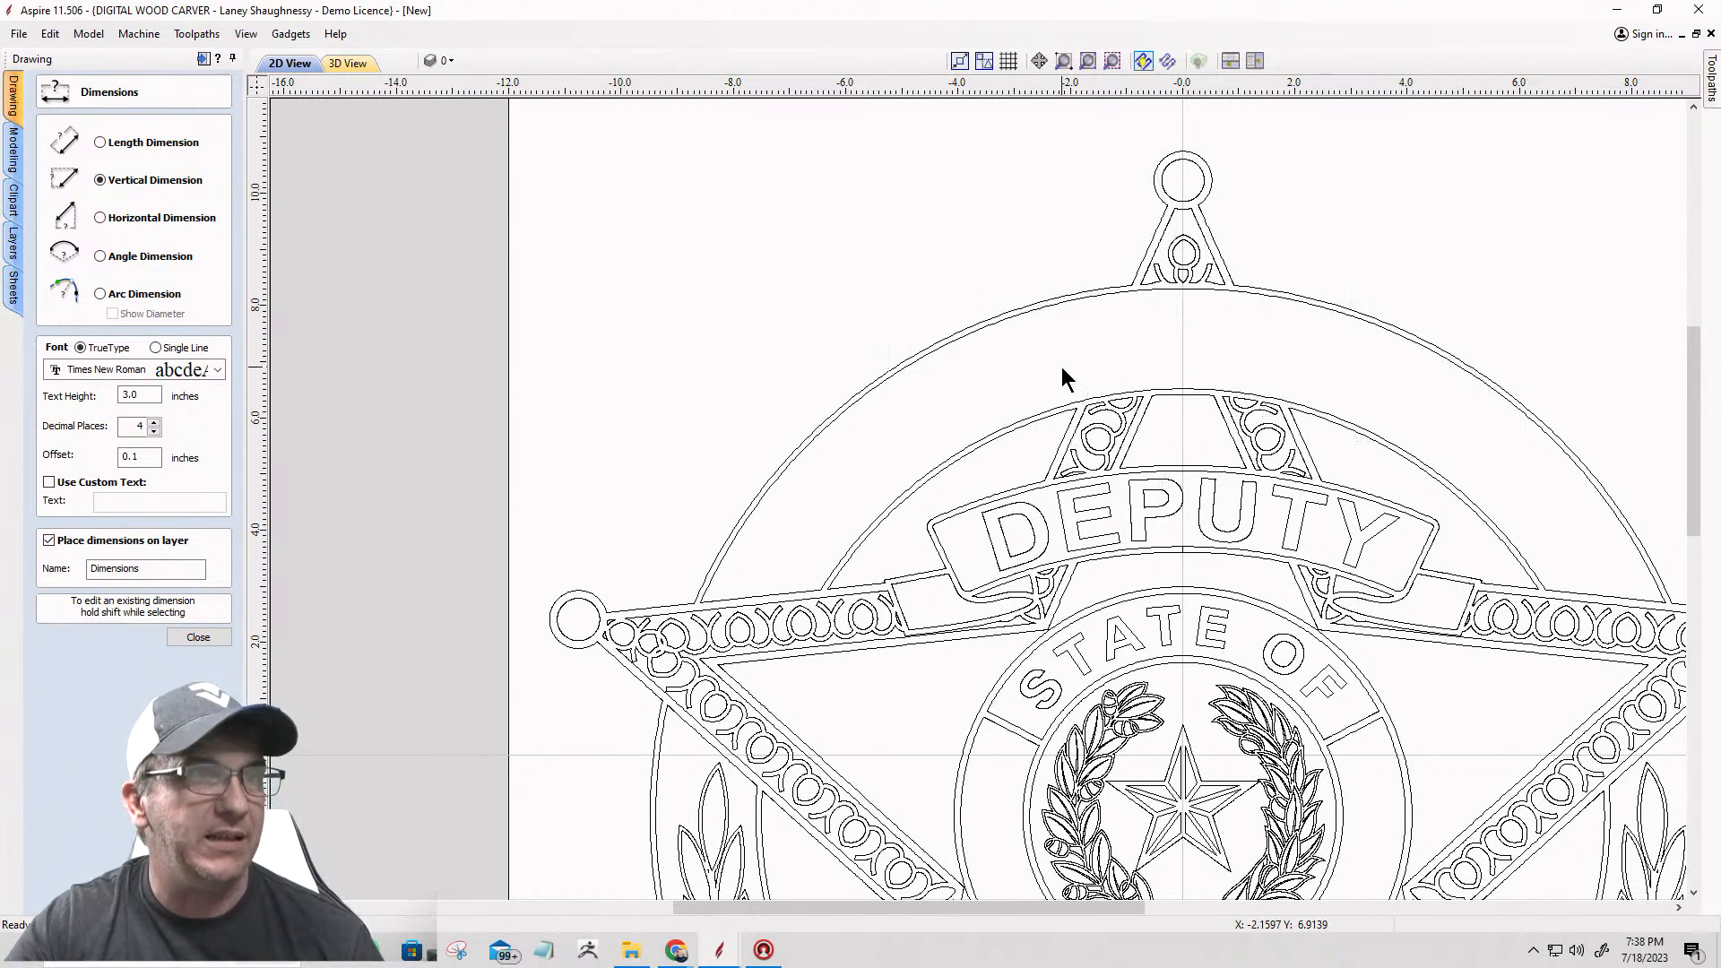
left_click(222, 637)
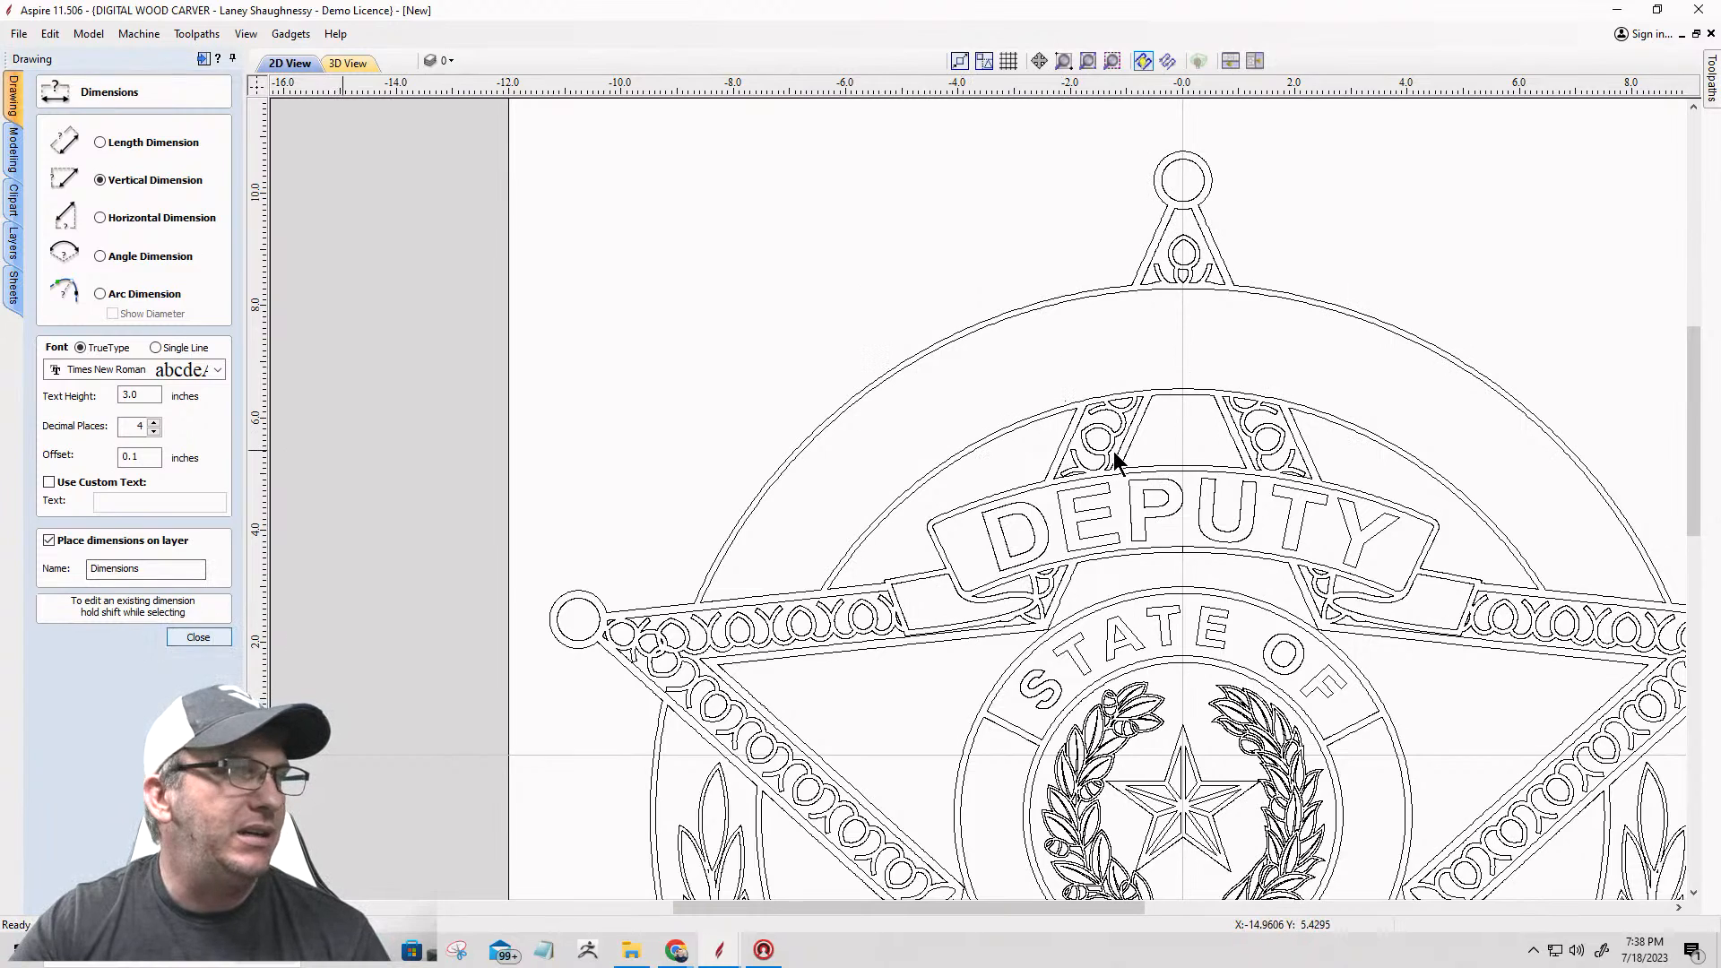
Step: Try to offset the band's separated lower arc Outwards / Right by 1.78/2 inches
left_click(998, 431)
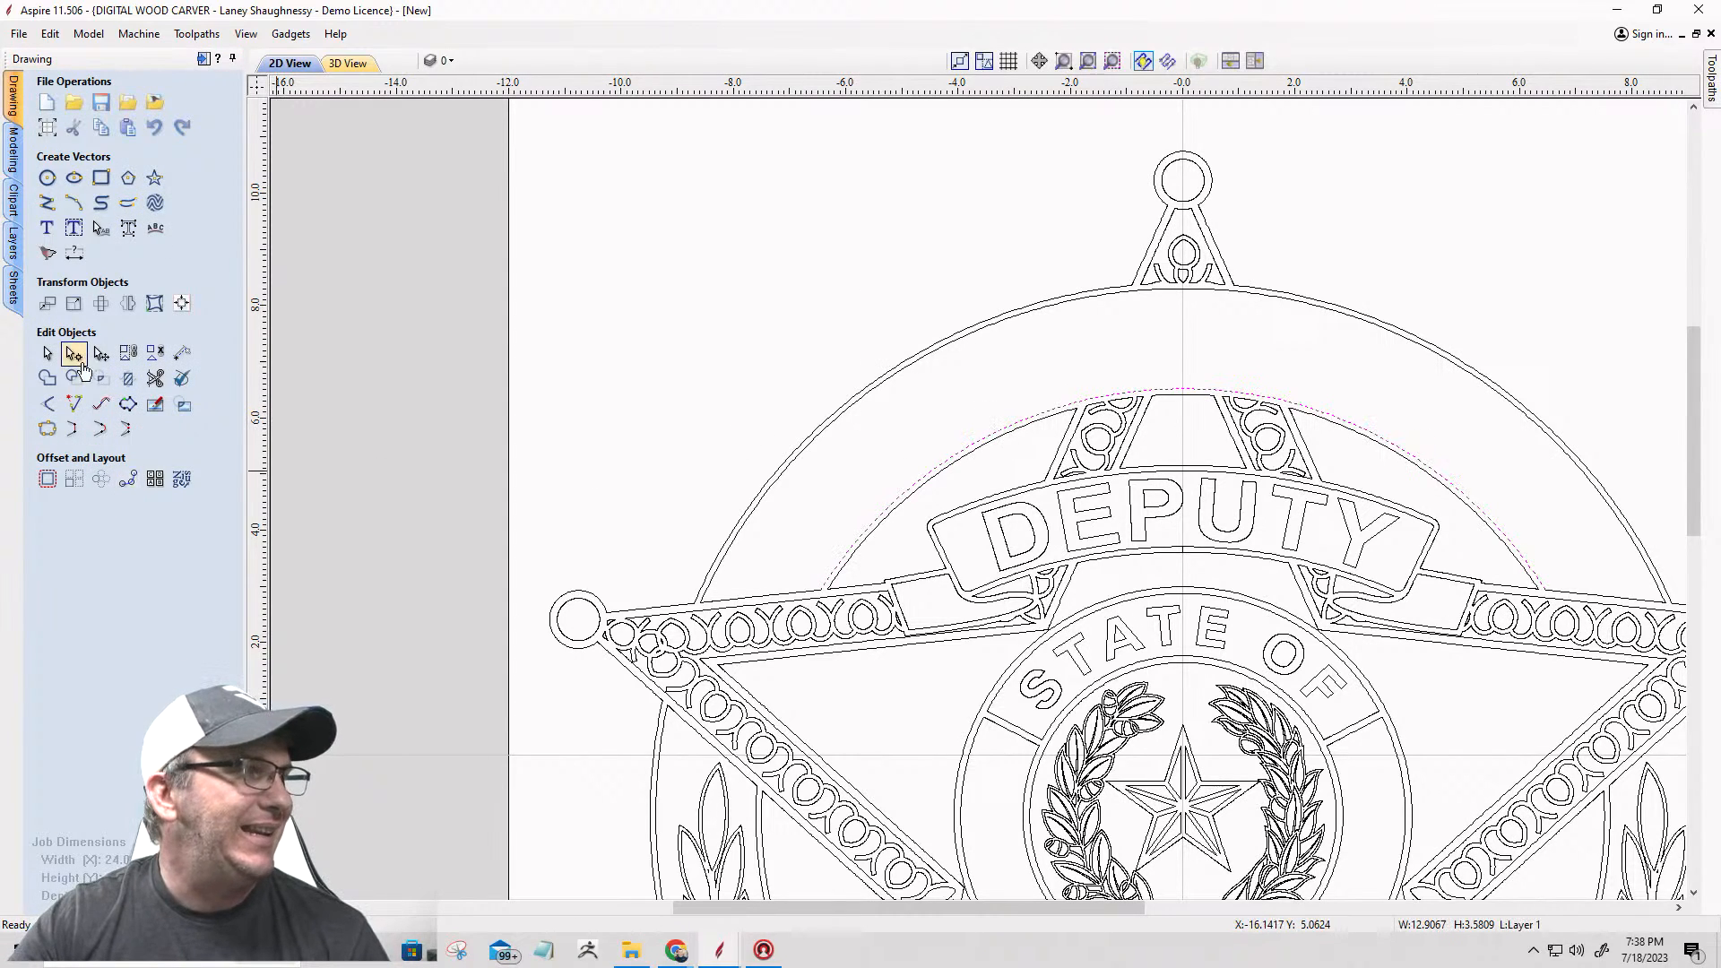
left_click(48, 479)
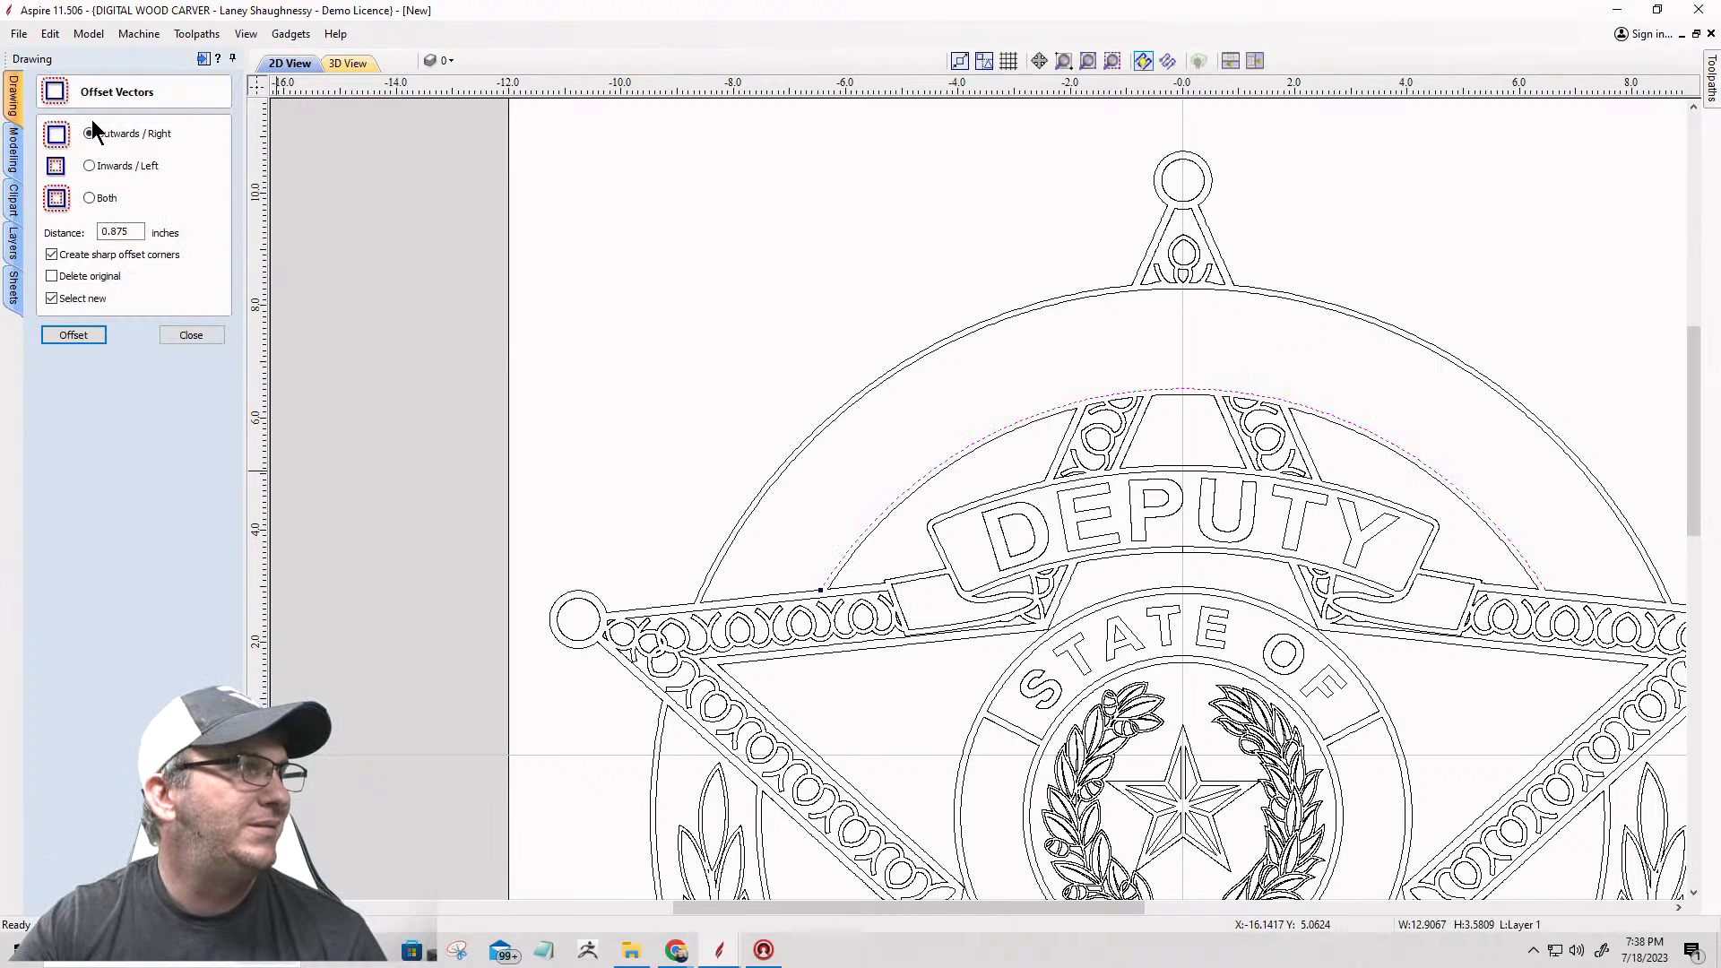
left_click_drag(135, 232, 71, 230)
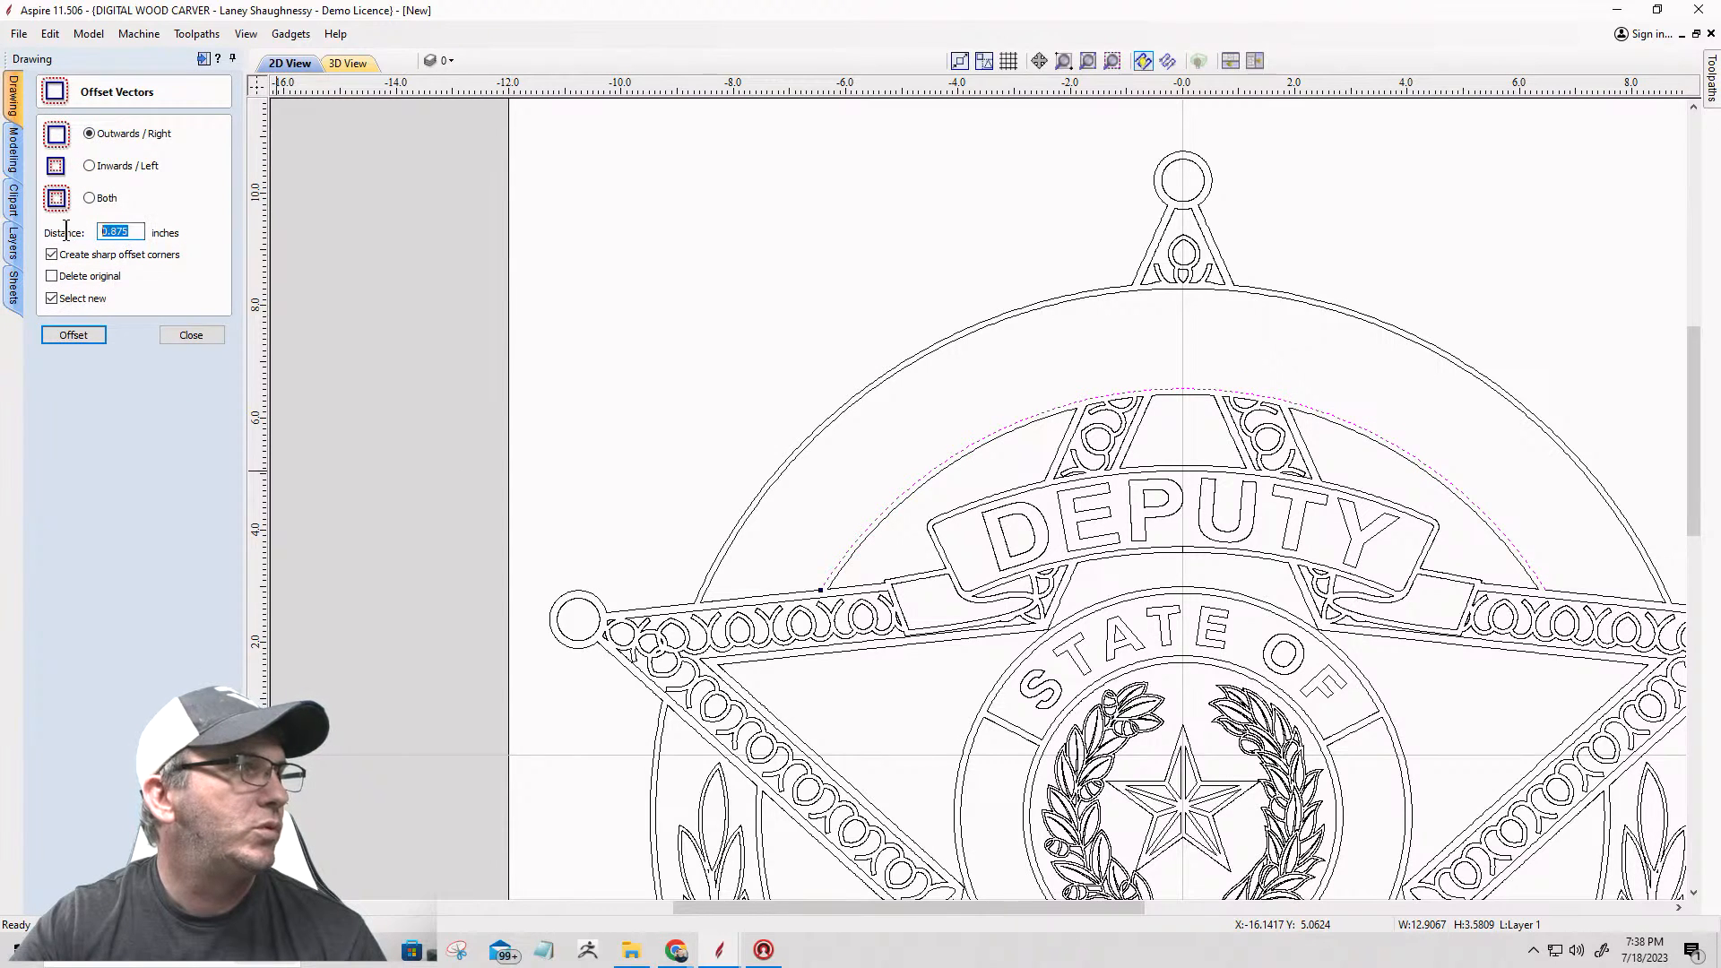
type("1.")
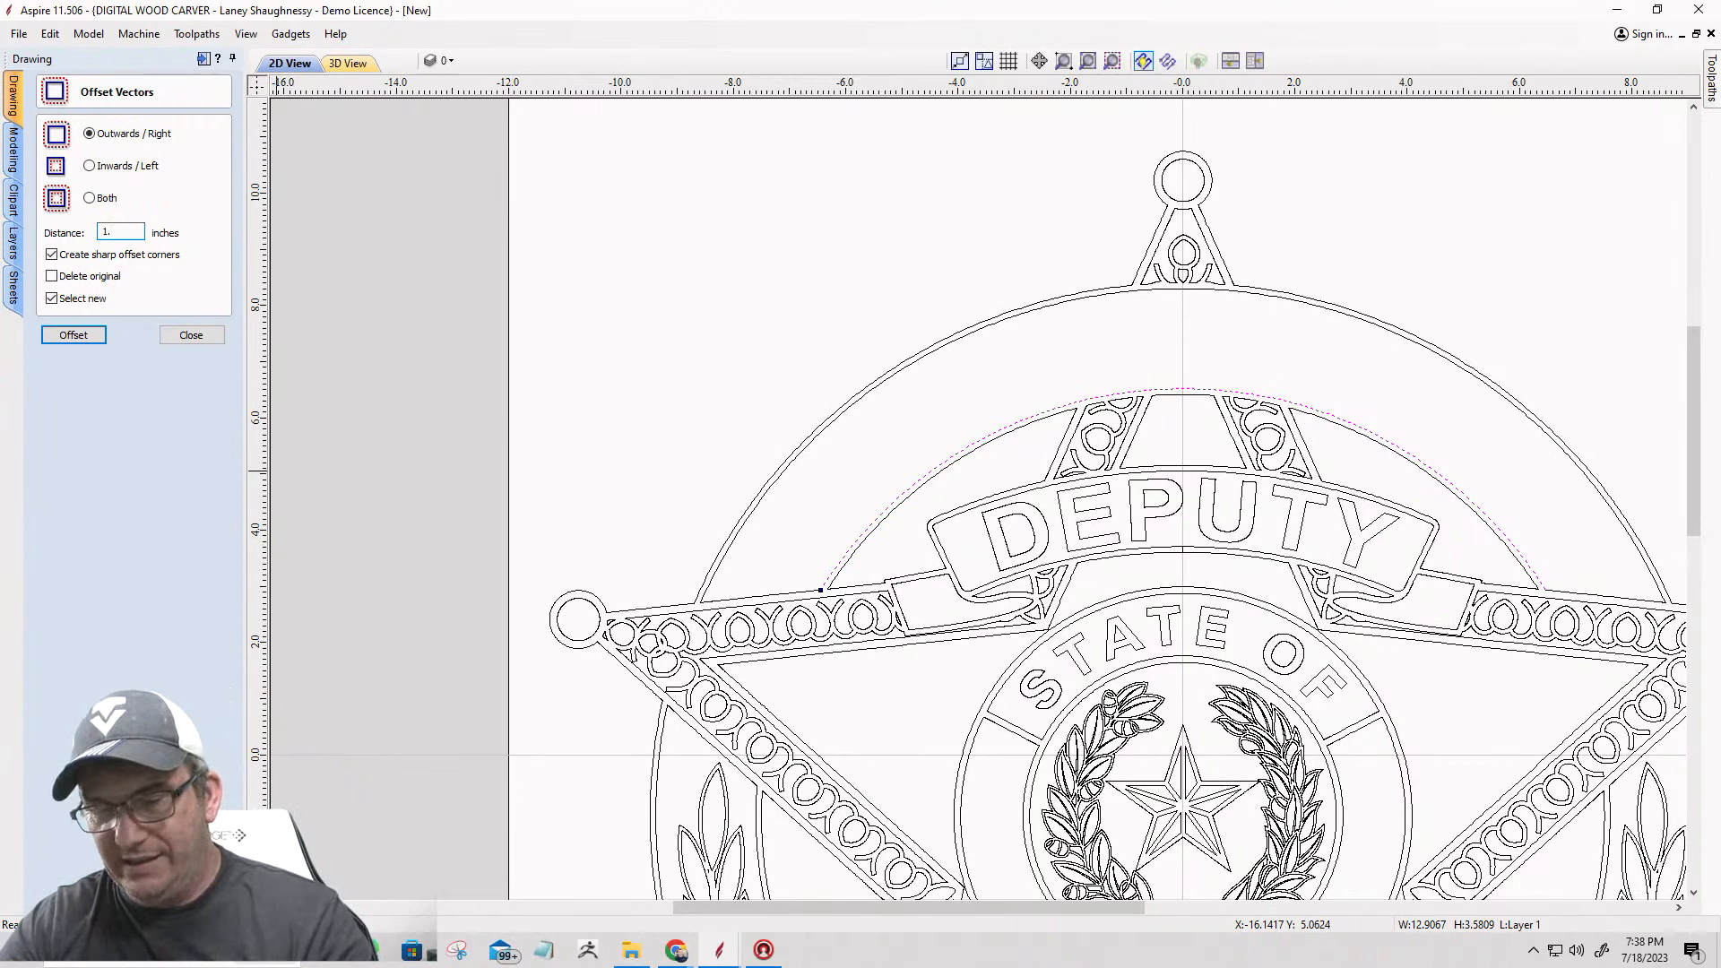
type("78/2=")
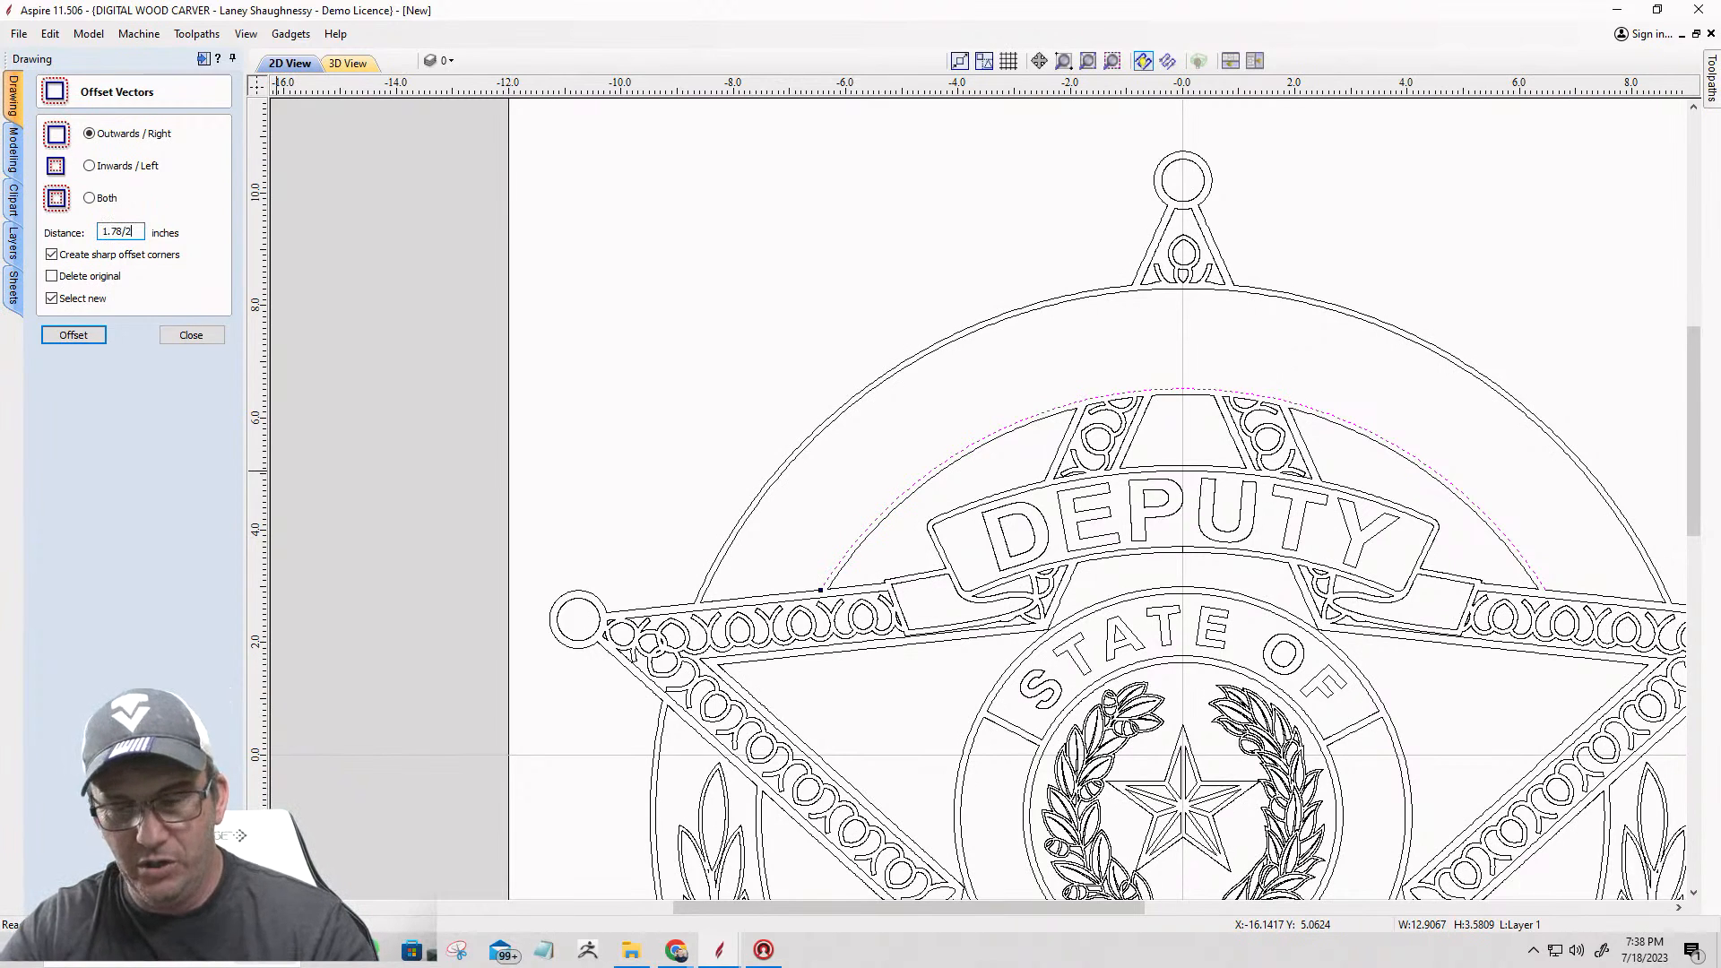
left_click(88, 339)
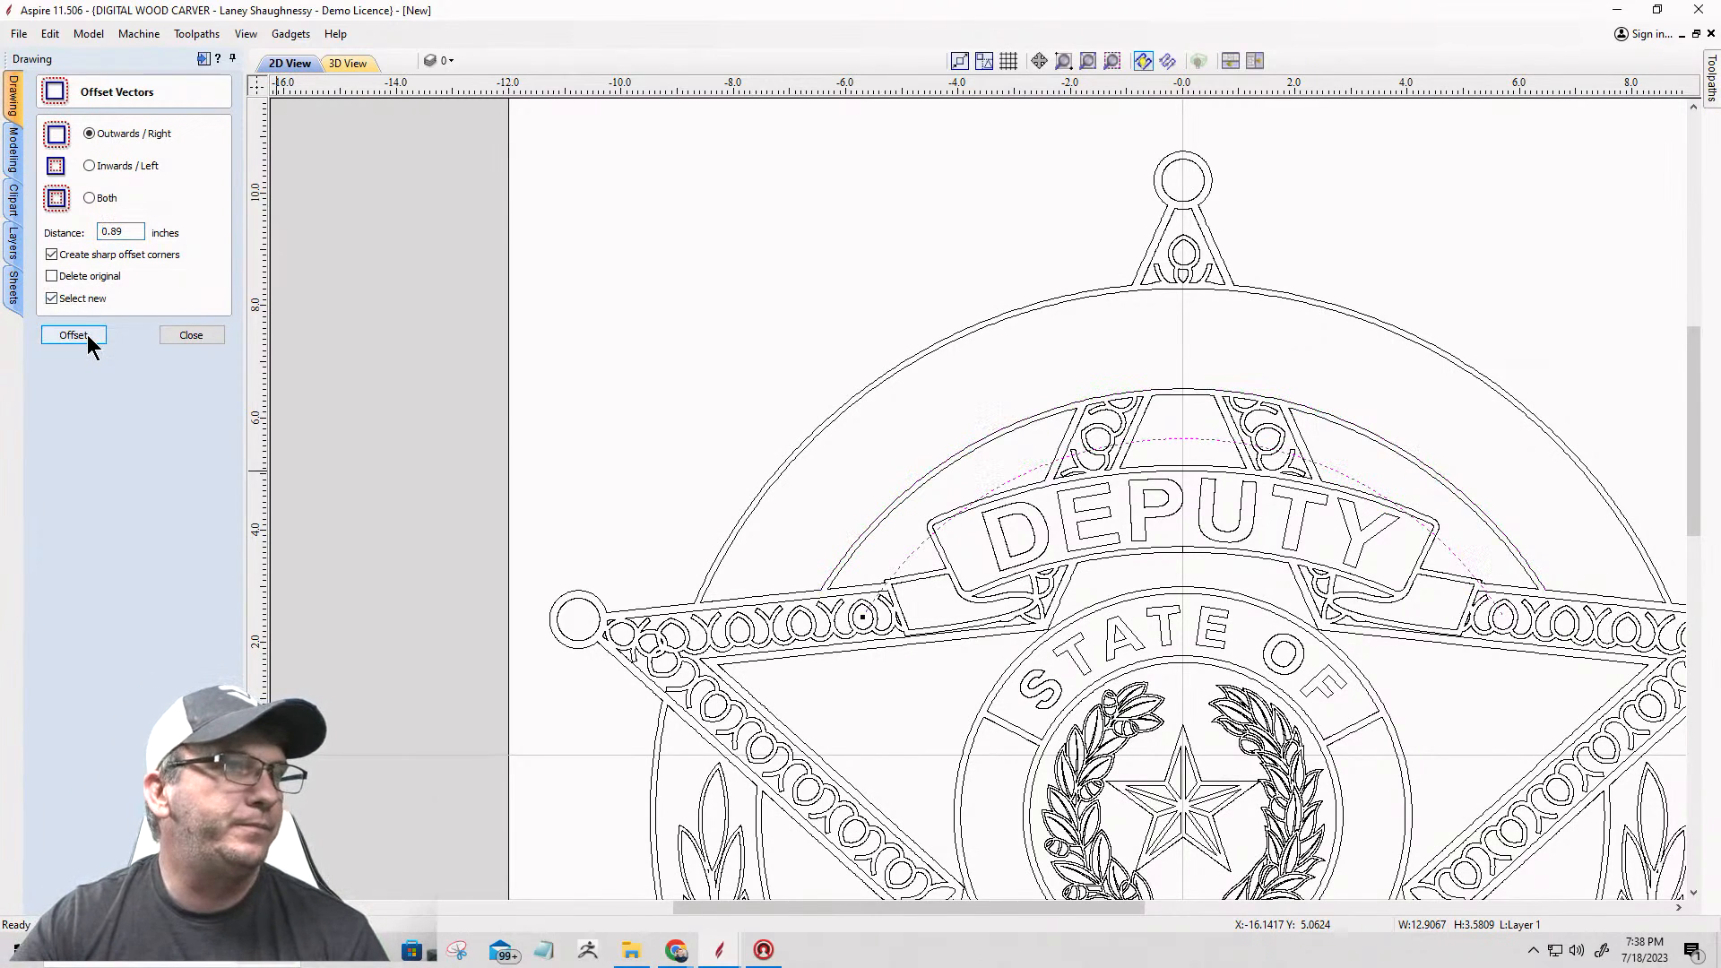
Step: Replace the wrong-side copy by offsetting the lower arc Inwards / Left by 0.89 inches, through the middle of the band
left_click(88, 340)
left_click(91, 172)
left_click(70, 335)
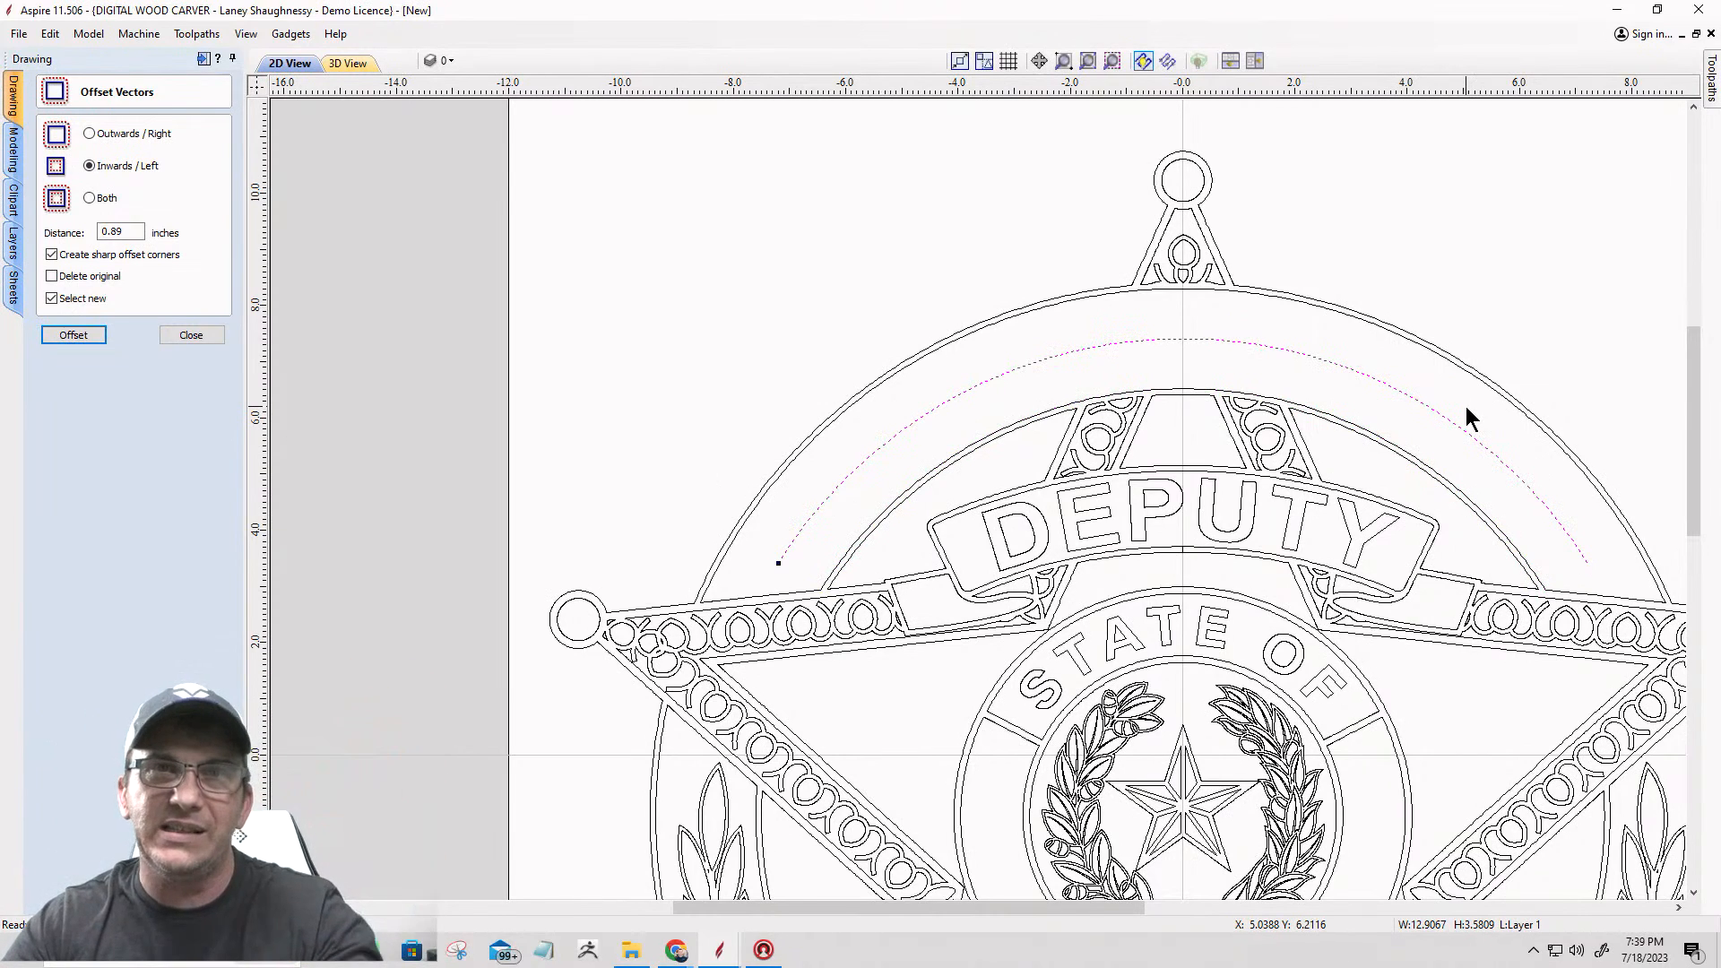
left_click(193, 336)
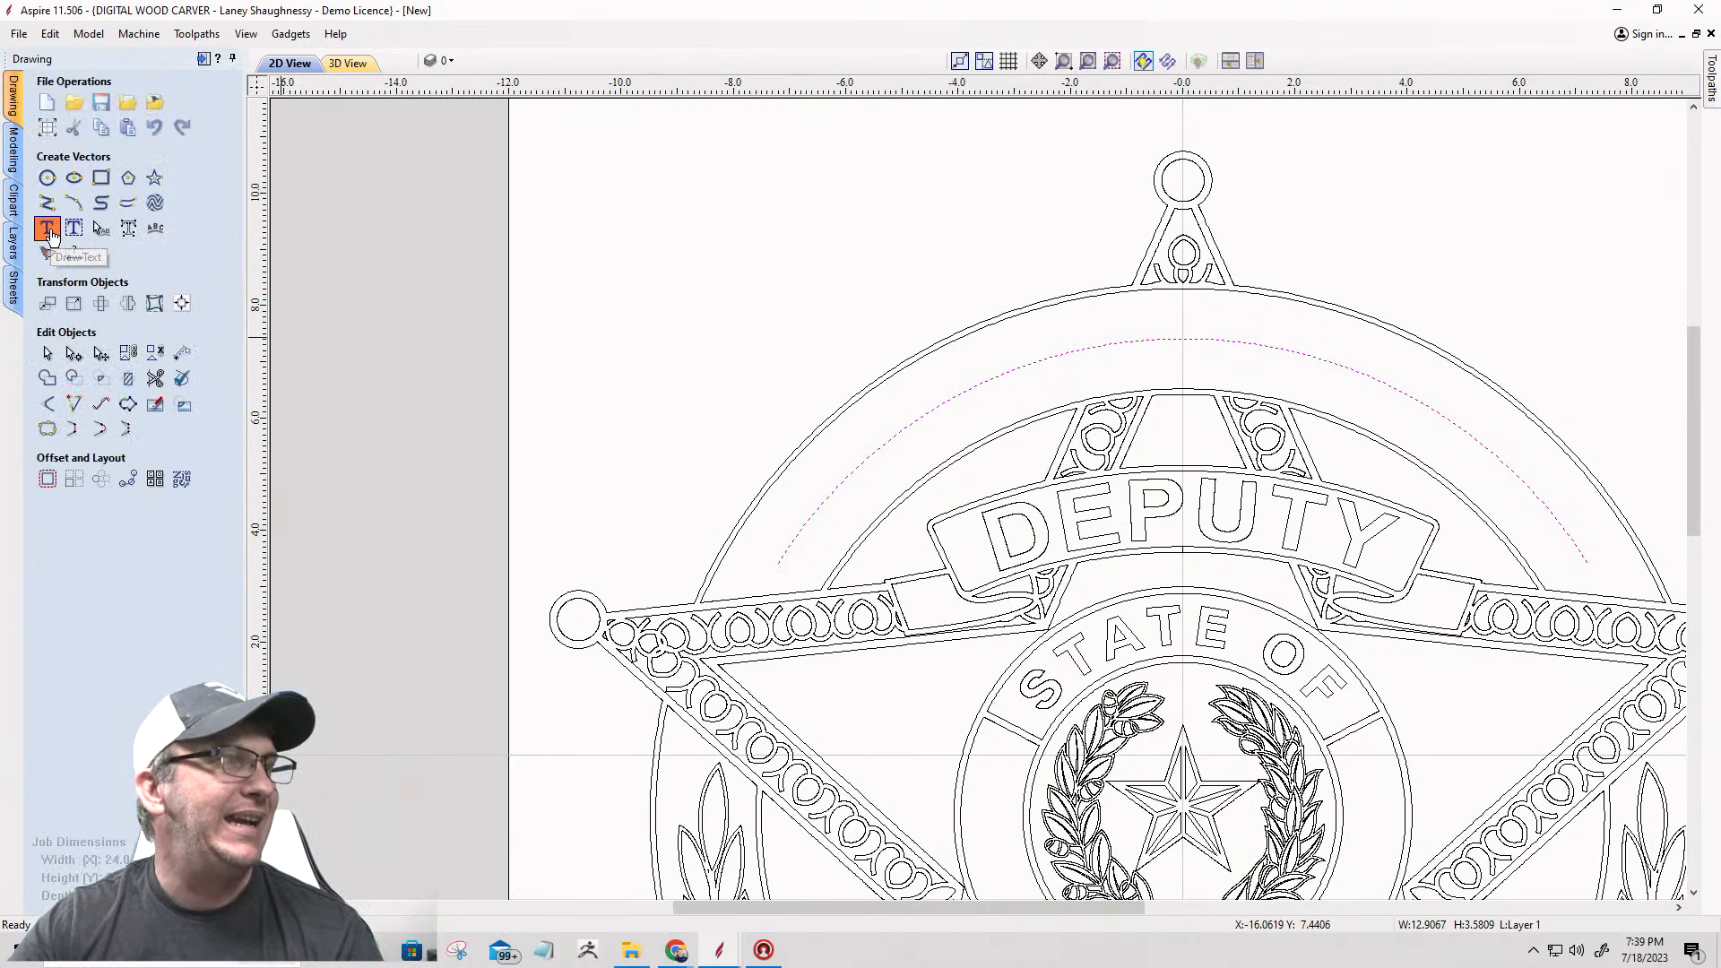
Step: Create the text COUNTY in bold Arial
left_click(48, 229)
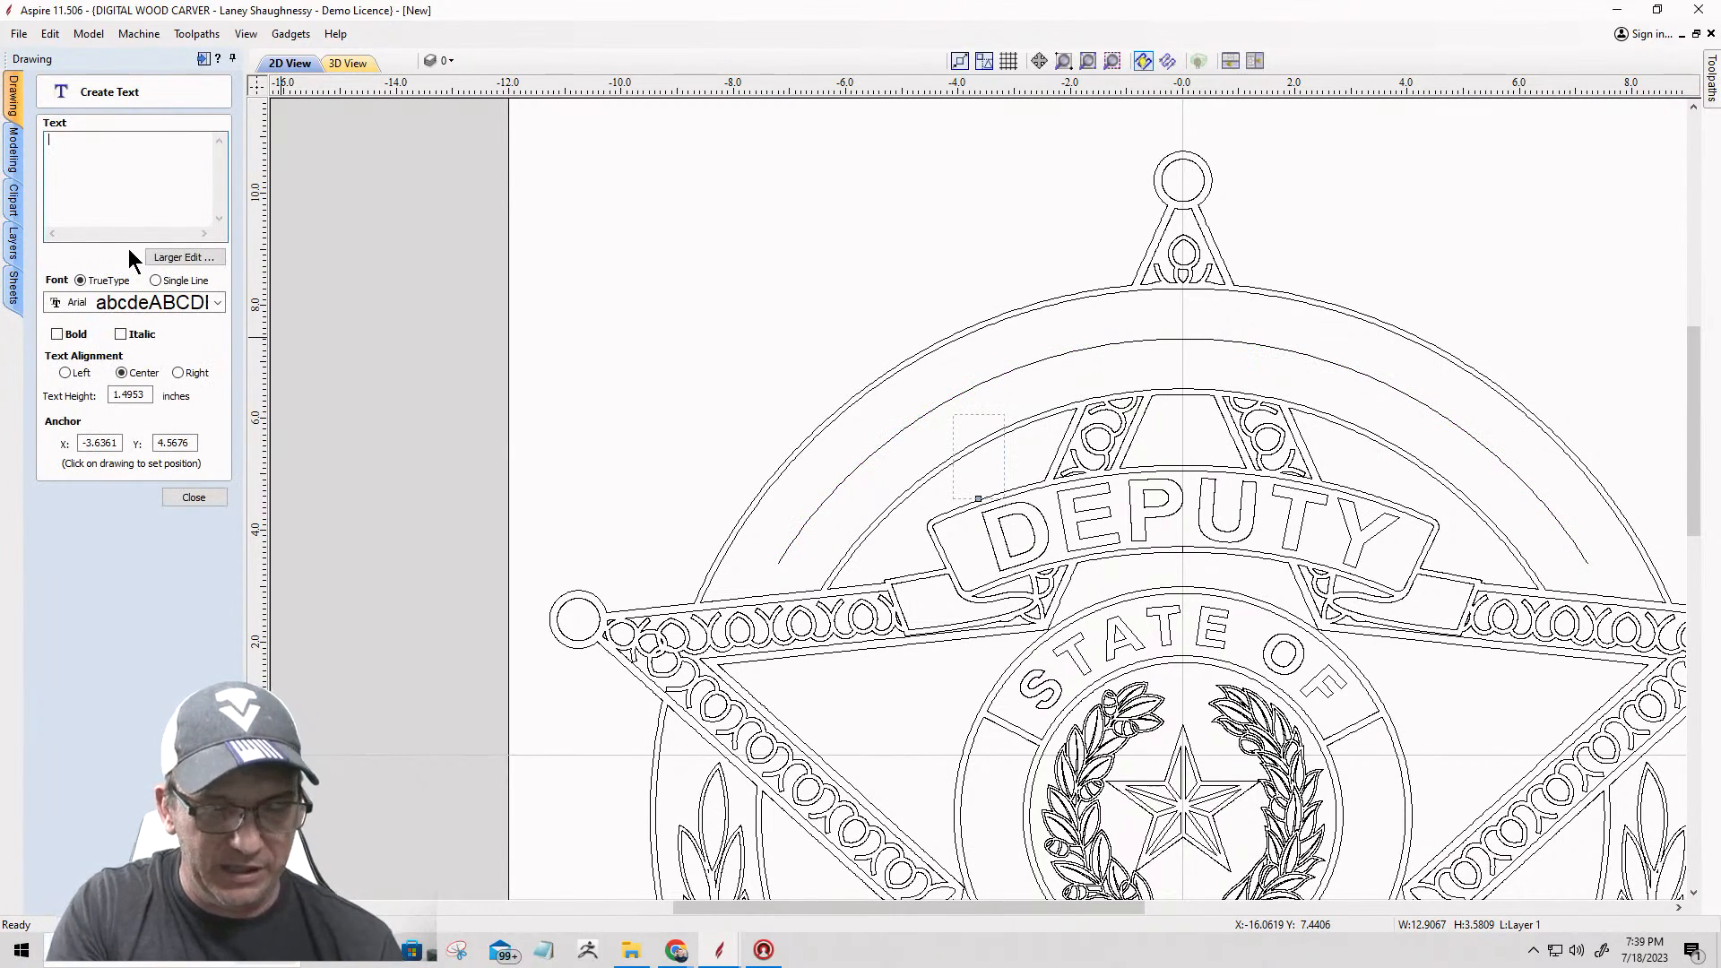
type("COUNTY")
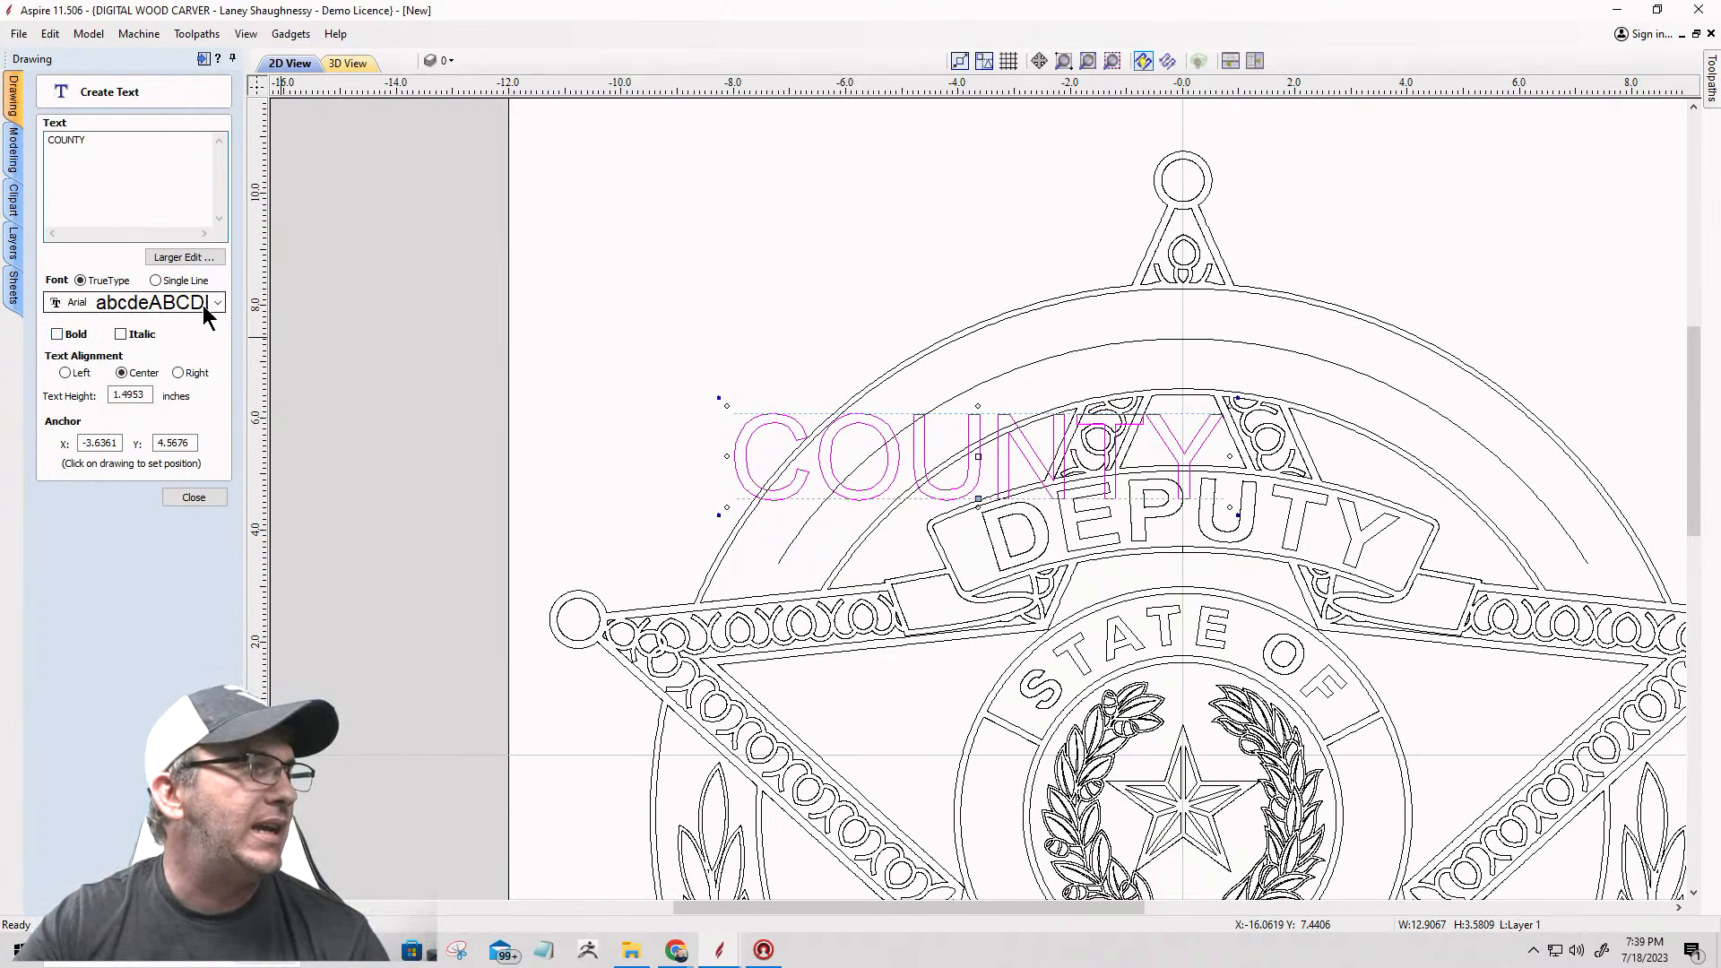
left_click(56, 335)
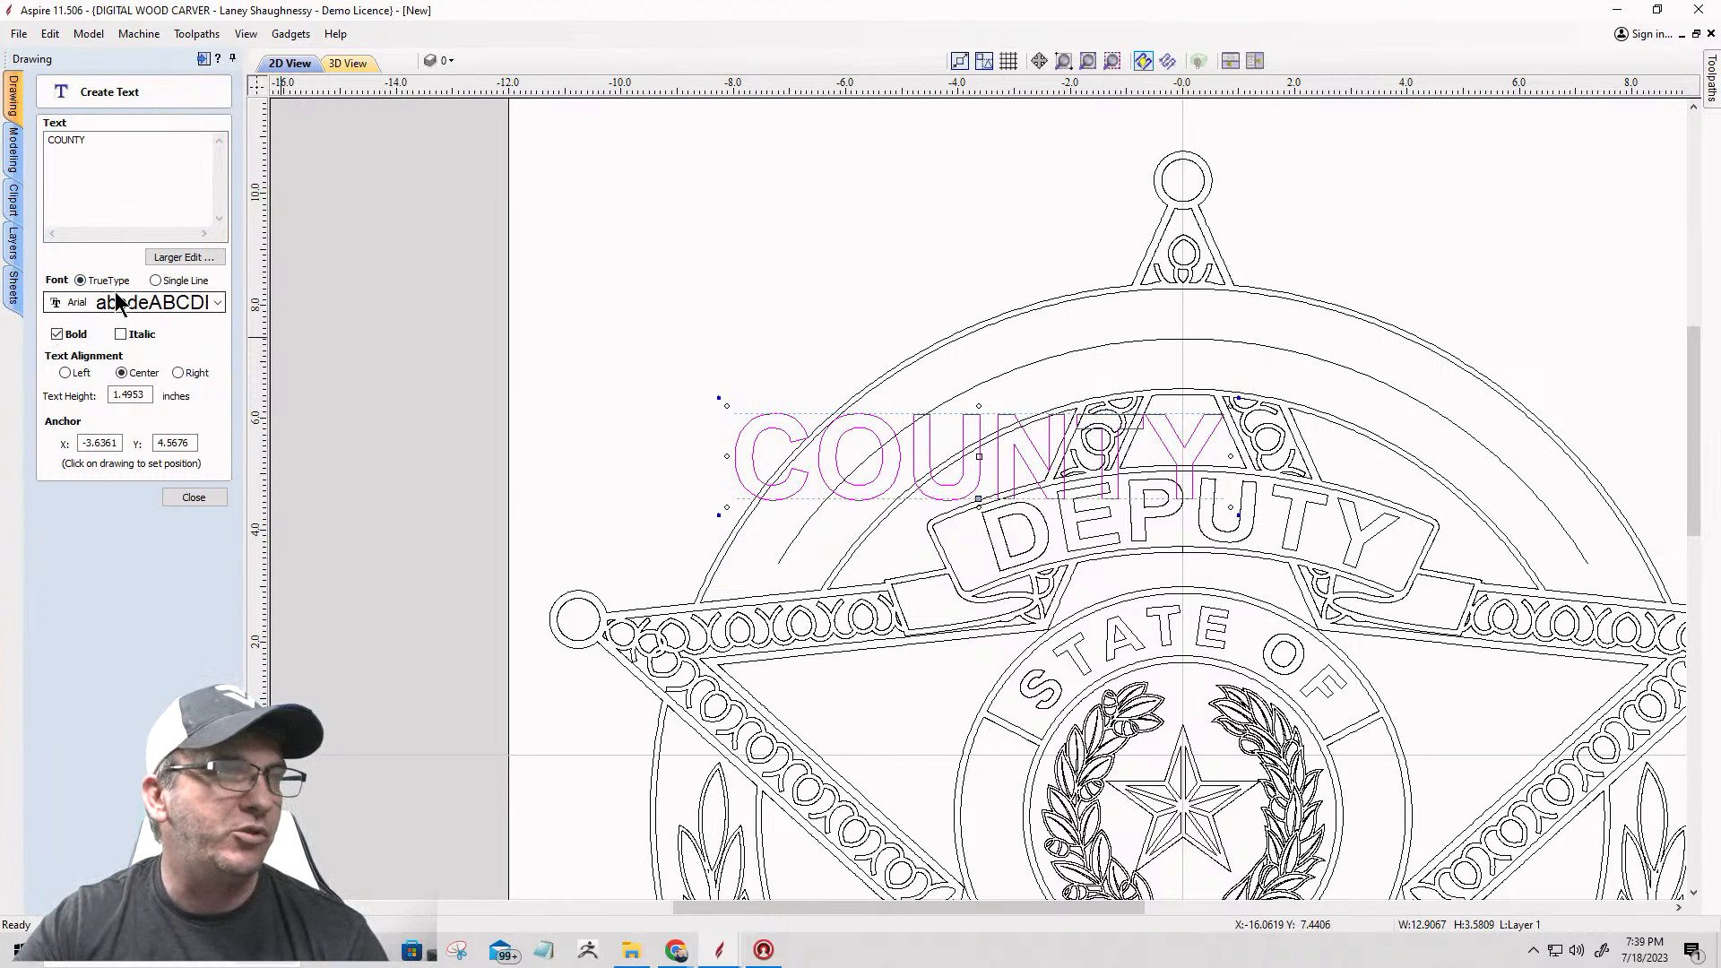
left_click(193, 497)
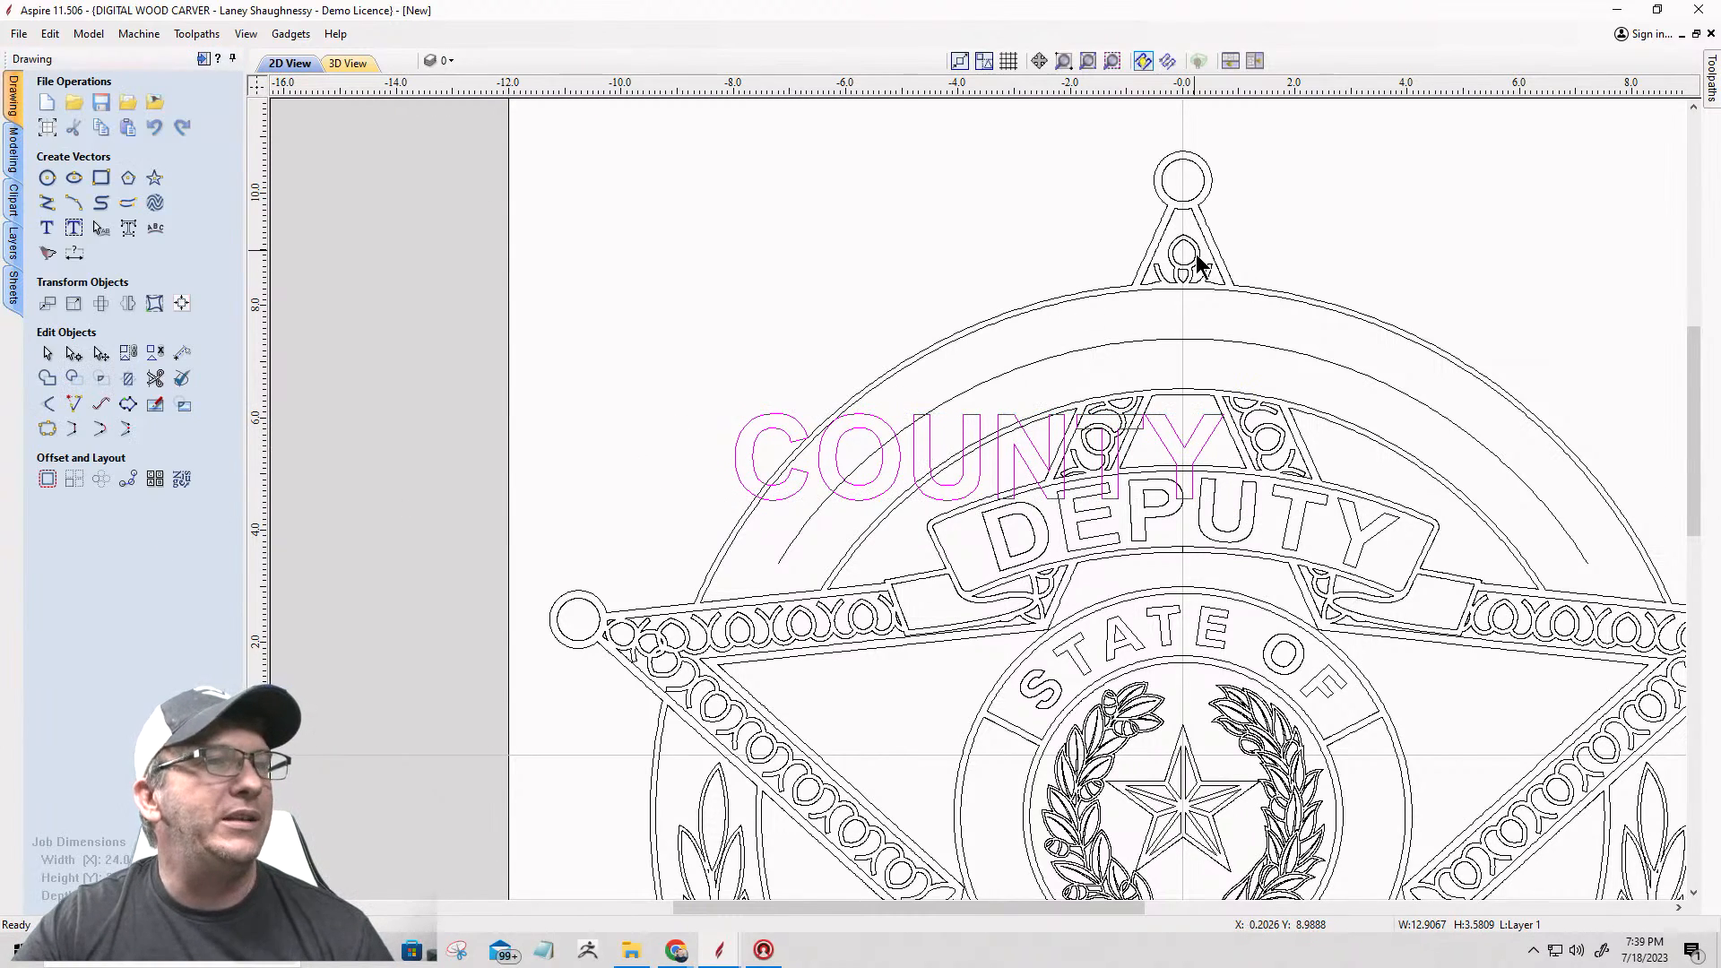
Step: Move the COUNTY text clear above the badge, then wrap it On Curve along the upper band's centre arc
left_click(771, 428)
left_click_drag(771, 423, 593, 203)
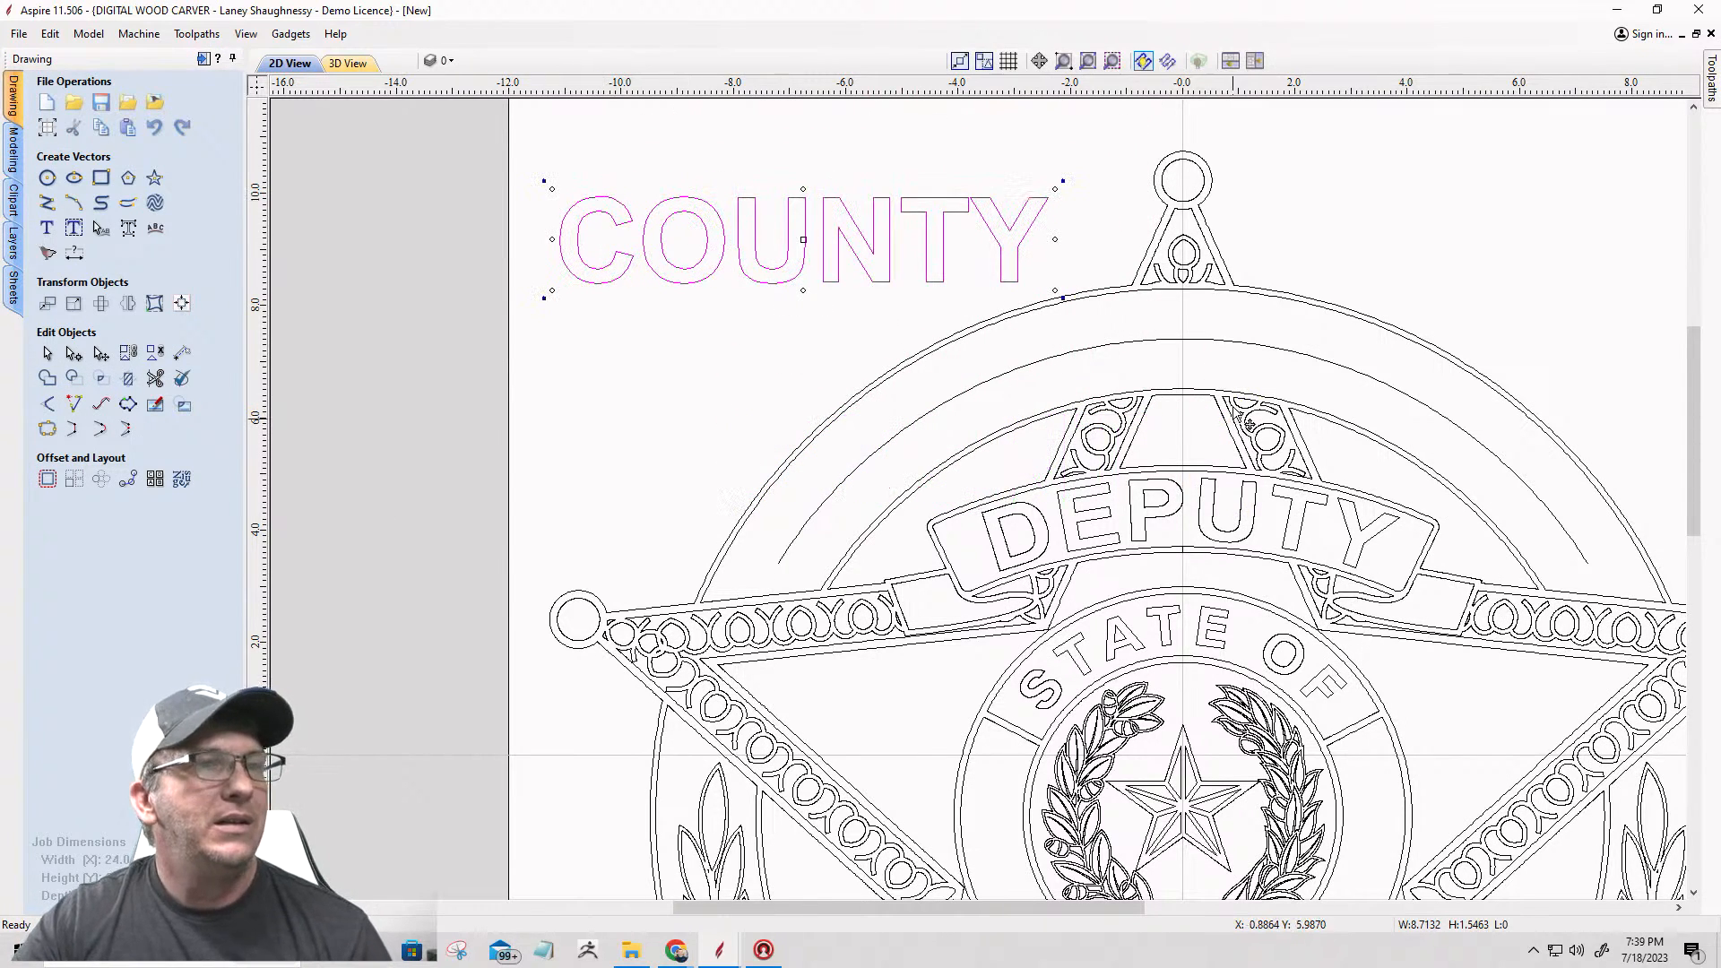
left_click(1201, 345, "shift")
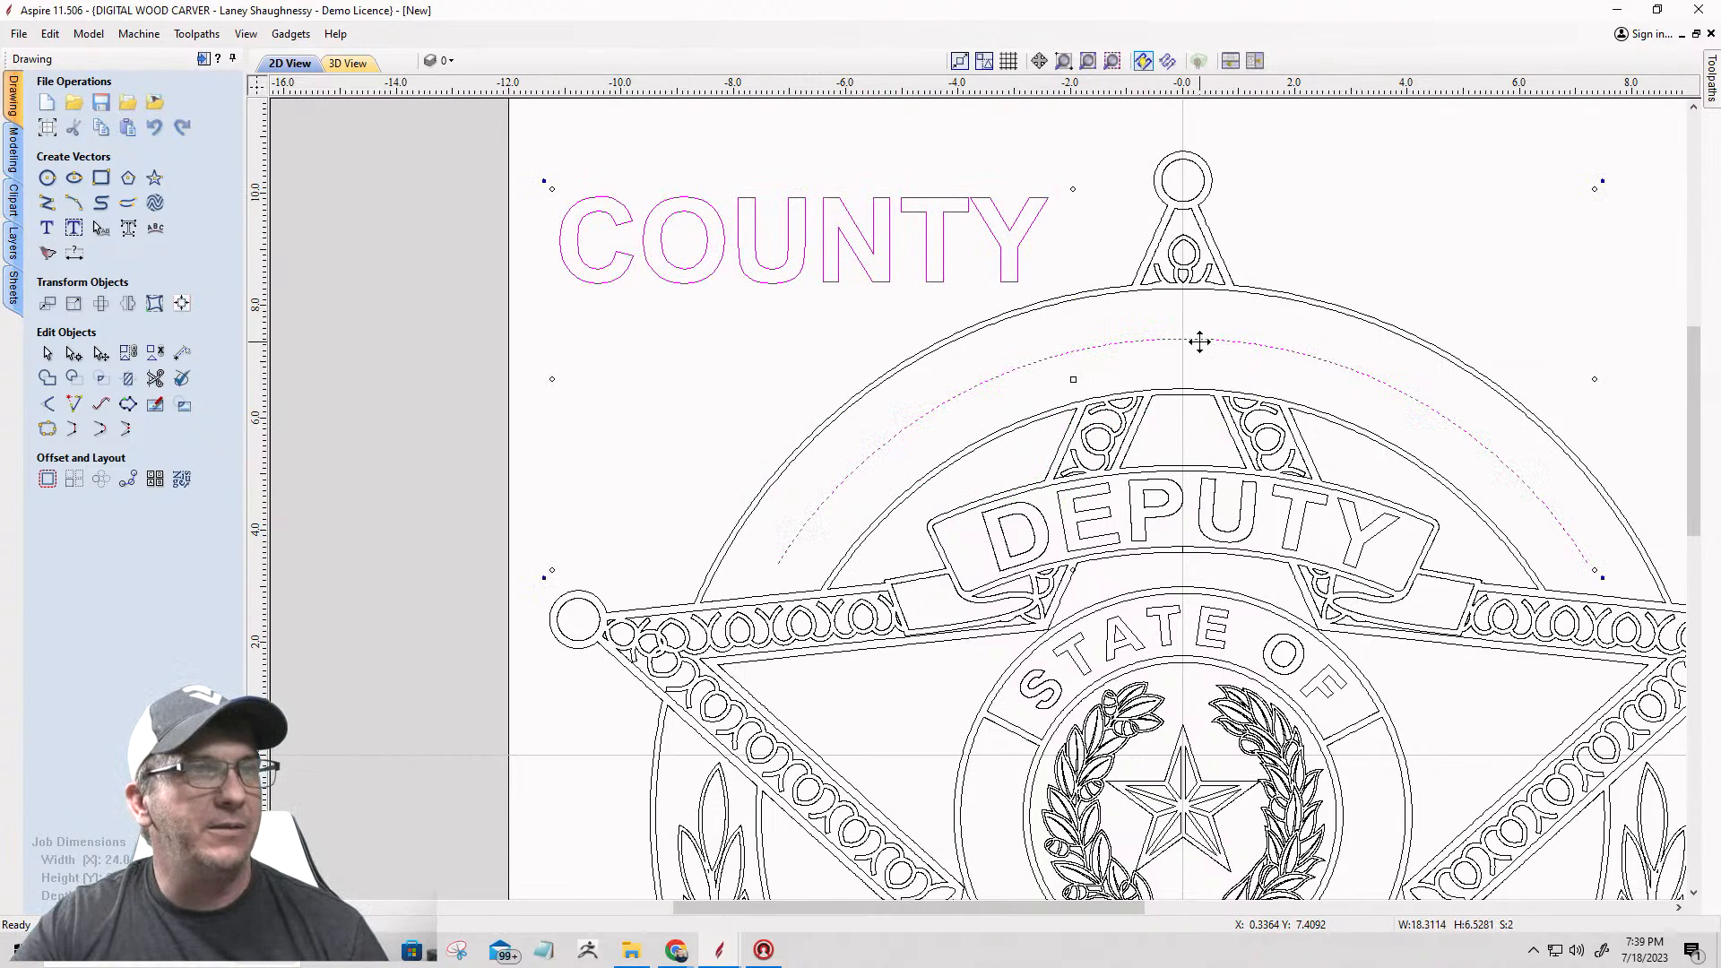
left_click(156, 232)
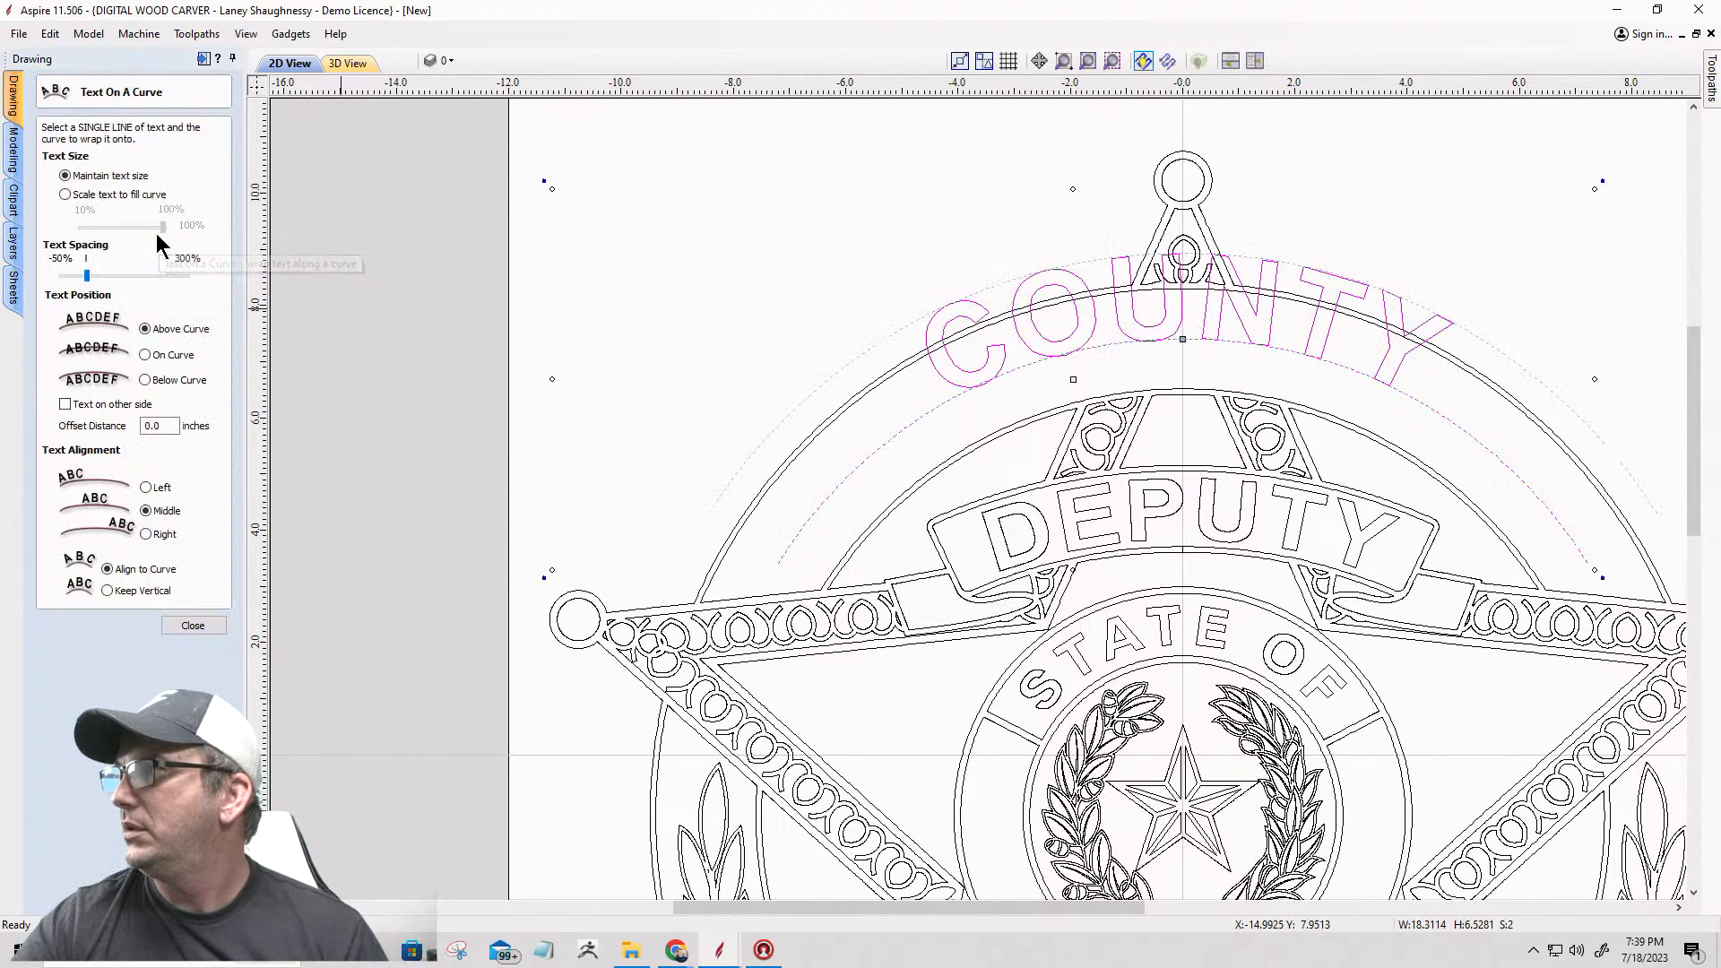
left_click(145, 356)
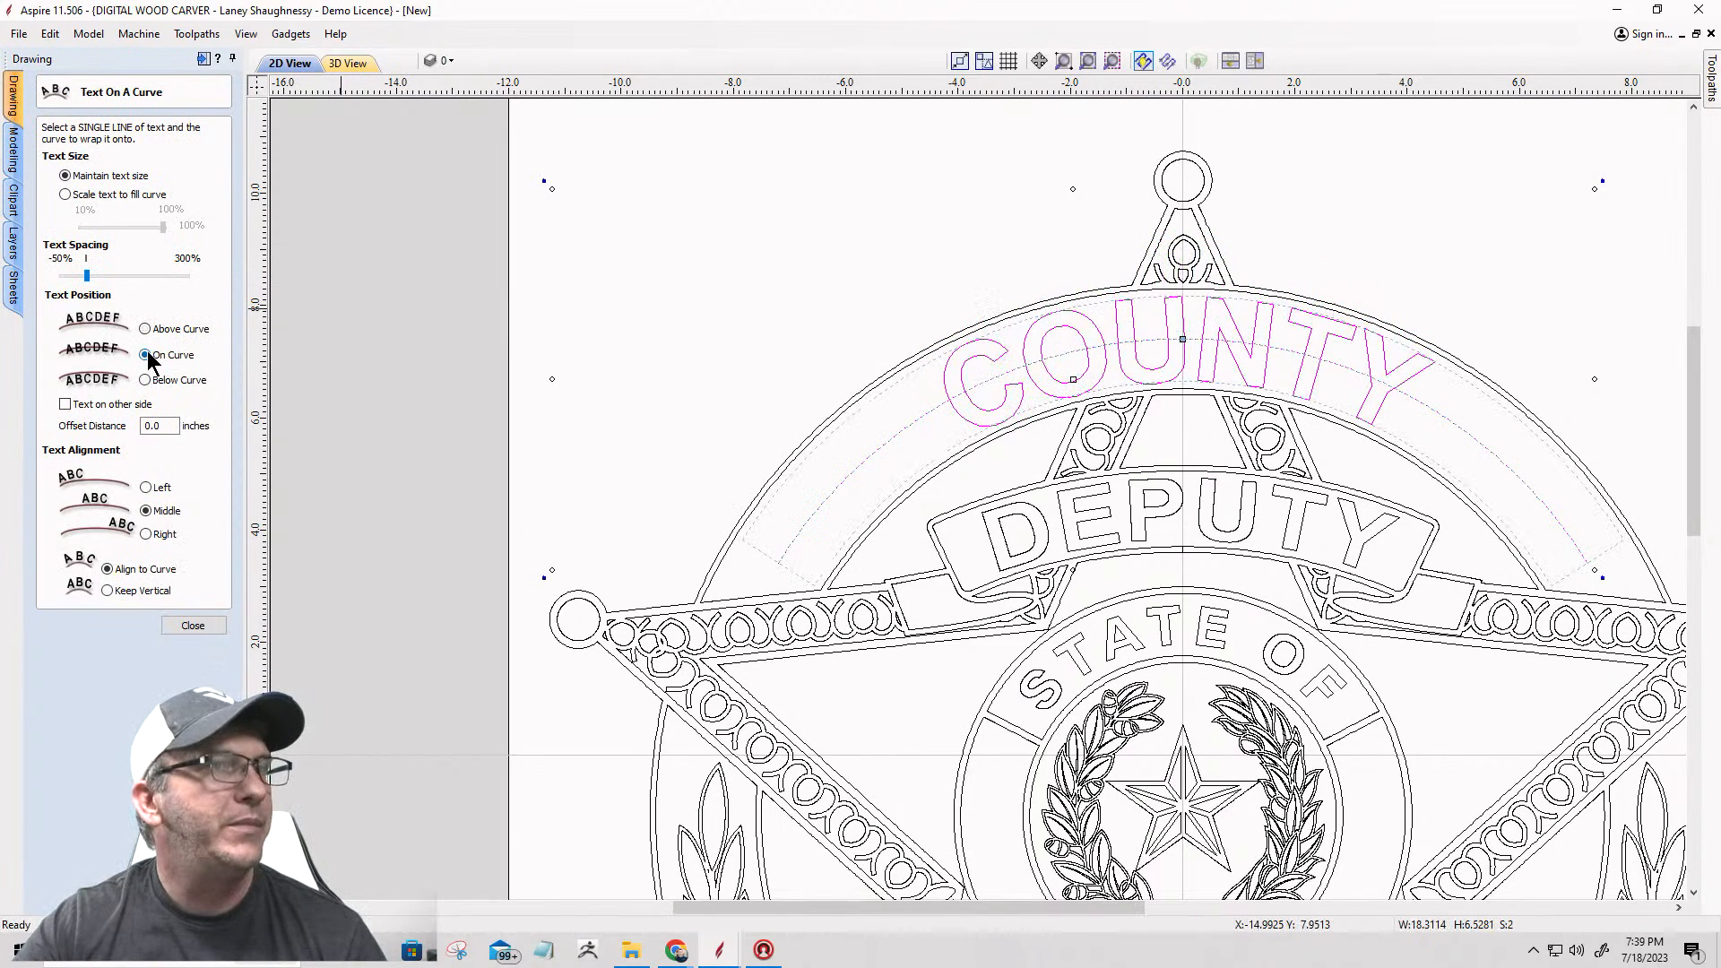
Step: Scale the curved COUNTY text to fill 65% of the arc with wider letter spacing and close the tool
left_click(65, 194)
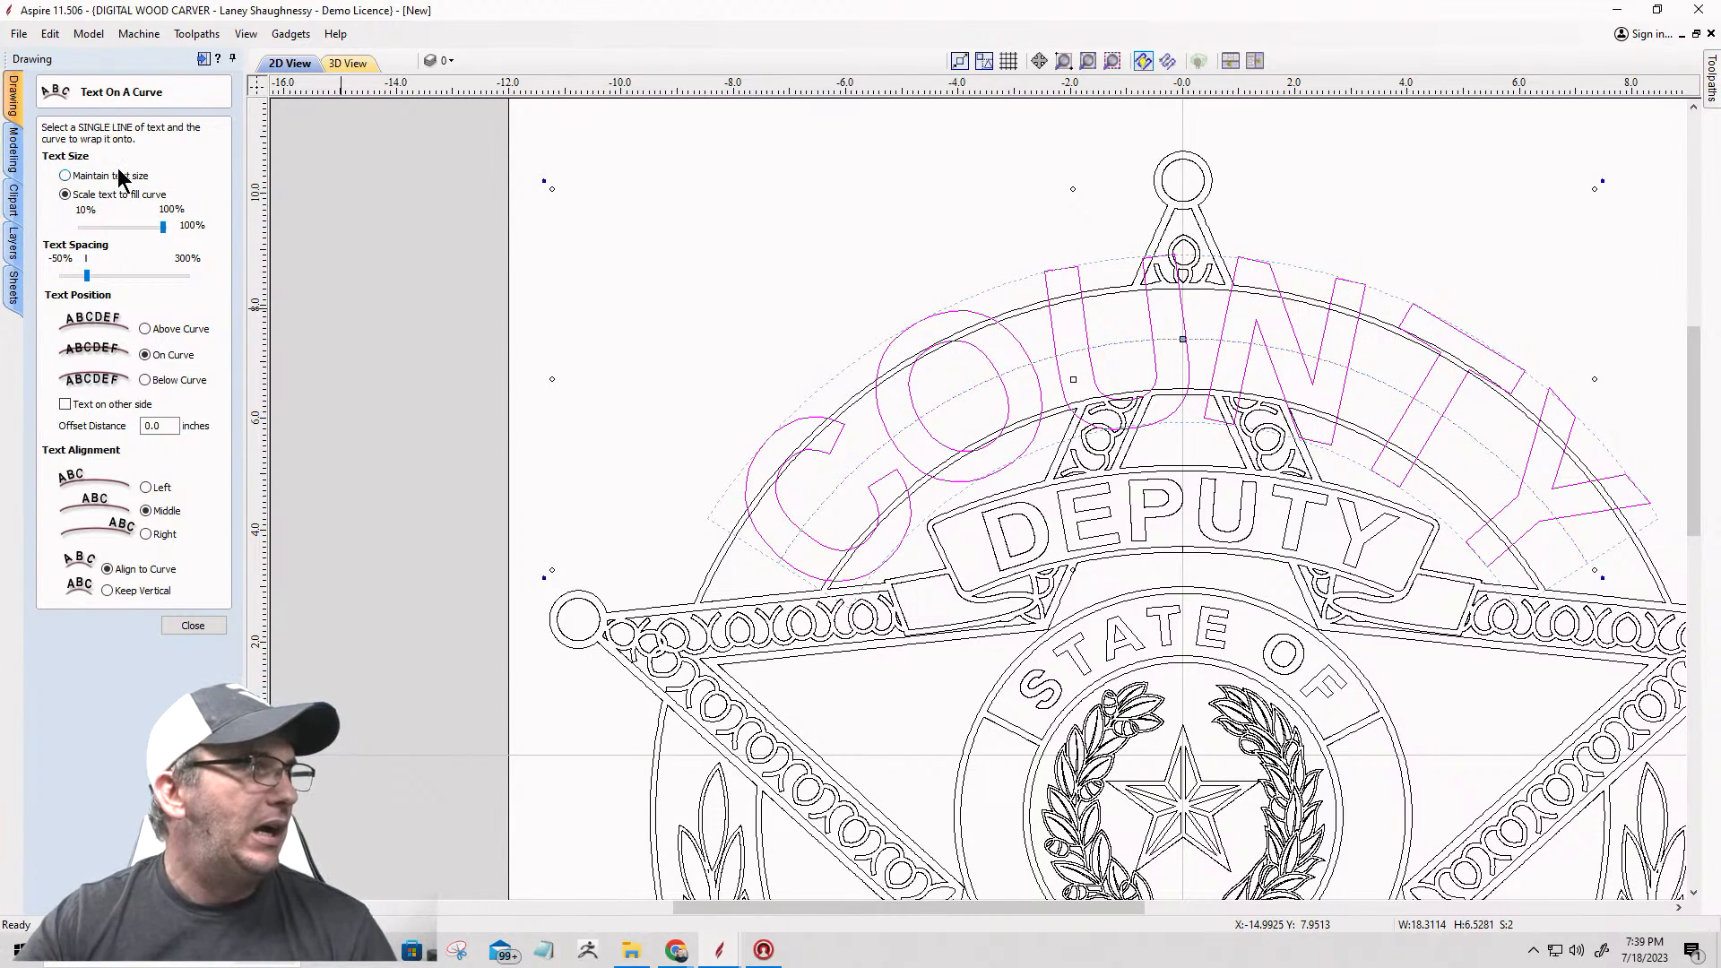
left_click_drag(127, 226, 145, 278)
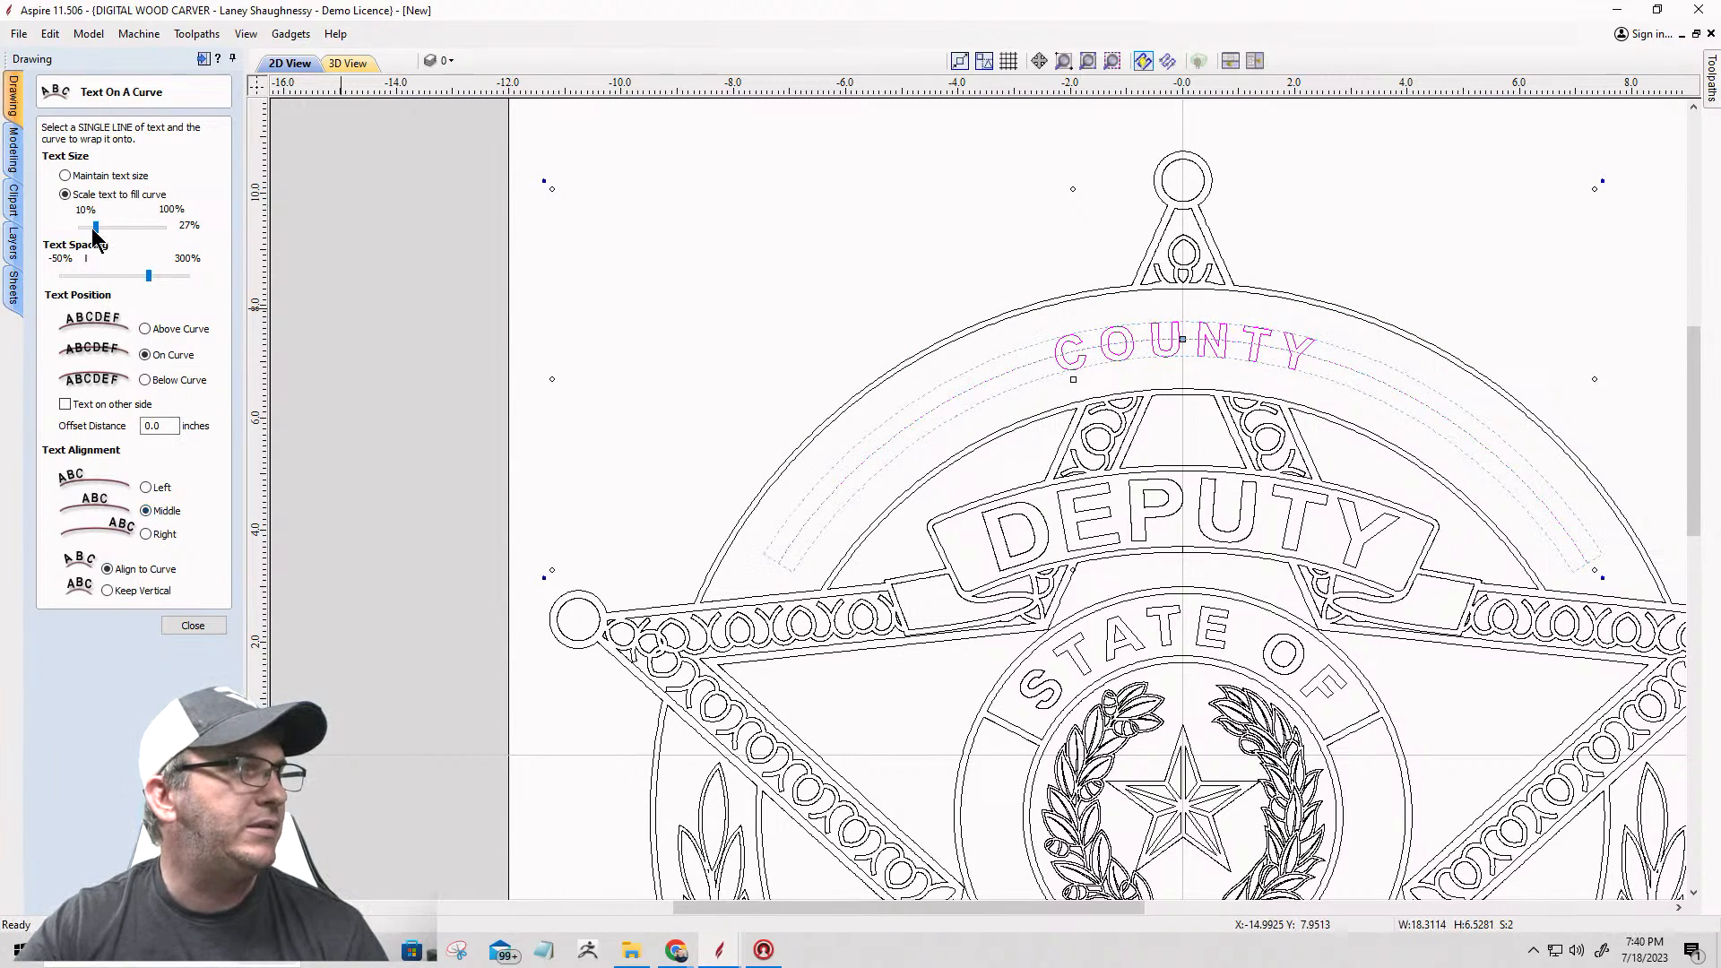
left_click_drag(95, 229, 136, 236)
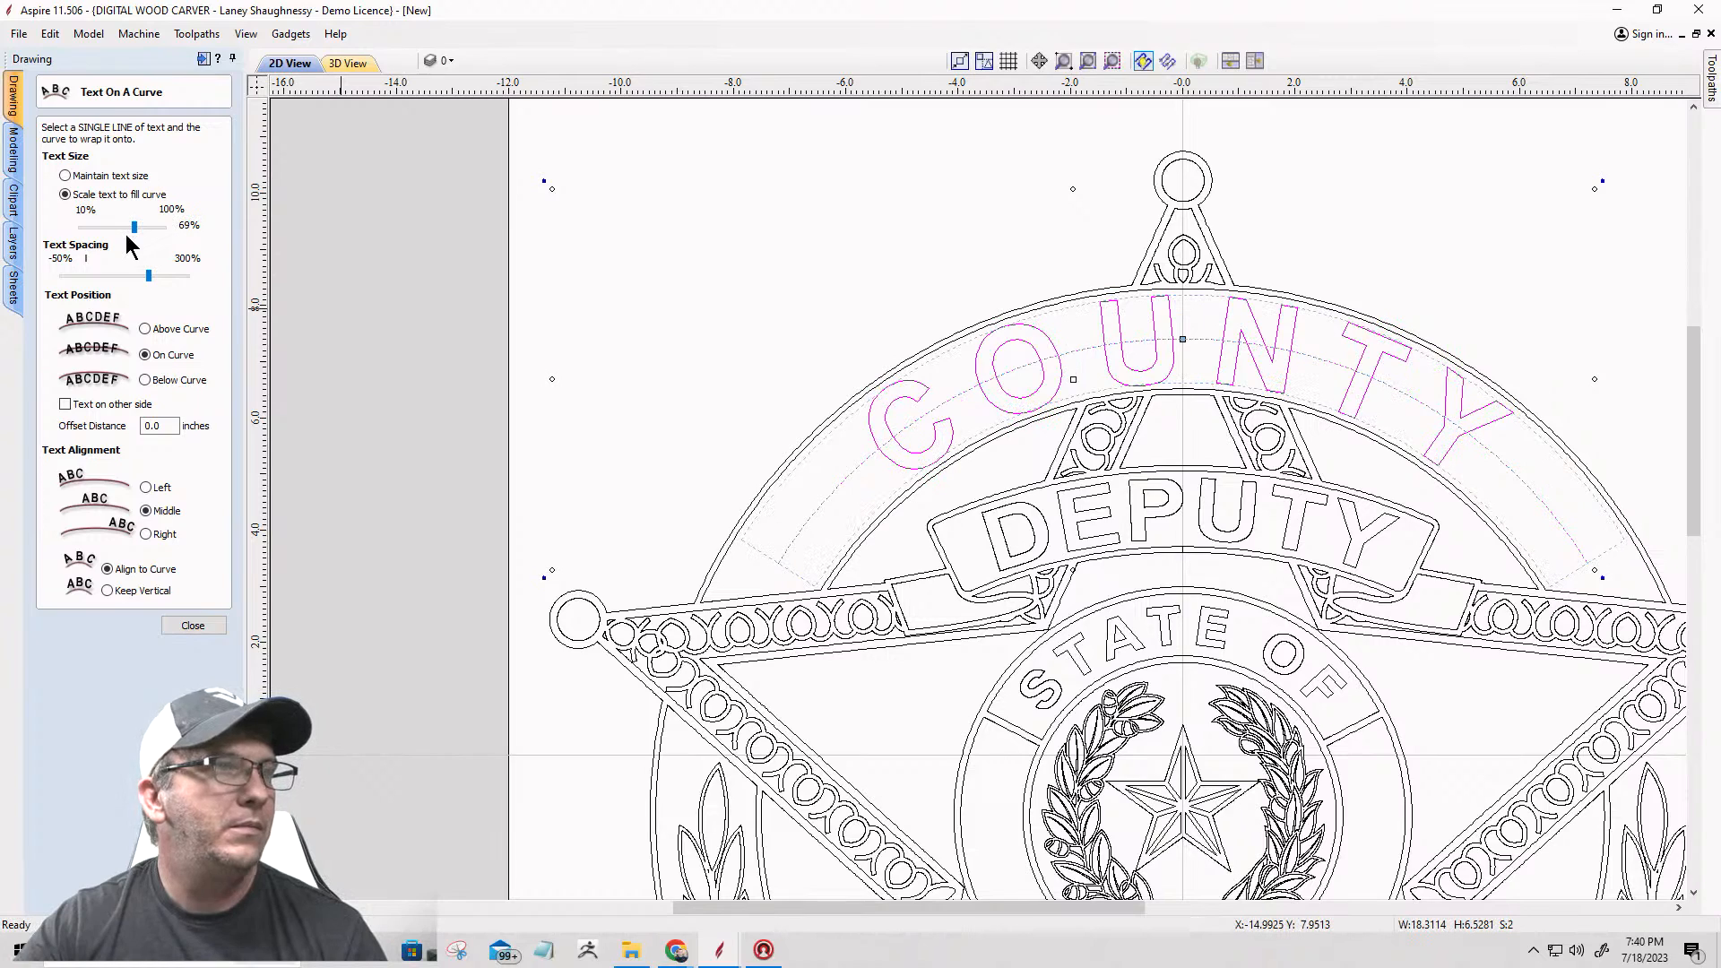
left_click_drag(134, 228, 131, 226)
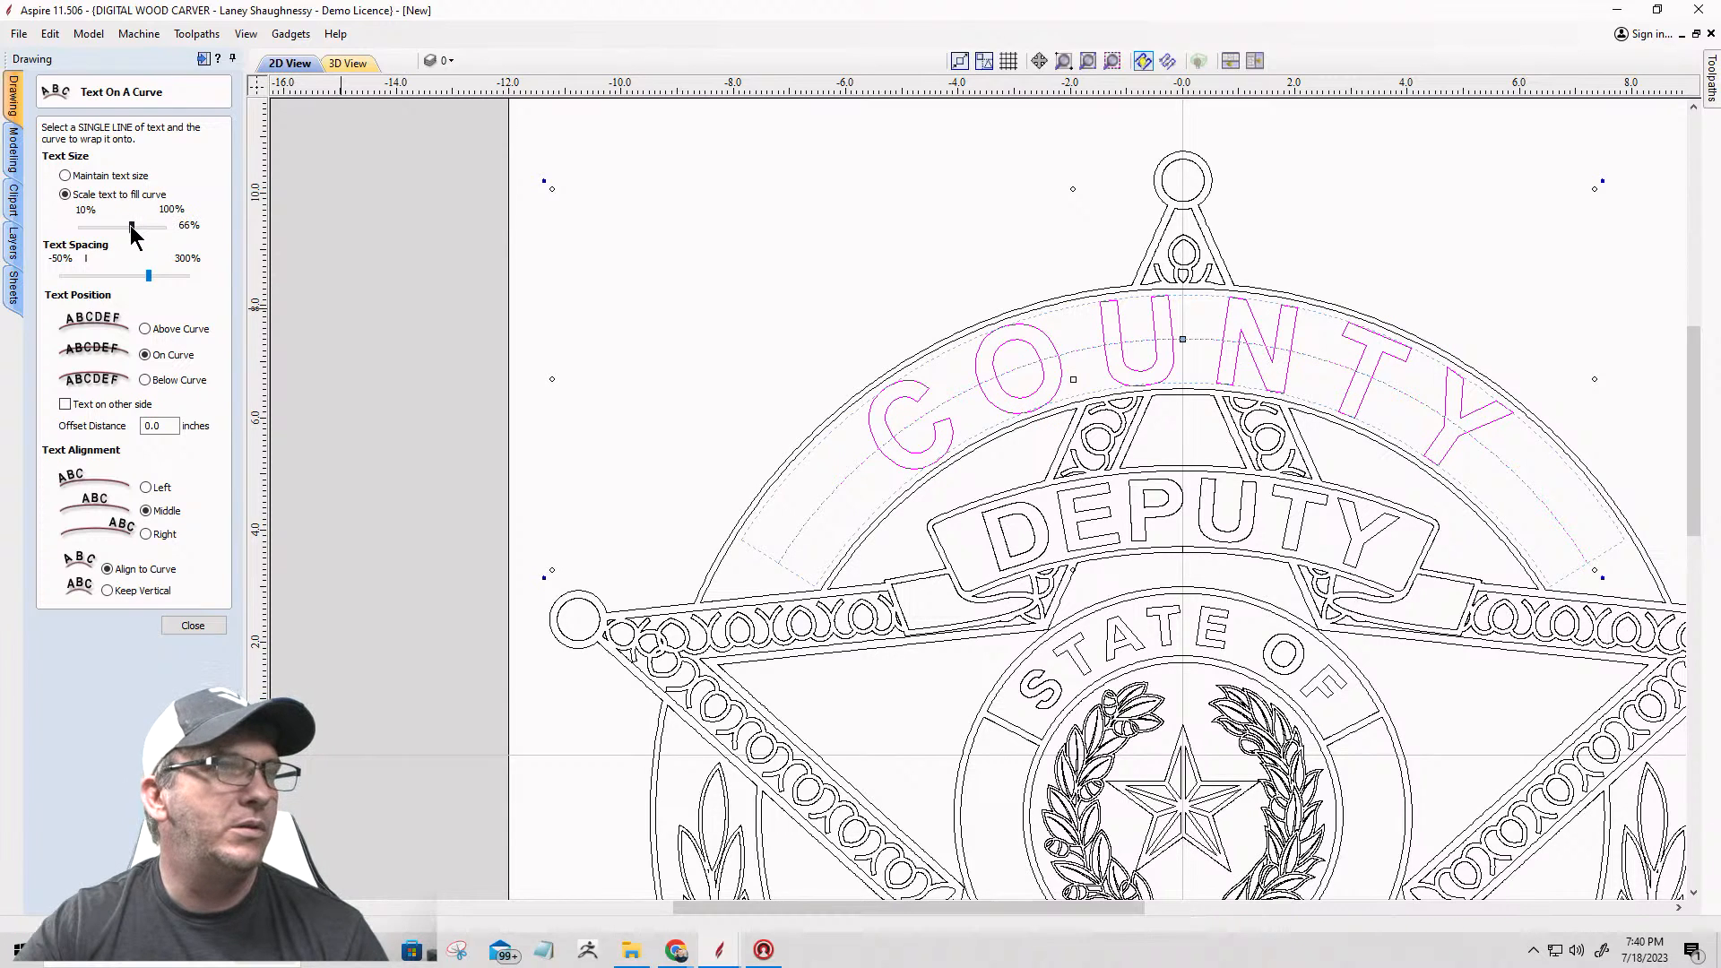
left_click_drag(126, 227, 130, 227)
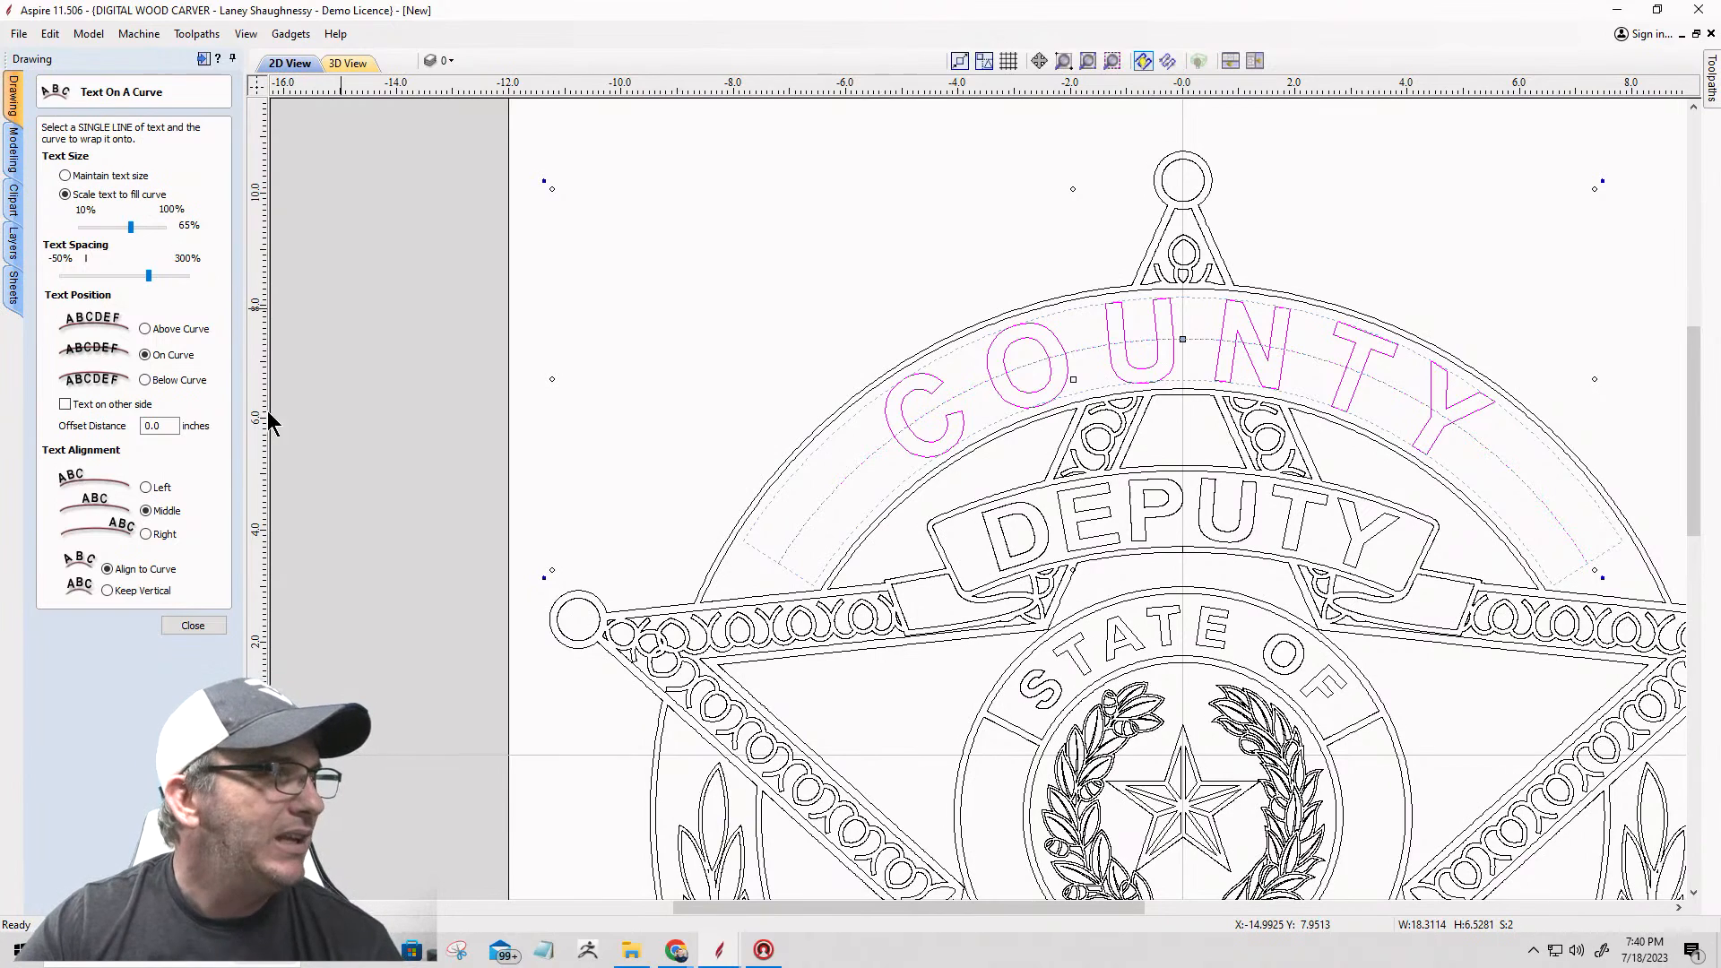
left_click(193, 626)
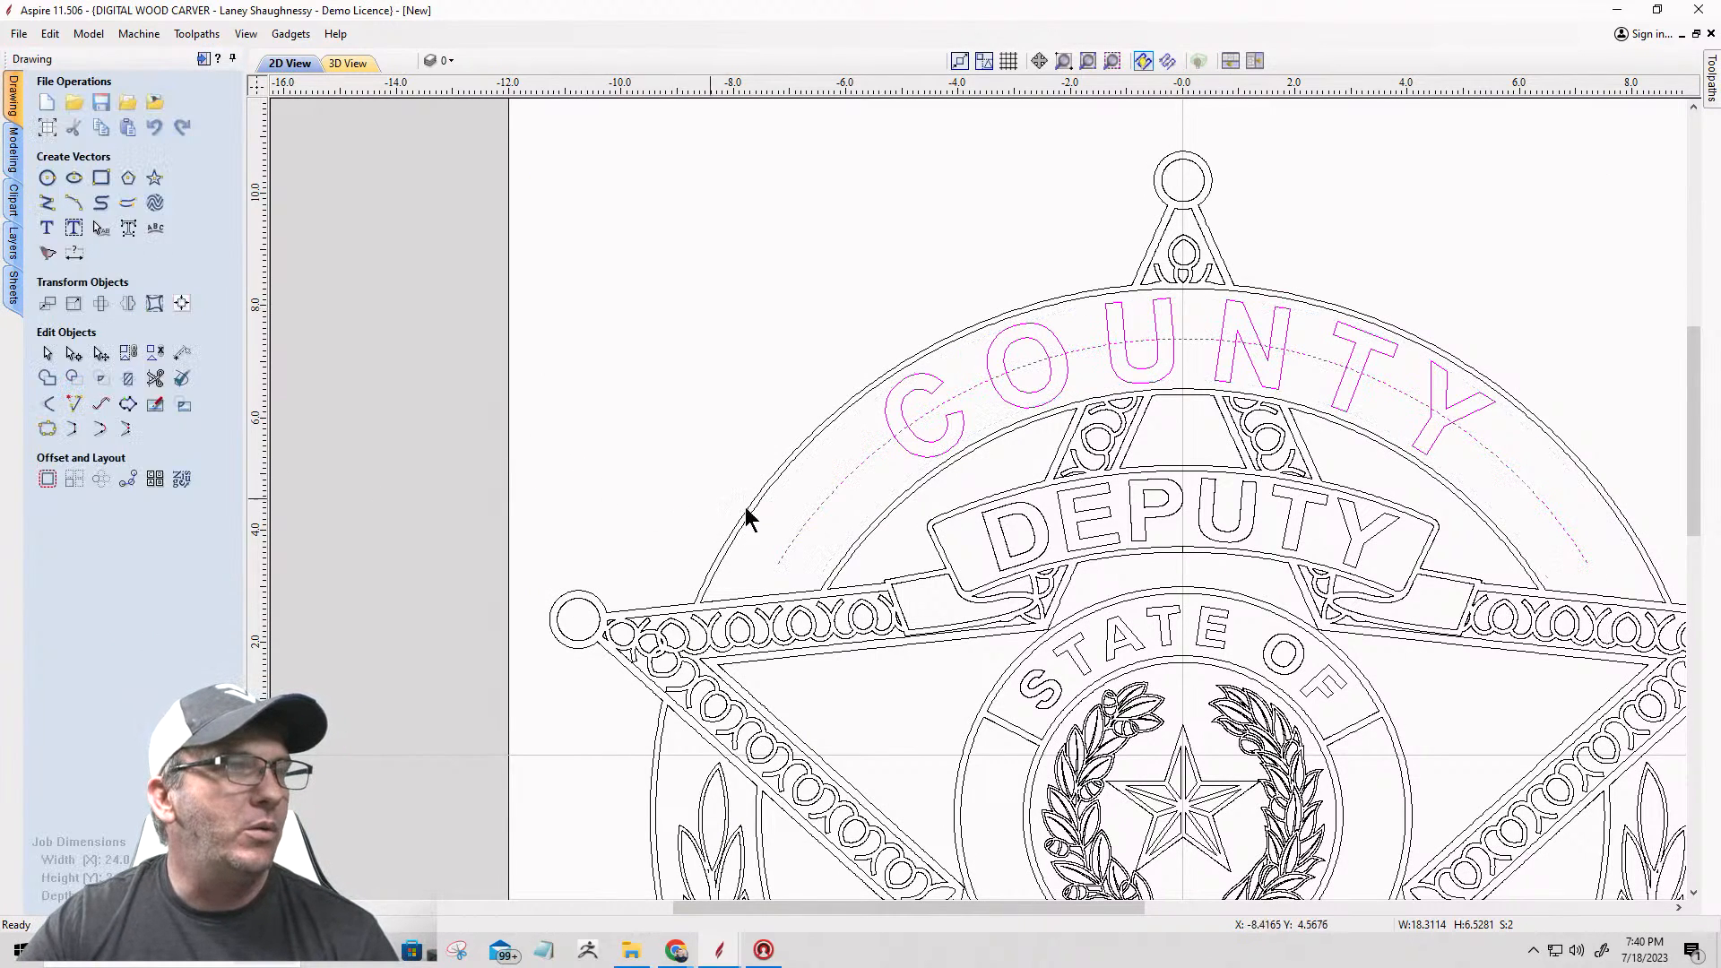
Step: Delete the guide arc running through the COUNTY lettering, keeping the text
left_click(848, 476)
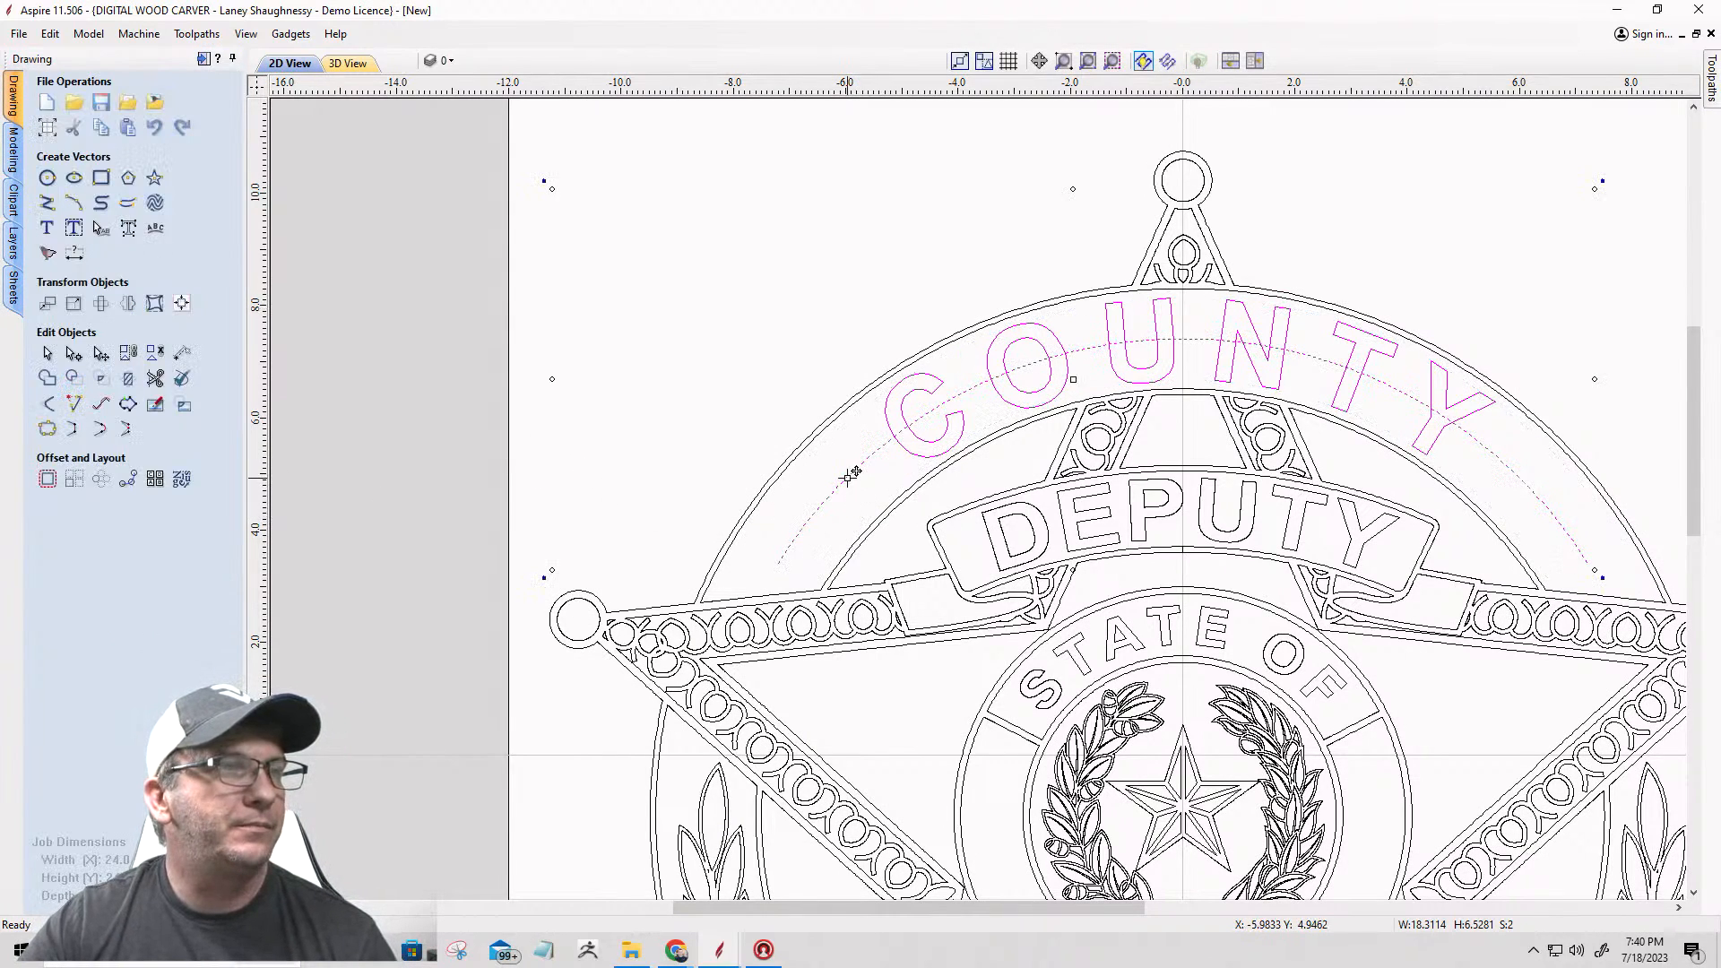
left_click(538, 330)
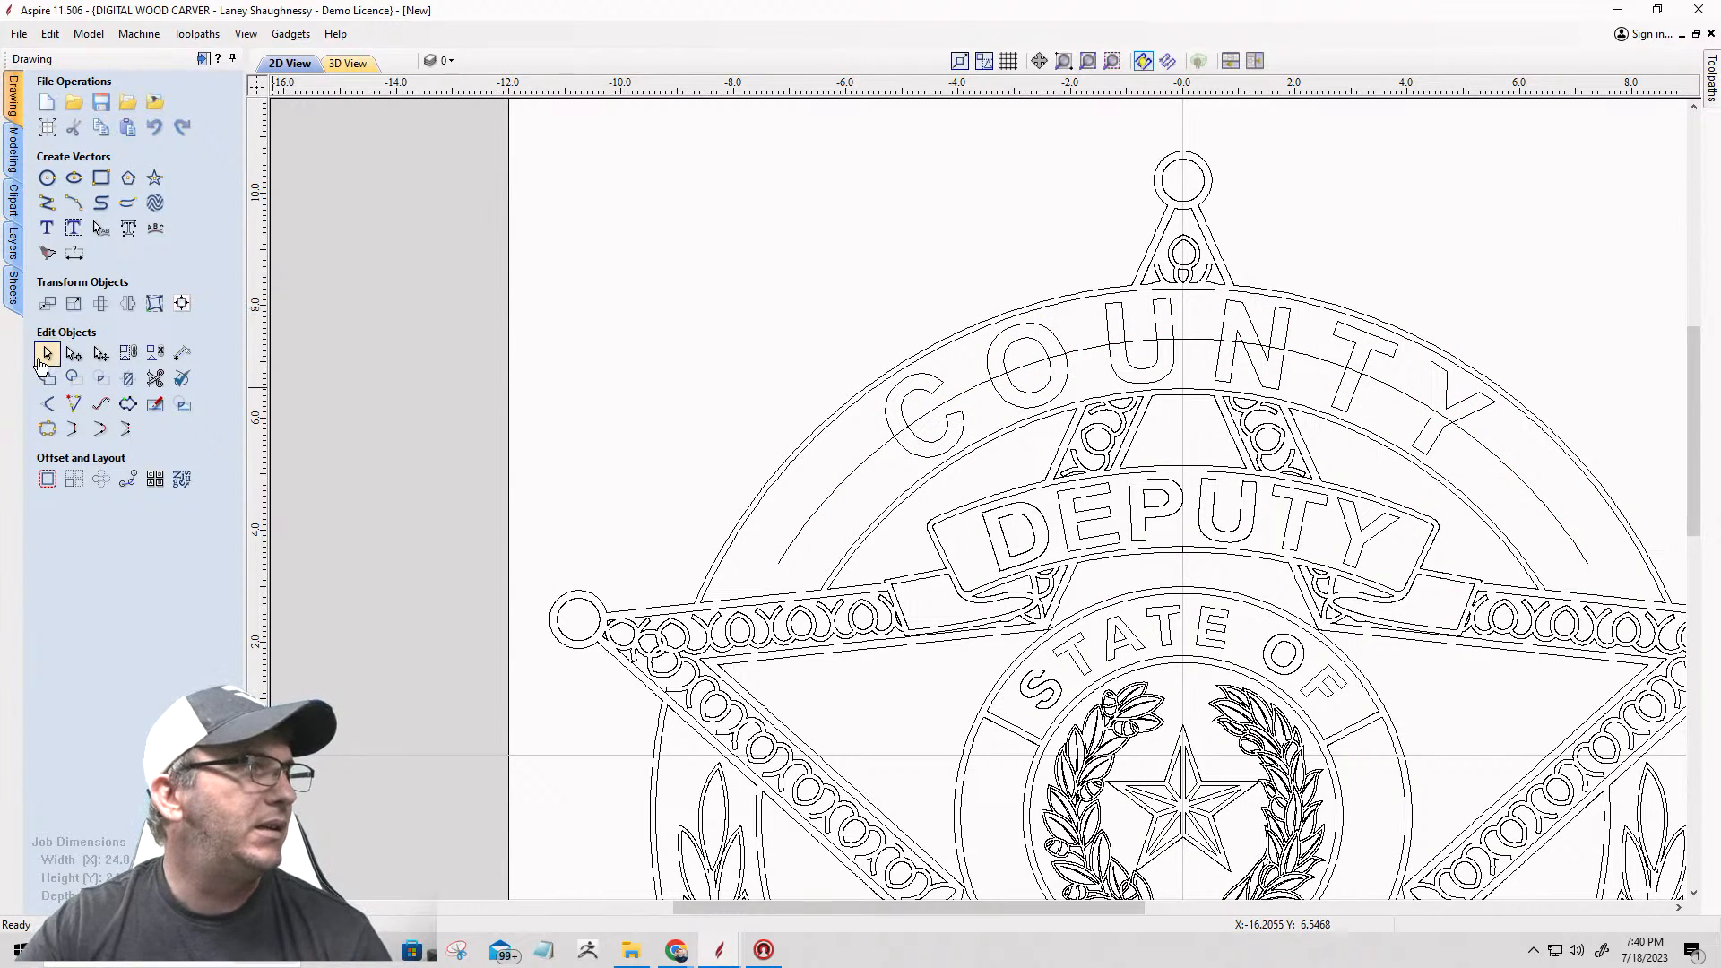
left_click(857, 467)
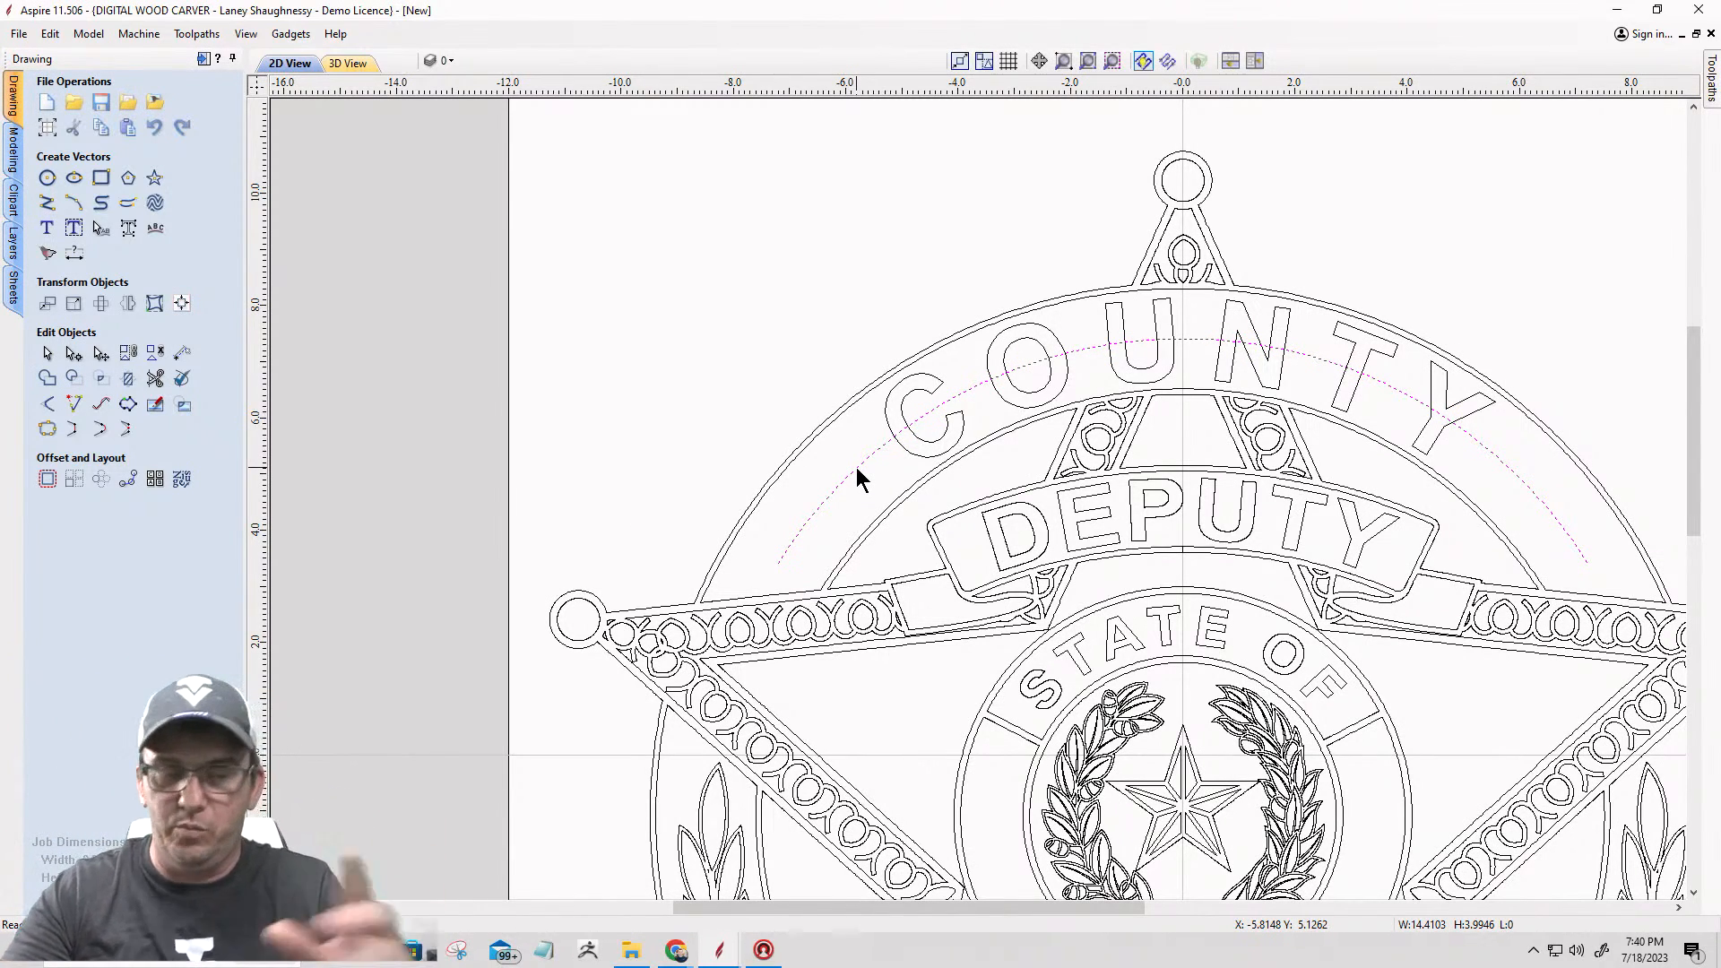
key("Delete")
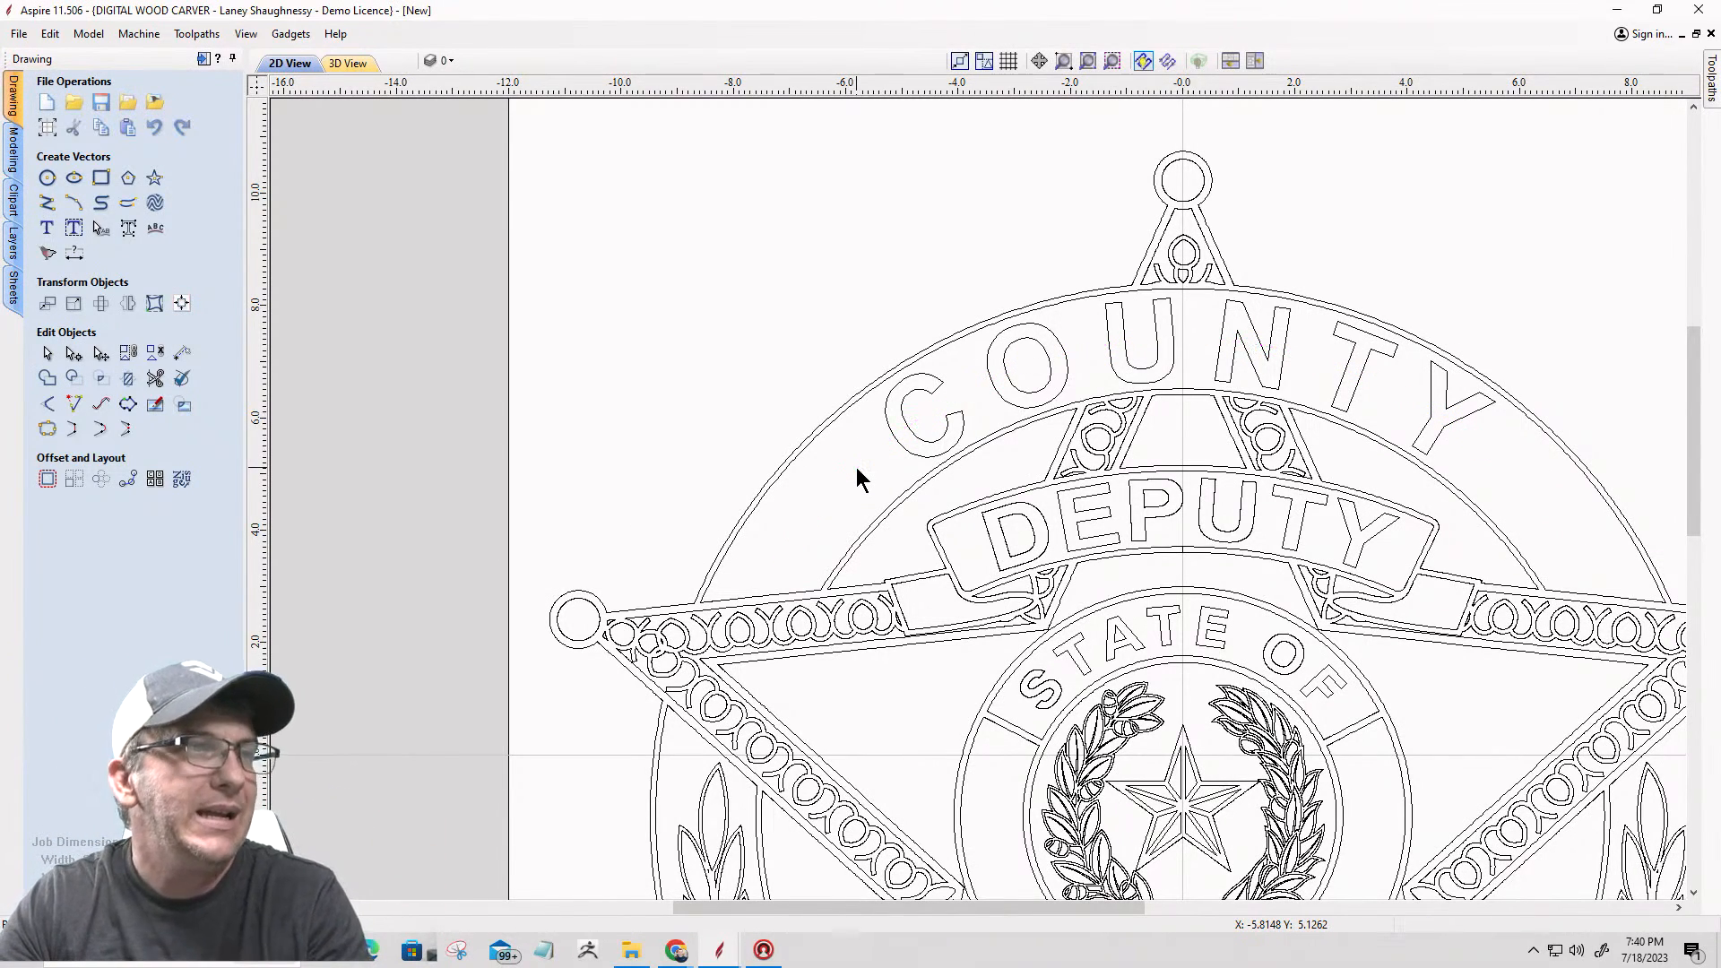
Step: Join the upper band's separated lower arc with its open outer outline using a 0.0004 inch tolerance
left_click(862, 538)
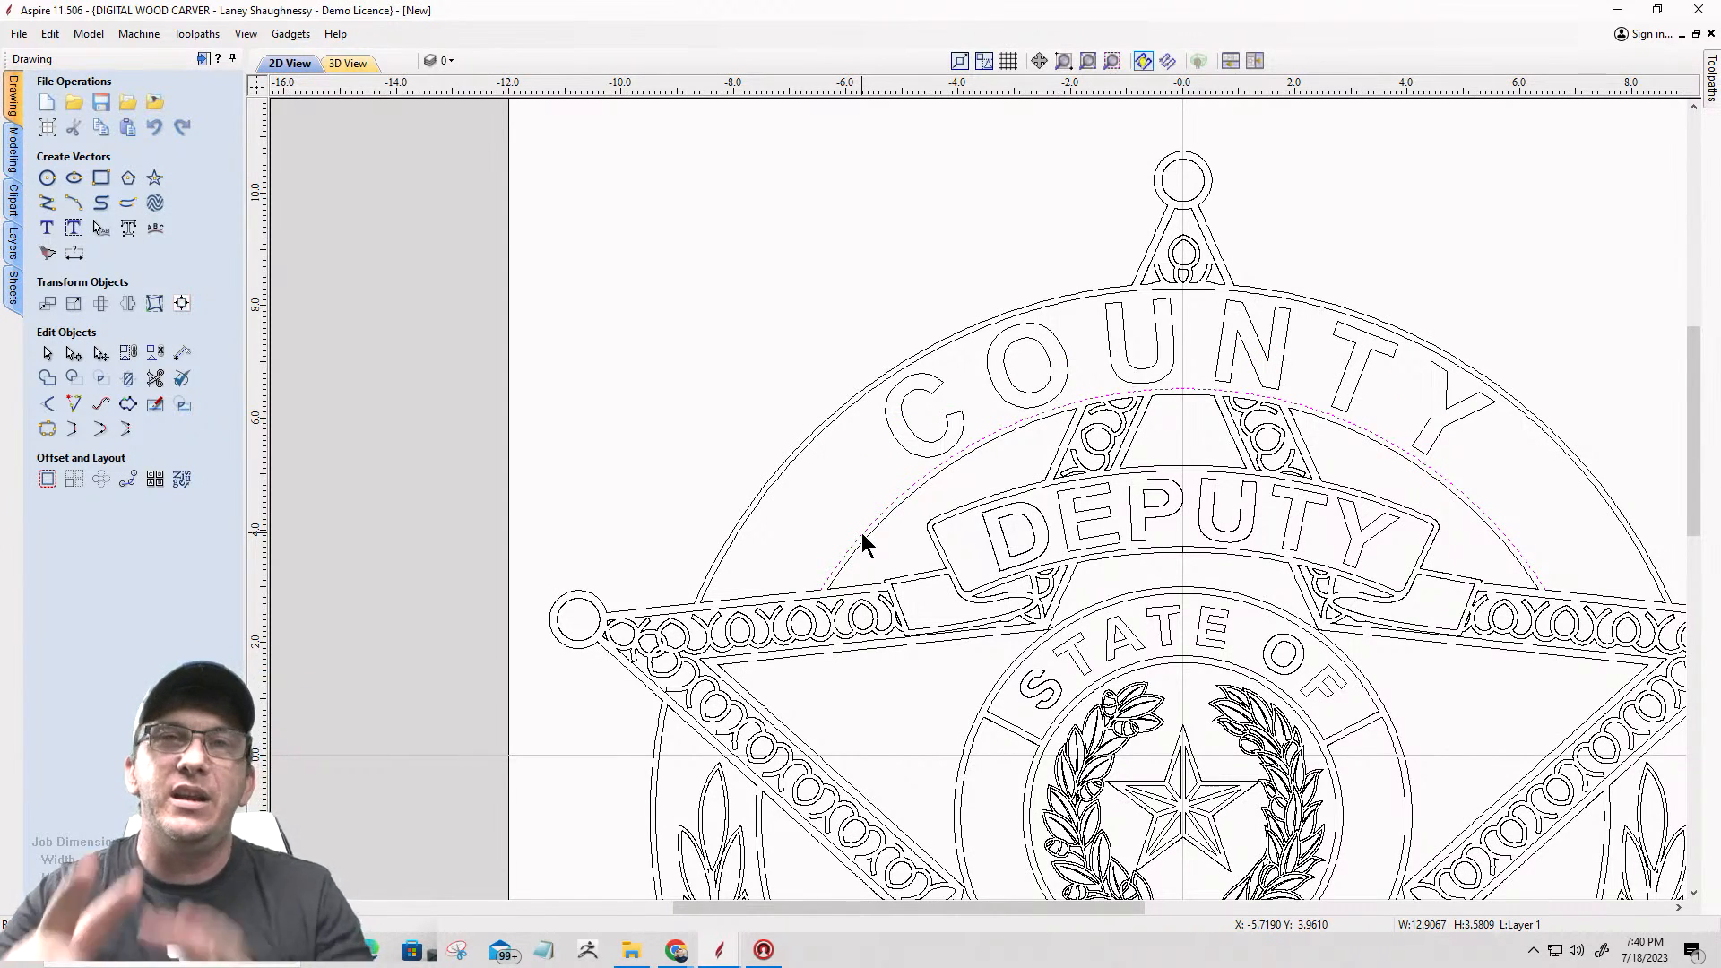
left_click(802, 599, "shift")
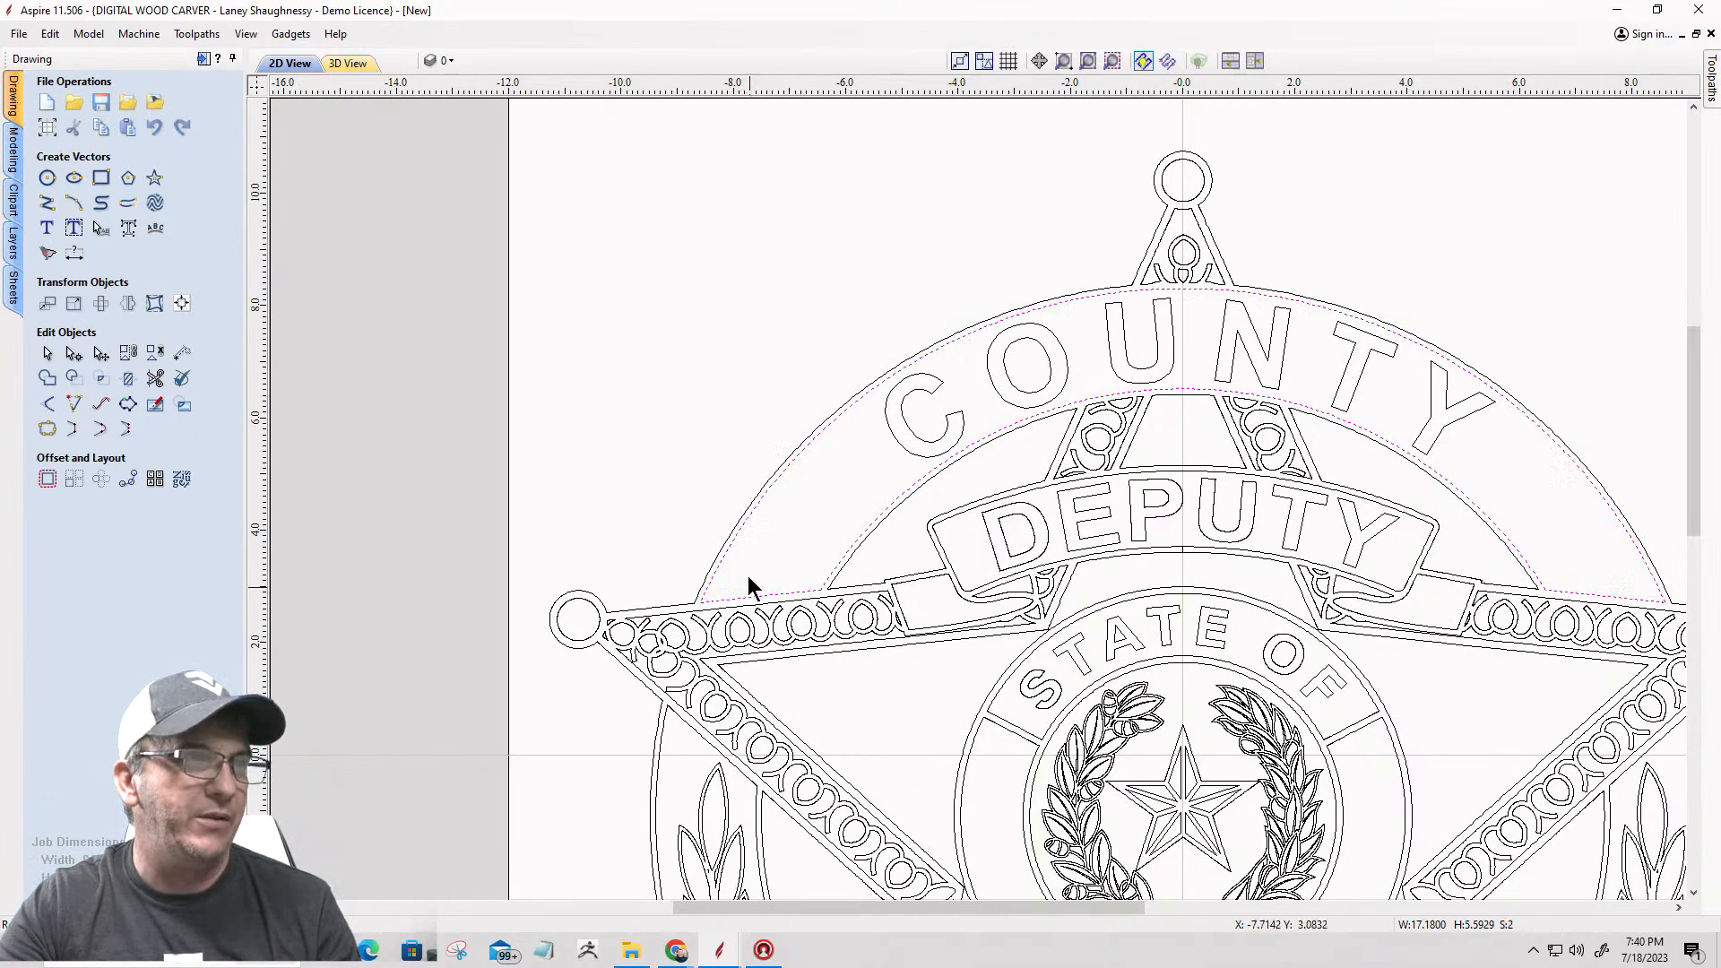
left_click(46, 431)
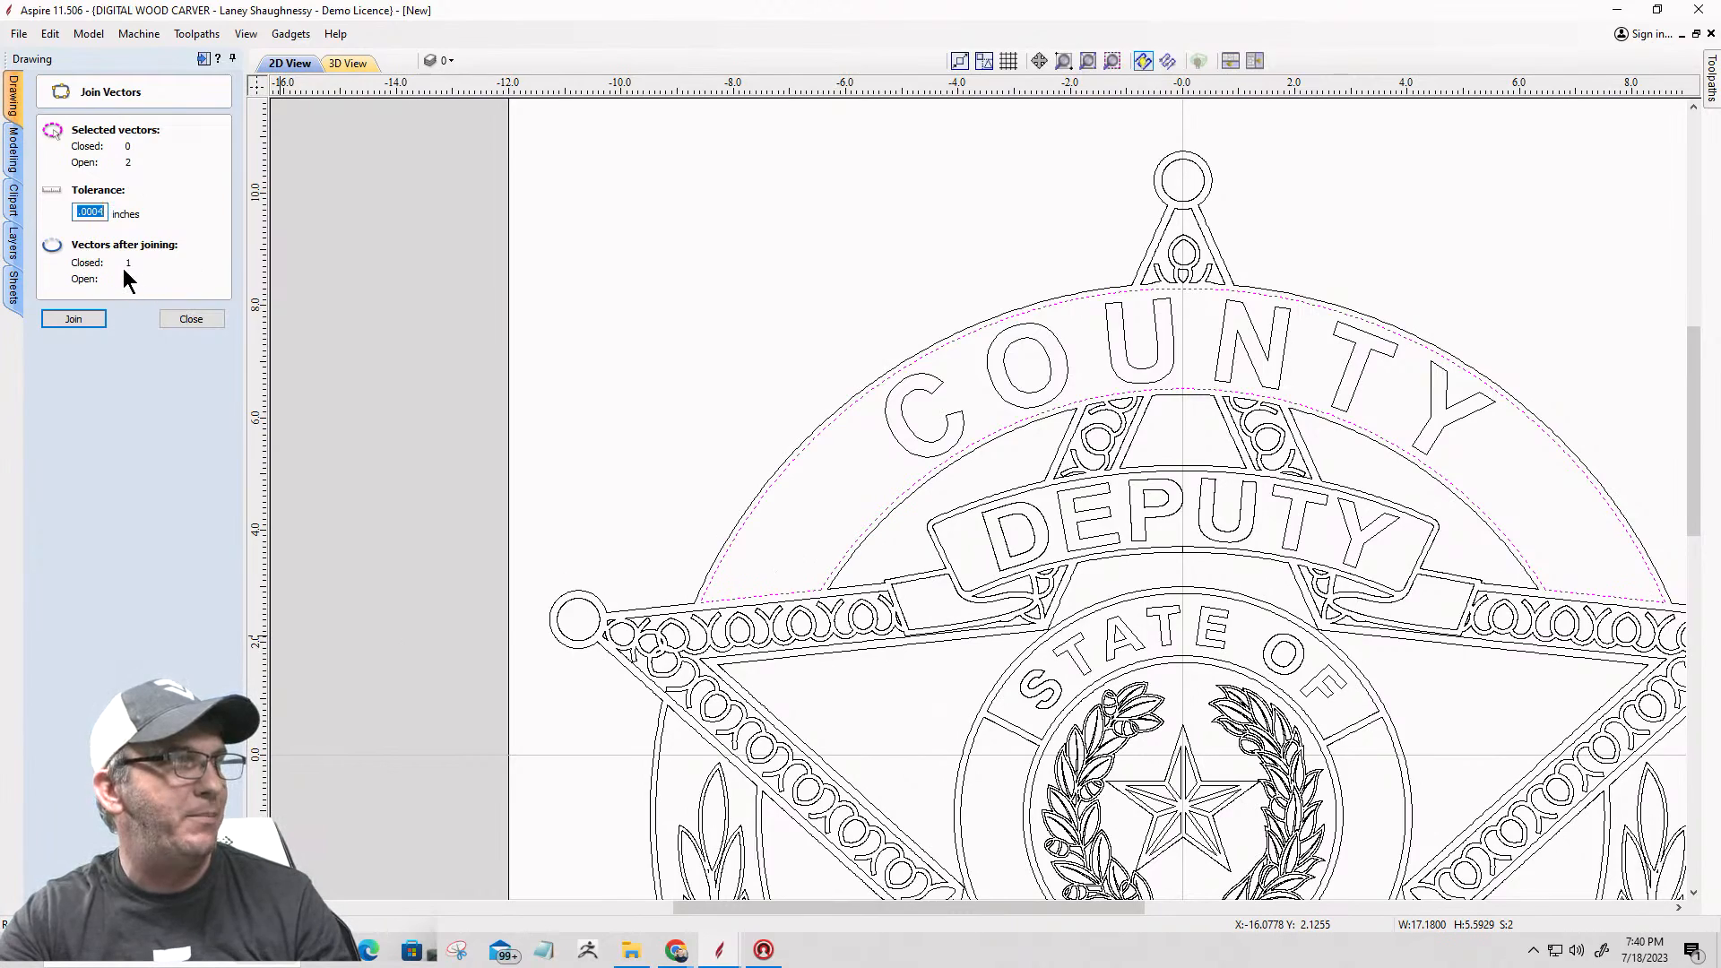
left_click(73, 319)
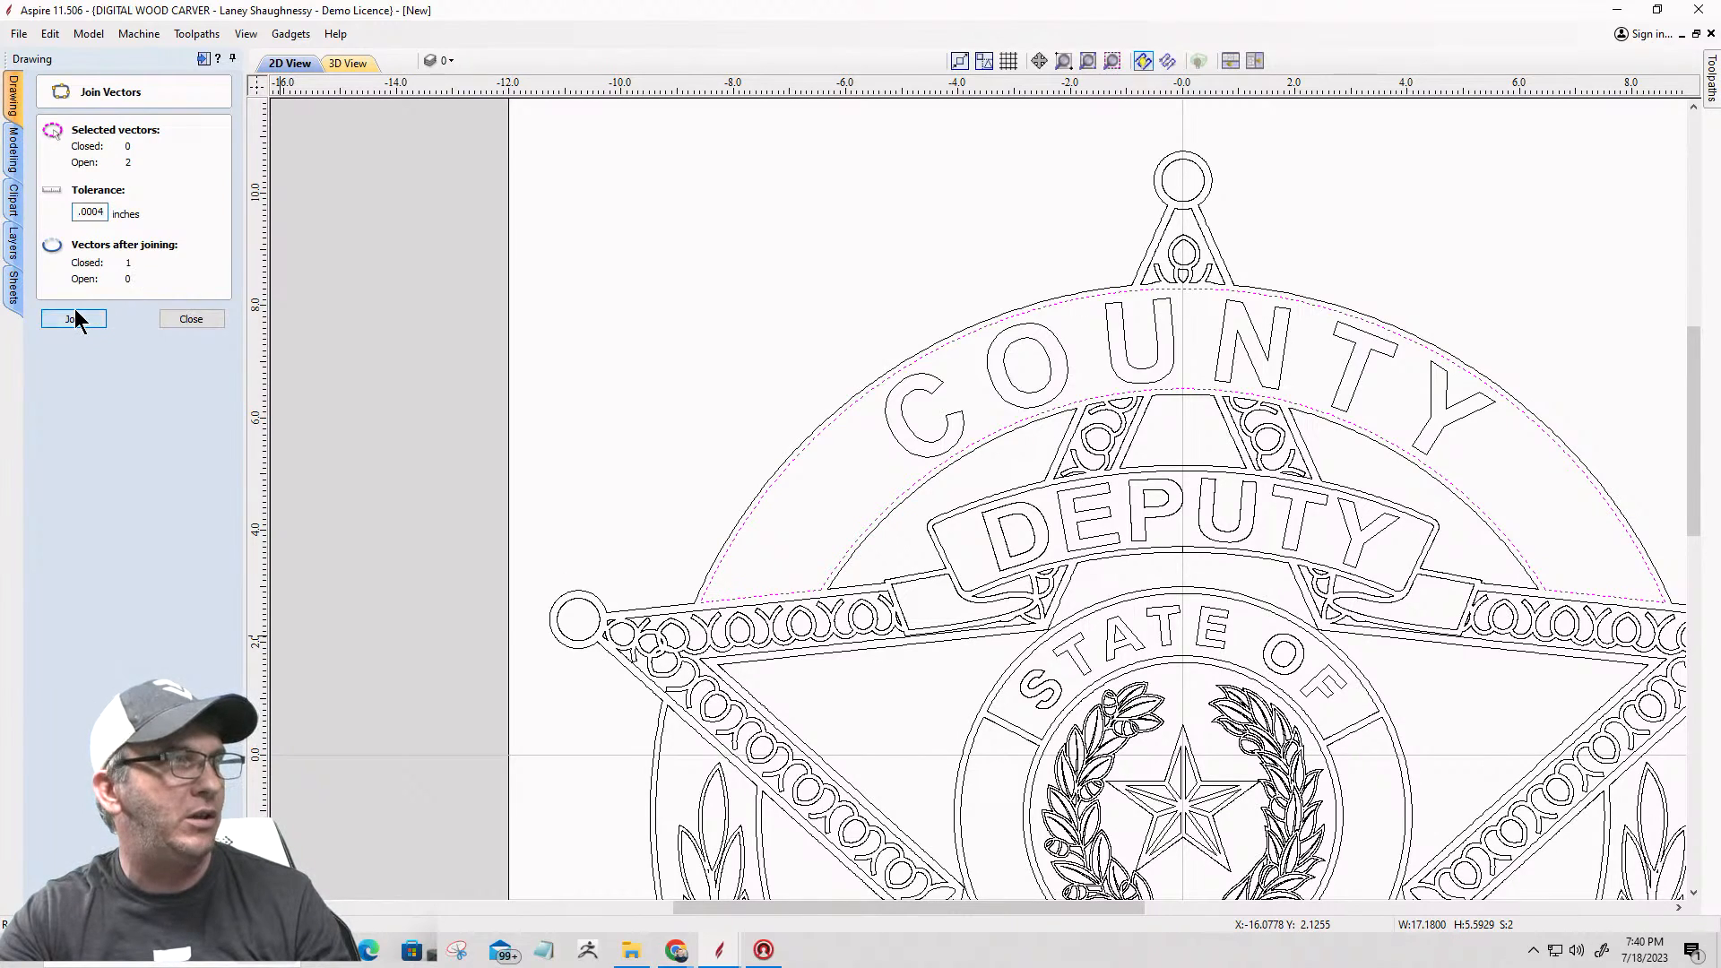
left_click(190, 319)
Step: Examine the whole badge, its upper band and a star tip up close, and select the outermost badge outline
scroll(953, 336, "down", 3)
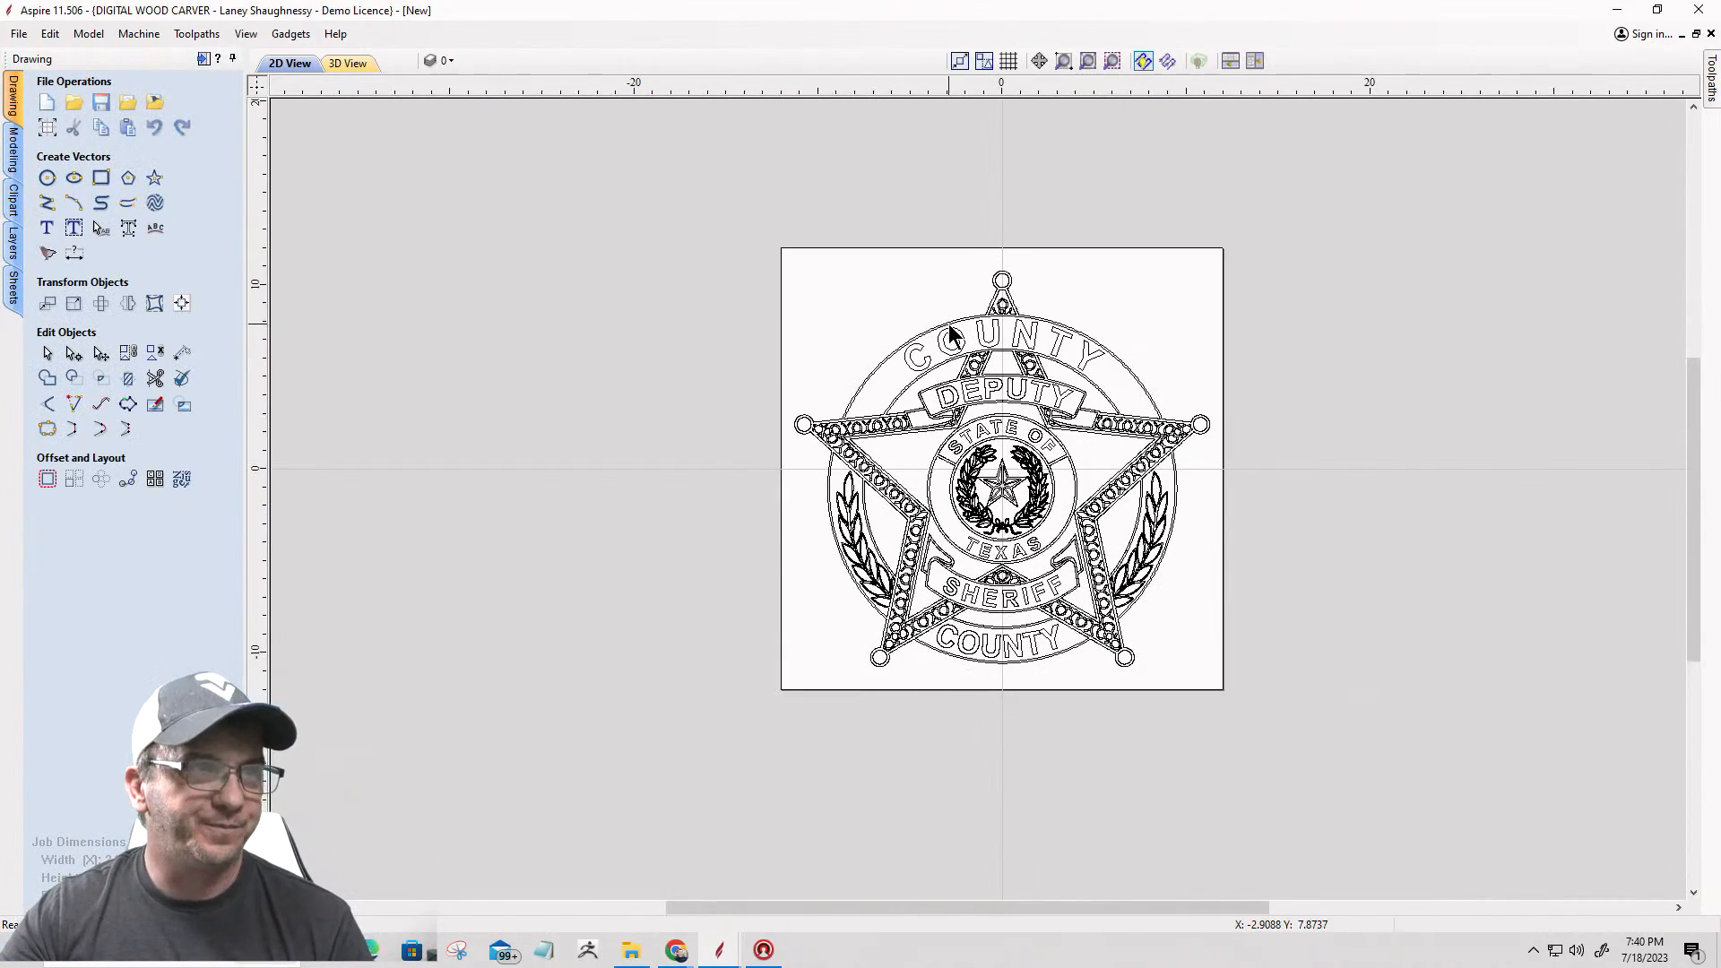
scroll(950, 328, "up", 3)
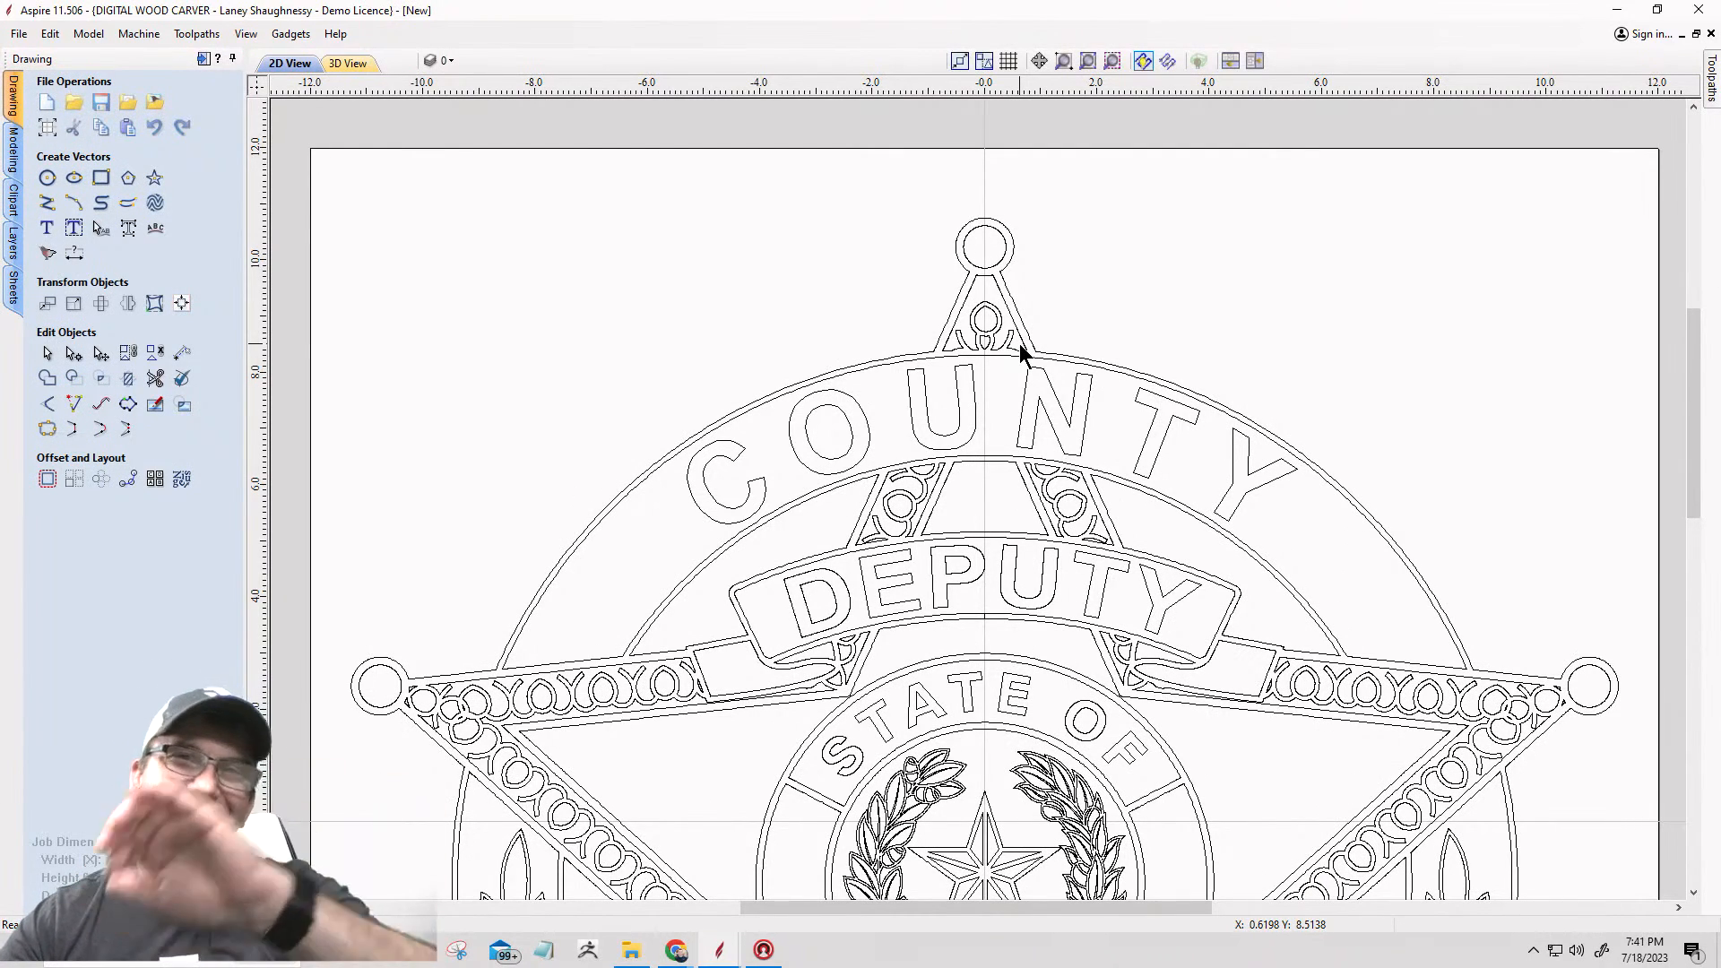
scroll(1037, 299, "down", 2)
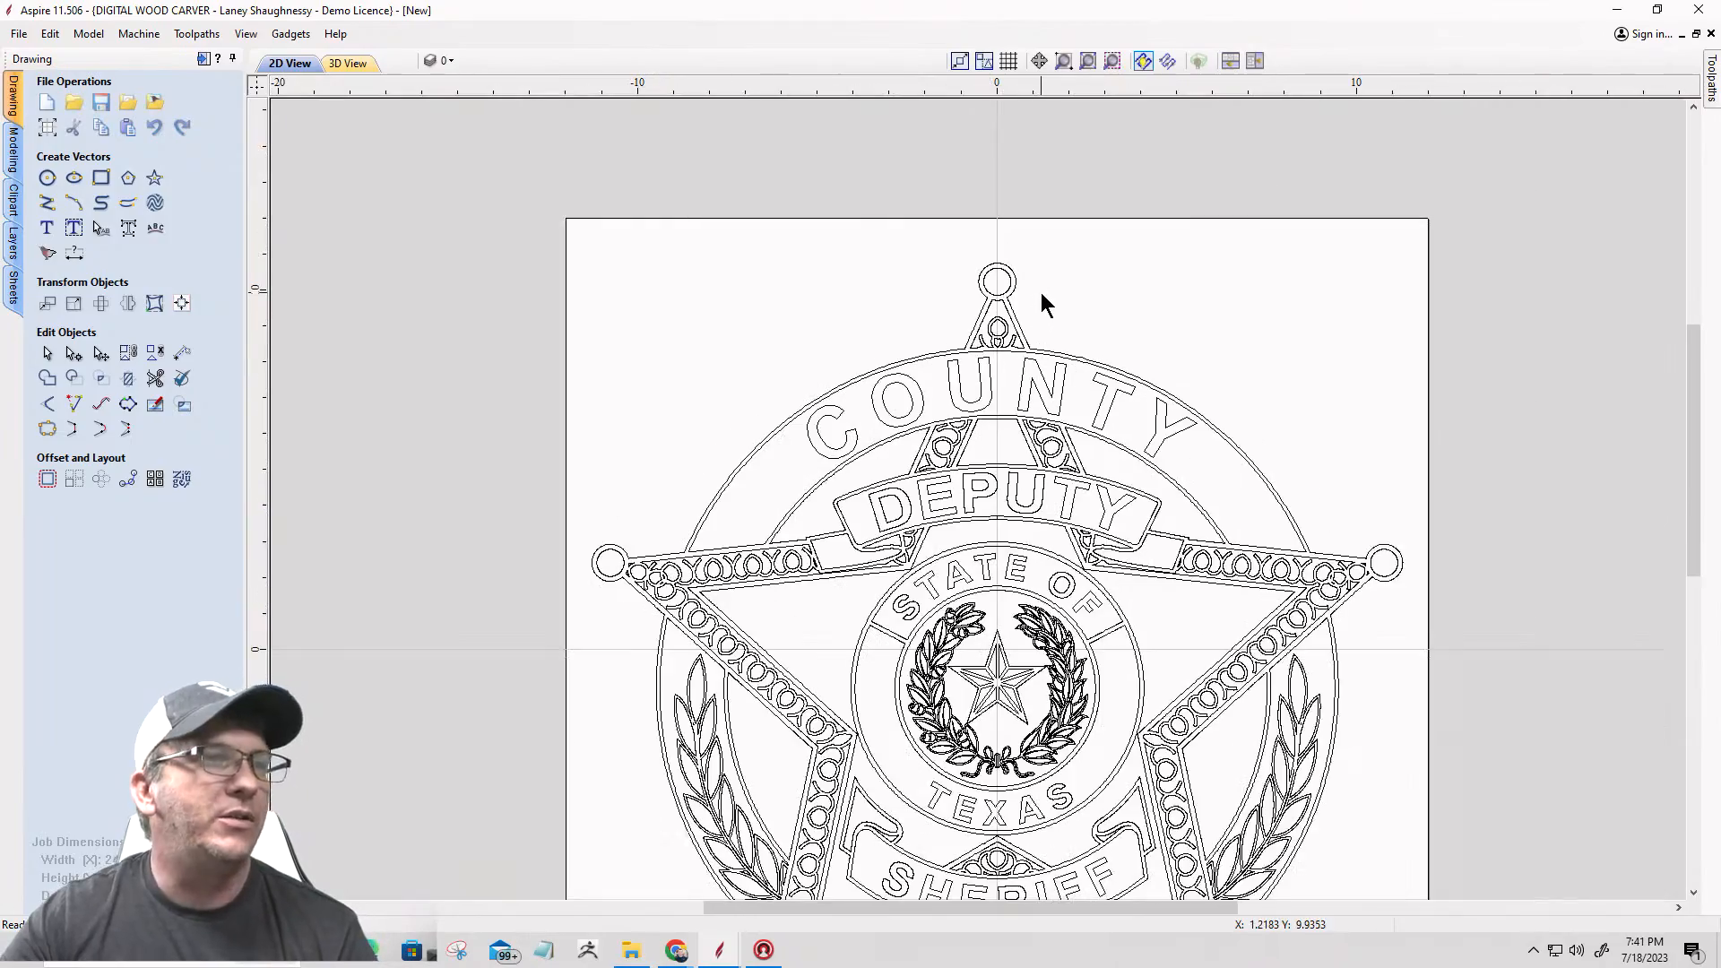
scroll(964, 330, "up", 1)
scroll(964, 337, "up", 1)
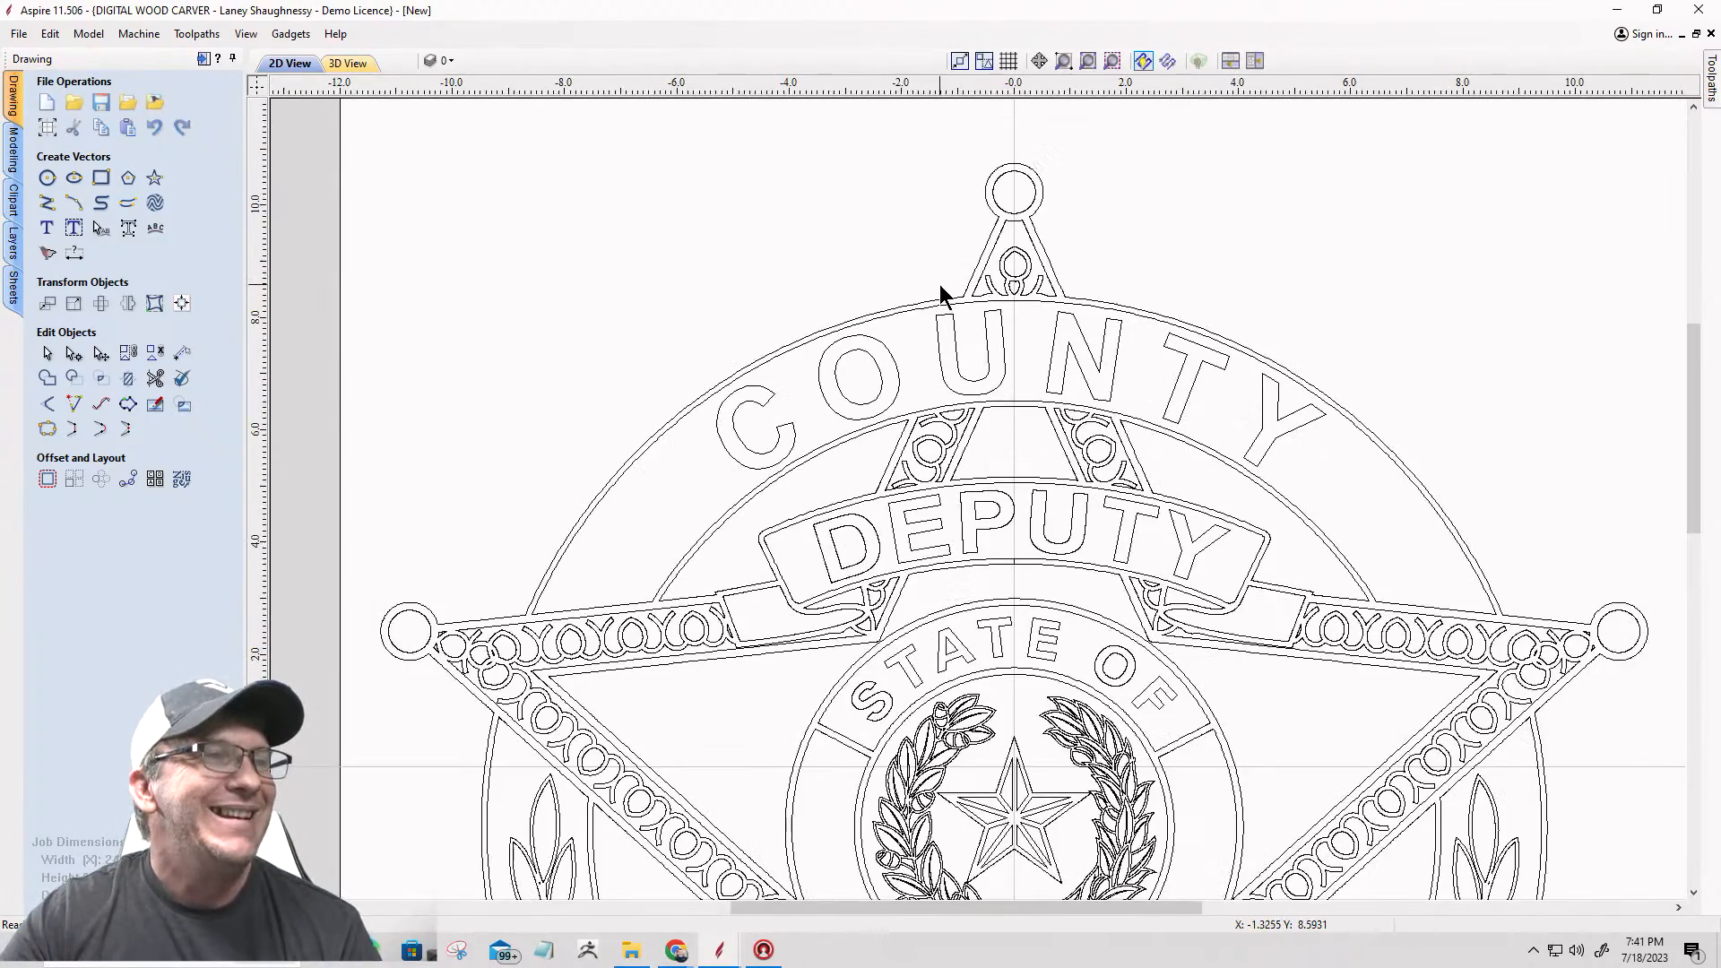
scroll(945, 292, "down", 2)
scroll(945, 293, "up", 1)
scroll(854, 479, "up", 2)
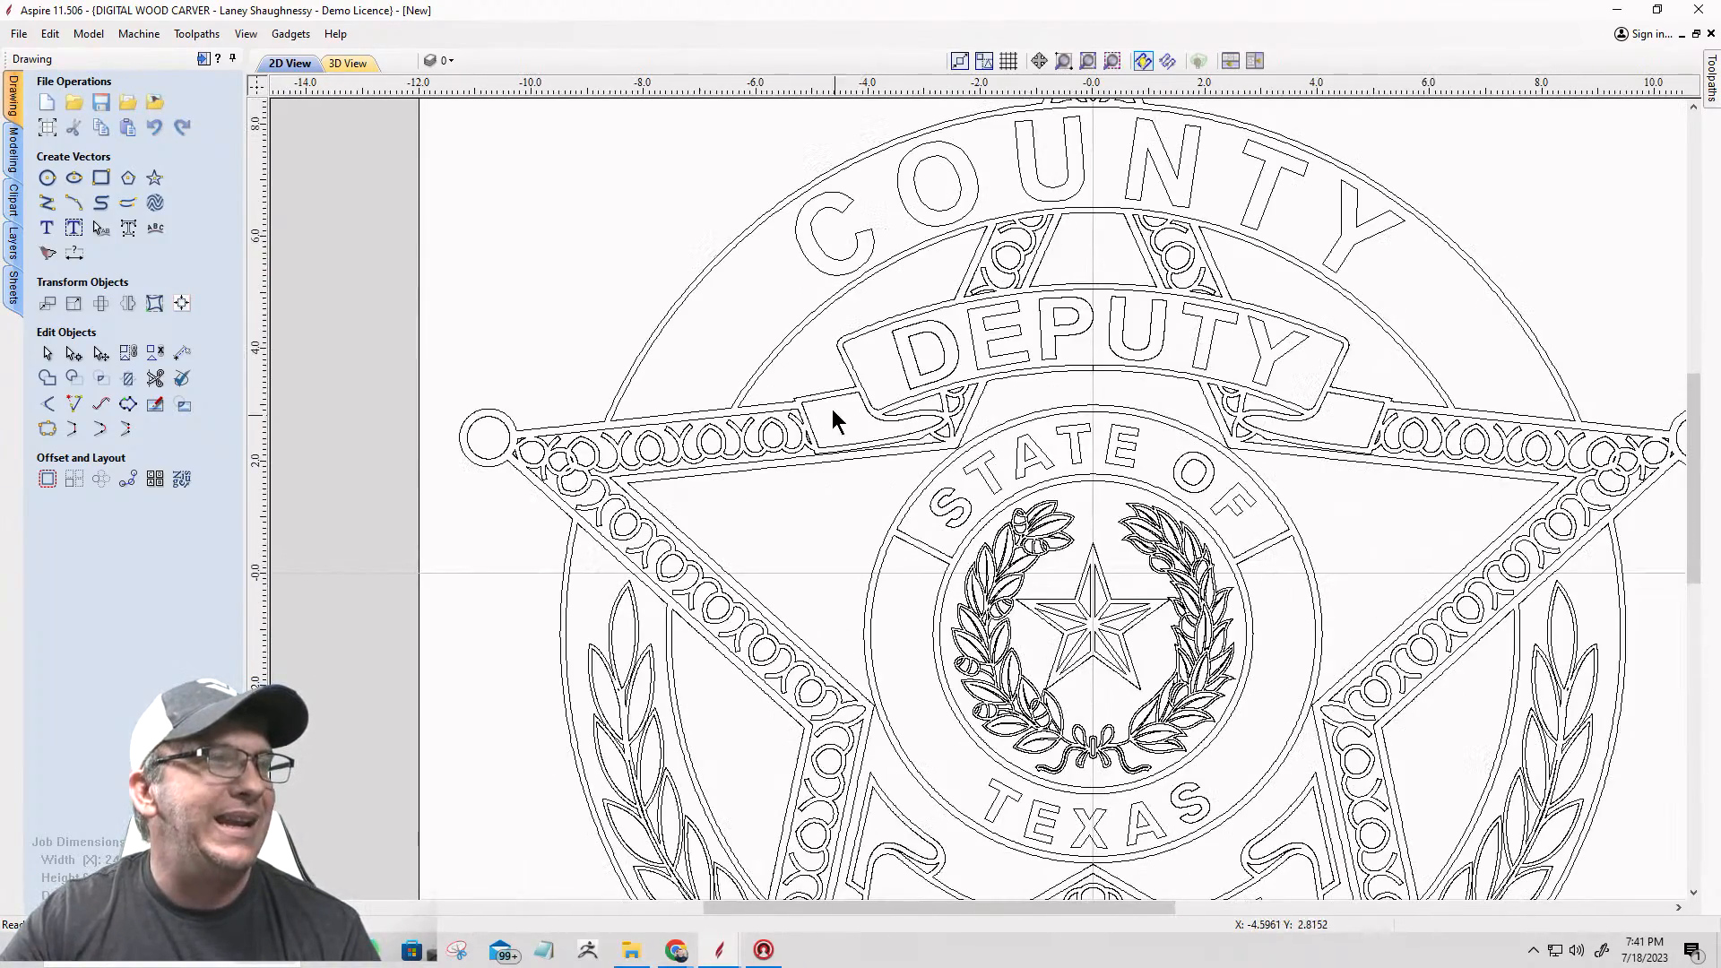
scroll(825, 400, "down", 1)
scroll(597, 421, "up", 3)
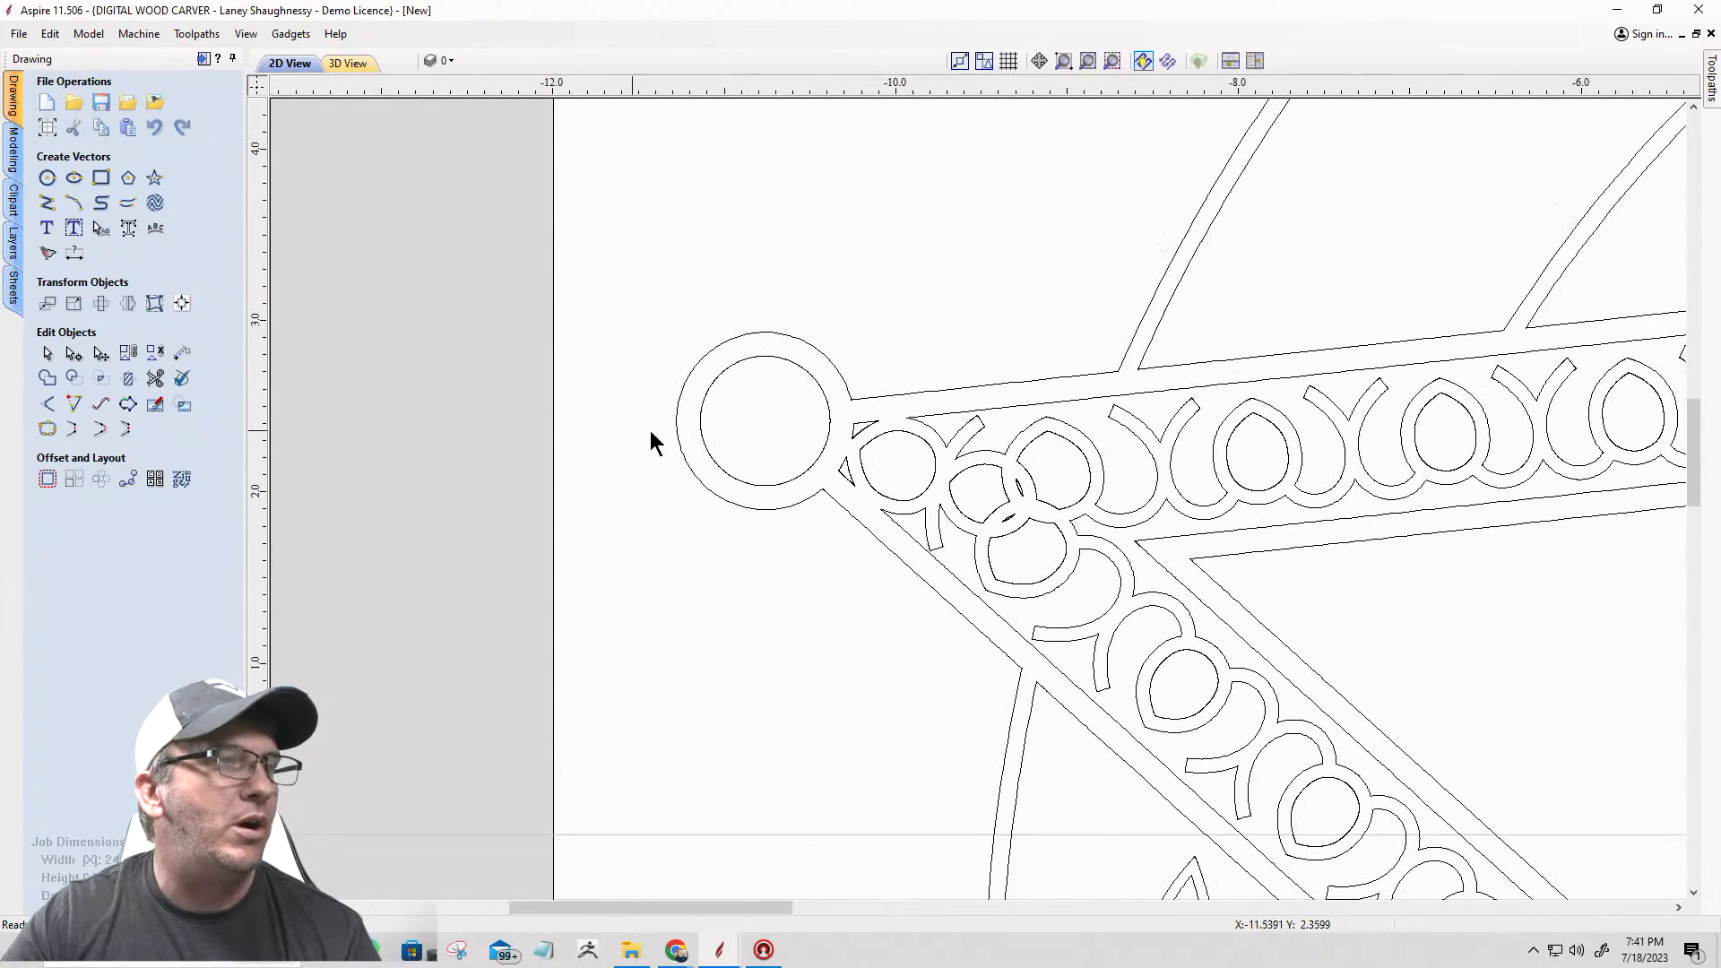
left_click(879, 395)
scroll(864, 353, "down", 3)
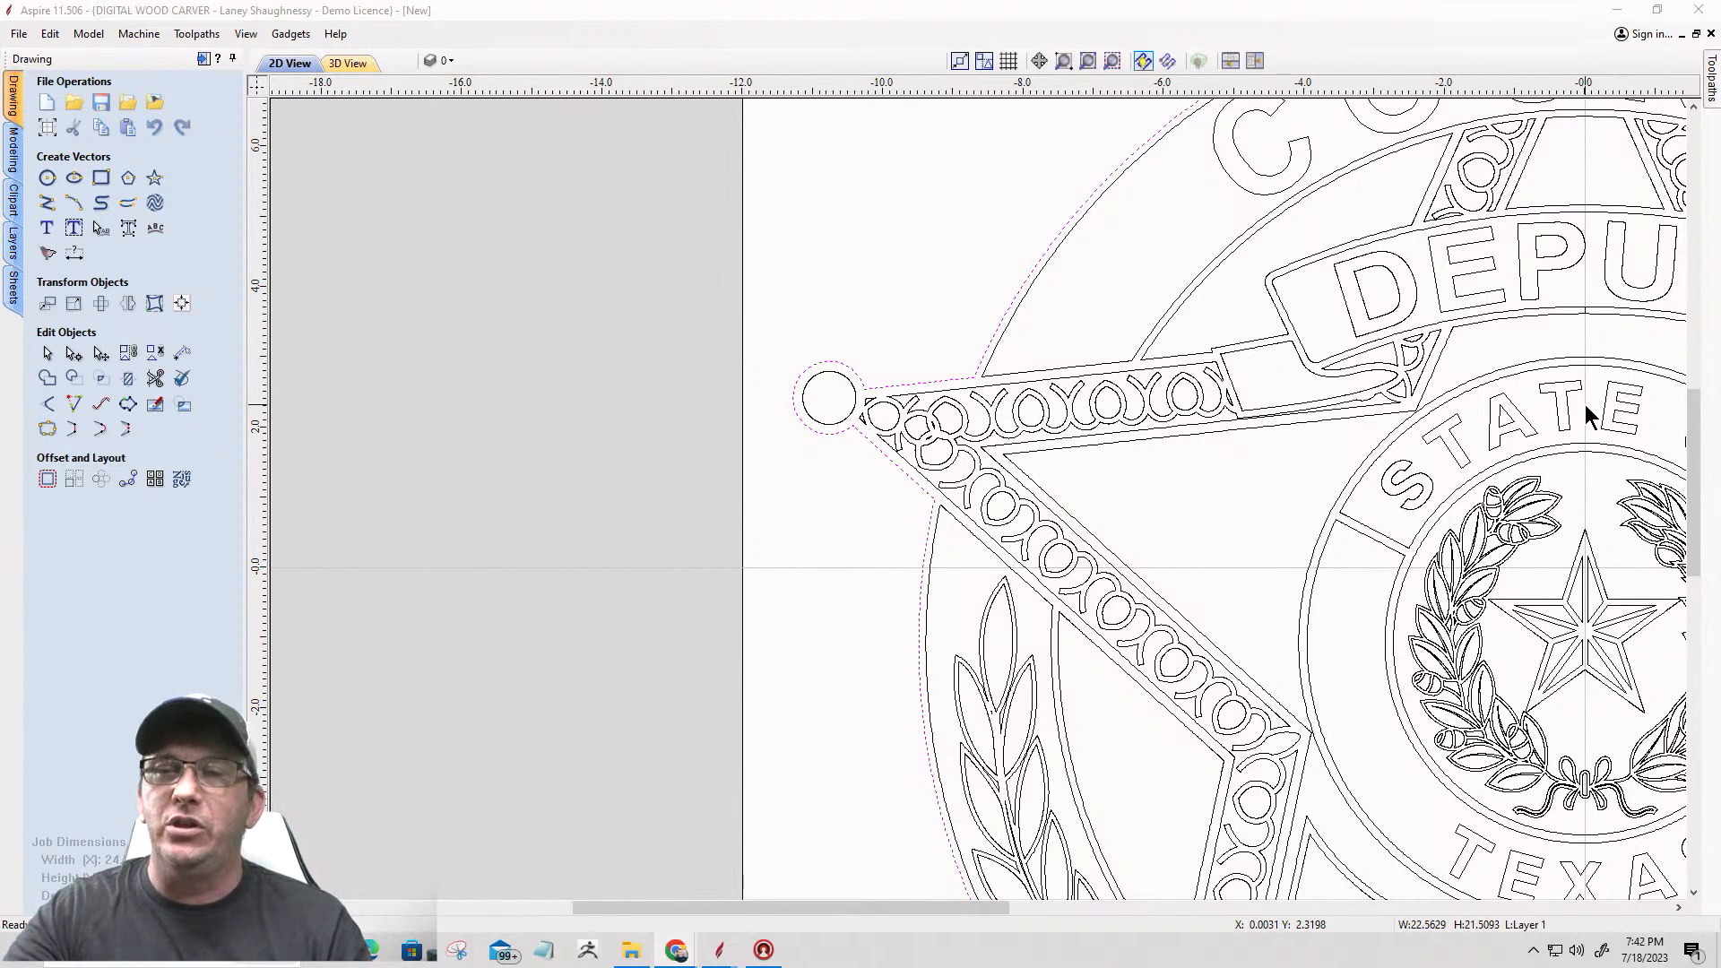
Step: Switch to File Explorer and view the finished badge's front render, Badge3d1-removebg, from the Downloads folder
key("alt+Tab")
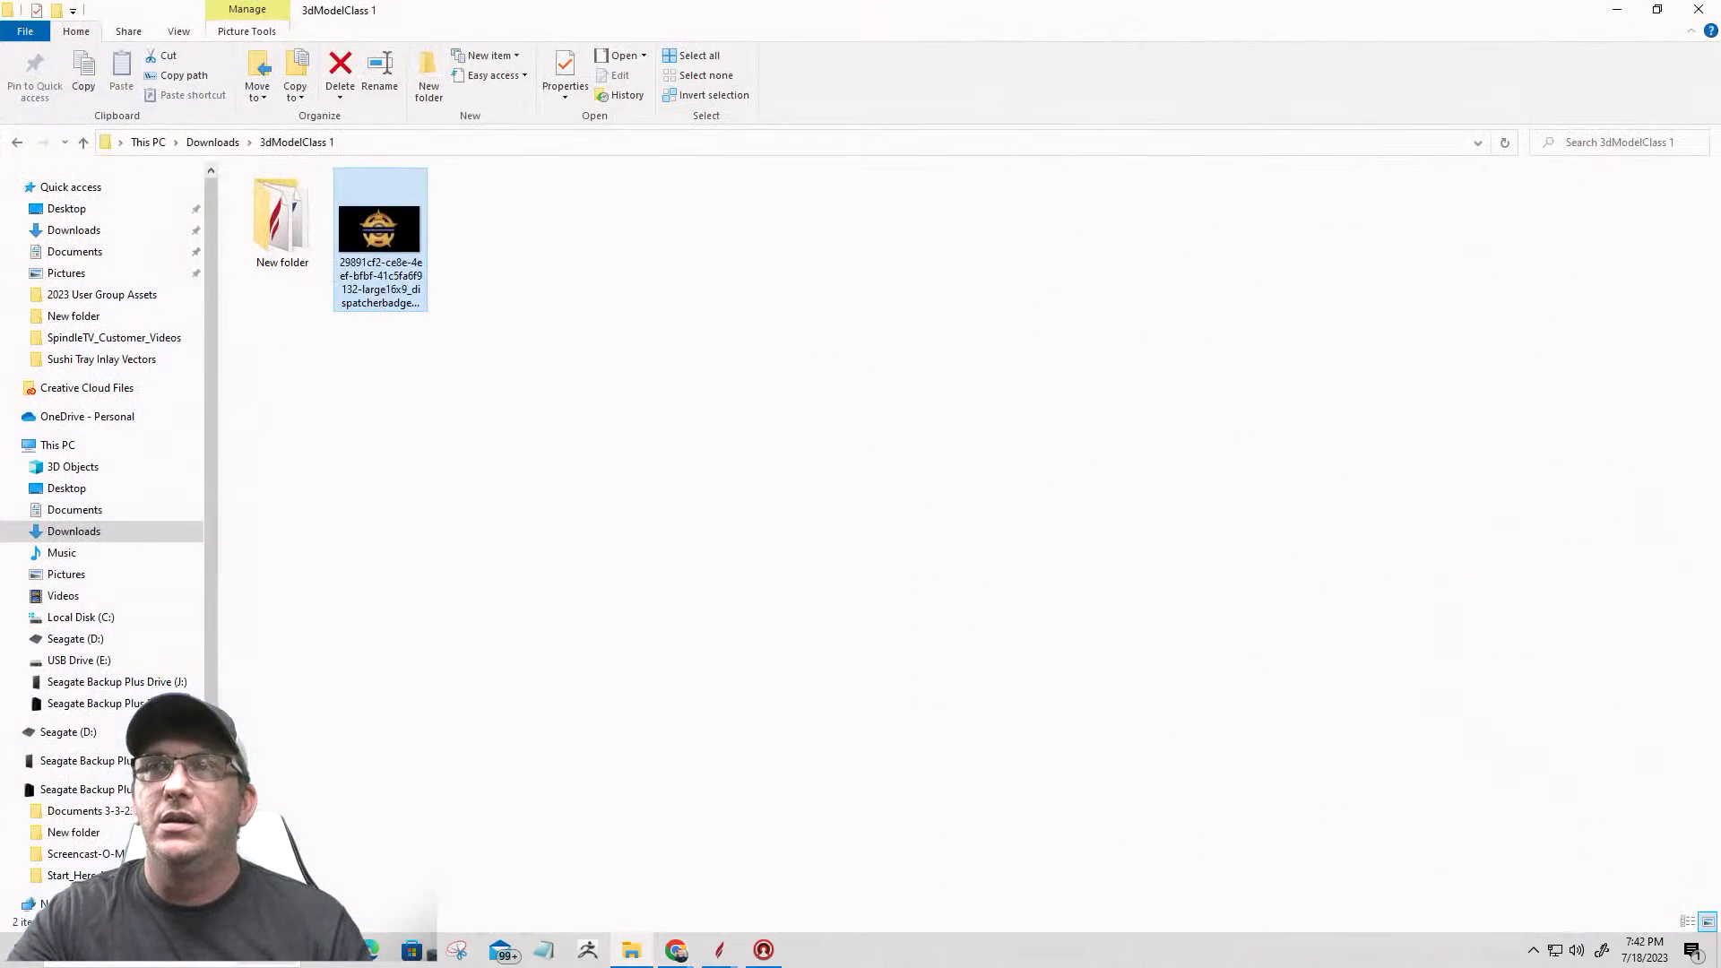
left_click(197, 143)
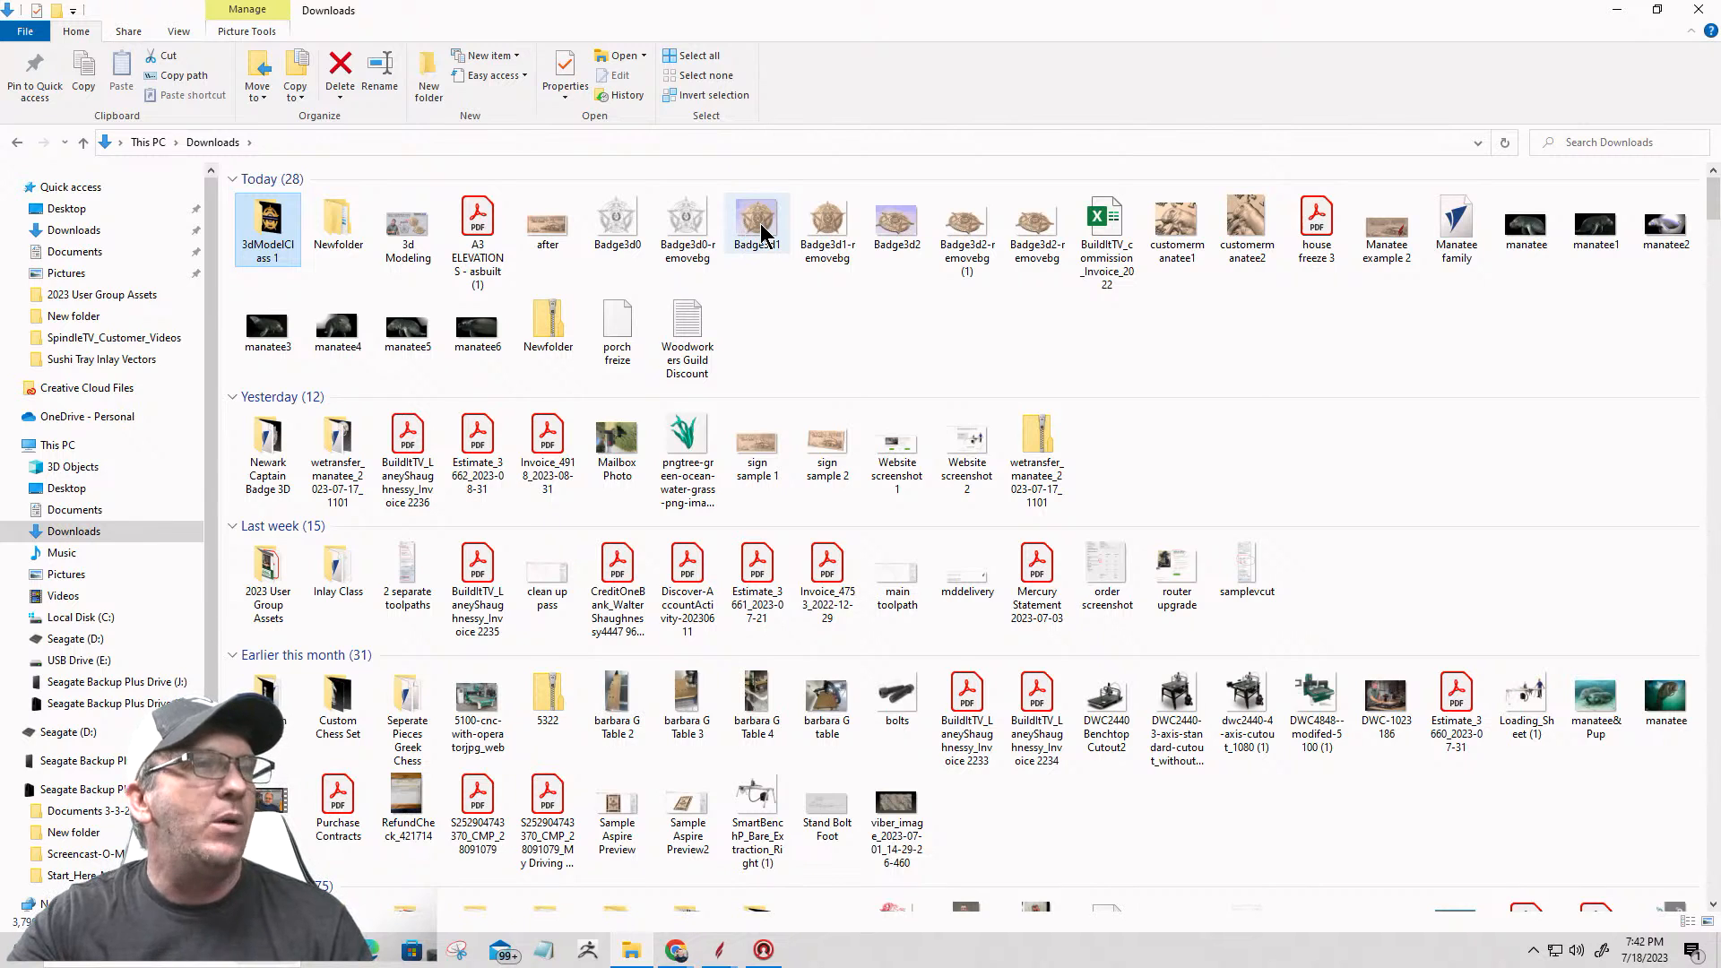
double_click(823, 228)
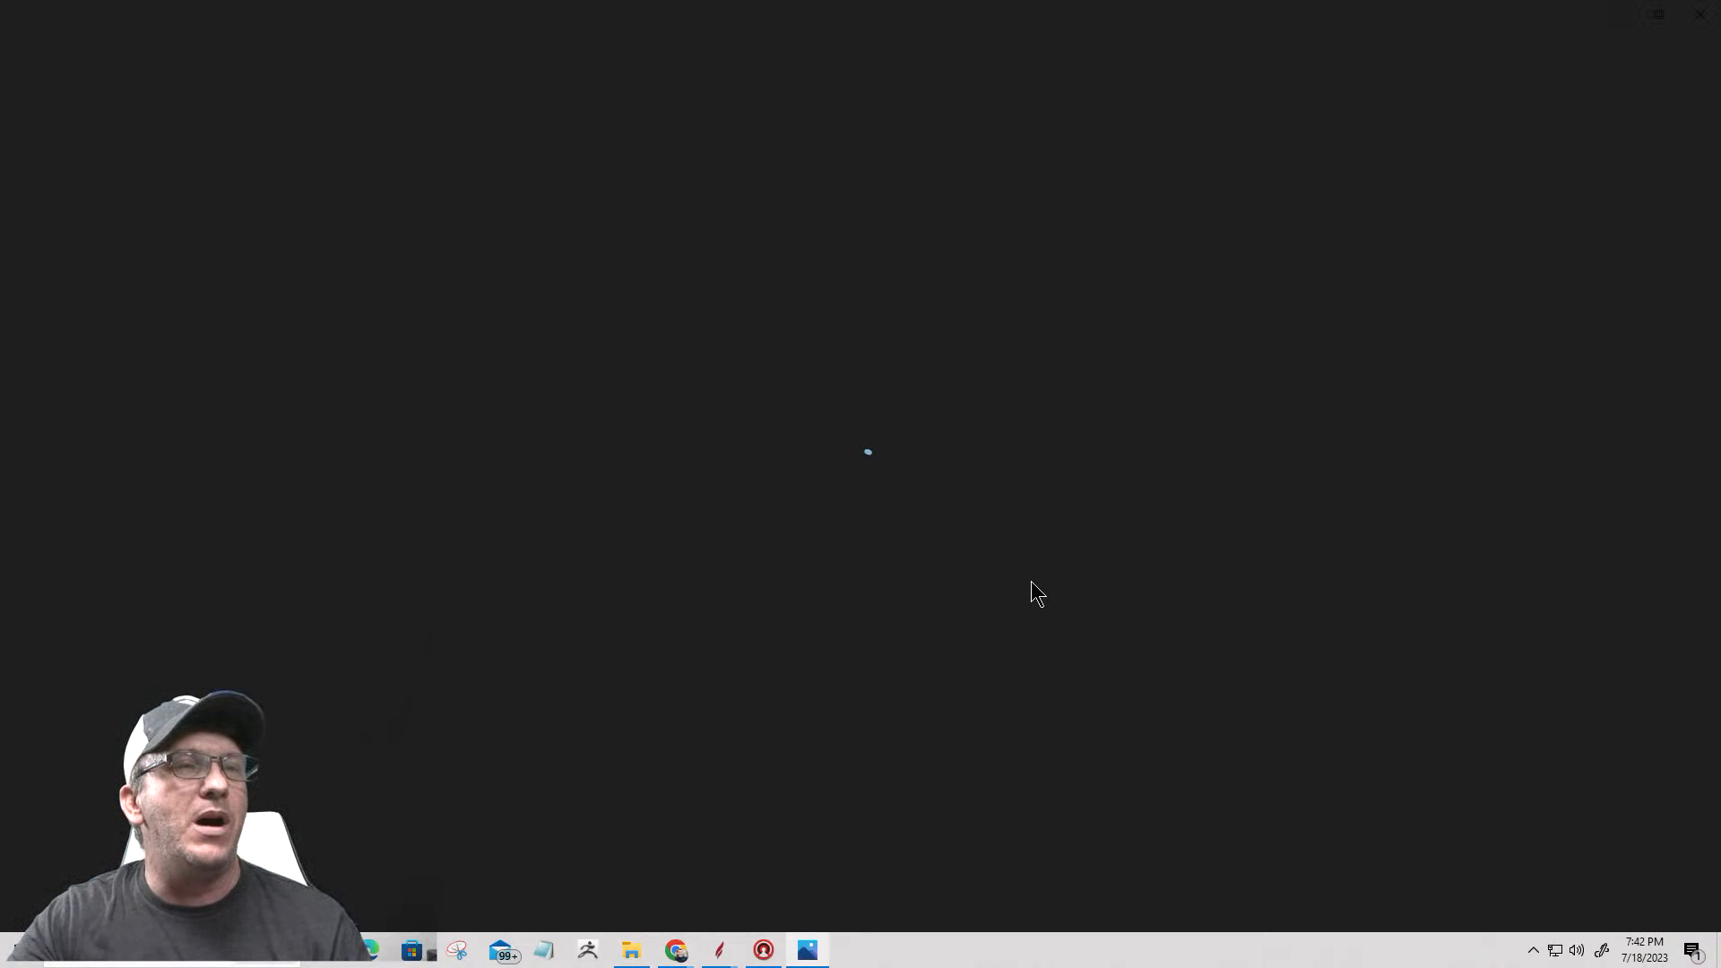
scroll(900, 516, "up", 3)
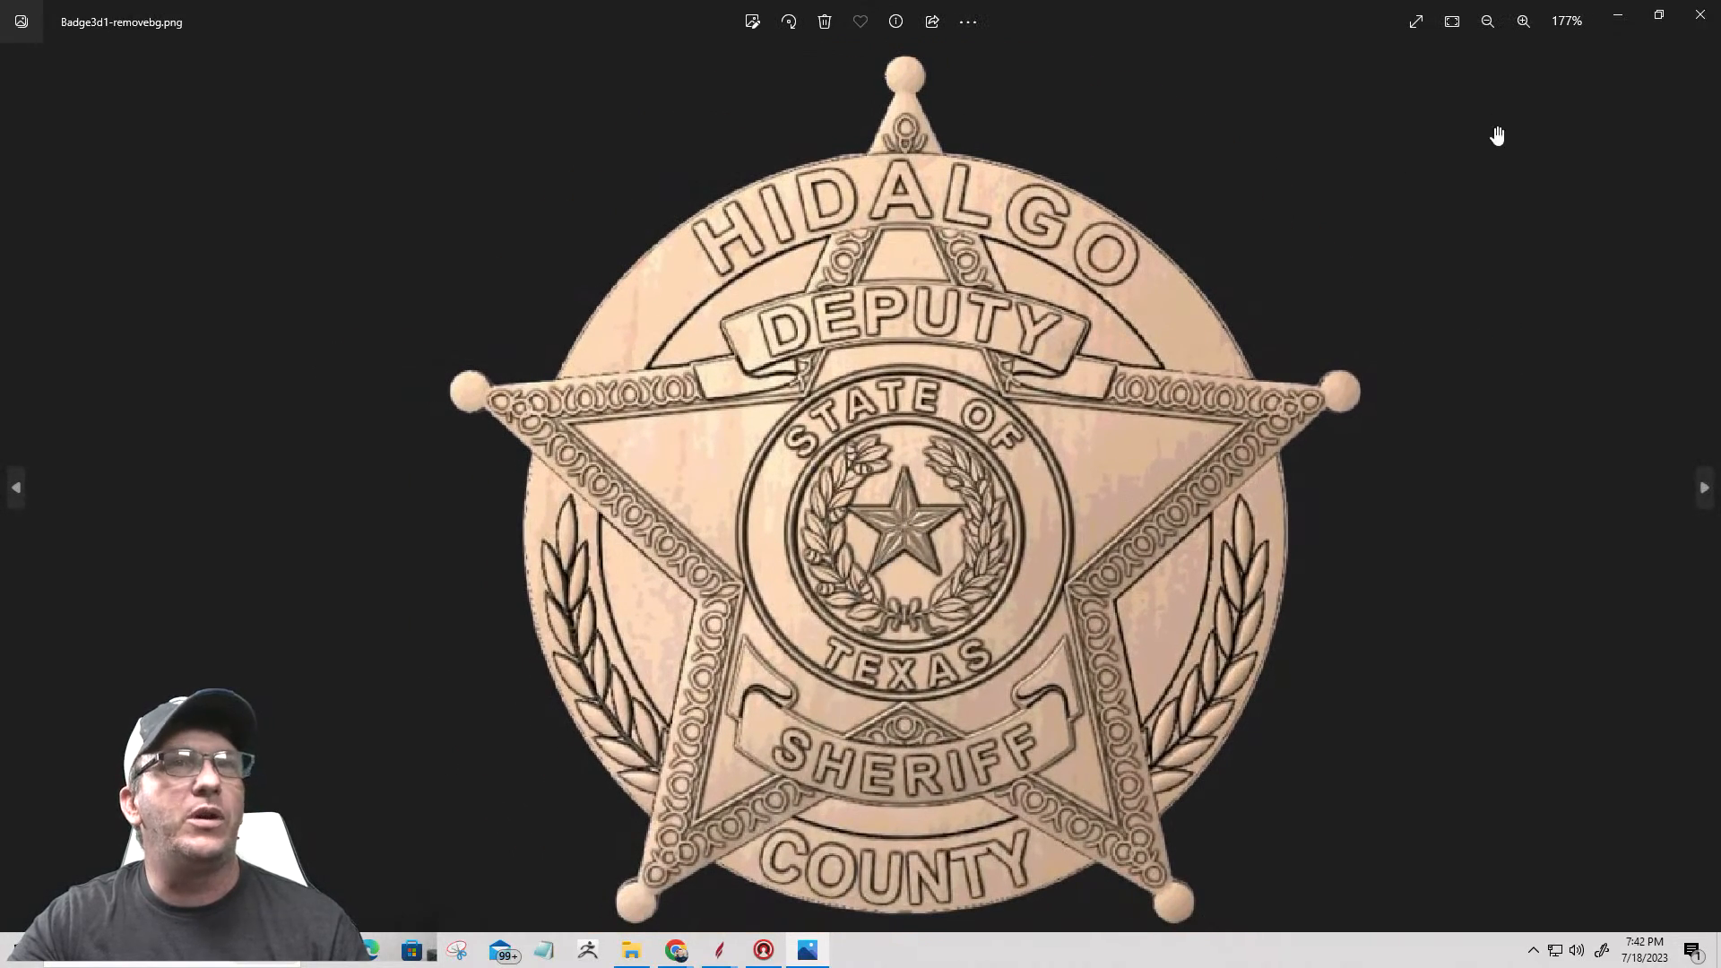
left_click(1700, 14)
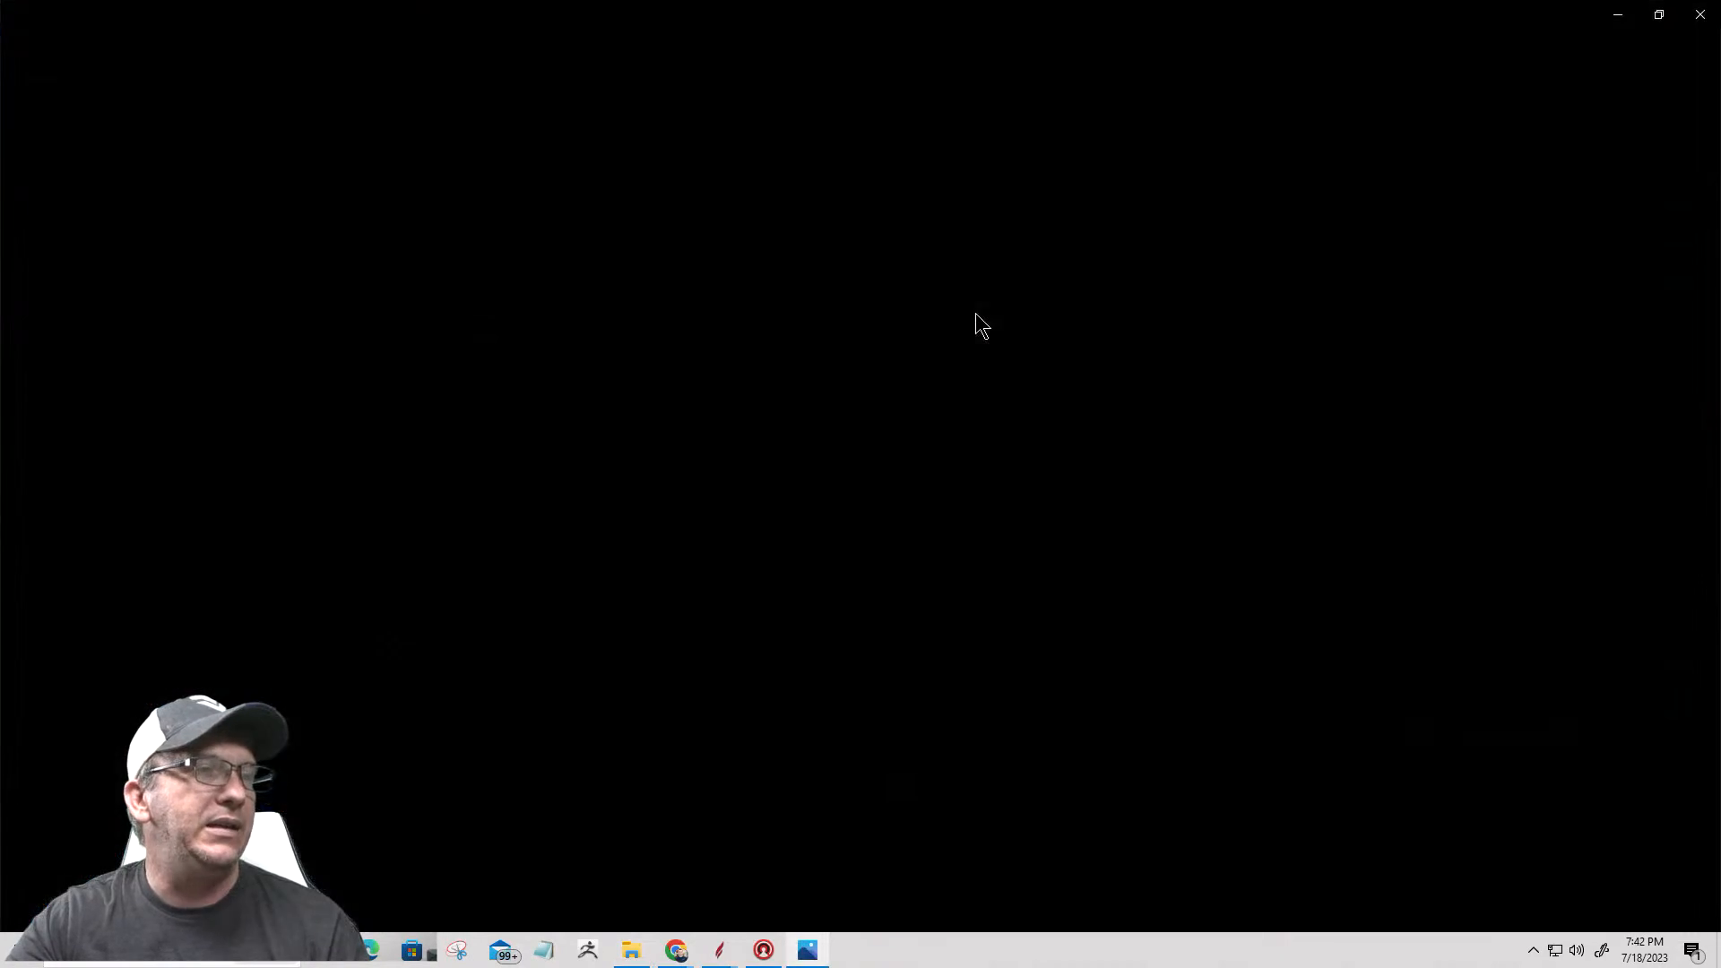
Step: Examine the angled badge render Badge3d2-removebg up close, close it and return to Aspire
scroll(899, 565, "up", 5)
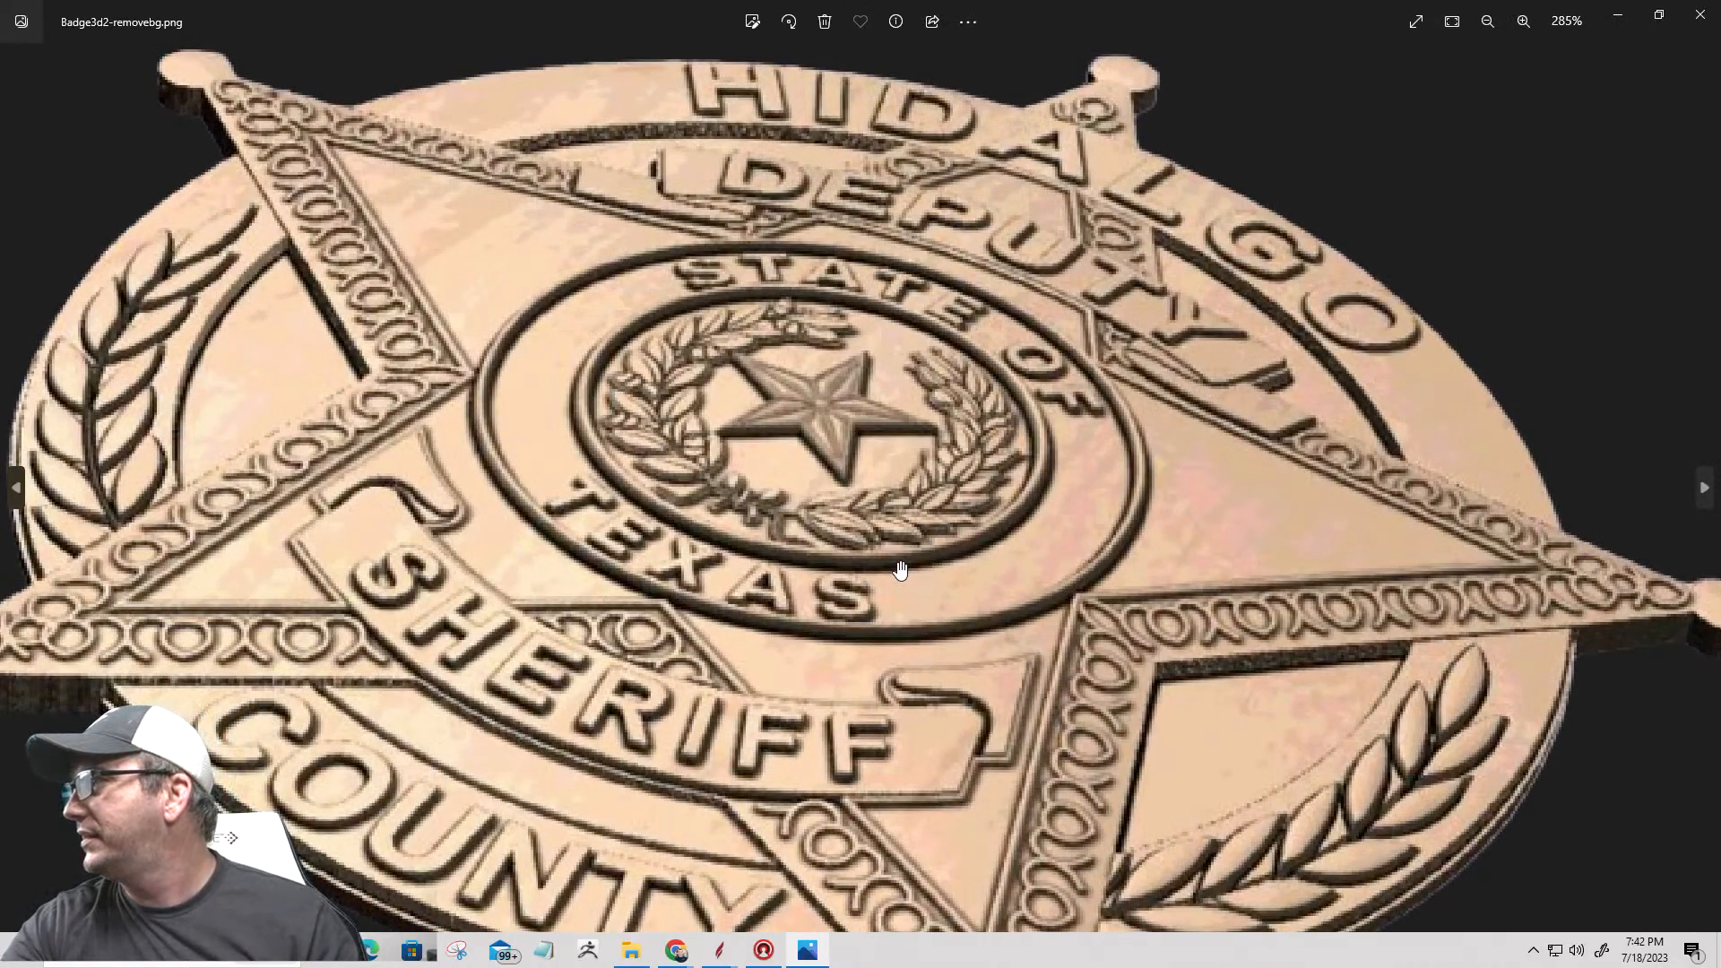
scroll(900, 570, "down", 2)
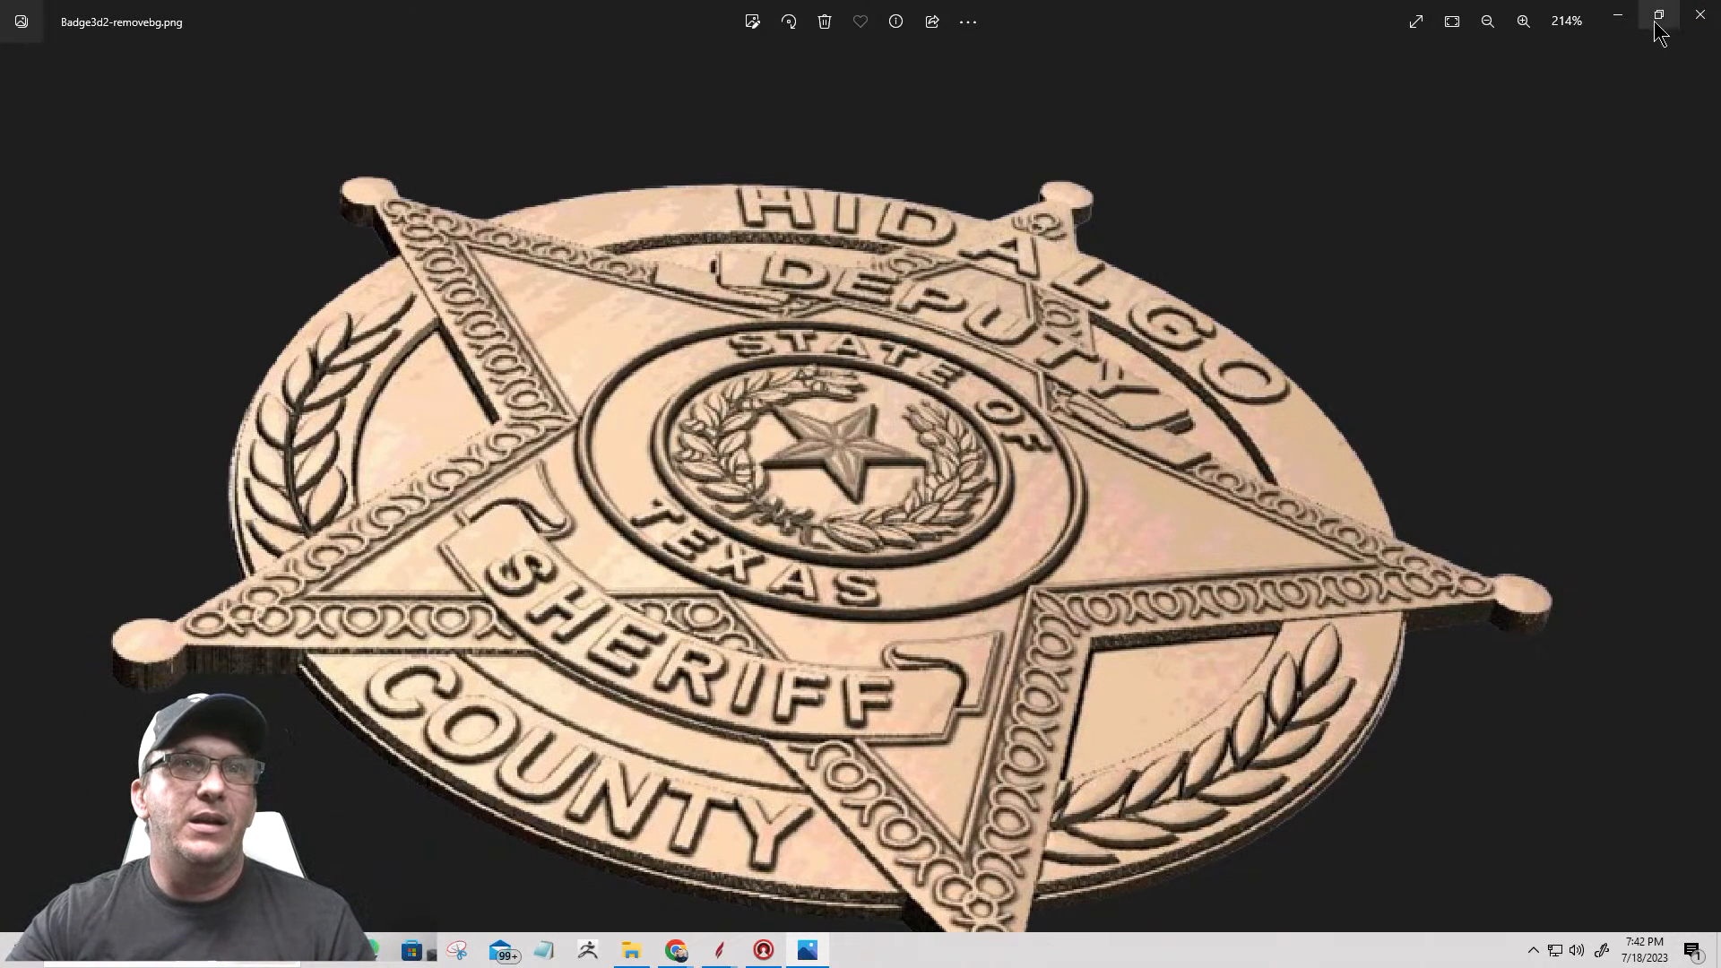
left_click(1701, 18)
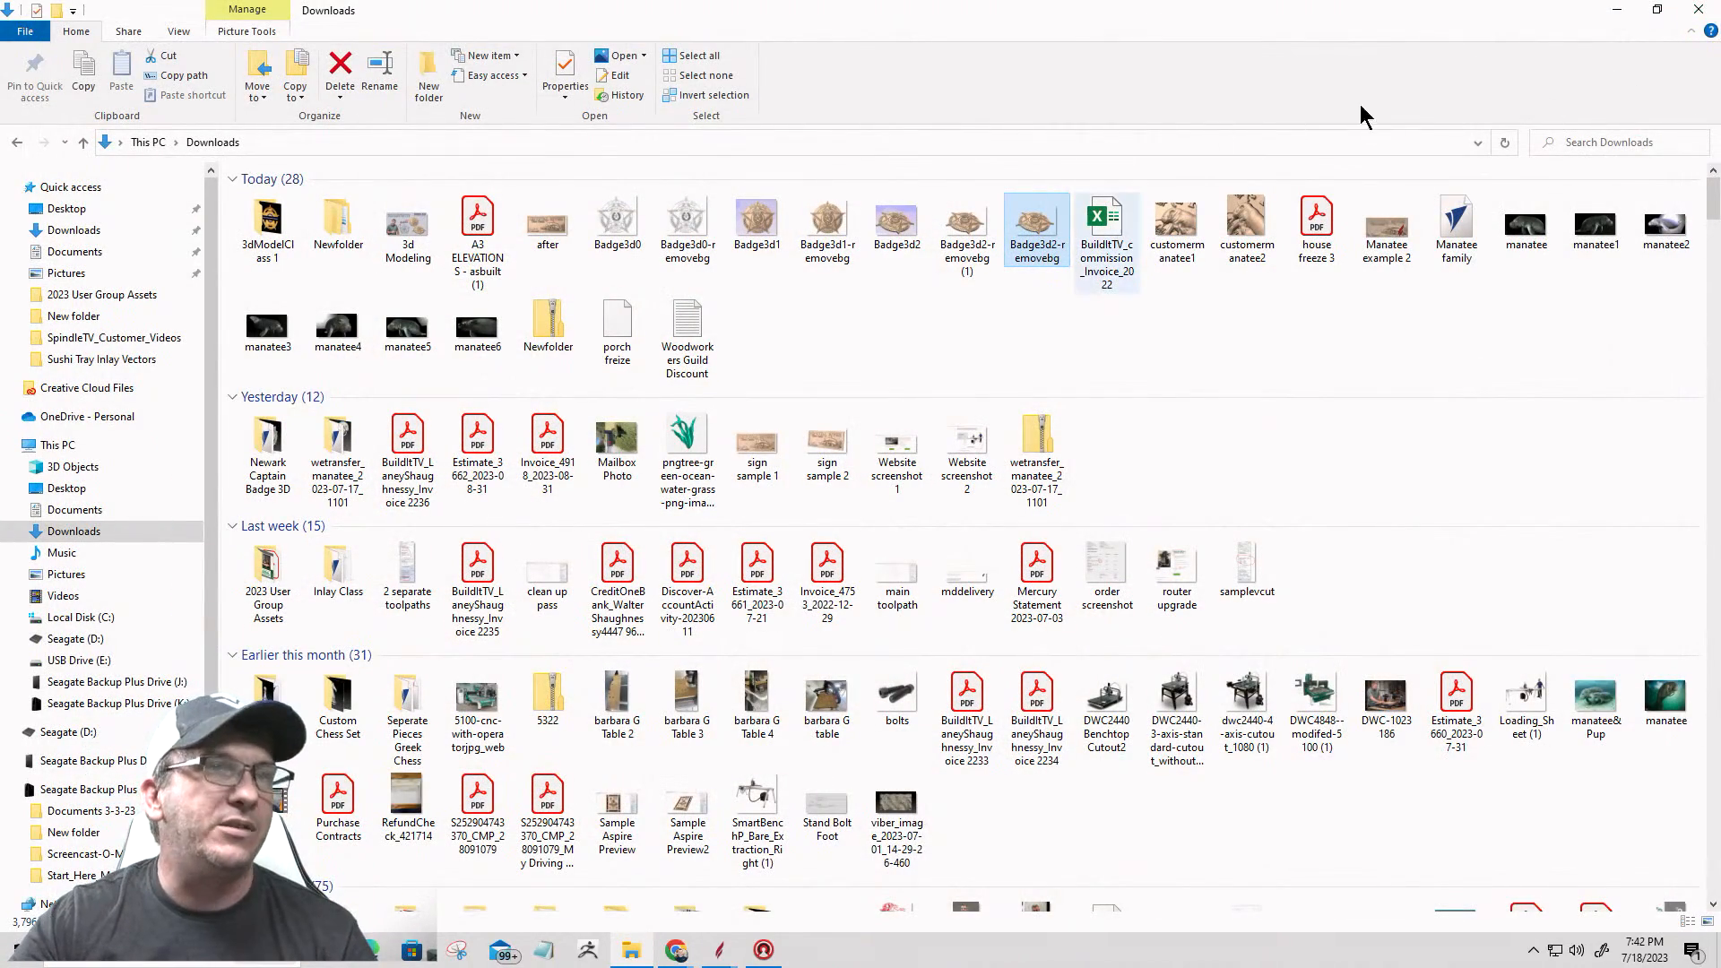
left_click(1614, 16)
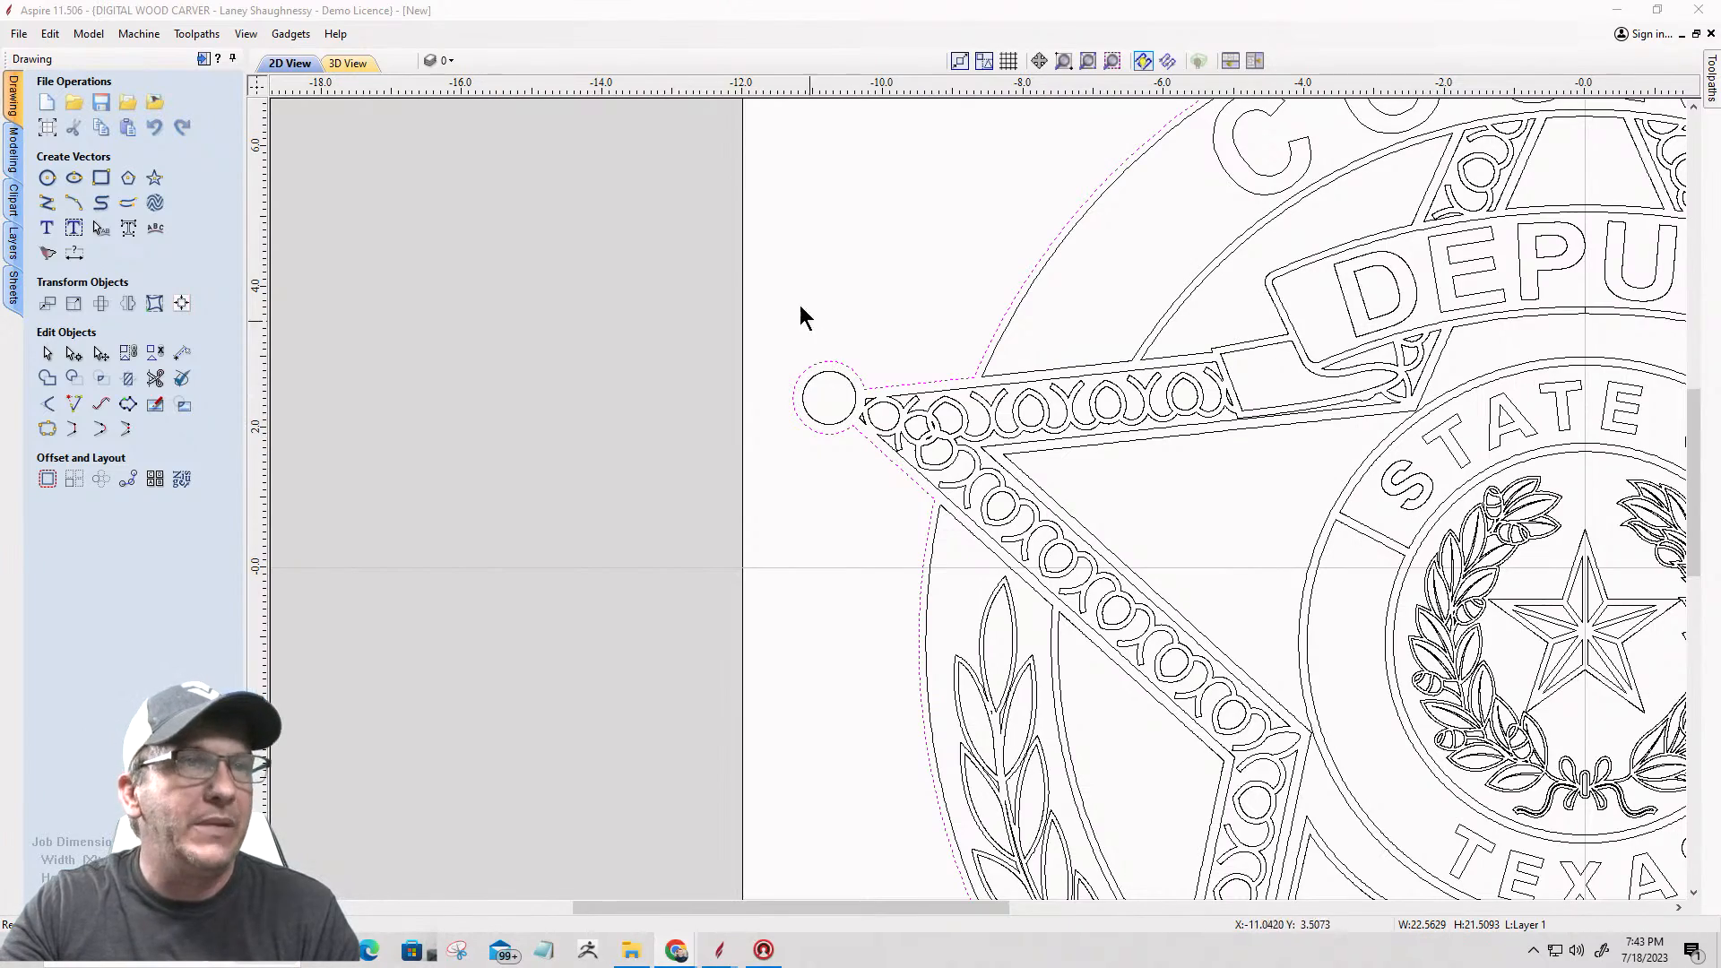
left_click(1088, 61)
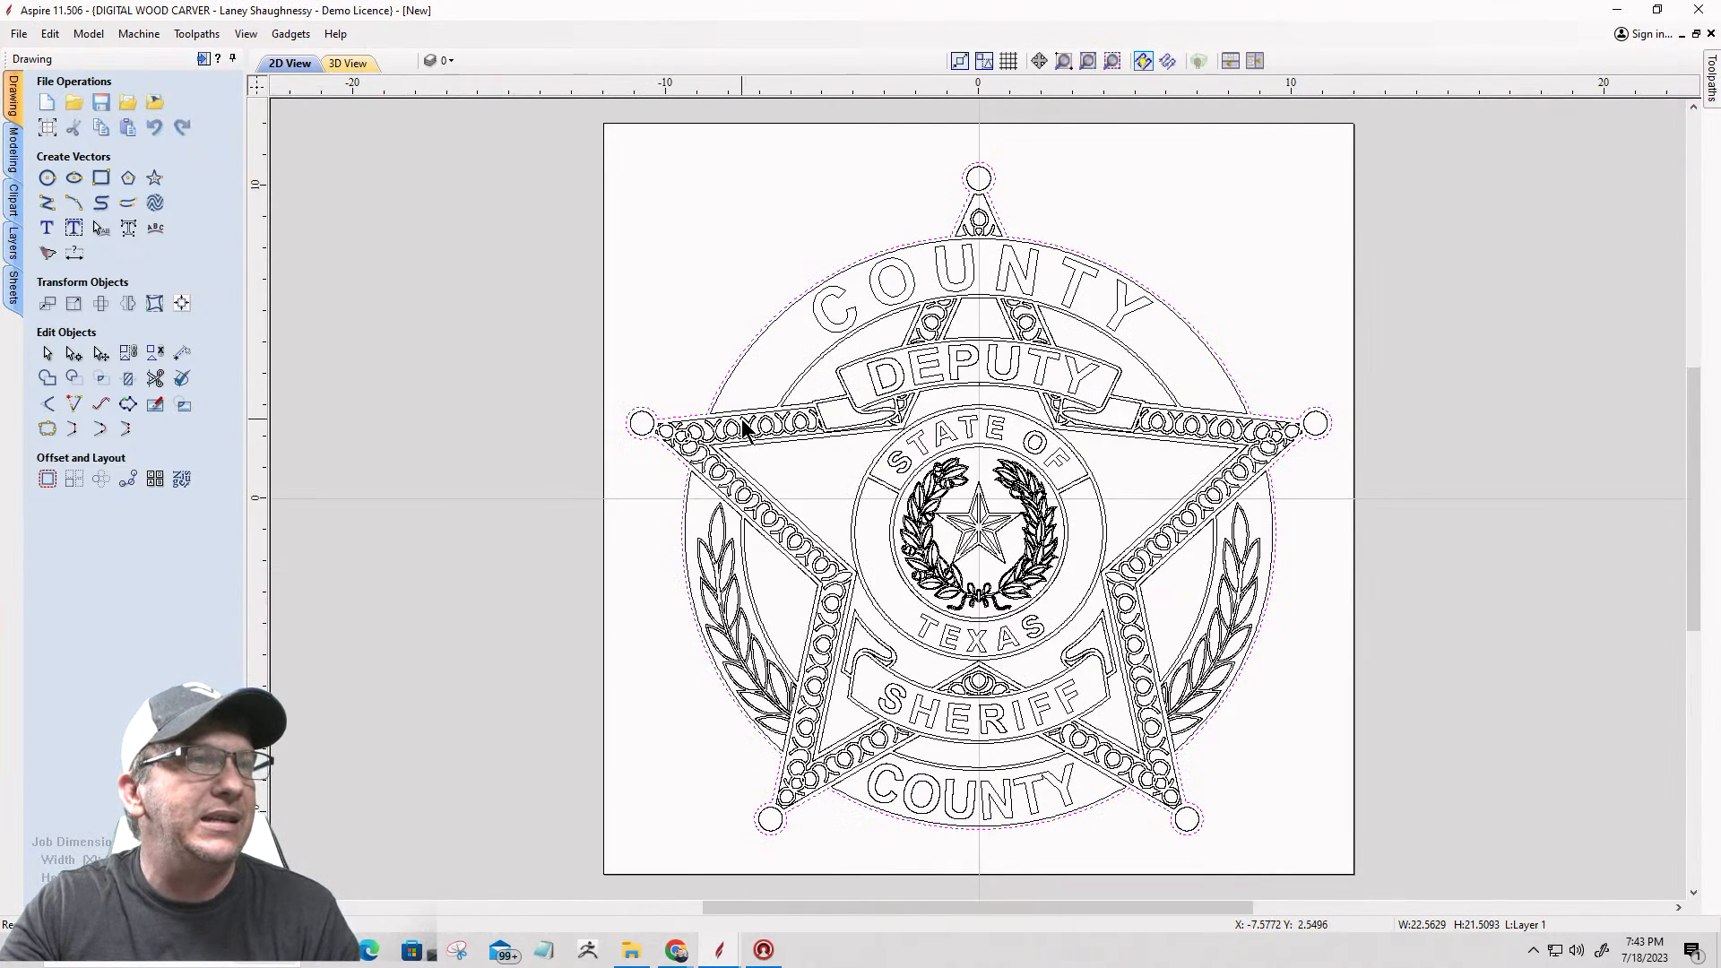
scroll(907, 430, "up", 2)
scroll(907, 431, "down", 1)
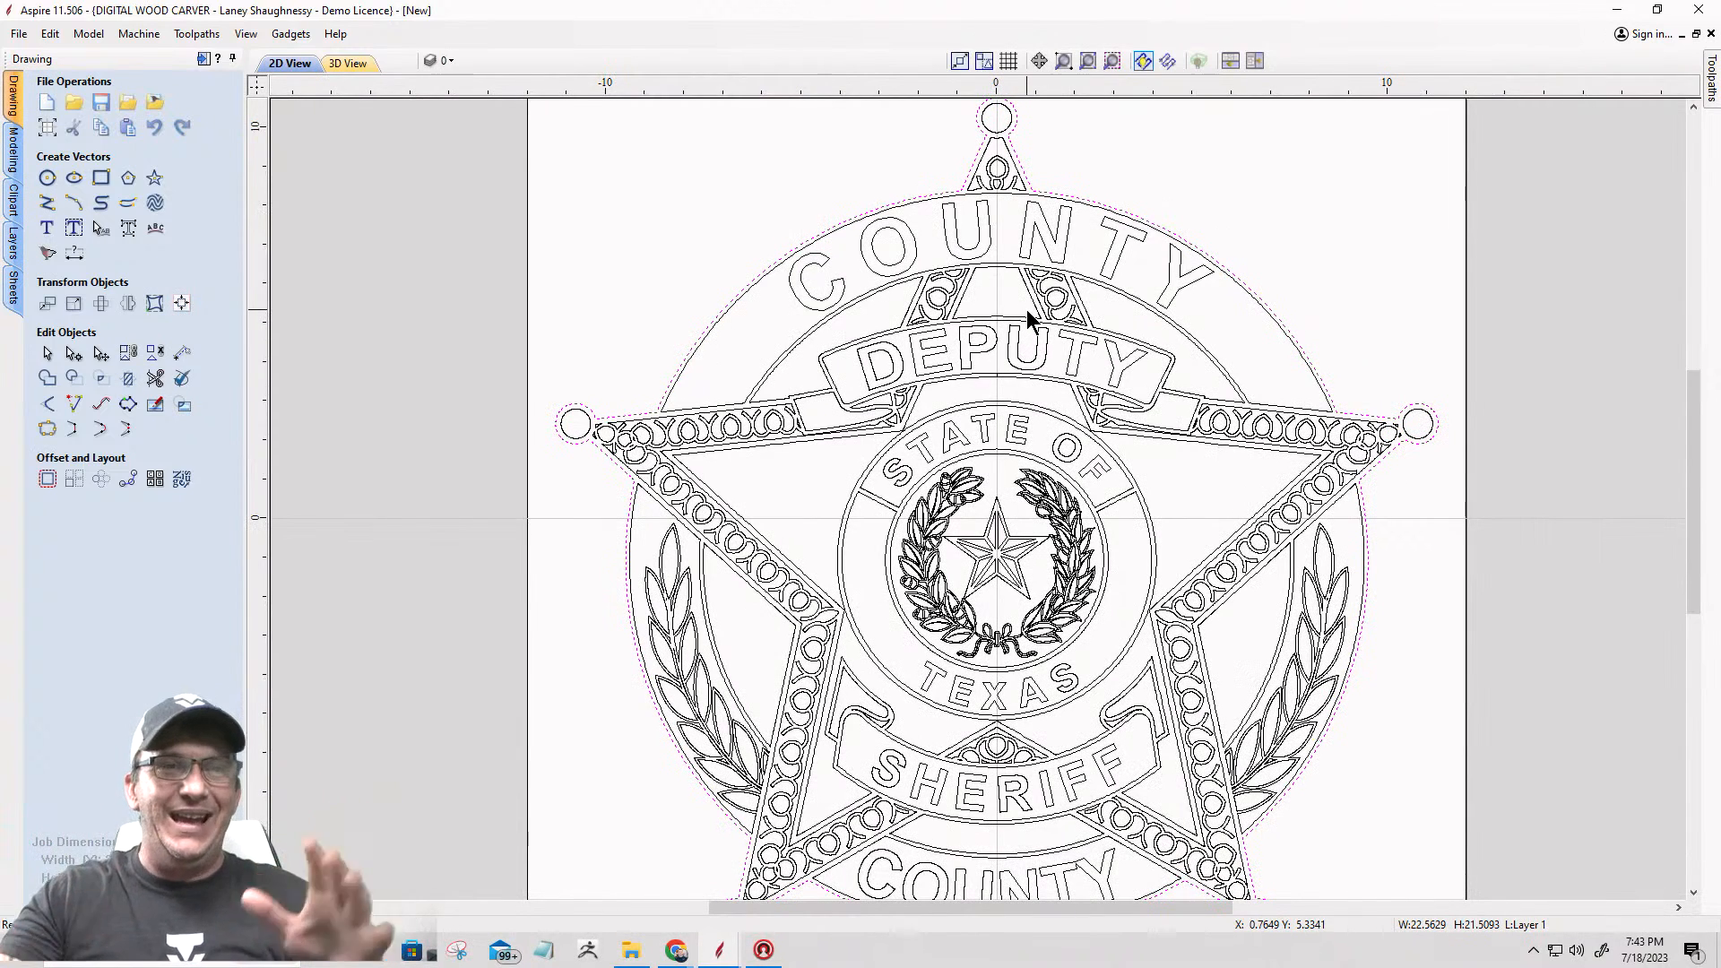
scroll(1191, 520, "down", 1)
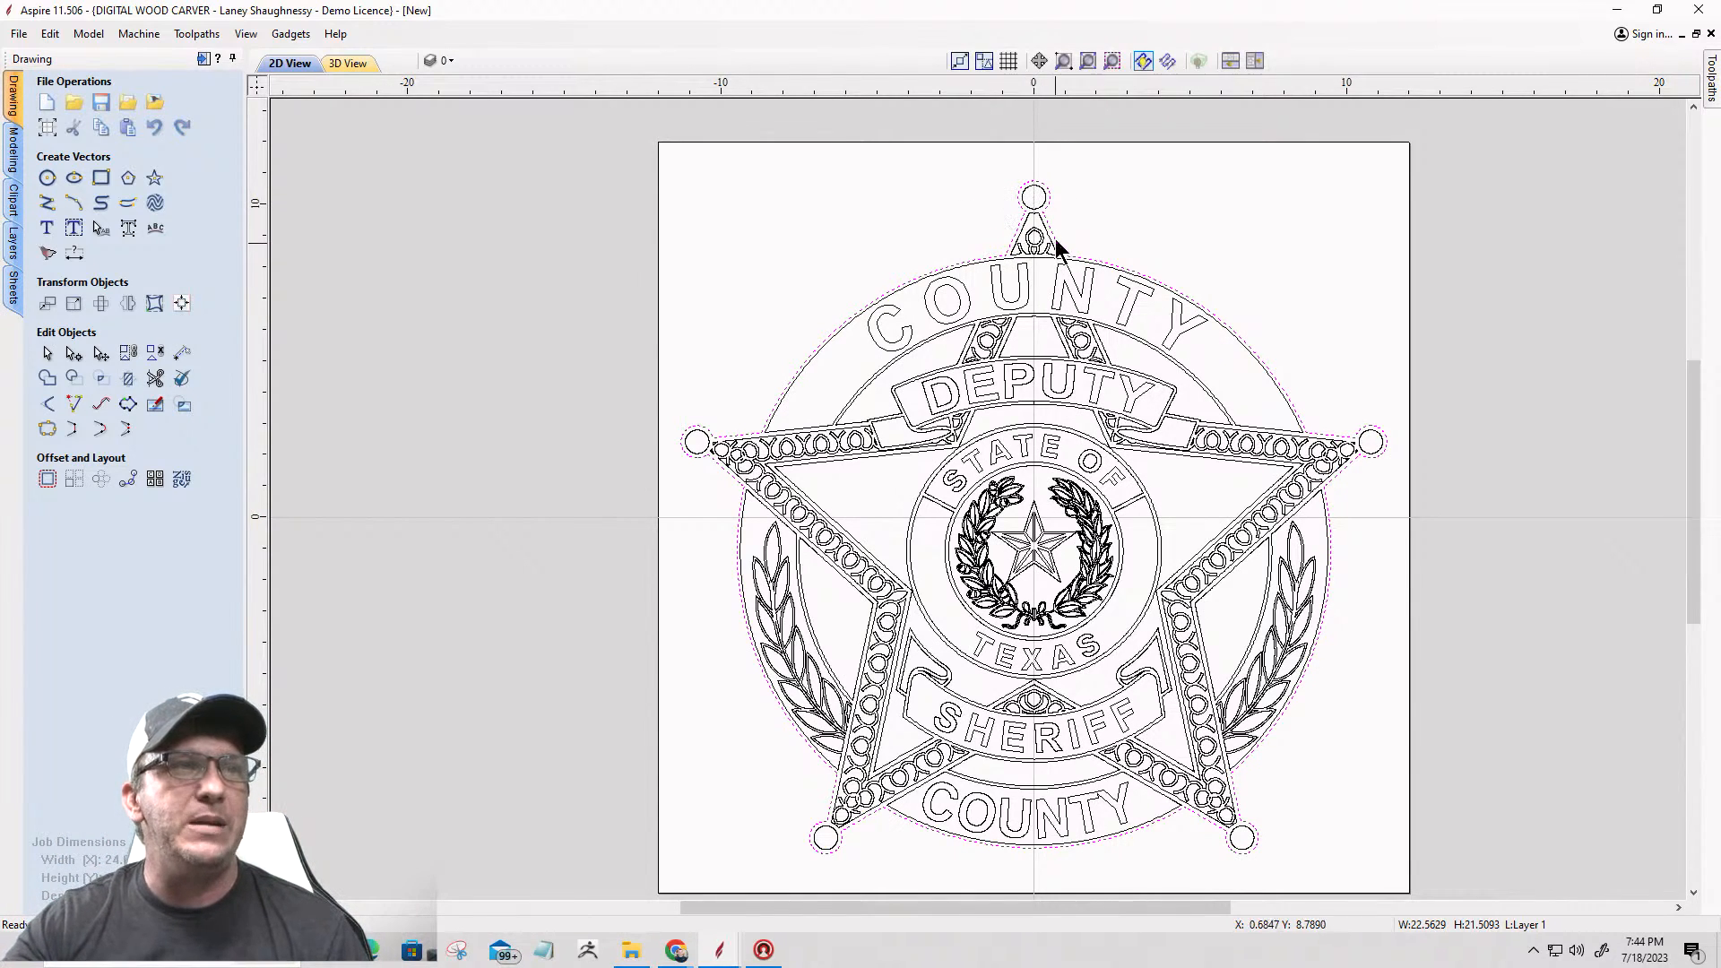
scroll(1034, 266, "up", 5)
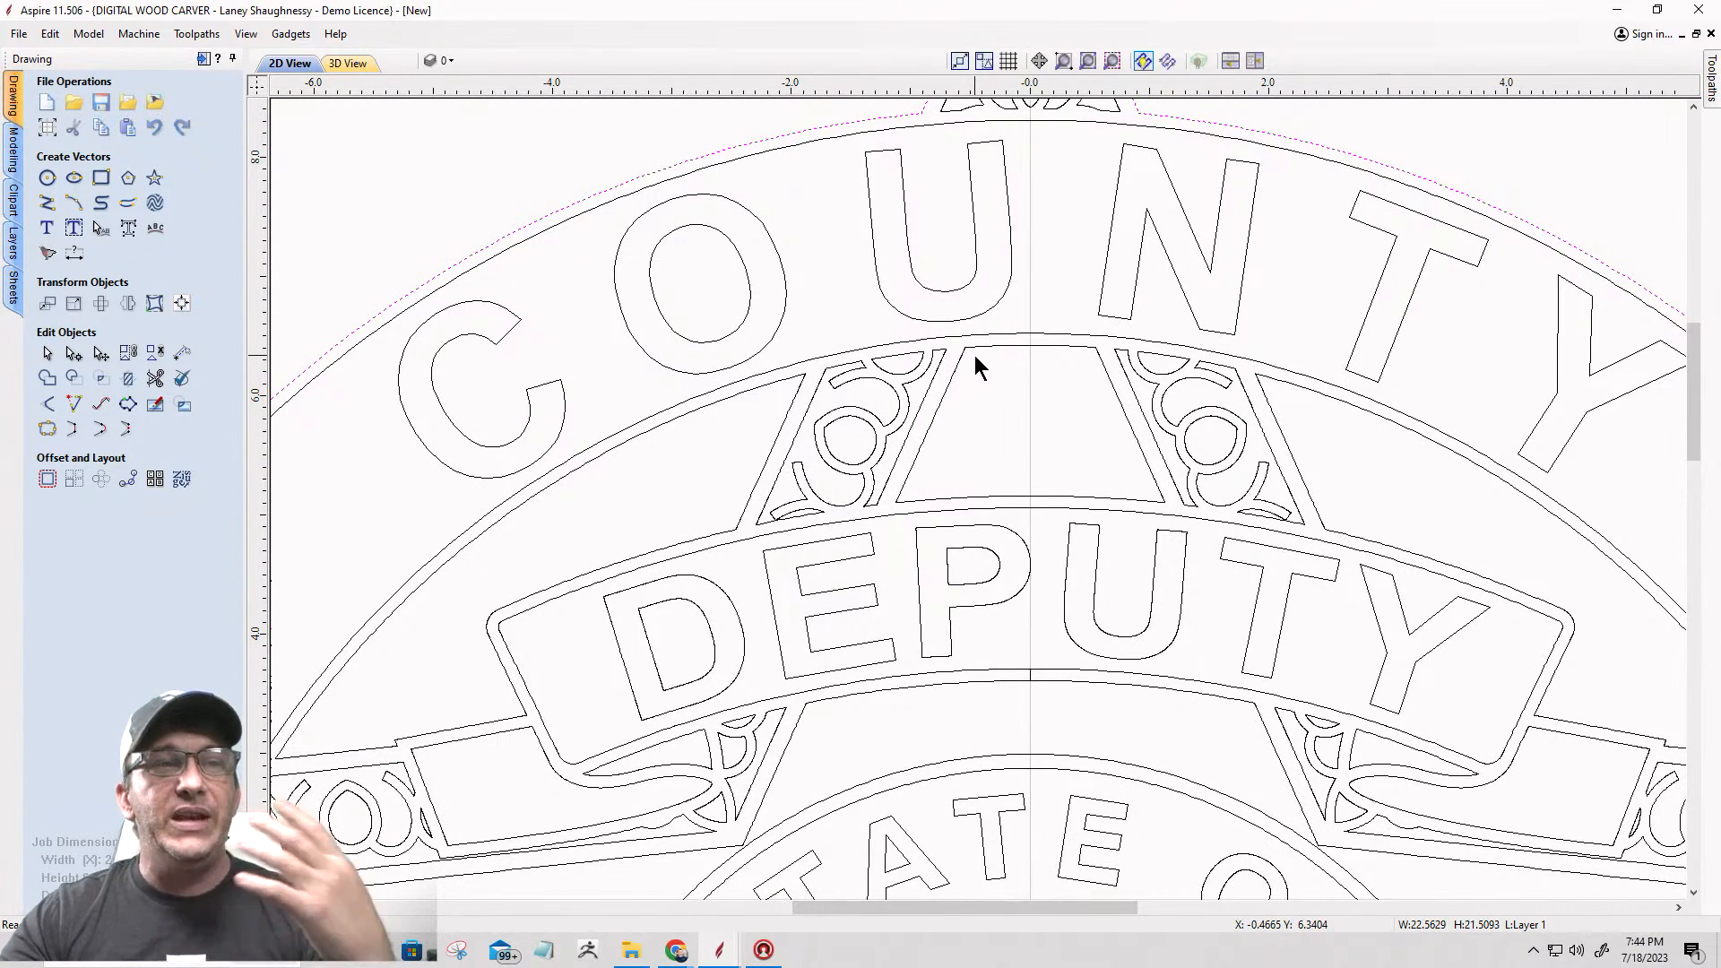
scroll(975, 355, "down", 3)
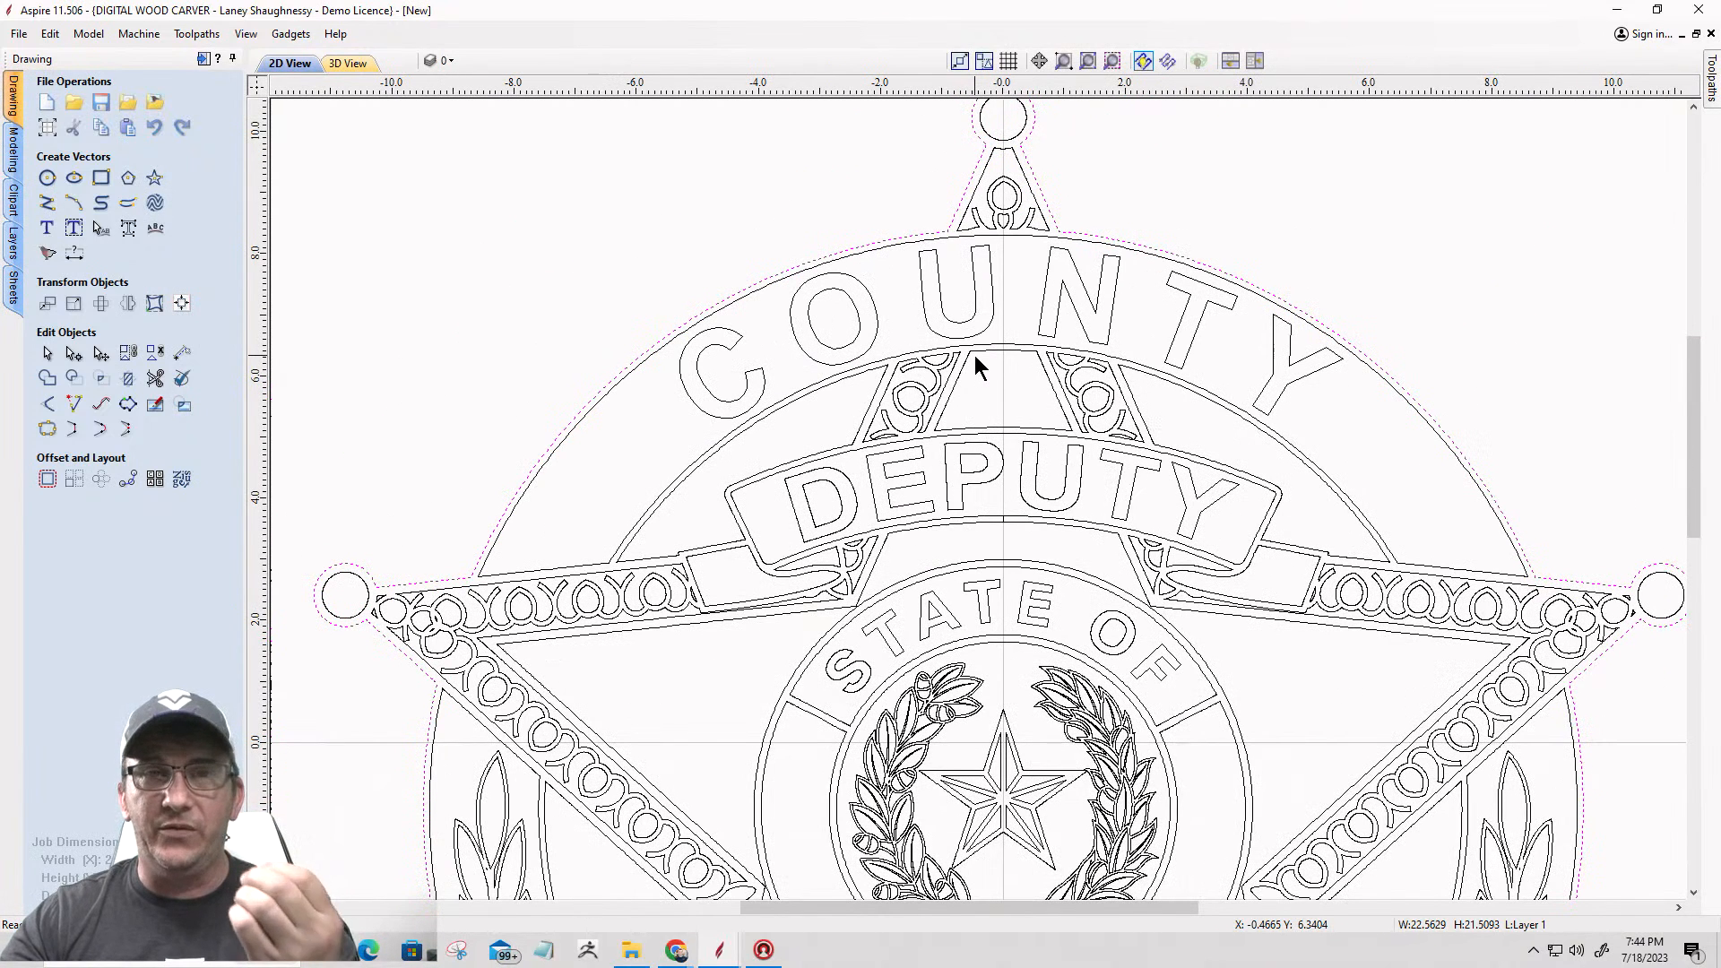
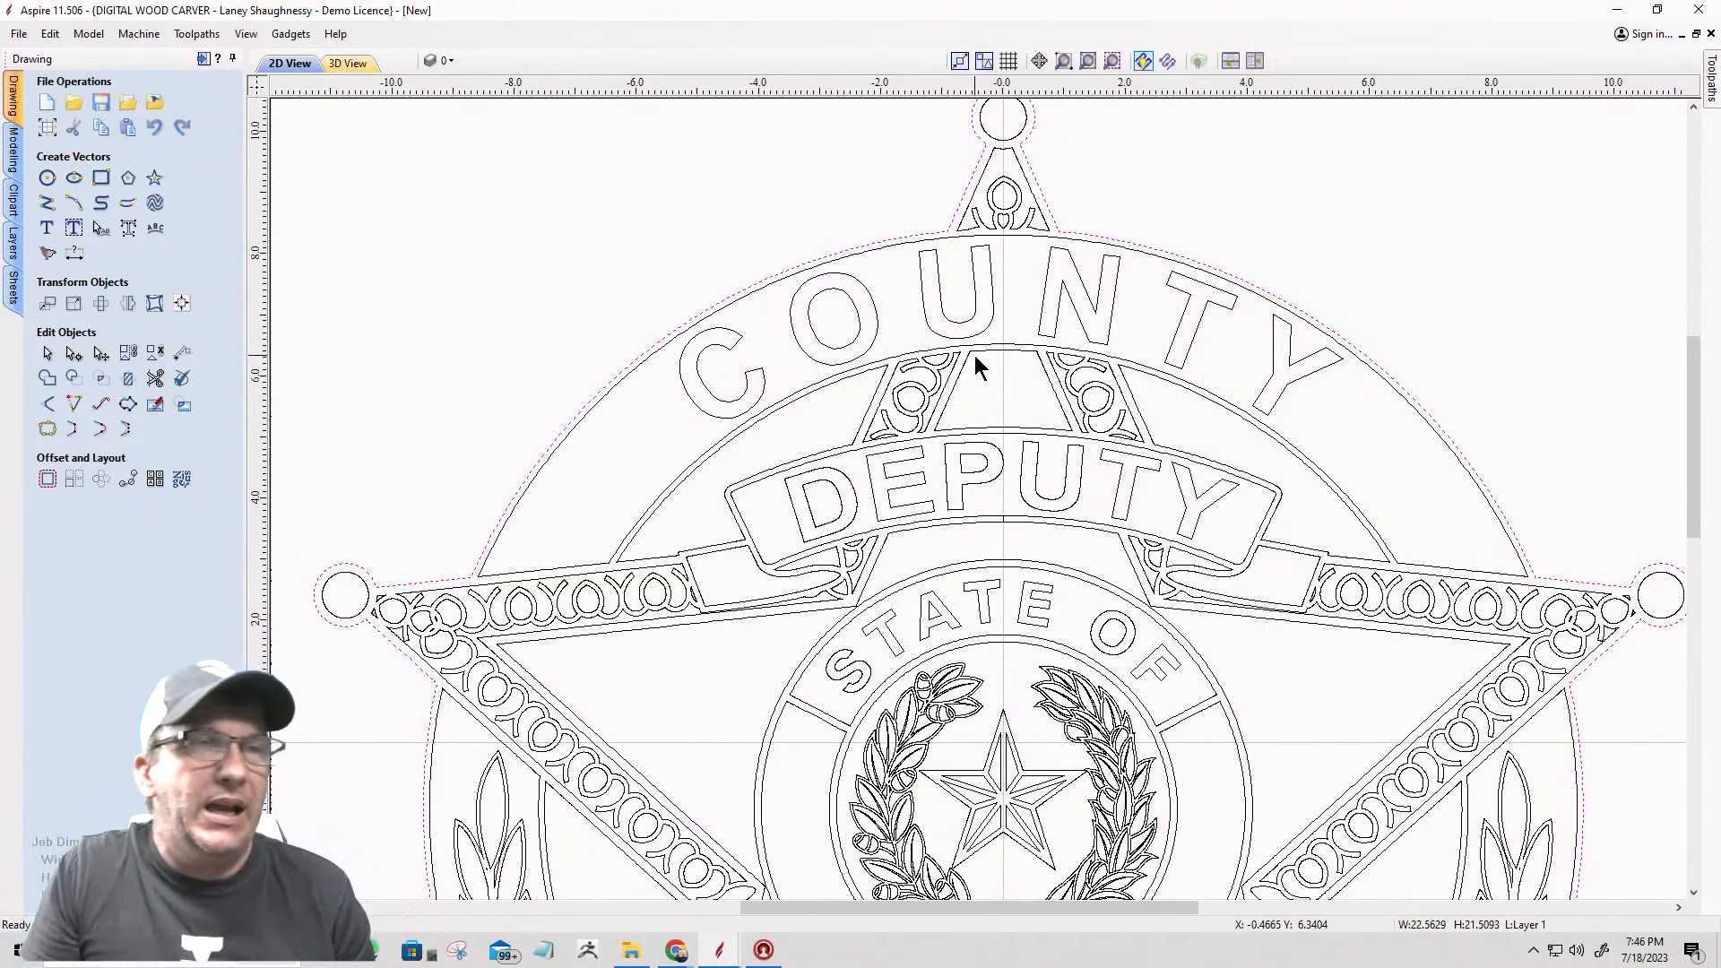
Step: Look over the whole badge layout and show the 2D and 3D views side by side
scroll(938, 269, "down", 5)
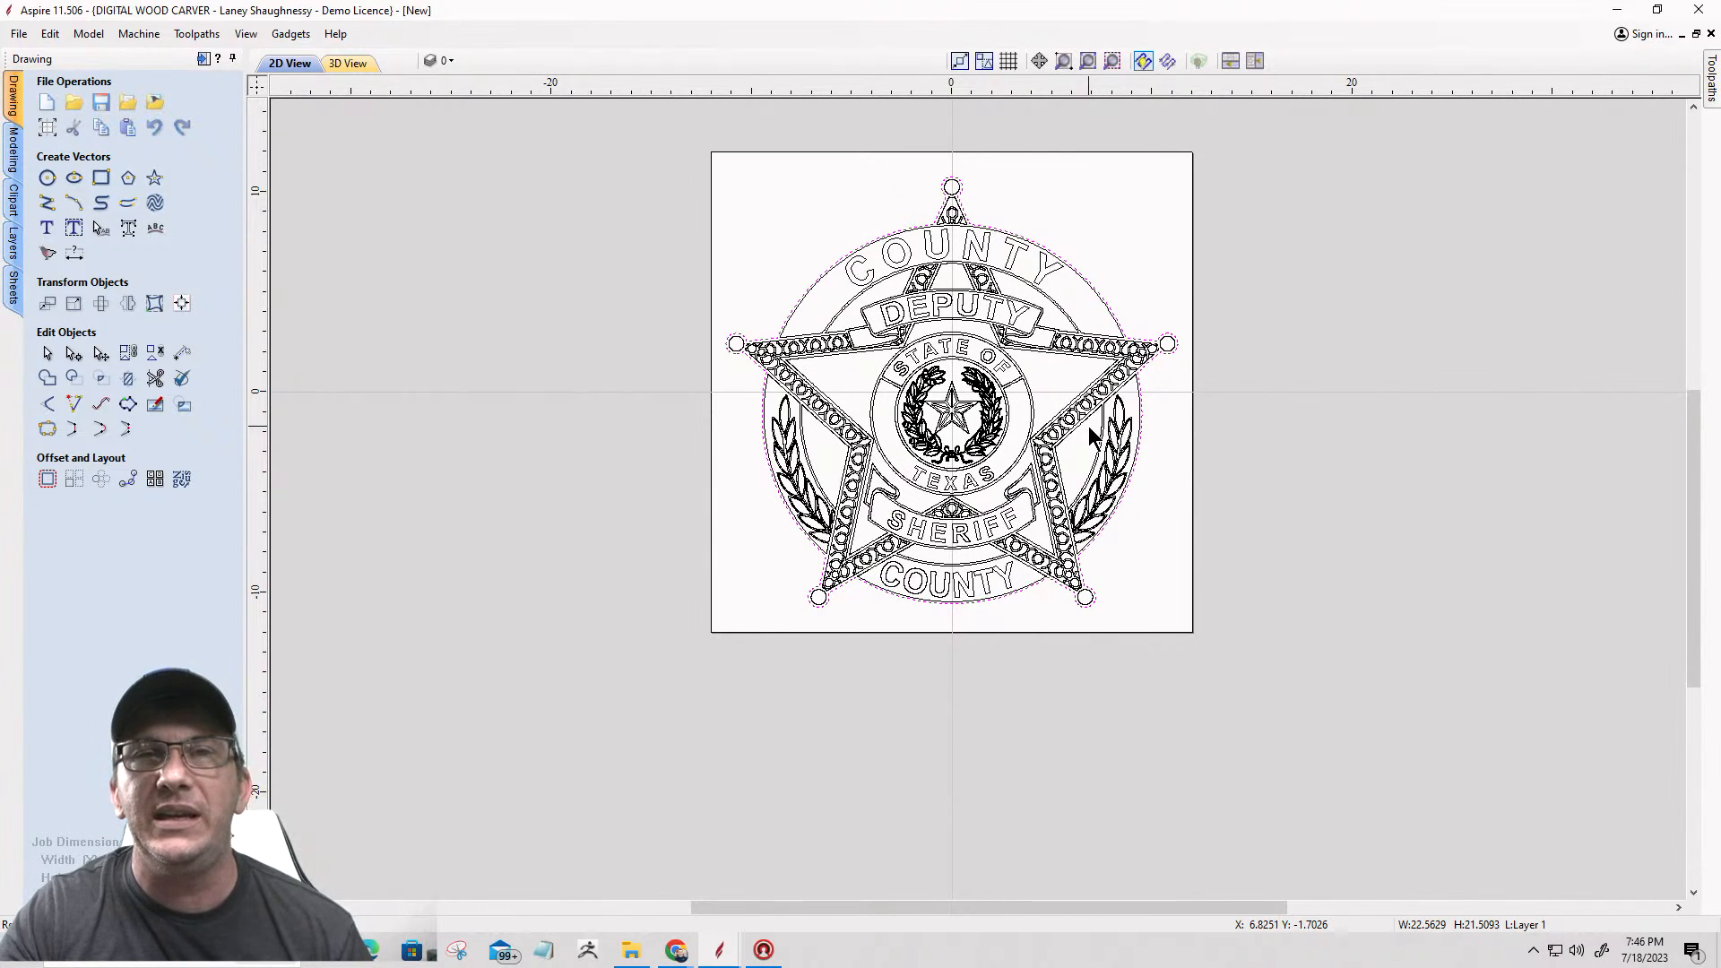
scroll(1090, 436, "up", 2)
scroll(1088, 427, "down", 1)
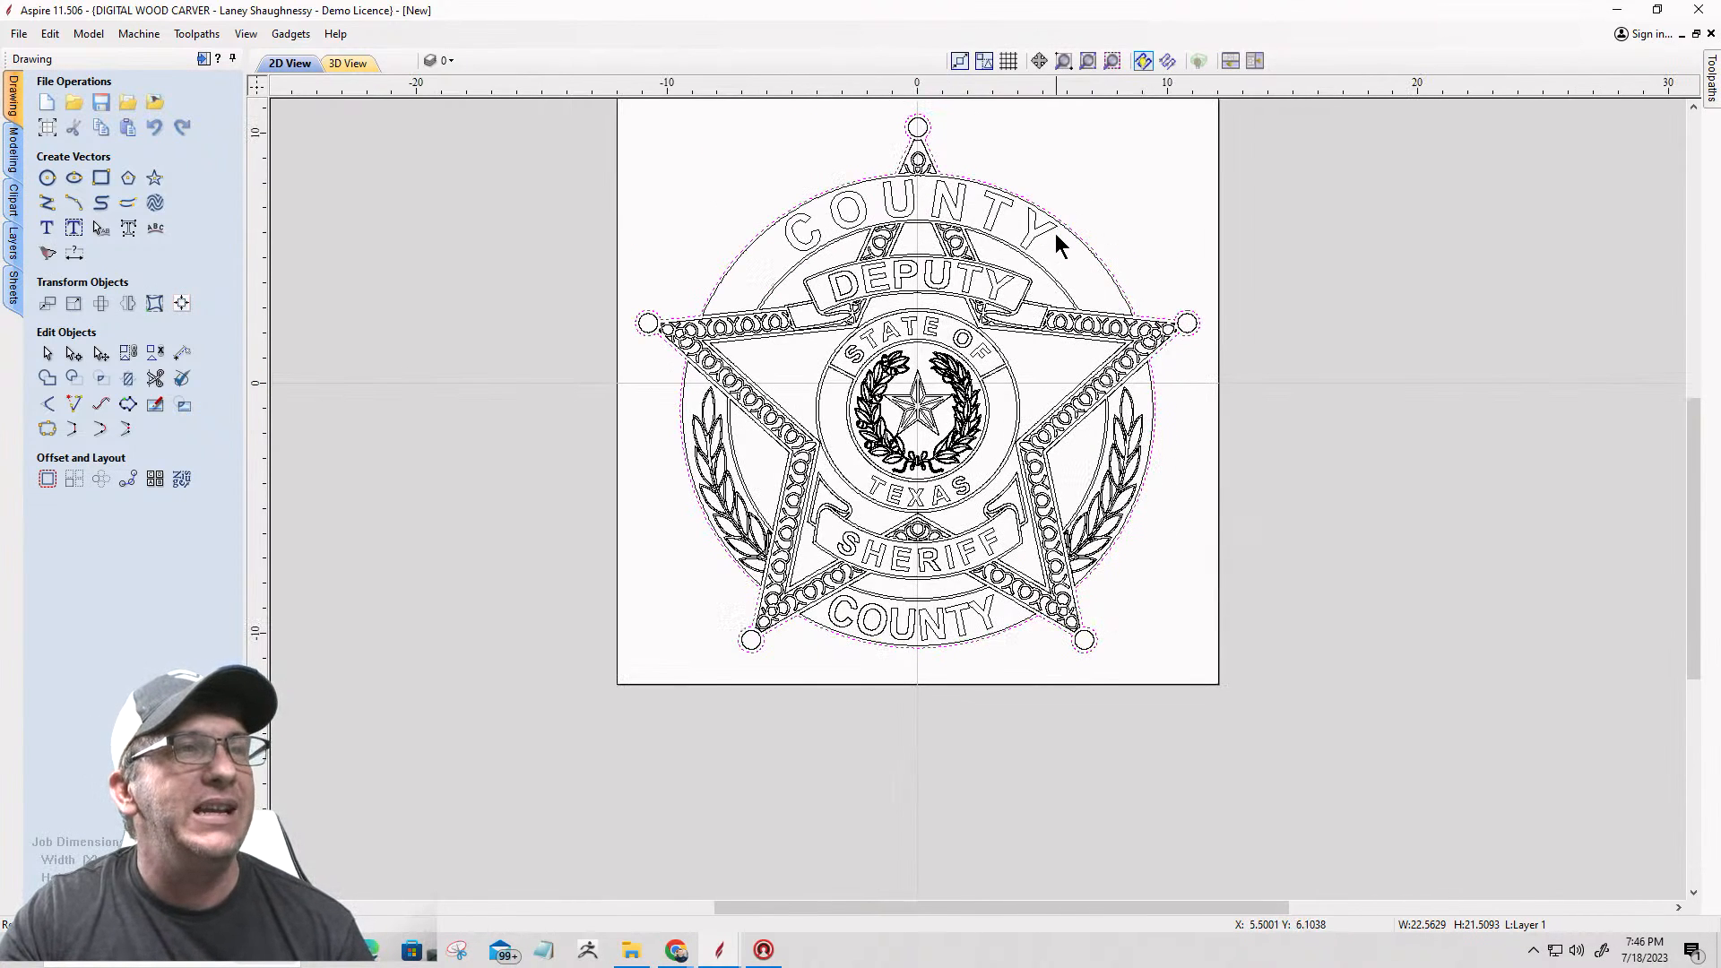
scroll(1058, 226, "down", 1)
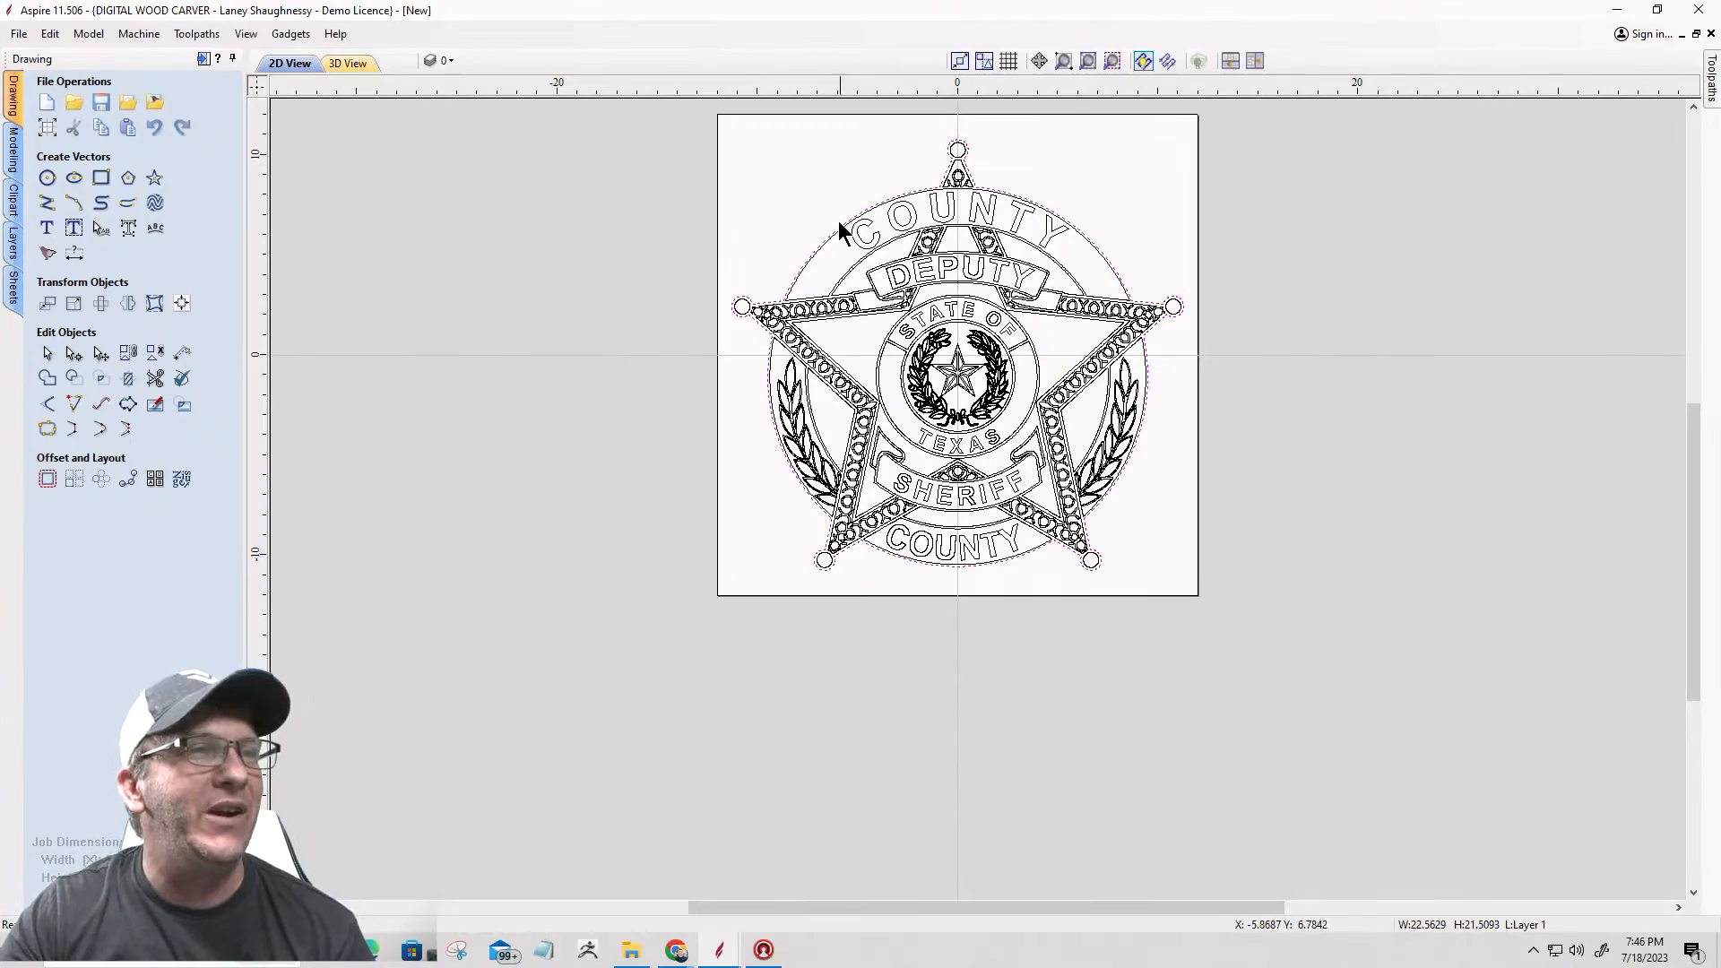
scroll(802, 408, "up", 2)
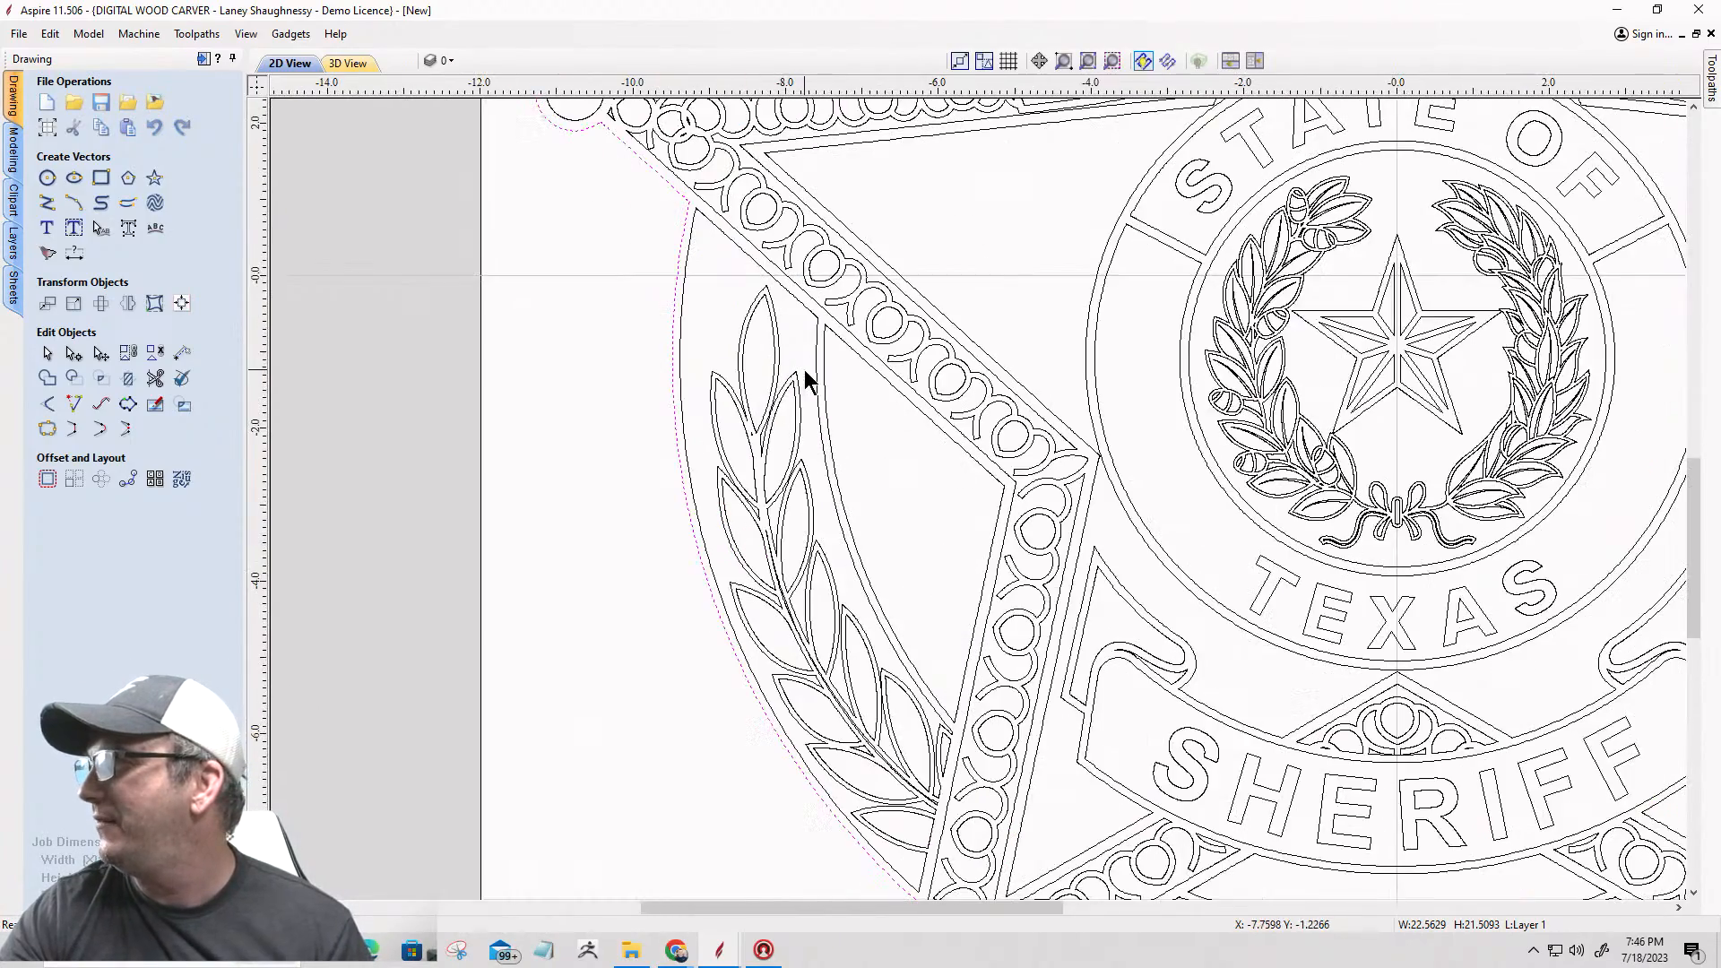
scroll(762, 690, "down", 1)
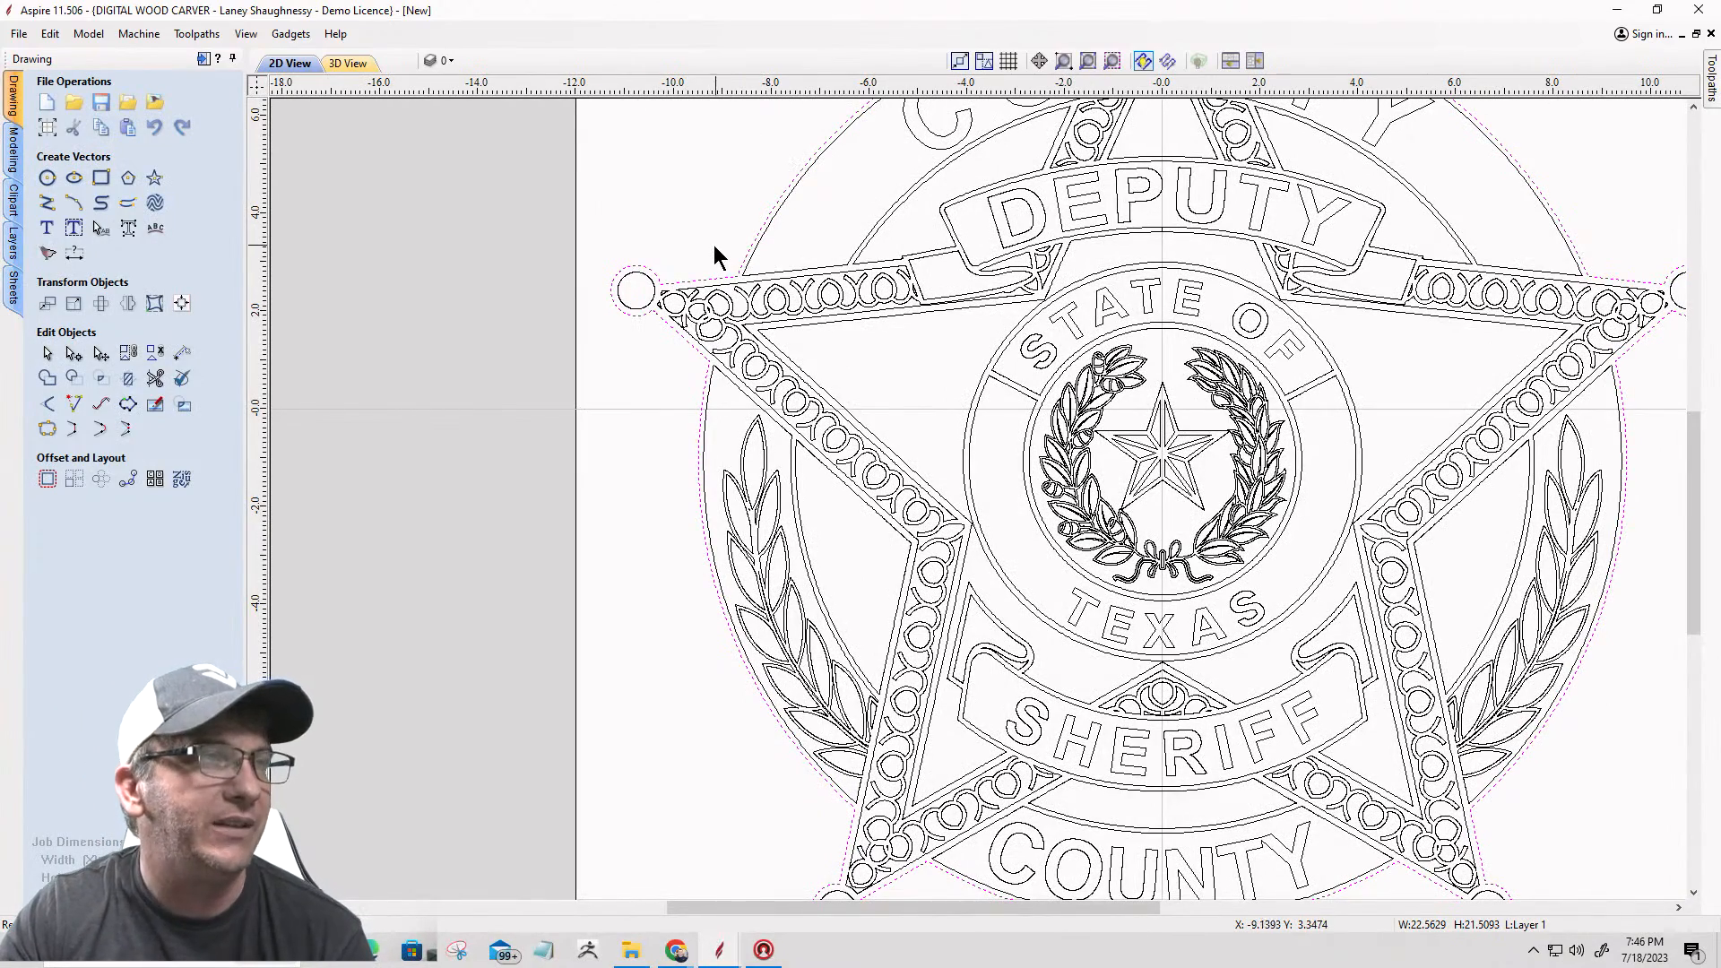
left_click(1254, 61)
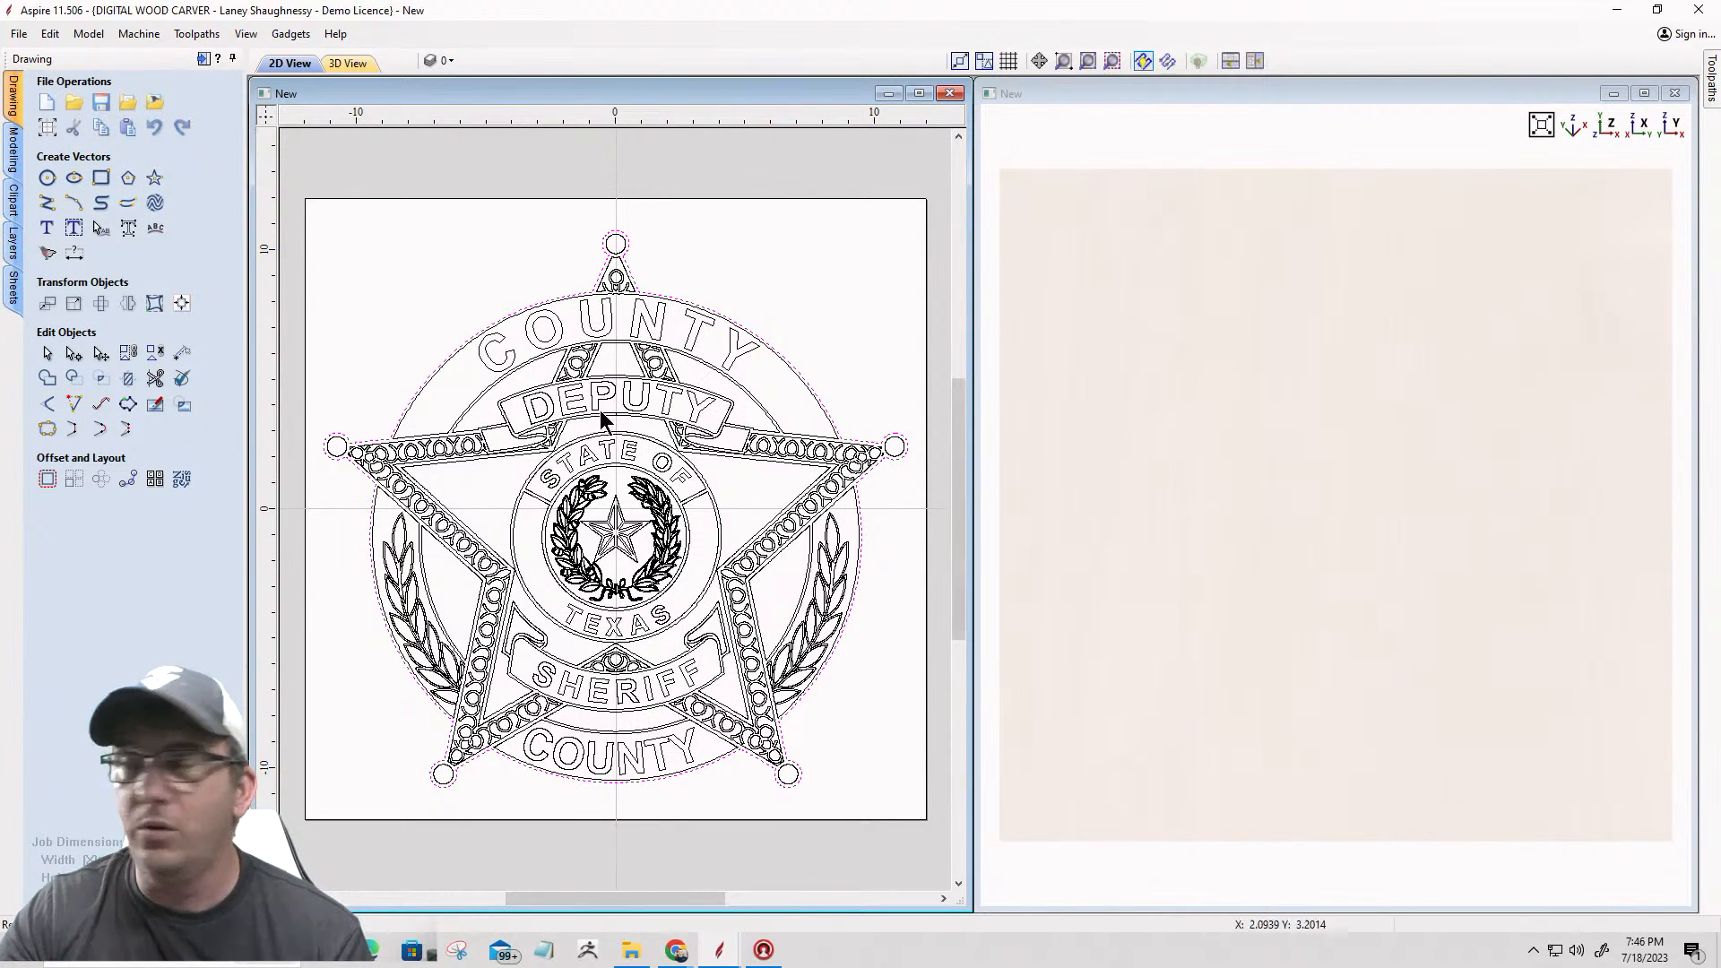
Step: Set up a curved-profile shape for the outermost badge outline with a 15 degree angle and 0.25 inch base height
left_click(13, 148)
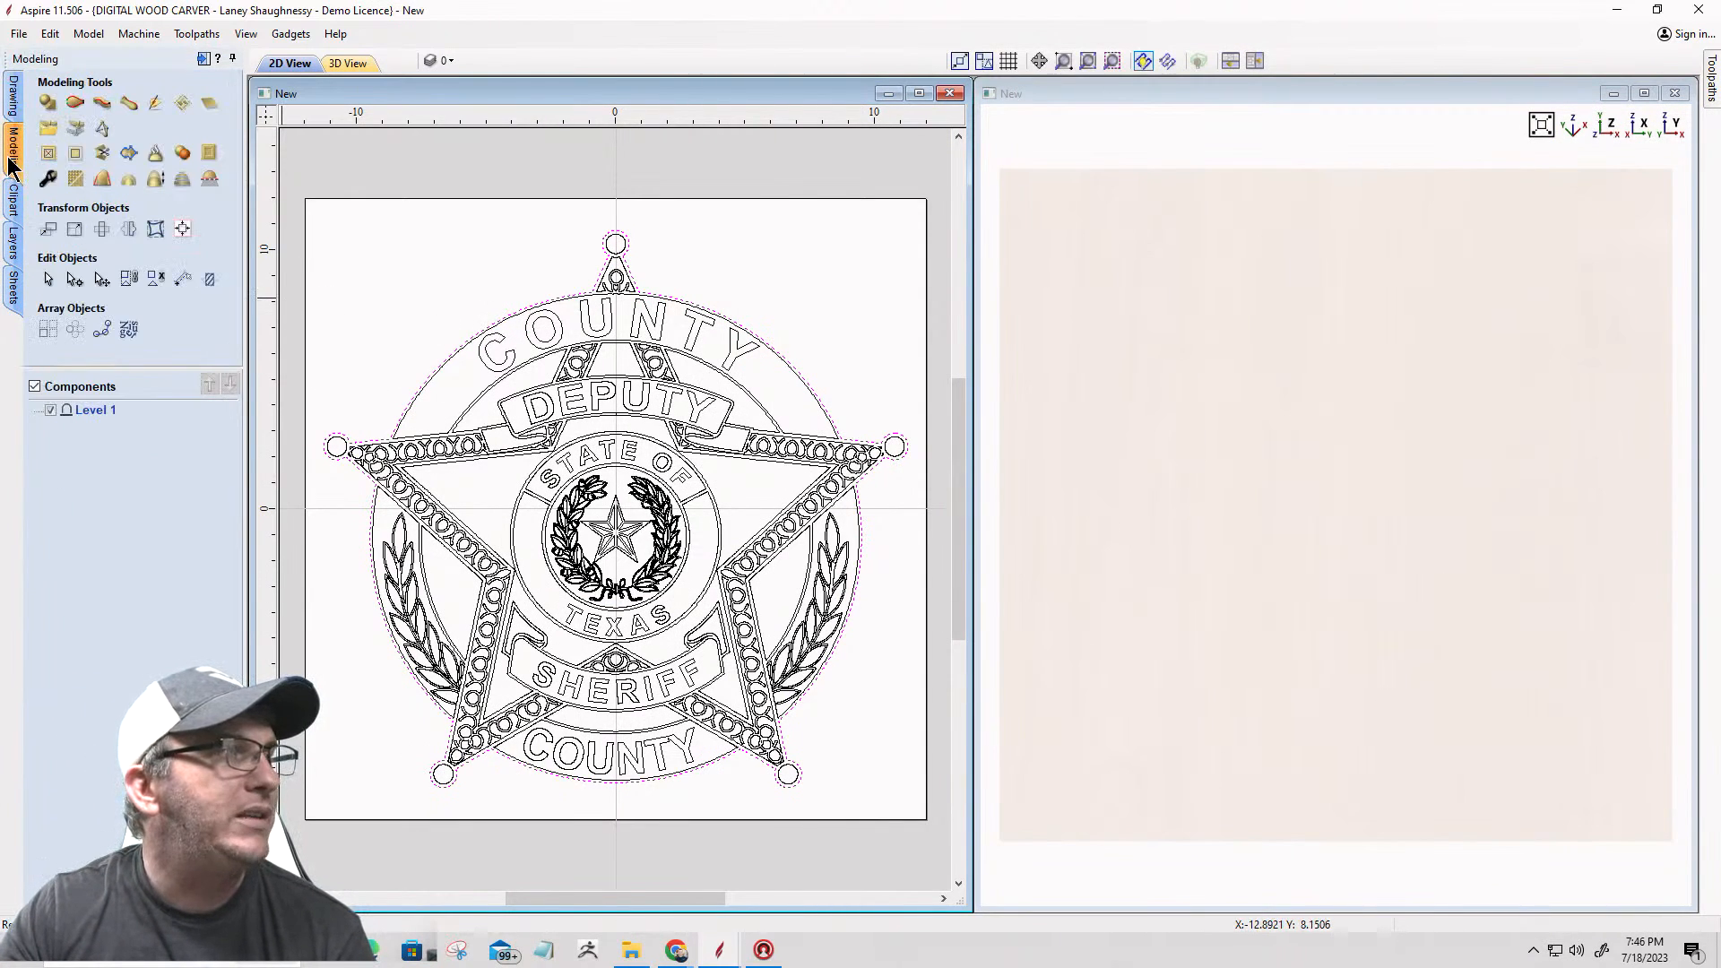
left_click(49, 105)
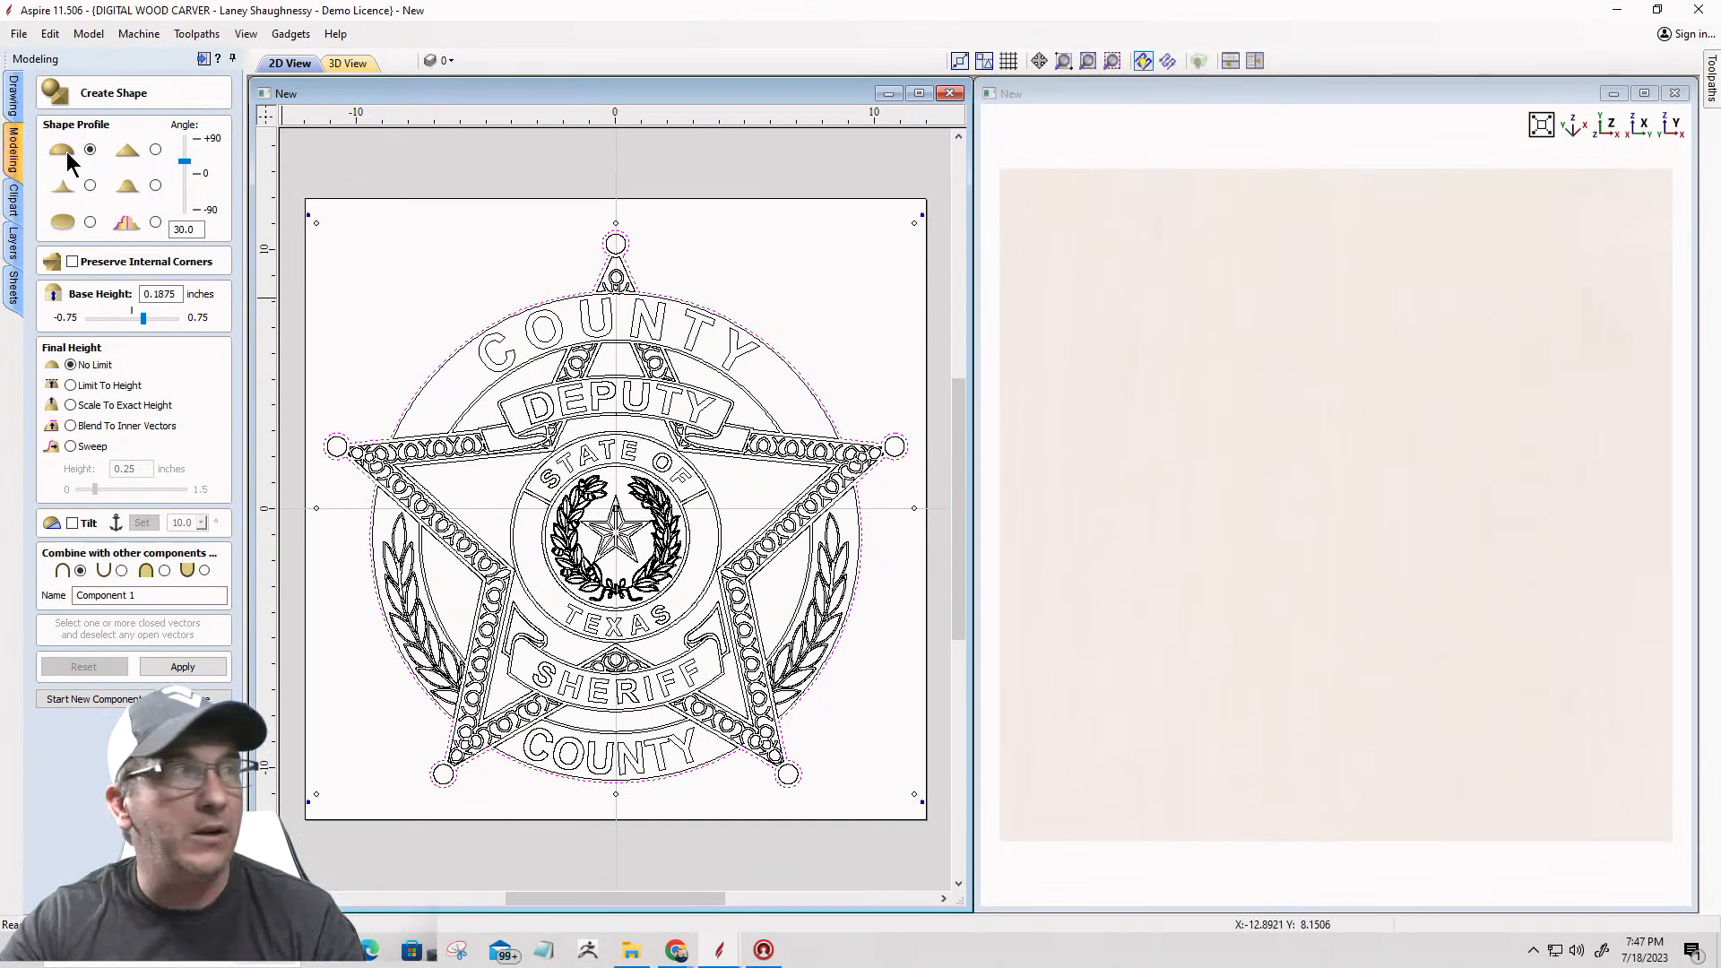
left_click(172, 229)
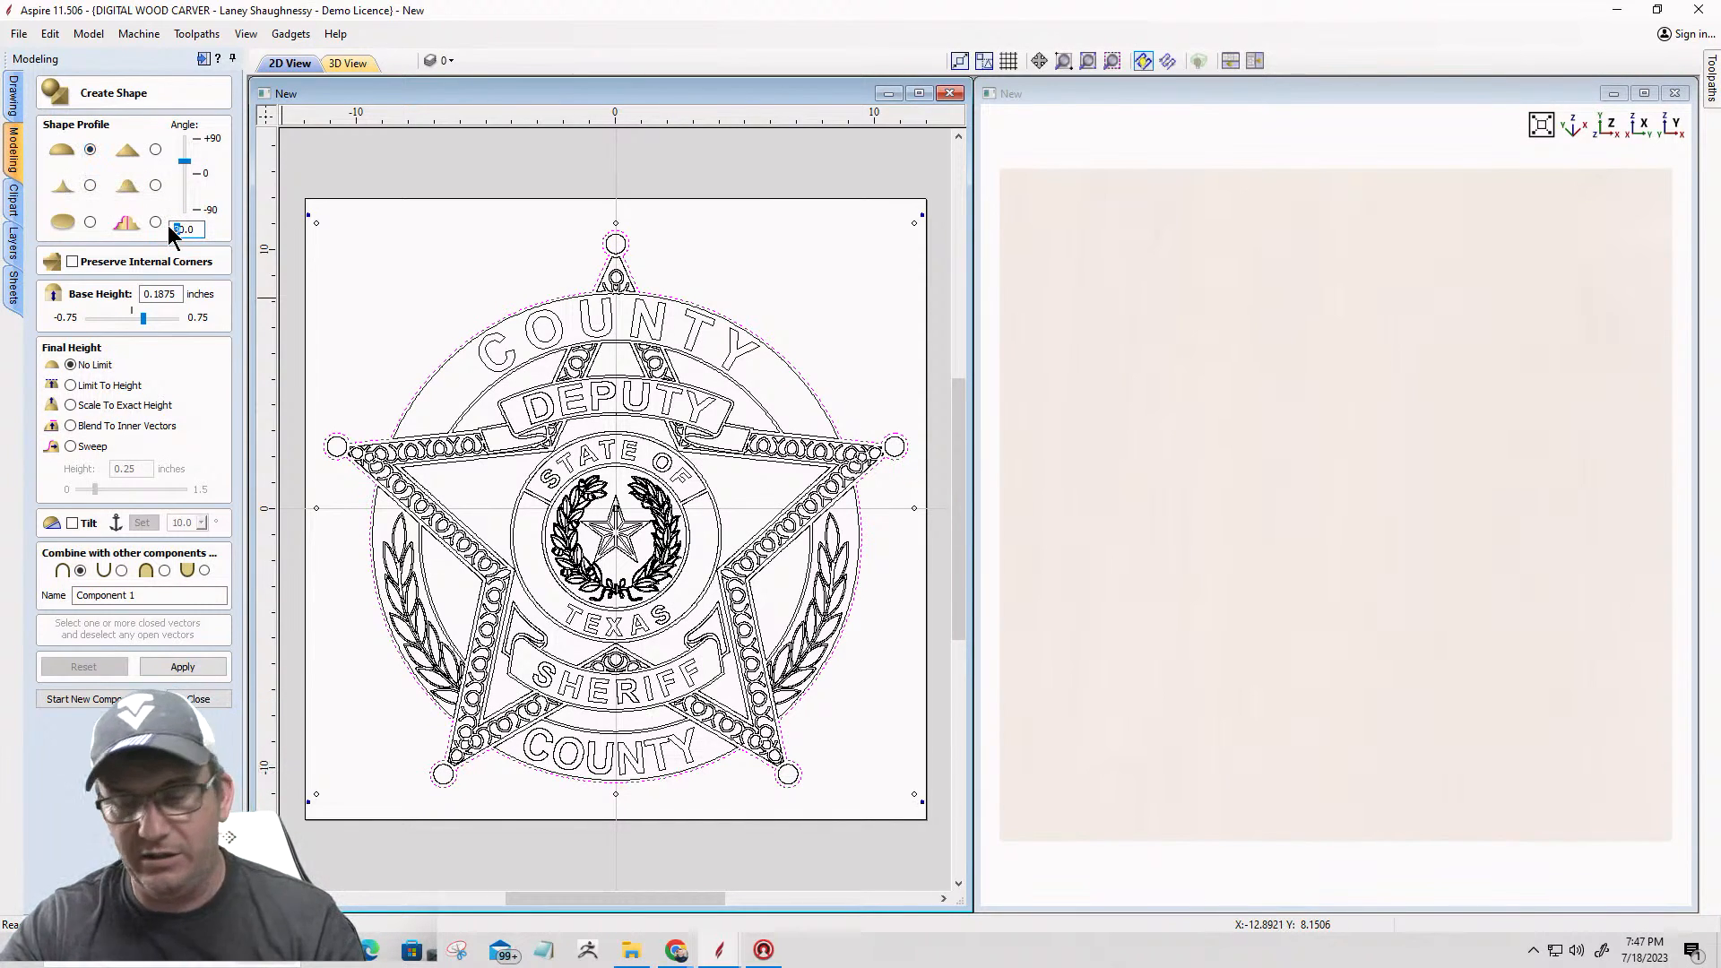
type("15.0")
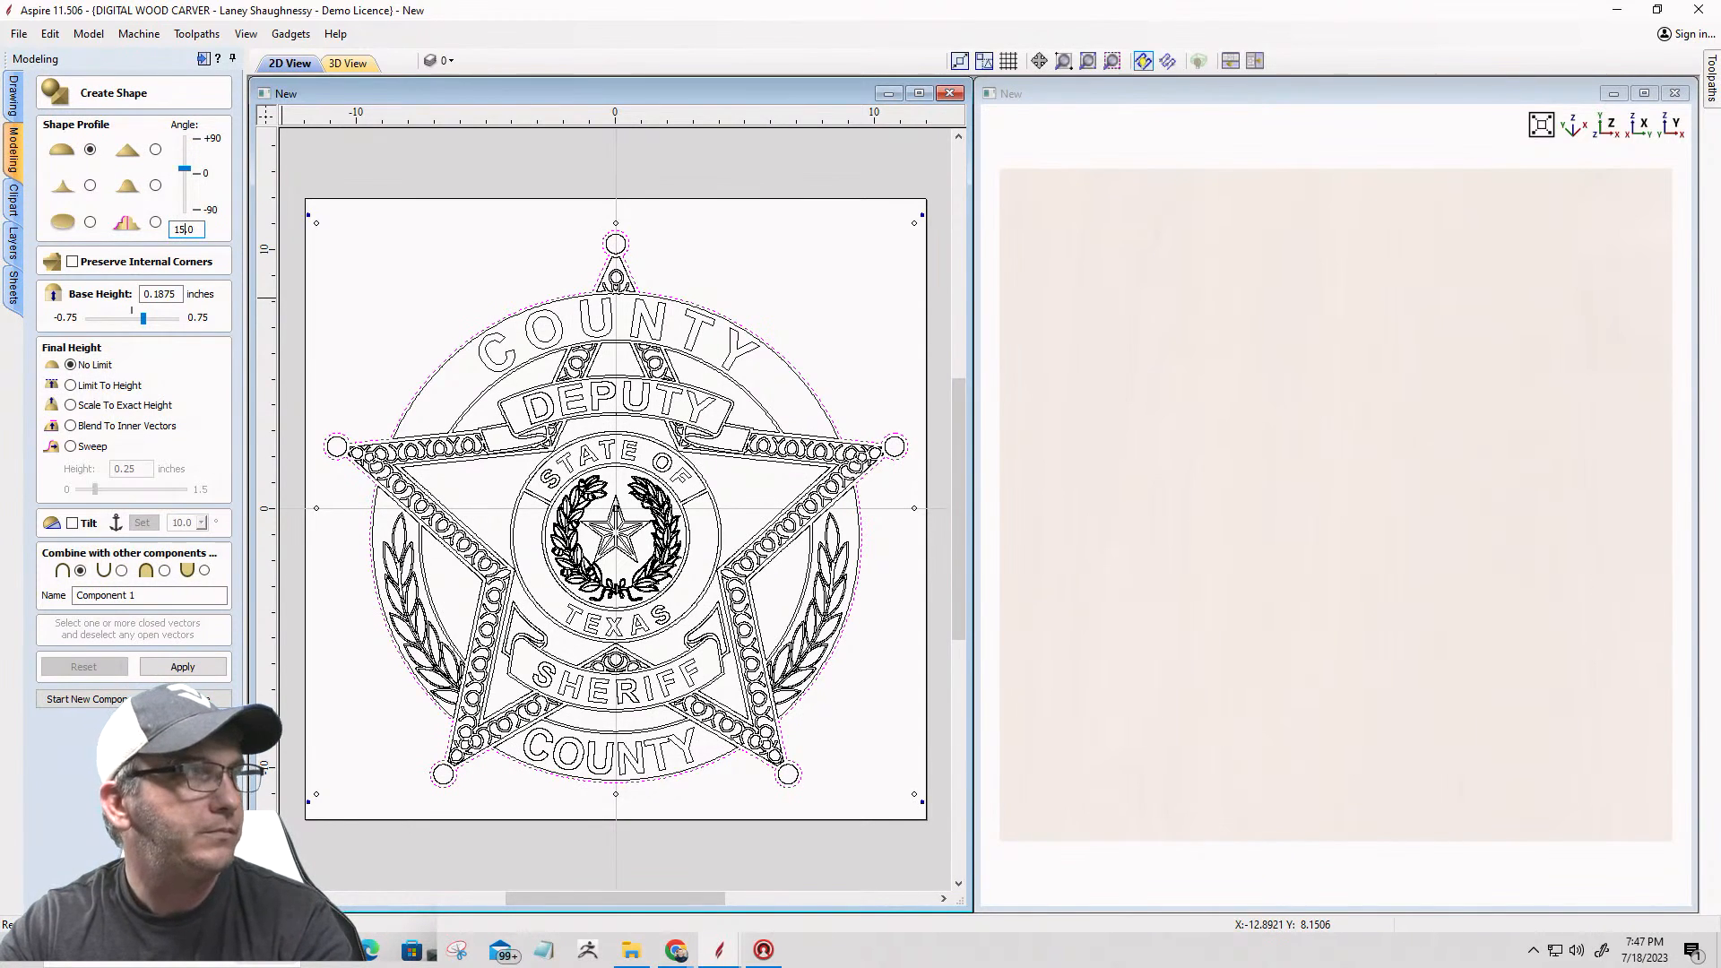
double_click(161, 294)
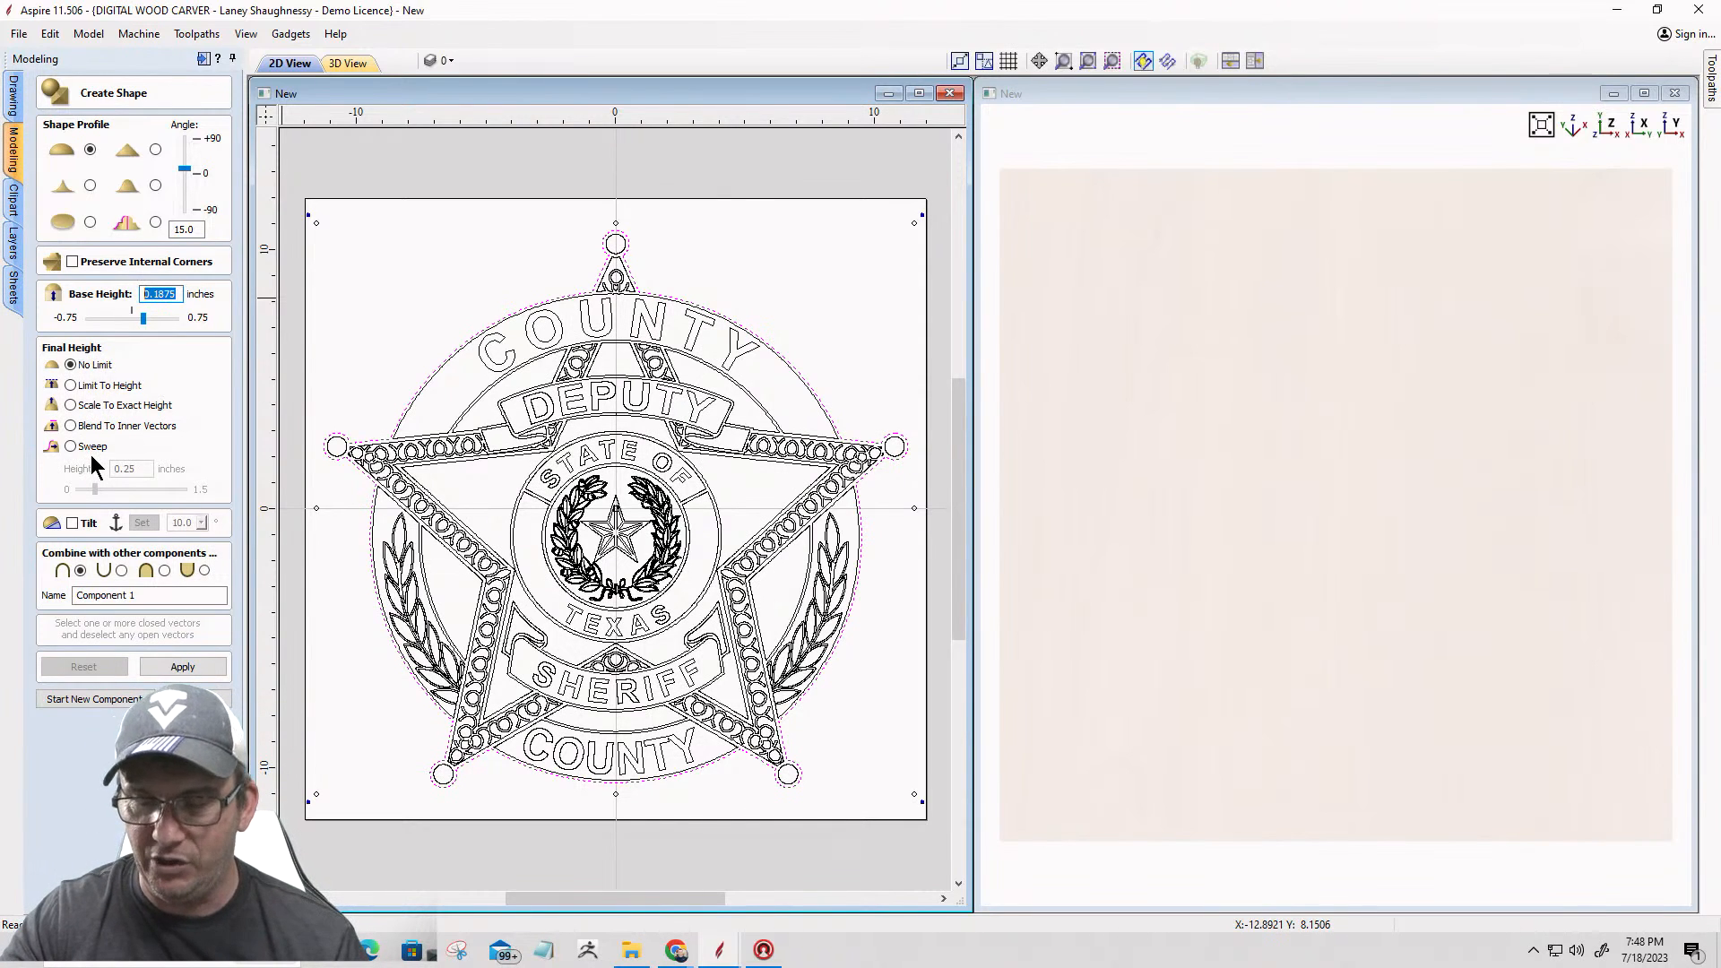
type(".25")
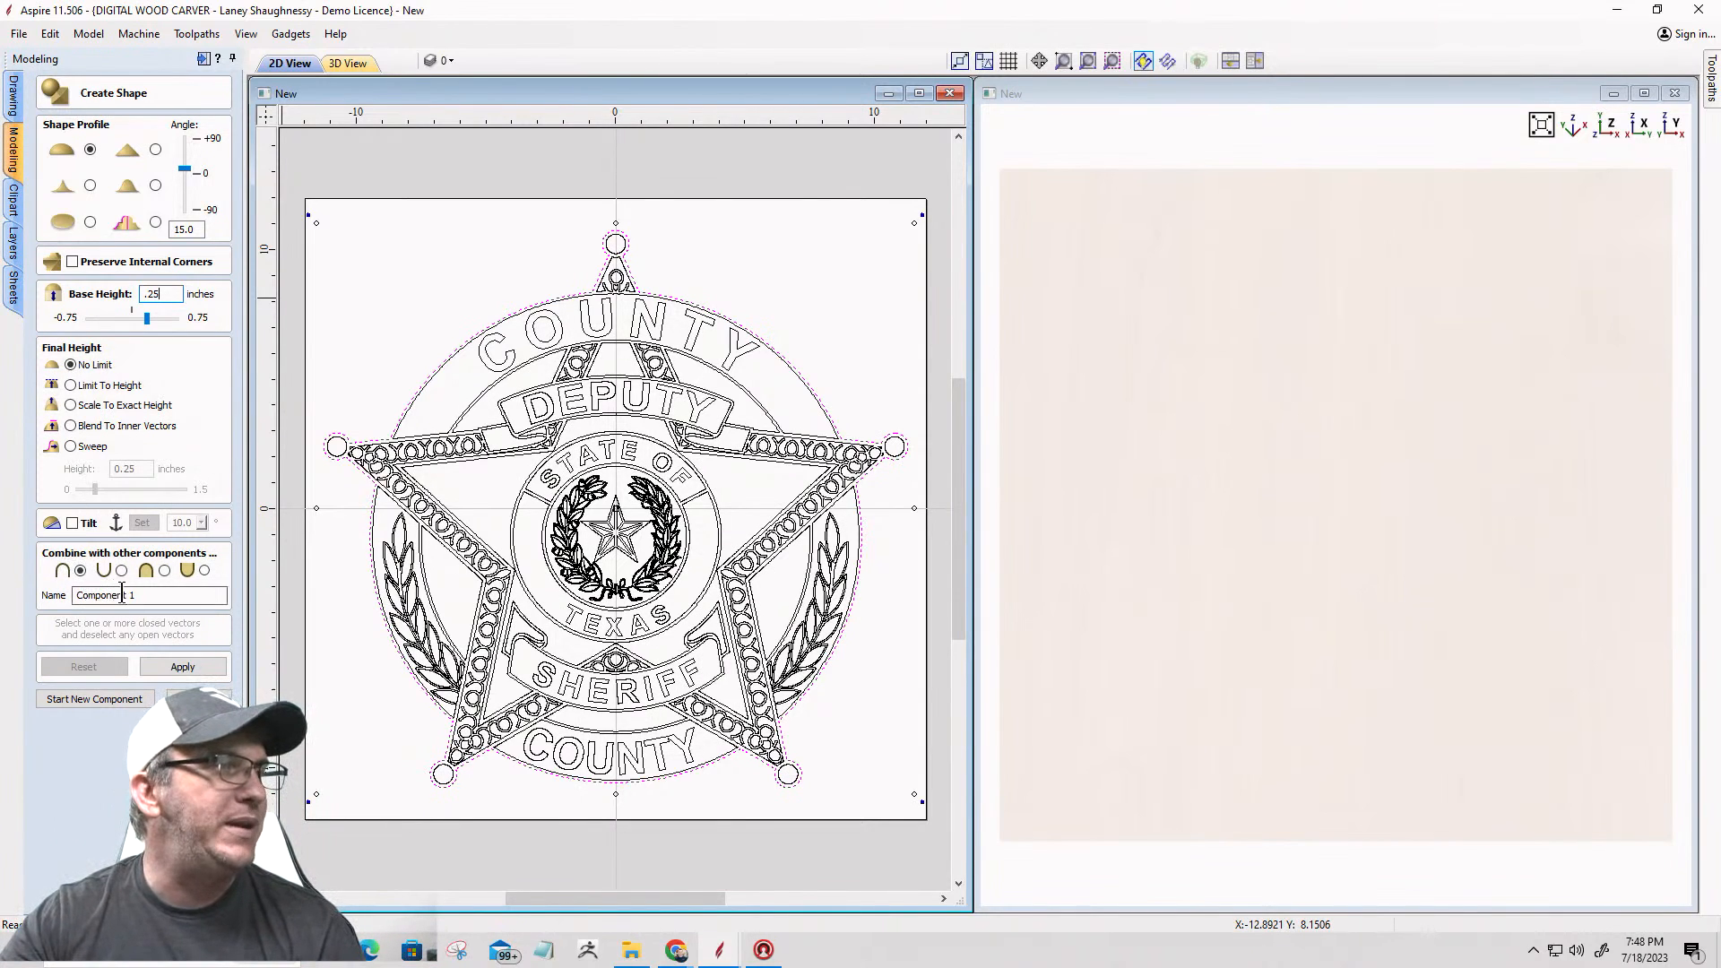
Step: Name the component Base / Foundation and create it from the selected outer outline
left_click_drag(136, 596, 62, 596)
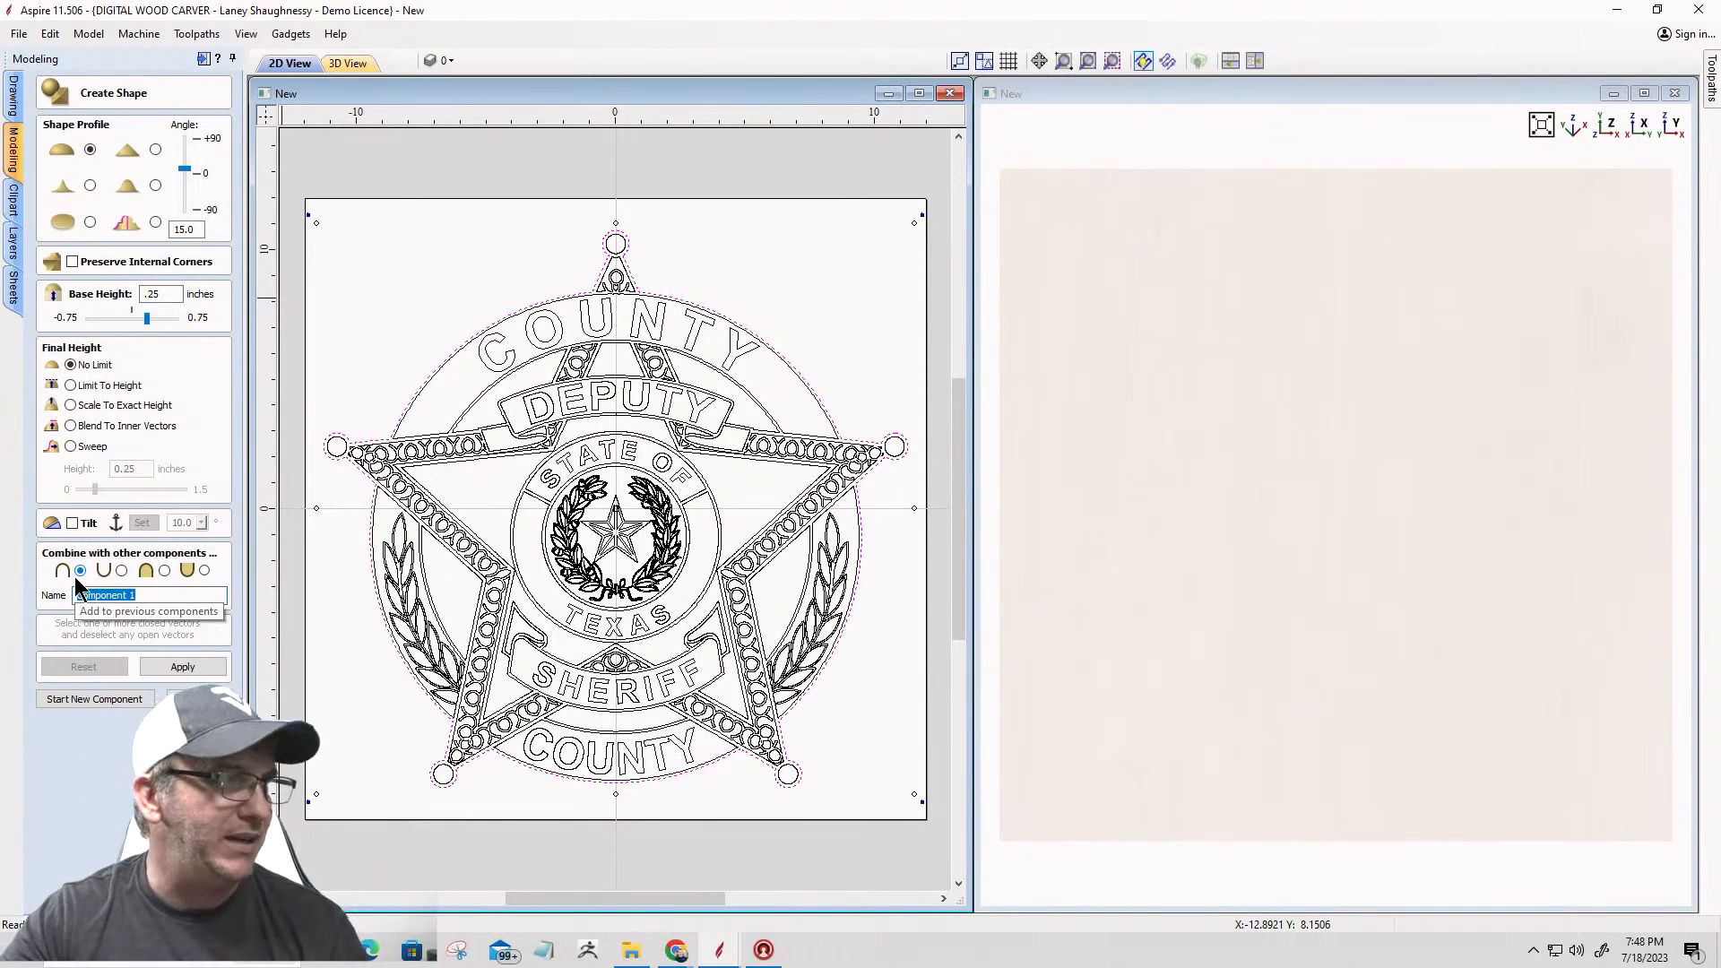
type("Base")
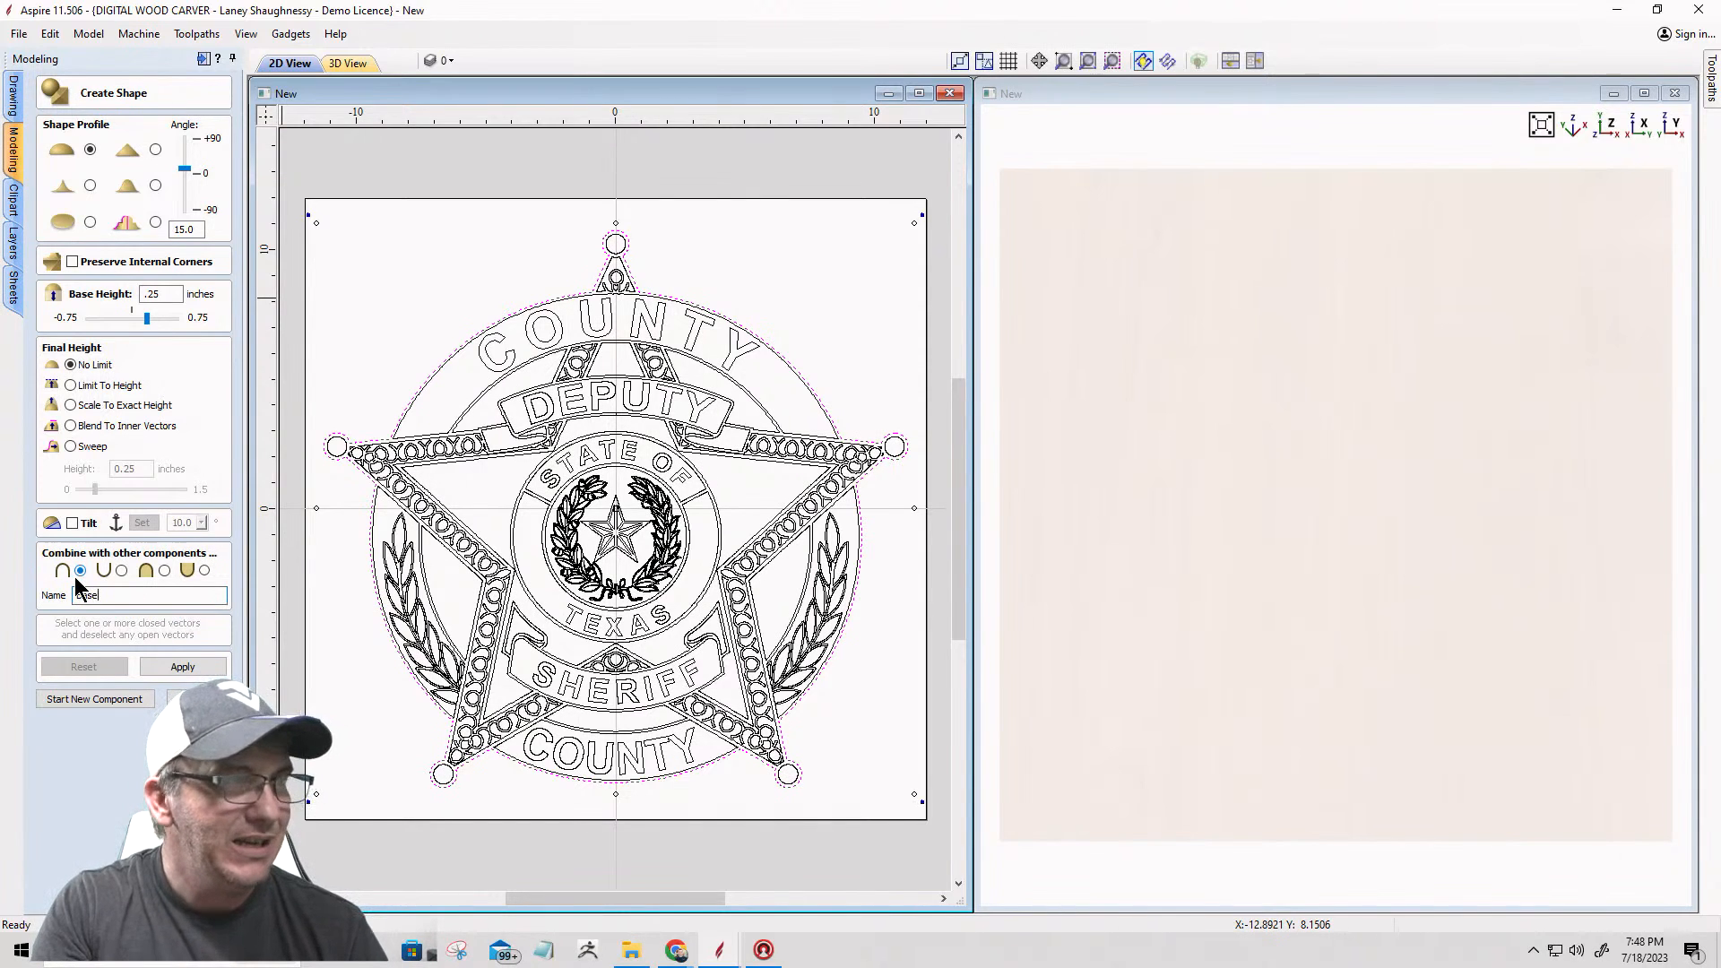
type(" / Foundation")
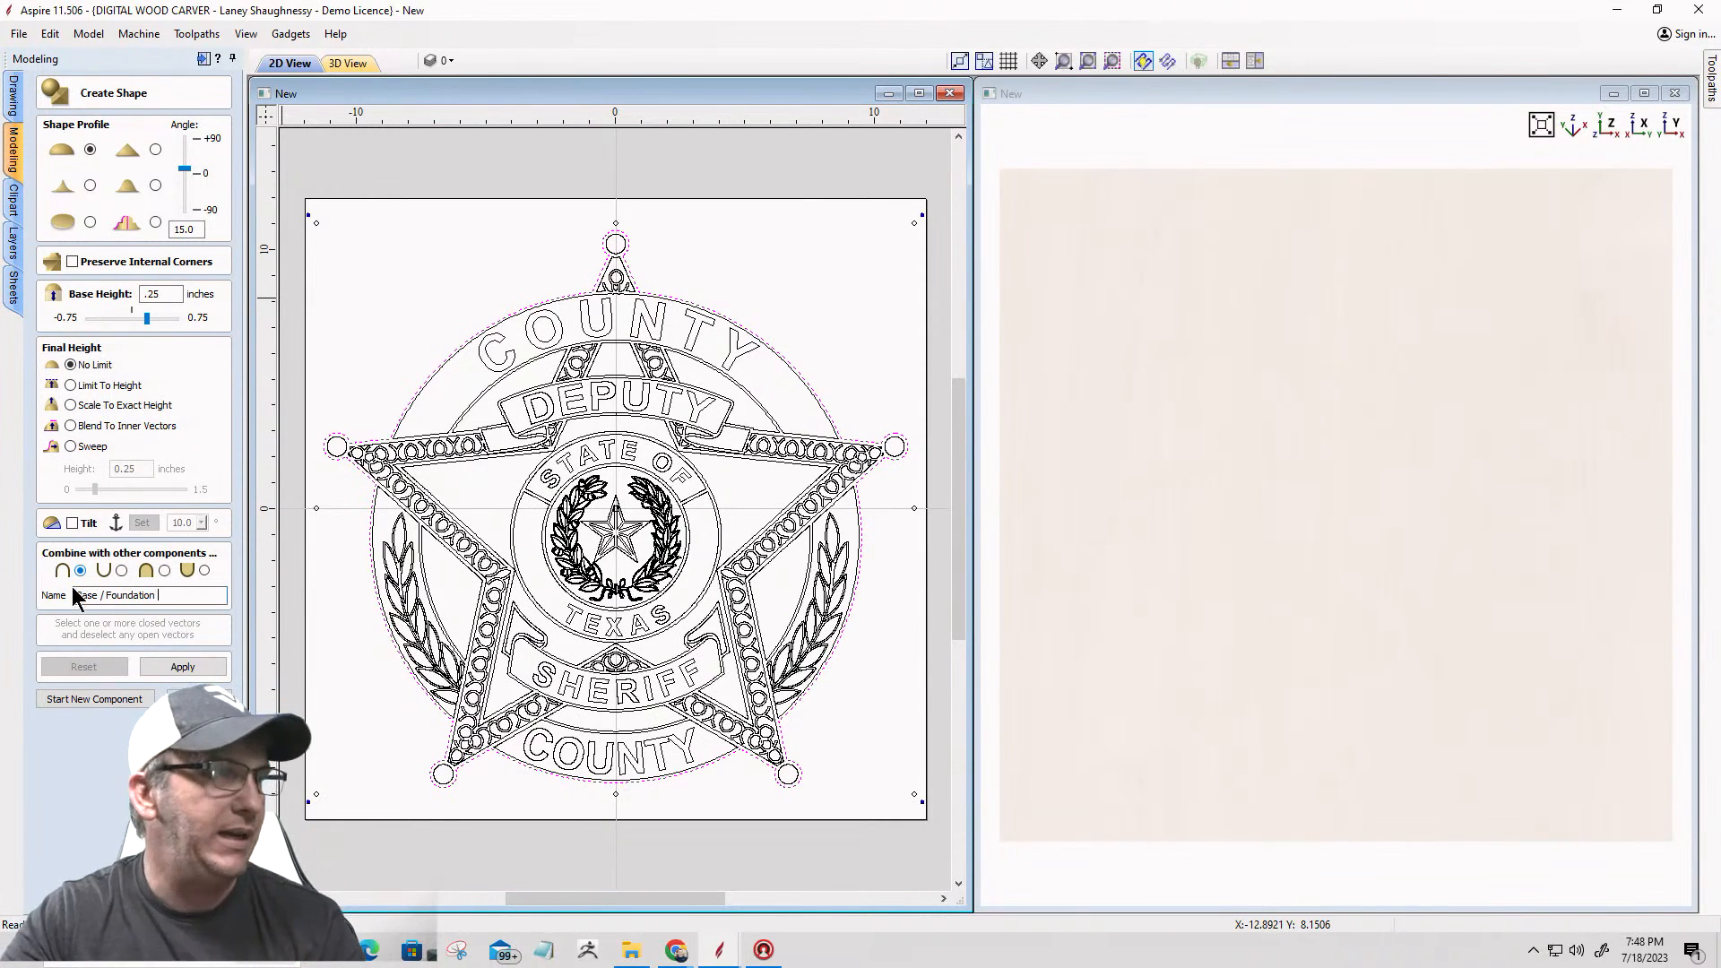
left_click(186, 669)
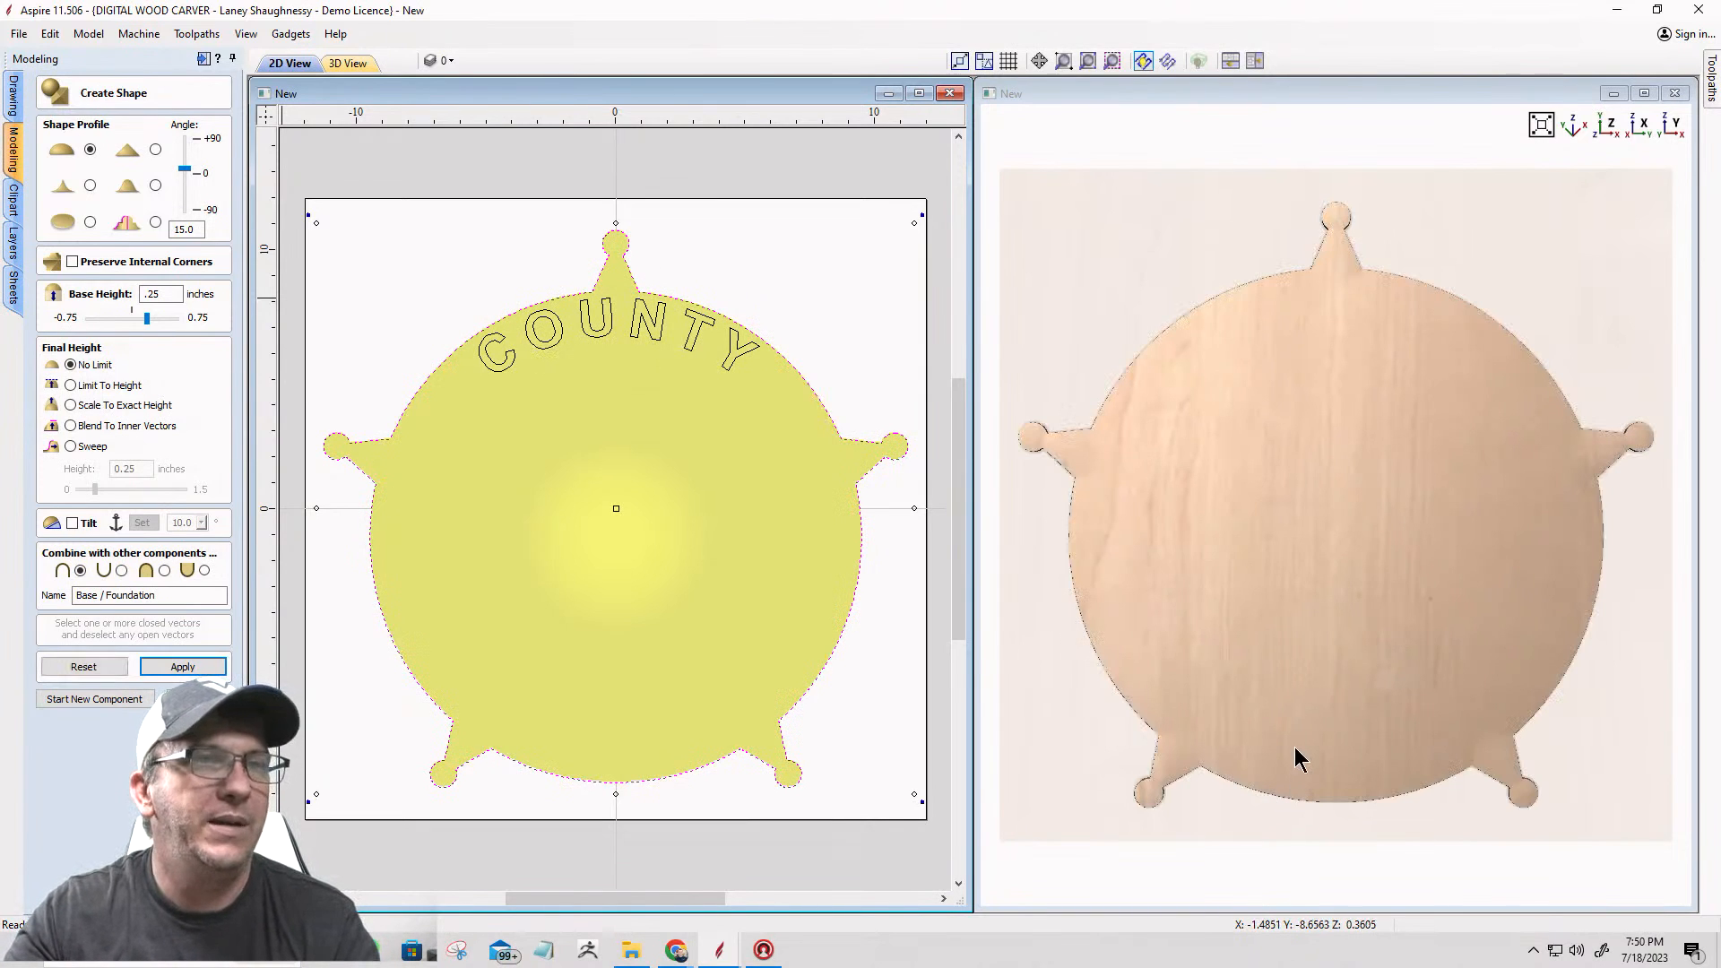
Step: Examine the domed base in 3D from several angles, including its side wall up close
left_click(1280, 704)
left_click_drag(1280, 703, 1348, 484)
scroll(1309, 546, "up", 5)
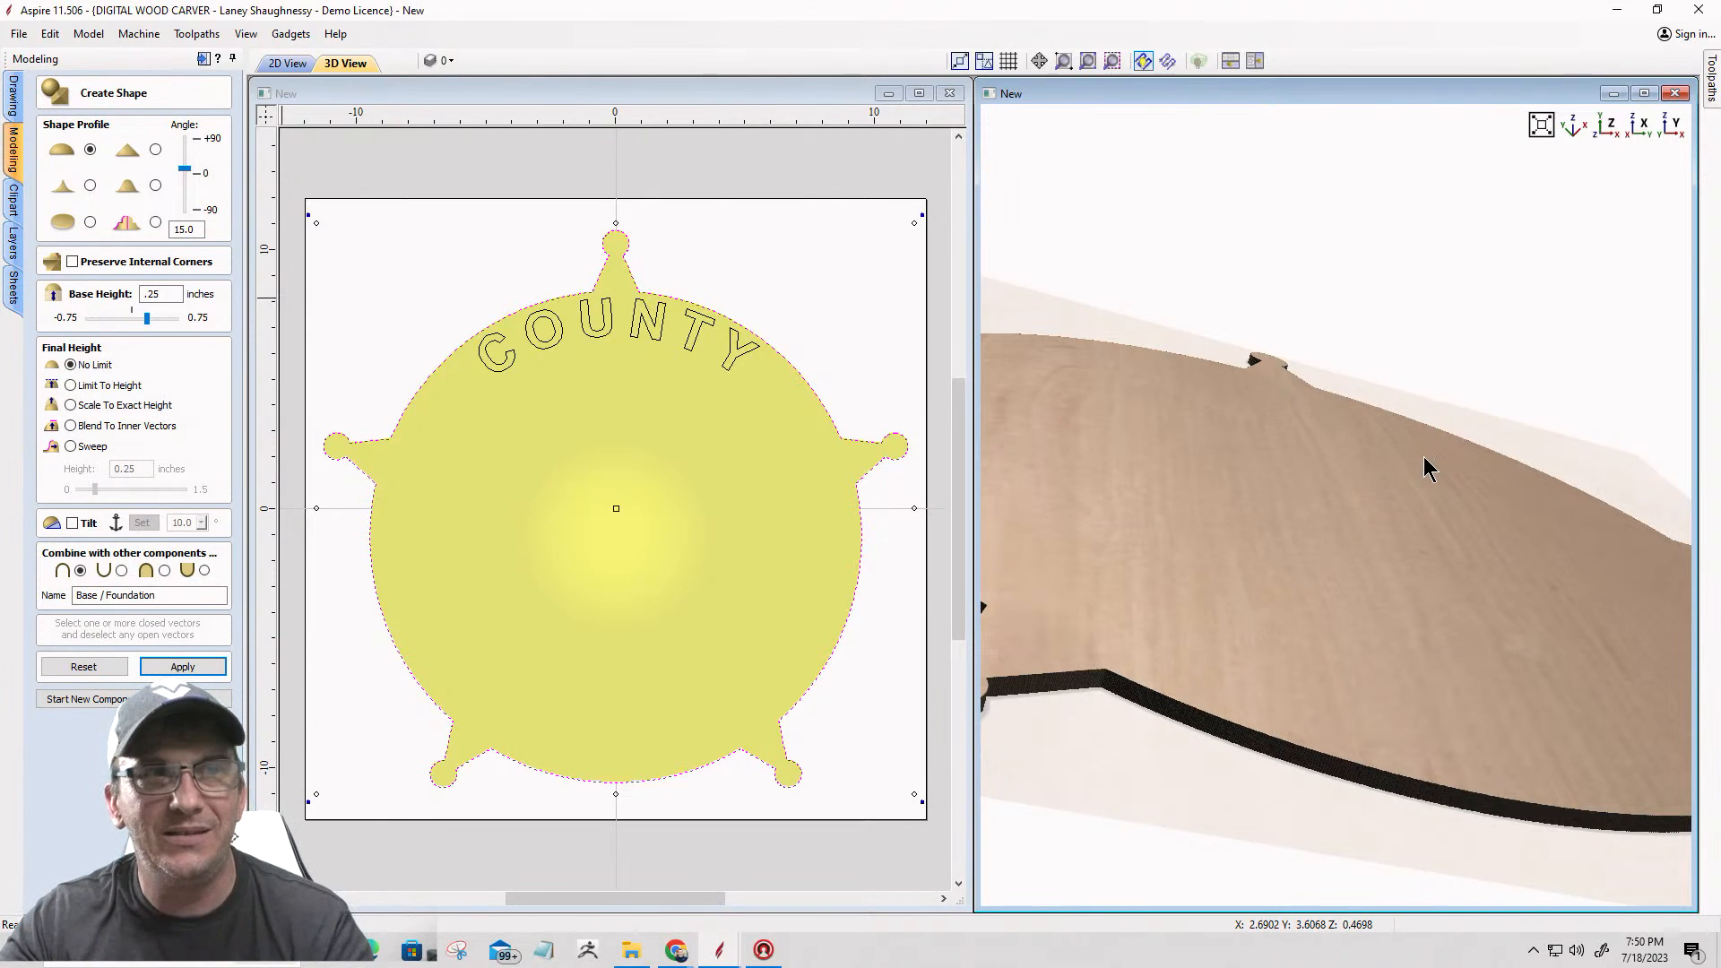
scroll(1423, 455, "down", 5)
scroll(1253, 616, "up", 6)
left_click_drag(1252, 632, 1335, 363)
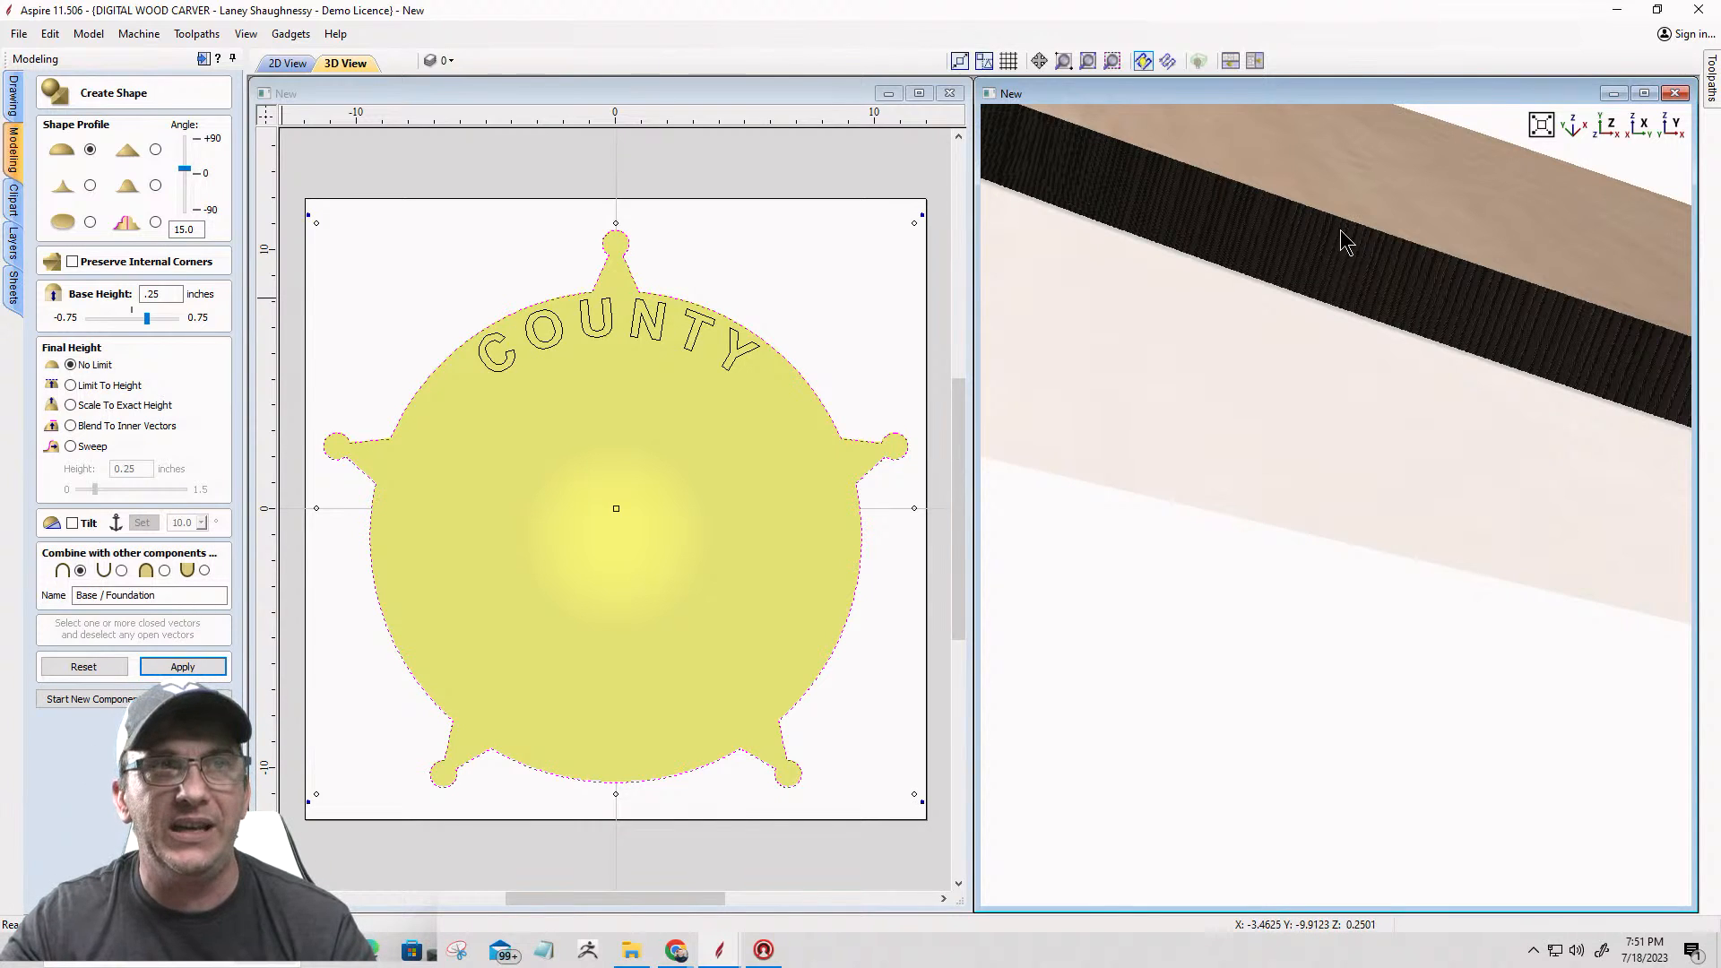
scroll(1335, 294, "down", 5)
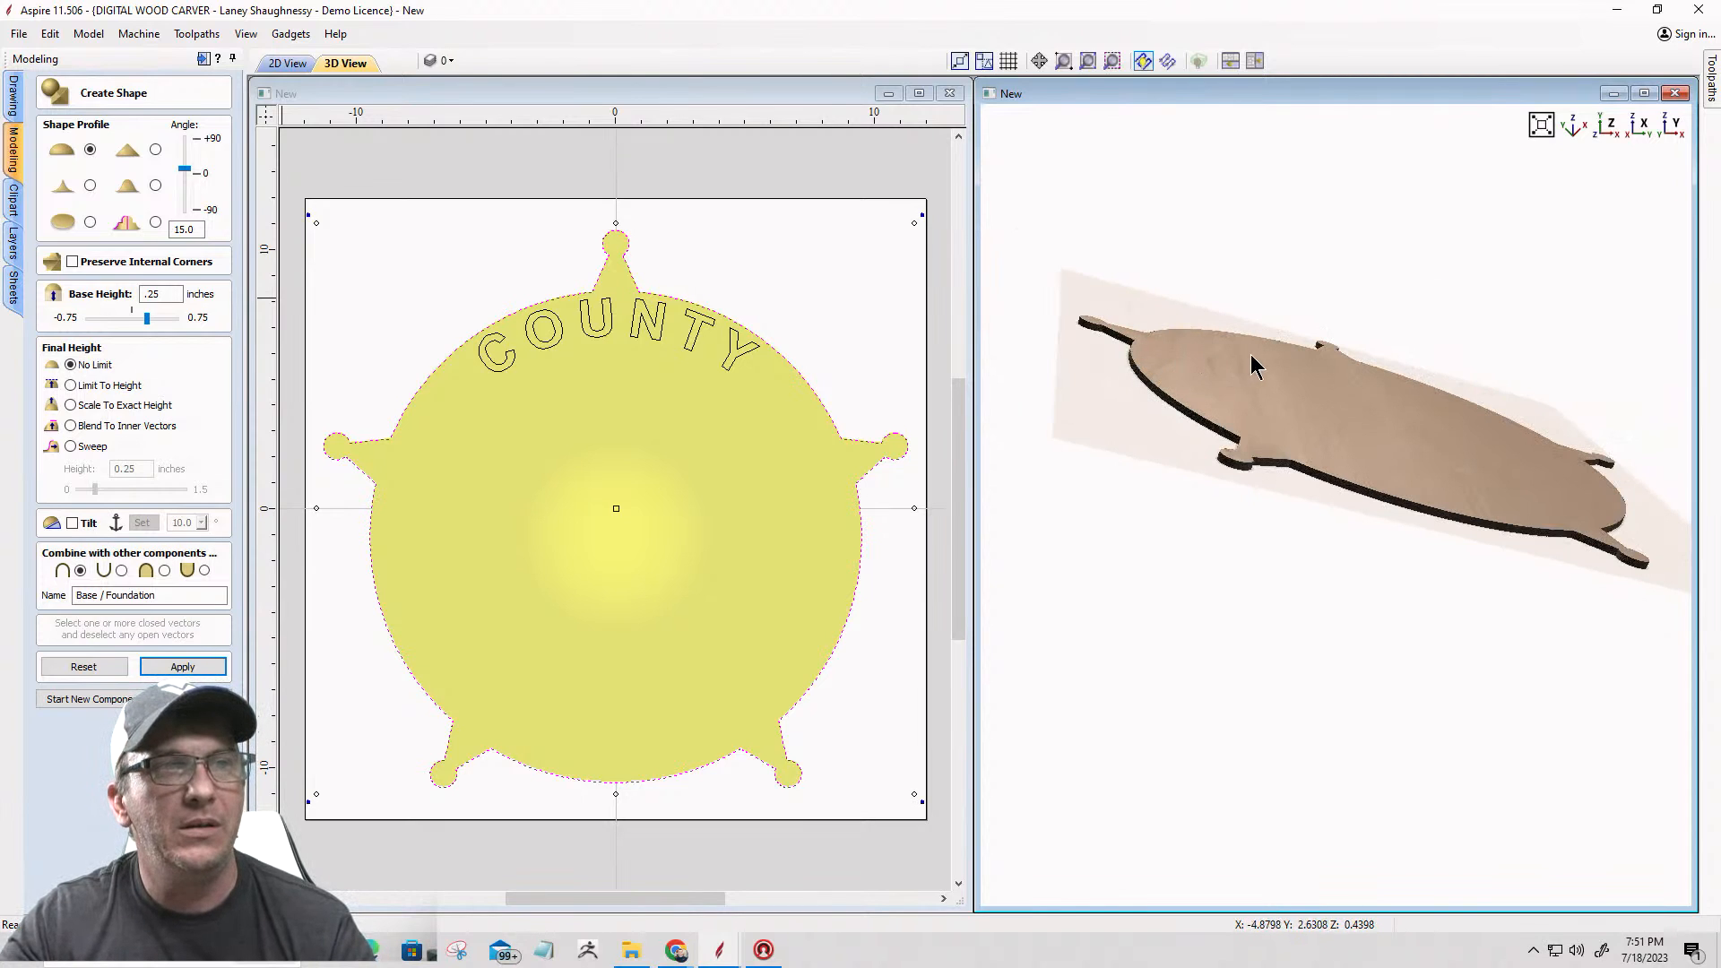
left_click_drag(1288, 395, 1231, 696)
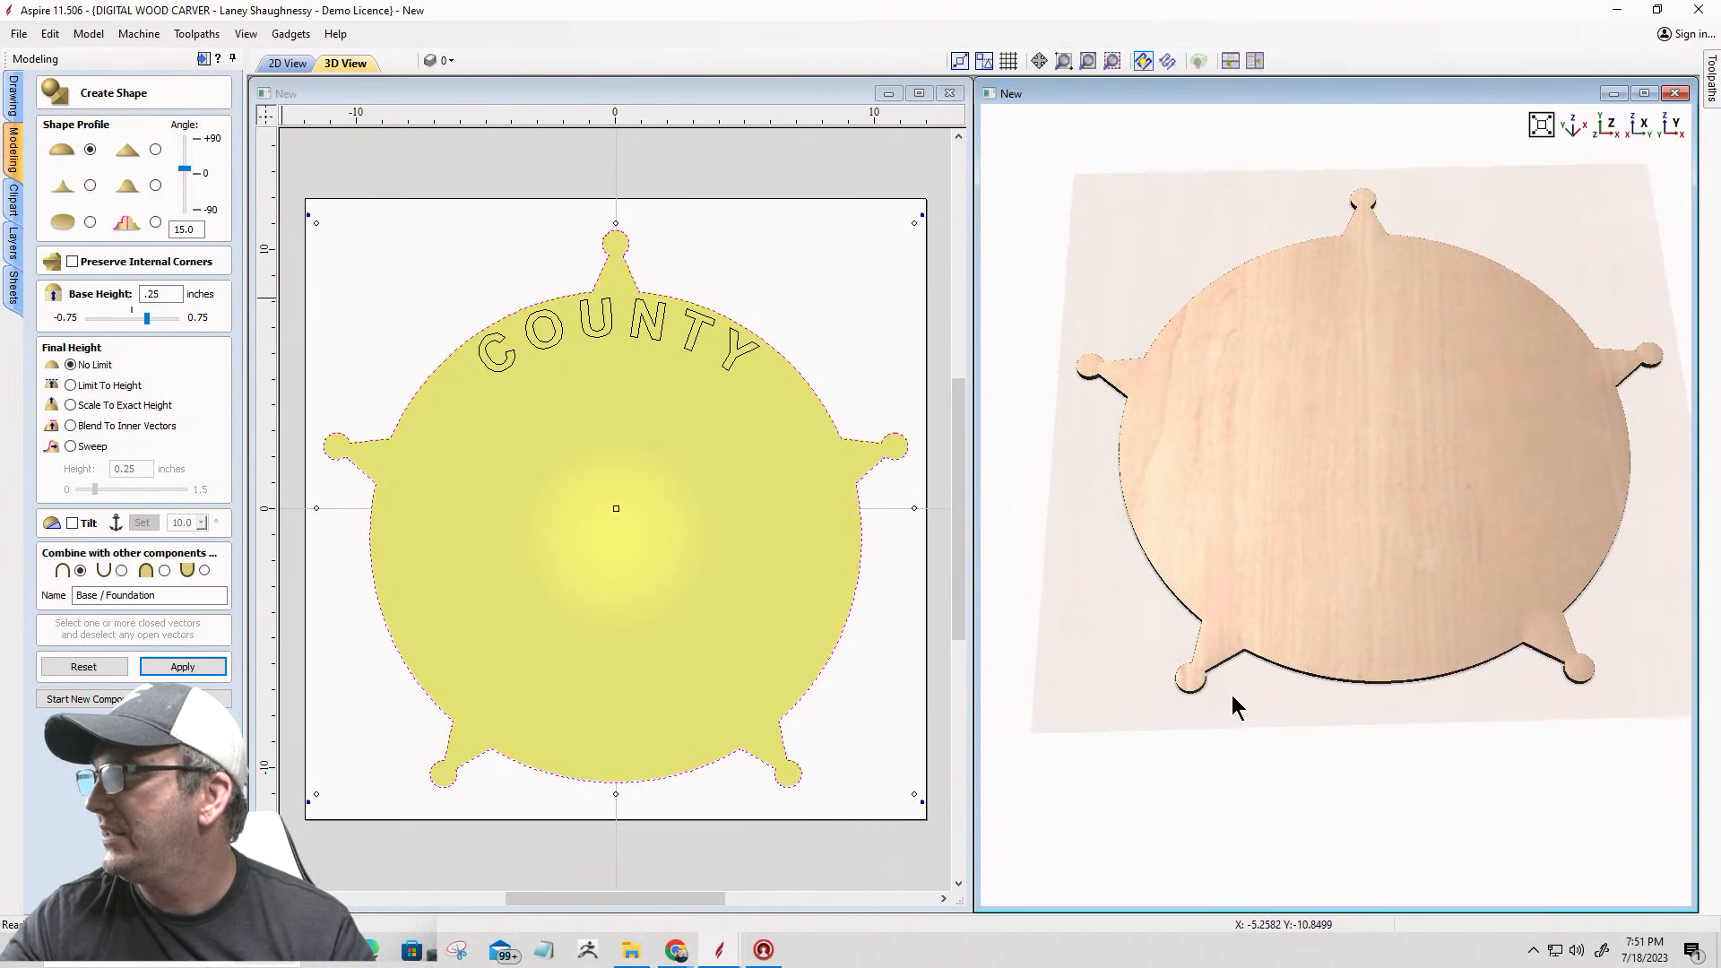
scroll(1307, 525, "up", 2)
scroll(1307, 527, "up", 1)
scroll(1306, 527, "down", 1)
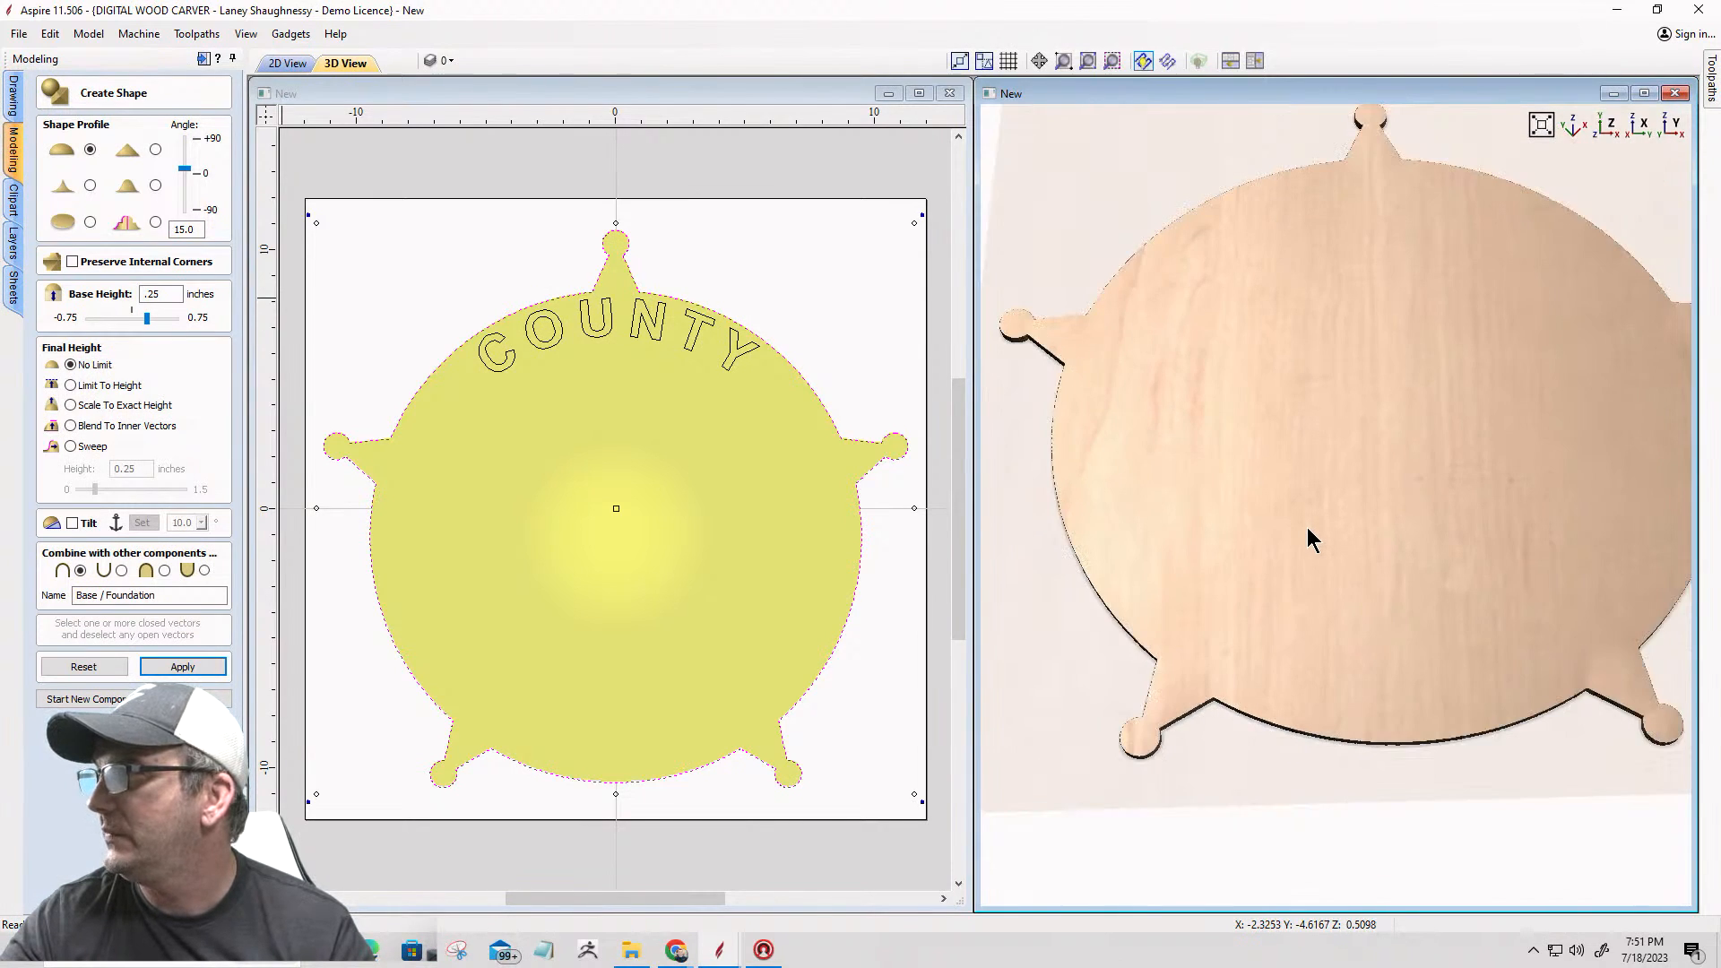
Step: Finish shape creation and hide the Base / Foundation component, checking the model with it shown and hidden
left_click(193, 699)
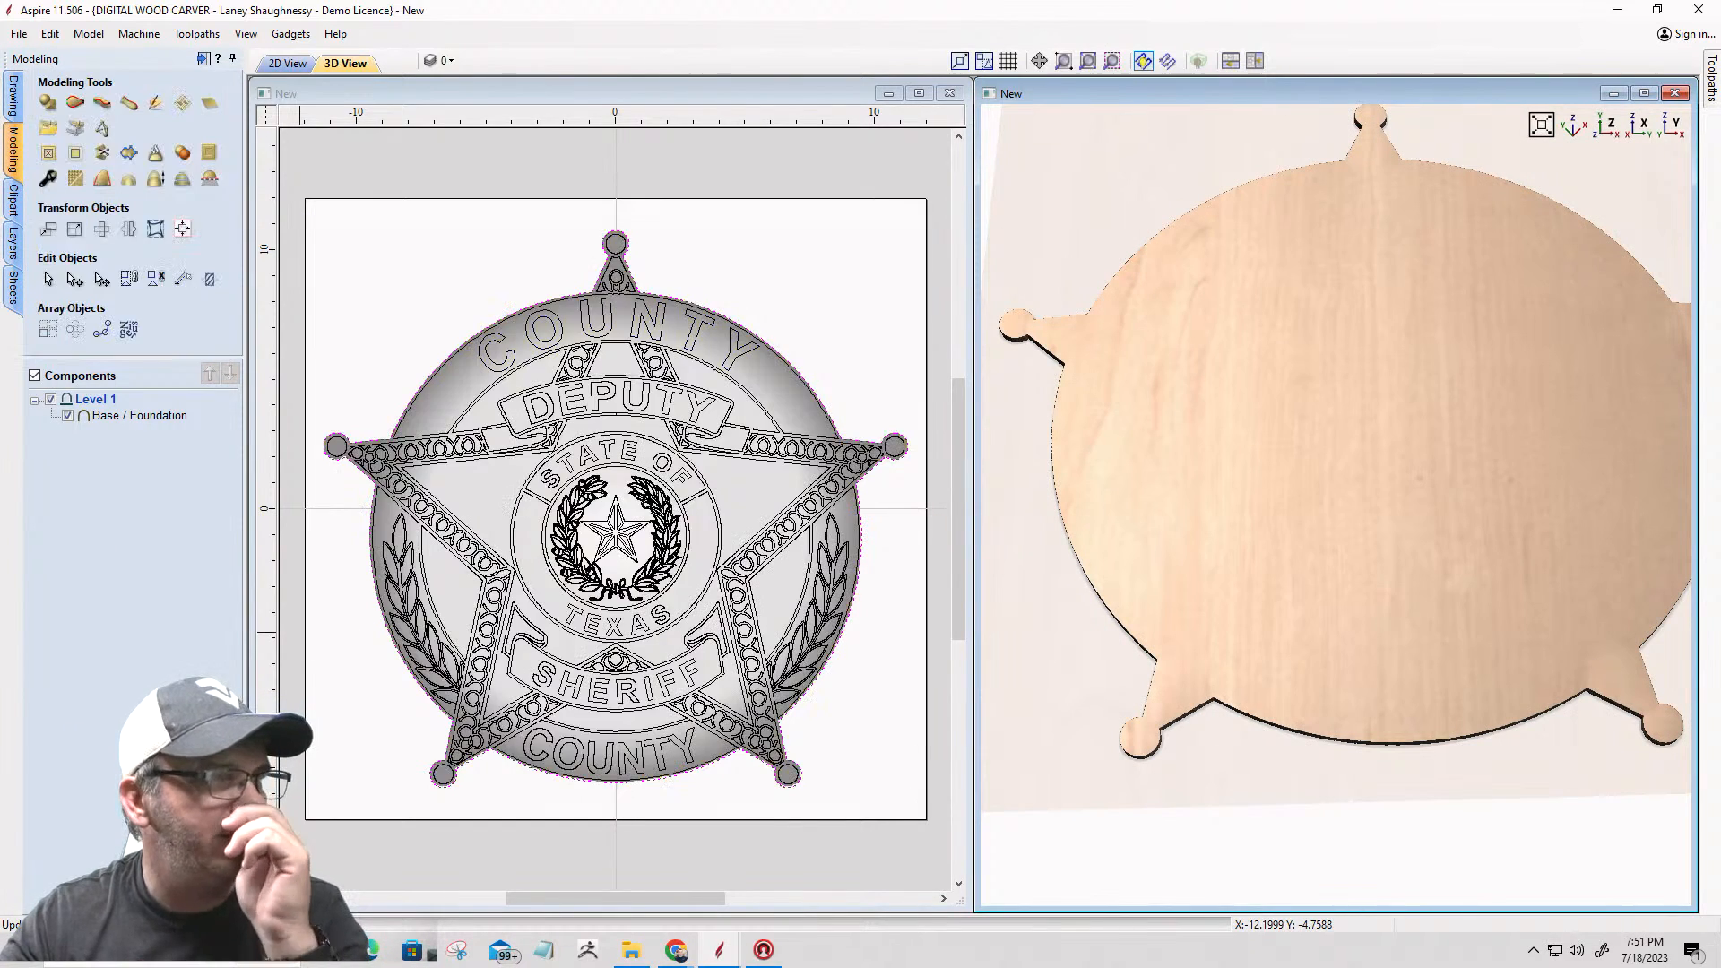
left_click(68, 416)
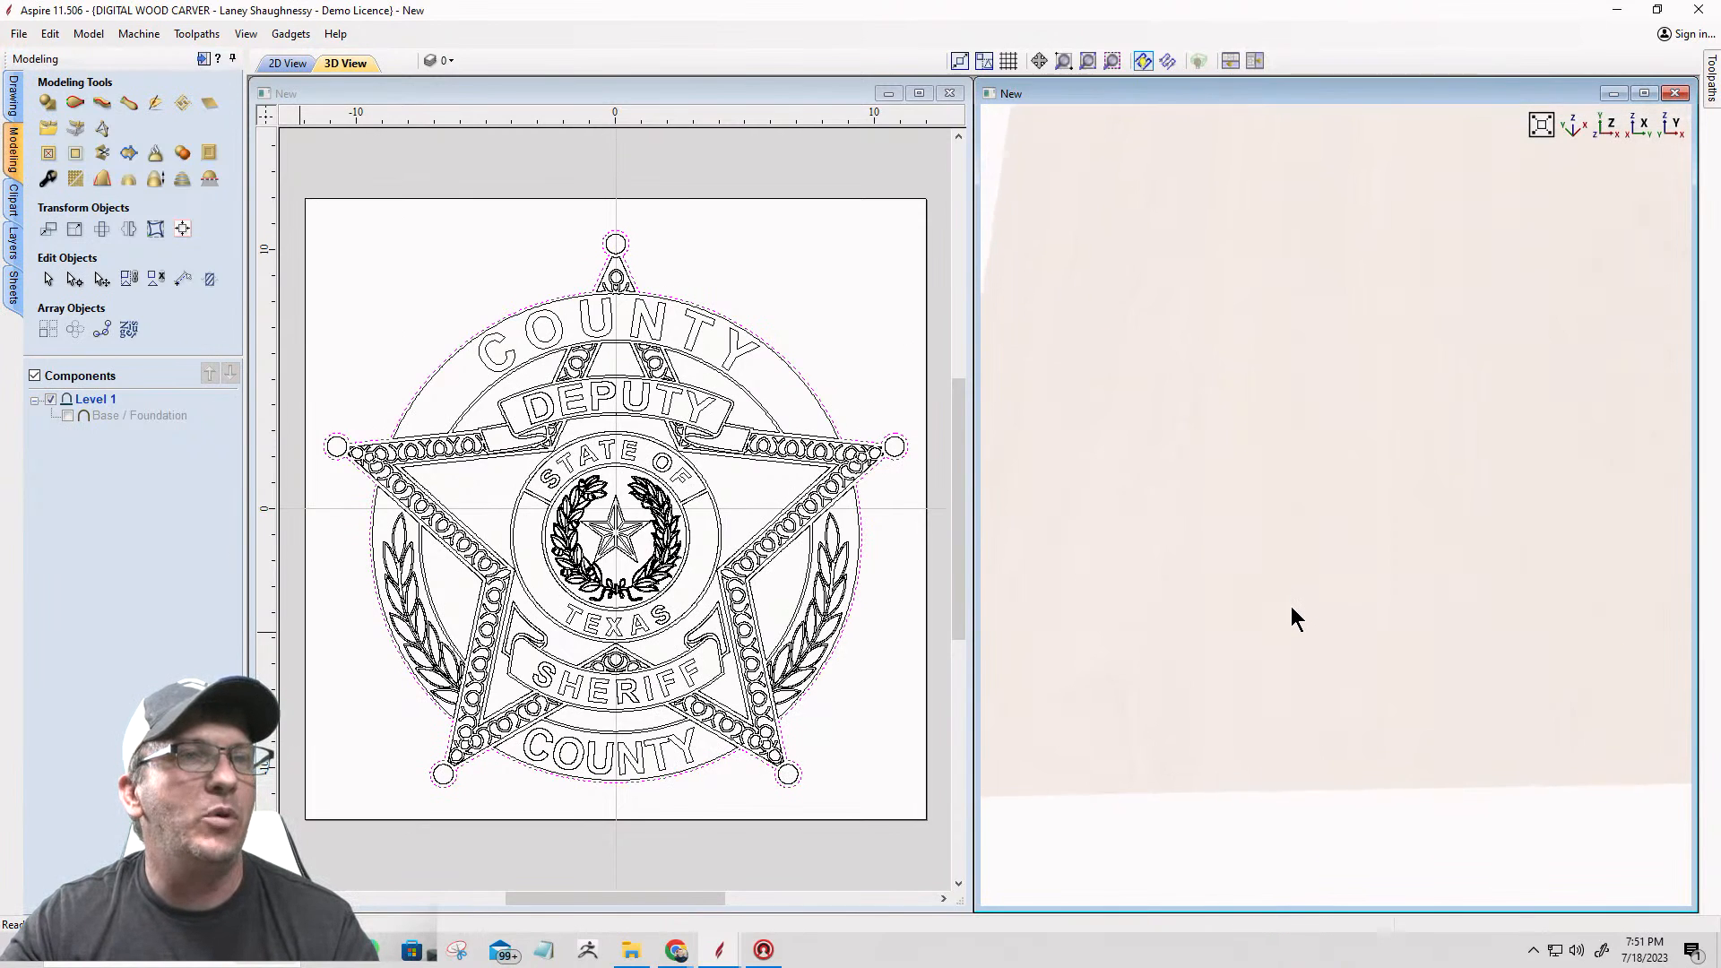
left_click(68, 416)
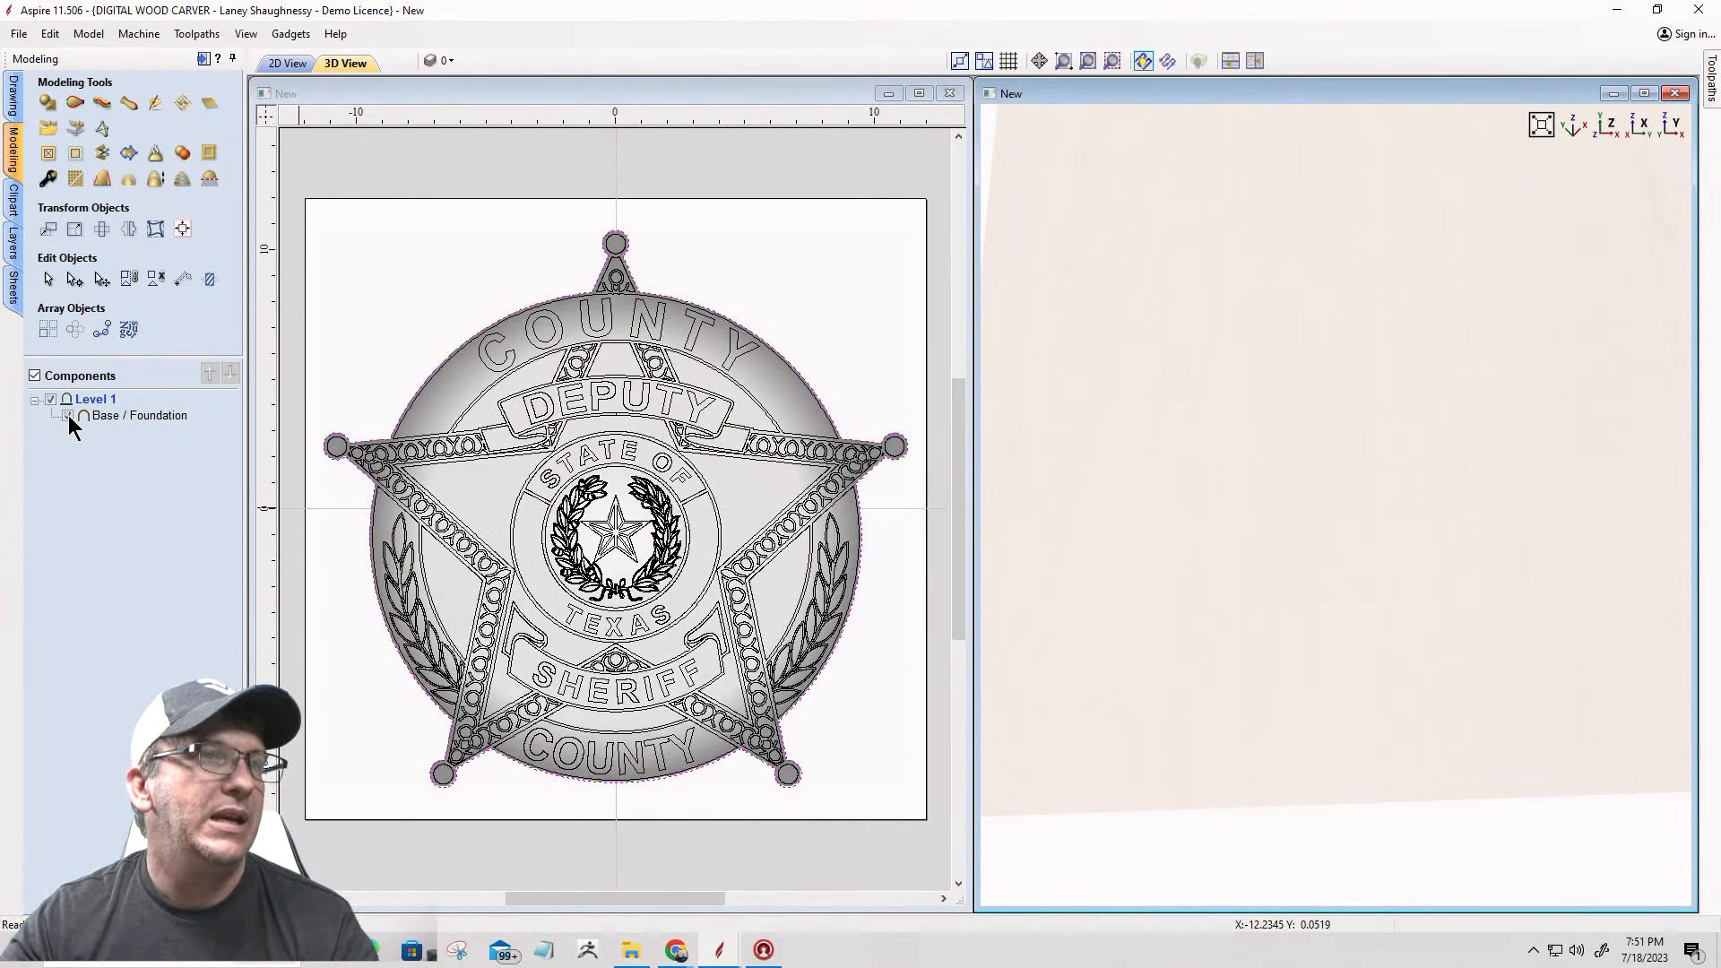
left_click(67, 416)
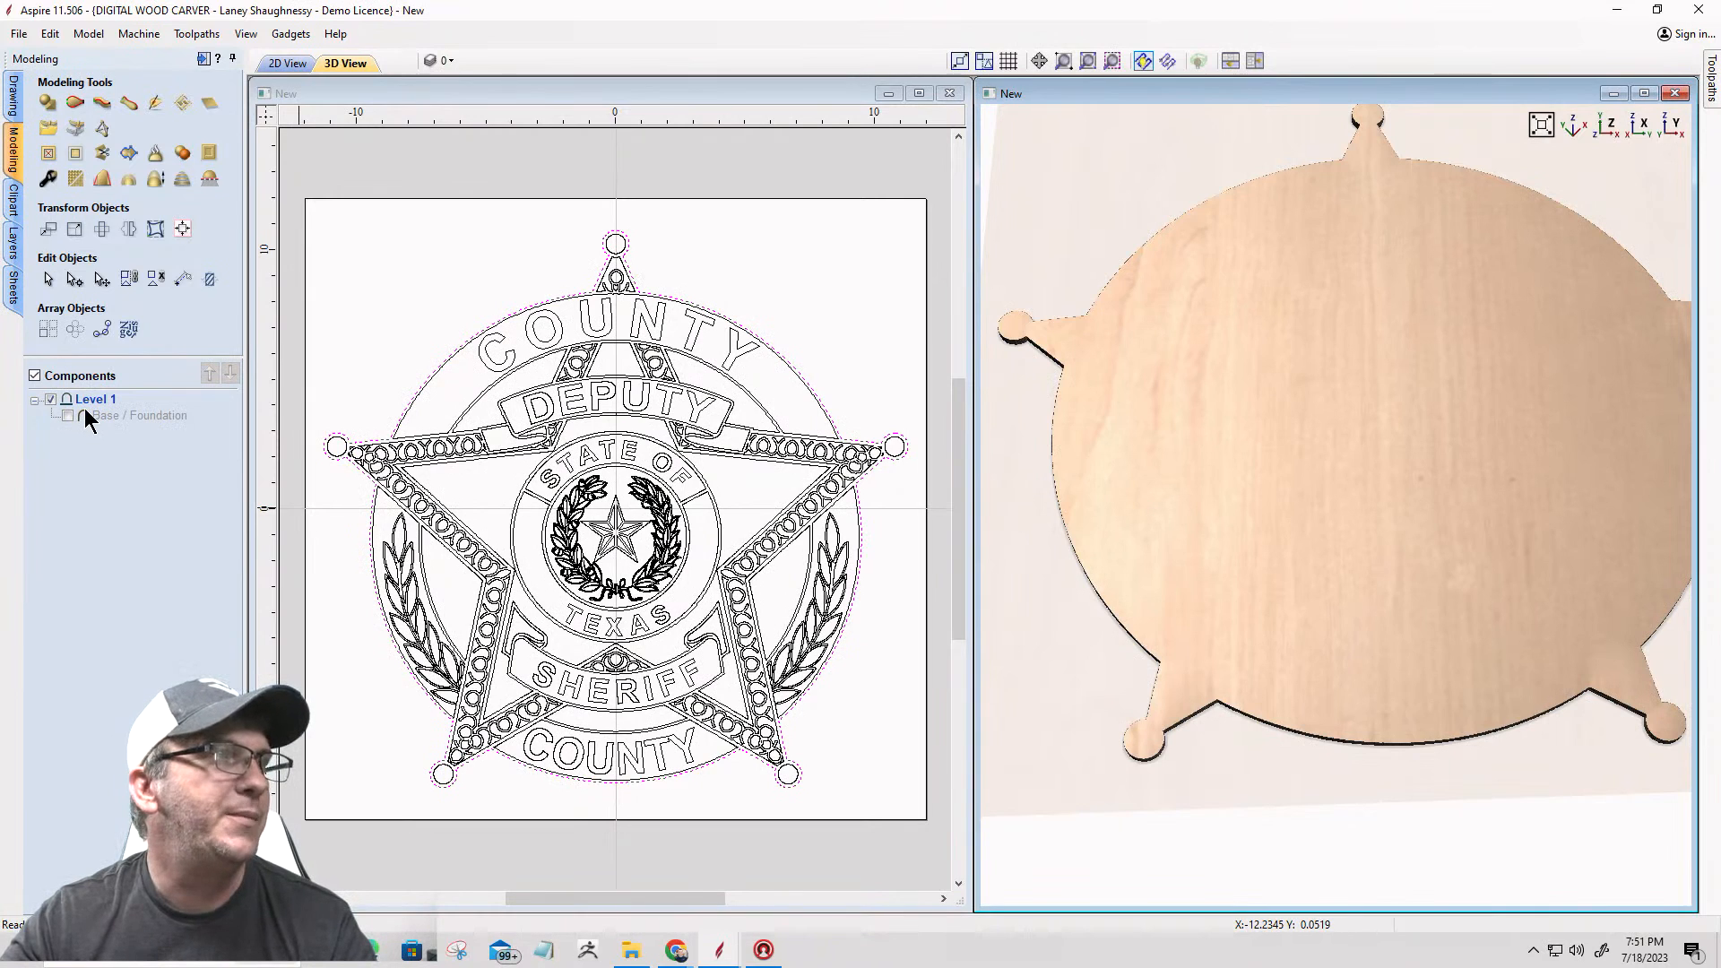
Step: Maximize the 2D view, fit the whole job in it and check the star's right tip
left_click(917, 94)
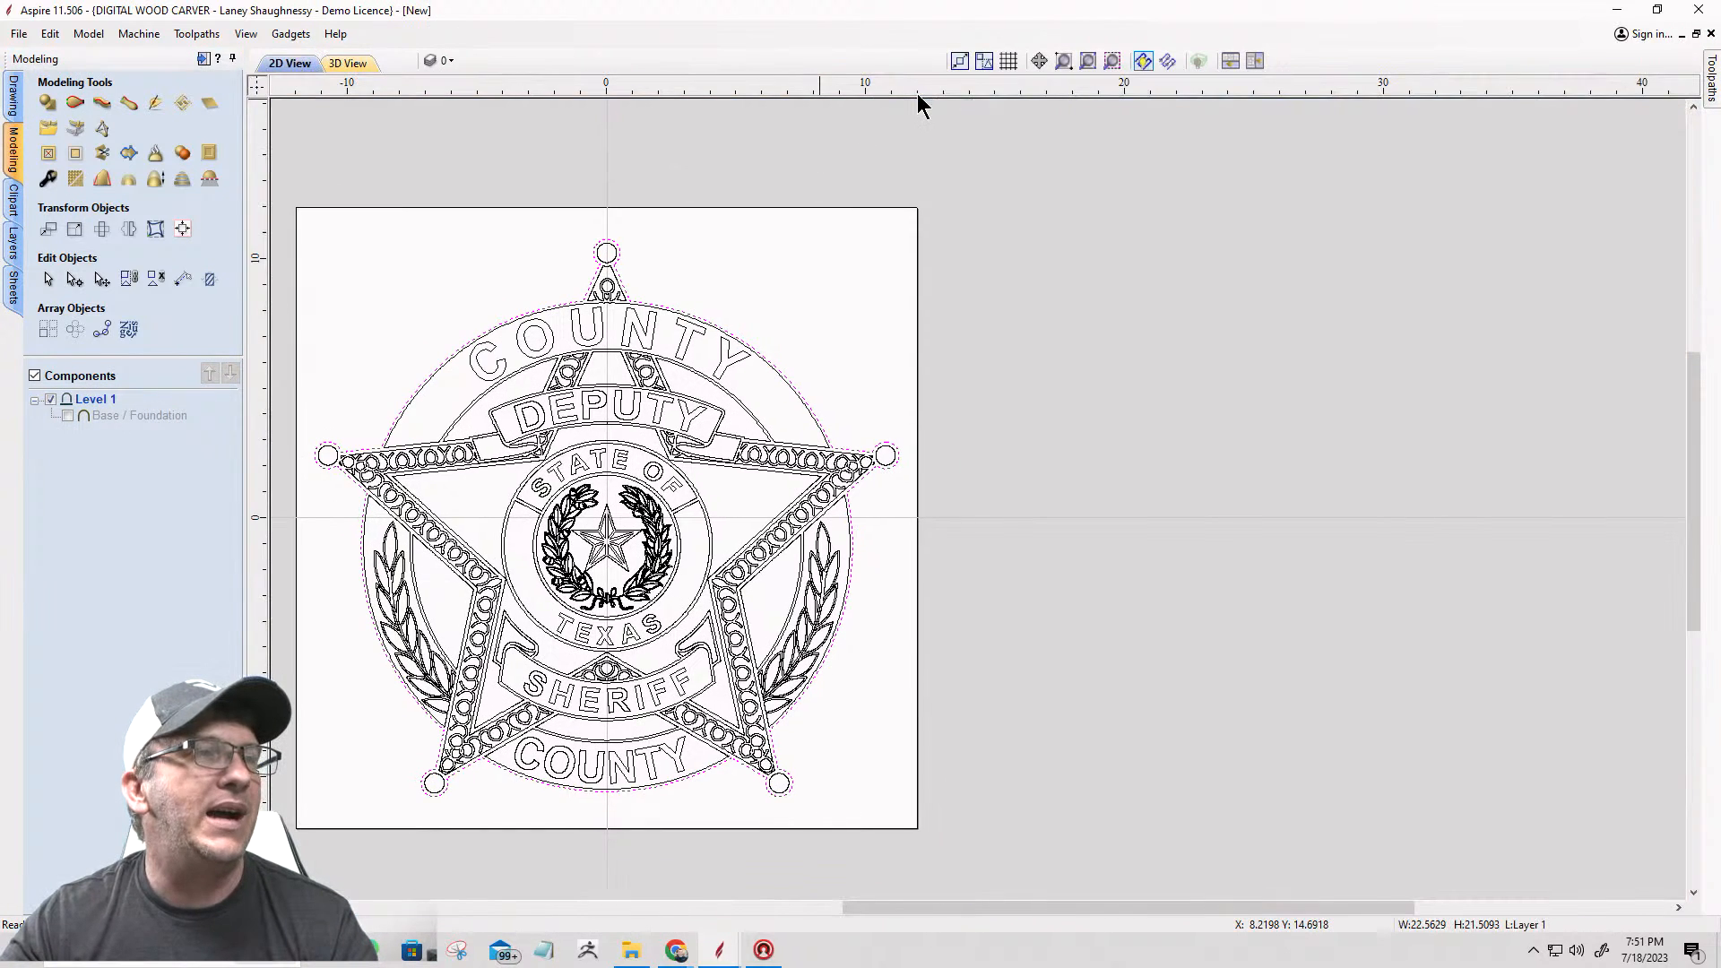
left_click(1087, 63)
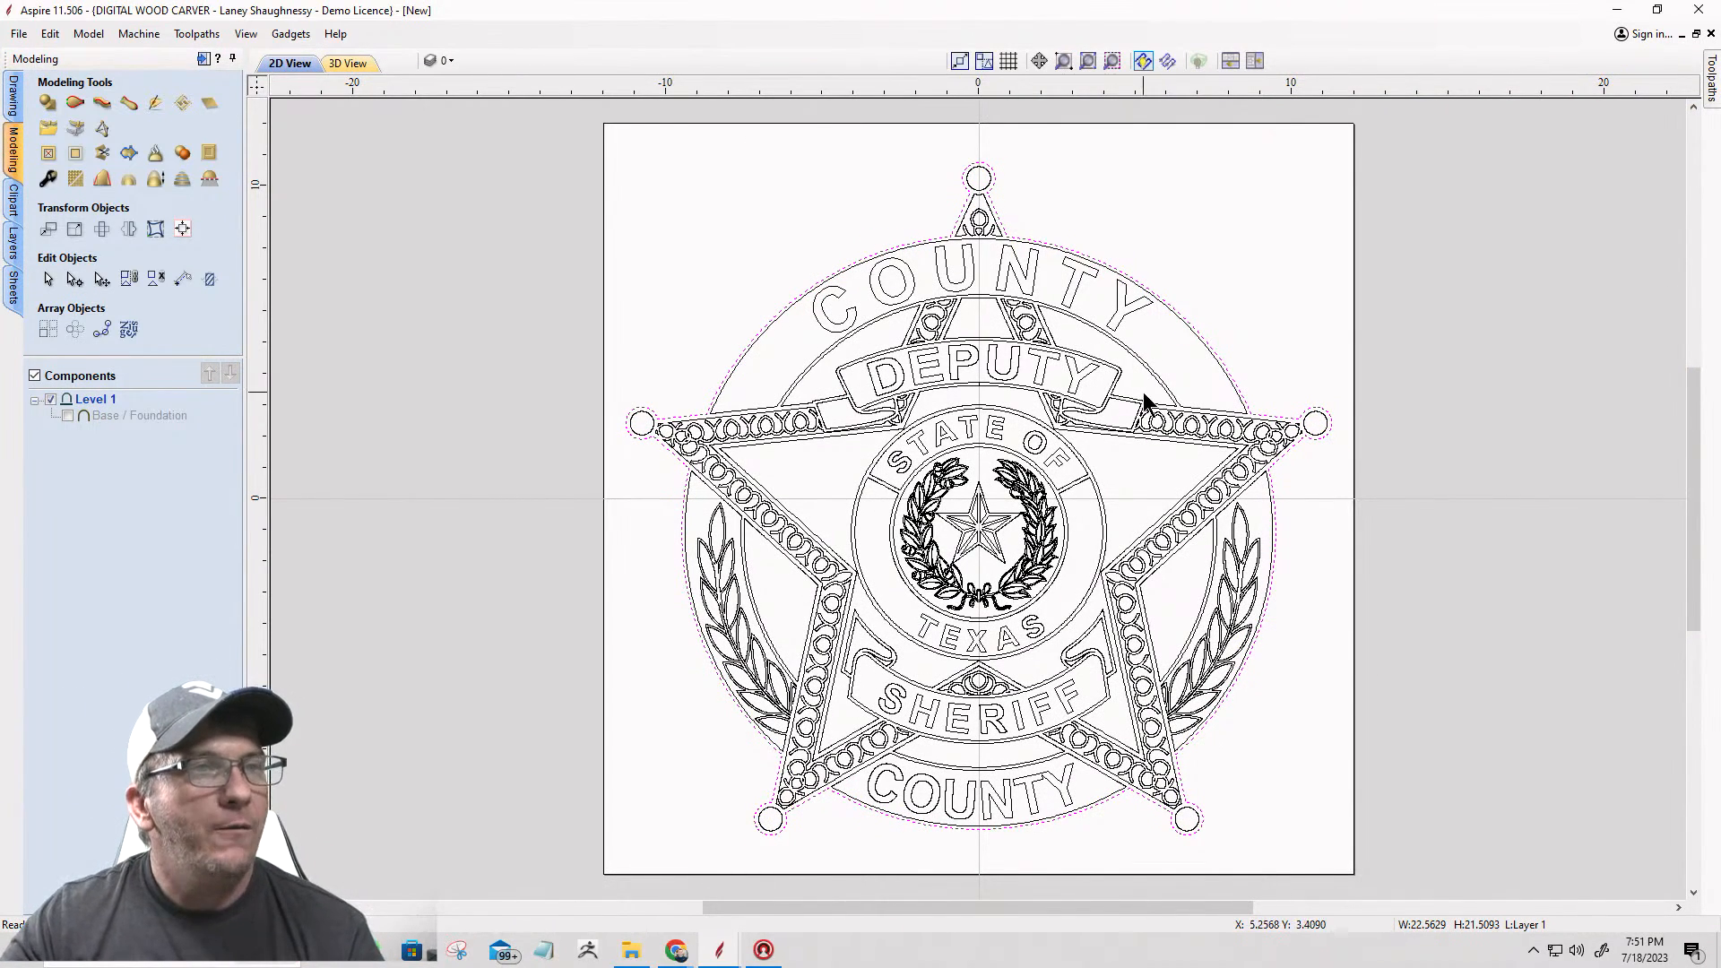
scroll(1307, 423, "up", 3)
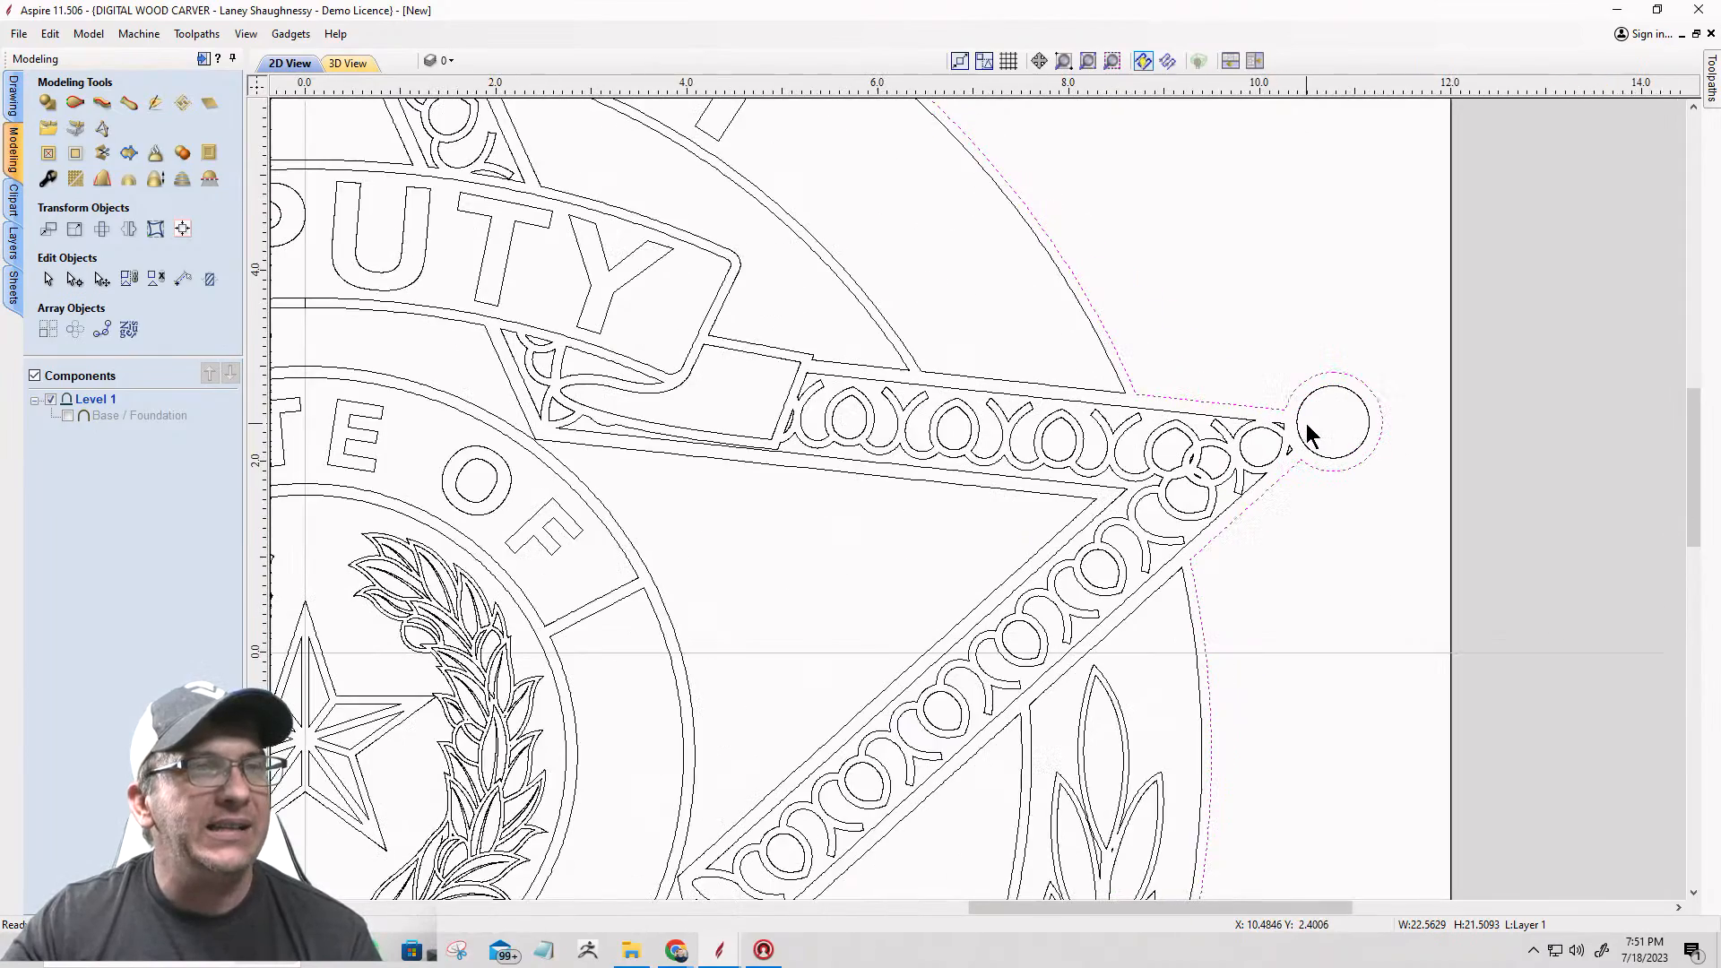
scroll(903, 383, "down", 6)
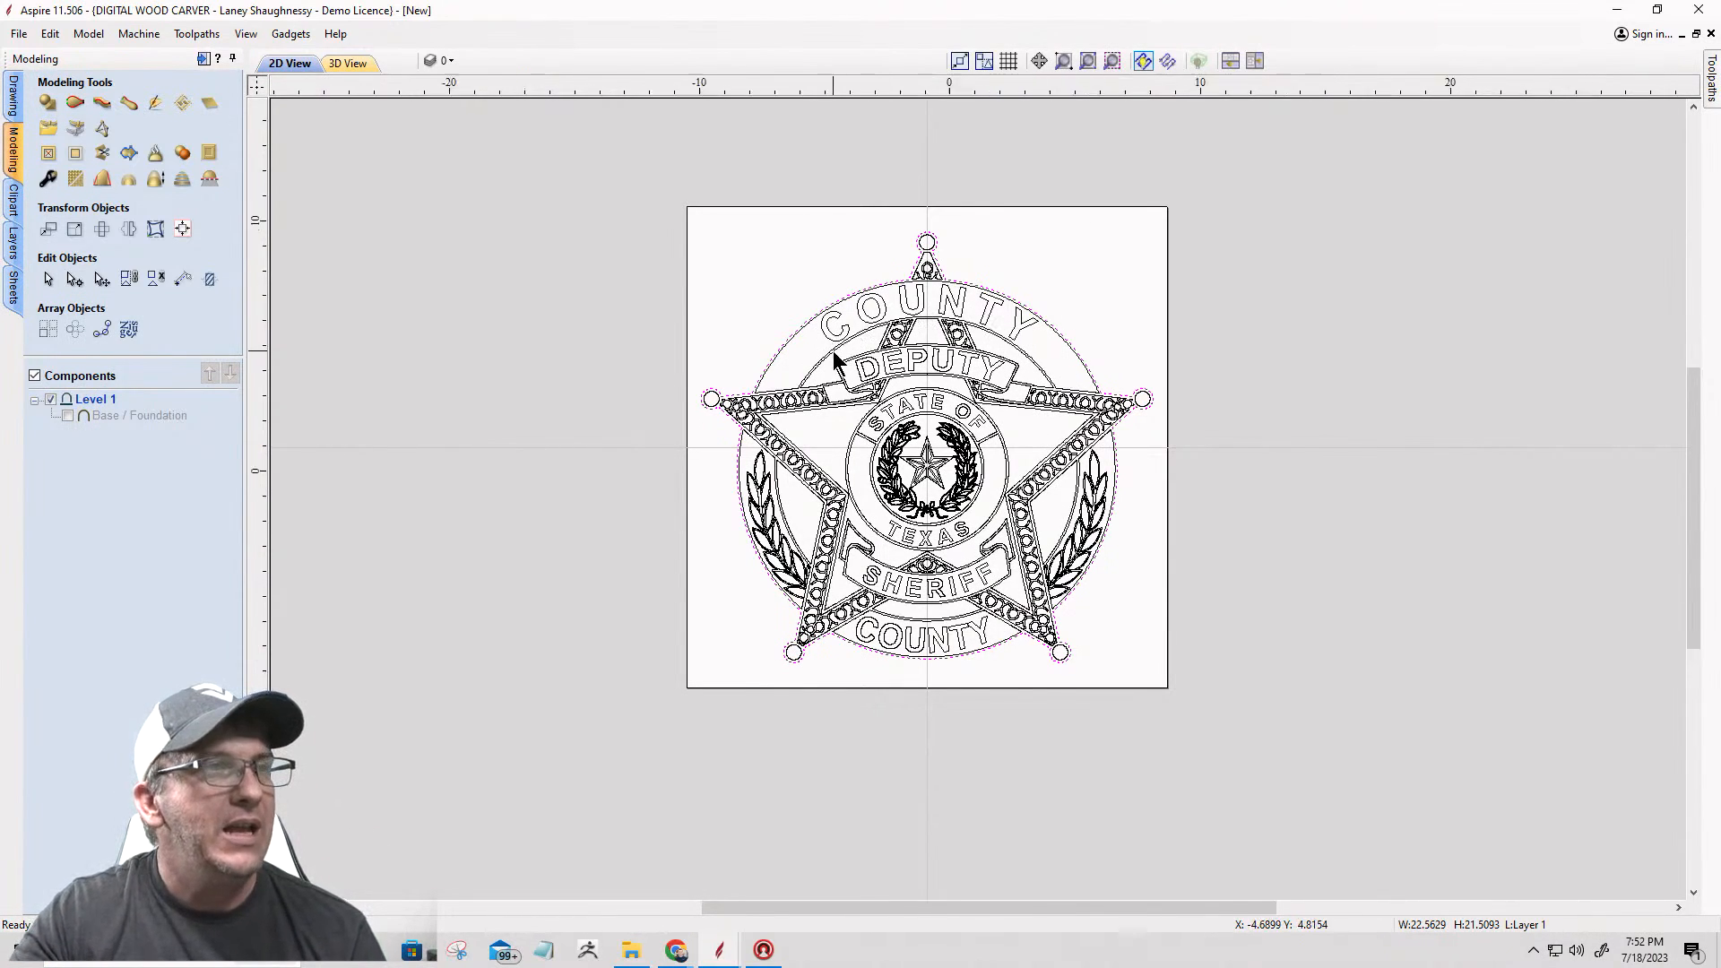
Step: Select in turn the background regions beside the DEPUTY banner, inside the right laurel and between SHERIFF and the lower COUNTY band to check their outlines
scroll(852, 359, "up", 5)
left_click(924, 297)
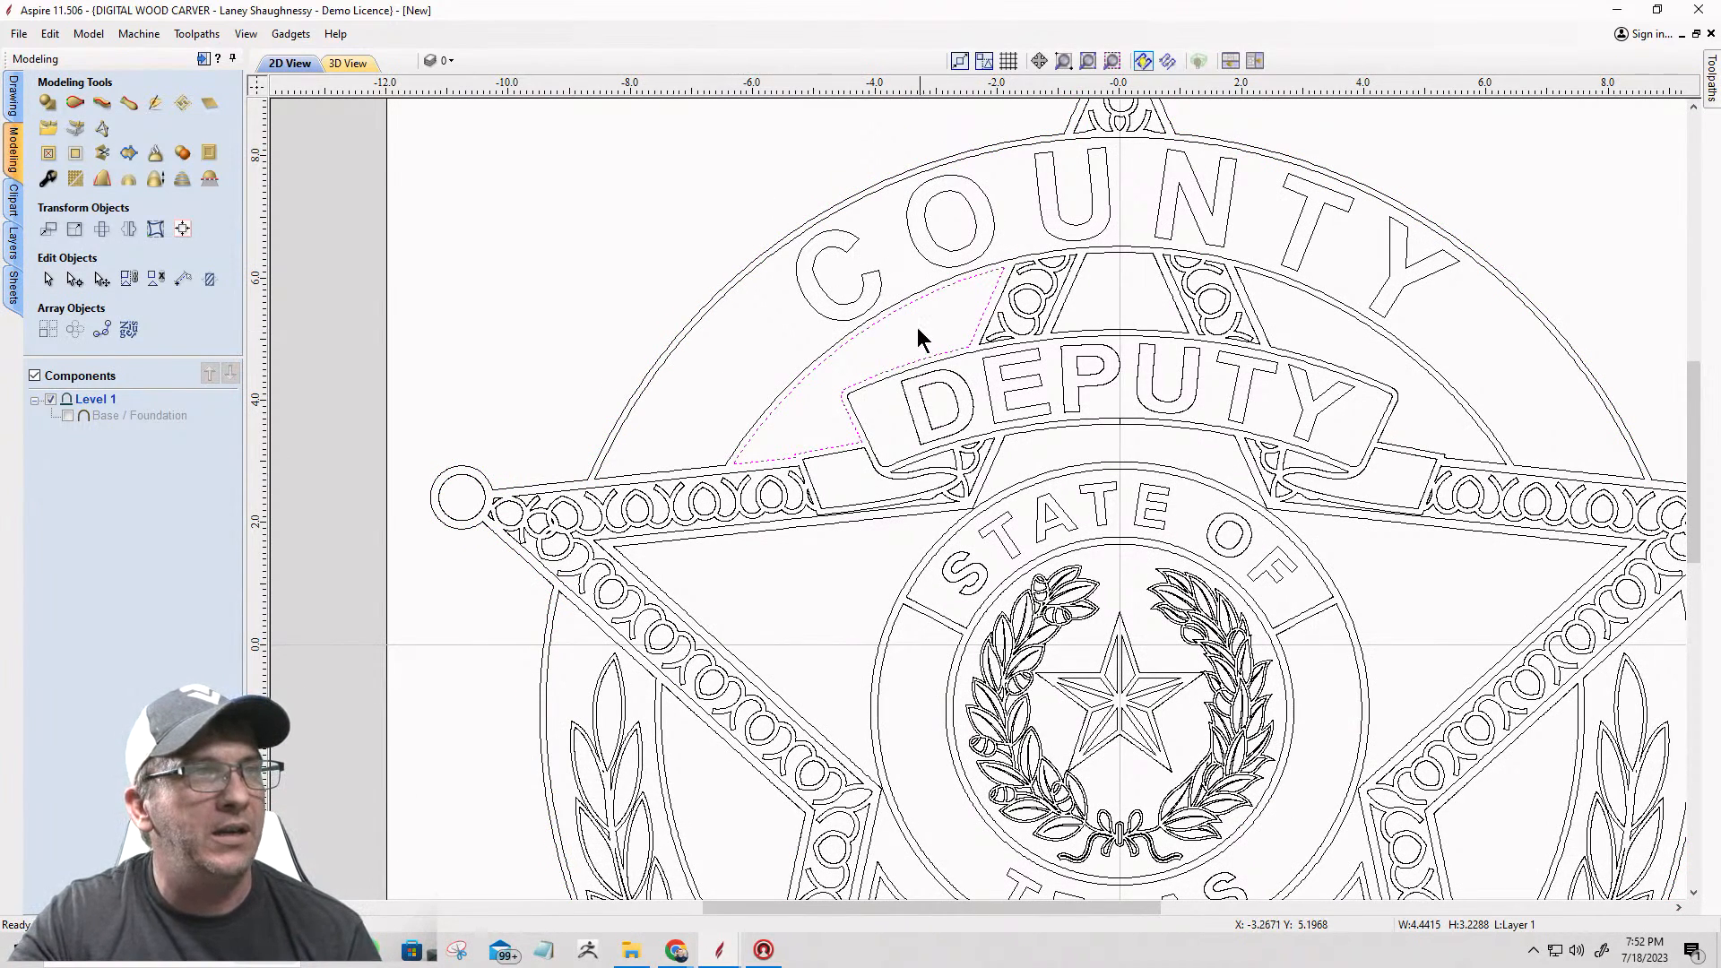
left_click(1308, 325)
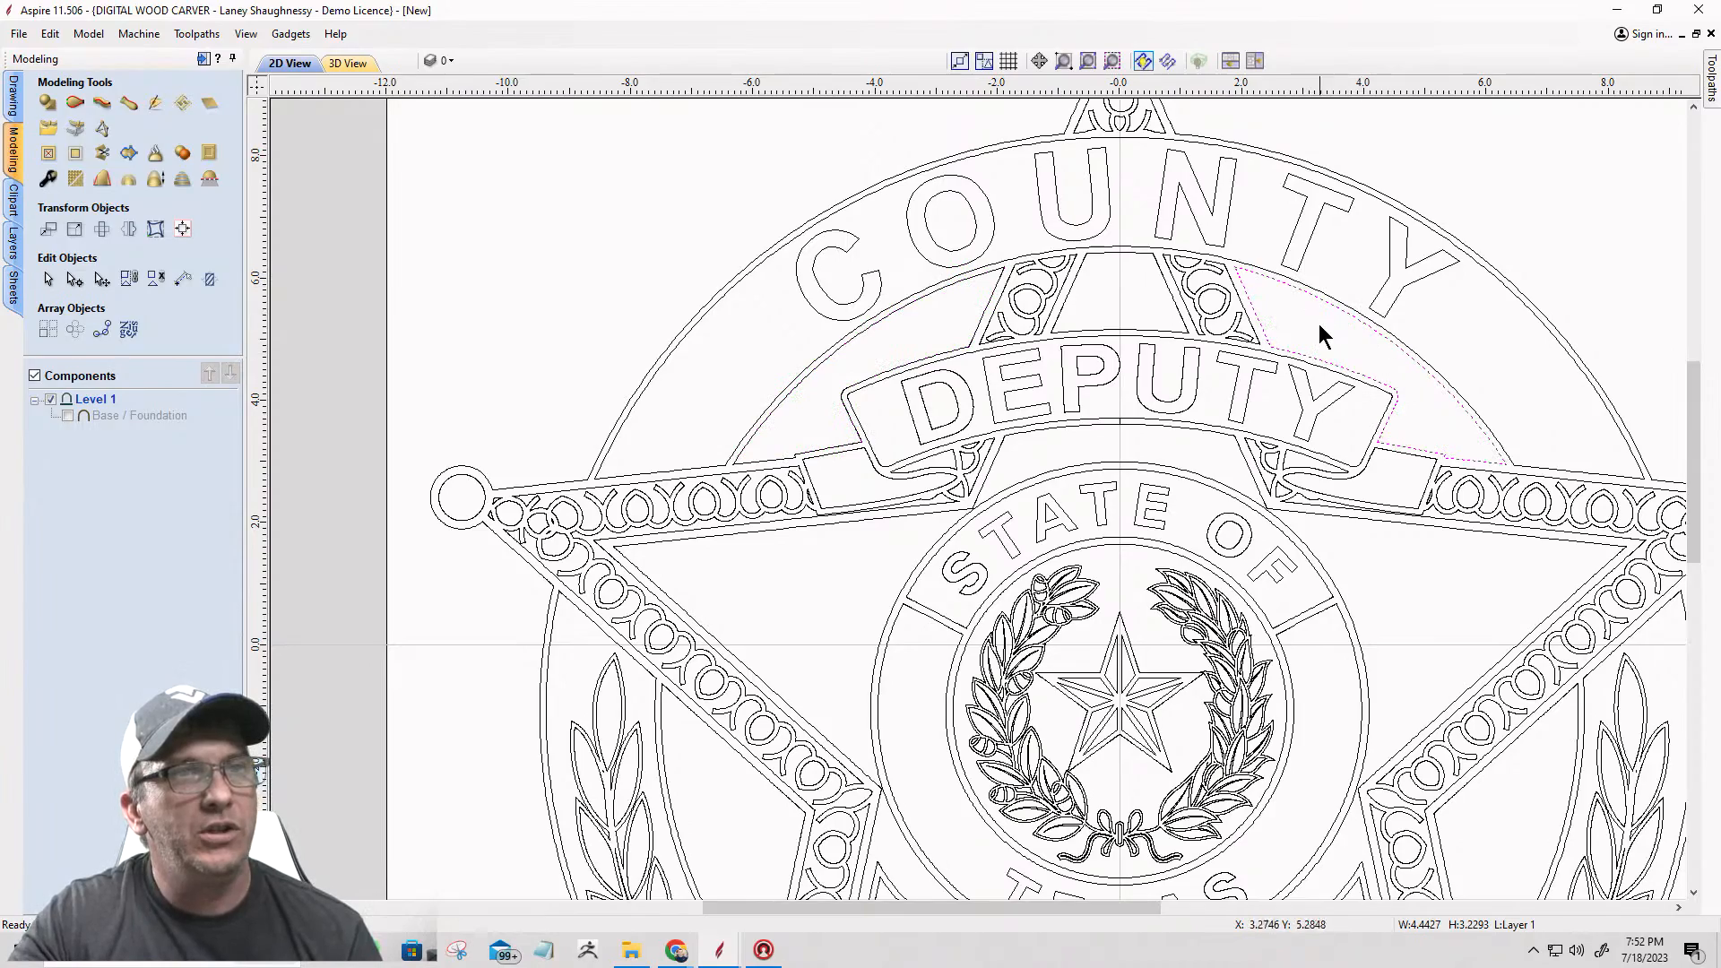
scroll(1279, 307, "down", 4)
scroll(1384, 547, "up", 4)
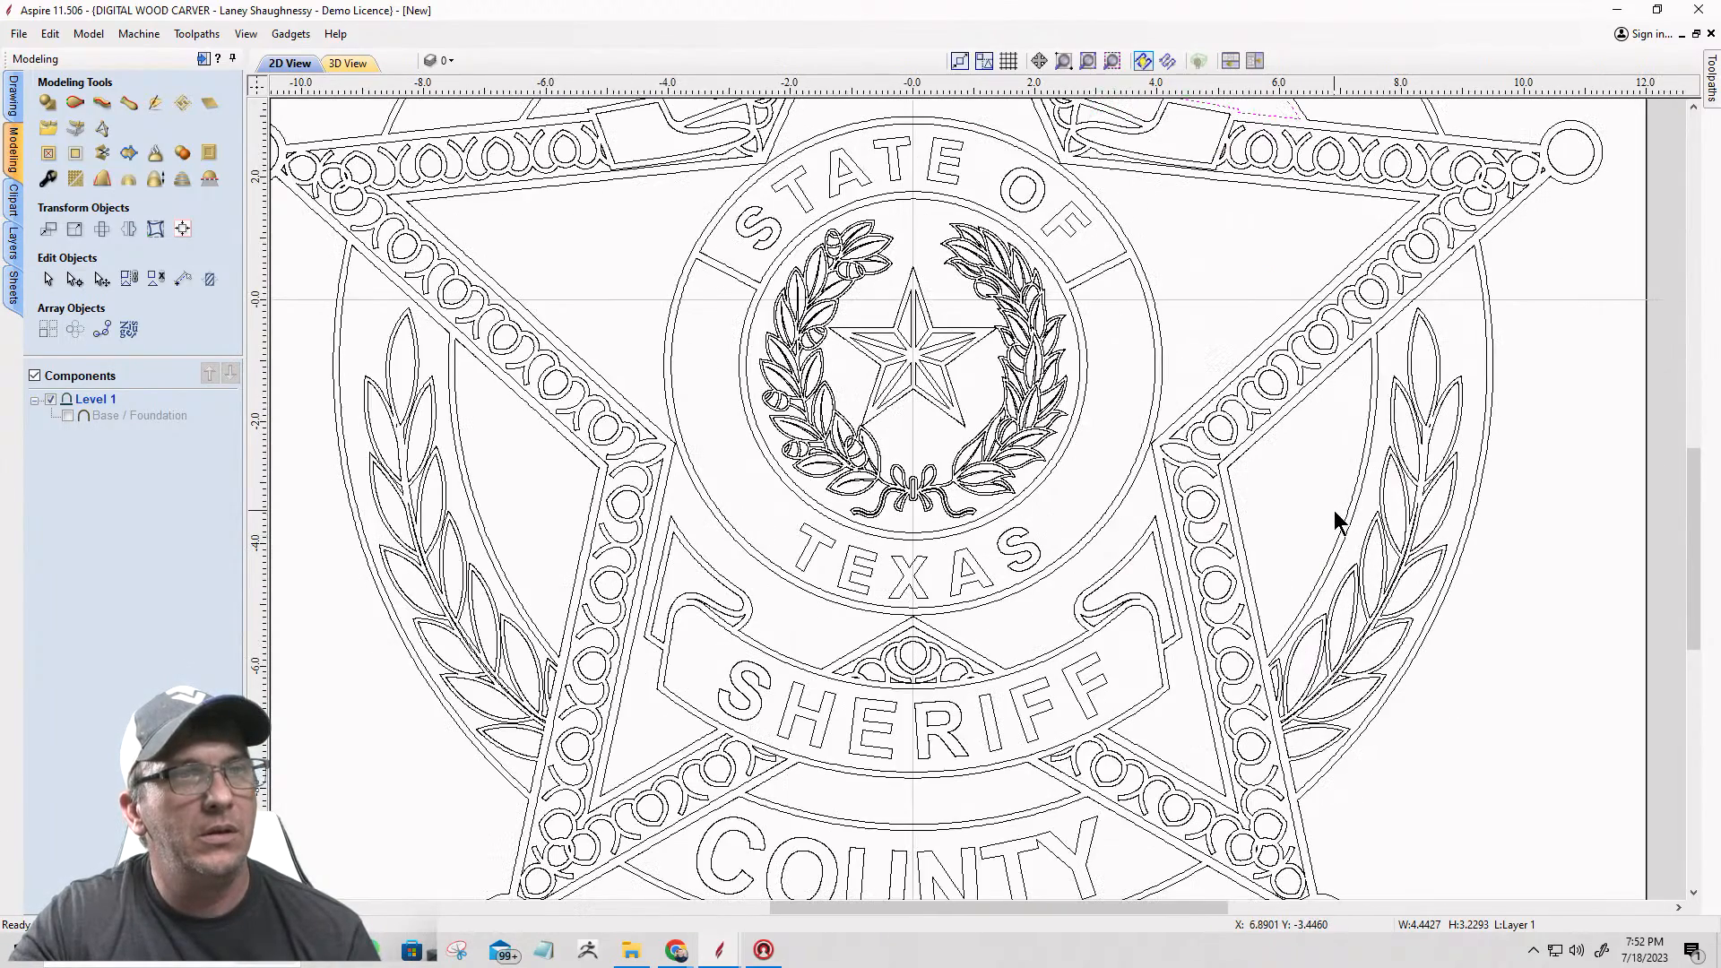
left_click(1344, 524)
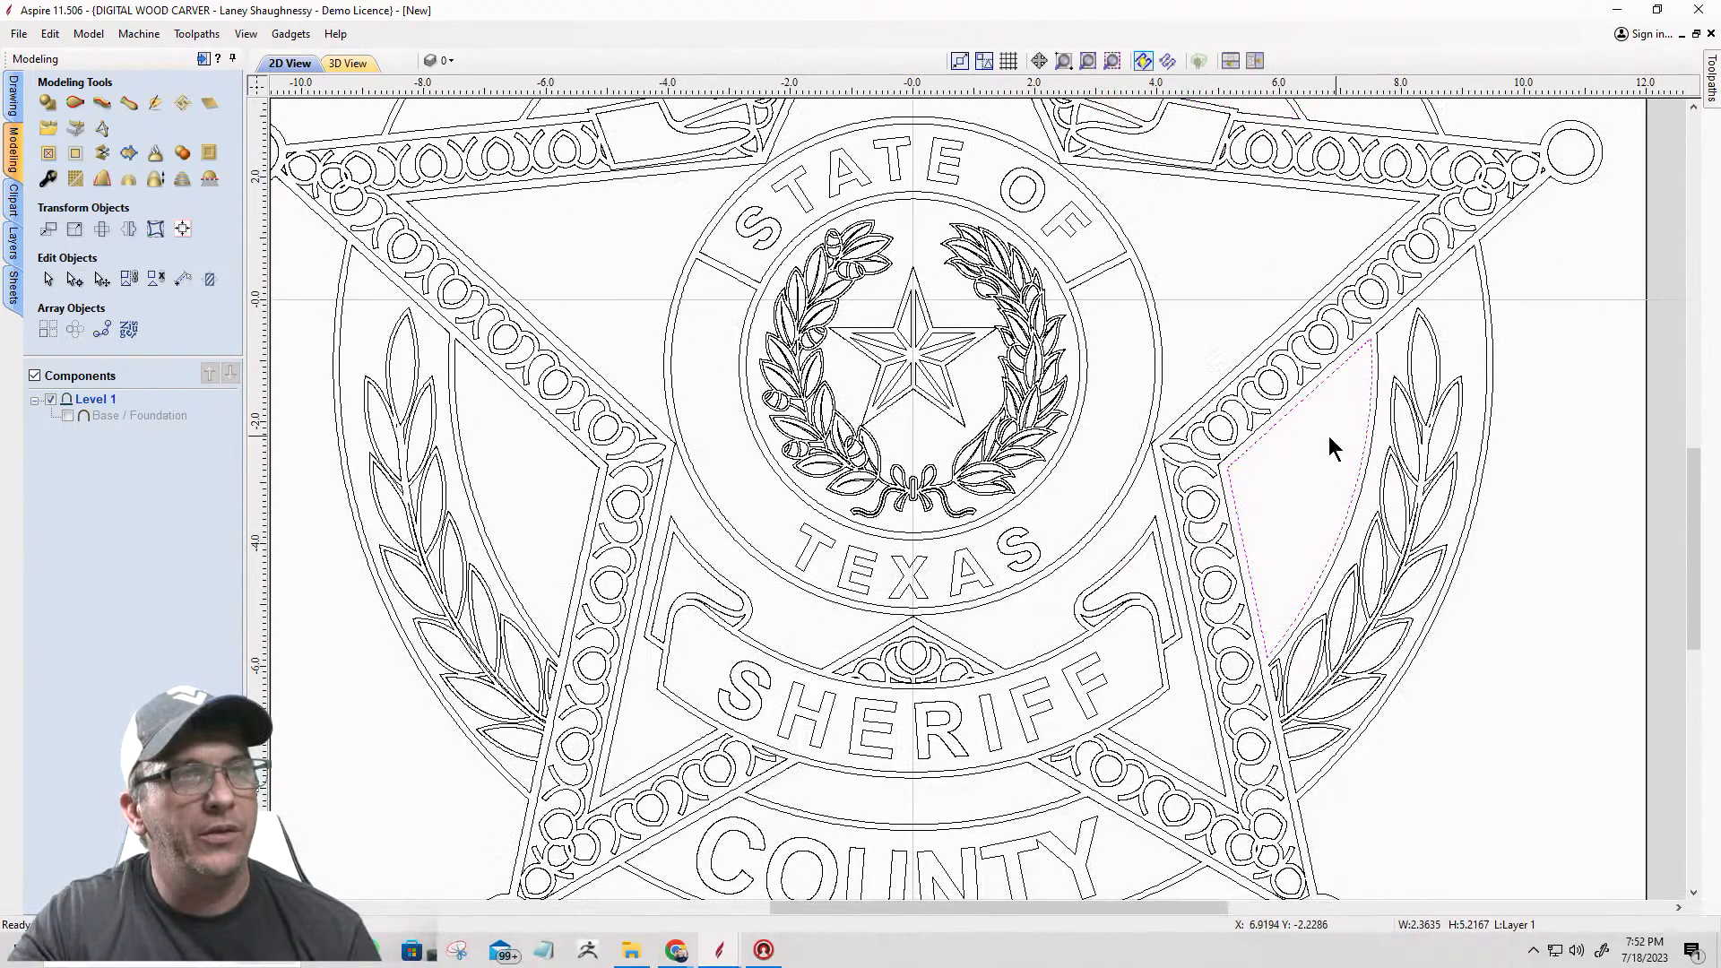
scroll(1302, 503, "down", 4)
scroll(1148, 627, "up", 4)
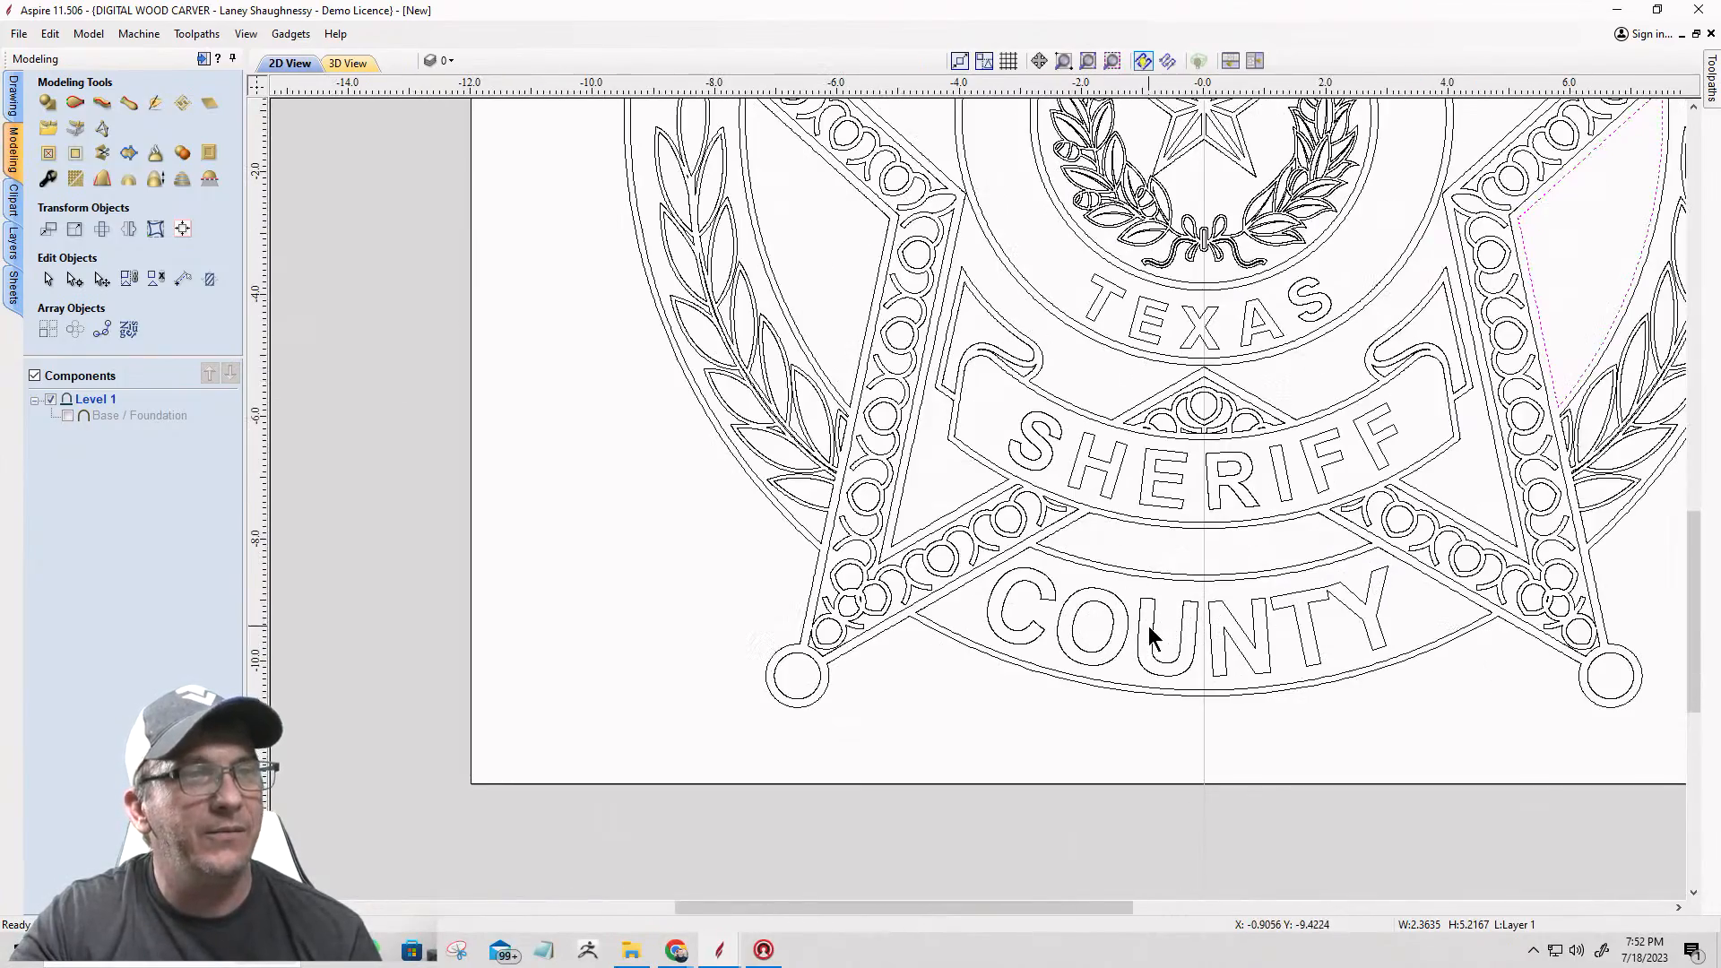
left_click(1175, 578)
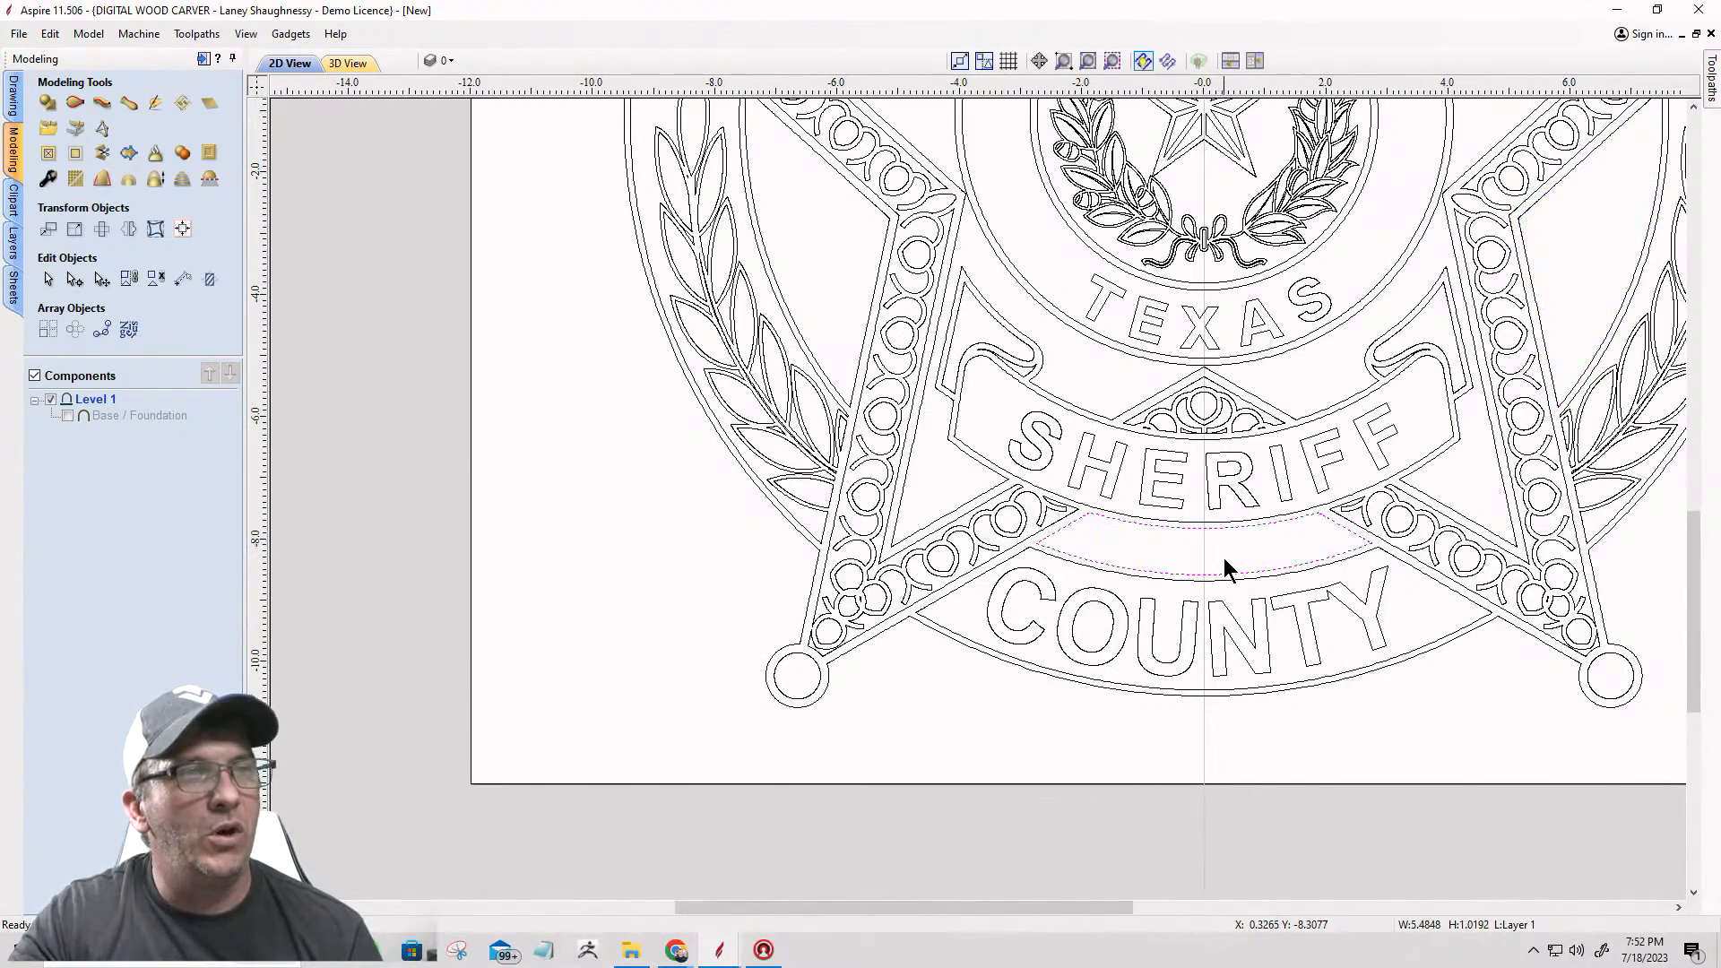
Step: Select the background region inside the left laurel to check its outline, and fit the whole badge in view
scroll(1223, 557, "down", 4)
scroll(936, 337, "up", 3)
left_click(936, 337)
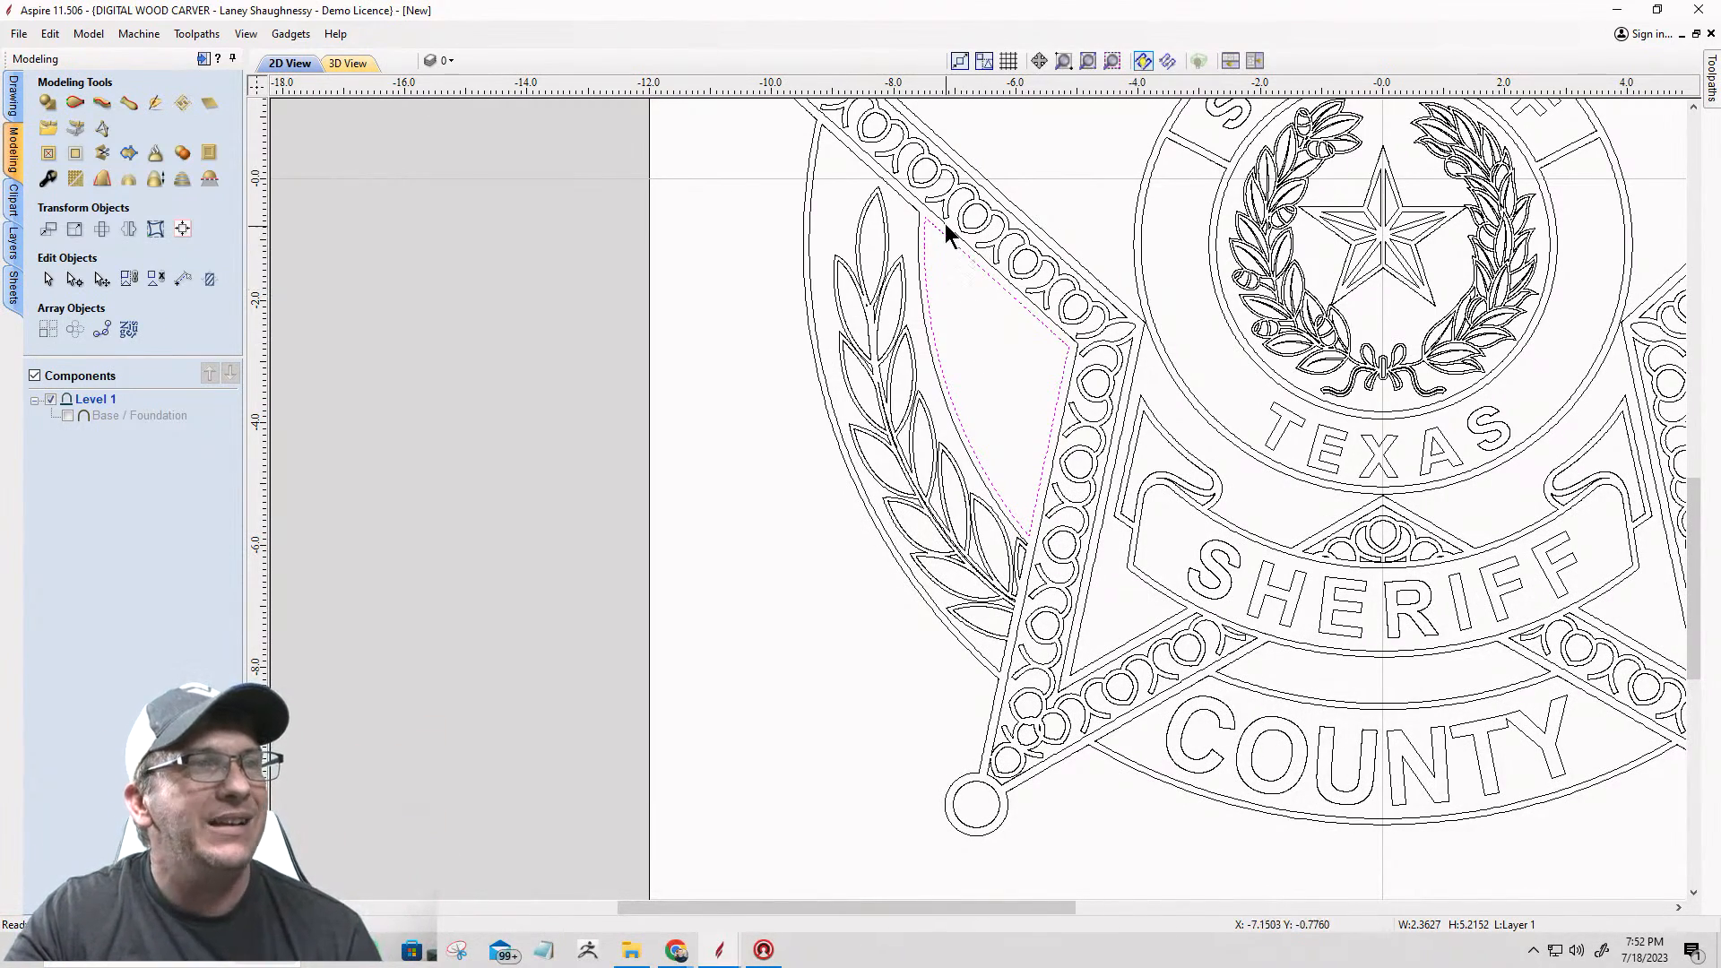
key("F6")
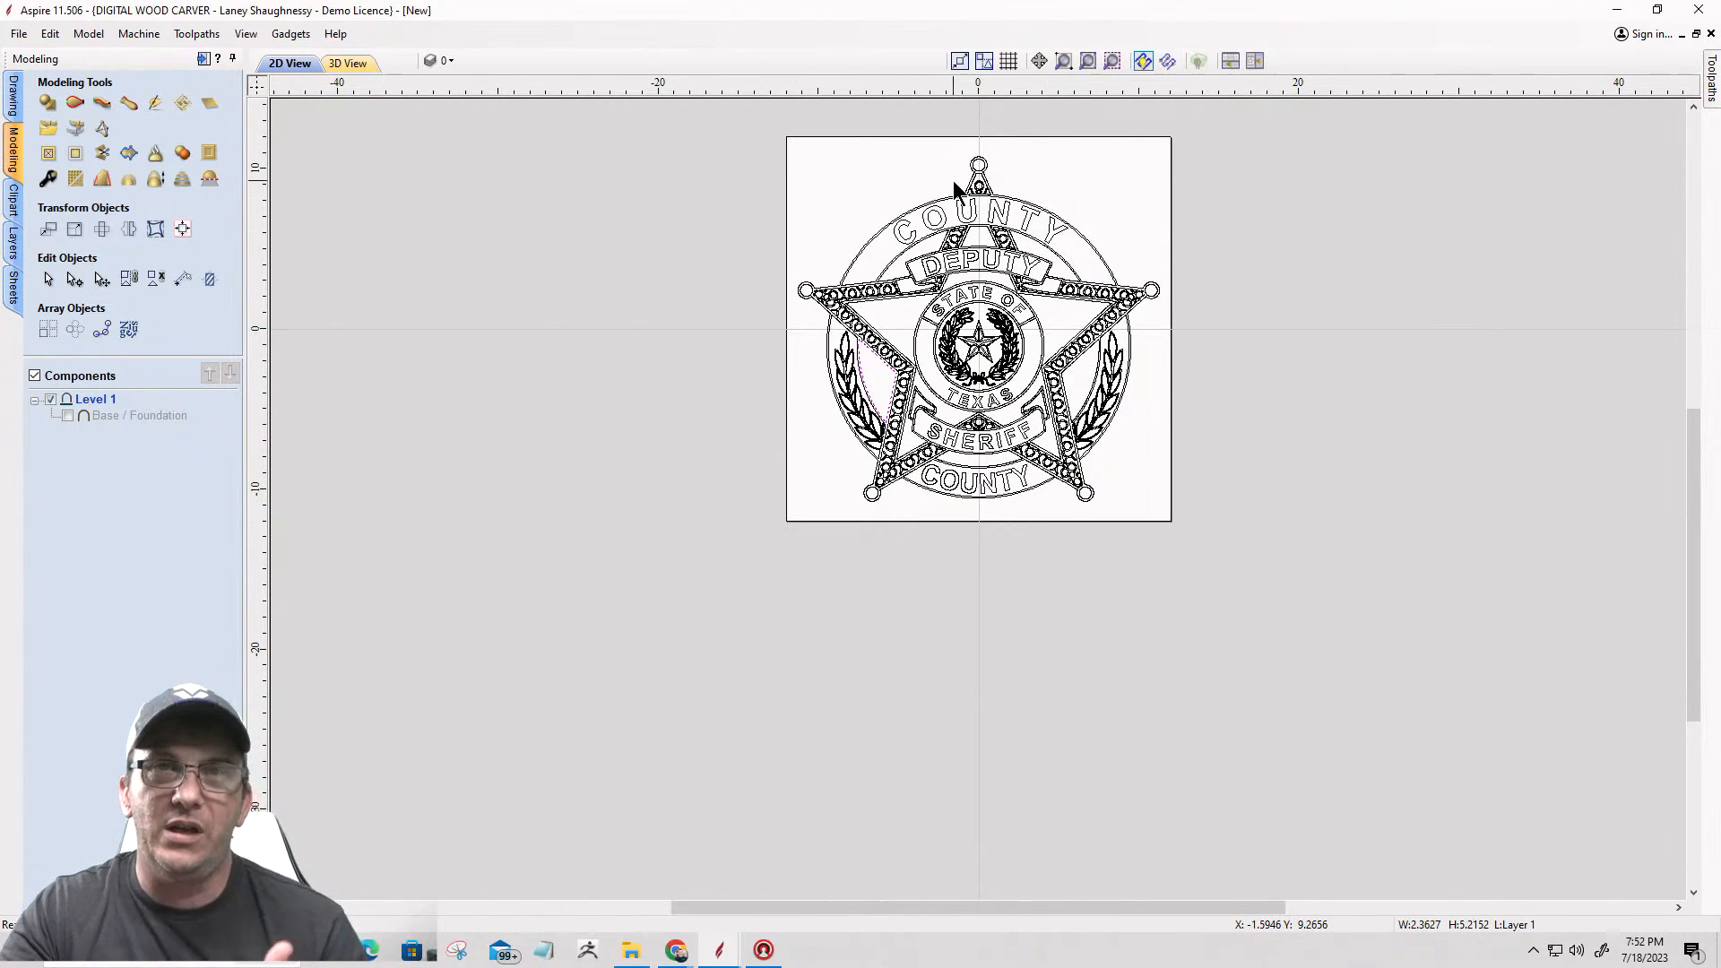
Step: Select the badge's outer outline at the star's left tip and check its path around the whole badge
scroll(745, 317, "up", 6)
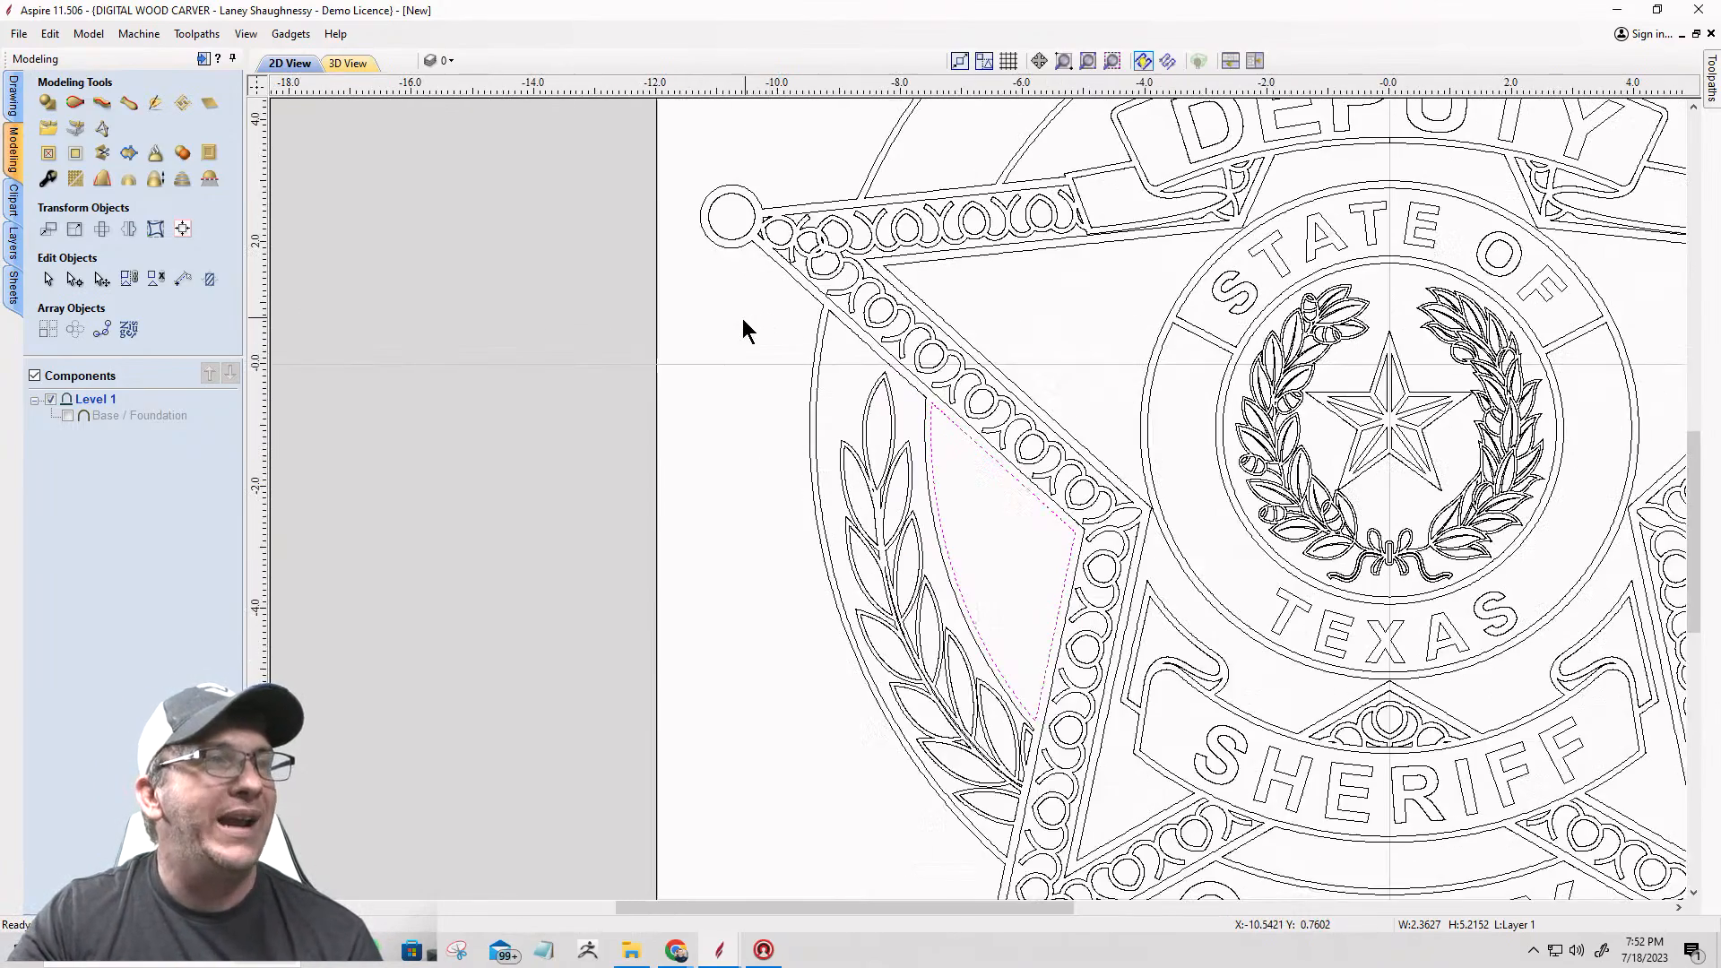
scroll(749, 210, "up", 2)
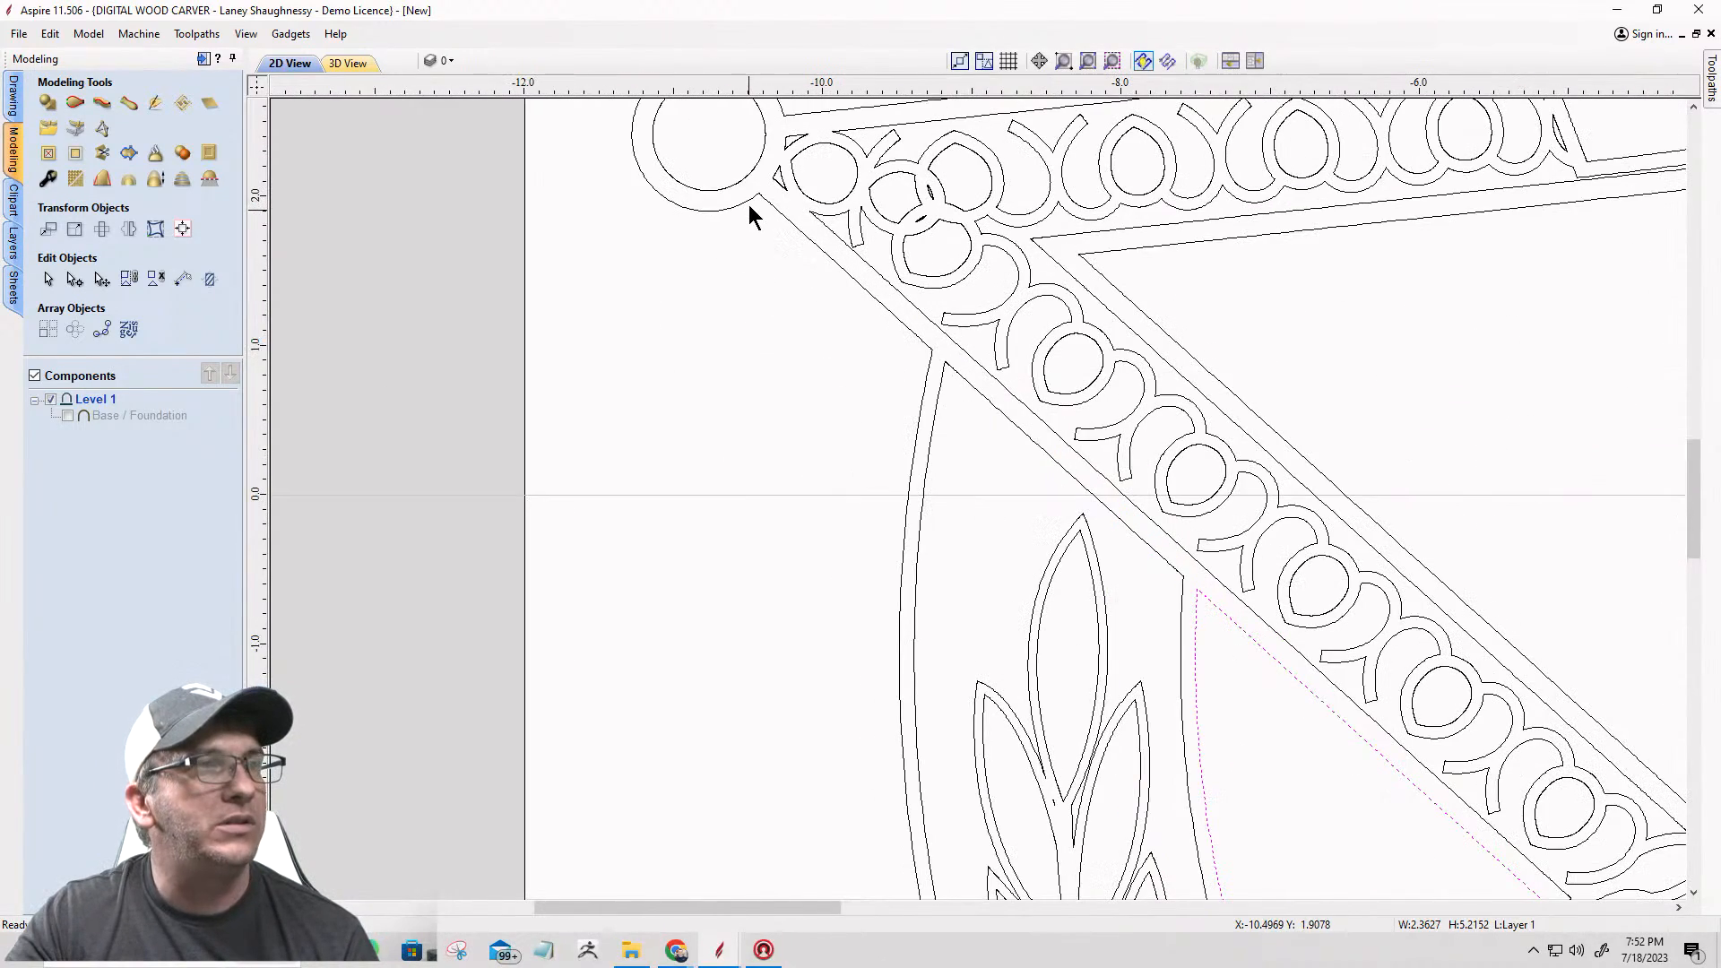
left_click(768, 203)
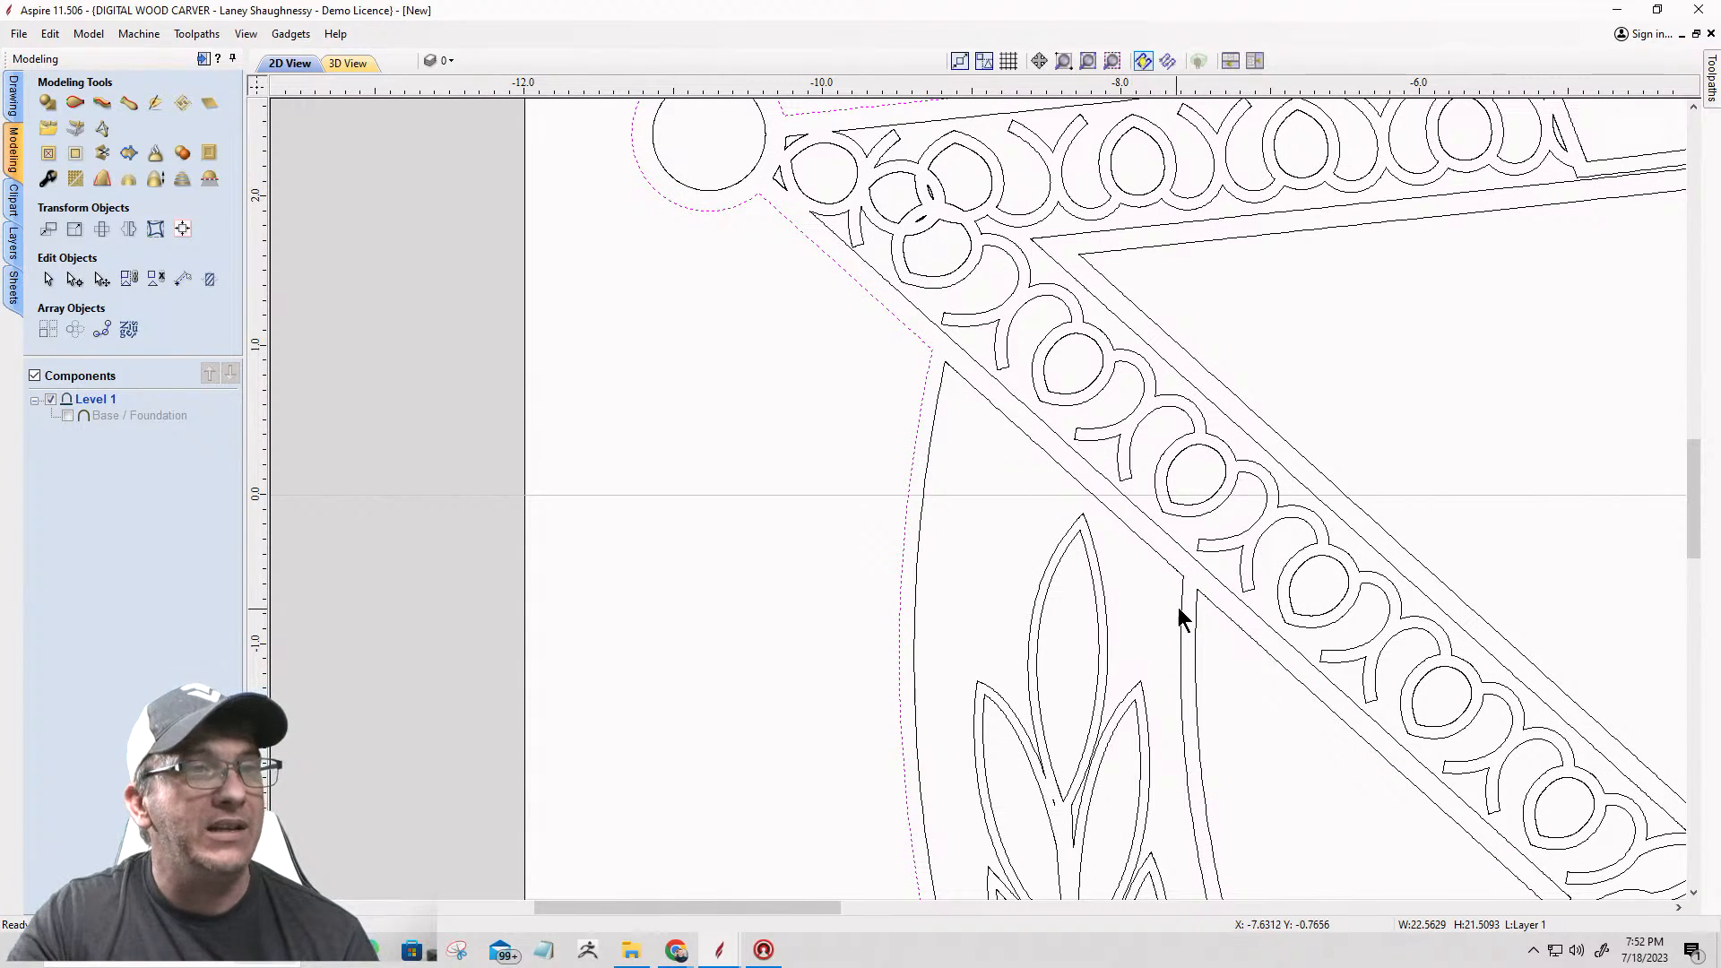
scroll(725, 263, "down", 3)
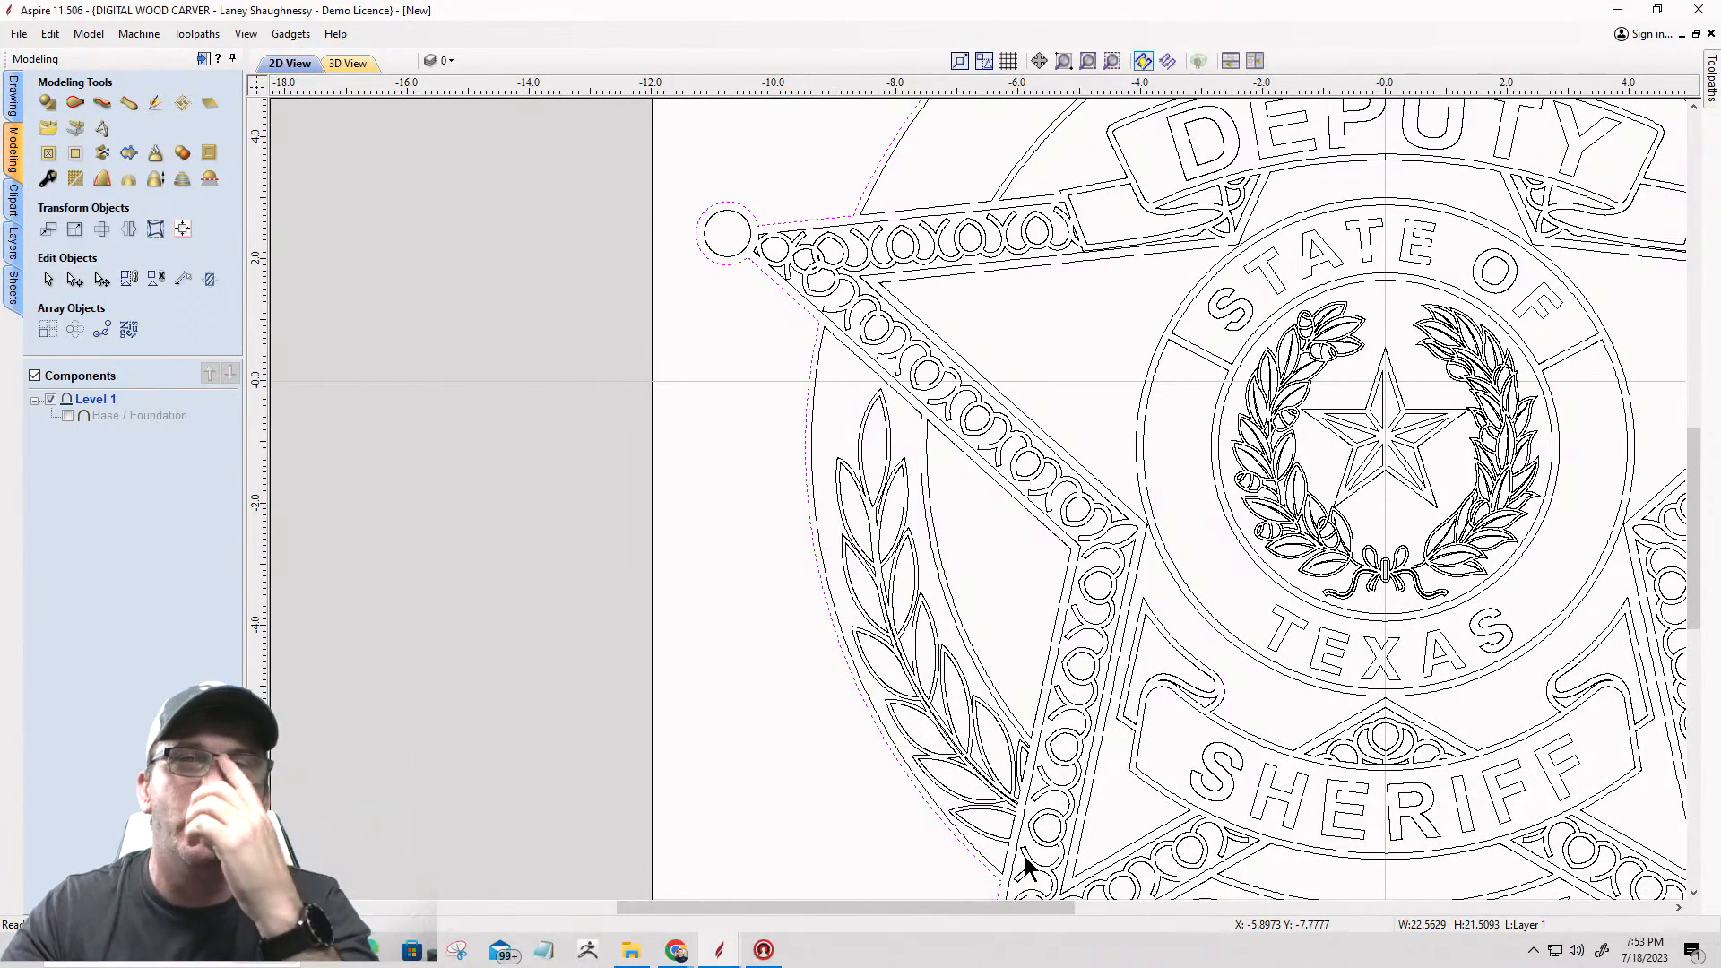
scroll(932, 807, "down", 3)
scroll(690, 484, "down", 2)
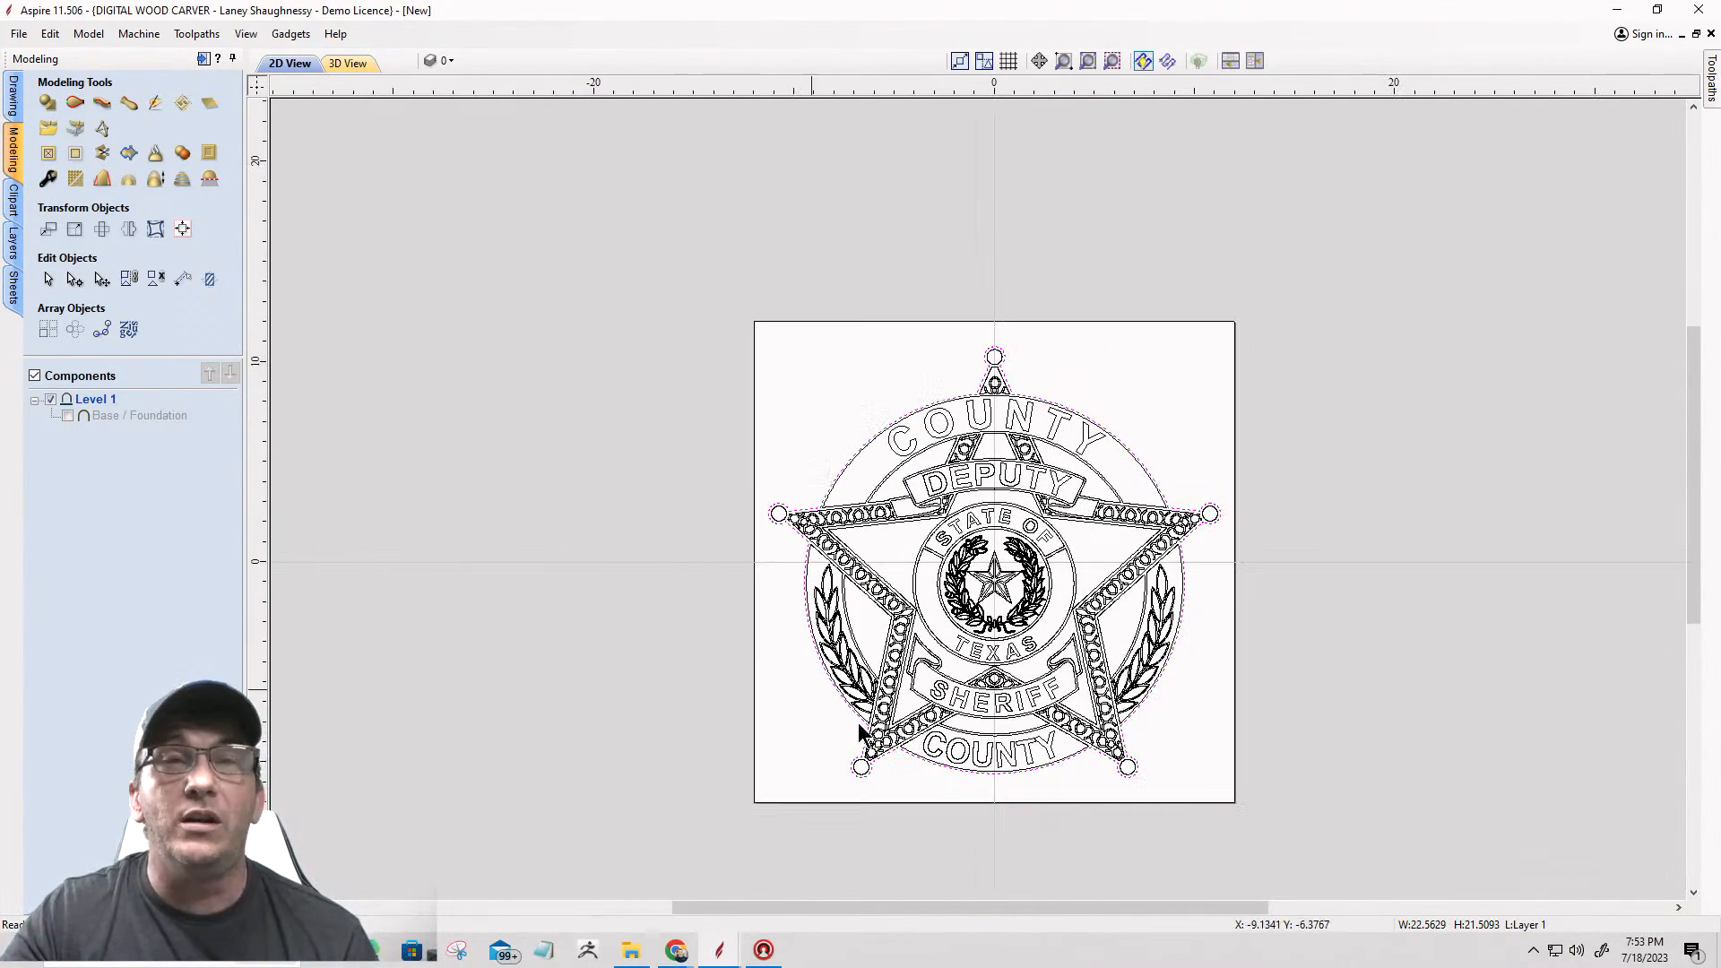
scroll(1061, 837, "up", 1)
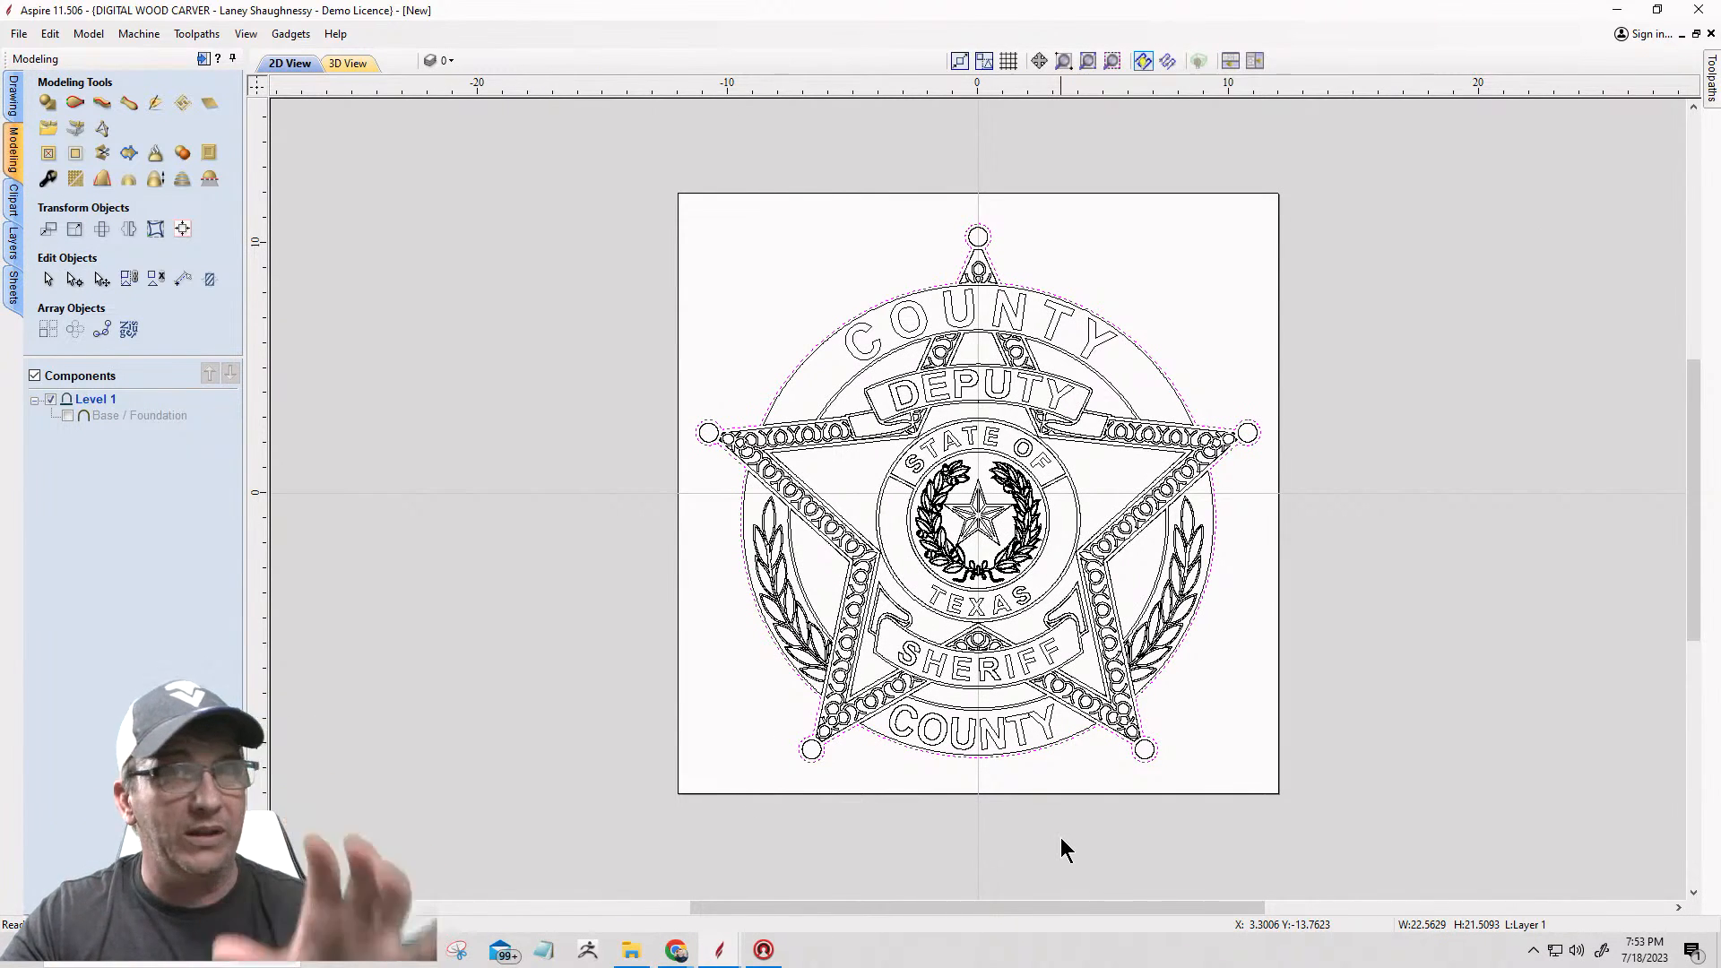
Step: Add a new layer named Main Star Vector and clear the current selection
left_click(451, 61)
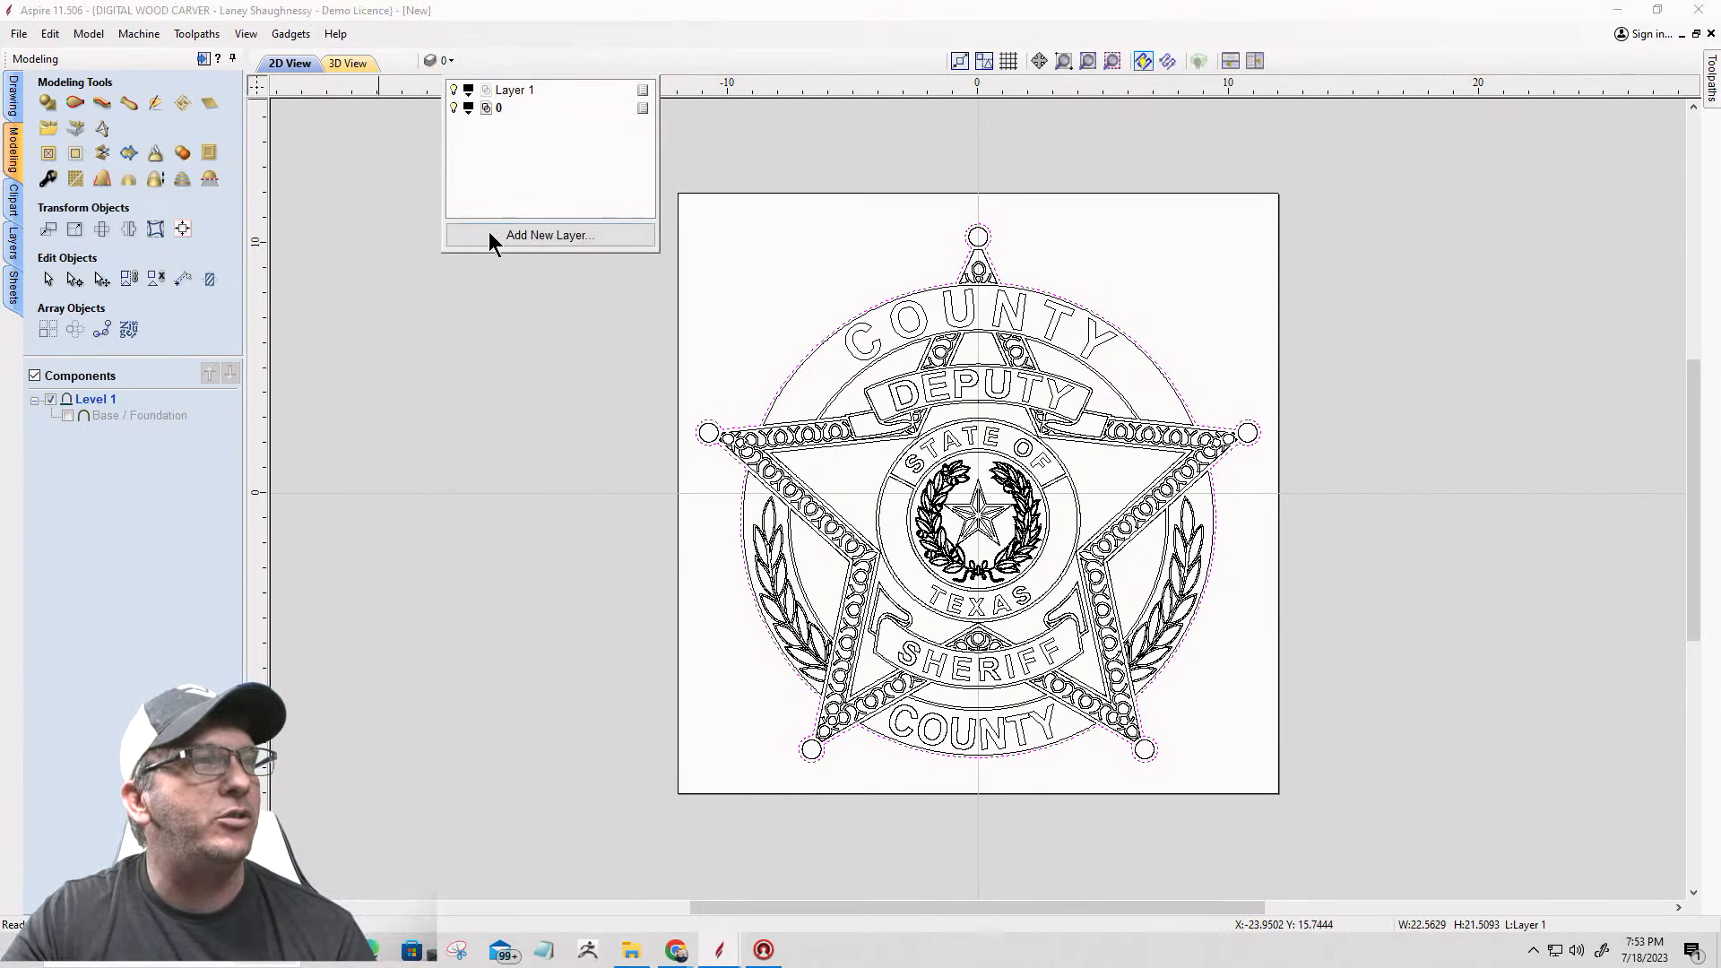
left_click(548, 239)
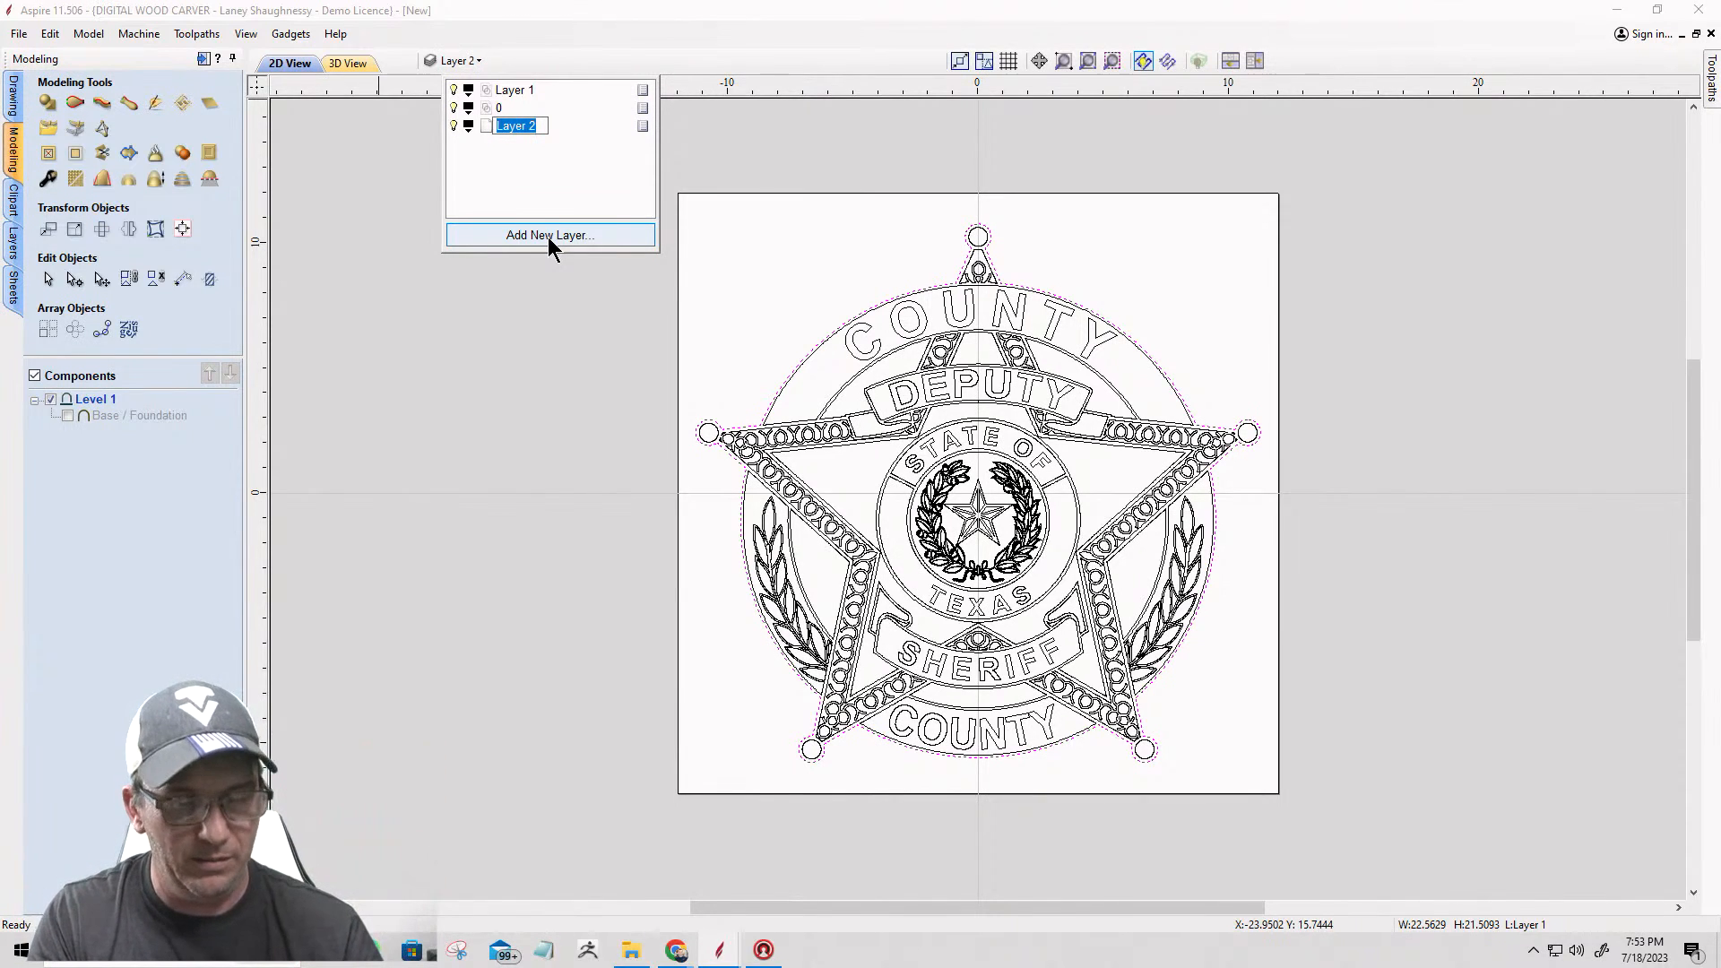
type("Main")
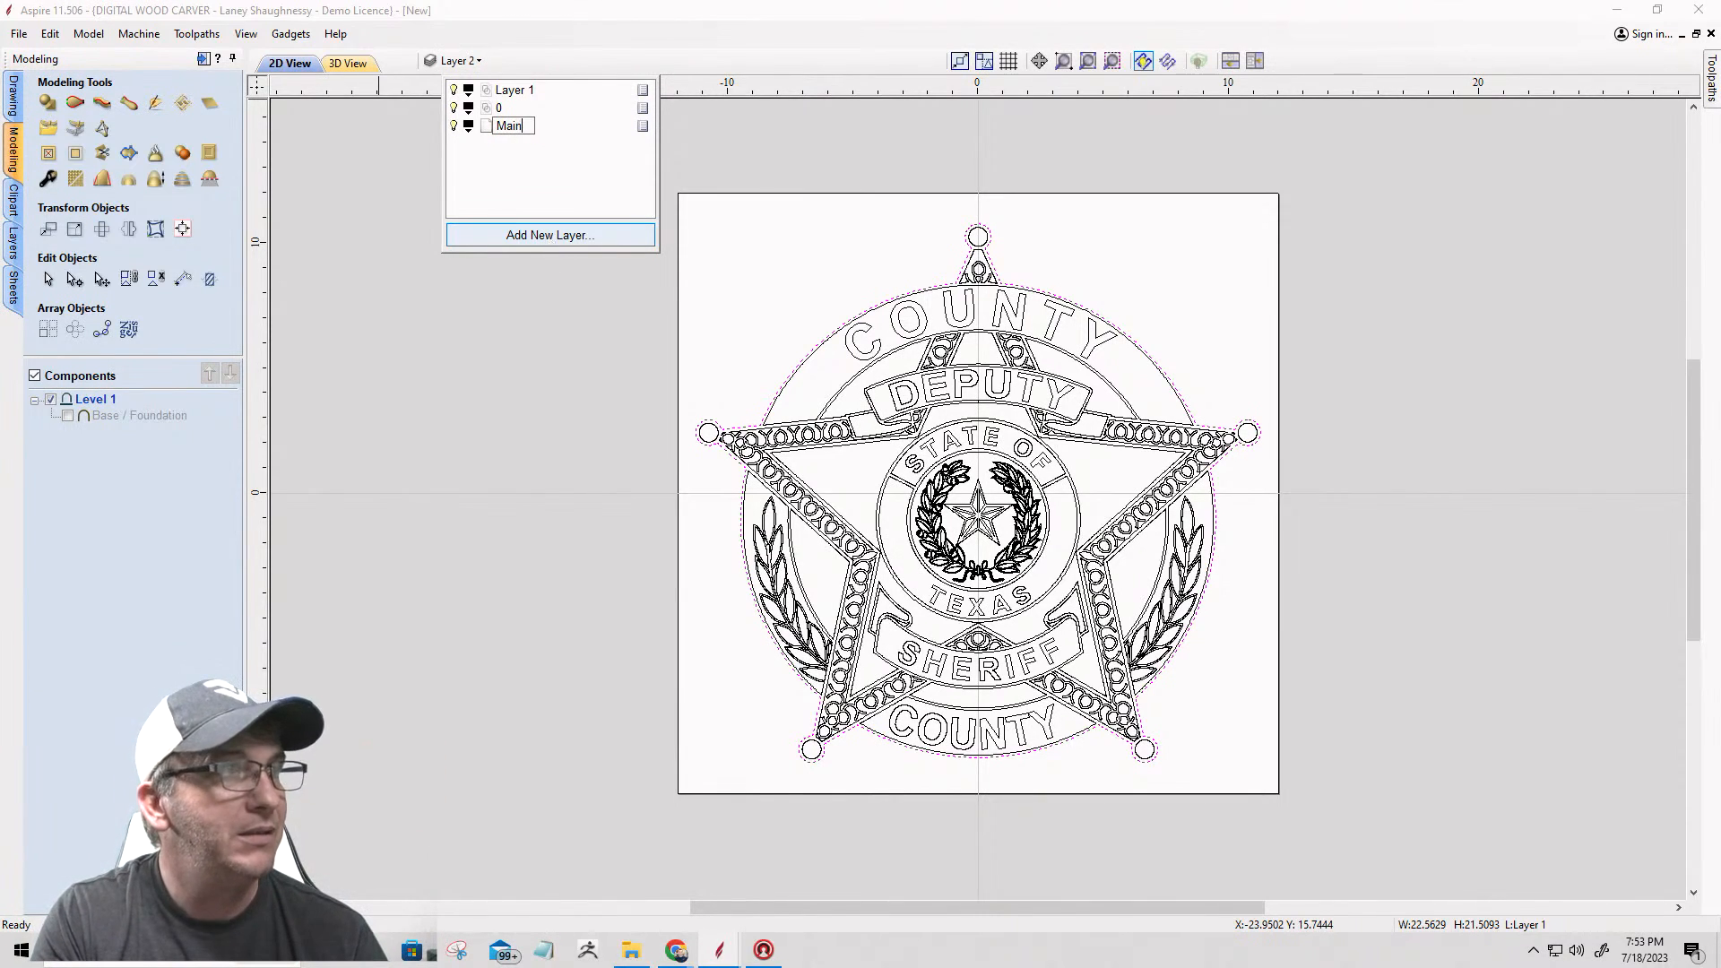
type(" Star")
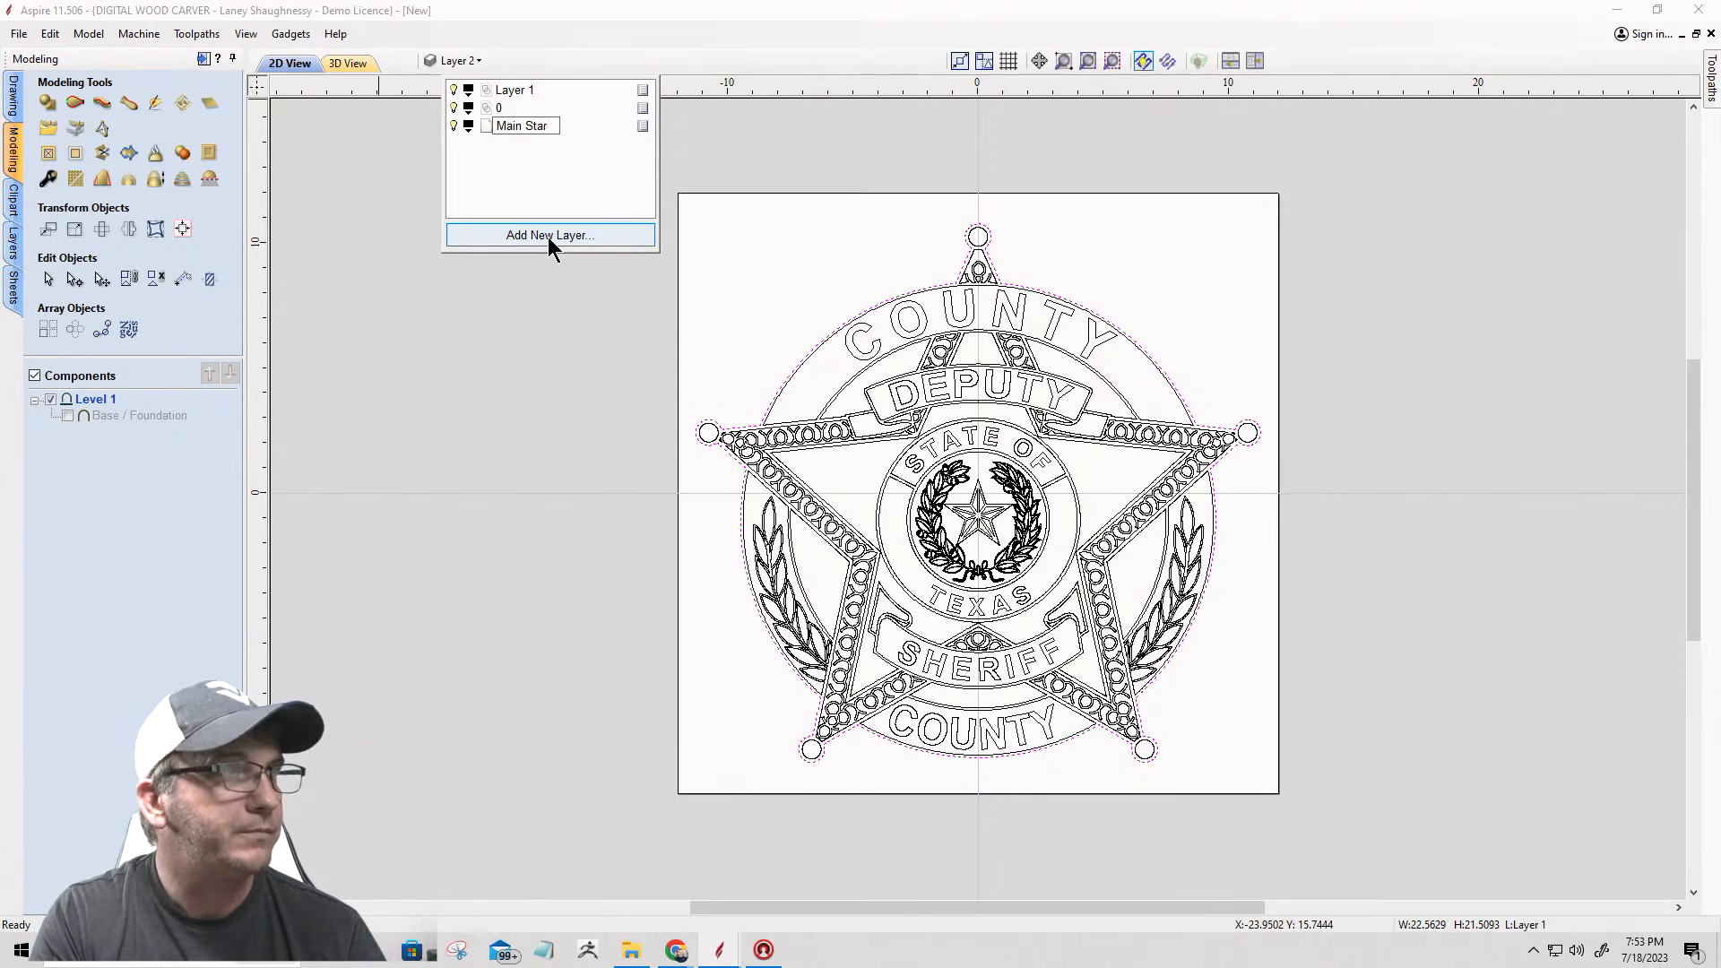
type(" Vector")
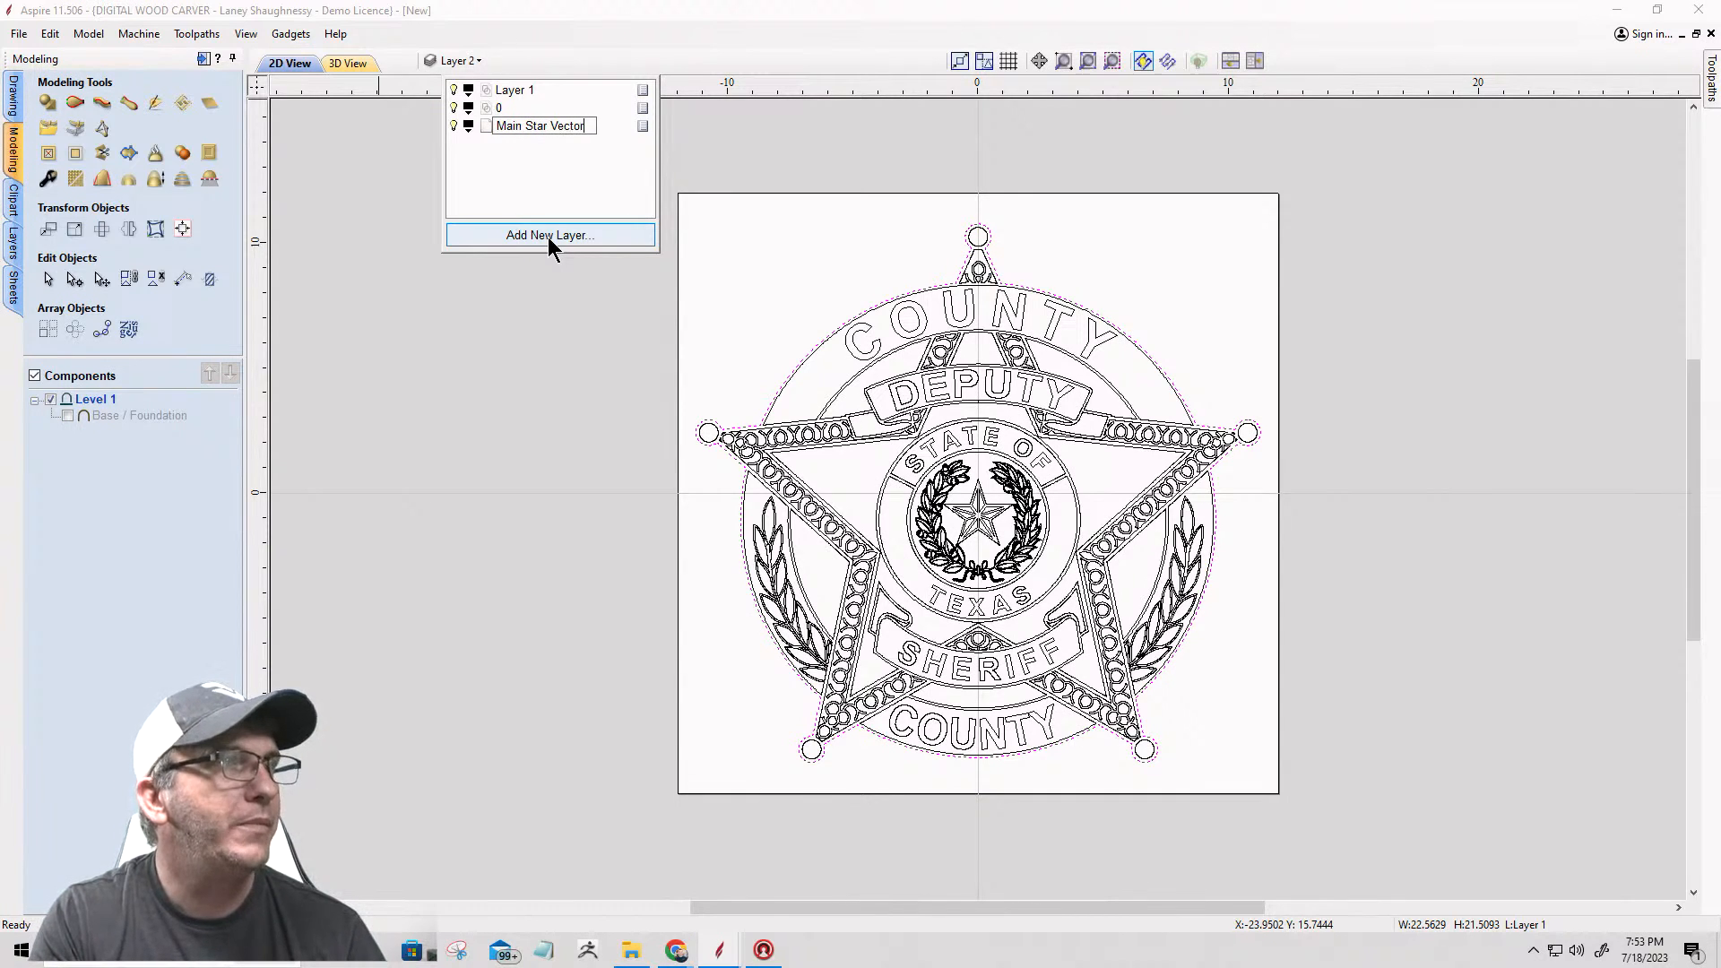
key("Return")
left_click(557, 547)
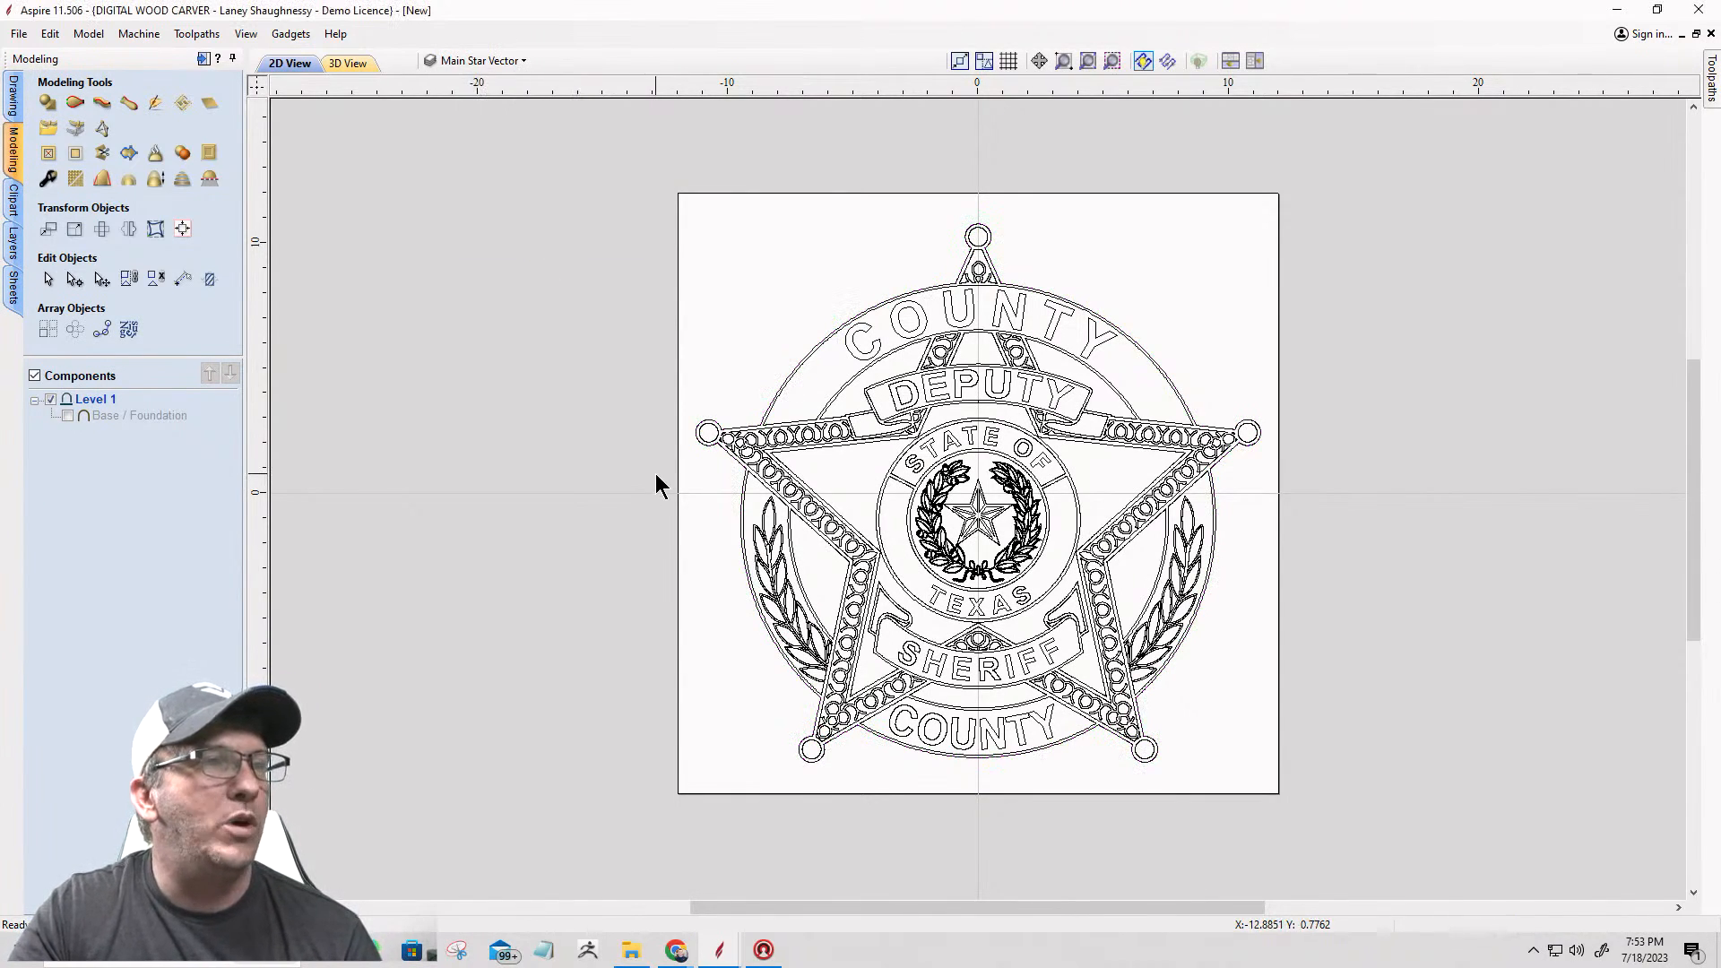
Step: Select all the badge vectors and copy them to the Main Star Vector layer
left_click_drag(528, 170, 1344, 786)
right_click(993, 423)
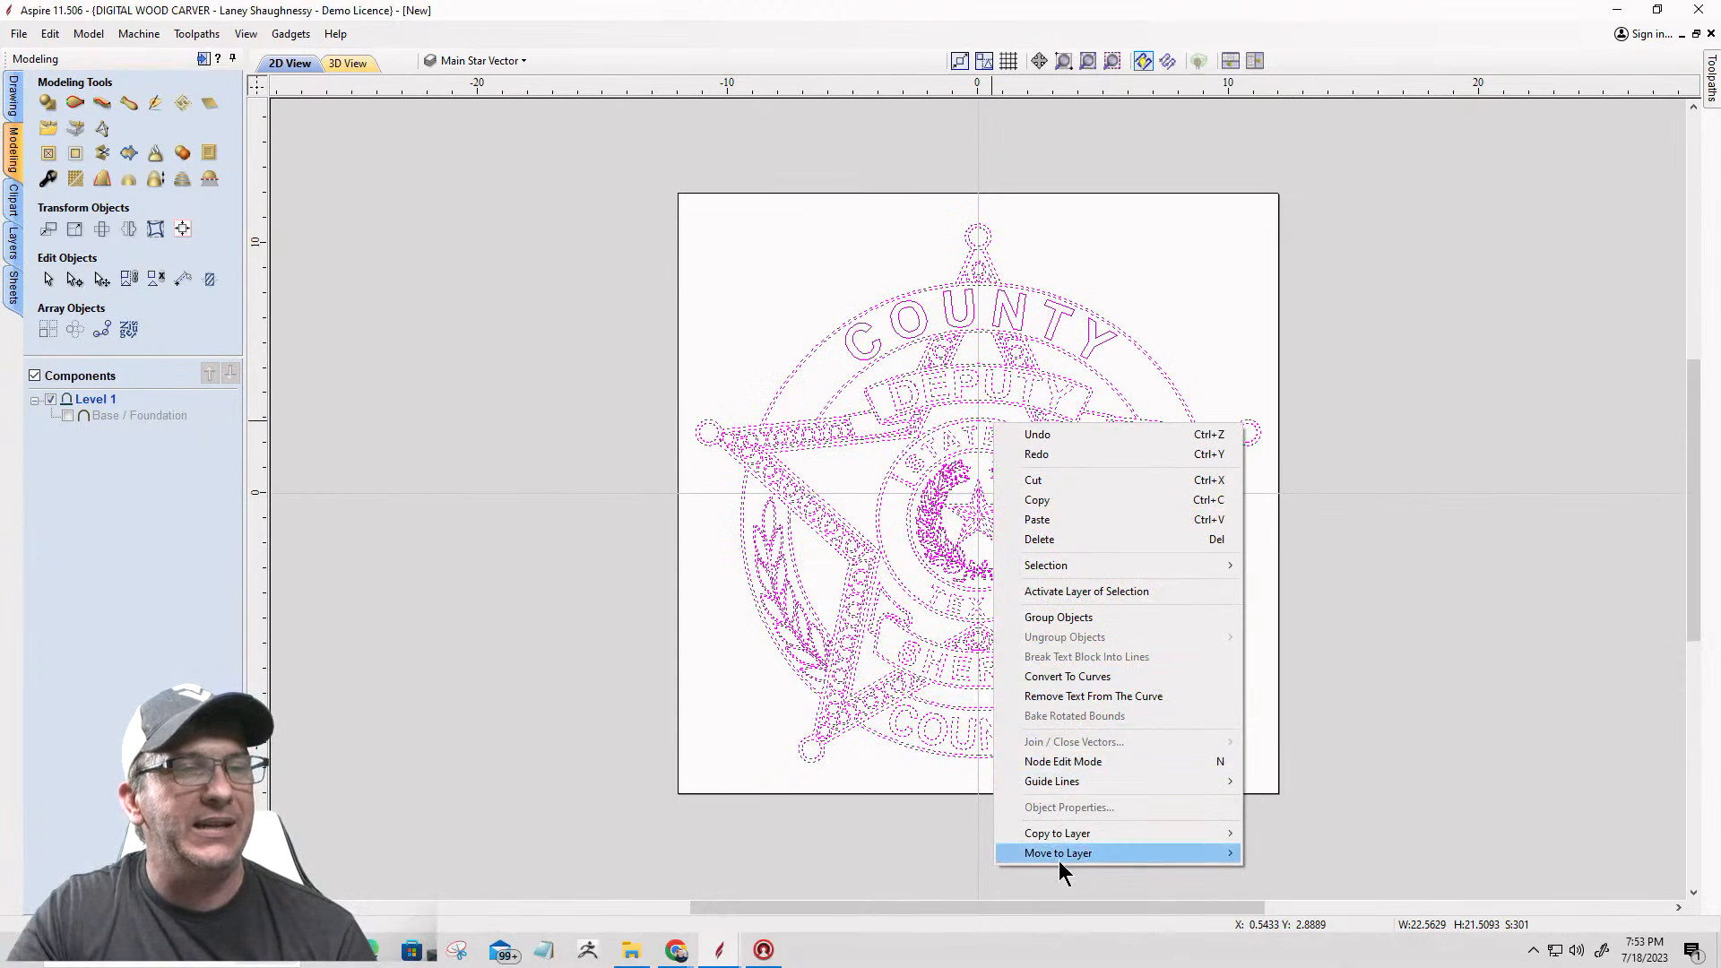
mouse_move(1057, 856)
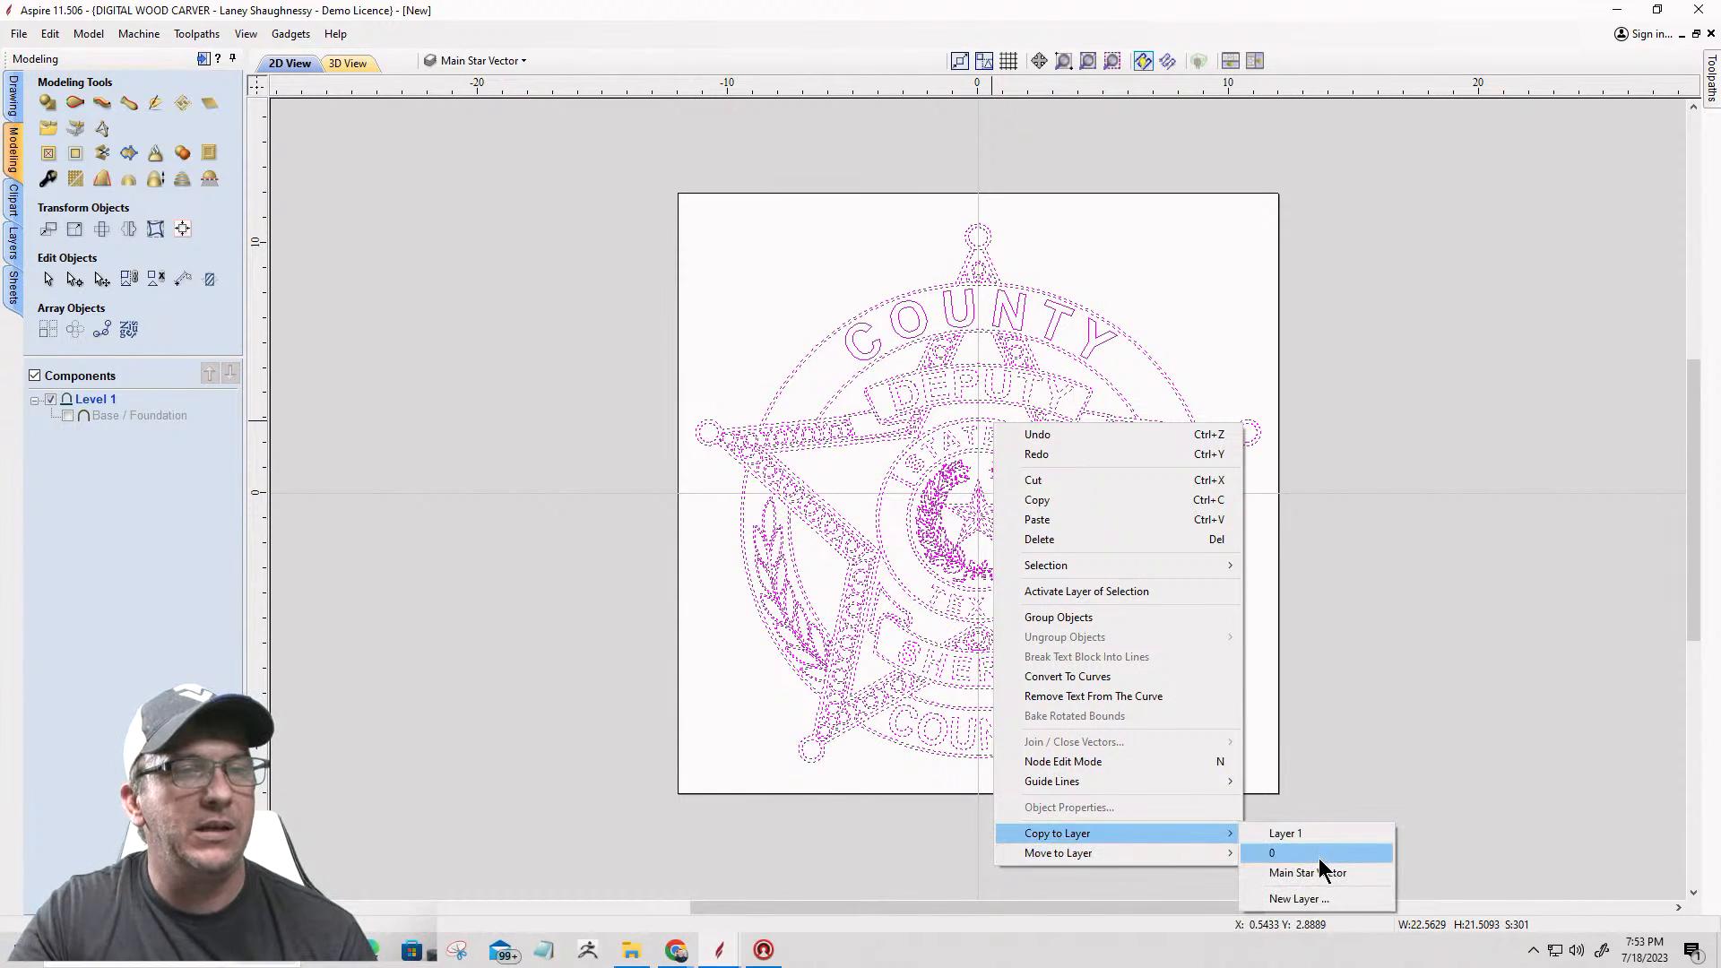
left_click(1321, 874)
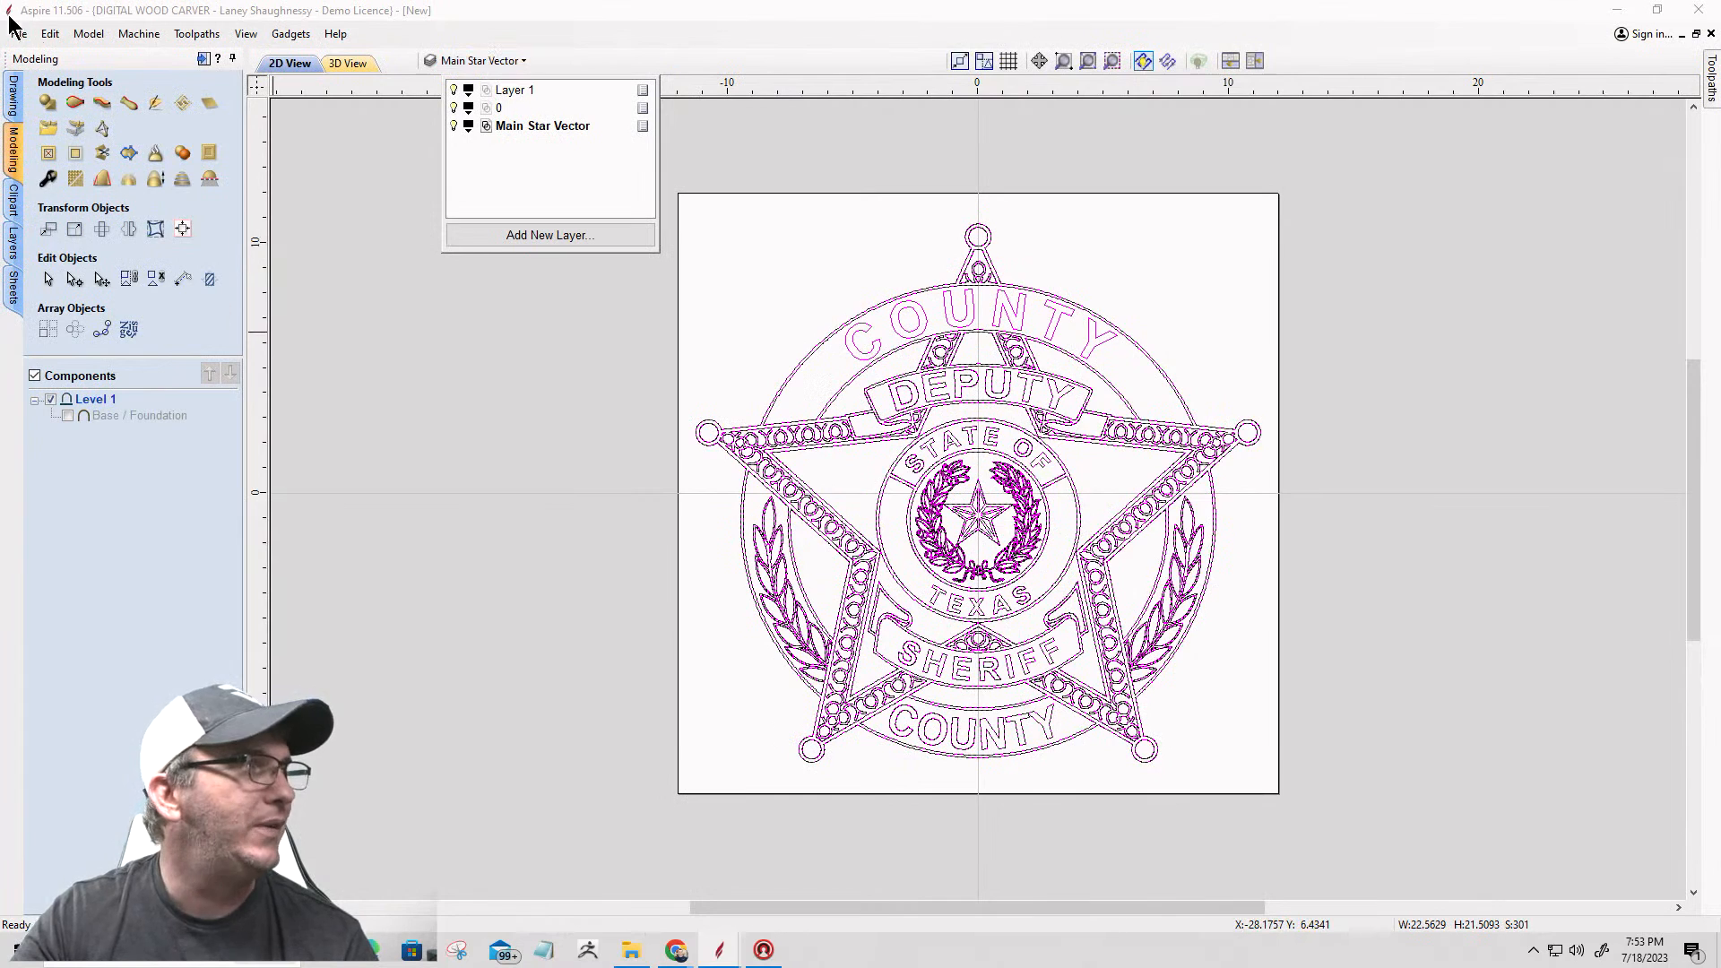
Step: Save the job as Class 1 3D Model in the 3dModelClass 1 folder
left_click(22, 36)
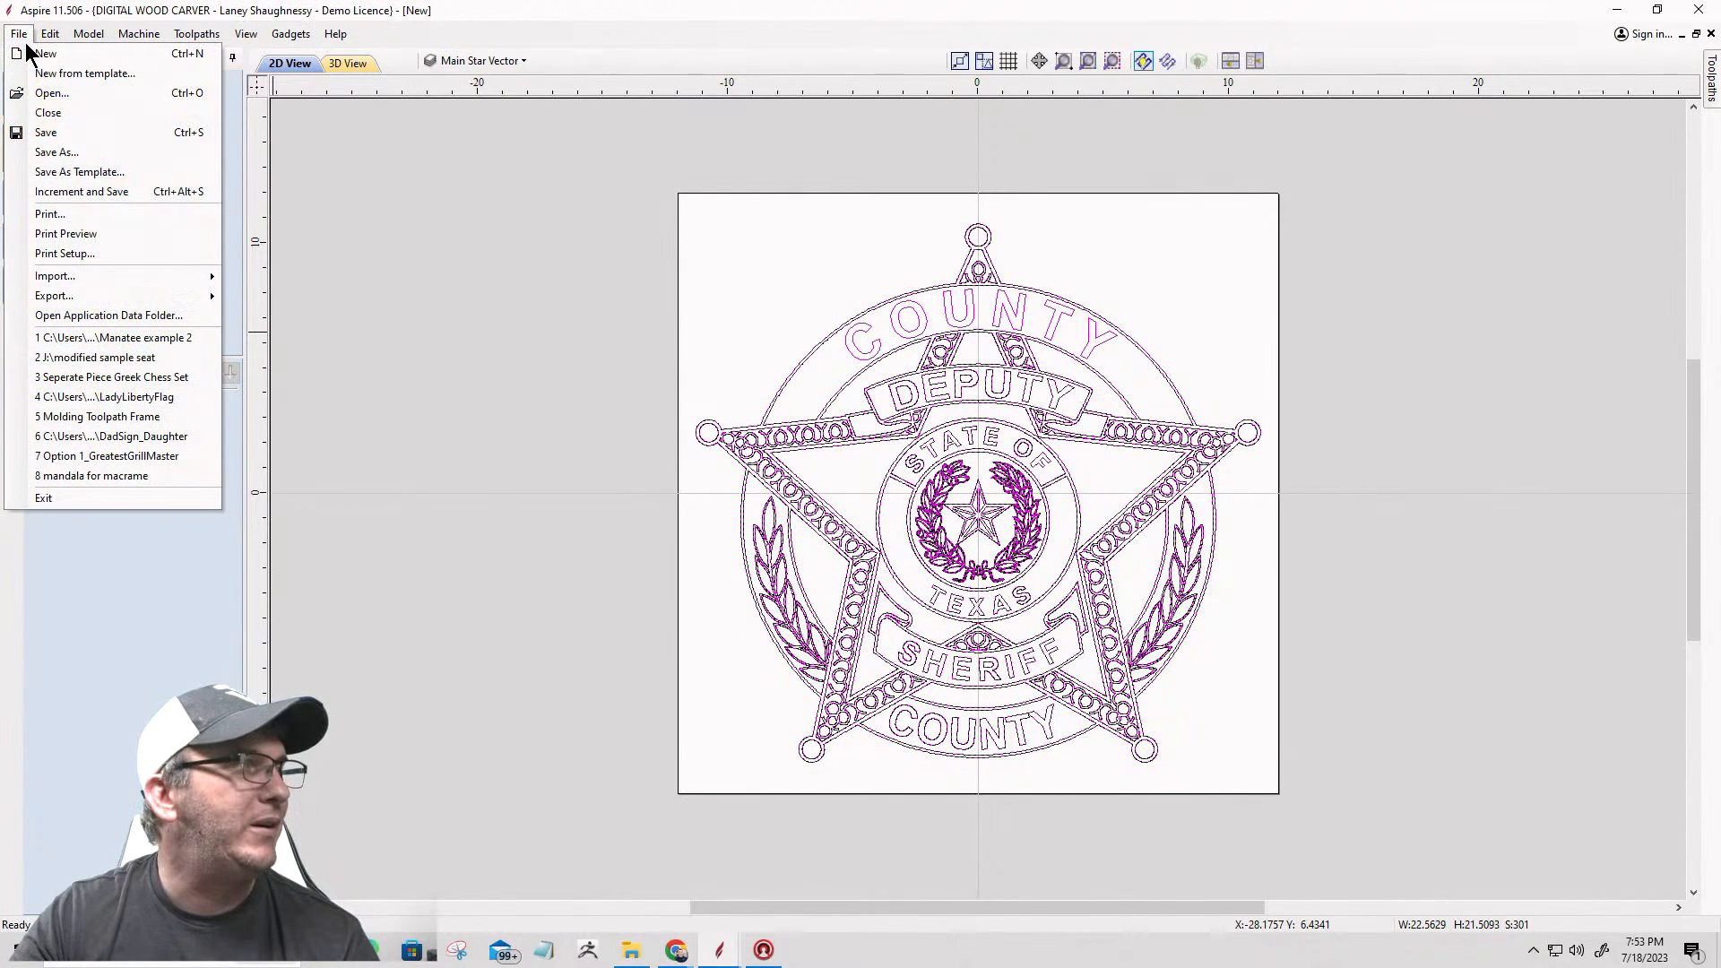
left_click(48, 154)
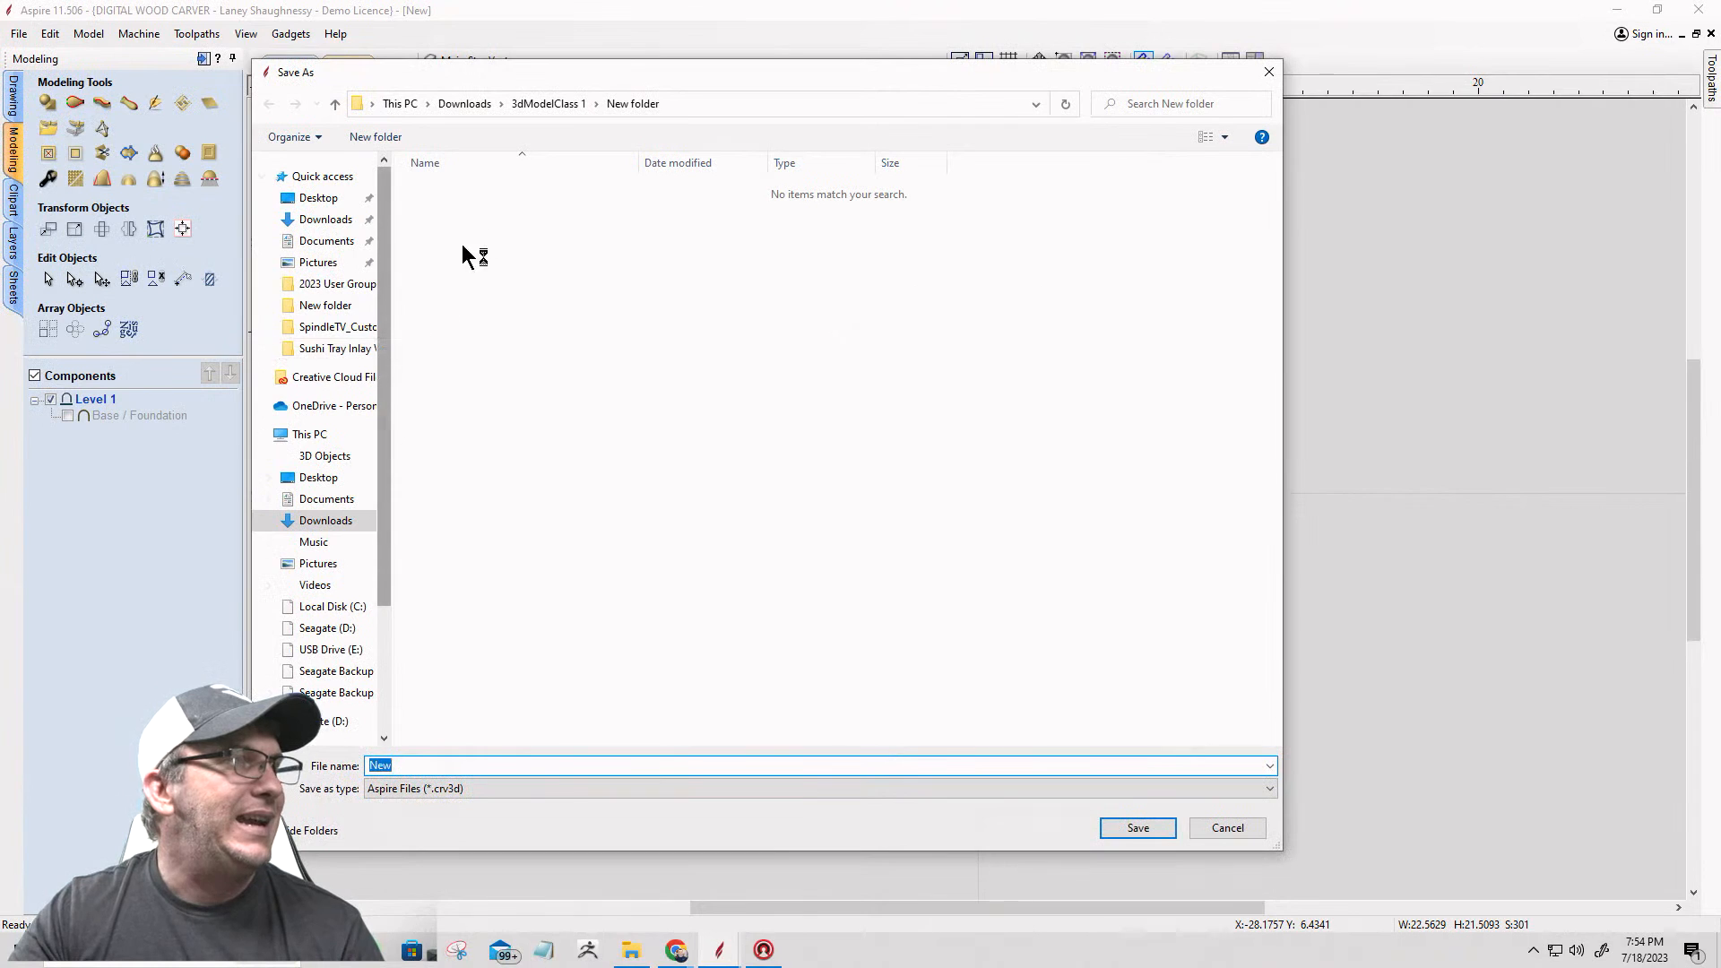
left_click(531, 100)
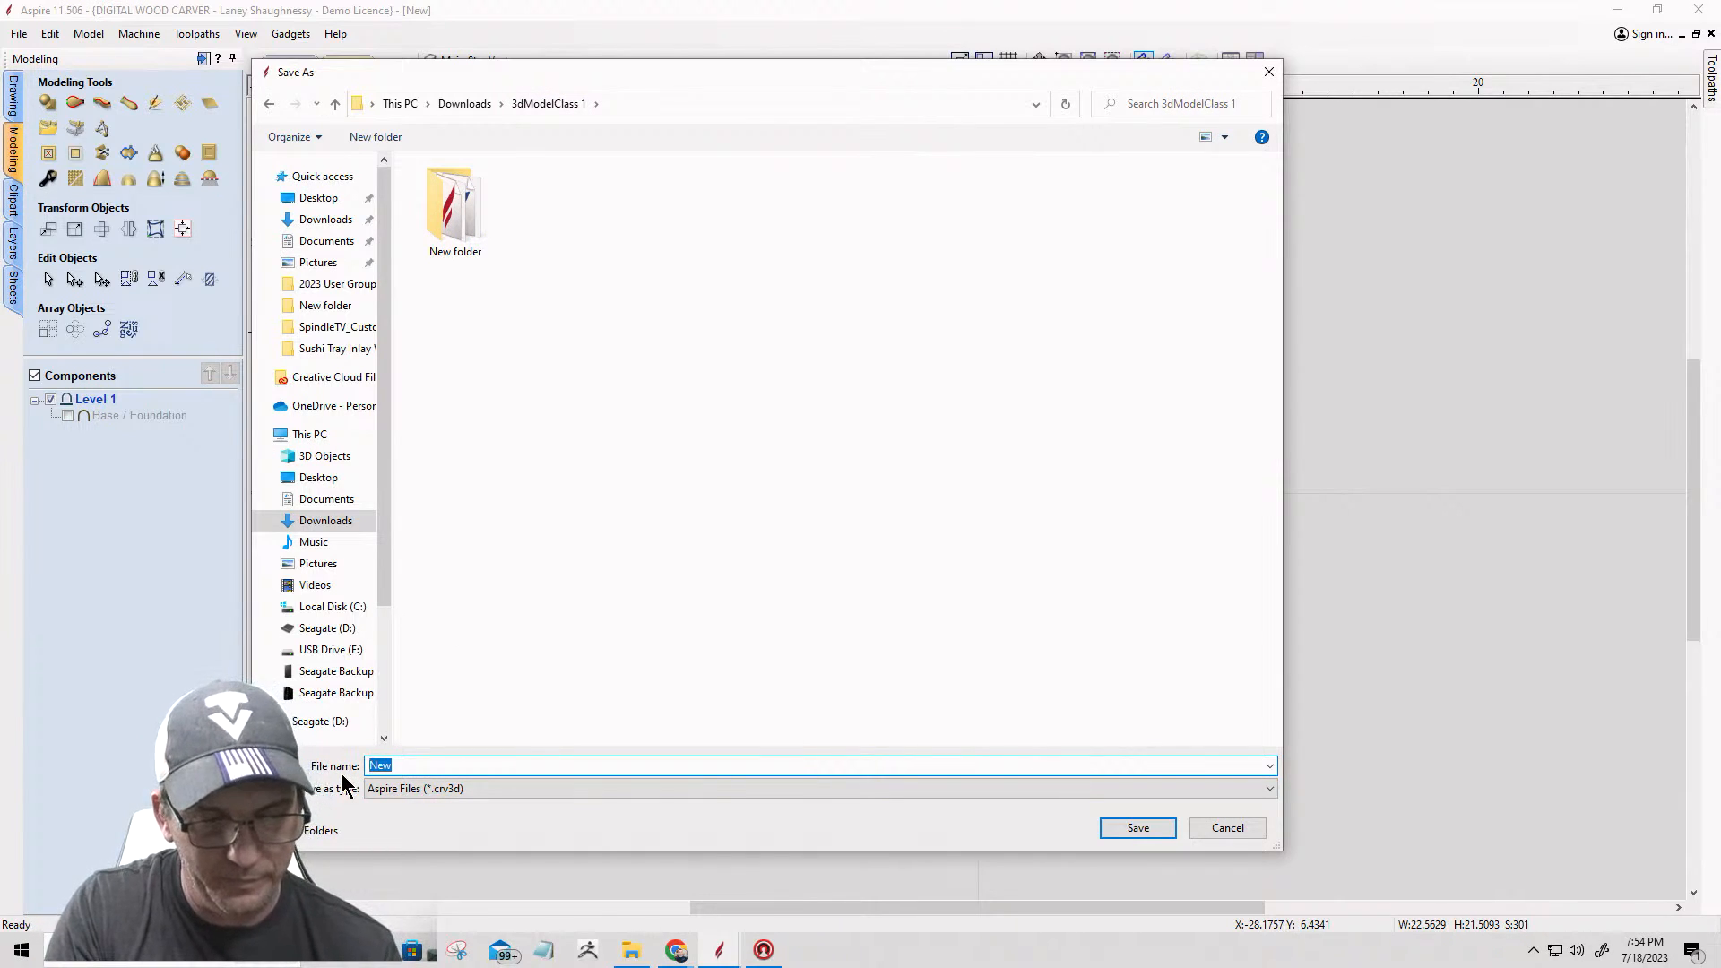
type("Clas")
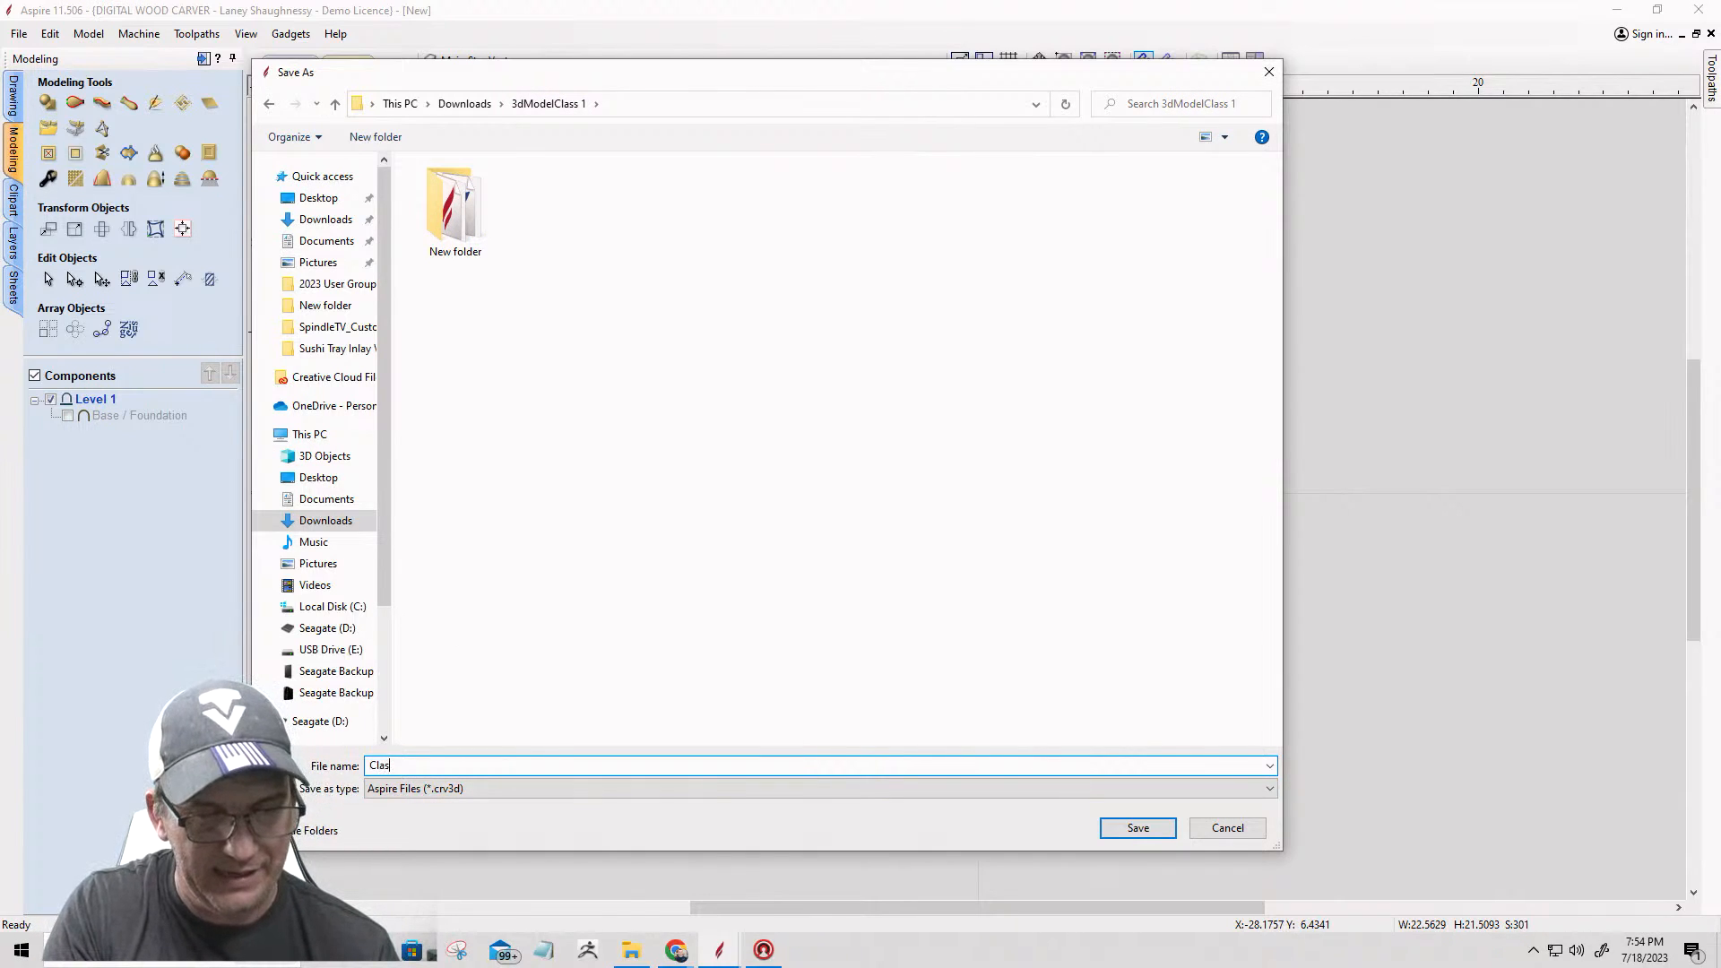
type("s 1 3")
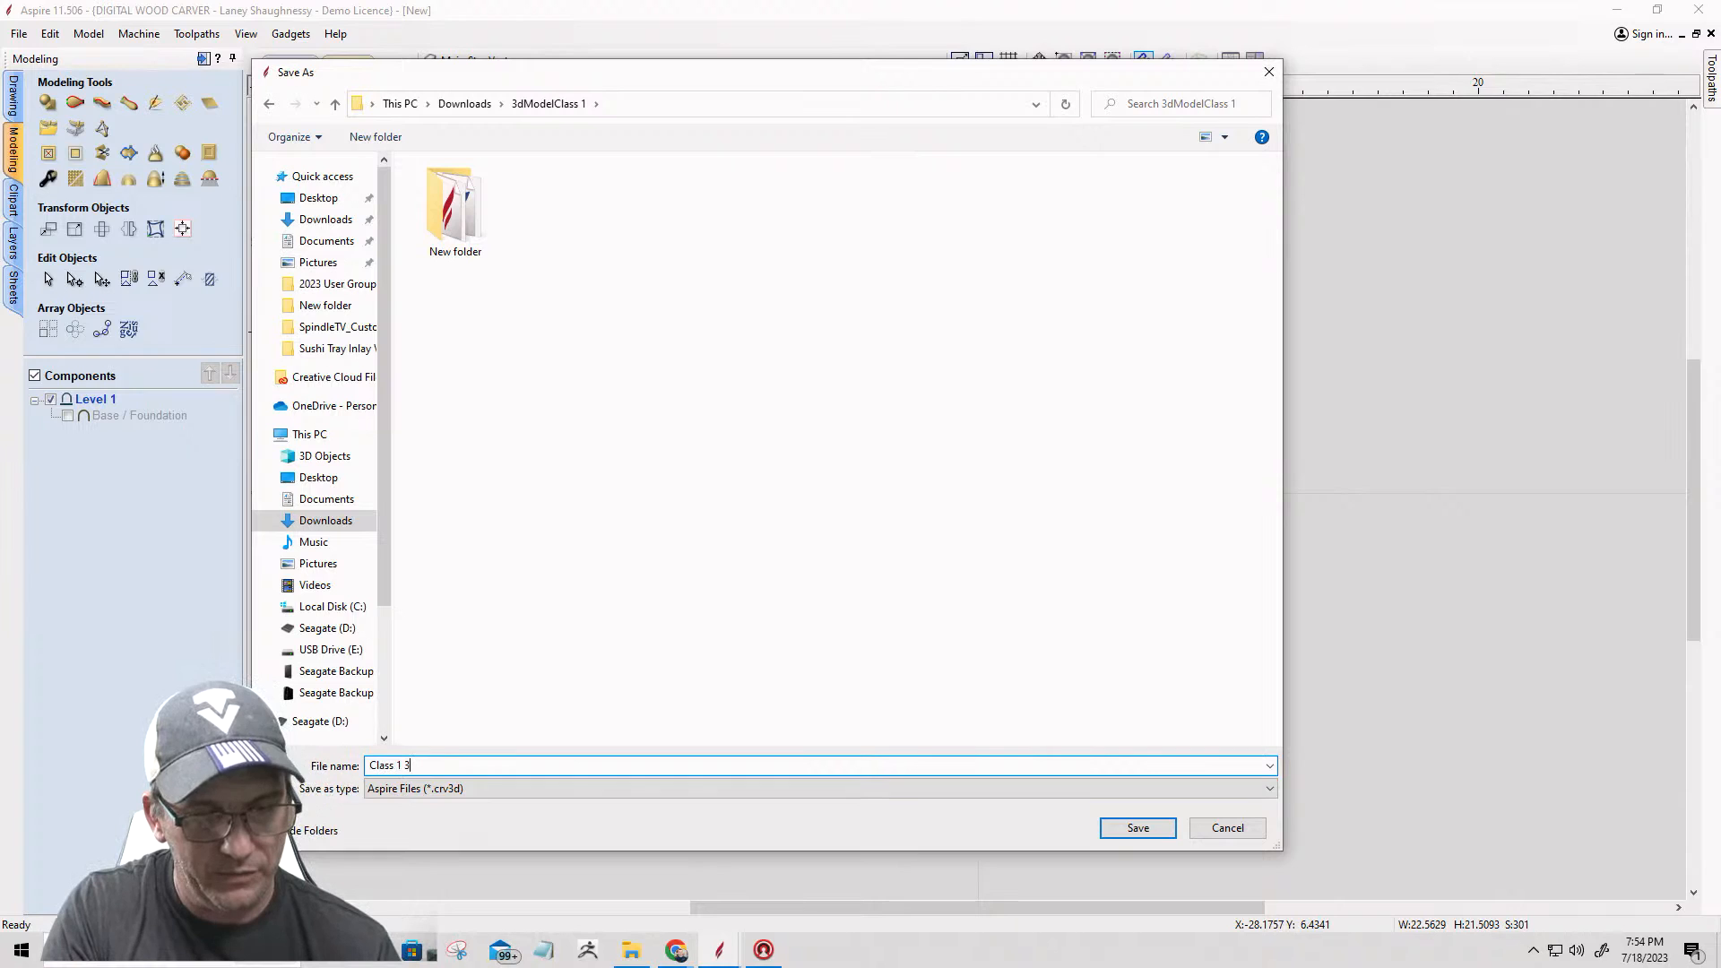
type("D Model")
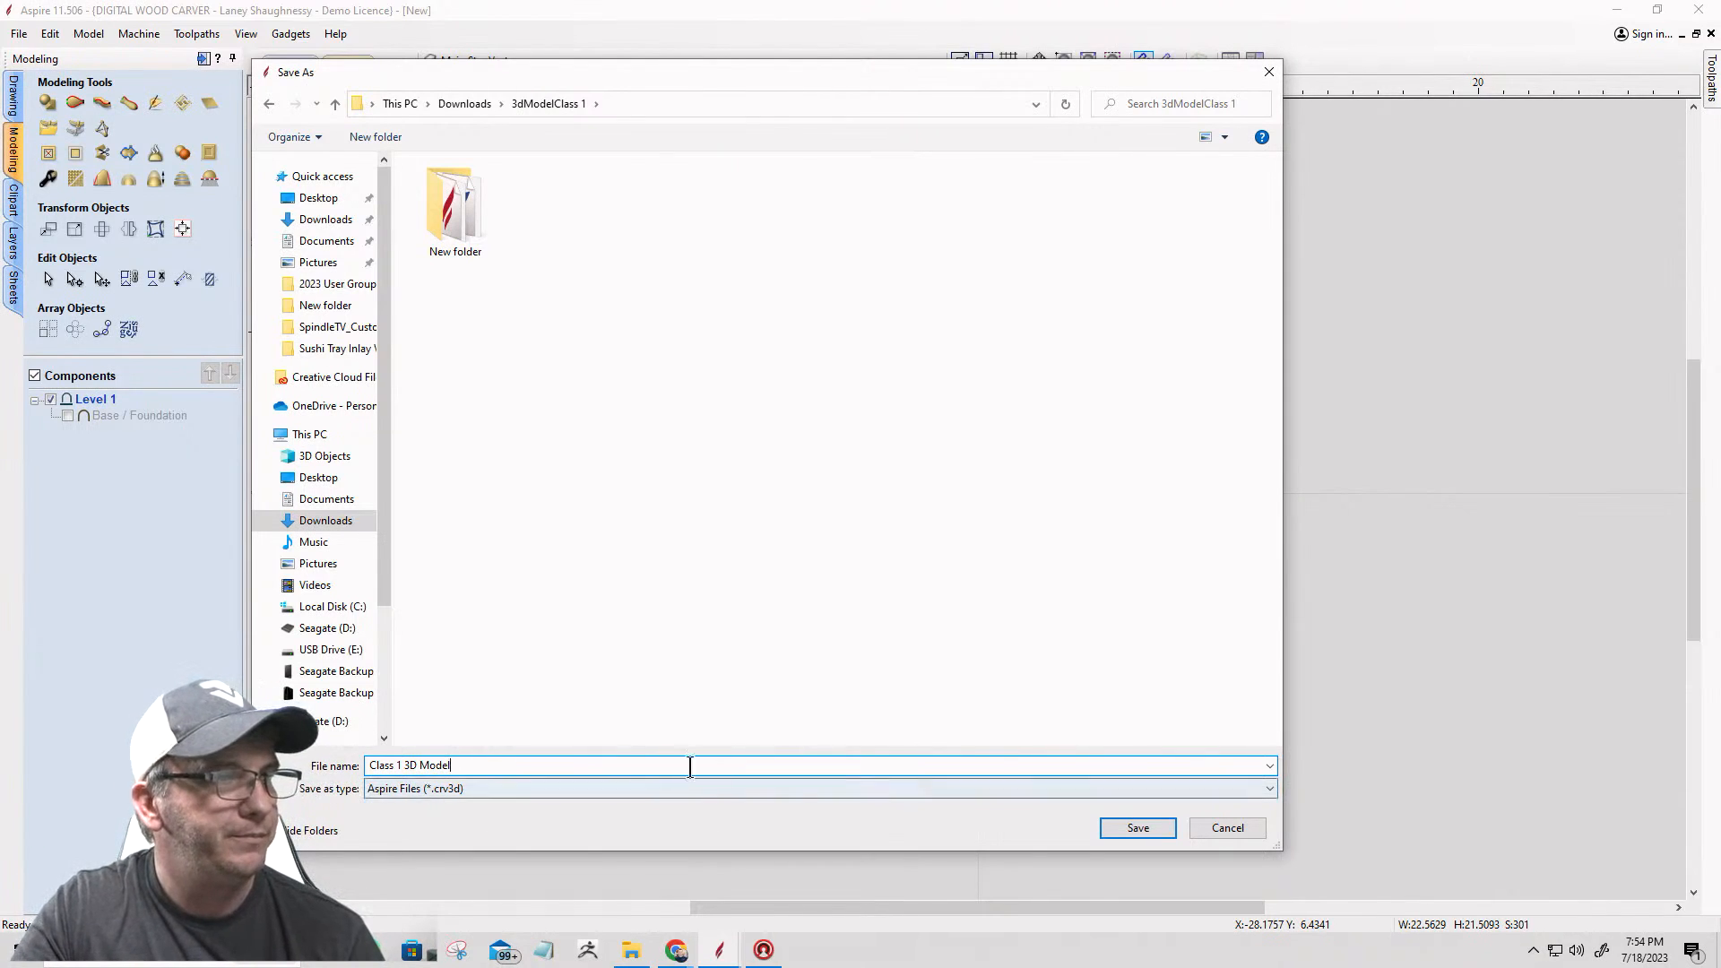
left_click(1137, 829)
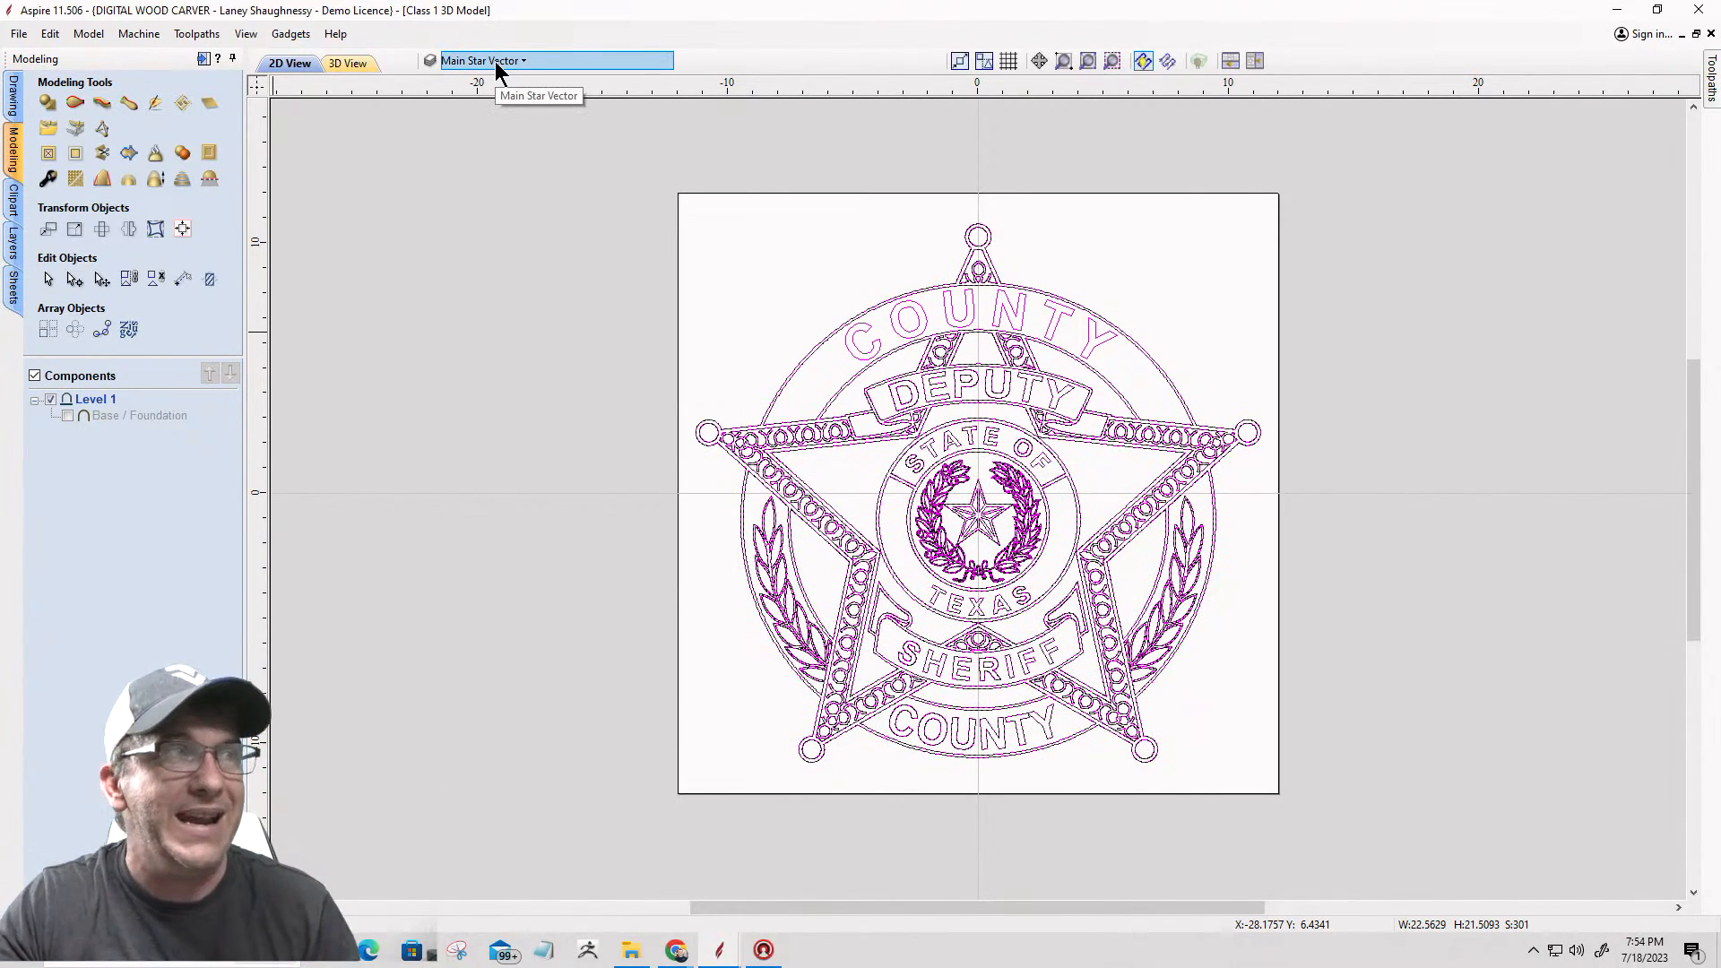
Step: Hide the Main Star Vector, 0 and Layer 1 layers, switching Layer 1 on and off to check its contents
left_click(494, 61)
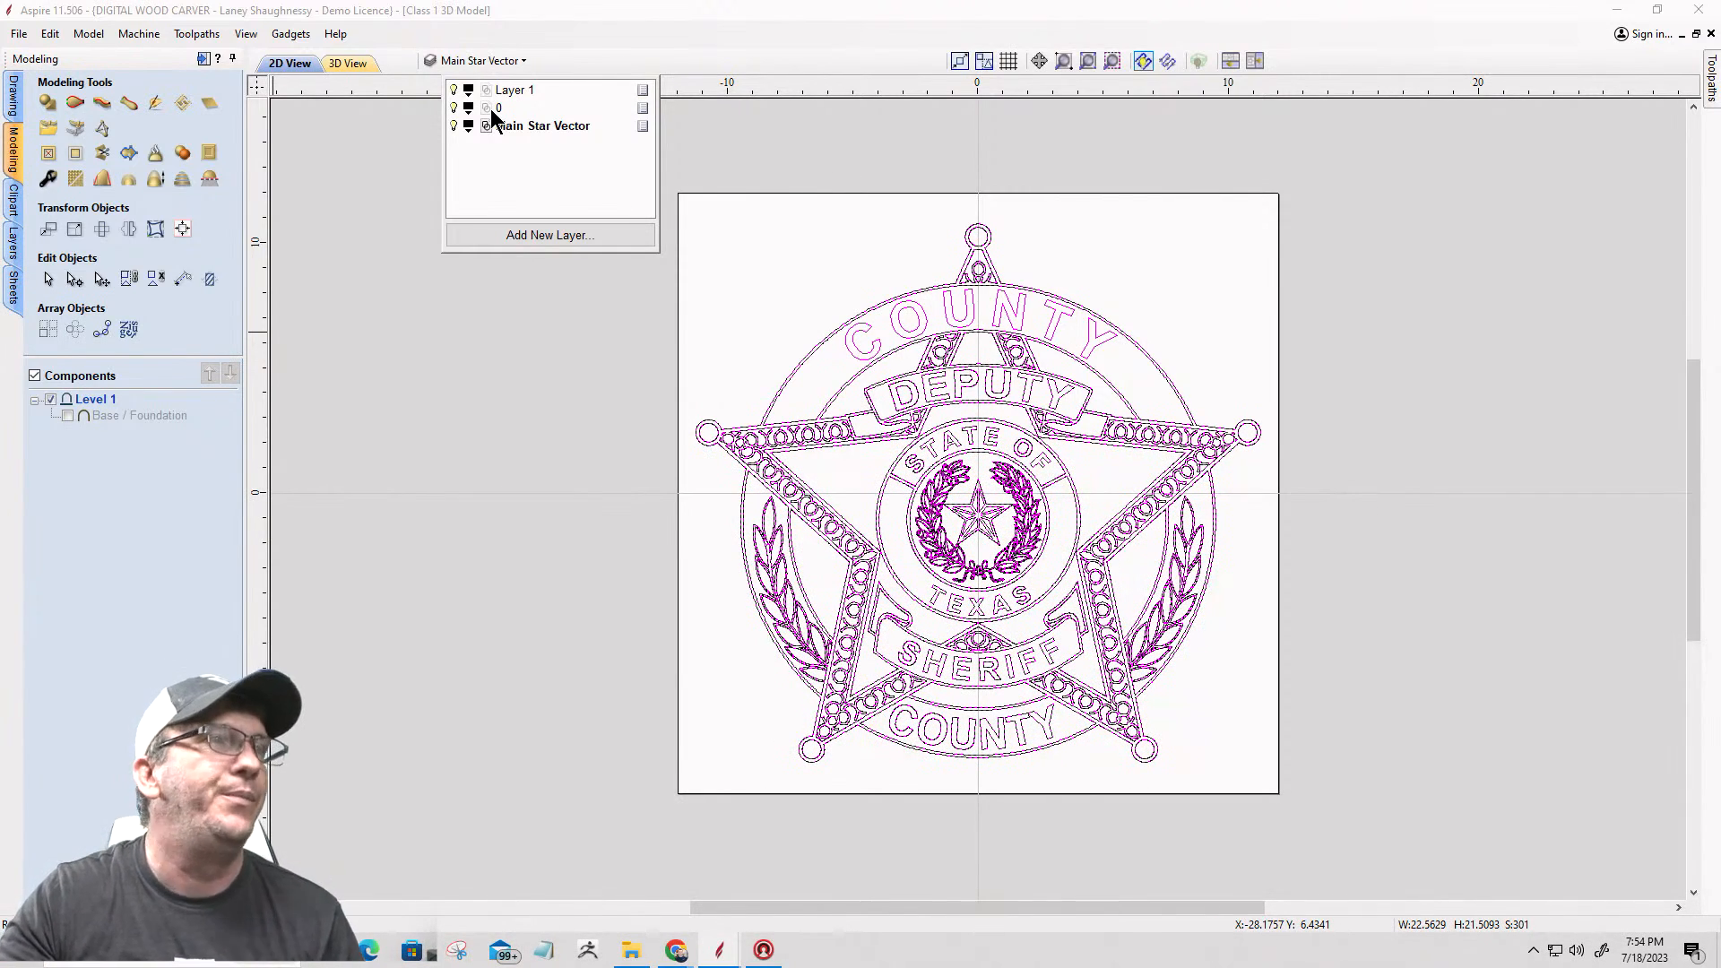
left_click(453, 127)
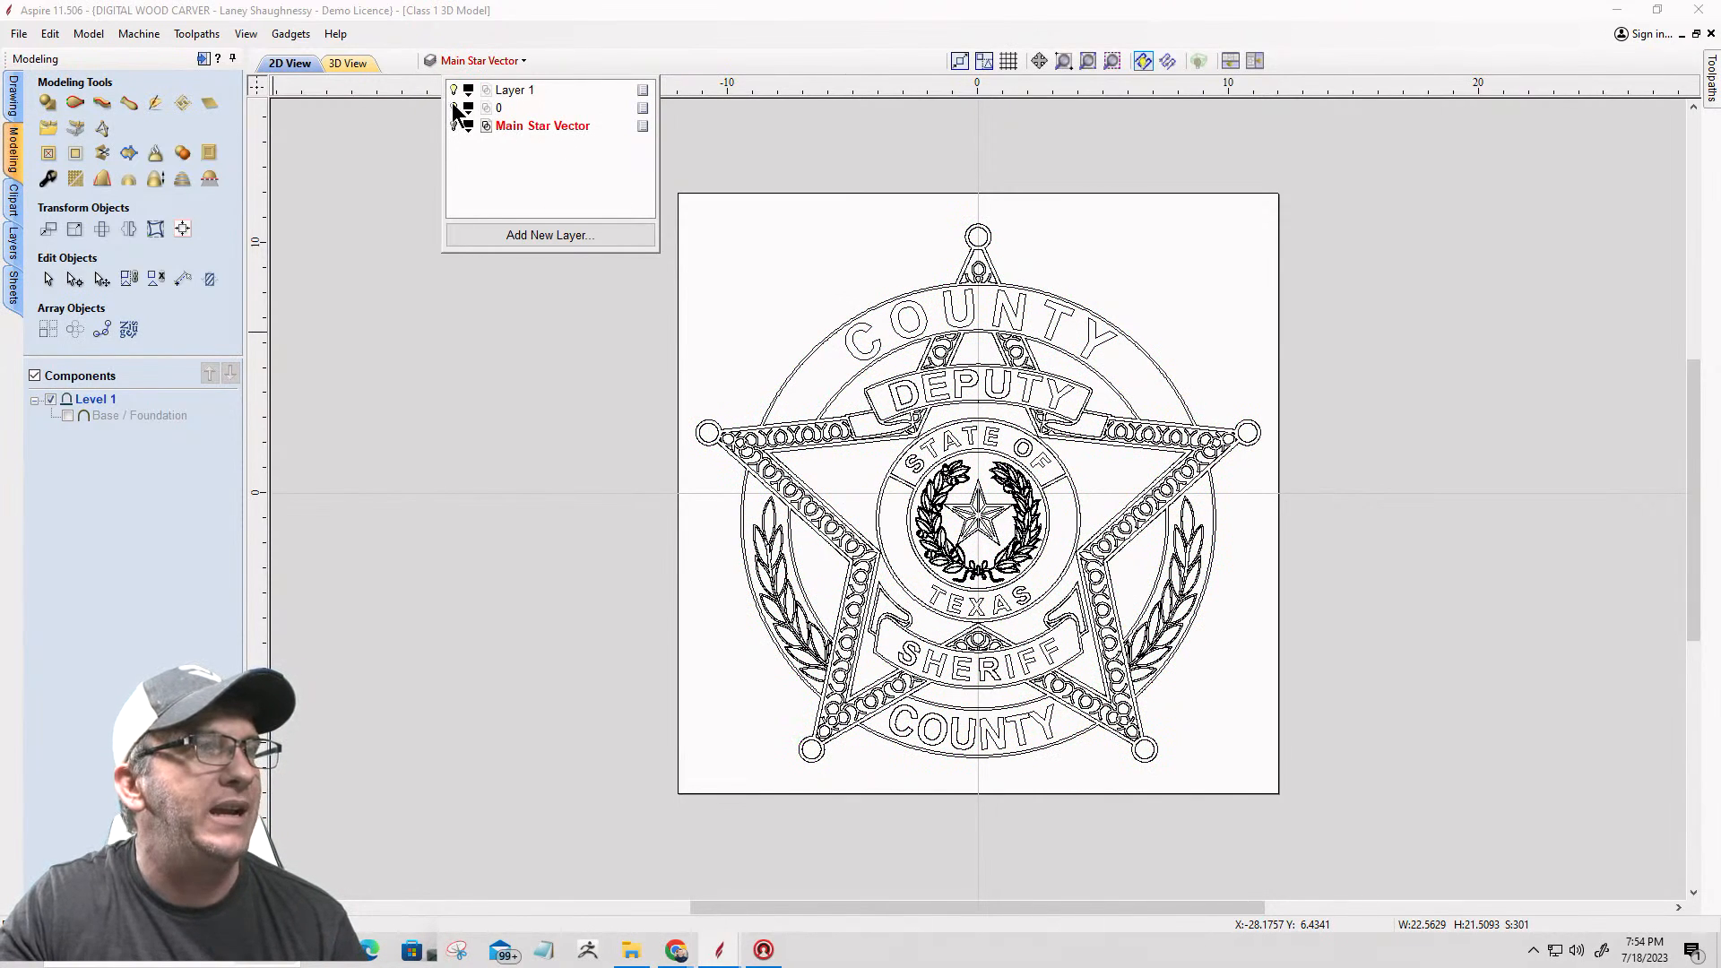
left_click(454, 109)
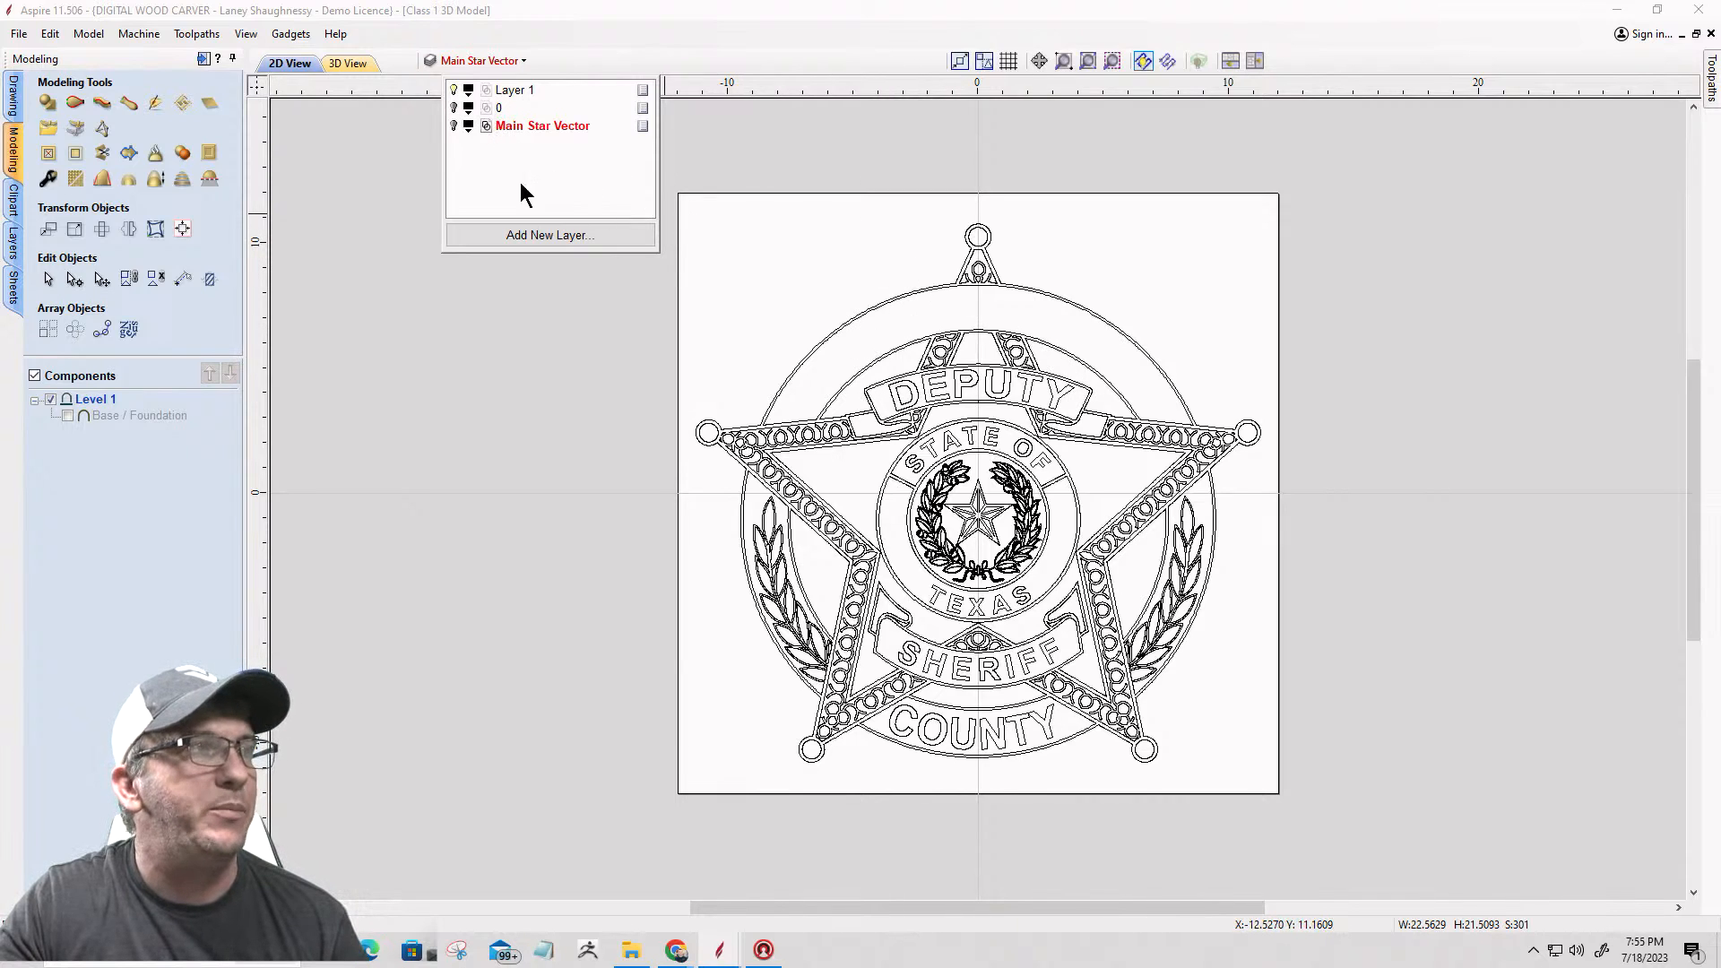
left_click(454, 91)
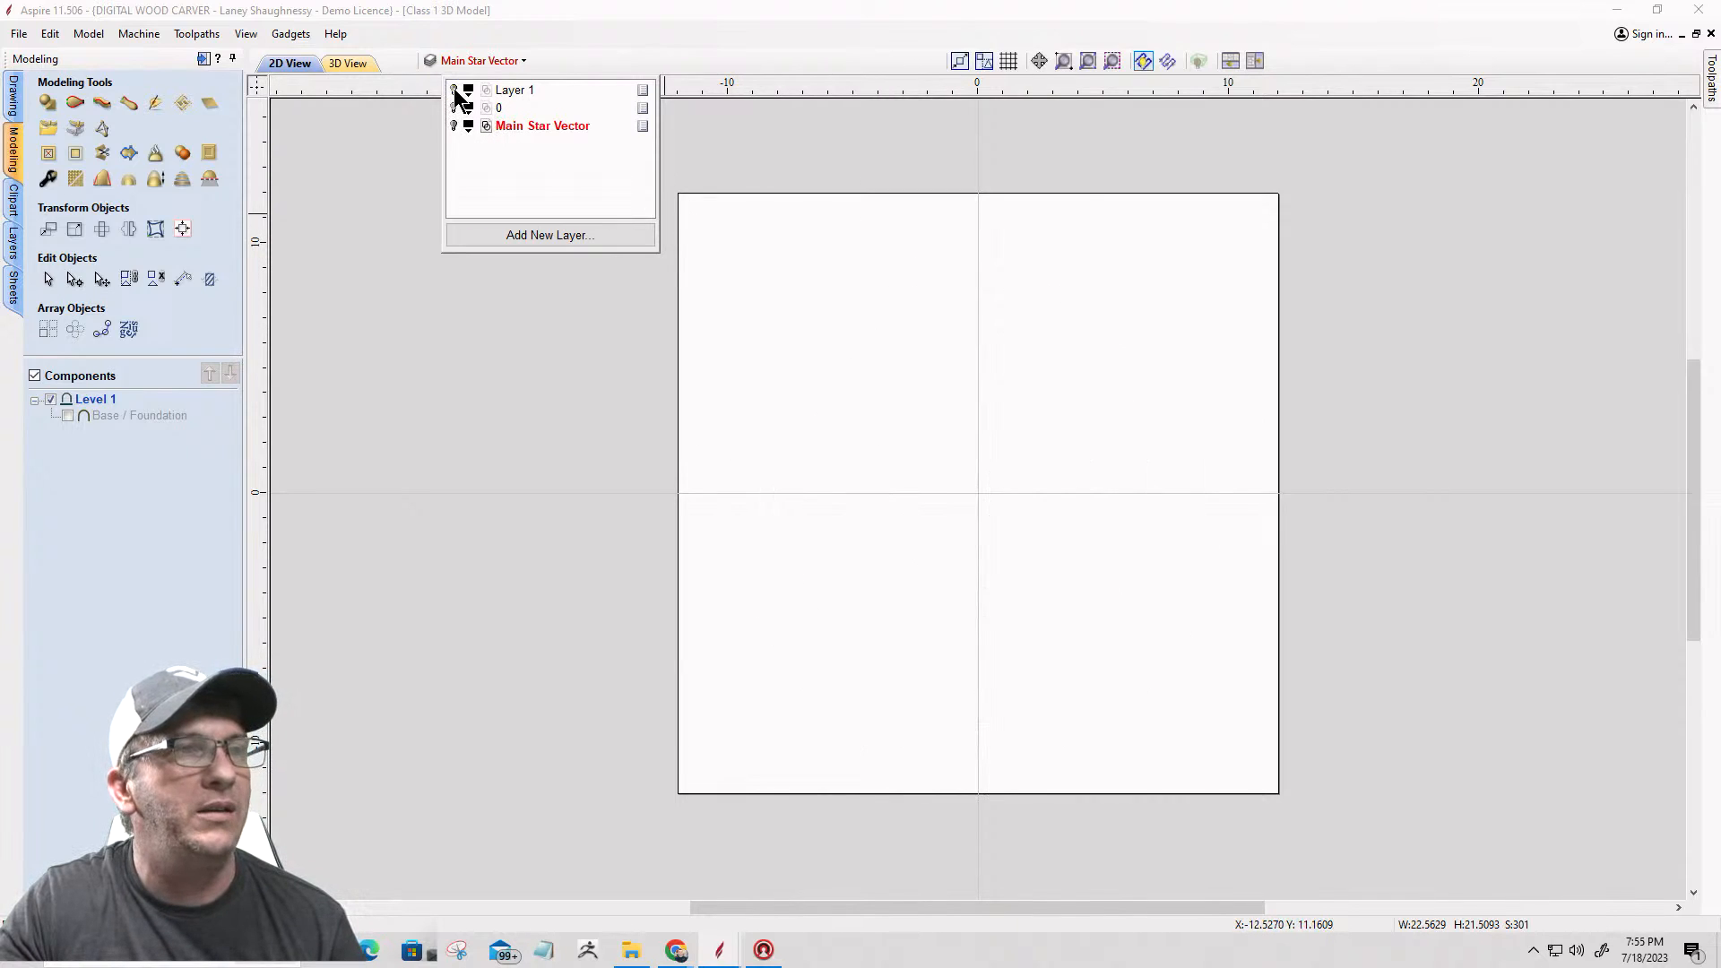
left_click(454, 91)
left_click(455, 90)
left_click(454, 90)
left_click(454, 91)
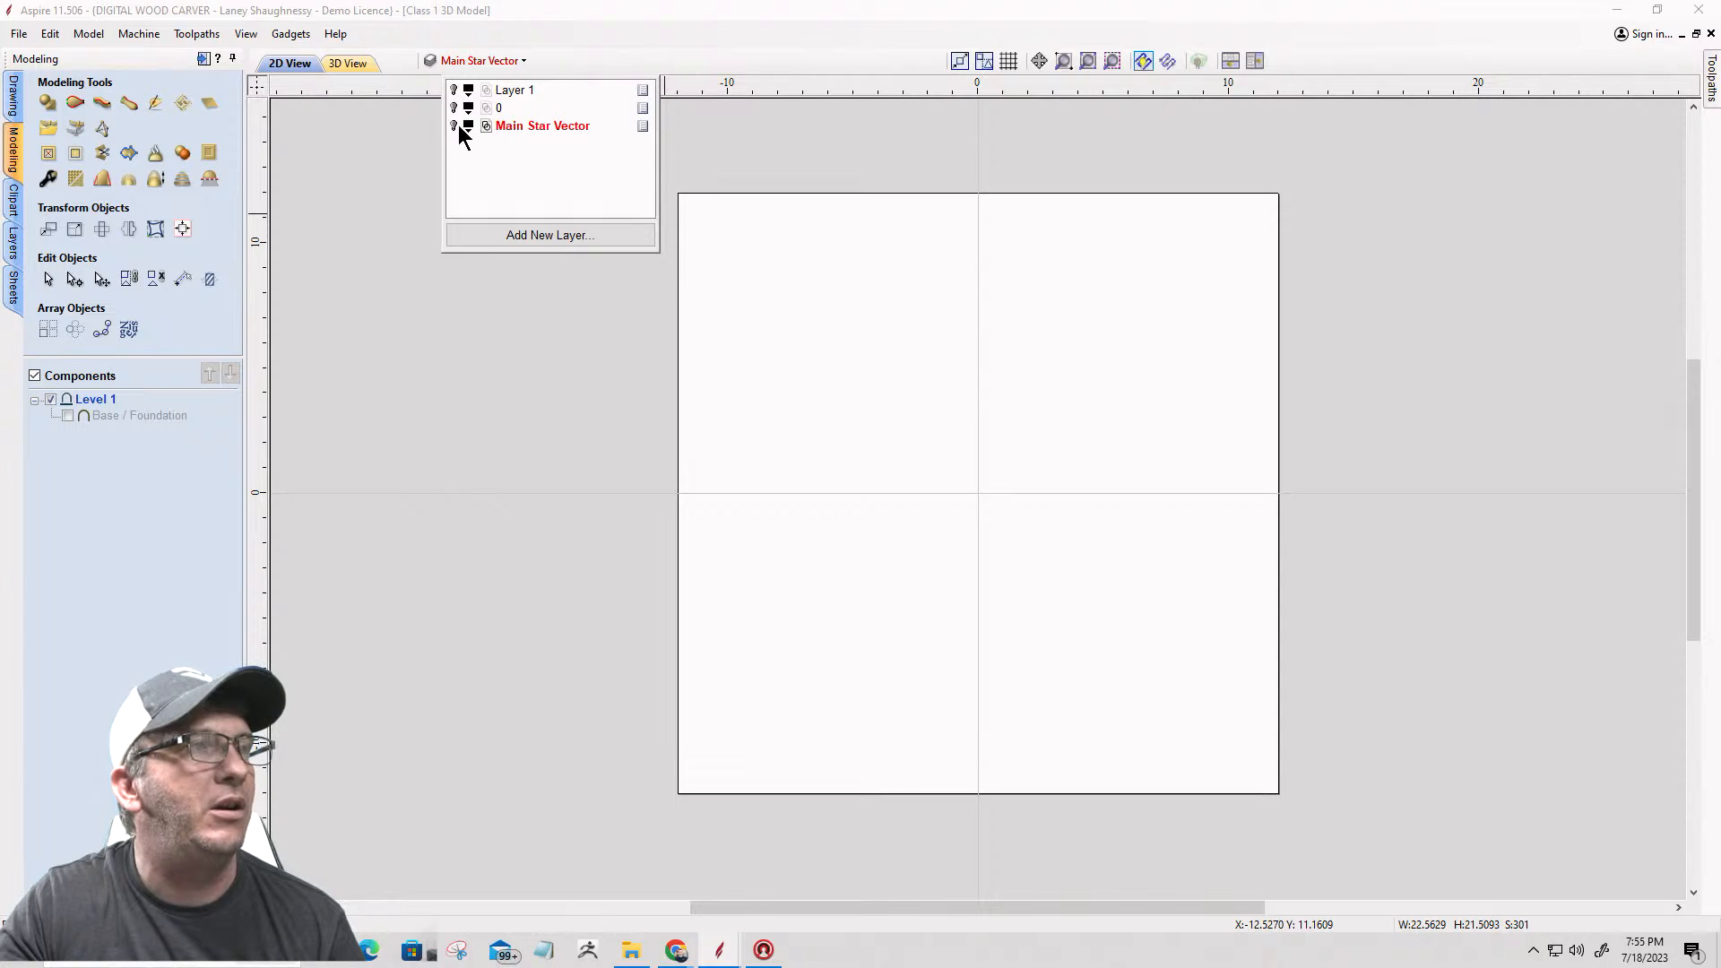
Step: Show the Main Star Vector layer and set its colour to red
left_click(453, 127)
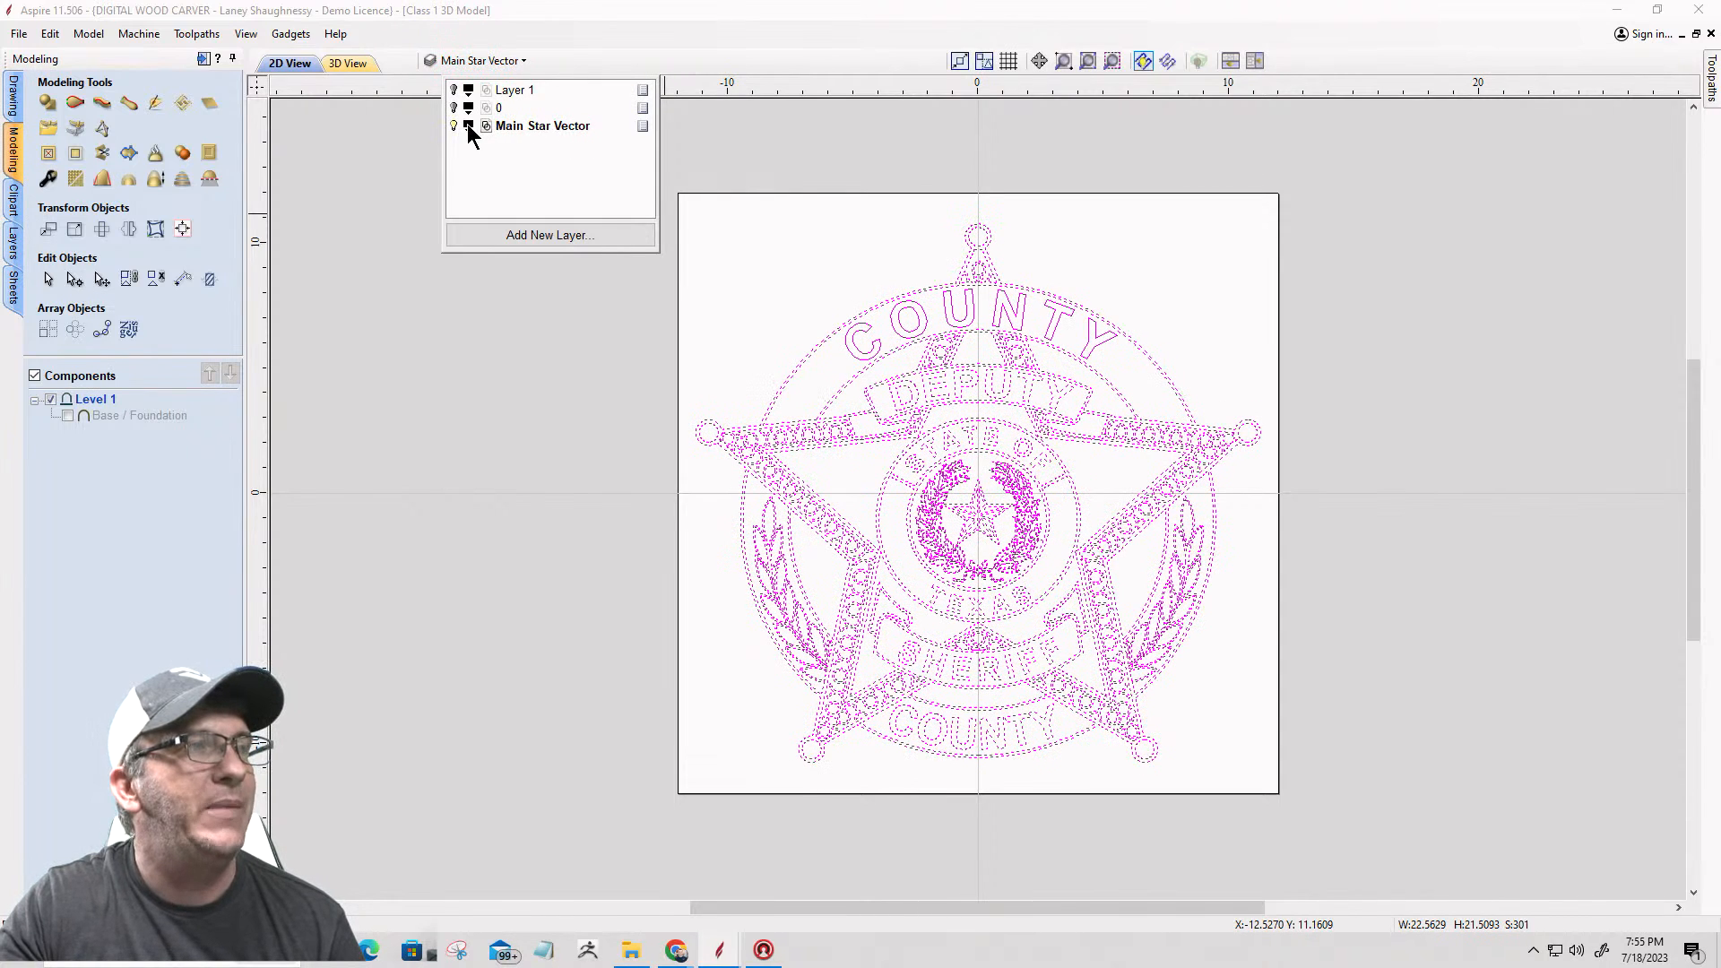
left_click(468, 127)
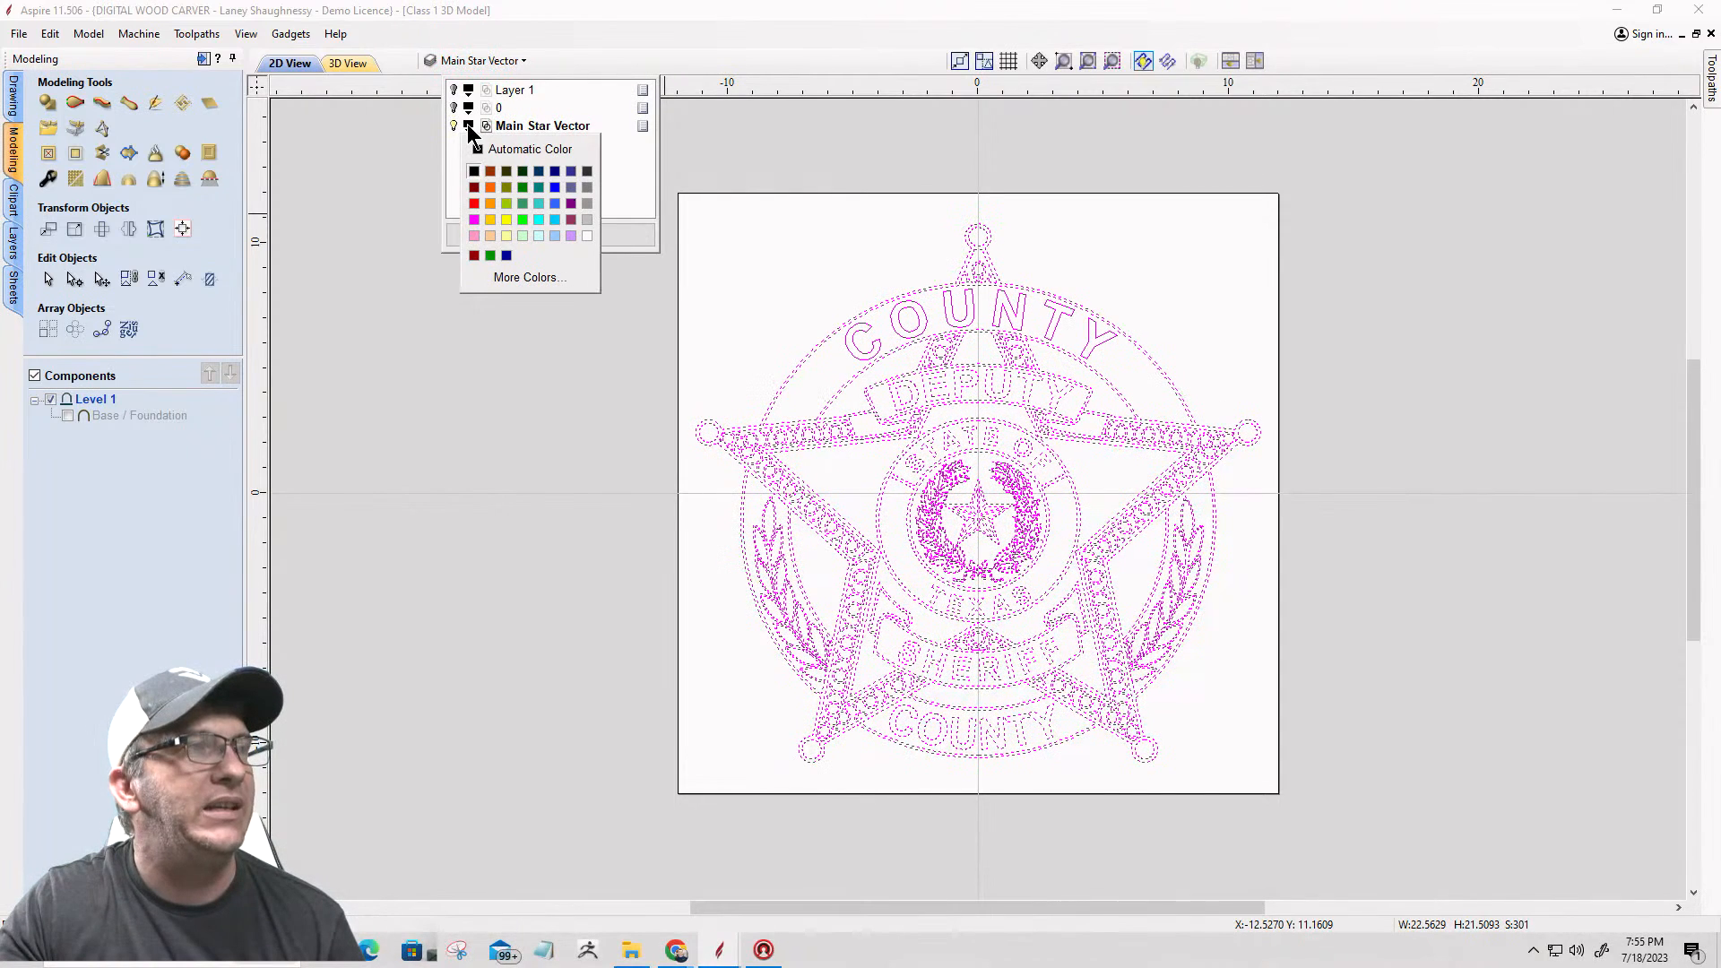
left_click(477, 203)
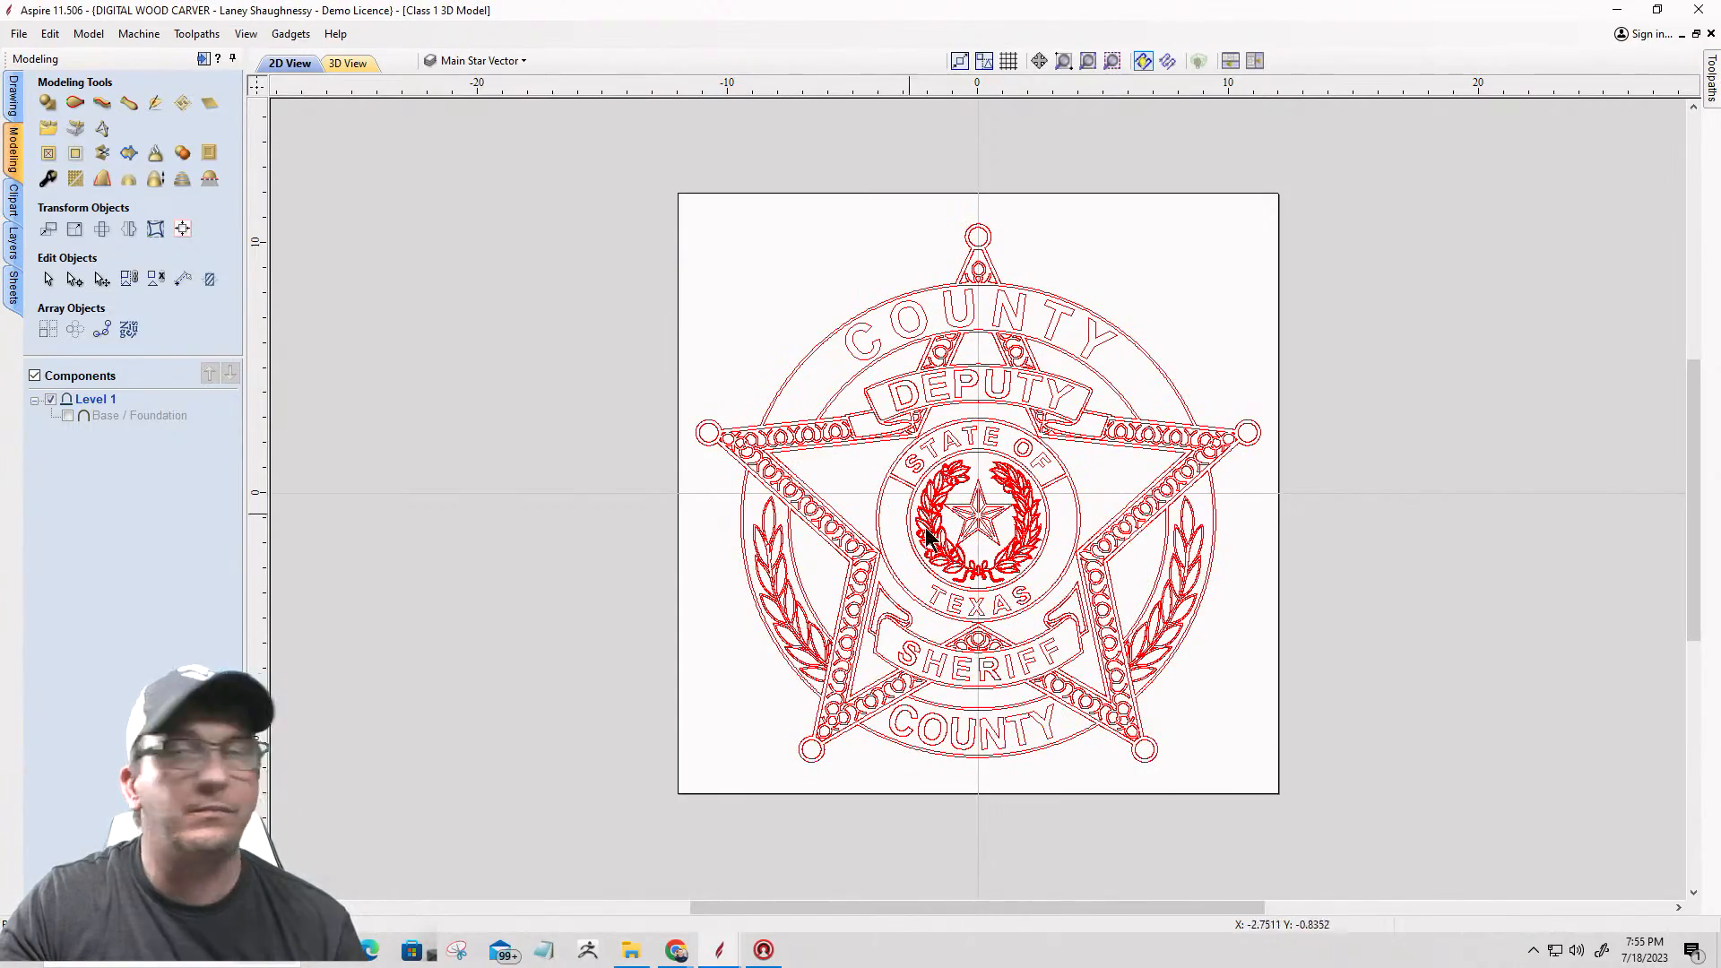
scroll(1041, 587, "up", 4)
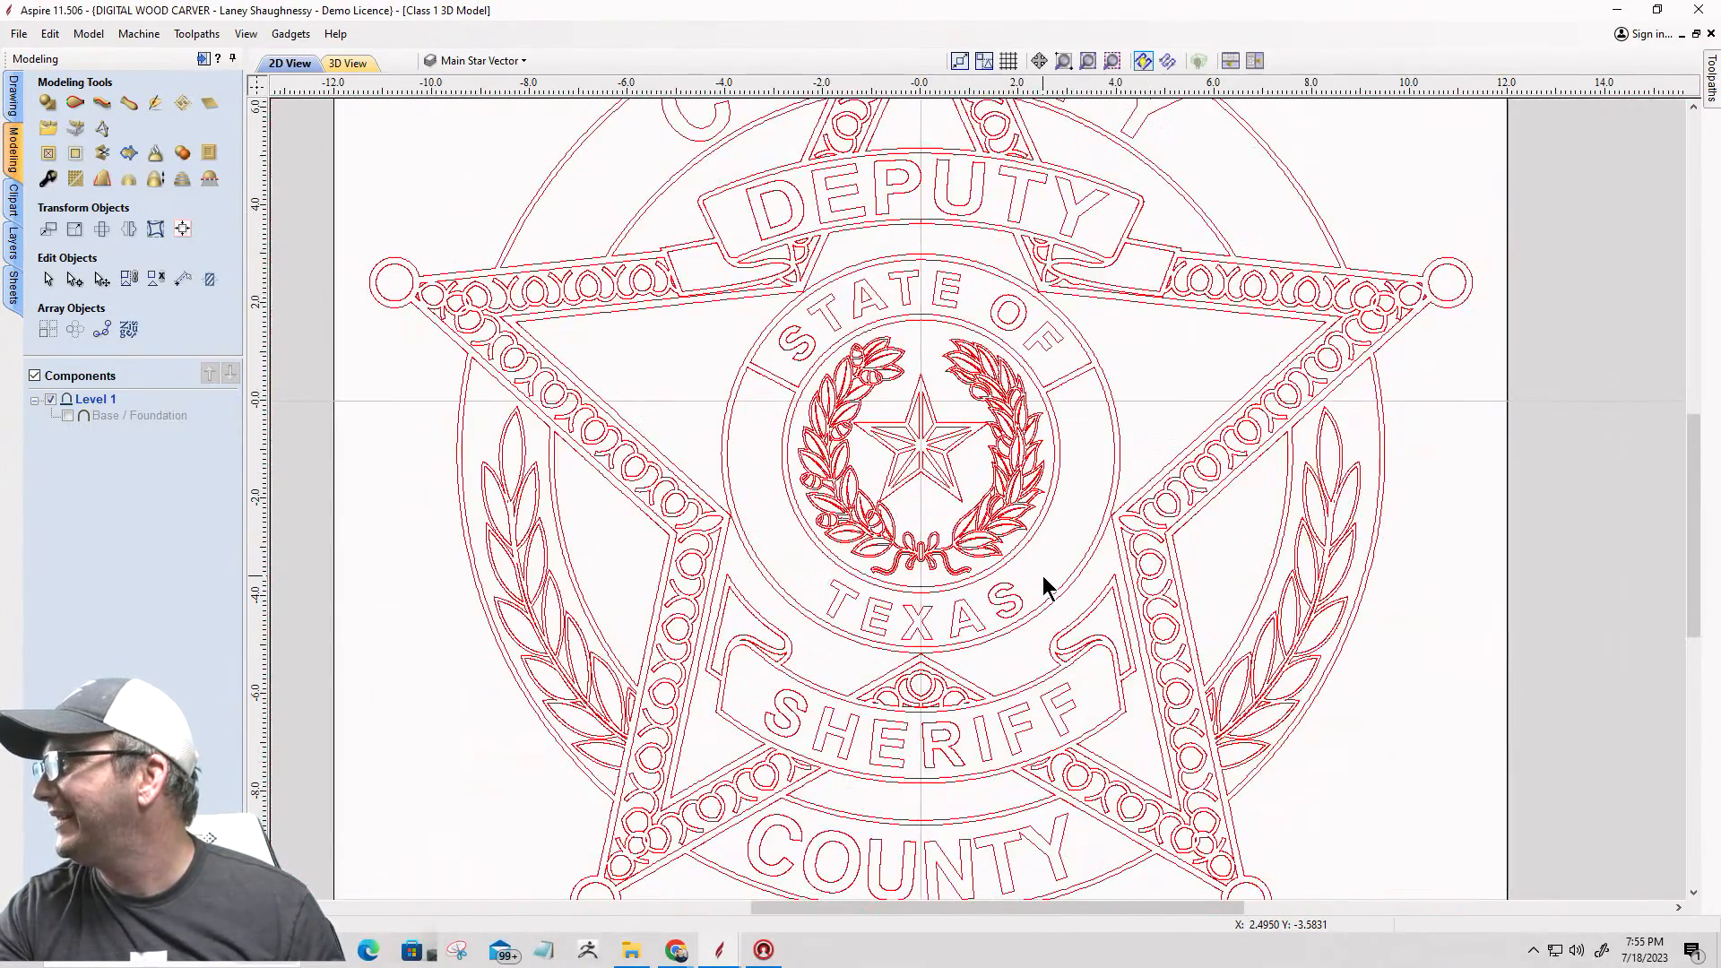
scroll(1044, 578, "down", 4)
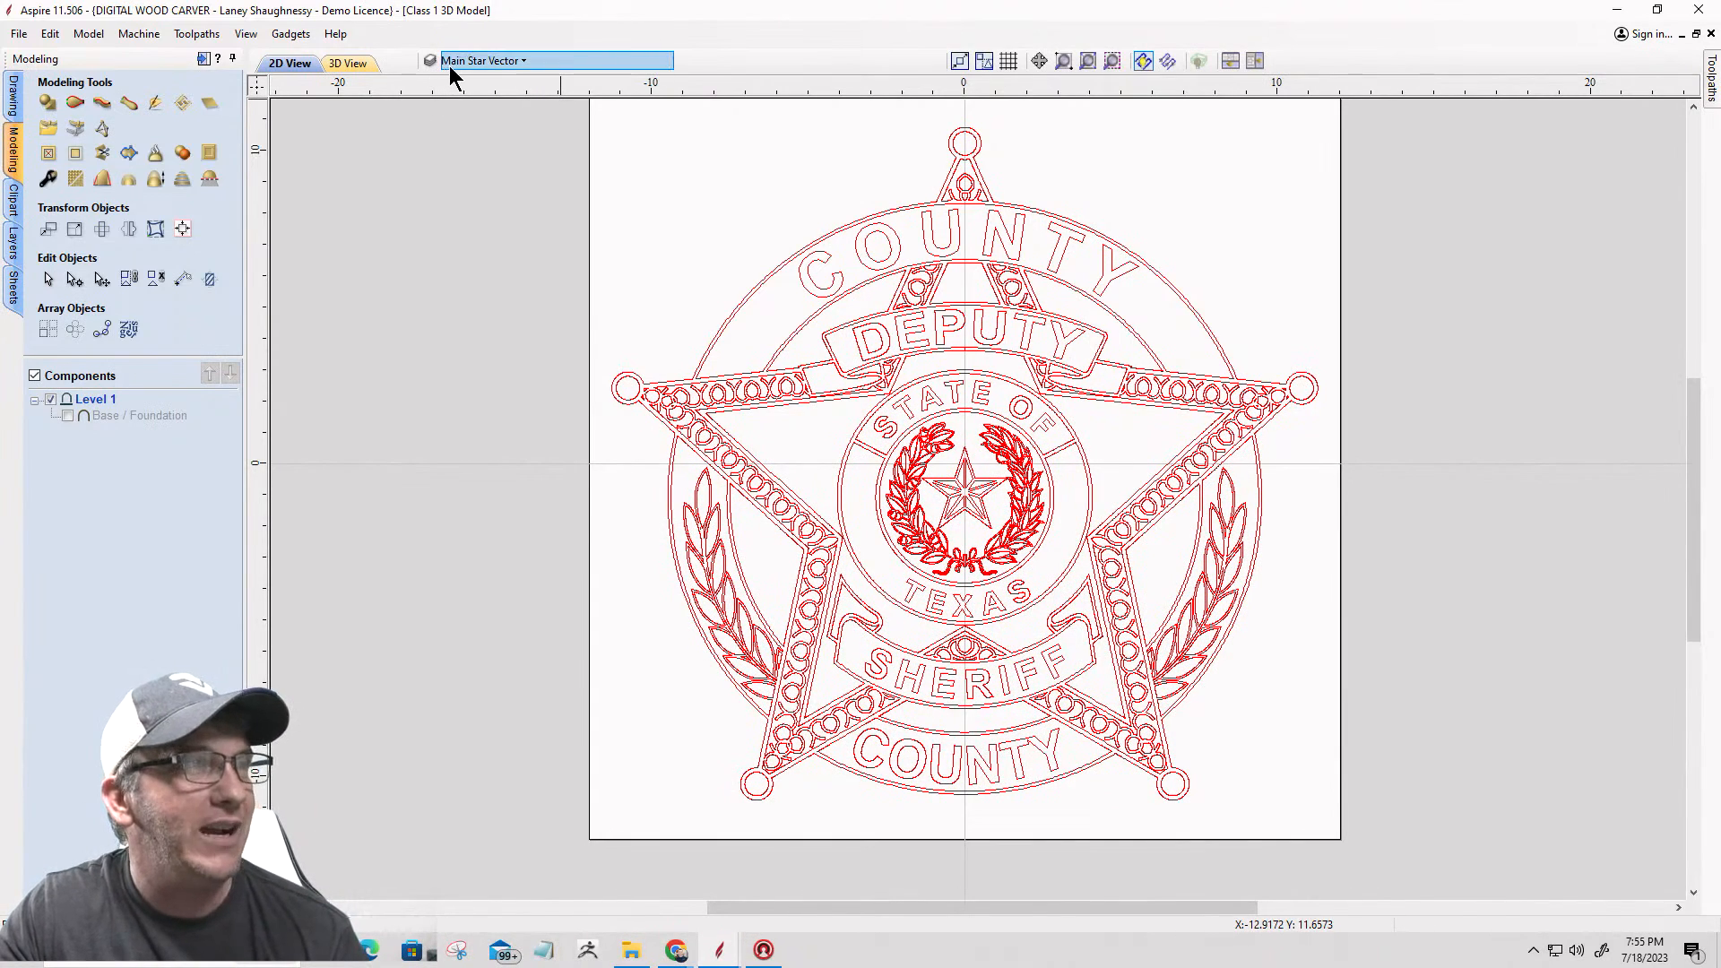
left_click(528, 70)
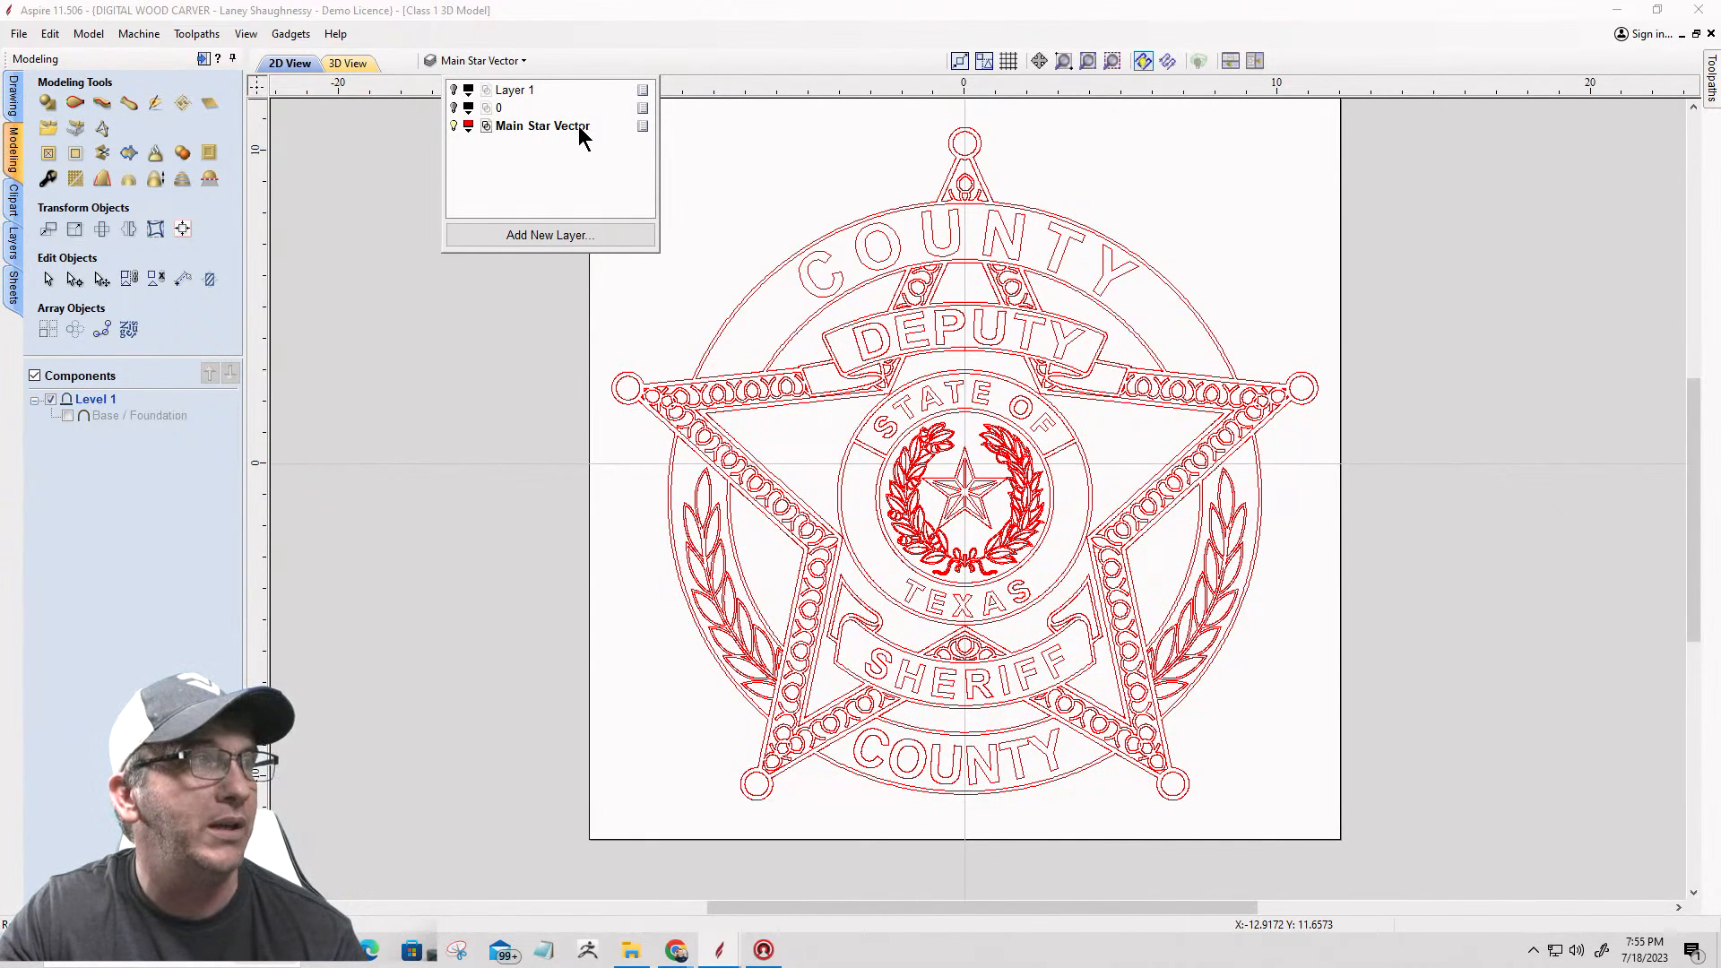
left_click(413, 234)
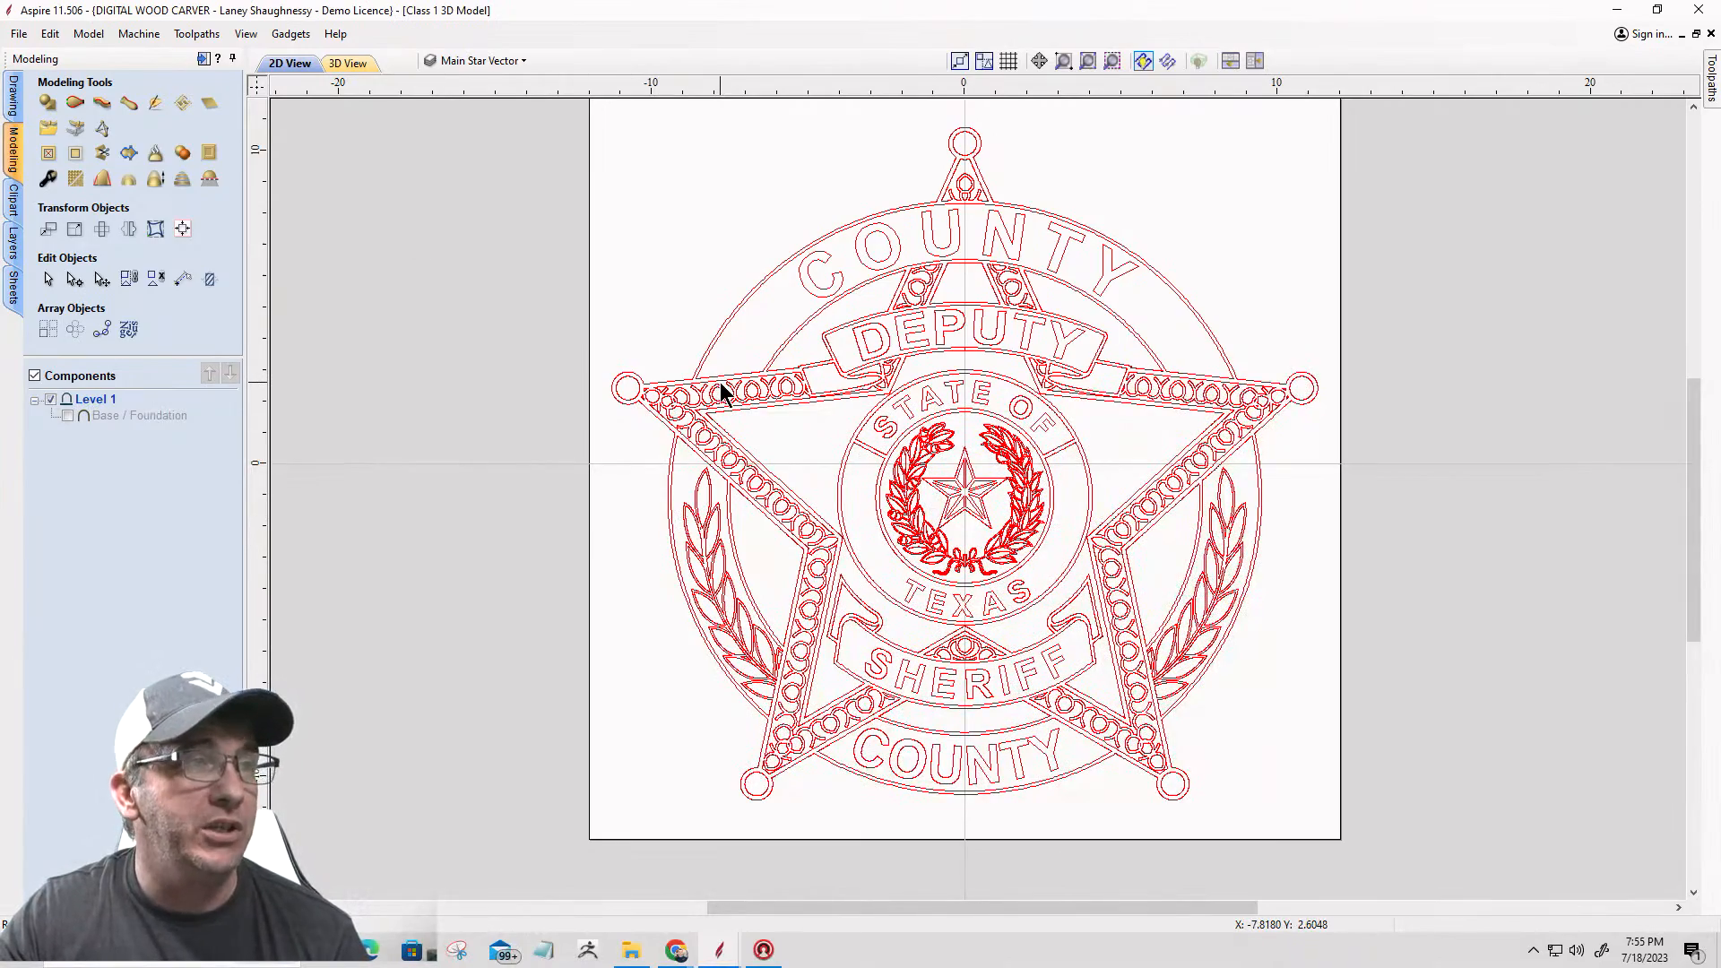
Step: Open the outer badge outline and the upper COUNTY band for node editing, examining their corners along the left star point's upper edge
scroll(701, 379, "up", 3)
scroll(649, 396, "up", 2)
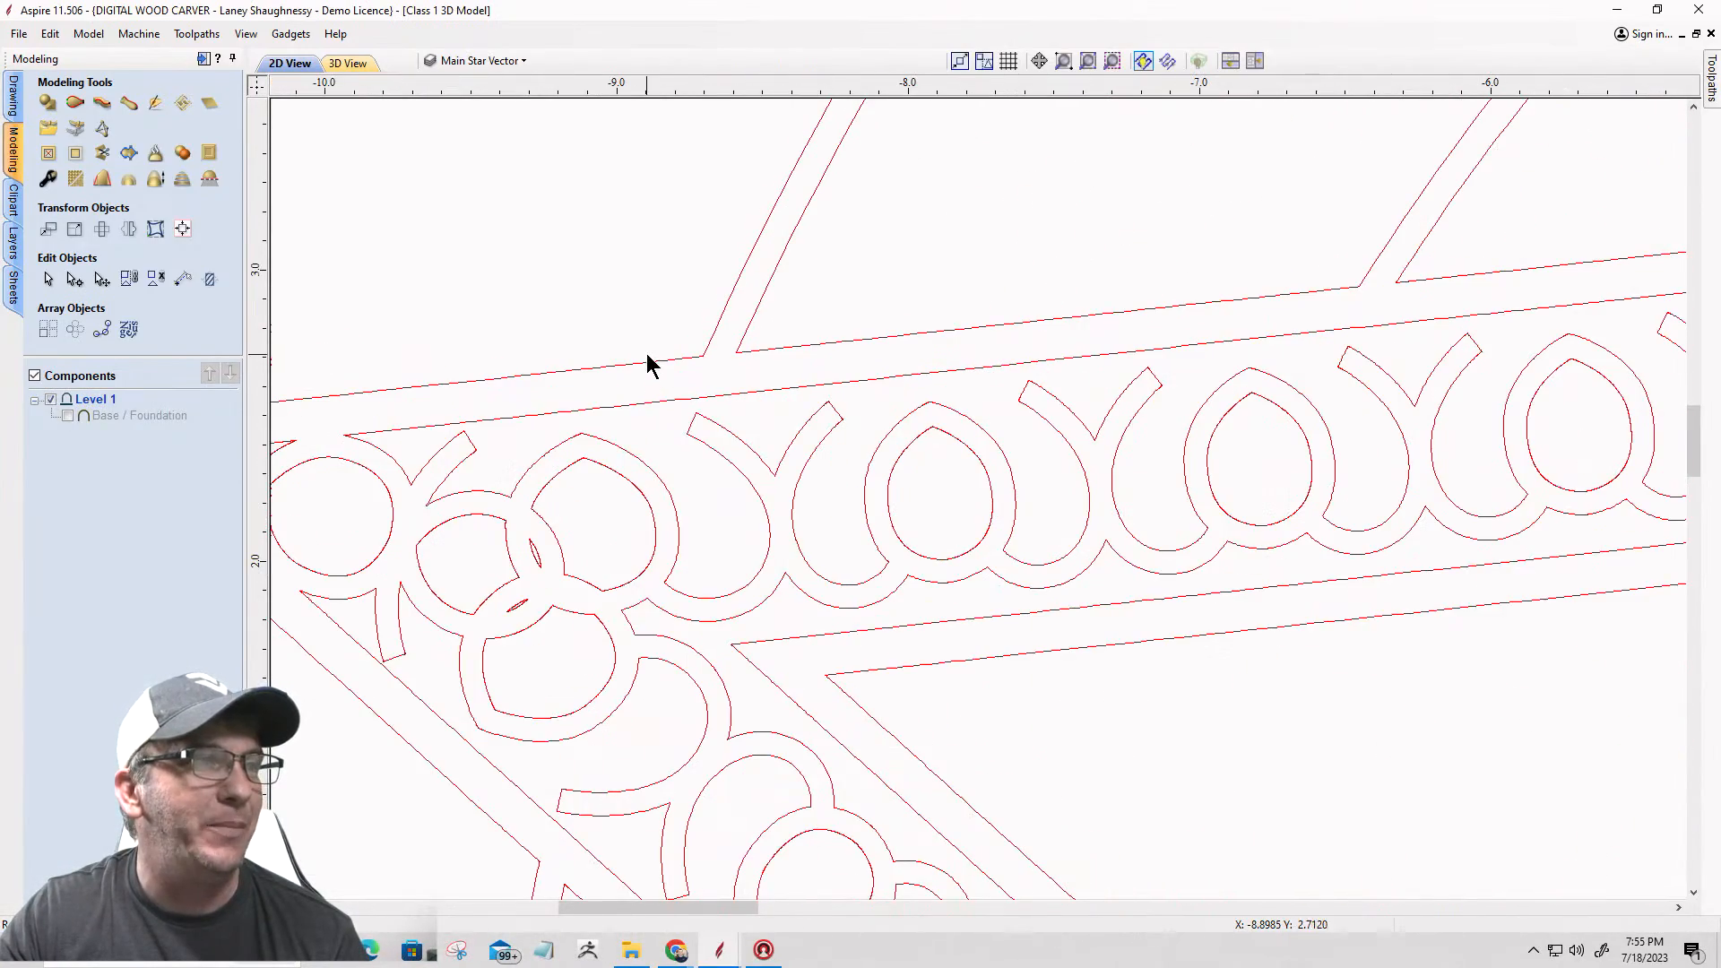
left_click(647, 360)
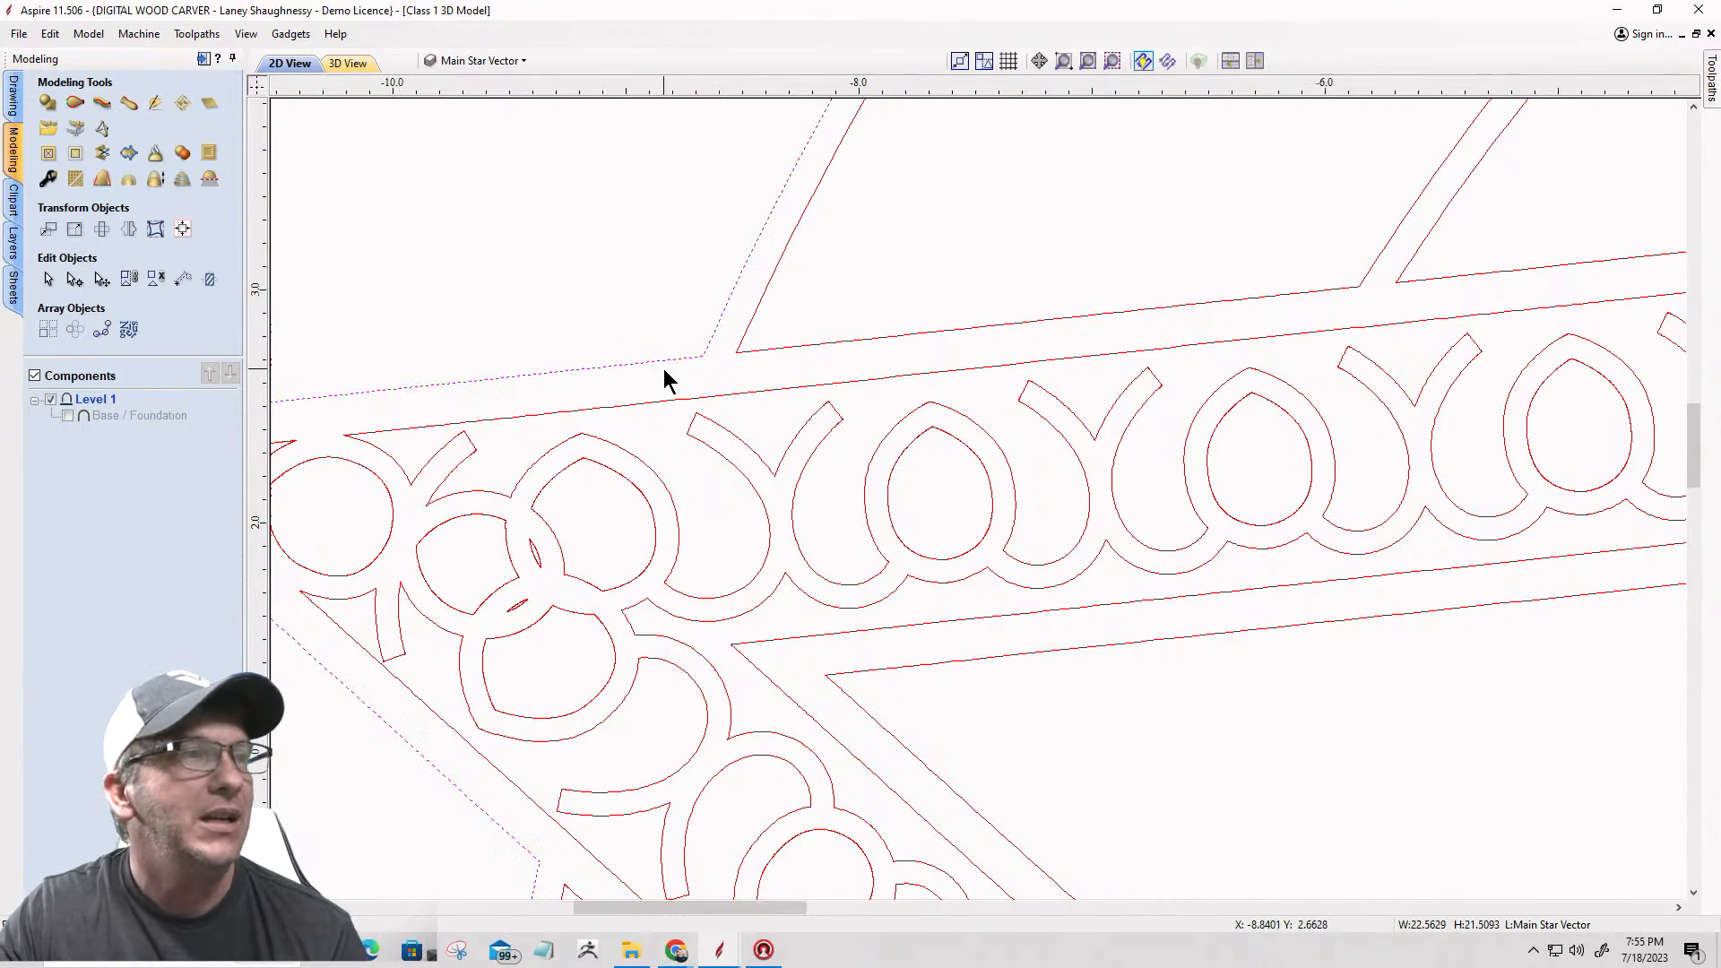
scroll(664, 371, "down", 2)
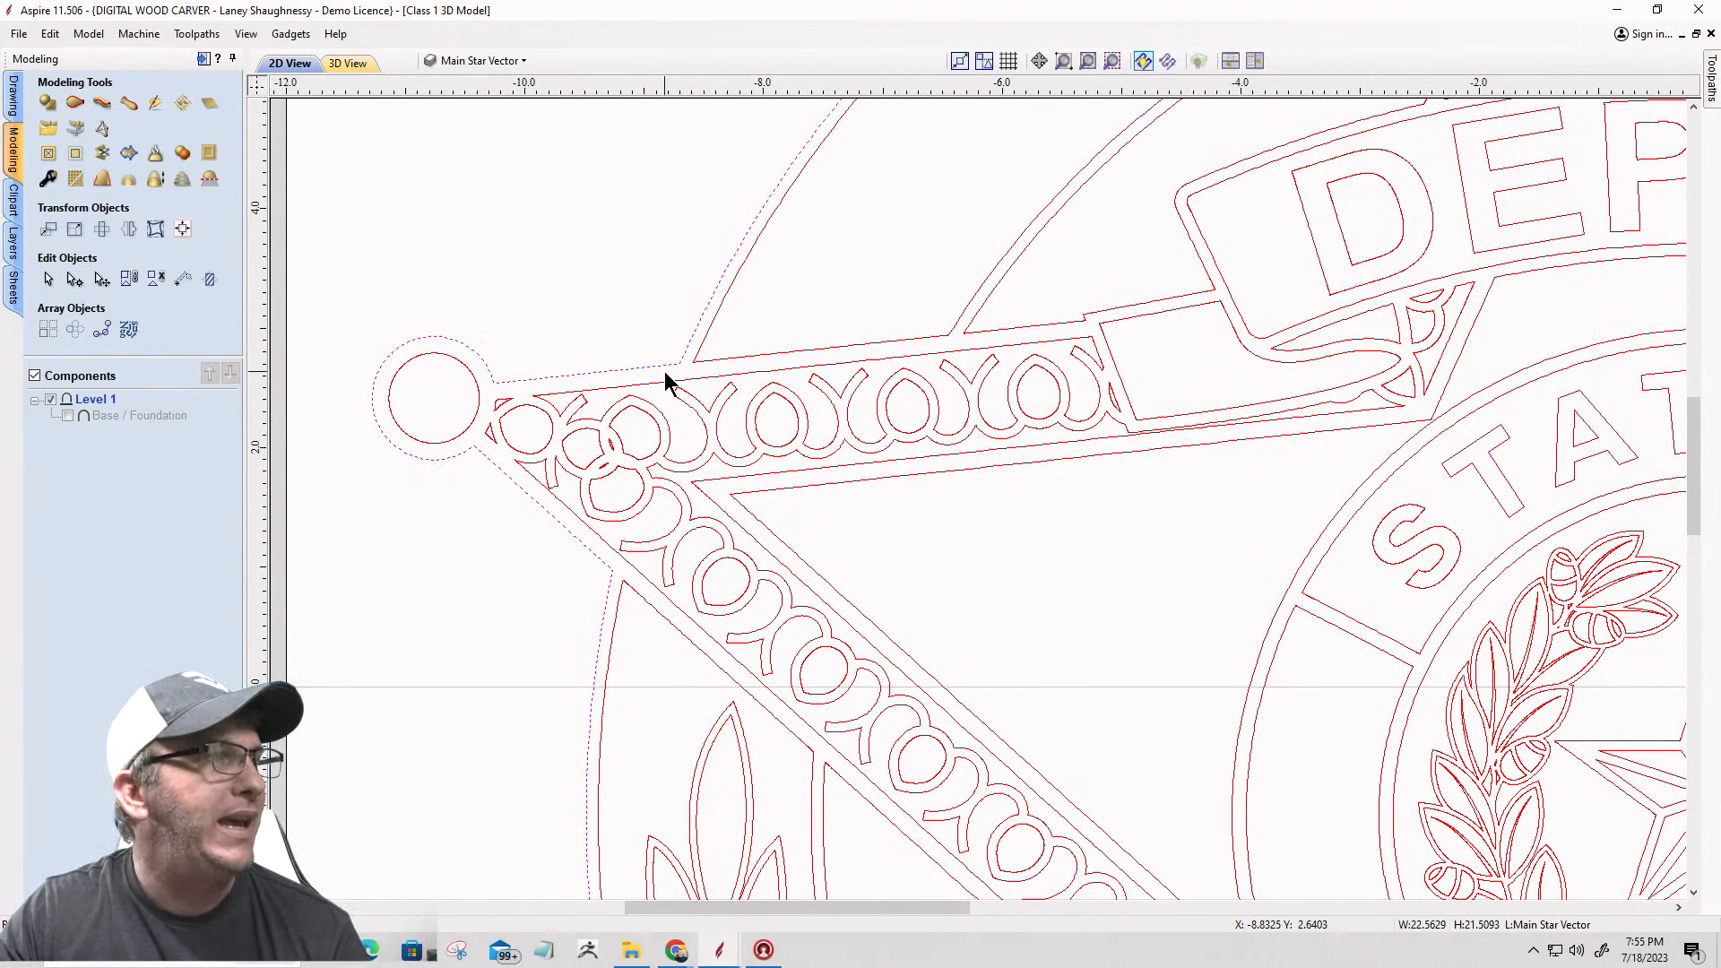
left_click(76, 280)
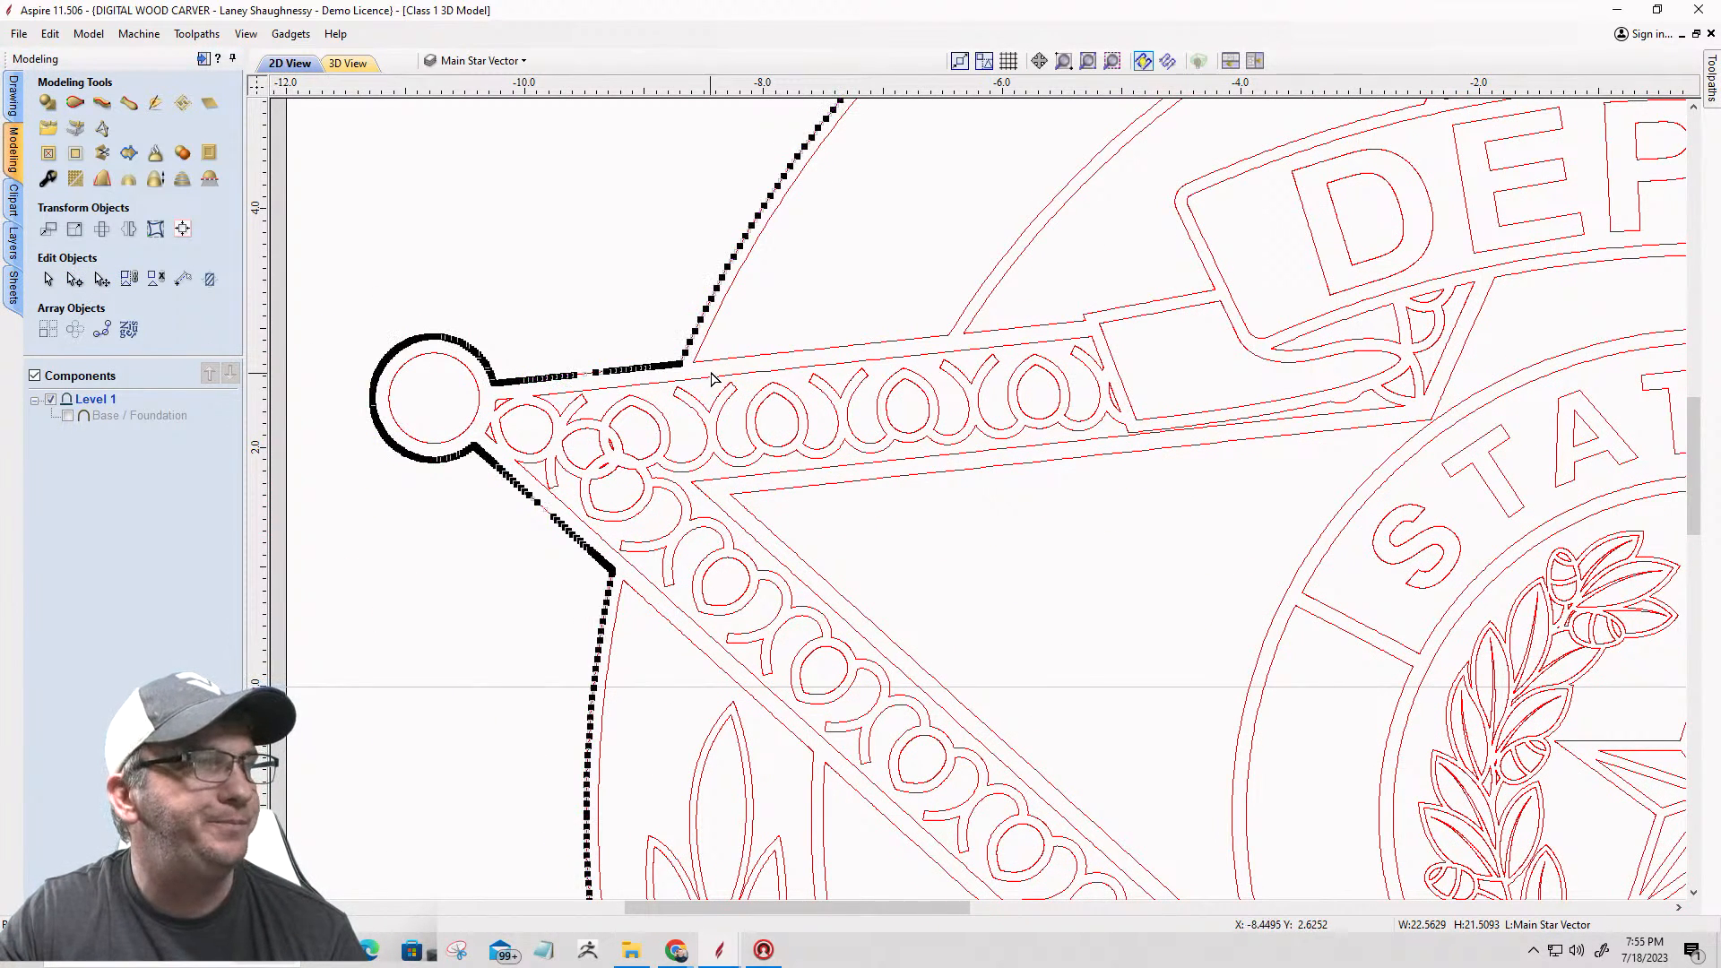
scroll(713, 372, "up", 3)
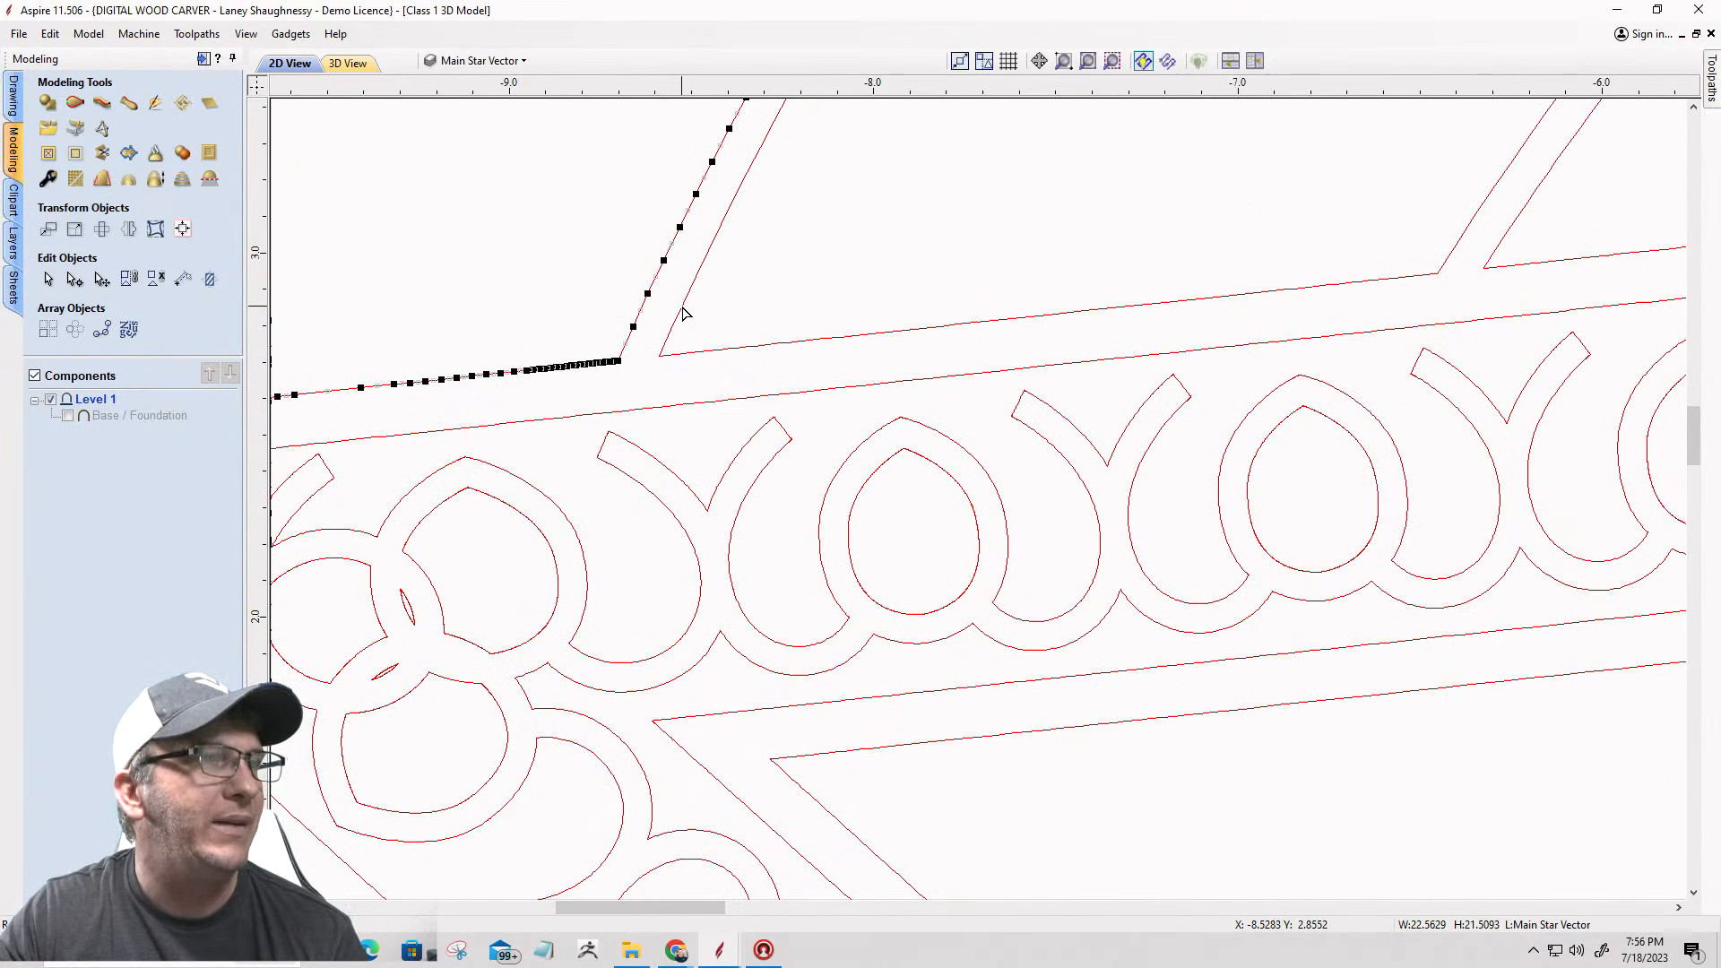
left_click(682, 307)
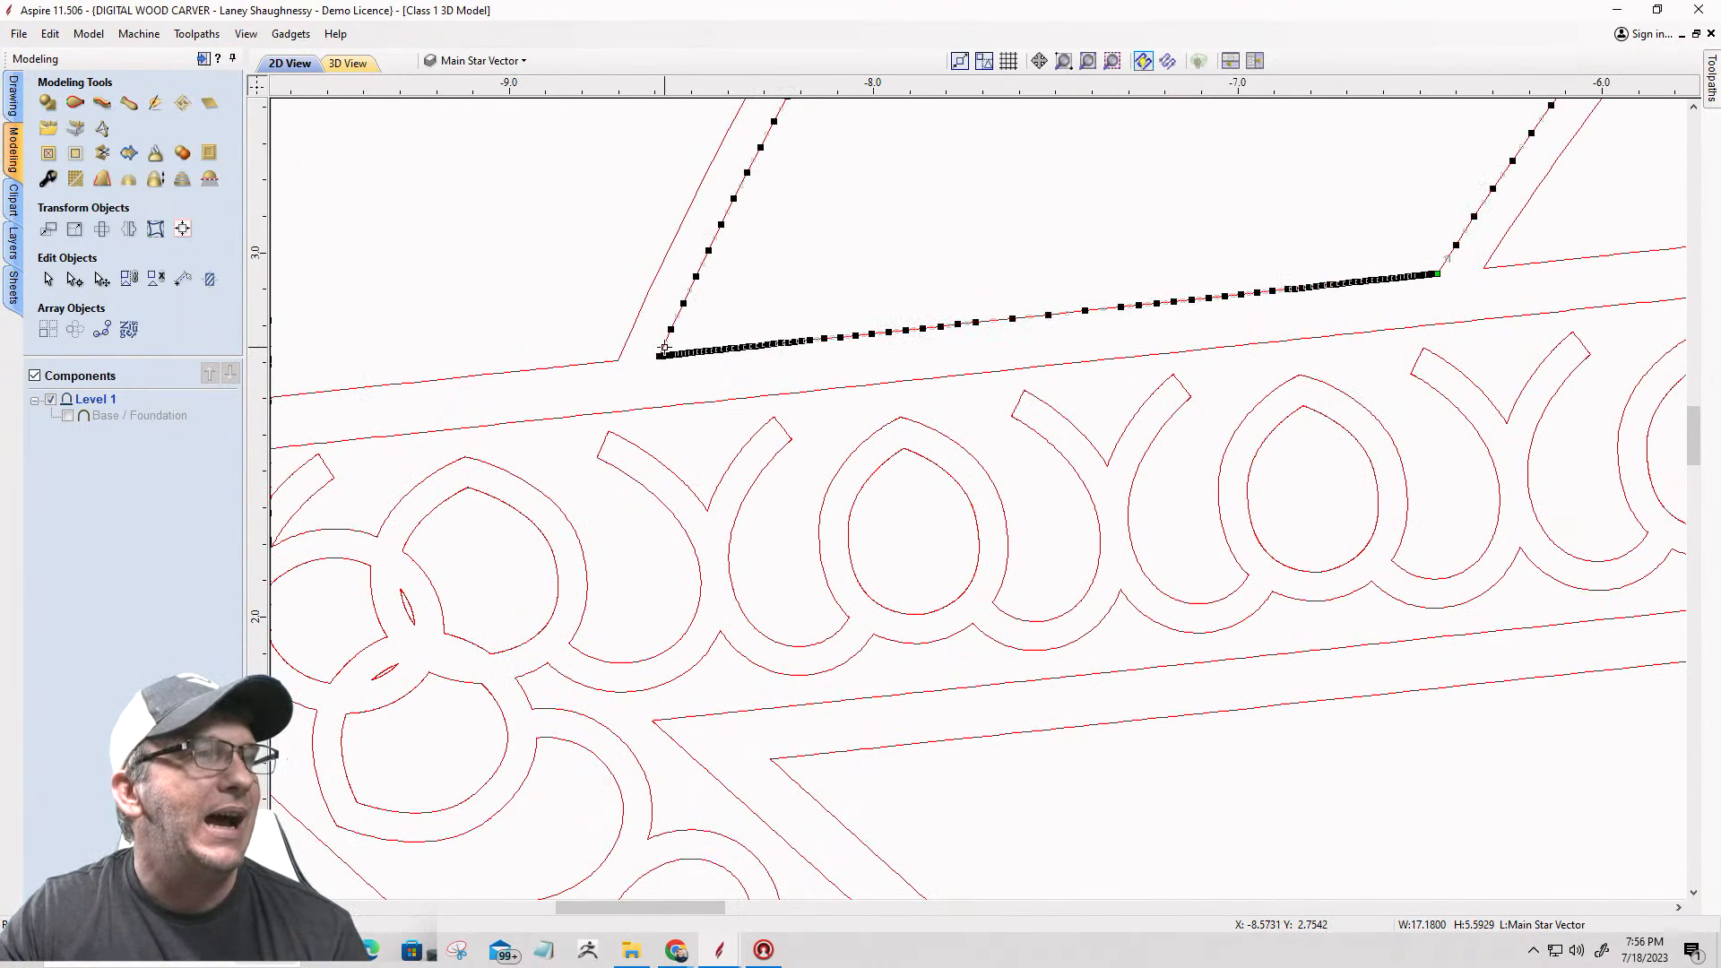
scroll(661, 356, "down", 4)
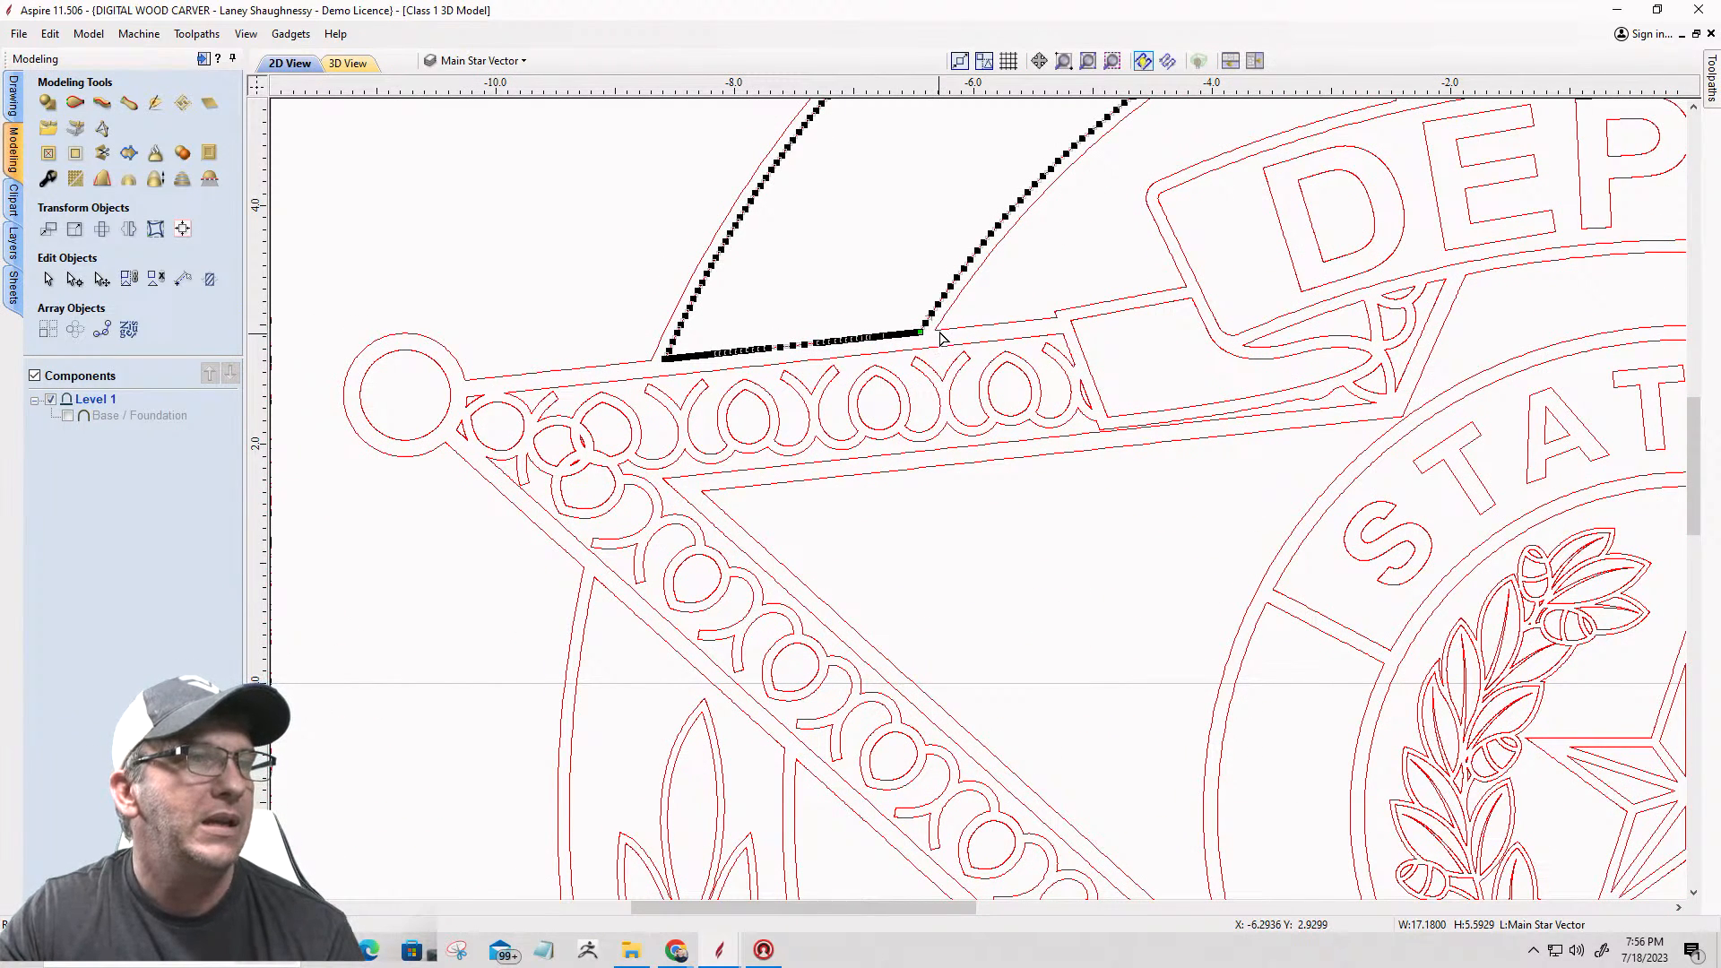
scroll(932, 323, "up", 6)
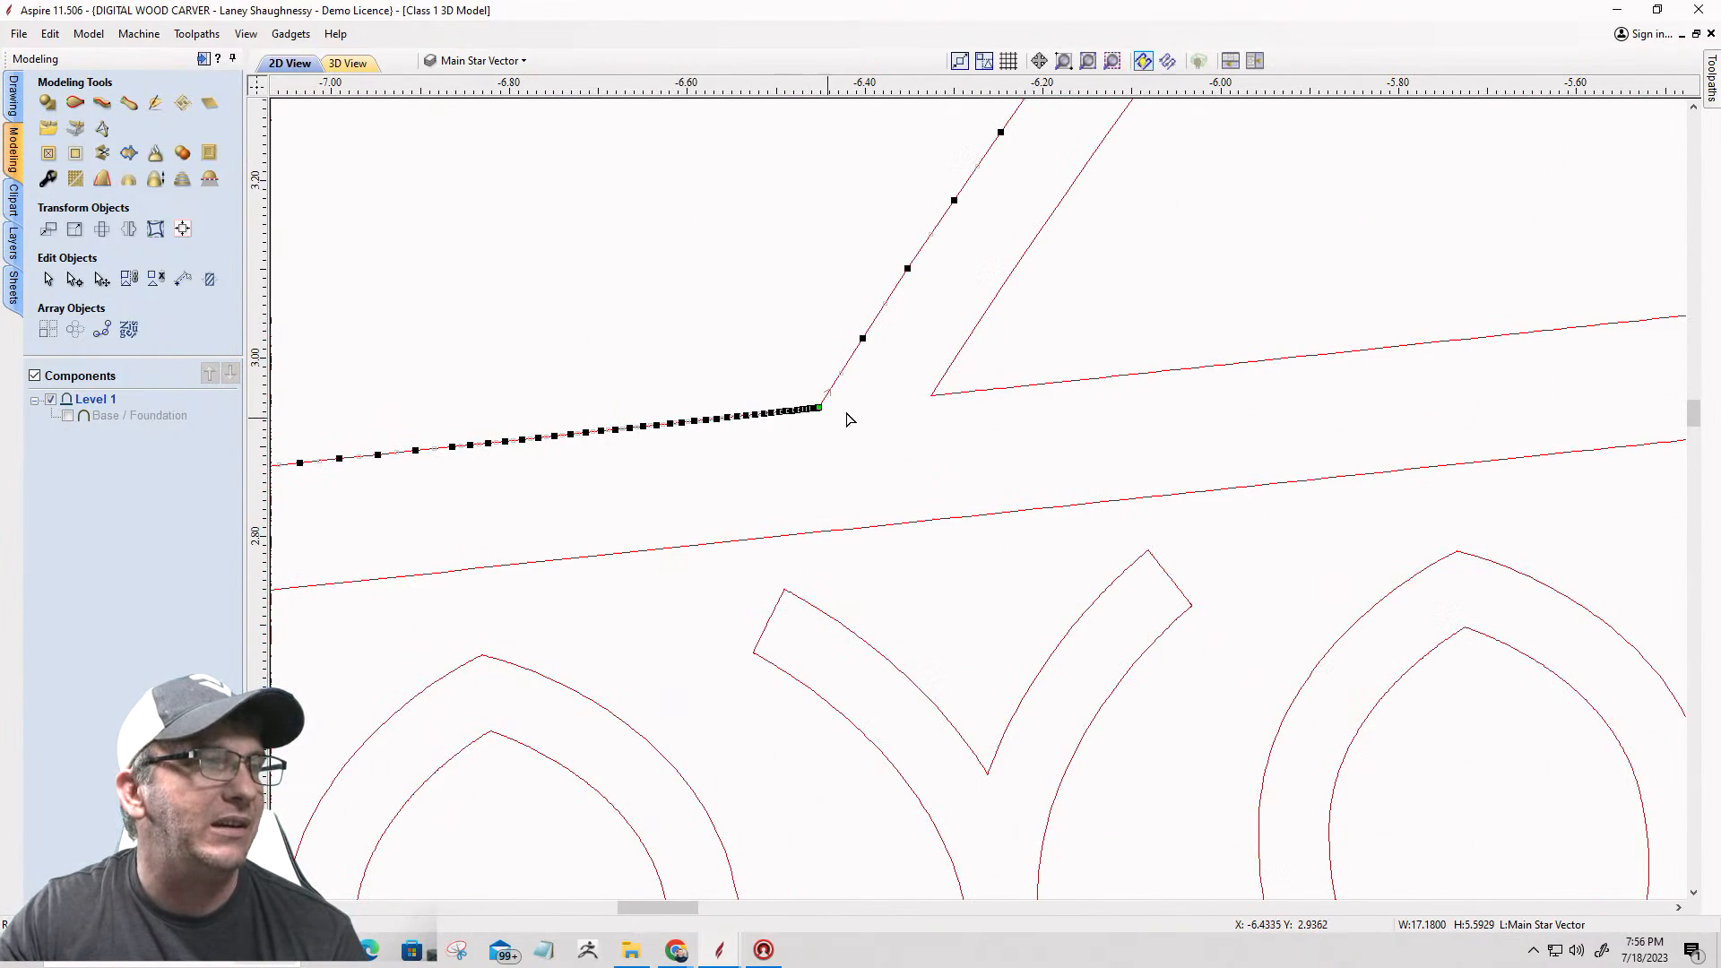
scroll(942, 399, "down", 6)
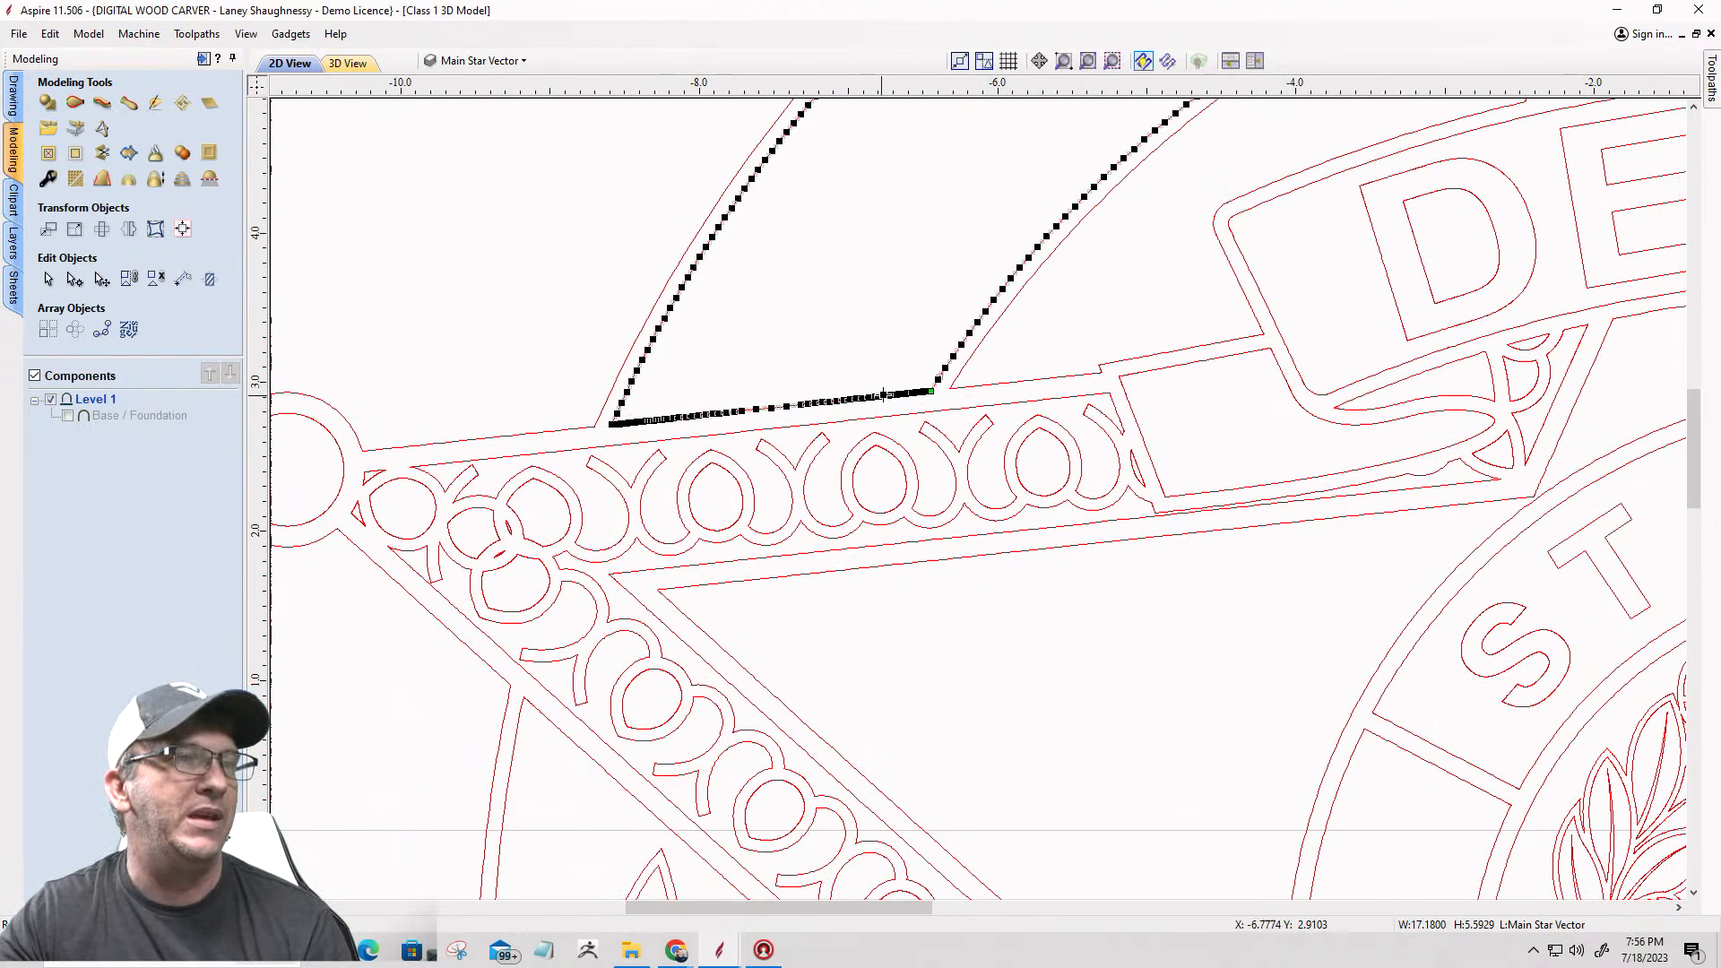
Step: Cut the panel vector between the COUNTY band and the DEPUTY banner at its lower-left corner beside the left star point
scroll(950, 397, "up", 4)
left_click(948, 387)
scroll(947, 386, "up", 16)
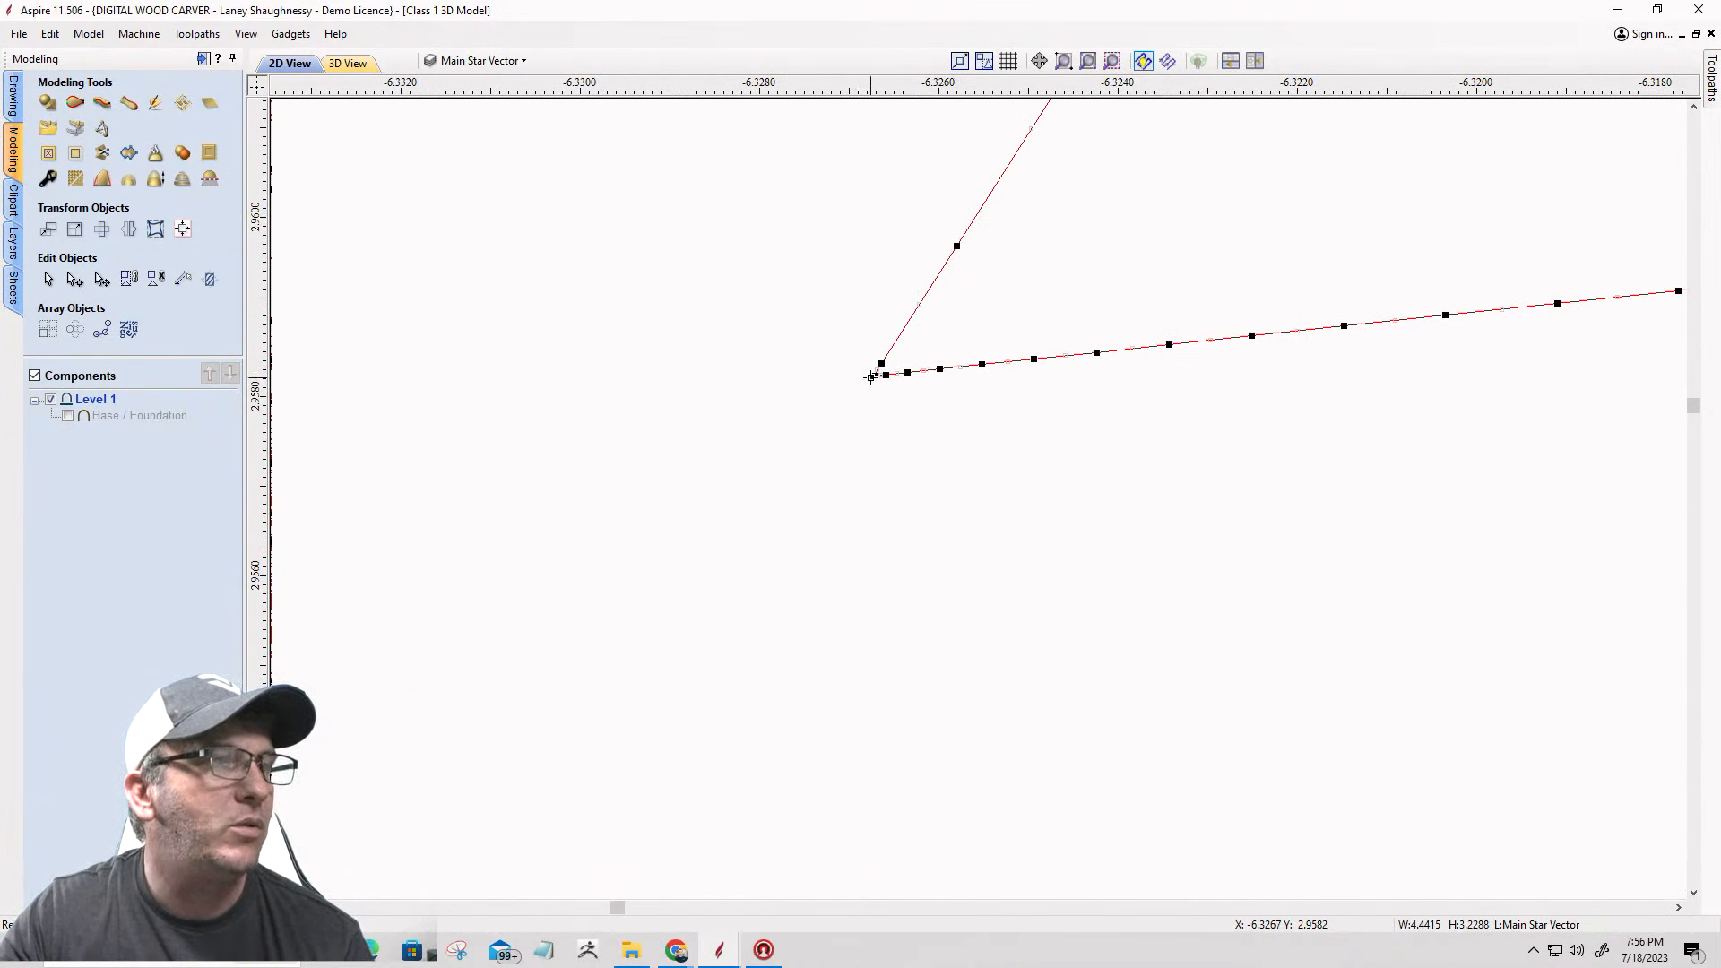
right_click(870, 377)
left_click(885, 445)
scroll(1006, 452, "down", 5)
scroll(1007, 453, "down", 7)
scroll(1029, 511, "down", 5)
Step: Cut the outer badge outline at the node where the circle meets the upper edge of the left star point
scroll(731, 477, "up", 3)
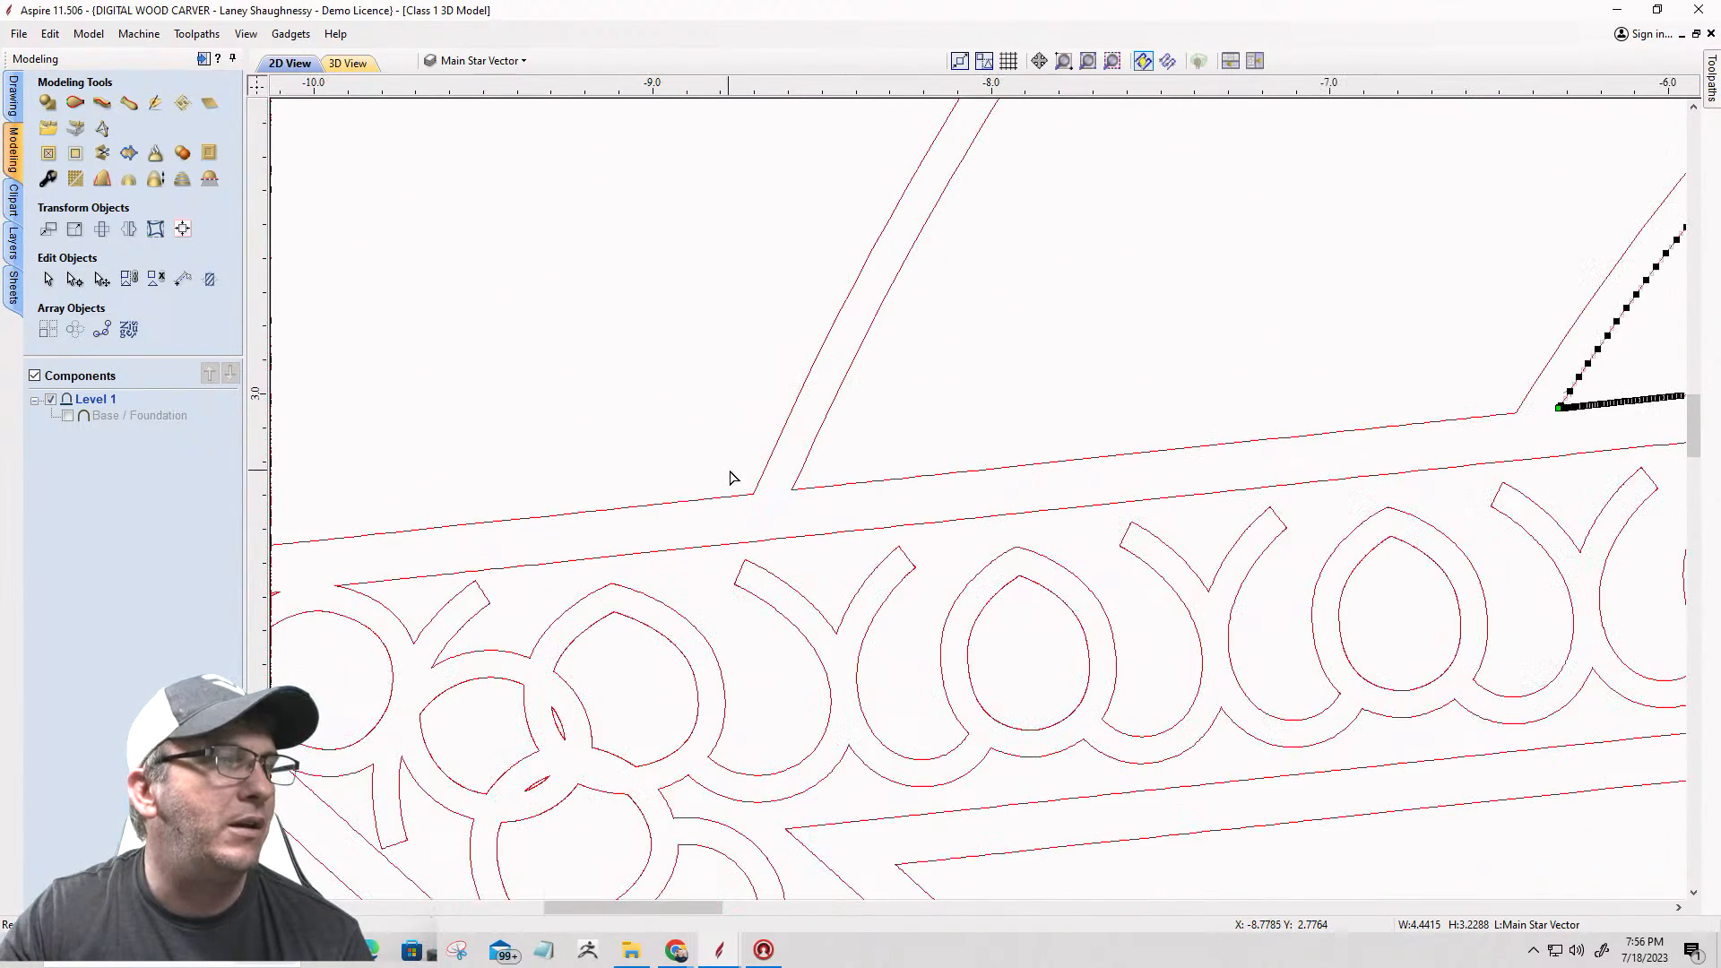
scroll(730, 478, "up", 4)
left_click(757, 518)
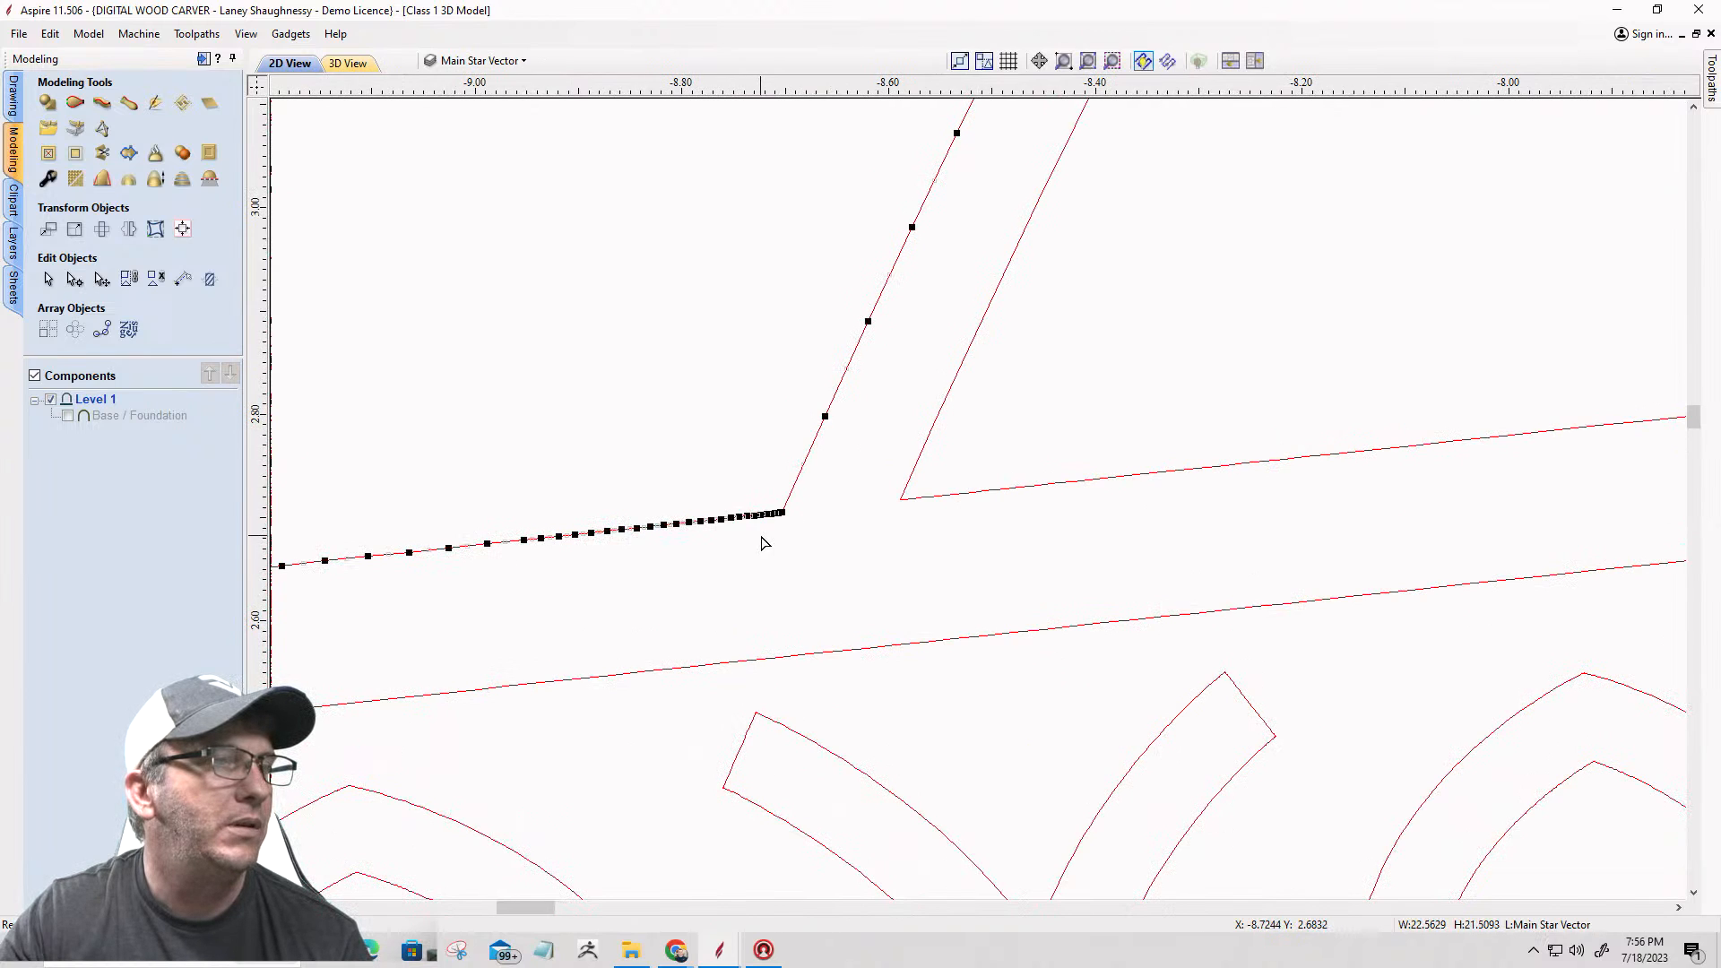
scroll(789, 528, "up", 4)
scroll(797, 533, "up", 5)
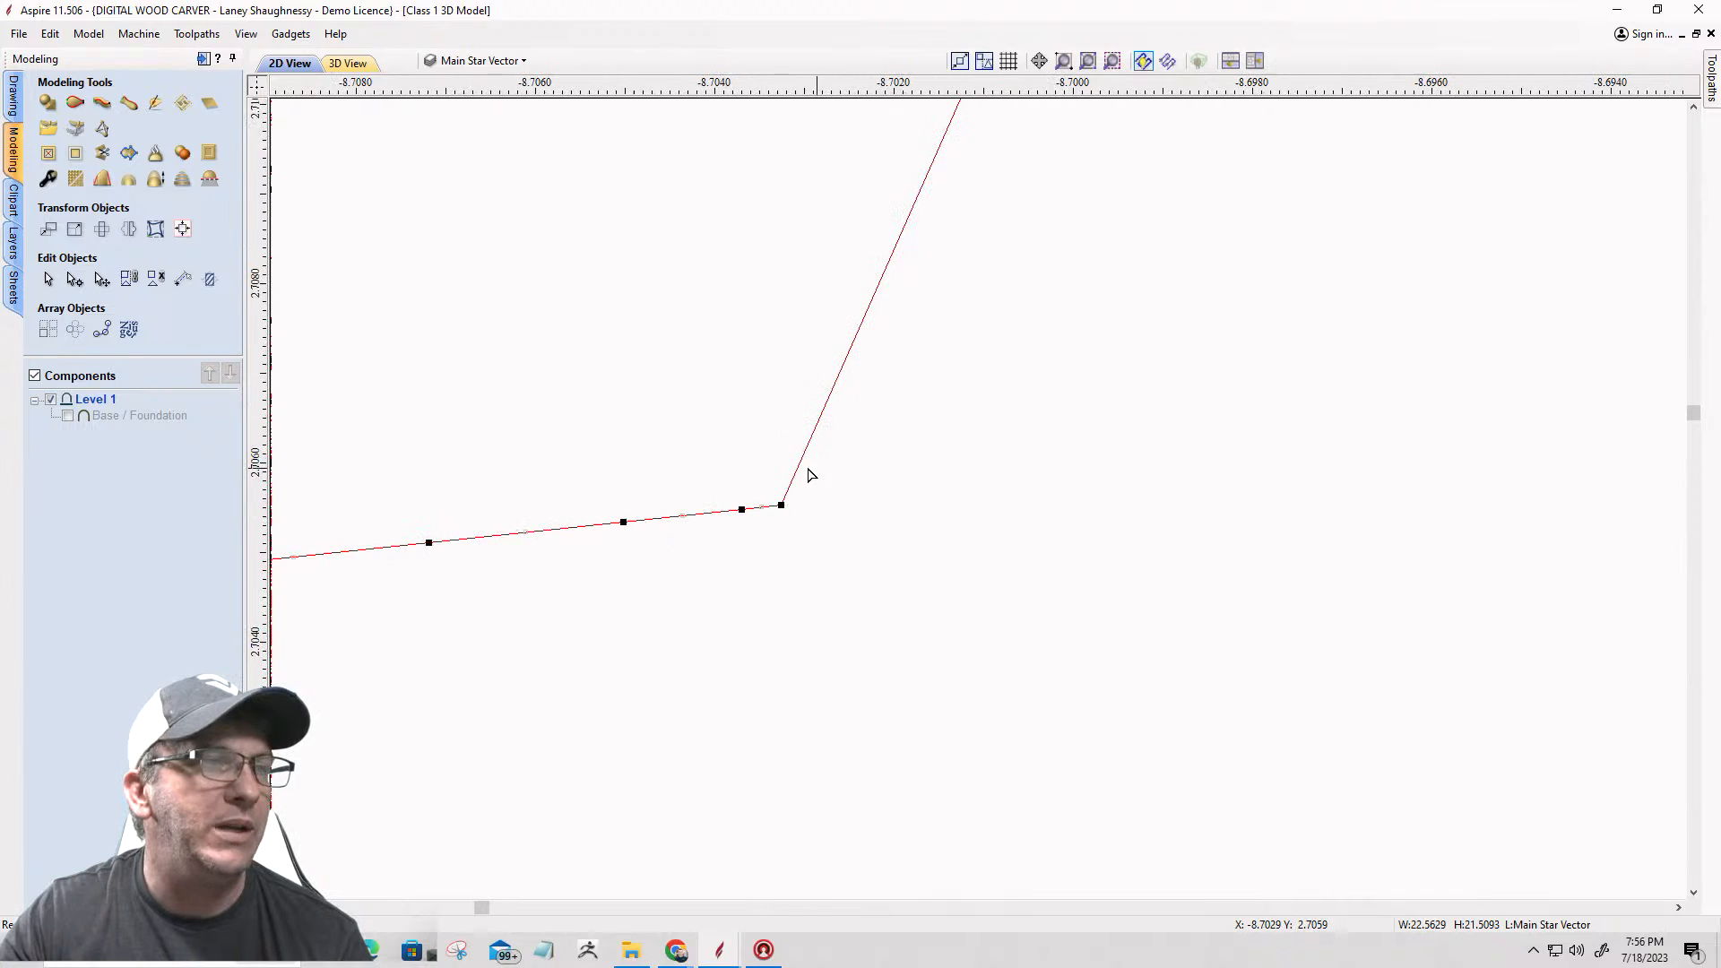
right_click(780, 507)
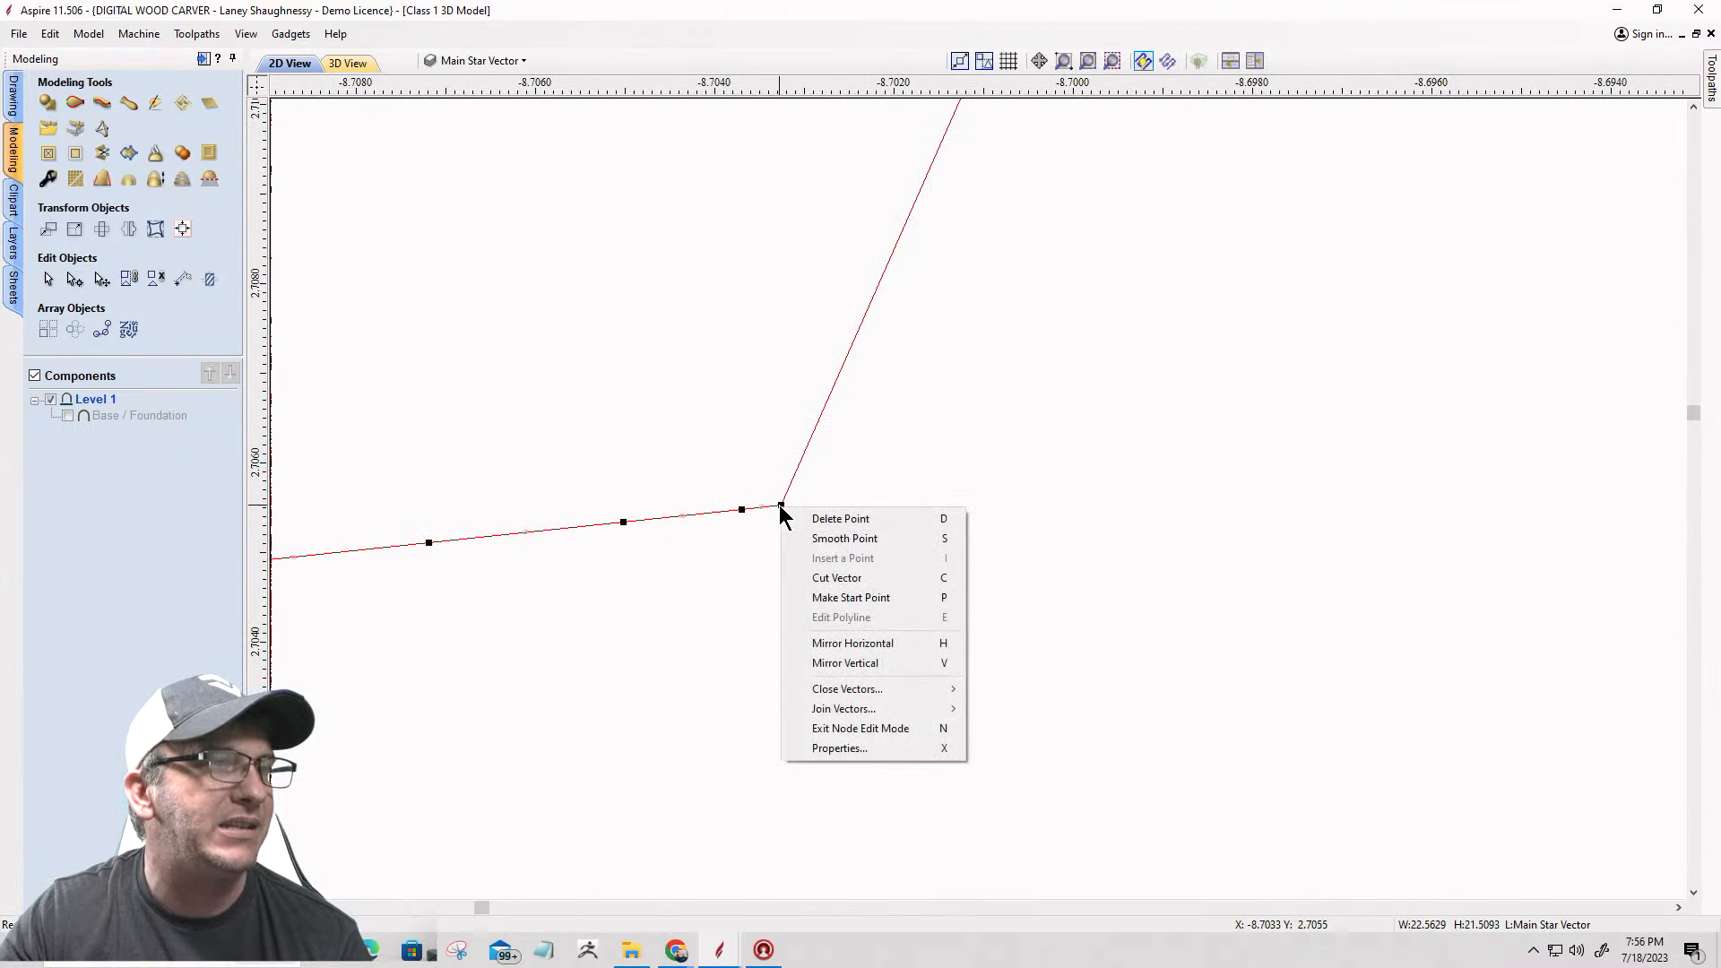
left_click(811, 578)
scroll(814, 571, "down", 6)
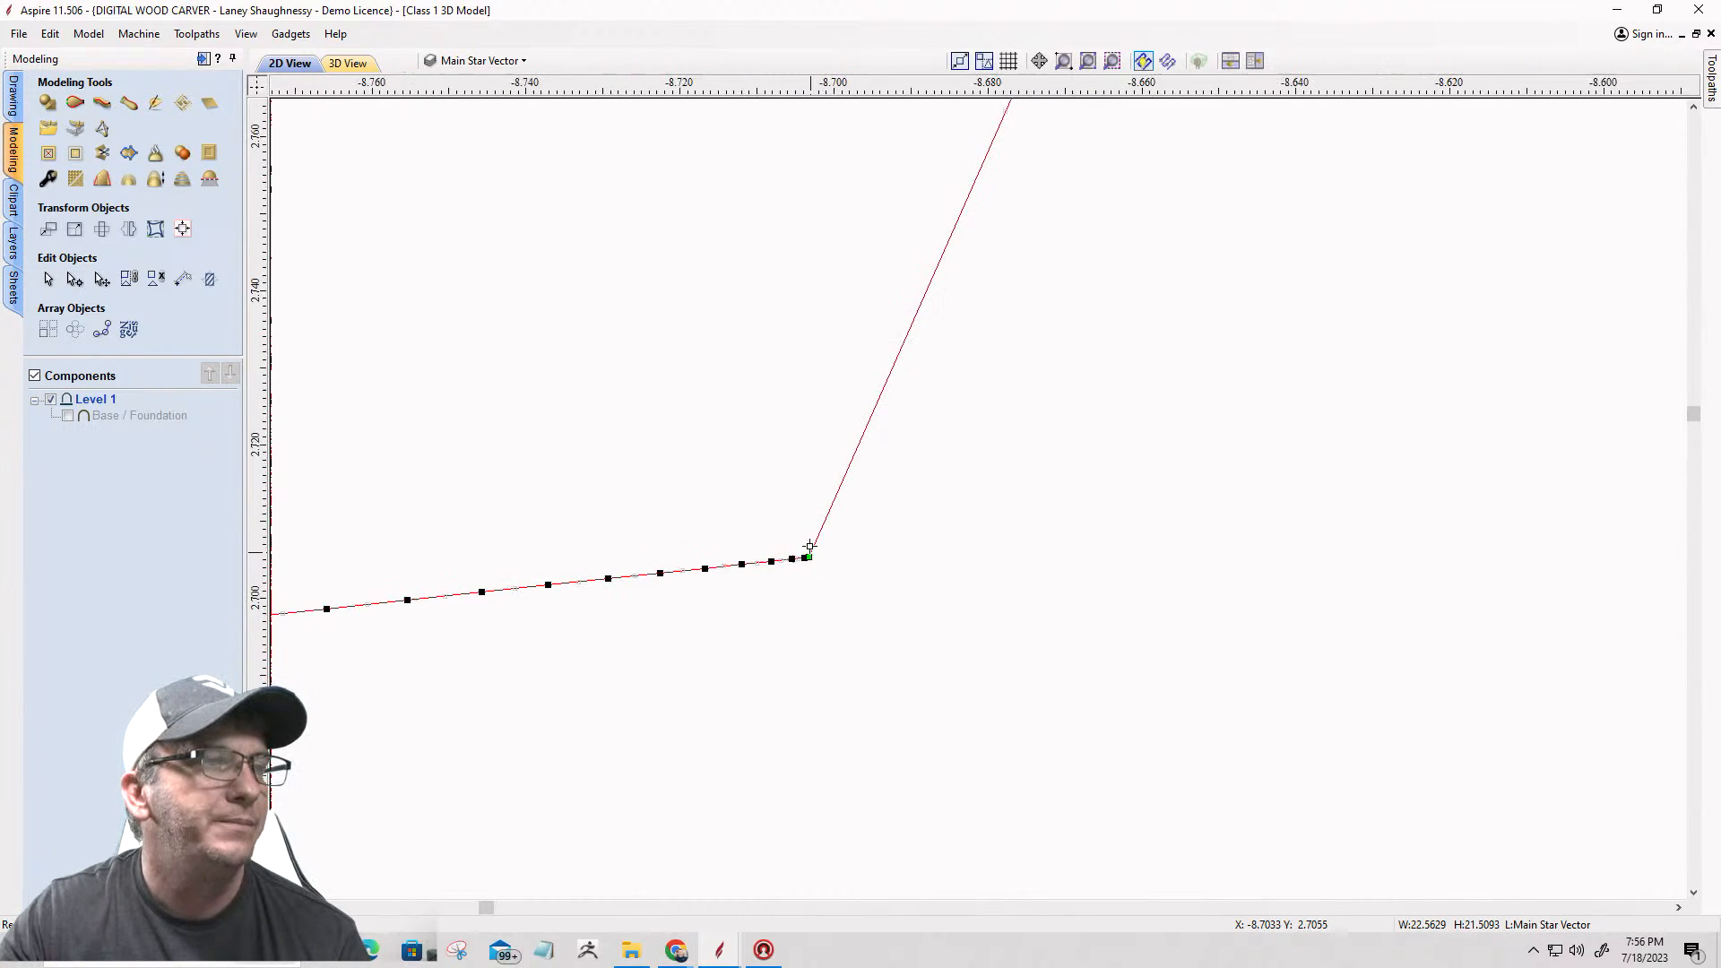
scroll(840, 419, "down", 10)
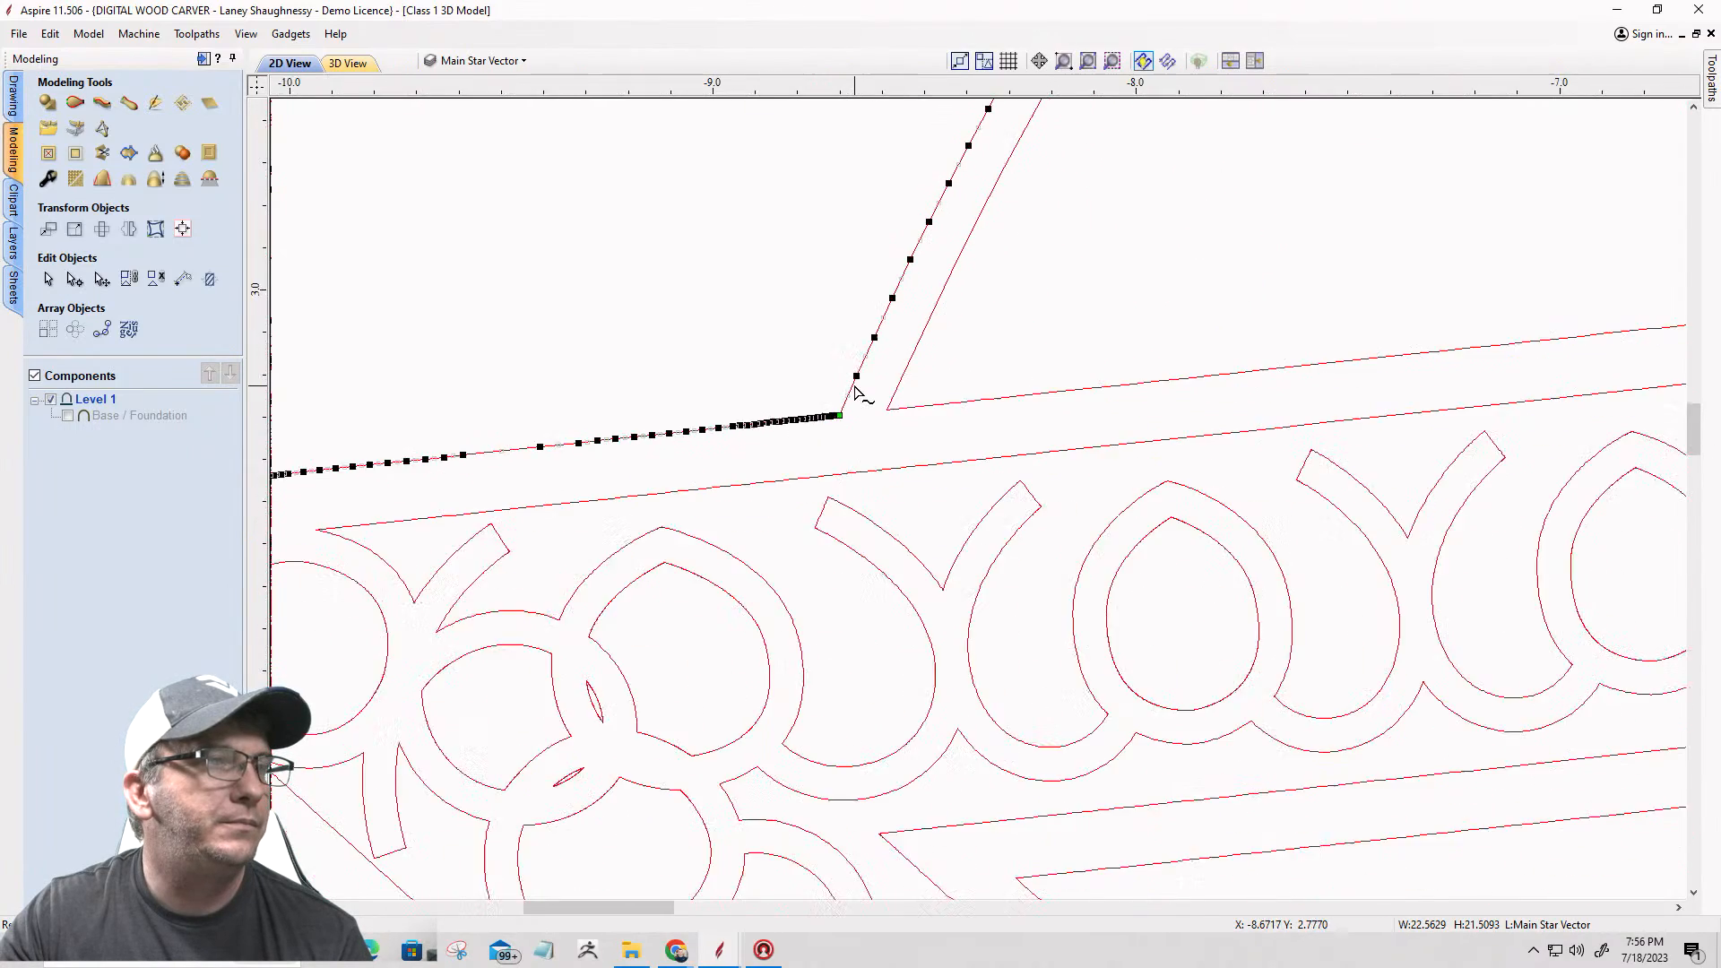
scroll(857, 394, "down", 2)
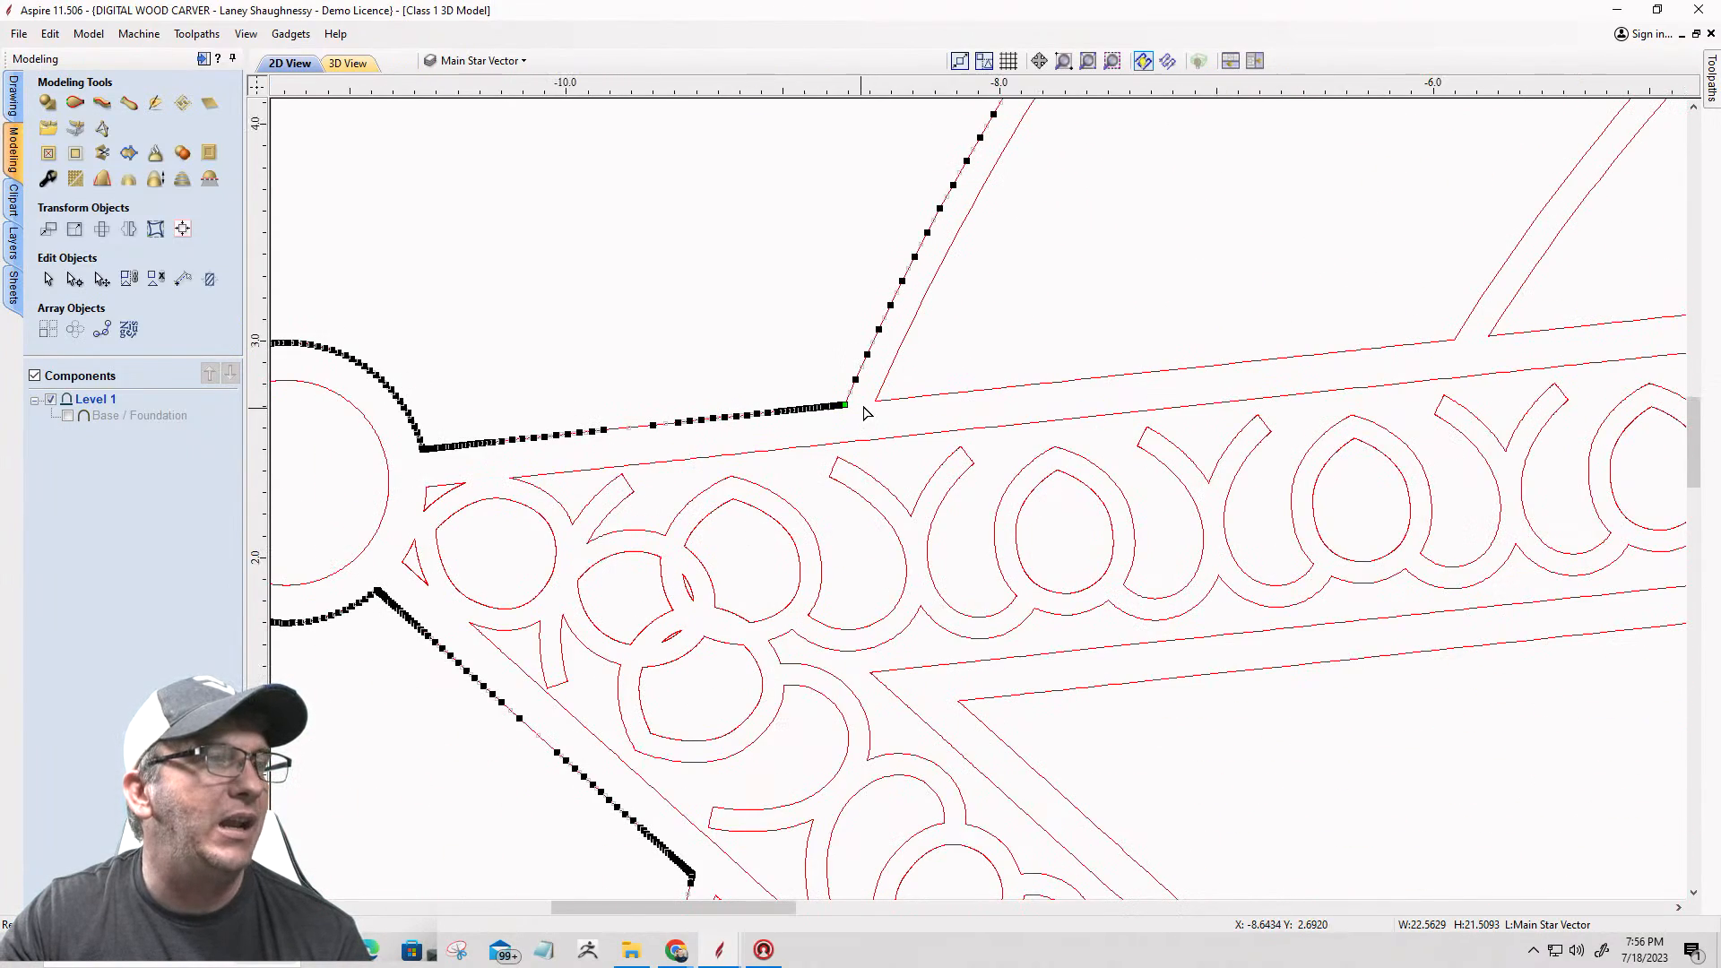
Step: Cut the outer badge outline at the node where the circle meets the lower edge of the left star point
scroll(867, 410, "down", 2)
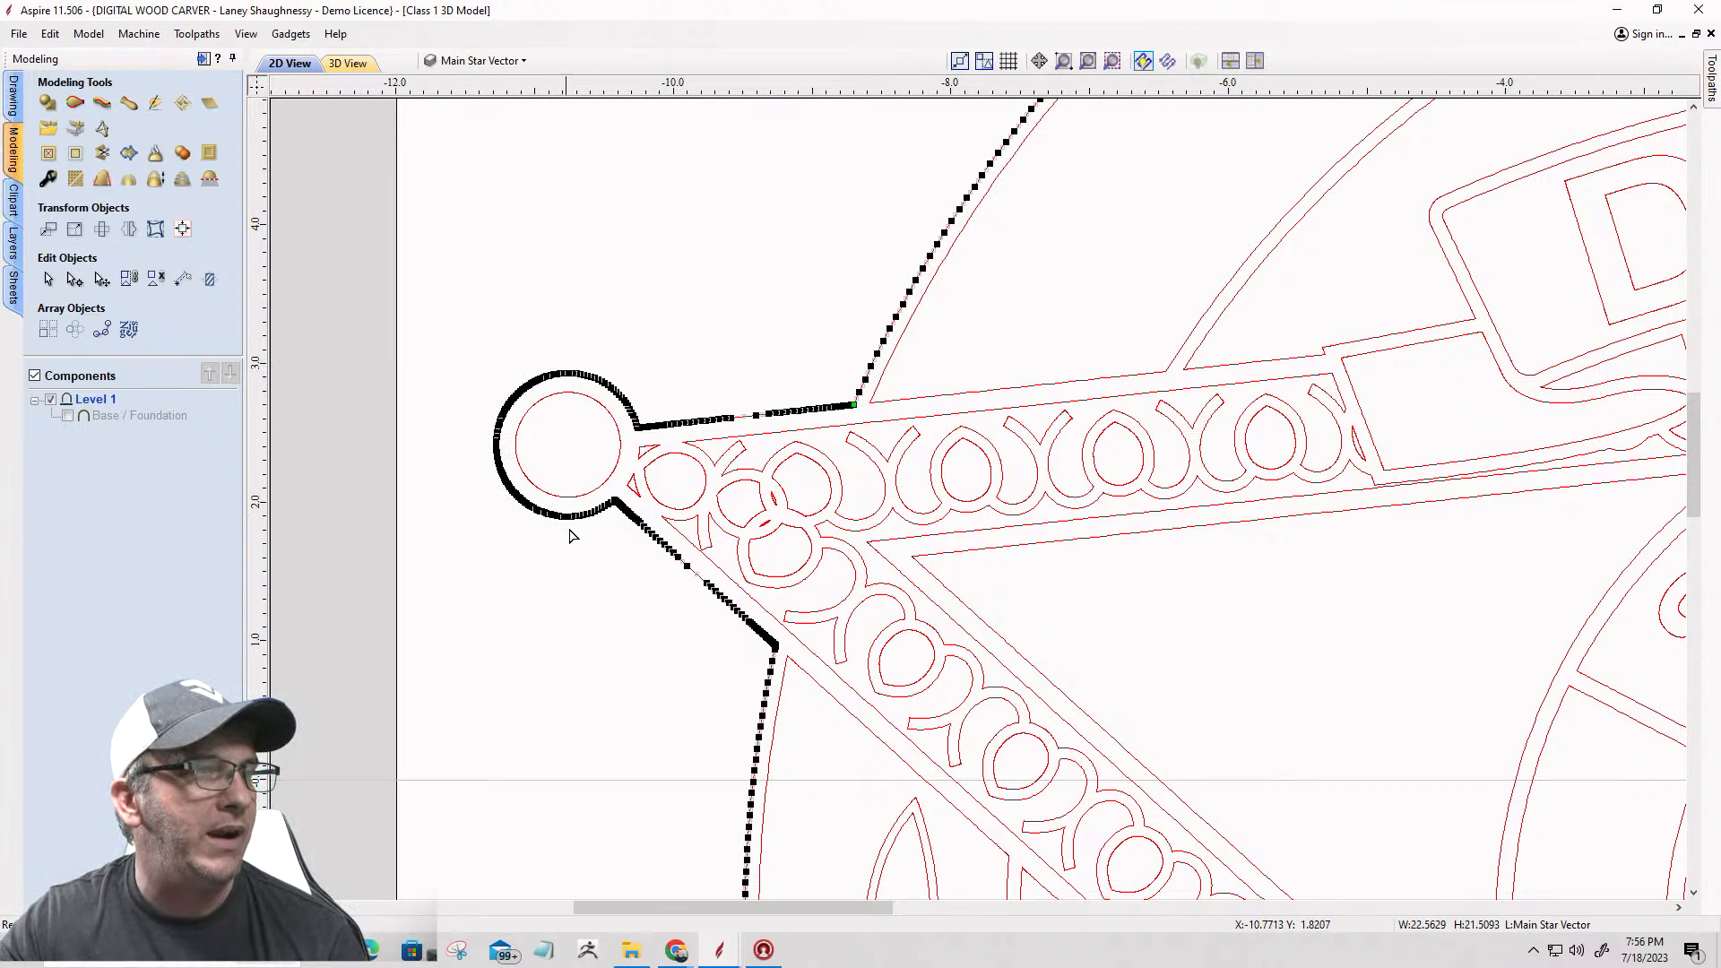
scroll(771, 666, "up", 10)
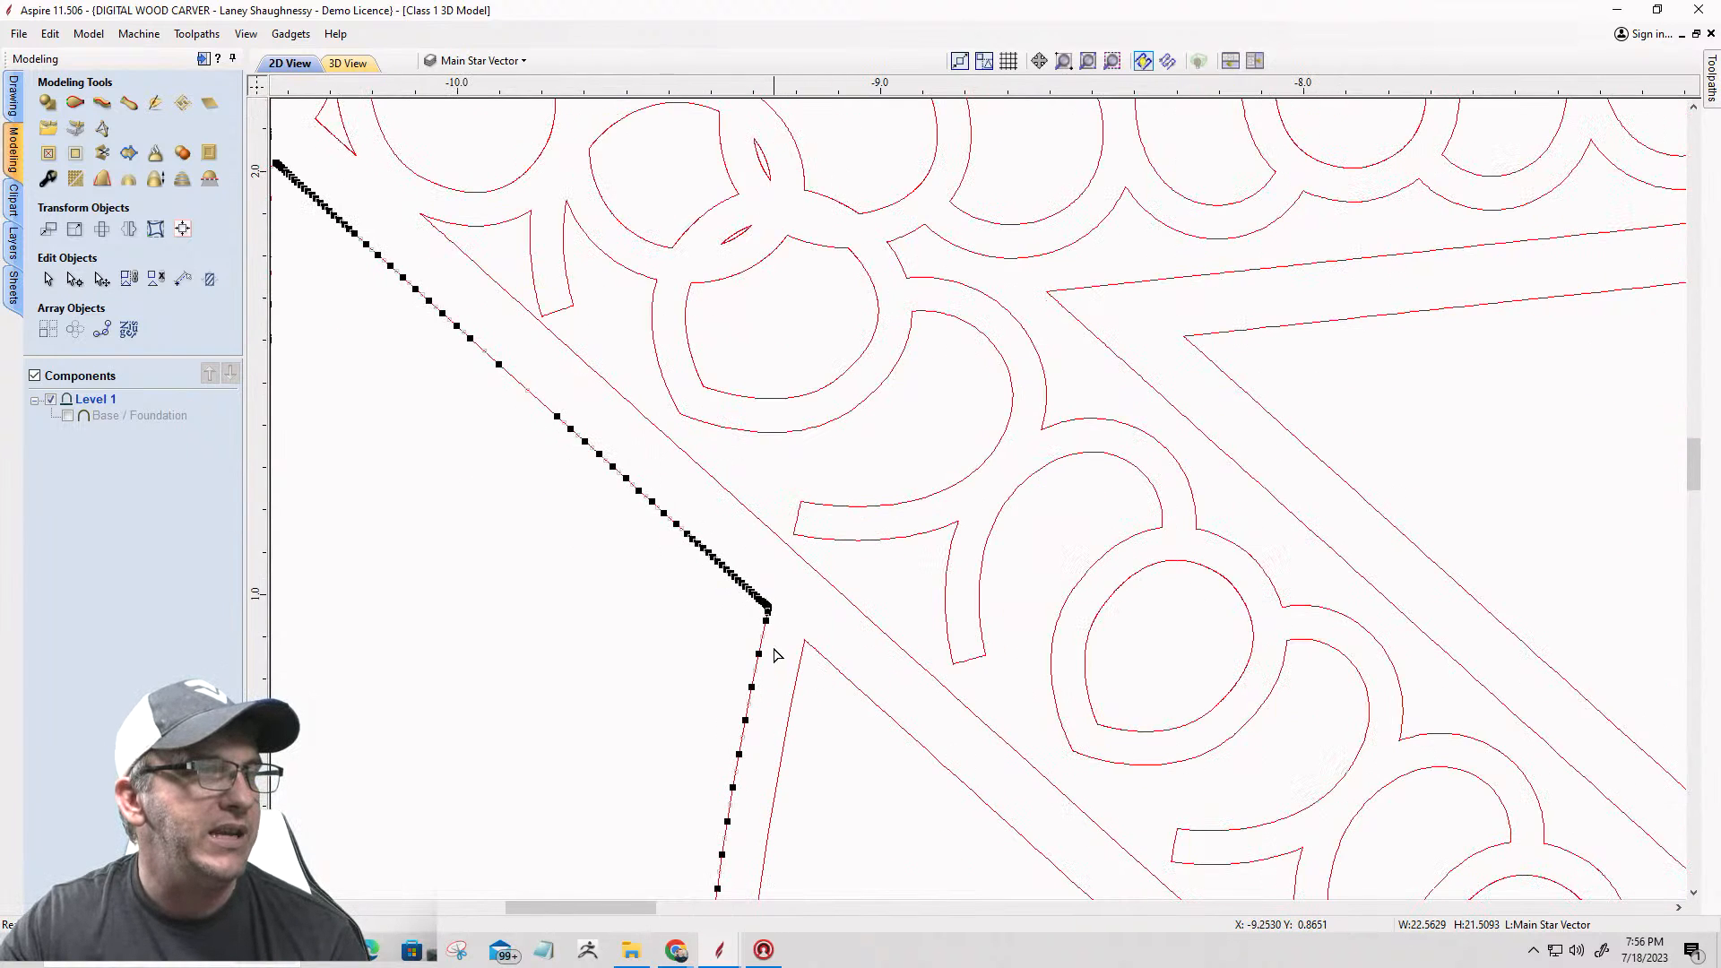
scroll(761, 588, "up", 10)
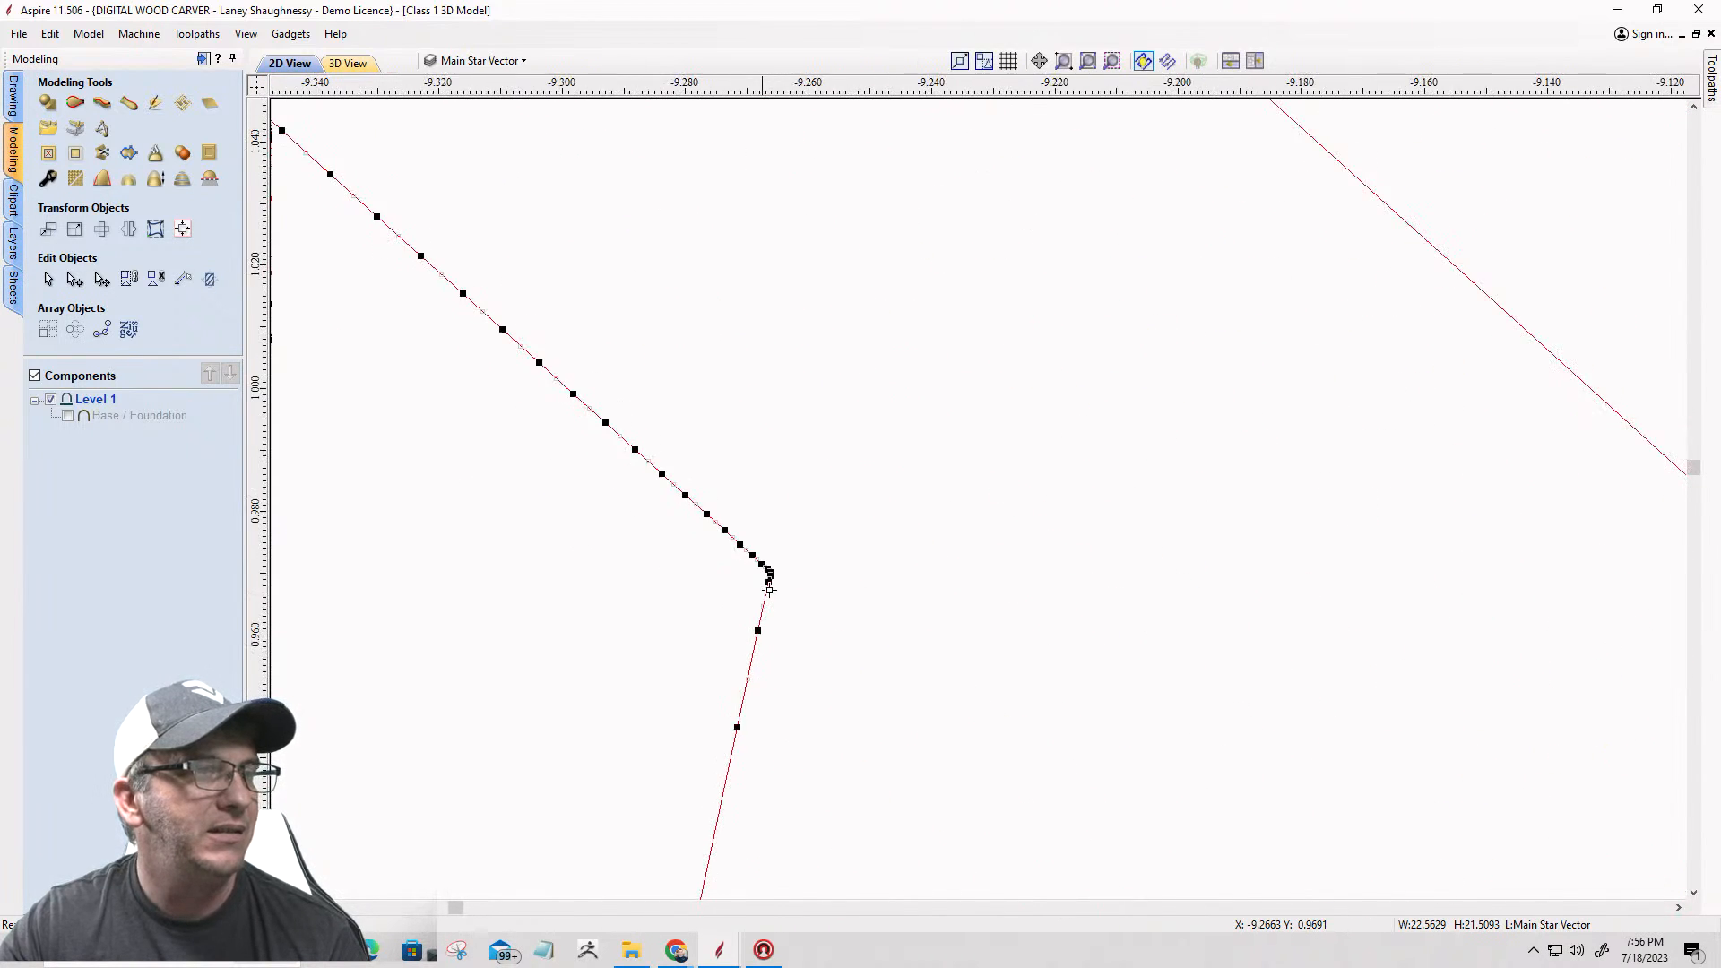
scroll(773, 547, "up", 3)
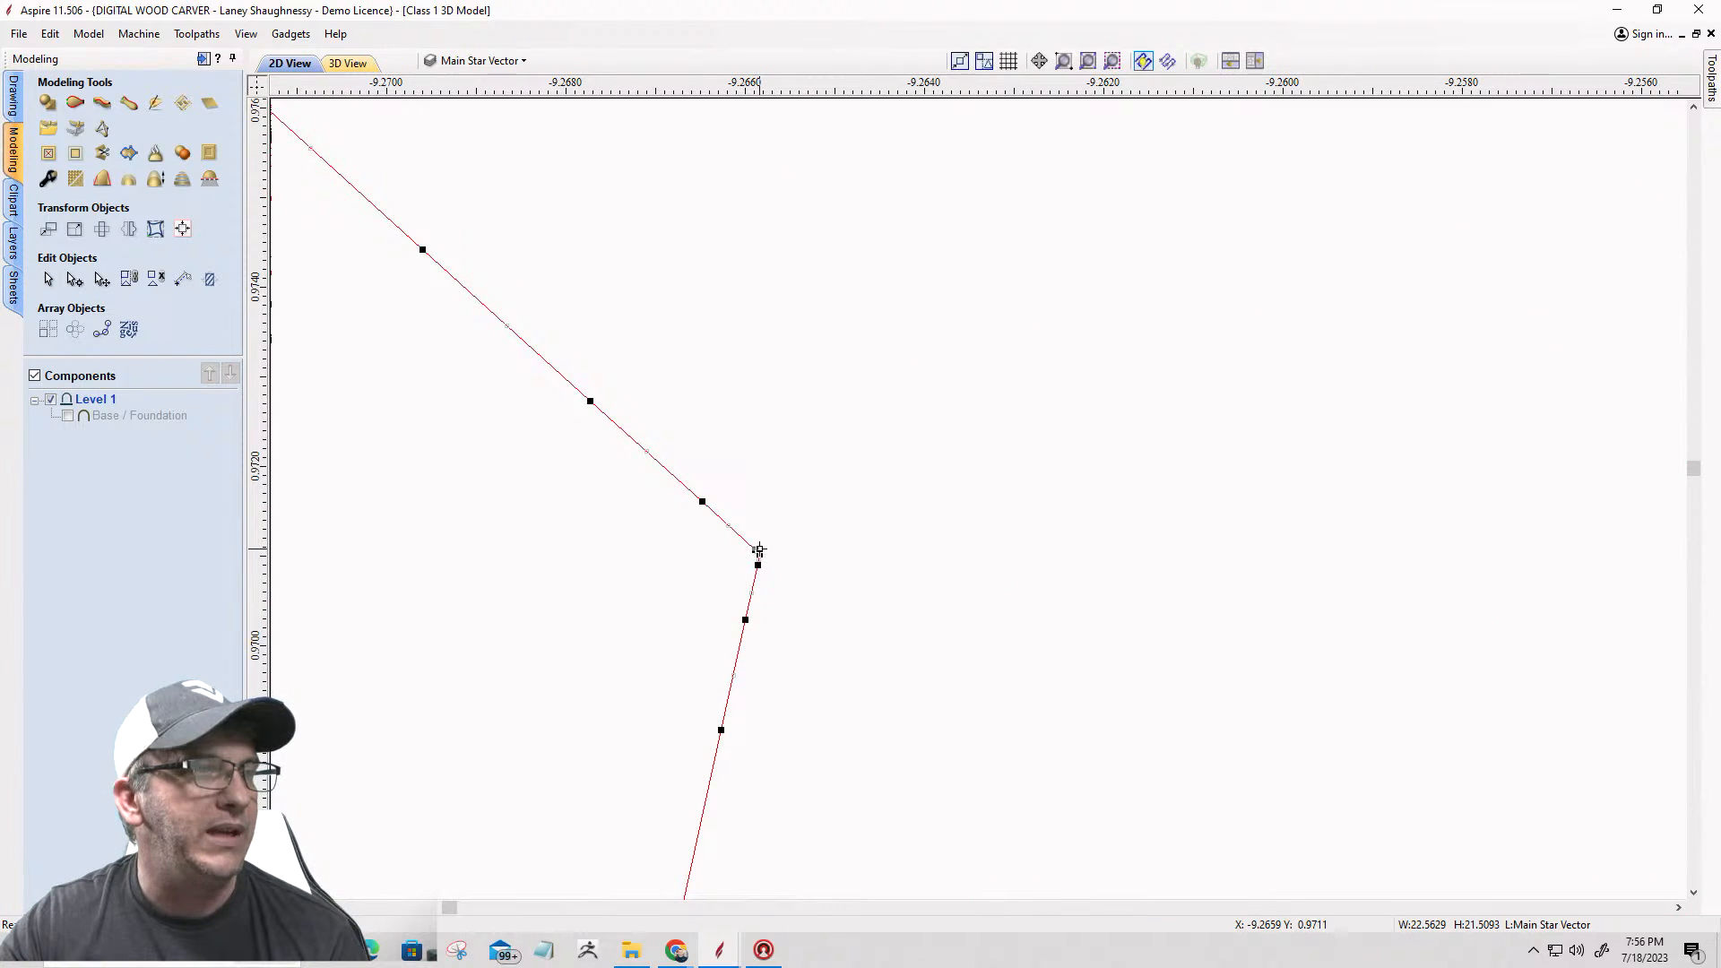
right_click(759, 553)
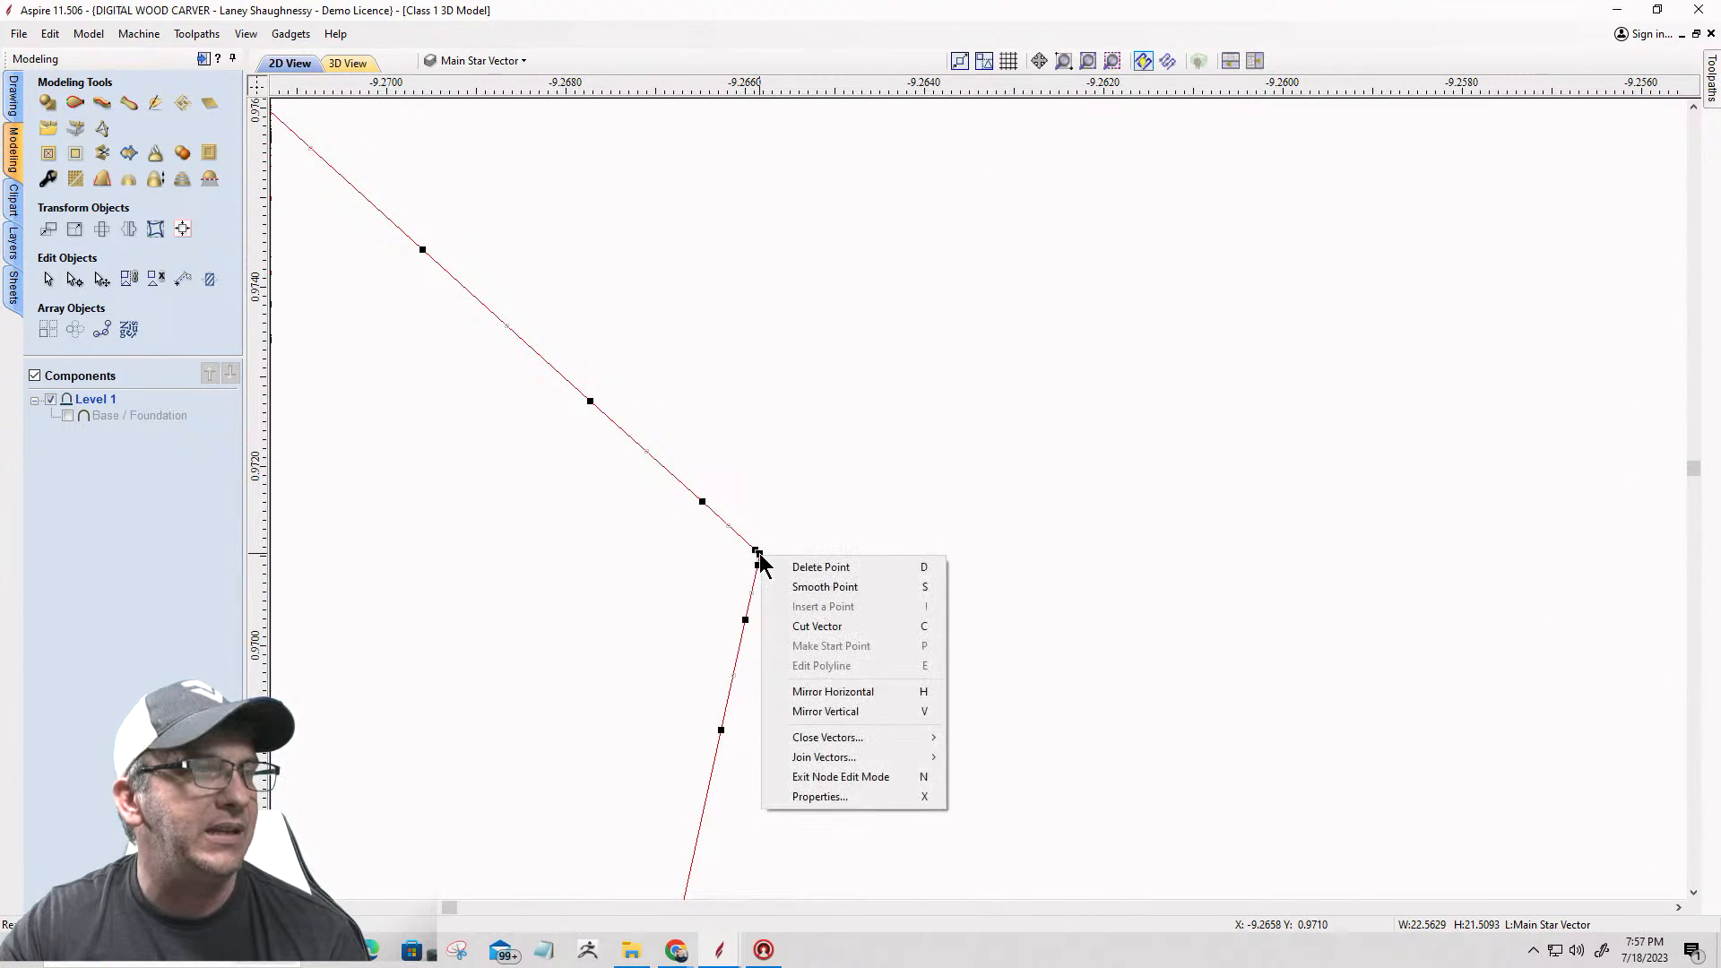
left_click(789, 625)
scroll(789, 625, "down", 15)
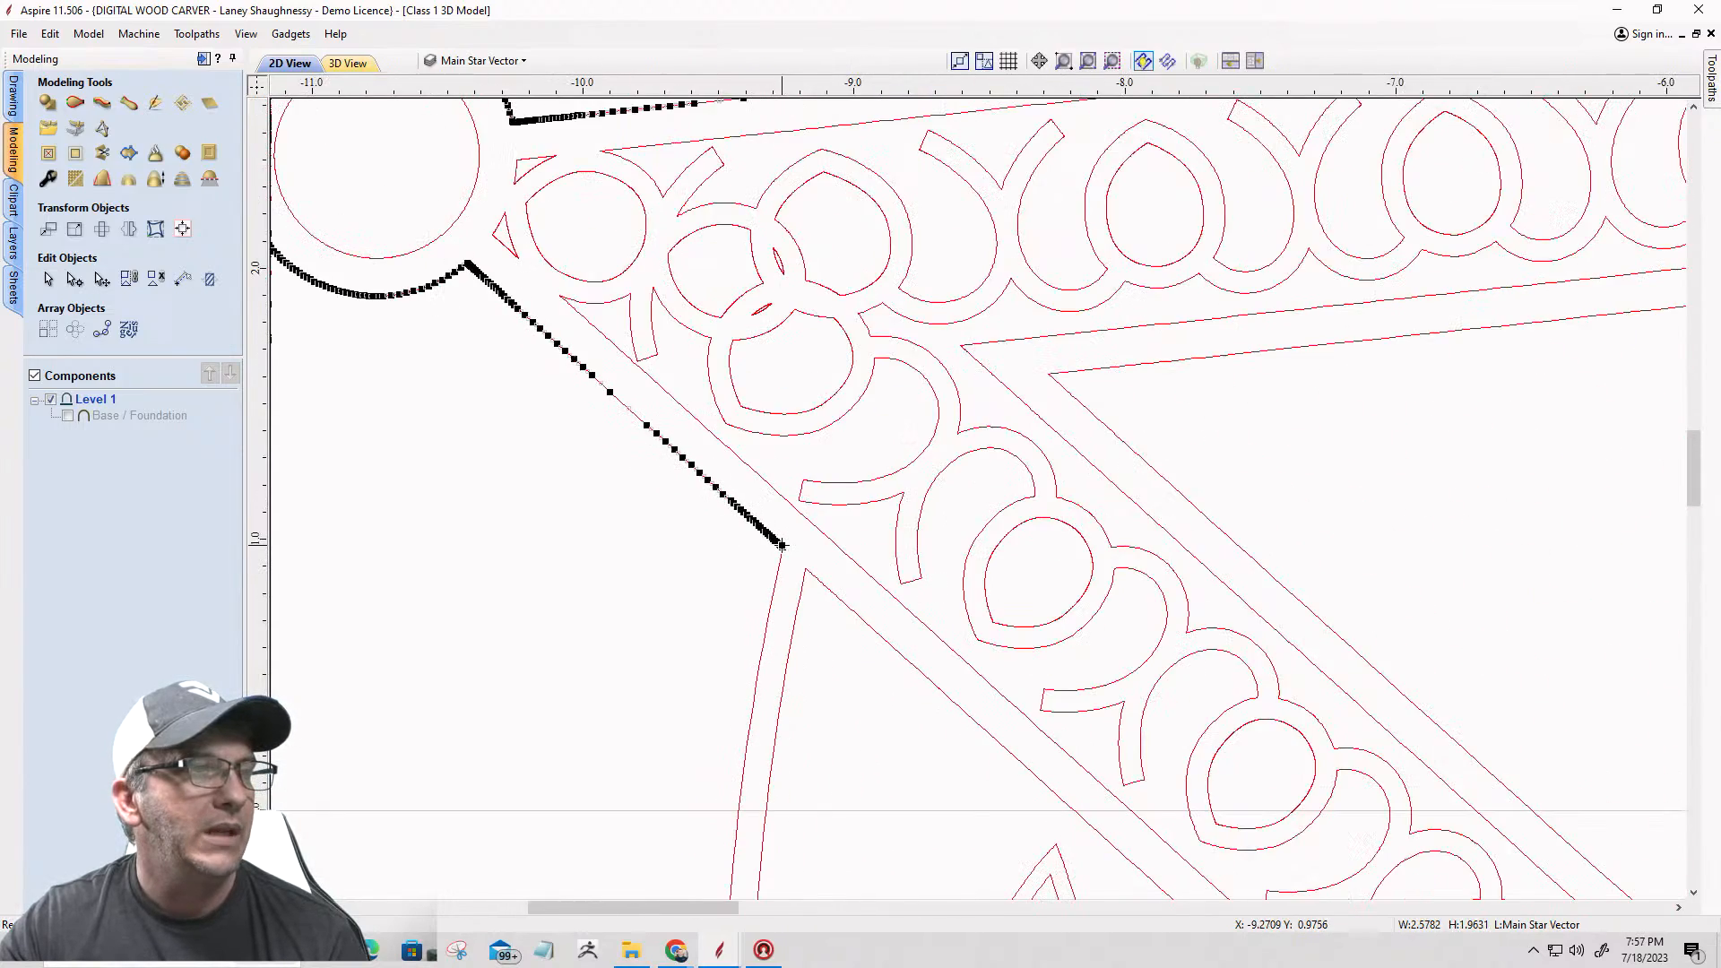
scroll(768, 518, "down", 3)
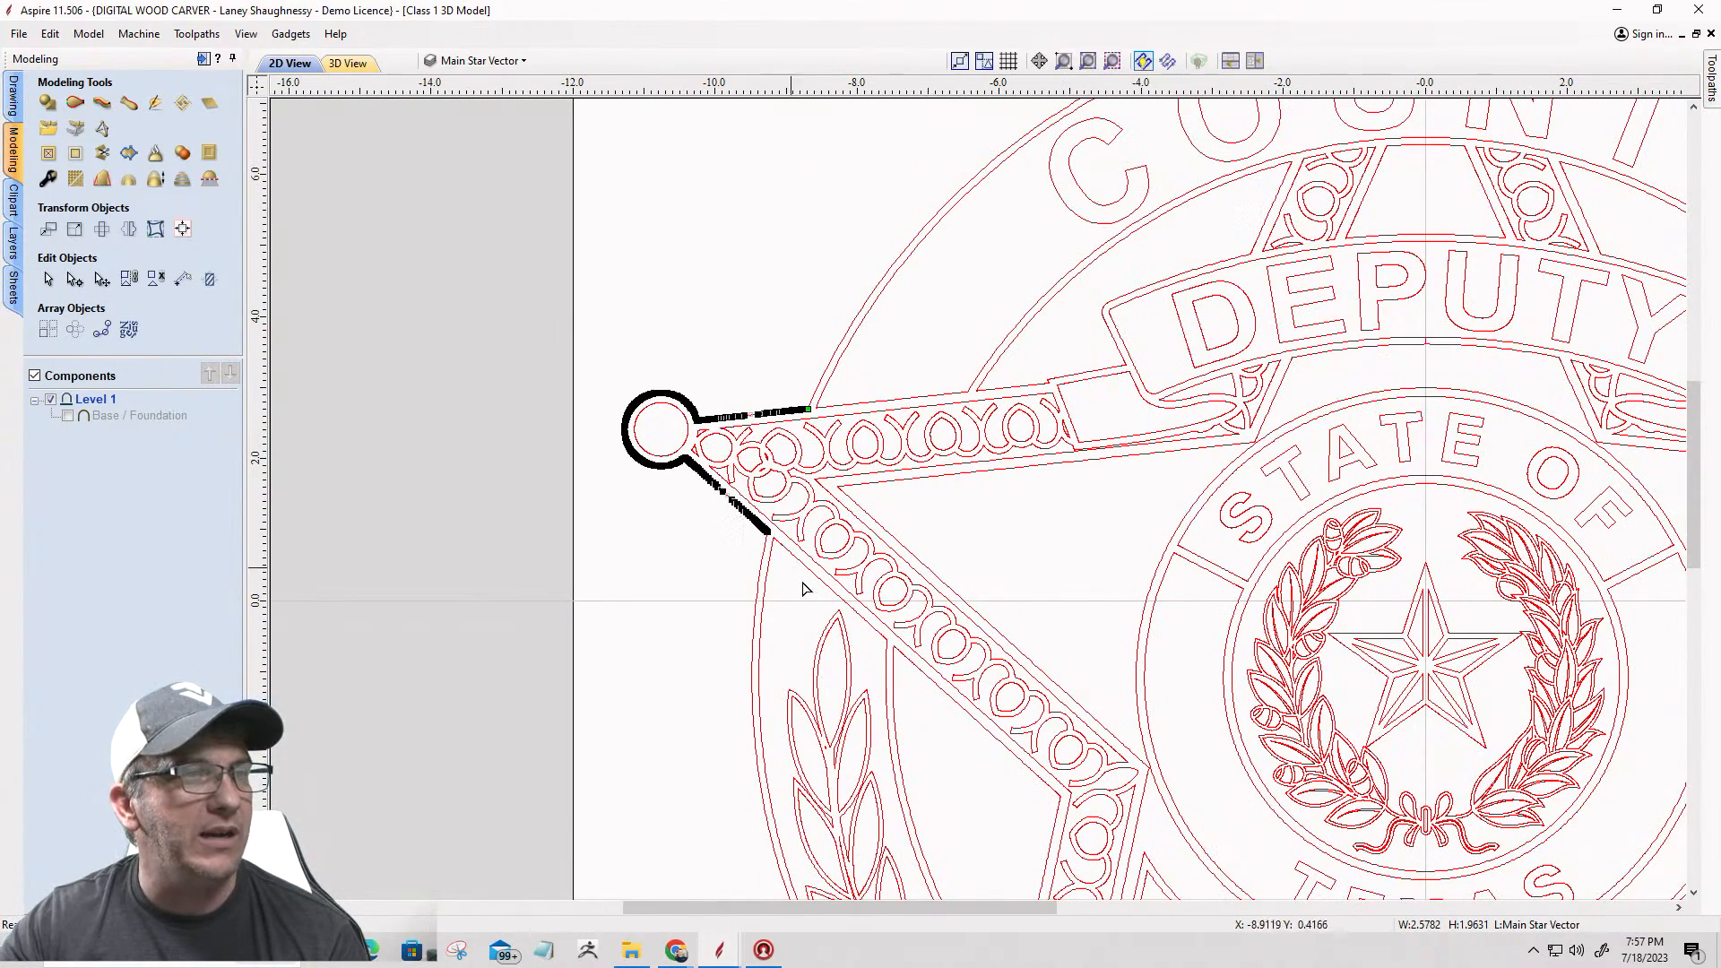
scroll(902, 655, "down", 2)
Step: Cut the panel vector between the left laurel branch and the star at its top corner, and select the remaining outer outline
scroll(929, 681, "up", 6)
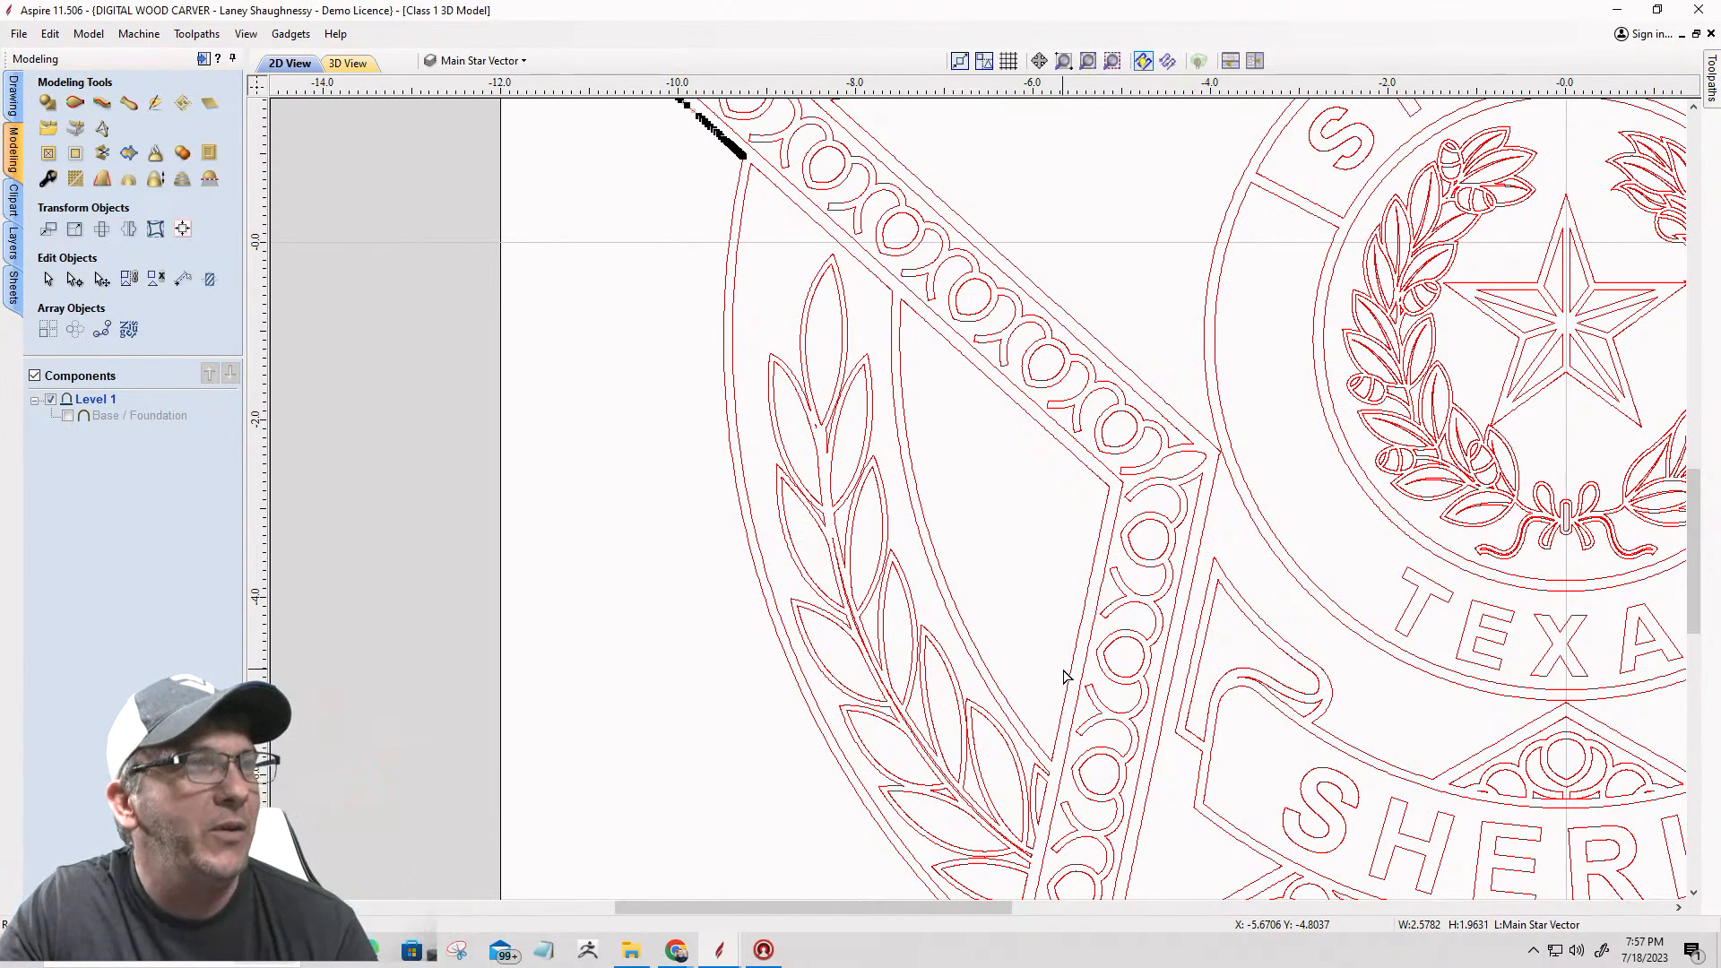
scroll(899, 305, "up", 6)
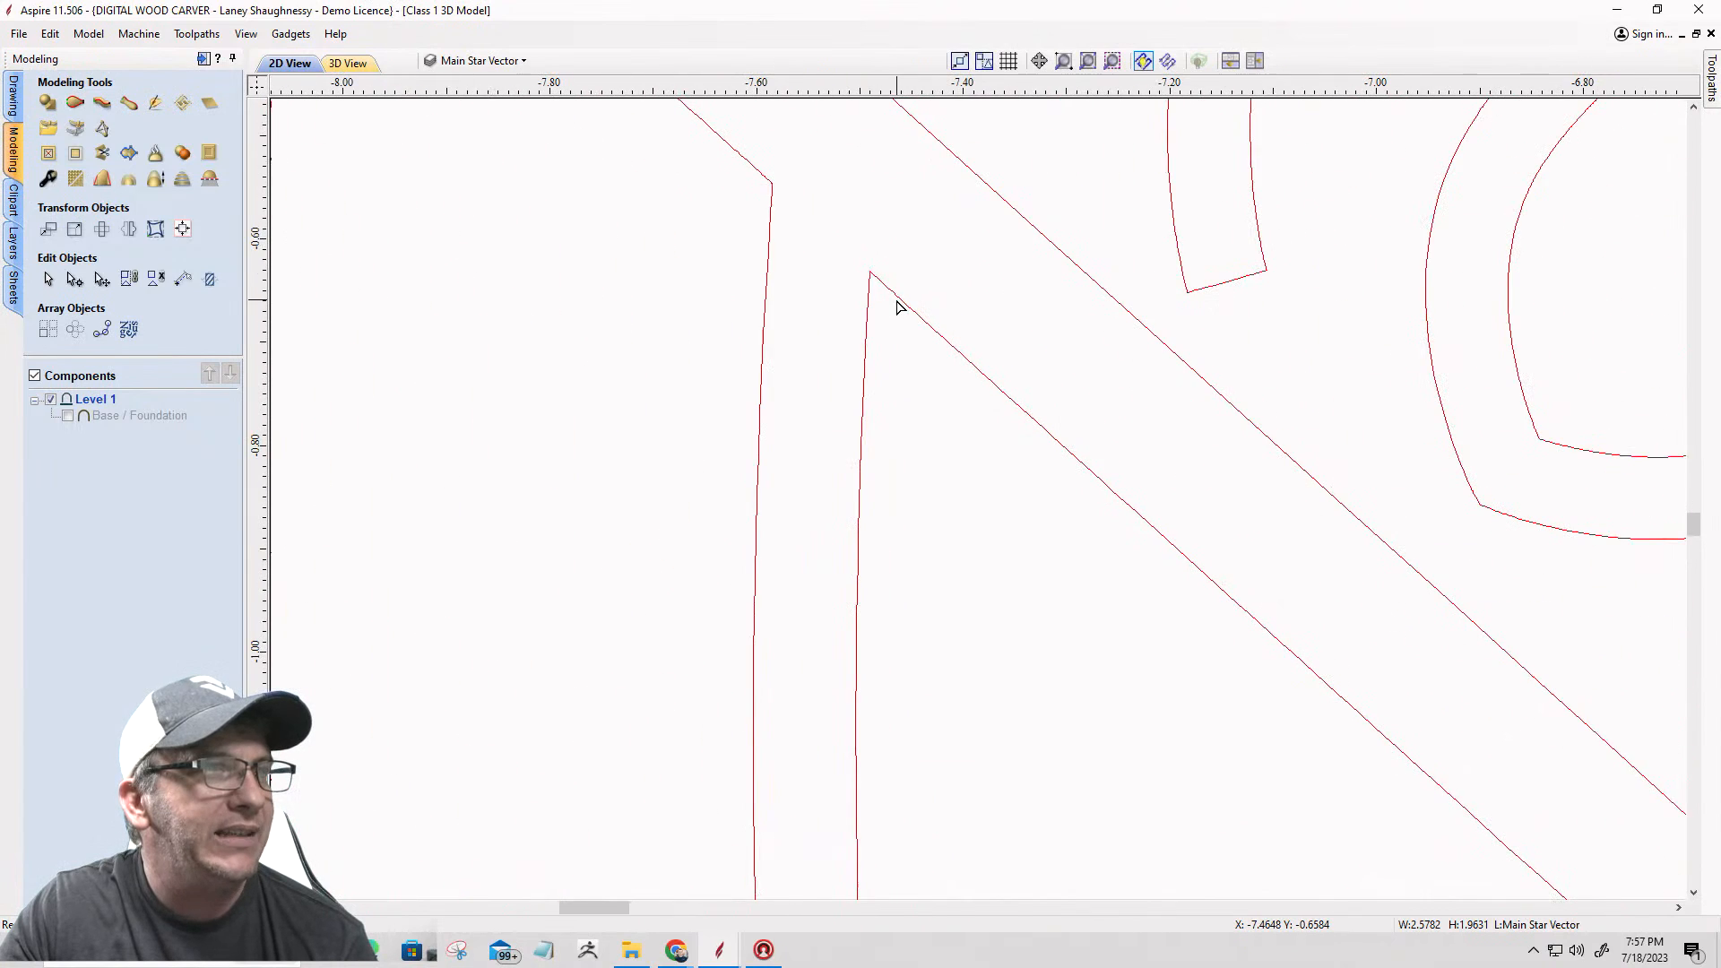
left_click(897, 303)
scroll(888, 287, "up", 4)
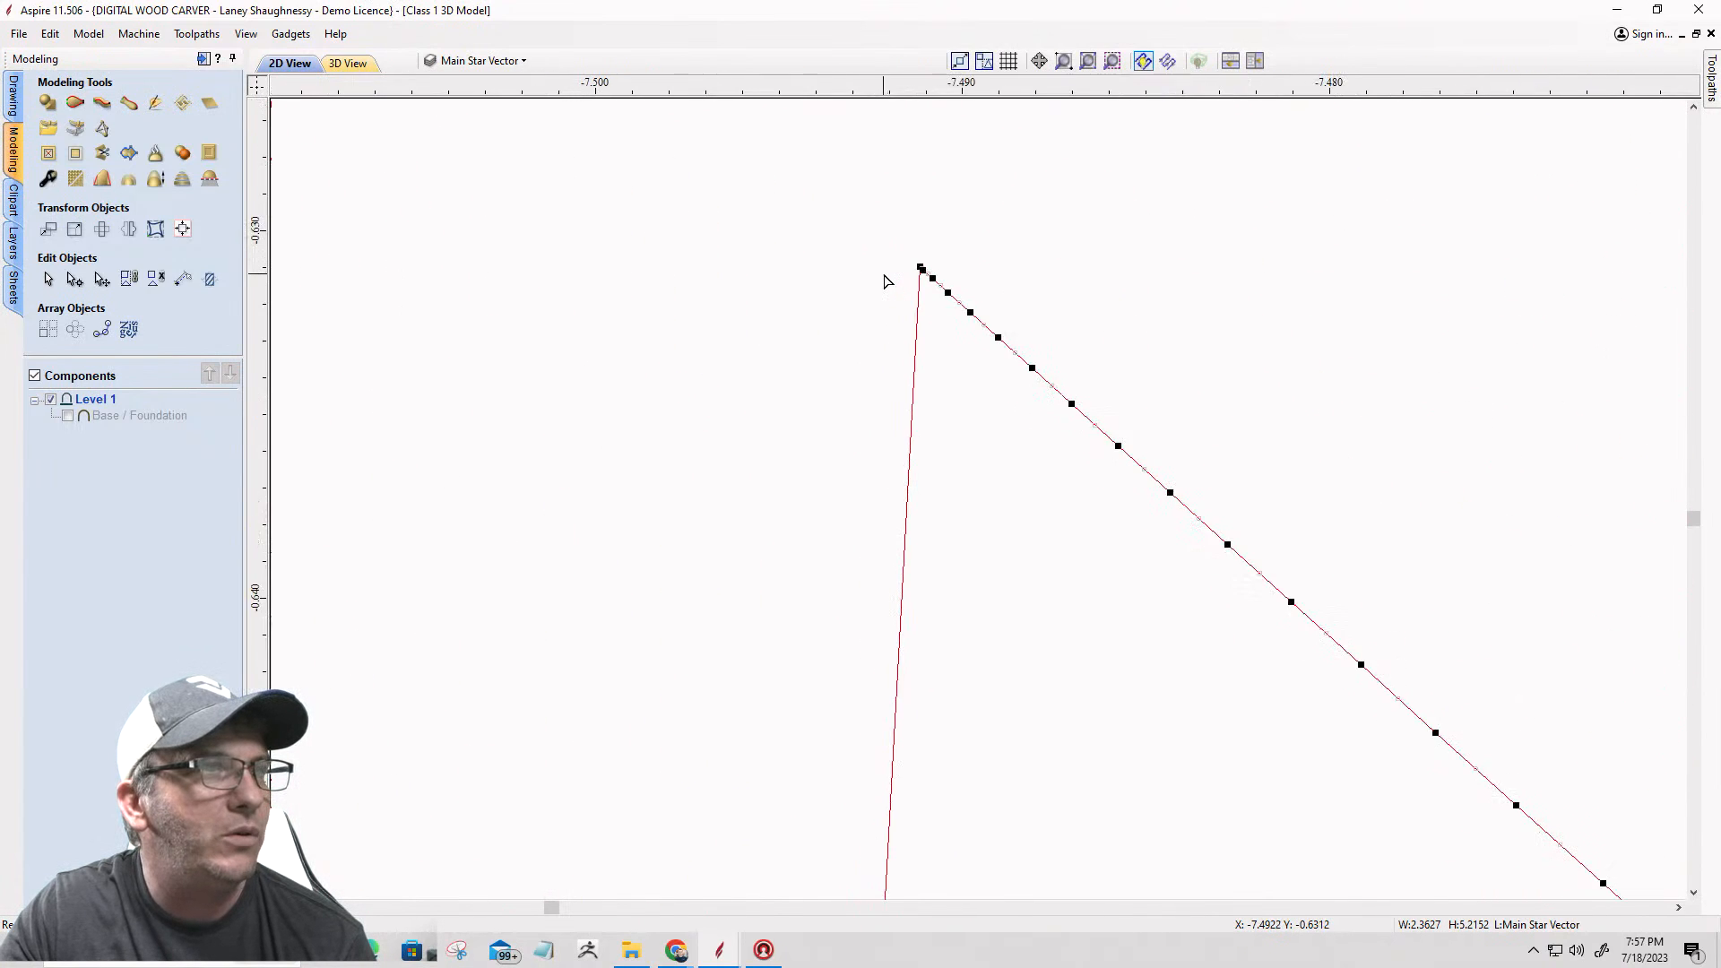
scroll(922, 269, "up", 2)
right_click(971, 257)
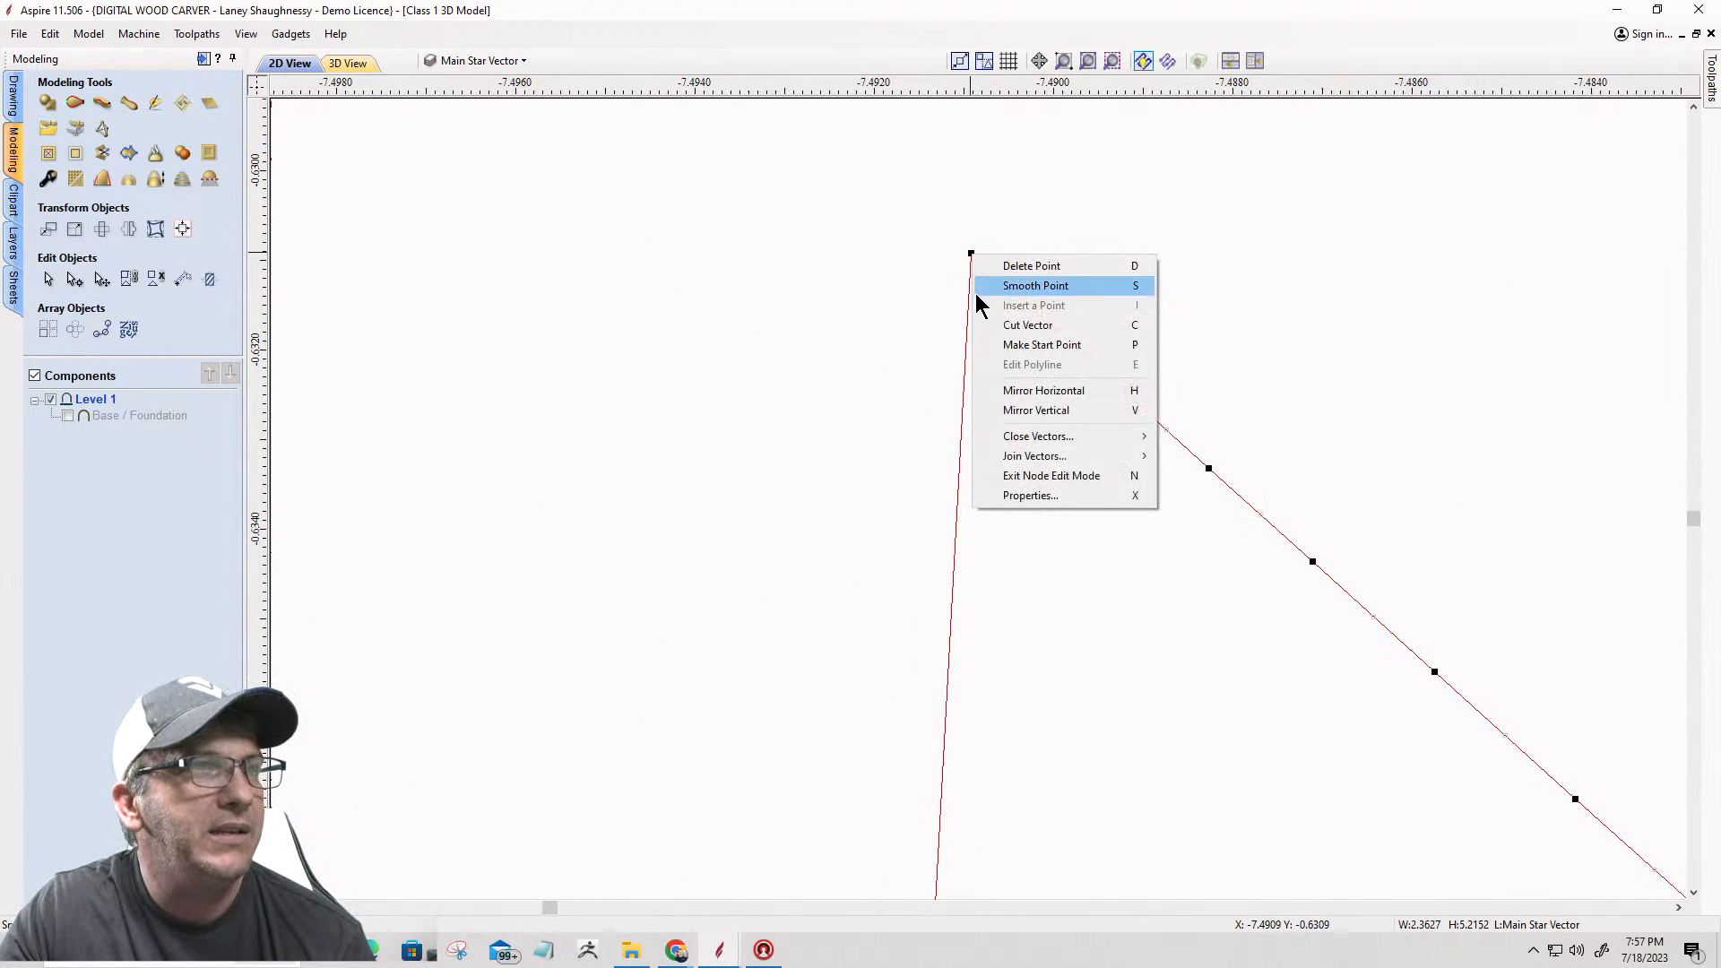
left_click(995, 325)
scroll(1002, 278, "down", 10)
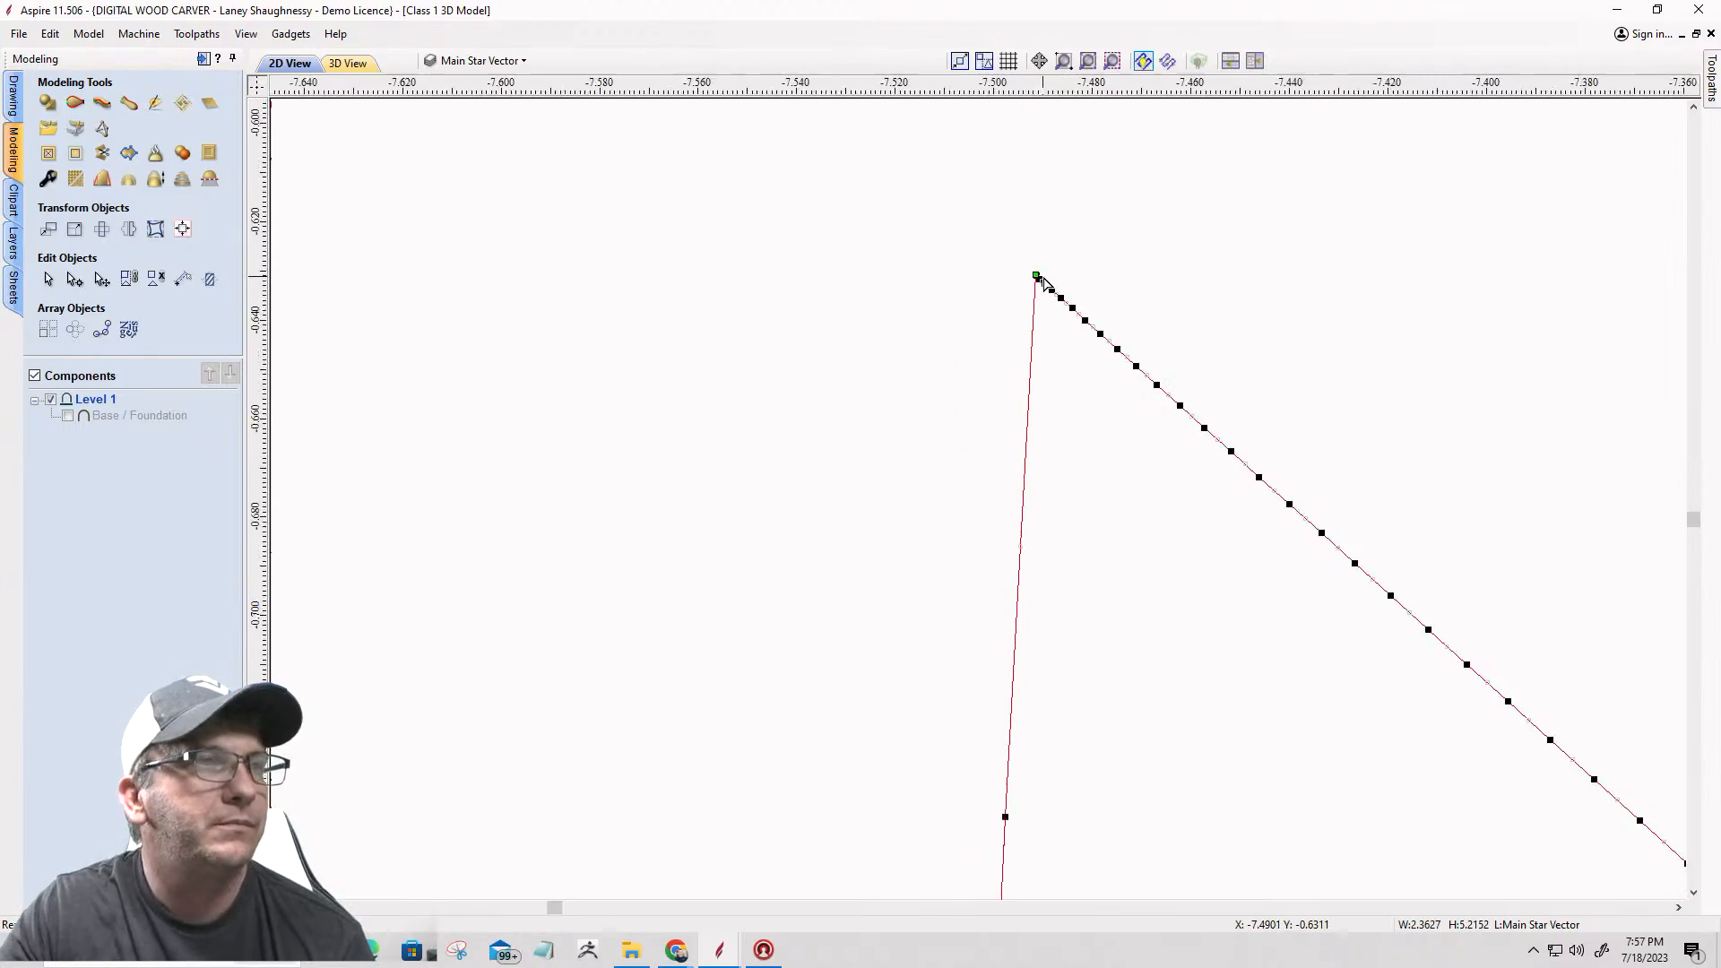
scroll(1005, 280, "down", 2)
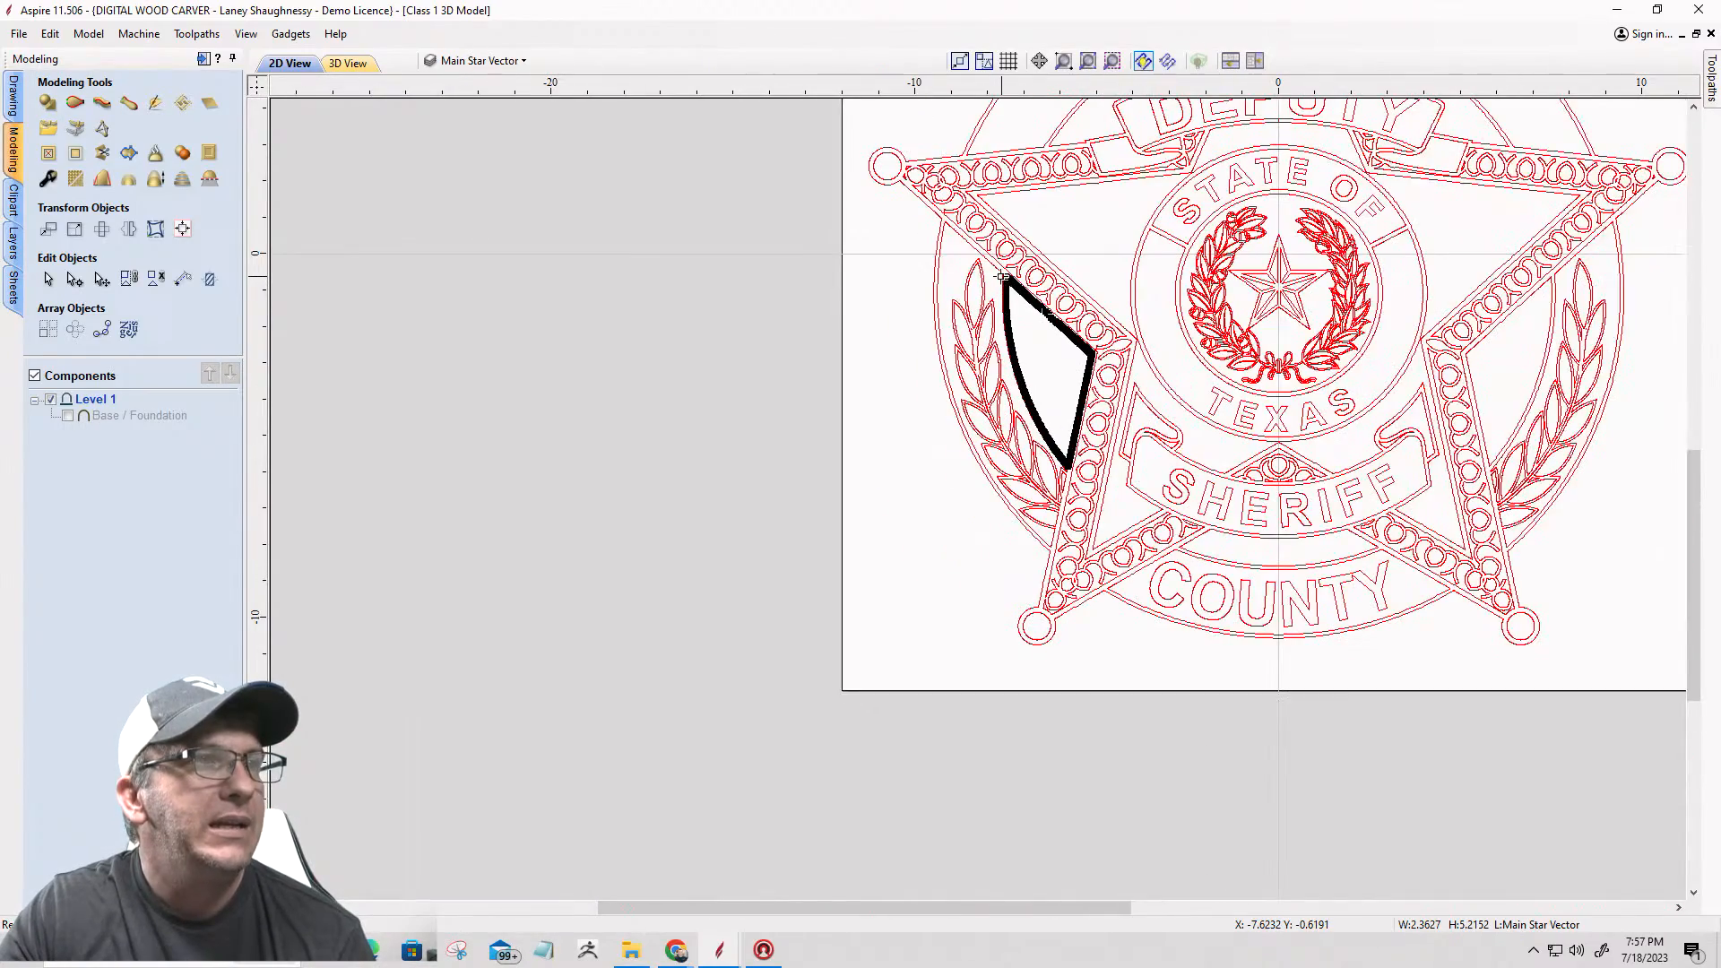
left_click(932, 262)
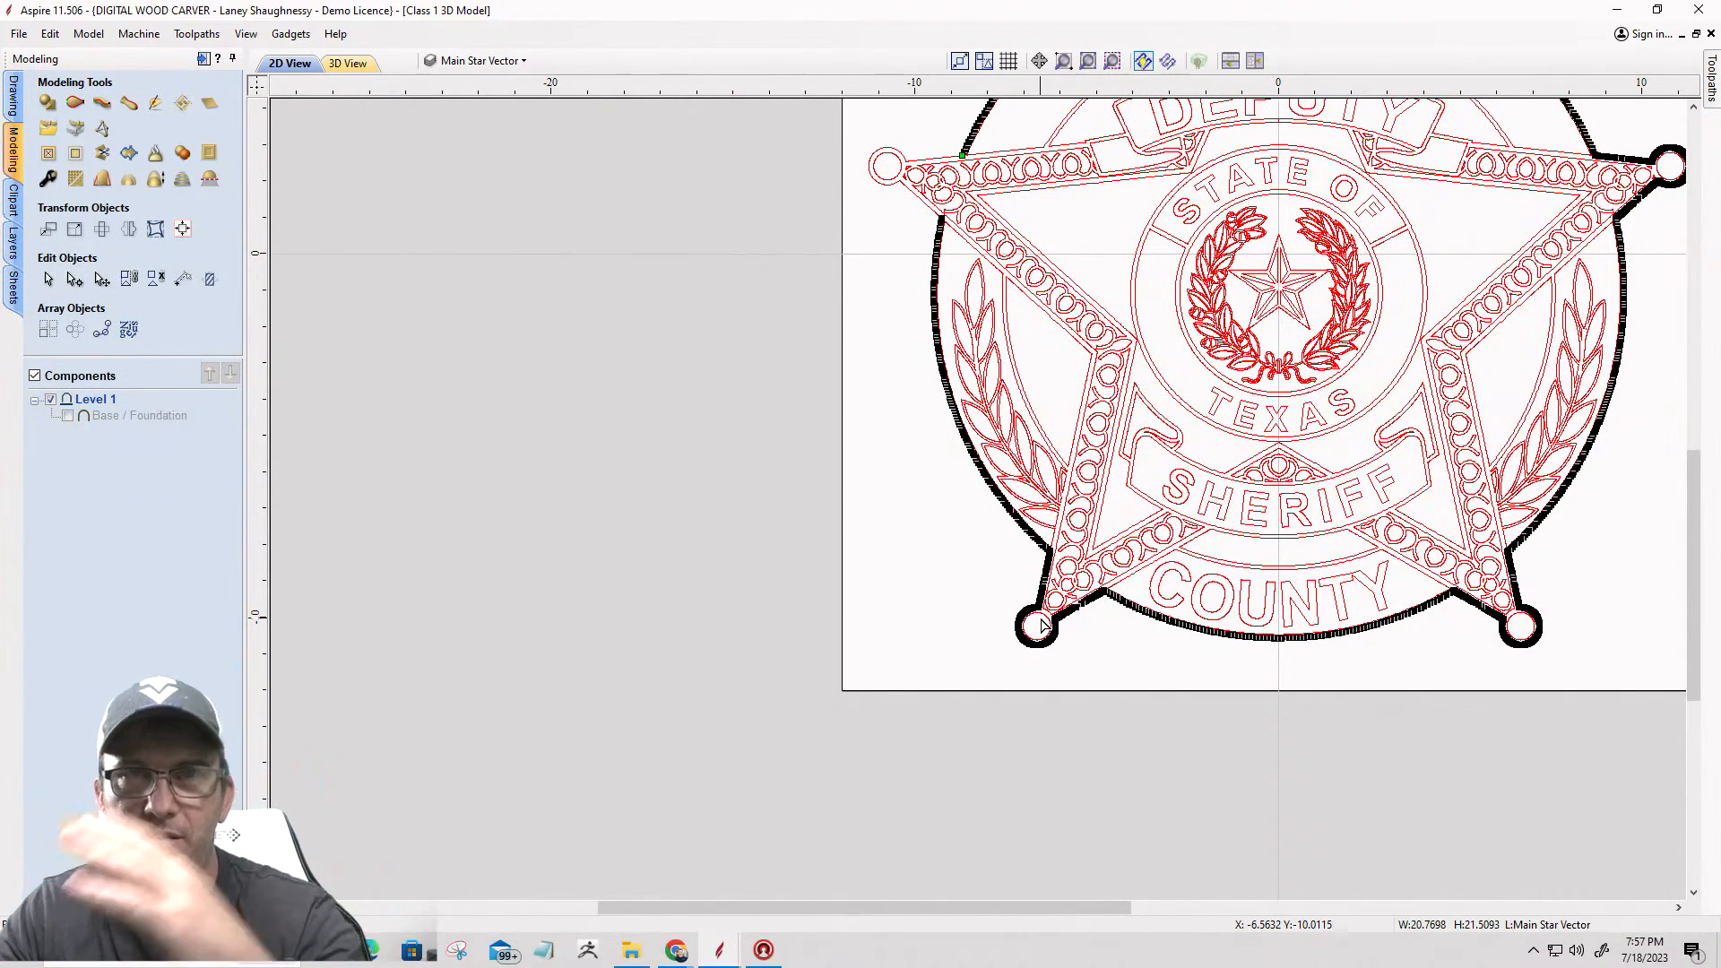
scroll(1040, 624, "up", 3)
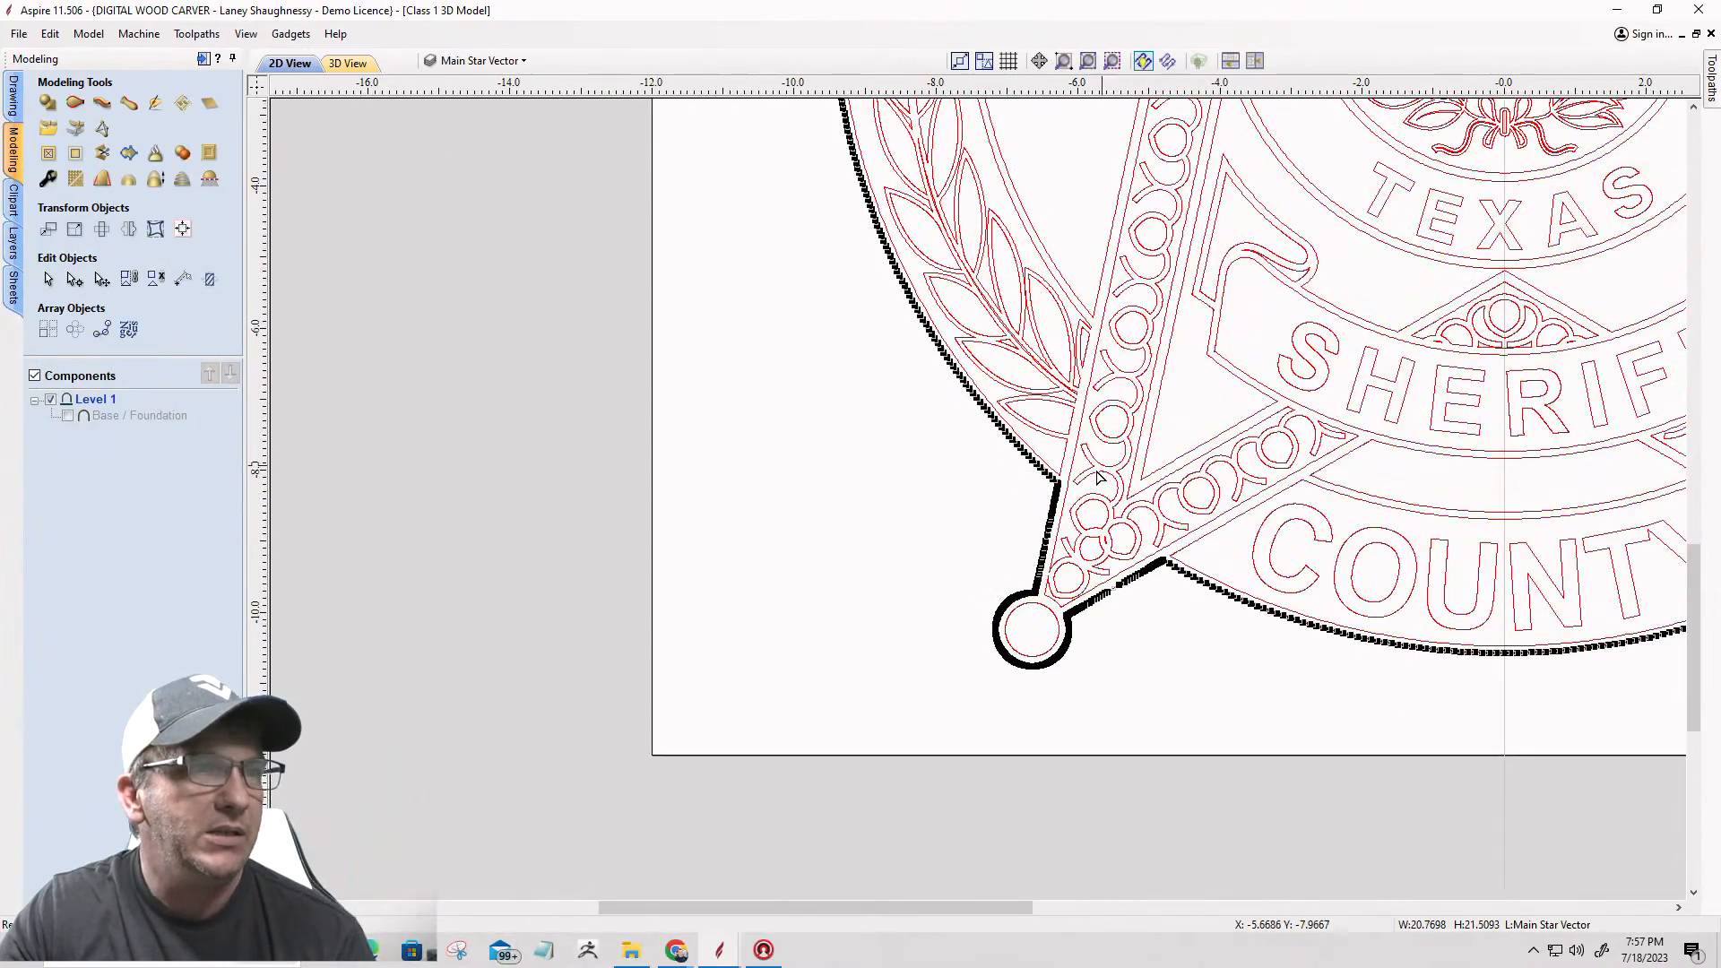
scroll(916, 535, "down", 4)
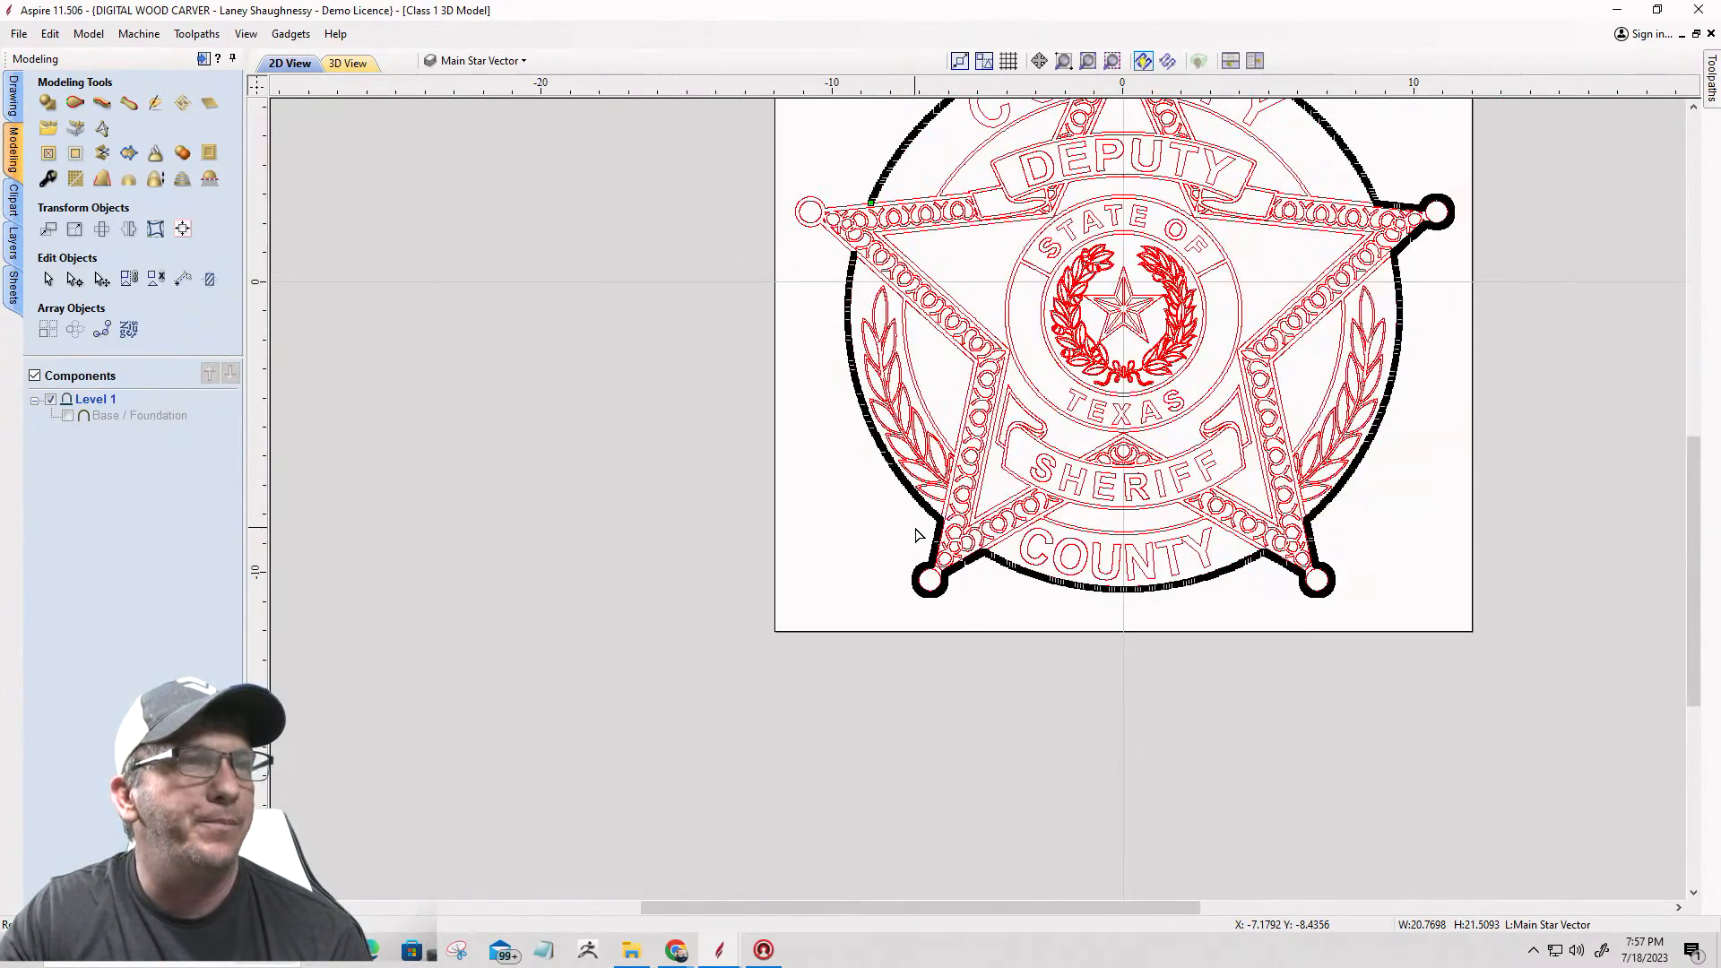
scroll(916, 535, "down", 2)
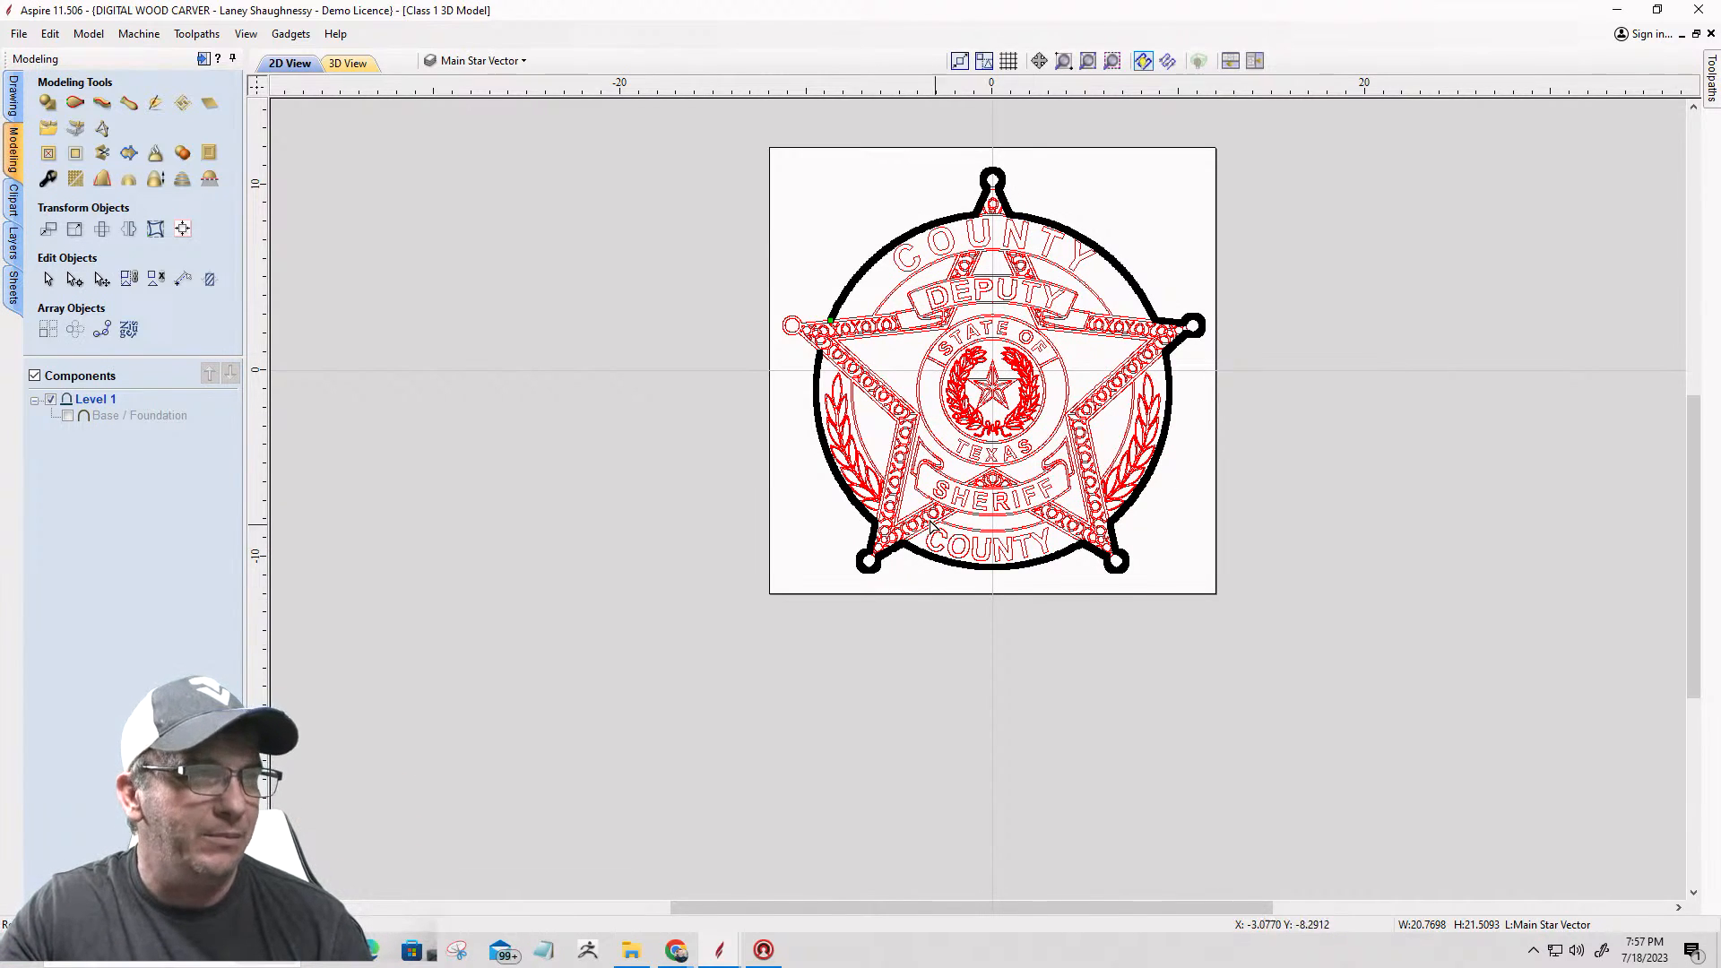
scroll(928, 520, "up", 3)
scroll(927, 520, "up", 1)
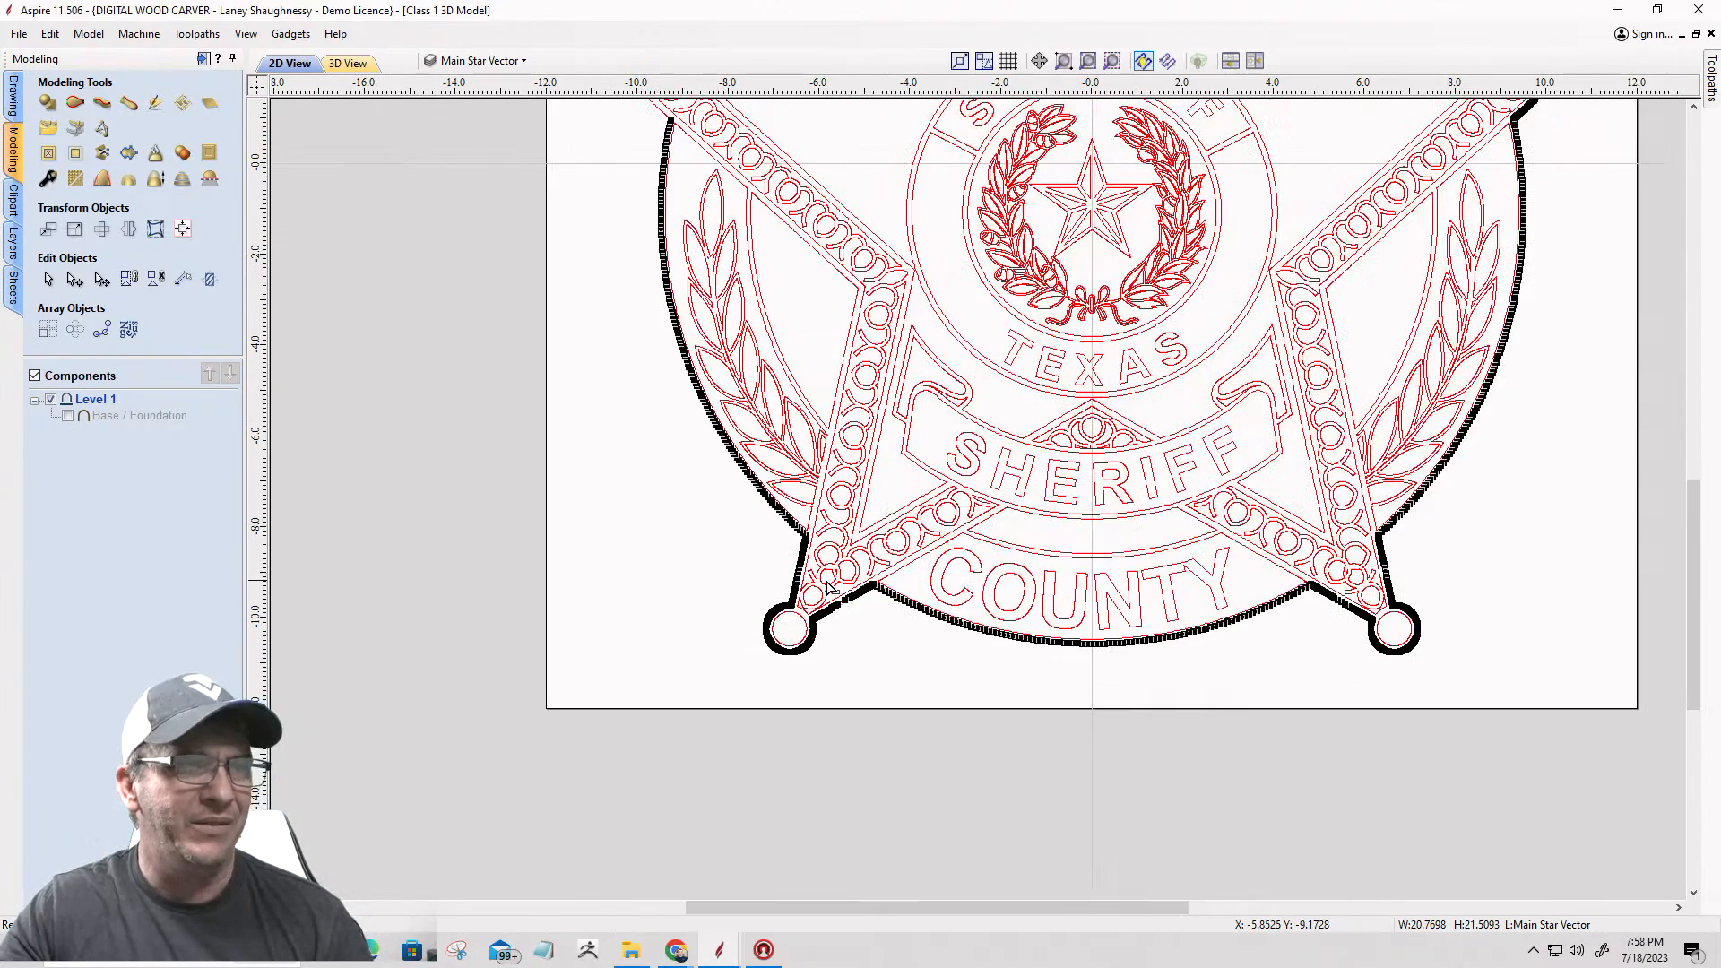
left_click(811, 210)
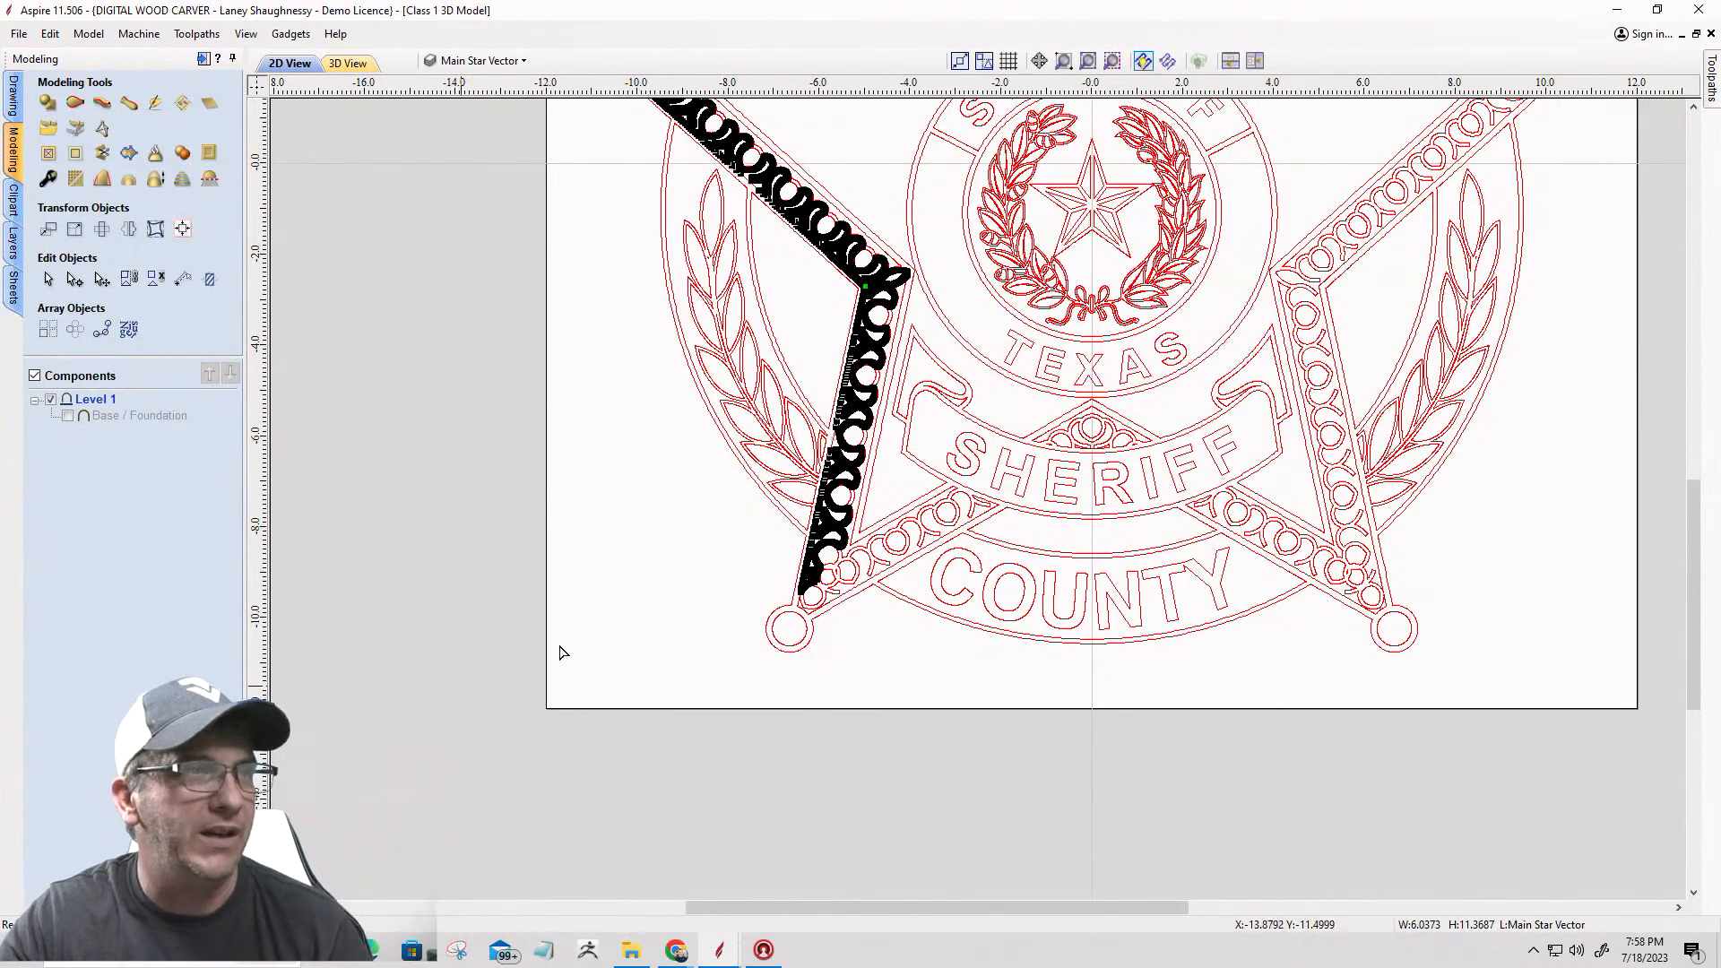
left_click(779, 590)
Step: Cut the outer badge outline at the node where the circle meets the outer left edge of the lower-left star point
scroll(778, 583, "up", 1)
scroll(780, 590, "up", 2)
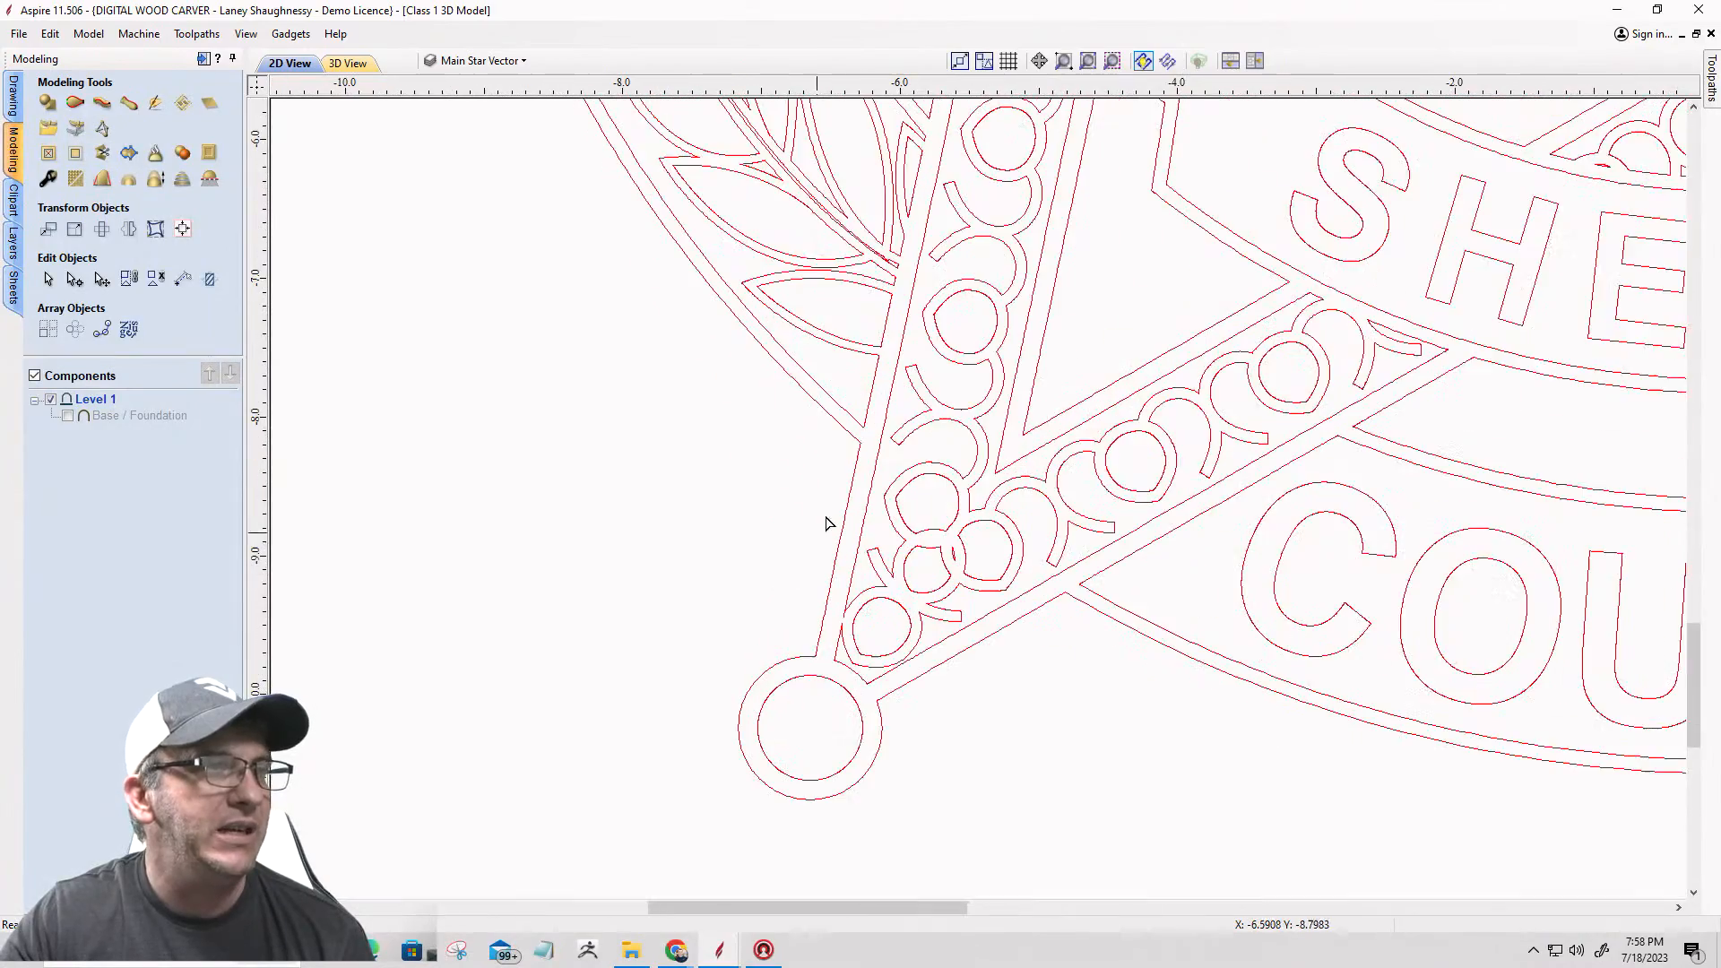
left_click(852, 445)
scroll(858, 451, "up", 2)
scroll(859, 450, "up", 5)
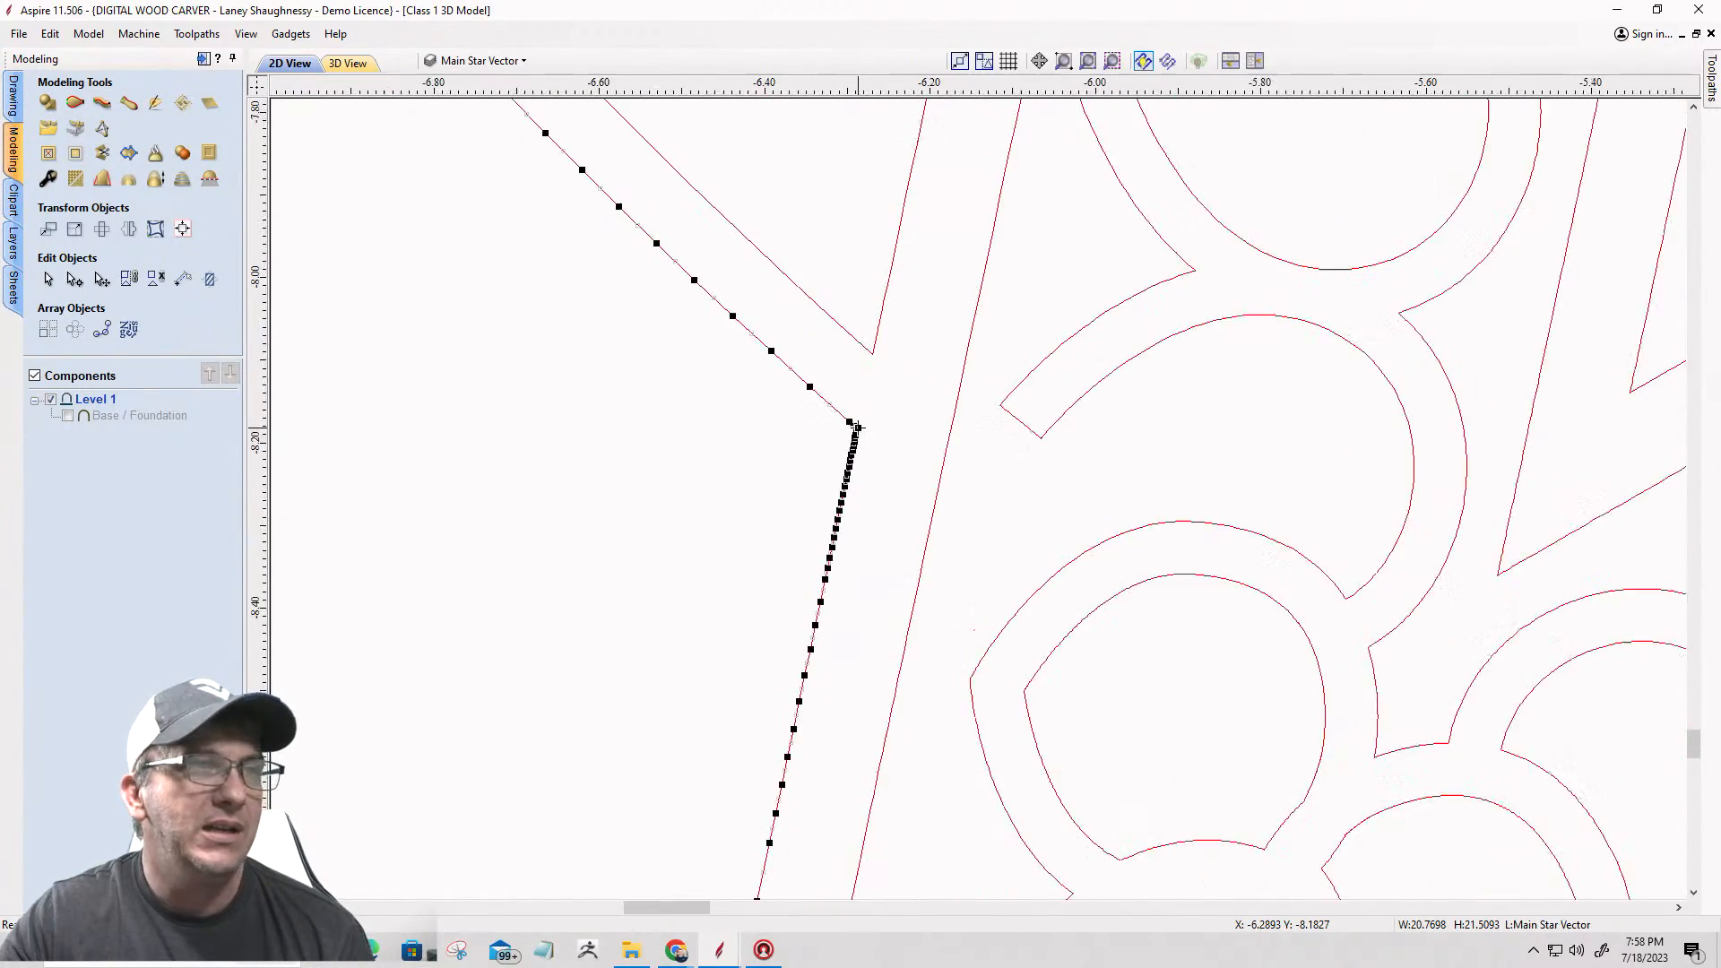
scroll(807, 466, "up", 4)
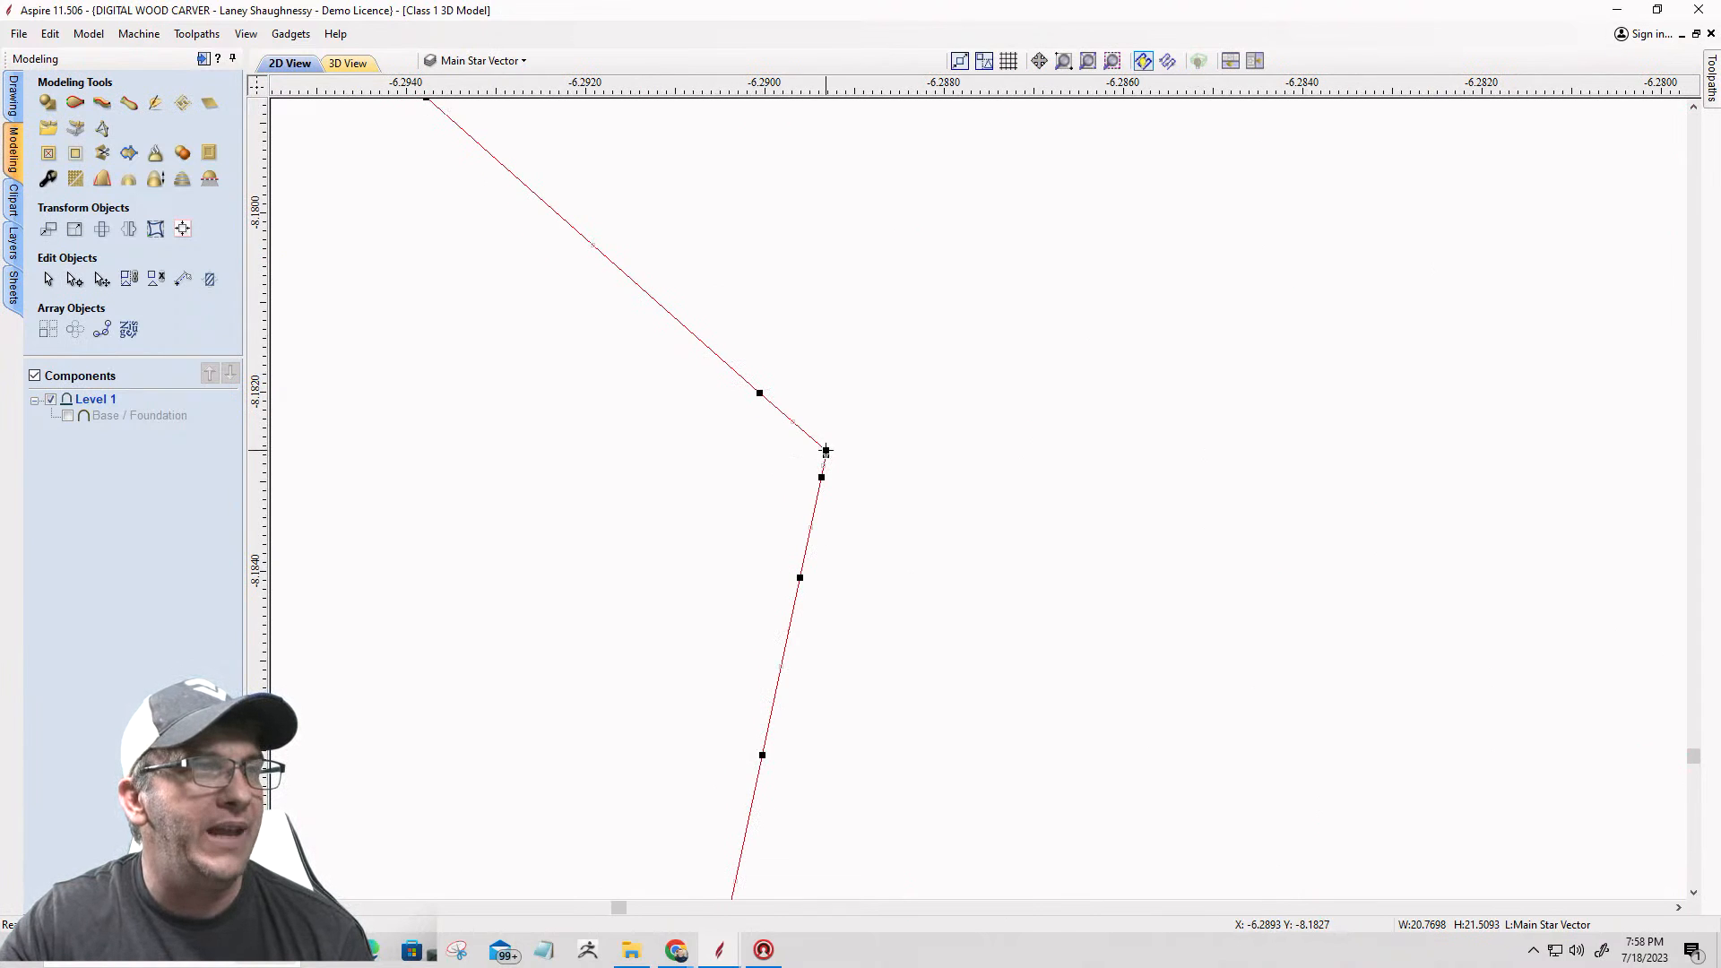
right_click(826, 451)
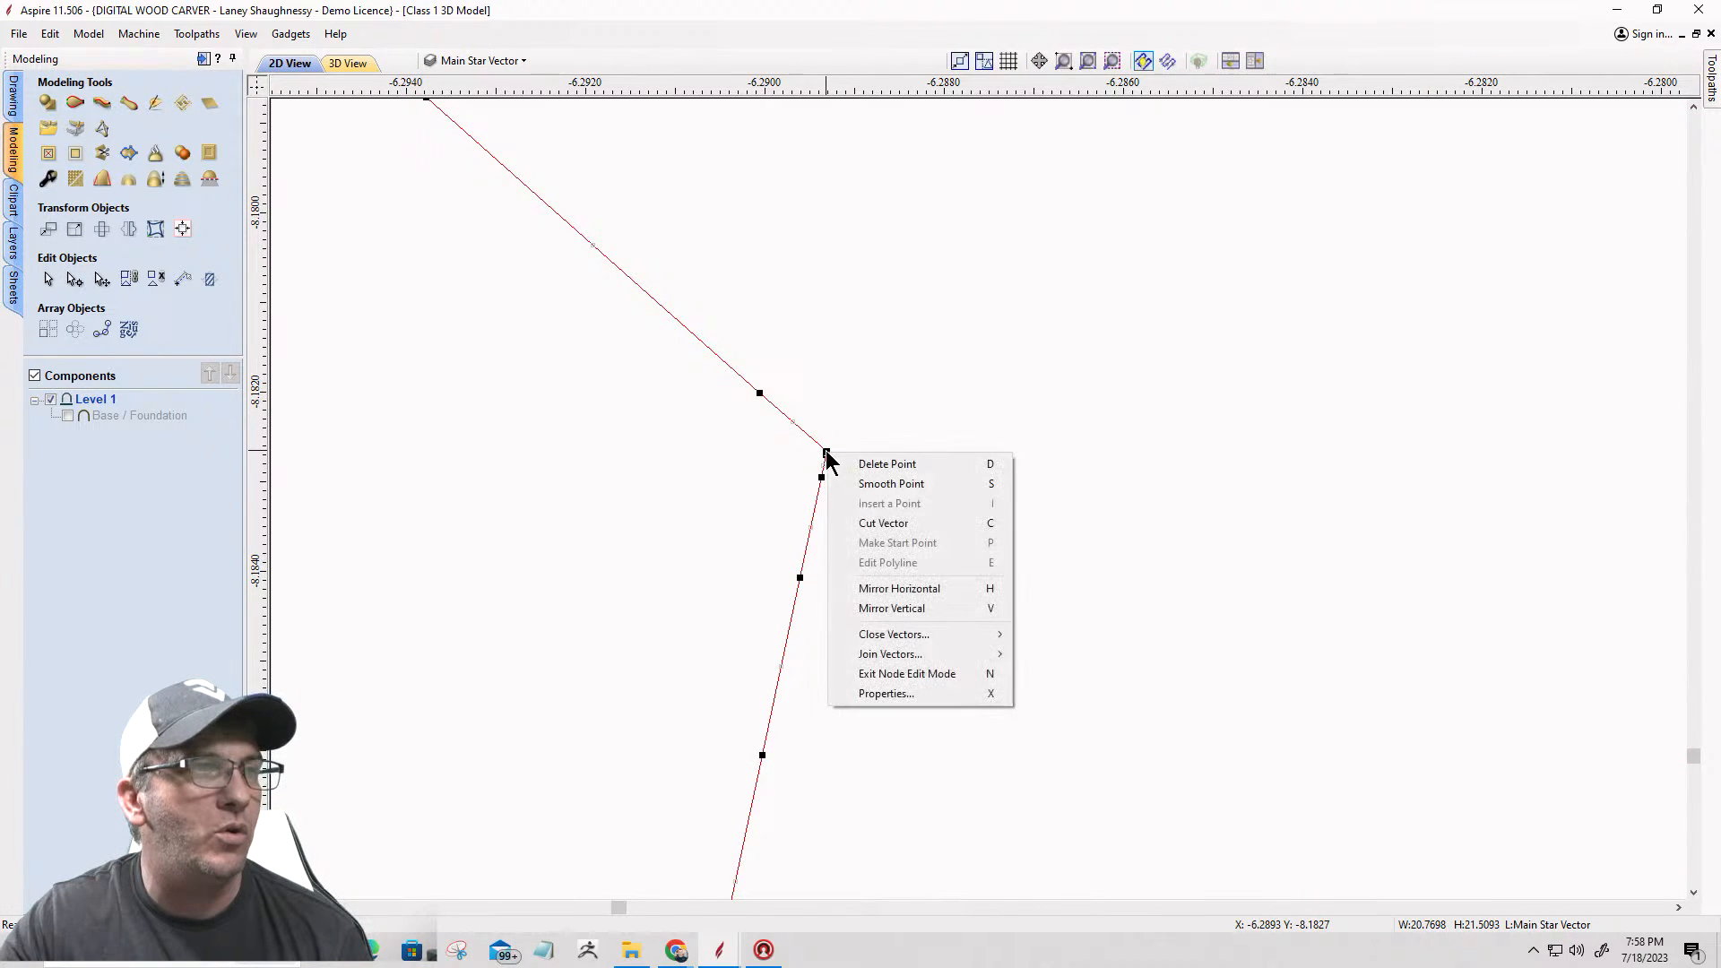
left_click(867, 526)
scroll(887, 484, "down", 10)
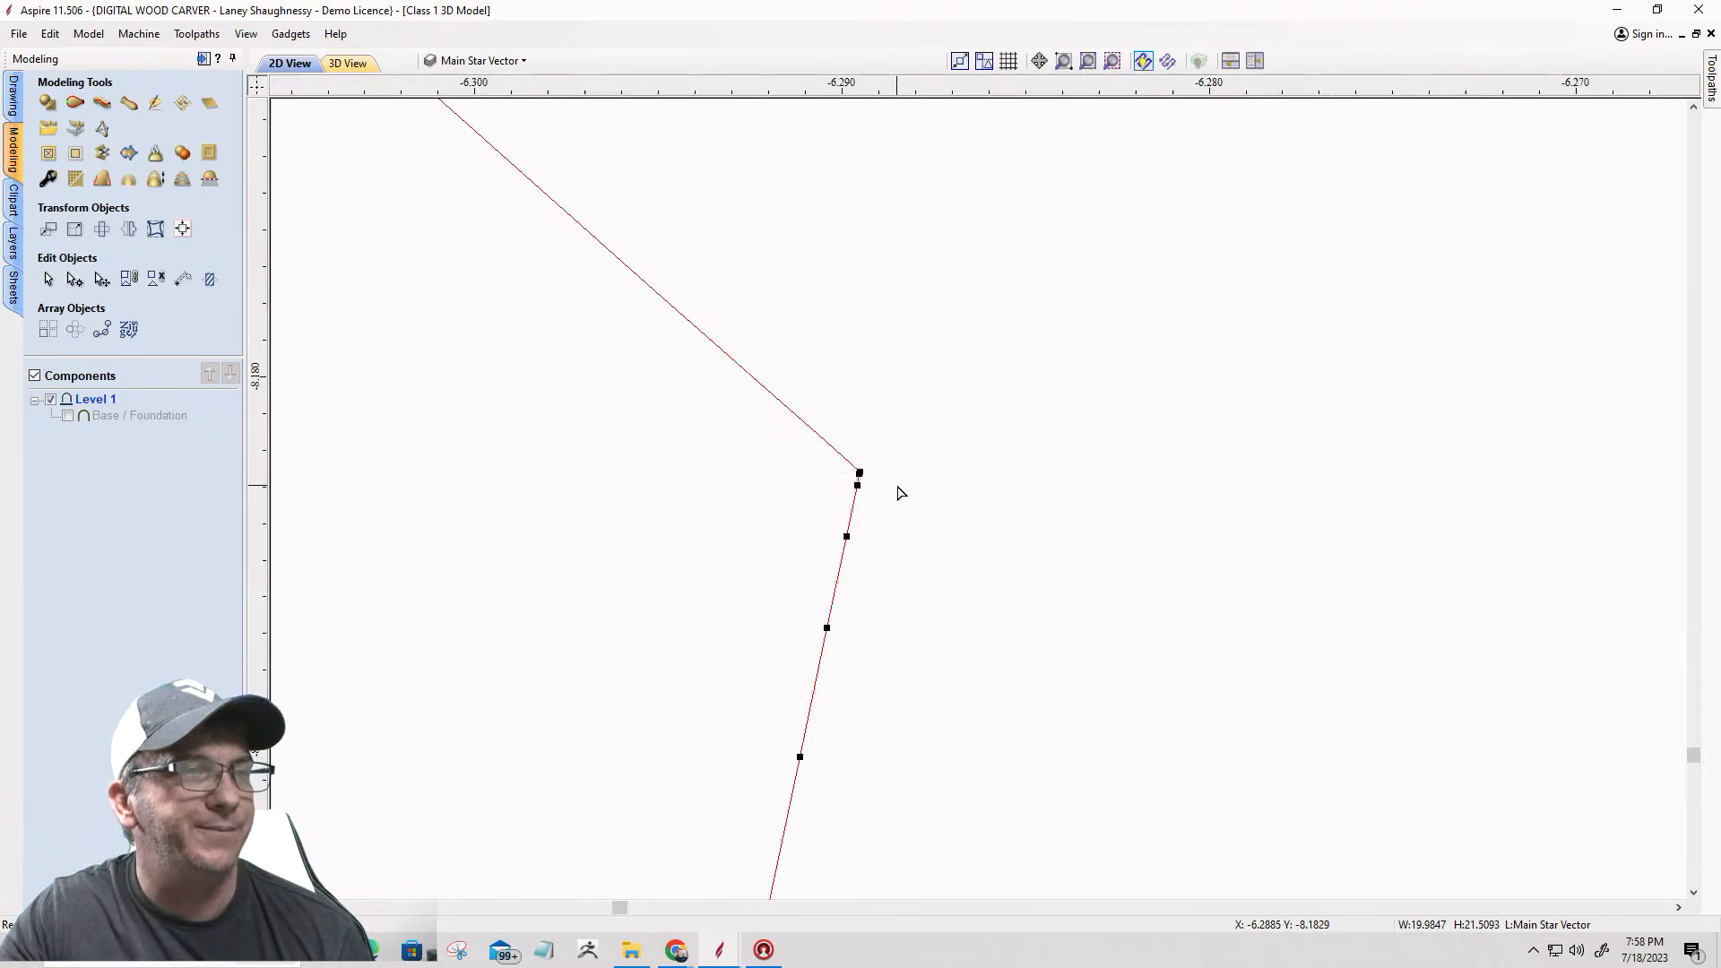
scroll(881, 470, "down", 10)
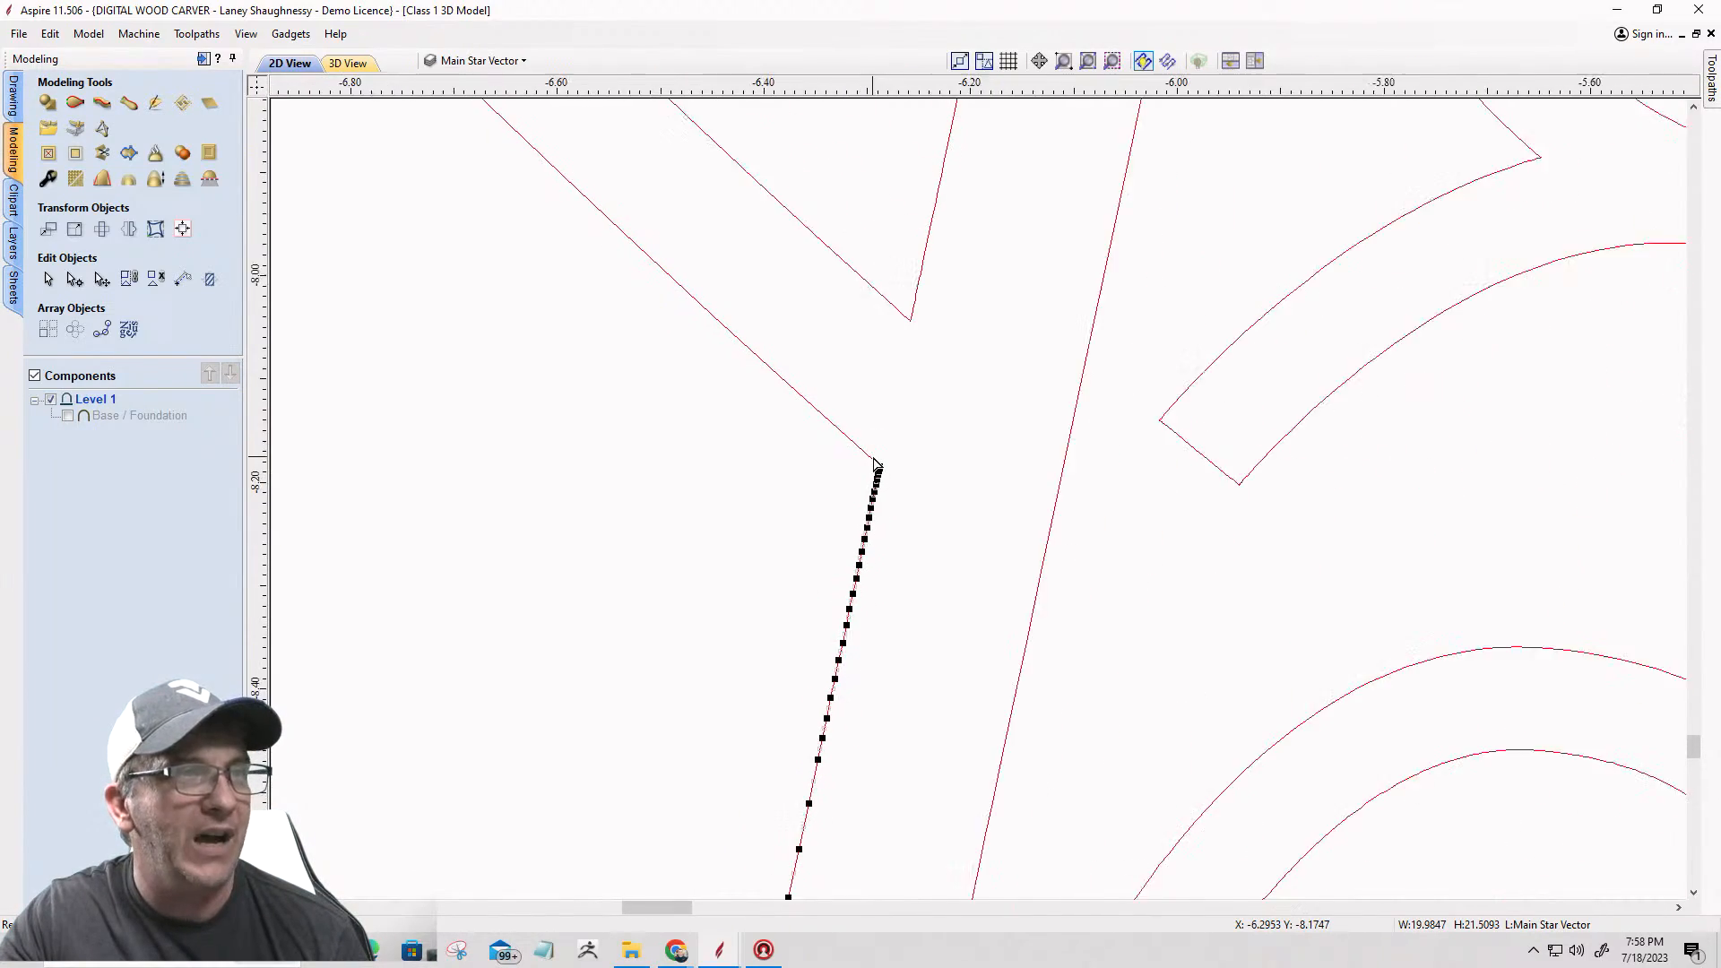
scroll(872, 458, "down", 6)
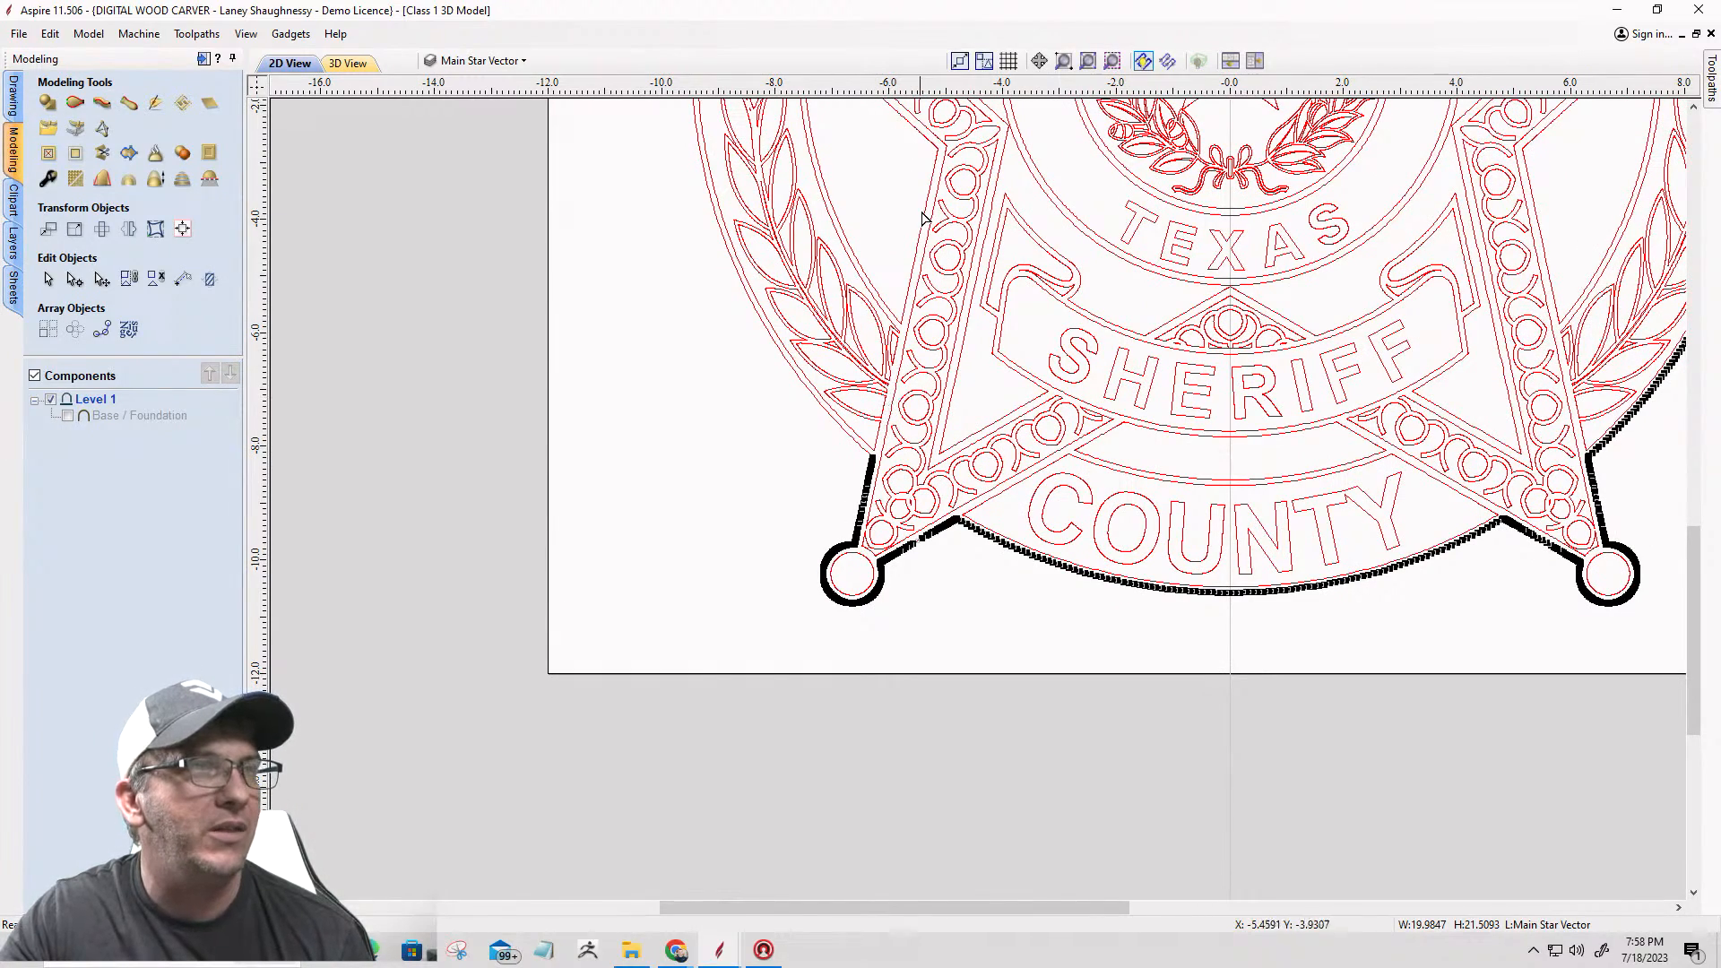
Step: Cut the panel vector between the left laurel branch and the star at its bottom corner
scroll(900, 318, "up", 12)
scroll(891, 351, "up", 2)
left_click(905, 356)
scroll(923, 376, "up", 12)
scroll(853, 466, "up", 10)
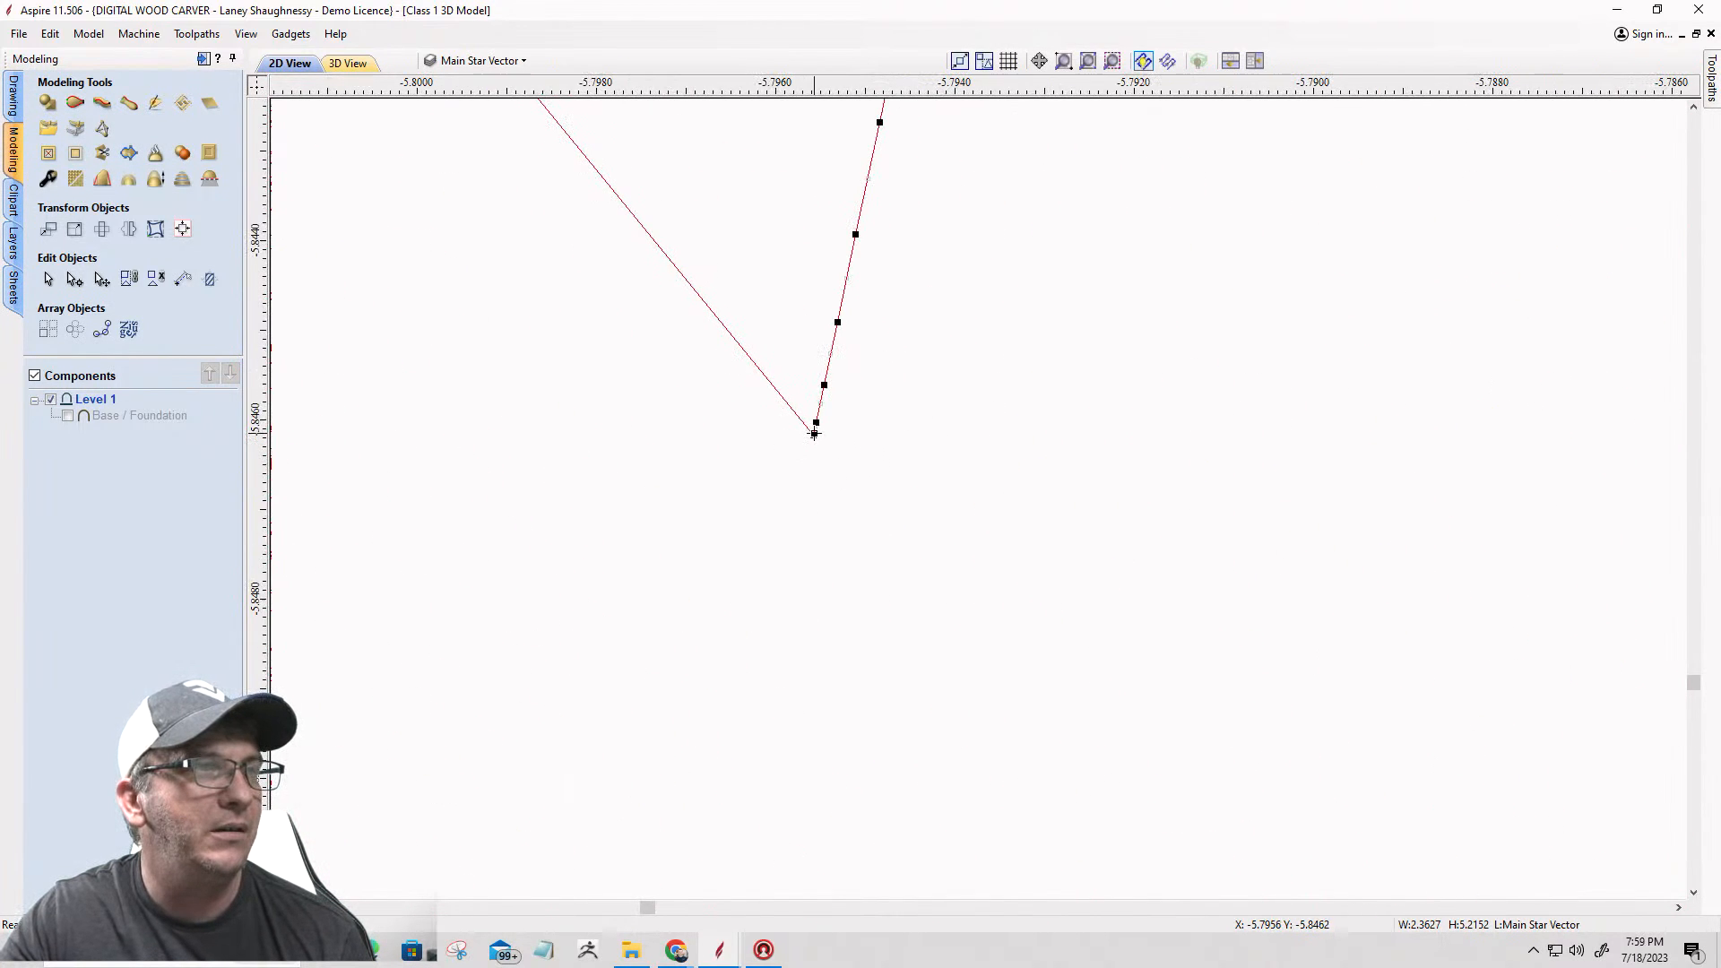
right_click(814, 433)
left_click(840, 507)
scroll(1013, 532, "down", 4)
scroll(1009, 524, "down", 15)
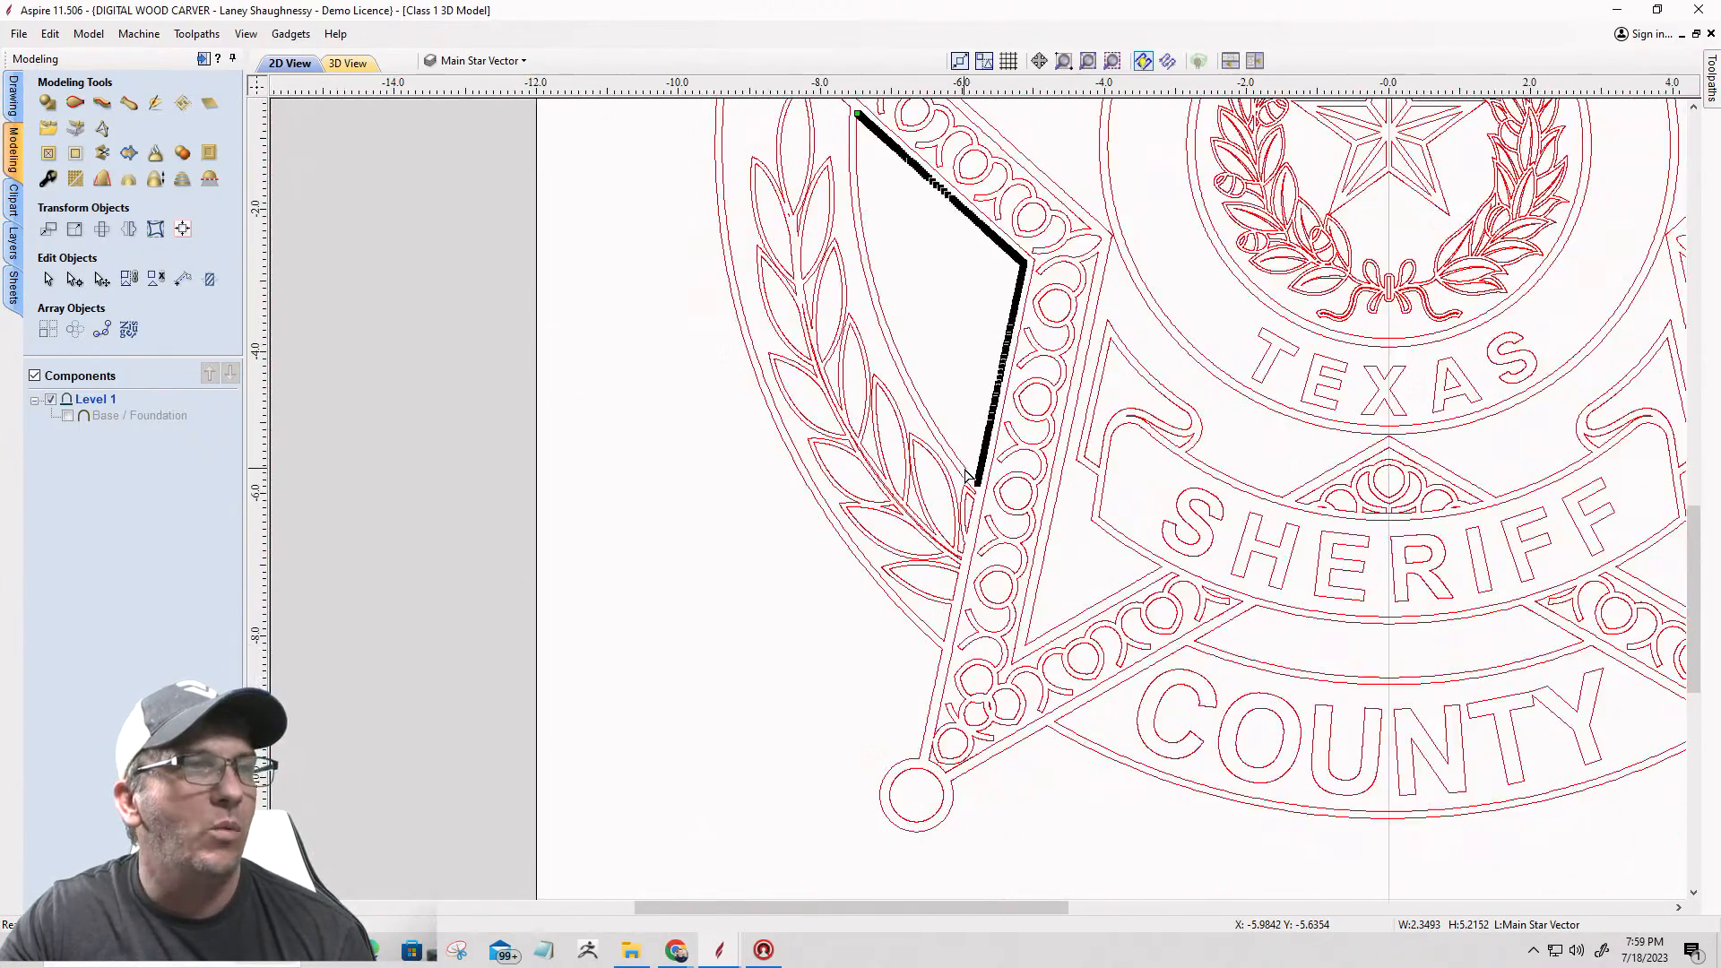
scroll(967, 475, "down", 3)
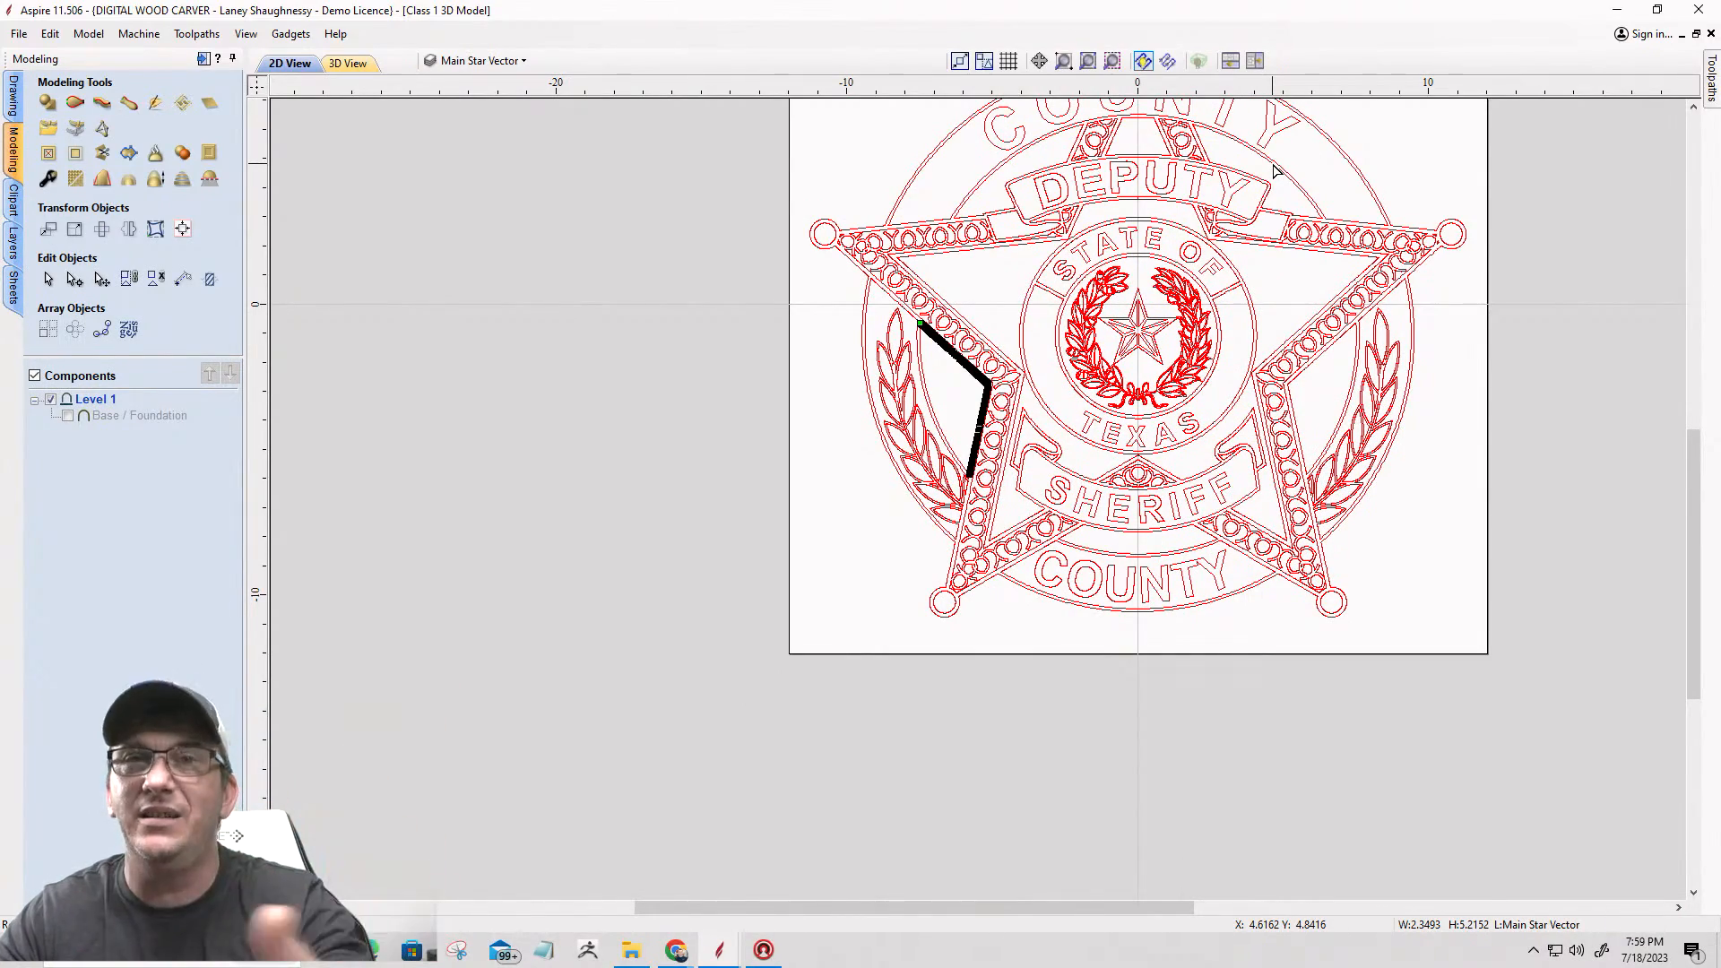
Step: Cut the outer badge outline at the node where the circle meets the lower edge of the lower-left star point, beside the bottom COUNTY band
scroll(962, 592, "up", 2)
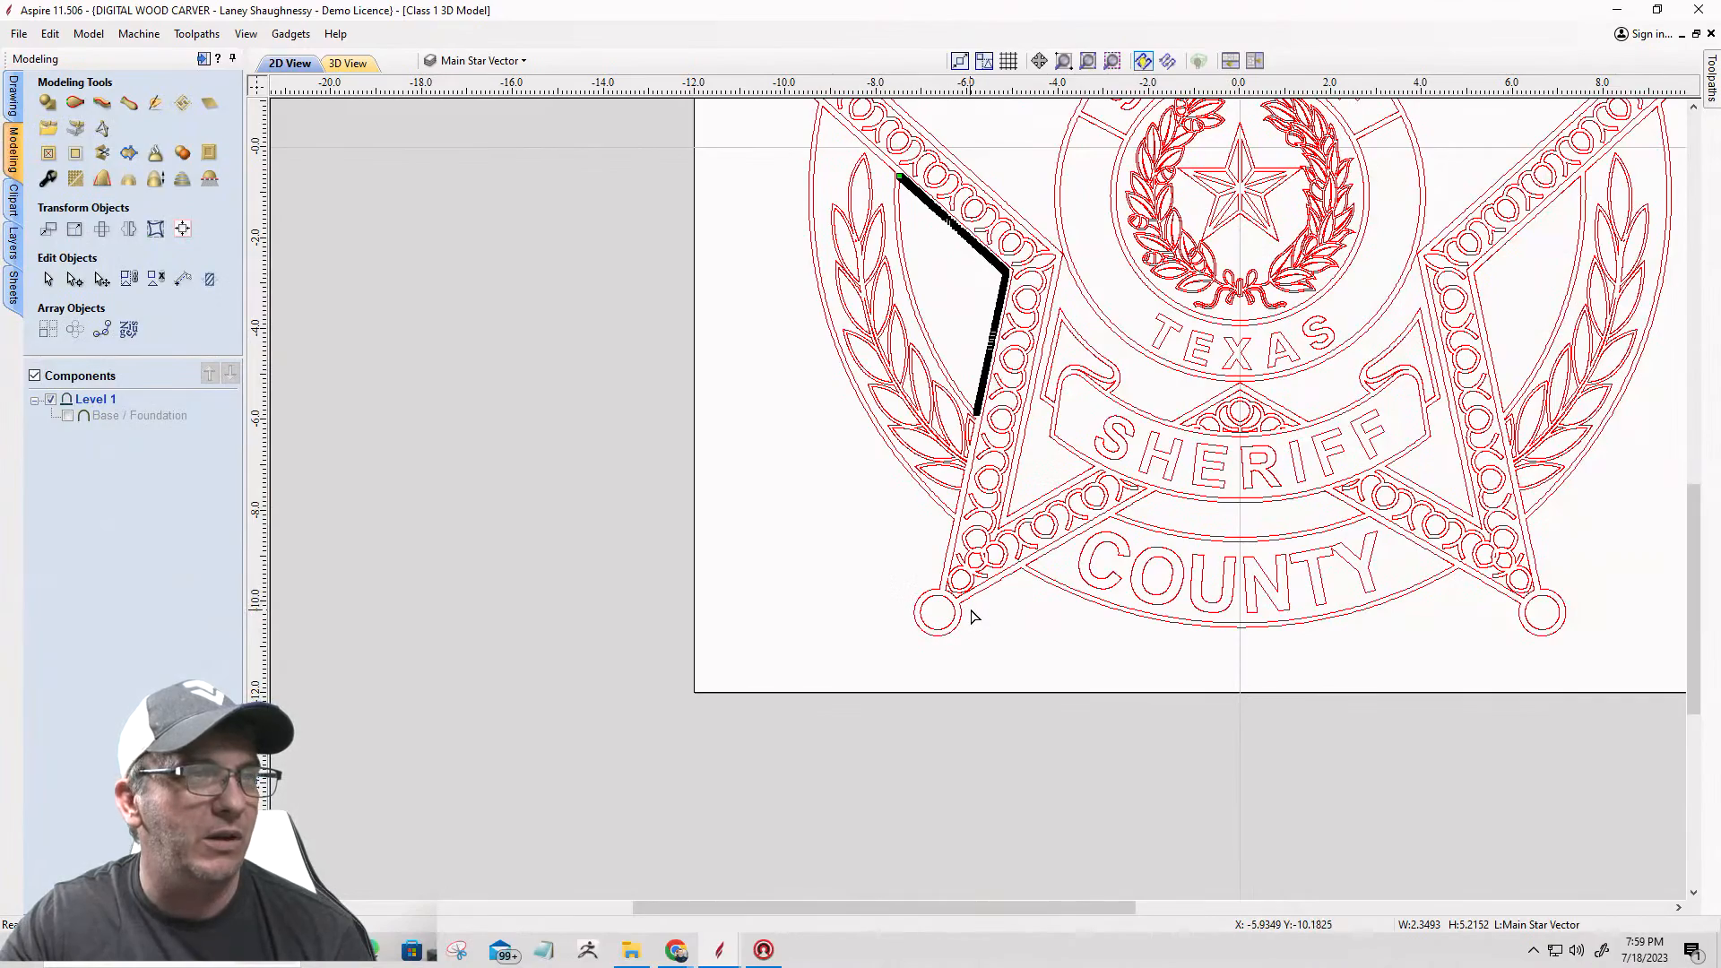
left_click(973, 597)
scroll(1008, 574, "up", 4)
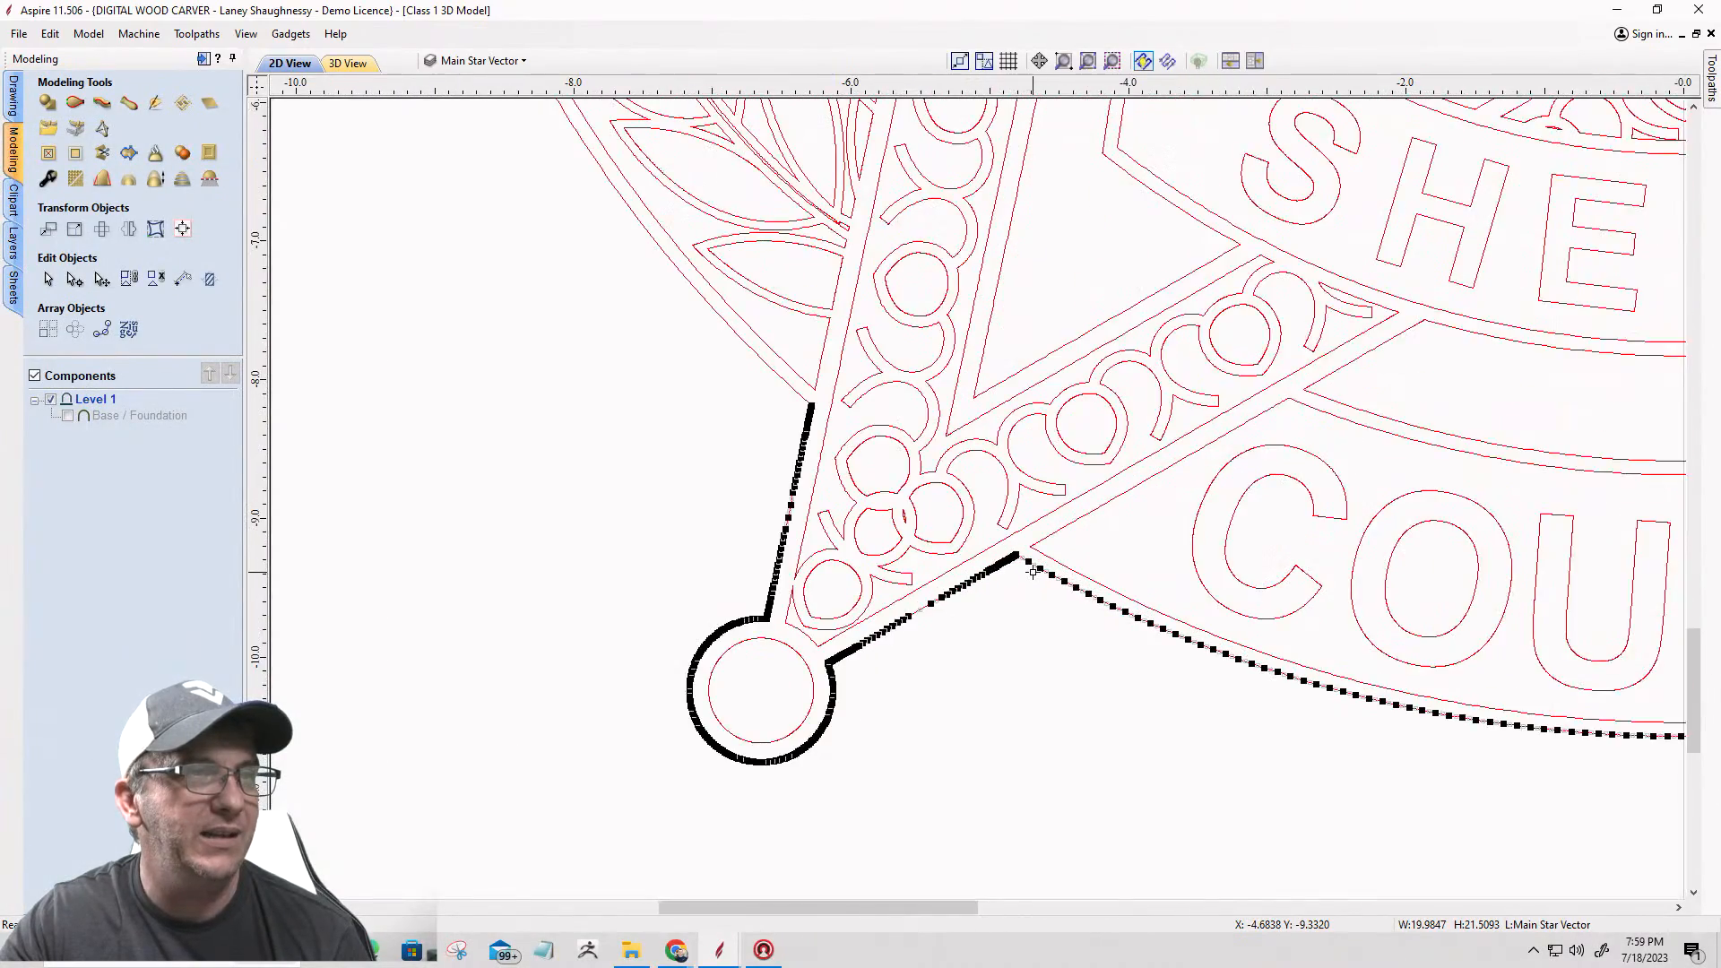
scroll(1003, 548, "up", 8)
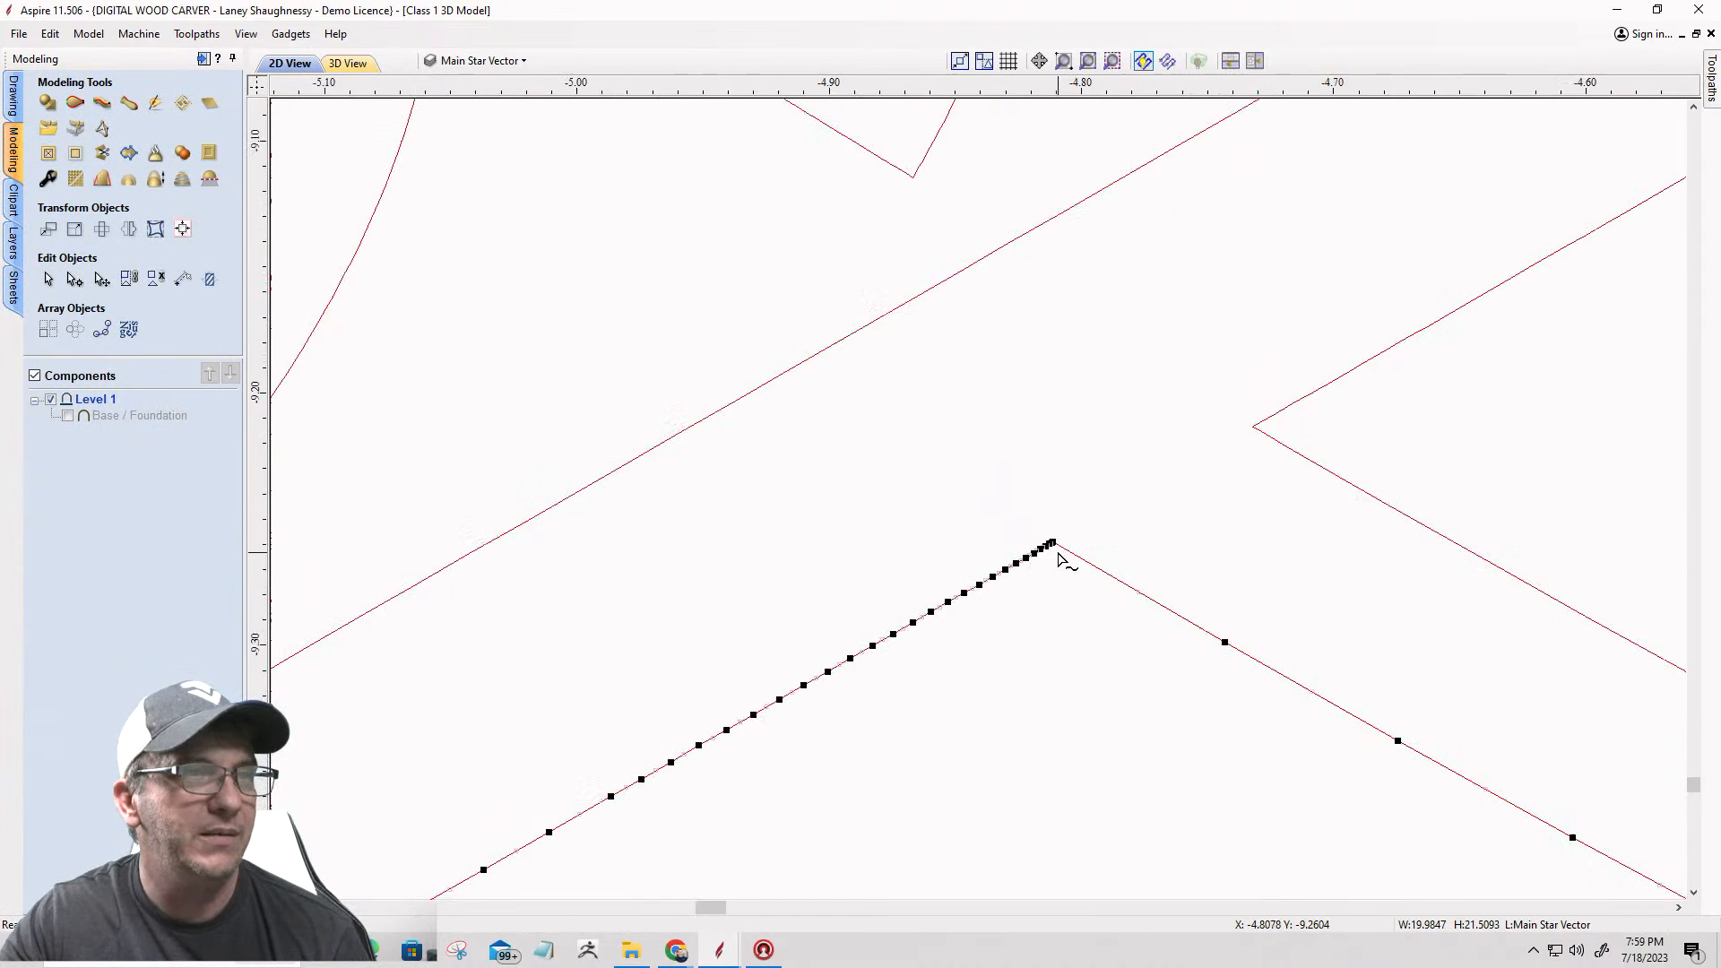
scroll(1044, 531, "up", 5)
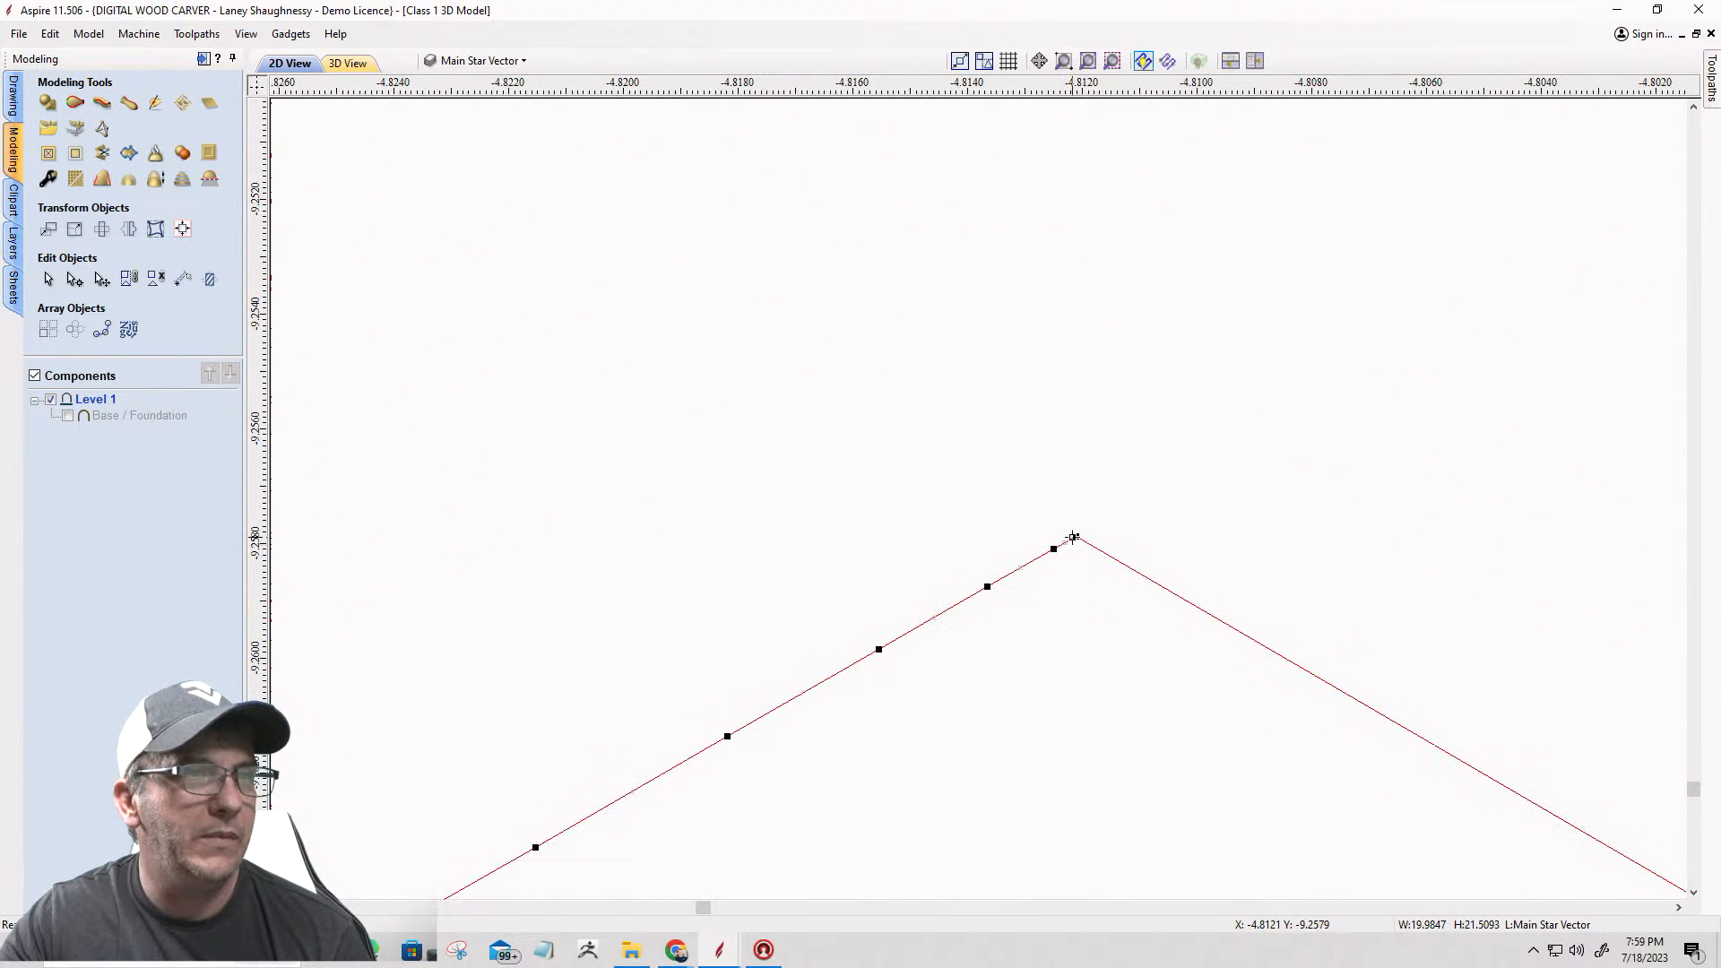
right_click(1074, 537)
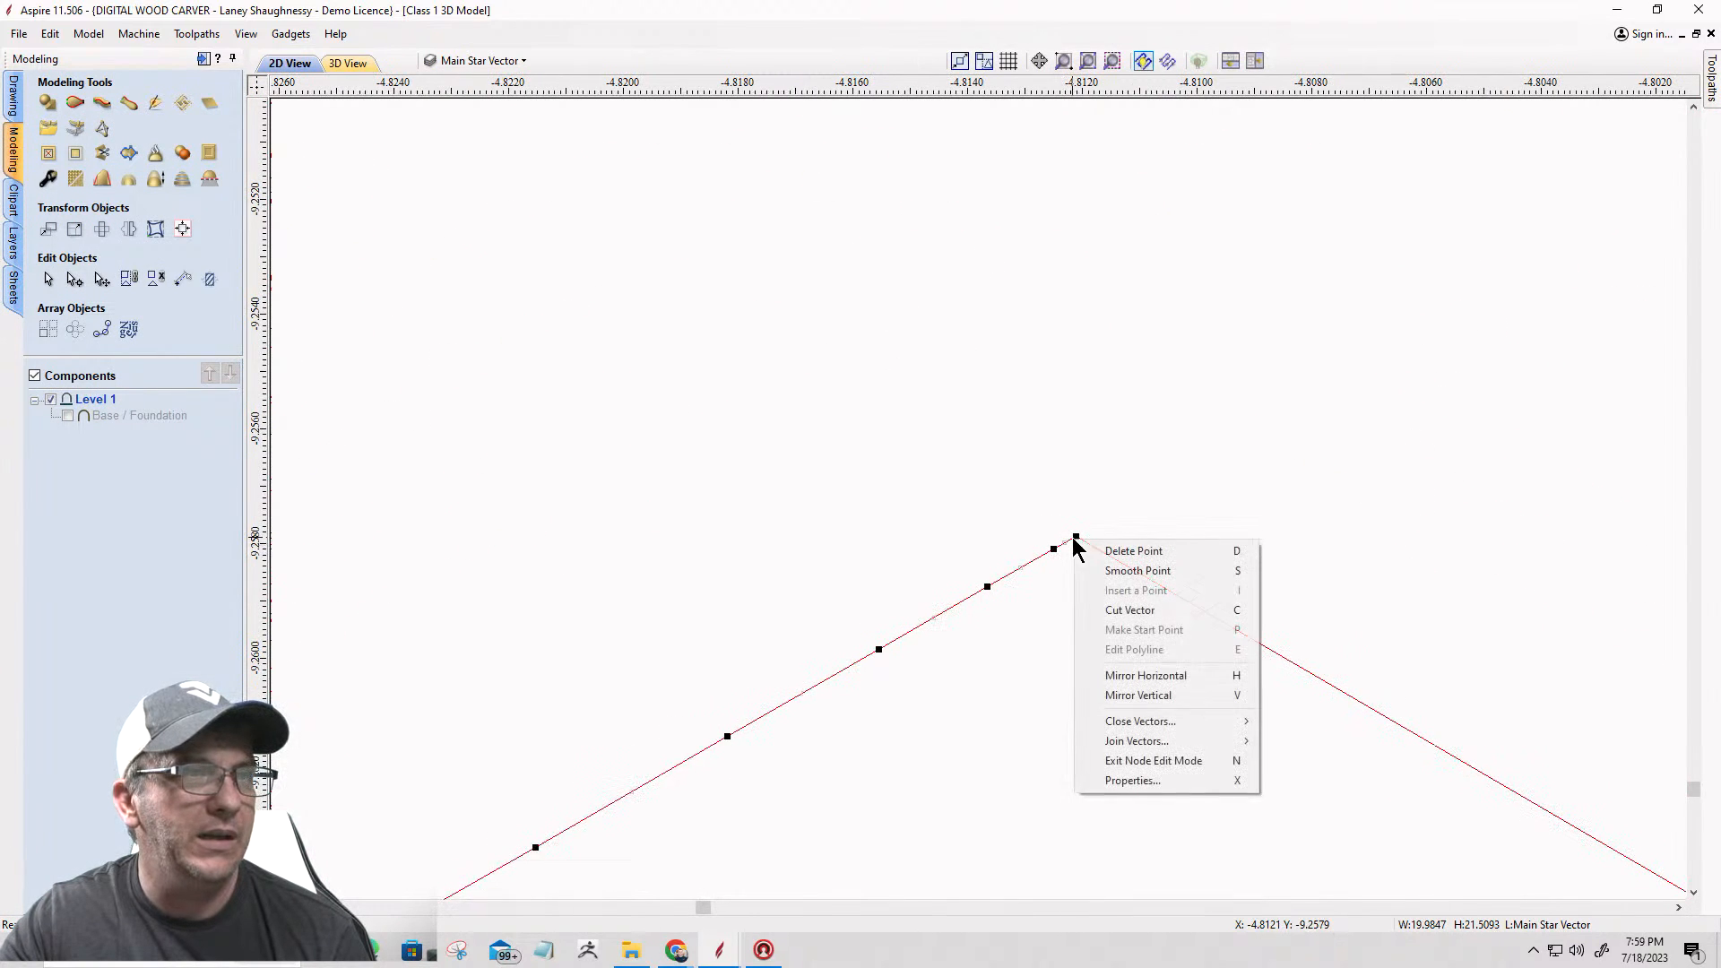
left_click(1112, 610)
scroll(891, 564, "down", 5)
scroll(842, 593, "down", 10)
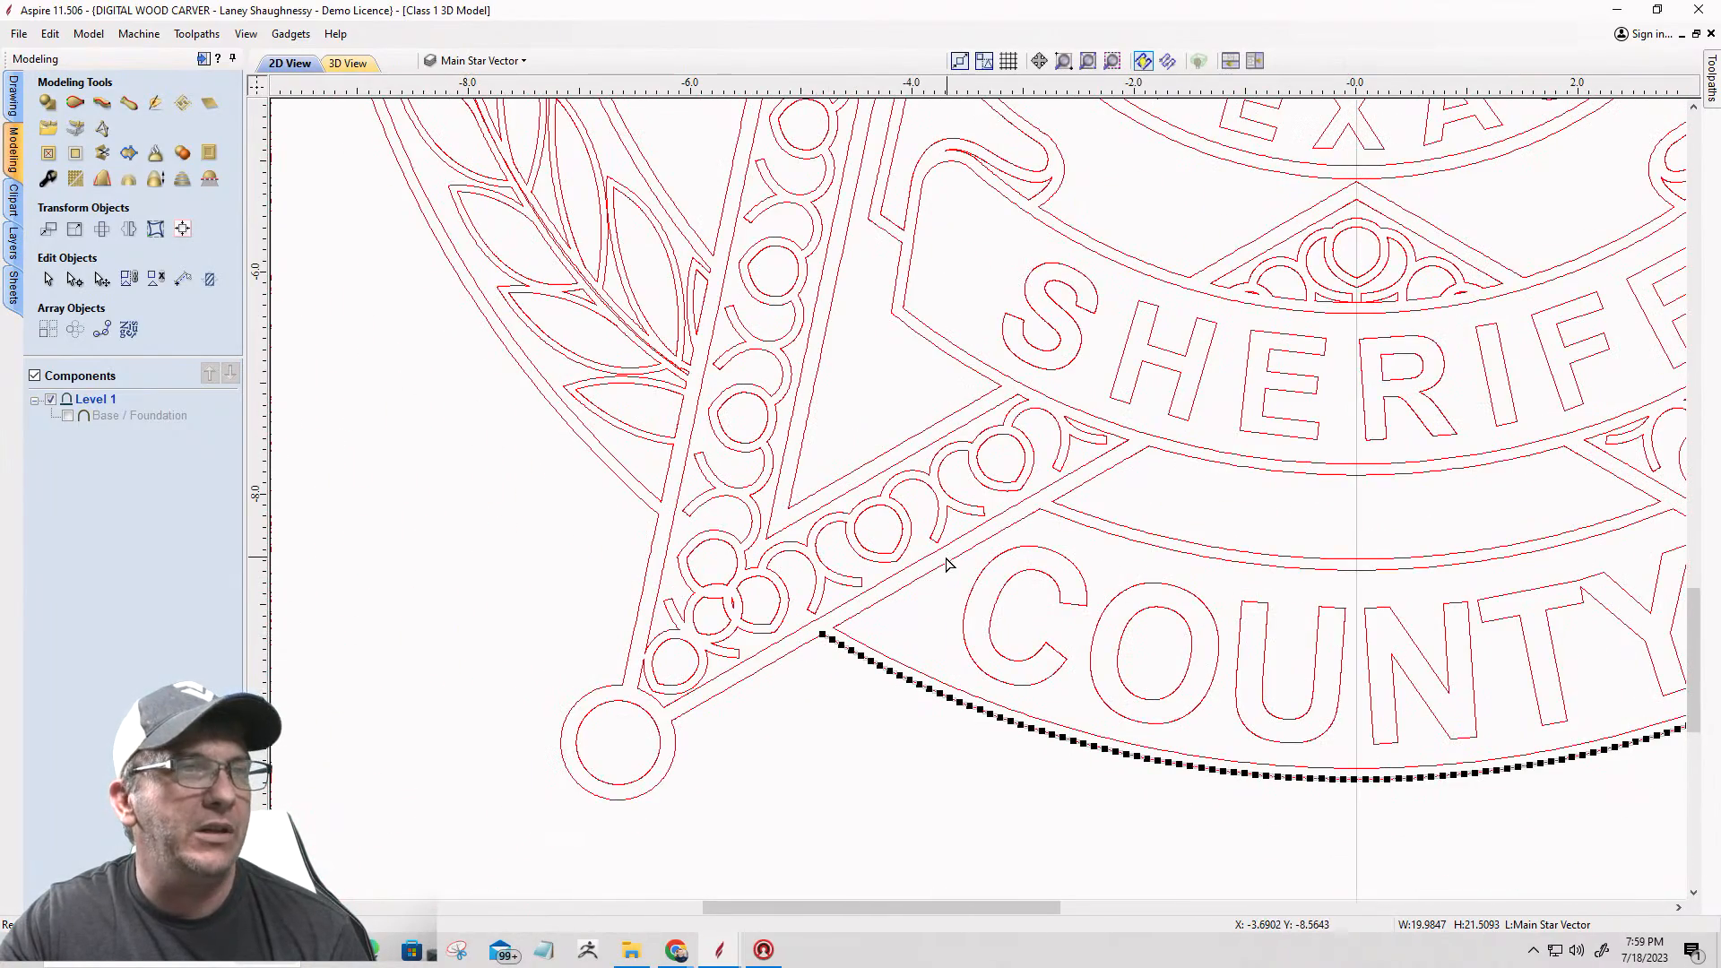
scroll(743, 698, "down", 3)
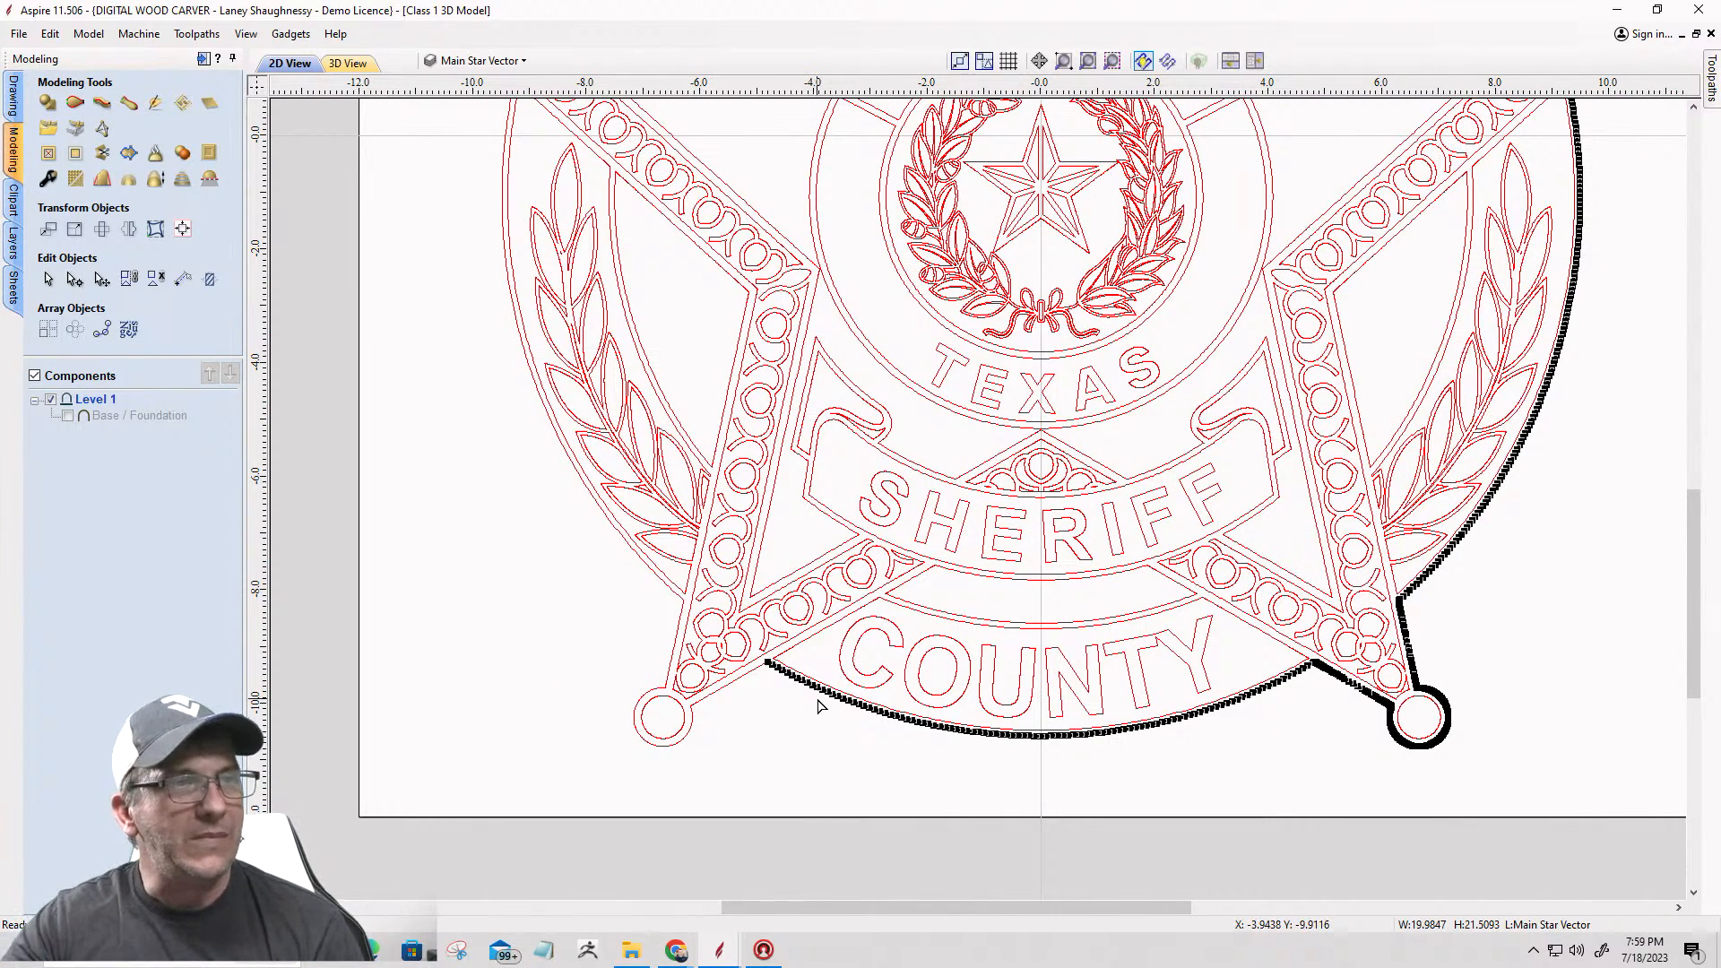
Step: Cut the panel vector between the SHERIFF banner and the bottom COUNTY band at its lower-left corner
scroll(780, 668, "up", 1)
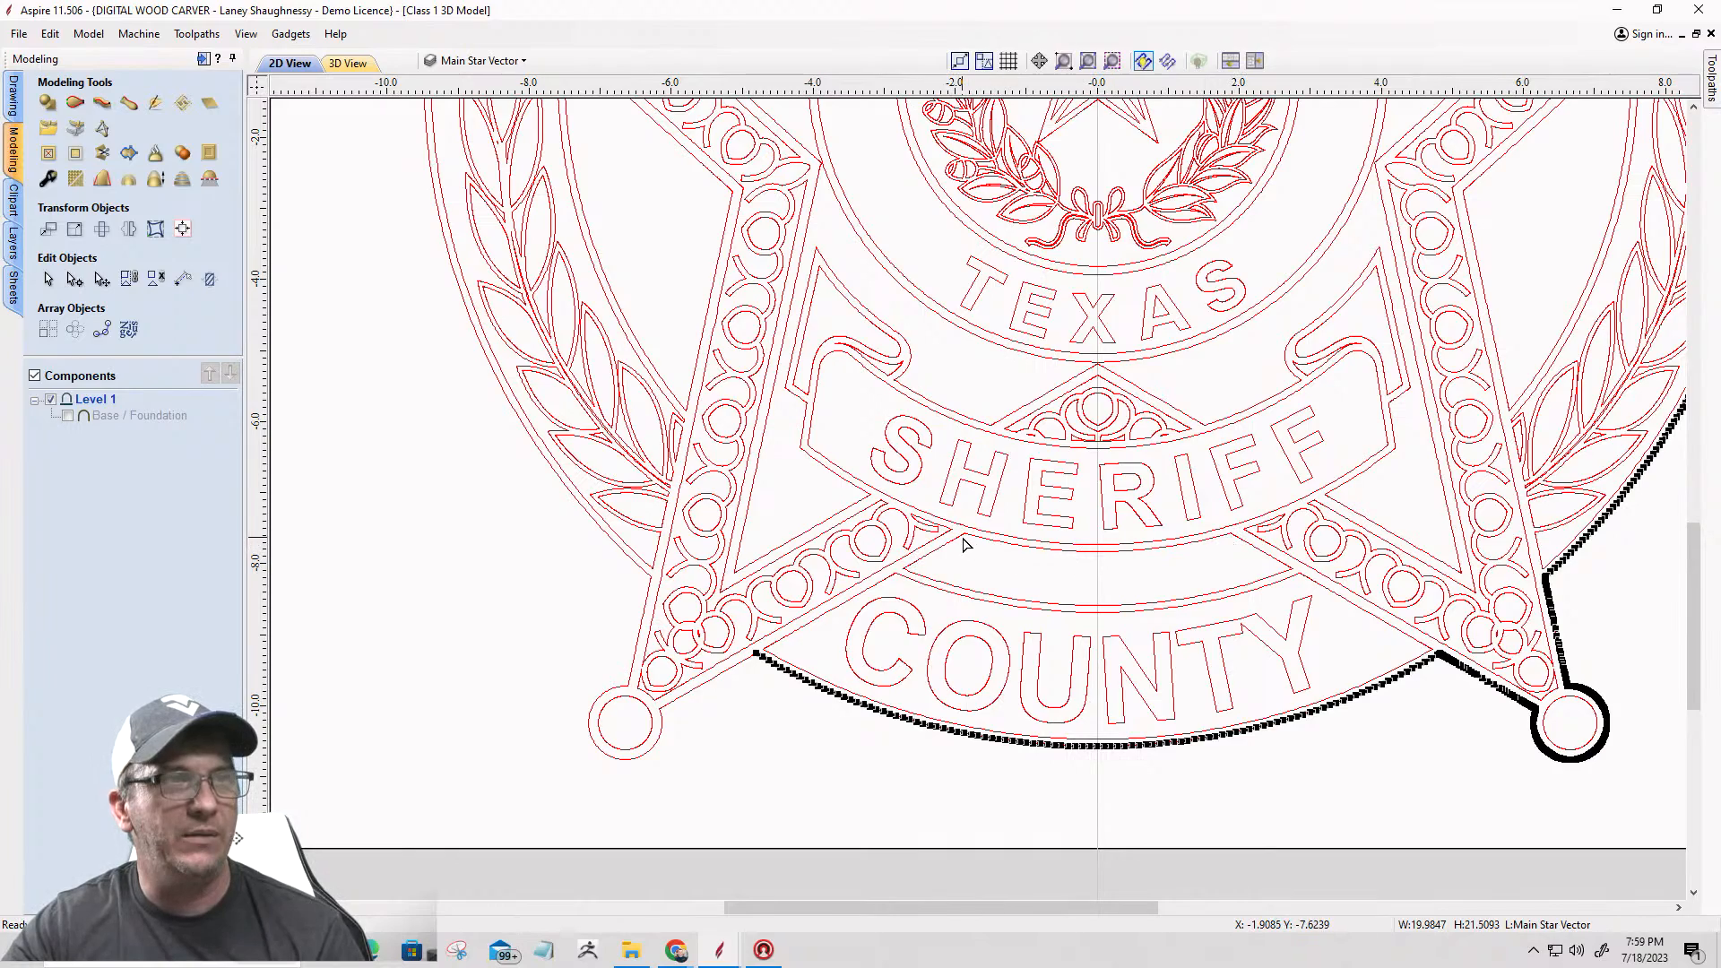
scroll(964, 543, "up", 6)
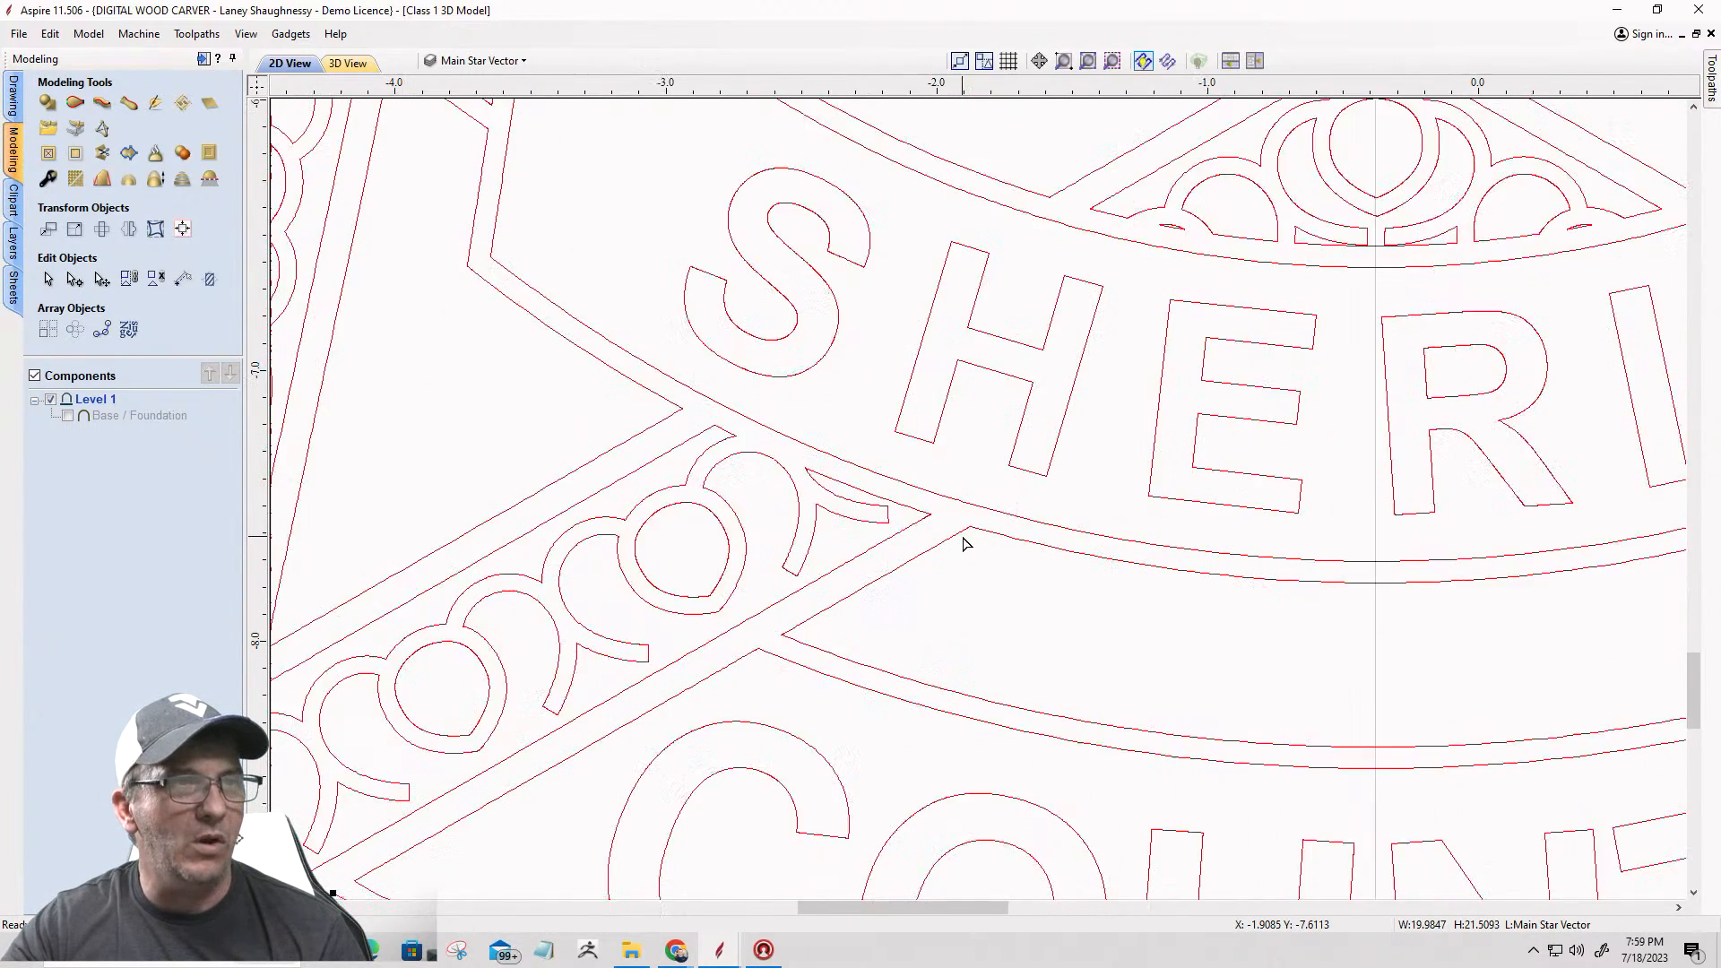
left_click(978, 527)
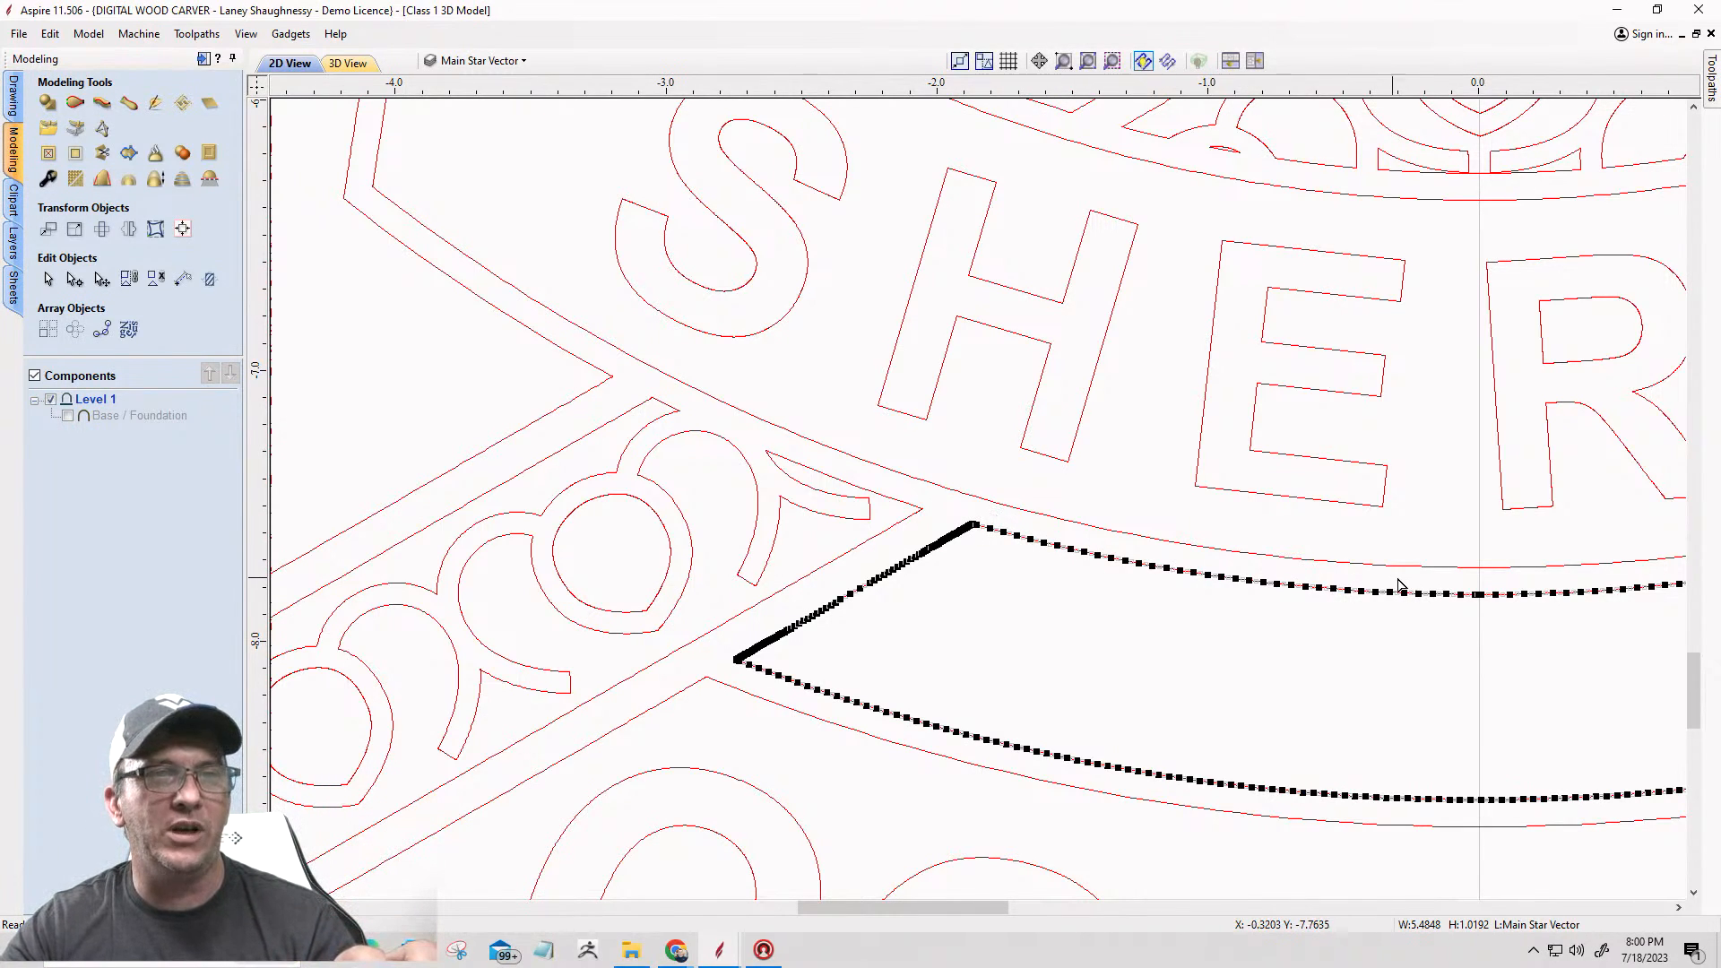
scroll(1394, 587, "down", 4)
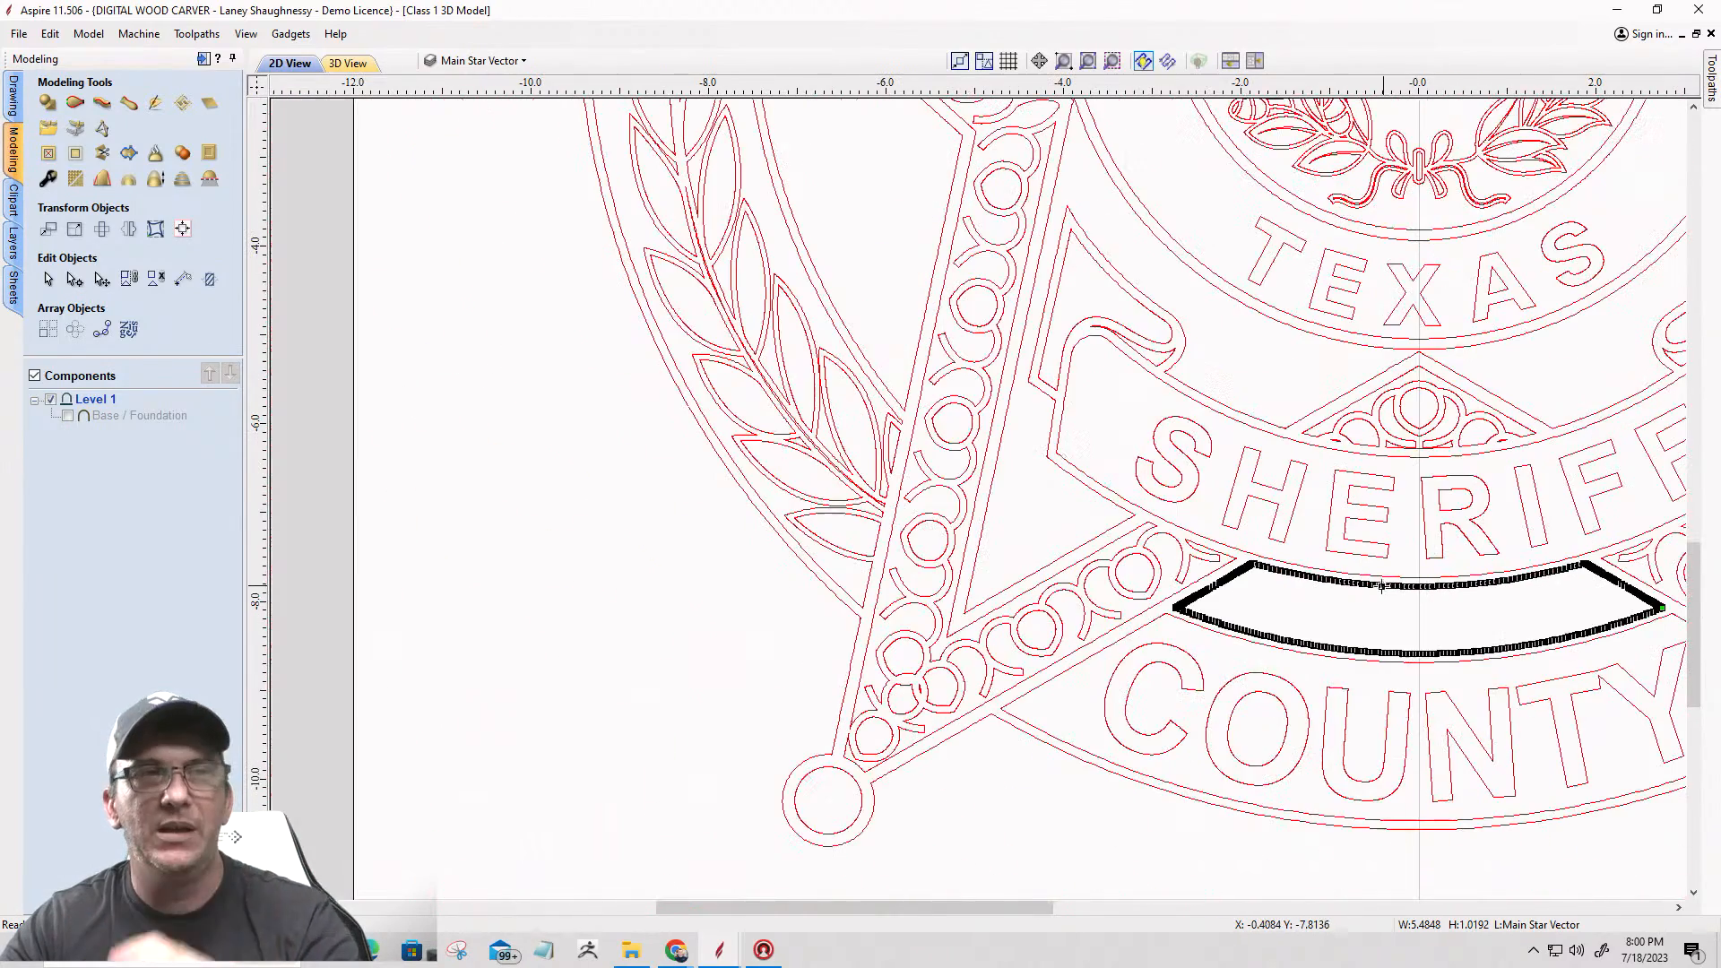
left_click(987, 717)
scroll(1237, 565, "up", 4)
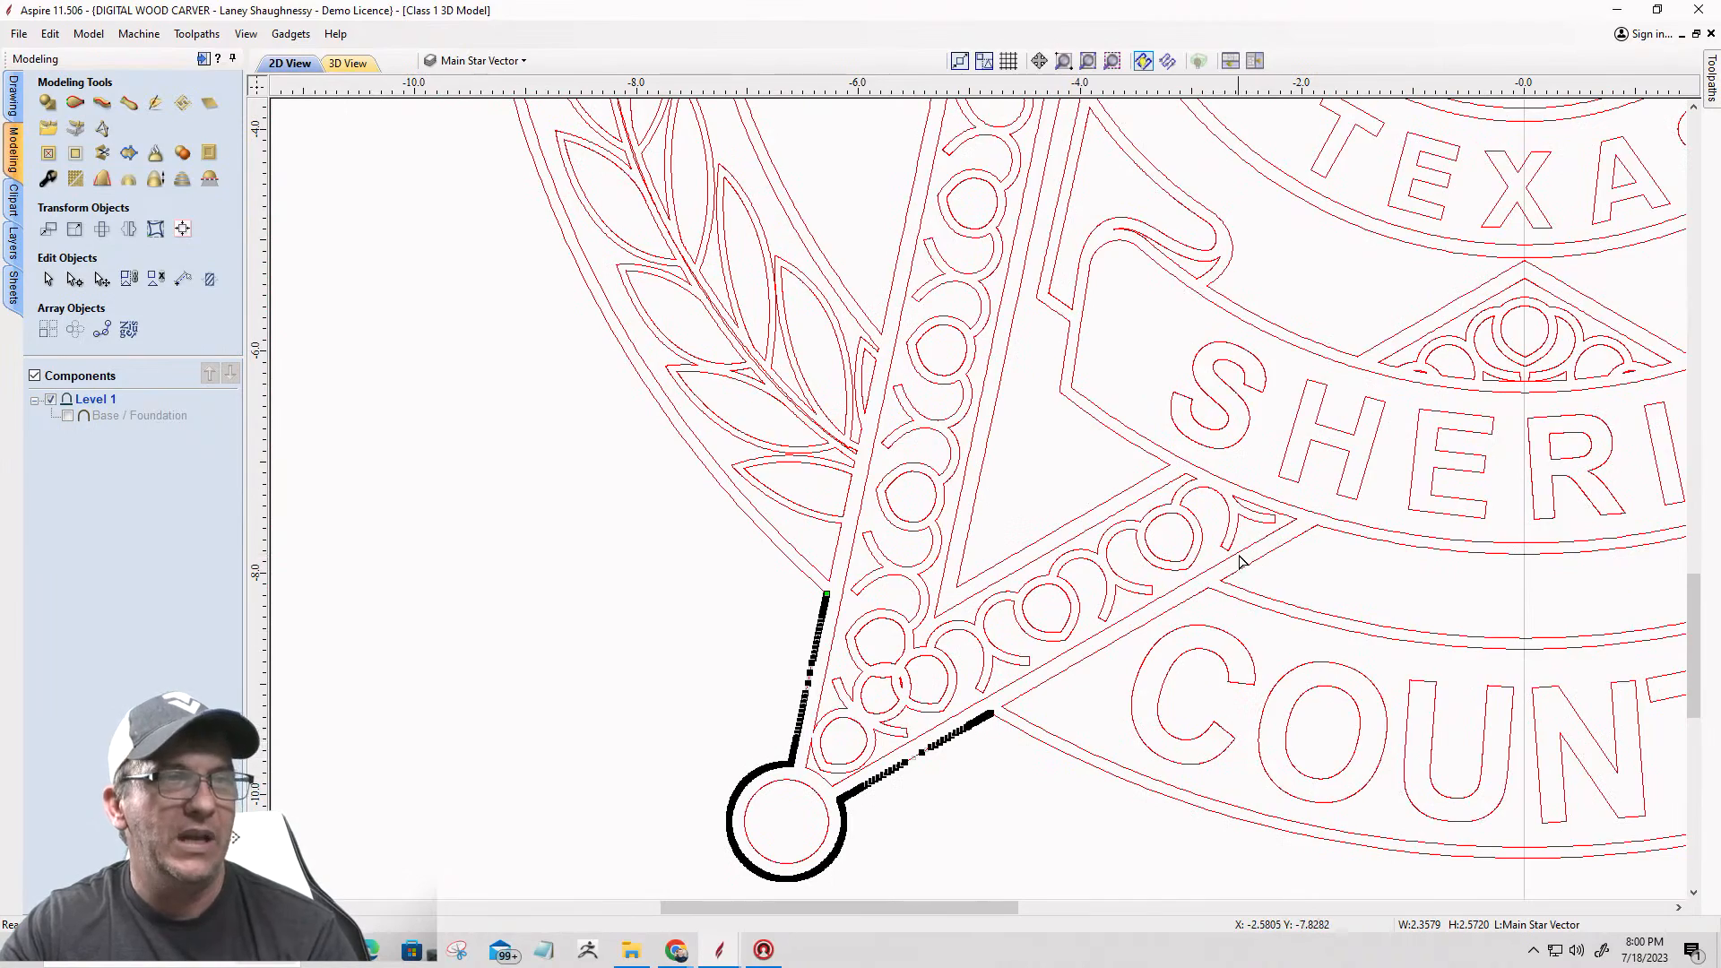
scroll(1235, 587, "up", 6)
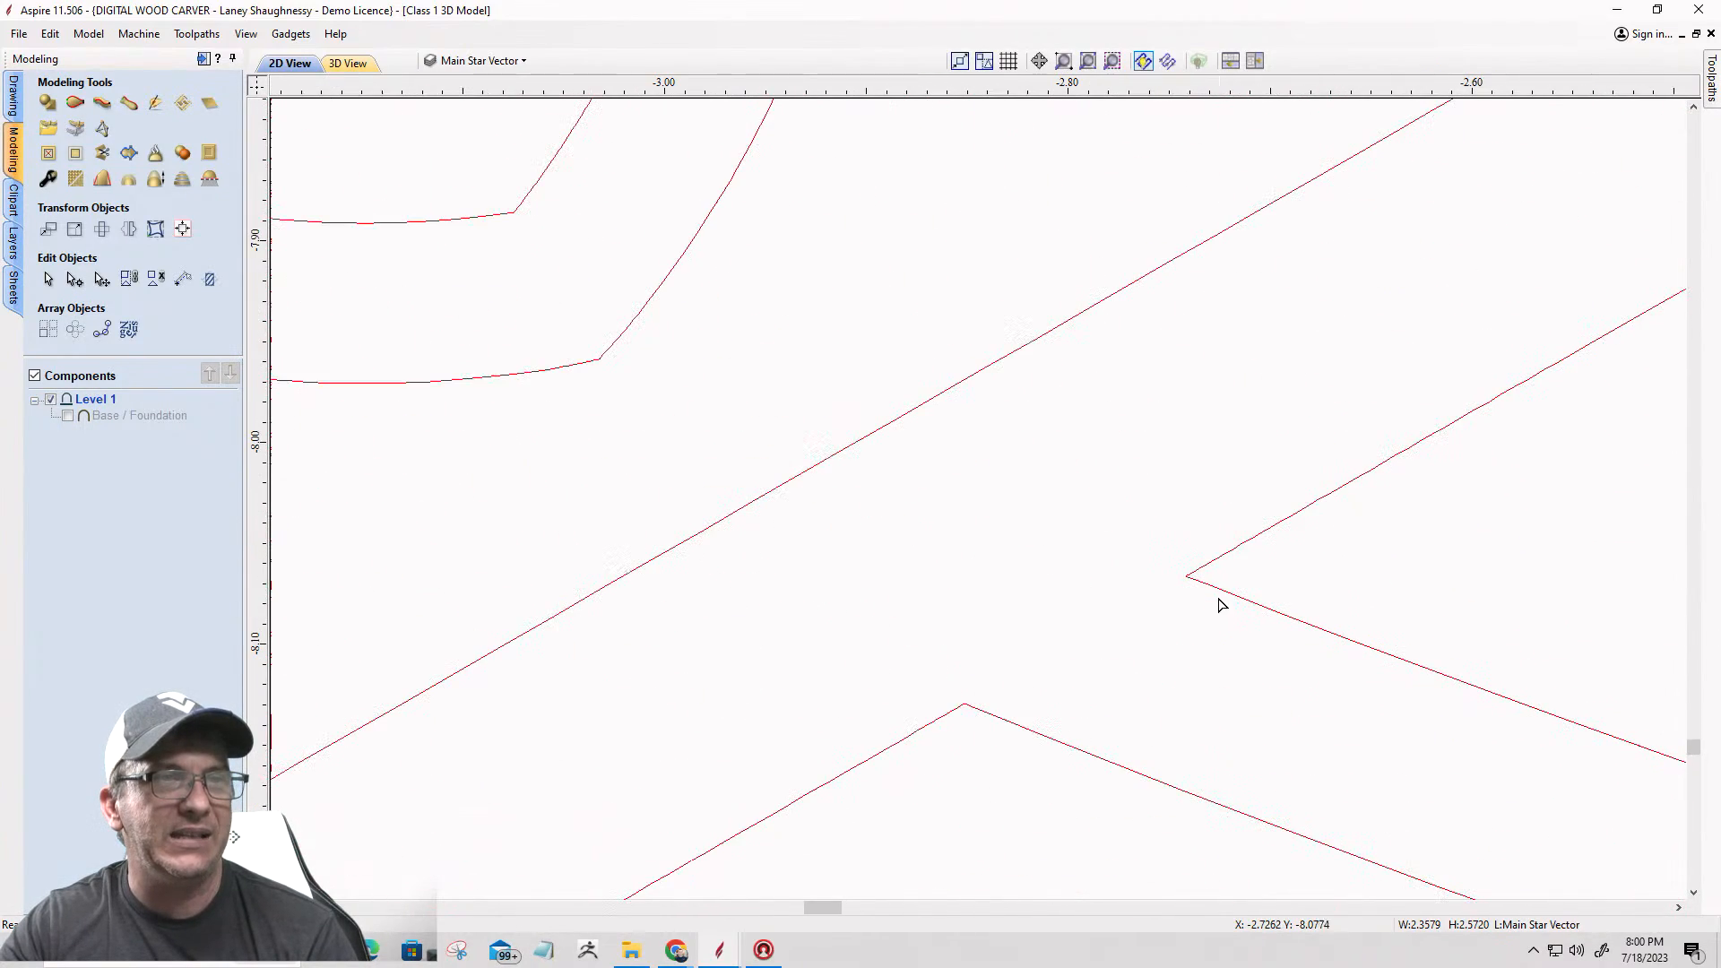
double_click(1218, 591)
scroll(1180, 569, "up", 10)
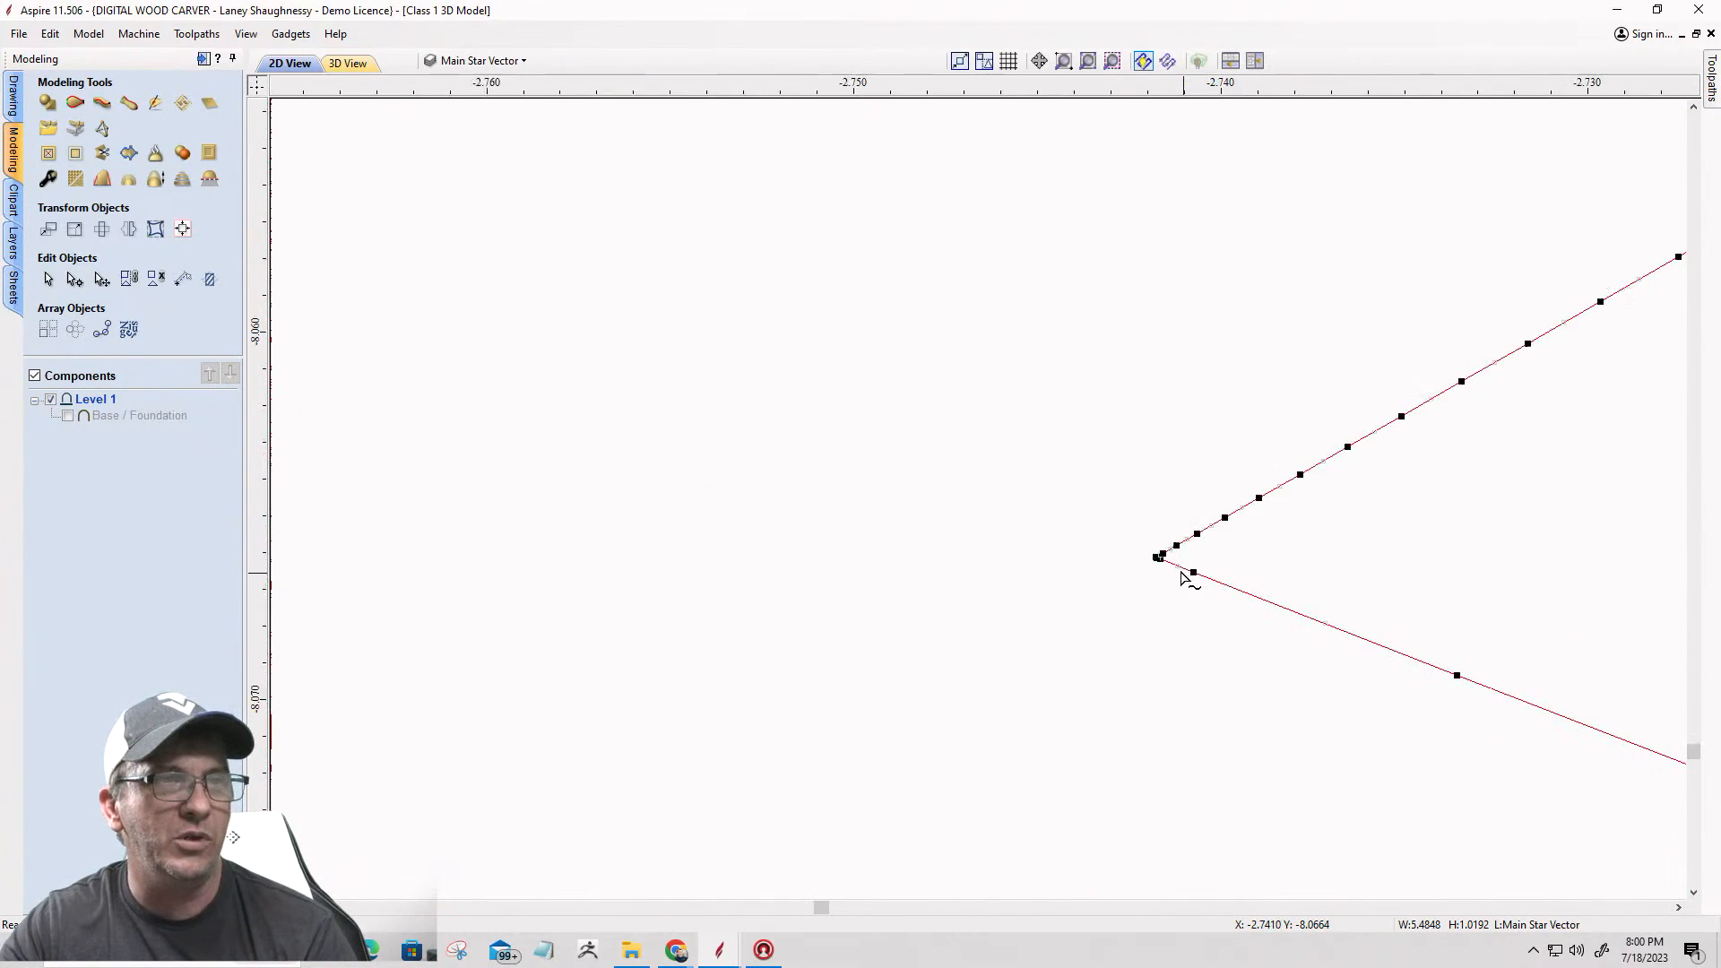
right_click(1118, 535)
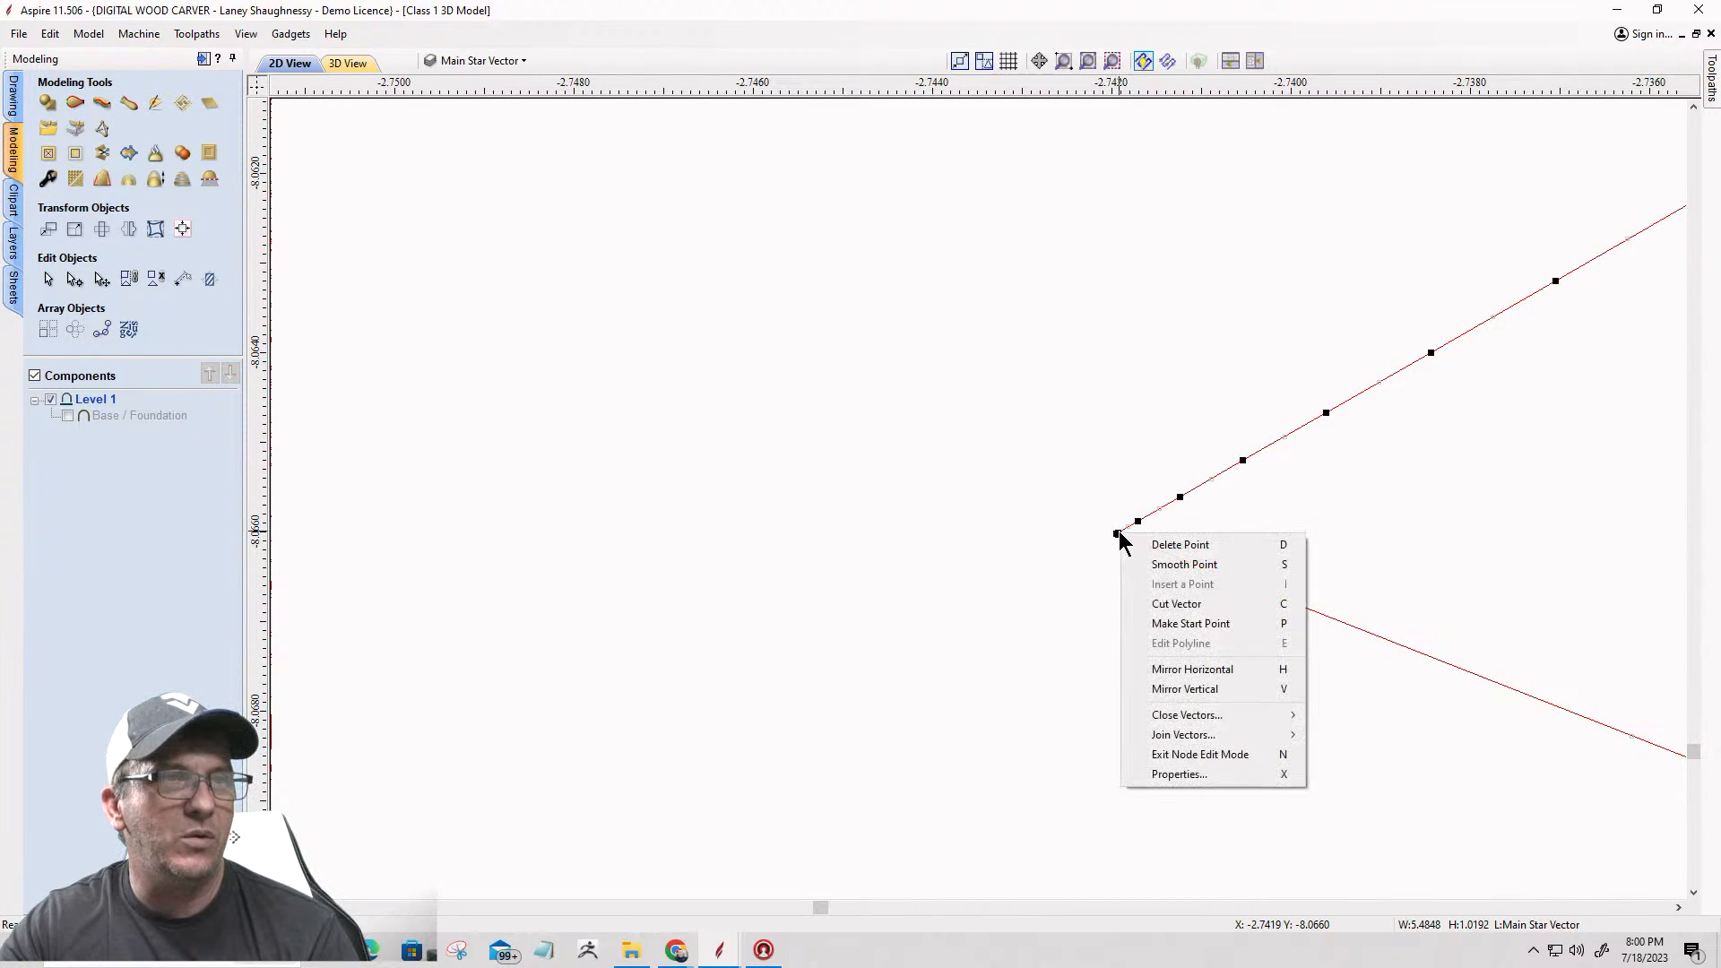
left_click(1147, 606)
scroll(1040, 591, "down", 12)
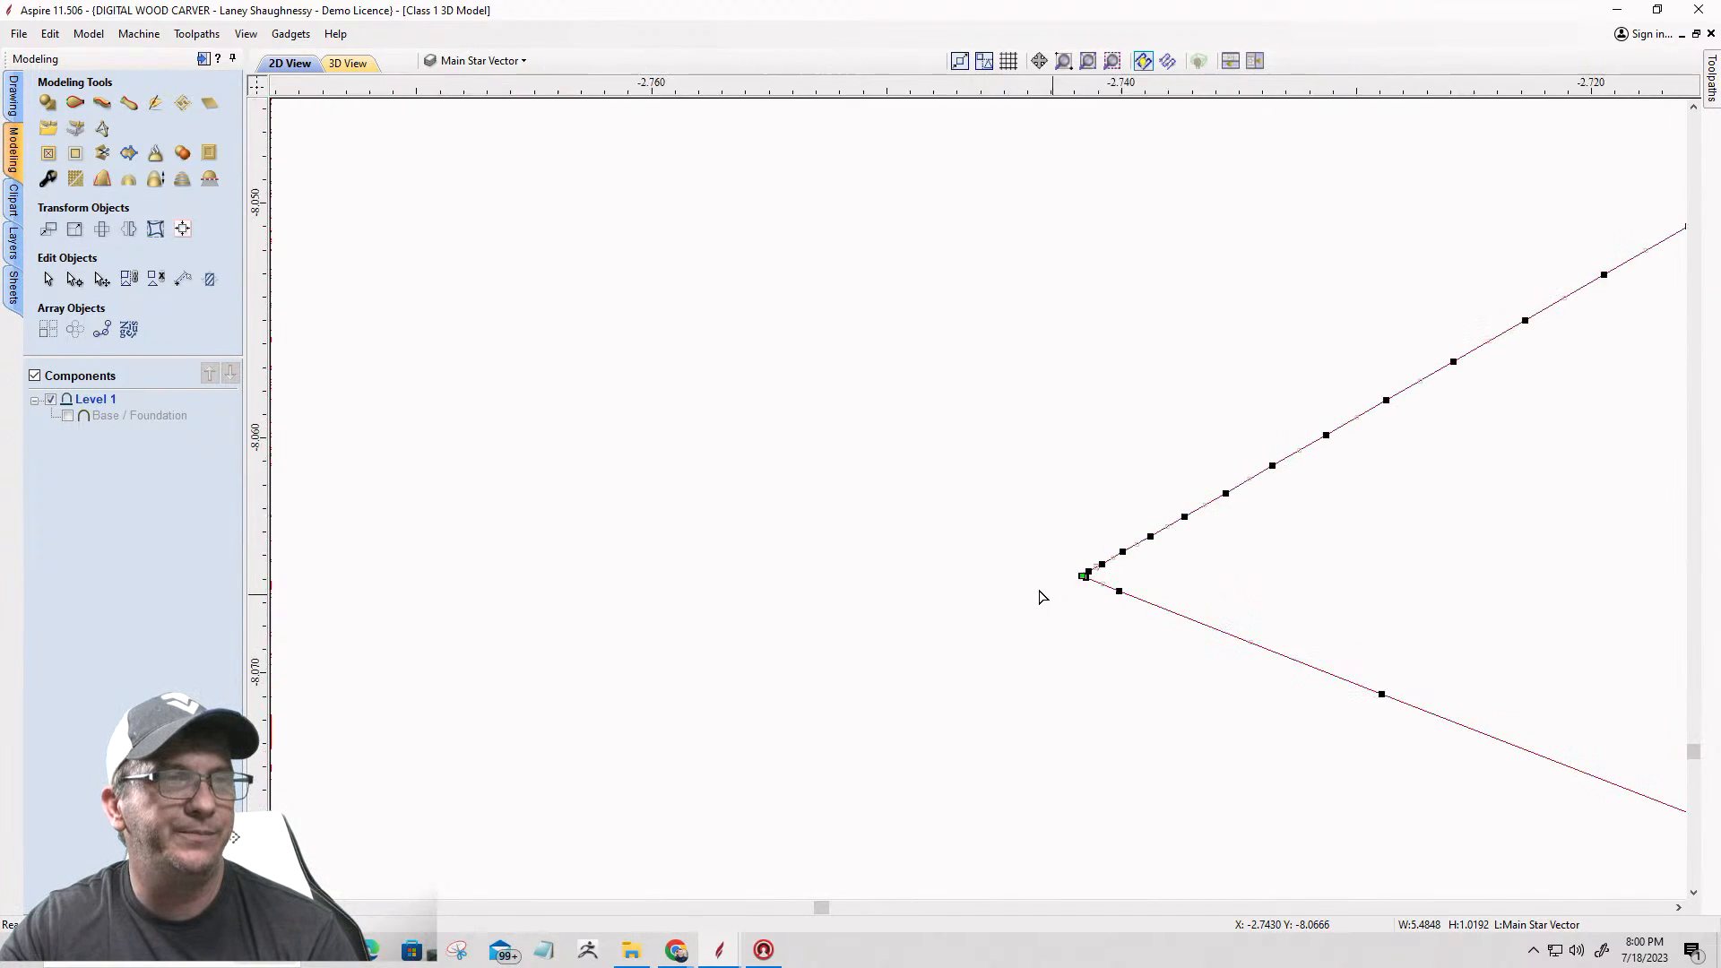
scroll(1024, 585, "down", 5)
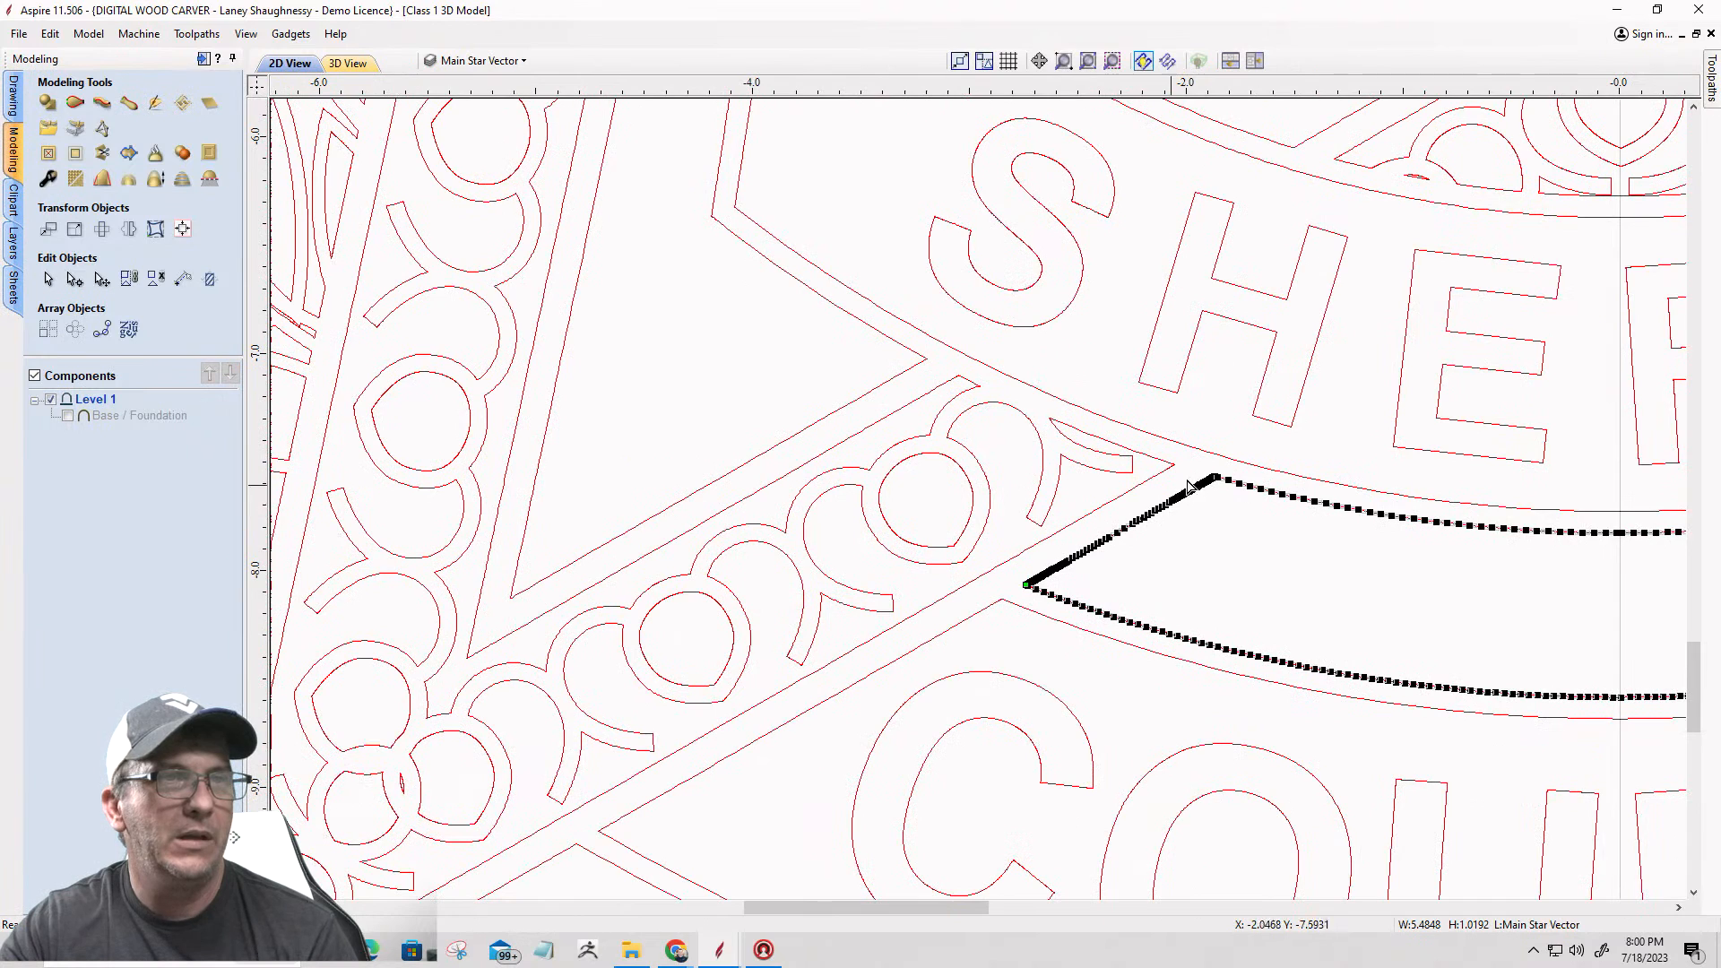
Step: Cut the panel vector between the SHERIFF banner and the bottom COUNTY band at its upper-left corner, separating its left slanted edge
scroll(1224, 484, "up", 20)
scroll(1236, 494, "up", 8)
right_click(1174, 437)
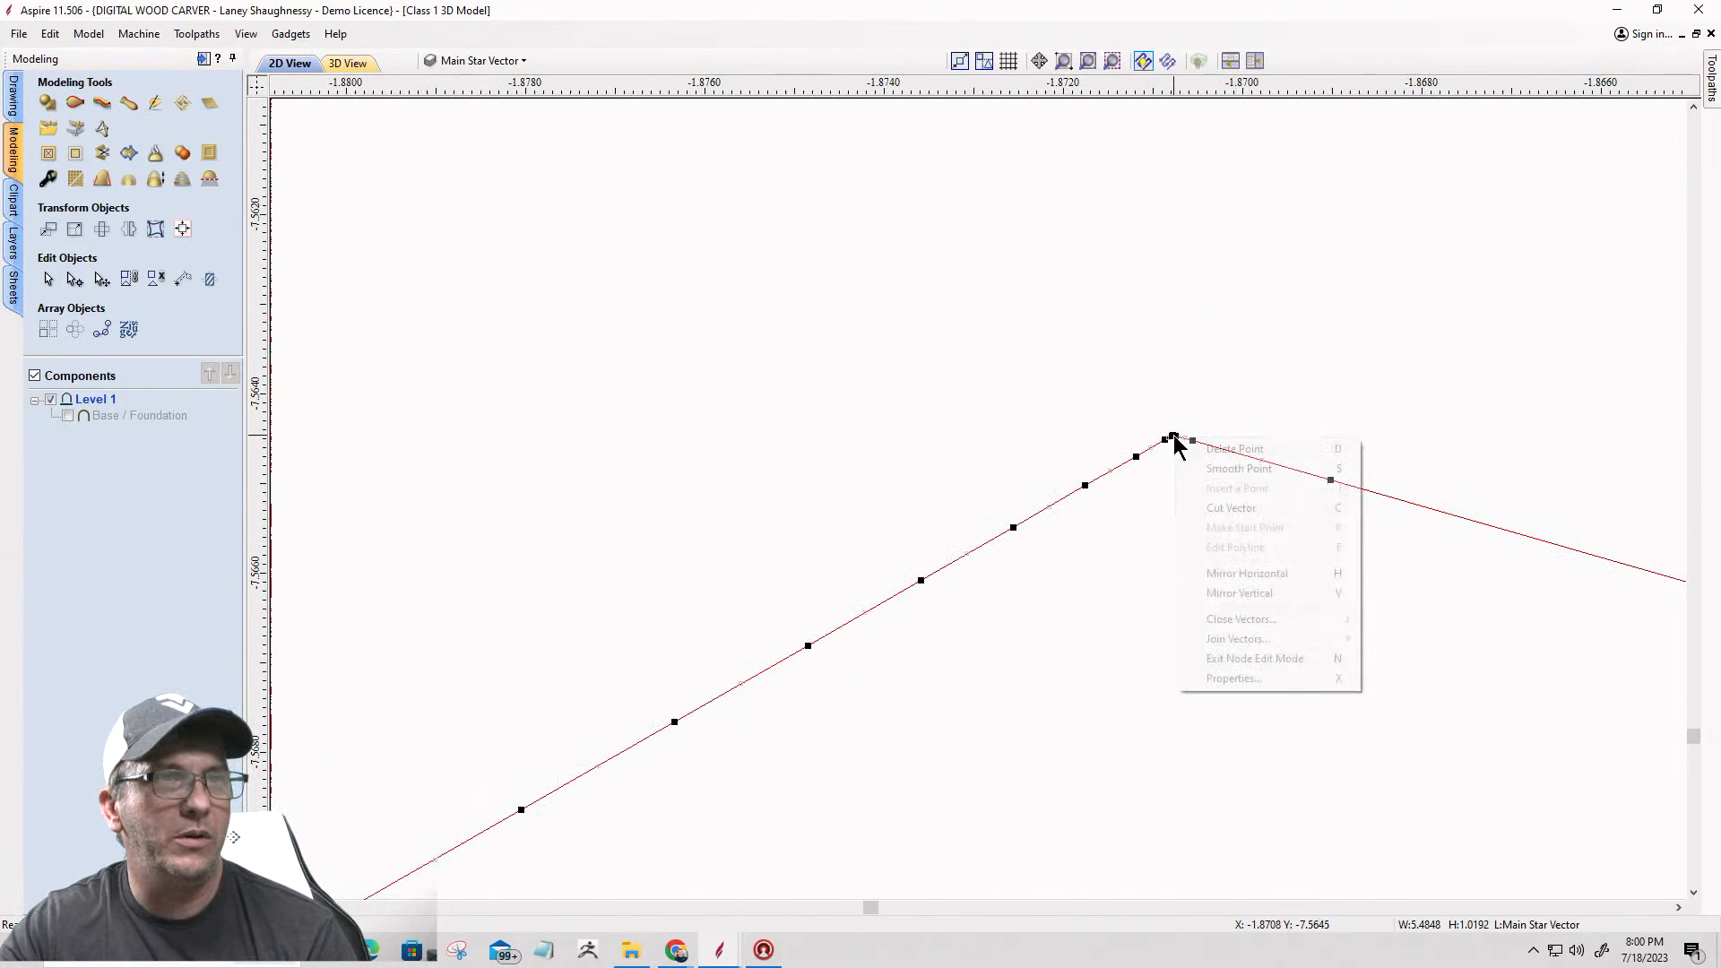
left_click(1209, 509)
scroll(905, 425, "down", 20)
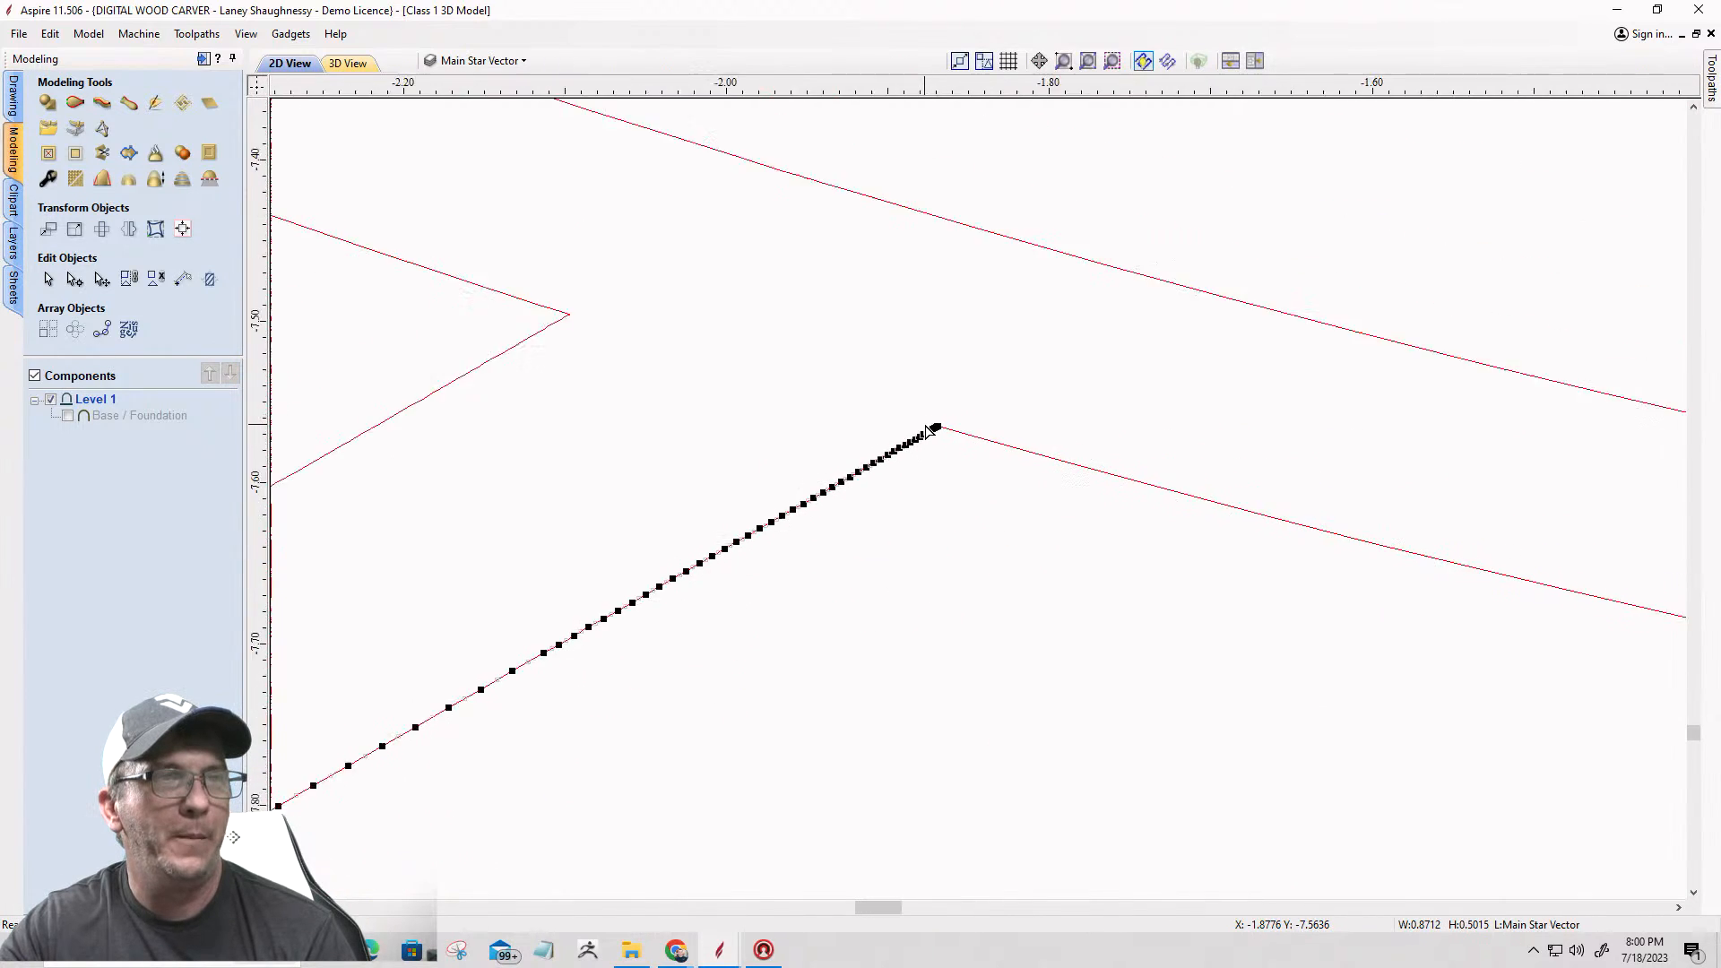
scroll(899, 423, "down", 2)
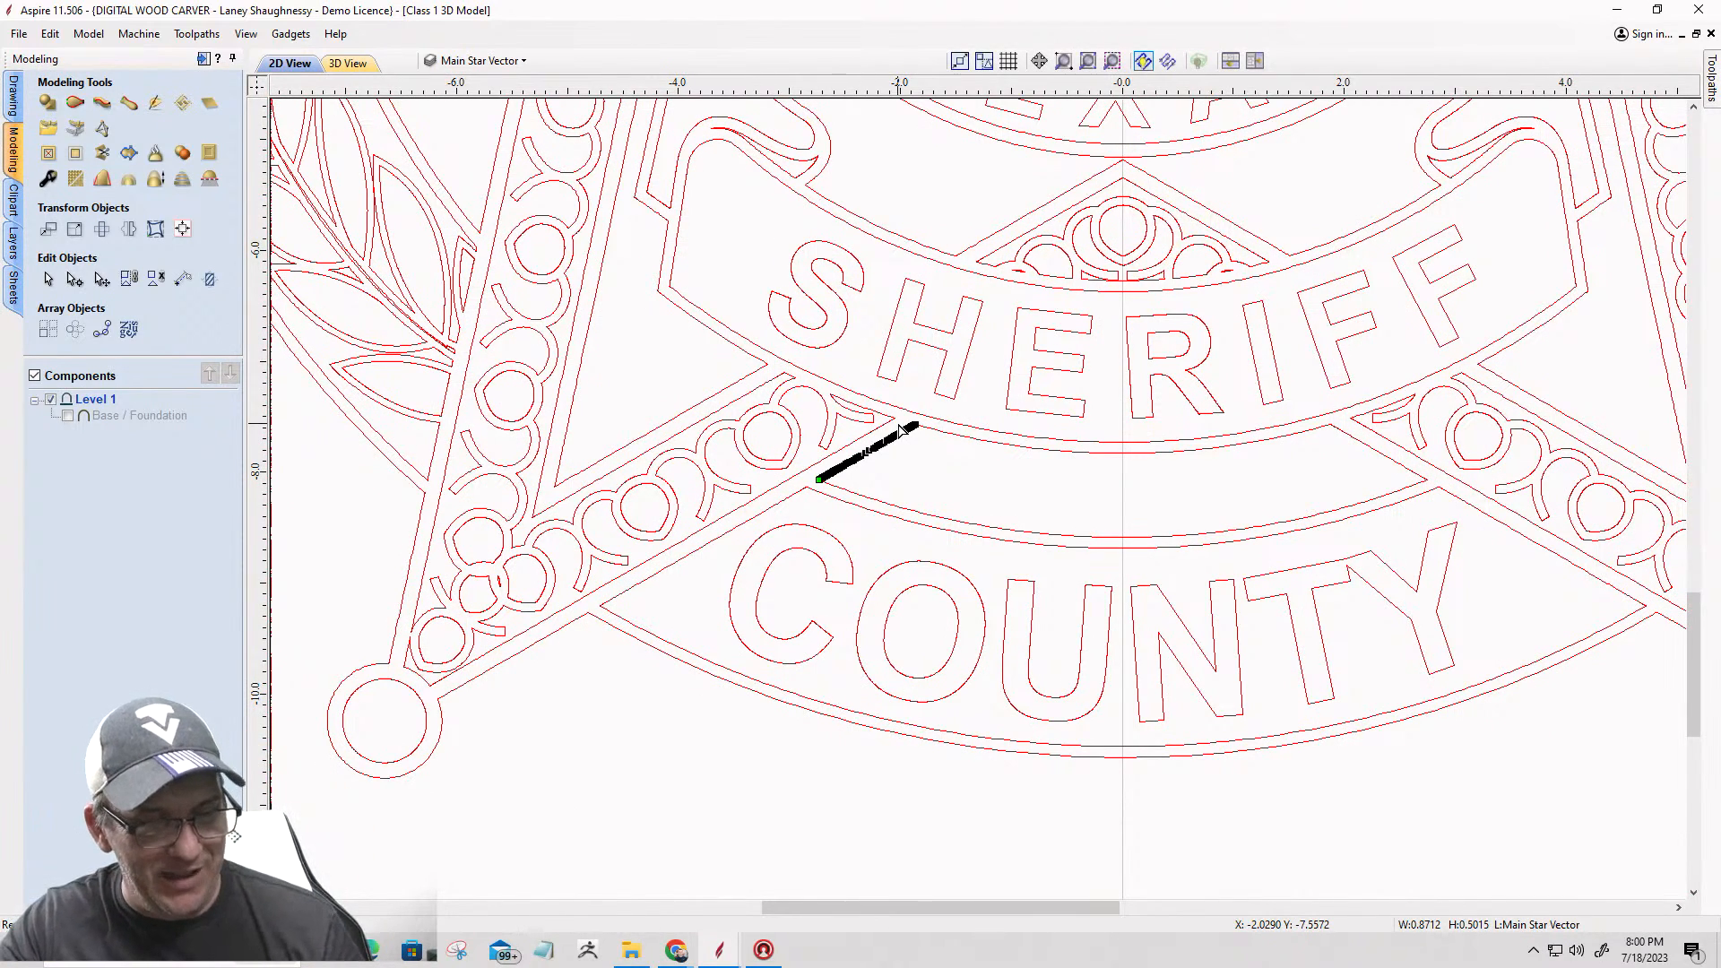
Step: Cut the panel vector between the SHERIFF banner and the bottom COUNTY band at its lower-right corner
left_click(918, 422)
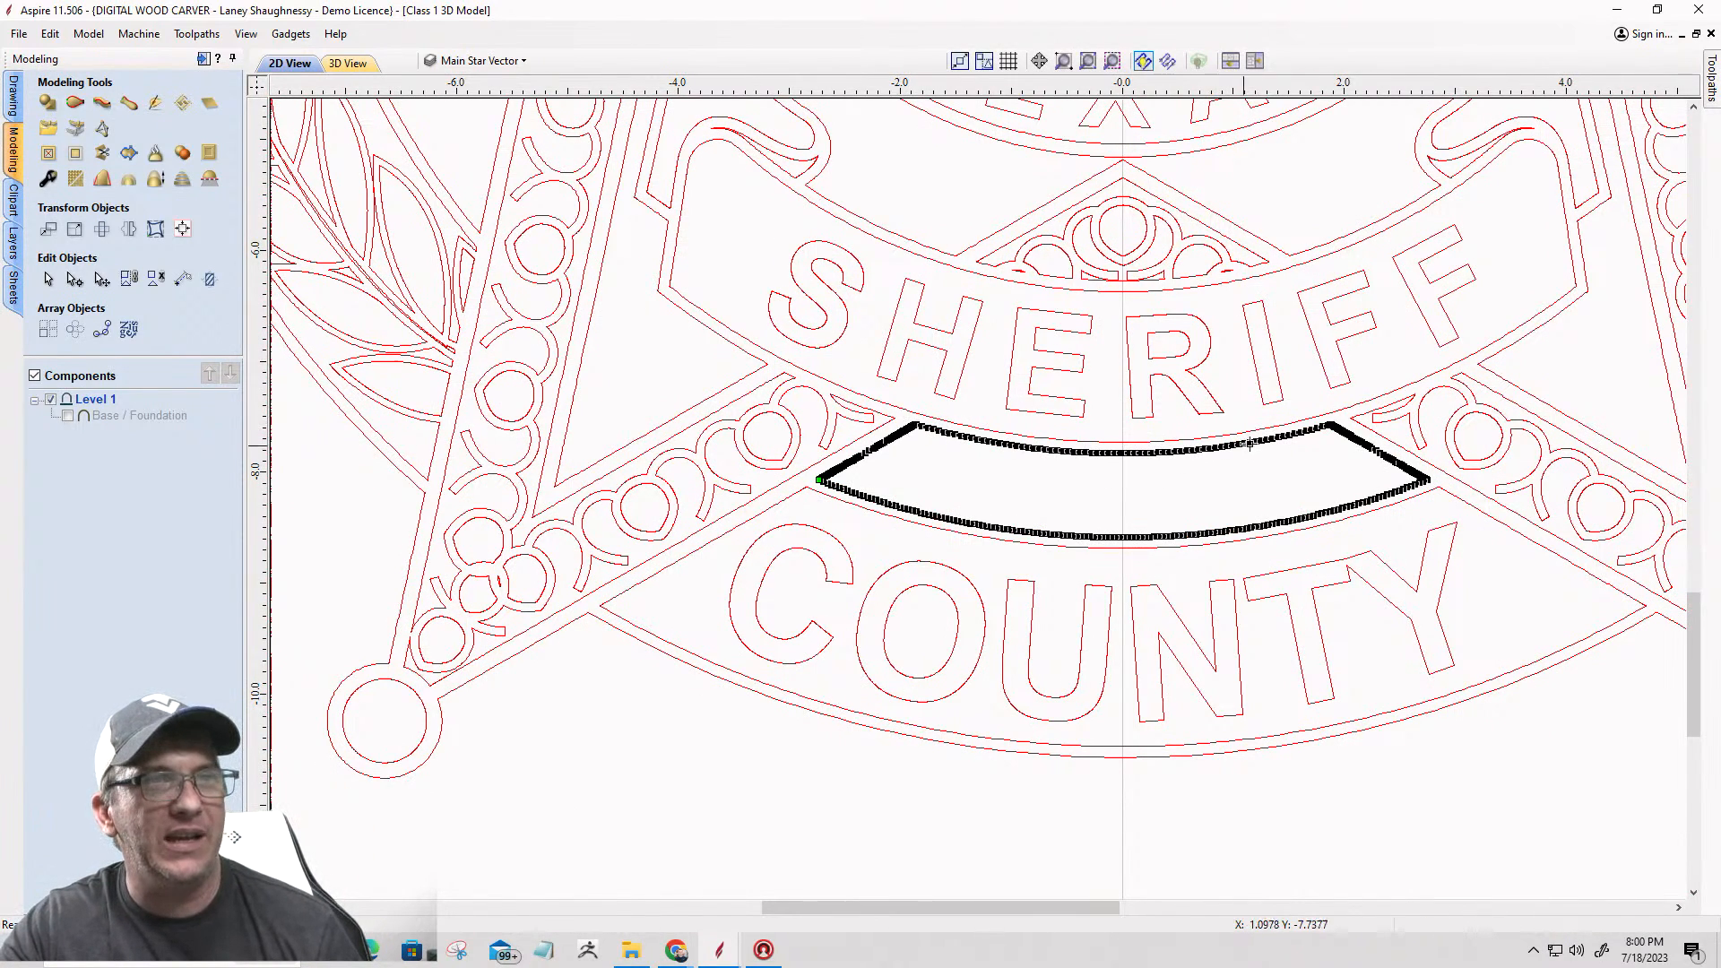
scroll(1425, 479, "up", 6)
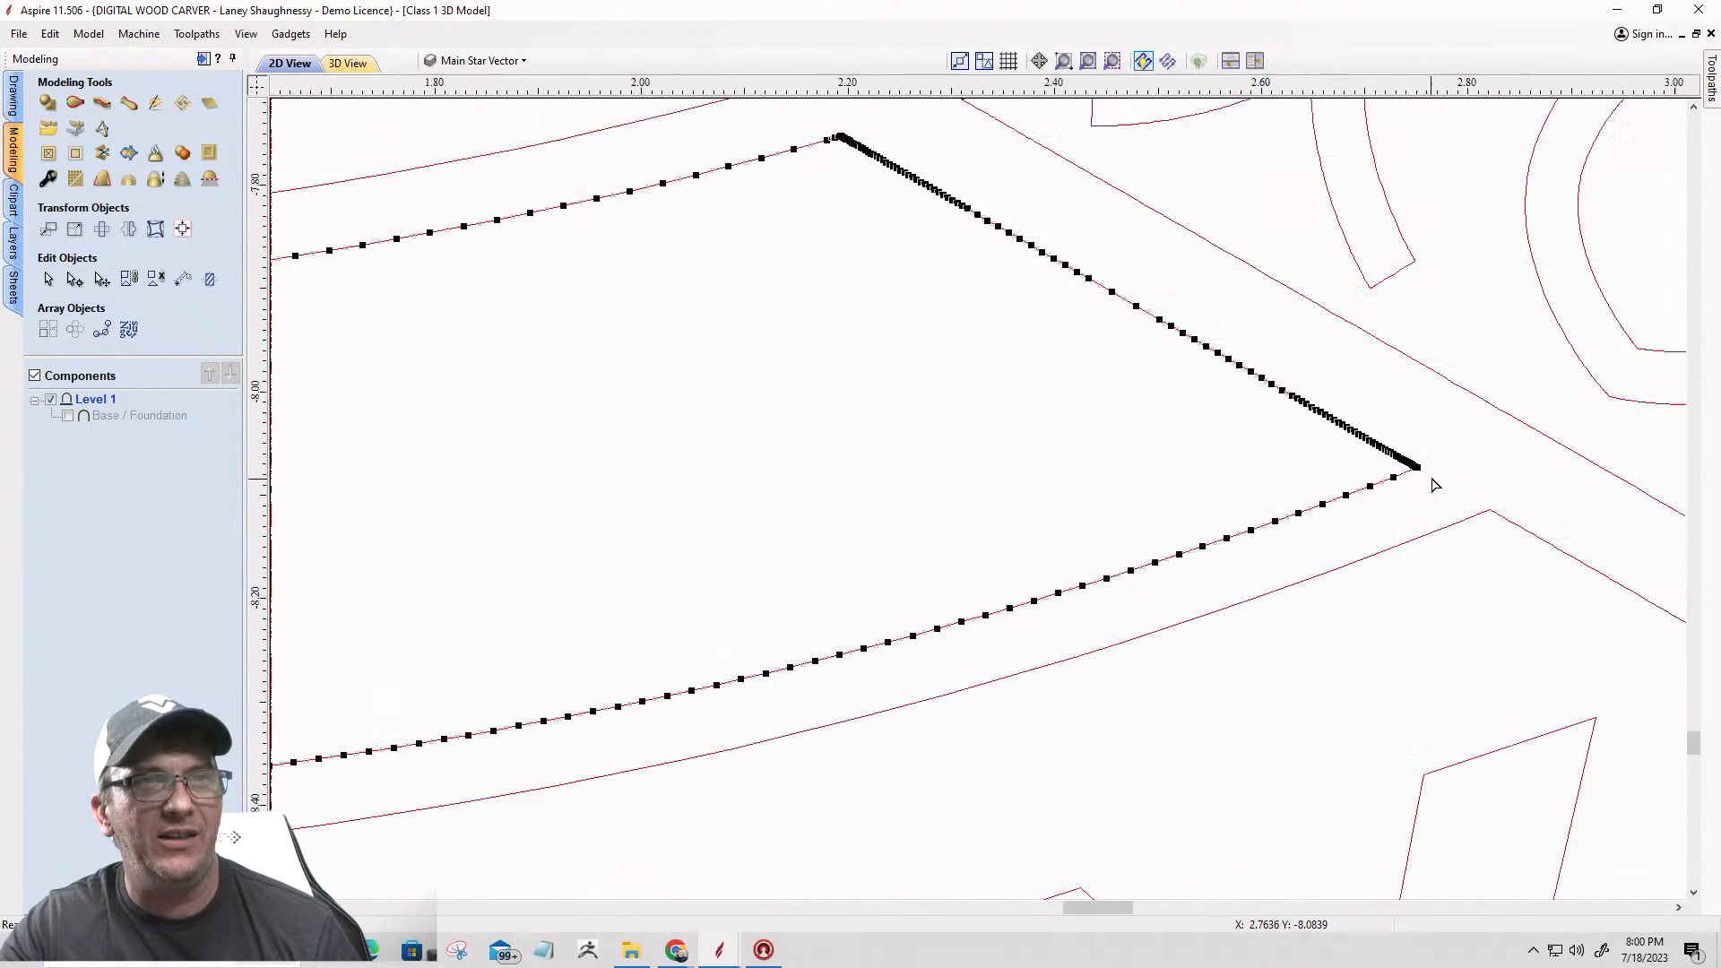
scroll(1415, 450, "up", 3)
scroll(1395, 507, "up", 5)
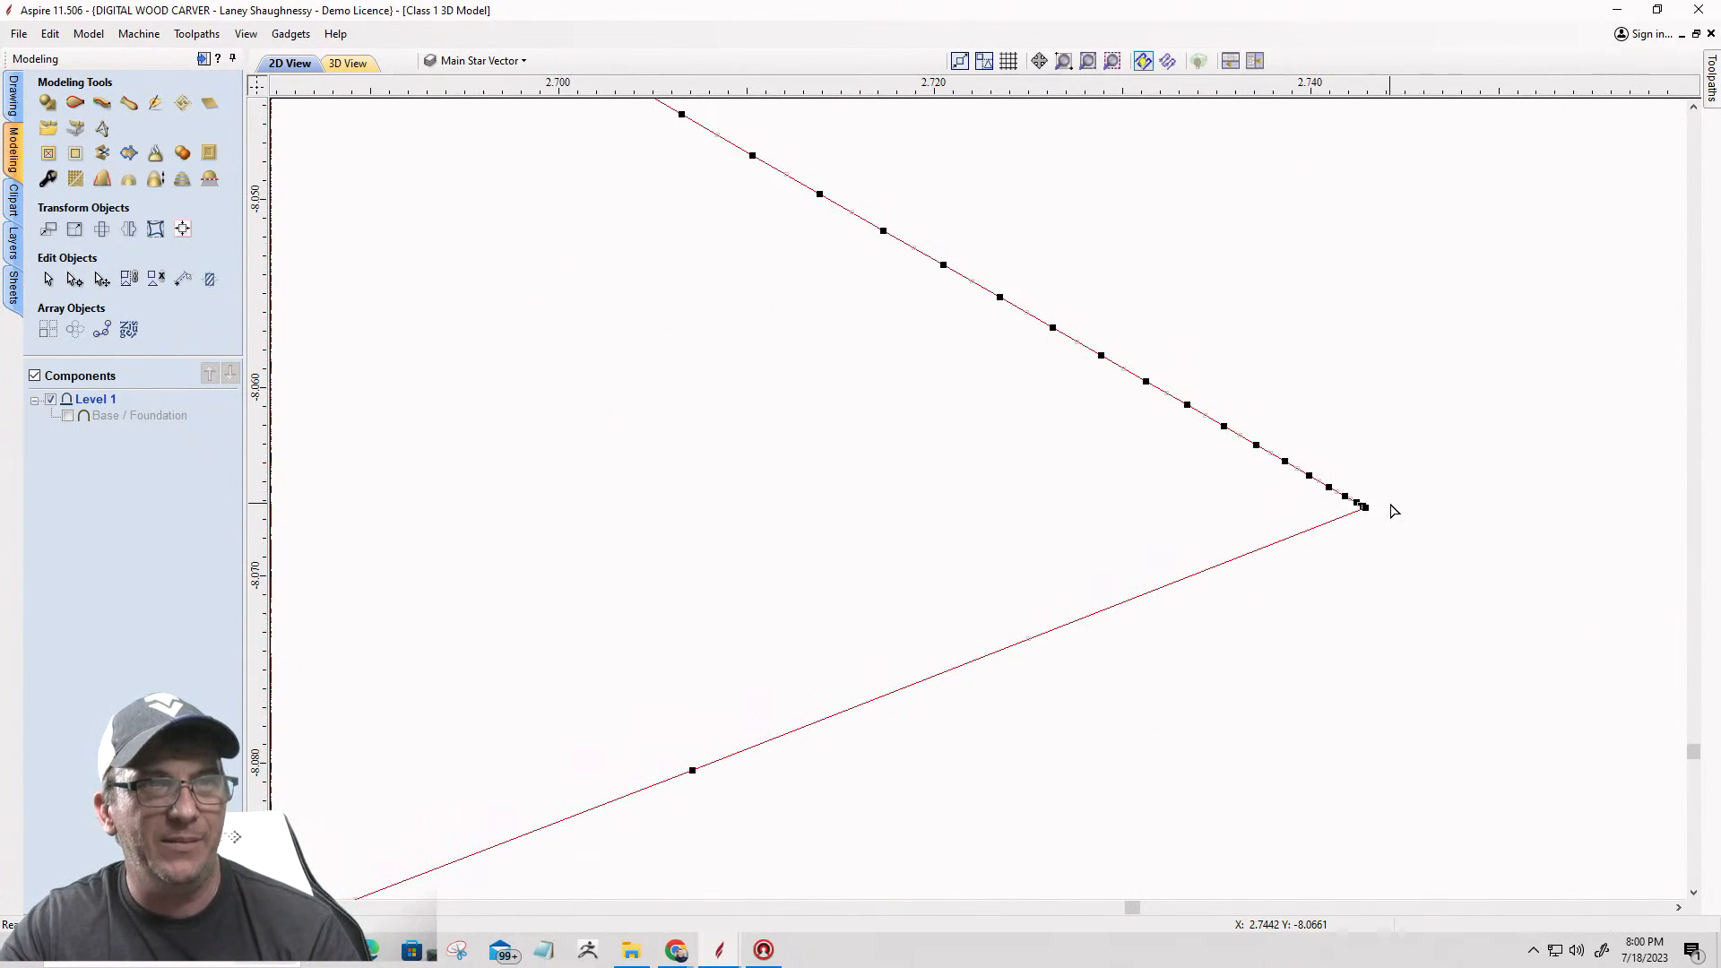
scroll(1354, 516, "up", 3)
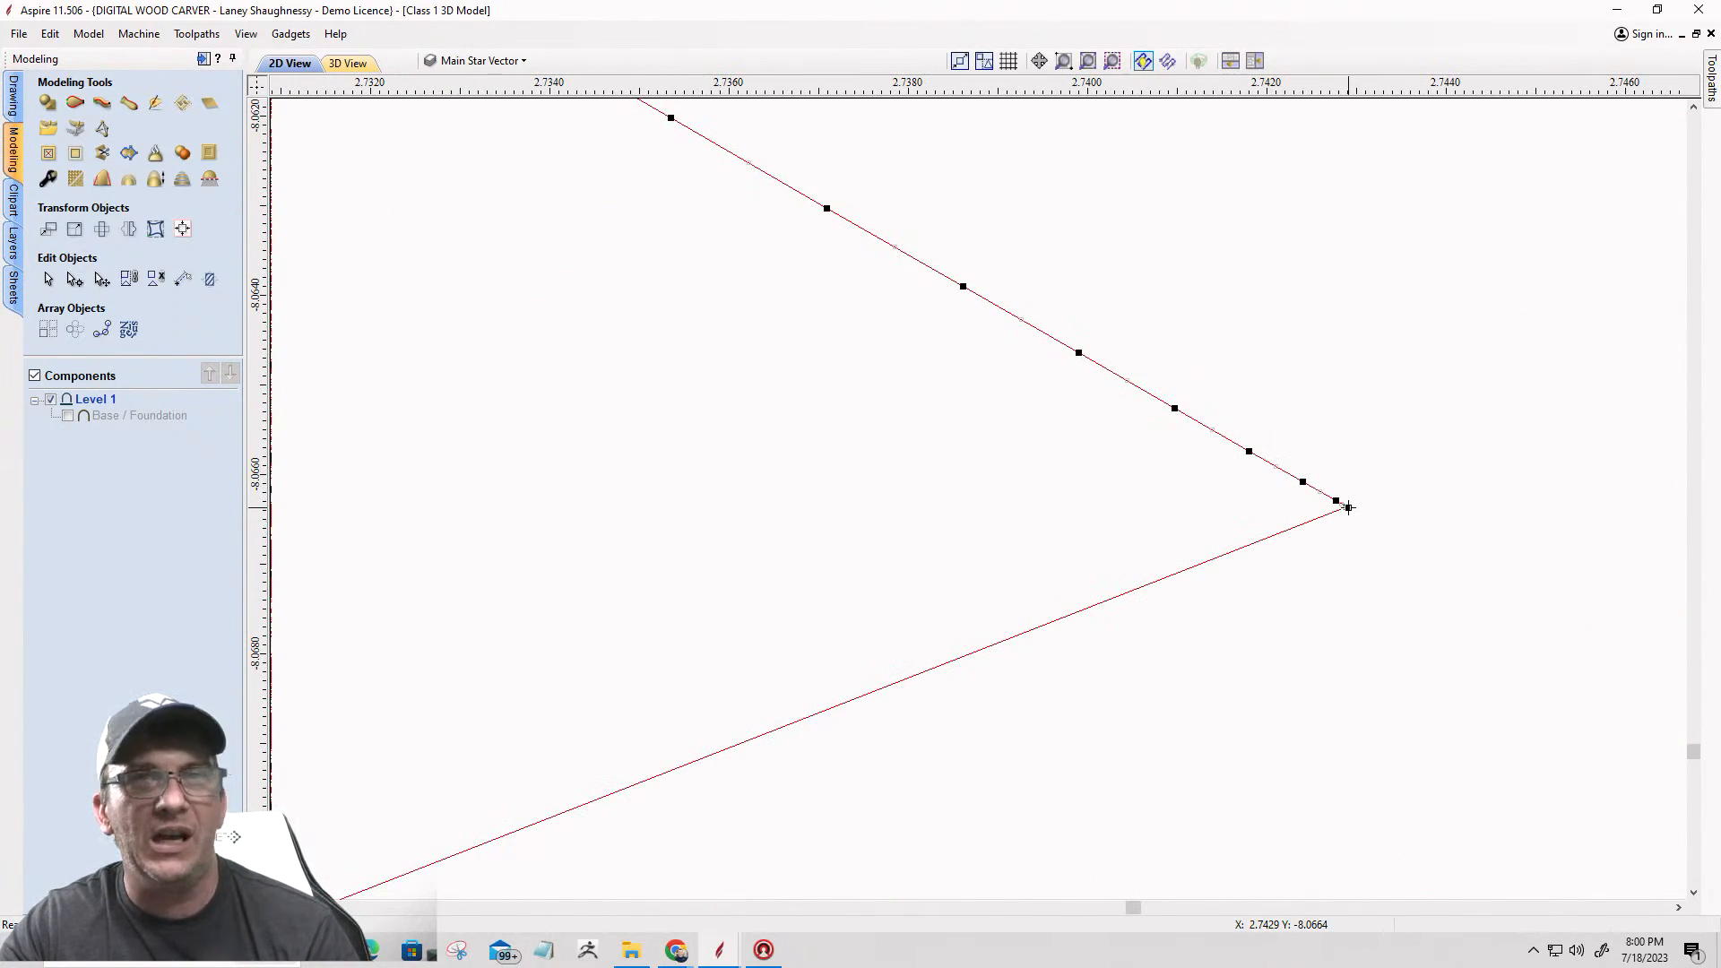
right_click(1349, 507)
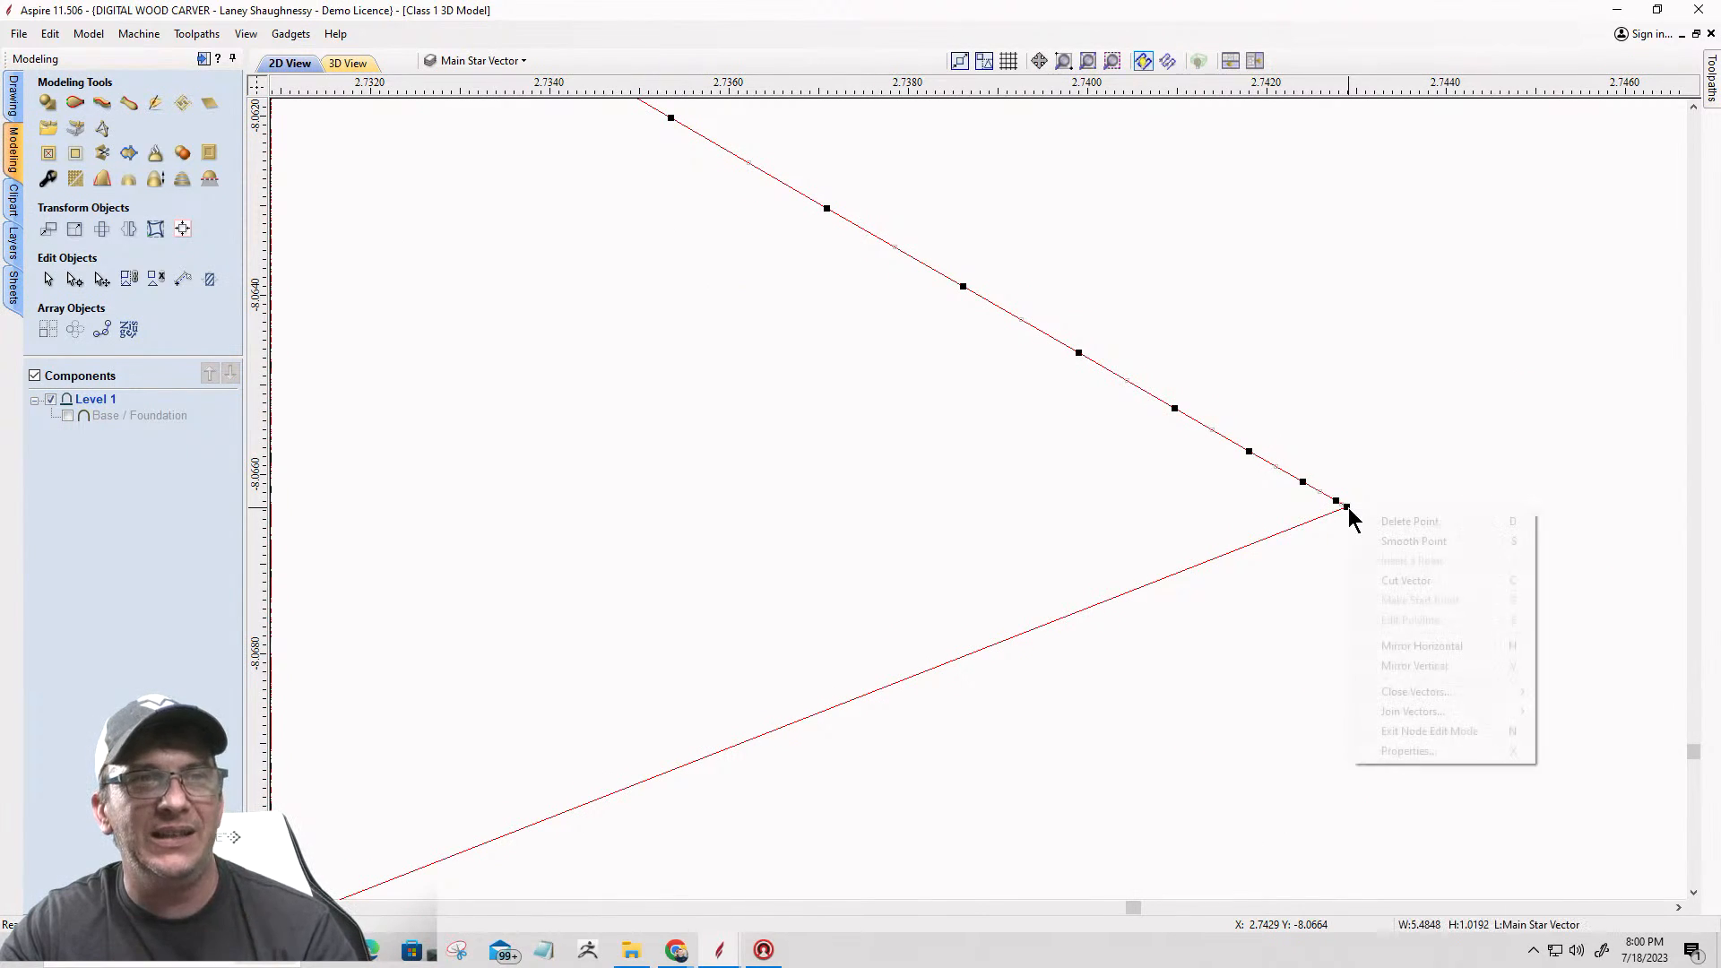
left_click(1378, 578)
Step: Cut the outer badge outline where the bottom COUNTY band meets the lower edge of the lower-right star point
scroll(1010, 417, "down", 15)
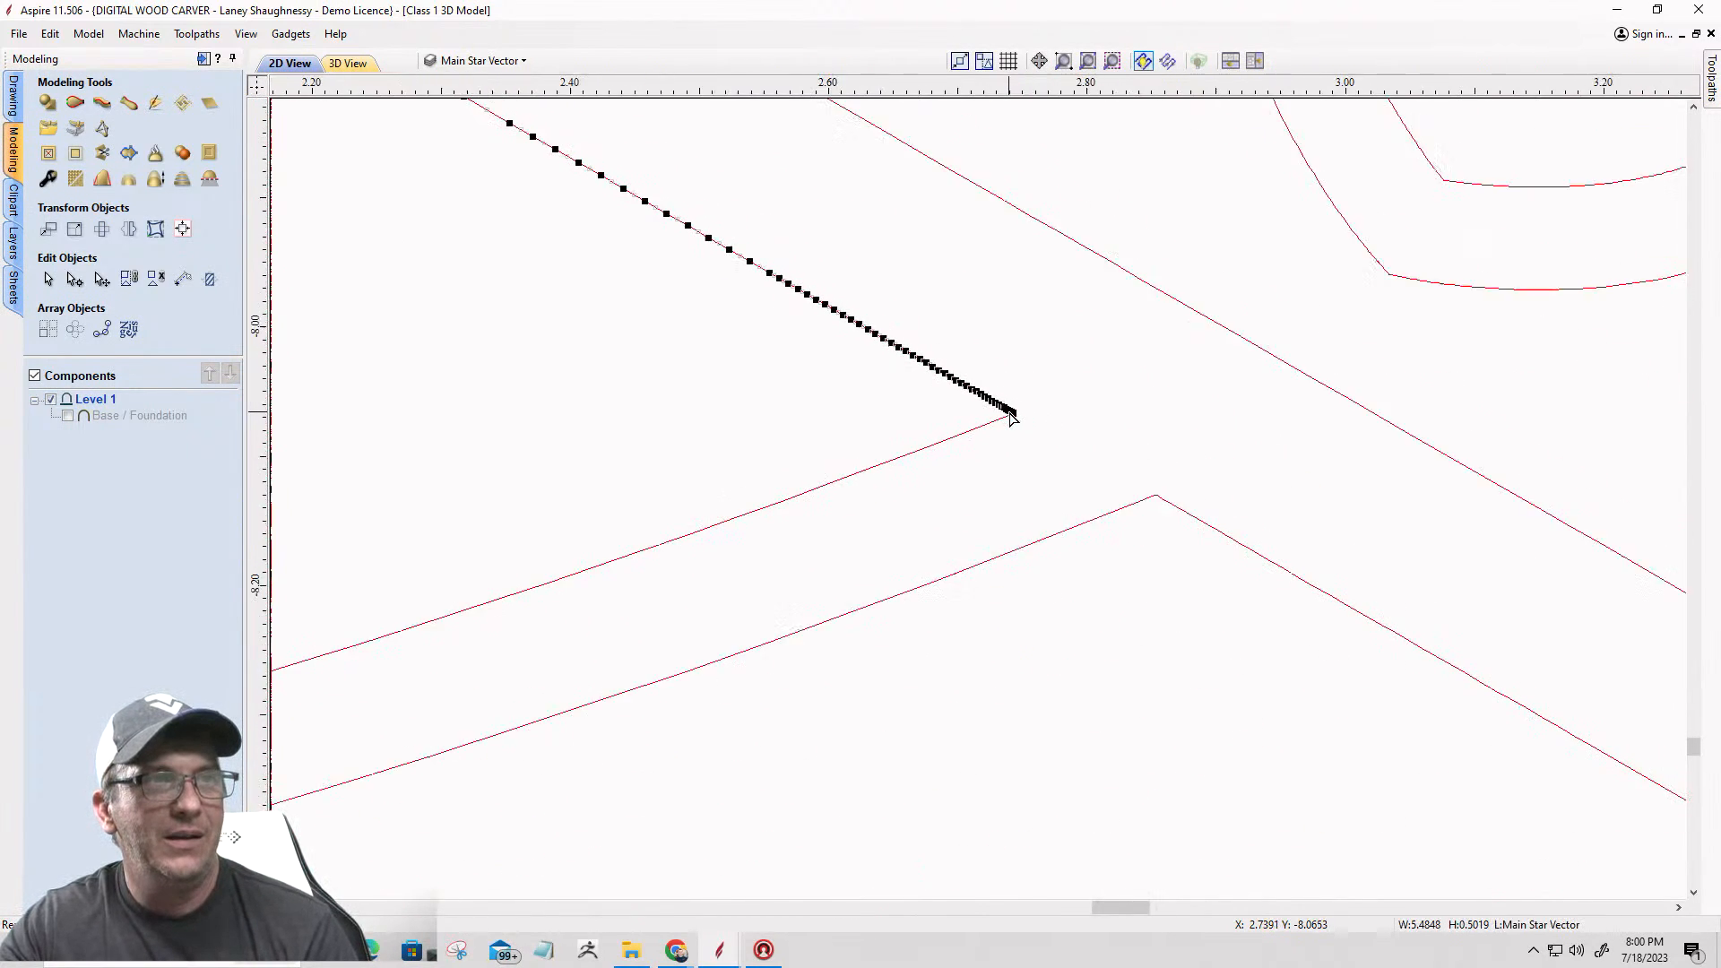
scroll(1010, 417, "down", 2)
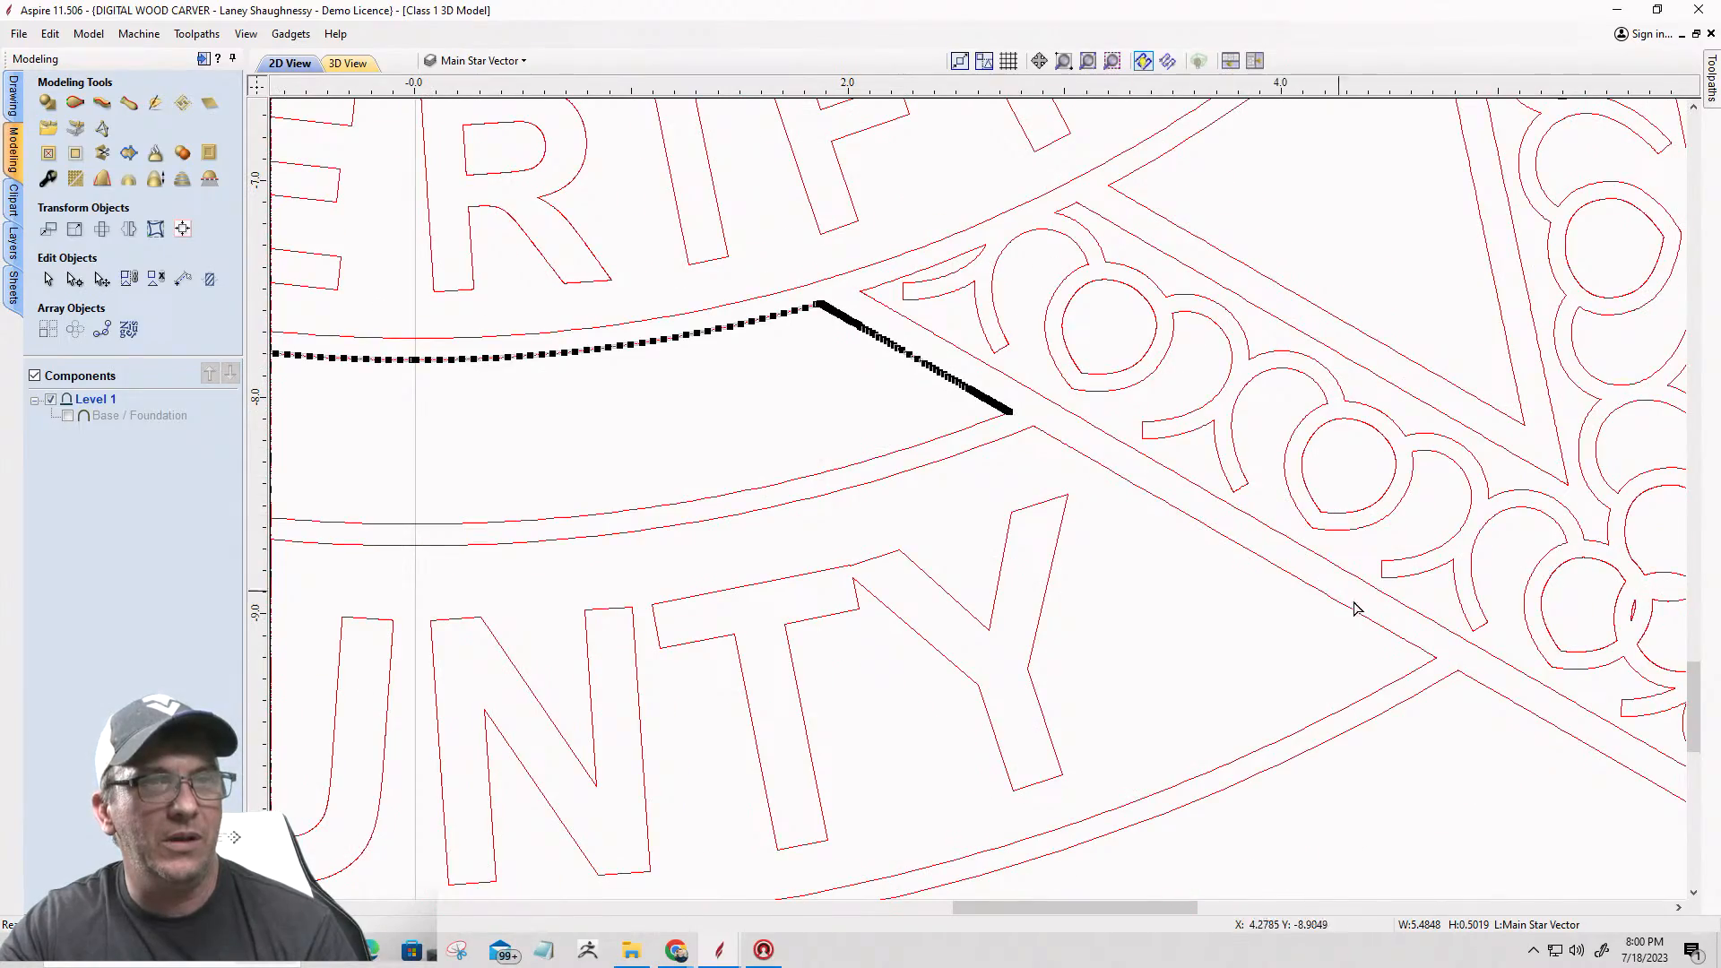
scroll(1412, 645, "down", 5)
scroll(1470, 699, "up", 7)
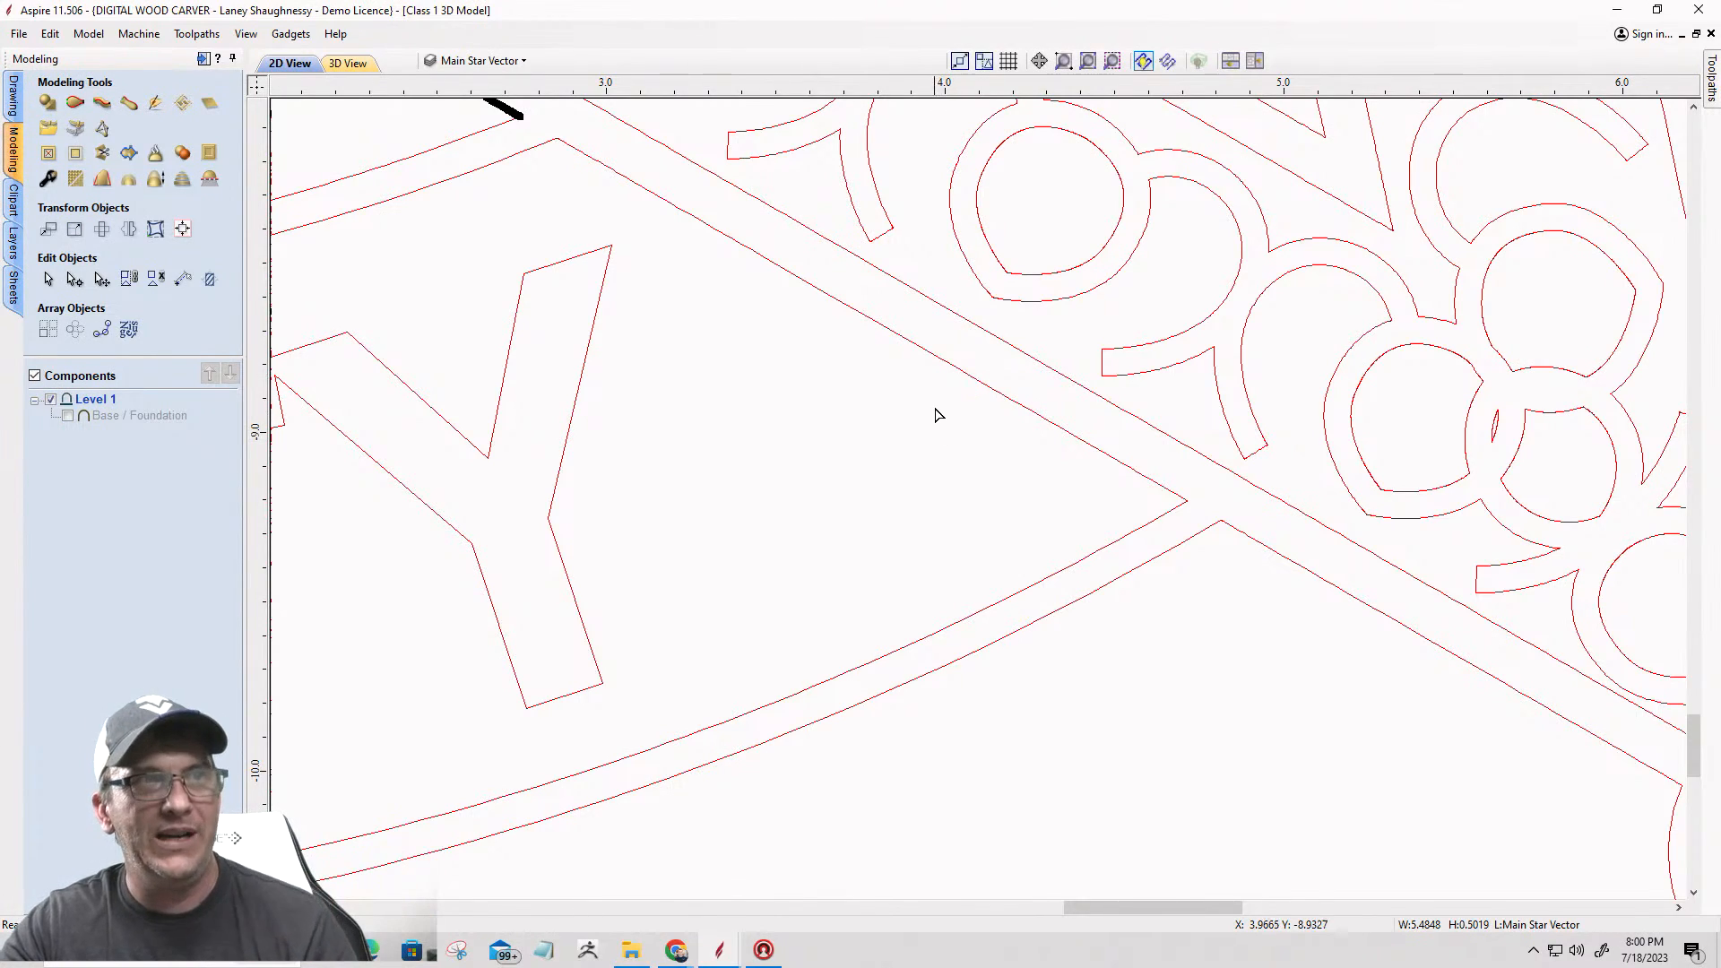
left_click(1230, 529)
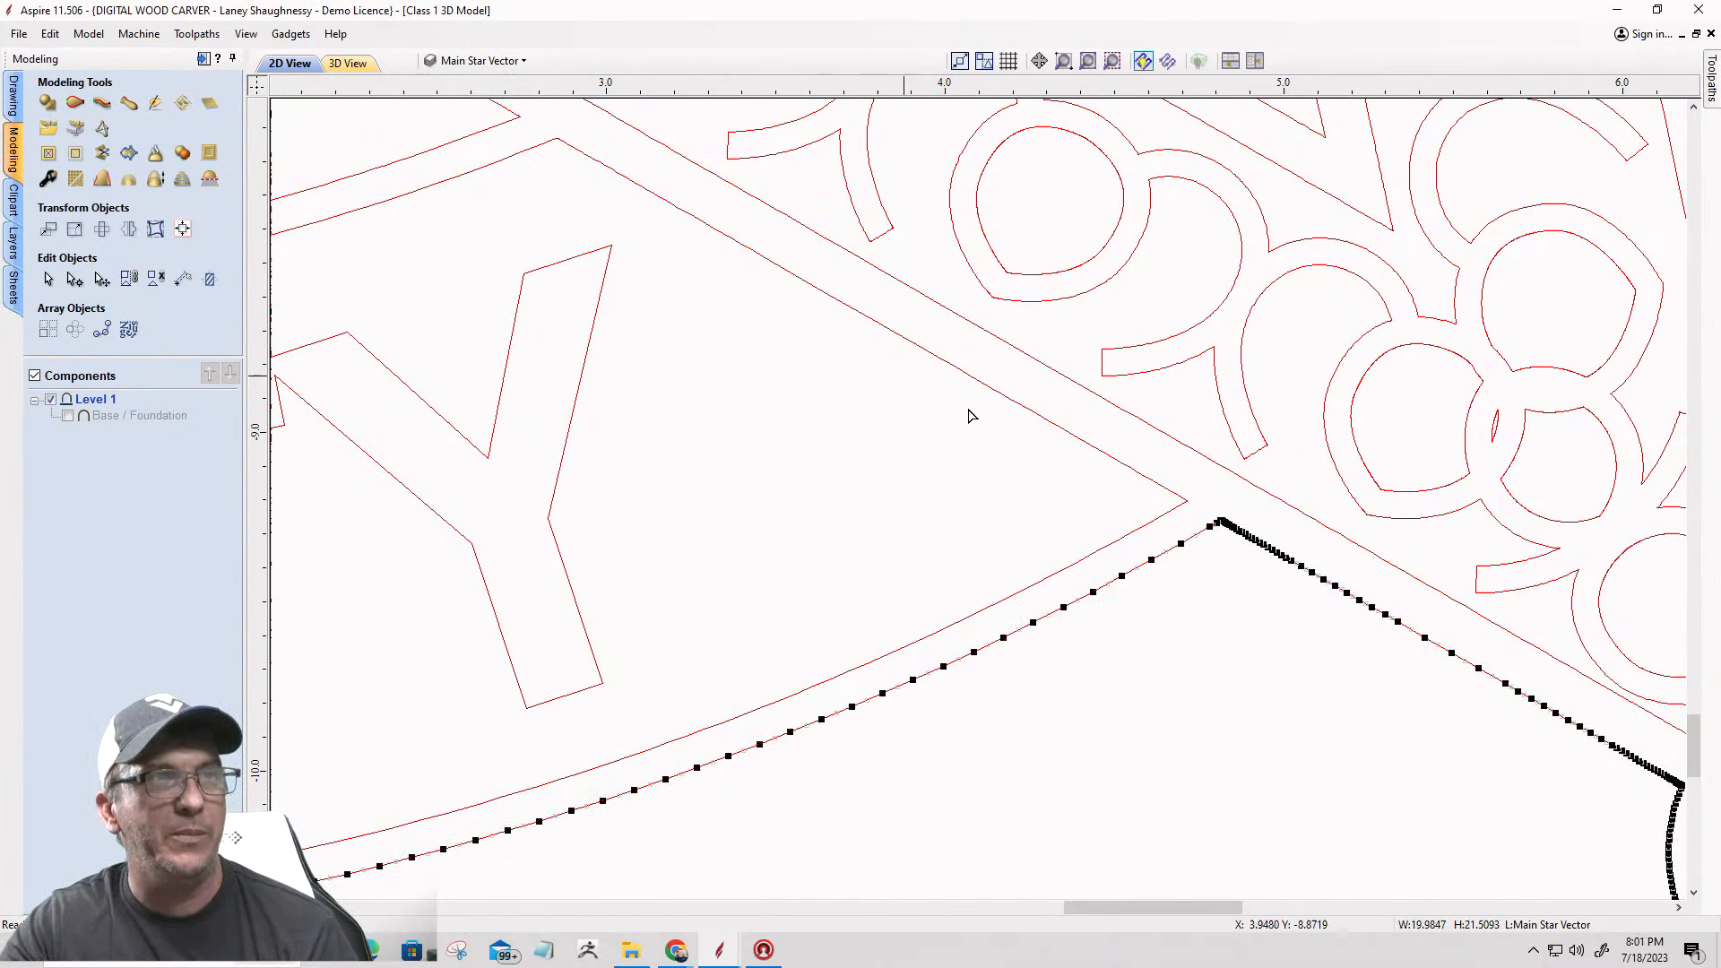
scroll(1220, 545, "up", 10)
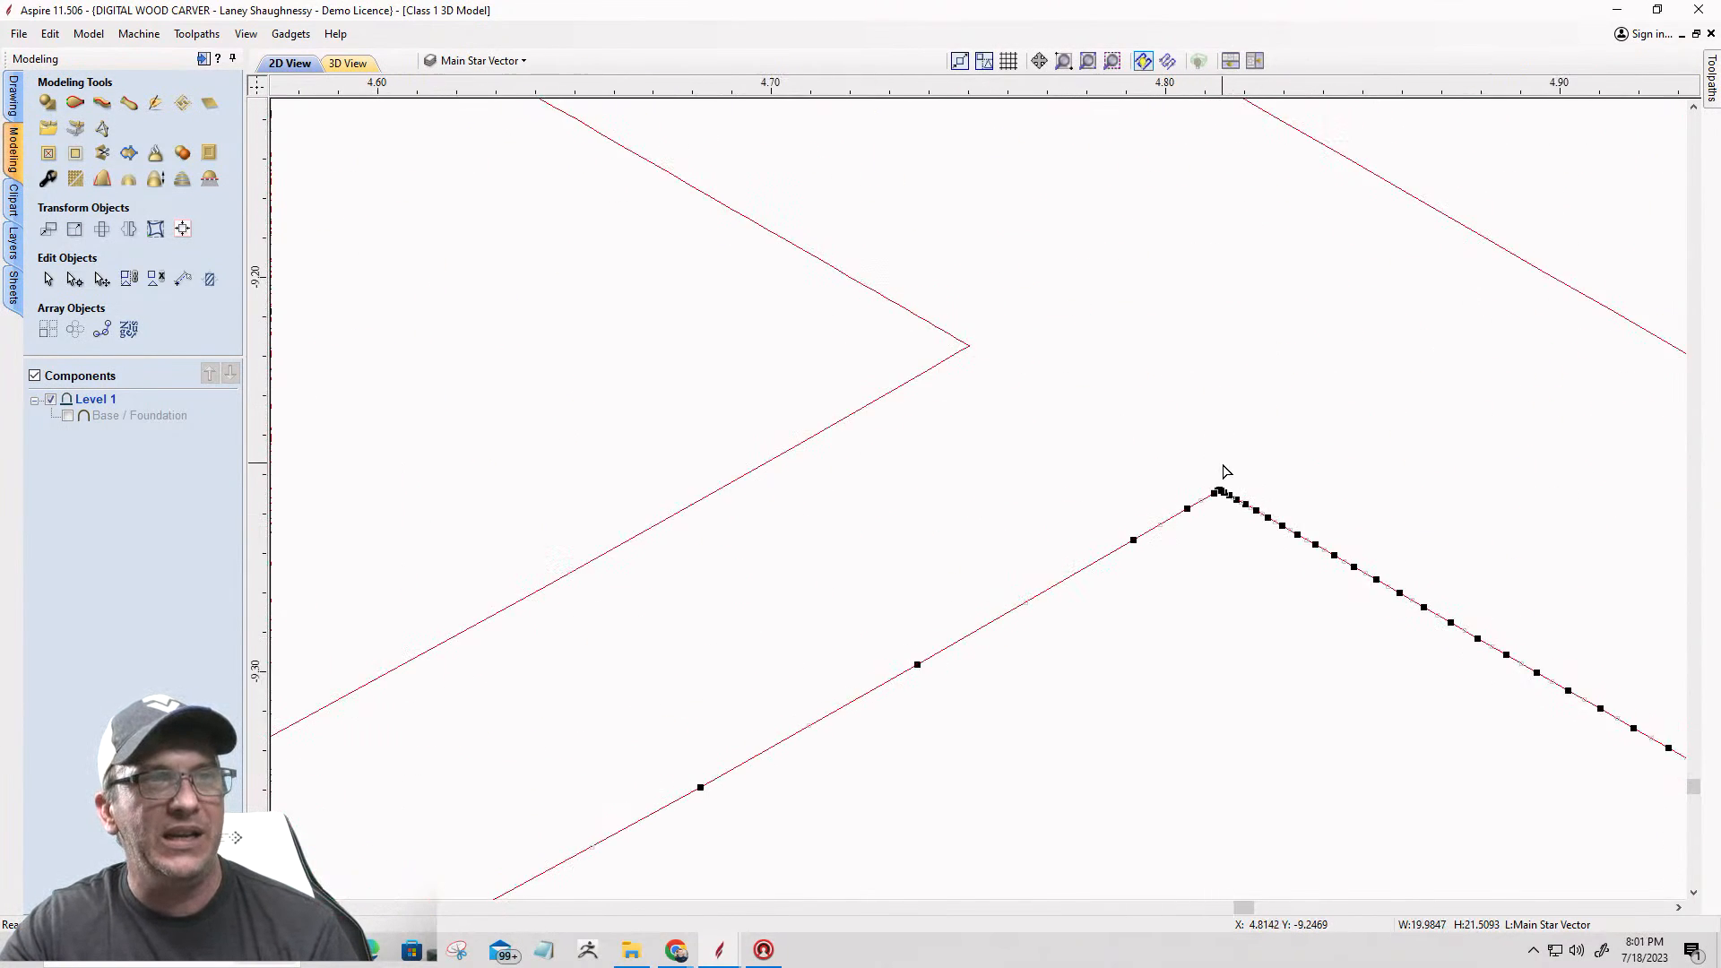
scroll(1219, 537, "up", 3)
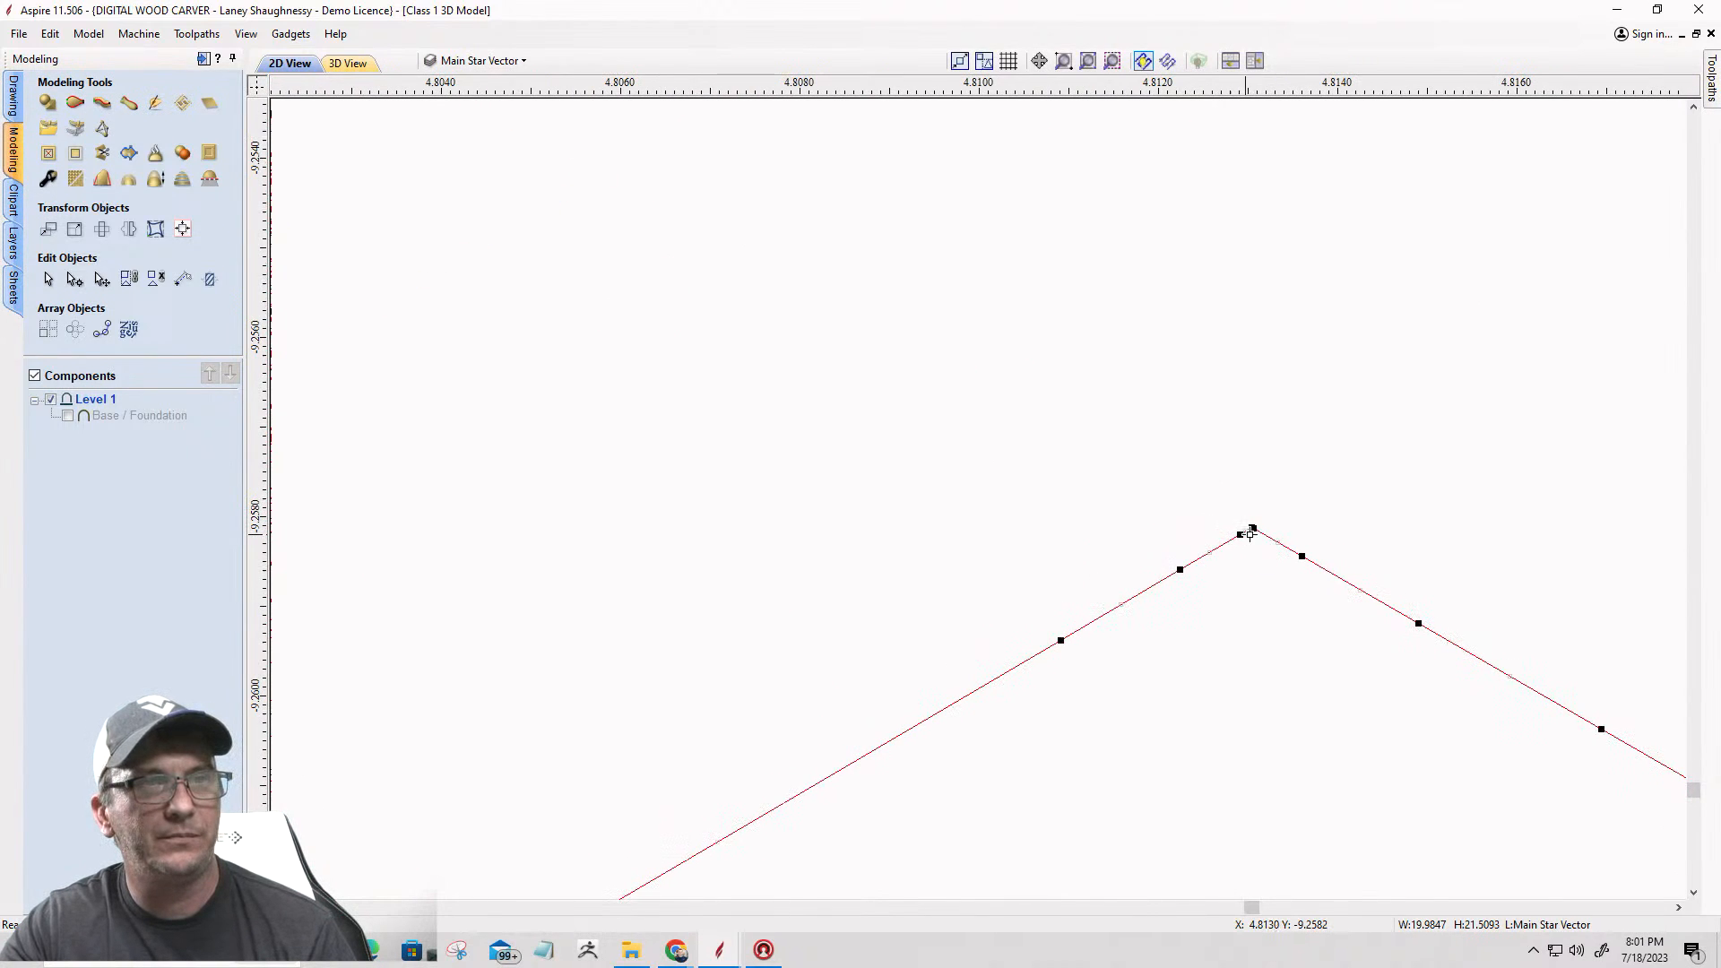
right_click(1254, 528)
left_click(1291, 600)
Step: Cut the outer badge outline where the outer edge of the lower-right star point meets the circle beside the right laurel branch
scroll(1207, 501, "down", 2)
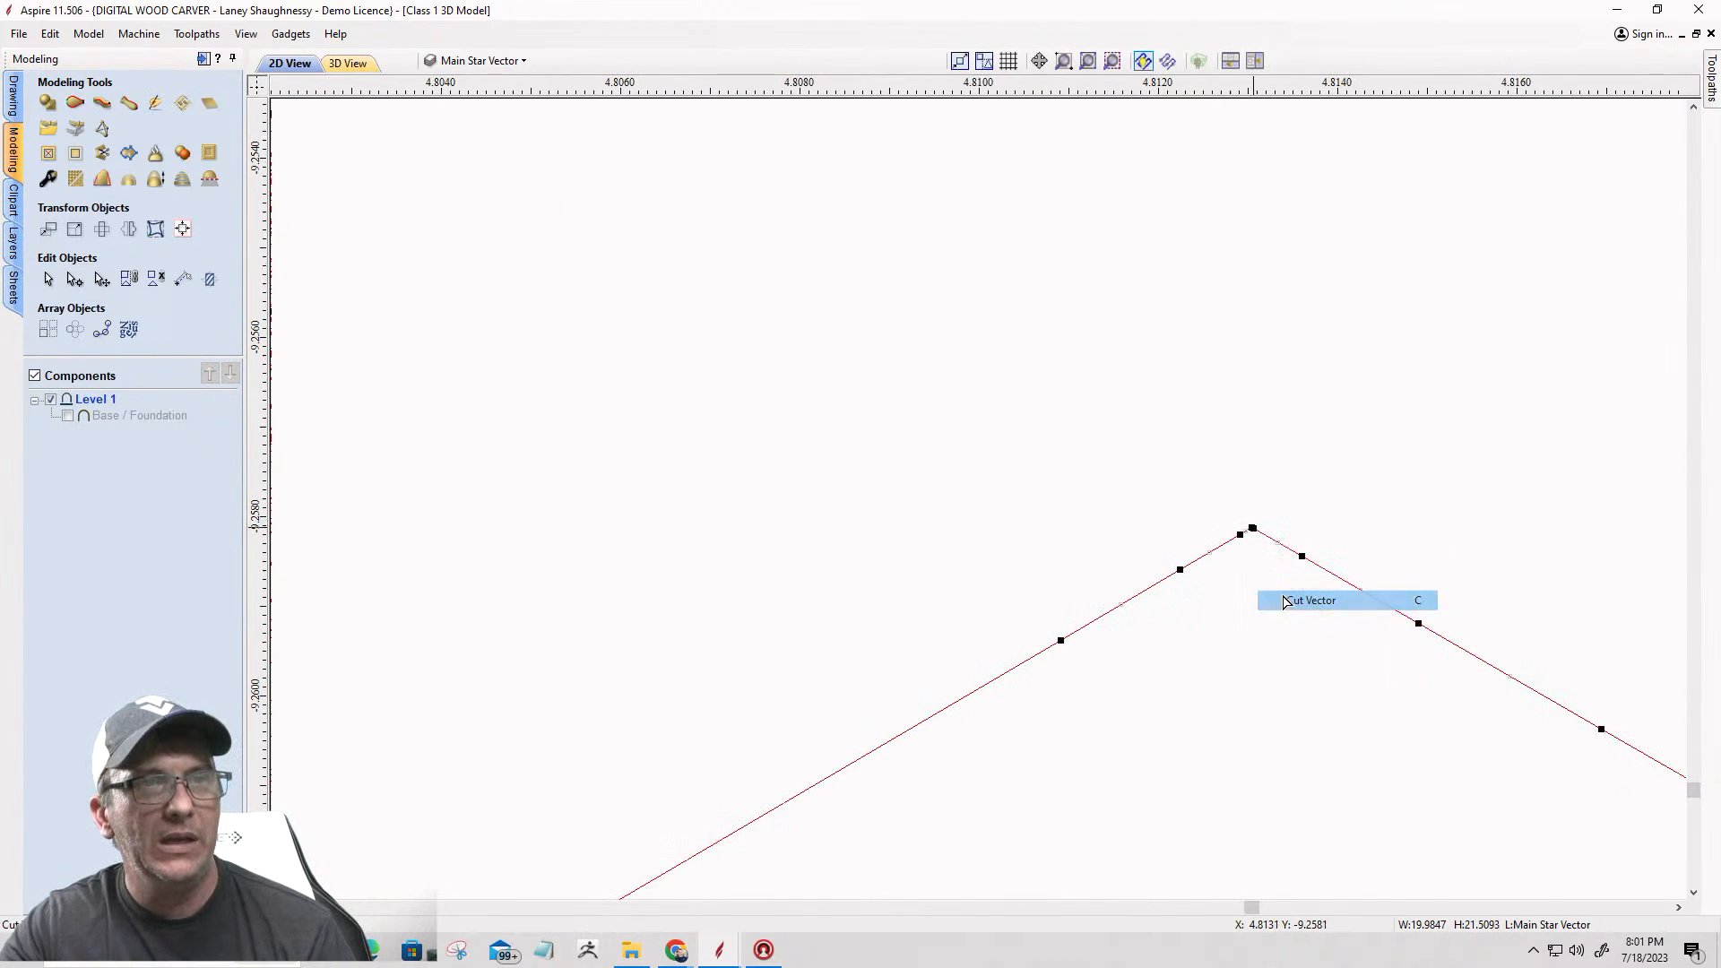
scroll(1207, 501, "down", 12)
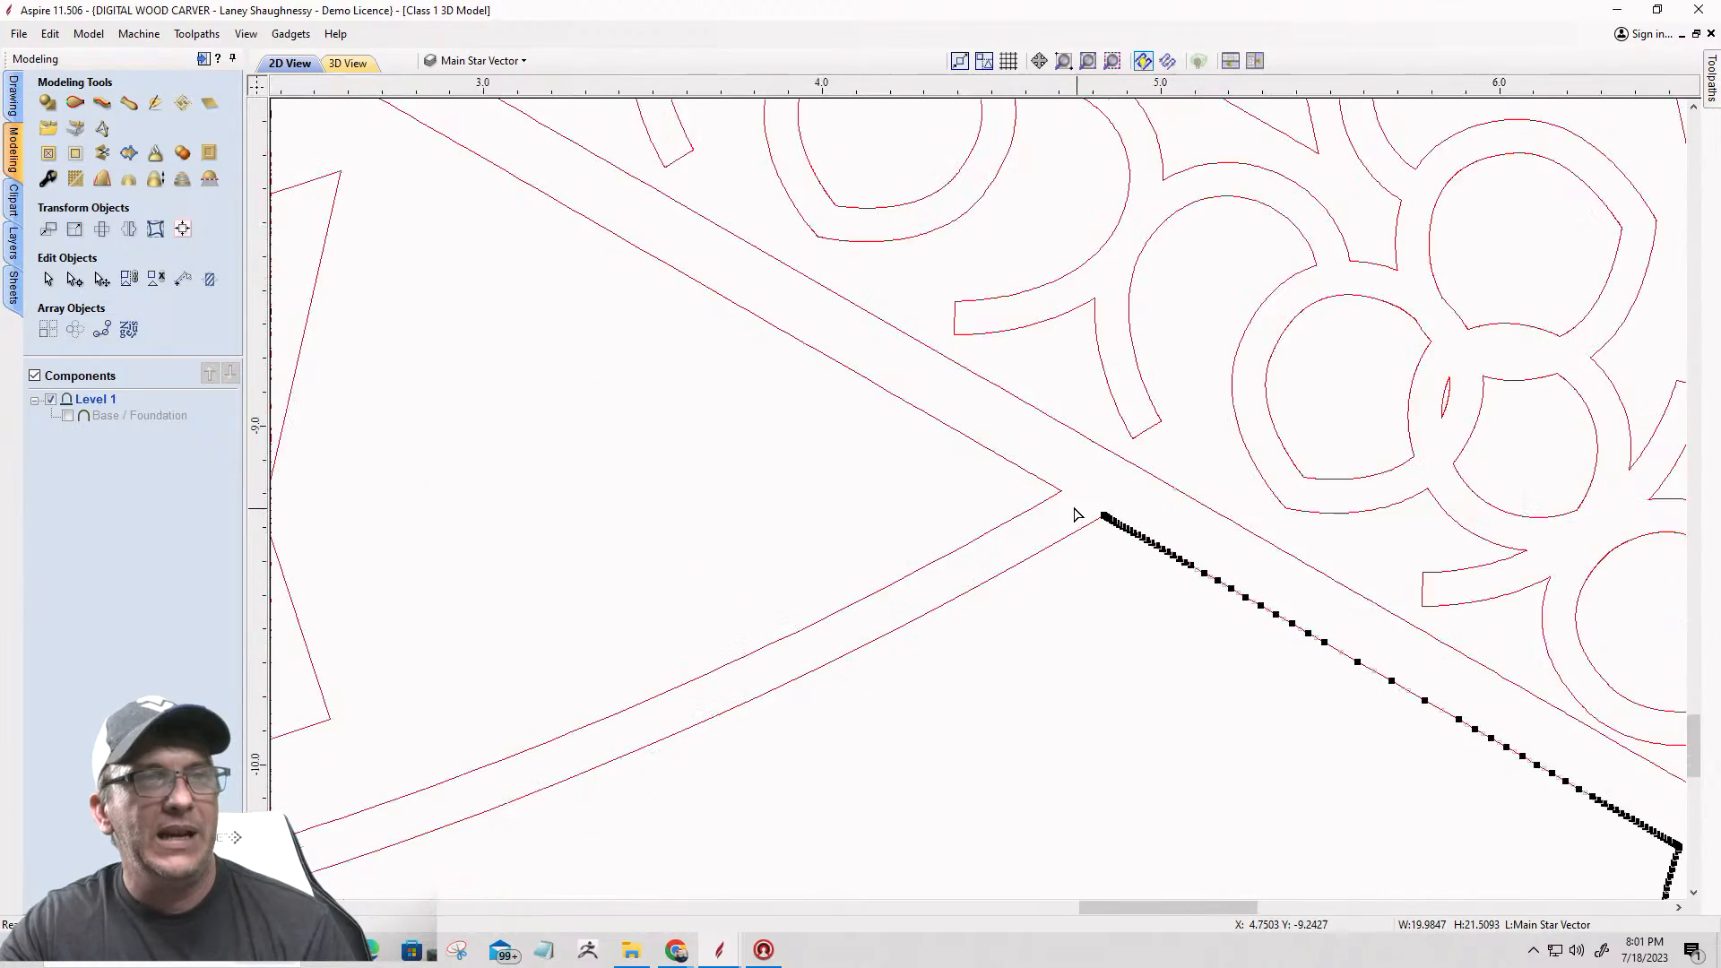
scroll(1069, 515, "down", 2)
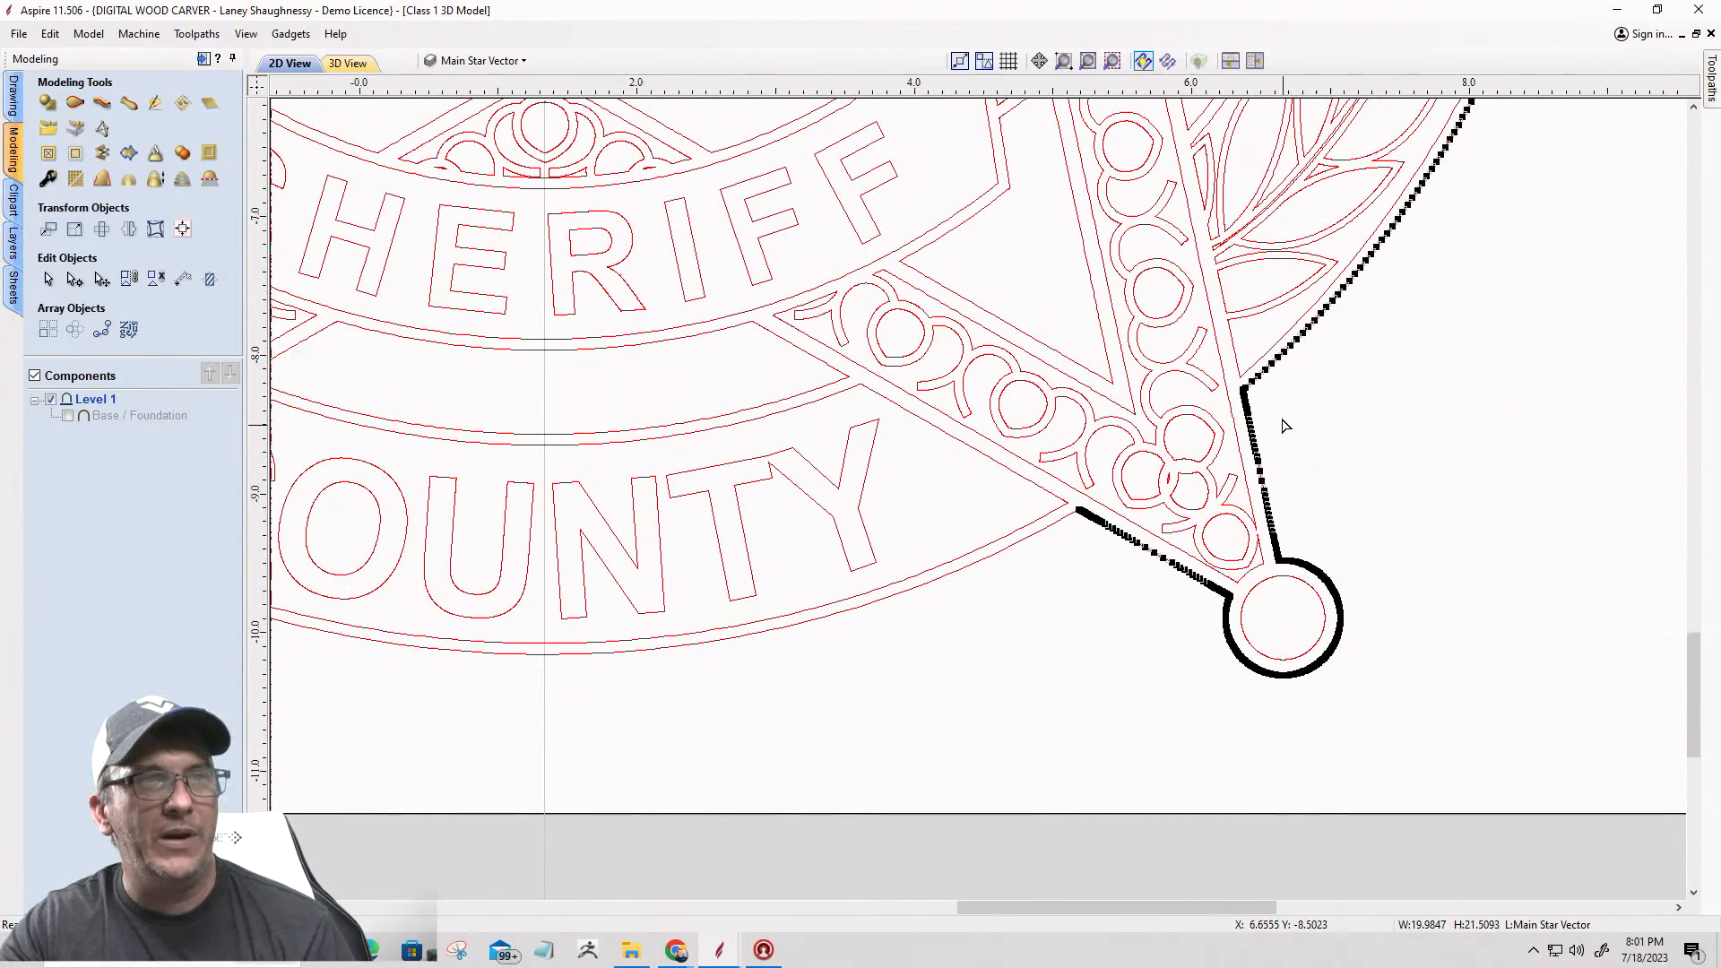
scroll(1282, 430, "up", 4)
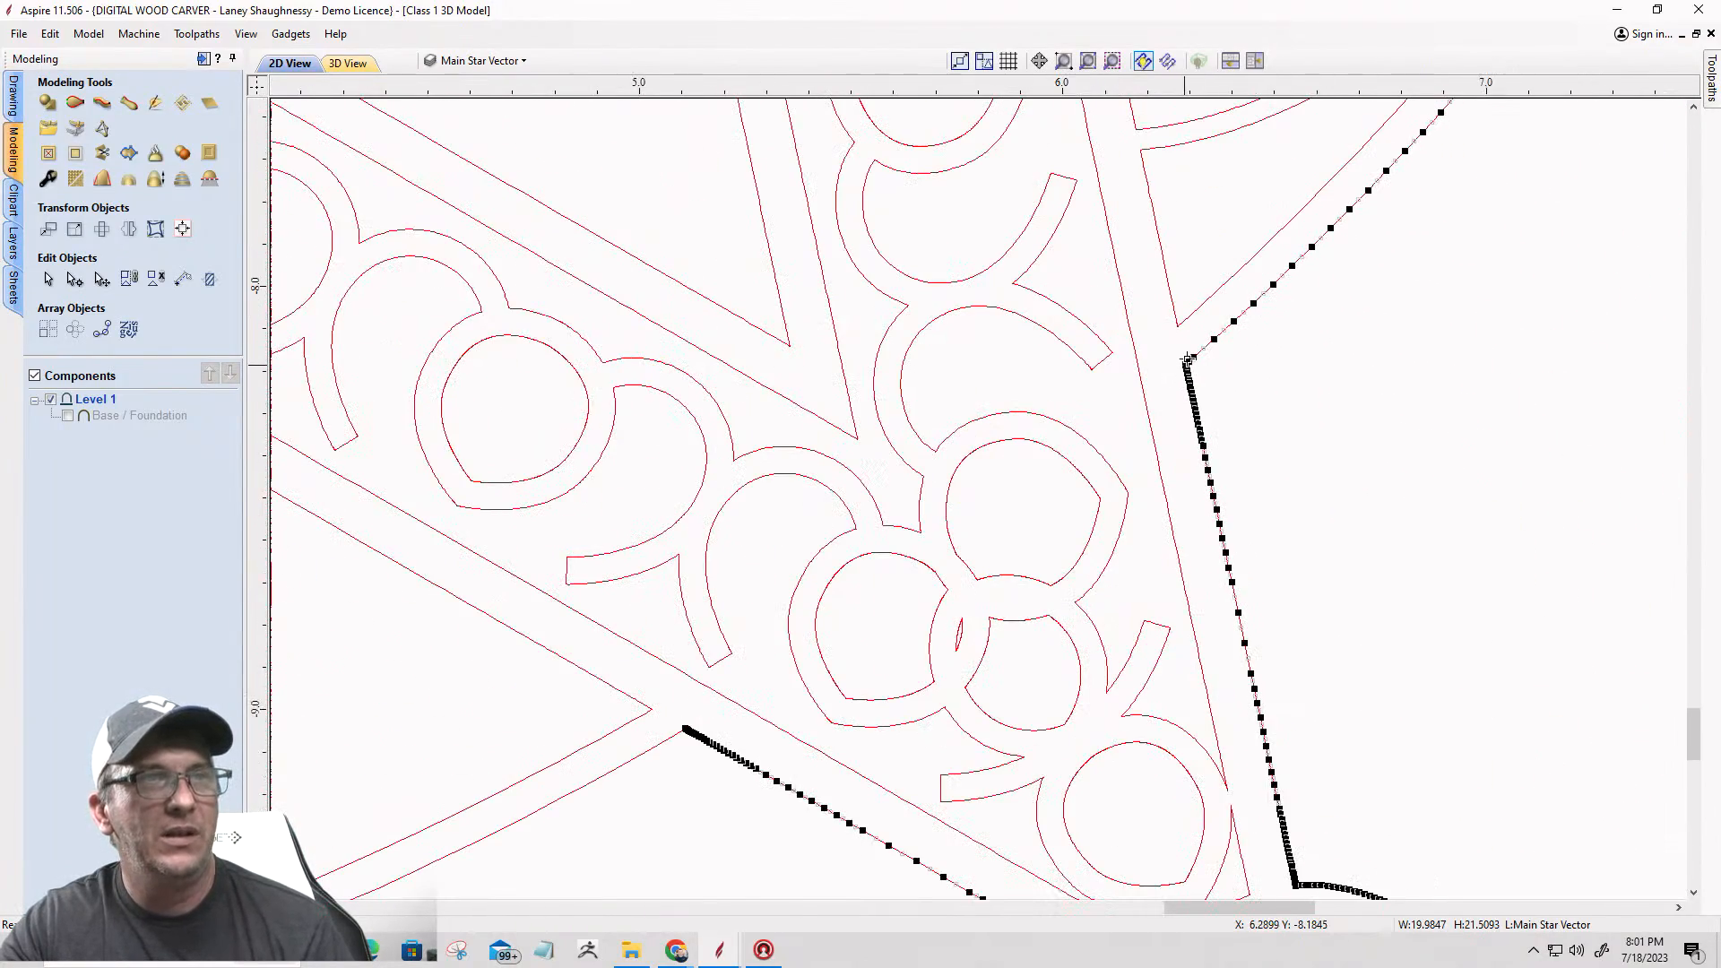
scroll(1189, 353, "up", 6)
scroll(1177, 380, "up", 6)
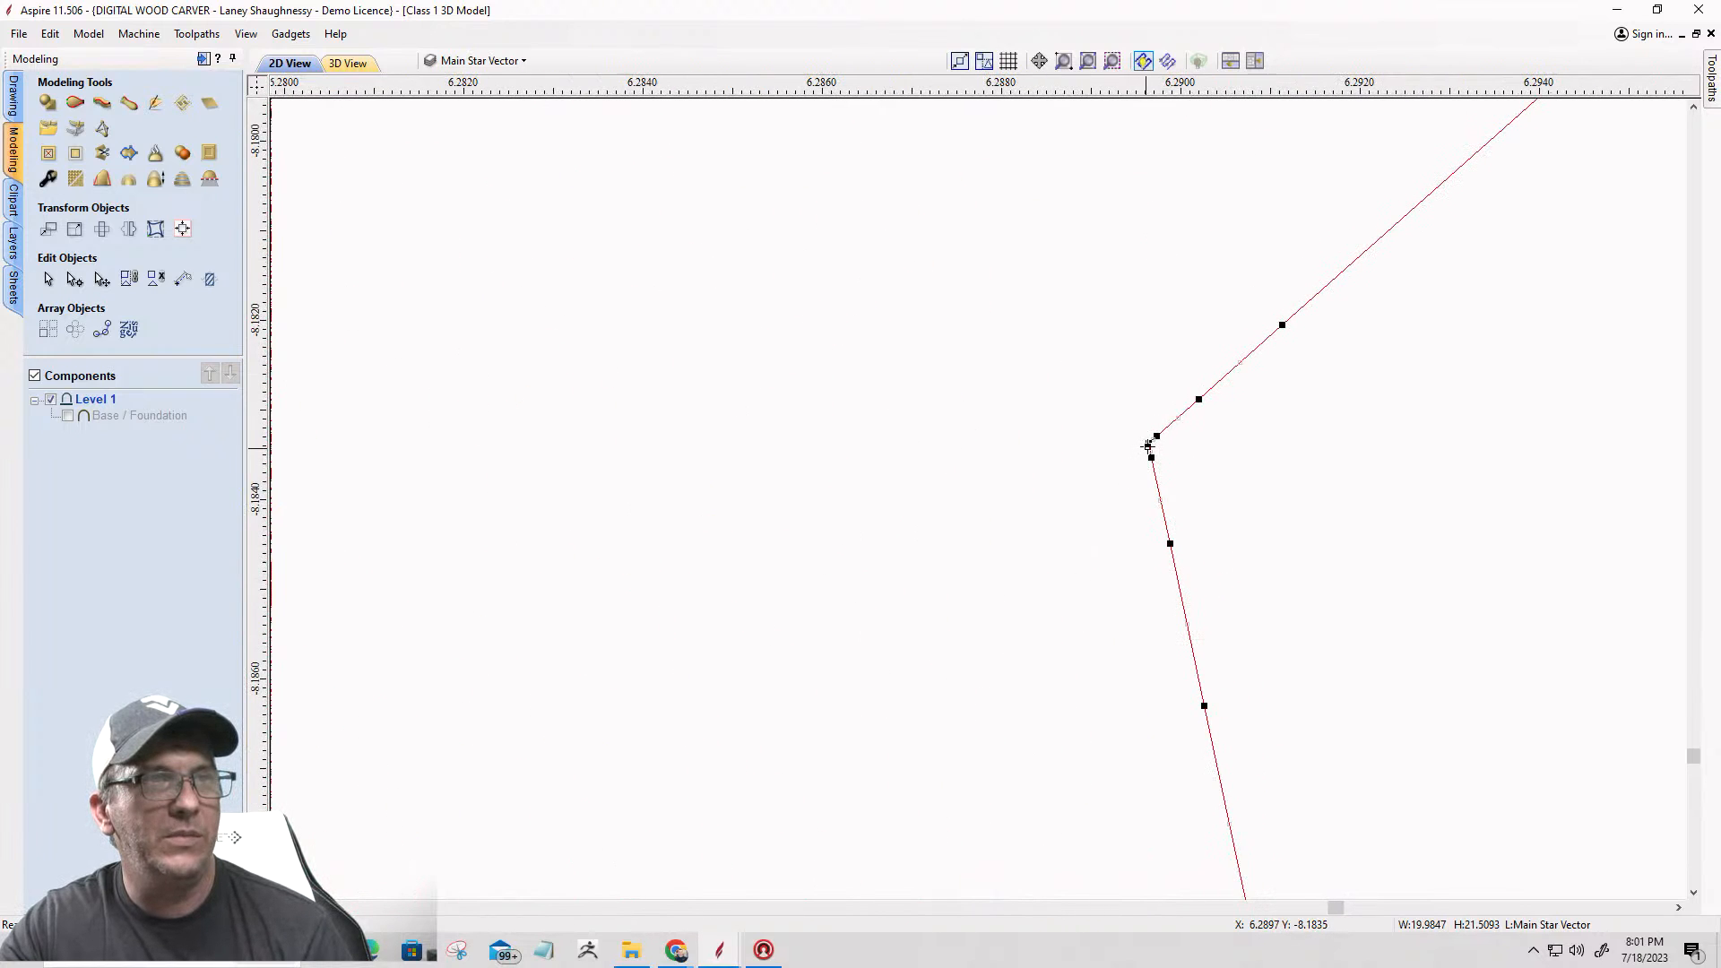
right_click(1151, 448)
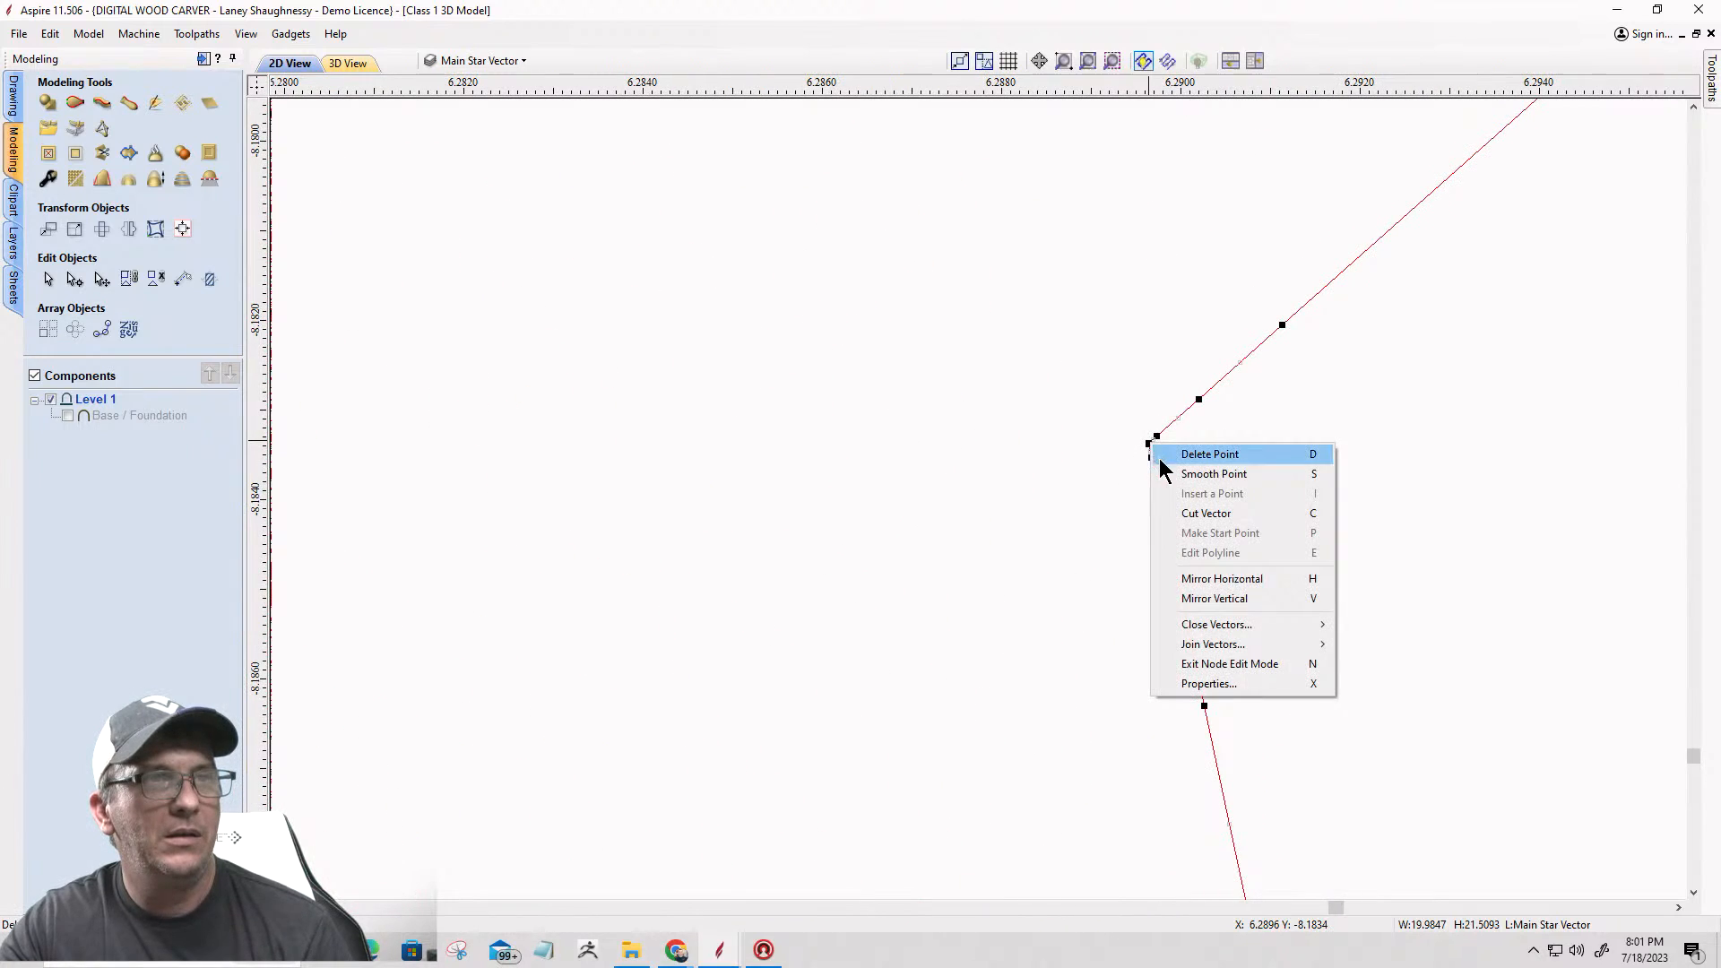
left_click(1182, 511)
Step: Cut the panel vector between the right laurel branch and the star at its bottom corner
scroll(1192, 531, "down", 3)
scroll(1192, 531, "down", 10)
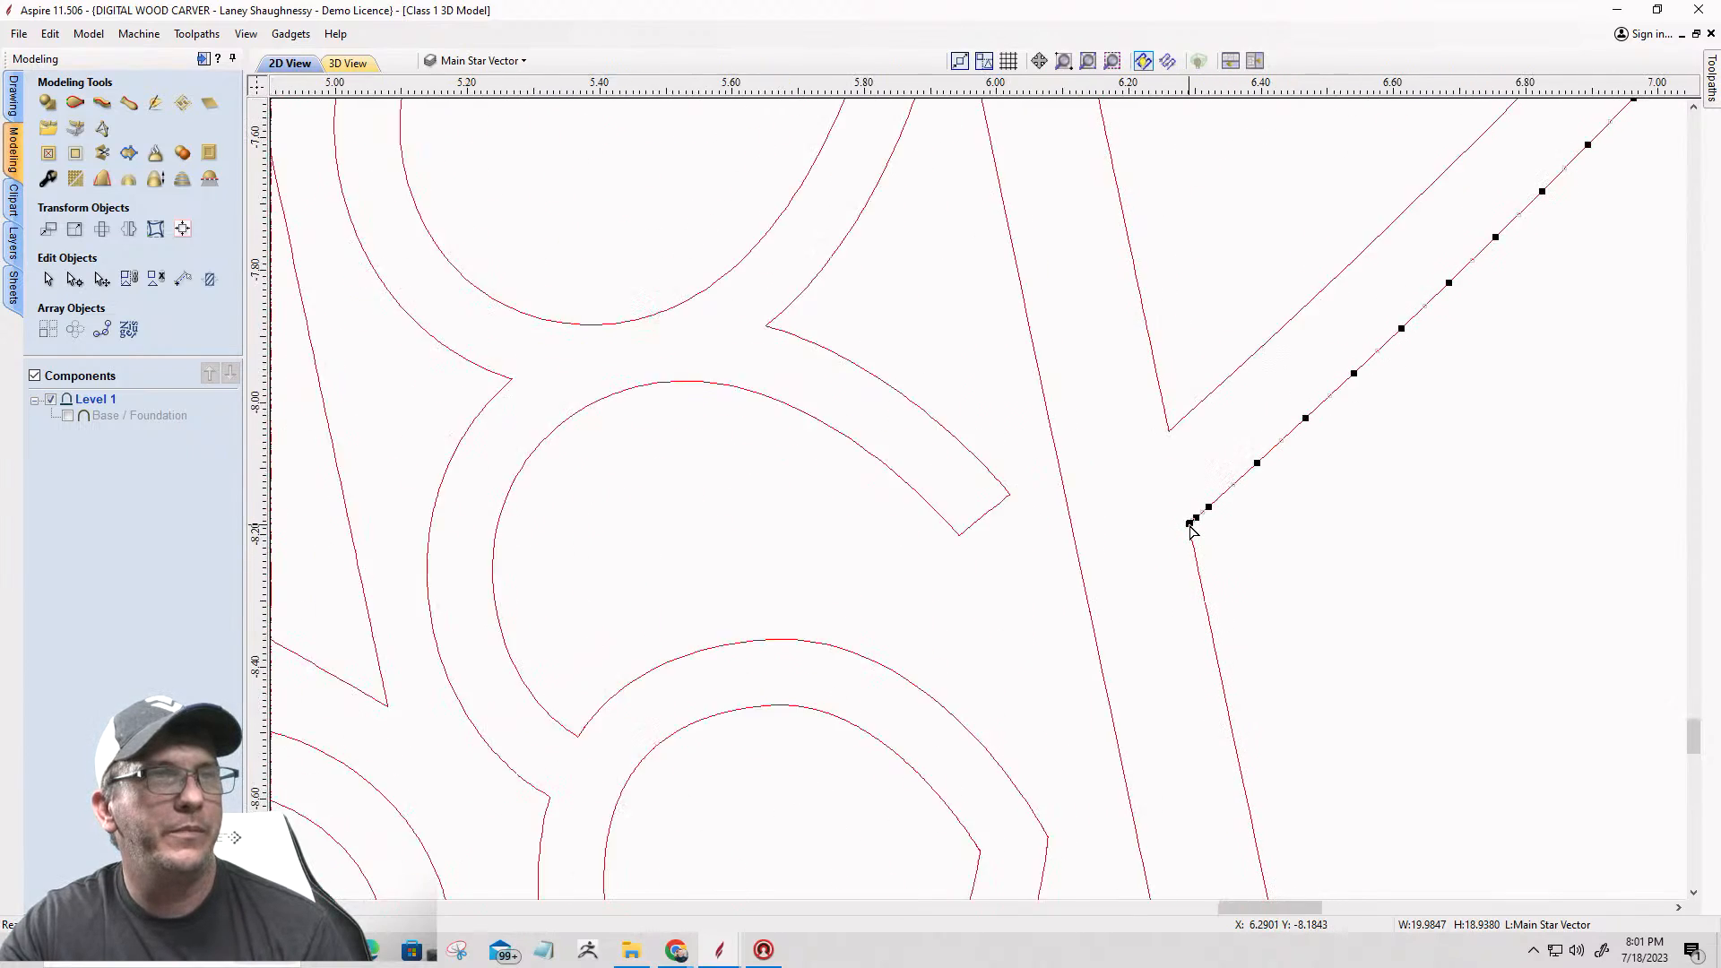
scroll(1189, 522, "down", 4)
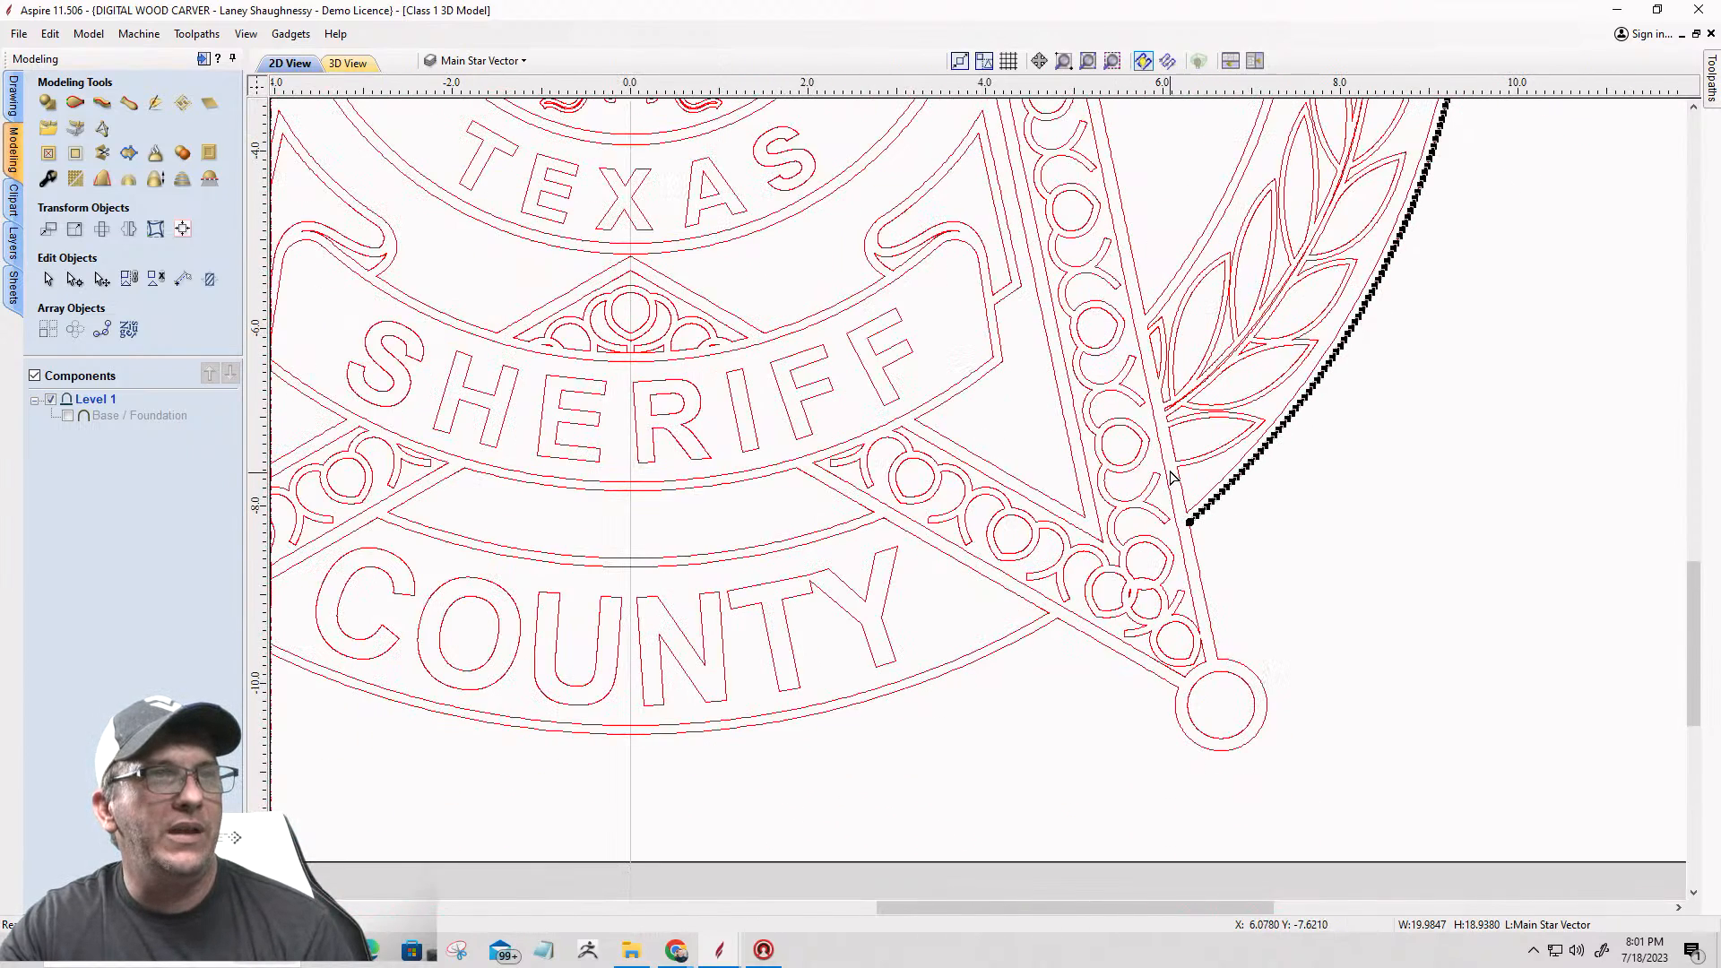
scroll(1149, 305, "up", 8)
left_click(1151, 316)
scroll(1155, 324, "up", 6)
scroll(1134, 383, "up", 3)
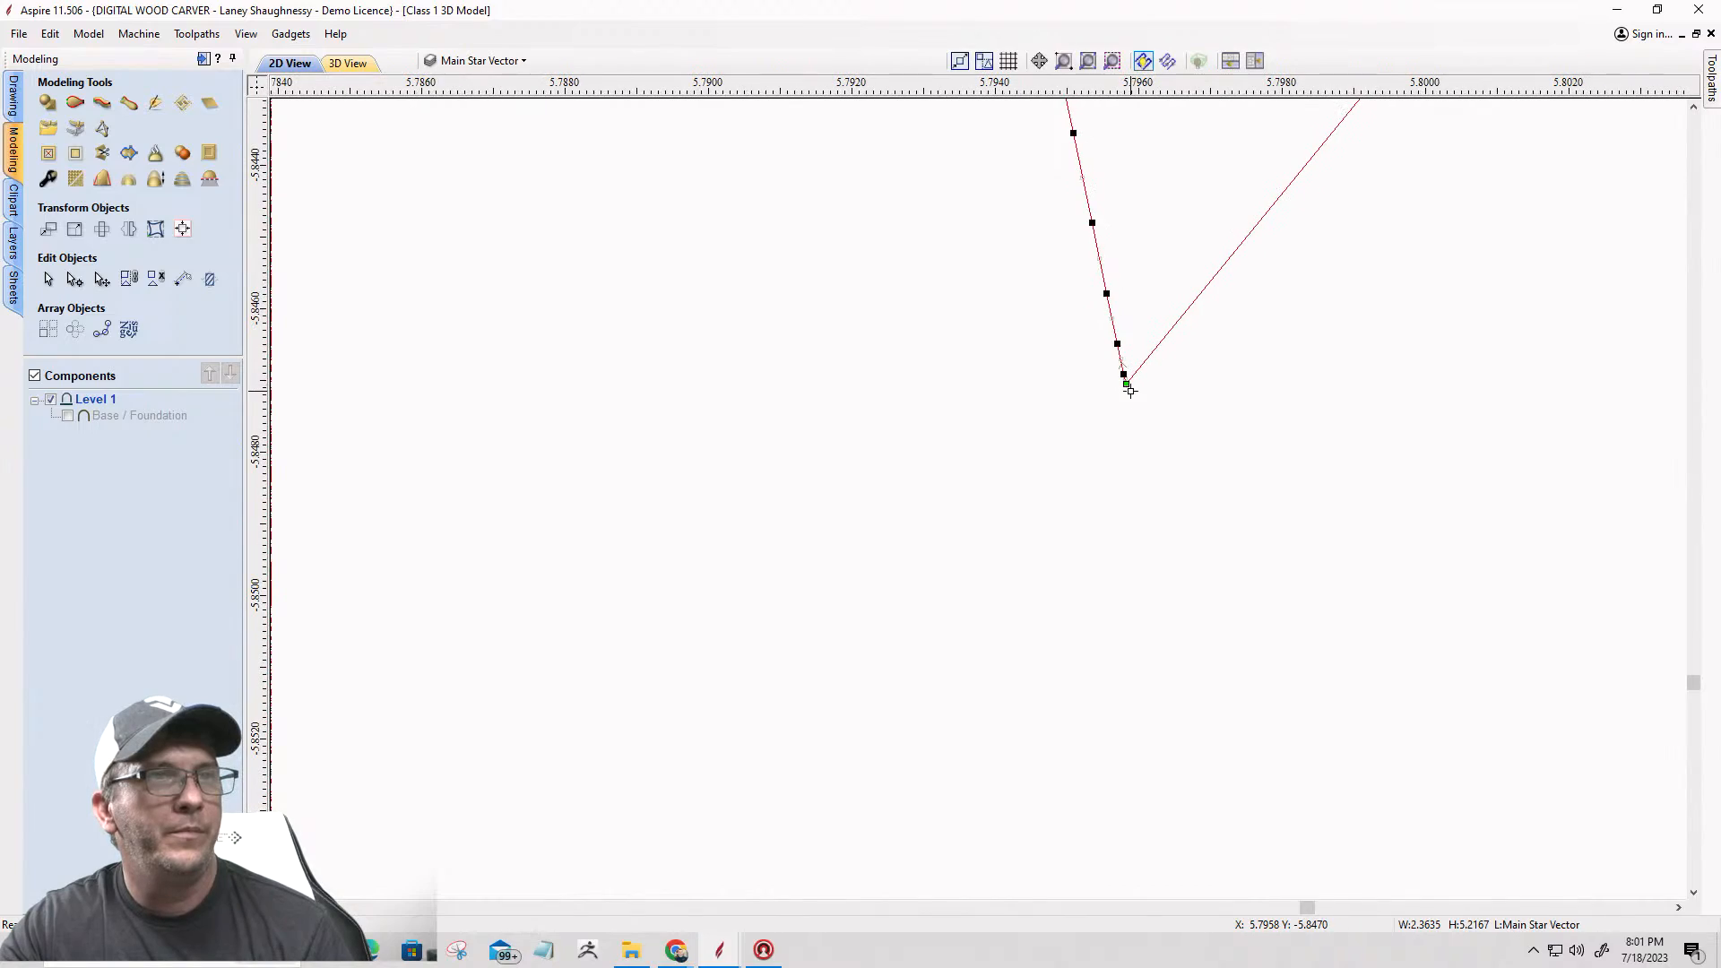
right_click(1125, 384)
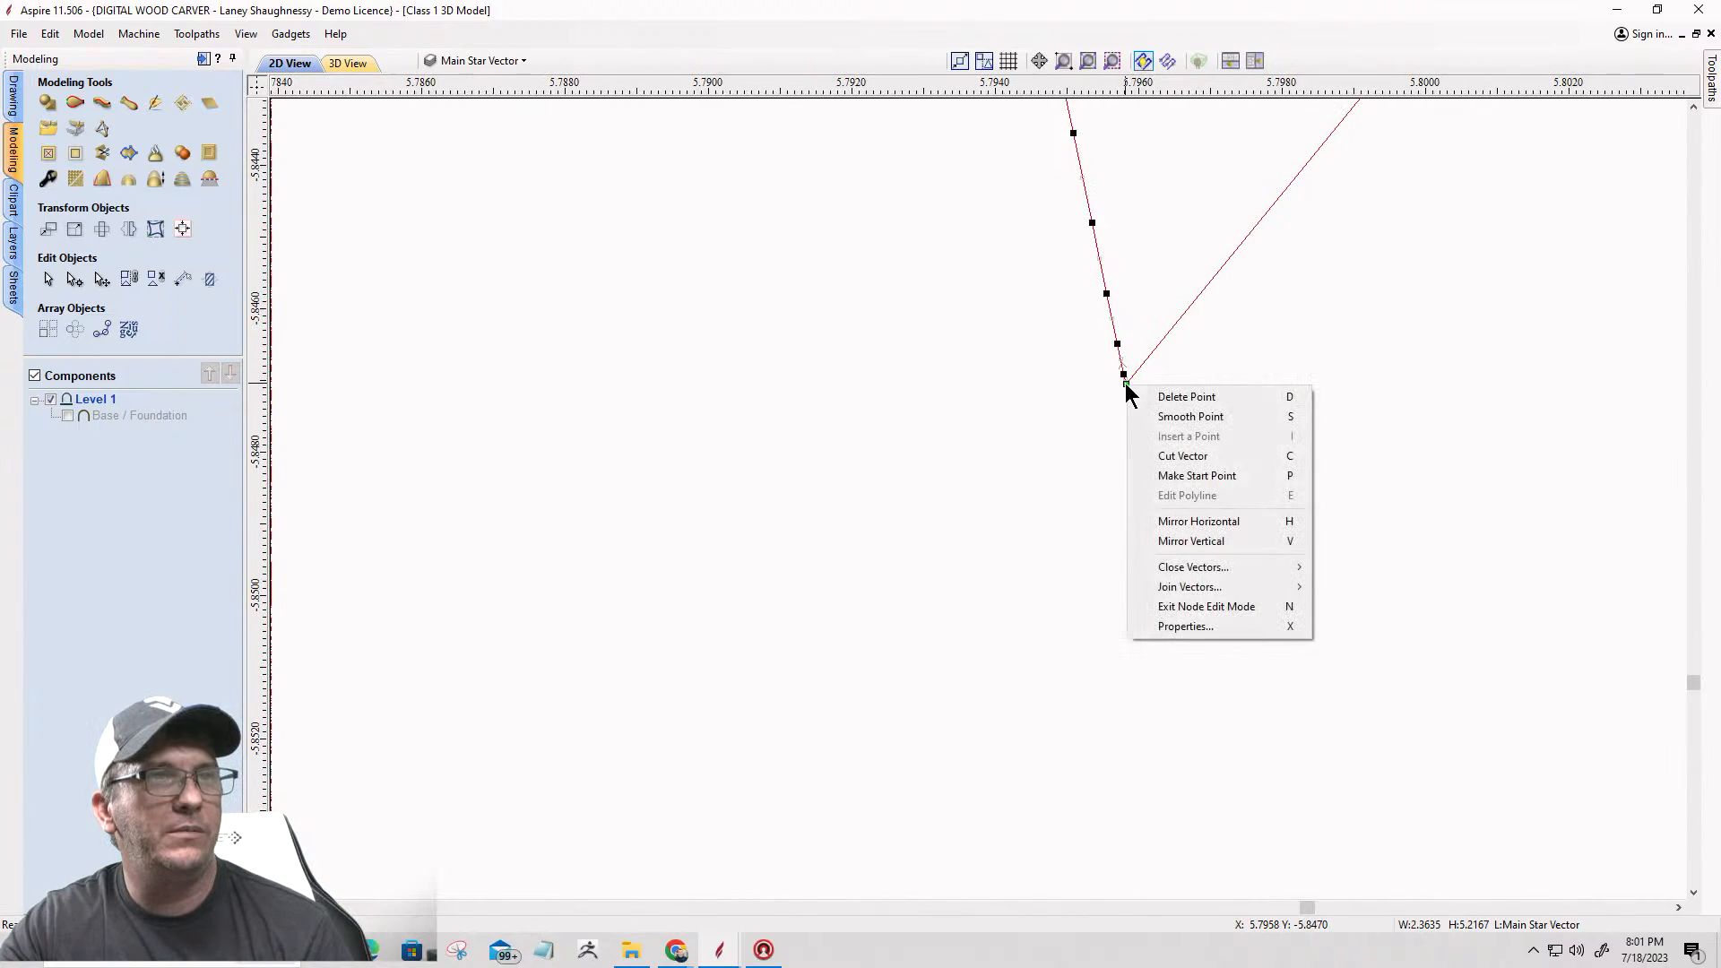
left_click(1146, 458)
Step: Cut the outer badge outline where the circle above the right laurel branch meets the lower edge of the upper-right star point
scroll(1141, 448, "down", 4)
scroll(1141, 455, "down", 15)
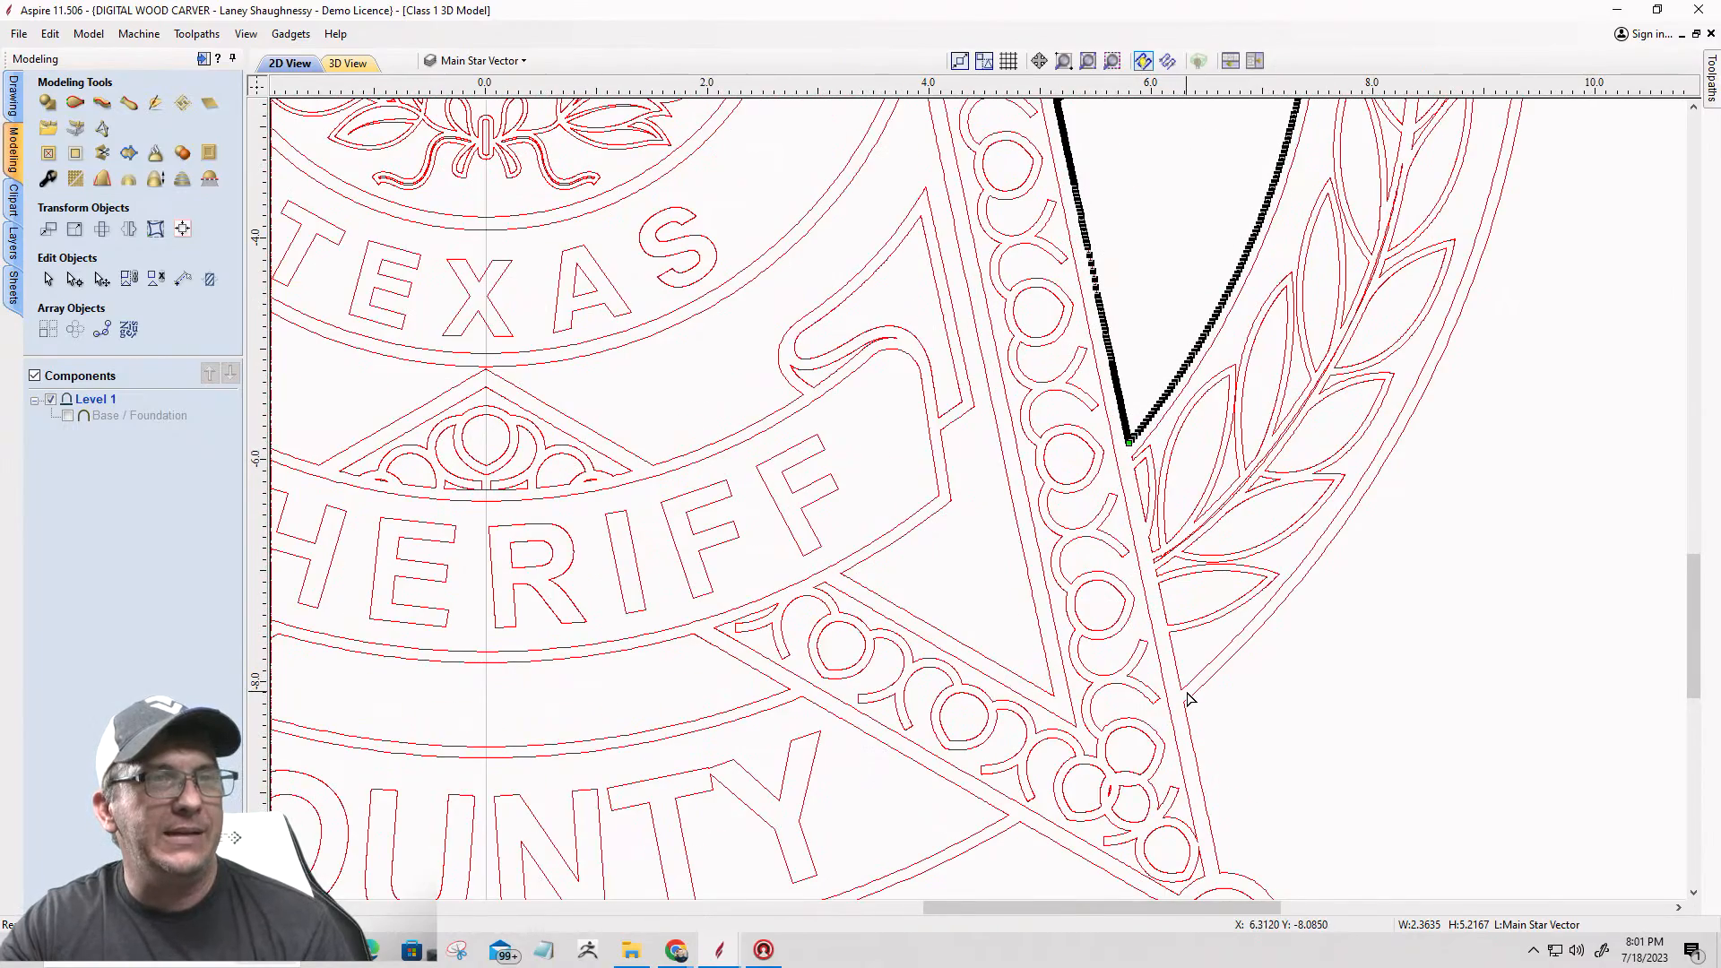
scroll(1189, 698, "down", 3)
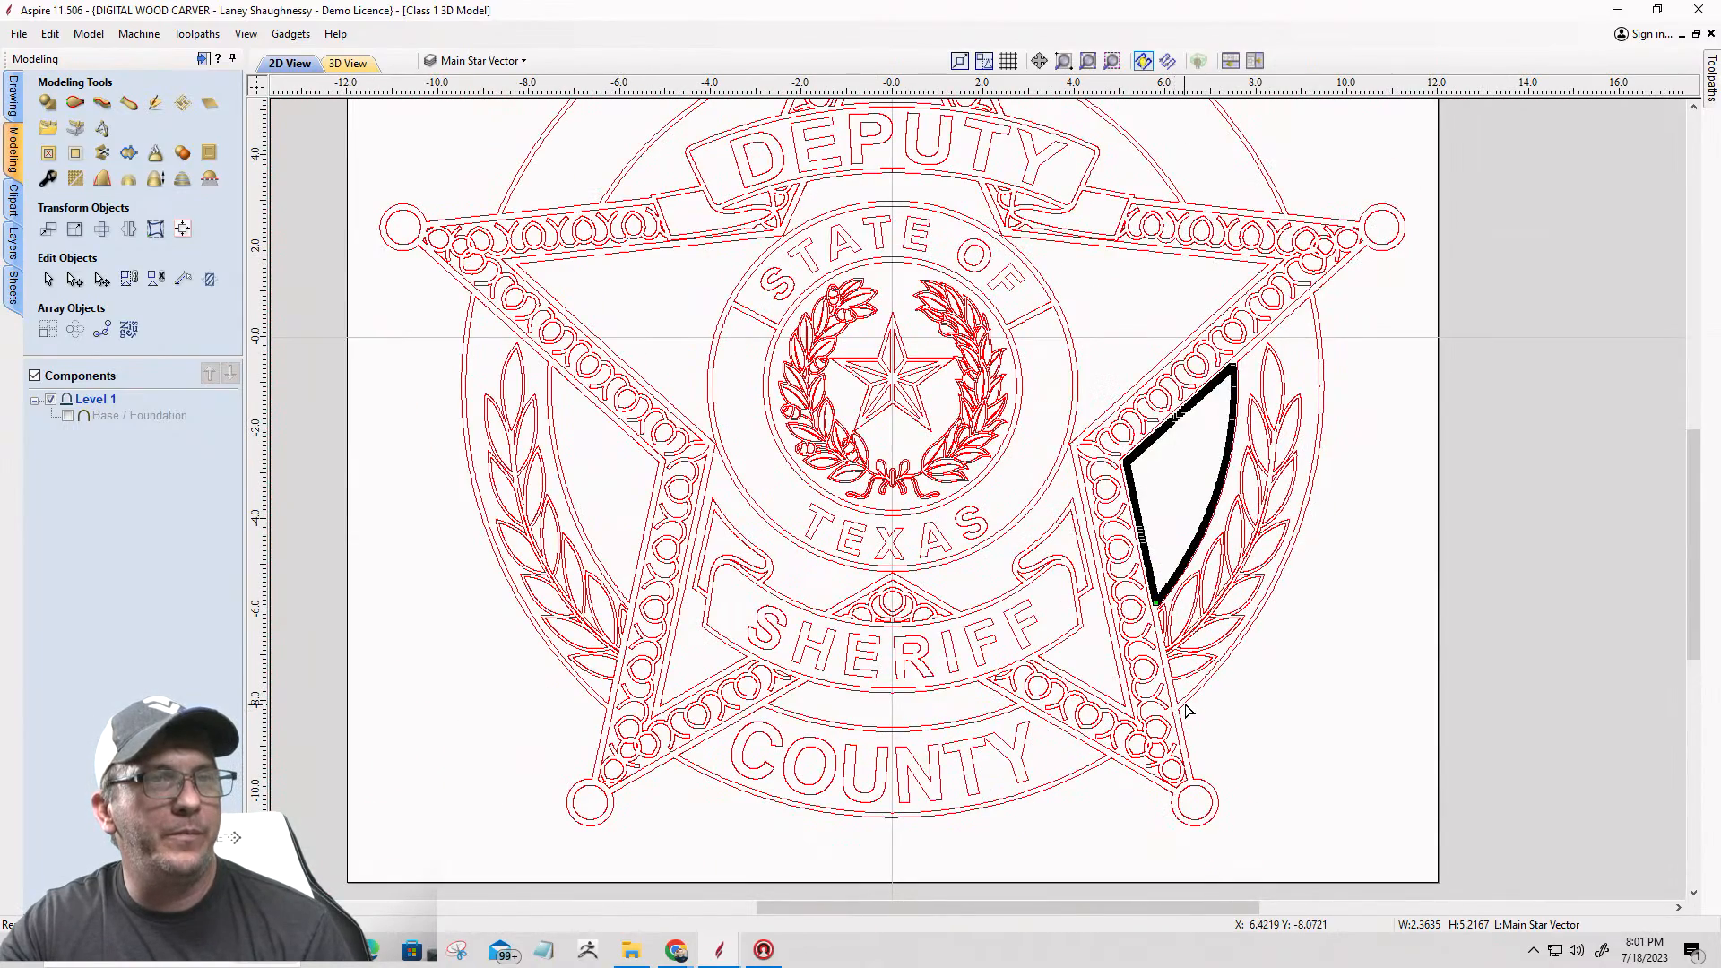
left_click(1181, 708)
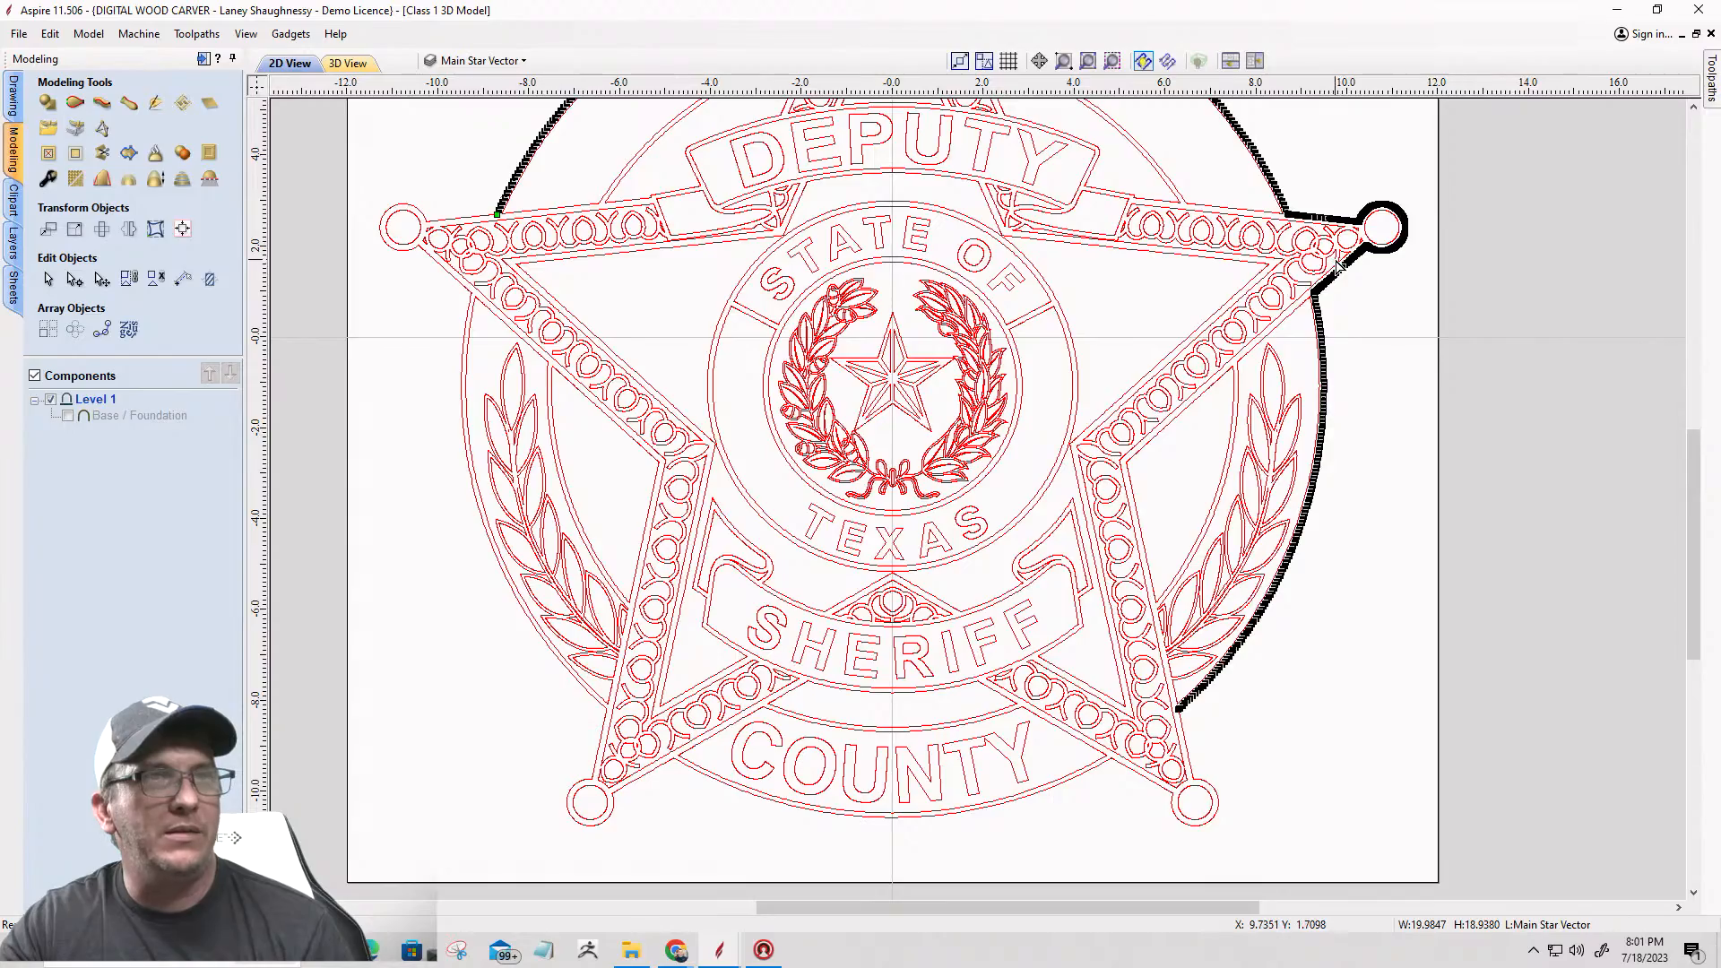
scroll(1337, 266, "up", 15)
scroll(1214, 401, "up", 12)
scroll(1247, 368, "up", 2)
right_click(1246, 363)
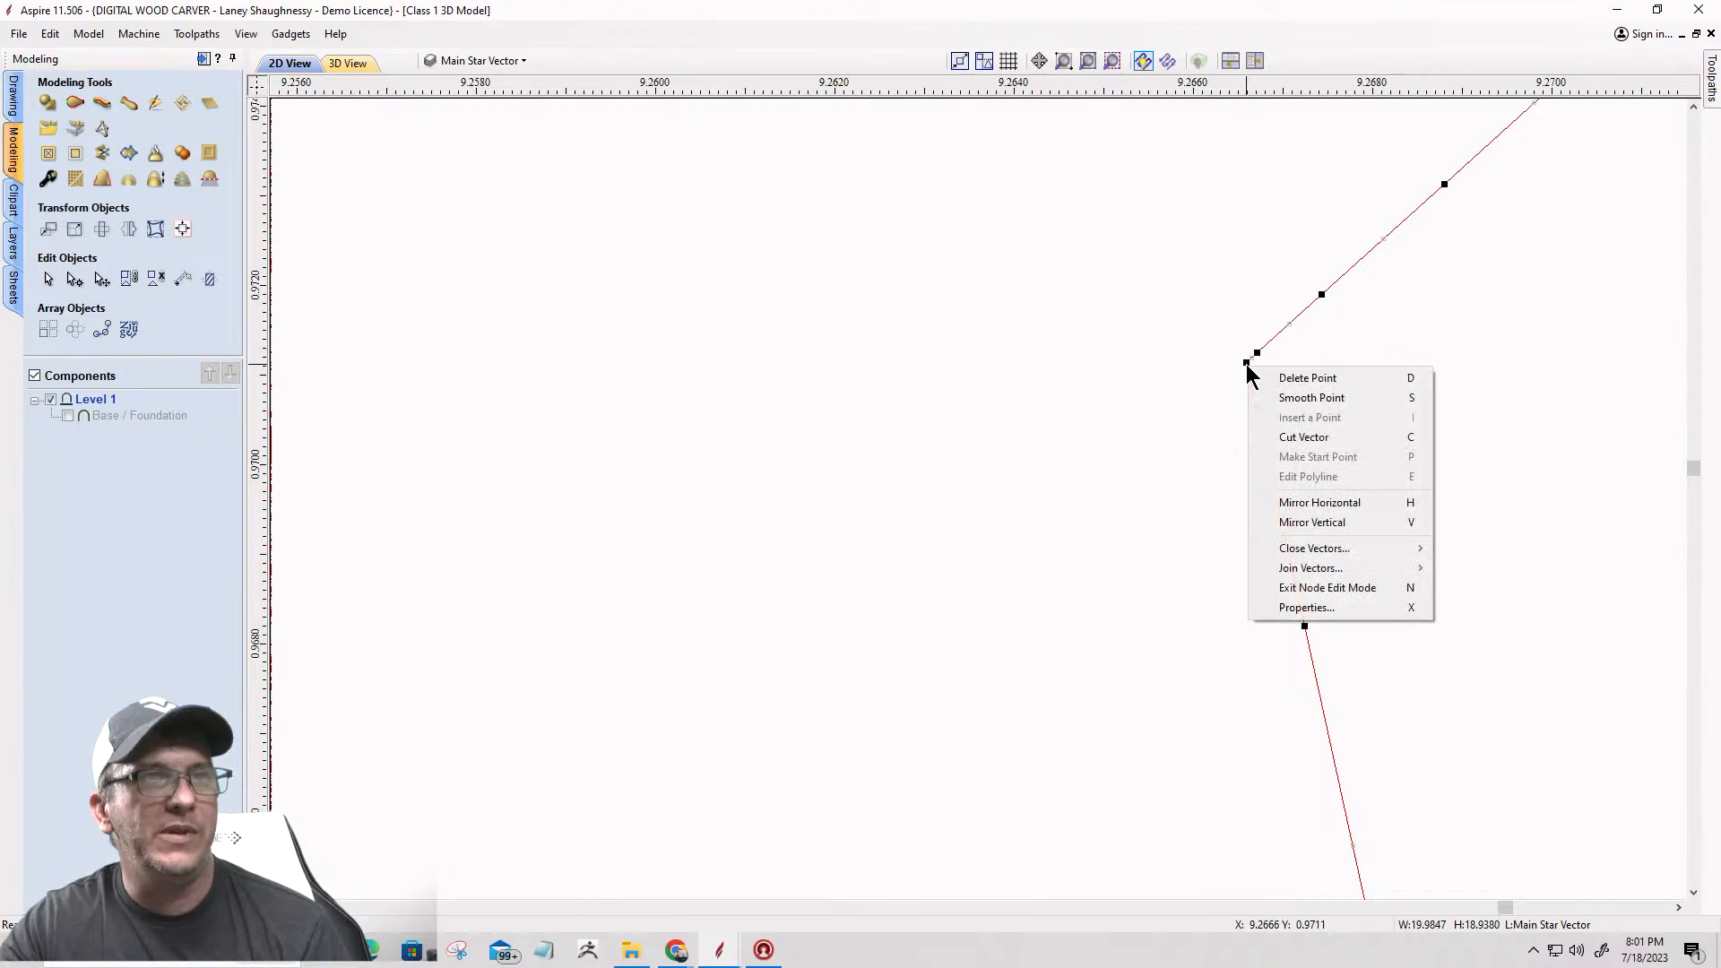
left_click(1273, 434)
Step: Cut the panel vector between the right laurel branch and the star at its top corner, separating the curved edge from the star edges
scroll(1271, 441, "down", 3)
scroll(1271, 441, "down", 15)
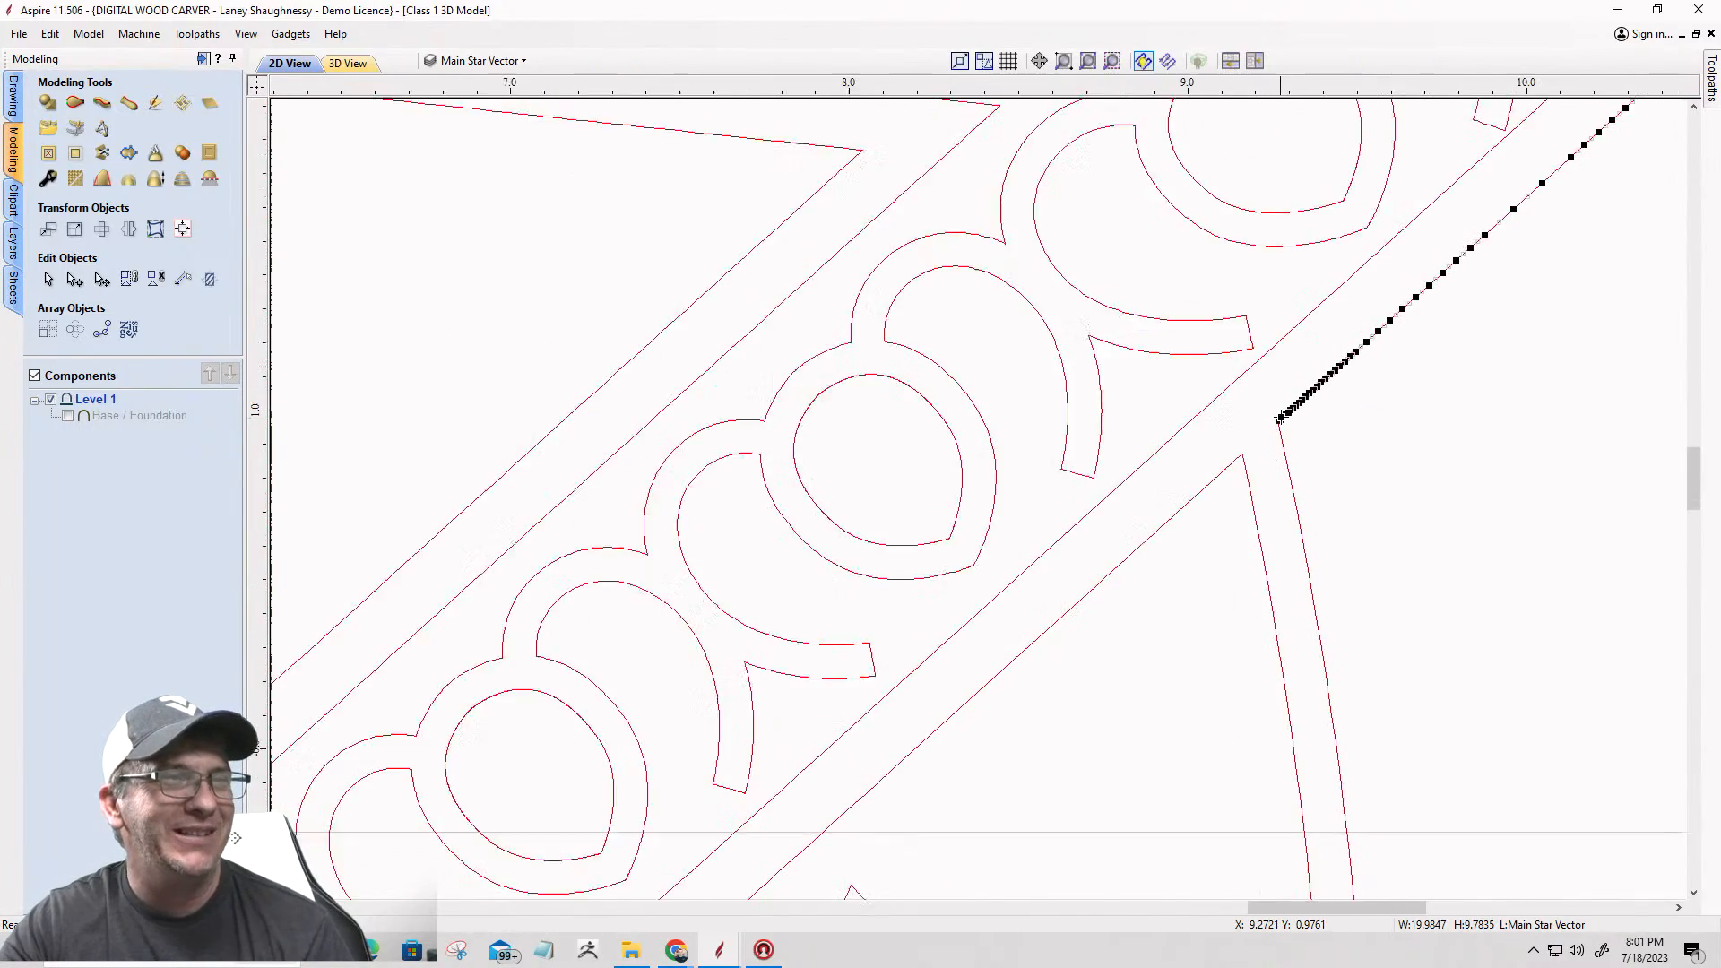
scroll(1179, 508, "up", 12)
left_click(1204, 490)
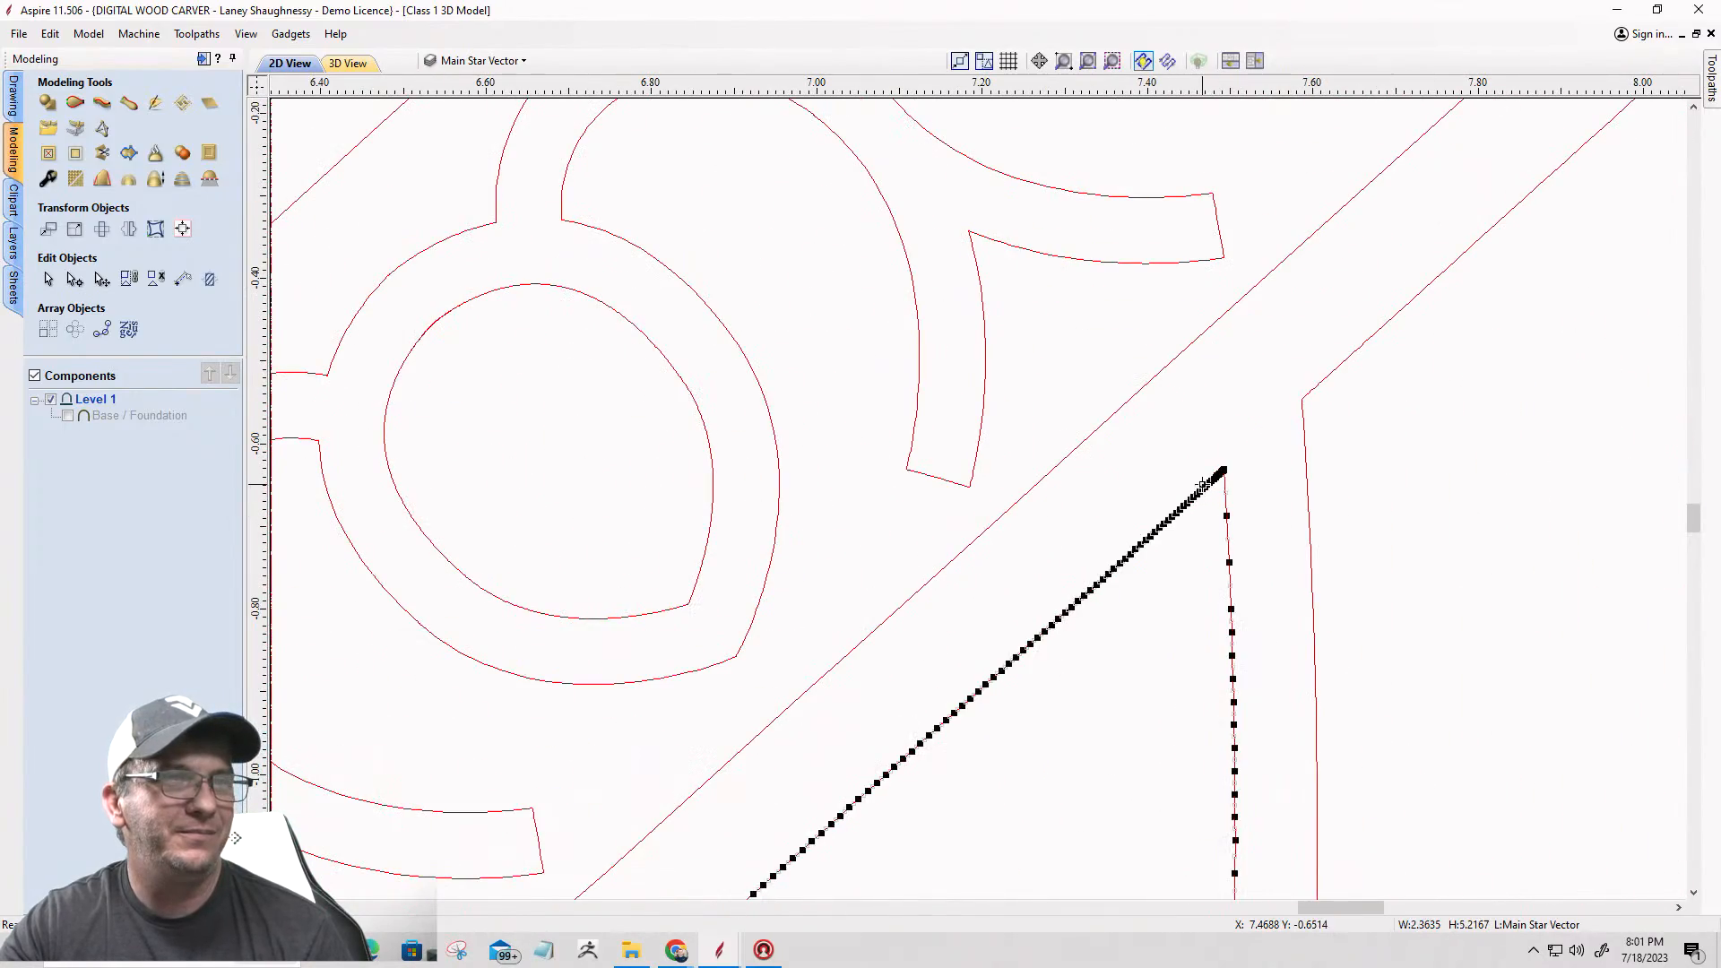
scroll(1221, 473, "up", 10)
scroll(1228, 461, "up", 5)
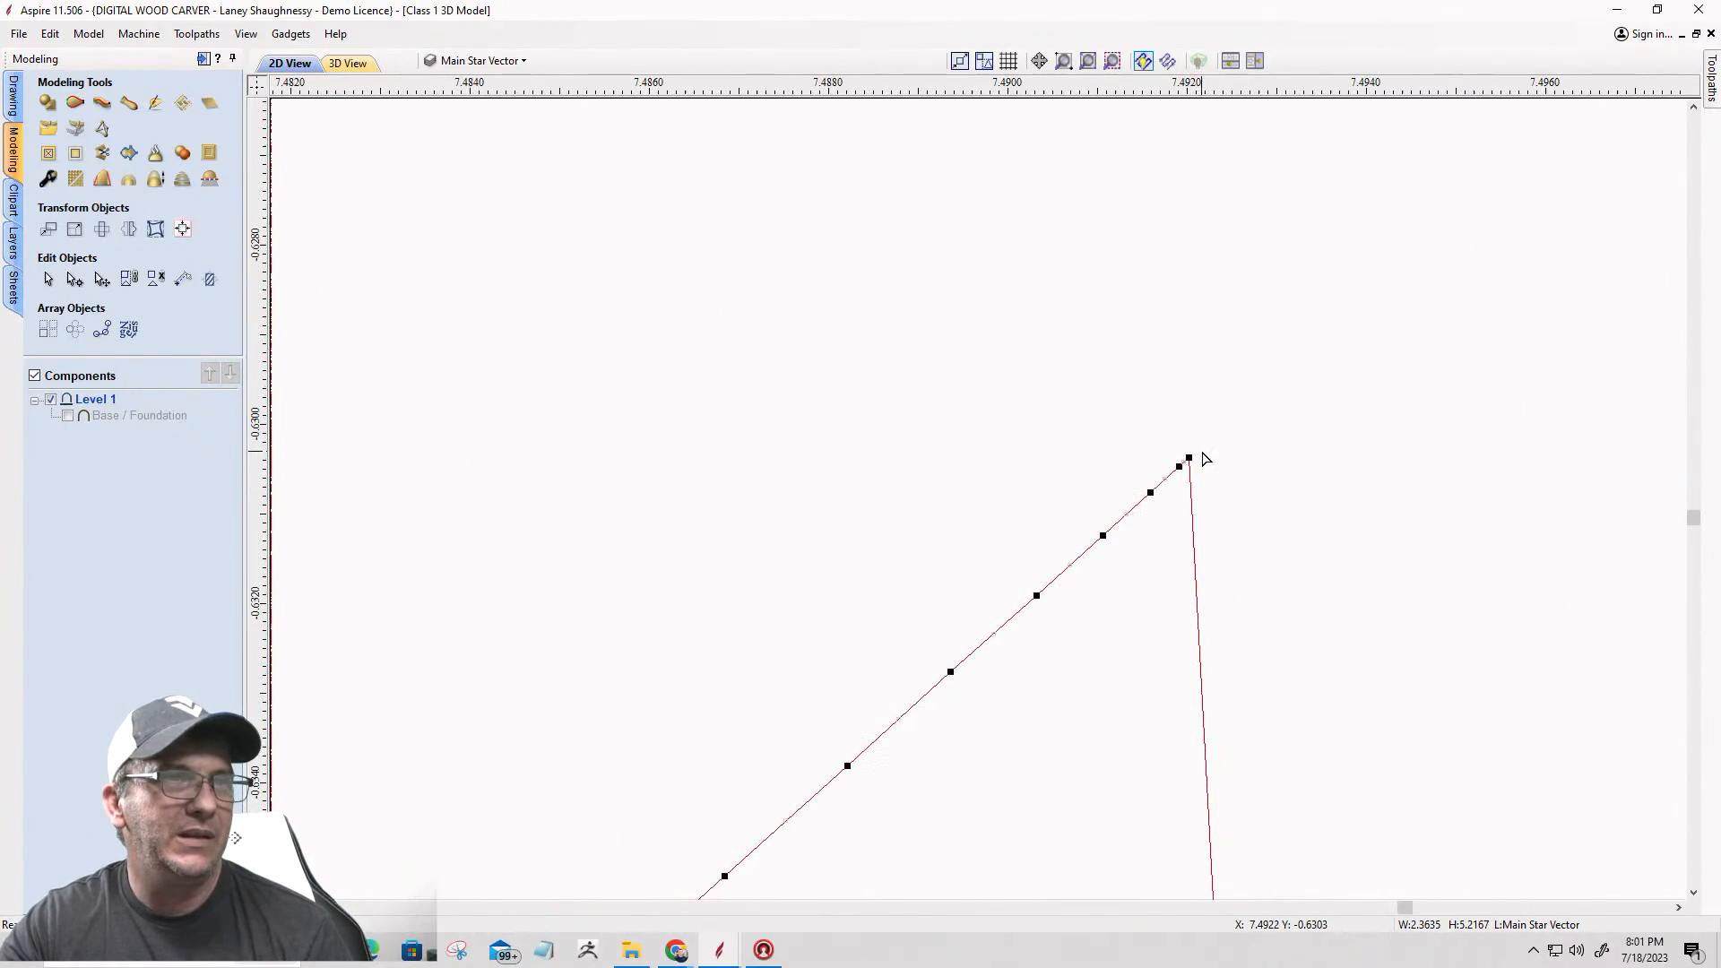
right_click(1188, 458)
left_click(1215, 535)
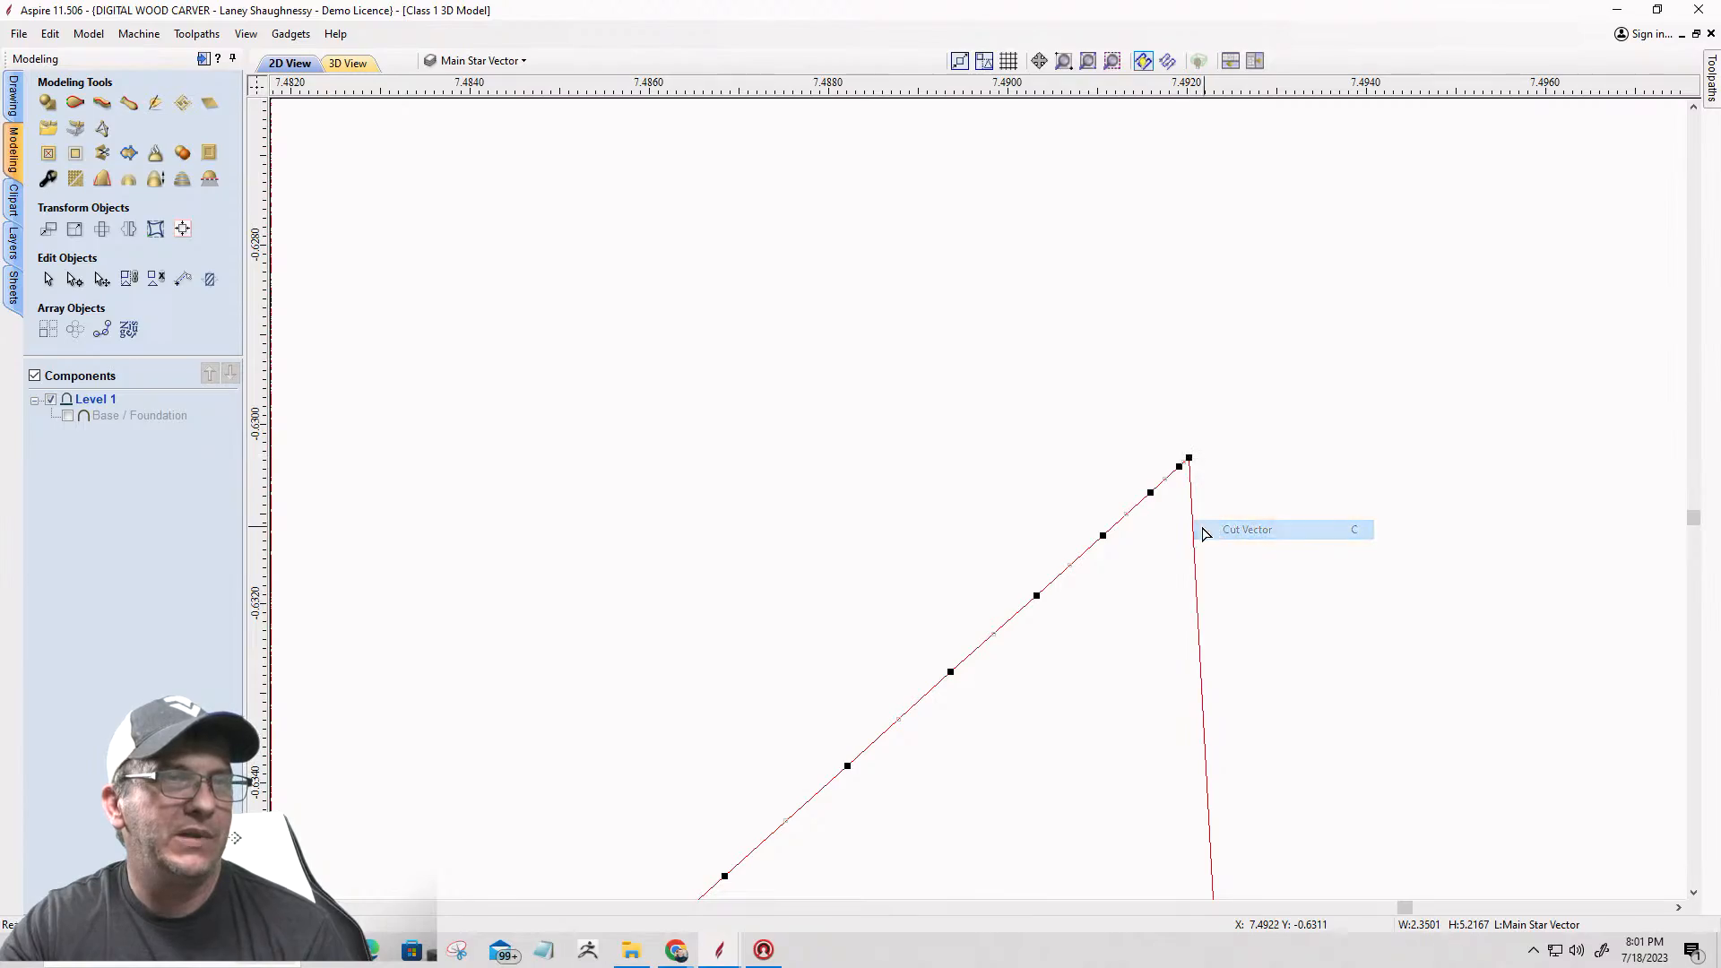
Step: Cut the outer badge outline where the circle around the top COUNTY band meets the upper edge of the upper-right star point
scroll(1165, 531, "down", 20)
scroll(1148, 534, "down", 15)
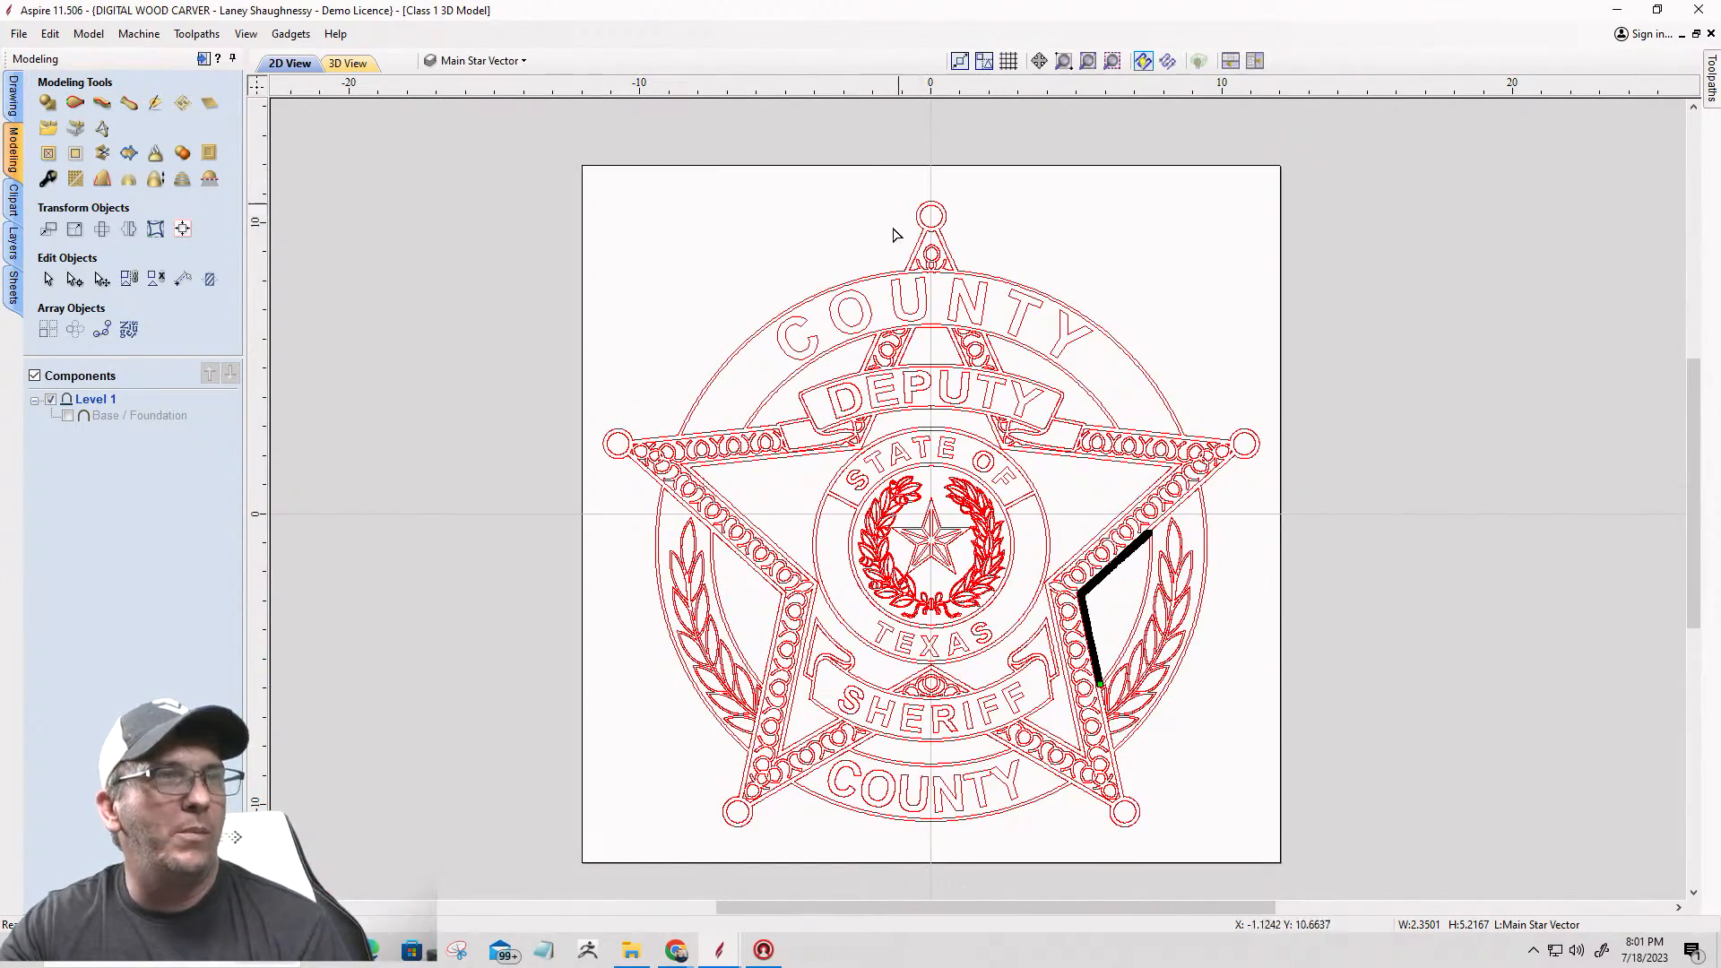
scroll(1253, 441, "up", 5)
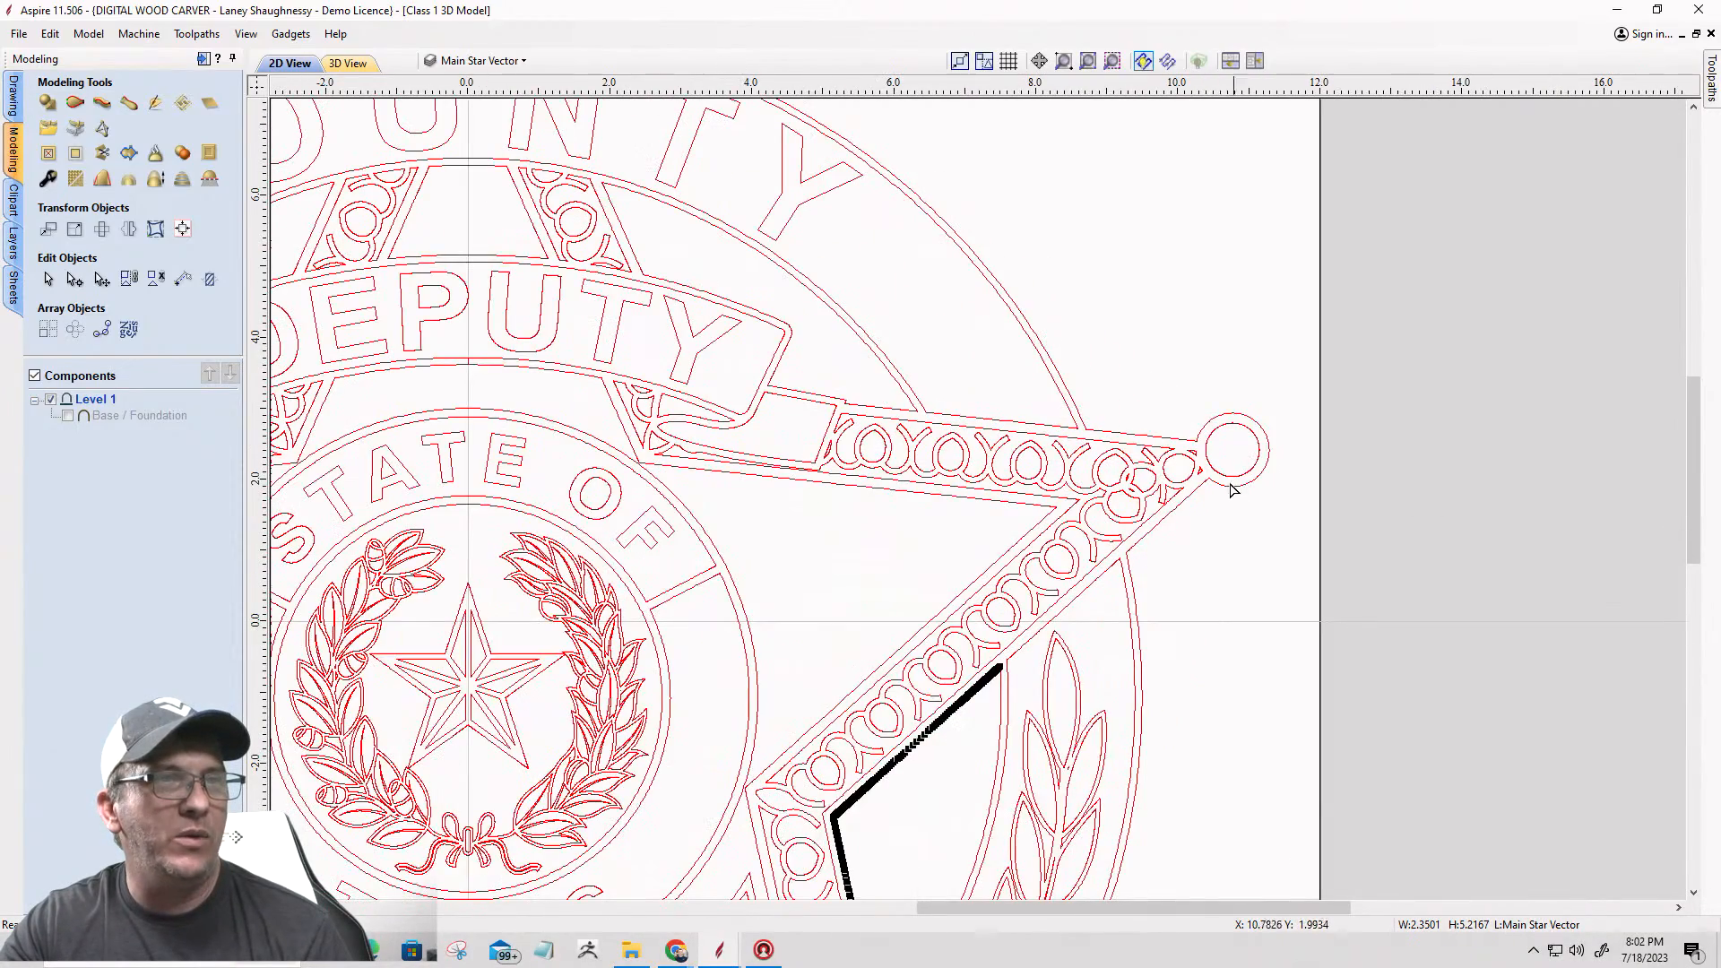
left_click(1181, 506)
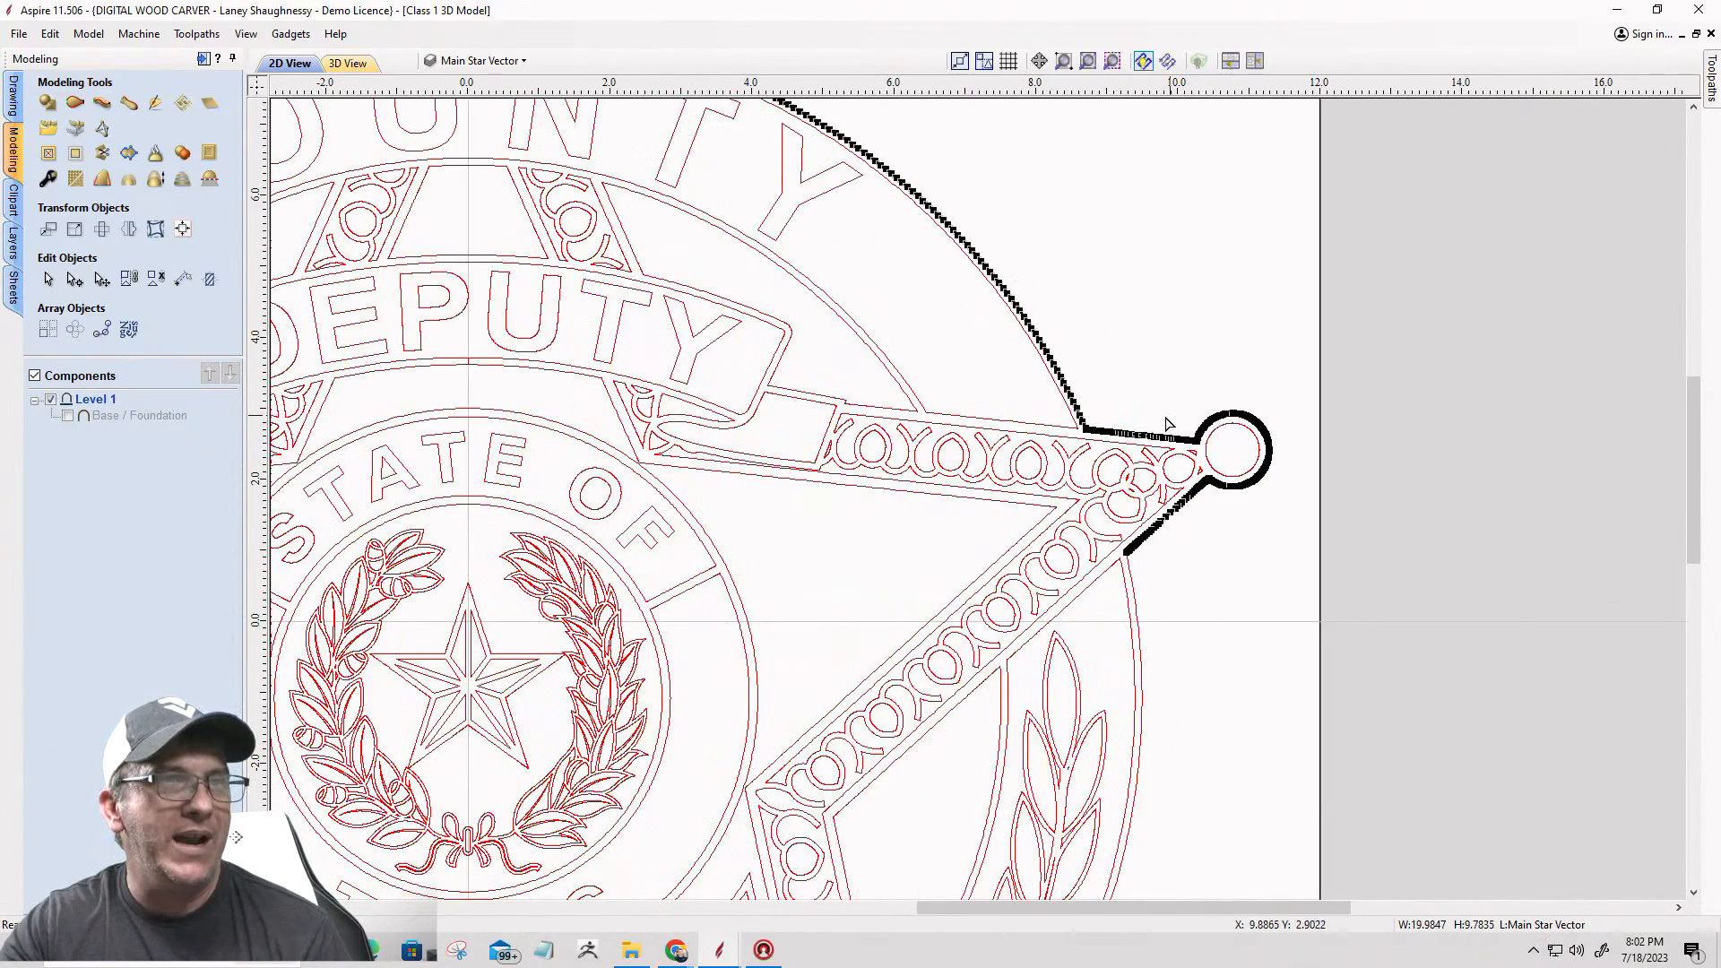
scroll(1086, 430, "up", 10)
scroll(1218, 467, "up", 10)
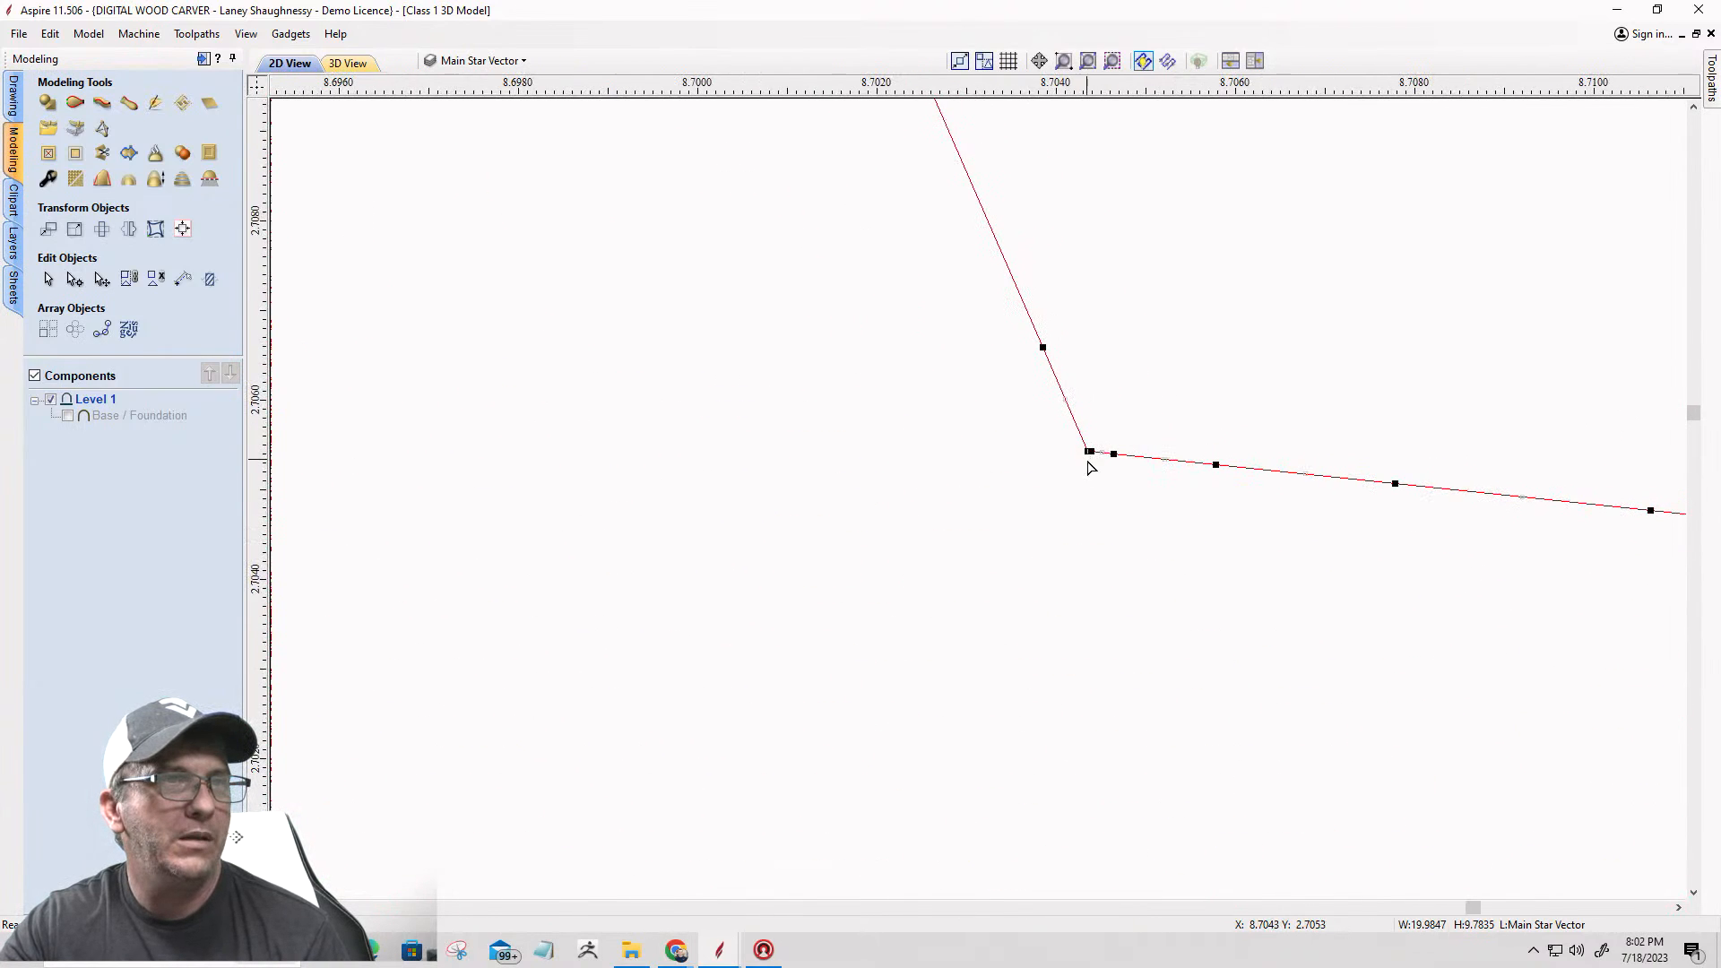
right_click(1089, 450)
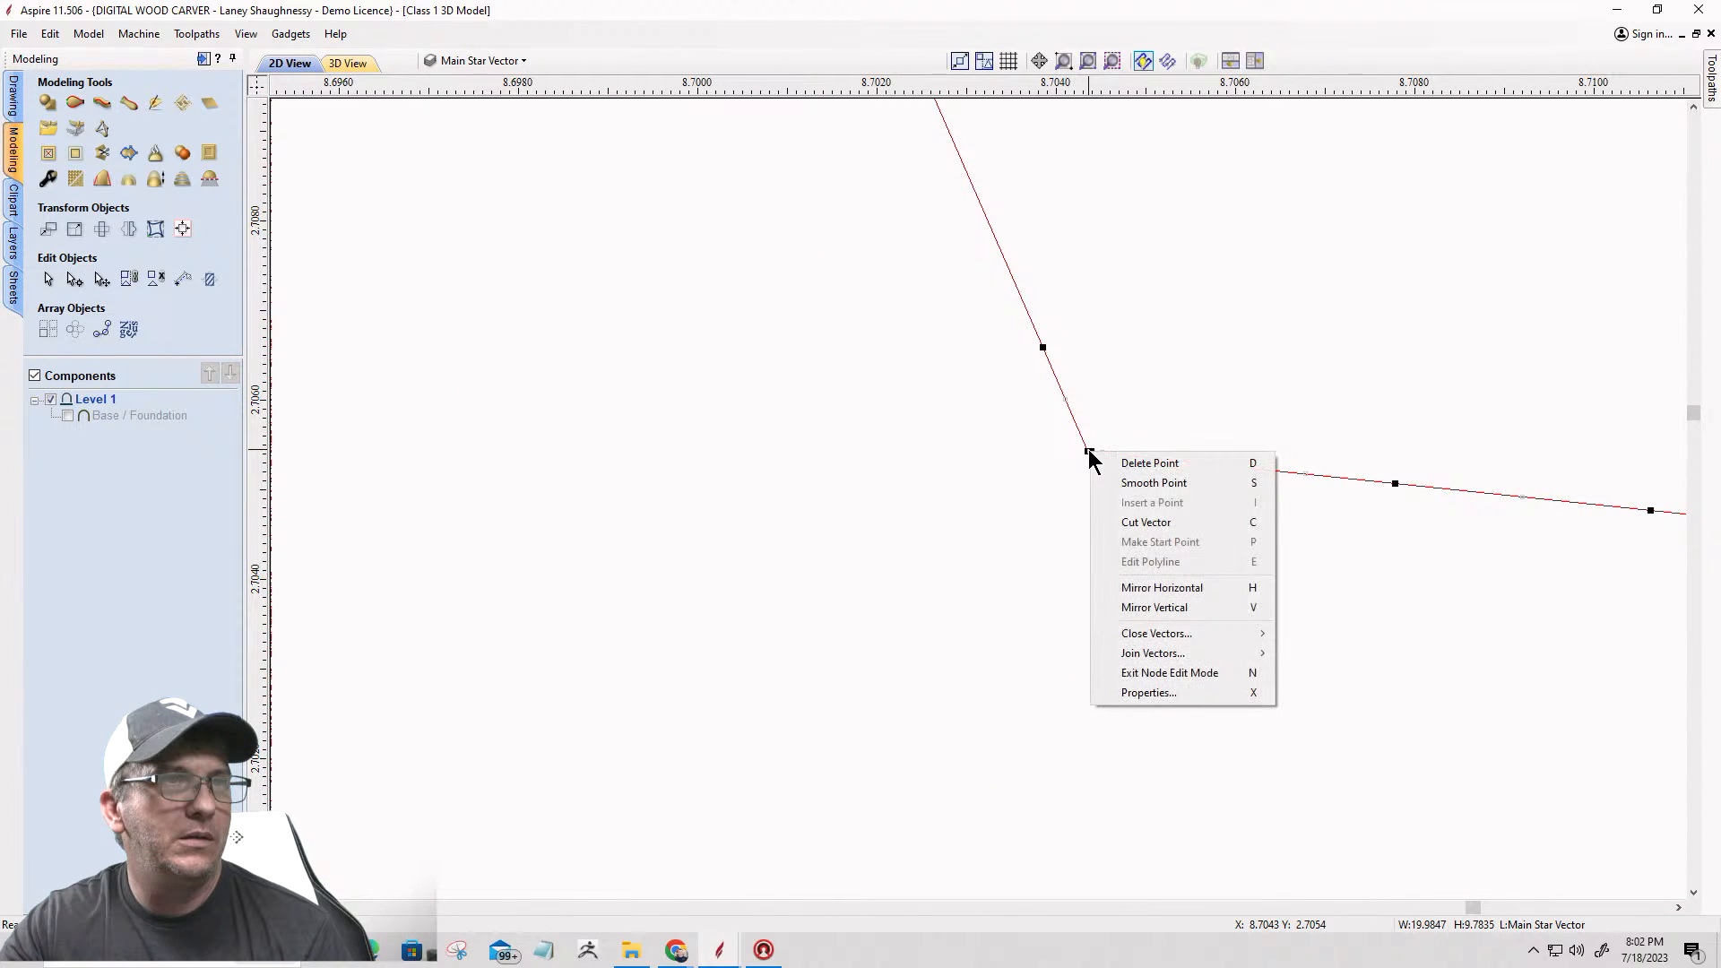
left_click(1118, 521)
scroll(1143, 534, "down", 5)
scroll(1143, 533, "down", 8)
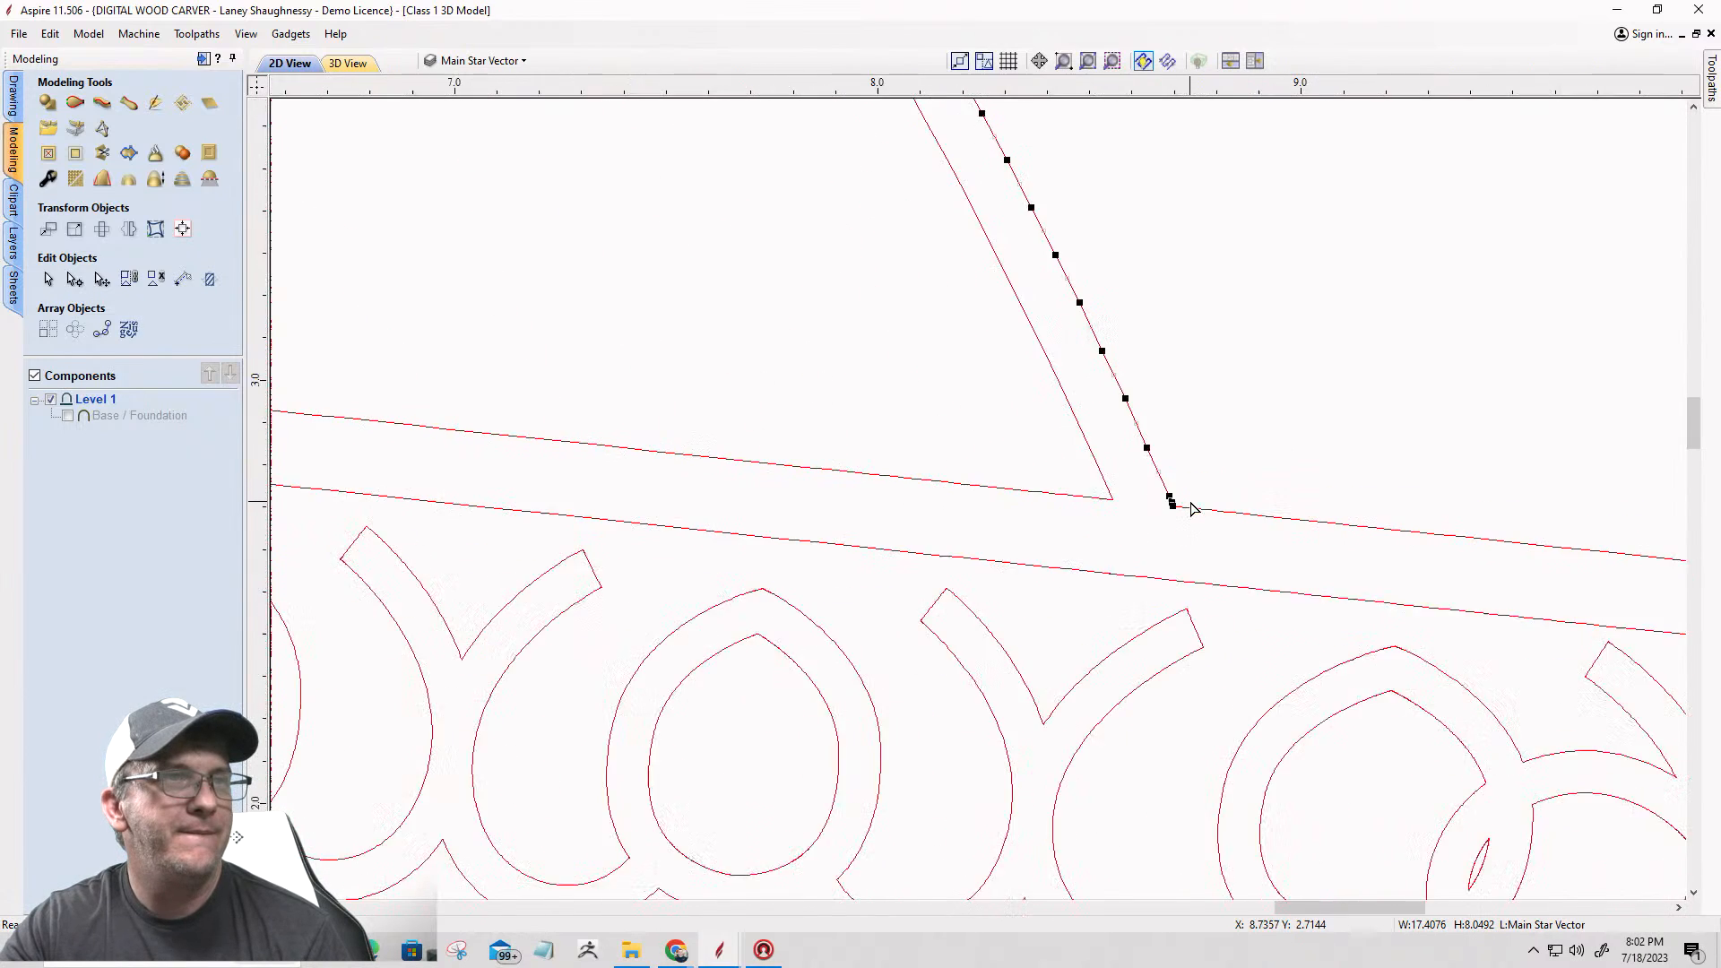
Step: Cut the panel vector between the top COUNTY band and the DEPUTY banner at its lower-right corner
scroll(759, 459, "up", 5)
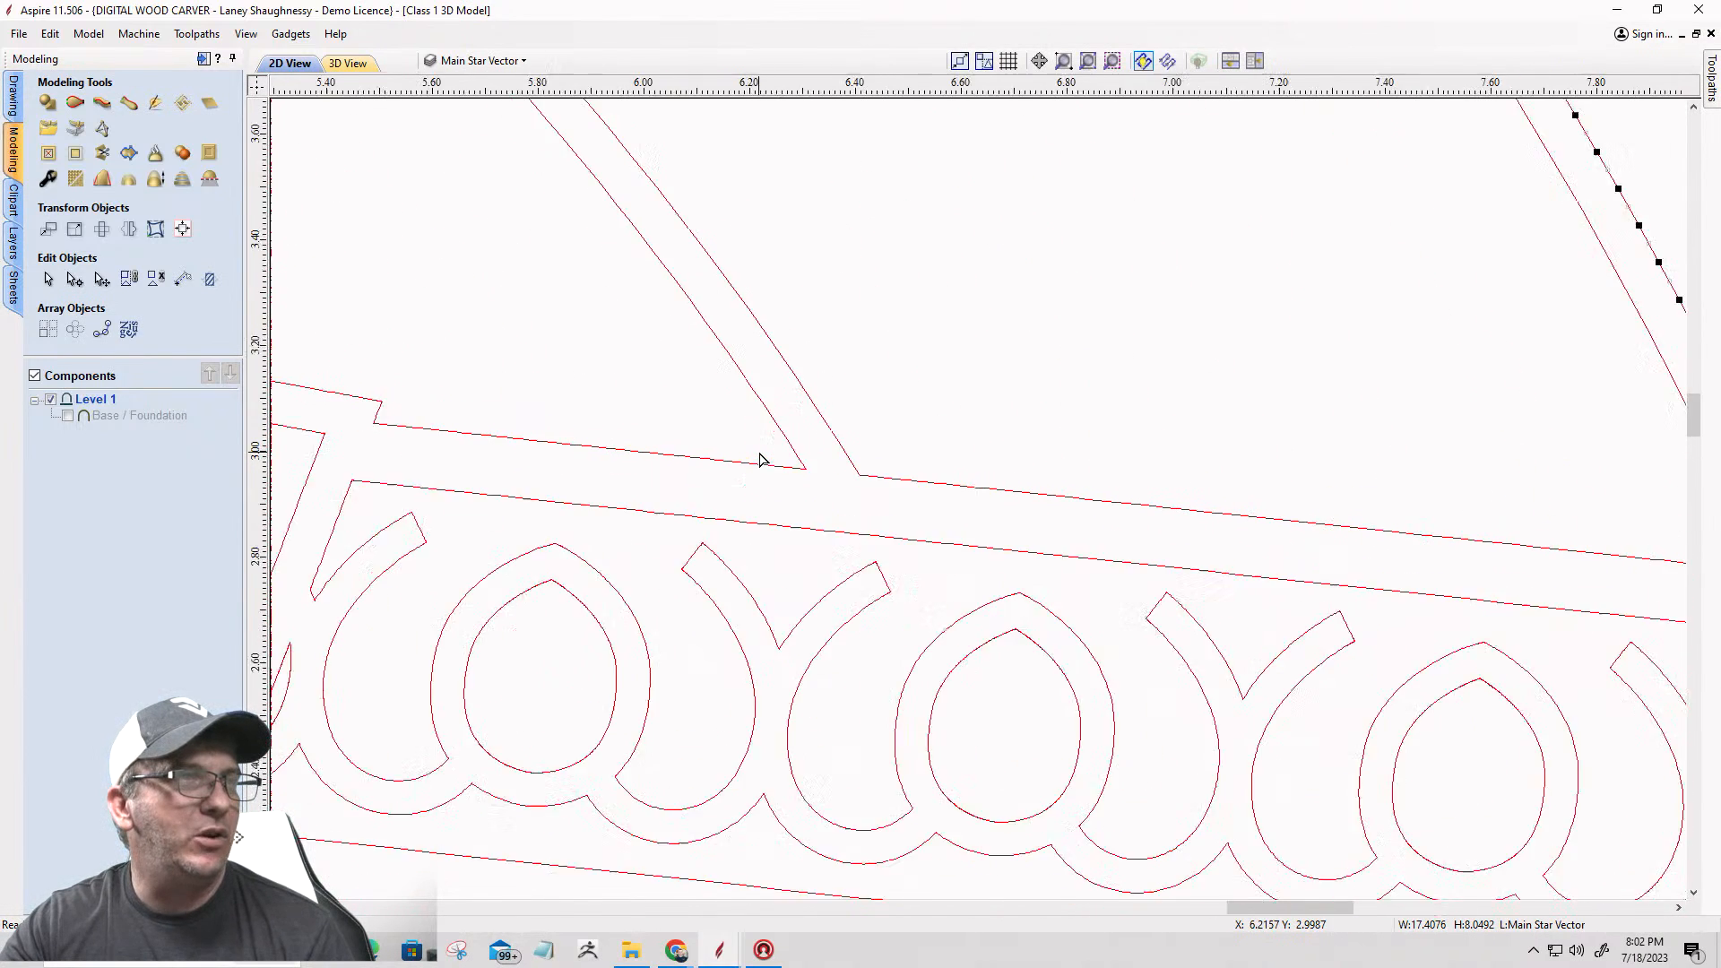
left_click(788, 476)
scroll(791, 484, "up", 10)
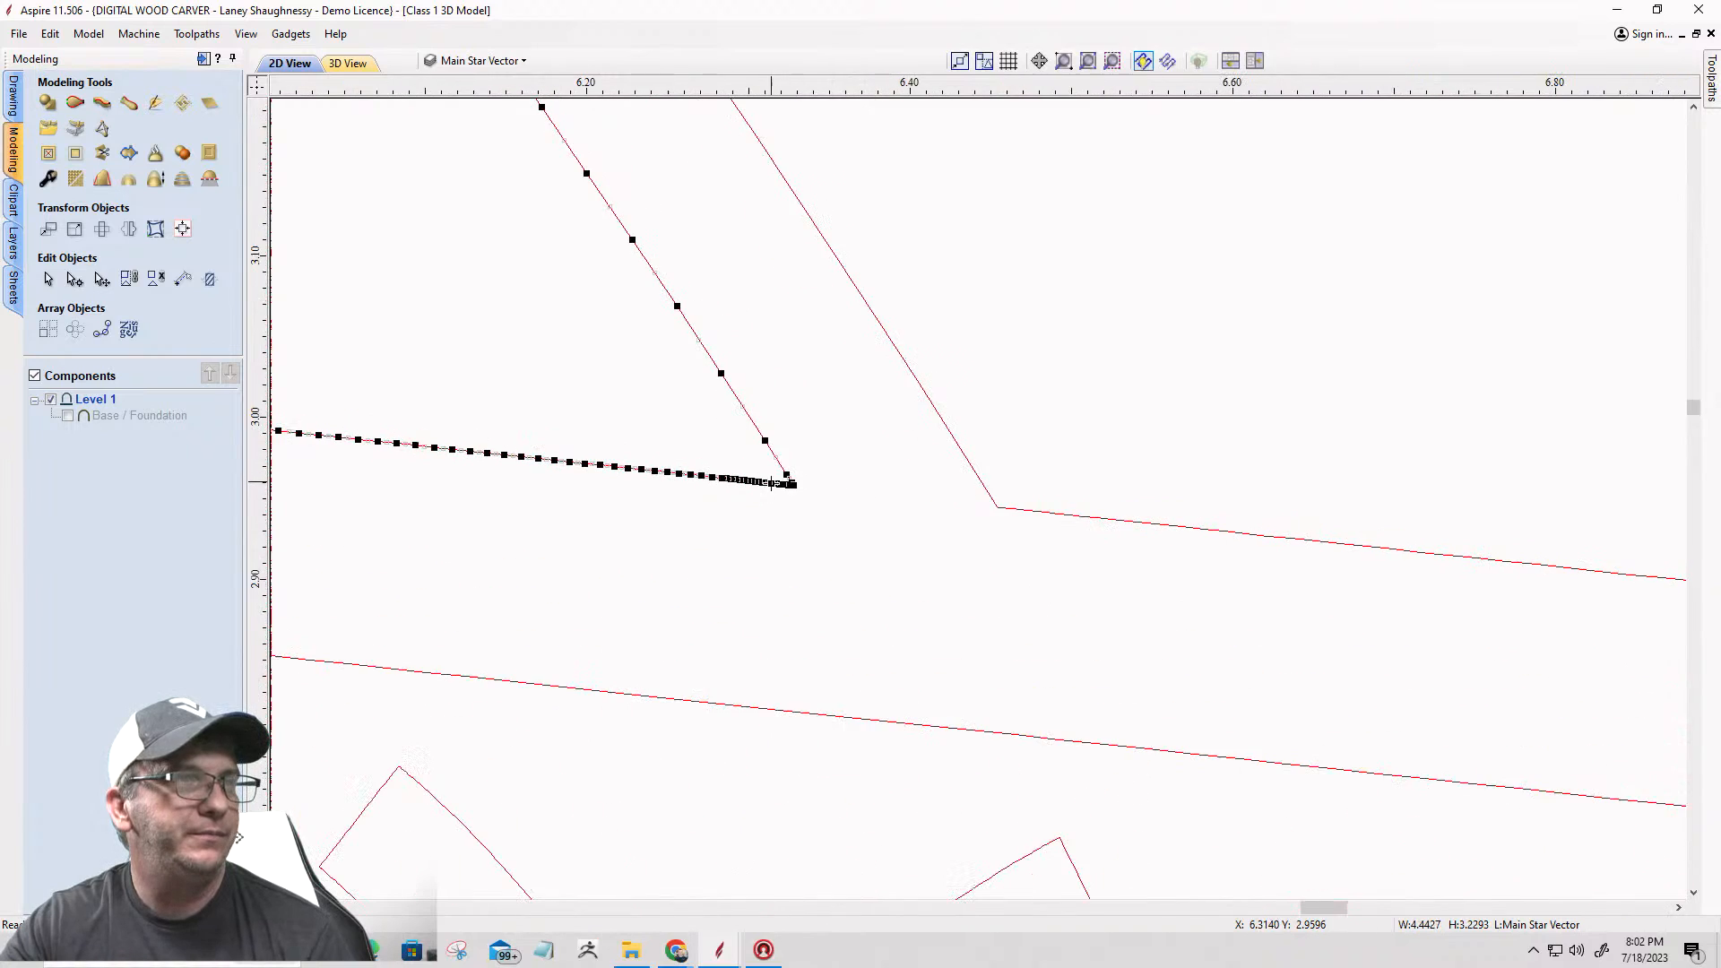
scroll(761, 443, "up", 3)
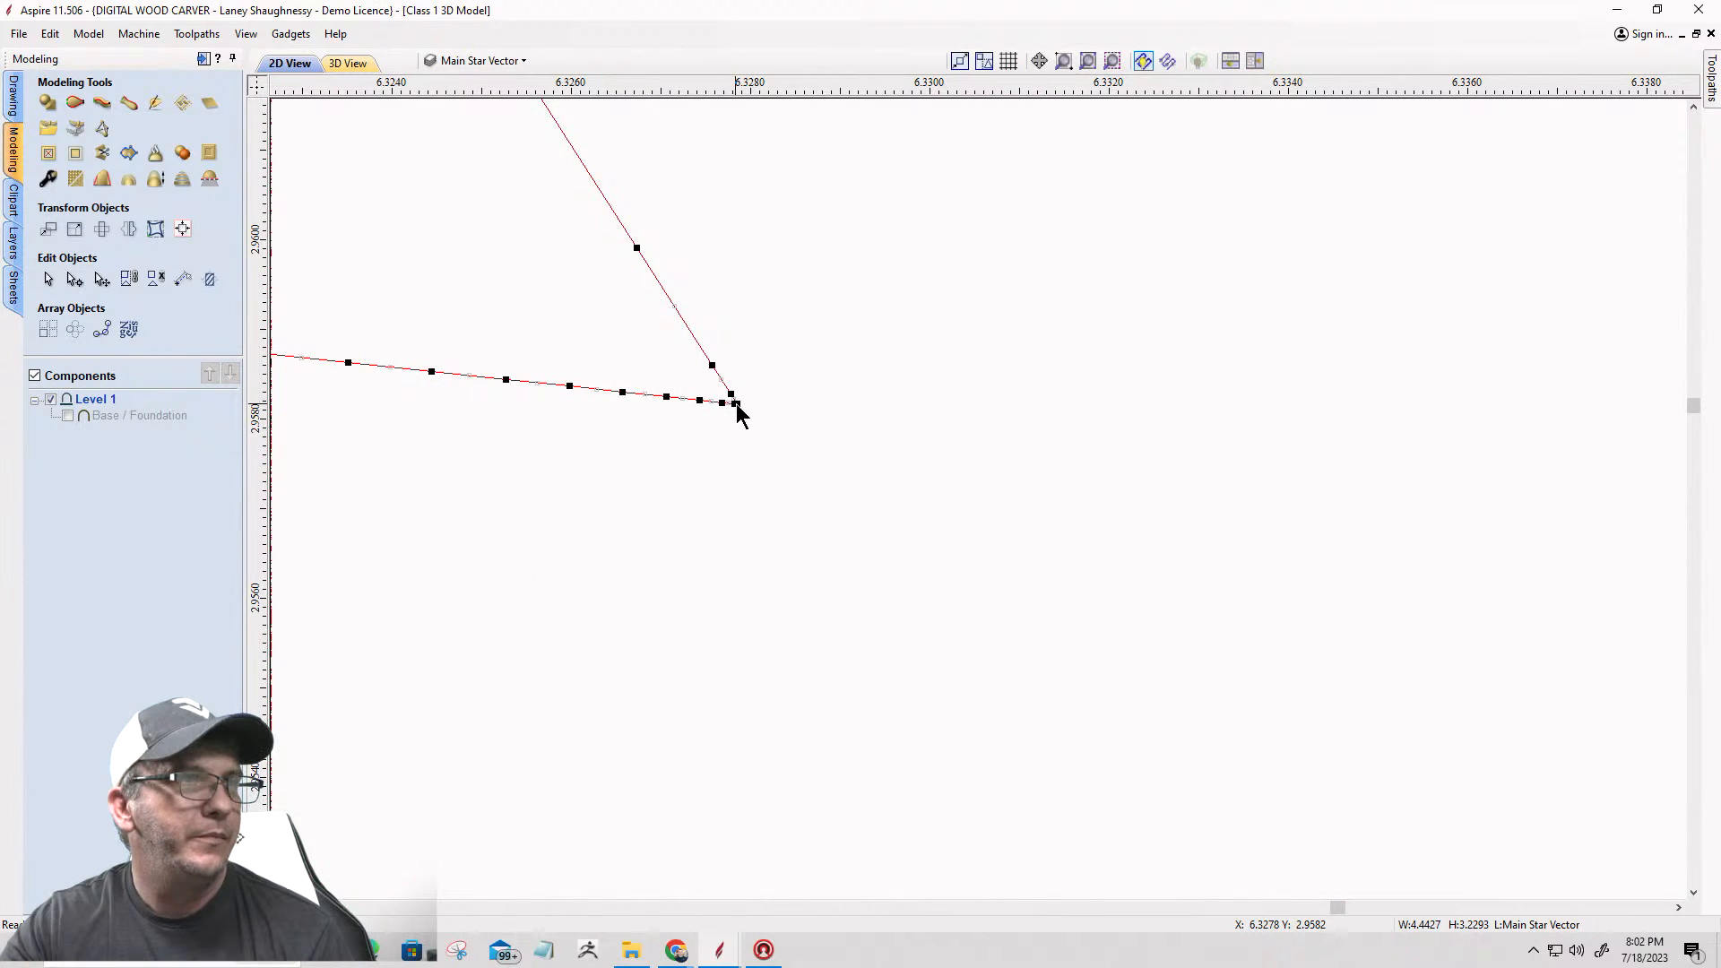
right_click(735, 403)
left_click(770, 472)
scroll(780, 488, "down", 15)
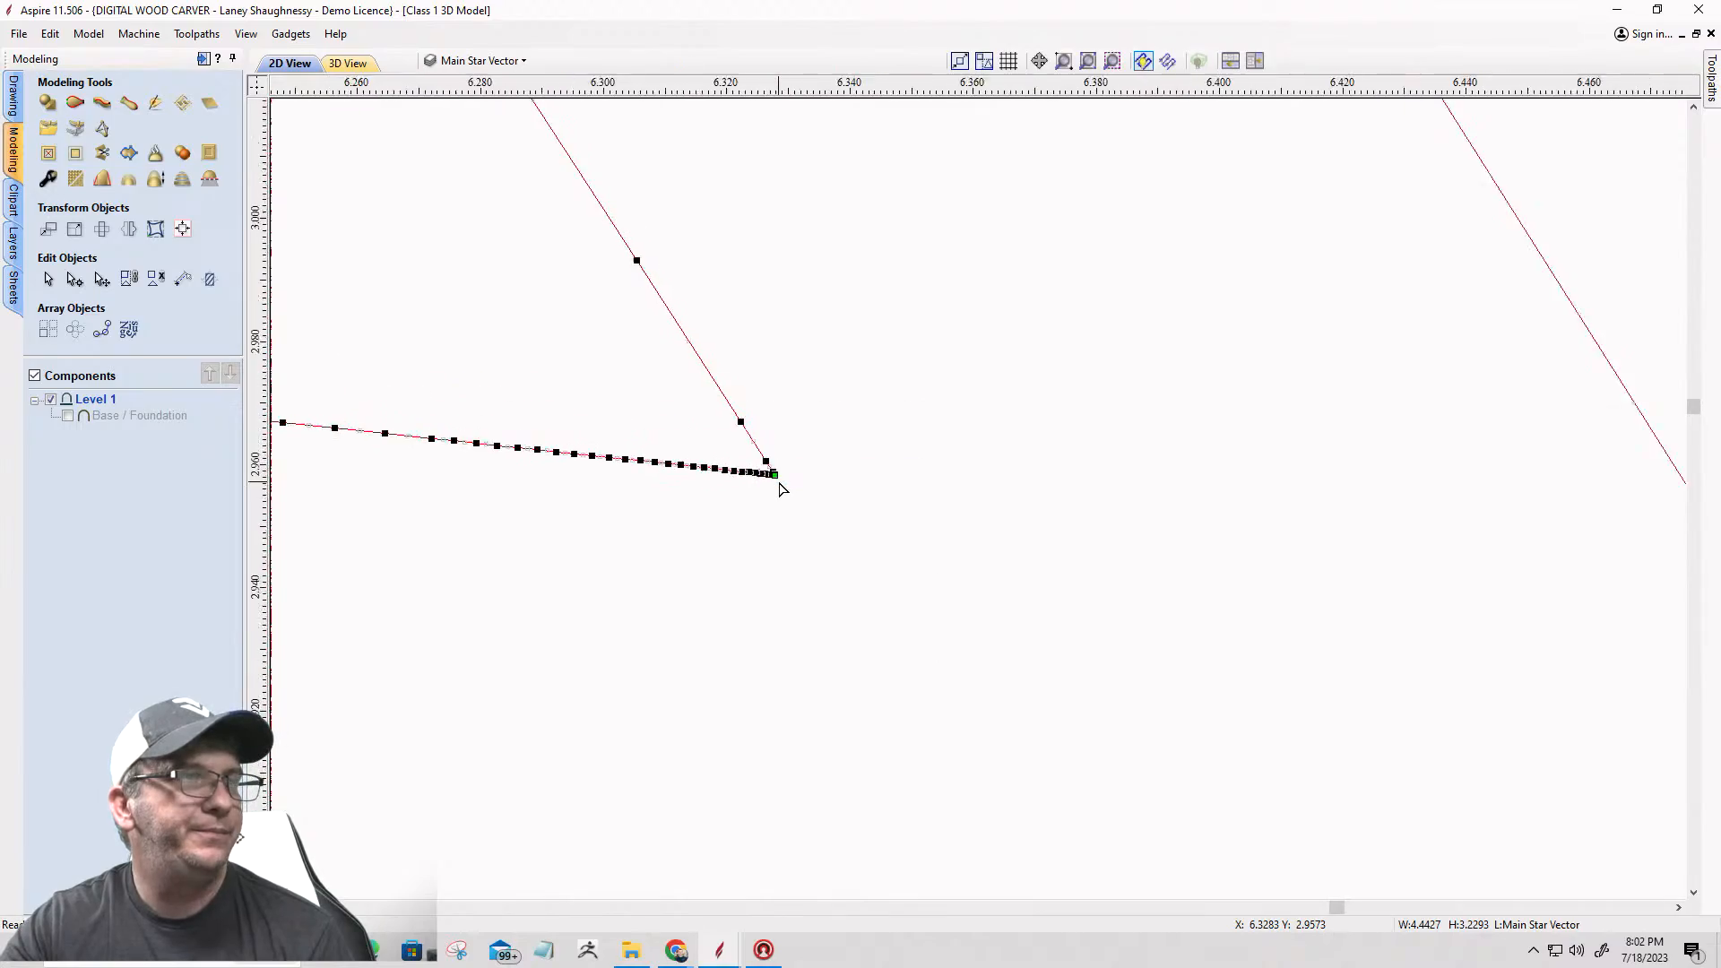
scroll(807, 485, "down", 5)
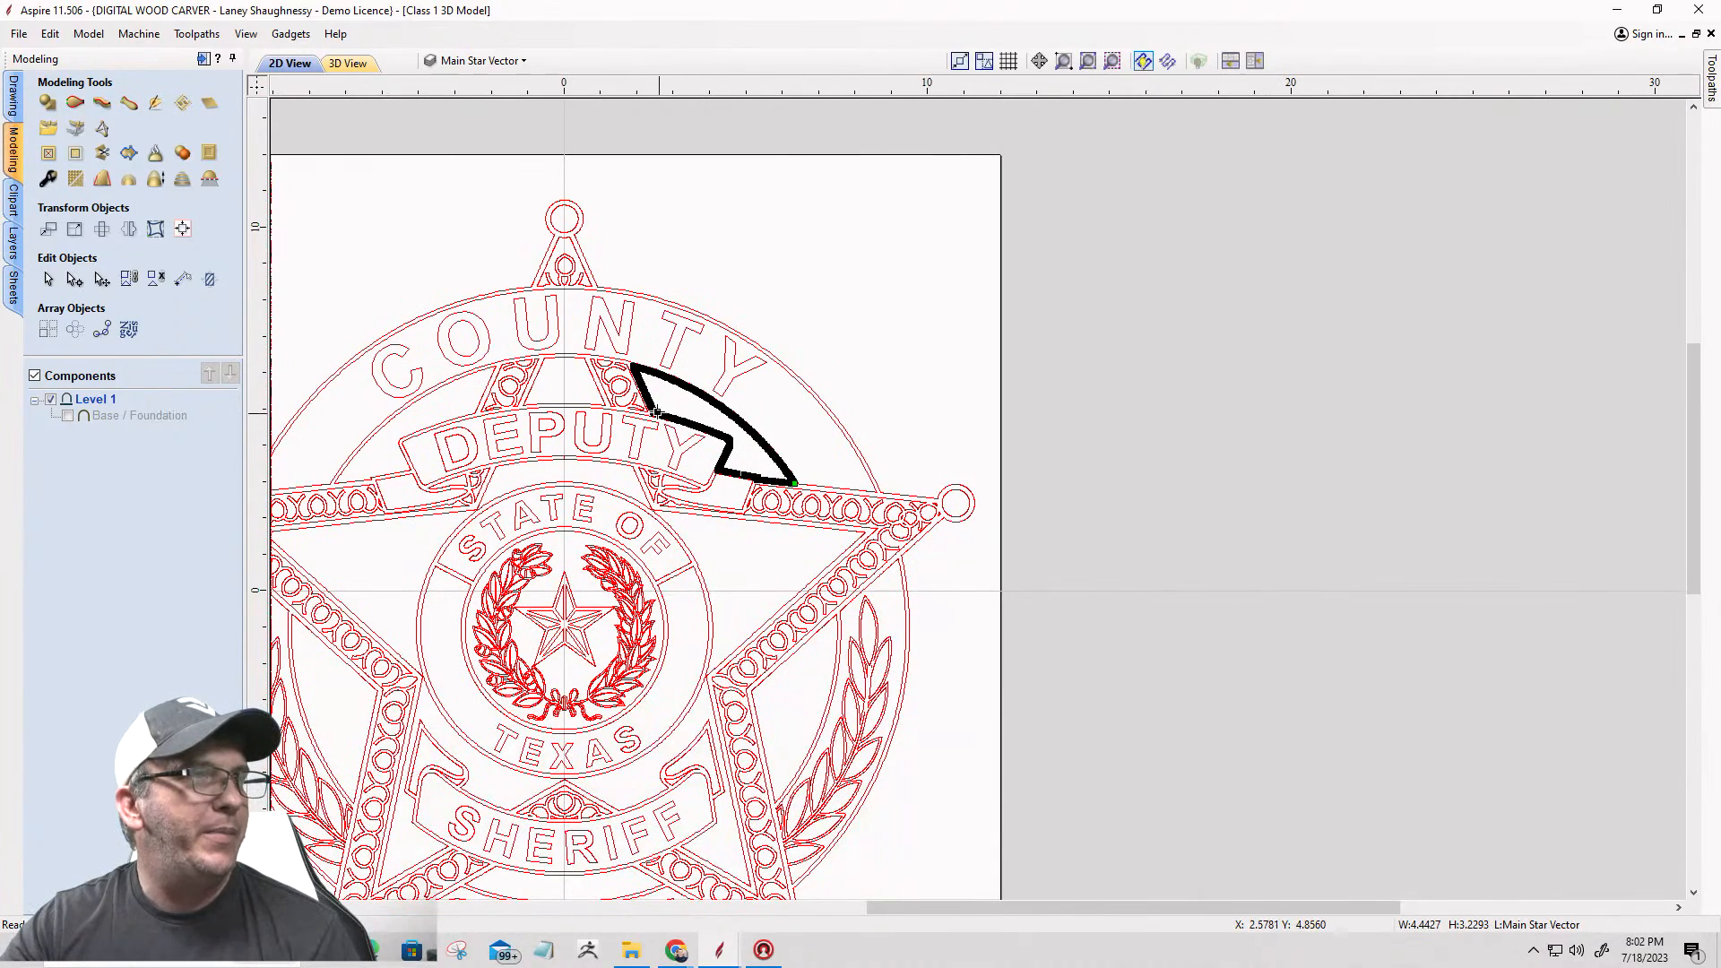
Step: Cut the same panel vector at its upper-left corner, separating the curved edge under the COUNTY band from the star and banner edges
scroll(624, 367, "up", 4)
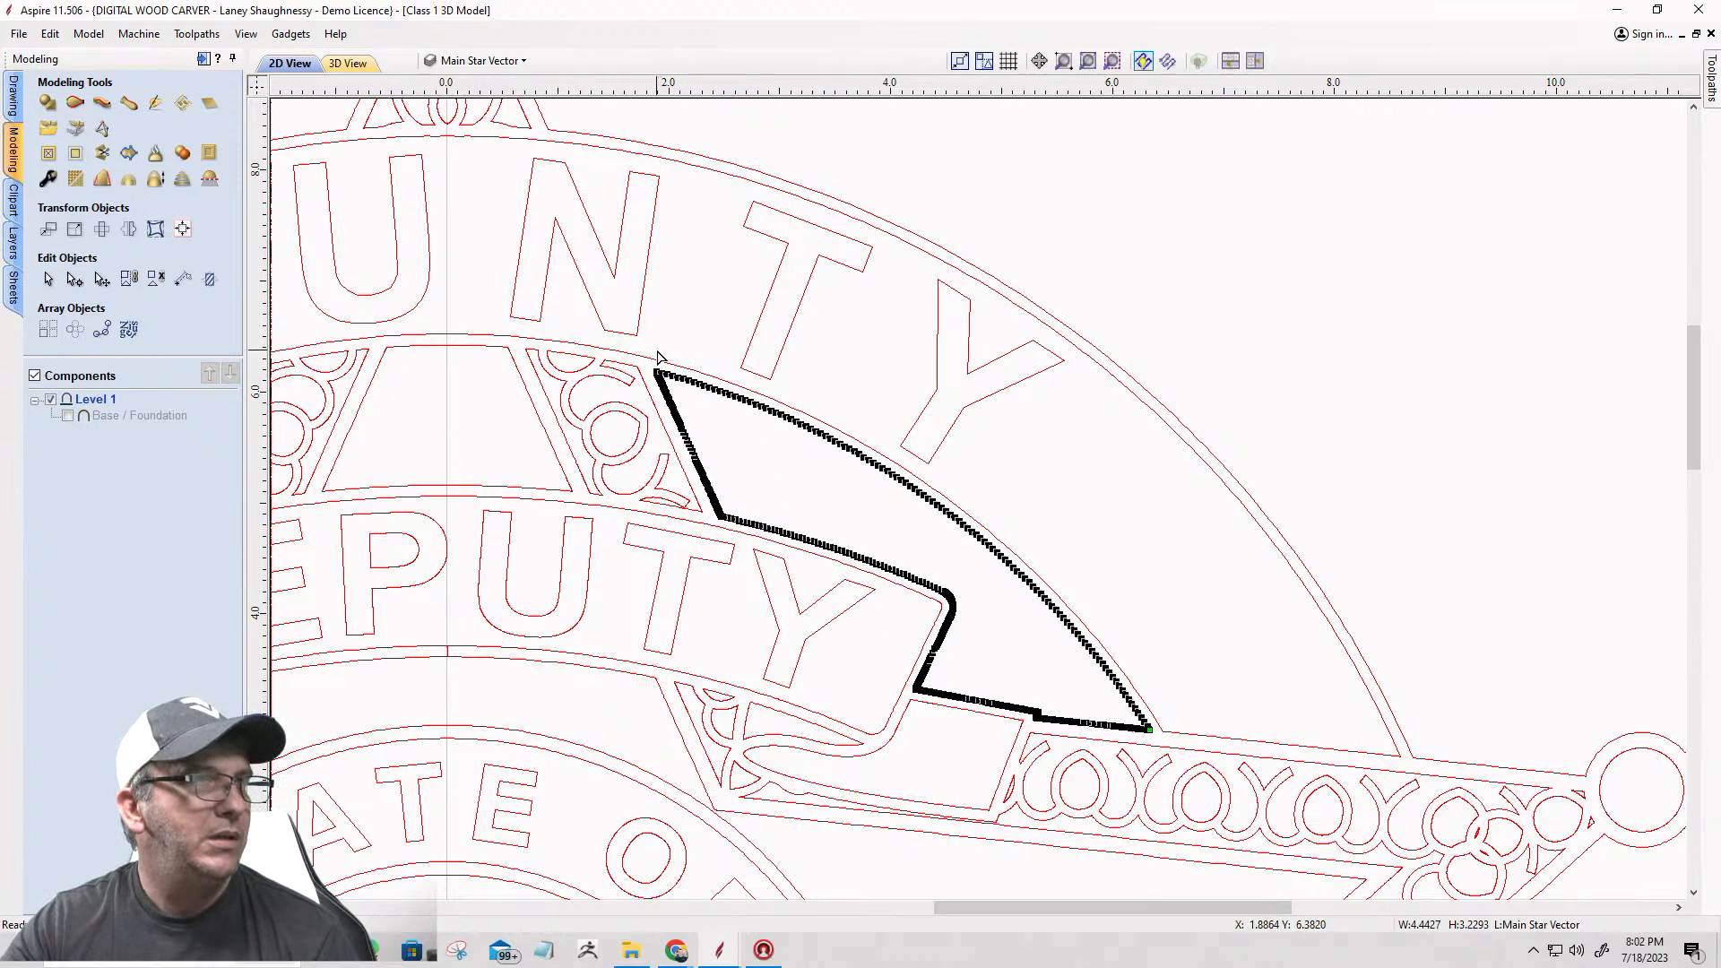
scroll(651, 370, "up", 5)
scroll(668, 380, "up", 15)
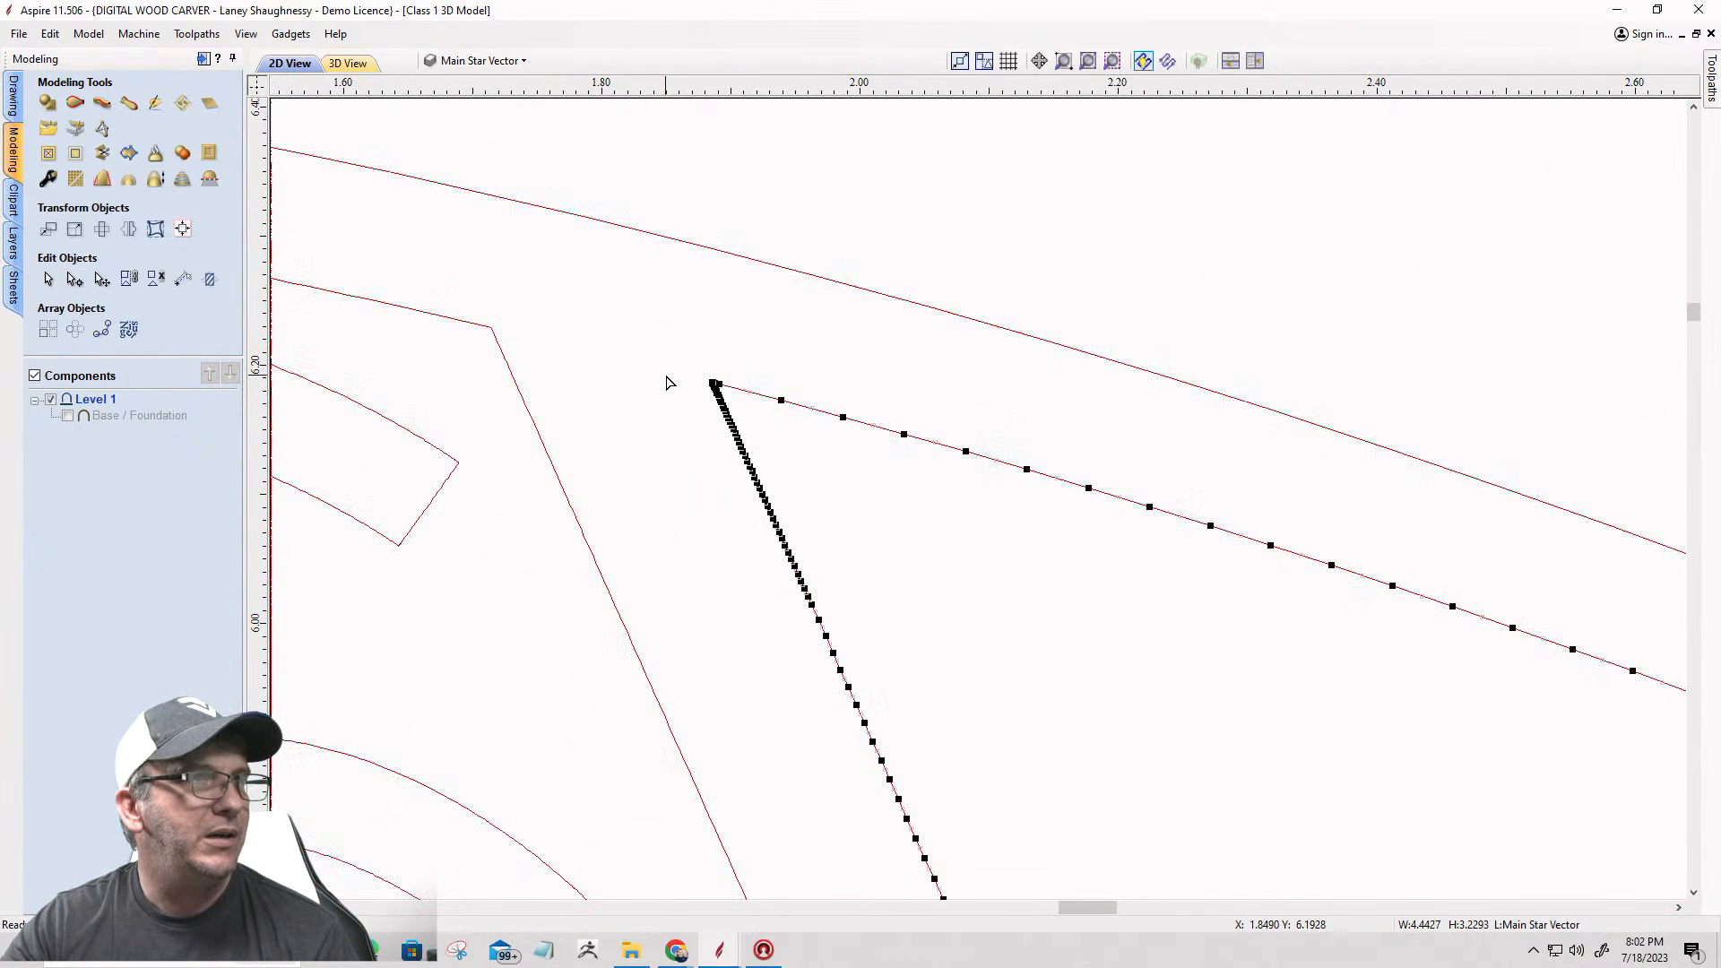
scroll(799, 401, "up", 4)
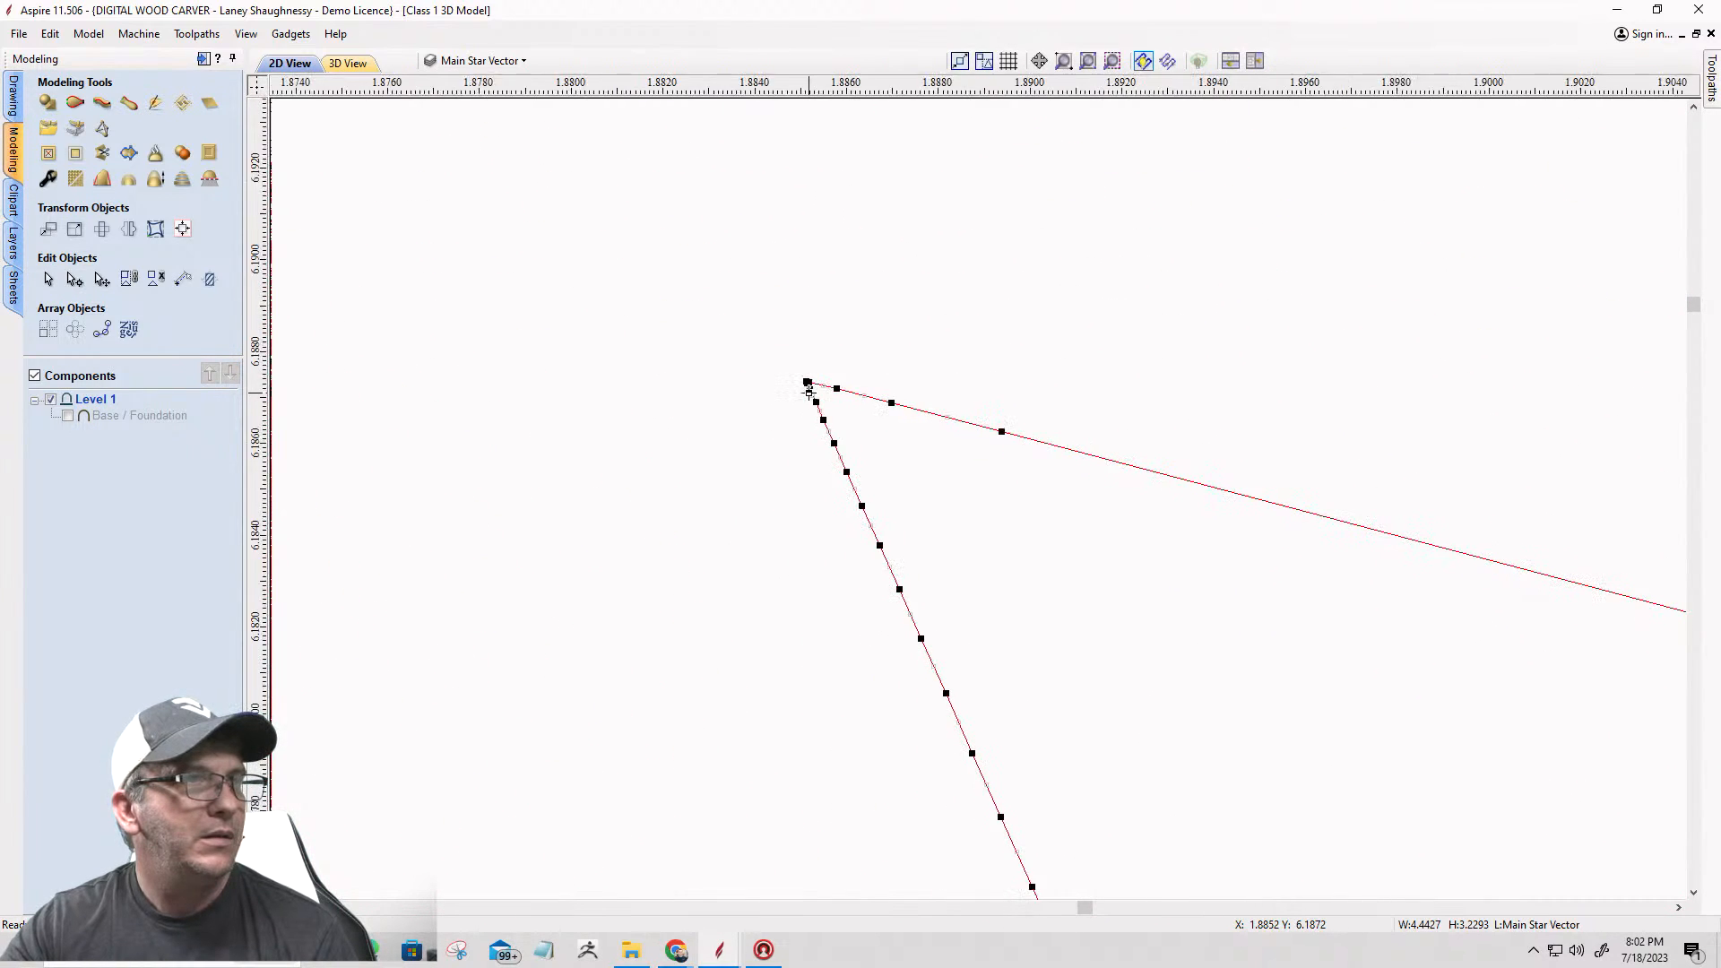
right_click(800, 363)
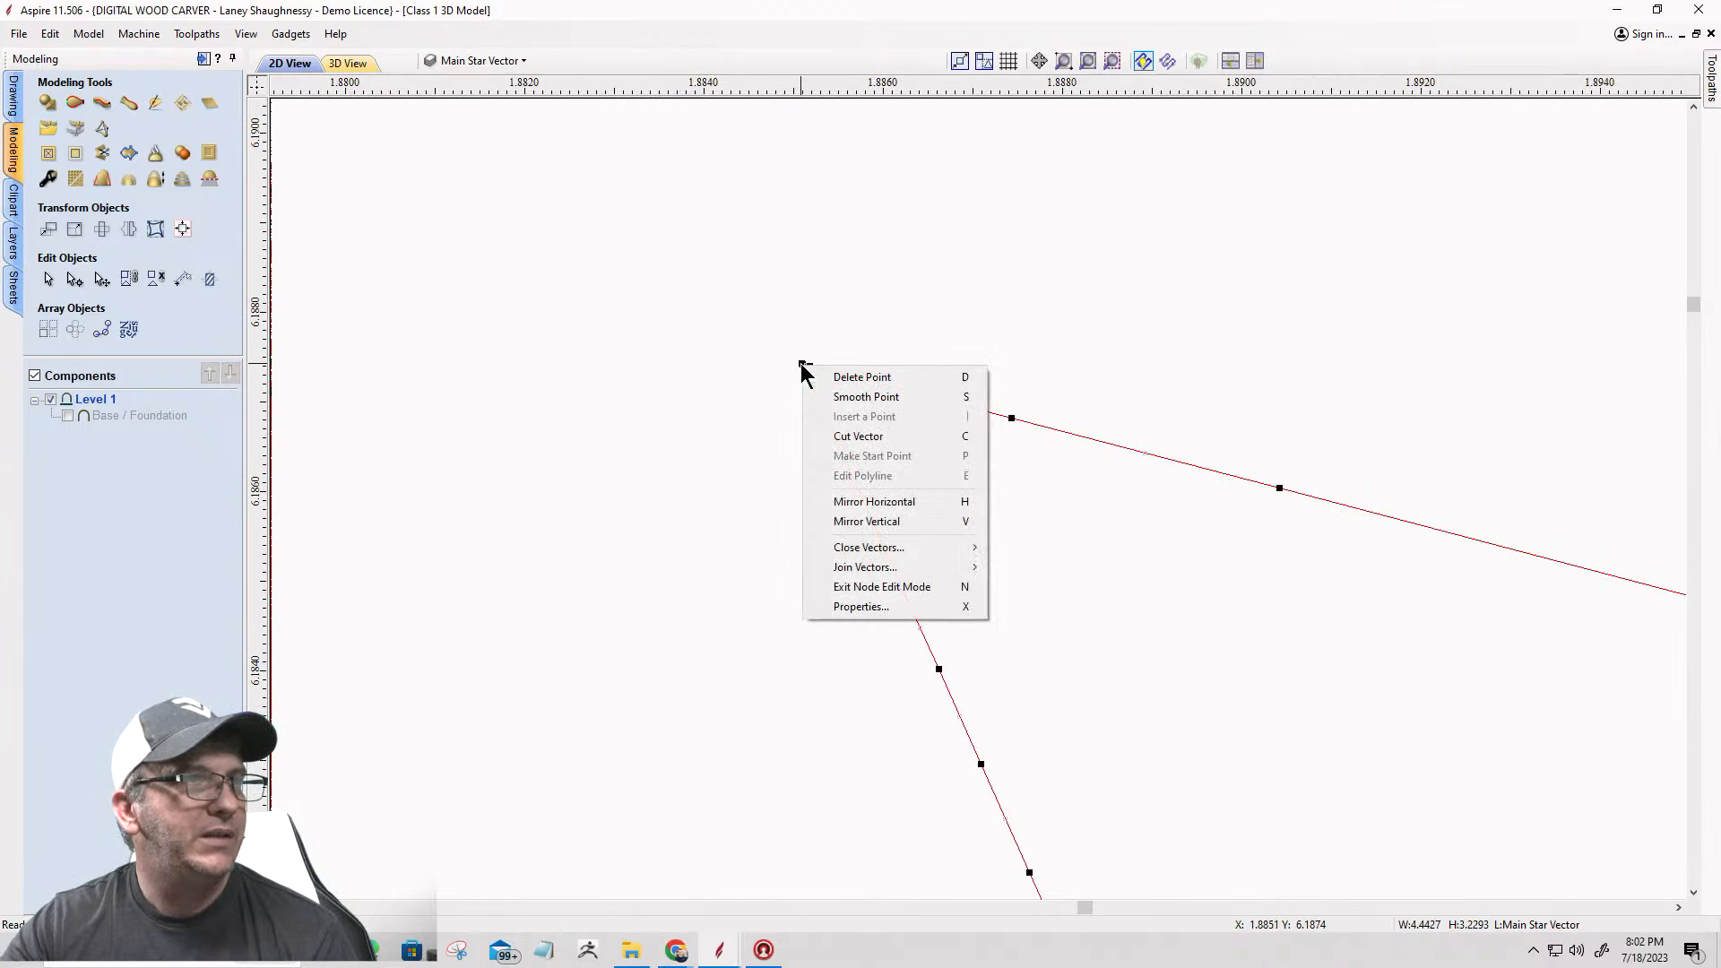
left_click(826, 436)
scroll(819, 433, "down", 9)
scroll(768, 449, "down", 20)
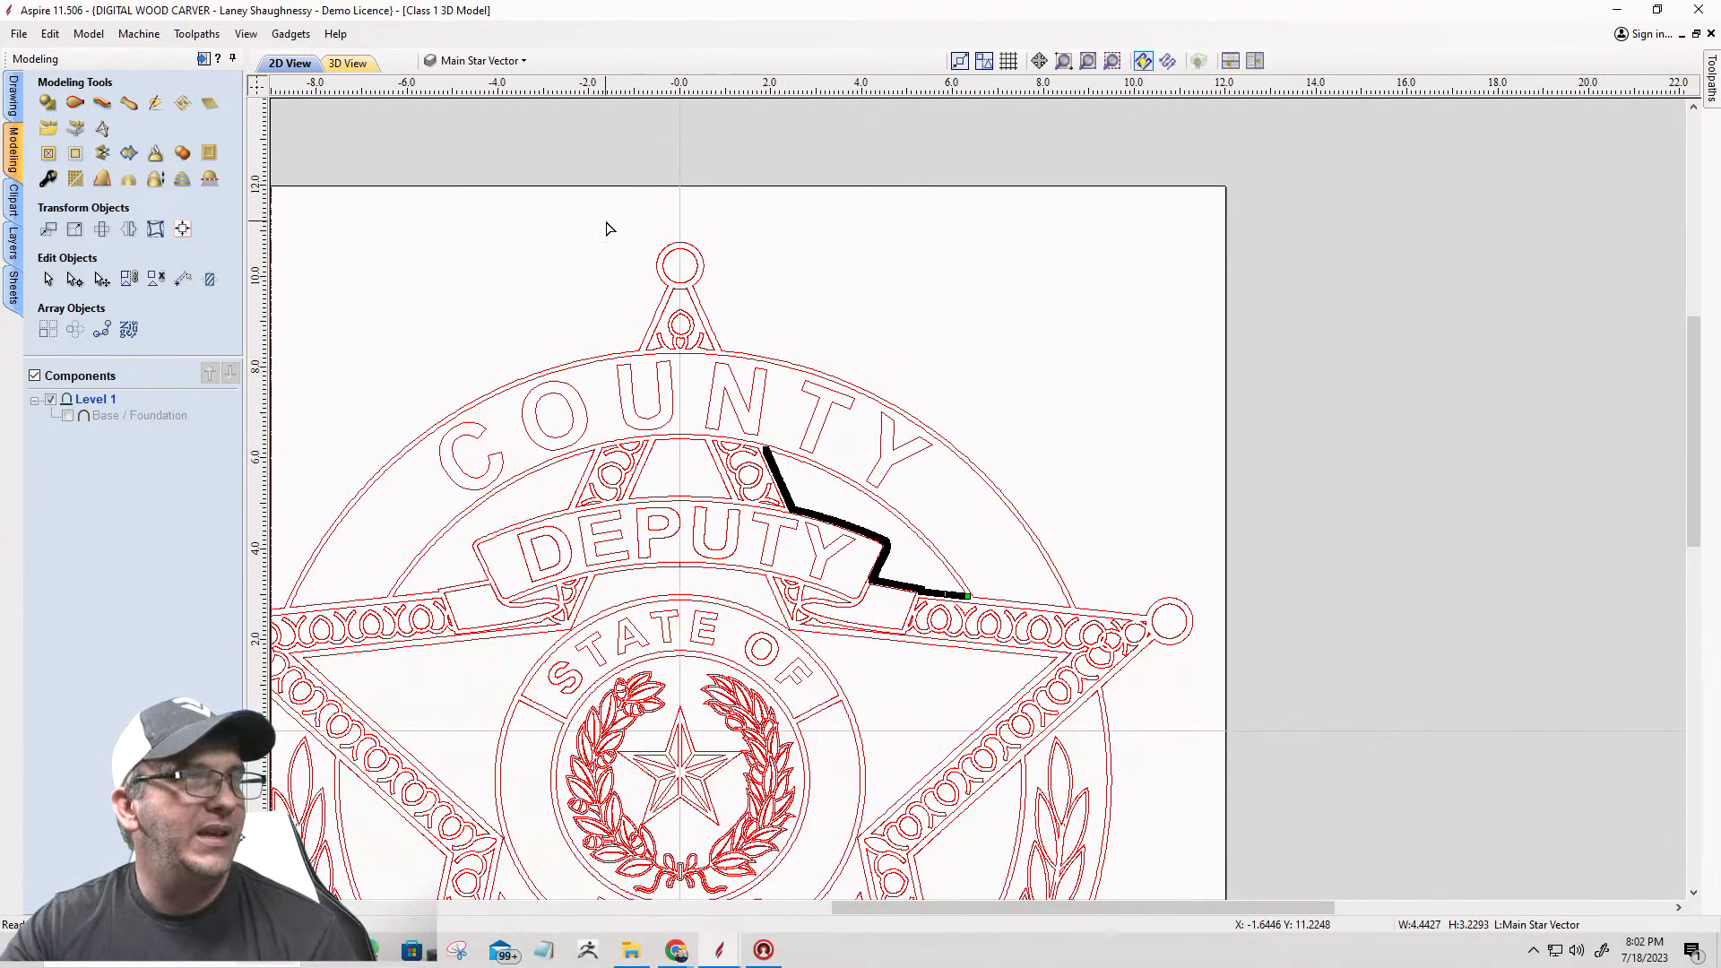
Step: Cut the outer badge outline where the right edge of the top star point meets the circle around the COUNTY band
scroll(626, 265, "up", 3)
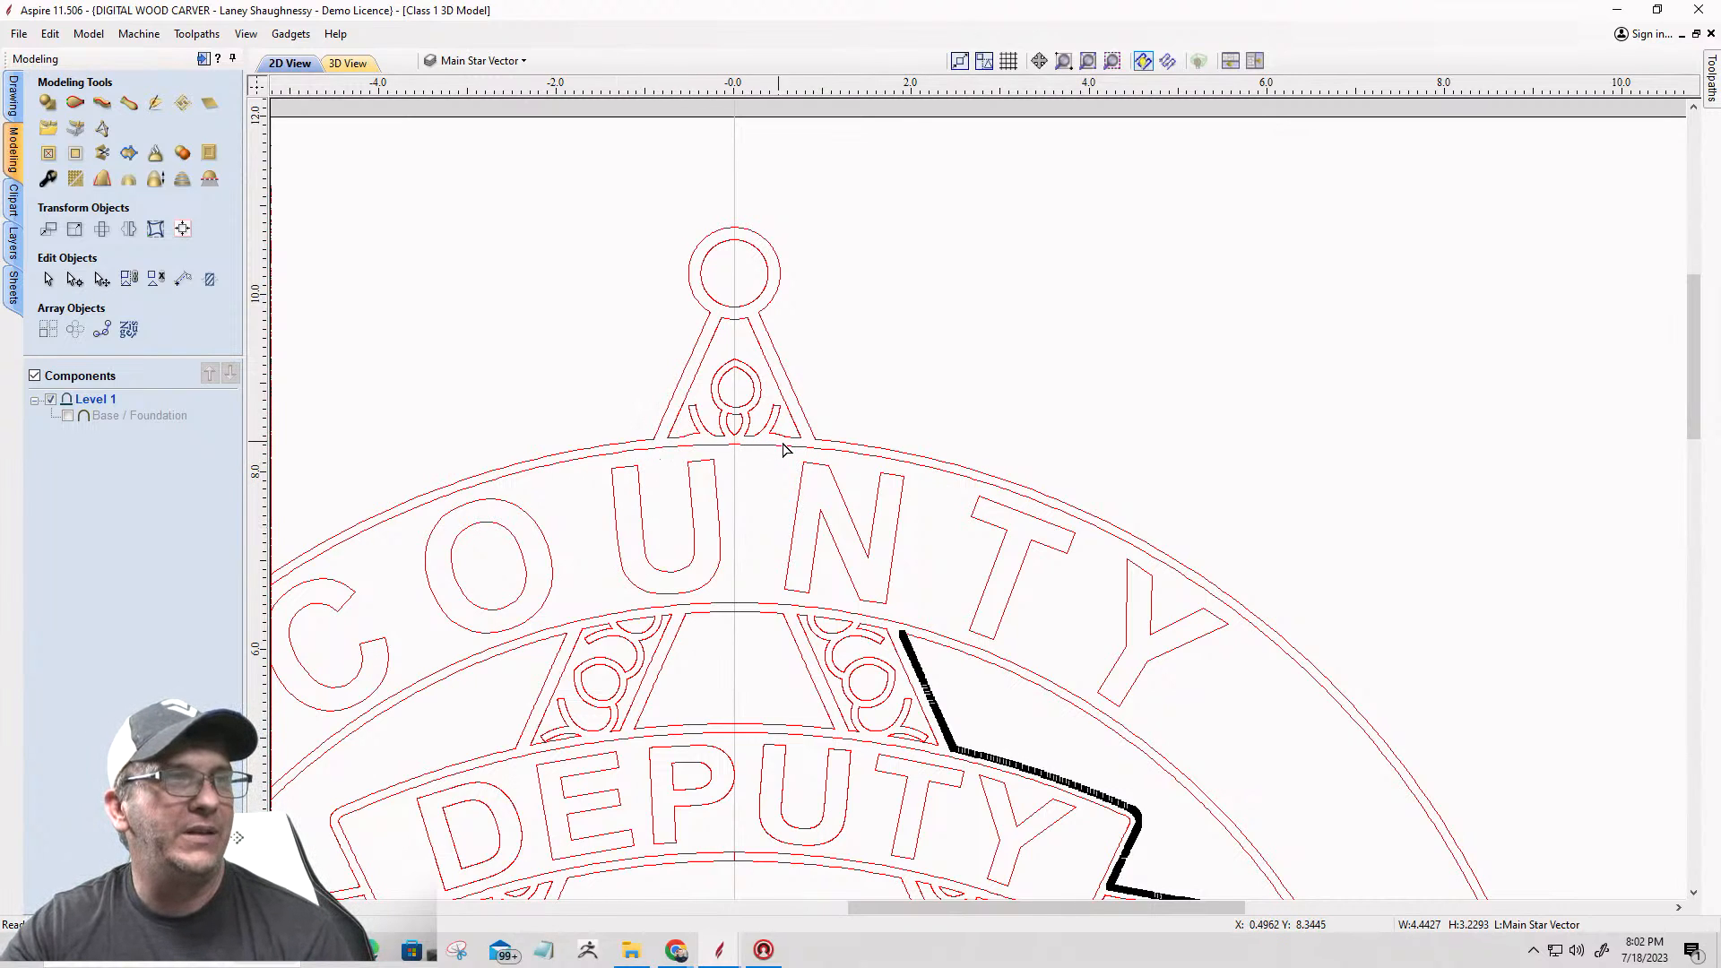
left_click(778, 368)
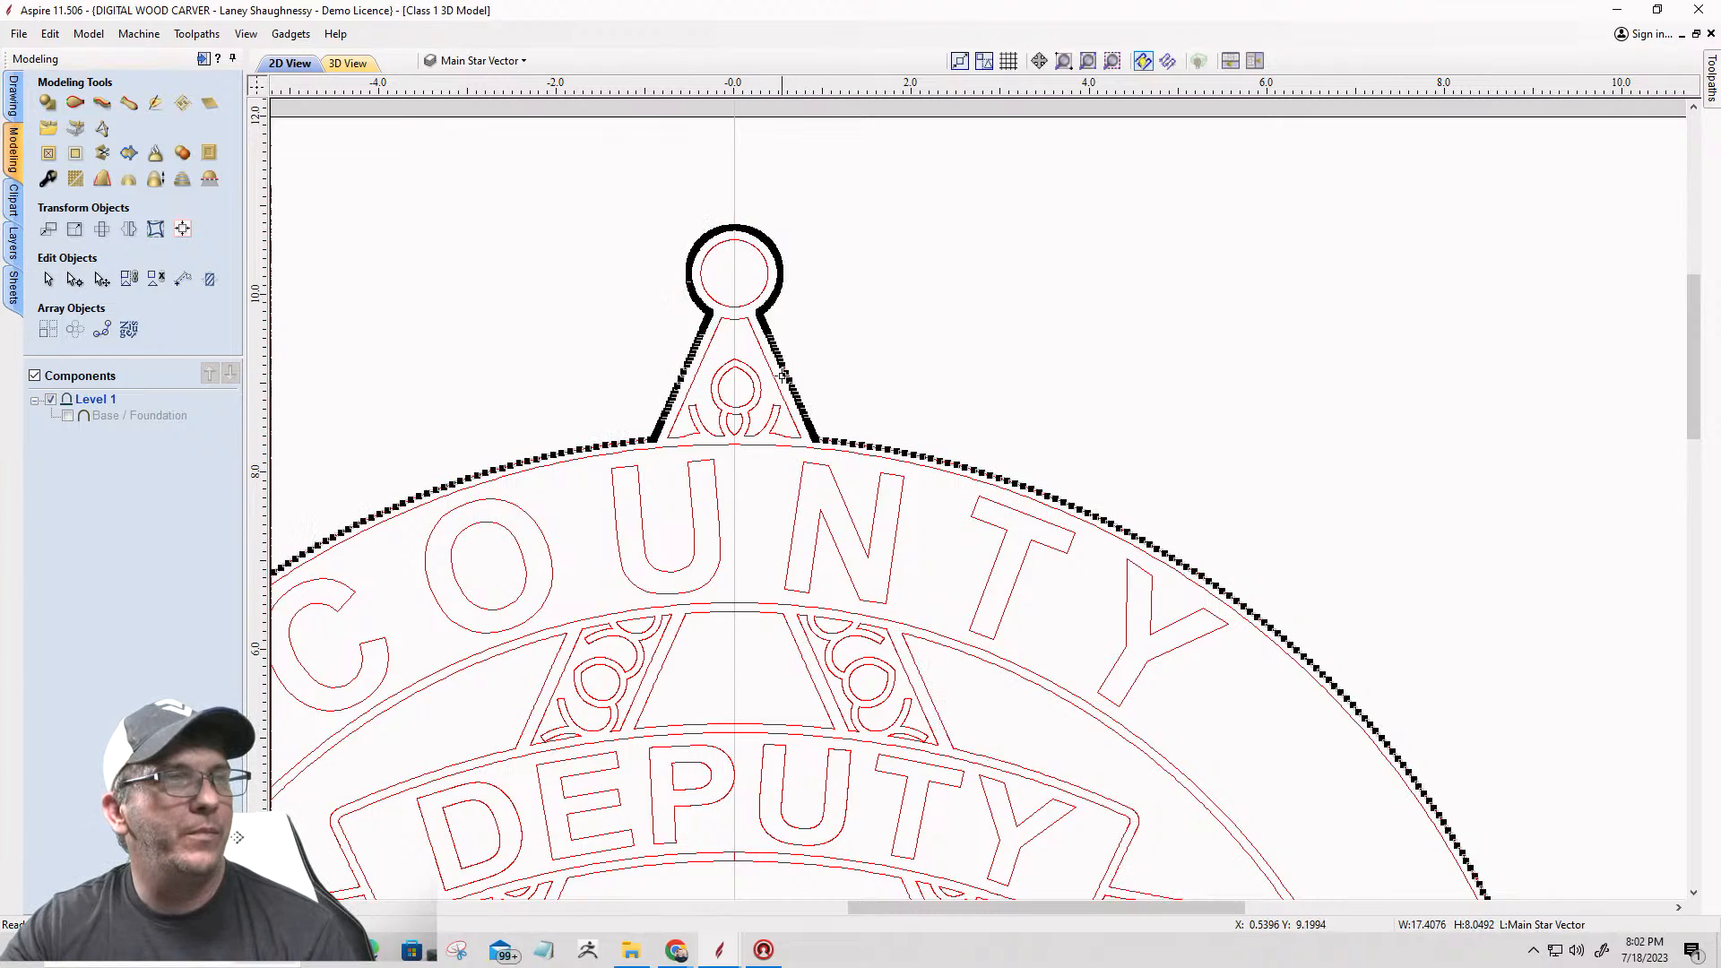
scroll(812, 437, "up", 8)
scroll(808, 436, "up", 10)
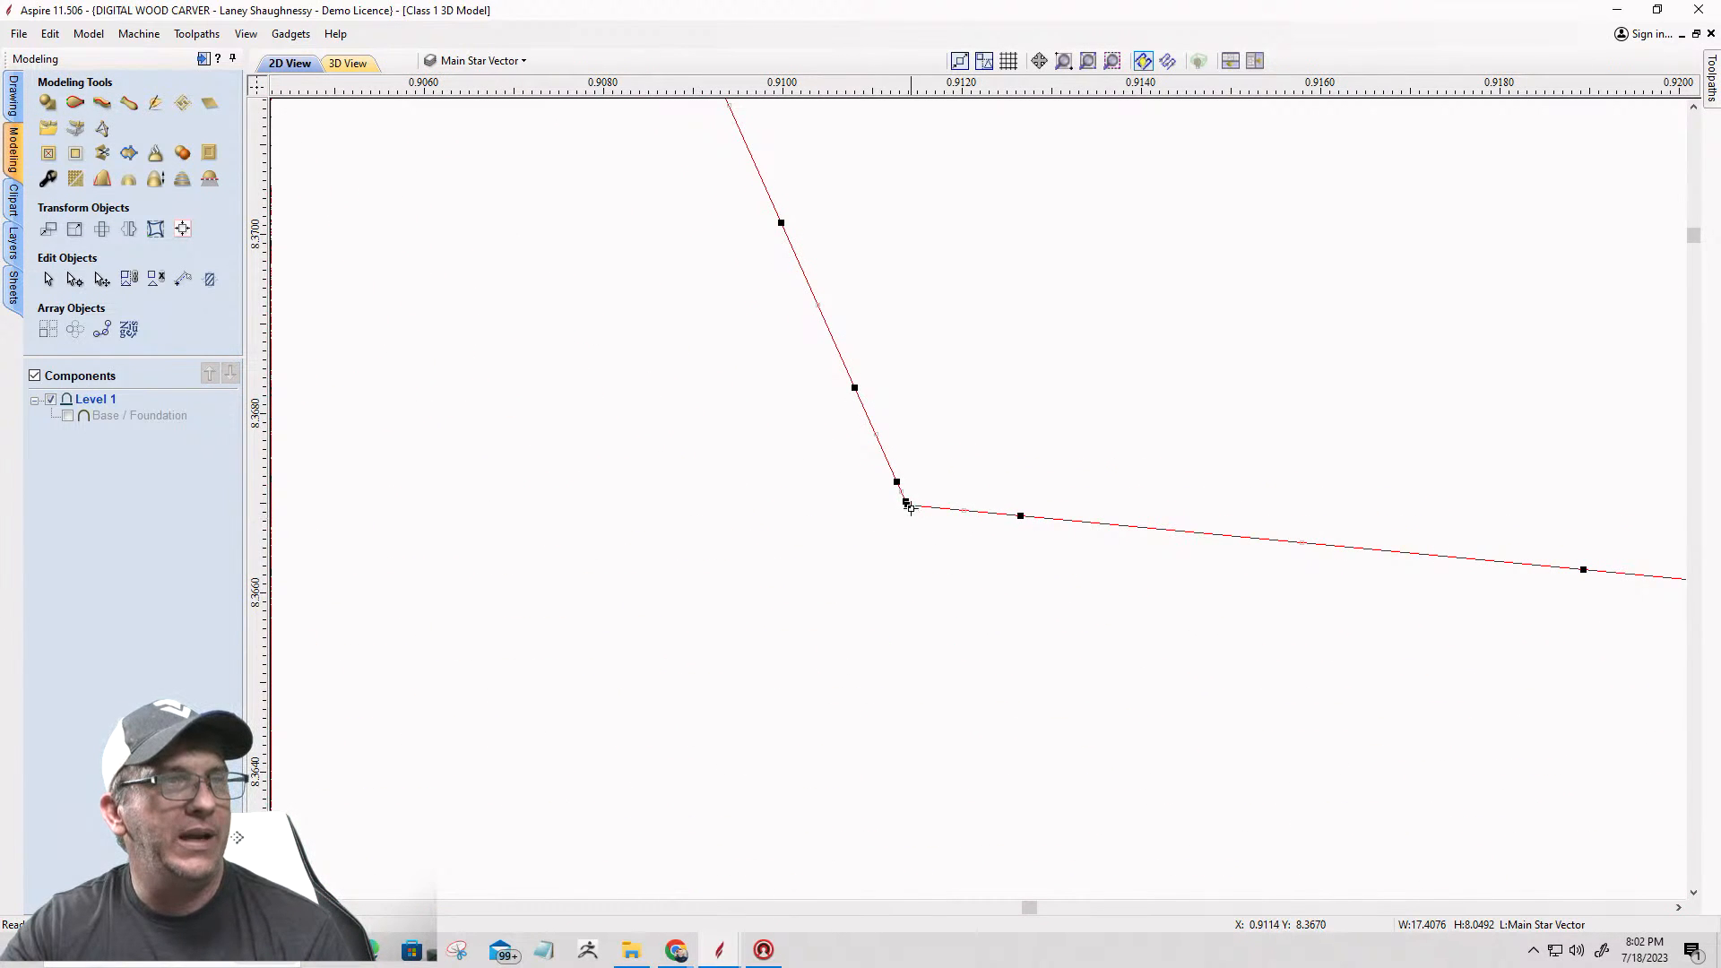
right_click(905, 504)
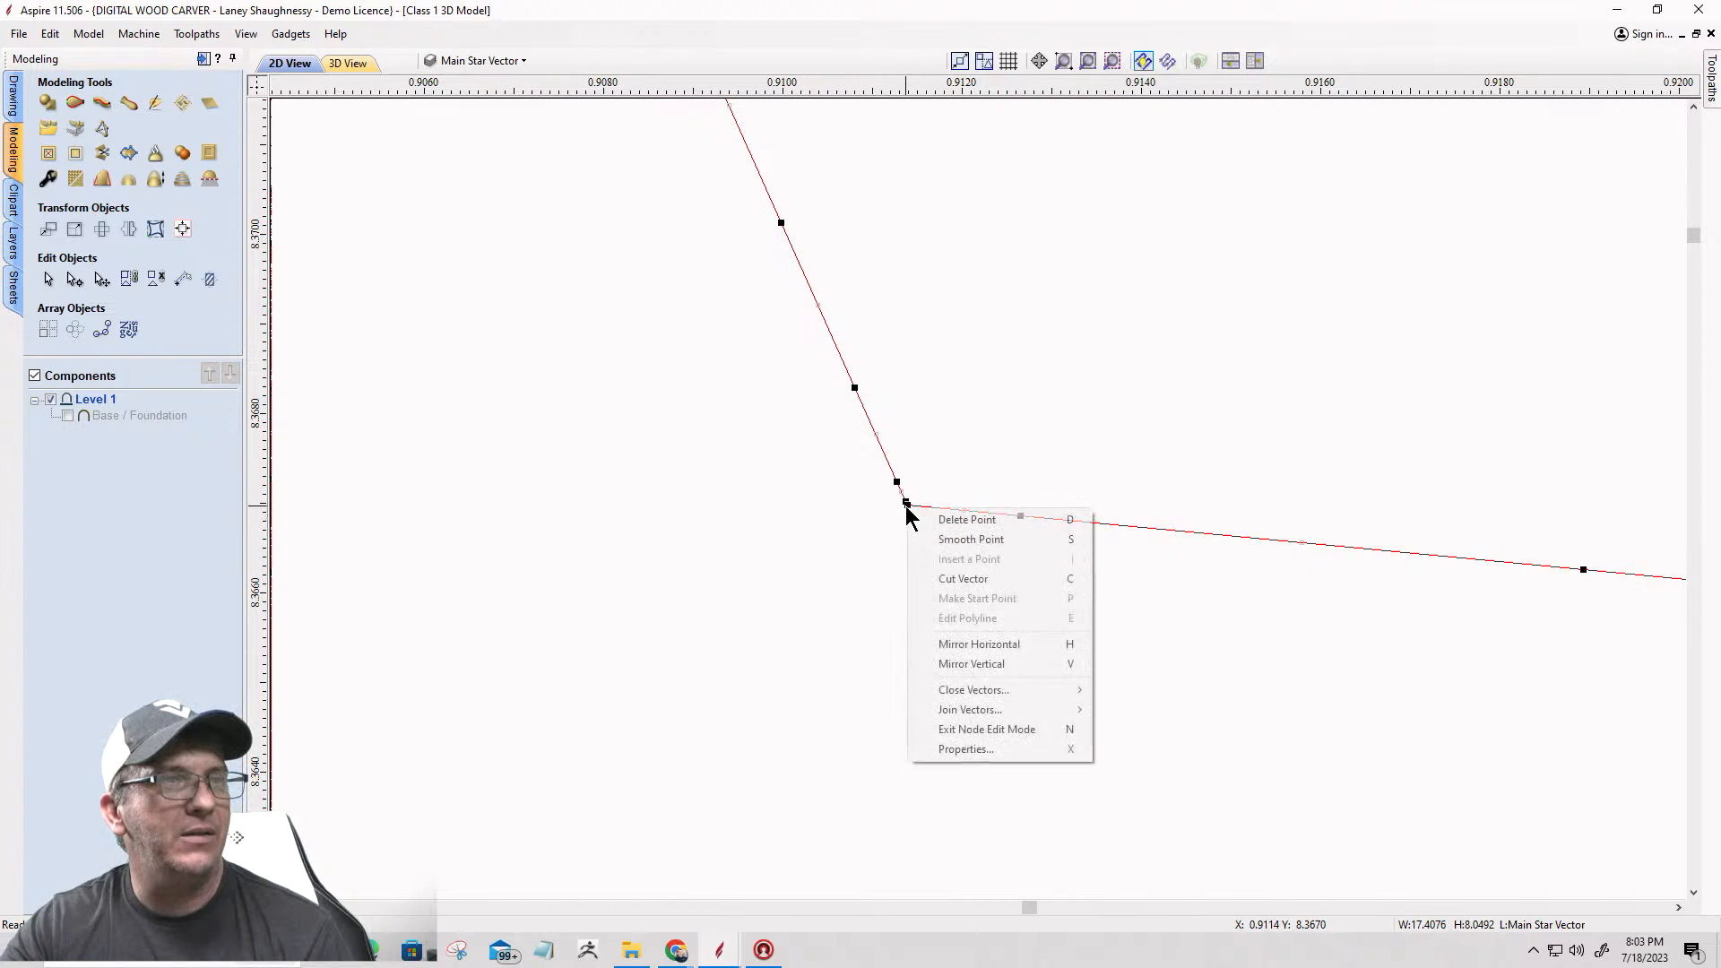
left_click(931, 580)
scroll(1023, 485, "down", 10)
scroll(1106, 513, "down", 8)
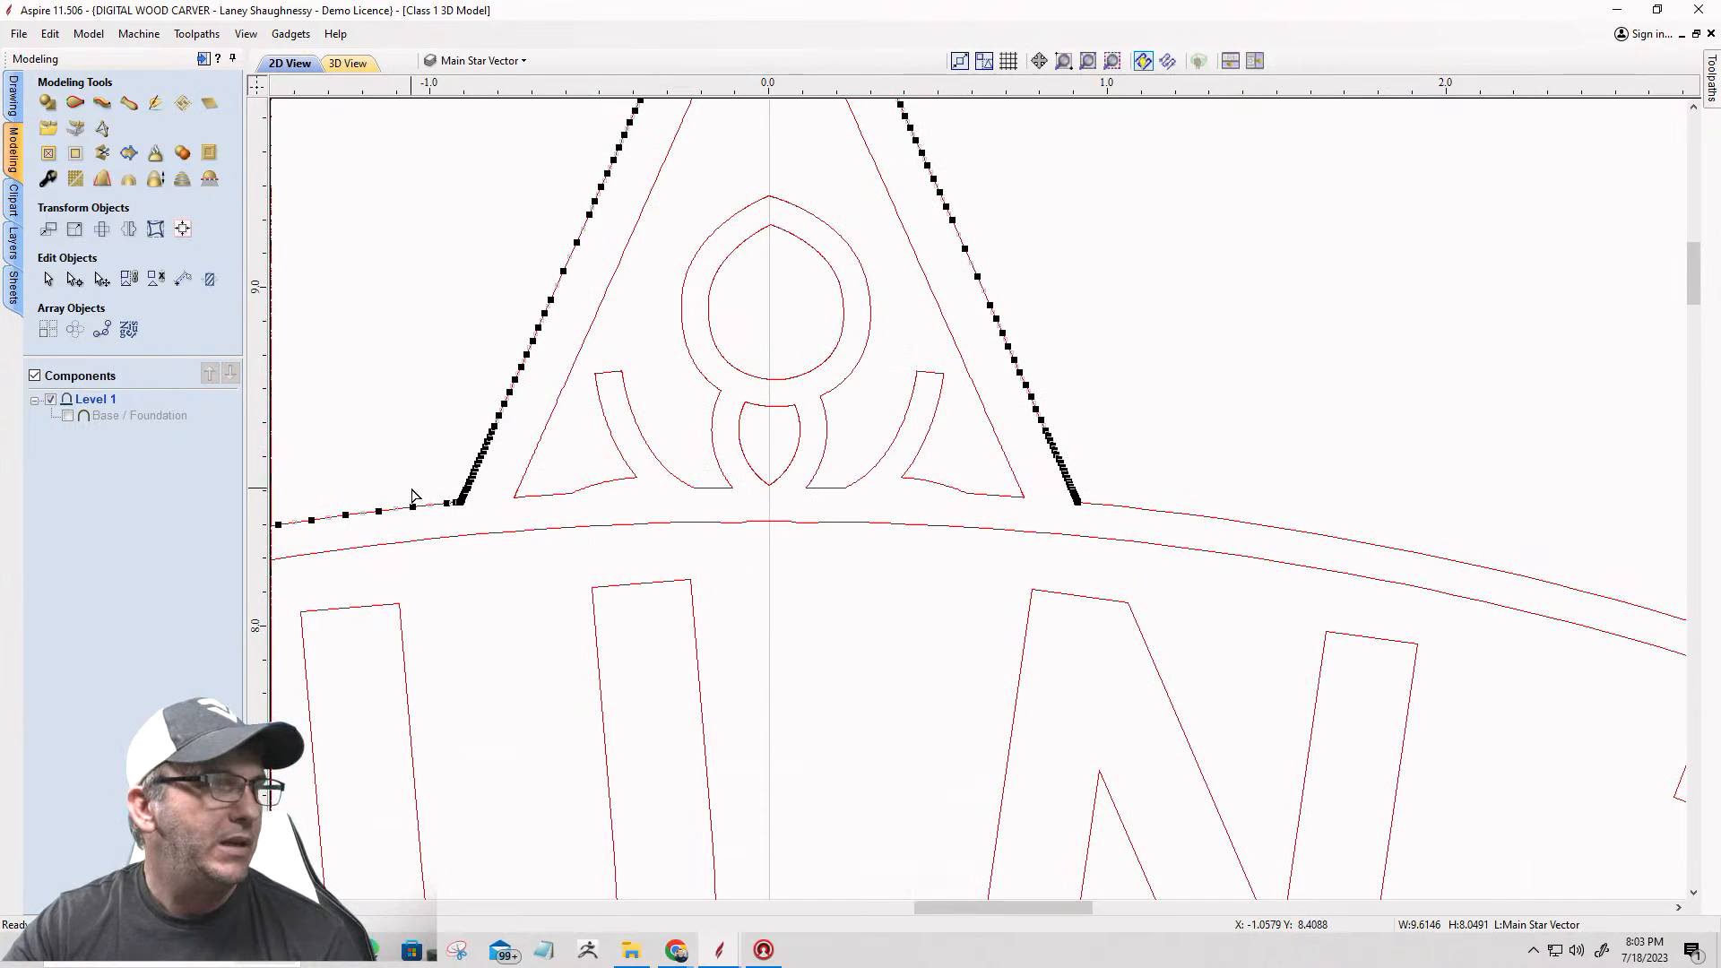
Step: Cut the outer badge outline where the left edge of the top star point meets the circle around the COUNTY band
scroll(412, 496, "up", 10)
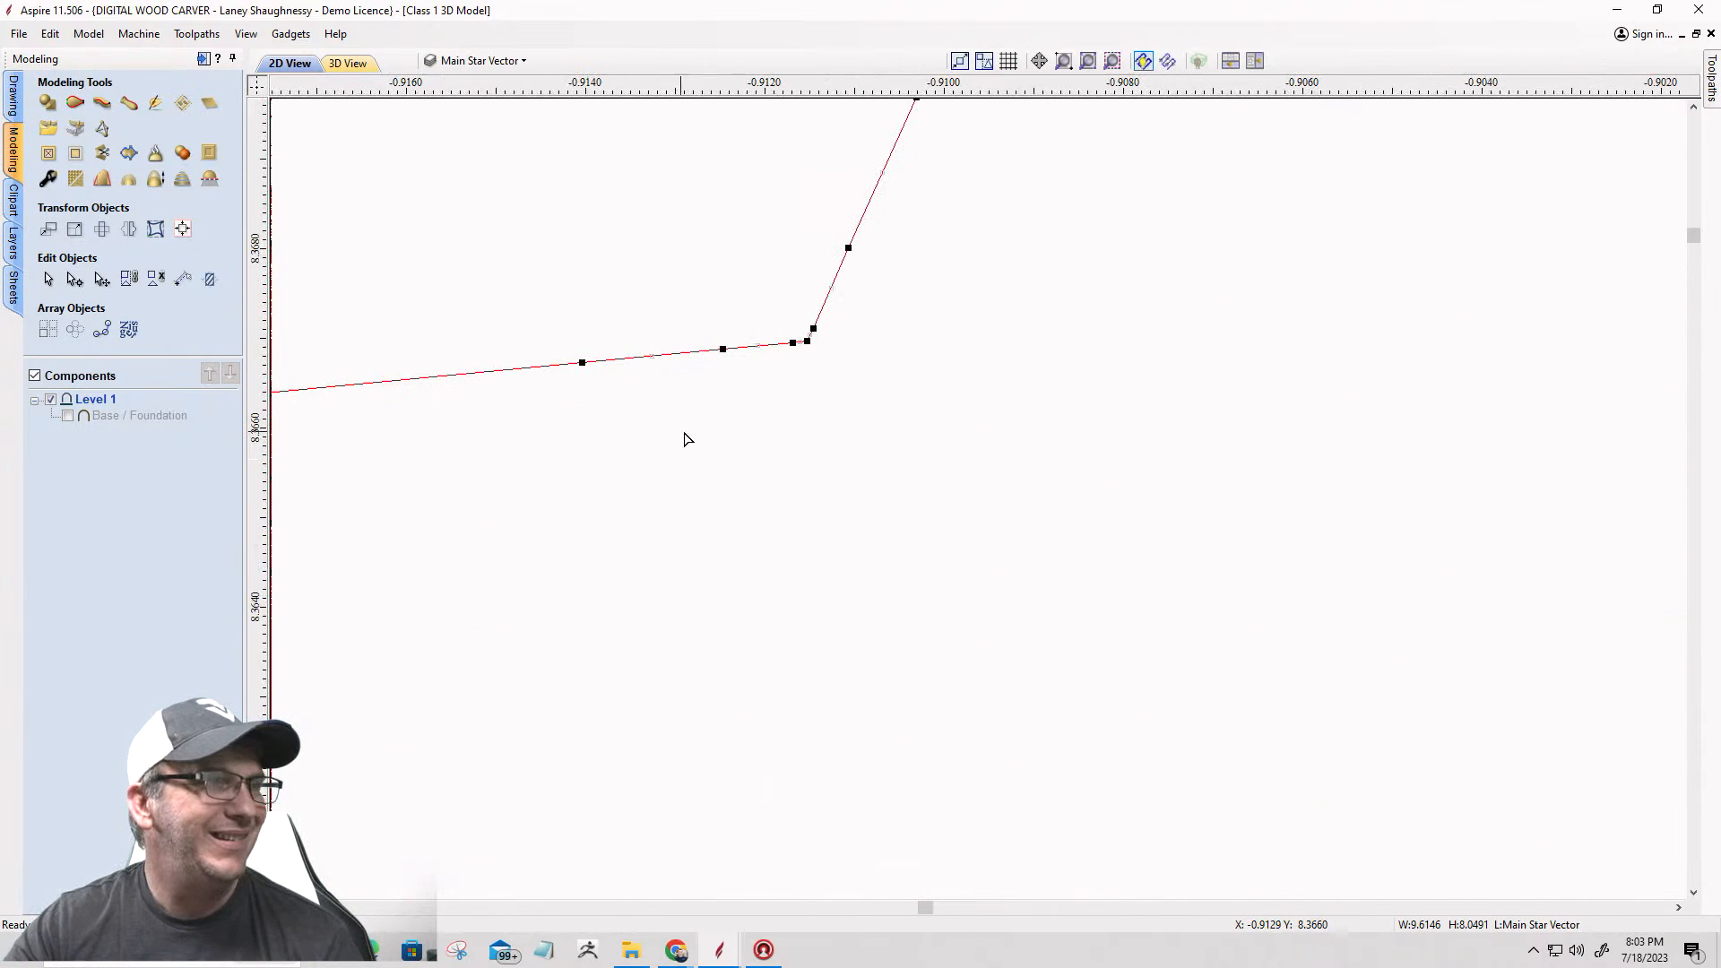
right_click(809, 341)
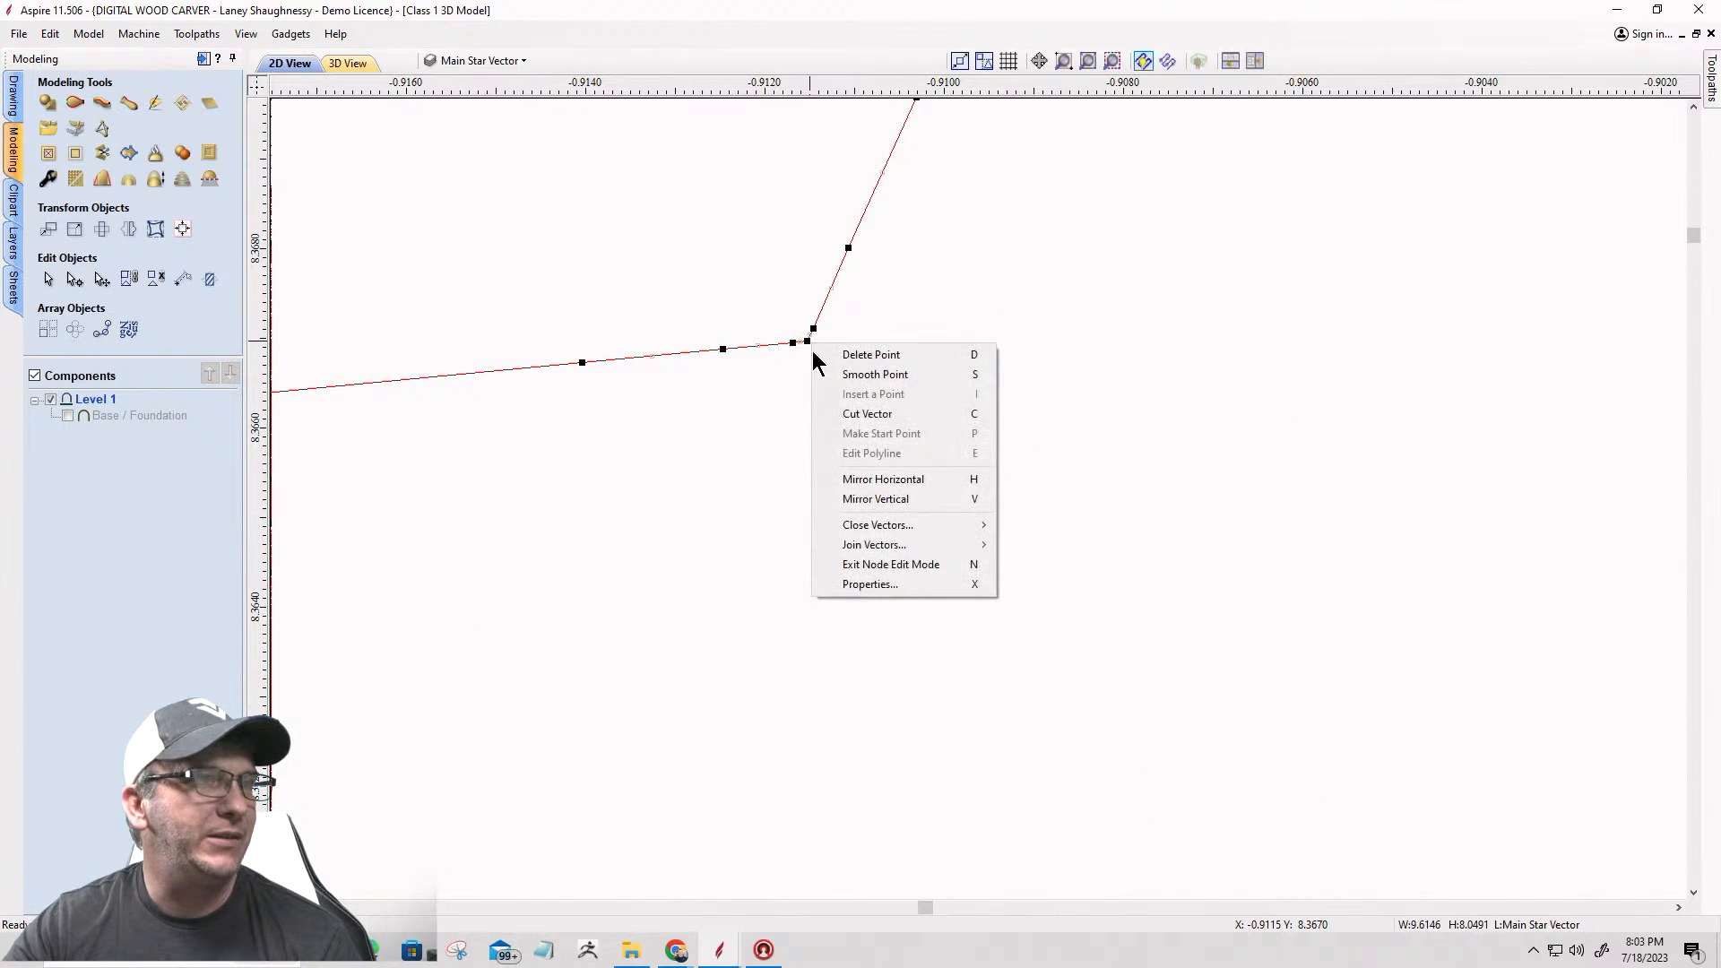
left_click(831, 416)
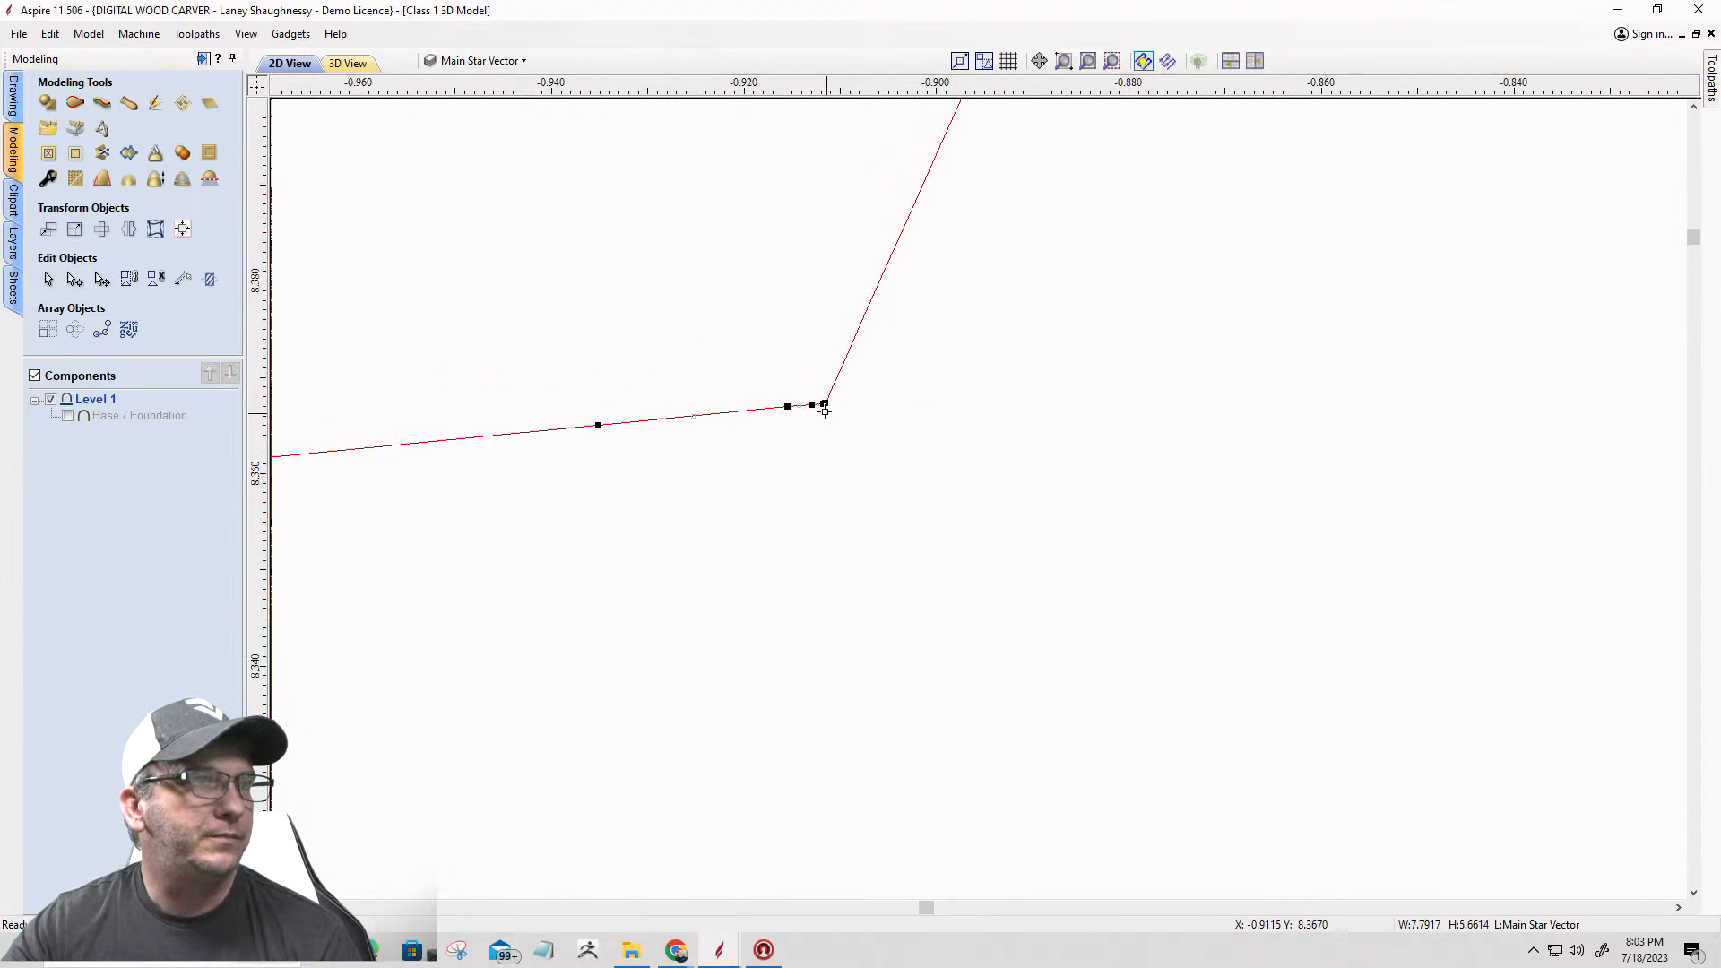
scroll(736, 371, "down", 10)
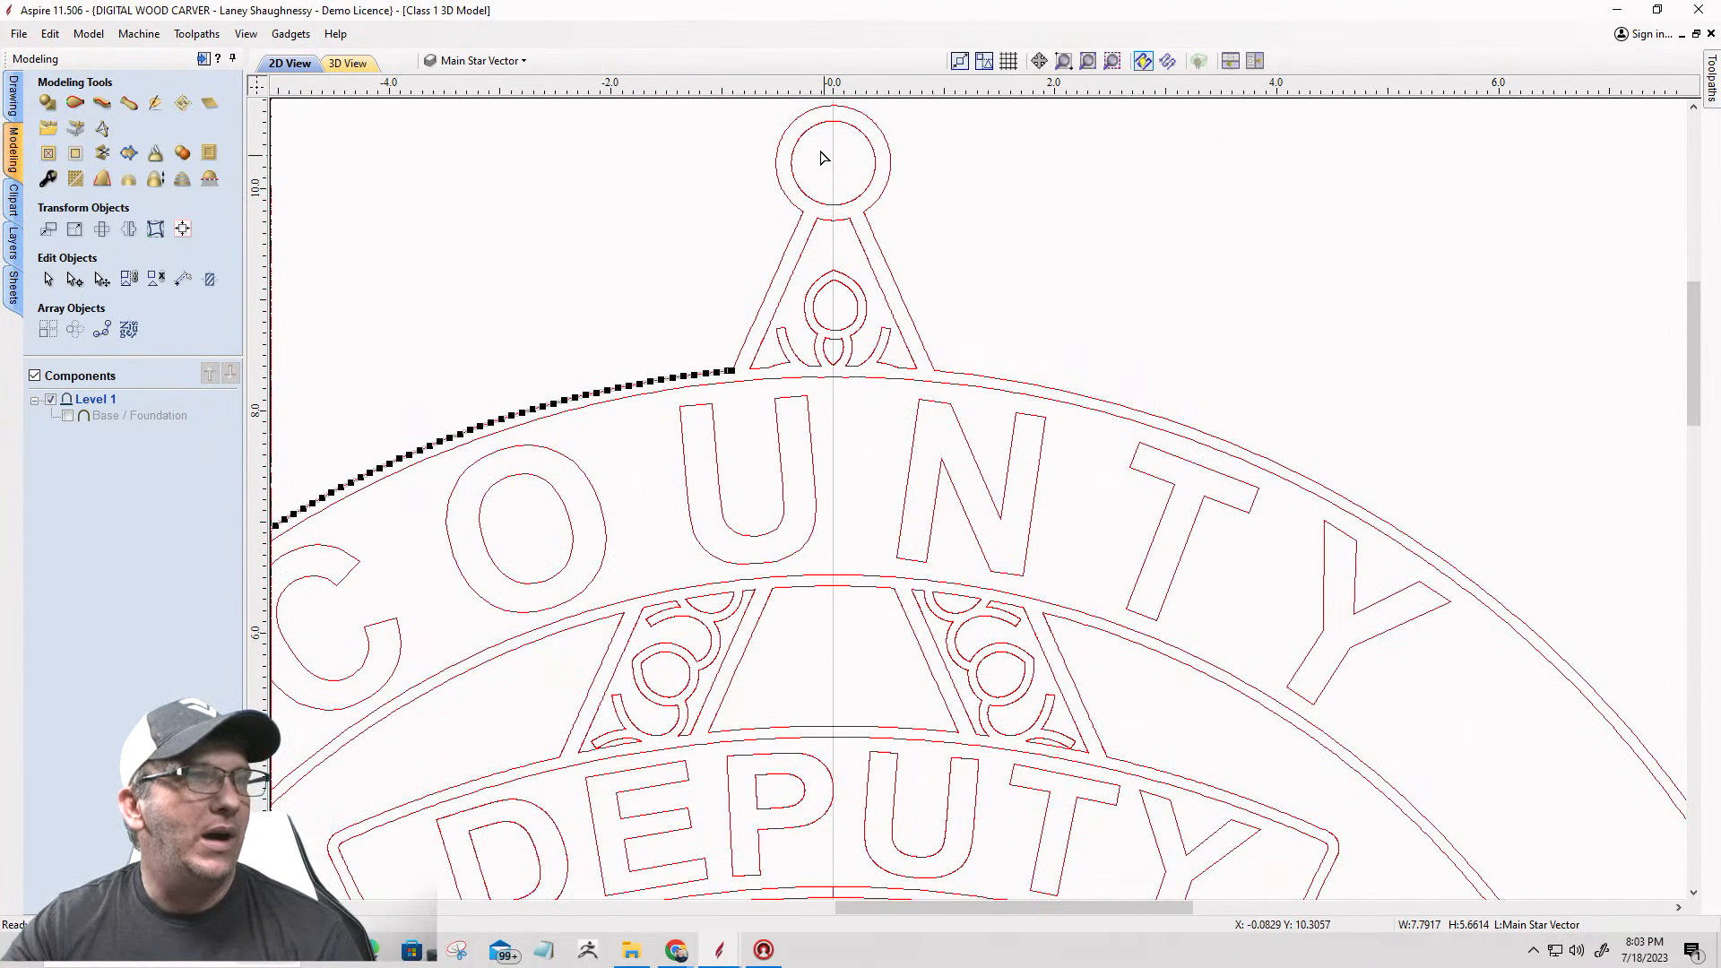
scroll(848, 392, "down", 5)
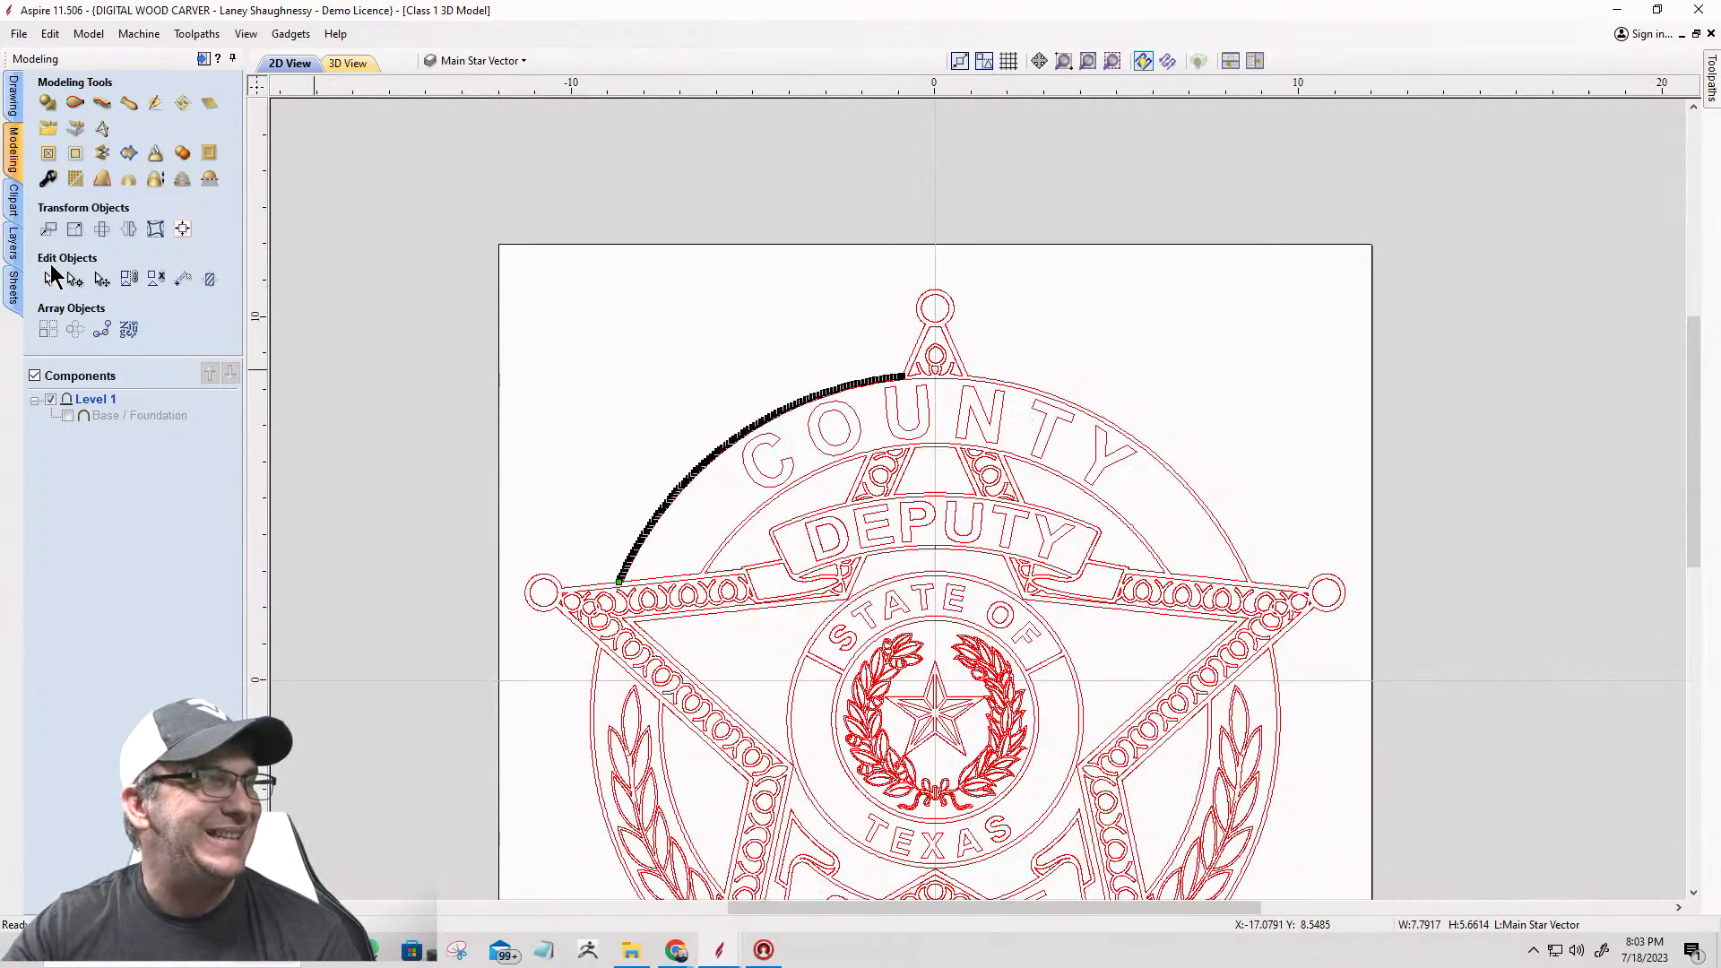
Step: Leave node editing and delete the outer arc between the top star point and the upper-left star point
left_click(50, 277)
scroll(732, 394, "down", 4)
scroll(858, 444, "up", 6)
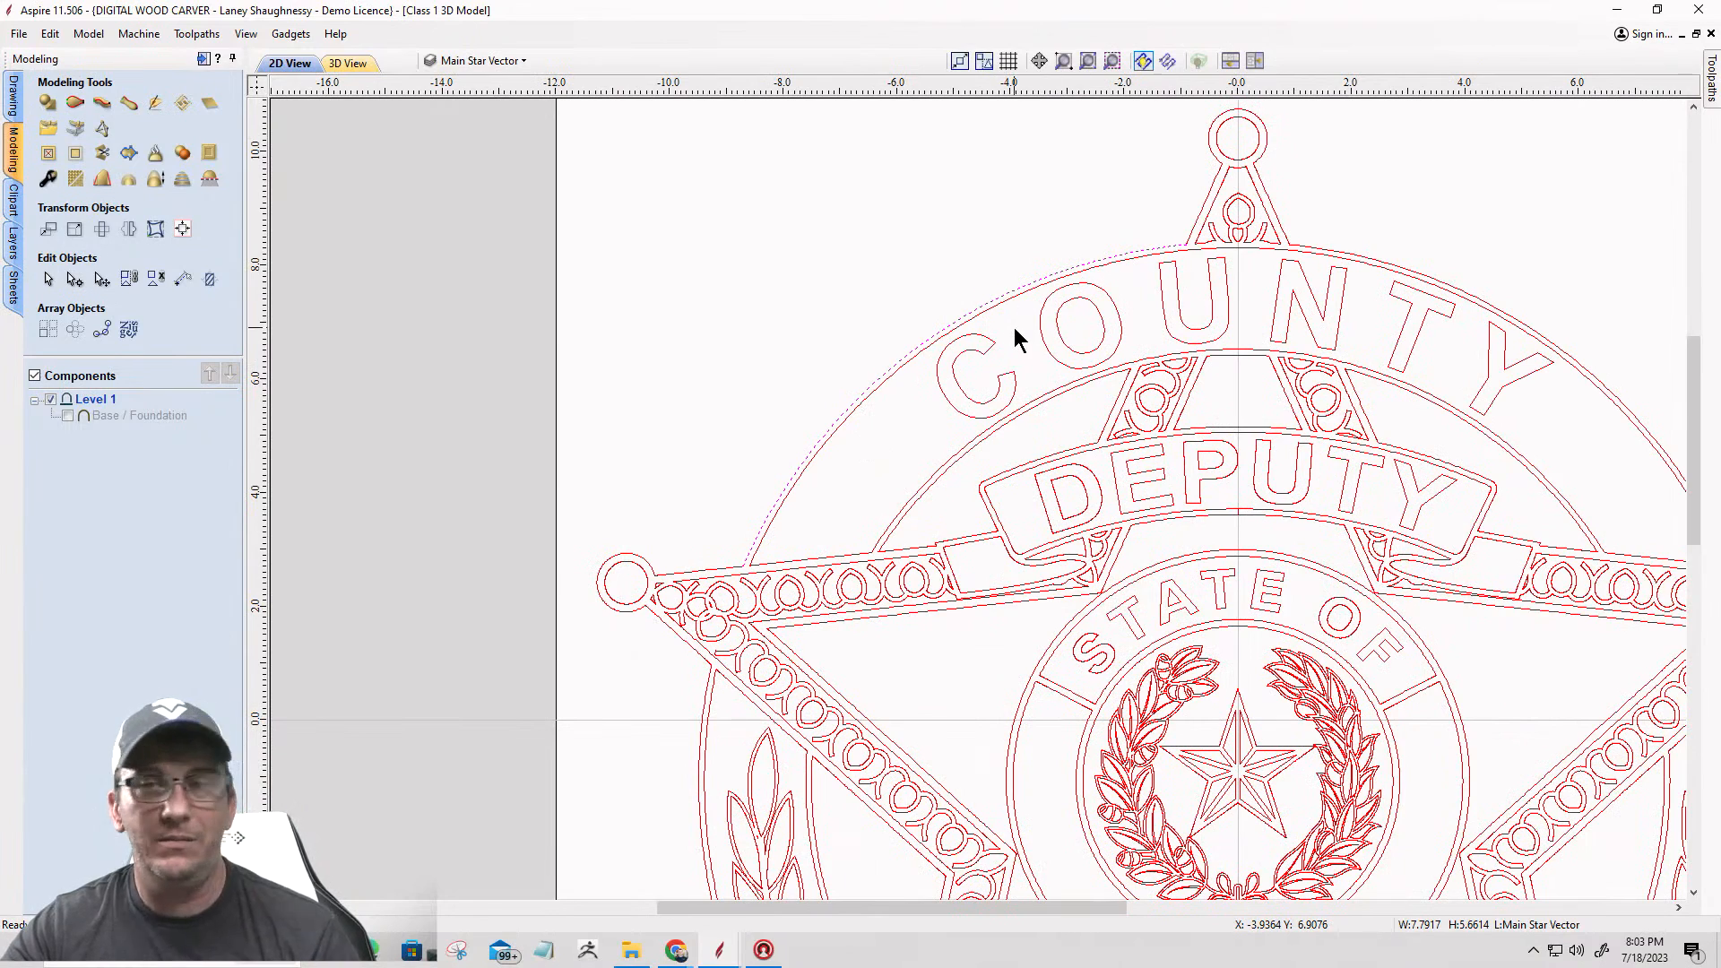
key("Escape")
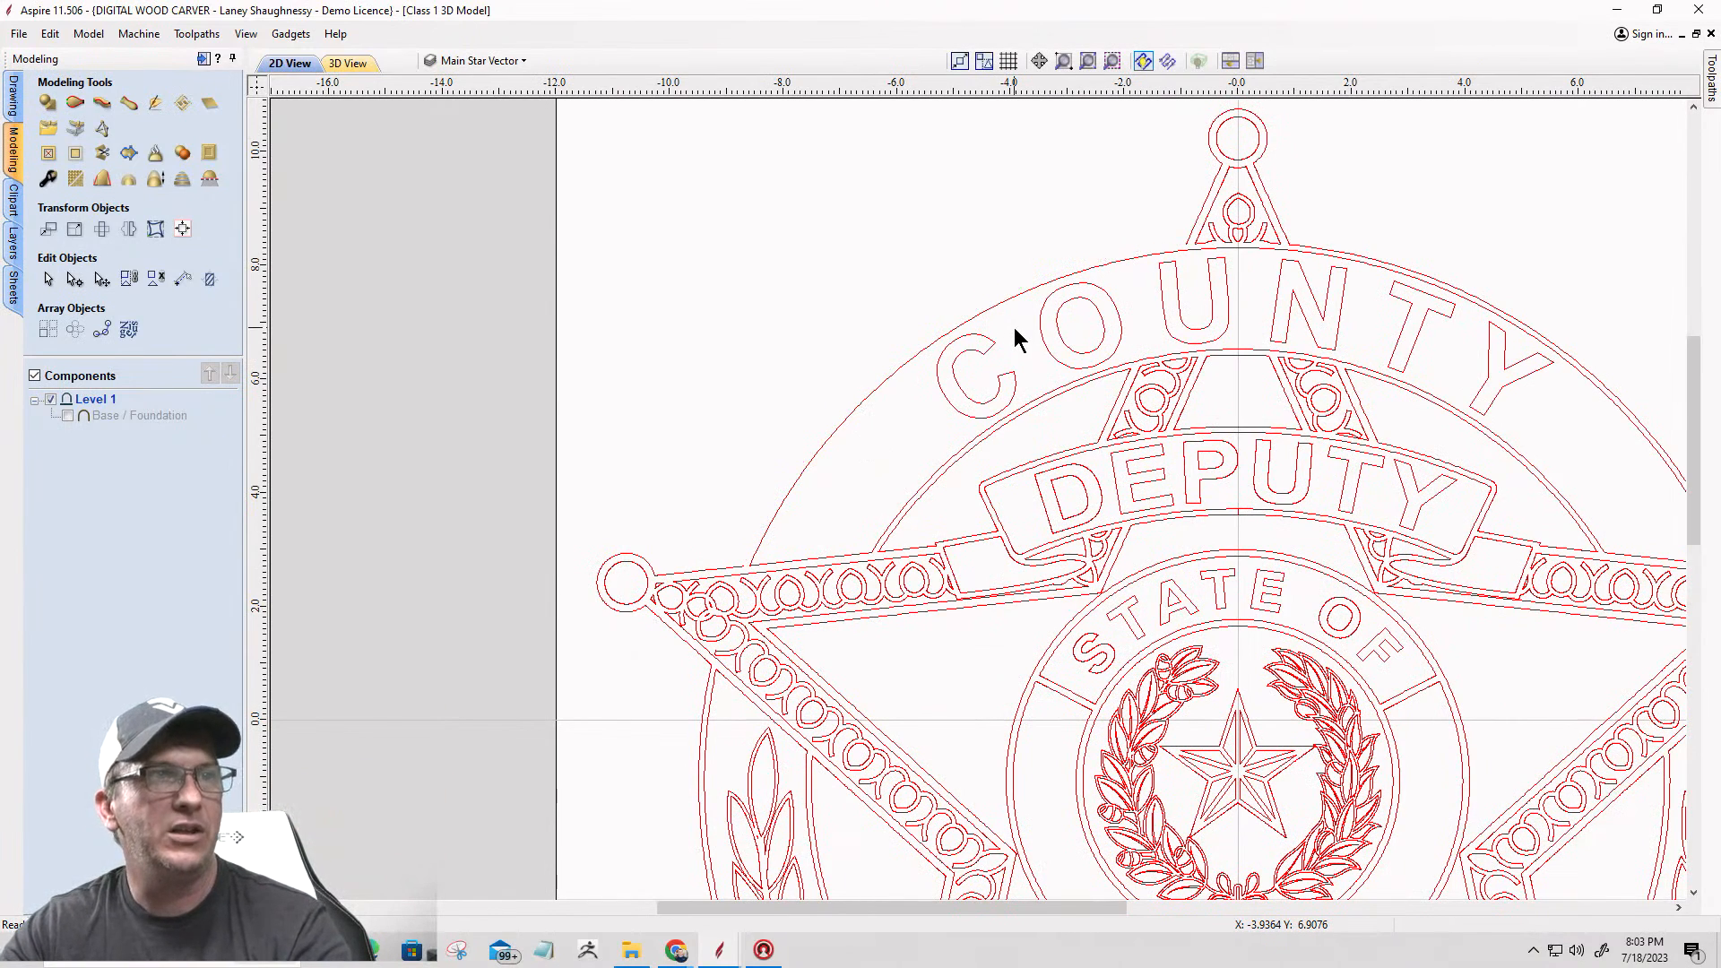
Step: Delete the top COUNTY band's border and letters, along with the outer arc between the top and upper-right star points
left_click(970, 326)
scroll(959, 314, "down", 3)
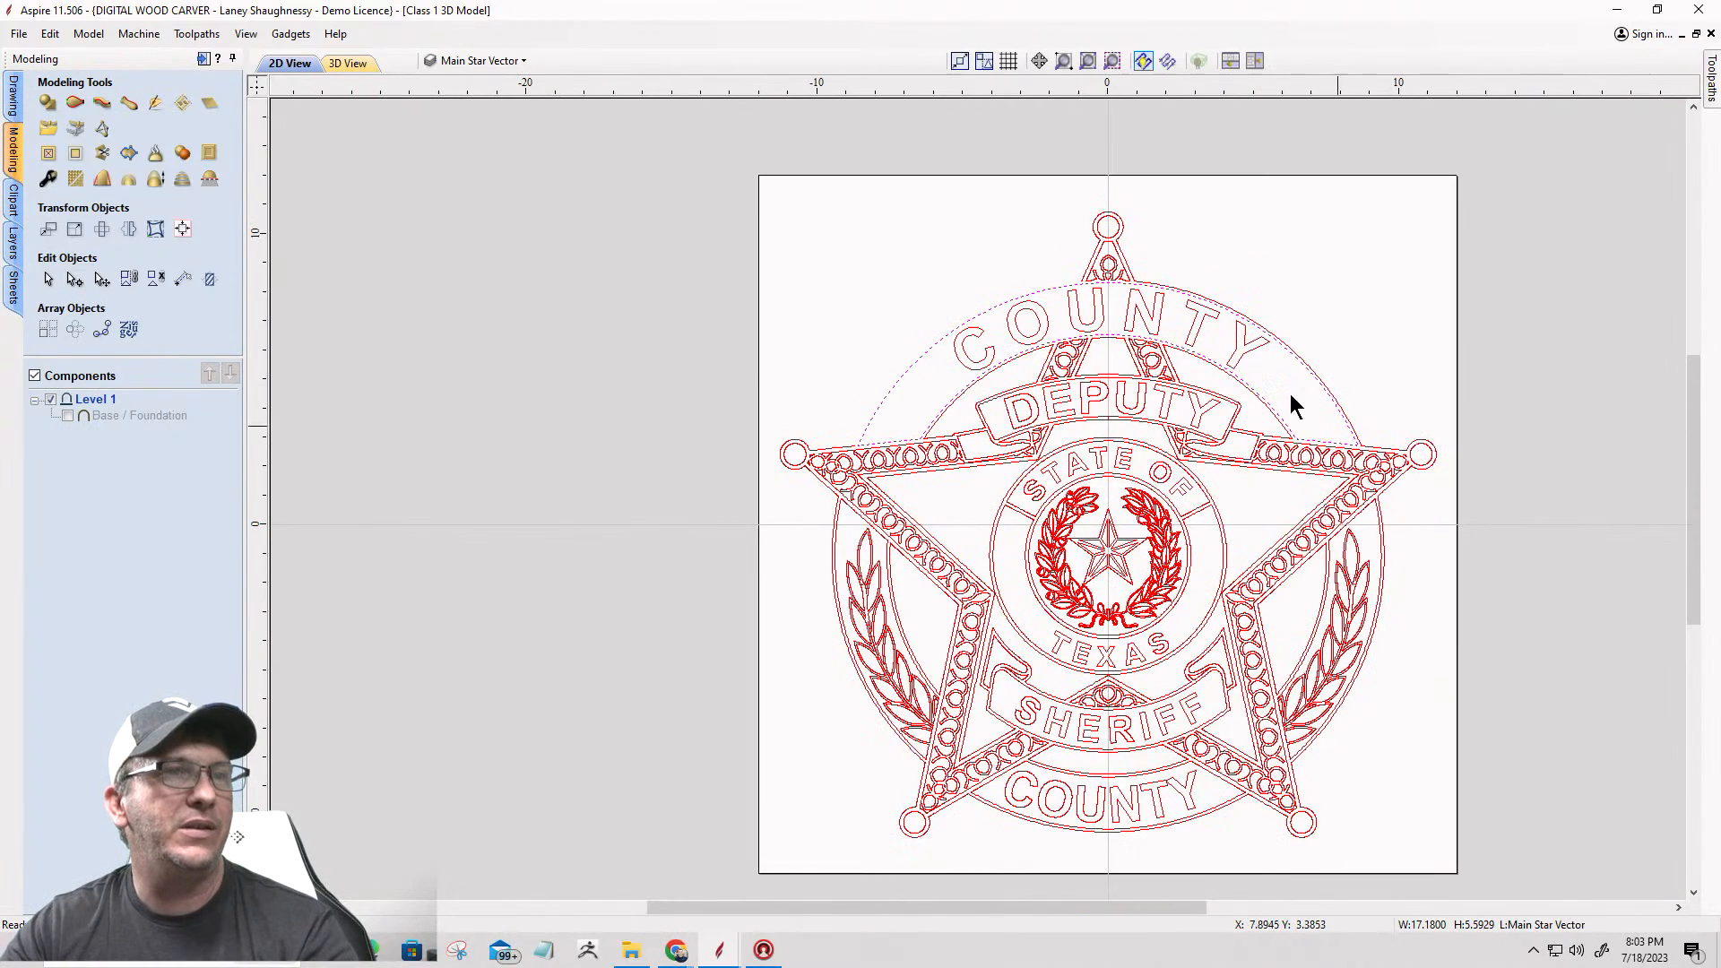
left_click(922, 362)
left_click(991, 348)
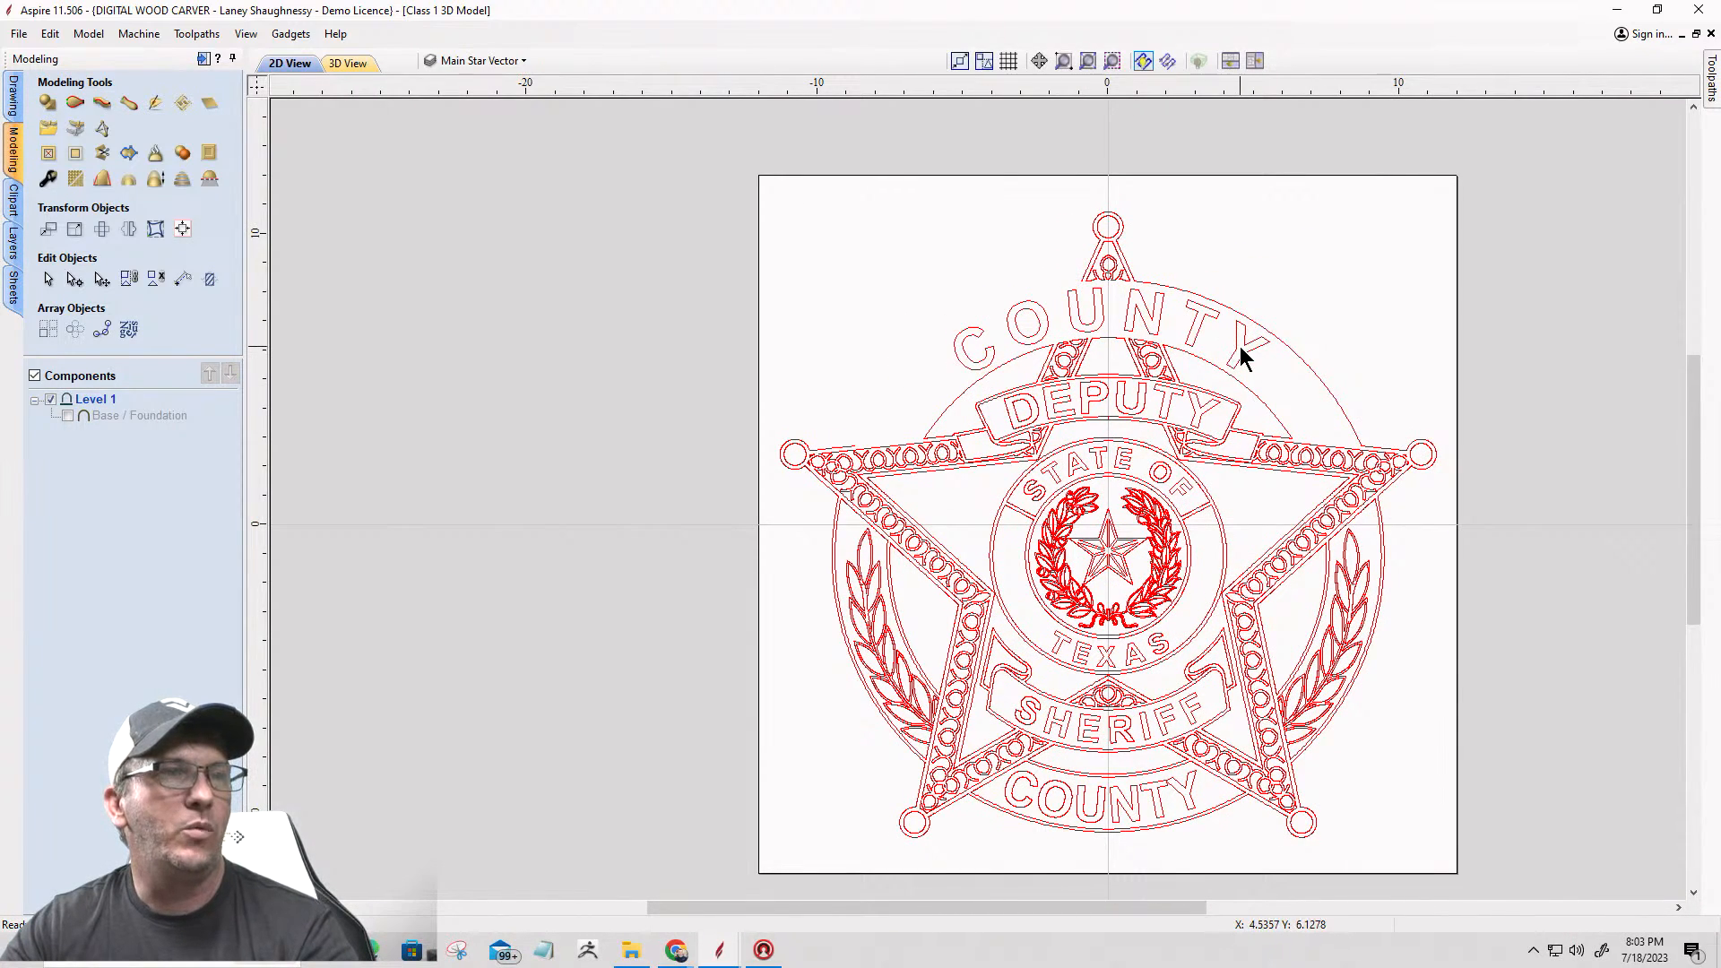
key("Delete")
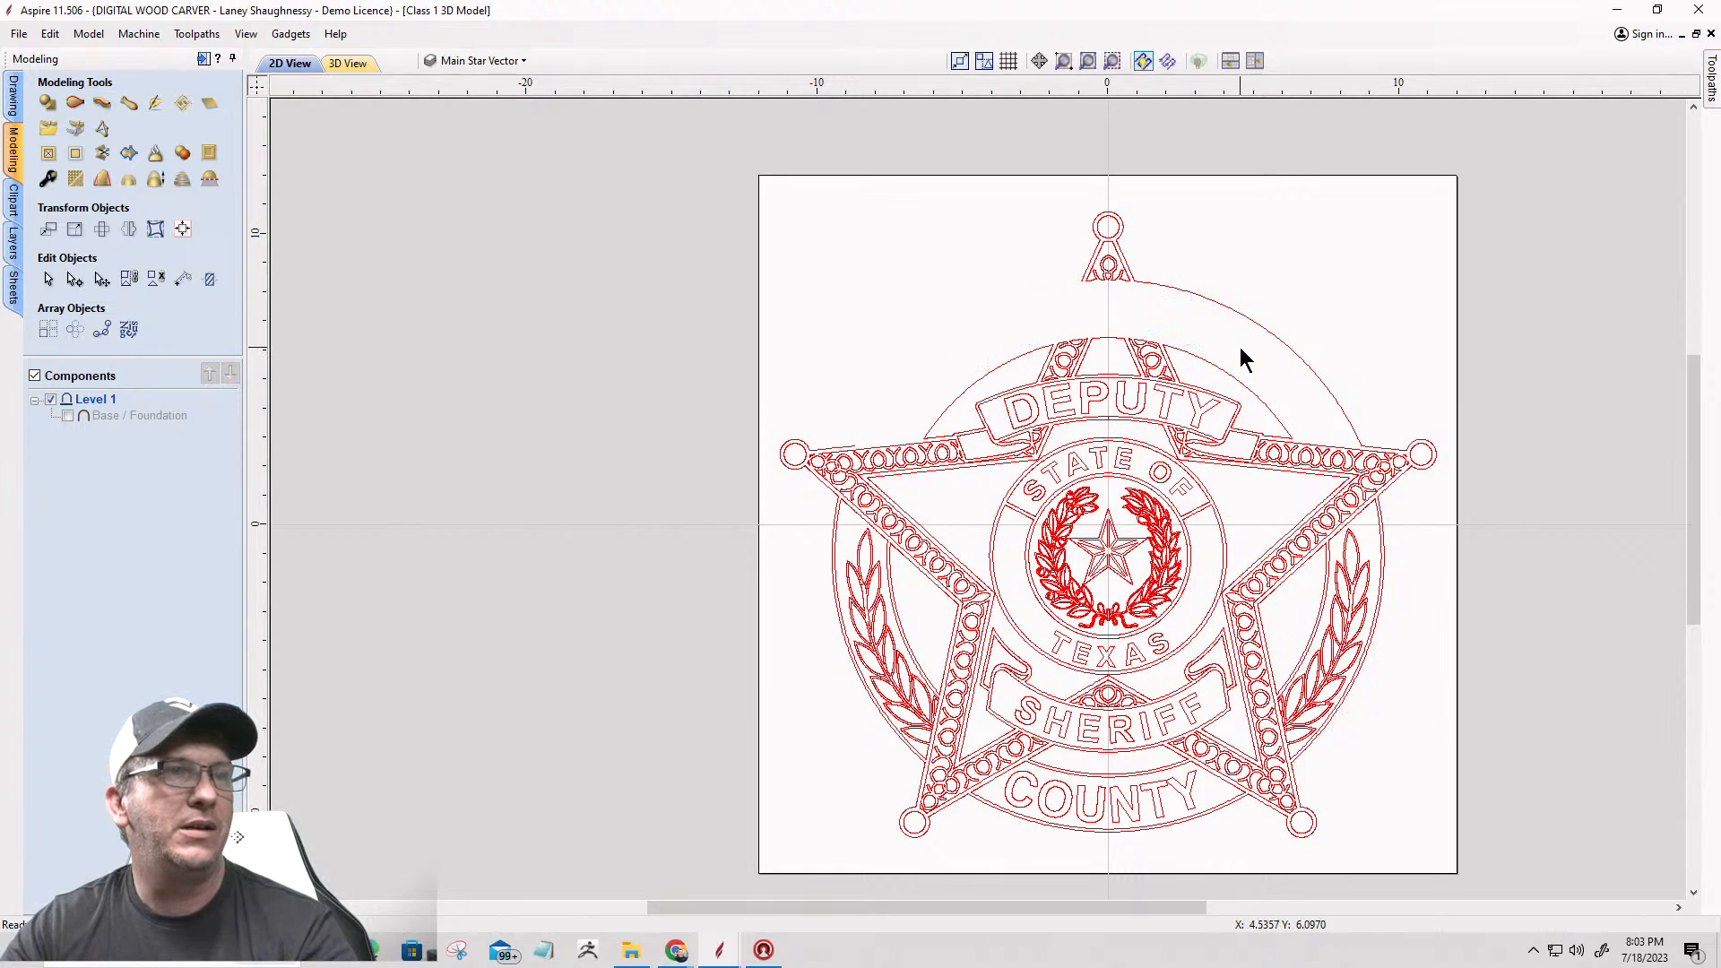
left_click(1172, 286)
key("Delete")
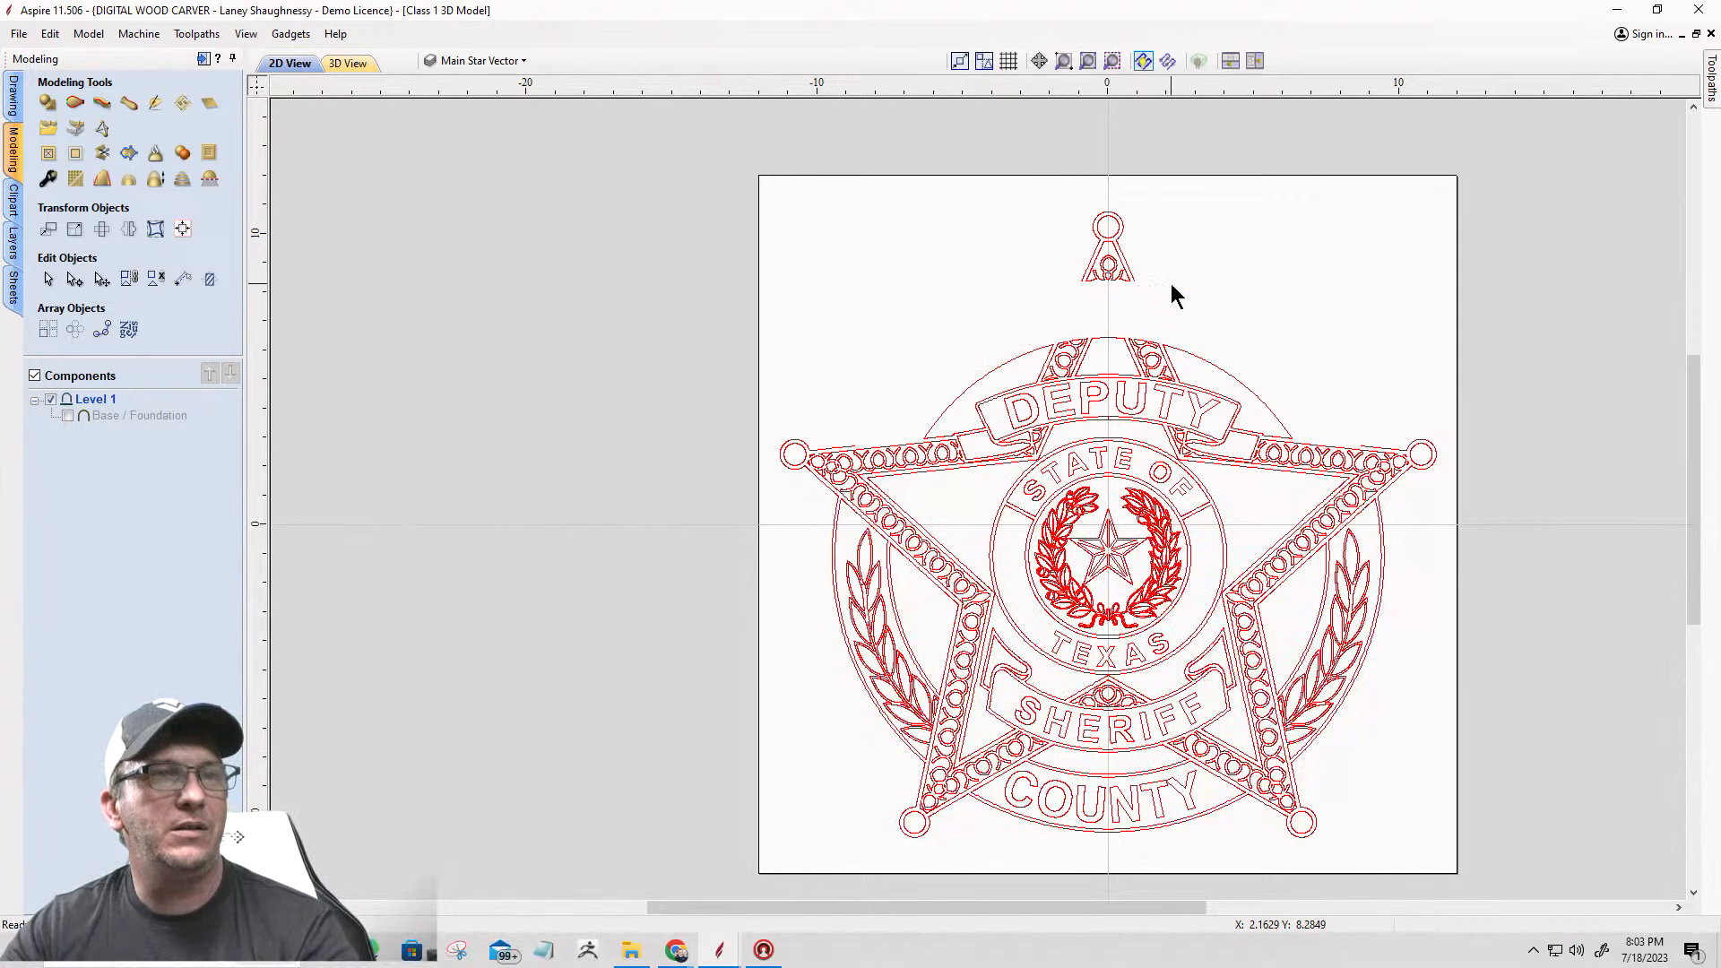
Step: Delete the outer arc and curved panel edges around the right laurel branch, together with the branch's middle leaves
left_click(1384, 529)
key("Delete")
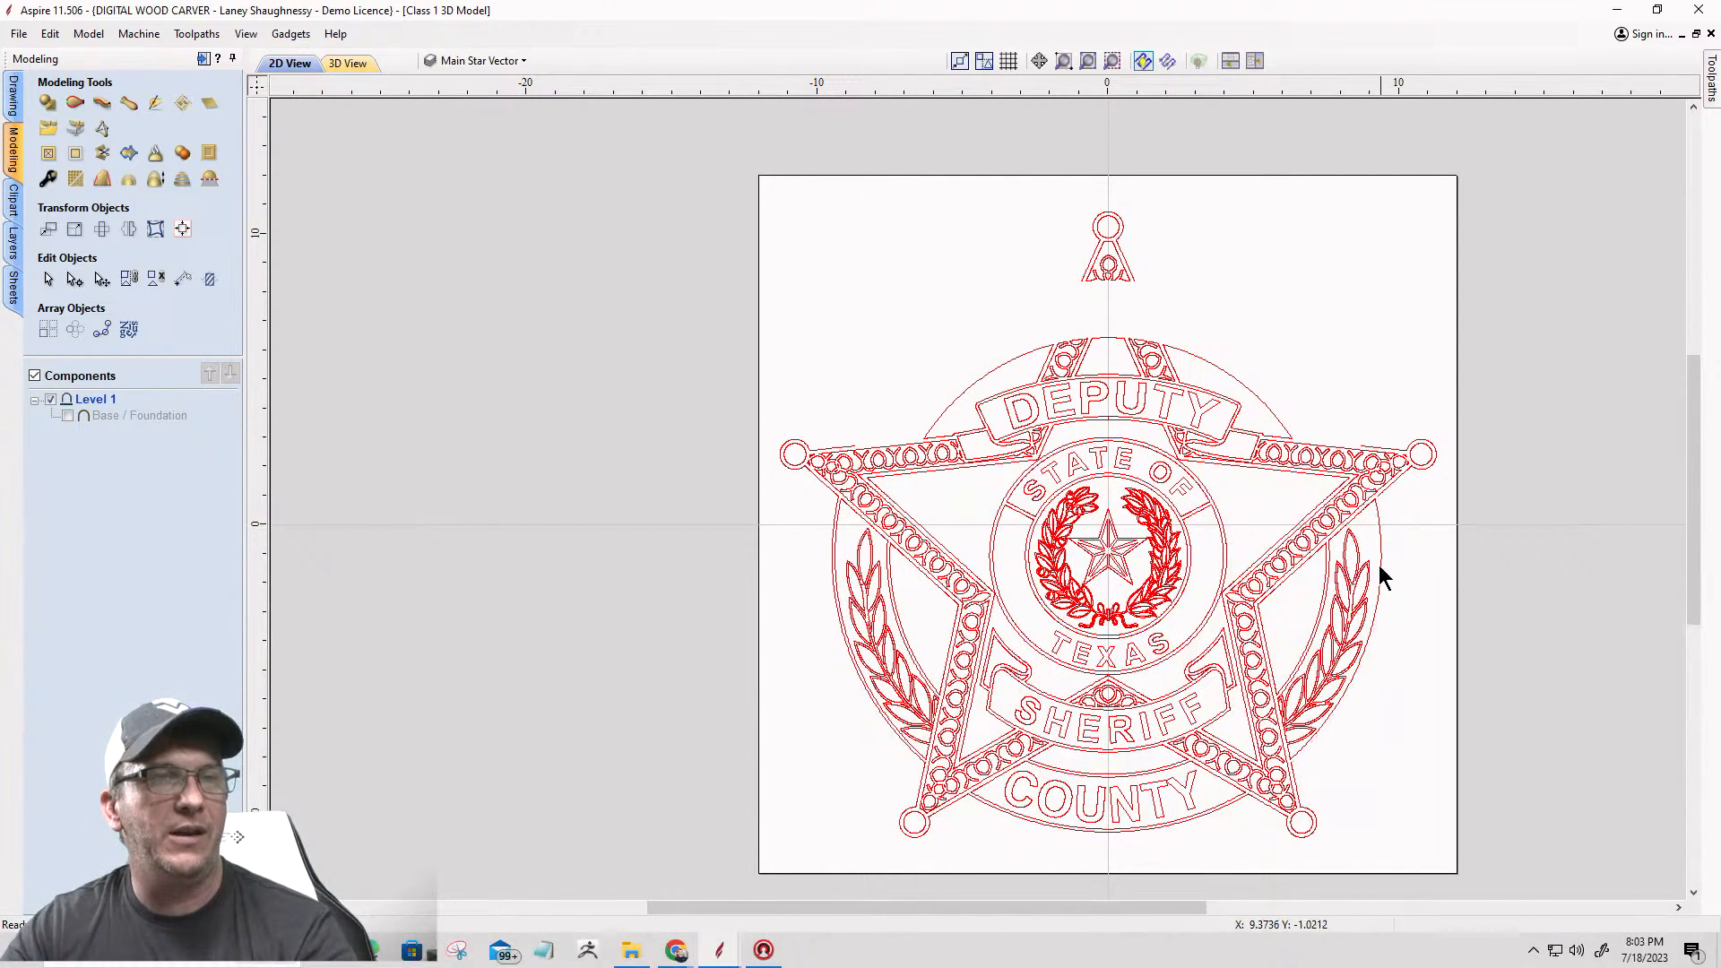
left_click(1312, 636)
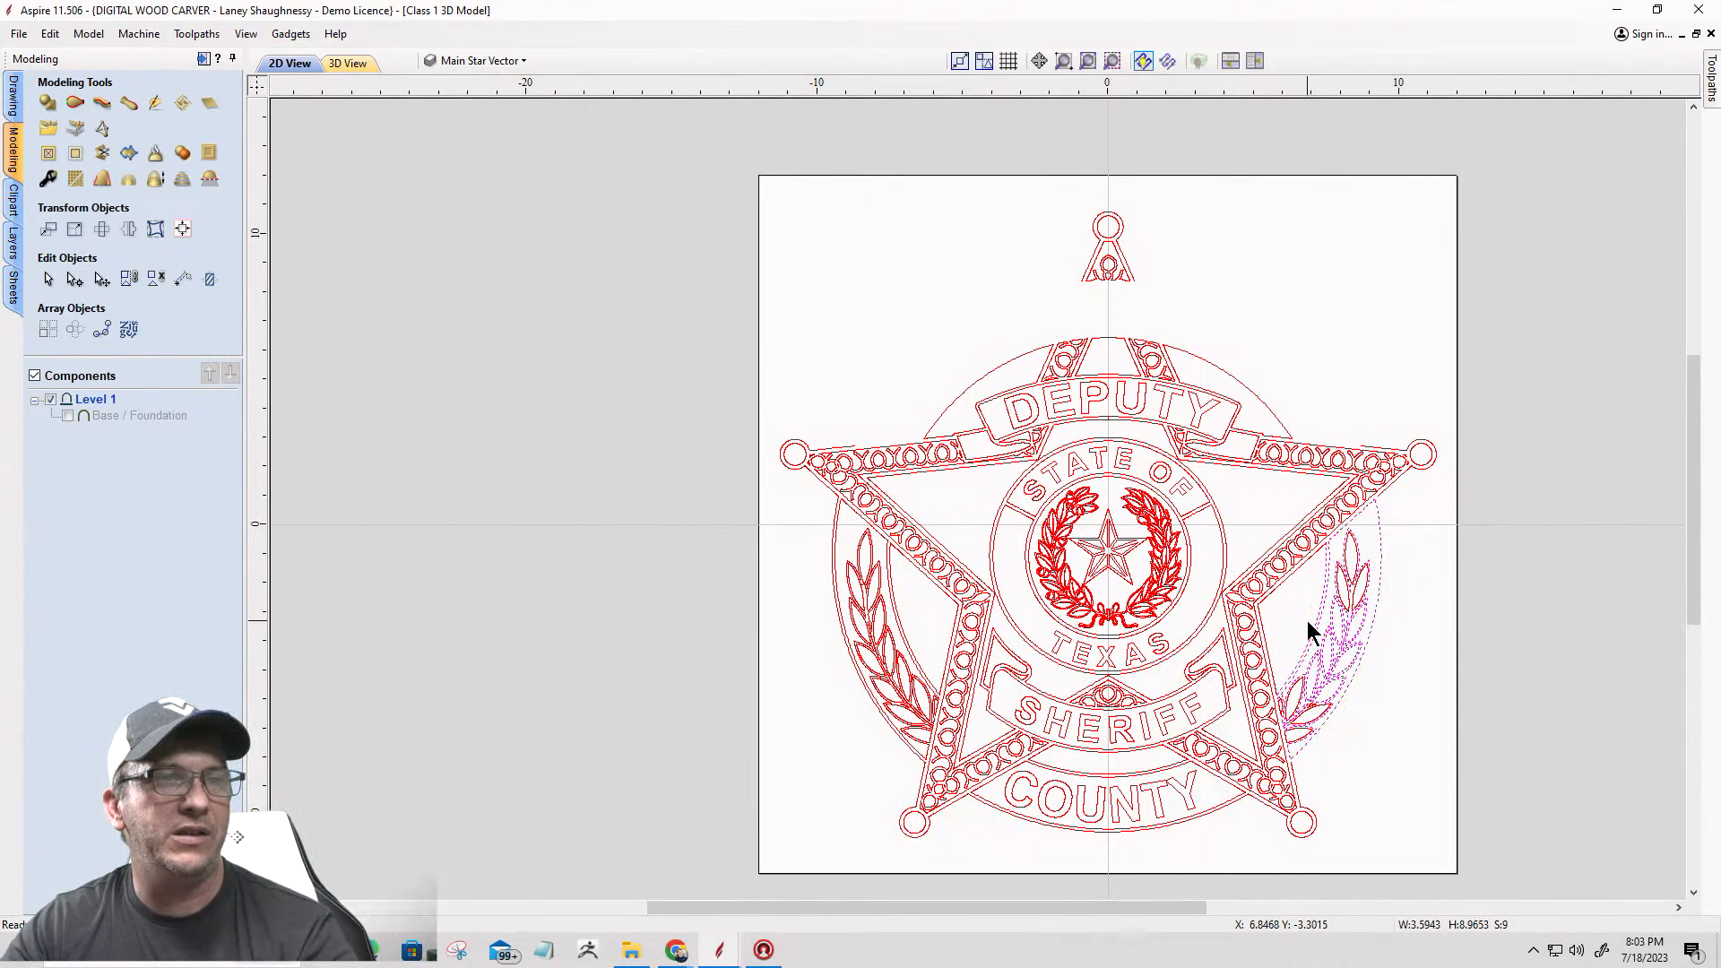
key("Delete")
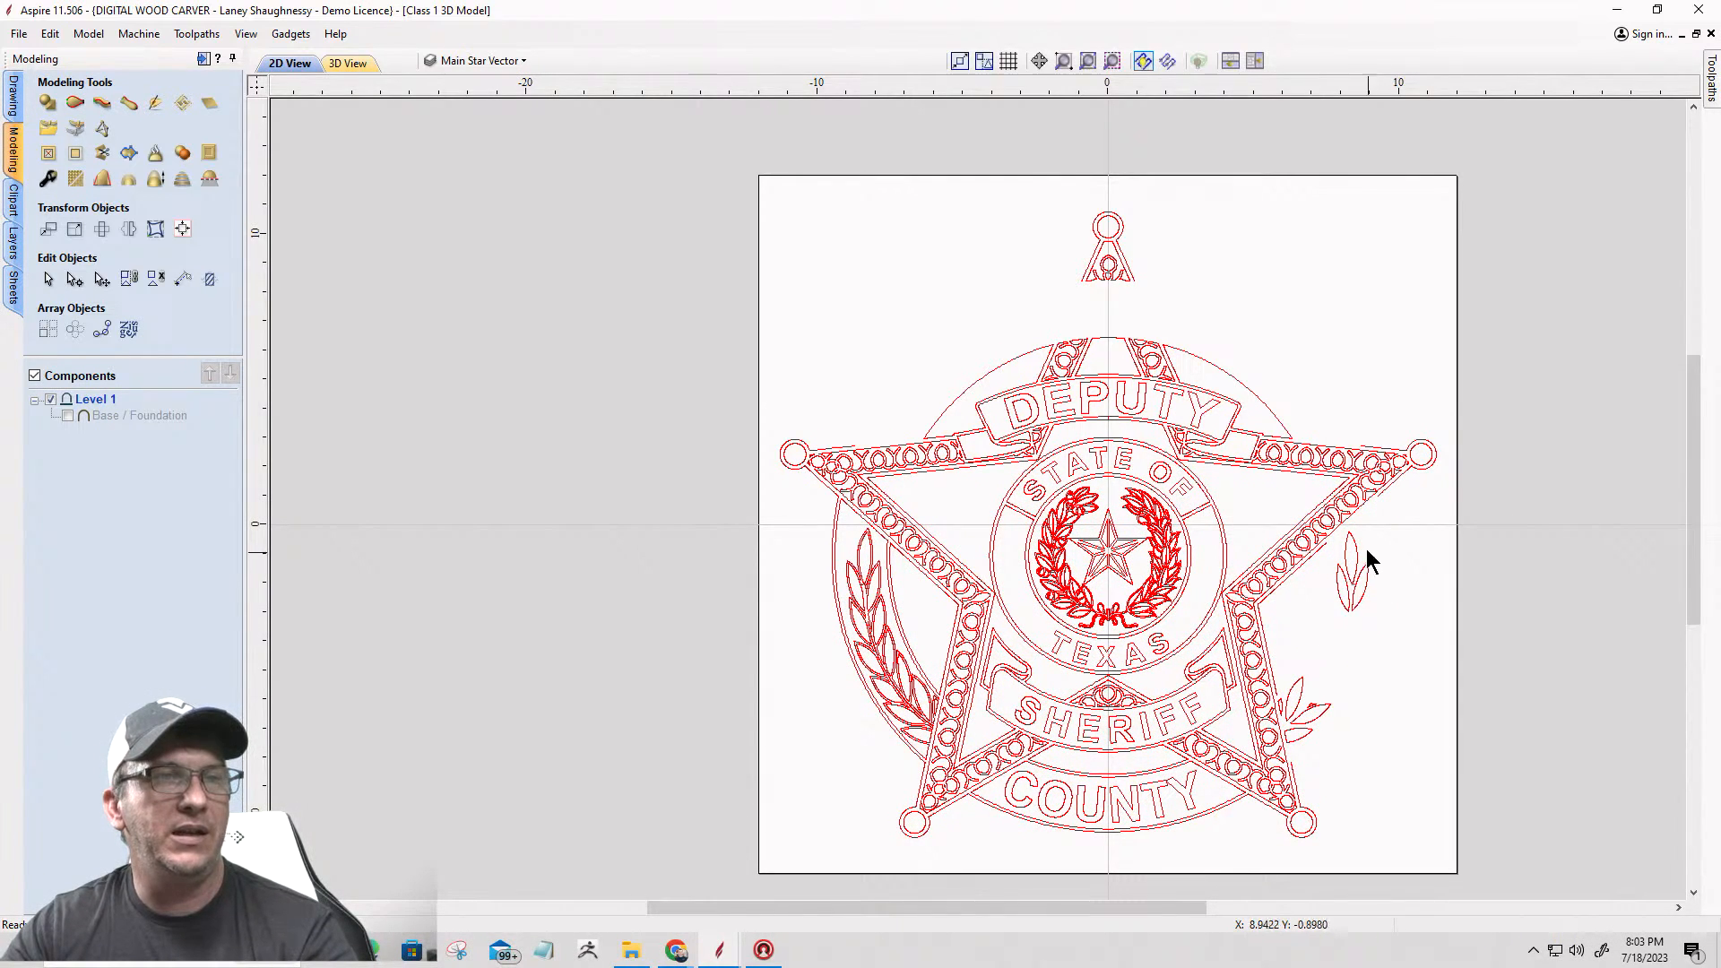
Step: Delete the remaining upper and lower leaves of the right laurel branch and the small leftover fragment beside the star
left_click(1351, 574)
key("Delete")
left_click_drag(1286, 697, 1288, 698)
key("Delete")
scroll(1311, 764, "up", 5)
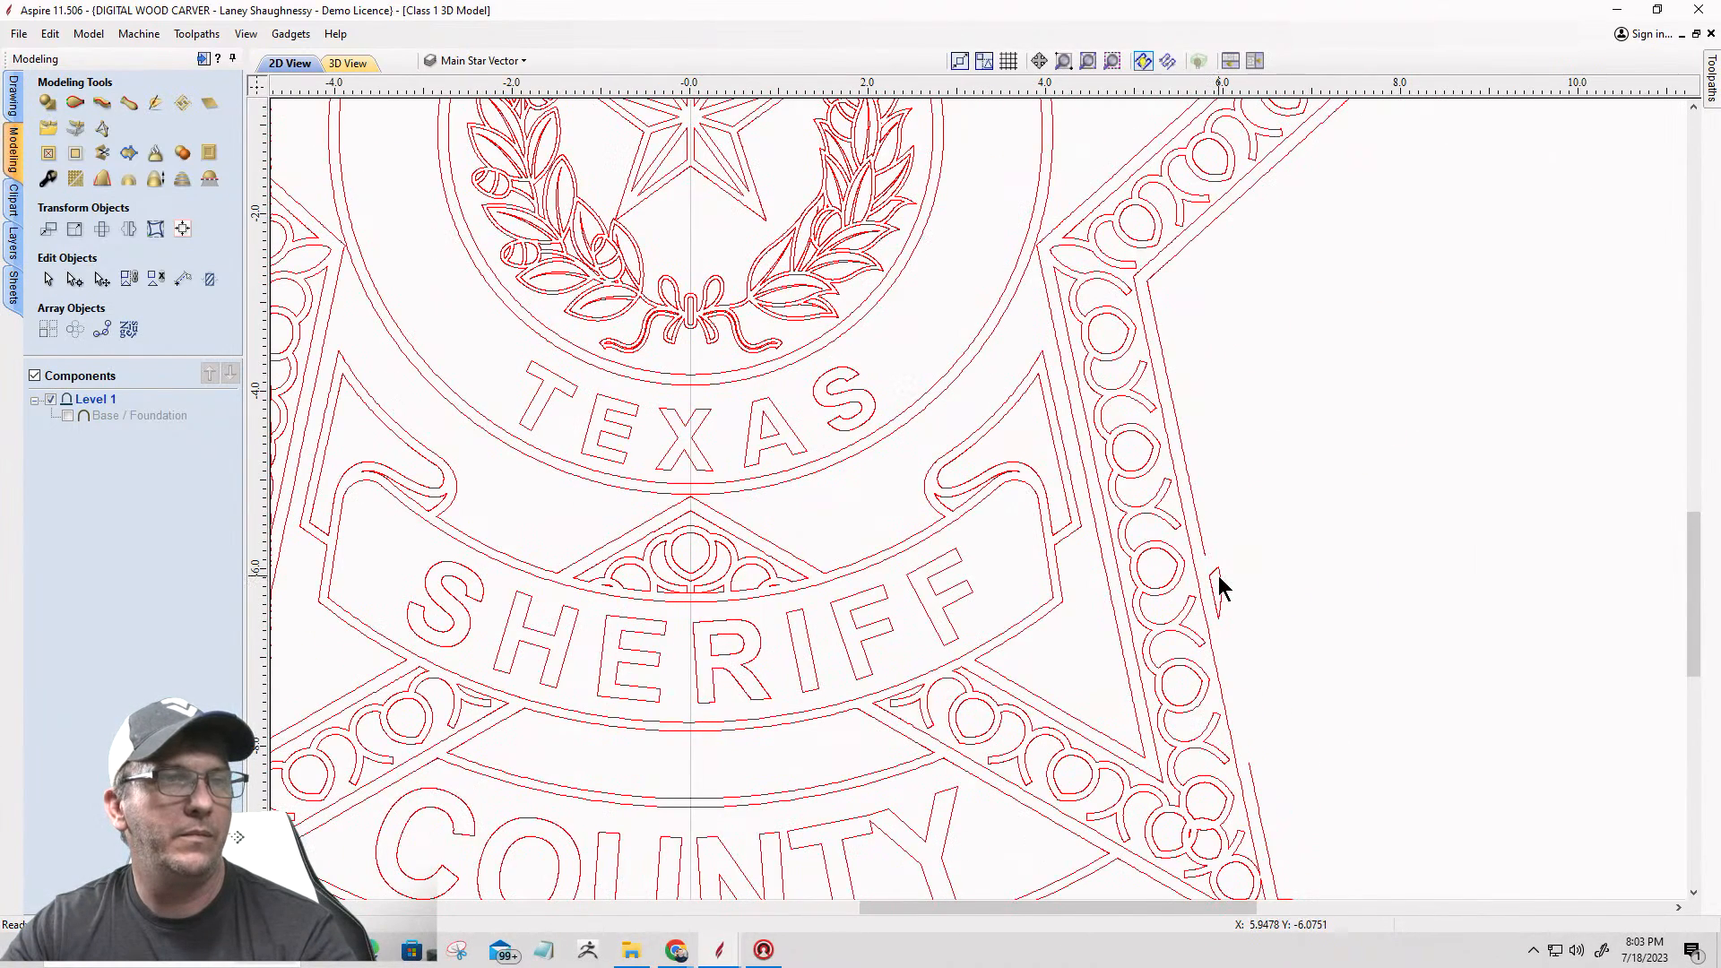
scroll(1242, 477, "down", 5)
scroll(1219, 418, "up", 4)
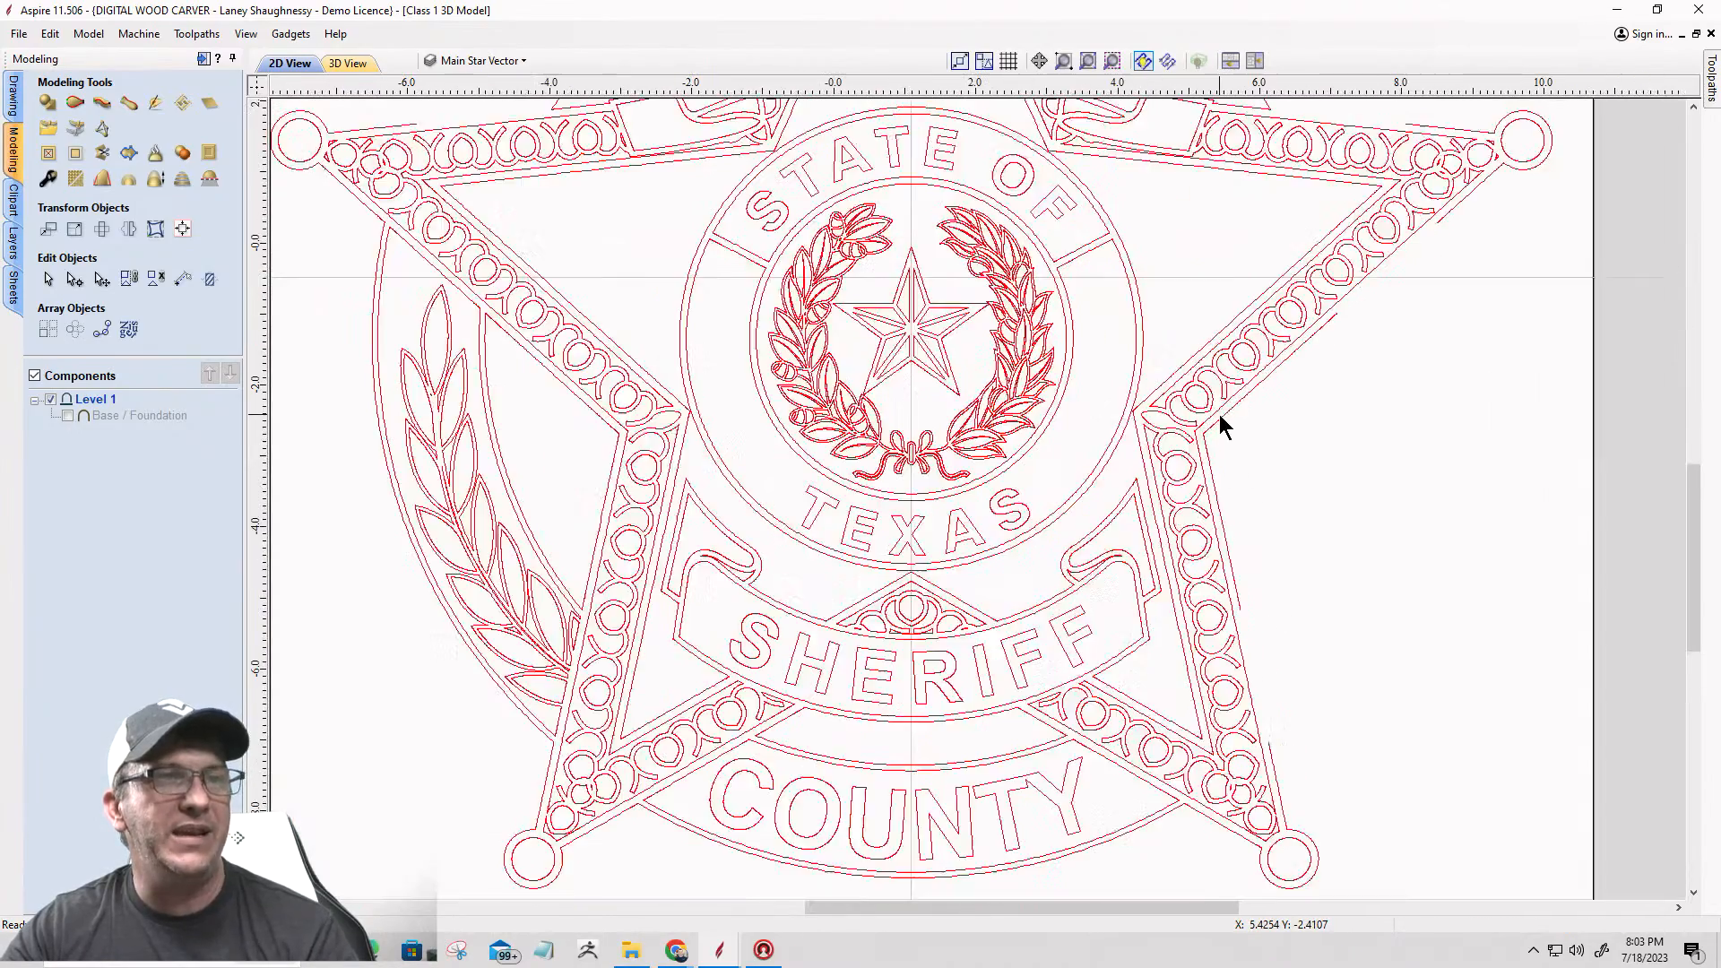
Step: Delete the outermost arc along the underside of the lower COUNTY band
left_click(1225, 435)
scroll(1237, 453, "down", 3)
scroll(1246, 466, "down", 1)
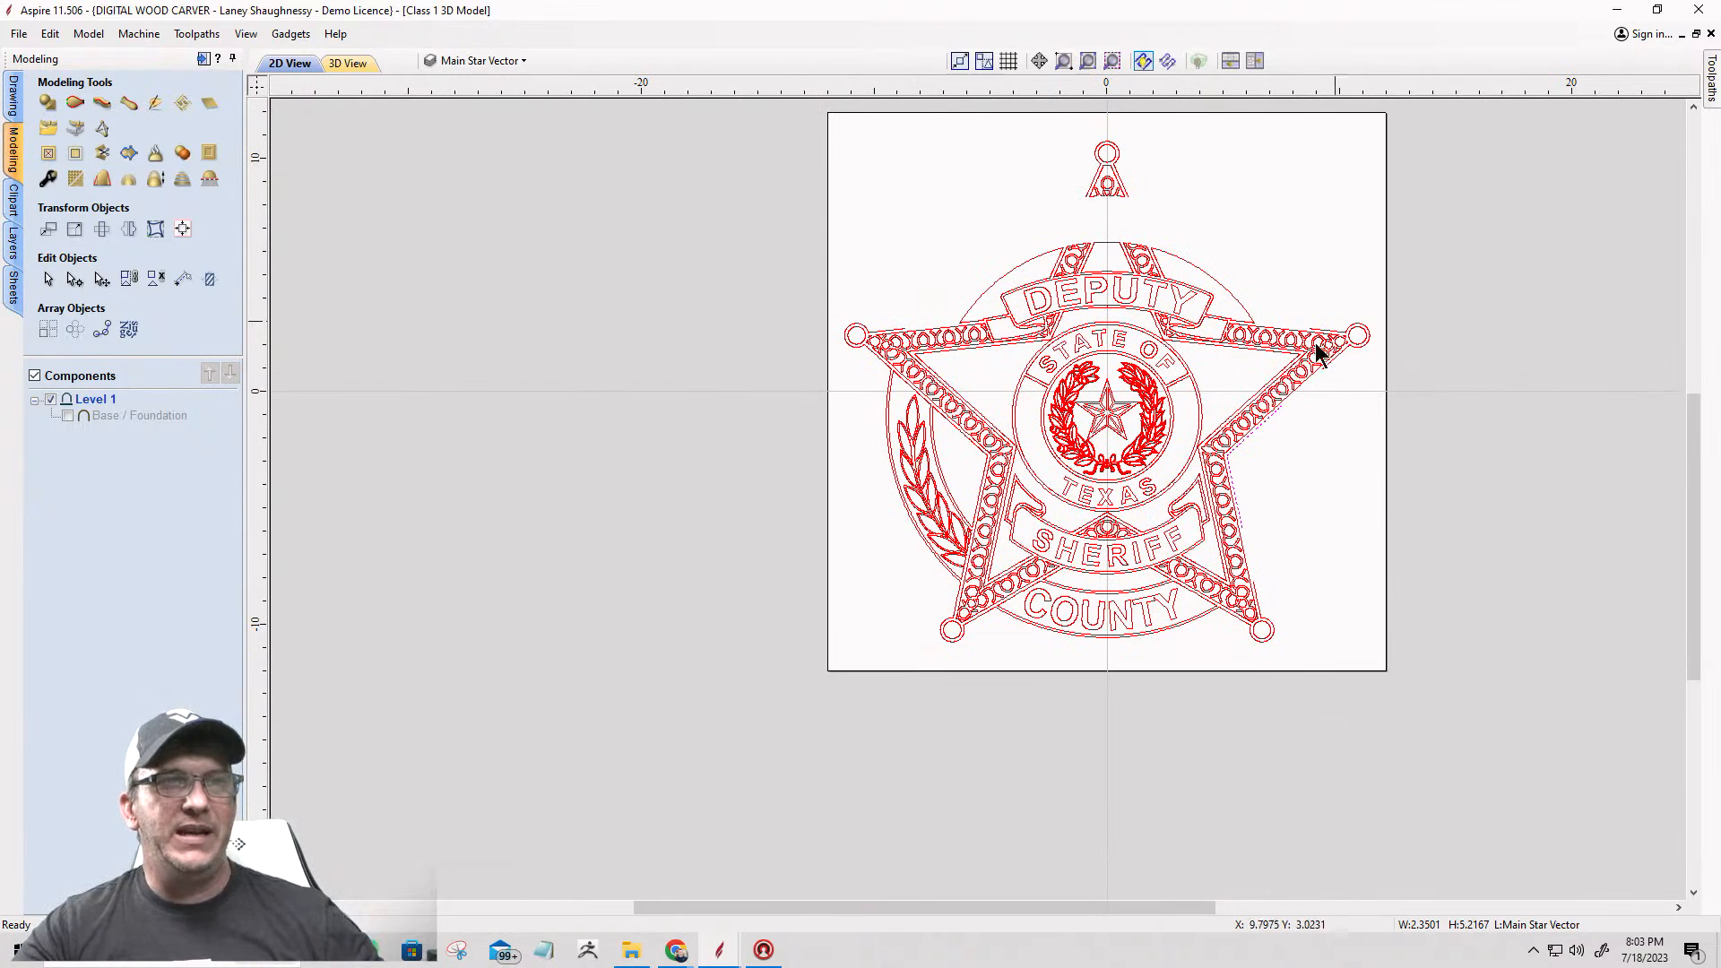
scroll(1090, 671, "up", 3)
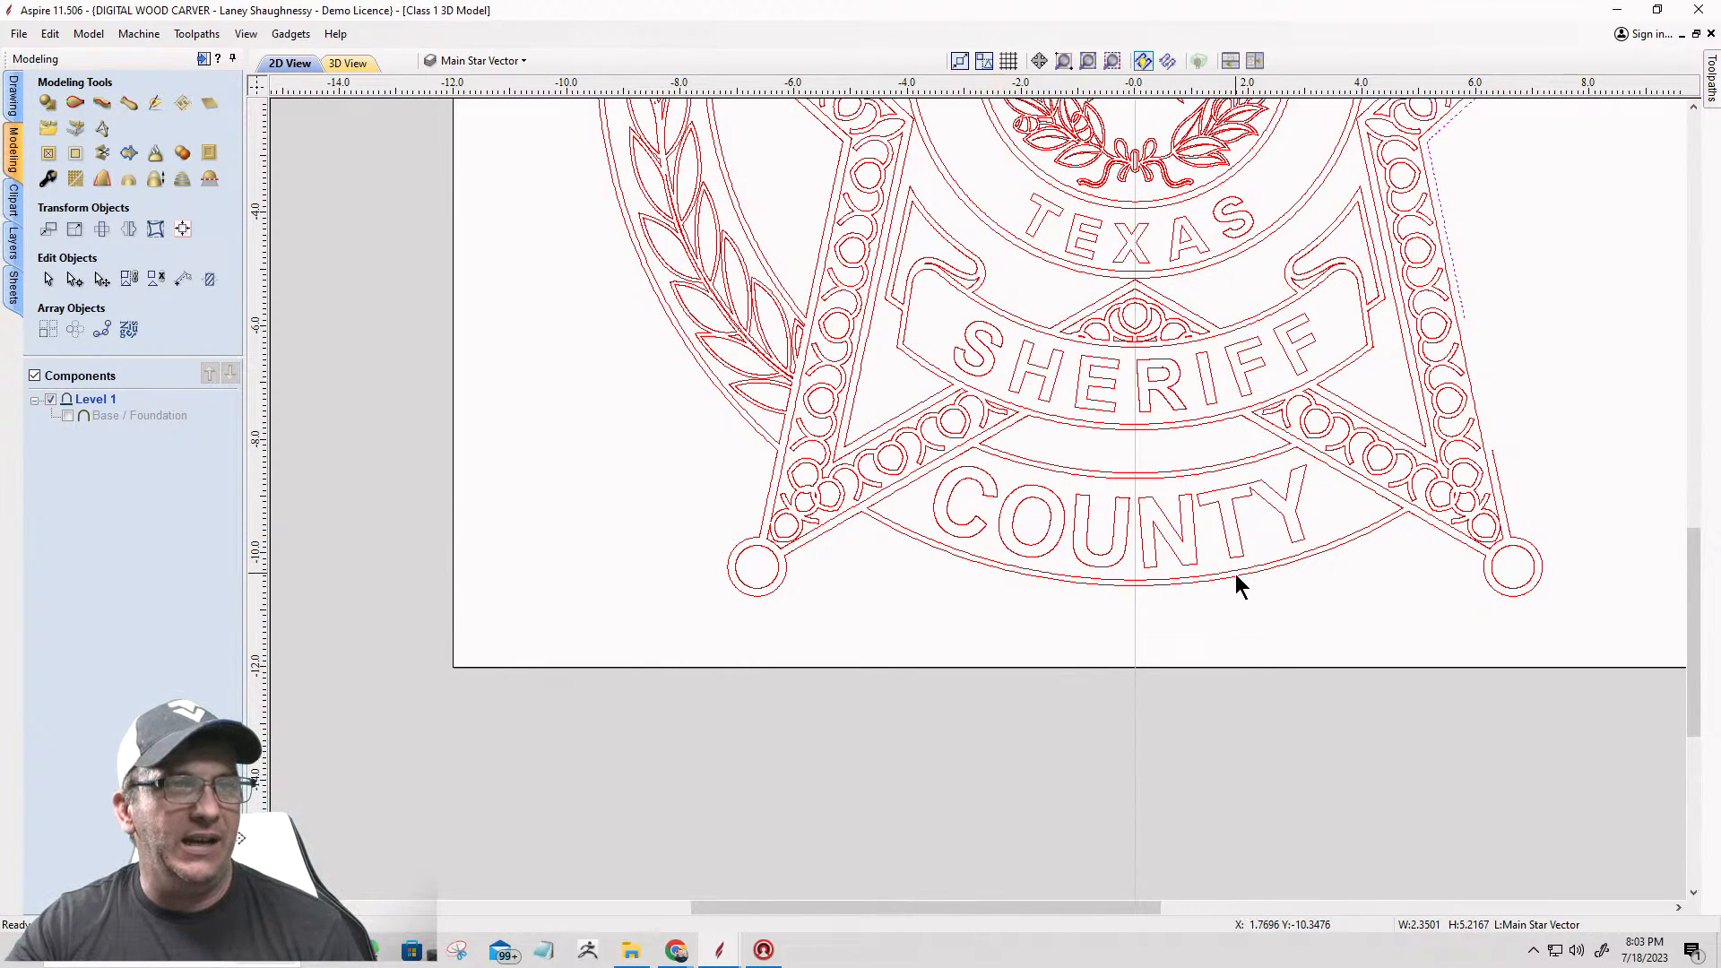
left_click(1237, 581)
key("Delete")
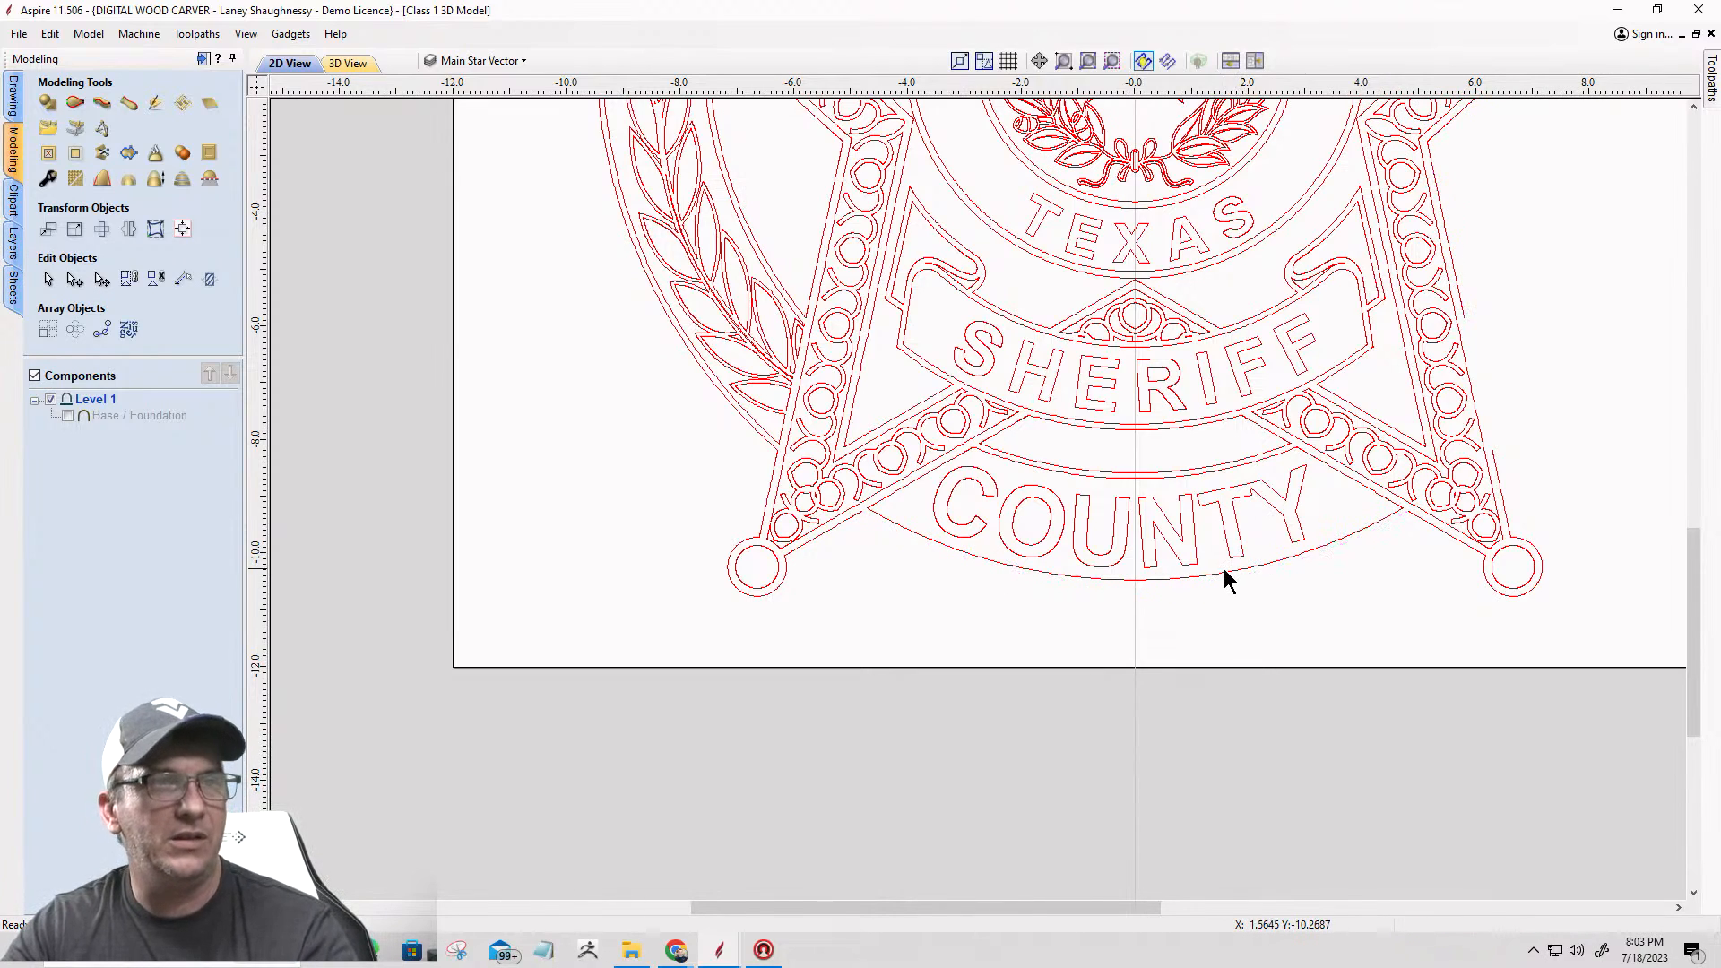
Step: Delete the lower COUNTY band's remaining border curves and all of its letters
left_click_drag(1288, 590, 1100, 466)
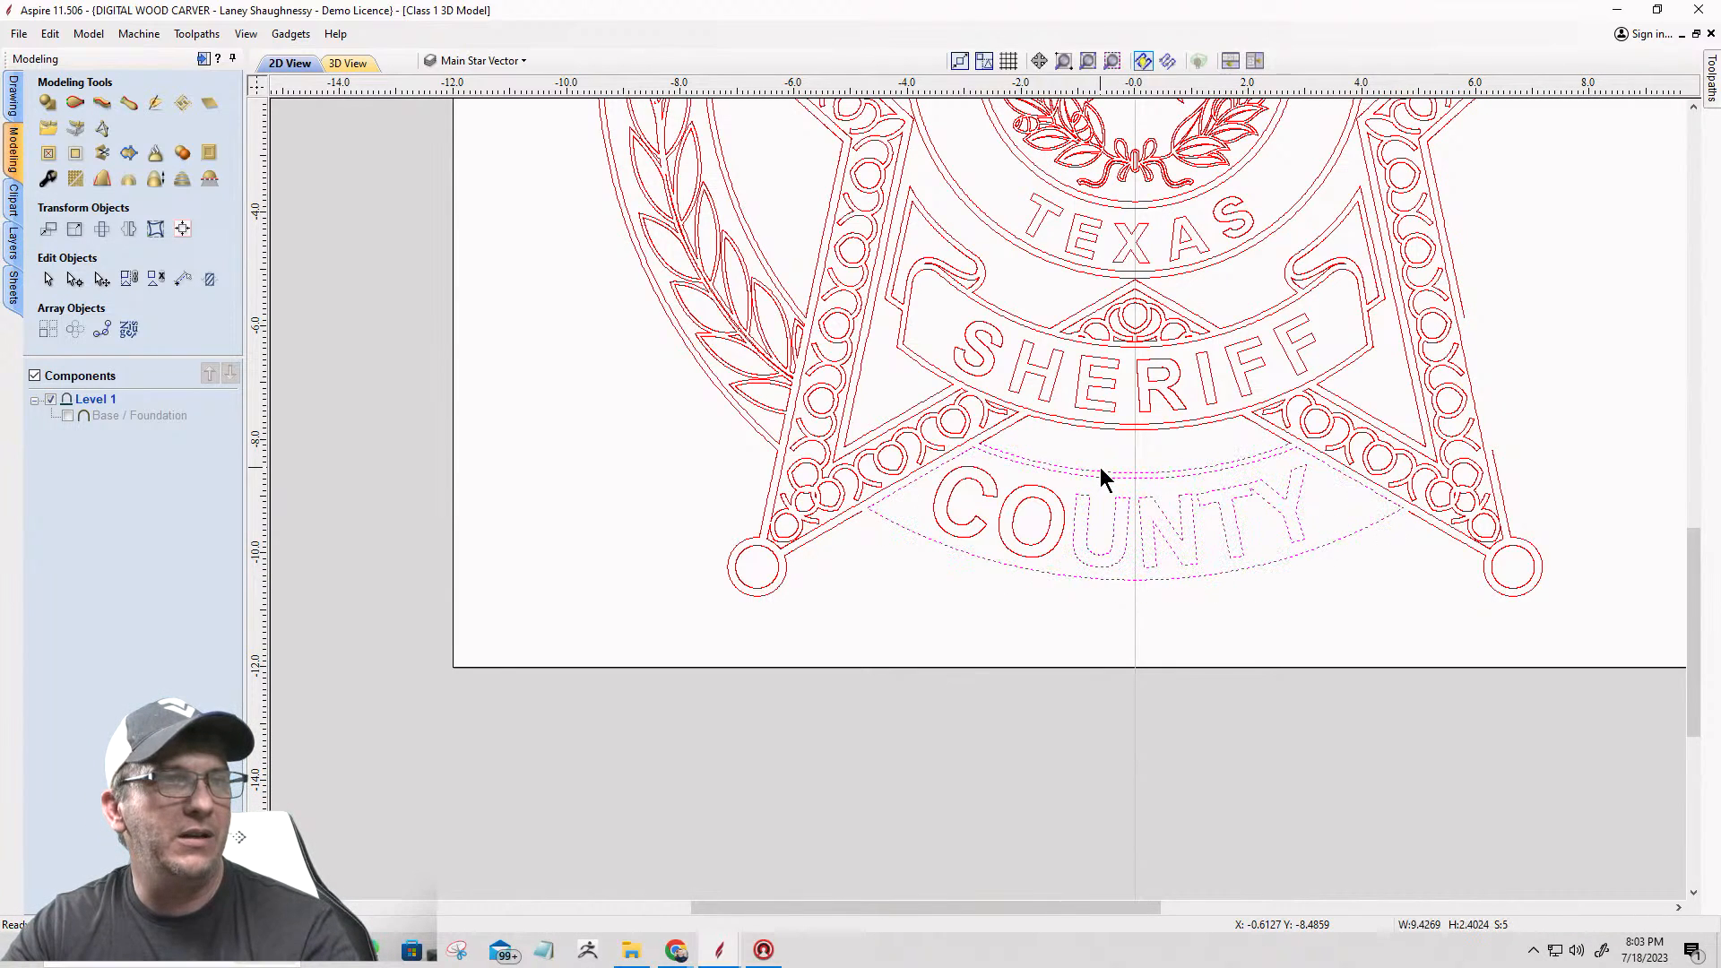
key("Delete")
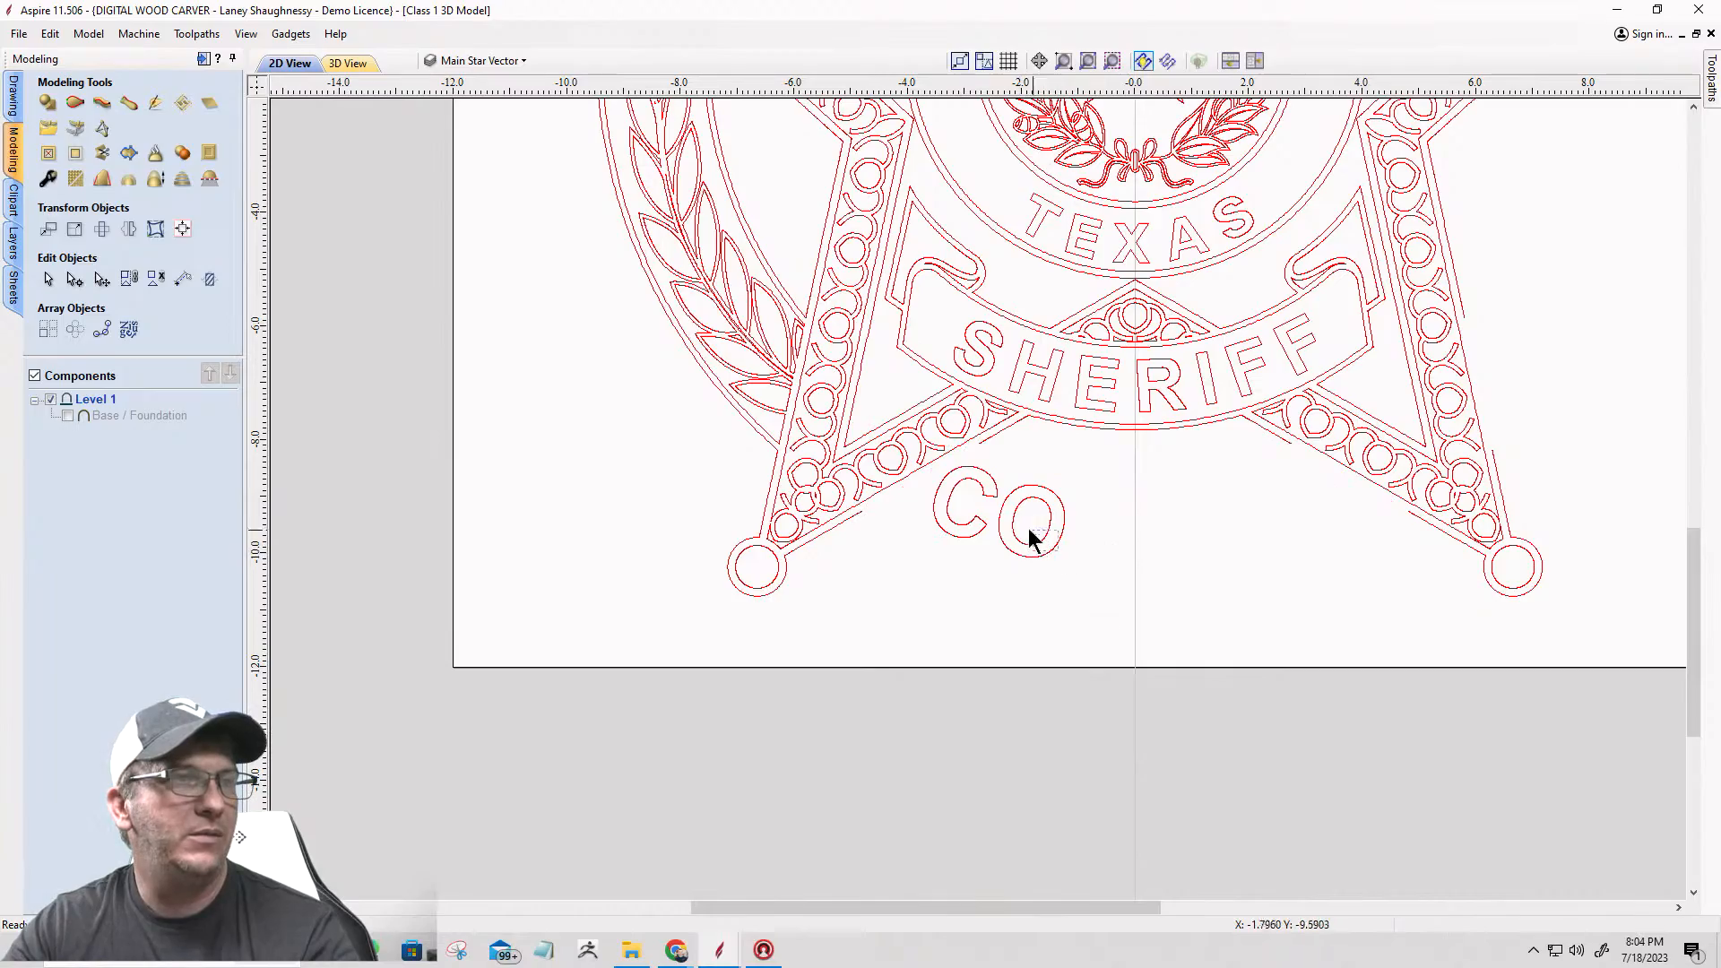
left_click_drag(971, 487, 970, 487)
key("Delete")
scroll(1111, 576, "down", 6)
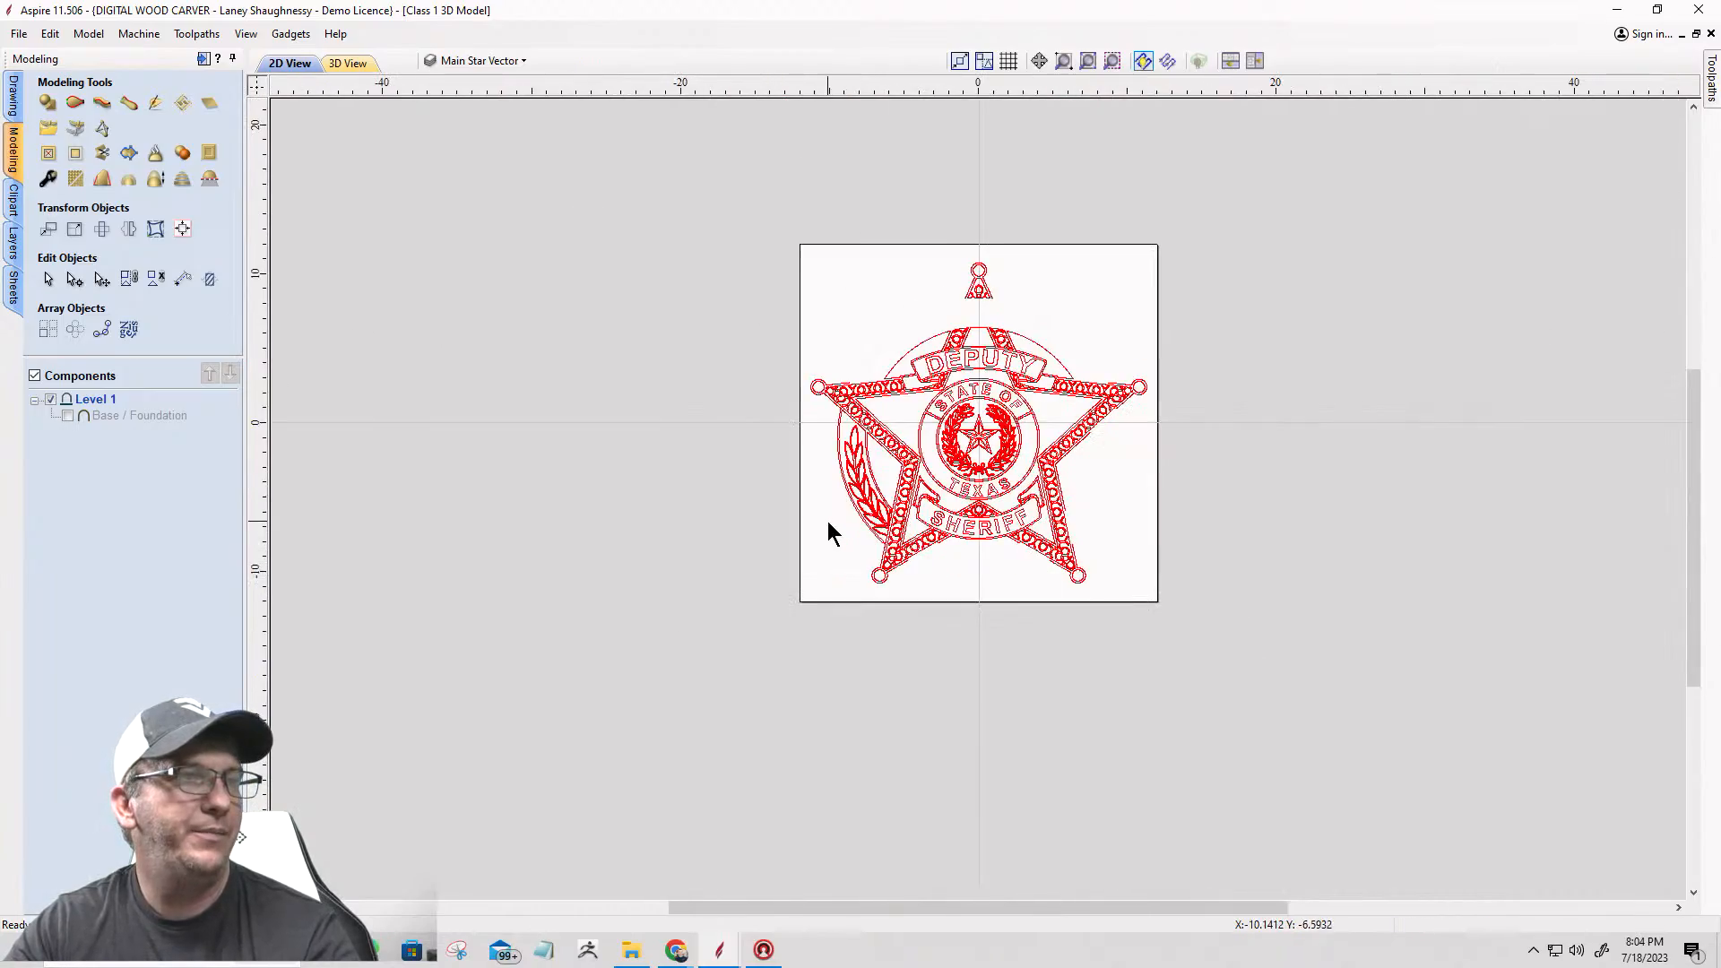
Step: Delete the outer arc and curved panel edges around the left laurel branch, together with its middle and lower leaves
scroll(842, 512, "up", 6)
scroll(760, 498, "up", 3)
scroll(971, 535, "down", 3)
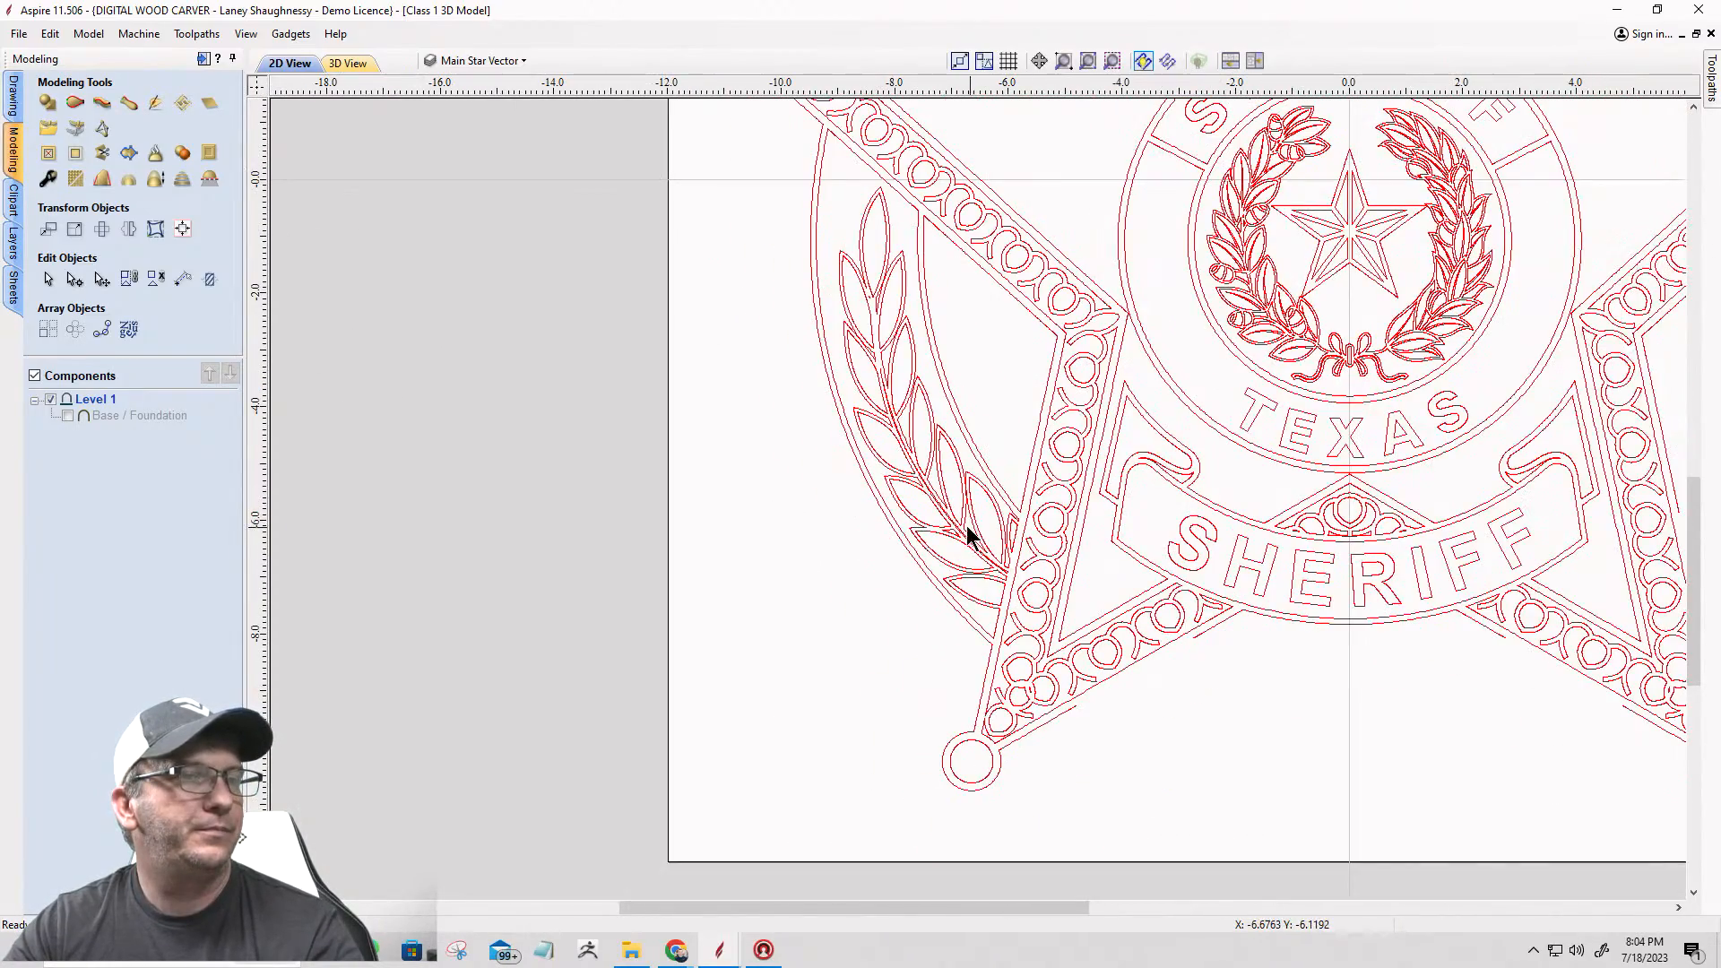
left_click(854, 462)
key("Delete")
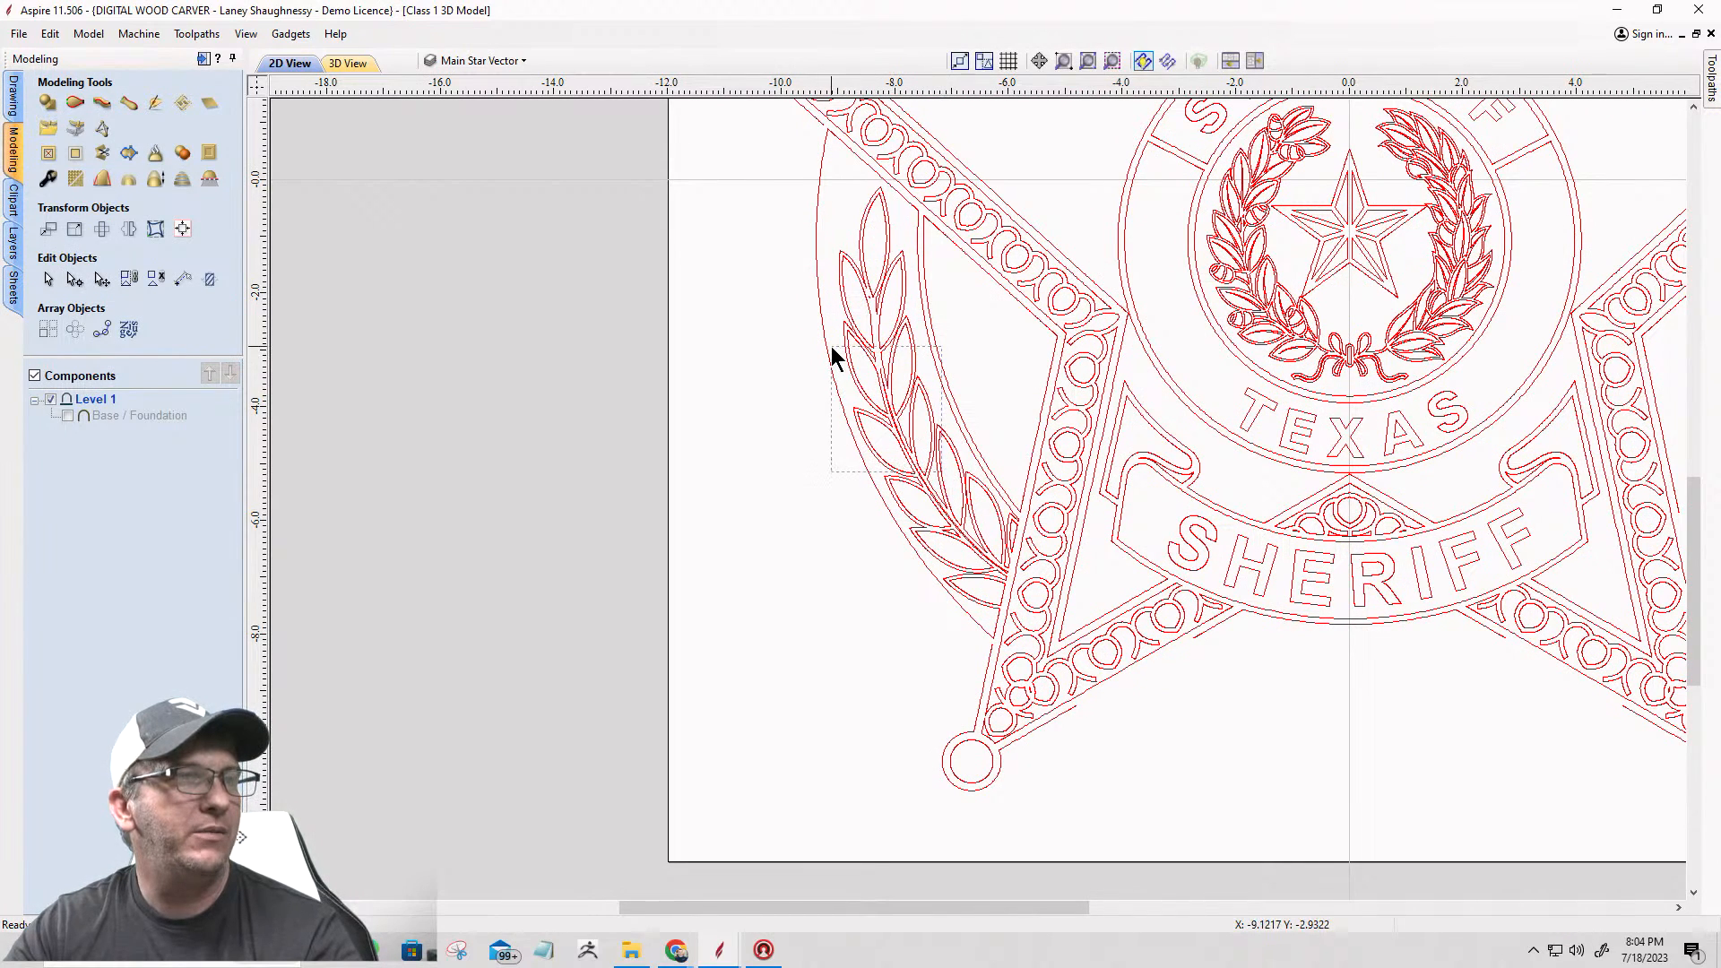
left_click_drag(831, 348, 832, 348)
key("Delete")
left_click_drag(981, 587, 921, 475)
key("Delete")
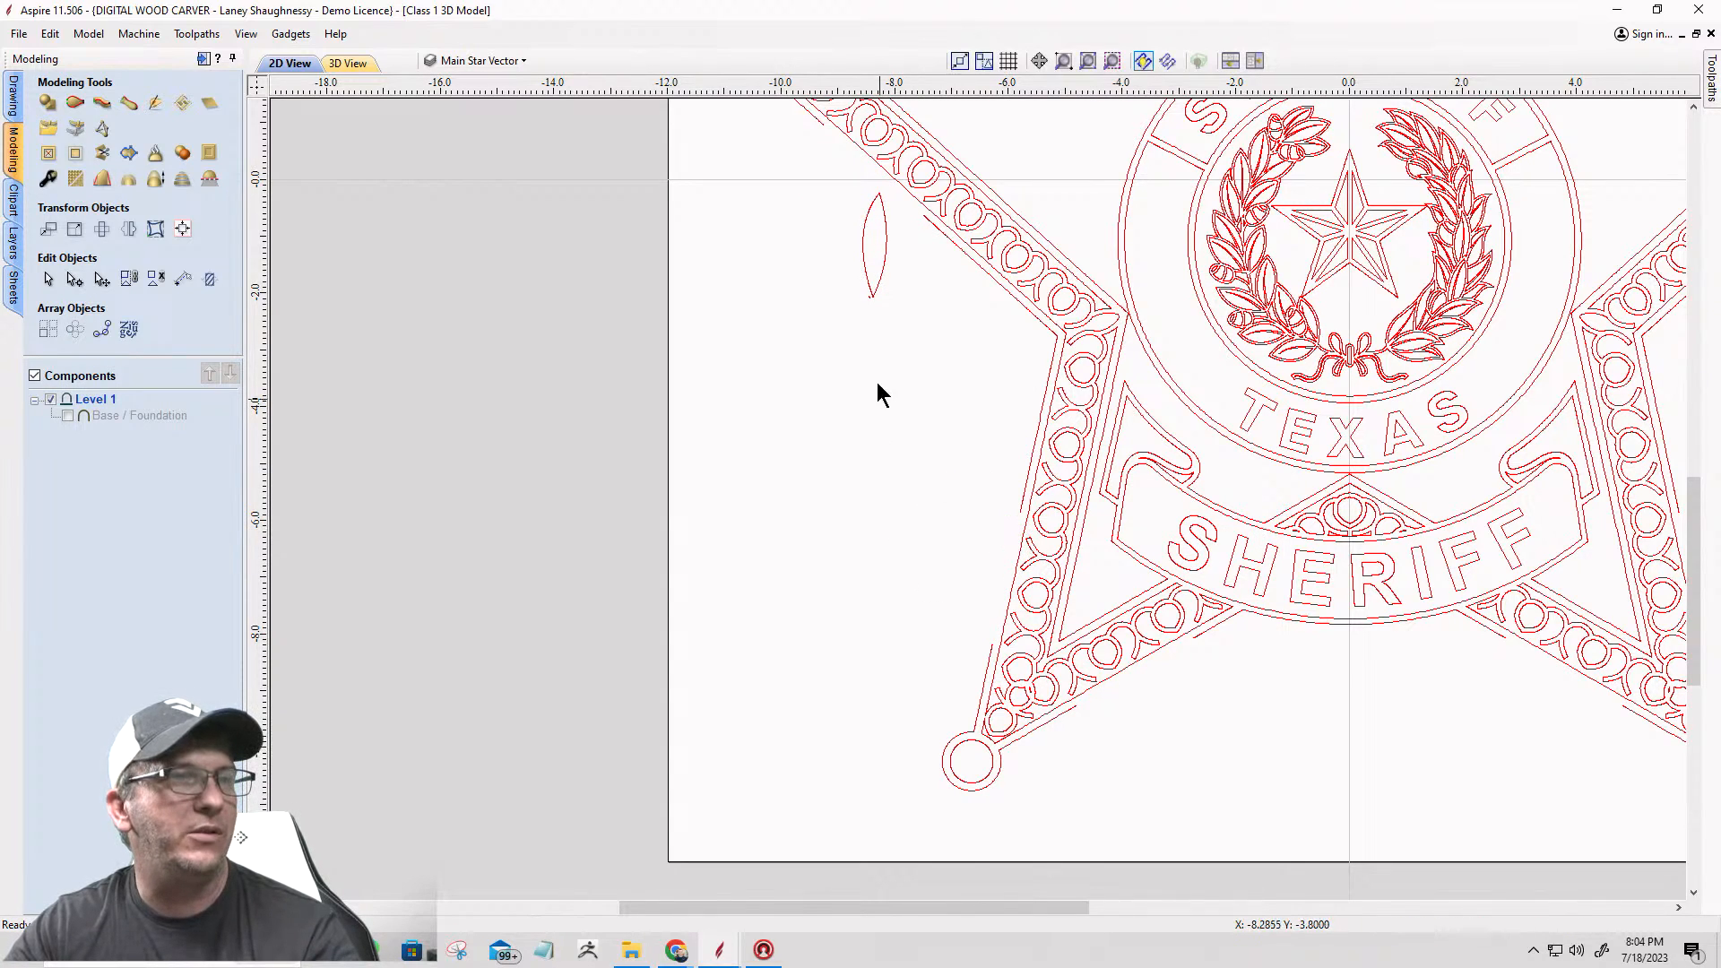
Step: Delete the last remaining leaf at the tip of the left laurel branch
left_click(875, 288)
key("Delete")
left_click_drag(874, 299, 843, 271)
key("Delete")
key("F3")
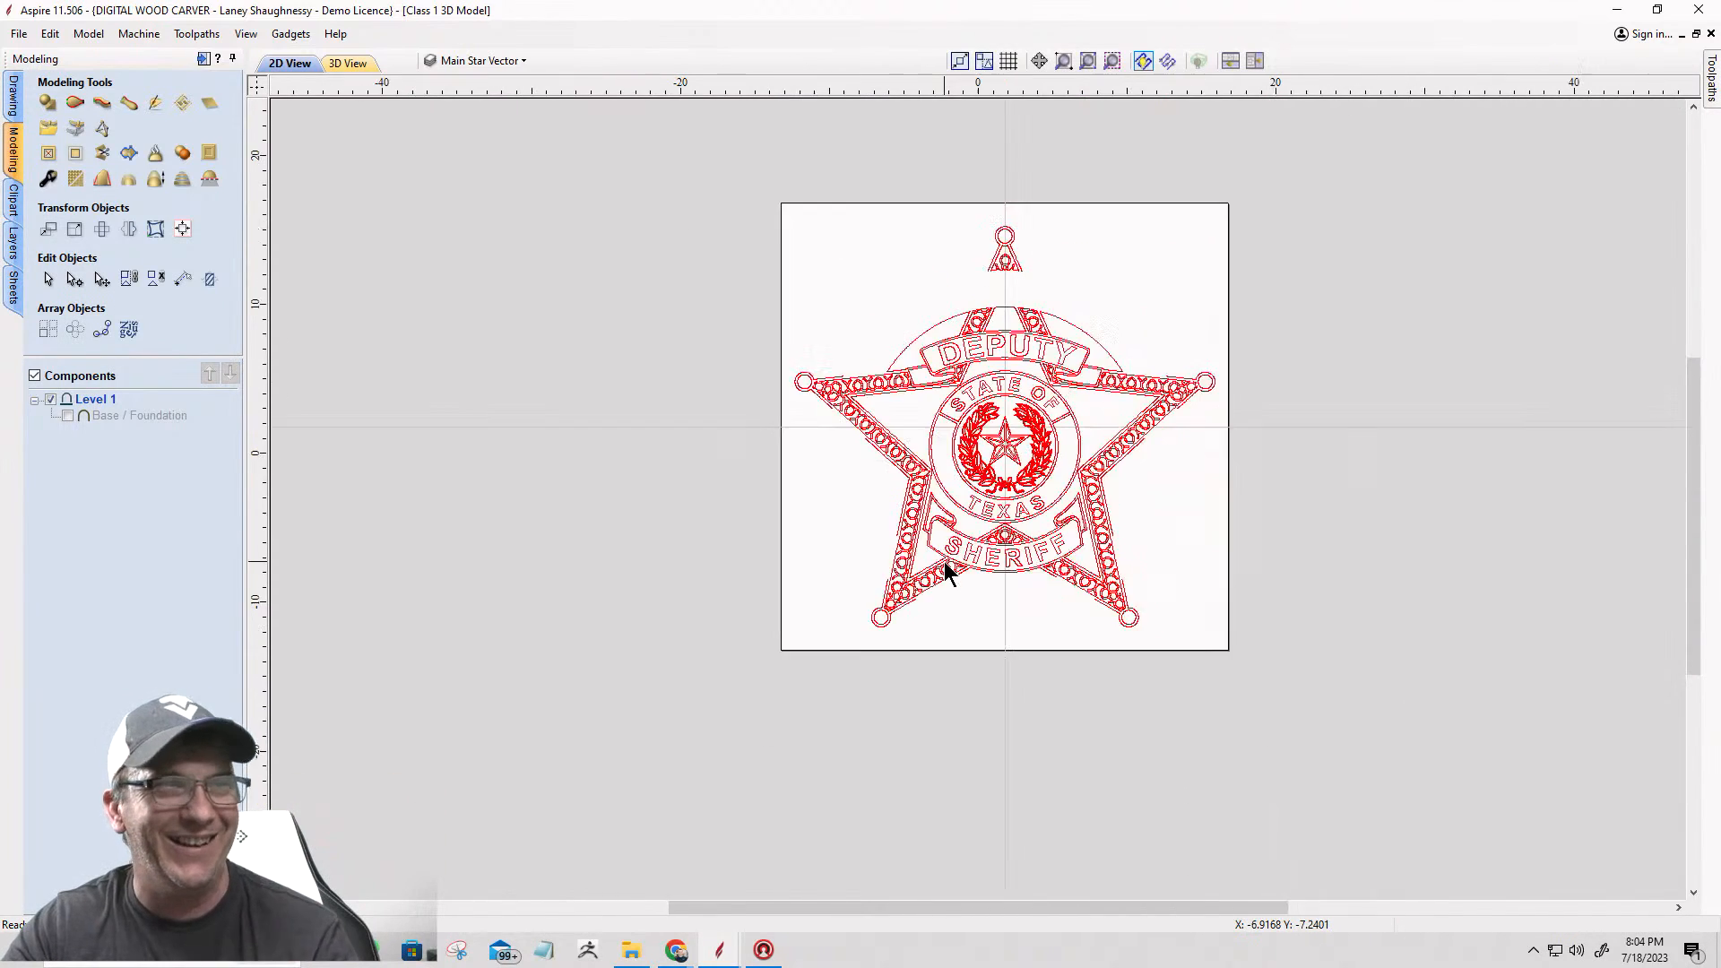
Step: Delete the outer arc above the right half of the DEPUTY banner, keeping the adjoining banner outline
scroll(813, 427, "up", 3)
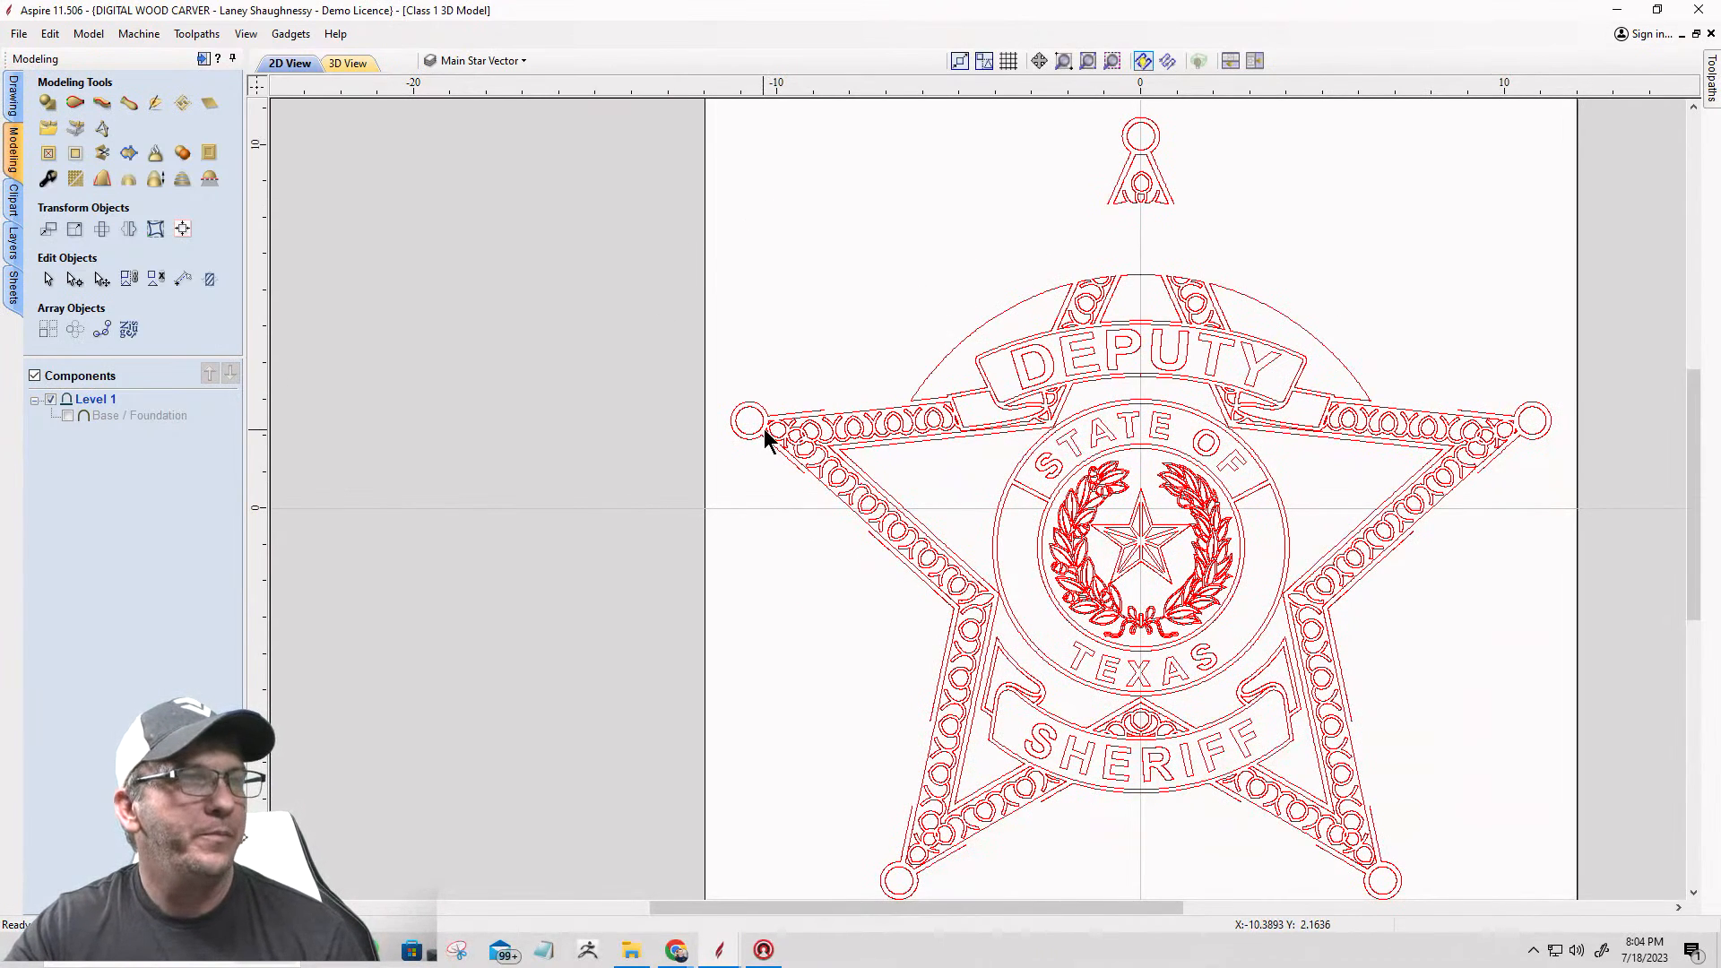
left_click(944, 365)
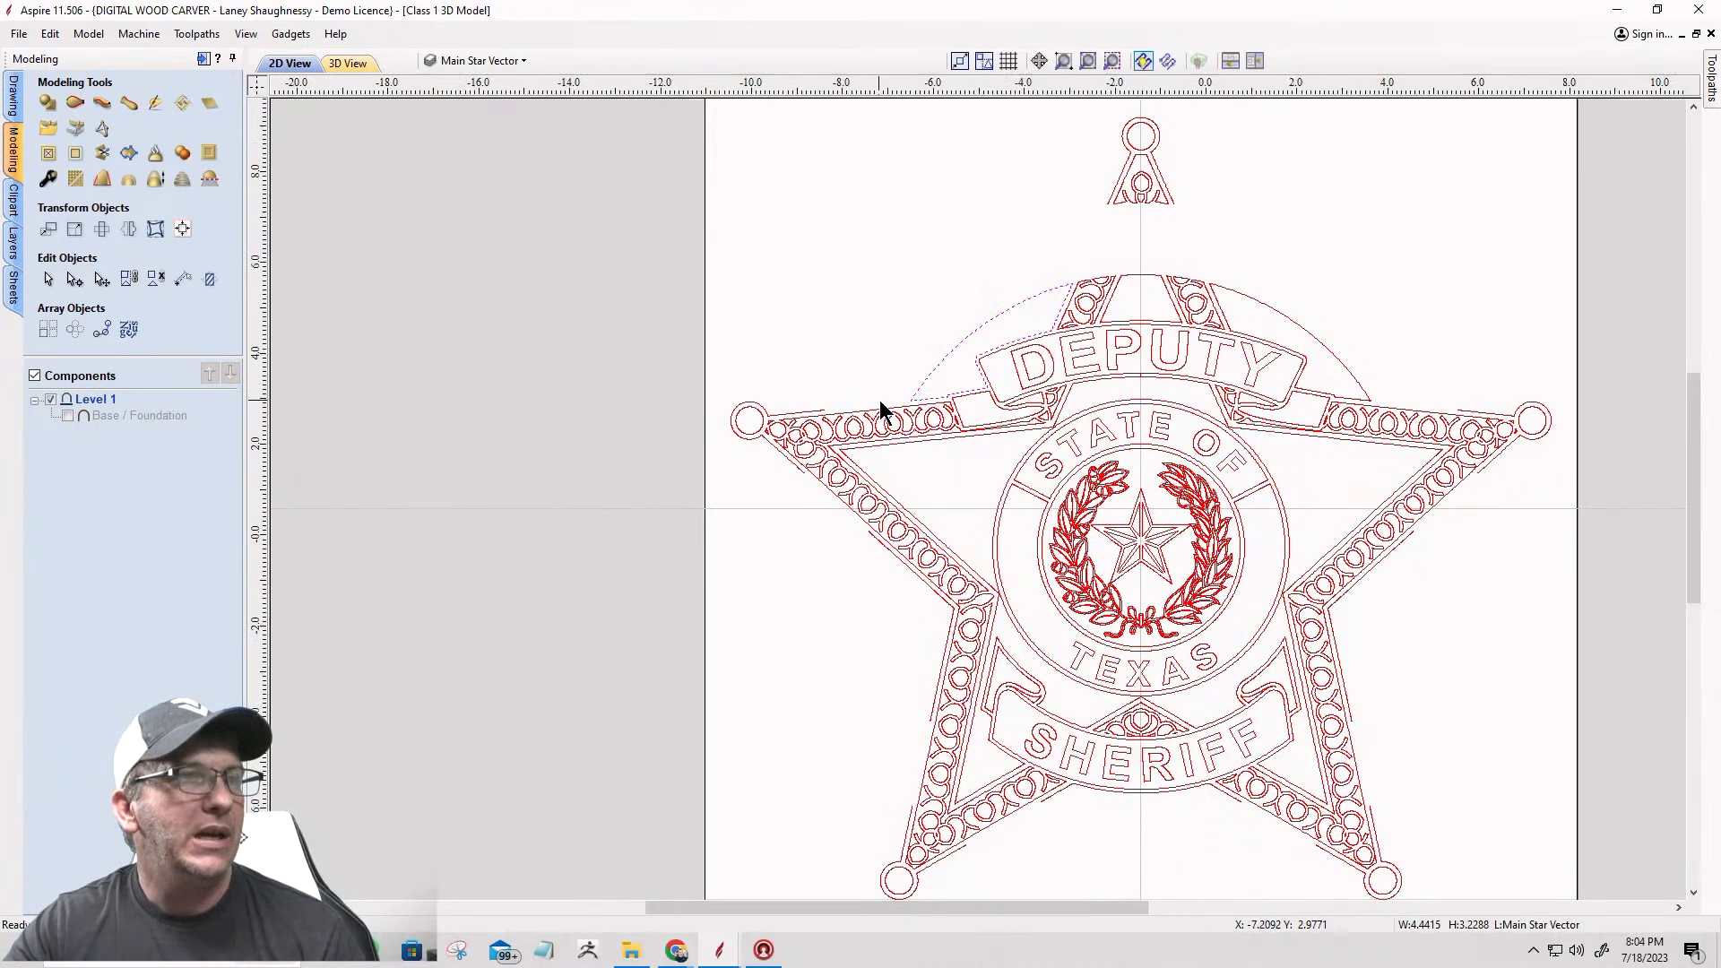
scroll(881, 405, "up", 1)
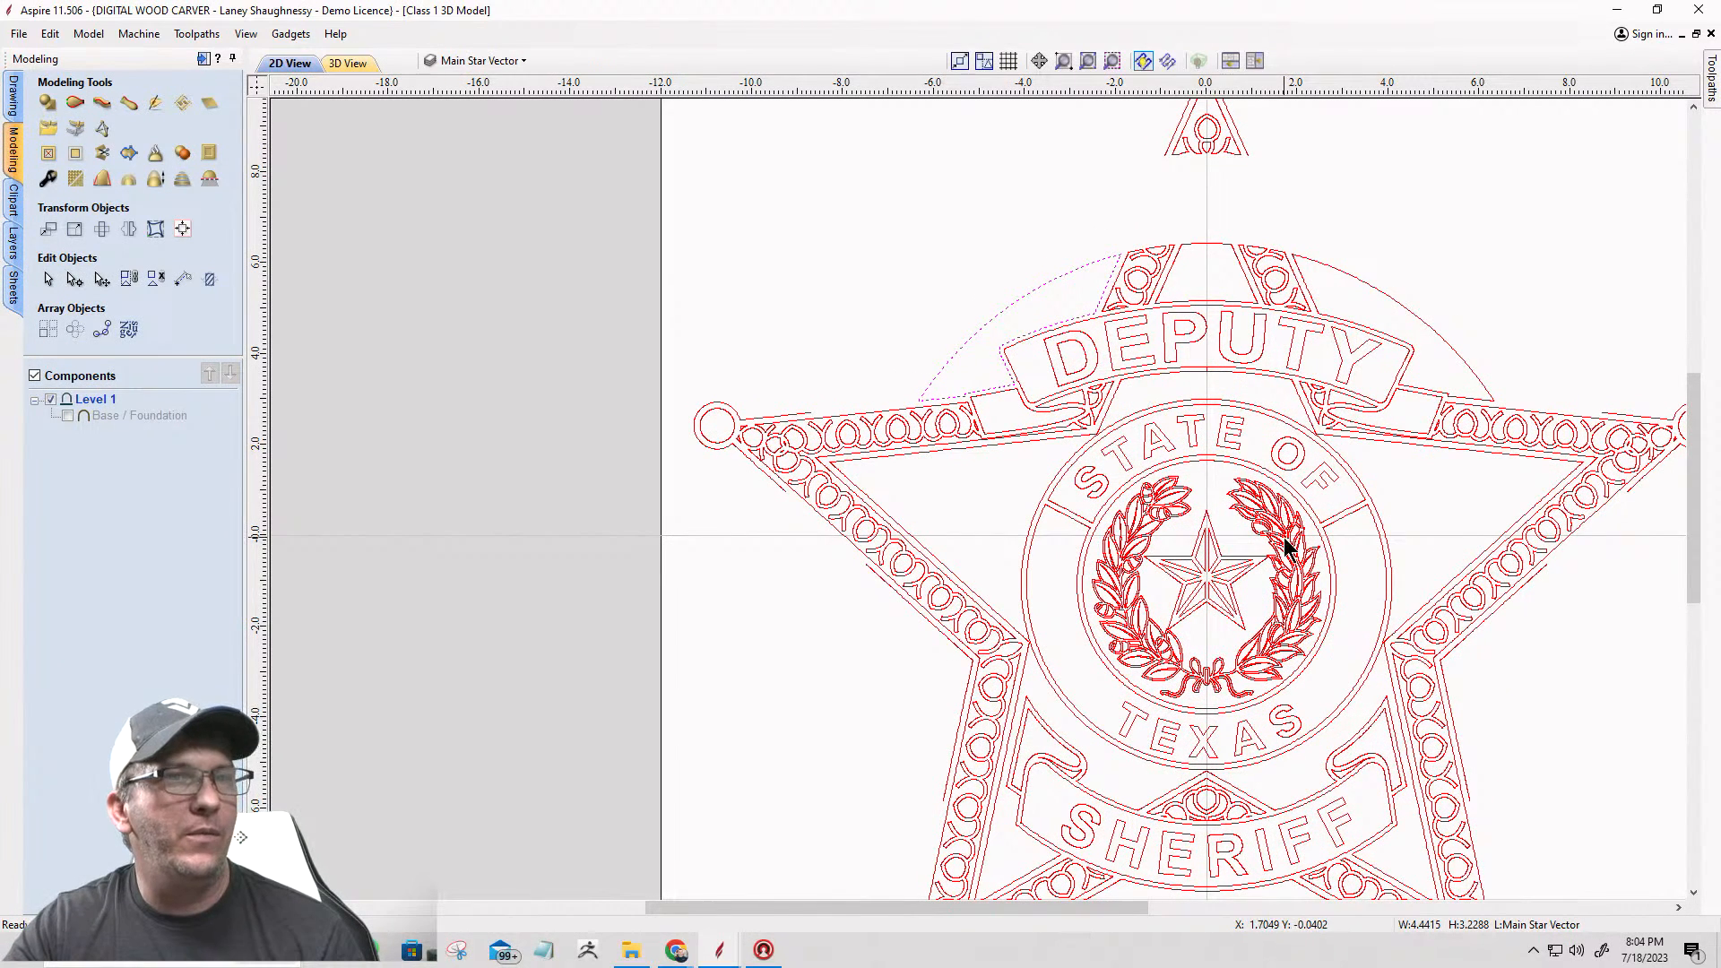
left_click(1483, 400)
left_click(1332, 264)
left_click(1333, 267)
key("Delete")
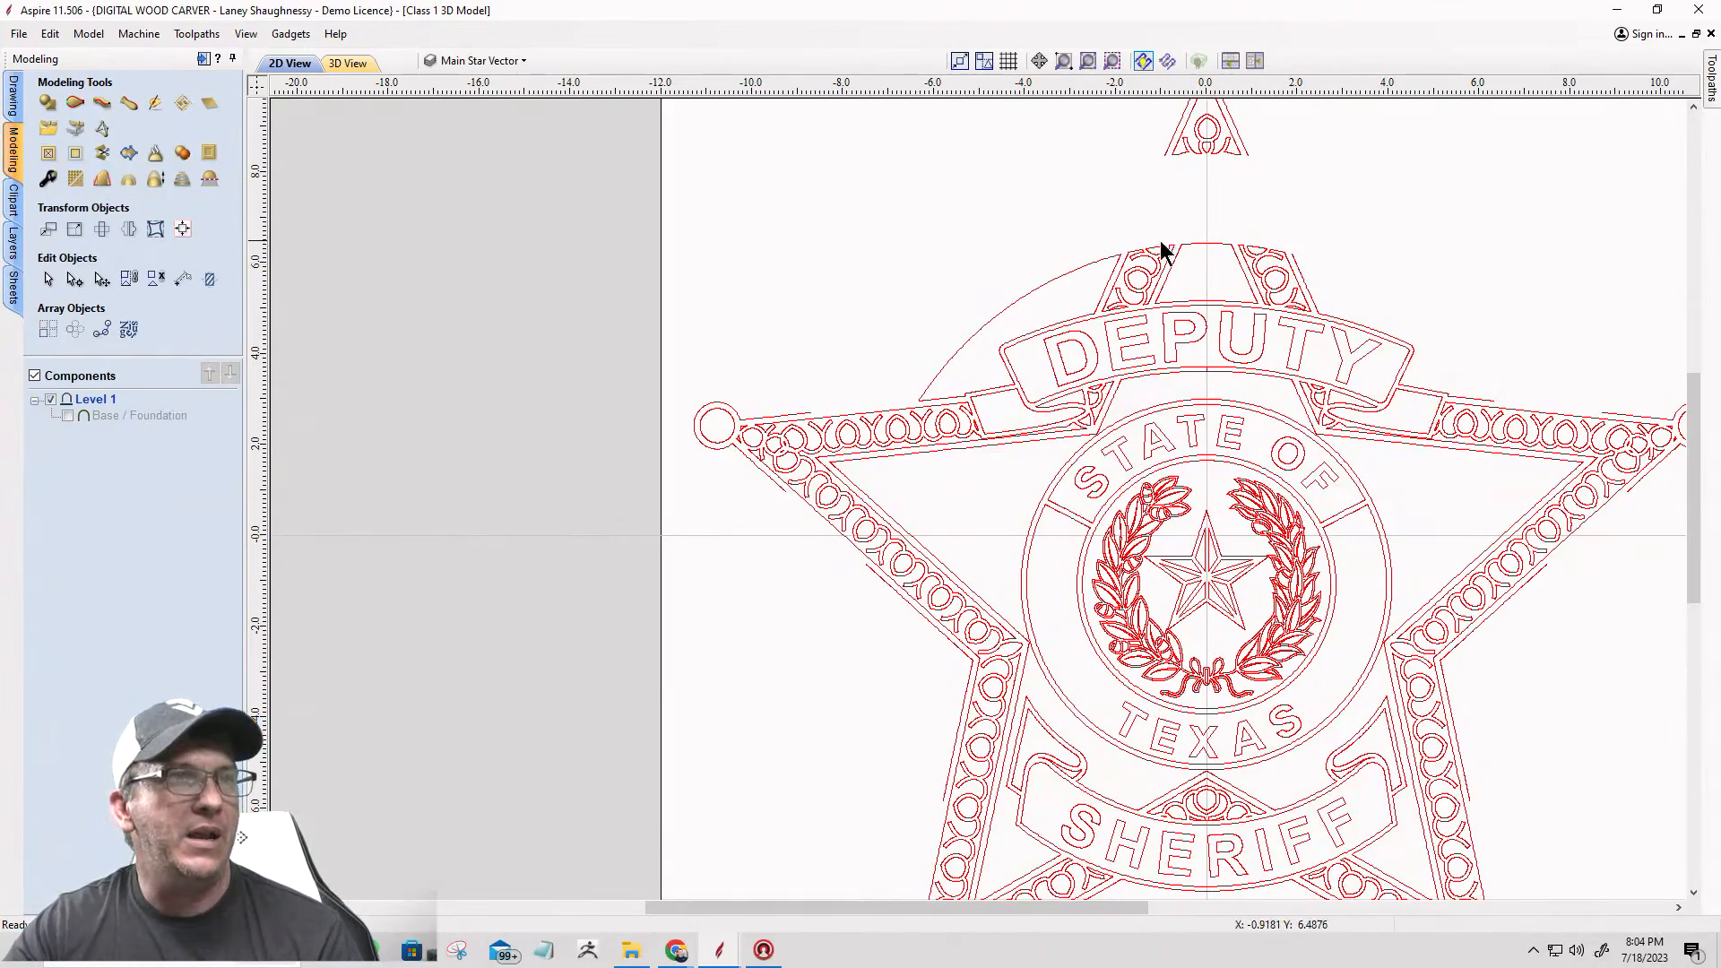
Step: Edit the nodes of the panel outline beside the DEPUTY banner's left half and cut it at its upper corner
left_click(1028, 307)
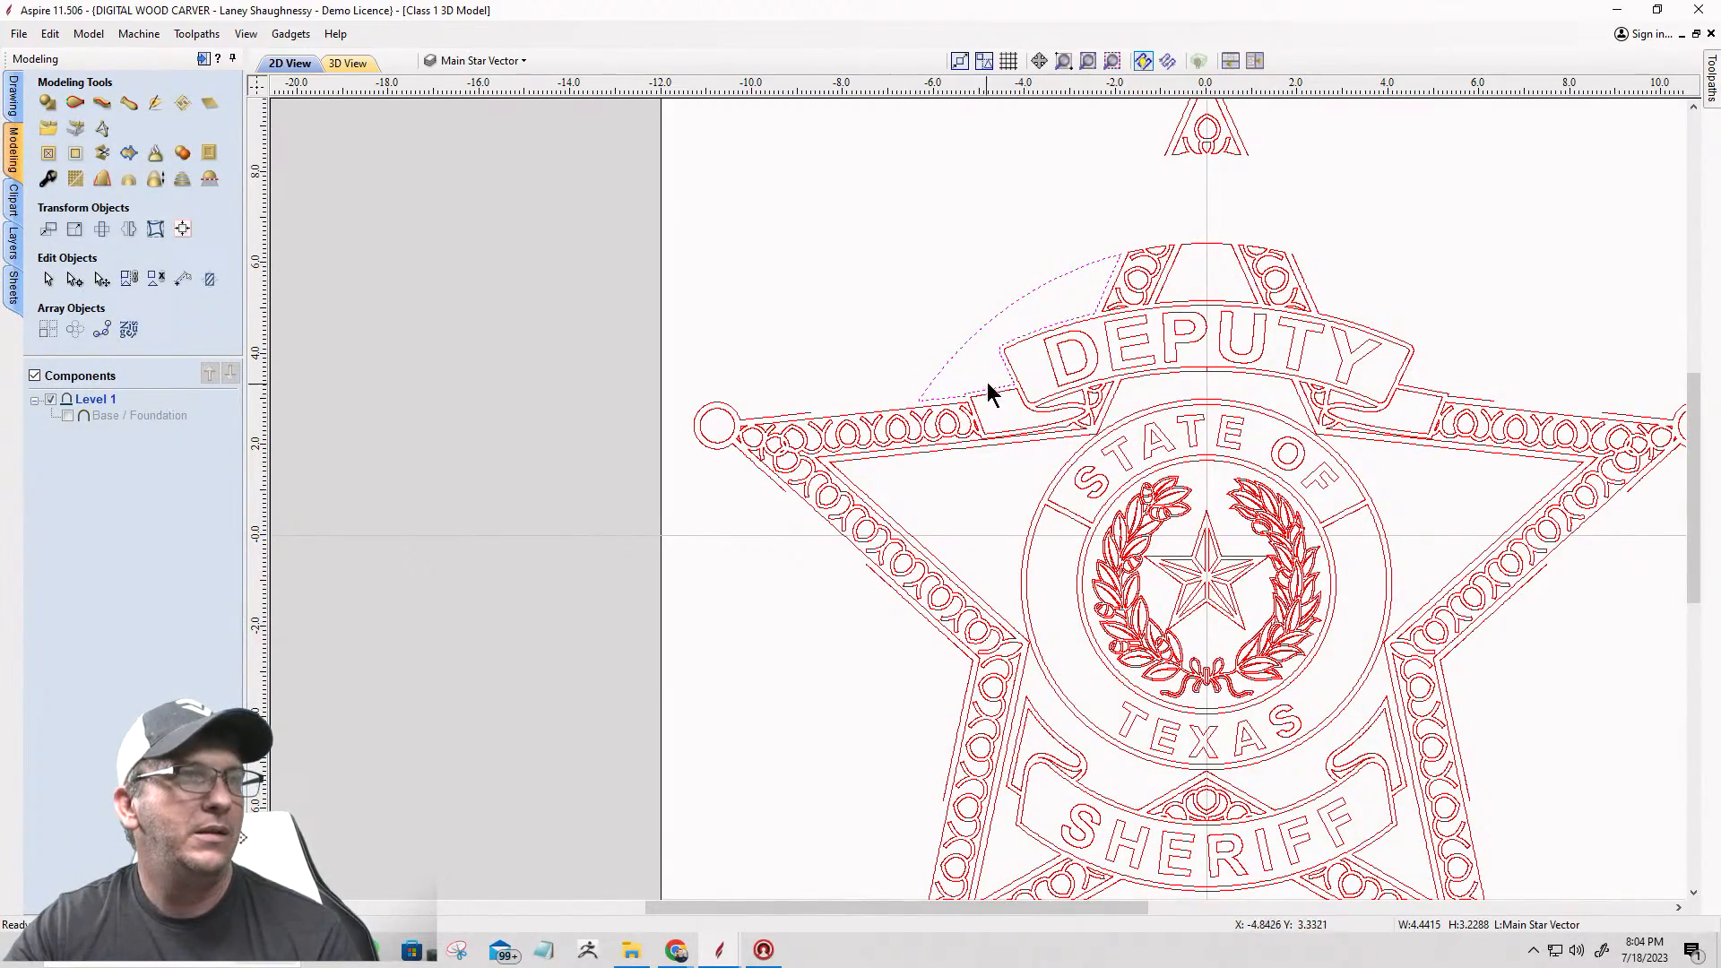
scroll(1123, 260, "up", 3)
scroll(1123, 260, "up", 3)
scroll(1064, 292, "up", 2)
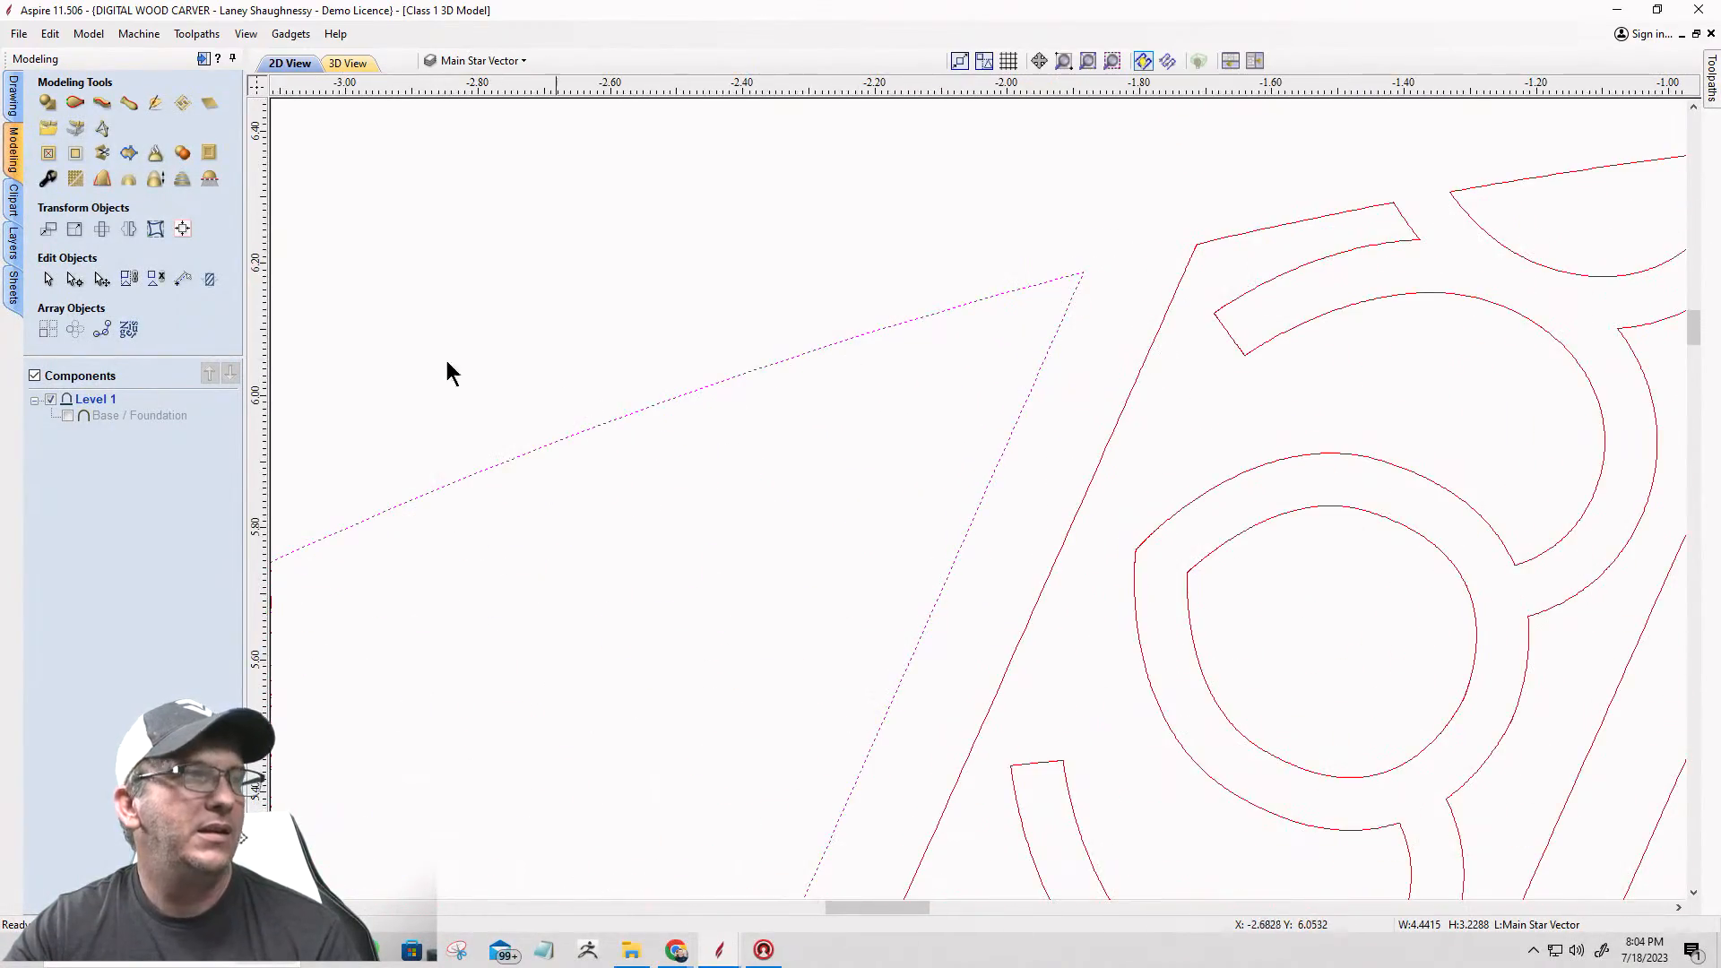
left_click(75, 278)
scroll(1088, 267, "up", 8)
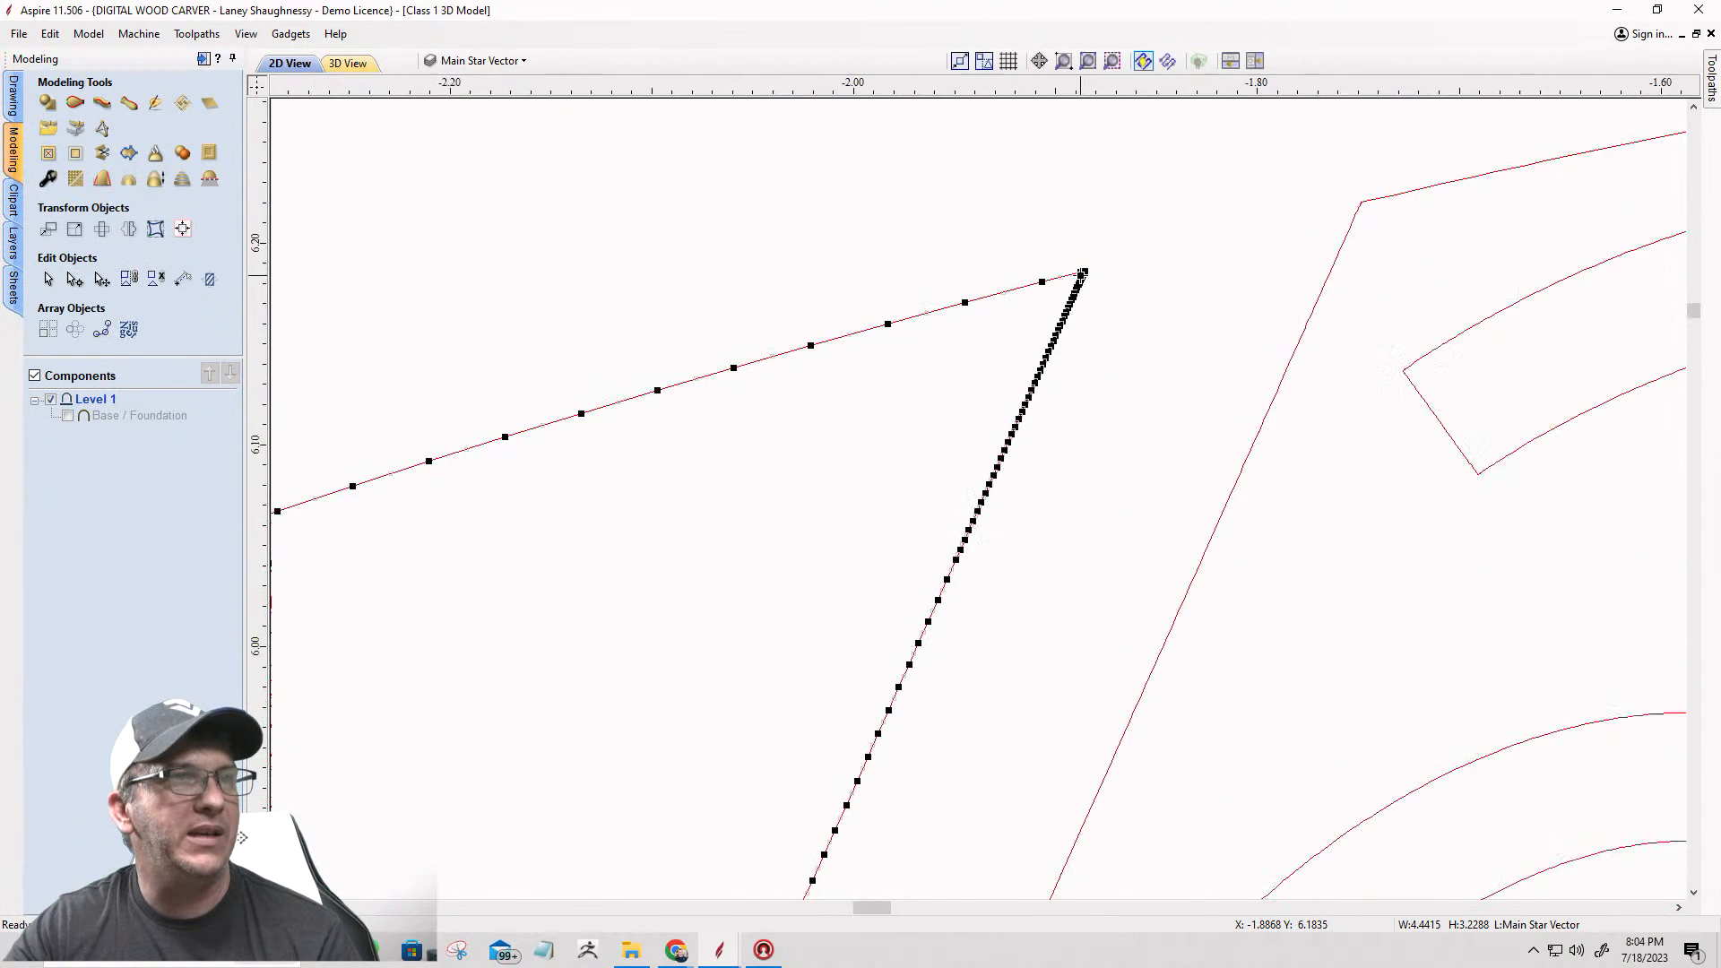
scroll(1093, 257, "up", 5)
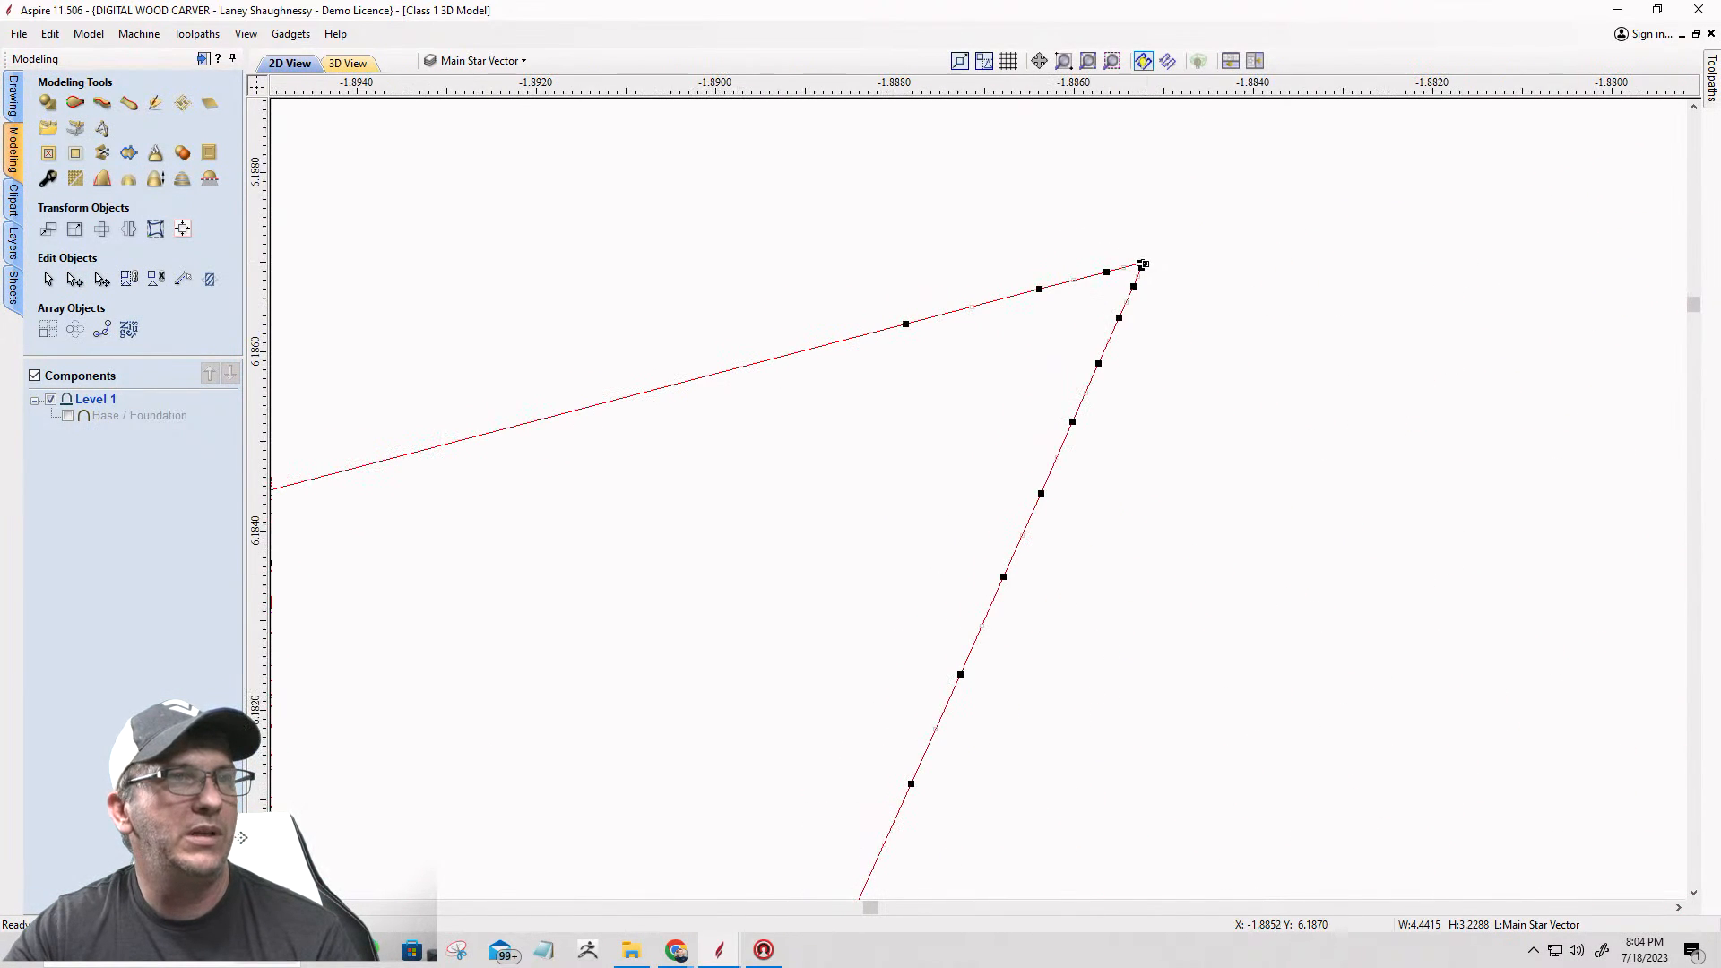
right_click(1142, 263)
left_click(1181, 332)
Step: Delete the separated outer arc above the DEPUTY banner's left half, keeping the outline along the banner
scroll(1185, 345, "down", 3)
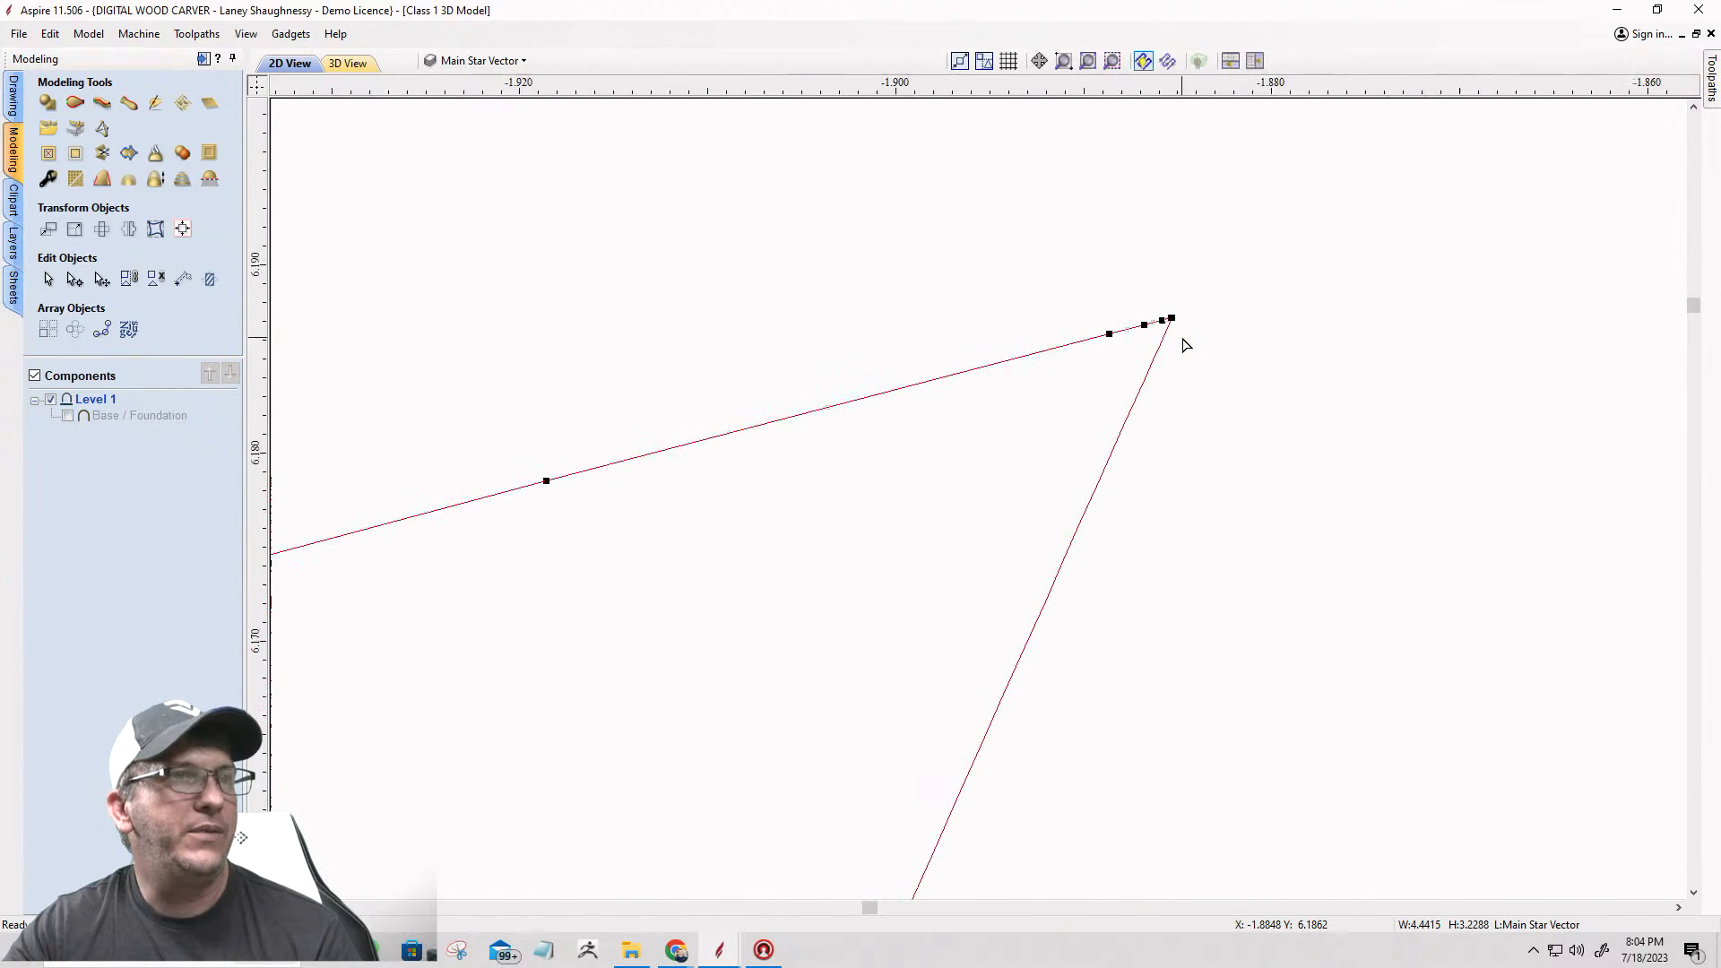
scroll(1185, 345, "down", 10)
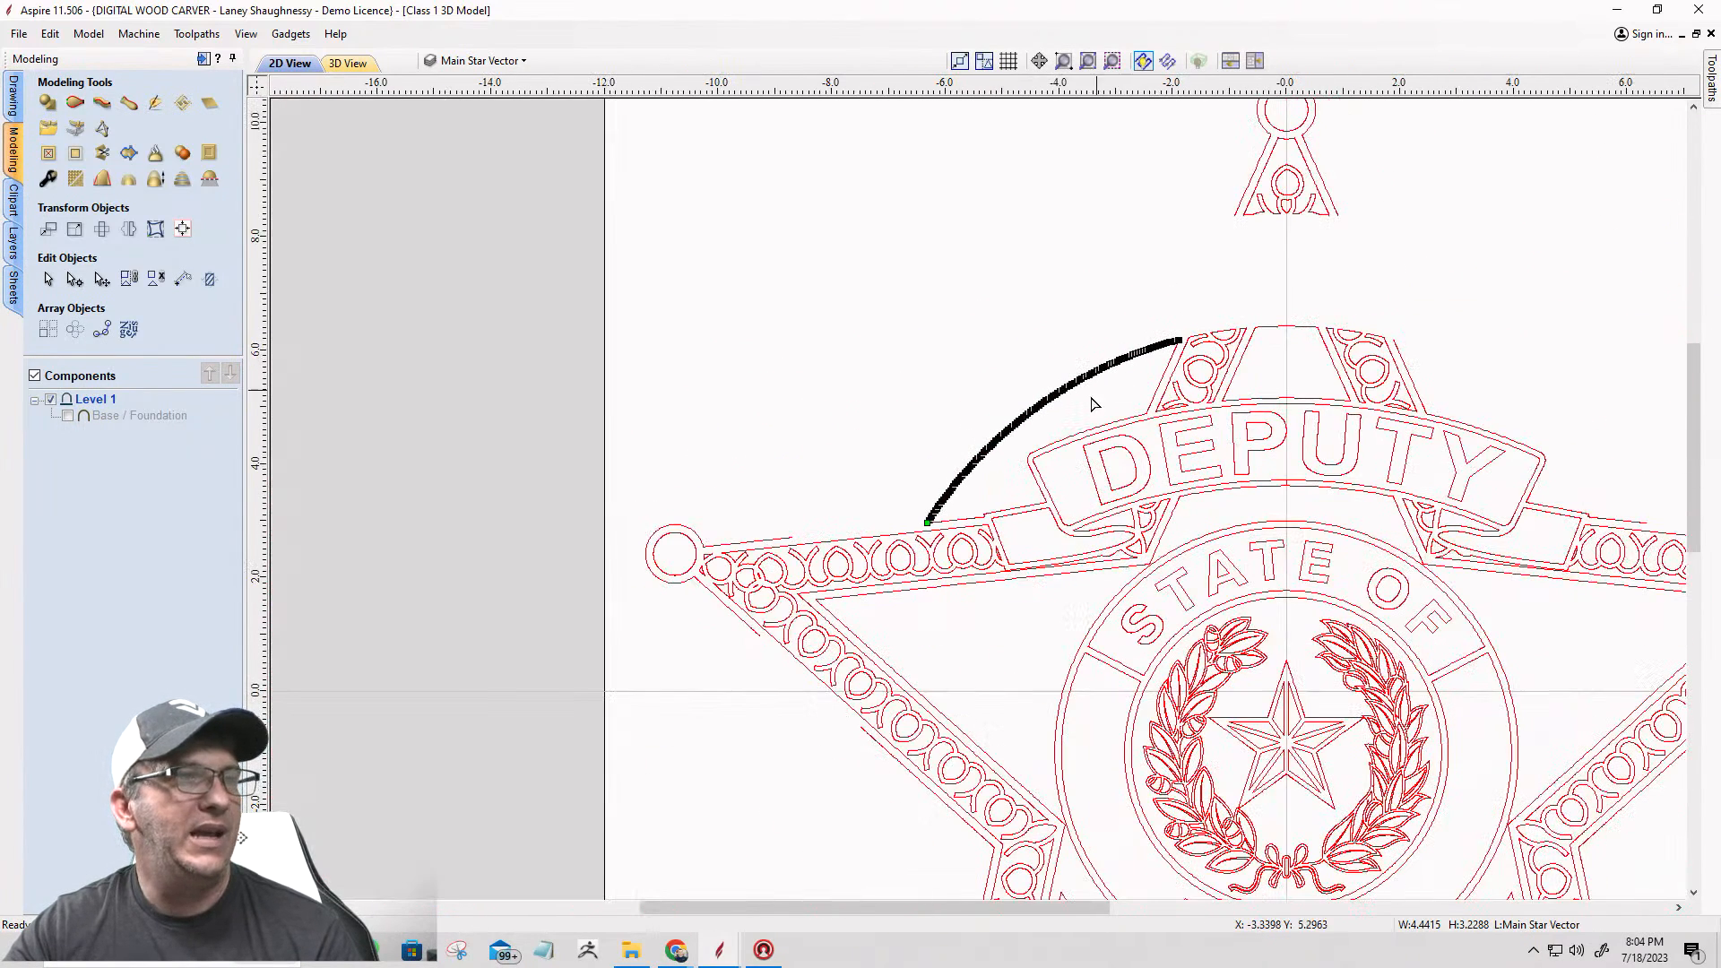
key("Delete")
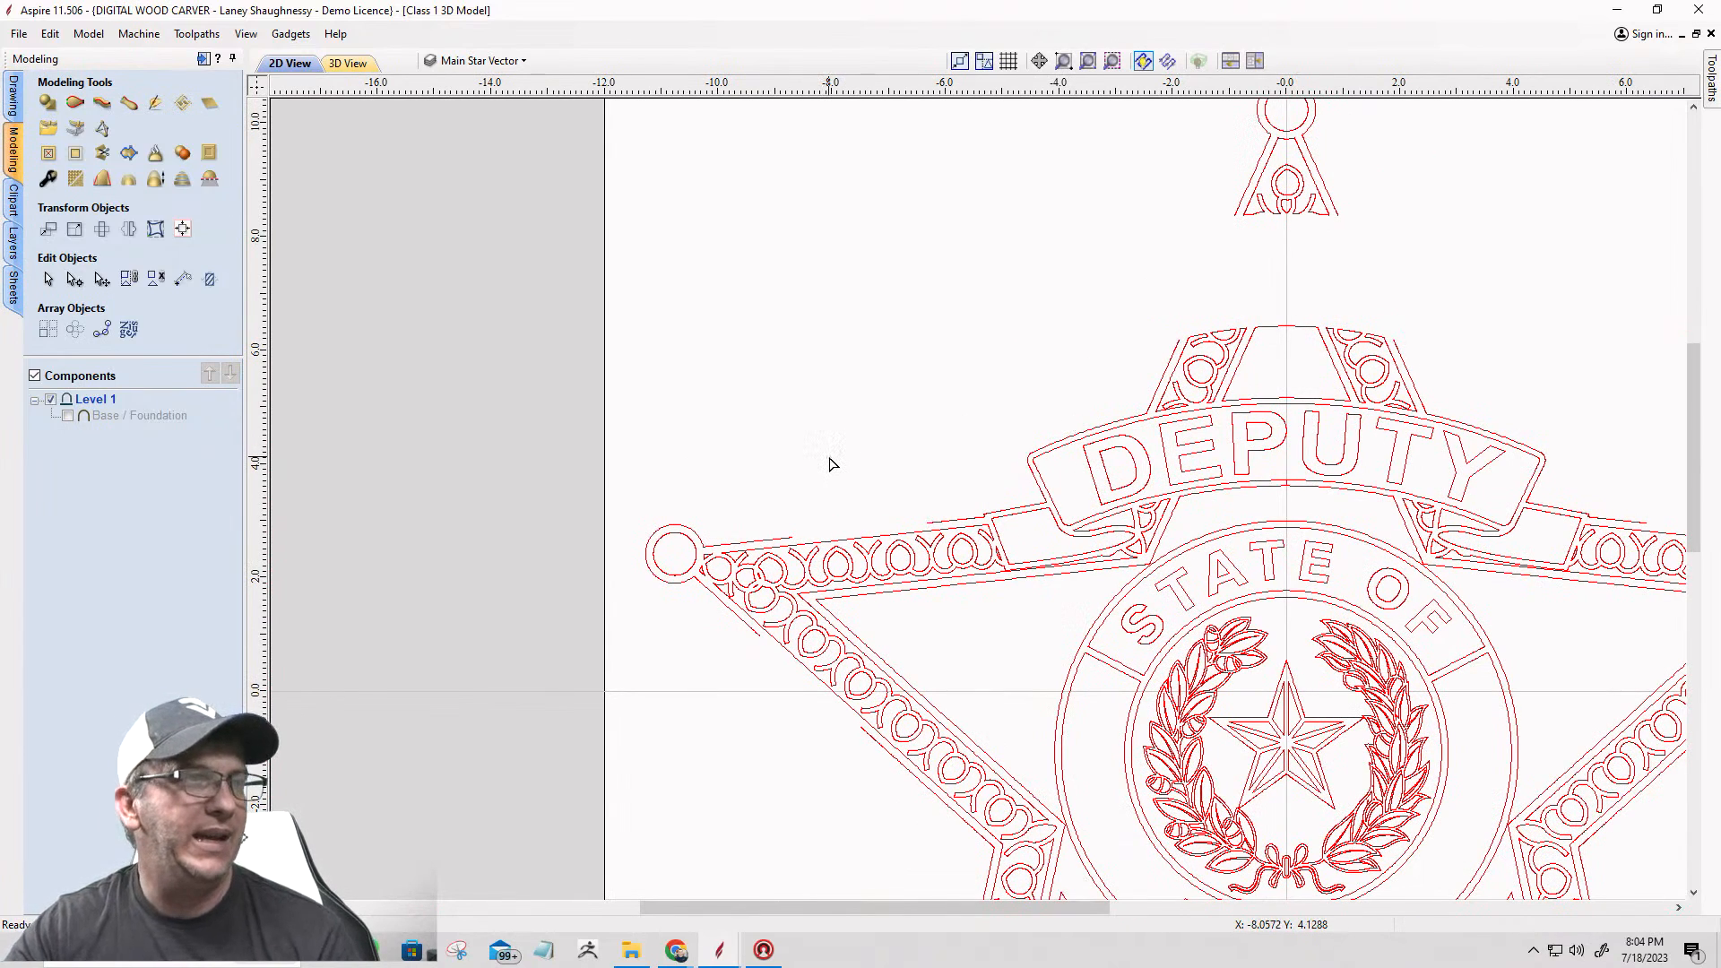
Step: Delete the whole STATE OF TEXAS seal, including its rings, letters, wreath, inner star and leftover fragments
scroll(829, 463, "down", 2)
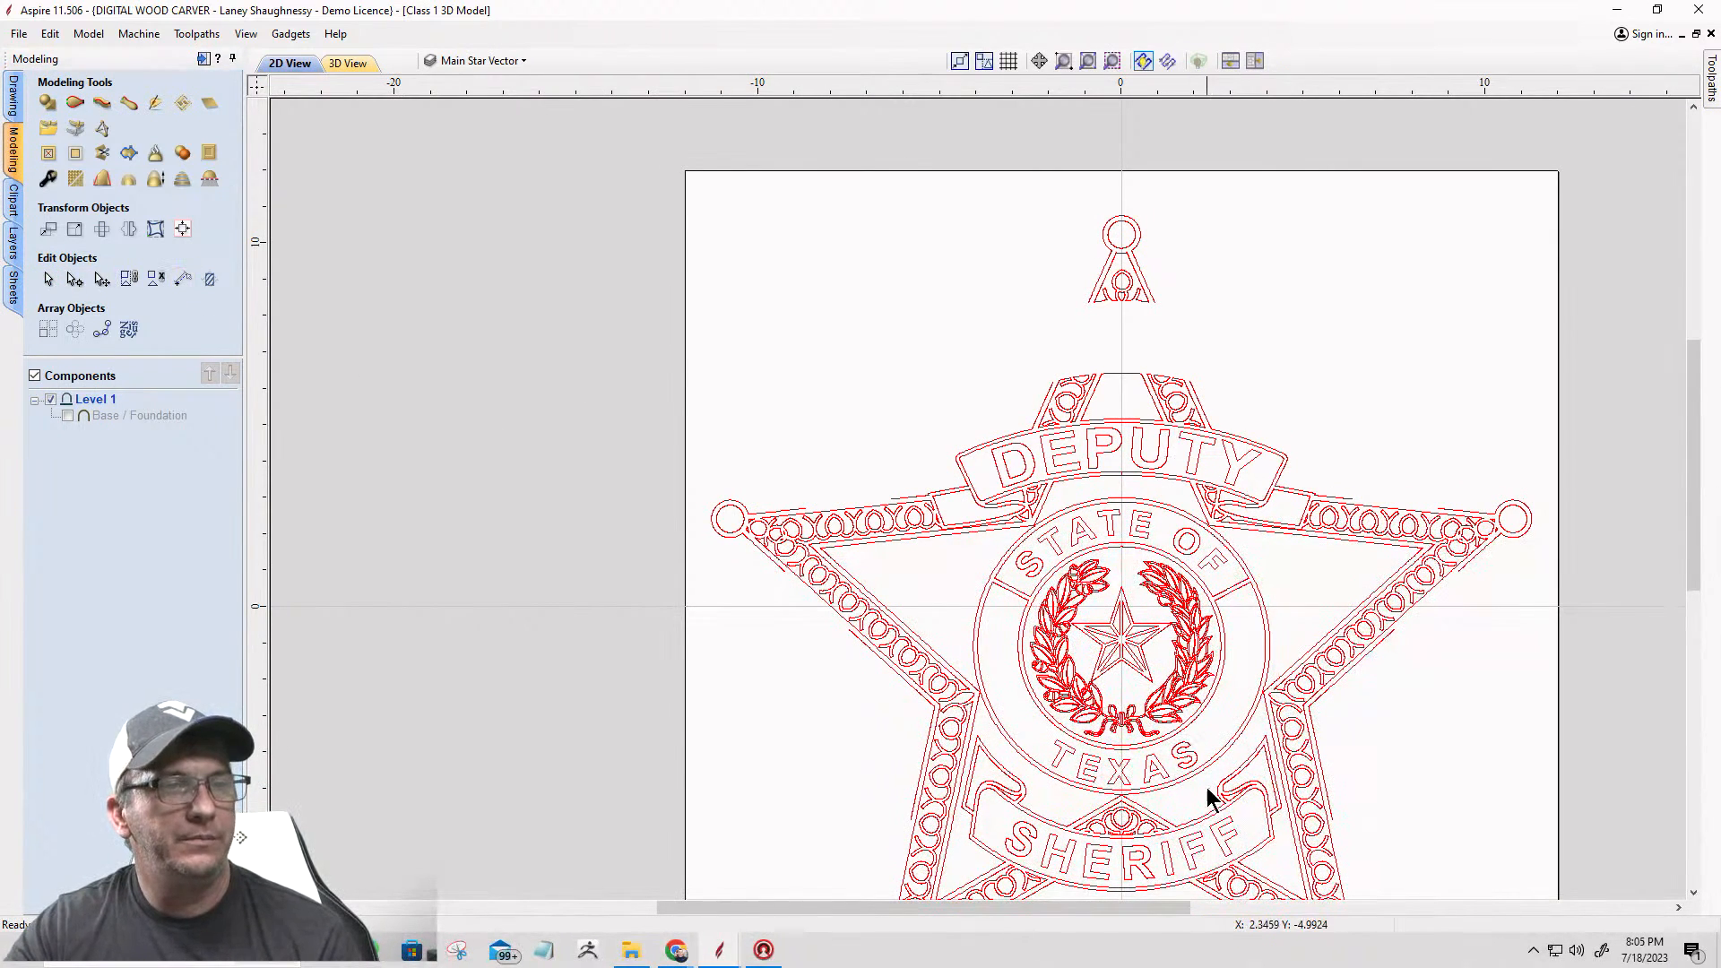
left_click(1054, 531)
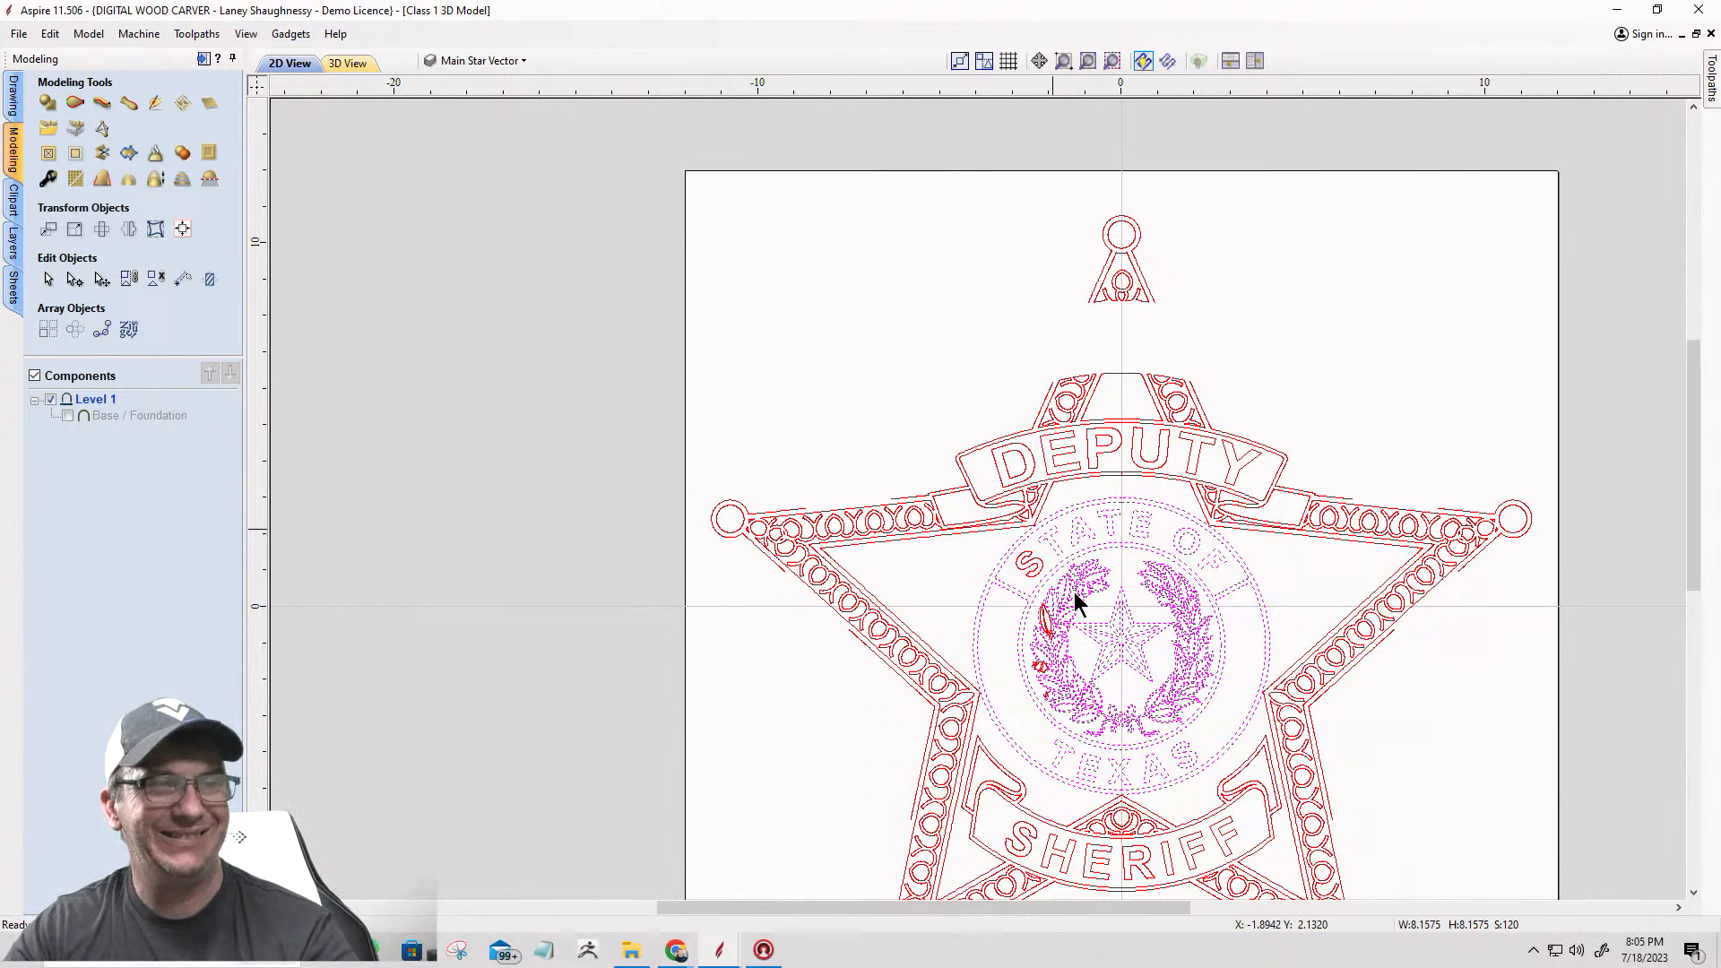
key("Delete")
scroll(1074, 648, "down", 2)
scroll(1049, 668, "up", 4)
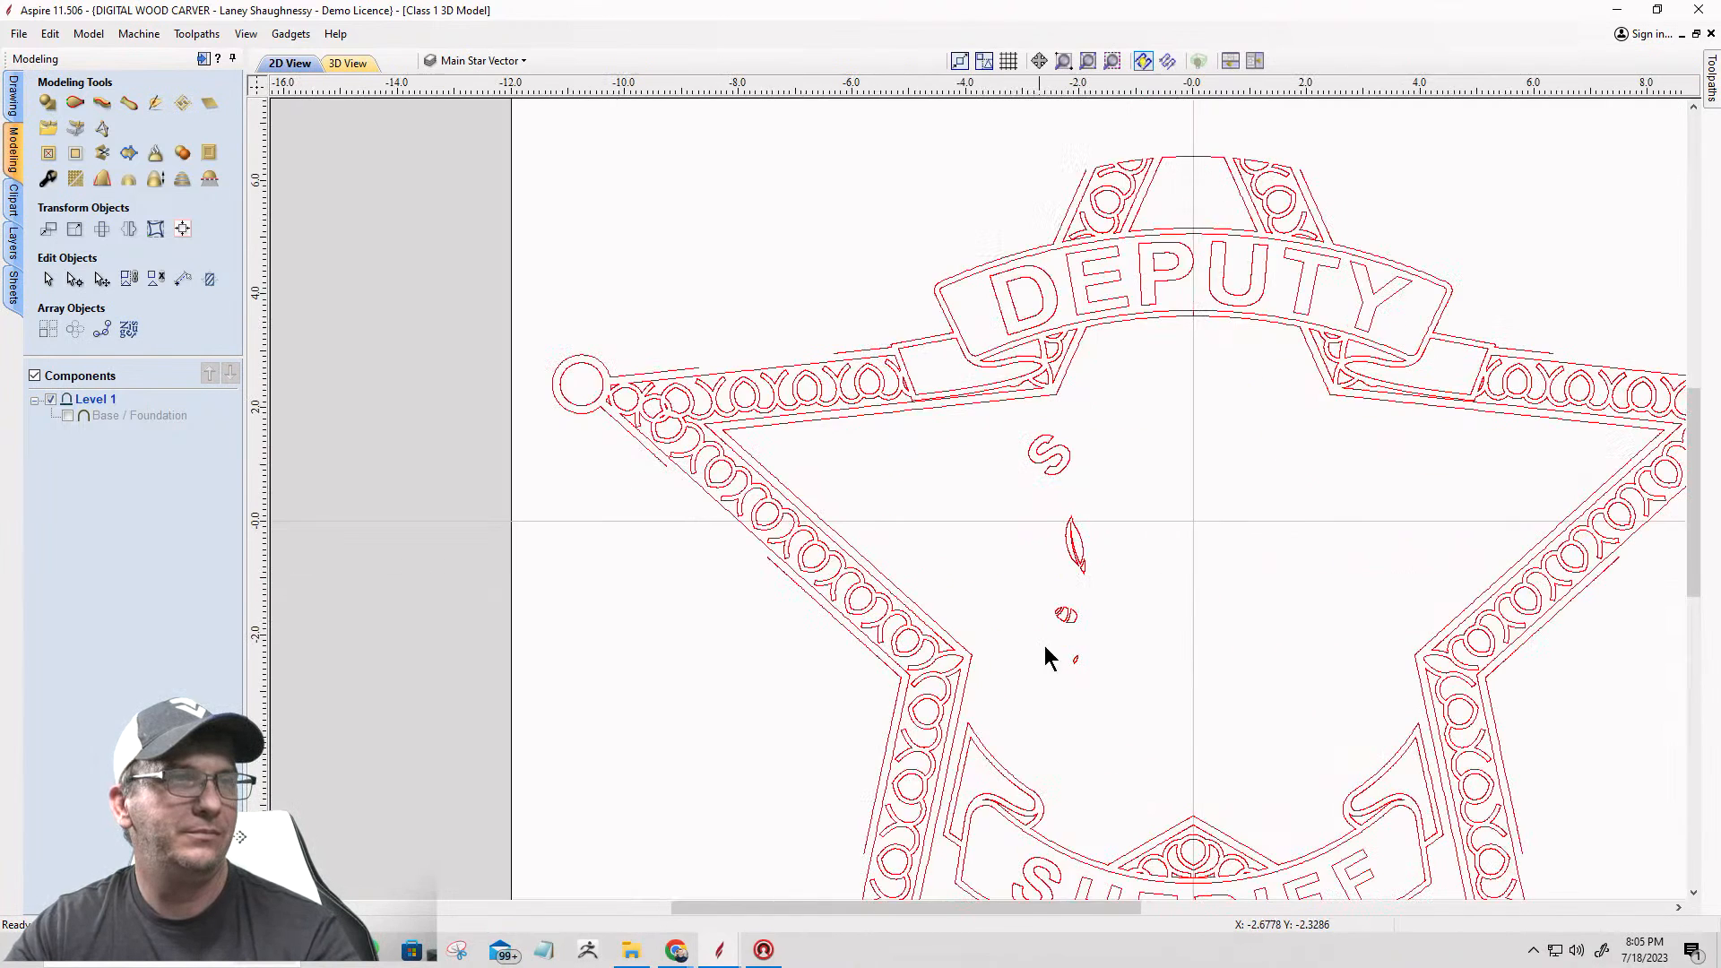
left_click_drag(989, 405, 1140, 708)
key("Delete")
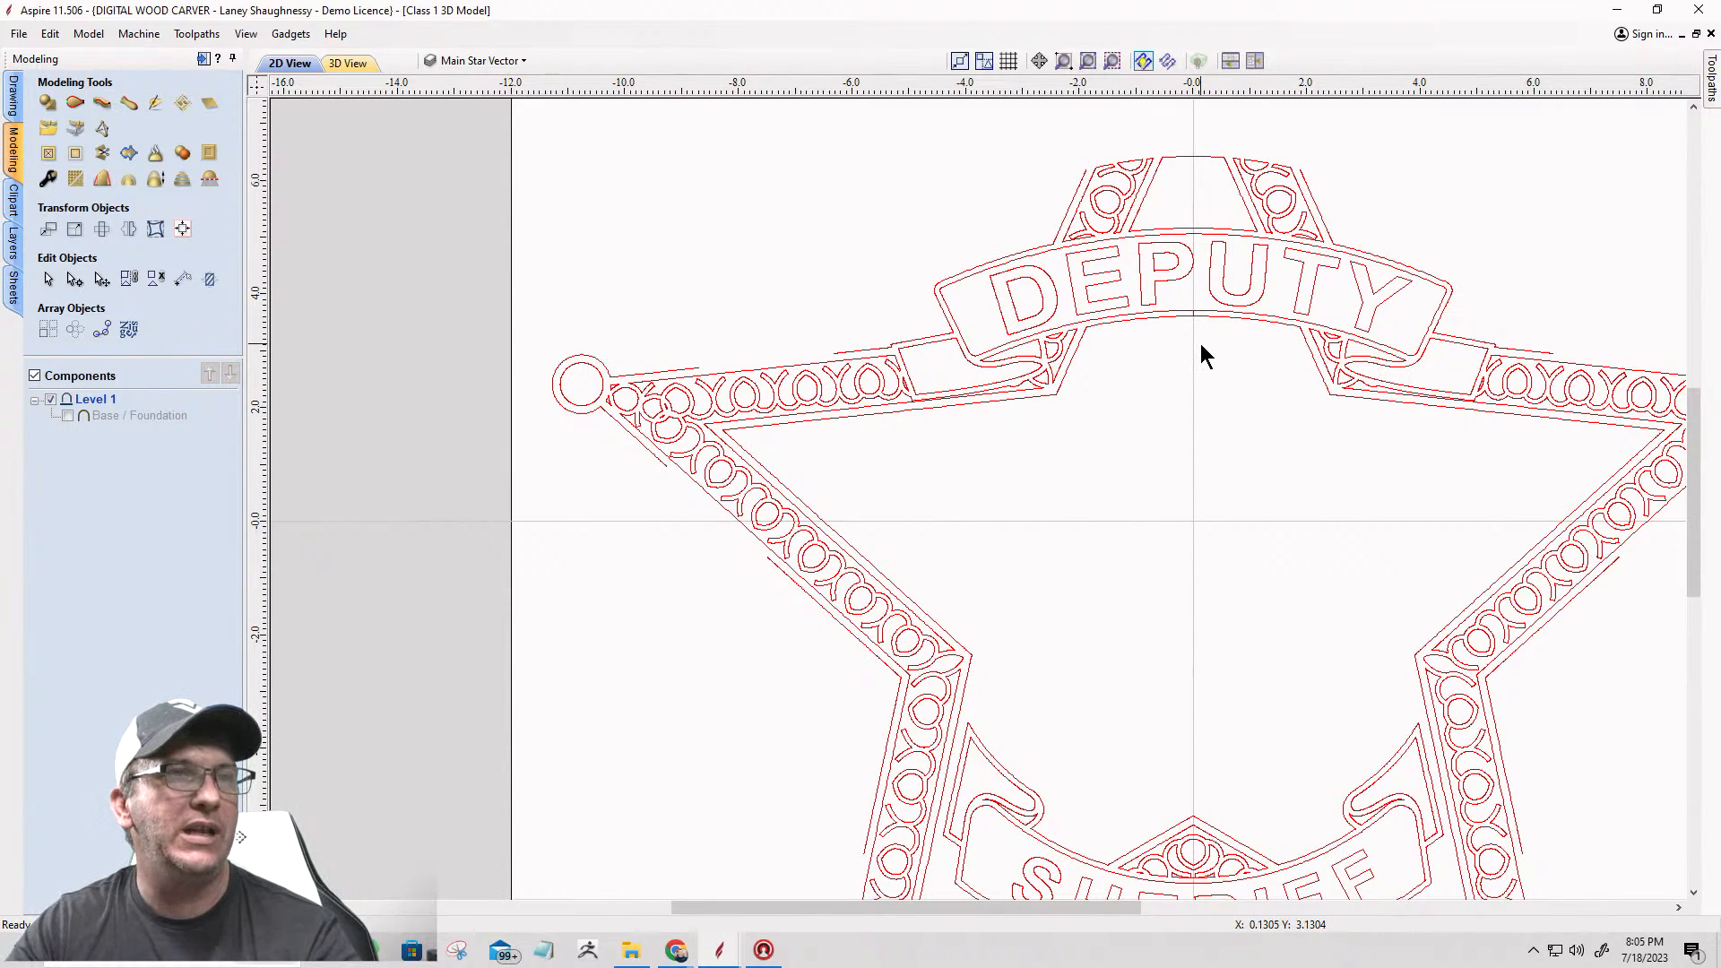
Step: Delete the star's inner border lines and the scrollwork linking the circles along its right side
left_click(1330, 231)
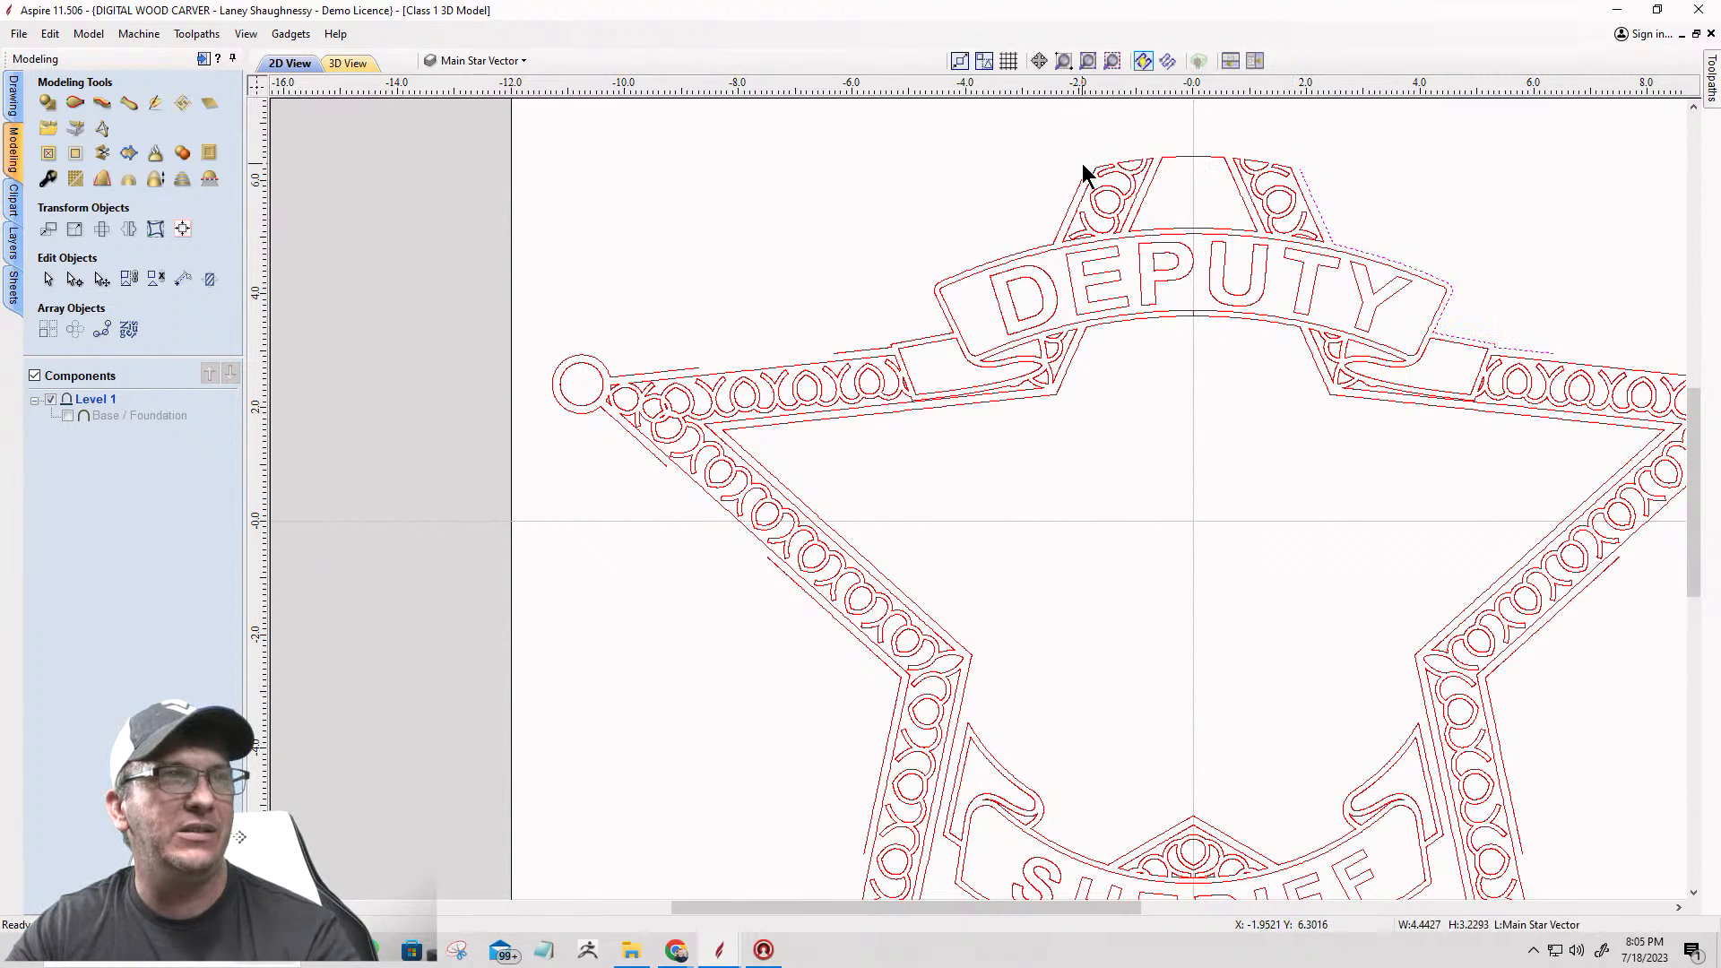
scroll(1060, 309, "down", 3)
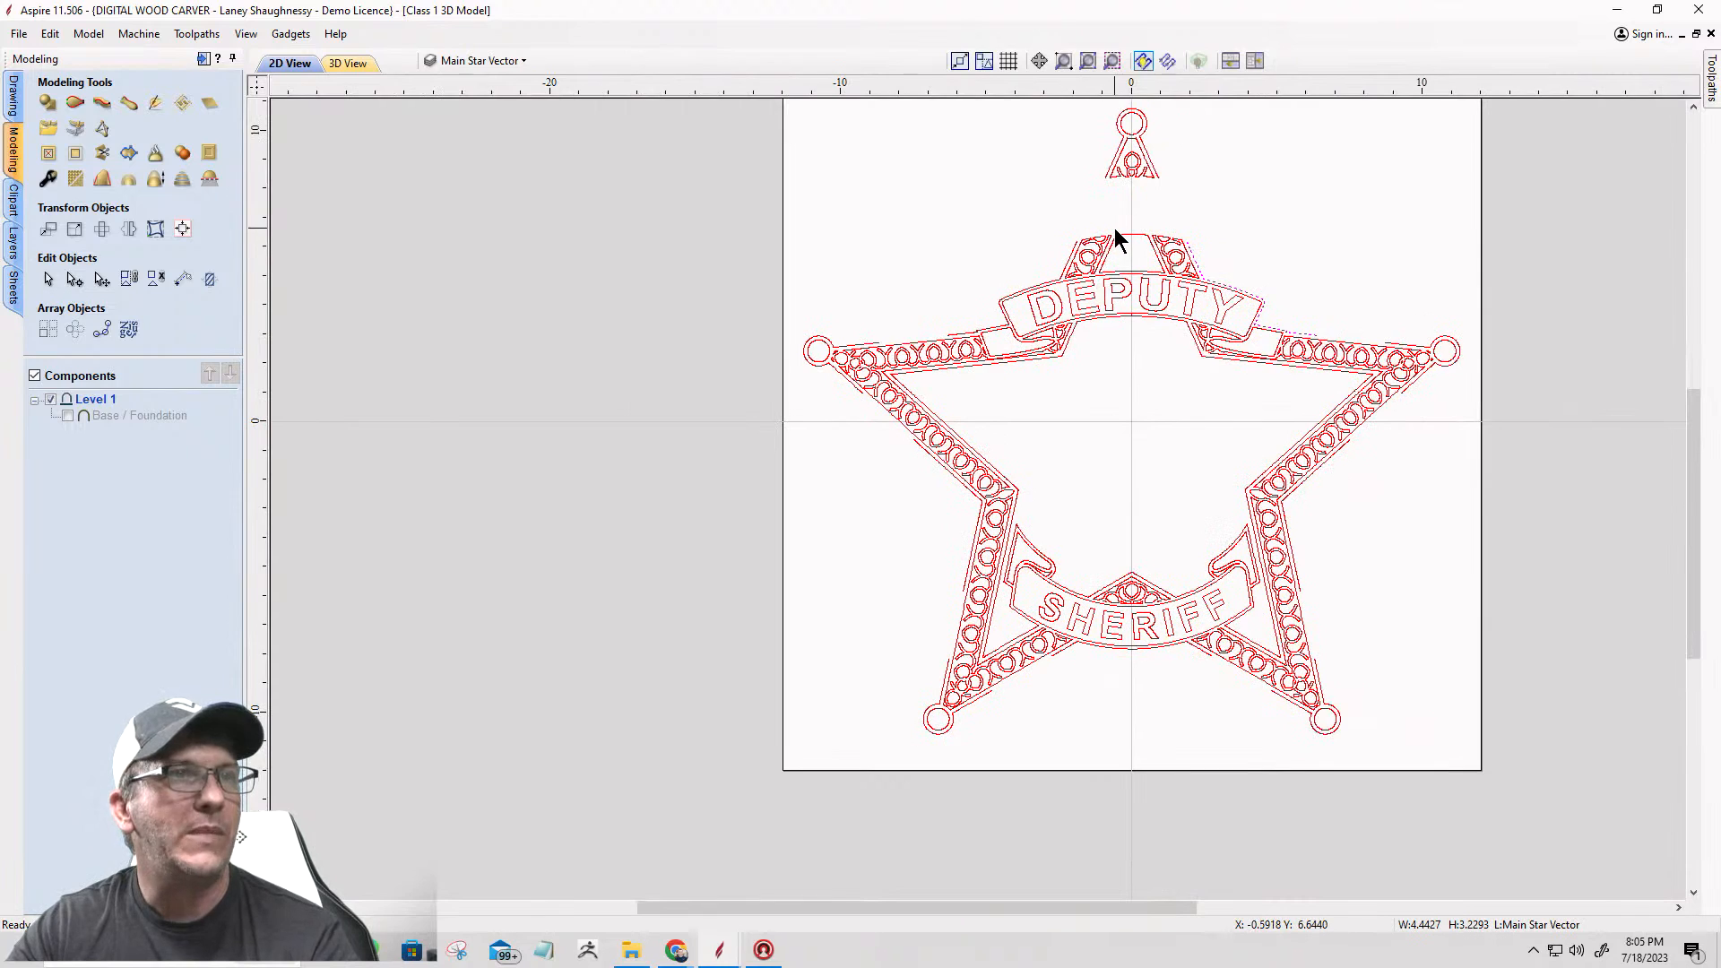
scroll(1115, 227, "up", 2)
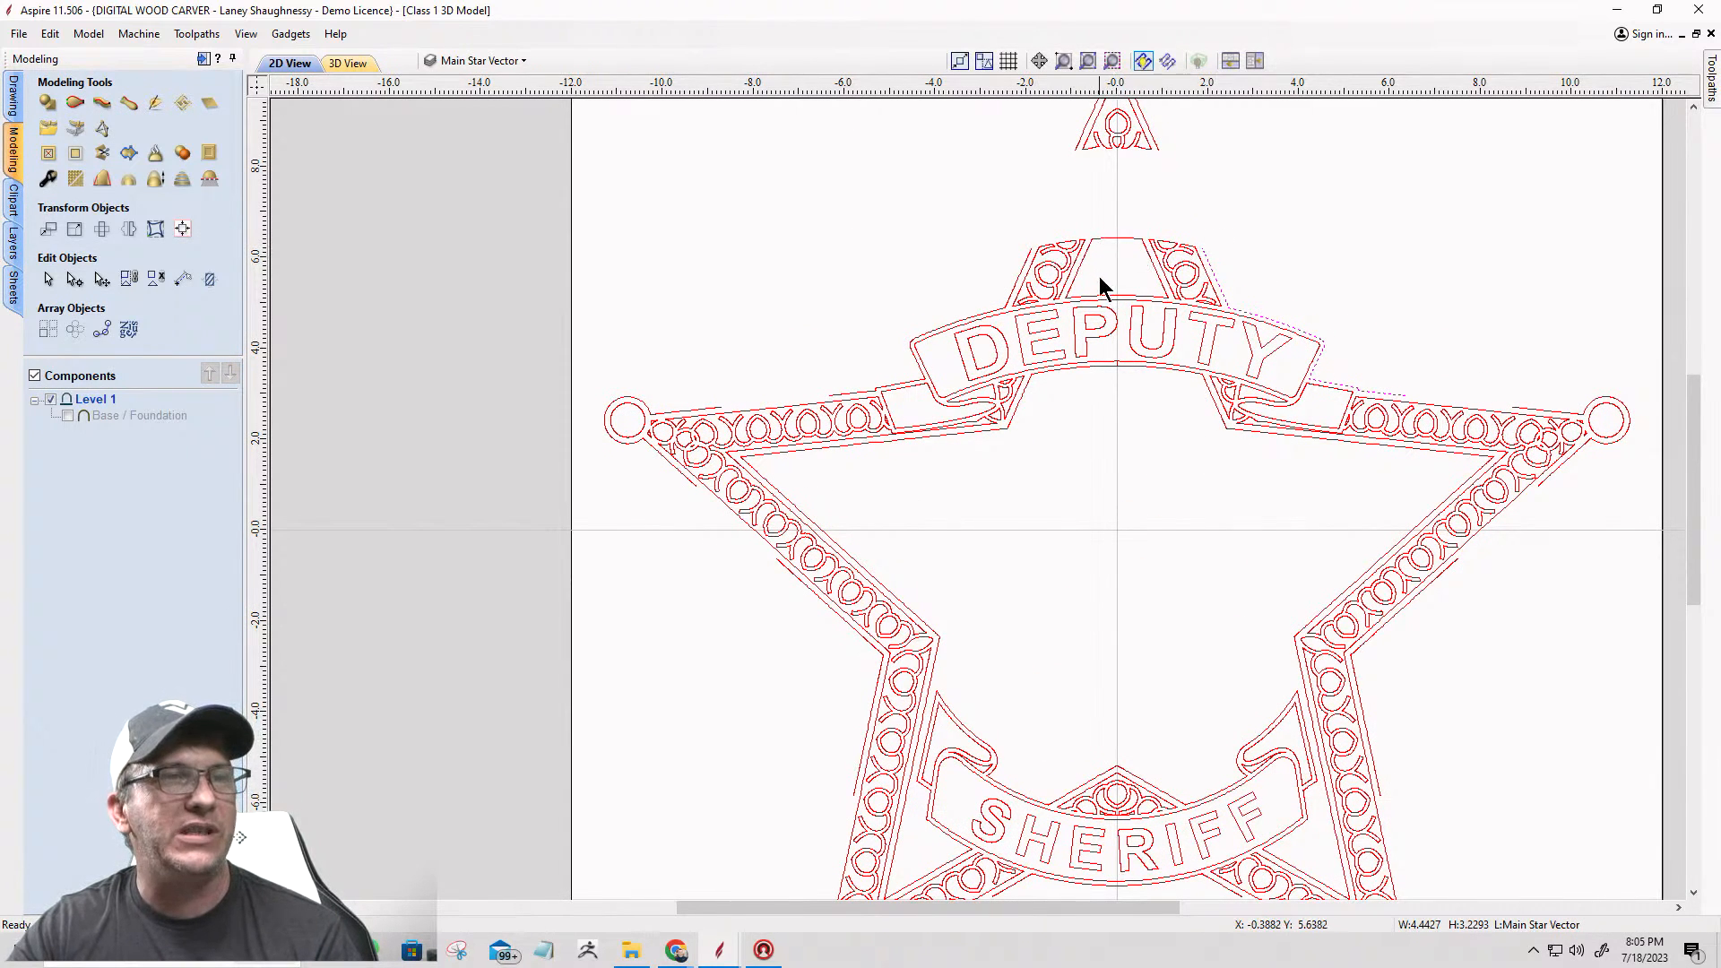
left_click(1352, 583)
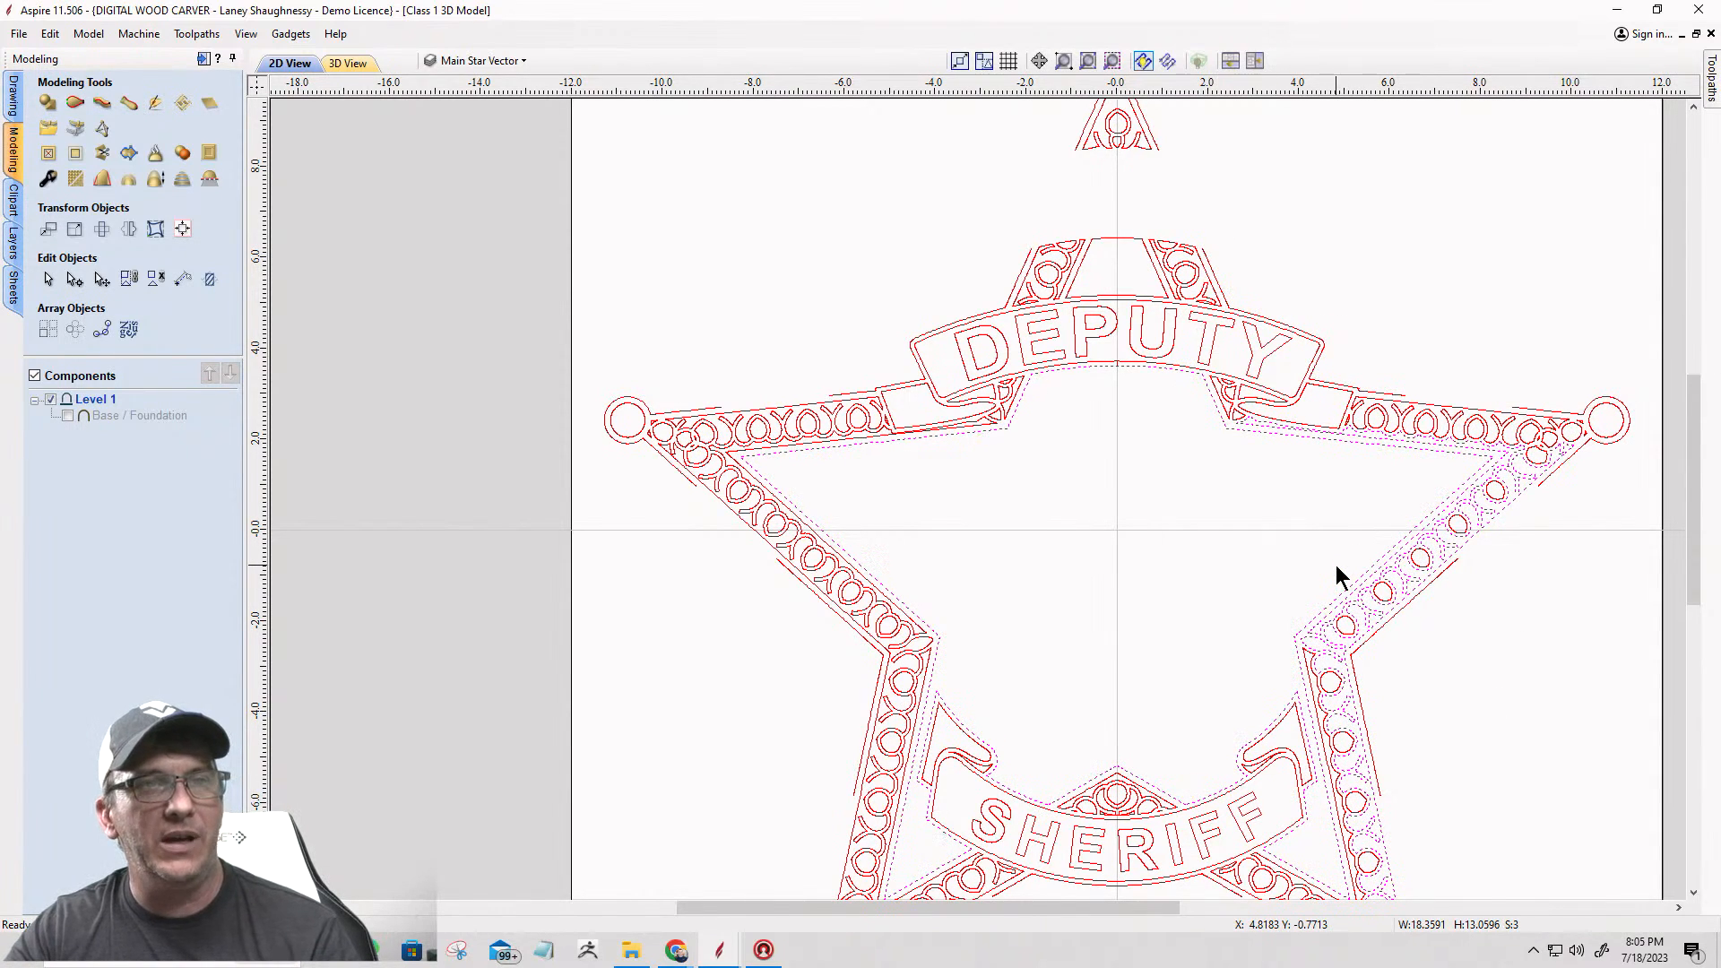
scroll(1291, 520, "down", 2)
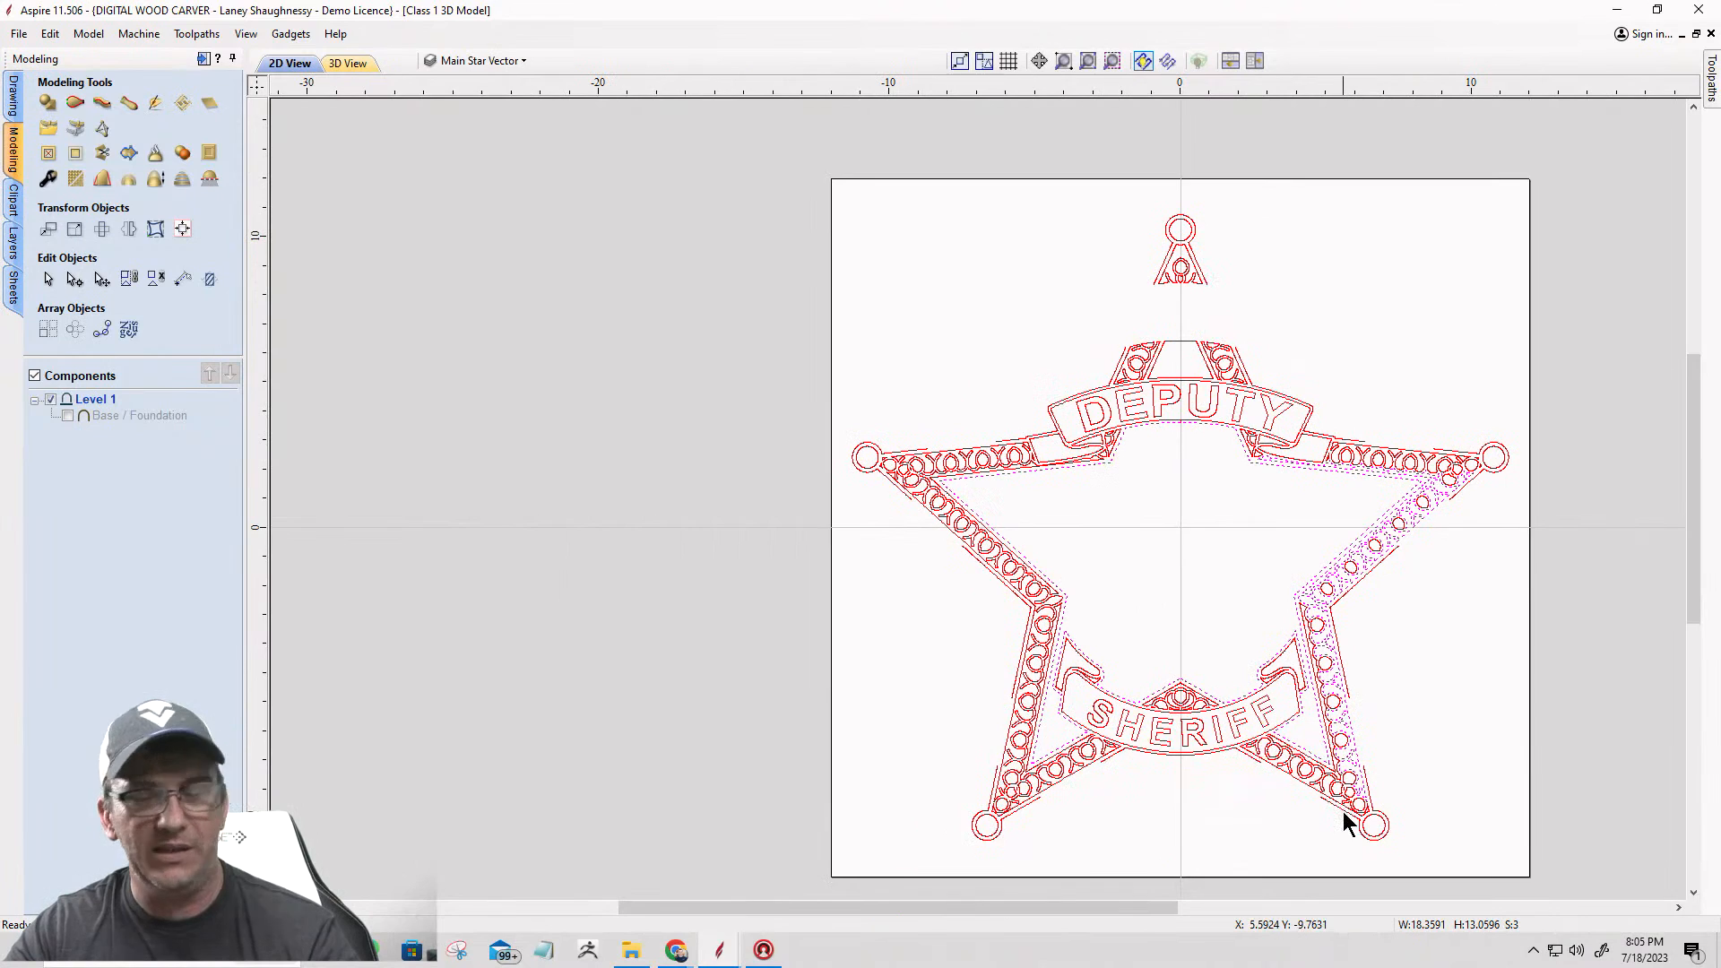
key("Delete")
Step: Delete the SHERIFF banner's inner outlines, its folded ends, the final FF letters and the ornament above the banner
scroll(1327, 706, "up", 2)
left_click(1316, 667)
key("Delete")
left_click_drag(1300, 742, 1012, 646)
key("Delete")
key("Delete")
key("Delete")
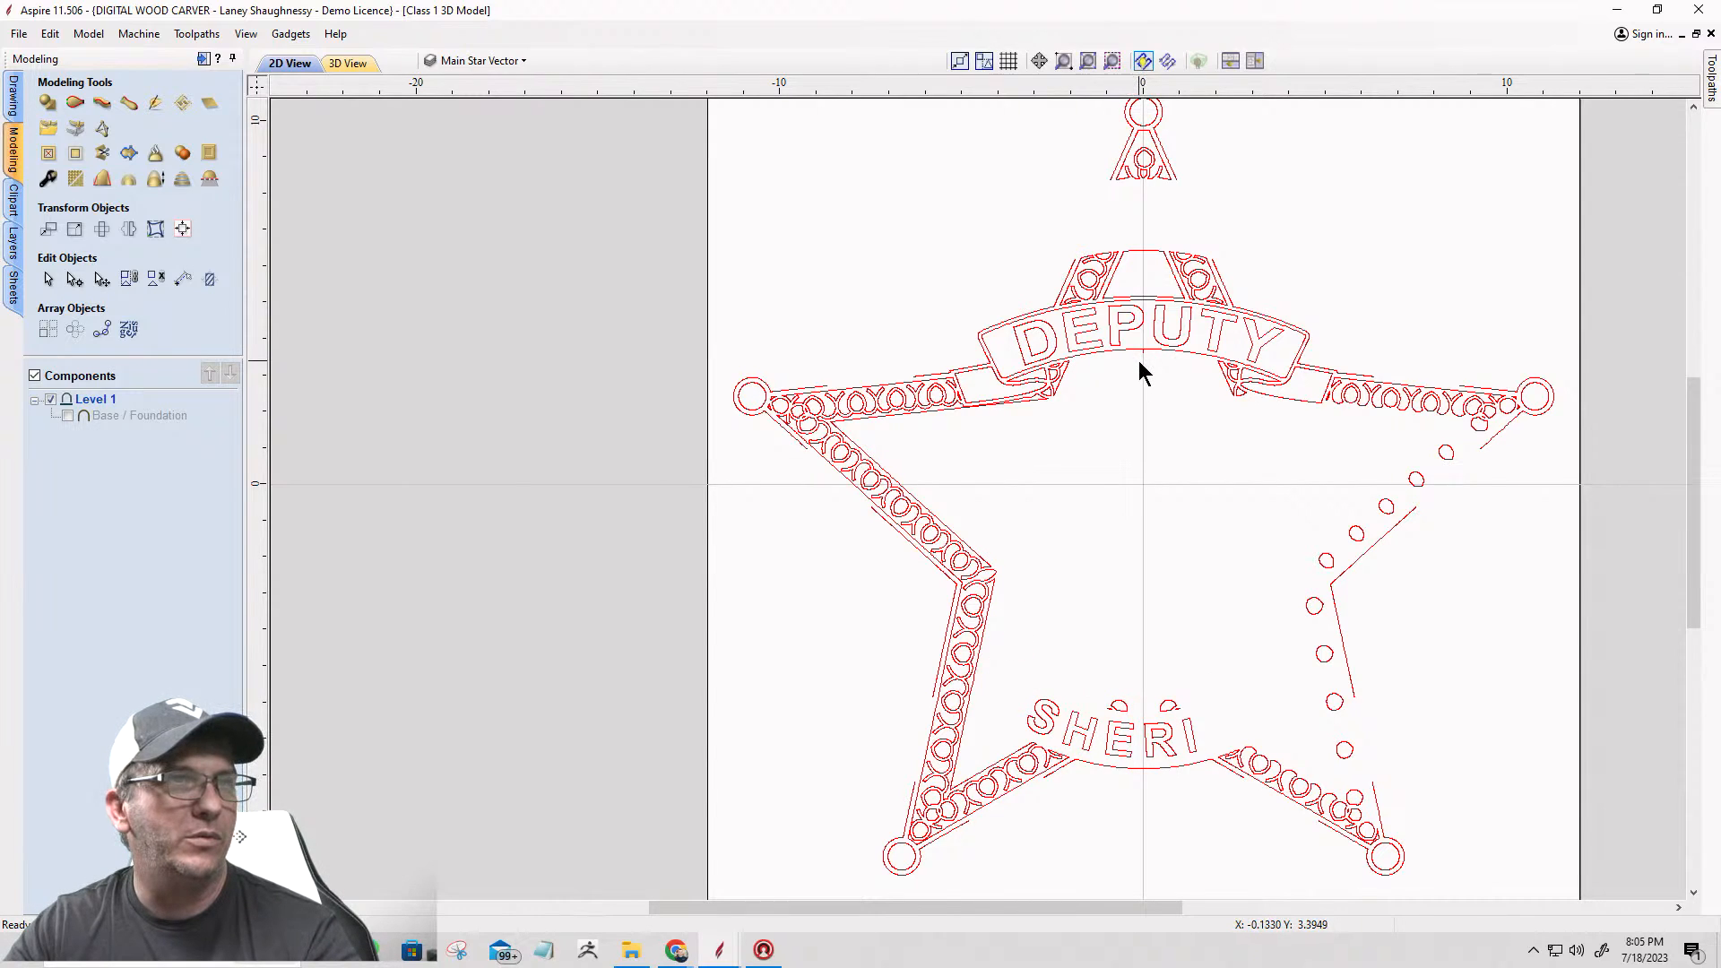
Step: Delete the DEPUTY banner's inner border, all of its letters and its left ribbon fold, keeping the outer outline
left_click_drag(1131, 312, 1129, 309)
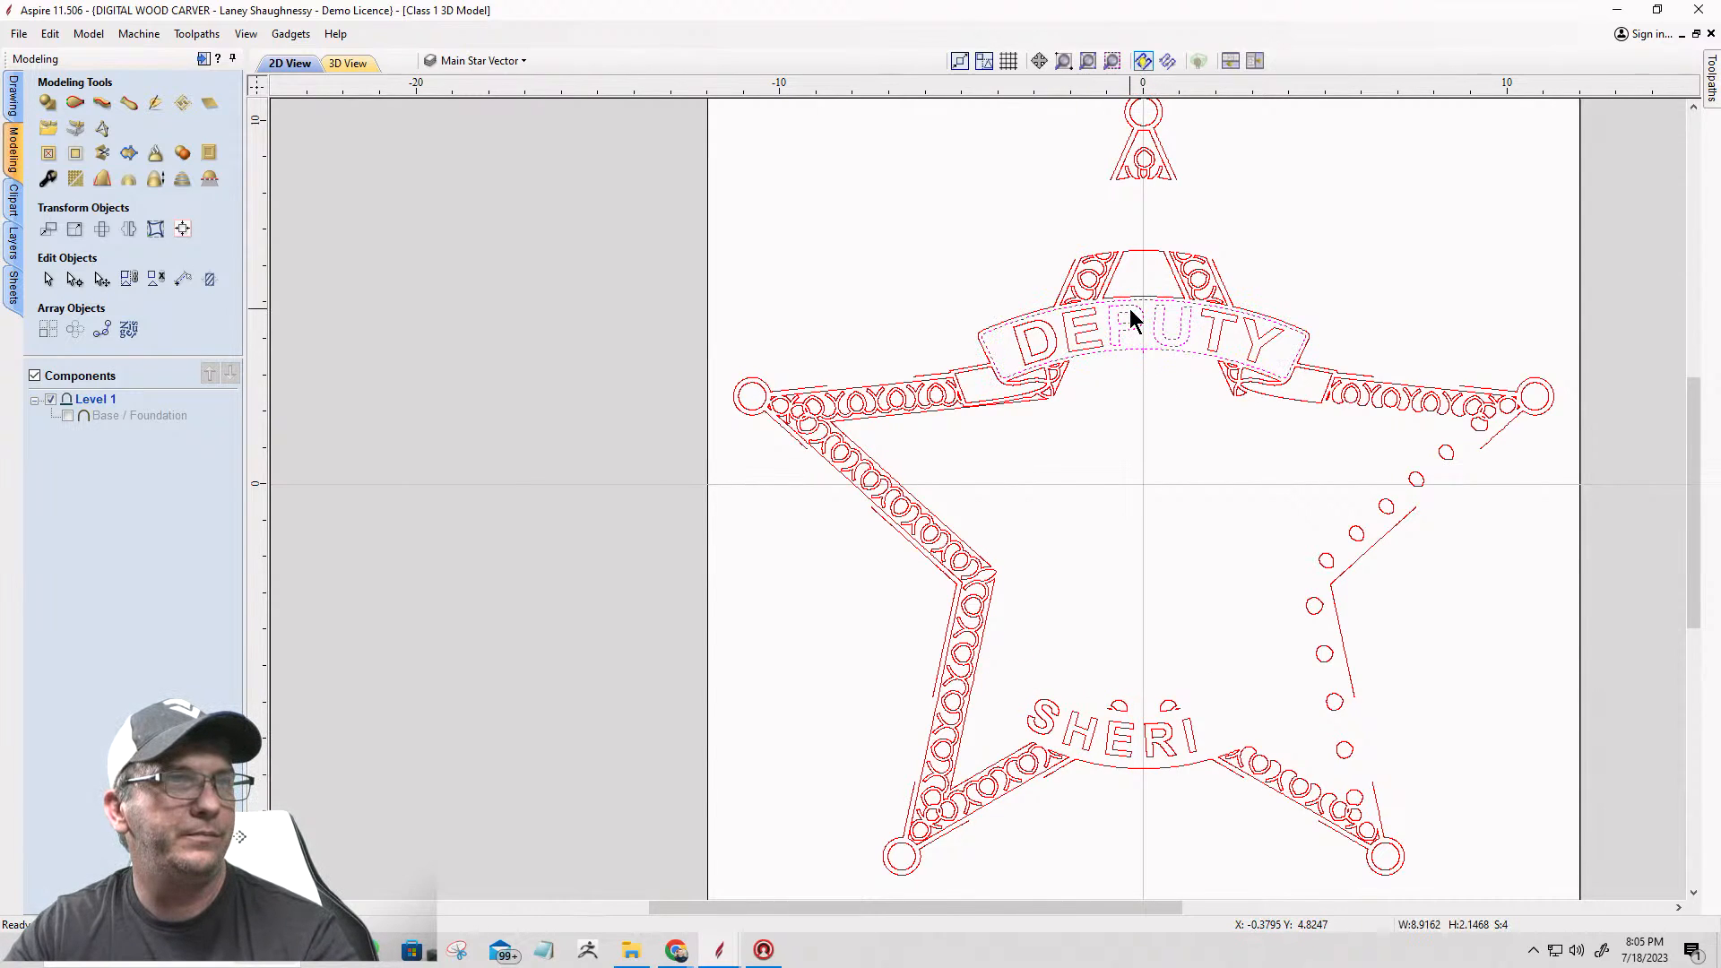
key("Delete")
left_click_drag(1274, 350, 1192, 325)
key("Delete")
left_click_drag(1050, 322, 1005, 357)
key("Delete")
key("Delete")
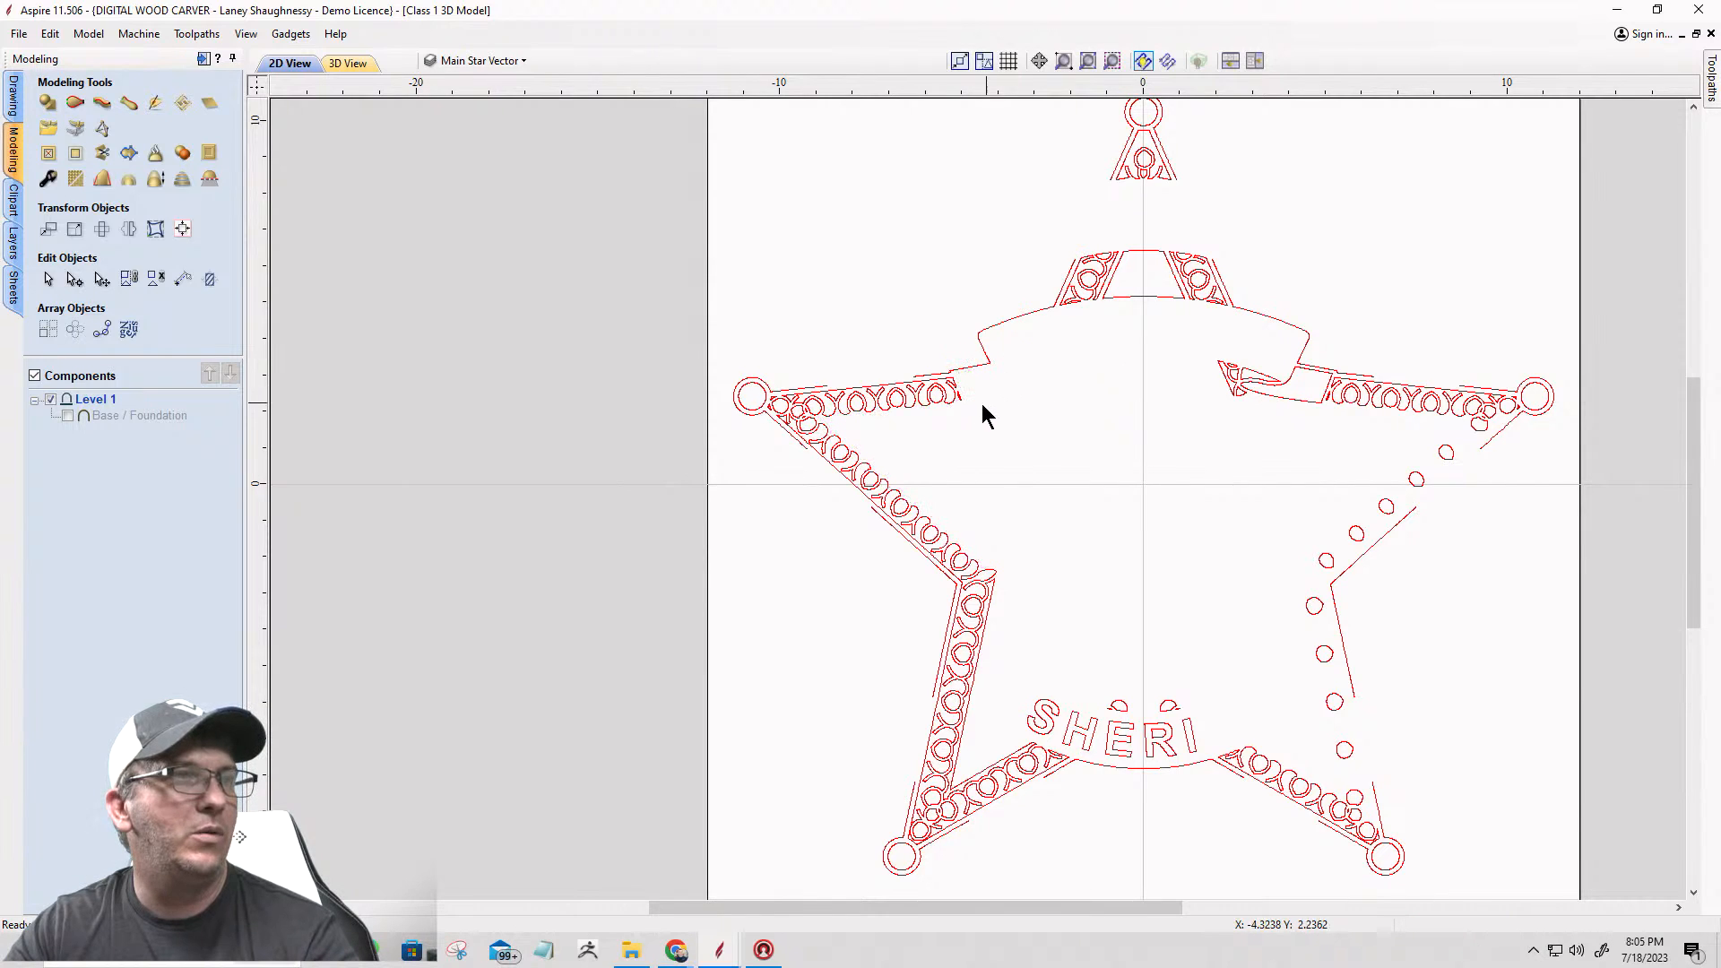
Step: Delete the scrollwork and most of the circles inside the star's upper-left arm, keeping the outer outline
left_click(967, 369)
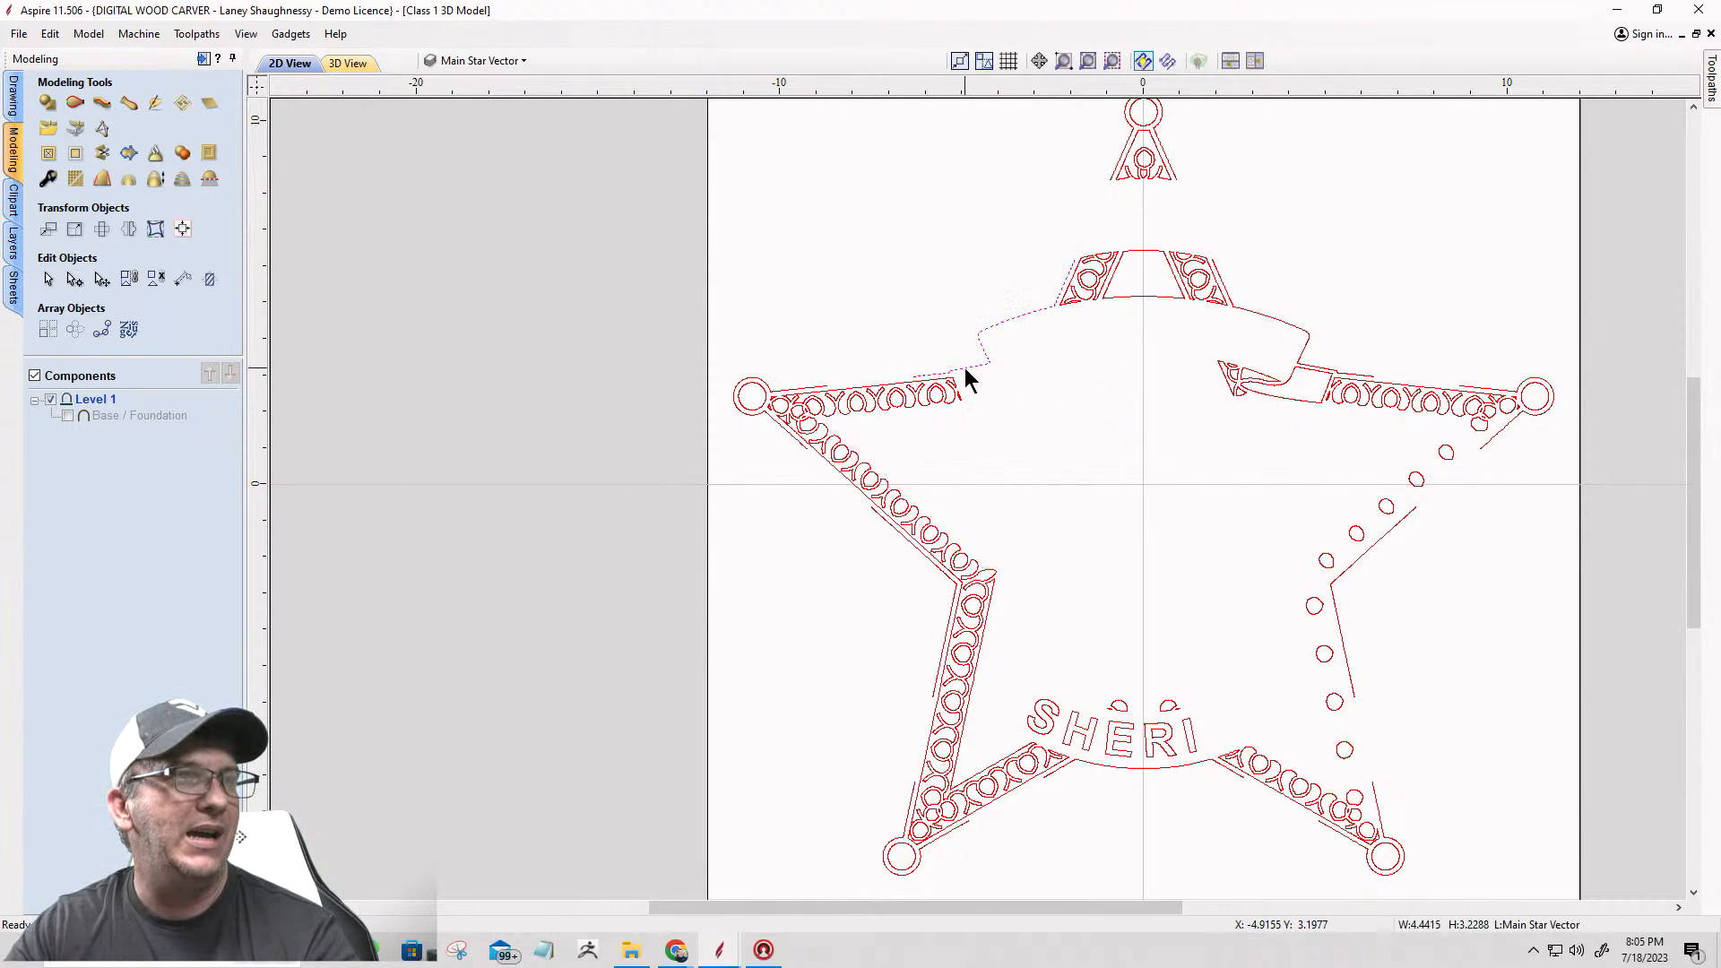
left_click(904, 408)
key("Delete")
left_click_drag(962, 409, 879, 395)
key("Delete")
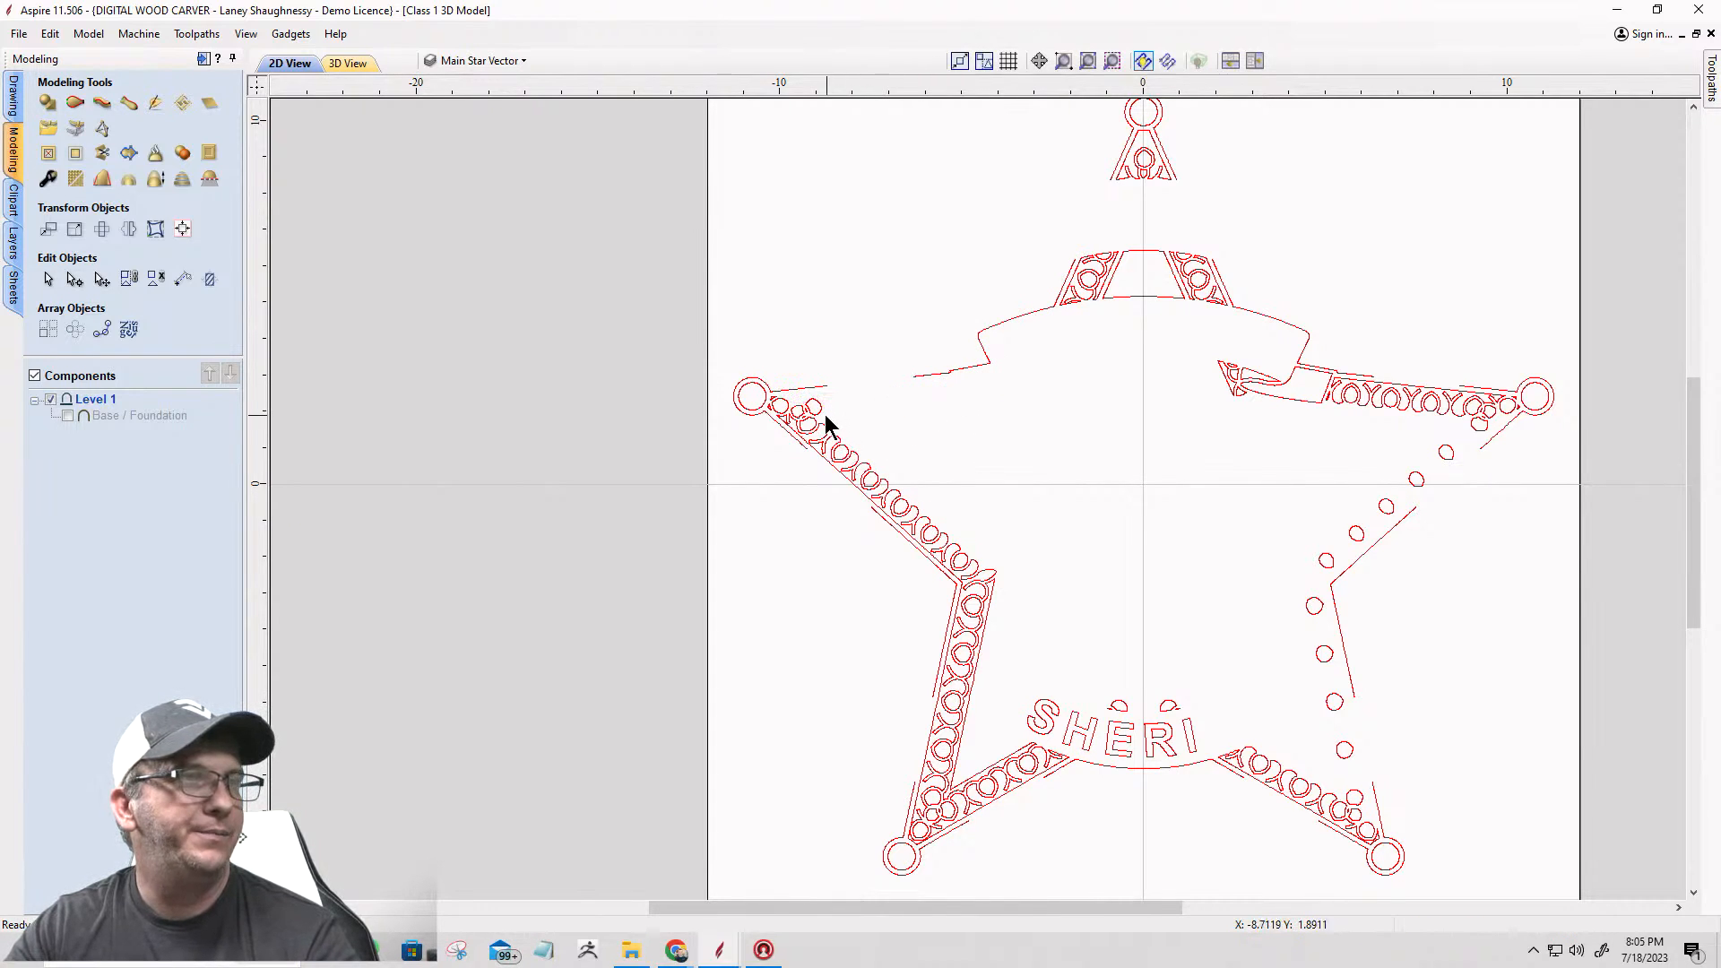
Step: Delete the scrollwork and inner border along the star's left side, then the remaining SHERI letters, keeping the outer outline
left_click_drag(795, 400, 1040, 717)
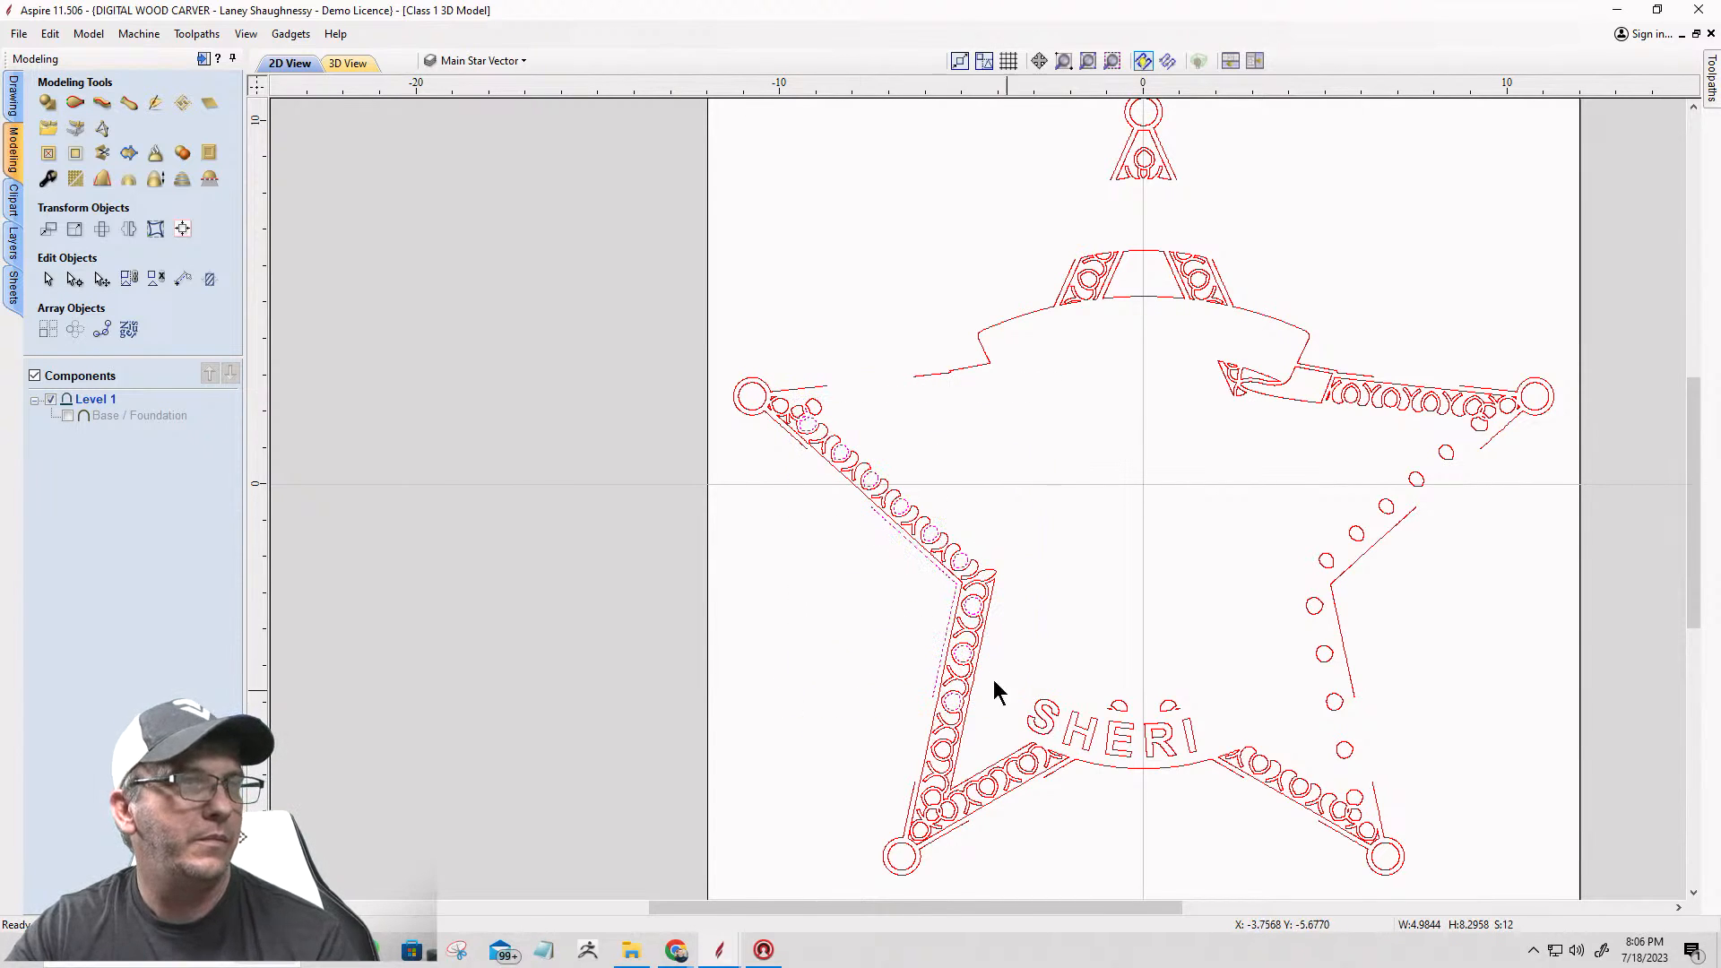
left_click(926, 555, "ctrl")
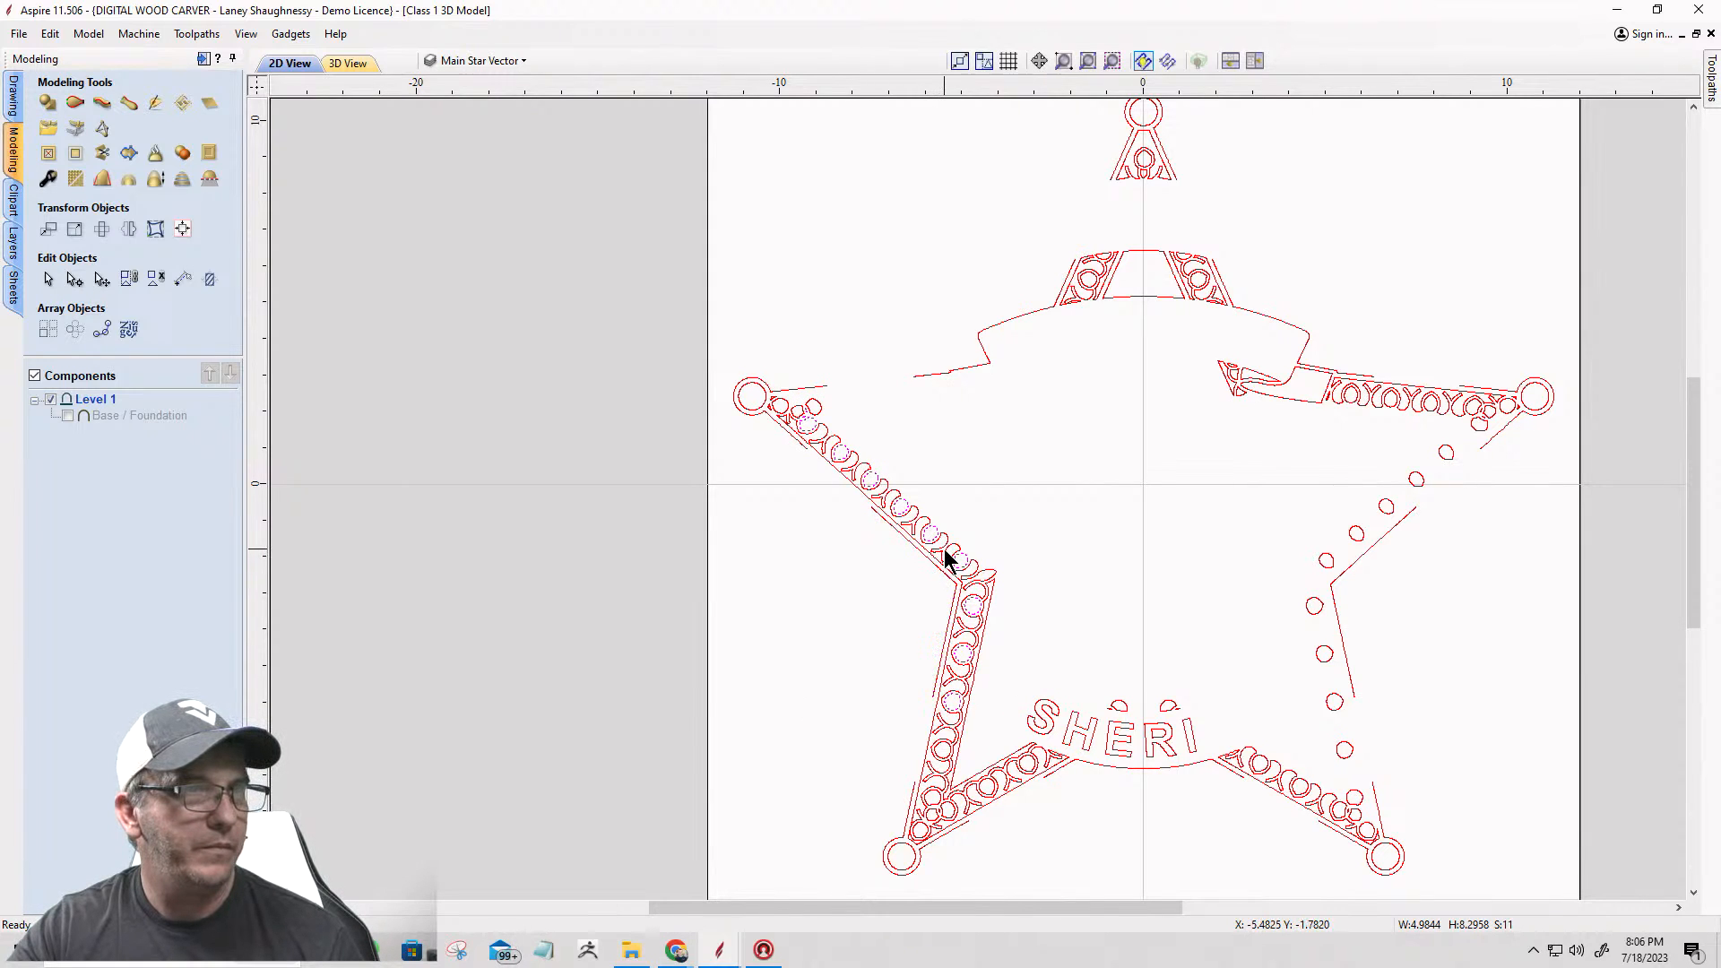
left_click(946, 558, "shift")
key("Delete")
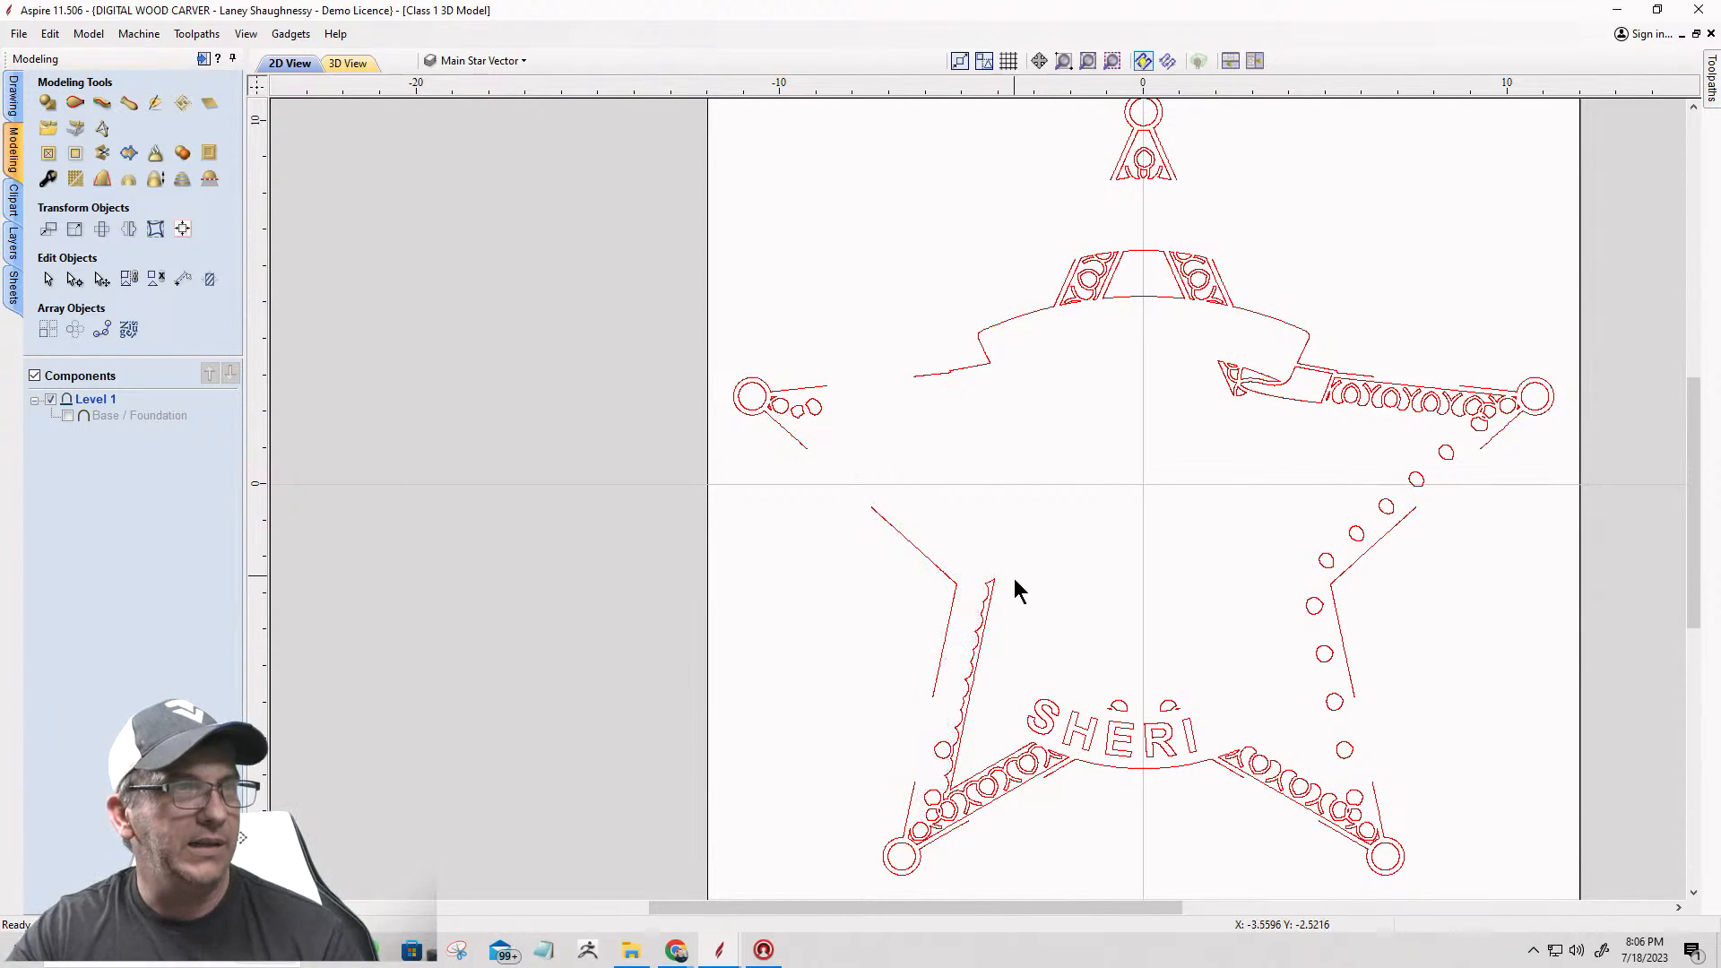
left_click(980, 658)
key("Delete")
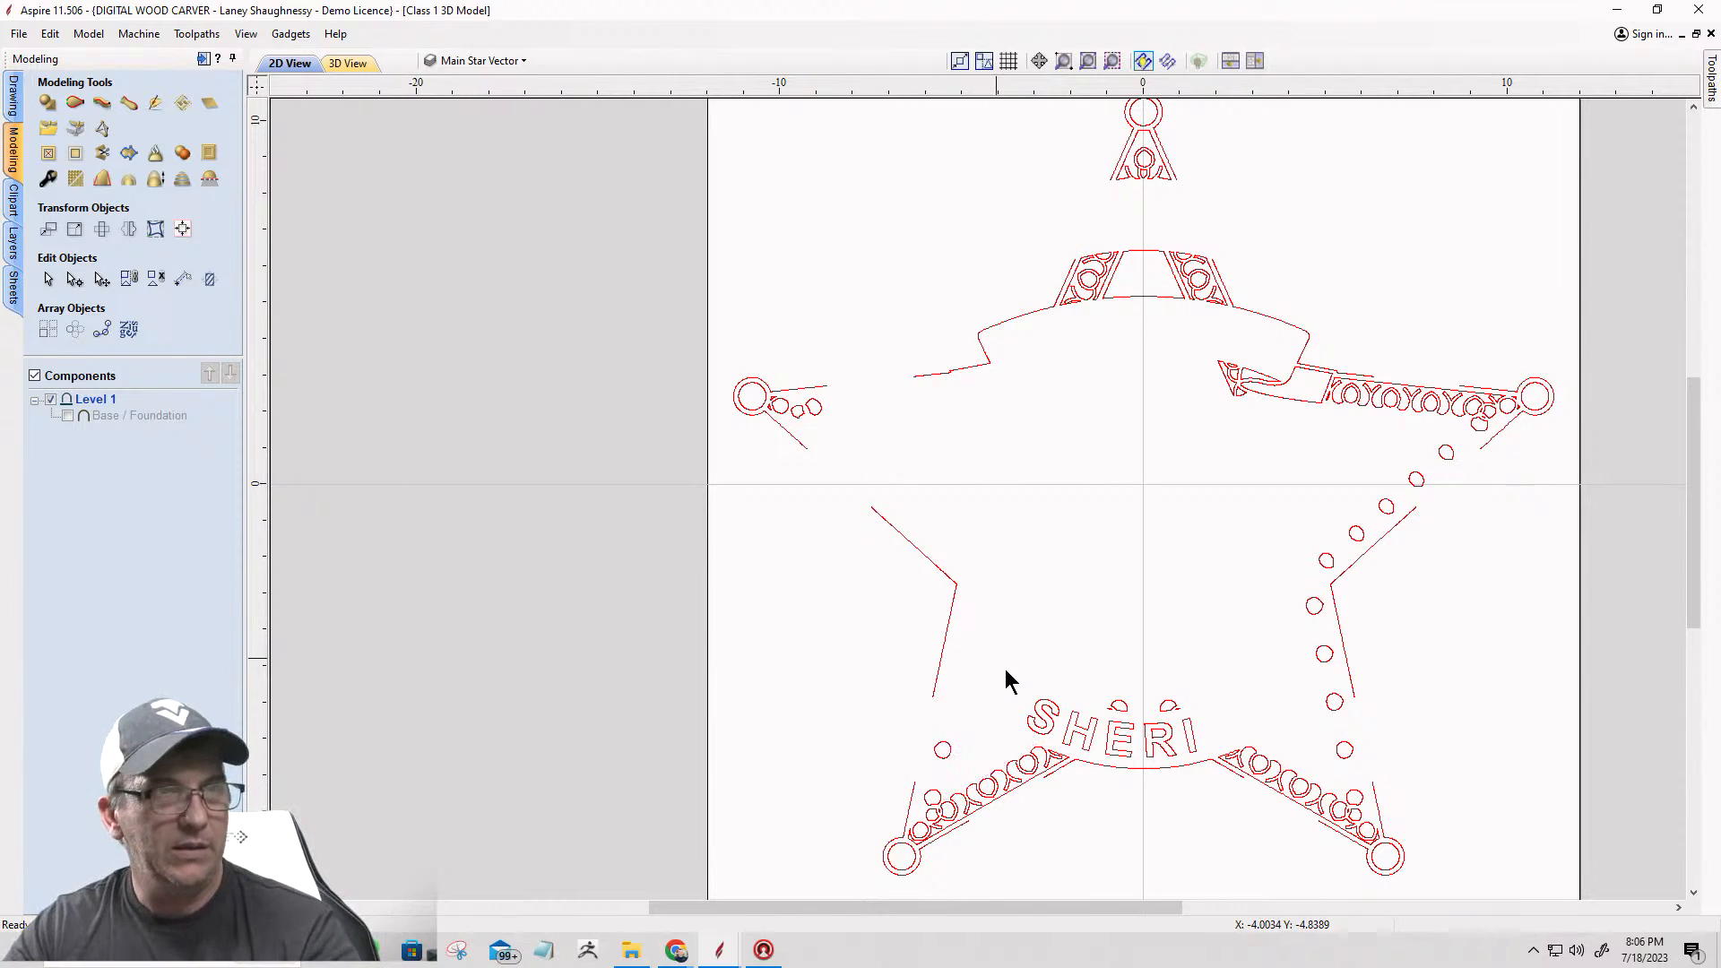
left_click_drag(990, 642, 1262, 768)
key("Delete")
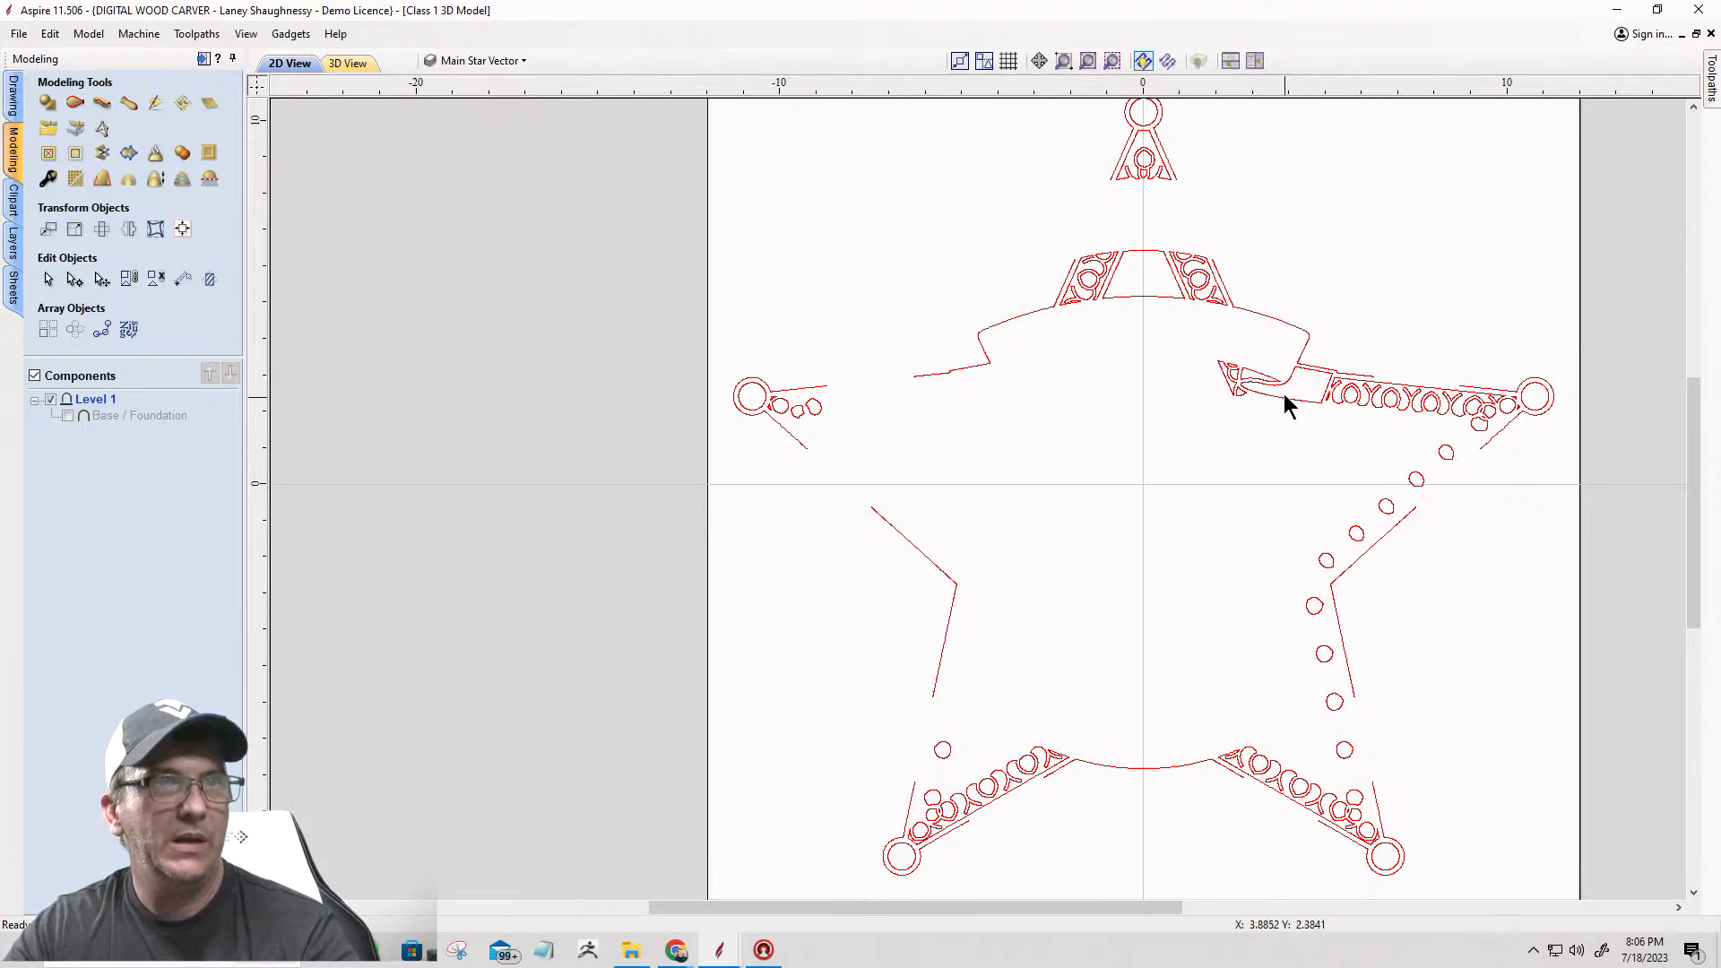
Step: Delete the scrollwork and inner ring in the star's upper-right arm and the loose circles down its right side
left_click_drag(1328, 314, 1570, 574)
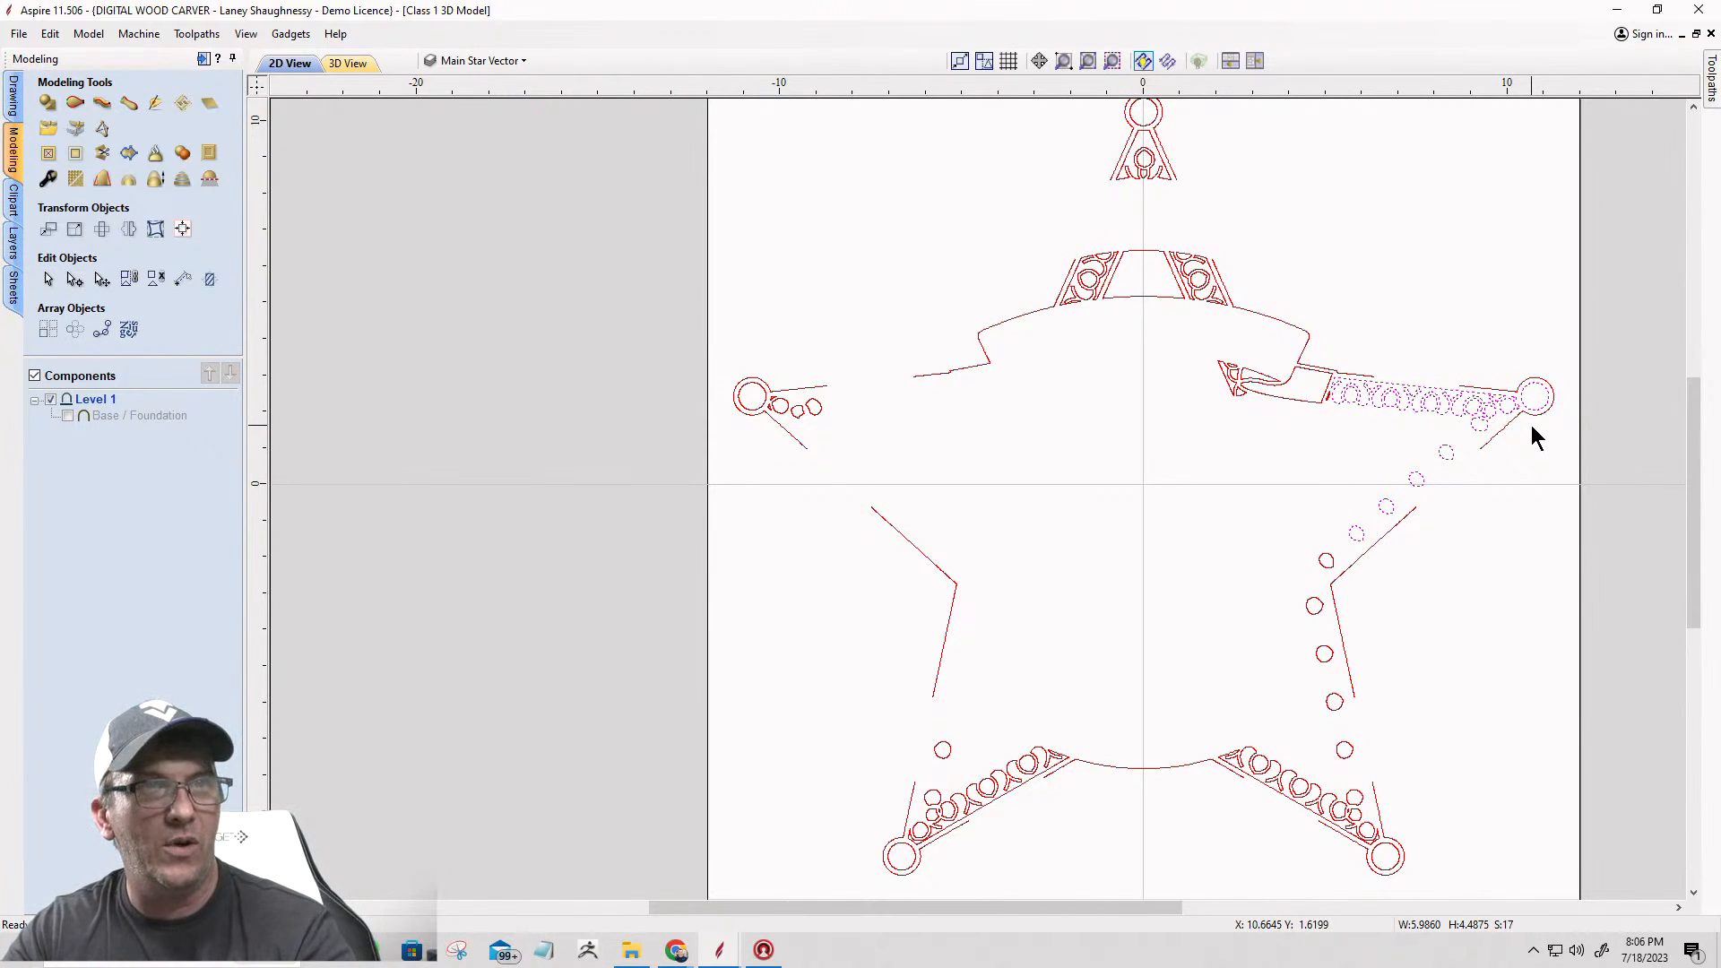
key("Delete")
left_click_drag(1197, 489, 1443, 755)
left_click(1345, 667, "ctrl")
key("Delete")
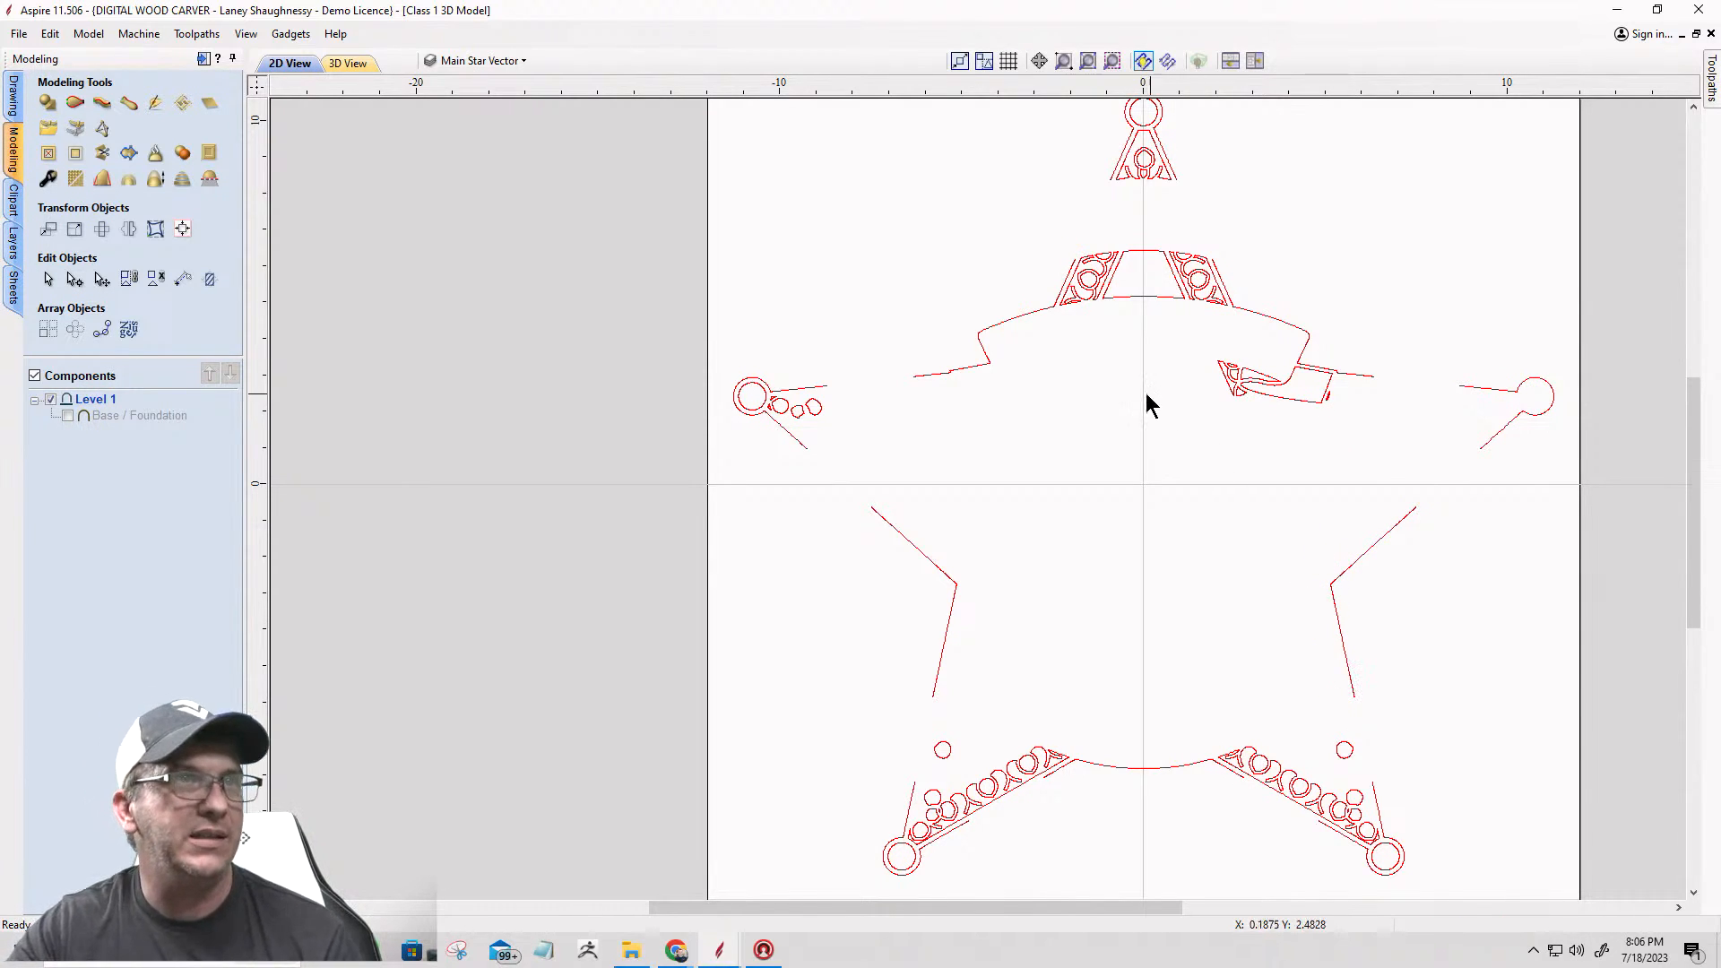
Step: Delete the DEPUTY banner's right ribbon fold and the small circles and inner ring at the upper-left arm's tip
left_click_drag(1323, 459, 1354, 475)
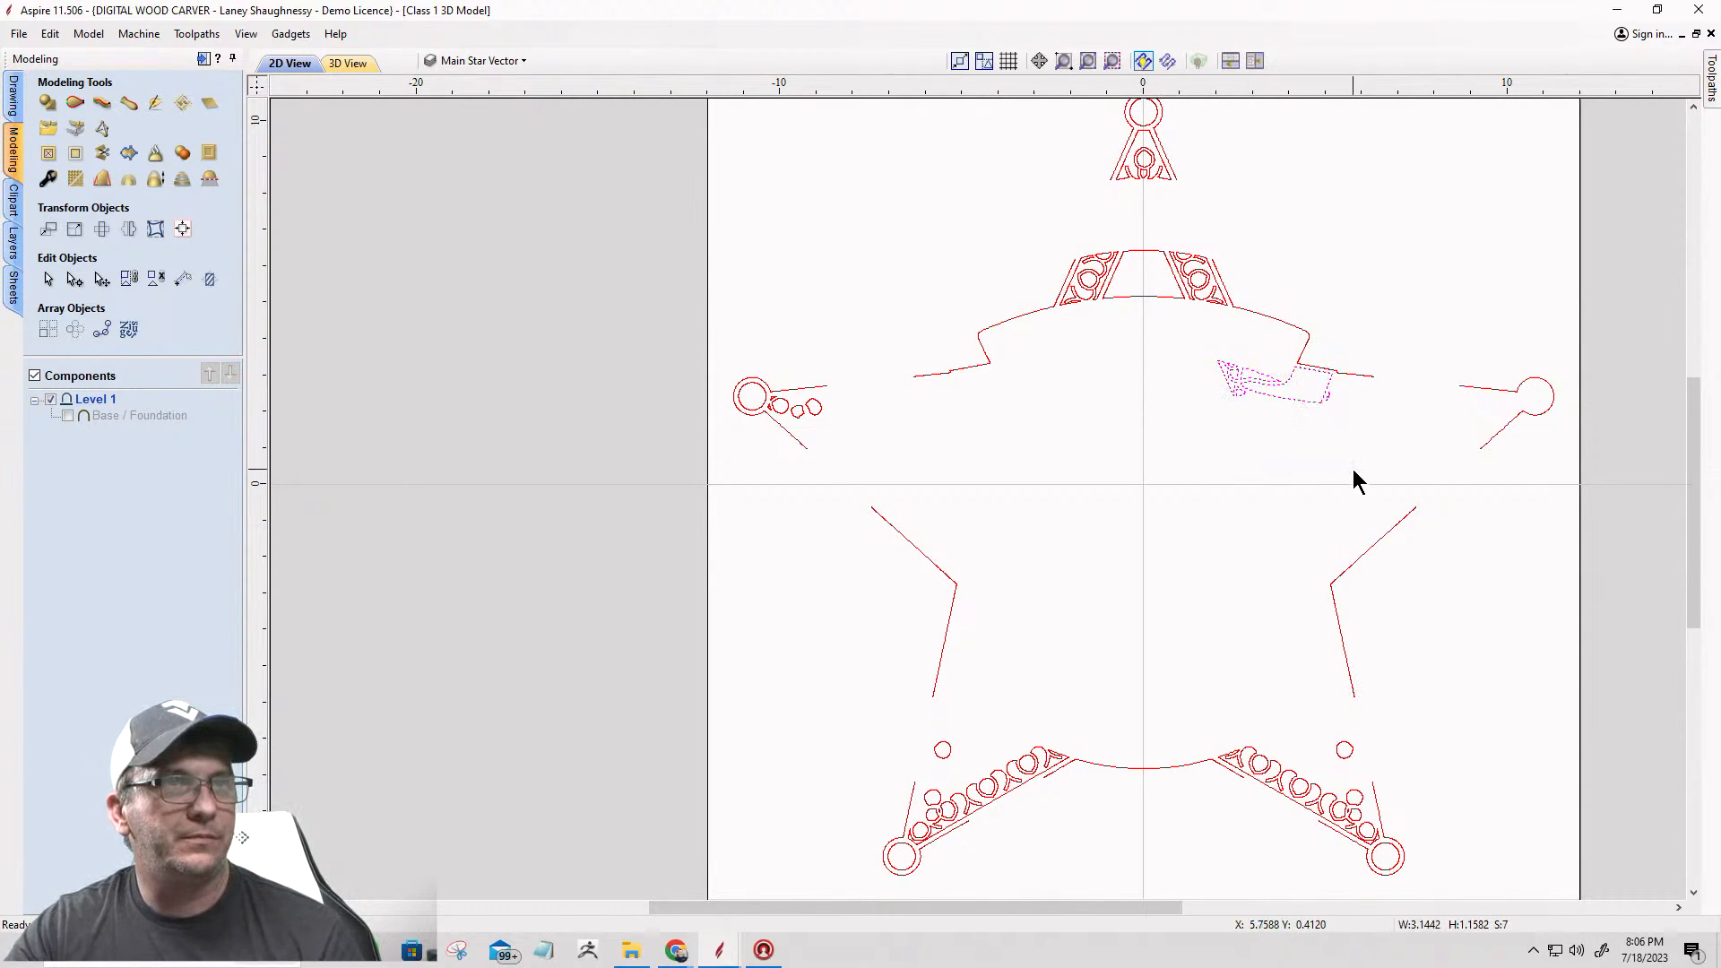
key("Delete")
left_click_drag(721, 357, 826, 446)
key("Delete")
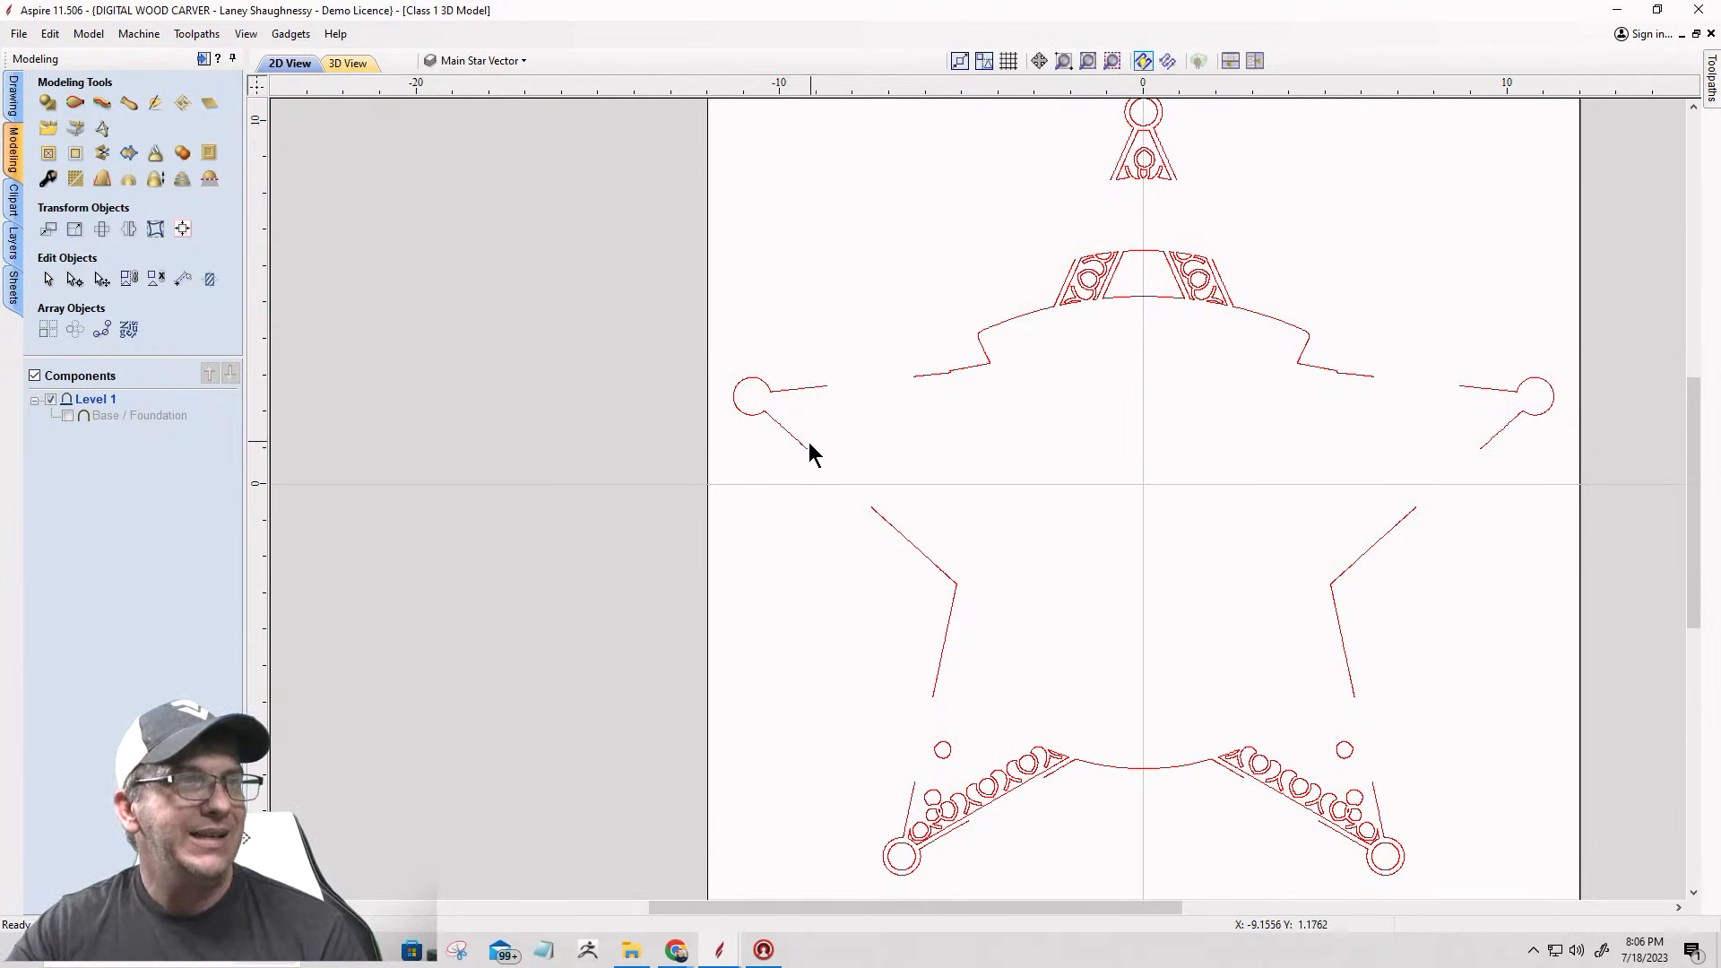
Step: Delete the scrollwork, circles and inner tip rings from both lower arms of the star, keeping the outer outline
left_click_drag(889, 691, 1099, 846)
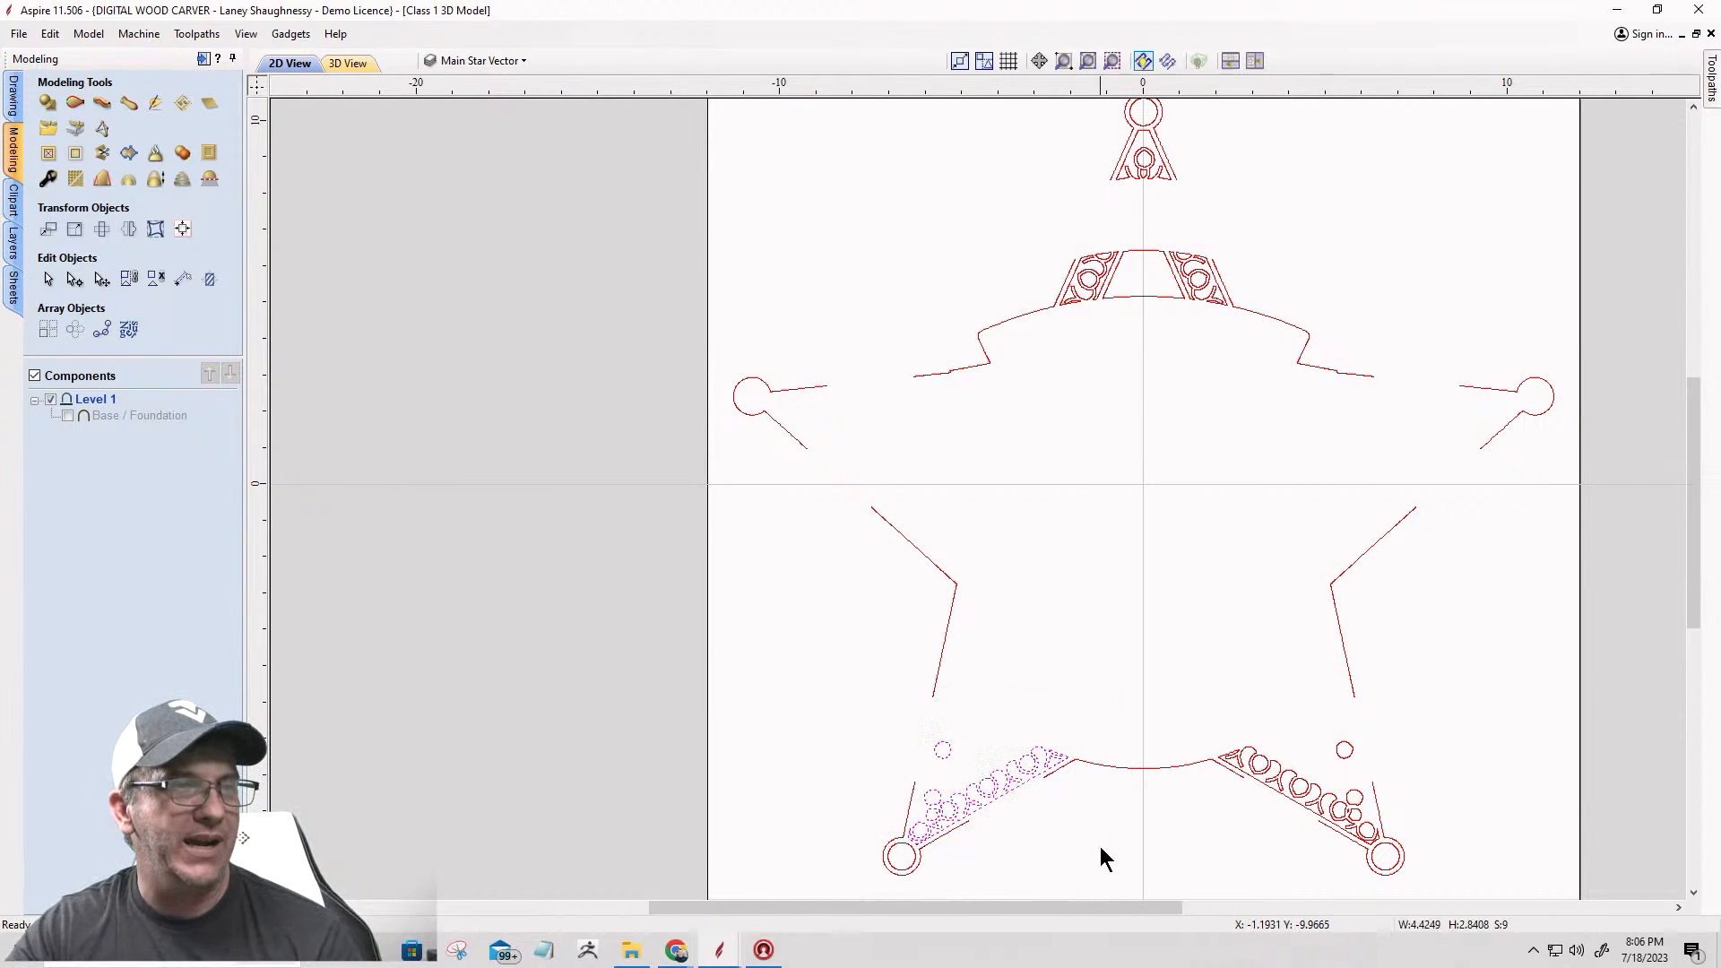
key("Delete")
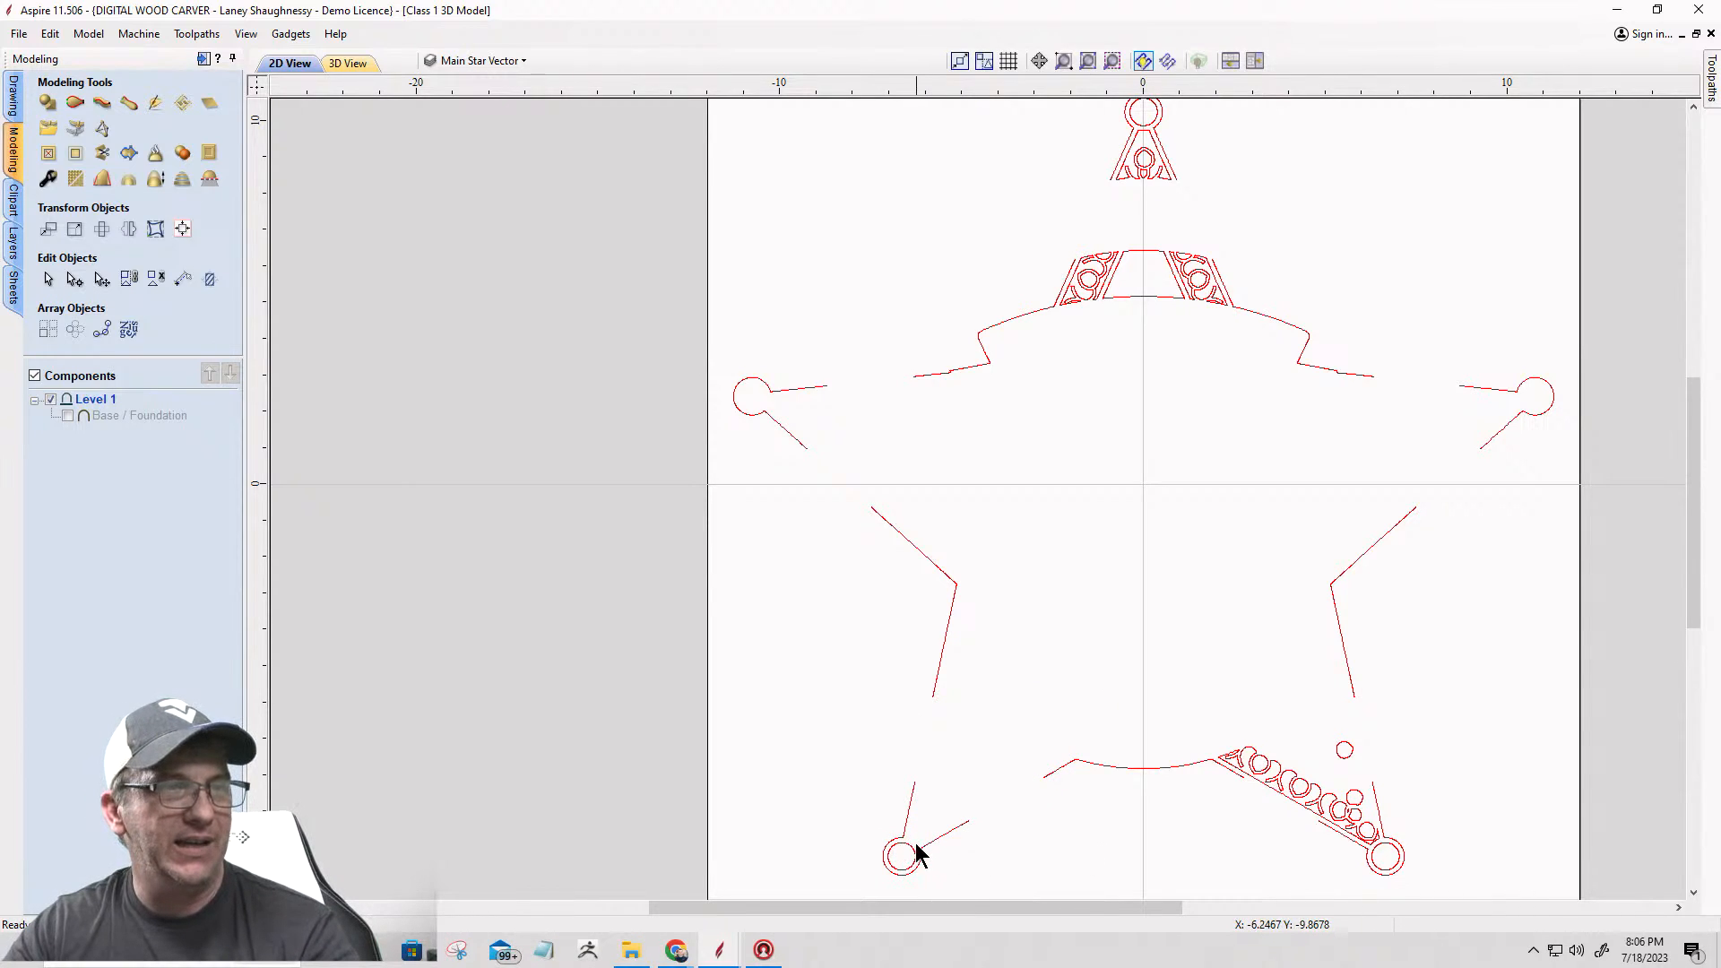
left_click_drag(1192, 705, 1372, 866)
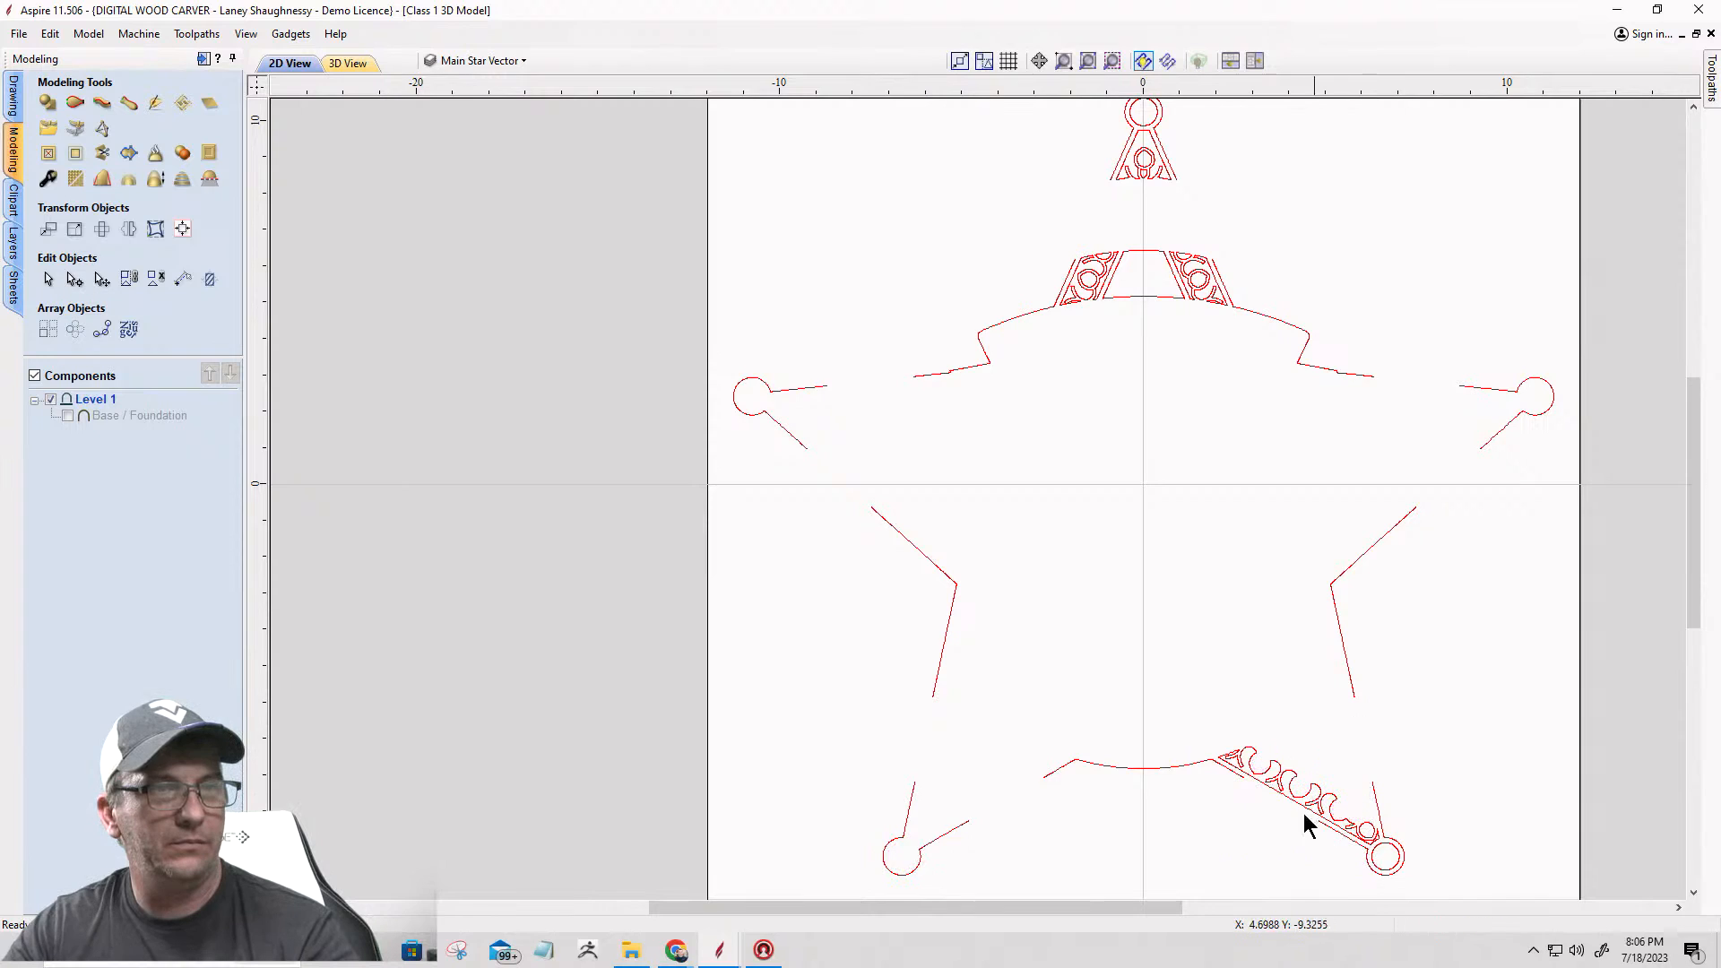
key("Delete")
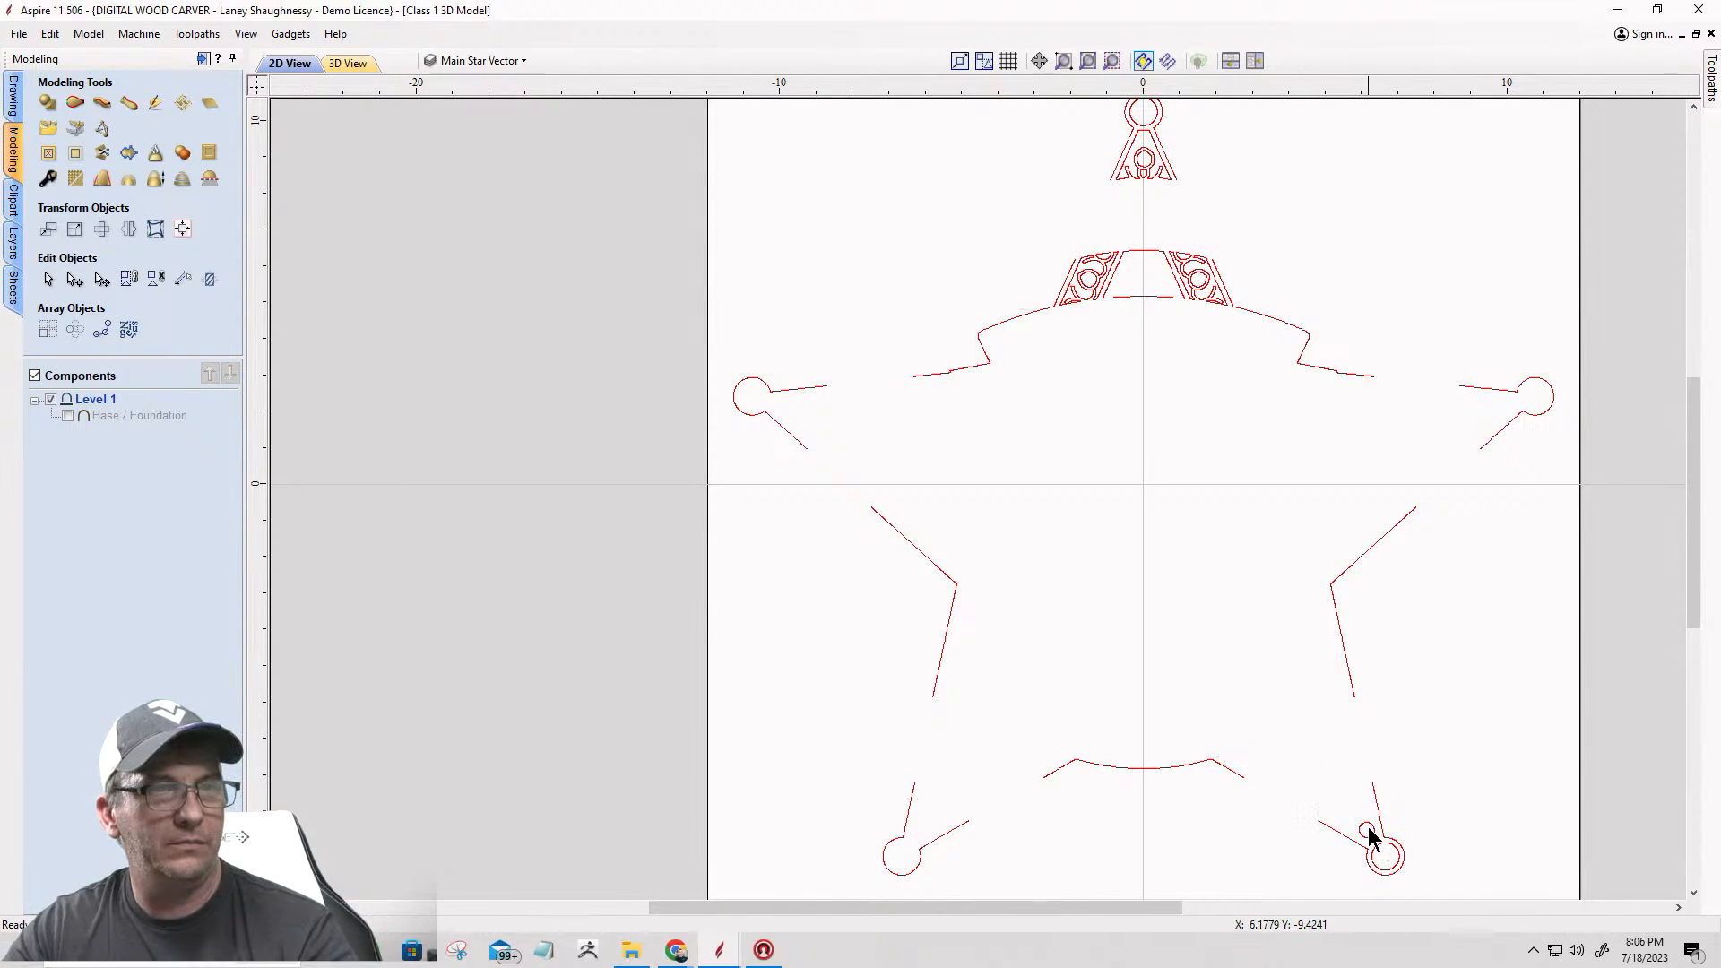
left_click_drag(1347, 801, 1393, 867)
key("Delete")
left_click(1379, 847)
key("Delete")
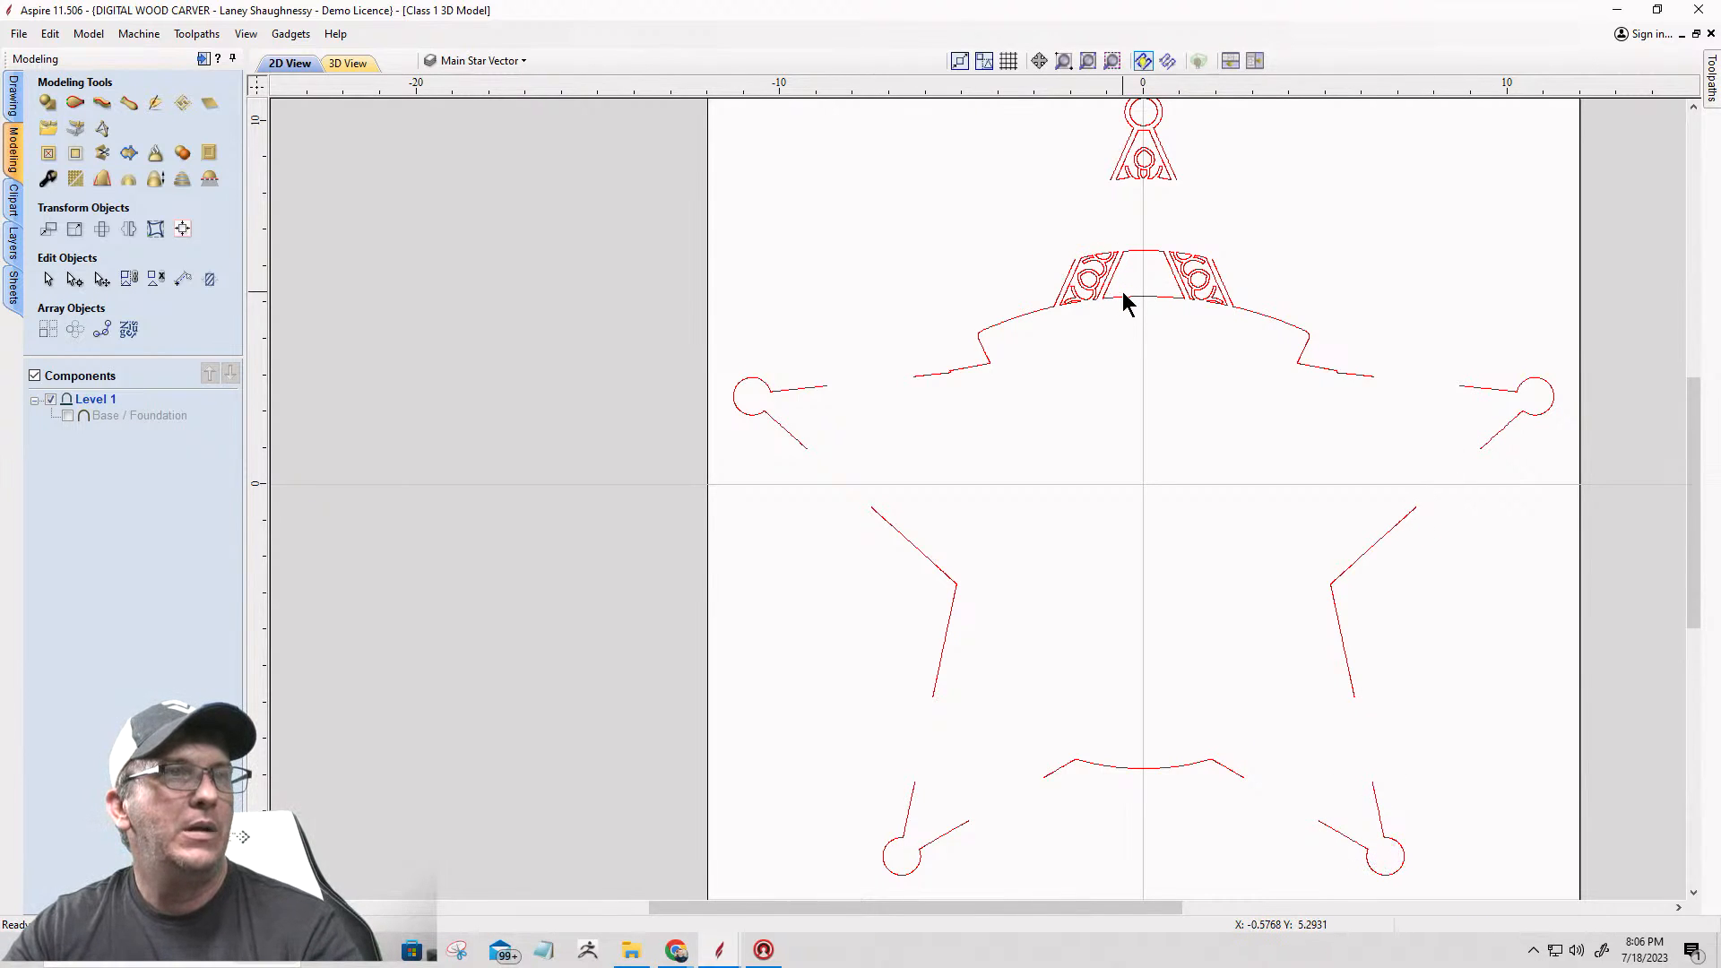
Step: Delete the inner ring of the circle at the tip of the star's top arm
scroll(1120, 287, "up", 1)
scroll(1075, 179, "down", 3)
scroll(1055, 180, "up", 2)
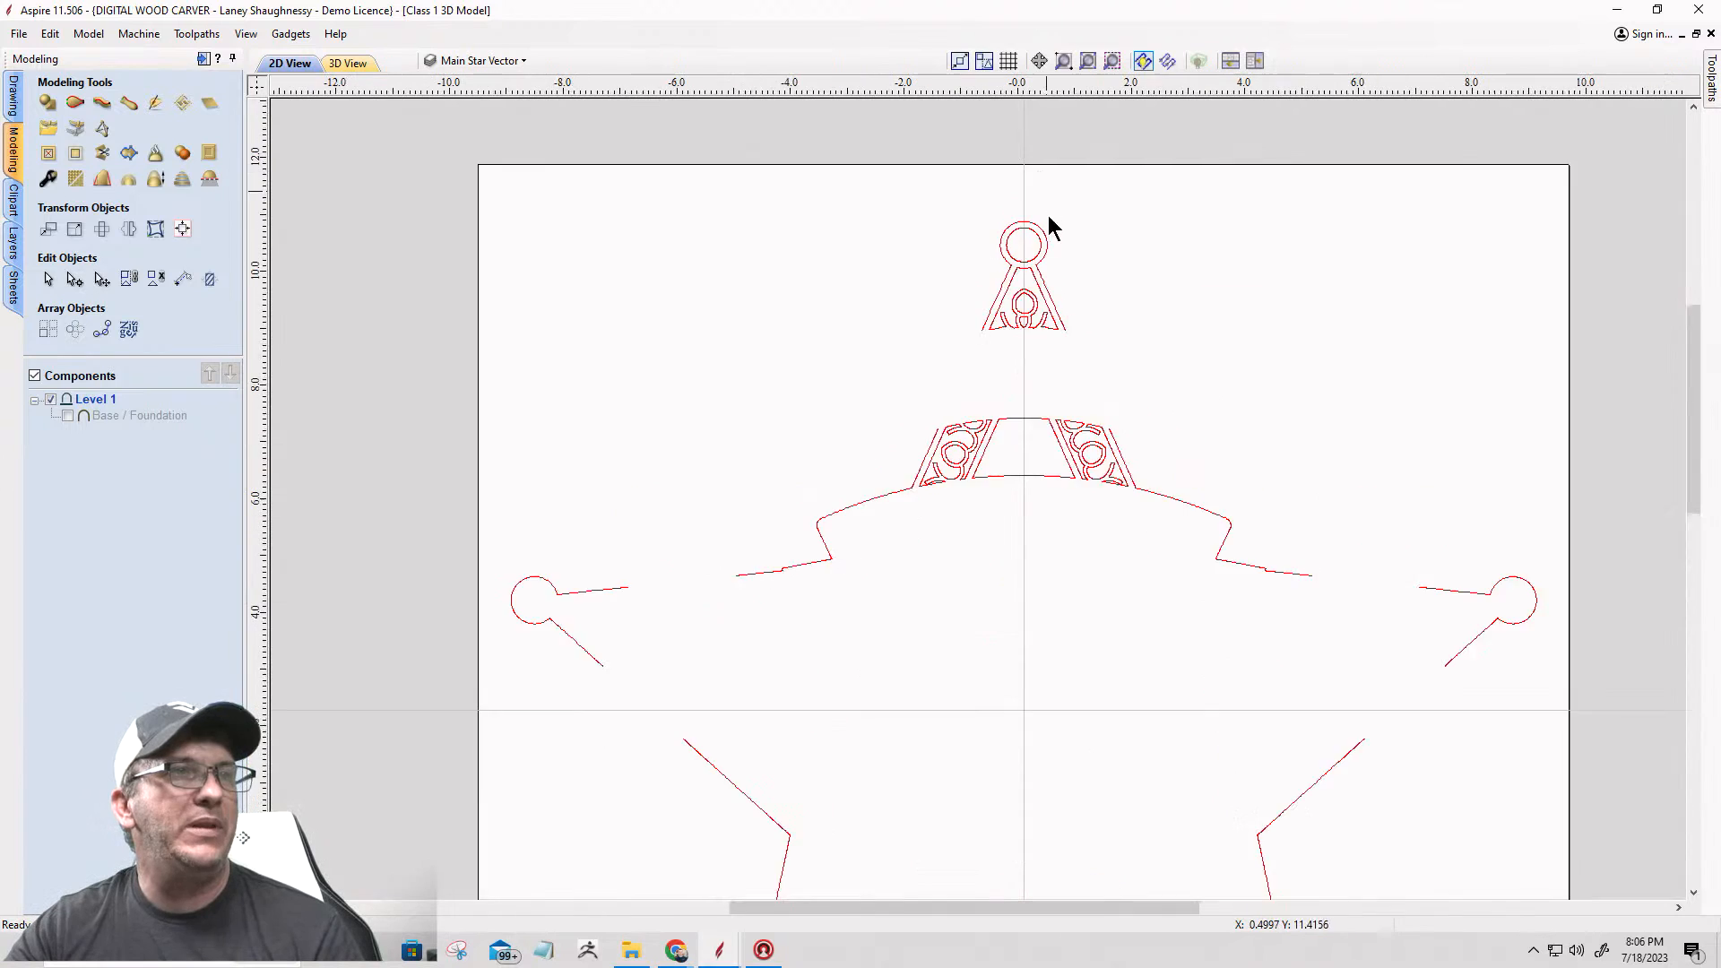
scroll(1053, 213, "up", 1)
left_click(1028, 284)
key("Delete")
Step: Draw a three-point arc of radius 9.802 across the top arm's open base, from X -0.9115 to X 0.9114 at Y 8.367
scroll(979, 369, "up", 3)
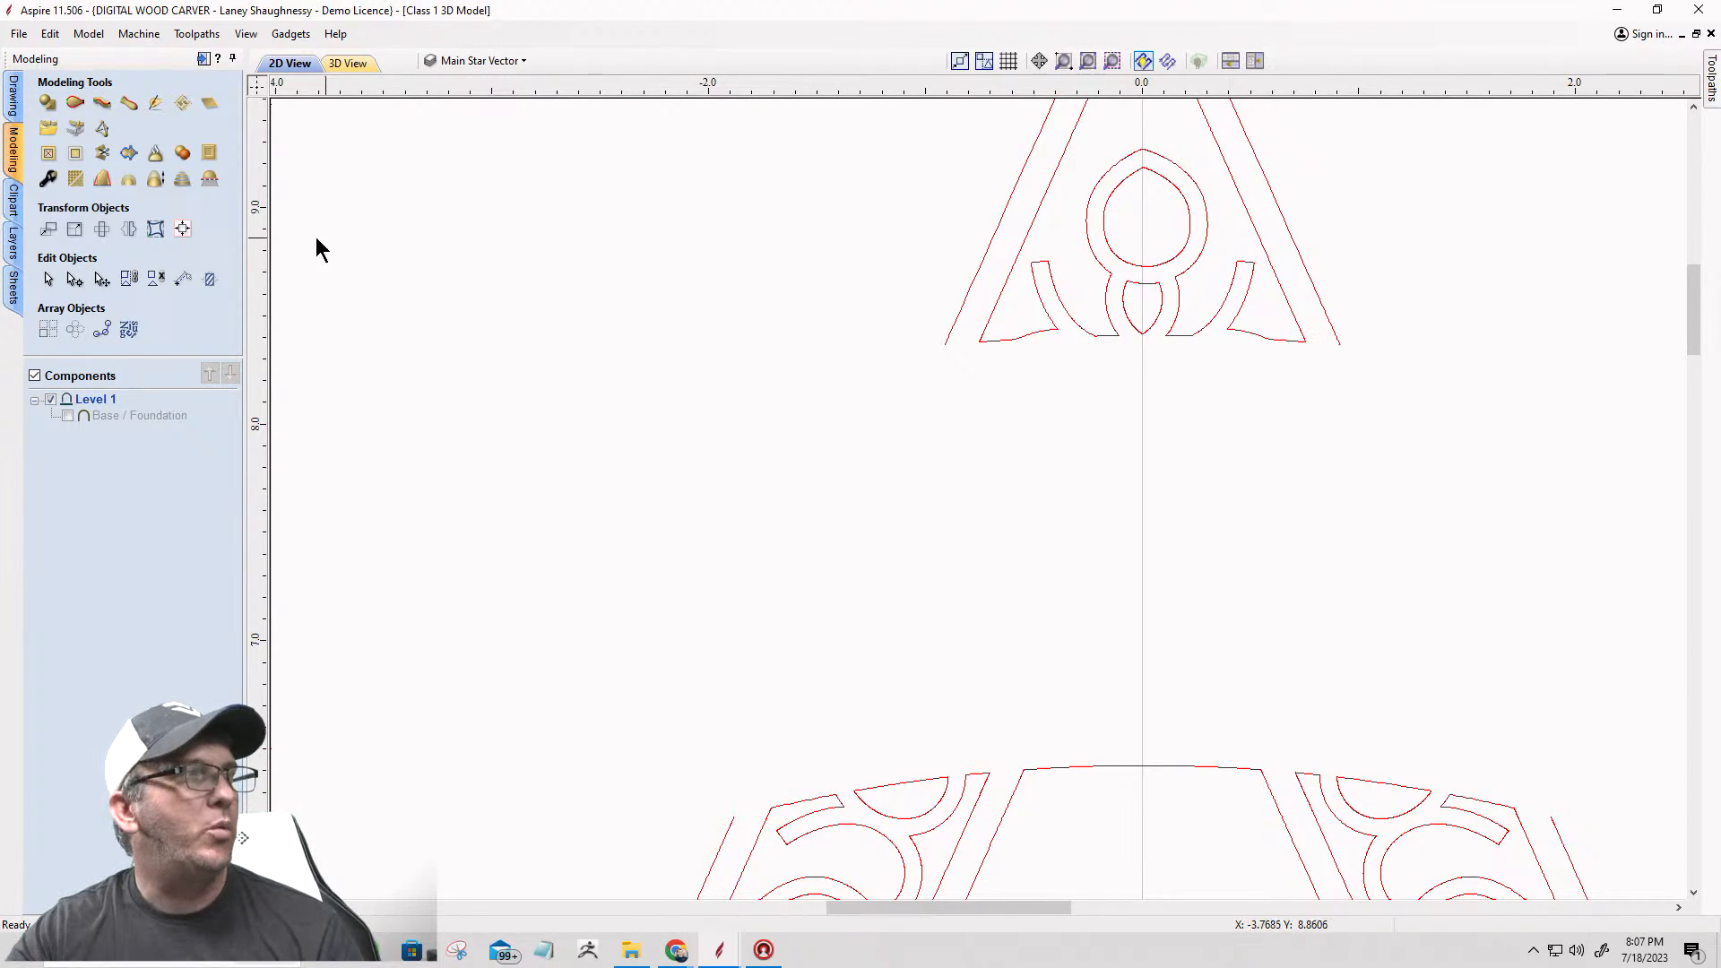
left_click(13, 94)
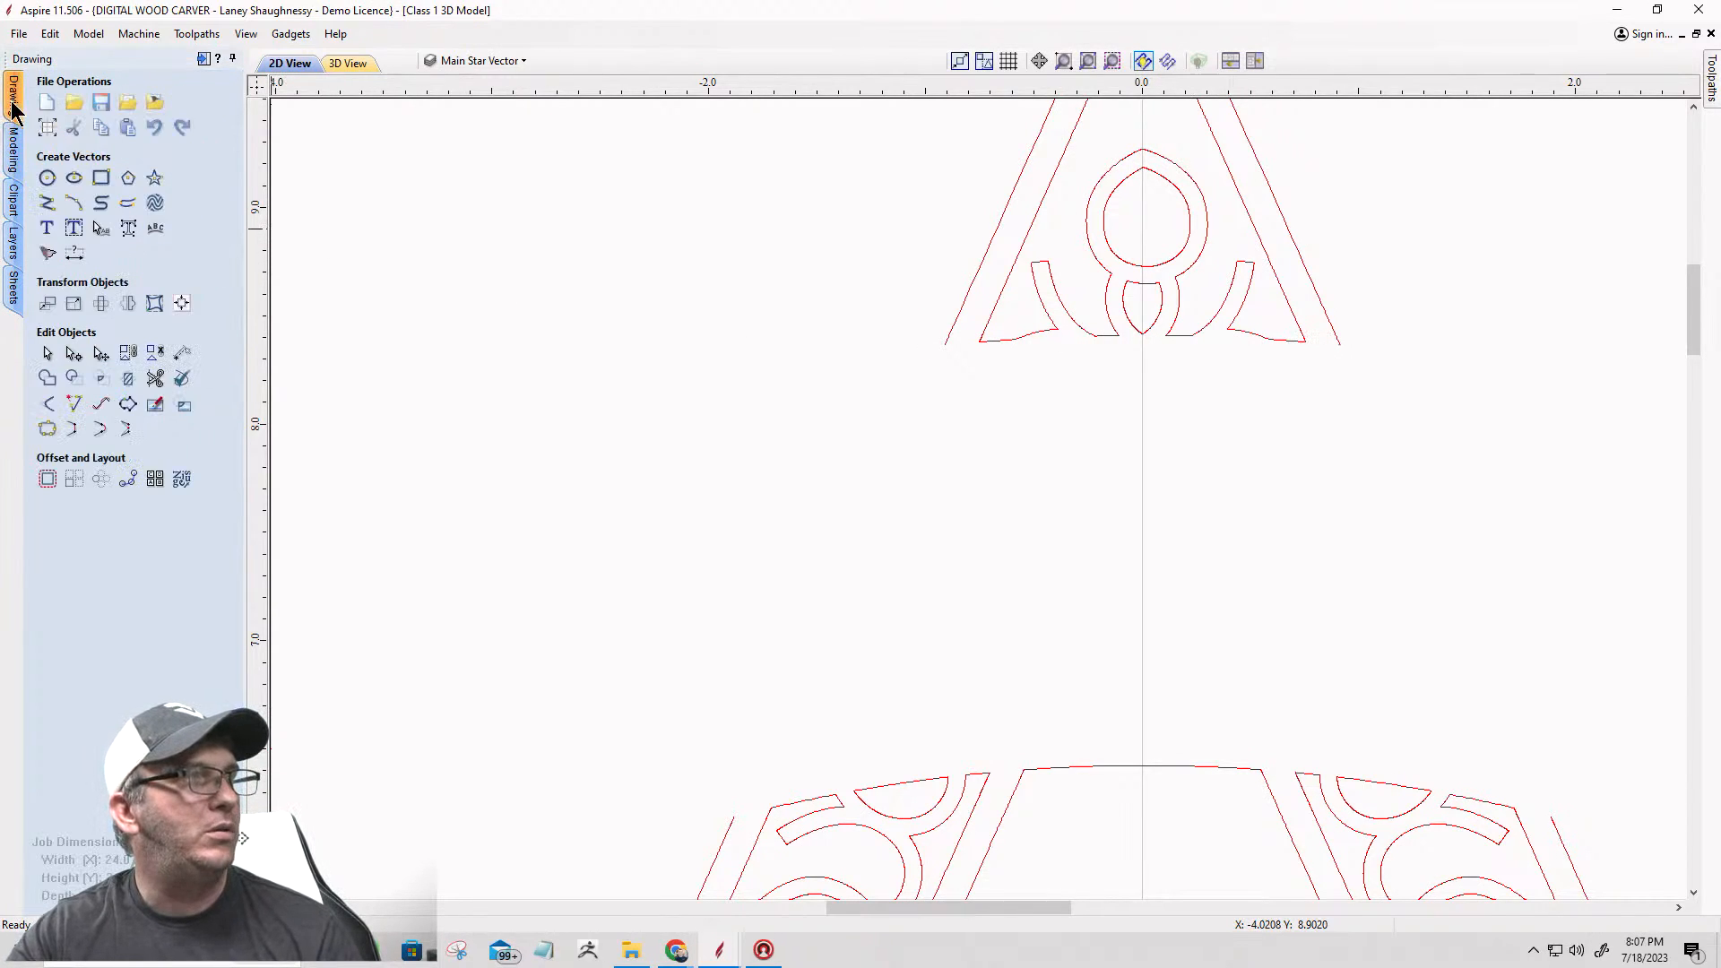
left_click(73, 205)
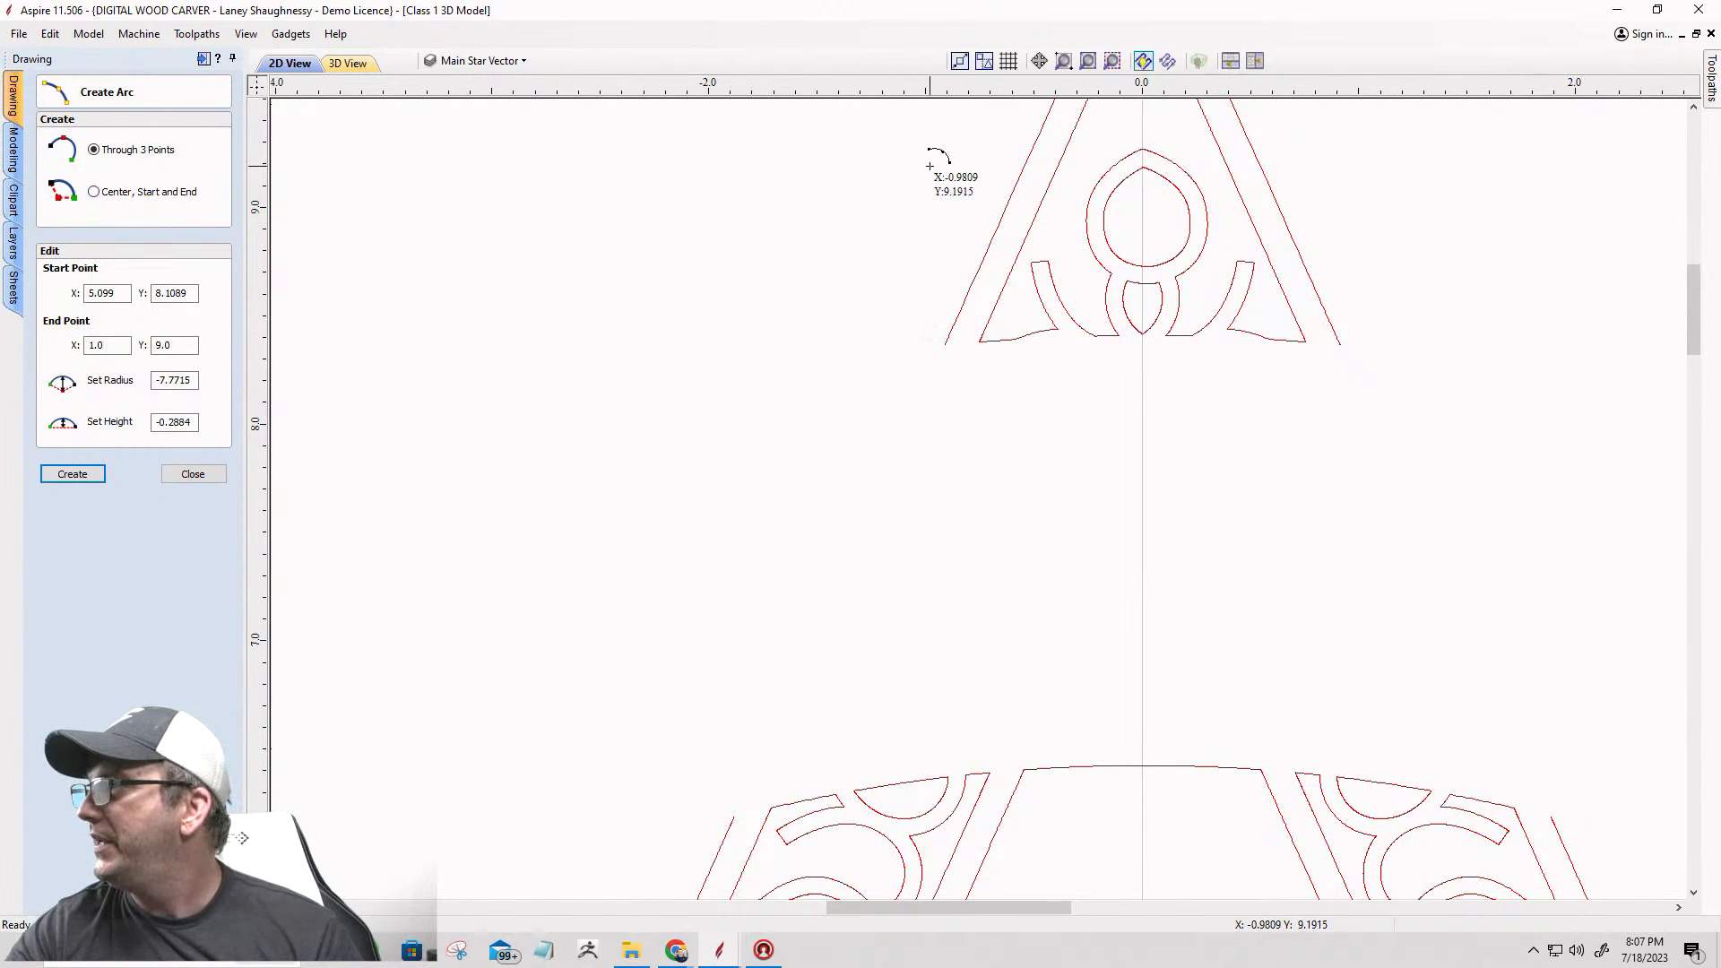
scroll(929, 173, "up", 3)
scroll(929, 173, "down", 3)
scroll(1104, 132, "up", 1)
scroll(884, 353, "up", 1)
scroll(638, 566, "up", 1)
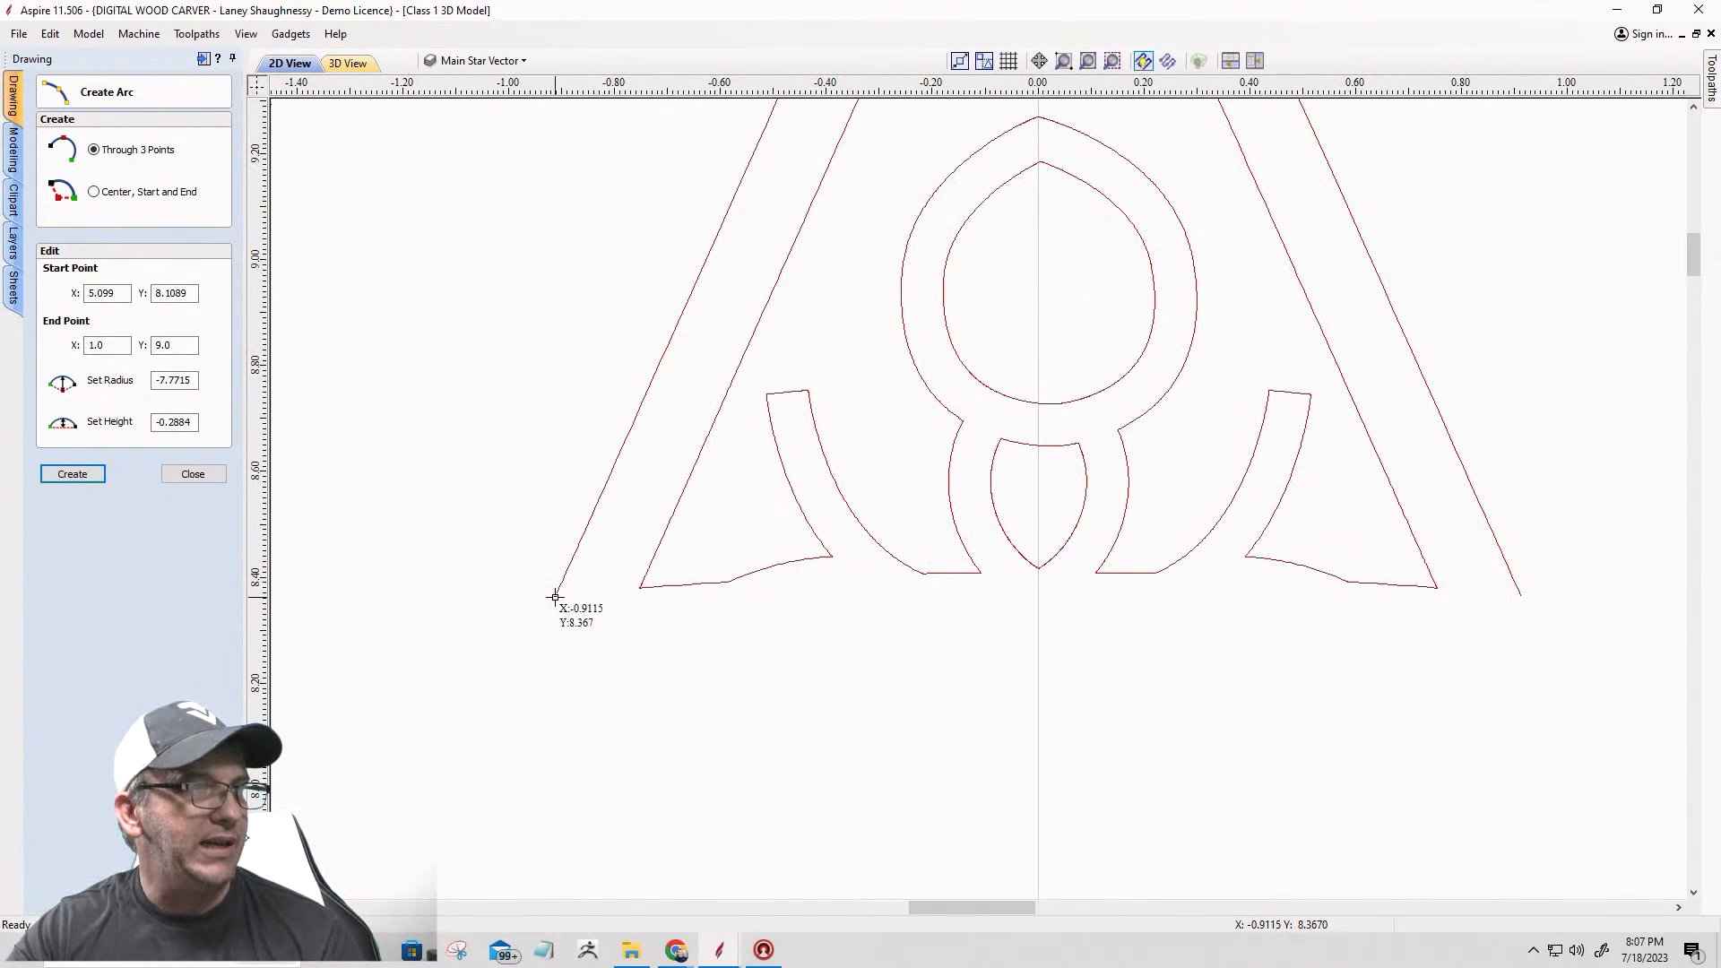
left_click(1518, 595)
left_click(1519, 596)
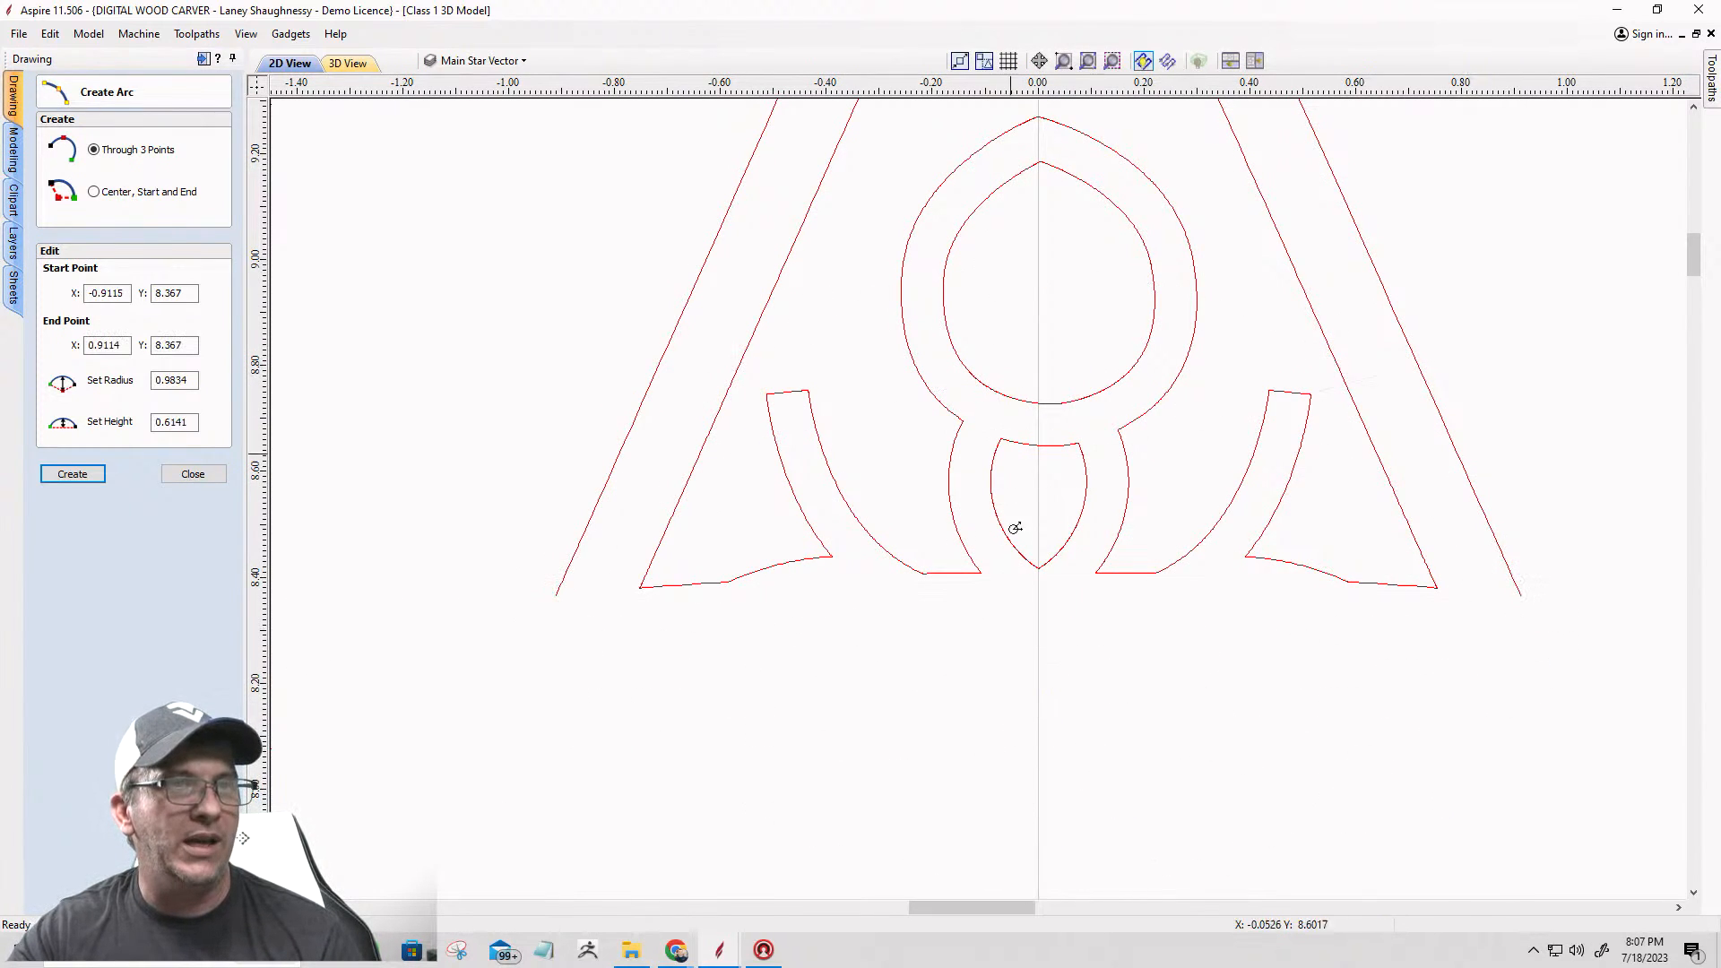
left_click(693, 583)
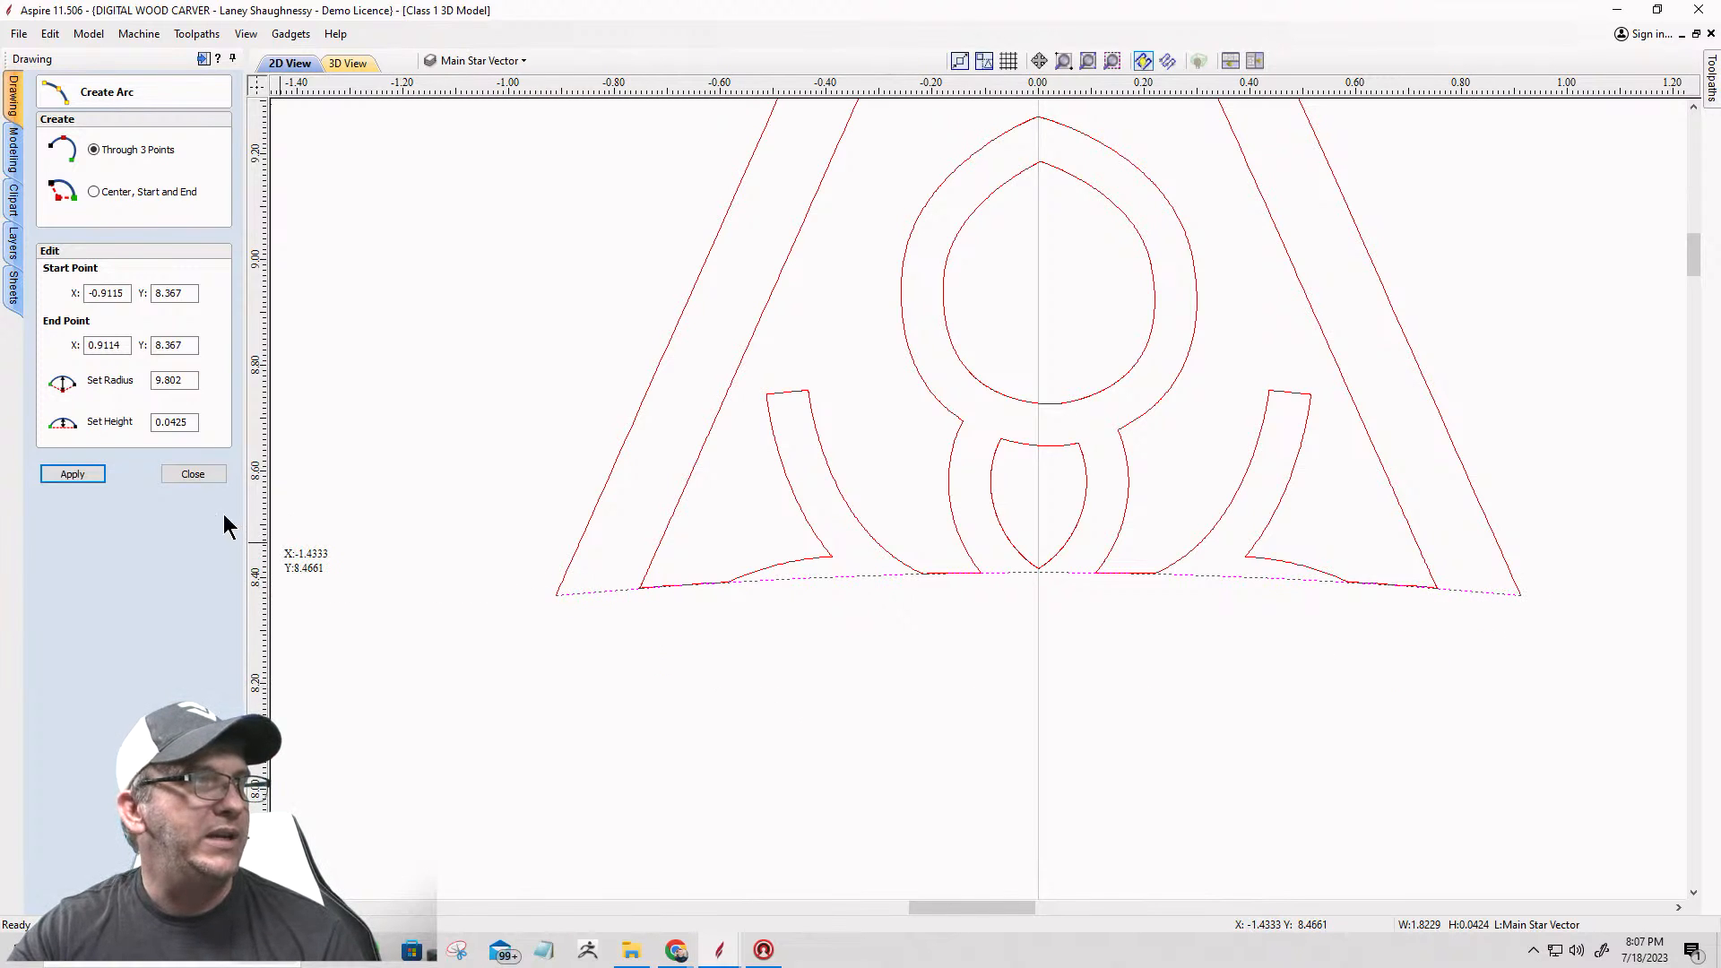
left_click(191, 480)
Step: Join the base arc and the top arm's outer outline into one closed vector with a 0.0004-inch tolerance
left_click_drag(570, 609, 533, 558)
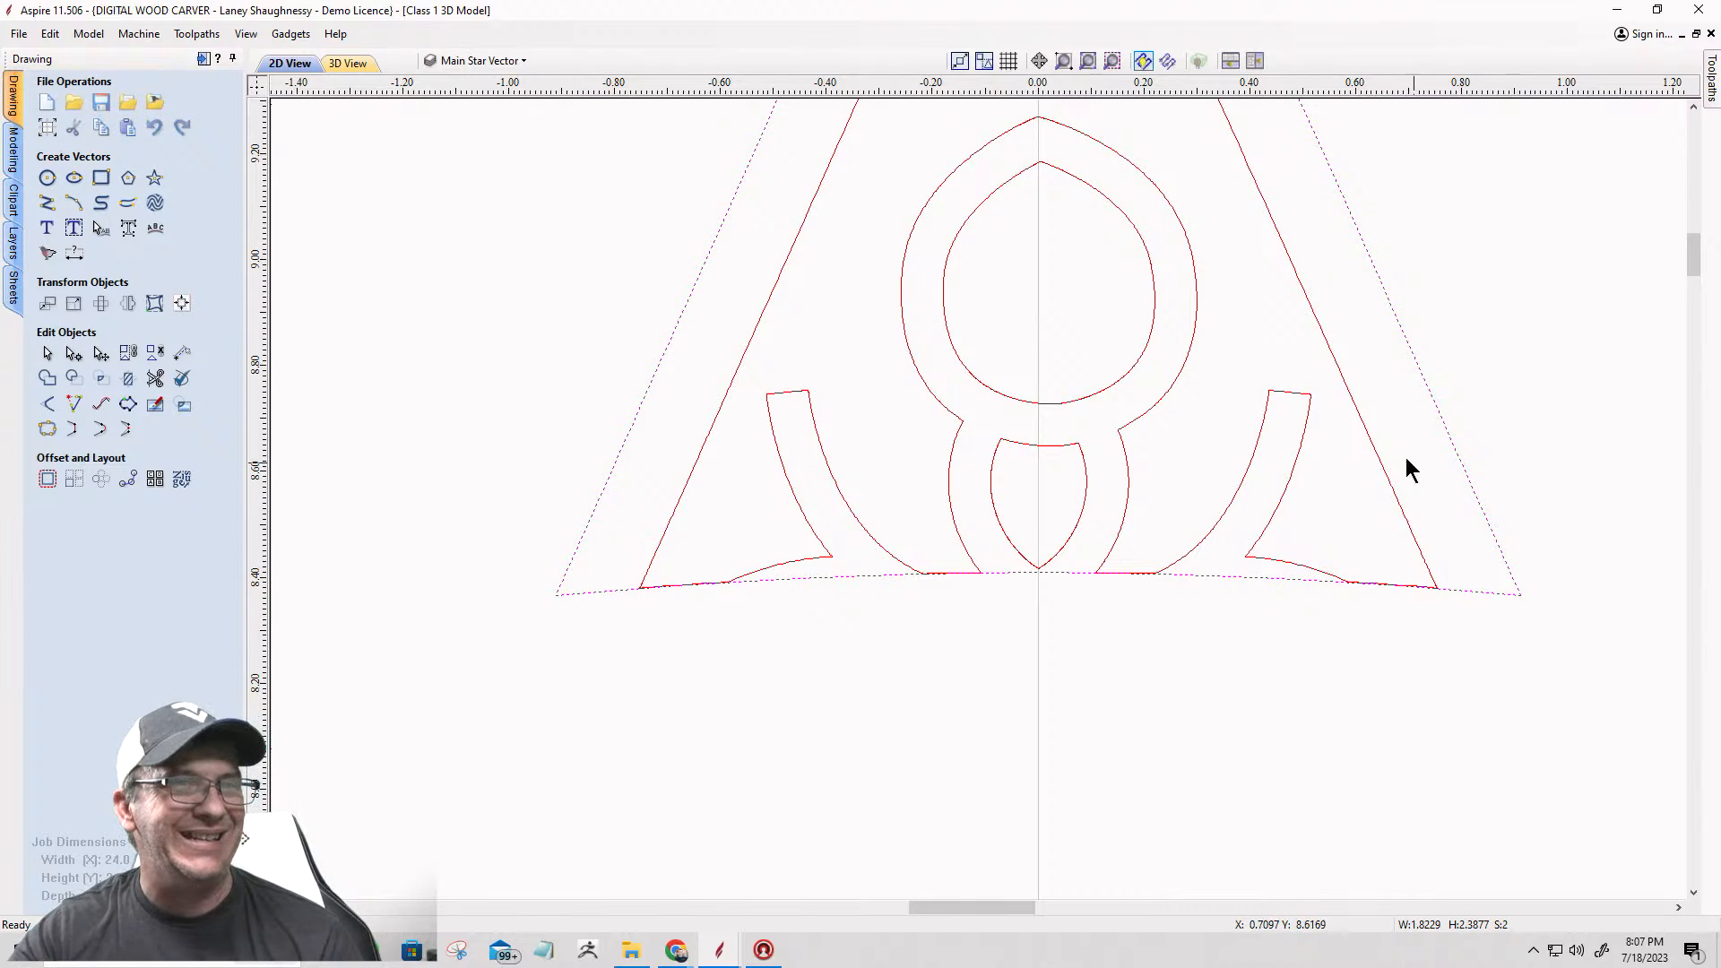
scroll(1414, 466, "down", 3)
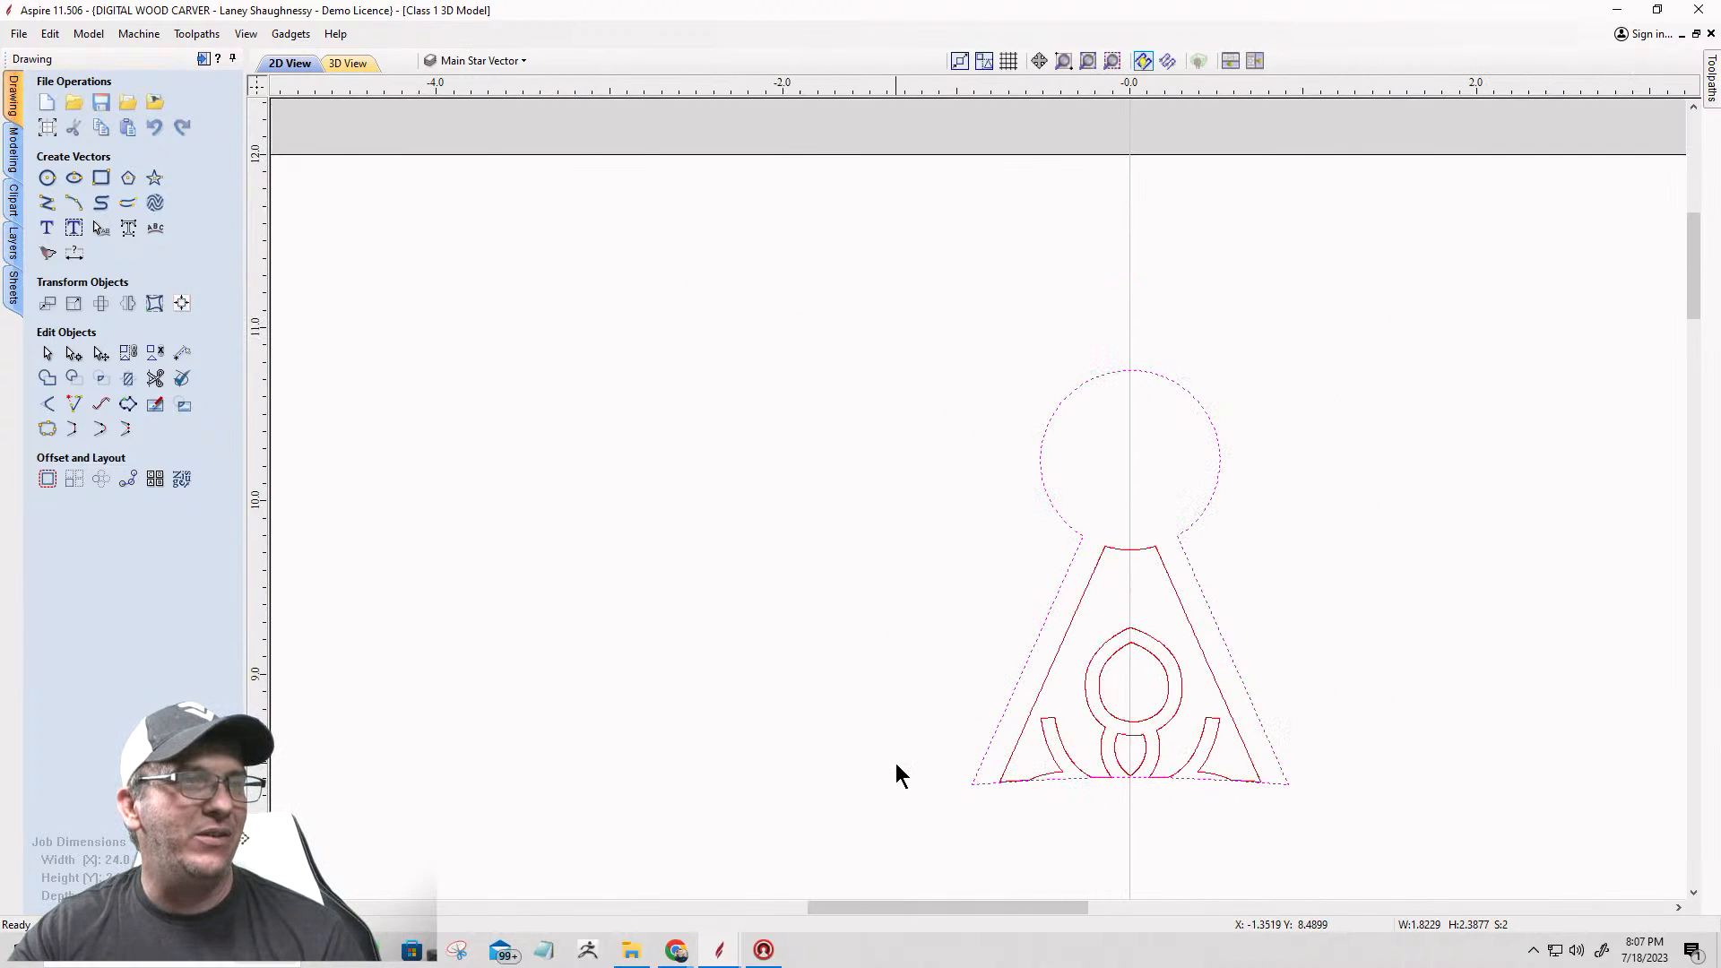
left_click(46, 430)
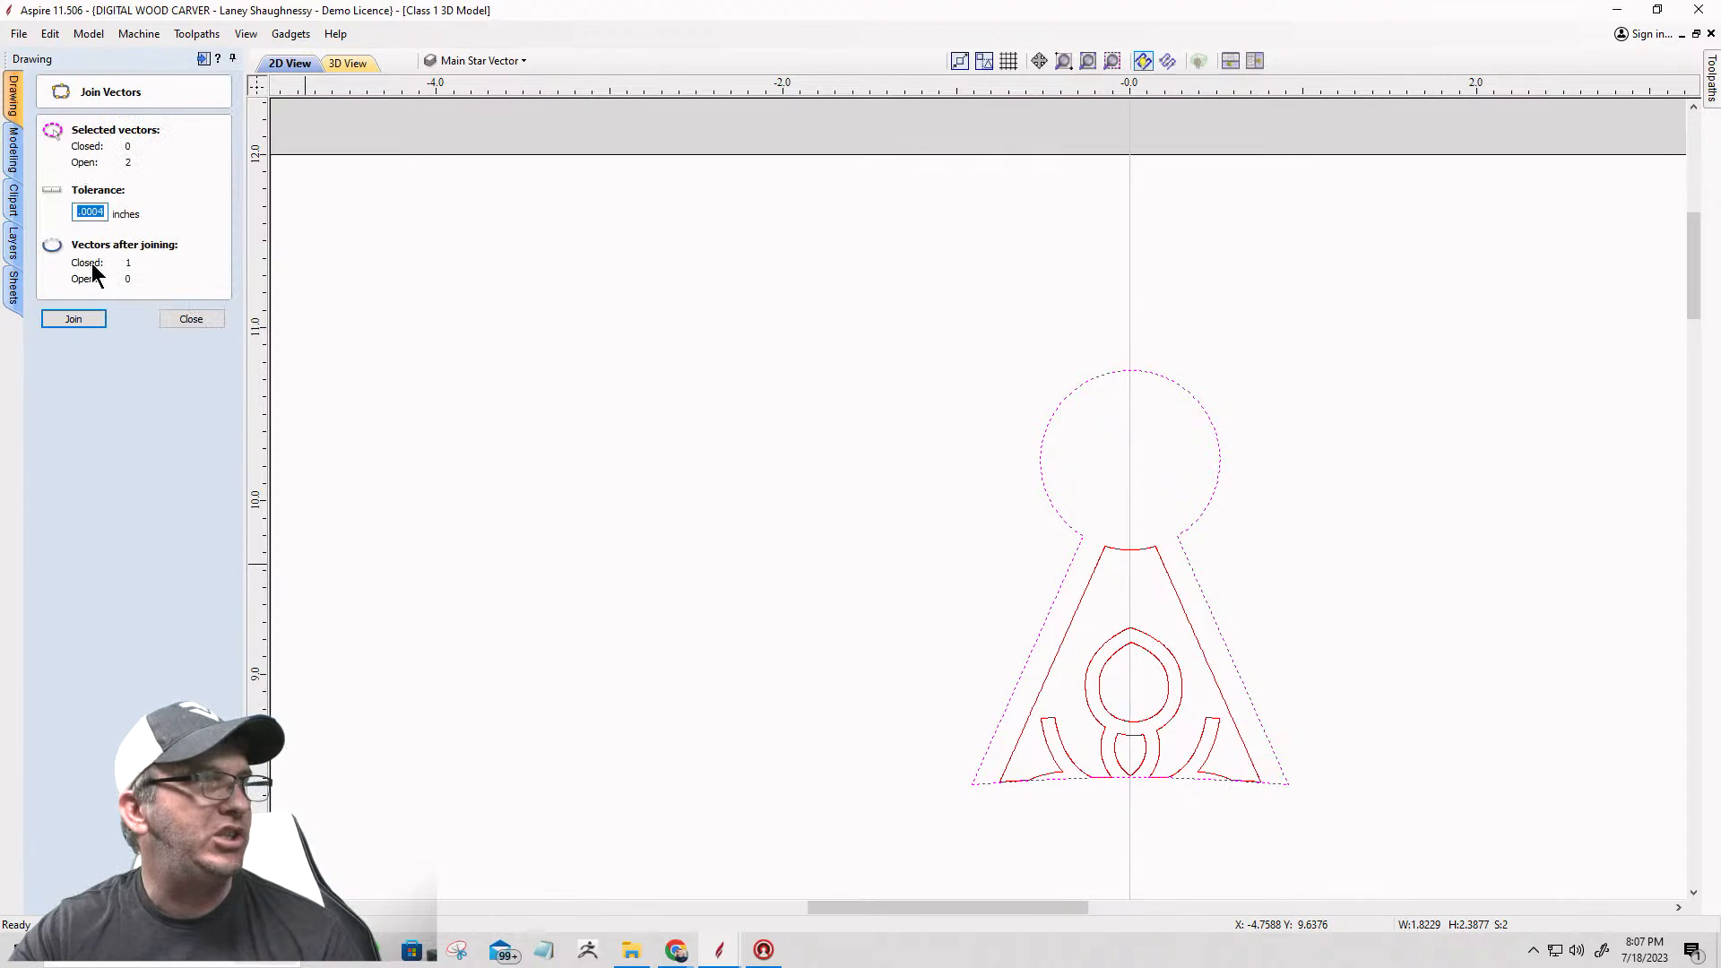
left_click(75, 320)
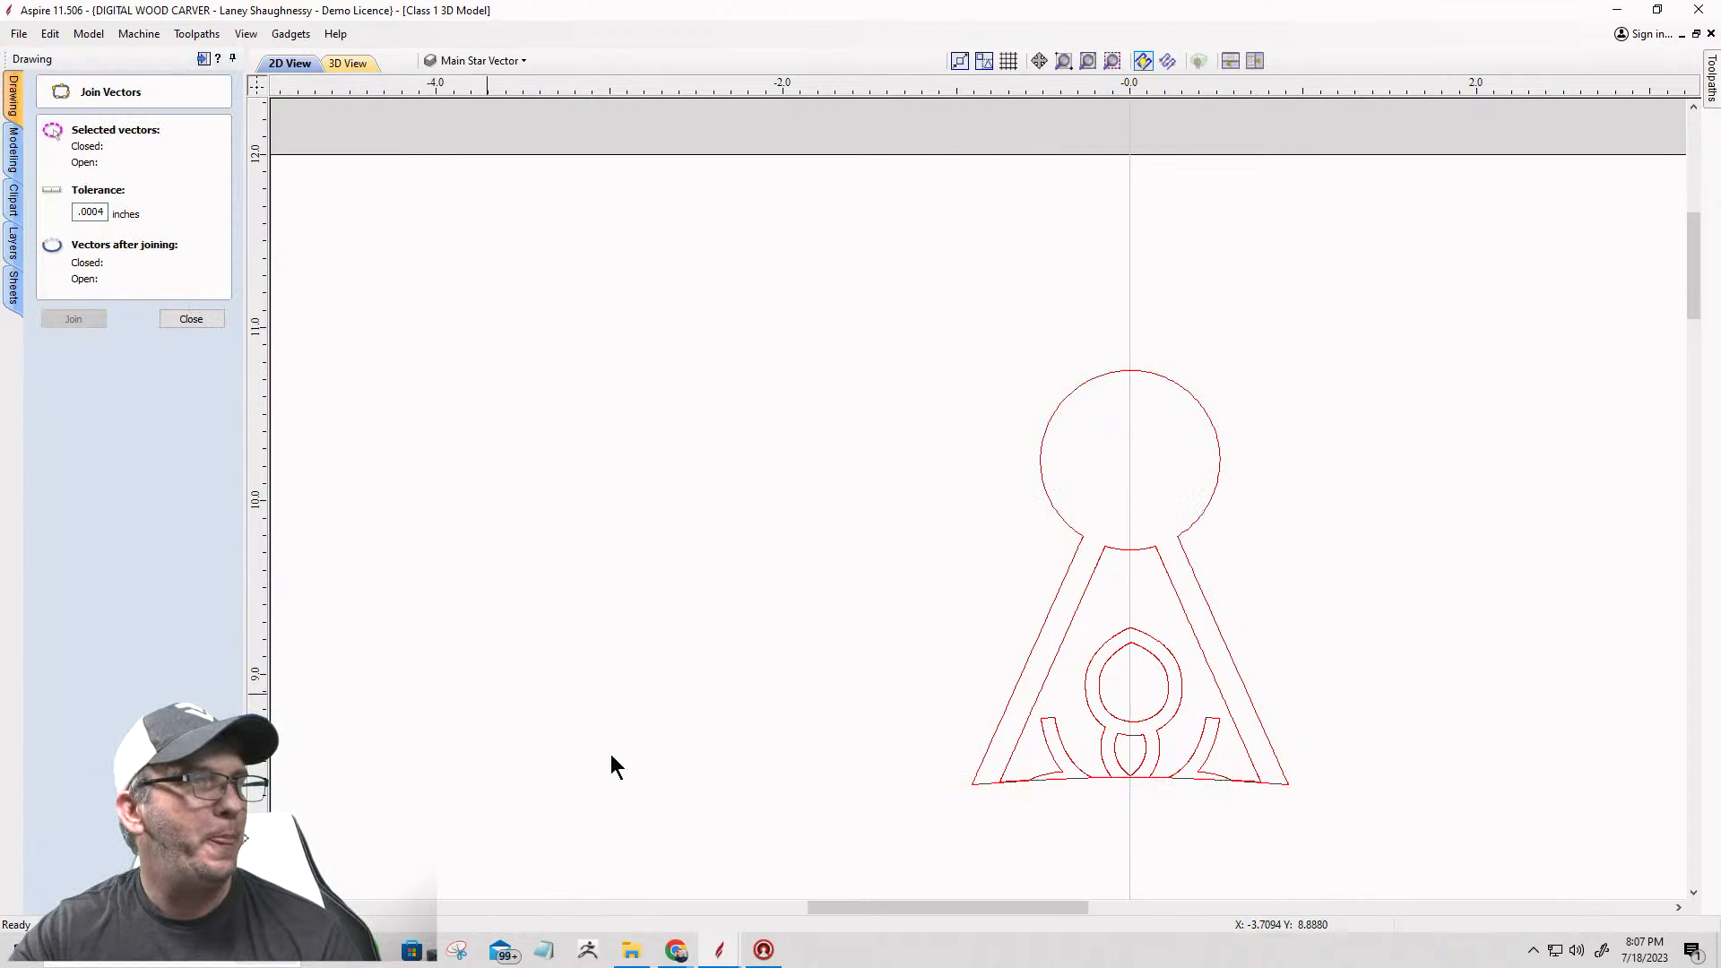
Step: Delete the inner border and scrollwork inside the top arm, keeping only its closed outline
left_click_drag(1240, 759, 1046, 717)
key("Delete")
scroll(1054, 600, "down", 8)
scroll(1065, 644, "up", 4)
scroll(1065, 643, "up", 3)
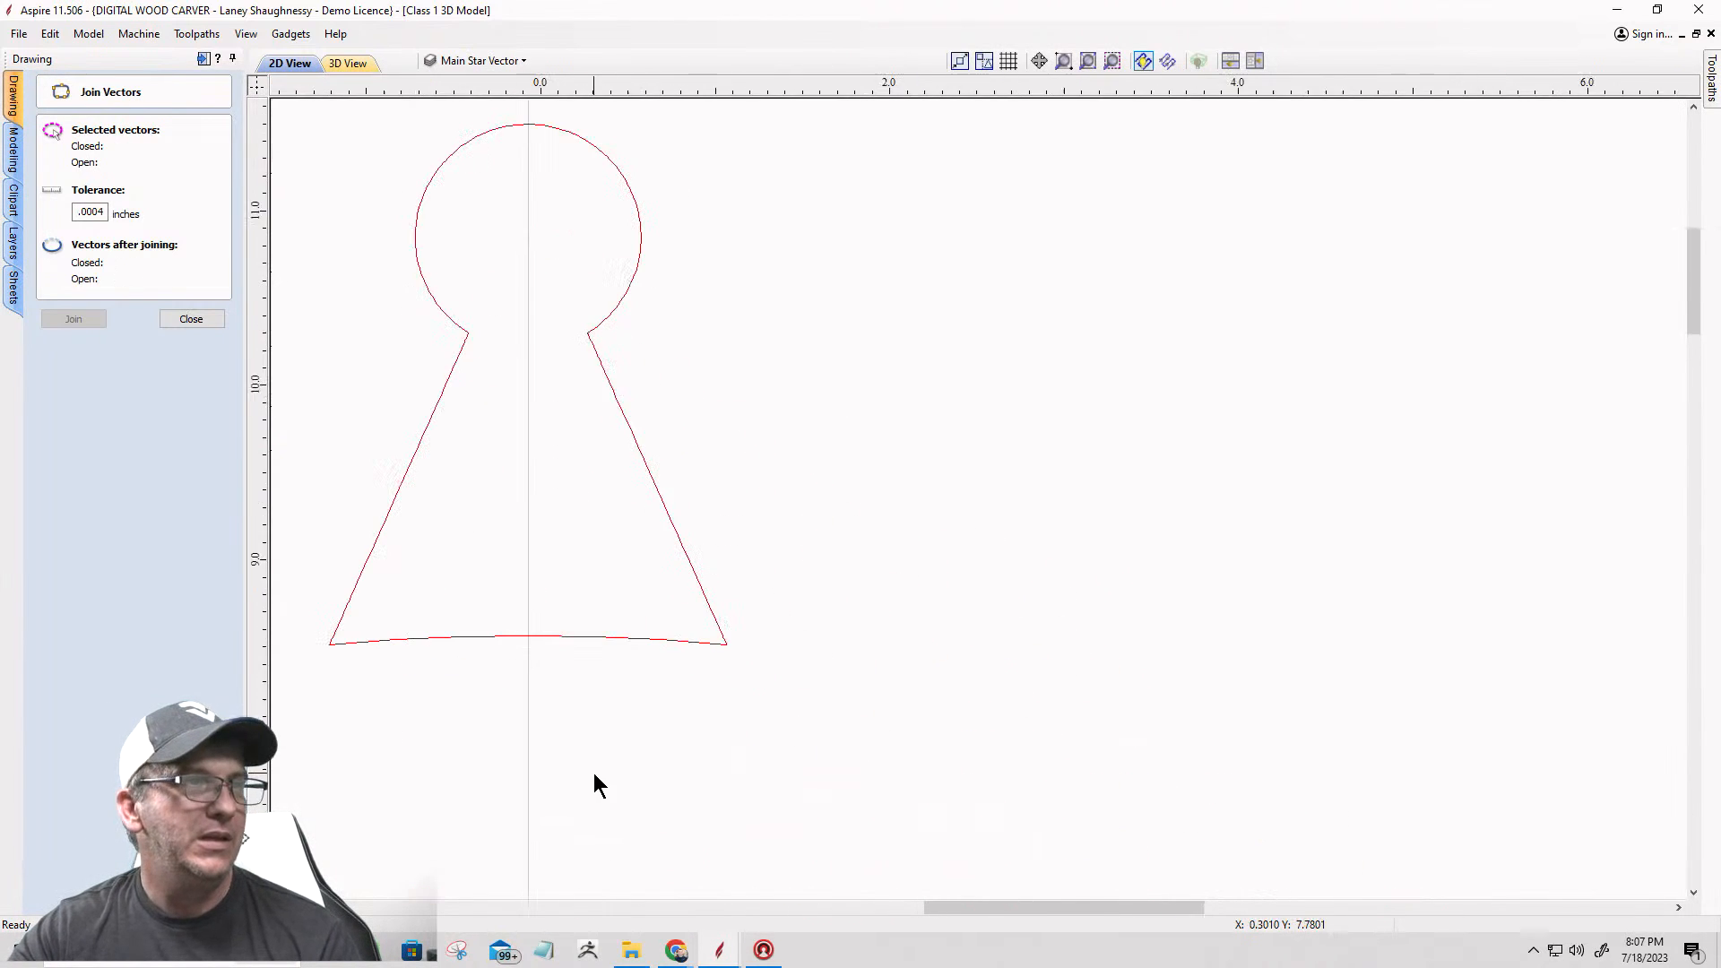
Step: Check the left and right halves of the outline around the upper banner for open vectors
scroll(1056, 684, "down", 5)
scroll(891, 845, "down", 1)
scroll(893, 817, "up", 4)
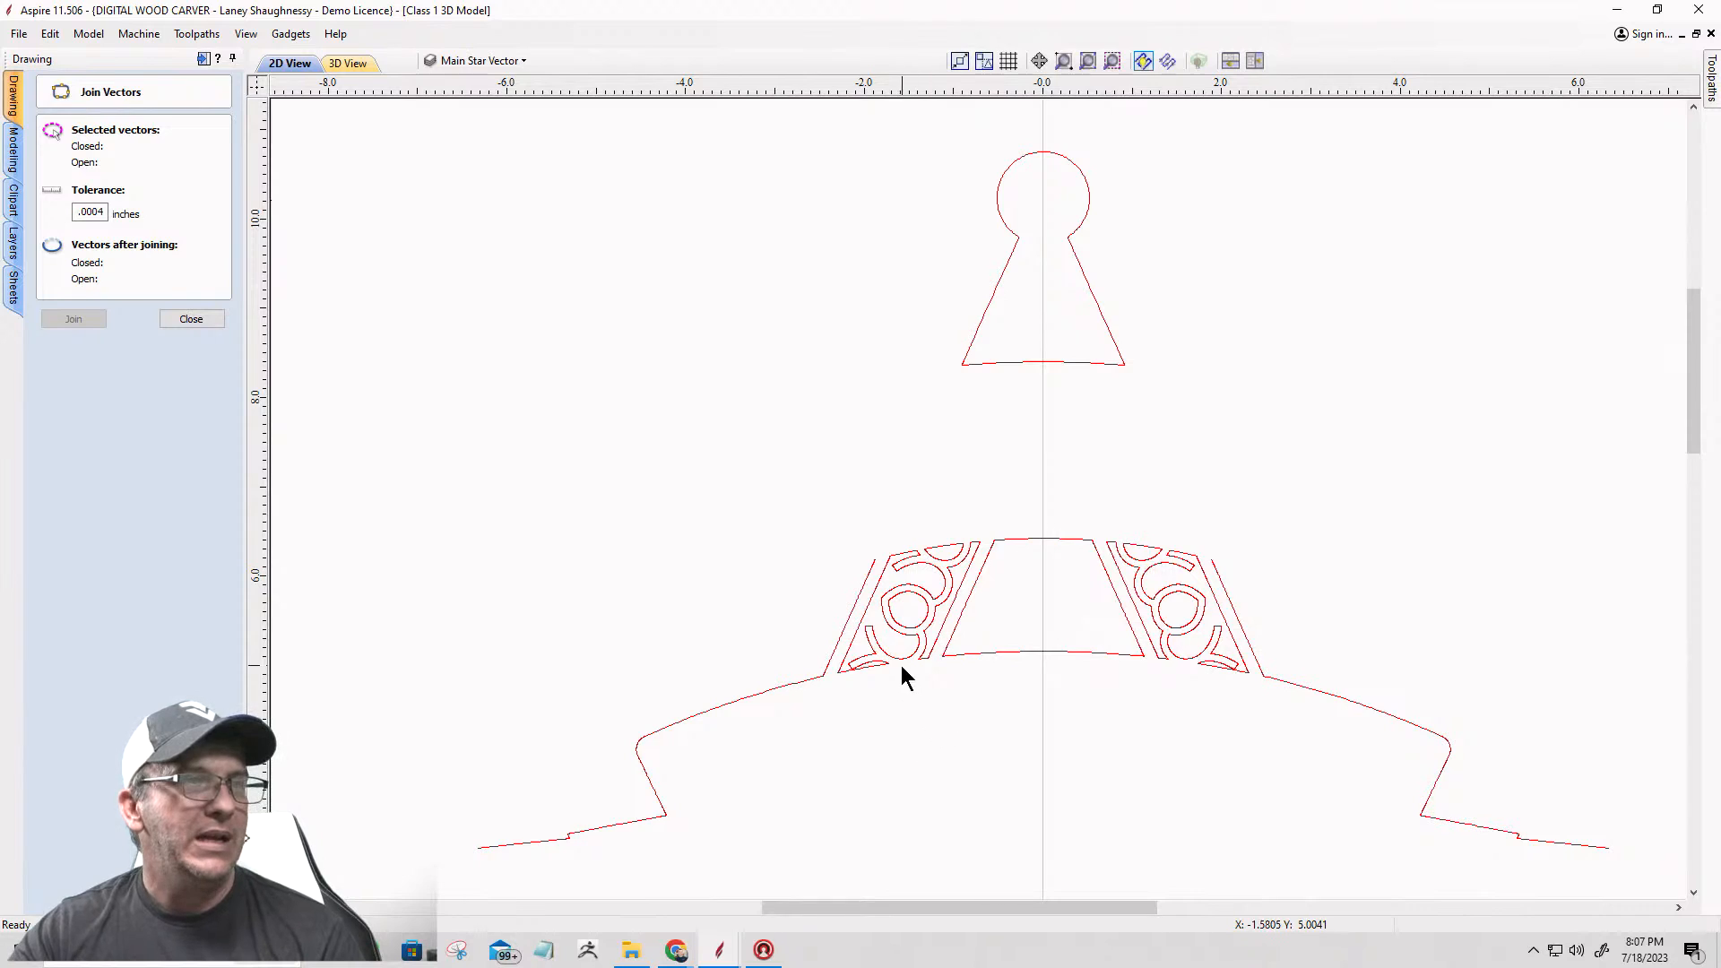
left_click(809, 683)
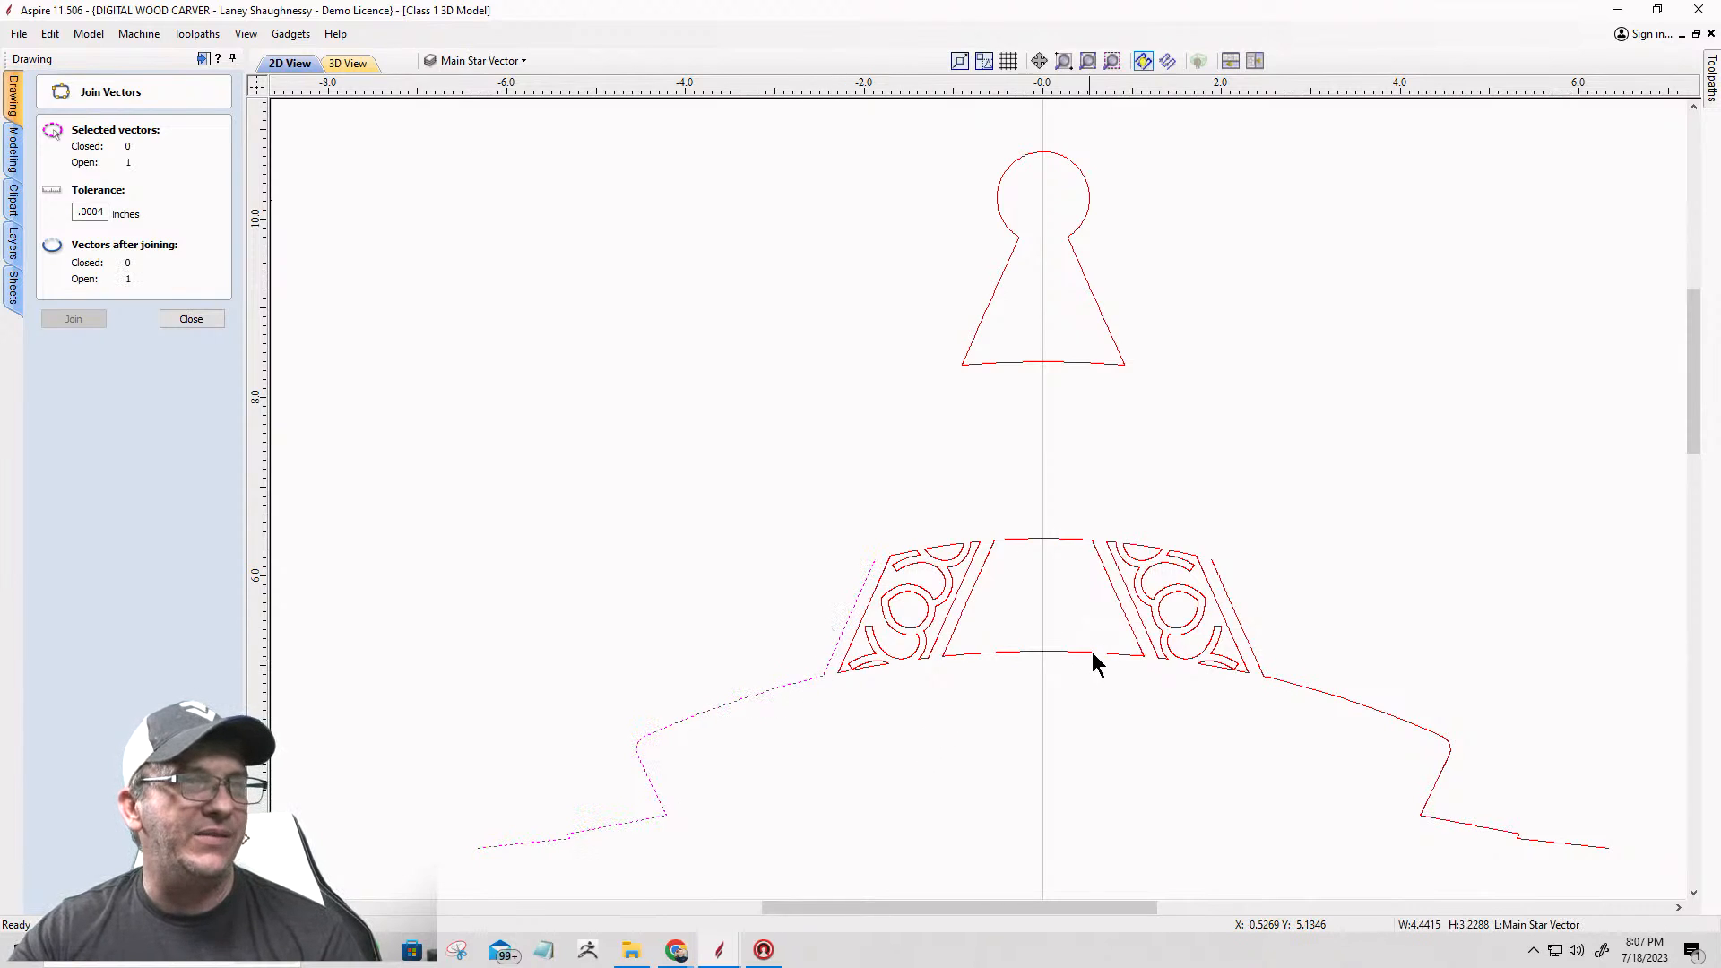
left_click(1227, 582)
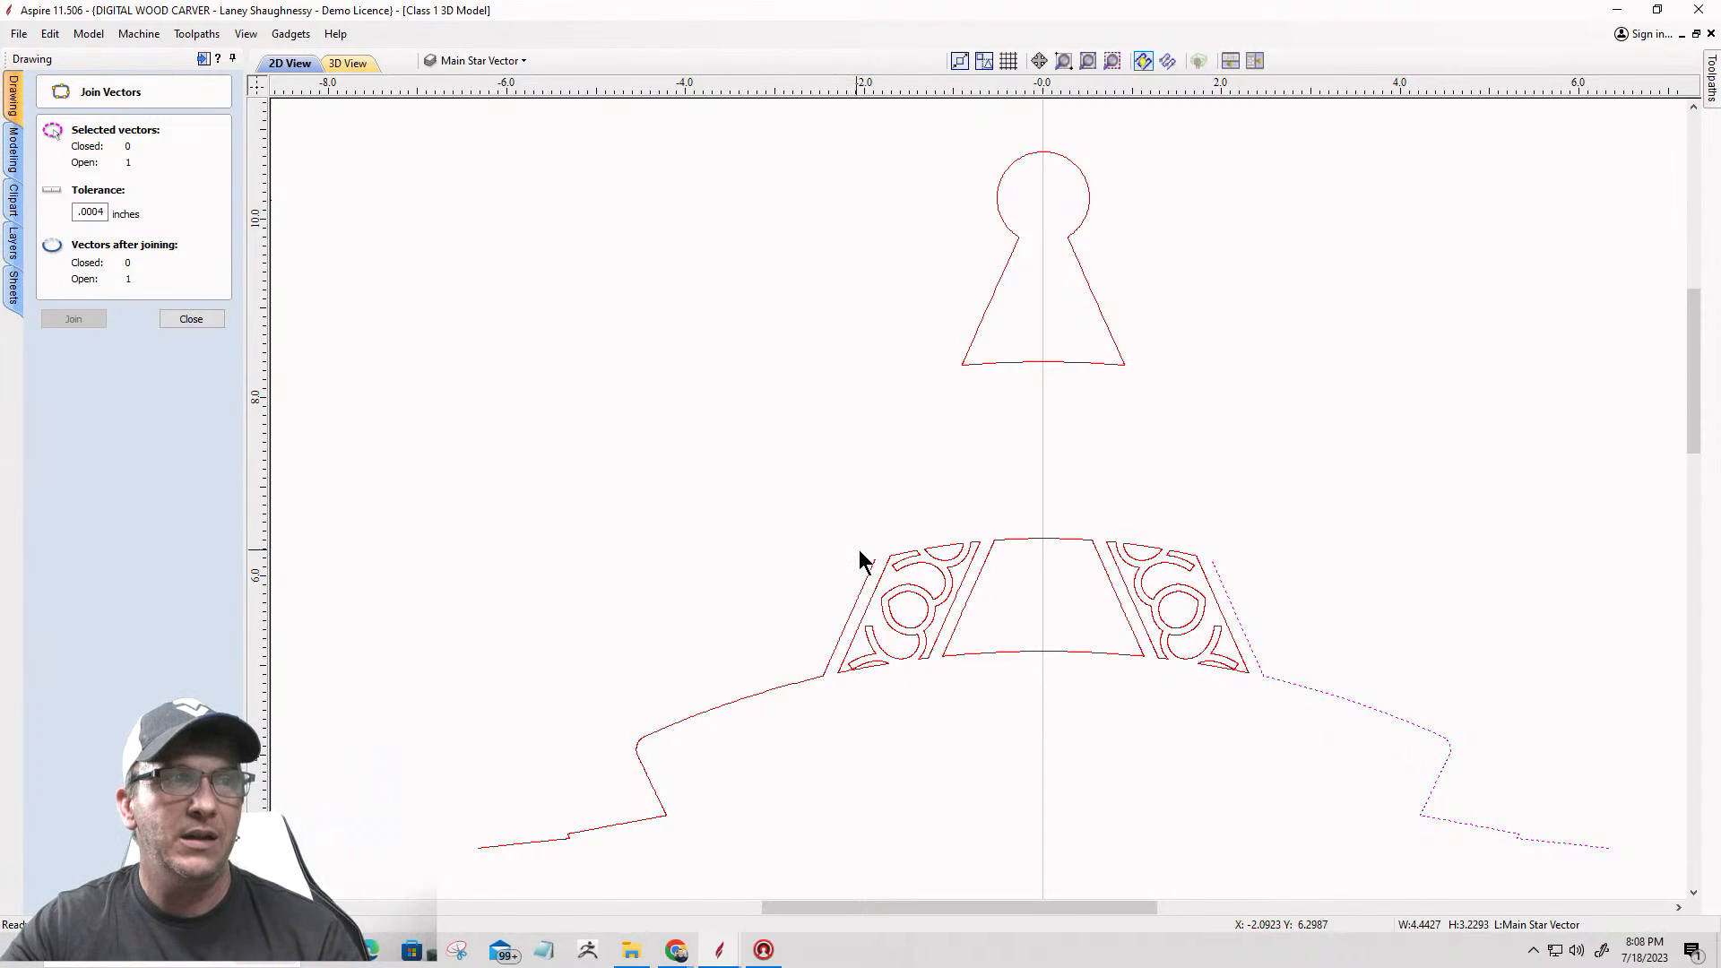
left_click(179, 320)
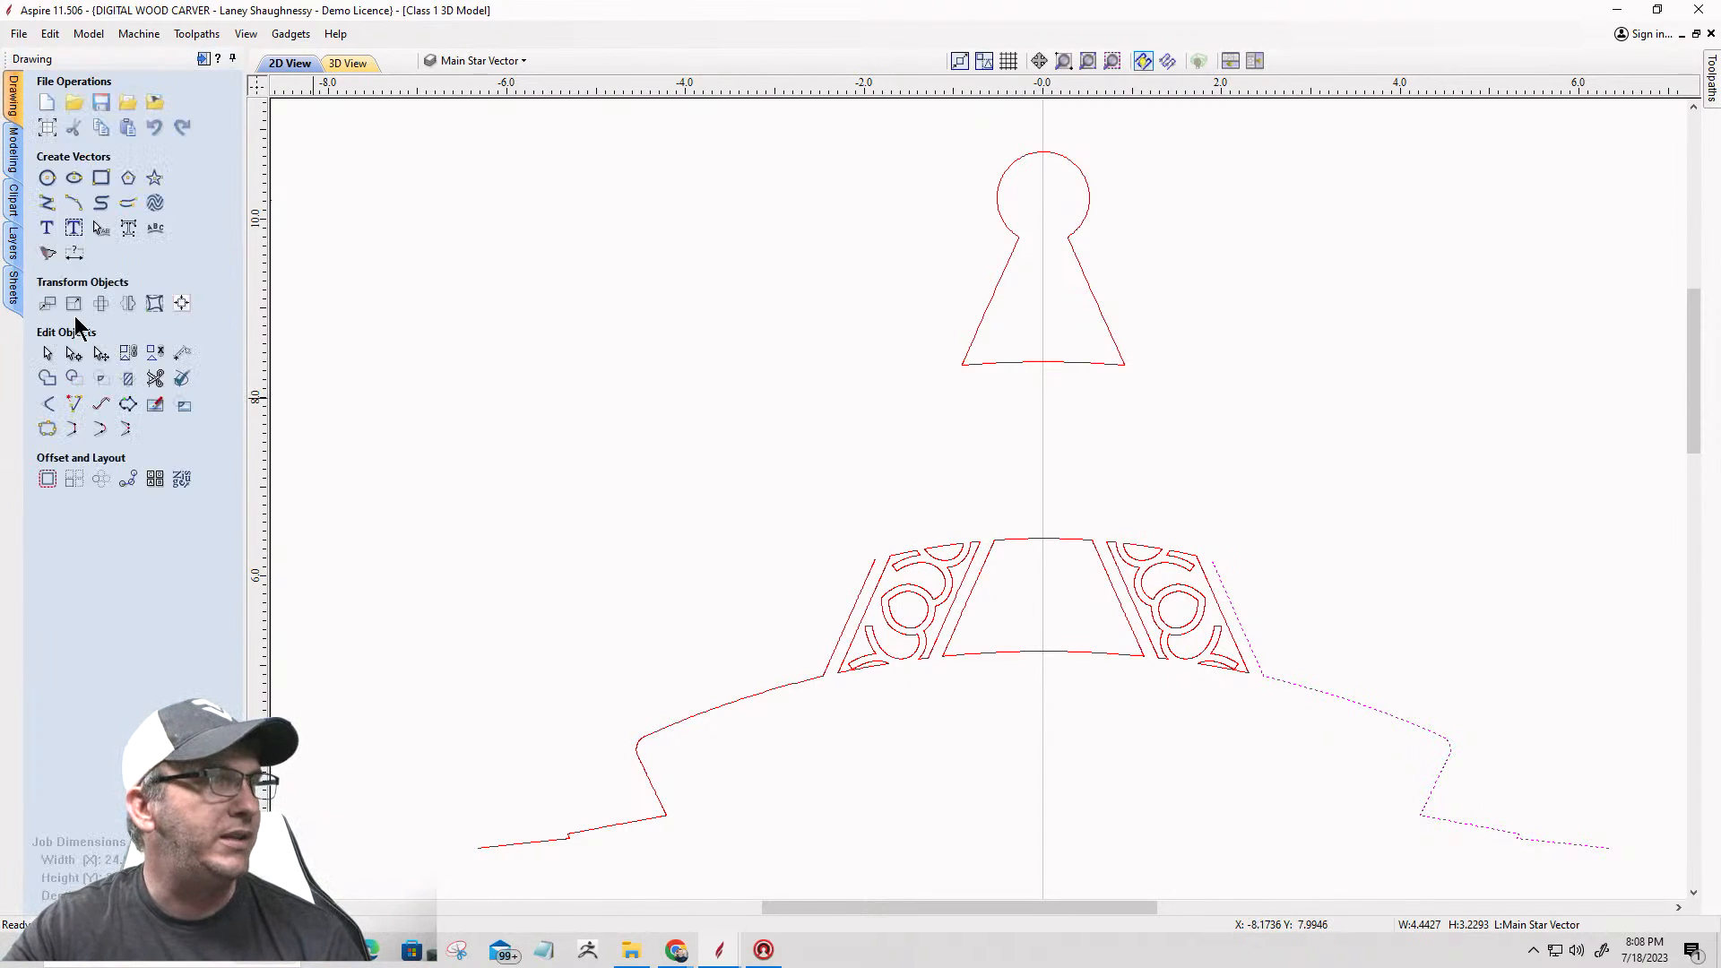
Step: Draw a three-point arc of radius 7.5241 over the upper banner, from X -1.8852, Y 6.187 to X 1.8864, Y 6.1845
left_click(75, 208)
scroll(1222, 584, "up", 4)
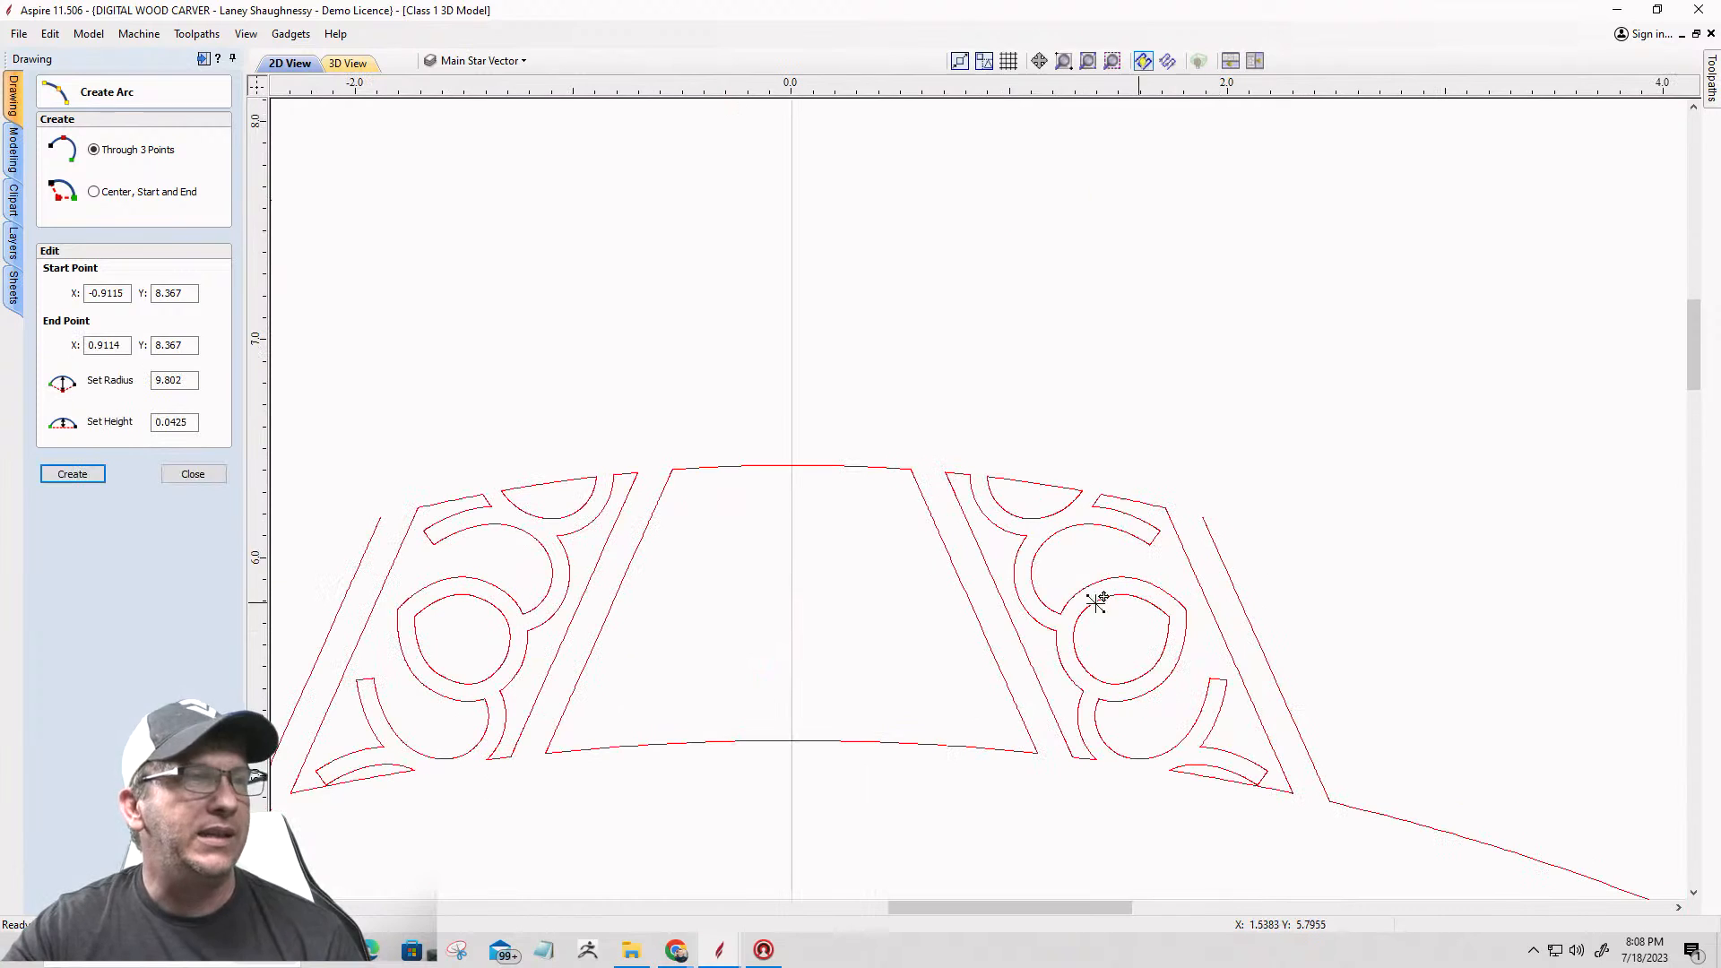
scroll(355, 525, "up", 2)
scroll(355, 525, "down", 3)
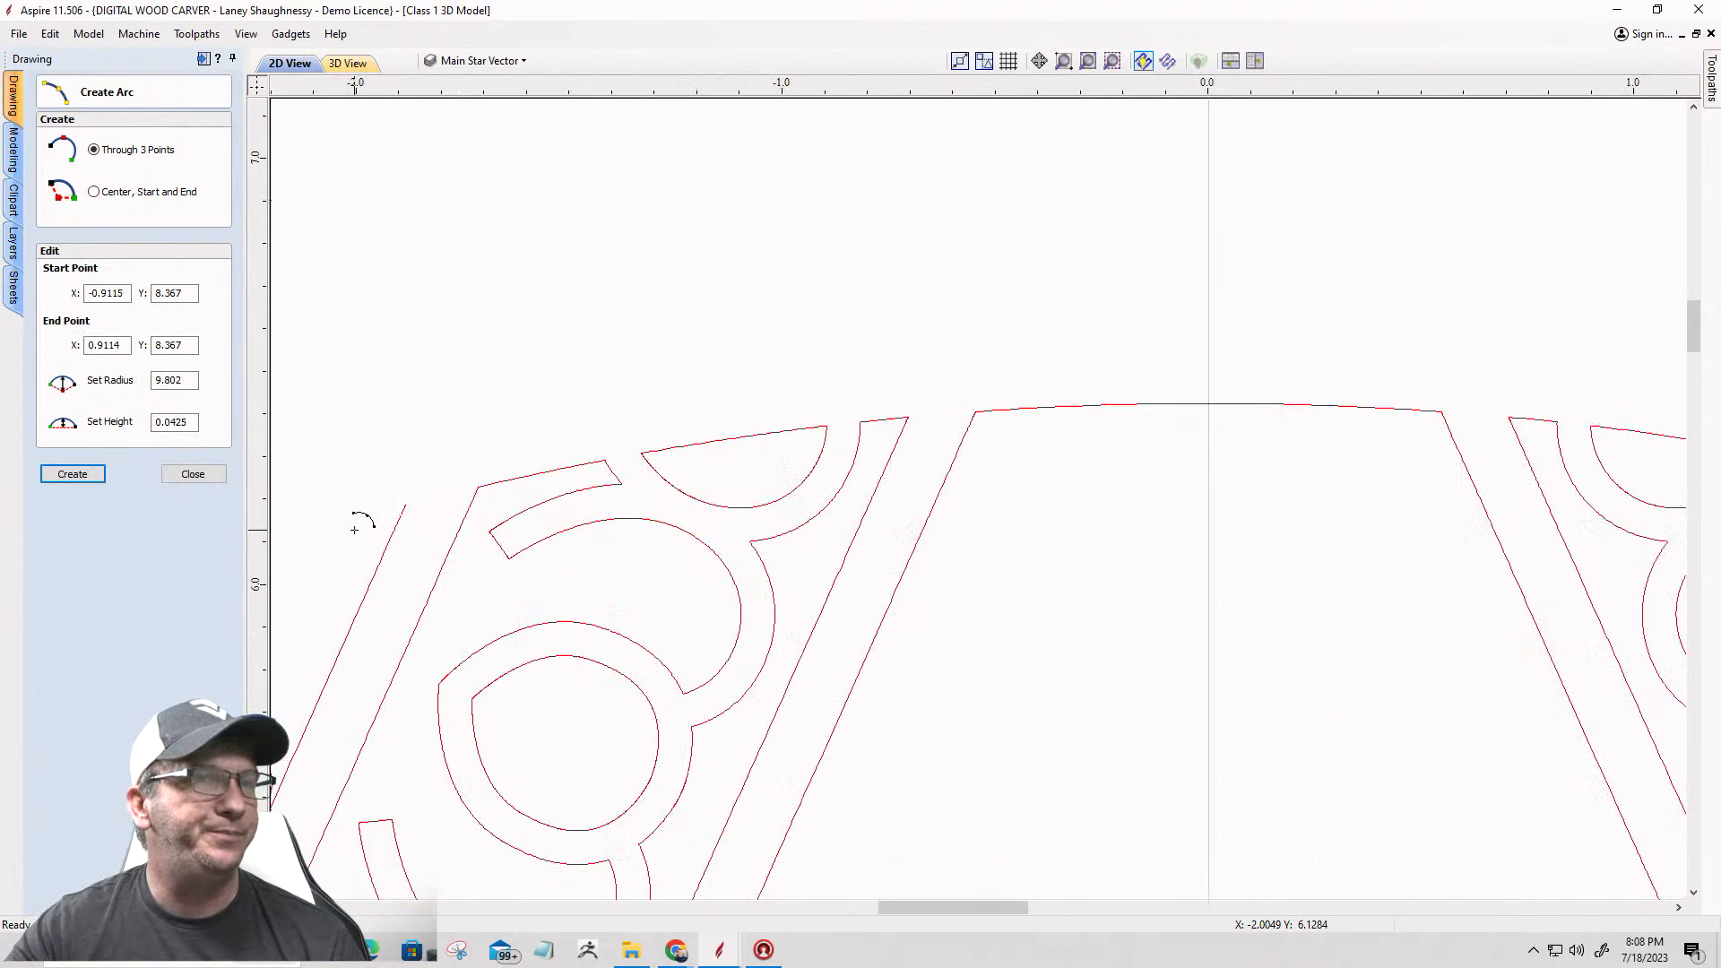
scroll(377, 532, "up", 2)
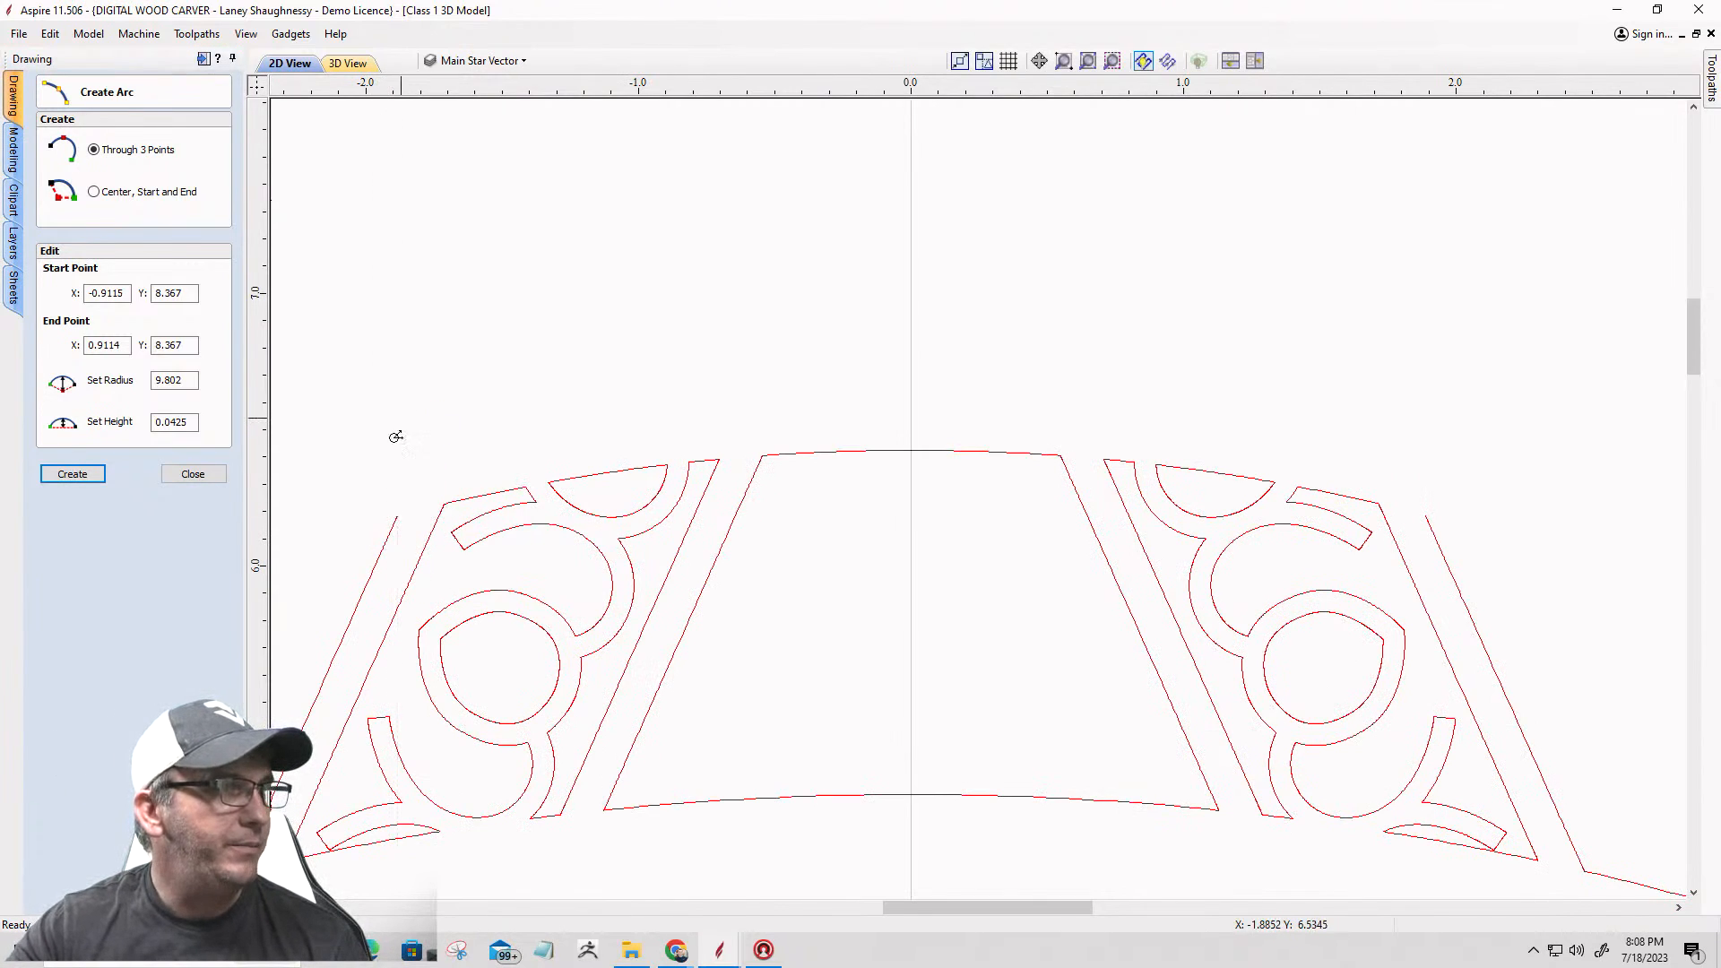
left_click(397, 516)
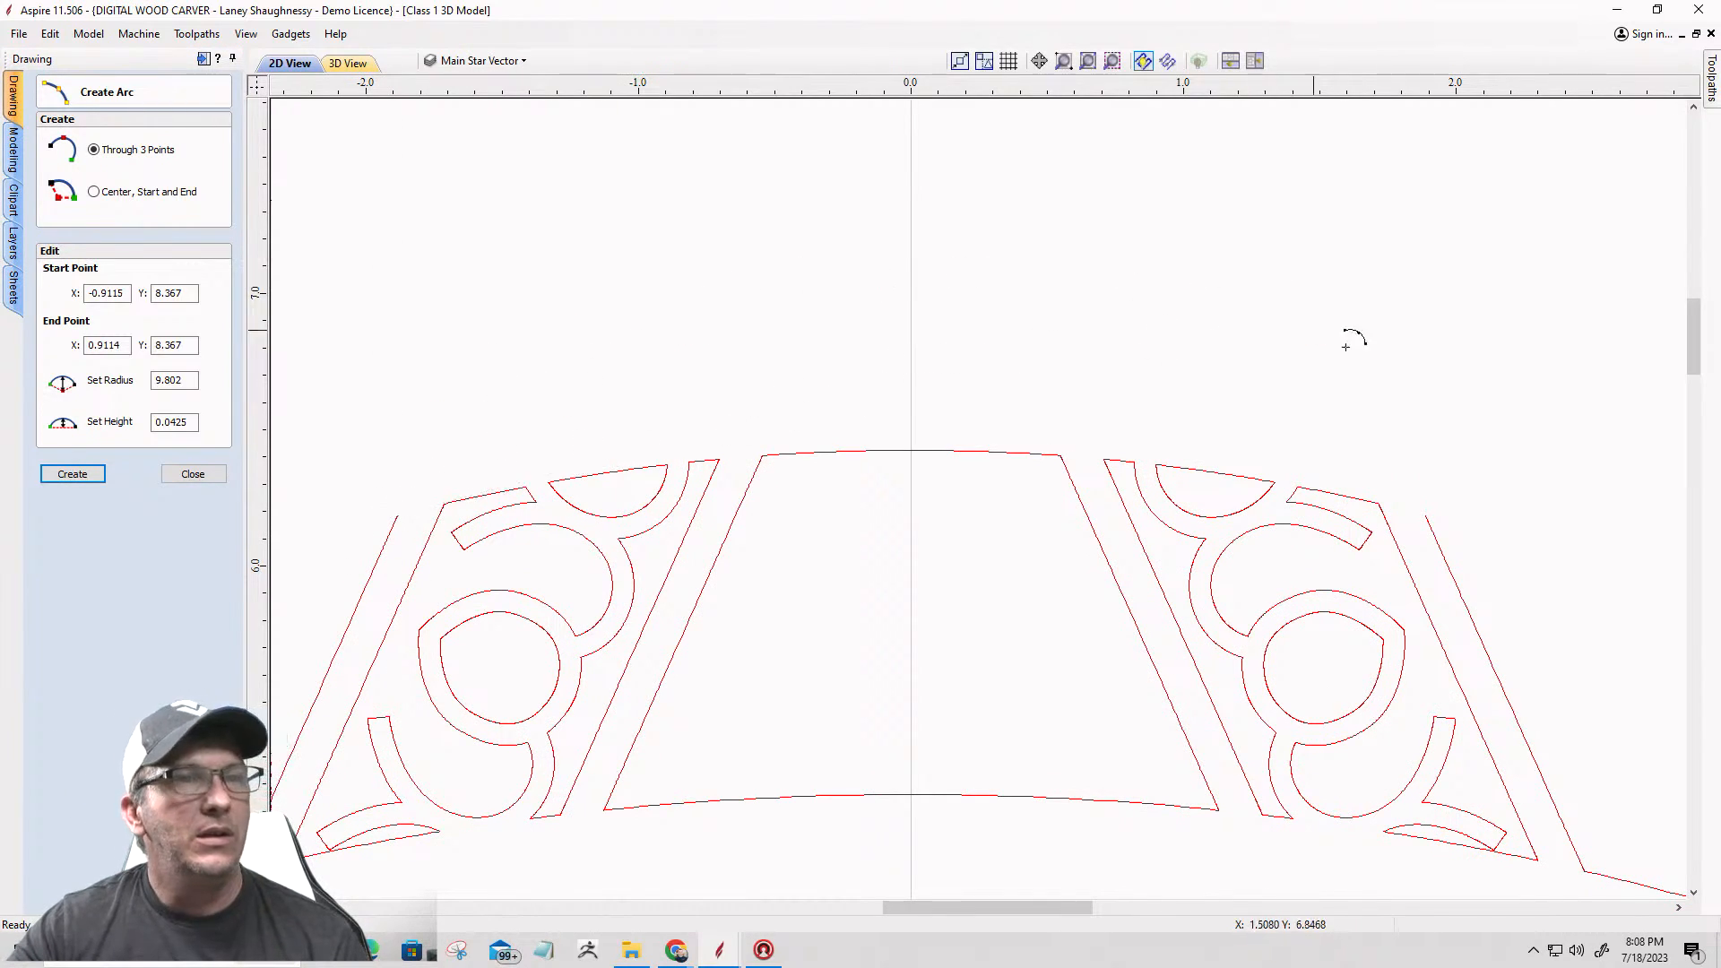
left_click(1425, 515)
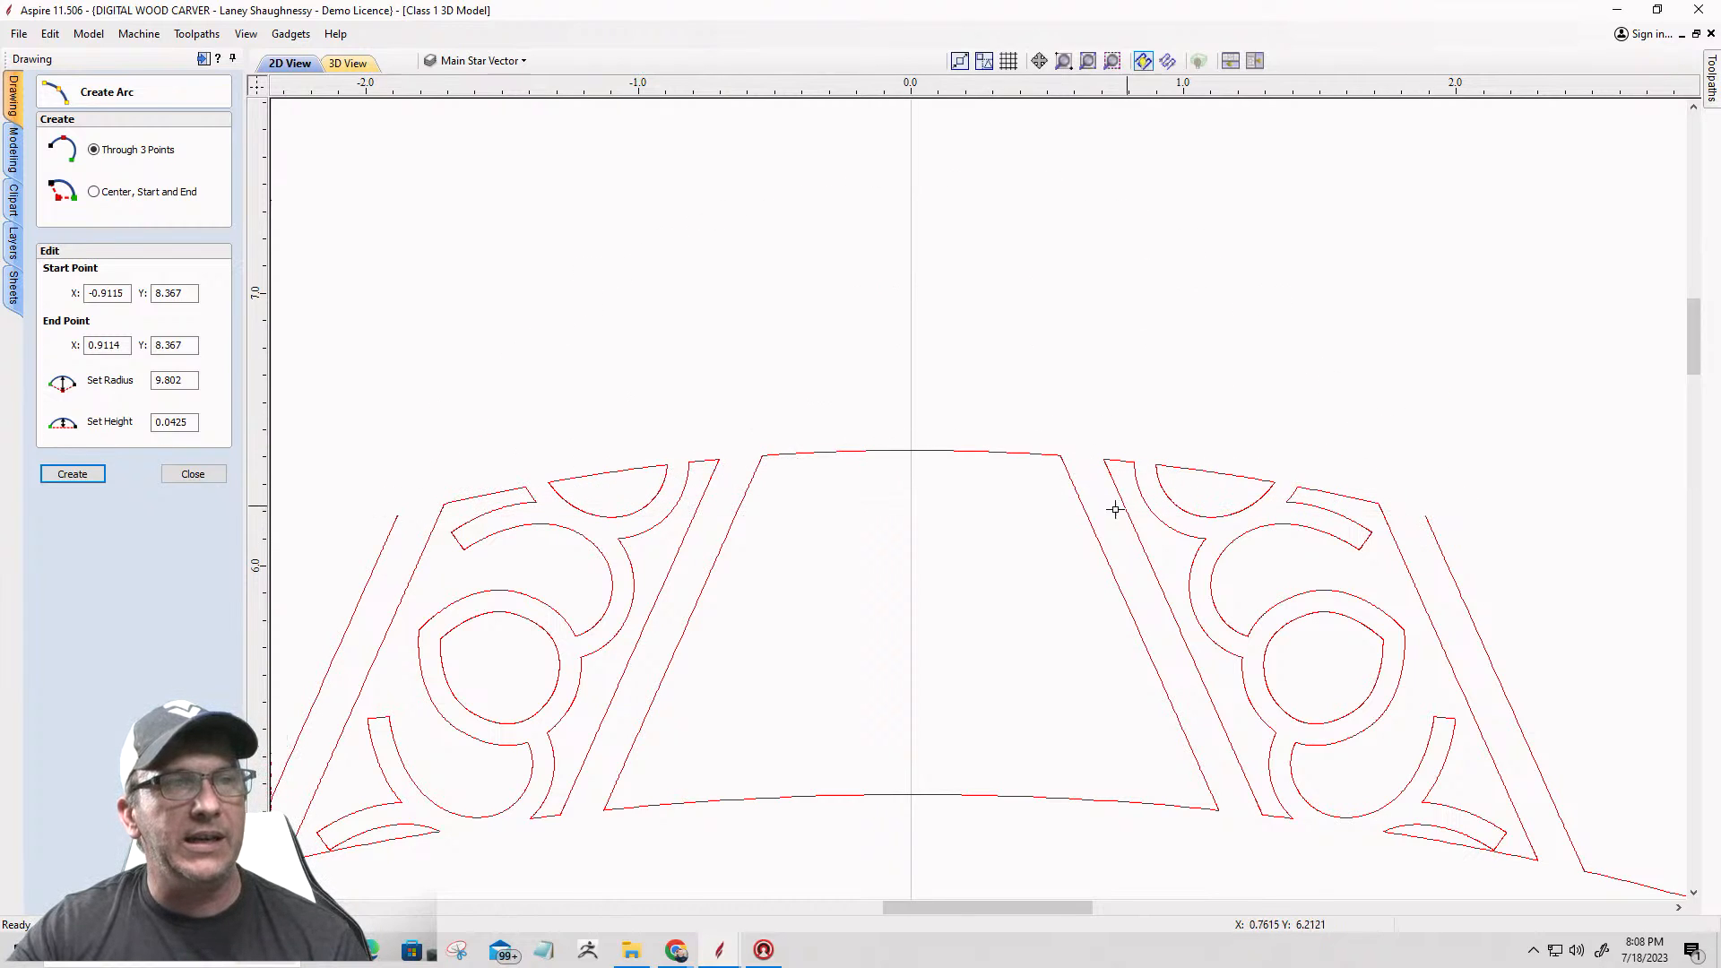
left_click(907, 451)
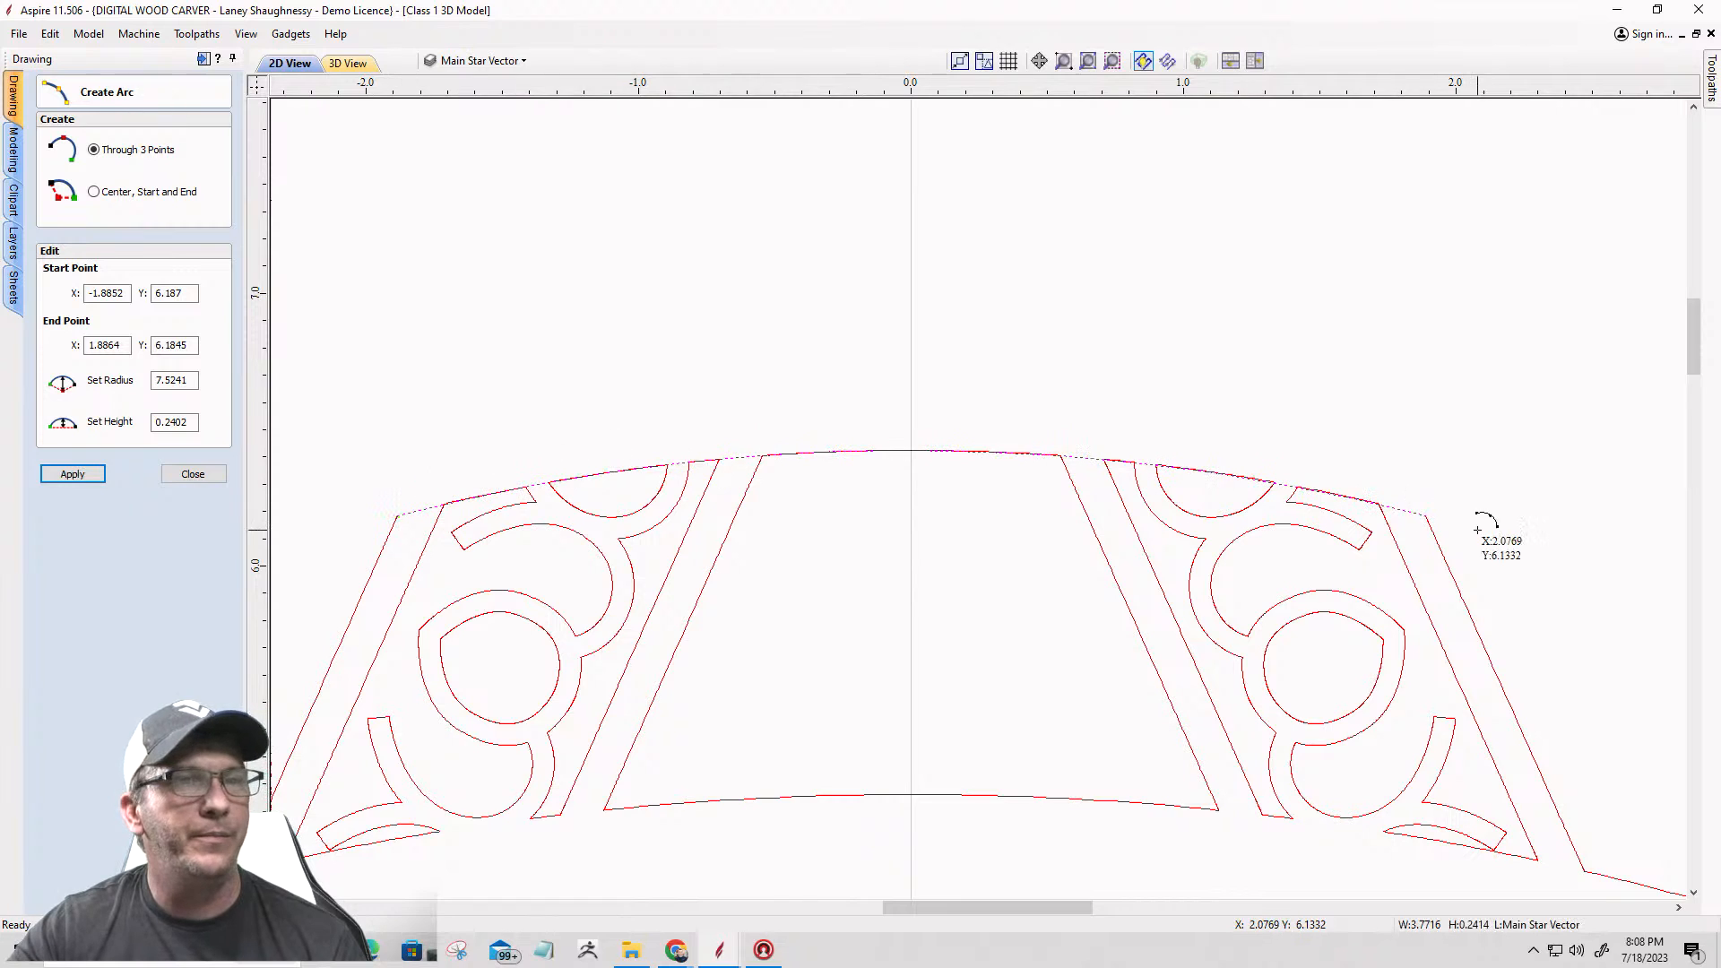
left_click(172, 477)
scroll(1073, 392, "down", 3)
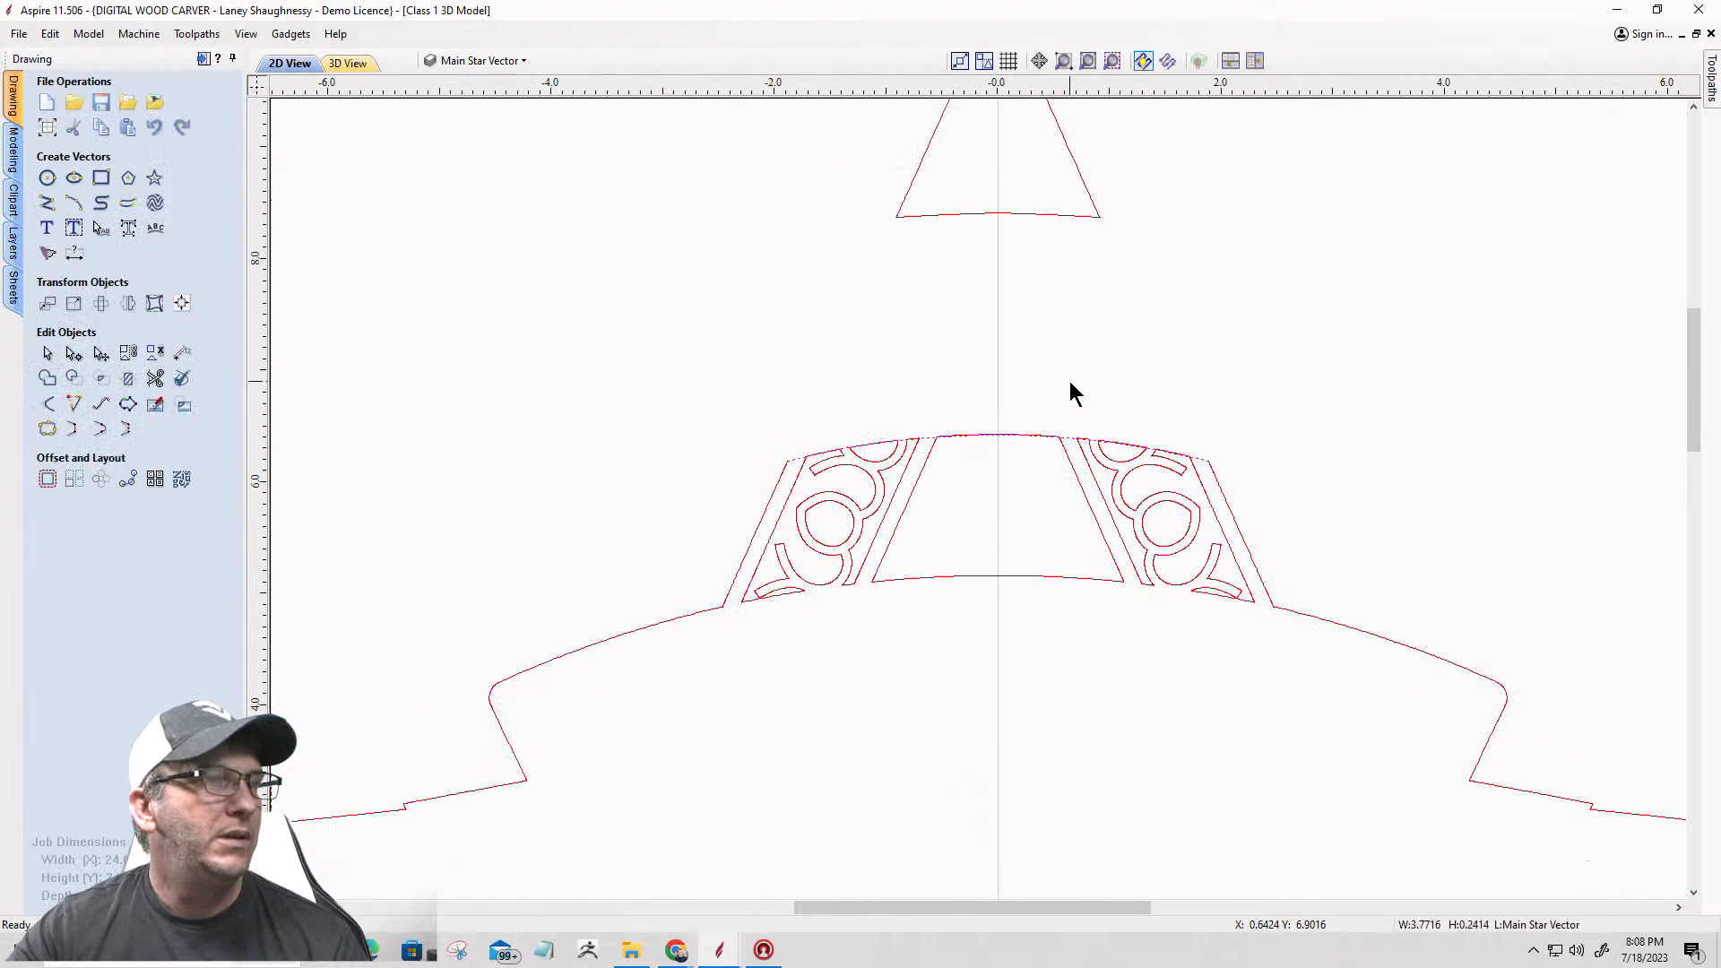
Step: Join the new top arc with the left and right halves of the badge outline at a 0.0004-inch tolerance
scroll(1068, 380, "down", 1)
left_click(1232, 563)
scroll(1140, 455, "up", 3)
scroll(1158, 452, "up", 2)
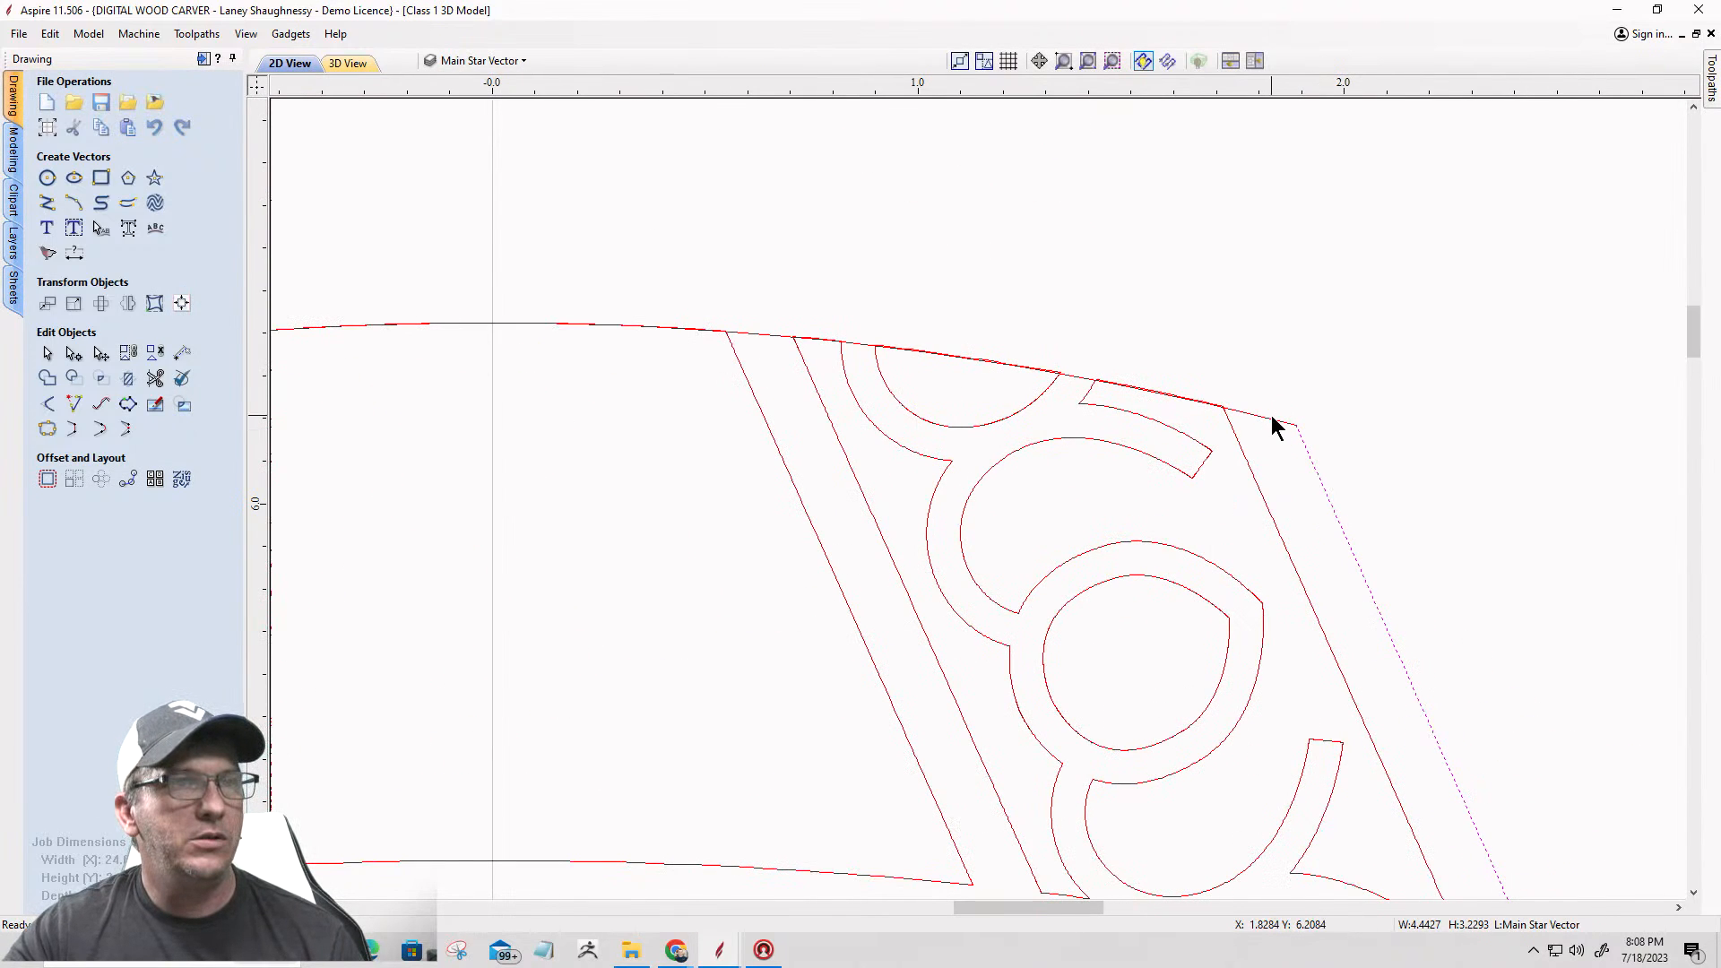
left_click(1271, 420, "shift")
scroll(1272, 422, "down", 3)
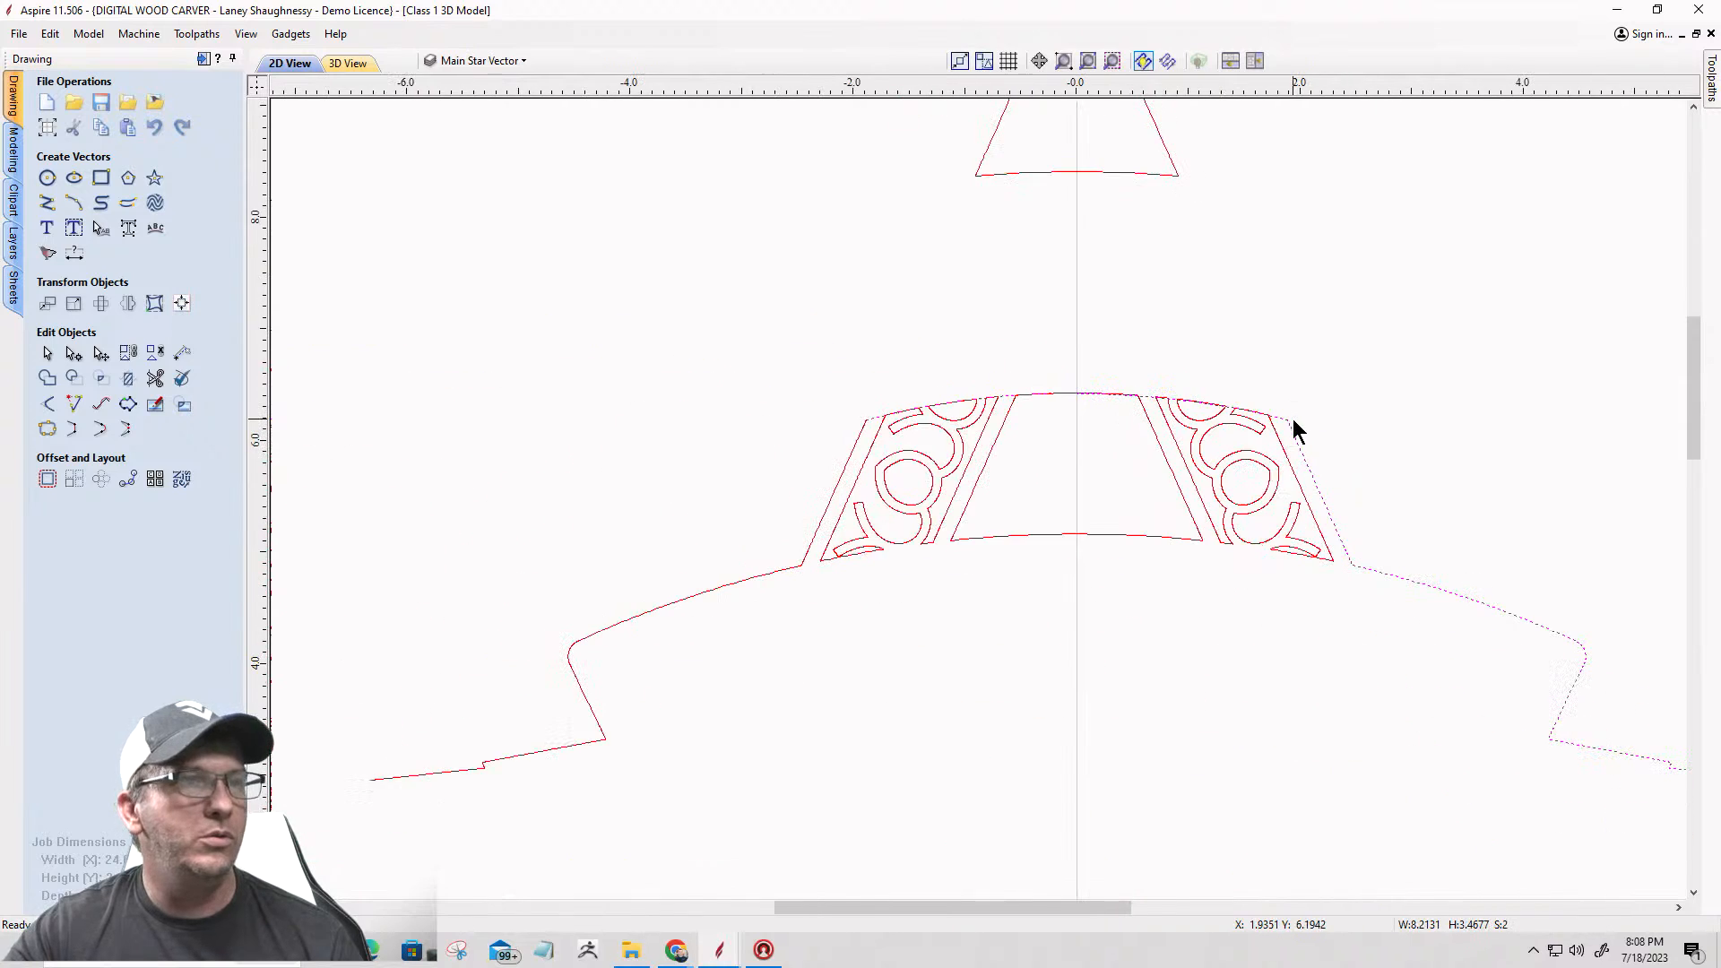
left_click(840, 493, "shift")
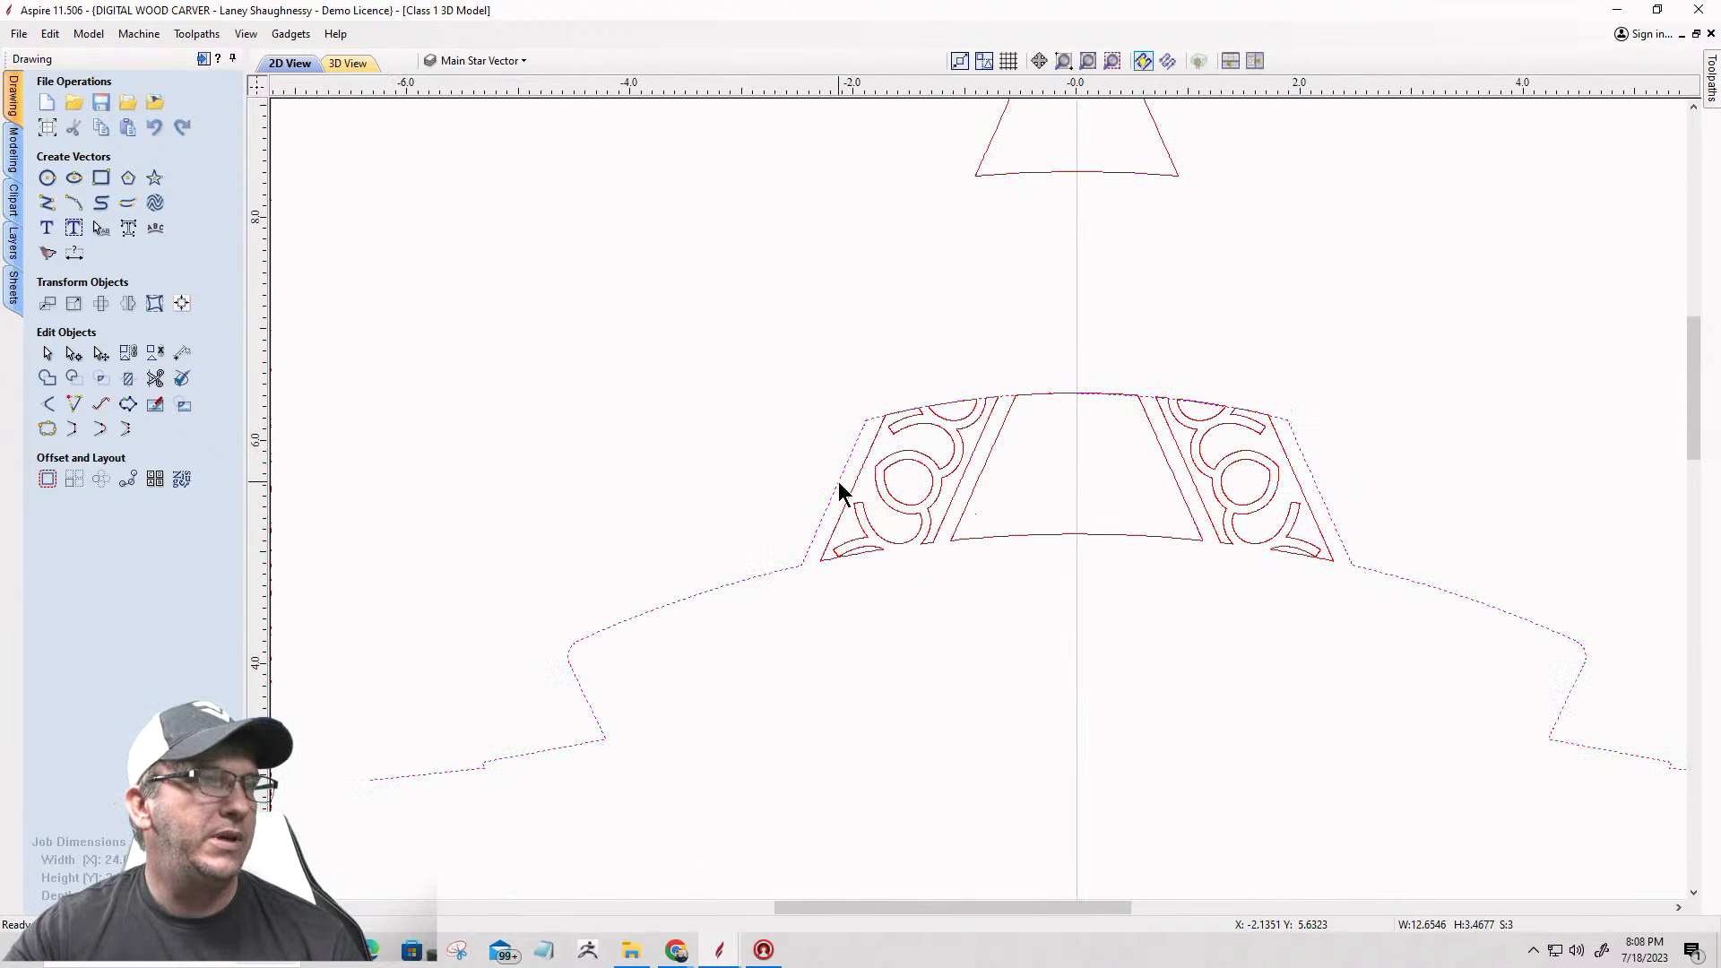
left_click(69, 429)
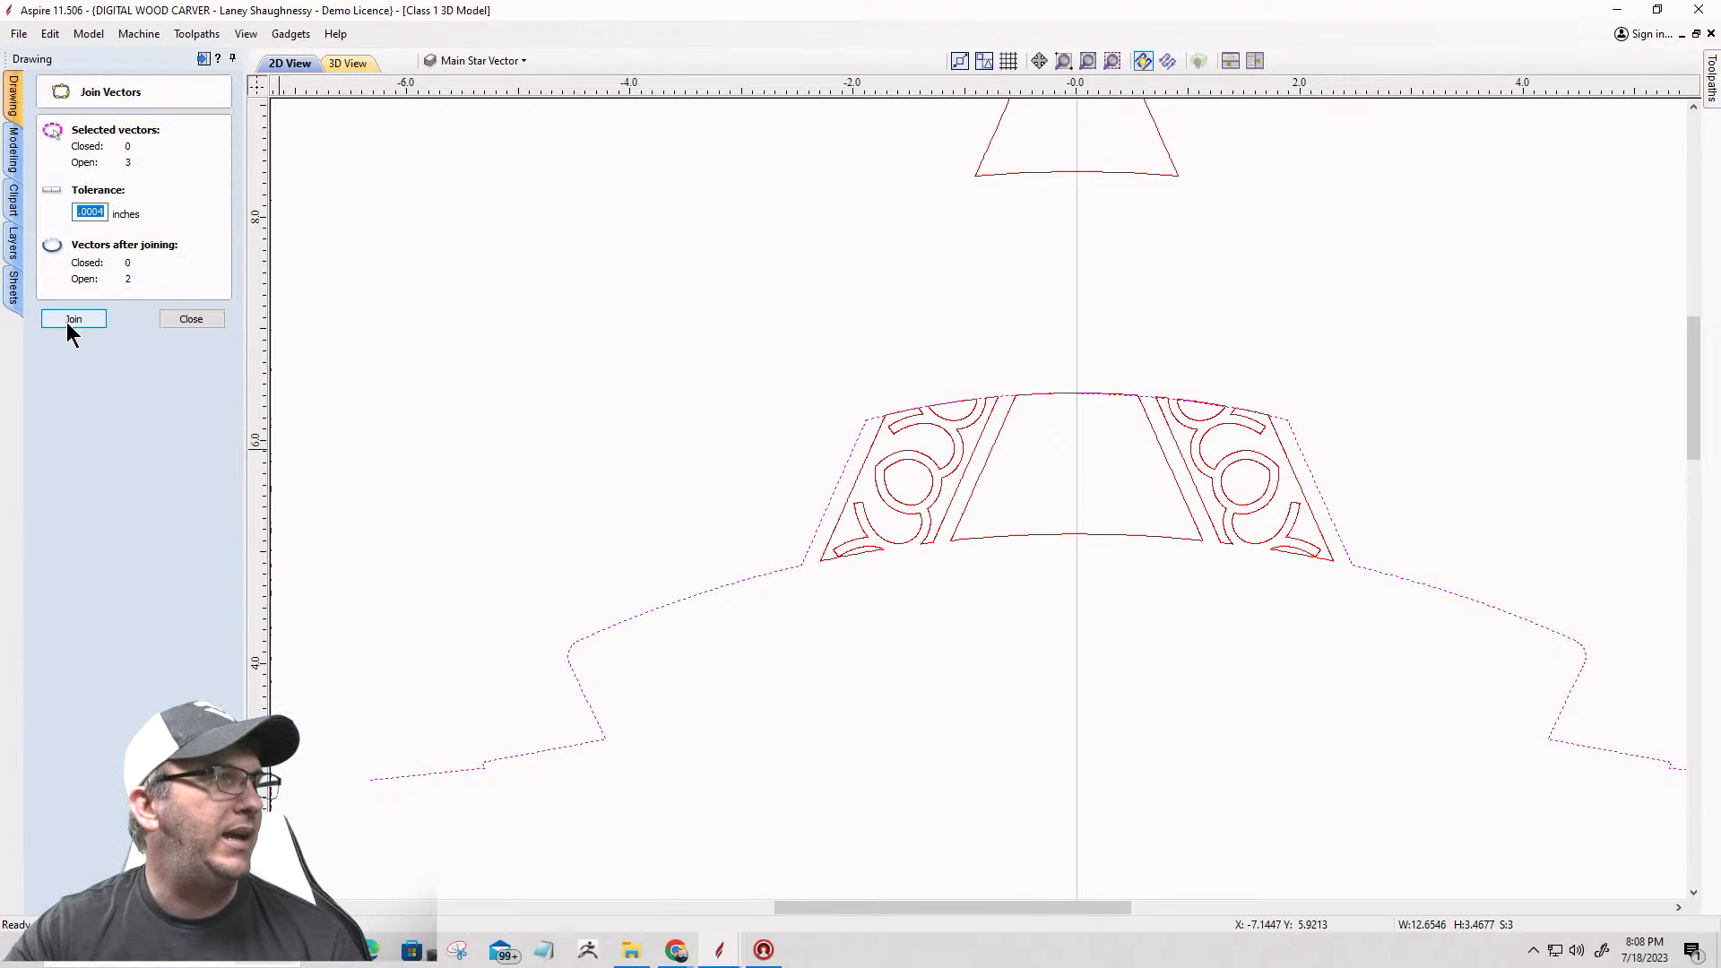
left_click(72, 320)
scroll(670, 540, "up", 3)
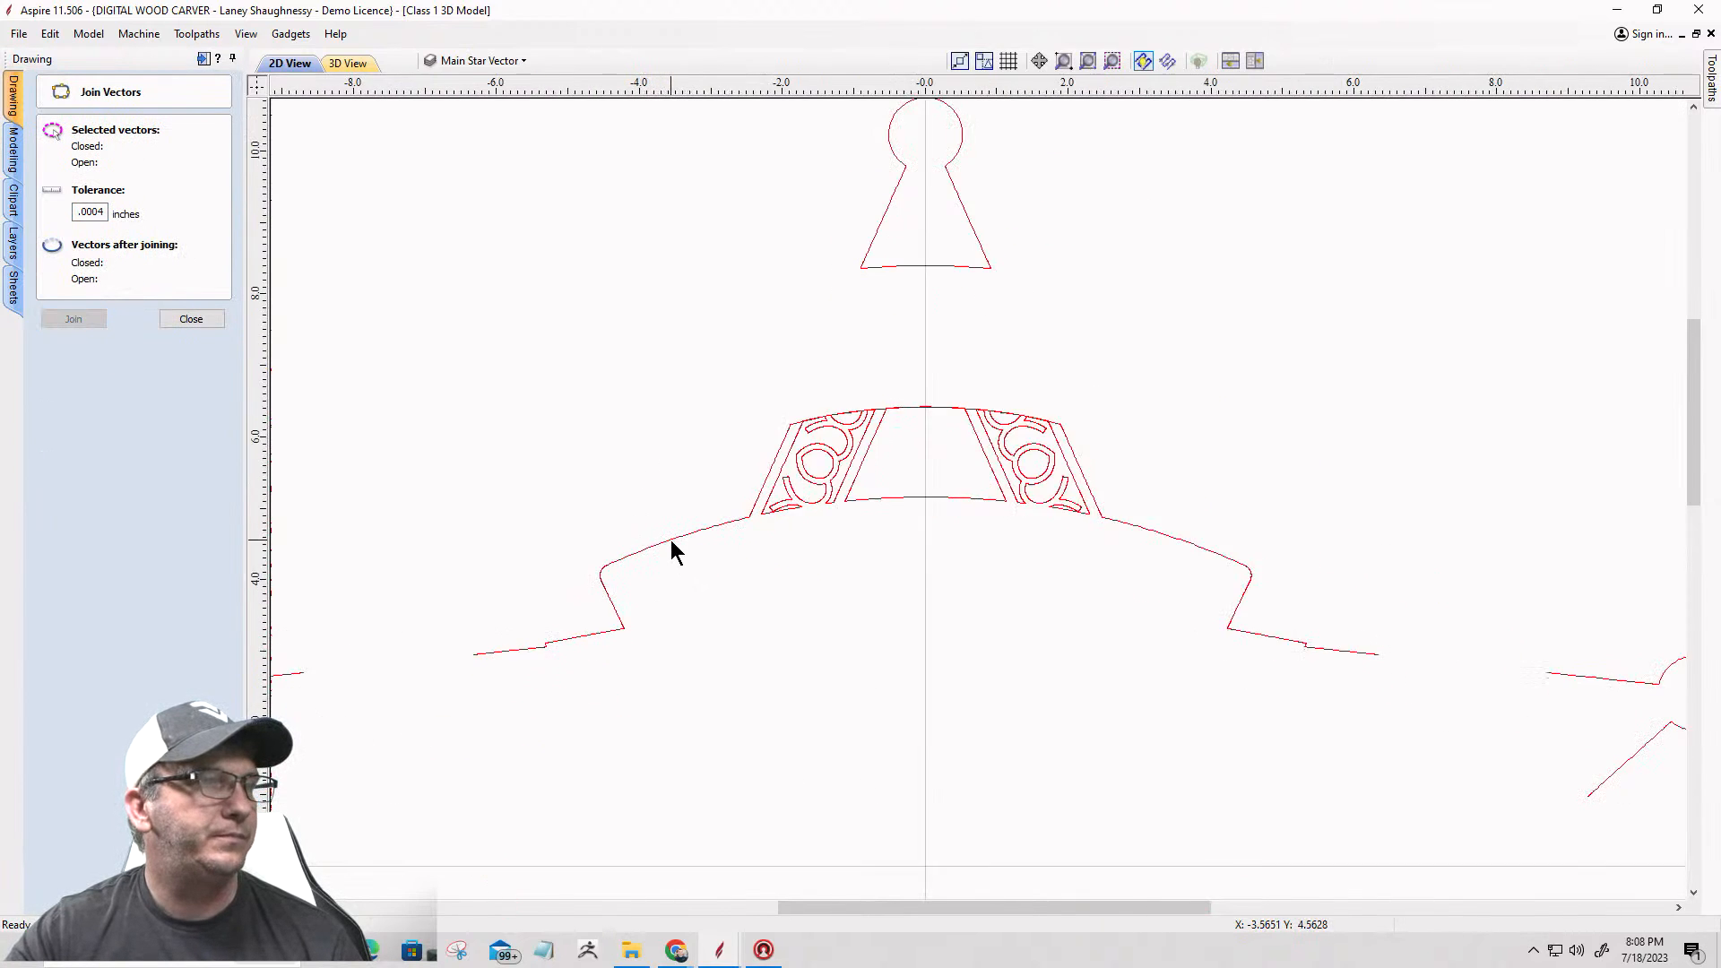
Step: Find the gap at the arc's right end and move its end node onto the upper endpoint of the right outline half
left_click(670, 540)
scroll(670, 537, "down", 4)
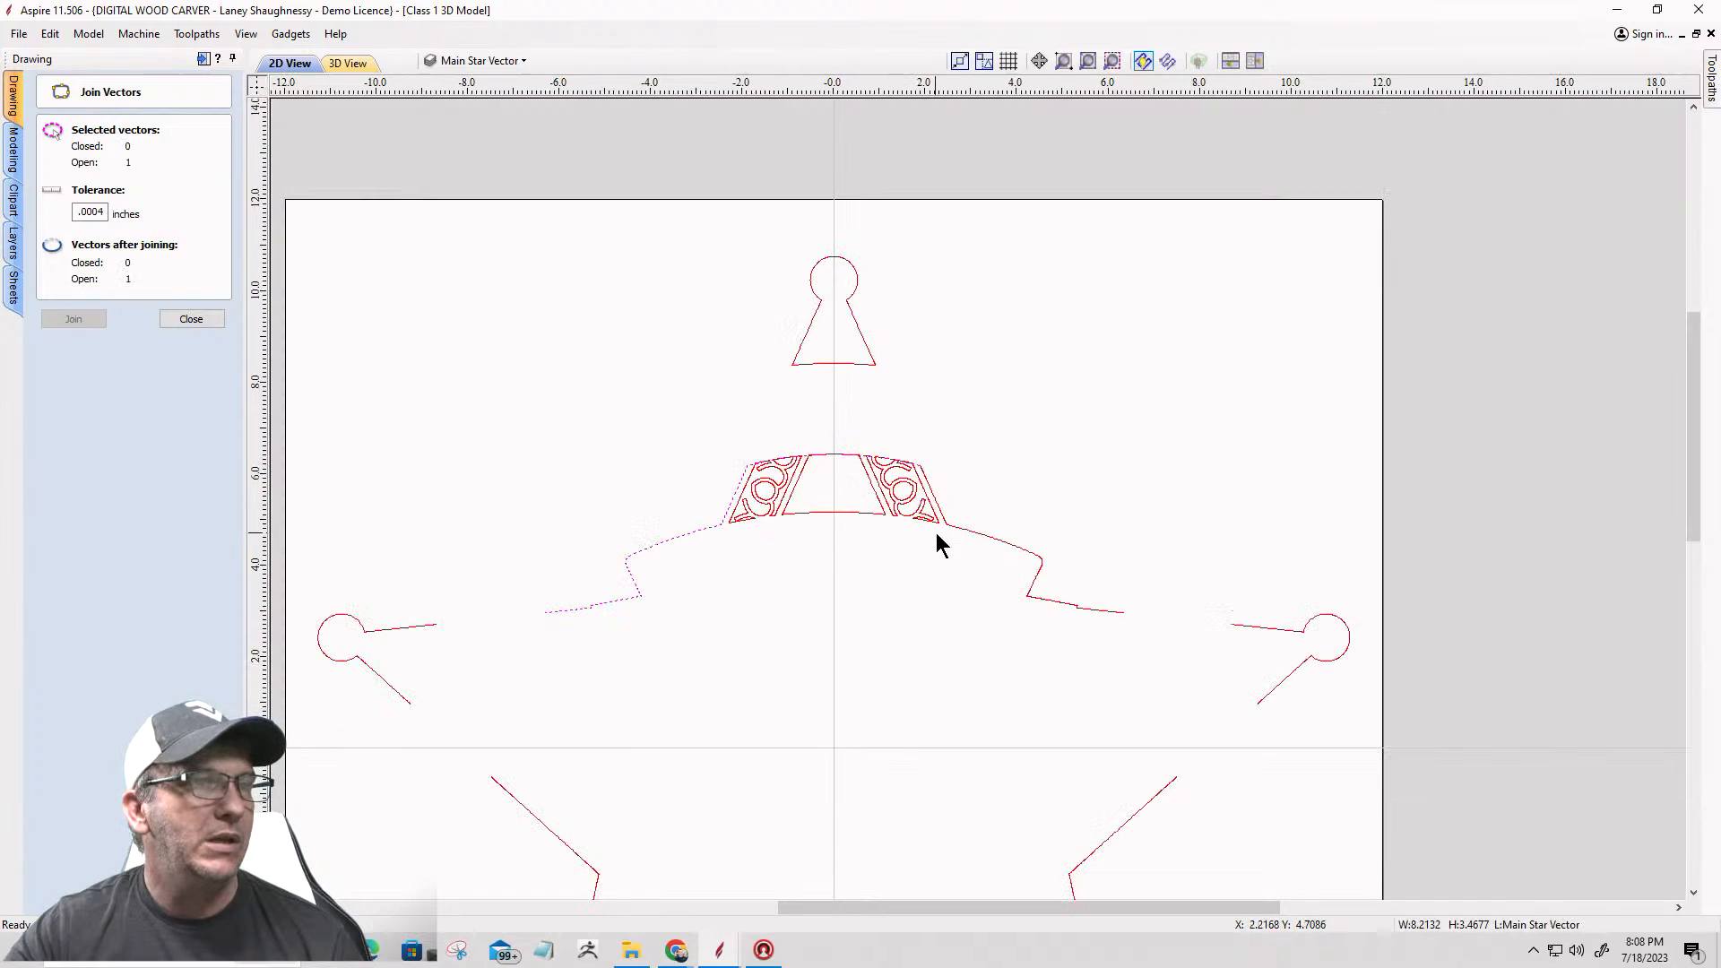
scroll(744, 484, "up", 7)
scroll(847, 448, "down", 4)
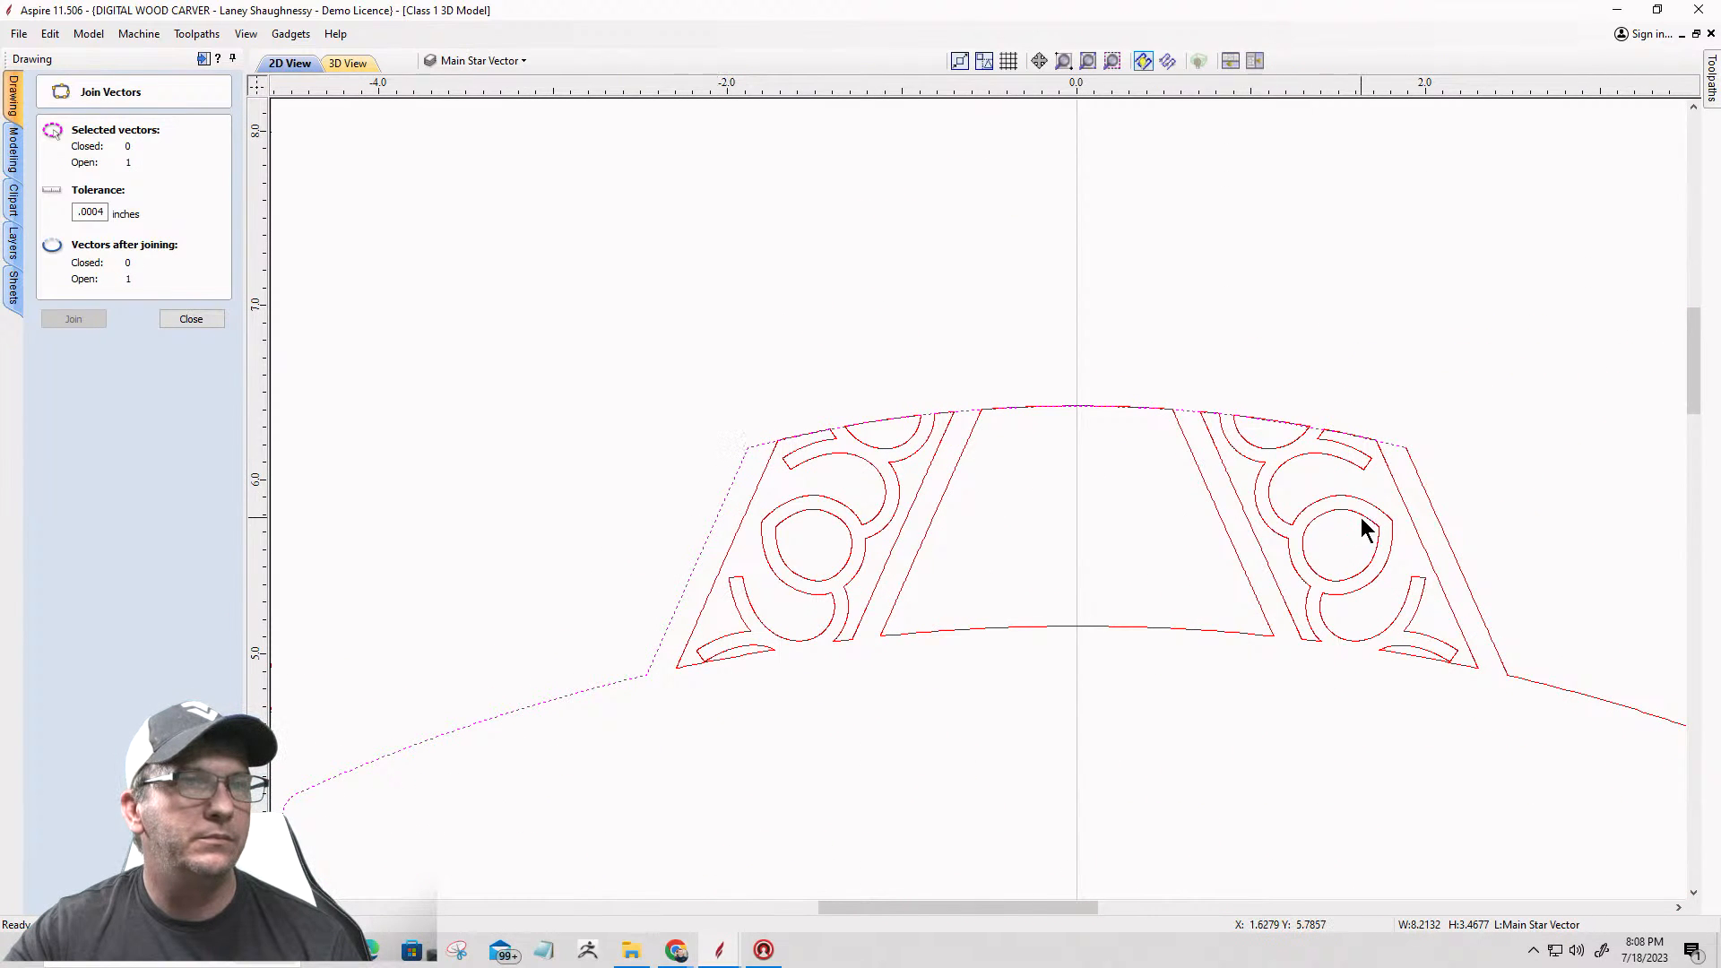
scroll(1405, 445, "up", 10)
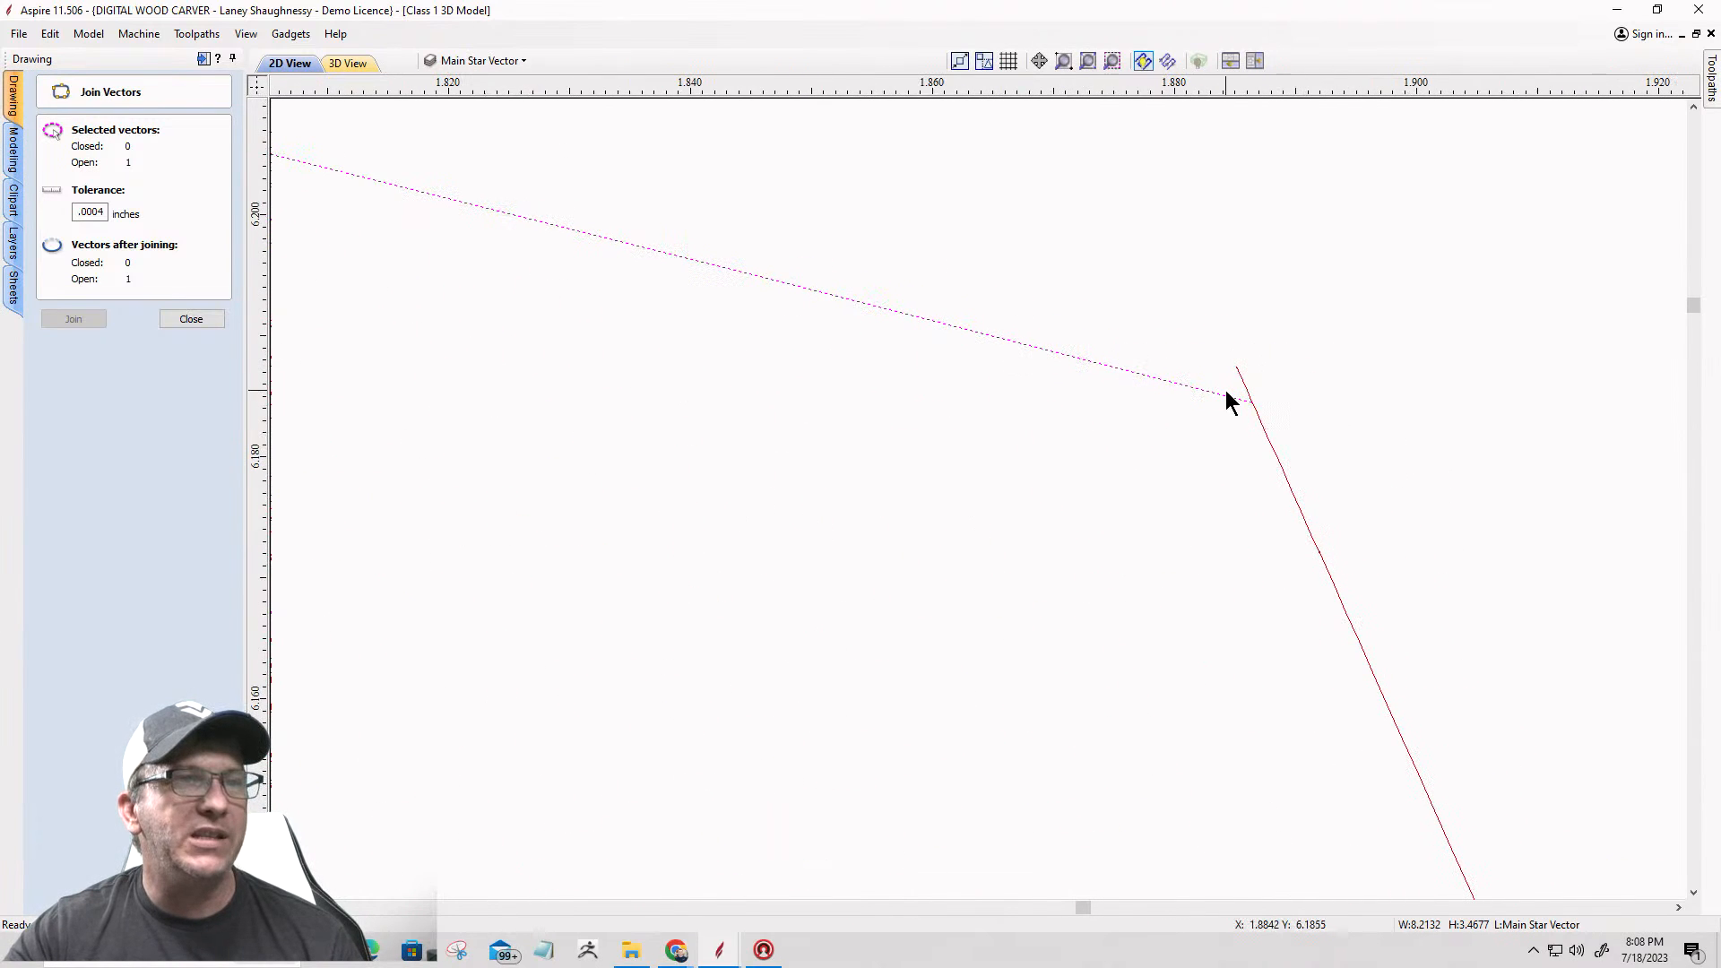
left_click(191, 319)
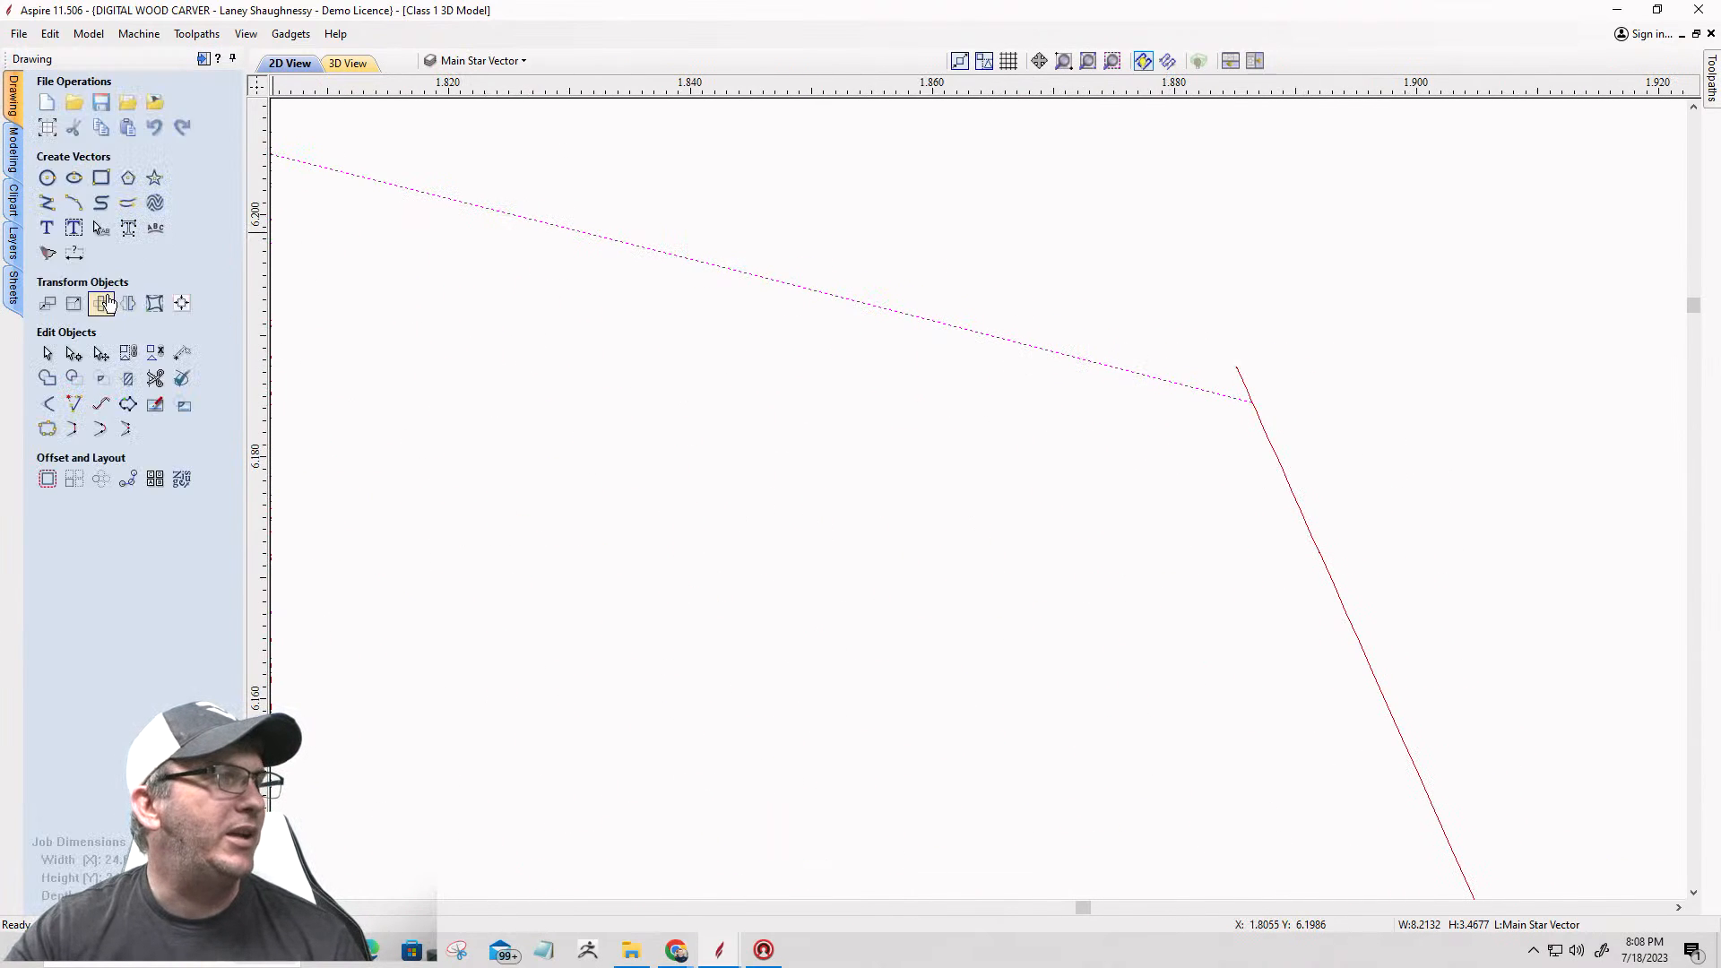
left_click(99, 355)
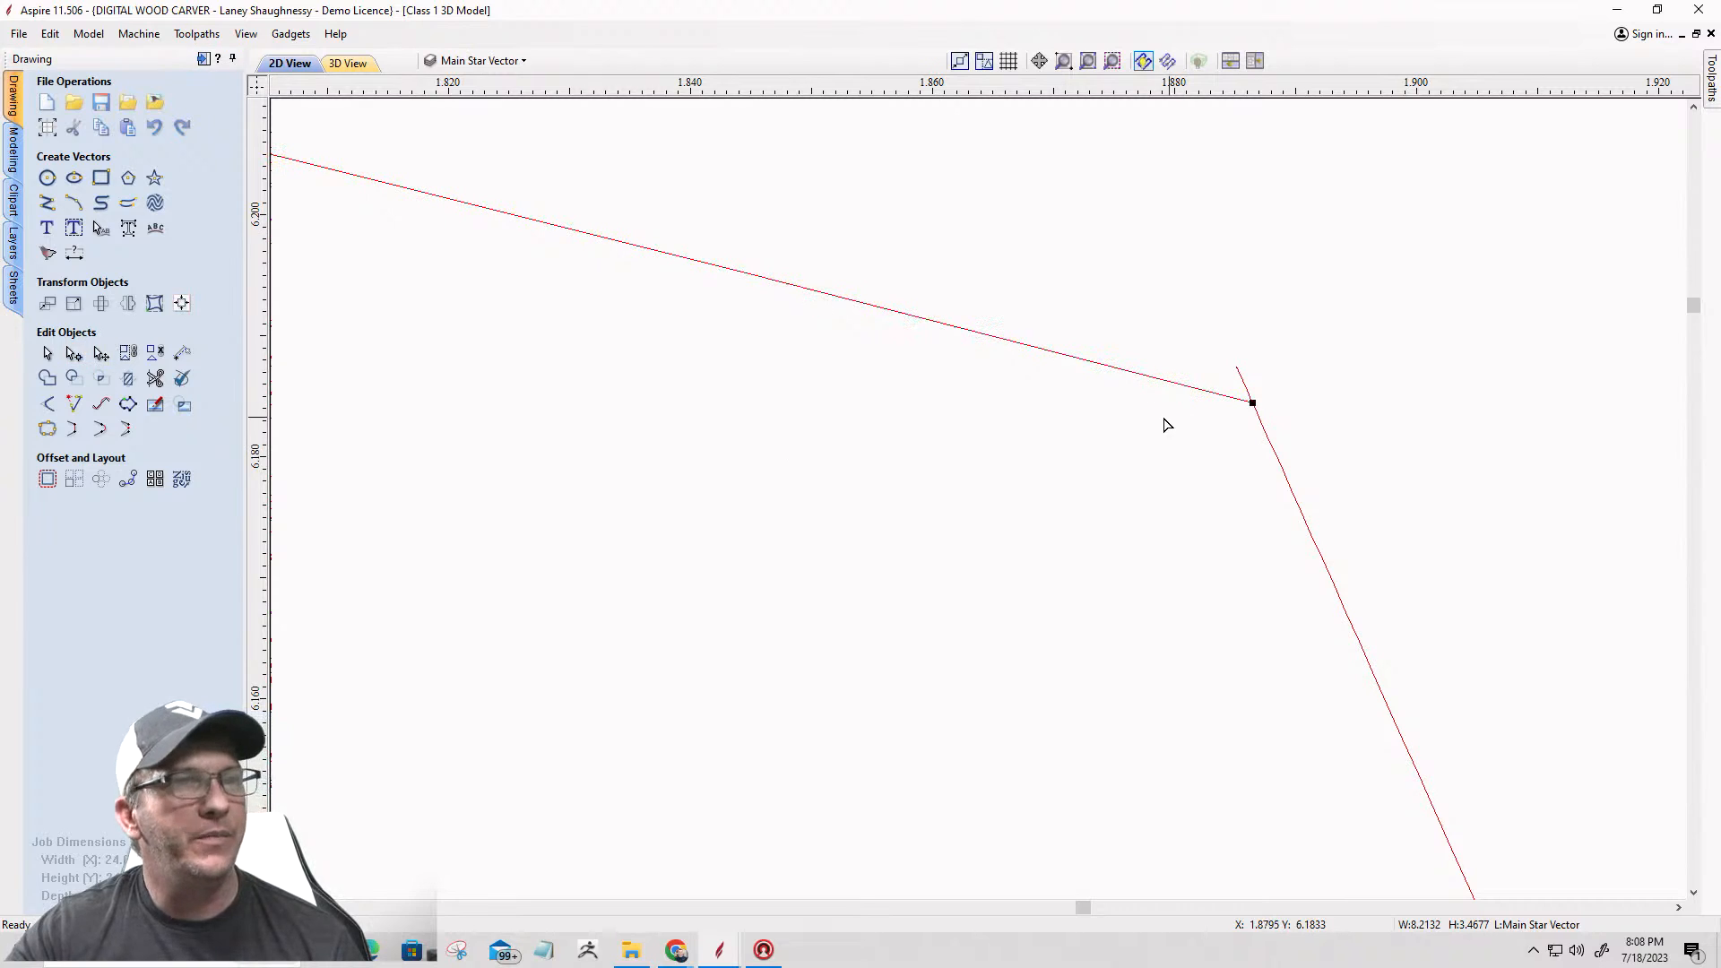
left_click_drag(1244, 380, 1238, 371)
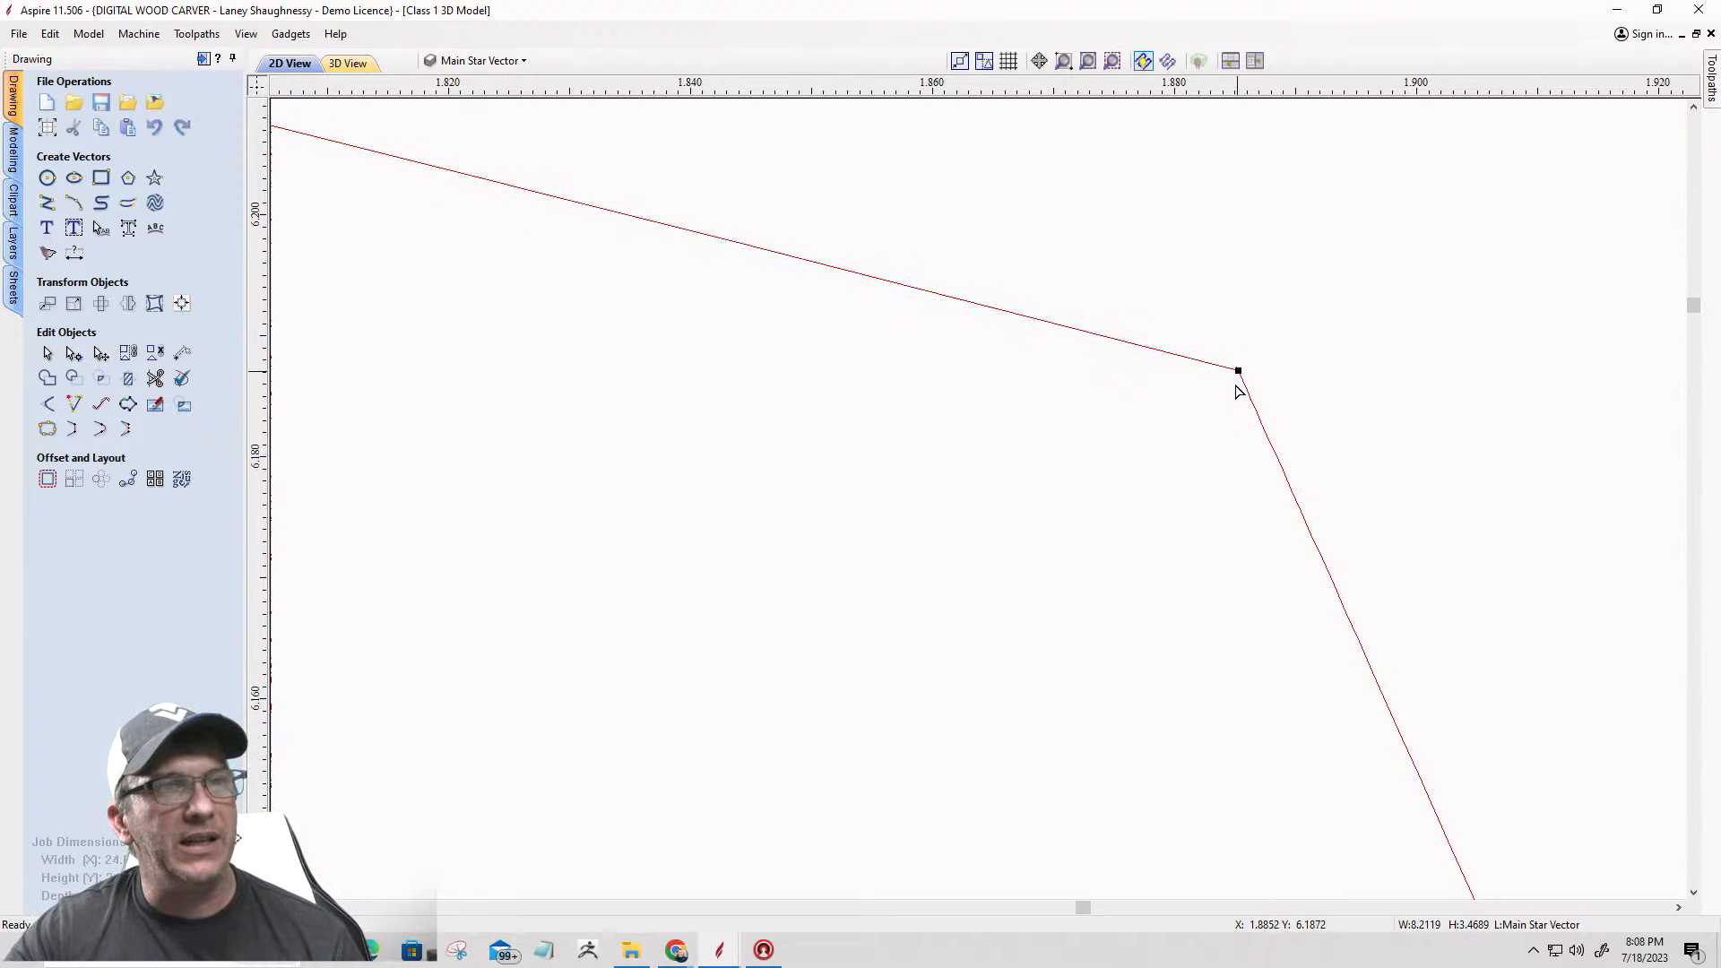
left_click(46, 353)
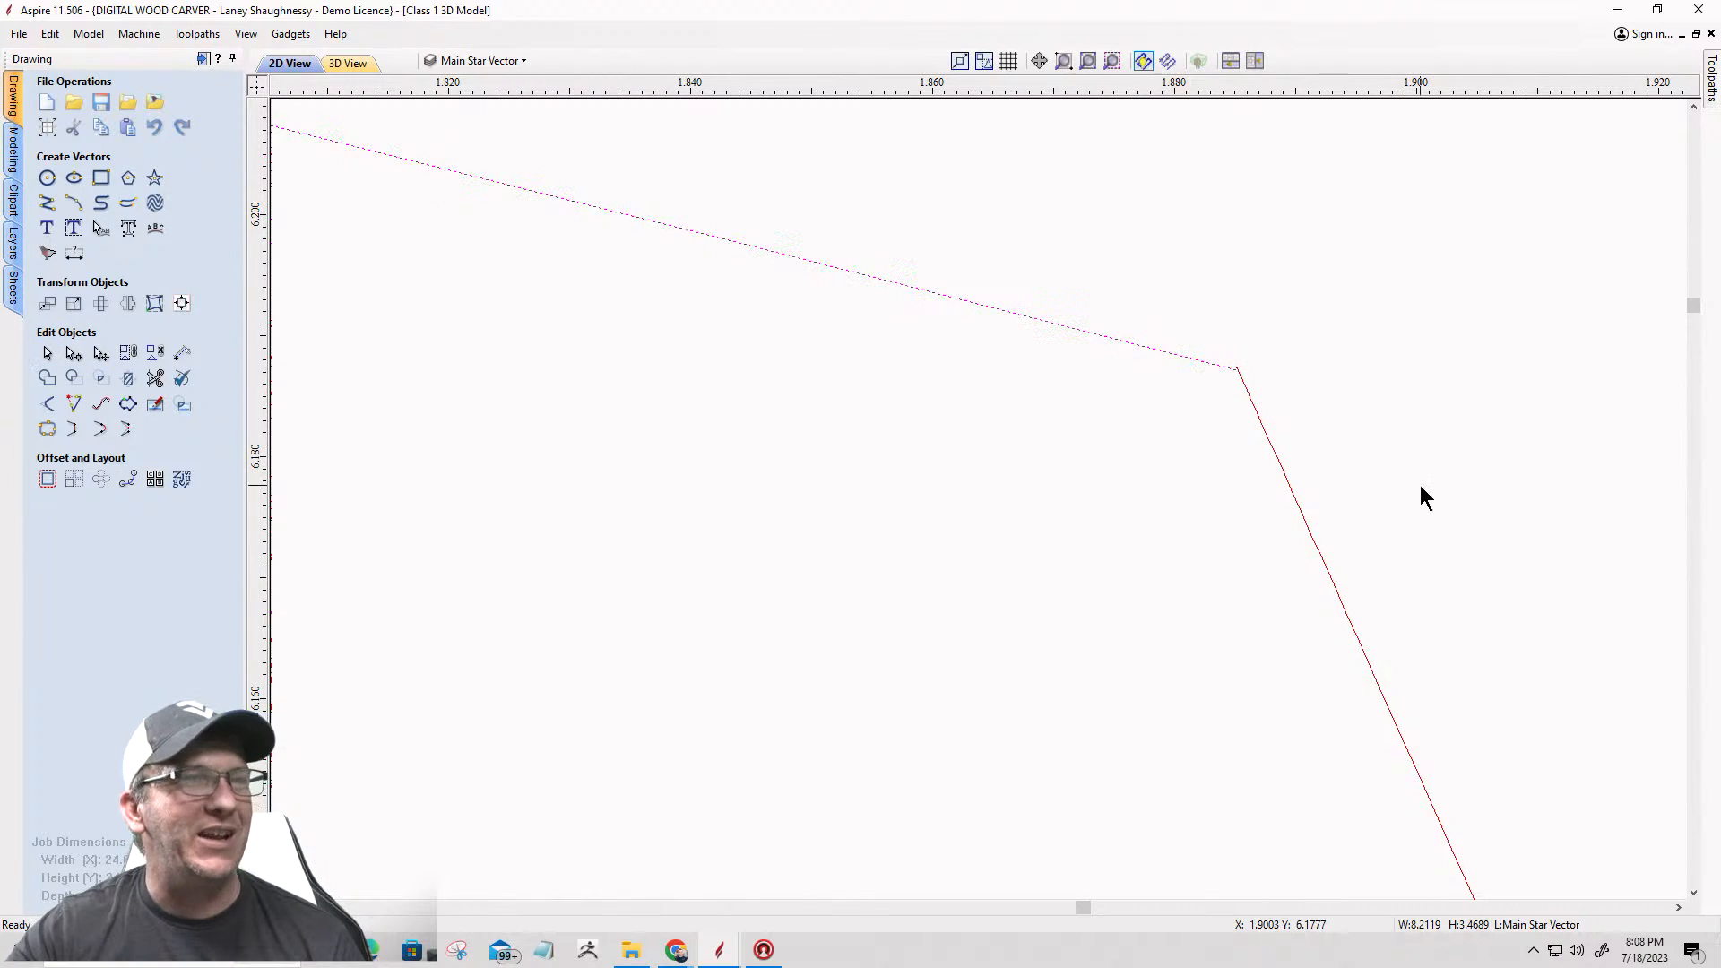
Step: Refine the arc's right end node so it coincides exactly with the endpoint of the right outline half
scroll(1241, 376, "up", 5)
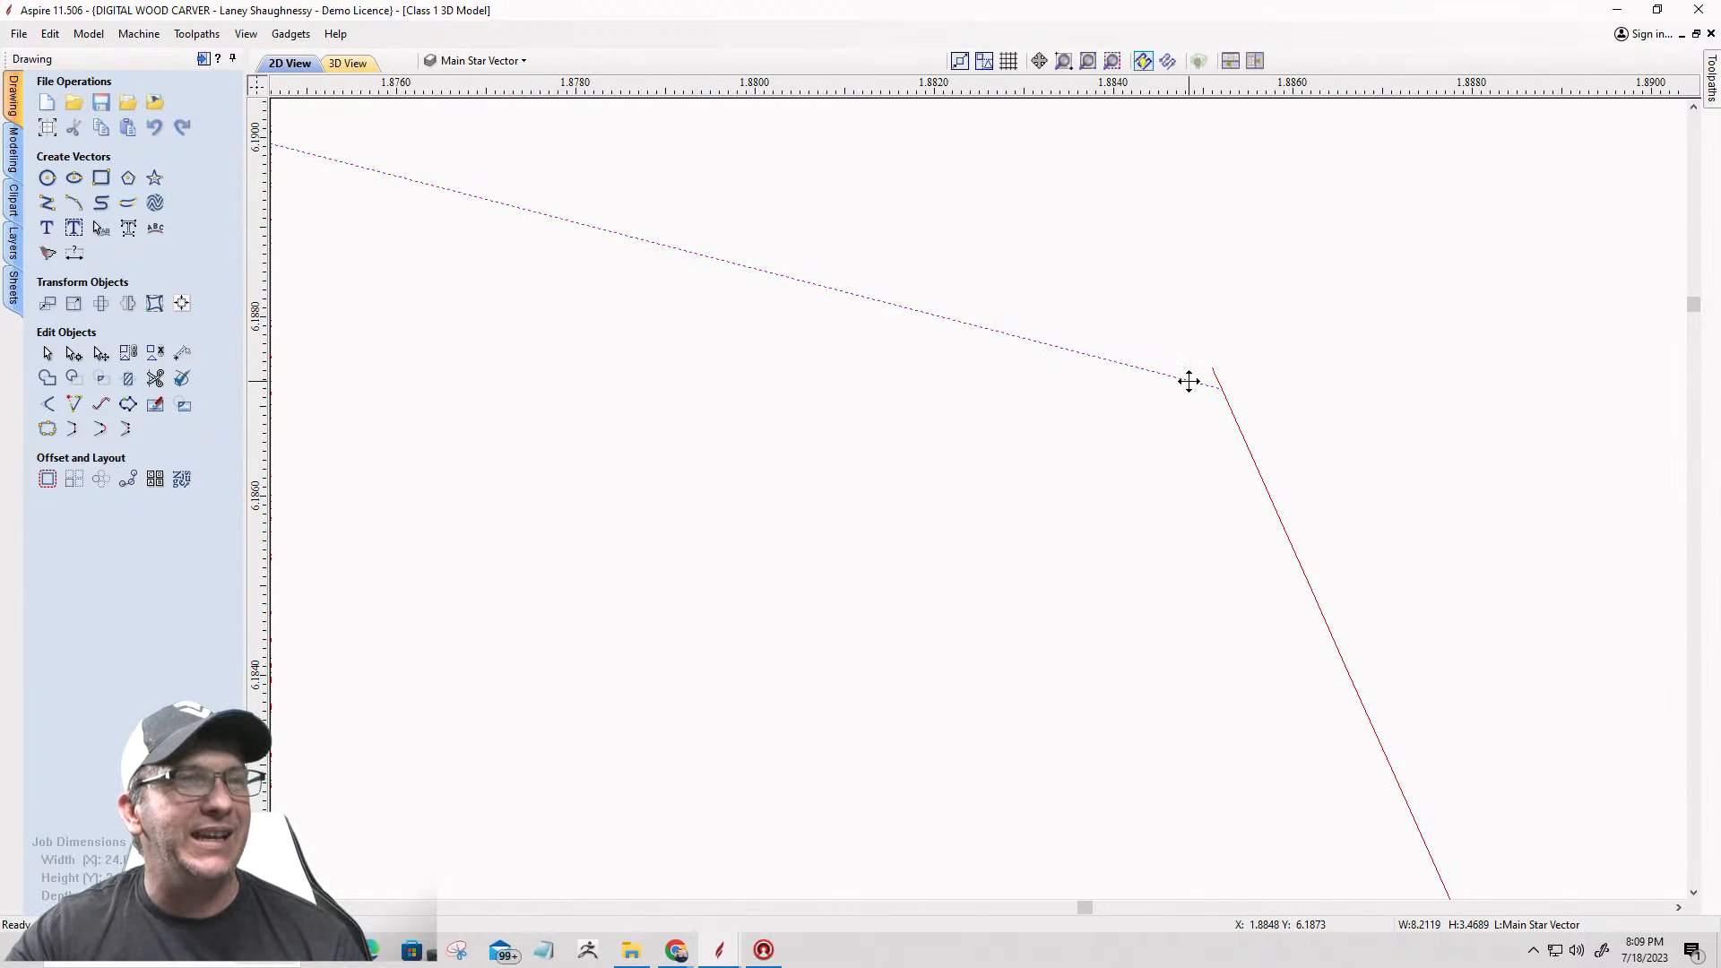
left_click(85, 376)
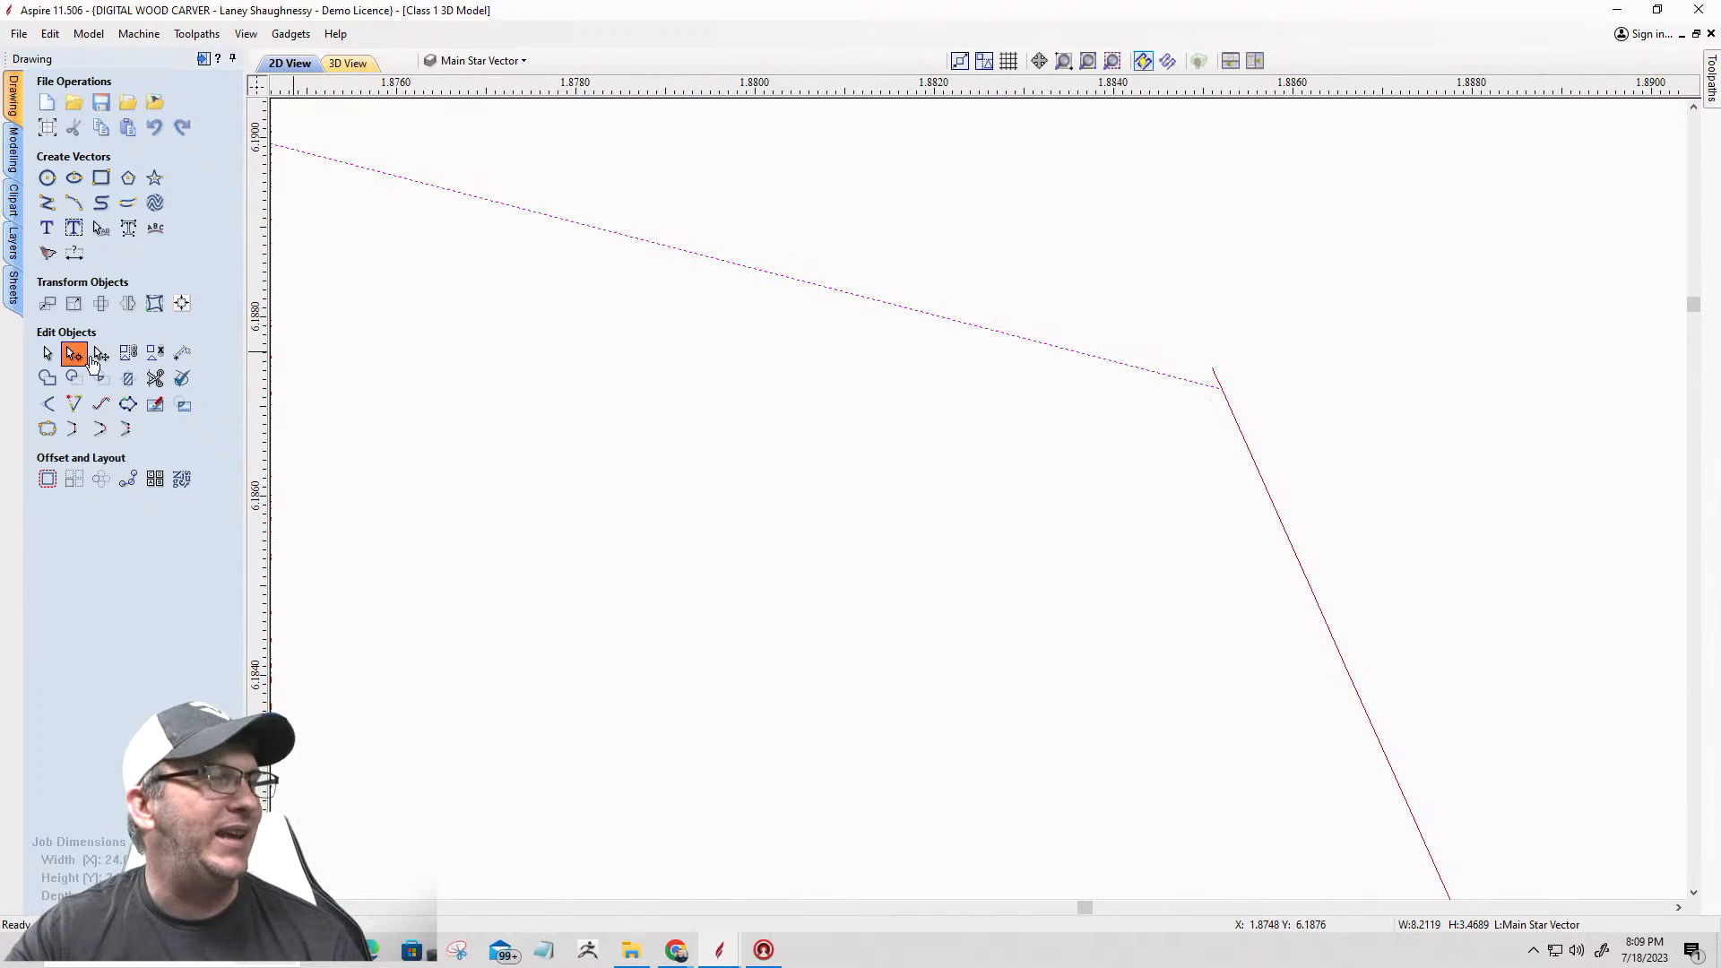
left_click_drag(1221, 388, 1213, 369)
scroll(1259, 390, "down", 5)
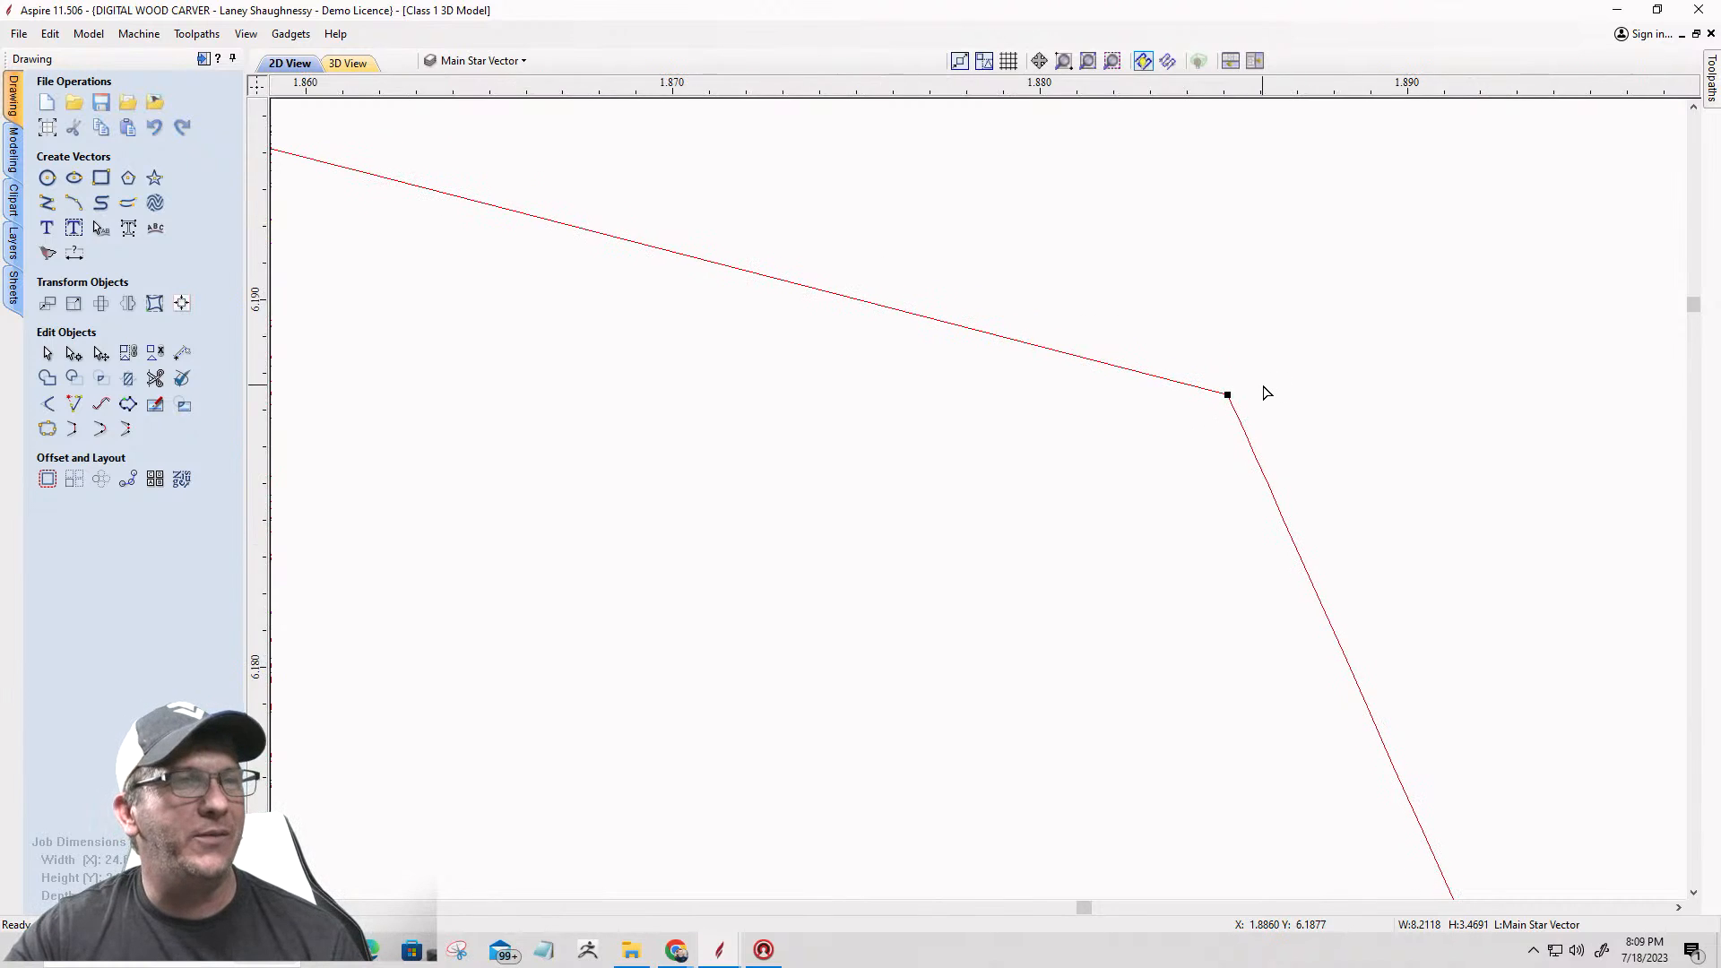
left_click(47, 353)
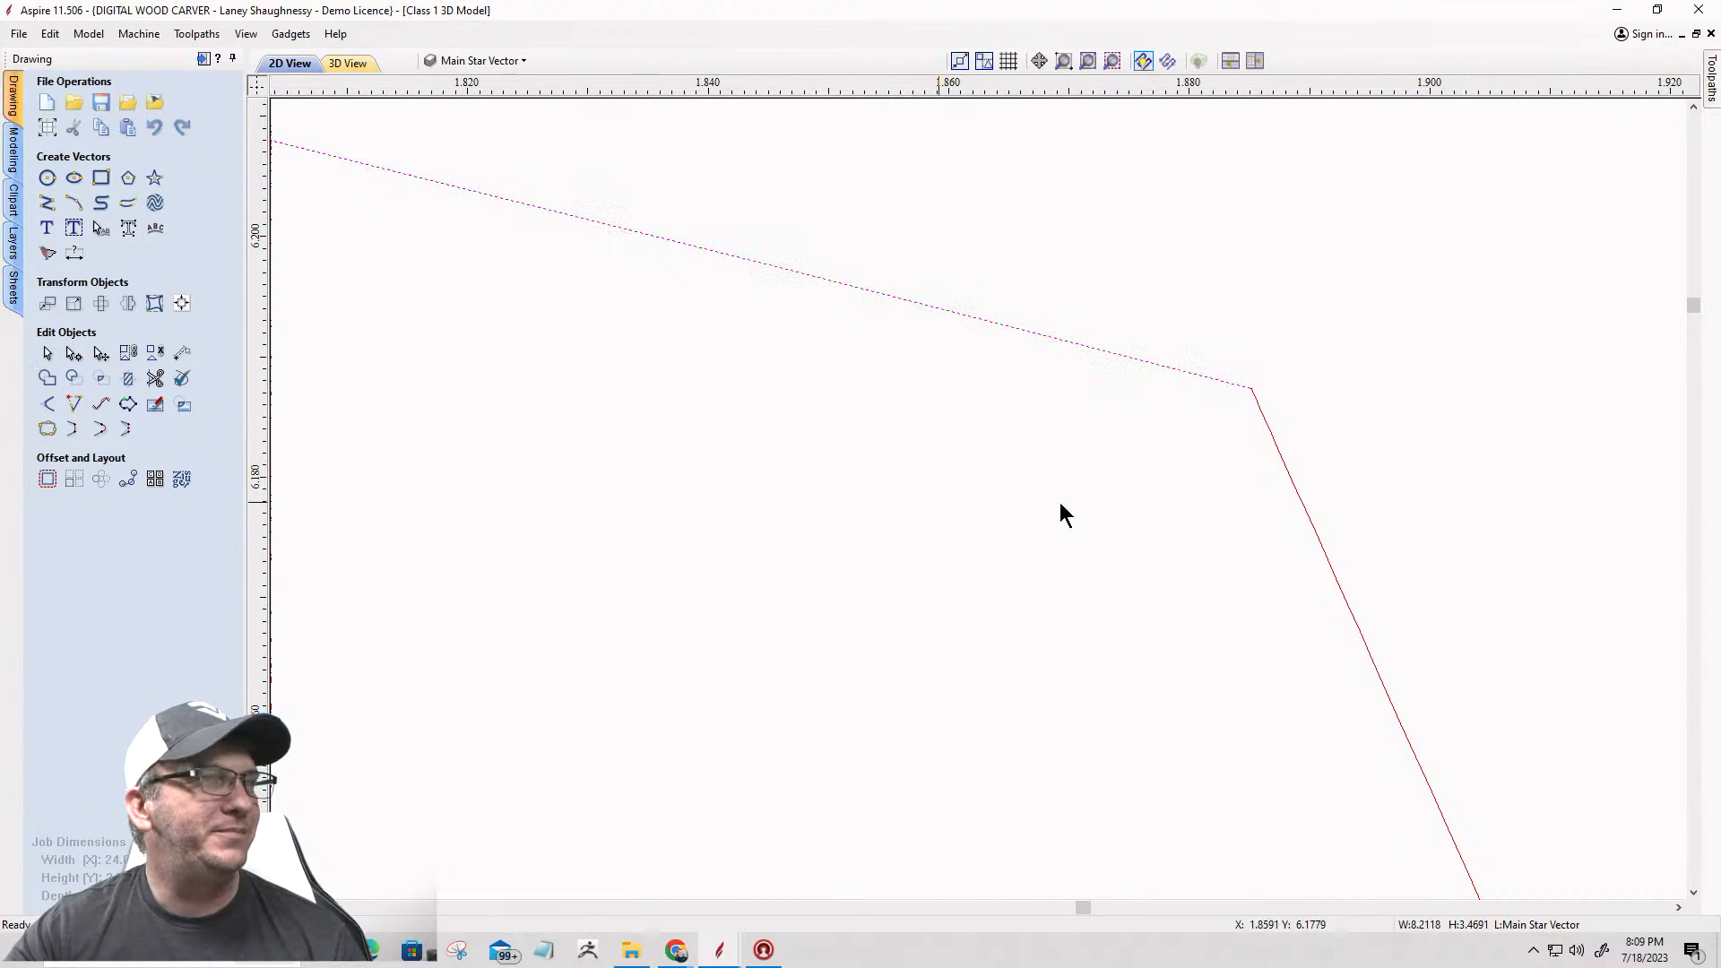
Step: Join the arc-and-left outline with the right outline half into one vector at a 0.0004-inch tolerance
left_click_drag(1309, 480, 1222, 346)
scroll(1222, 346, "down", 10)
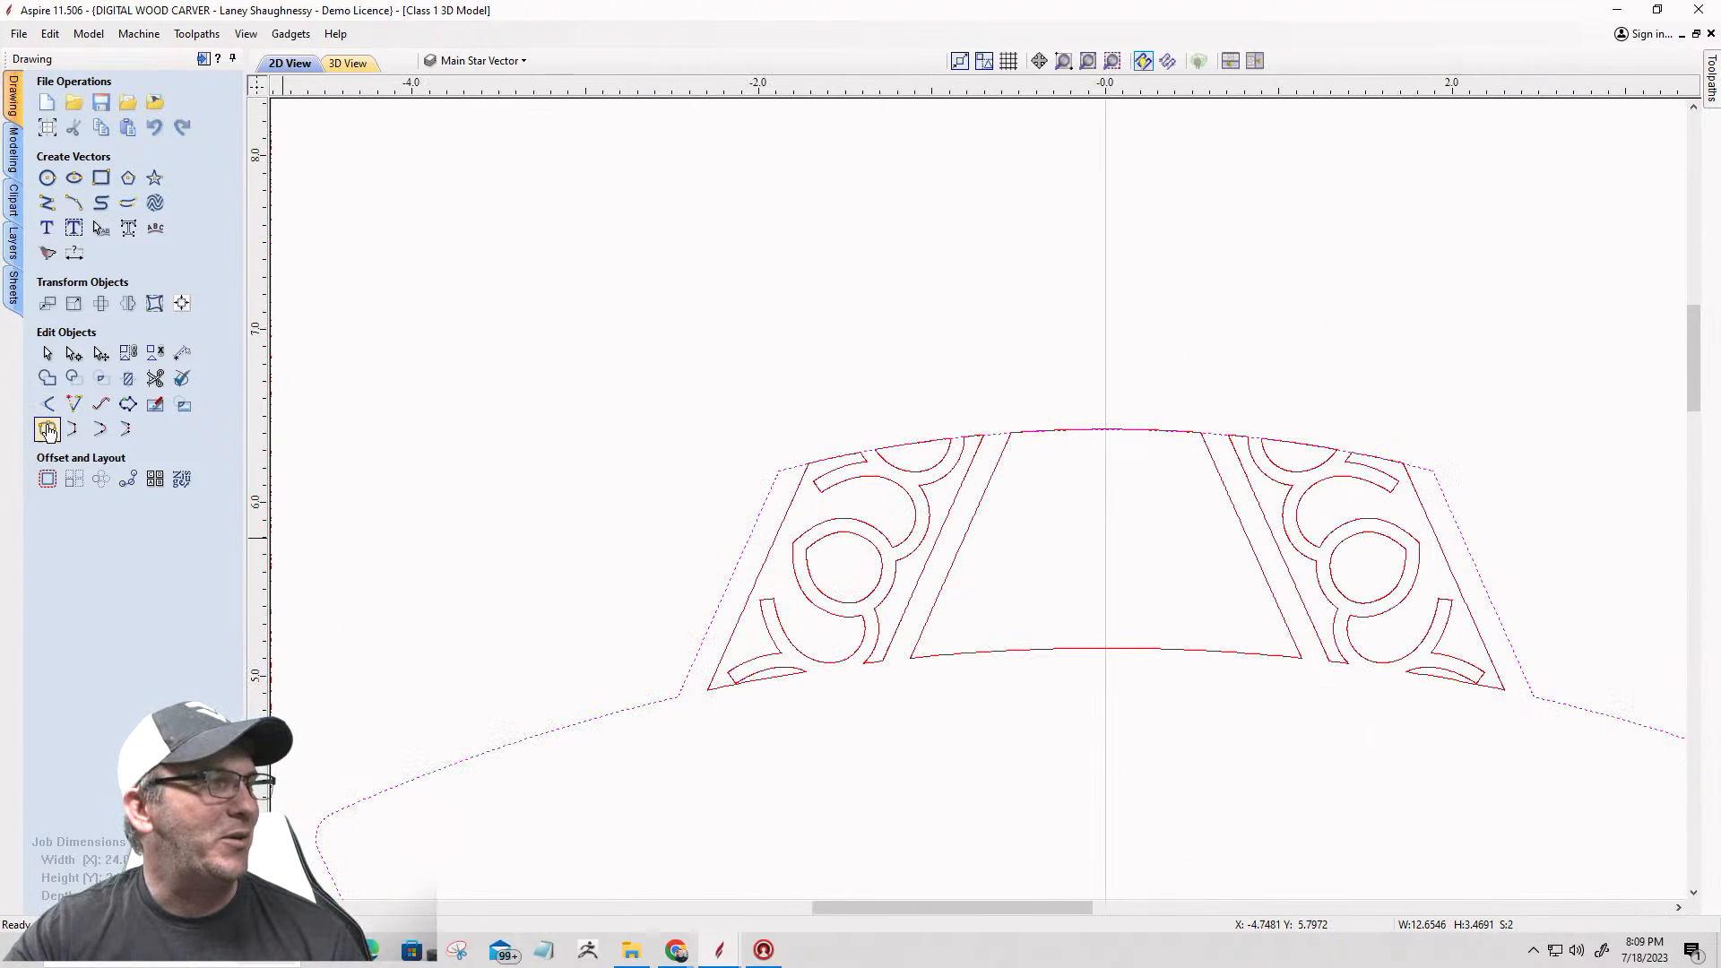
left_click(48, 428)
left_click(87, 316)
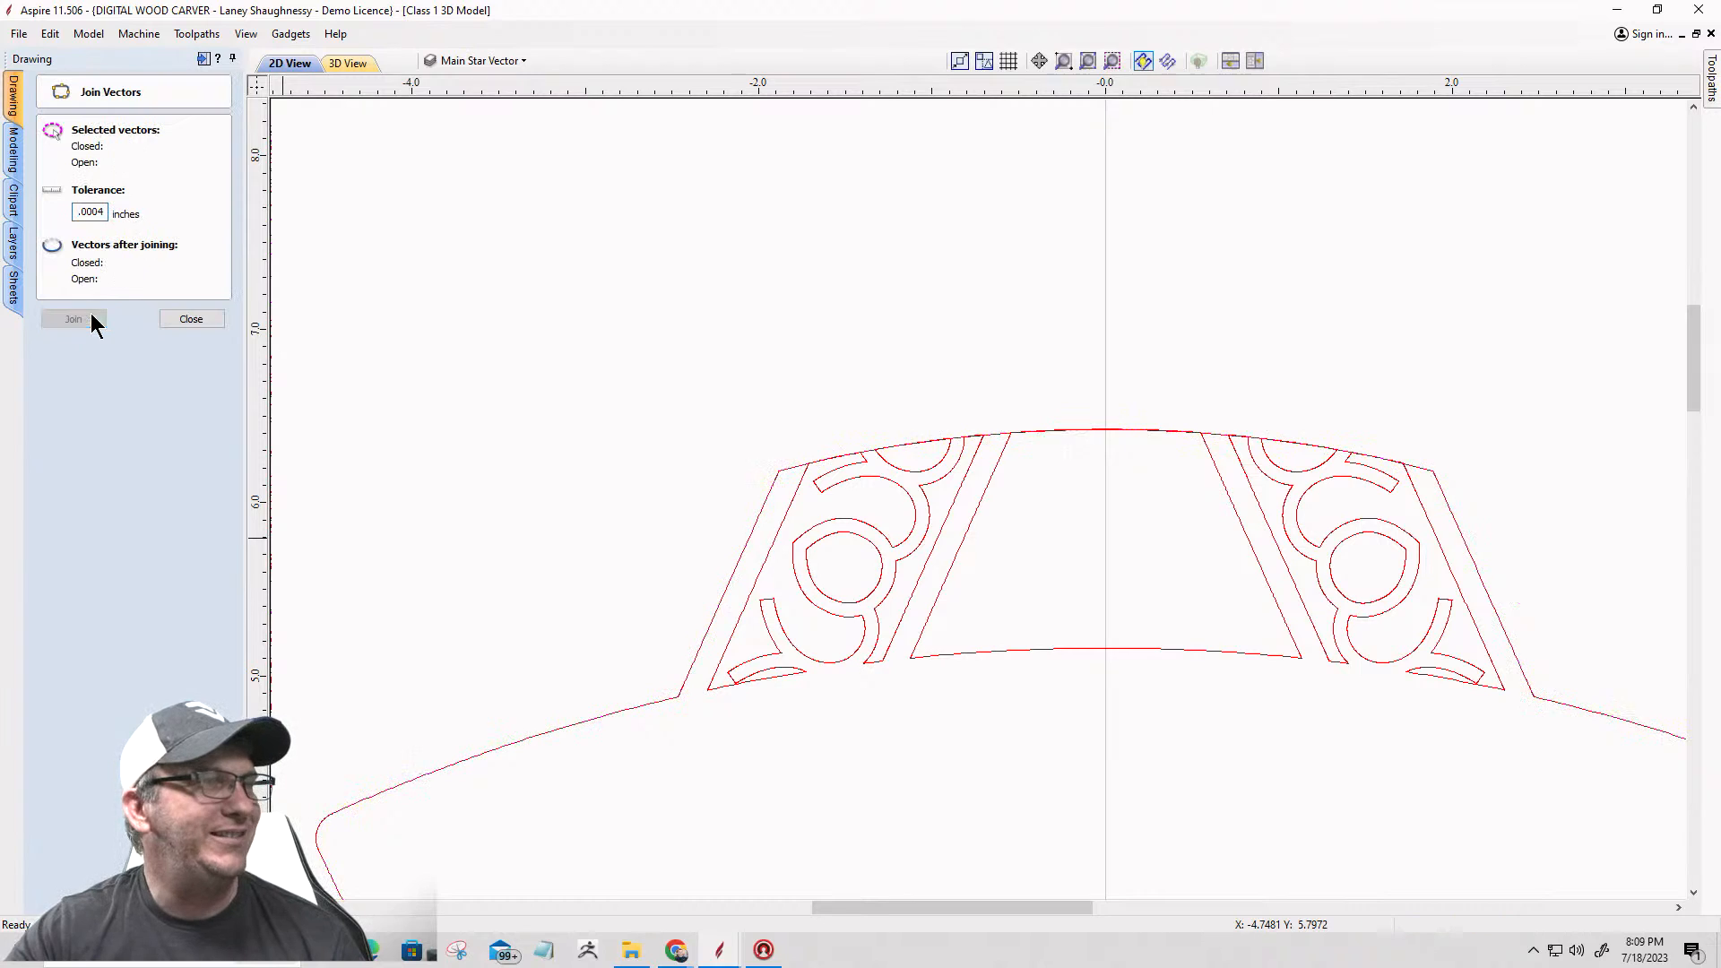
Step: Delete the scrollwork and inner panel vectors inside the upper banner, keeping only the joined outer outline
scroll(773, 296, "down", 5)
left_click_drag(960, 424, 728, 297)
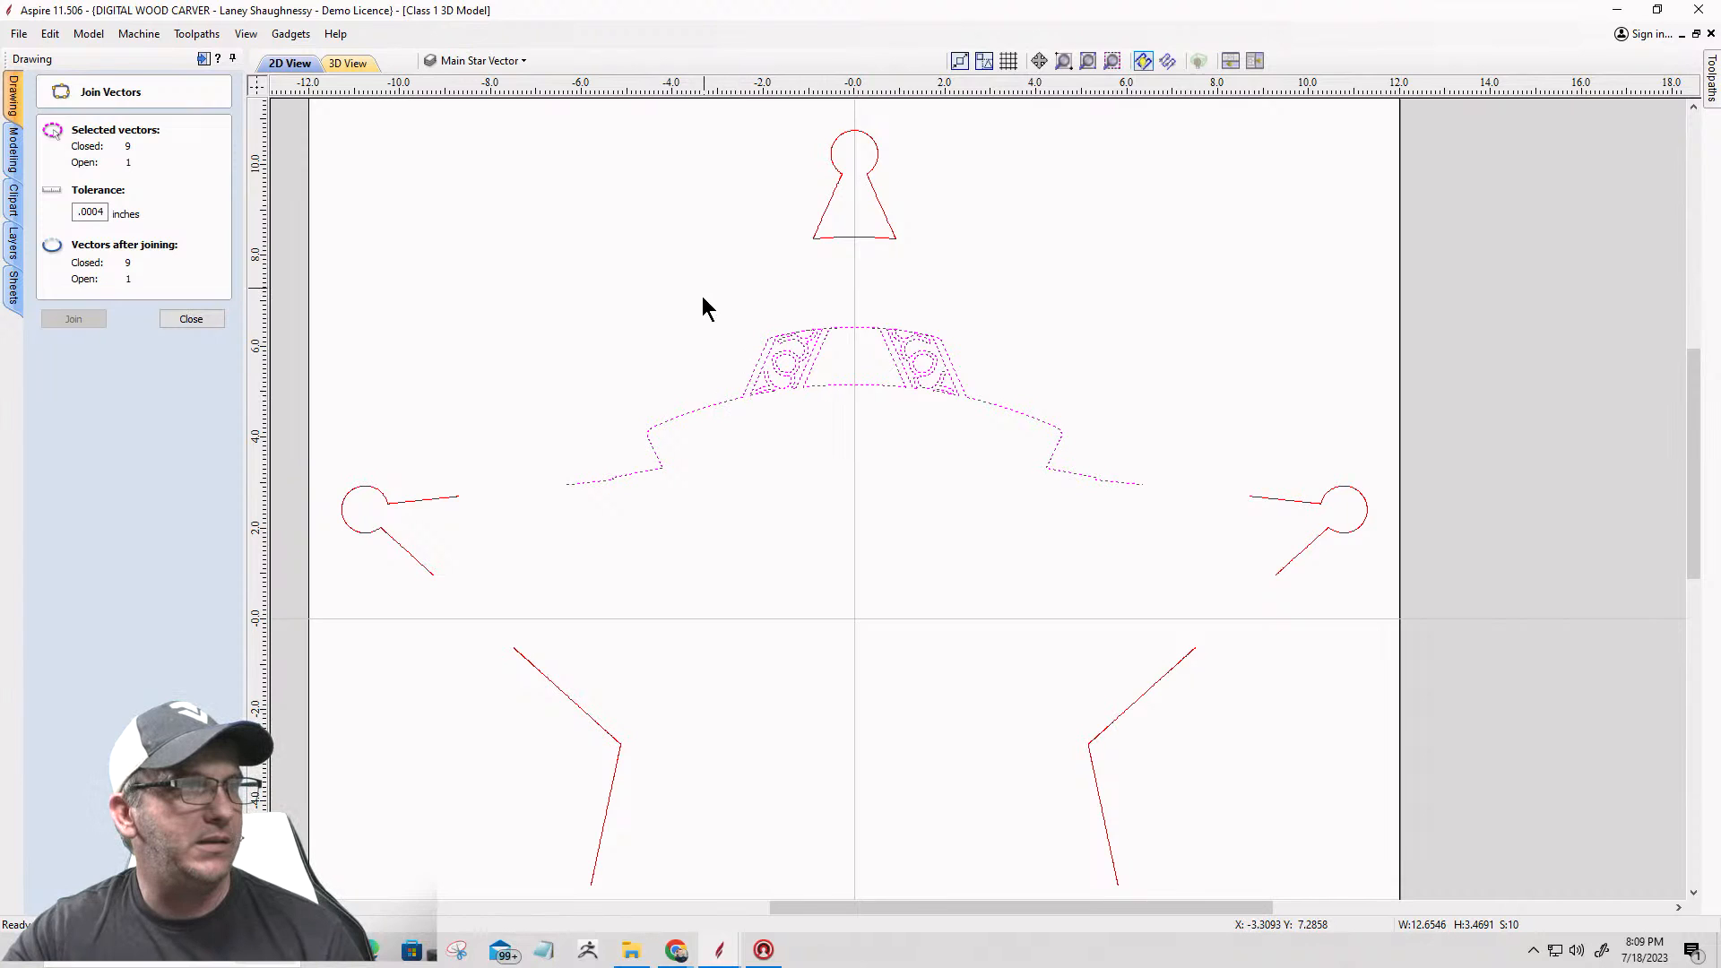
left_click(702, 407, "shift")
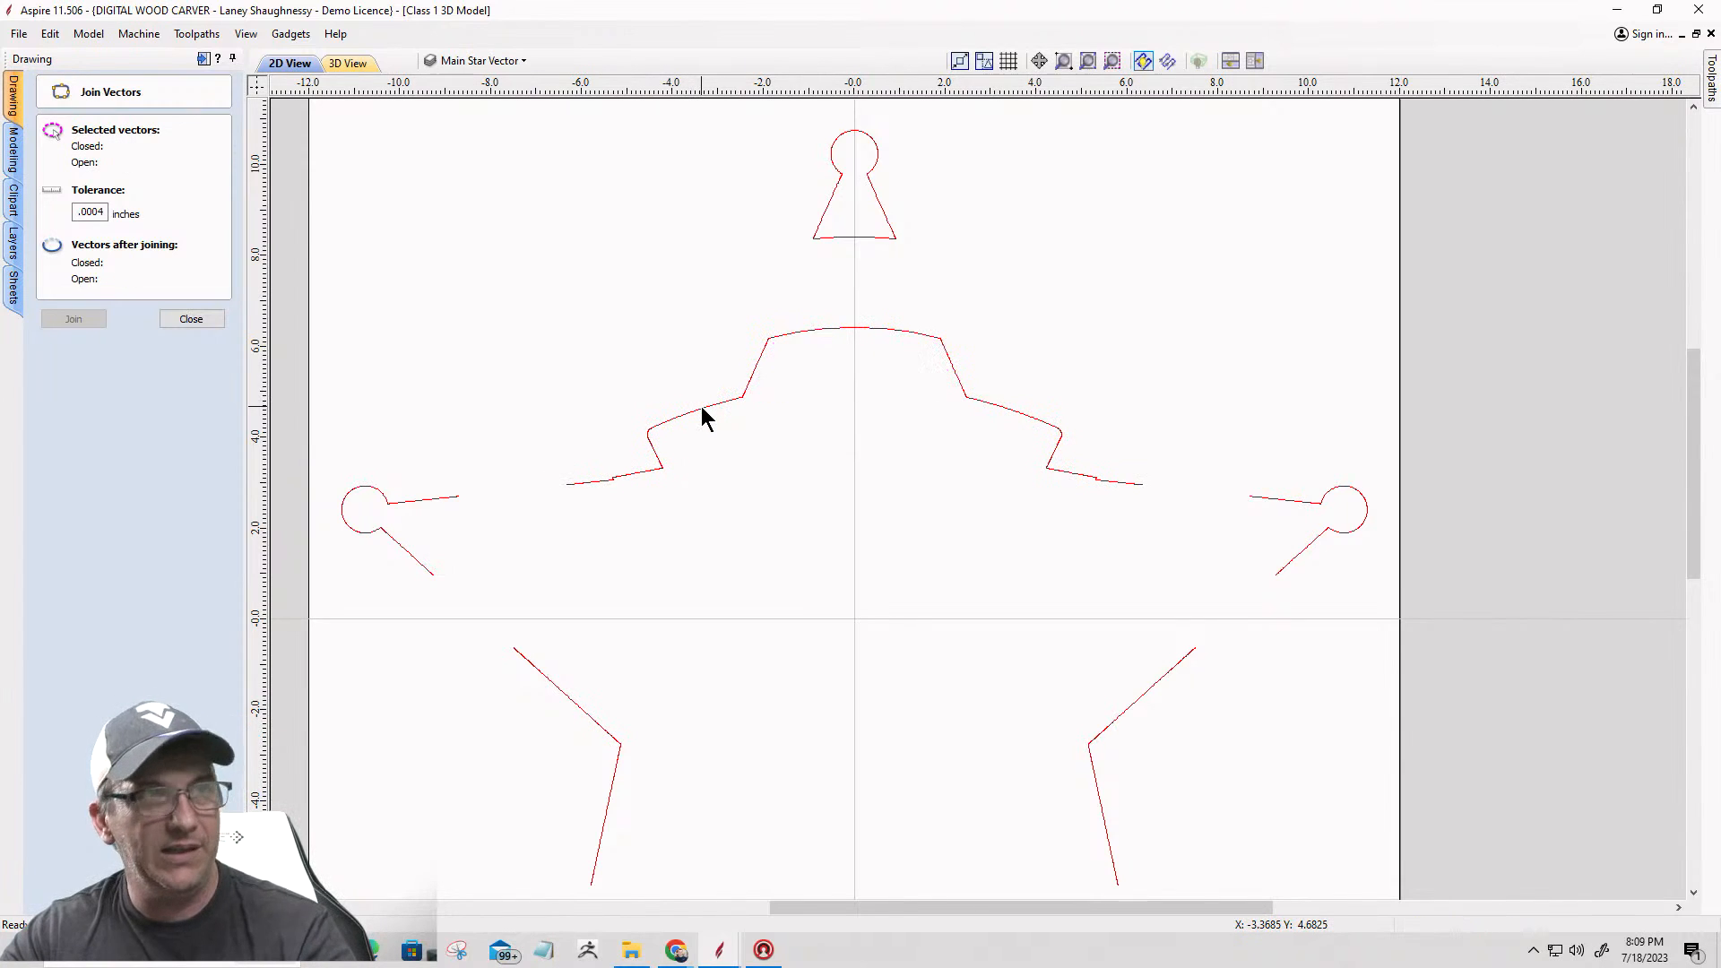
Step: Review the whole star outline and check that the upper section selects as one continuous vector
left_click(708, 429)
scroll(1013, 368, "down", 4)
scroll(977, 509, "up", 2)
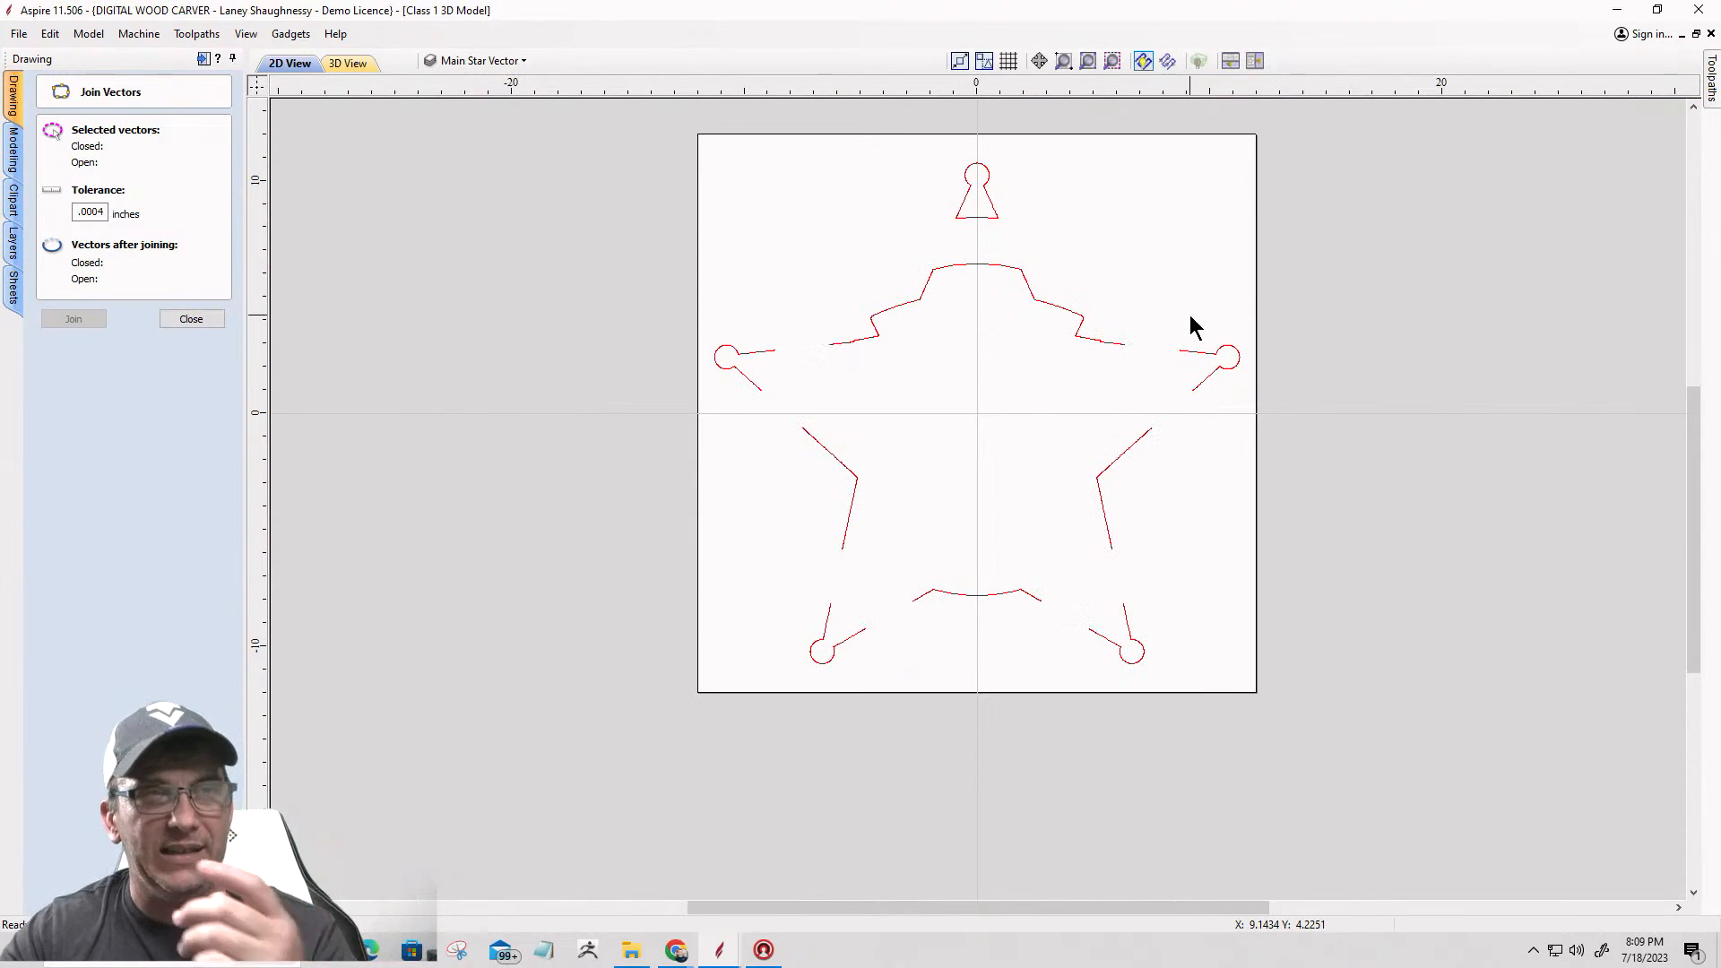
scroll(1295, 256, "up", 3)
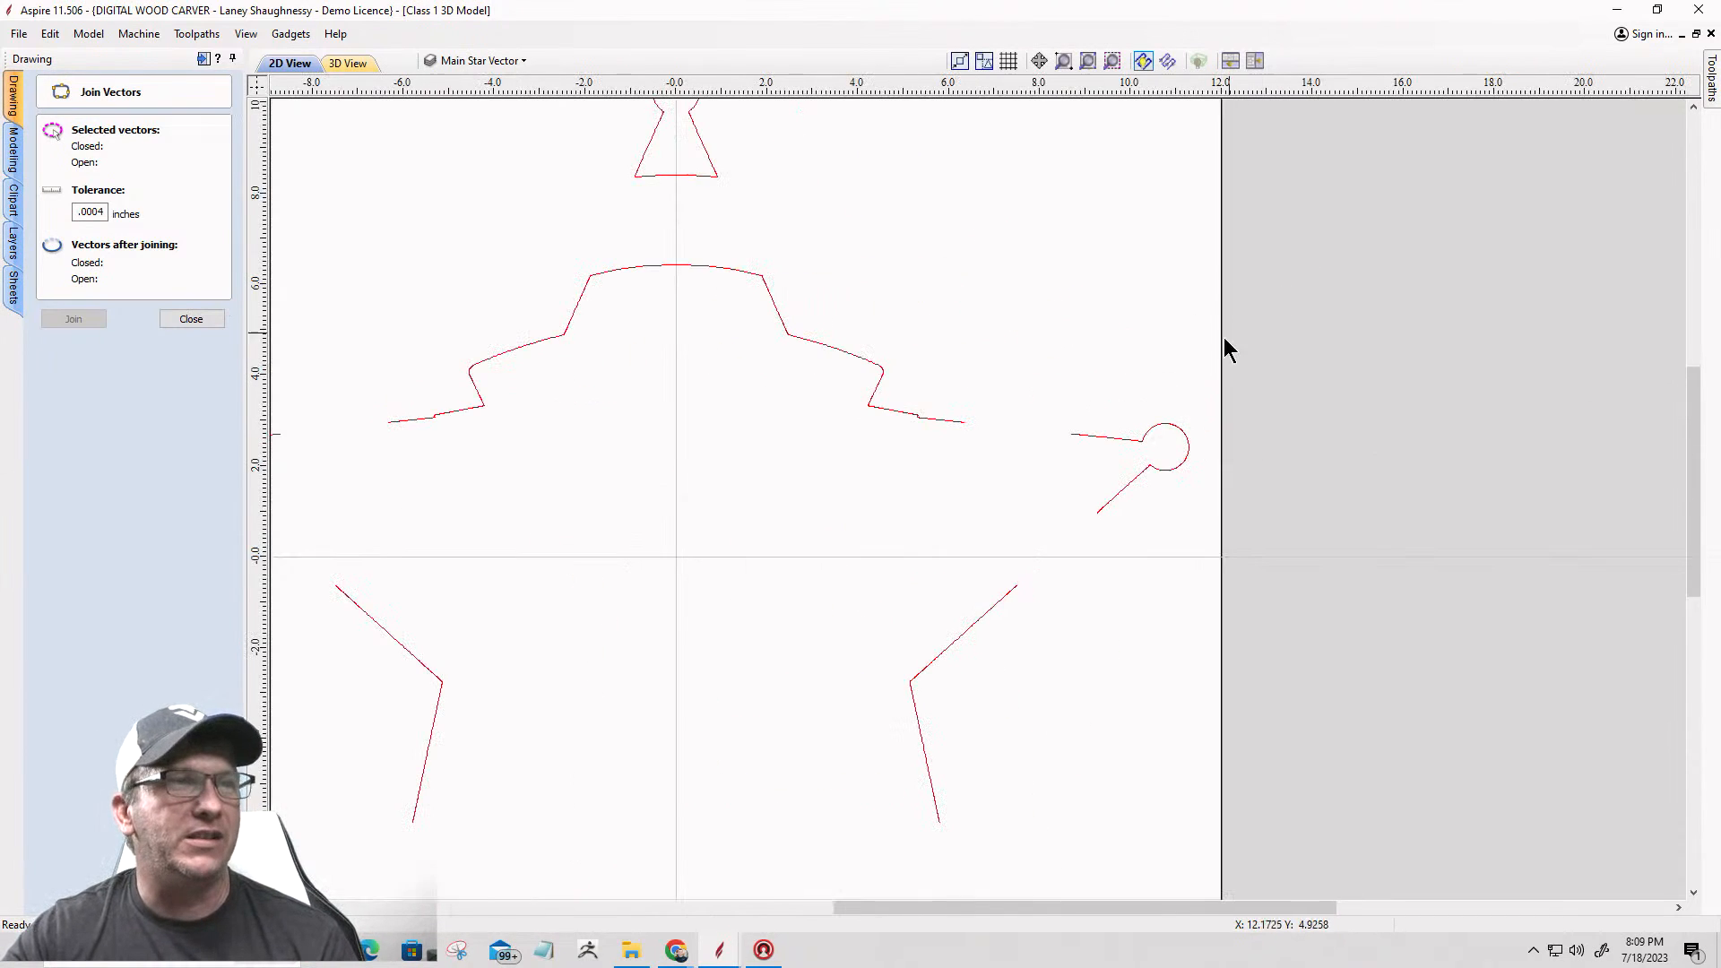
left_click(933, 419)
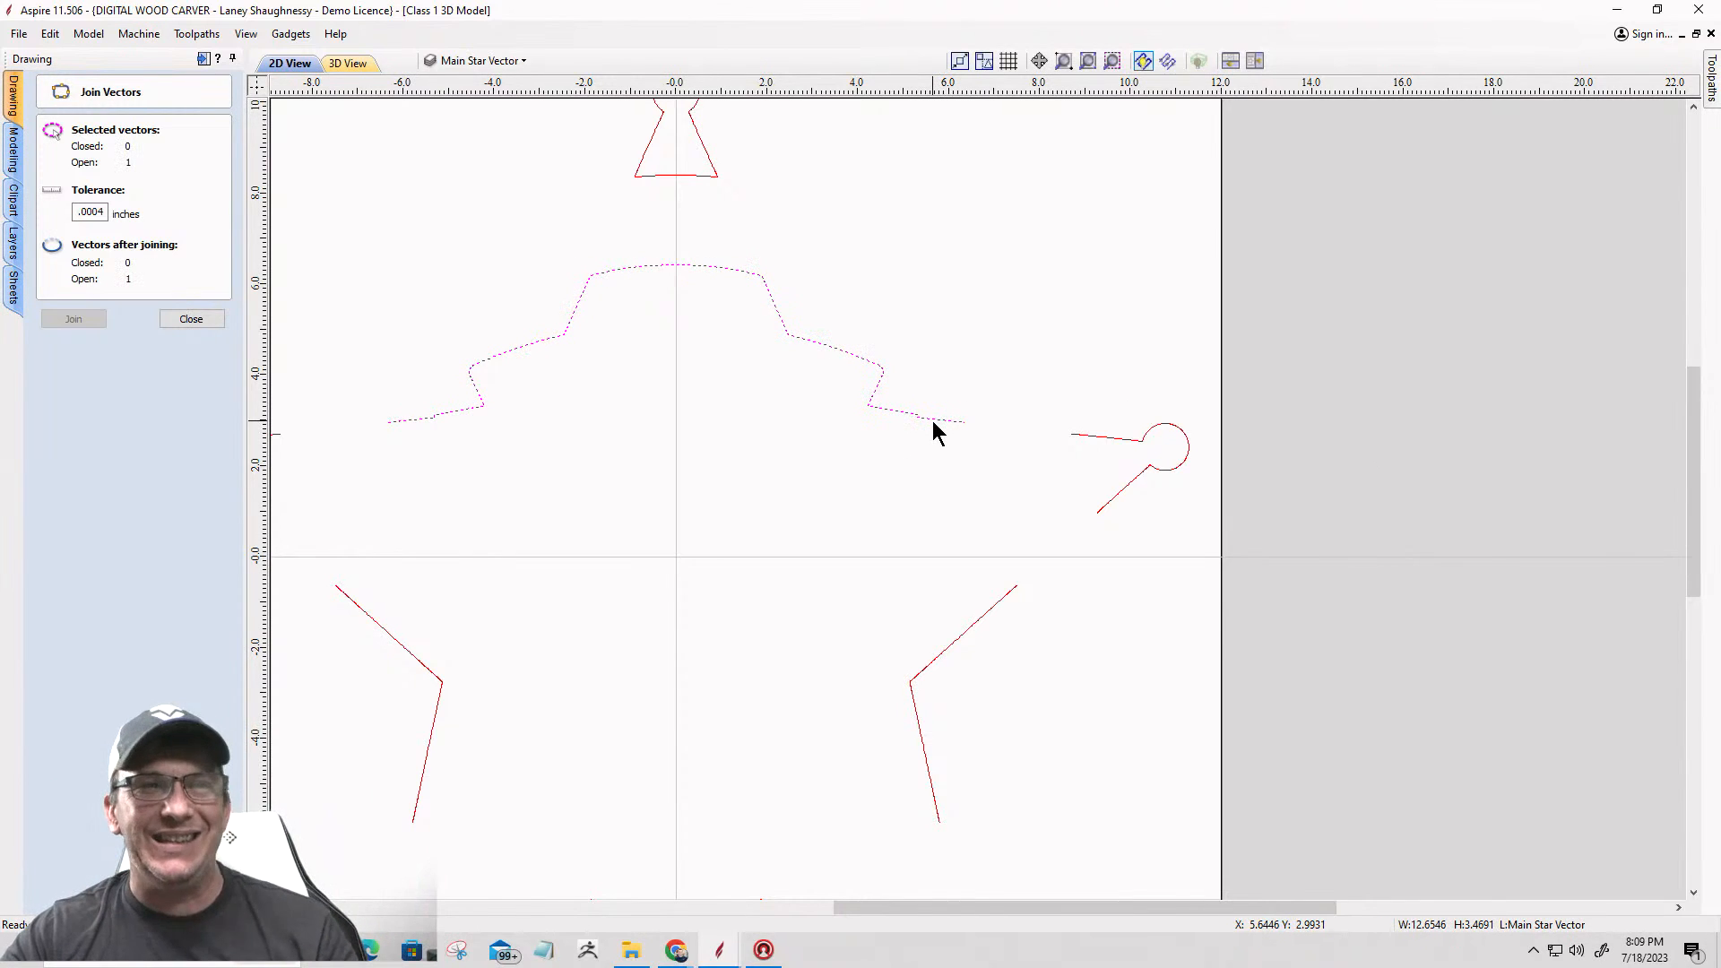
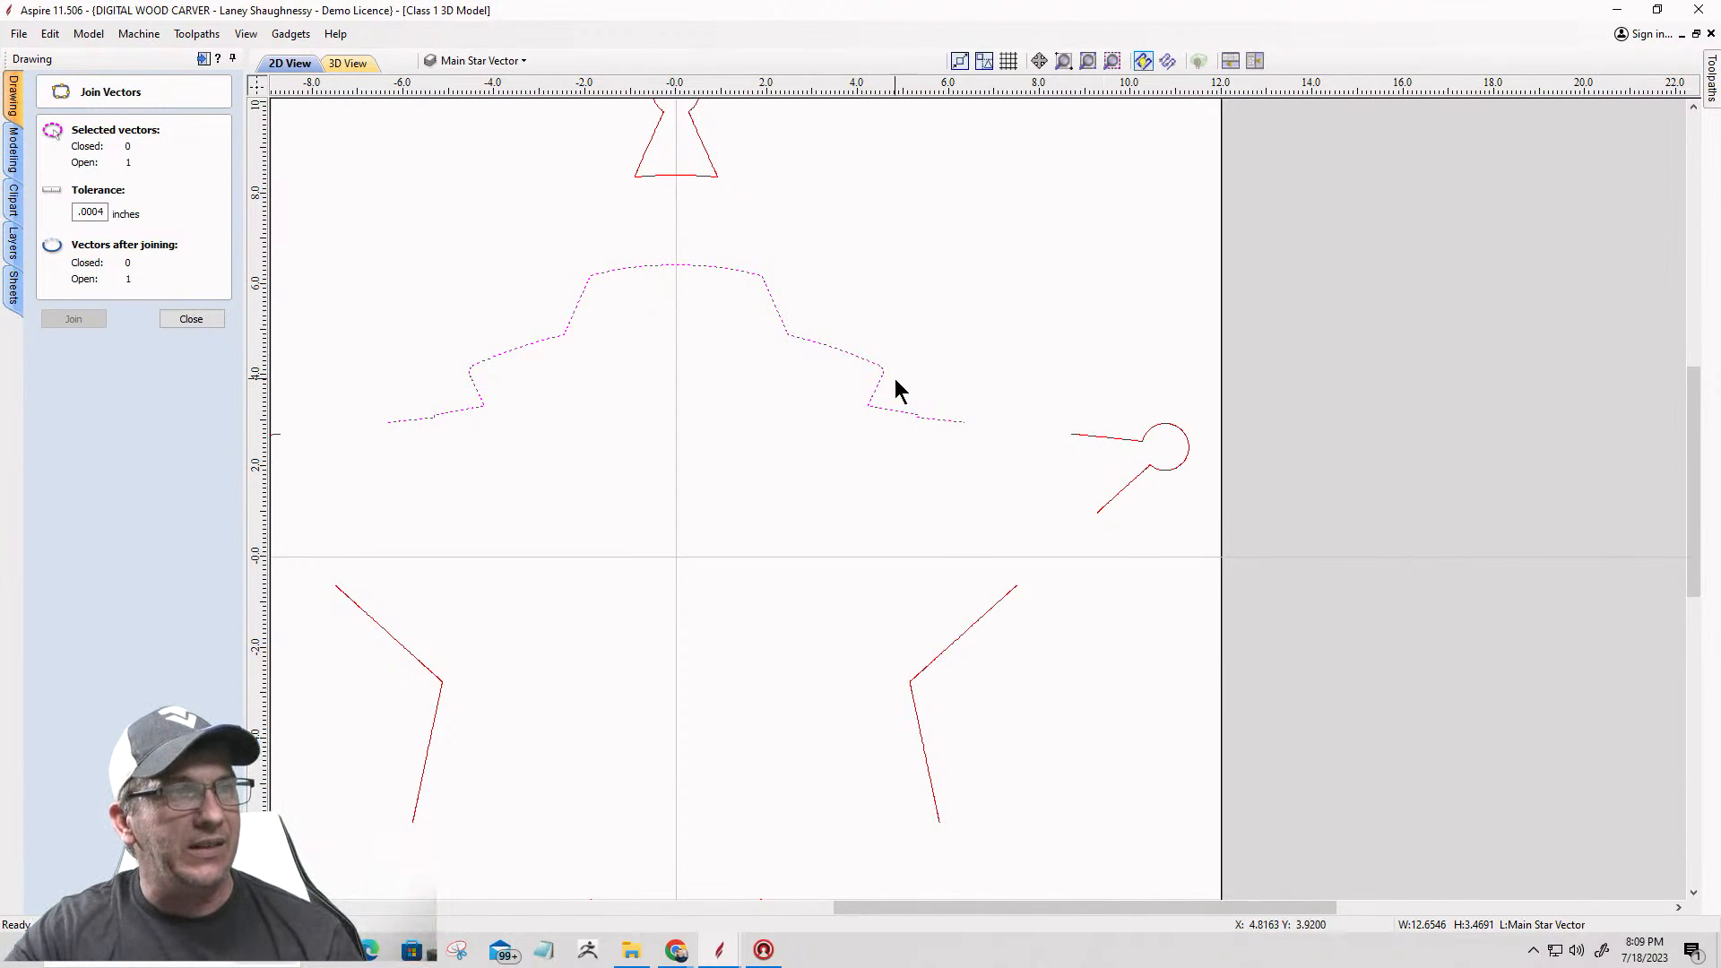
Step: Join the upper star outline to the upper-right point and then to the right inner-corner segment with straight lines
left_click(1101, 435, "shift")
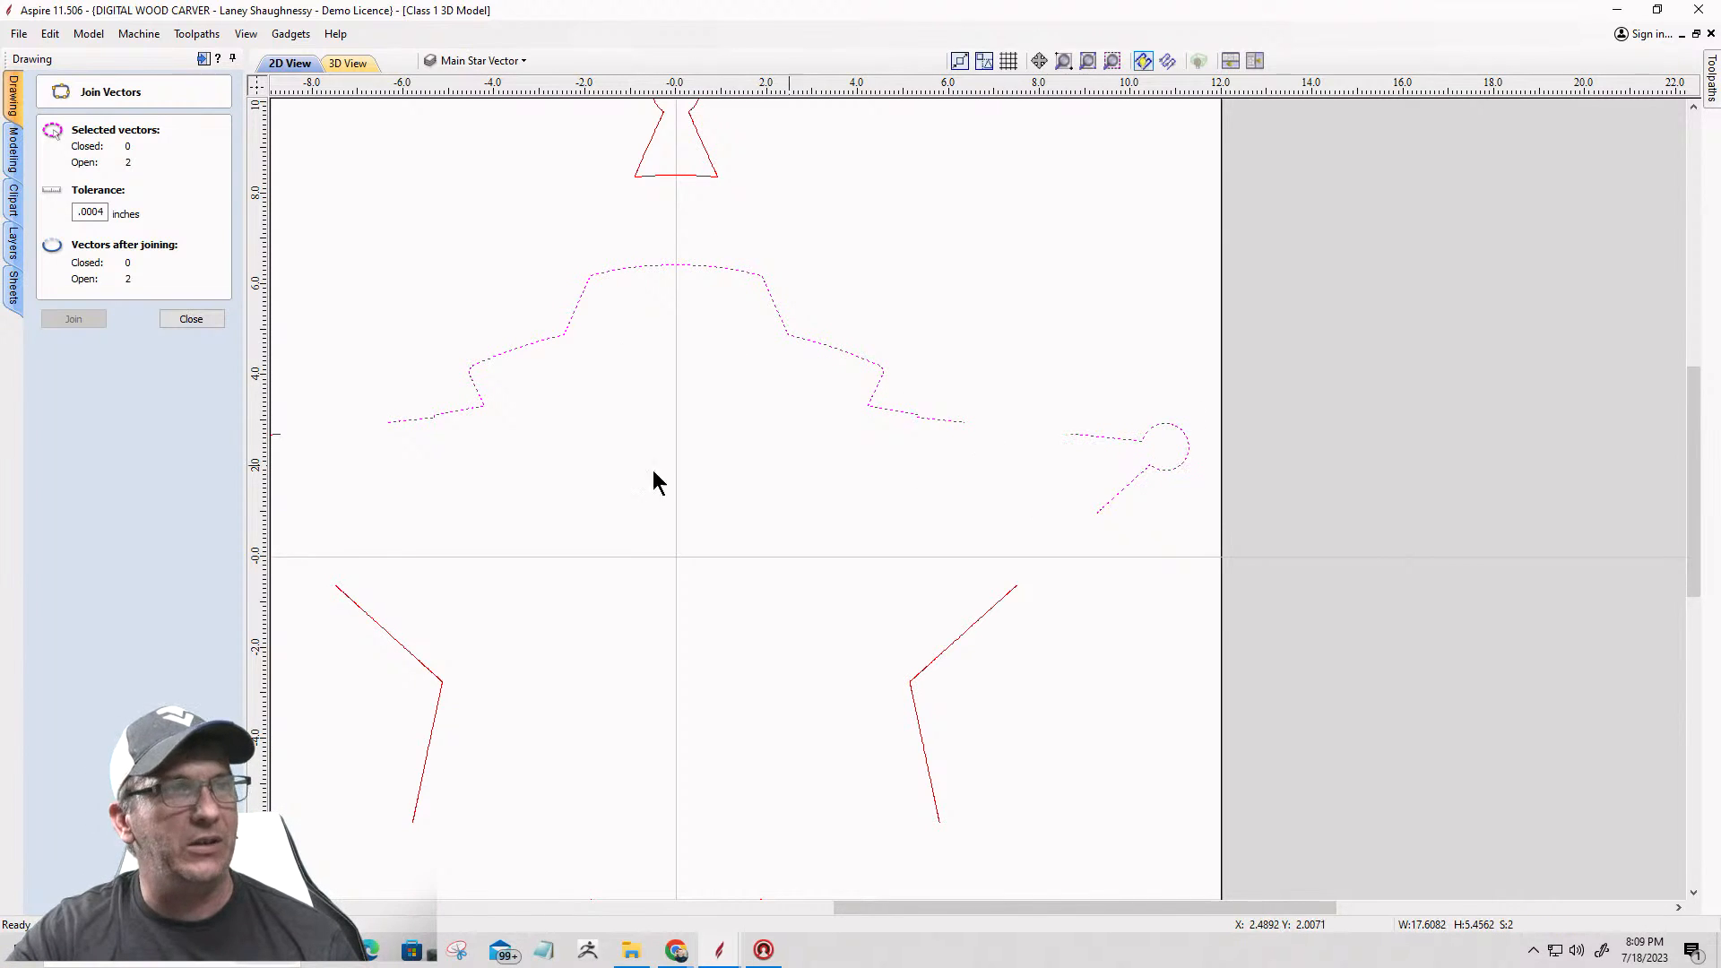
left_click(191, 319)
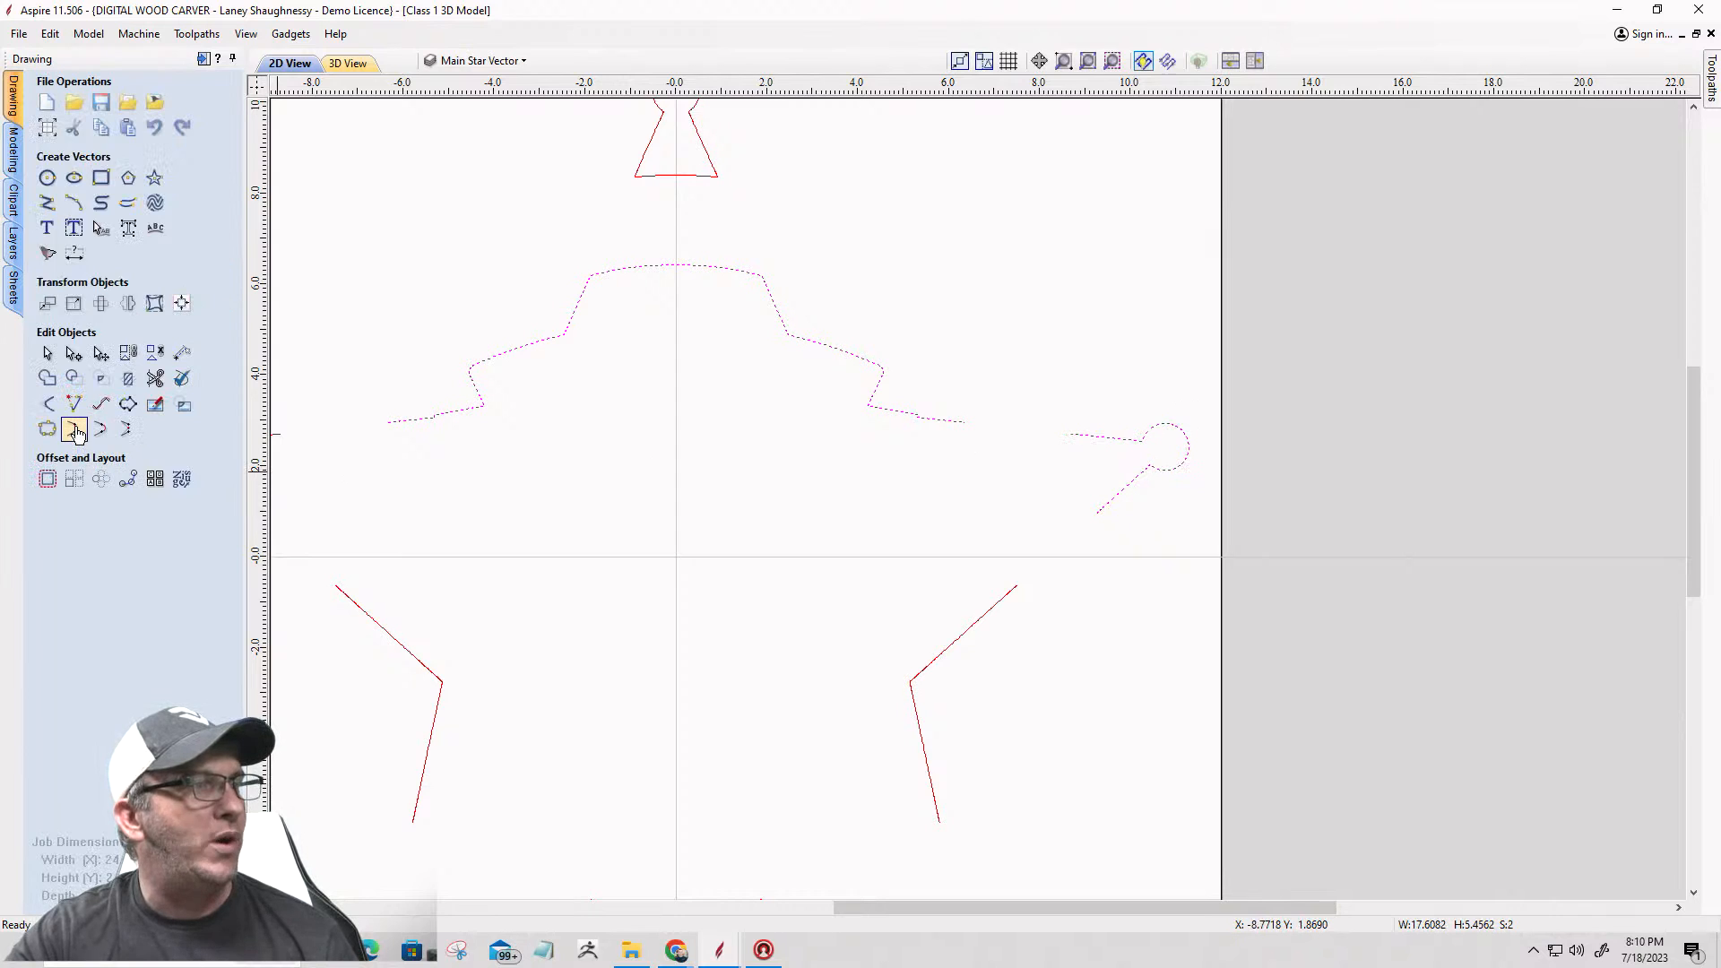
left_click(76, 430)
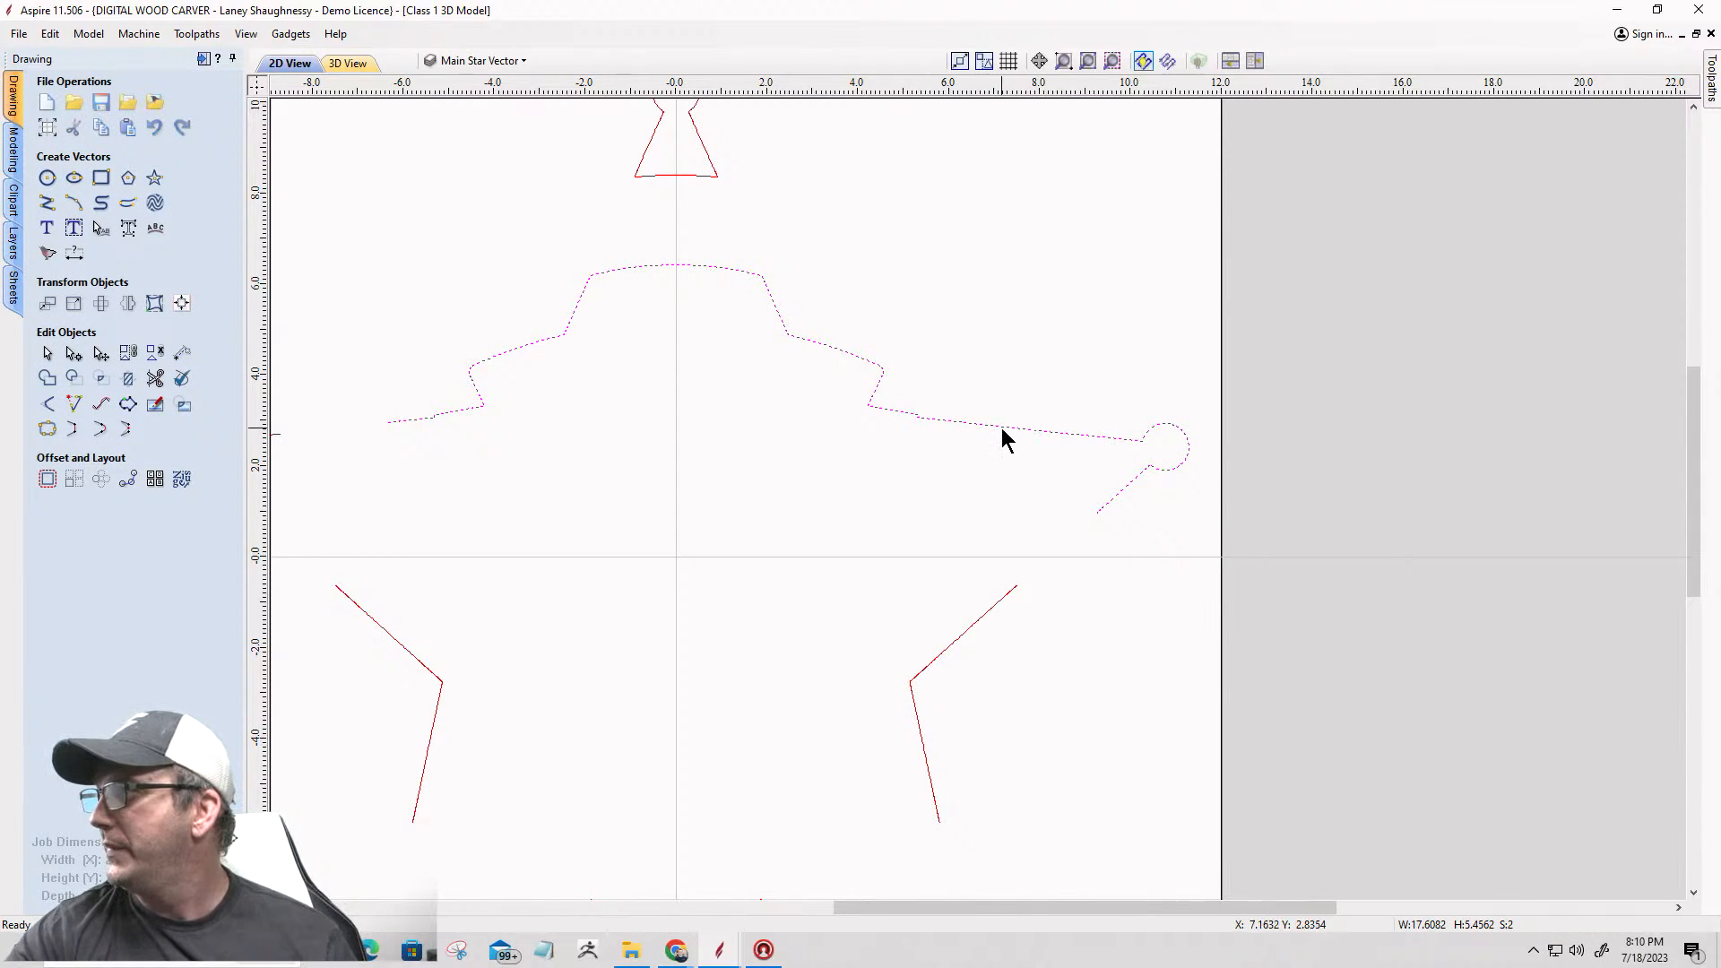
left_click(1011, 591, "shift")
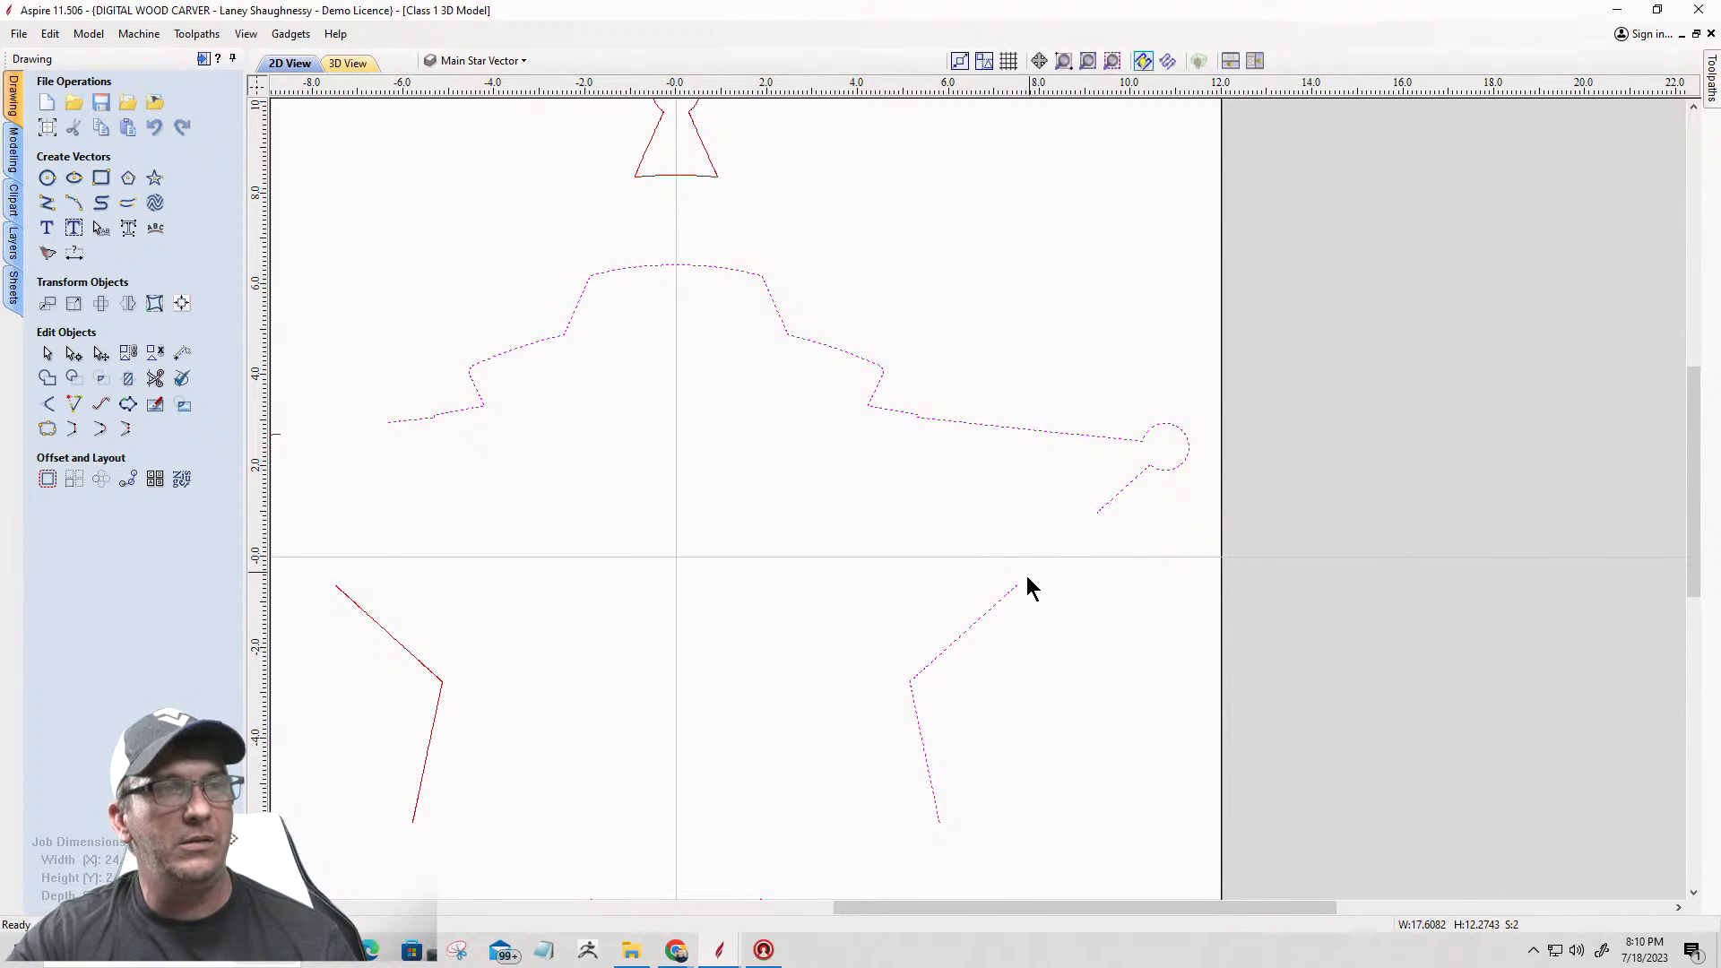
left_click(73, 429)
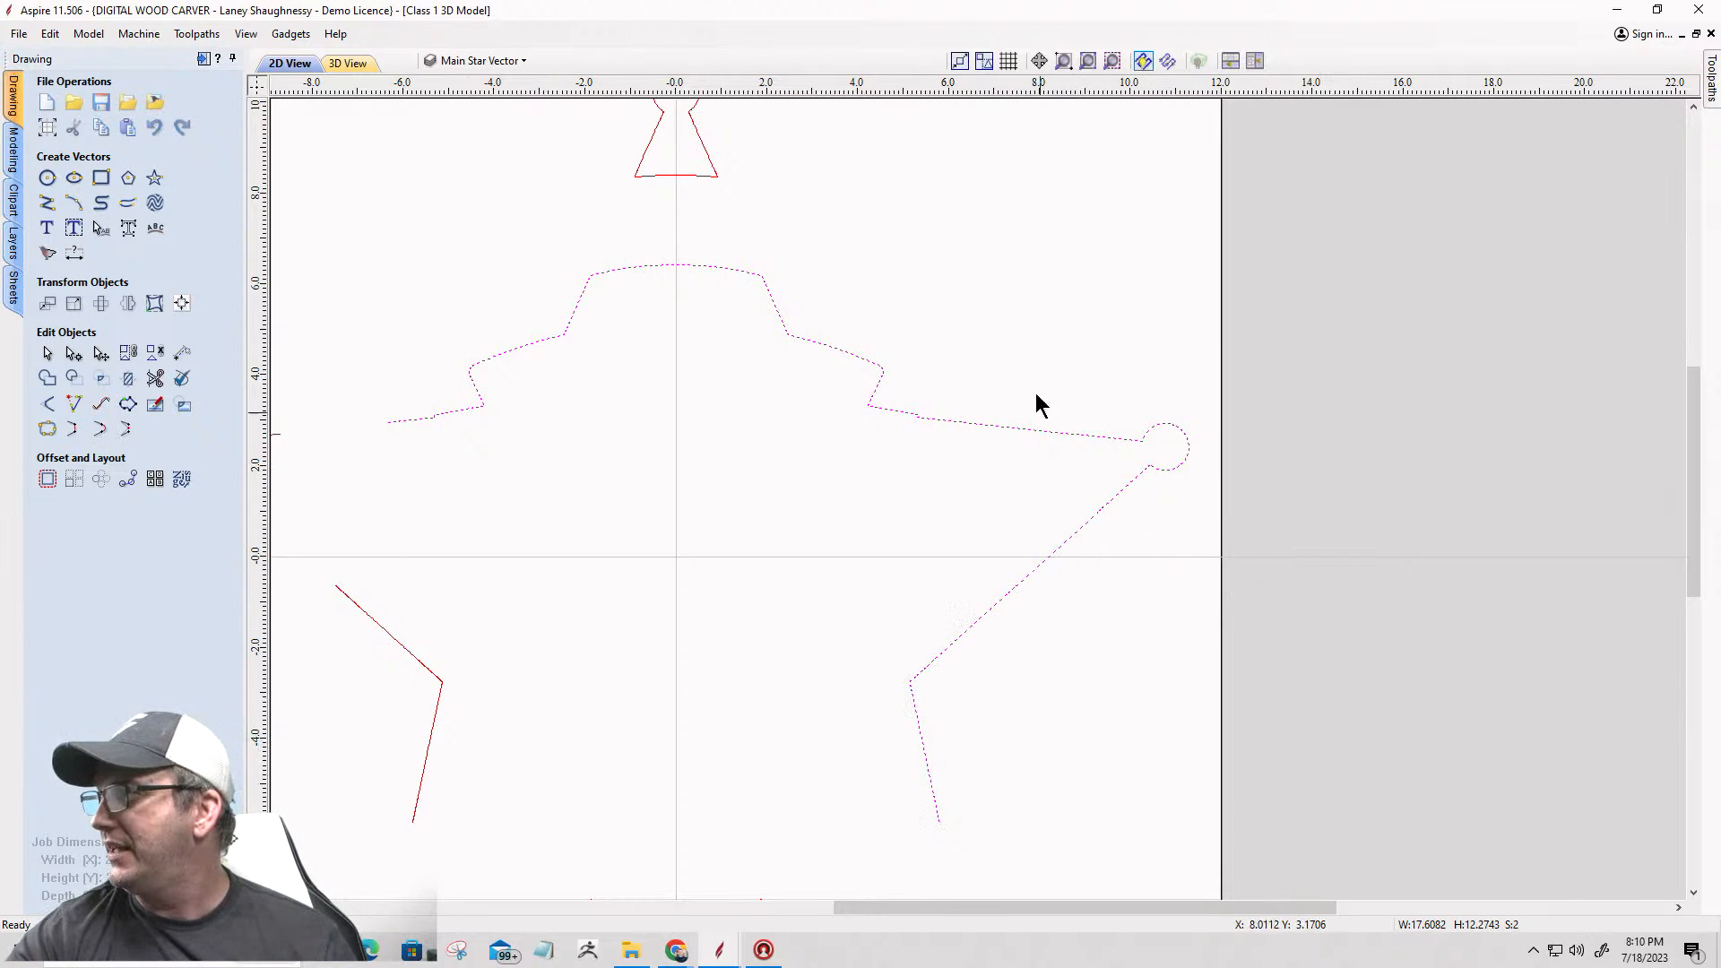
Step: Join the lower-right point and the curved bottom segment to the star outline with straight lines
key("F3")
scroll(1102, 636, "up", 5)
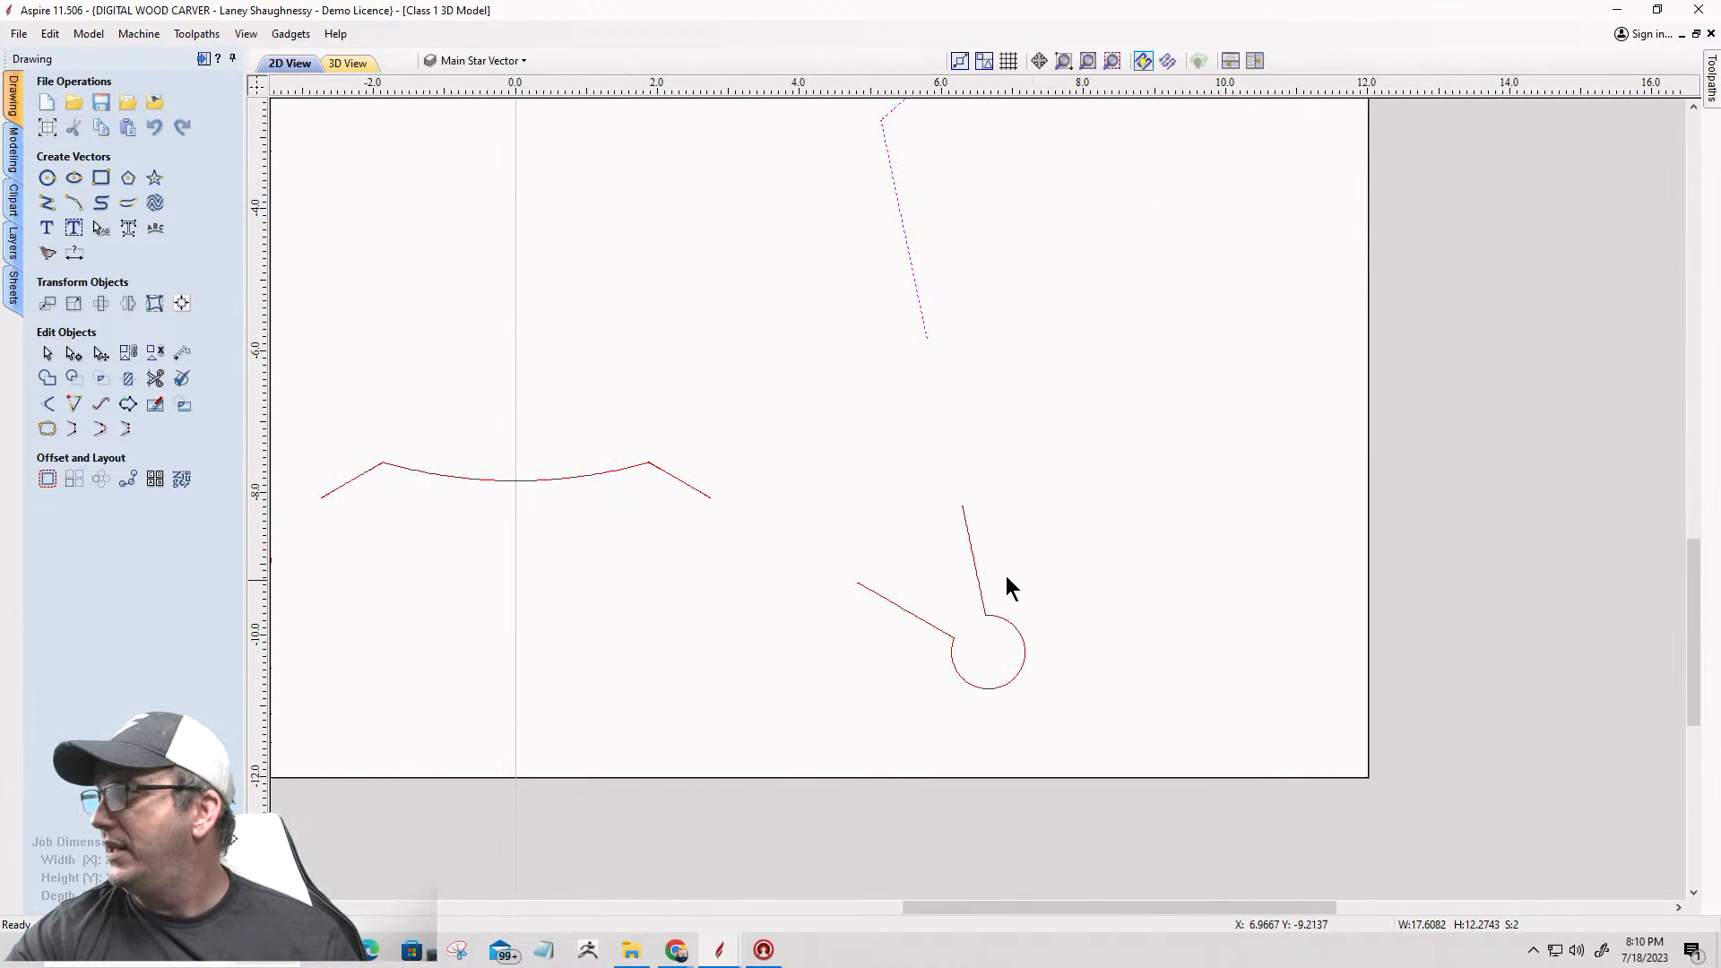
left_click(978, 569)
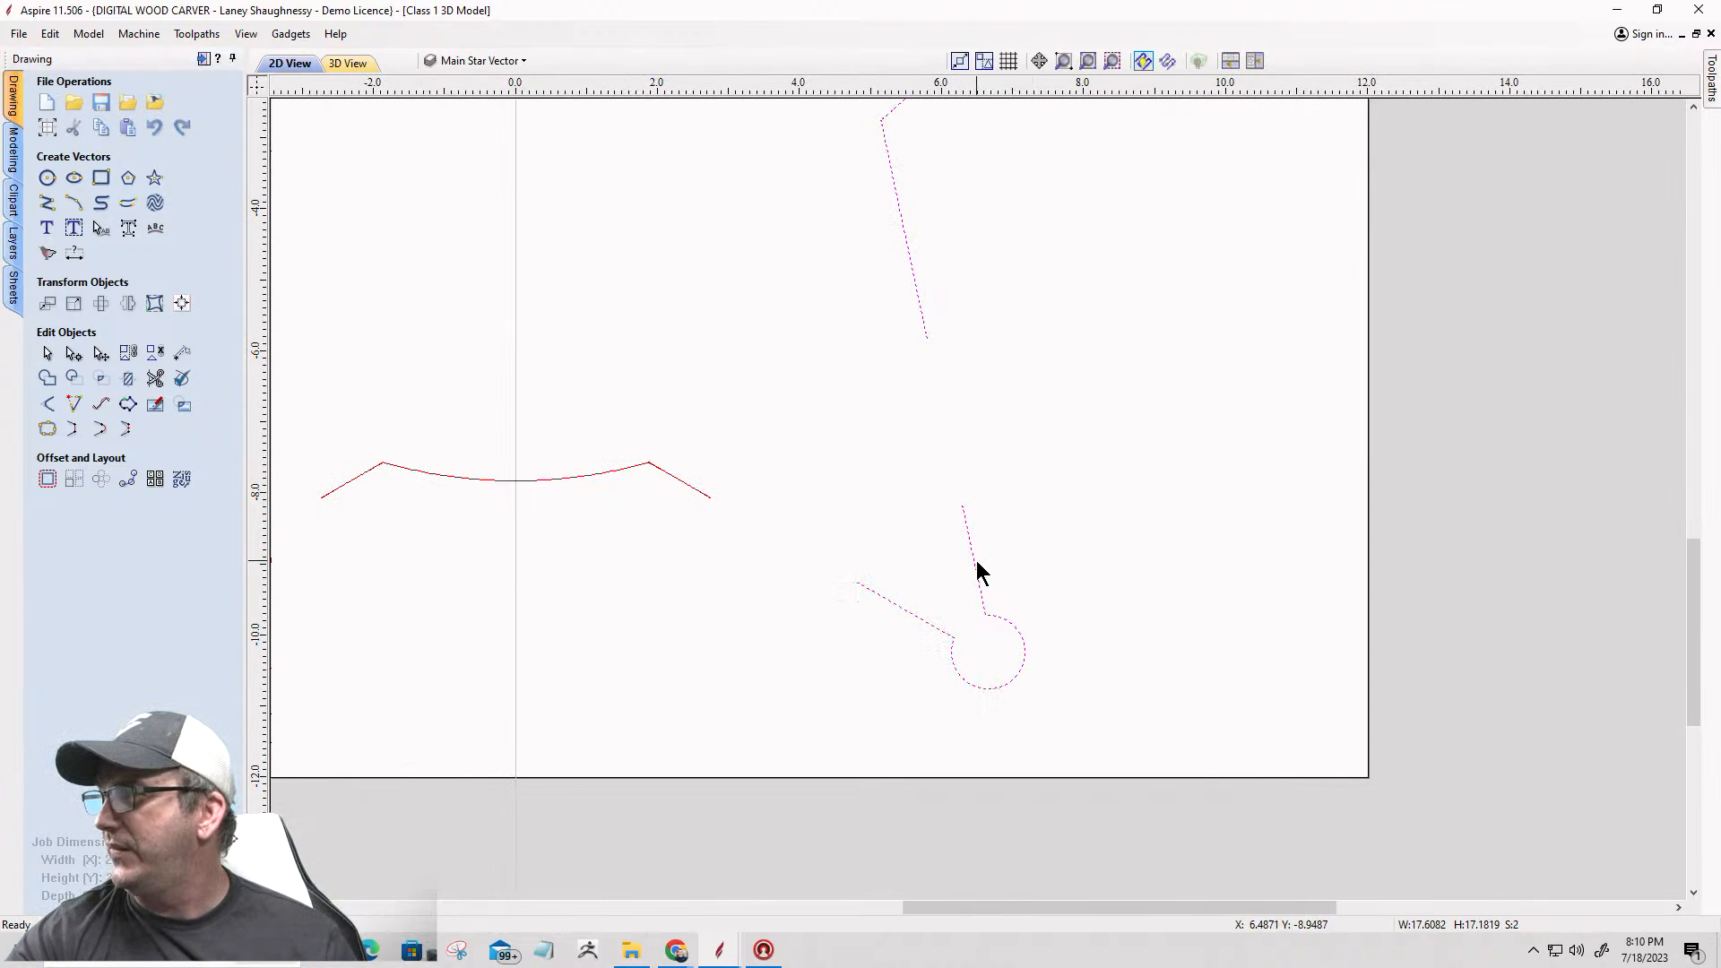
left_click(73, 432)
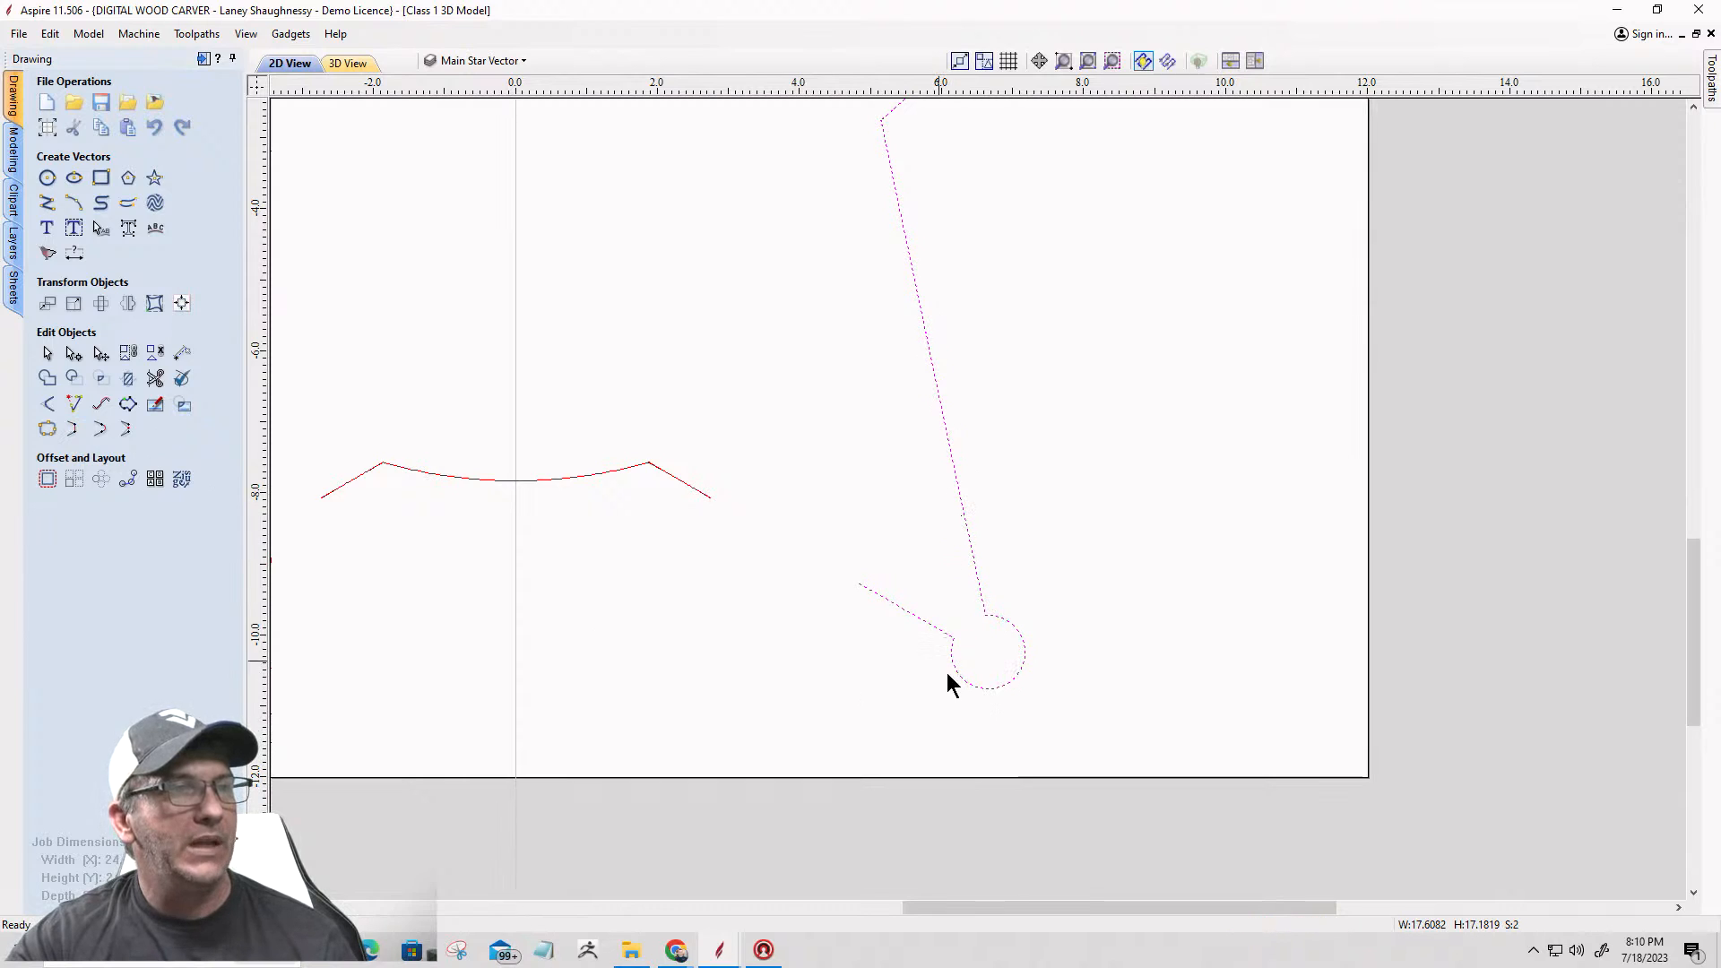
left_click(693, 488, "shift")
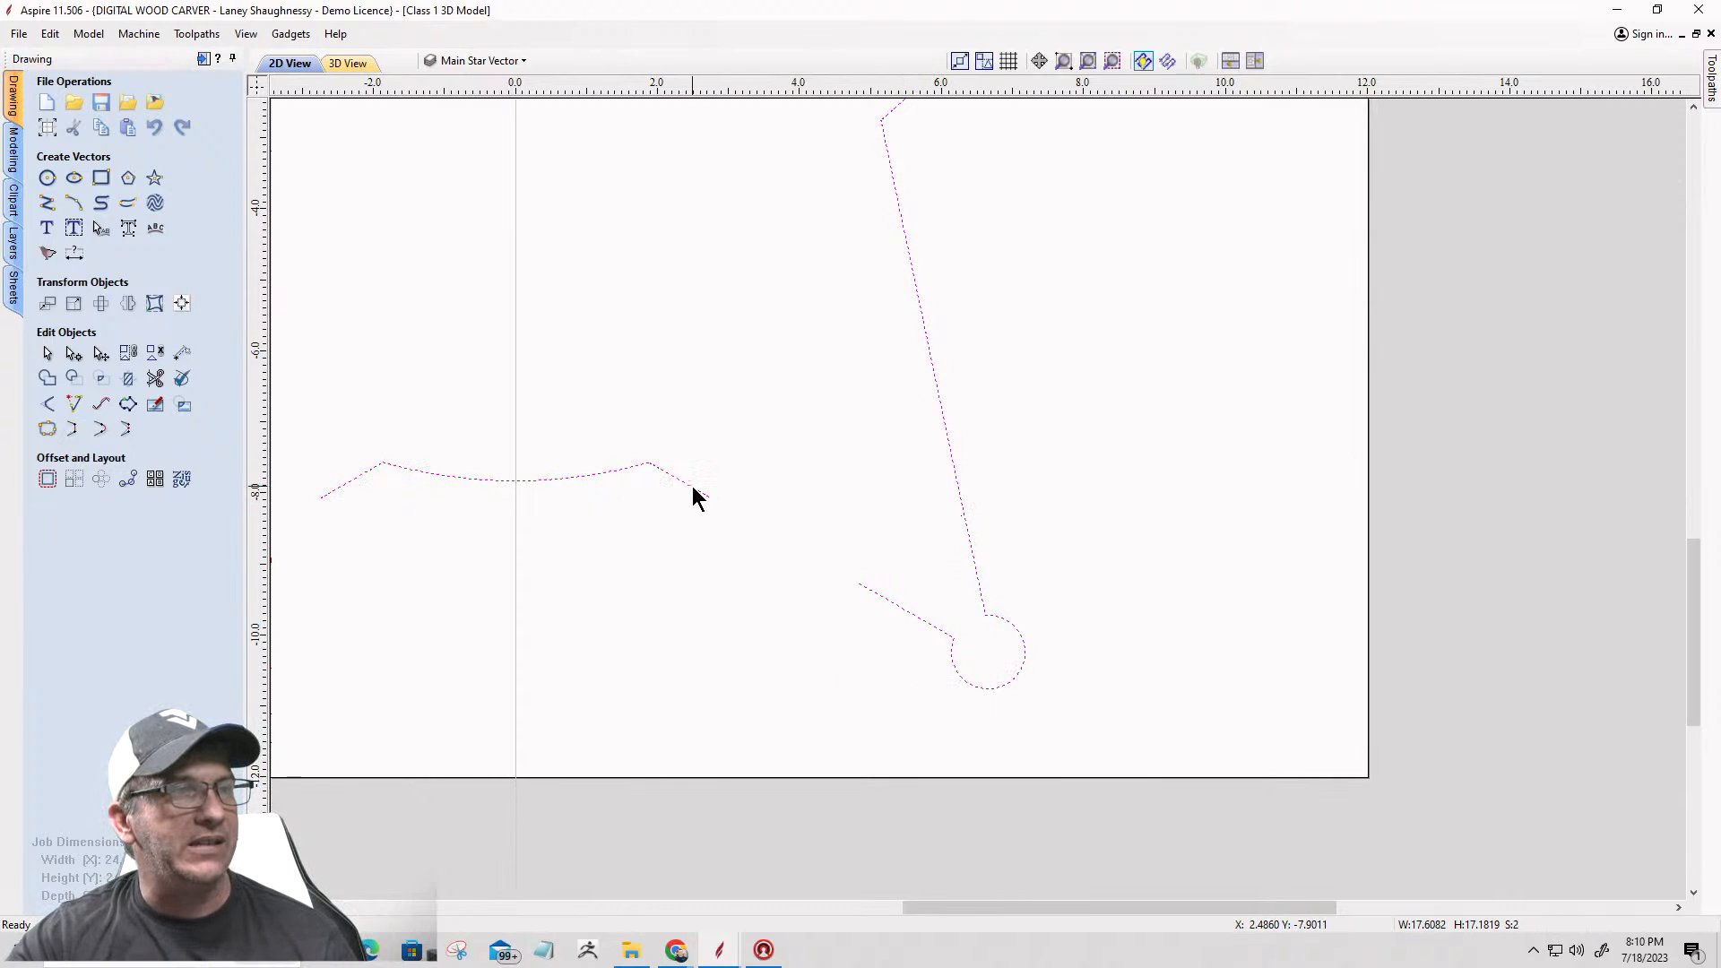
left_click(75, 435)
Step: Join the lower-left point and the left inner-corner segment to the star outline with straight lines
scroll(1209, 475, "down", 5)
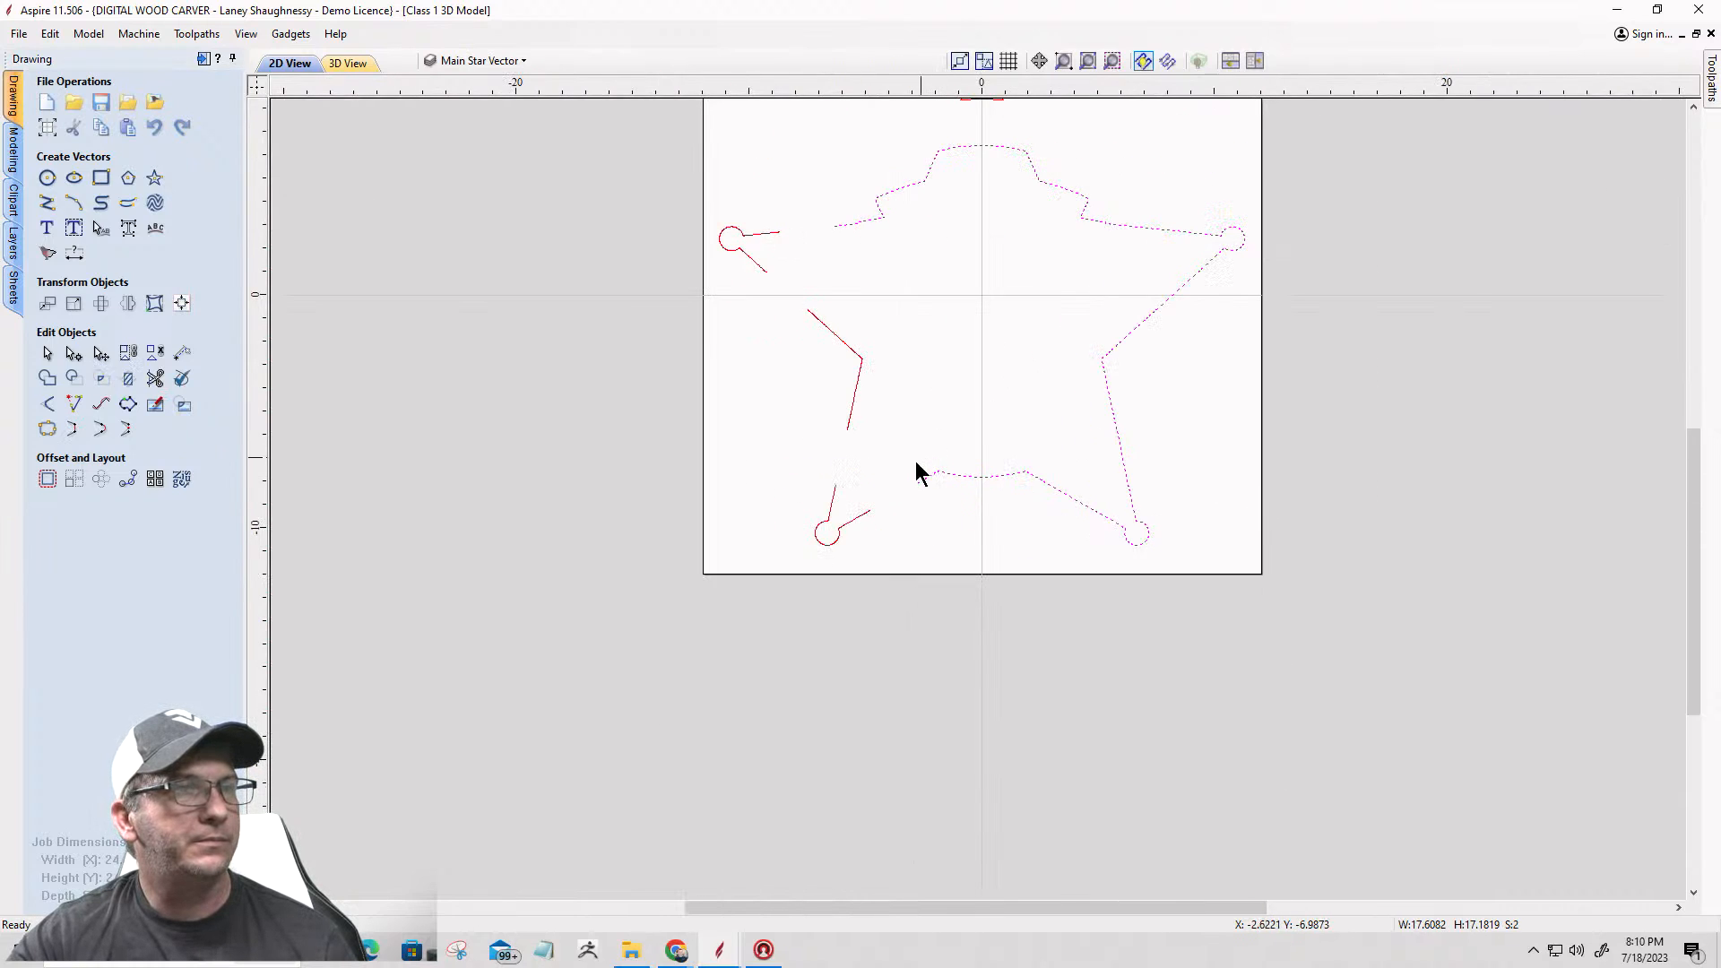
scroll(876, 511, "up", 4)
left_click(837, 543, "shift")
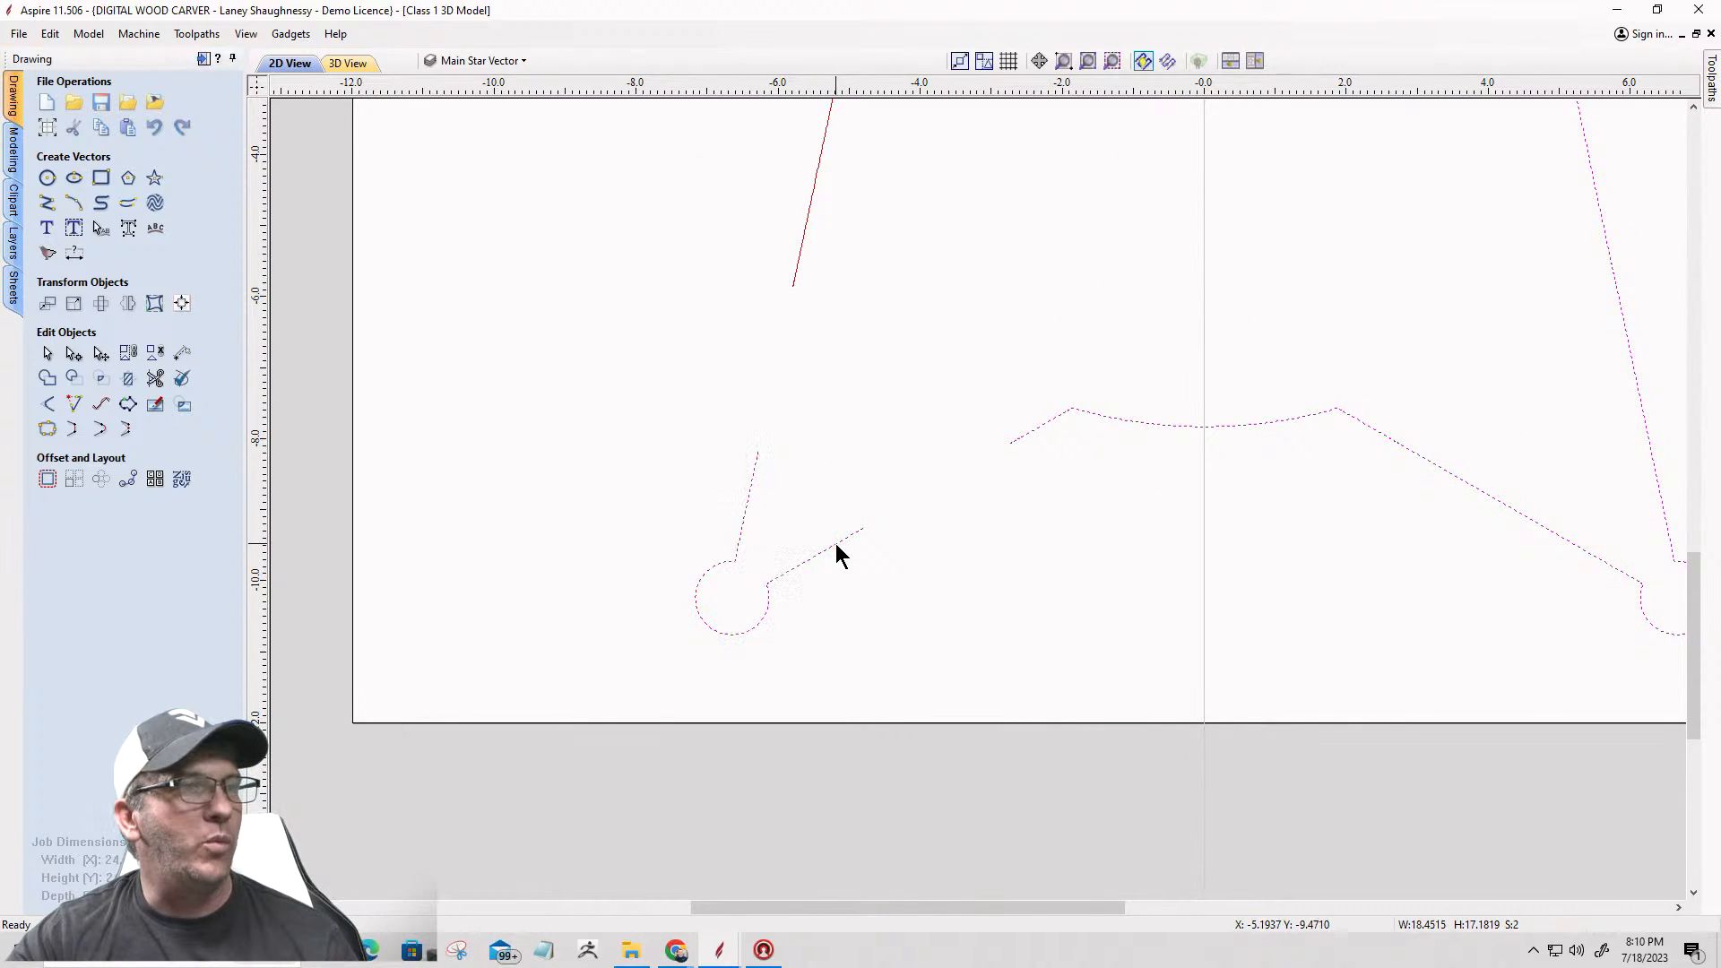
left_click(74, 431)
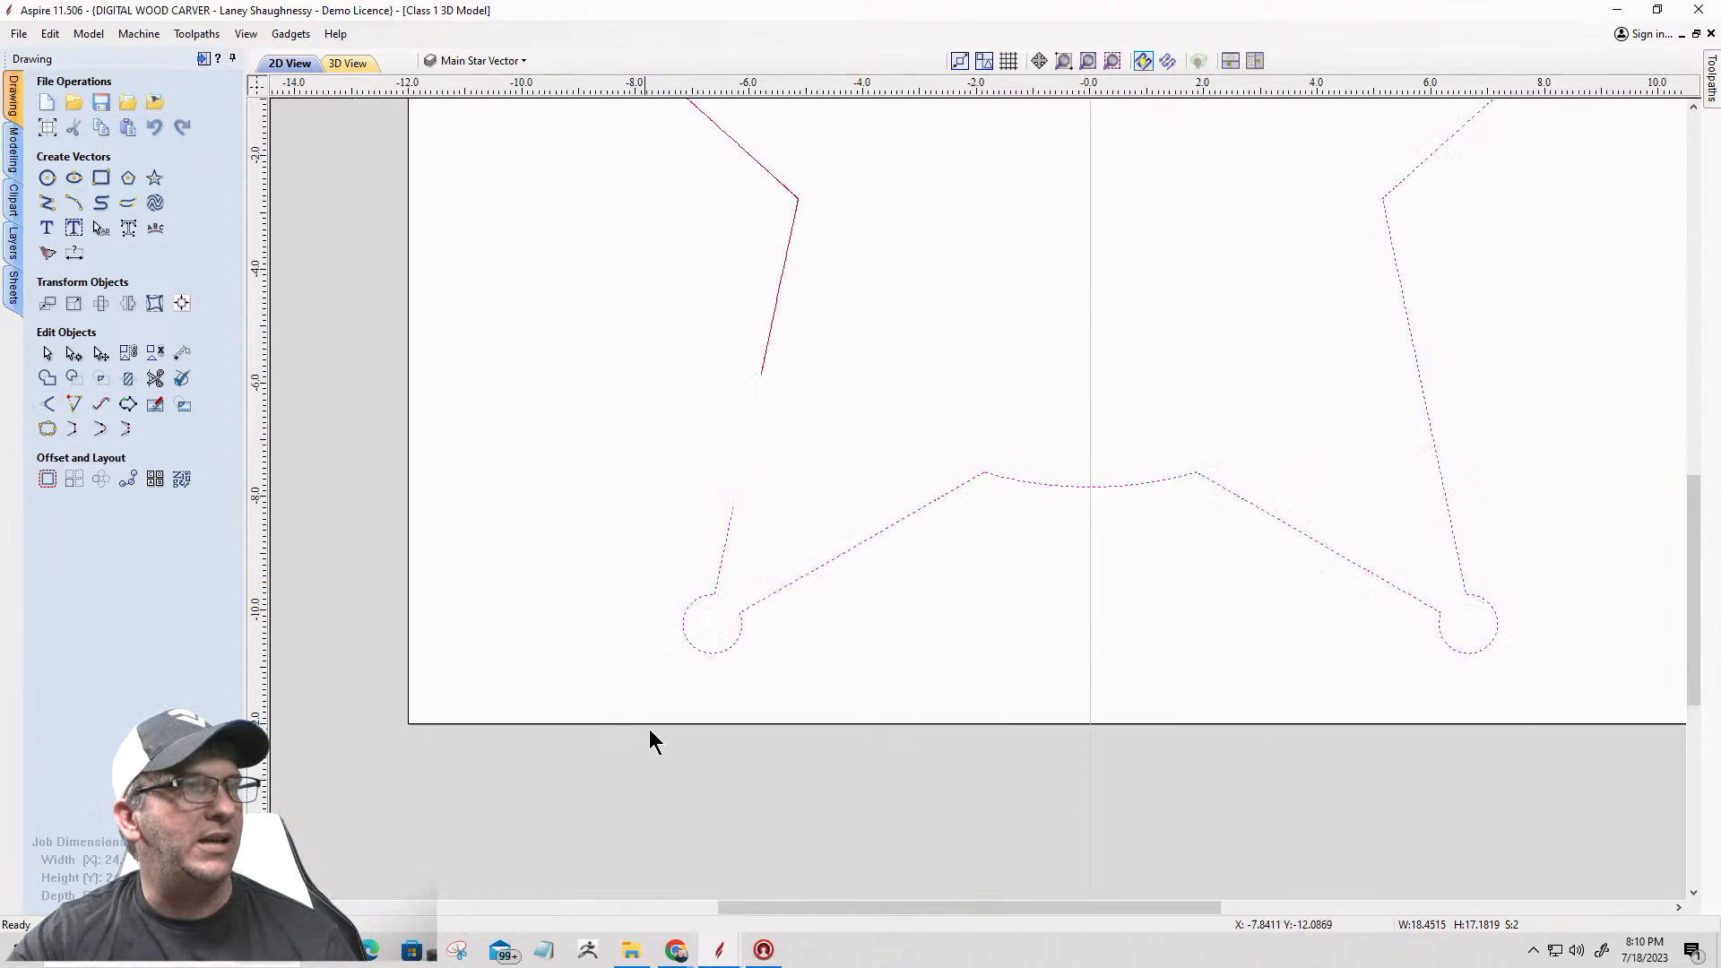
scroll(649, 743, "down", 2)
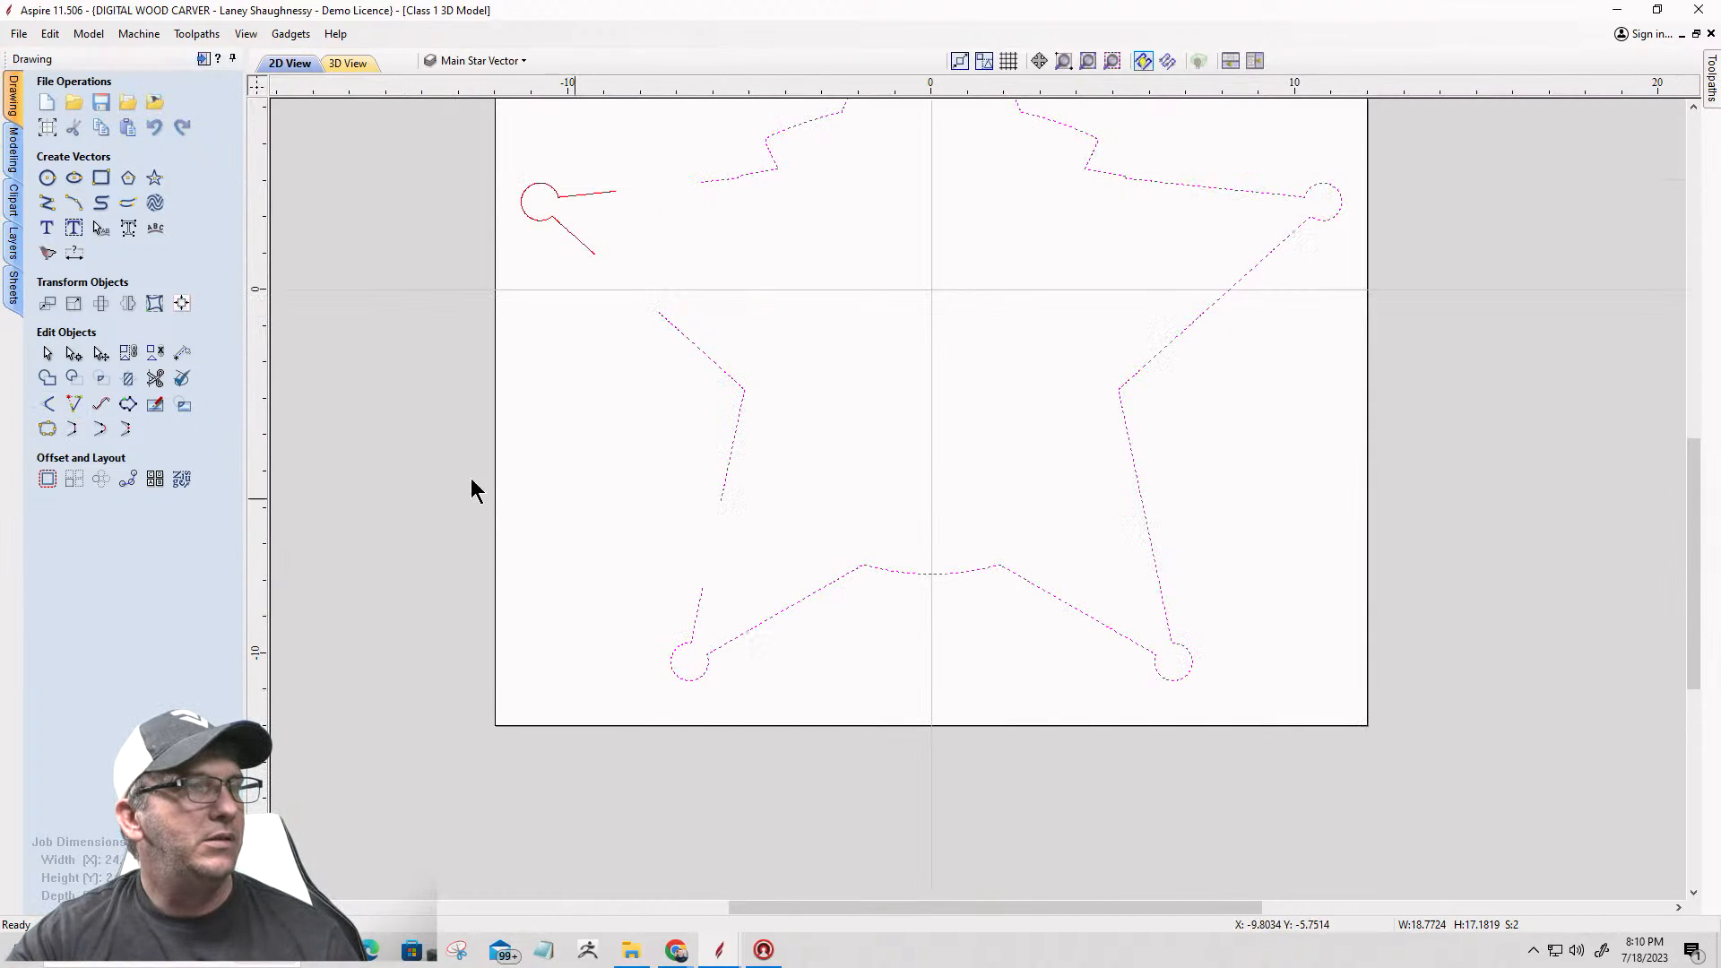
left_click(75, 431)
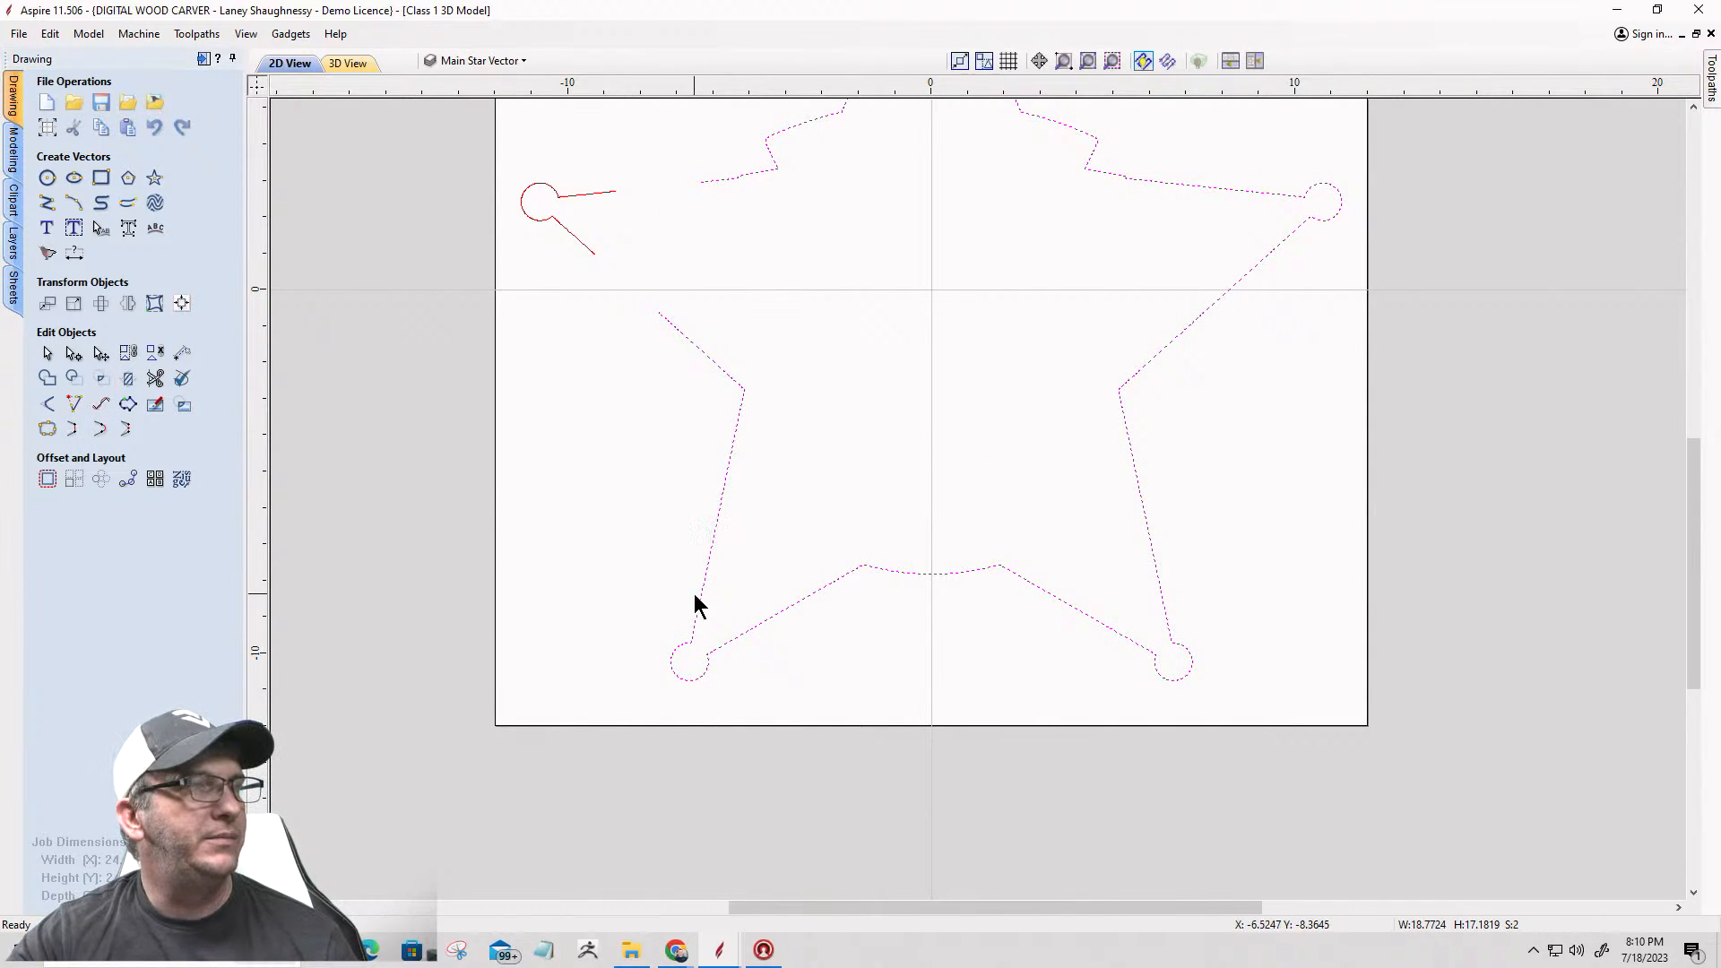
Step: Connect both ends of the upper-left point to the star outline with straight lines, closing the outline
scroll(699, 606, "down", 2)
scroll(726, 454, "up", 4)
left_click(708, 443, "shift")
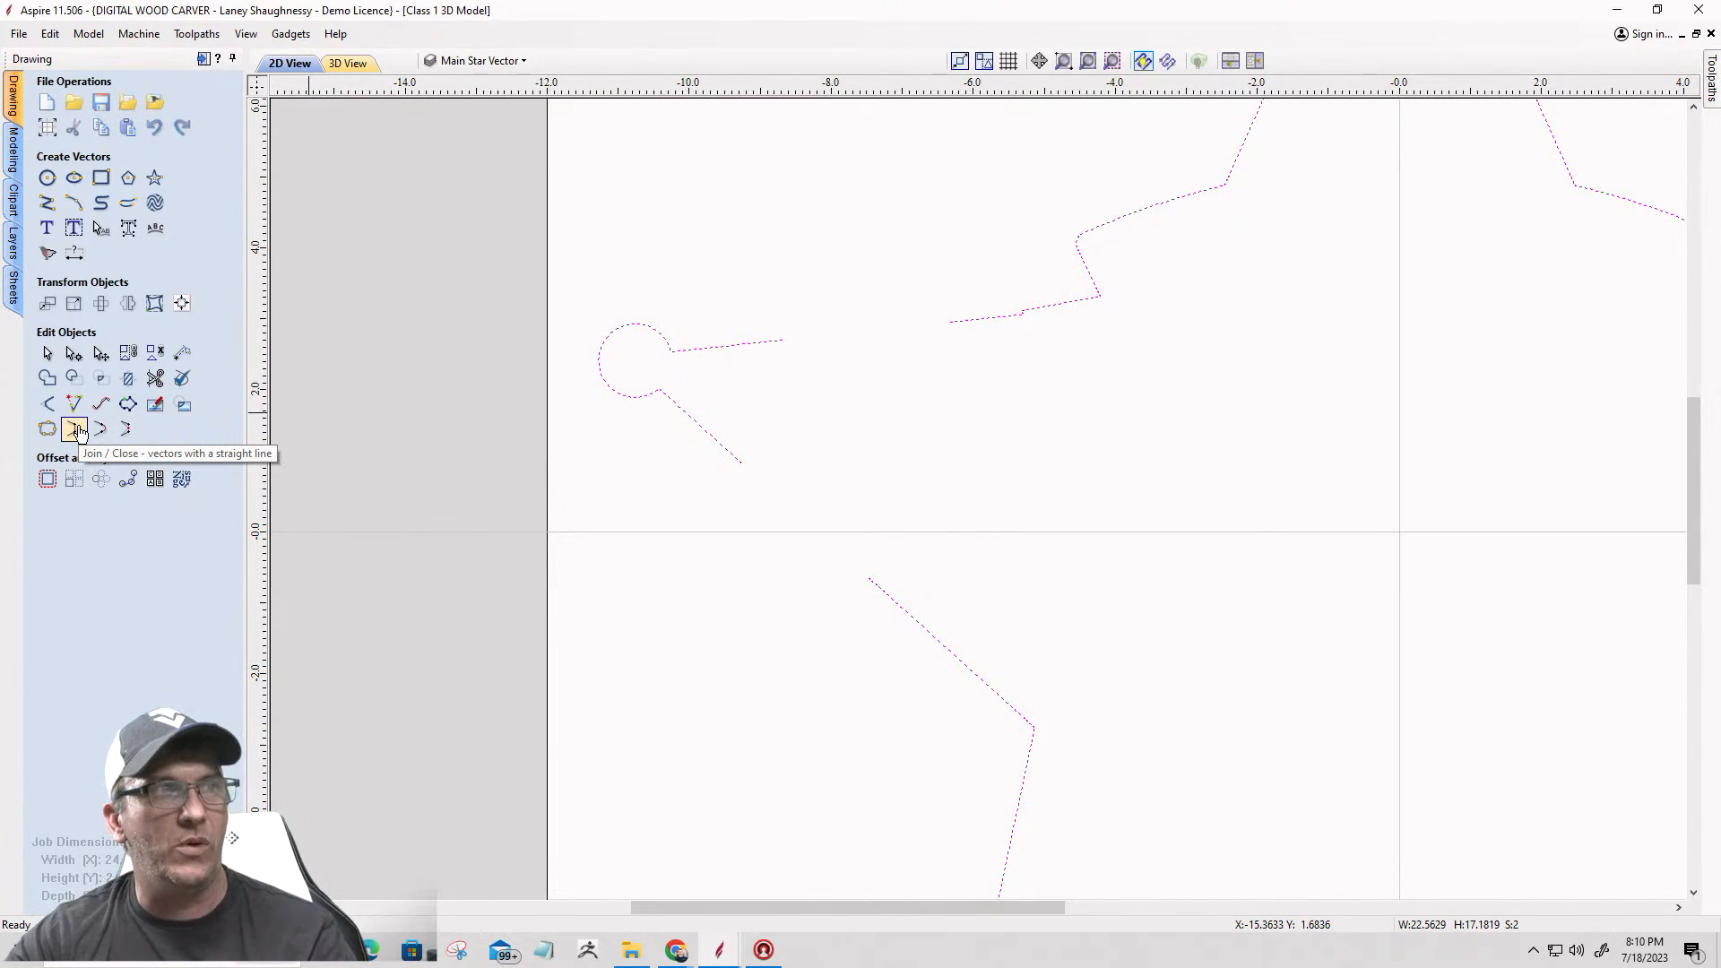
left_click(76, 430)
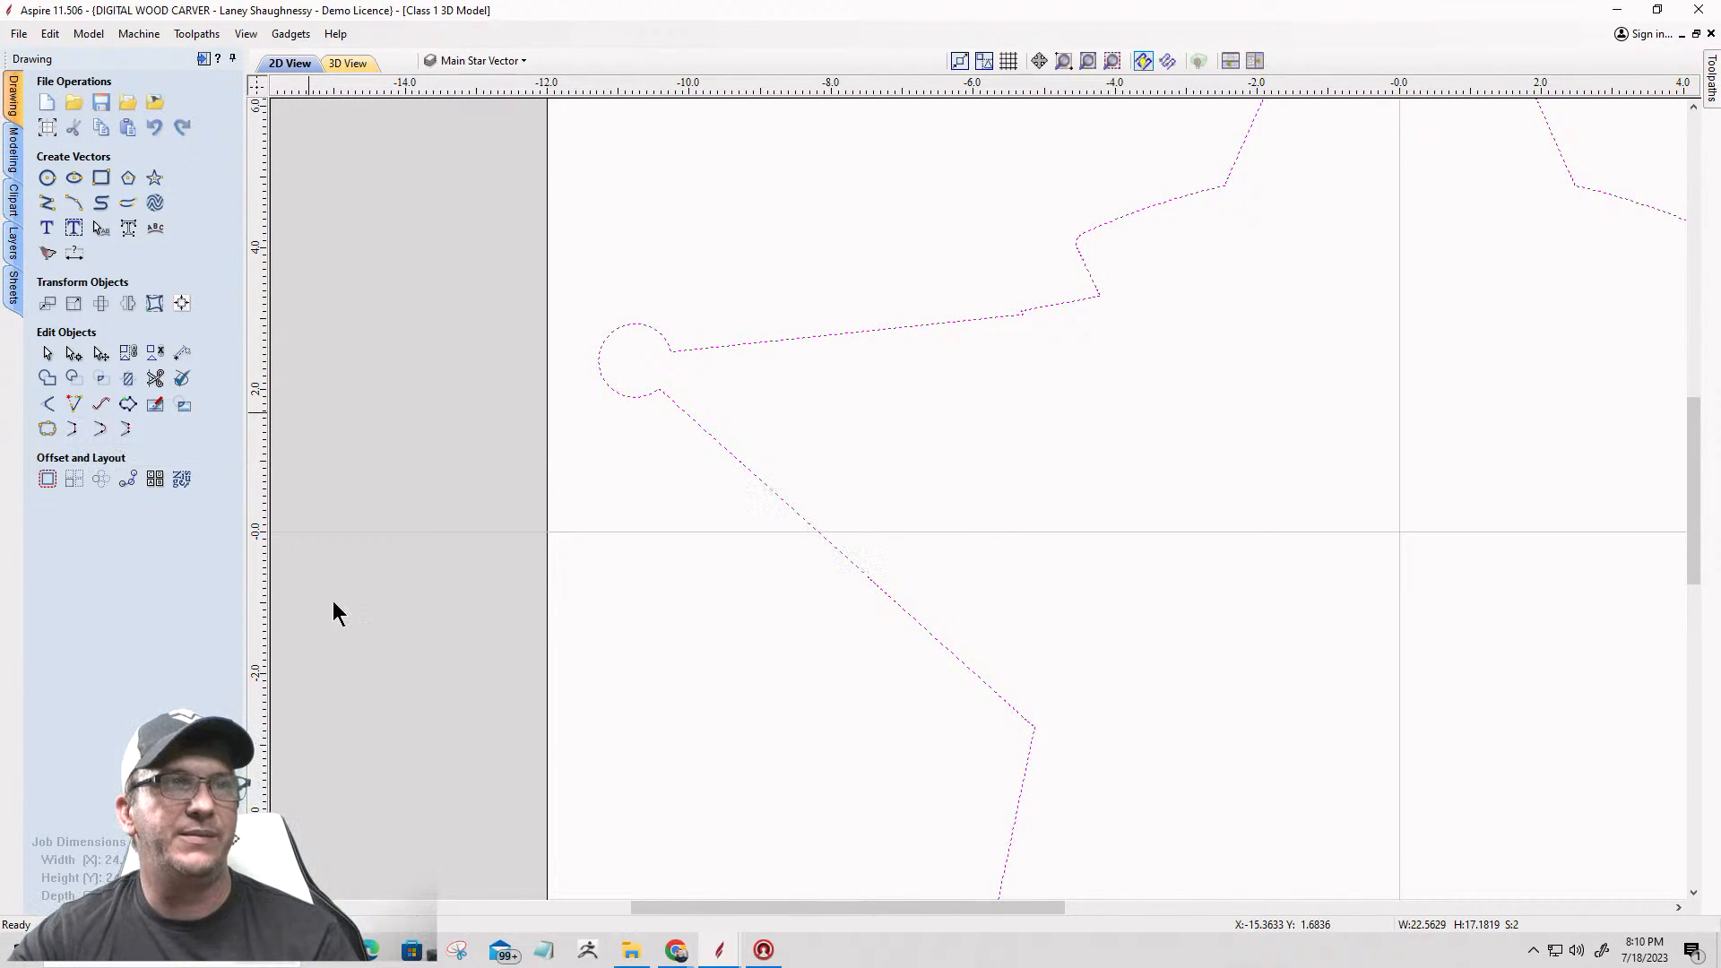
scroll(826, 599, "down", 3)
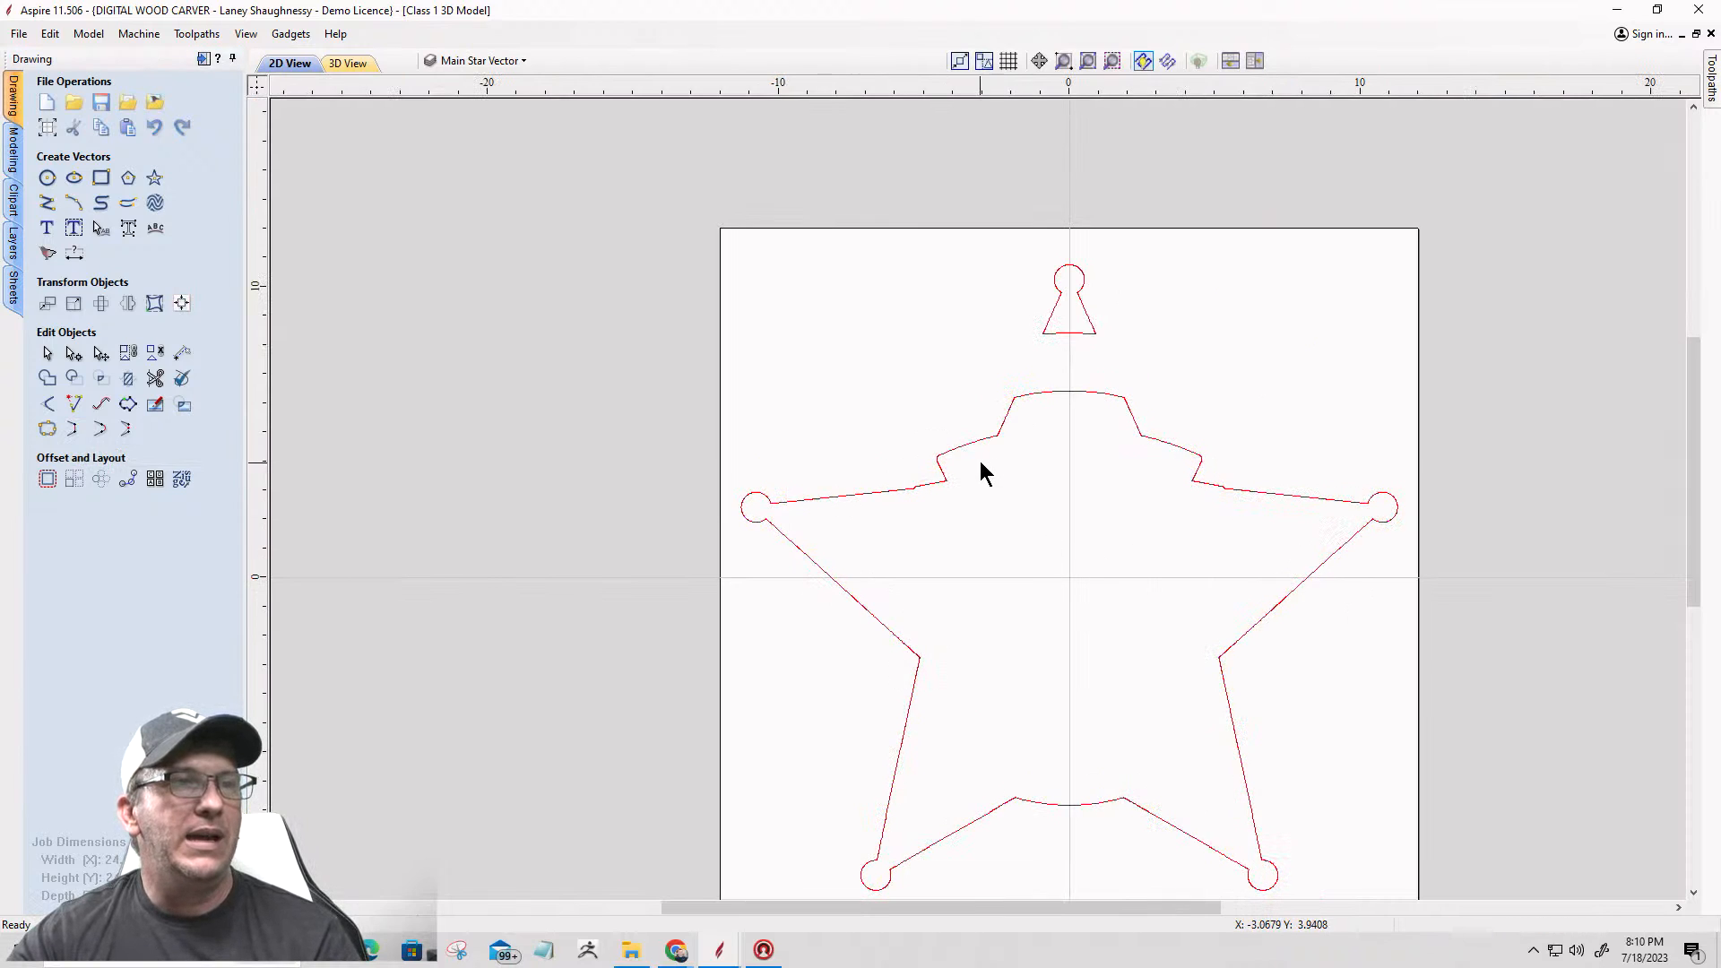
Step: Check that the separate top point selects as one vector, clear the selection, and make layer 0 visible
left_click(1047, 333)
scroll(1022, 449, "down", 3)
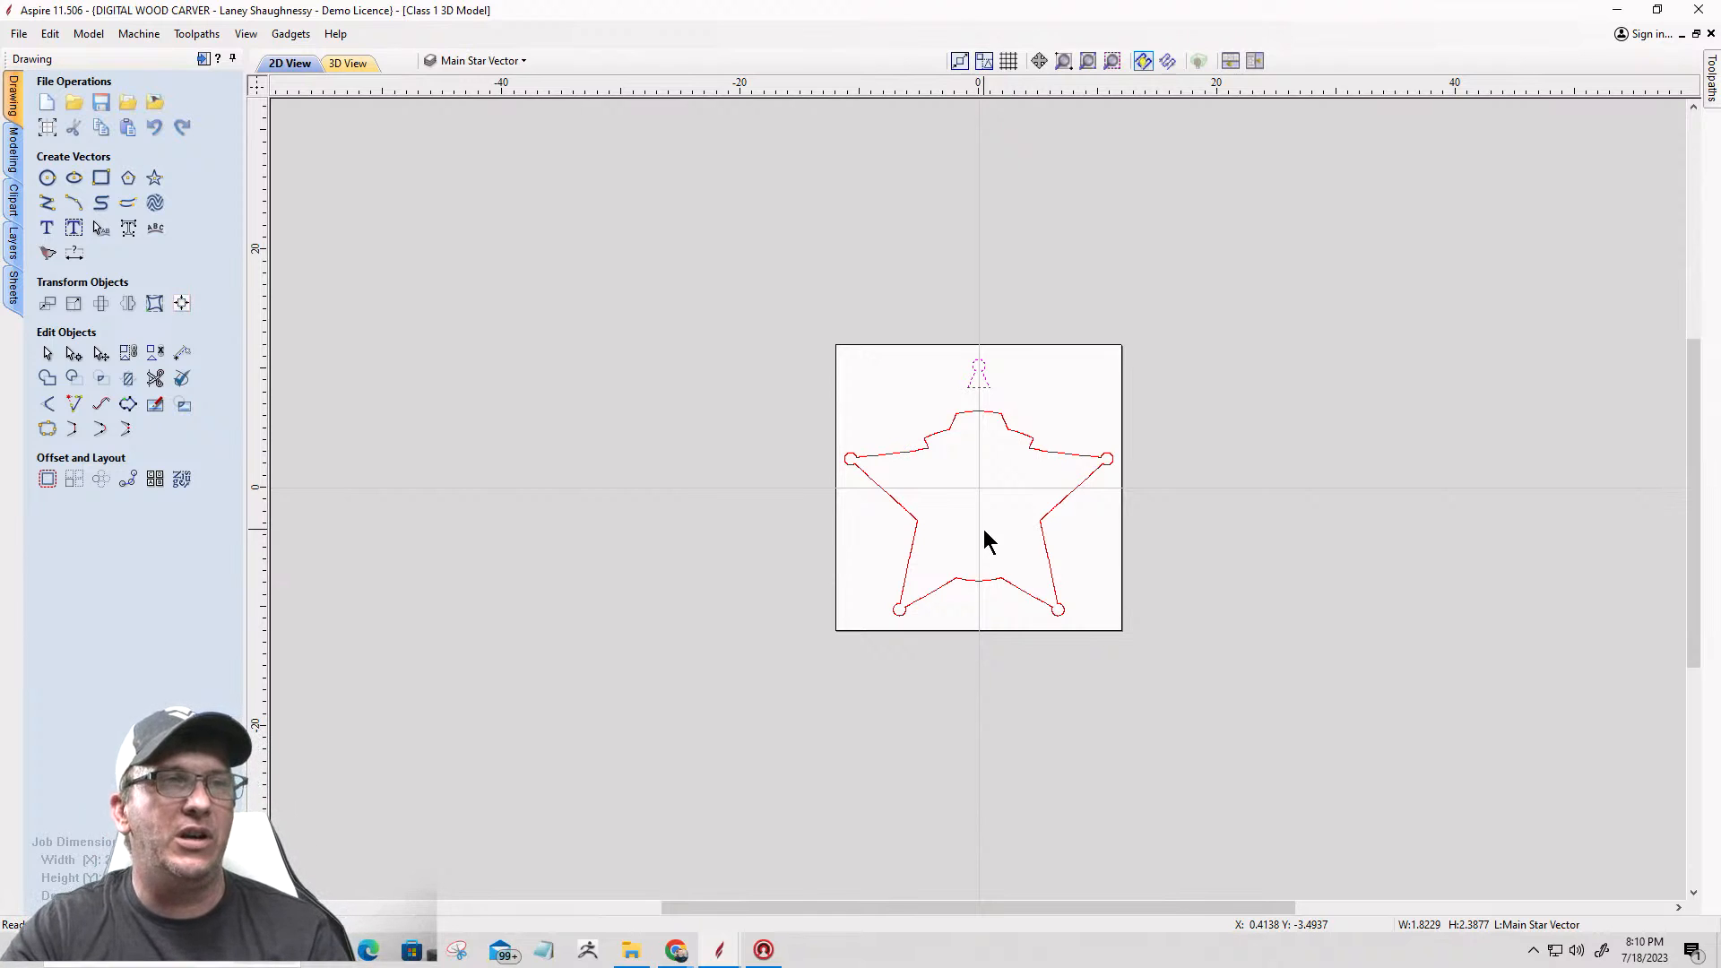
left_click(1005, 540)
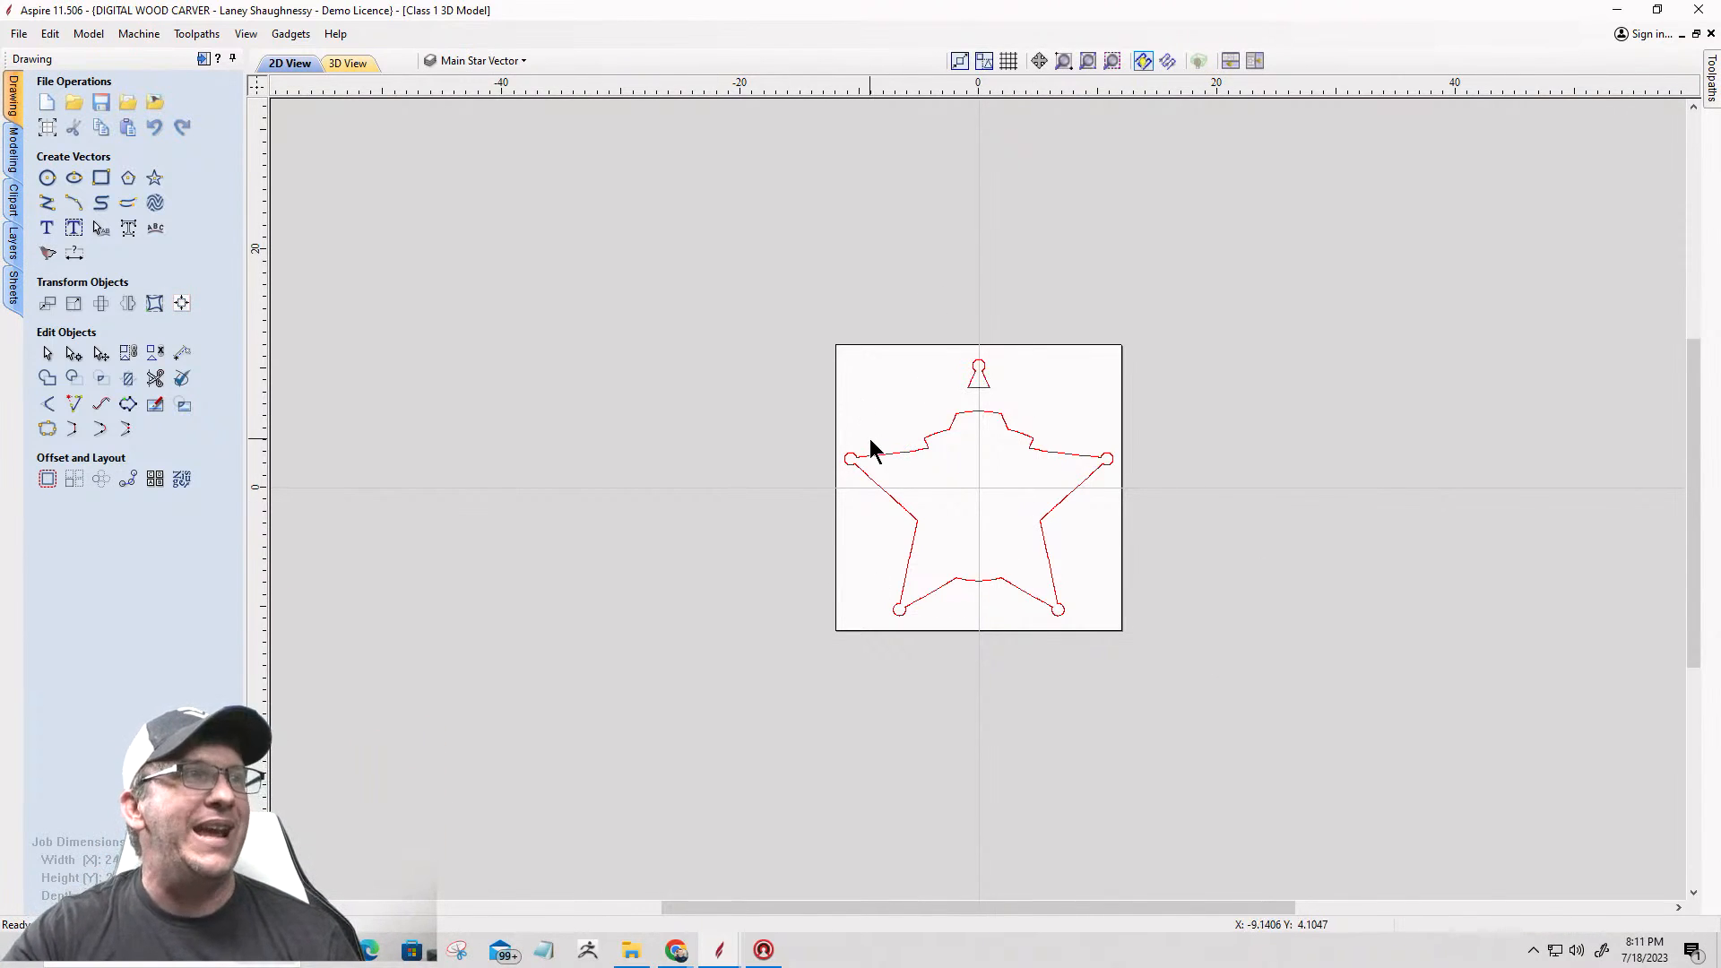
left_click(449, 59)
left_click(454, 107)
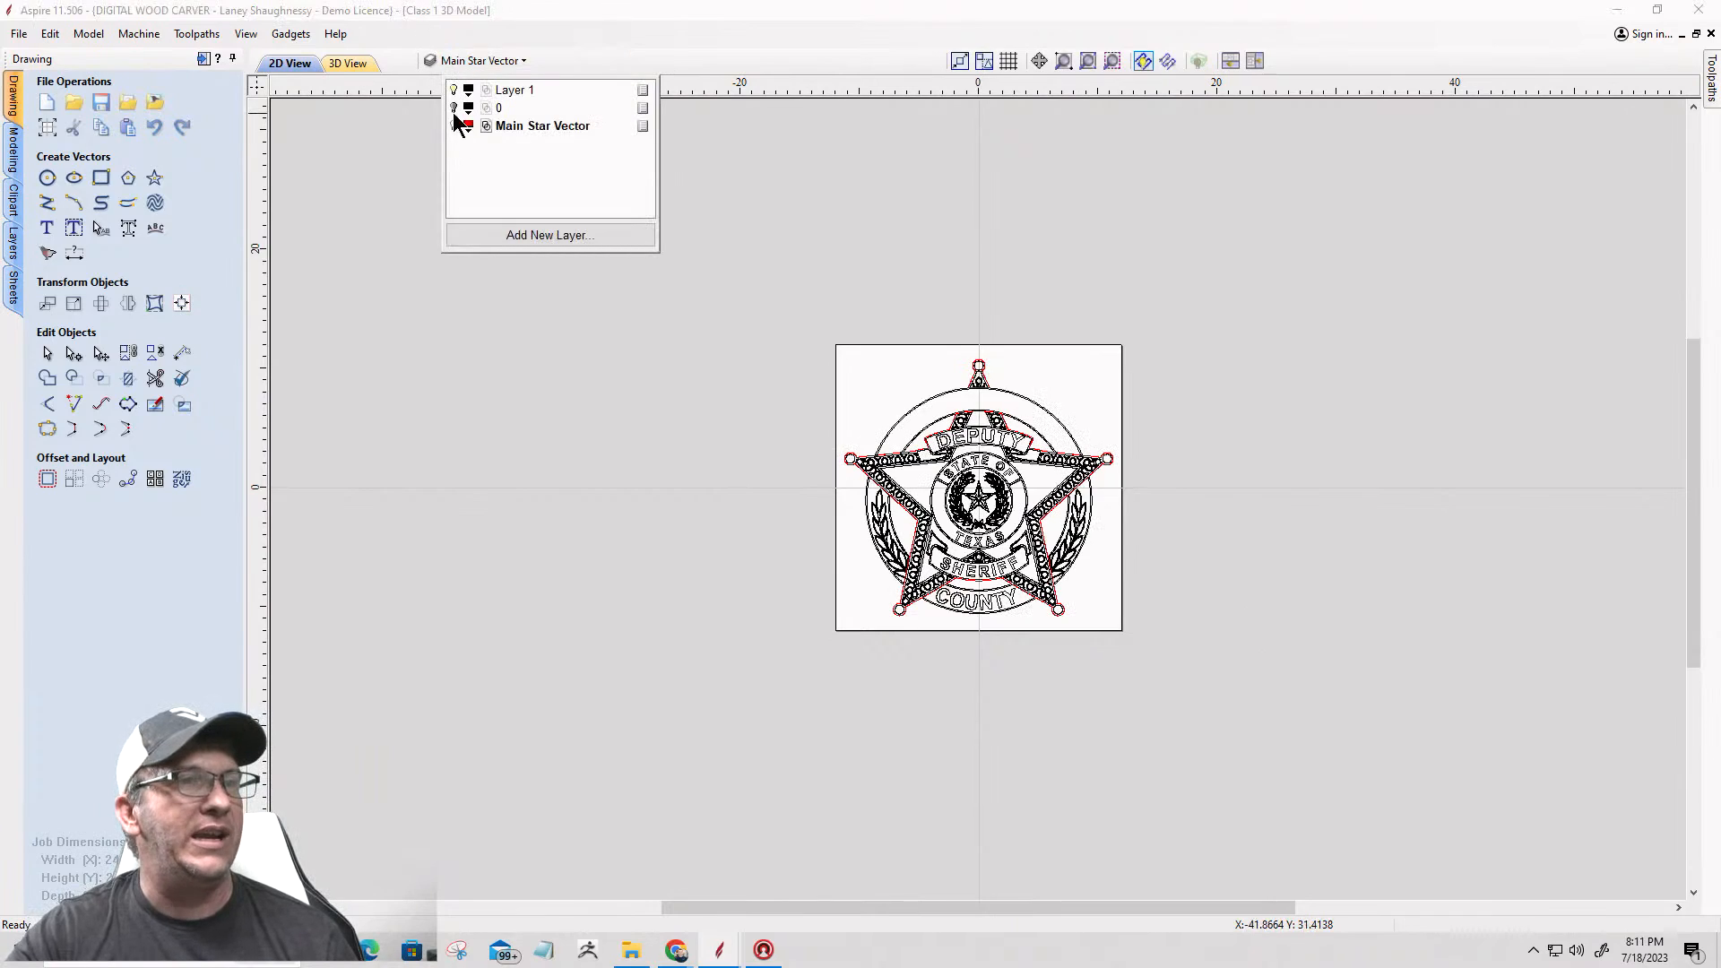
Step: Check the red star outline against the badge artwork around its points and banners, and save the current file
scroll(864, 492, "up", 10)
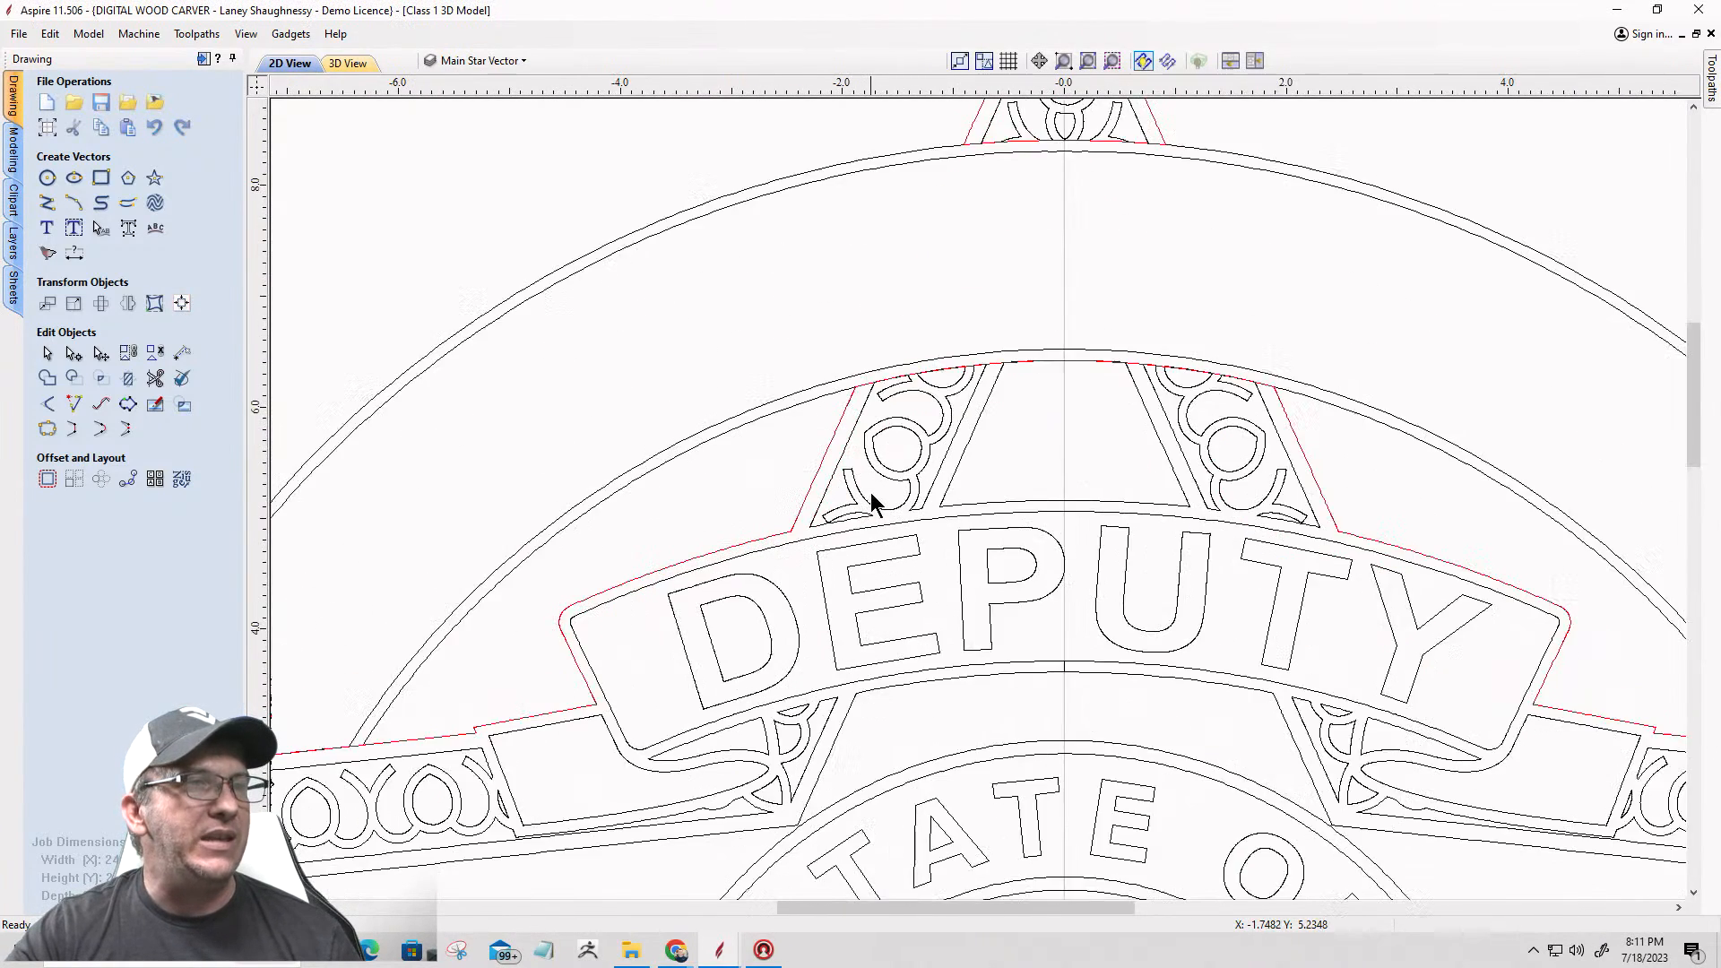
scroll(871, 502, "down", 1)
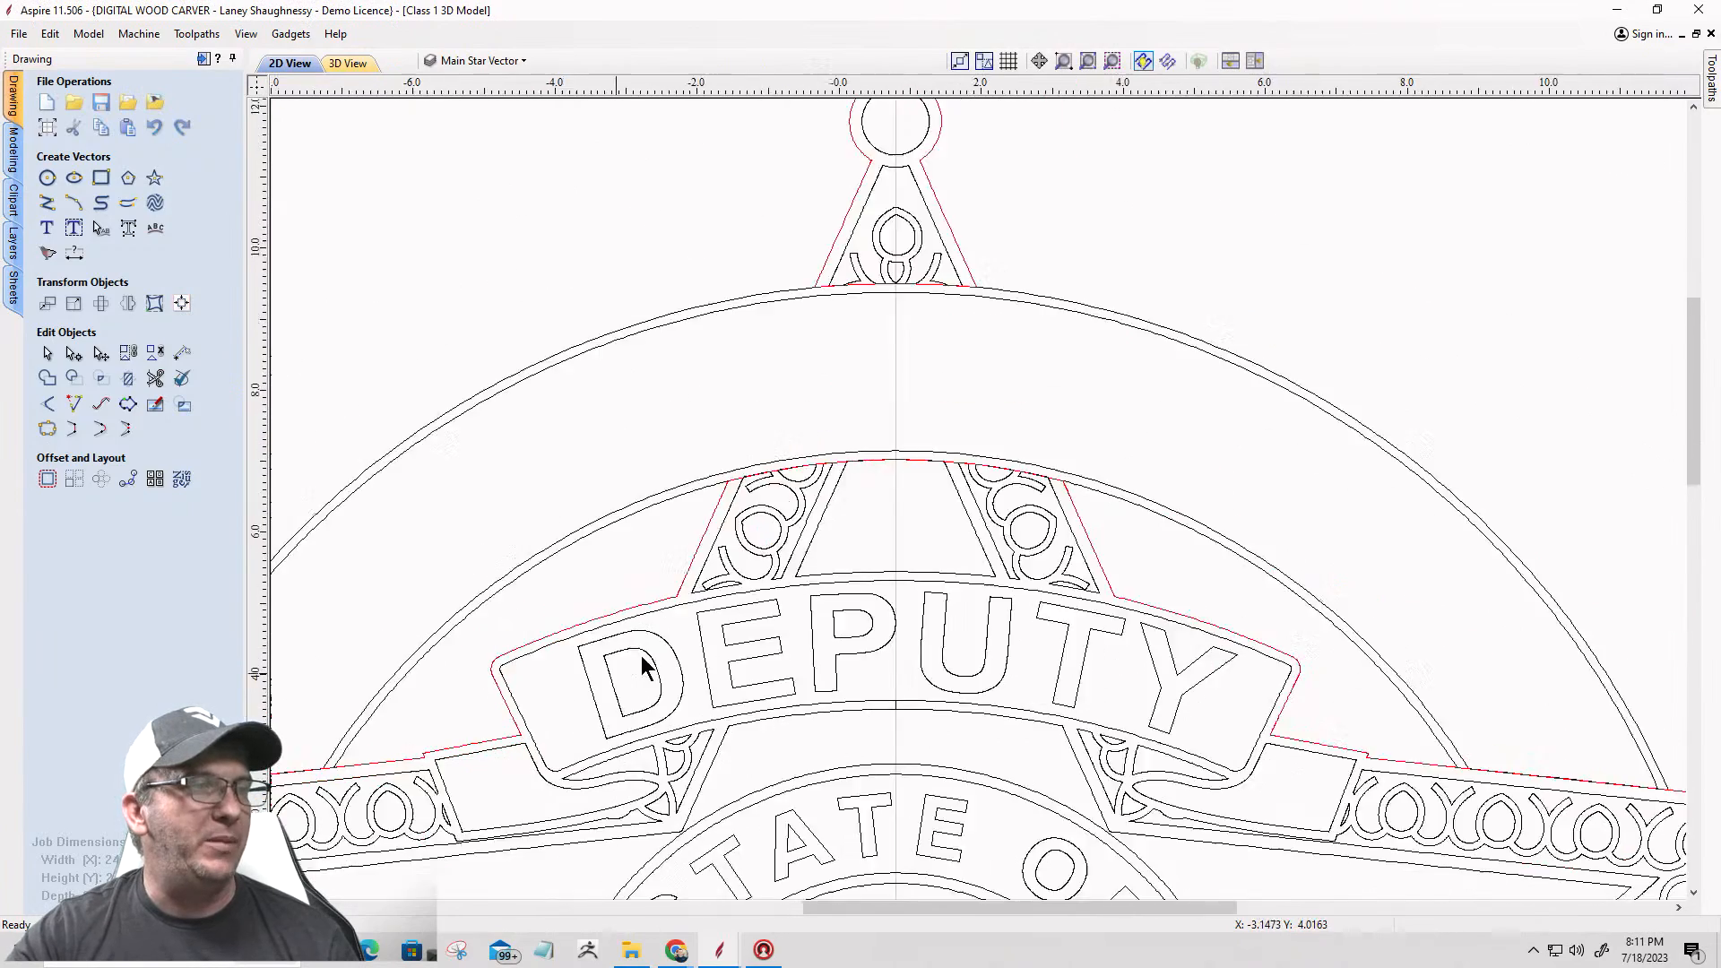
scroll(638, 672, "down", 4)
scroll(417, 681, "up", 4)
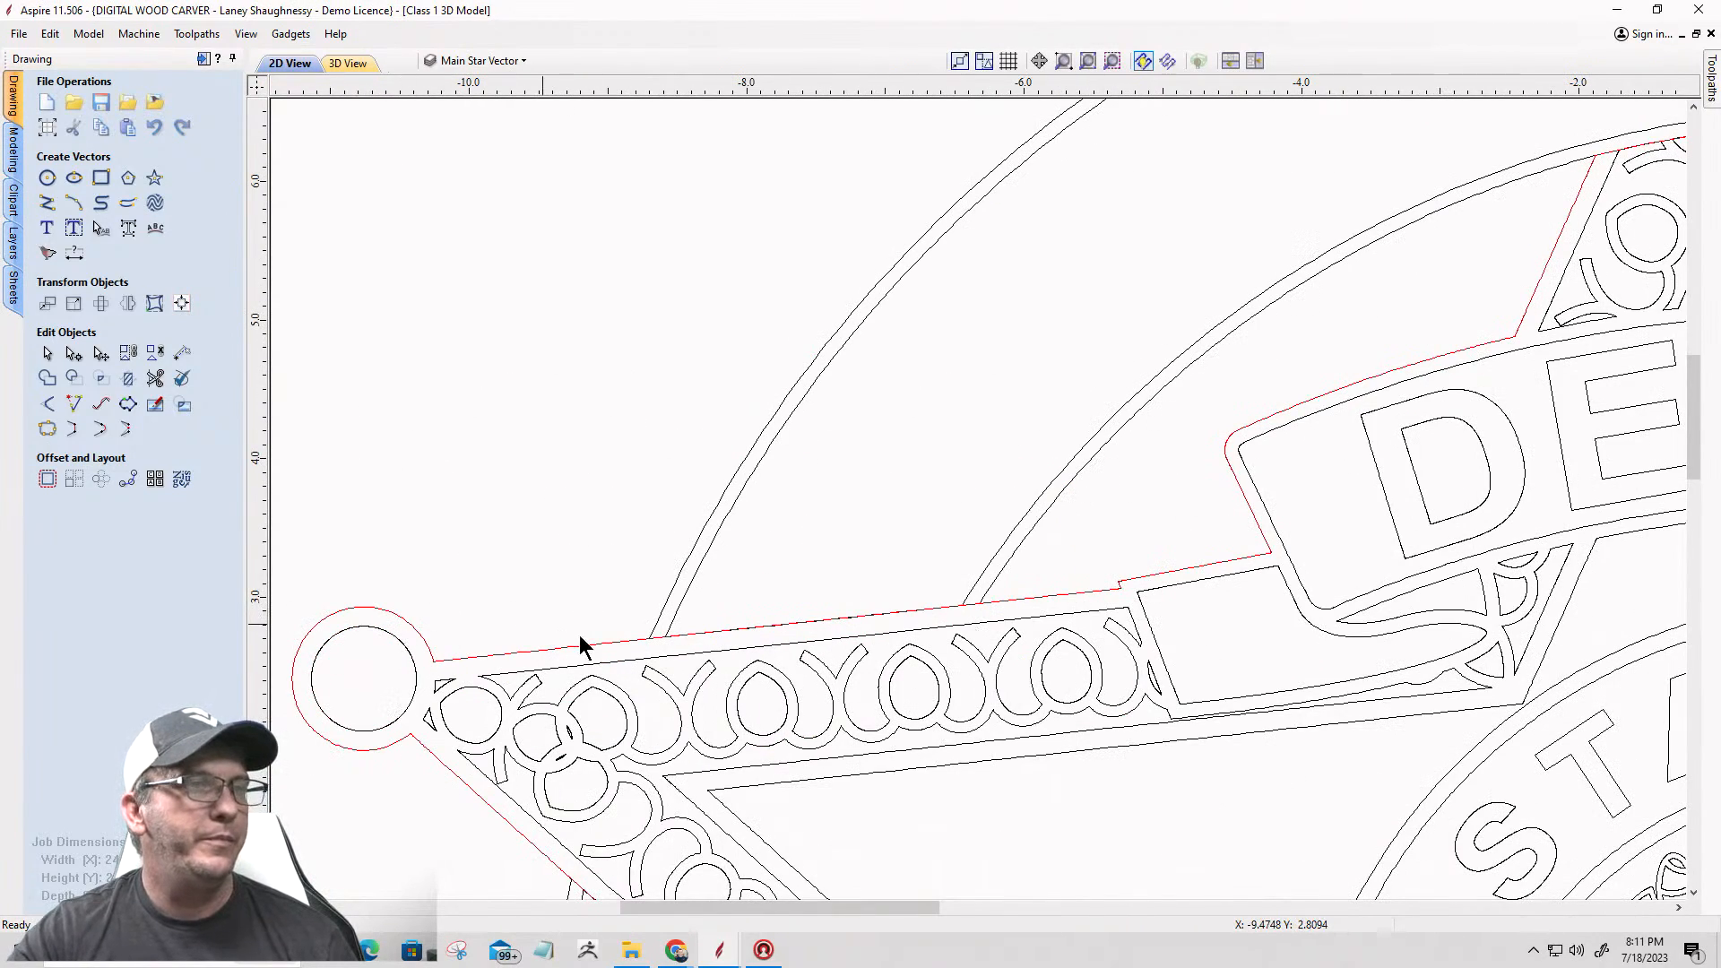
scroll(922, 487, "down", 5)
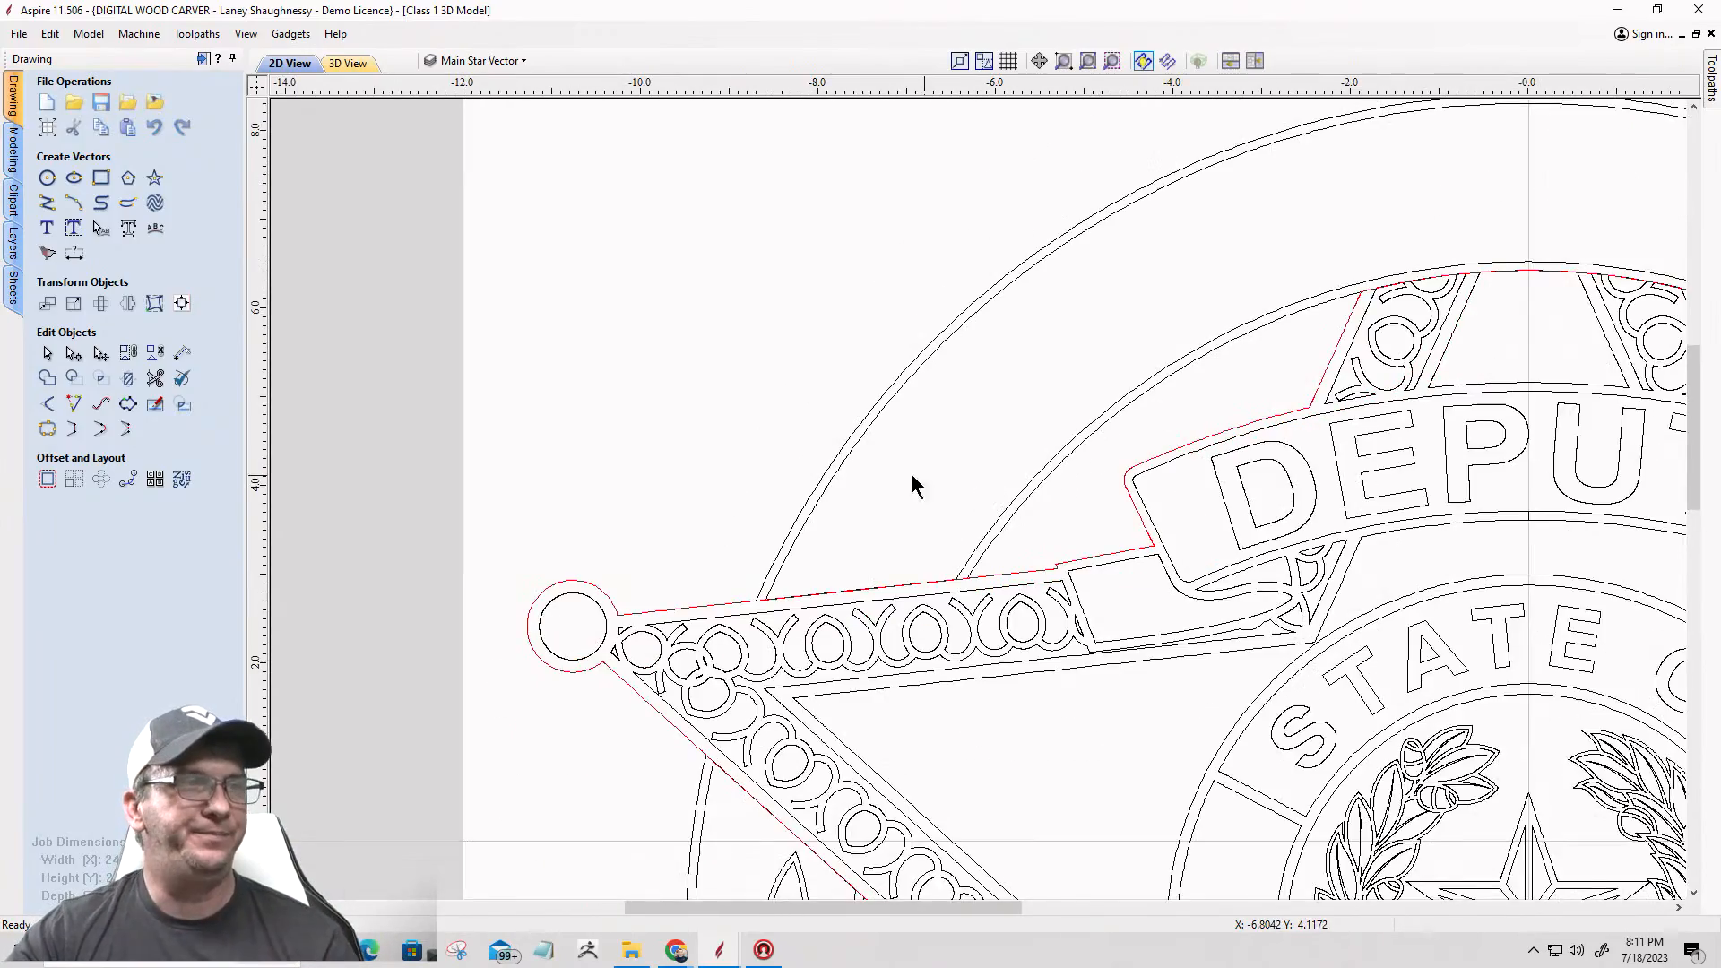
scroll(807, 812, "up", 4)
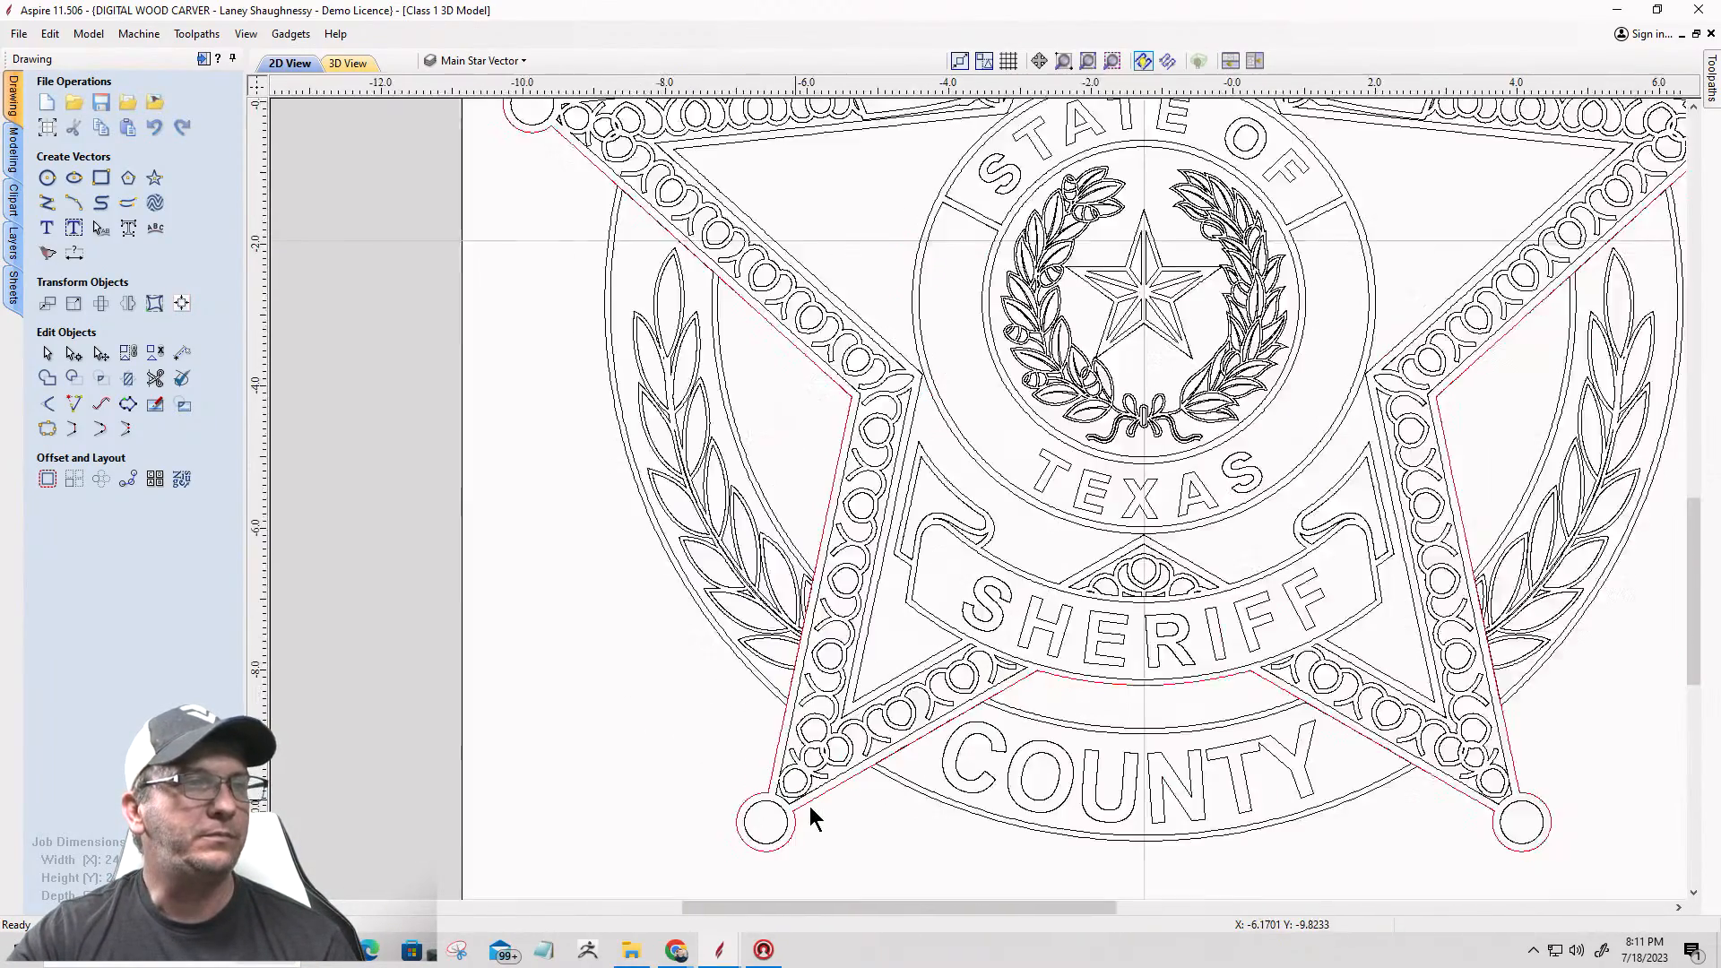
scroll(789, 811, "down", 2)
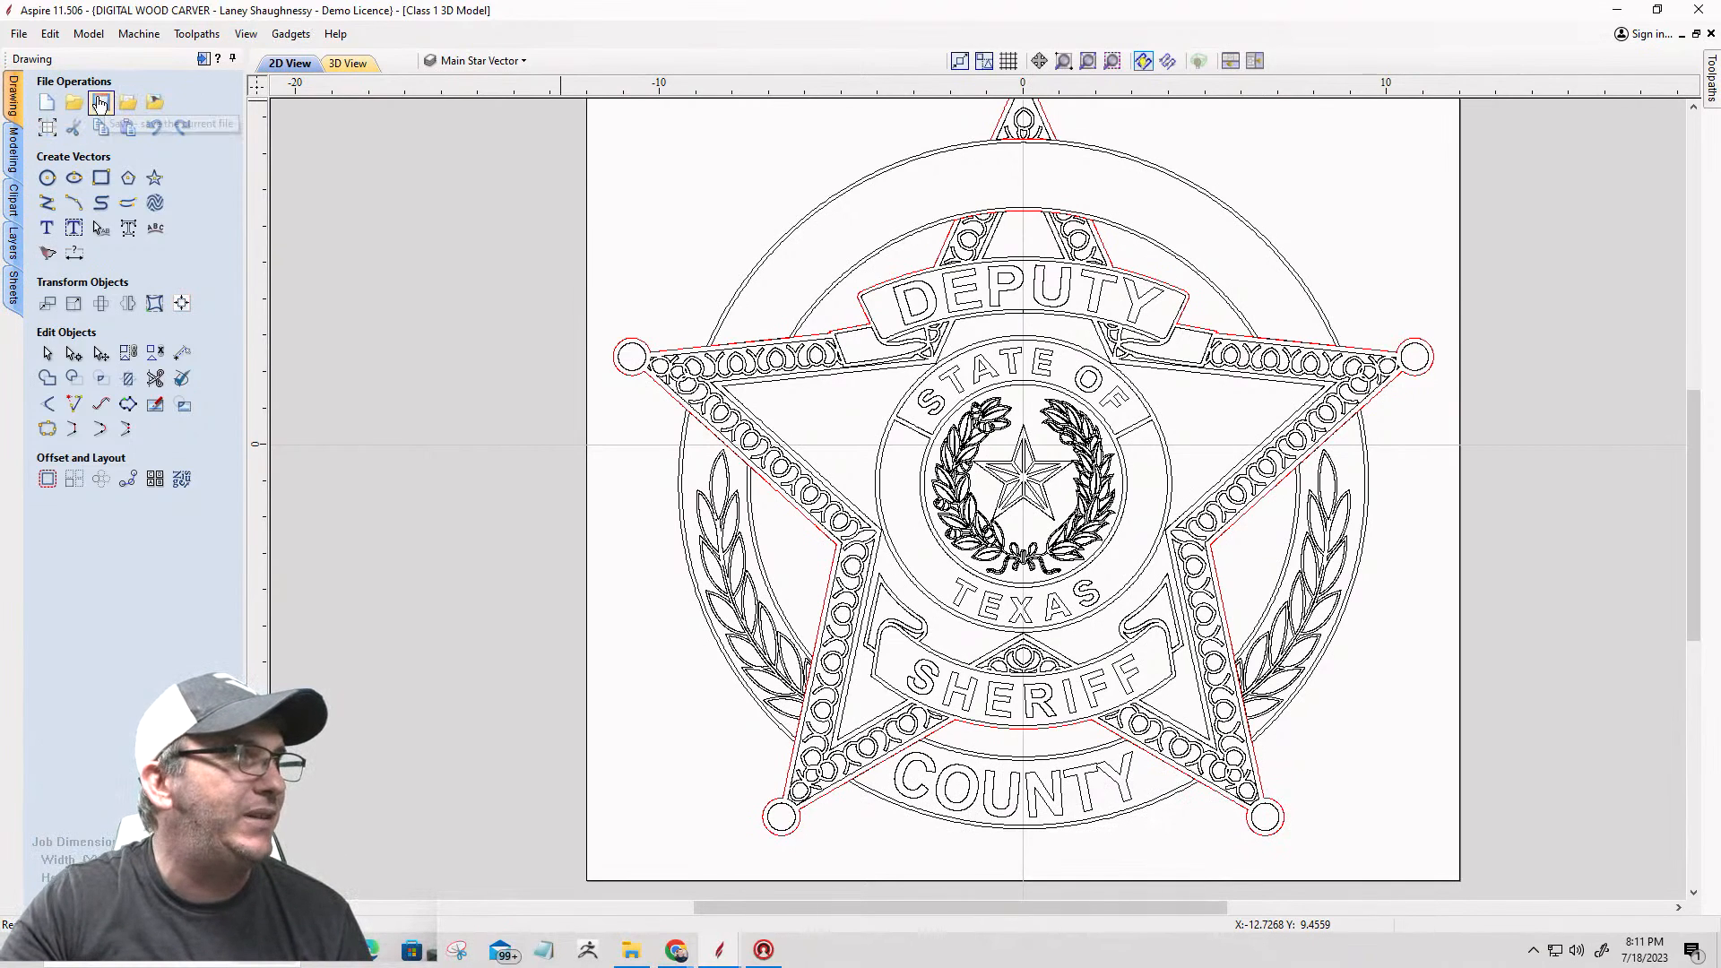
left_click(98, 103)
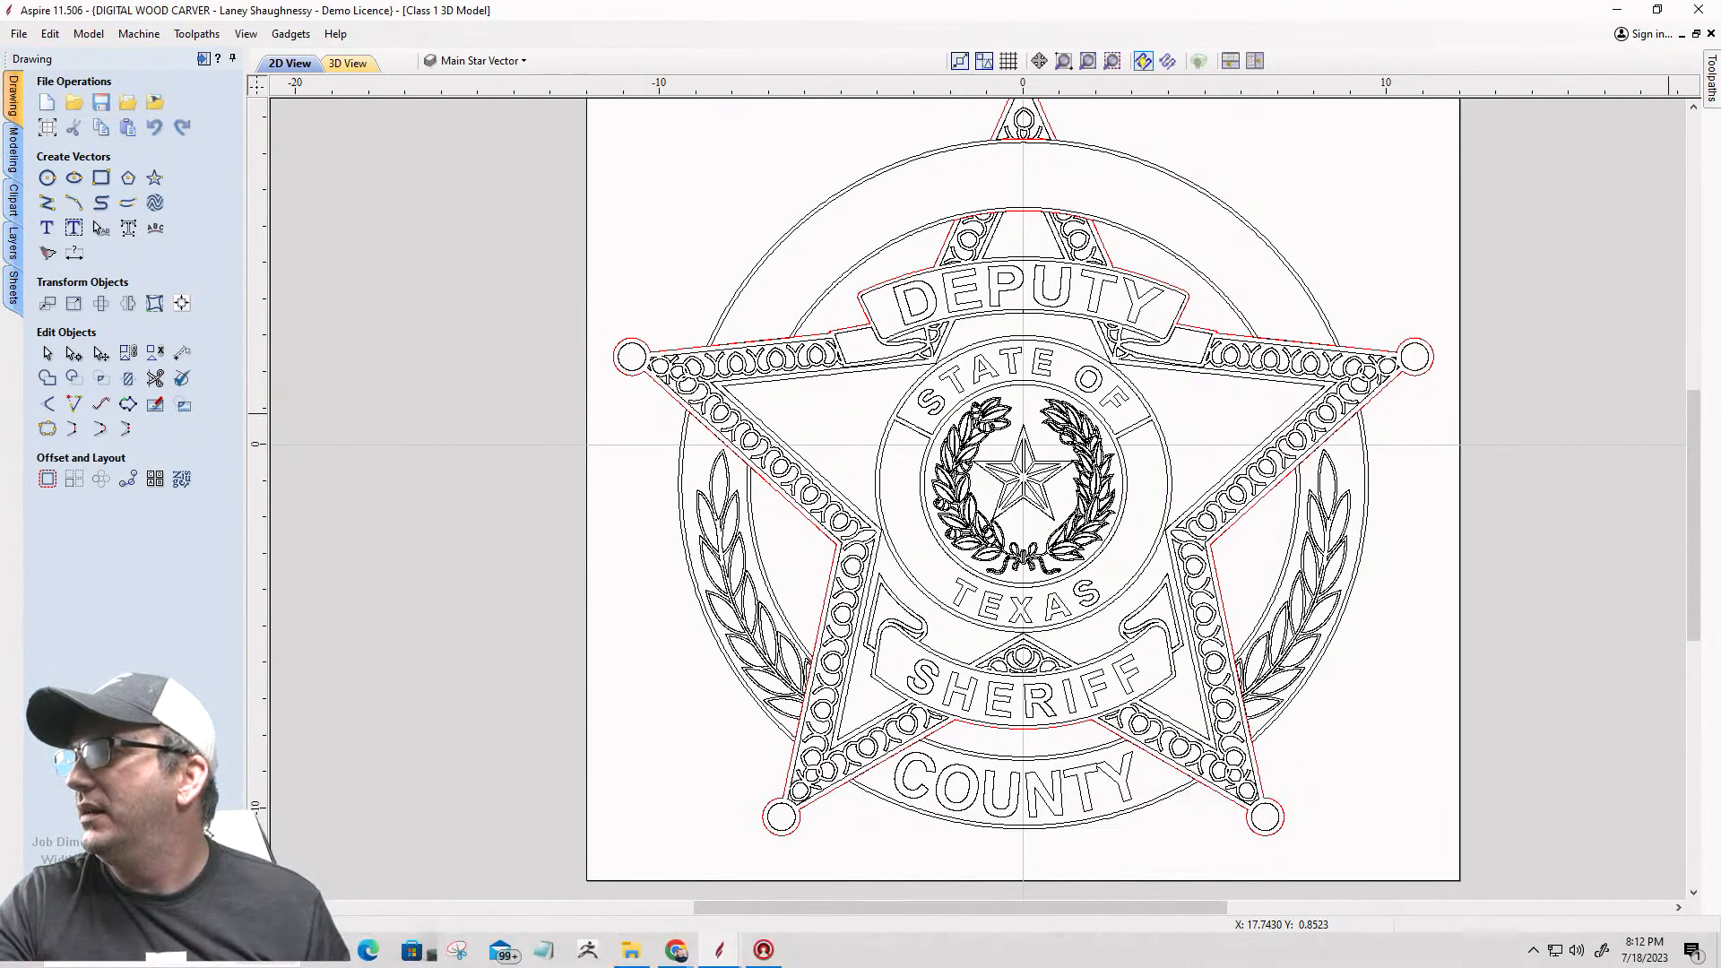
Step: Examine the badge artwork up close, including the laurel leaves, the star border and the scrollwork above the SHERIFF banner
scroll(1072, 268, "down", 1)
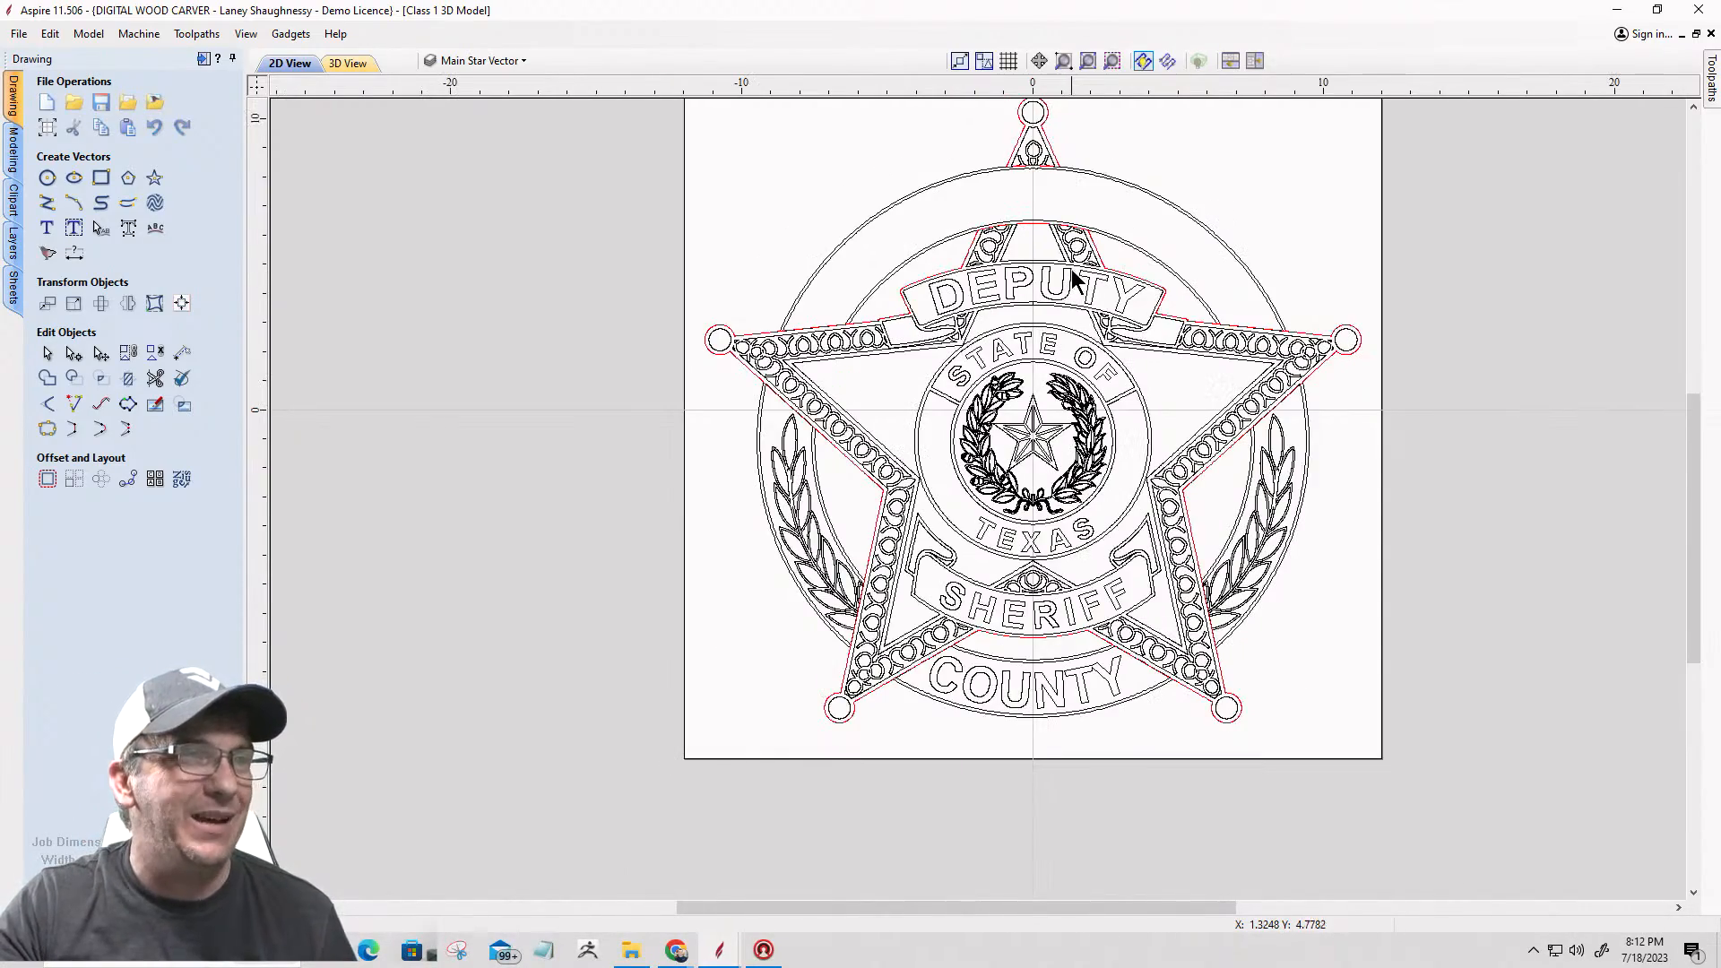
scroll(1072, 267, "up", 3)
scroll(1072, 267, "down", 1)
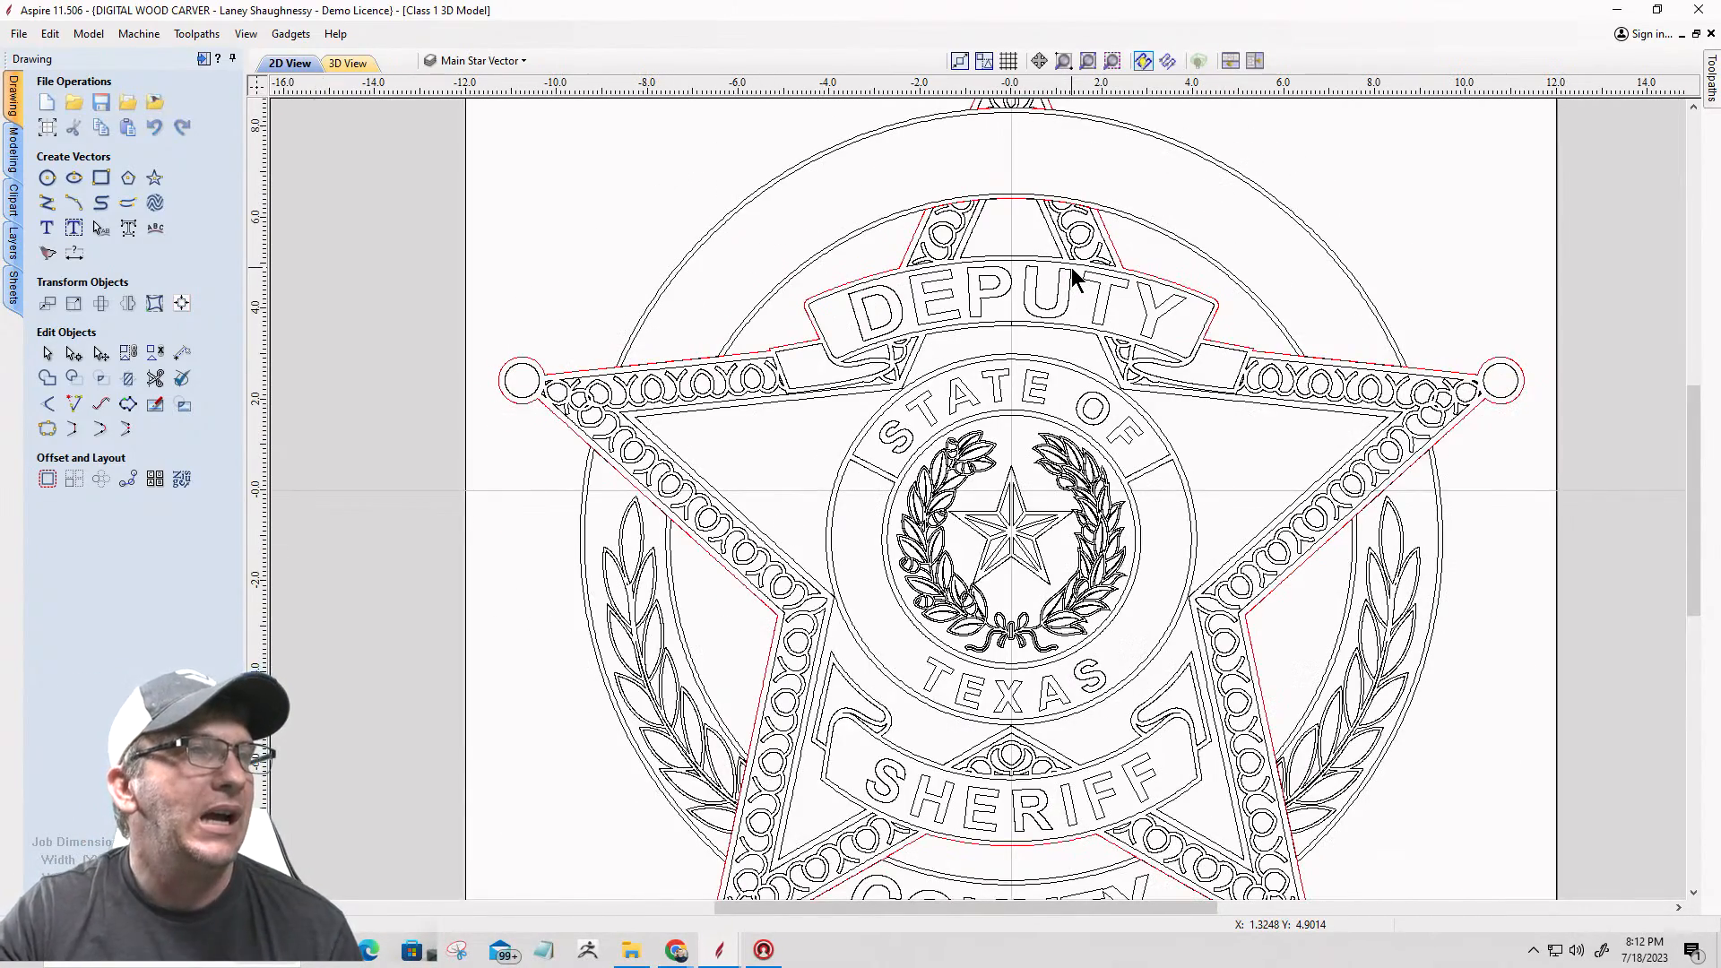
scroll(1072, 267, "down", 1)
scroll(1072, 267, "down", 1)
scroll(1127, 432, "up", 3)
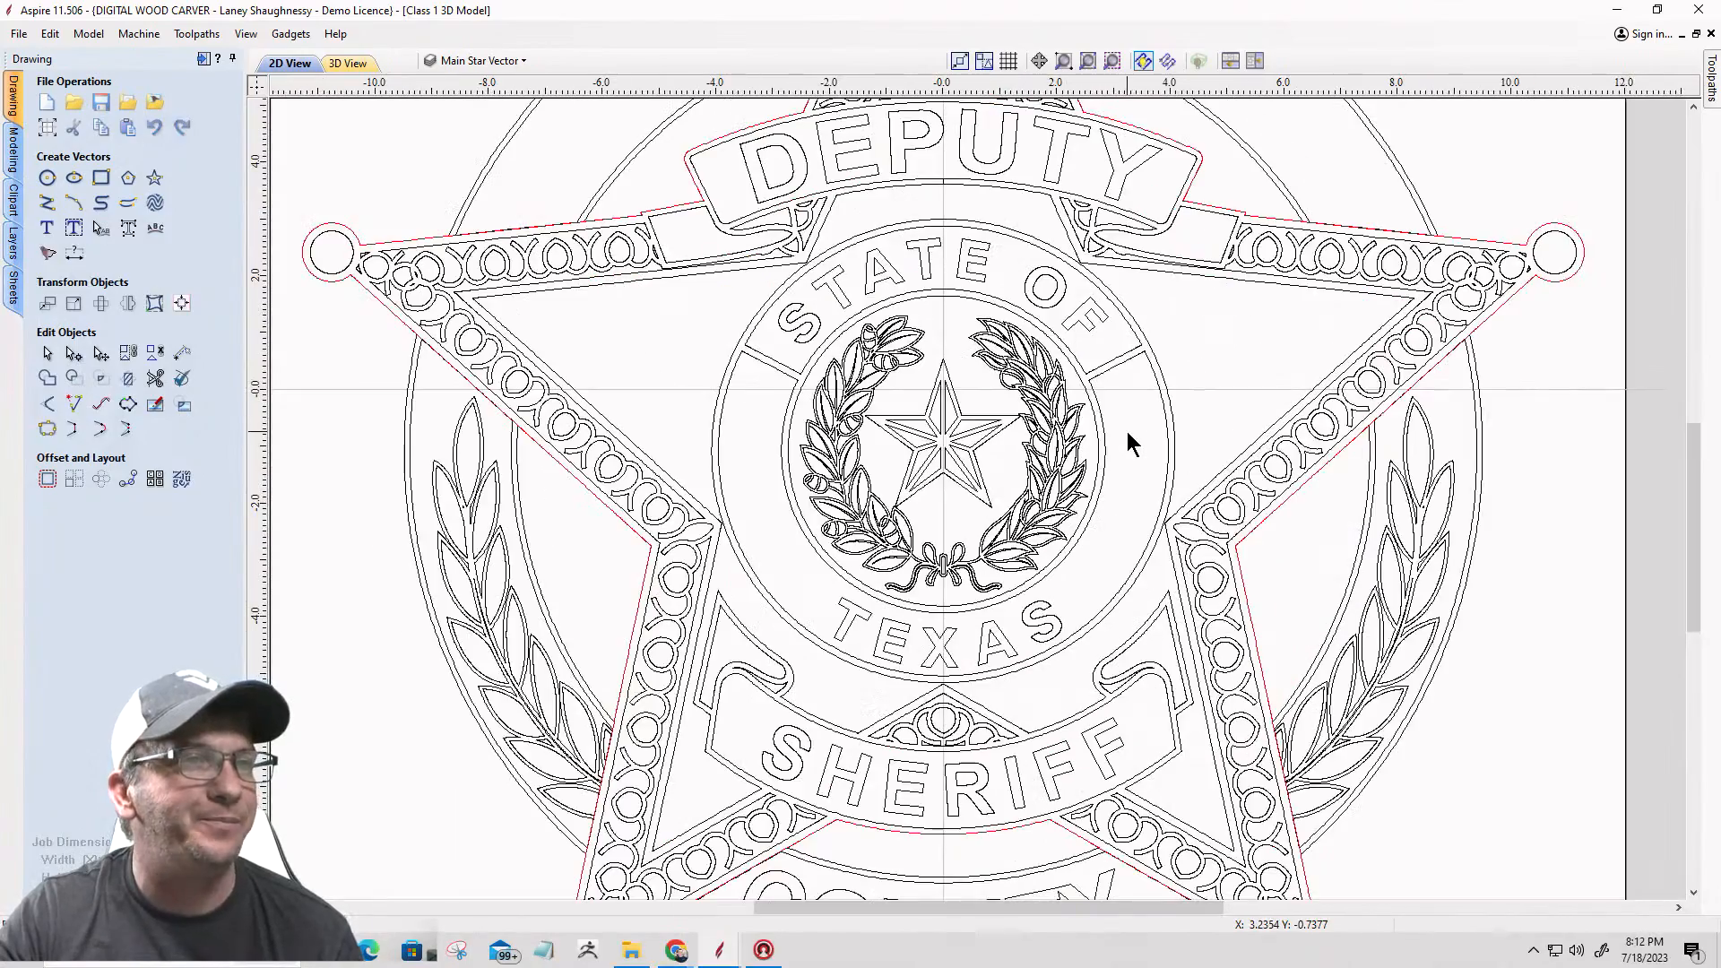
scroll(1367, 560, "up", 5)
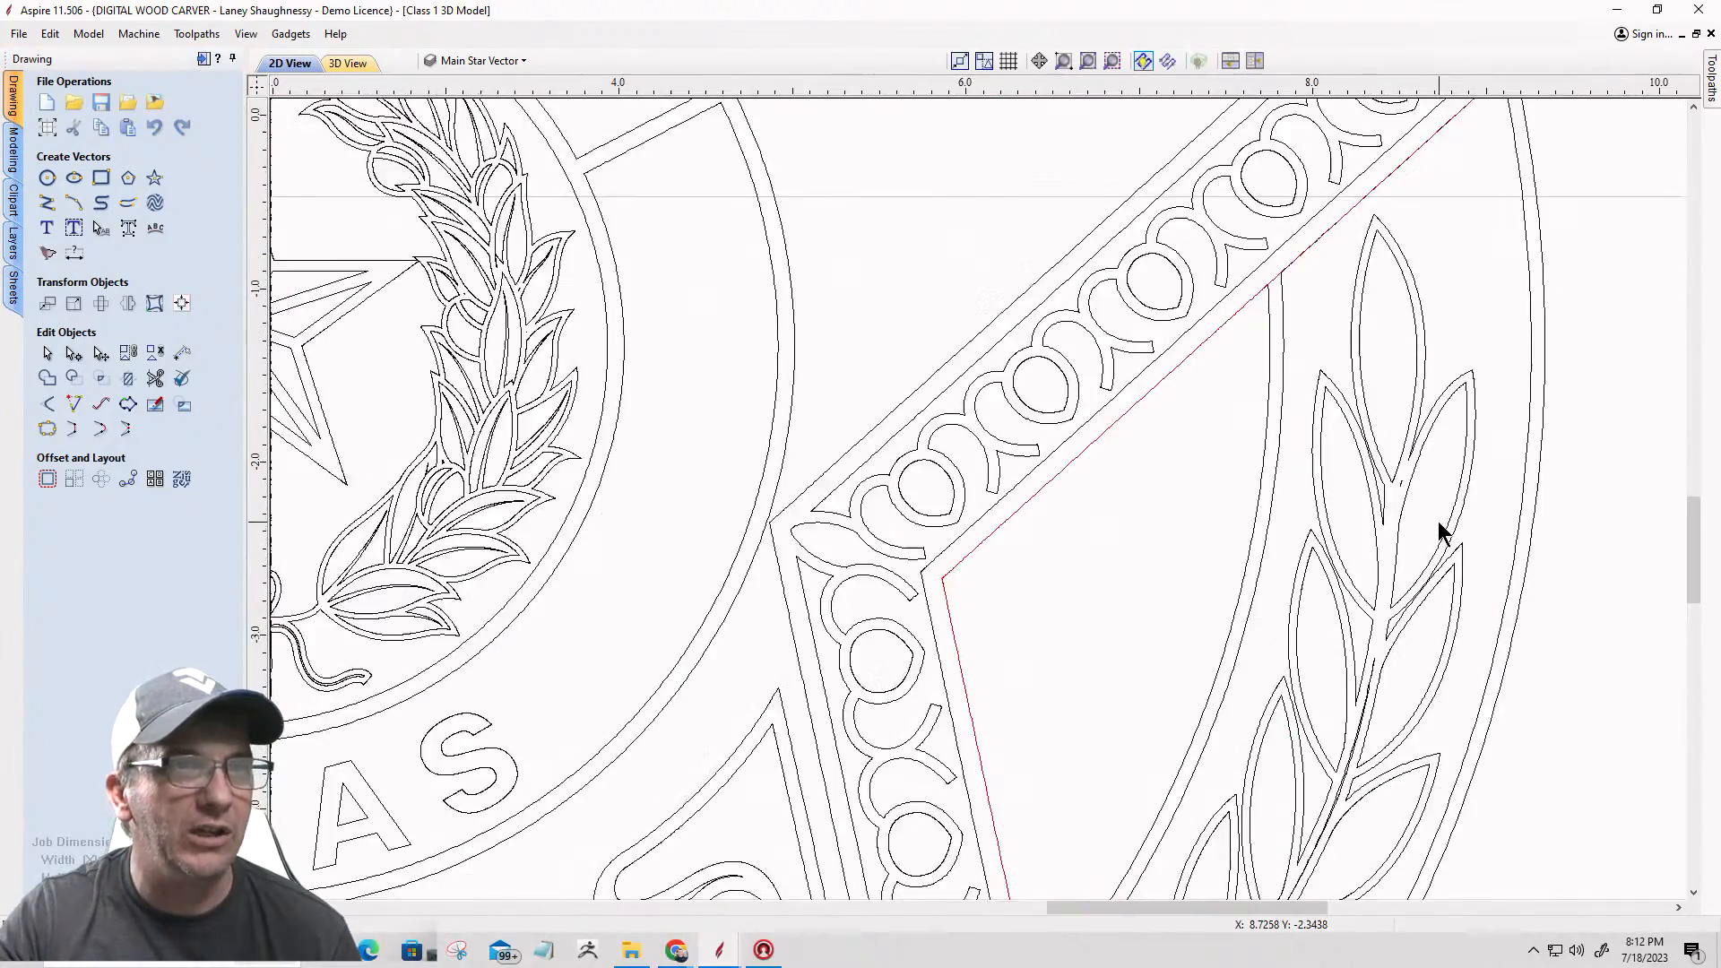
scroll(1331, 430, "up", 4)
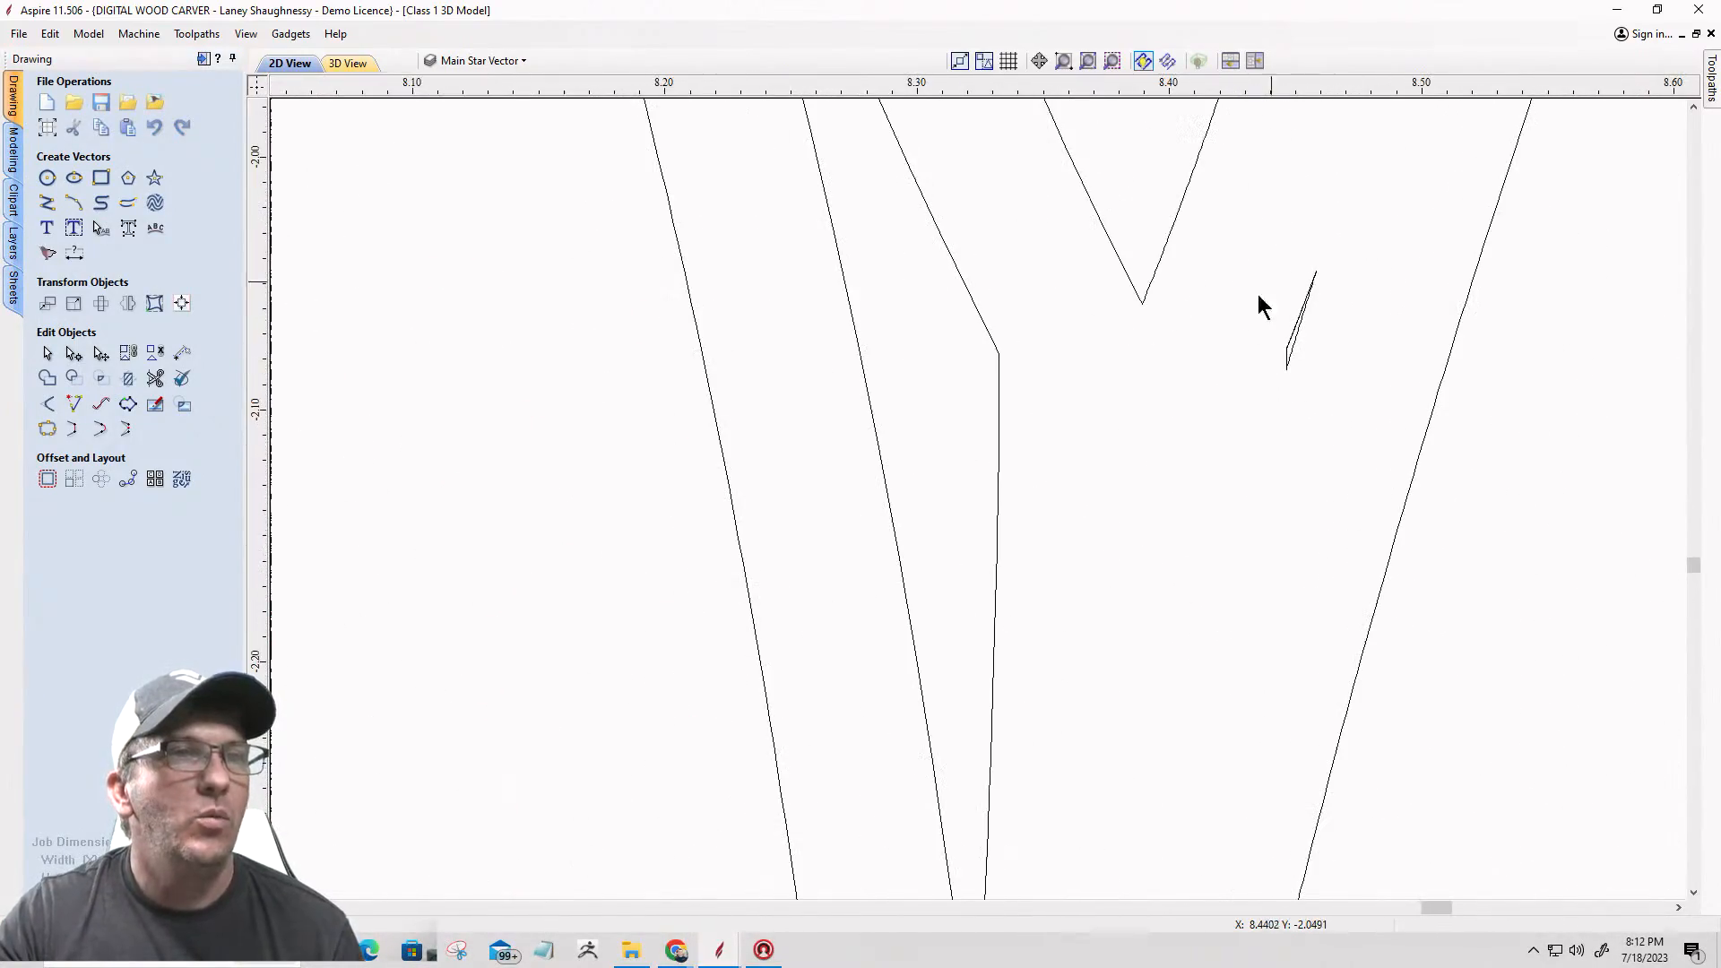
scroll(1261, 288, "down", 9)
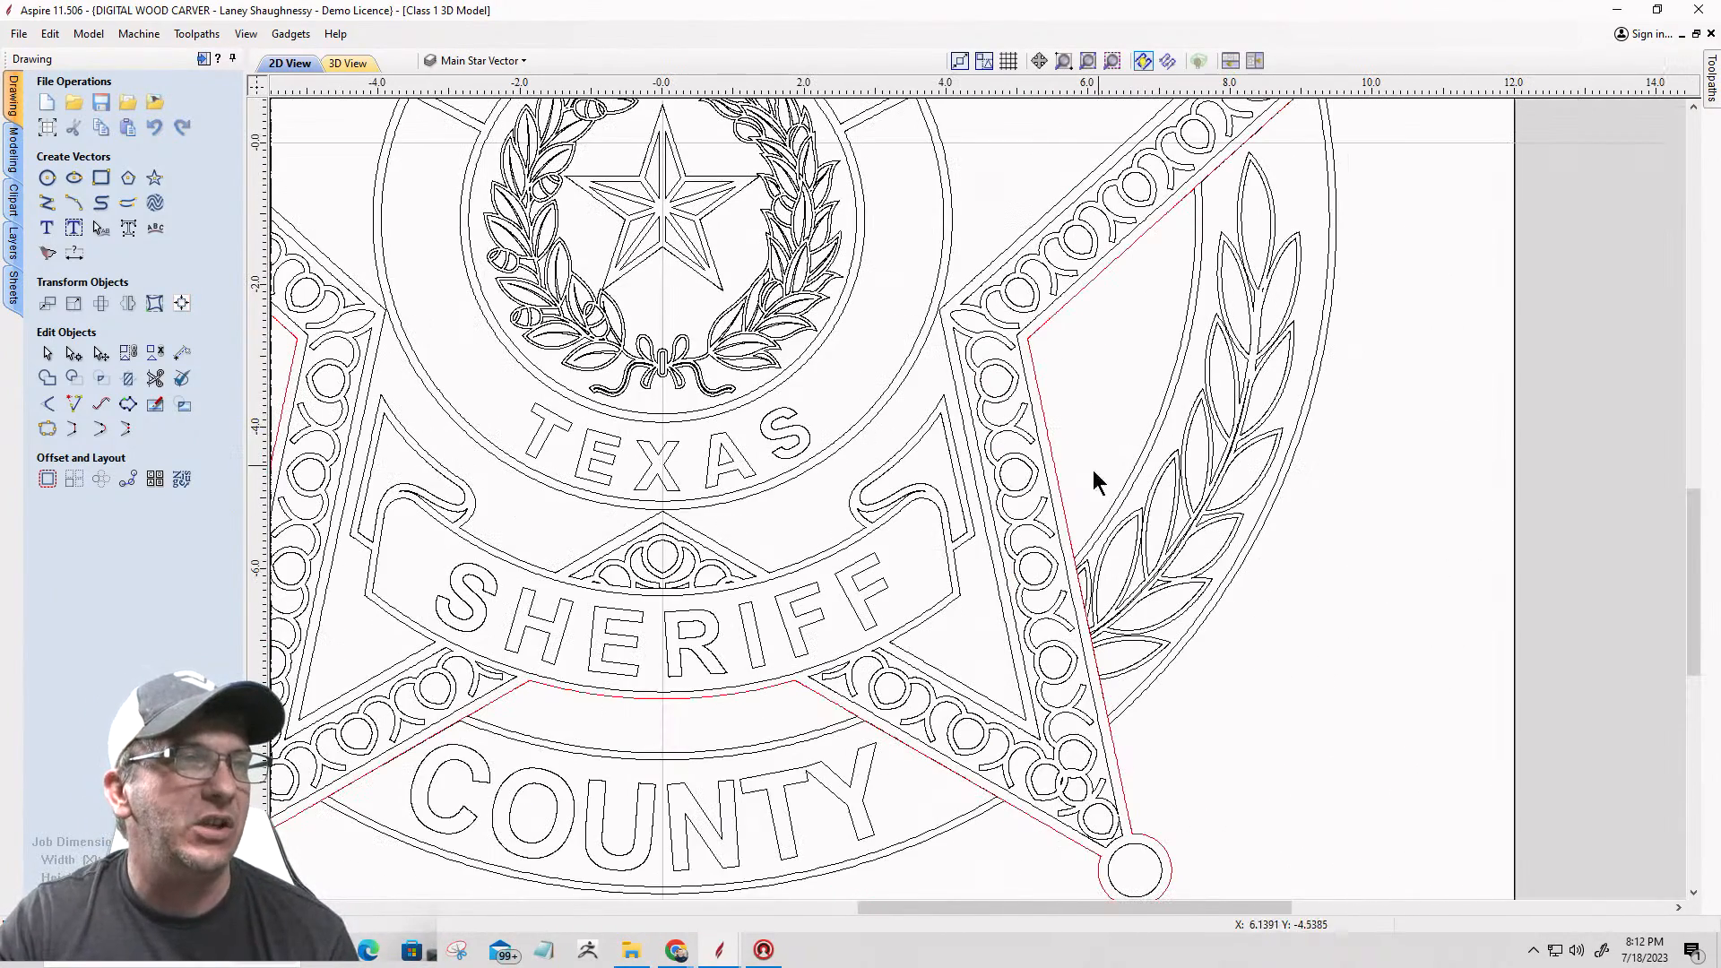
scroll(631, 592, "up", 6)
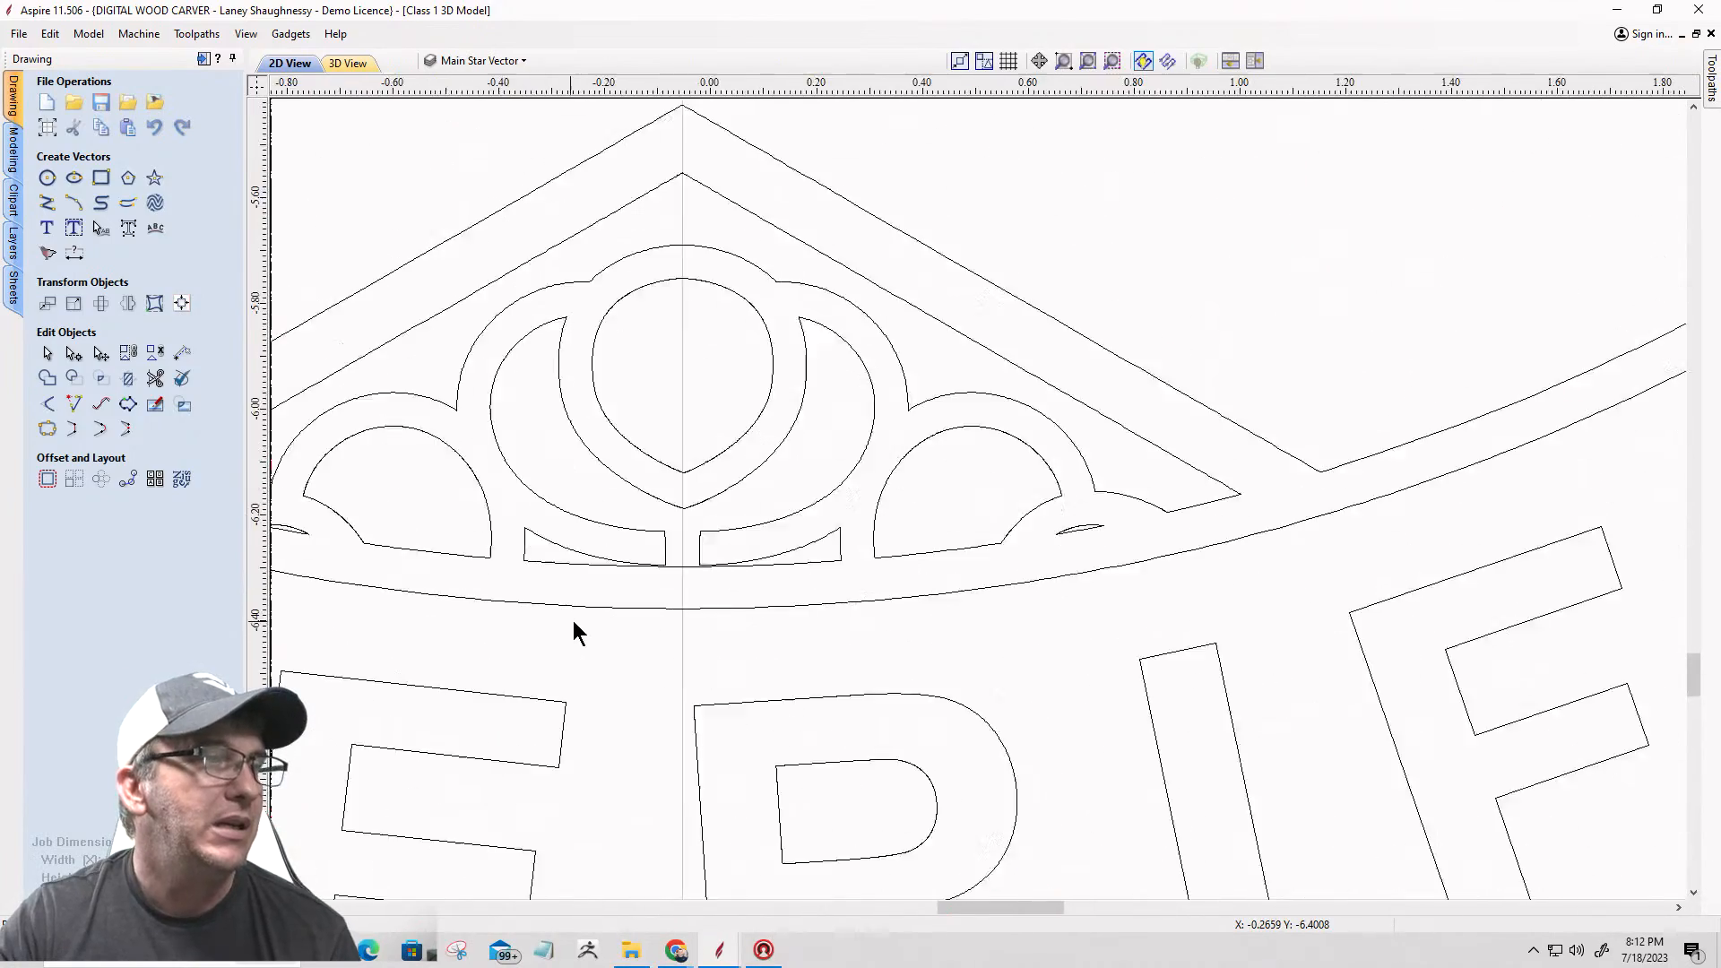
scroll(579, 617, "down", 3)
scroll(977, 576, "down", 2)
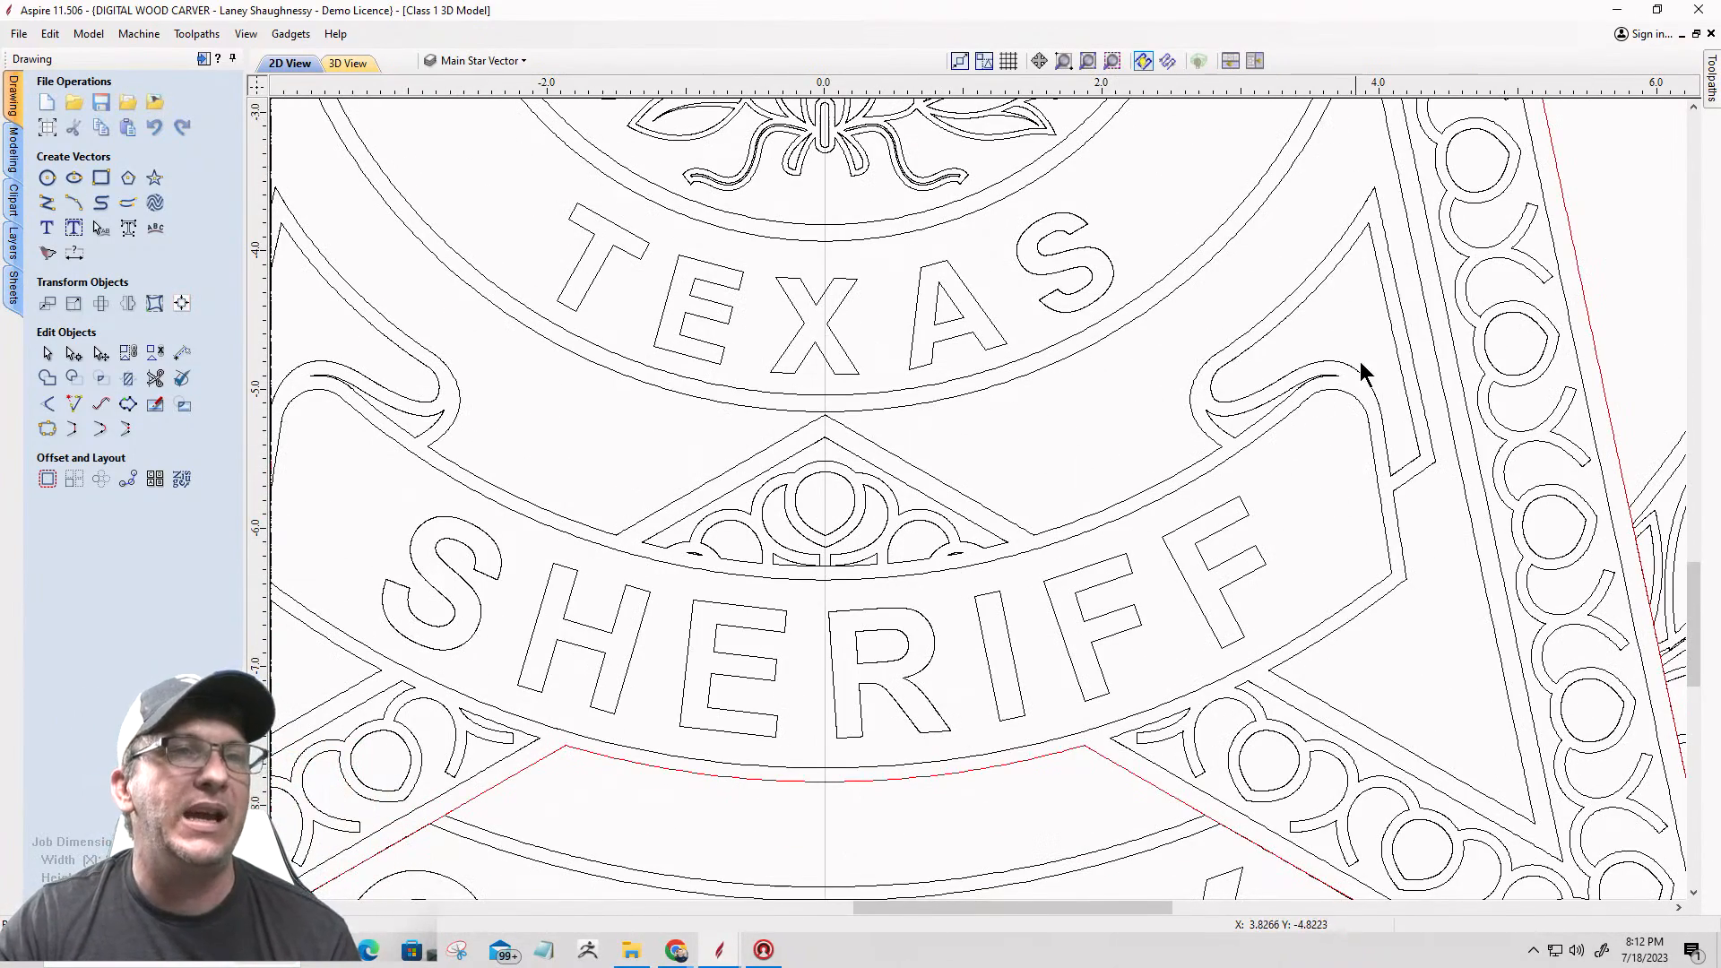
Step: Delete the tiny stray sliver vector between the upper leaves of the right-hand laurel branch
scroll(1169, 448, "down", 3)
scroll(1468, 308, "up", 7)
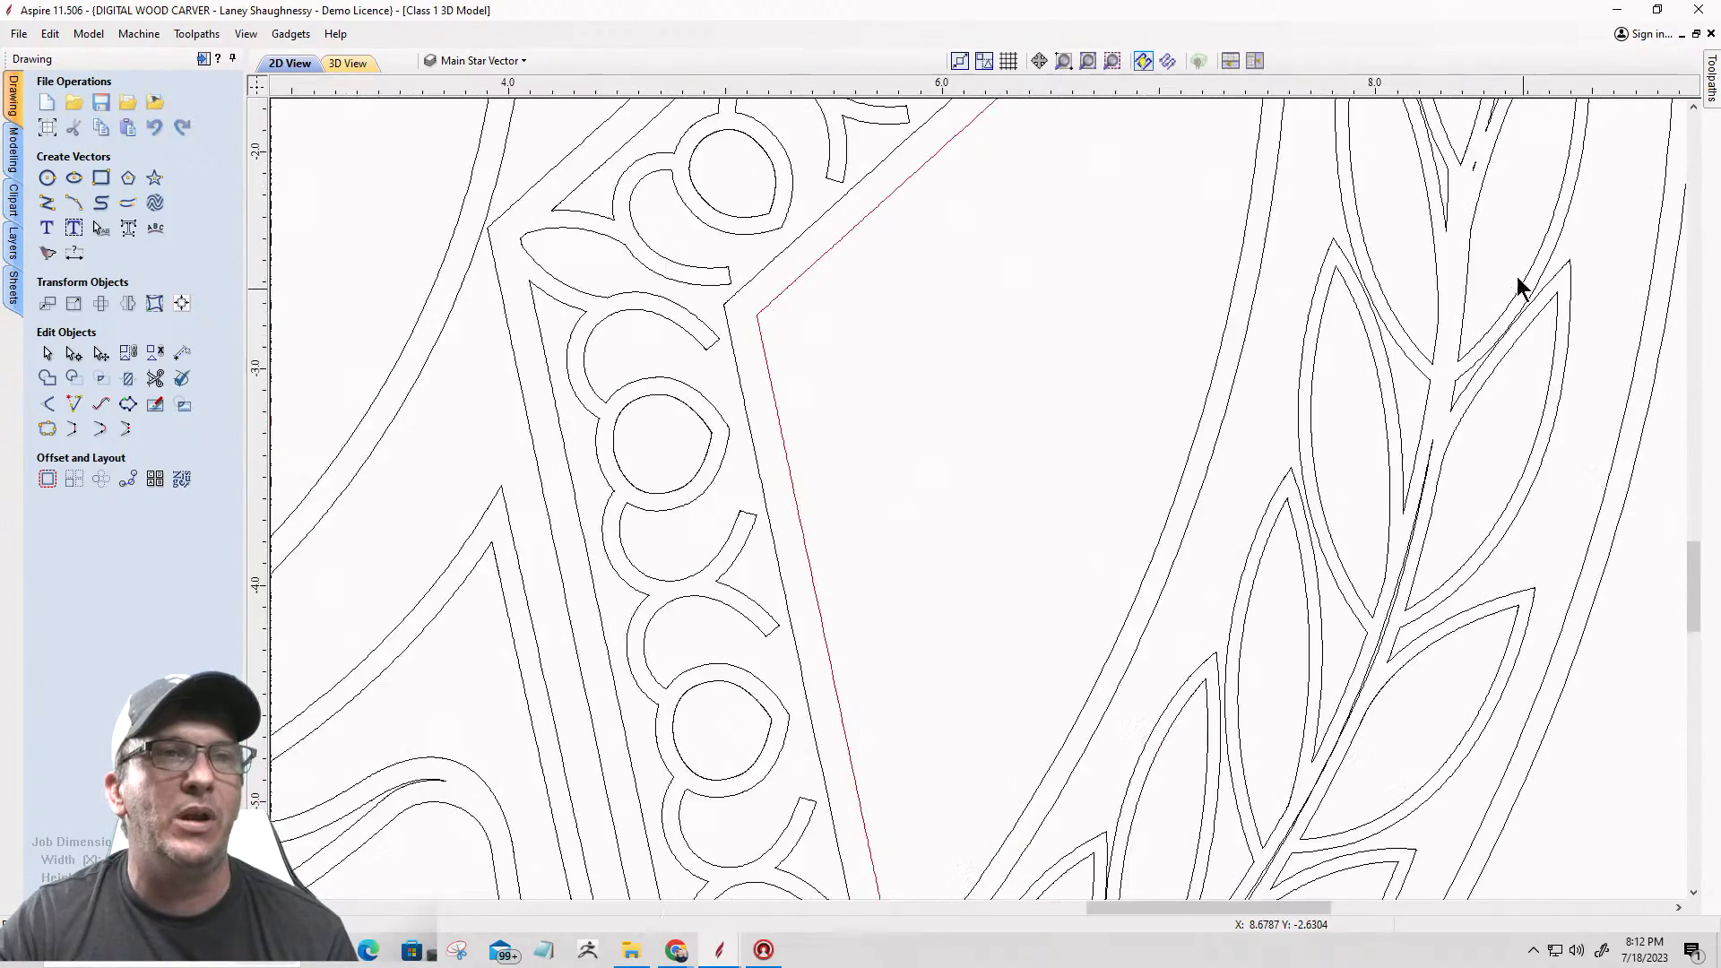
scroll(1456, 109, "up", 5)
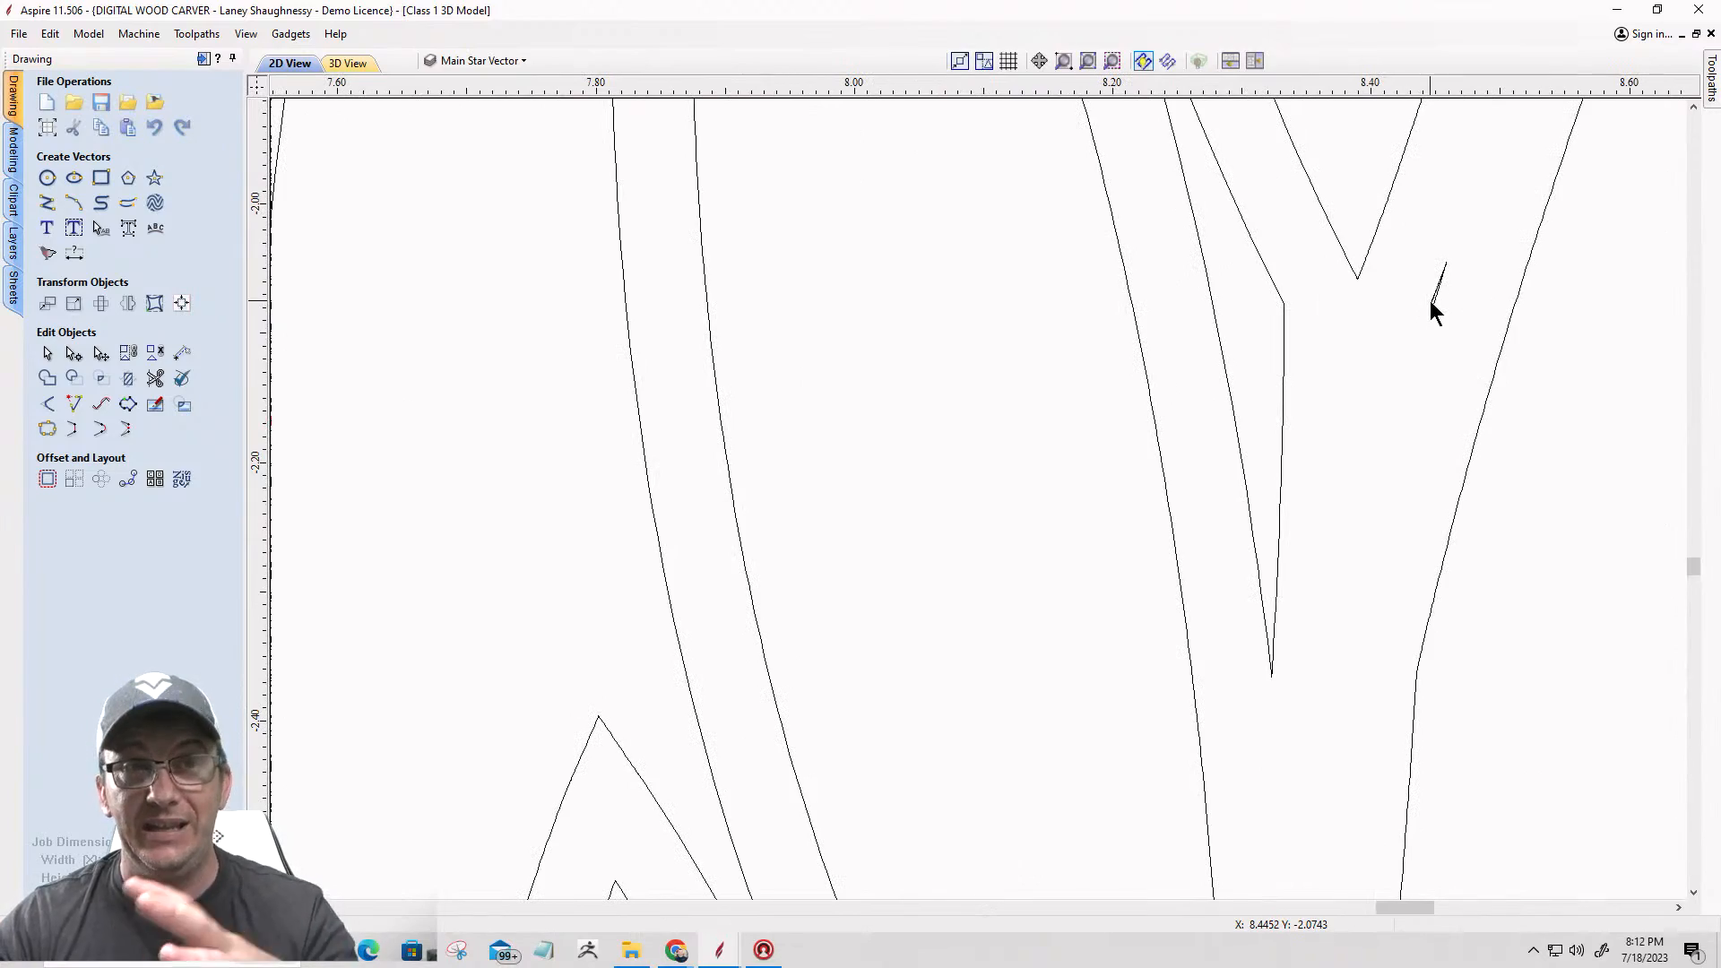
scroll(1430, 304, "down", 3)
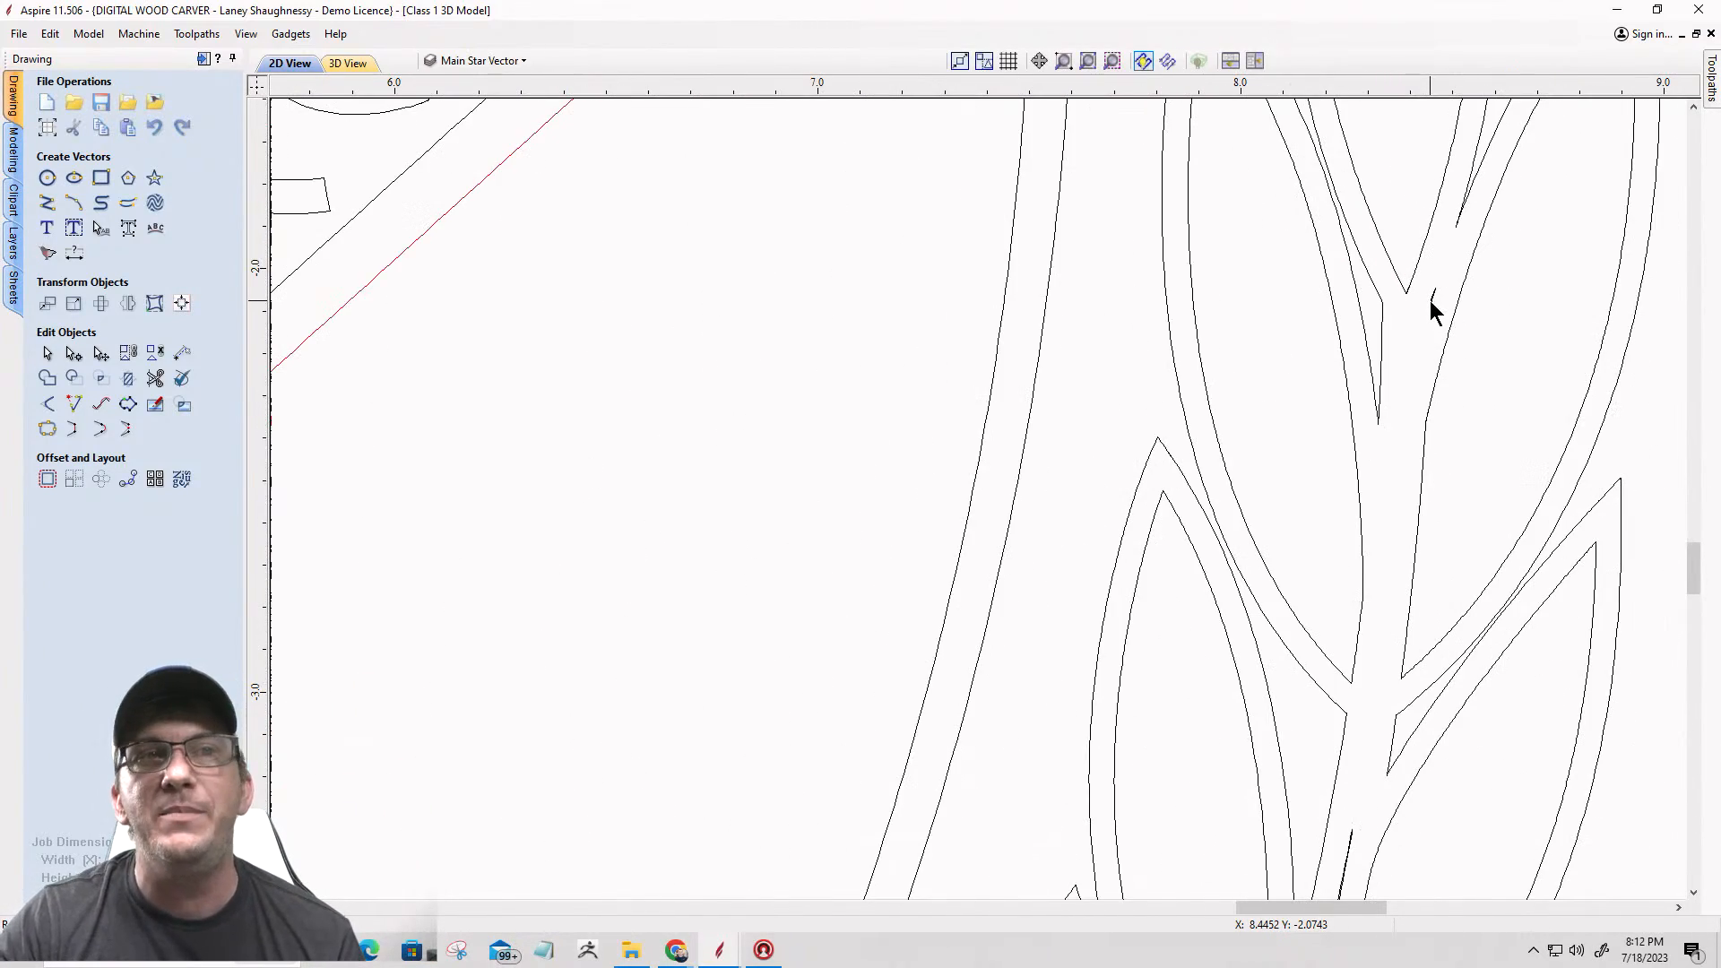
scroll(1441, 321, "down", 2)
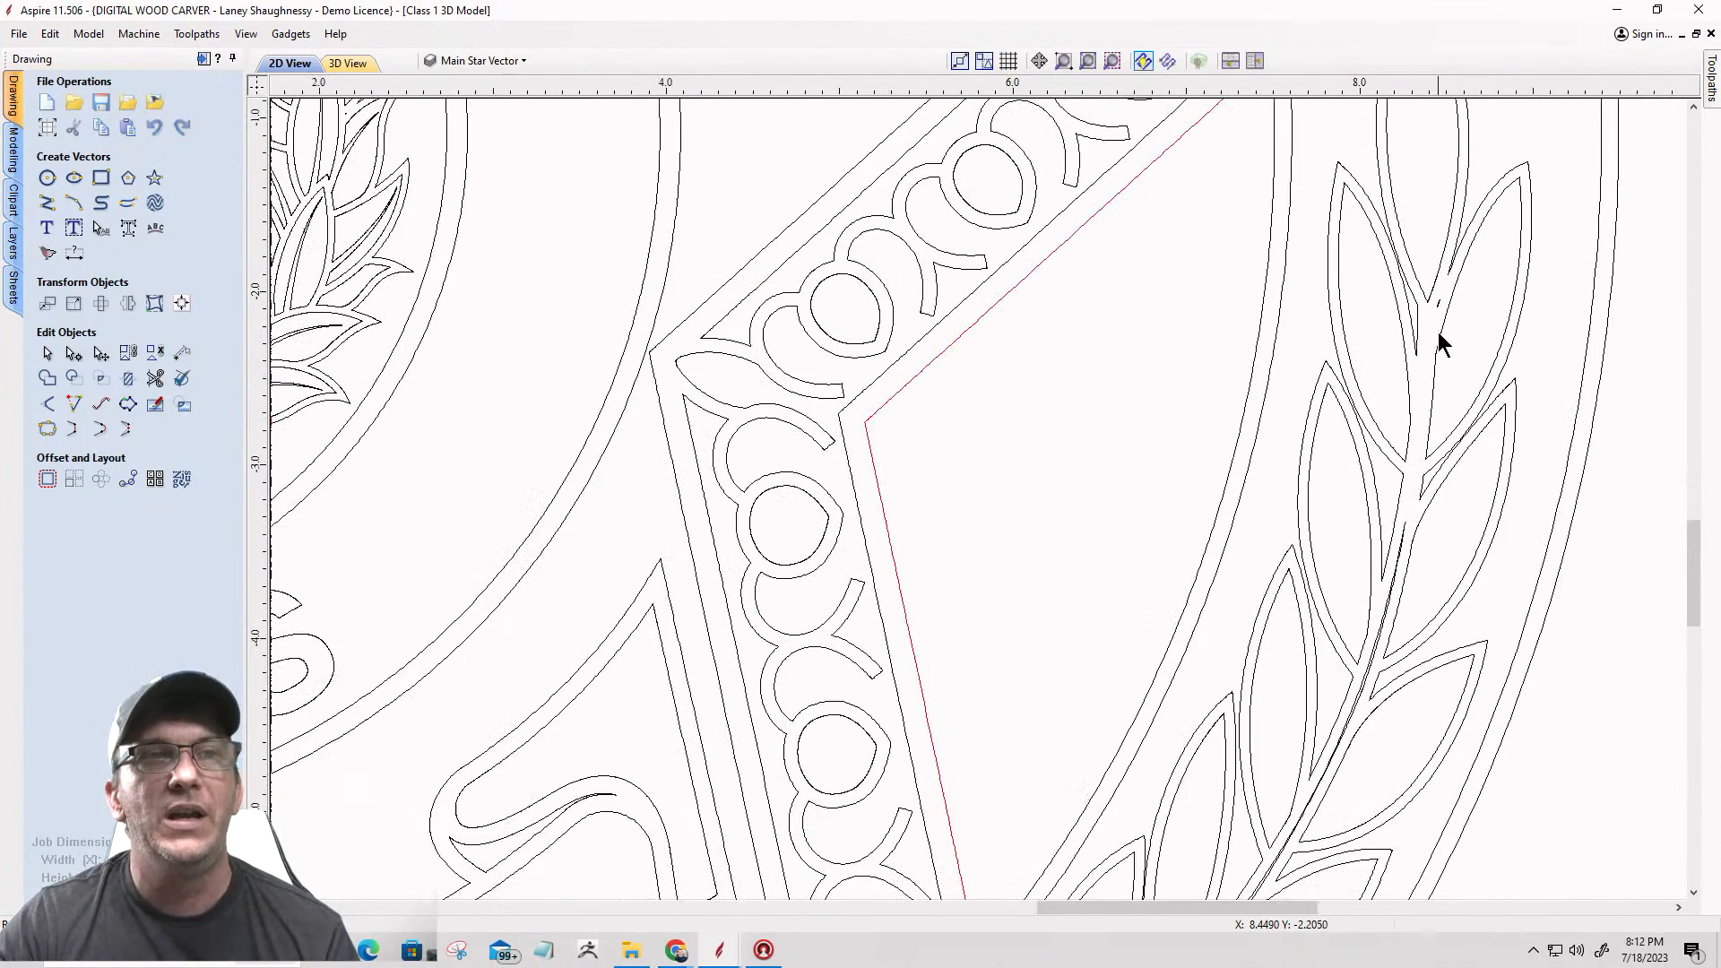
scroll(1439, 339, "down", 2)
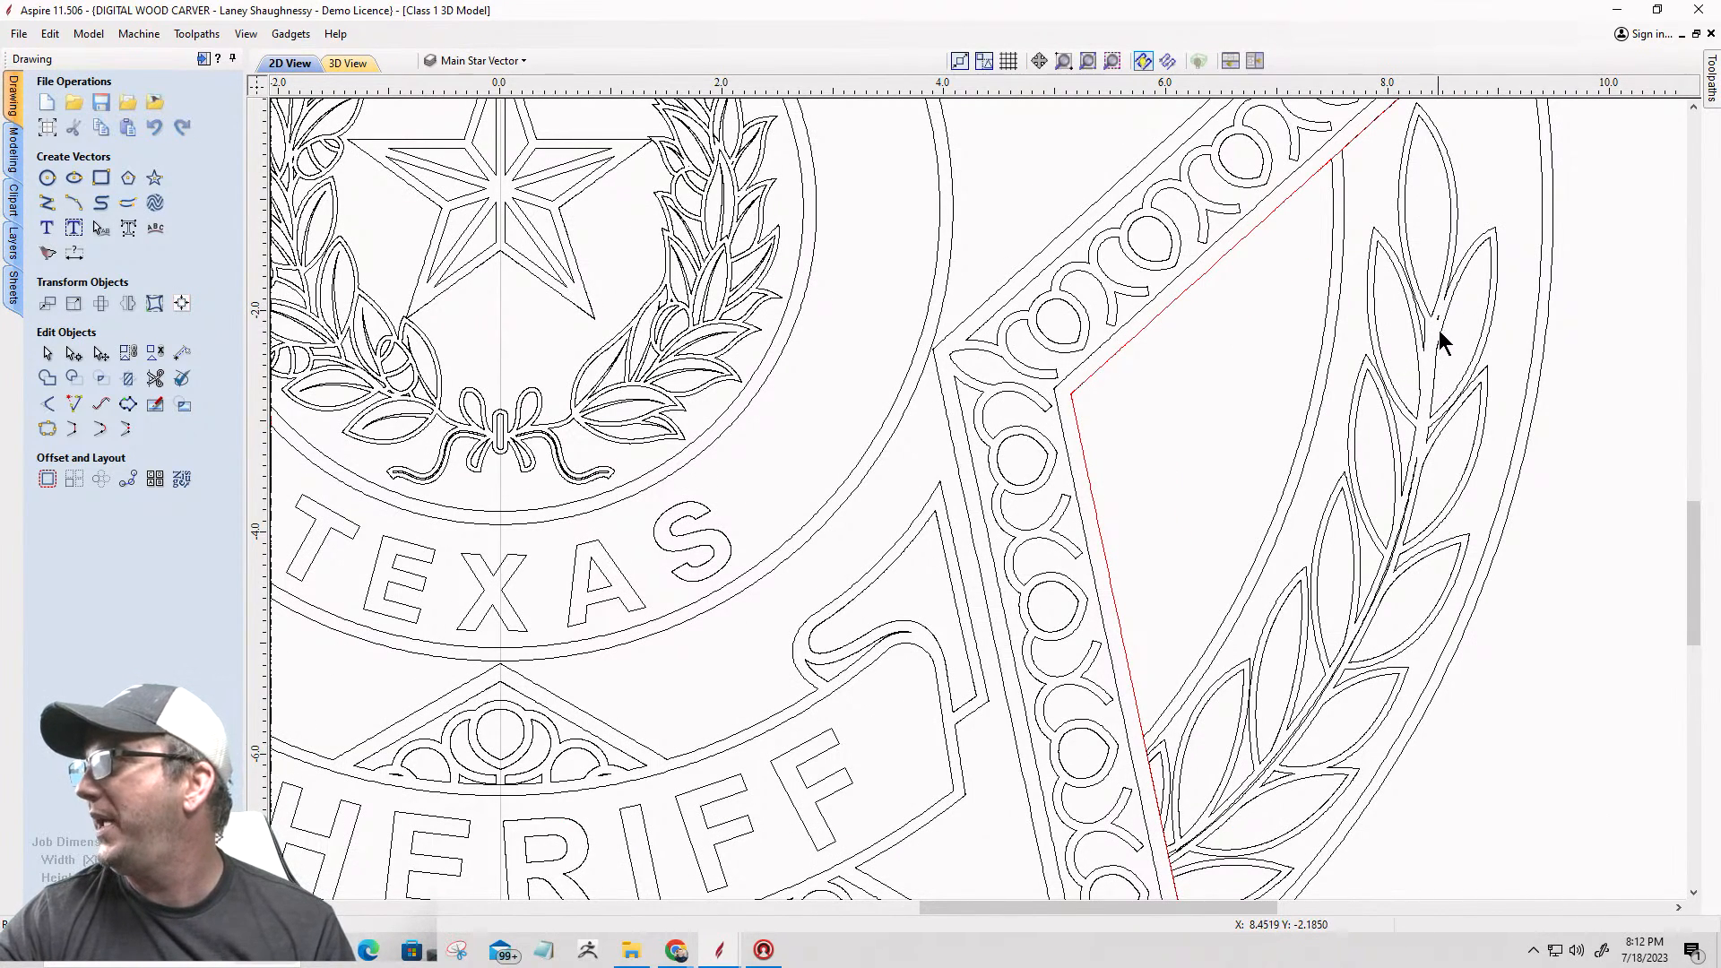
scroll(1440, 314, "up", 8)
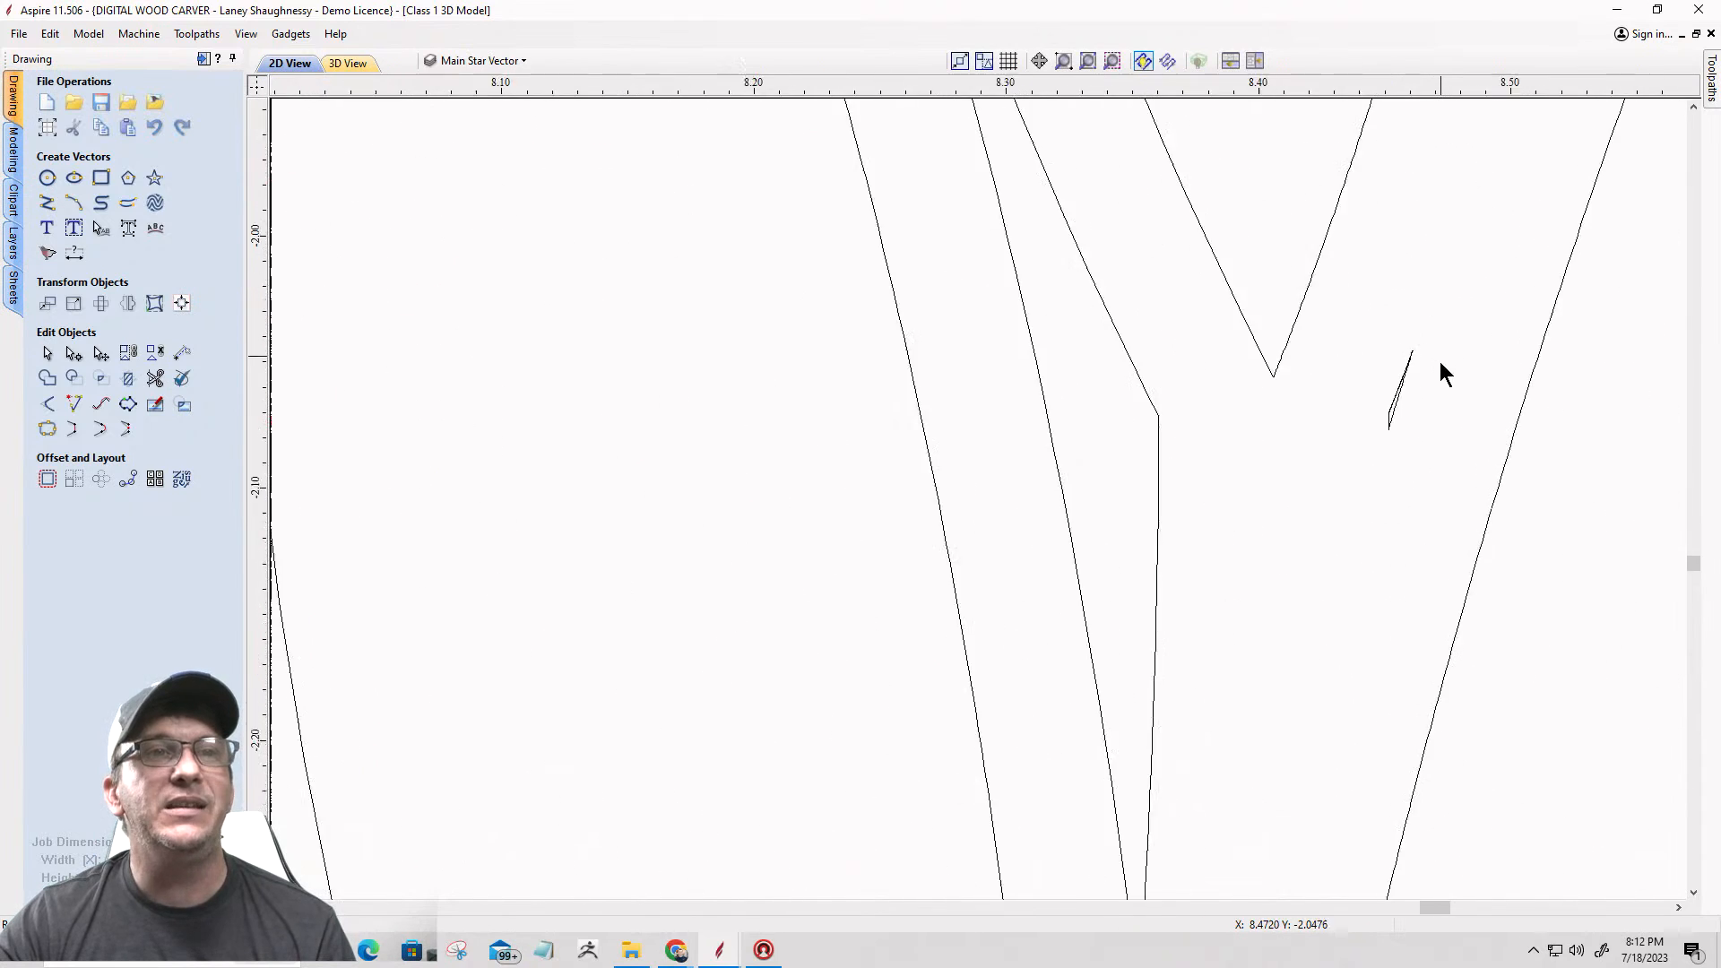
left_click_drag(1341, 496, 1246, 402)
key("Delete")
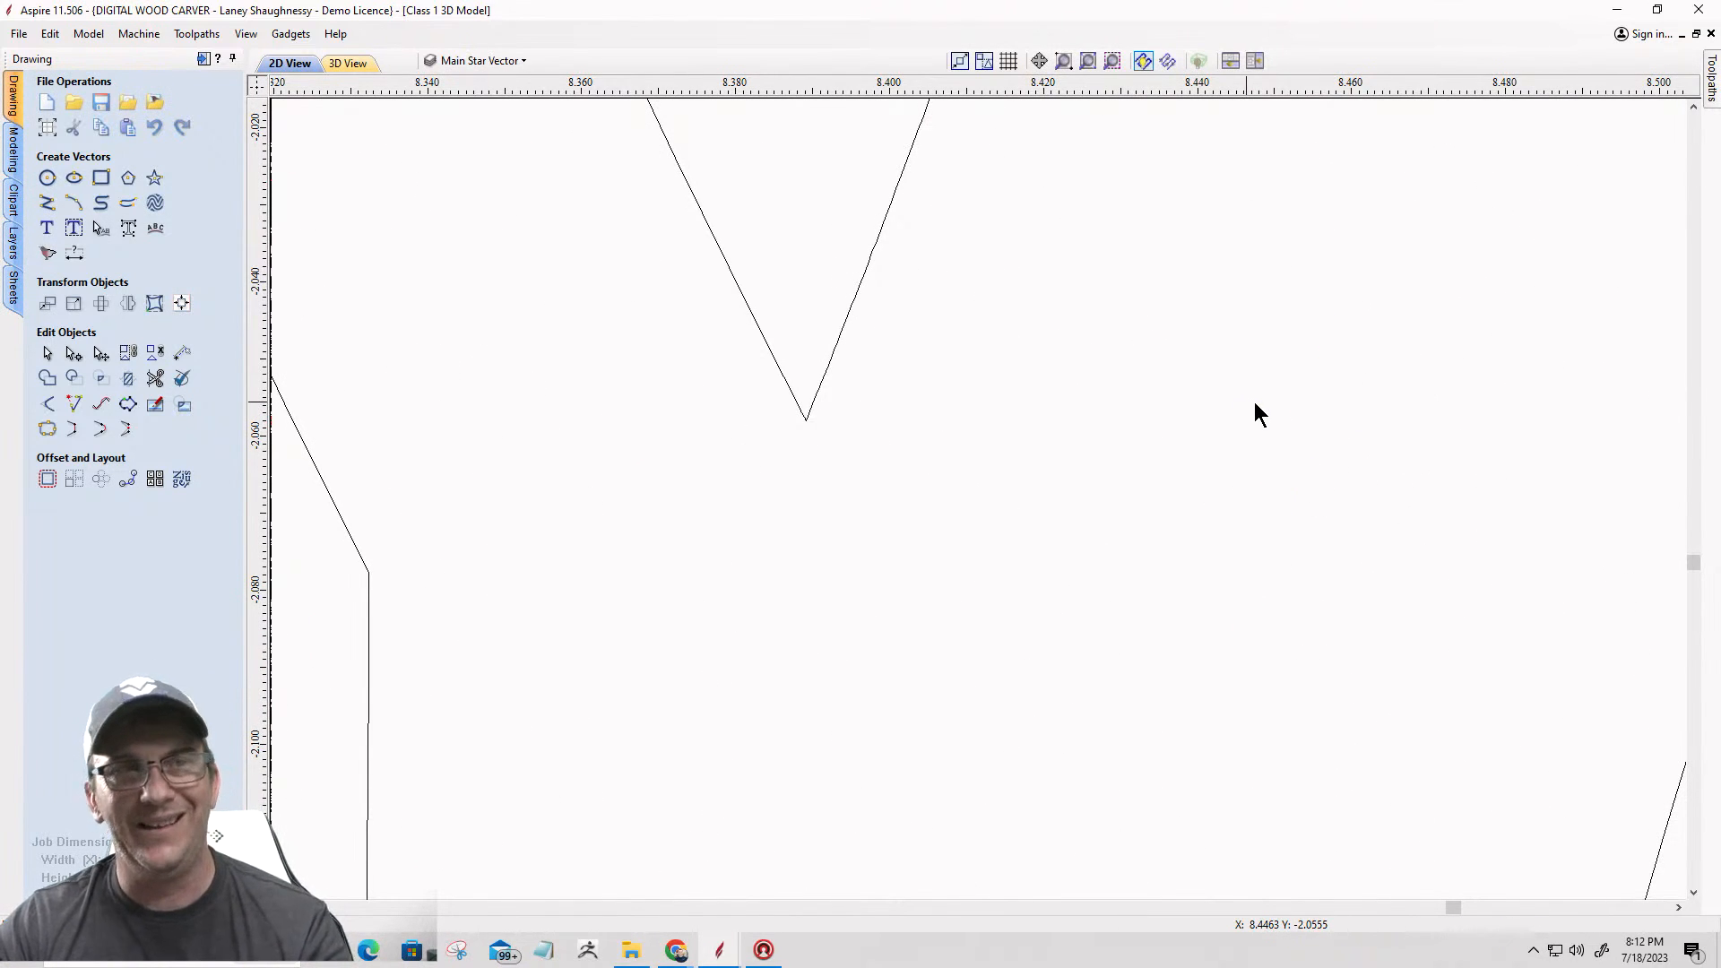
Step: Delete the matching stray sliver vector between the upper leaves of the left-hand laurel branch
scroll(1333, 394, "down", 8)
scroll(1332, 394, "down", 5)
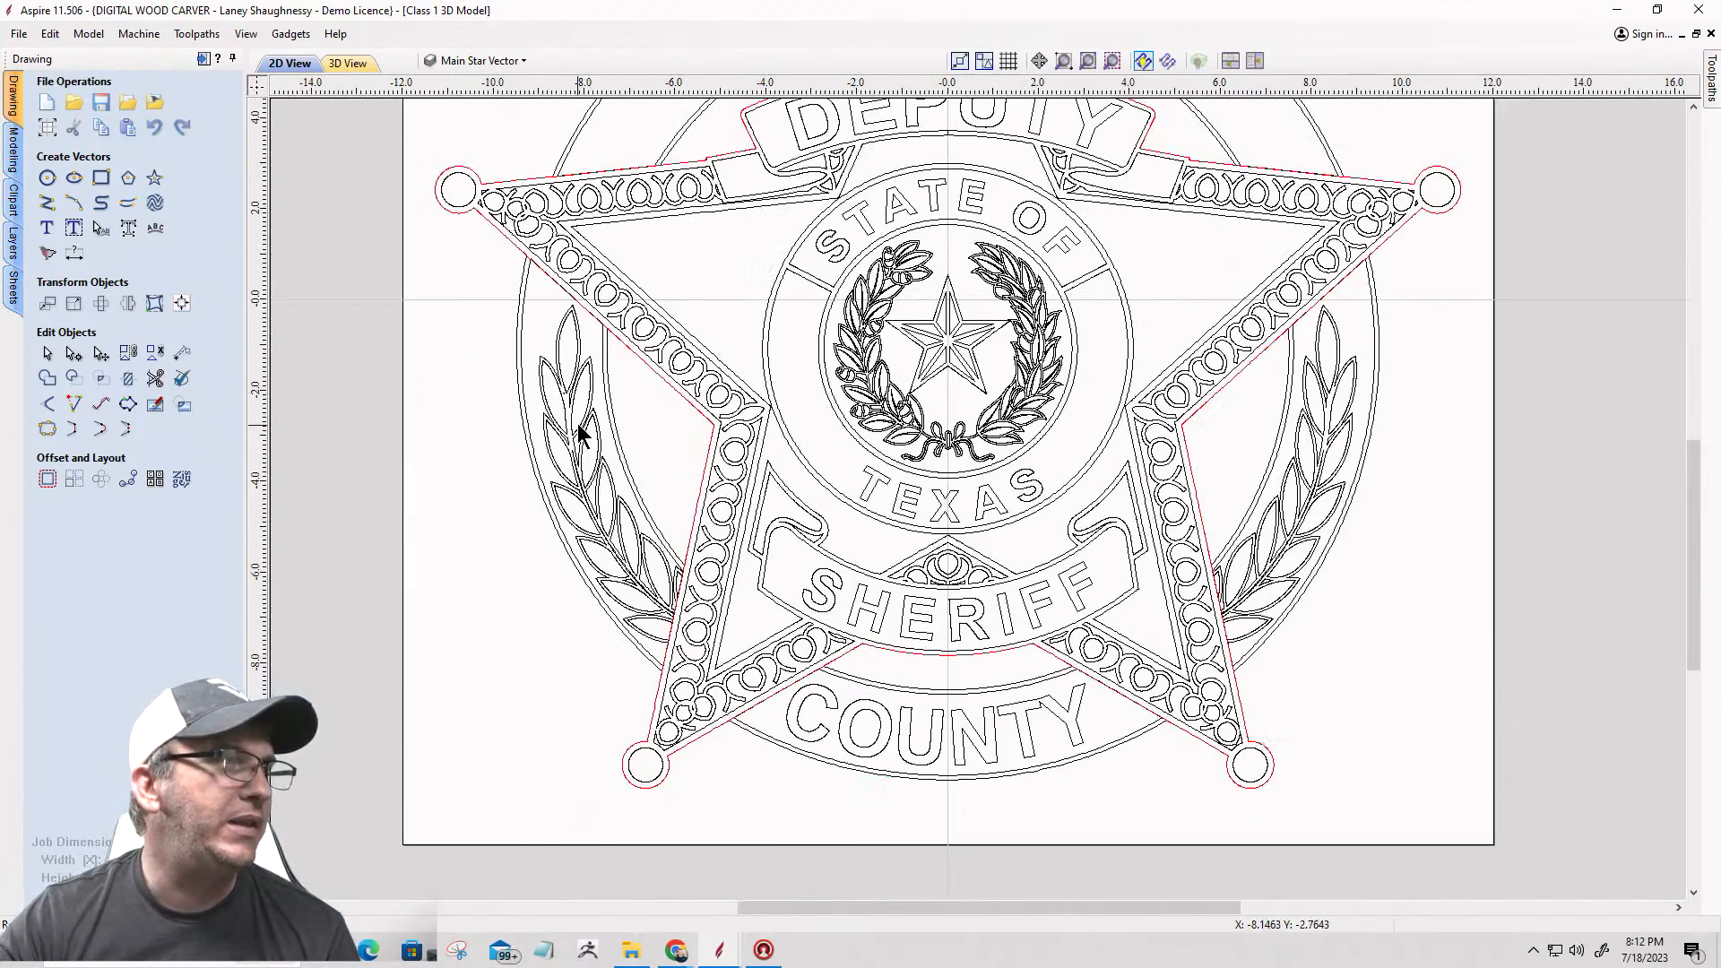
scroll(578, 403, "up", 10)
scroll(578, 403, "up", 3)
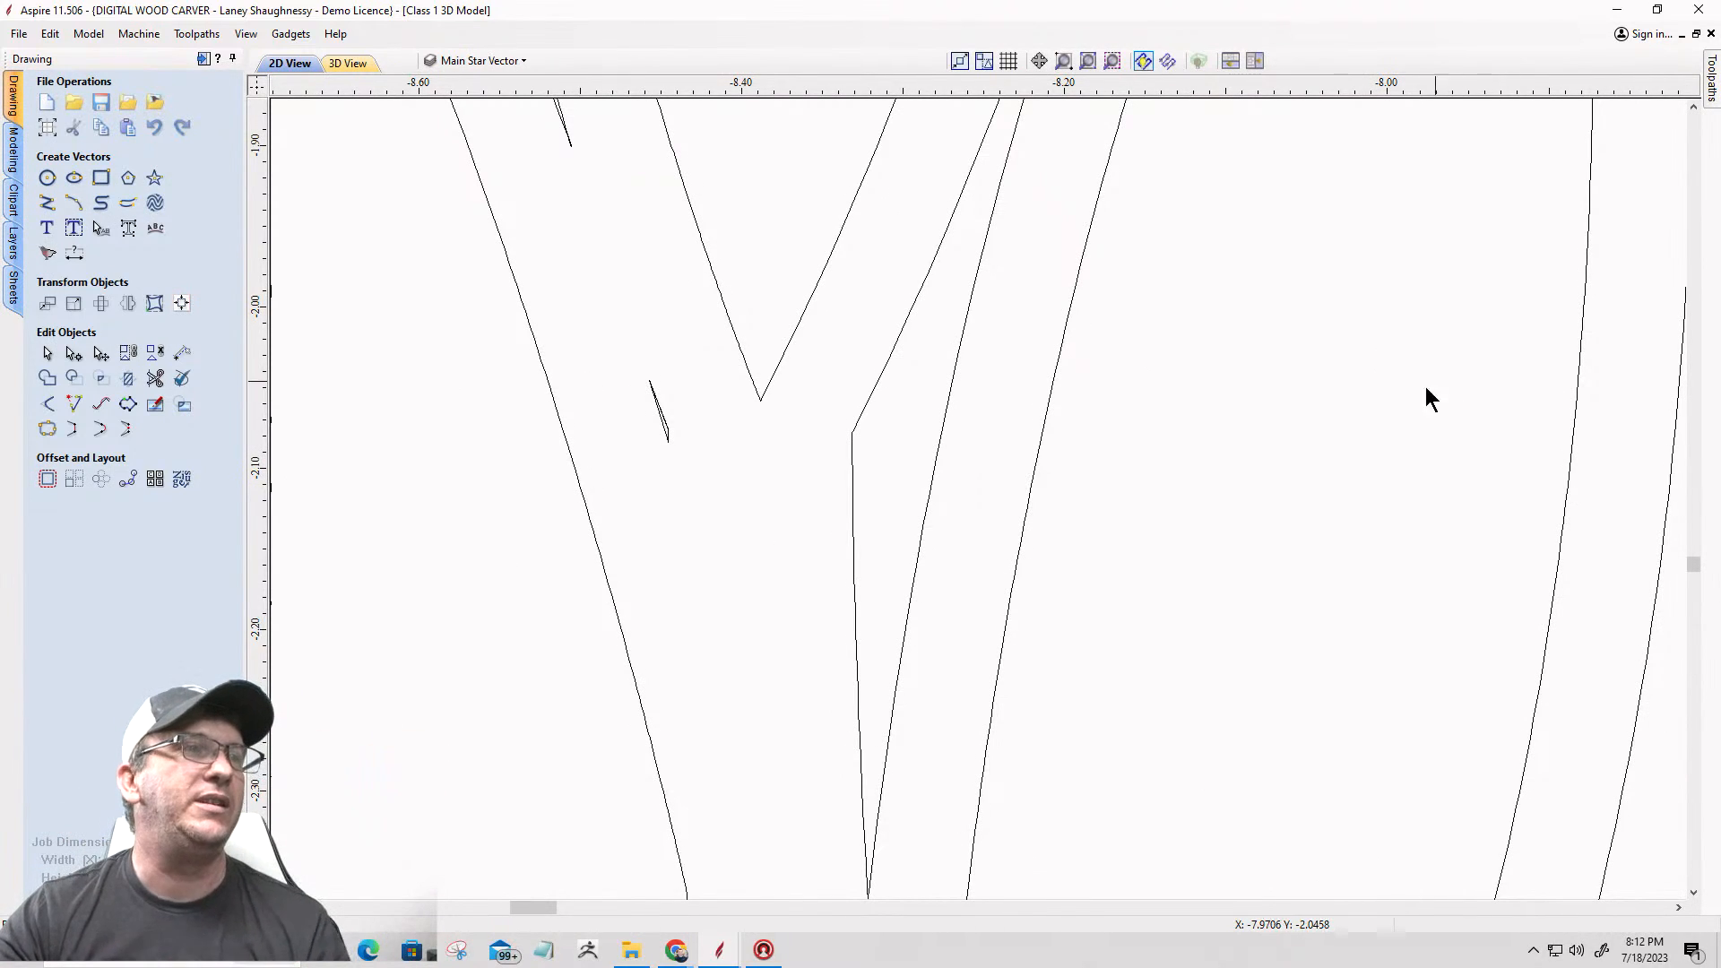
scroll(699, 390, "up", 5)
left_click_drag(490, 495, 480, 489)
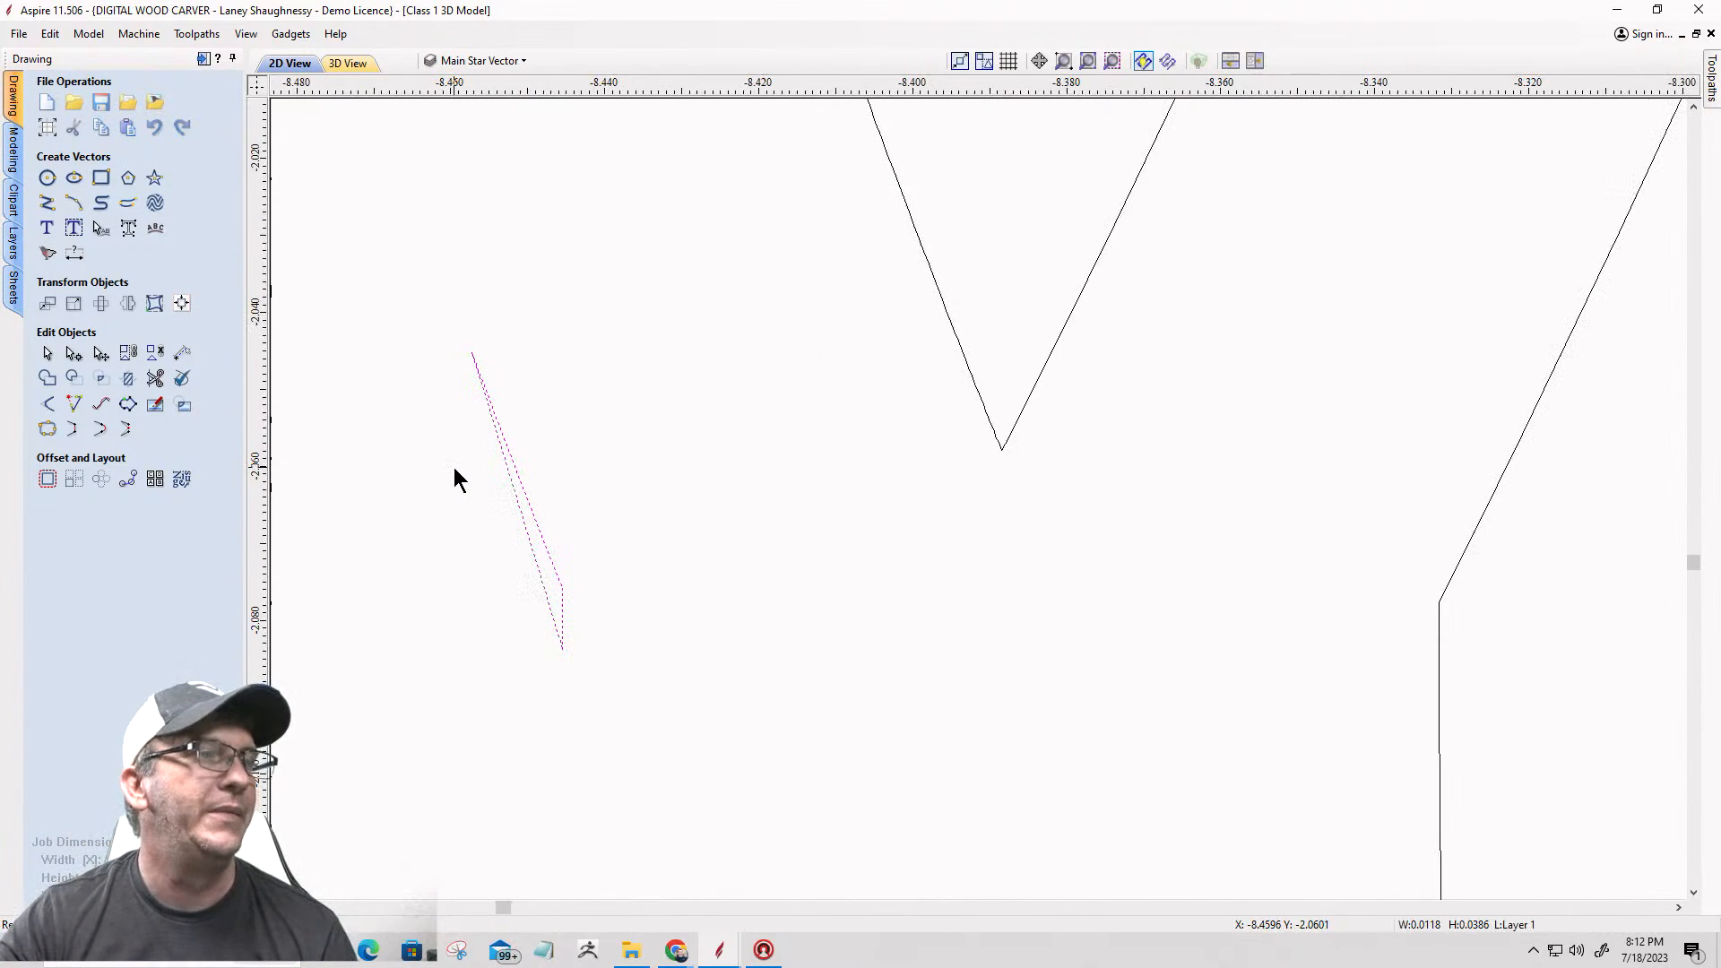
key("Delete")
scroll(628, 502, "down", 10)
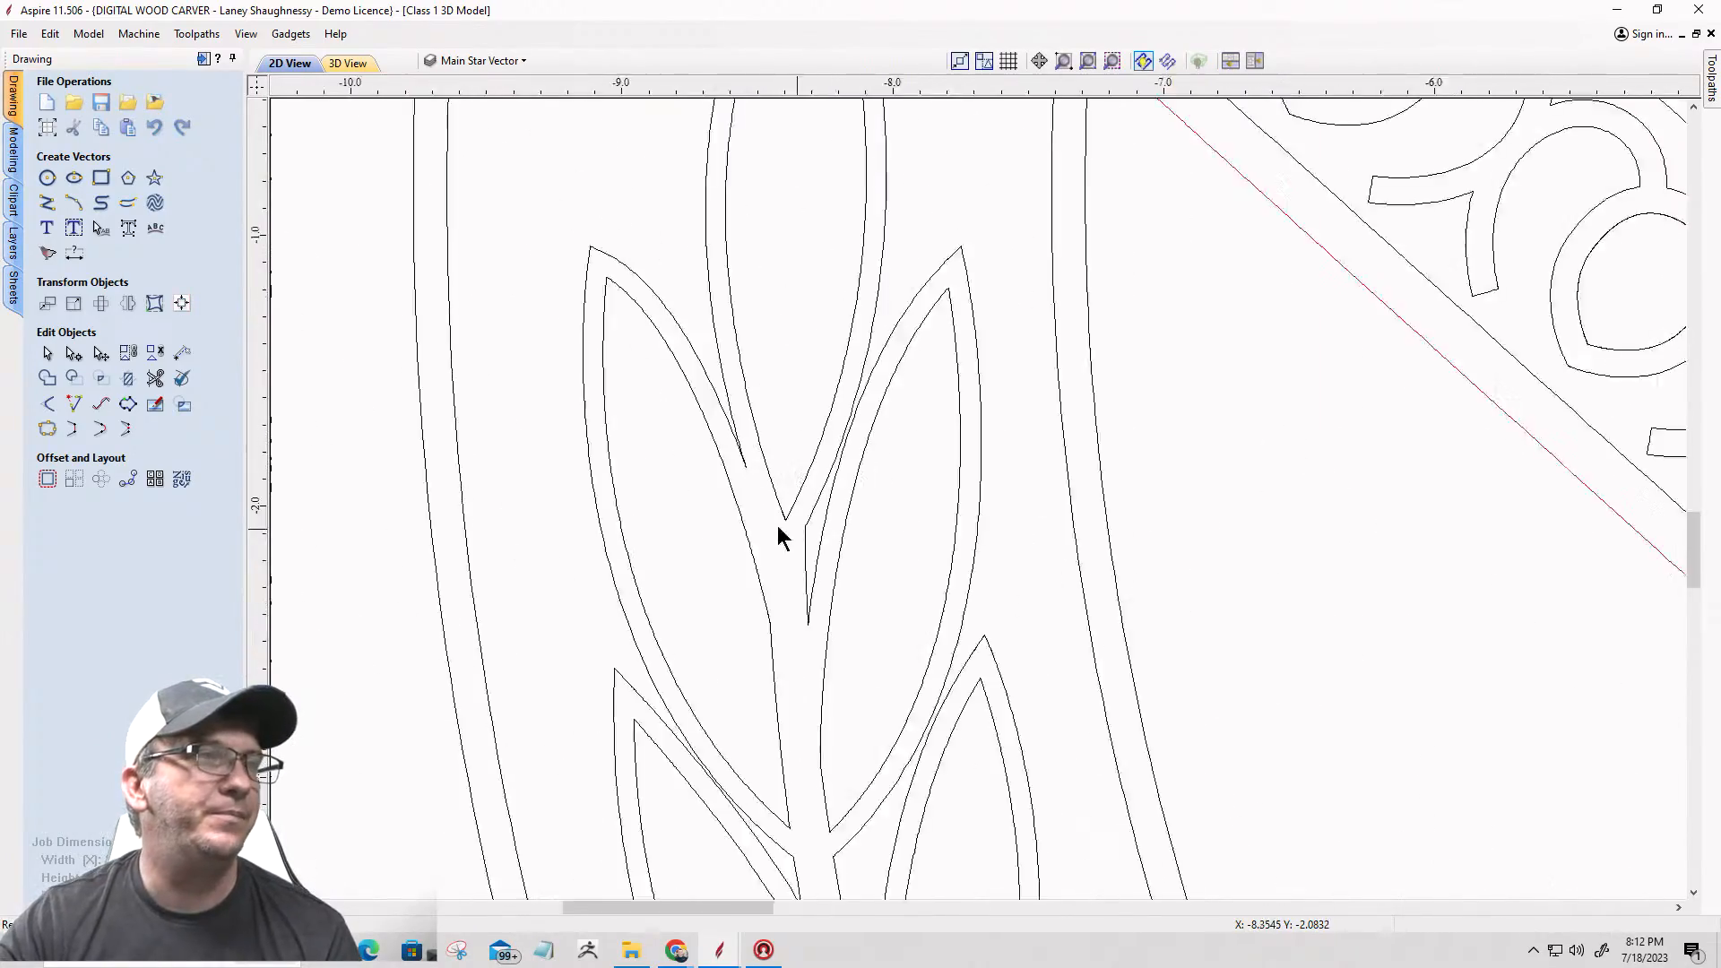
Step: Make layer 0 visible in the 2D view of the badge
scroll(665, 465, "down", 5)
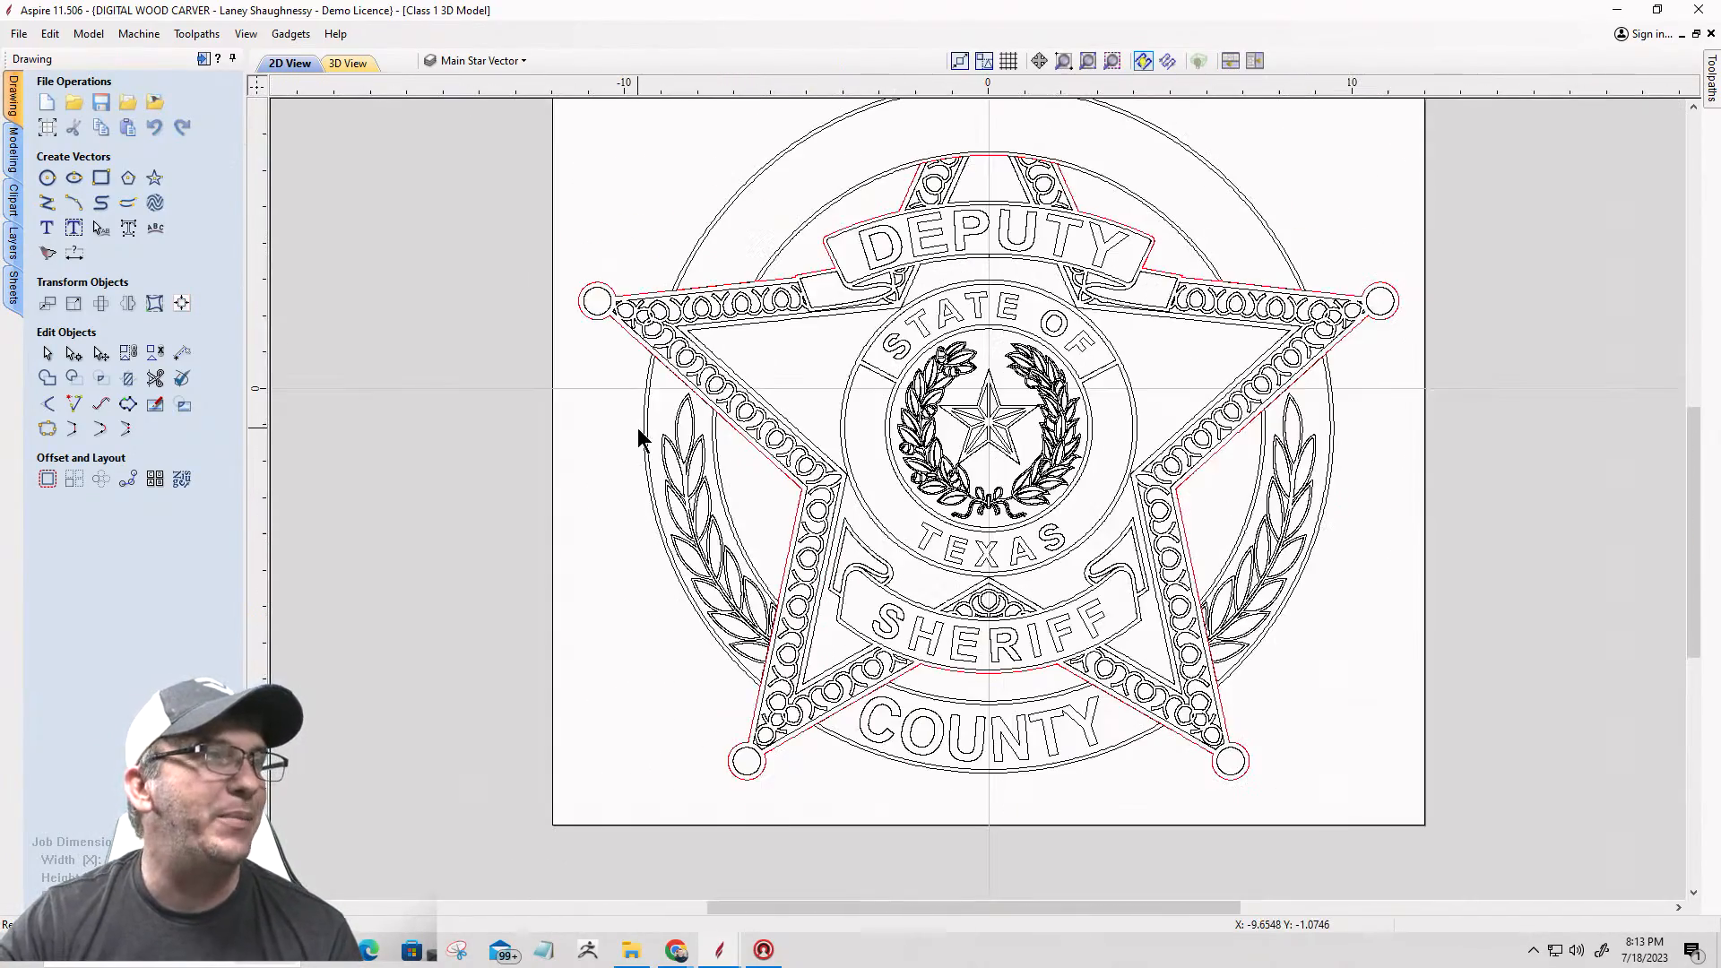
scroll(1022, 395, "down", 2)
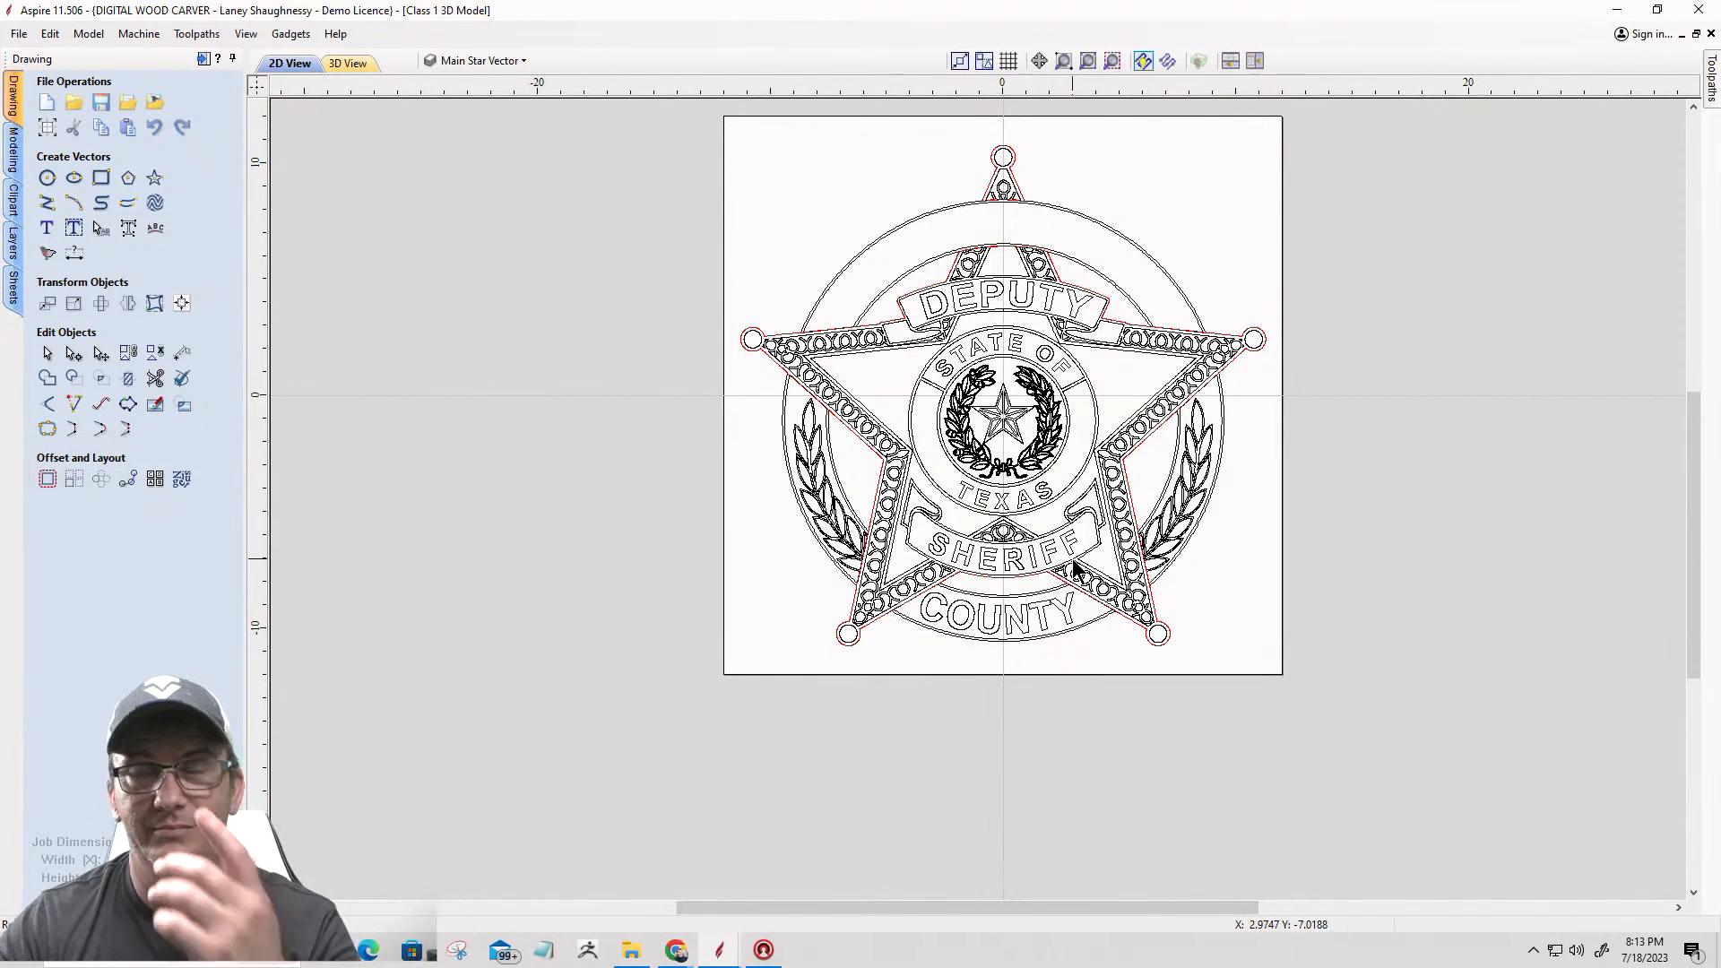
left_click(529, 60)
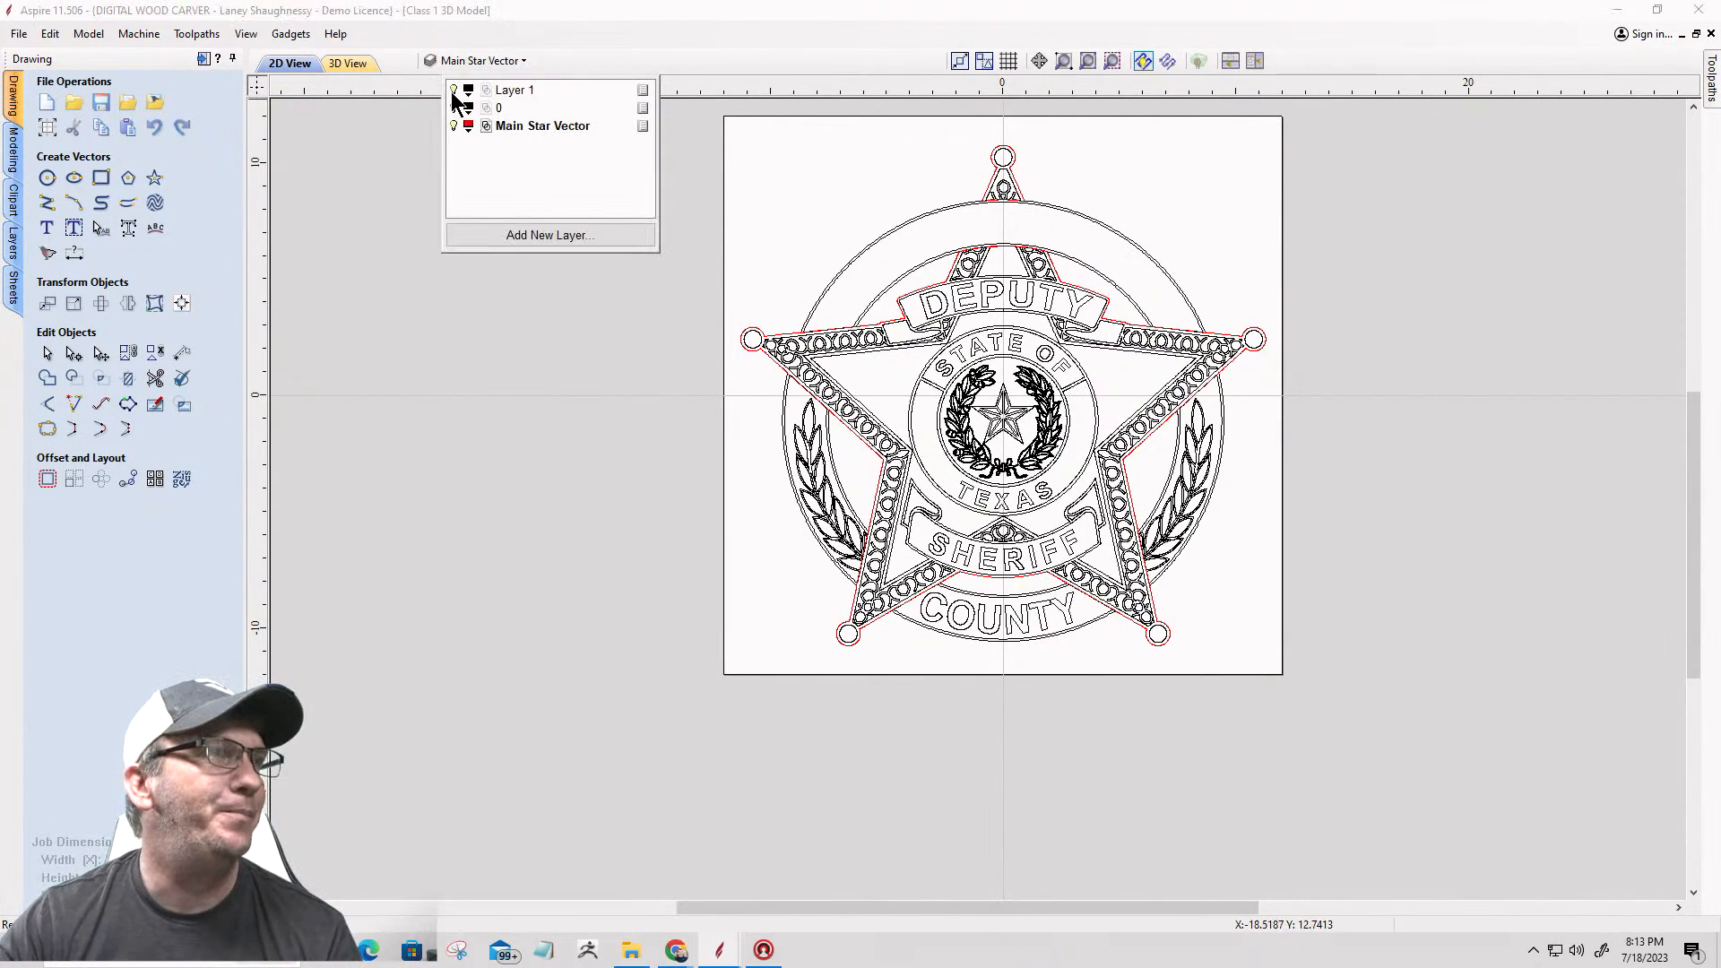
left_click(454, 107)
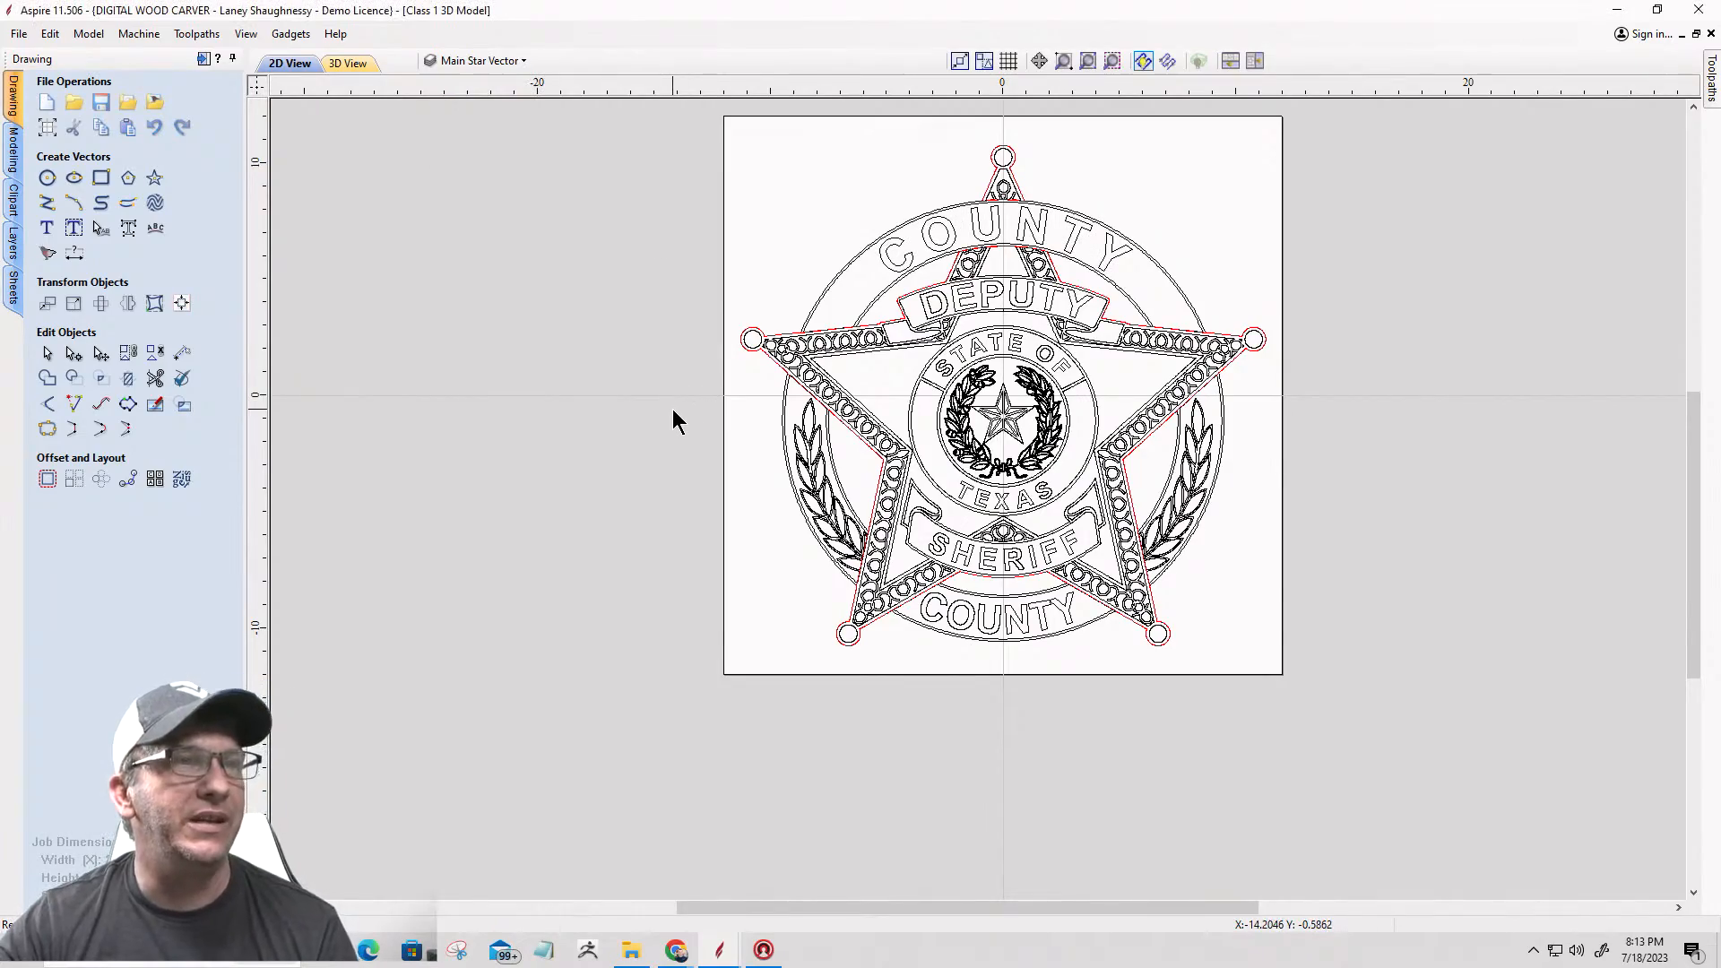
Step: Select the arched band outline around the upper COUNTY lettering and check how it runs along the star outline
scroll(1088, 215, "up", 3)
scroll(1085, 218, "down", 1)
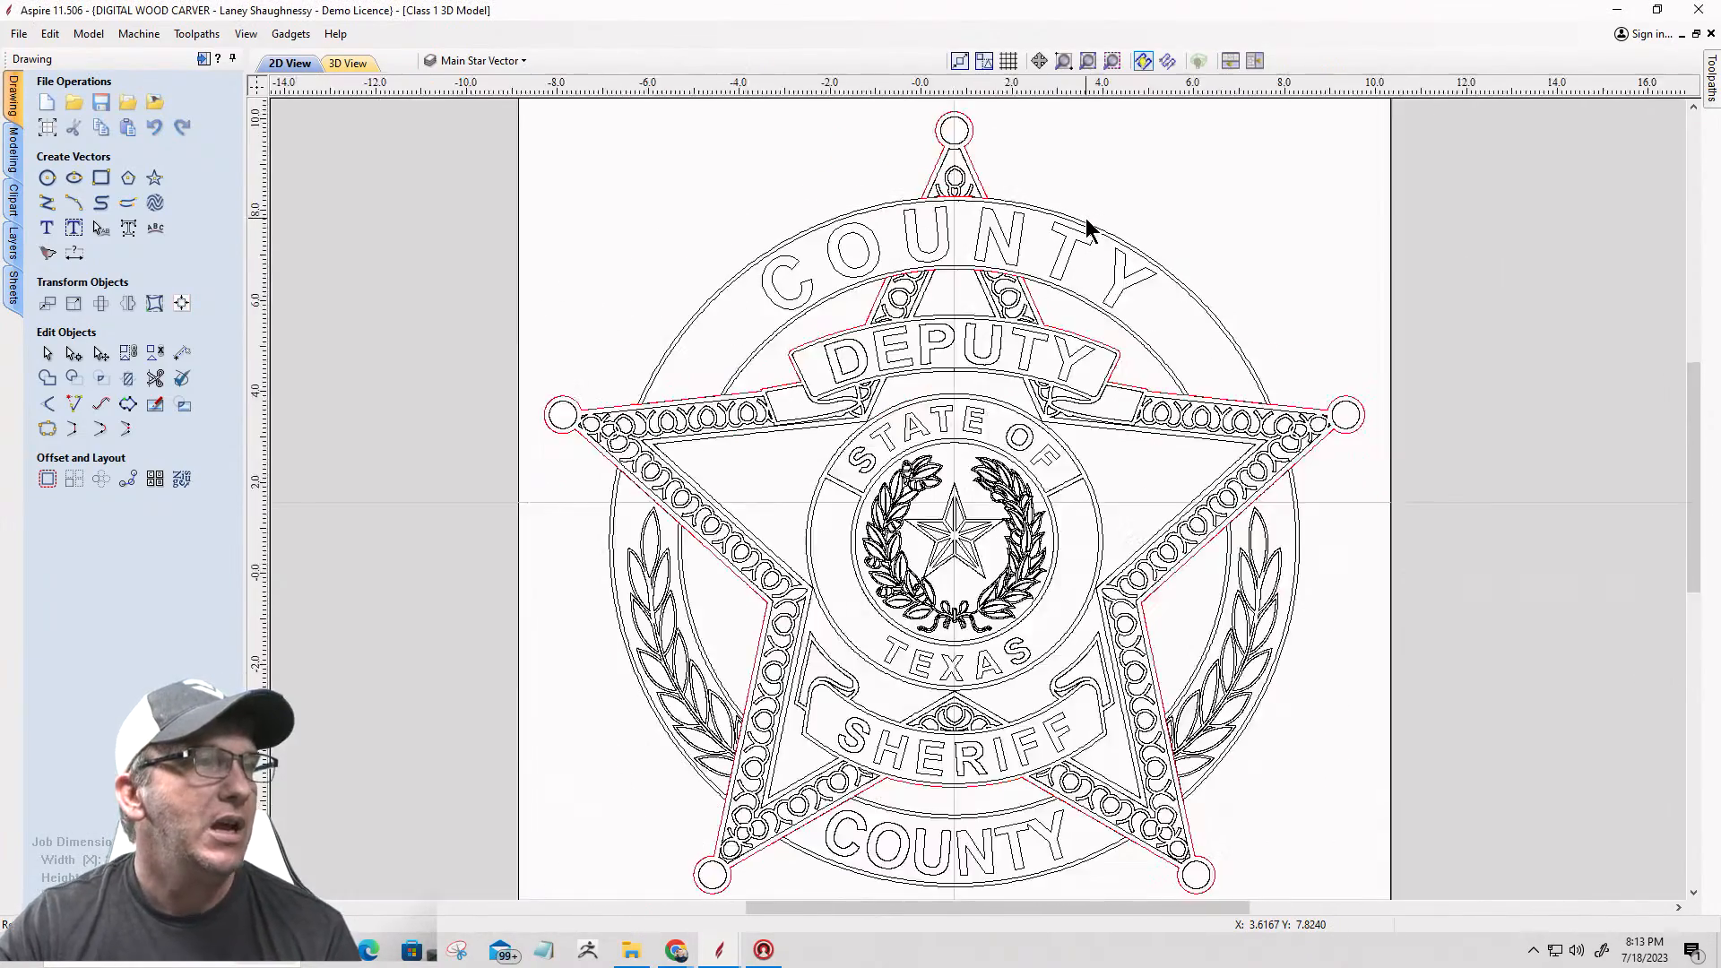
scroll(1085, 220, "up", 3)
scroll(1086, 229, "down", 4)
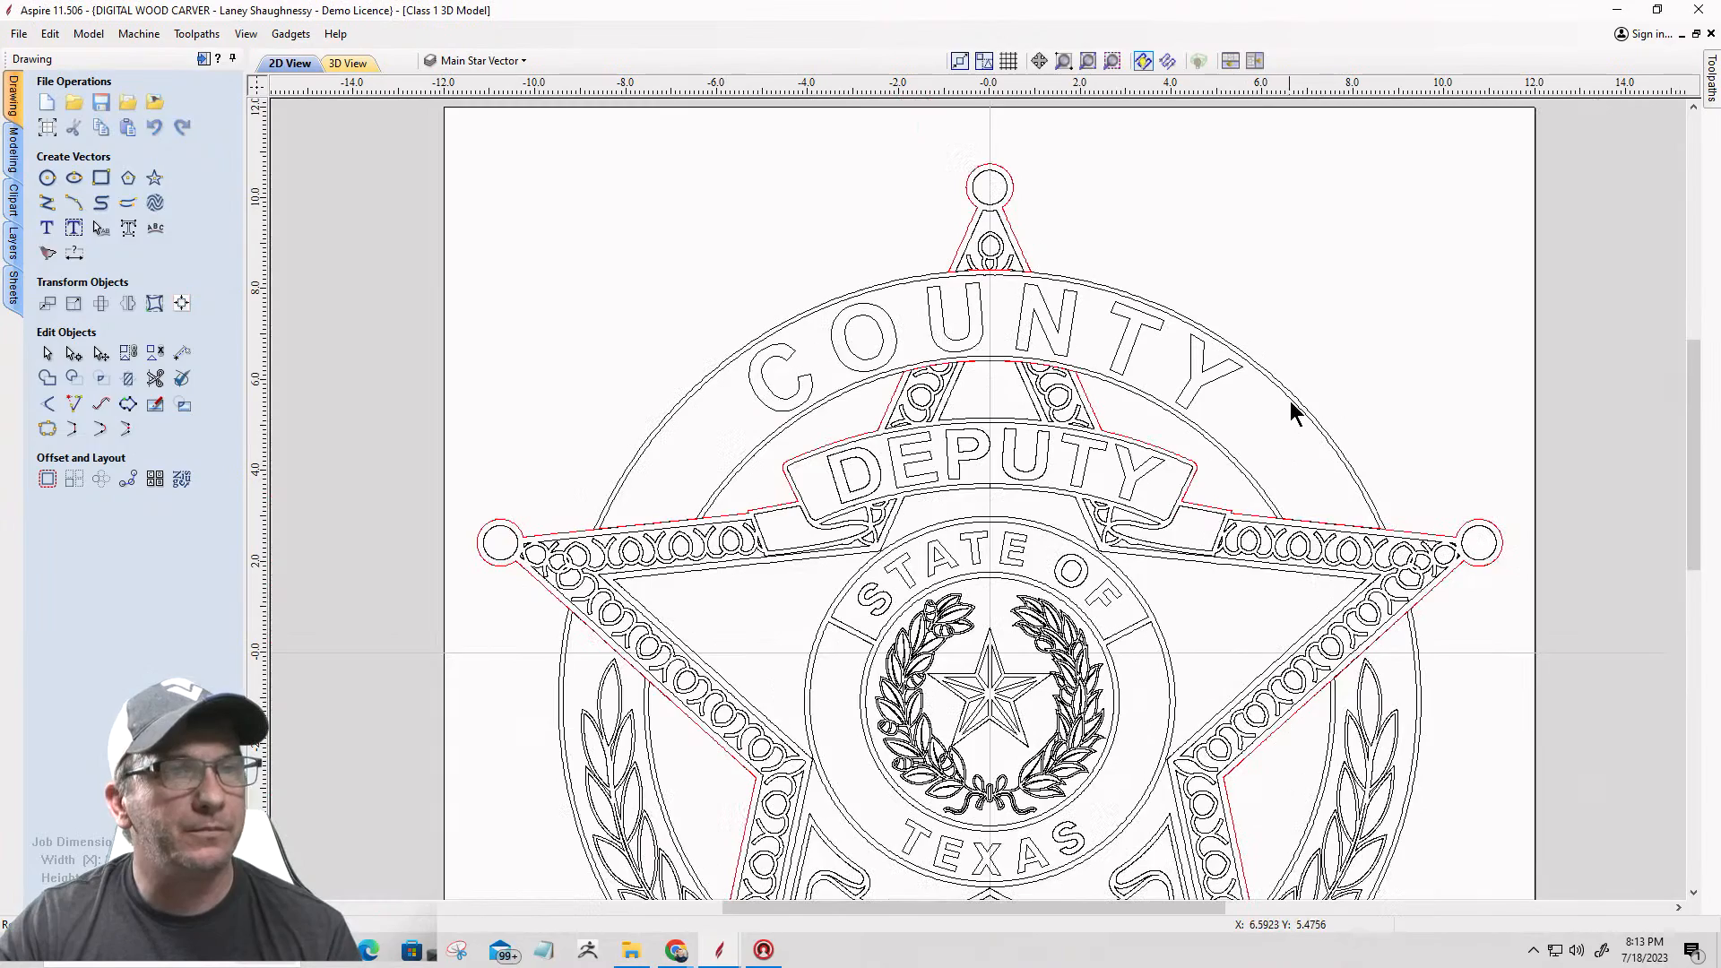
left_click(1292, 411)
scroll(1309, 401, "down", 2)
scroll(1086, 443, "up", 3)
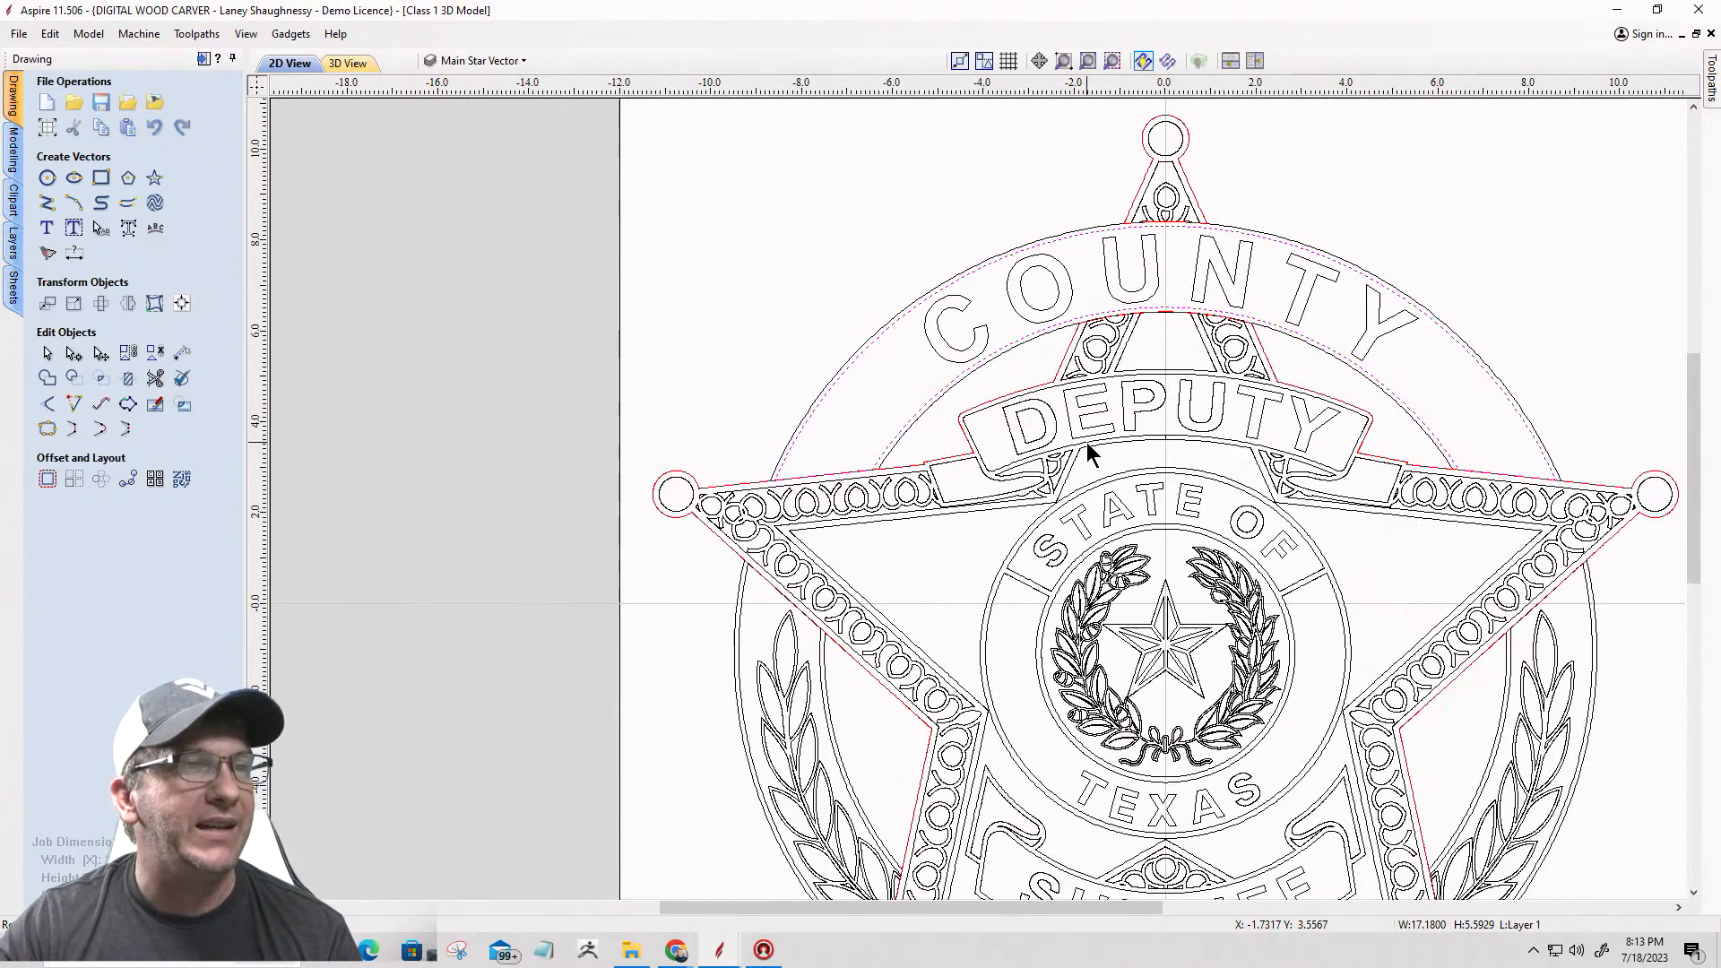
scroll(1086, 442, "down", 2)
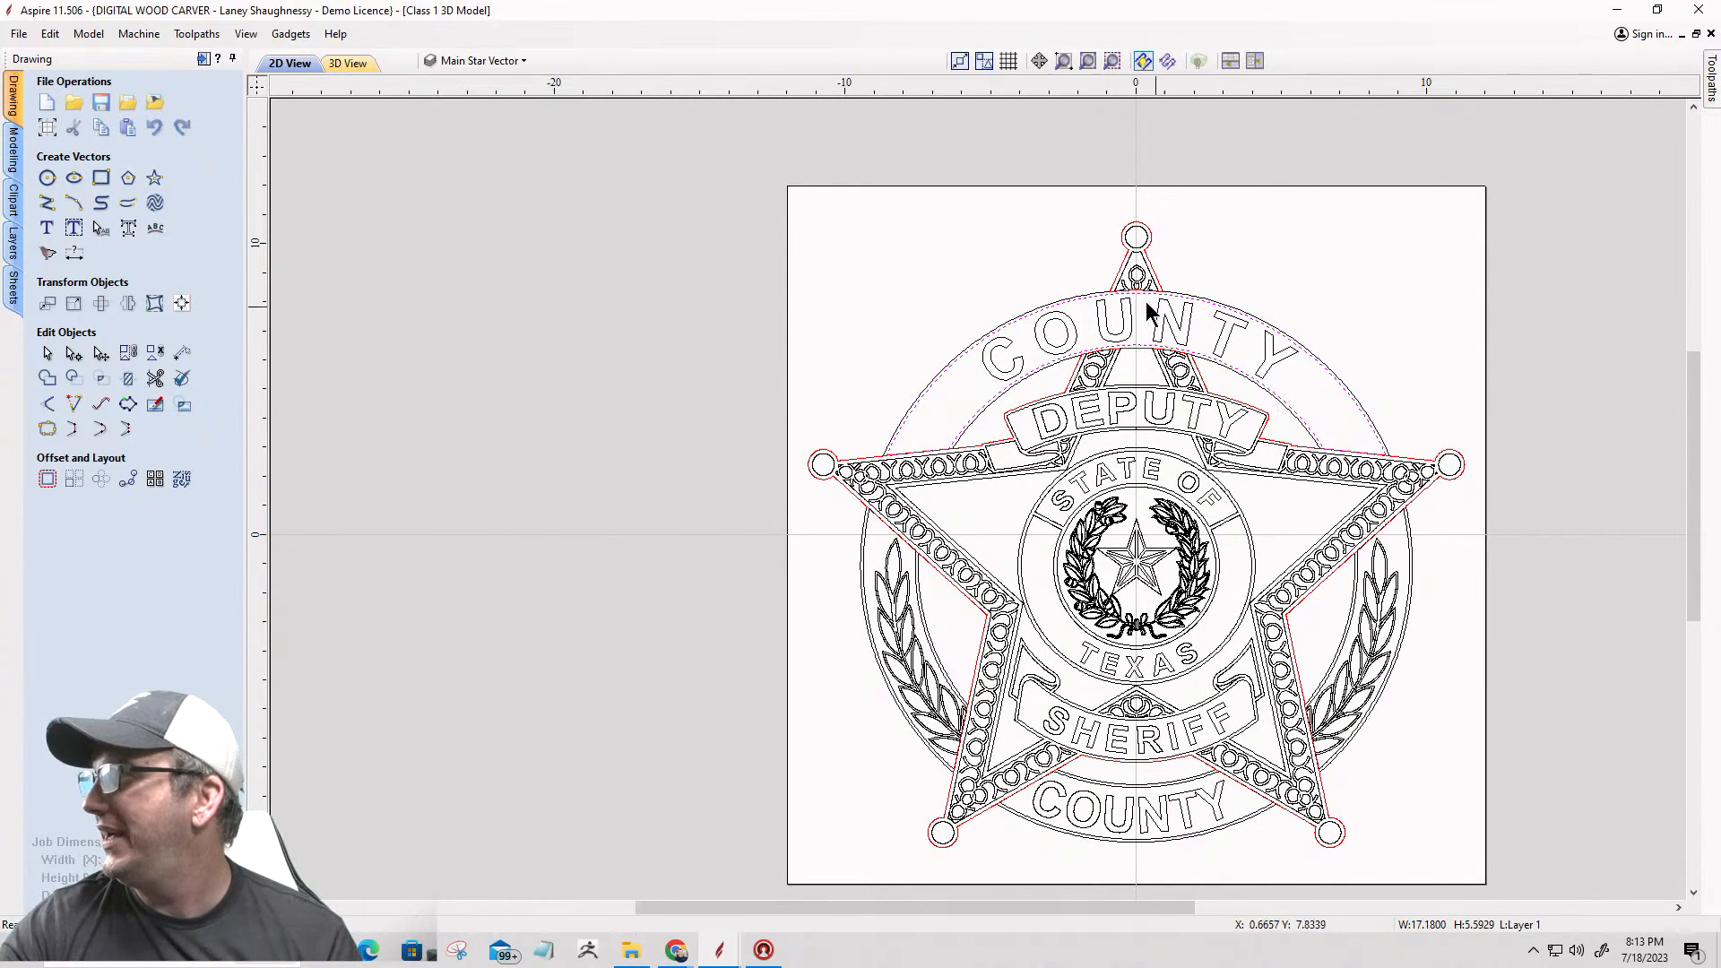
scroll(966, 441, "up", 5)
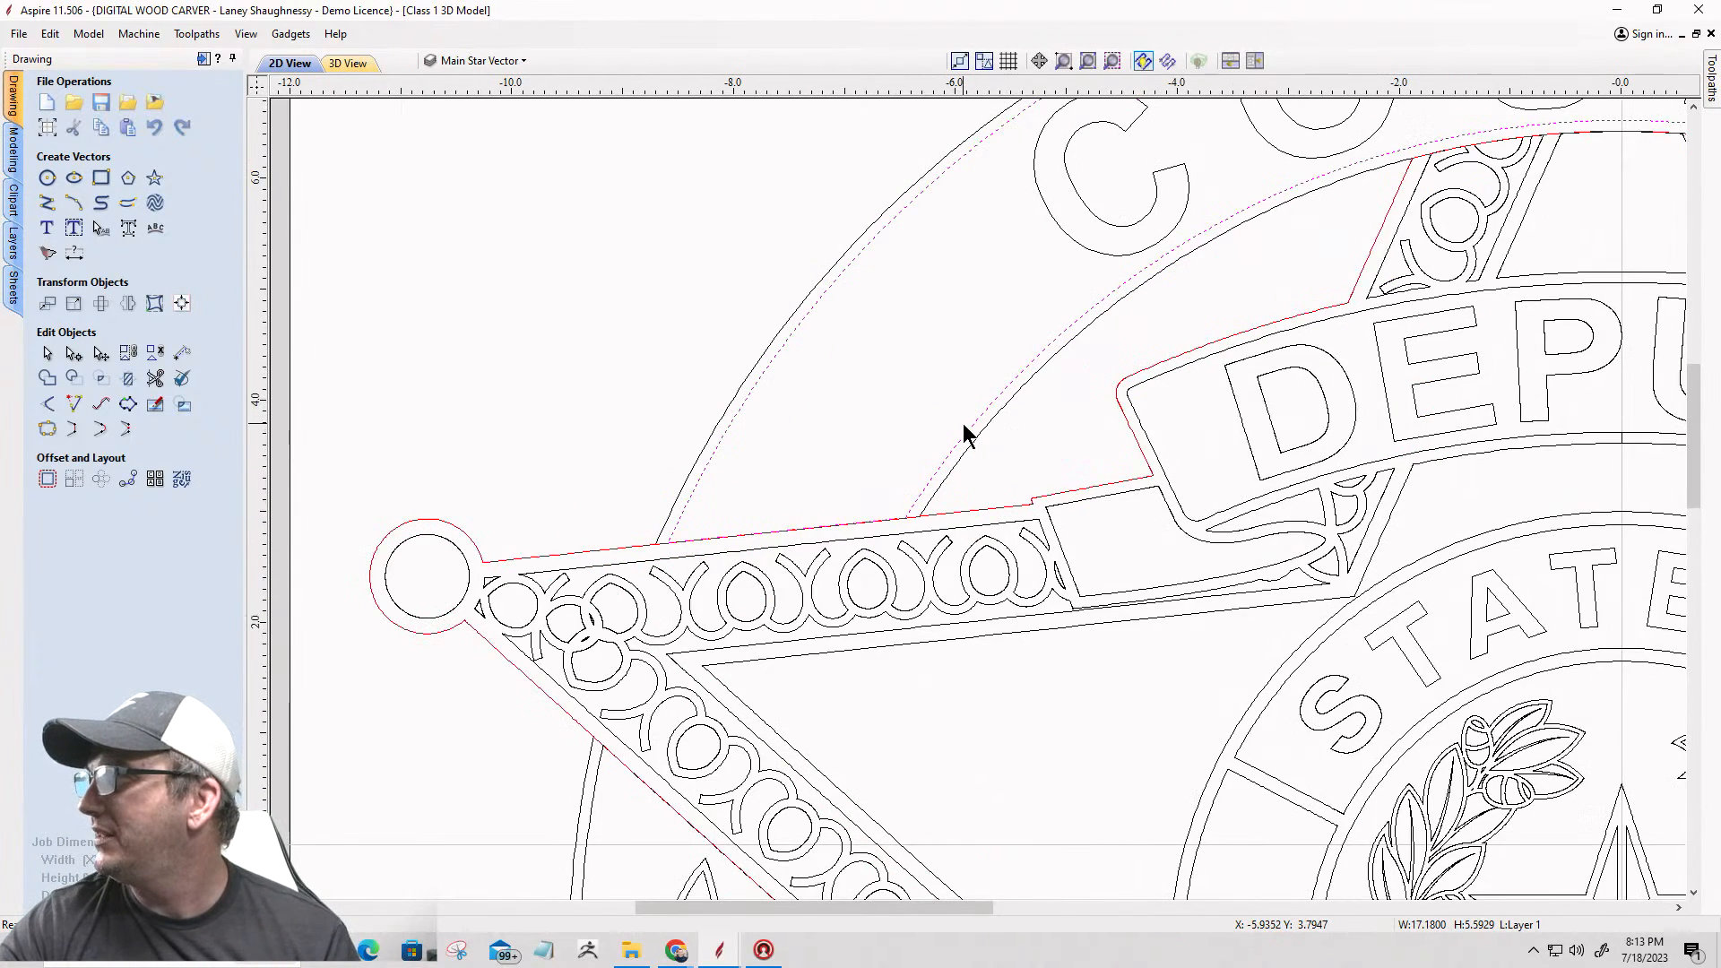
scroll(887, 408, "down", 6)
scroll(1229, 567, "up", 5)
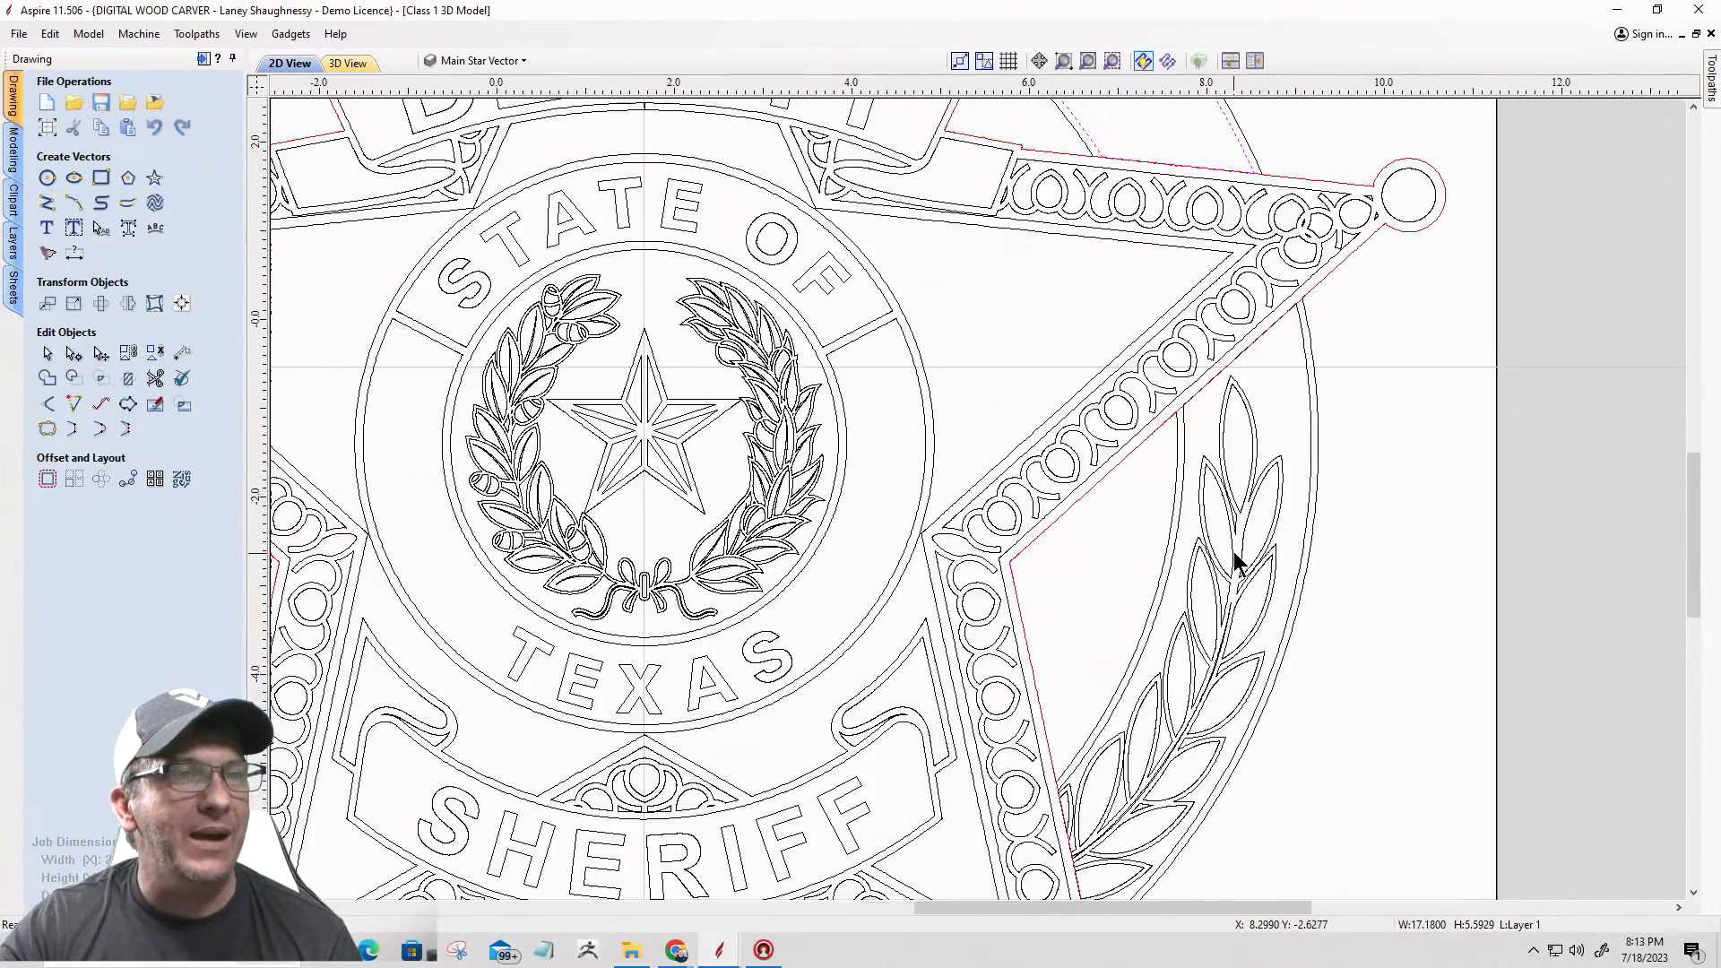
Step: Select the right-hand laurel panel border and check its path around the leaves down to the star edge
left_click(1172, 409)
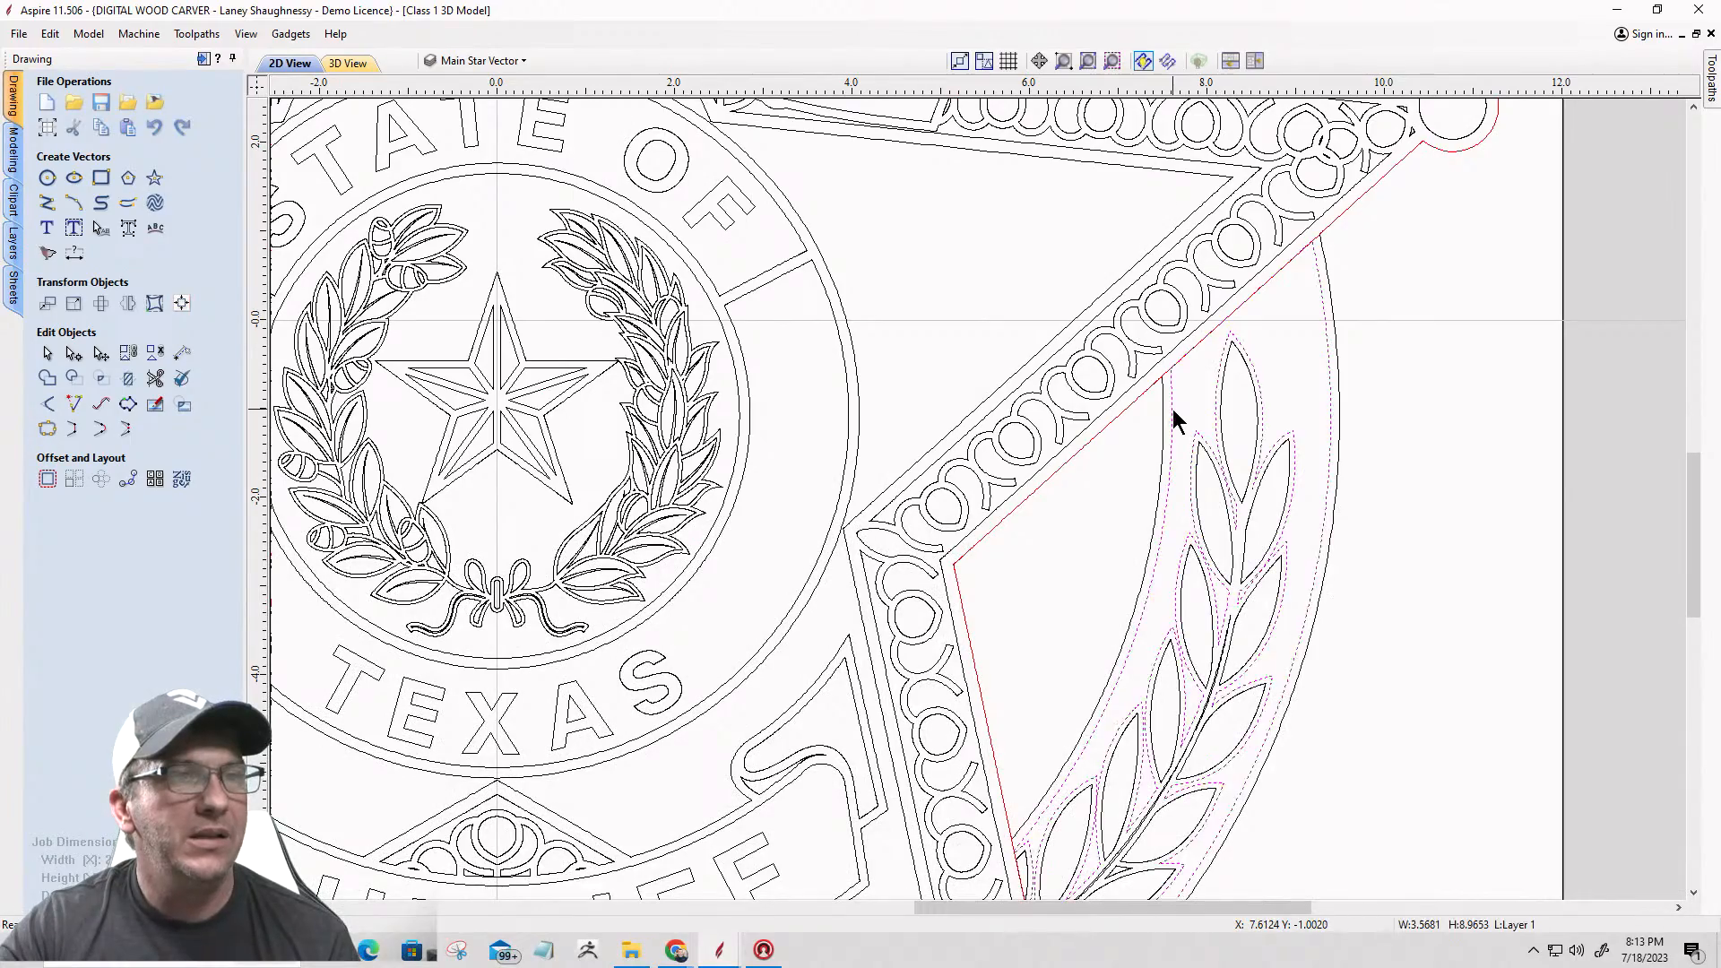
scroll(1205, 355, "down", 5)
scroll(1103, 641, "up", 4)
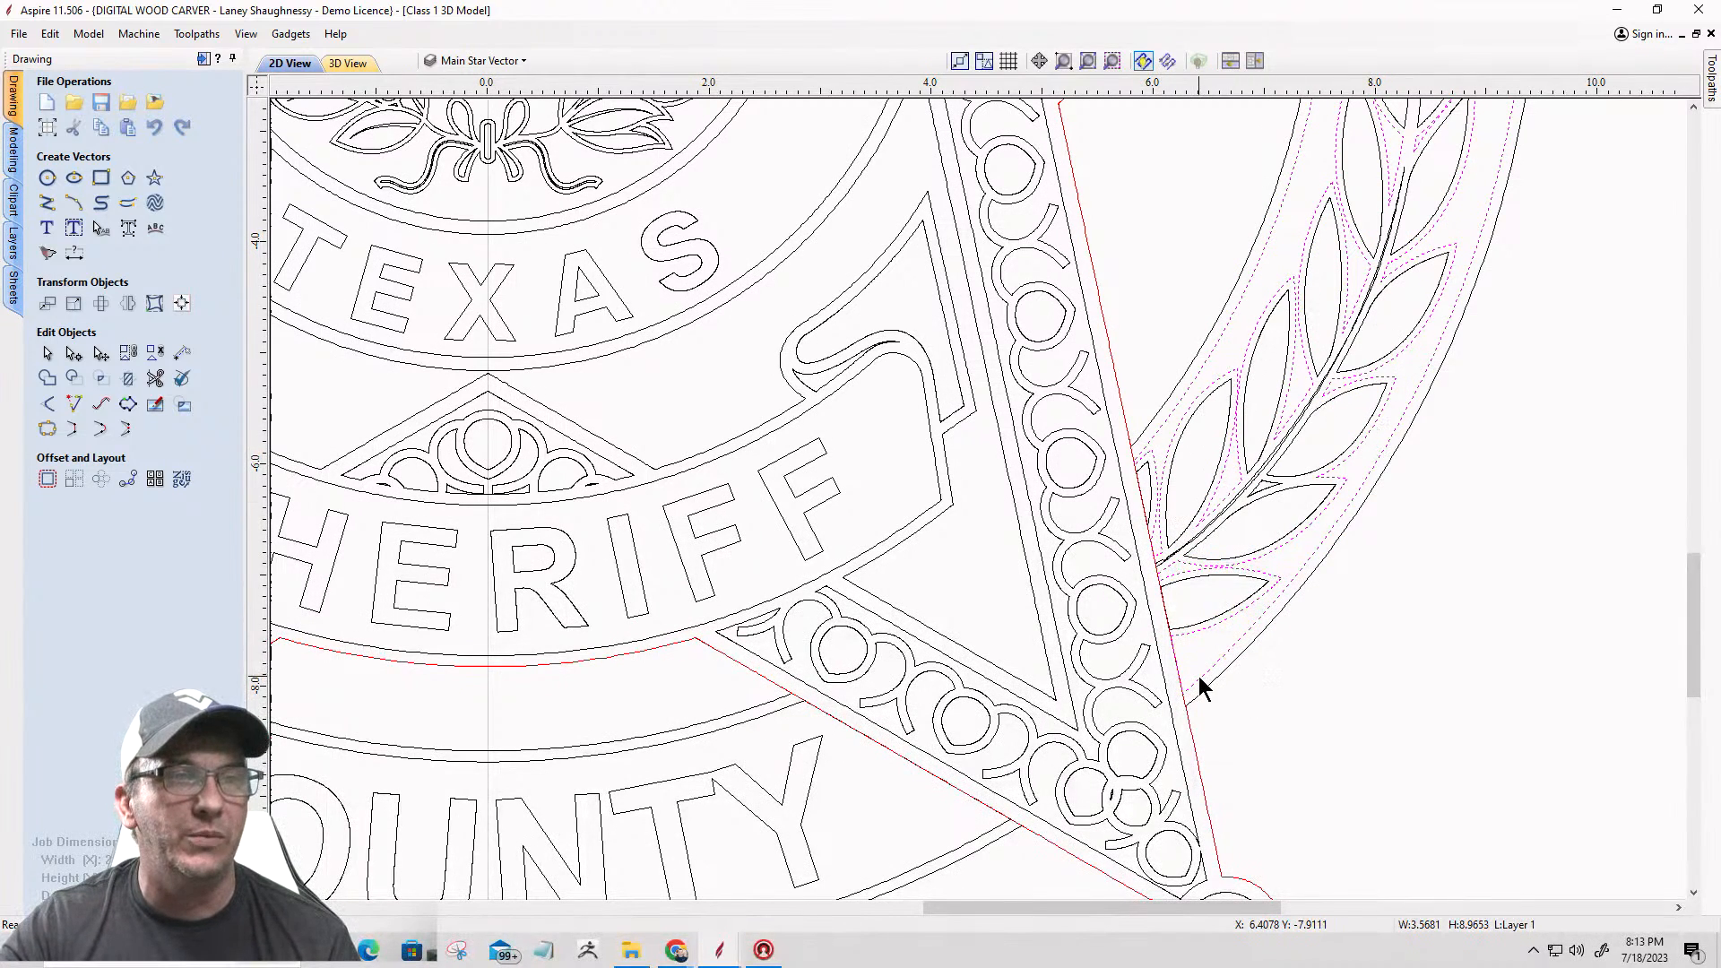
scroll(1198, 676, "up", 3)
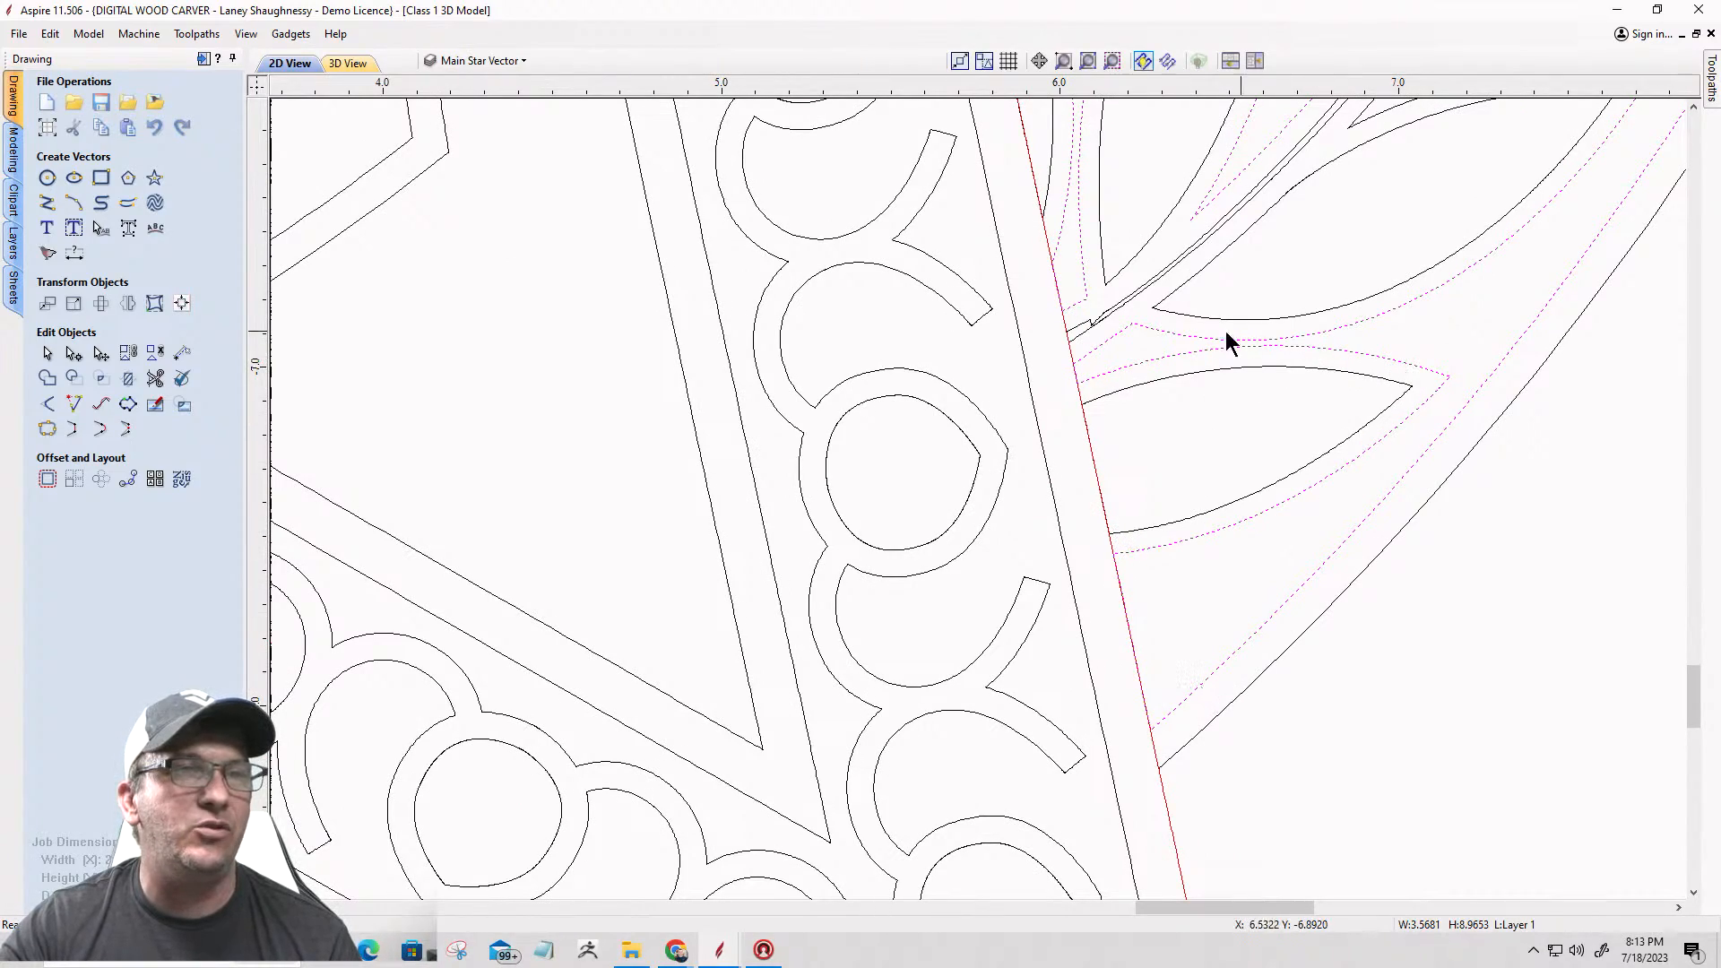
scroll(1126, 396, "down", 6)
scroll(1230, 190, "down", 2)
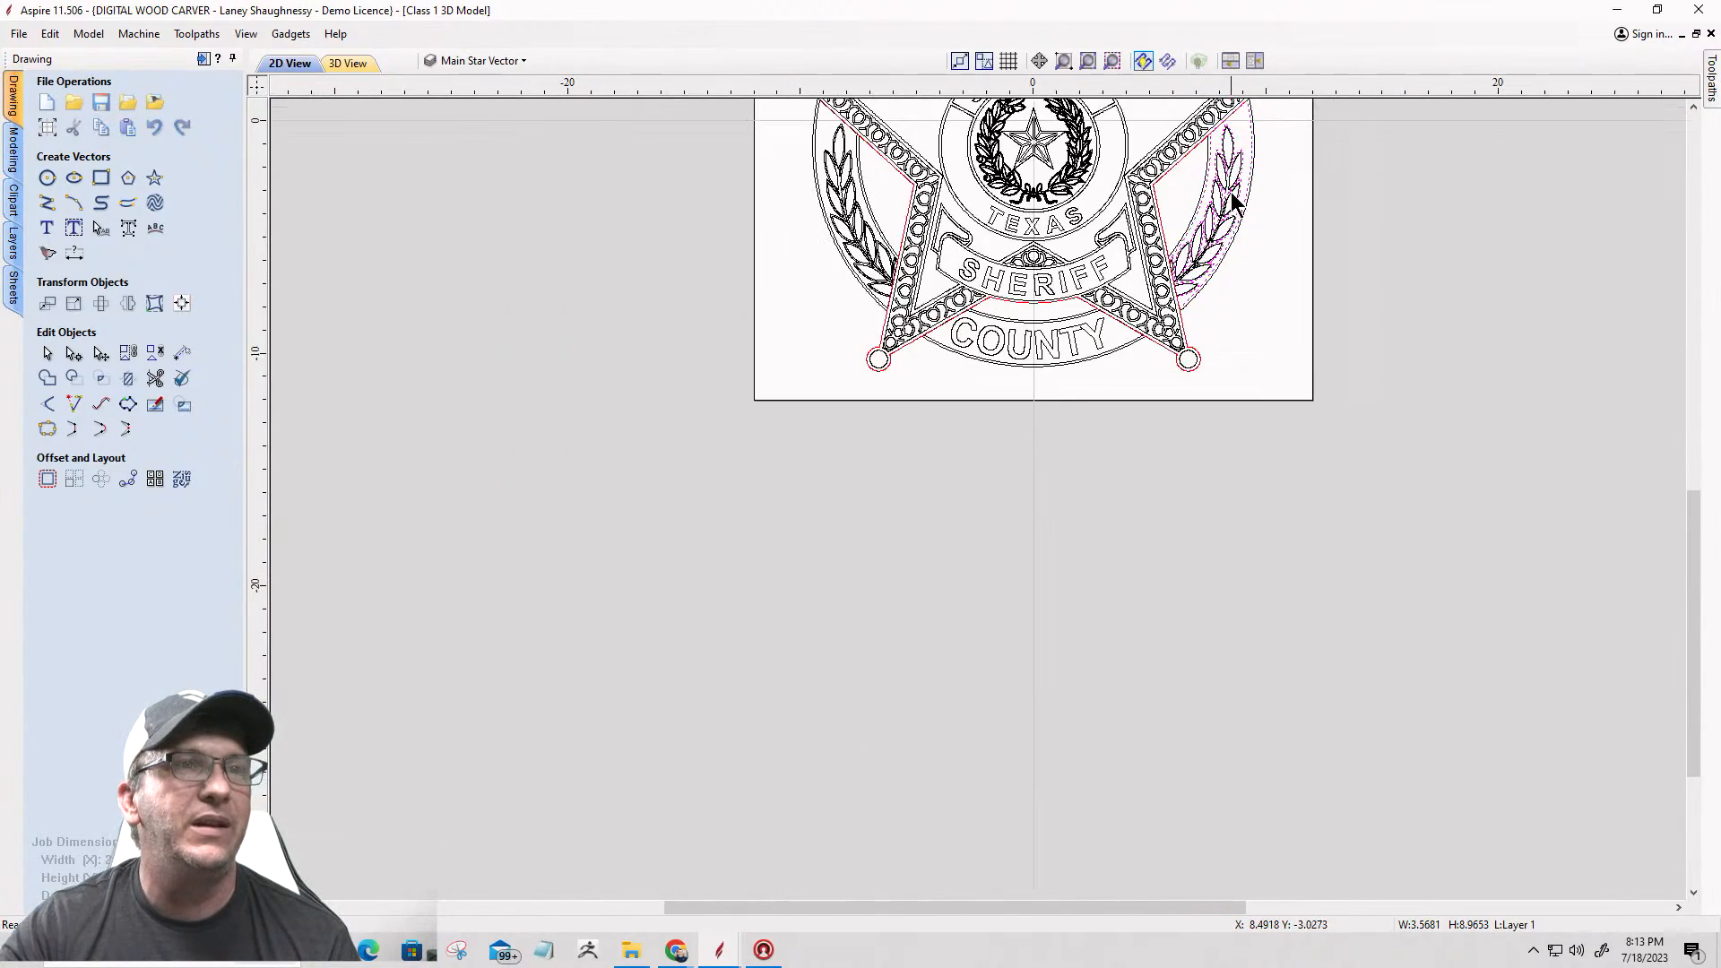
scroll(1222, 173, "up", 3)
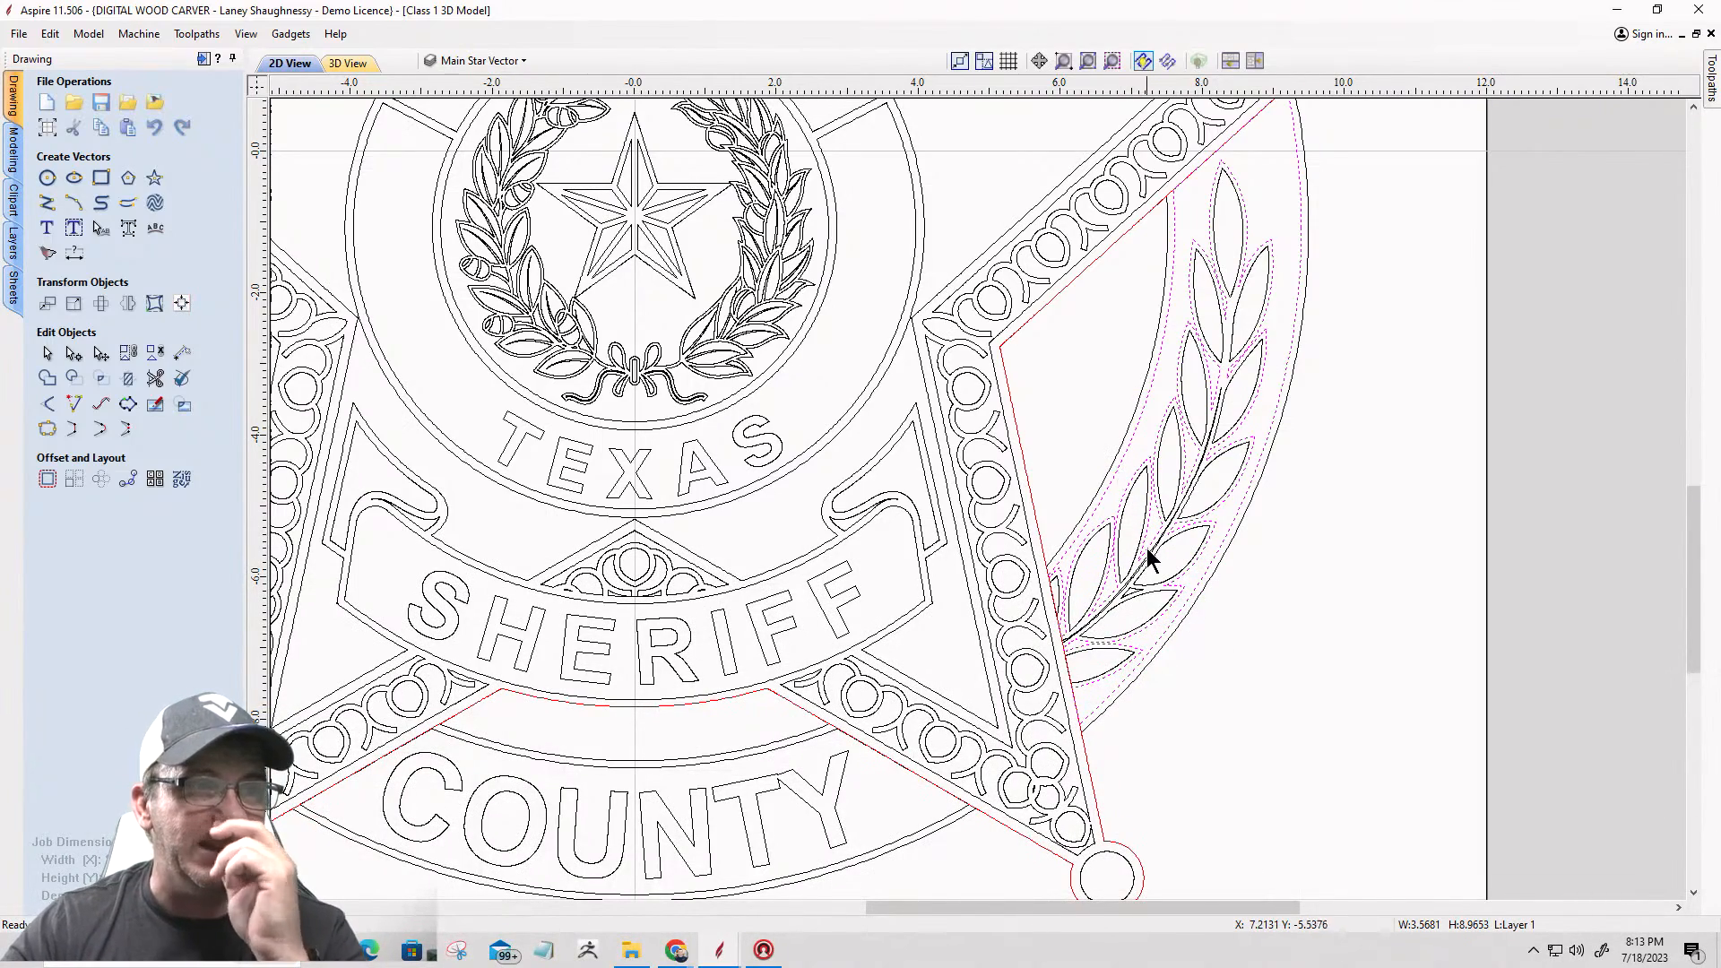
scroll(1278, 479, "down", 3)
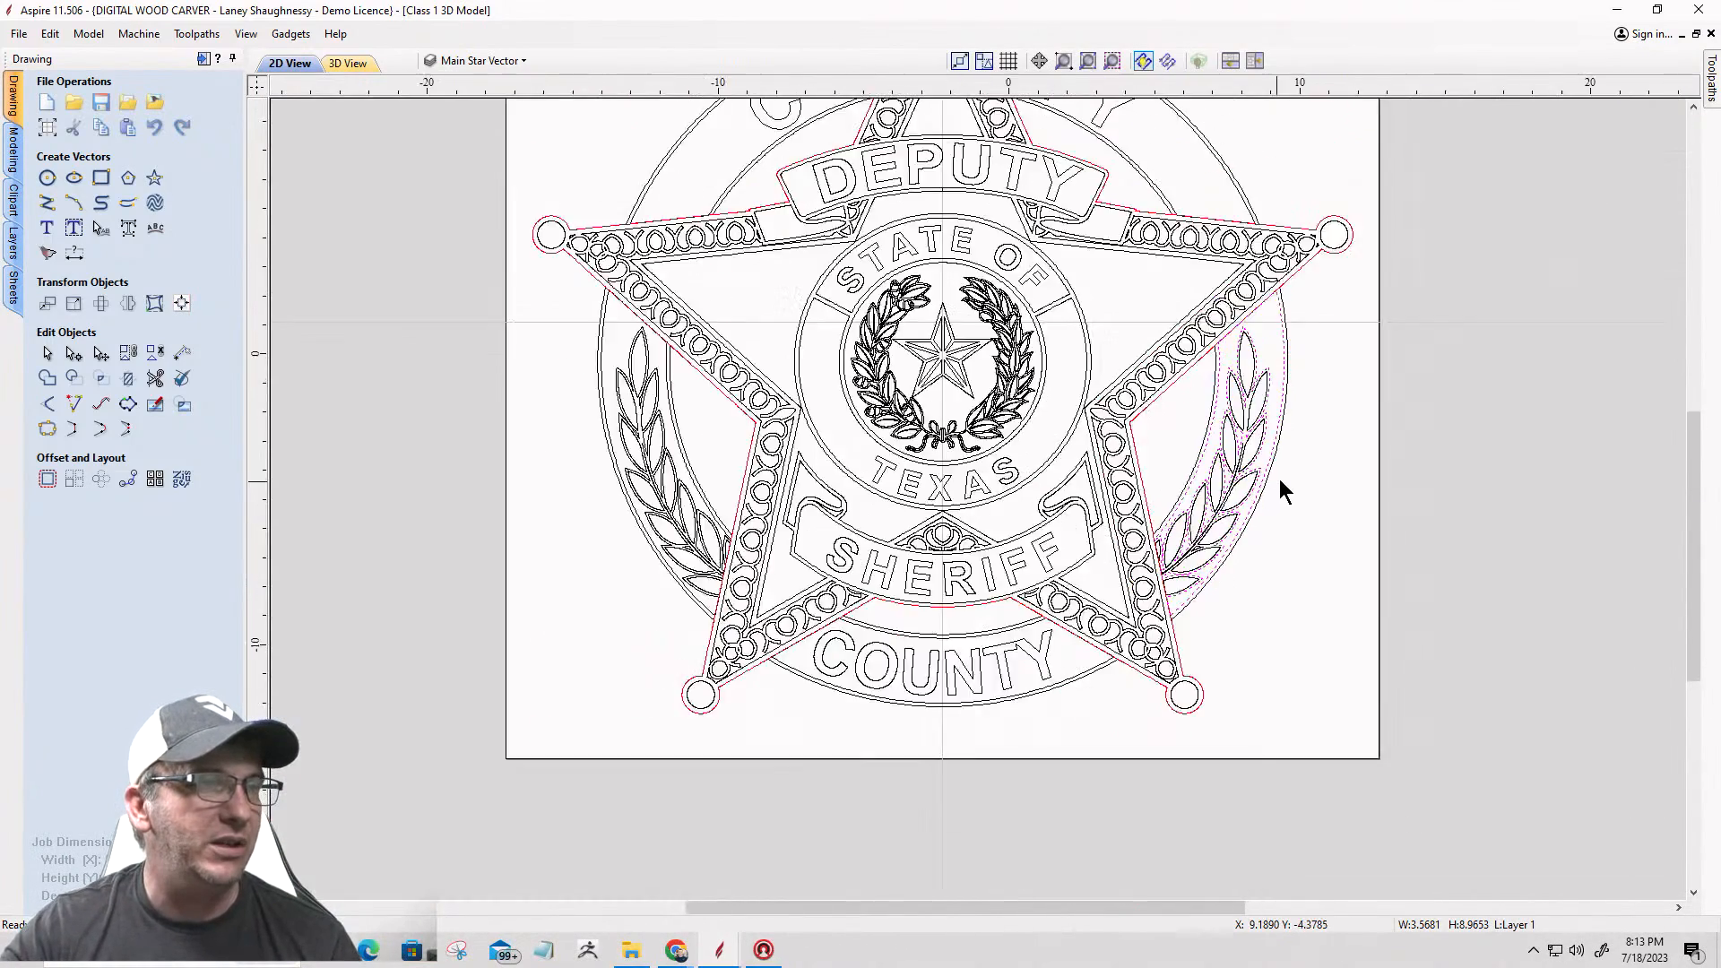
Step: Select the left-hand laurel panel border and check its path around the leaves
scroll(837, 515, "up", 3)
scroll(981, 538, "up", 3)
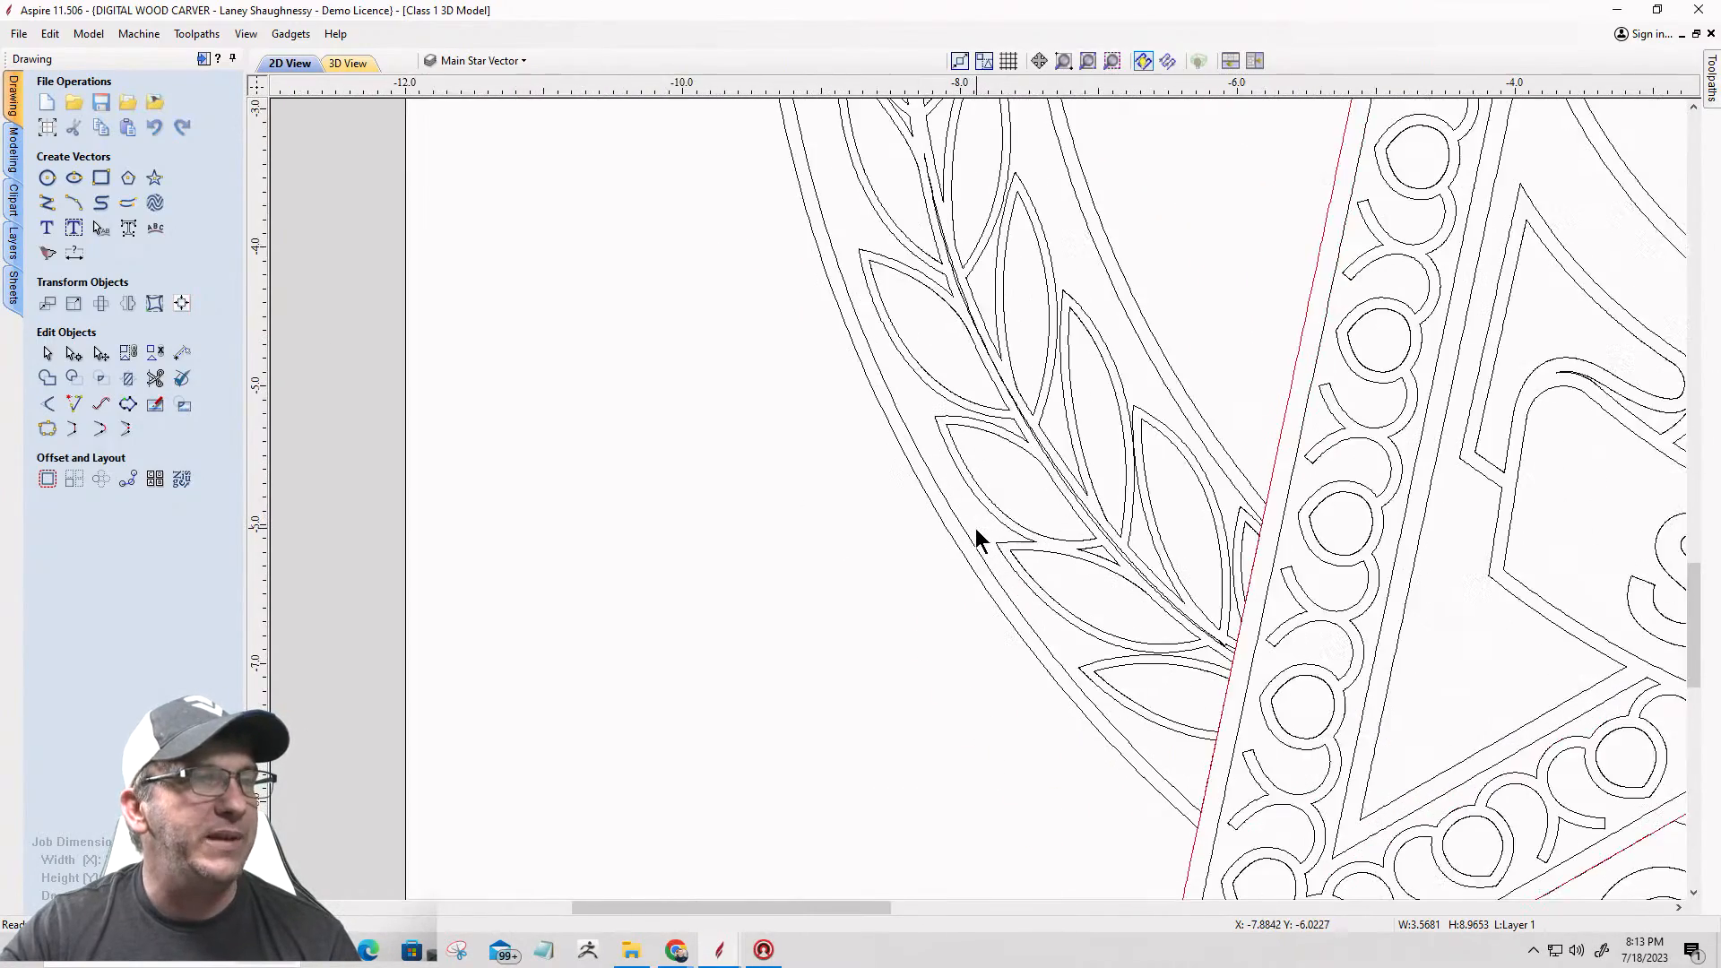
left_click(960, 531)
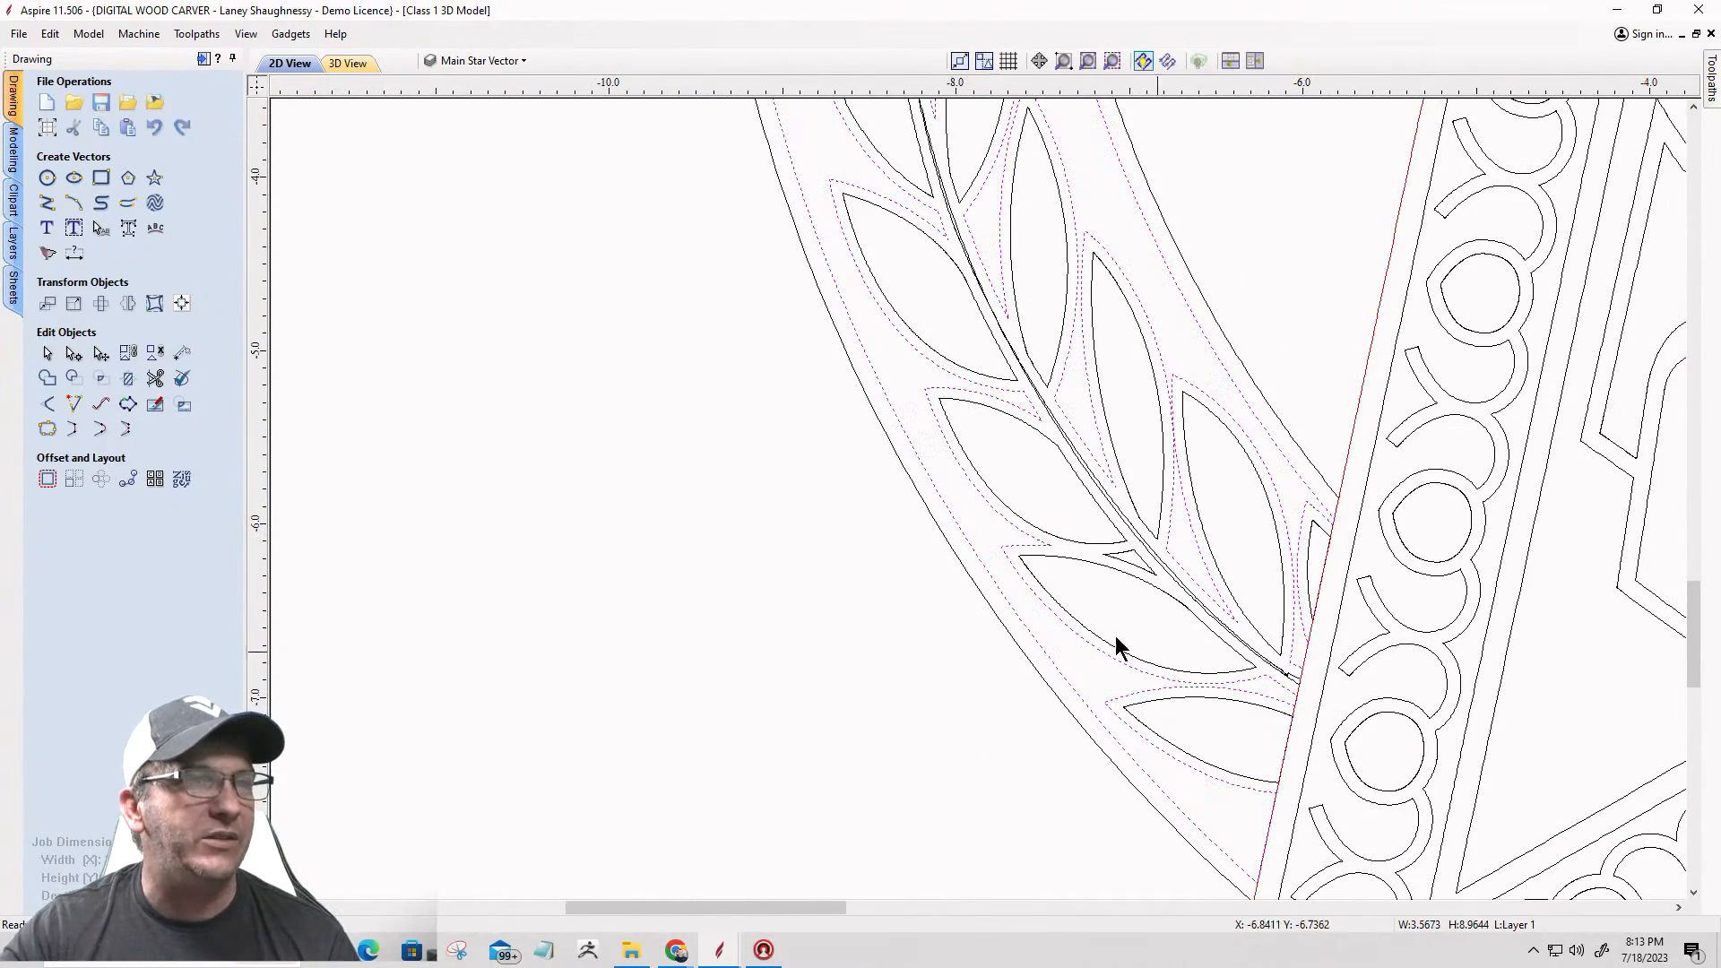
scroll(977, 586, "down", 3)
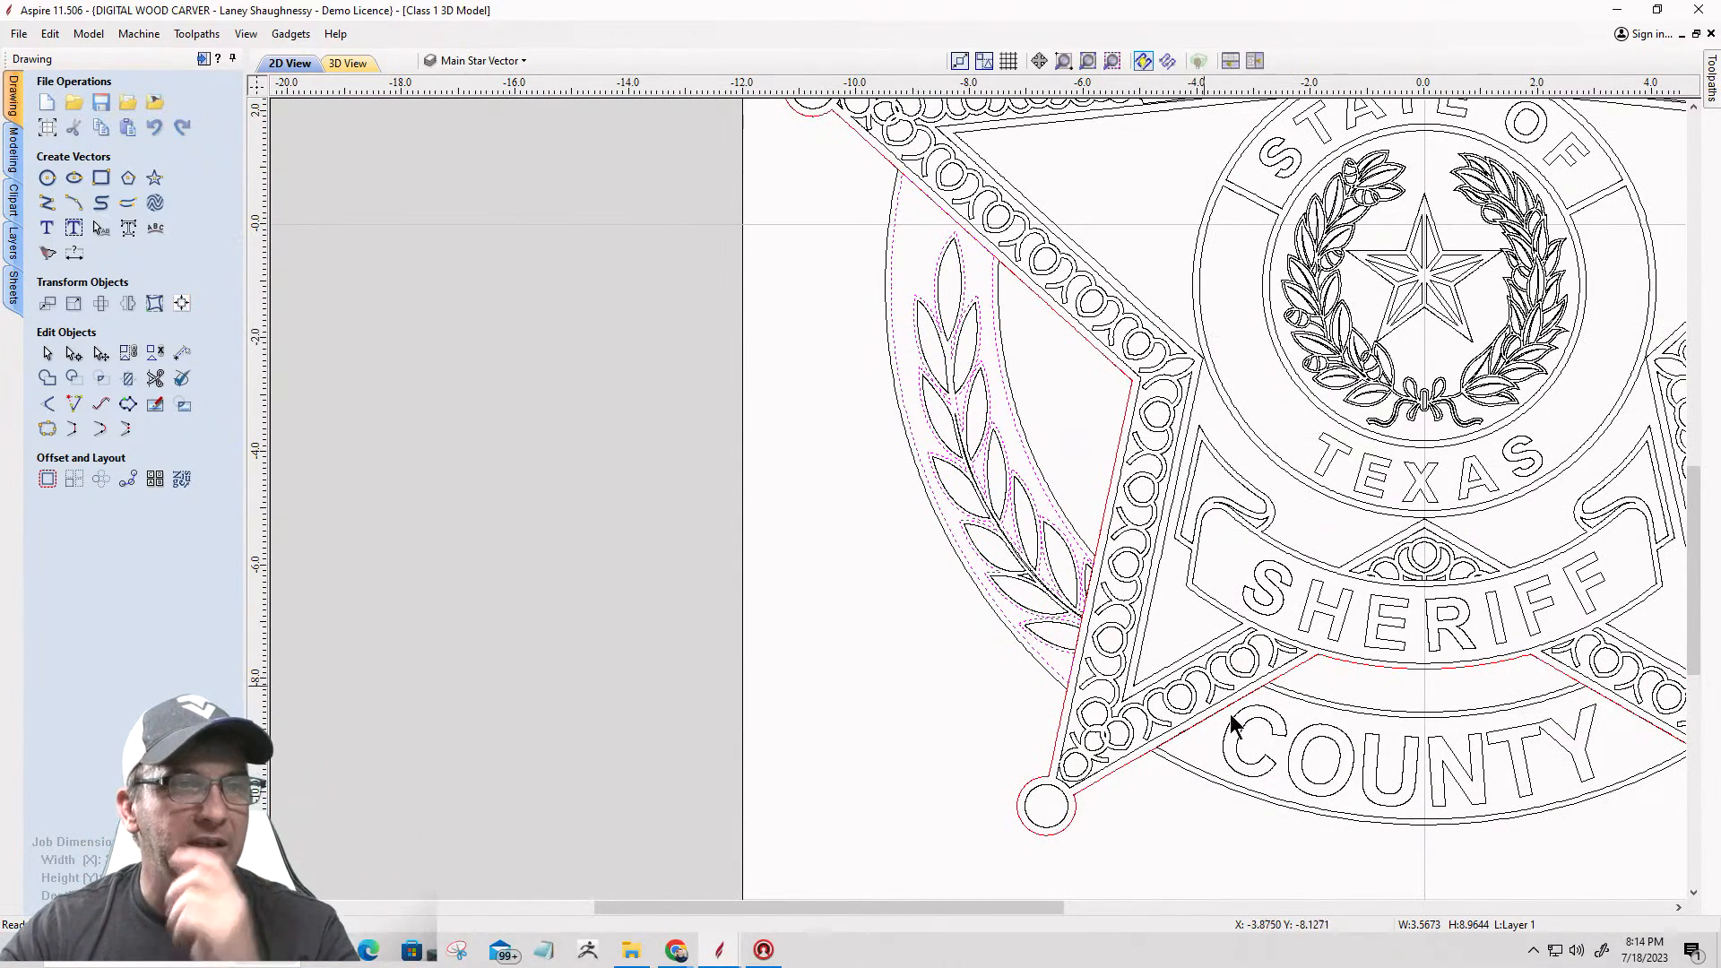
Step: Select the closed panel outline between the SHERIFF banner and the lower COUNTY lettering and check its shape
left_click(1311, 705)
scroll(1556, 717, "up", 4)
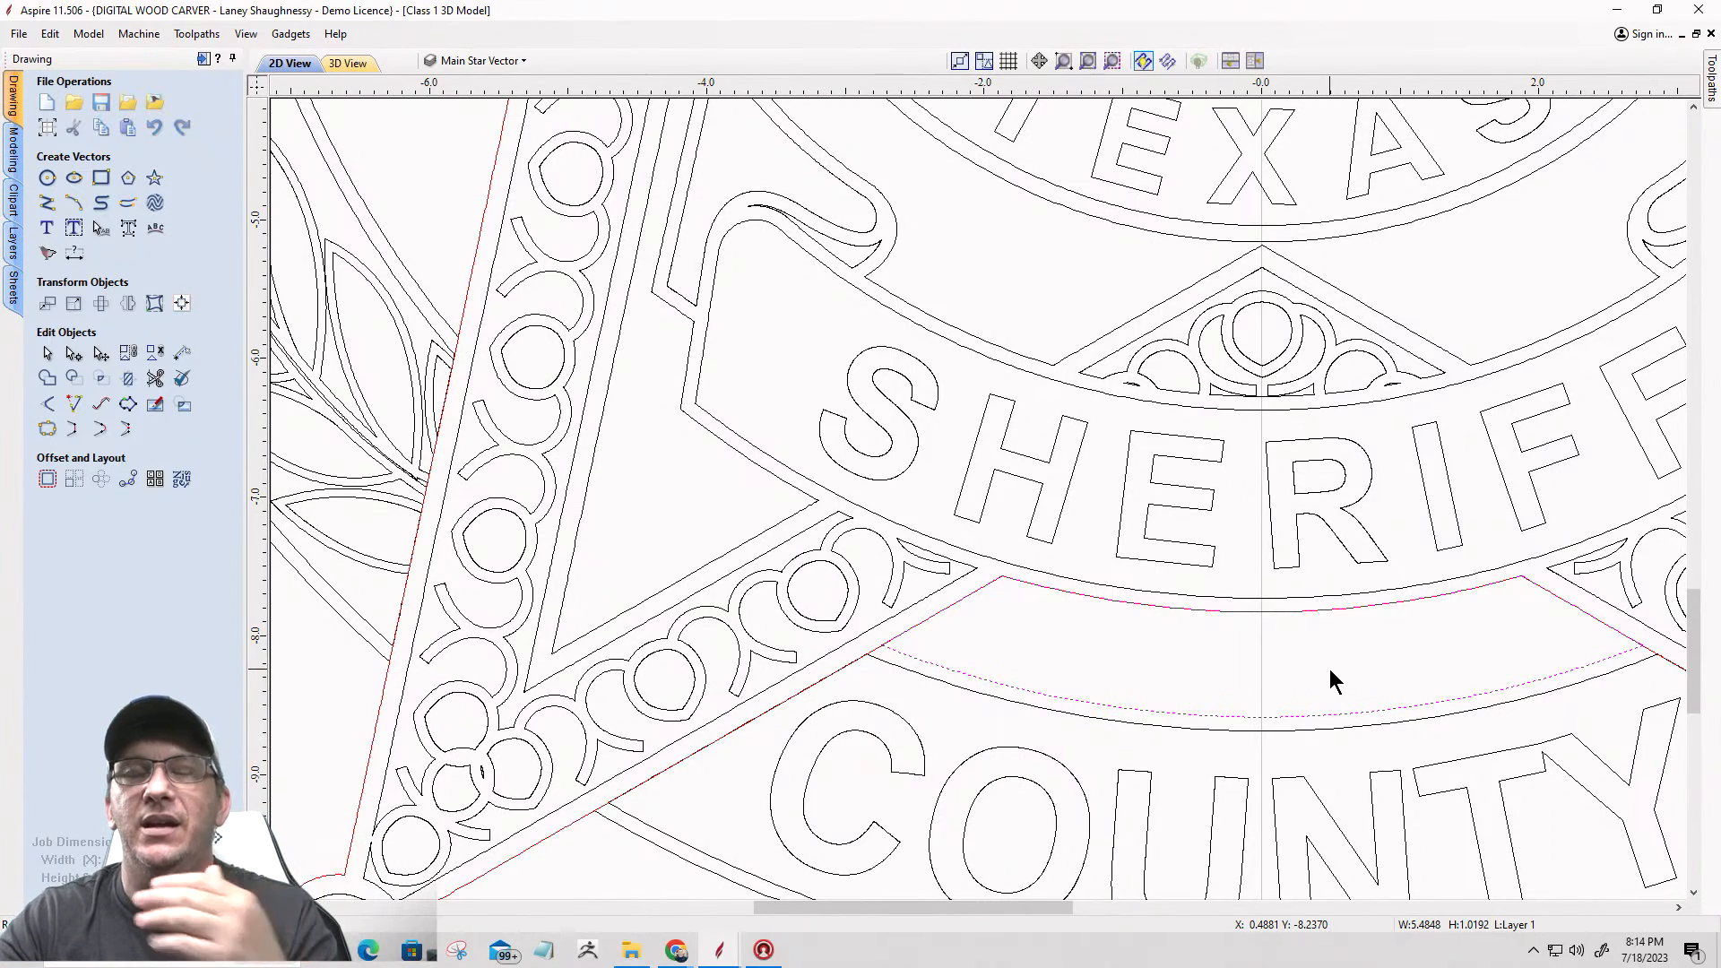
scroll(1293, 703, "down", 4)
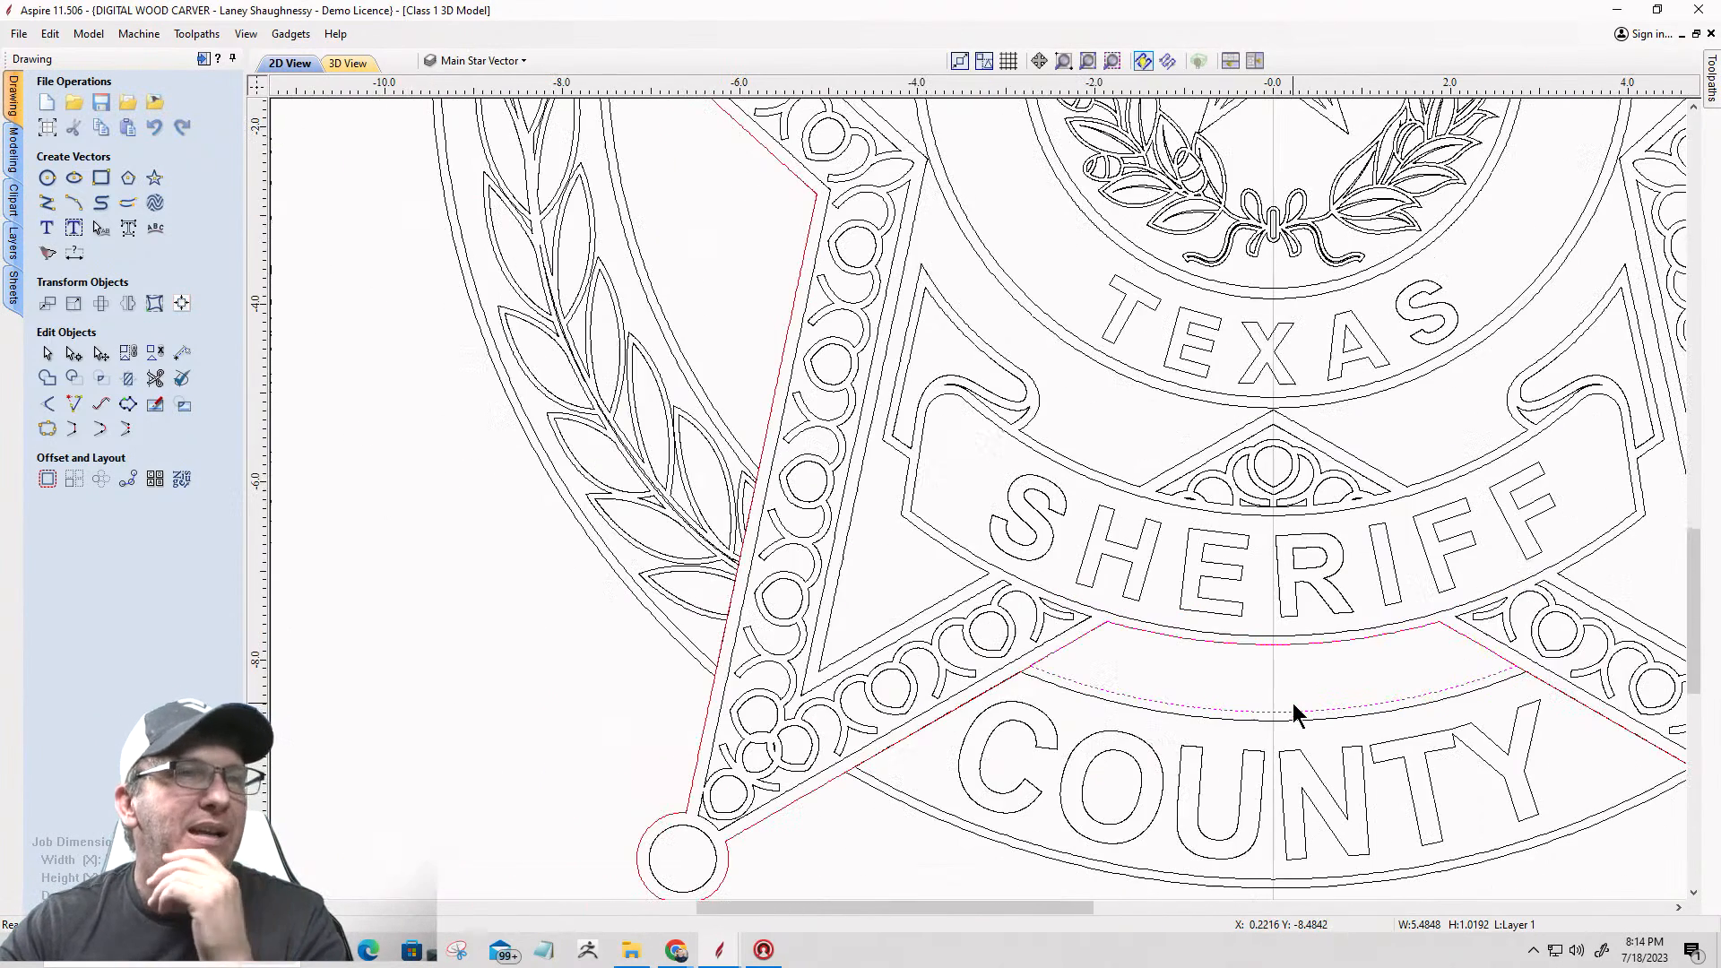
scroll(1292, 711, "down", 2)
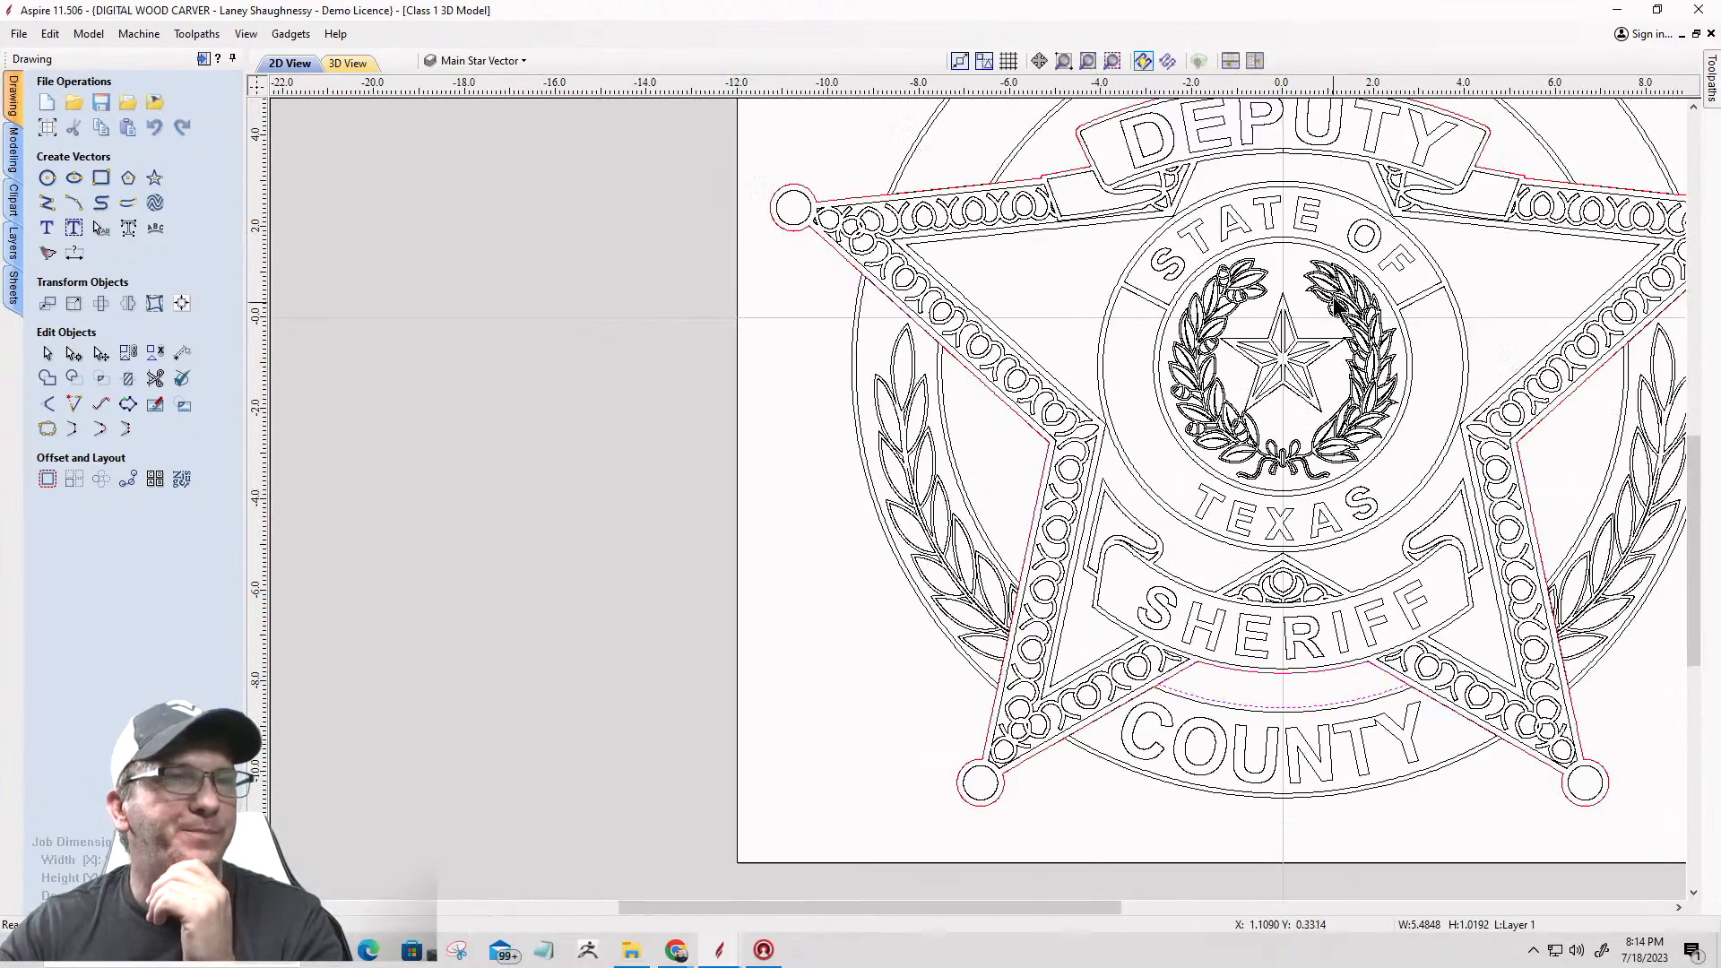
Step: Select the inner outline of the letter O in the STATE OF lettering to check it
scroll(1362, 233, "up", 5)
scroll(1359, 237, "up", 1)
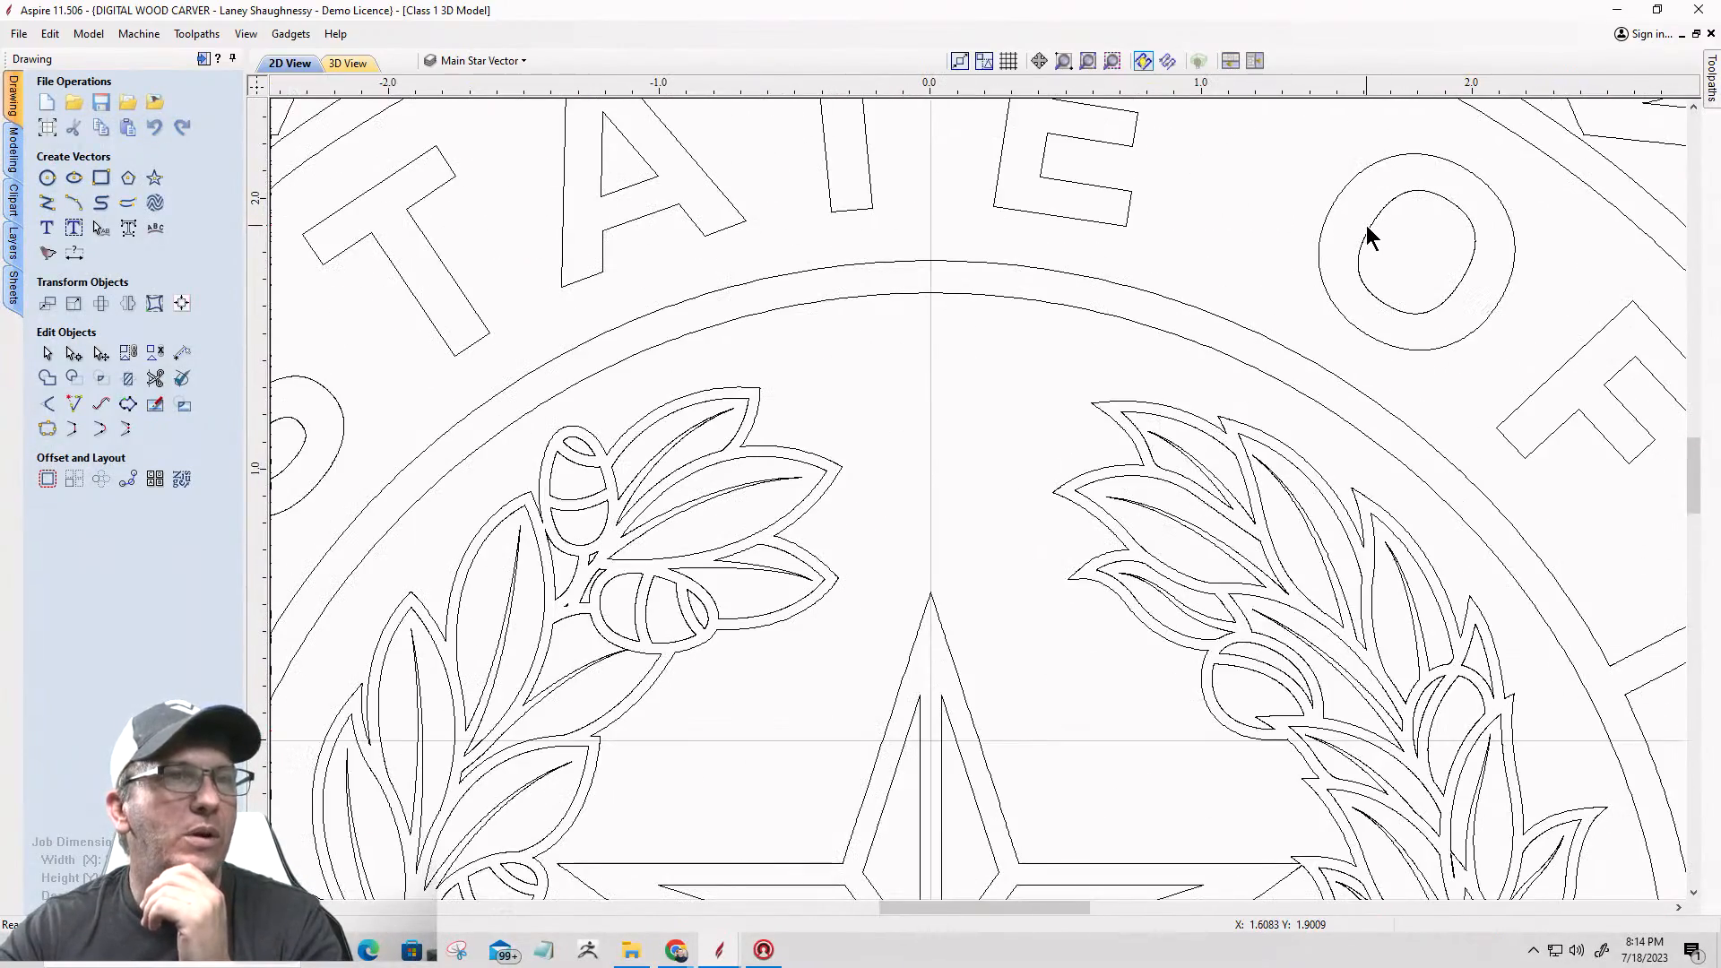
left_click(1371, 235)
scroll(1353, 231, "down", 1)
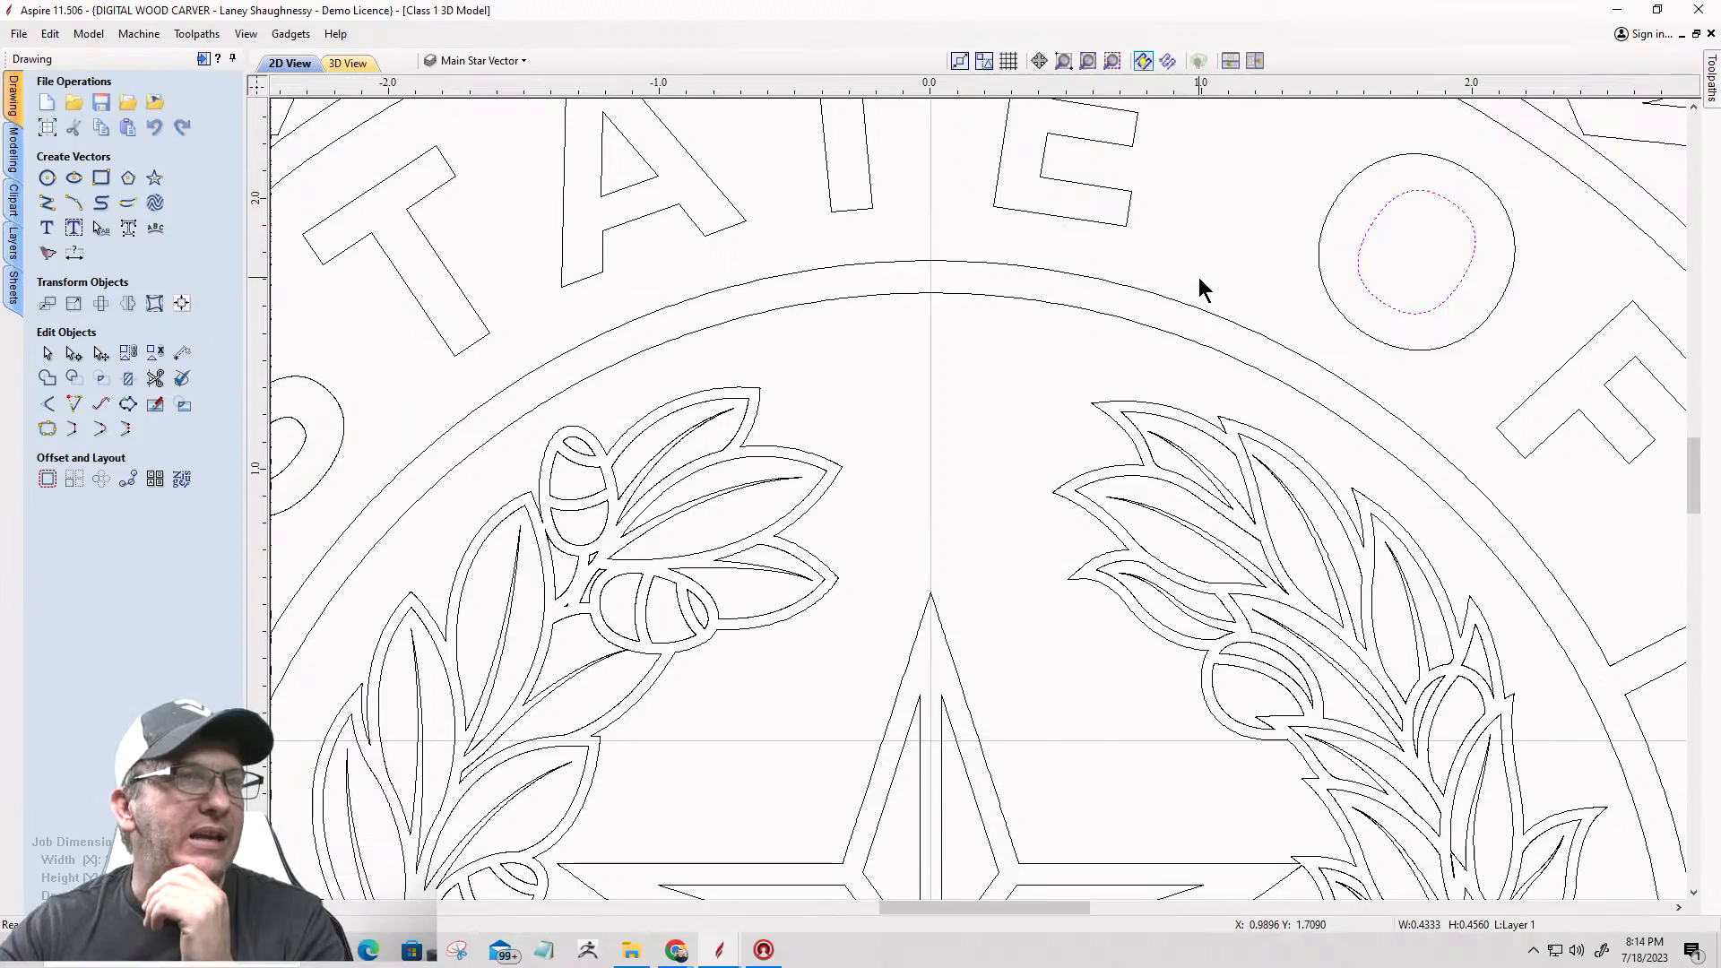
Step: Check the flourish borders on the badge's upper left and upper right star arms by selecting each one in turn
scroll(1156, 370, "down", 1)
scroll(975, 452, "down", 1)
scroll(957, 434, "down", 5)
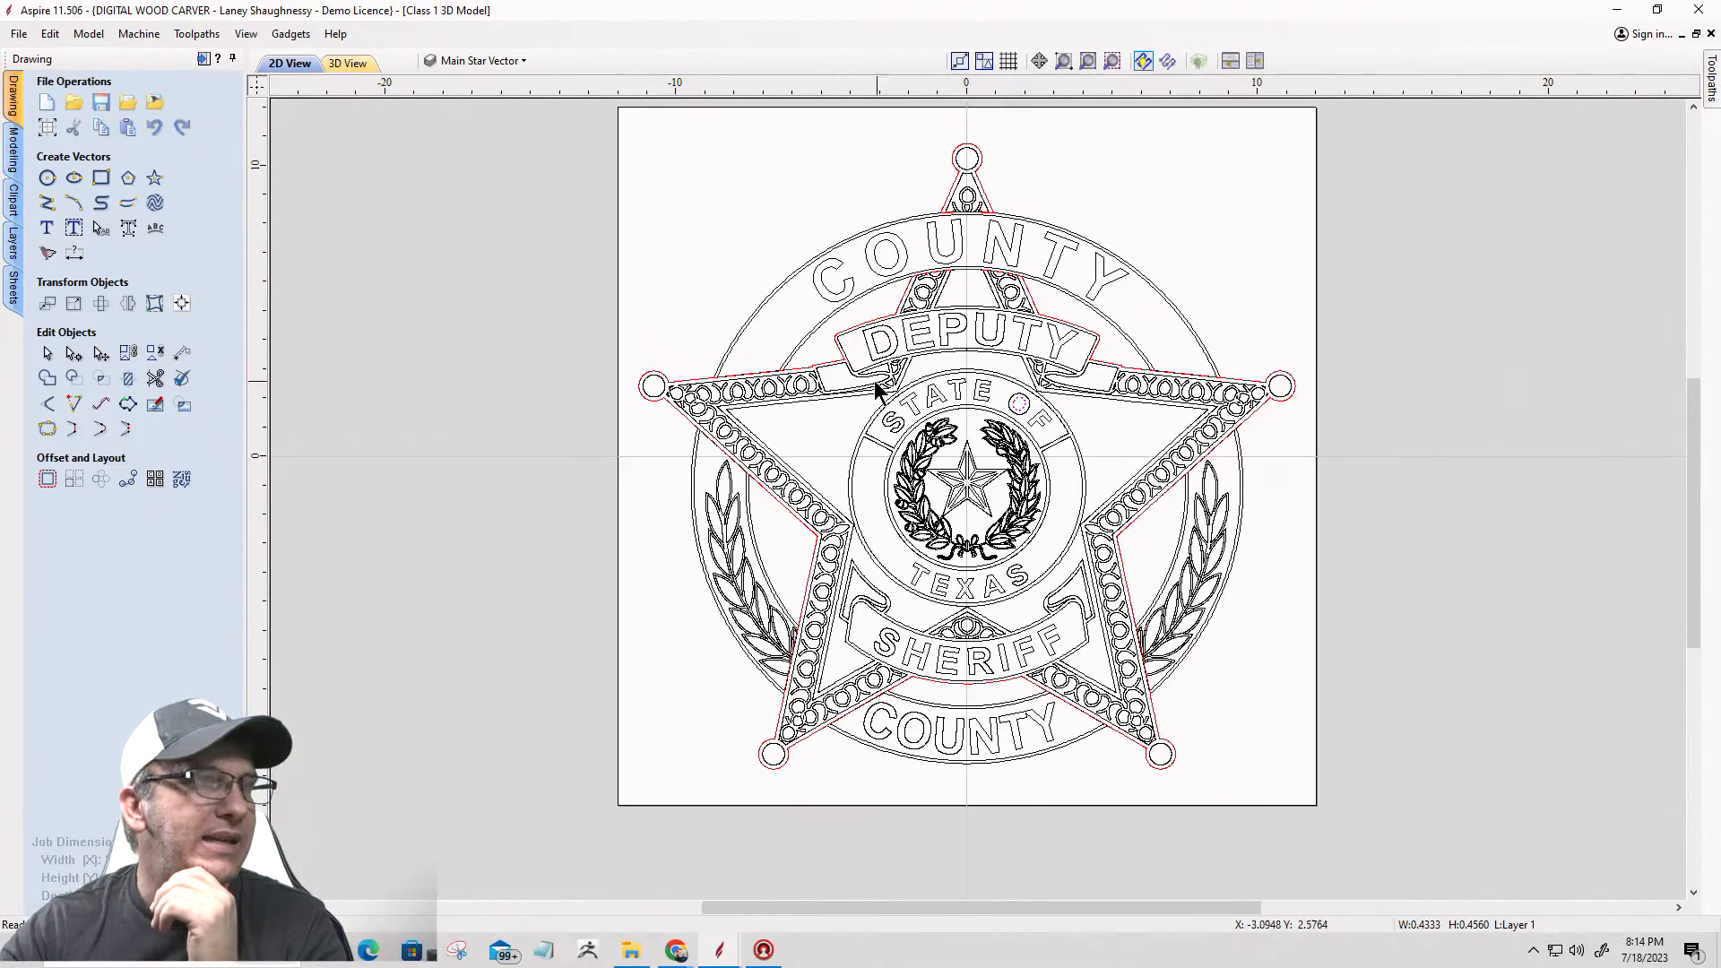
left_click(780, 390)
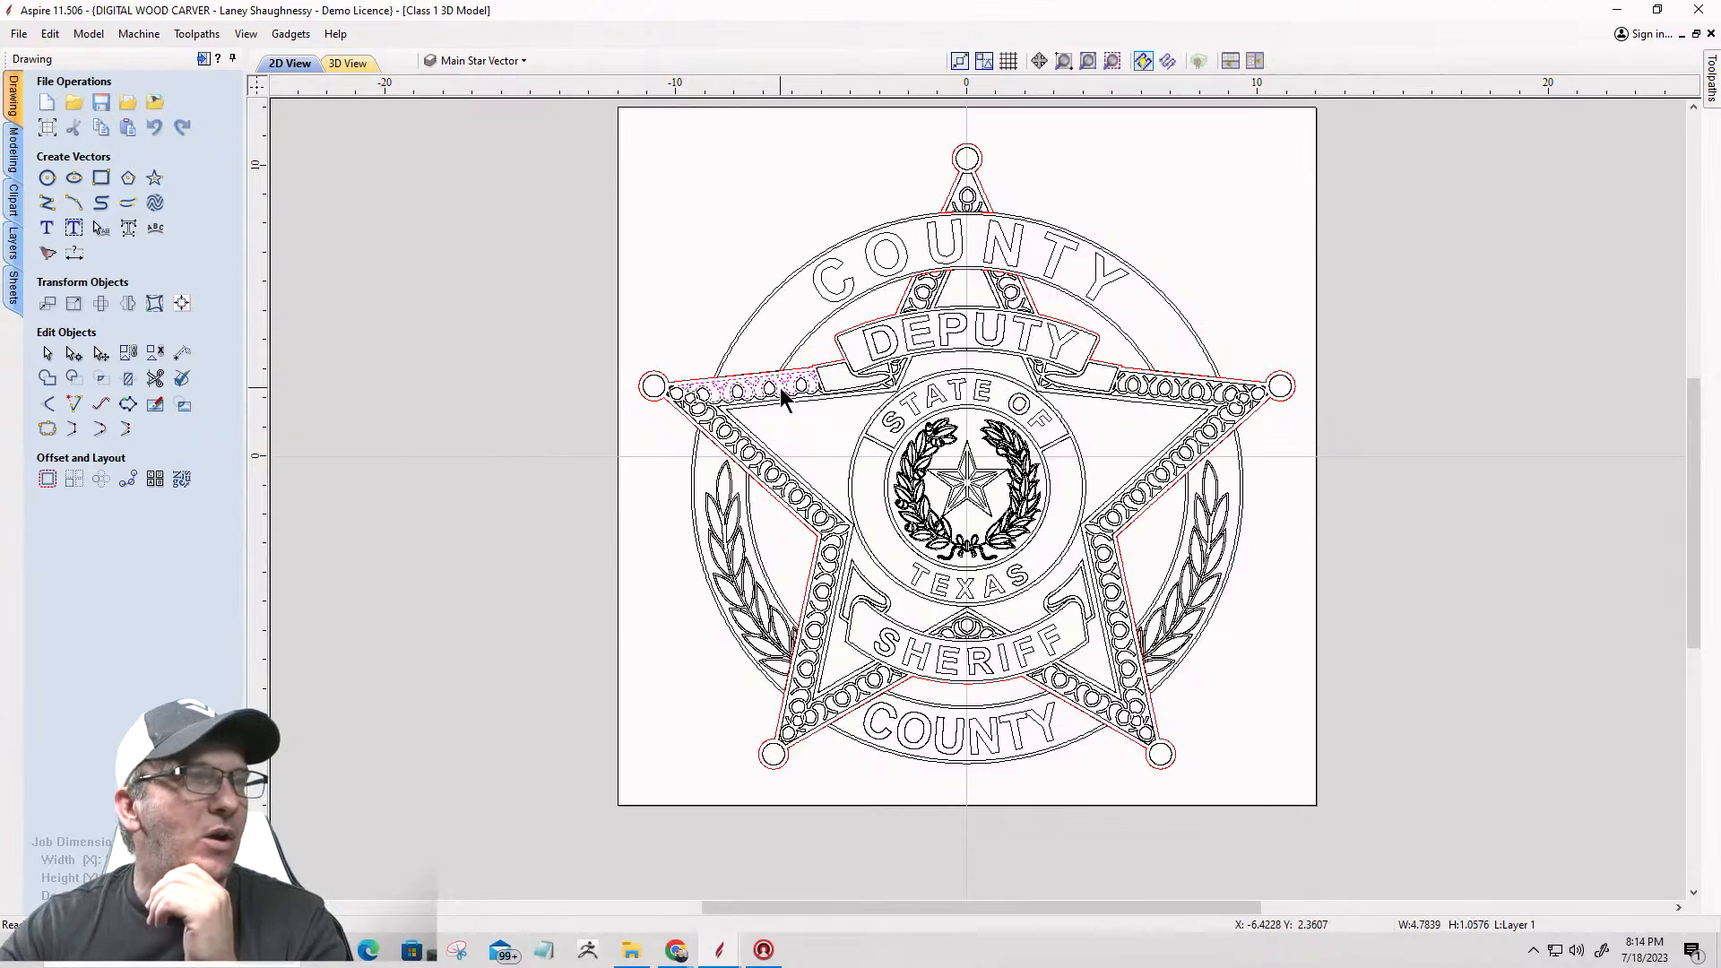
scroll(1169, 389, "up", 4)
left_click(1178, 391)
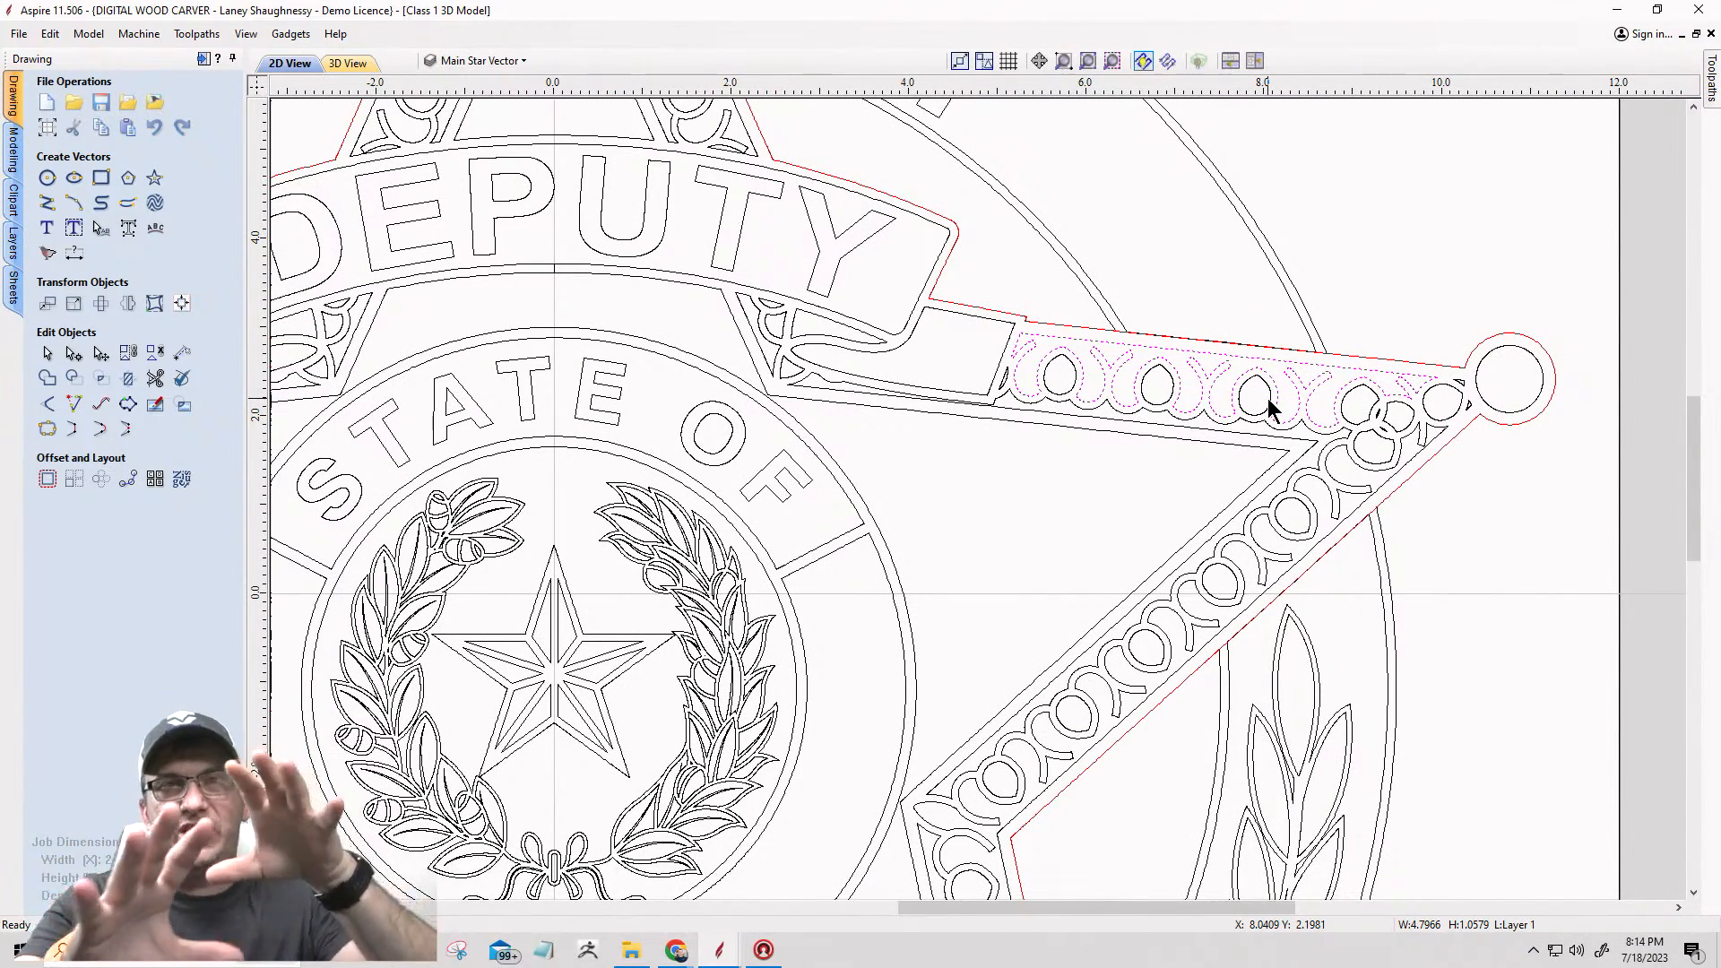
left_click(1120, 517)
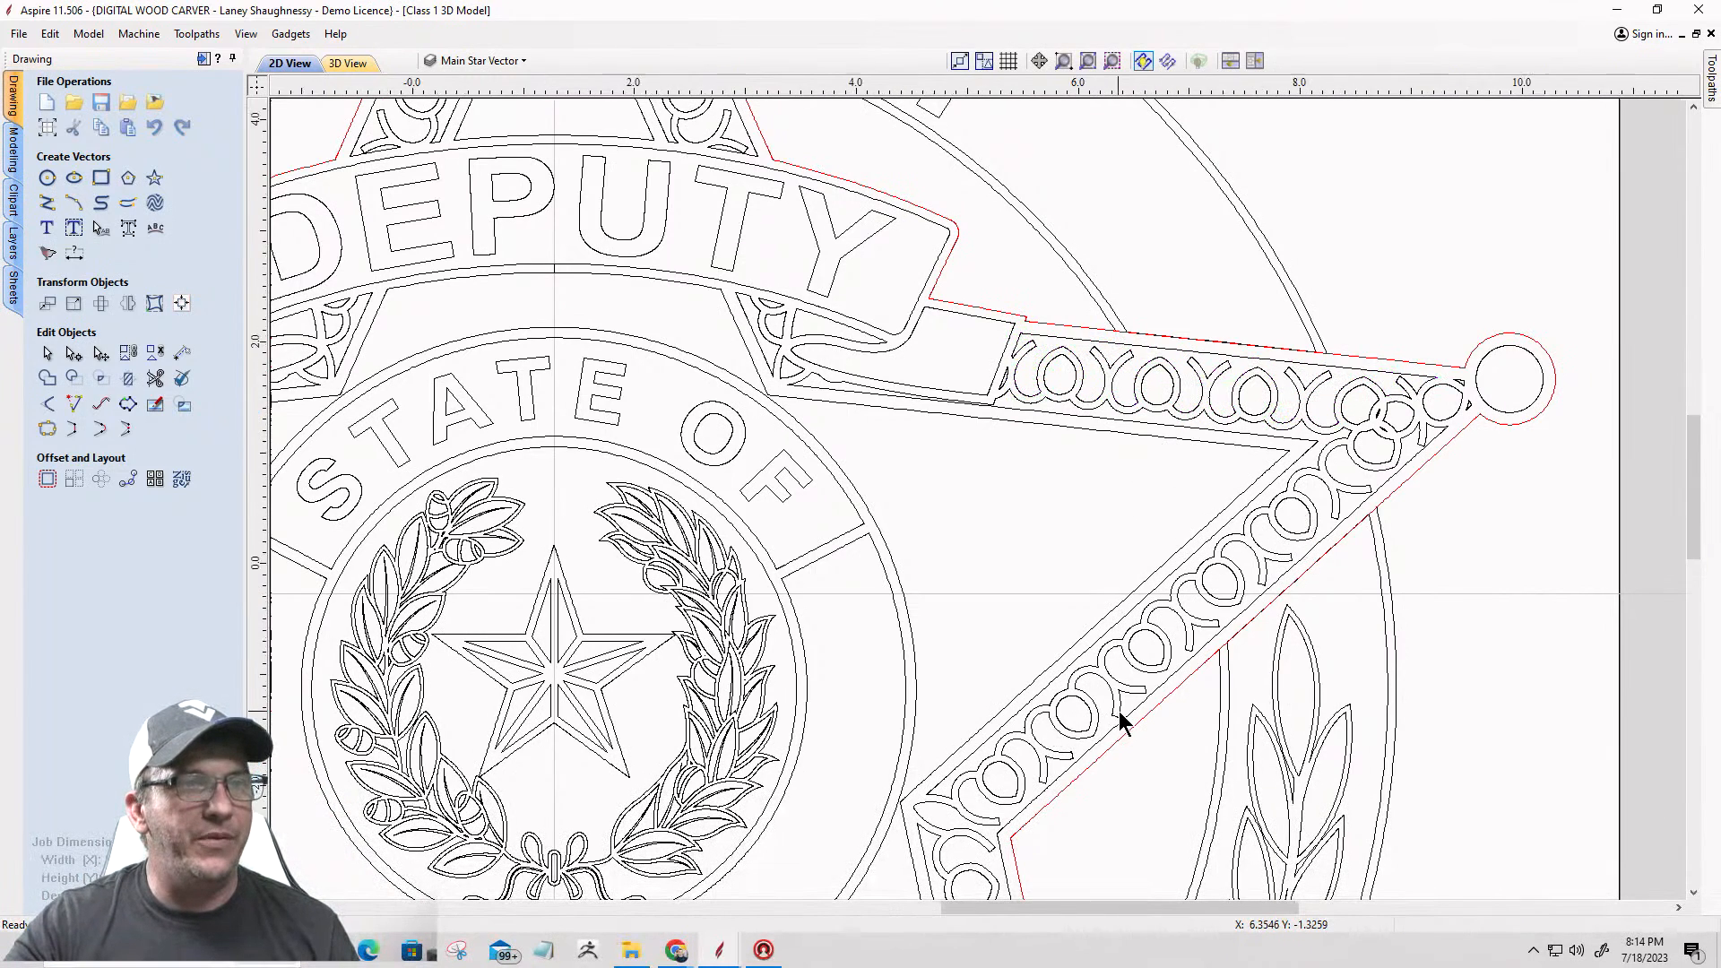
Step: Create a flat shape with a 0.125 inch base height from the flourish border along the lower edge of the right star arm
scroll(1119, 714, "up", 4)
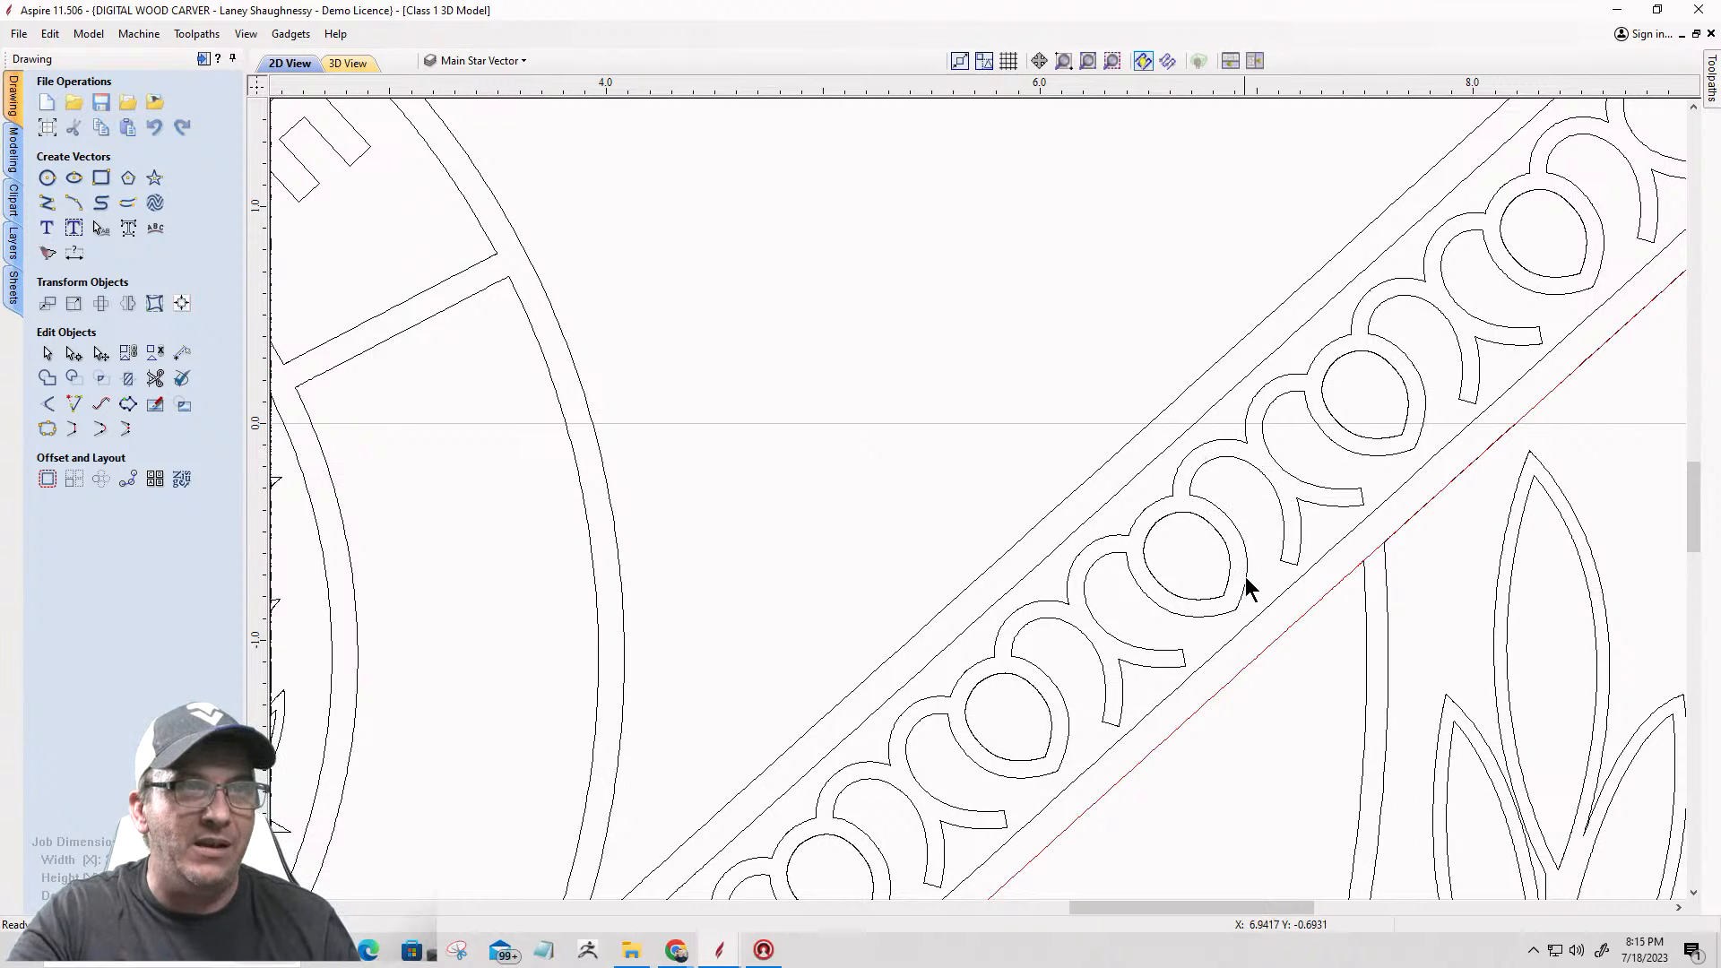
left_click(1234, 637)
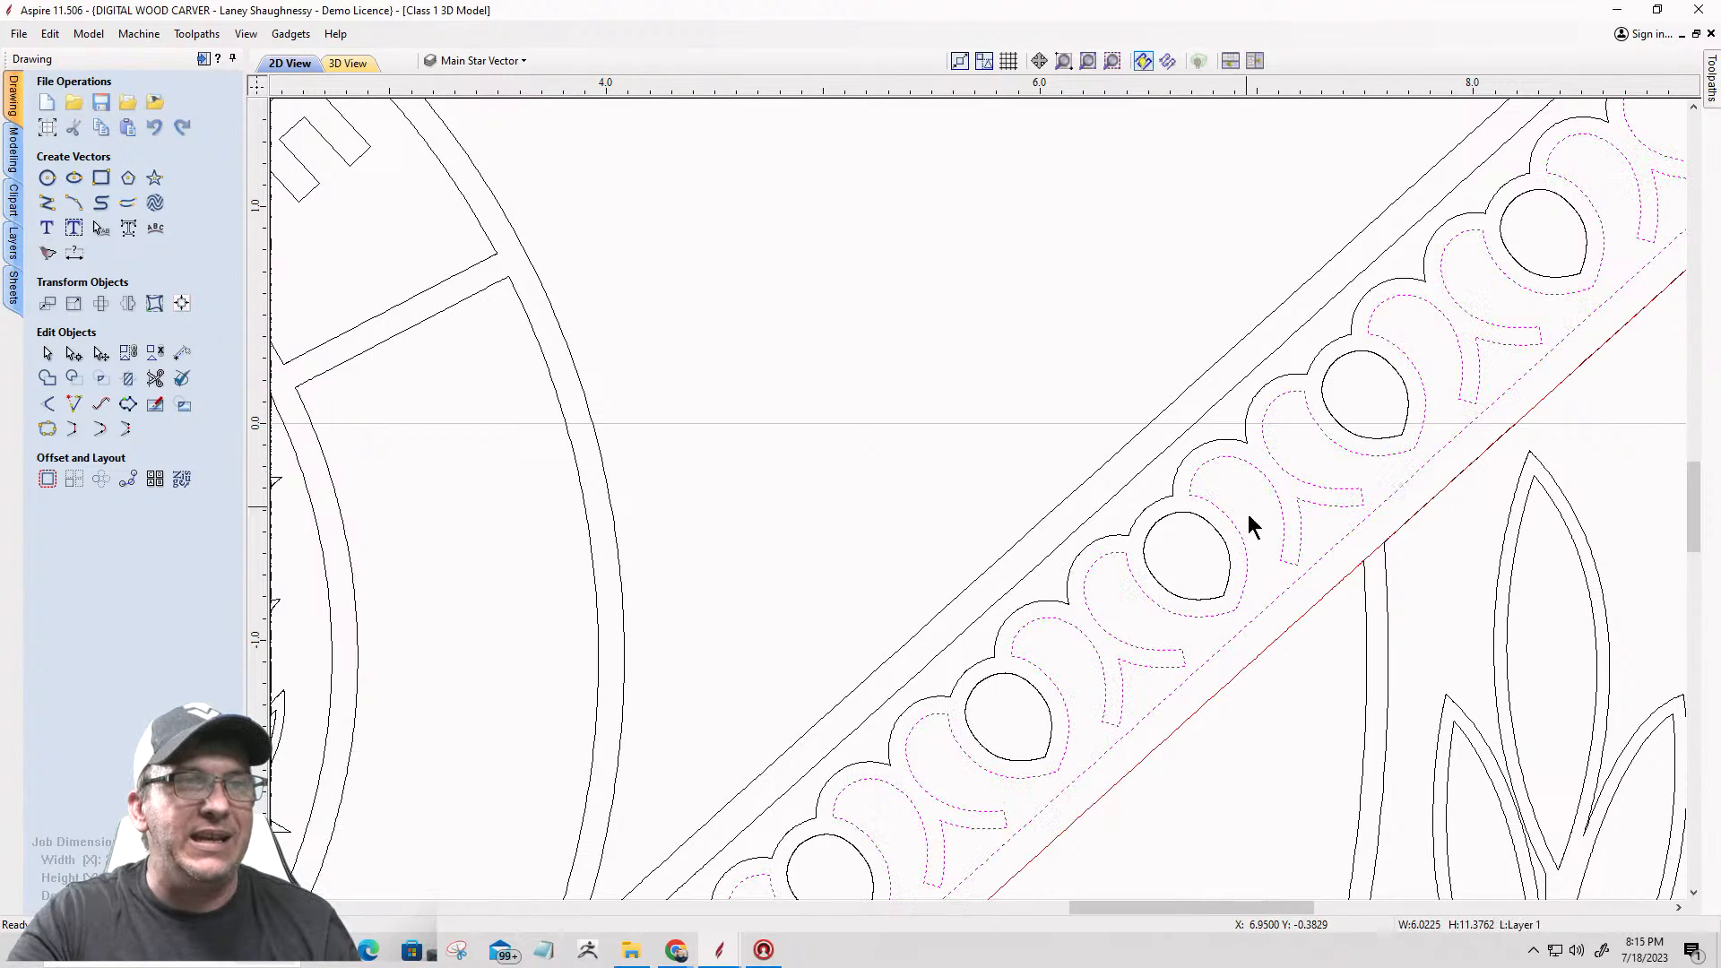
left_click(14, 154)
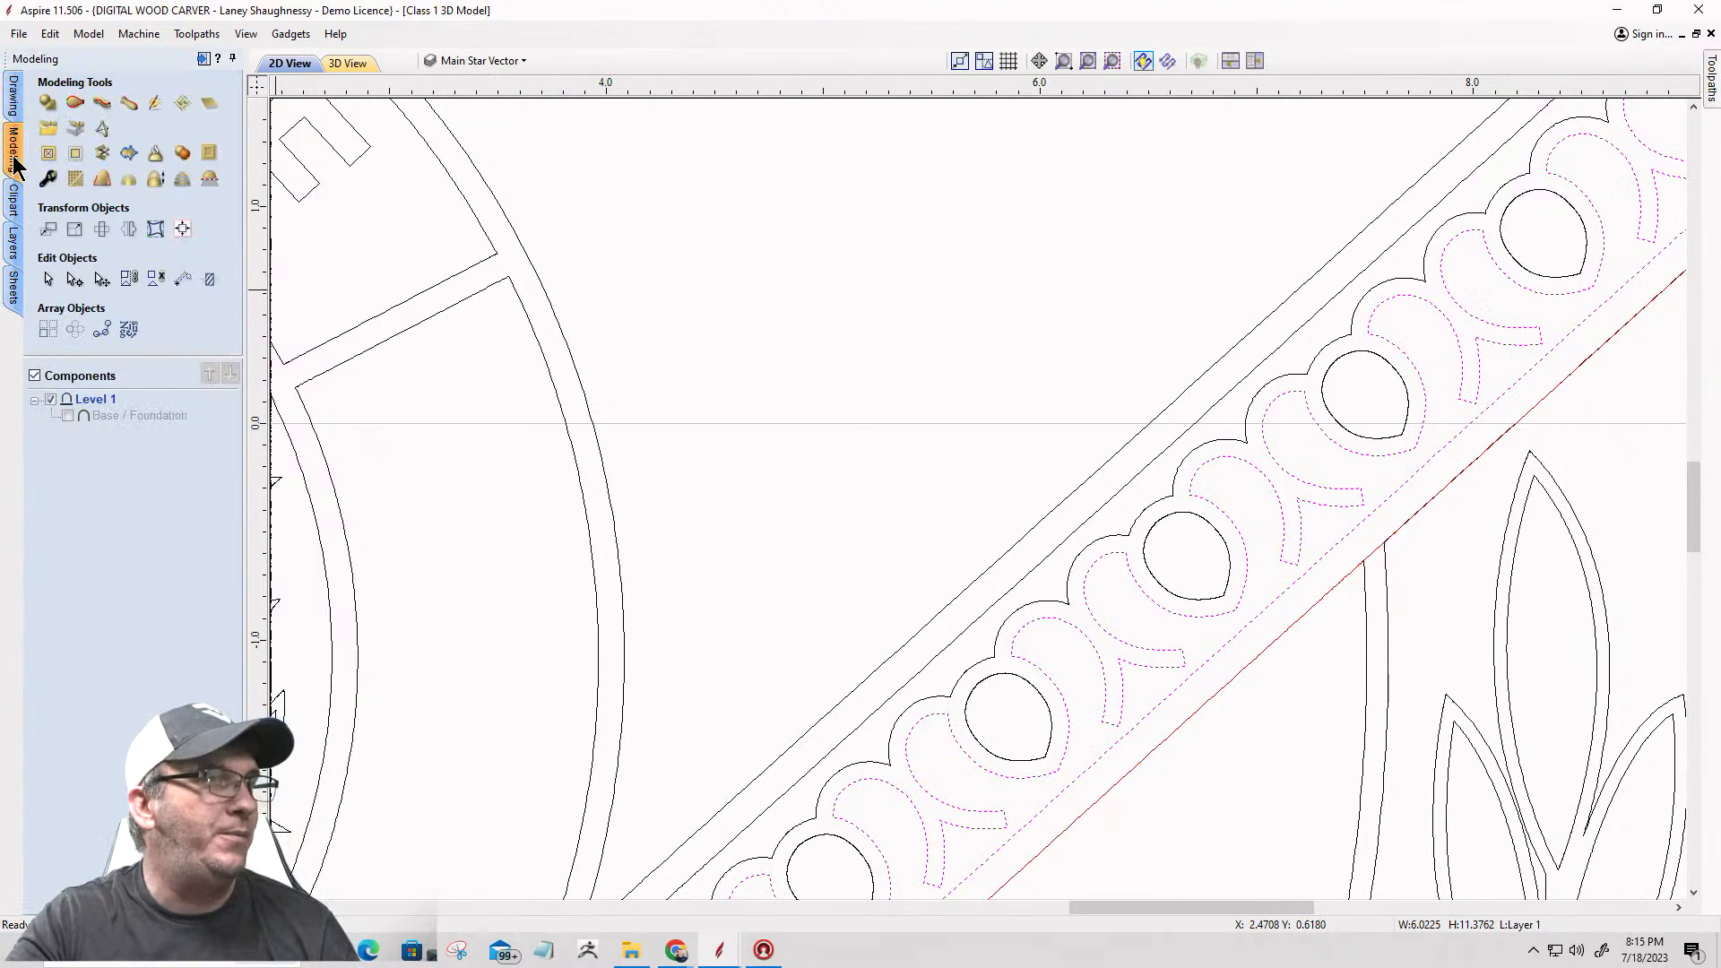
left_click(48, 103)
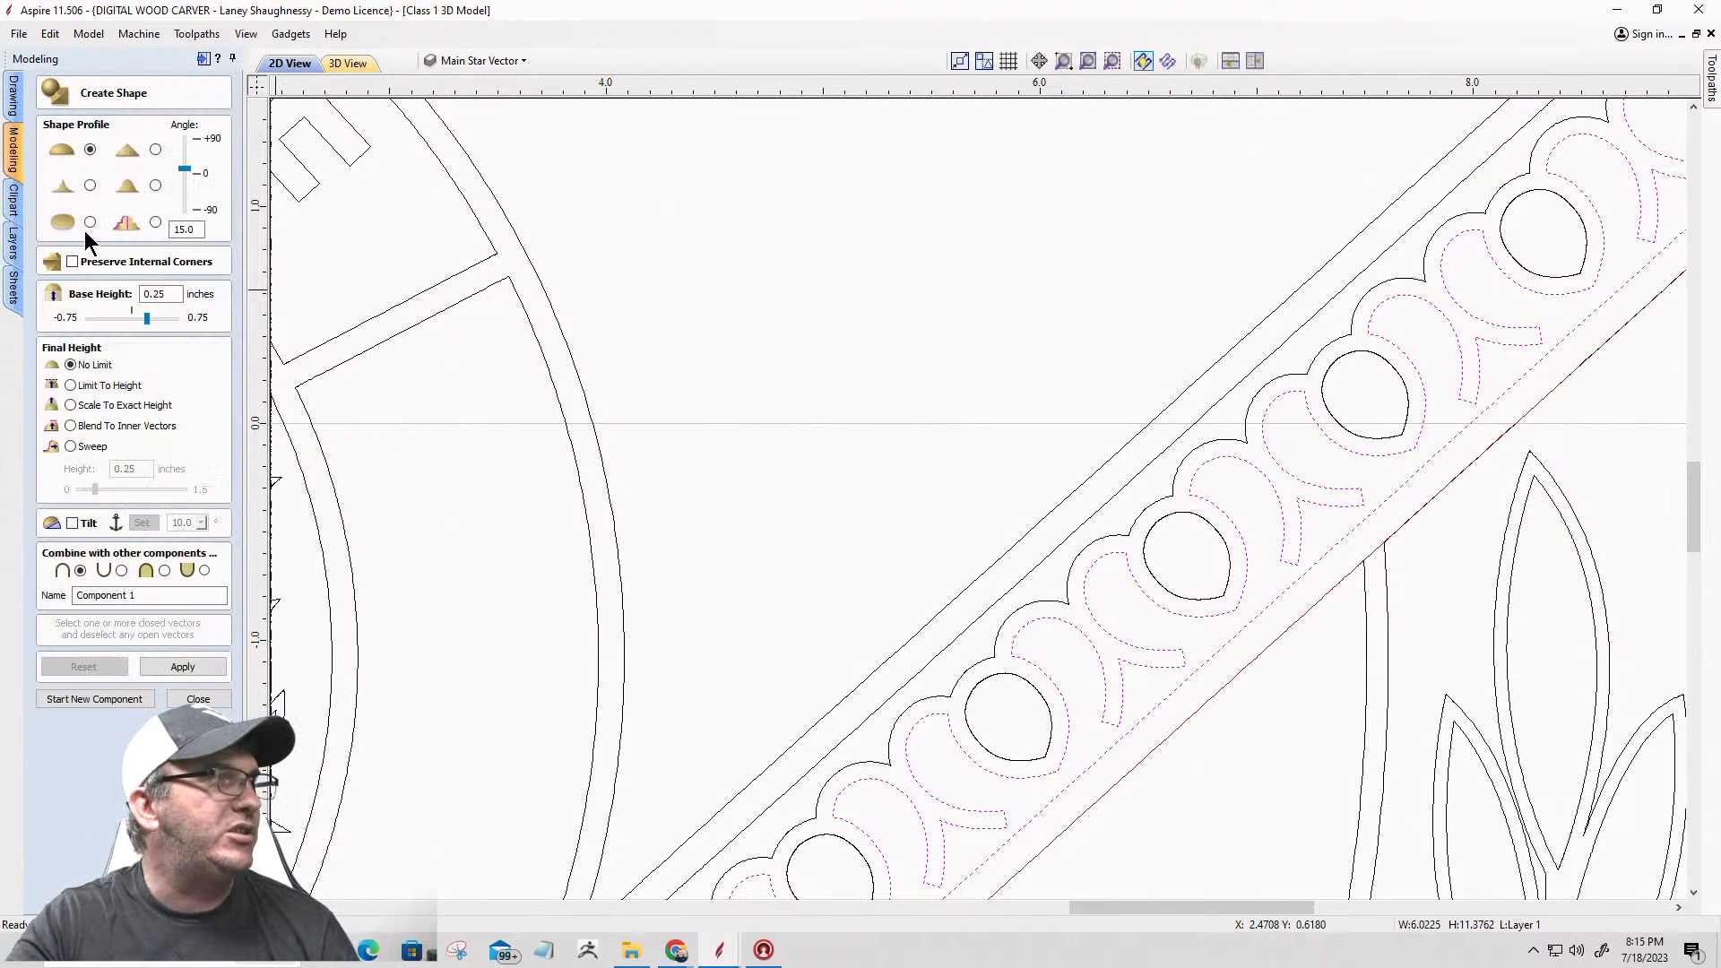
left_click(89, 221)
left_click_drag(170, 296, 134, 294)
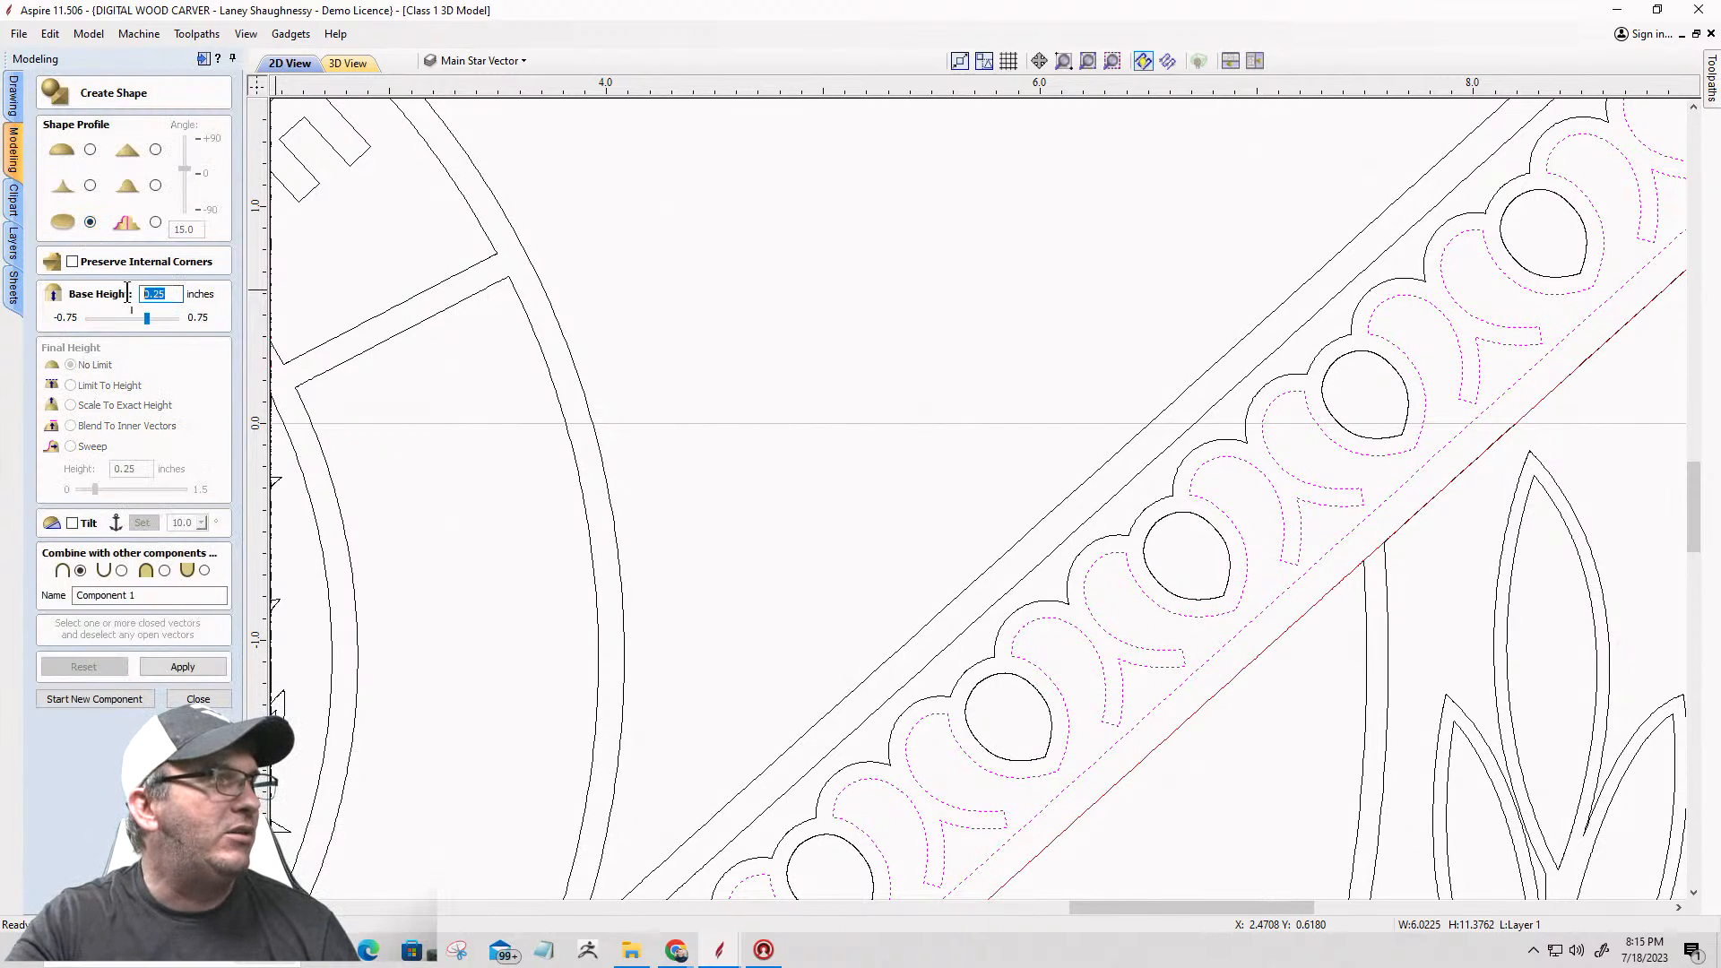
type(".125")
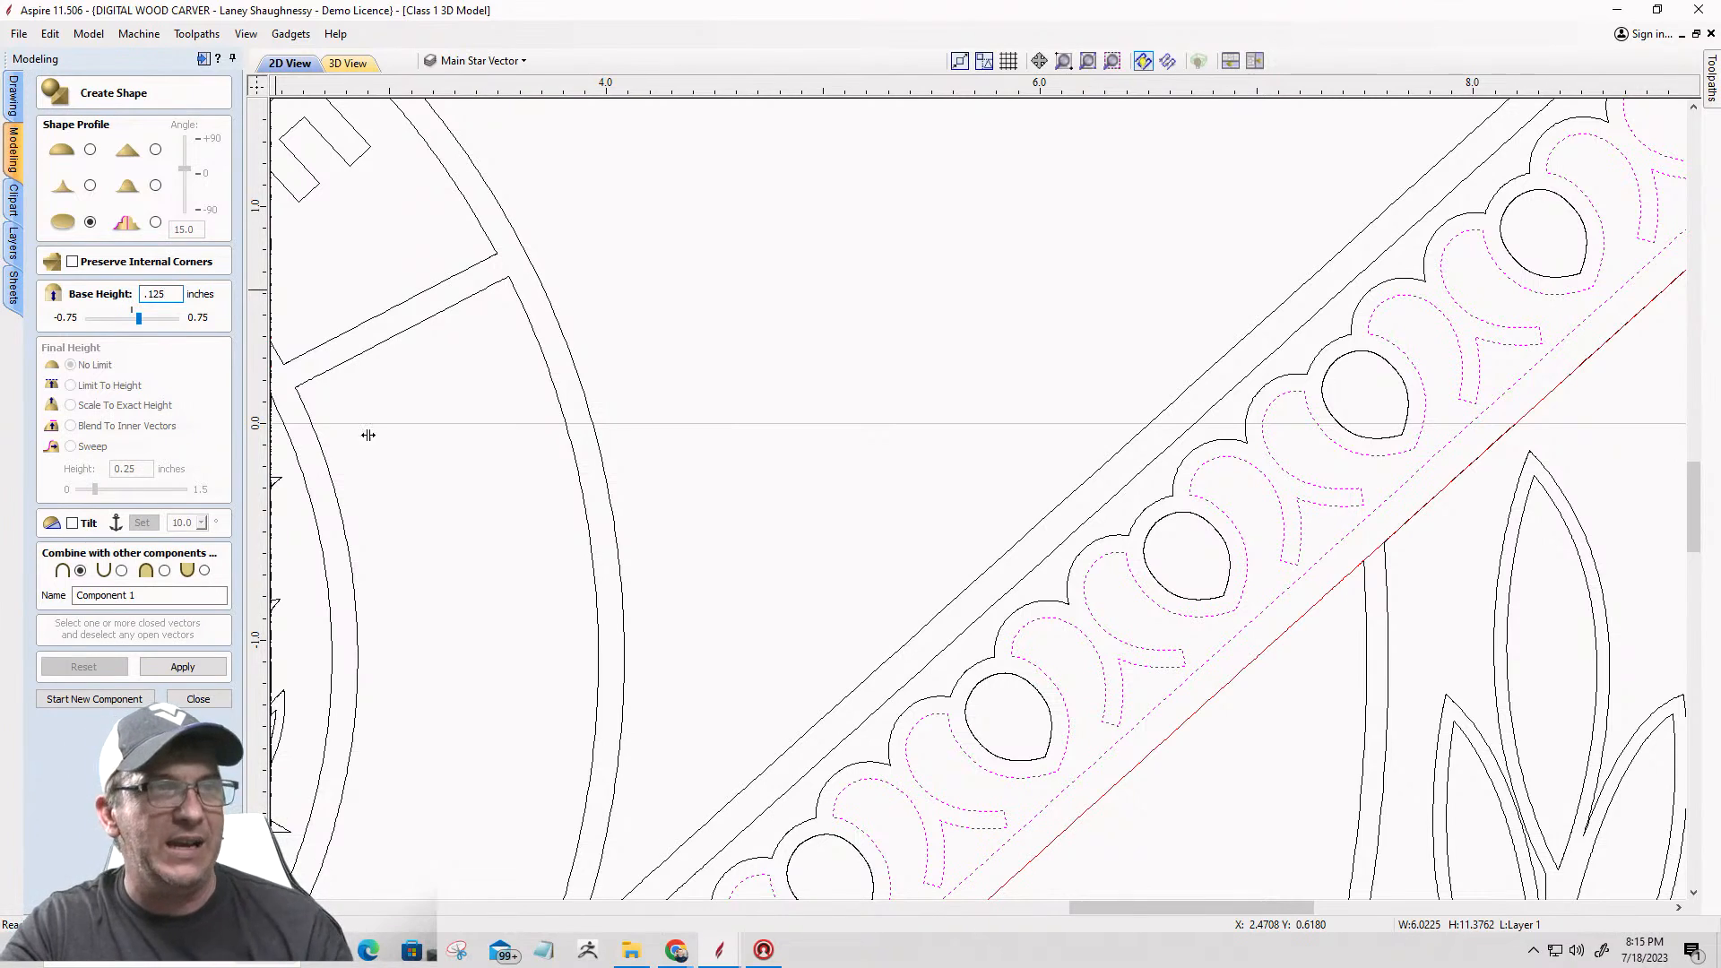
scroll(1197, 787, "up", 4)
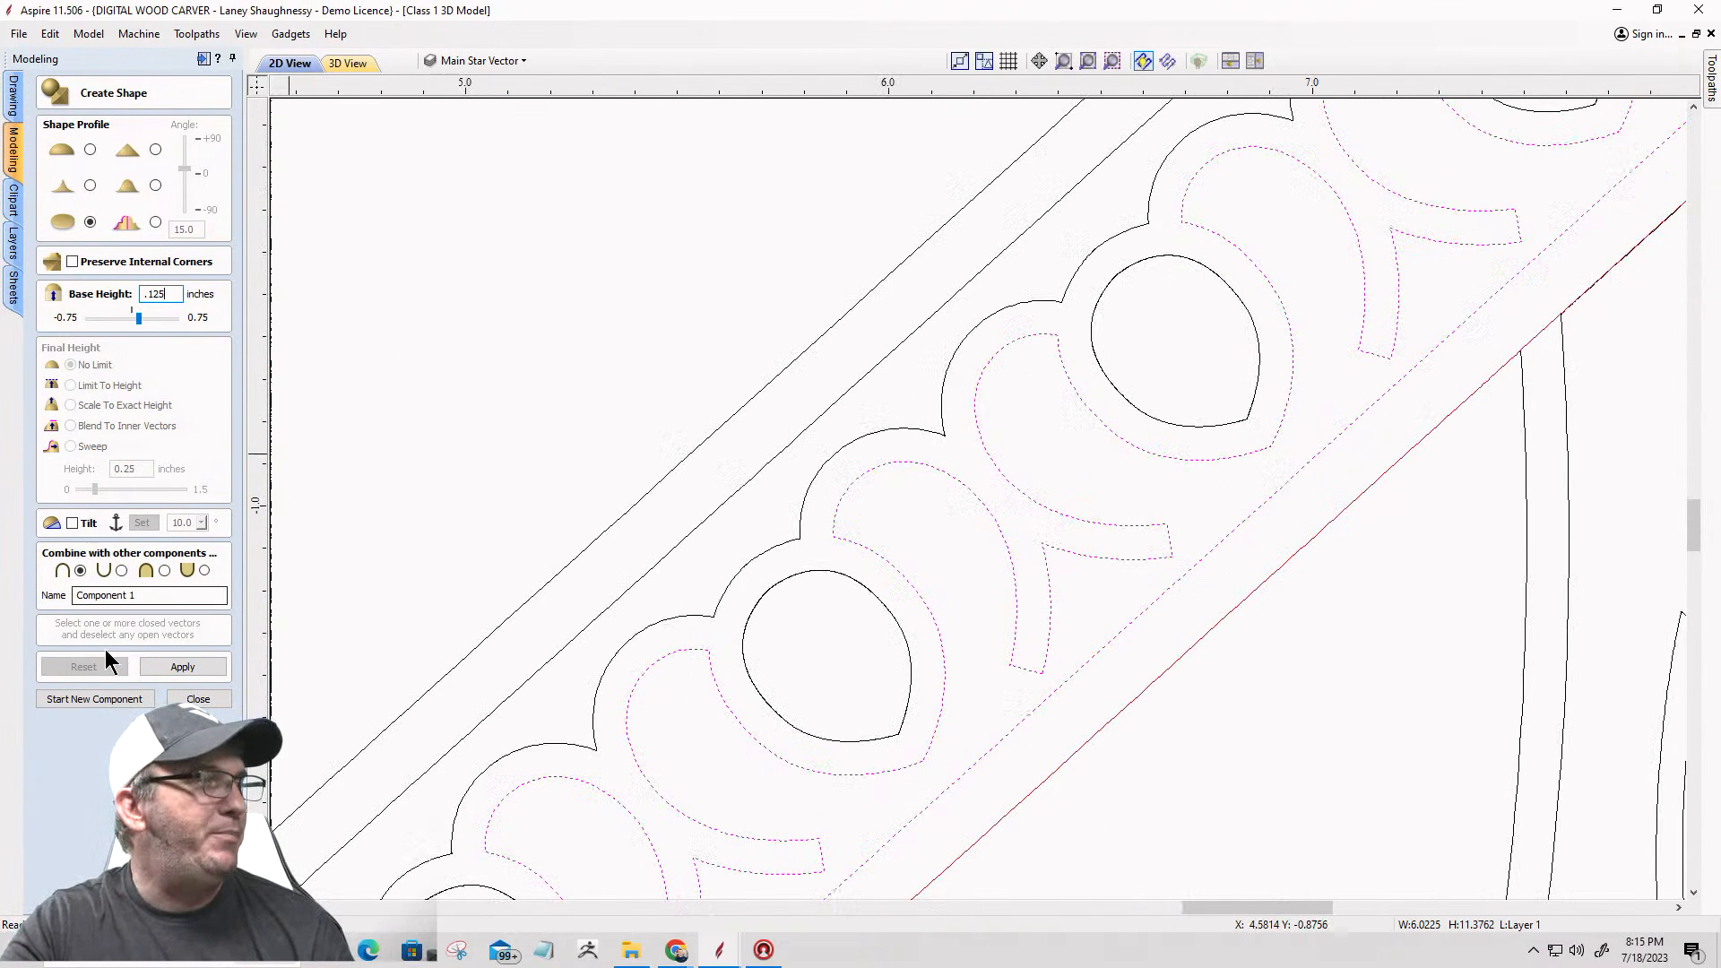
left_click(182, 666)
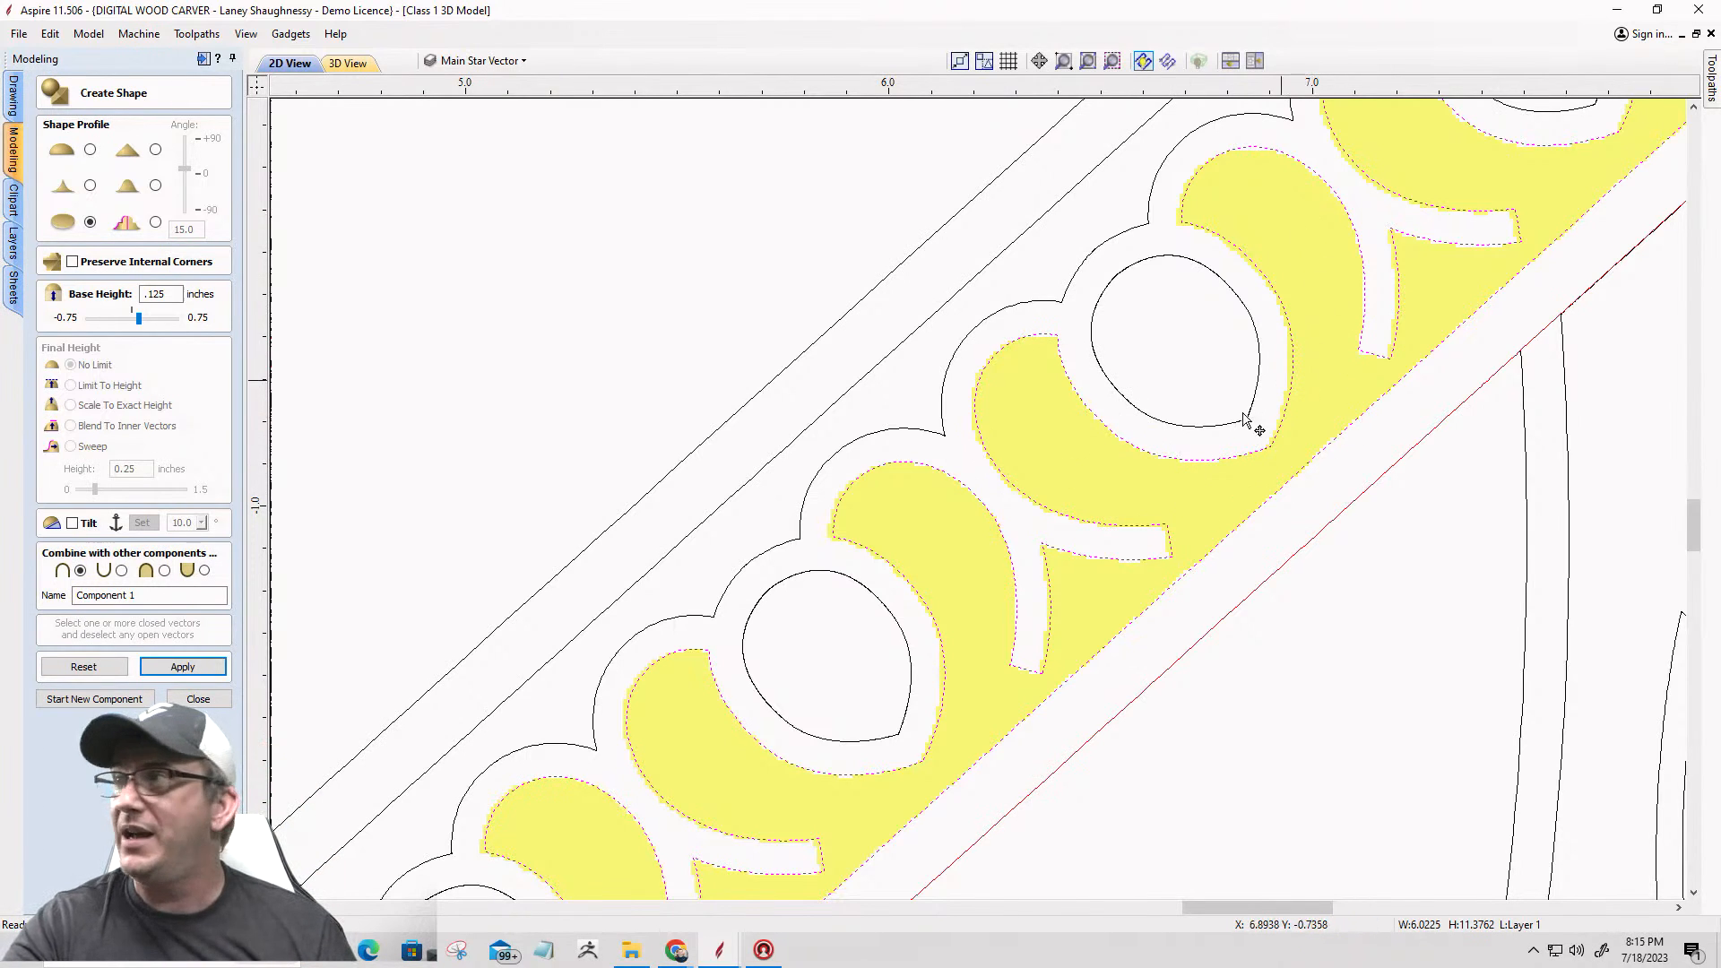
Step: Examine the flat flourish component in the 3D view and leave the Create Shape tool
left_click(346, 67)
scroll(1175, 648, "up", 5)
scroll(1153, 643, "down", 3)
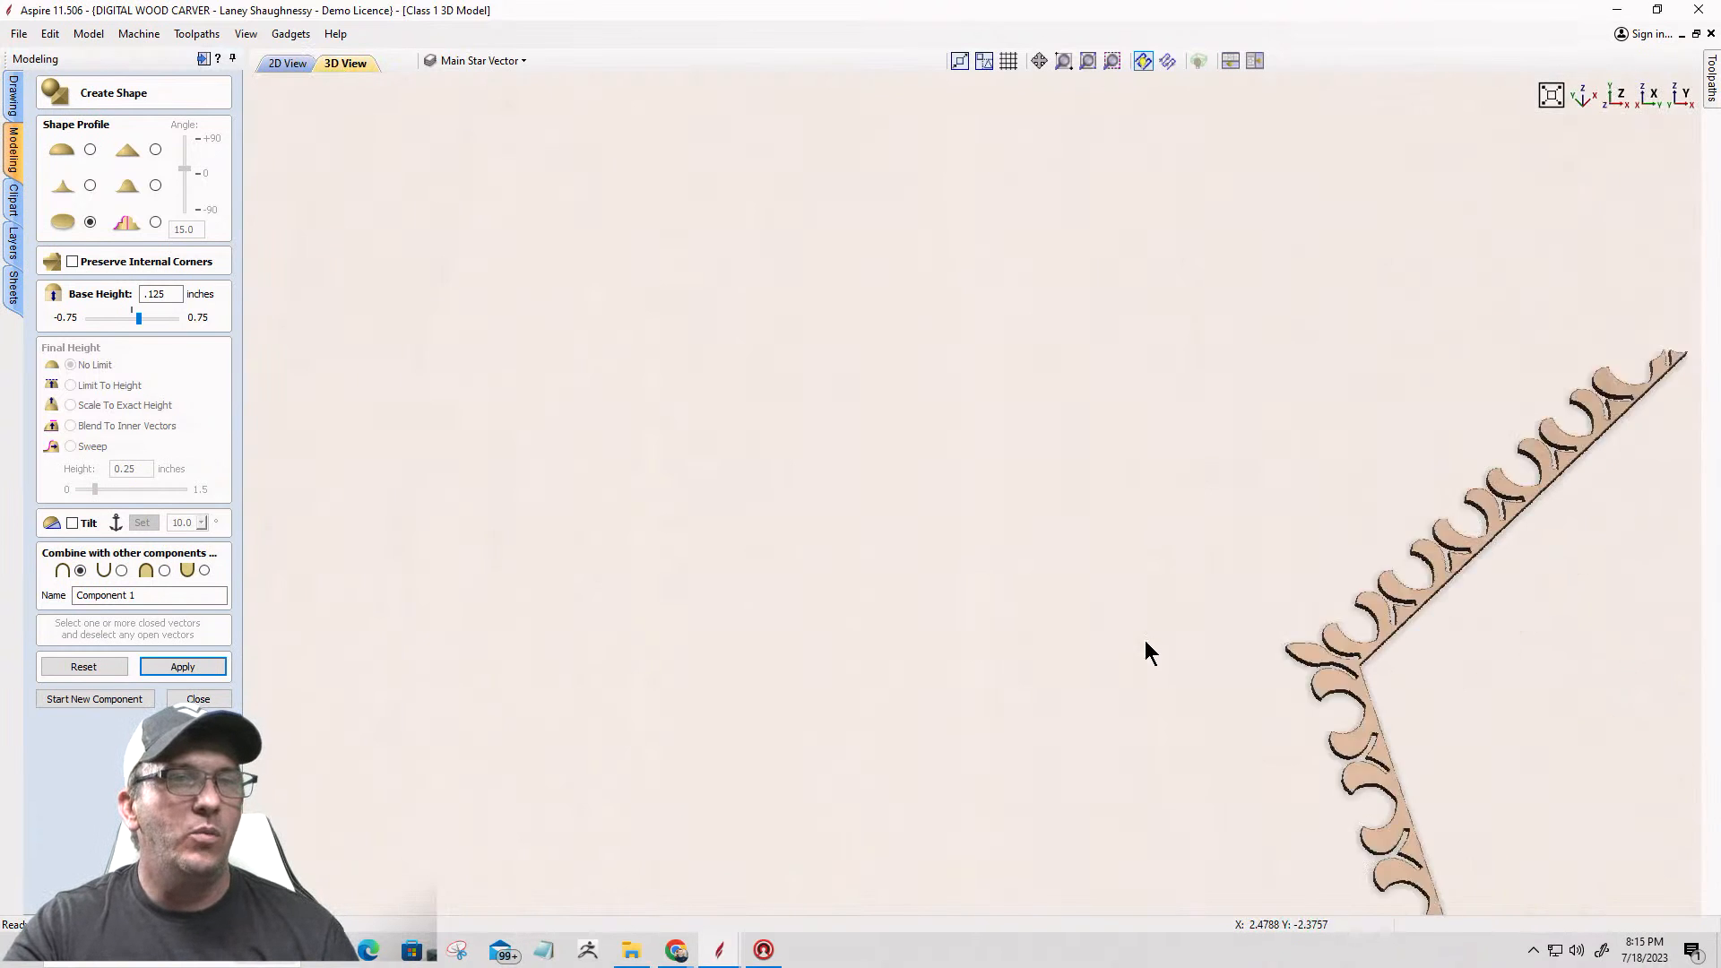
scroll(1331, 710, "up", 2)
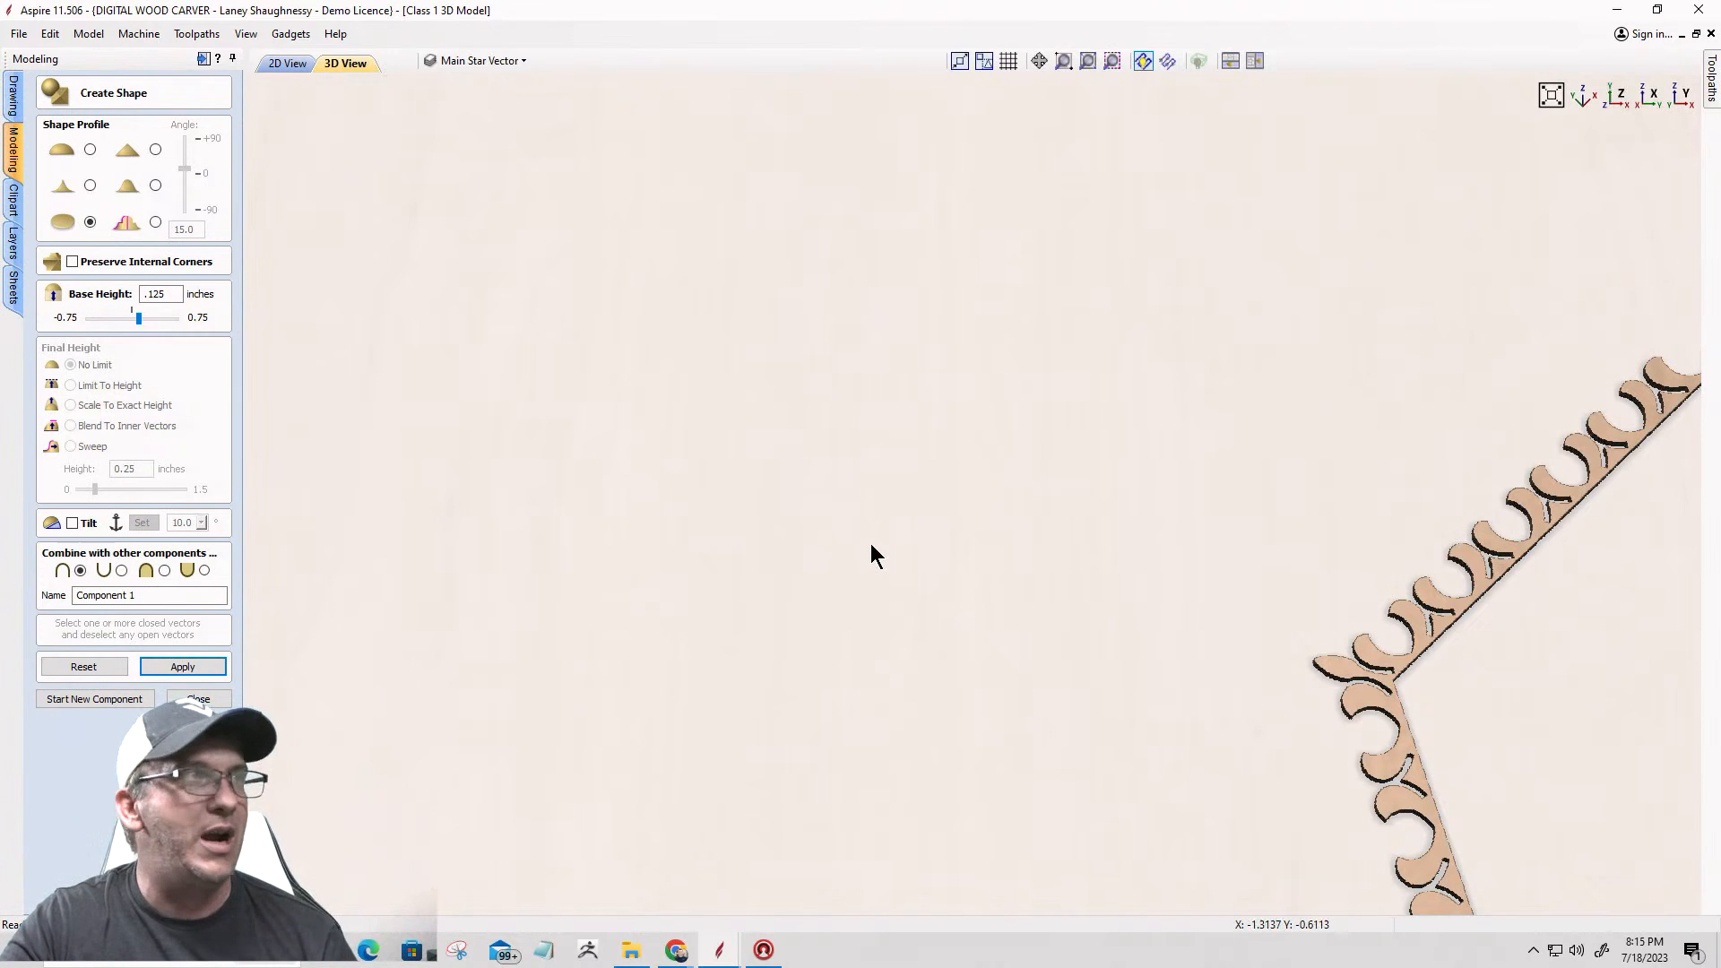
left_click(198, 699)
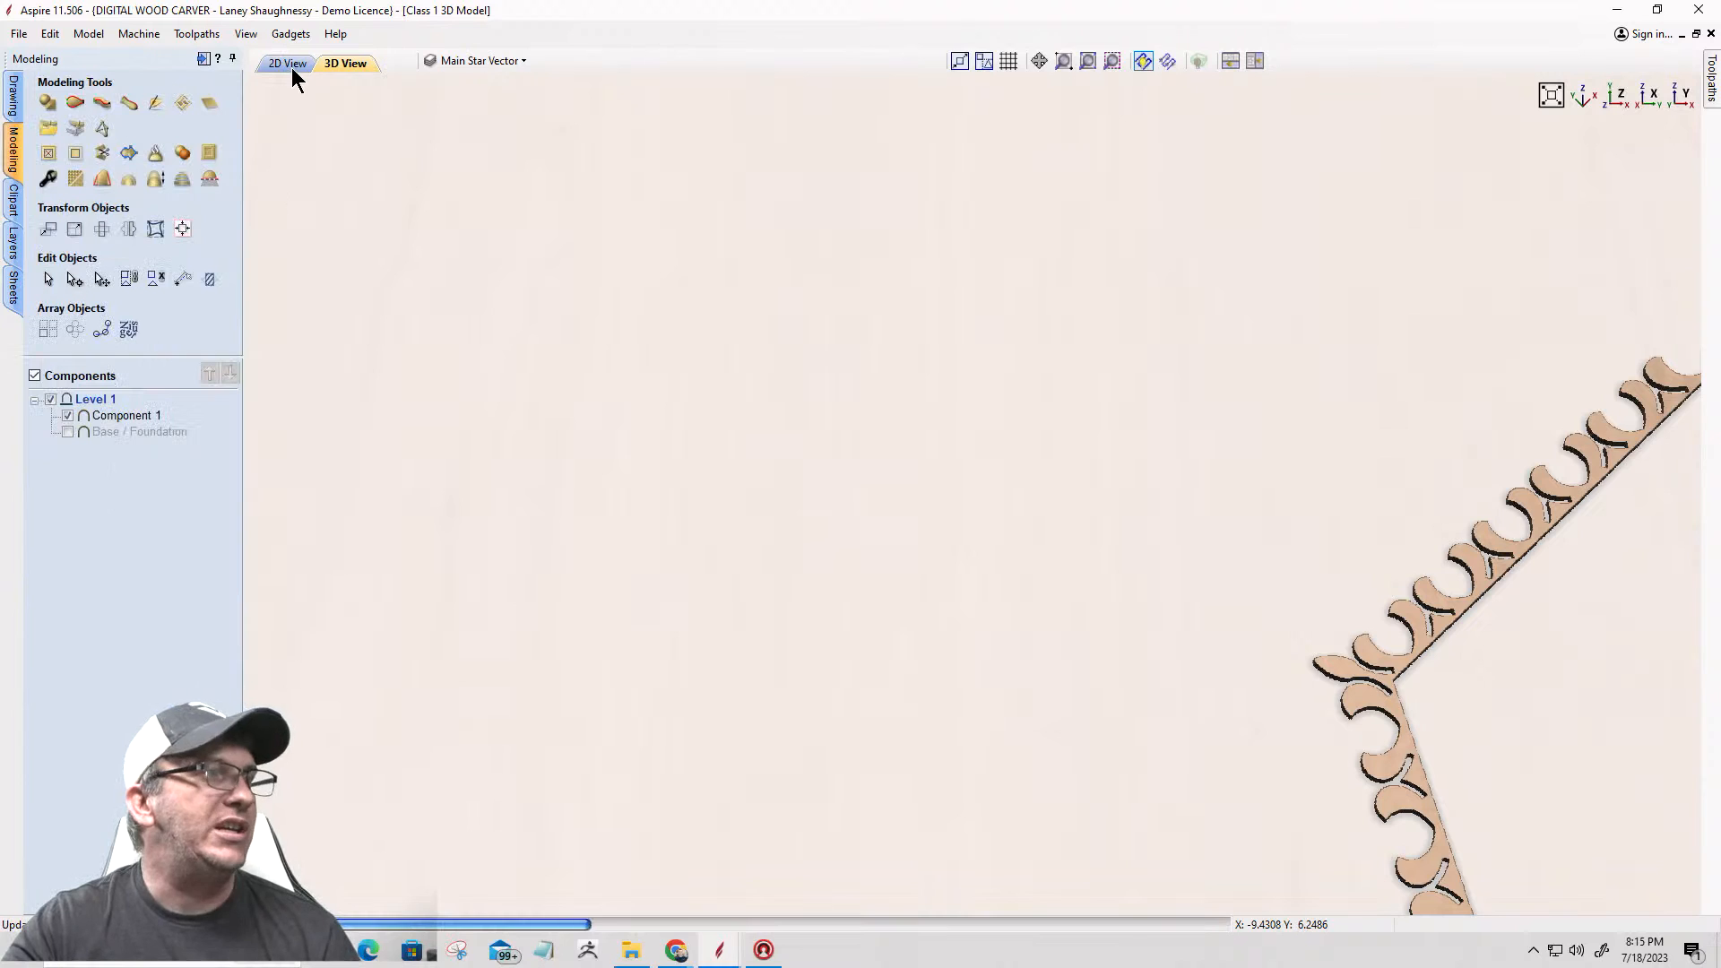
Step: Delete the flat flourish component from Level 1
left_click(110, 416)
right_click(111, 414)
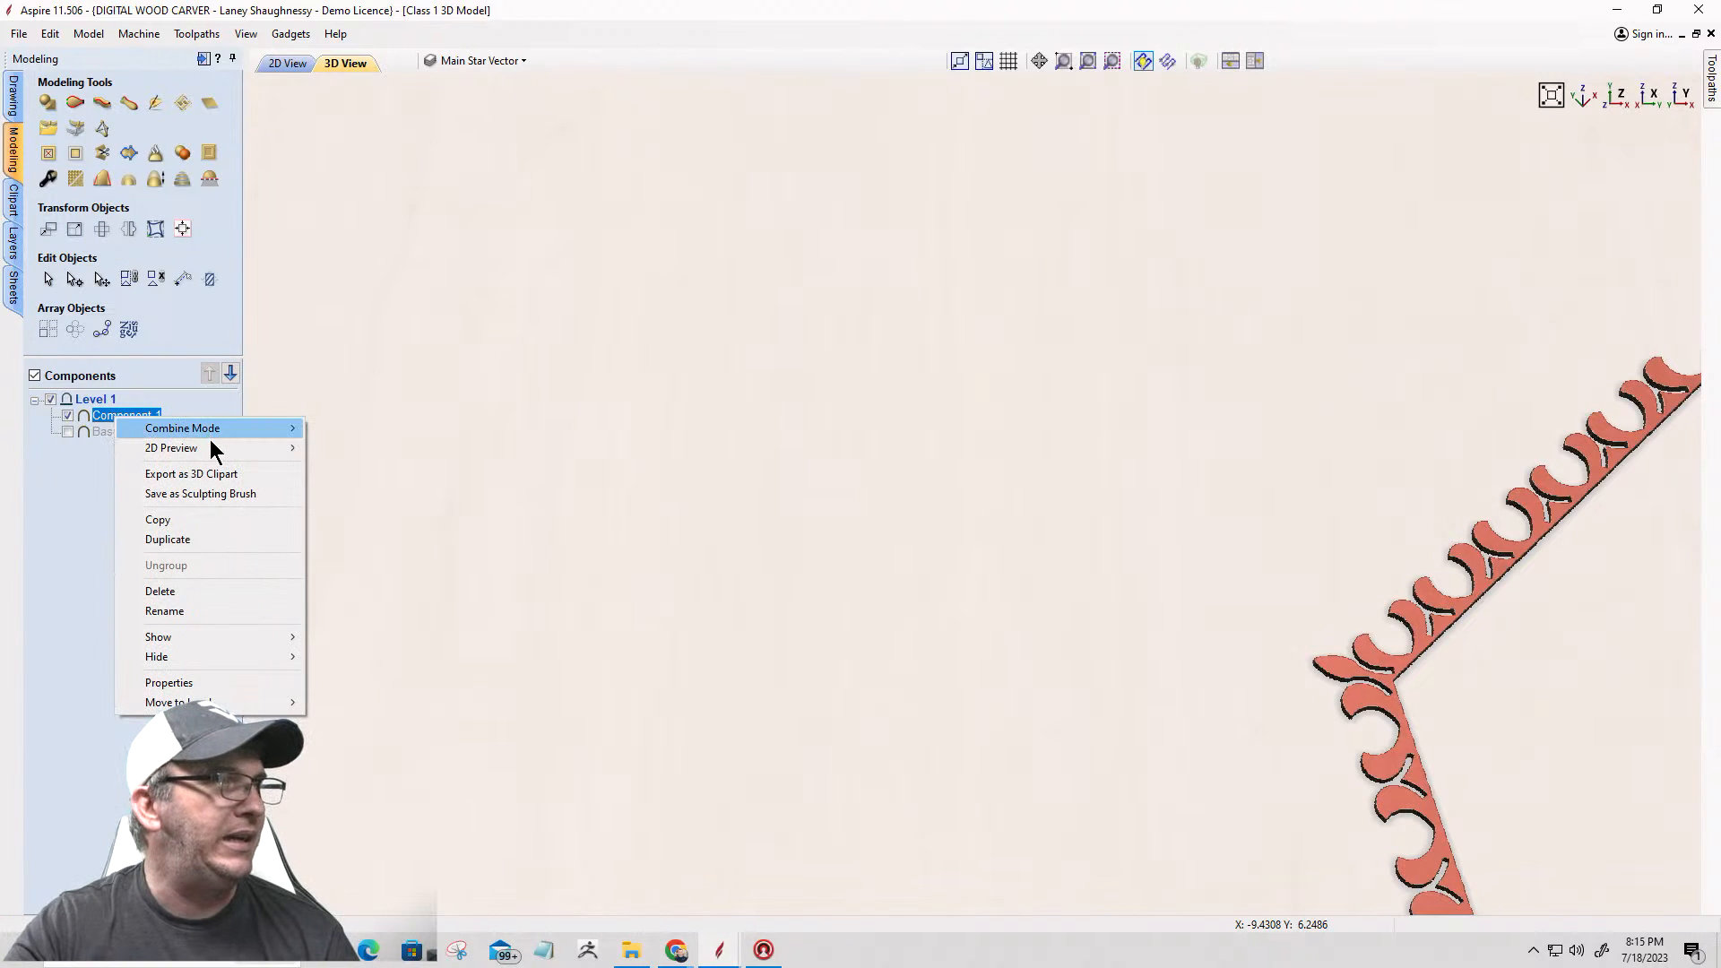
left_click(181, 593)
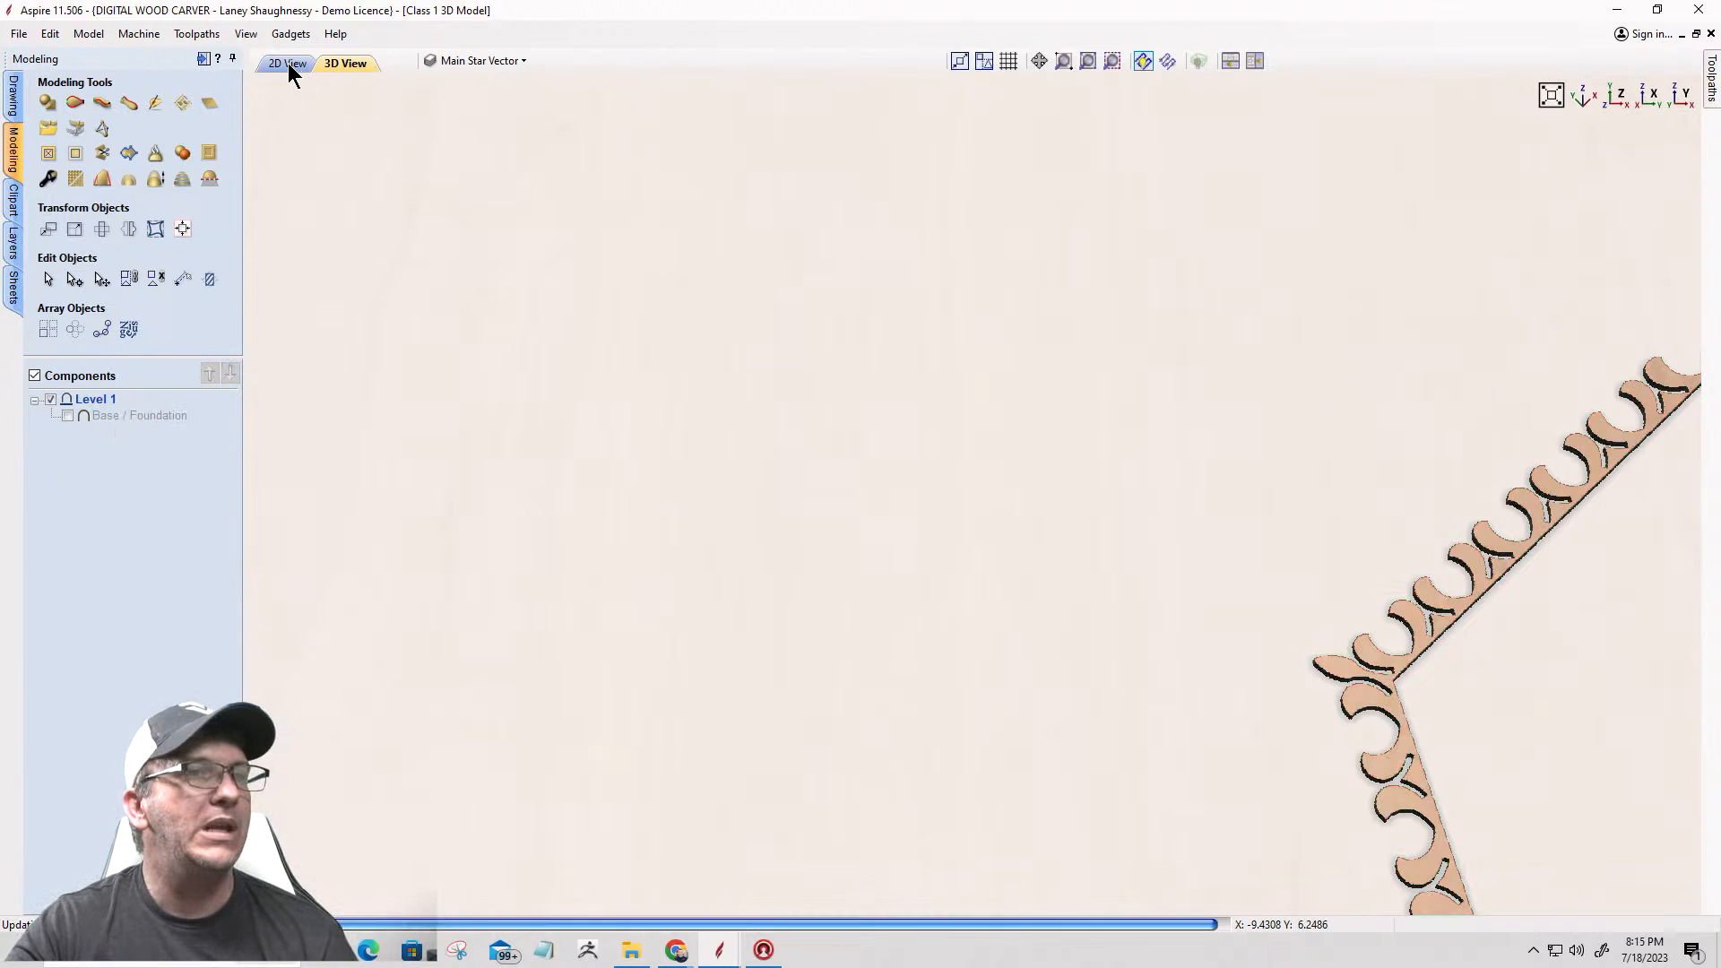
scroll(999, 383, "down", 2)
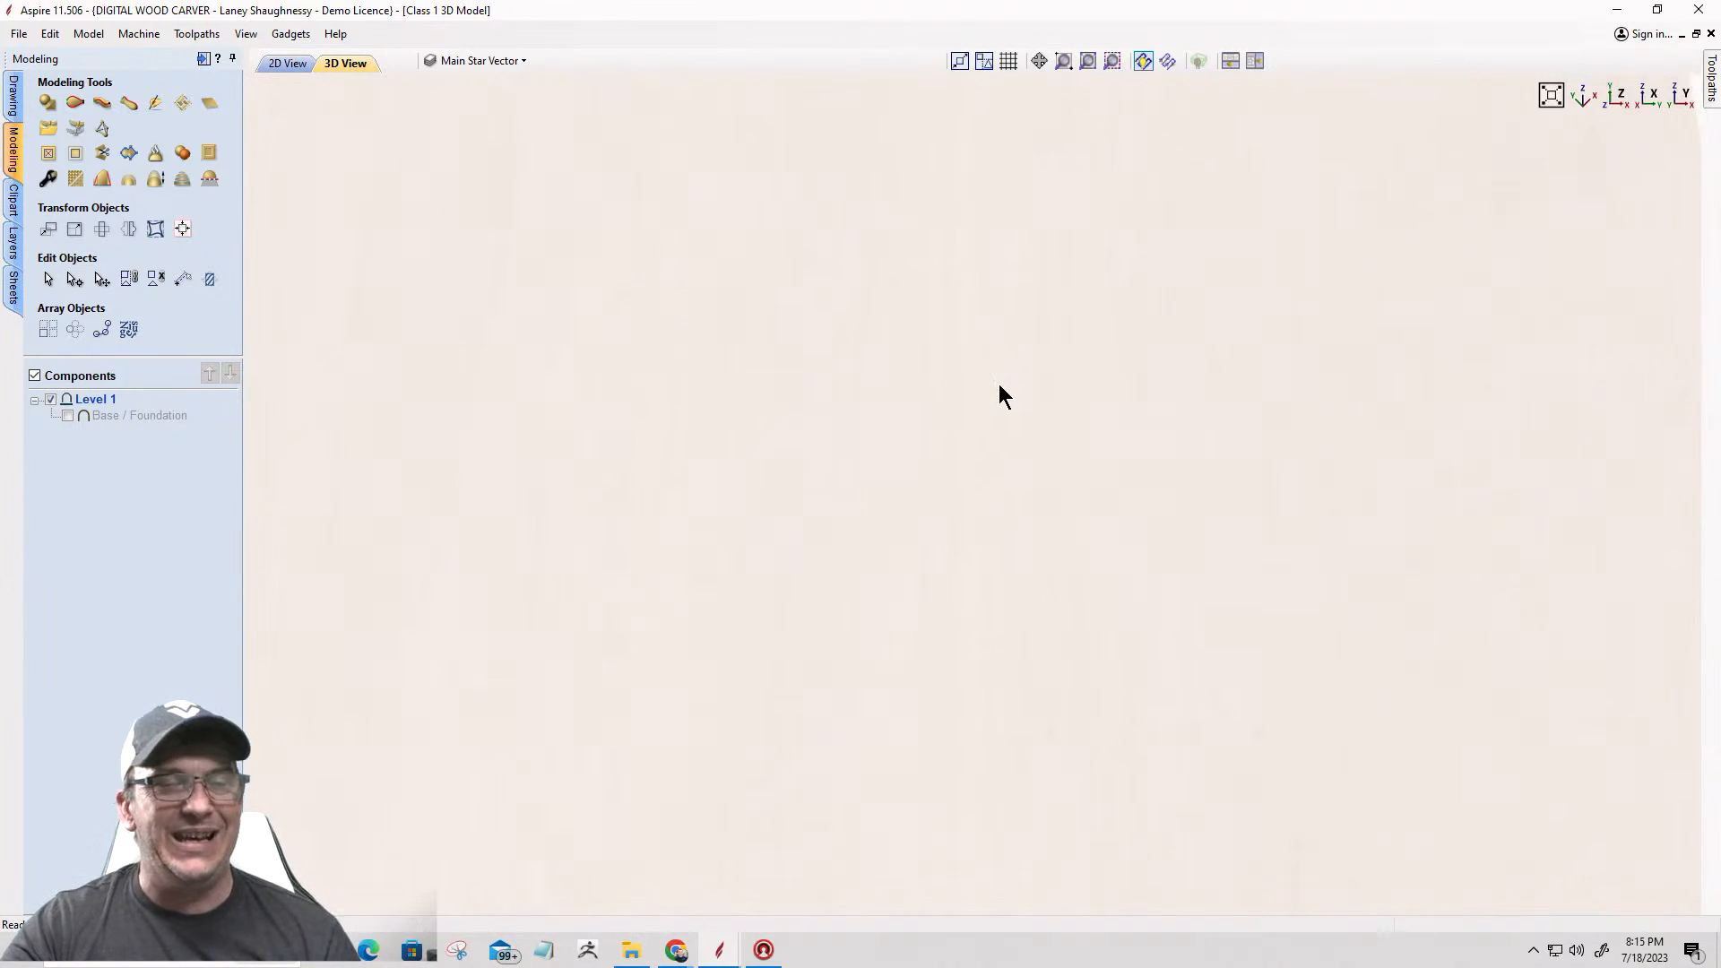
scroll(995, 451, "down", 3)
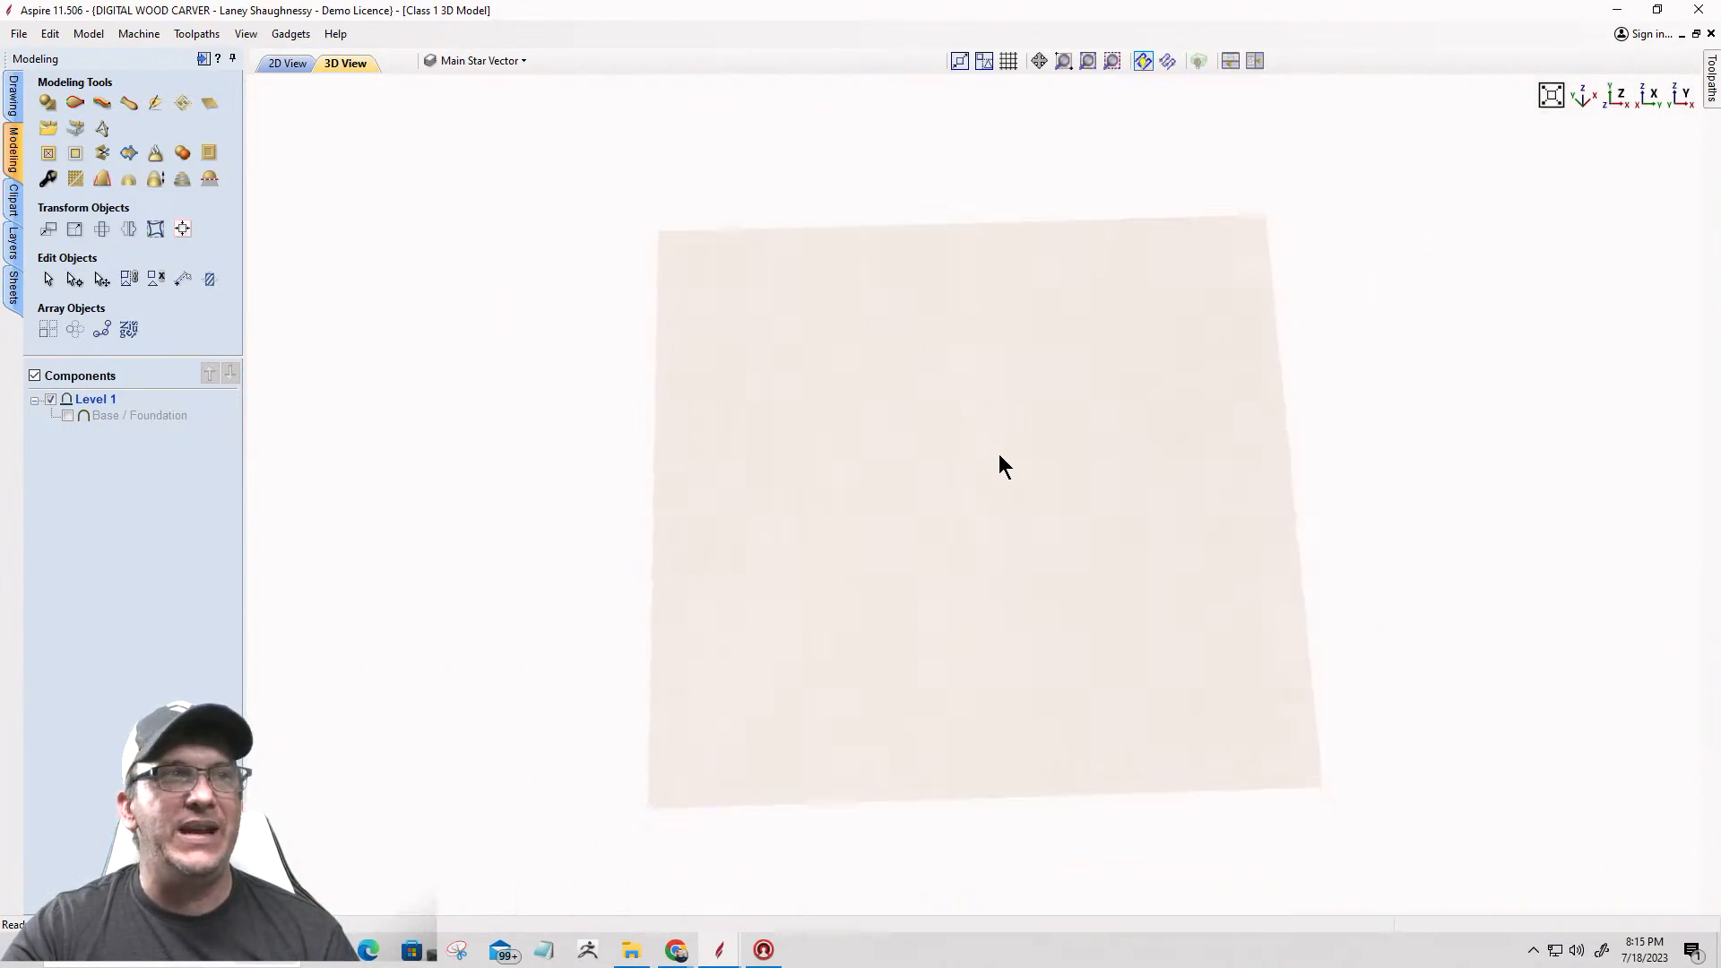
Step: Return to the 2D view and add a new layer named Deco Flourish Detail
left_click(288, 63)
scroll(1049, 502, "down", 8)
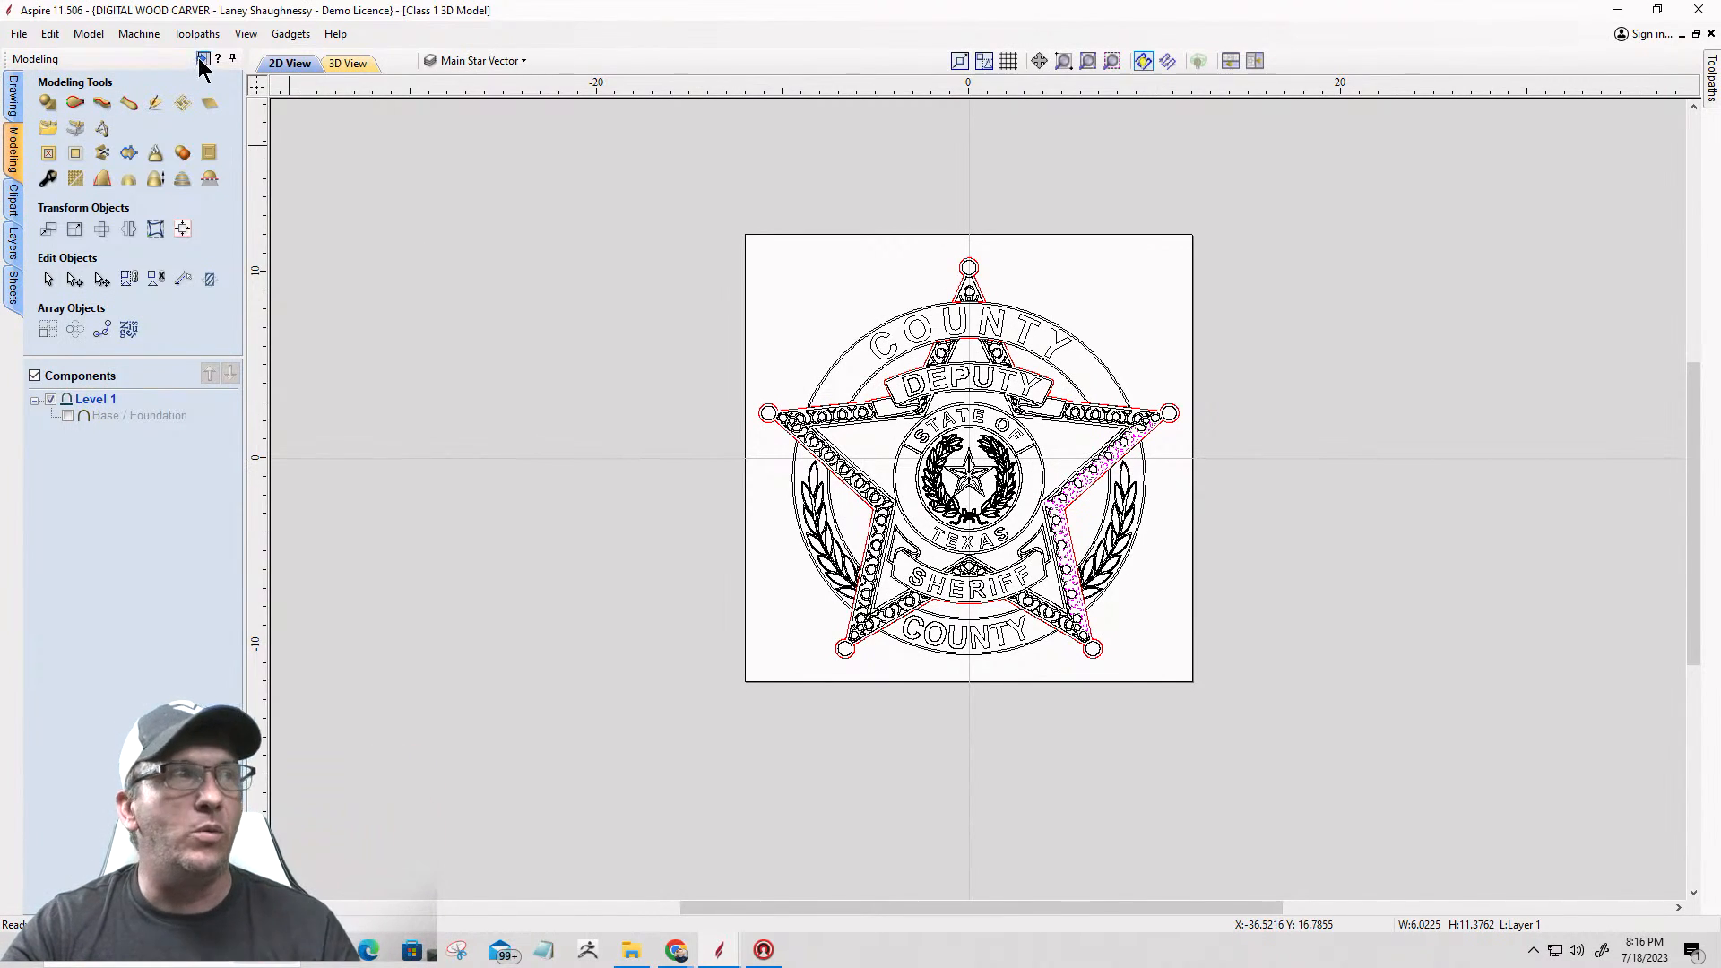
left_click(461, 68)
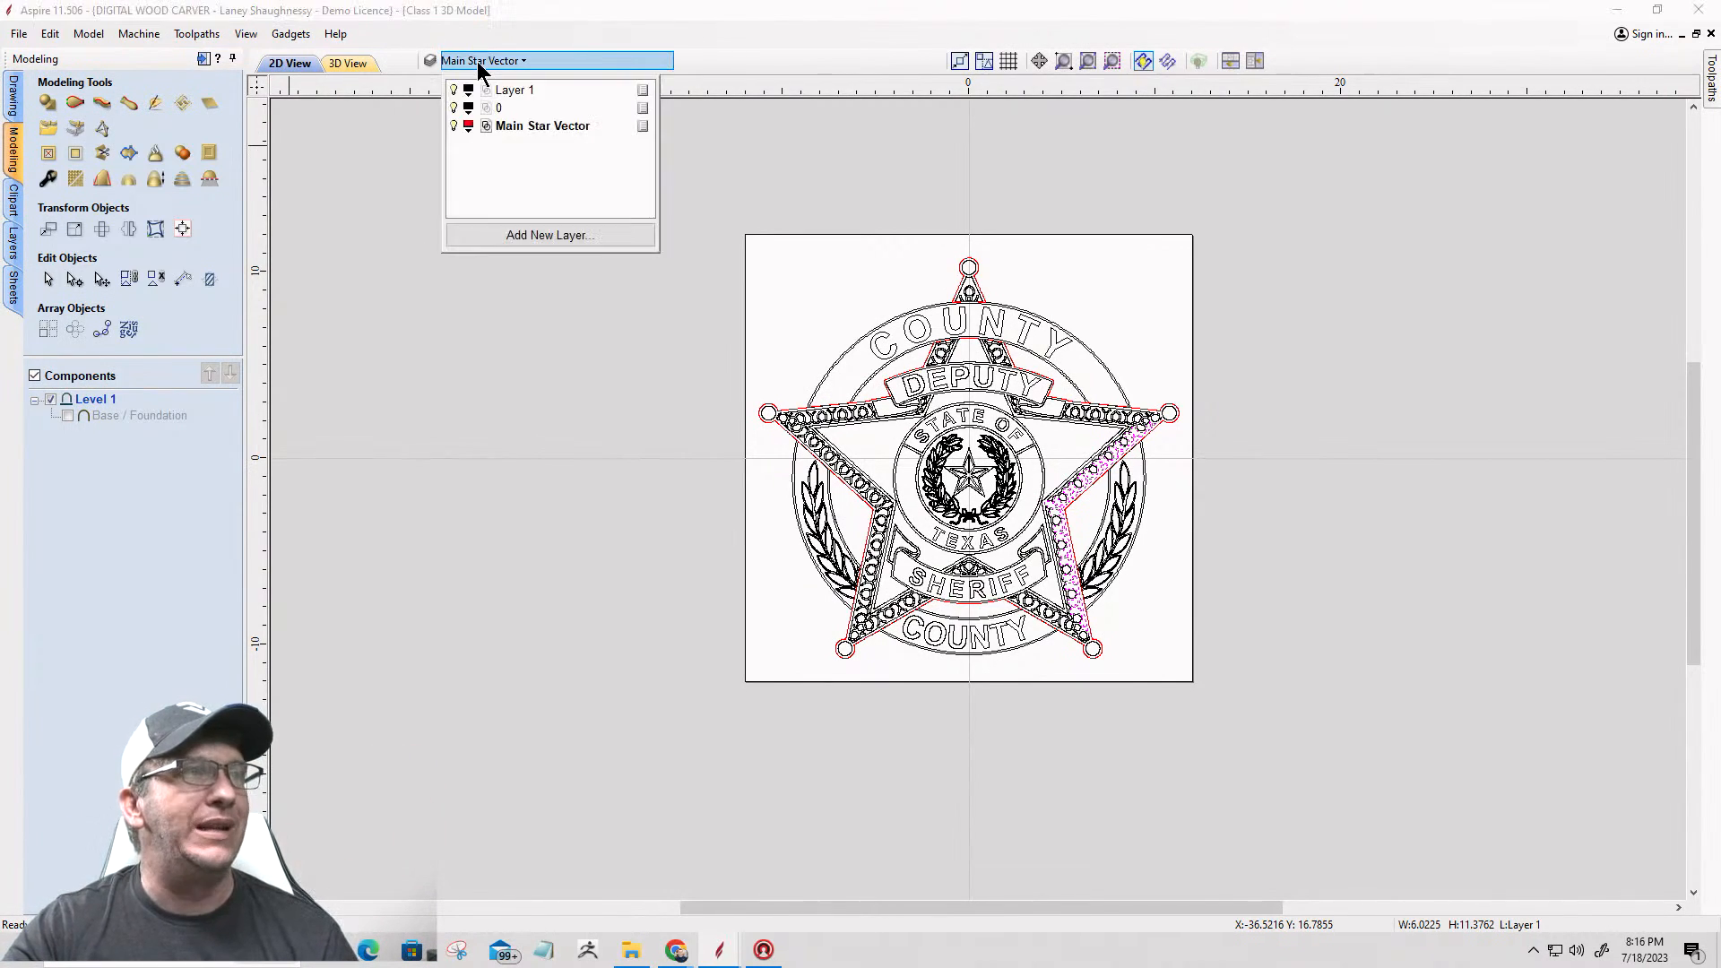
left_click(486, 233)
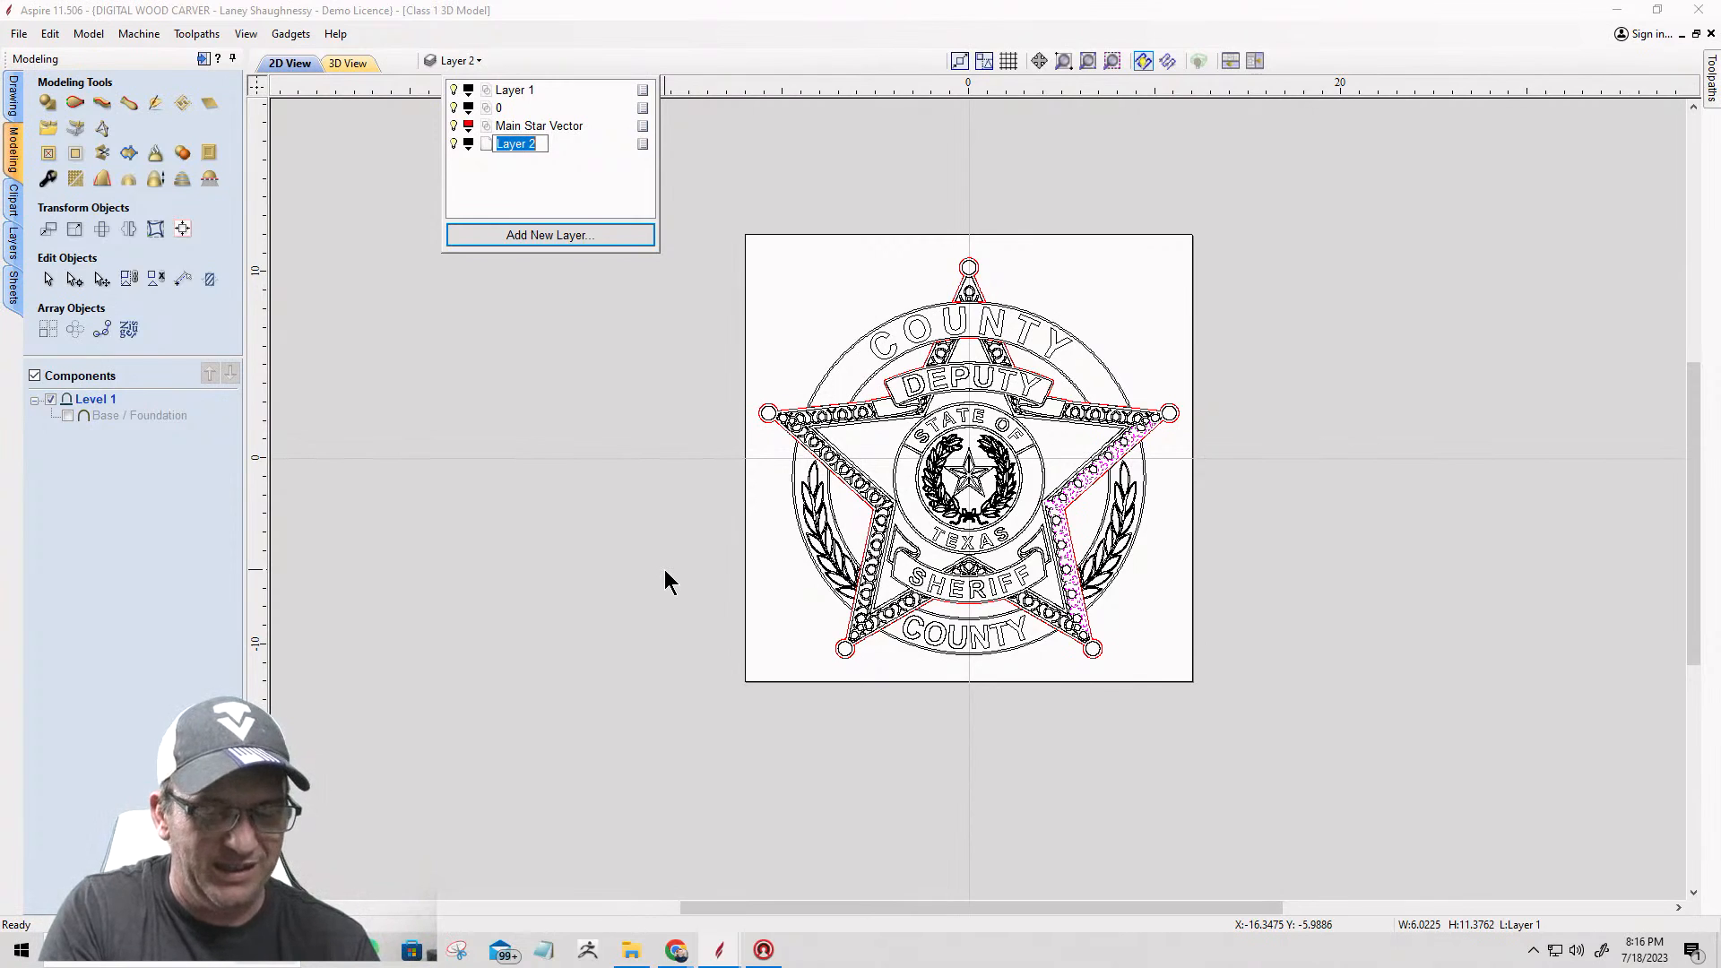
type("Deco Flourish Detail")
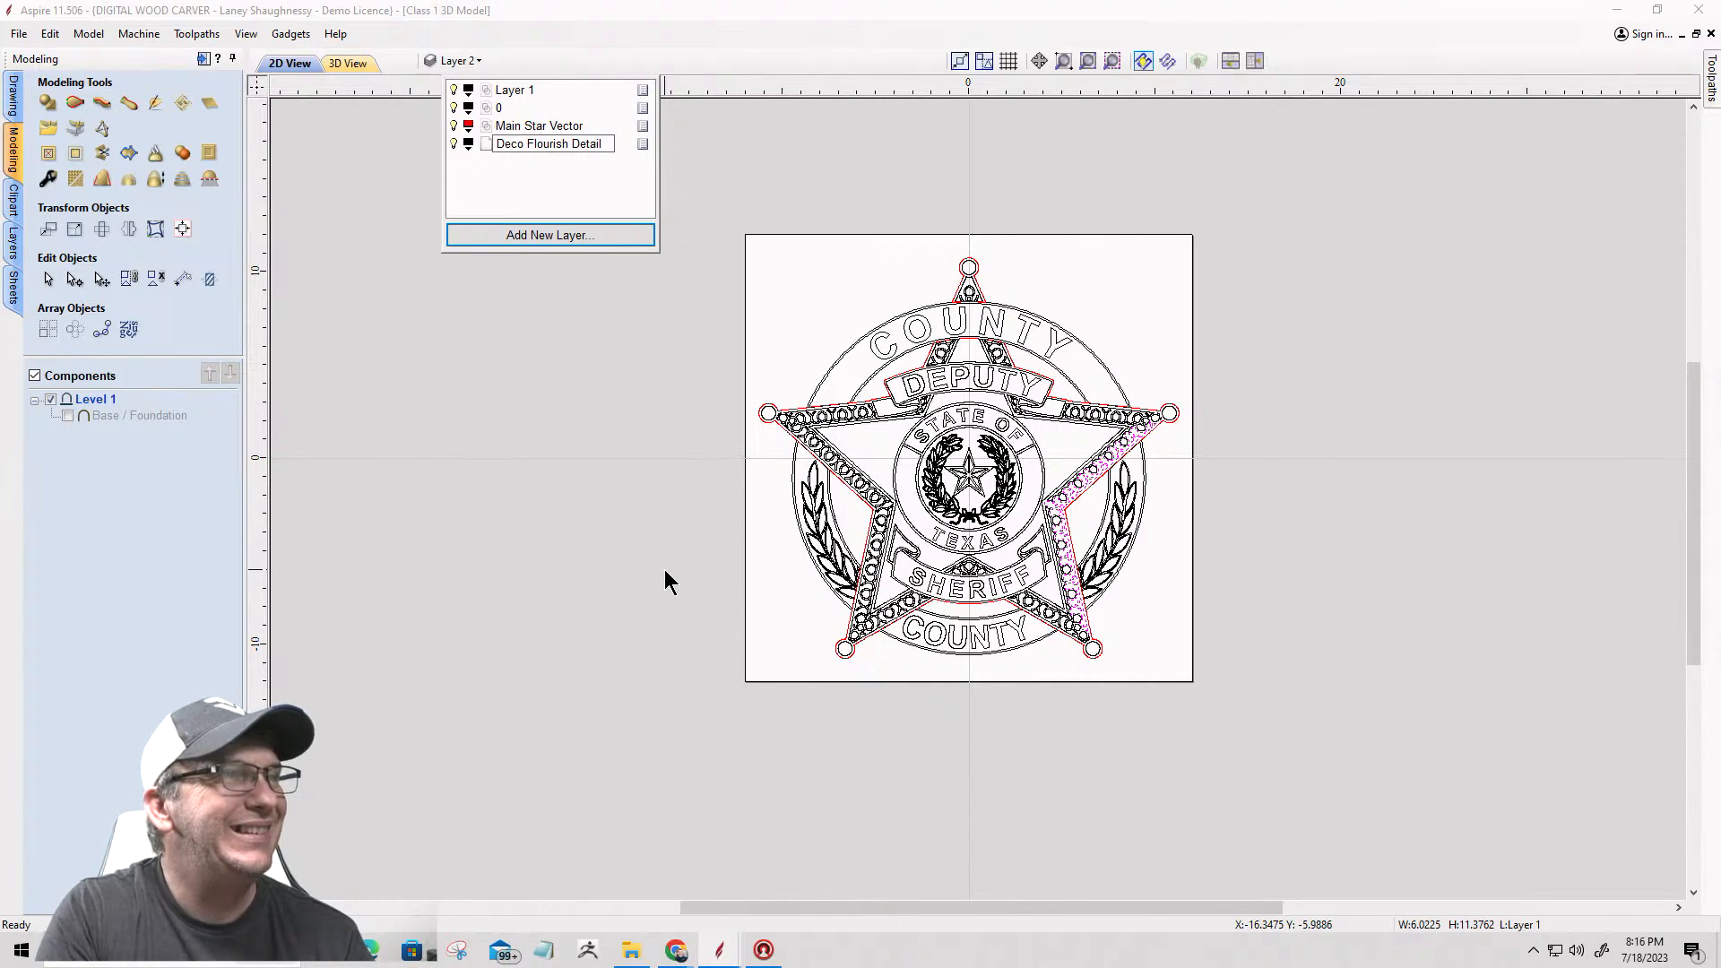
key("Return")
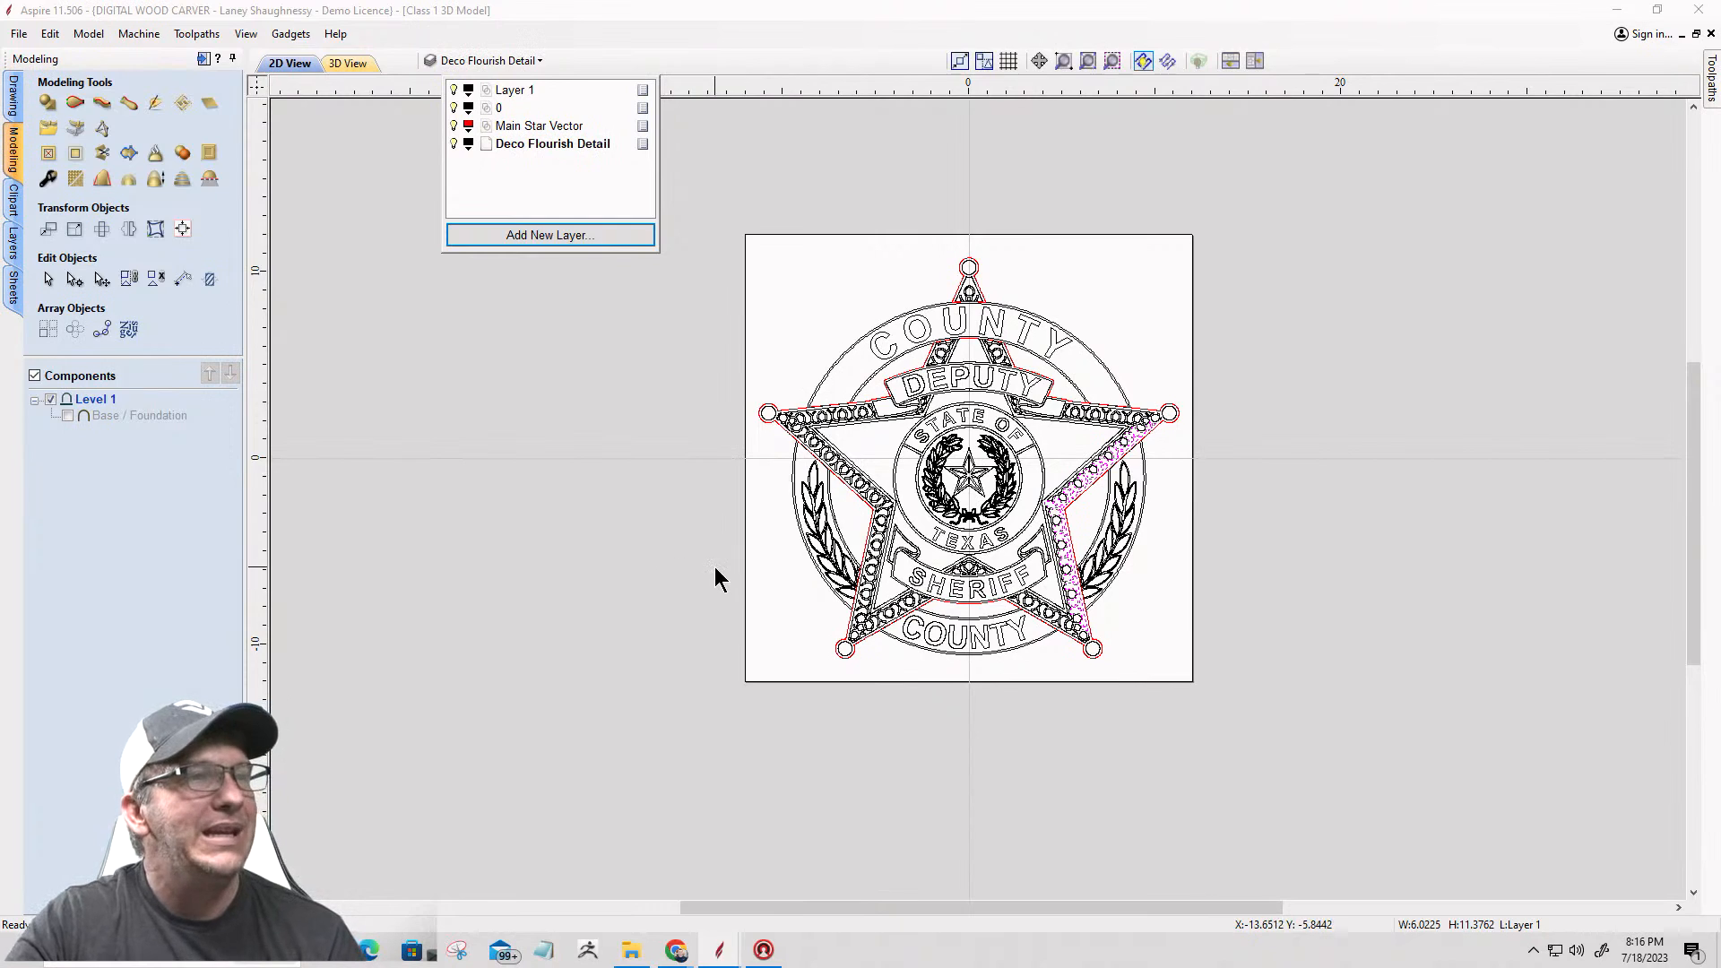
Step: Hide the Main Star Vector layer and copy all remaining badge vectors to the Deco Flourish Detail layer
left_click(728, 208)
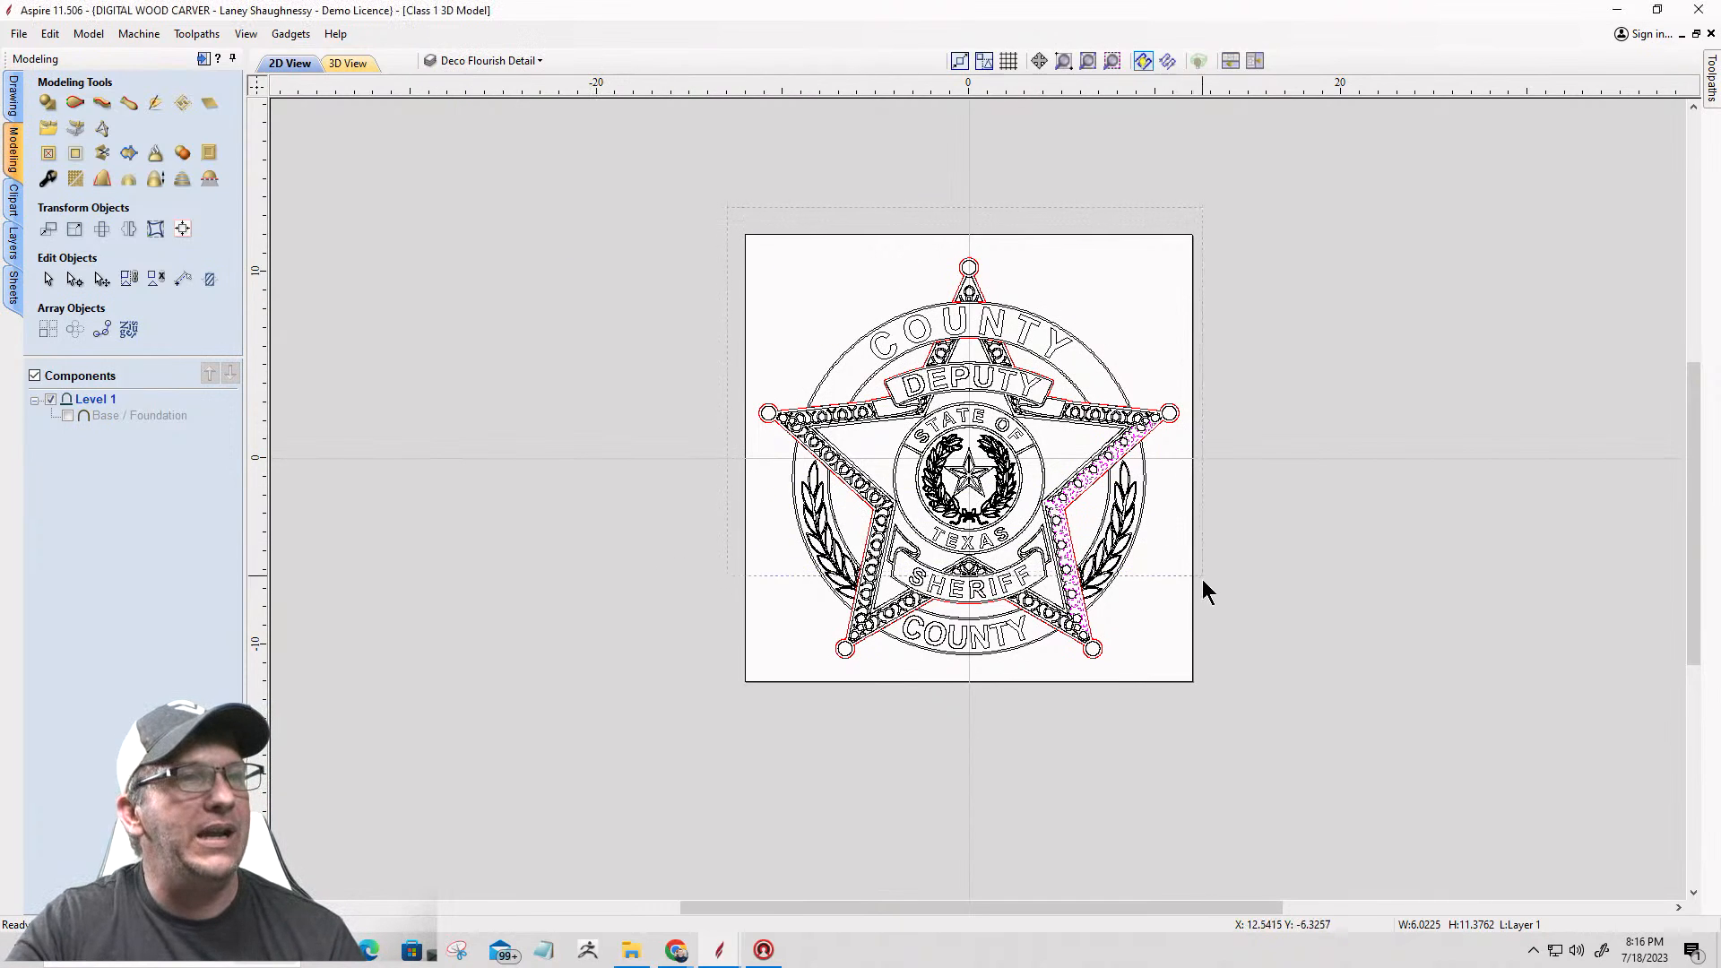
left_click(484, 60)
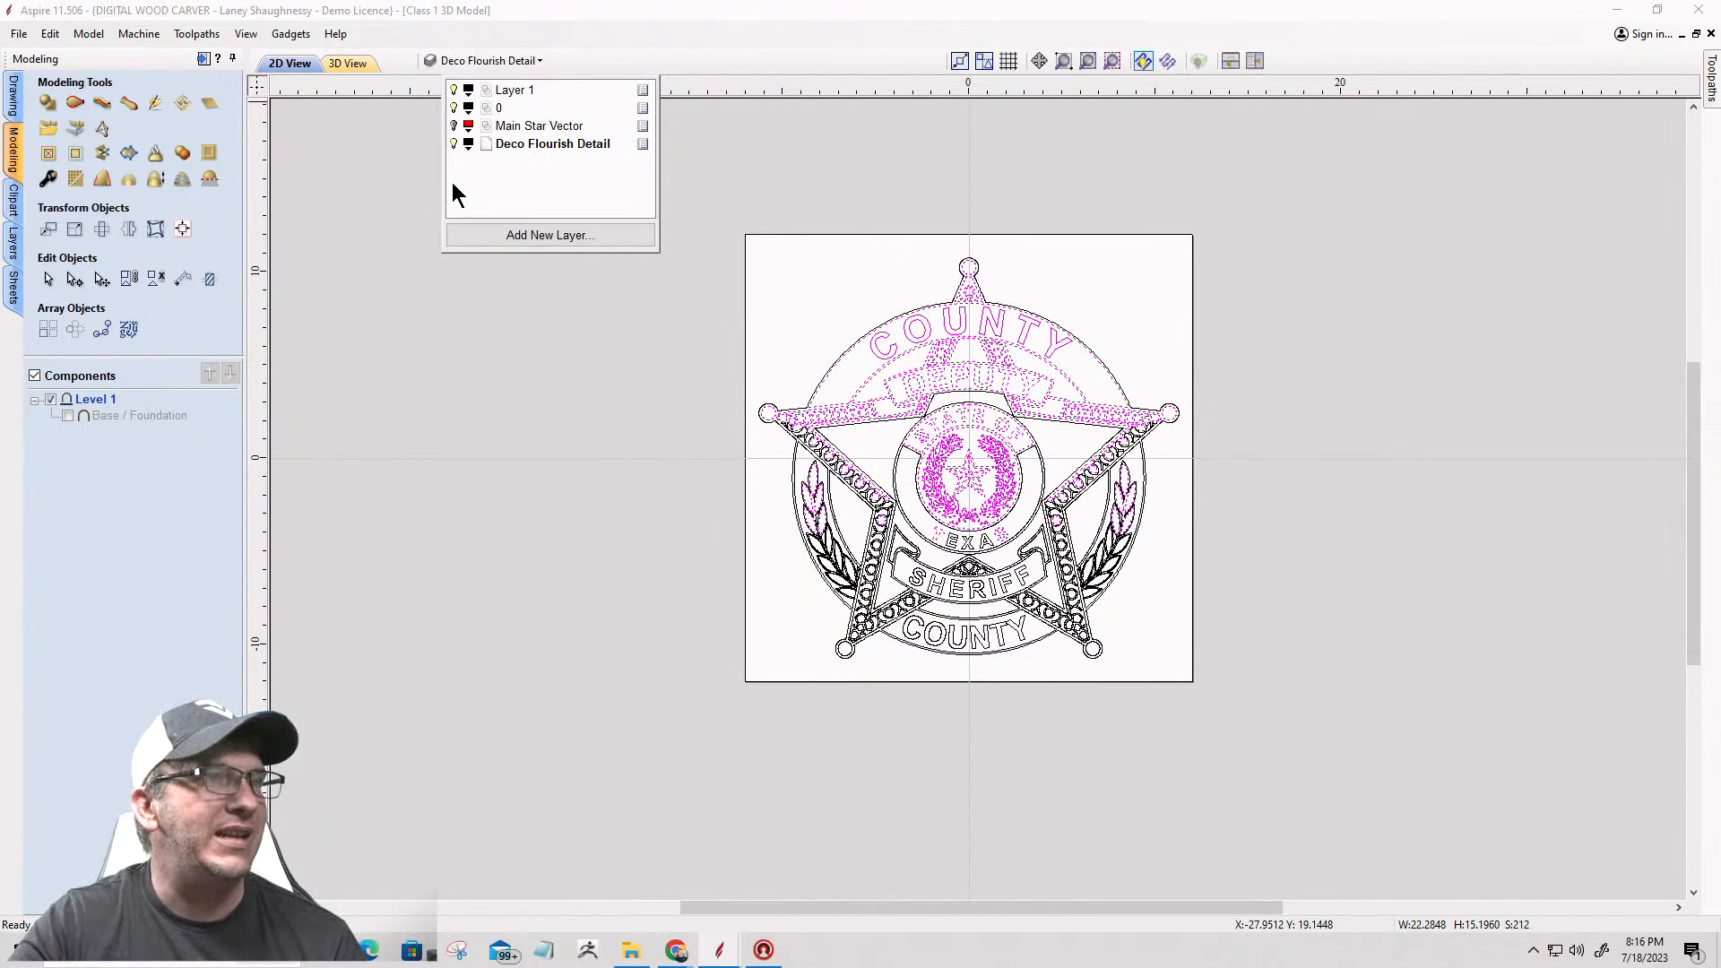
left_click(783, 288)
left_click_drag(665, 176, 1192, 728)
right_click(942, 466)
mouse_move(1001, 878)
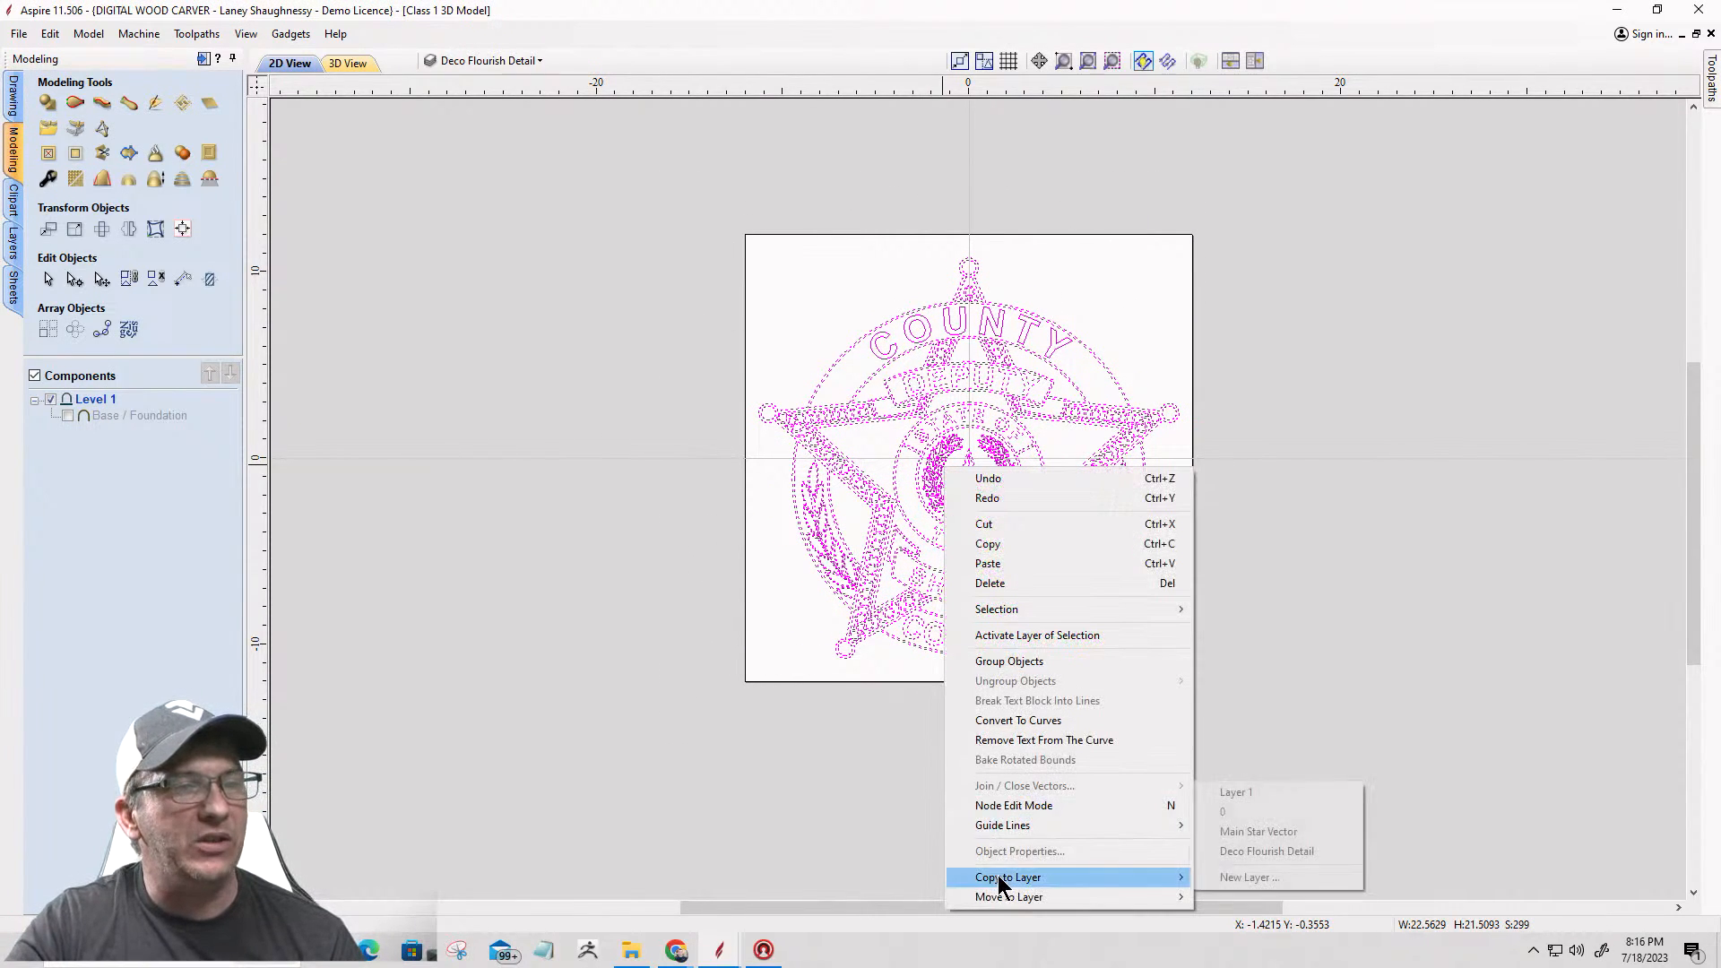
left_click(1242, 852)
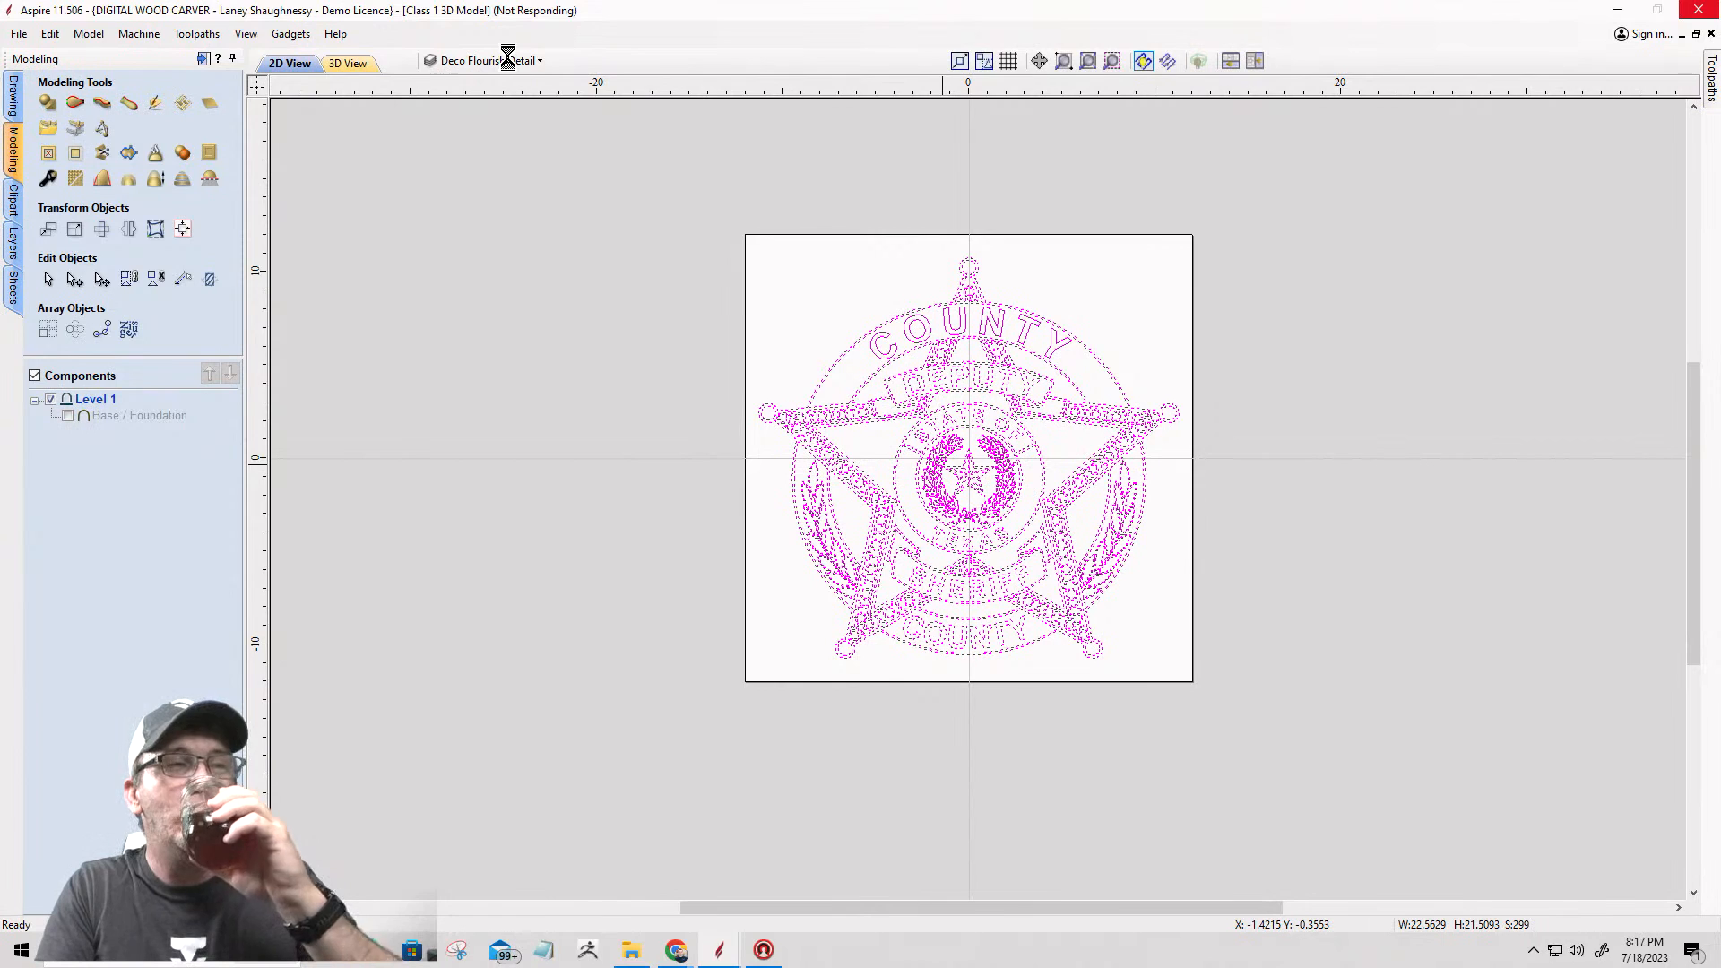
Step: Hide Layer 1 and layer 0, leaving only the Deco Flourish Detail layer shown, and clear the selection
left_click(508, 60)
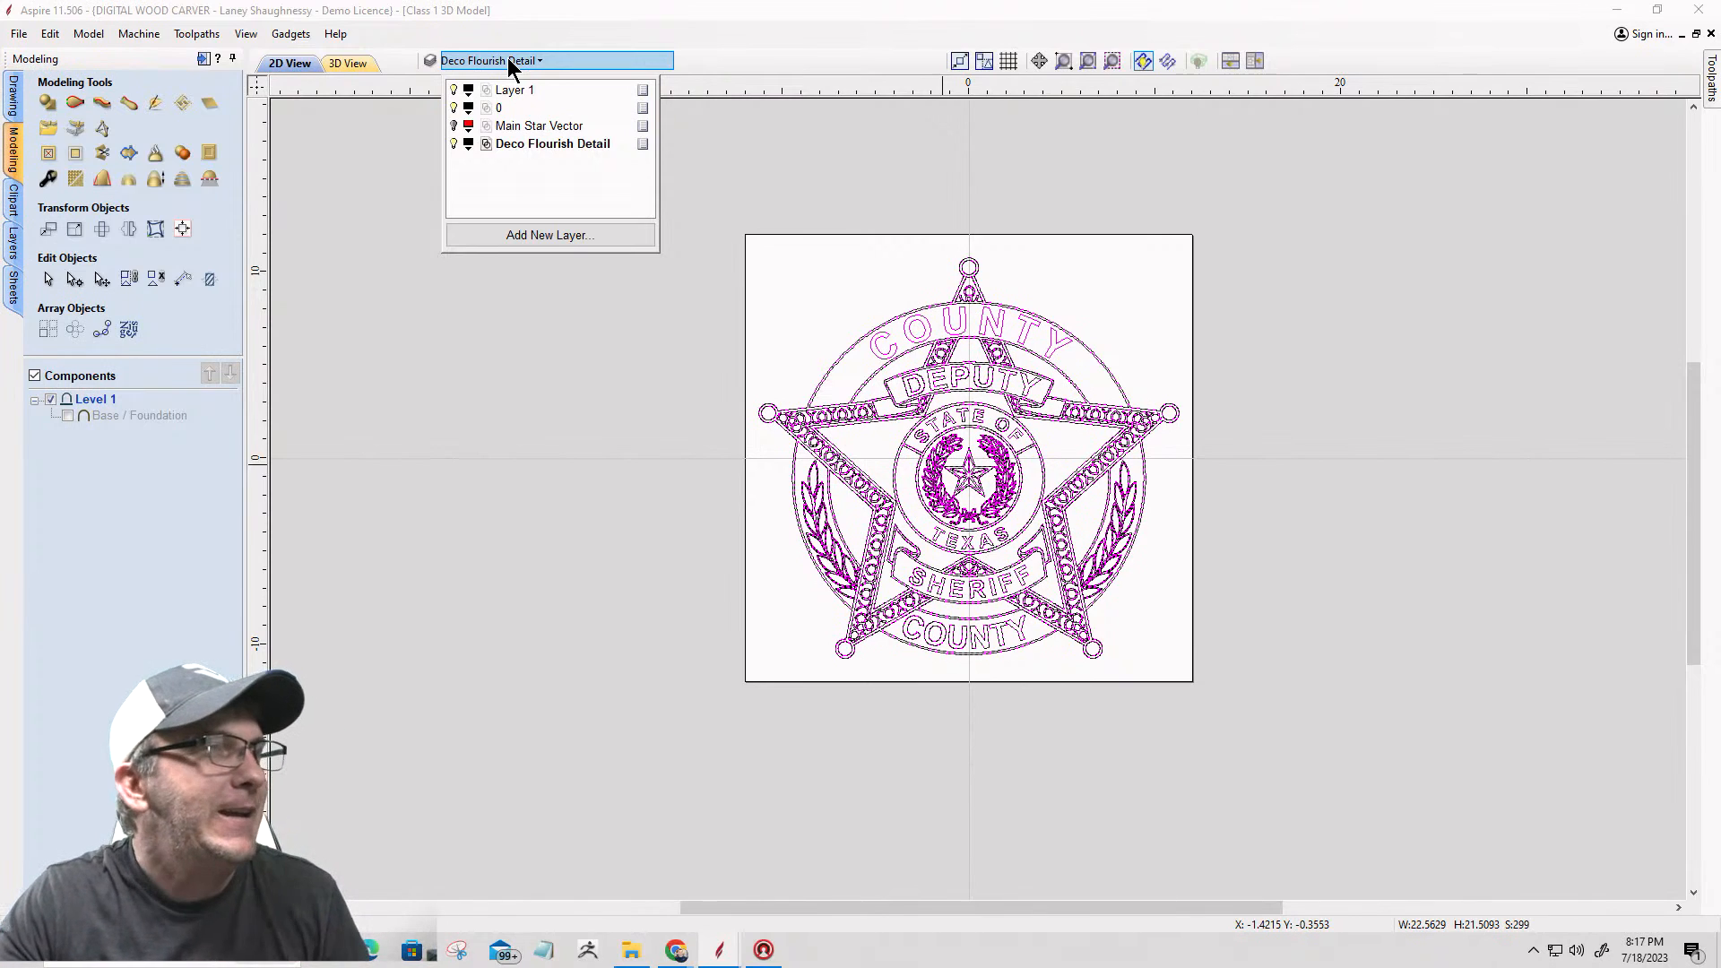
left_click(456, 90)
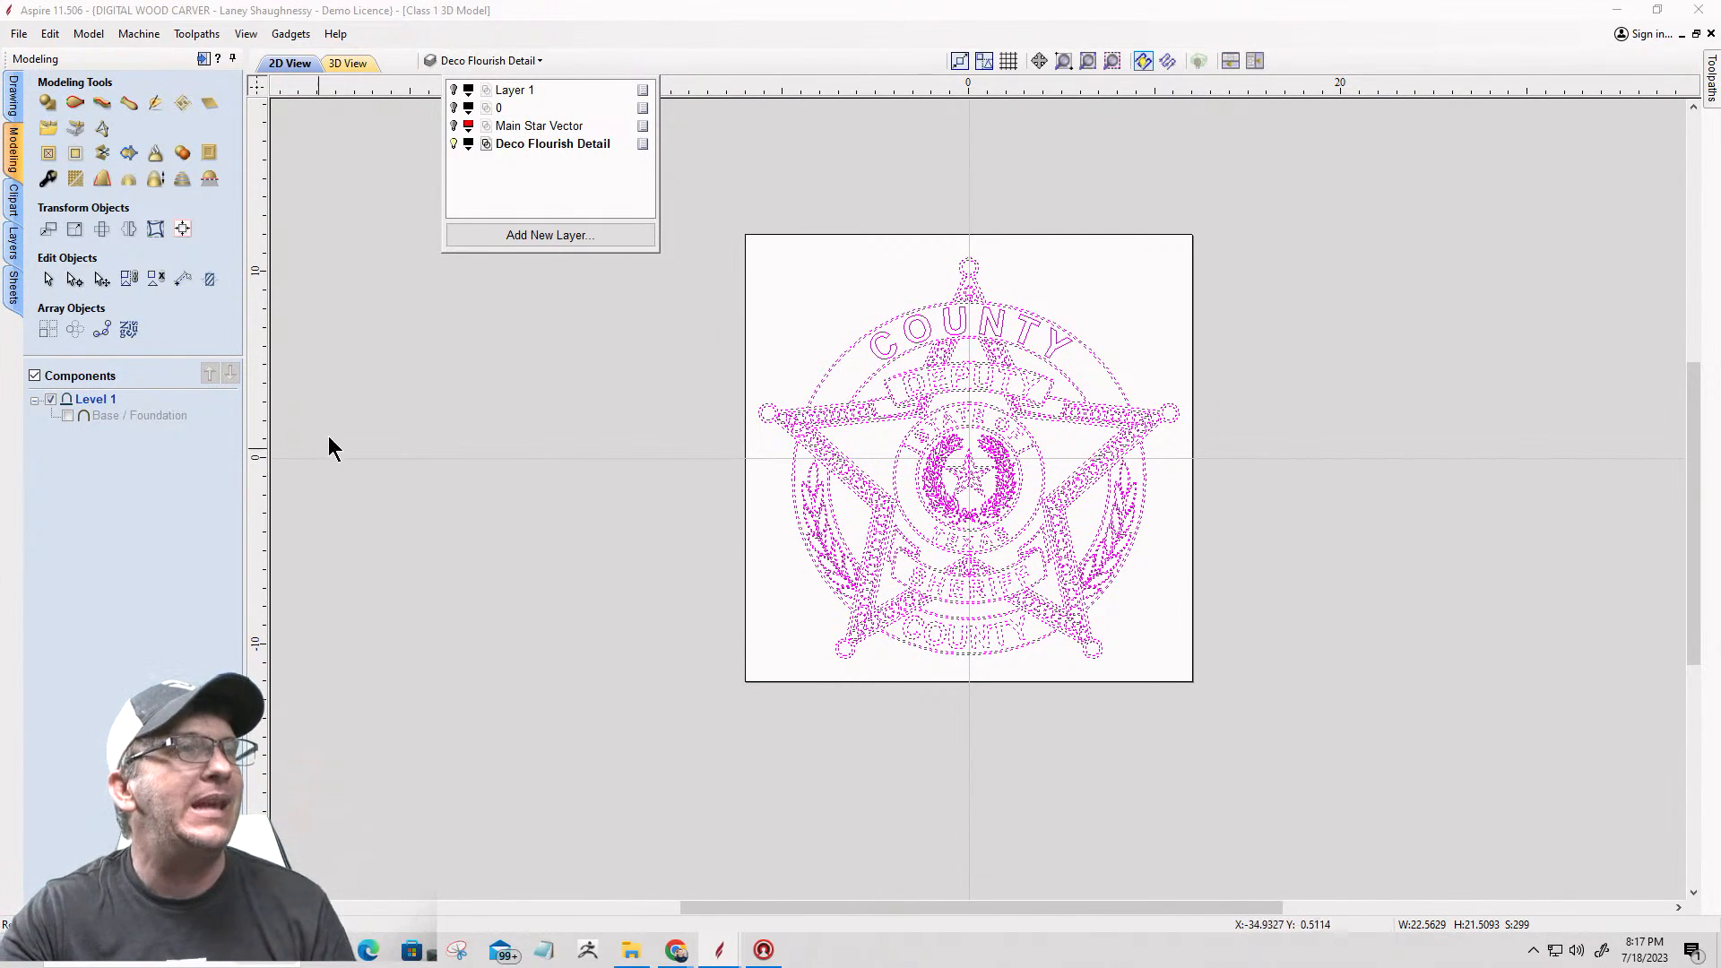
left_click(444, 385)
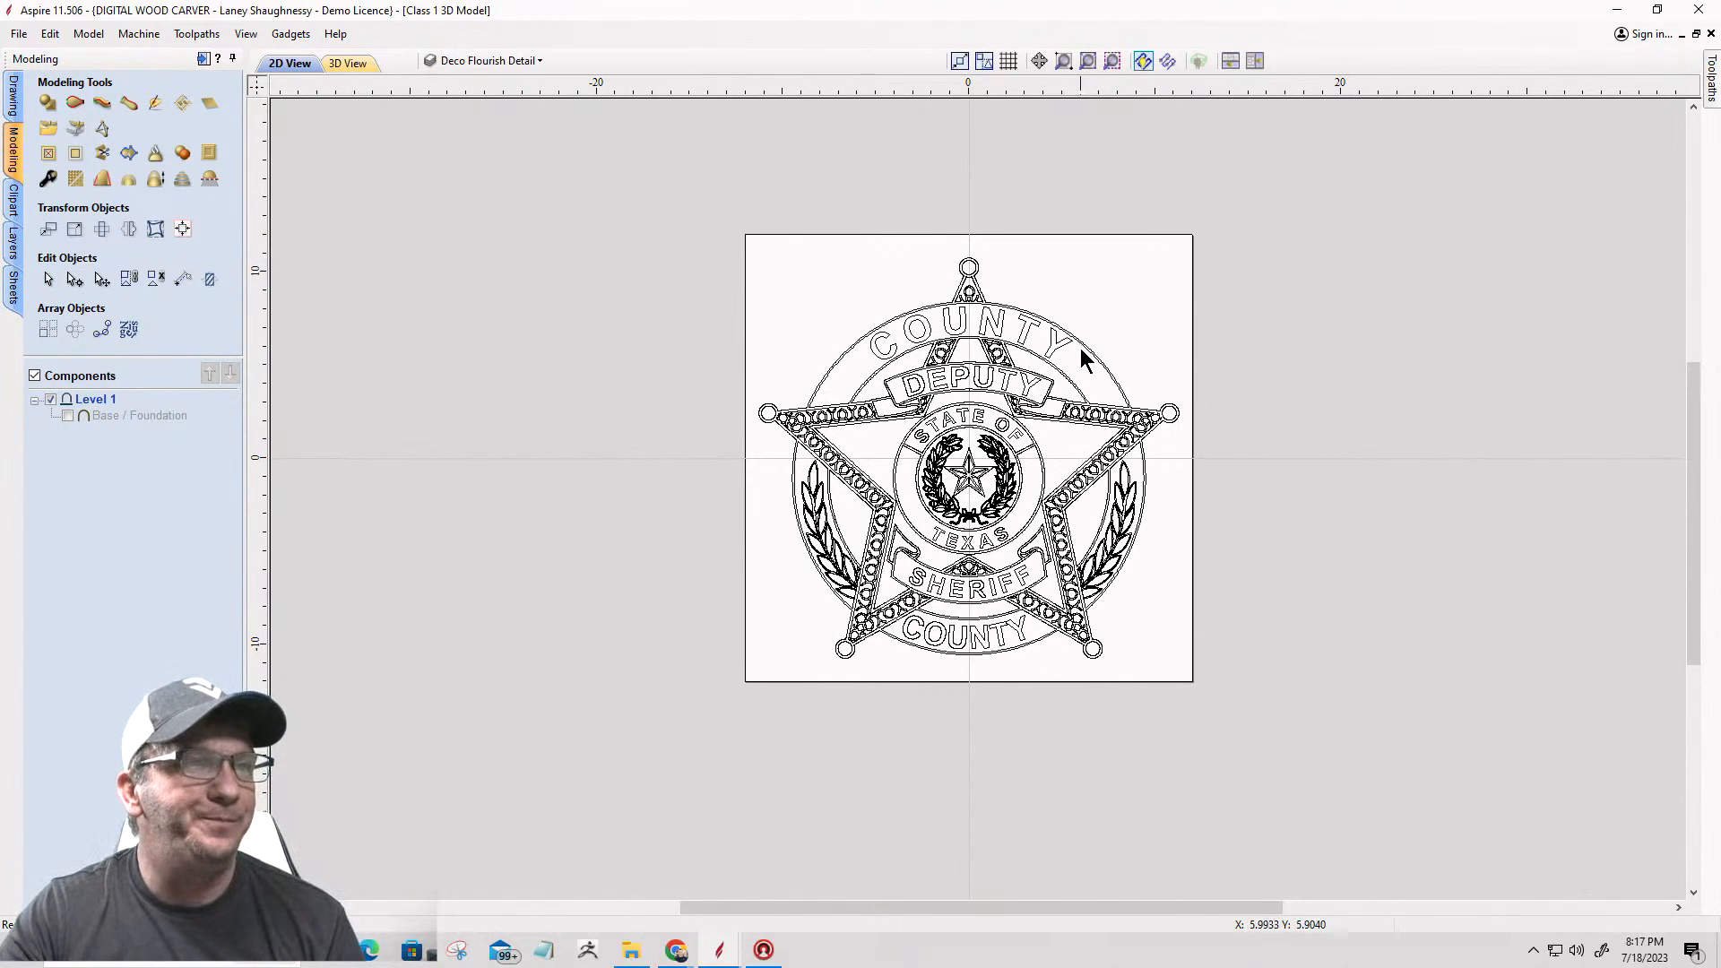
Step: Delete the badge's outer outline and the upper COUNTY panel with its lettering and adjoining panel outlines from the Deco Flourish Detail layer
scroll(1079, 348, "up", 4)
scroll(1079, 346, "down", 1)
scroll(746, 330, "up", 2)
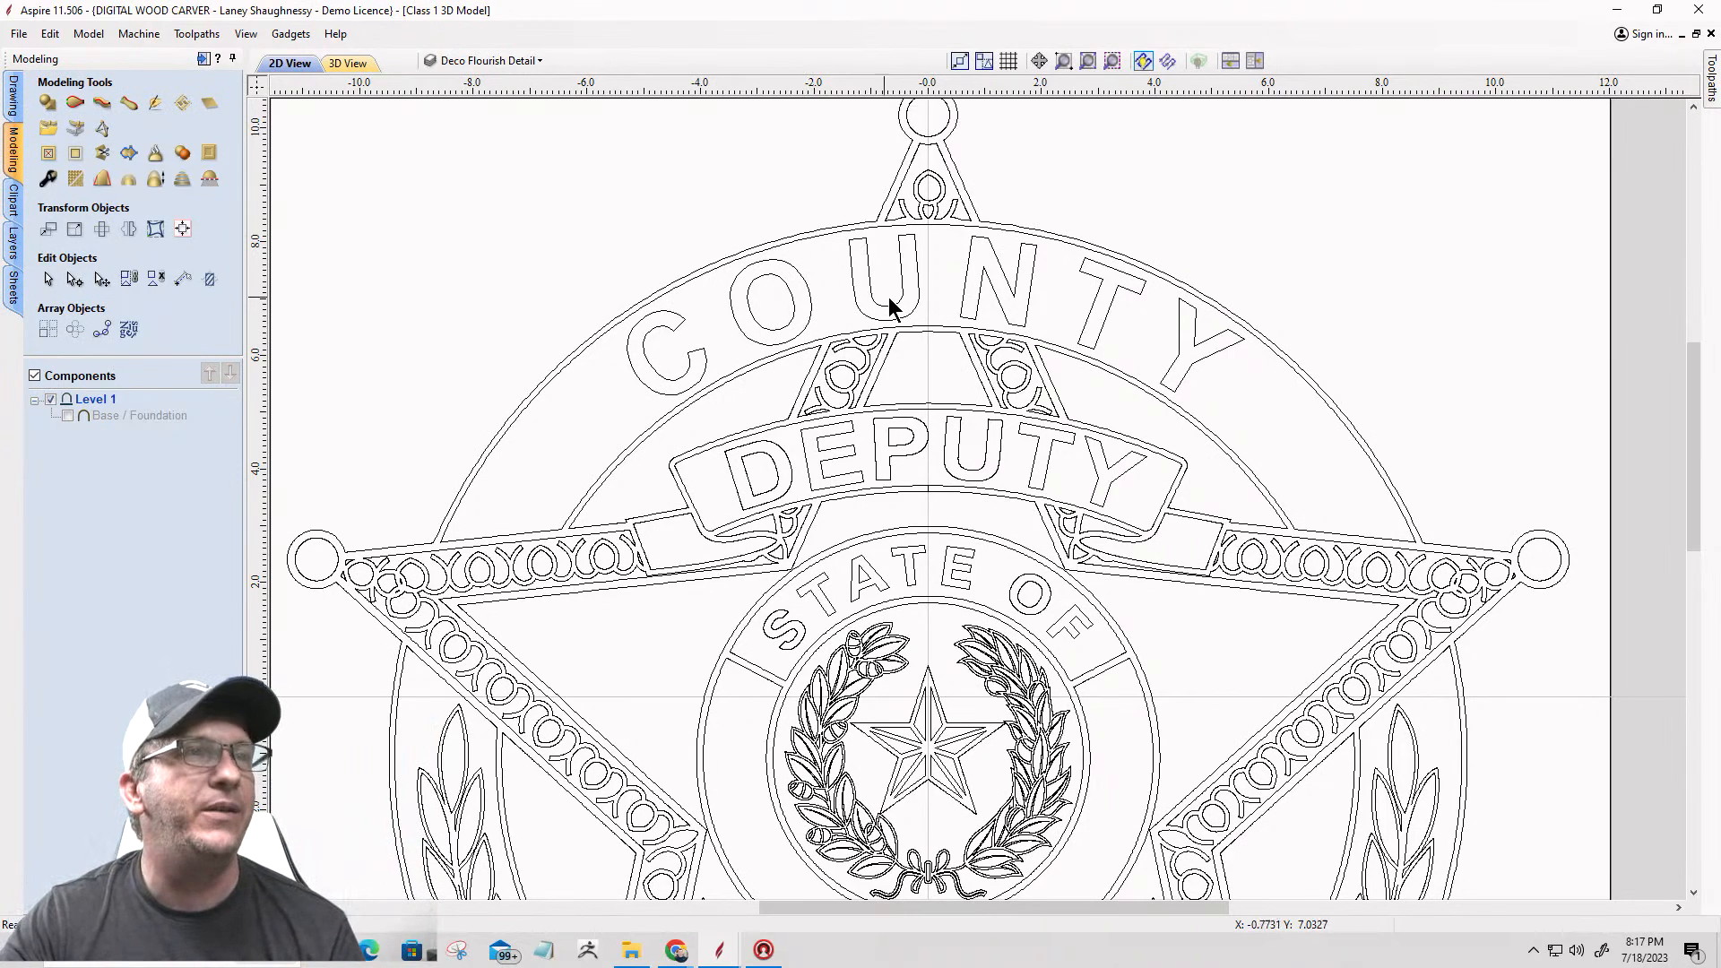
left_click(978, 221)
key("Escape")
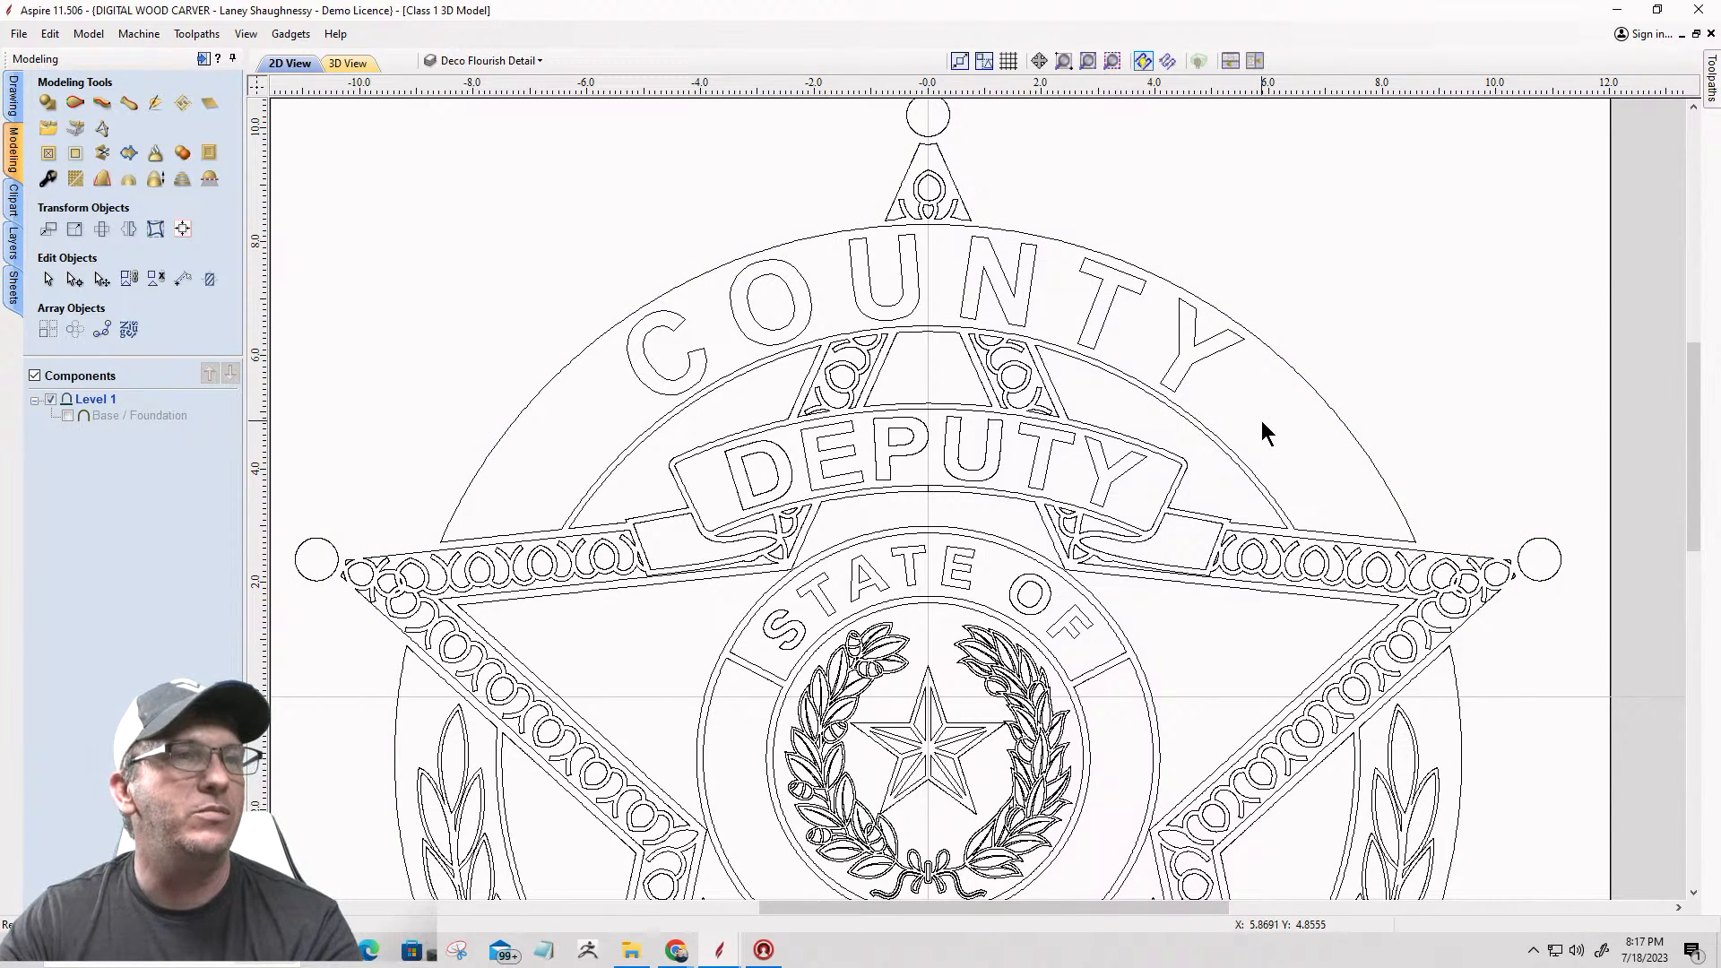
left_click(1097, 251)
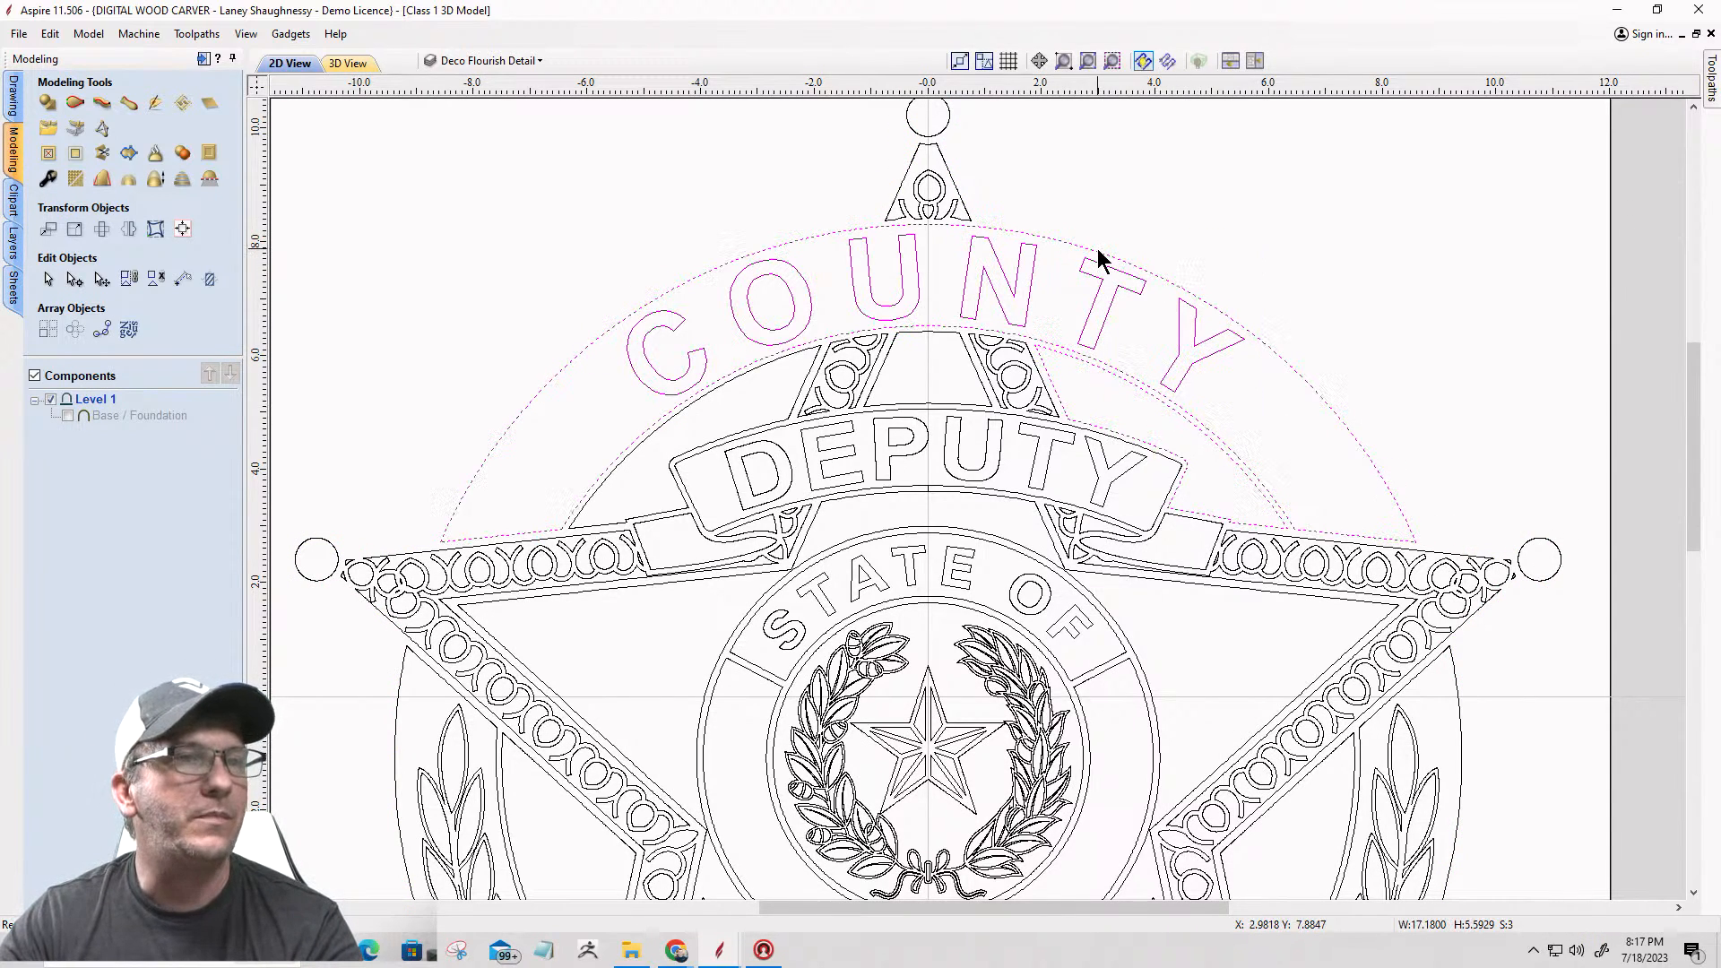
key("Delete")
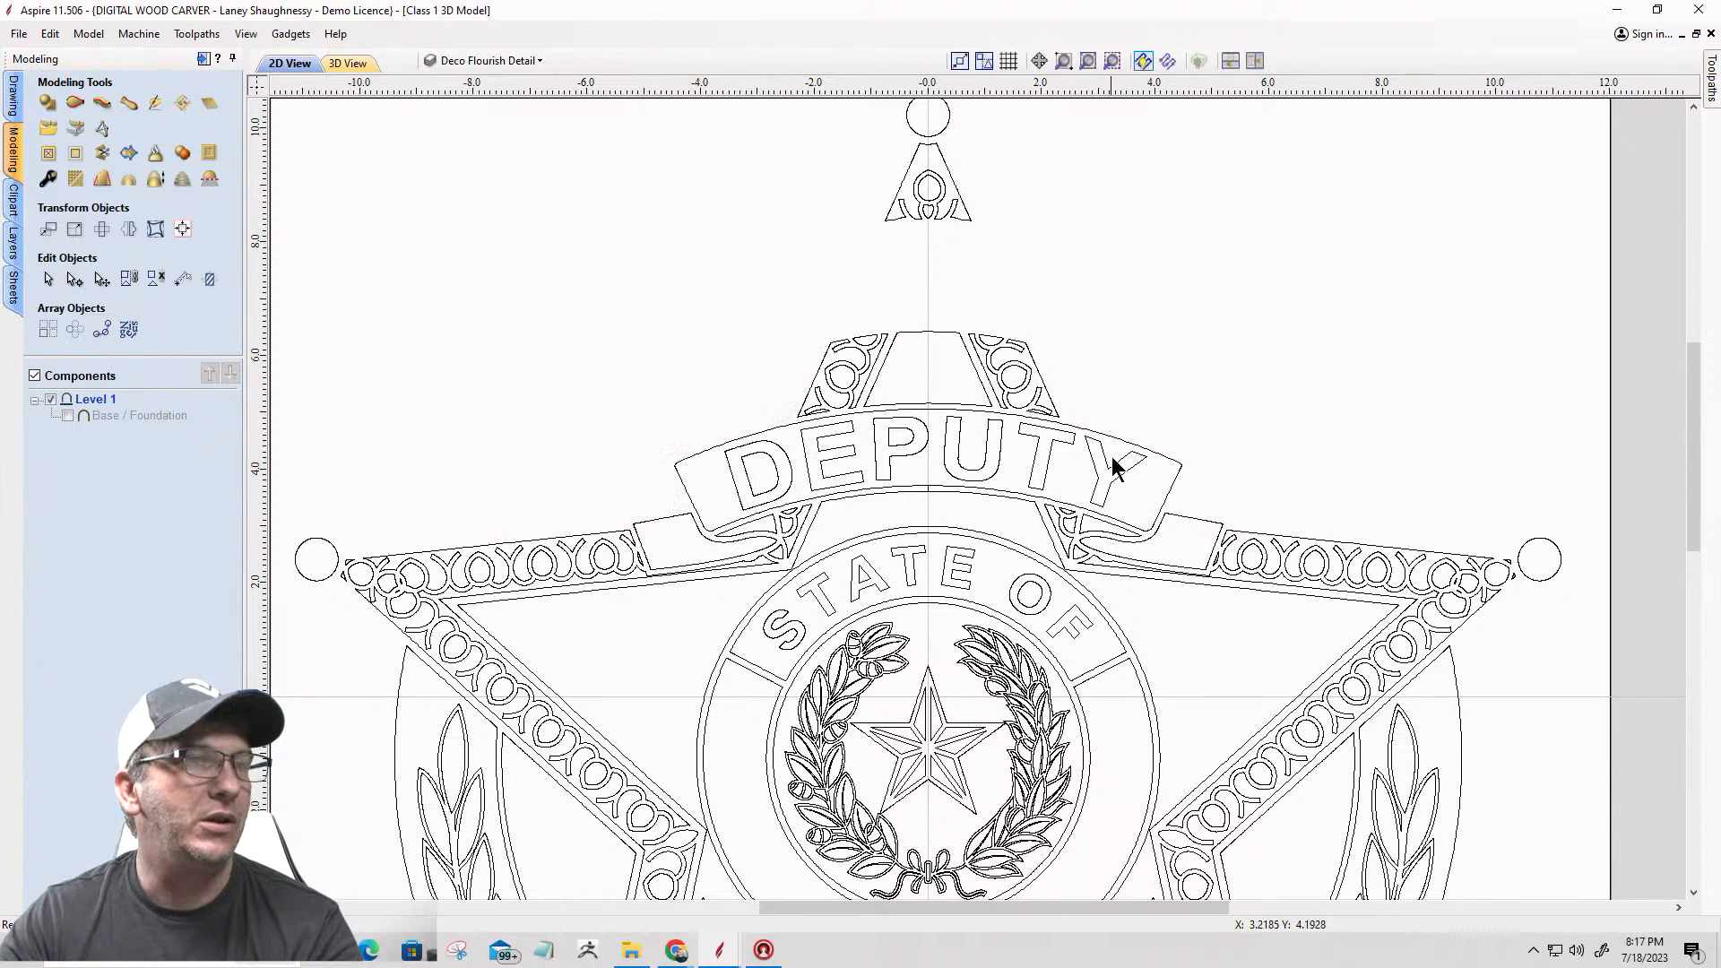
Step: Delete the DEPUTY lettering and its banner outlines from the Deco Flourish Detail layer
left_click_drag(1101, 452, 762, 472)
key("Delete")
left_click(888, 435)
left_click(795, 423)
key("Delete")
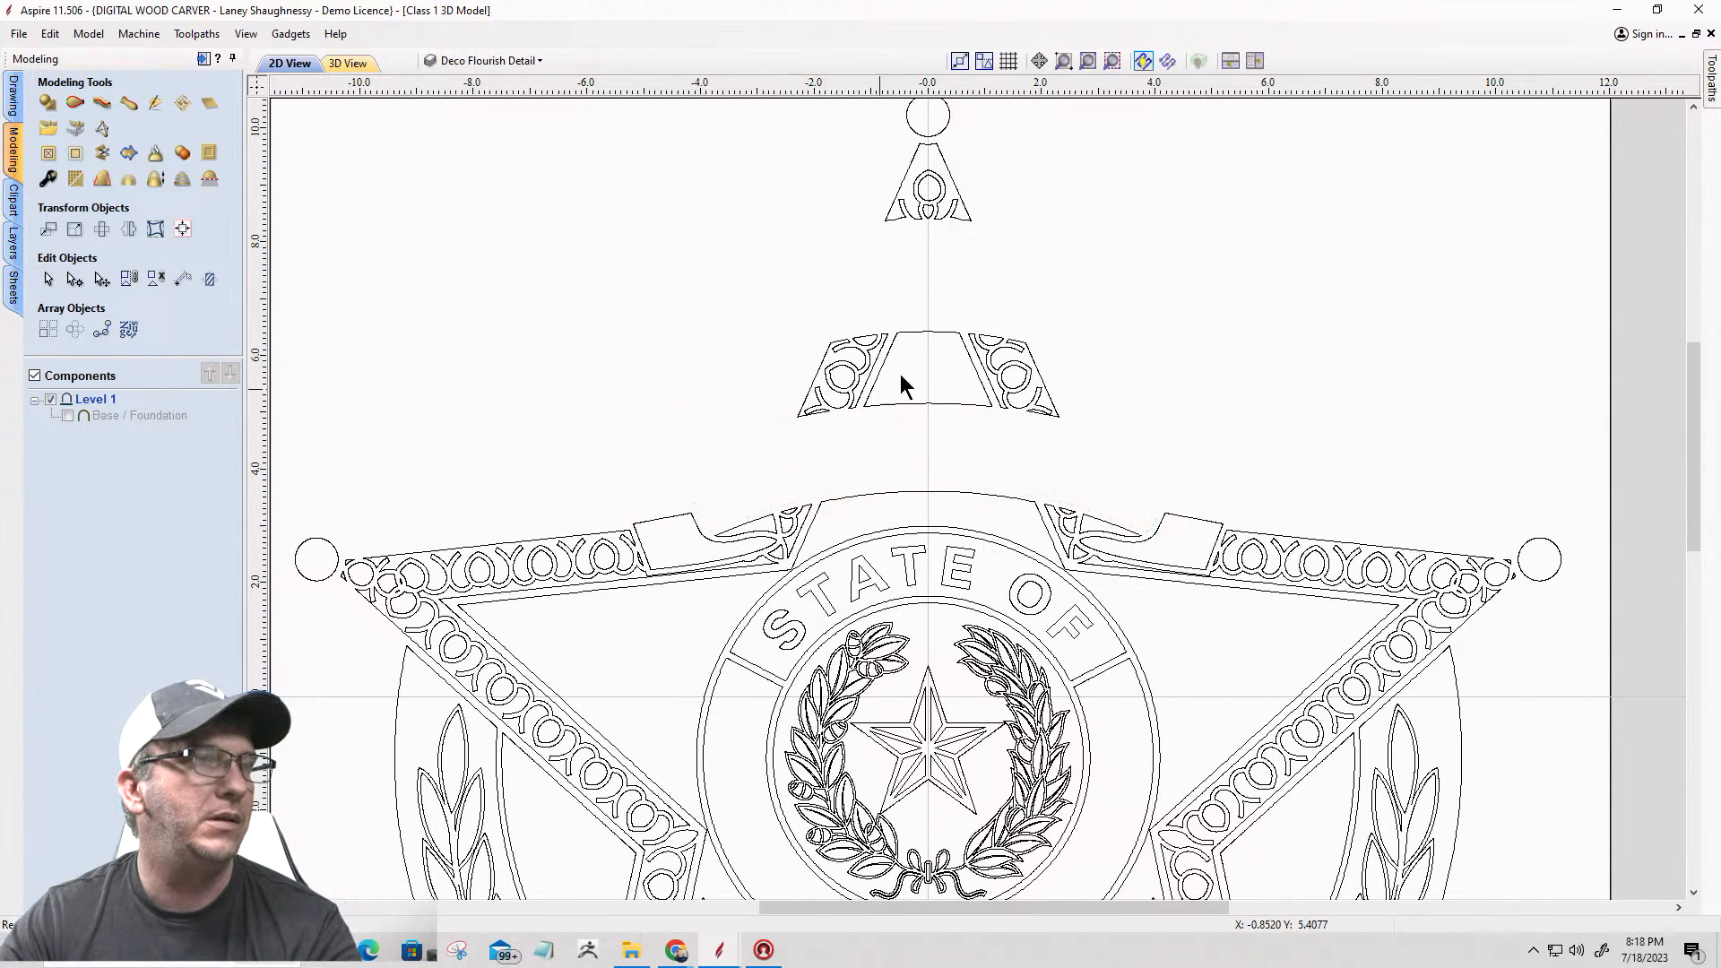
Step: Delete the plain trapezoid outline between the upper flourish pieces and the curved star panel outline above the STATE OF ring
left_click(919, 332)
key("Delete")
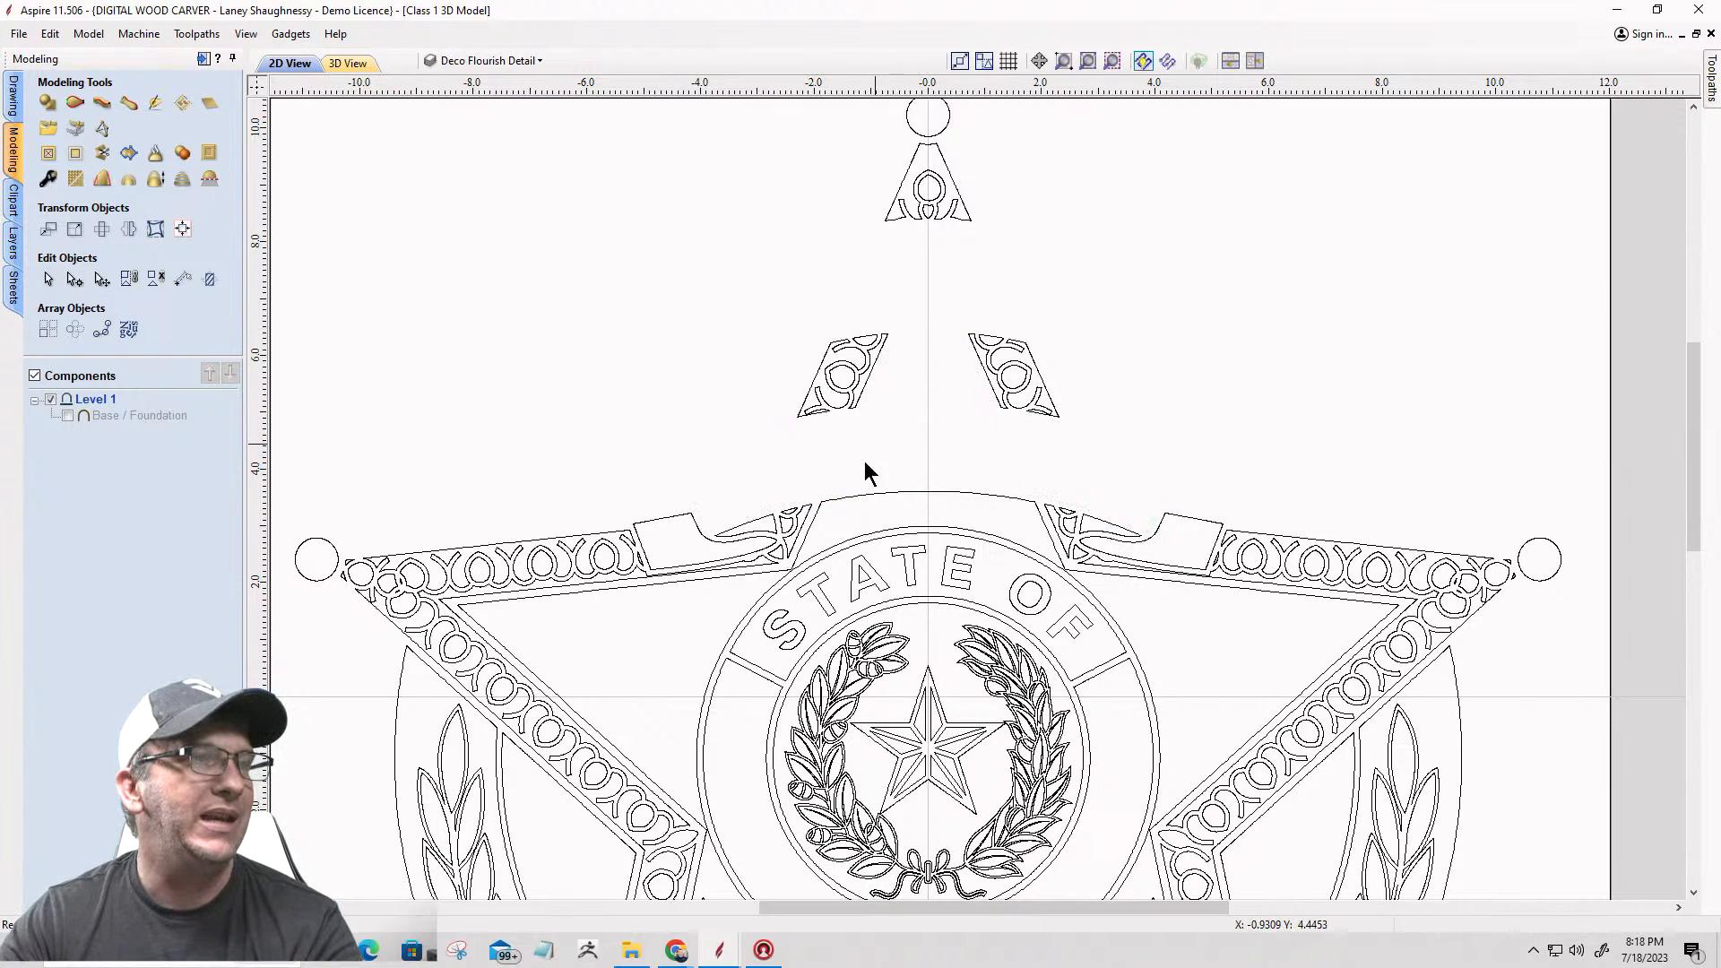
left_click(854, 498)
key("Delete")
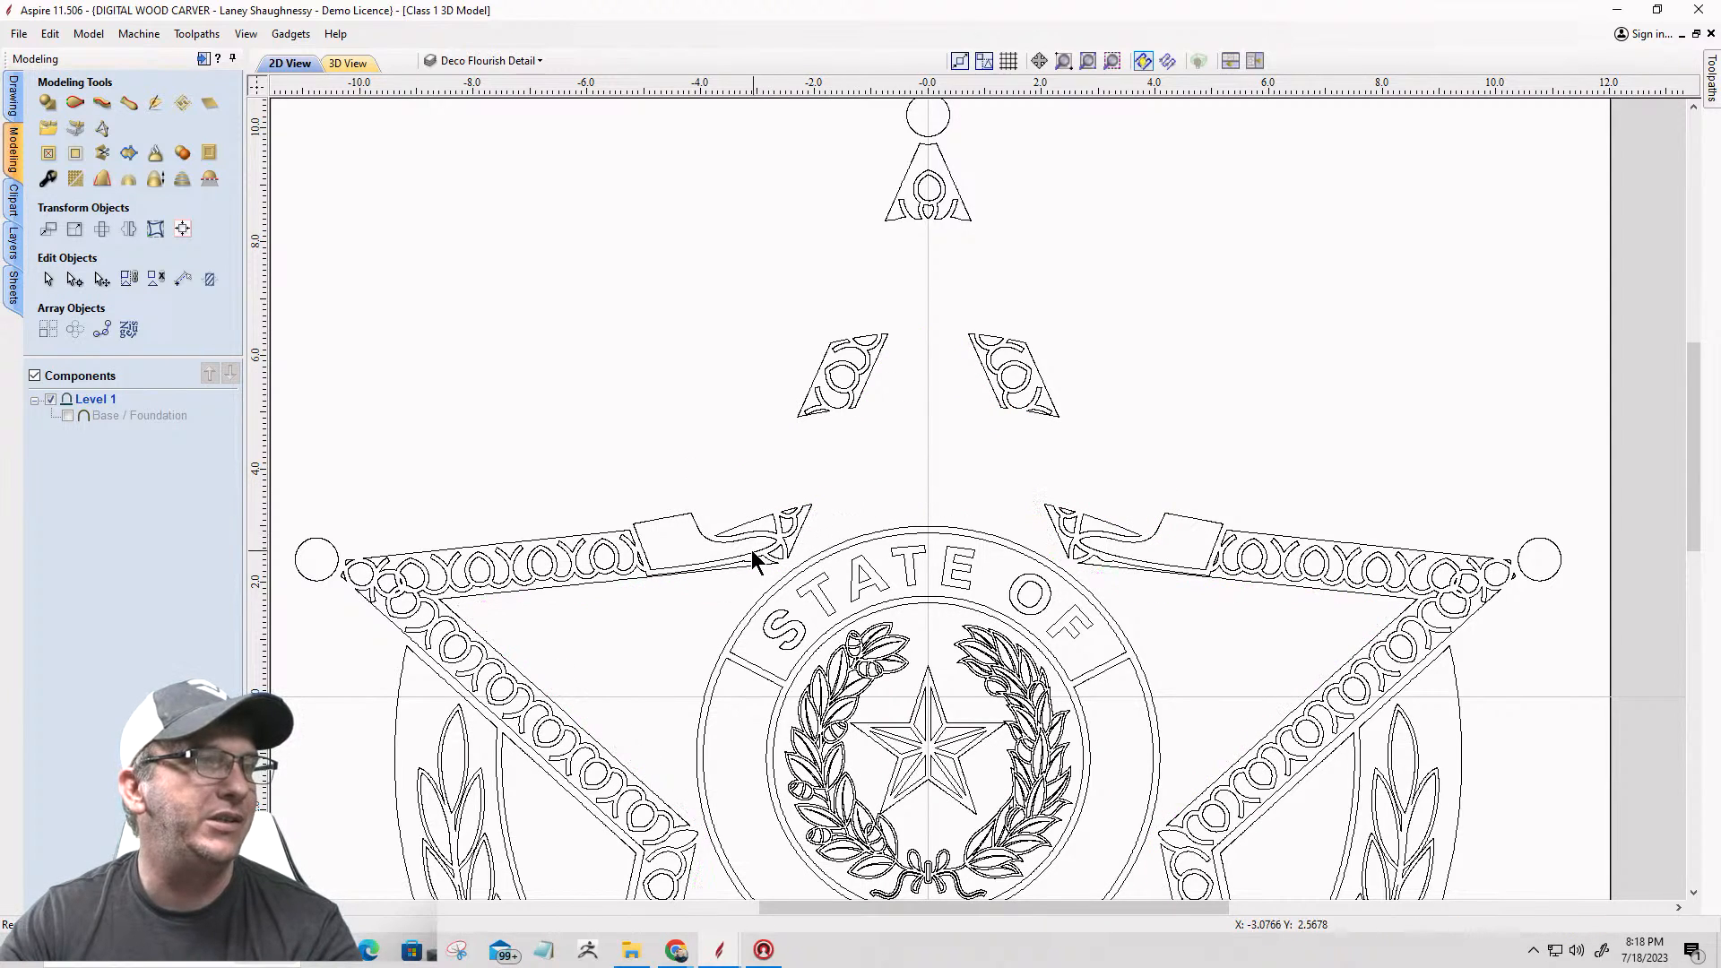
Step: Delete the folded ribbon ends on both sides of the former DEPUTY banner
left_click(675, 518)
key("Delete")
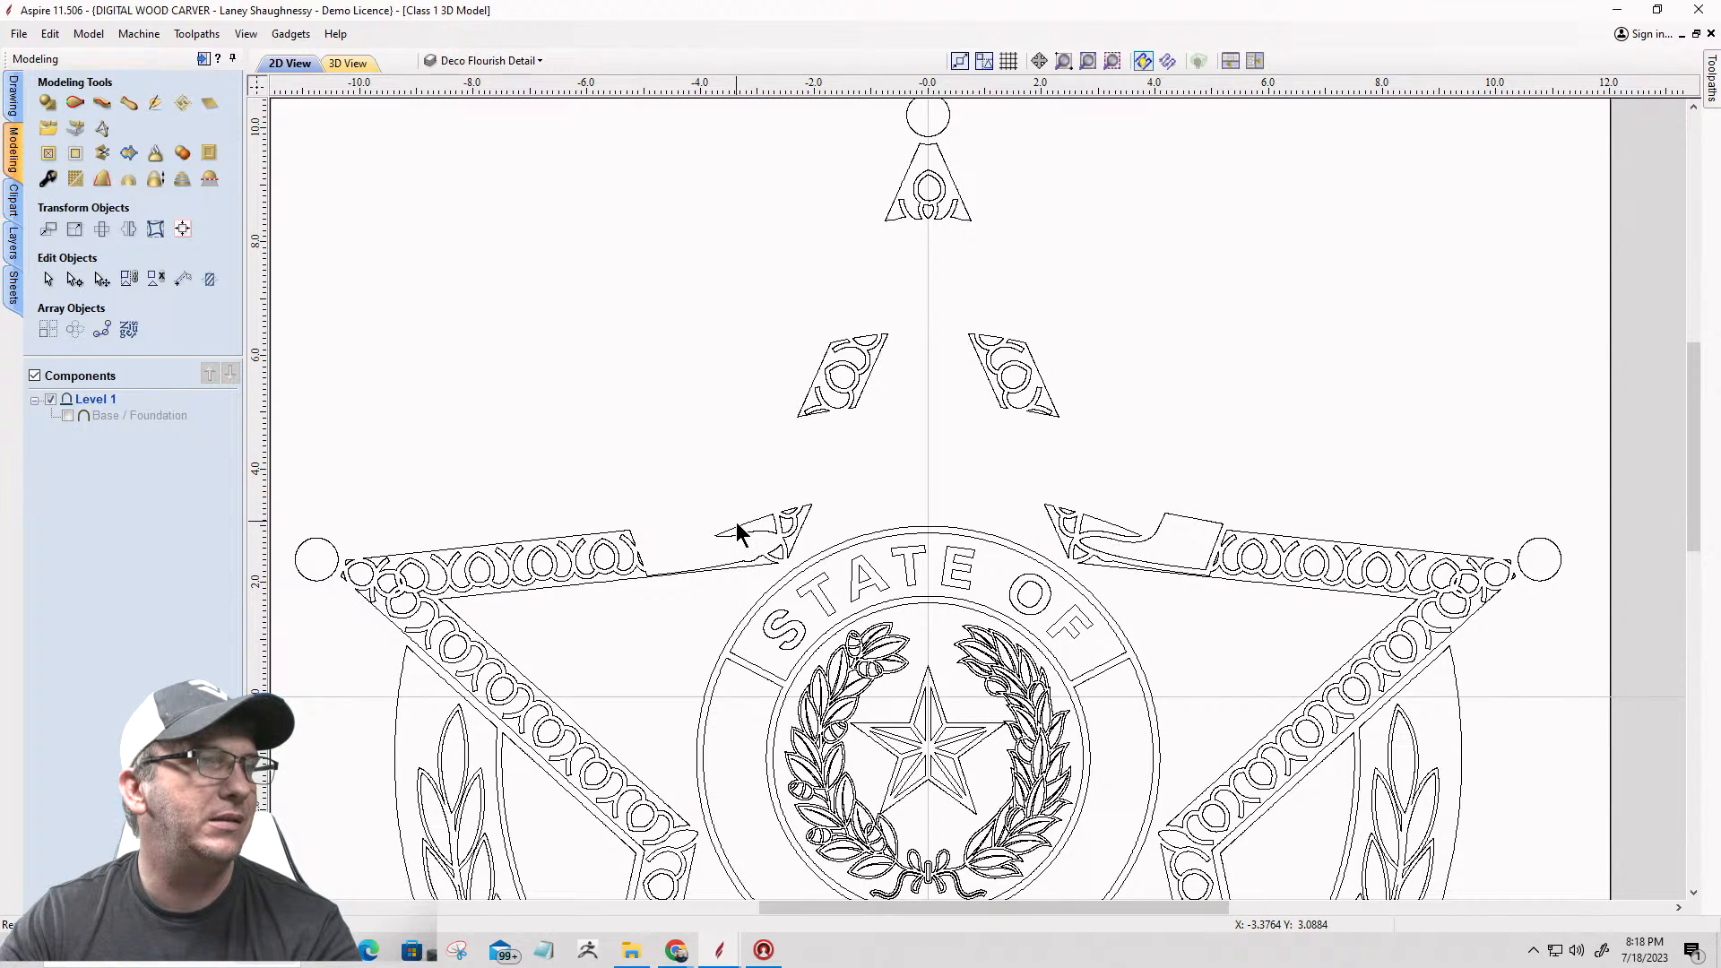
left_click(1165, 515)
key("Delete")
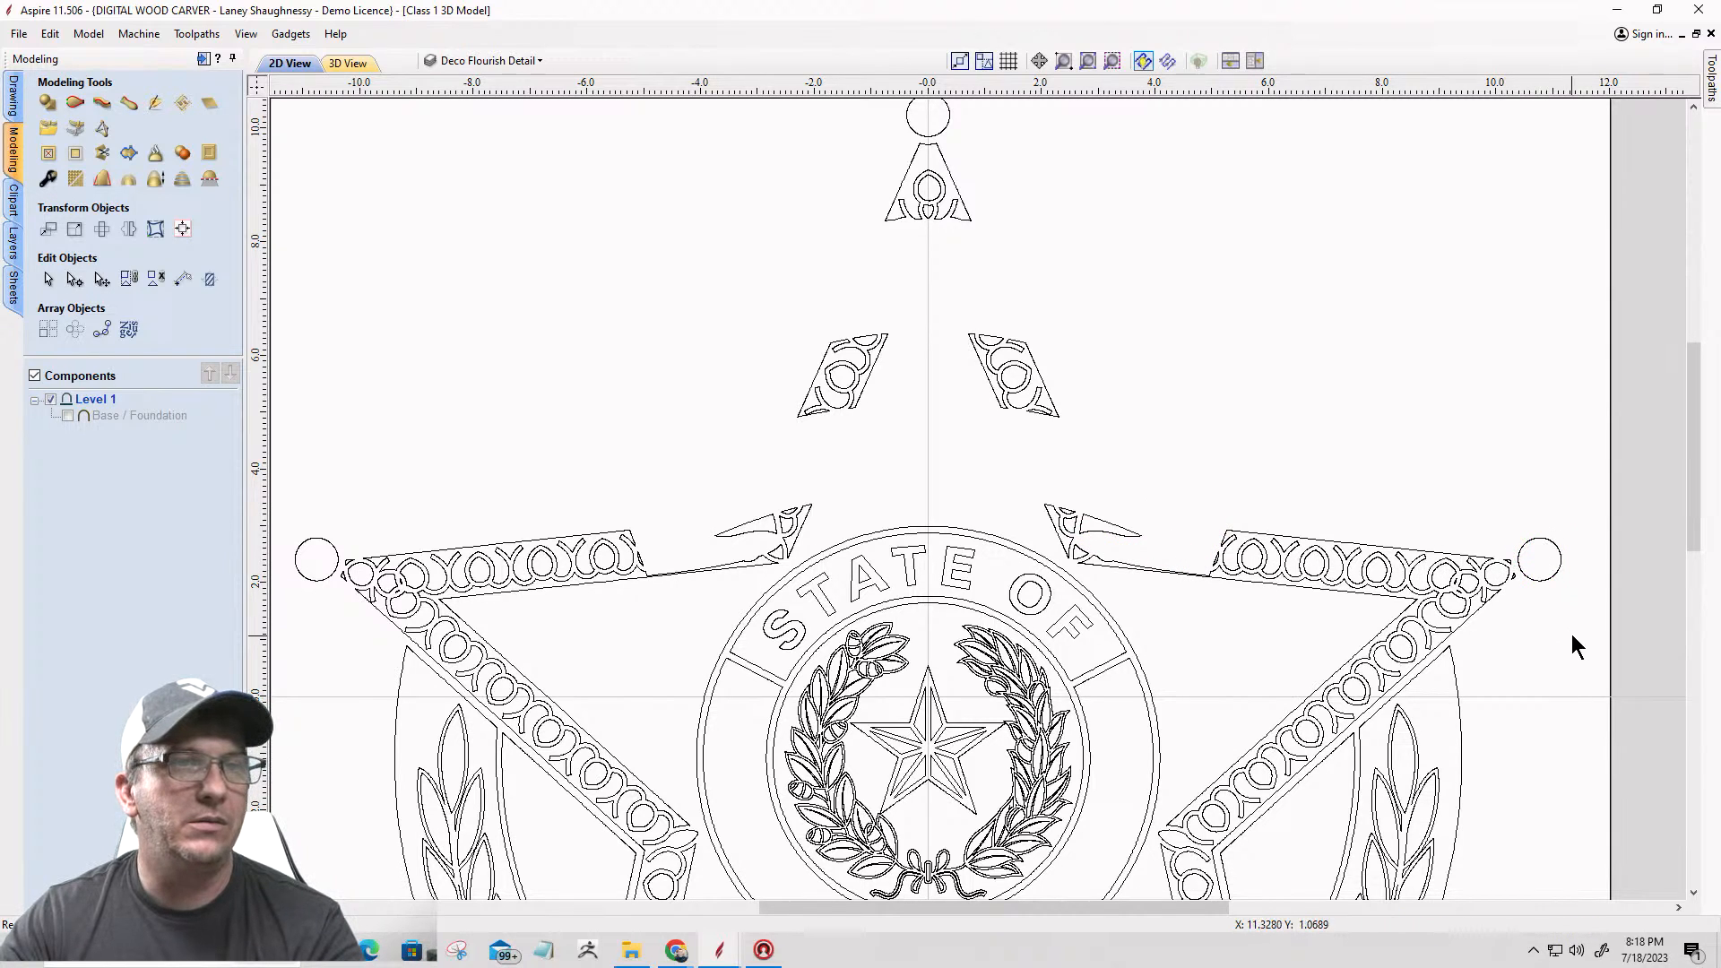
Step: Delete the circles at the star's right, top and left tips
left_click(1540, 540)
key("Delete")
left_click(906, 121)
key("Delete")
left_click(303, 576)
key("Delete")
Step: Delete the central seal's rings, STATE OF lettering, inner star and most of the wreath
left_click_drag(1206, 644, 685, 746)
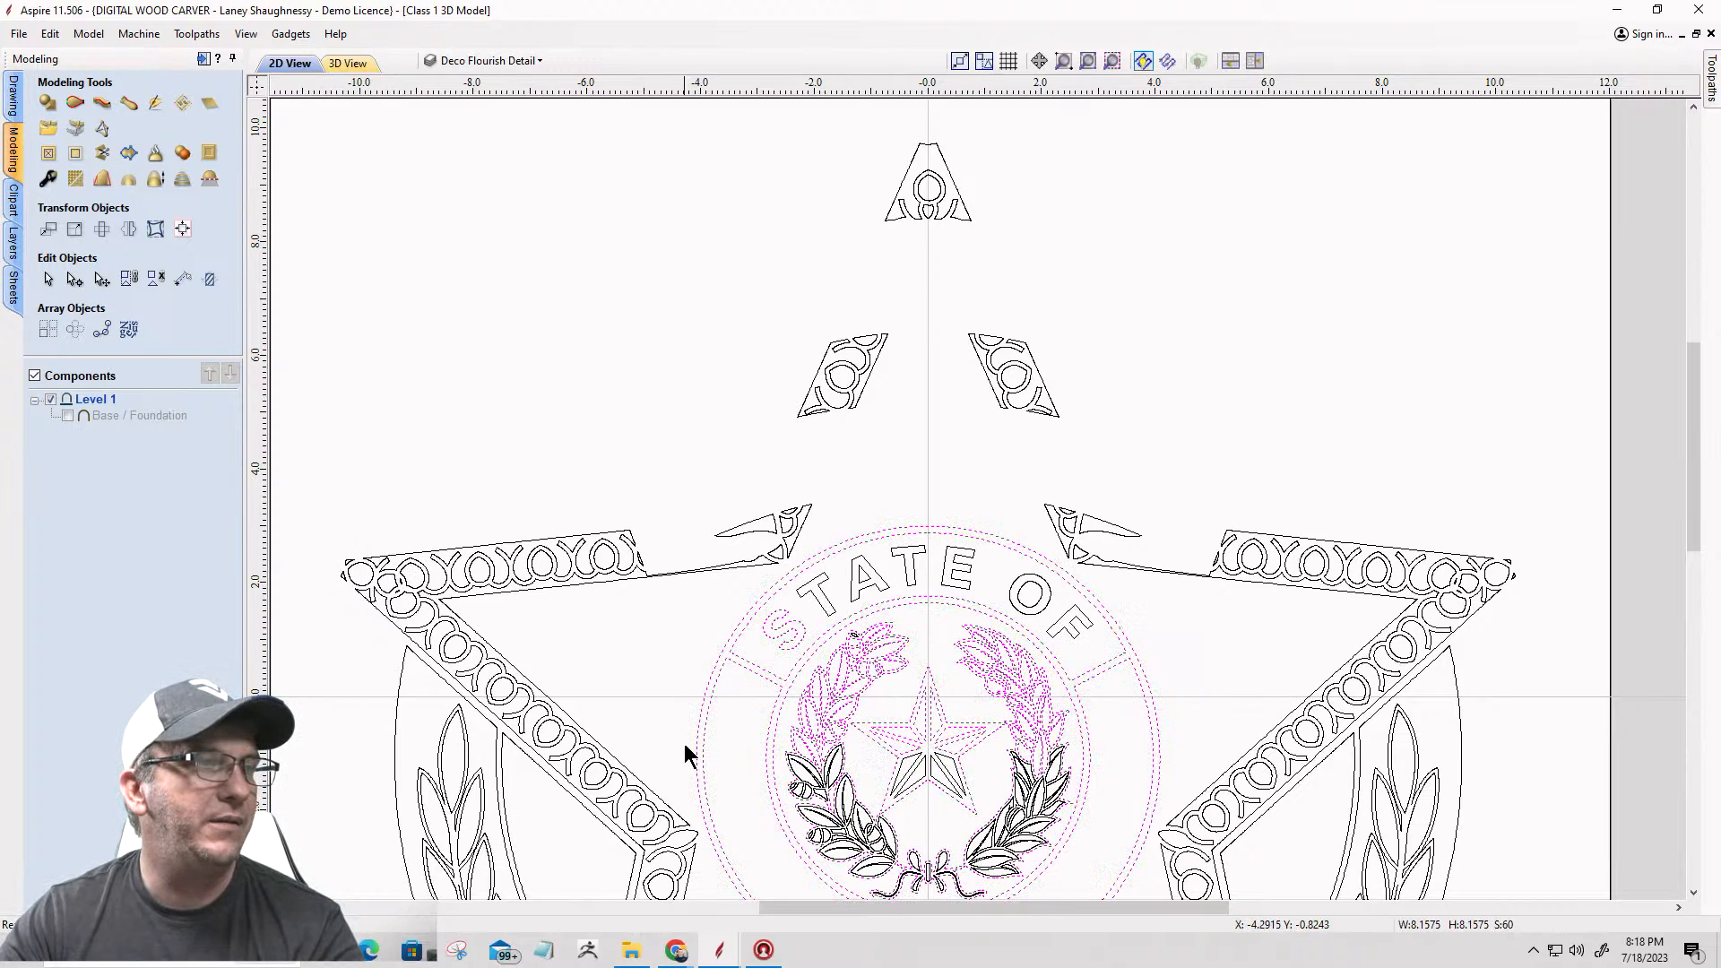
key("Delete")
left_click_drag(1107, 614, 820, 616)
key("Delete")
key("Delete")
left_click_drag(1079, 735, 795, 836)
Step: Delete the leftover wreath pieces and the TEXAS lettering below the badge centre
key("Delete")
scroll(964, 555, "down", 2)
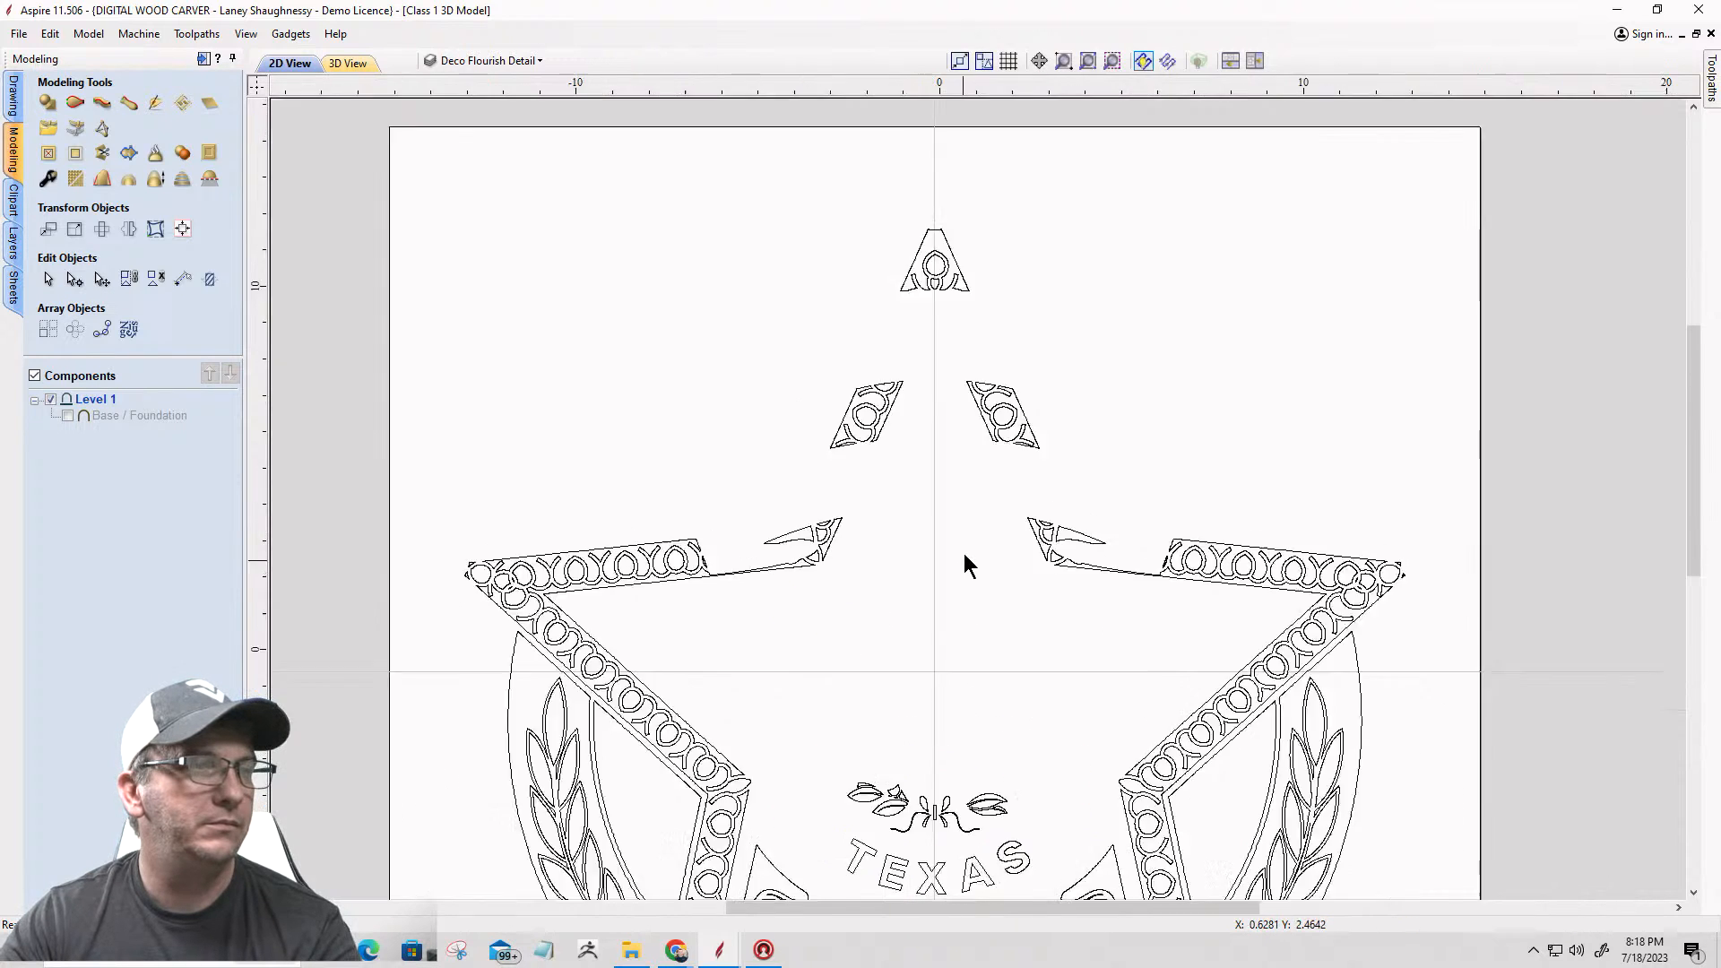
scroll(968, 556, "down", 4)
scroll(1002, 670, "up", 6)
left_click_drag(1047, 663, 819, 538)
Step: Delete the SHERIFF lettering, its banner outline and the banner's folded ends
key("Delete")
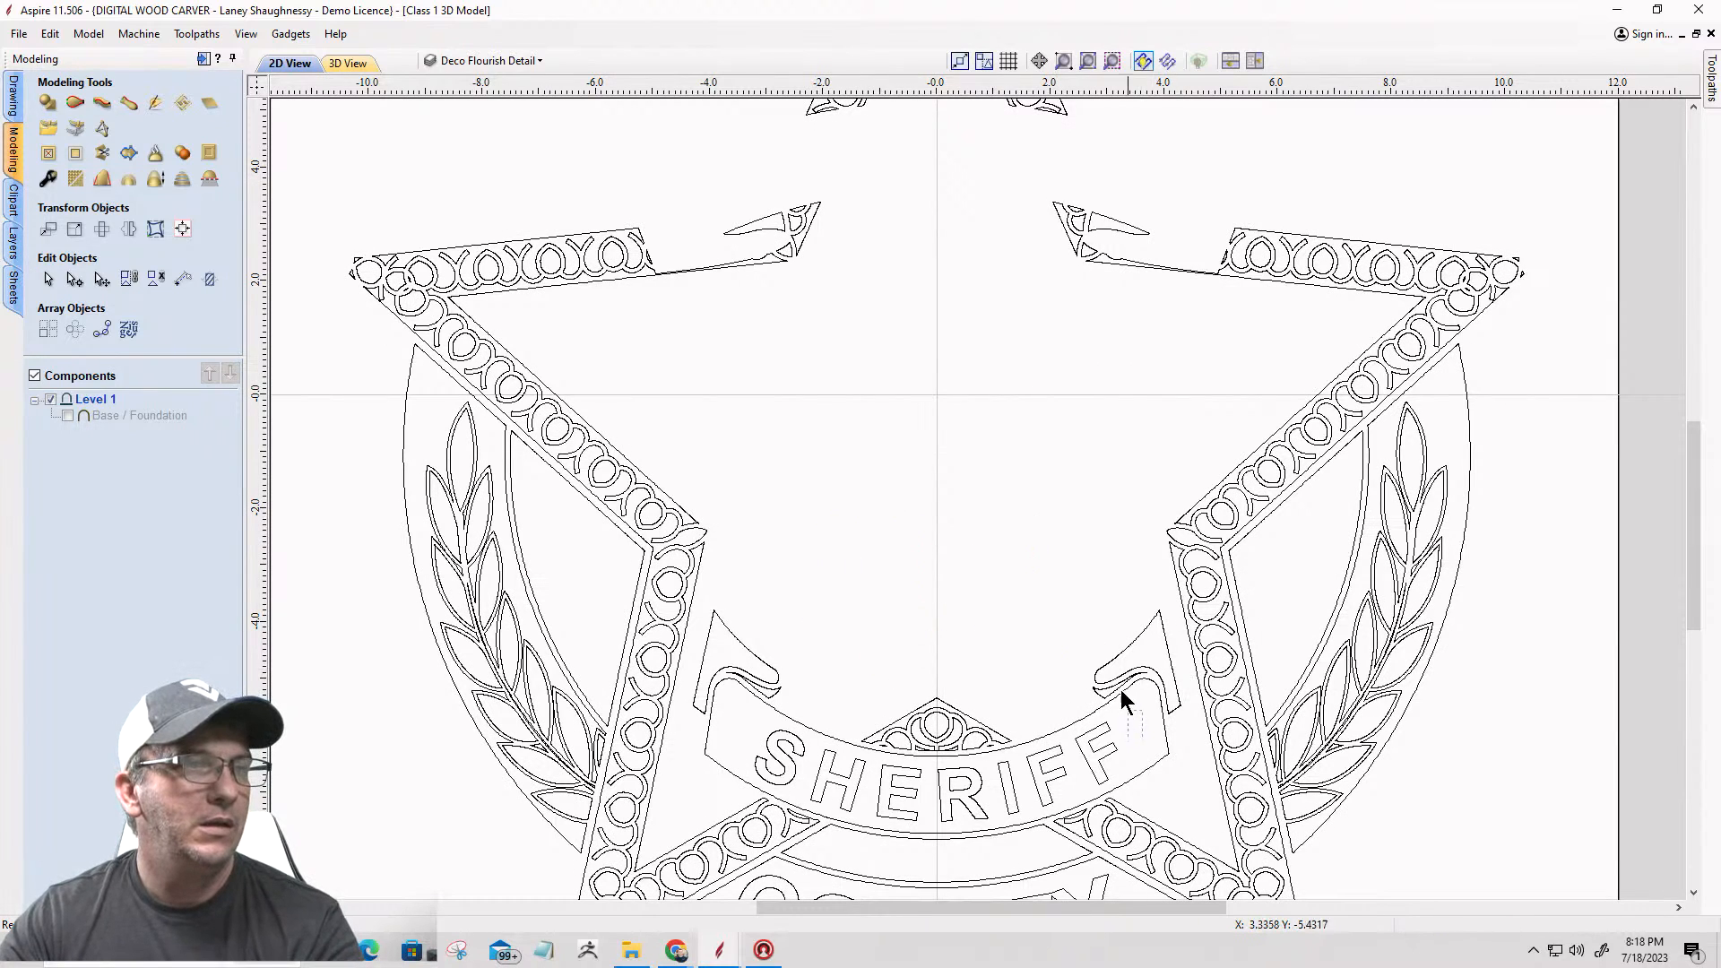
left_click(1095, 634)
key("Delete")
left_click_drag(1080, 751, 912, 808)
key("Delete")
left_click(793, 751)
key("Delete")
Step: Delete the laurel branch and its curved panel outlines on the badge's right side
key("Delete")
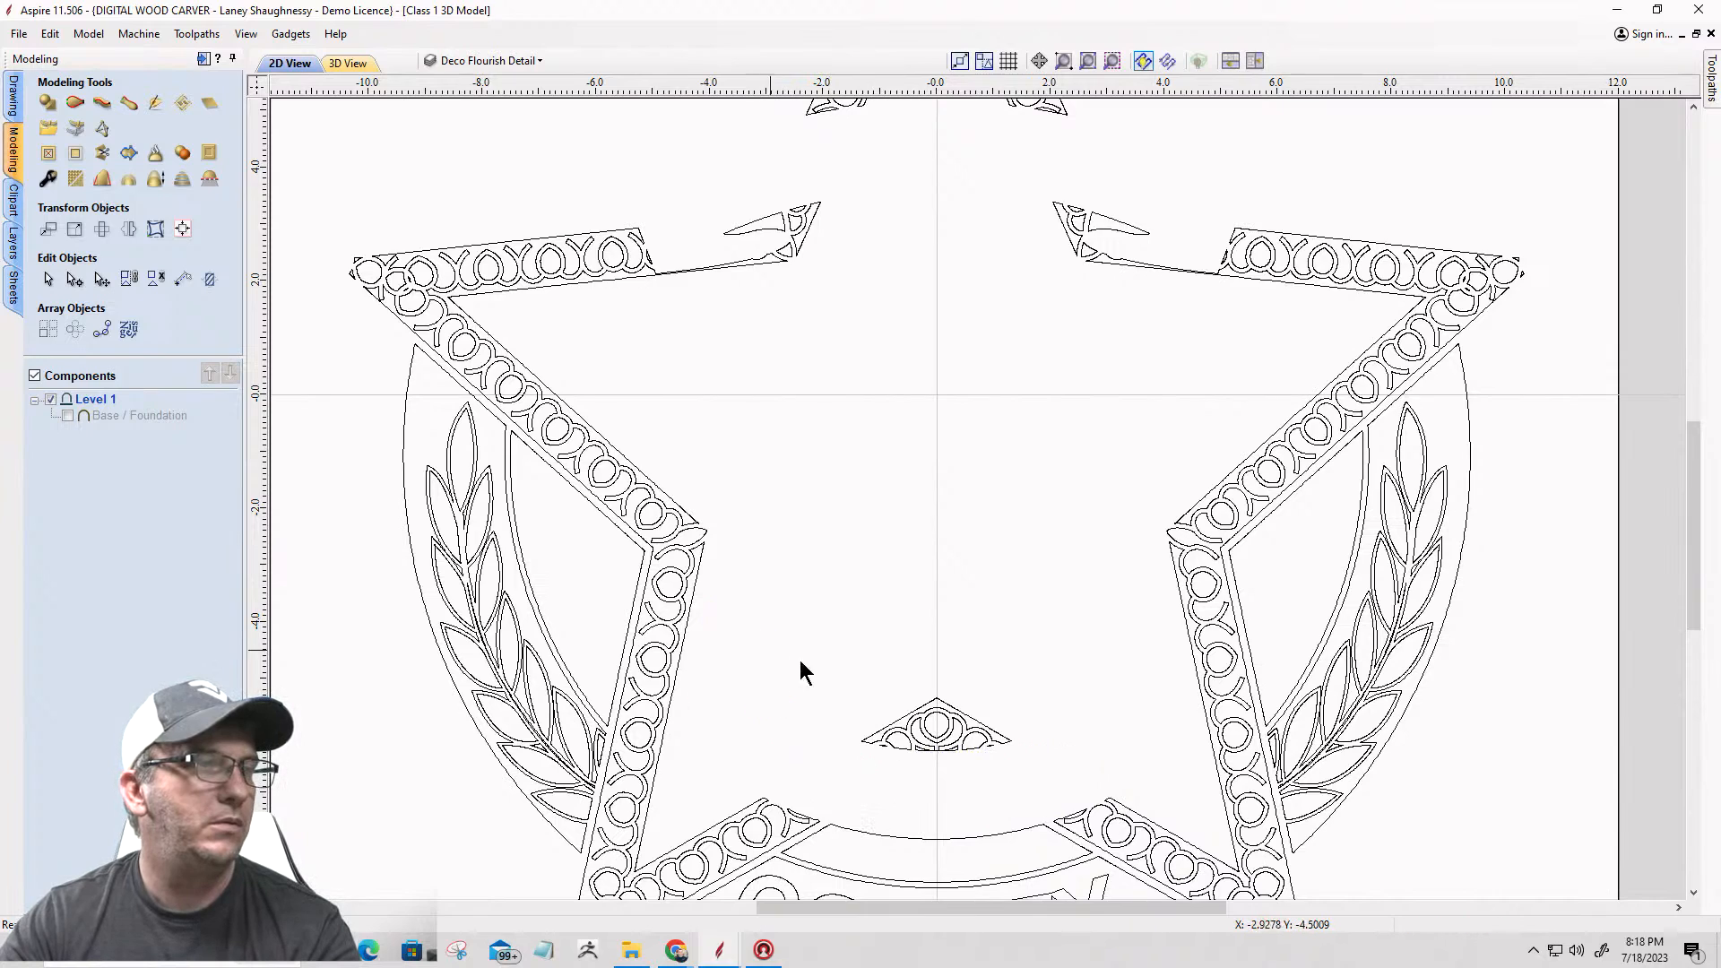
left_click_drag(1502, 639, 1338, 512)
key("Delete")
left_click(1399, 432)
key("Delete")
left_click_drag(1352, 814, 1293, 677)
key("Delete")
left_click(1272, 743)
Step: Delete the laurel branch on the badge's left side with its panel outlines and remaining leaf fragments
key("Delete")
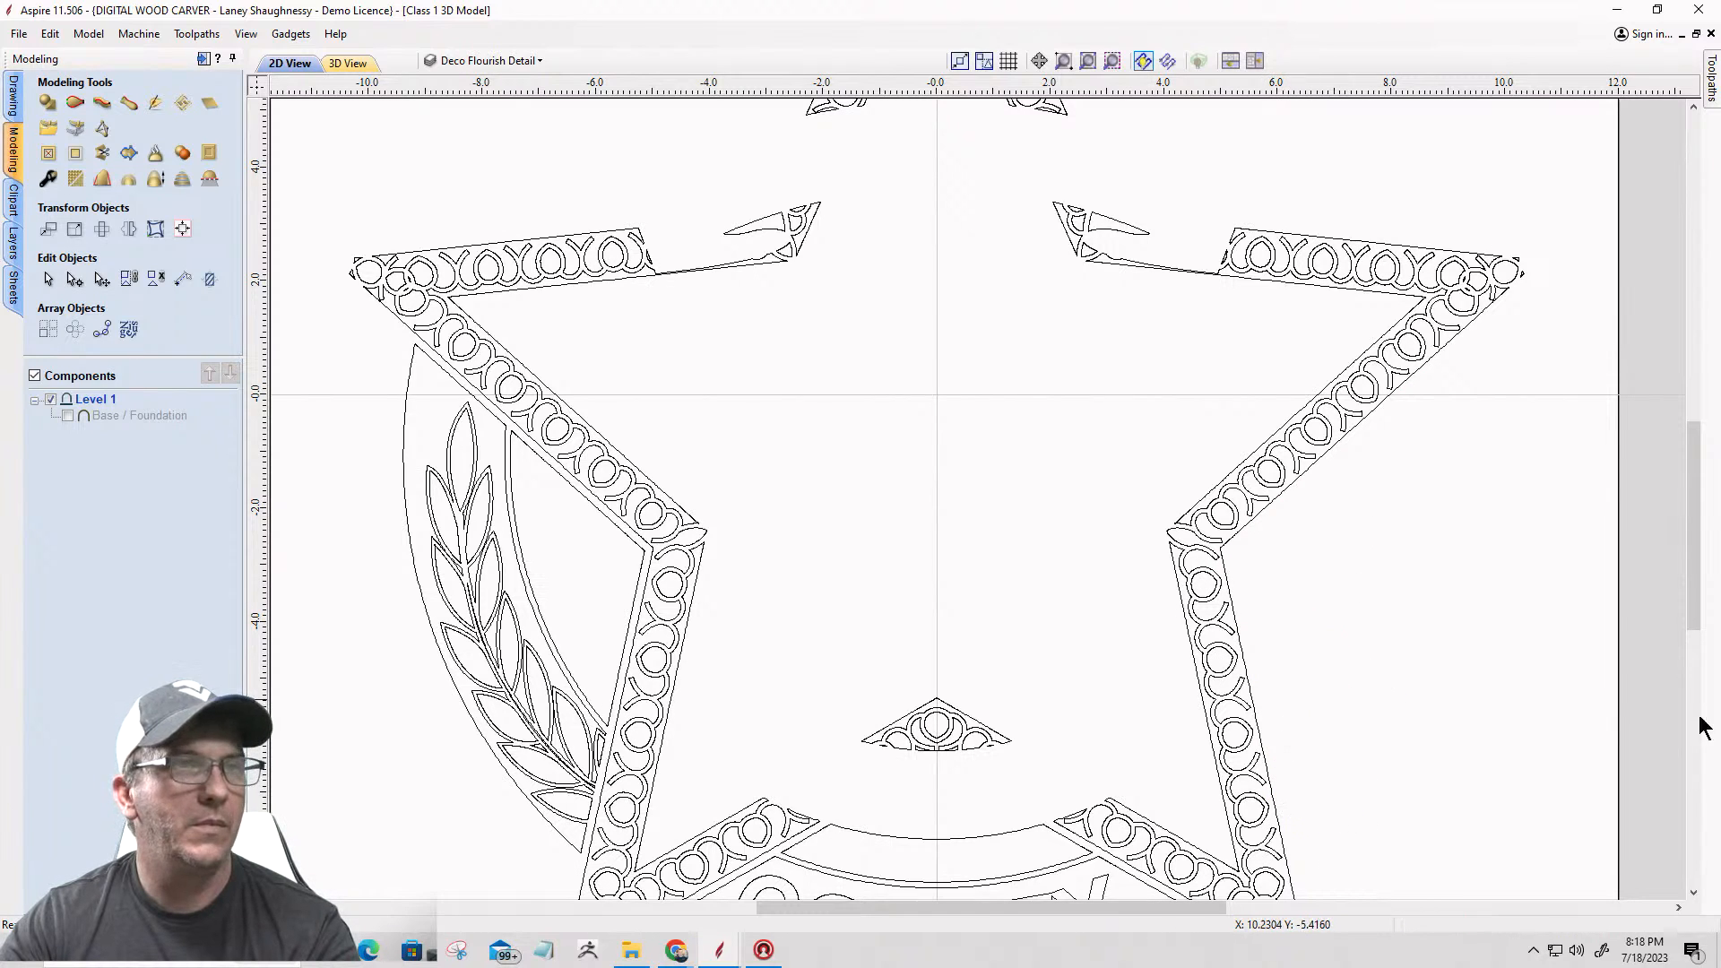
left_click_drag(577, 573, 399, 743)
key("Delete")
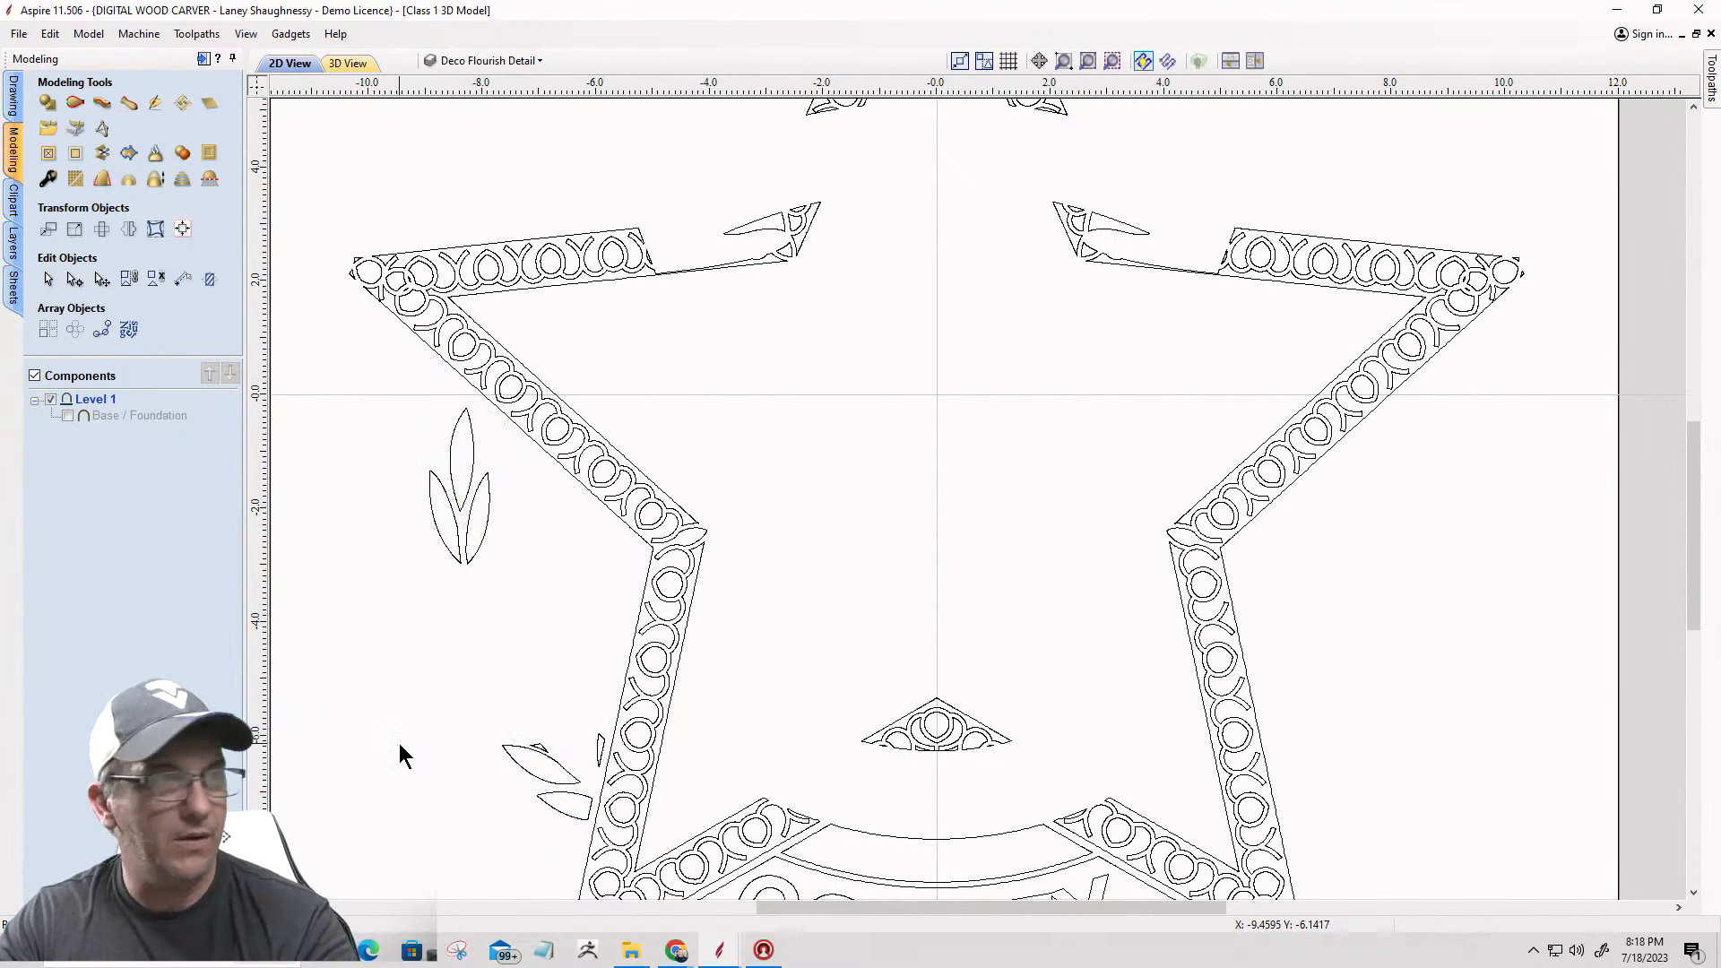
left_click_drag(466, 574, 417, 444)
key("Delete")
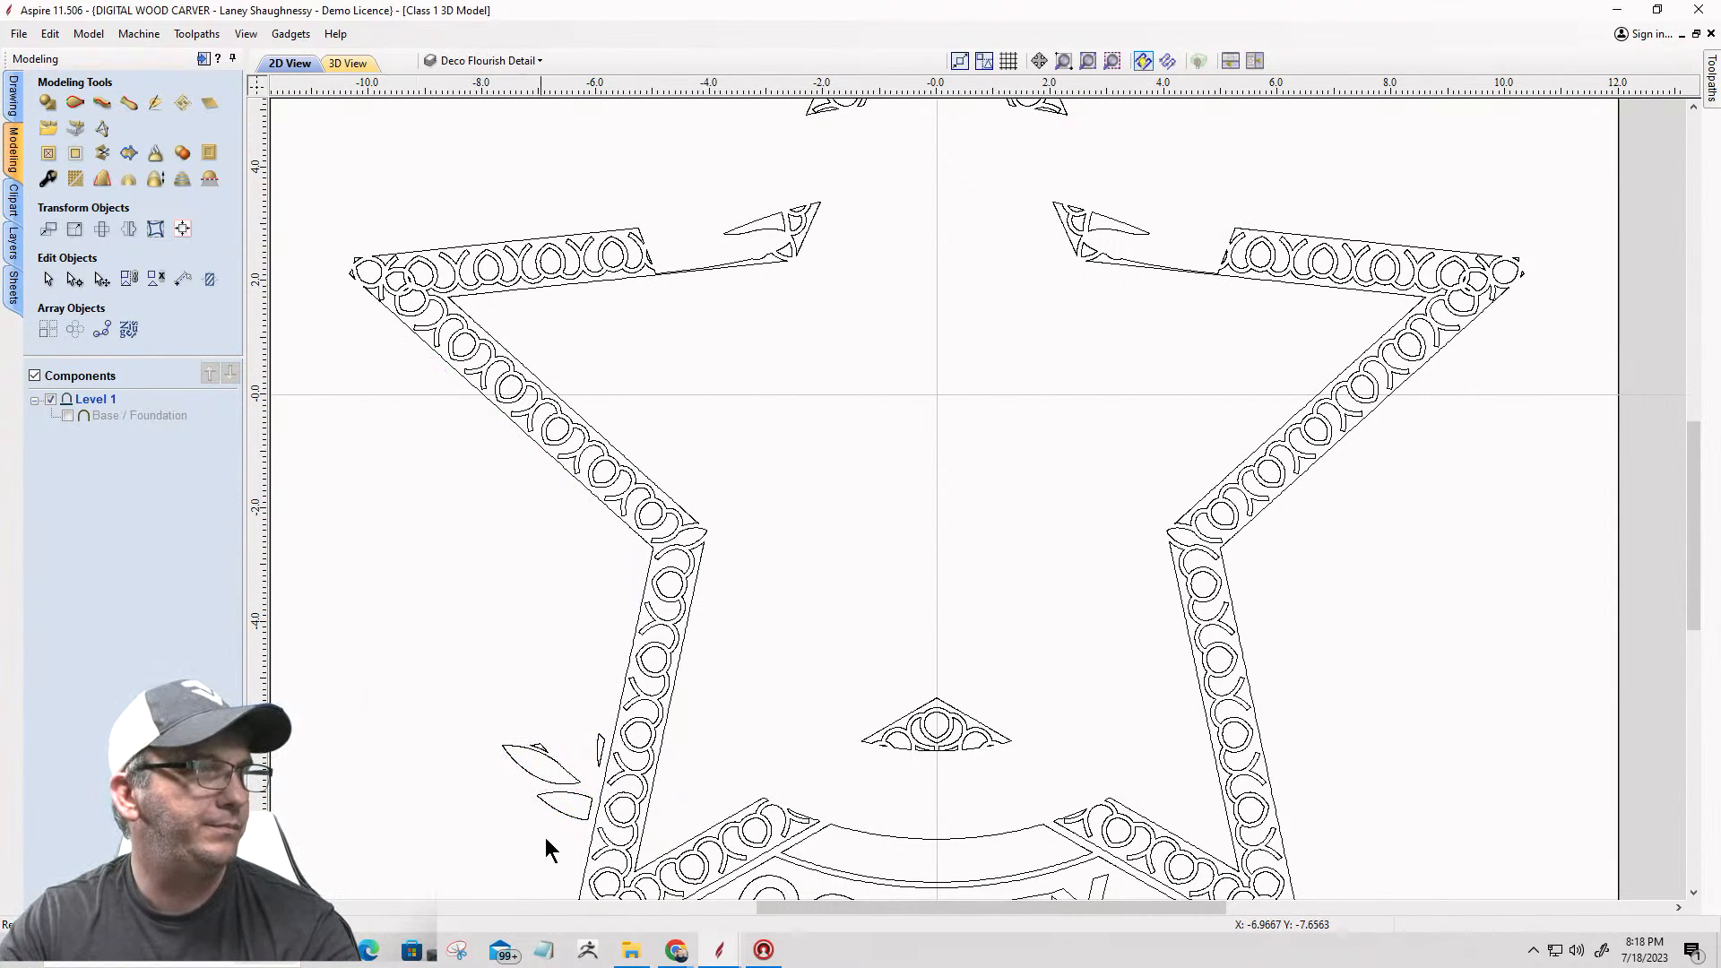
left_click_drag(562, 826, 487, 702)
key("Delete")
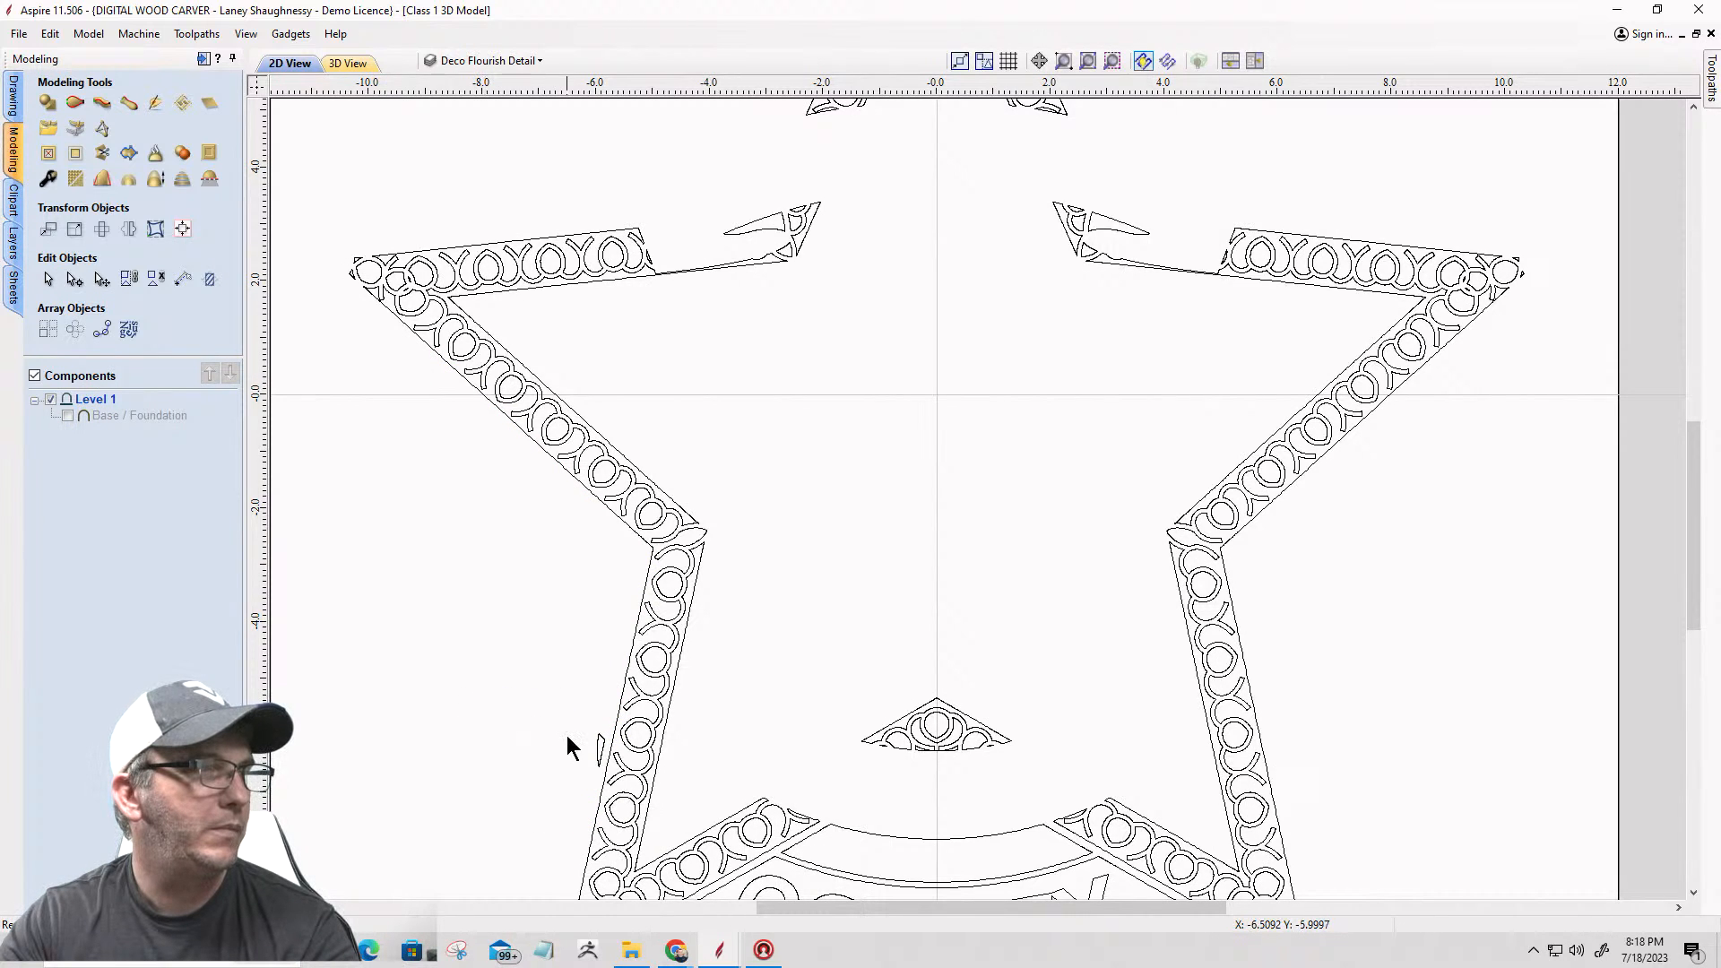
scroll(570, 739, "up", 3)
left_click(652, 754)
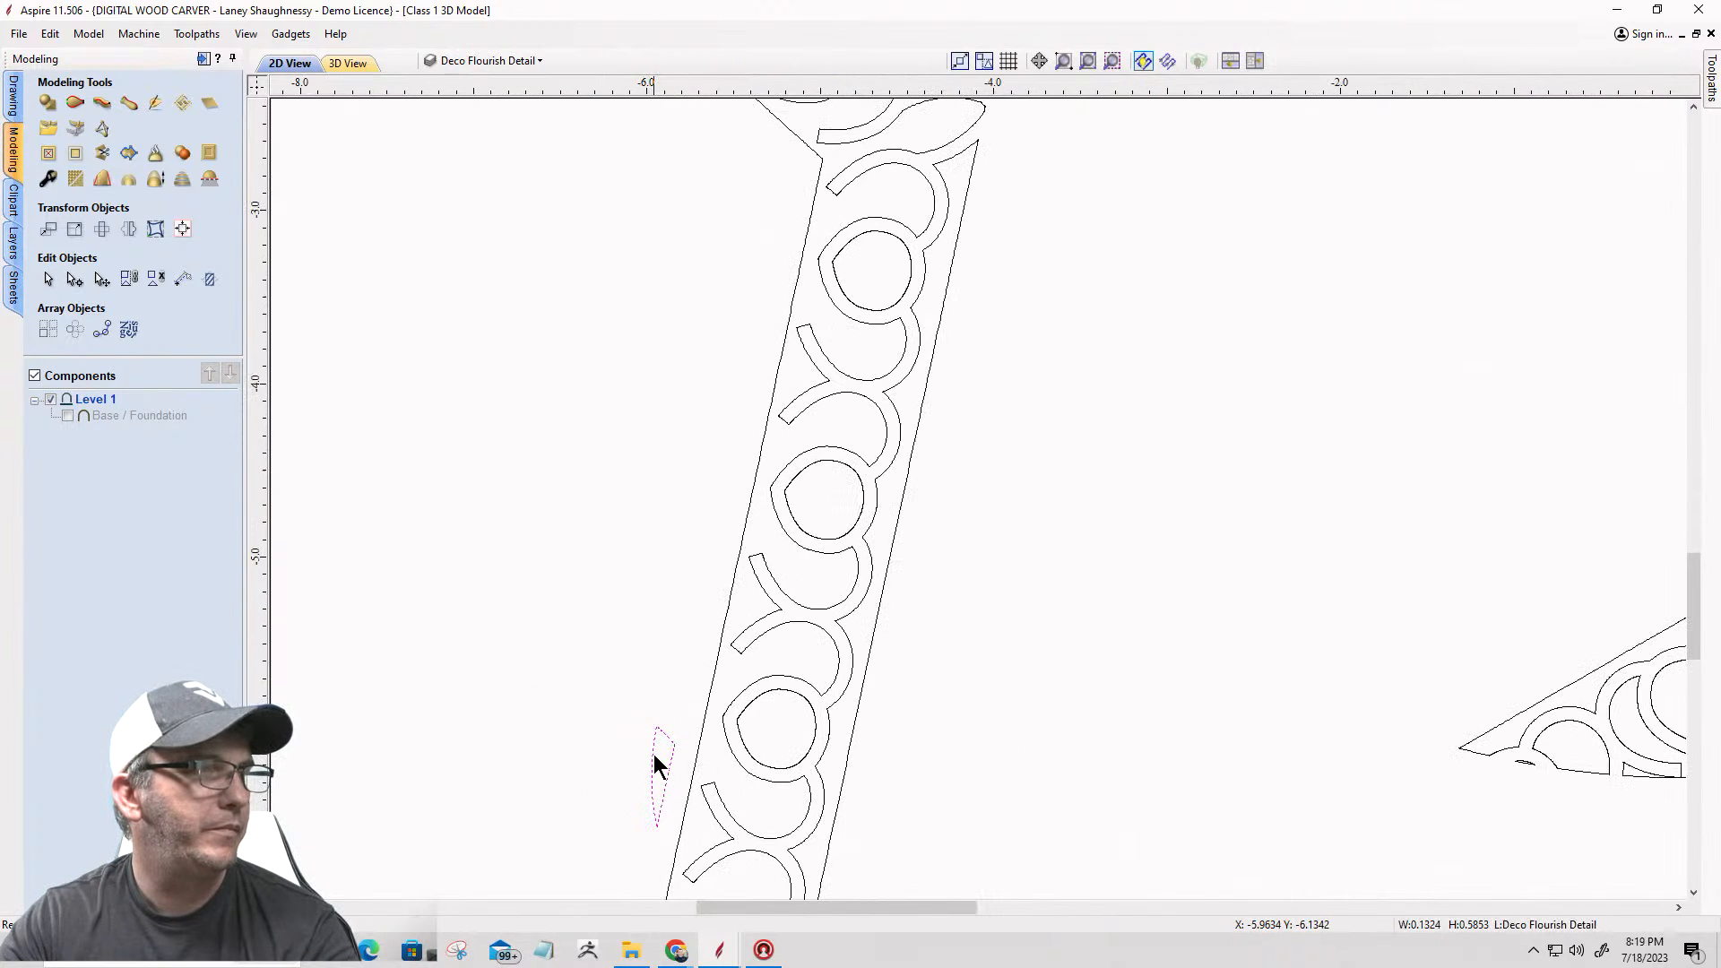
key("Delete")
Step: Delete the lower COUNTY lettering with its panel outlines and the circles at the star's two lower tips
scroll(466, 537, "down", 6)
scroll(681, 668, "up", 2)
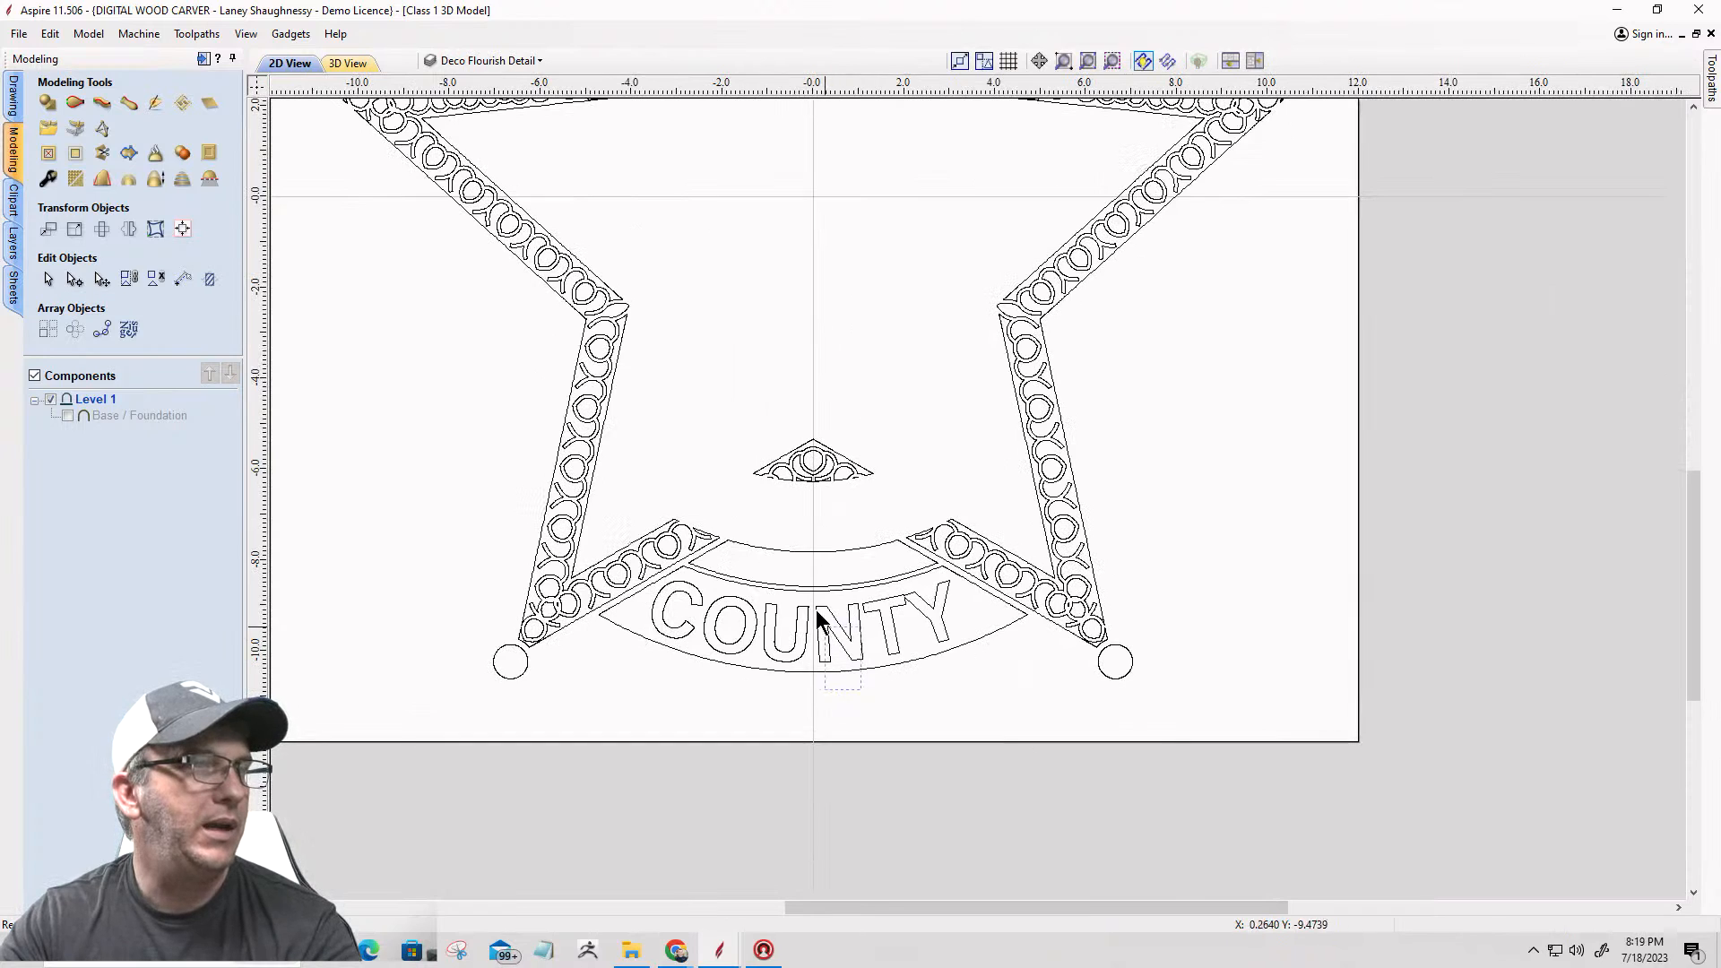
left_click(788, 540)
key("Delete")
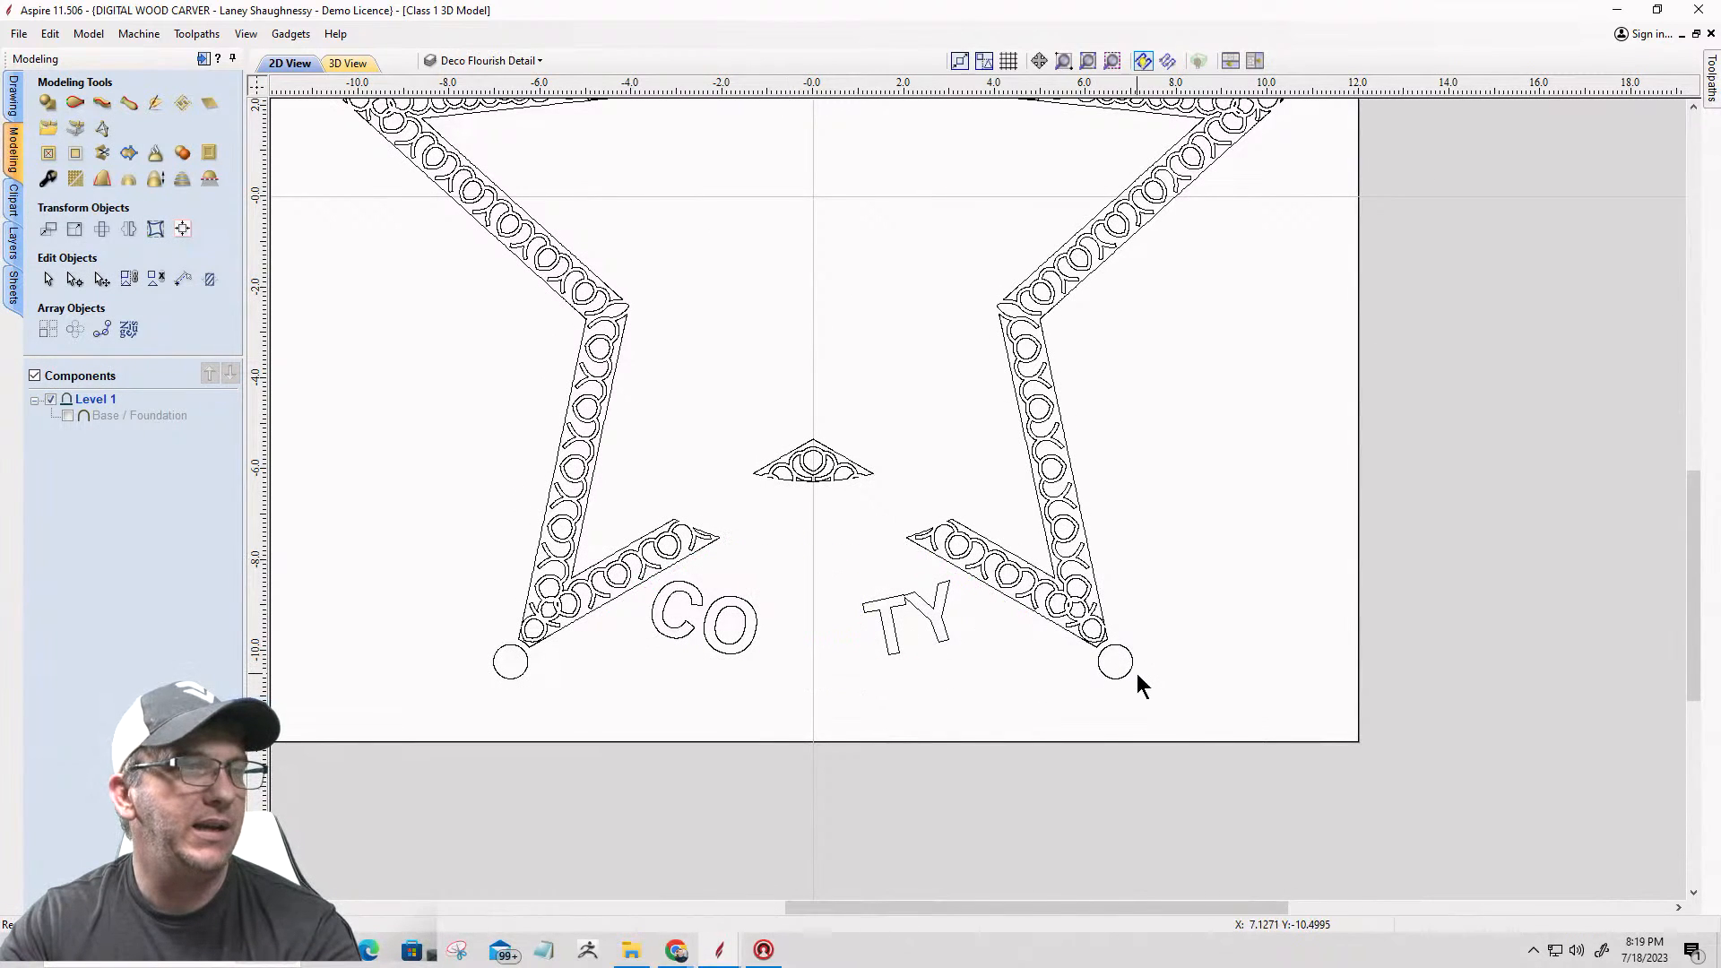
left_click(1099, 658)
key("Delete")
left_click_drag(983, 653, 626, 622)
key("Delete")
left_click_drag(538, 690, 465, 668)
key("Delete")
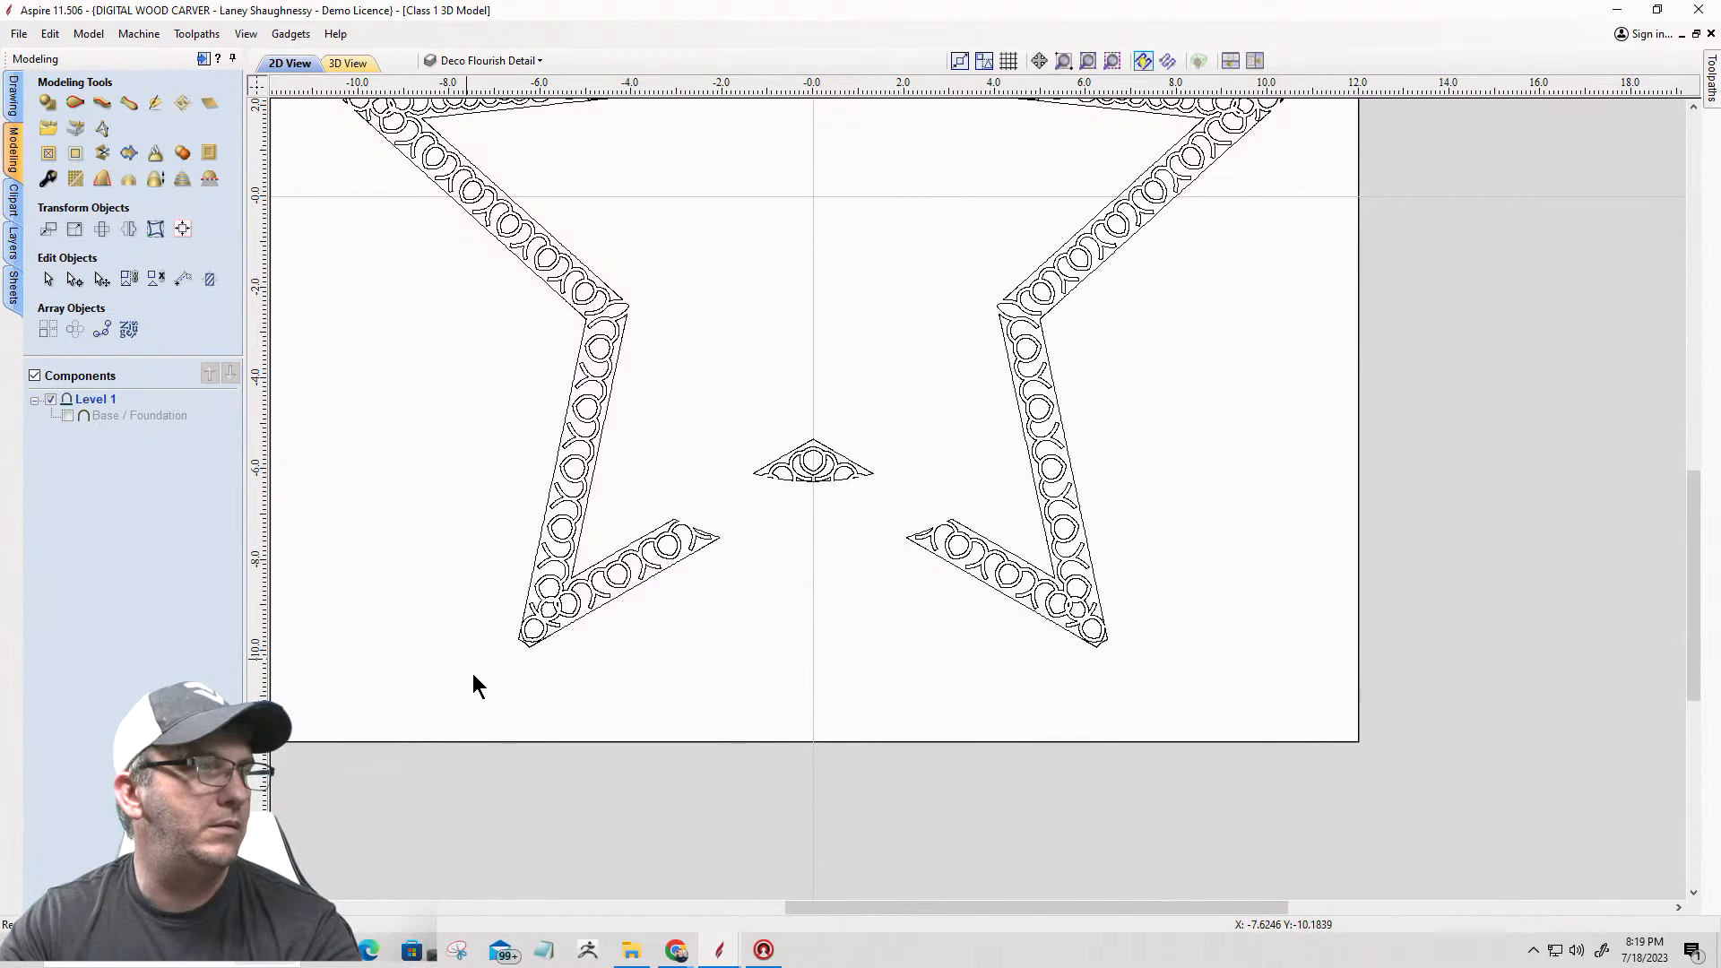
Step: Examine the remaining flourish outlines on the star's right arm and upper point for gaps and stray fragments
scroll(810, 645, "down", 4)
scroll(975, 480, "up", 4)
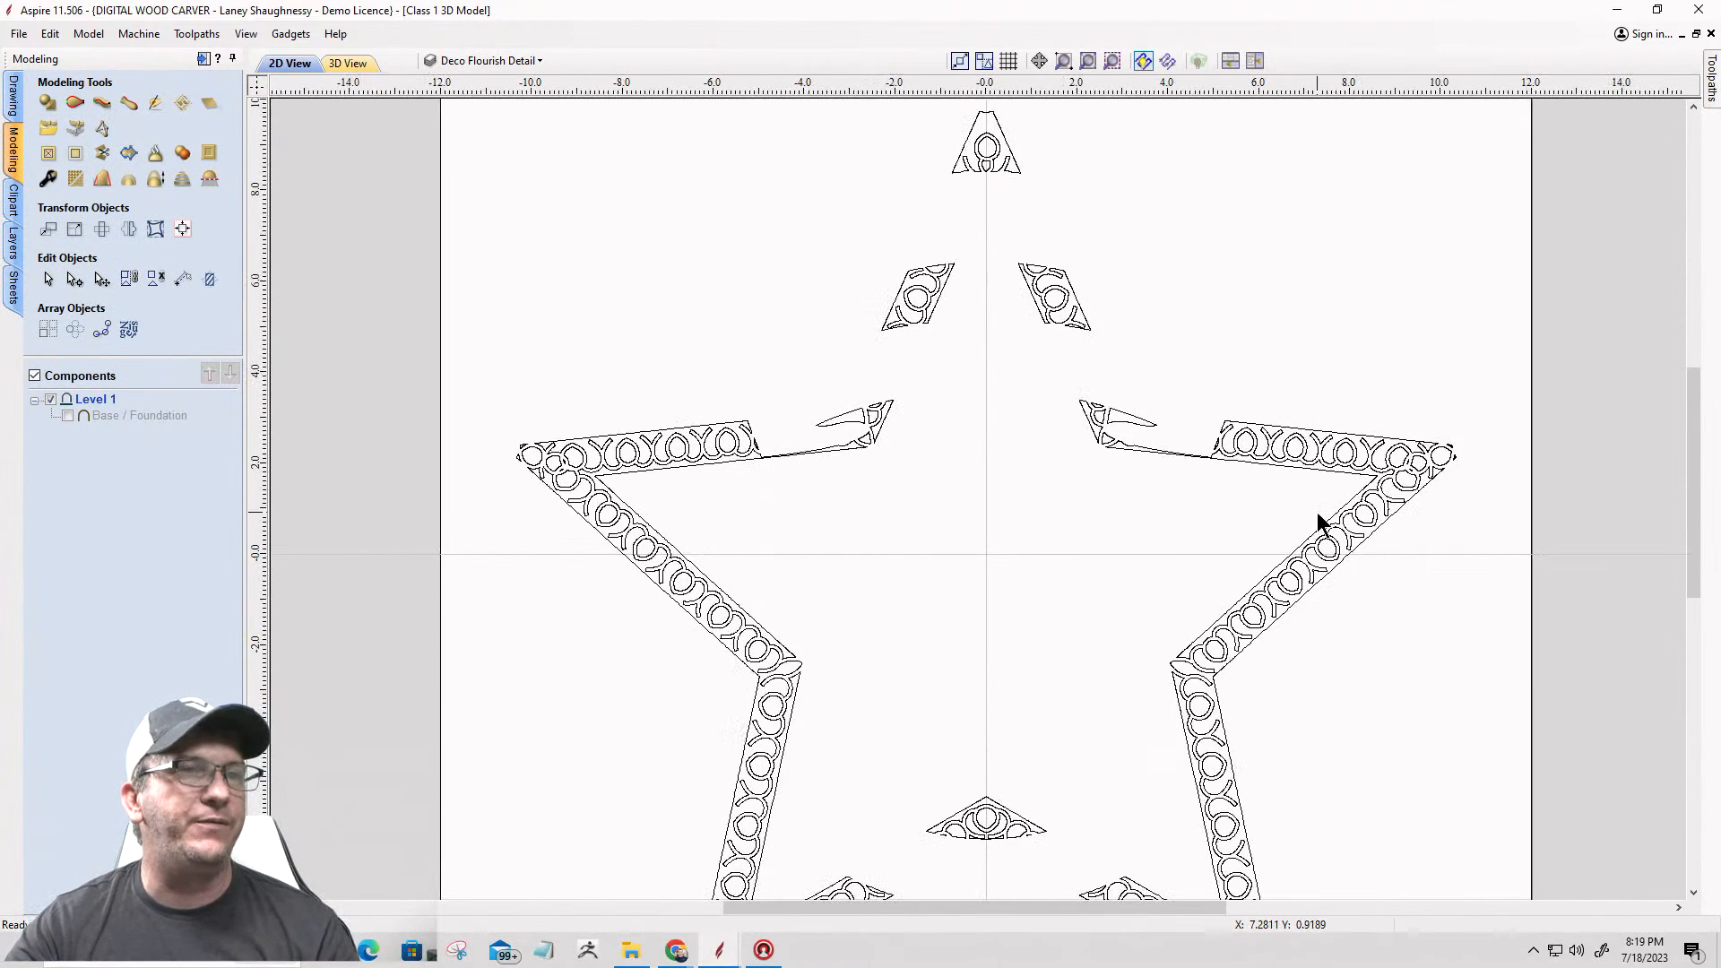
scroll(1324, 414, "up", 3)
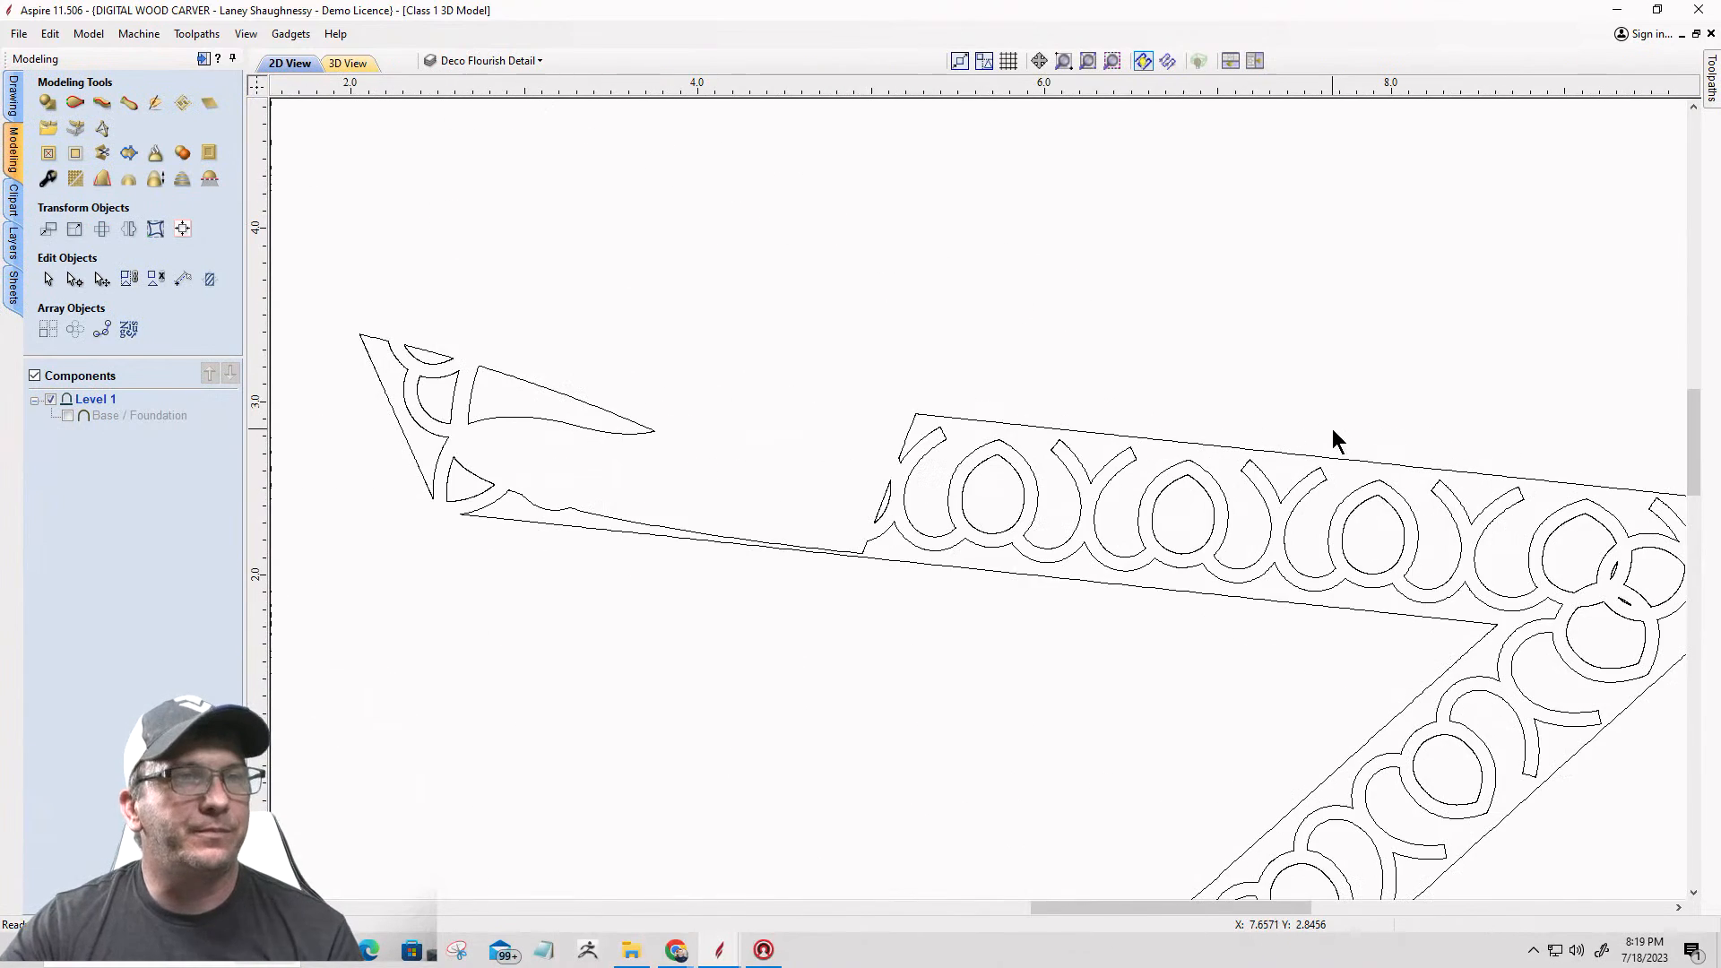
left_click(1065, 439)
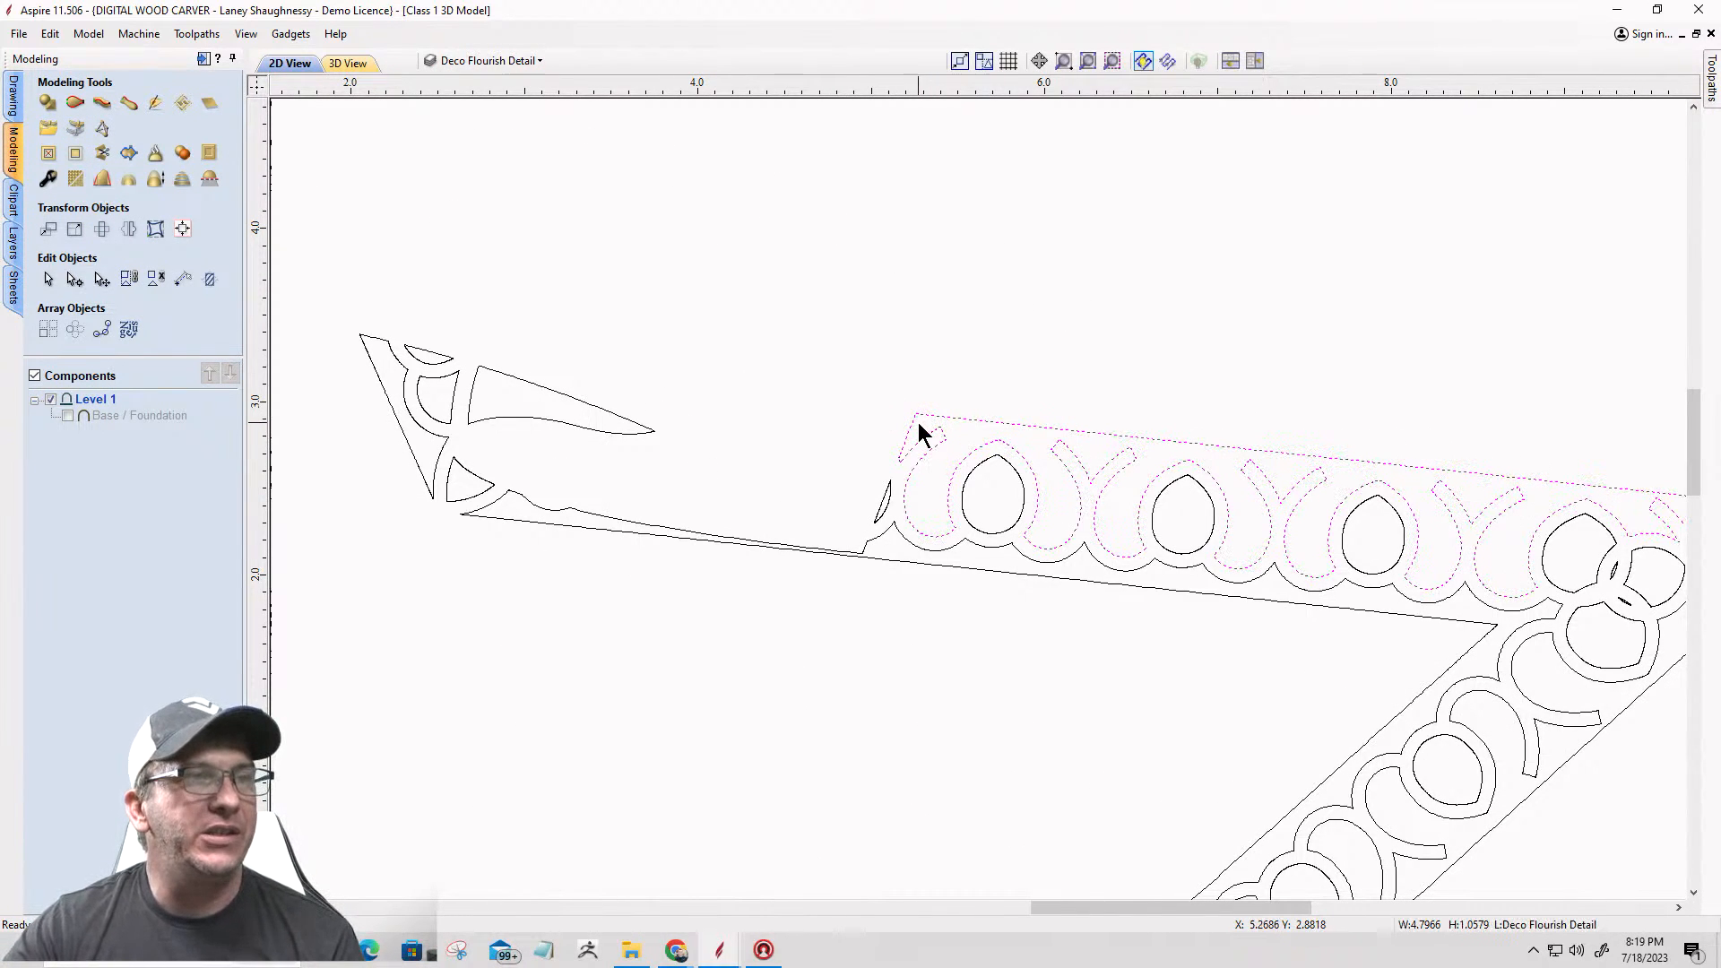
scroll(906, 459, "up", 3)
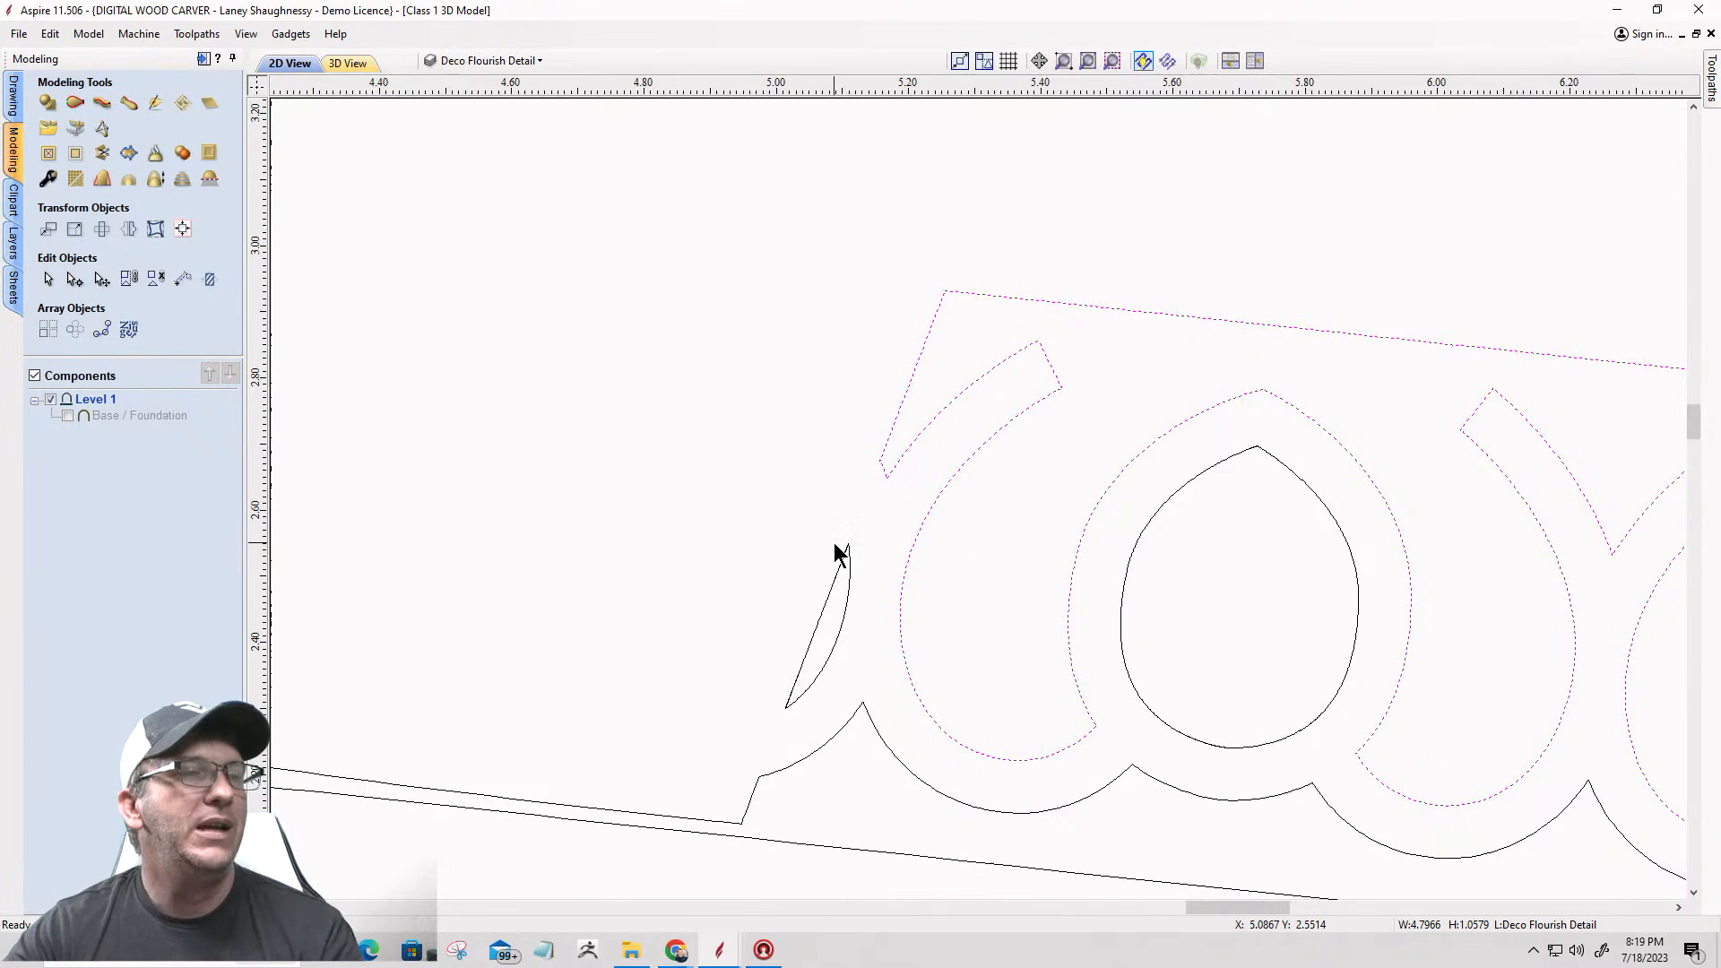
scroll(835, 544, "down", 5)
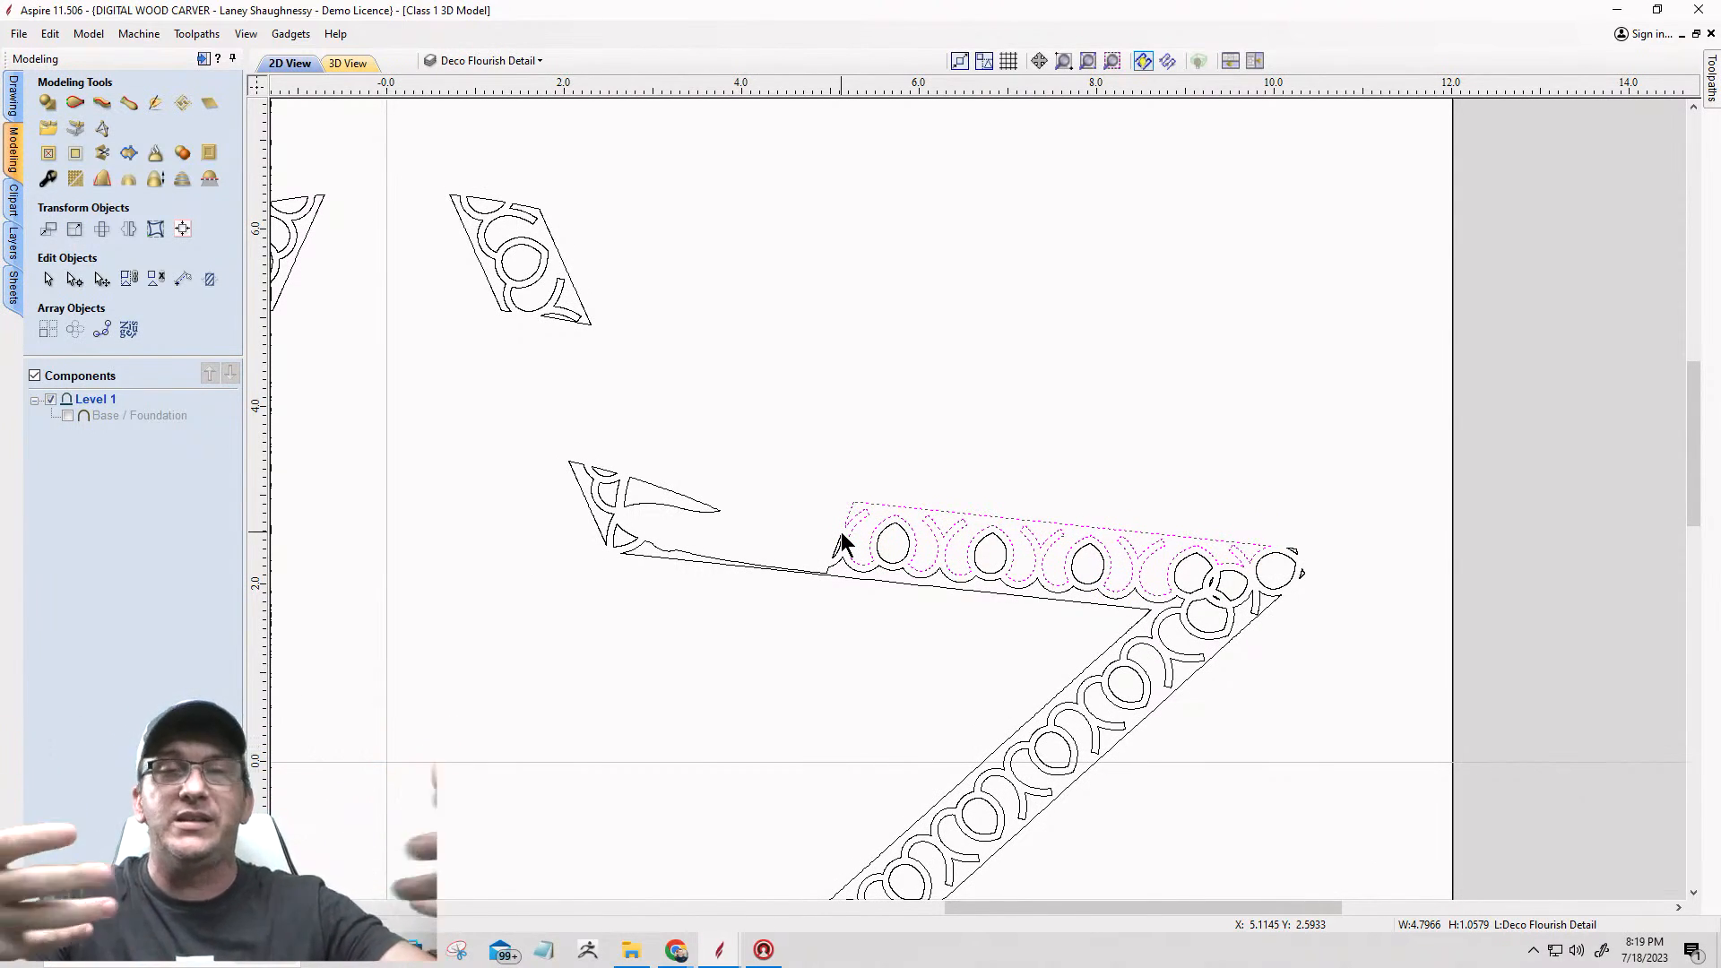
scroll(1264, 573, "up", 6)
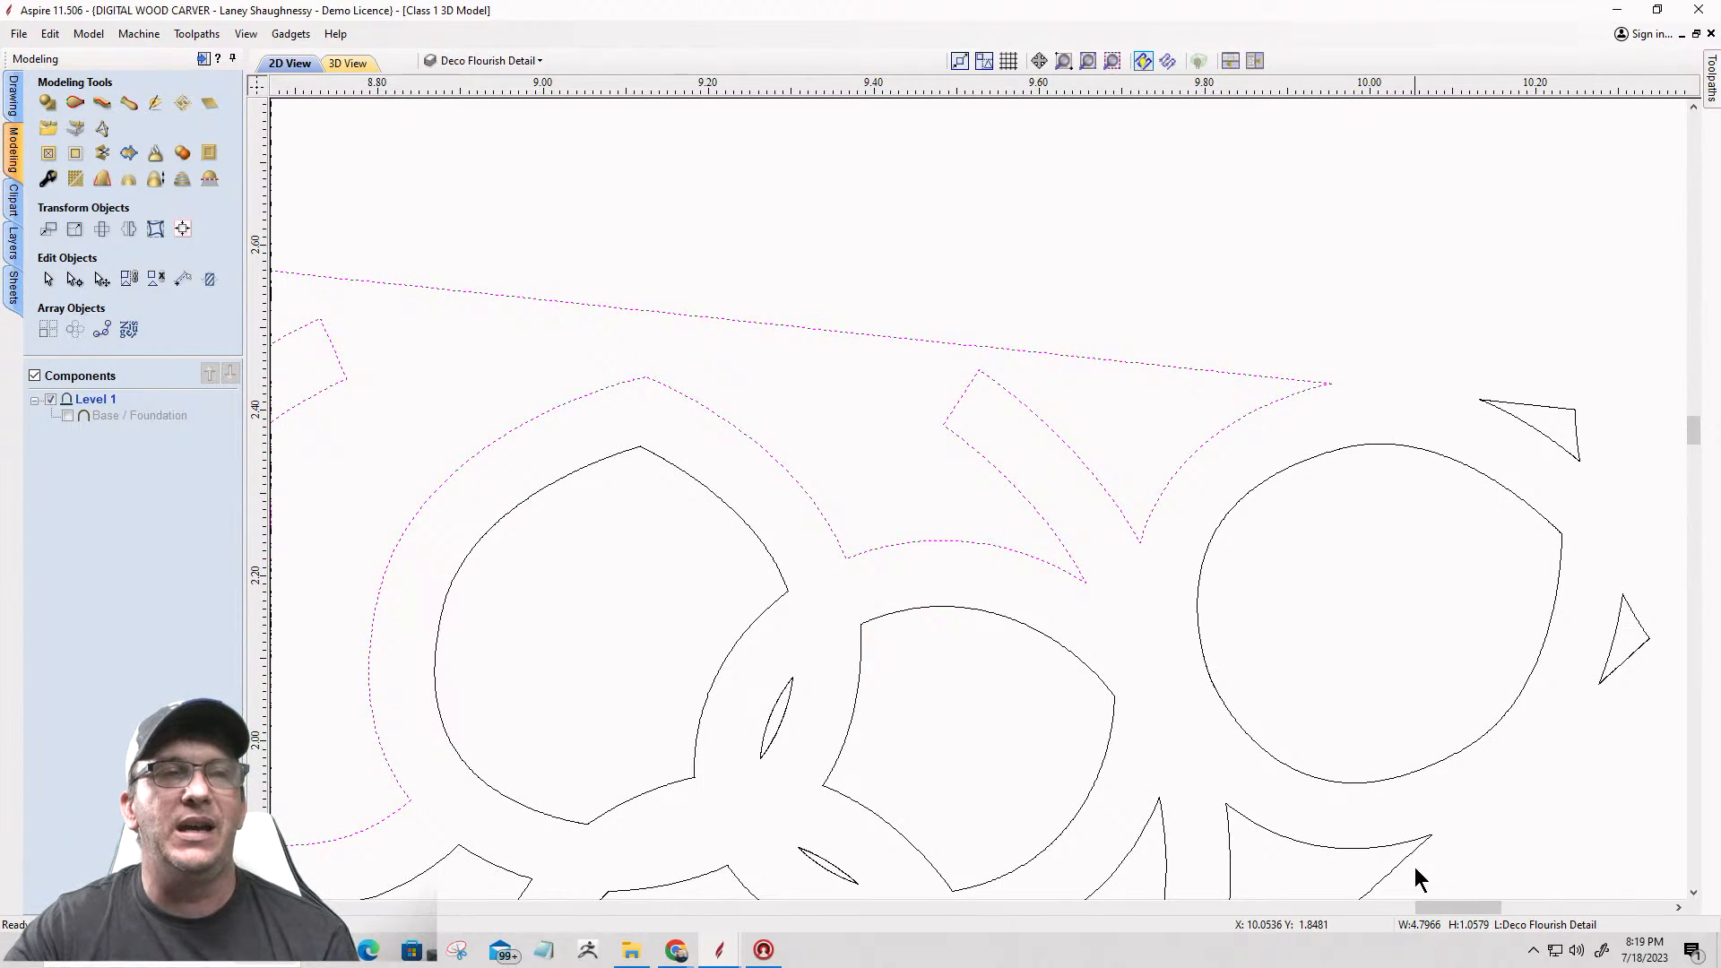
scroll(1283, 613, "down", 2)
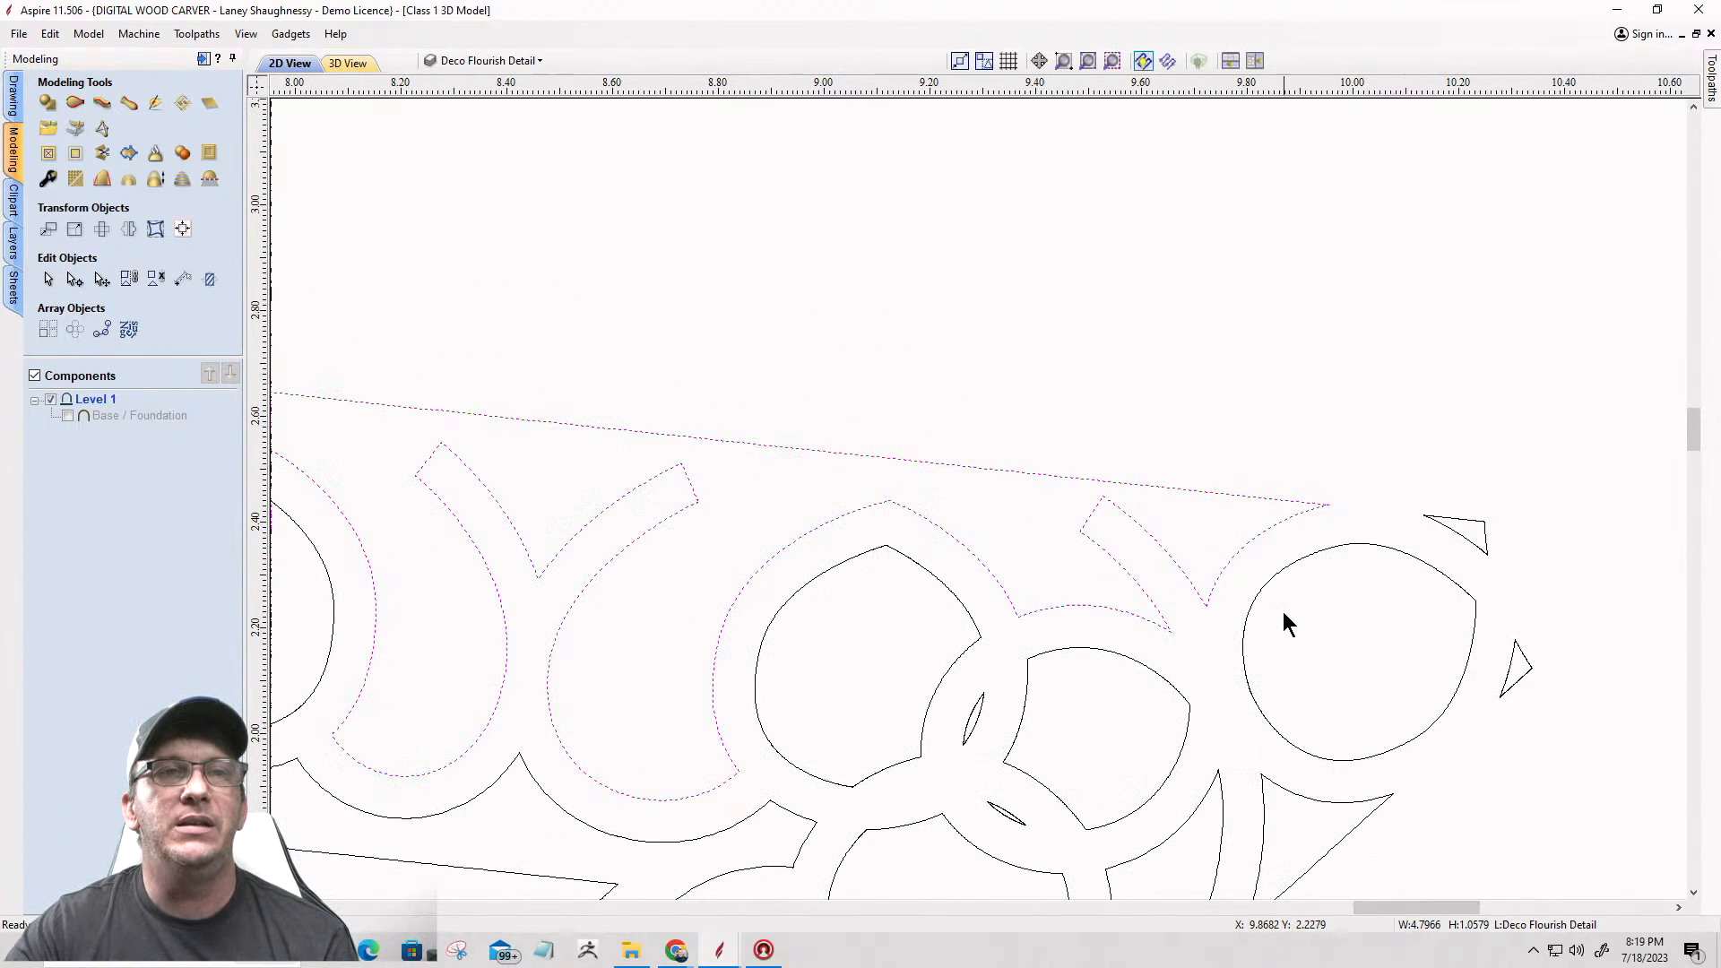
scroll(1449, 713, "up", 1)
scroll(1448, 713, "down", 2)
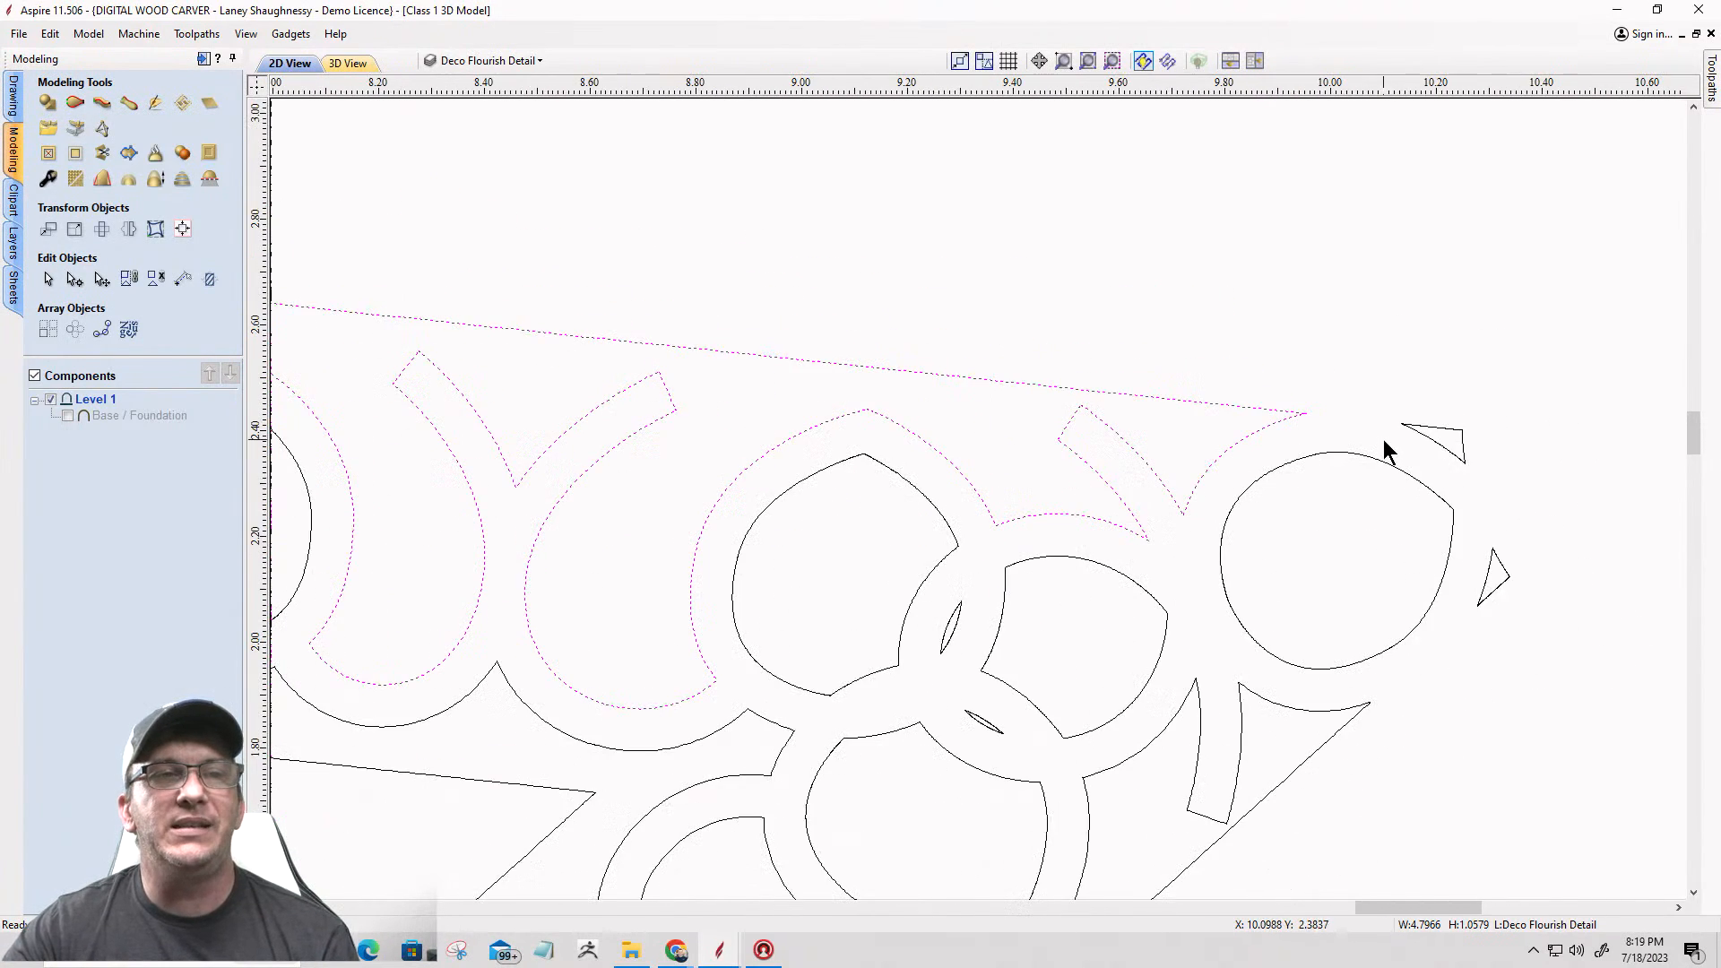
scroll(1384, 440, "down", 10)
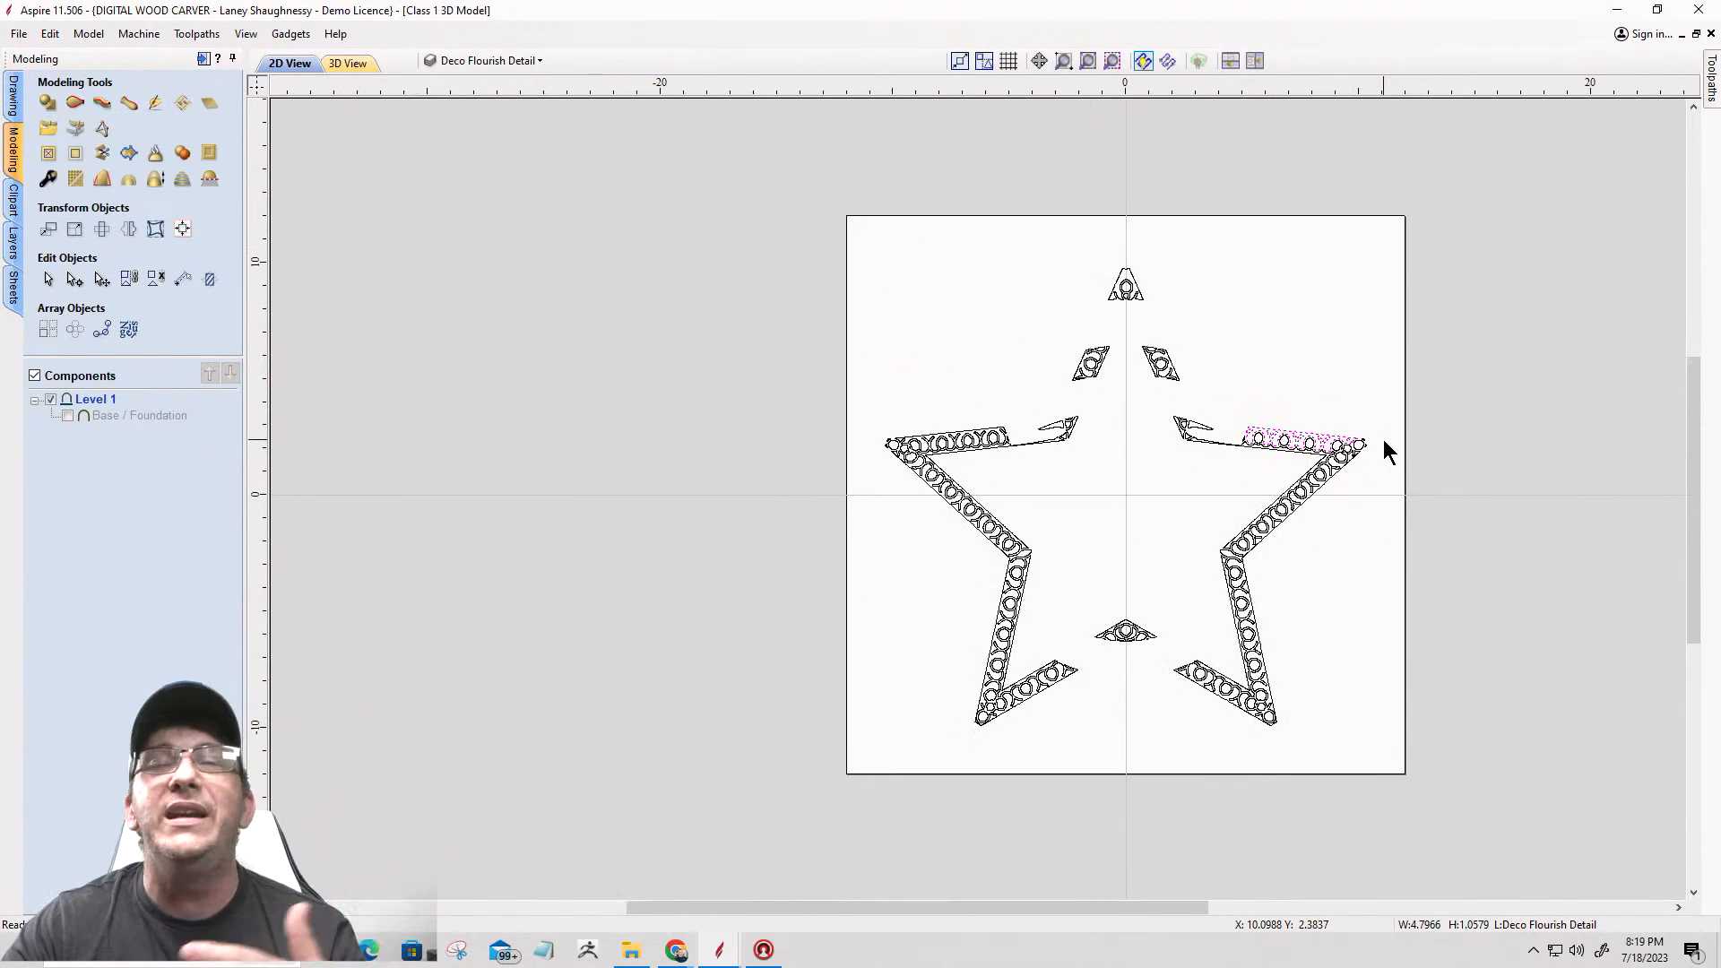
scroll(1053, 231, "up", 1)
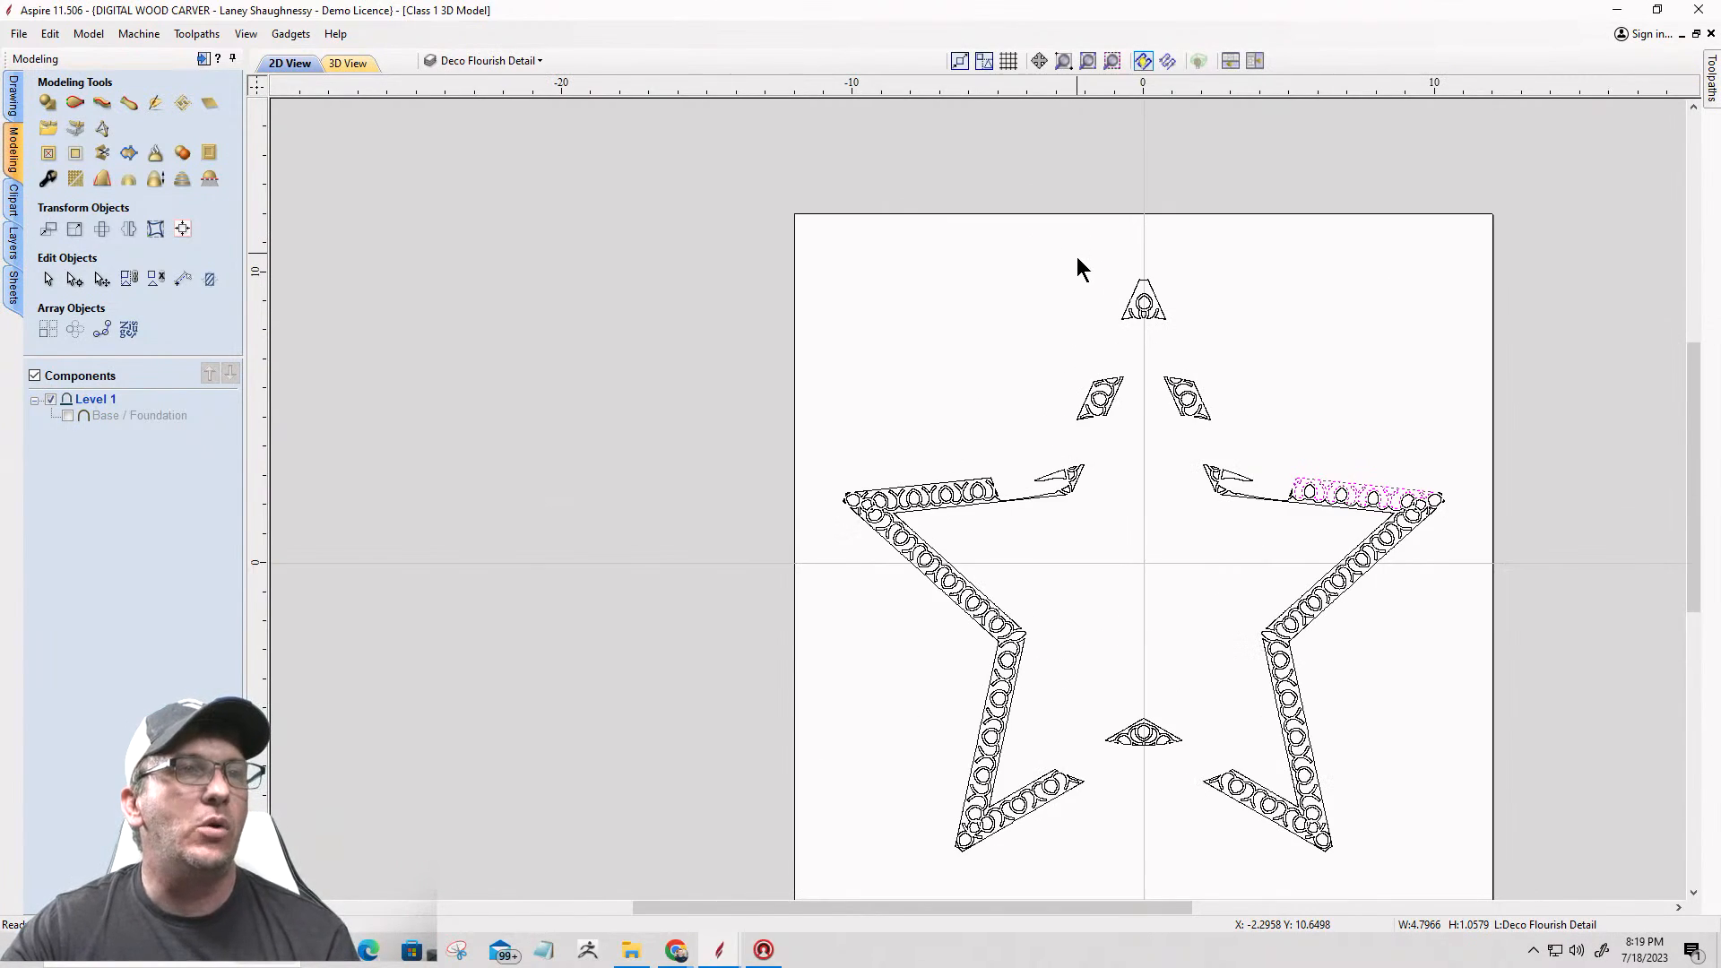
scroll(1181, 277, "up", 5)
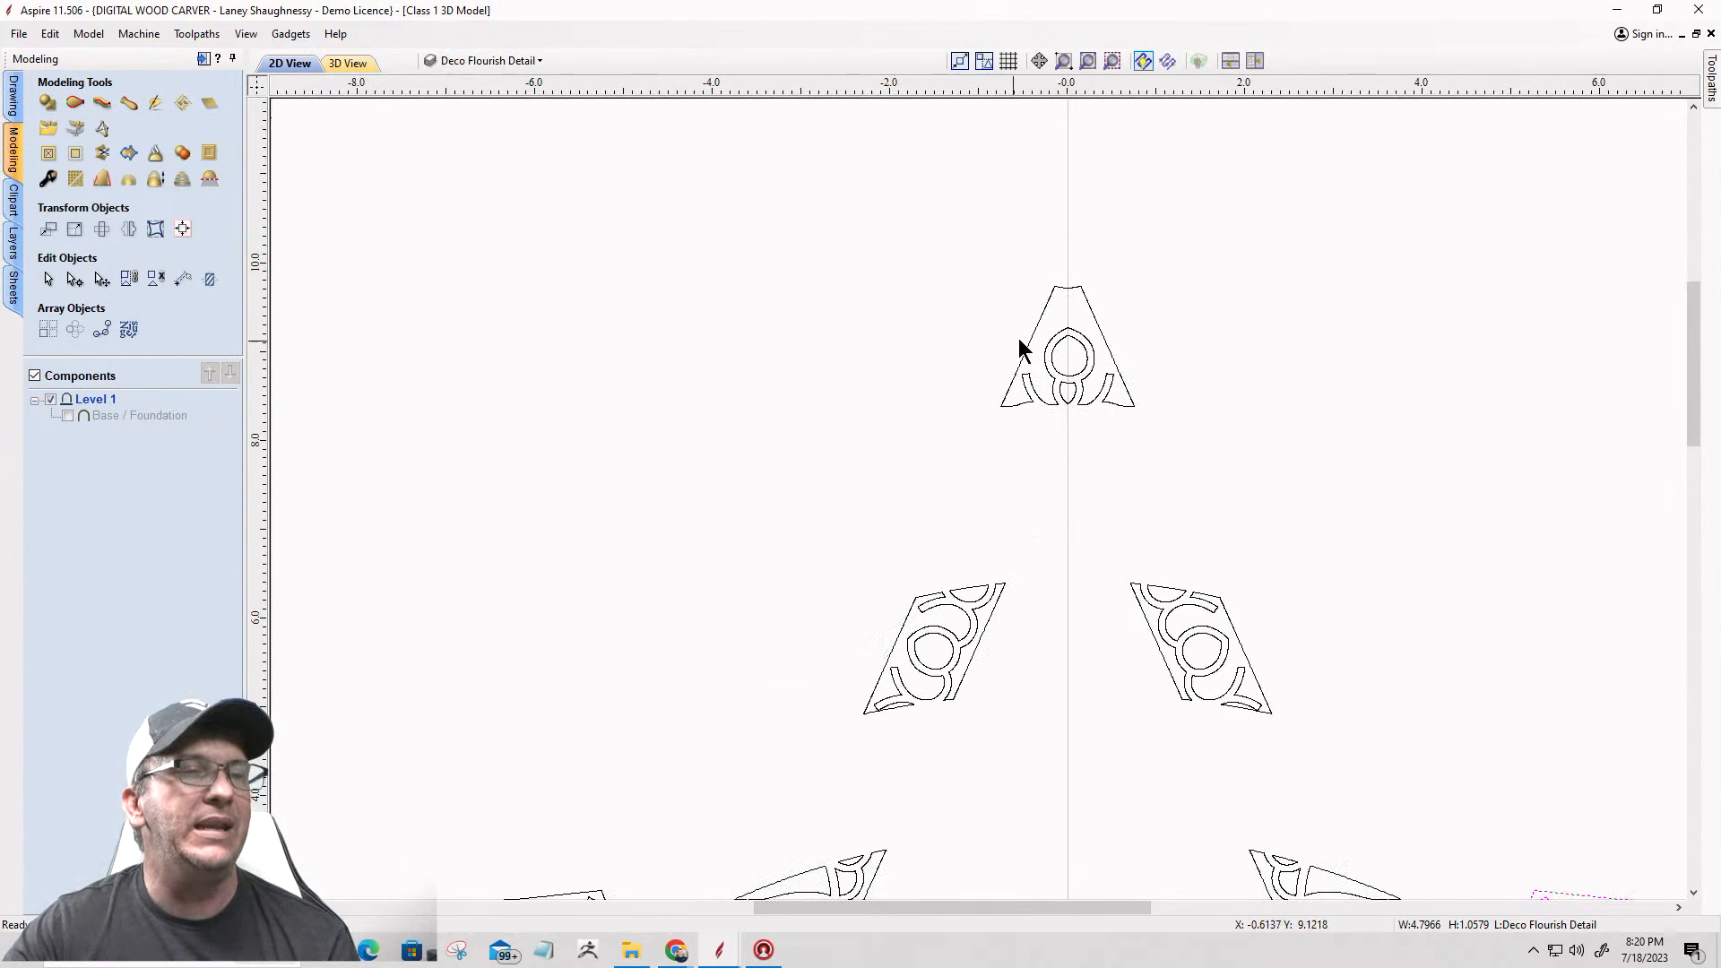
scroll(1003, 511, "down", 4)
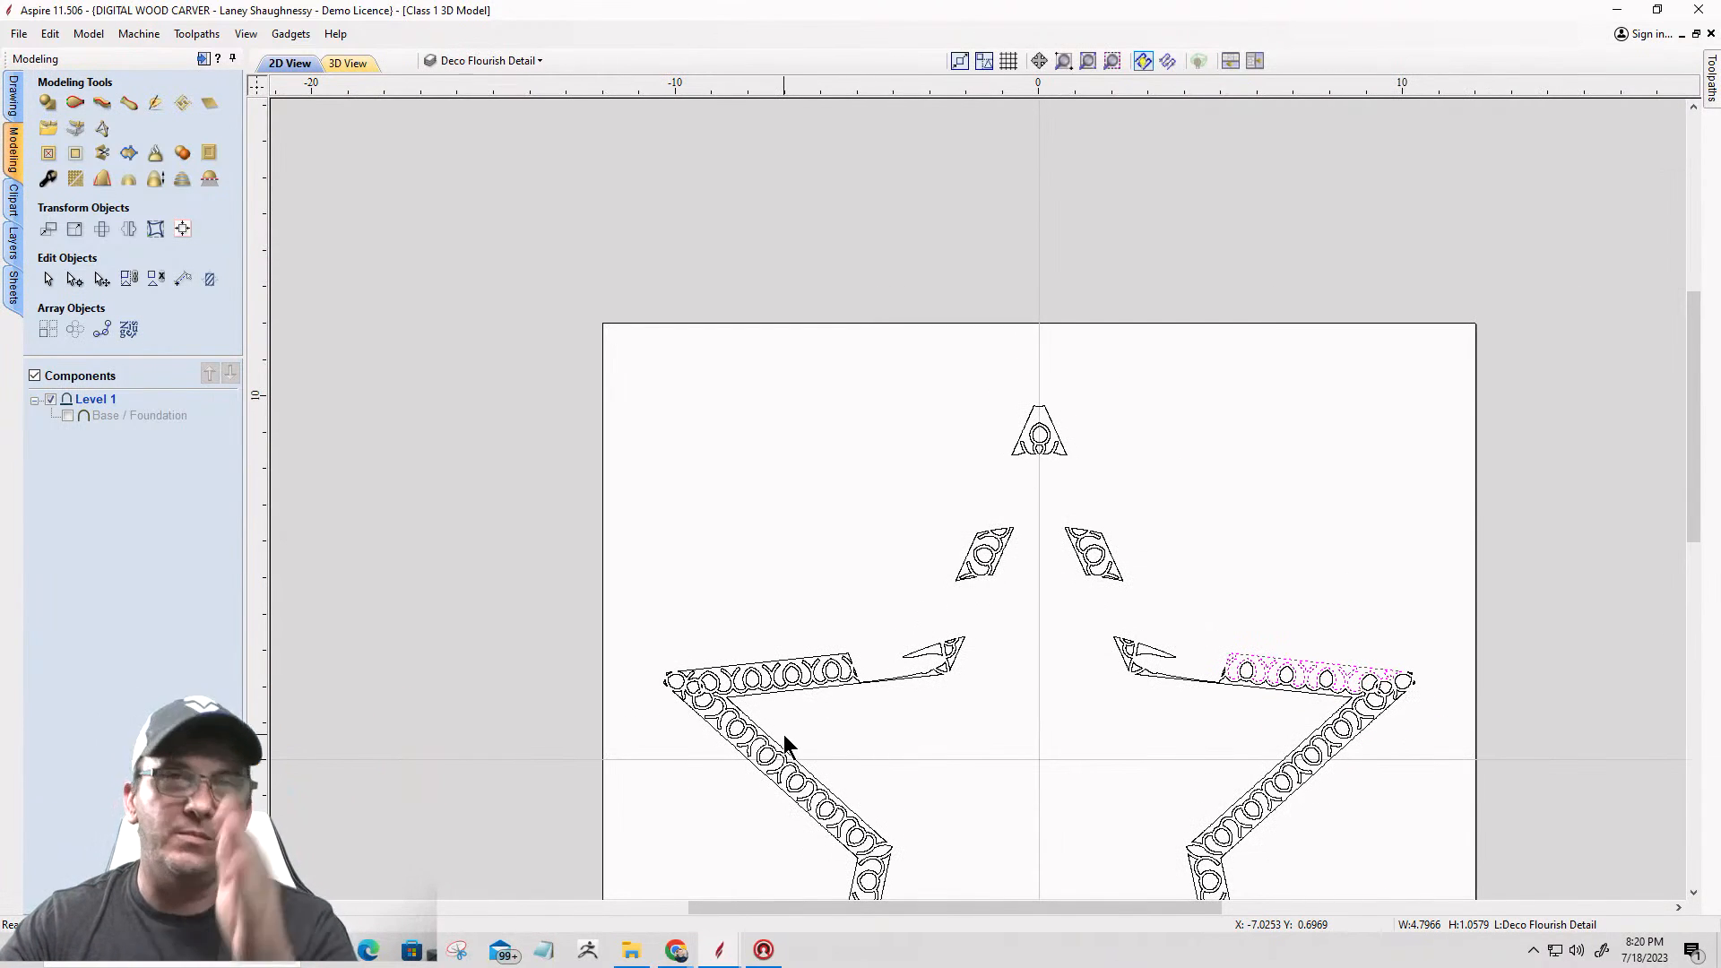
scroll(1059, 428, "up", 1)
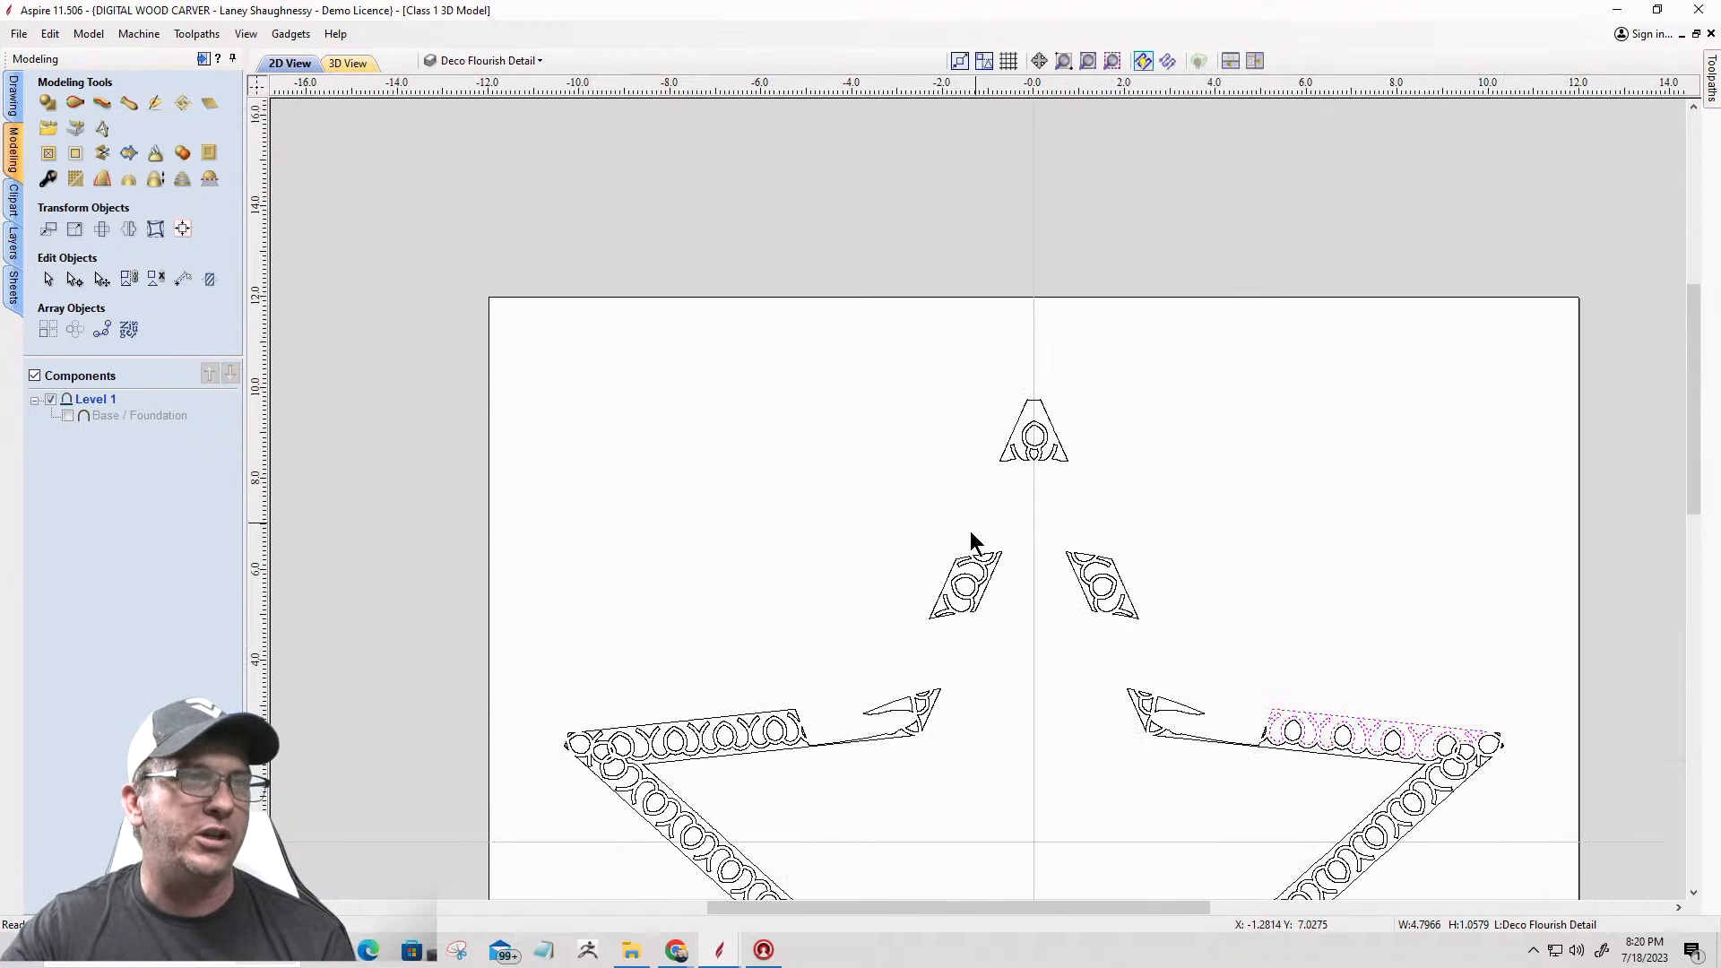
Step: Cut the upper star point's outline vector at its lower-left corner node in node editing mode
scroll(1034, 422, "up", 9)
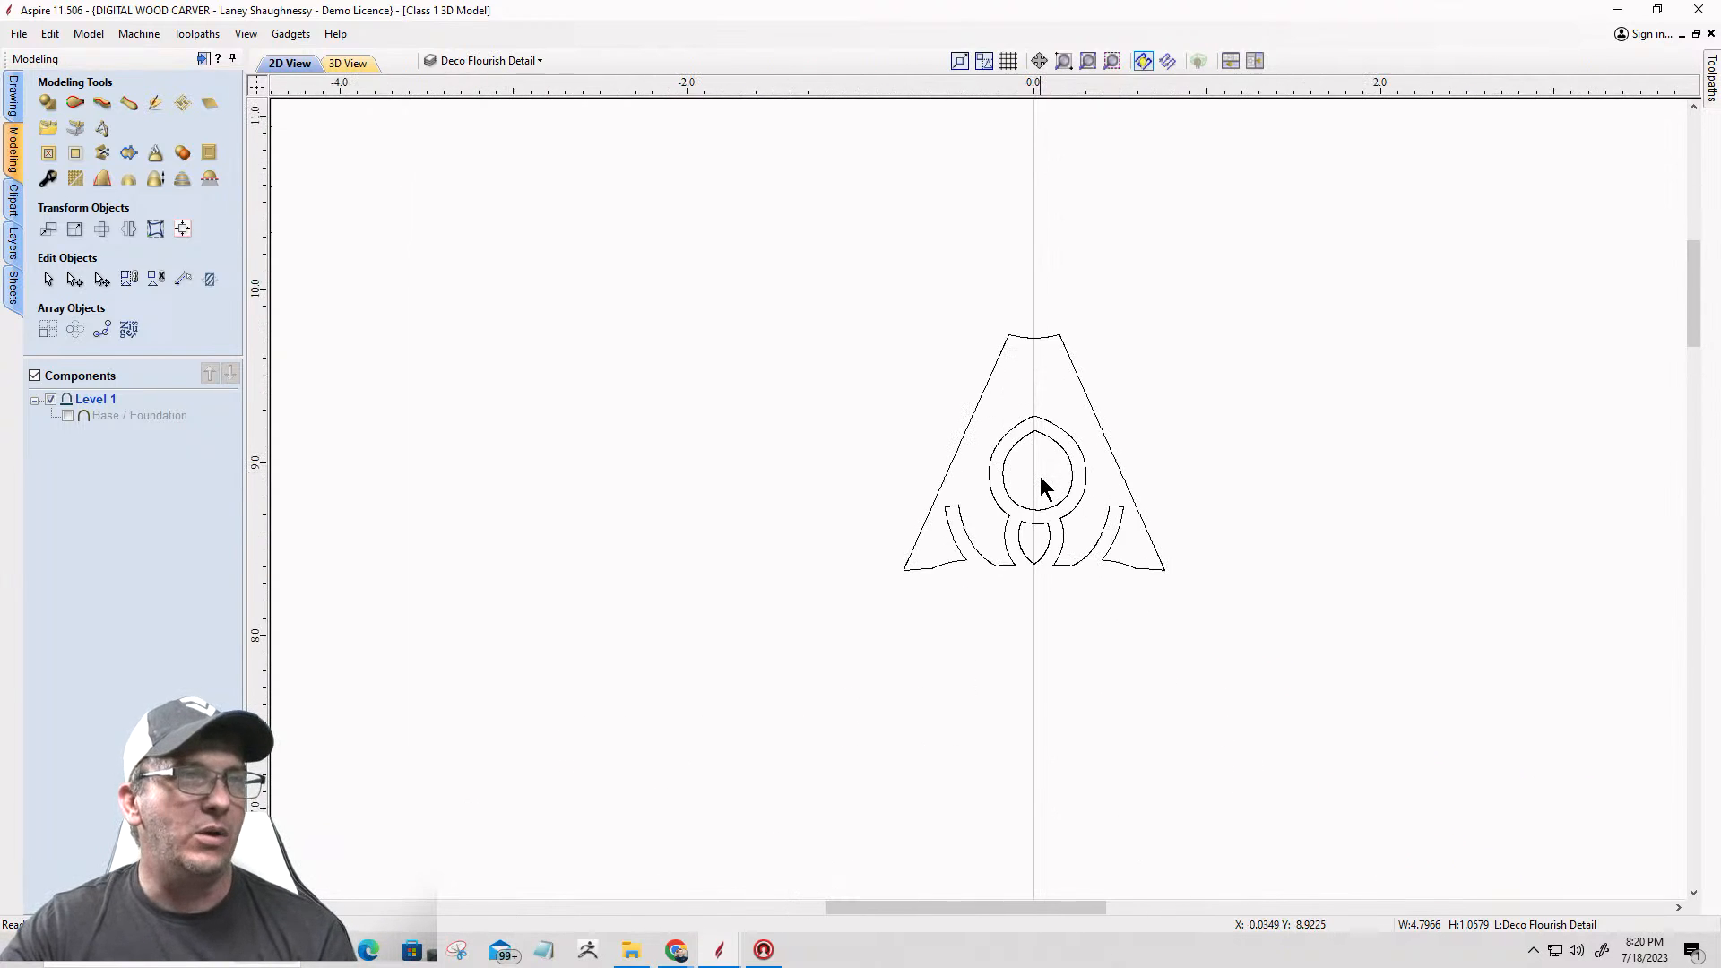
scroll(1019, 411, "down", 1)
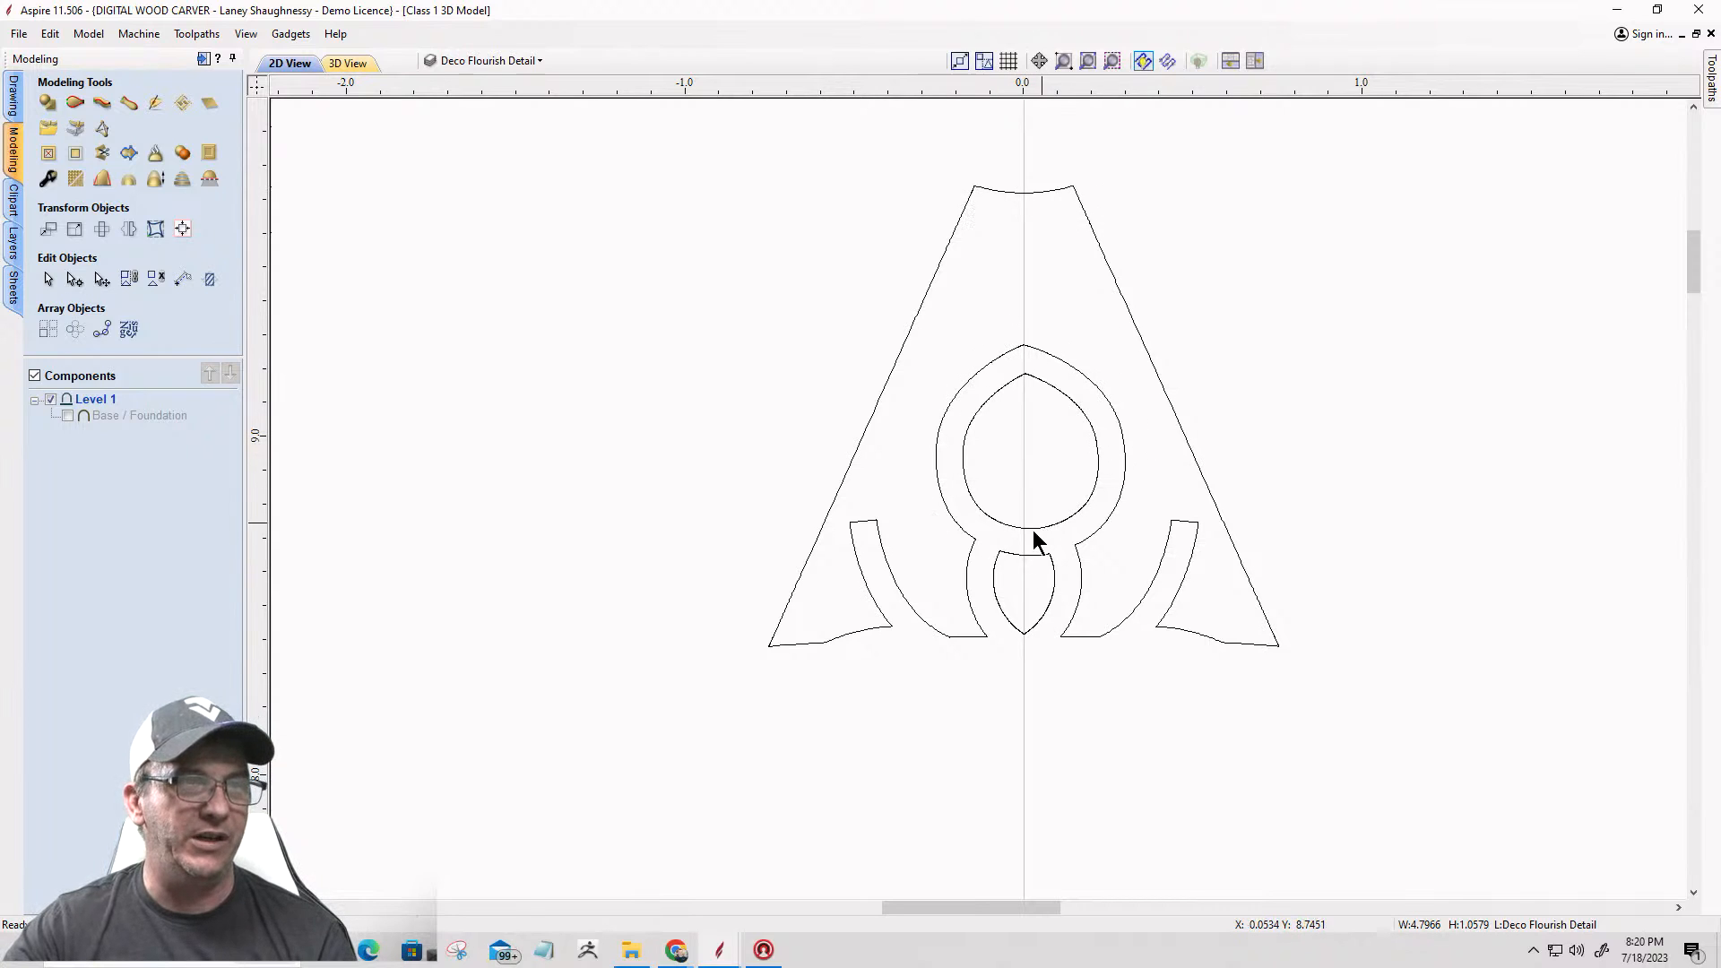
scroll(932, 695, "up", 3)
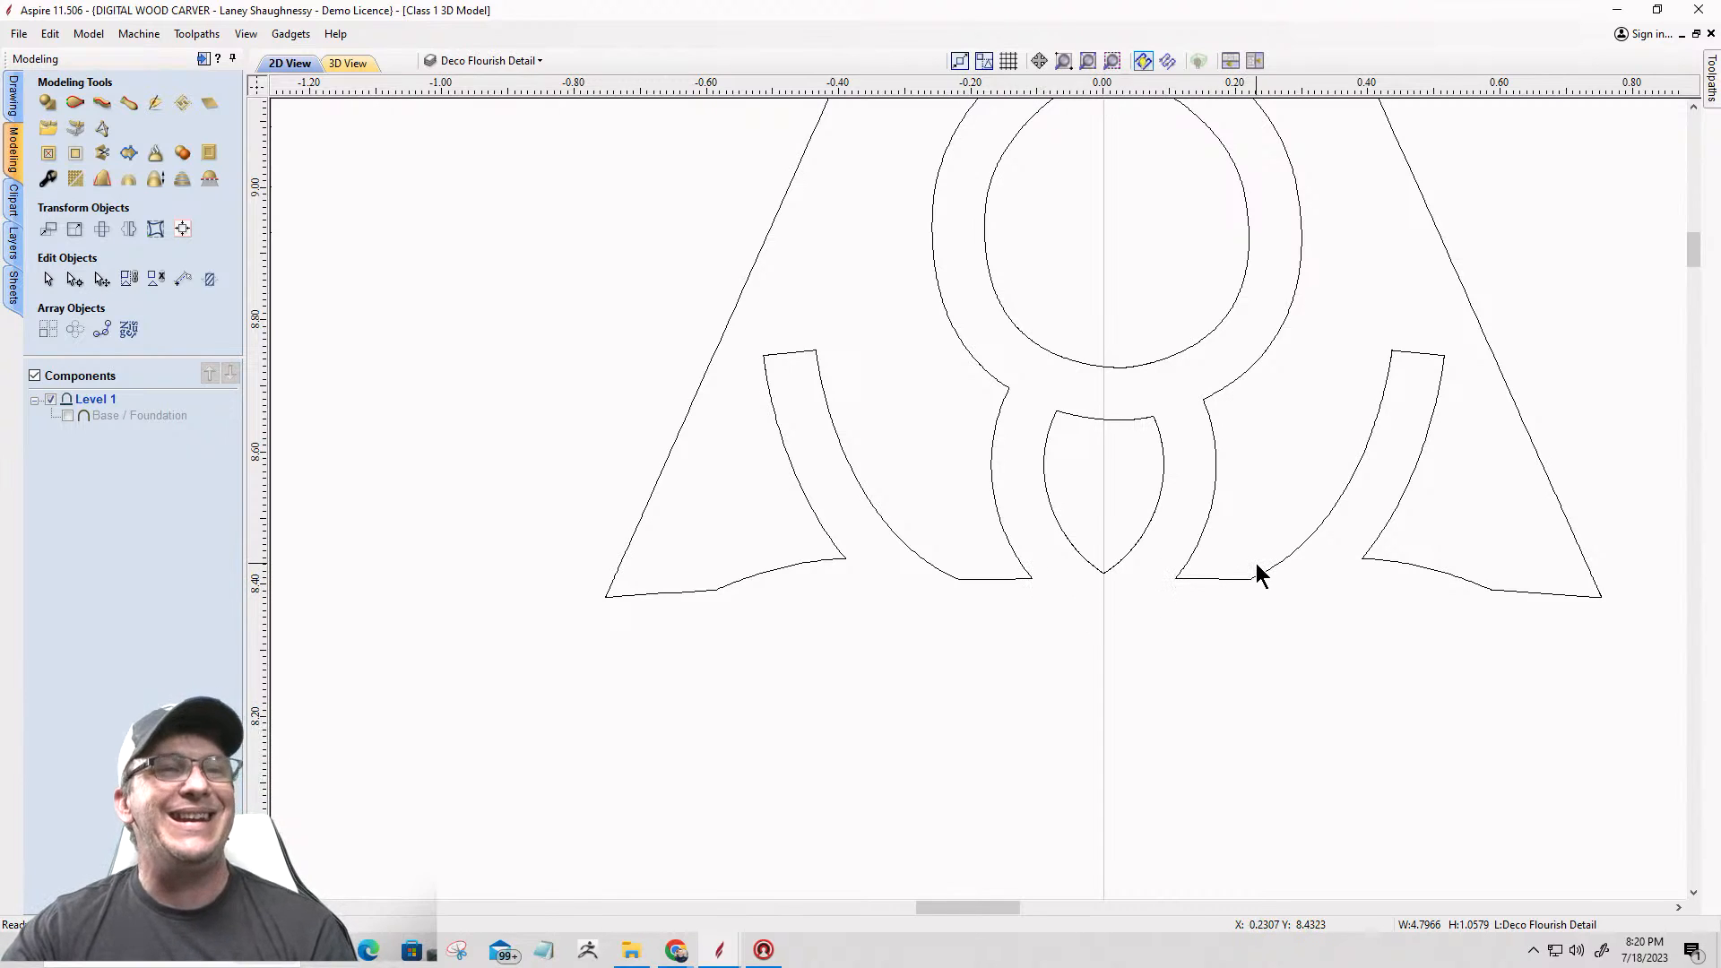
left_click(722, 588)
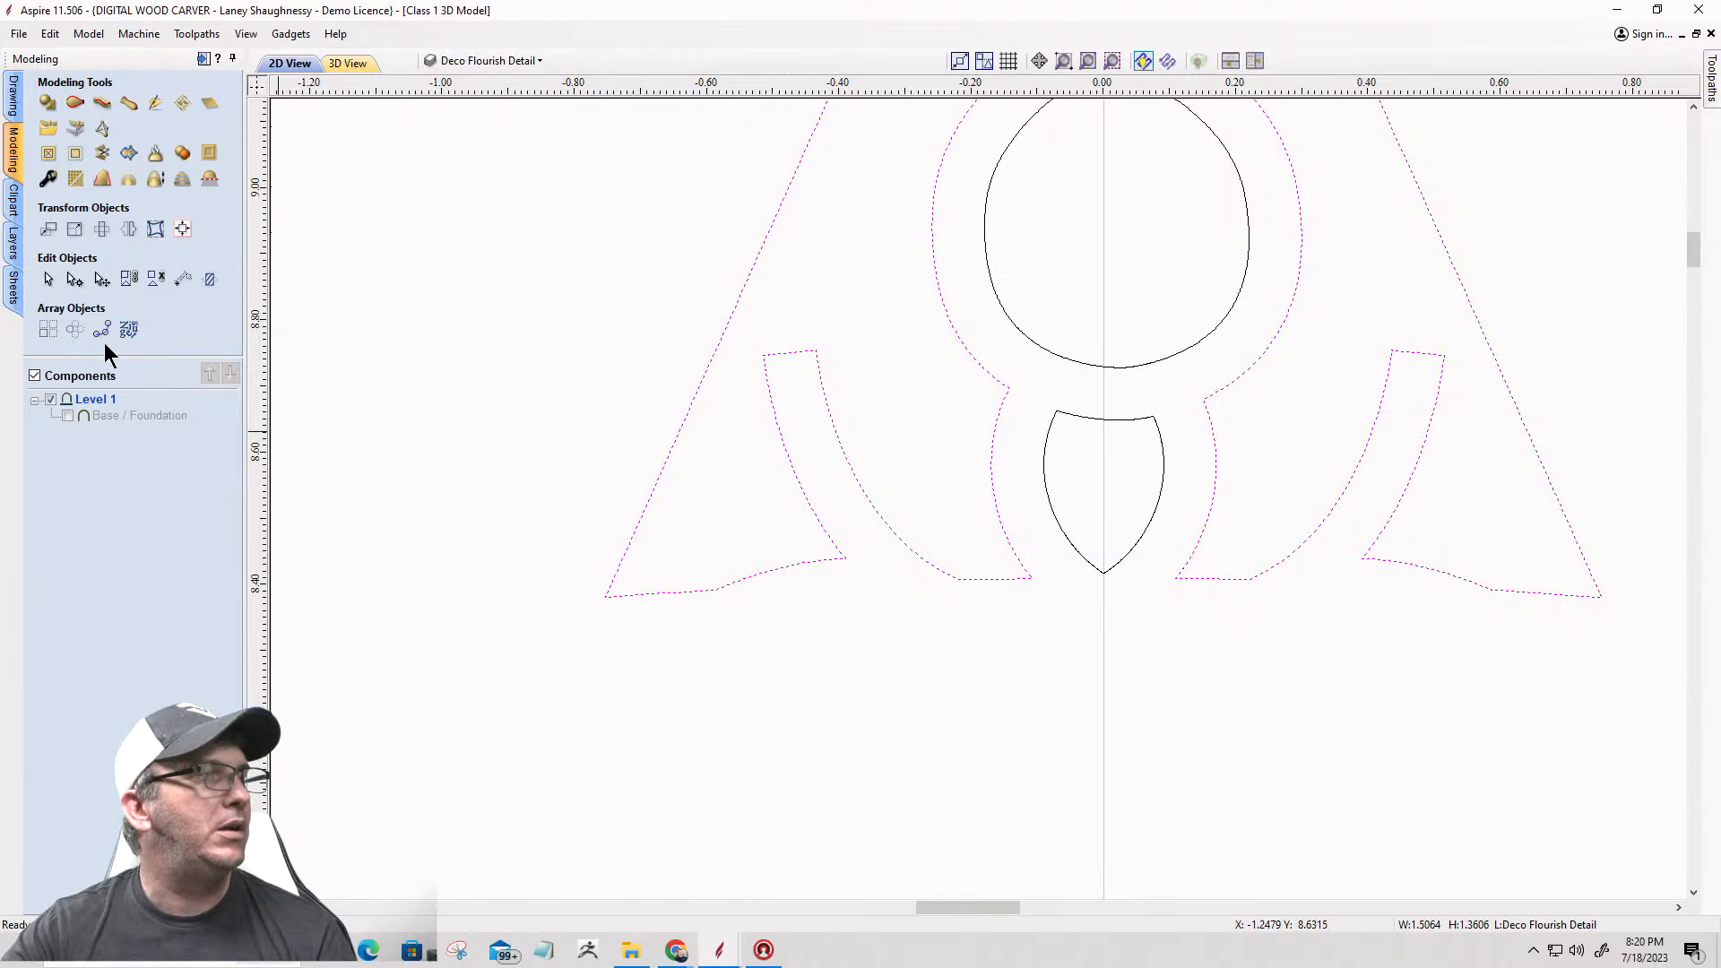
left_click(74, 278)
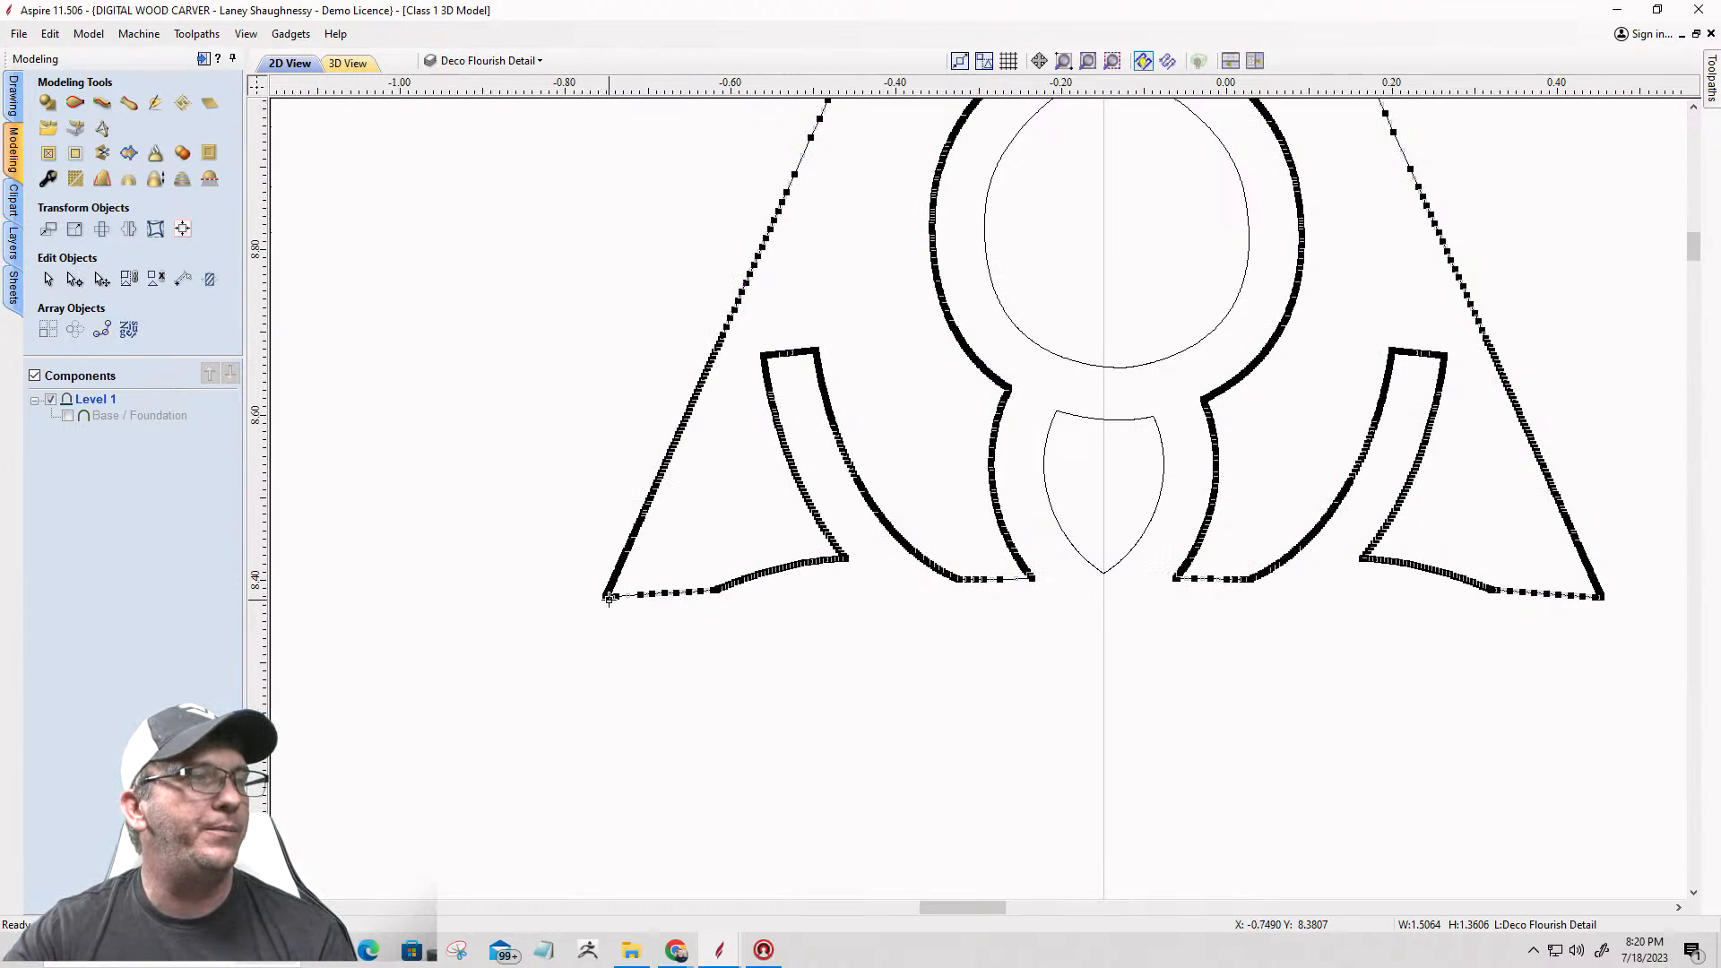
scroll(607, 595, "up", 8)
scroll(578, 590, "up", 4)
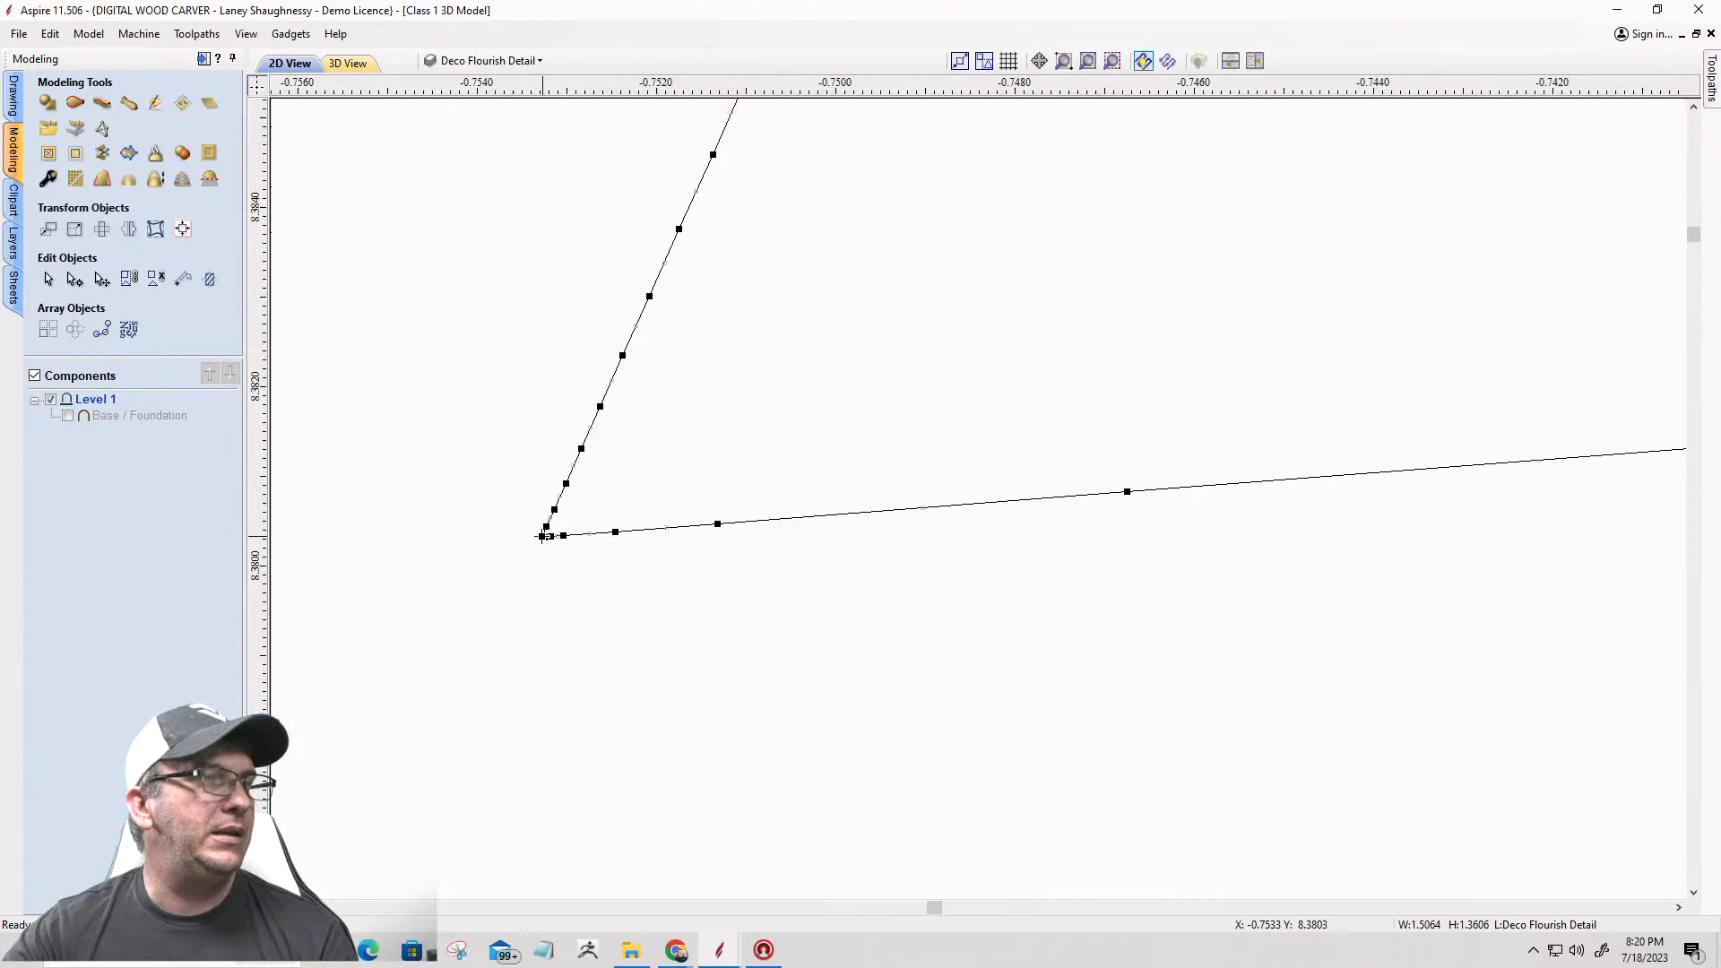
right_click(542, 536)
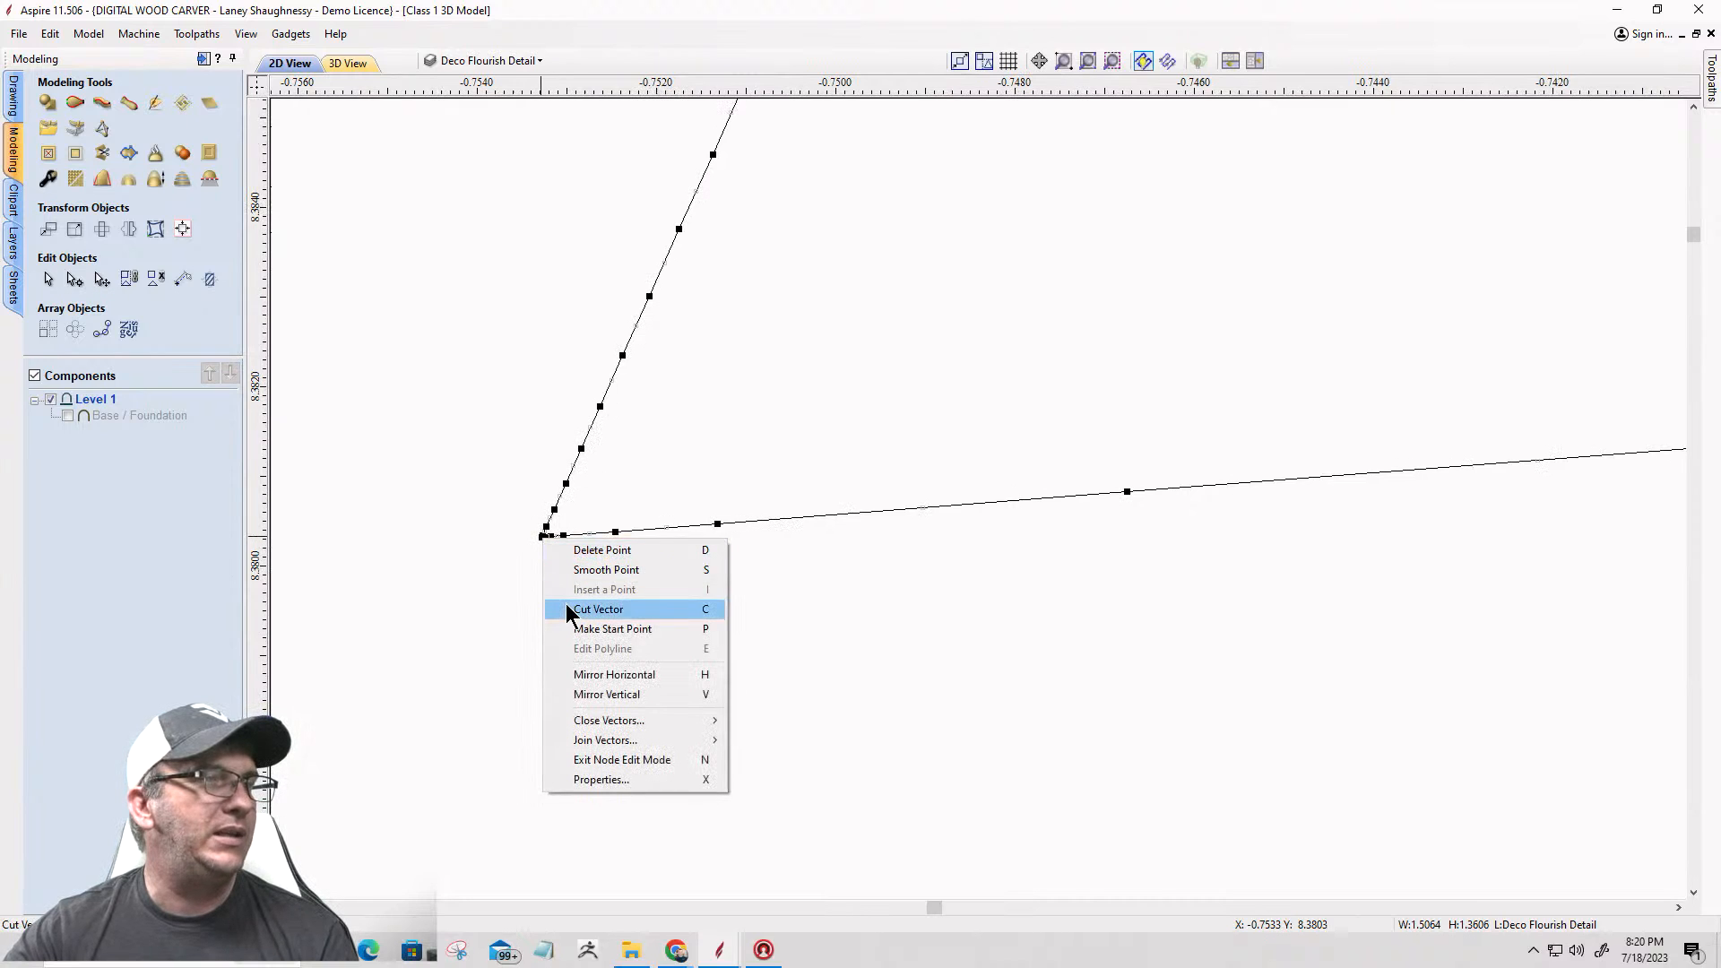
left_click(598, 609)
Step: Cut the same outline at its lower-right corner and delete the sloped sides with the top edge, keeping the flourish
scroll(528, 560, "down", 10)
scroll(529, 563, "down", 4)
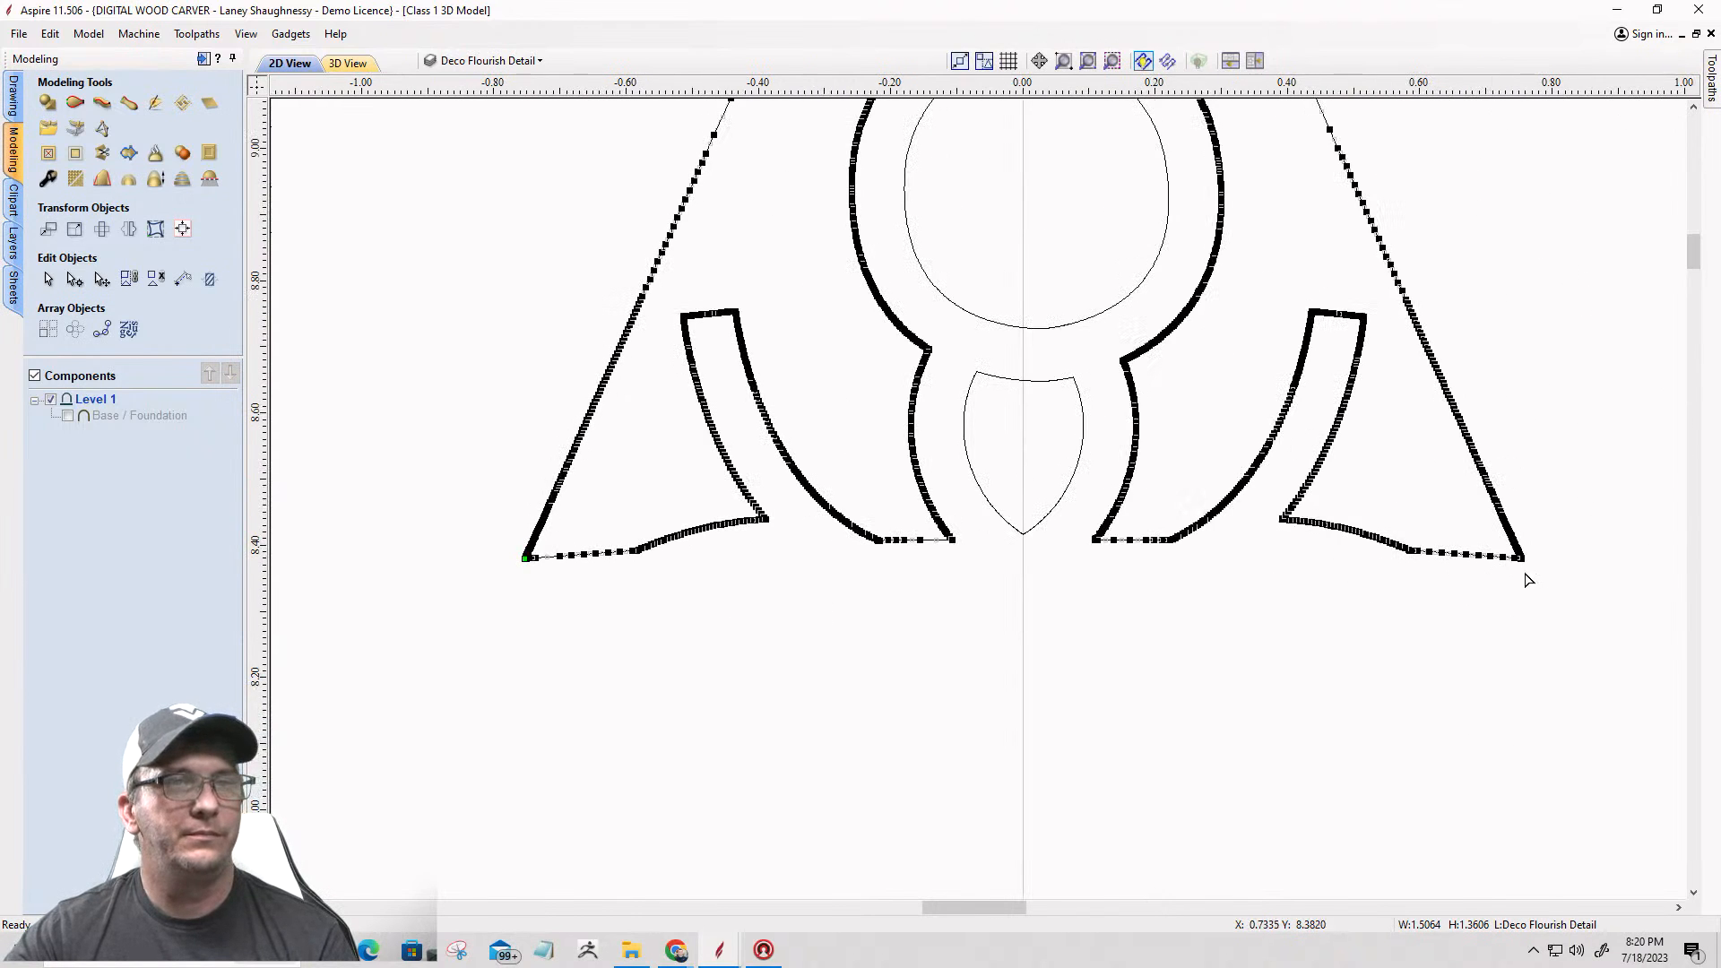
scroll(1514, 552, "up", 12)
scroll(1514, 541, "up", 6)
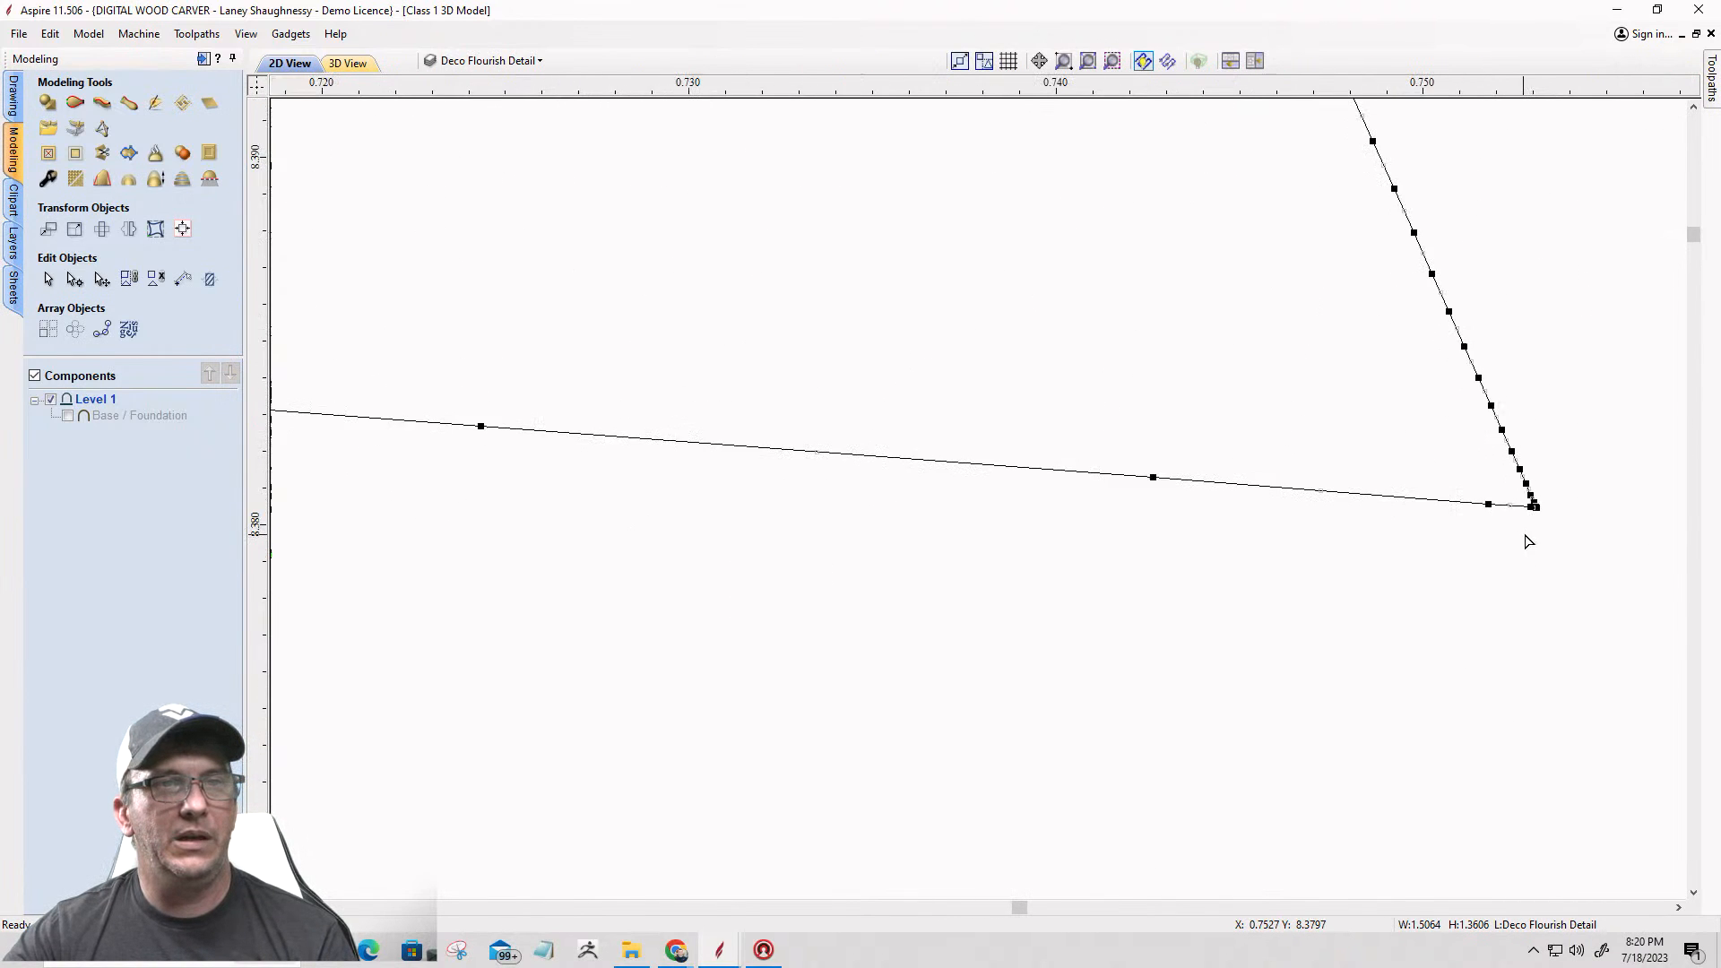
right_click(1542, 492)
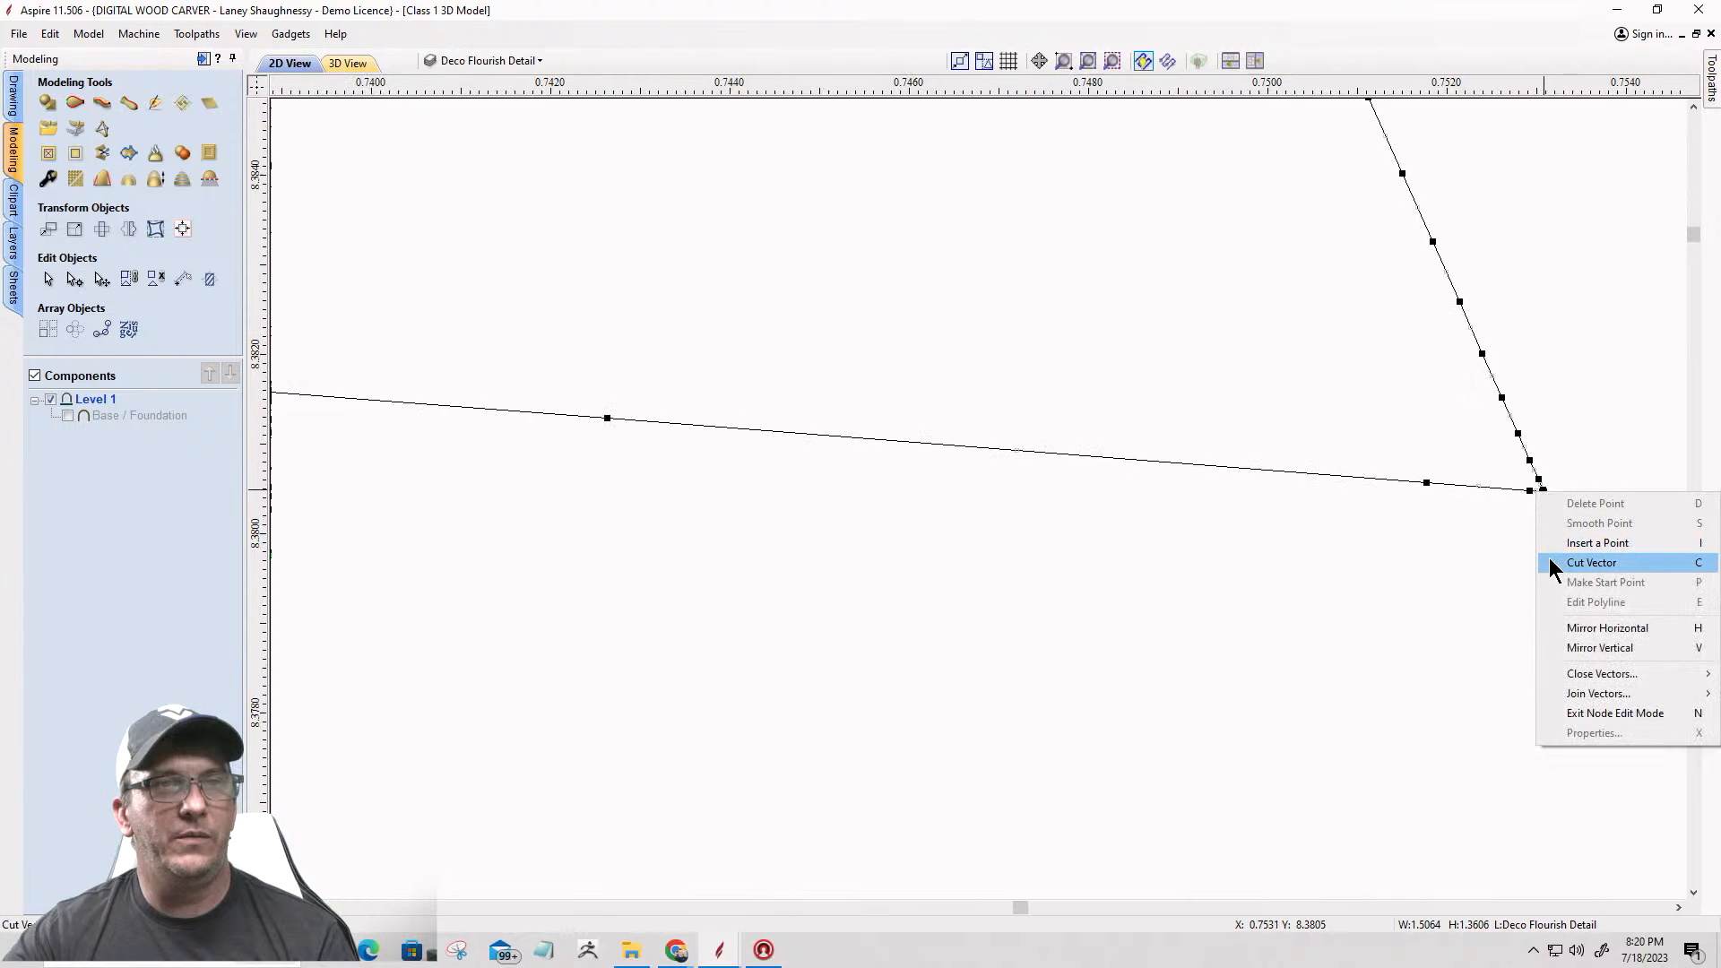
left_click(1577, 562)
scroll(1554, 568, "down", 20)
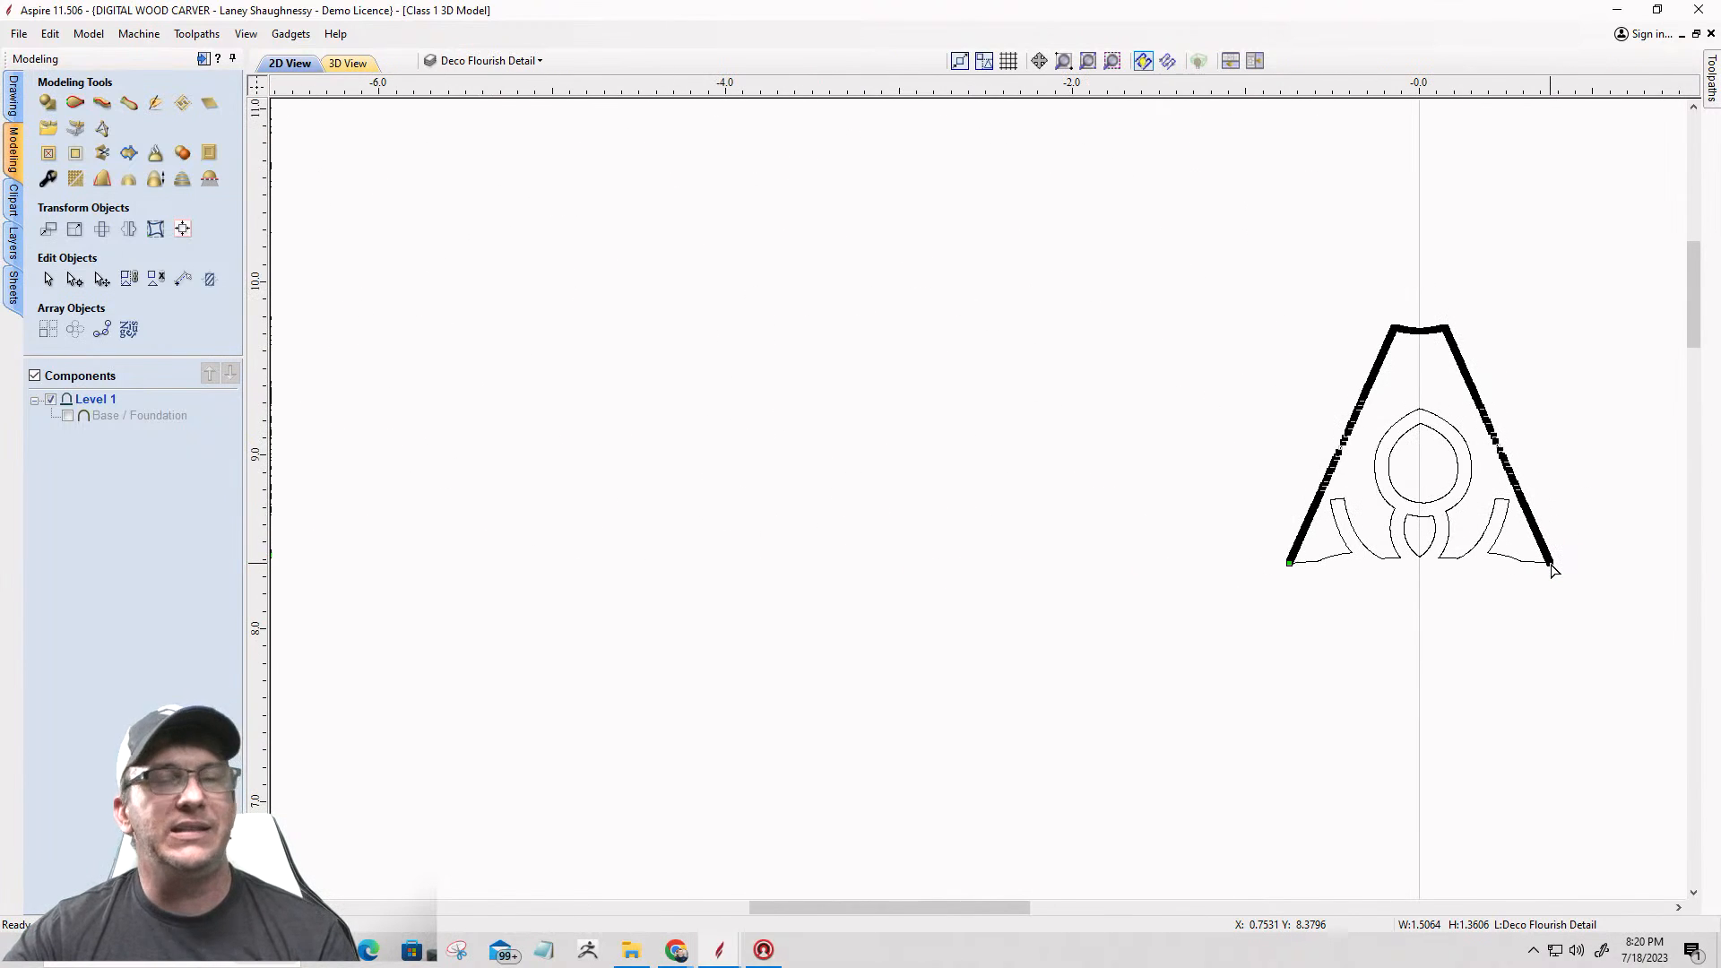
key("Delete")
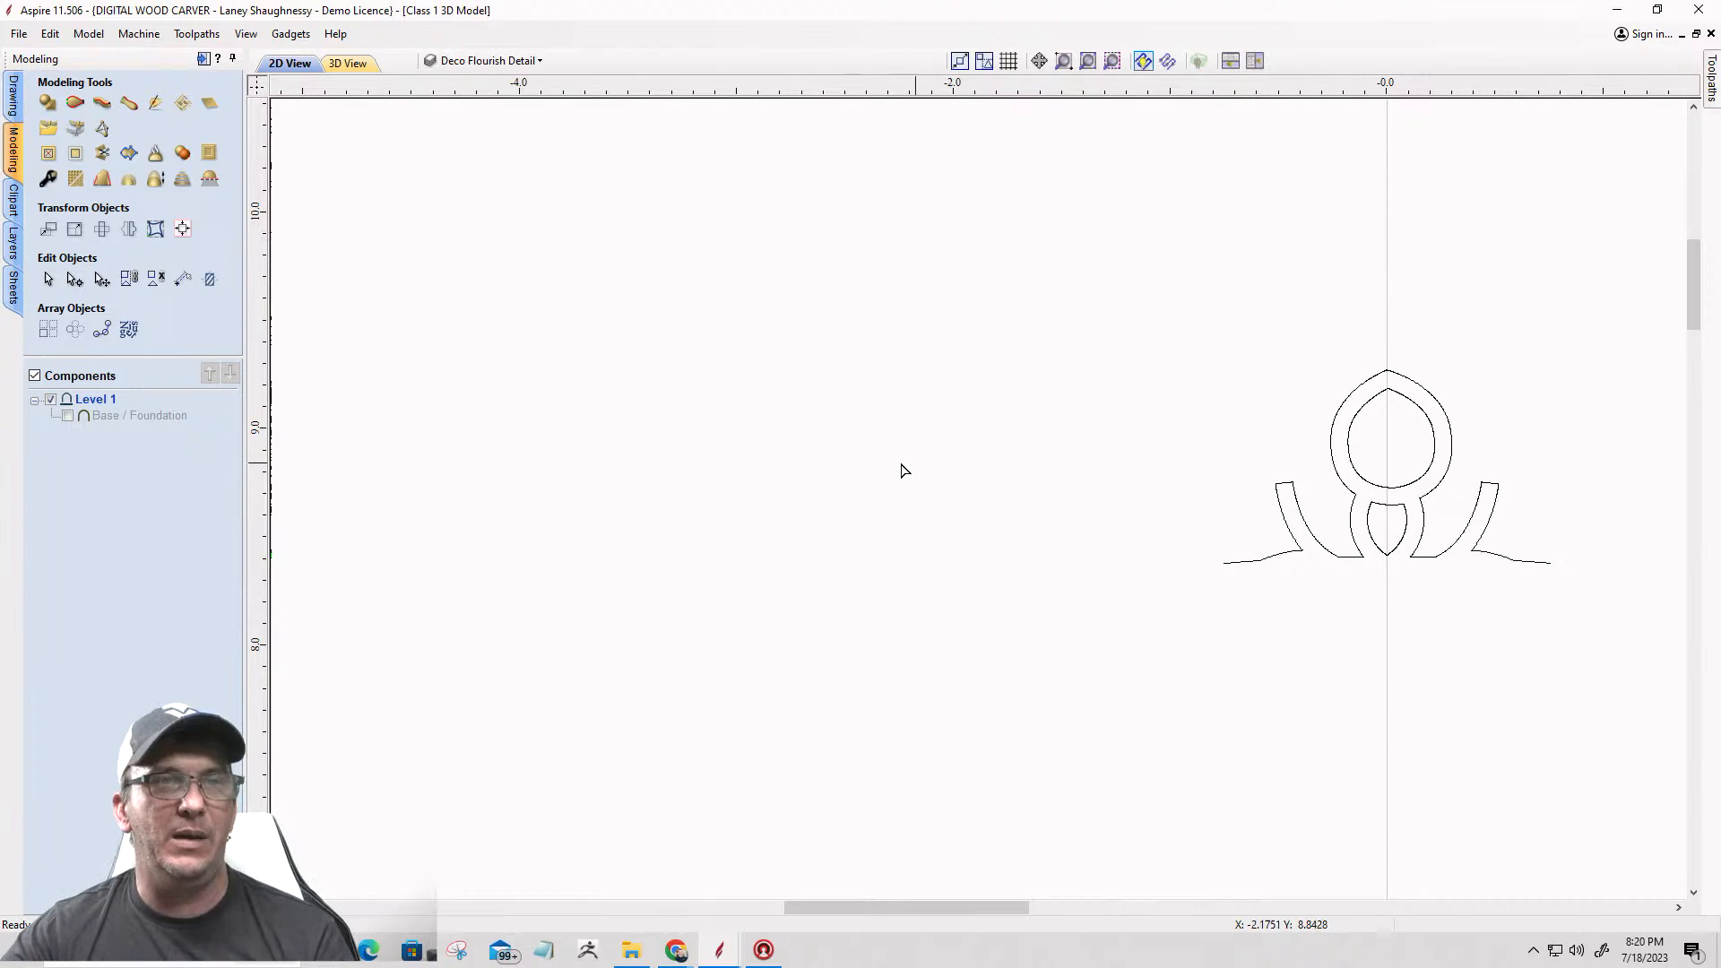
Step: Examine the trimmed flourish's open base at the upper point and the repeated loops along the star's left arm
scroll(1410, 499, "up", 3)
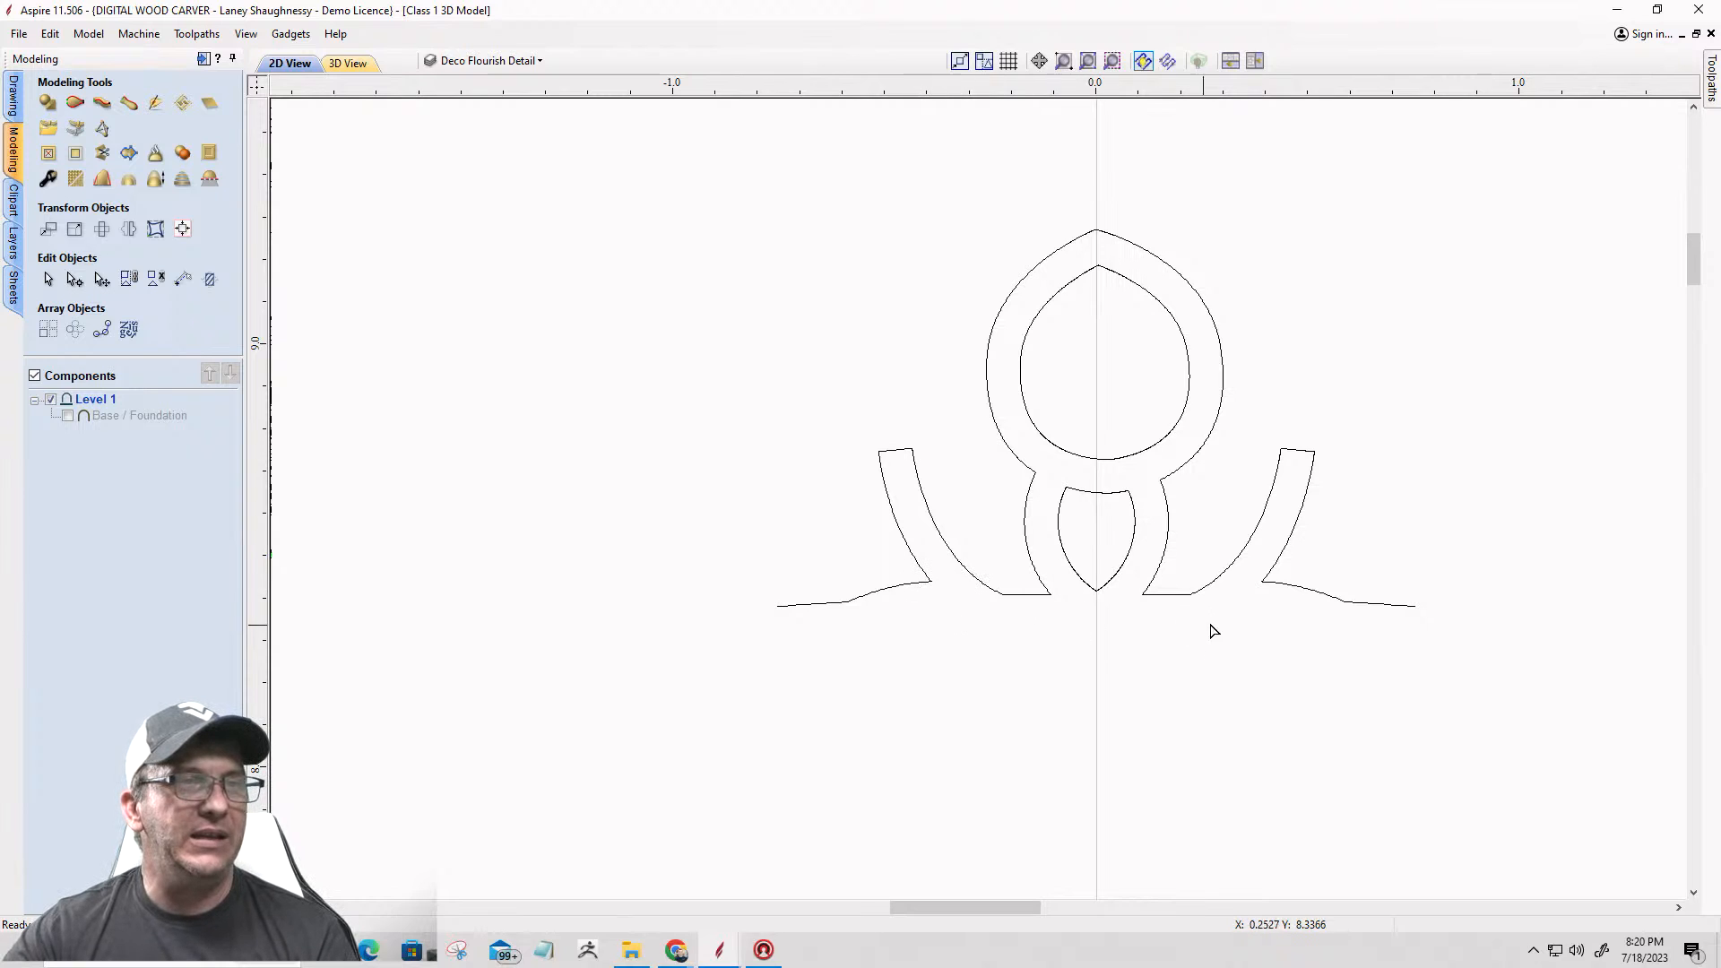
scroll(1174, 613, "up", 3)
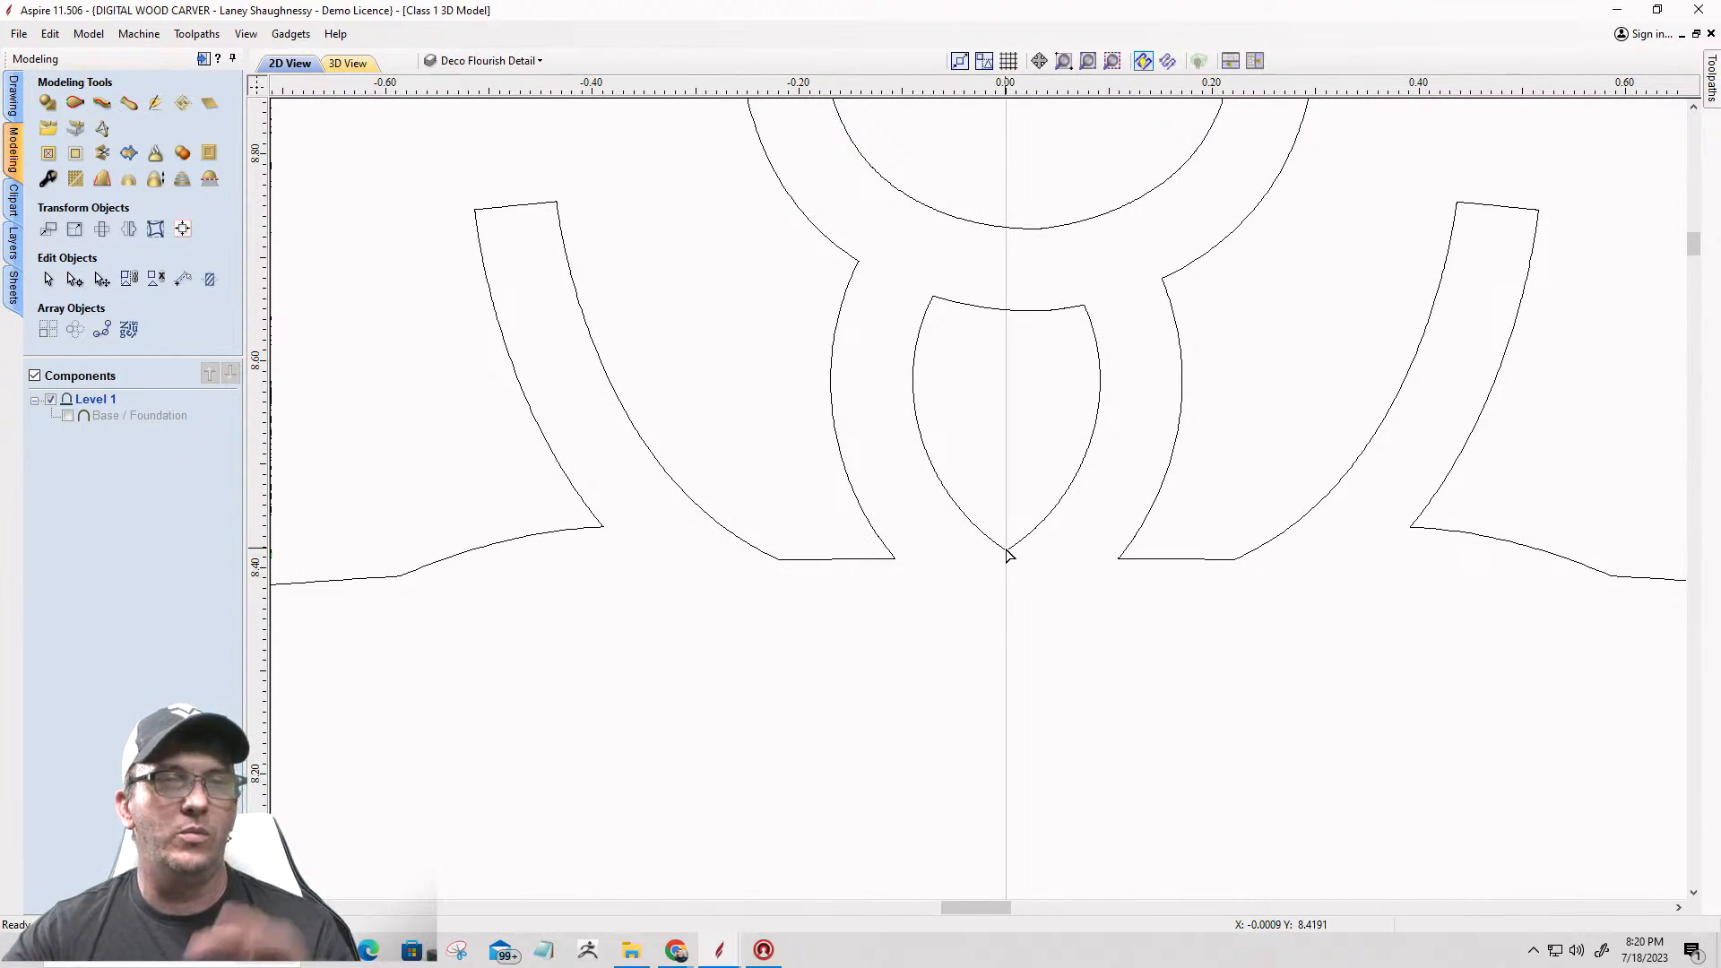
scroll(1037, 629, "down", 5)
scroll(772, 796, "up", 3)
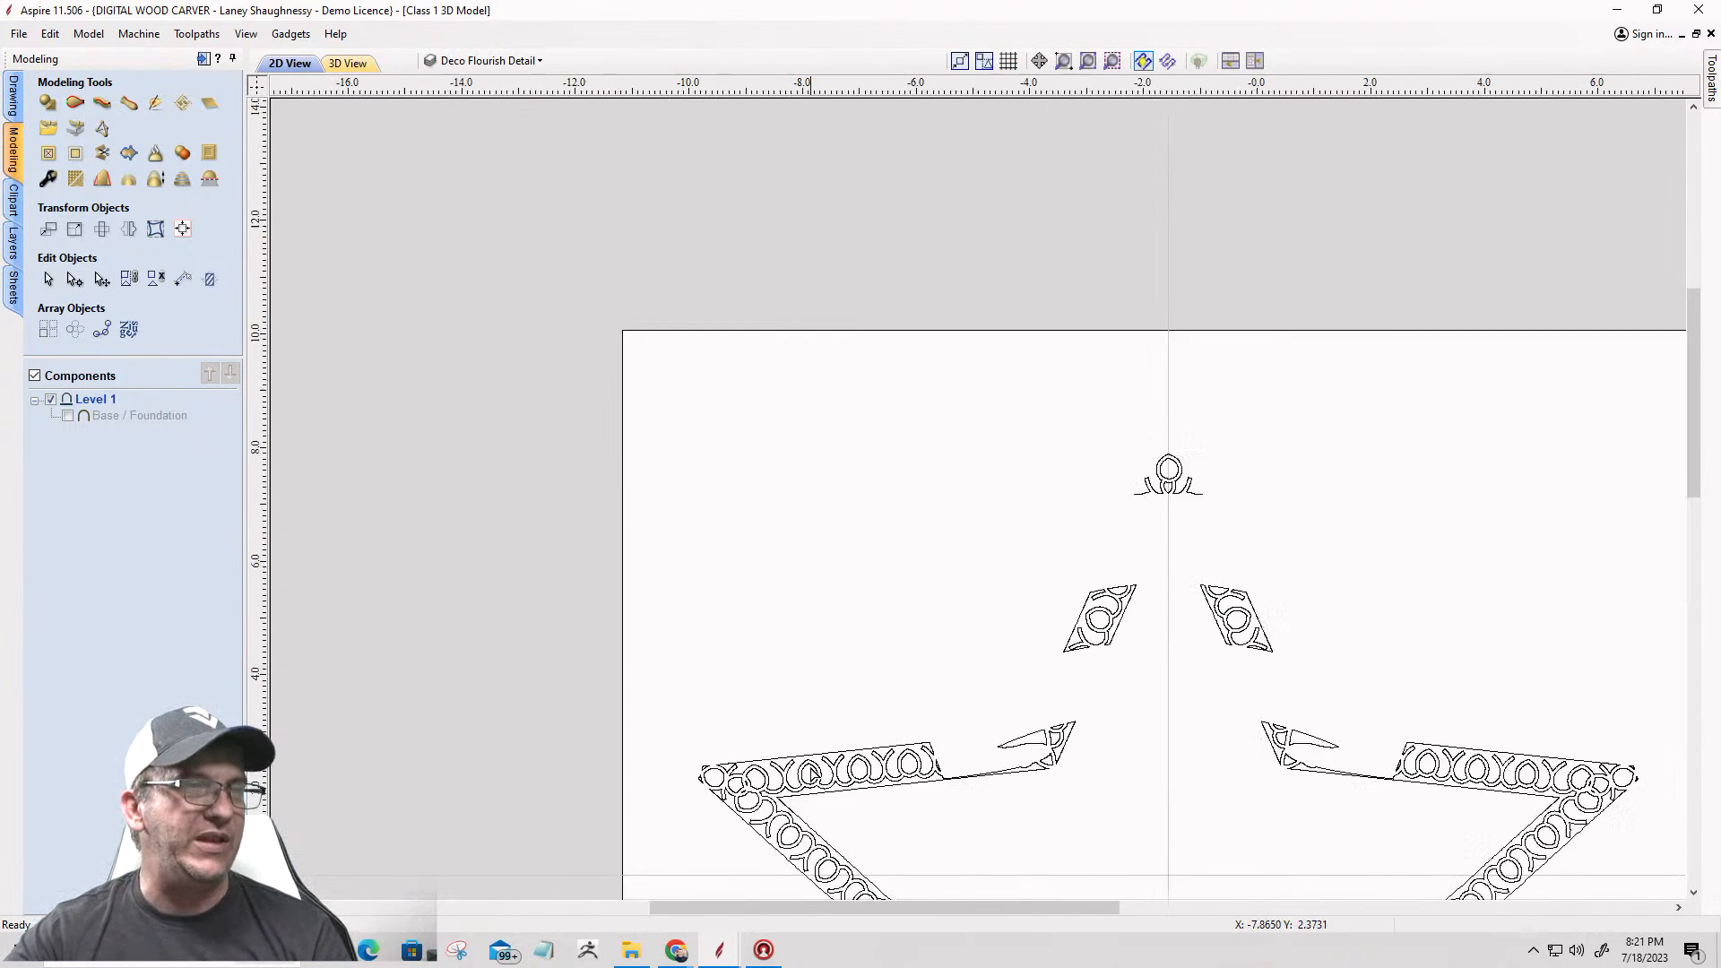
scroll(781, 812, "up", 4)
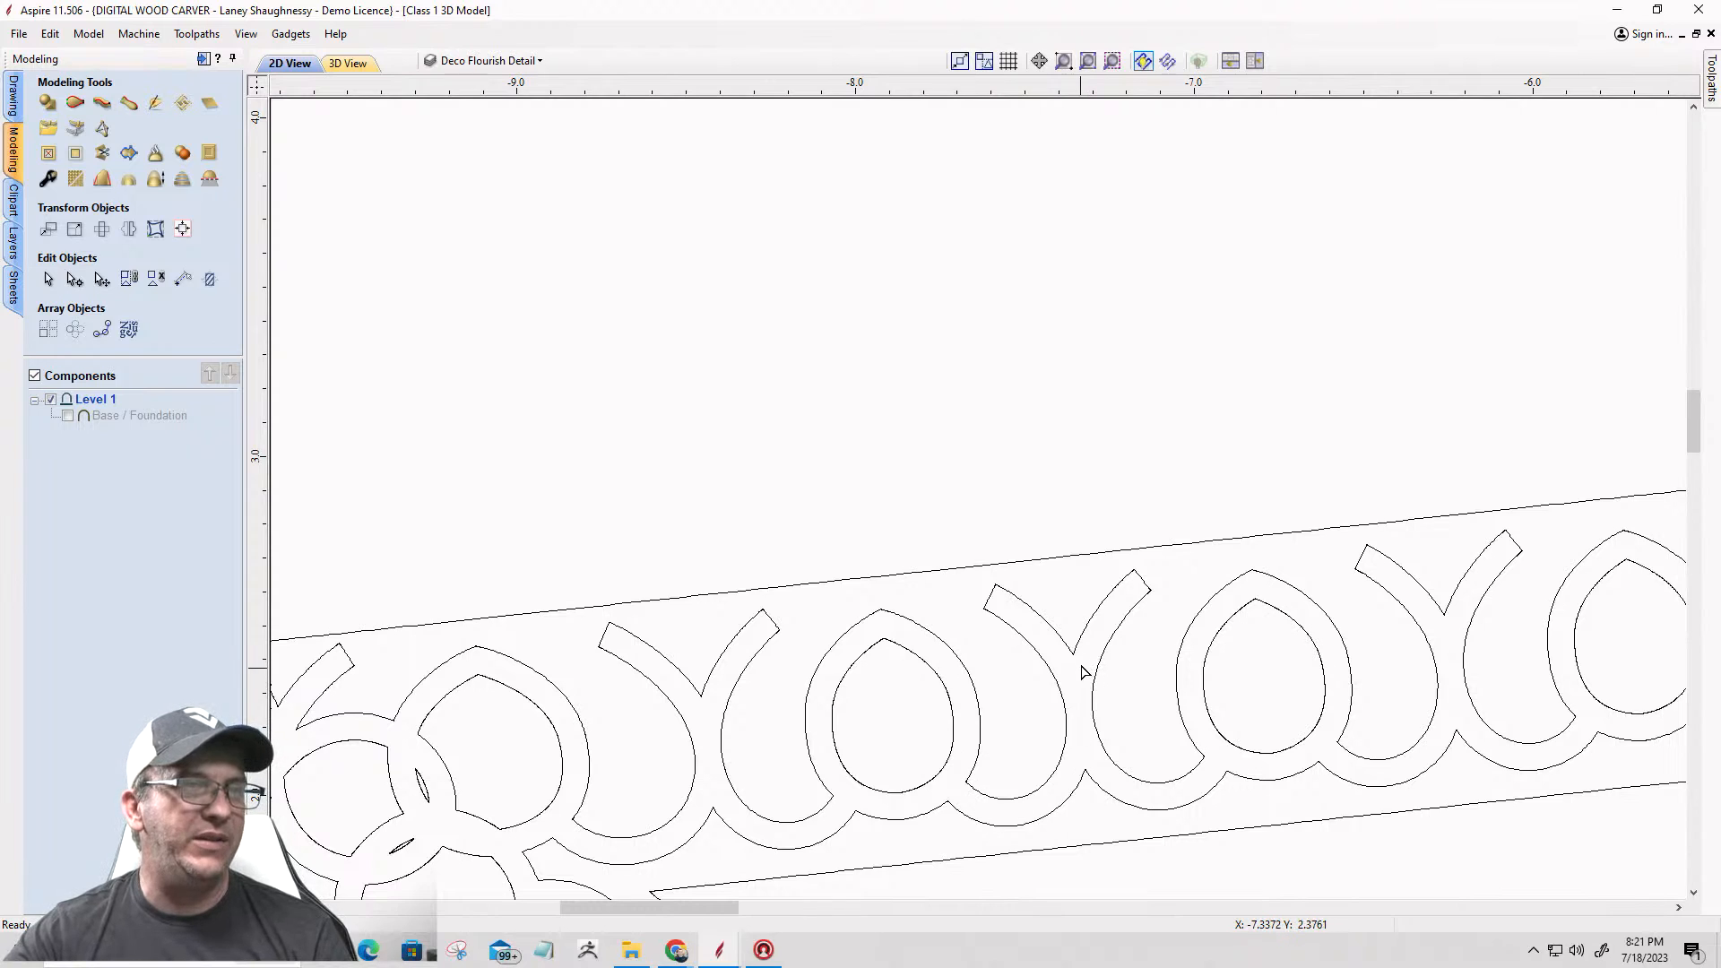
scroll(1221, 645, "down", 6)
scroll(1258, 560, "up", 2)
scroll(1216, 491, "down", 3)
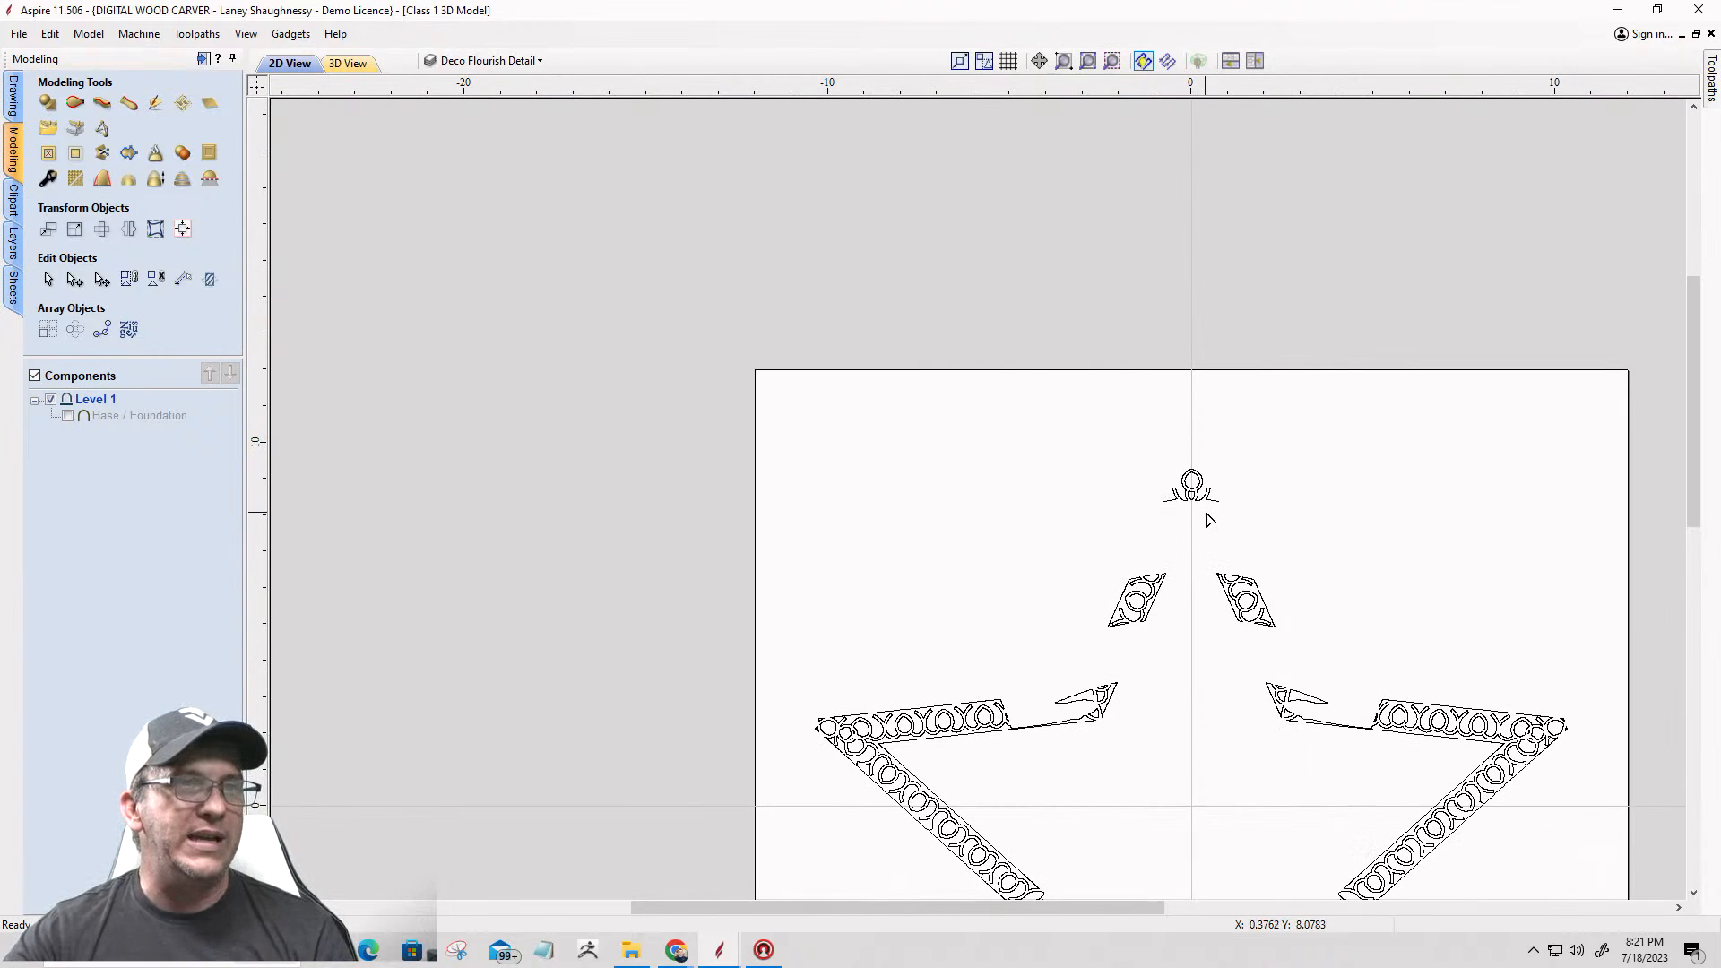
Step: Compare the upper point's separate flourish vectors with the ovals on the star's left arm
scroll(1209, 520, "up", 12)
left_click_drag(916, 262, 1378, 730)
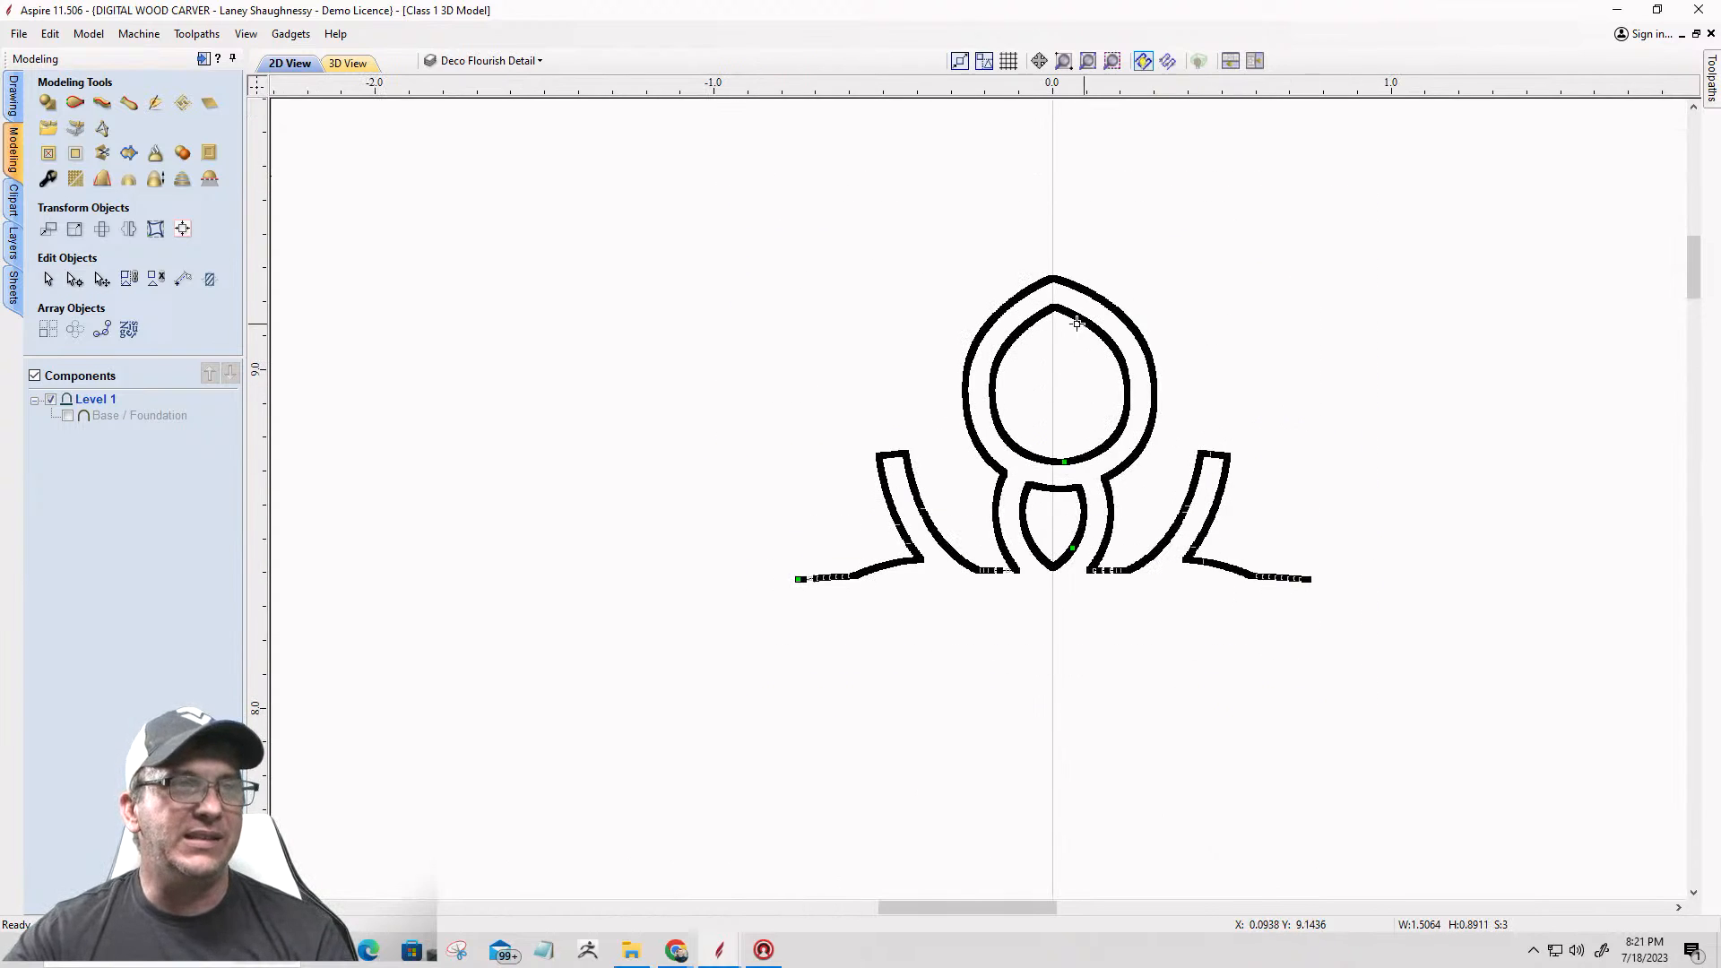
left_click(968, 617)
scroll(967, 617, "down", 12)
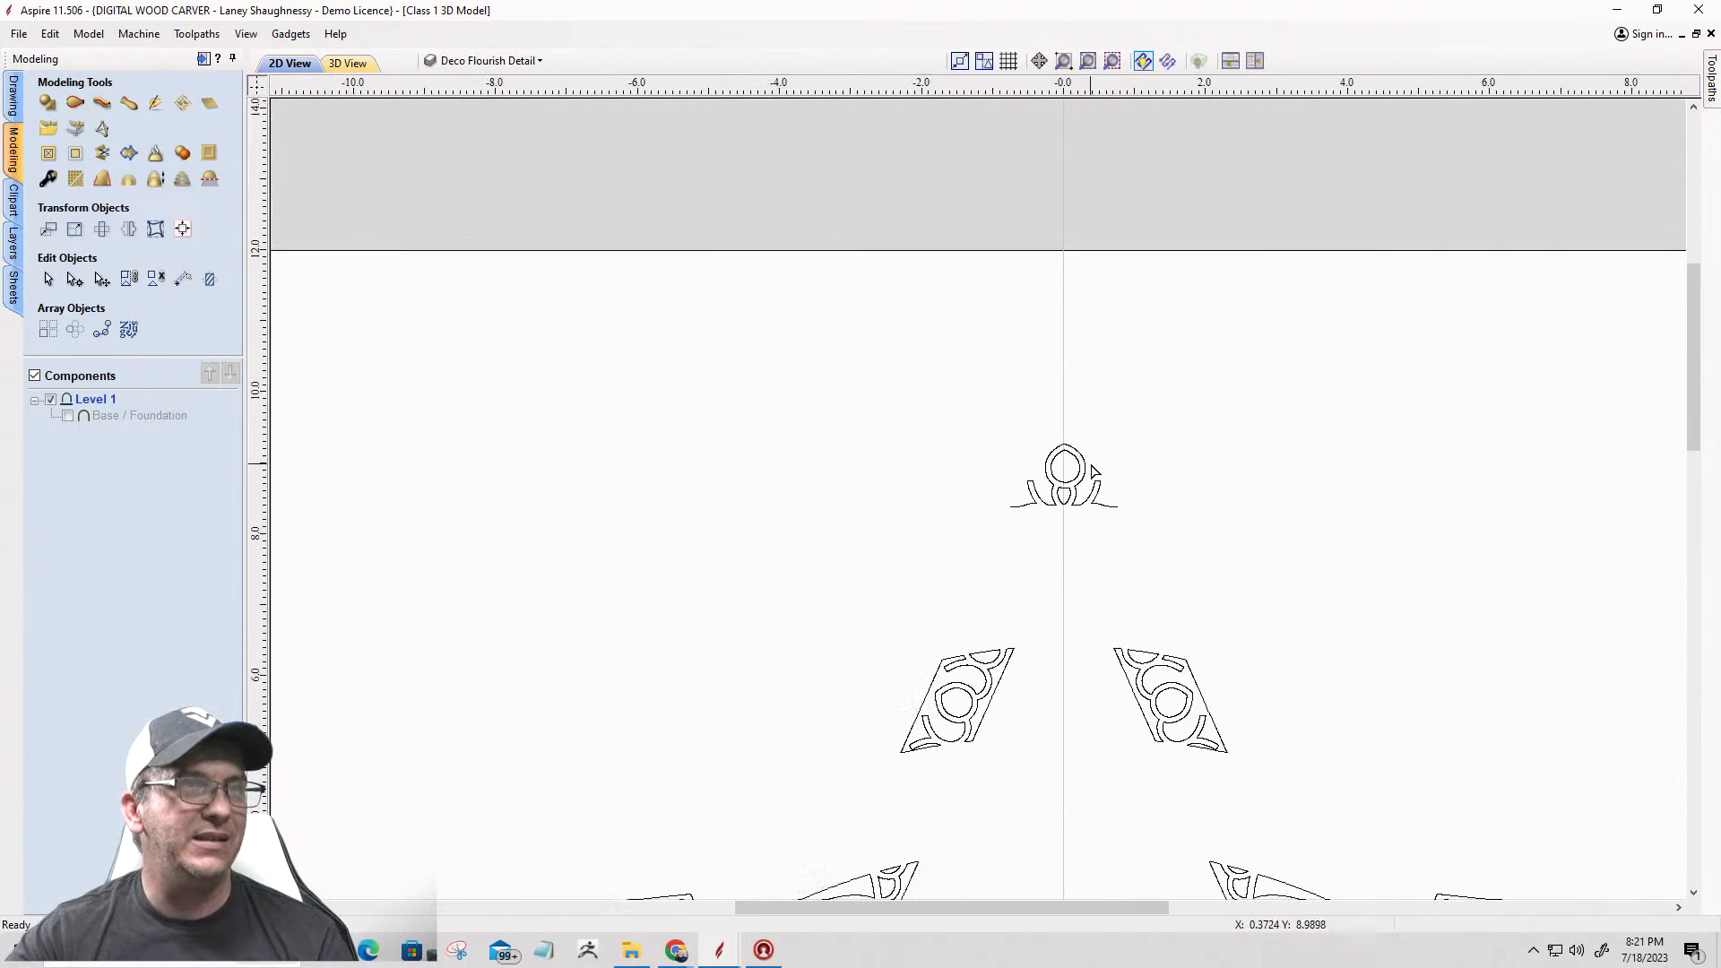
scroll(793, 810, "up", 8)
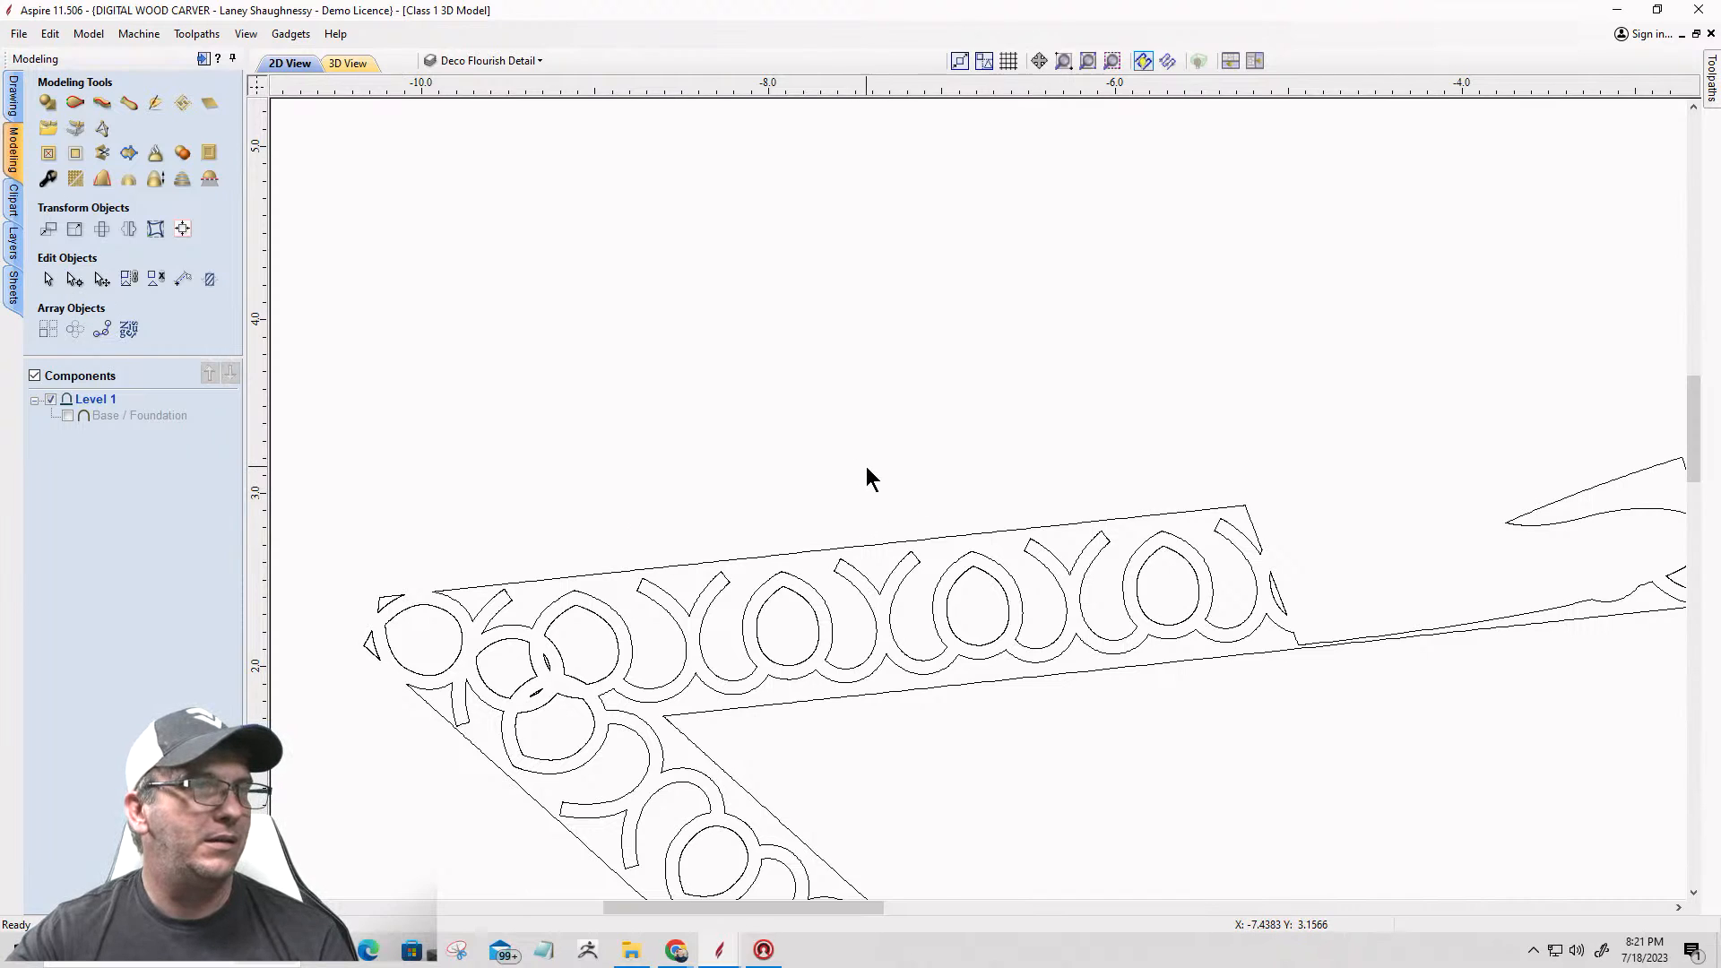
left_click_drag(870, 476, 1078, 683)
scroll(1031, 704, "down", 4)
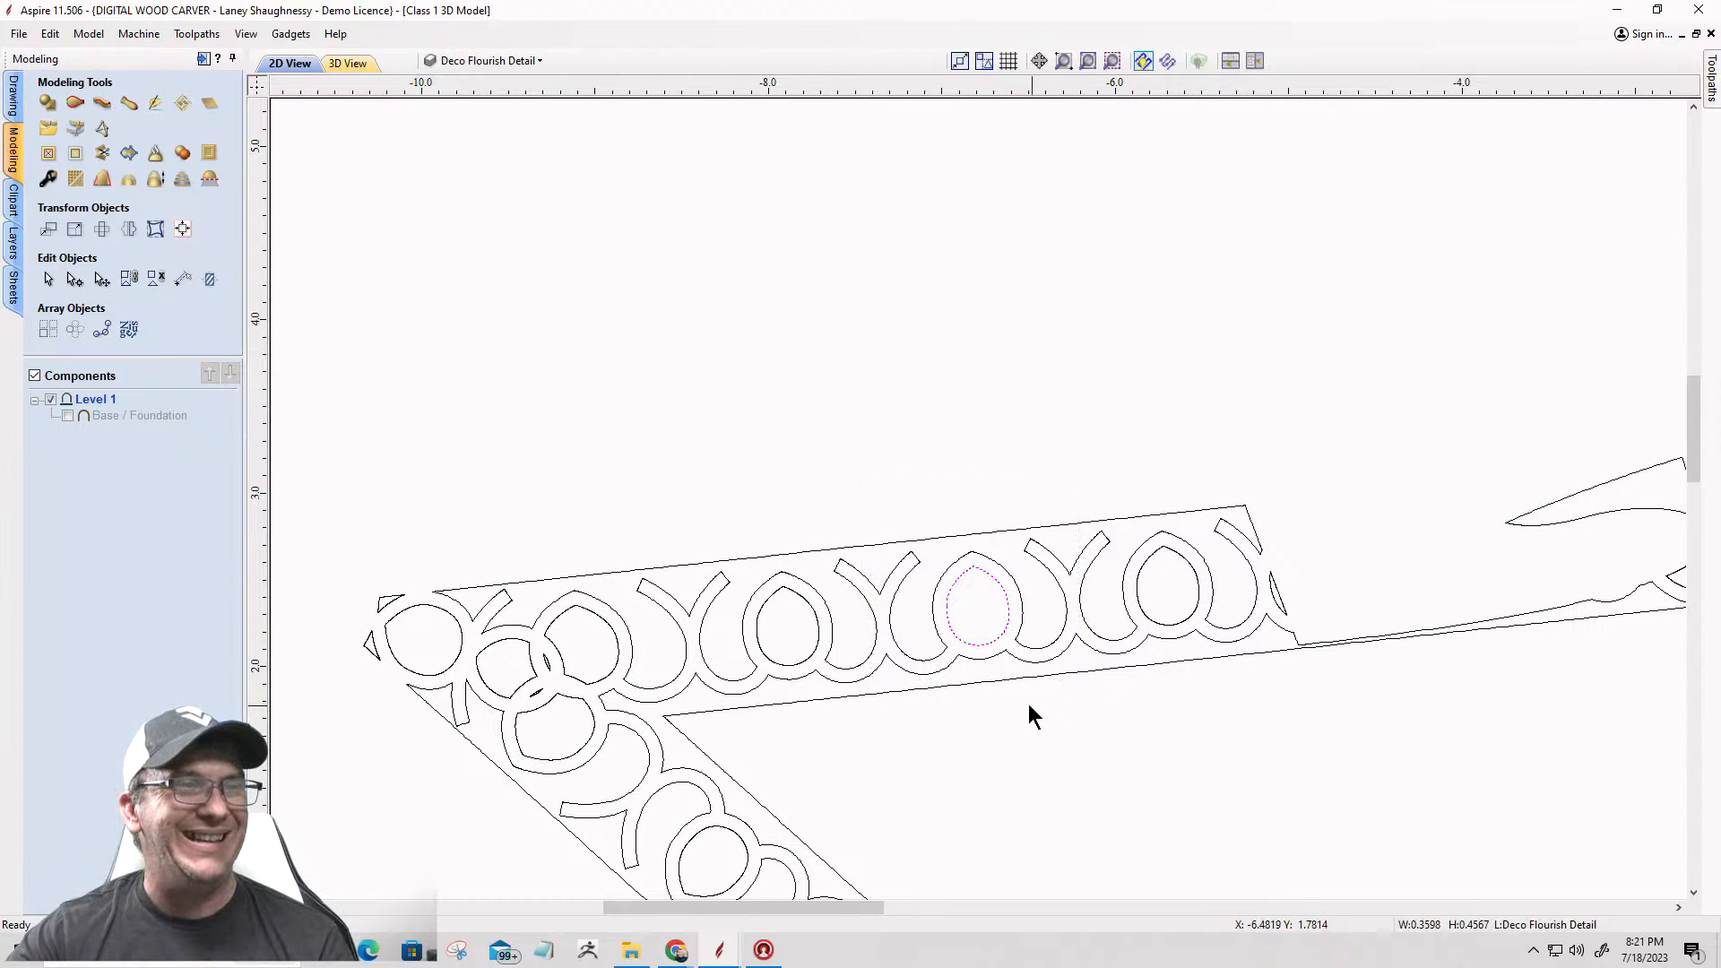
scroll(1394, 293, "up", 2)
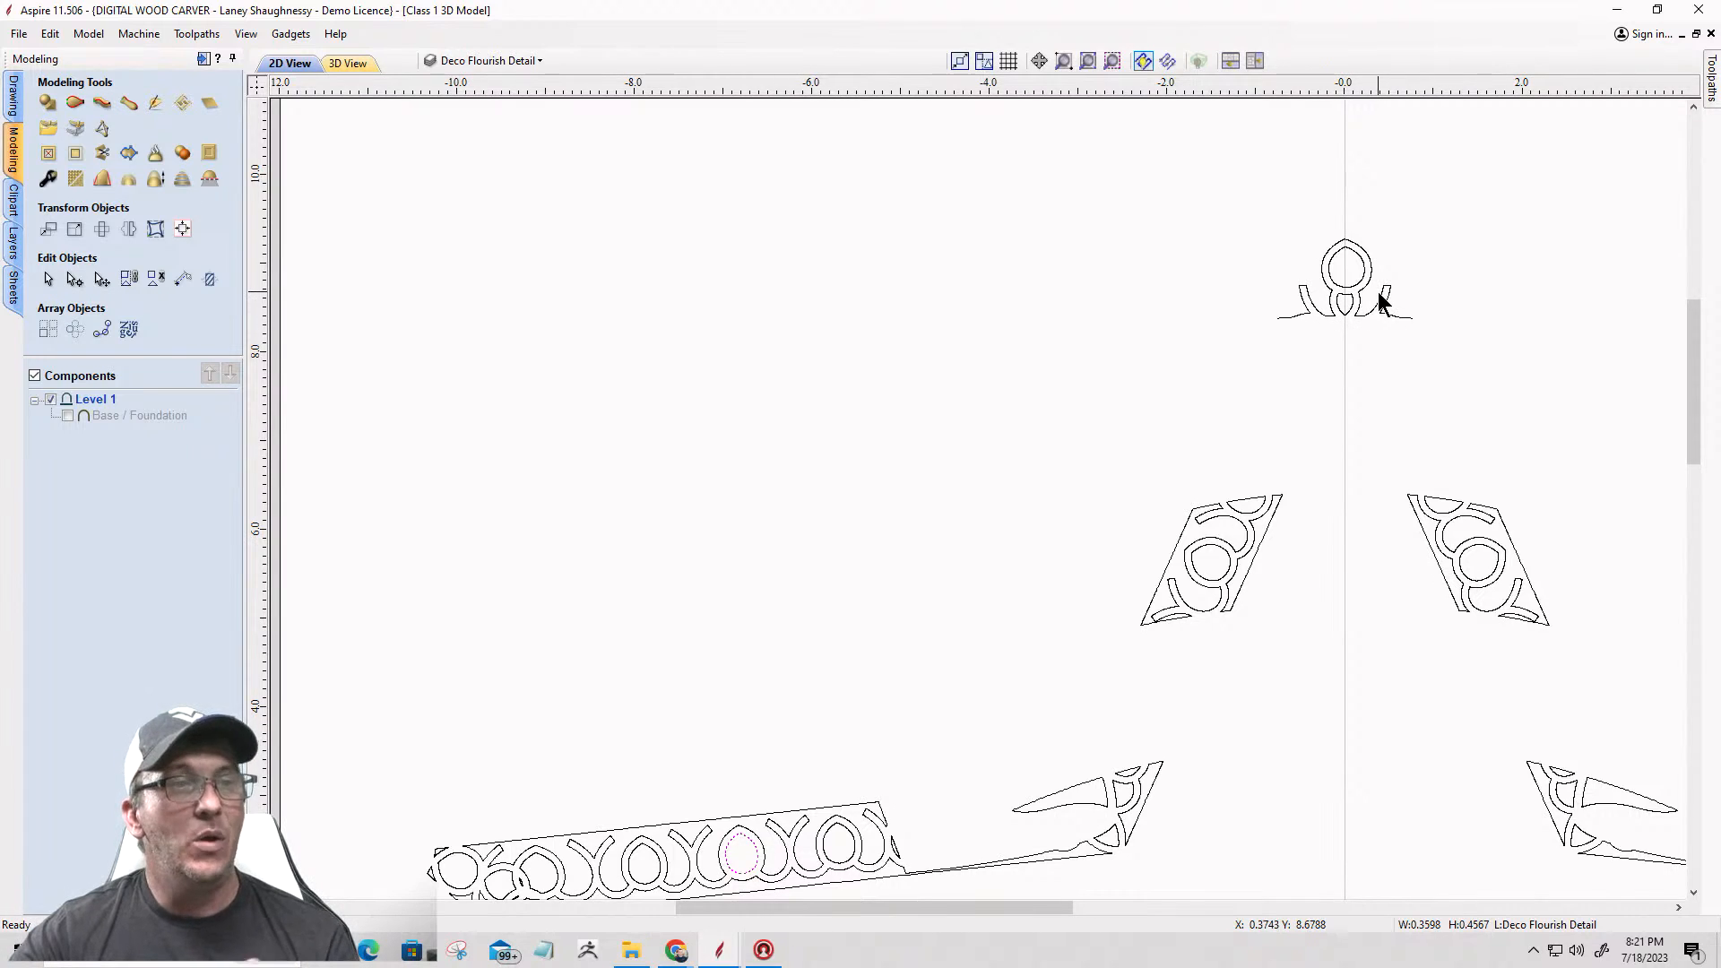
scroll(1369, 299, "up", 3)
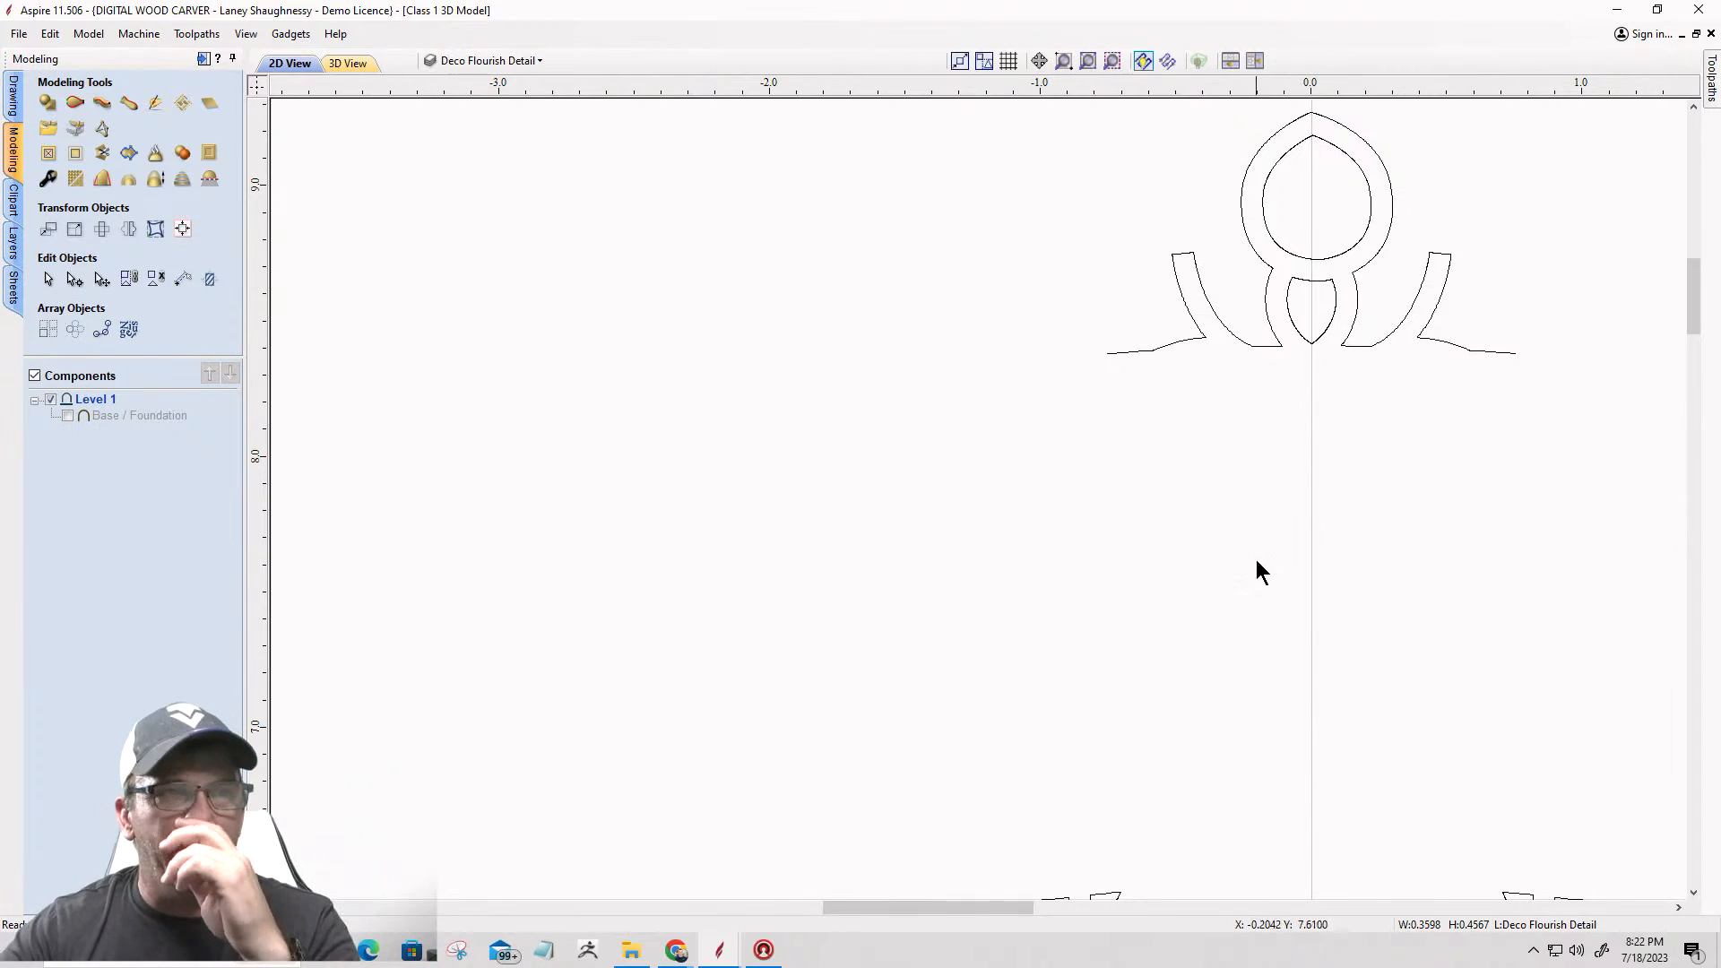
scroll(1247, 292, "up", 2)
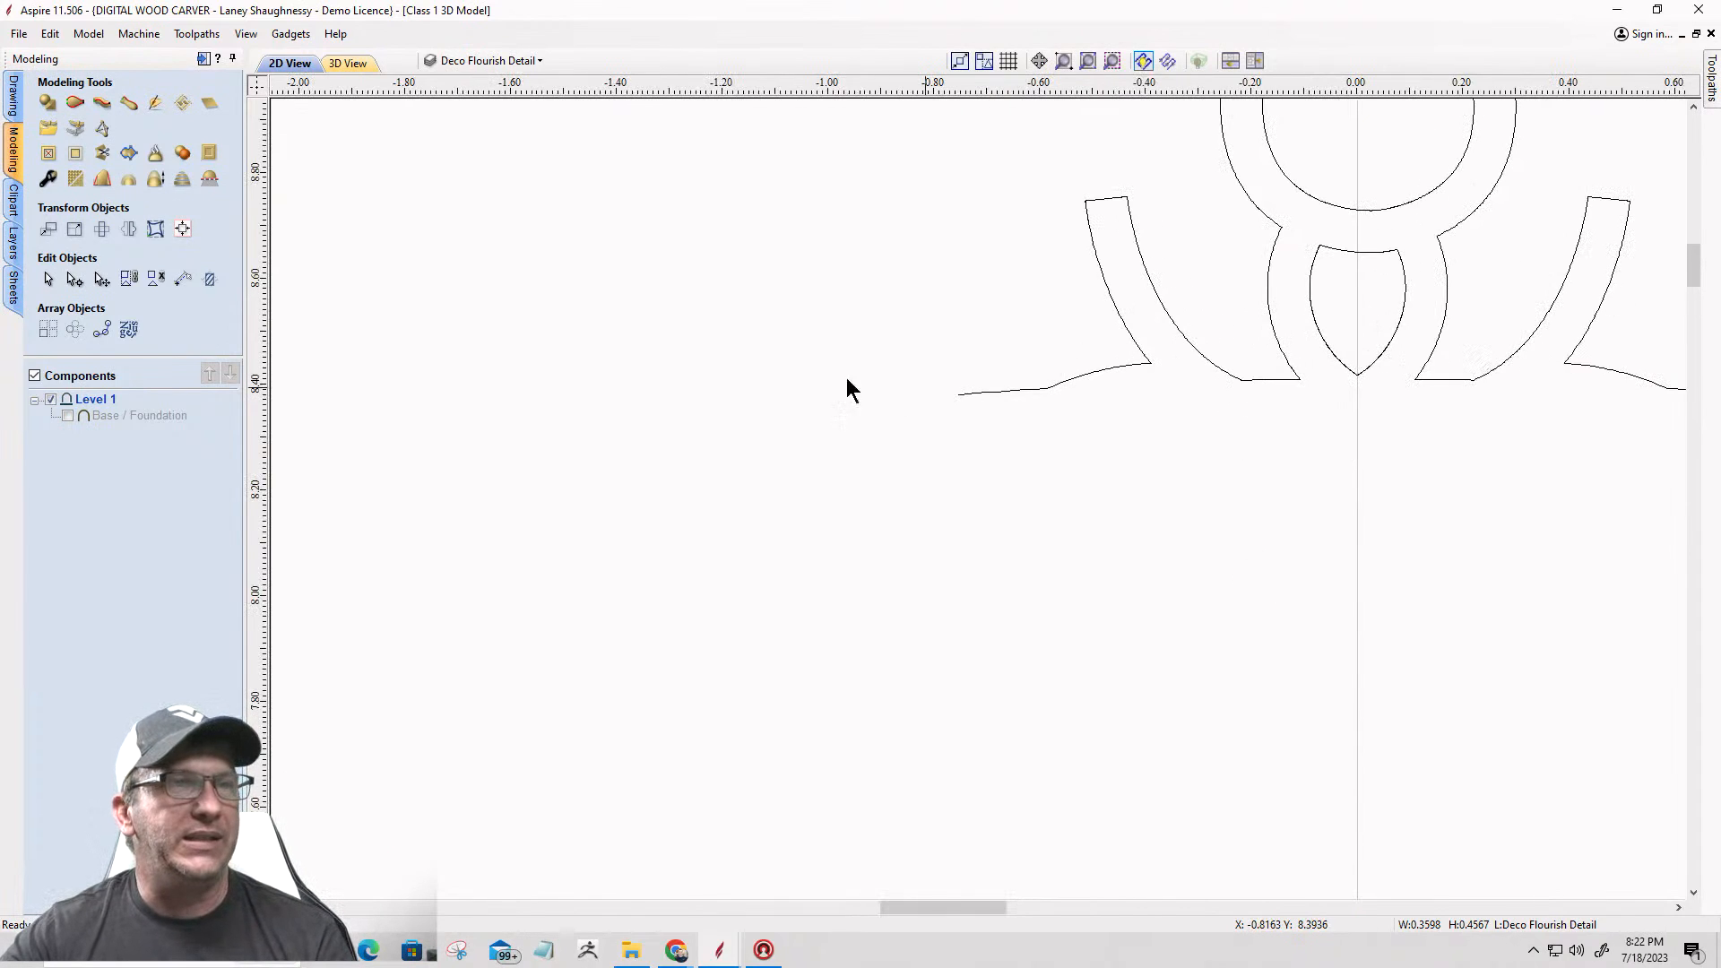
left_click(14, 94)
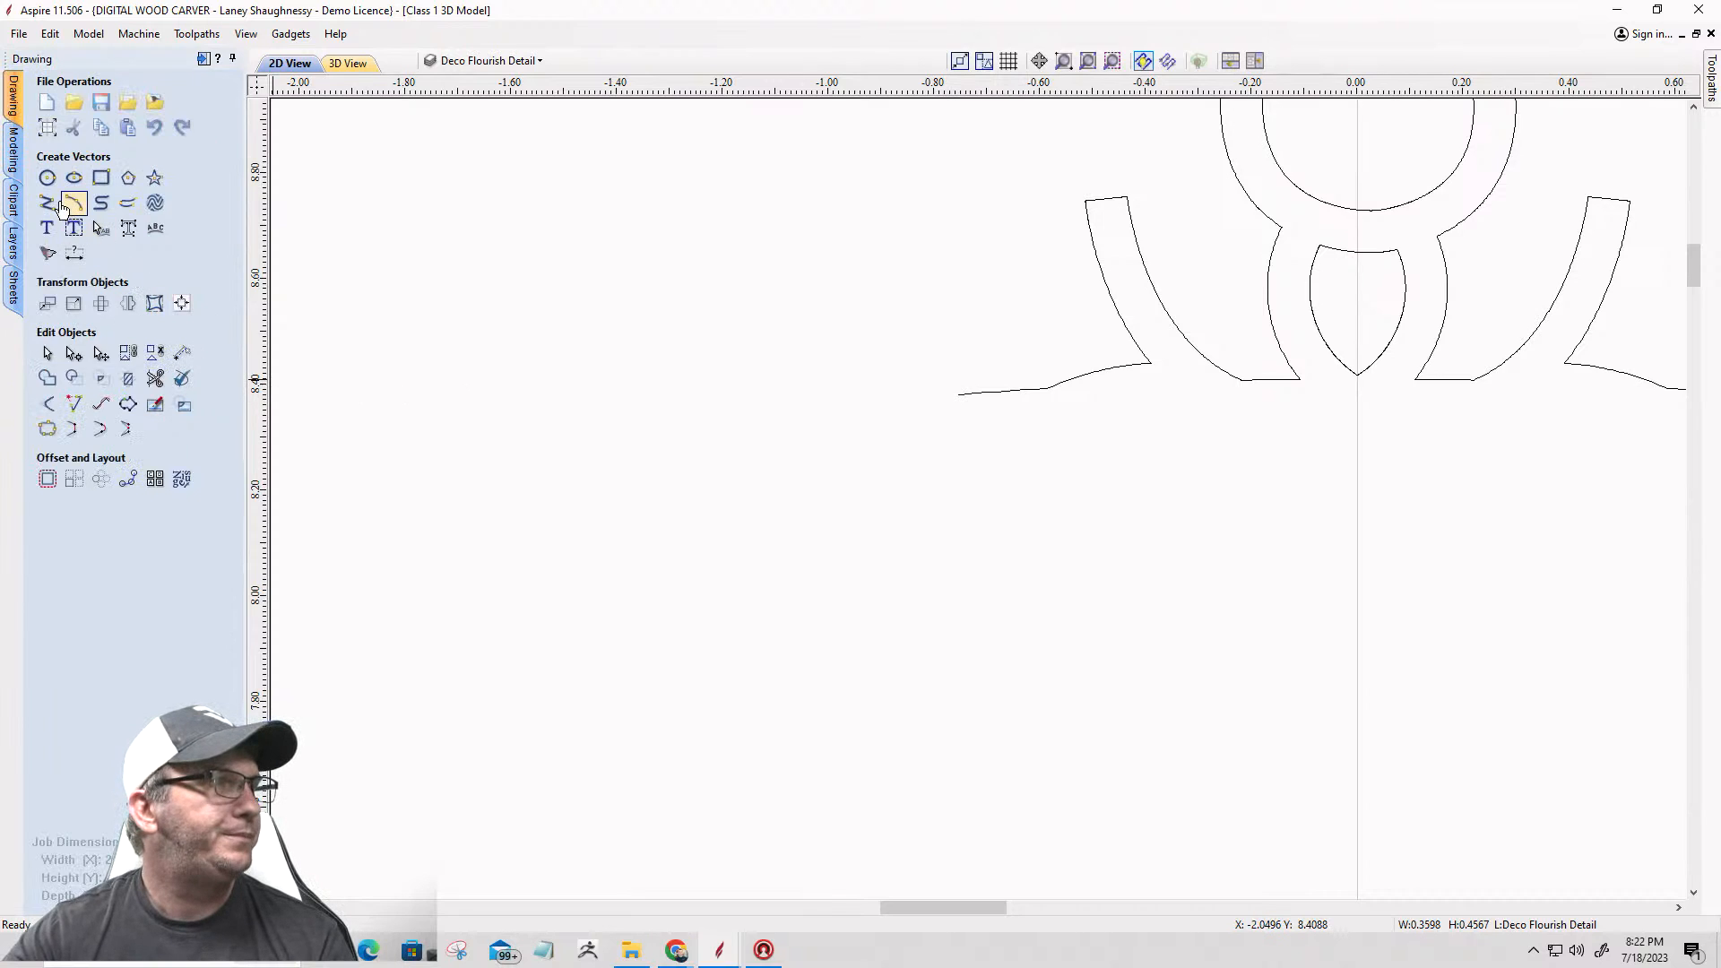
left_click(68, 212)
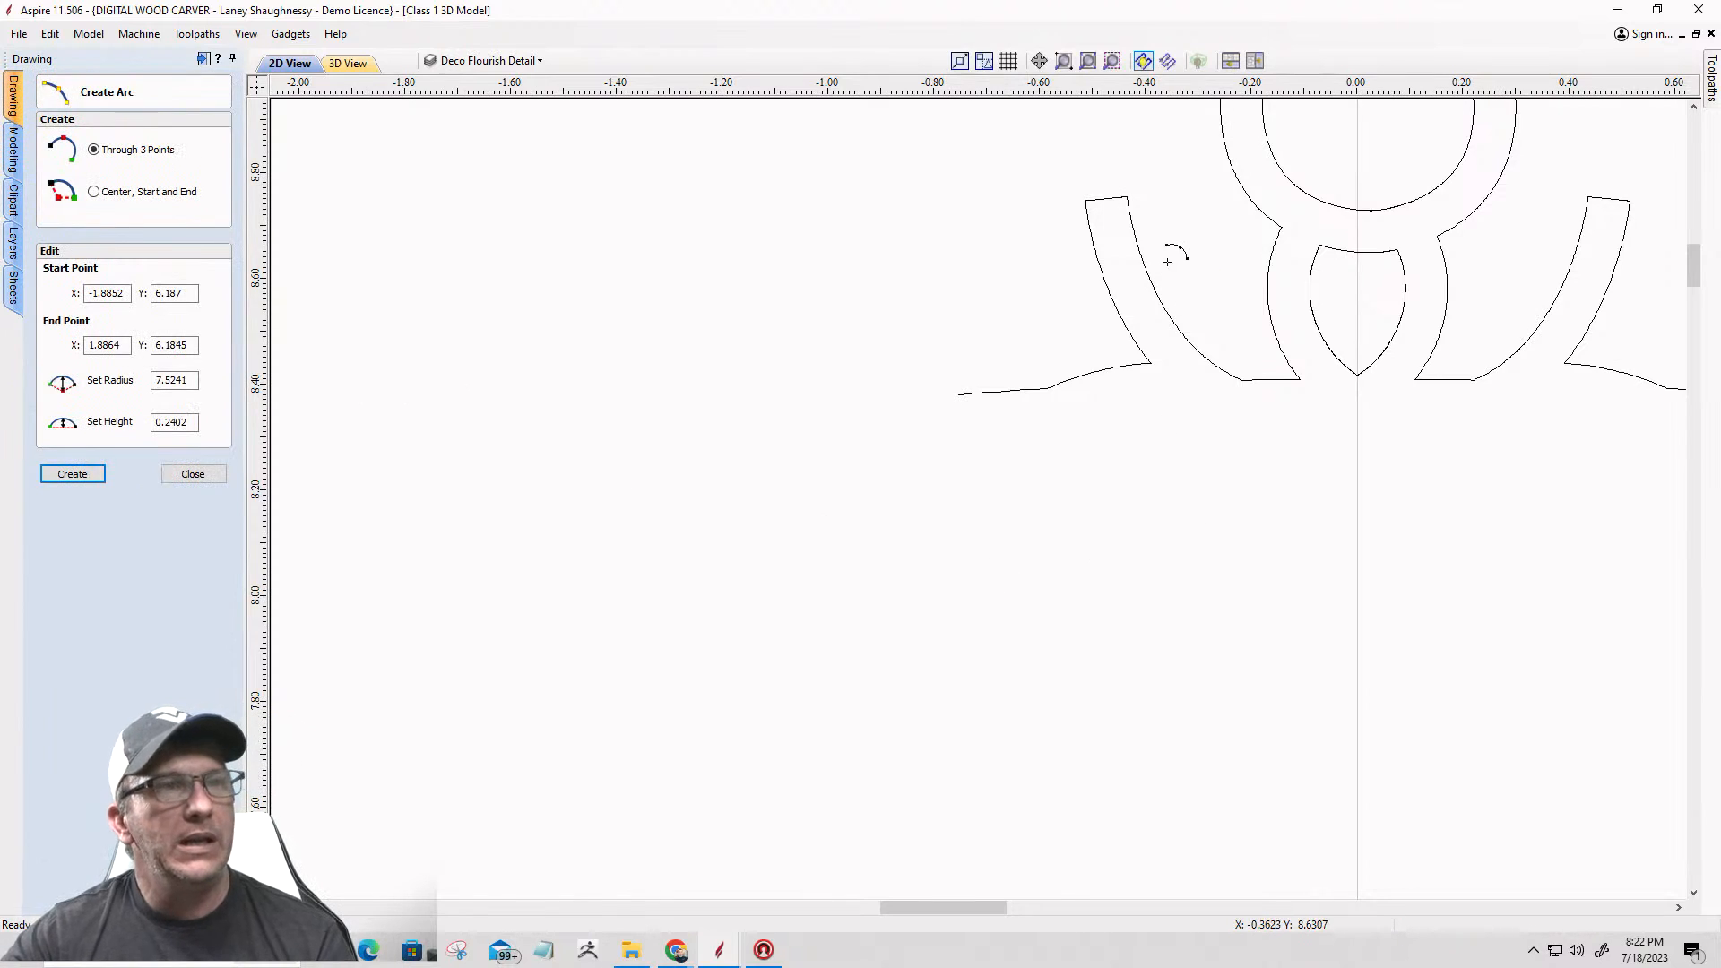
scroll(1632, 448, "up", 2)
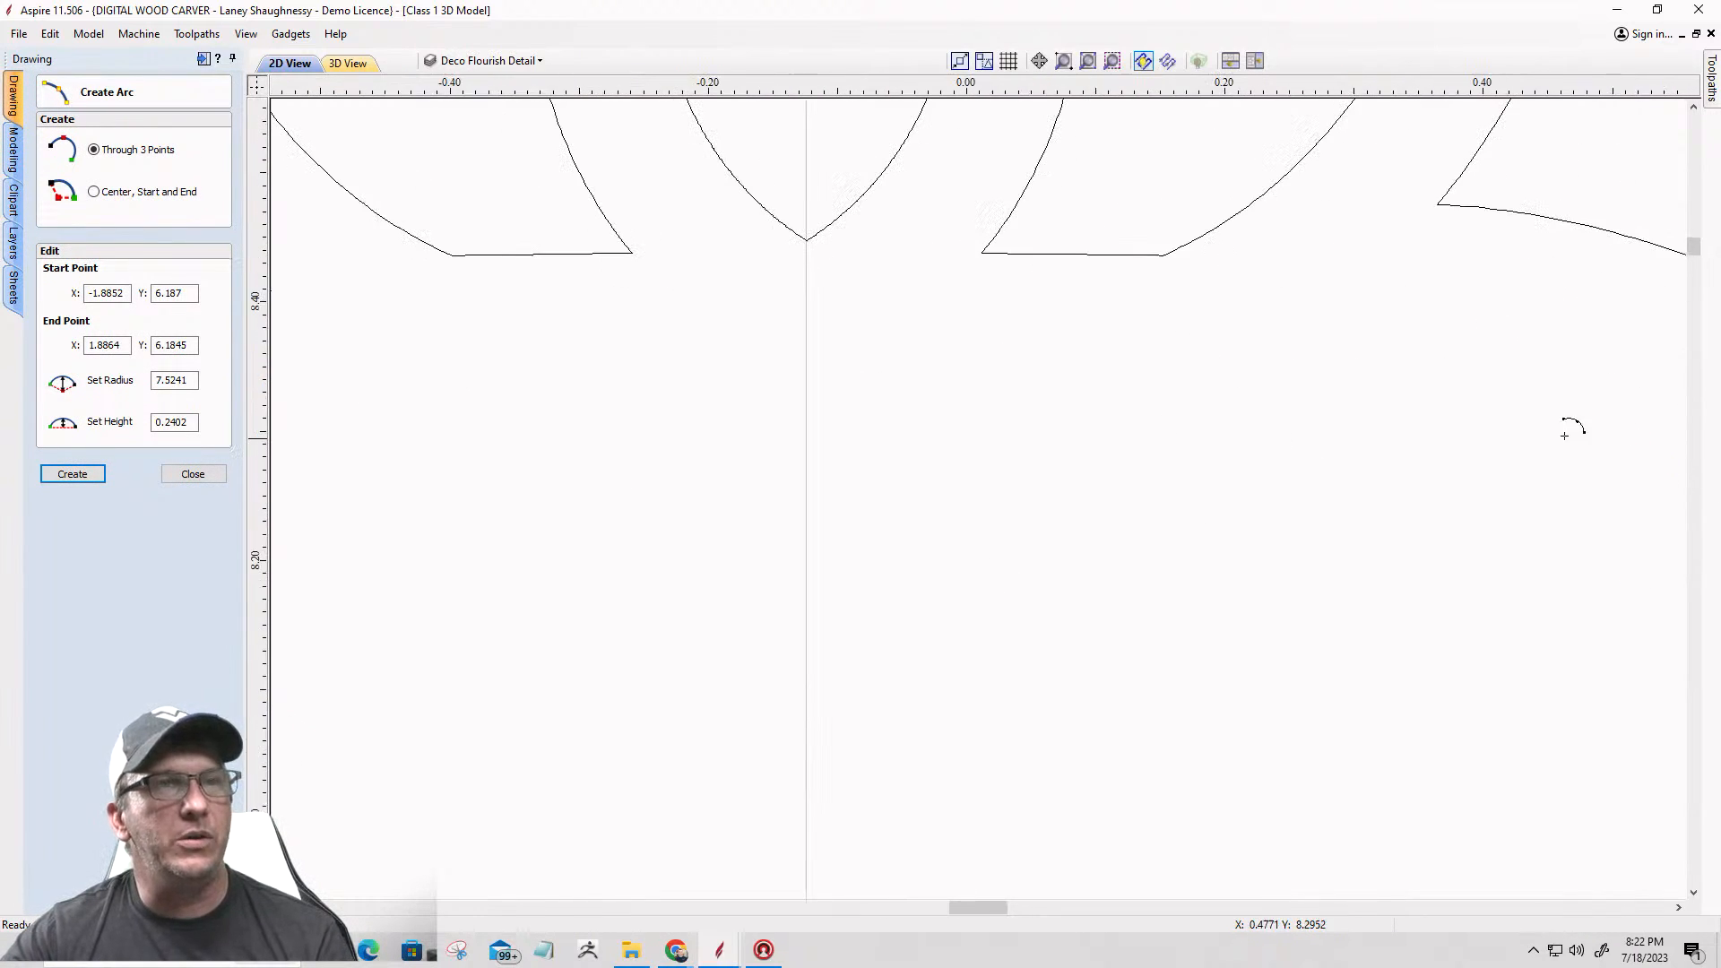
scroll(1497, 390, "up", 2)
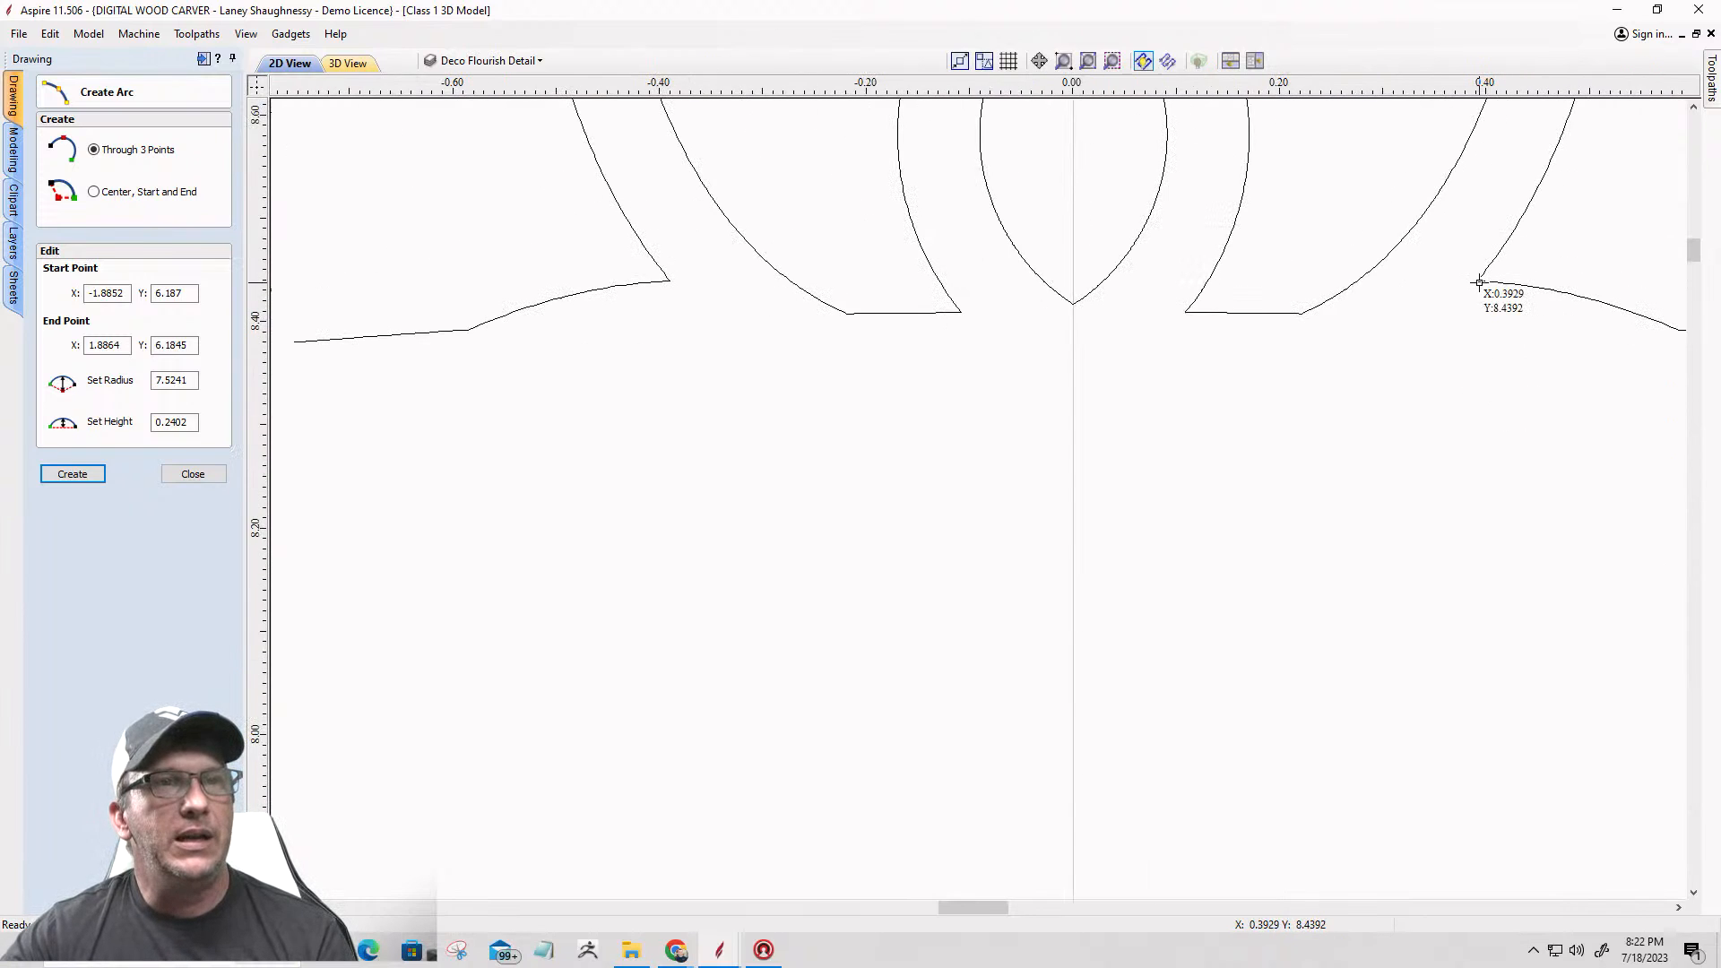
left_click(1478, 281)
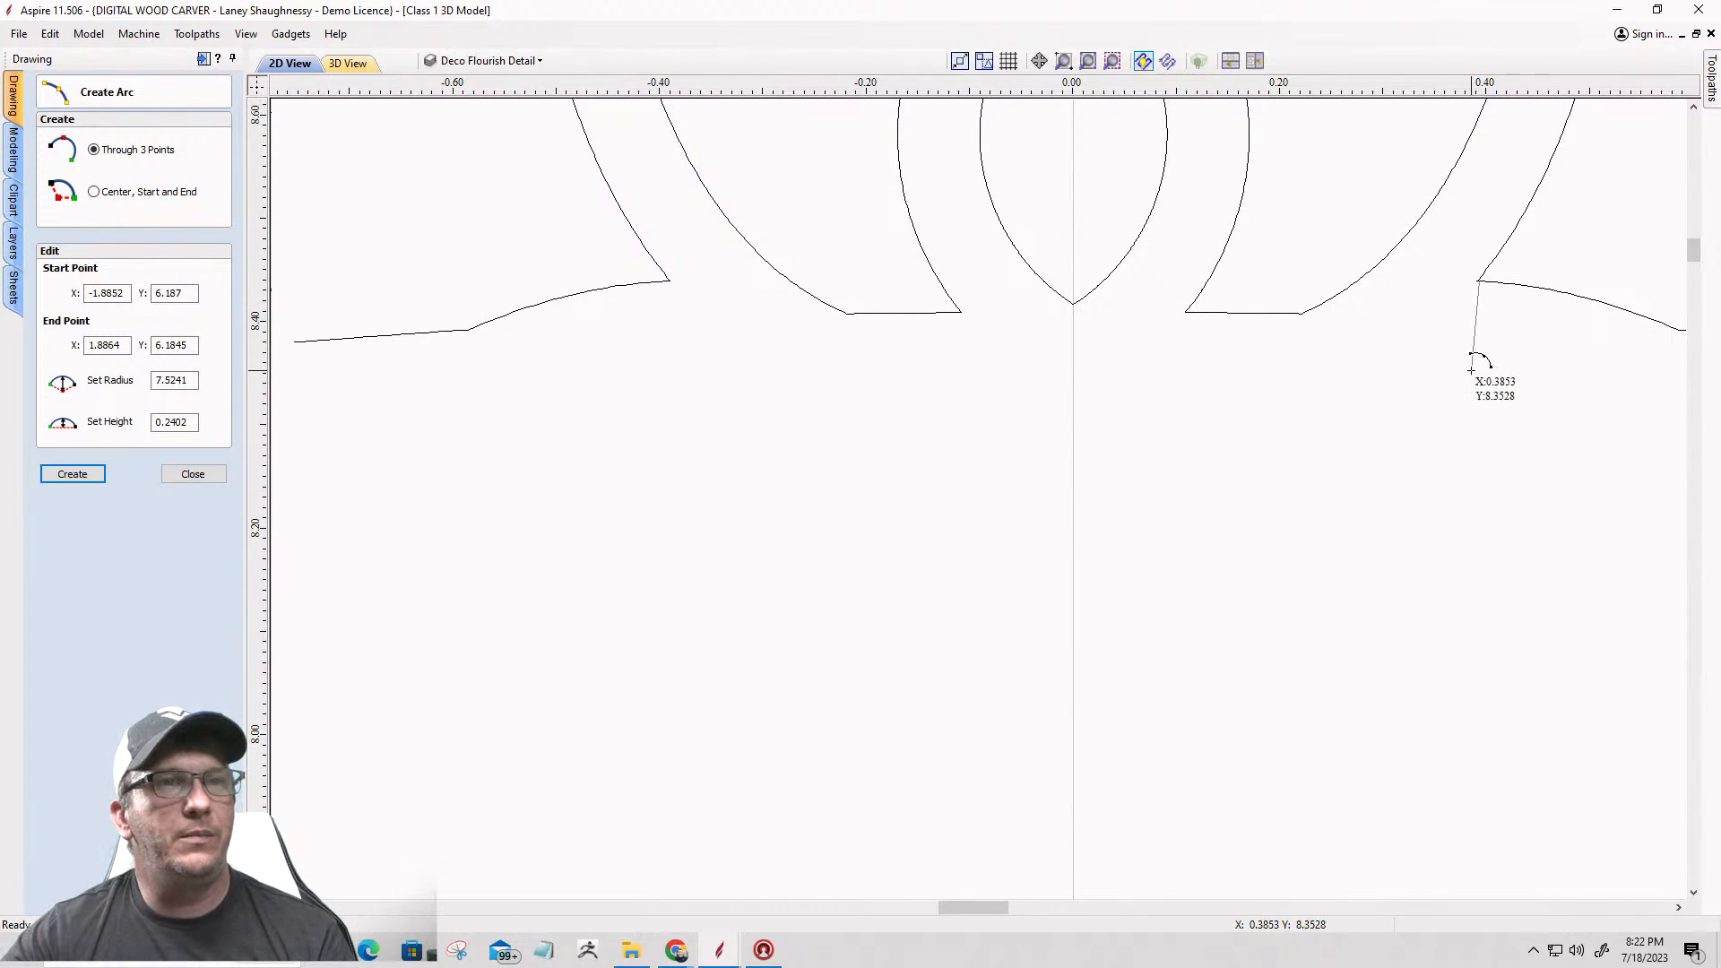
scroll(1479, 278, "up", 5)
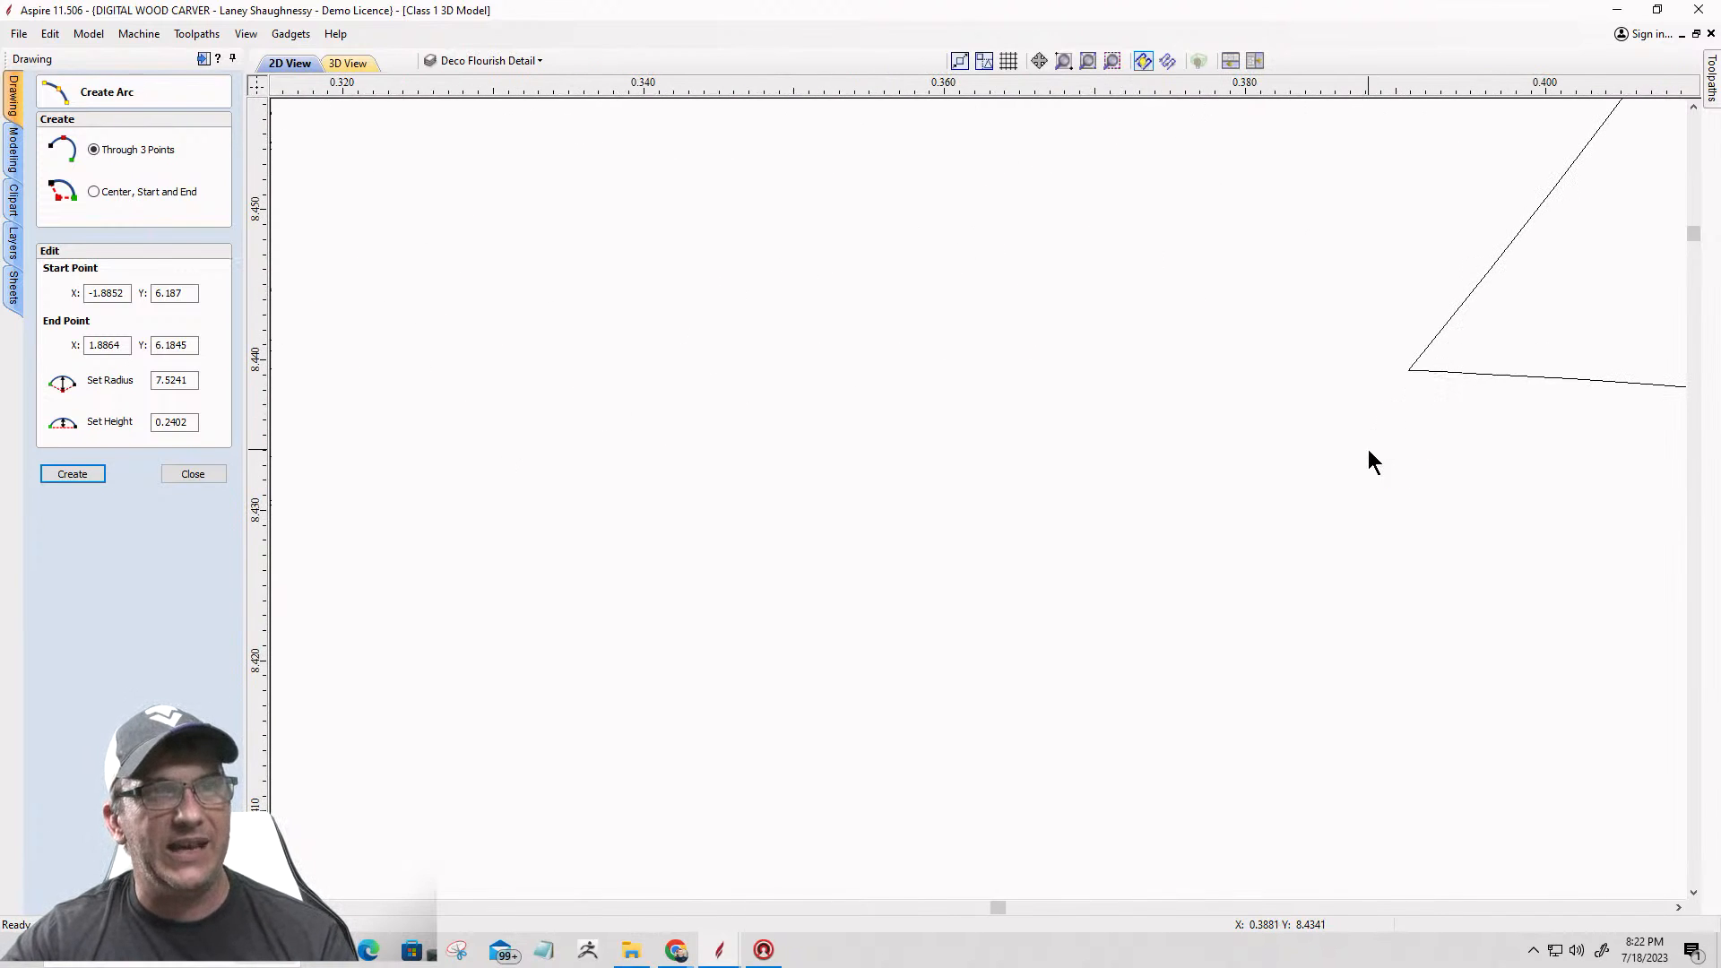
key("Escape")
Step: Try to draw a three-point arc about 0.15 high from X 0.391, Y 8.4393 to X -0.3899, Y 8.4396 across the upper flourish's open base
left_click(75, 203)
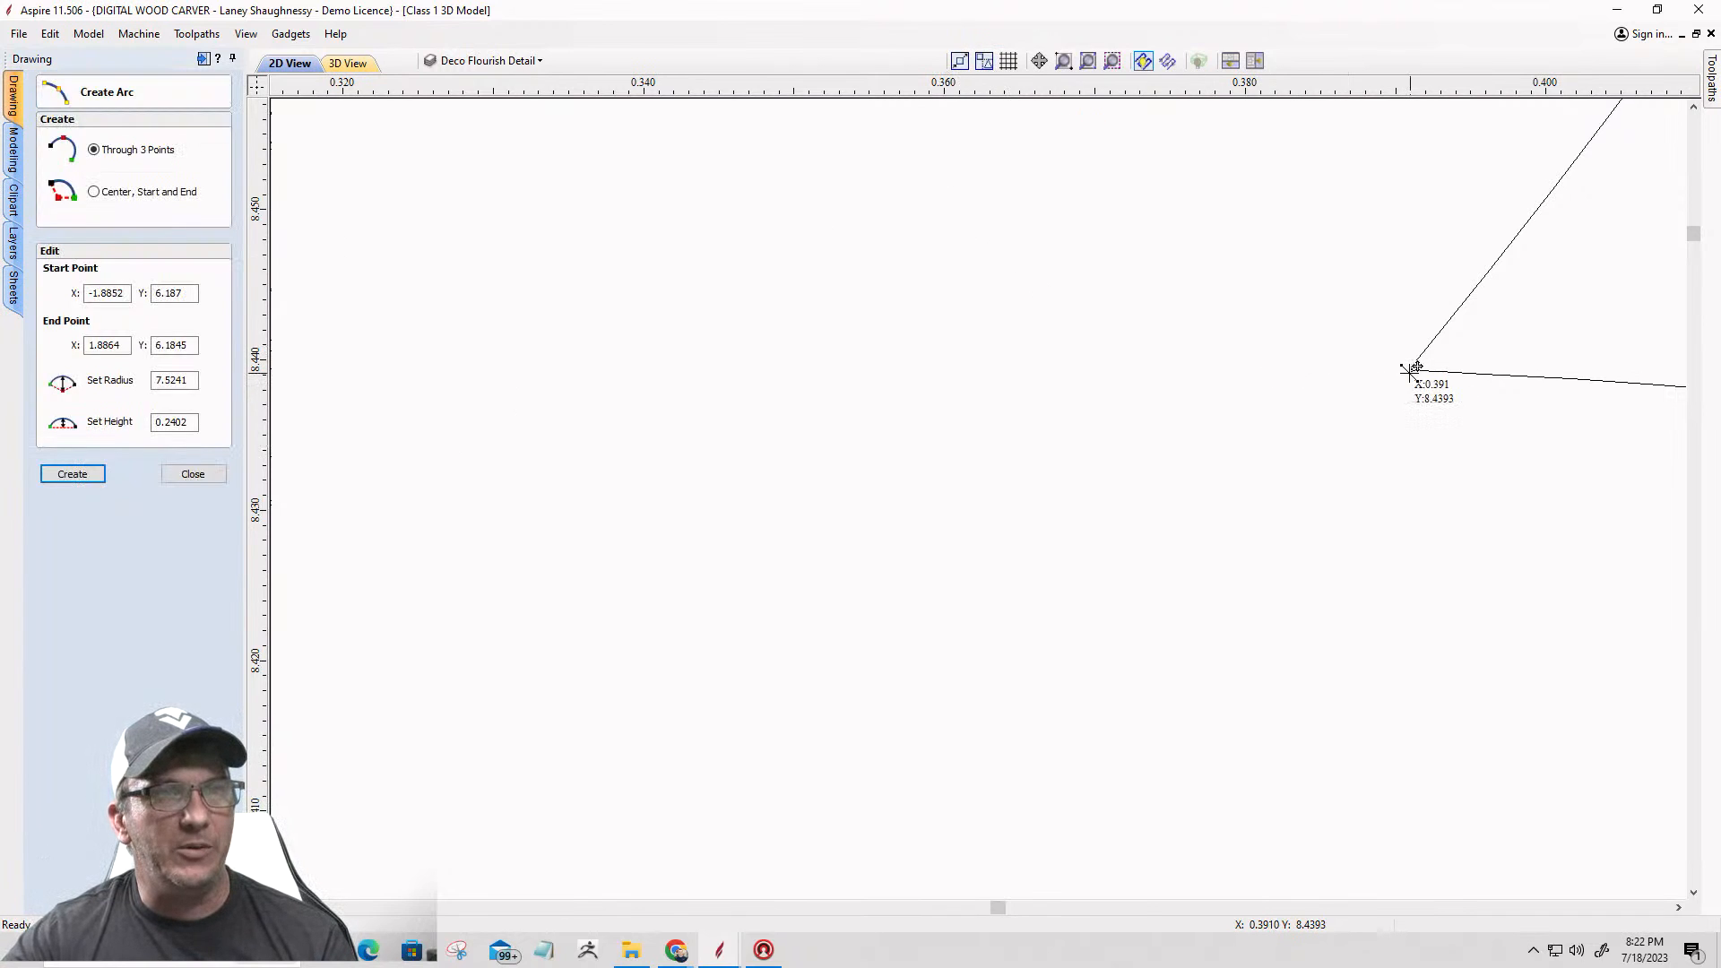
scroll(1367, 502, "down", 3)
scroll(1448, 453, "down", 6)
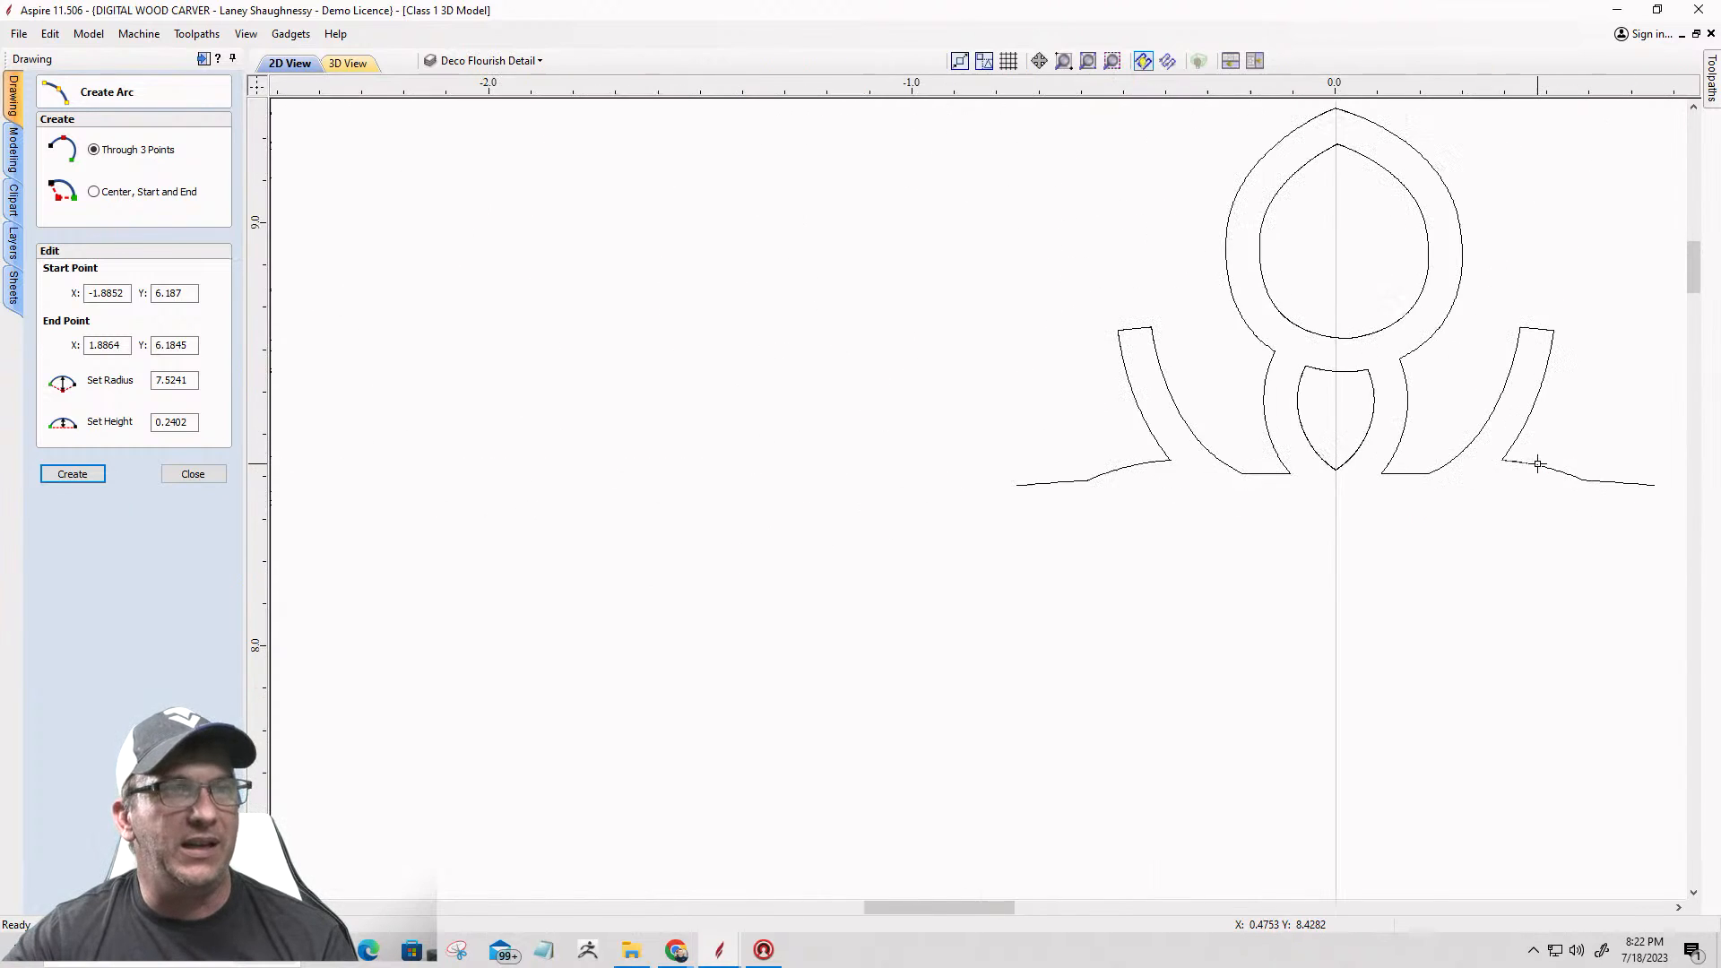
scroll(1184, 484, "up", 5)
scroll(1184, 484, "up", 10)
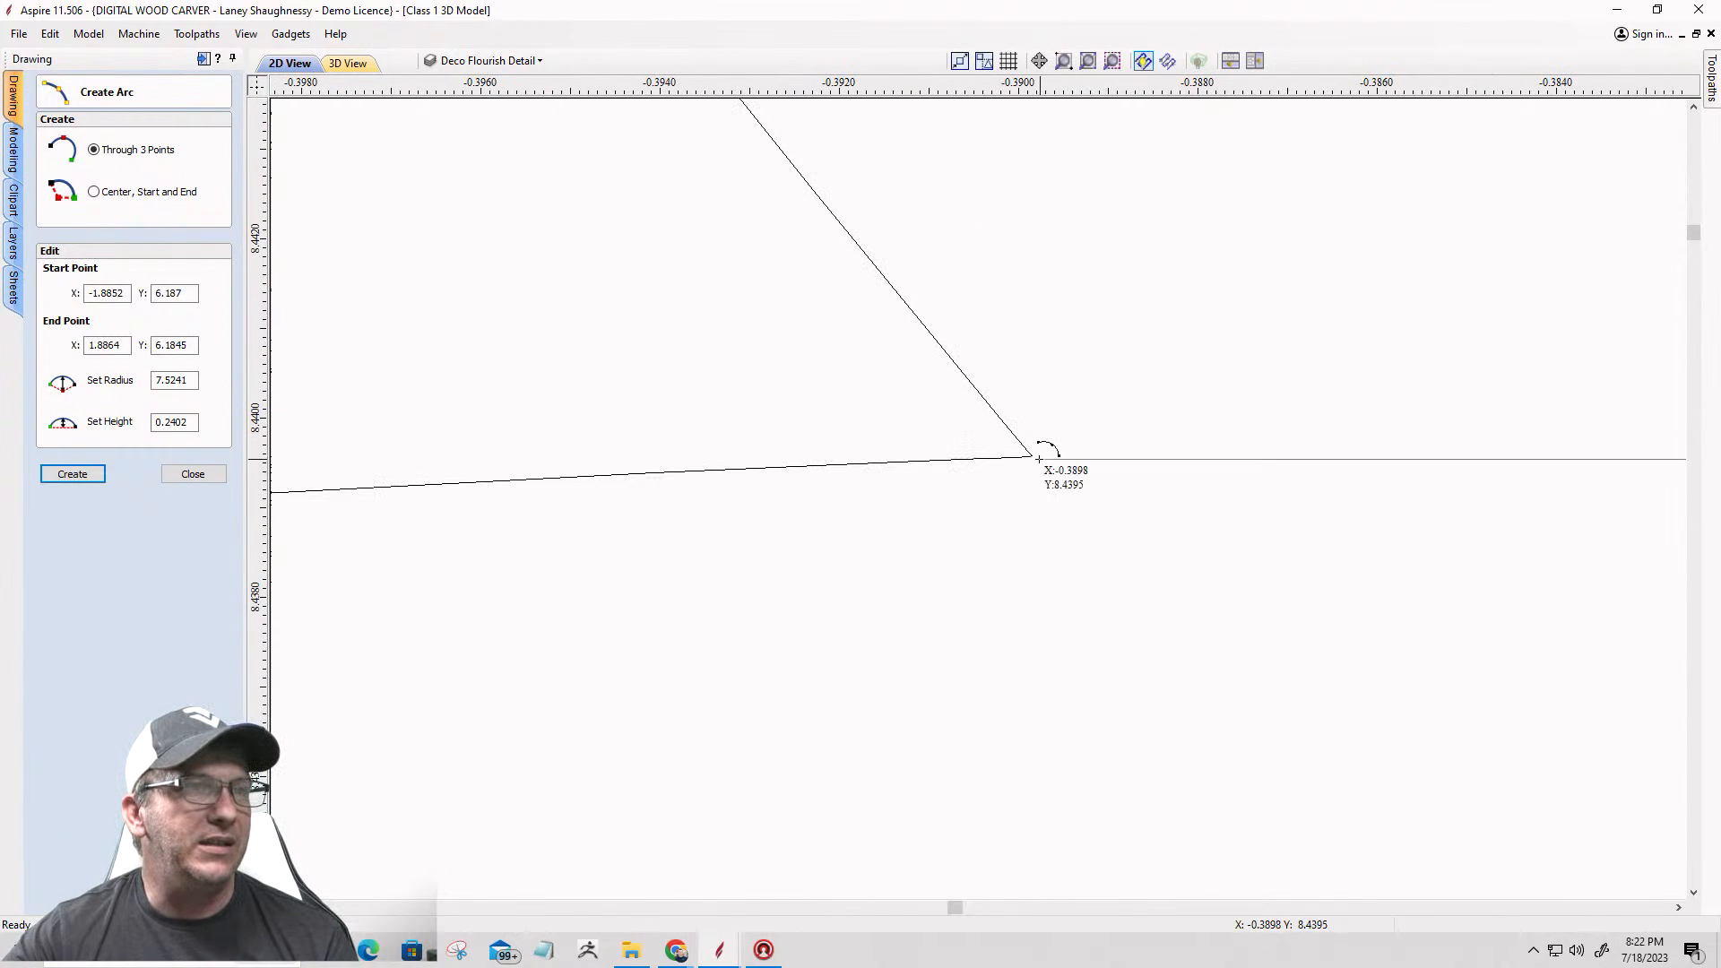
left_click(1033, 459)
scroll(1033, 459, "down", 12)
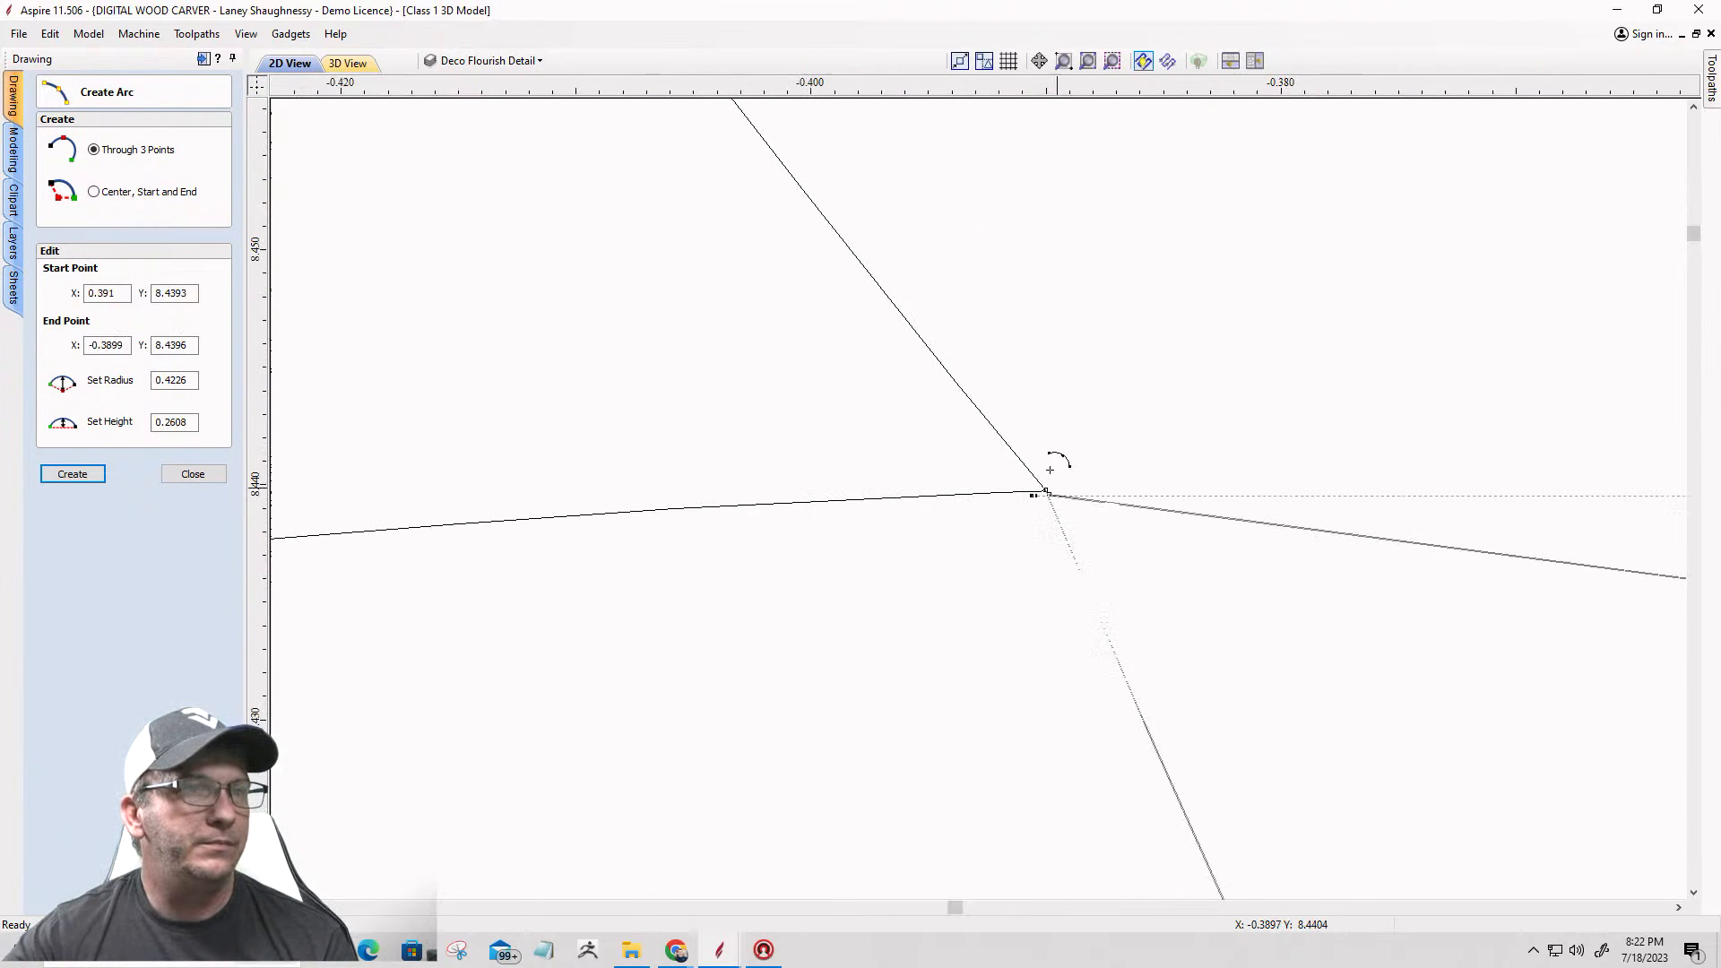
left_click(976, 414)
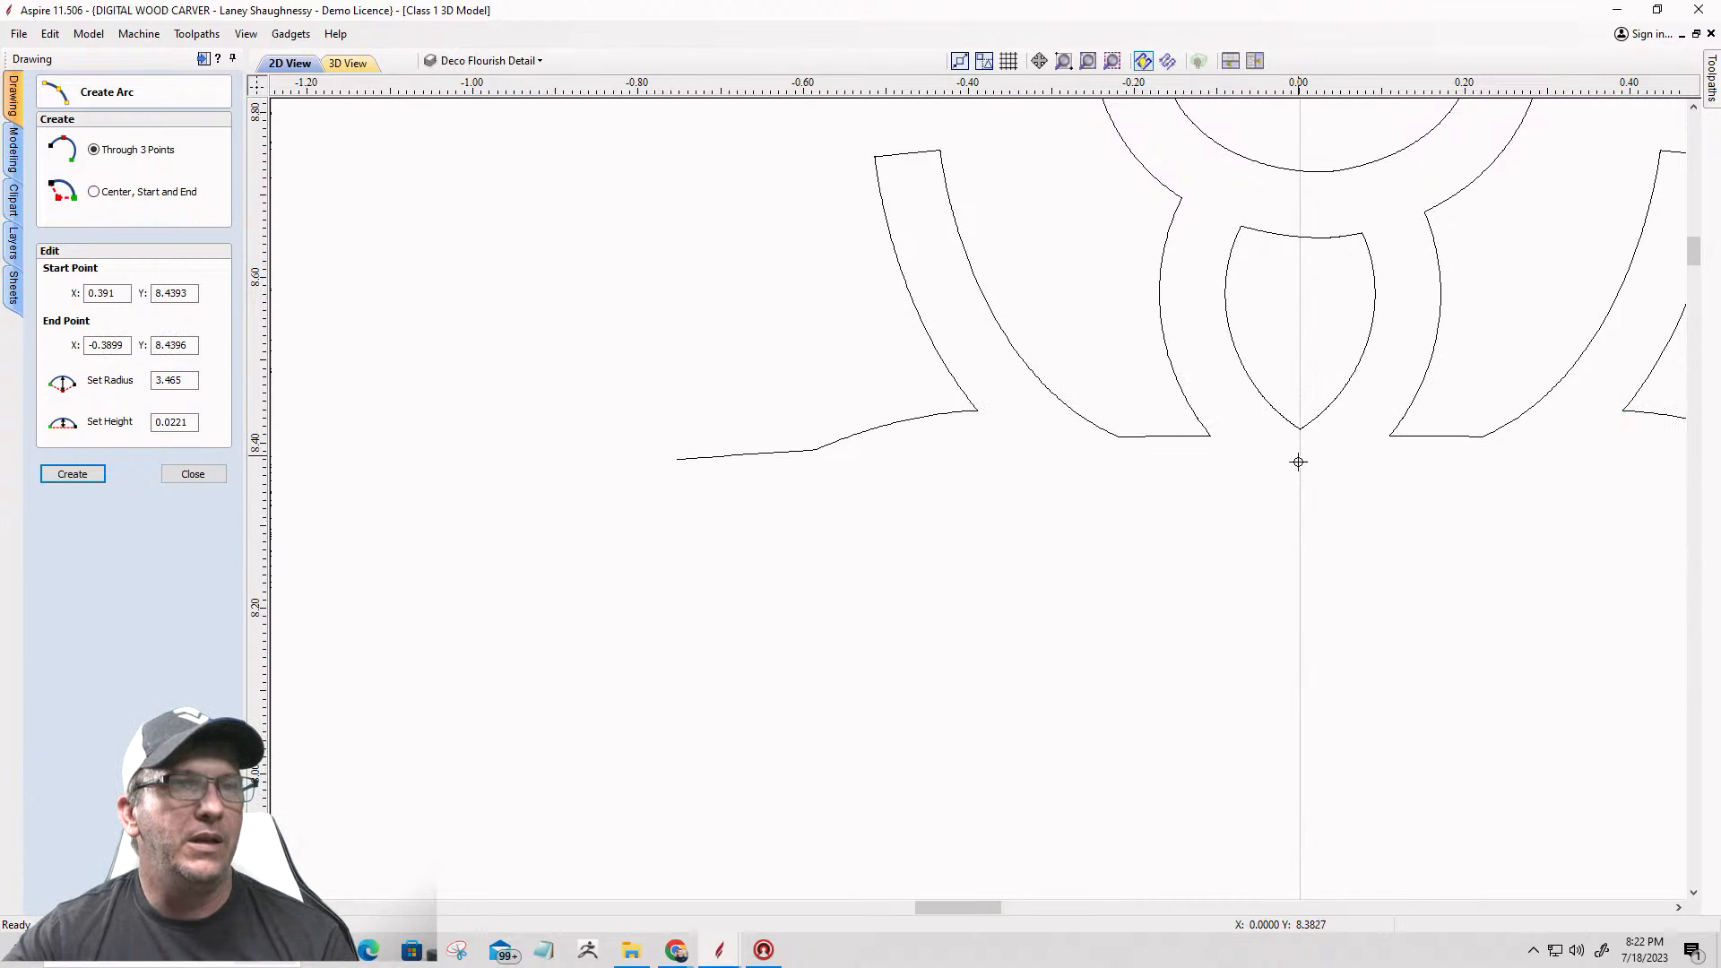
Step: Try to bridge the upper flourish's open base with a three-point arc about 0.159 high from X 0.391, Y 8.4393 to X -0.3899, Y 8.4396
left_click(1299, 541)
scroll(1440, 538, "down", 4)
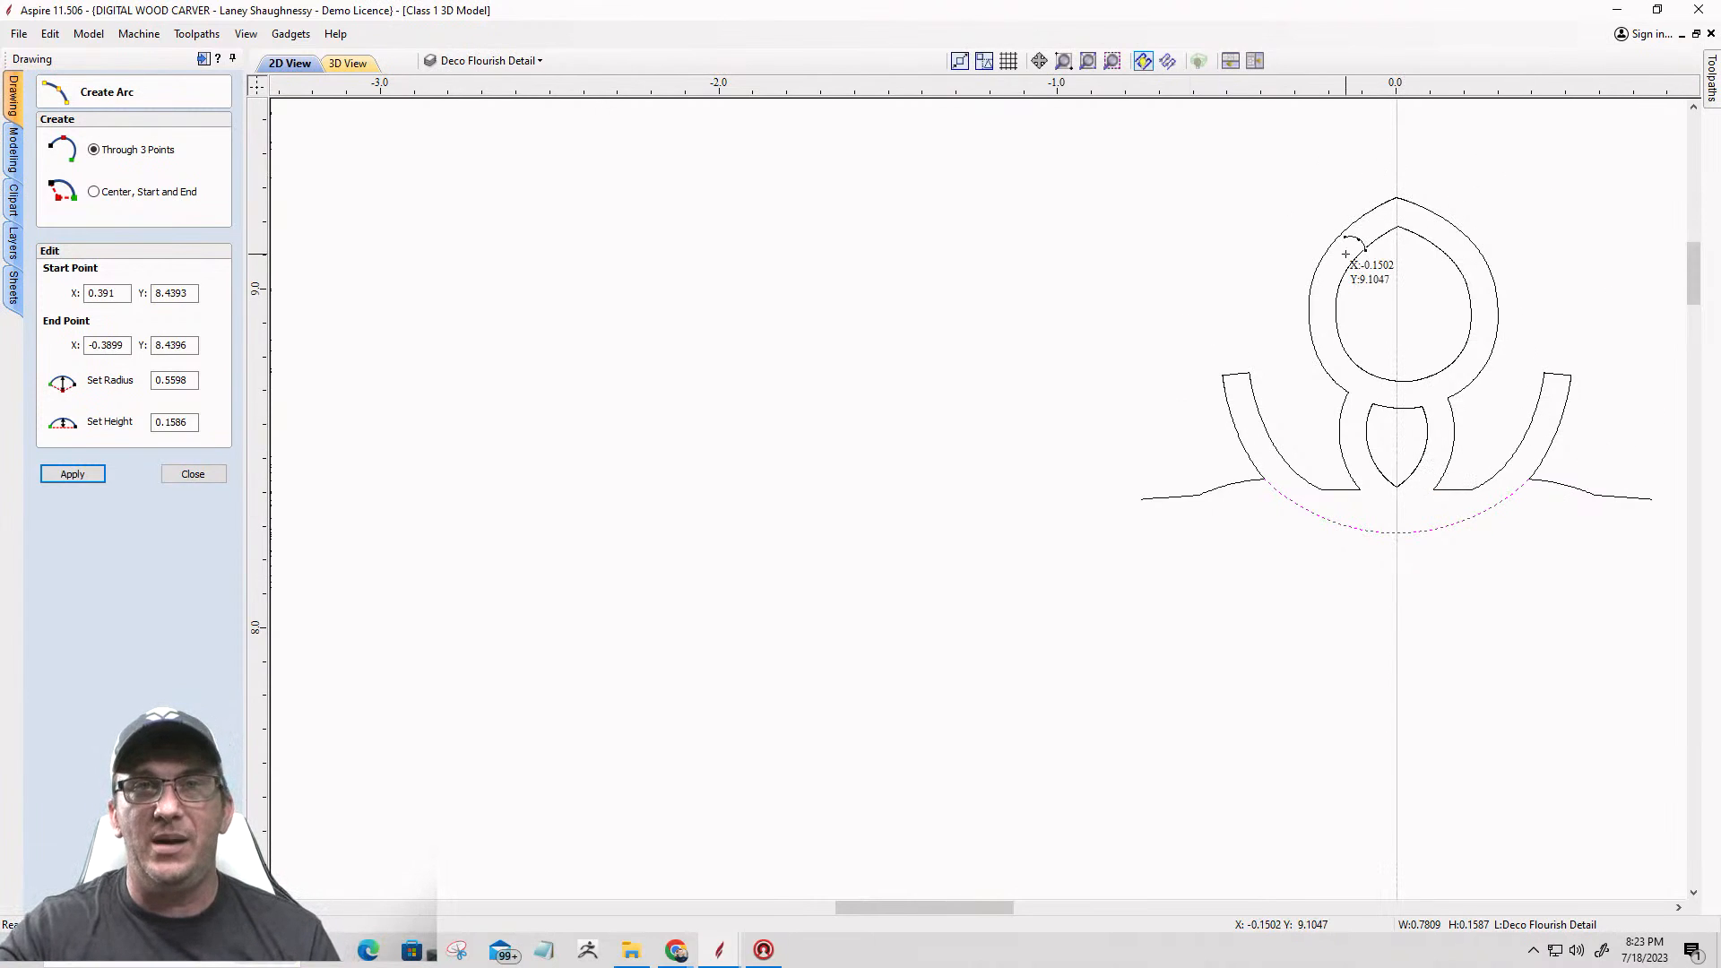
scroll(1645, 430, "up", 2)
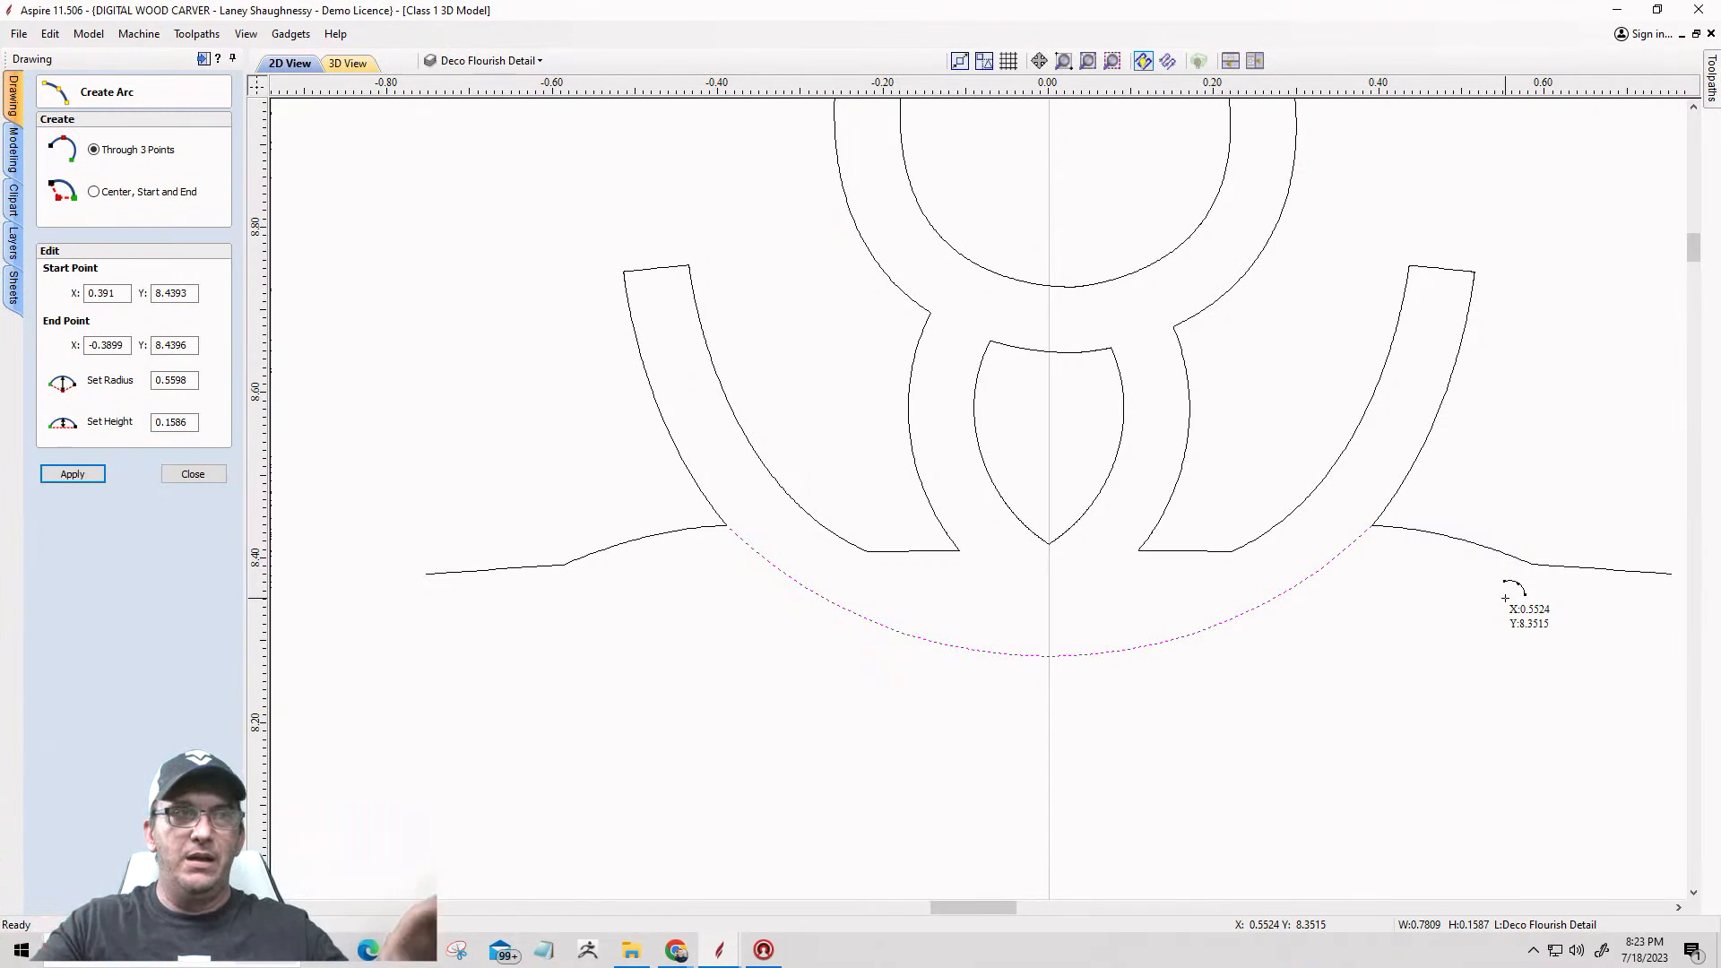
Step: Compare the new arc with the vectors on Layer 1, and with the star's base edge on the Main Star Vector layer
left_click(449, 63)
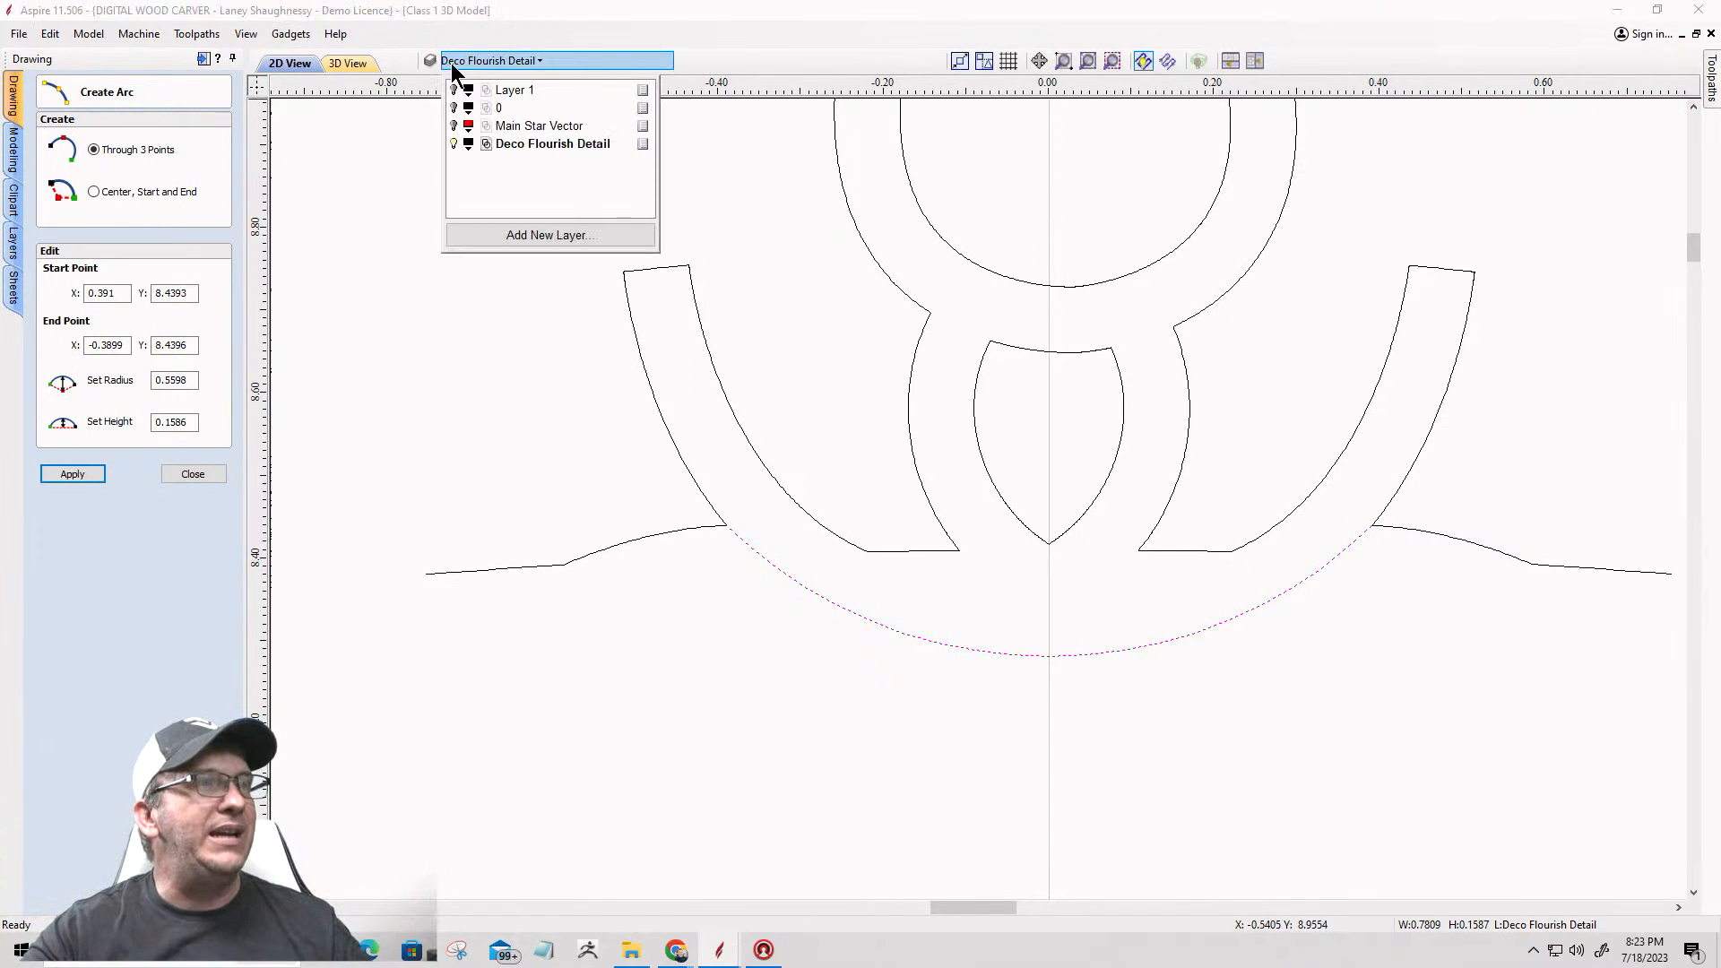
left_click(453, 90)
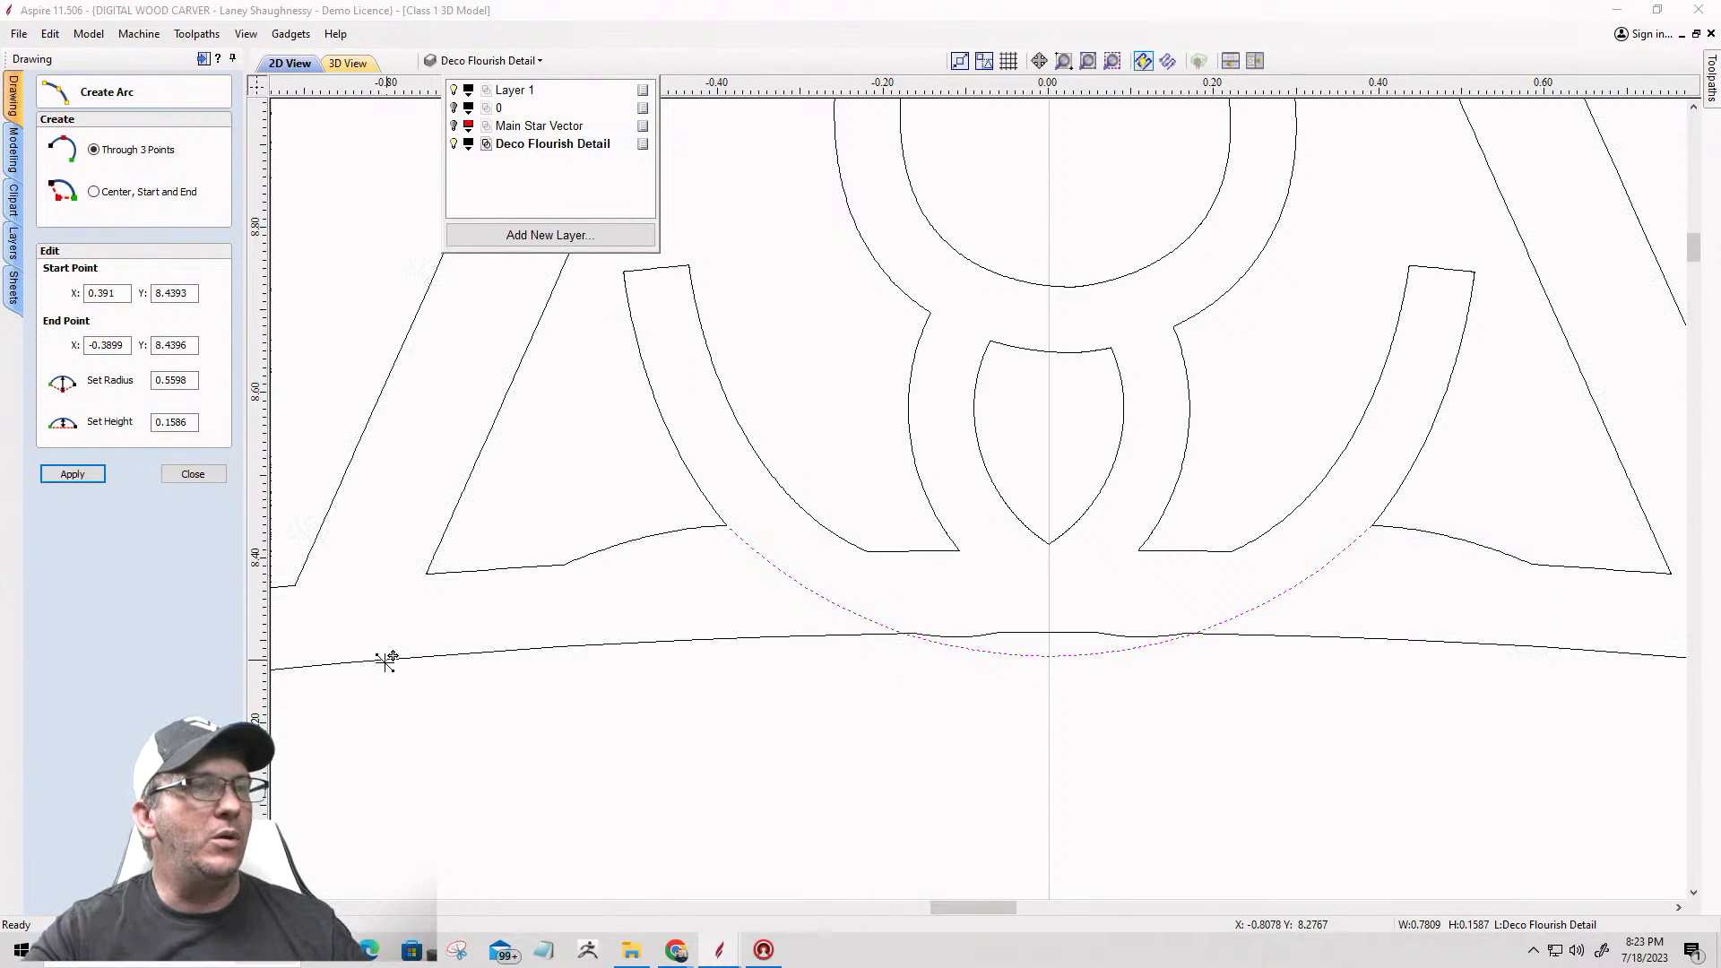
scroll(555, 658, "down", 2)
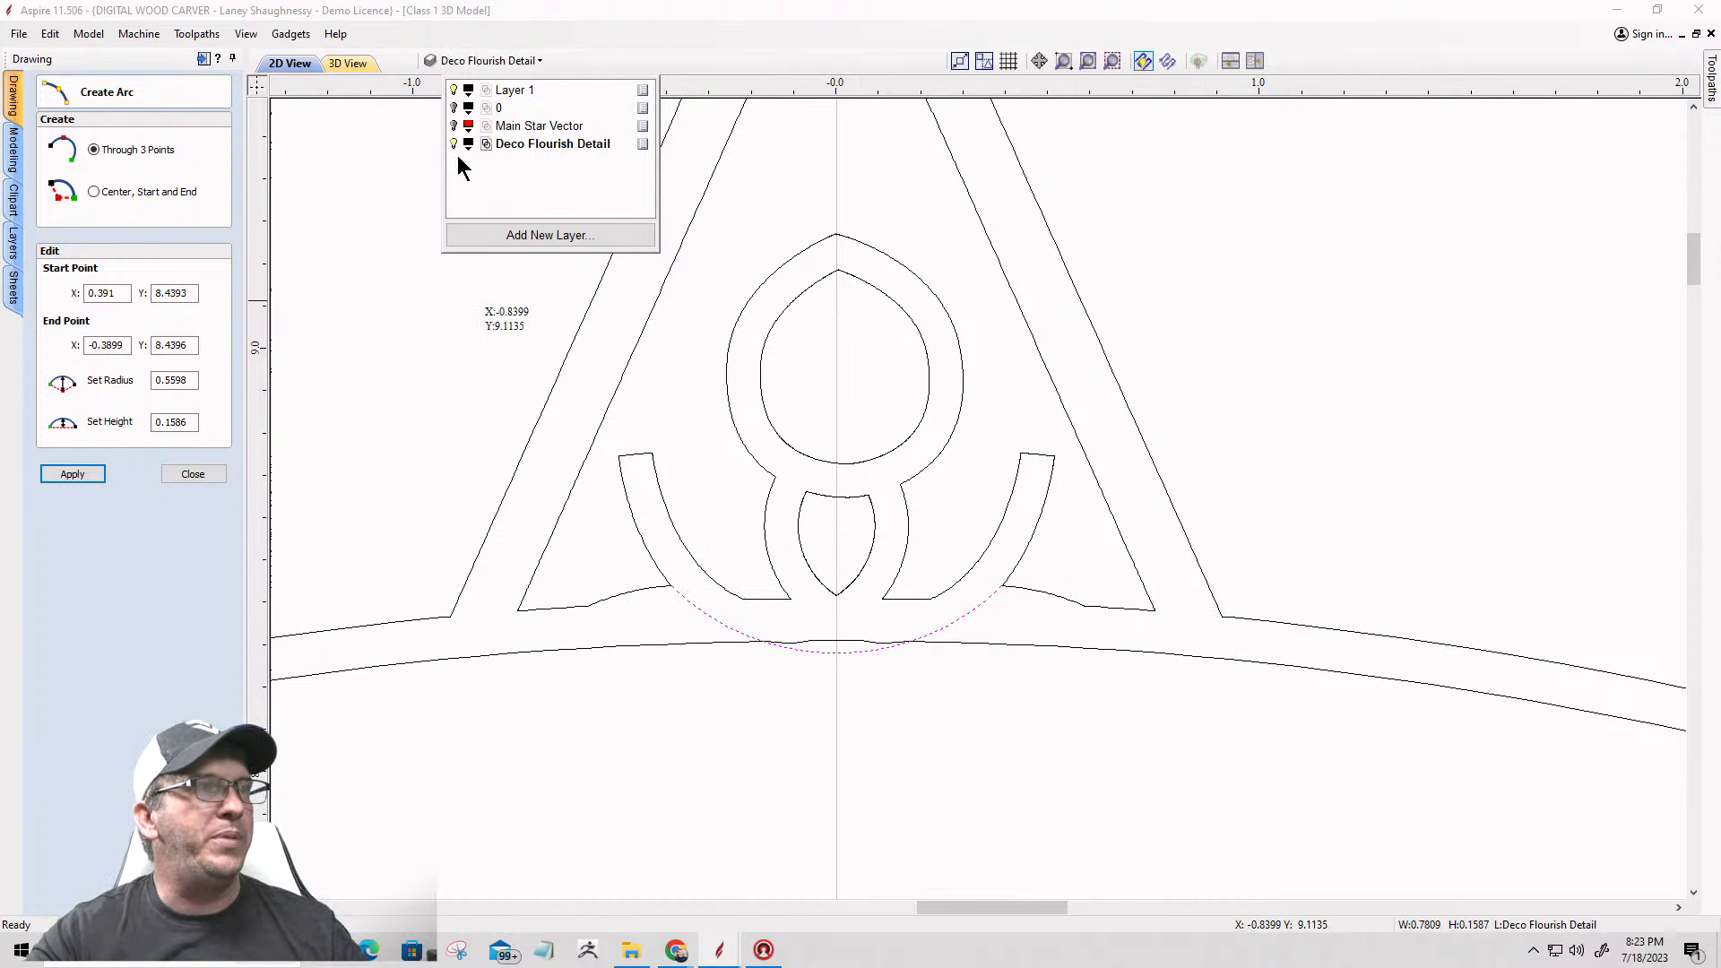
left_click(453, 89)
left_click(453, 126)
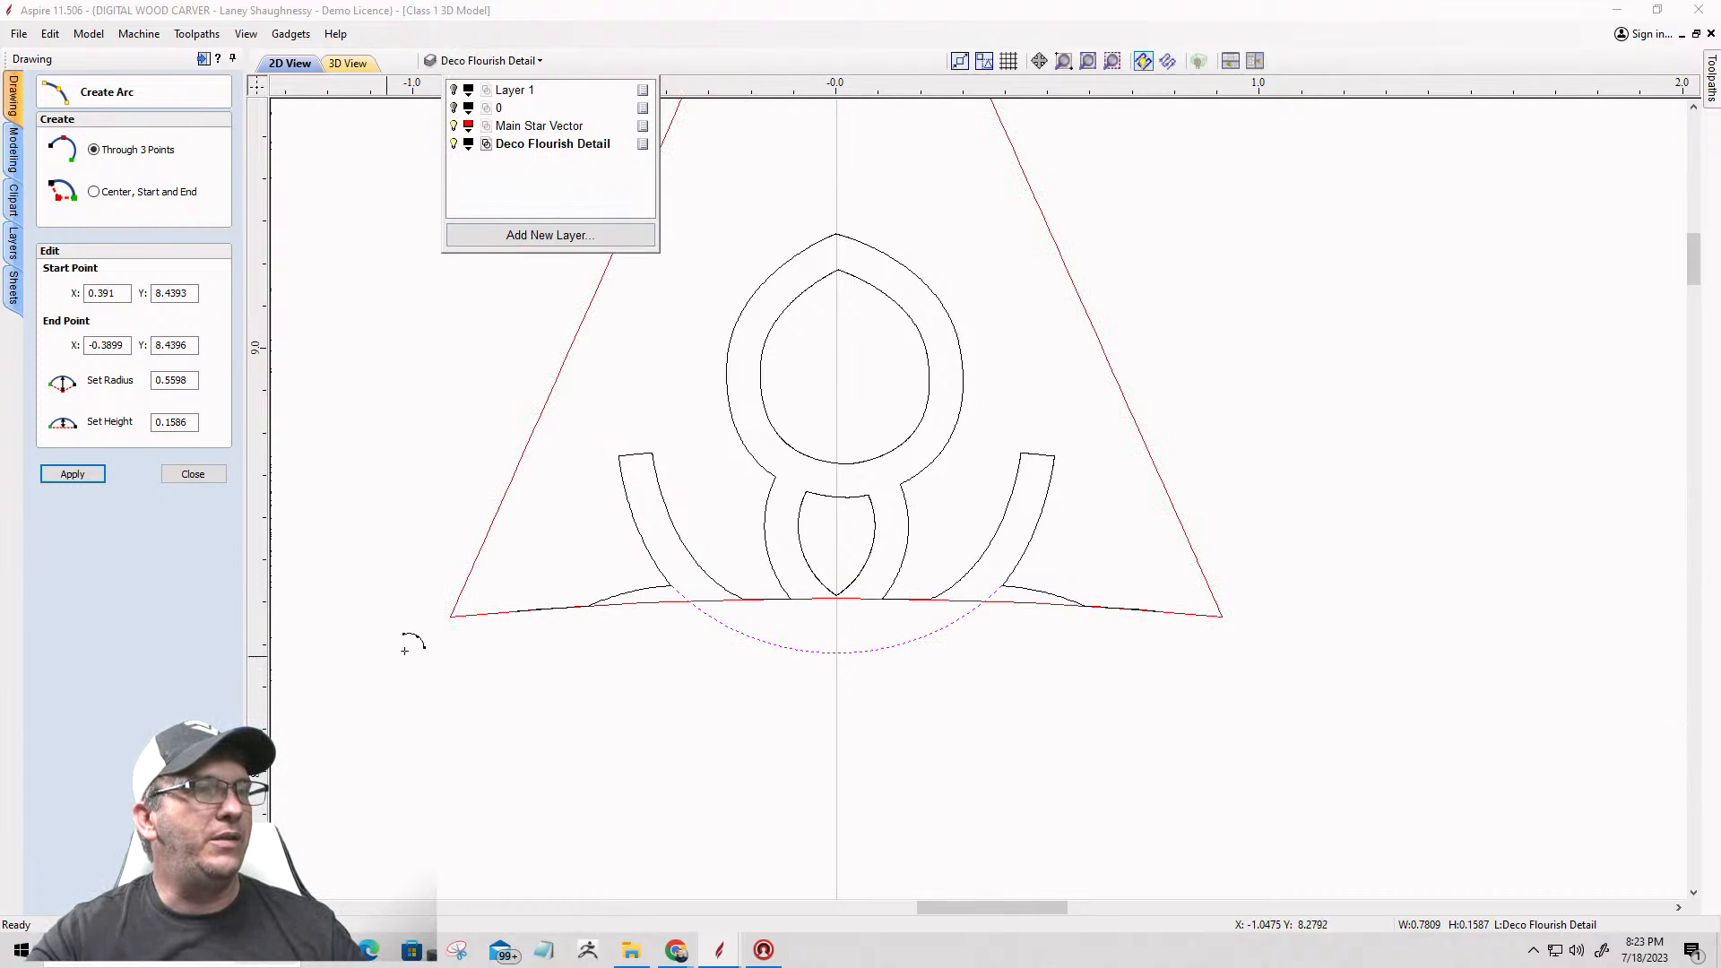
scroll(979, 598, "up", 4)
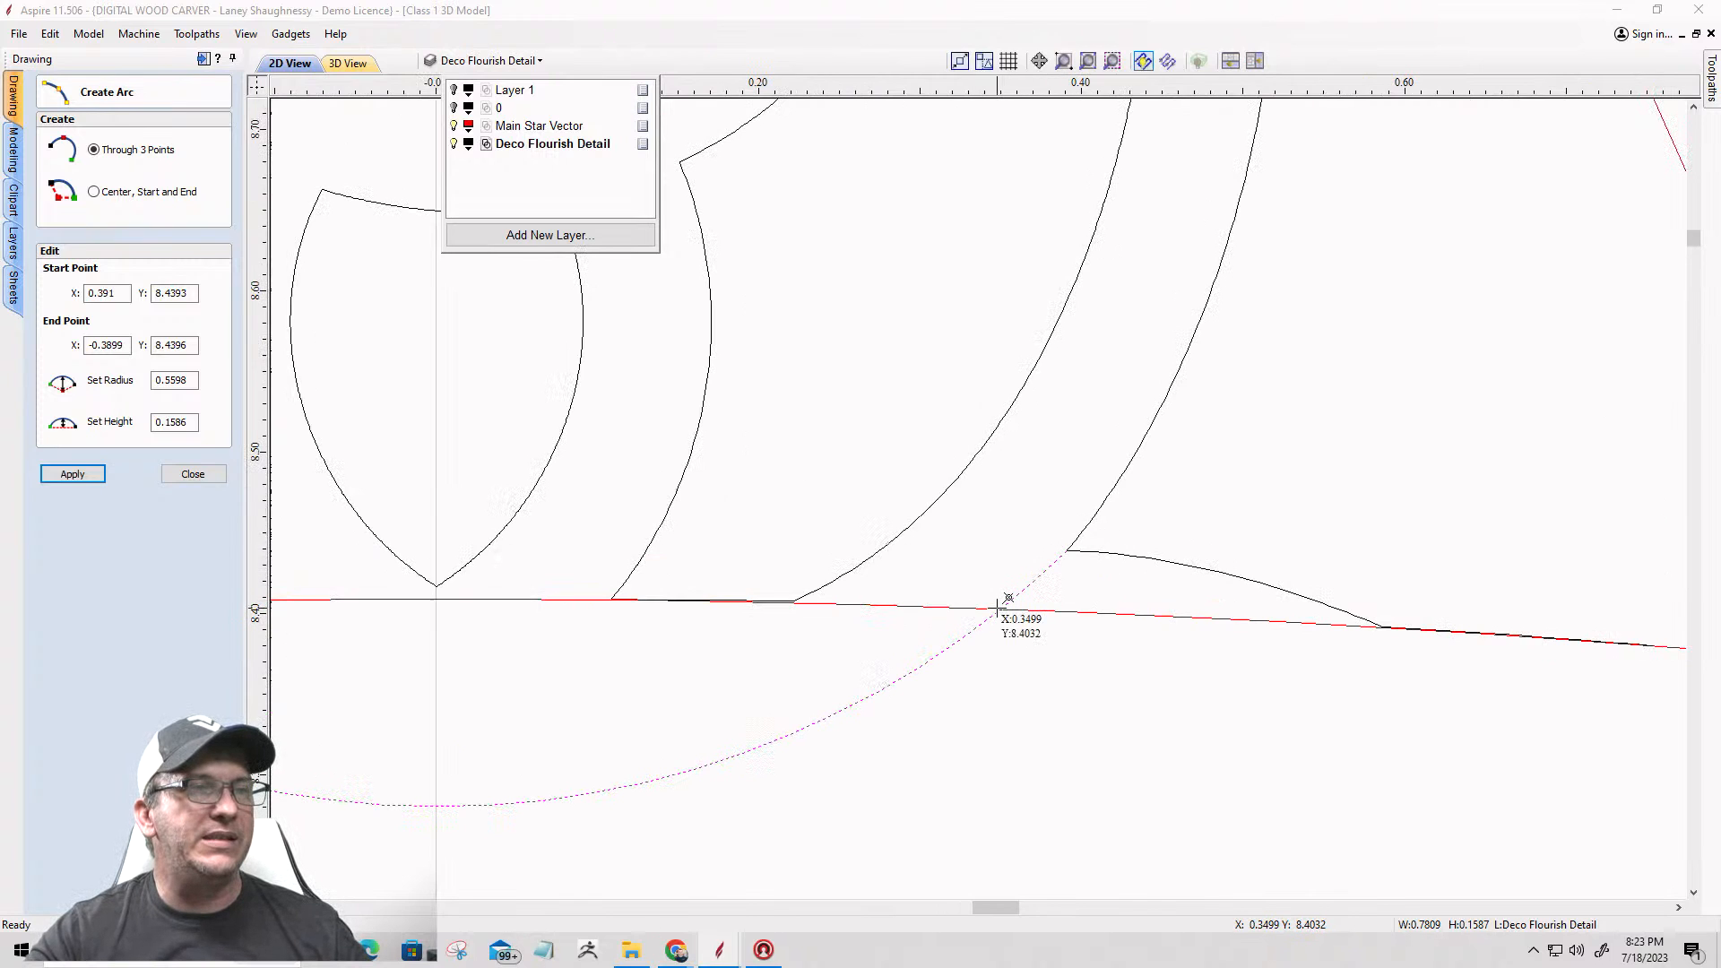
scroll(1111, 634, "down", 3)
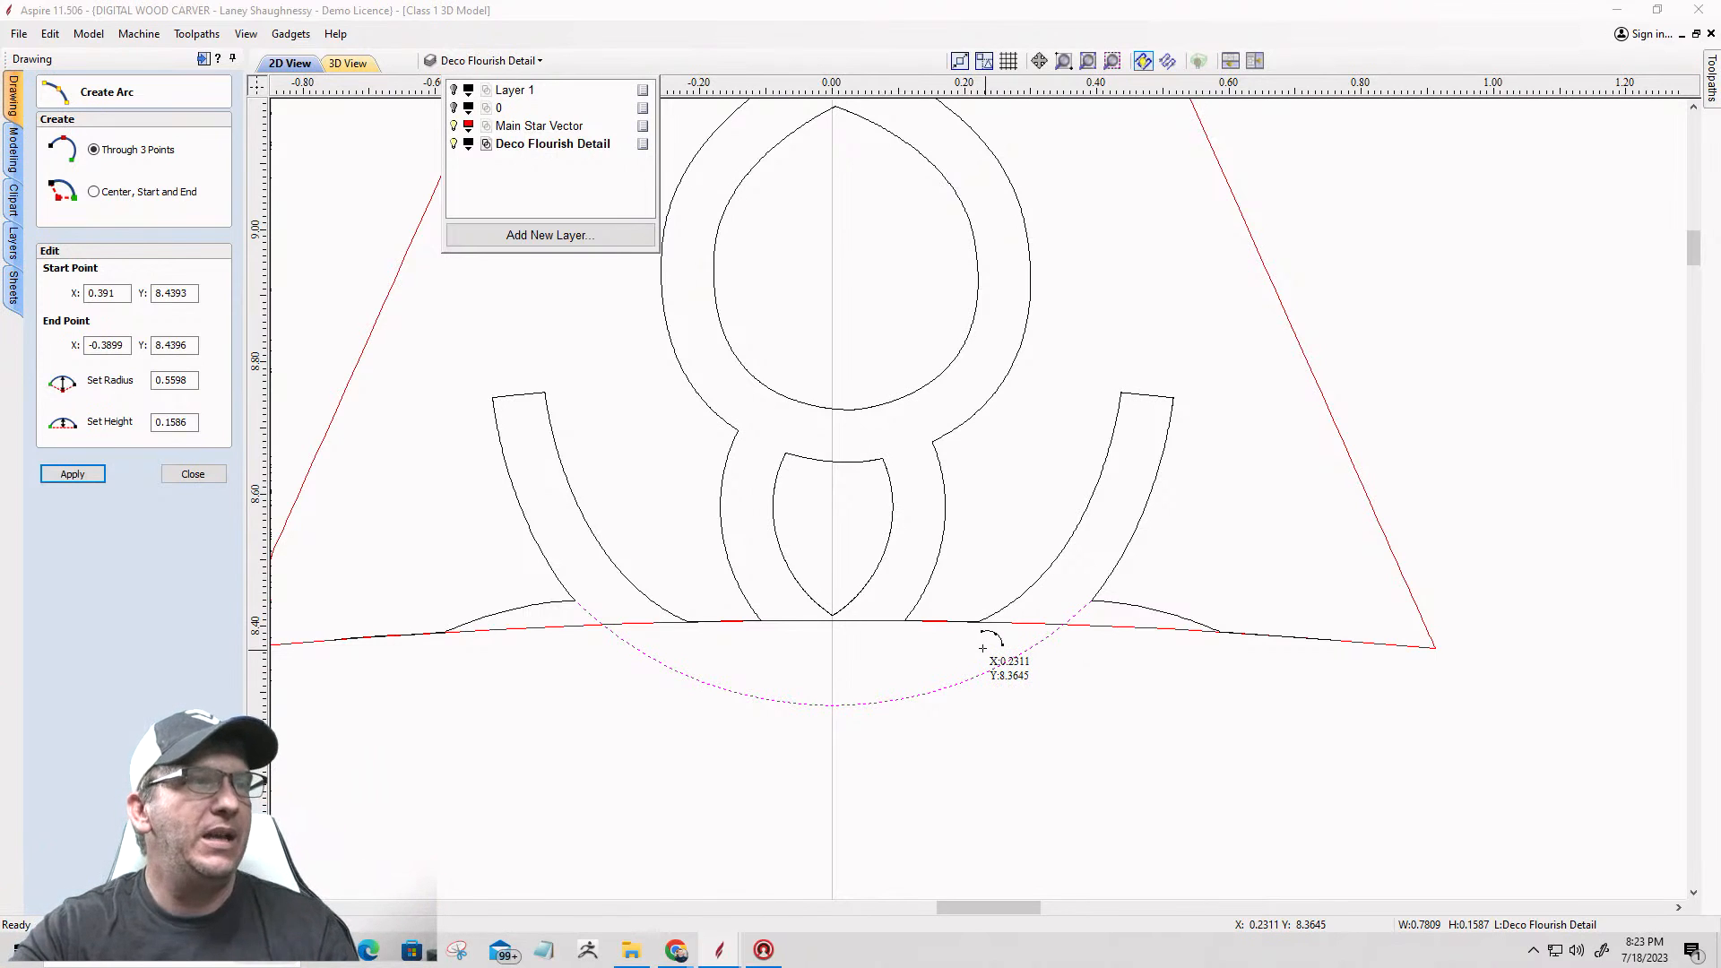
scroll(596, 627, "up", 4)
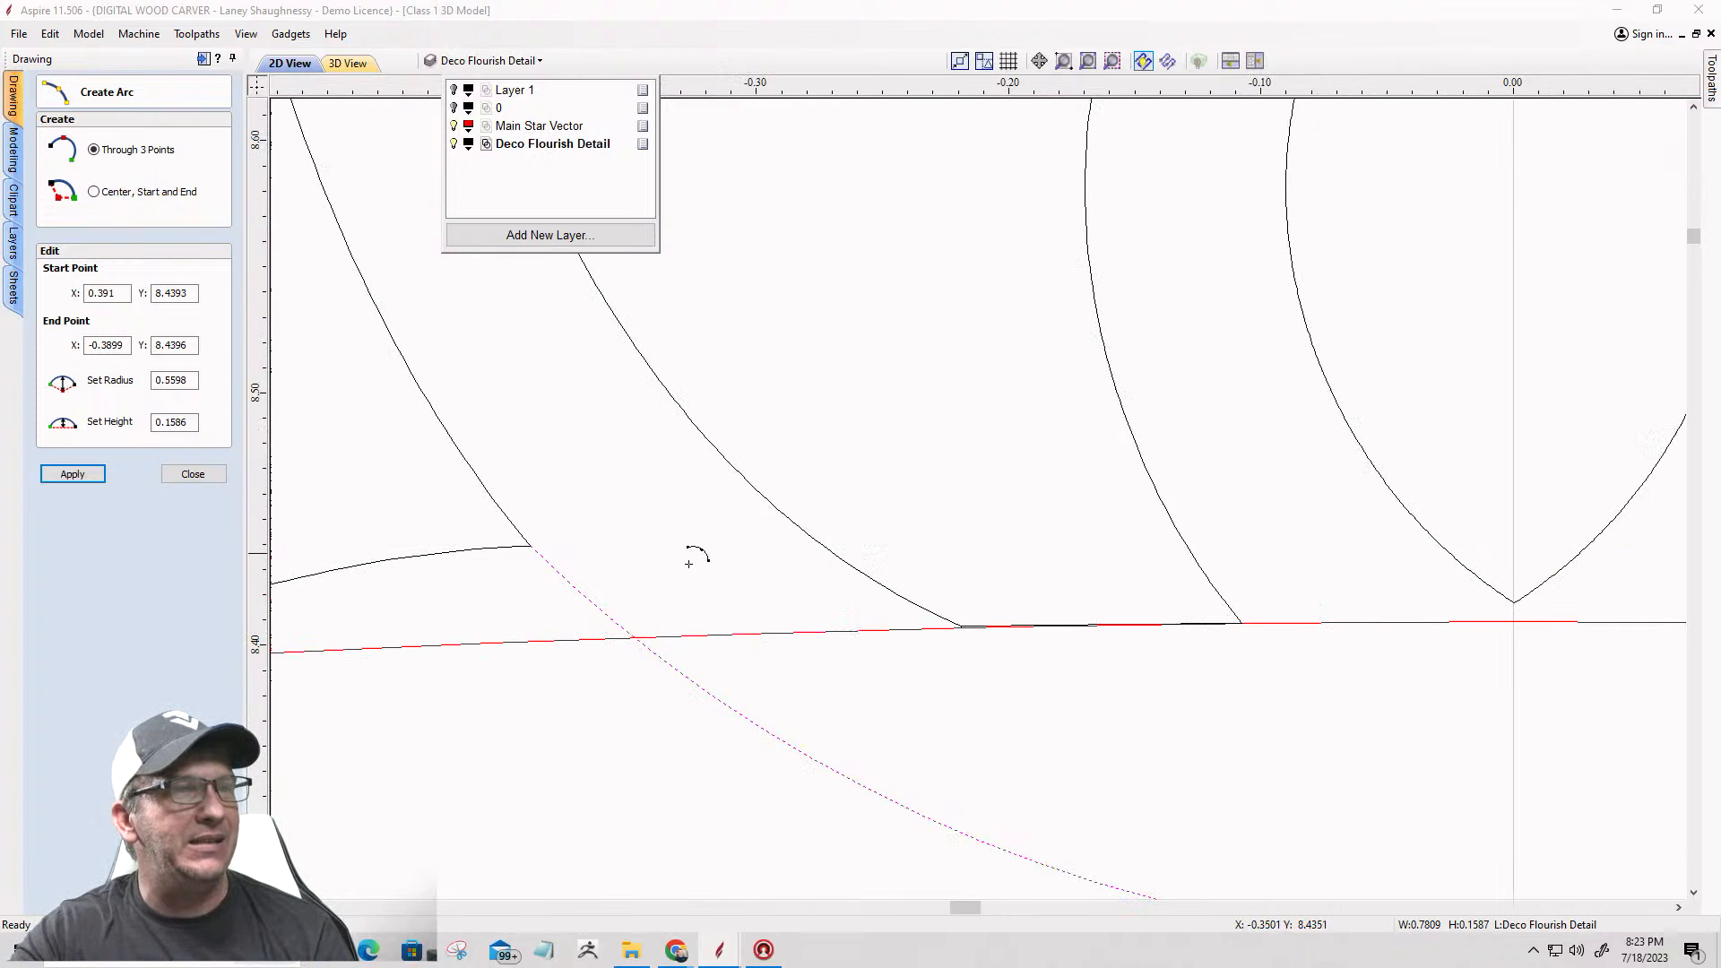
scroll(886, 607, "down", 3)
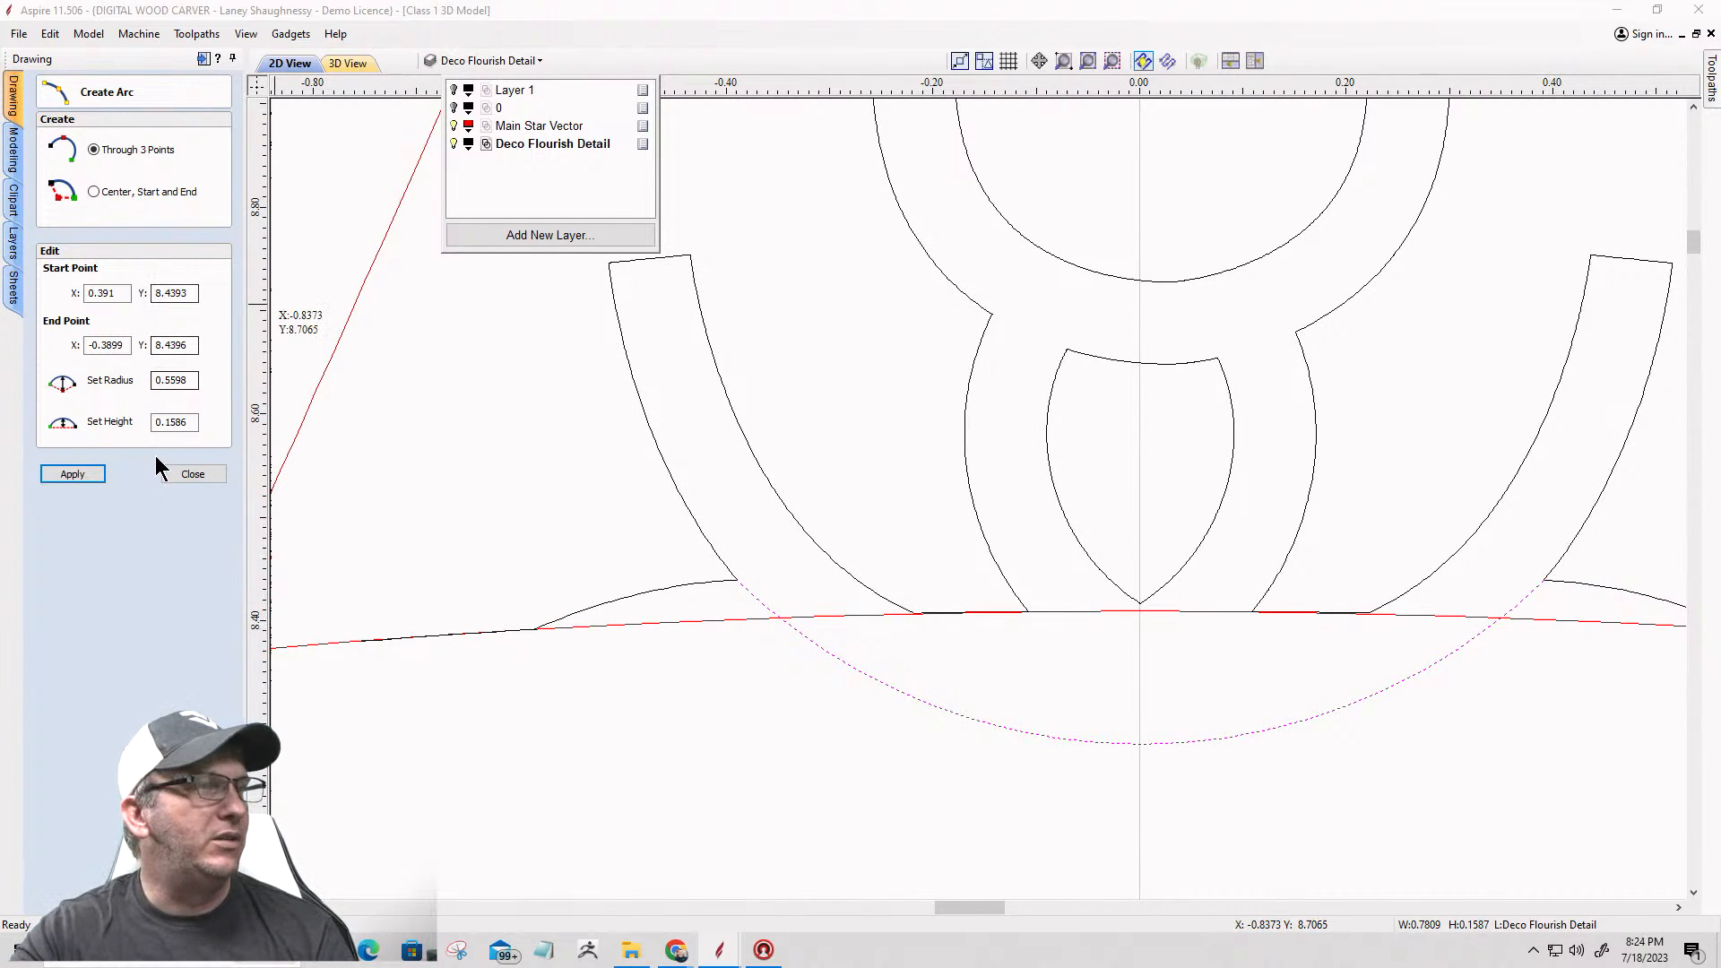
Step: Hide the Main Star Vector layer and delete the arc across the flourish's open base
left_click(193, 473)
scroll(429, 547, "down", 4)
scroll(428, 547, "down", 1)
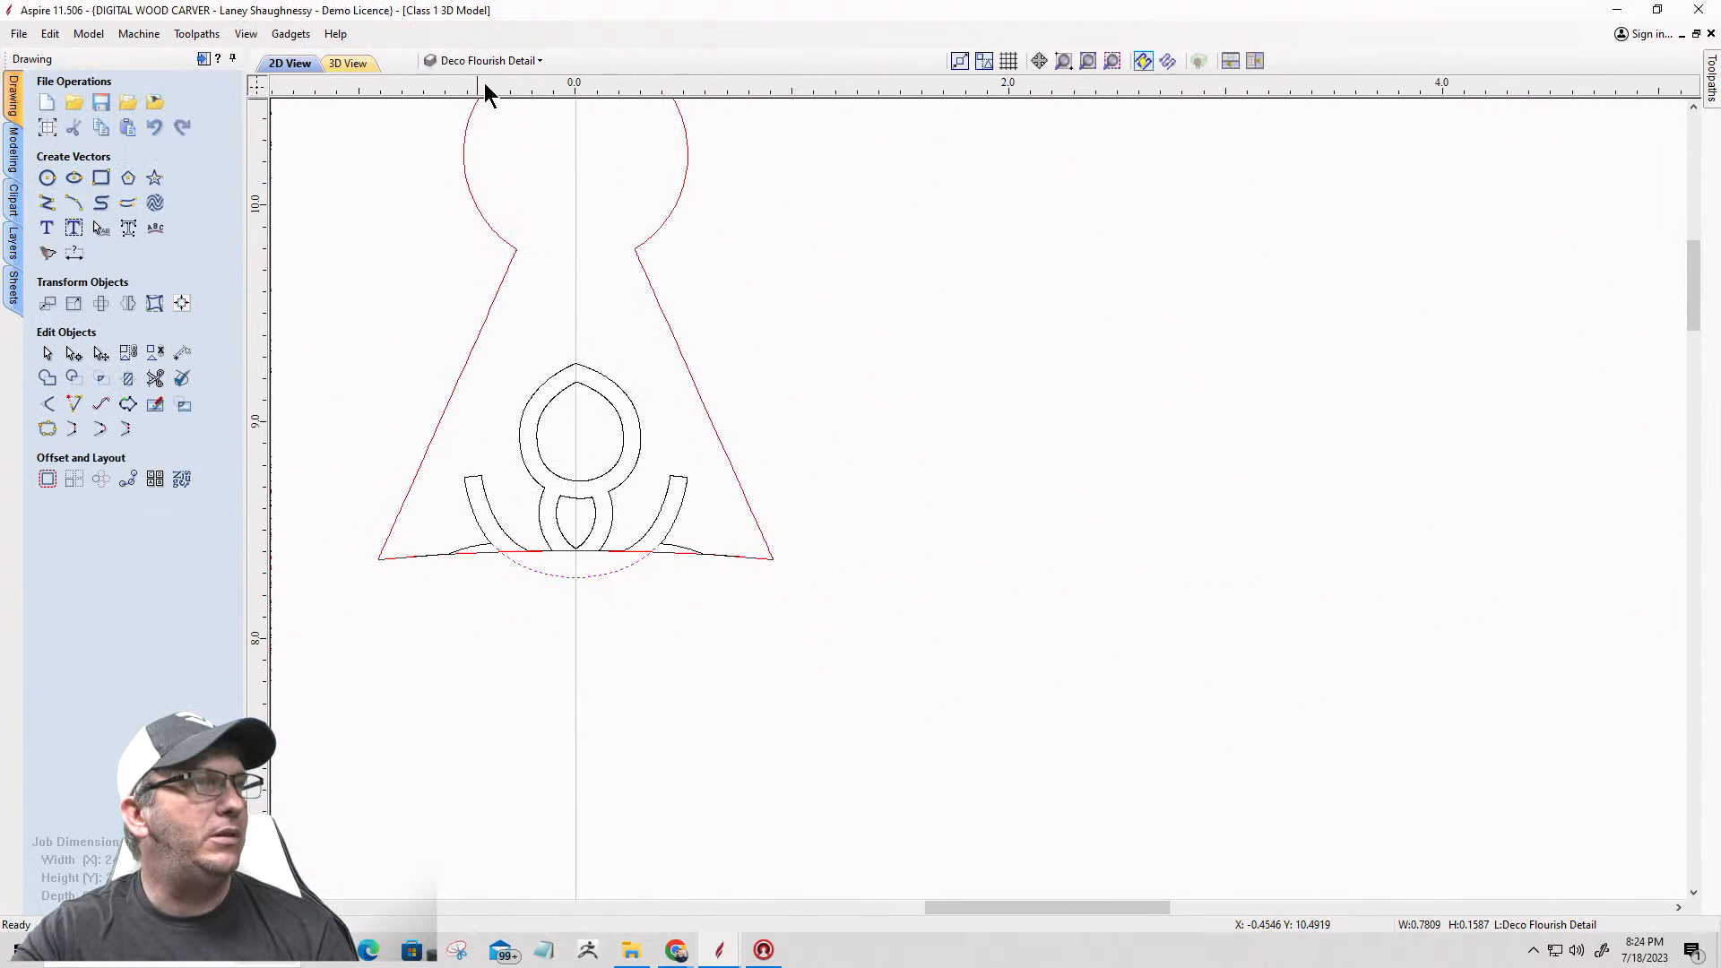
left_click(490, 60)
left_click(454, 125)
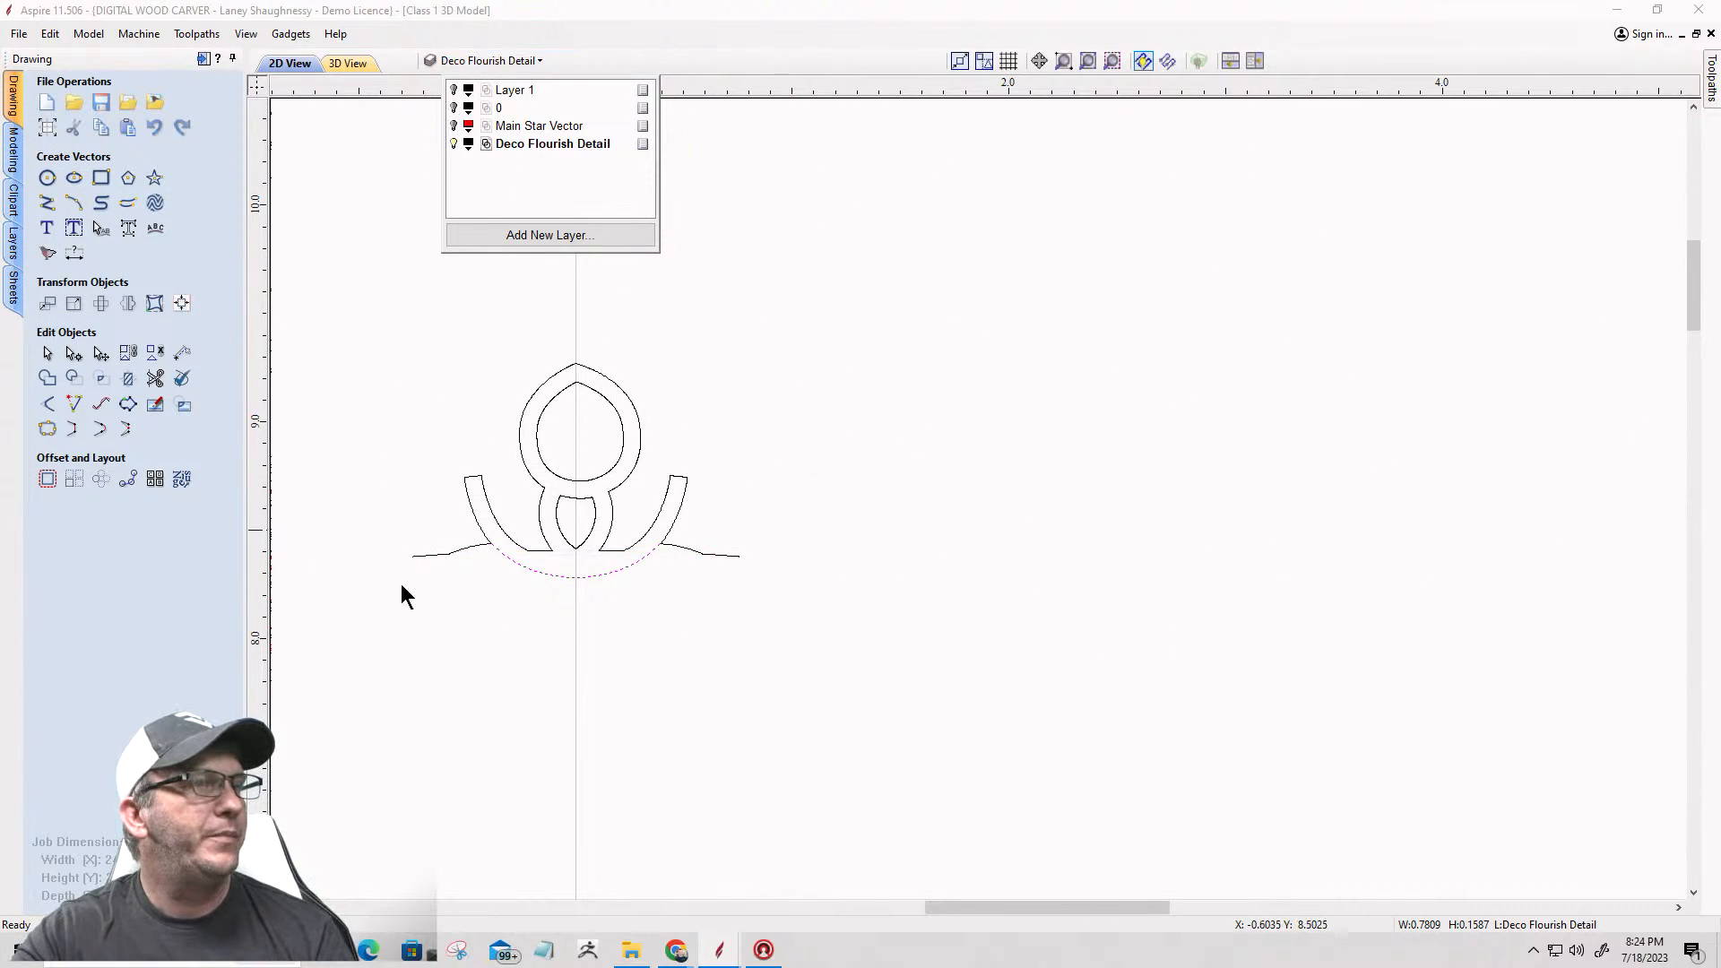
scroll(453, 592, "up", 3)
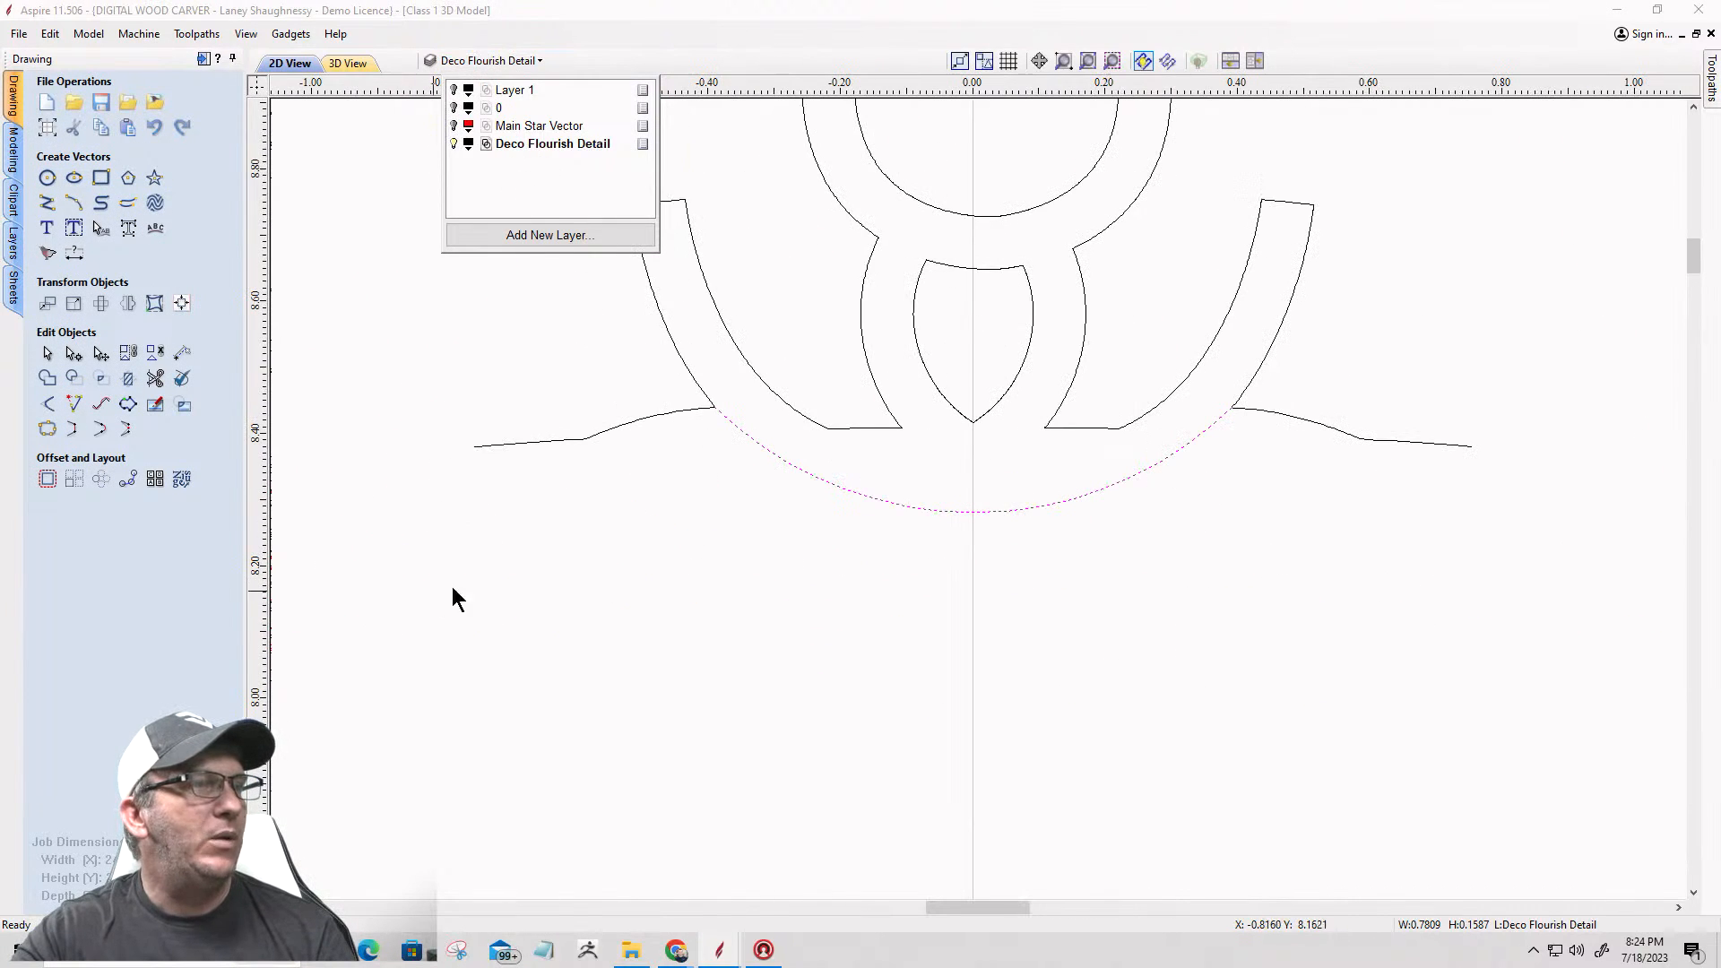
left_click(796, 463)
key("Delete")
Step: Cut the flourish outline at the left arm's lower outer corner, near X -0.39, Y 8.44, and delete the tail running outward from it
scroll(711, 384, "up", 4)
left_click(687, 438)
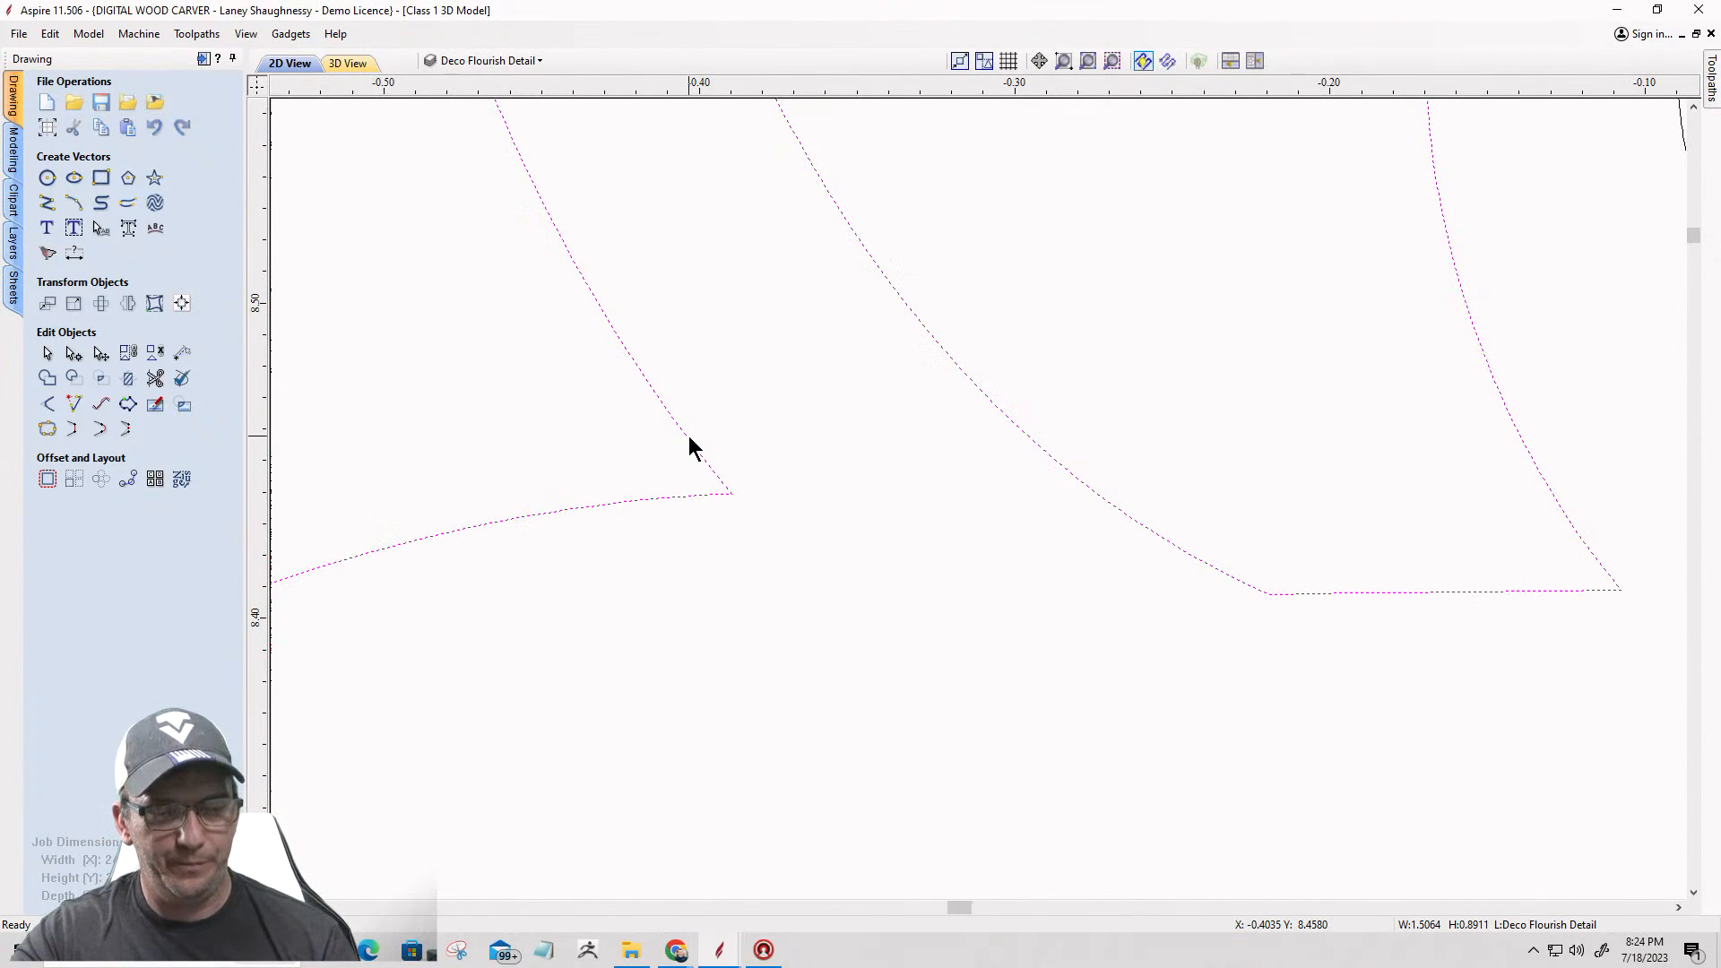
key("n")
scroll(717, 502, "up", 3)
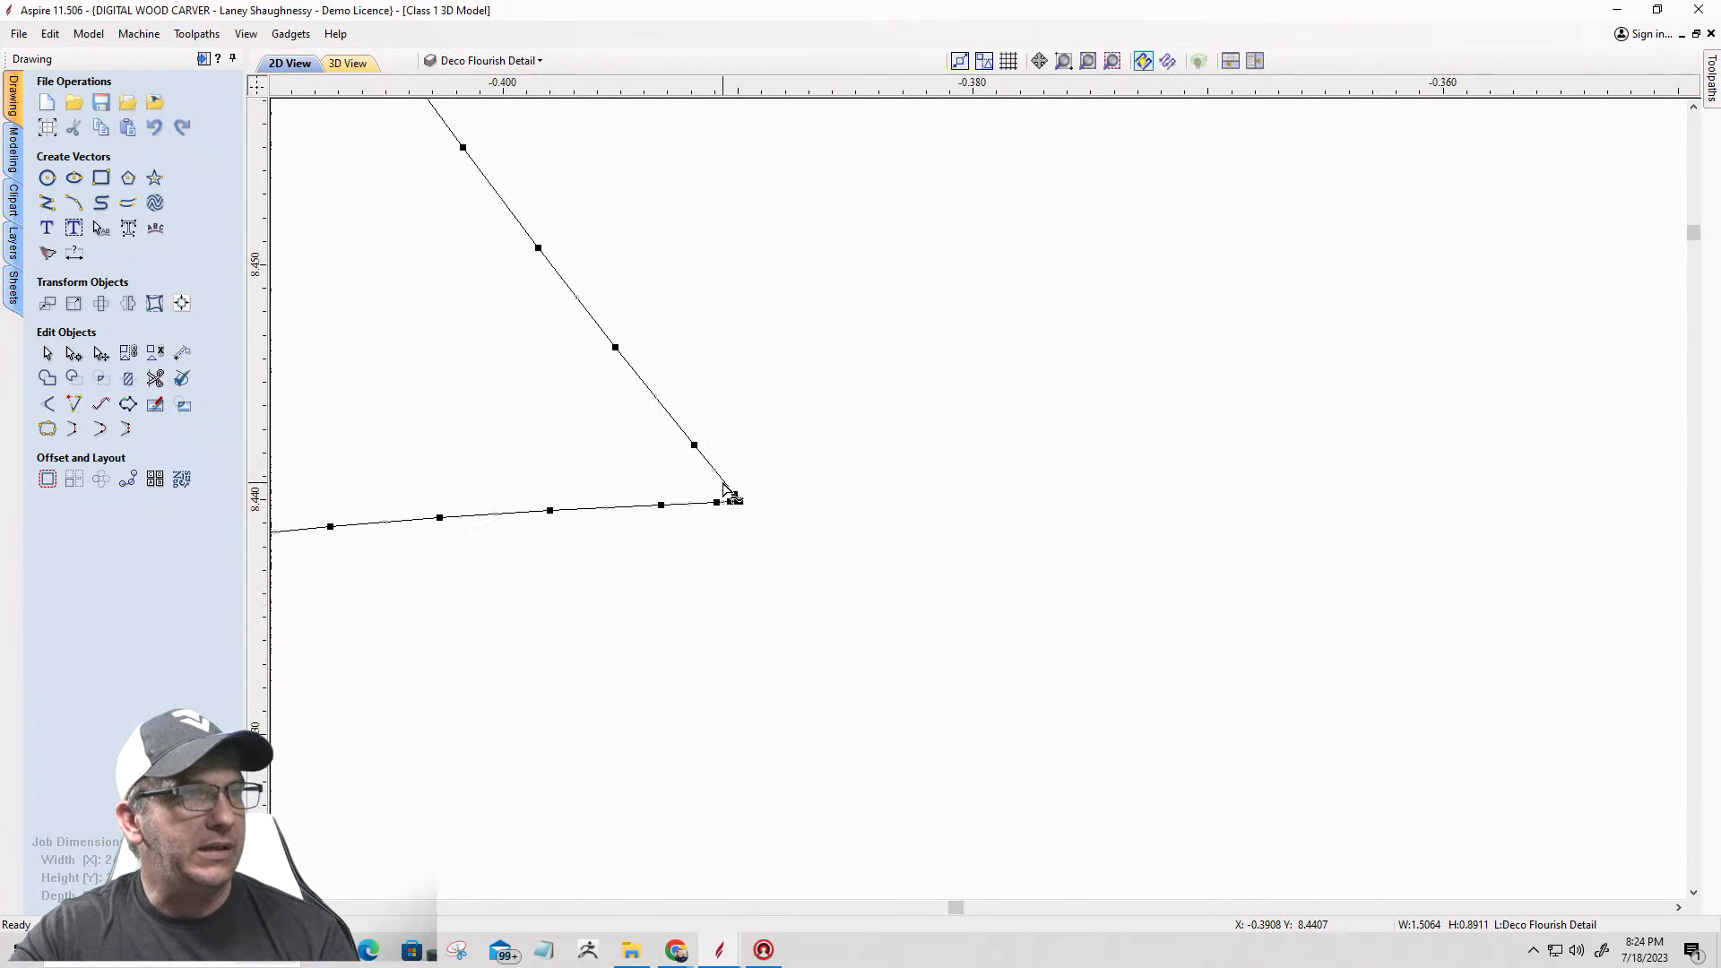
scroll(726, 488, "up", 3)
right_click(775, 545)
left_click(829, 614)
scroll(721, 567, "down", 5)
scroll(705, 571, "up", 3)
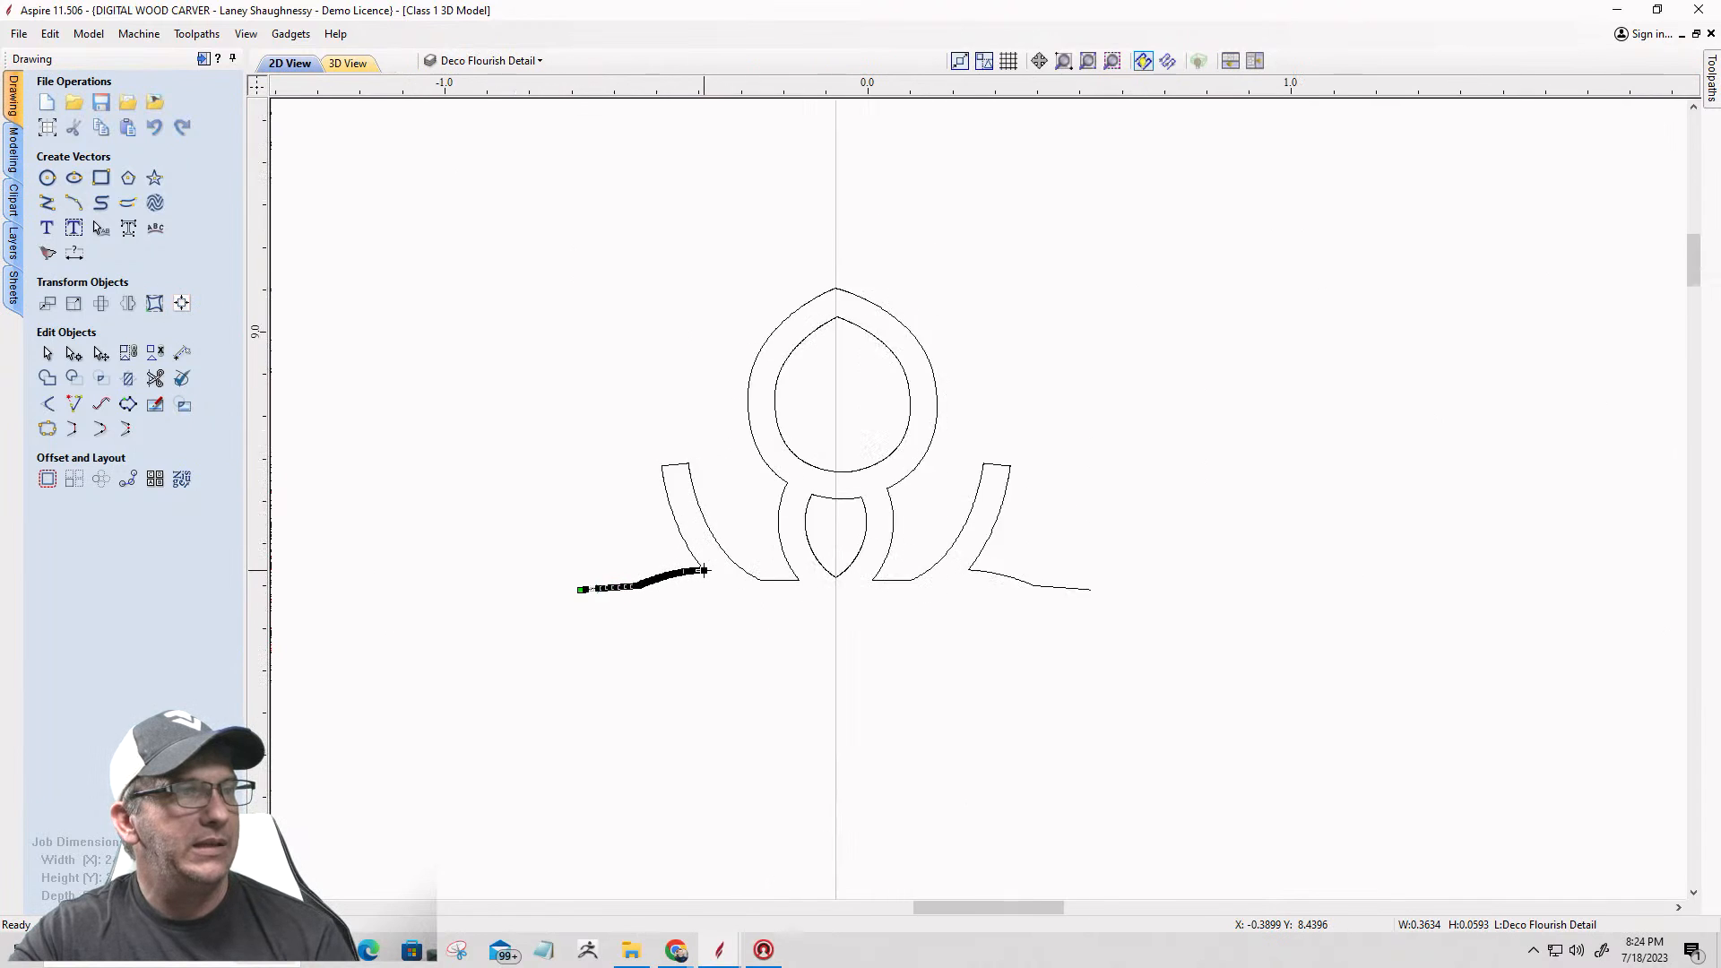
key("Delete")
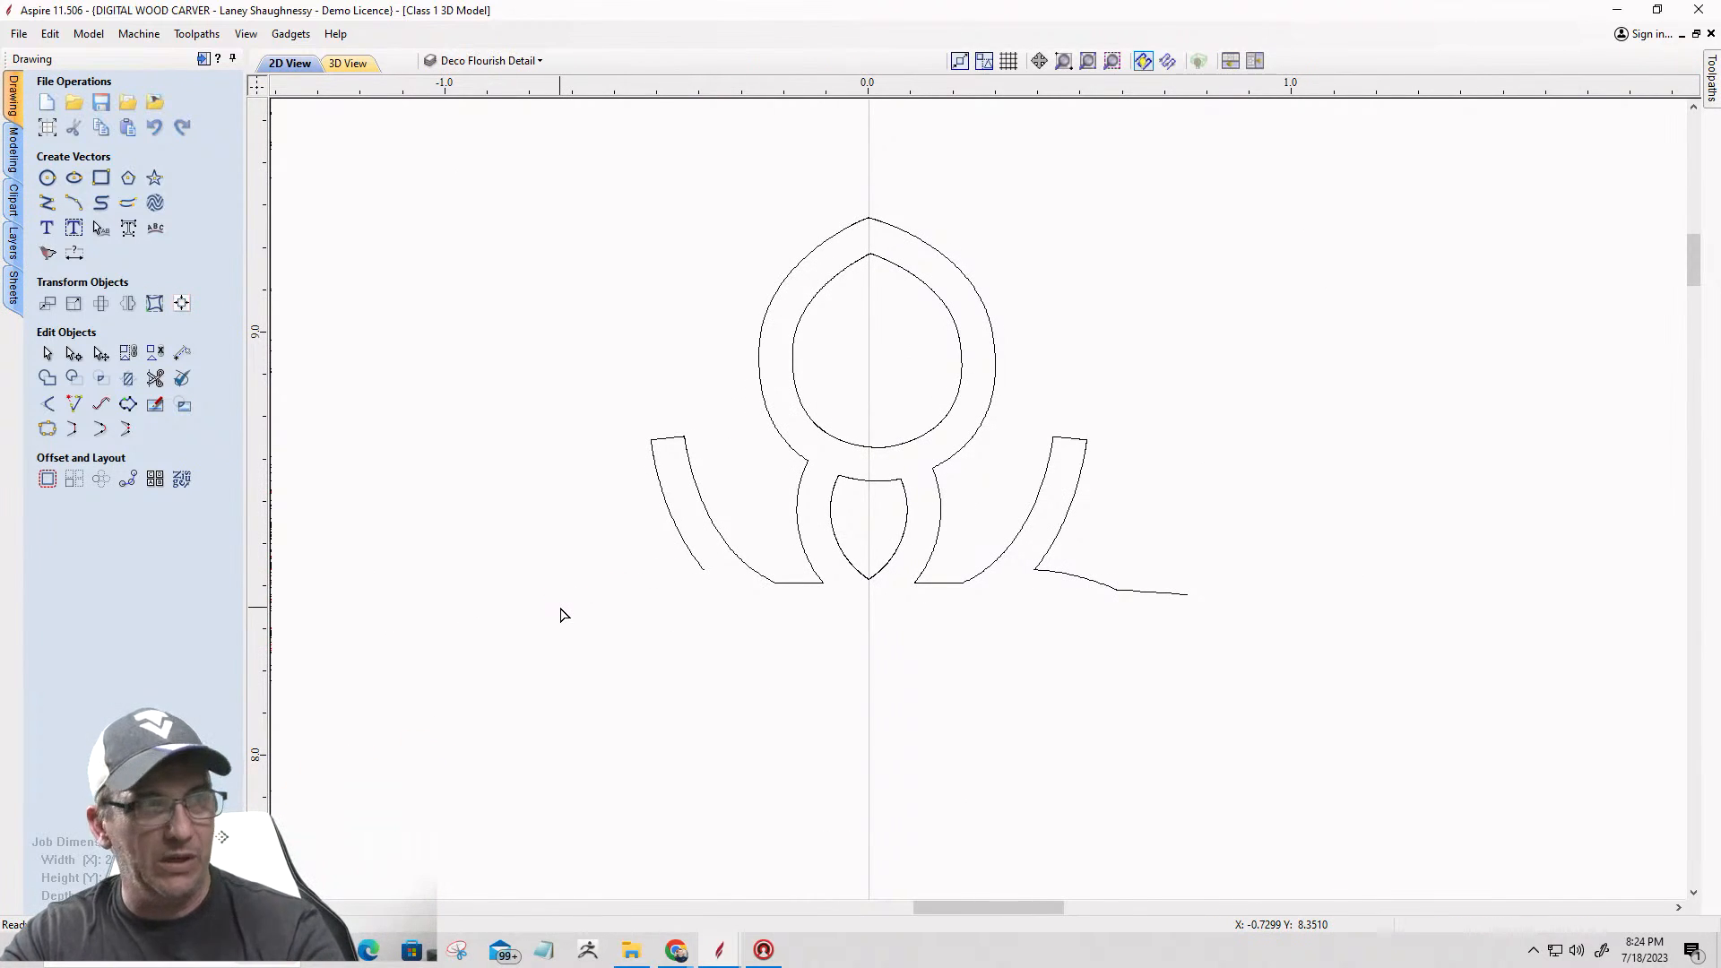
Step: Cut the flourish outline at the right arm's lower outer corner, near X 0.3908, Y 8.4393, and delete the tail running outward from it
left_click(1066, 579)
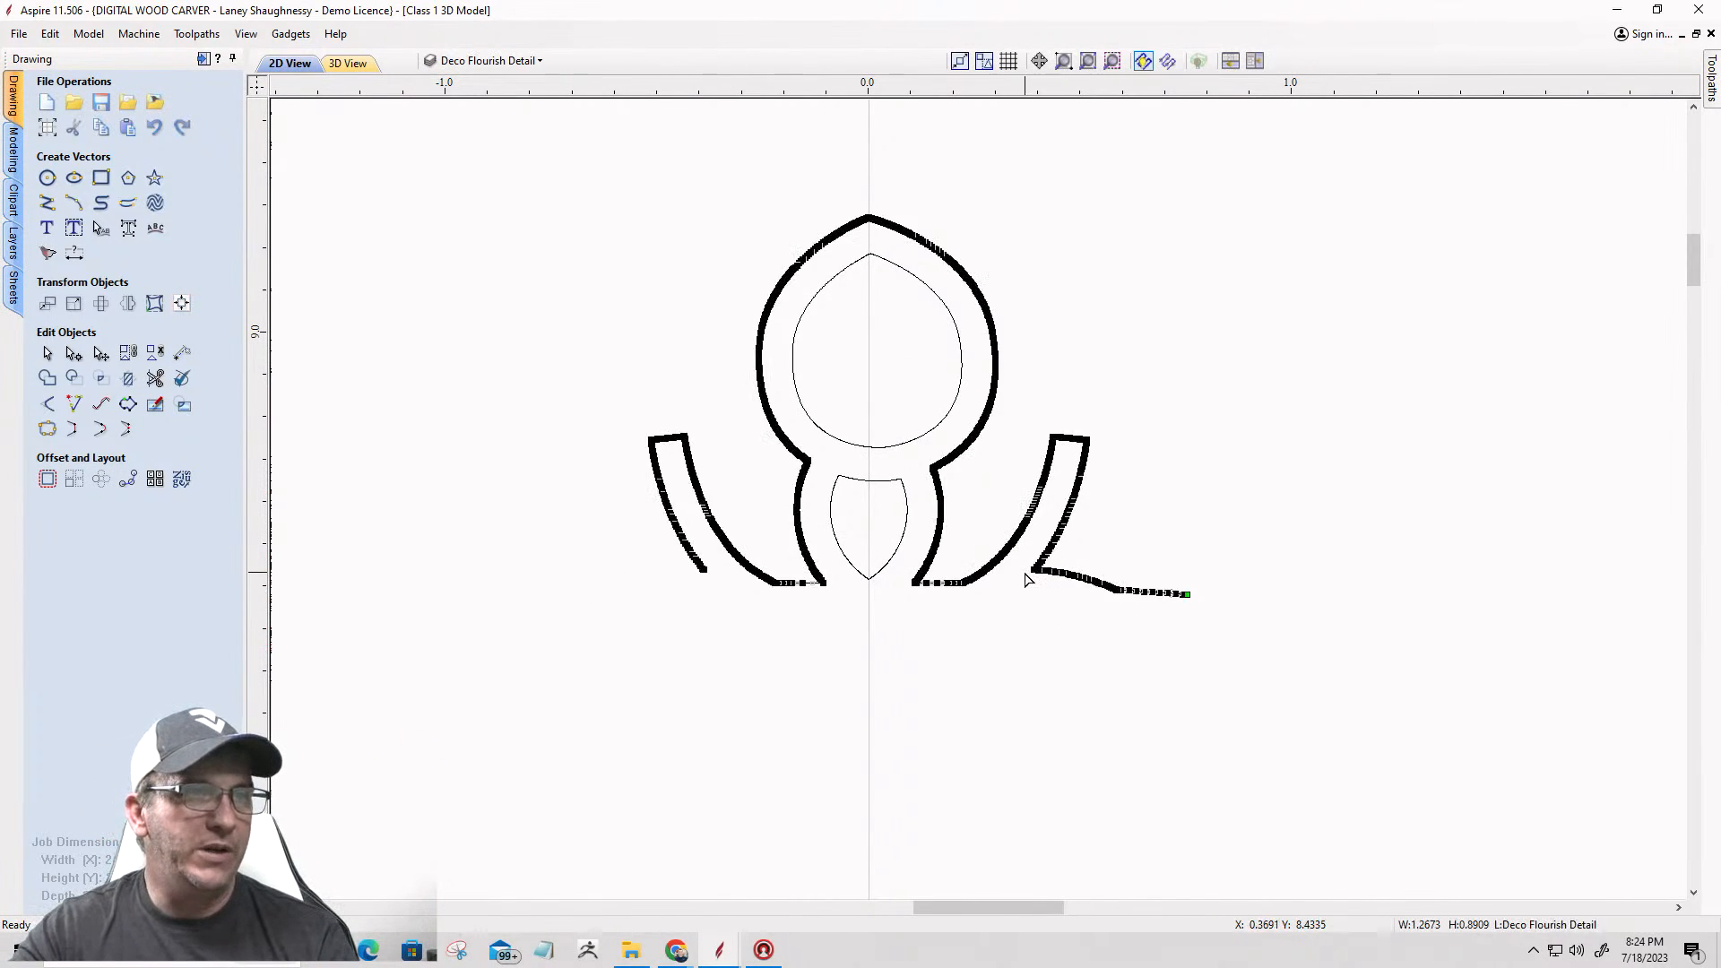
scroll(1031, 573, "up", 9)
scroll(1022, 560, "up", 8)
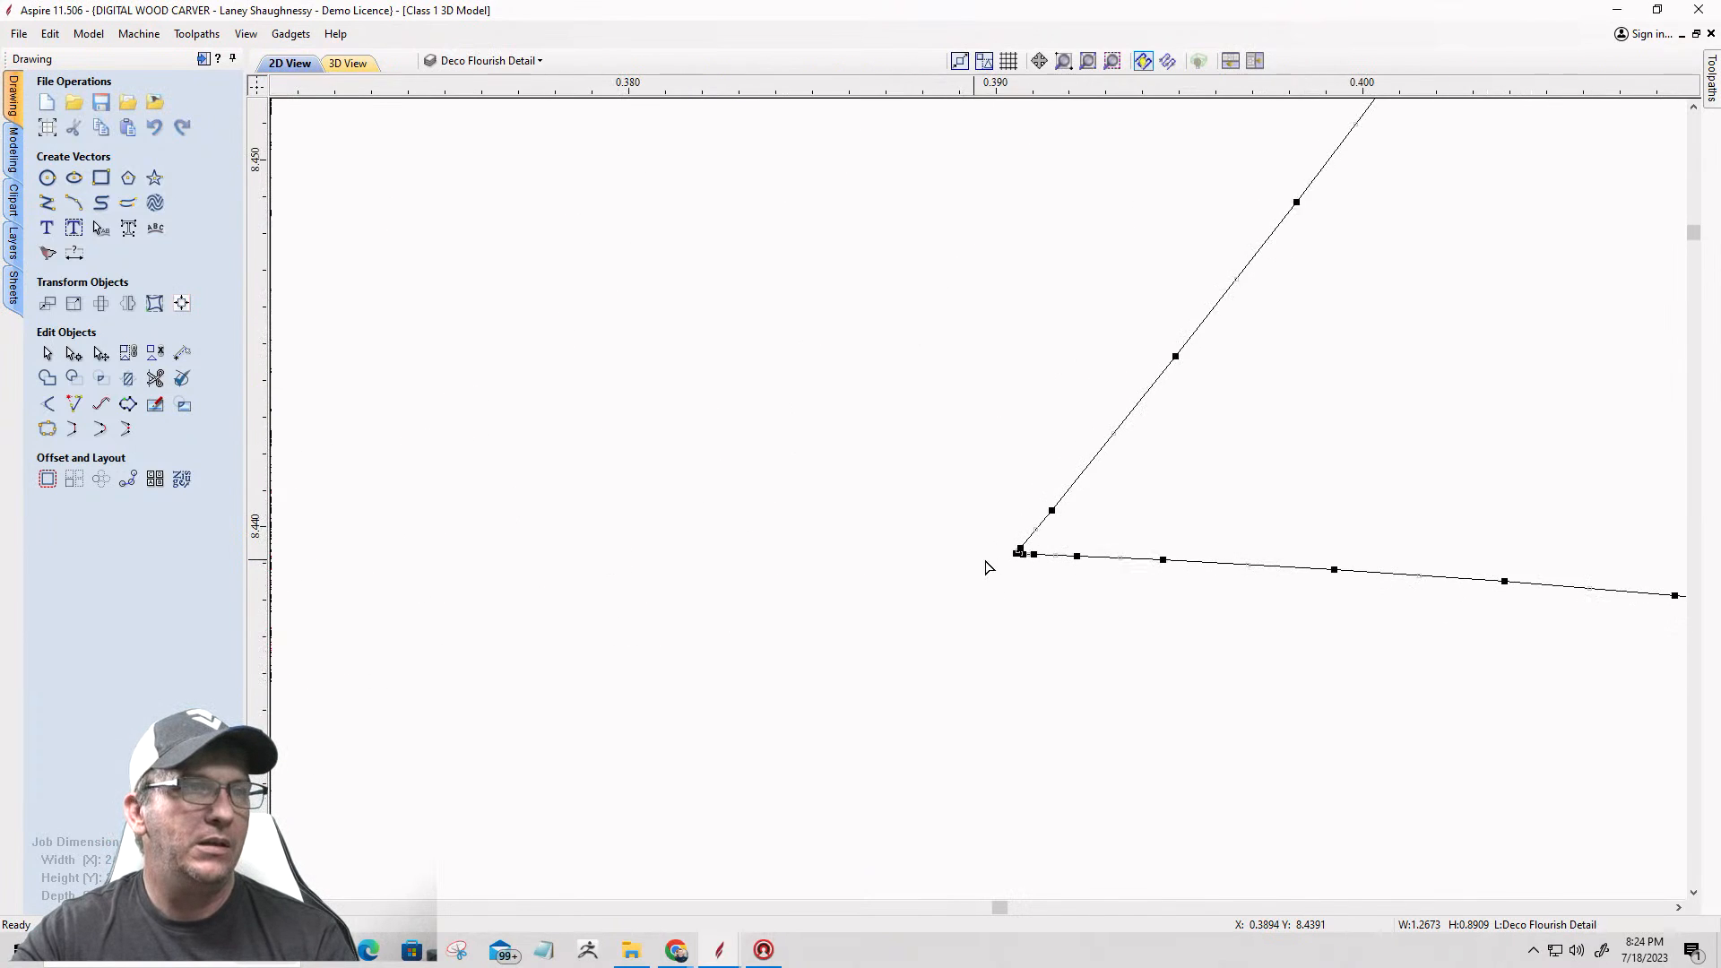
right_click(1066, 548)
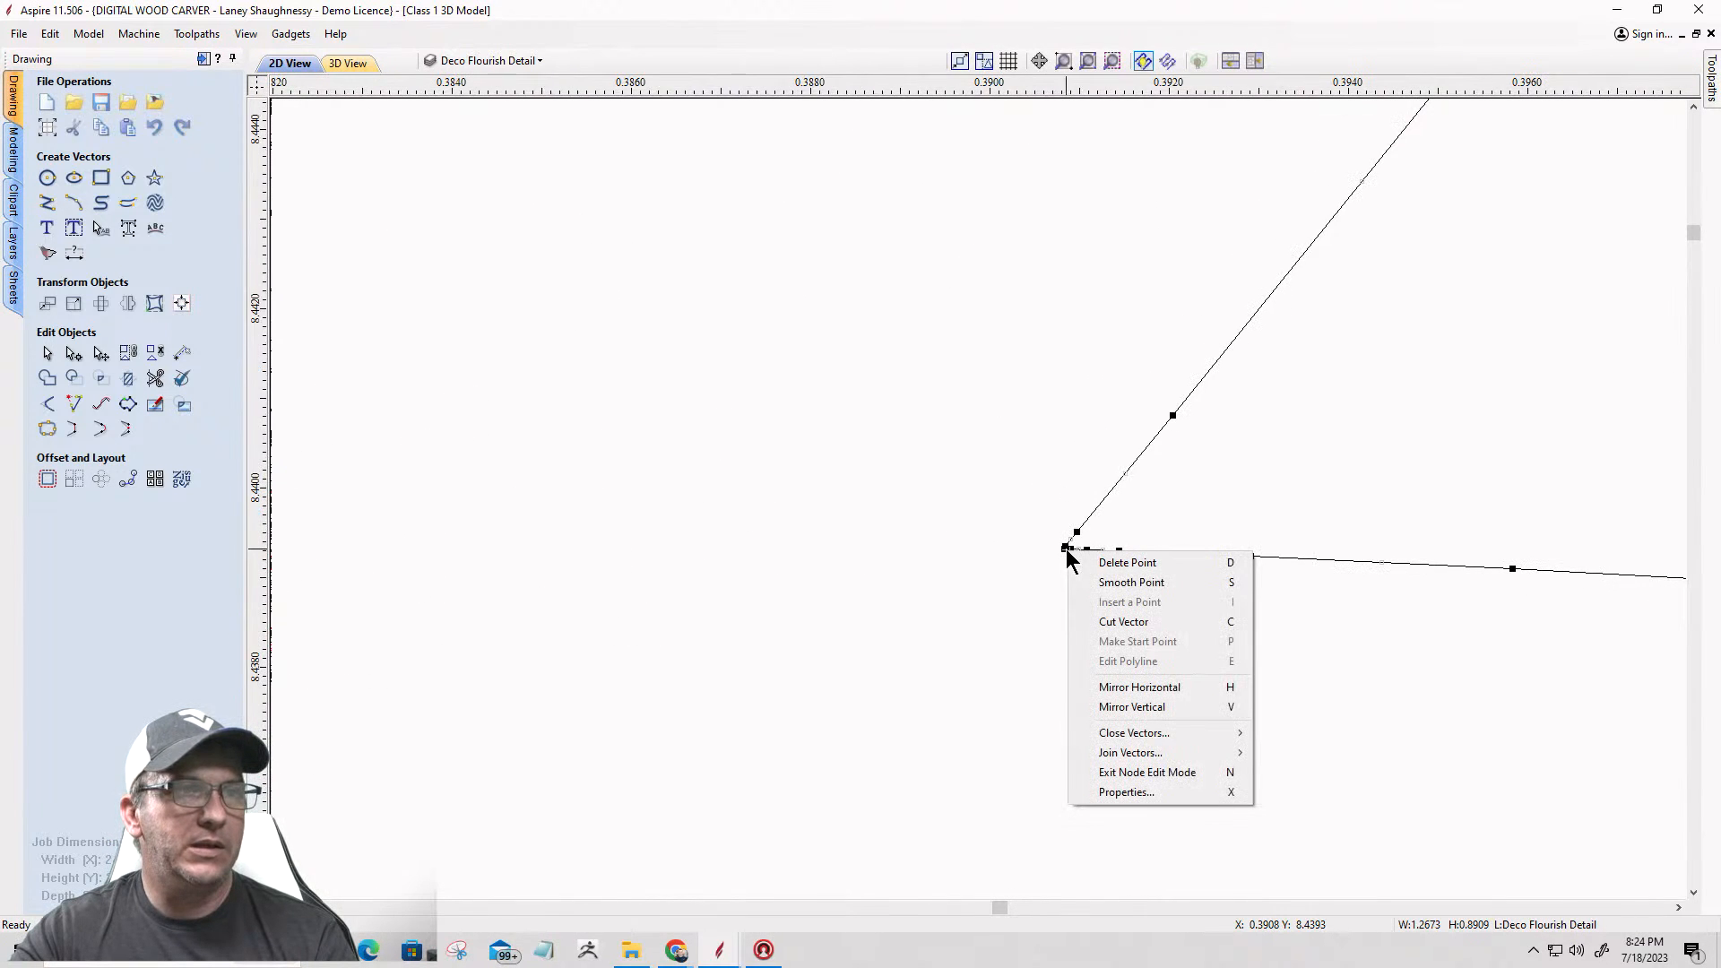
left_click(1084, 617)
scroll(1083, 596, "down", 4)
scroll(1083, 596, "down", 16)
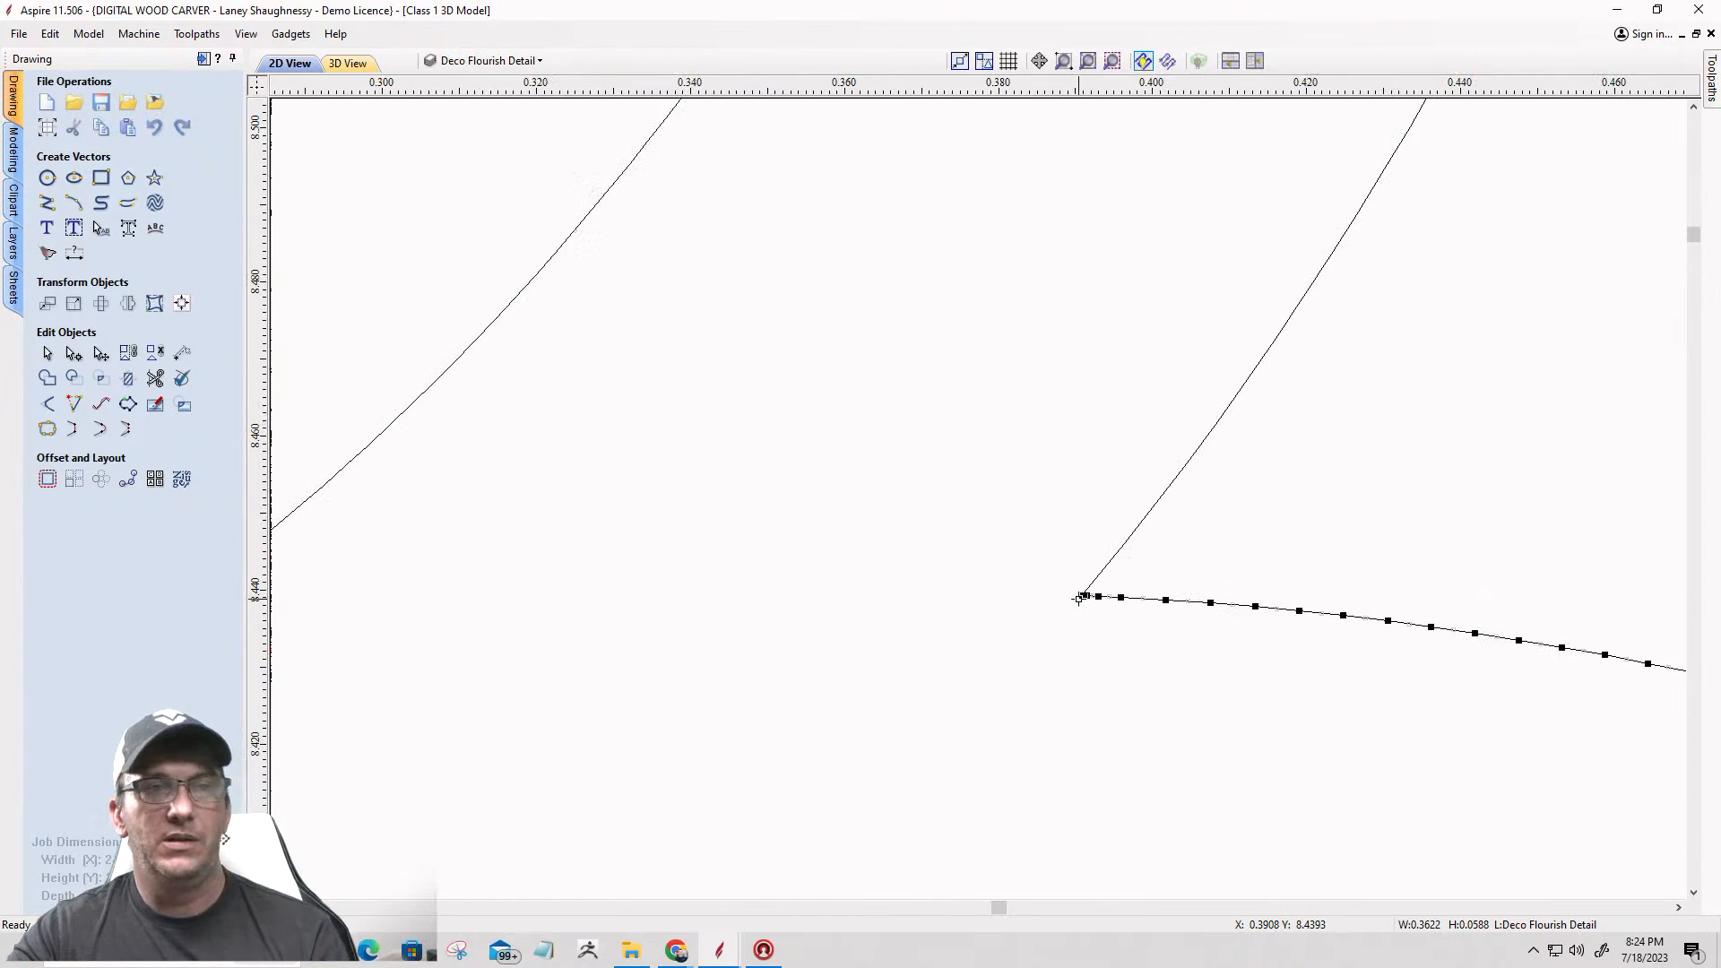
key("Escape")
Step: Cut the flourish outline at the inner corner of the right flat base segment, near X 0.1085, Y 8.4091
scroll(1041, 618, "up", 4)
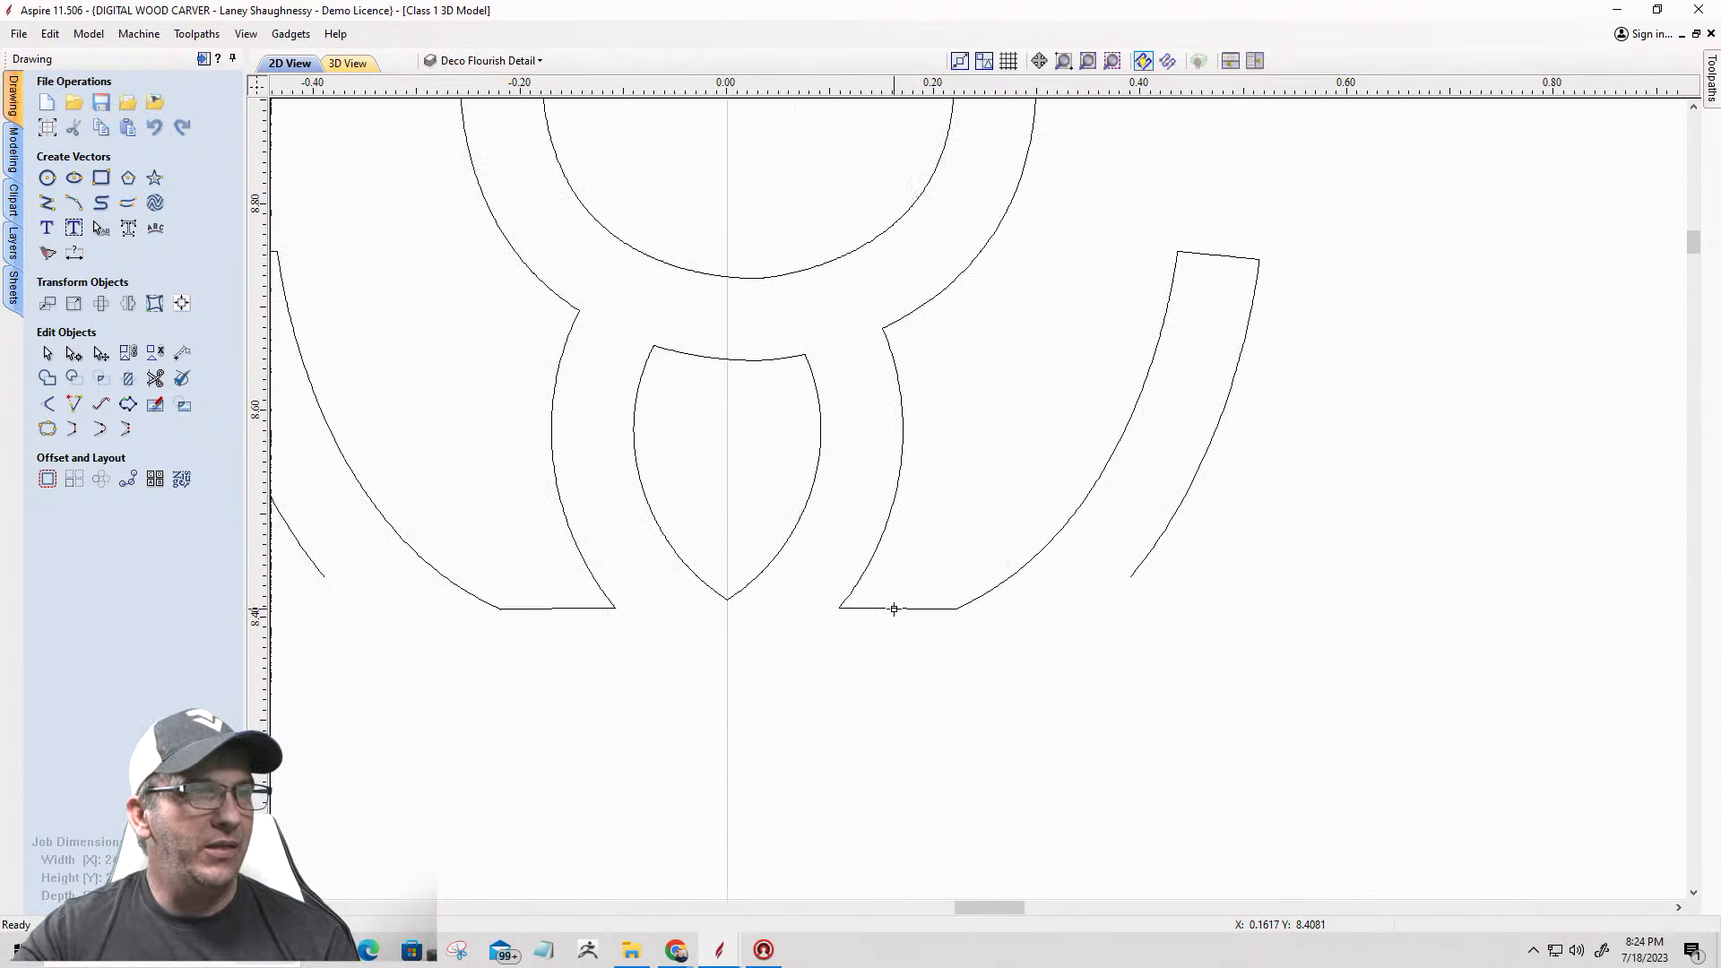
left_click(895, 609)
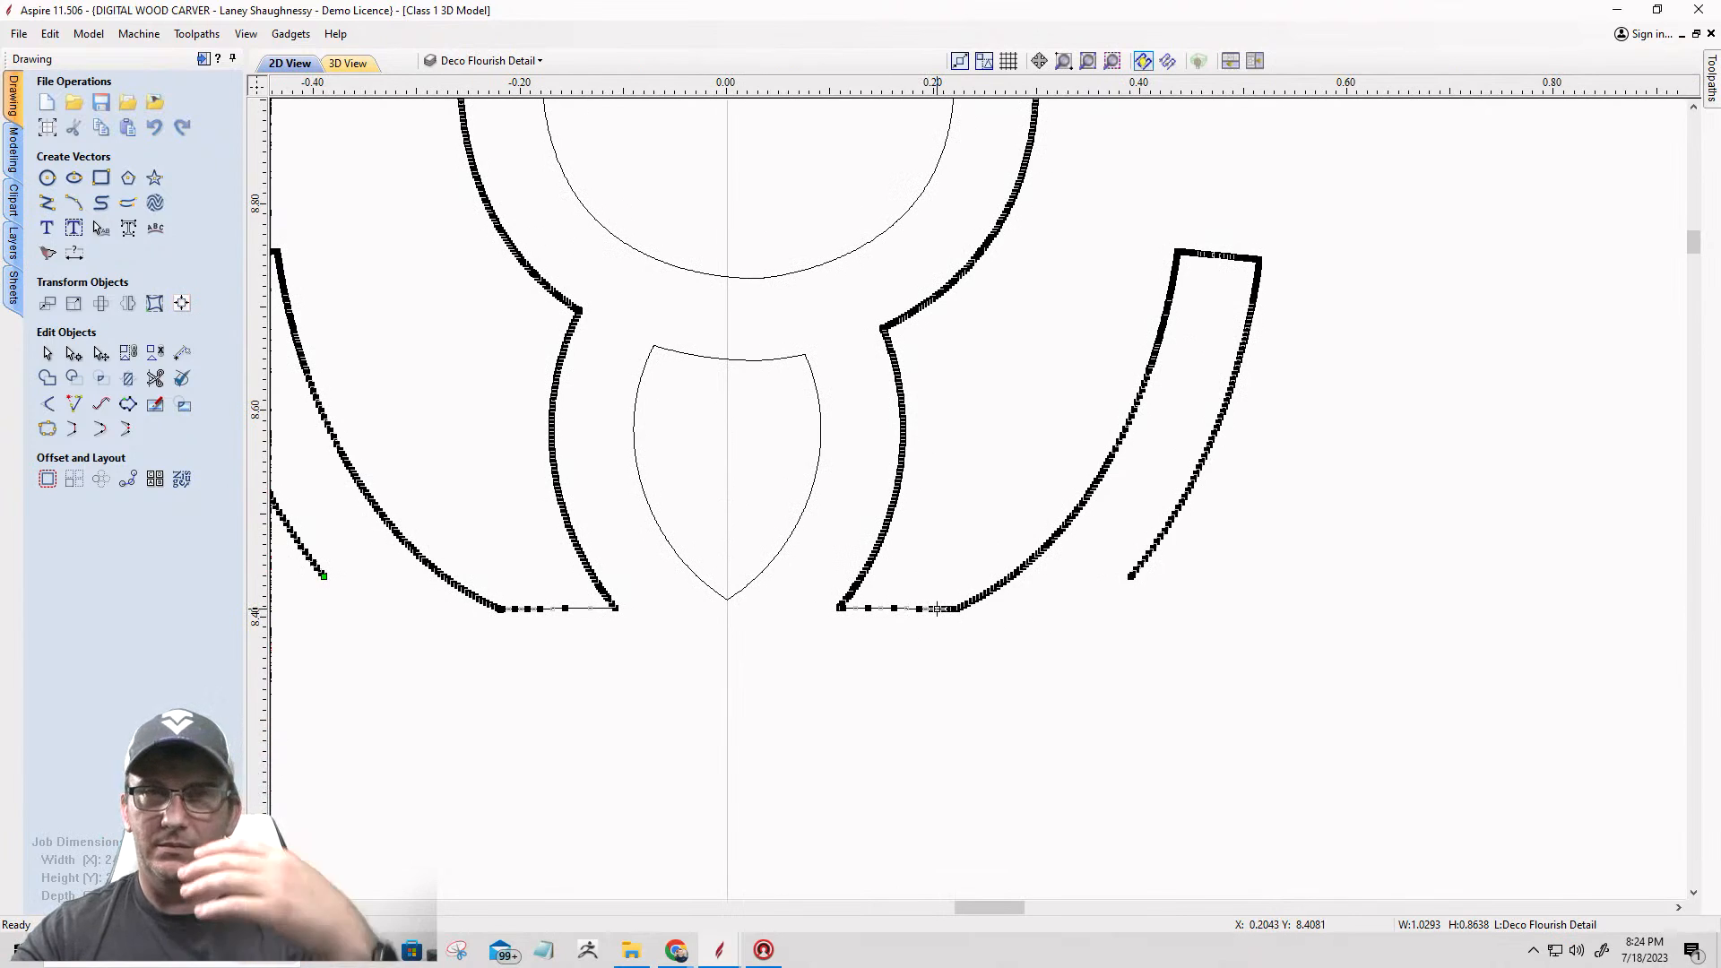
scroll(937, 610, "up", 5)
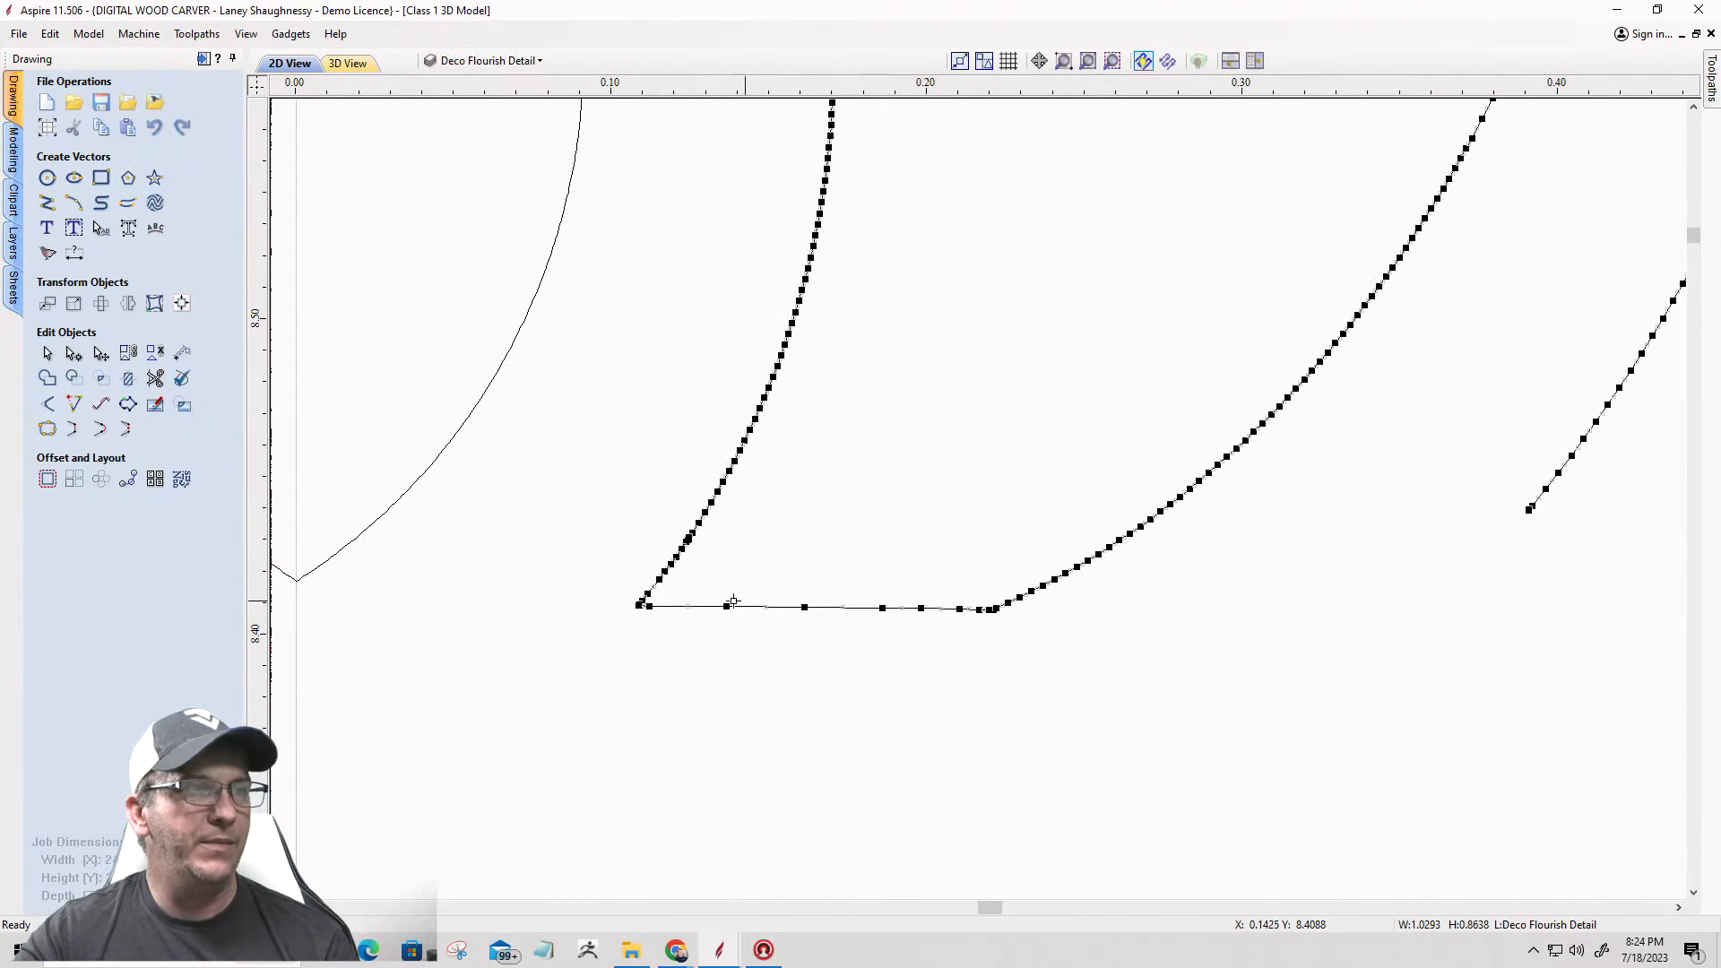
scroll(644, 592, "up", 14)
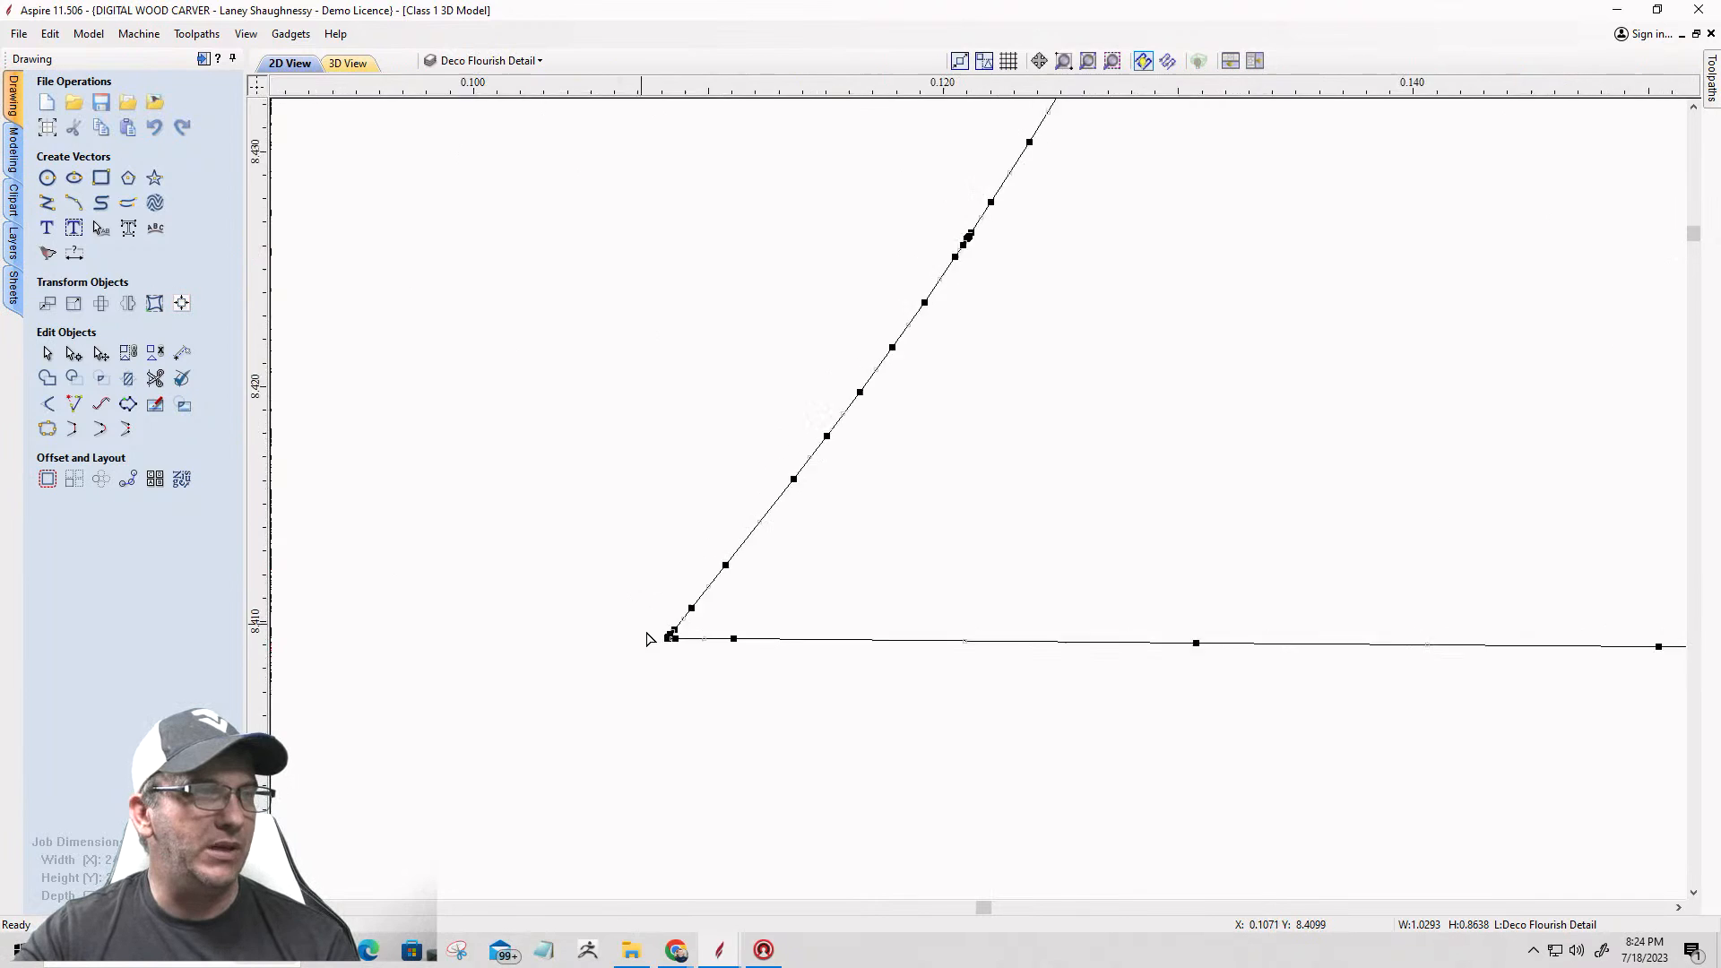
scroll(699, 660, "up", 1)
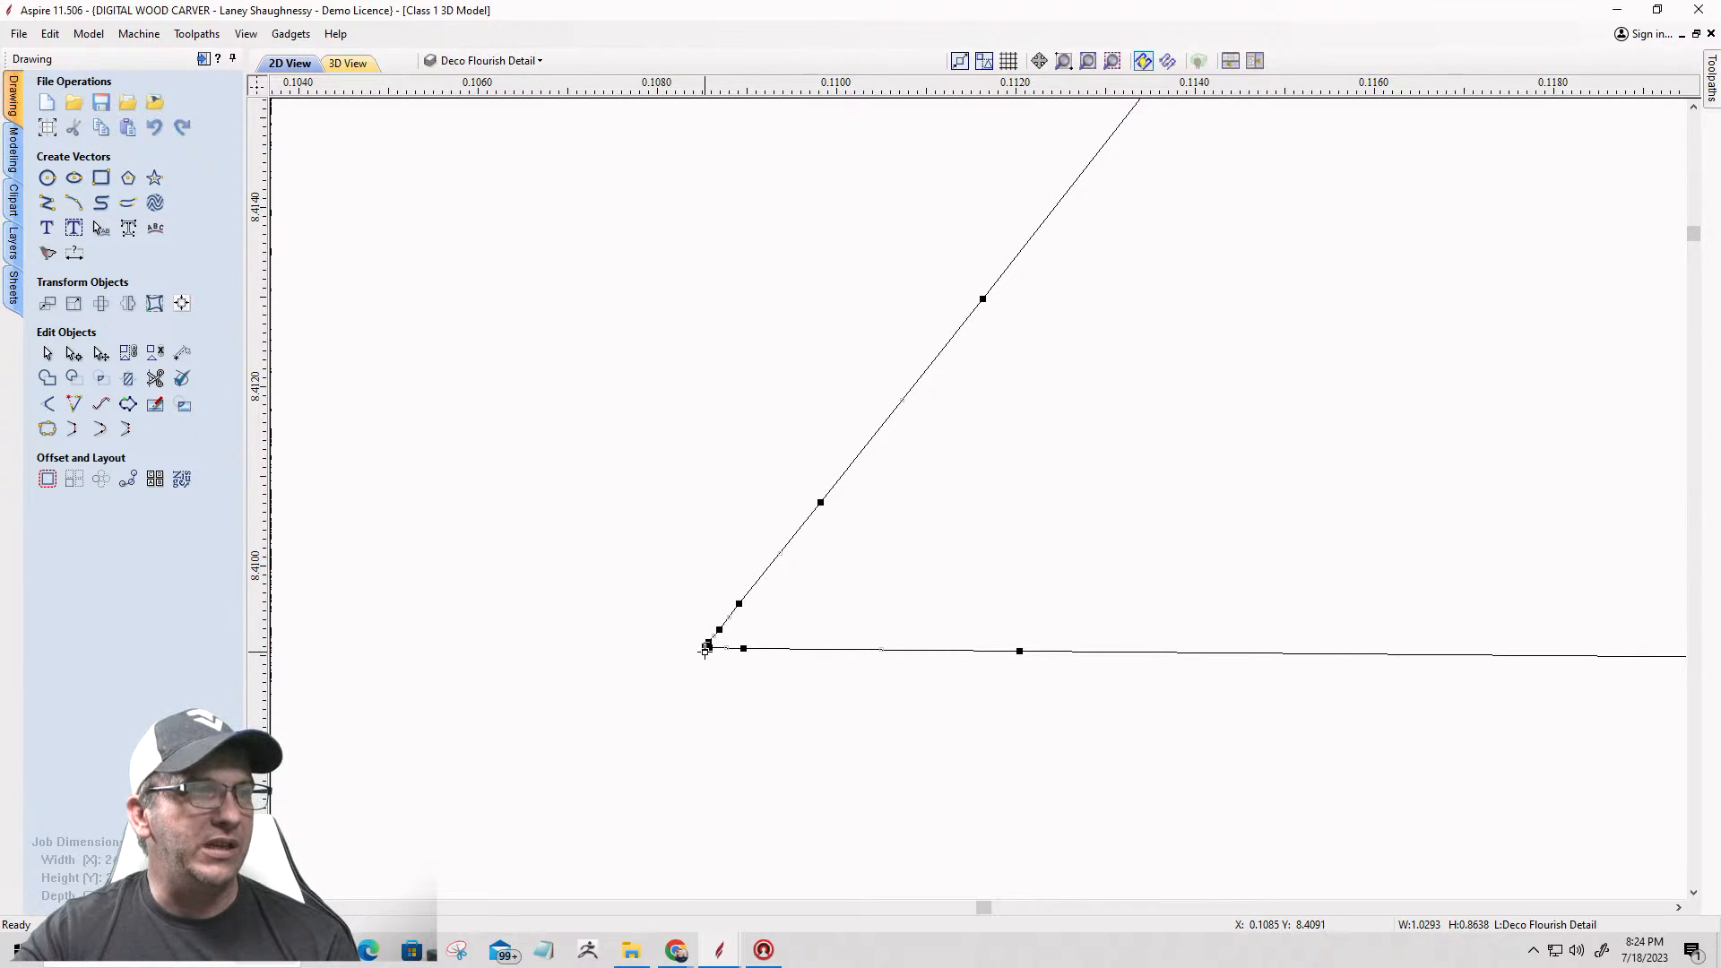
right_click(705, 649)
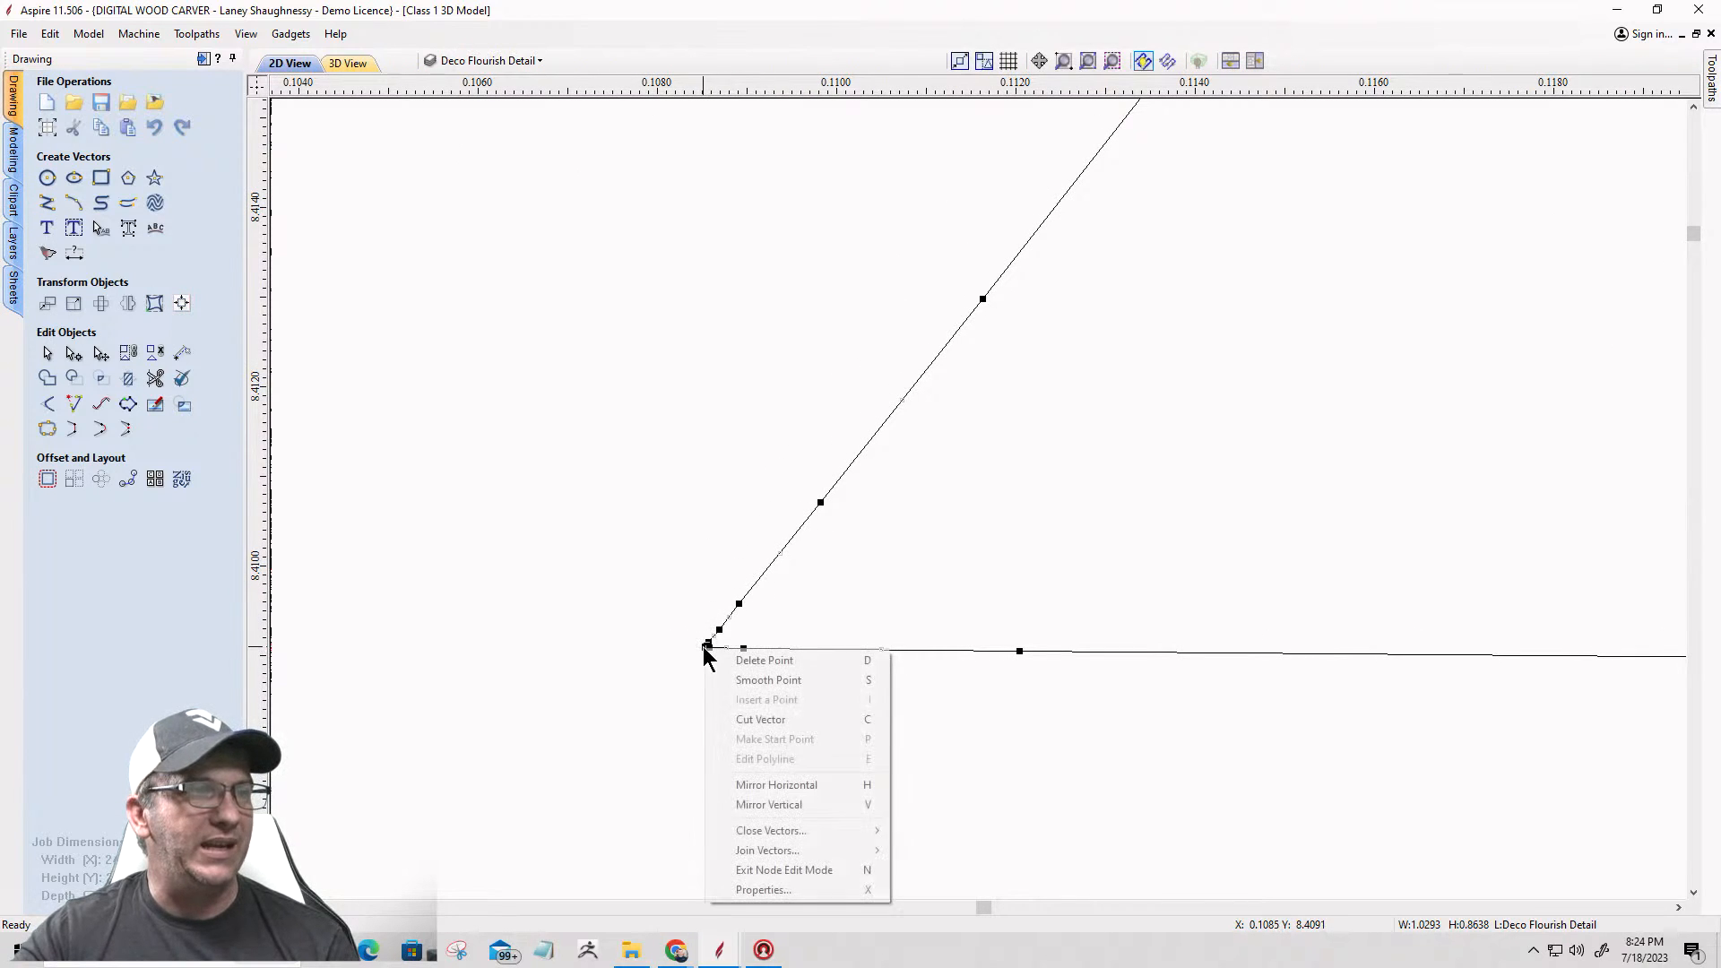
left_click(715, 717)
scroll(723, 697, "down", 5)
scroll(685, 663, "down", 8)
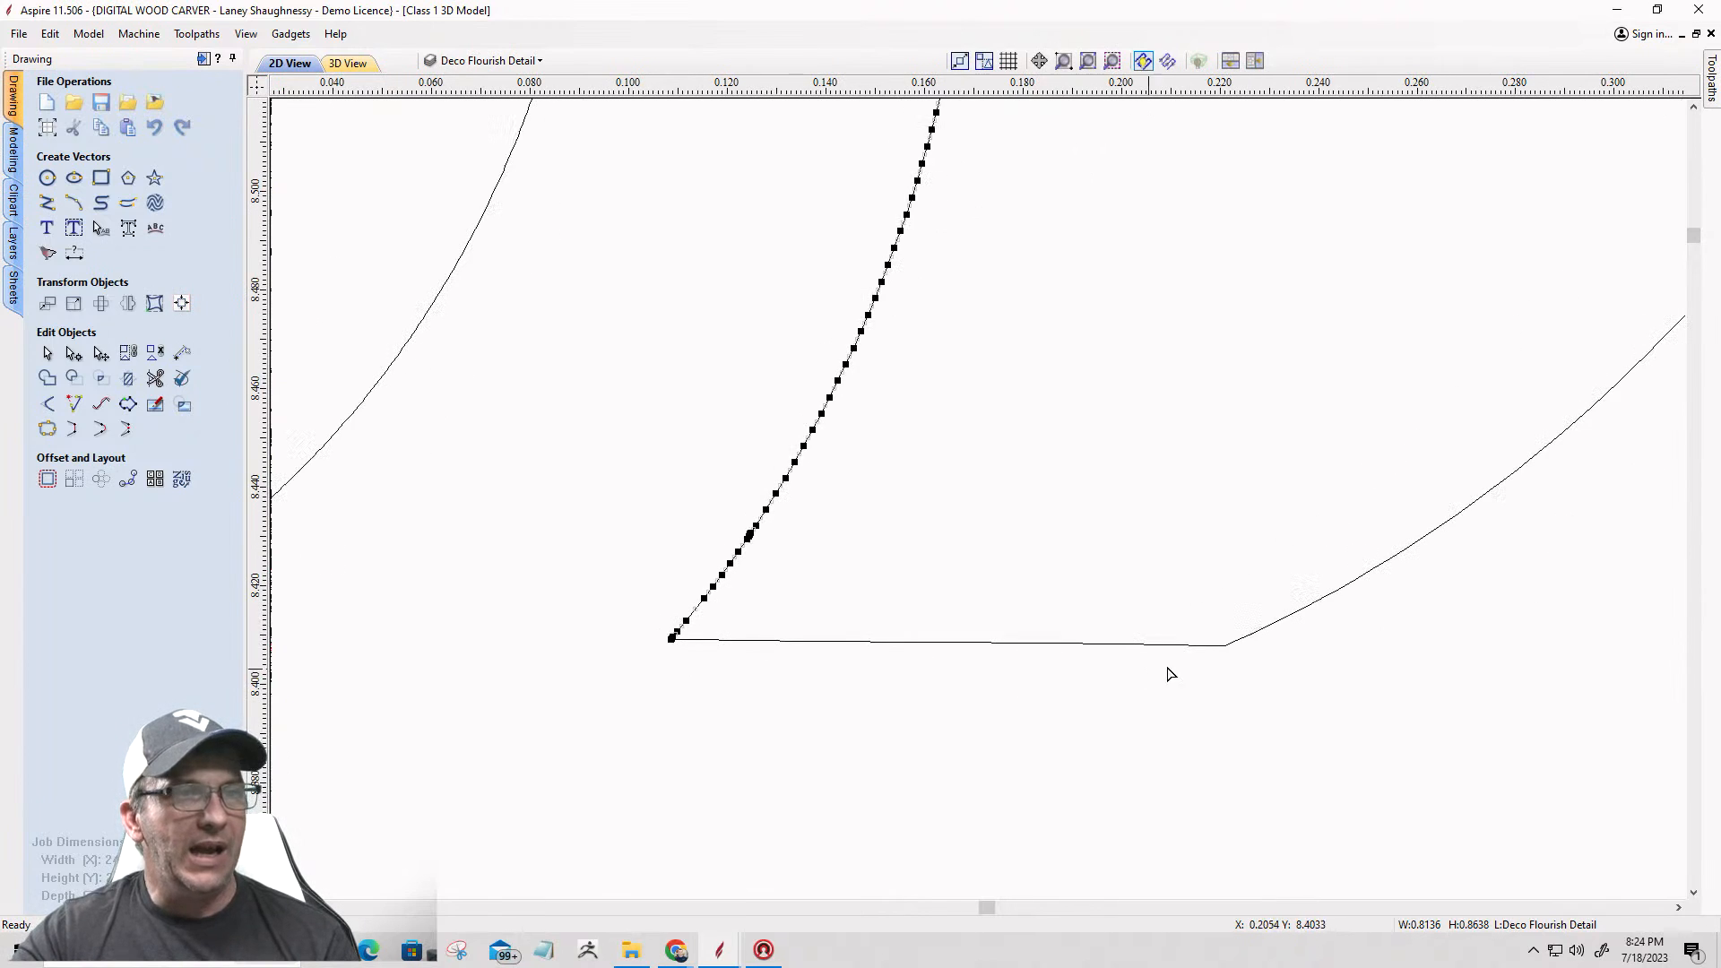
Step: Cut the outline at the right base segment's outer corner, near X 0.221, Y 8.4078, and delete the flat segment
scroll(1226, 654, "up", 3)
left_click(1228, 645)
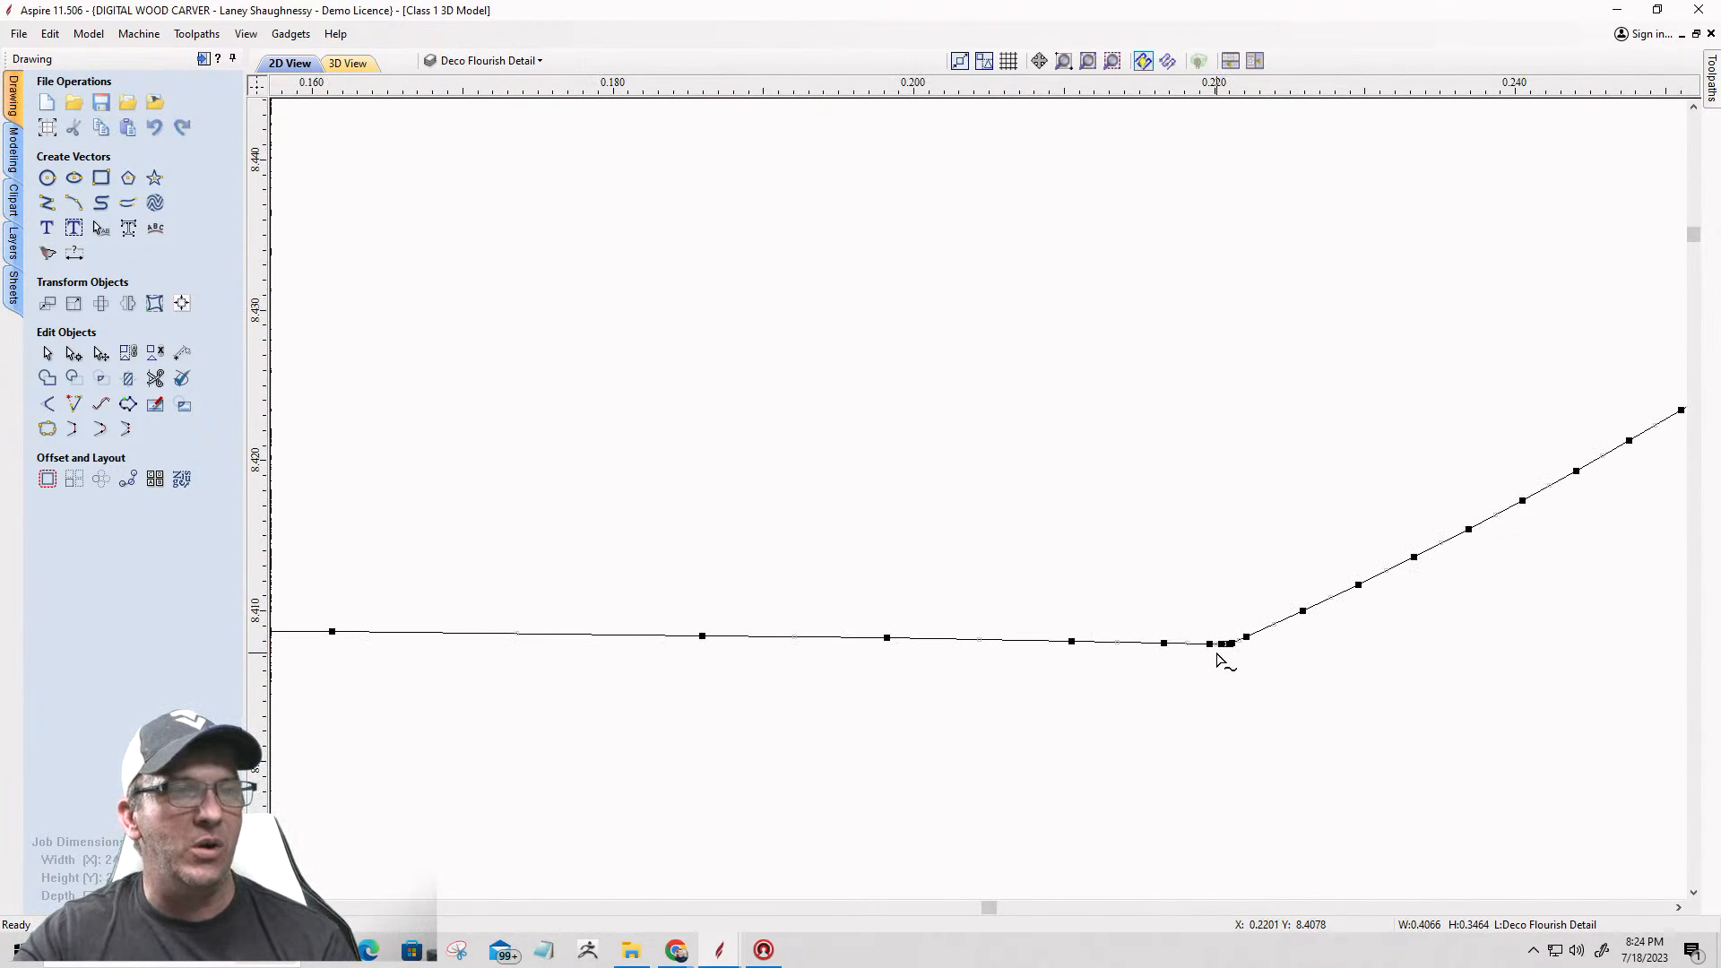
scroll(1223, 651, "up", 5)
right_click(1270, 613)
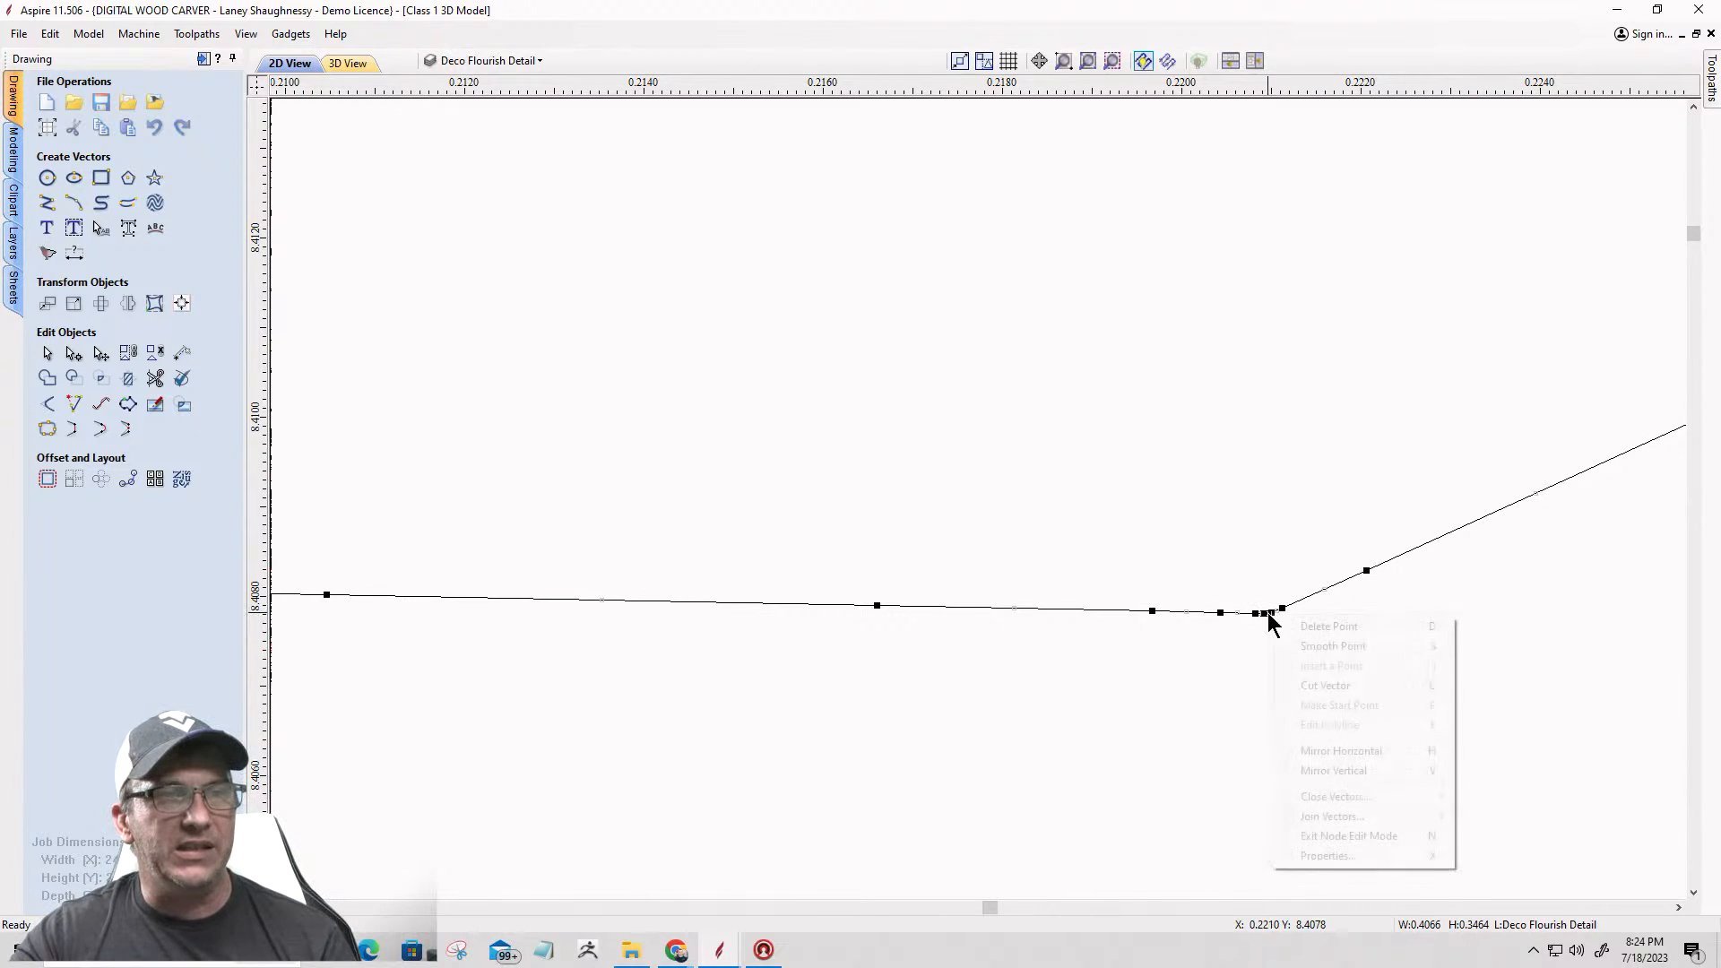
left_click(1285, 685)
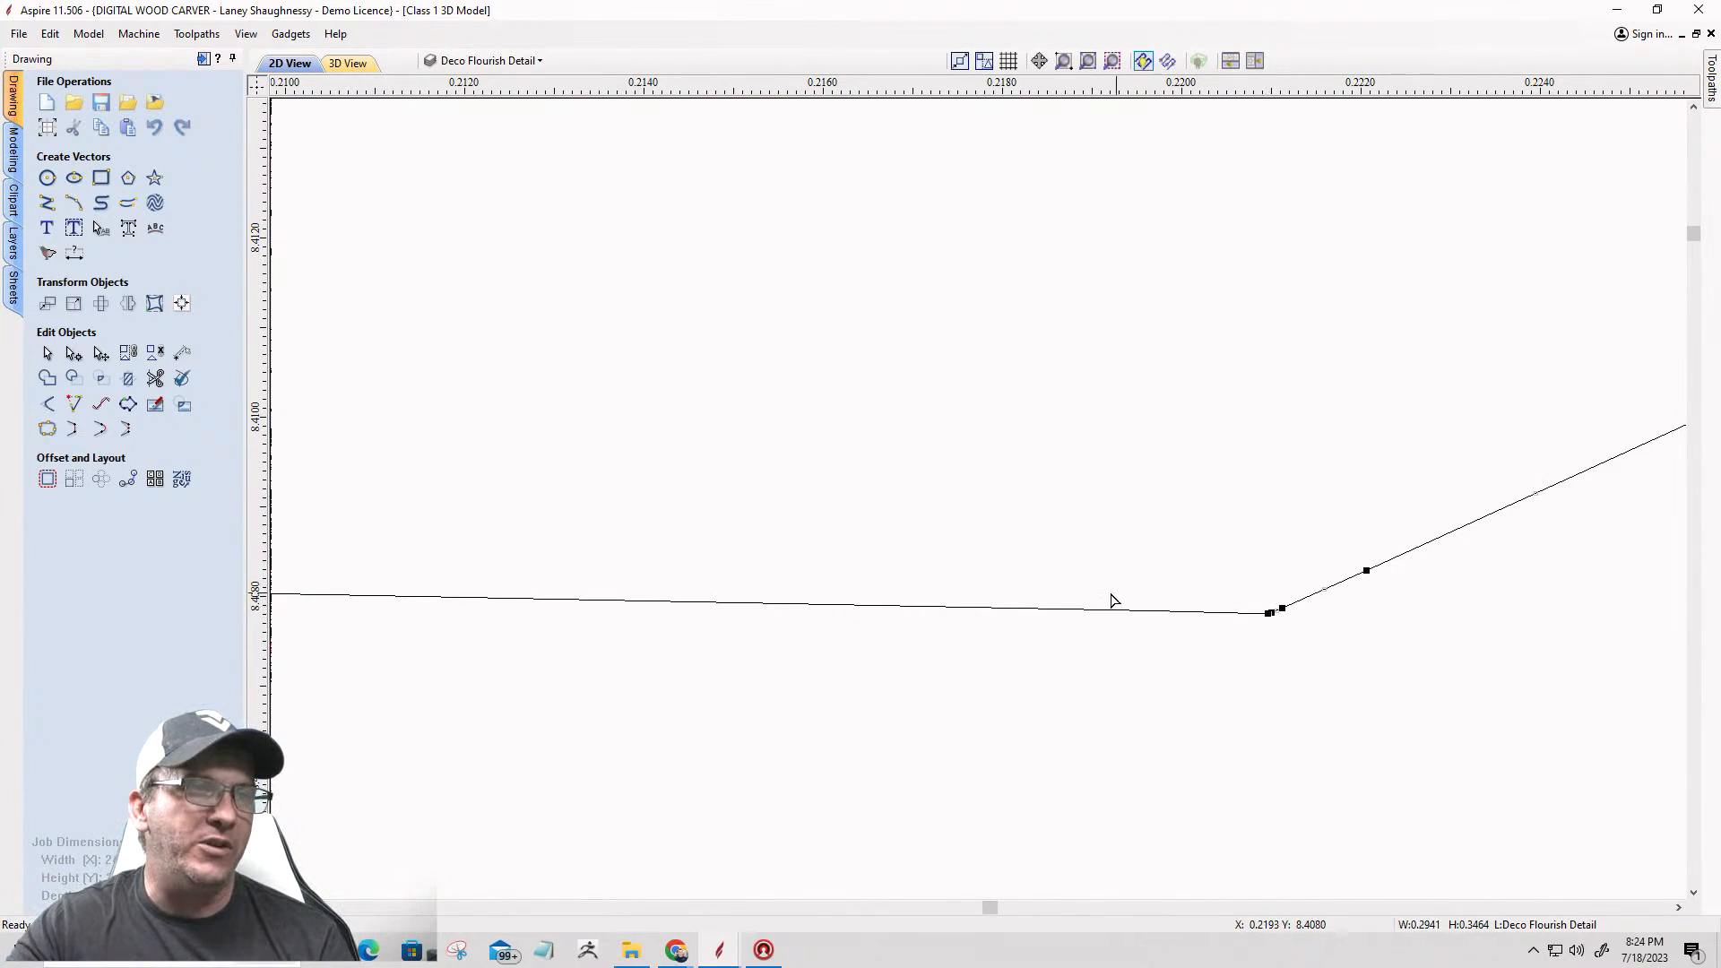
scroll(1138, 667, "down", 10)
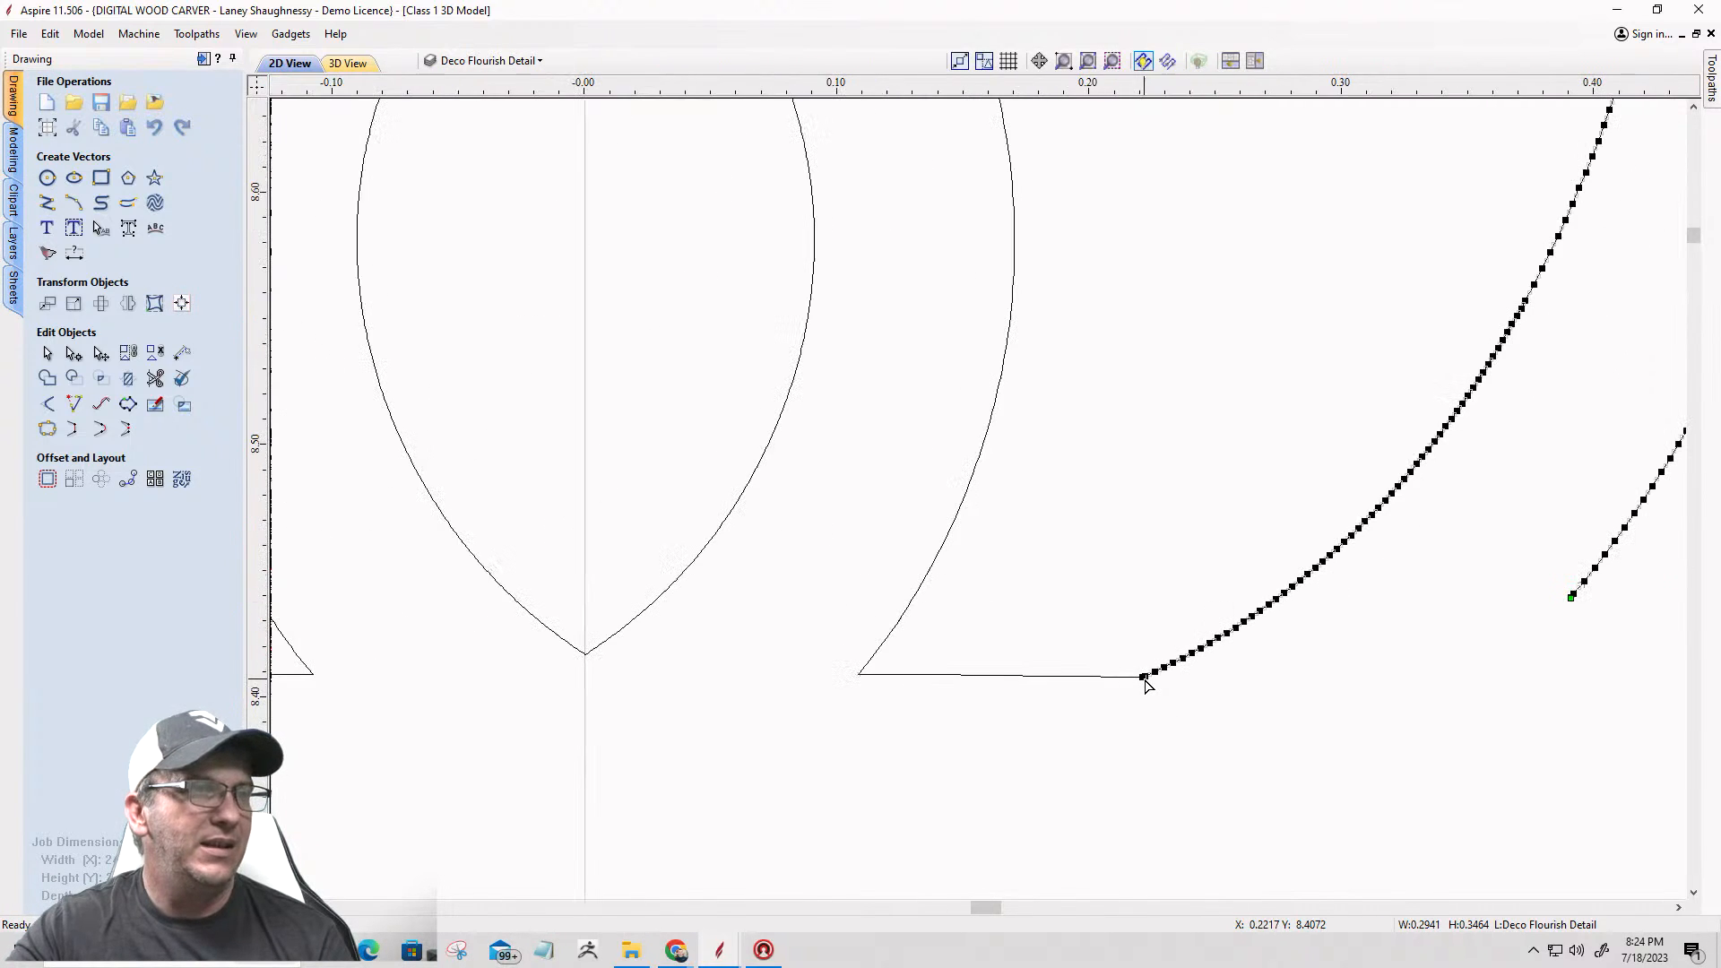
left_click(995, 676)
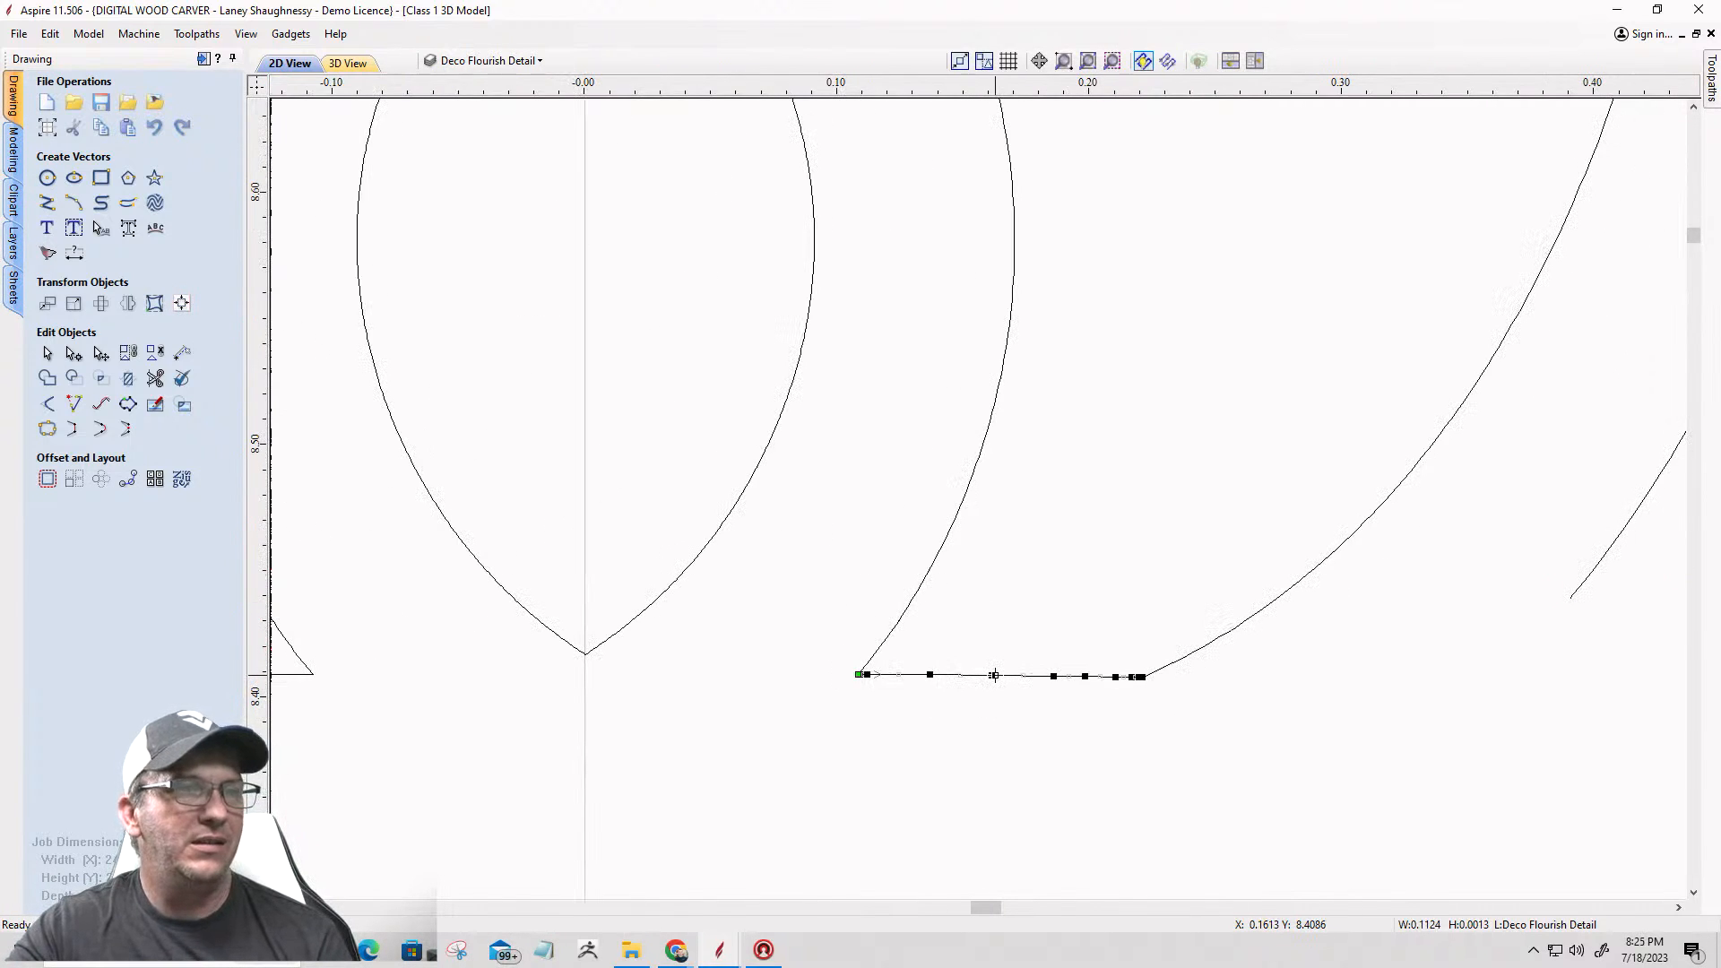
key("Delete")
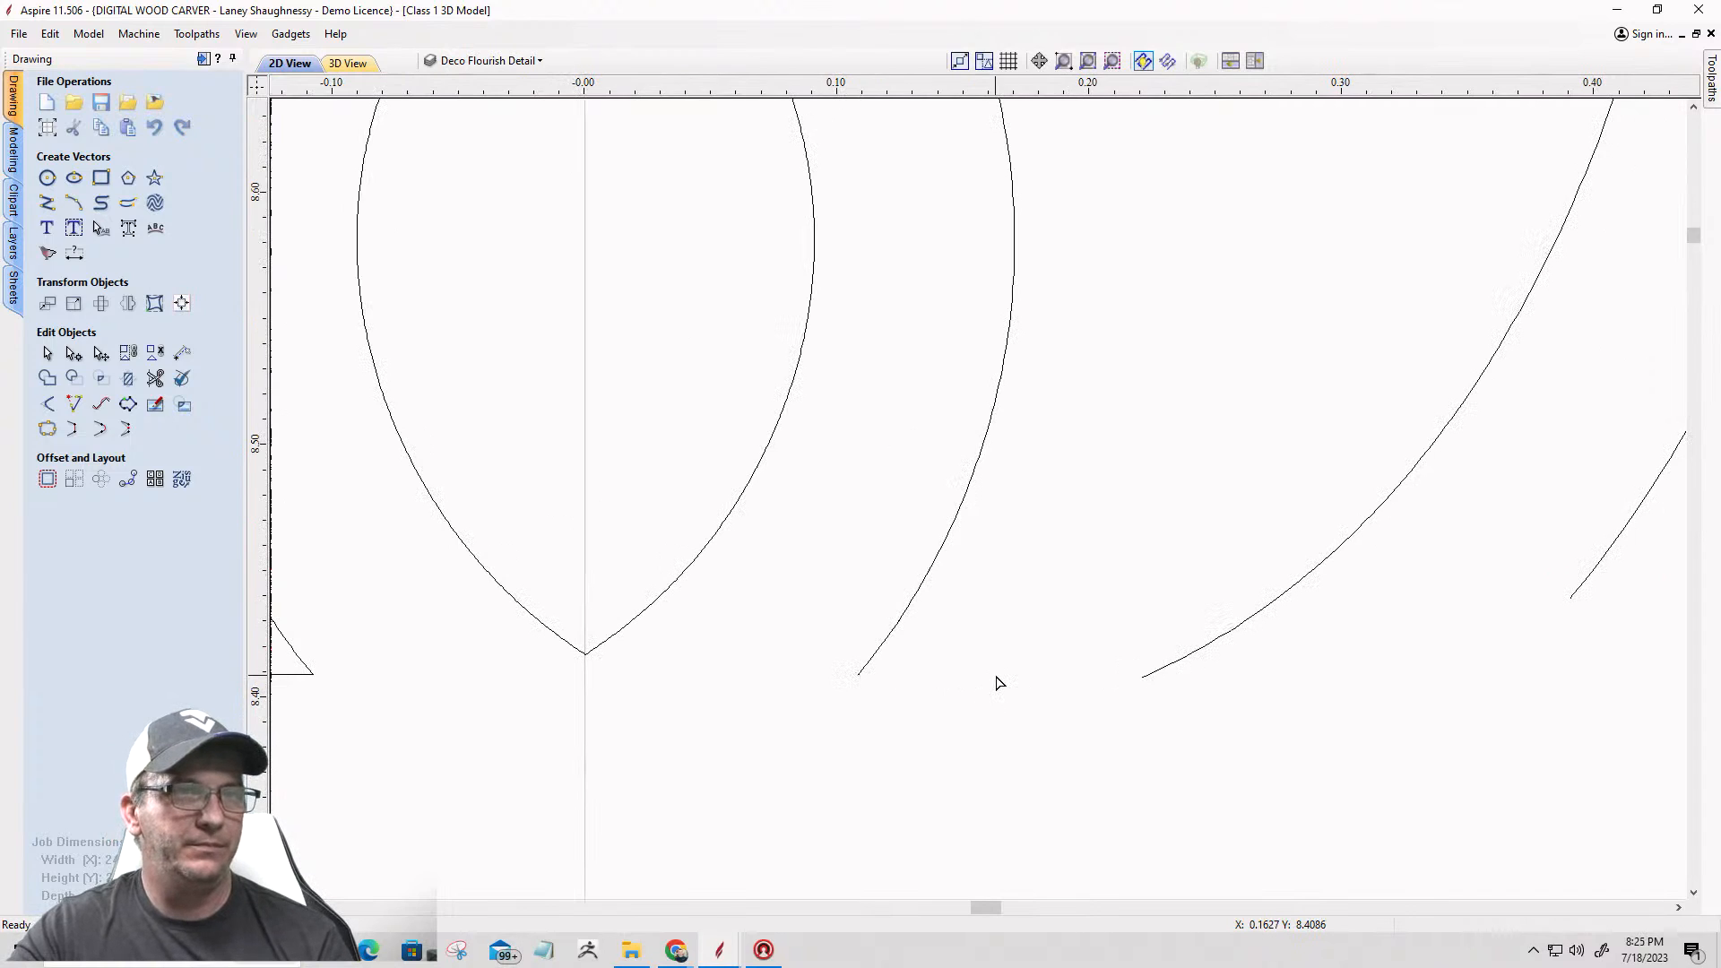
left_click(1152, 674)
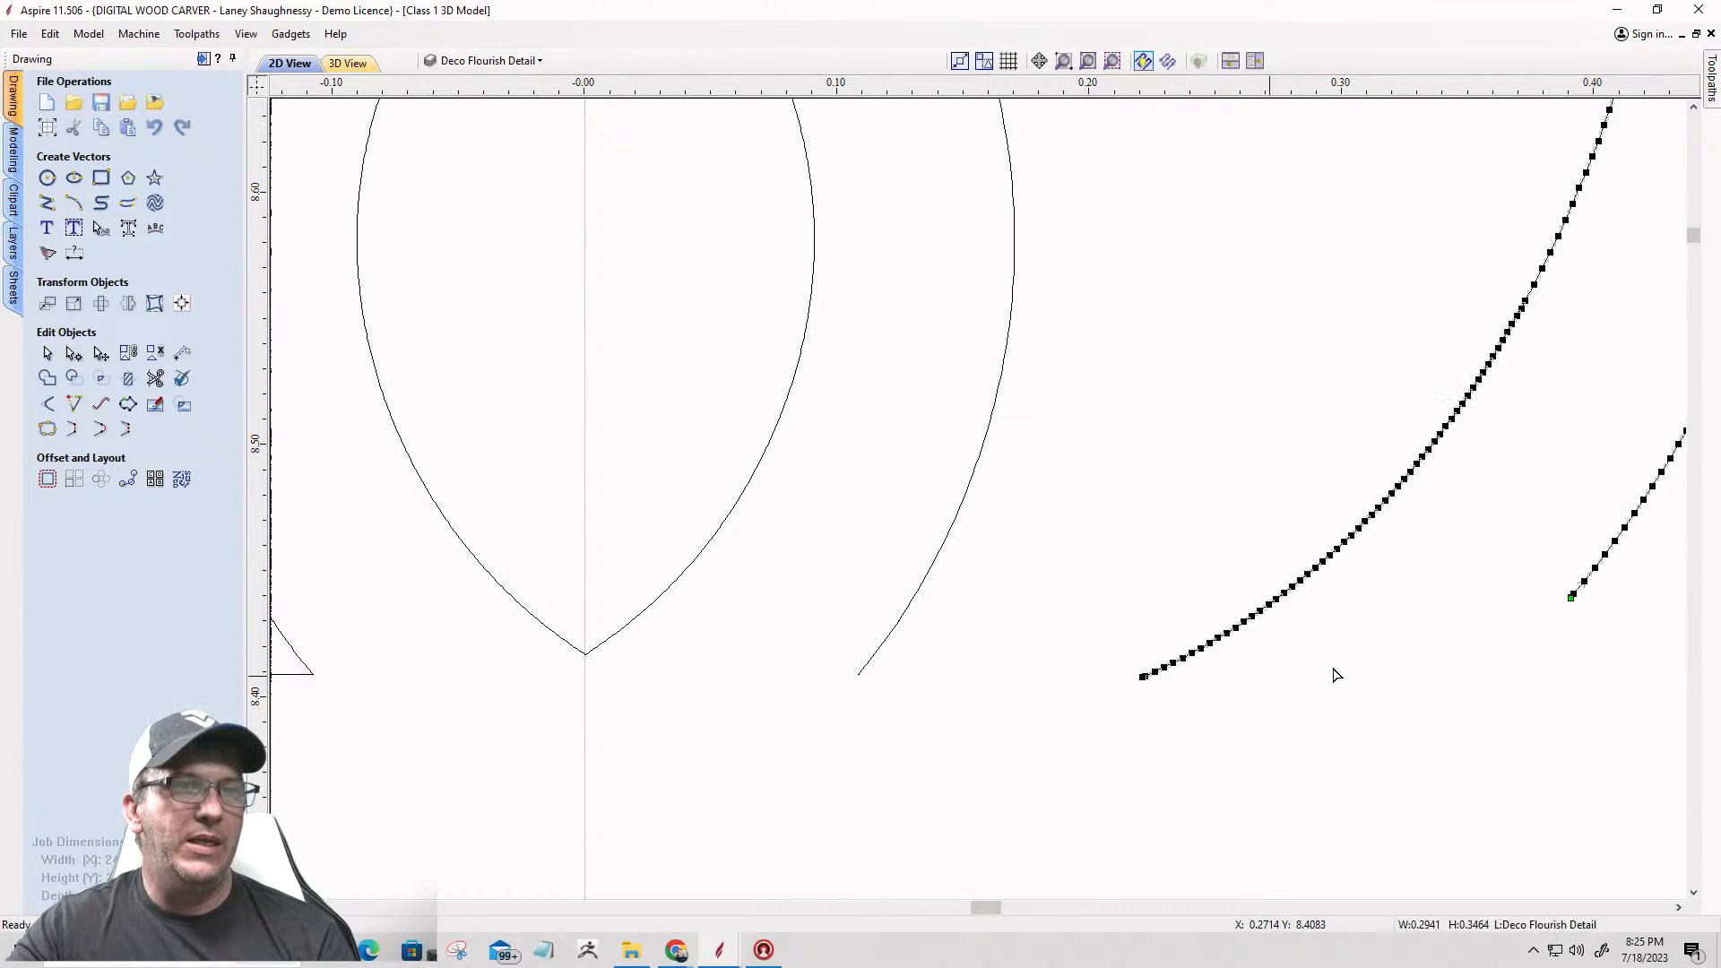
Step: Close the right arm's open outline with a straight line between its two lower ends
left_click(76, 436)
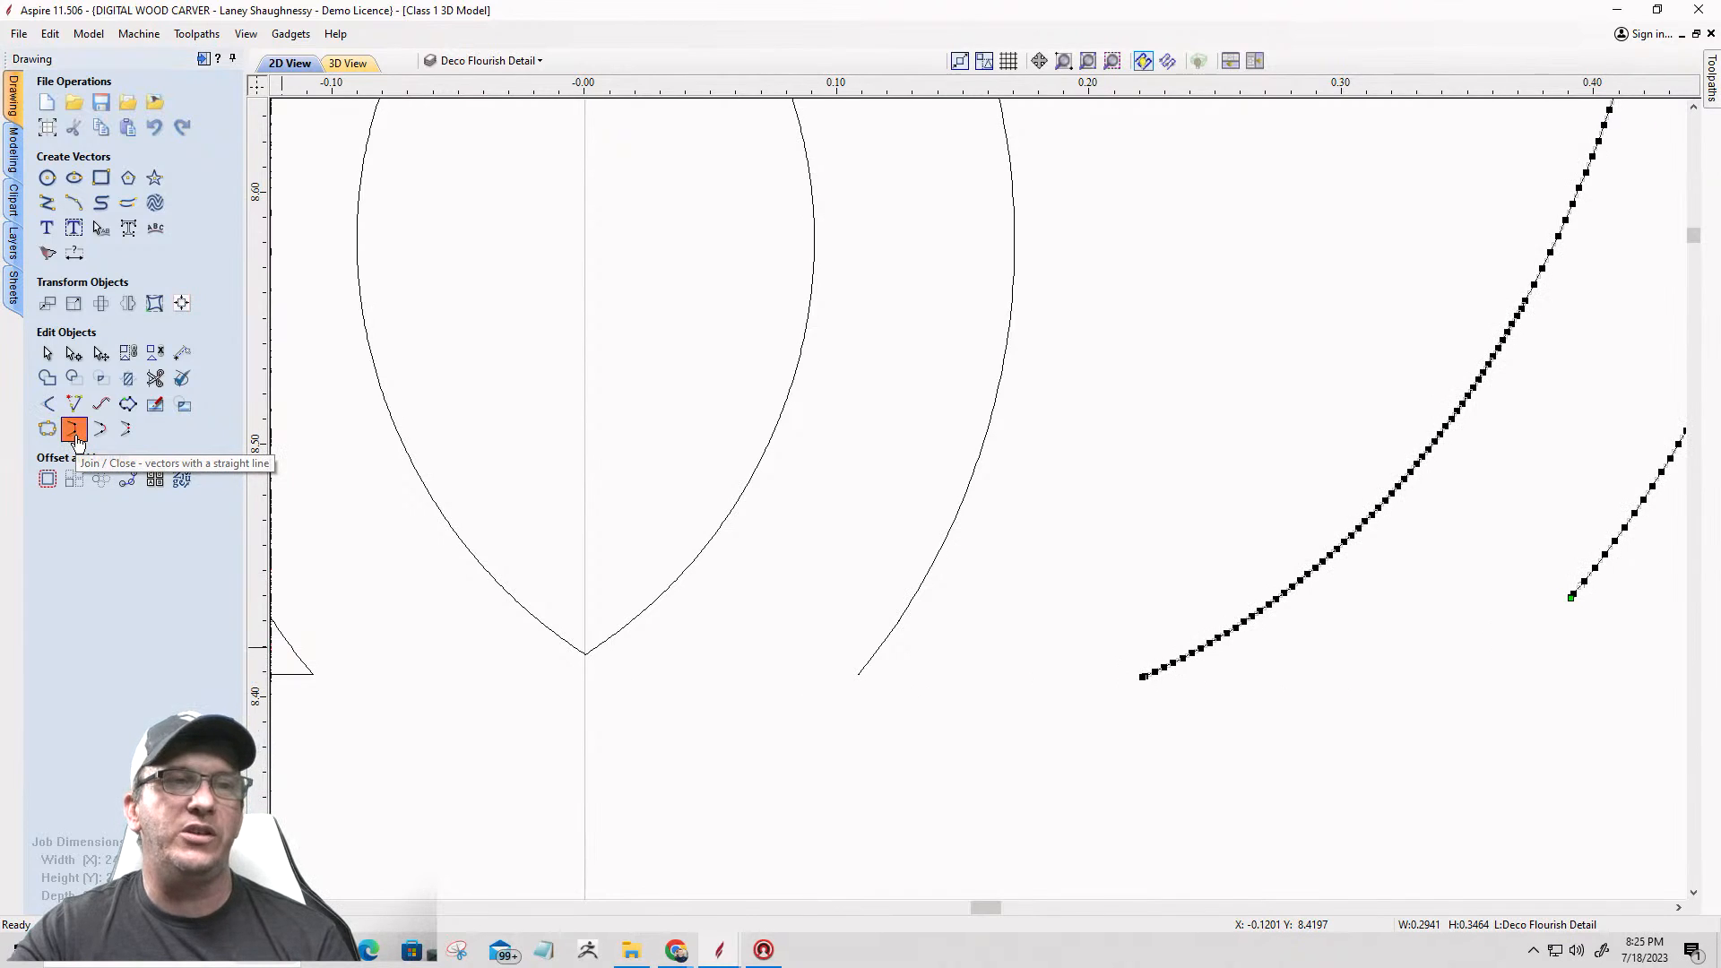
left_click(878, 833)
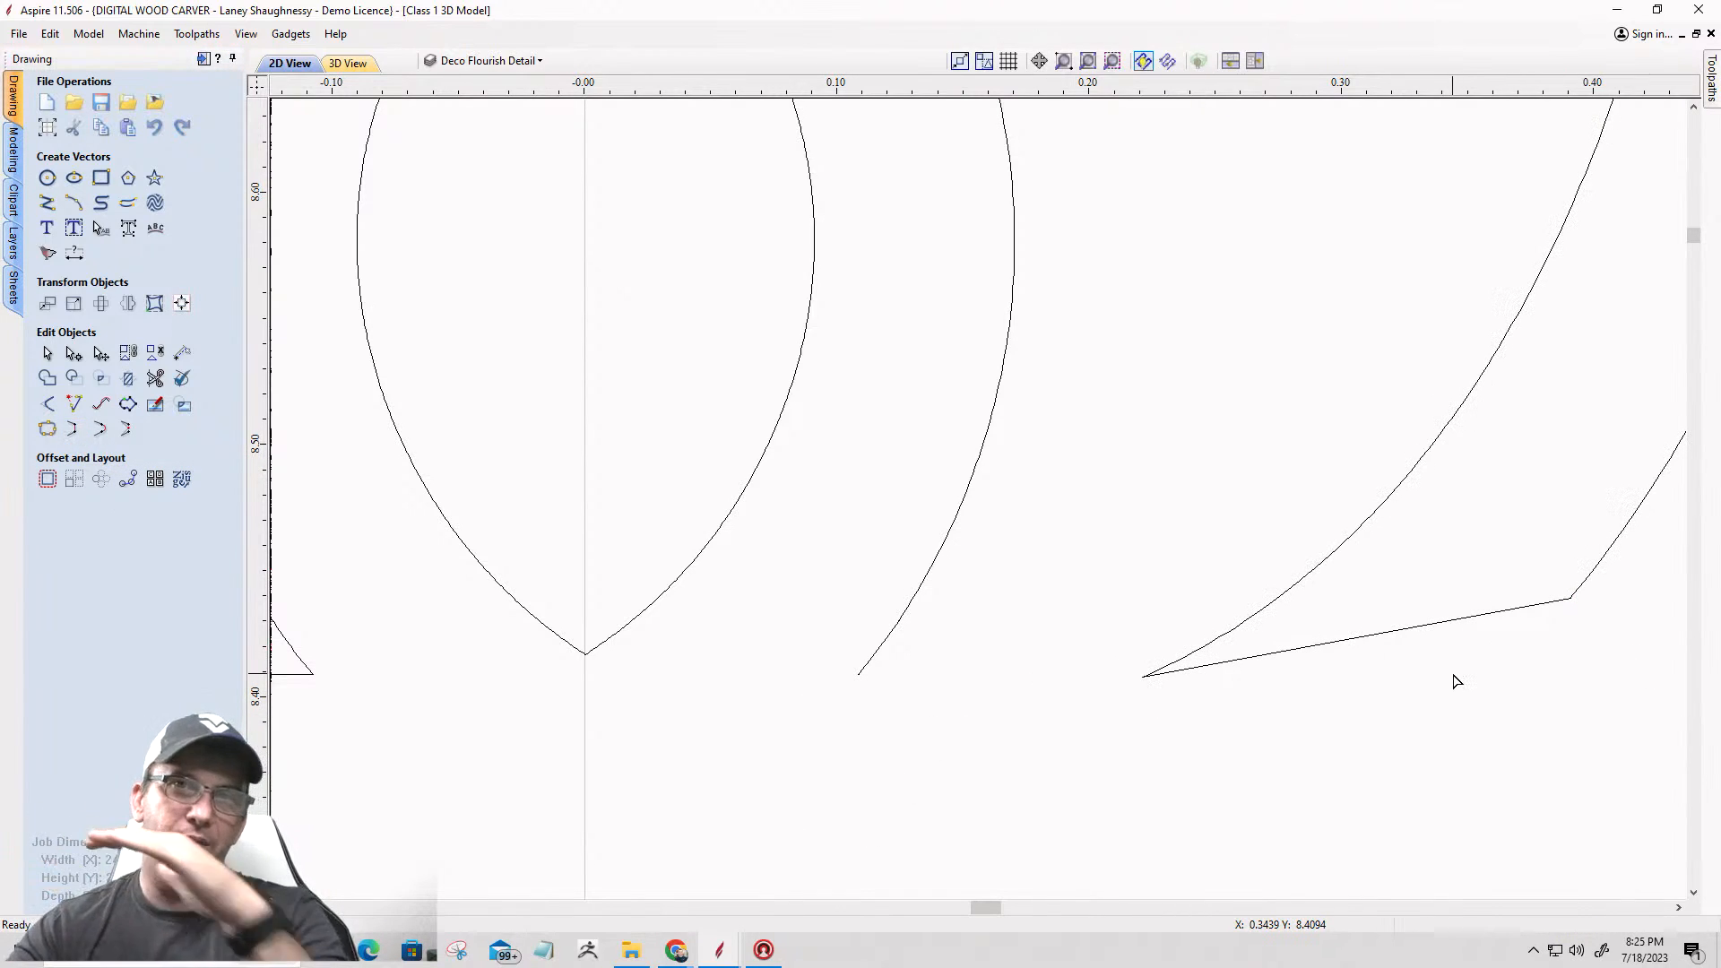
Step: Cut the flourish outline at the left base segment's outer corner, near X -0.2190, Y 8.4076
scroll(1455, 681, "down", 3)
left_click(736, 652)
scroll(736, 652, "up", 15)
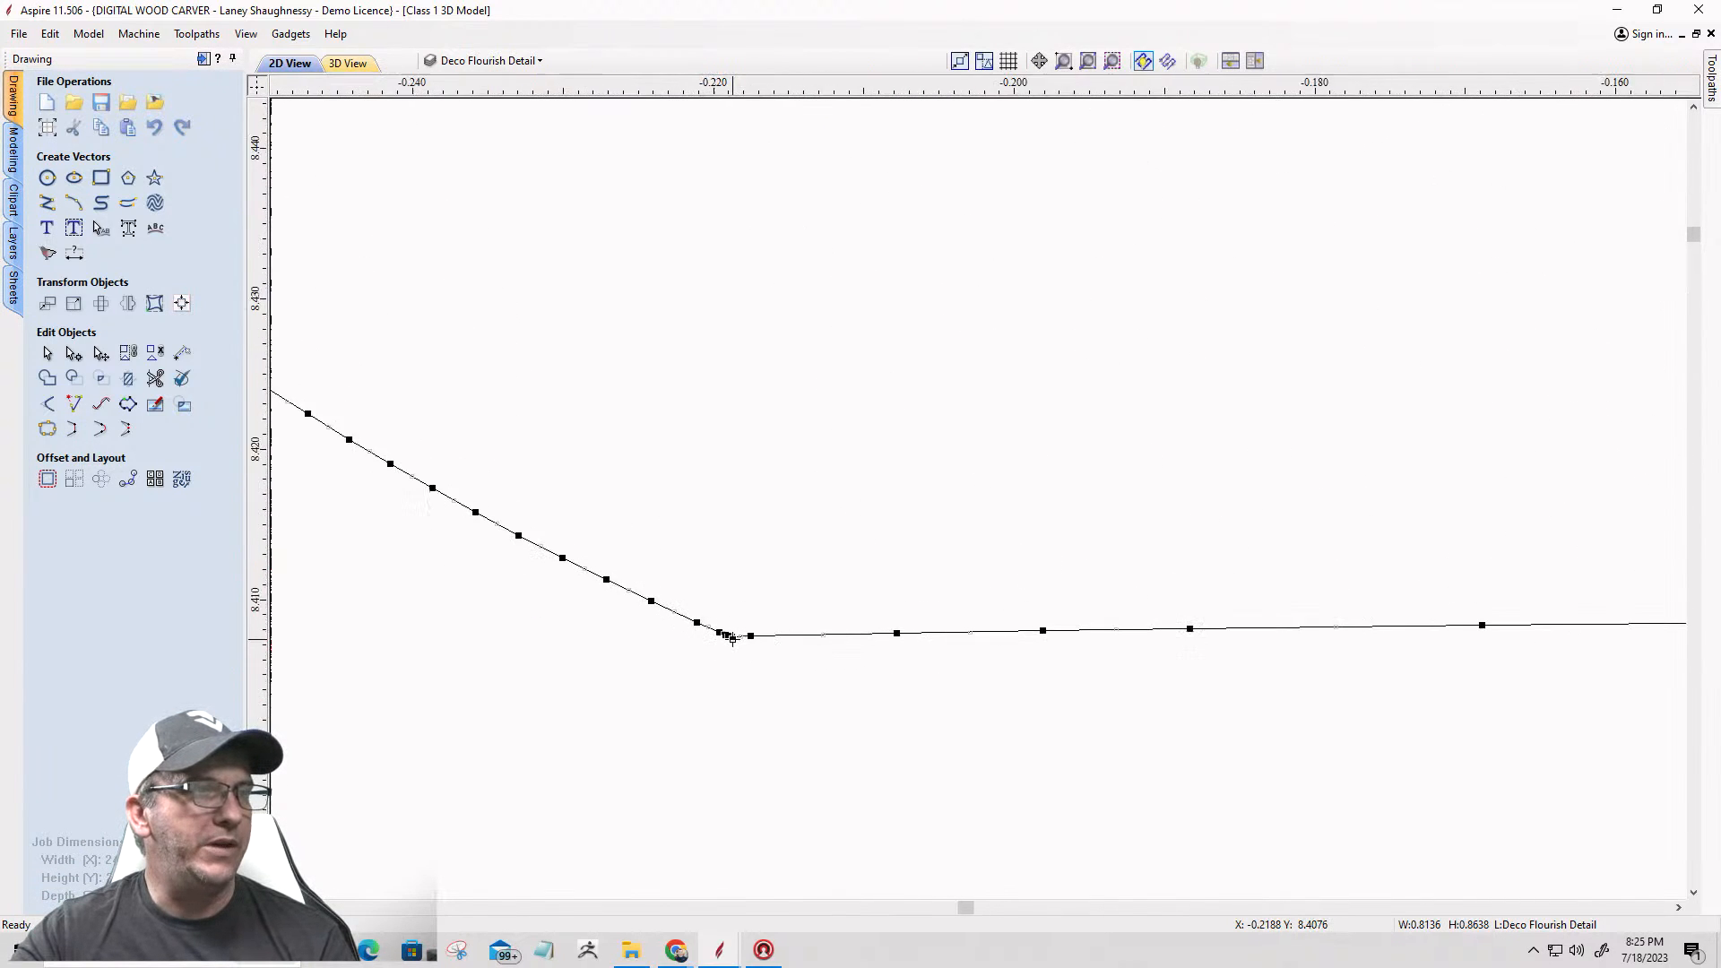
scroll(731, 638, "up", 3)
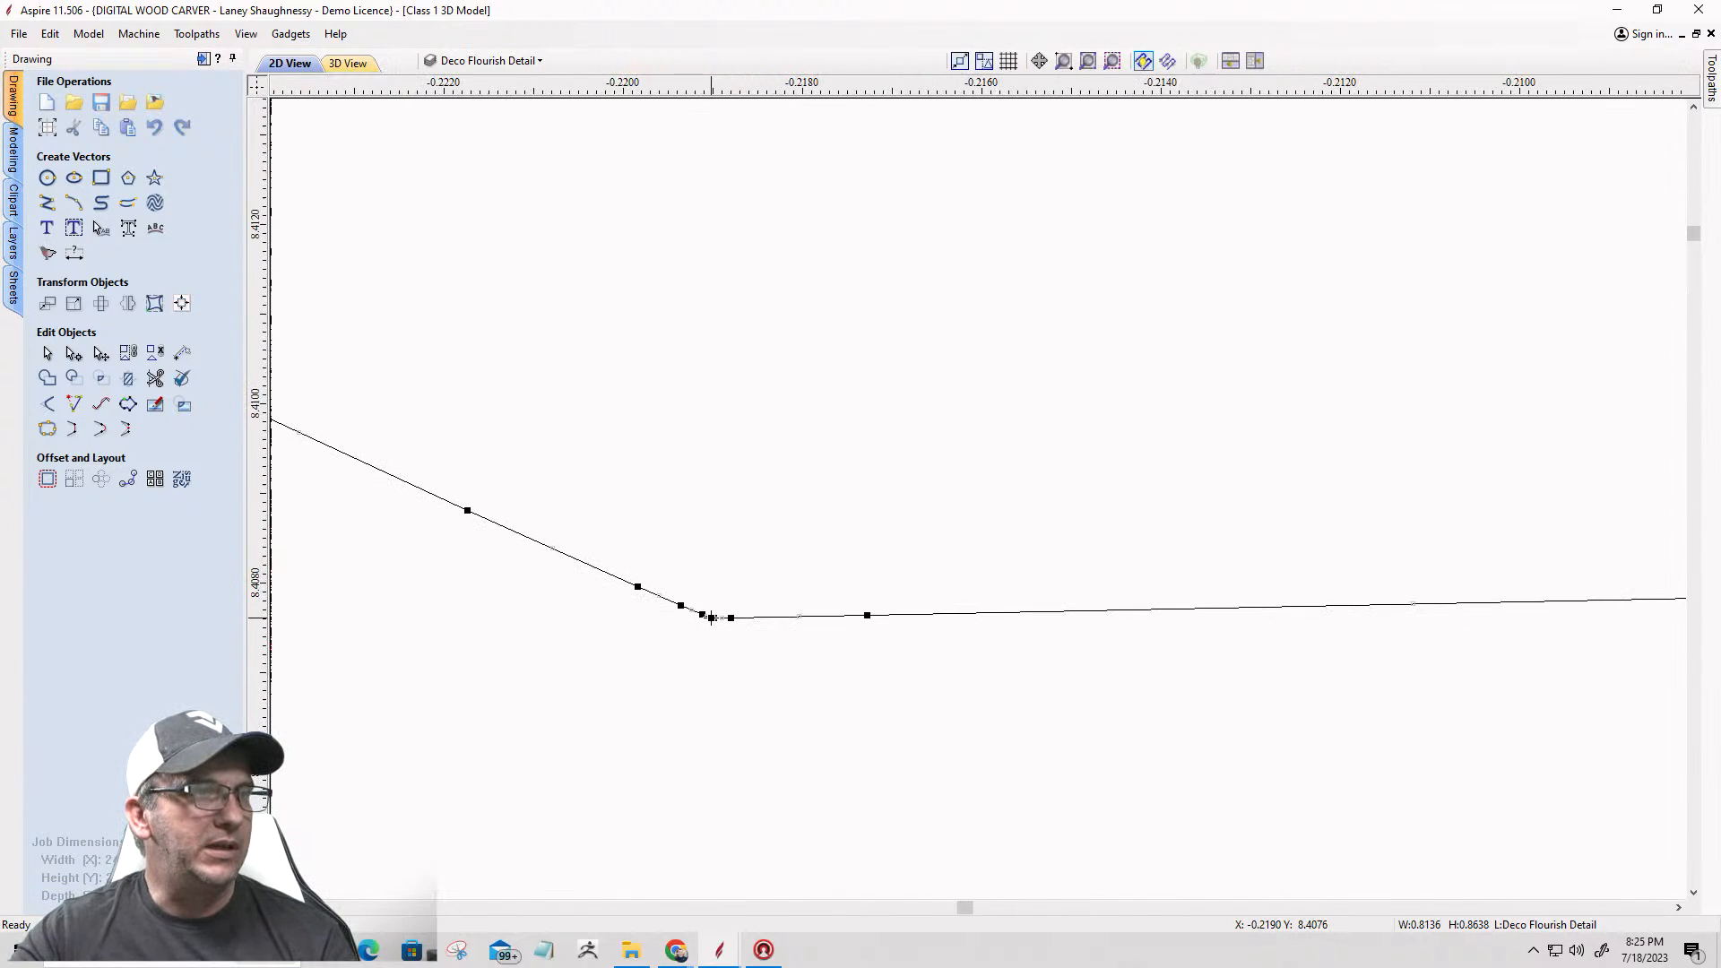
right_click(711, 618)
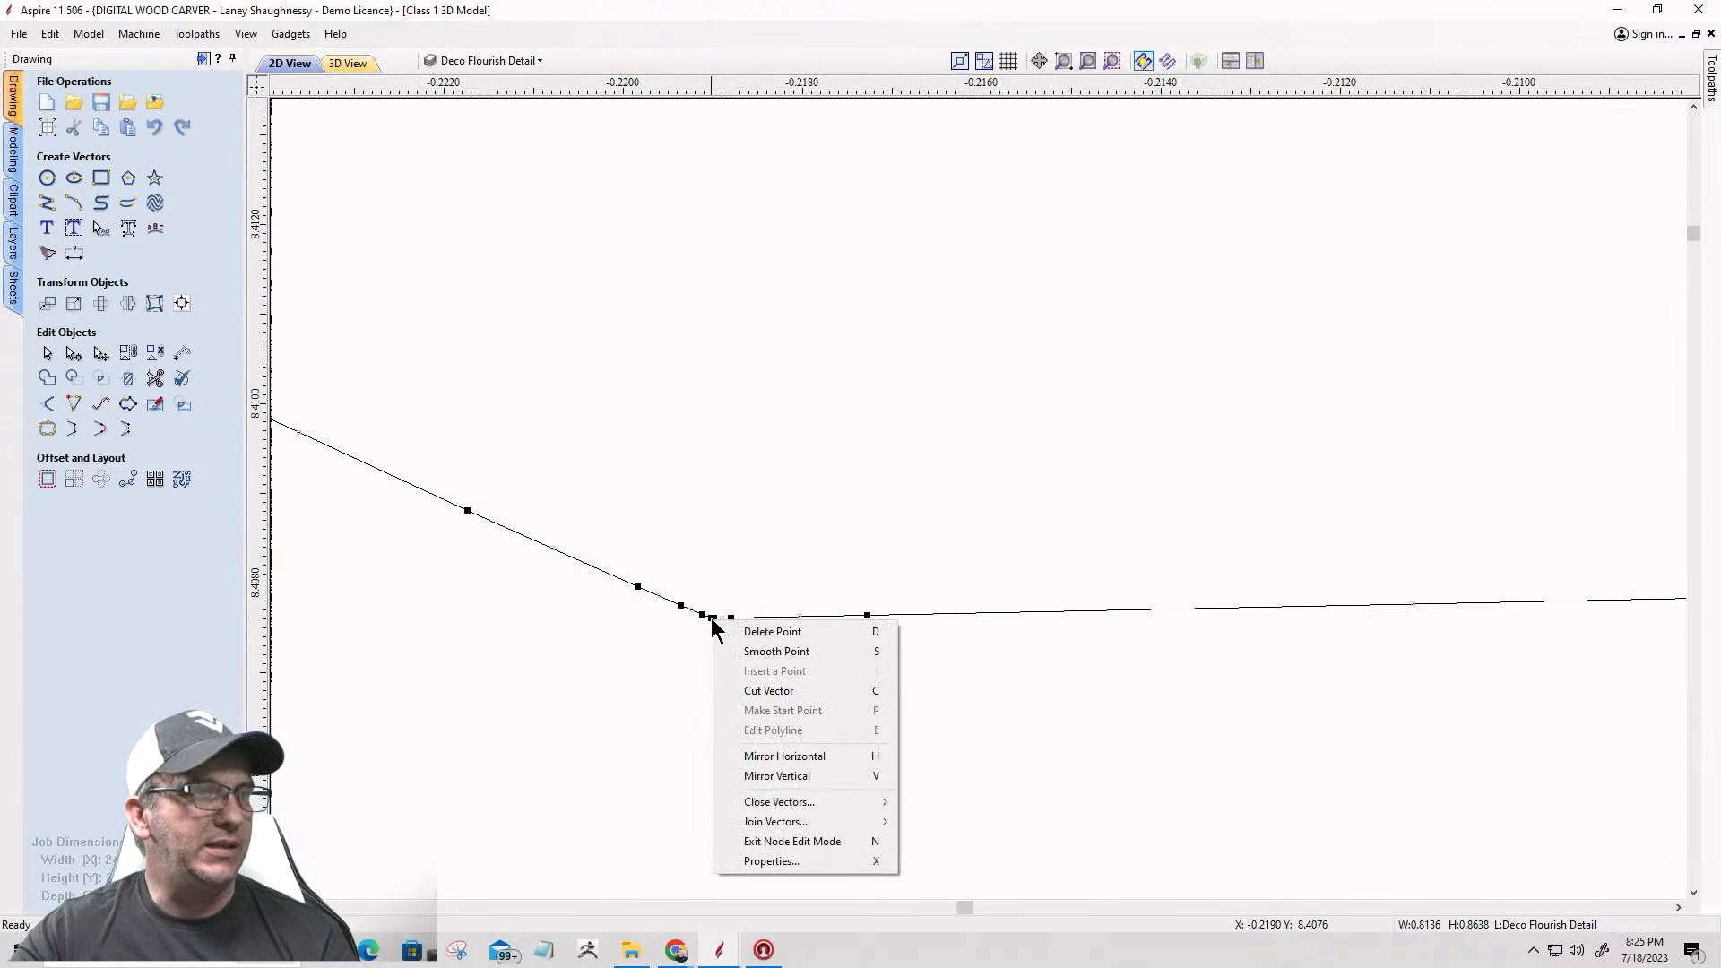
left_click(734, 691)
Step: Cut the outline at the left base segment's inner corner, near X -0.1078, Y 8.4090, and delete the flat segment
scroll(637, 766, "down", 10)
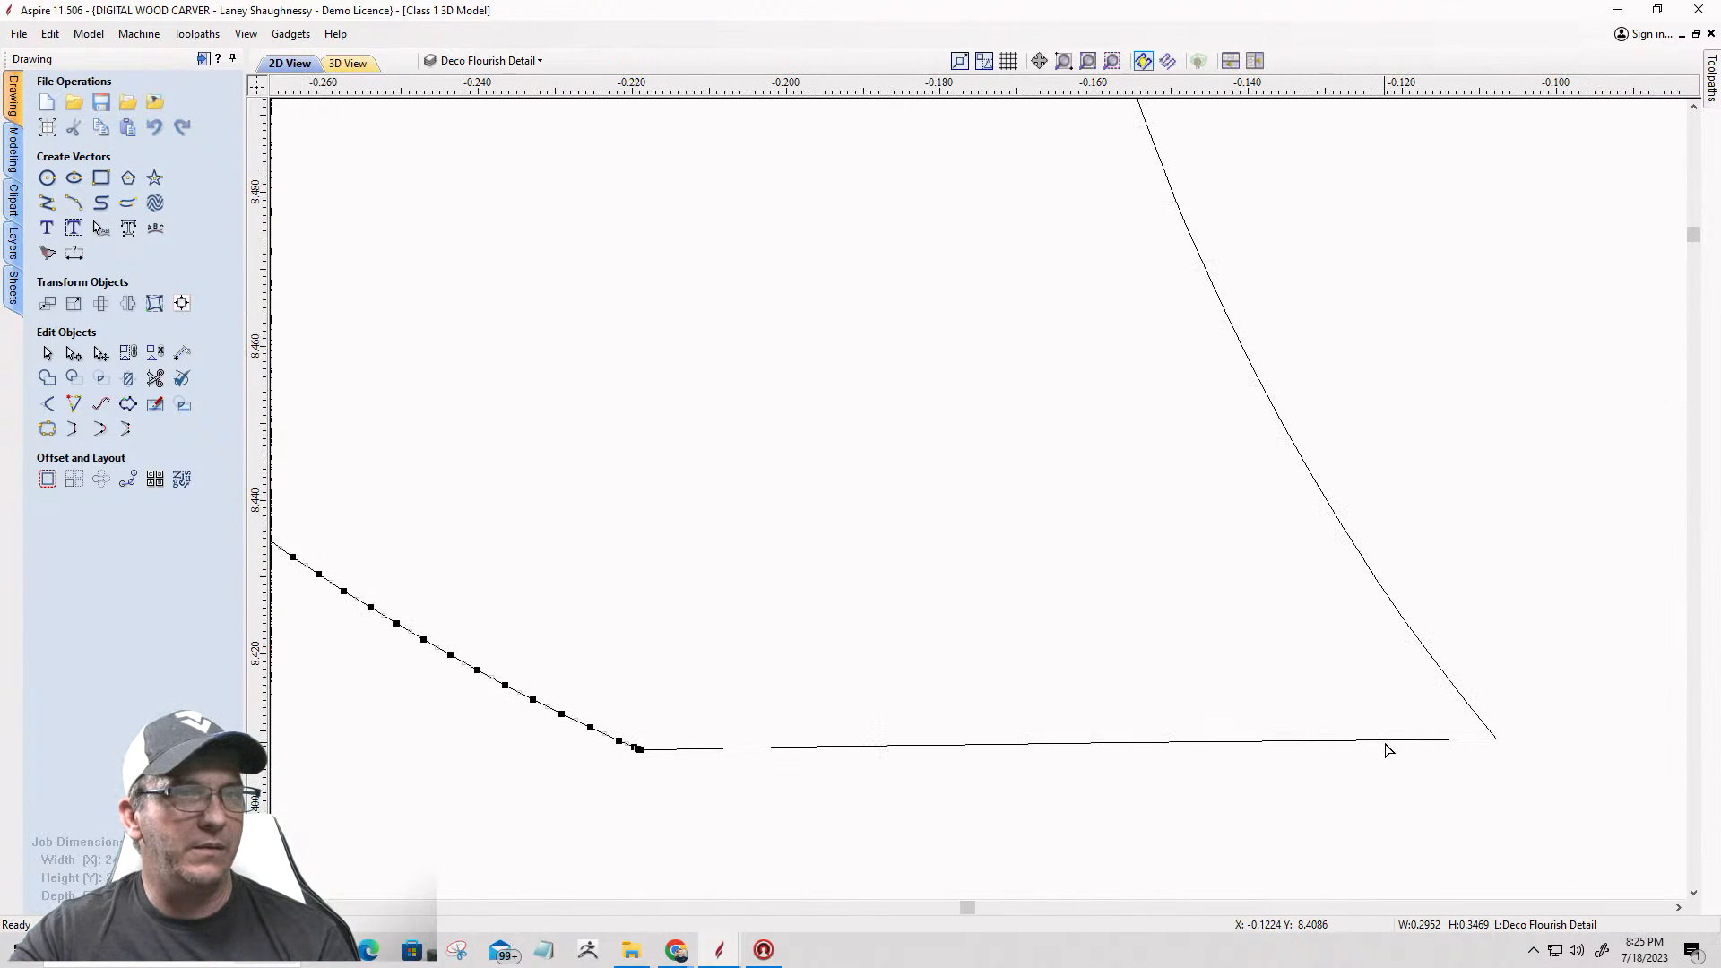
left_click(1394, 744)
scroll(1356, 728, "up", 2)
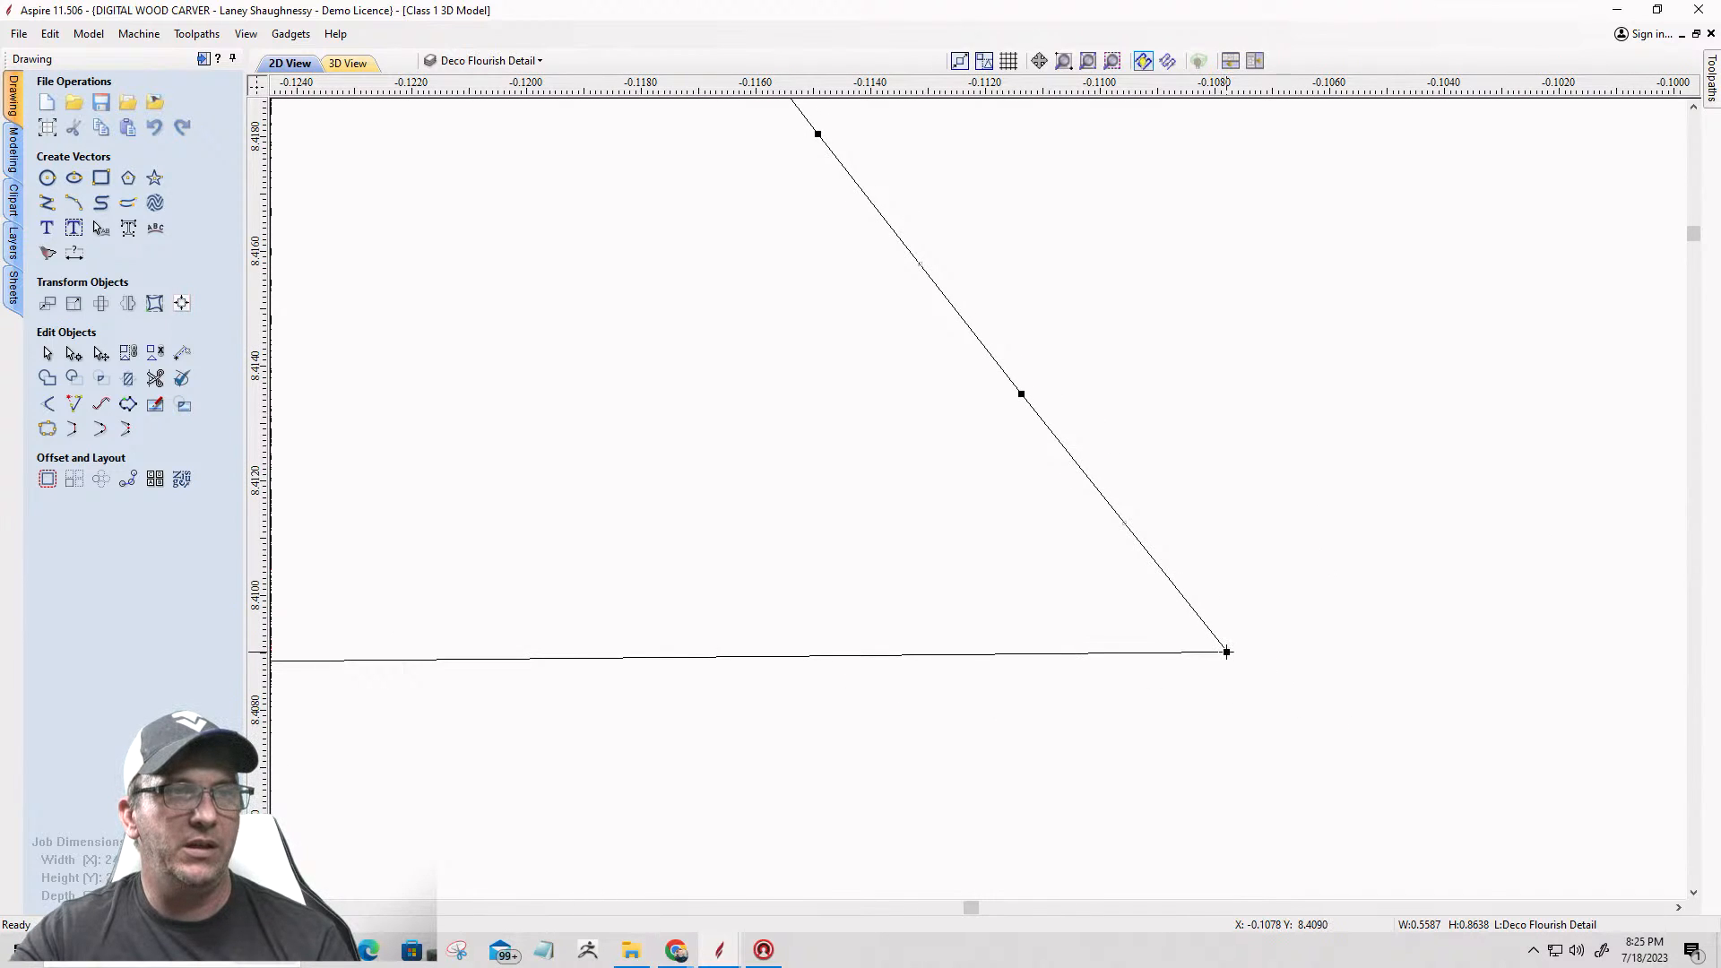
right_click(1227, 652)
left_click(1260, 723)
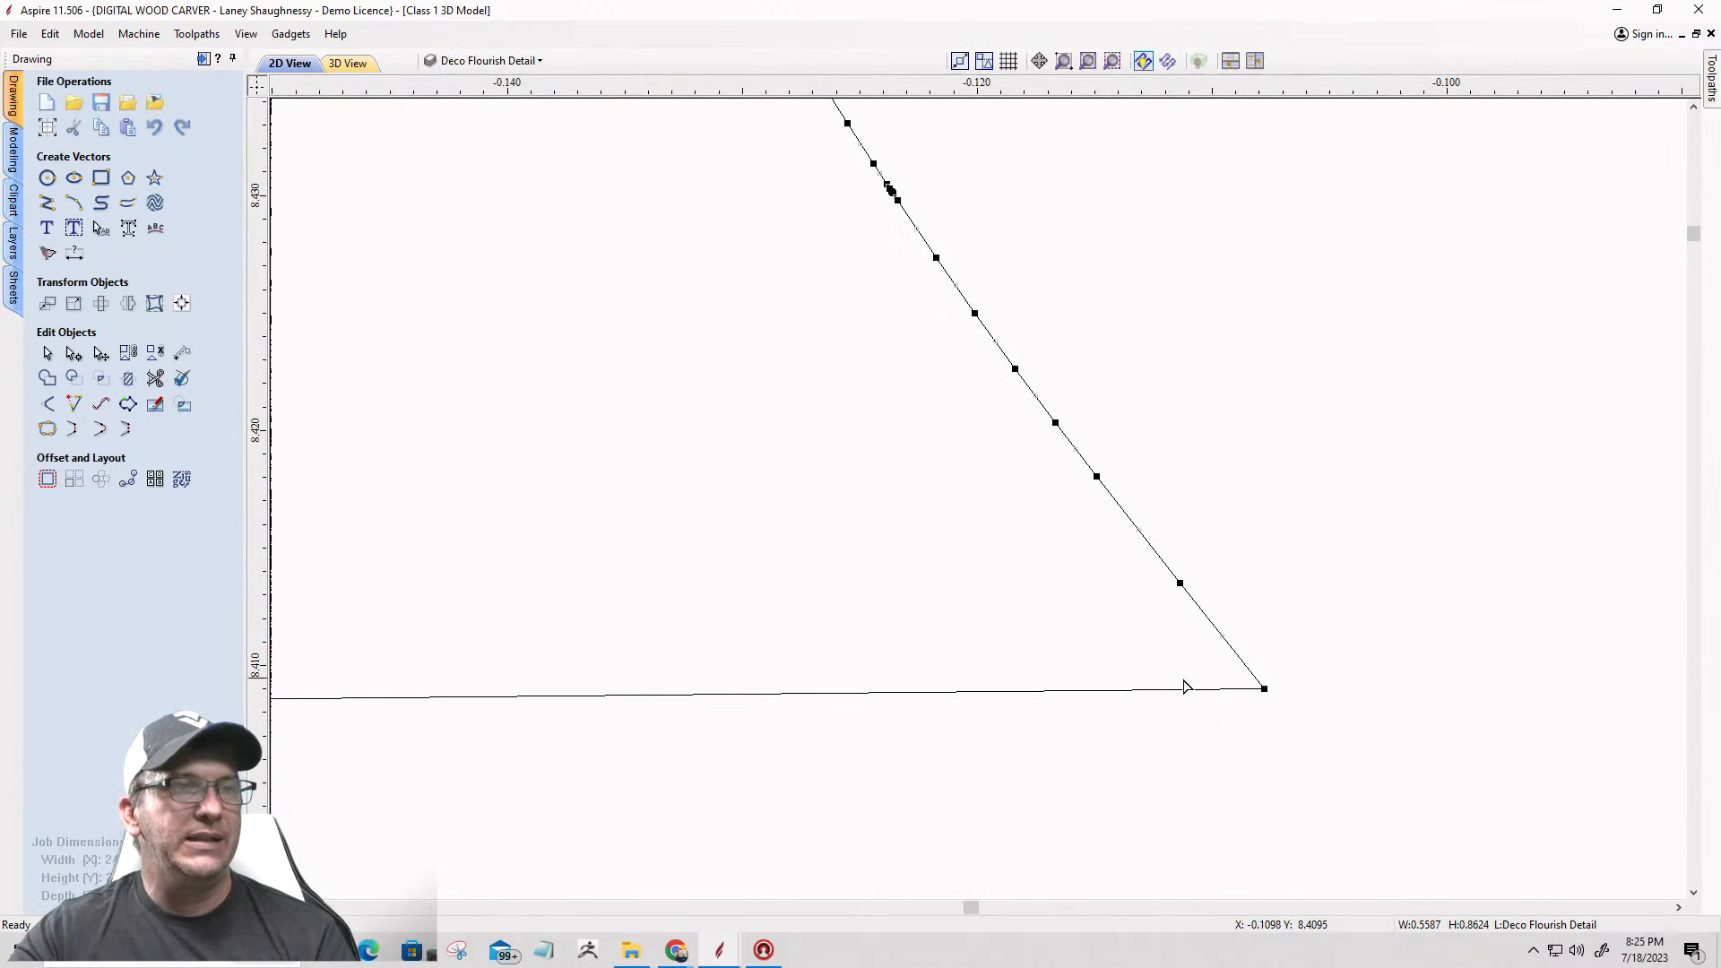
left_click(1095, 692)
scroll(1219, 751, "down", 7)
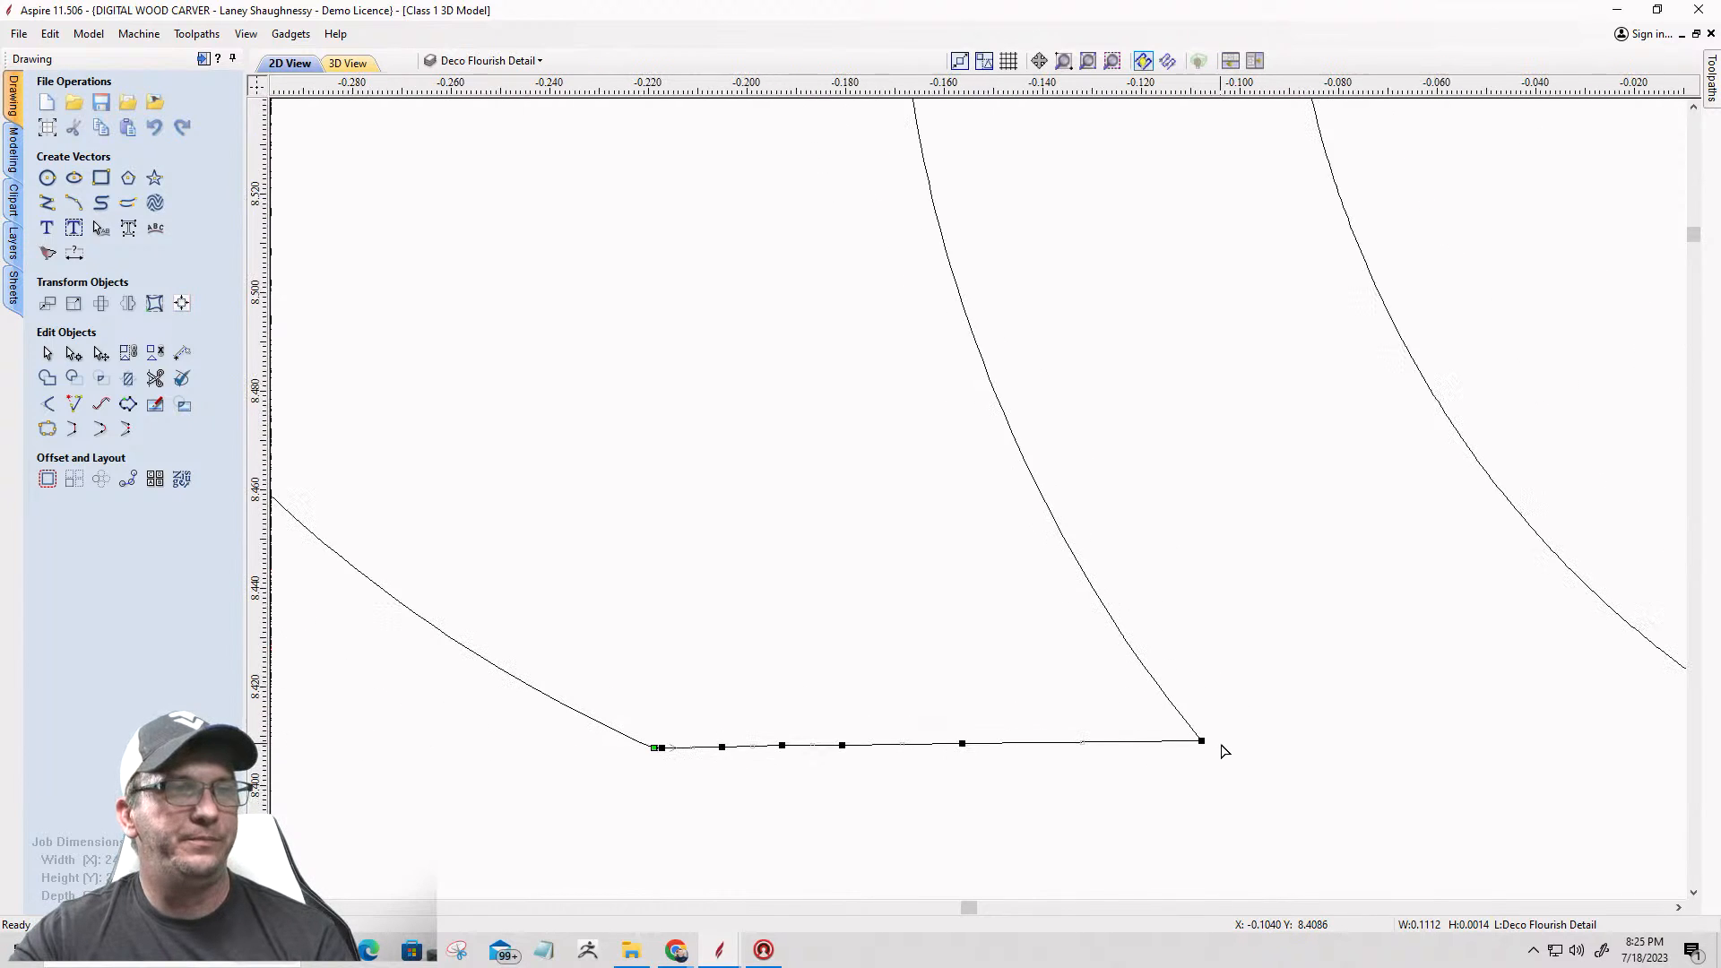
key("Delete")
Step: Close the left arm's open outline with a straight line between its two lower ends
scroll(1136, 615, "down", 3)
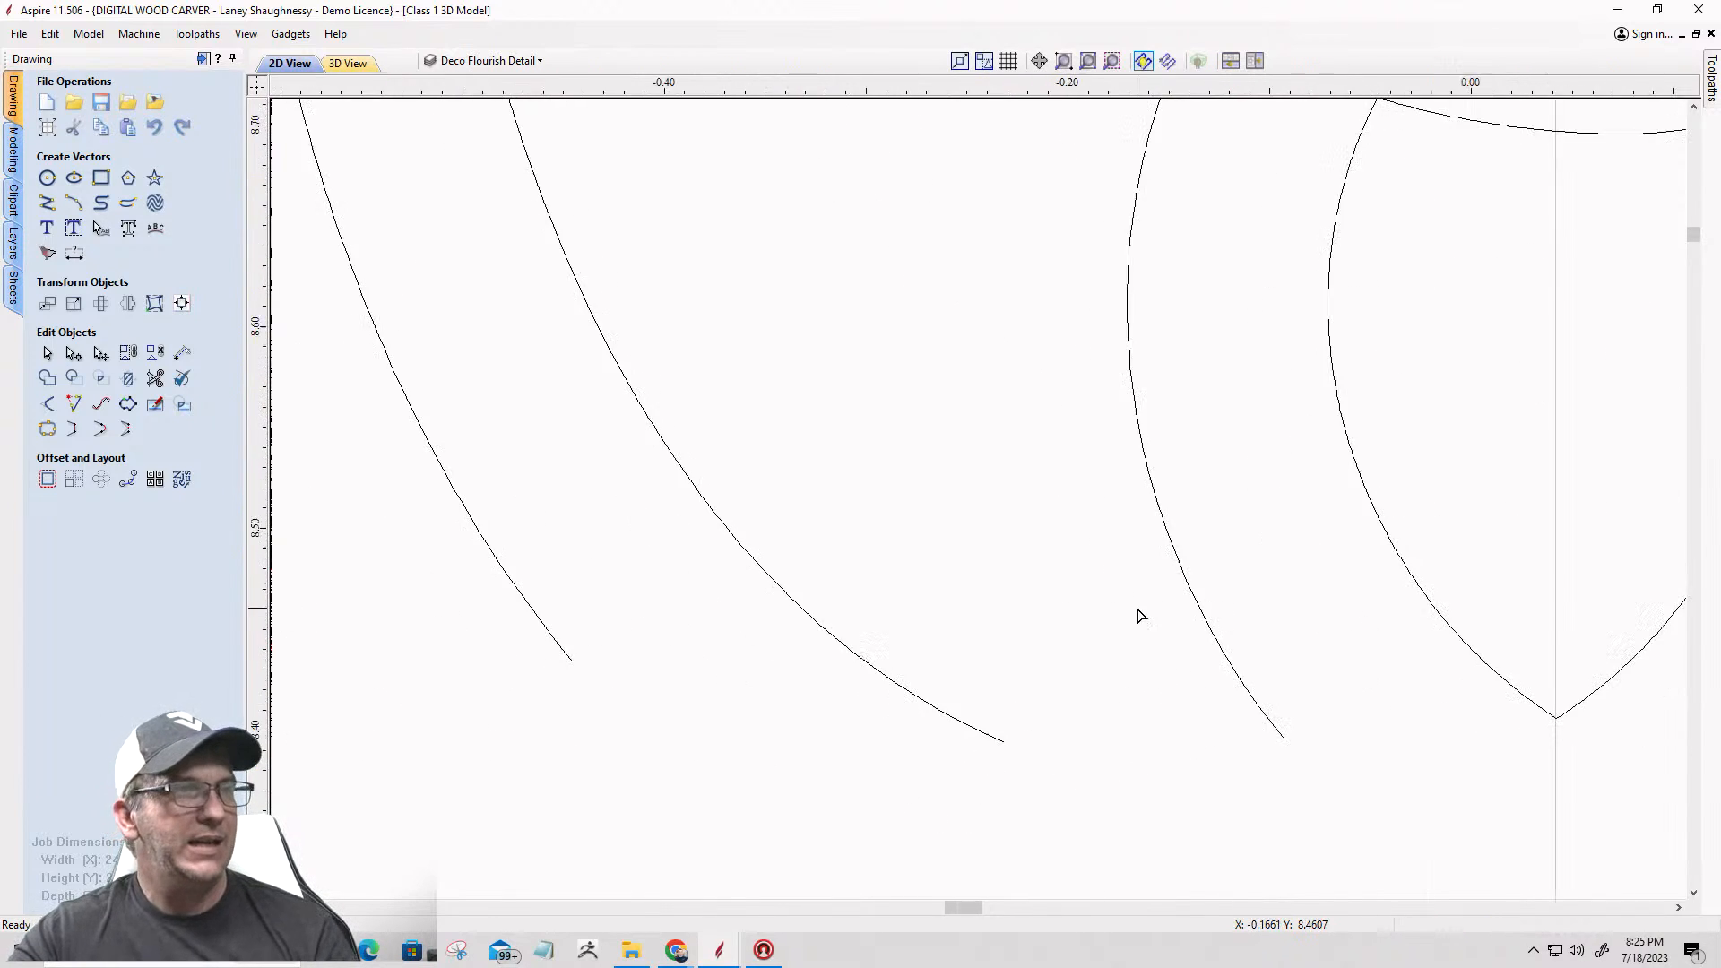
left_click(954, 599)
left_click(73, 428)
scroll(910, 670, "down", 4)
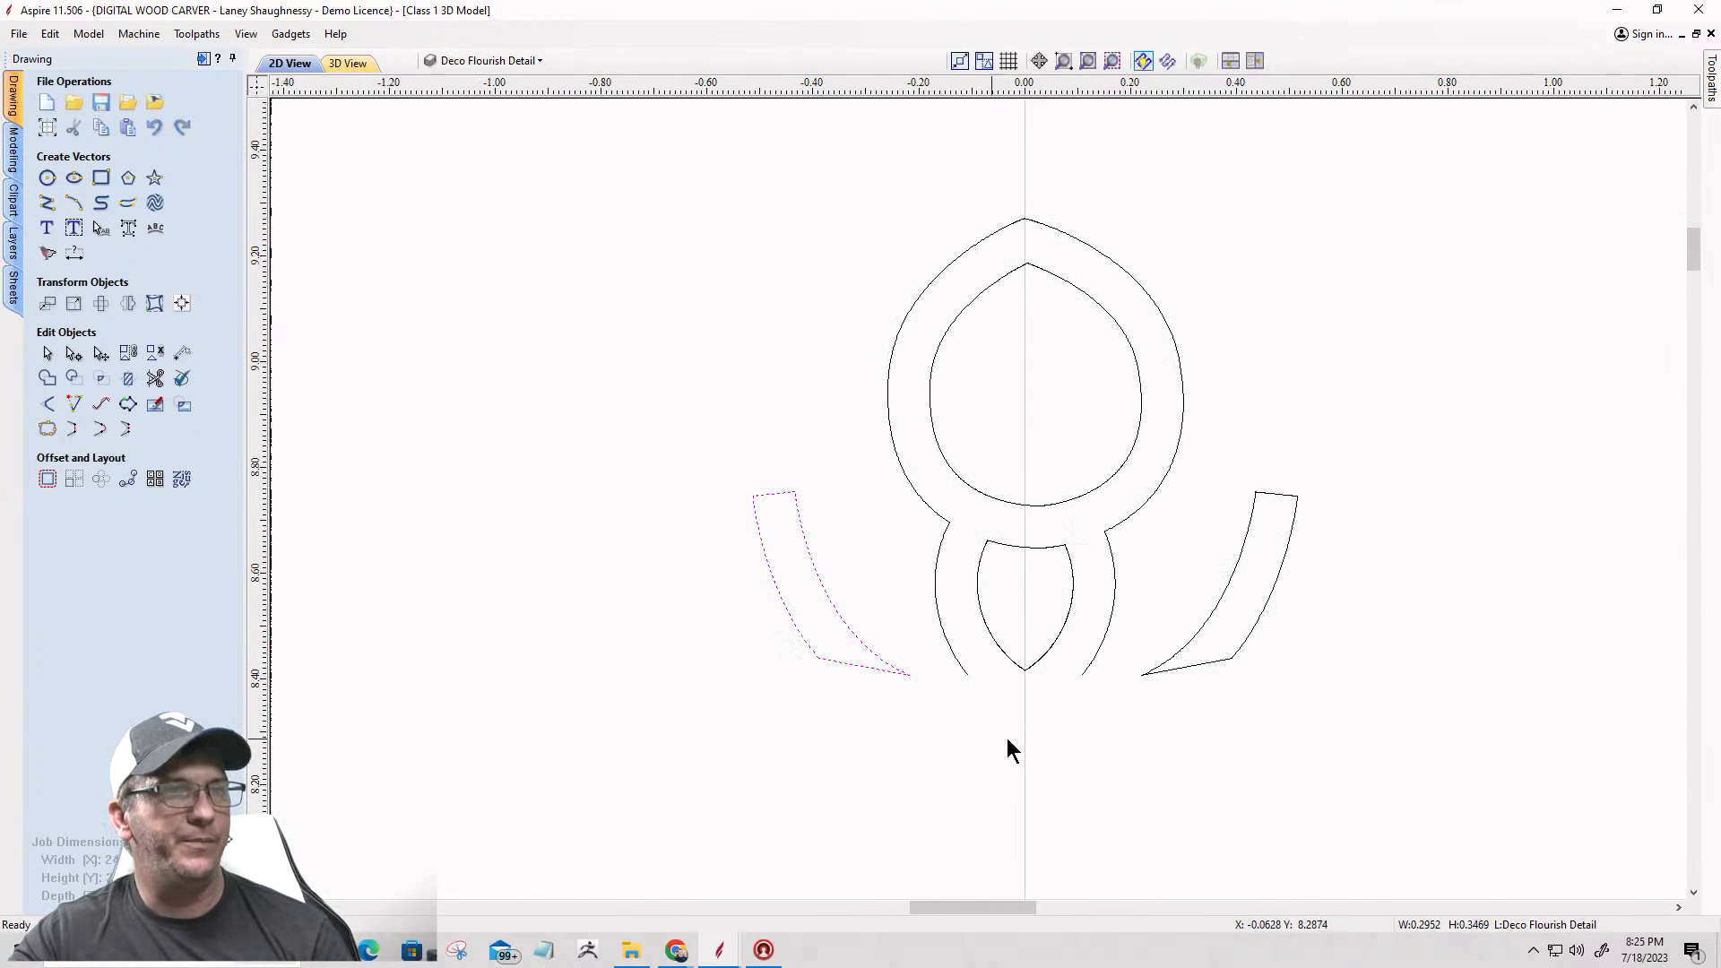
Step: Close the central flourish's outer outline with a straight line across its open base
scroll(1031, 706, "up", 4)
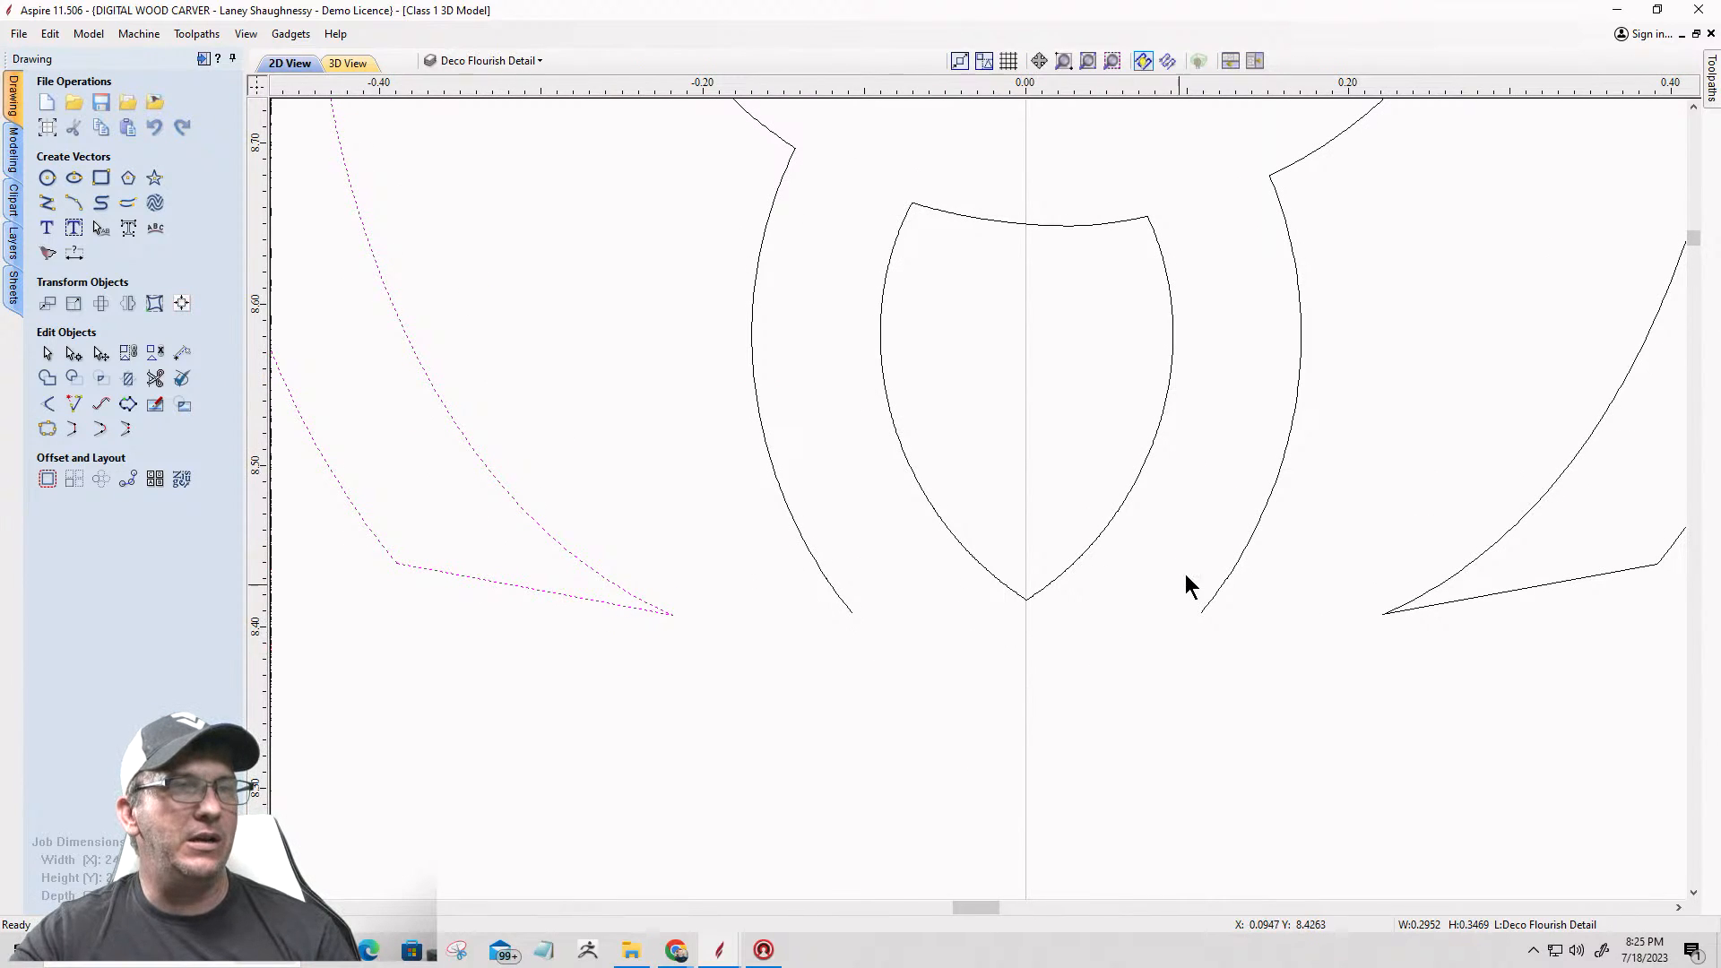
left_click(1222, 589)
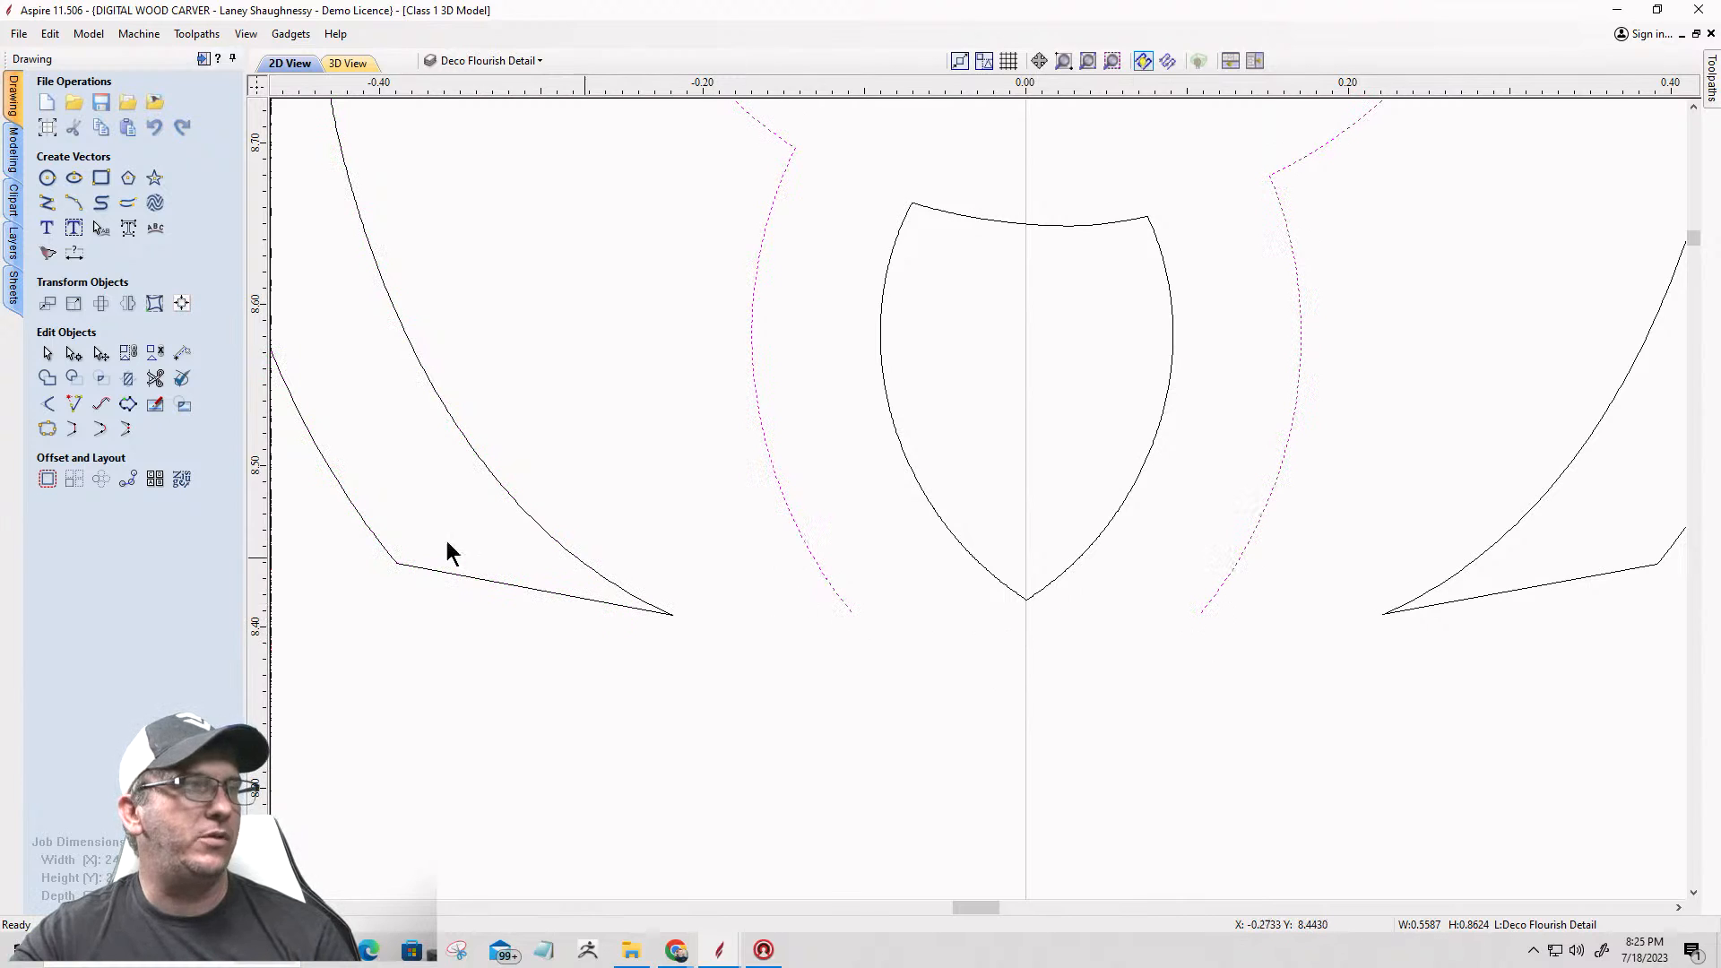
left_click(72, 428)
left_click(883, 732)
Step: Select all the upper flourish vectors and check with Join Vectors whether any are still open
scroll(1181, 745, "down", 4)
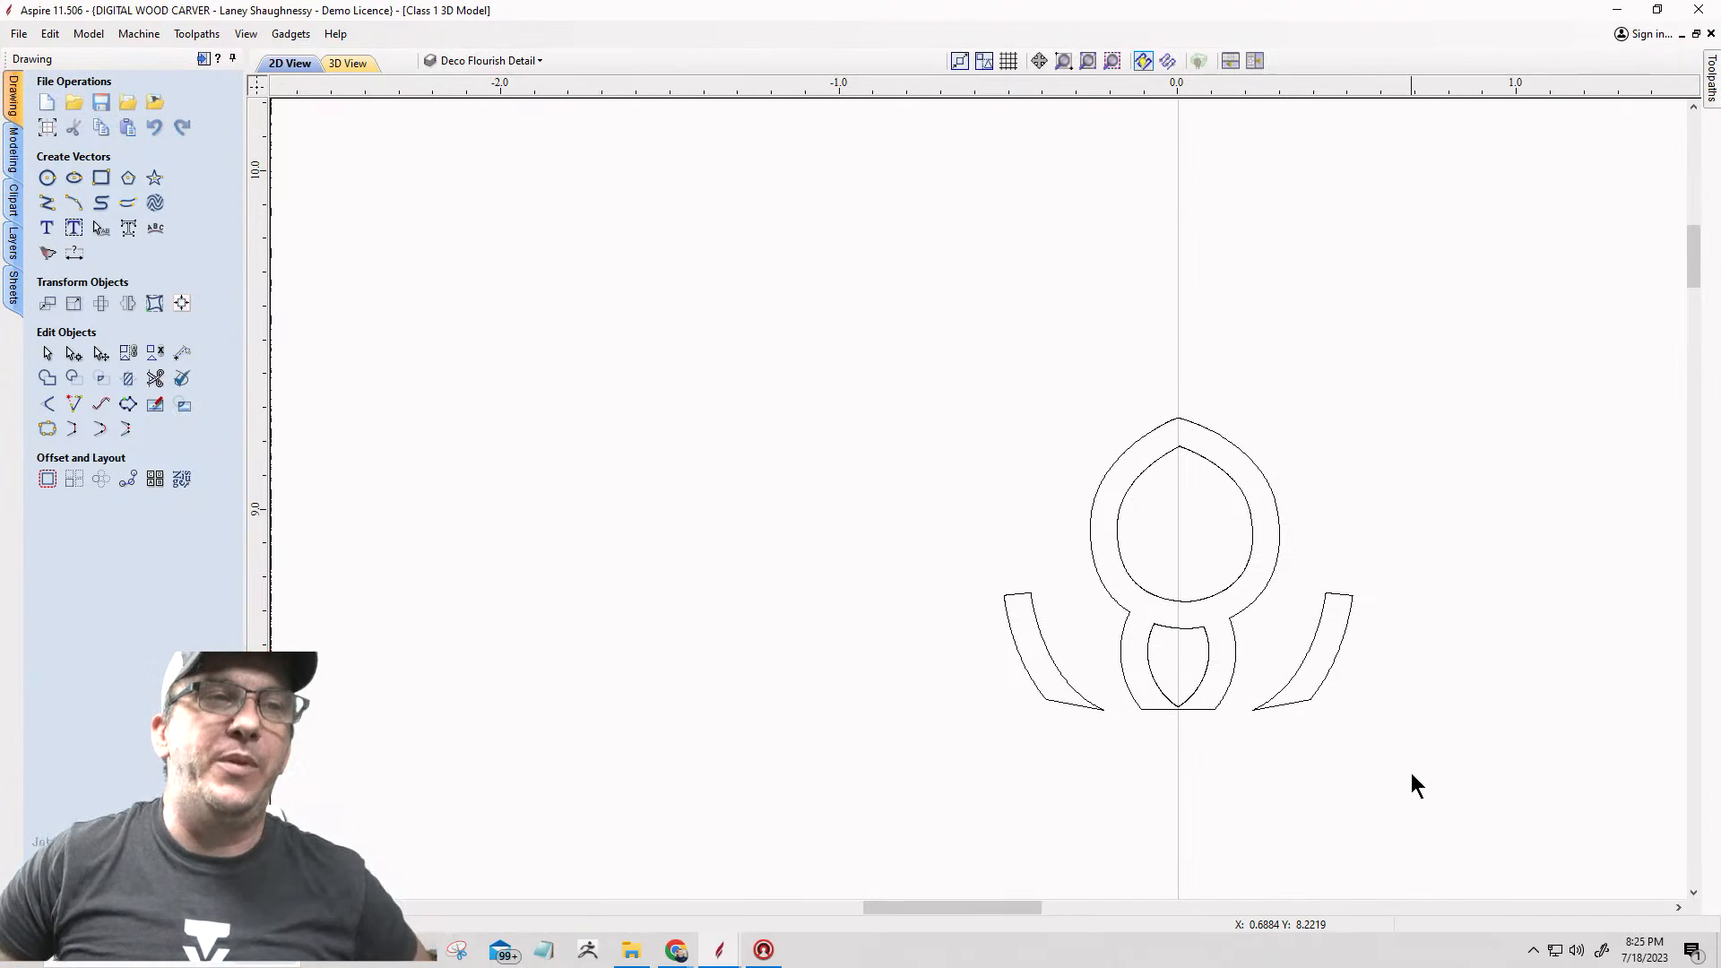
mouse_move(731, 293)
left_mouse_down()
mouse_move(961, 368)
mouse_move(1405, 817)
left_mouse_up()
left_click(47, 428)
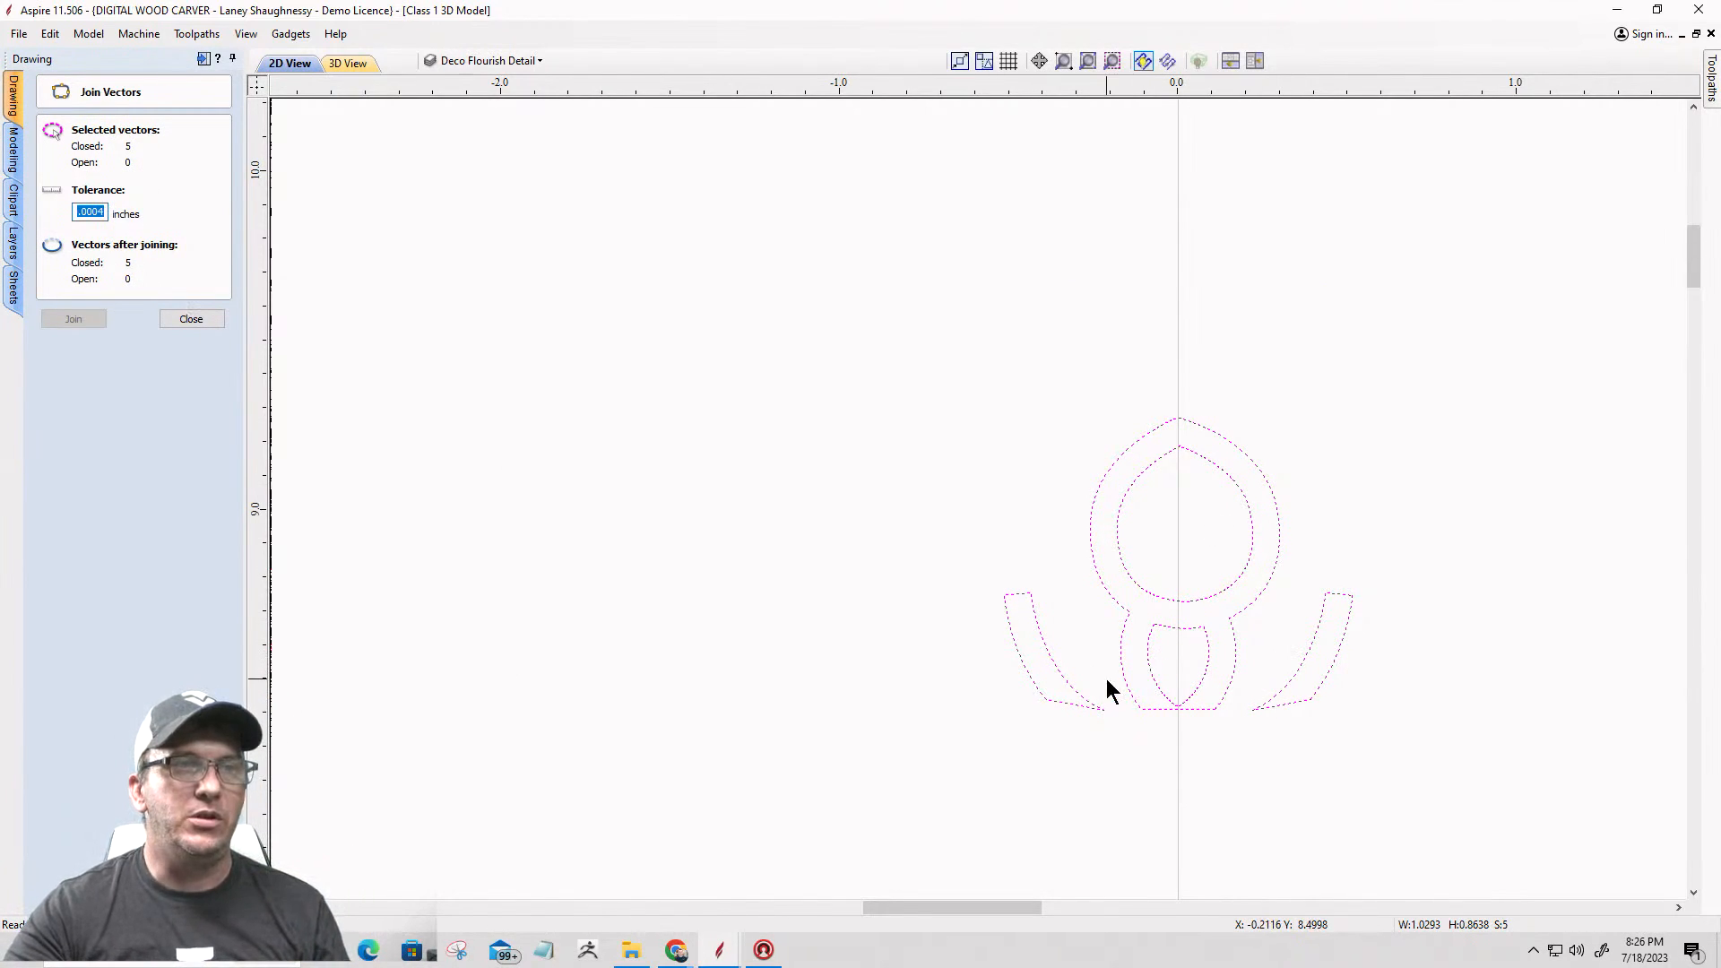
left_click(894, 680)
Step: Check with Join Vectors whether the outer outline of the left parallelogram-shaped flourish is closed, and exit the tool
scroll(963, 542, "down", 3)
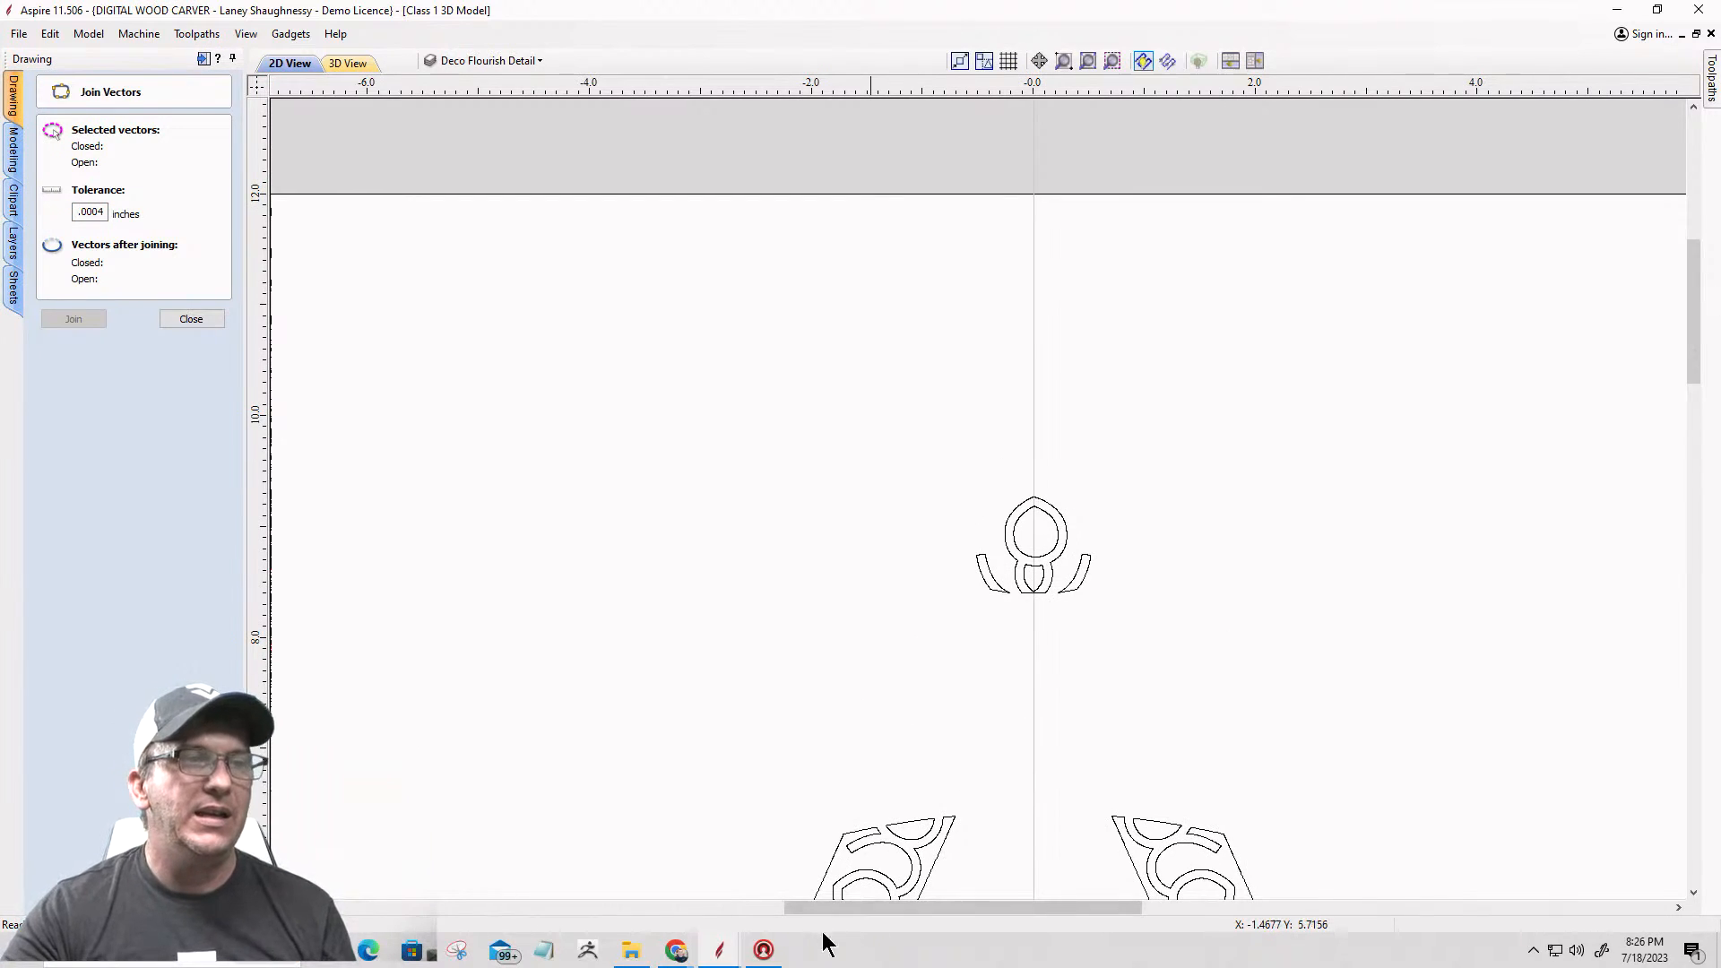
scroll(1099, 430, "down", 3)
scroll(943, 638, "up", 3)
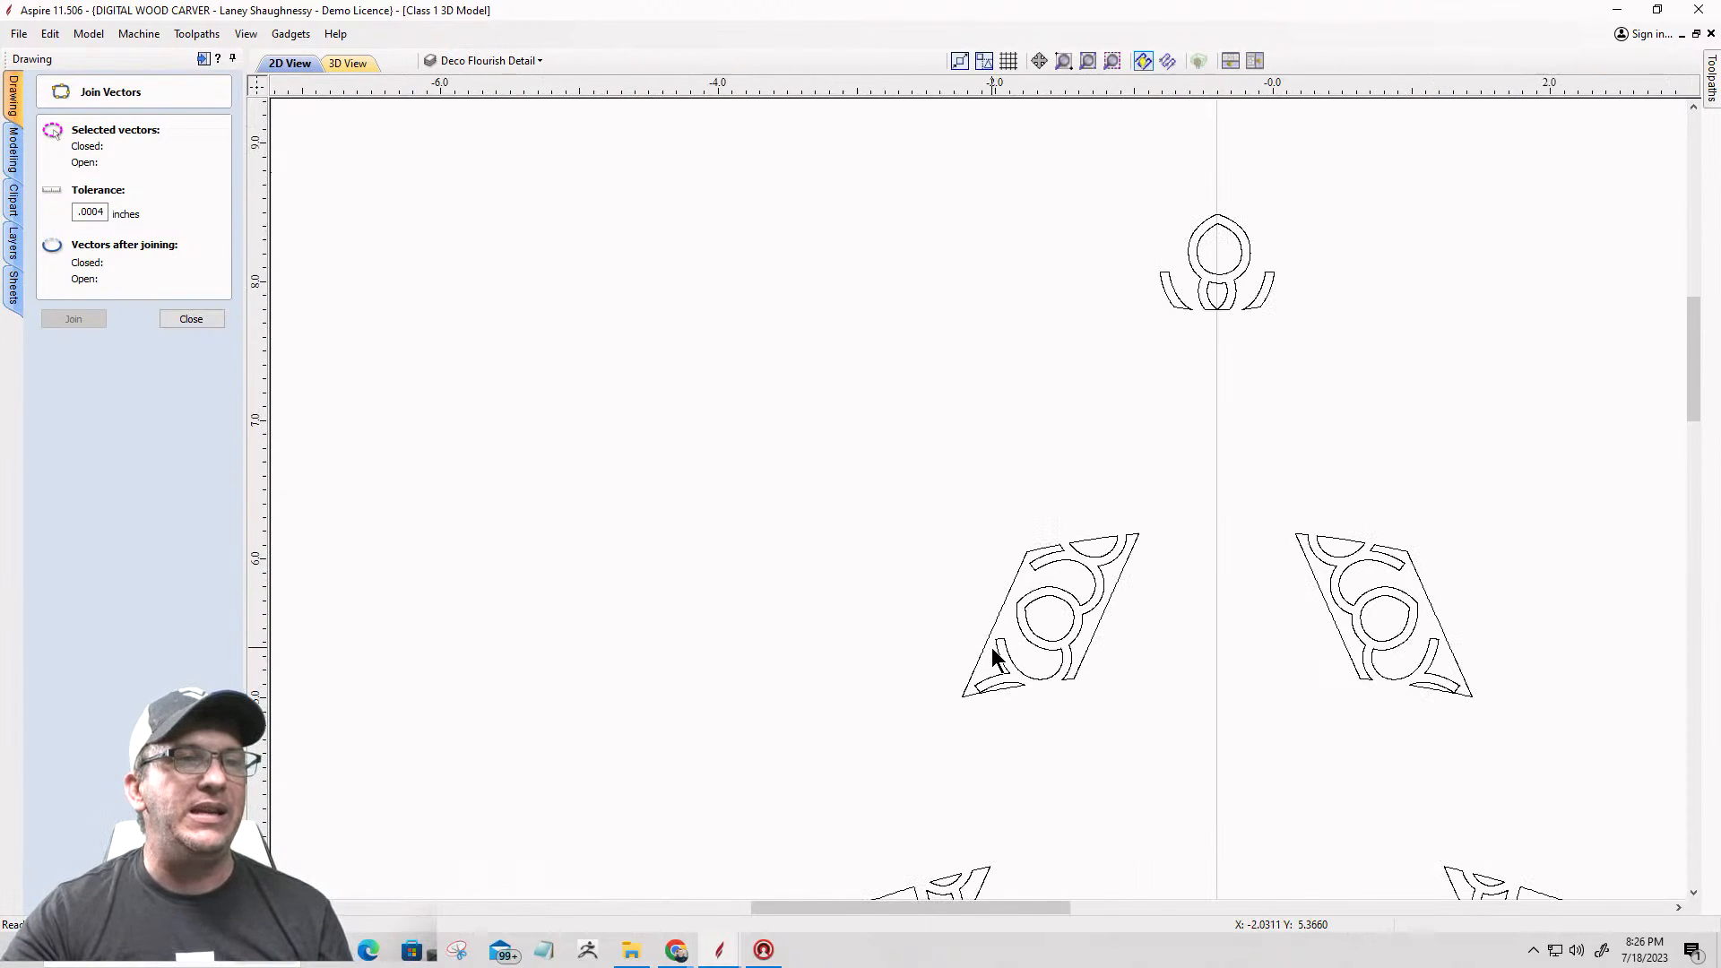
scroll(992, 657, "up", 2)
scroll(992, 647, "up", 2)
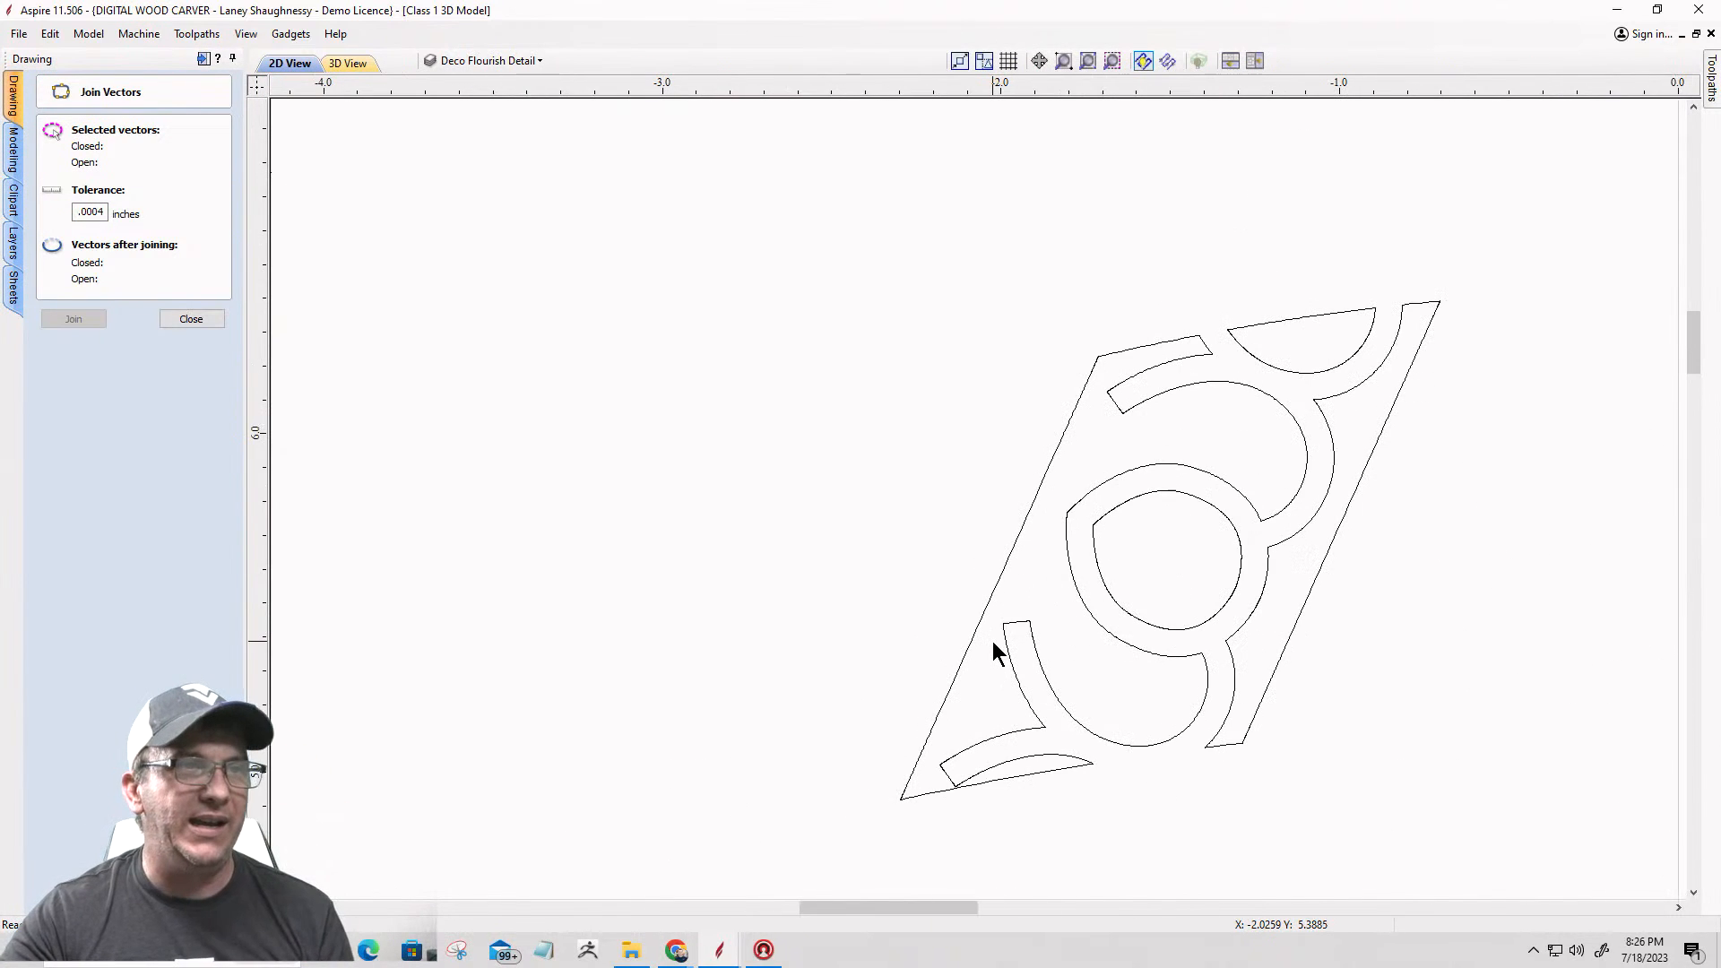
left_click(1018, 534)
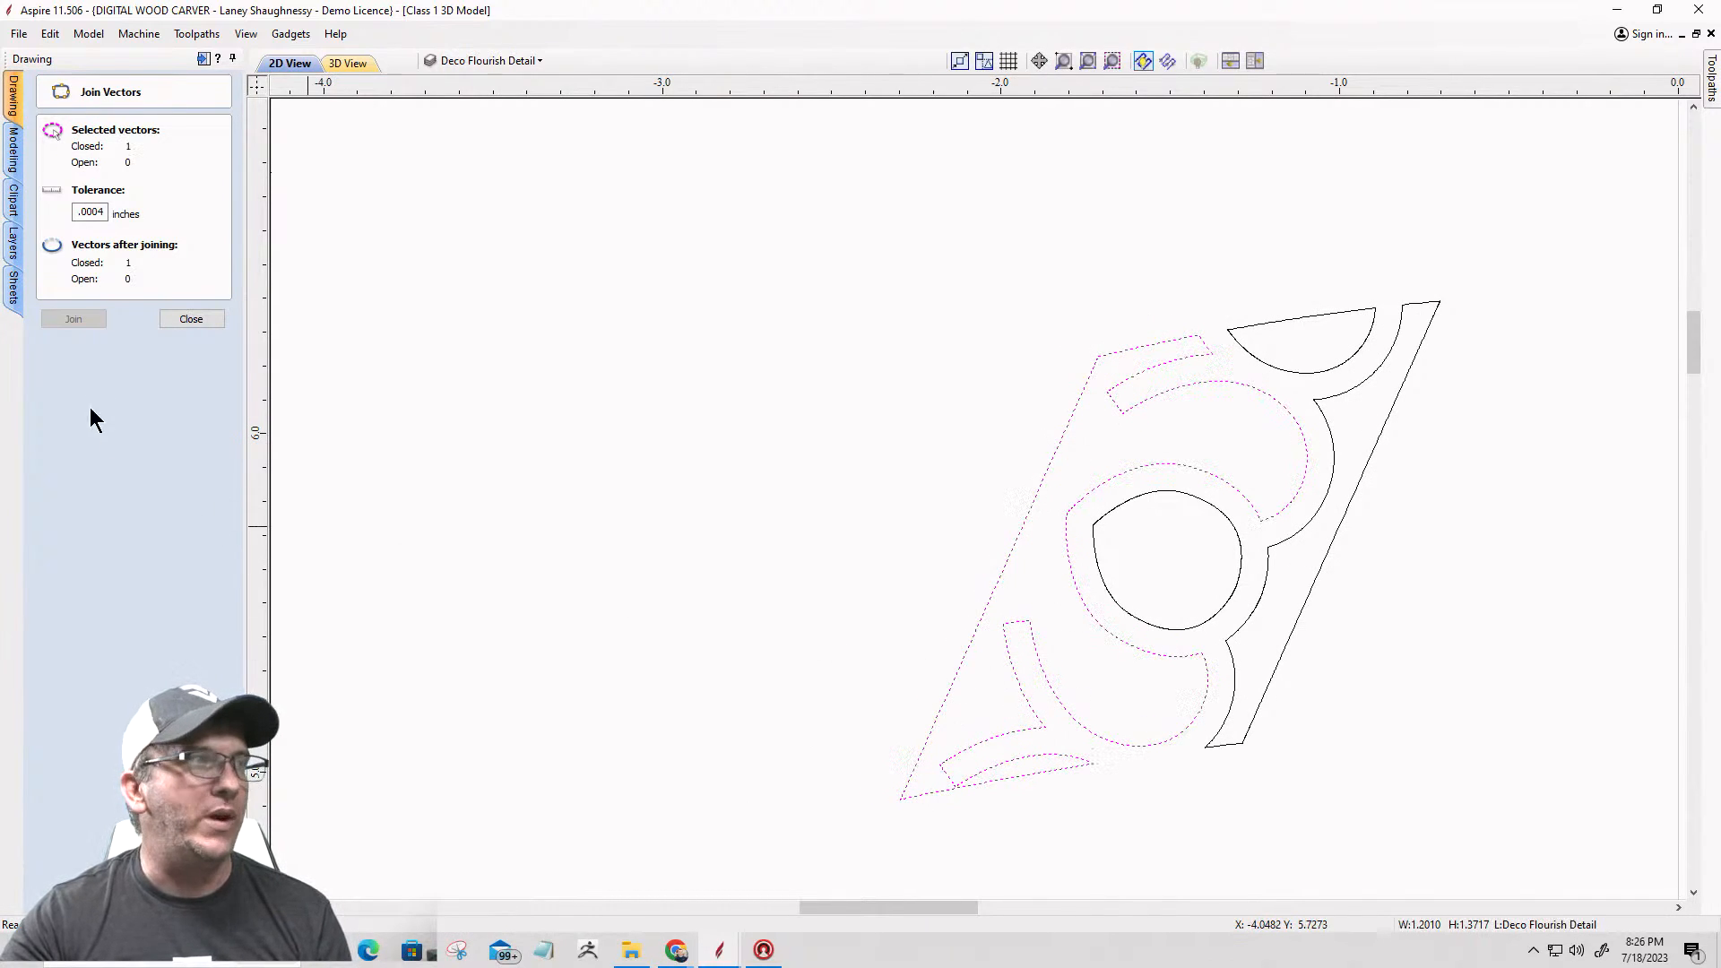
left_click(165, 322)
key("Escape")
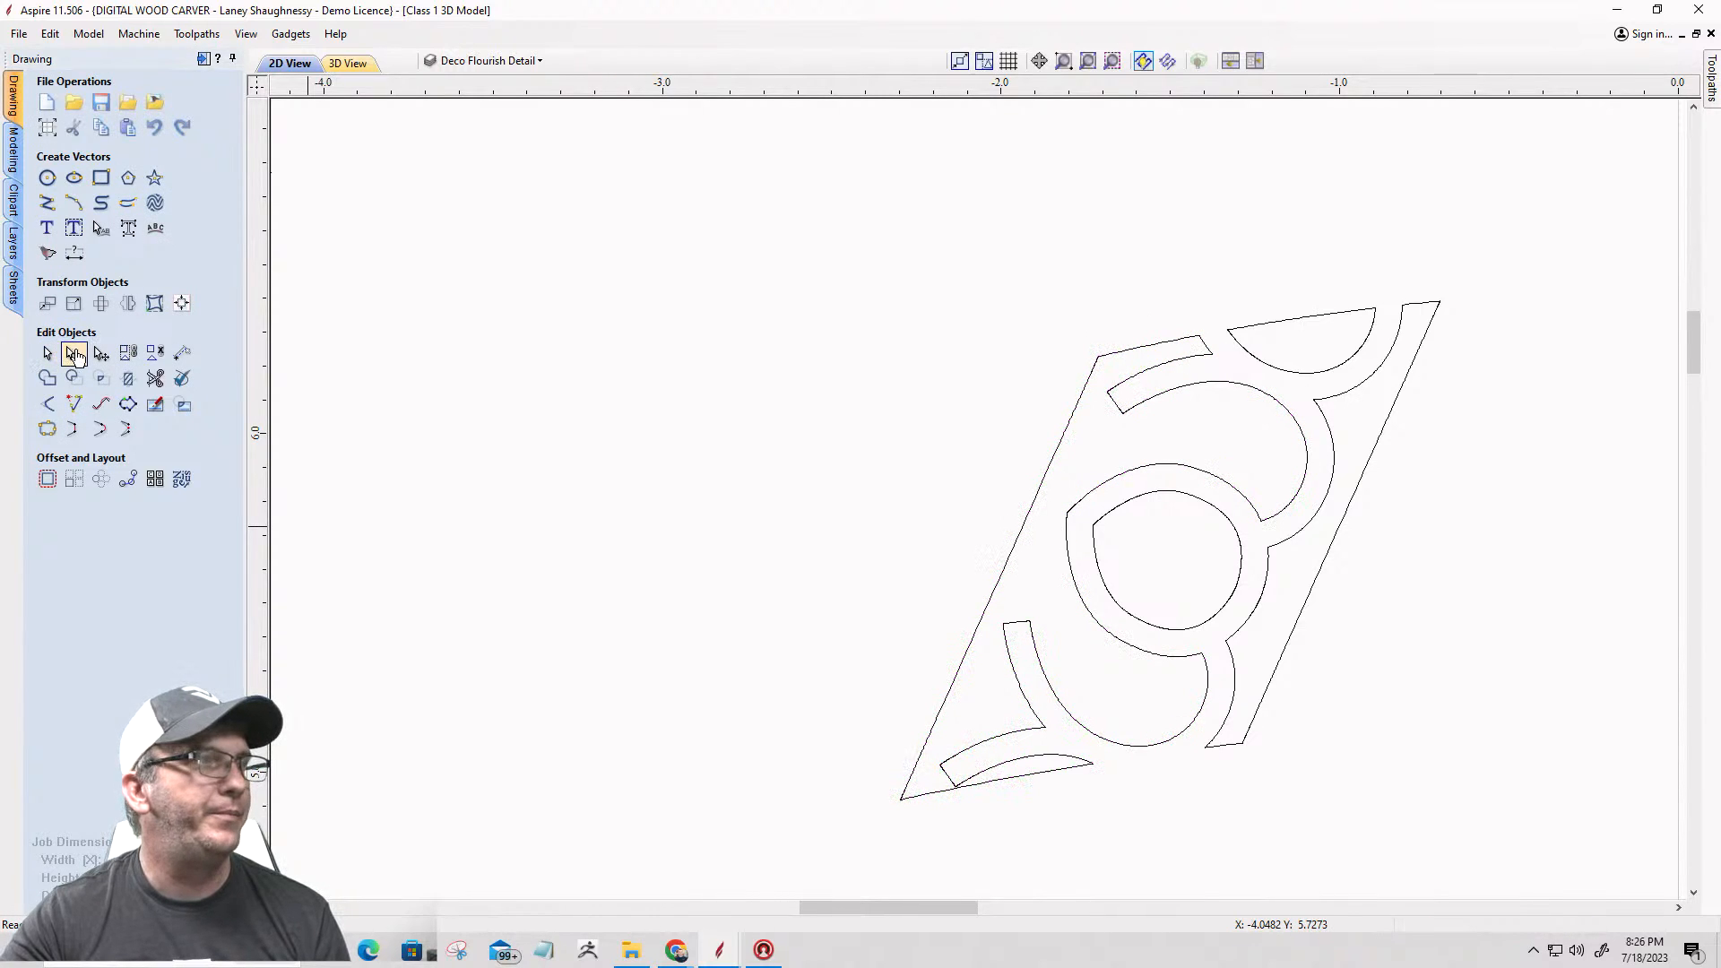
Step: Show the nodes of the left parallelogram flourish's outer outline and examine its upper corner
left_click(1070, 429)
scroll(1120, 334, "up", 3)
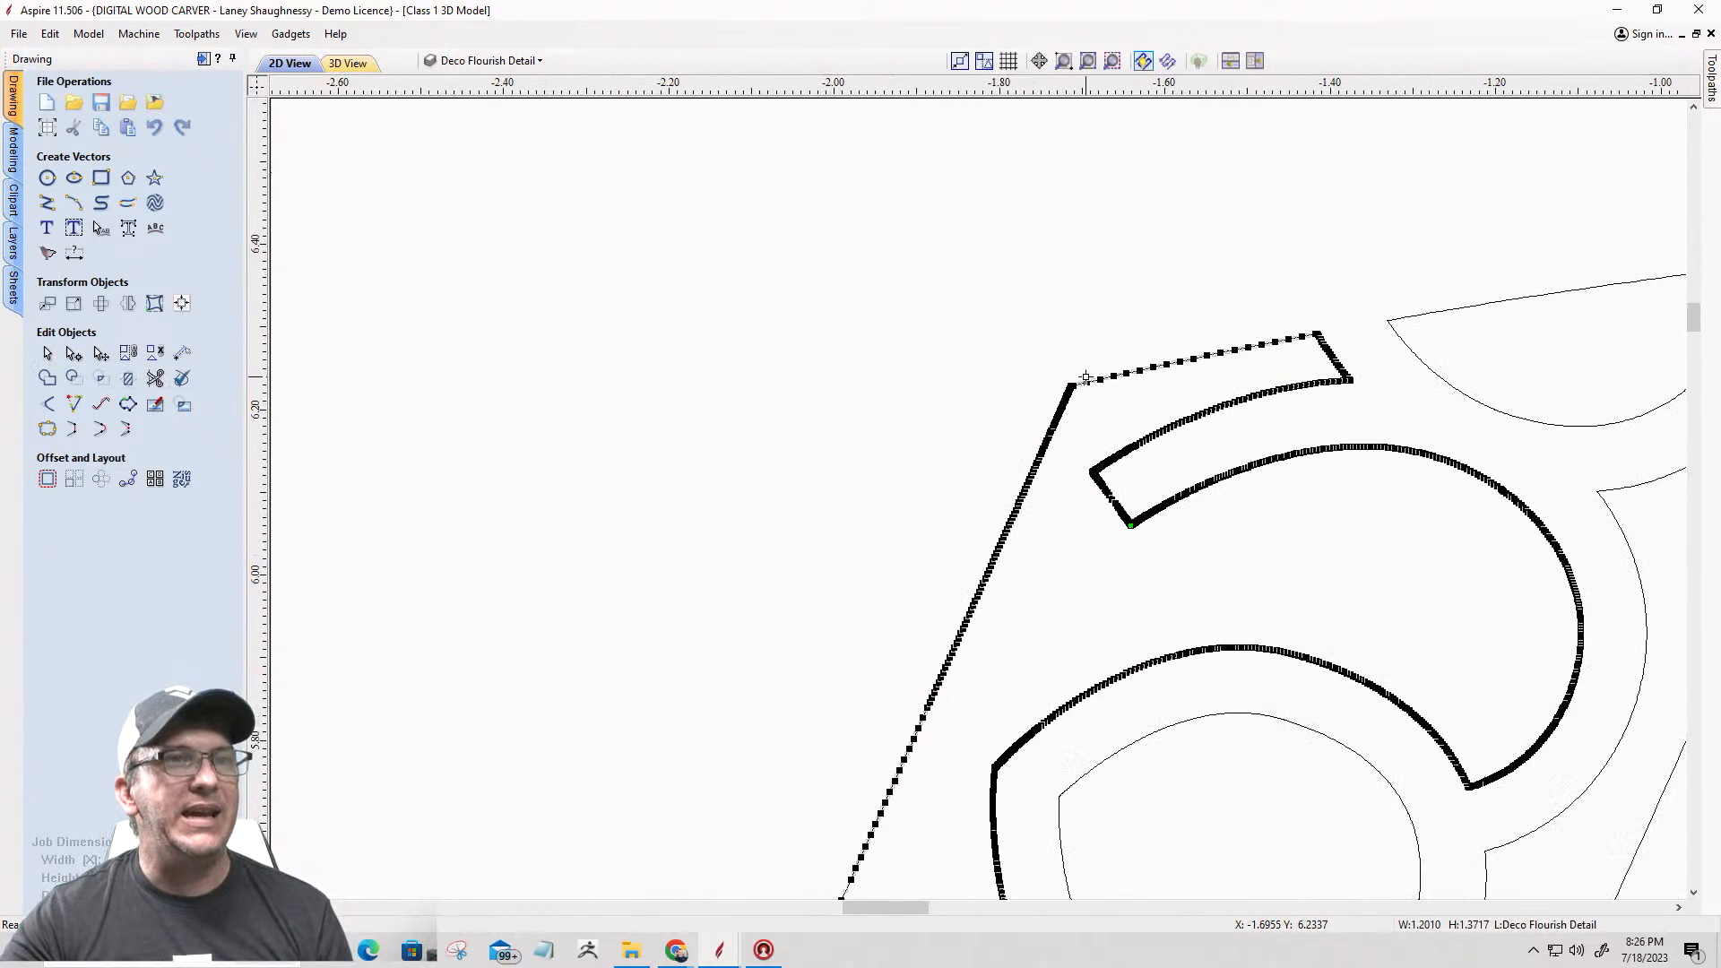
scroll(1085, 377, "down", 4)
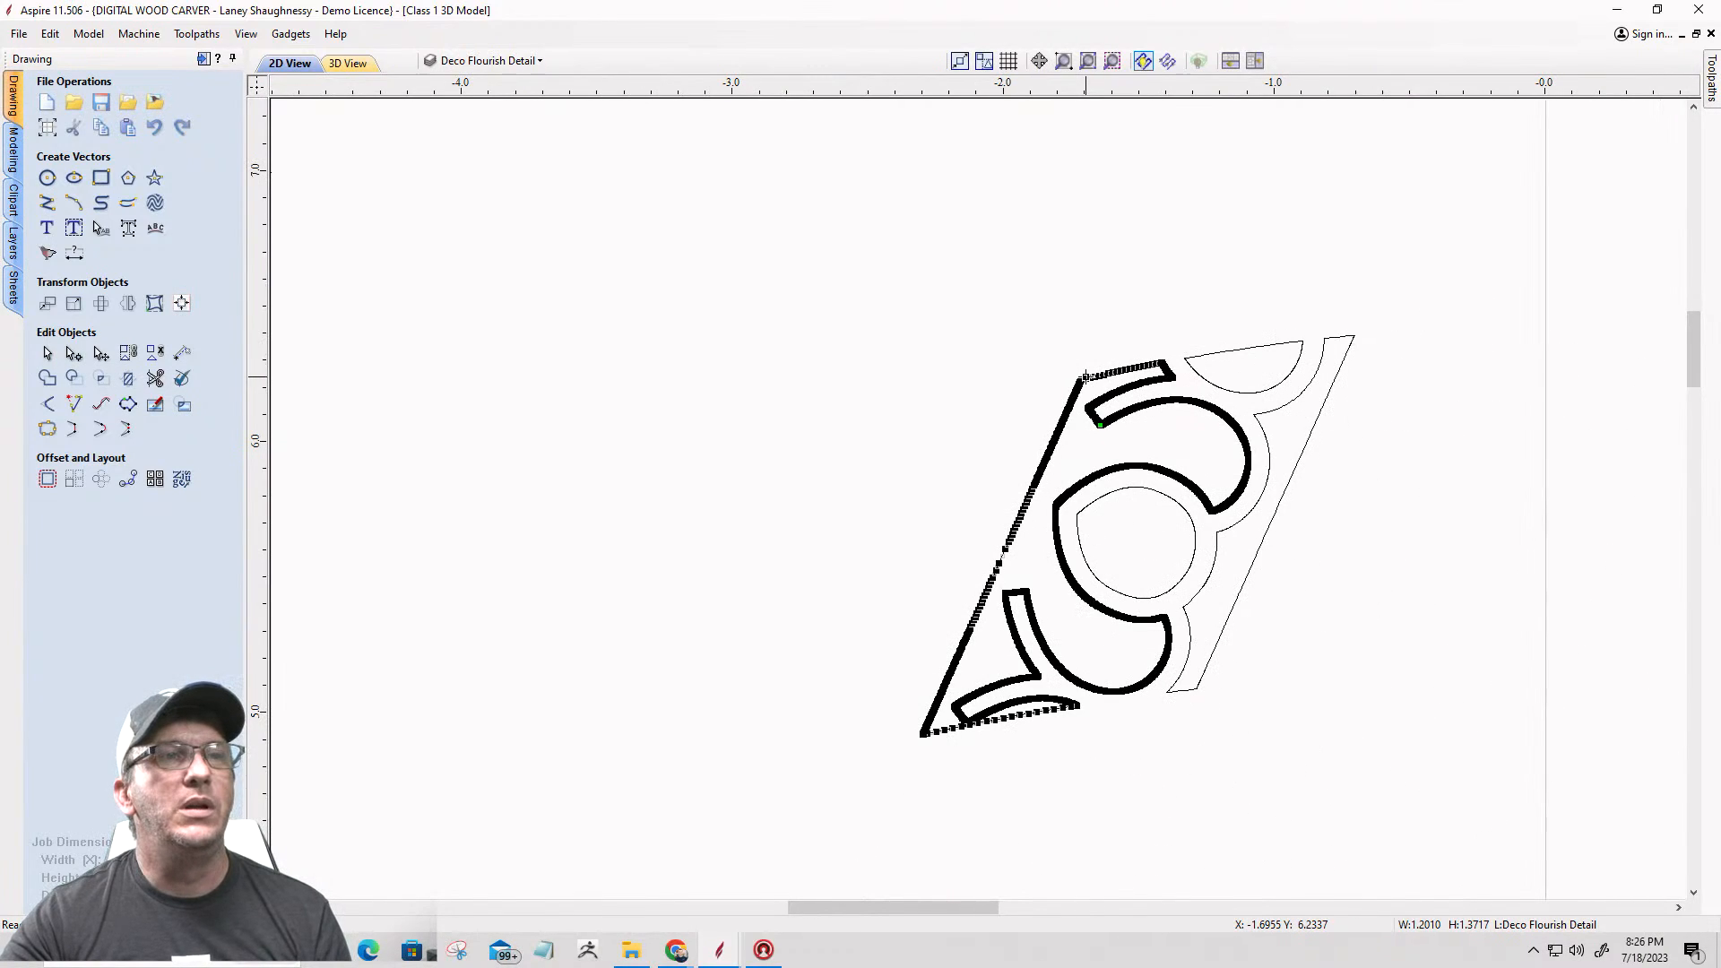
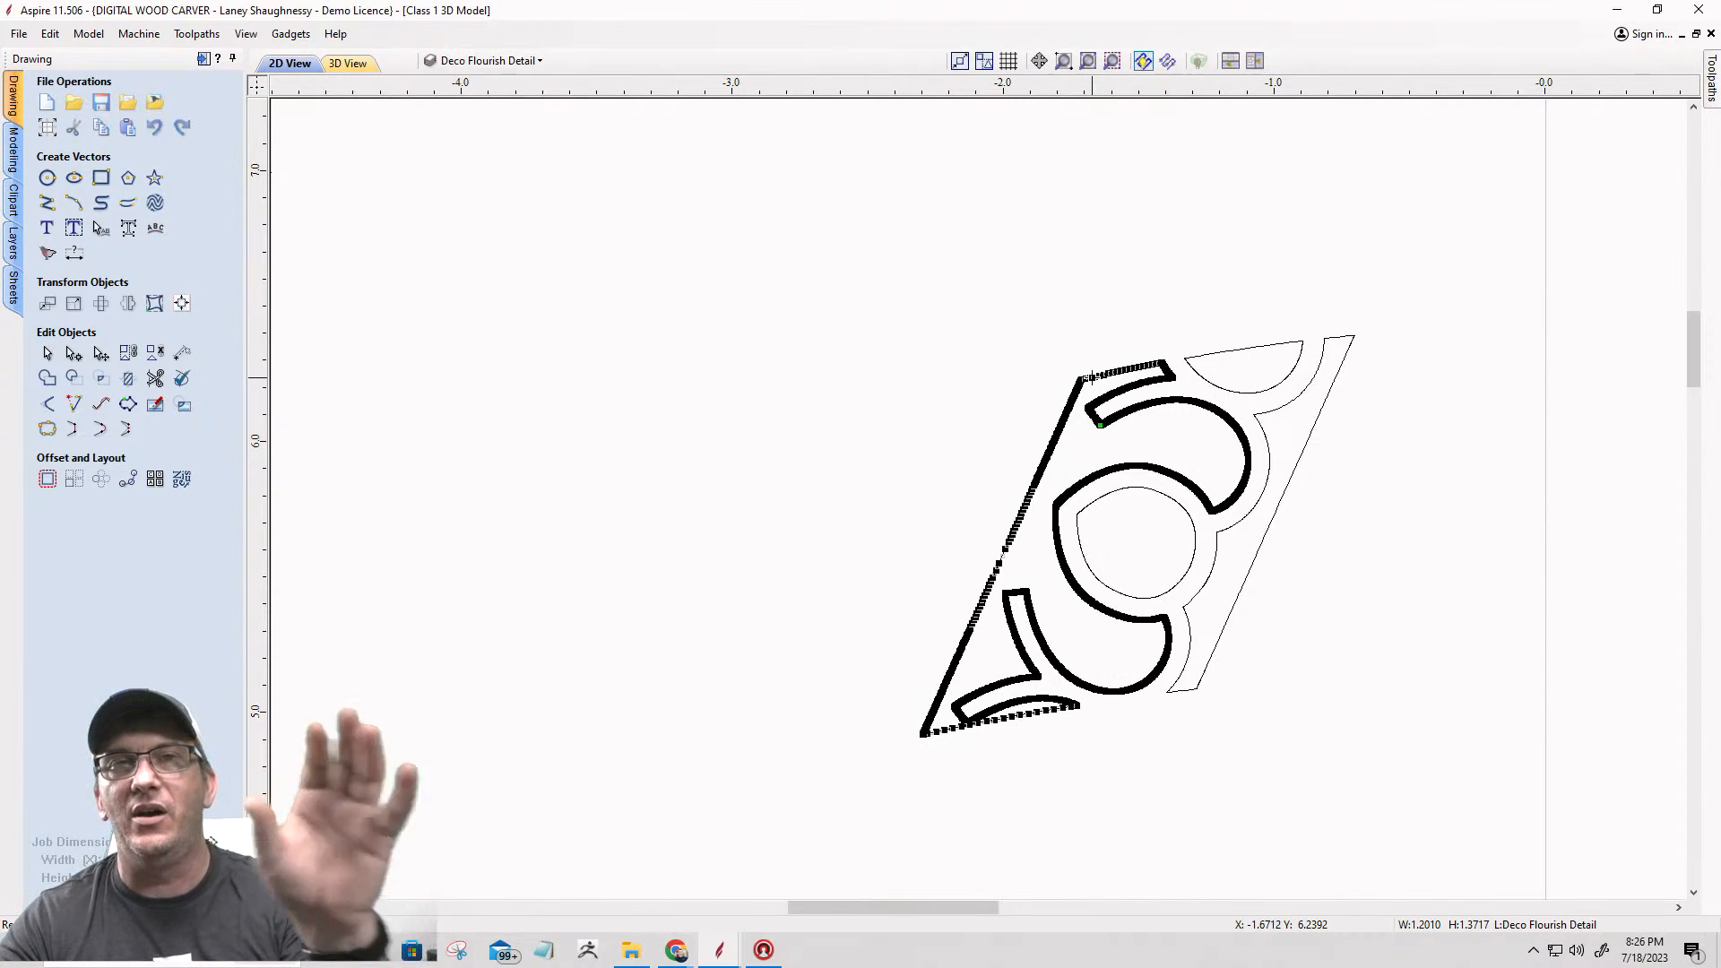
Step: Cut the left parallelogram flourish's outer outline at the upper corner where its top edge meets the short slanted end
scroll(1092, 376, "up", 3)
scroll(1177, 358, "up", 2)
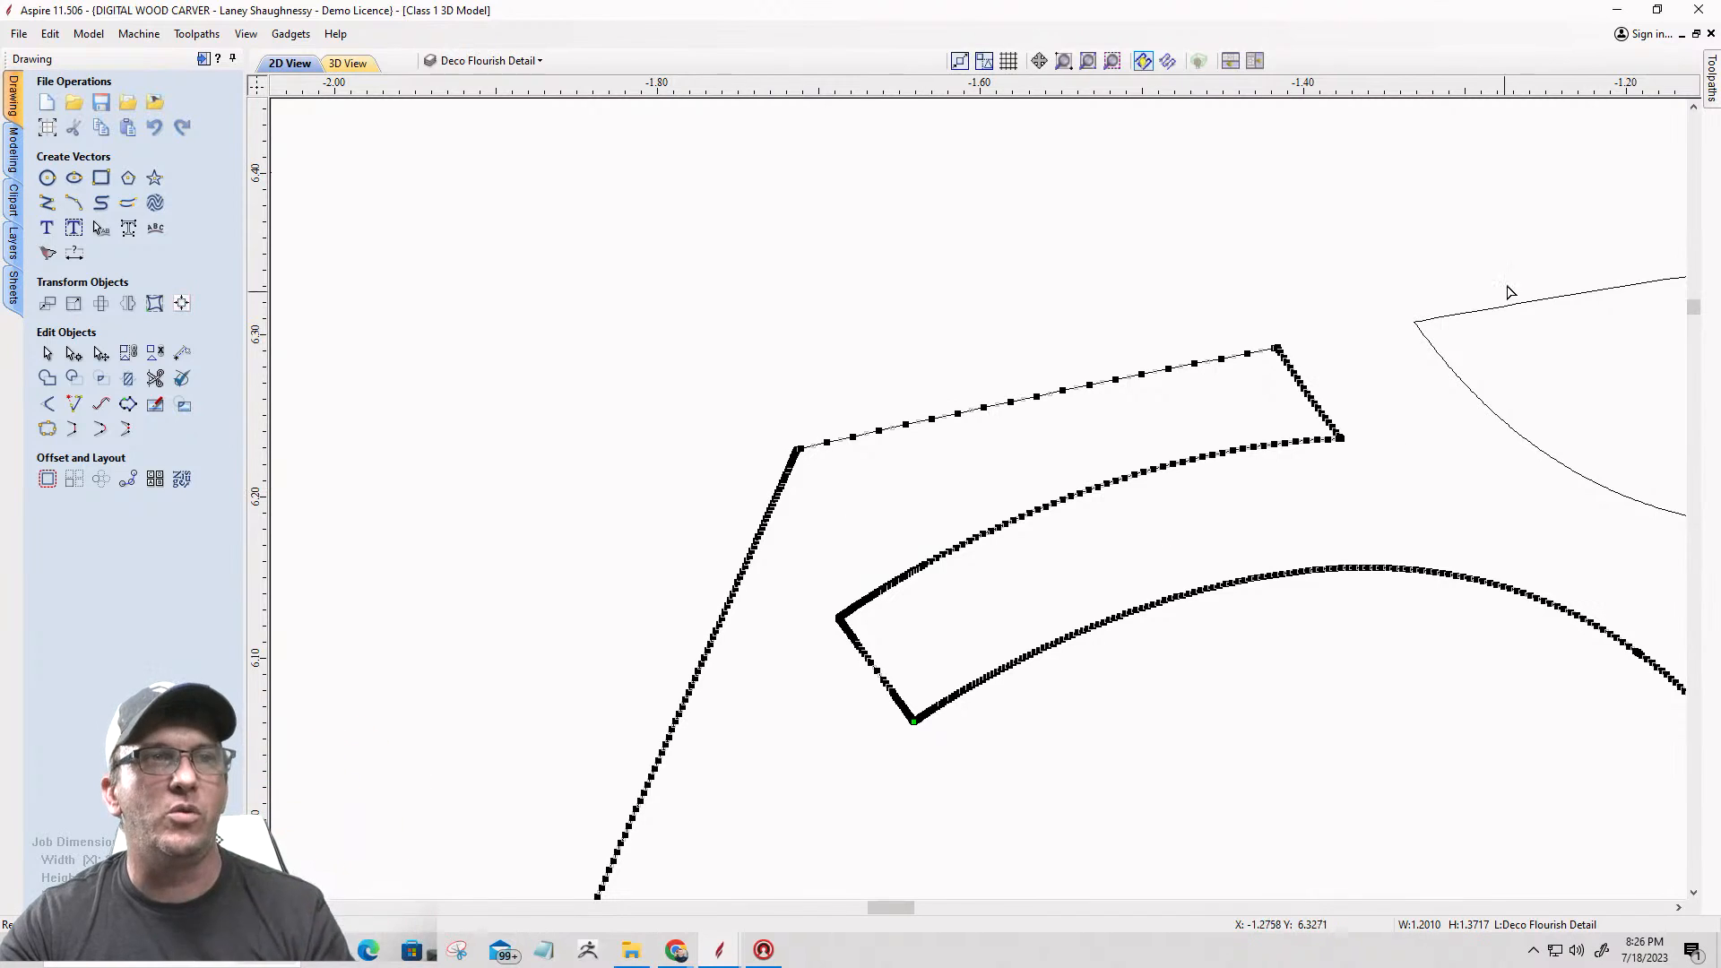
scroll(1291, 333, "up", 3)
scroll(1277, 368, "up", 8)
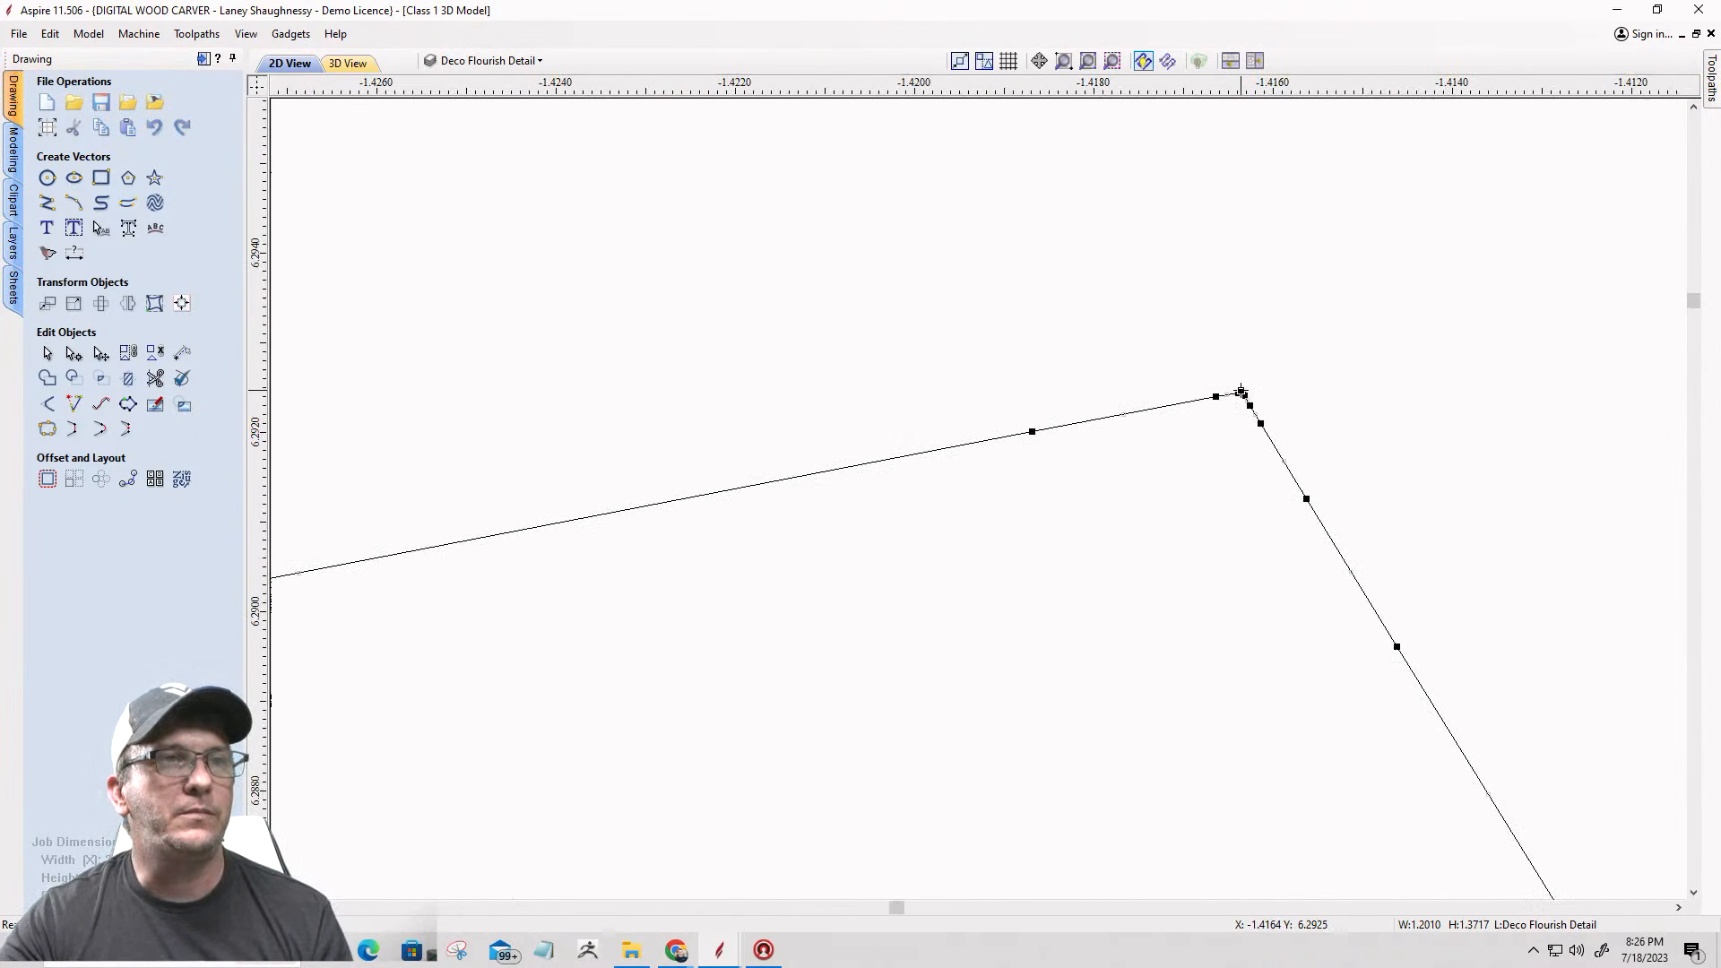
right_click(1241, 392)
left_click(1277, 444)
scroll(1156, 400, "down", 2)
scroll(1120, 405, "down", 8)
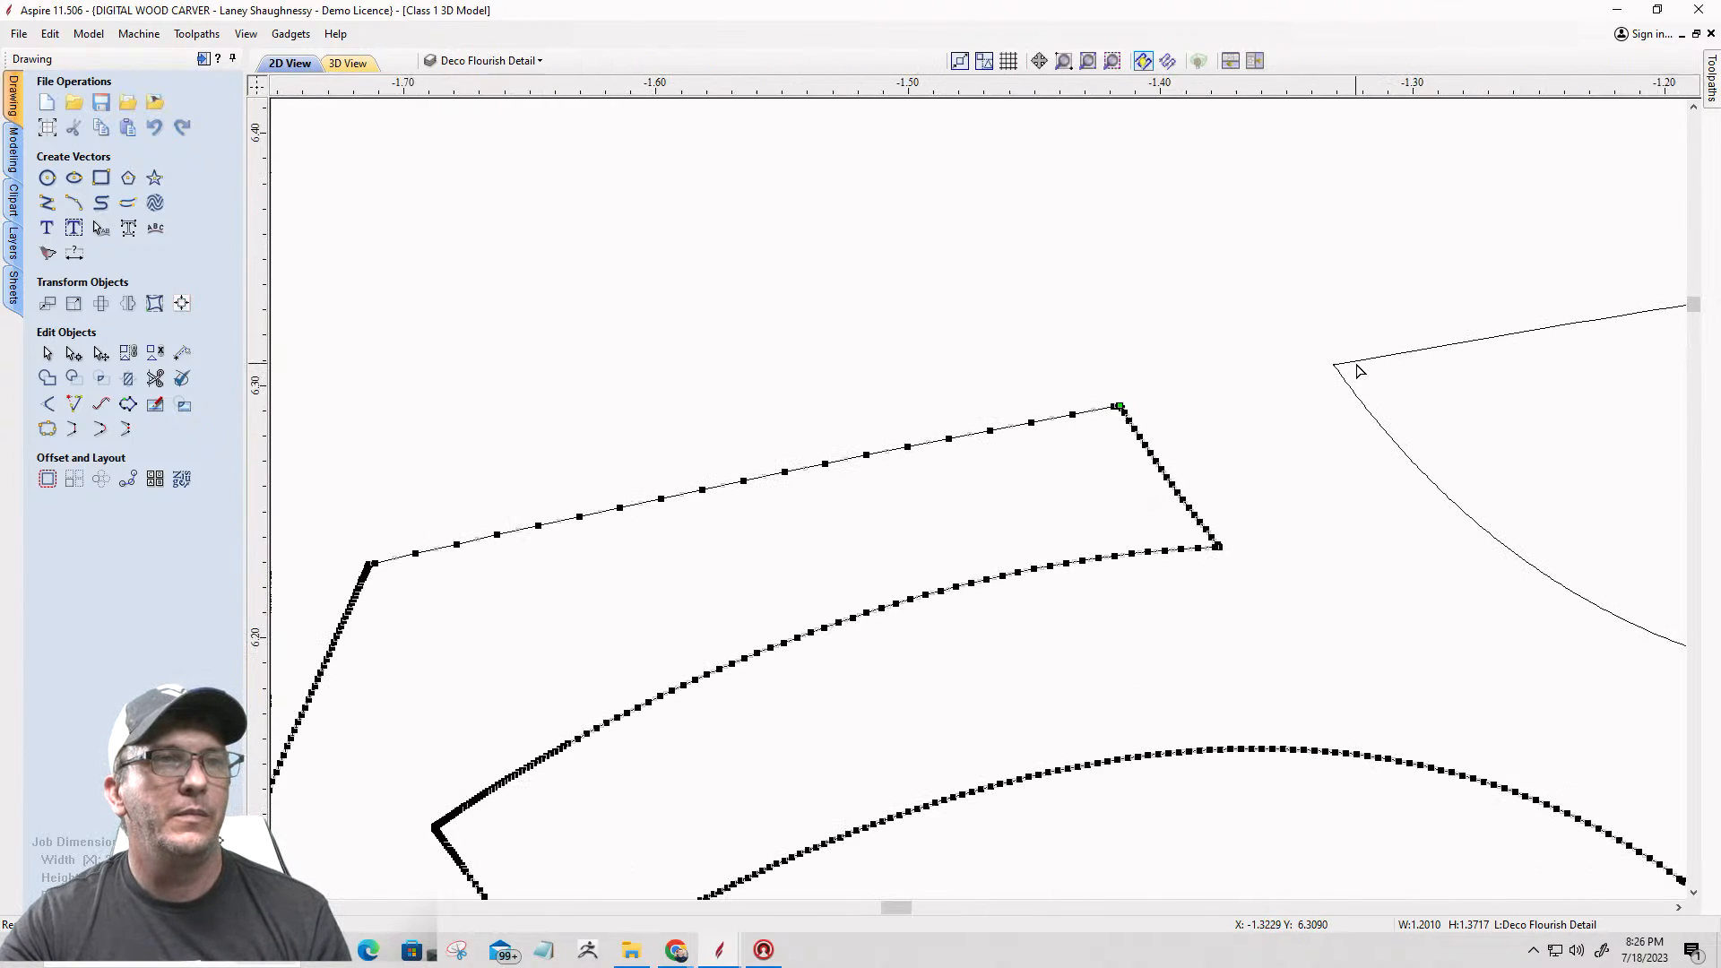
Step: Cut the half-round vector of the left flourish at its left corner, where the straight edge meets the arc
left_click(1345, 366)
scroll(1340, 364, "up", 10)
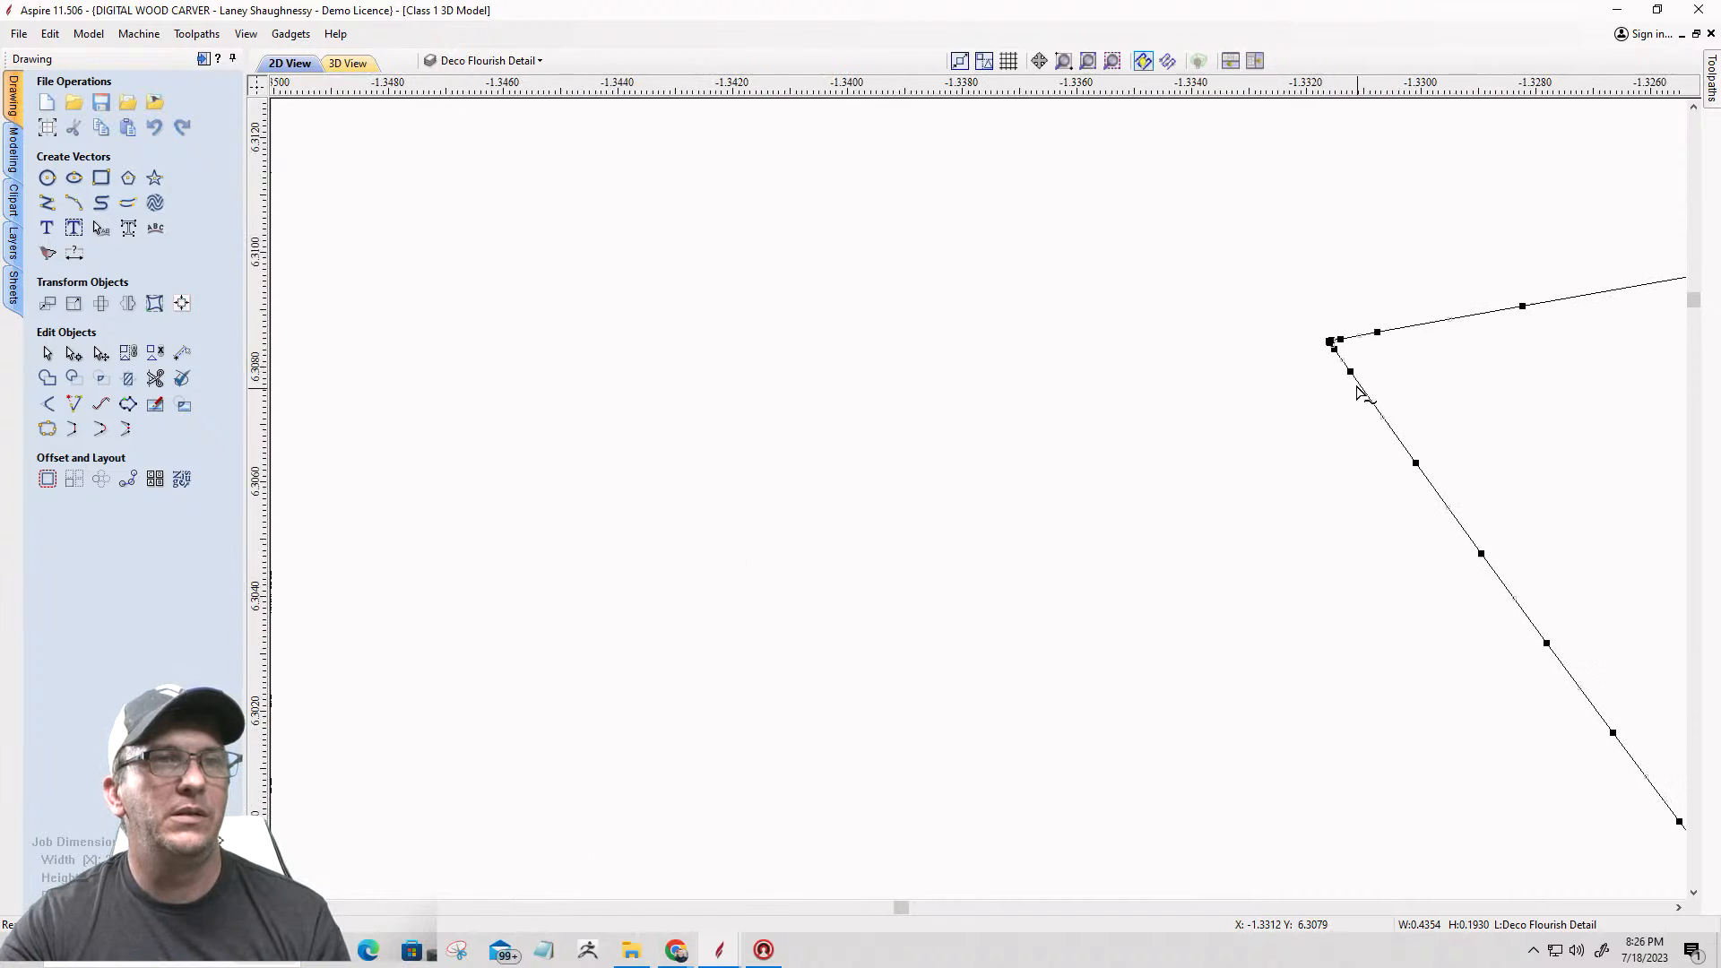
right_click(1318, 321)
left_click(1340, 386)
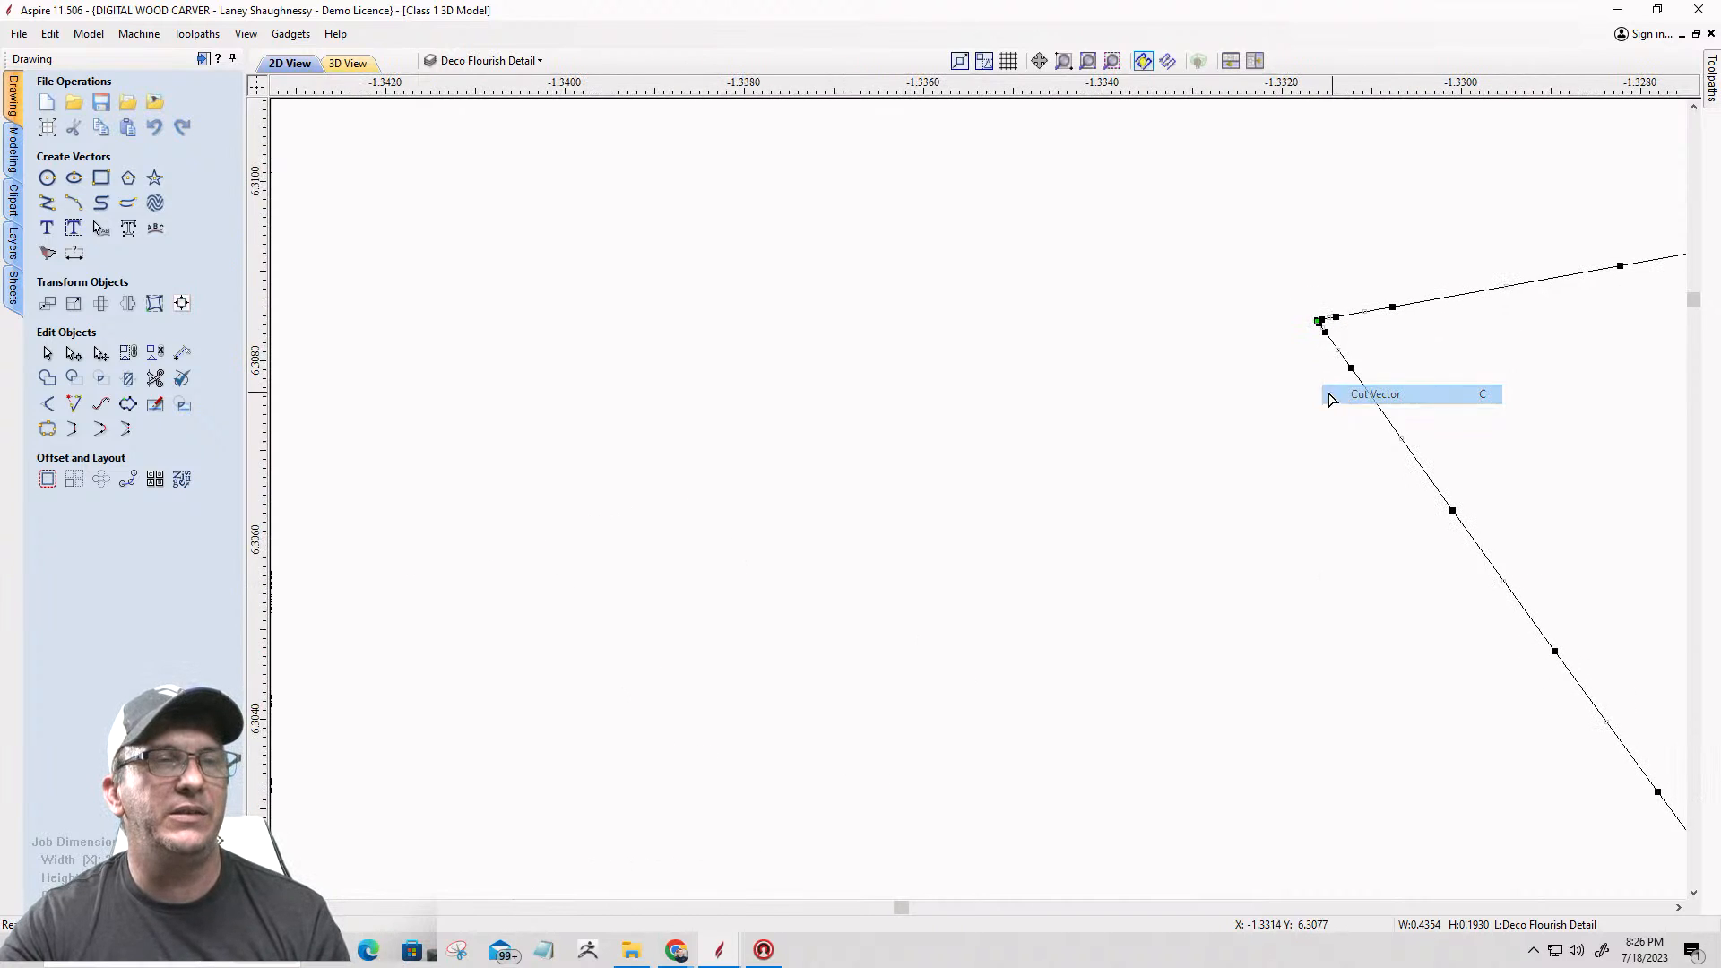
scroll(1120, 336, "down", 5)
scroll(1049, 333, "down", 10)
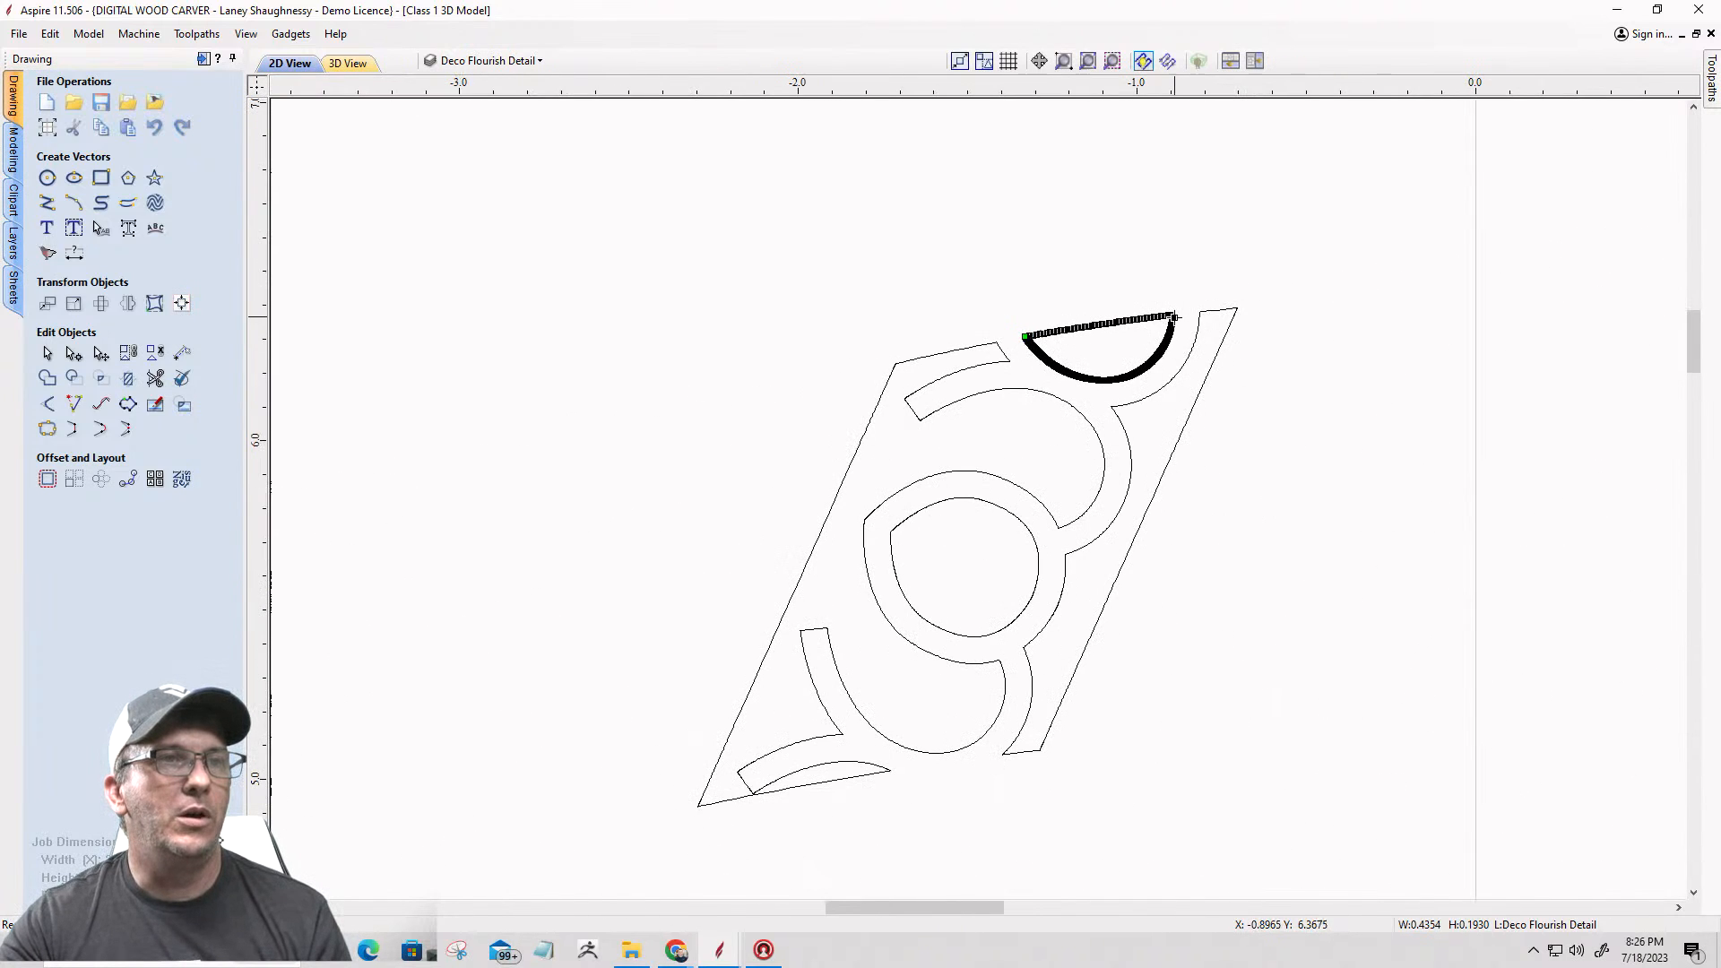
Step: Try to cut the half-round vector at its right corner to separate the straight edge from the arc
scroll(1172, 317, "up", 4)
scroll(1173, 316, "up", 12)
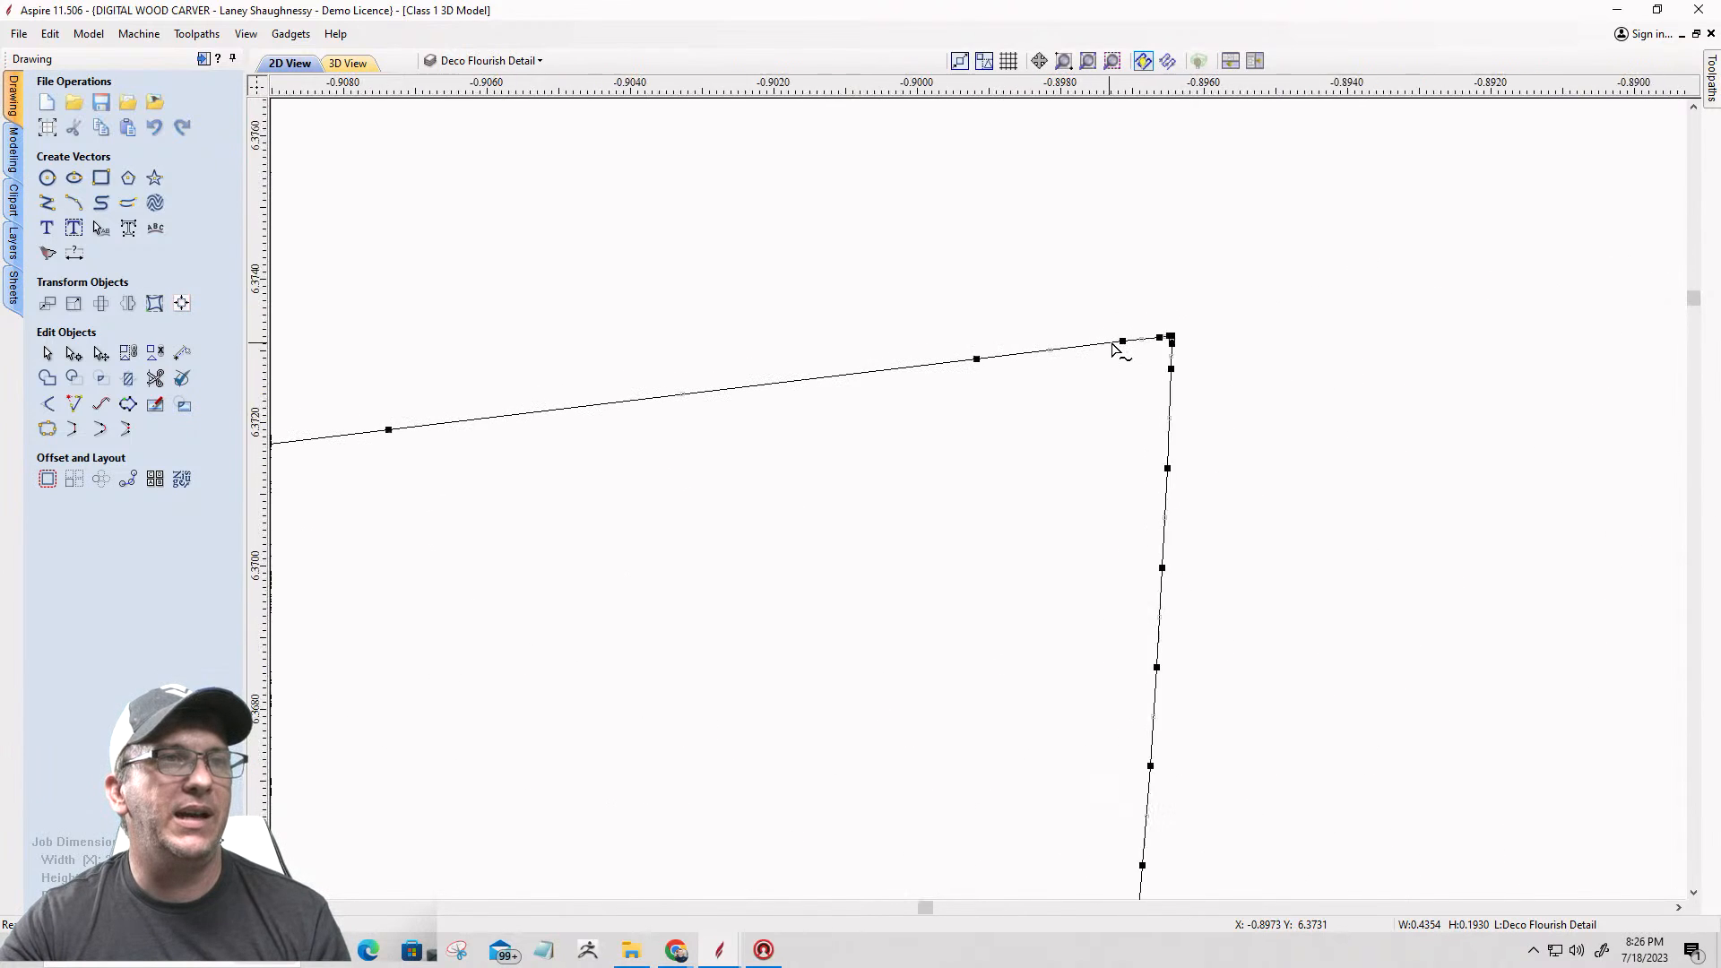
right_click(1210, 328)
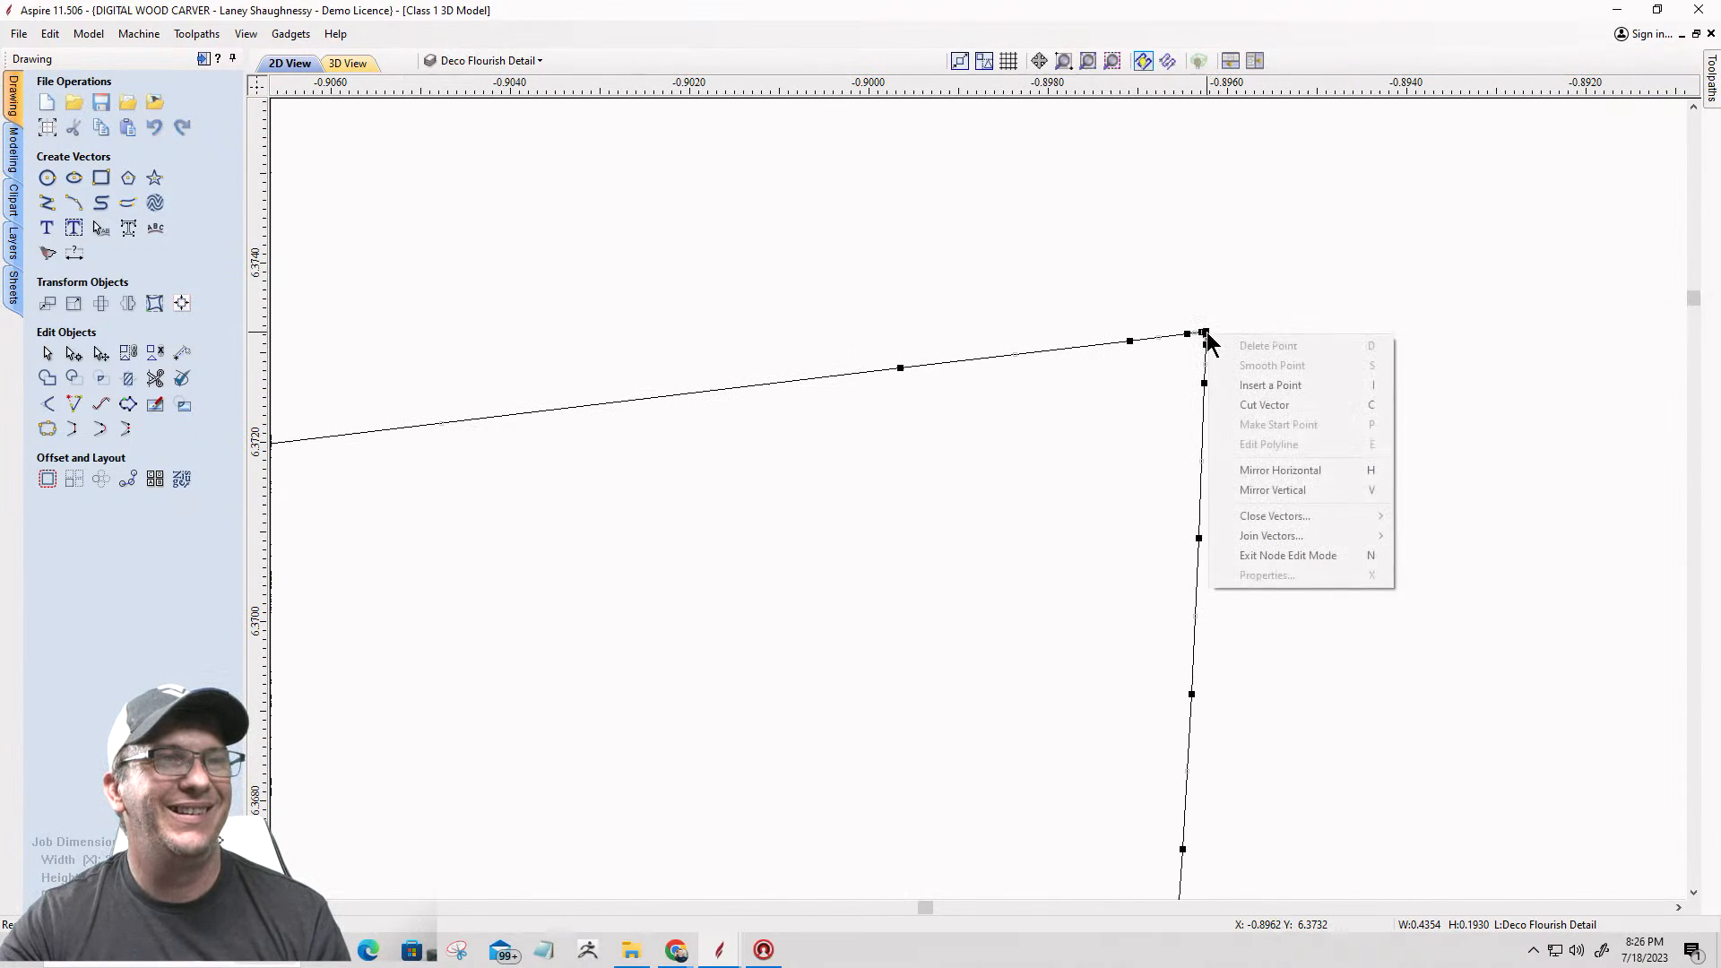
left_click(1230, 395)
scroll(1228, 388, "down", 11)
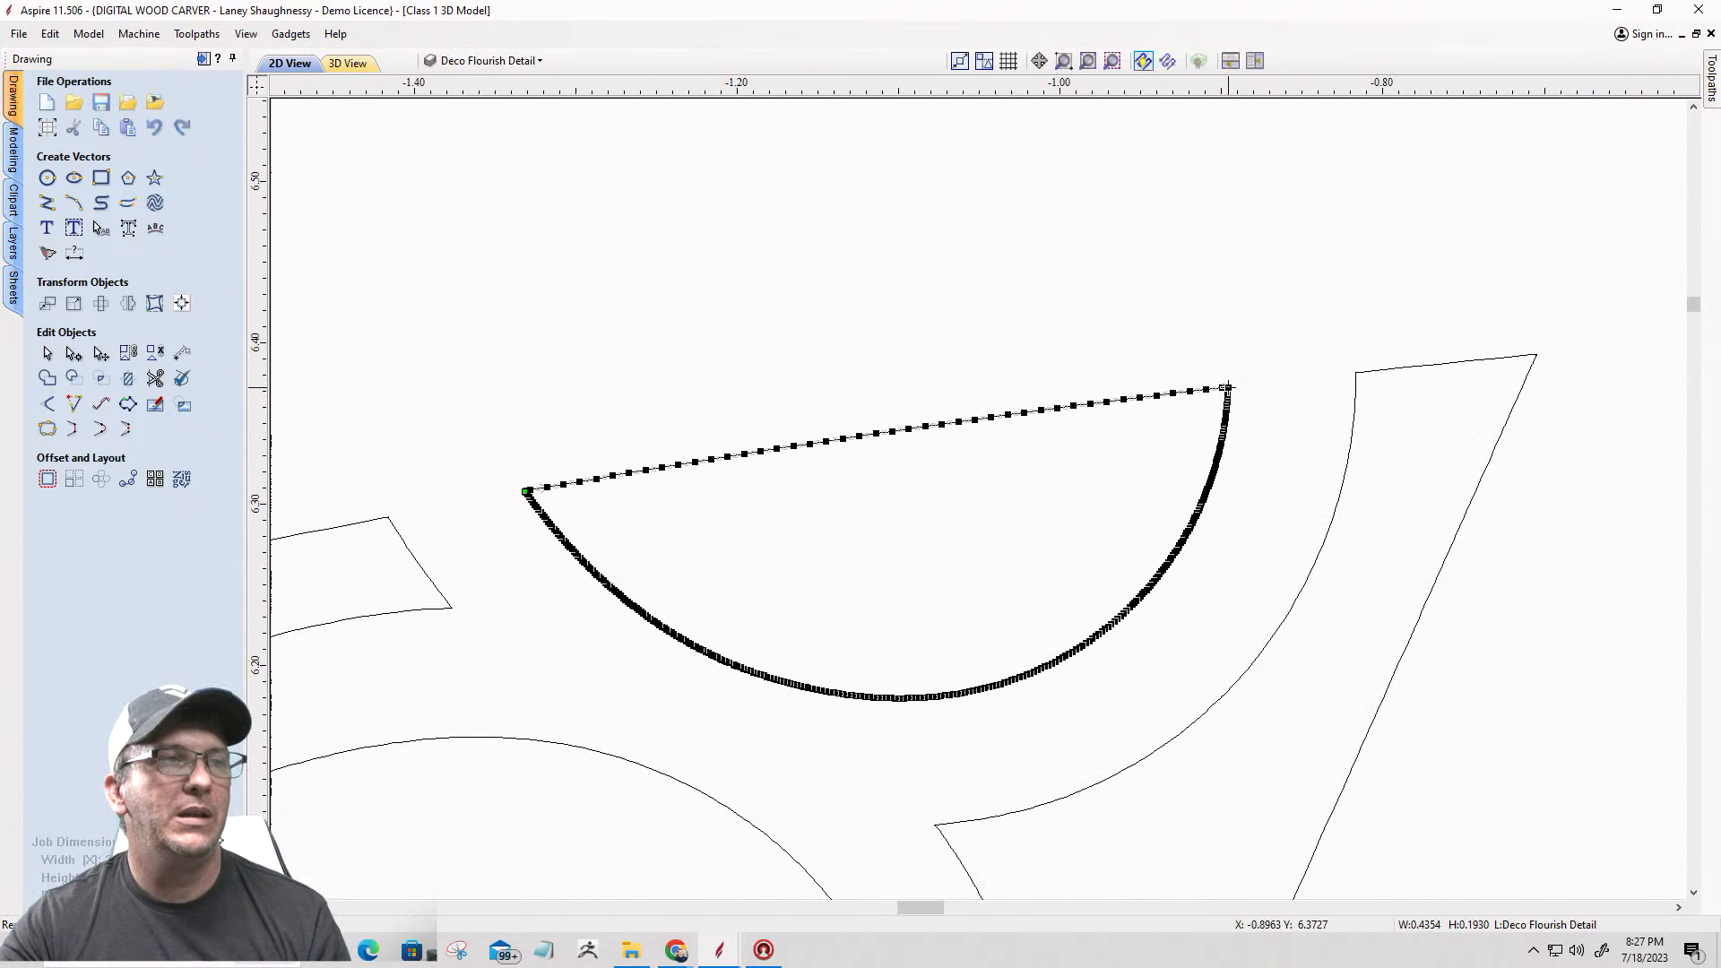
Step: Cut the scalloped right-hand strip of the left flourish at its upper left corner
scroll(1227, 388, "down", 1)
left_click(1334, 373)
scroll(1333, 373, "up", 11)
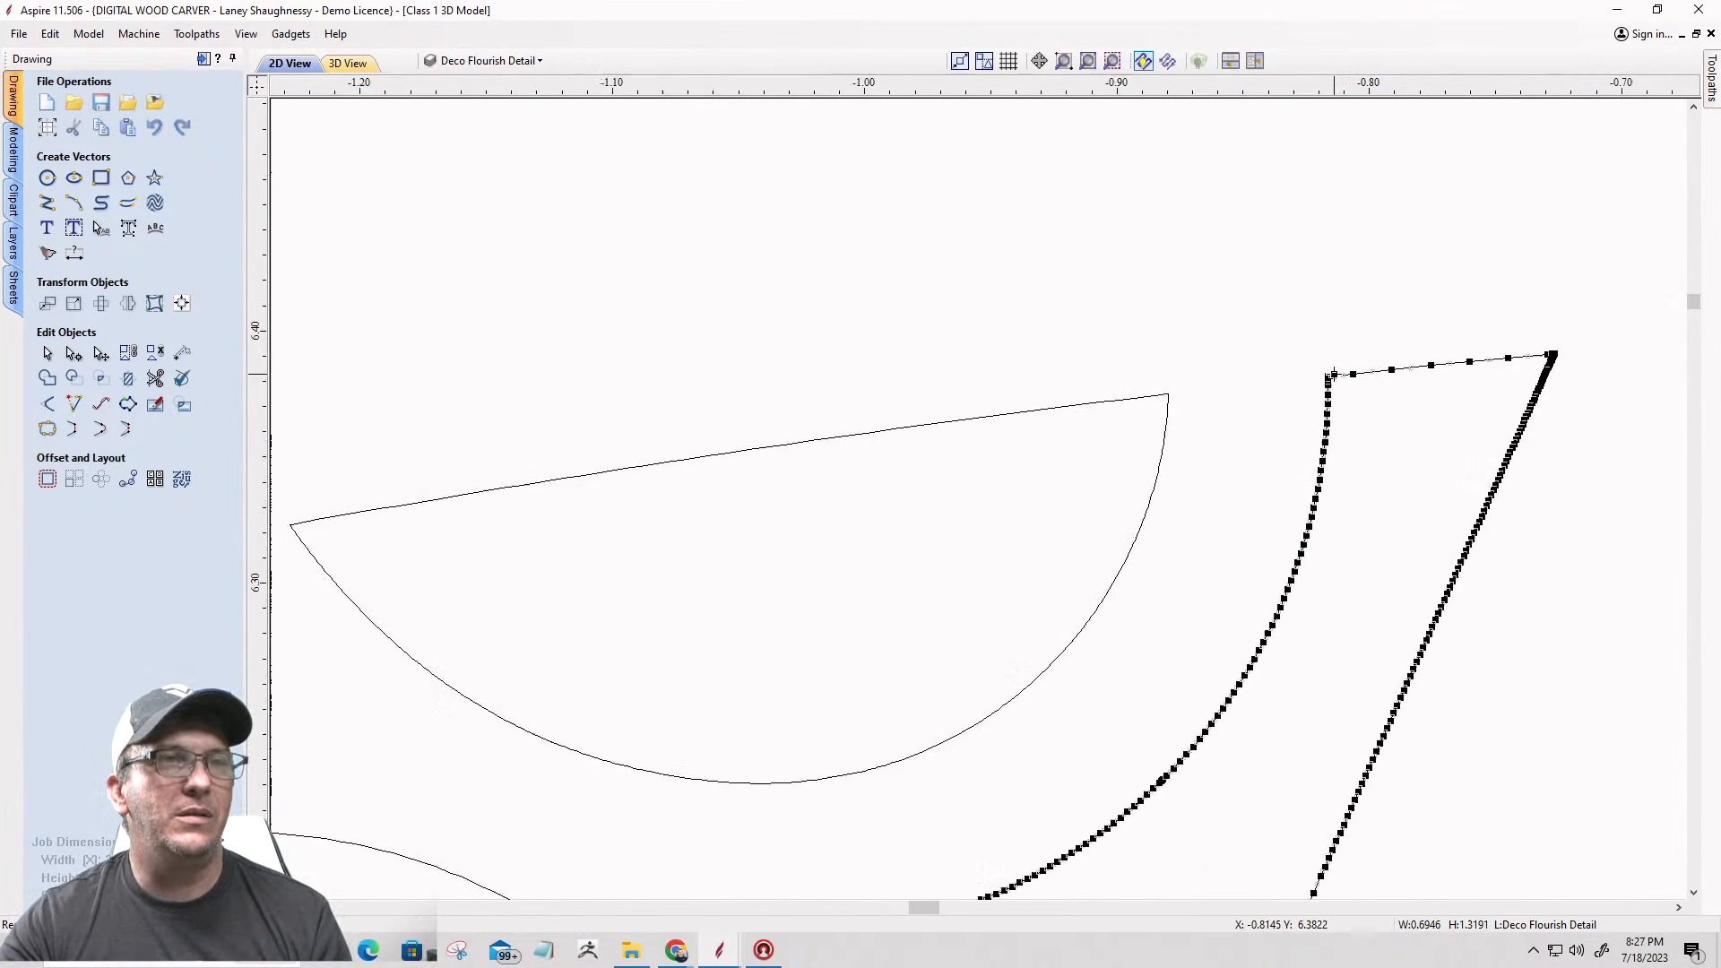
scroll(1286, 407, "up", 1)
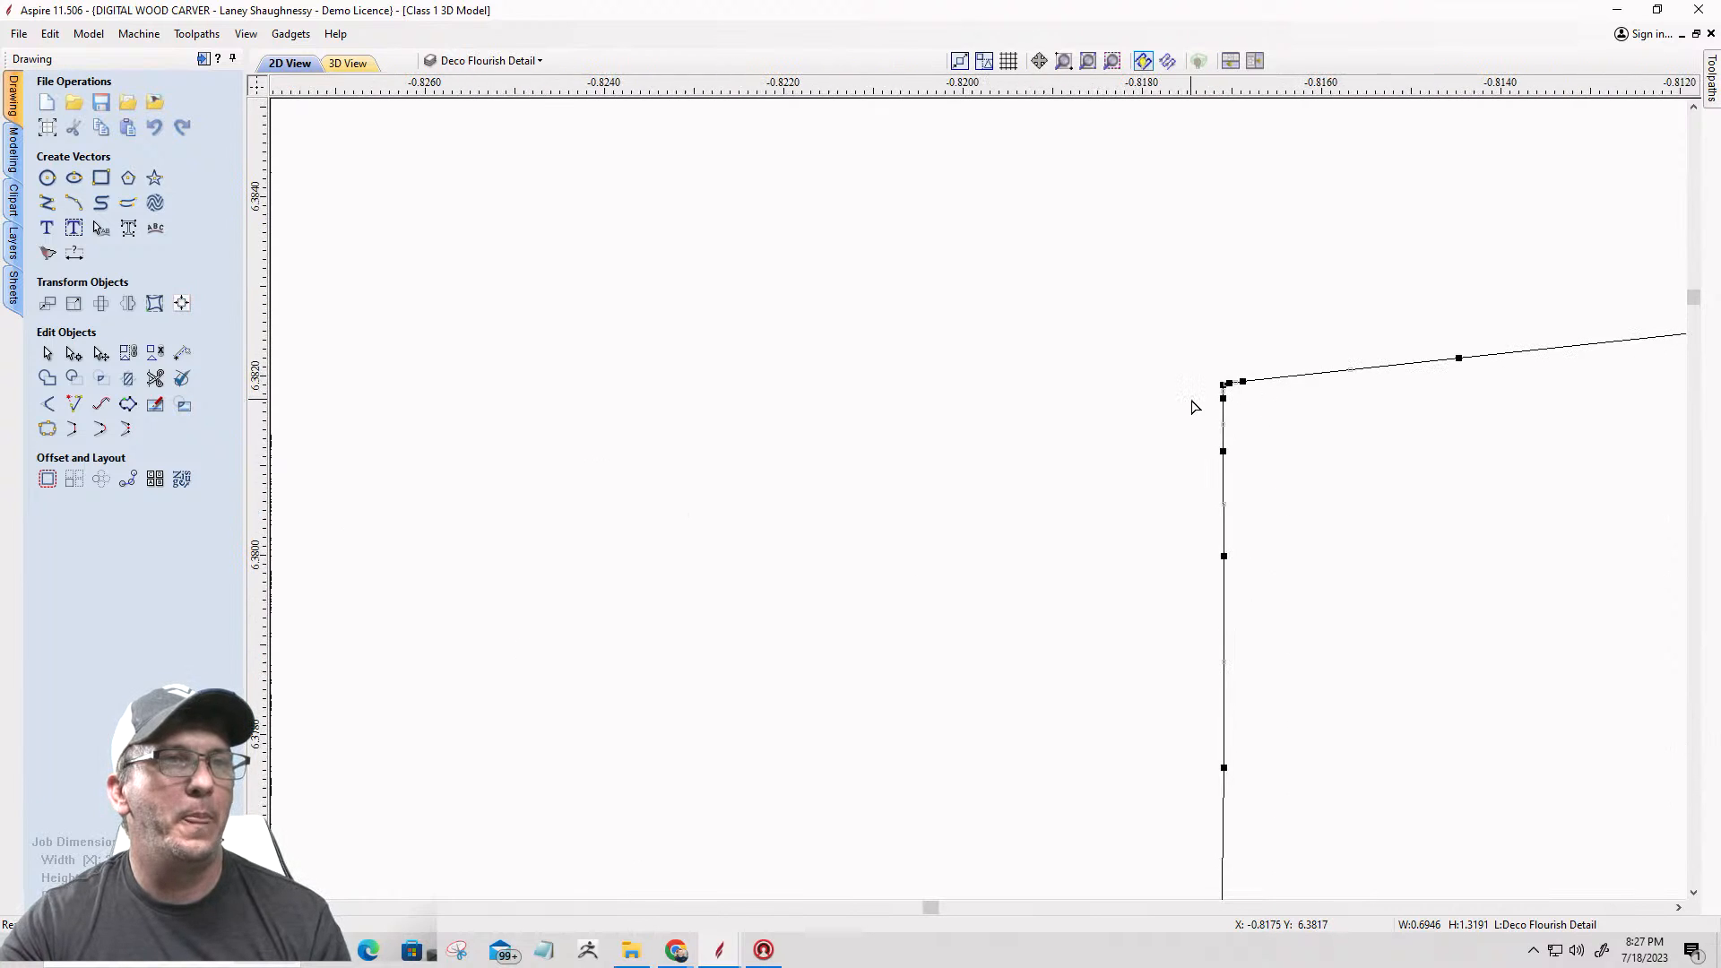
right_click(1224, 382)
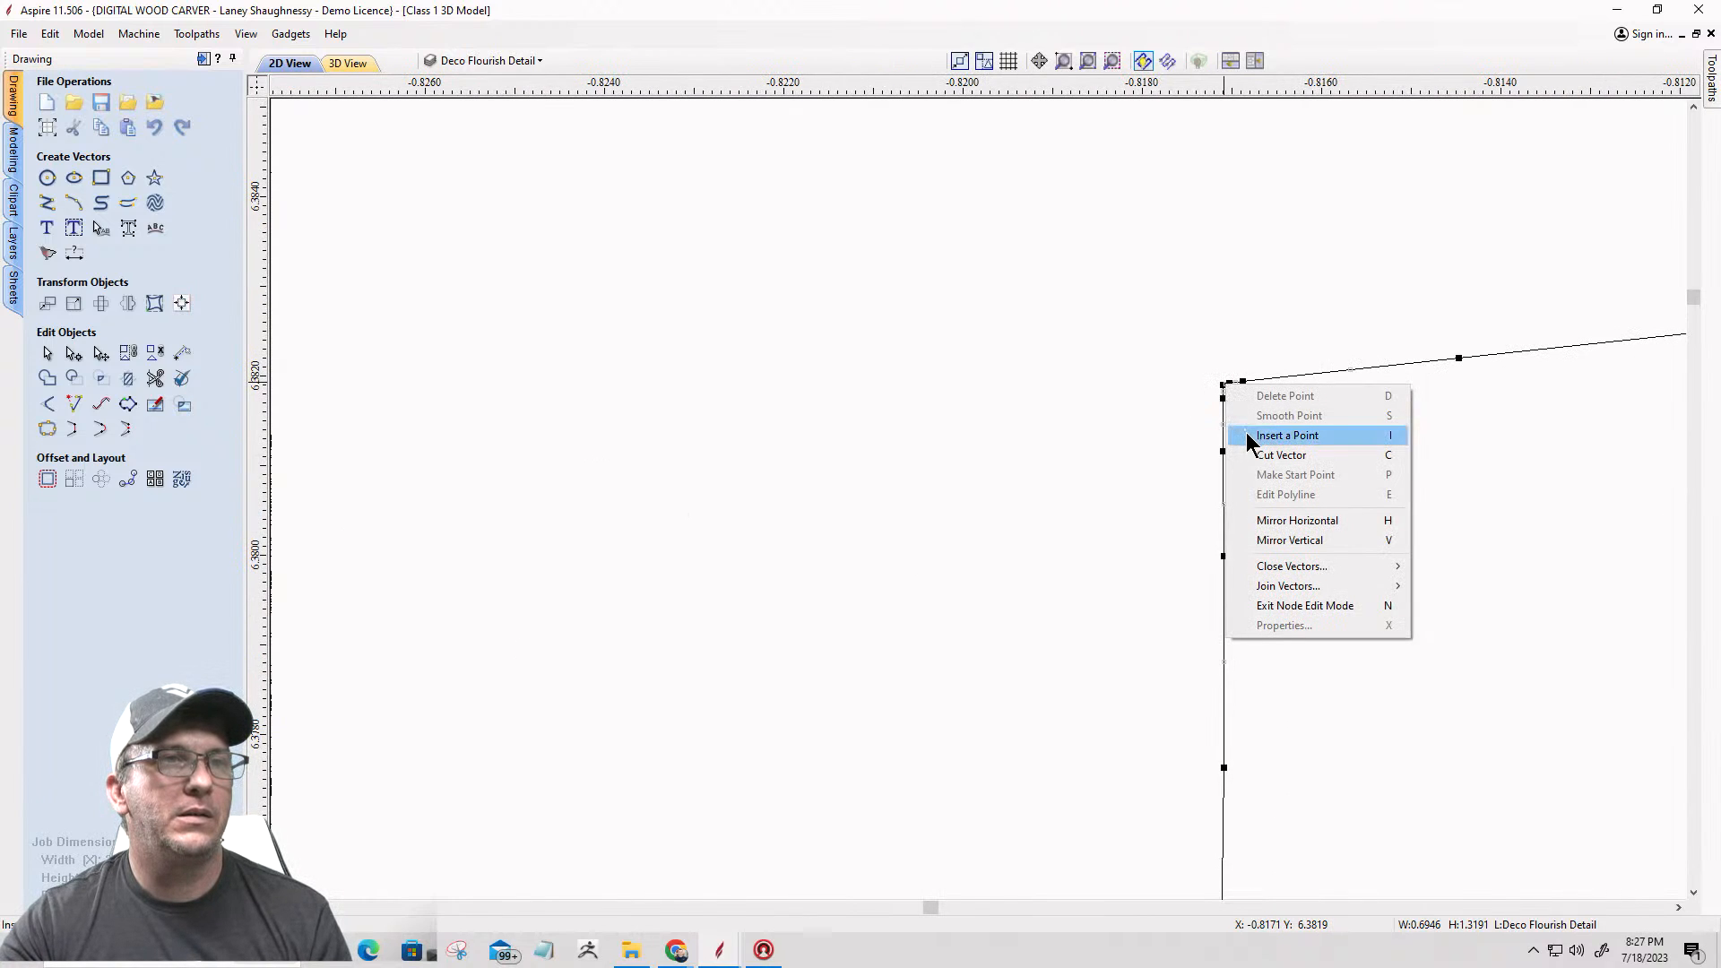
left_click(1287, 436)
scroll(1301, 333, "down", 15)
scroll(1302, 331, "down", 8)
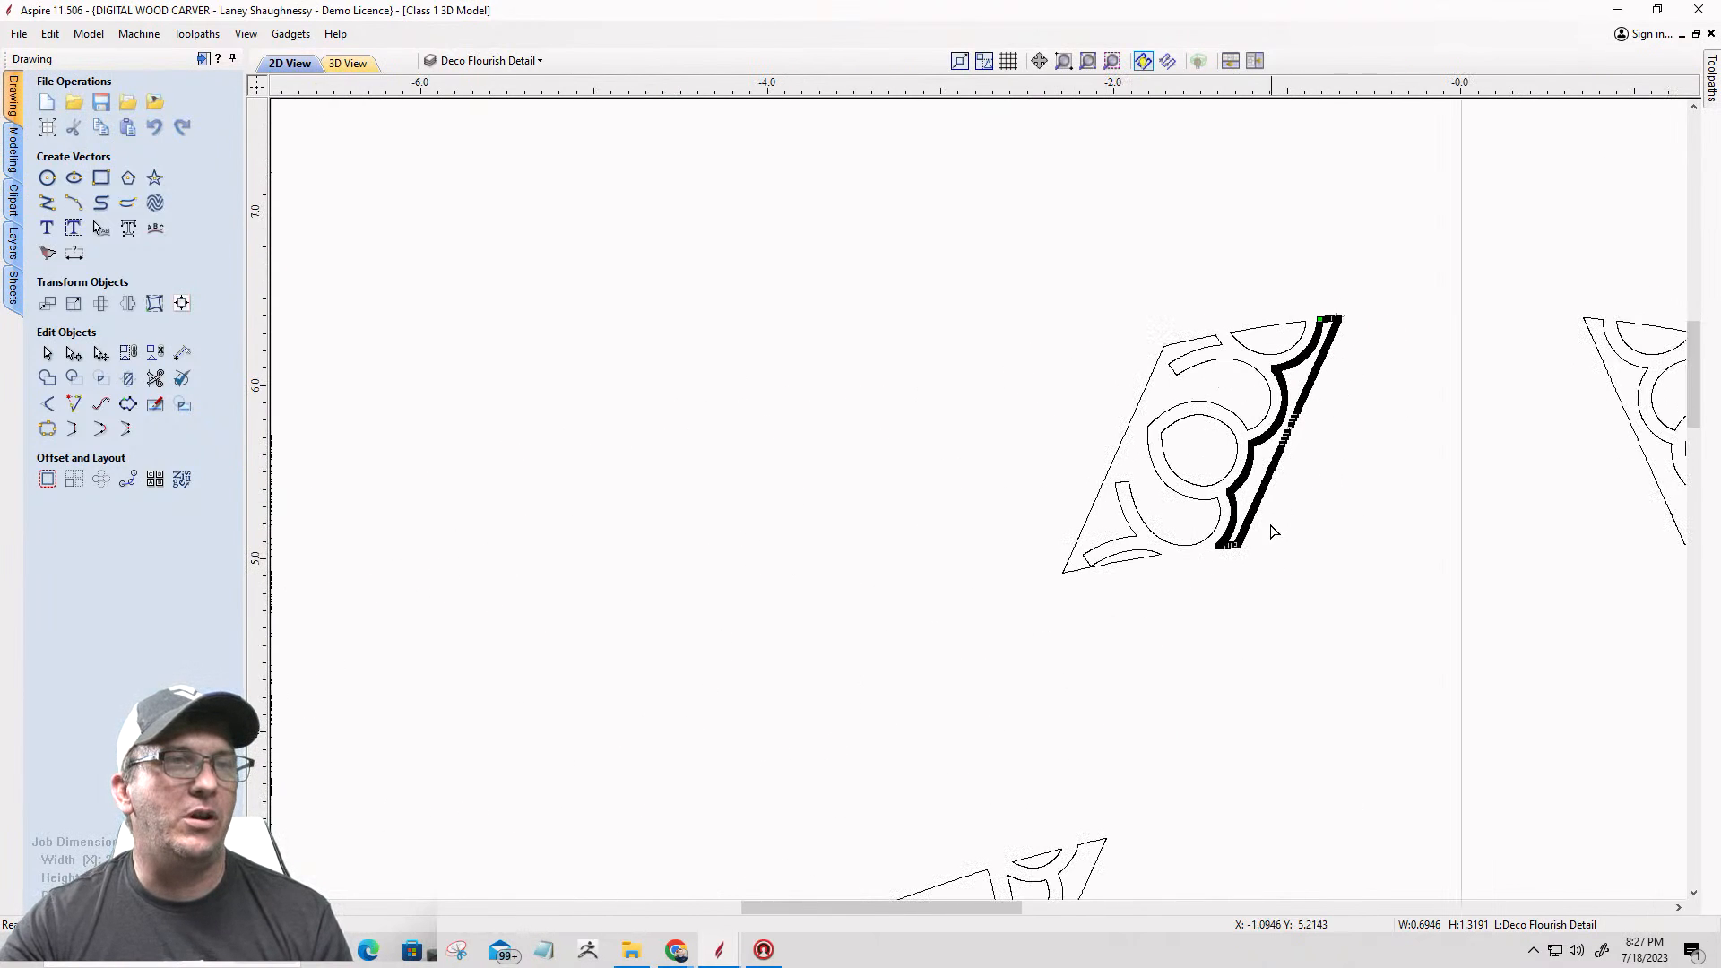
Step: Cut the scalloped strip at its lower left corner so the curved side separates from the straight border edges
scroll(1229, 563, "up", 10)
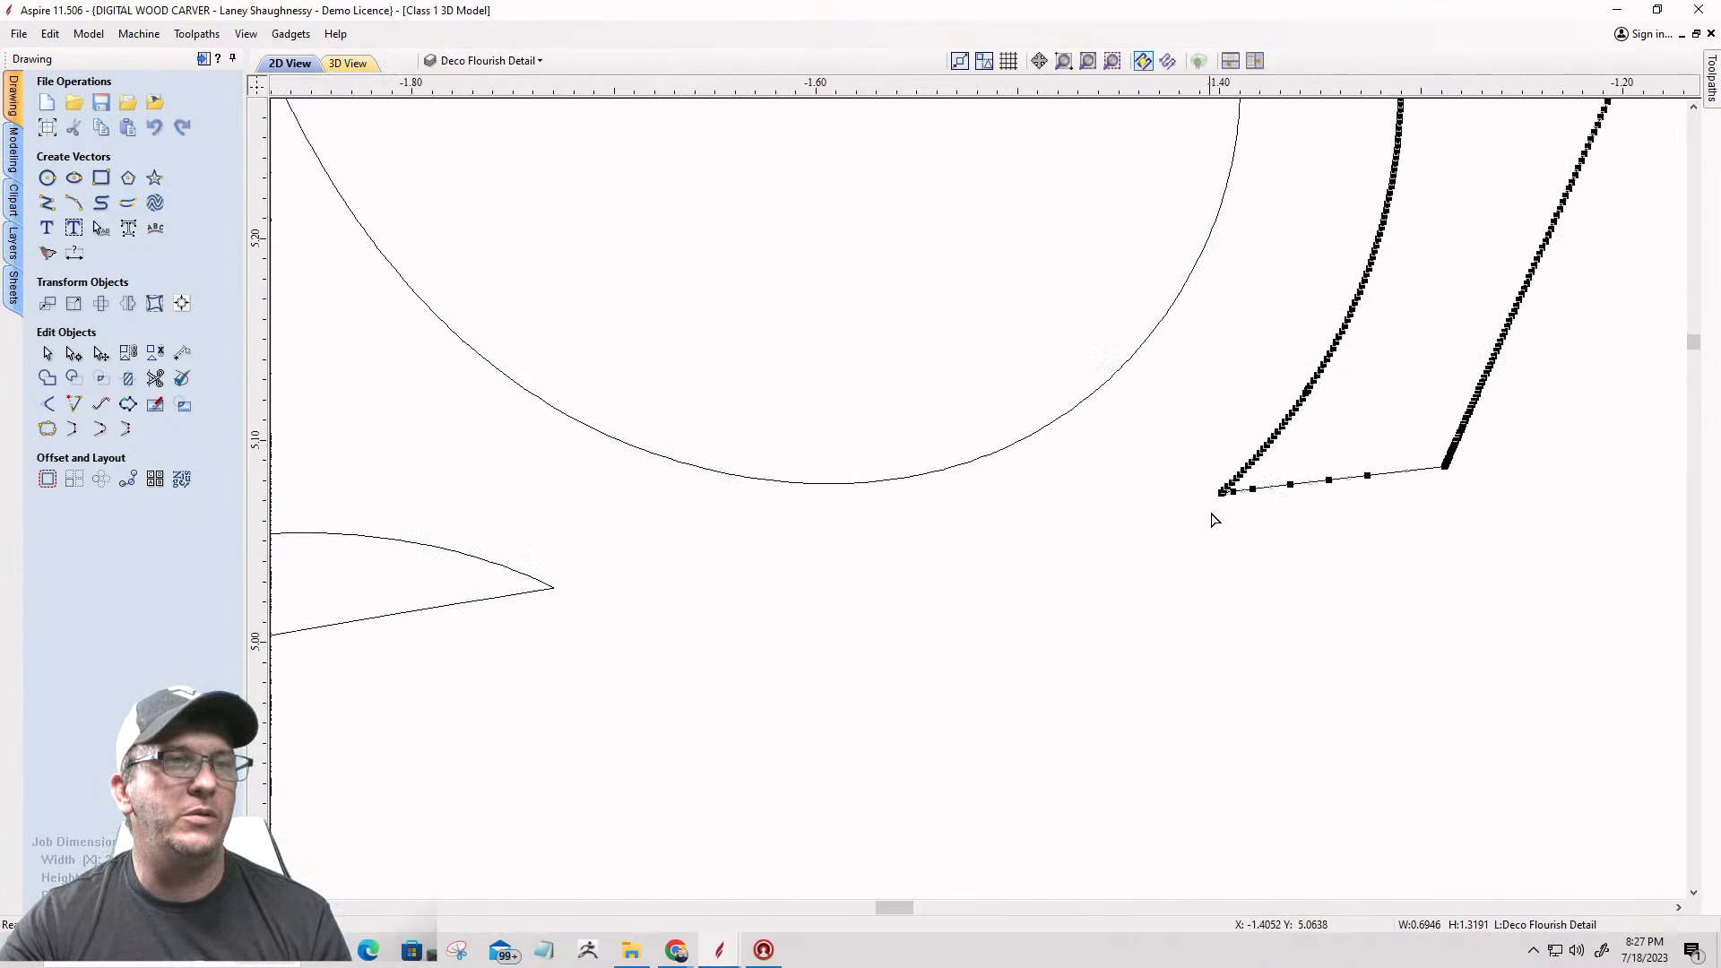
scroll(1230, 476, "up", 8)
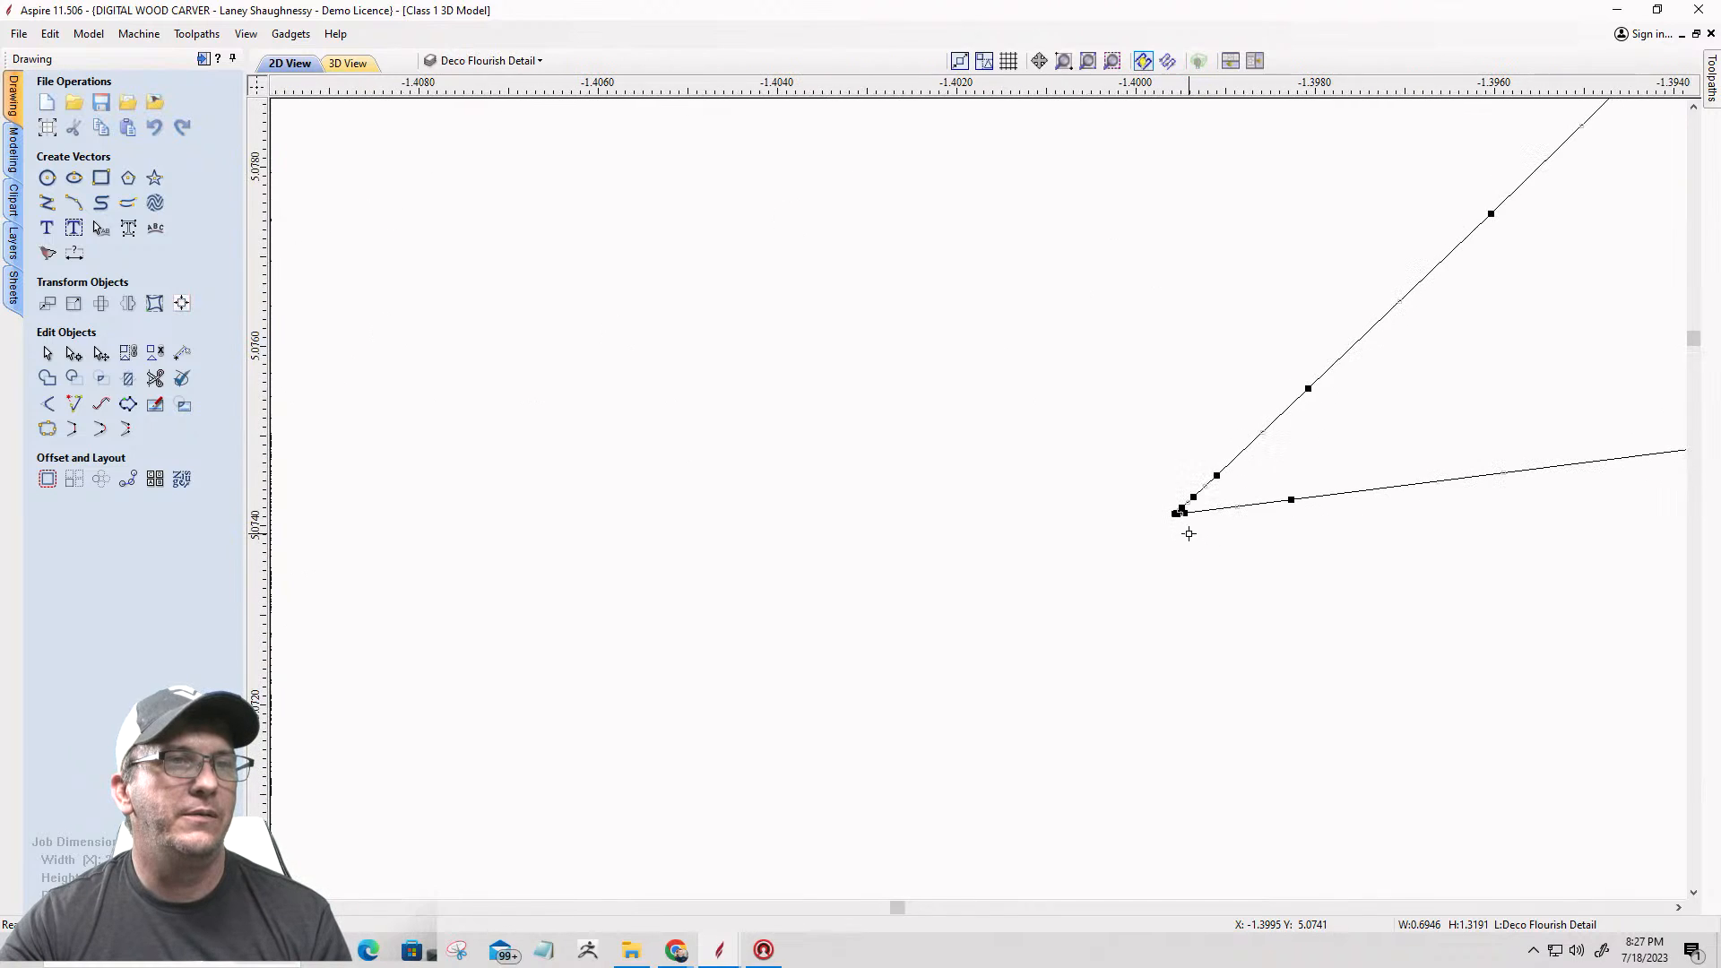
right_click(1175, 515)
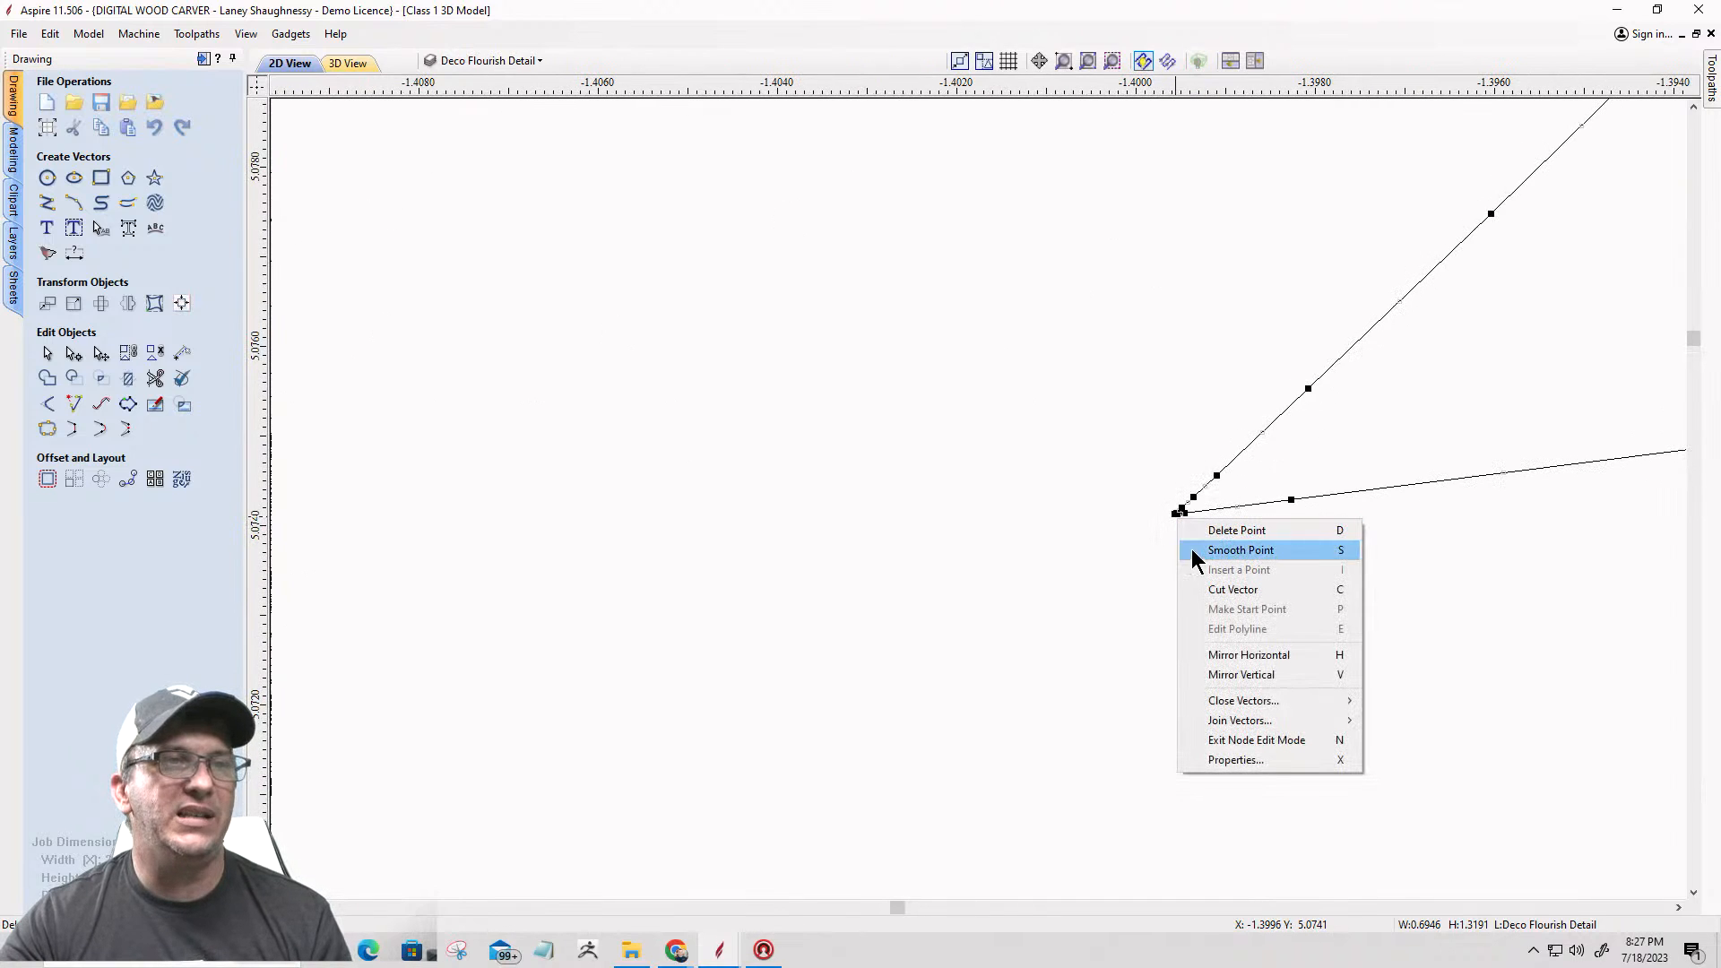
left_click(1205, 589)
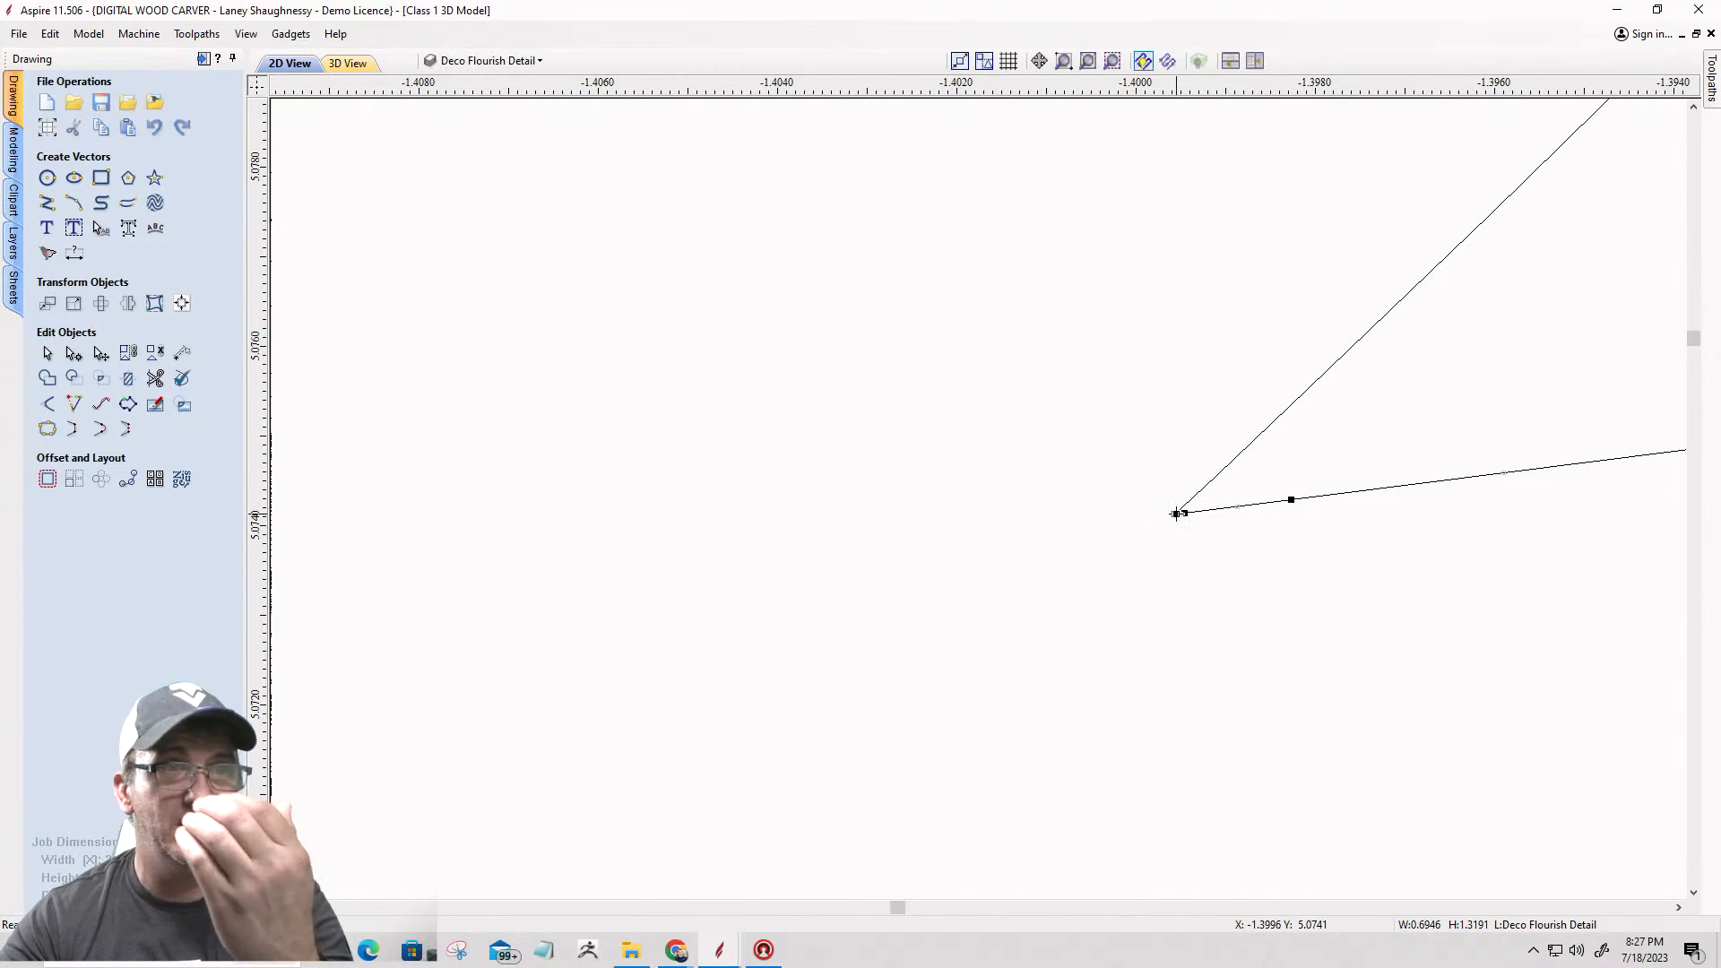
scroll(1214, 511, "down", 10)
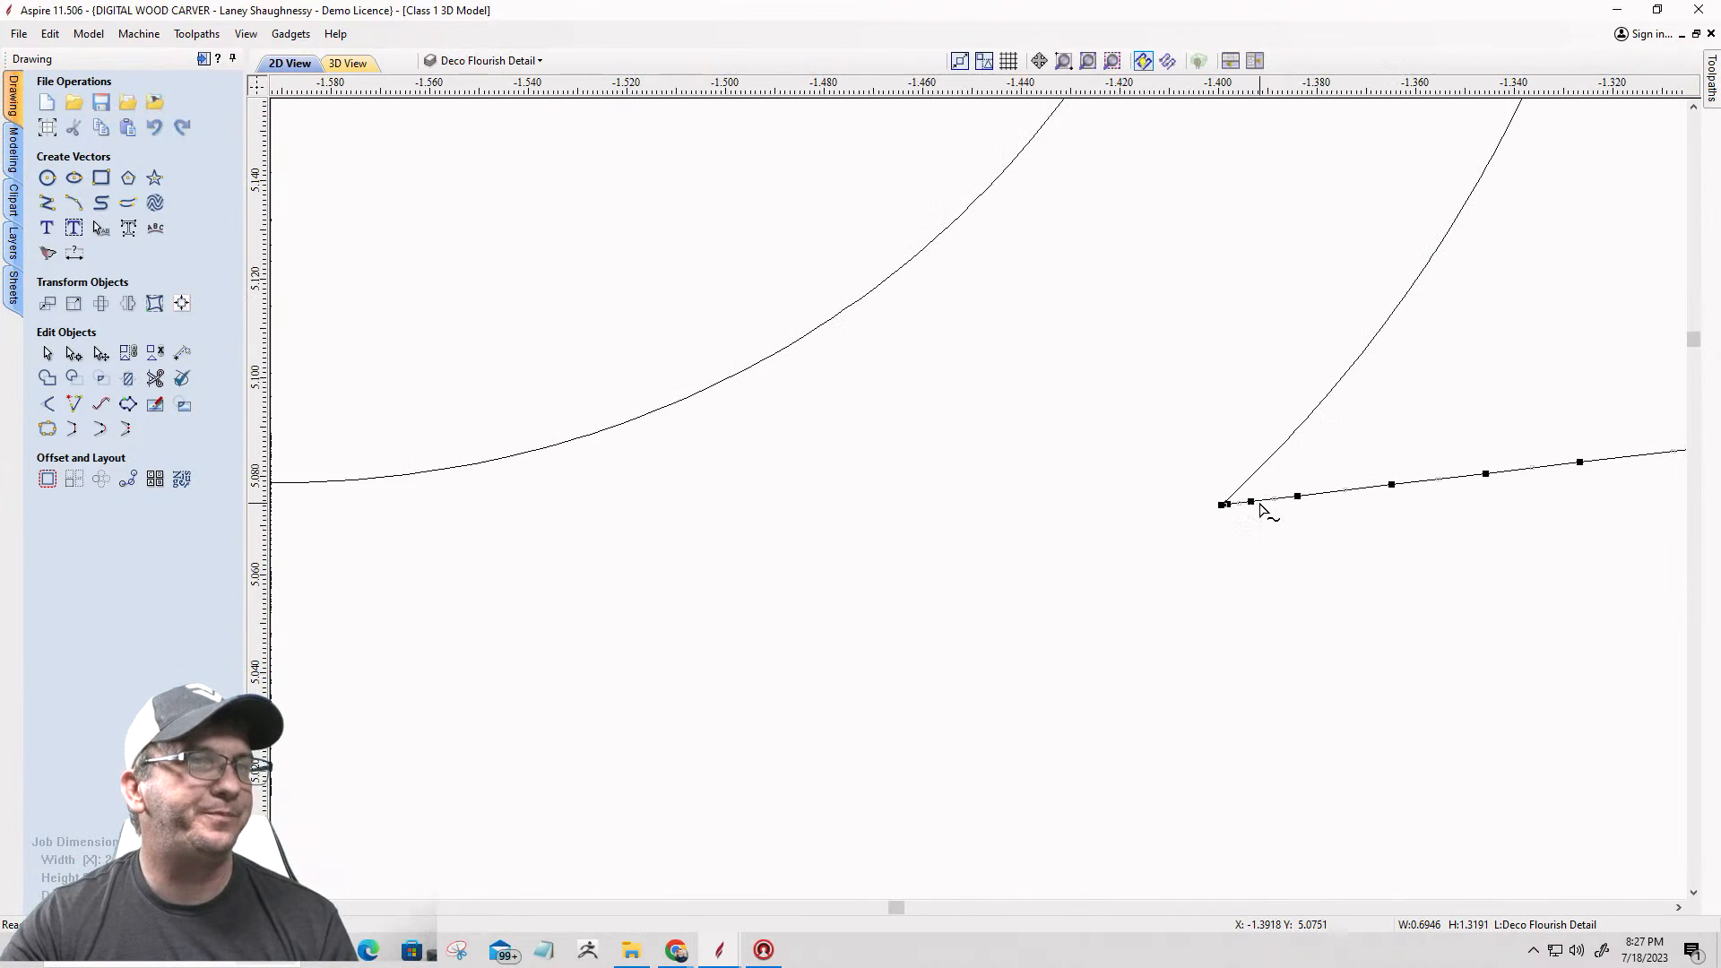
scroll(1259, 508, "down", 2)
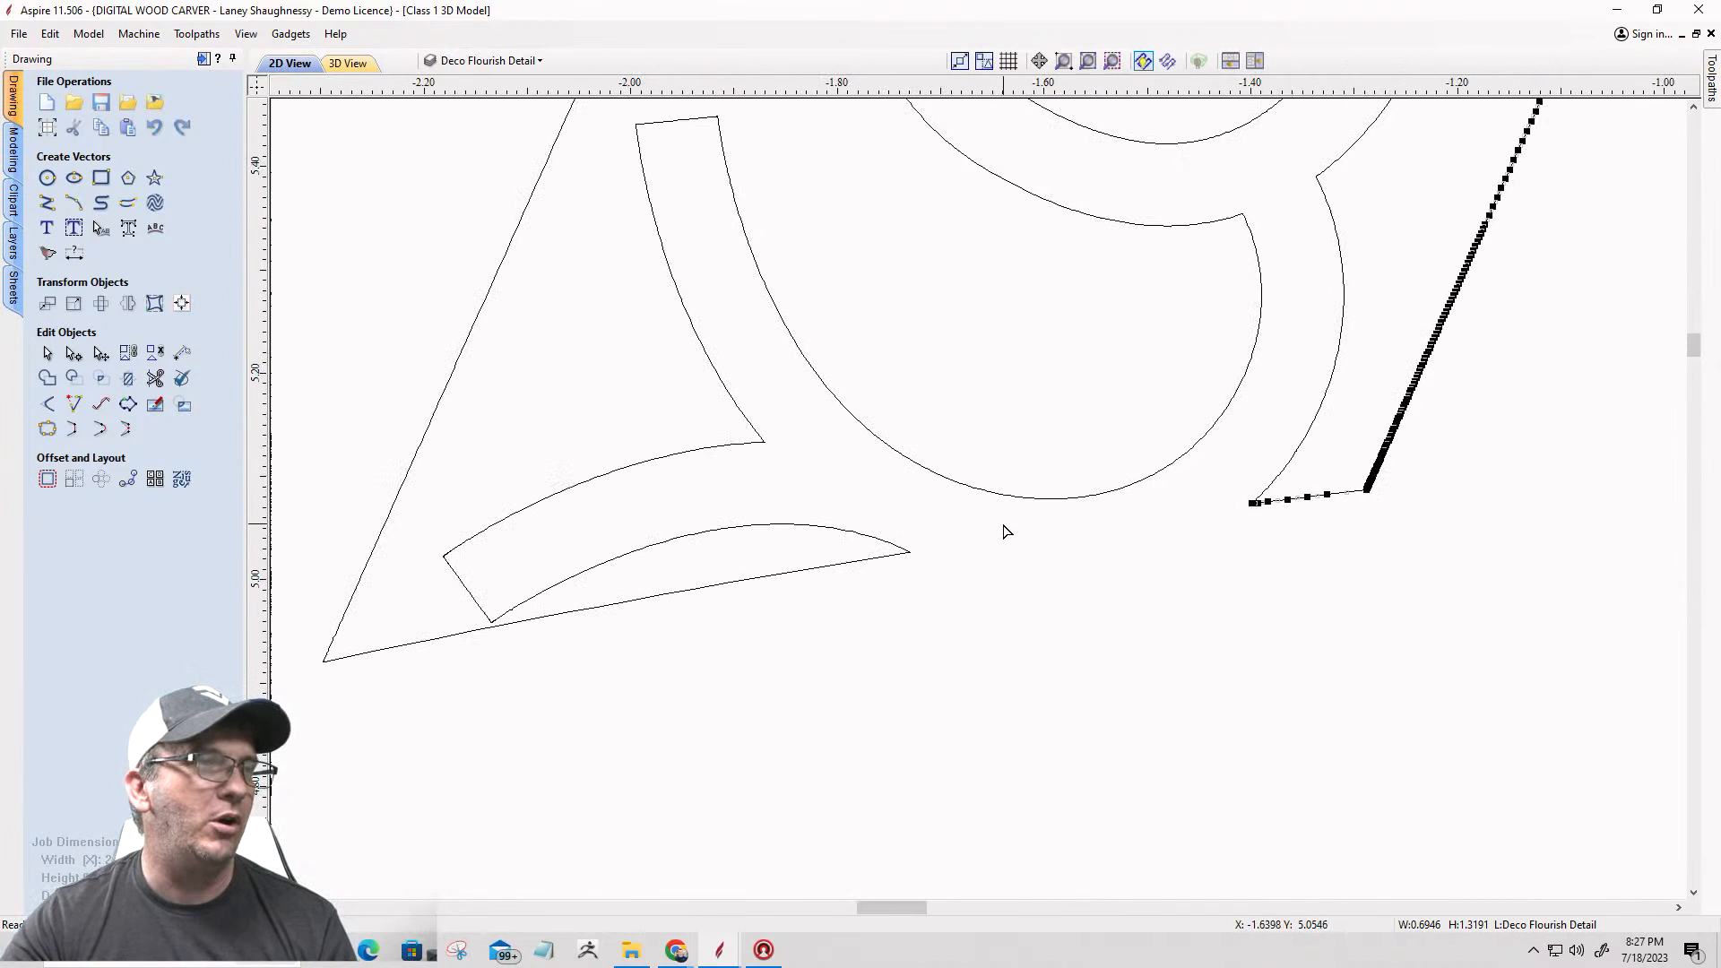
Step: Cut the large outer outline at its sharp lower tip, where the bottom border edge meets the curved scroll
left_click(906, 555)
scroll(909, 553, "up", 5)
scroll(908, 552, "up", 10)
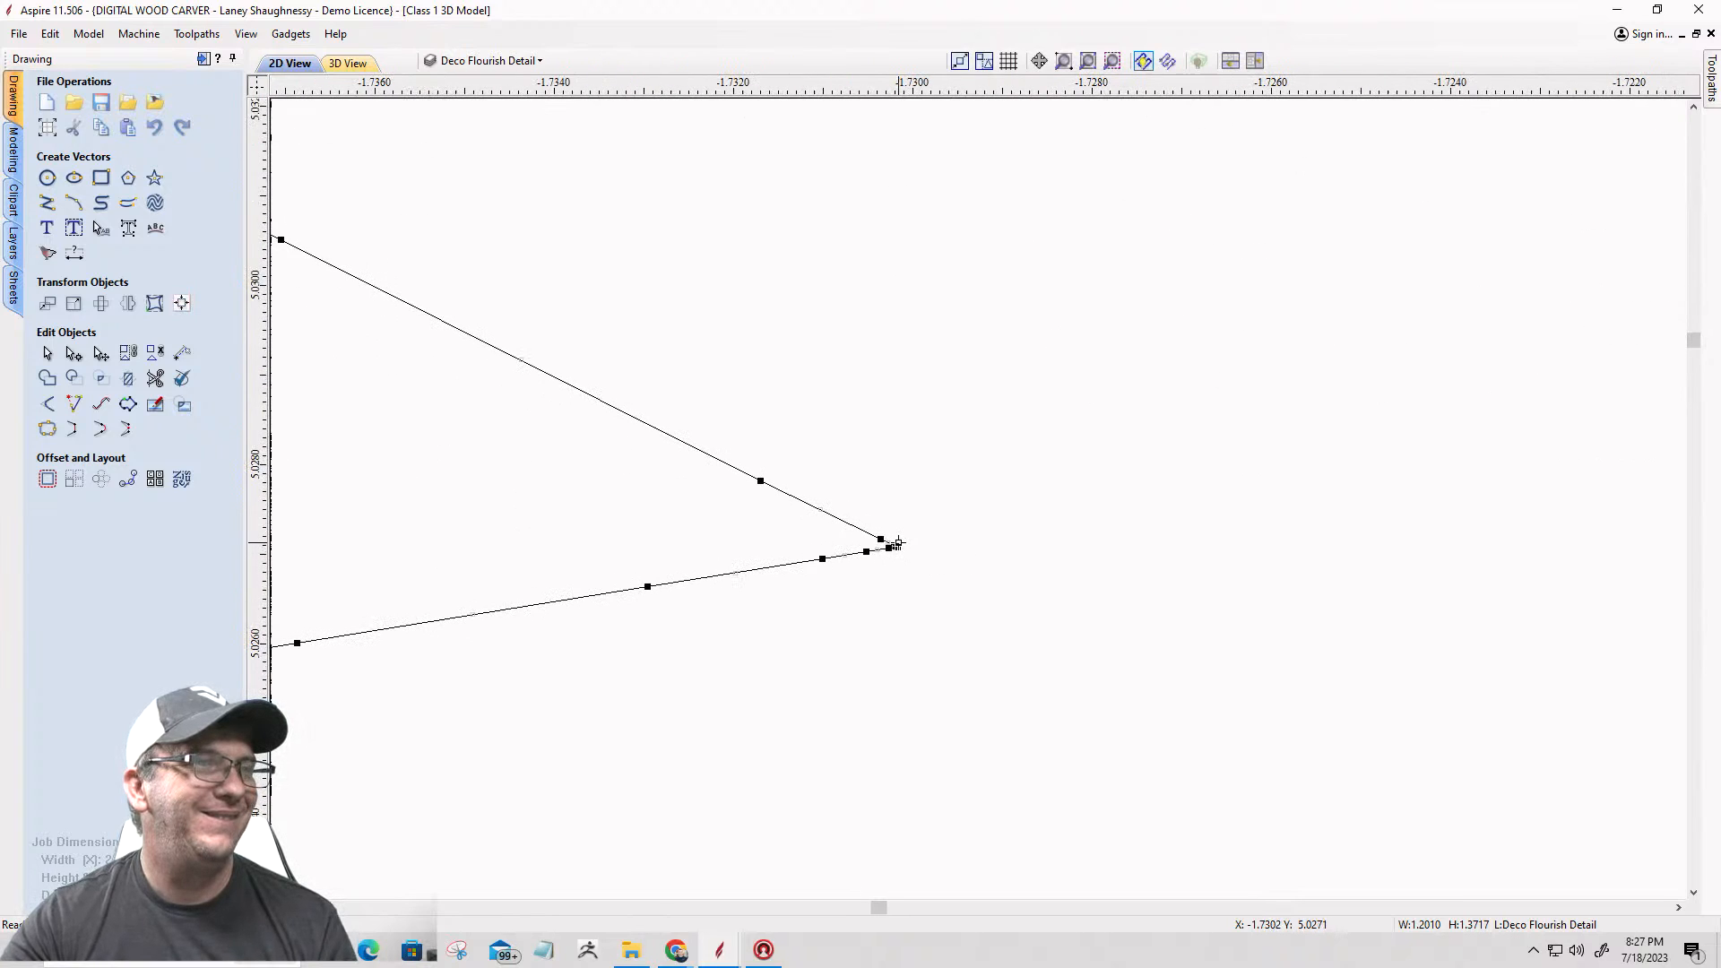
right_click(898, 544)
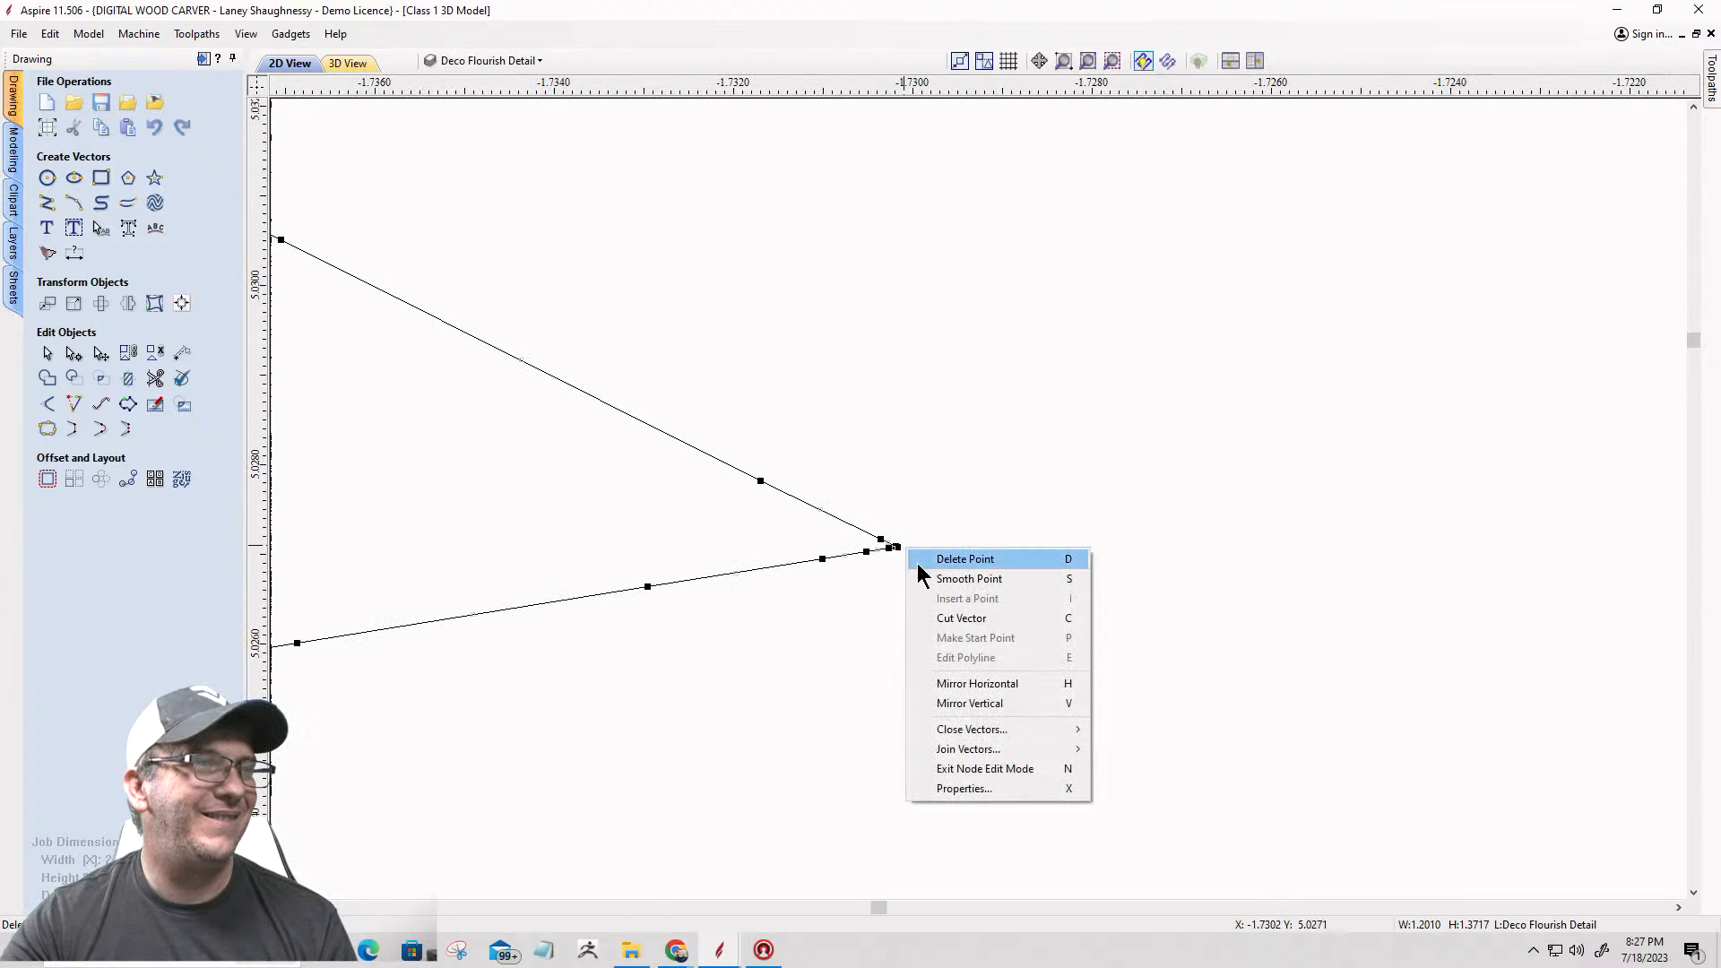
left_click(929, 620)
scroll(1004, 548, "down", 15)
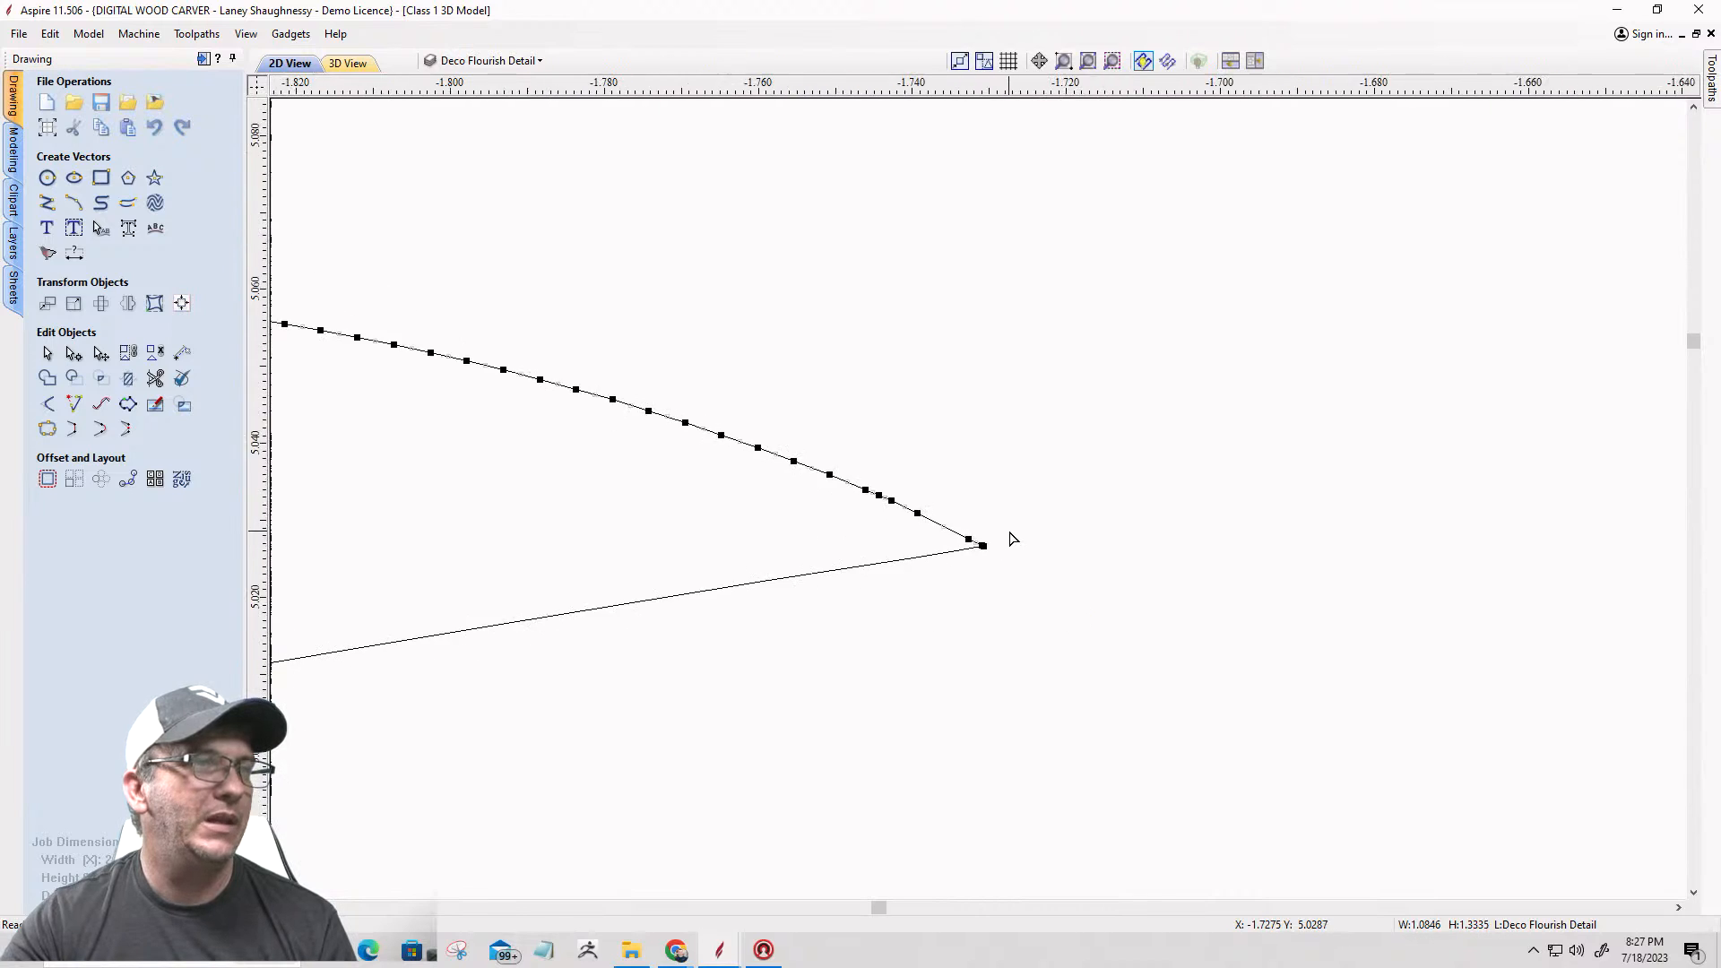
scroll(1019, 535, "down", 5)
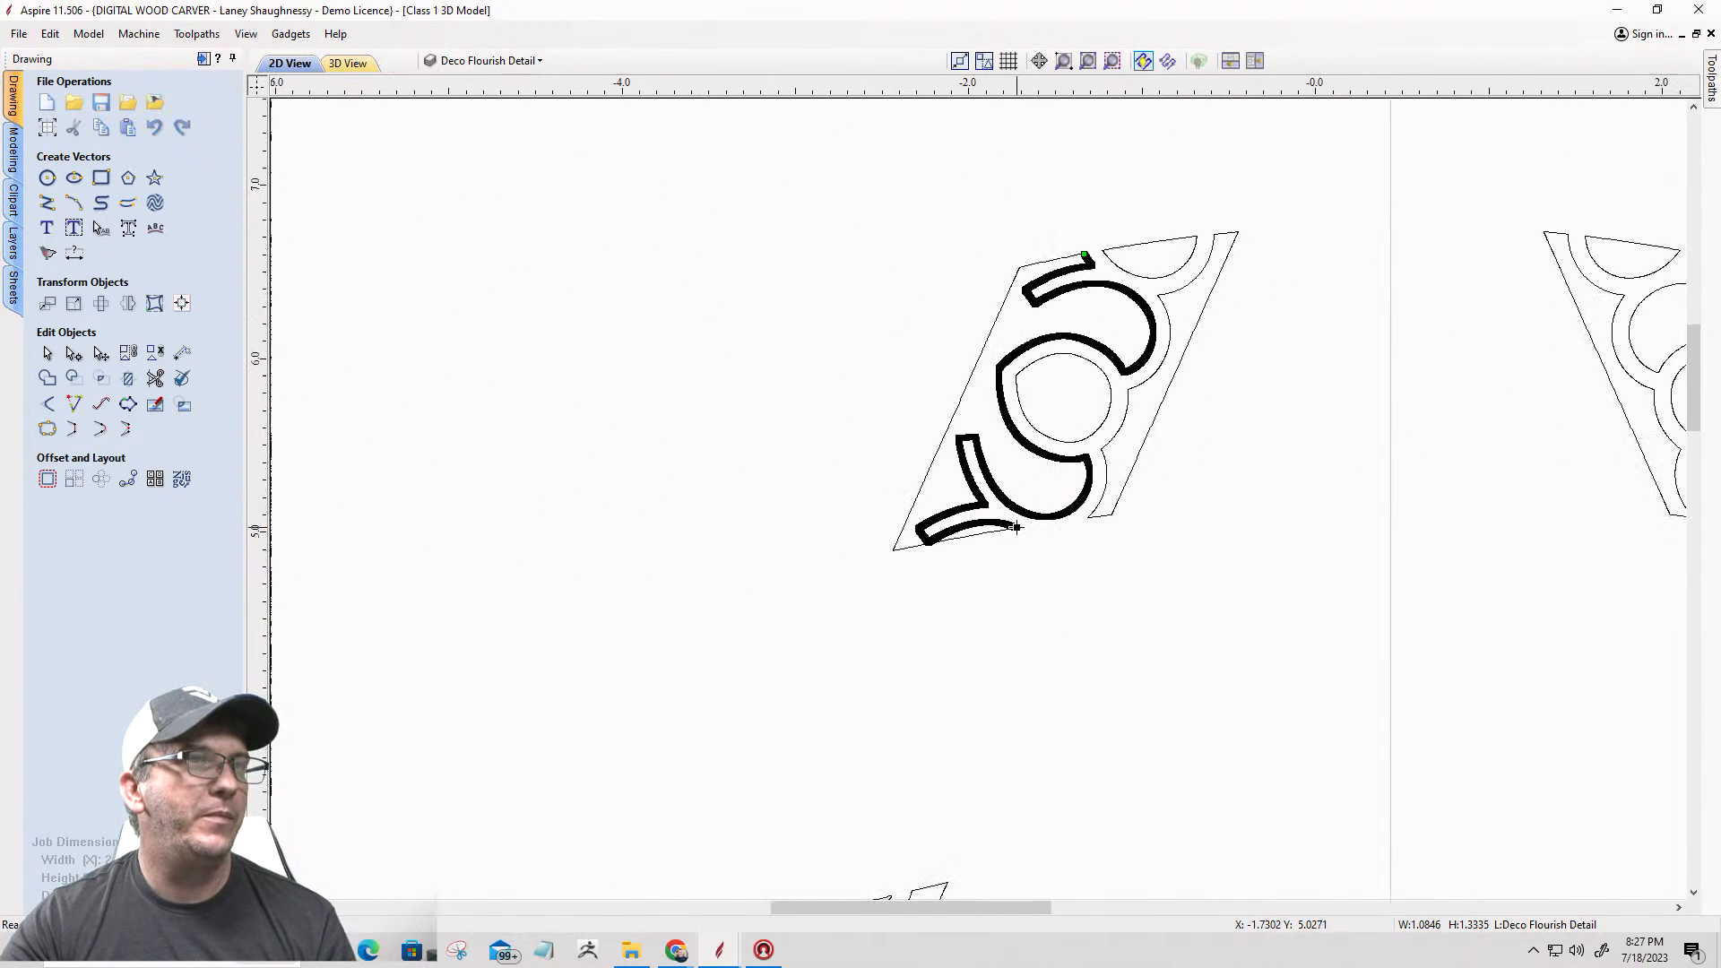
Step: Delete the separated straight border pieces along the right and left sides of the left flourish
scroll(1212, 405, "up", 2)
scroll(1168, 356, "up", 1)
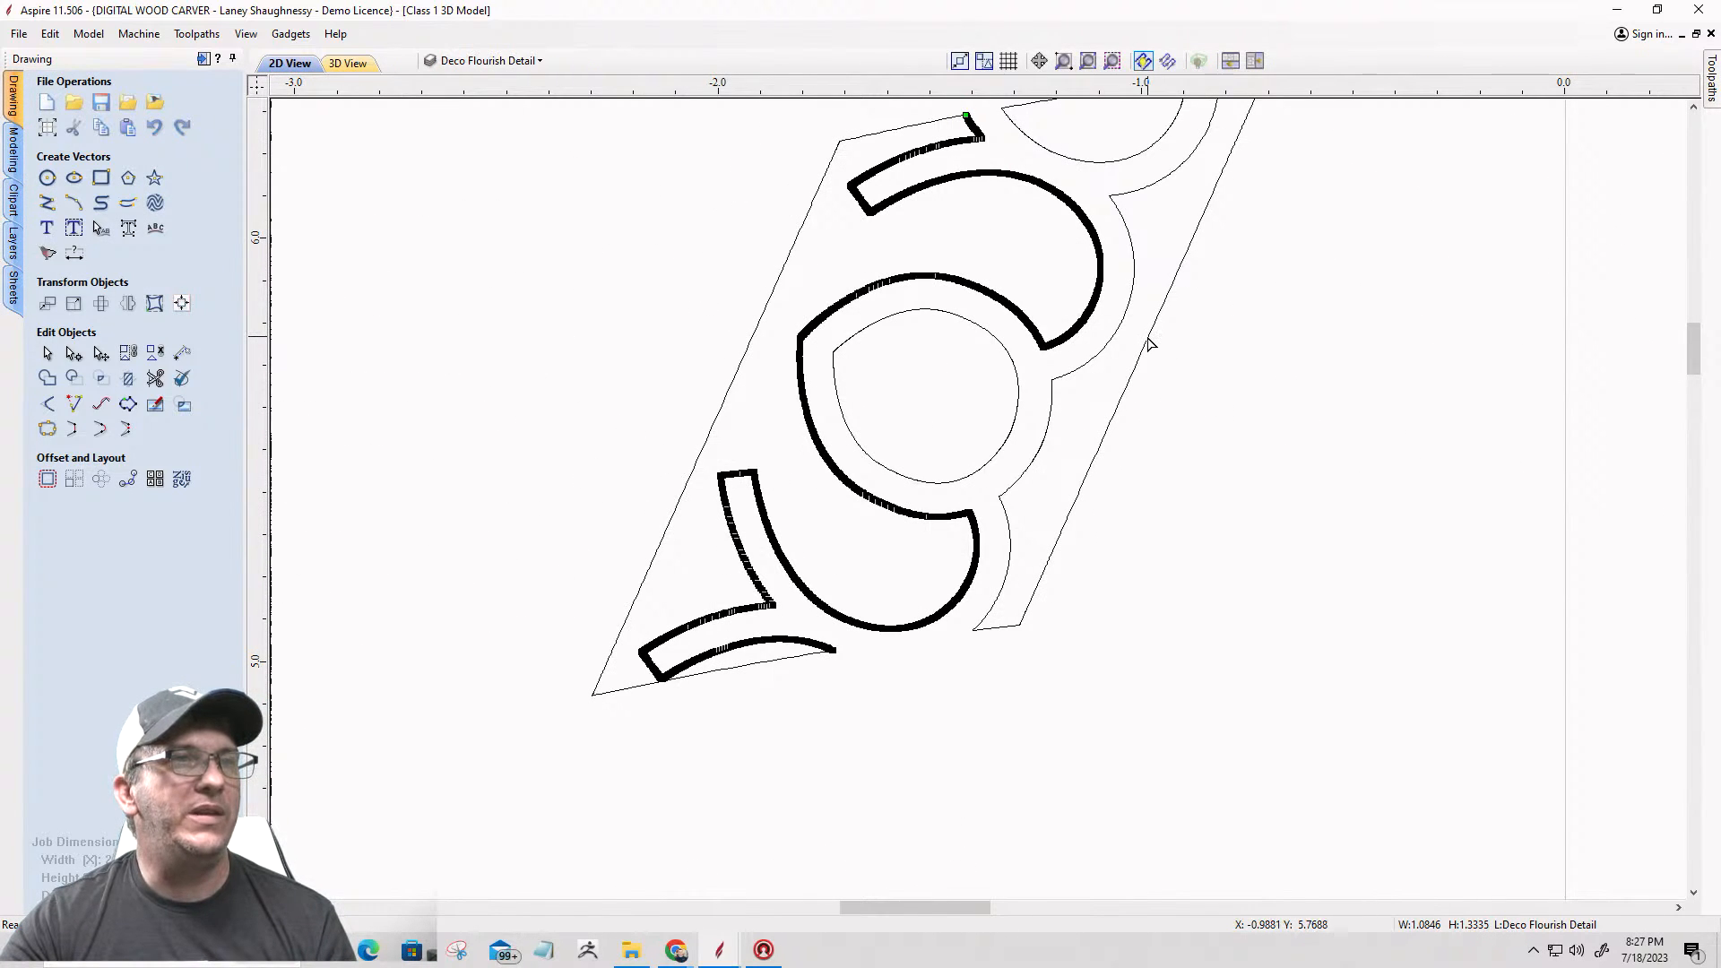
scroll(1133, 493, "down", 4)
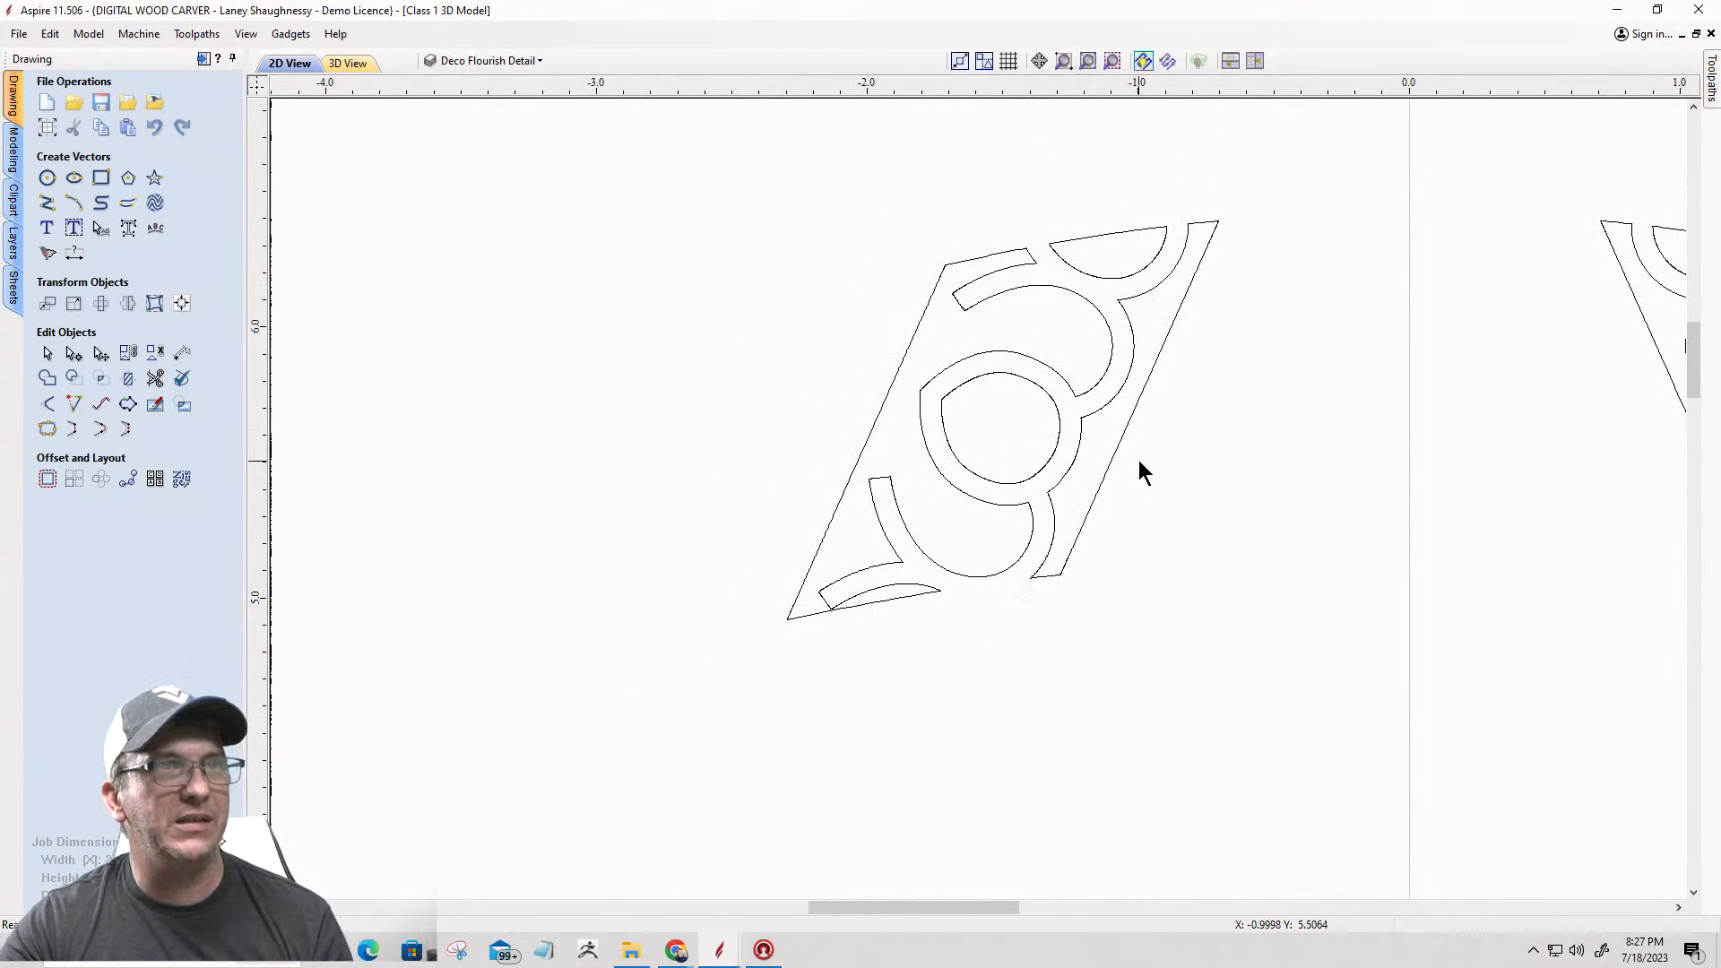
left_click(1124, 436)
key("Delete")
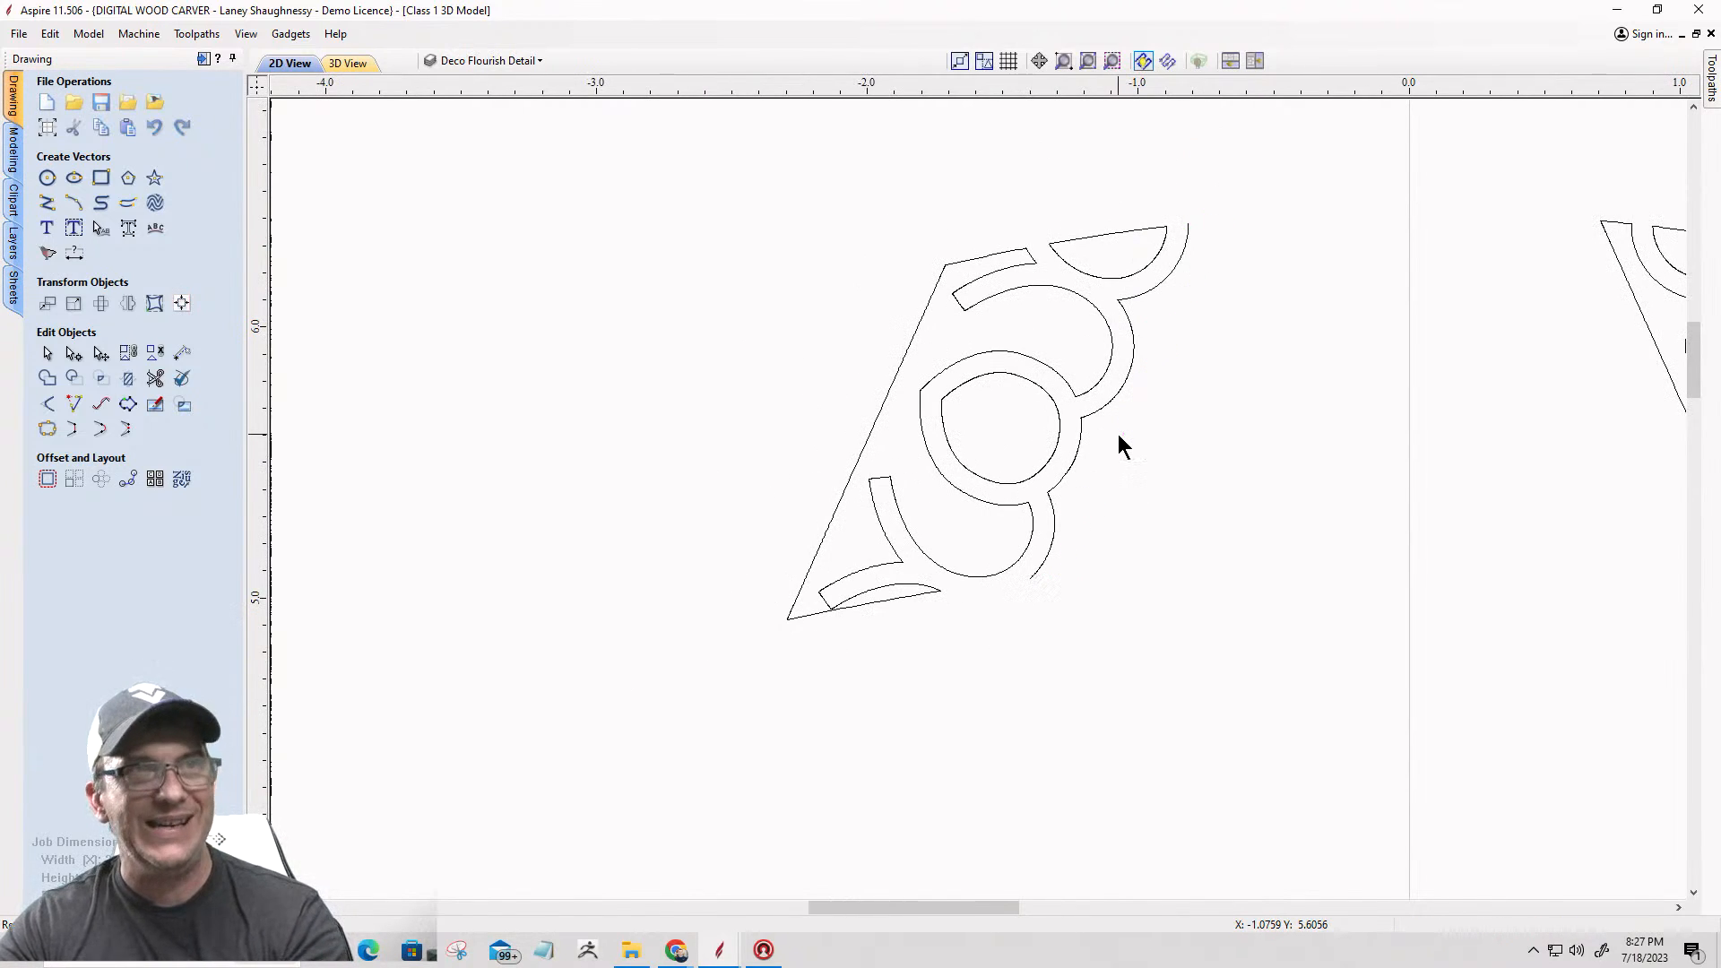
left_click(901, 357)
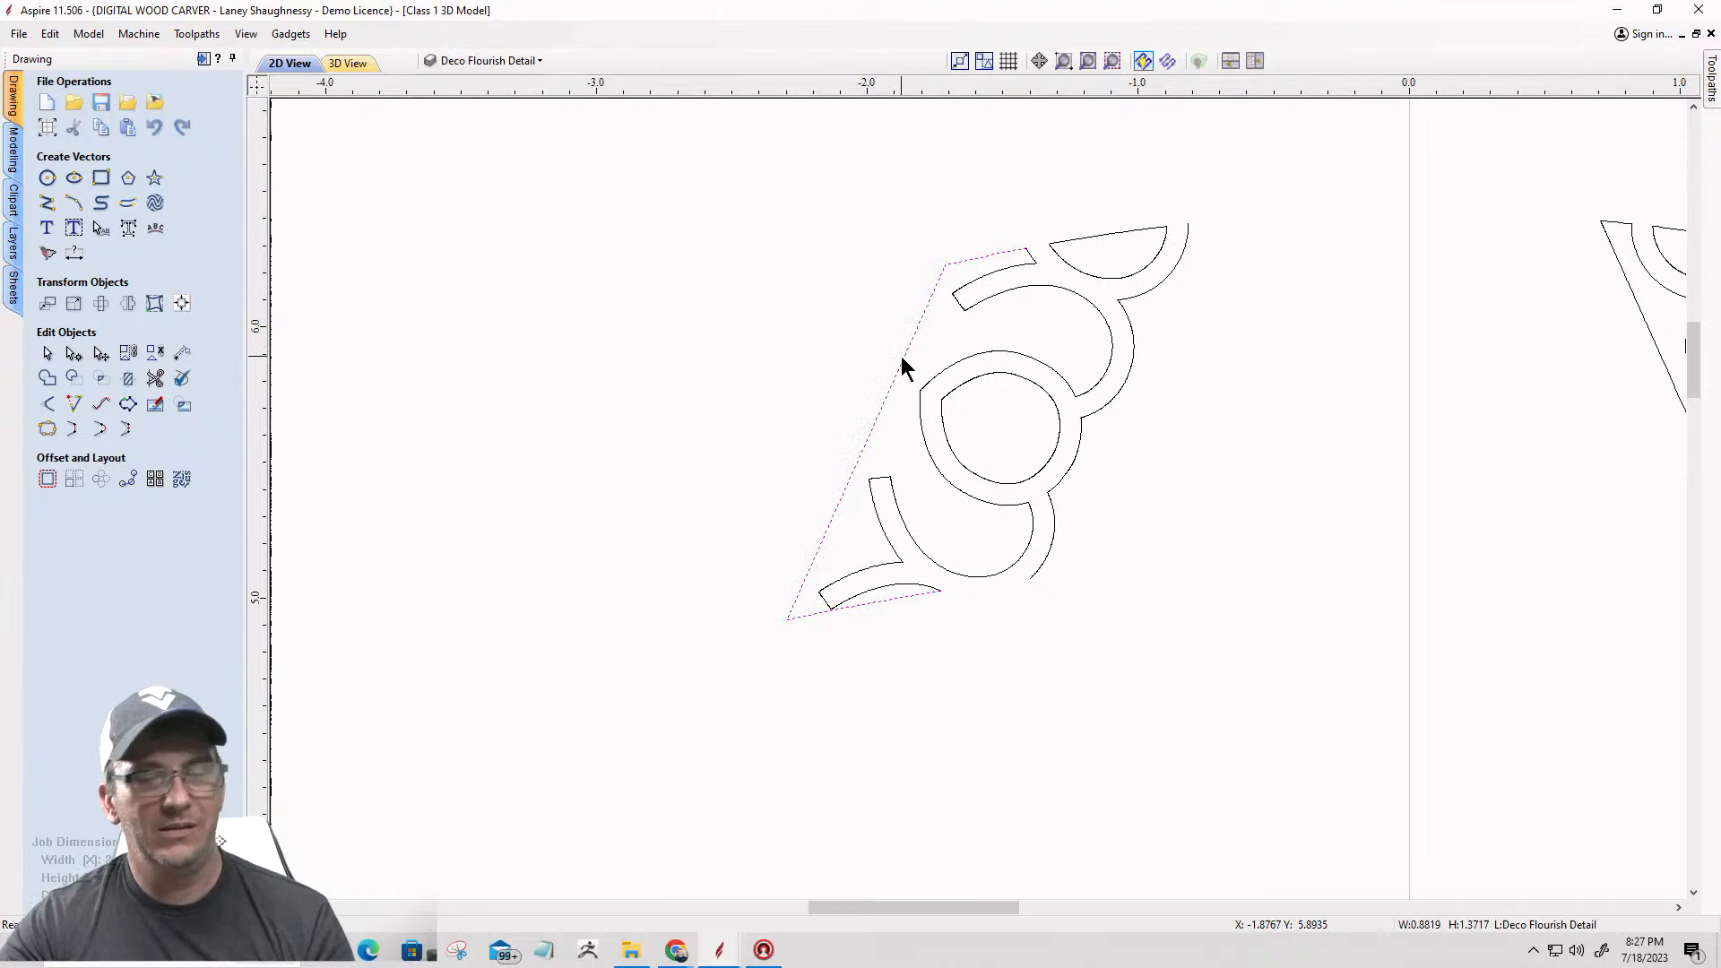
key("Delete")
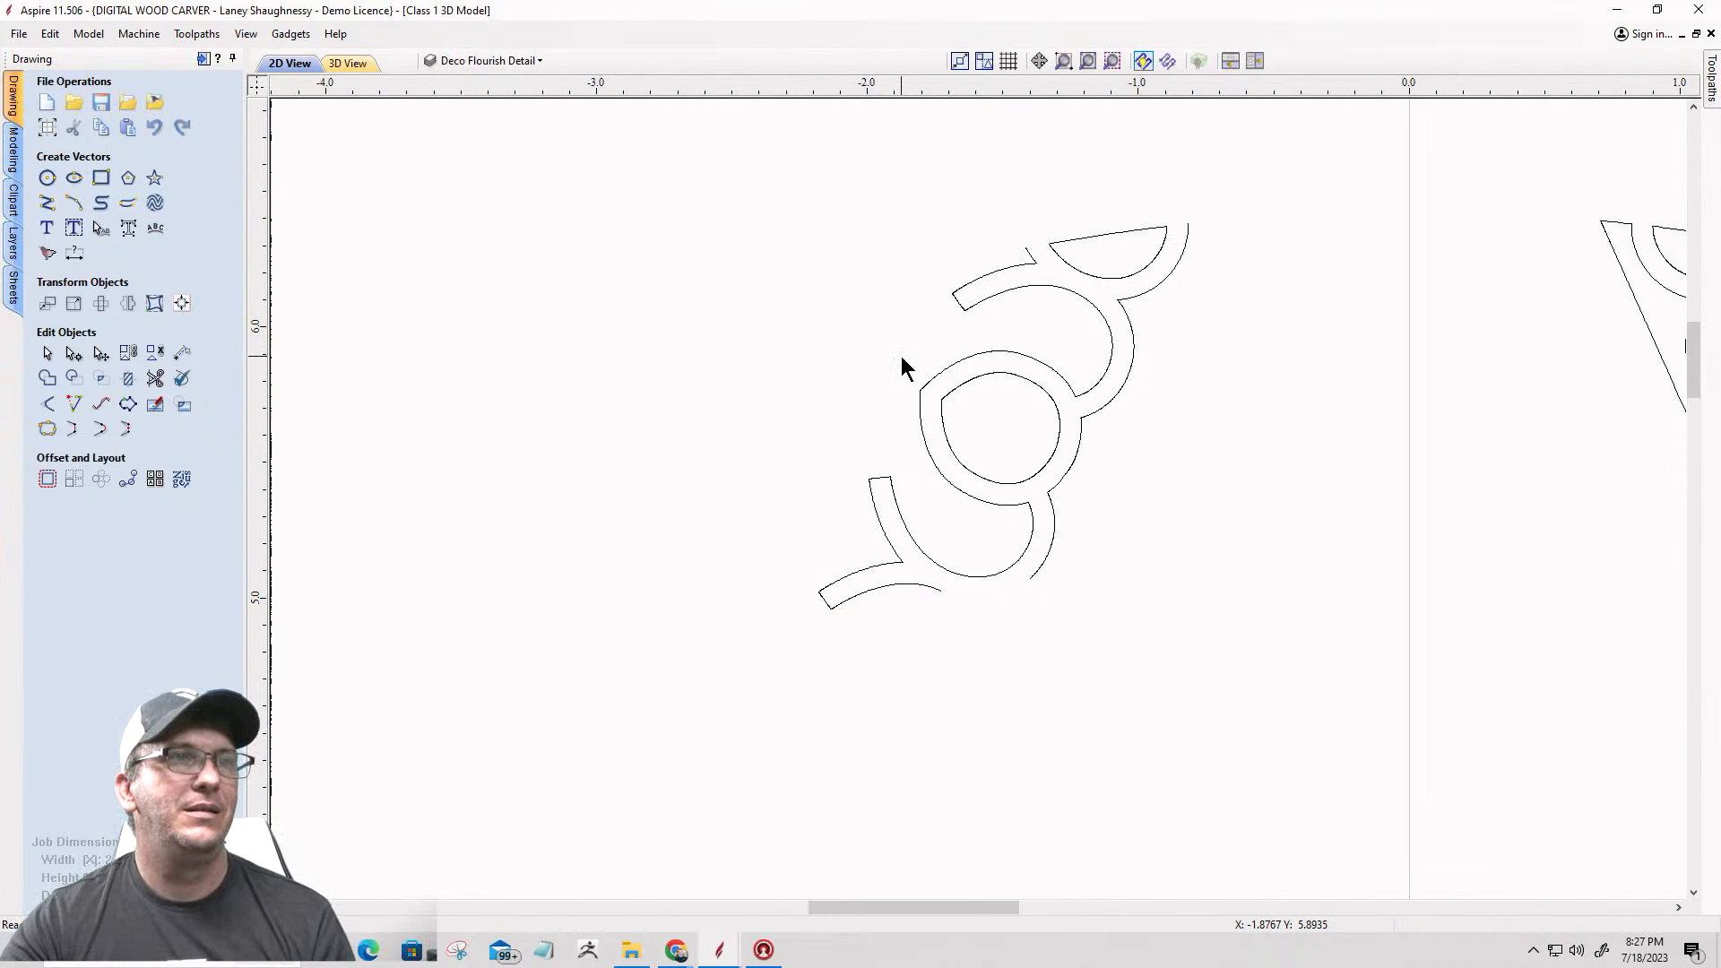
Step: Reopen the half-round vector for node editing and cut it at its left corner again
left_click(1084, 236)
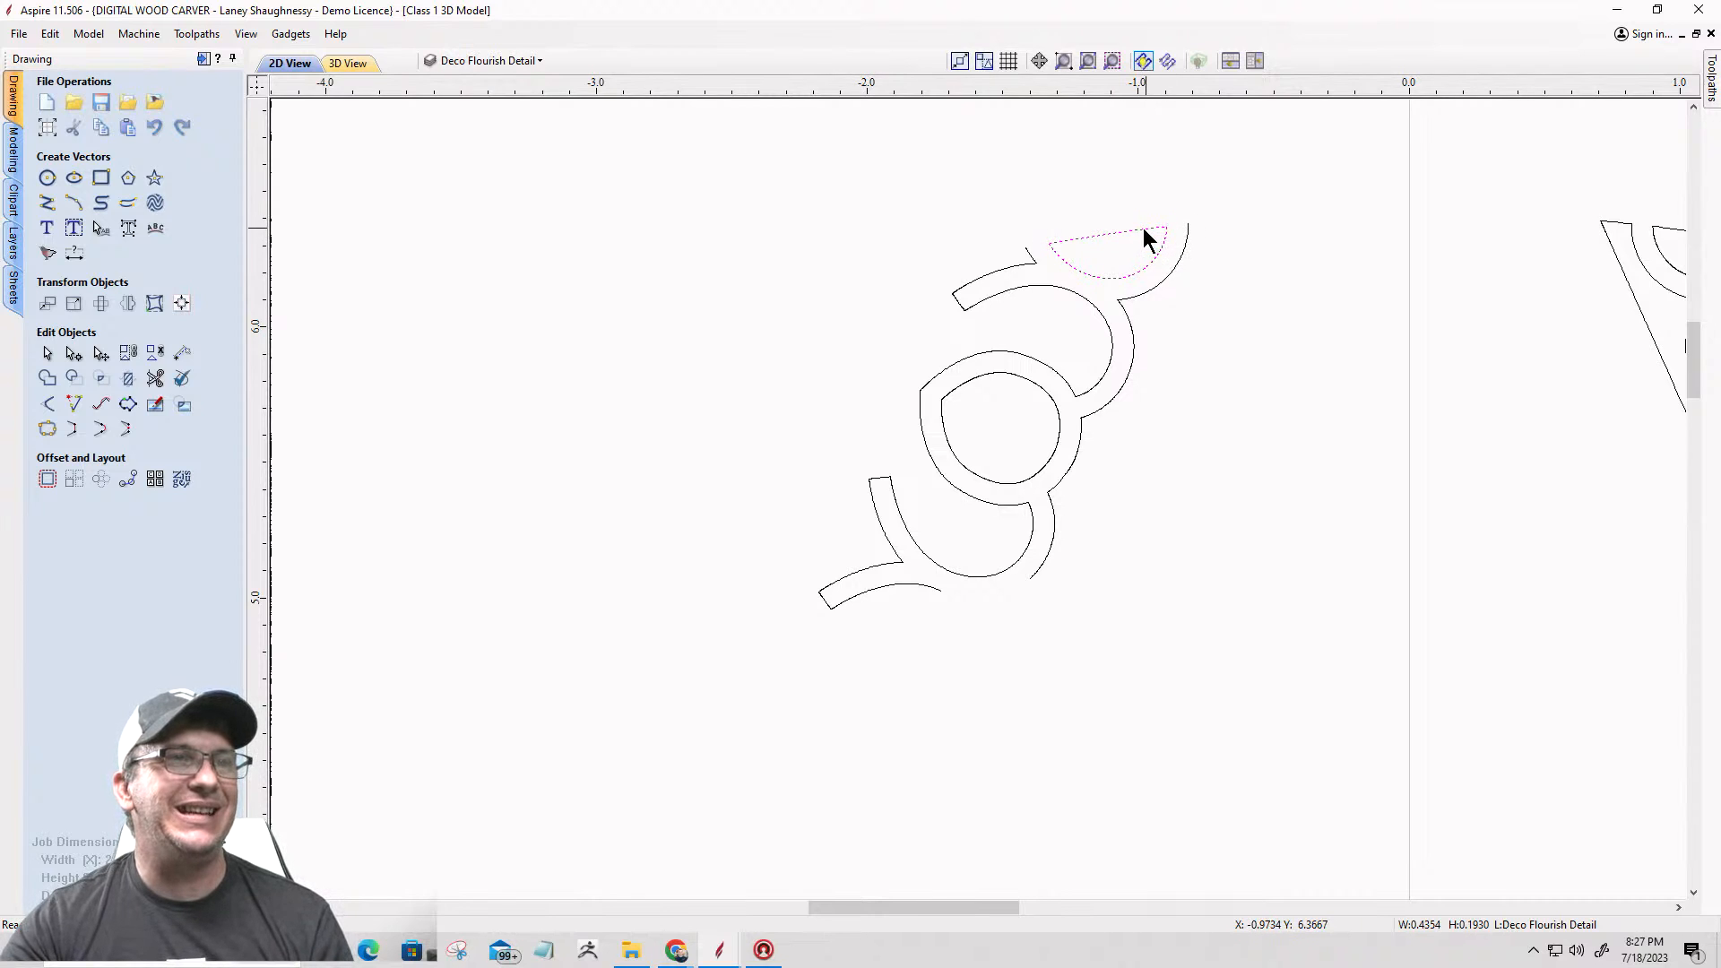
scroll(1147, 235, "up", 6)
key("Escape")
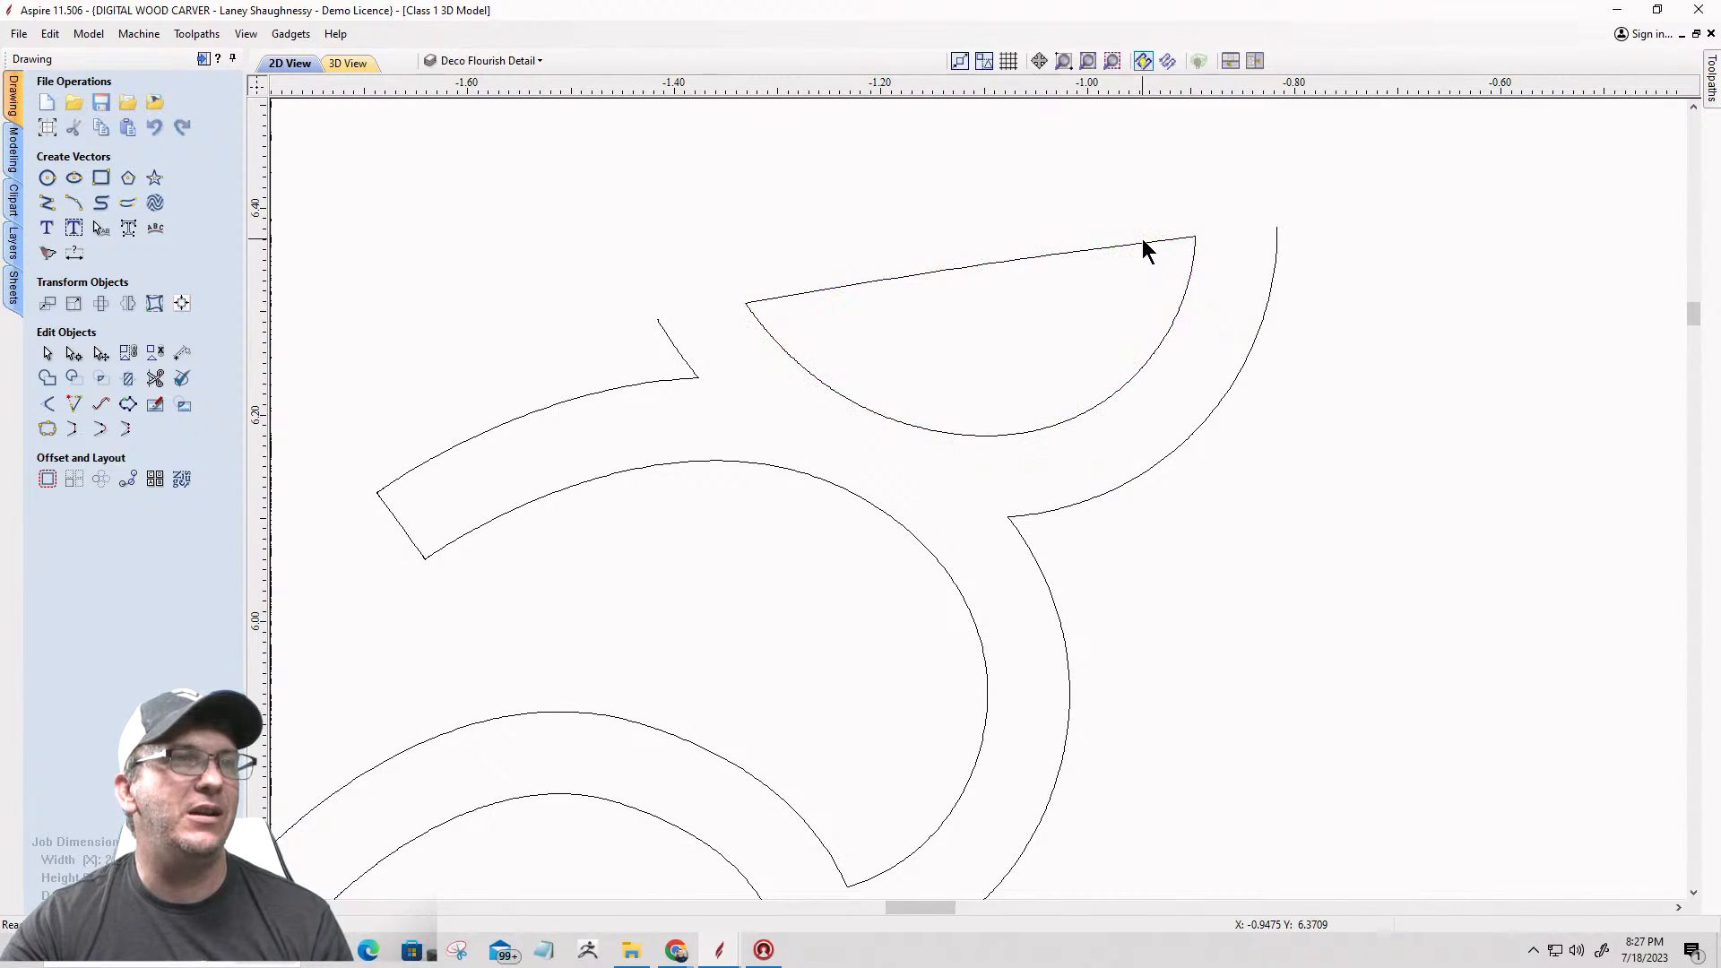
left_click(1137, 244)
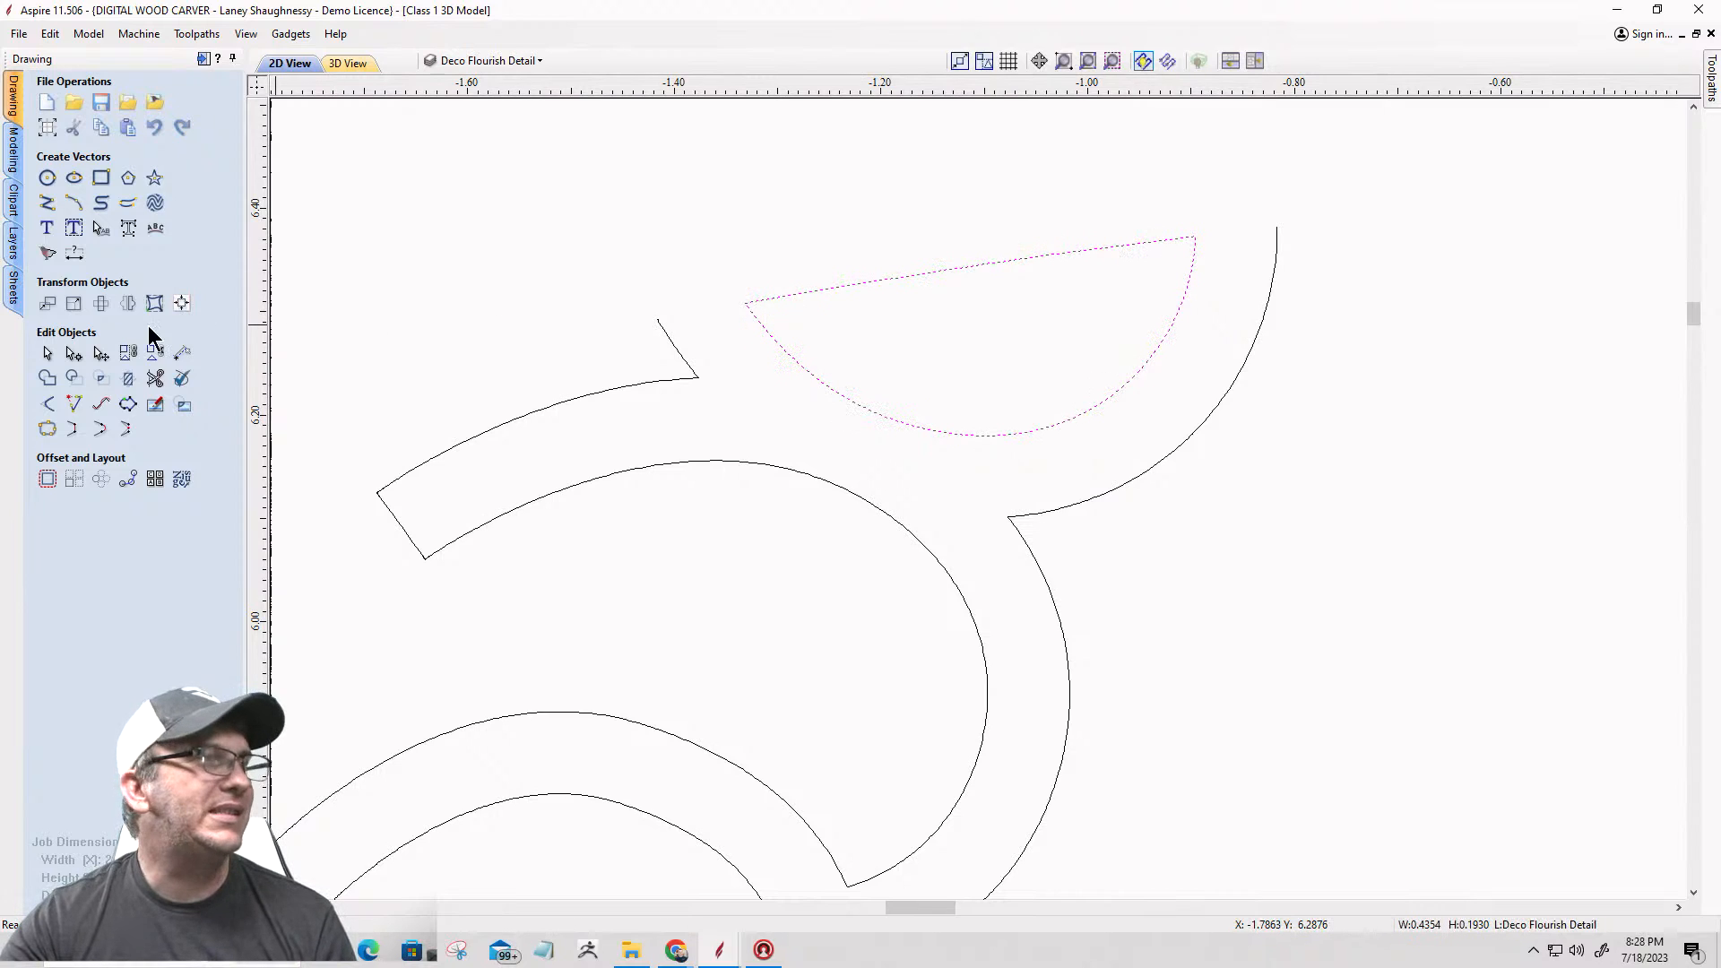
left_click(73, 353)
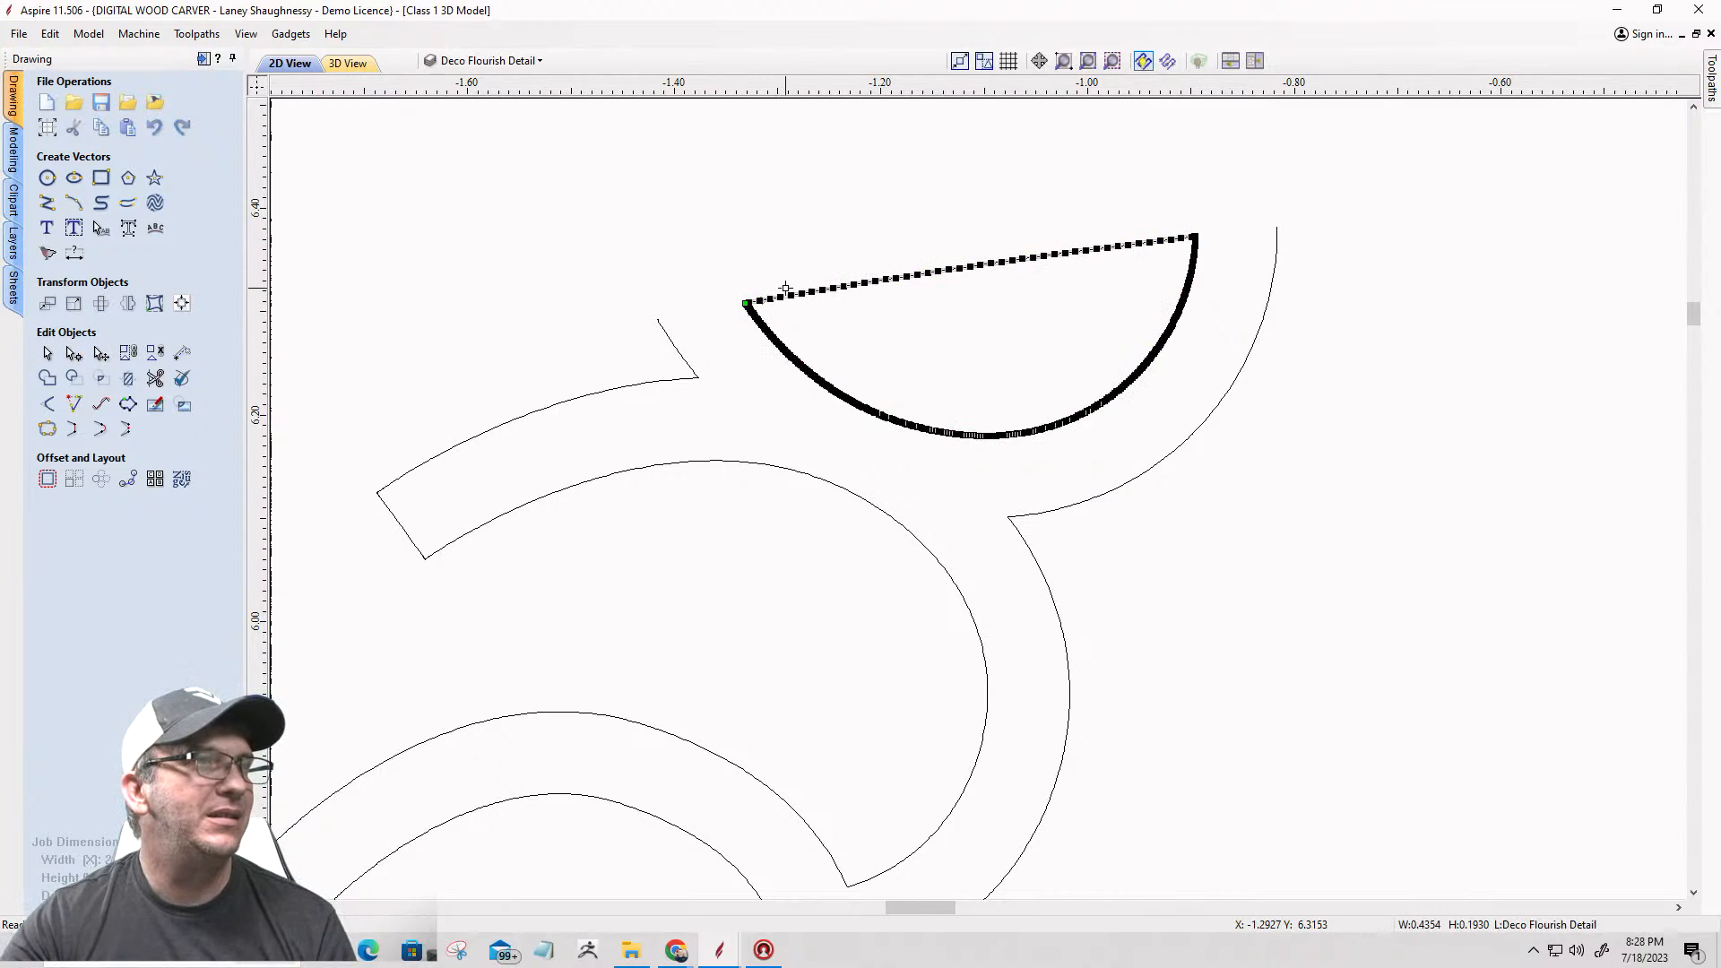
scroll(744, 301, "up", 15)
scroll(701, 192, "up", 4)
right_click(701, 192)
left_click(722, 264)
scroll(674, 333, "down", 8)
scroll(674, 332, "down", 20)
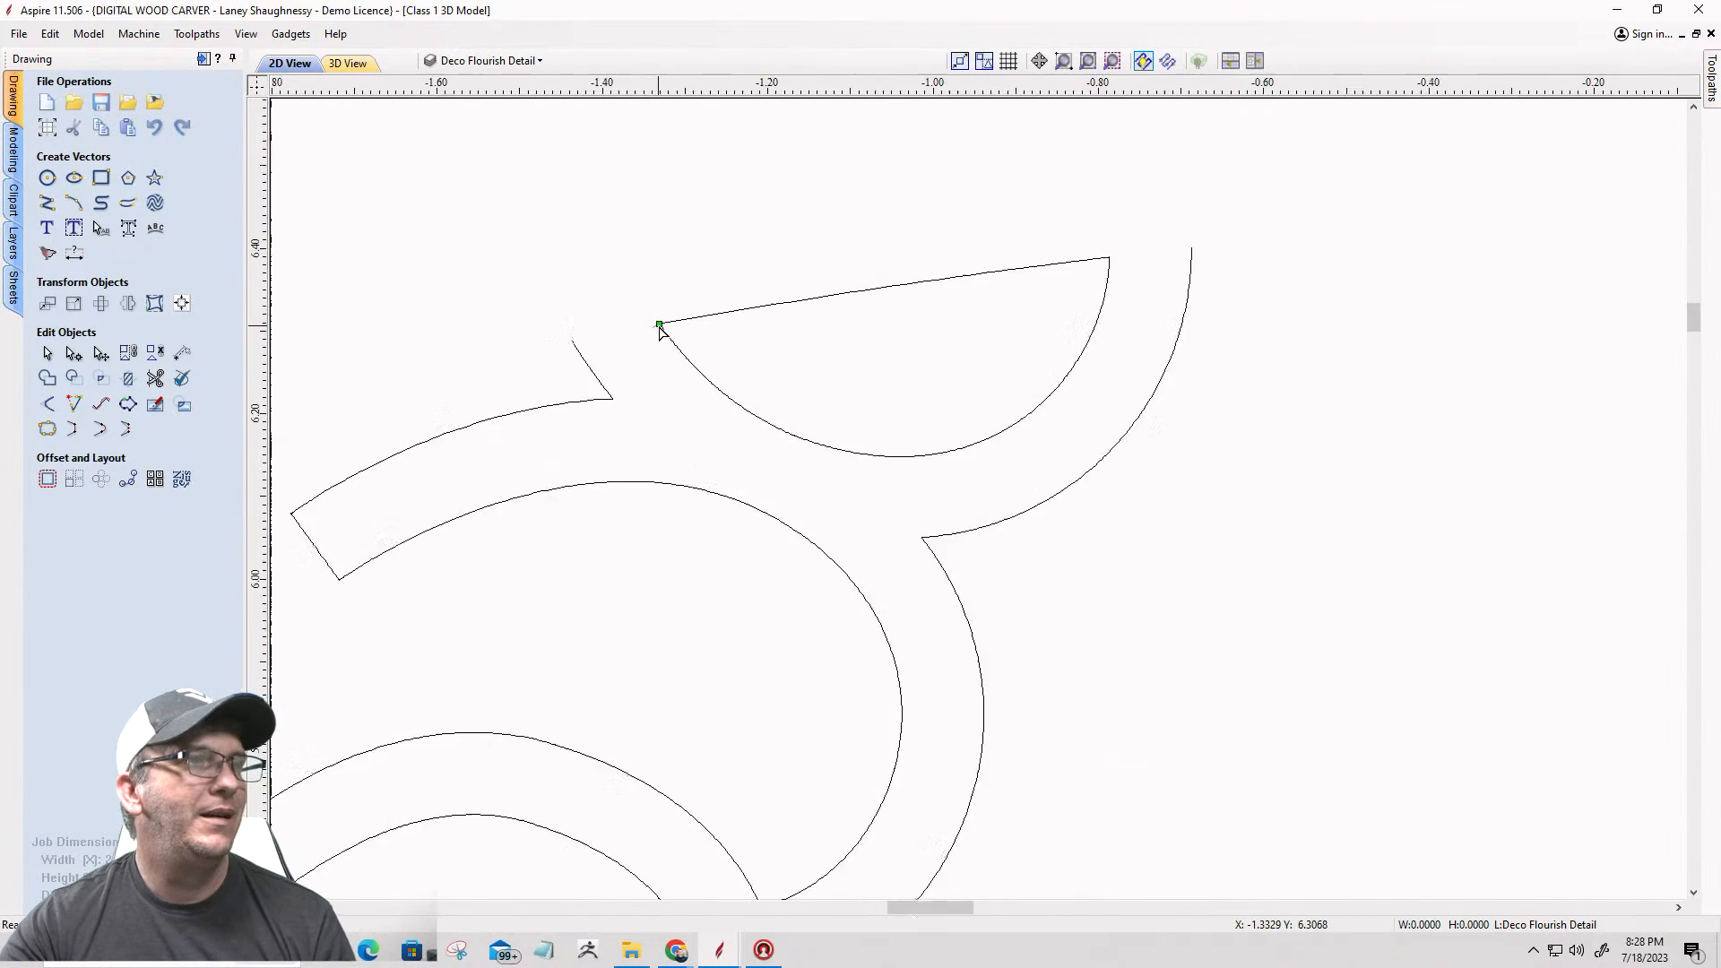
Step: Cut the half-round vector at its upper right corner and delete its straight top edge
left_click(705, 317)
scroll(839, 303, "up", 20)
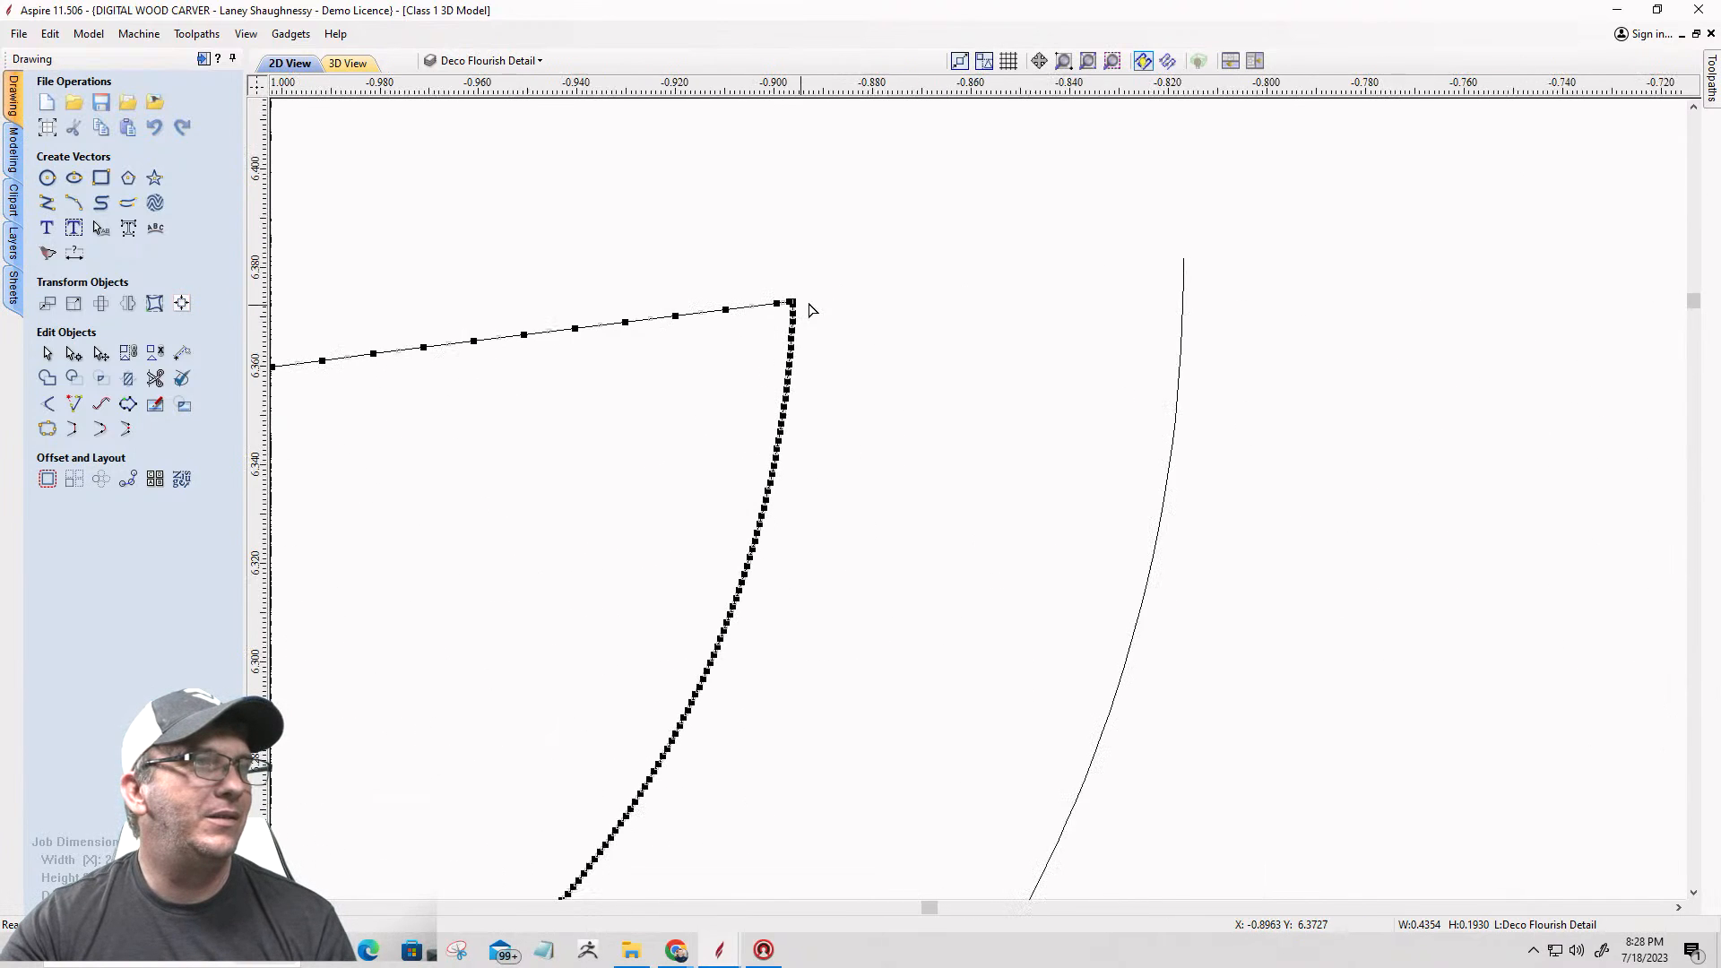
scroll(820, 302, "up", 4)
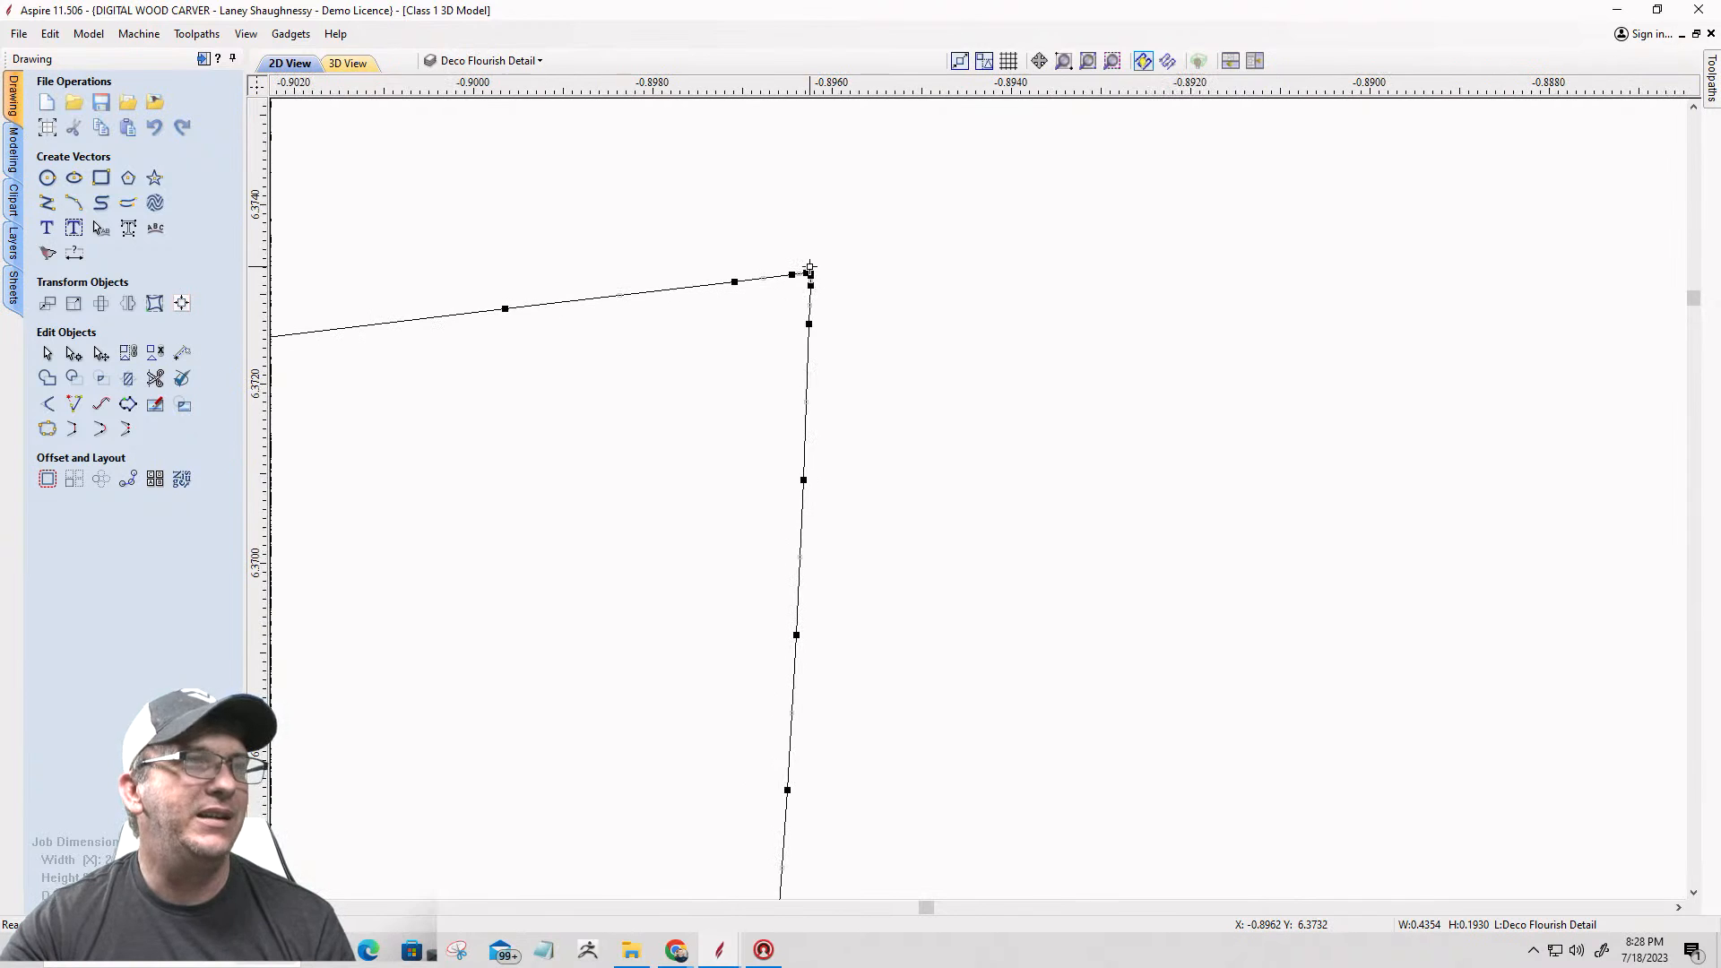
right_click(810, 272)
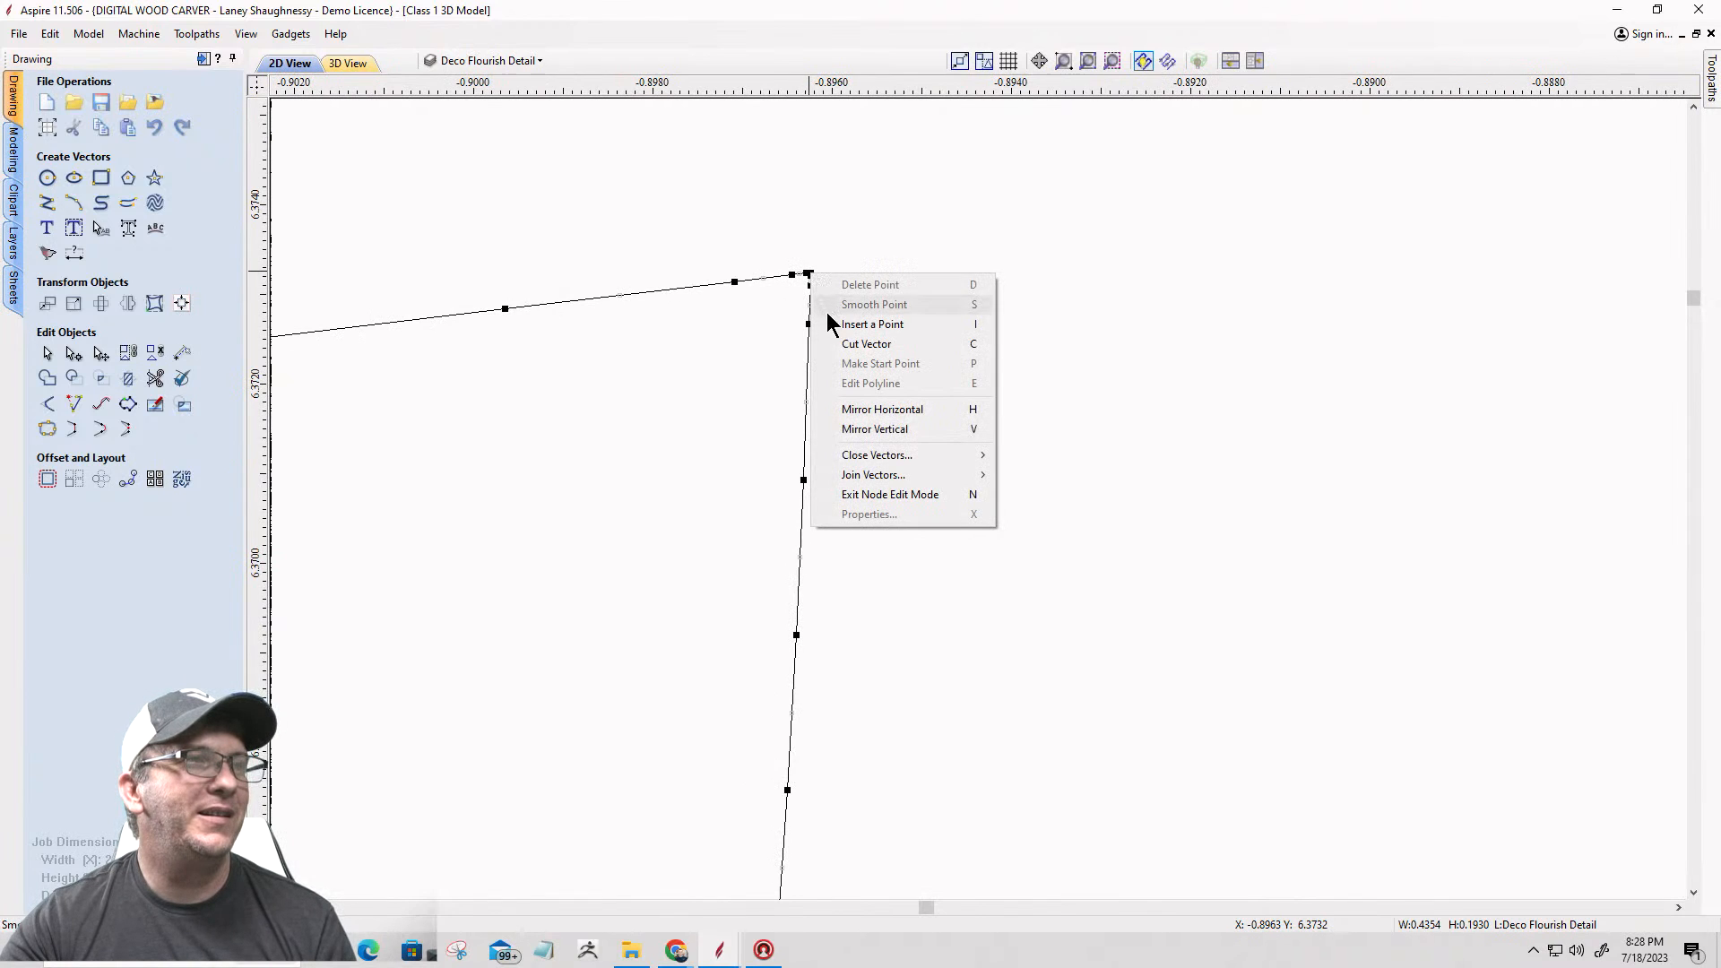
left_click(835, 345)
scroll(1114, 338, "down", 10)
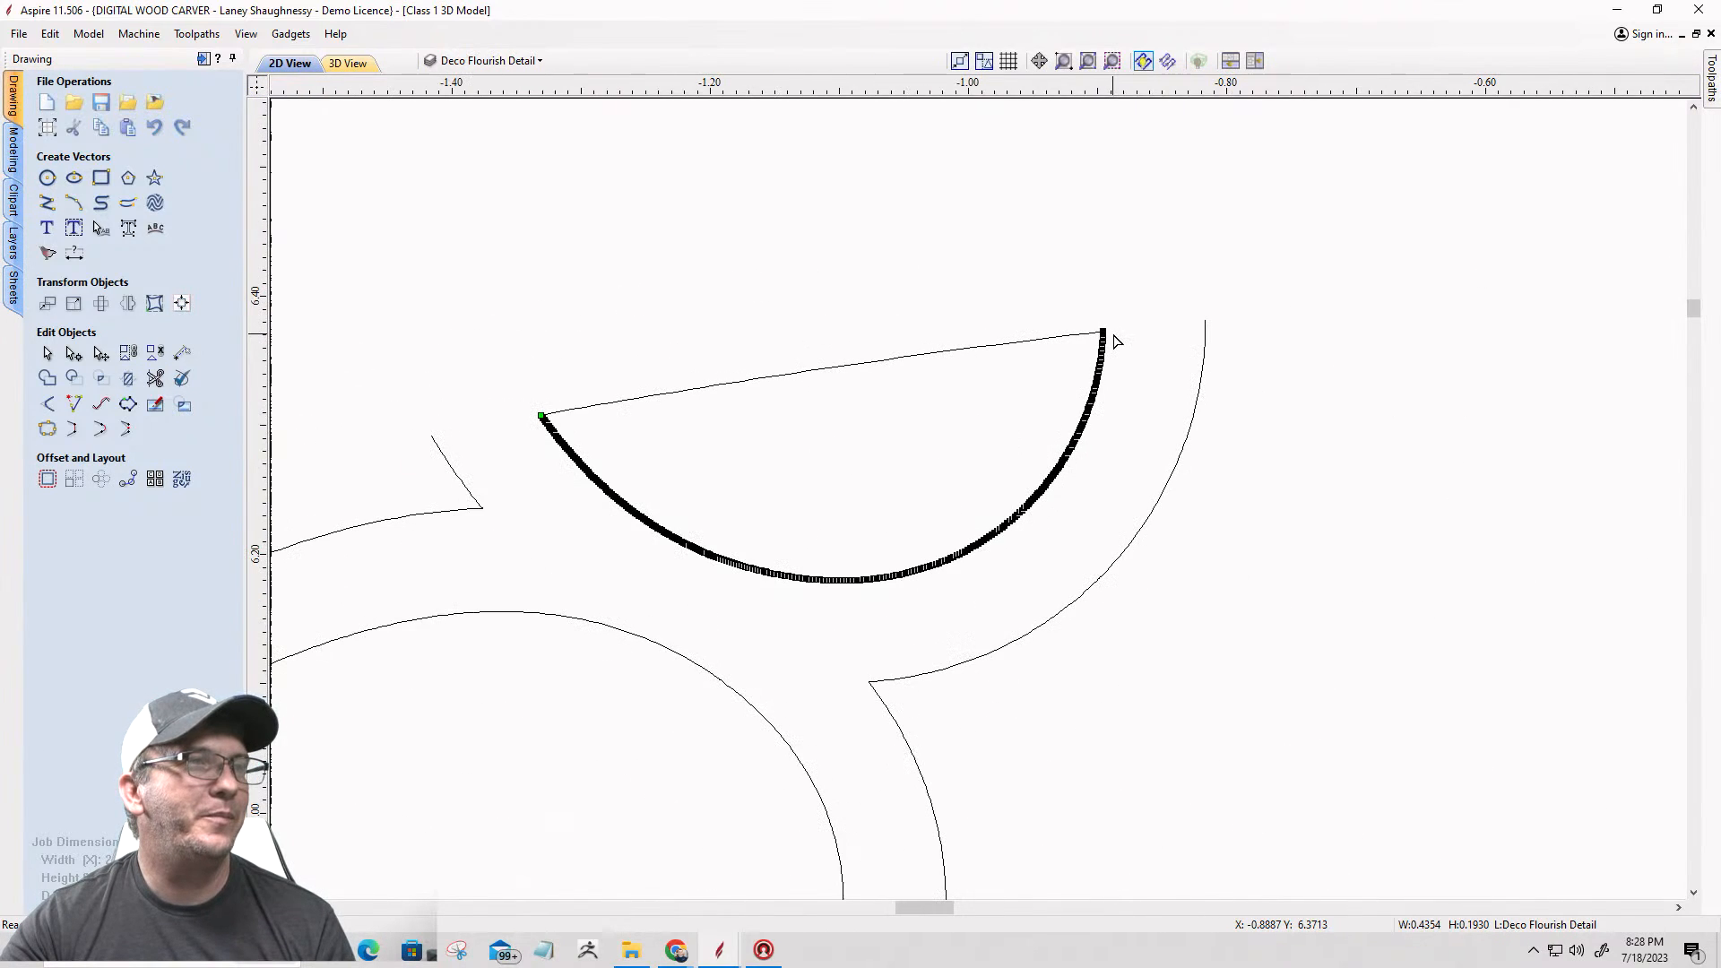
left_click(942, 357)
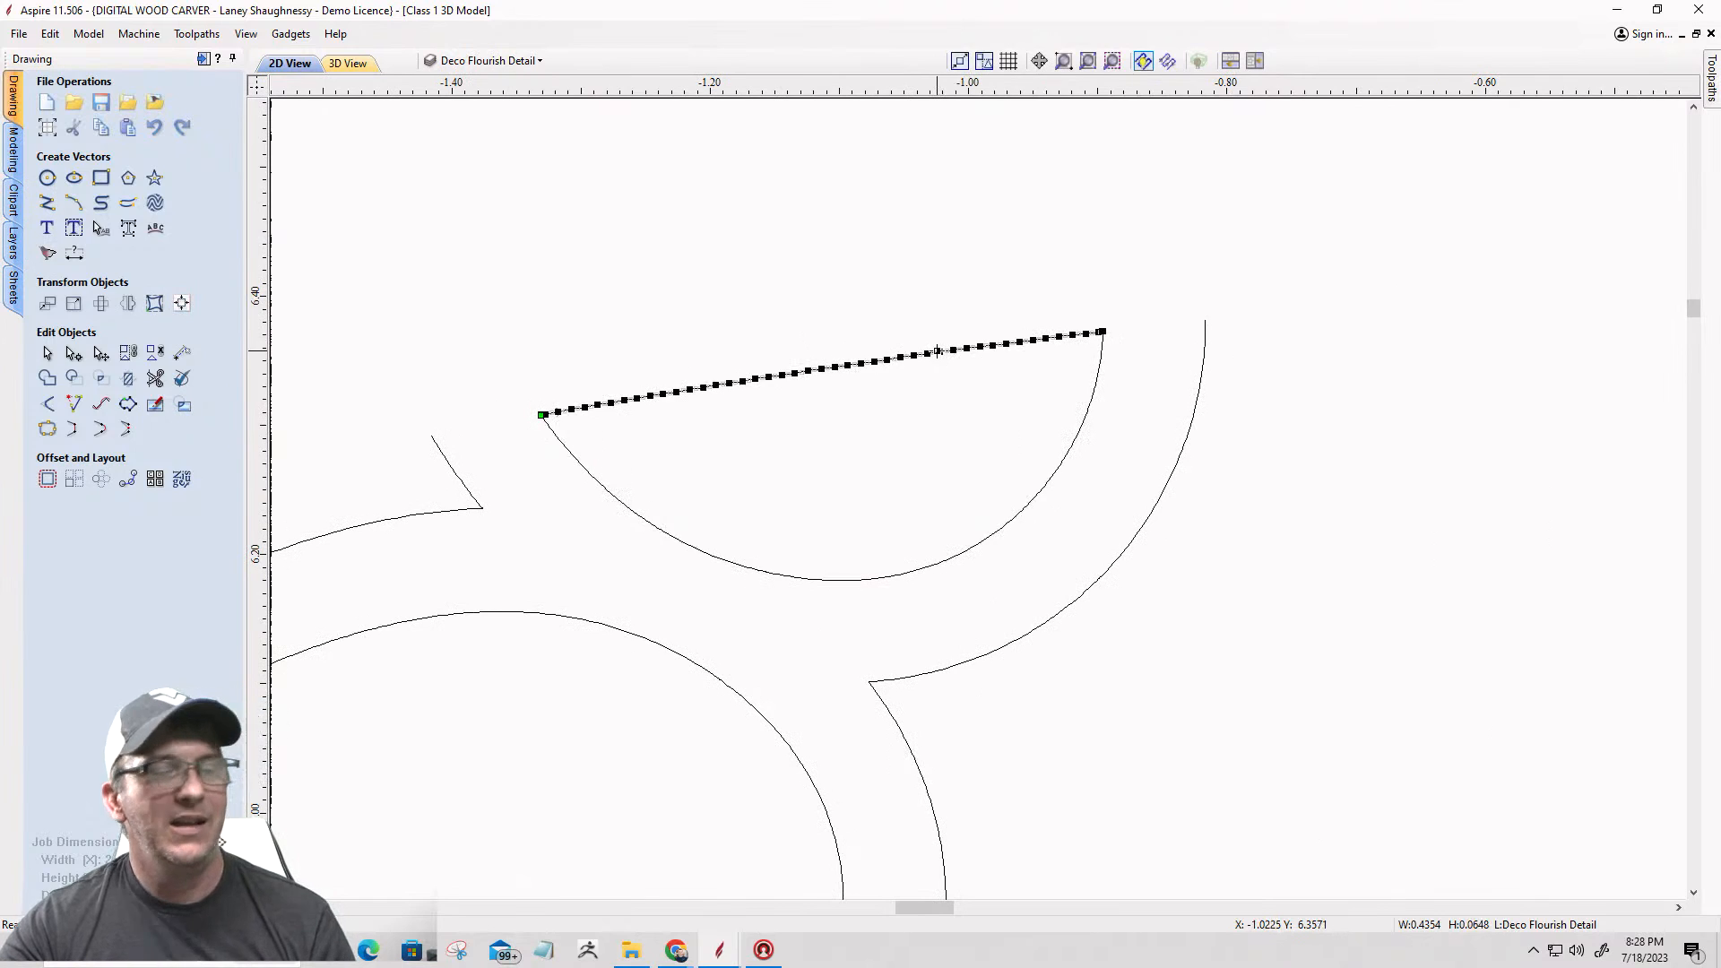
key("Delete")
scroll(946, 357, "down", 6)
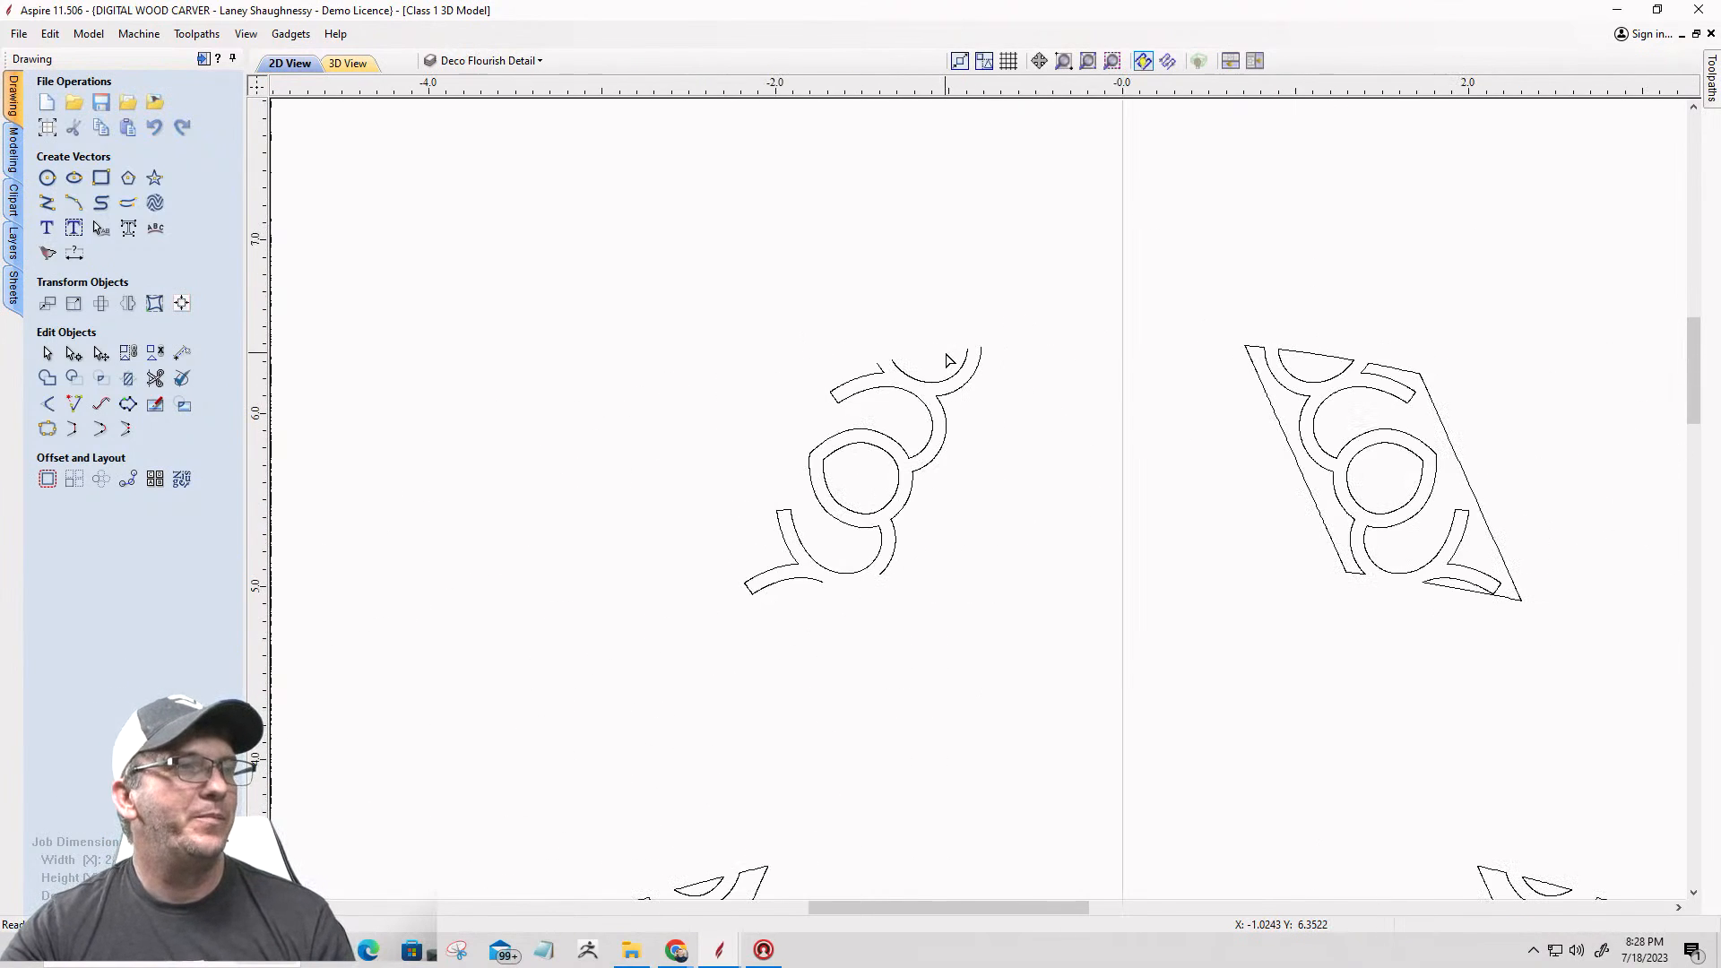
Step: Try to join the open lower ends of the left flourish's two outline vectors with a smooth curve
scroll(826, 621, "up", 3)
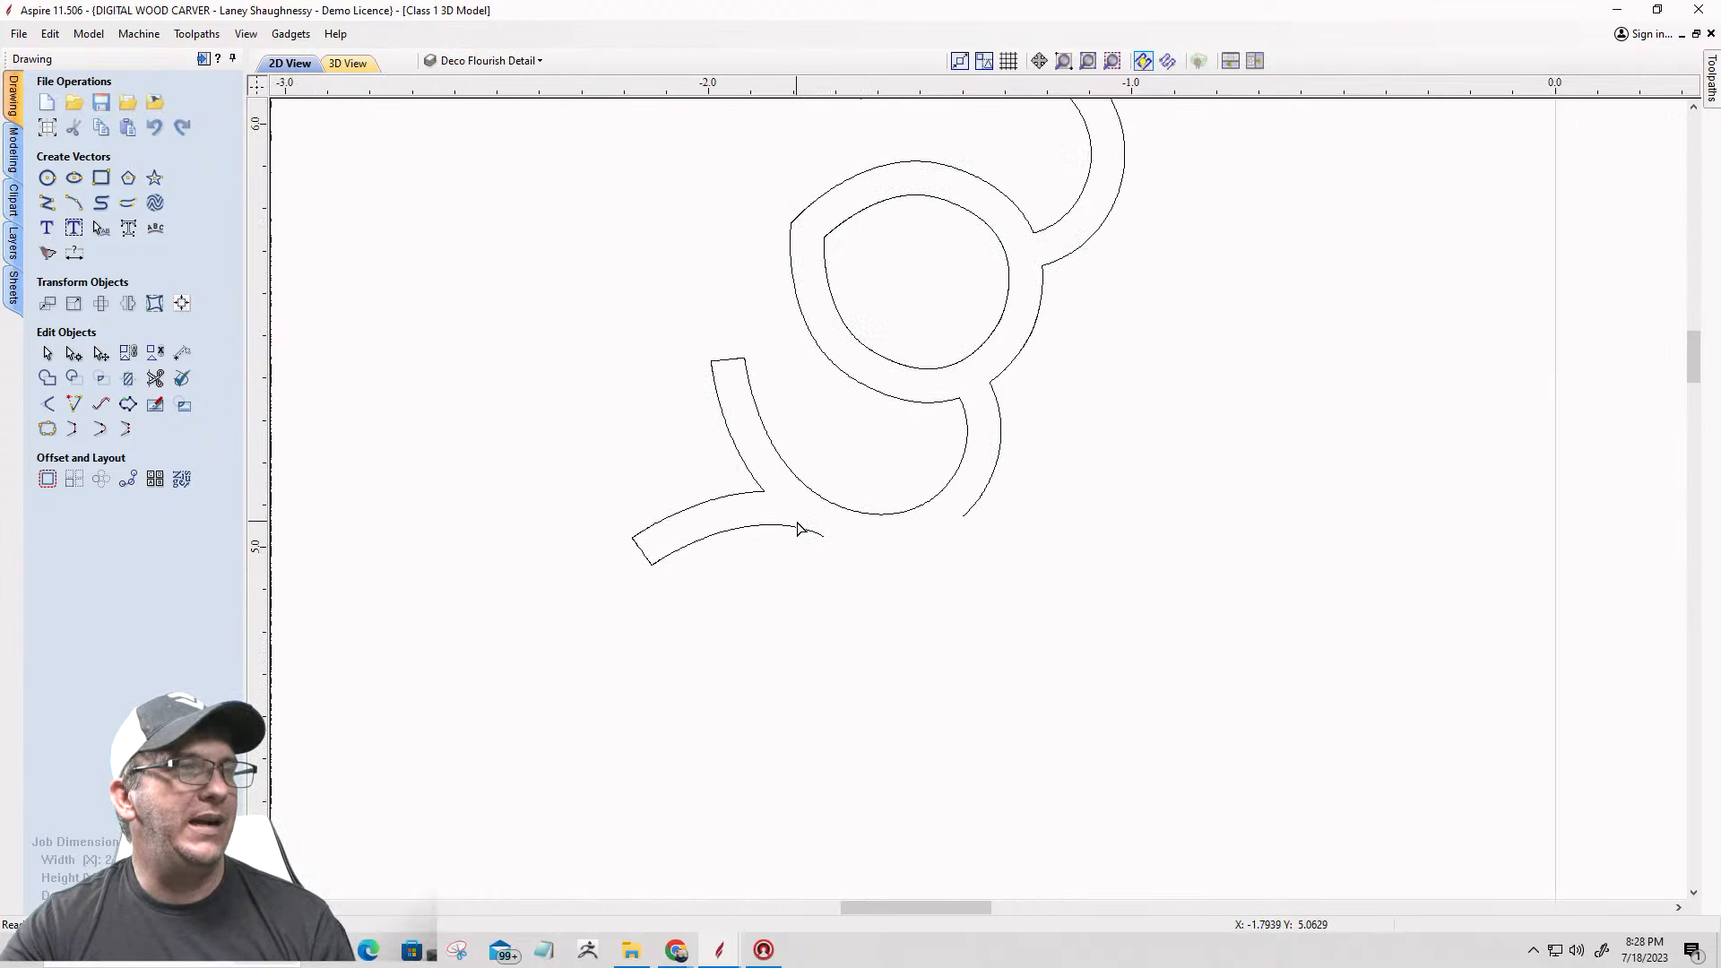
left_click(799, 535)
scroll(755, 633, "down", 3)
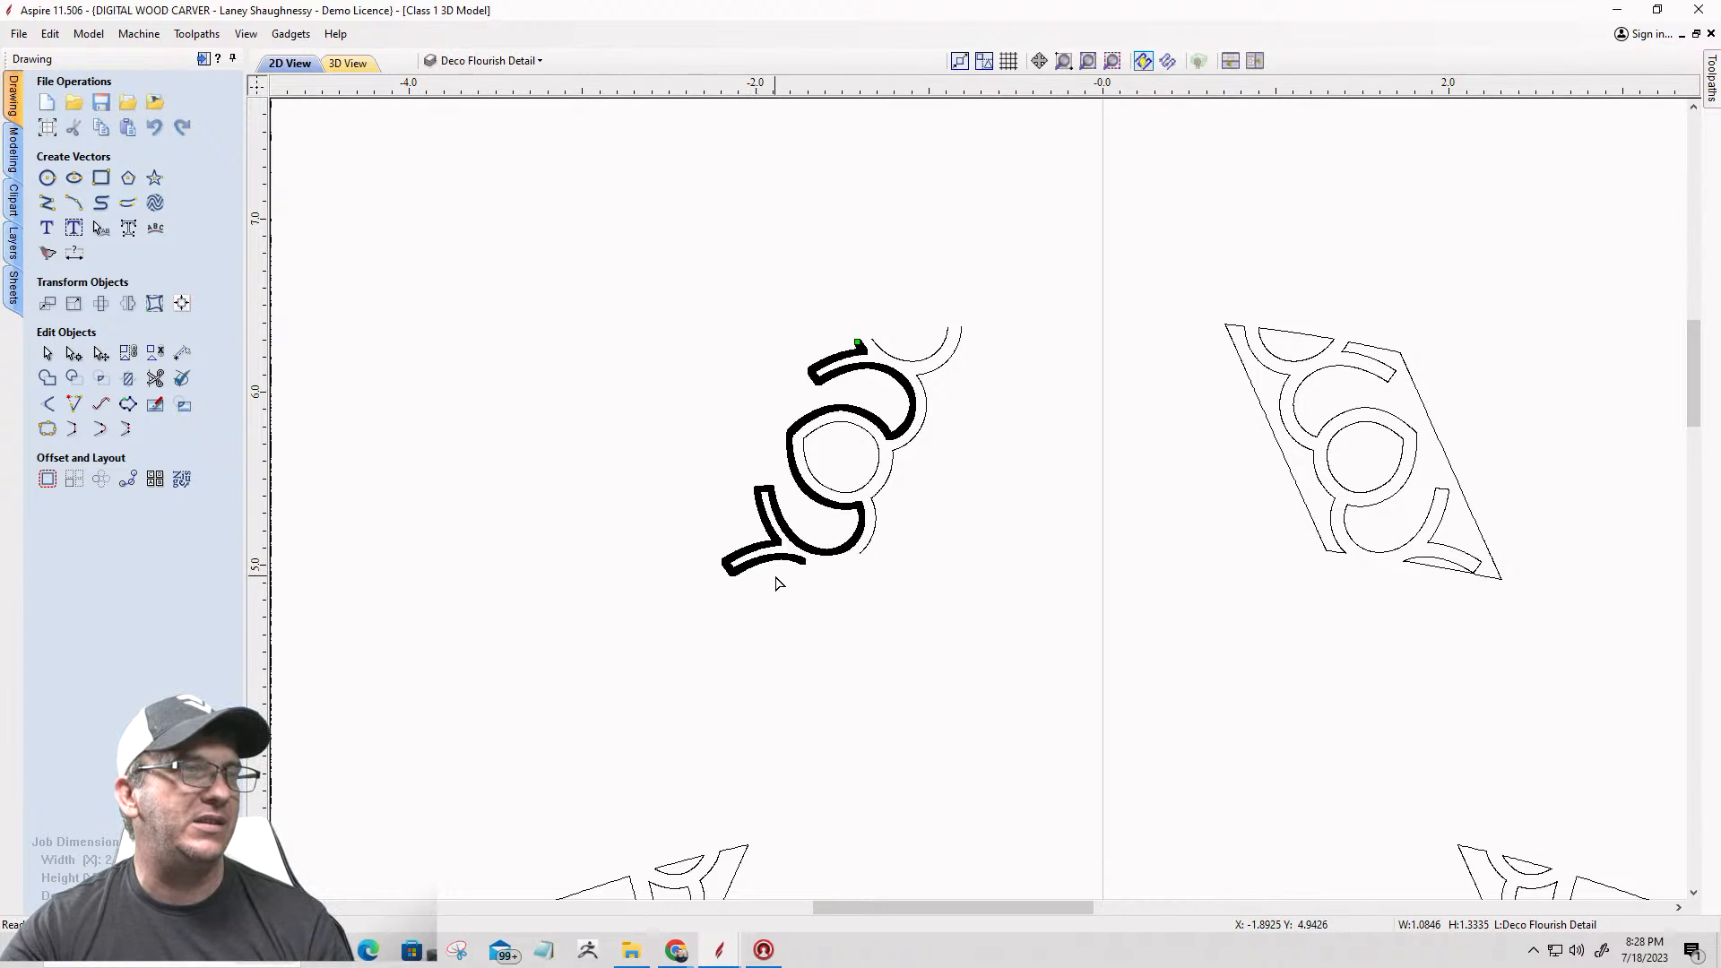
scroll(820, 561, "up", 3)
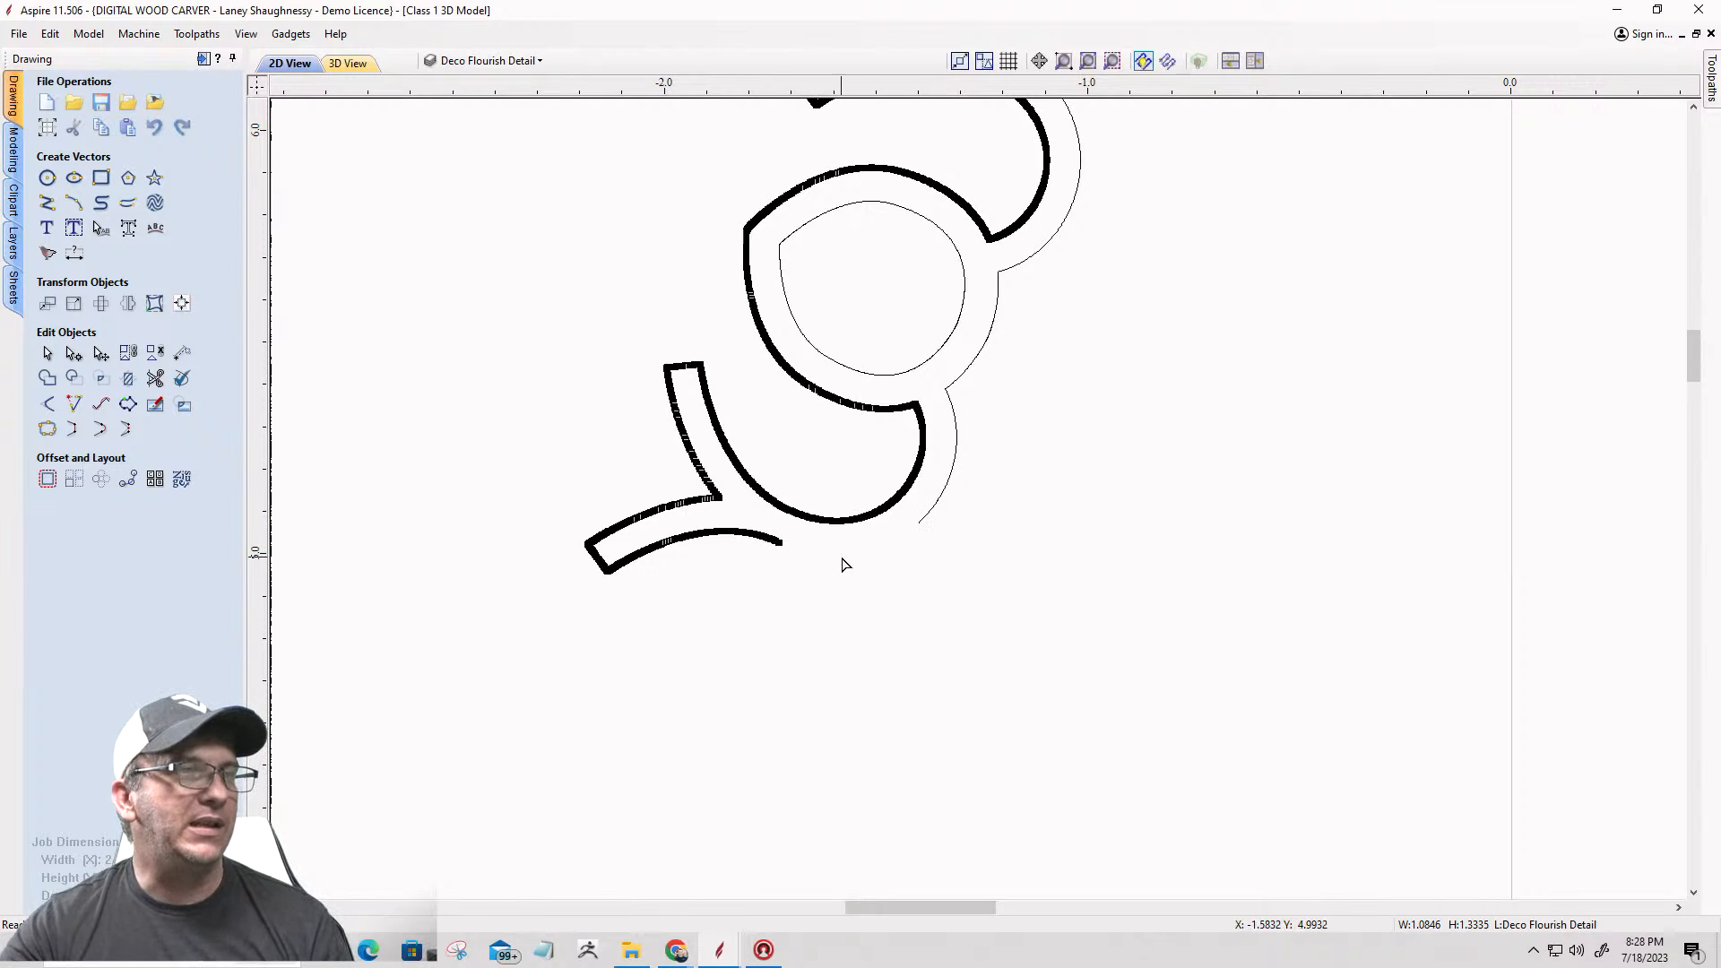
scroll(843, 564, "up", 2)
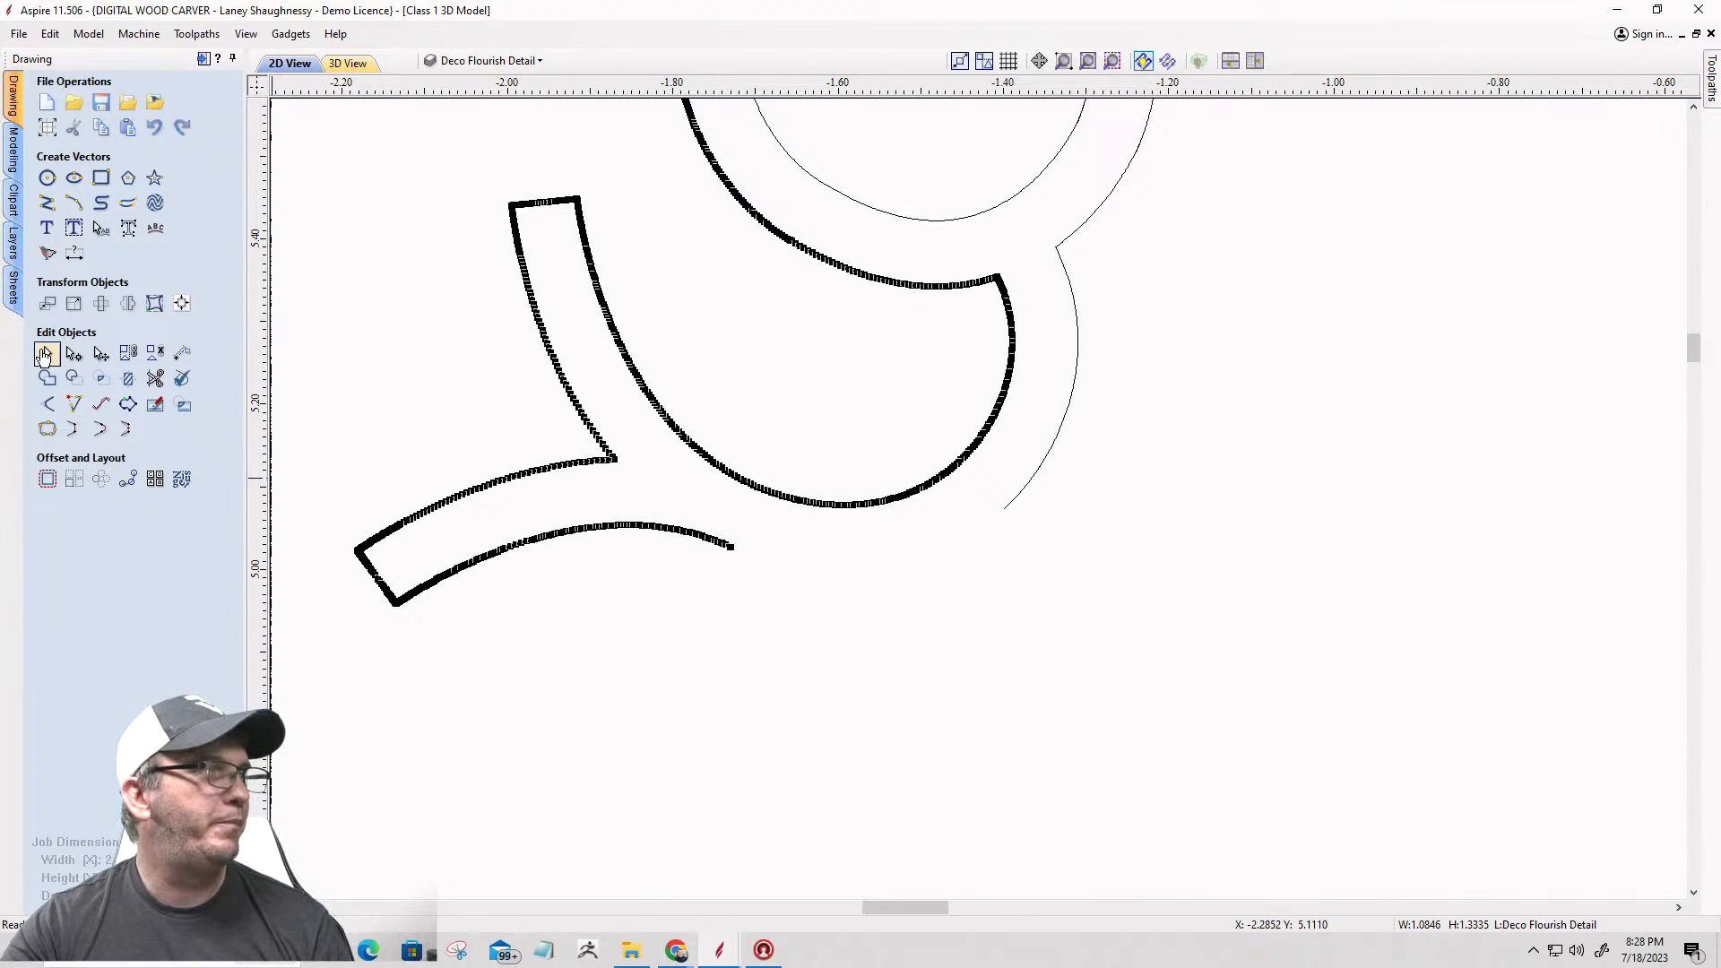
left_click(44, 355)
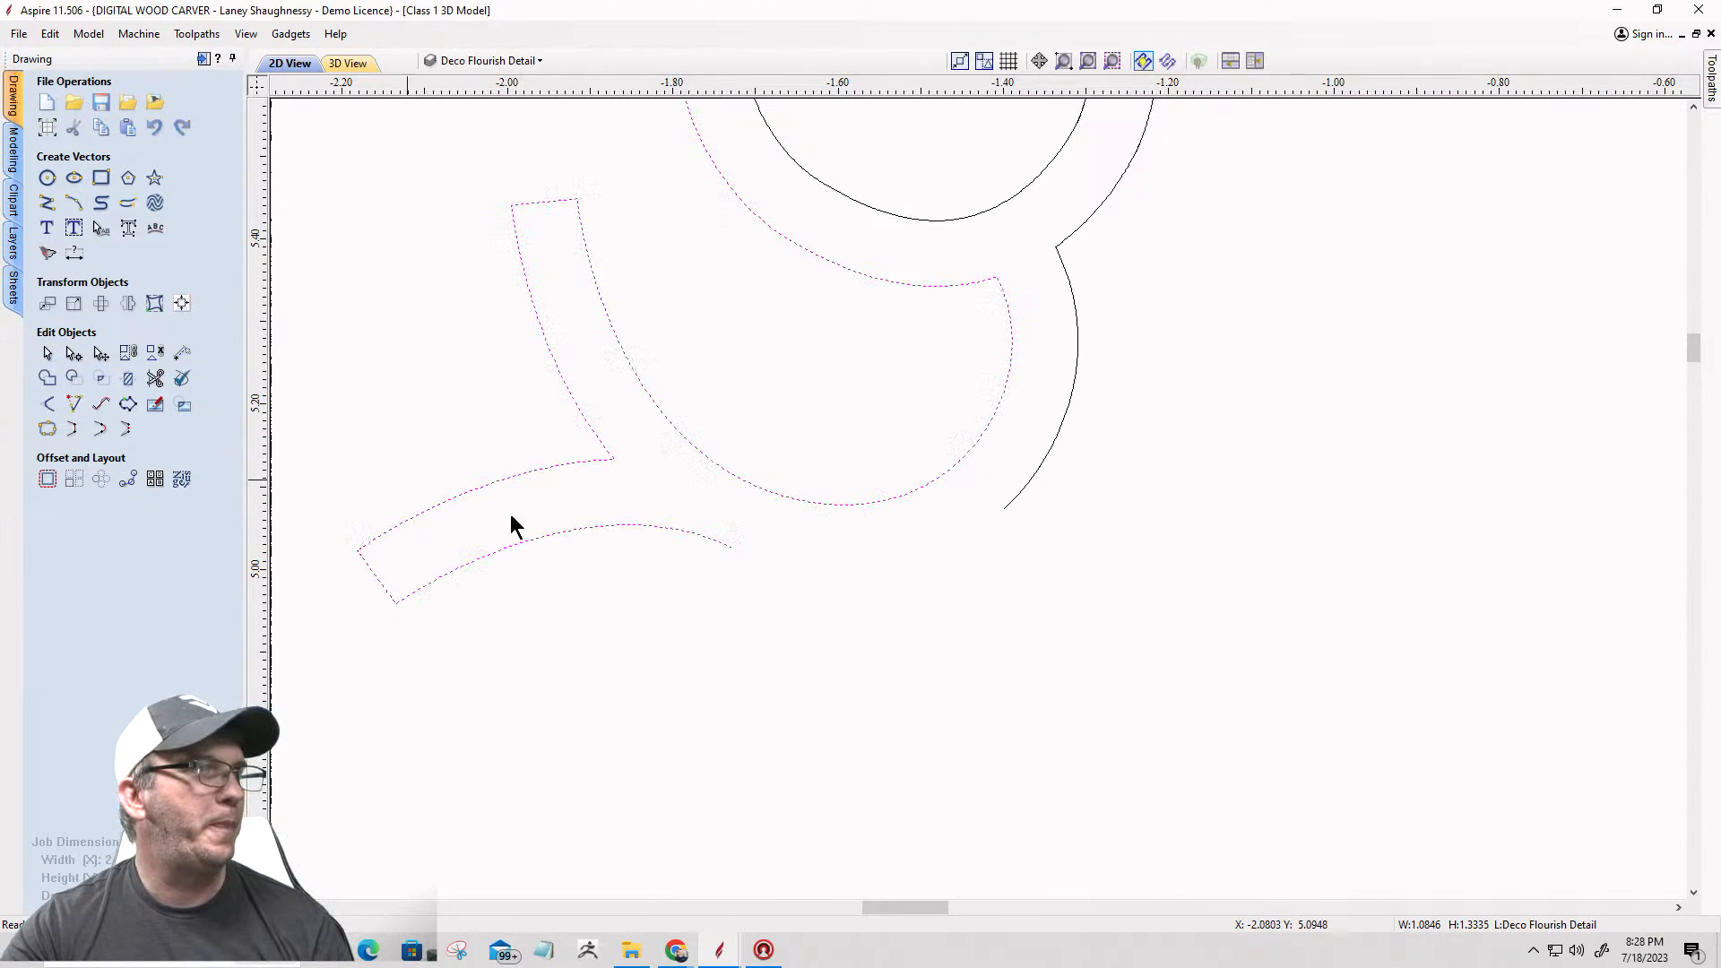
left_click(1016, 500, "shift")
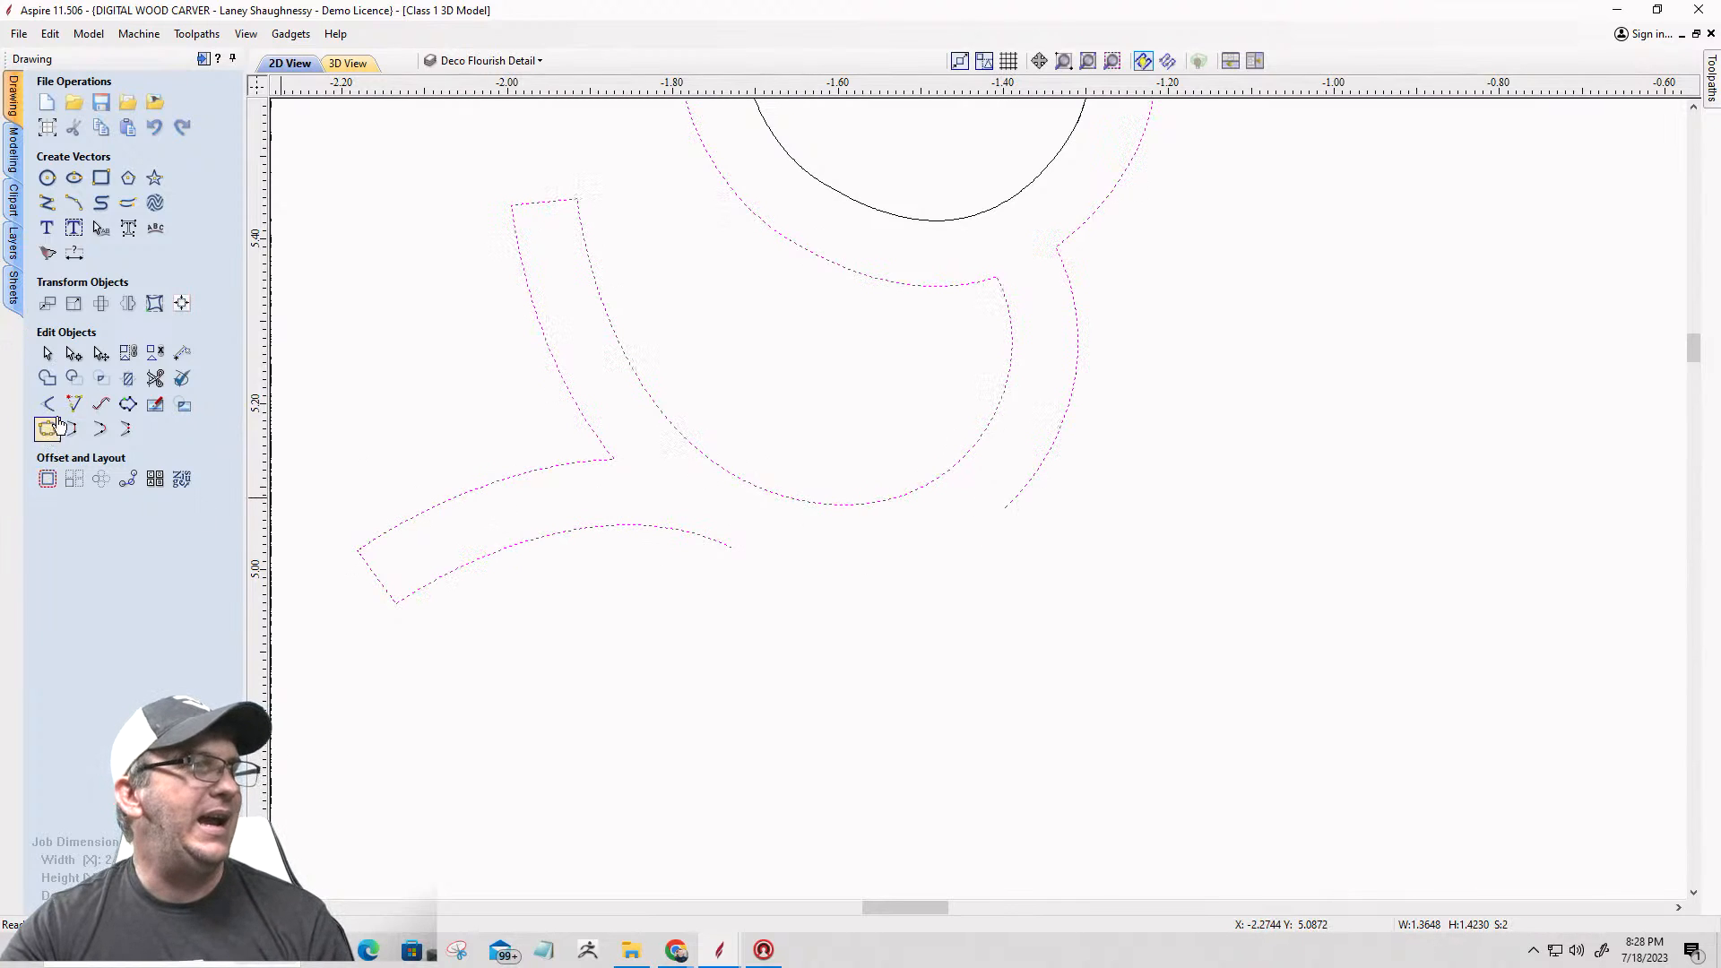
left_click(99, 429)
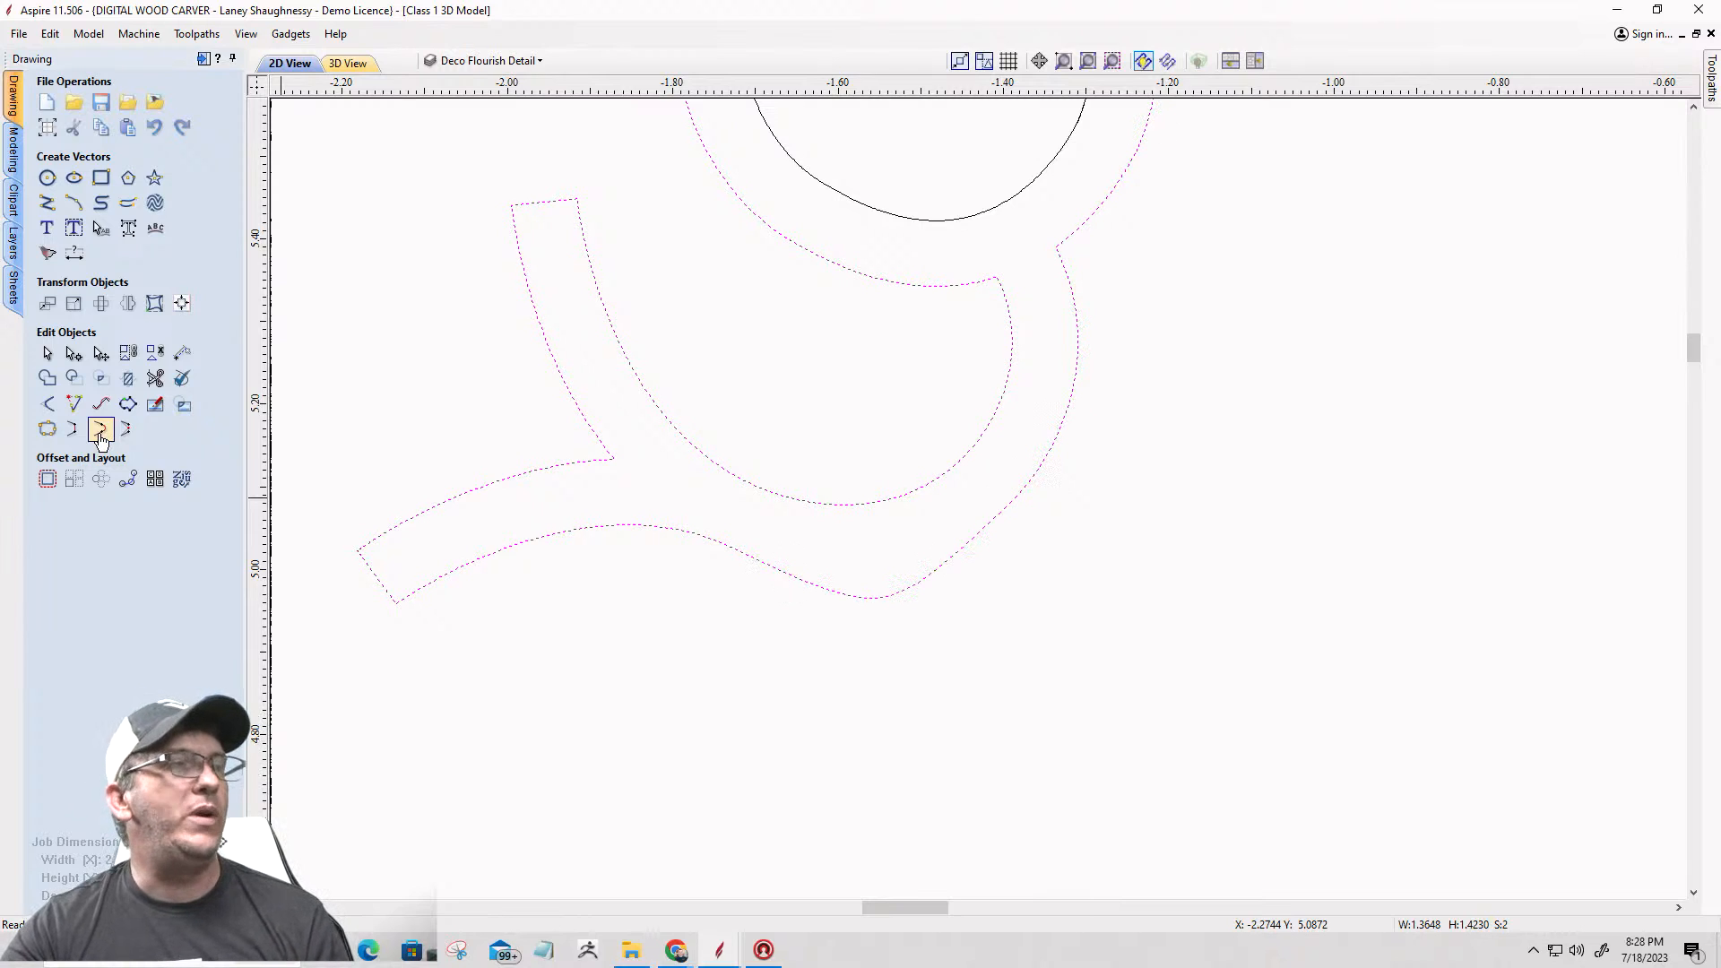
scroll(630, 543, "down", 3)
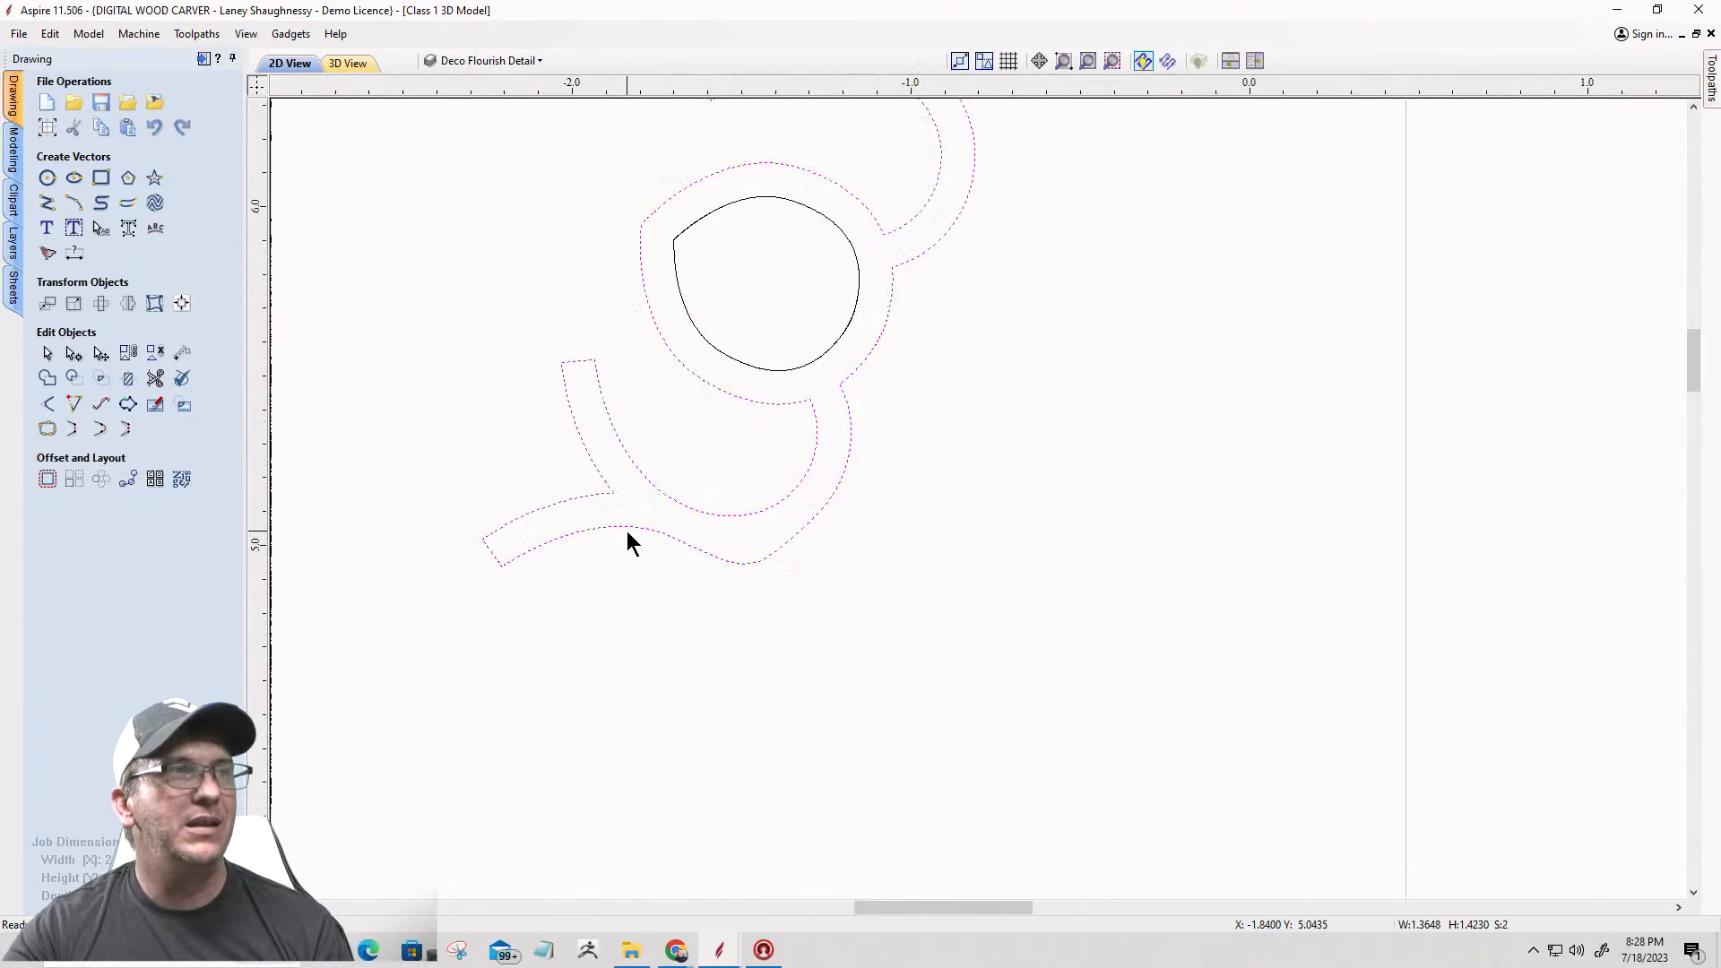
Step: Show the badge layers temporarily to compare the joined lower curve with the original border and banner edge
left_click(488, 60)
left_click(454, 126)
left_click(454, 127)
left_click(454, 90)
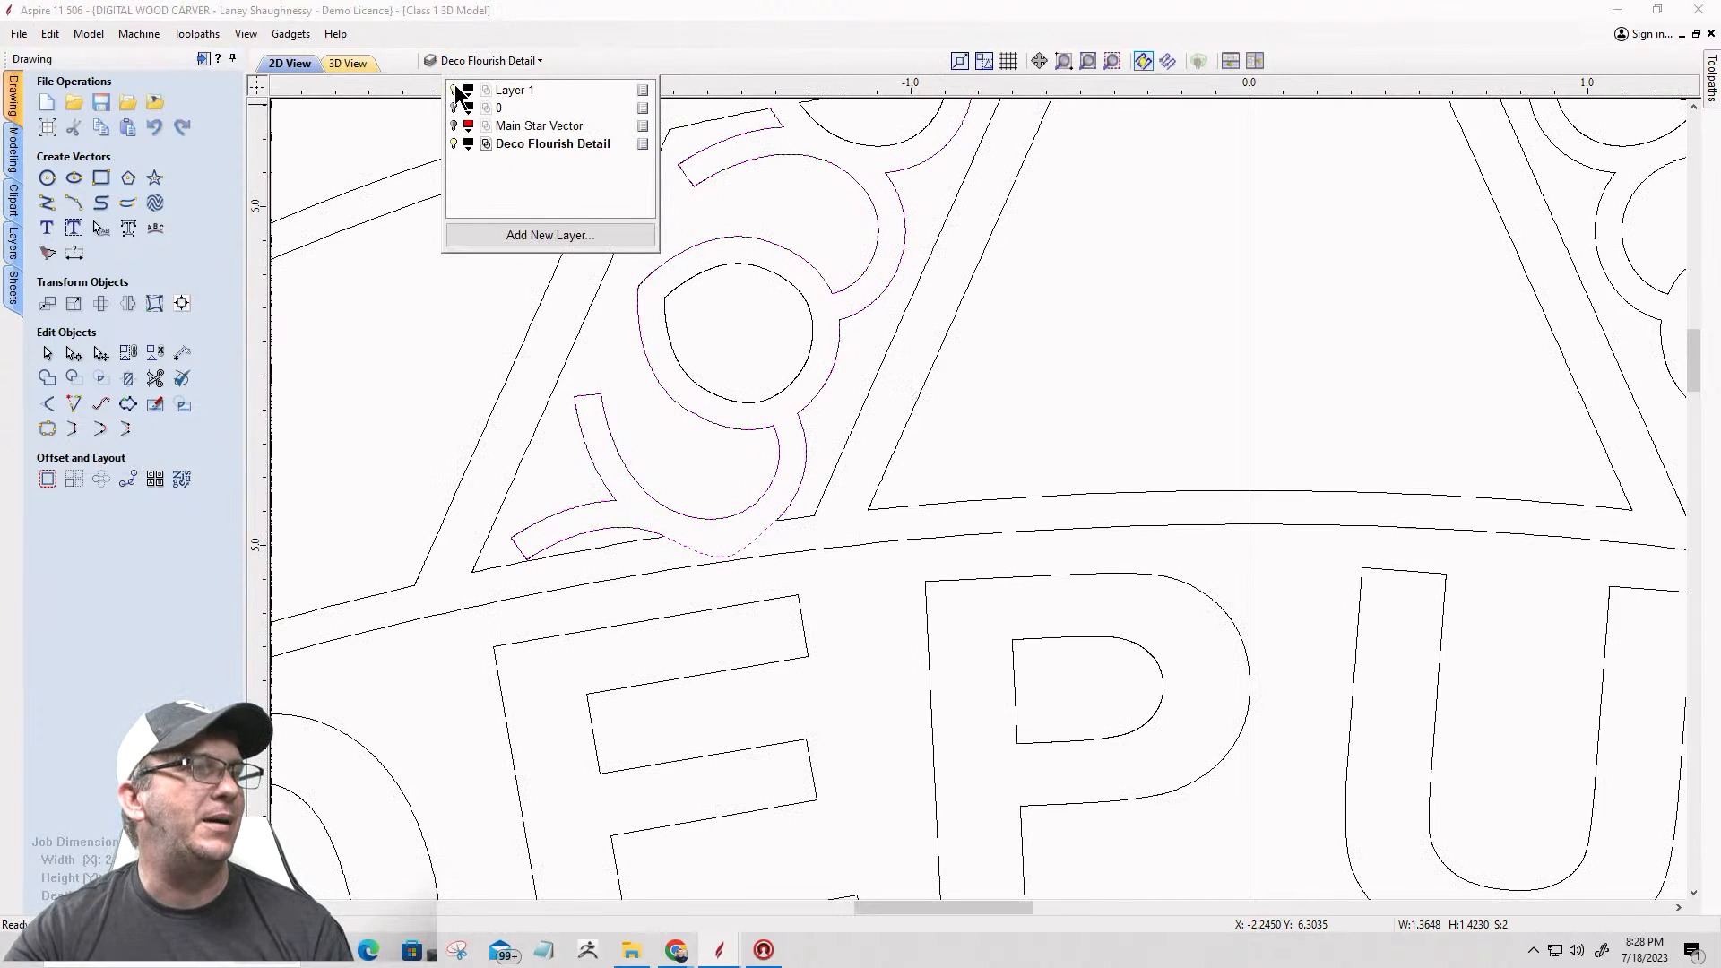
scroll(698, 583, "up", 3)
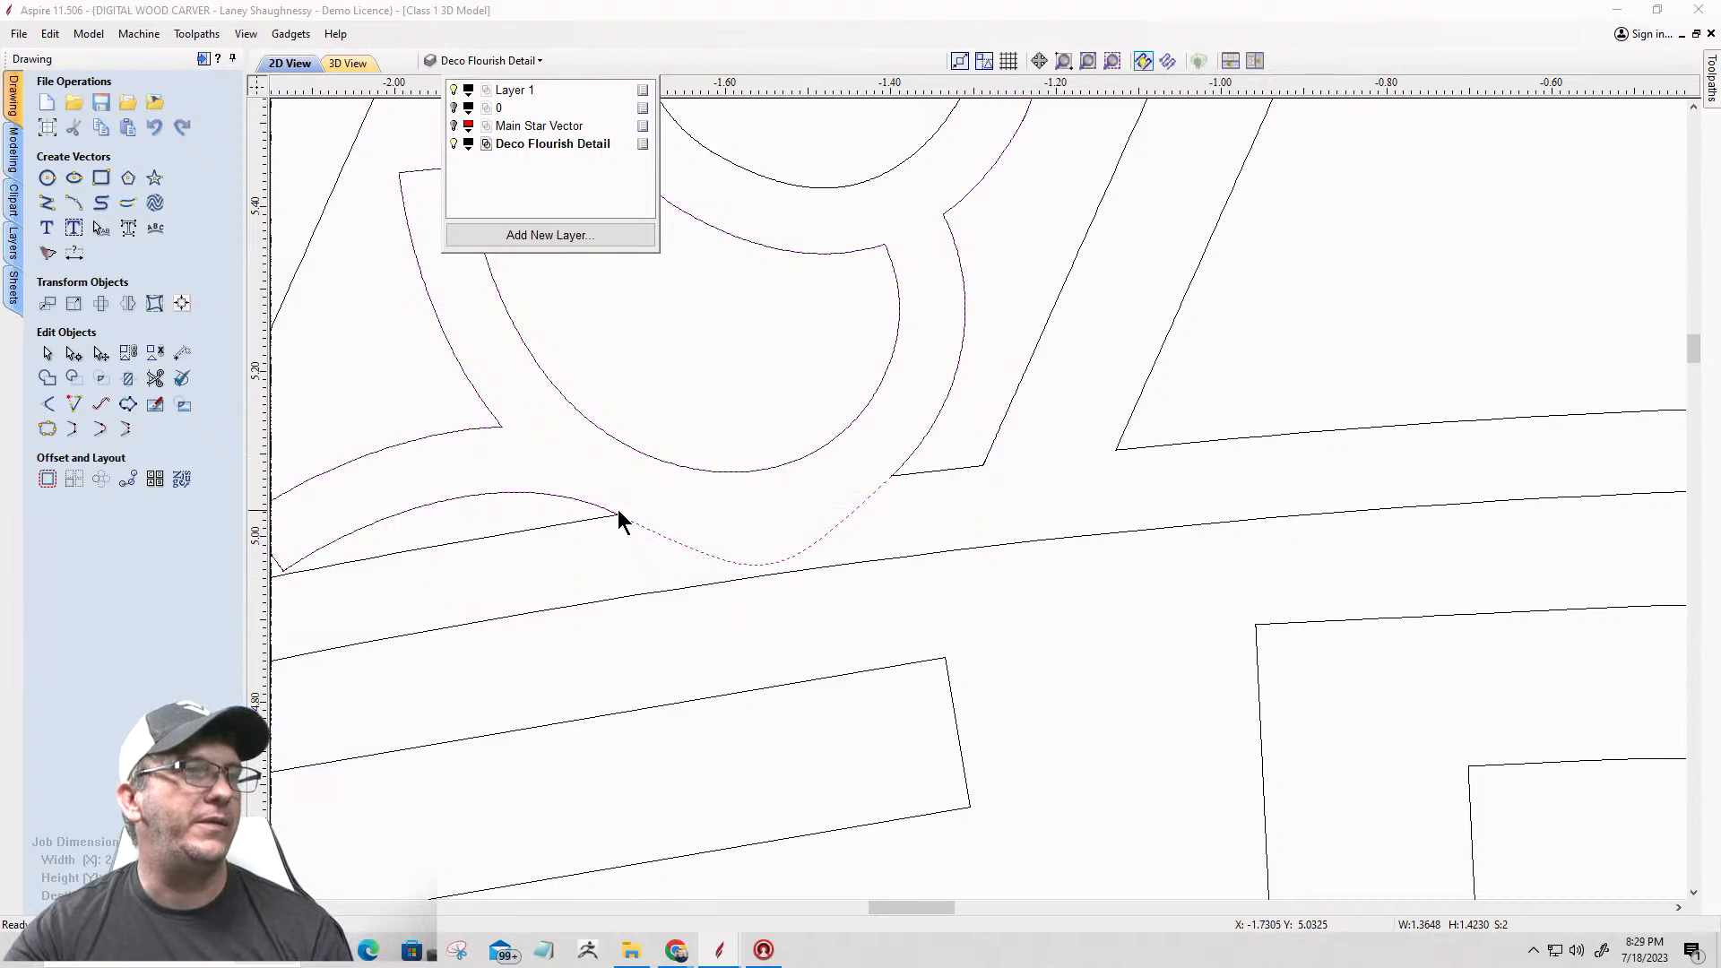
scroll(1087, 546, "down", 5)
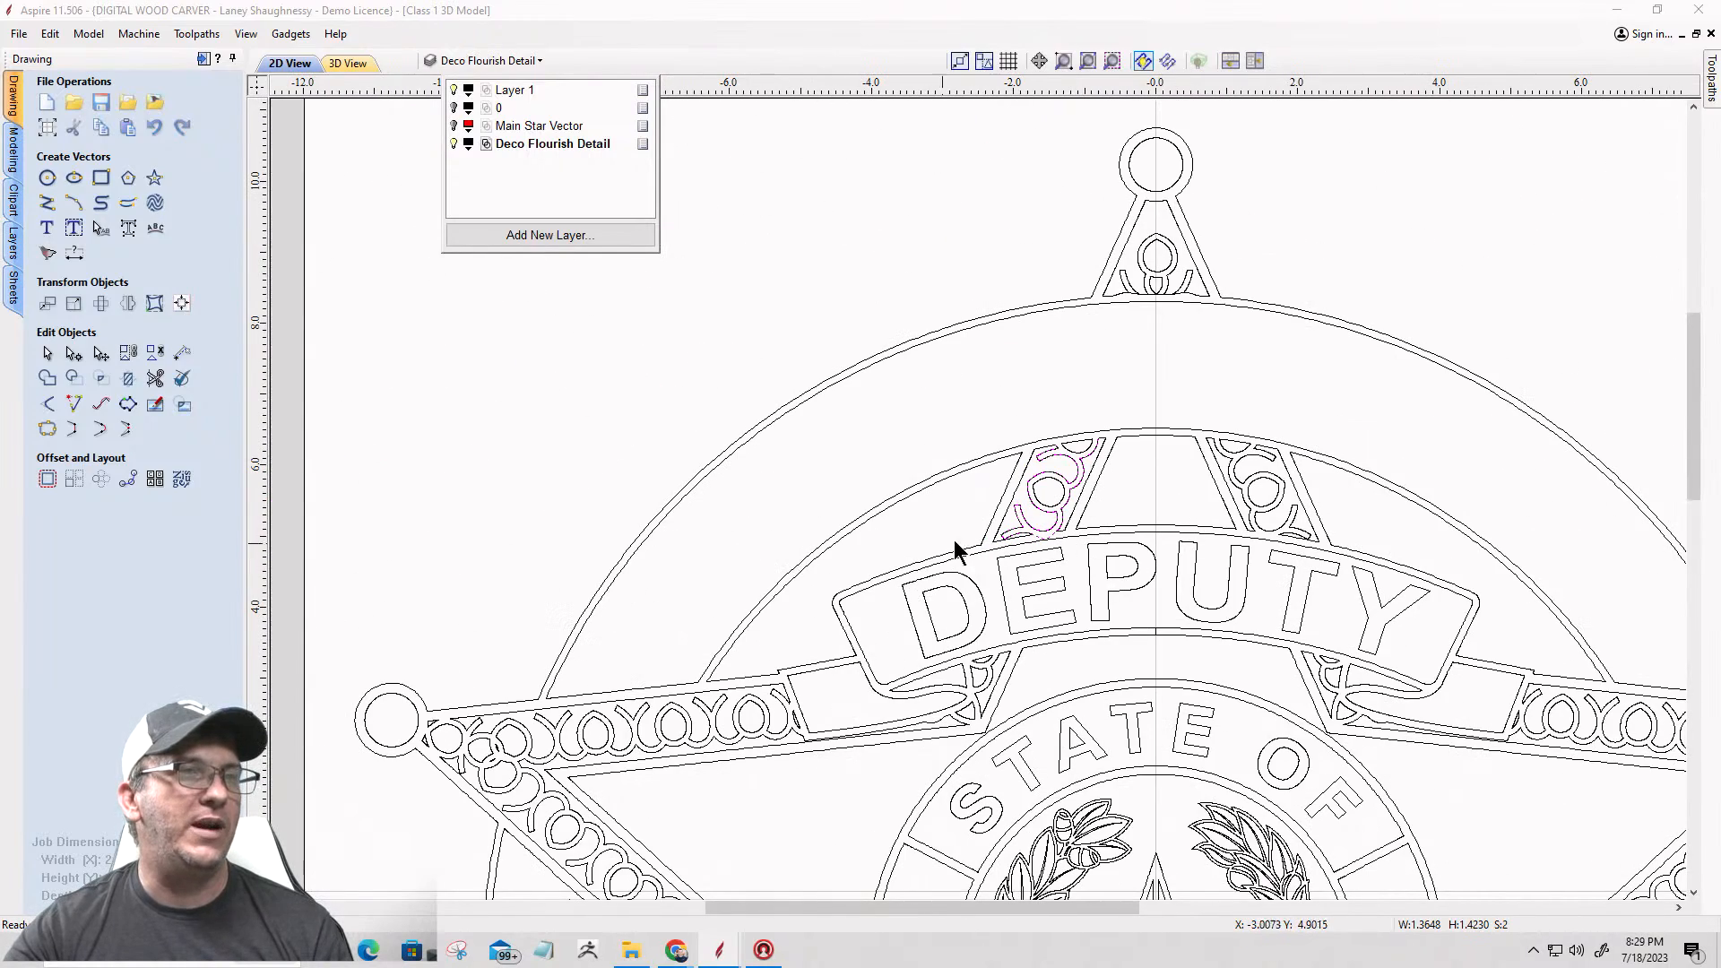
scroll(1050, 549, "up", 6)
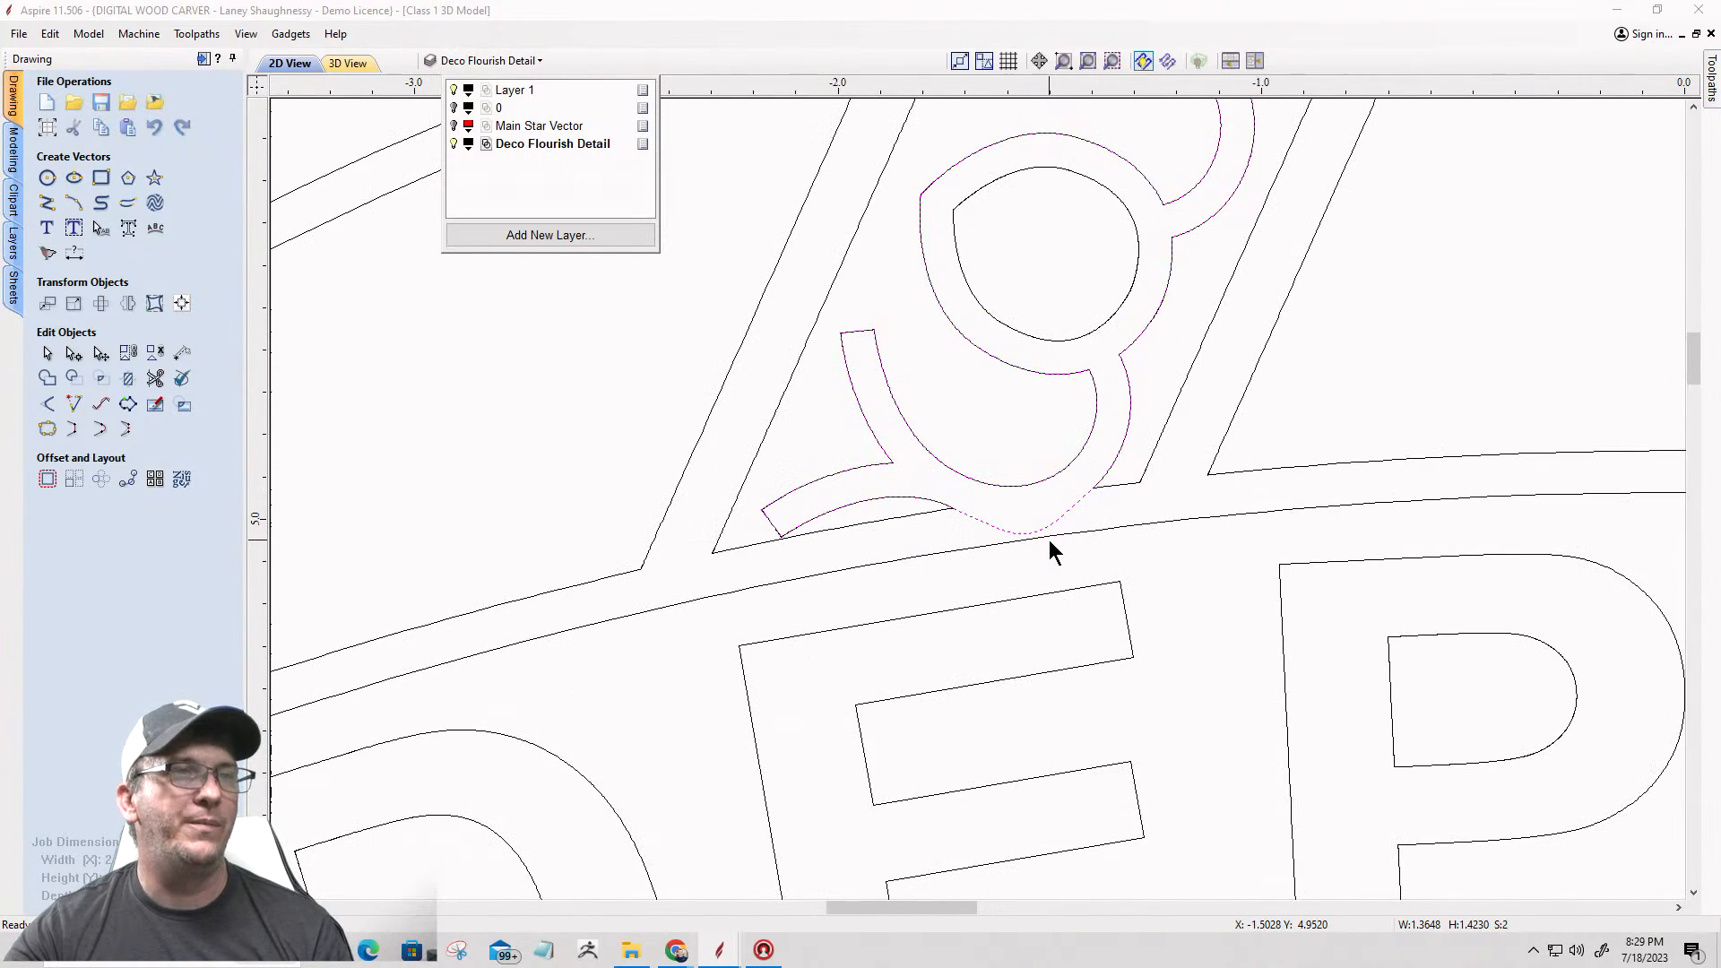
scroll(1049, 548, "up", 2)
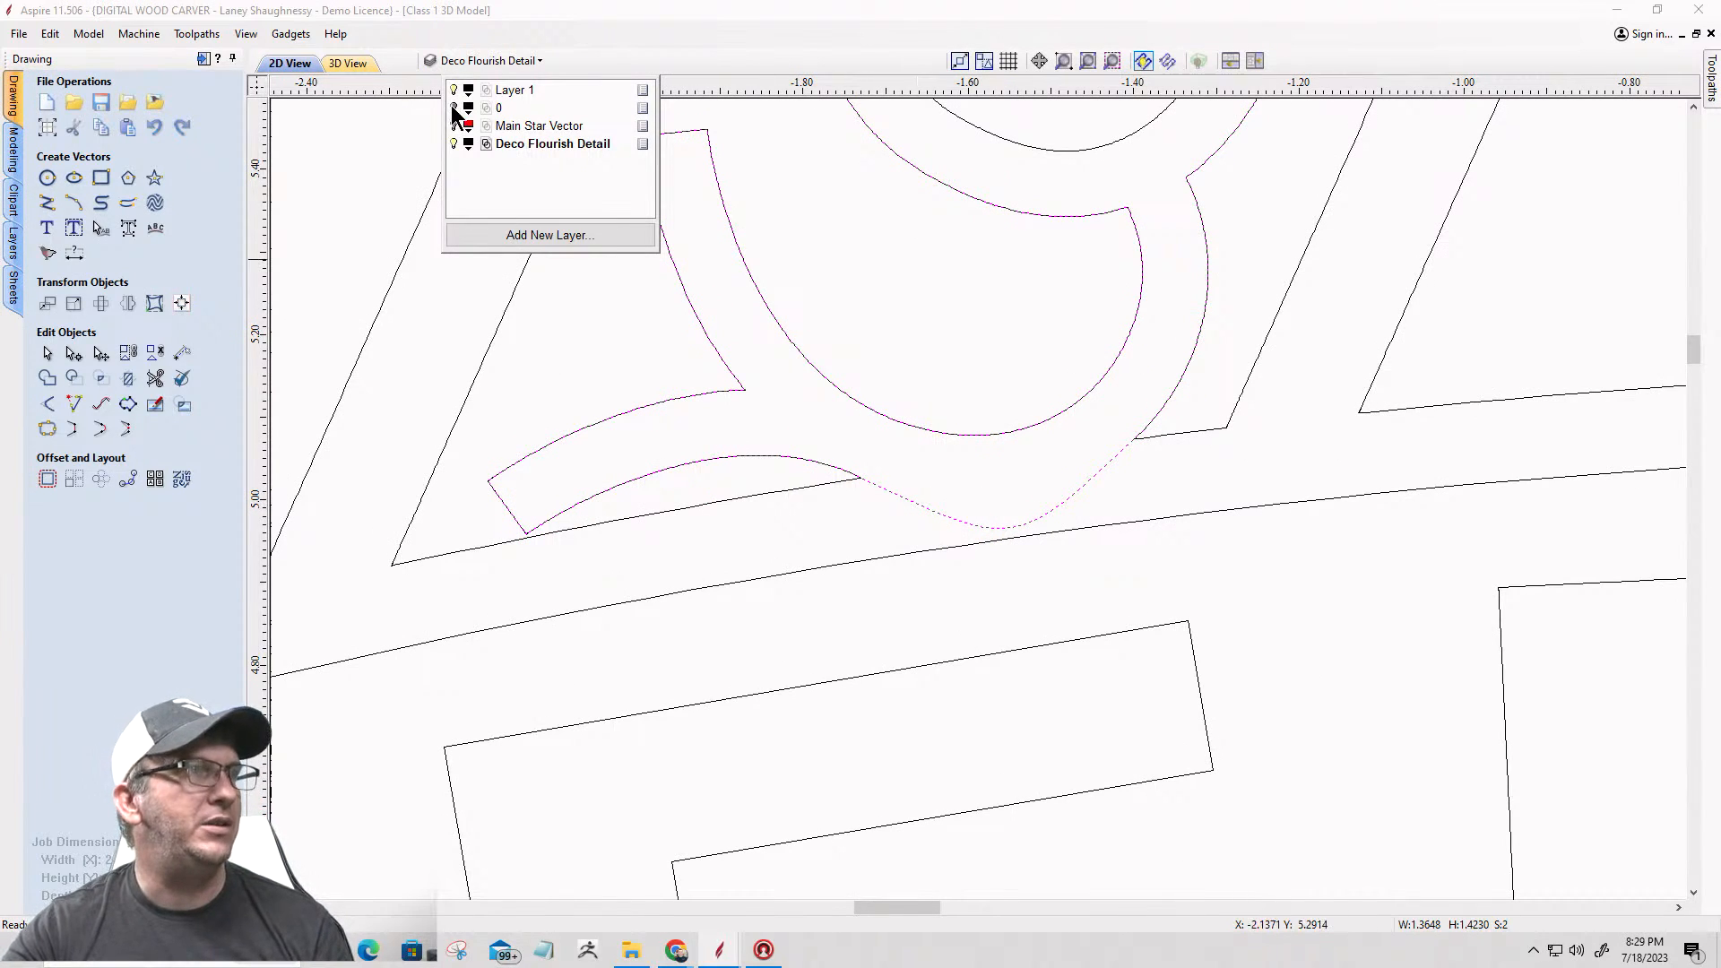
left_click(454, 107)
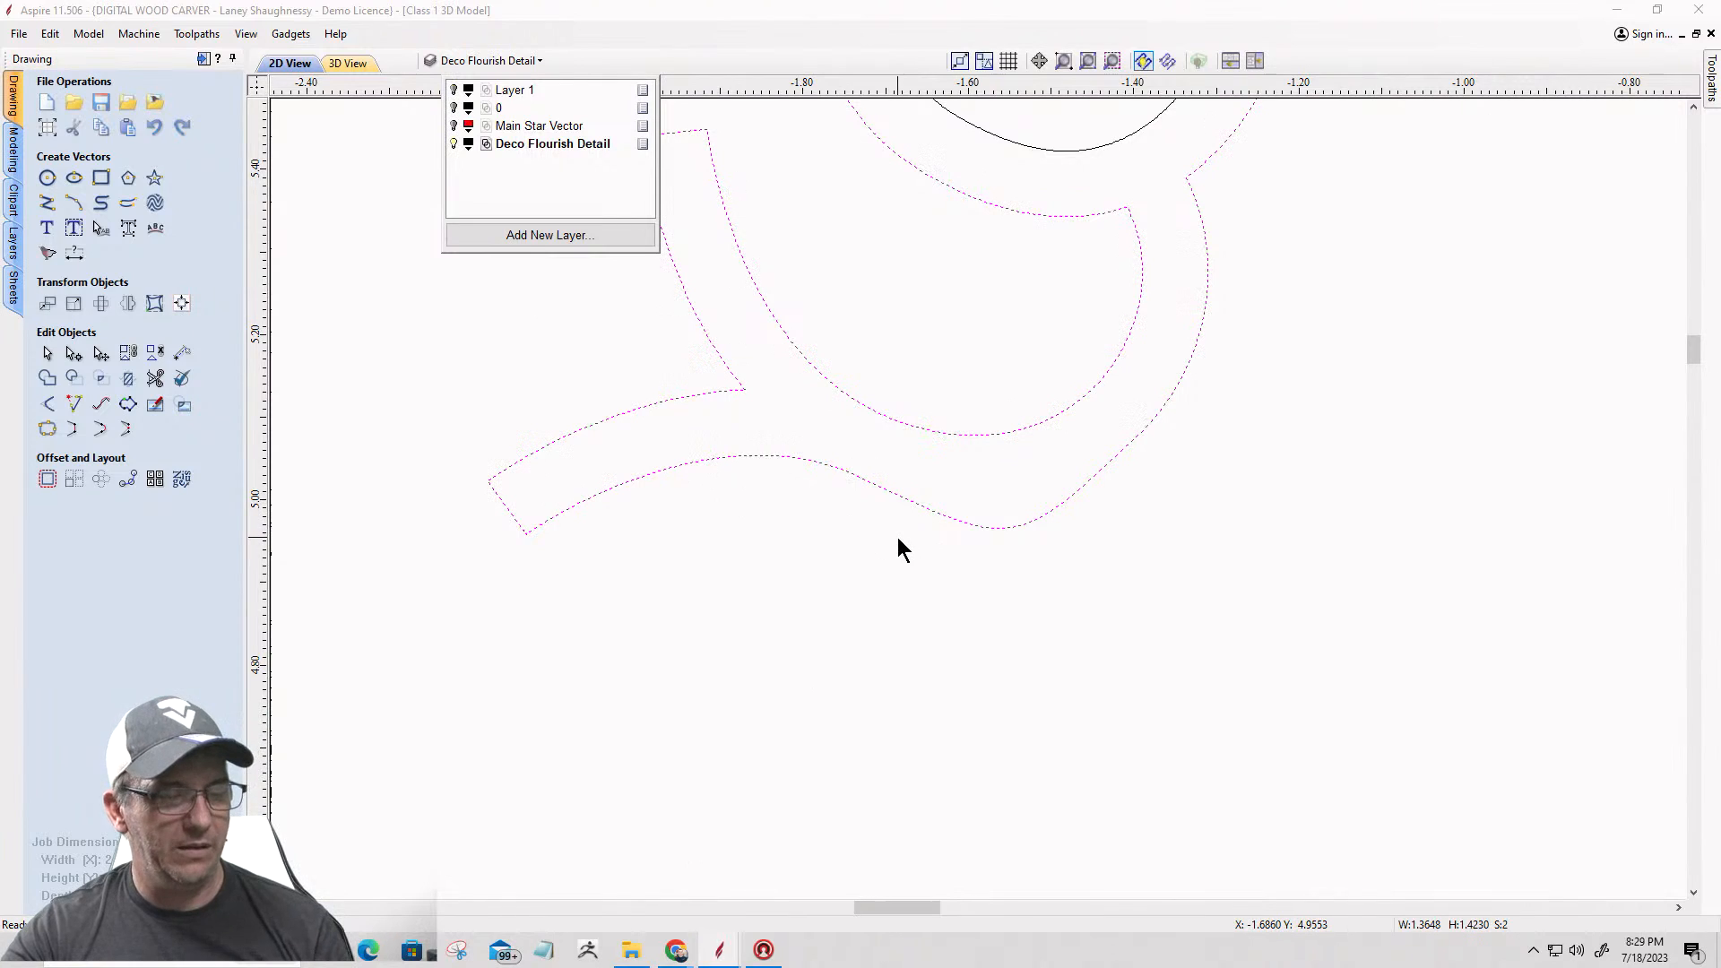
Step: Undo the smooth join and connect the two open lower ends of the flourish outline with a straight line
left_click(910, 494)
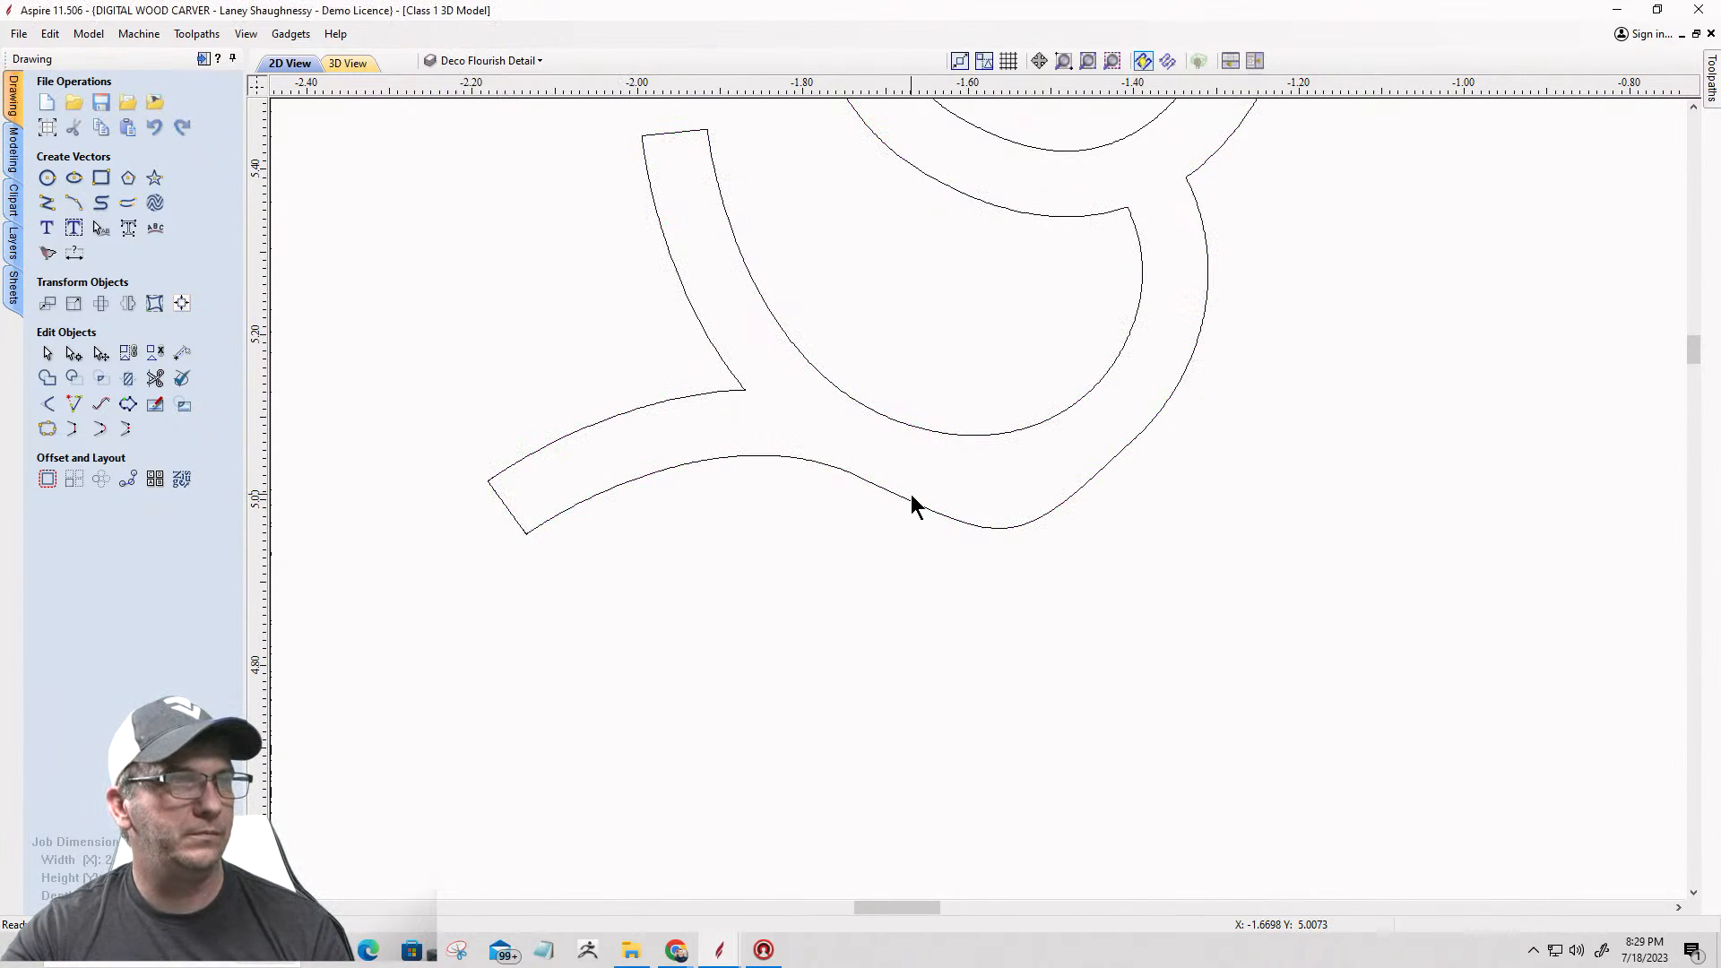
key("ctrl+z")
left_click(855, 475)
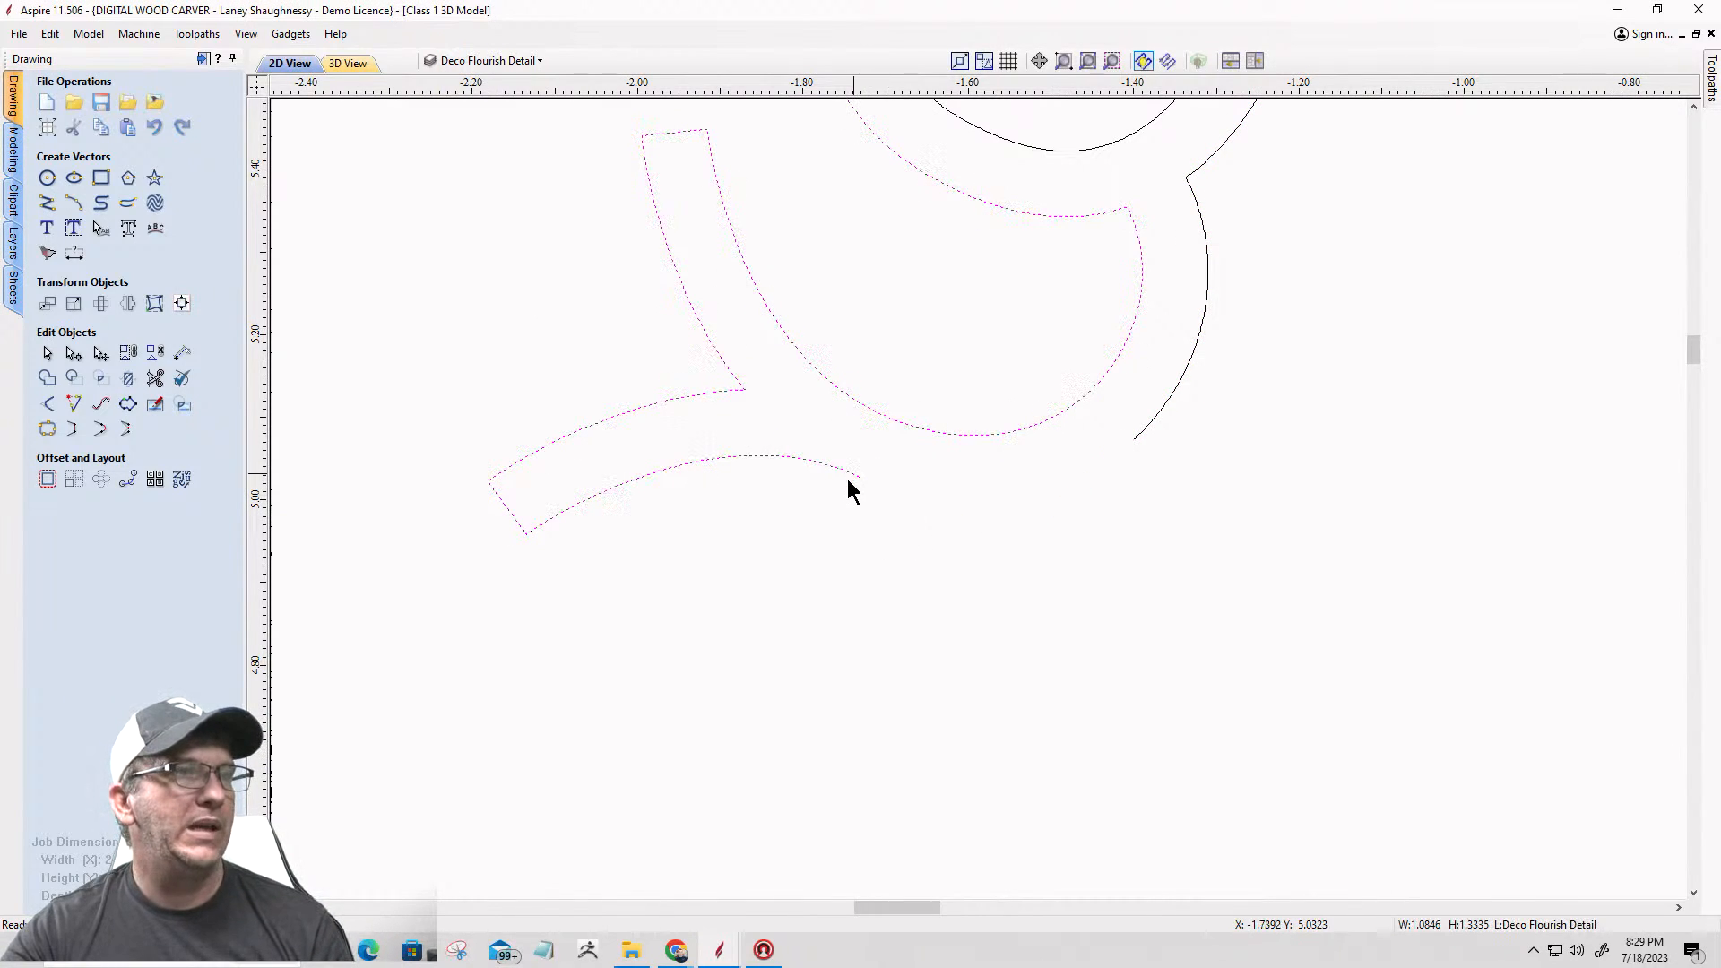
left_click(1143, 441, "shift")
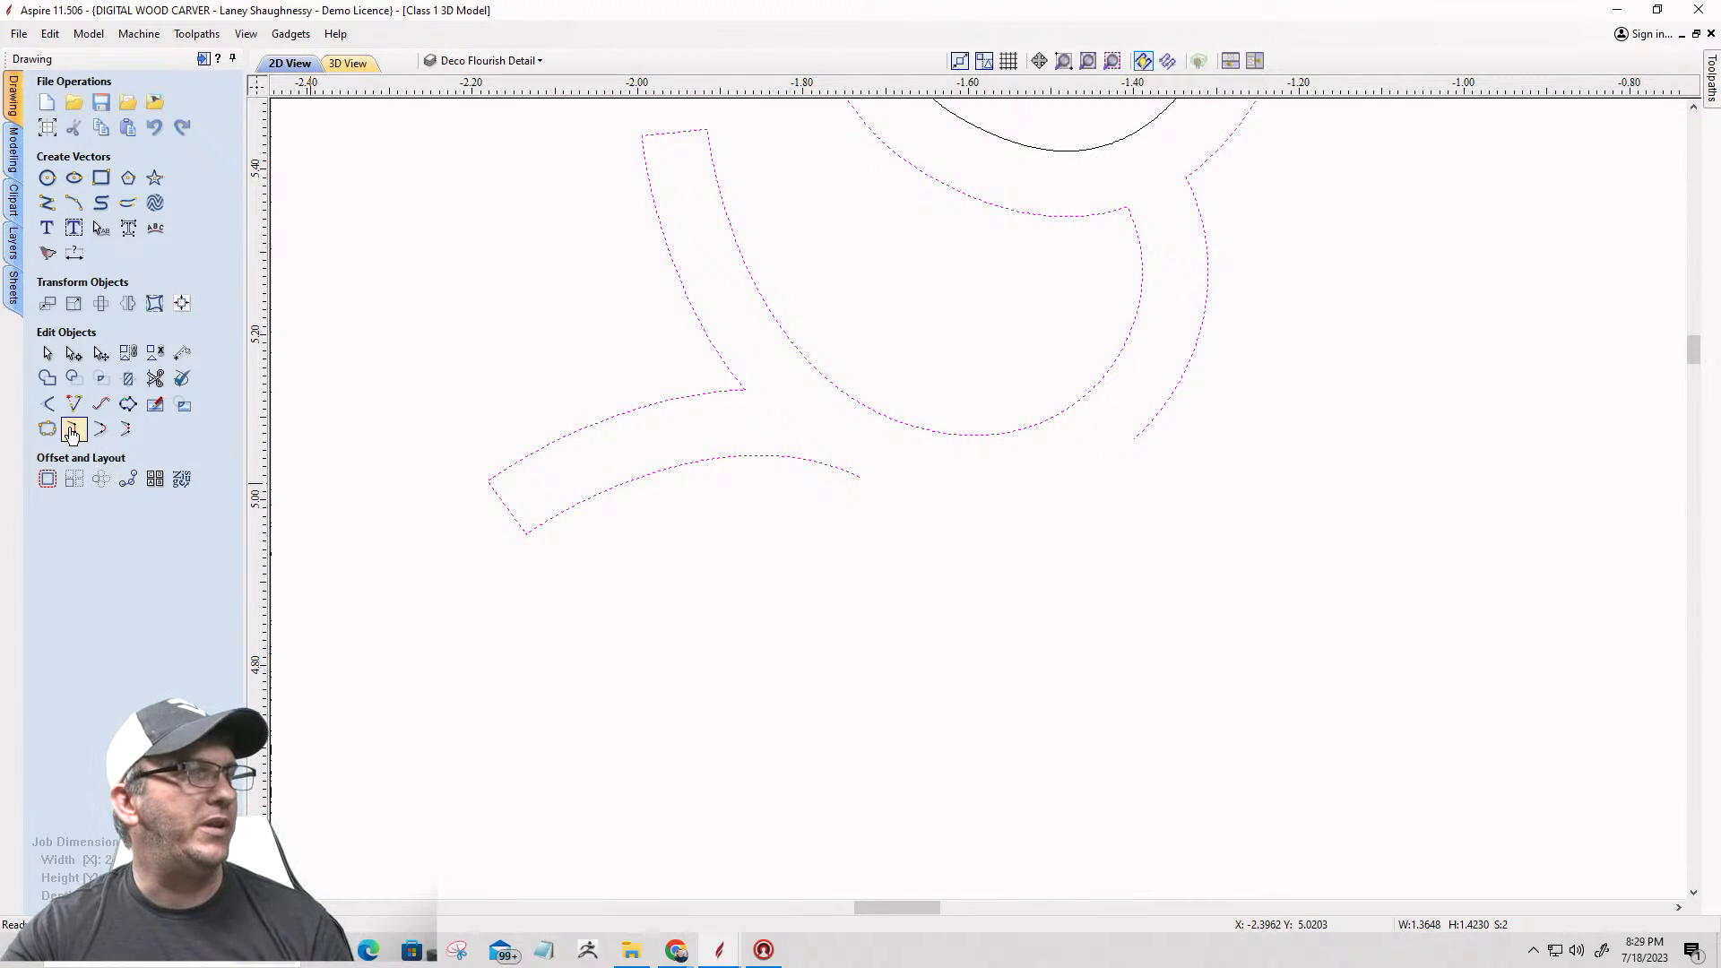
left_click(73, 431)
scroll(628, 627, "down", 4)
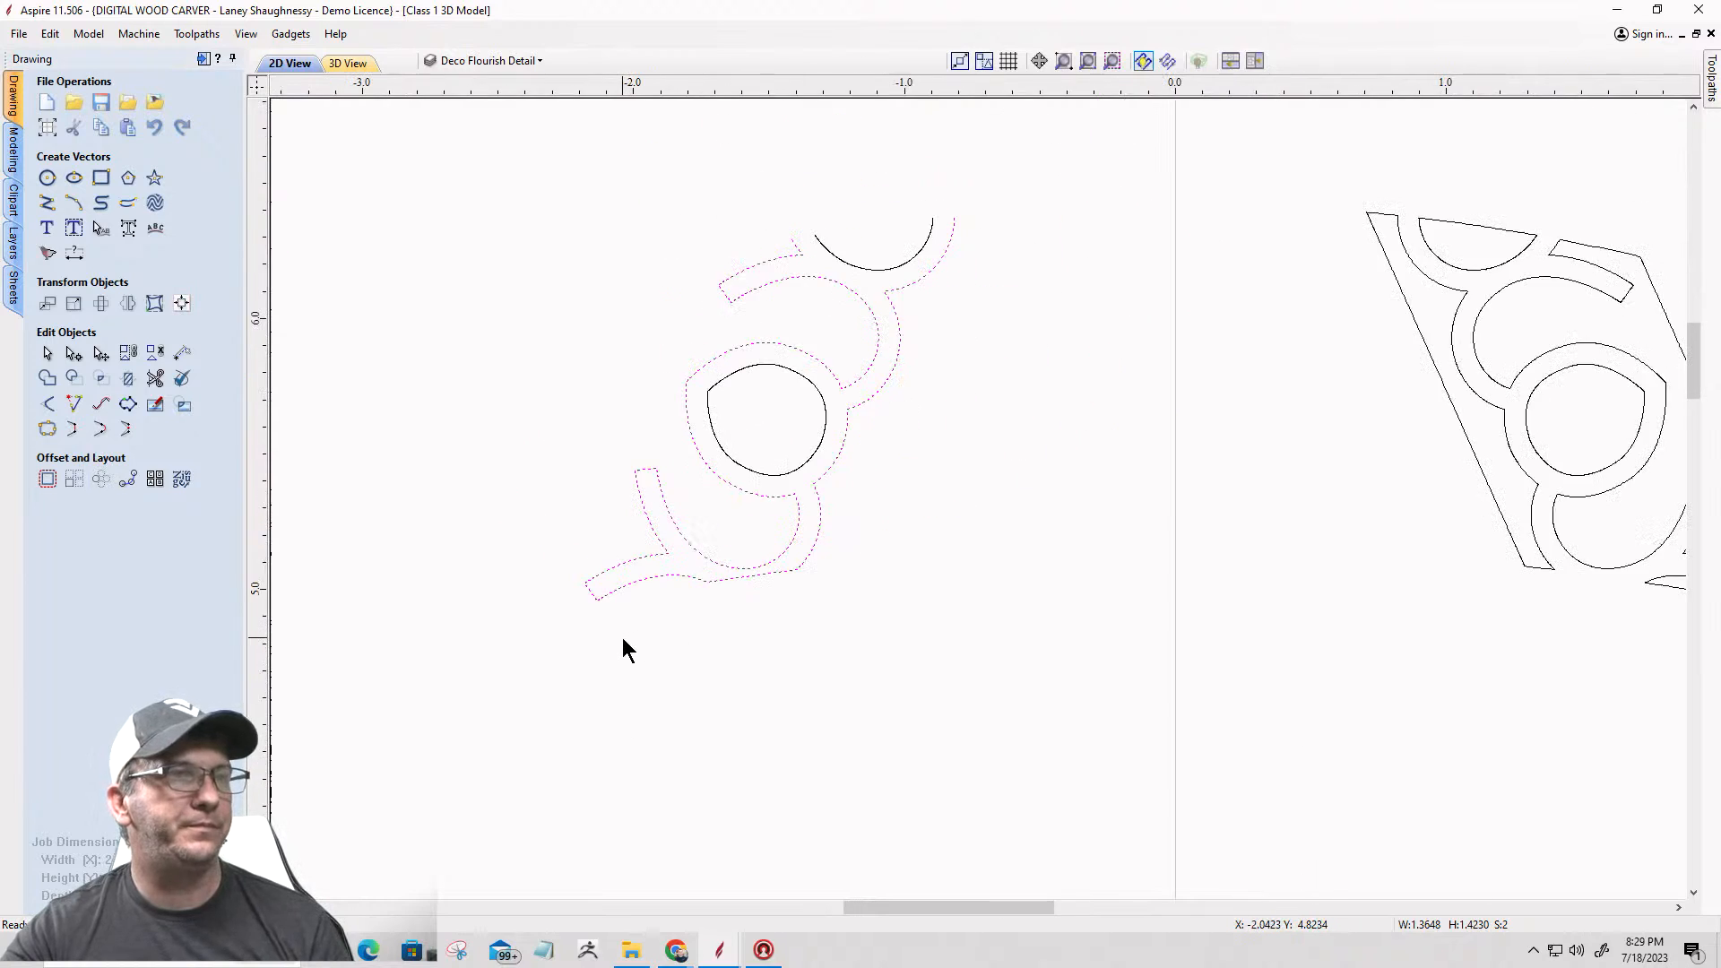
Step: Join the half-round arc to the flourish outline with straight lines across both upper gaps, closing the outline
scroll(783, 260, "up", 7)
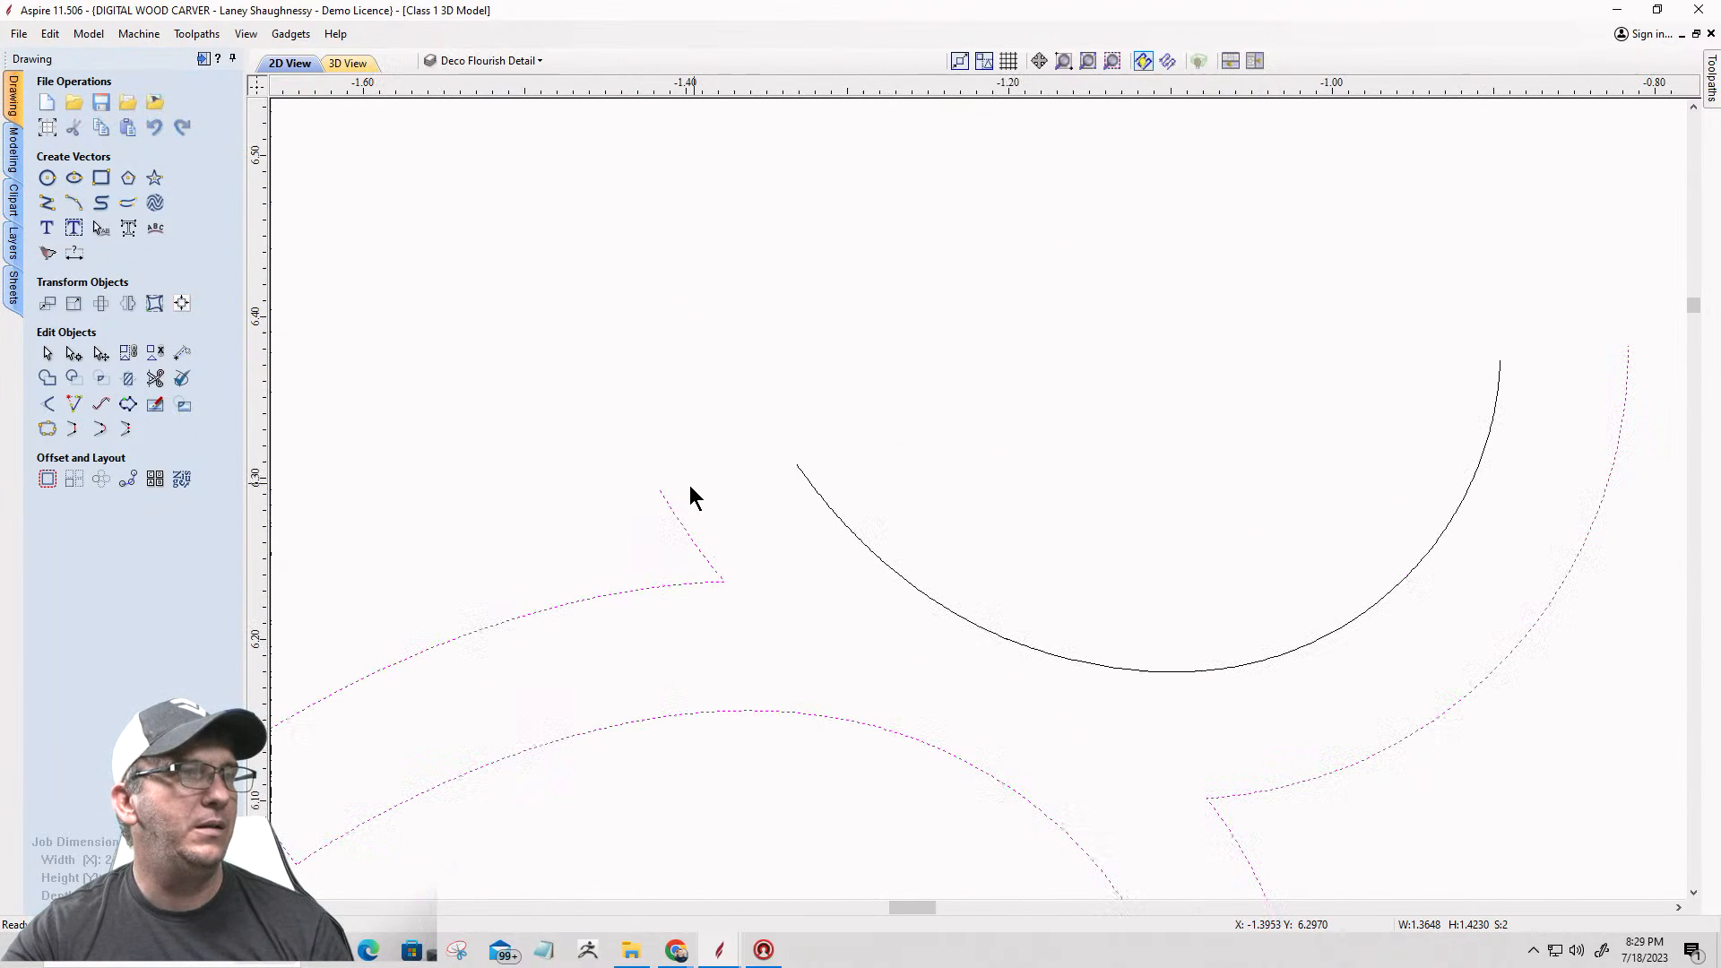
left_click(815, 490, "shift")
left_click(76, 430)
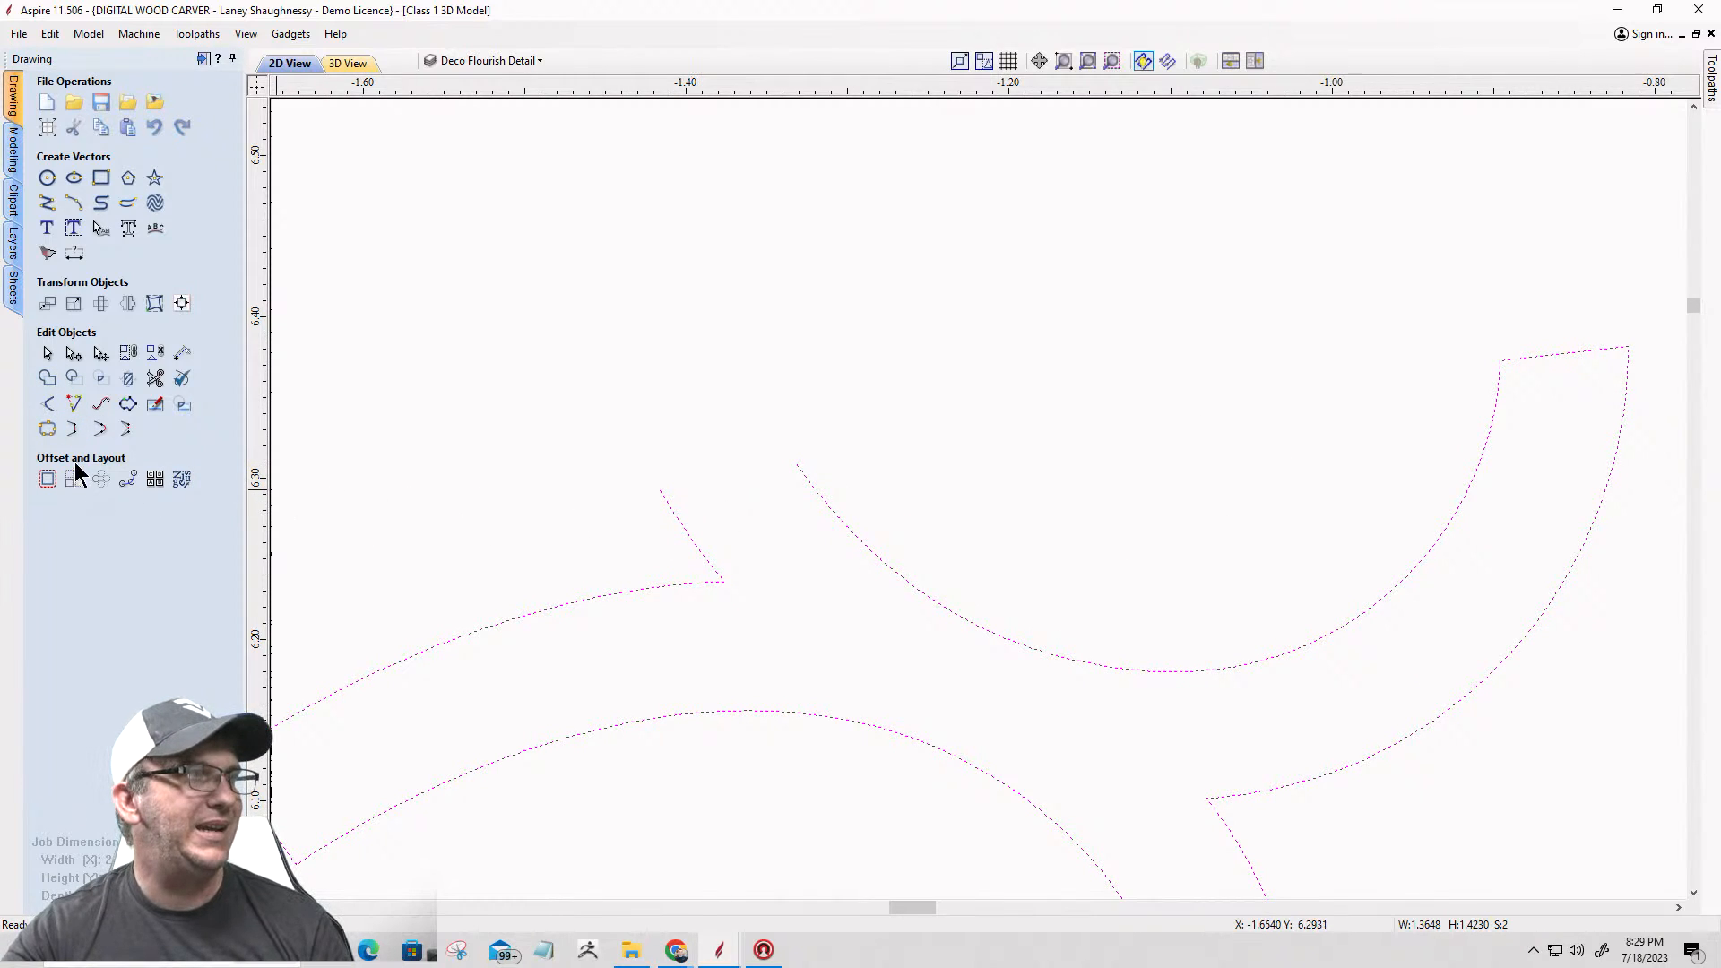
left_click(72, 428)
Step: Select all the left flourish vectors and check them for open vectors with Join Vectors
scroll(972, 434, "down", 8)
scroll(975, 417, "down", 2)
left_click(625, 379)
left_click_drag(717, 334, 1133, 699)
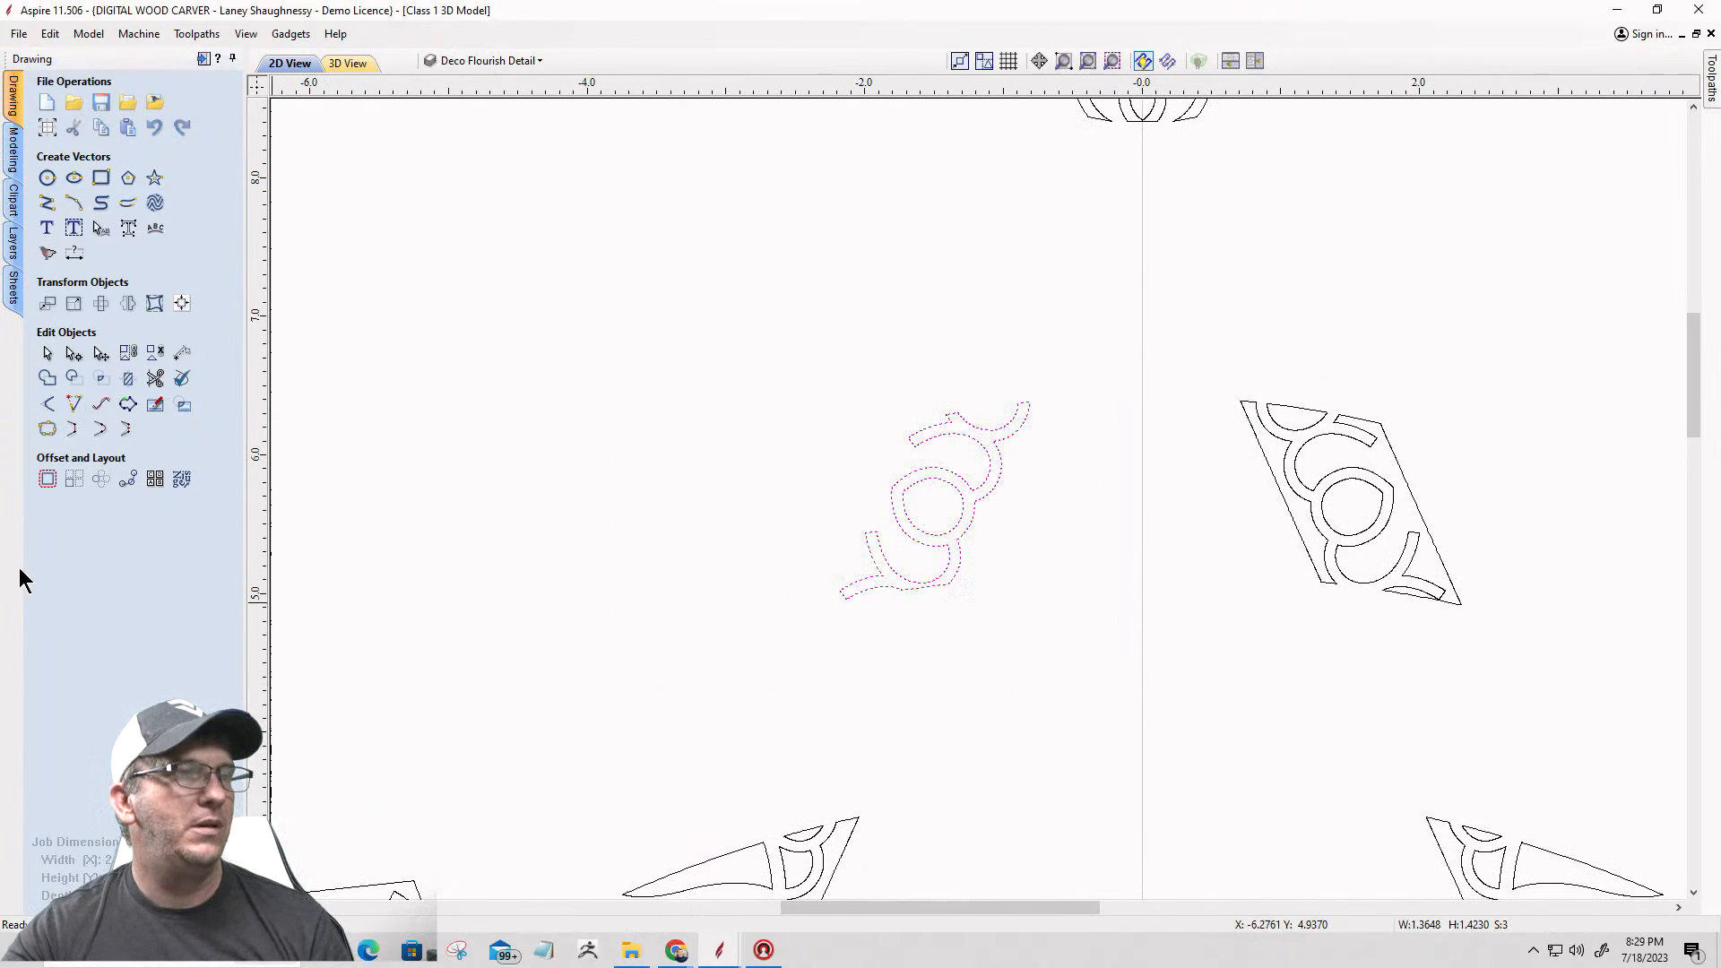
left_click(47, 429)
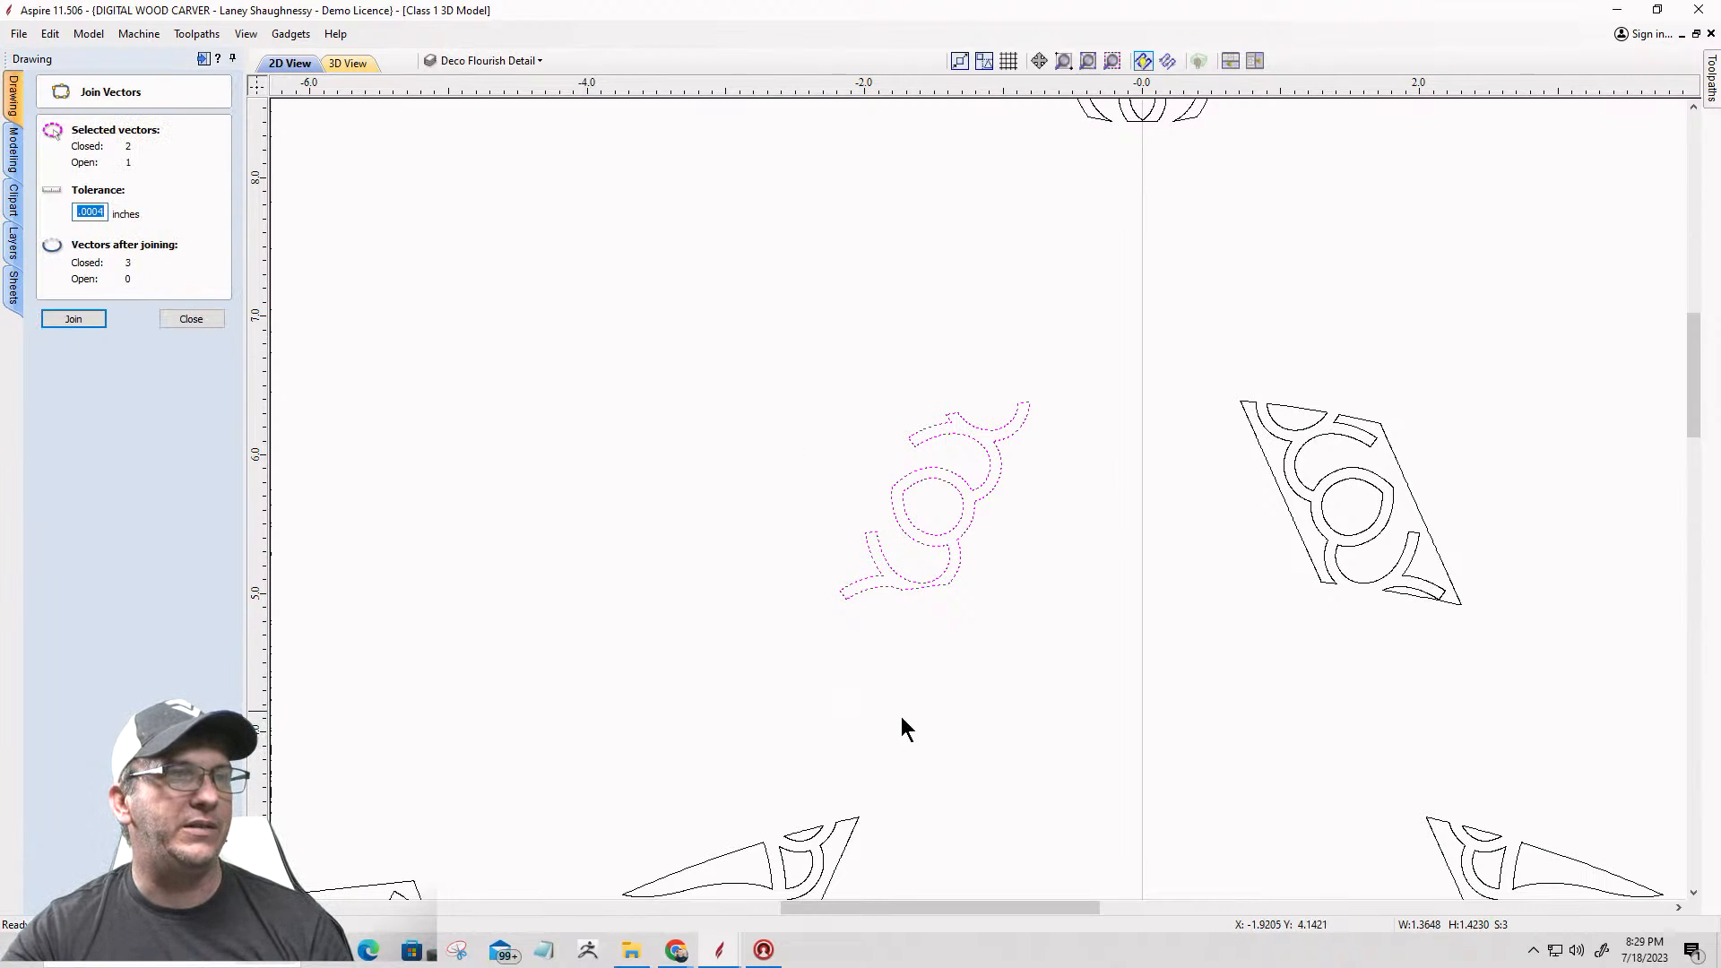
left_click(1078, 461)
scroll(1030, 771, "down", 3)
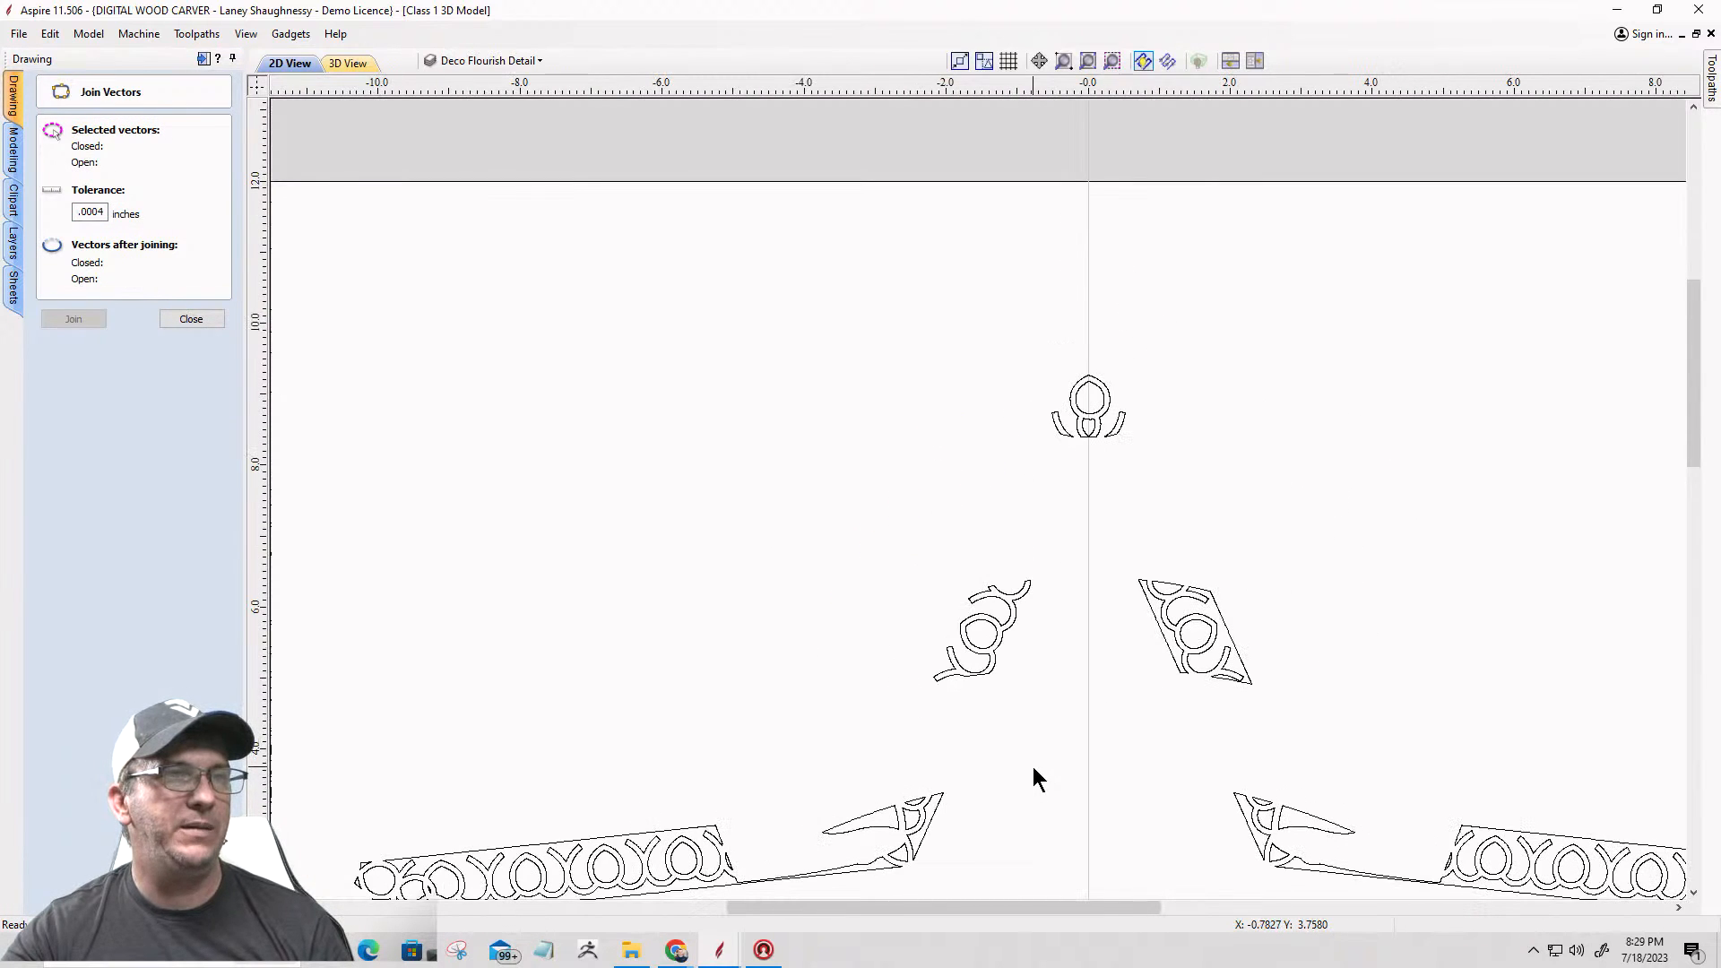
scroll(954, 690, "up", 5)
left_click_drag(588, 154, 1209, 583)
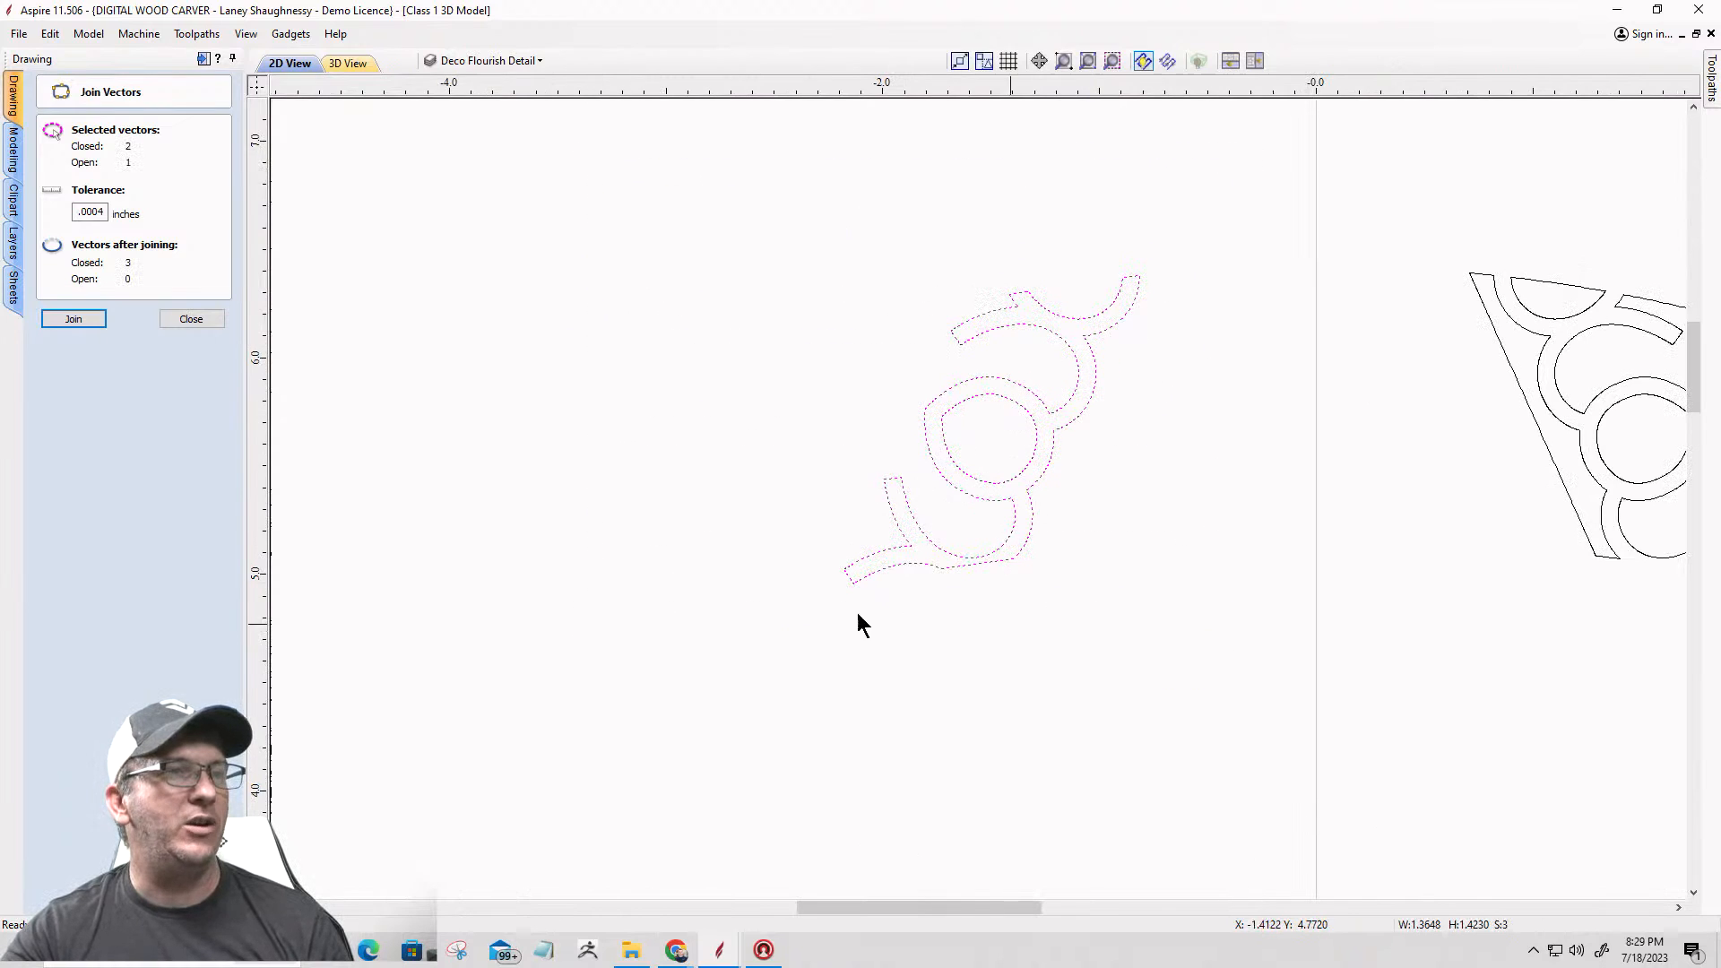
left_click(190, 319)
Step: Create a flat shape component with a 0.125 inch base height from the flourish's outer outline and inner round vector
left_click(12, 148)
left_click(48, 102)
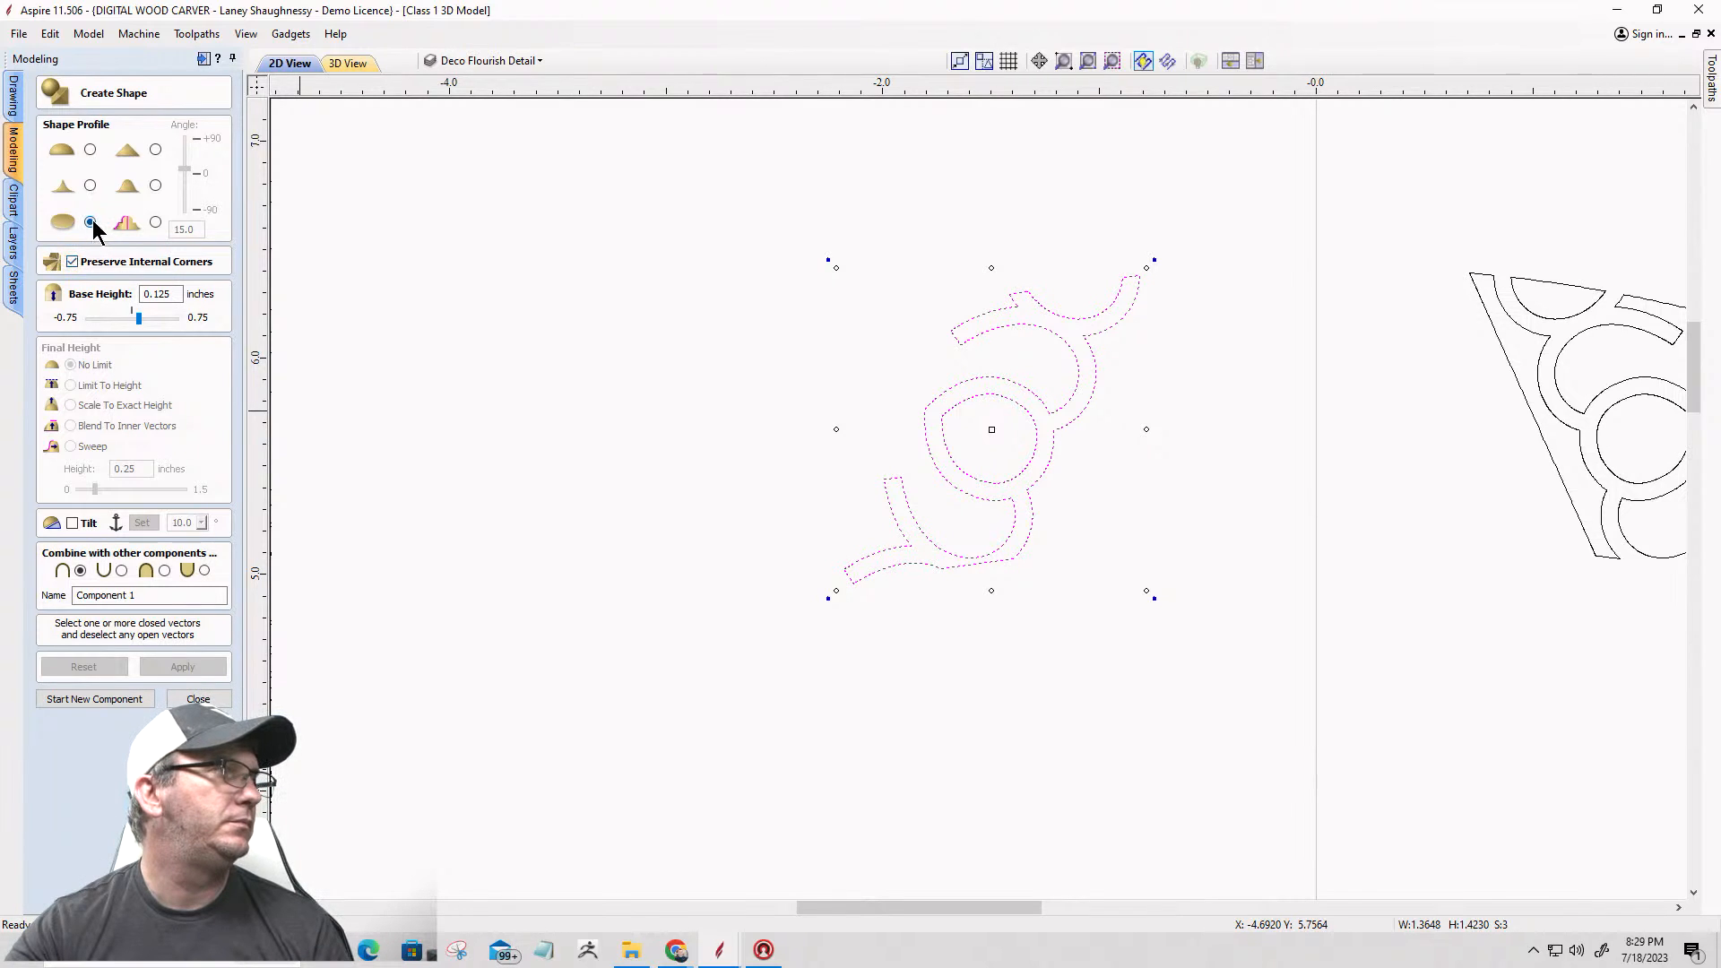
left_click(760, 518)
left_click(900, 540)
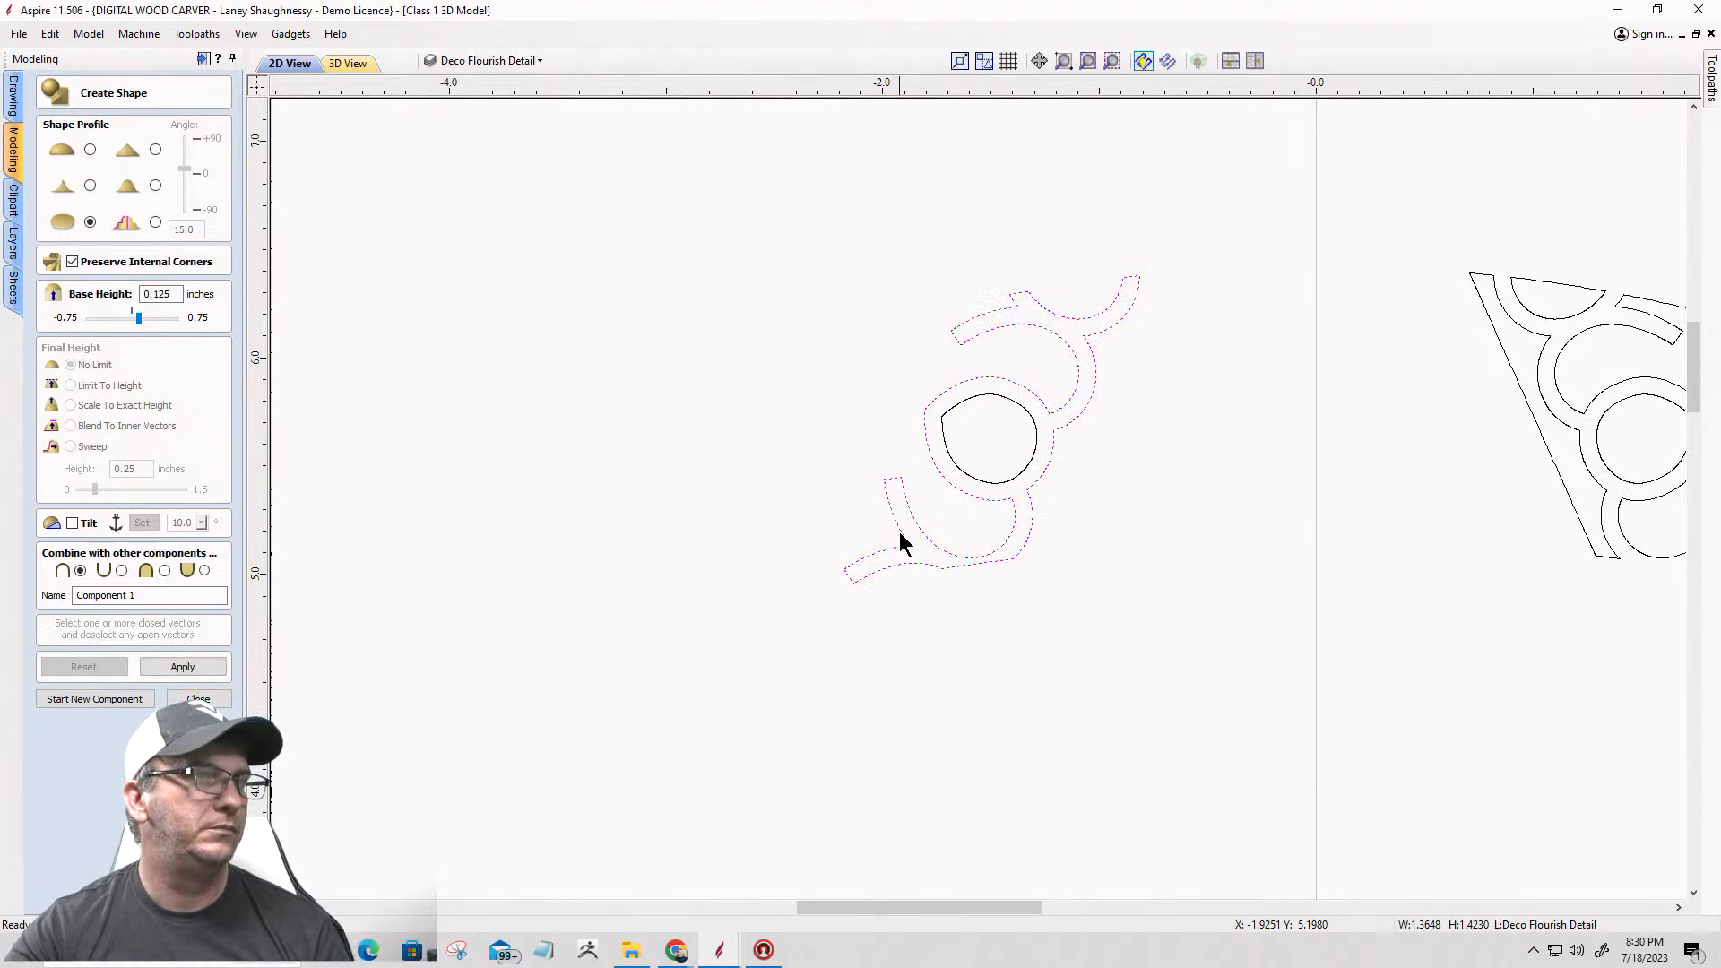
left_click(952, 467, "shift")
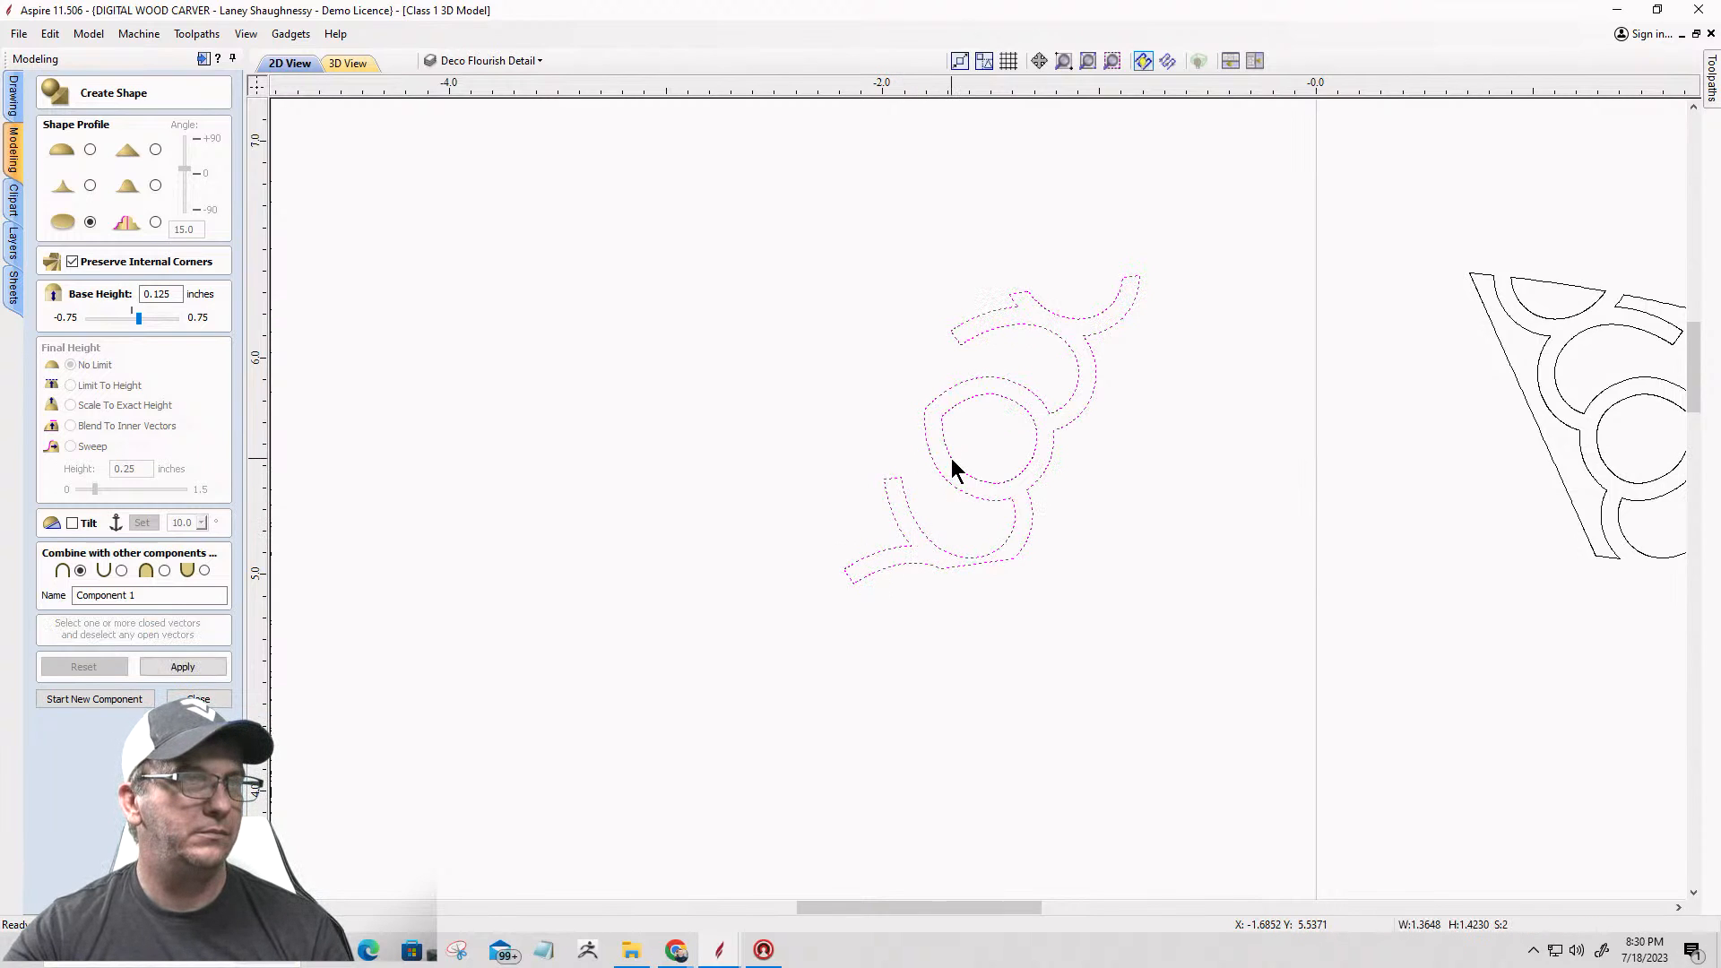
left_click(165, 666)
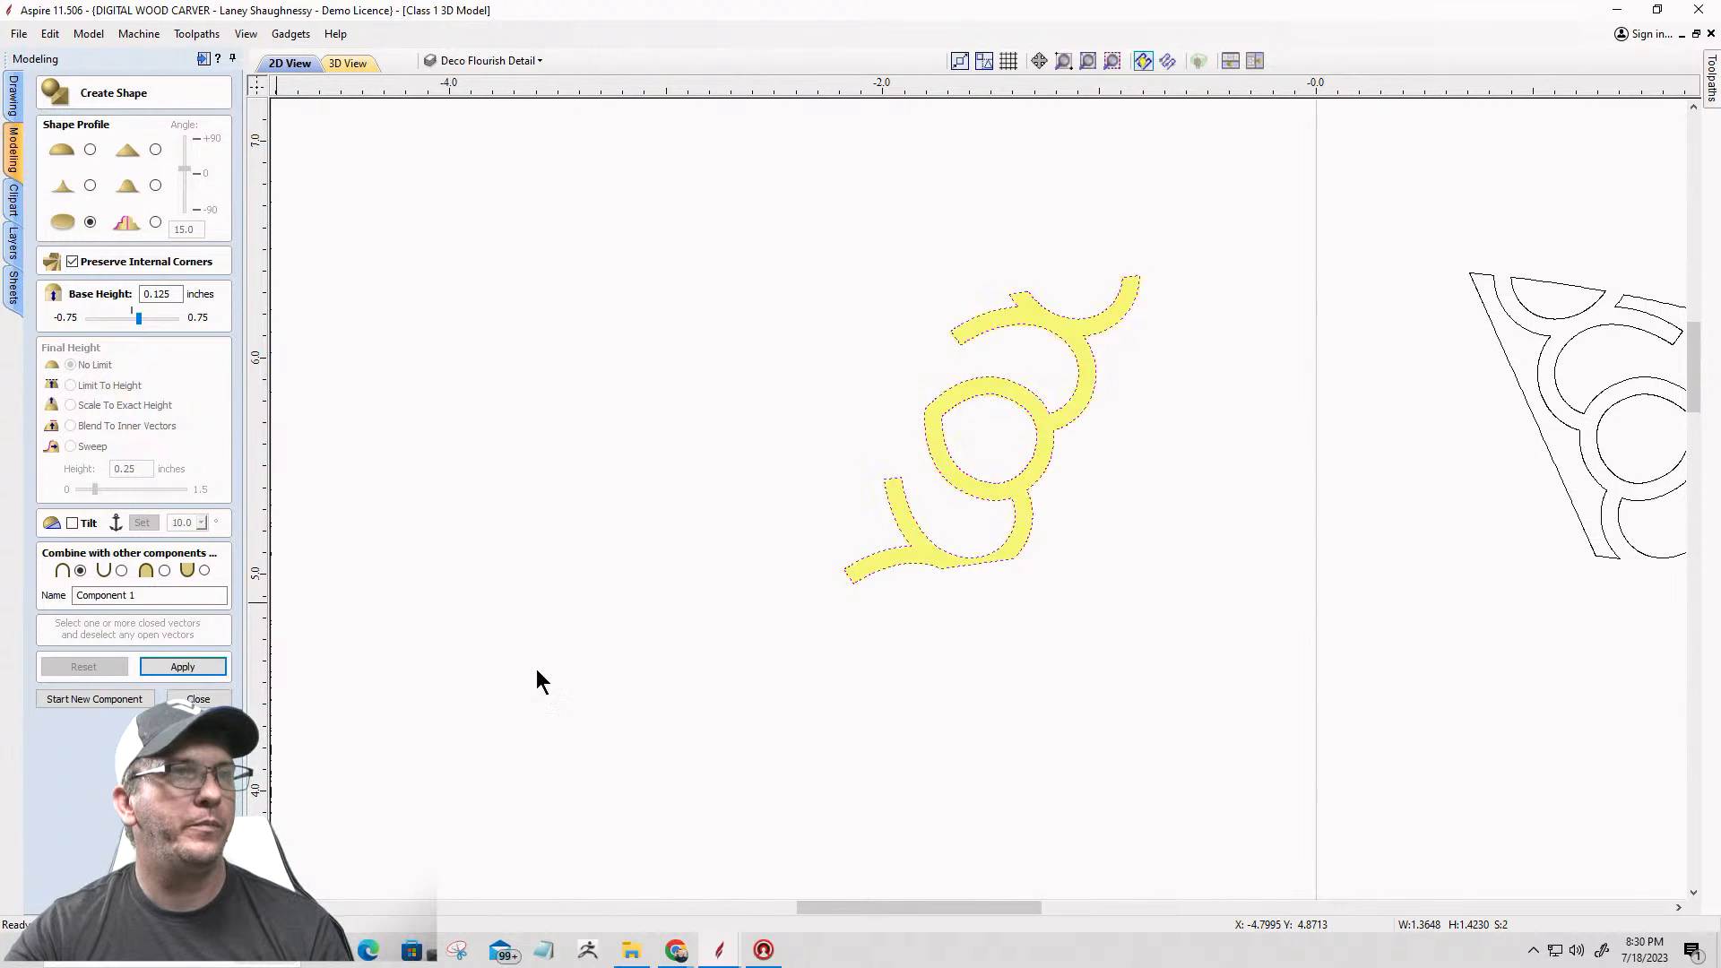
scroll(1158, 300, "up", 3)
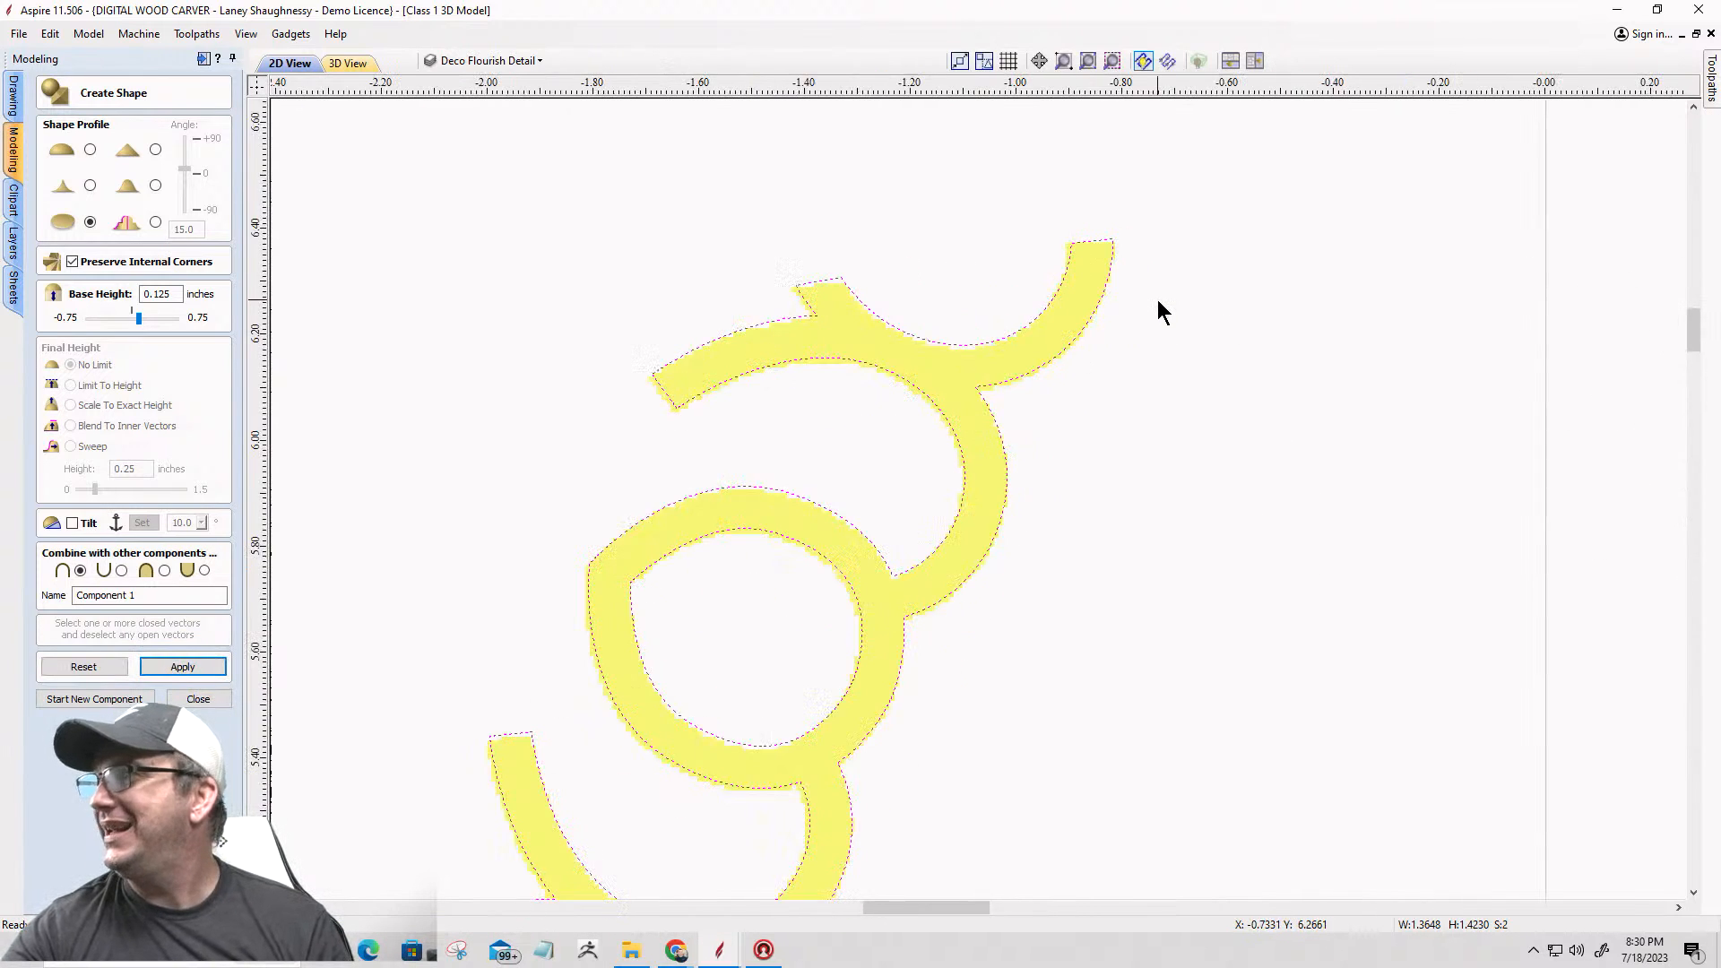
Step: Inspect the raised left flourish component in the 3D view, from the full board down to its edges
left_click(346, 64)
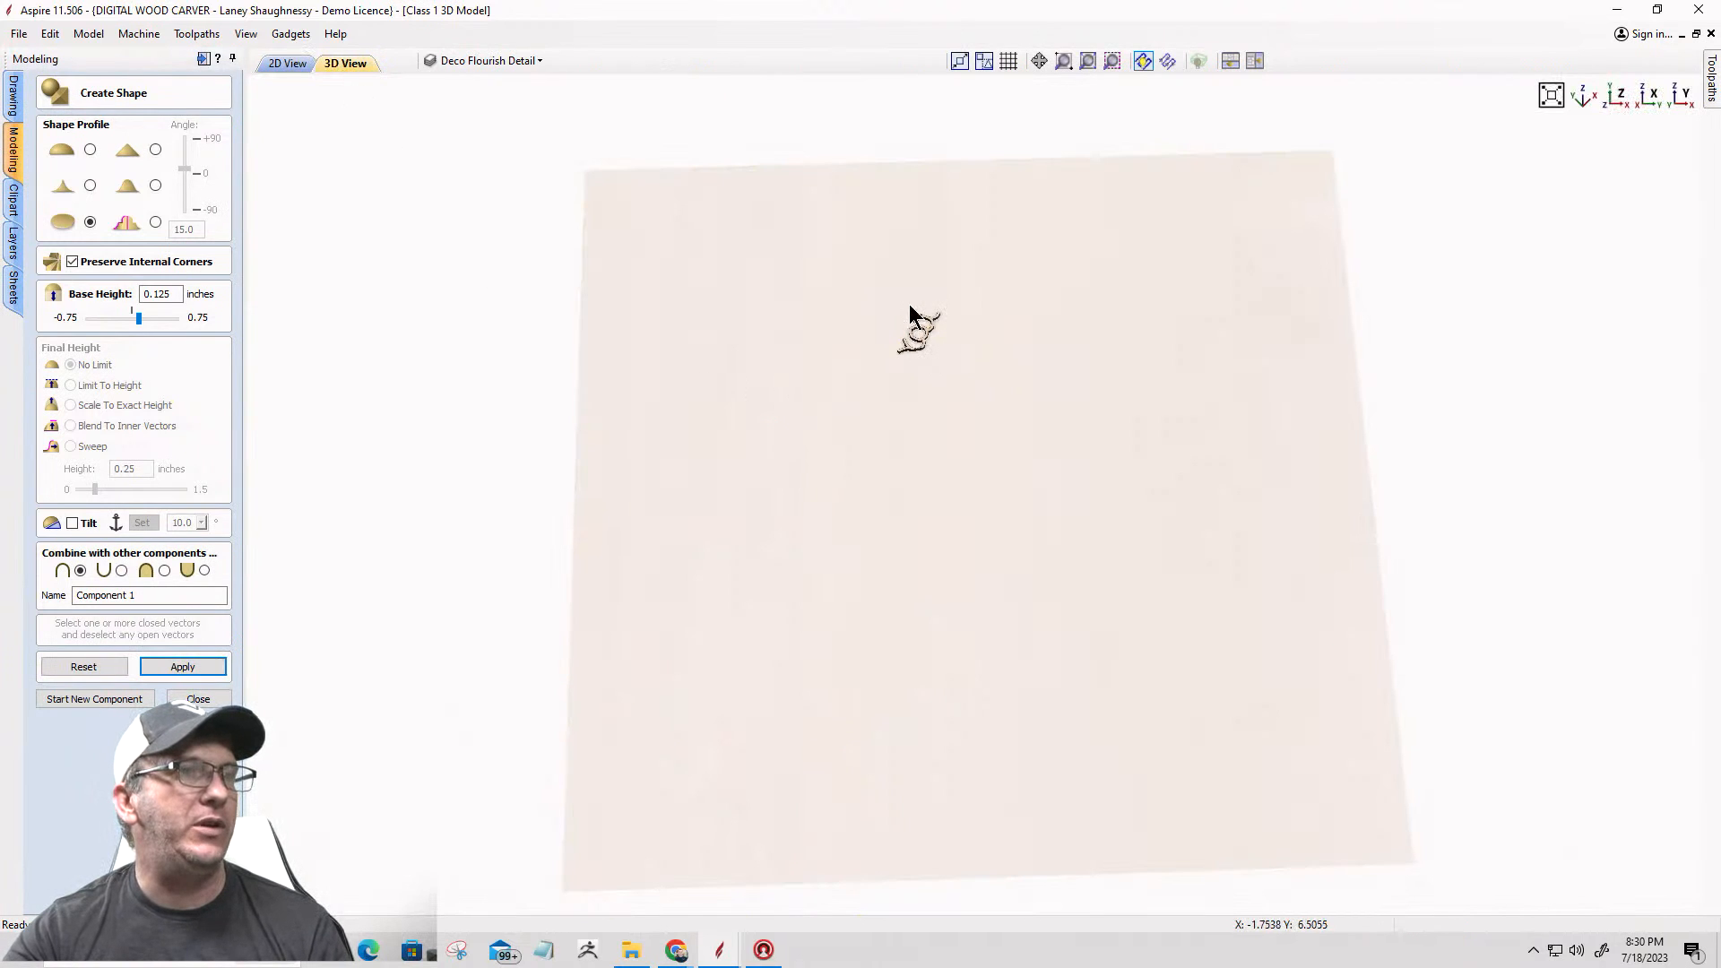
scroll(906, 327, "up", 5)
middle_click_drag(975, 913, 983, 945)
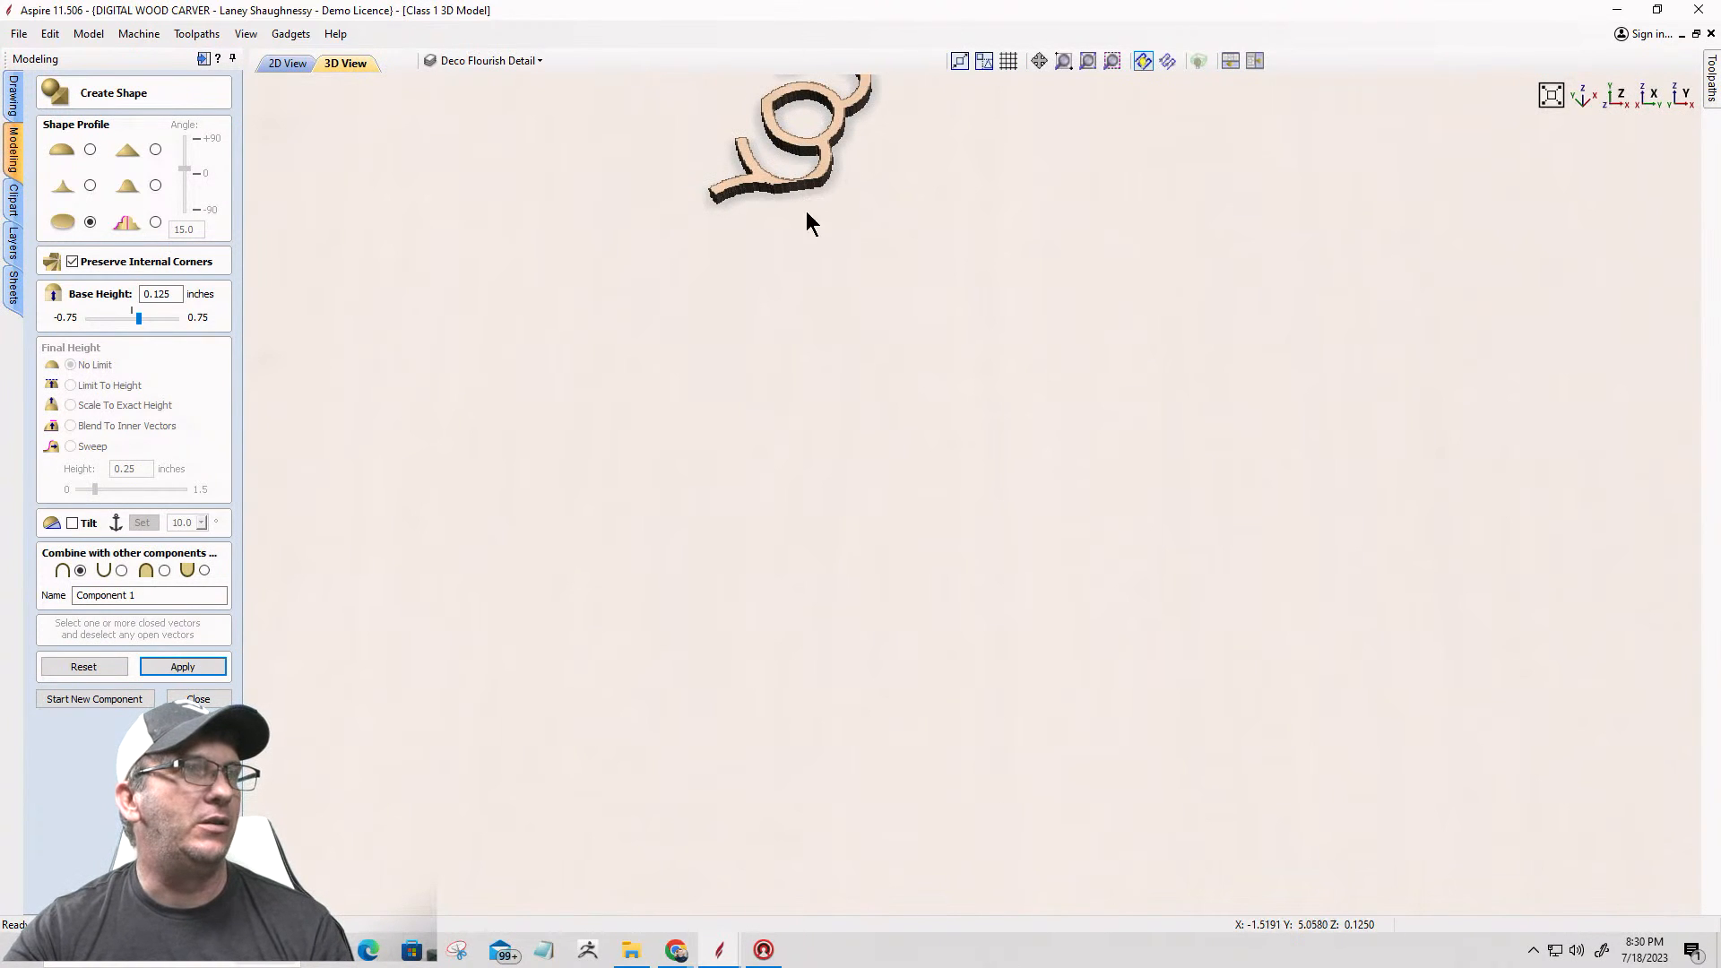
scroll(804, 198, "up", 1)
middle_click_drag(842, 348, 926, 901)
scroll(731, 382, "up", 4)
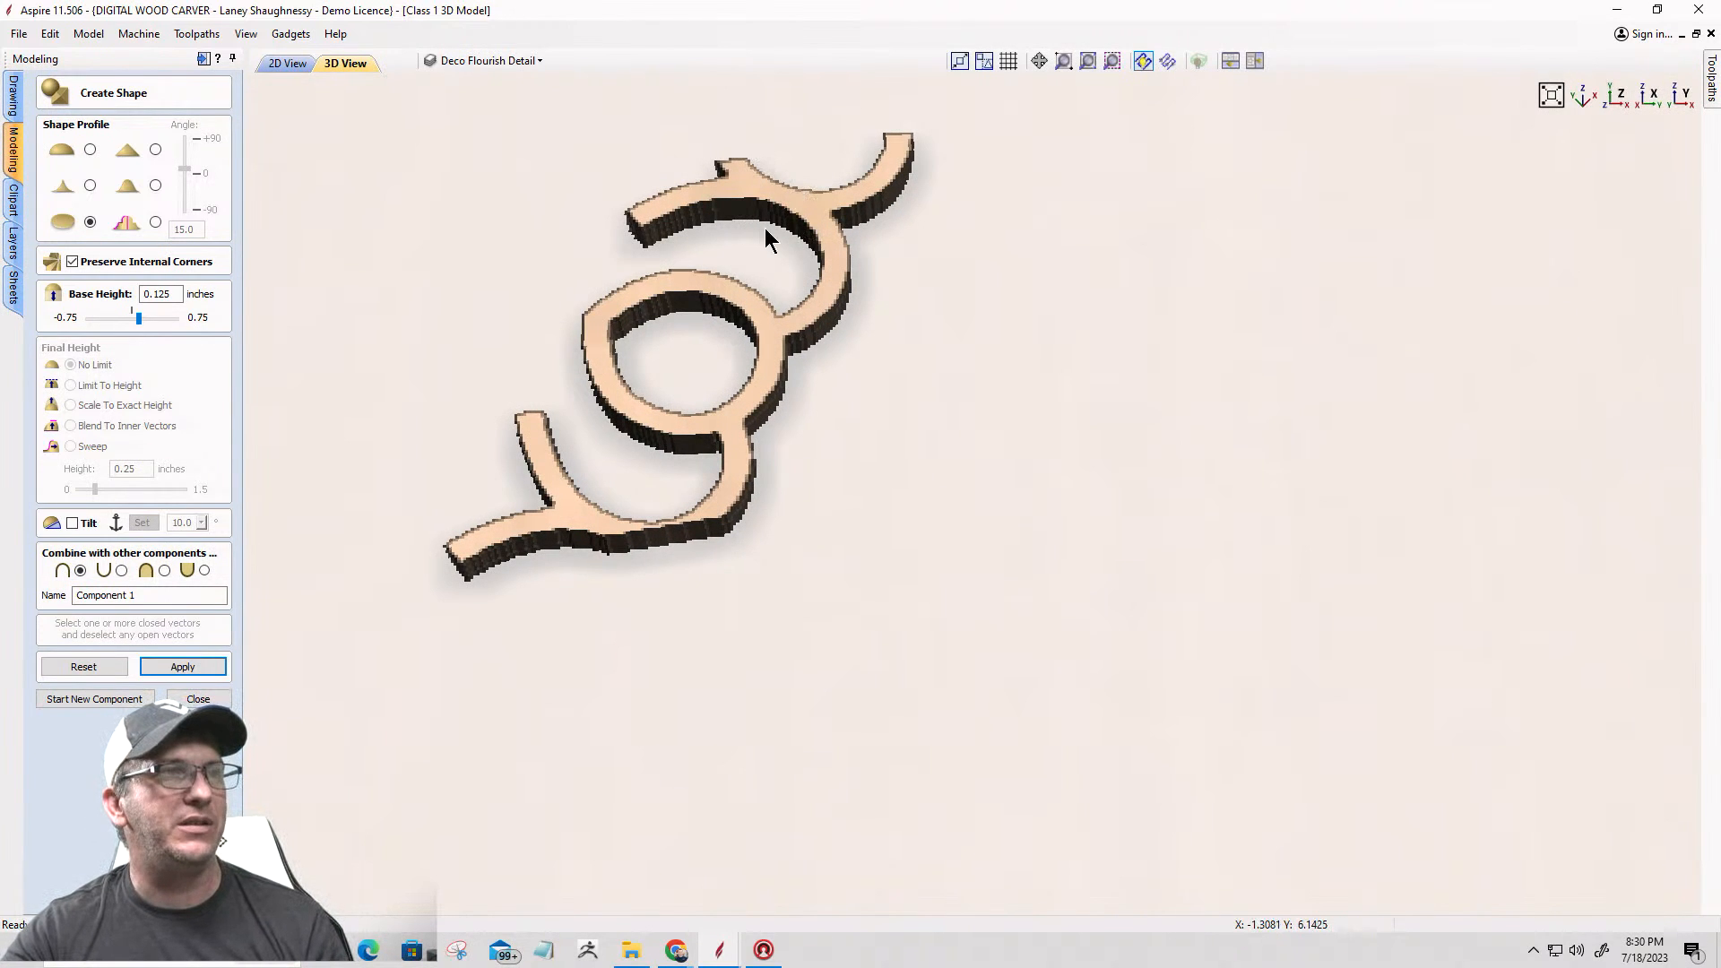
scroll(784, 235, "down", 1)
scroll(783, 234, "up", 3)
scroll(783, 234, "down", 5)
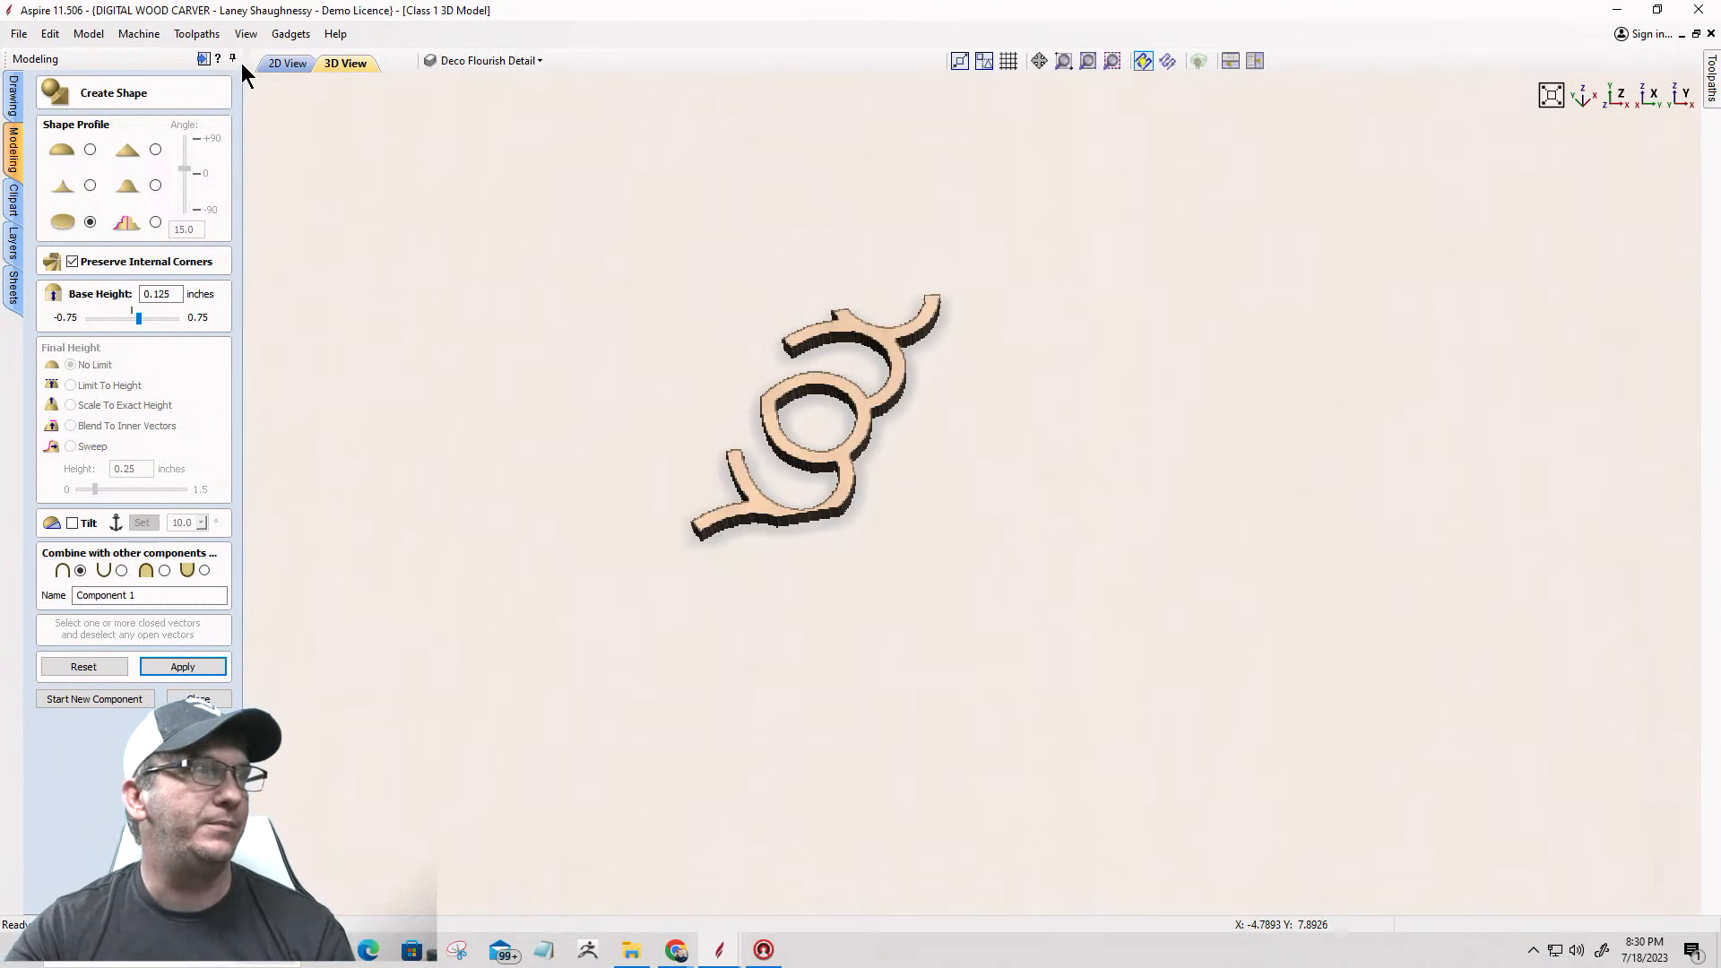
Step: Return to the 2D view, close the shape creation form and delete Component 1 from the component list
left_click(287, 63)
scroll(901, 270, "down", 3)
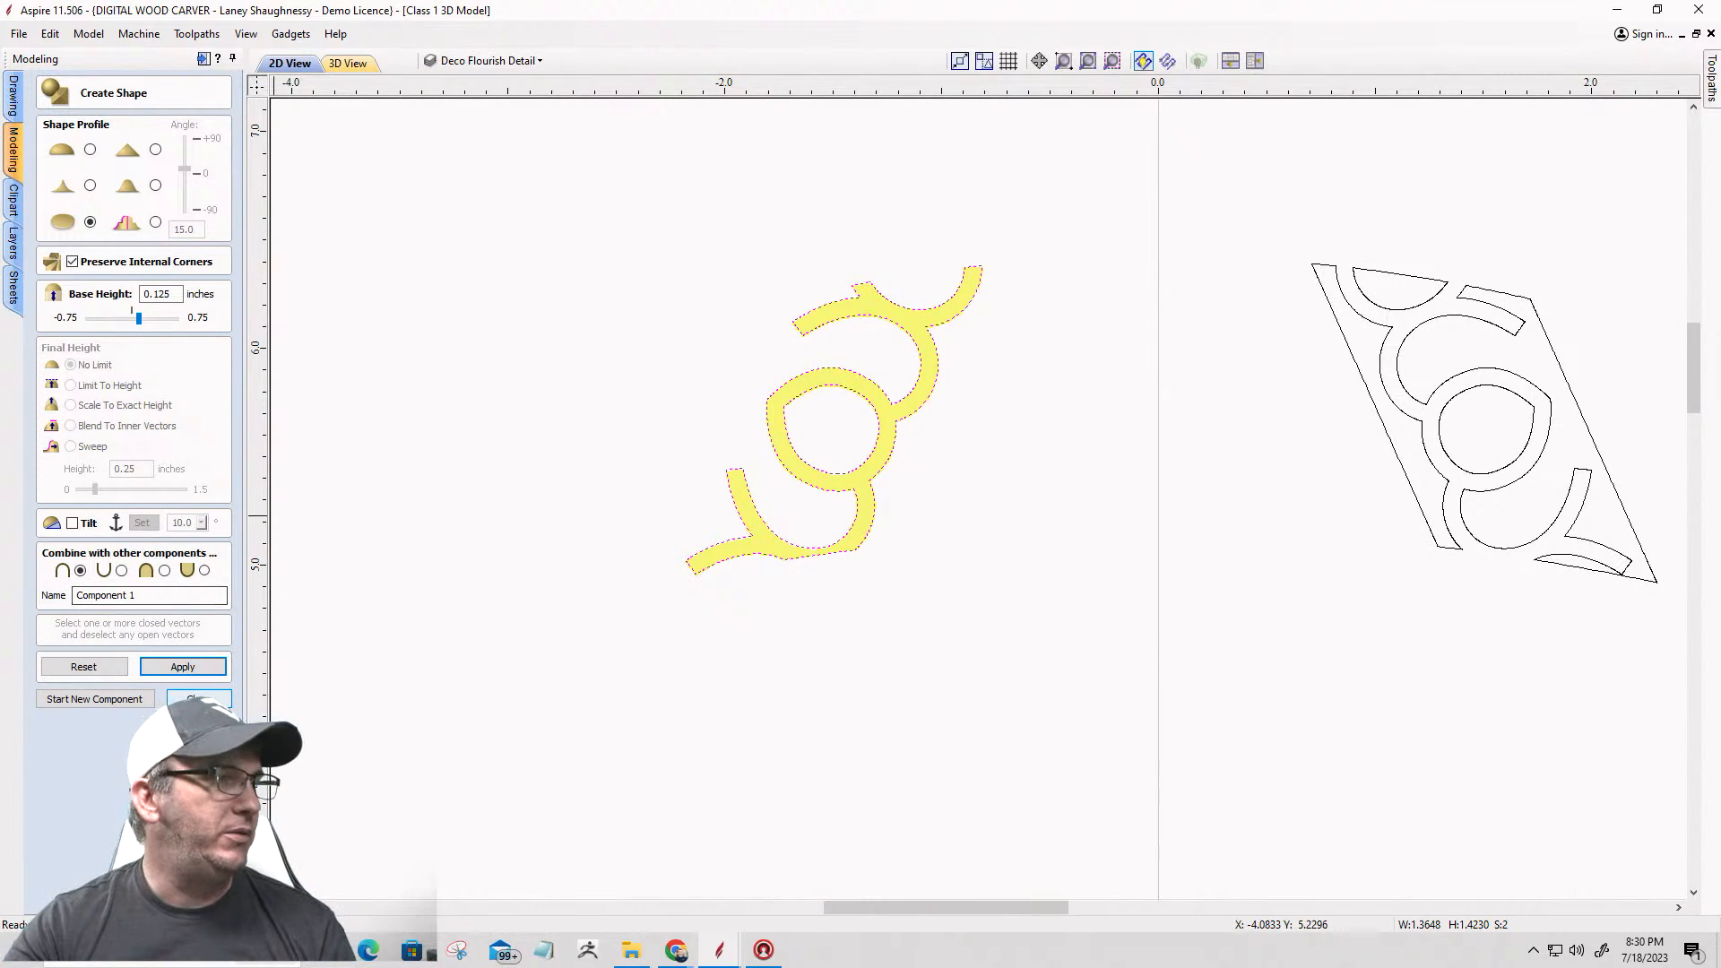
key("Return")
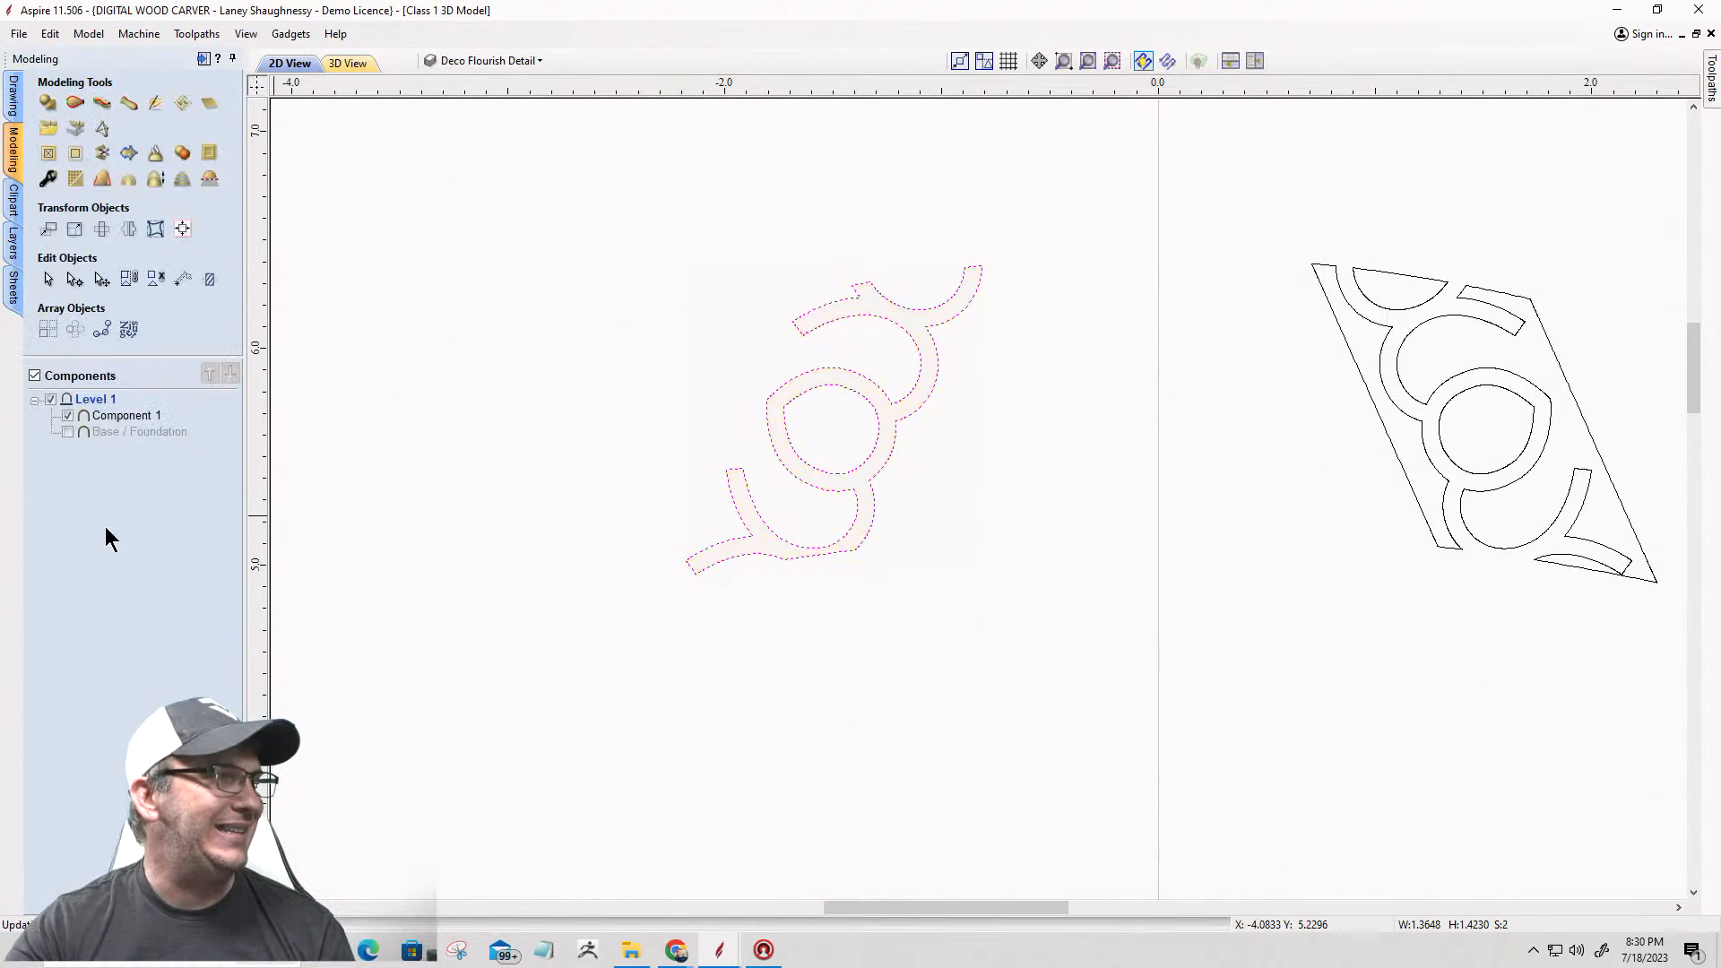
right_click(123, 418)
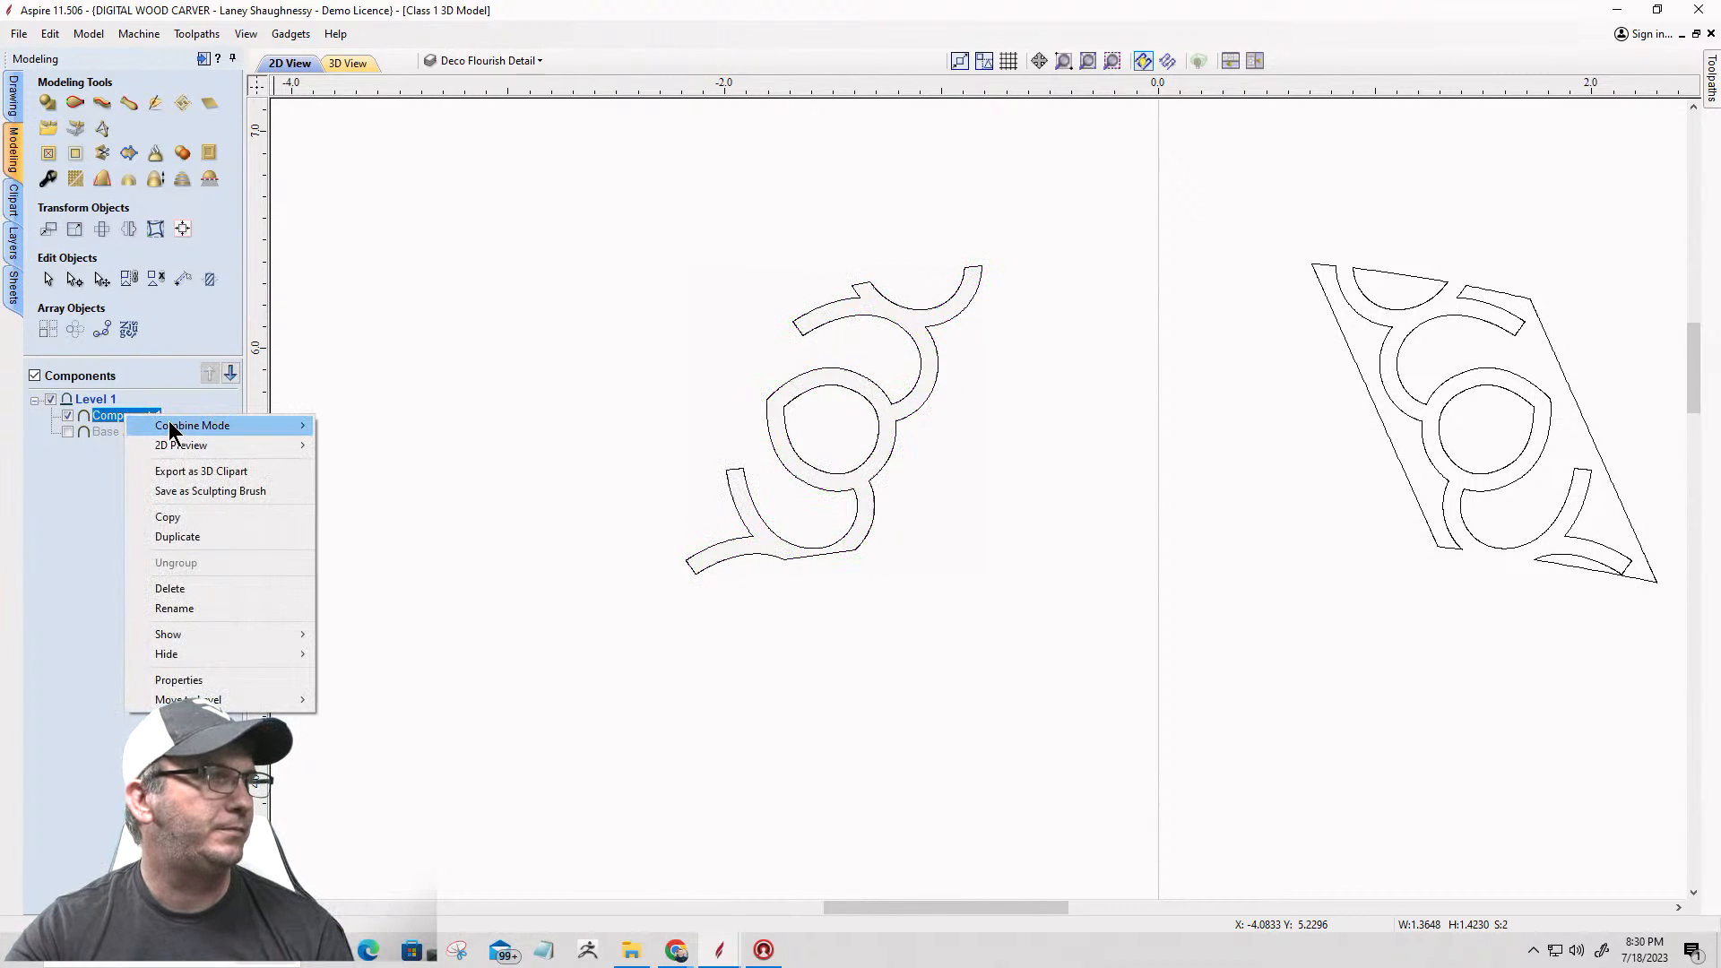
mouse_move(169, 421)
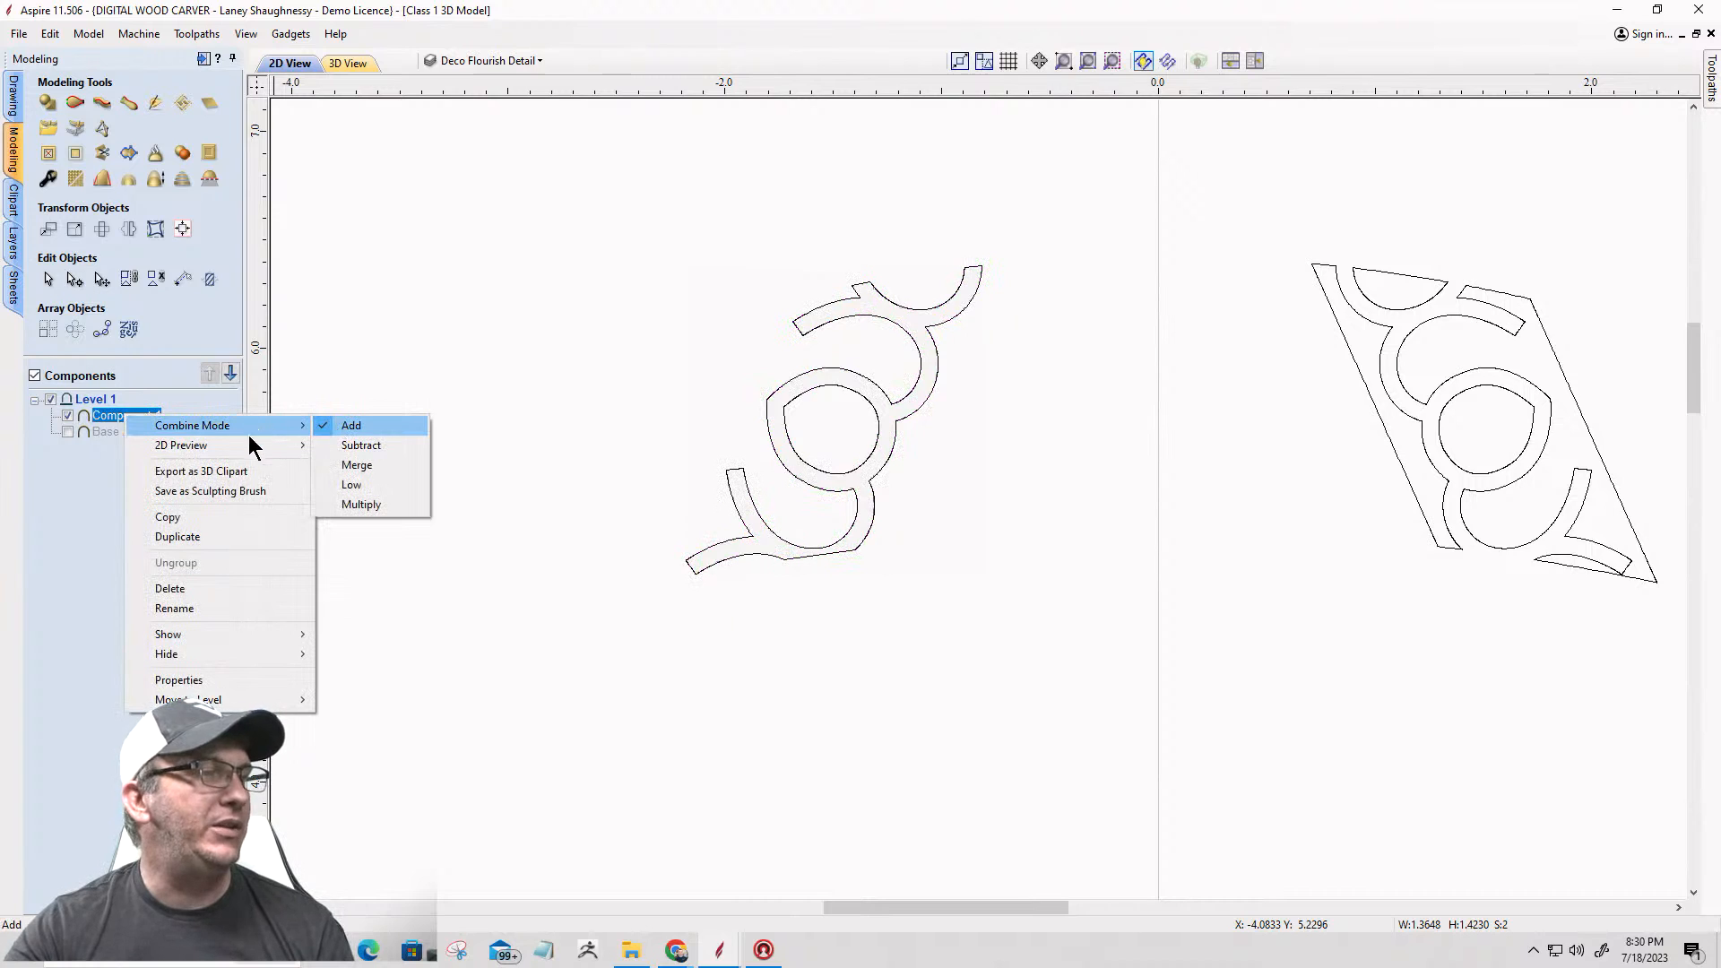
left_click(188, 590)
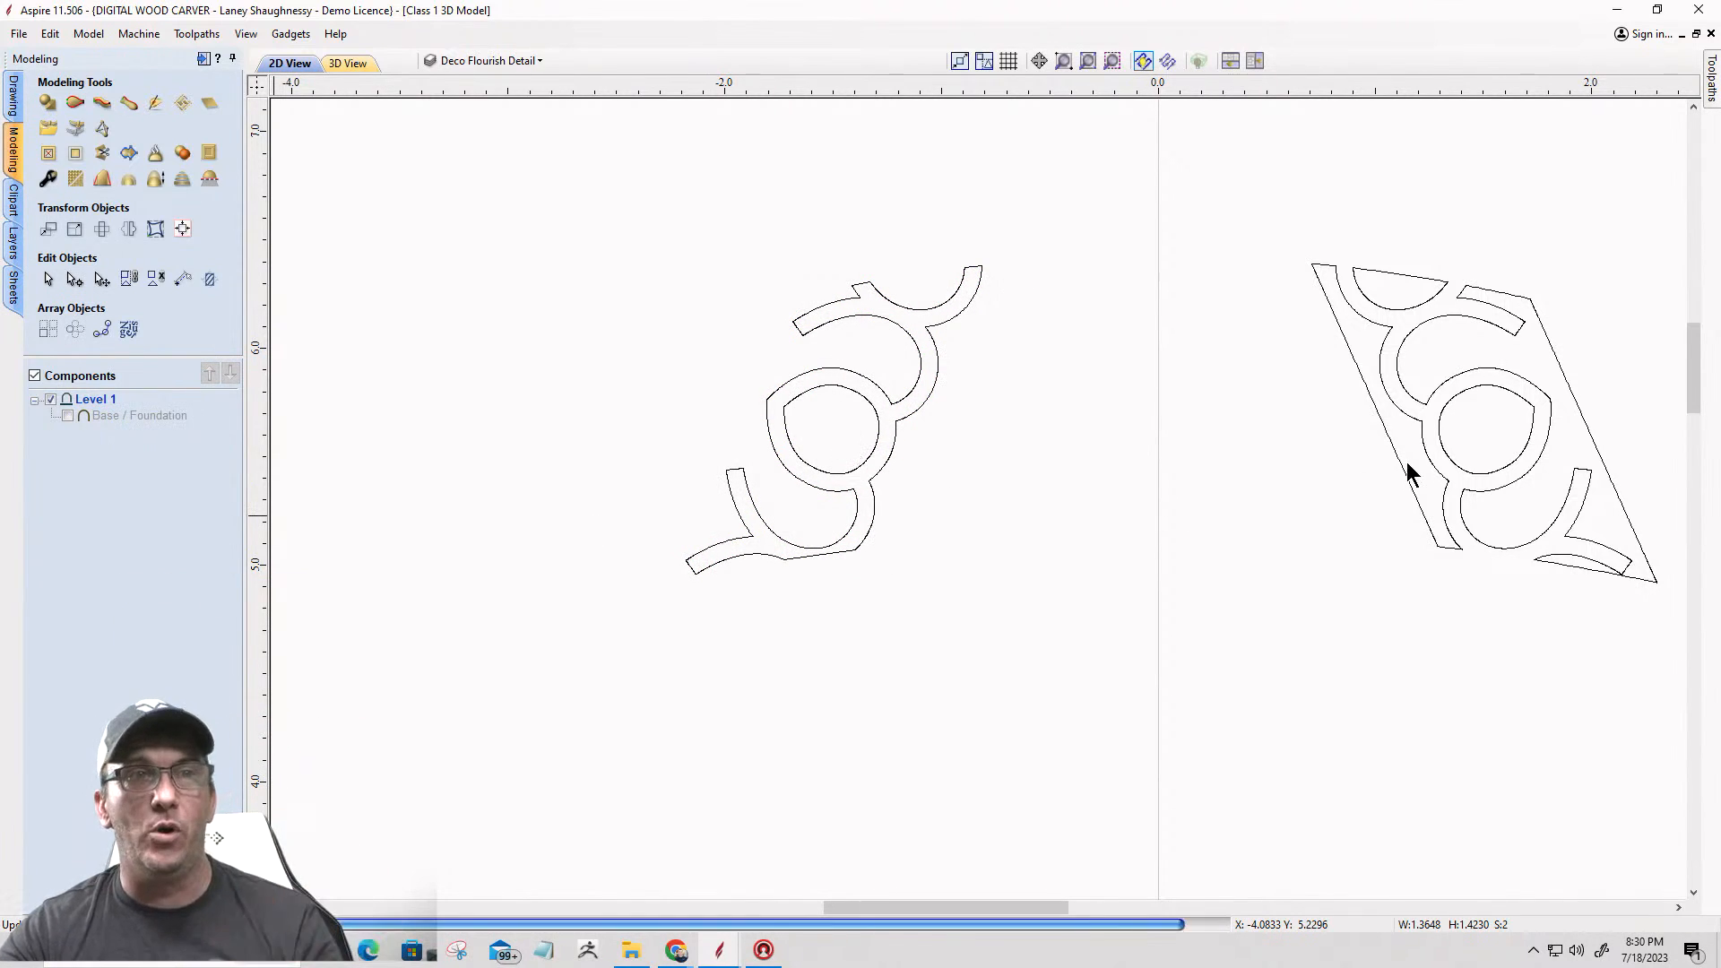
Step: Try to mirror a copy of the left flourish vectors horizontally about the job center onto the existing right flourish
scroll(1321, 401, "down", 3)
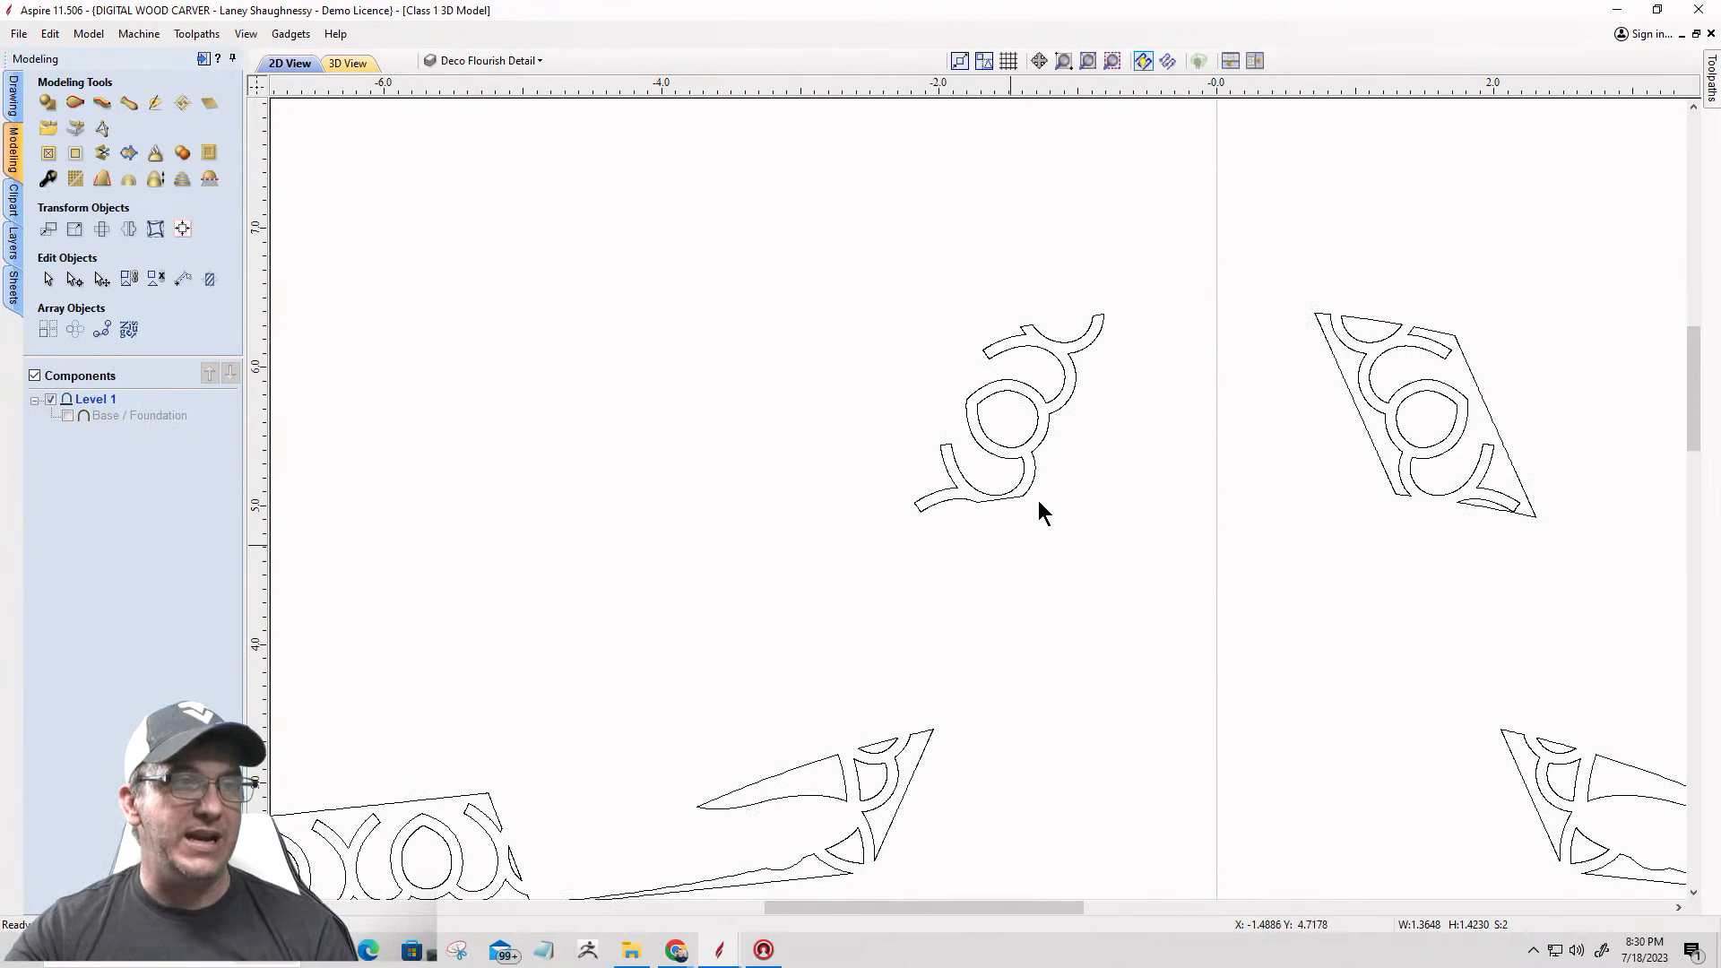
scroll(1059, 433, "down", 1)
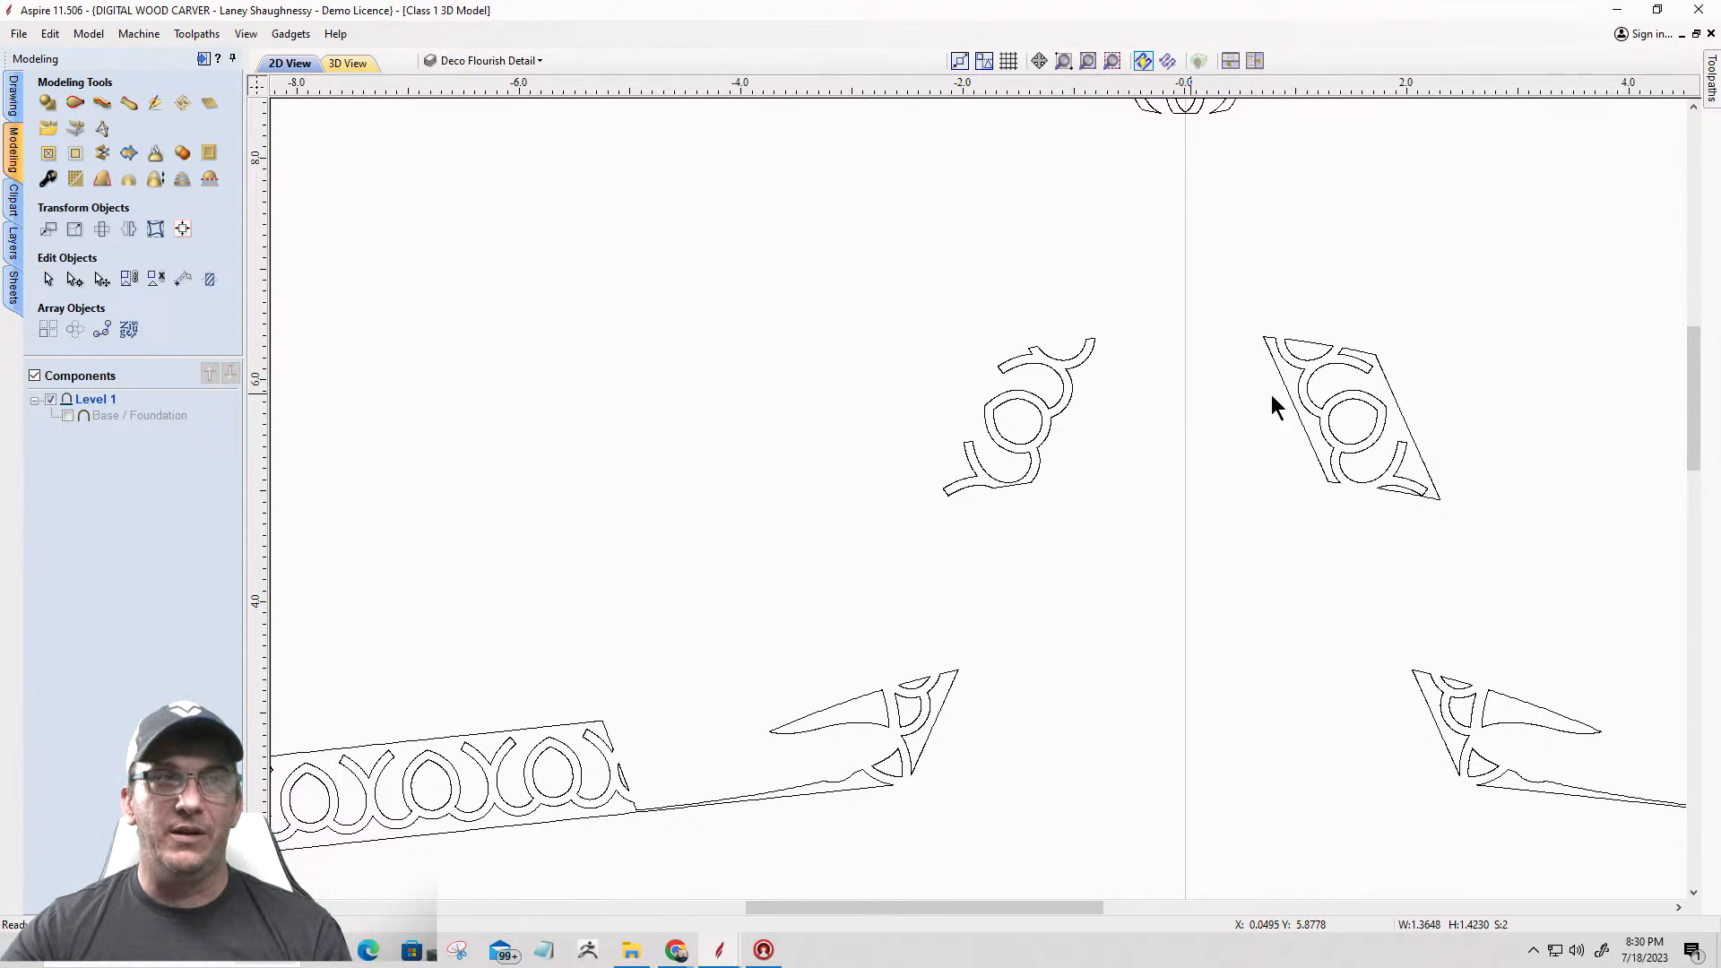
scroll(910, 364, "down", 4)
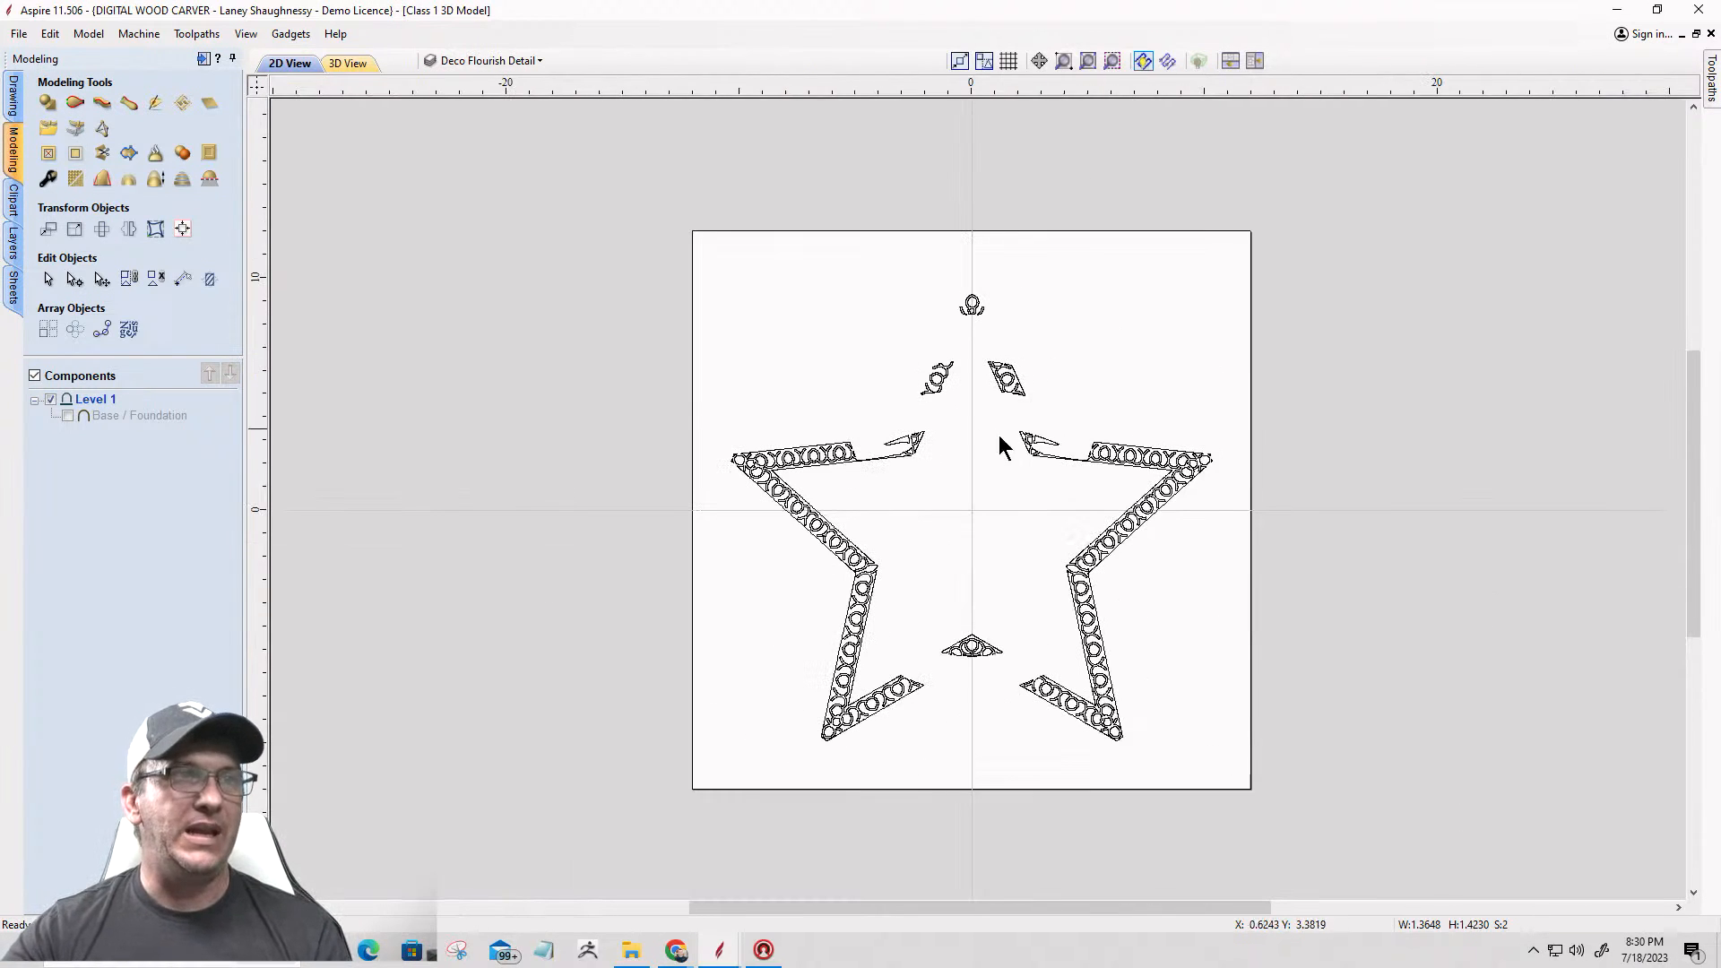
scroll(885, 387, "up", 1)
scroll(1055, 363, "up", 2)
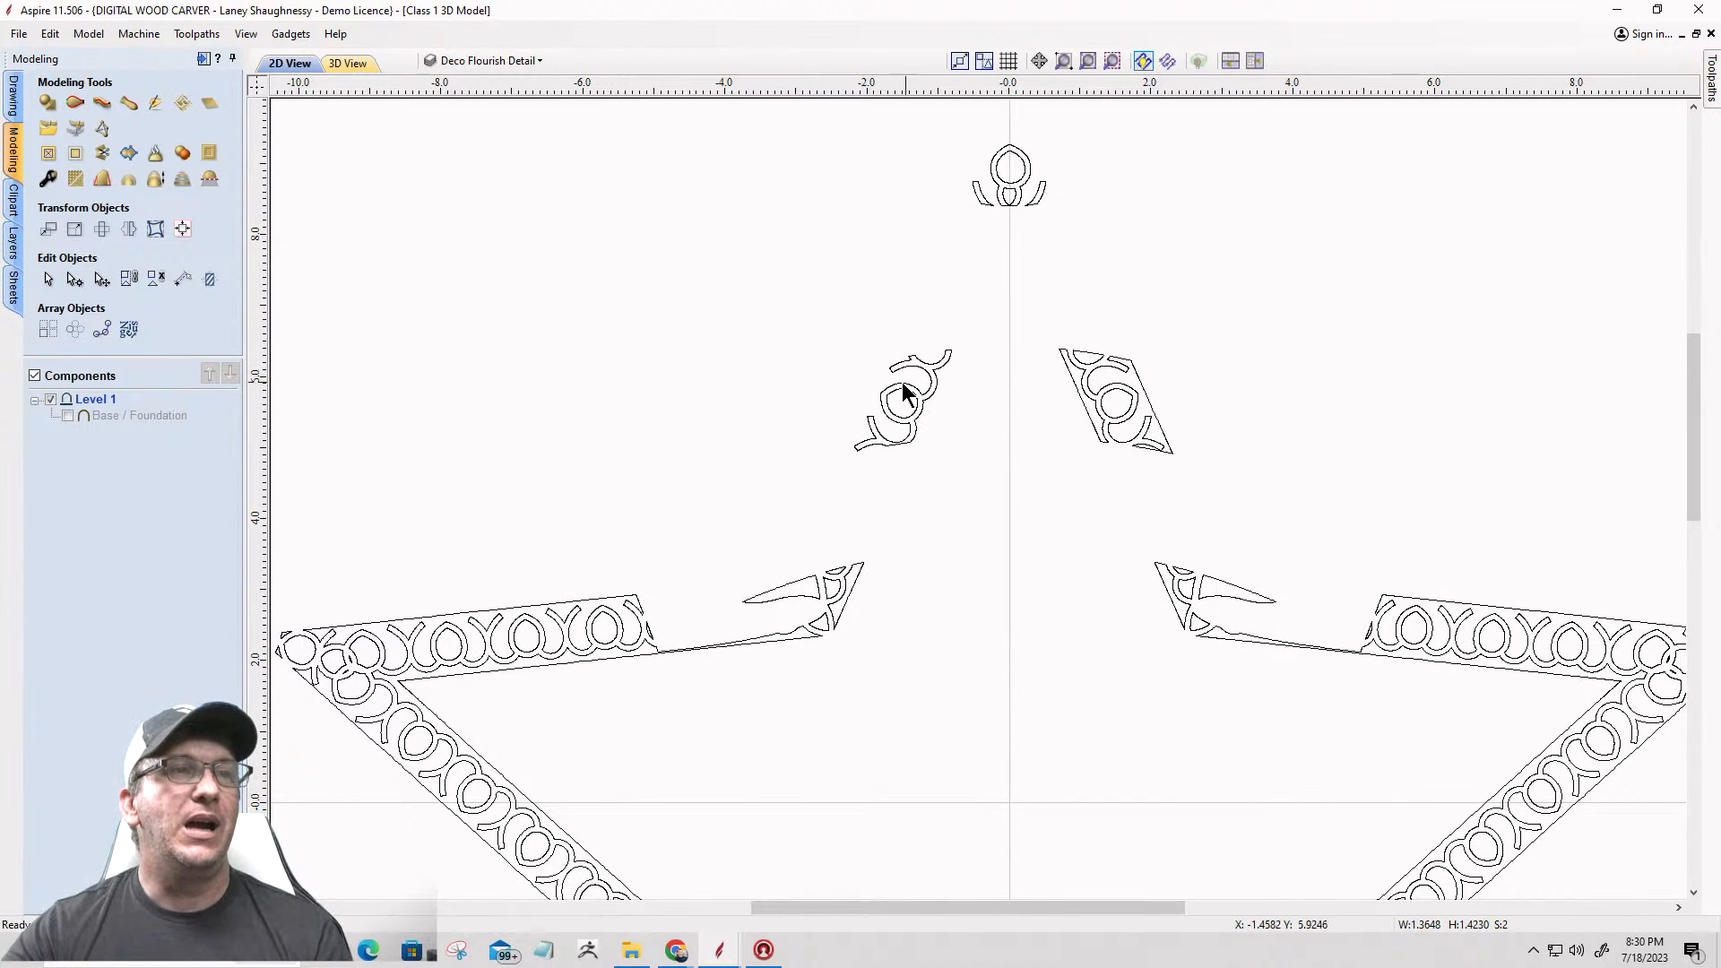
left_click_drag(765, 276, 986, 475)
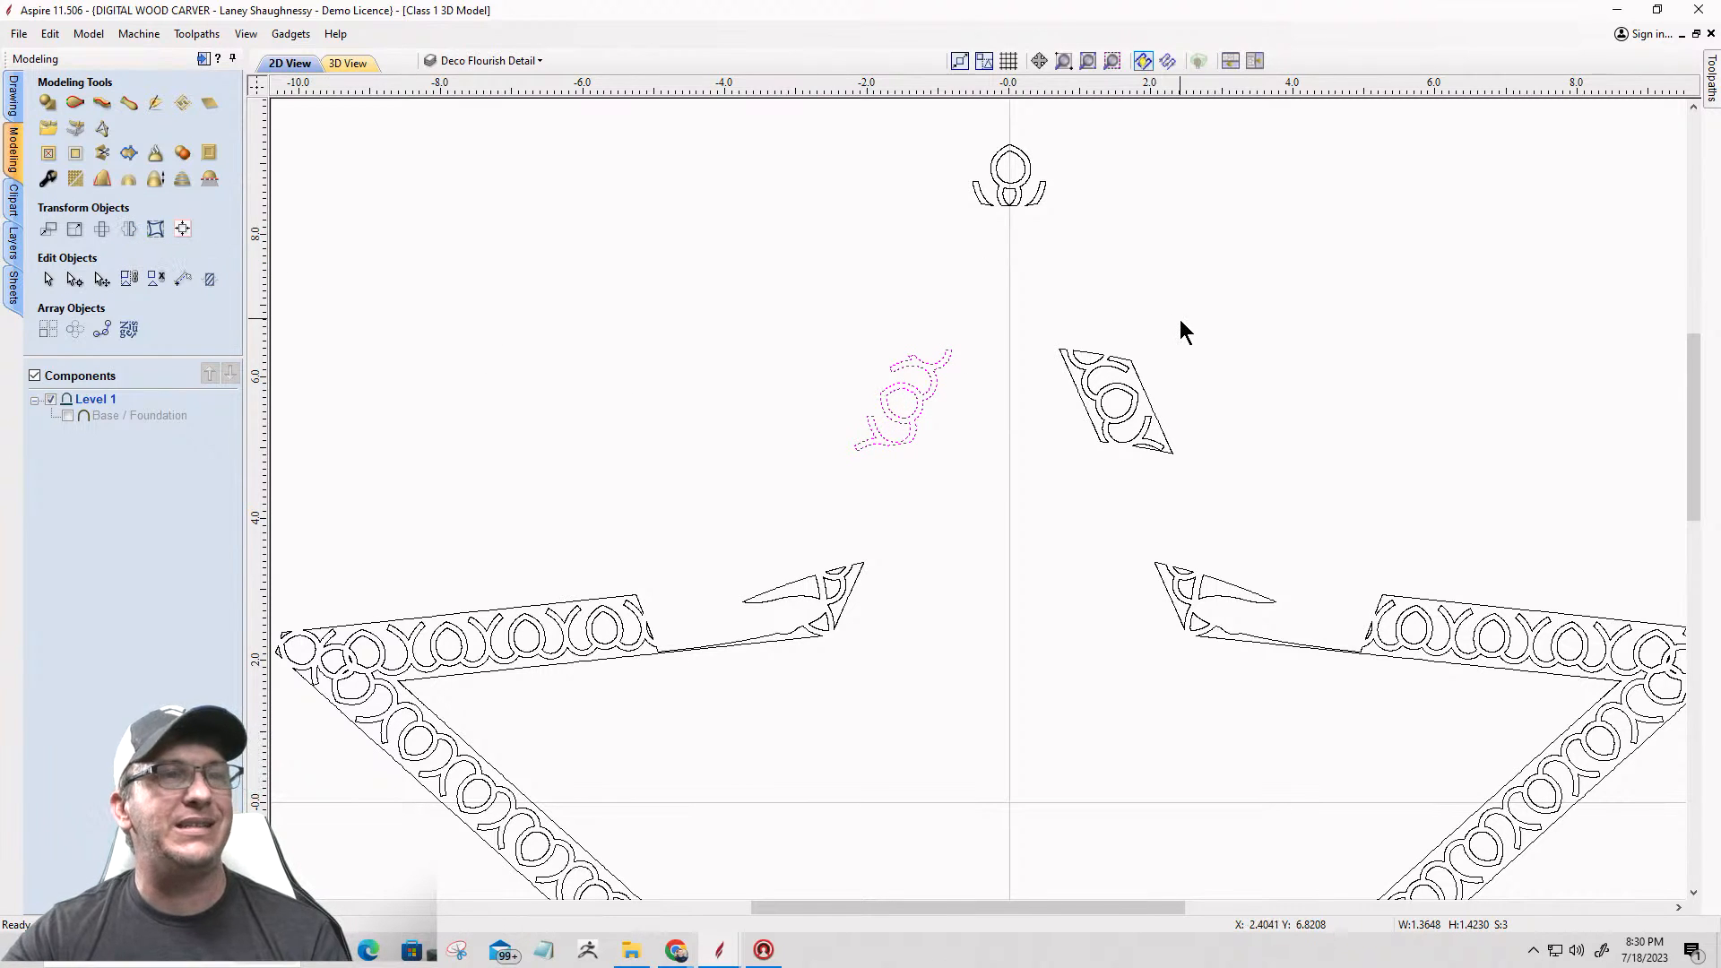
scroll(1093, 429, "up", 4)
scroll(837, 452, "down", 2)
scroll(516, 400, "up", 2)
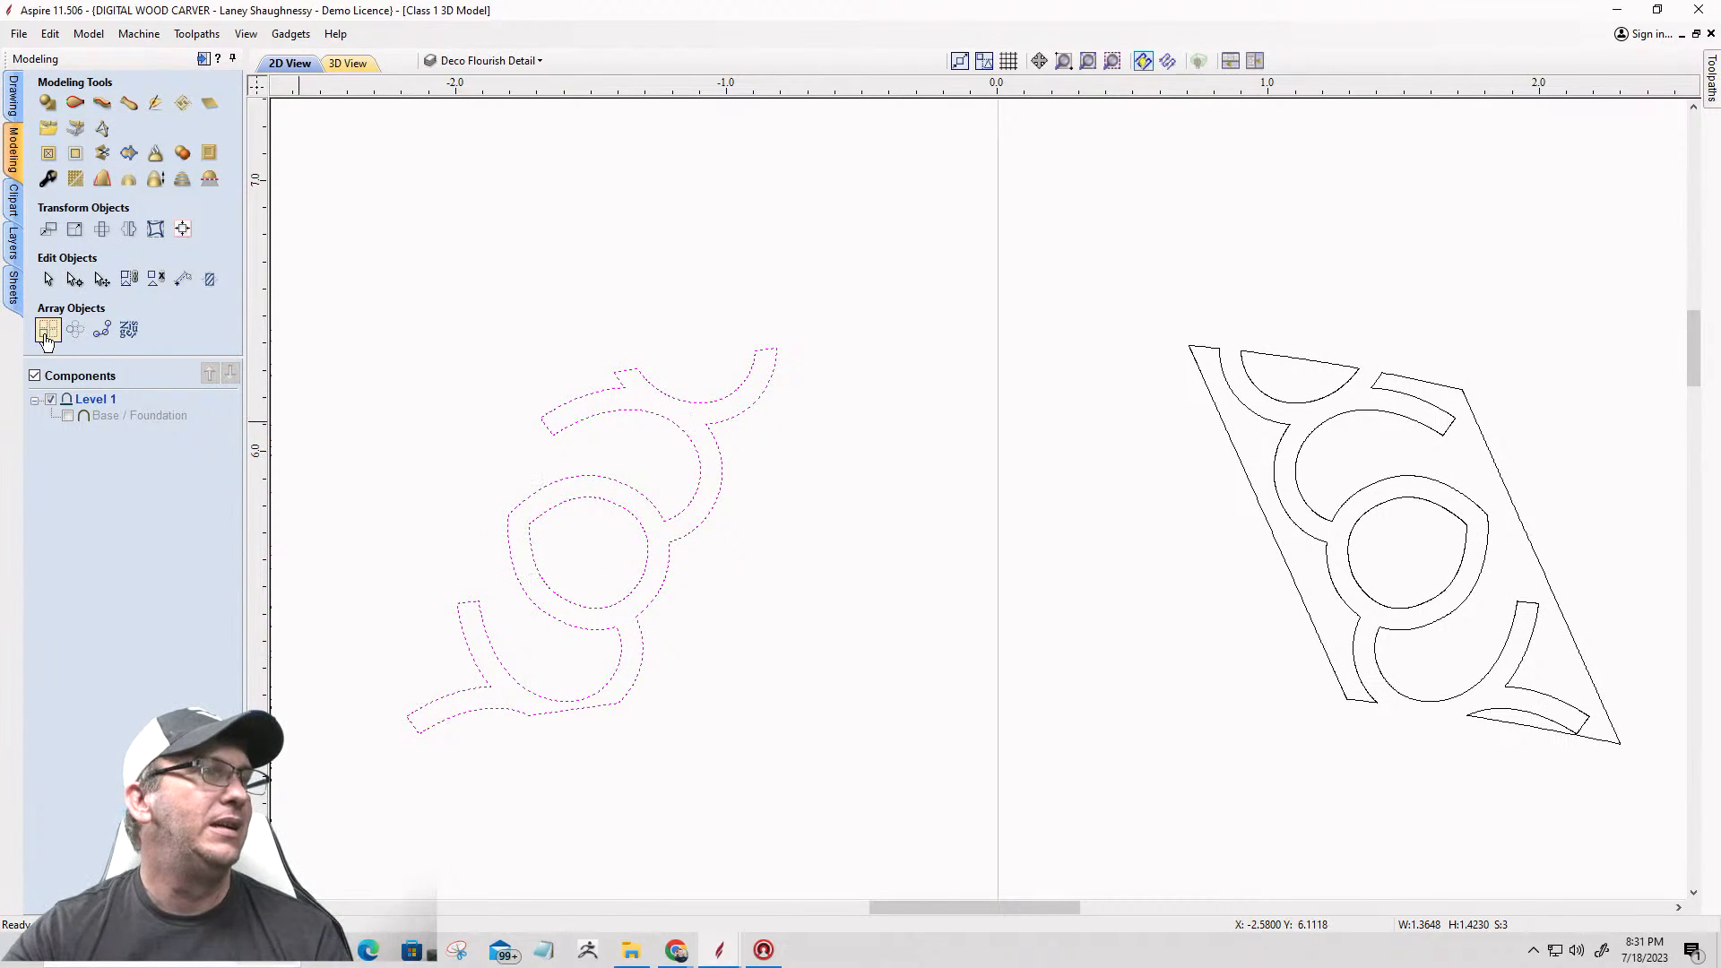
left_click(134, 237)
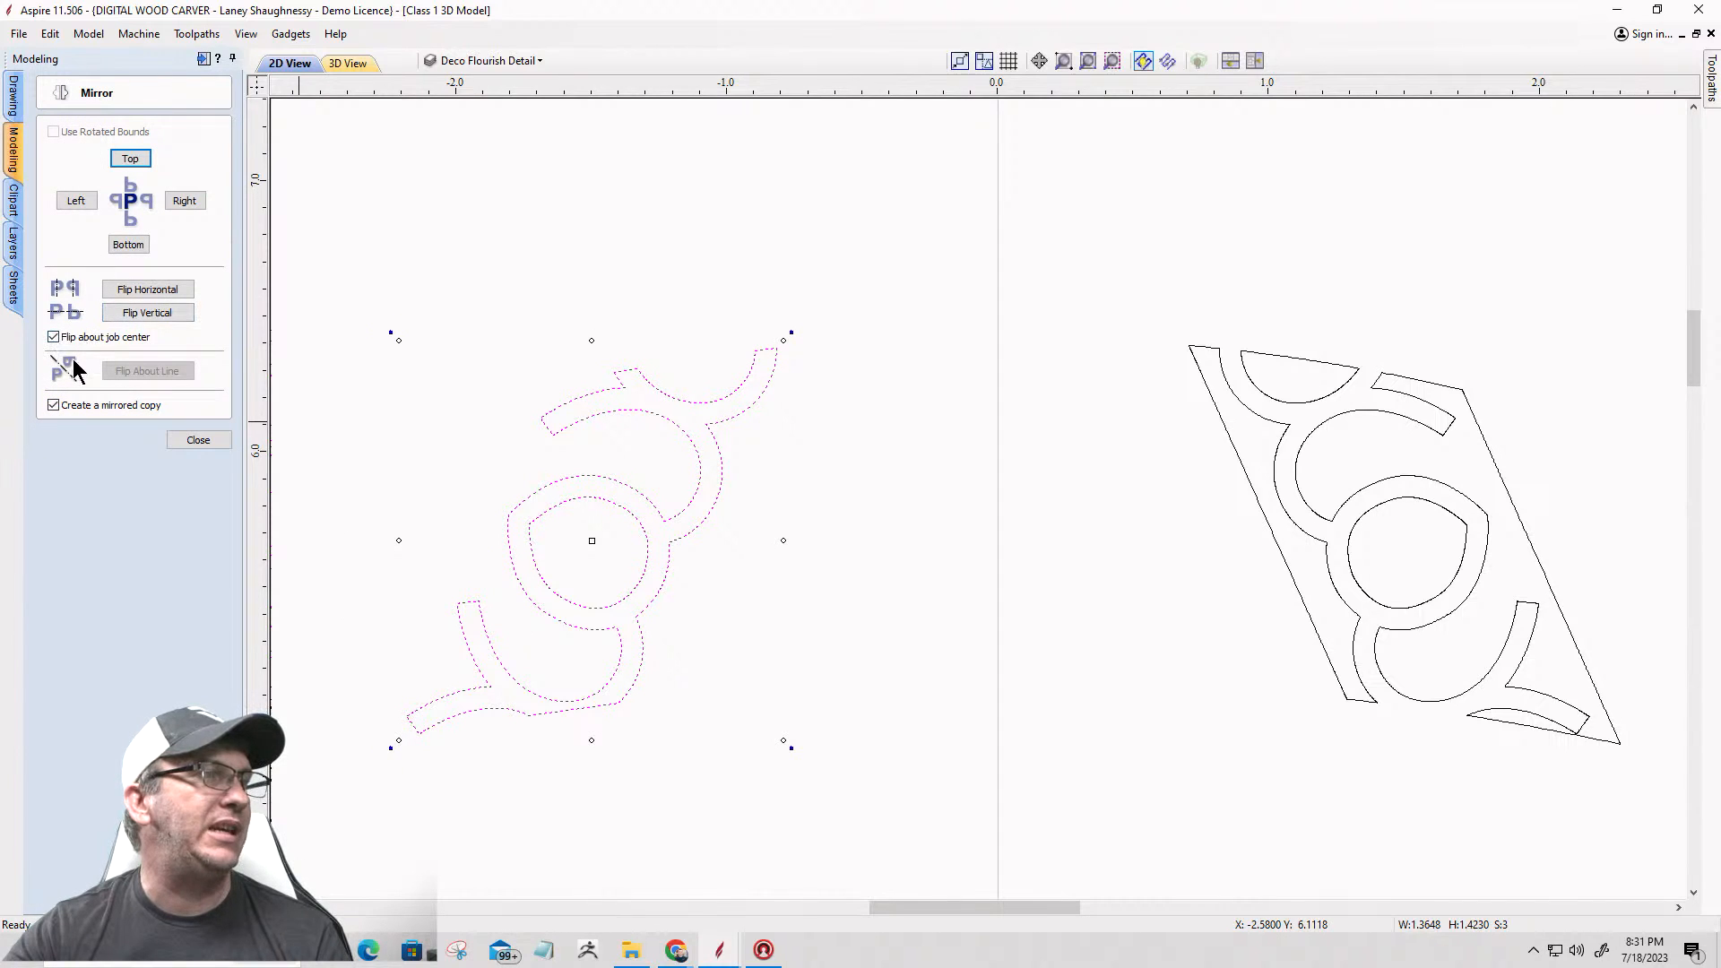
left_click(133, 292)
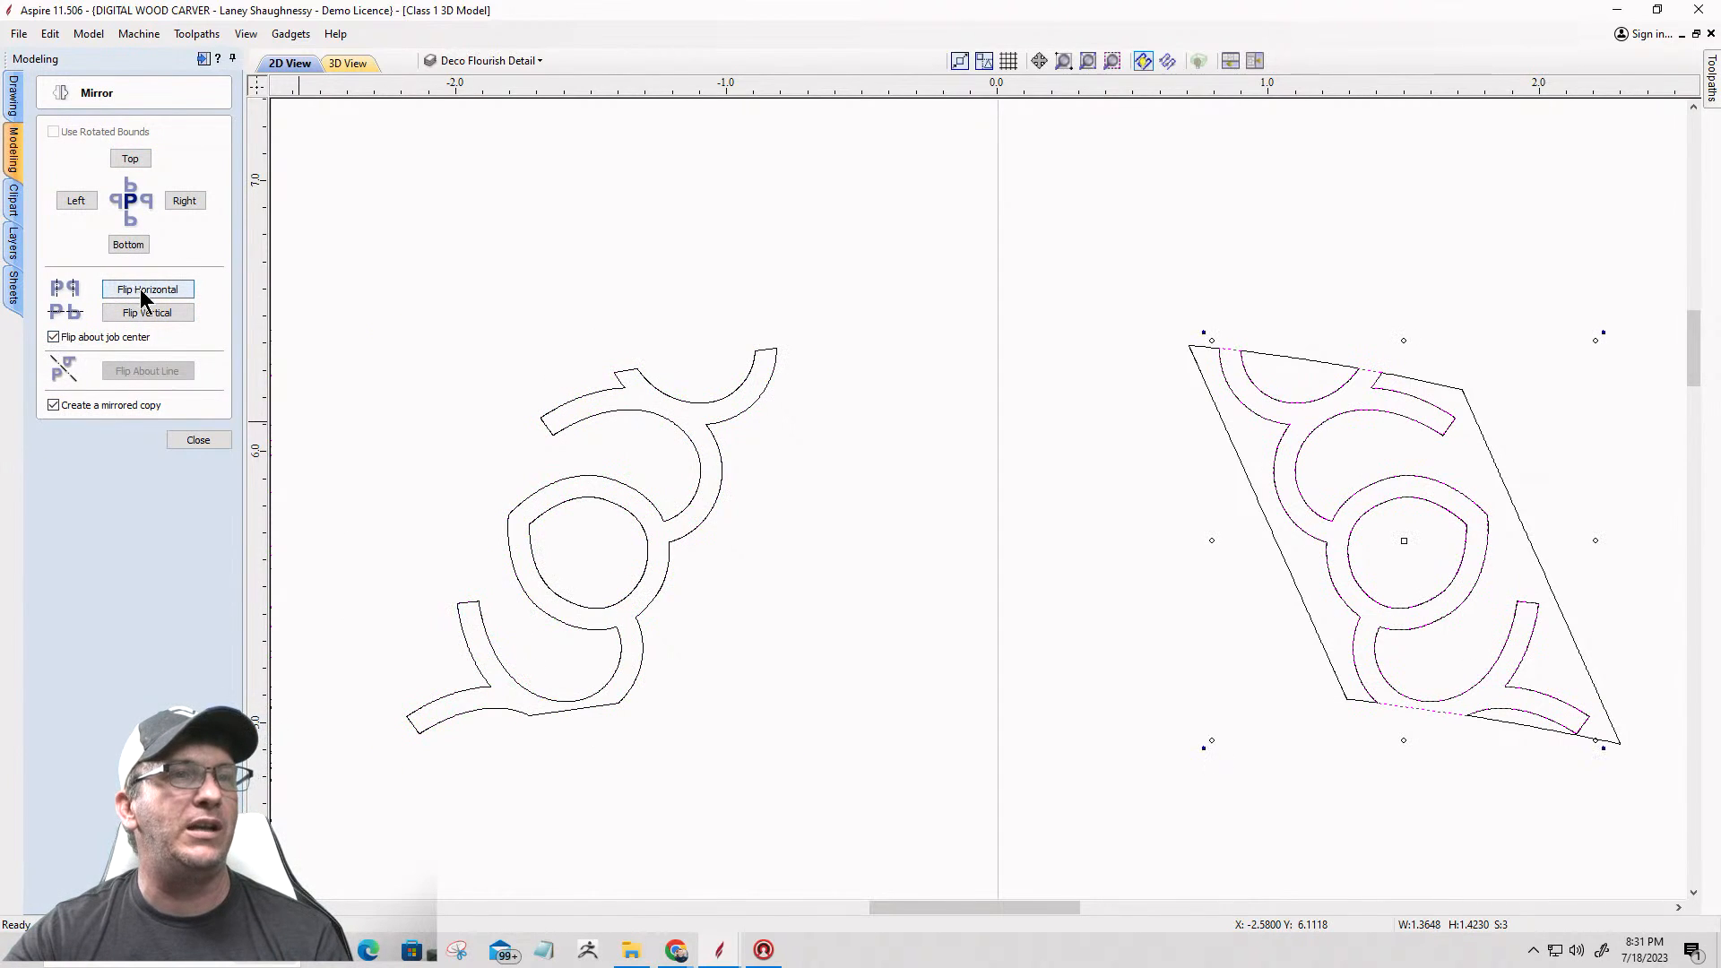
Step: Compare the mirrored copy with the original right flourish vectors and undo the mirroring
scroll(1262, 359, "up", 5)
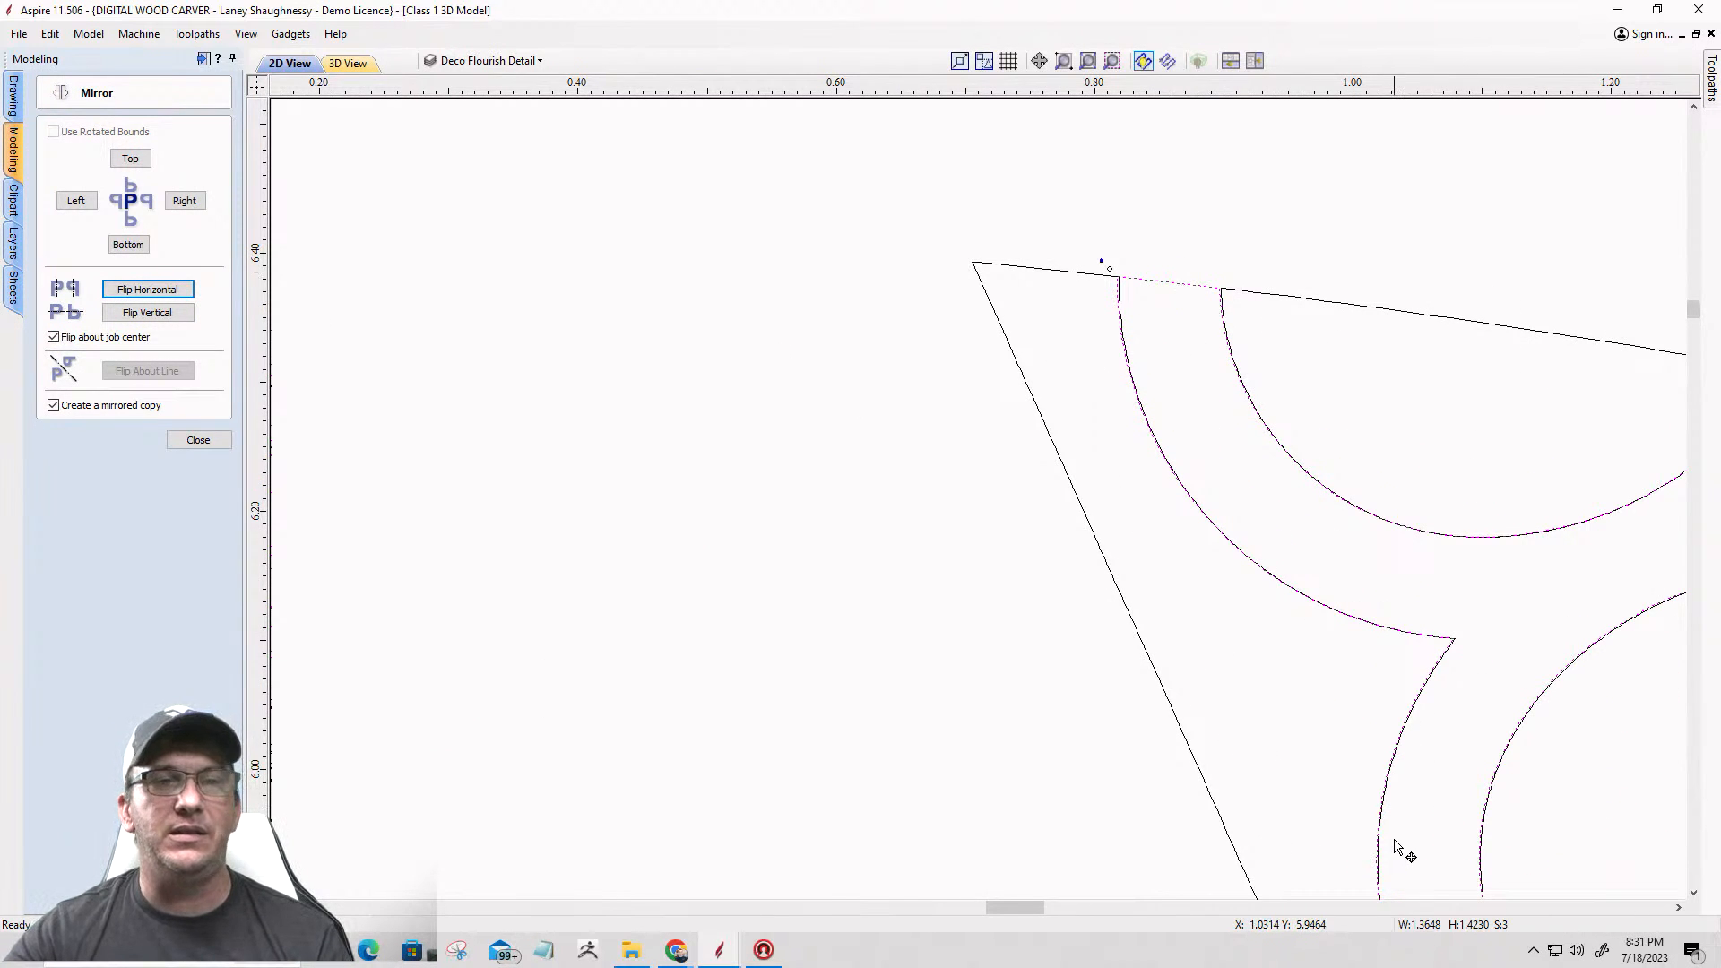
scroll(1396, 847, "down", 4)
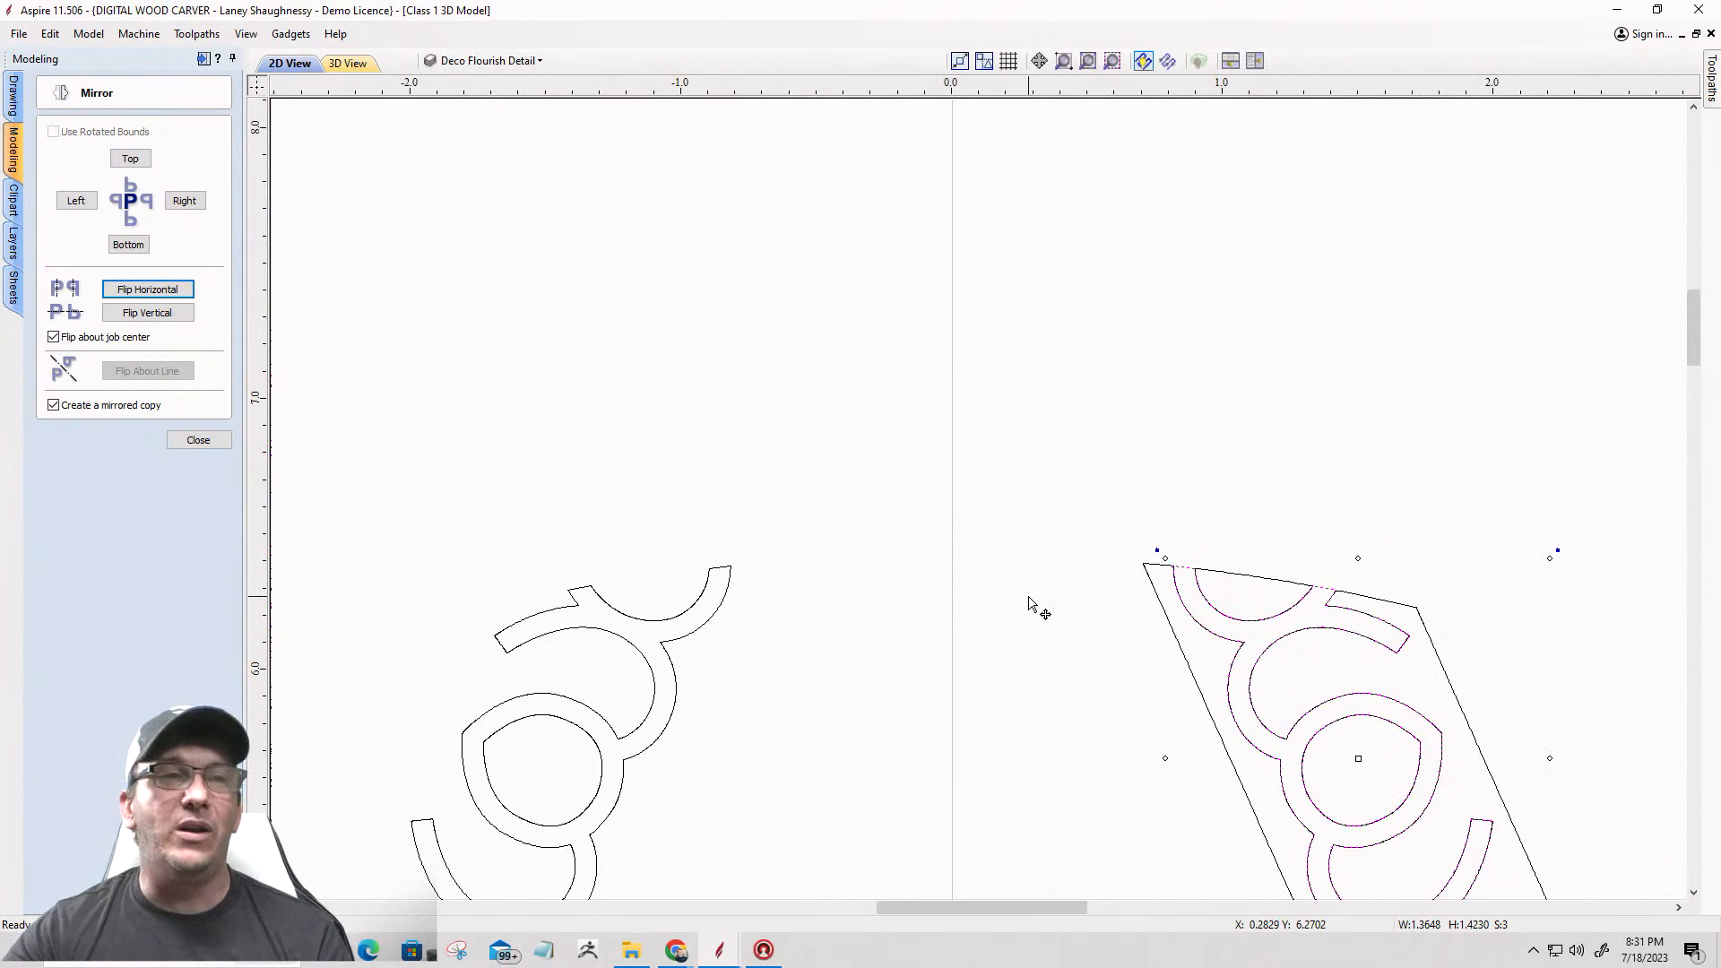
scroll(1029, 602, "down", 4)
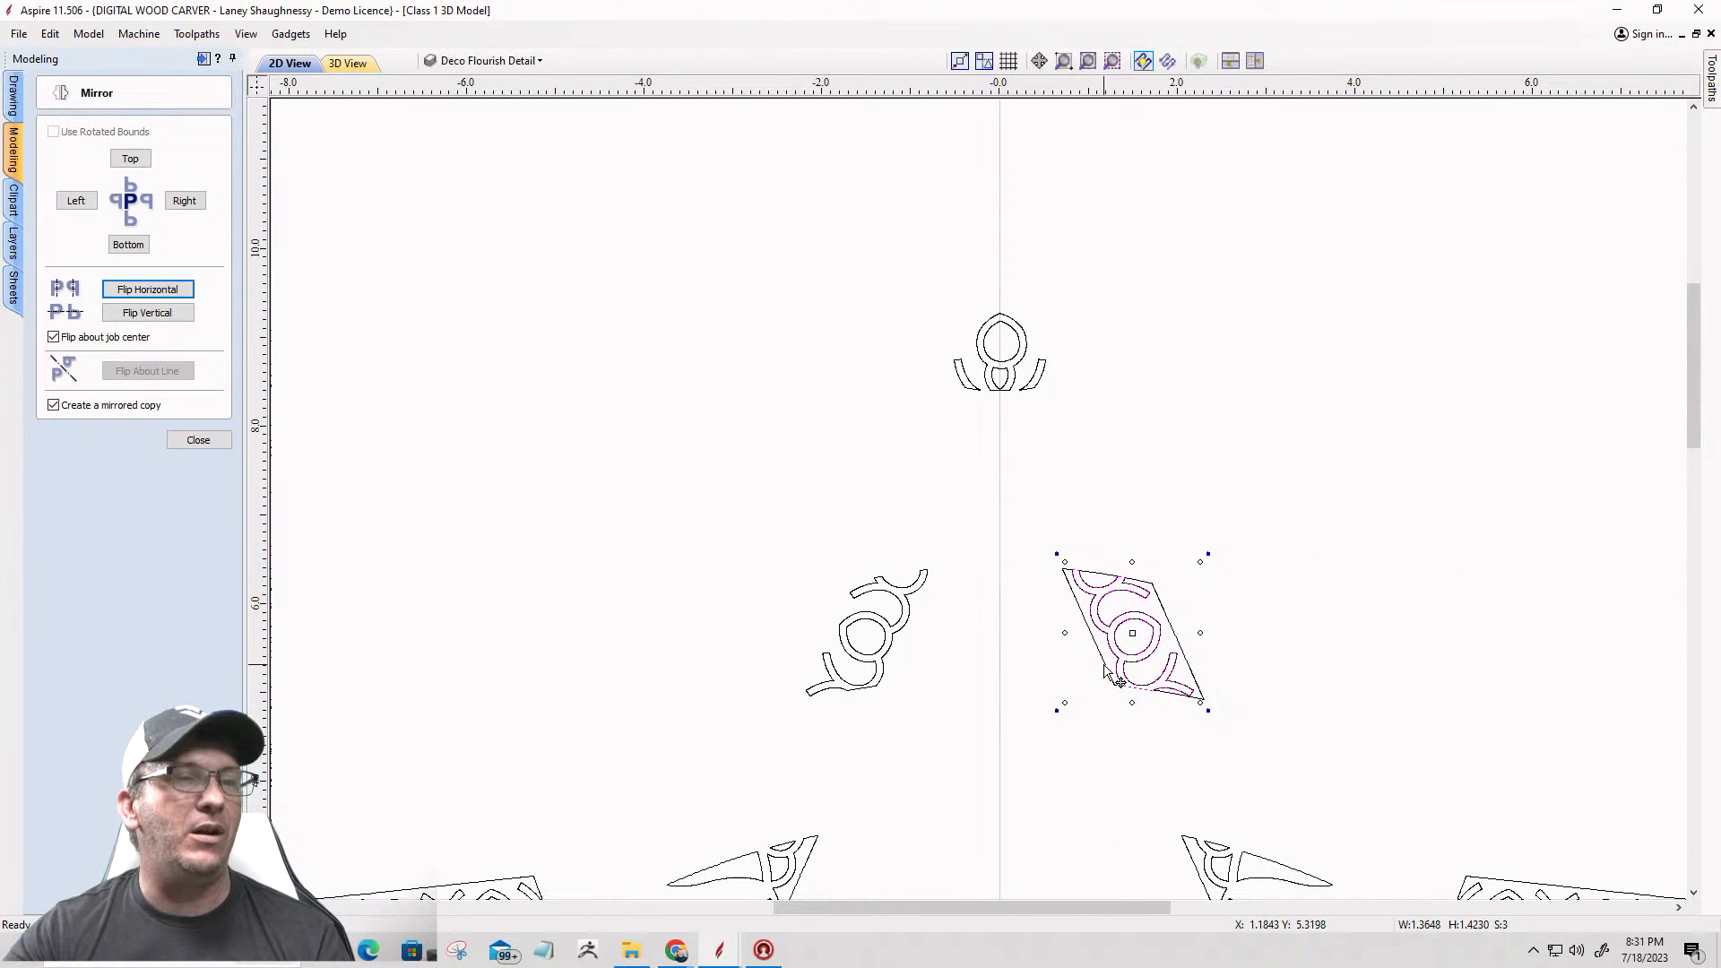
key("ctrl+z")
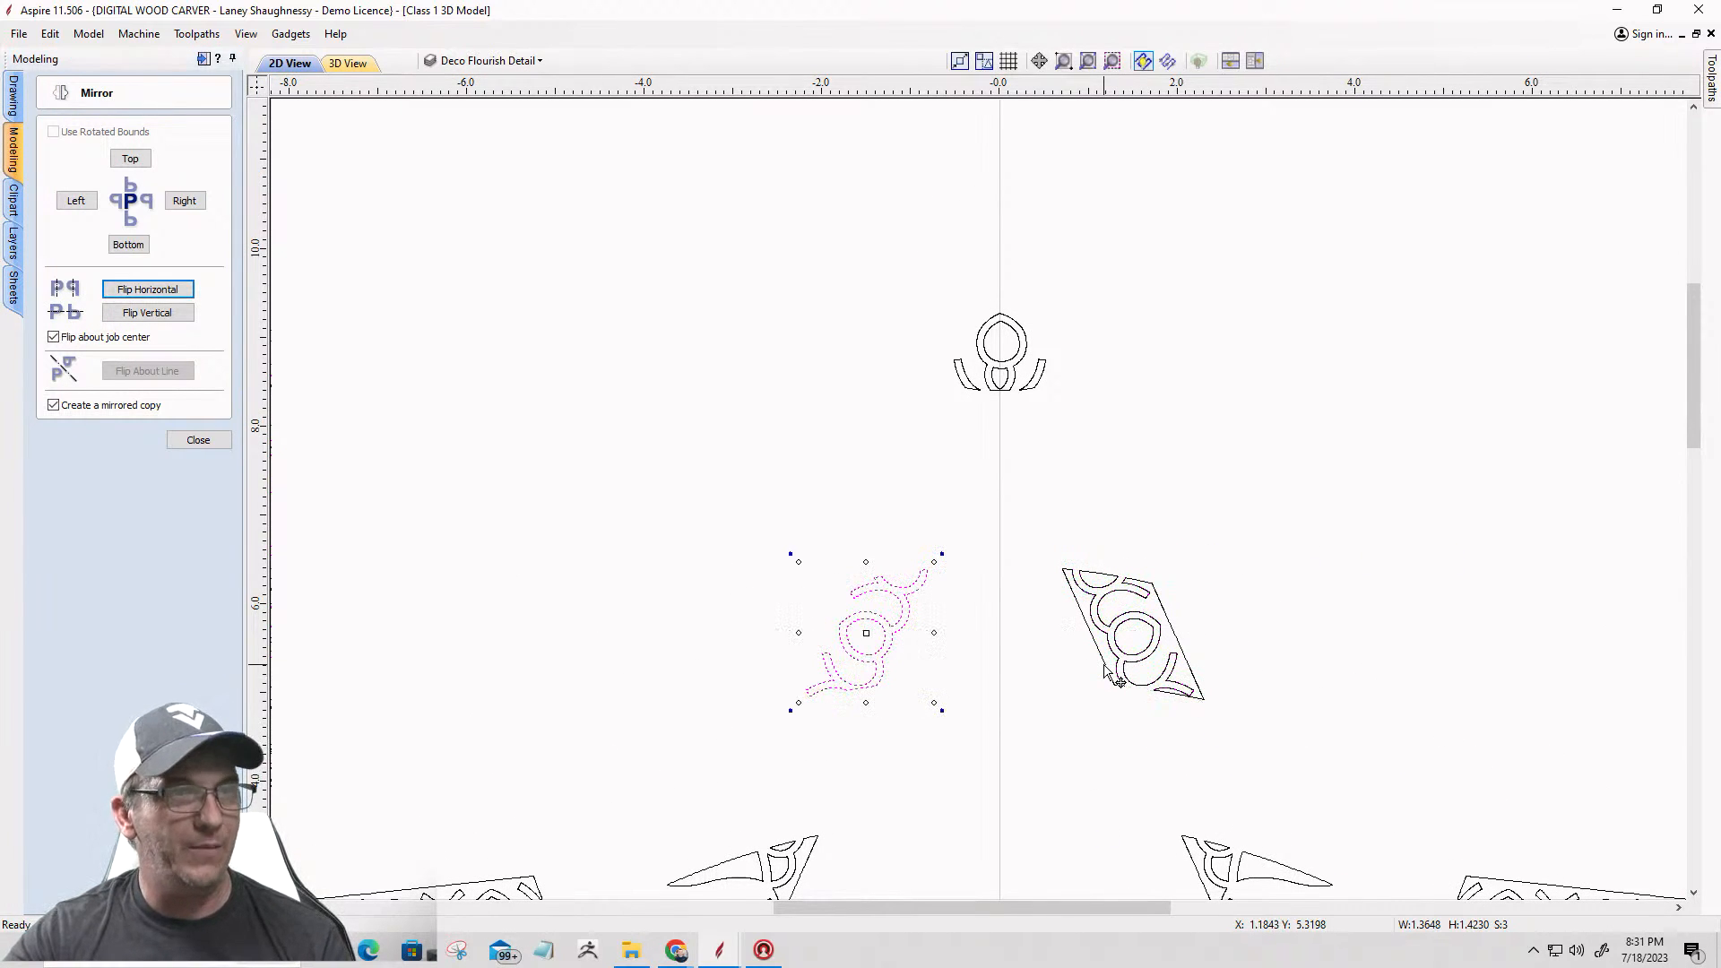
Step: Delete all the original right flourish vectors, including their slanted outer boundary
left_click(1035, 528)
left_click_drag(1031, 513, 1205, 708)
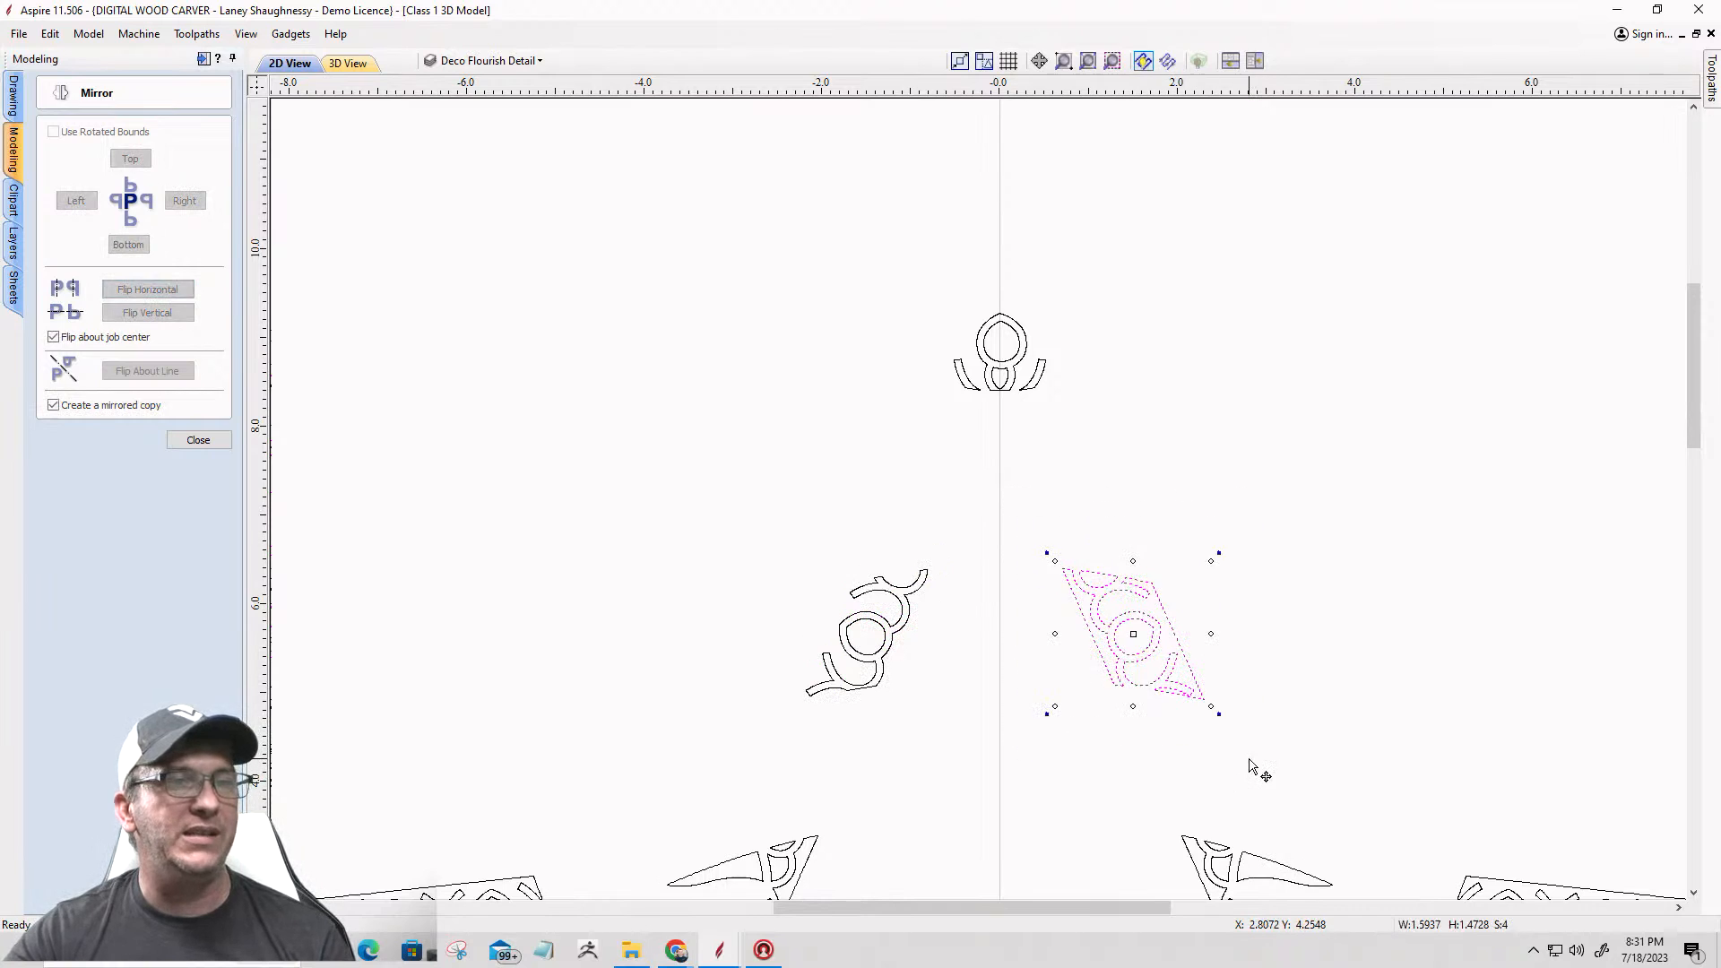
key("Delete")
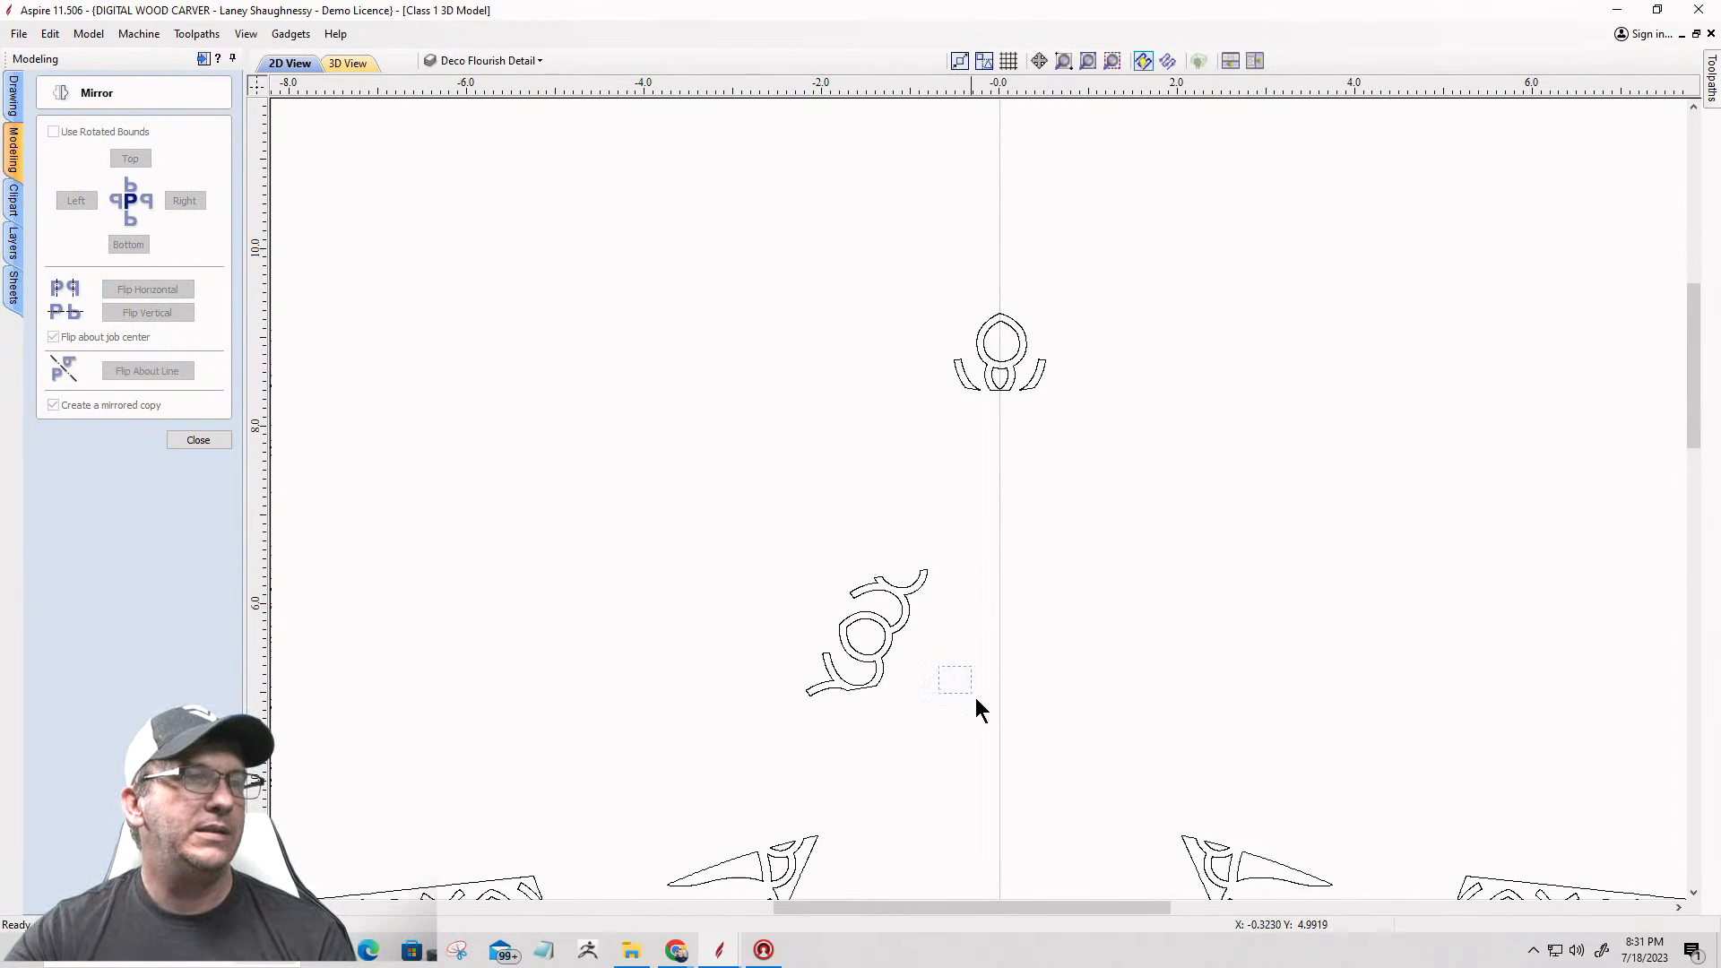
Step: Mirror a copy of the left flourish vectors horizontally about the job center to form the right flourish
left_click_drag(798, 565, 977, 721)
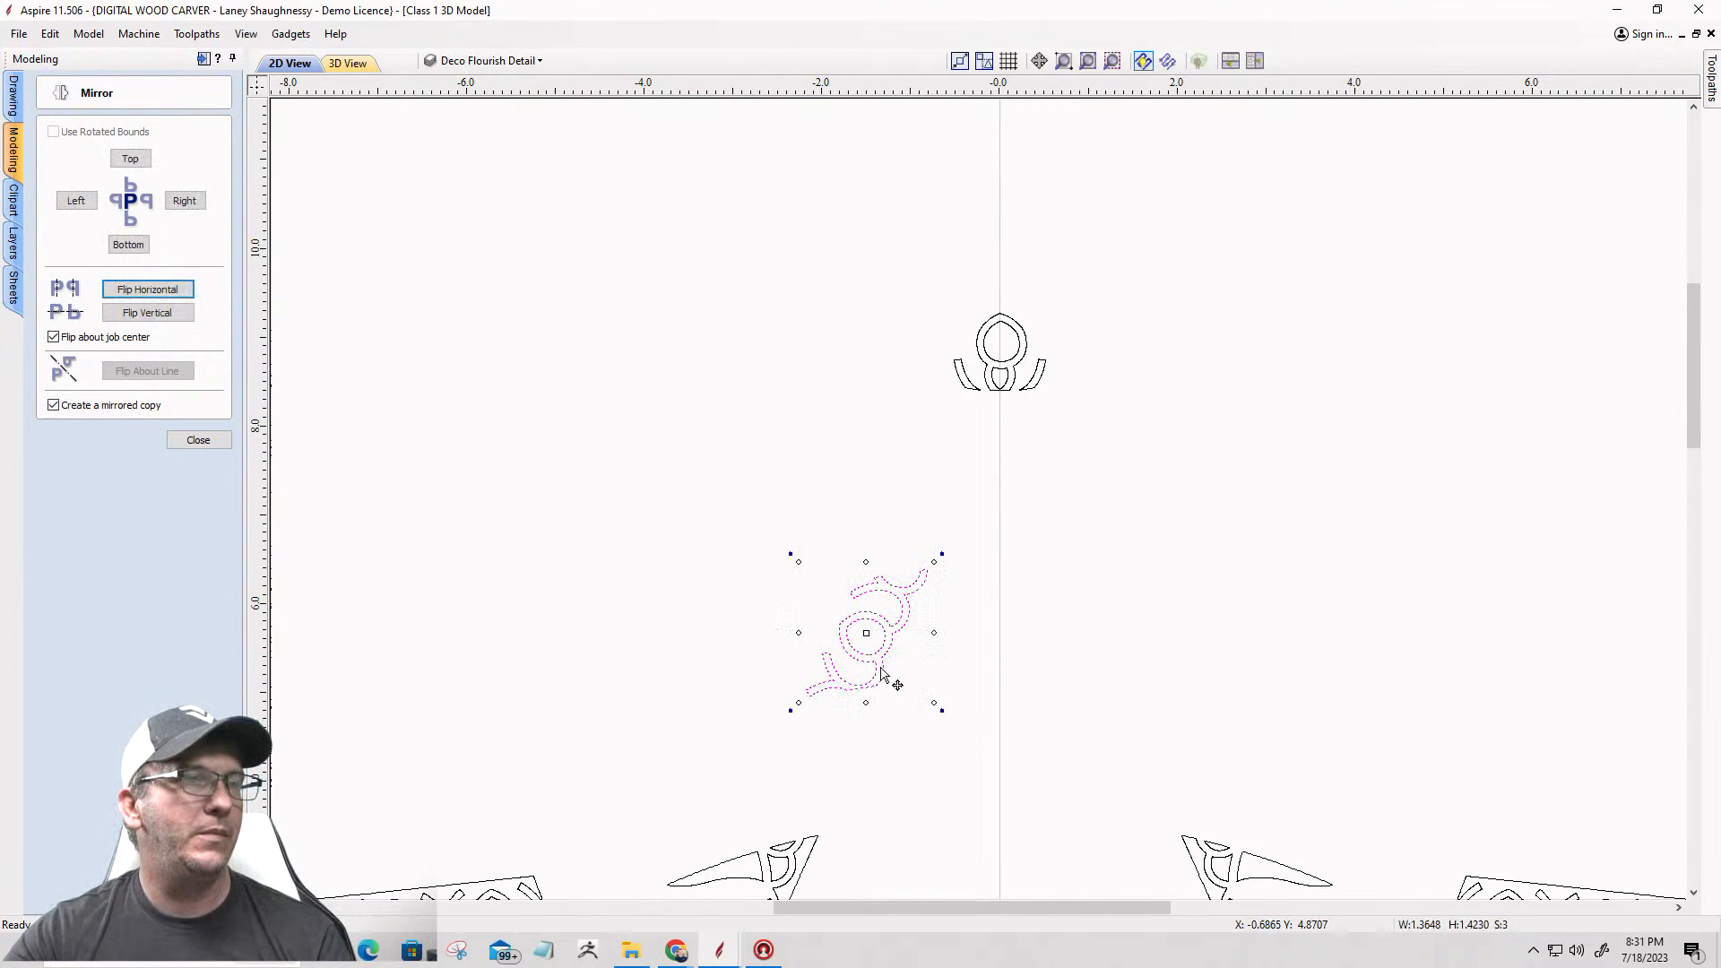
left_click(139, 292)
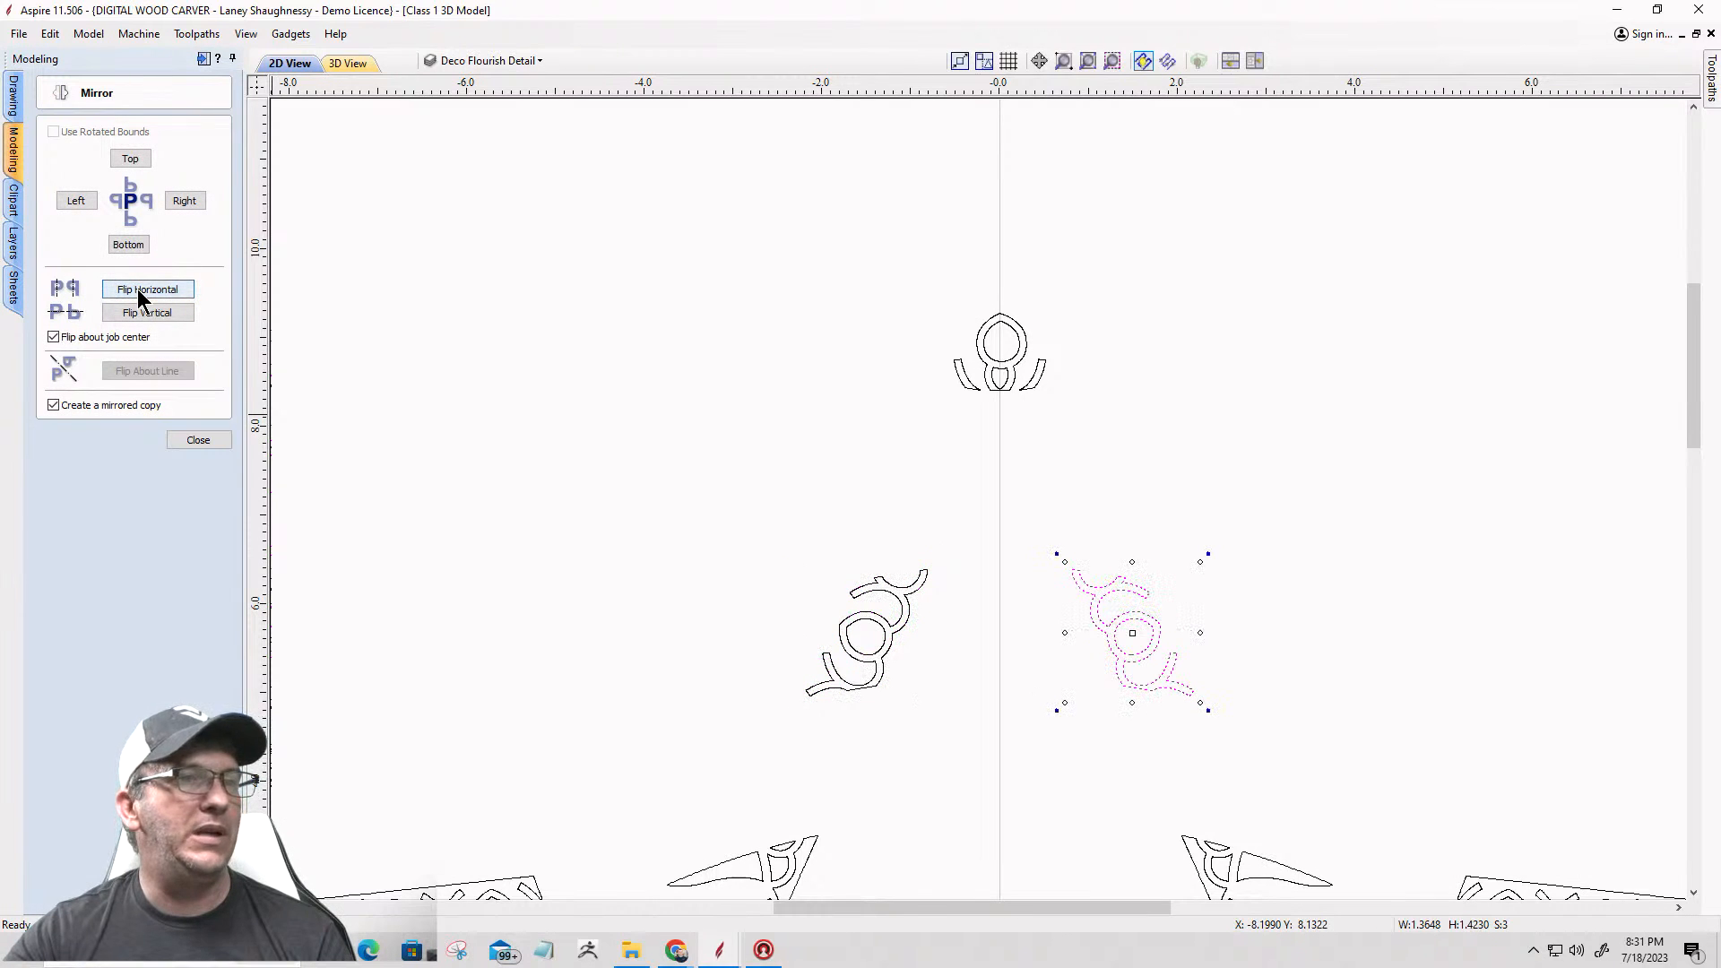
left_click(584, 590)
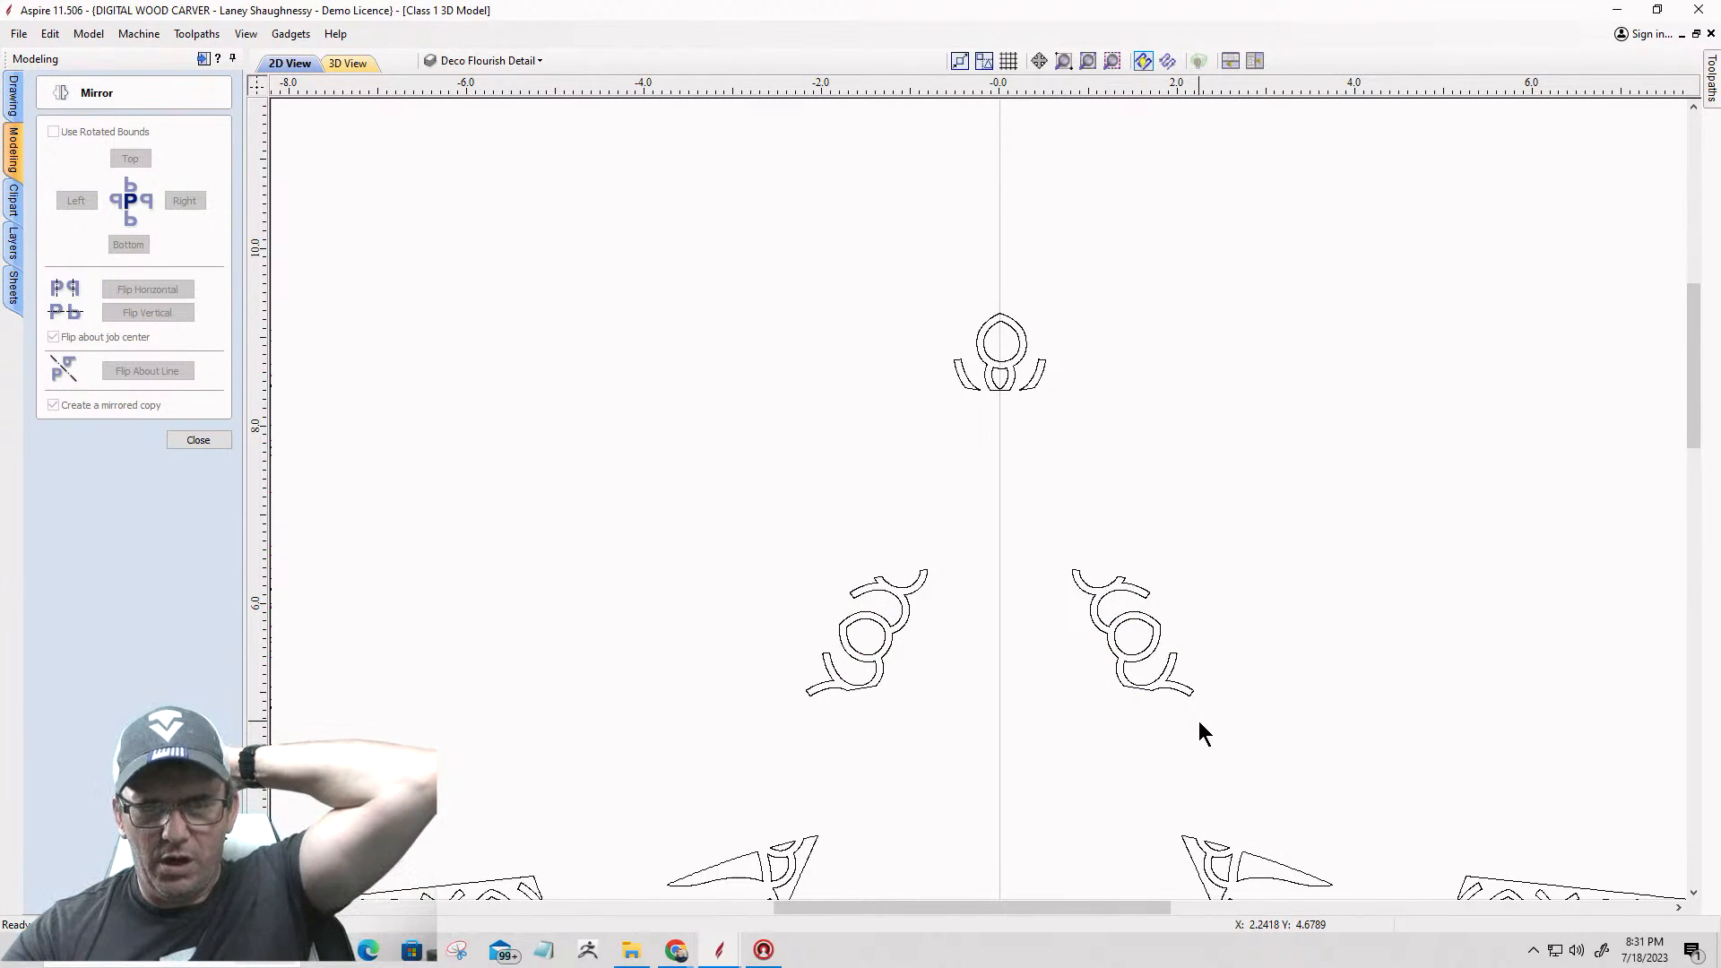
Step: Examine the star's border vectors, especially the overlapping flourishes and small corner pieces at the left point
scroll(1165, 722, "down", 5)
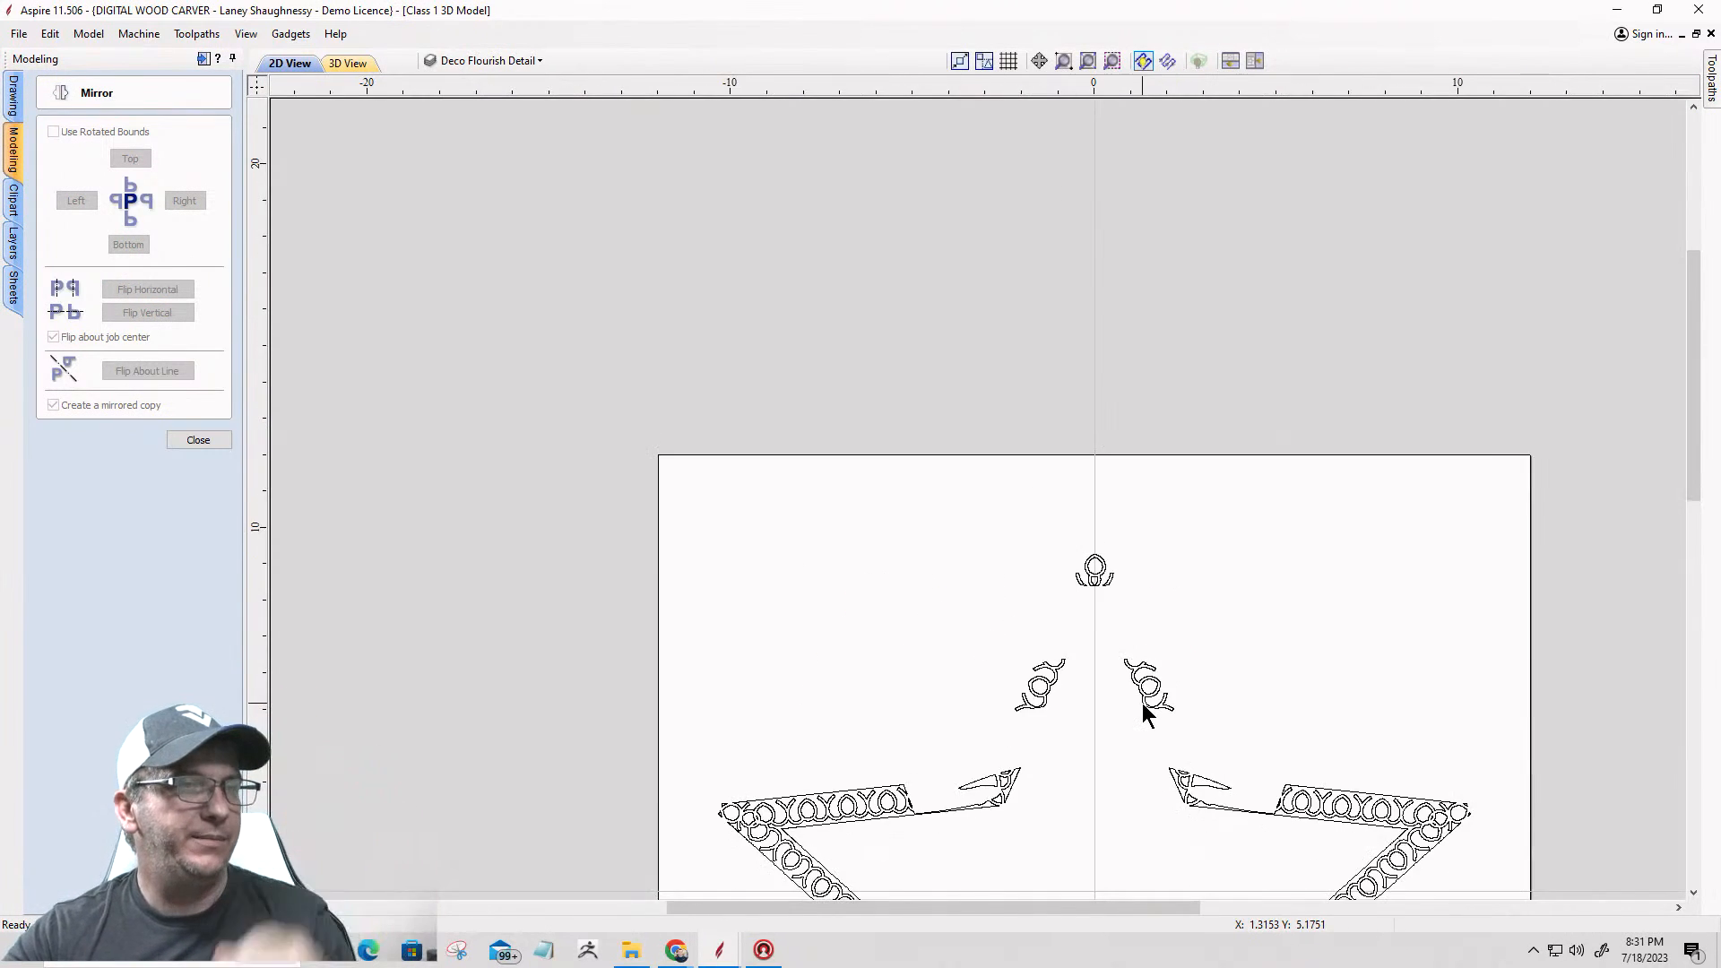
scroll(948, 716, "up", 3)
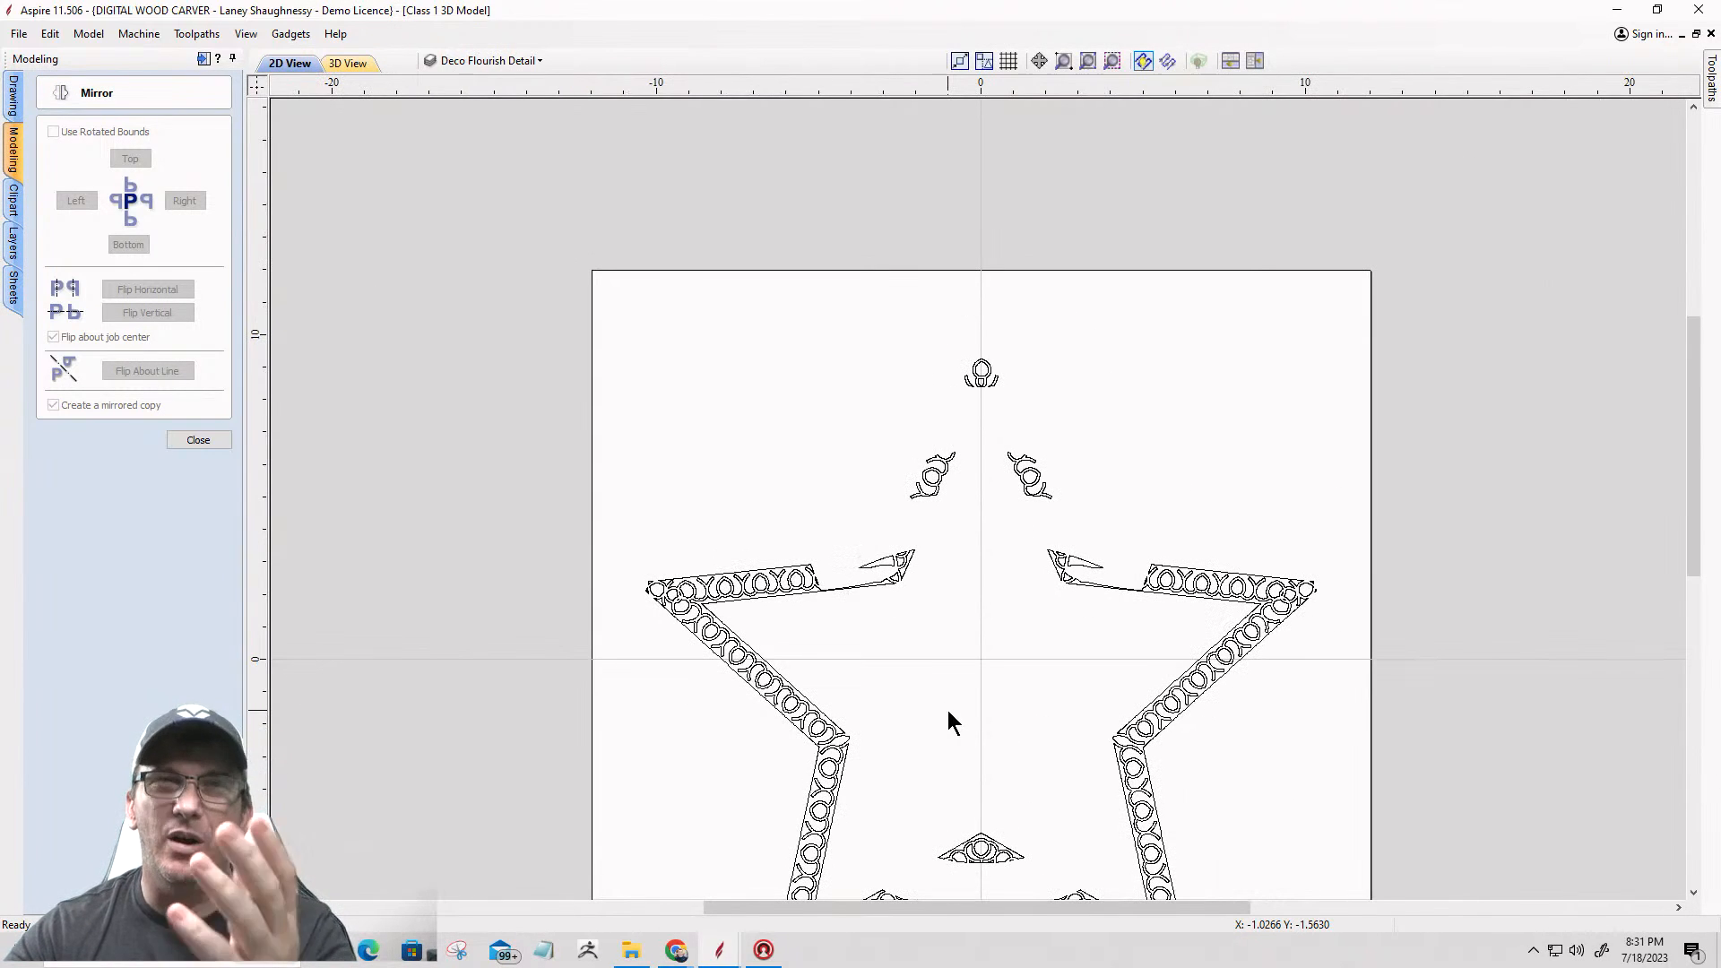
scroll(879, 618, "up", 1)
scroll(870, 606, "down", 1)
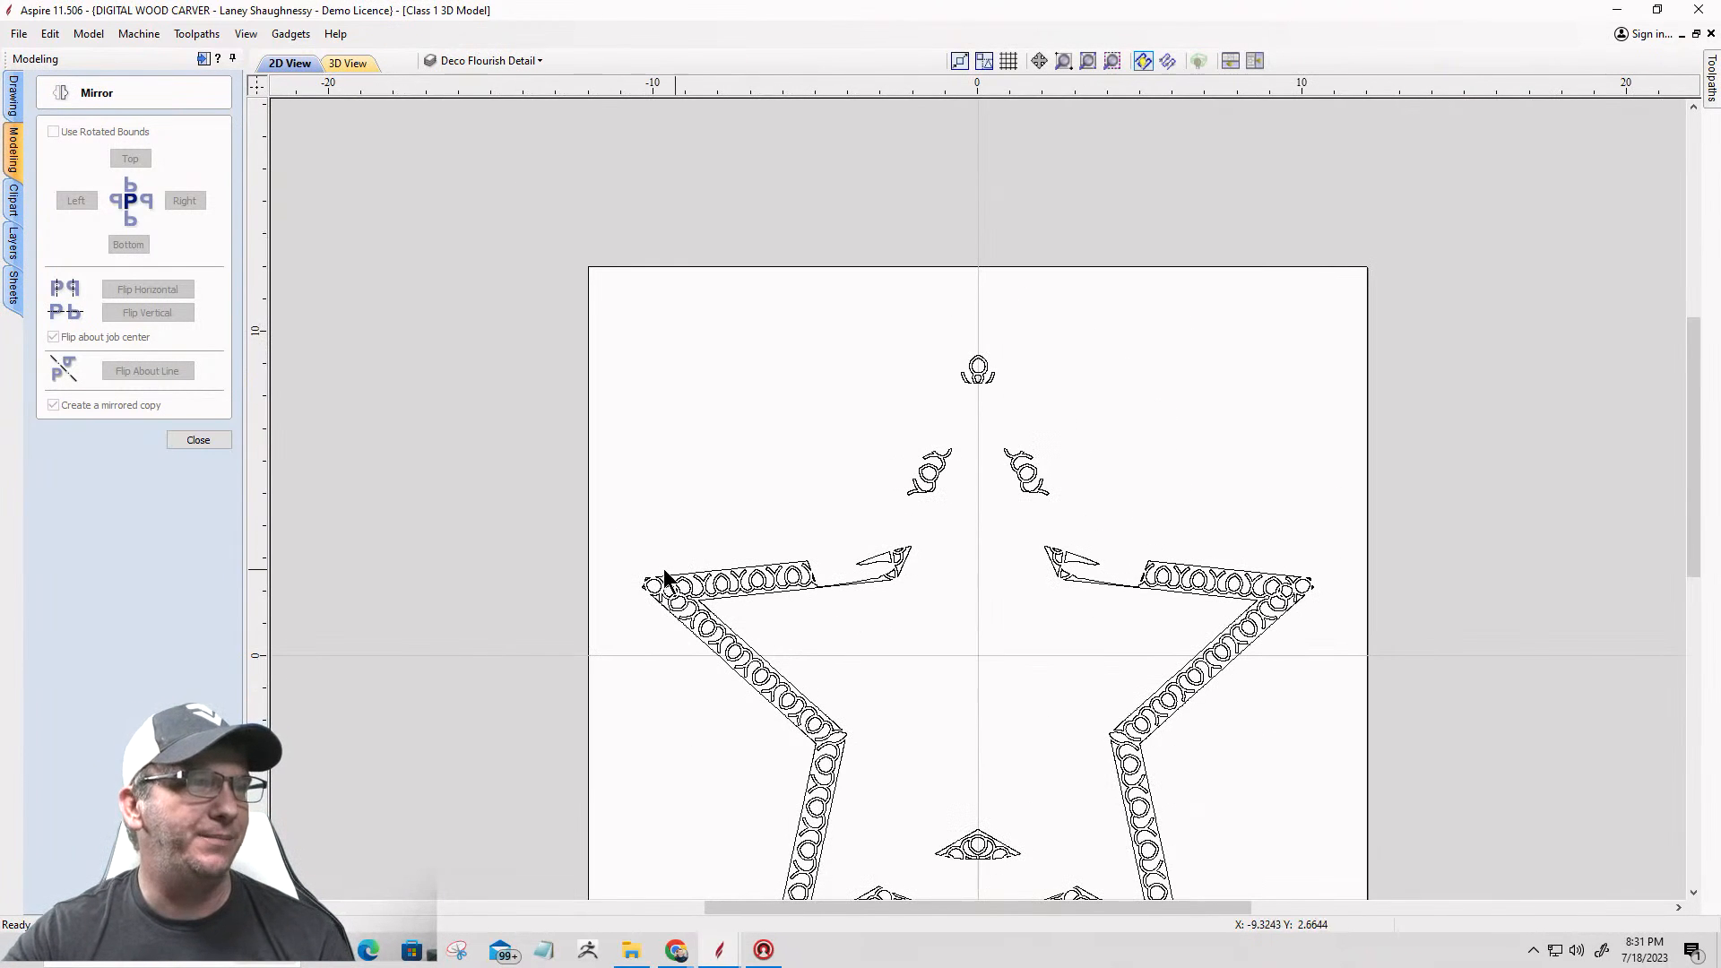
scroll(626, 607, "up", 2)
scroll(626, 608, "up", 1)
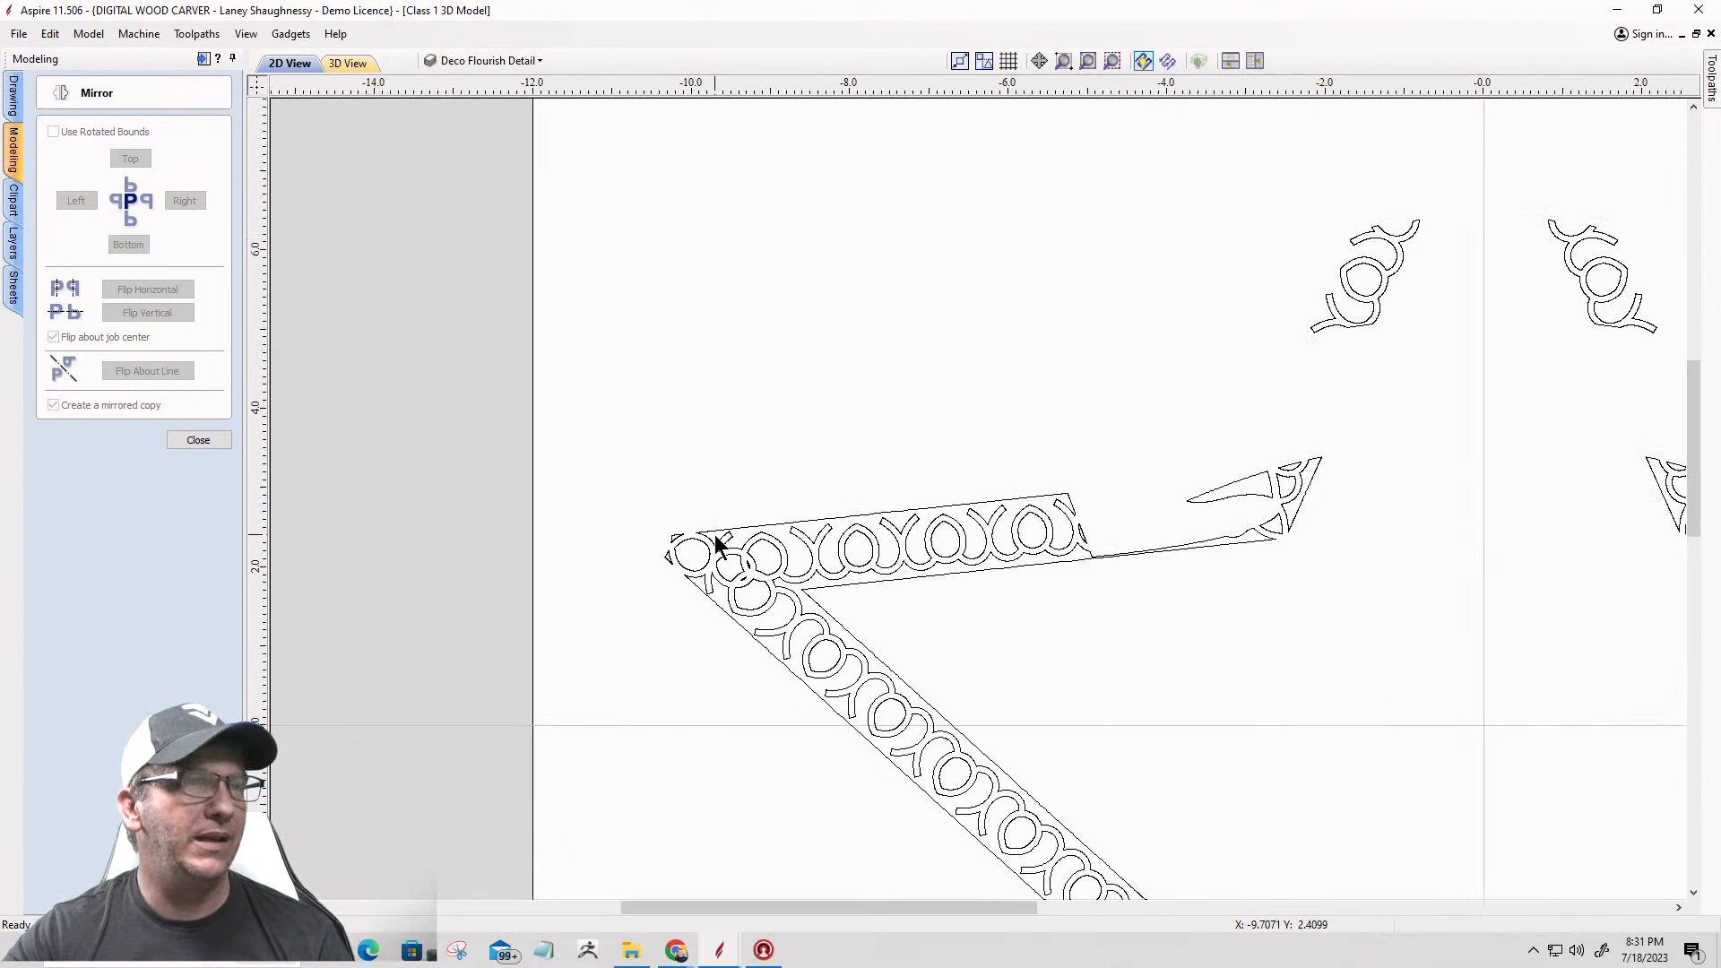
scroll(714, 534, "up", 3)
scroll(615, 583, "up", 8)
scroll(753, 493, "down", 2)
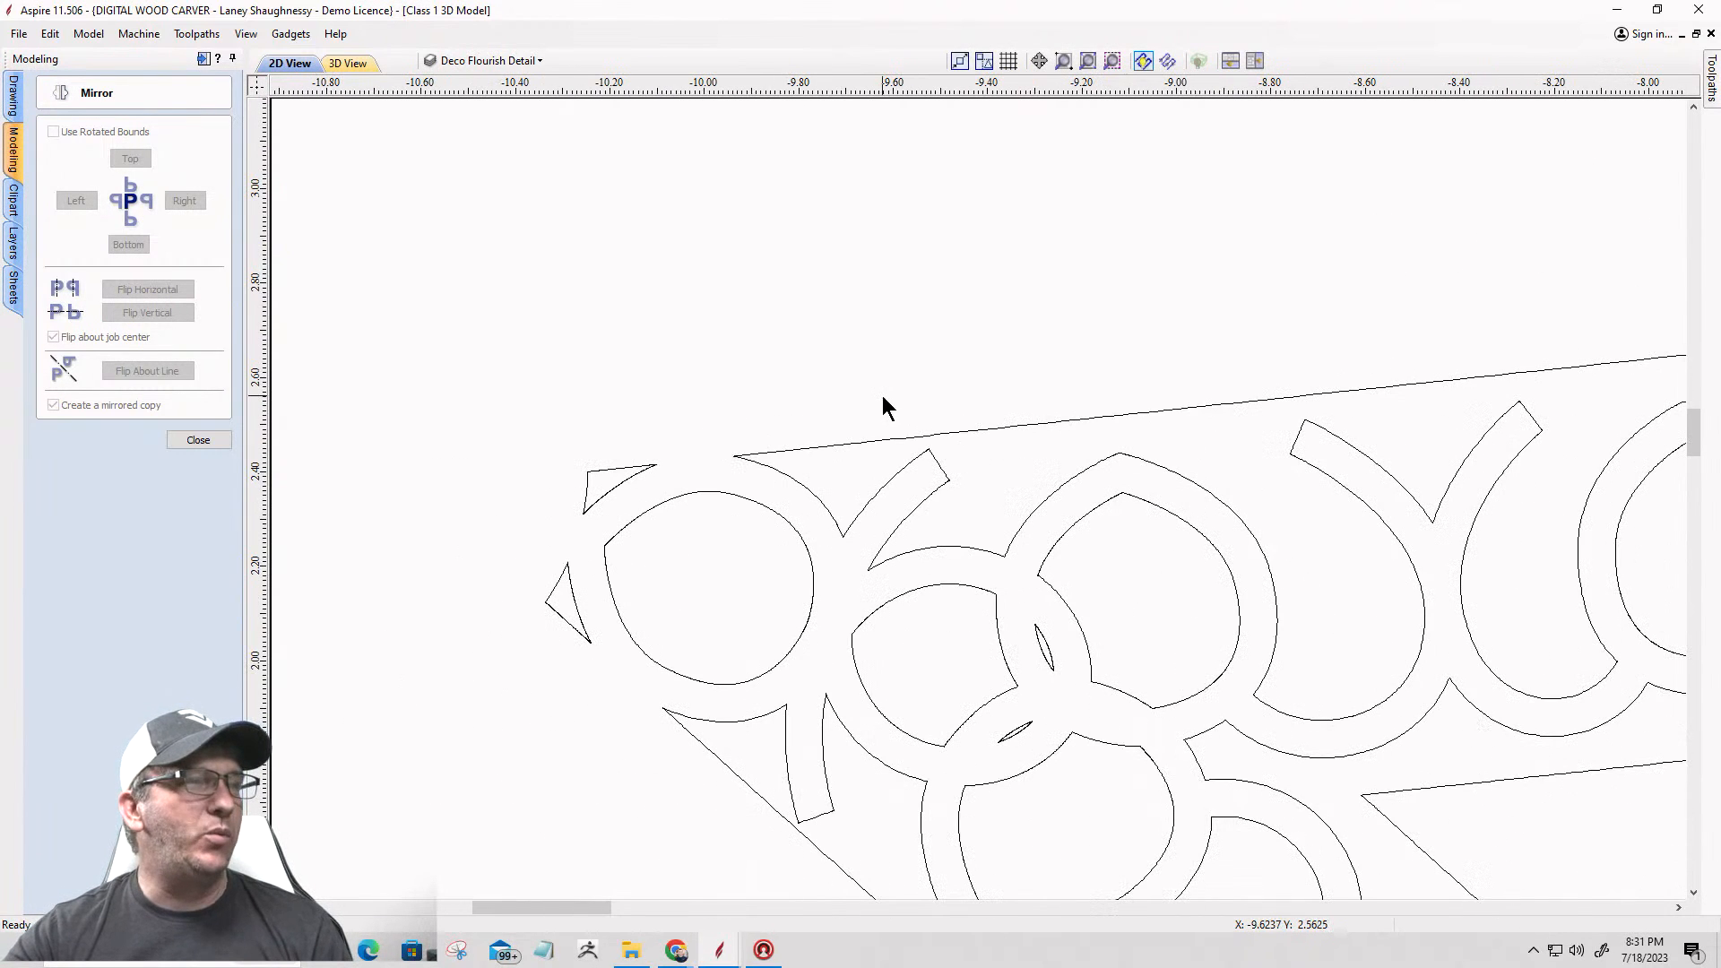
scroll(632, 565, "down", 2)
scroll(558, 534, "up", 3)
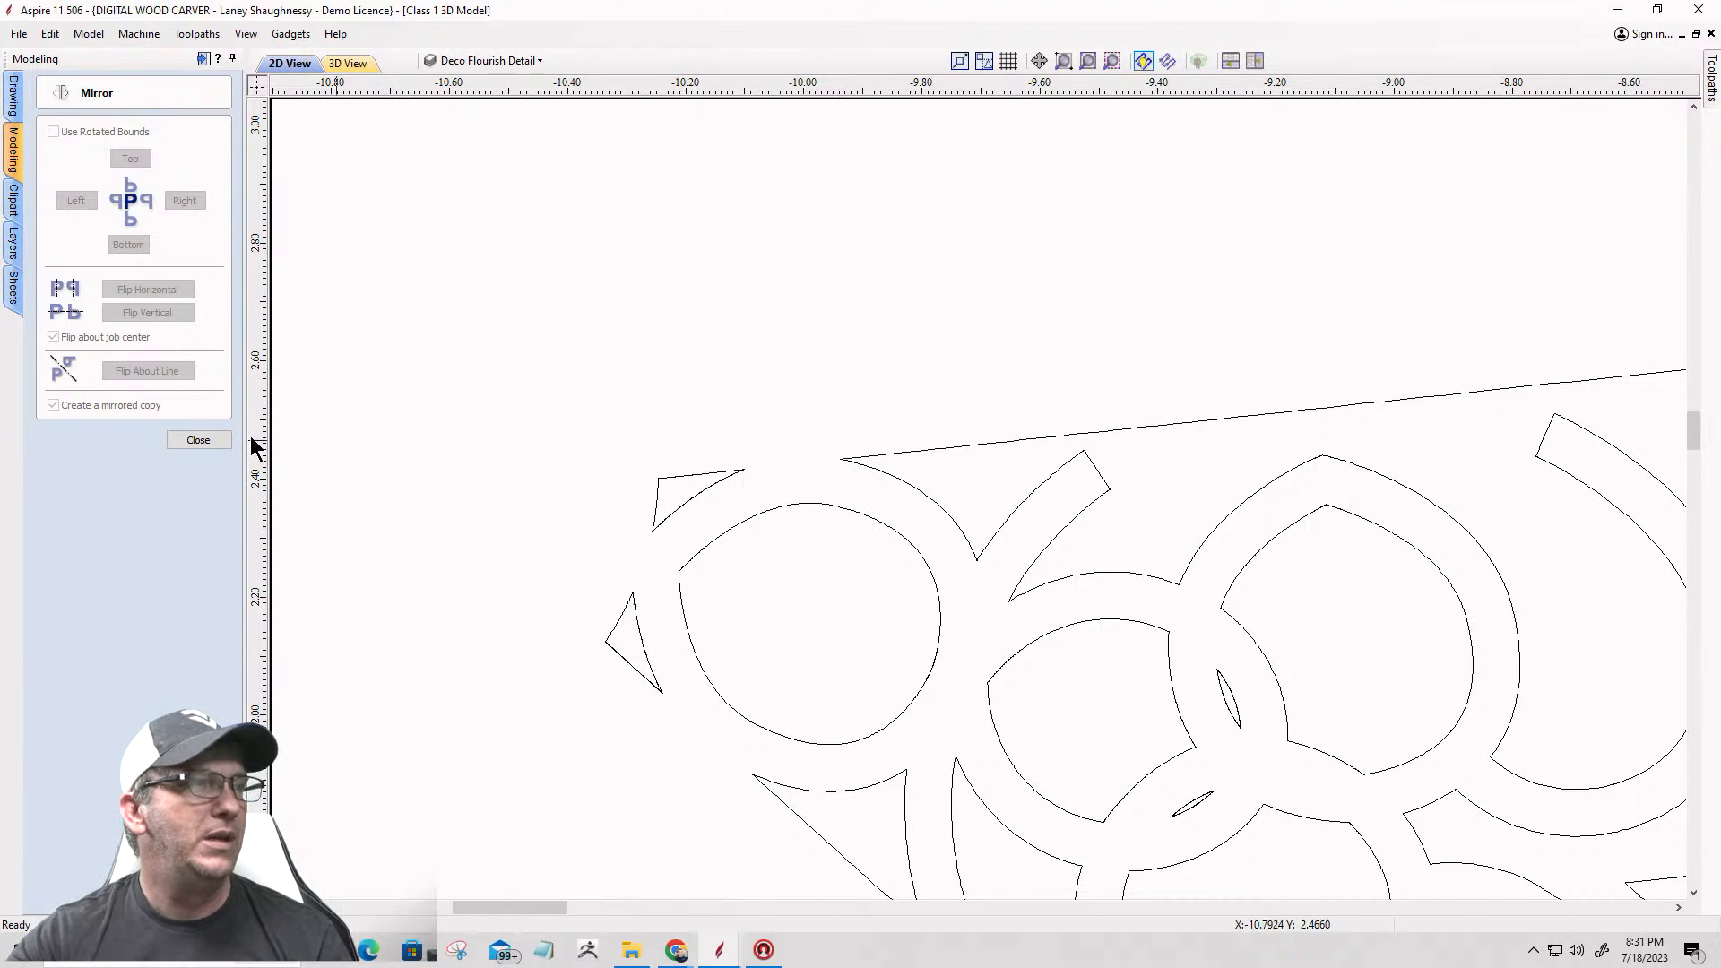
Step: Exit mirroring and, in node editing, cut the upper small corner piece's vector at its right tip near the star's left point
left_click(192, 439)
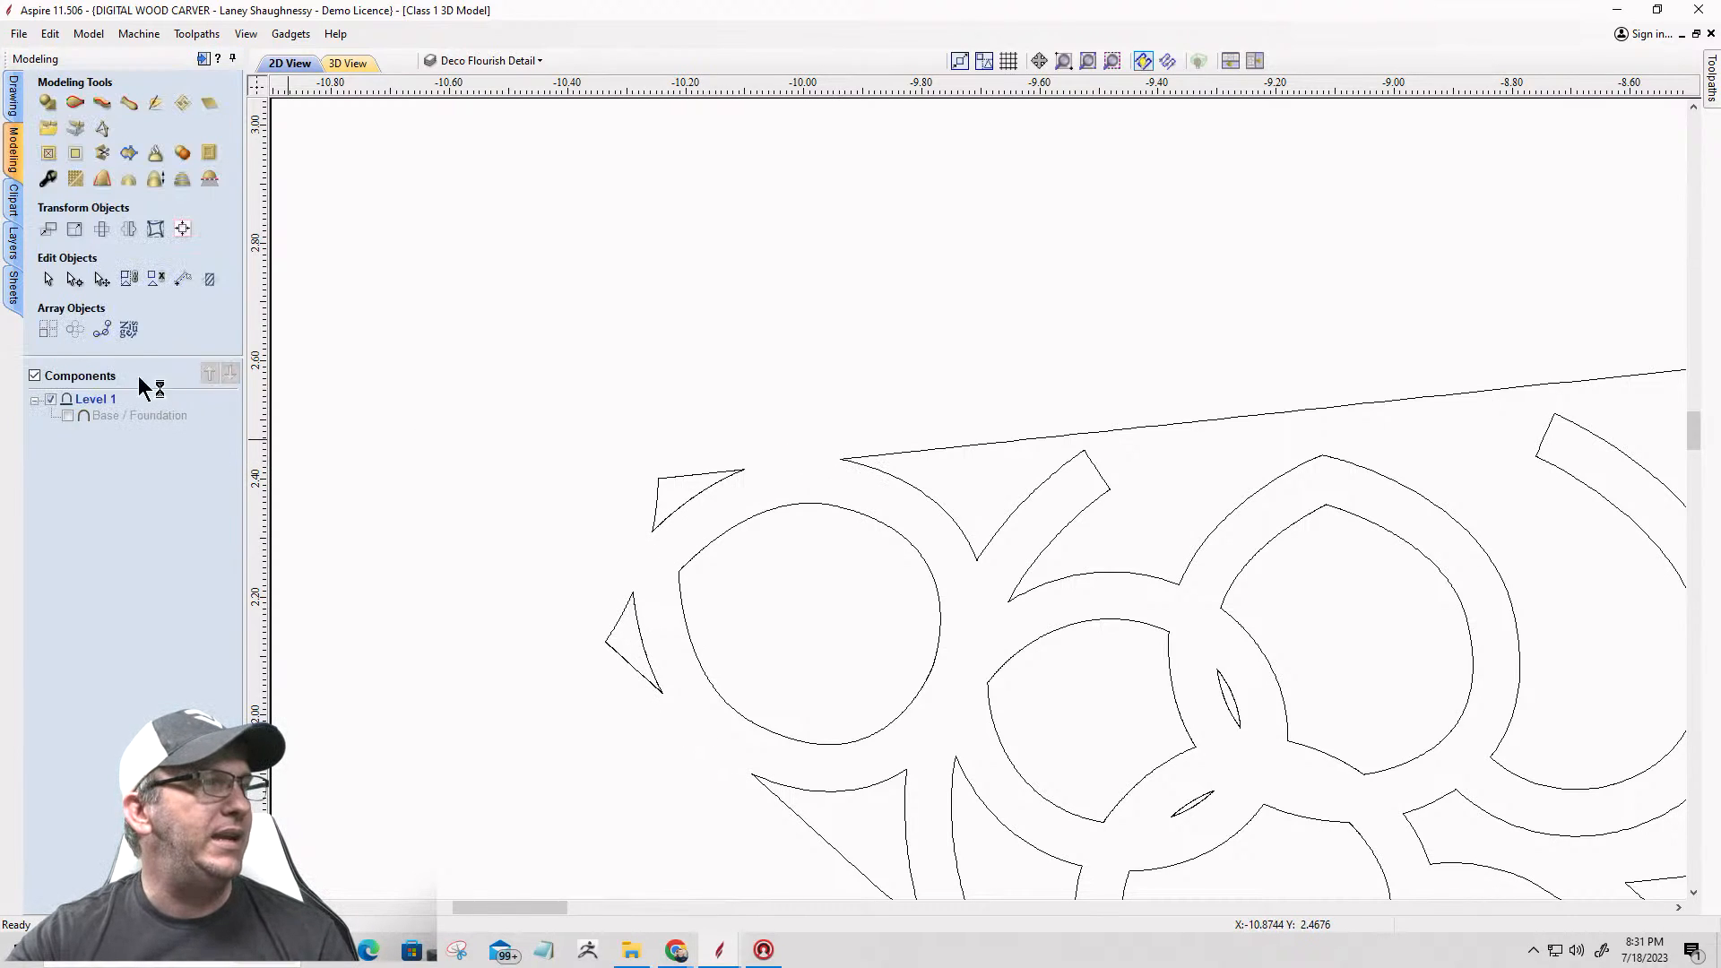
left_click(75, 282)
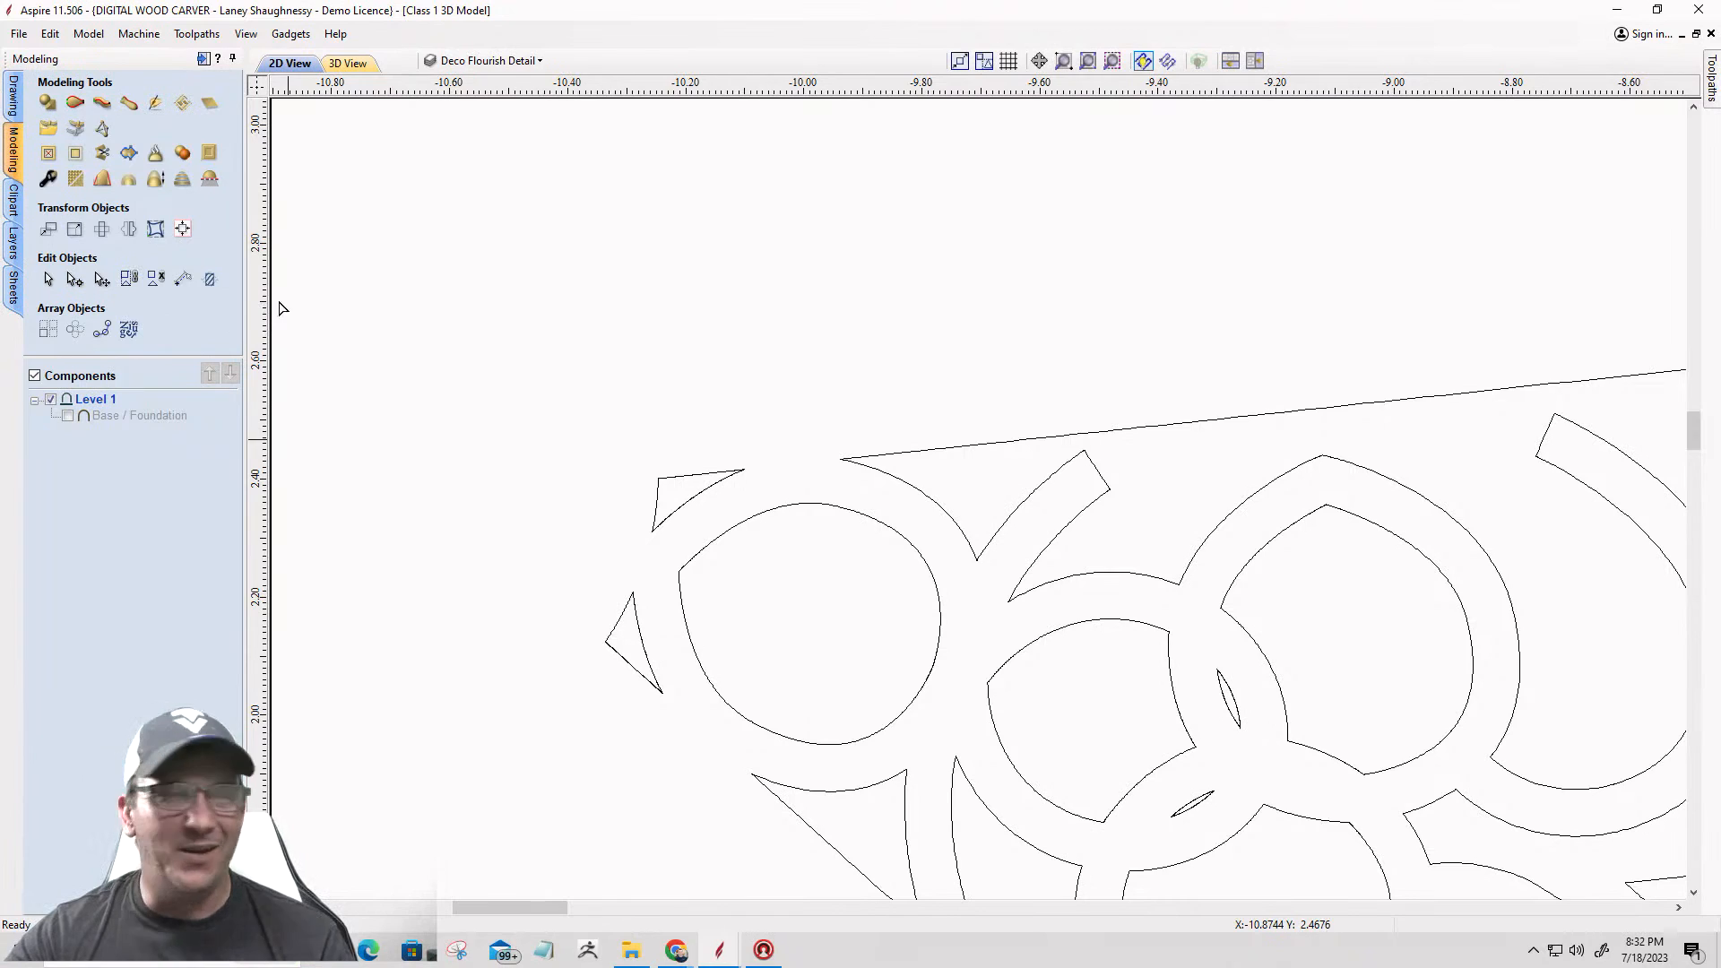
scroll(690, 484, "up", 3)
left_click(684, 469)
scroll(837, 464, "up", 5)
scroll(756, 448, "up", 10)
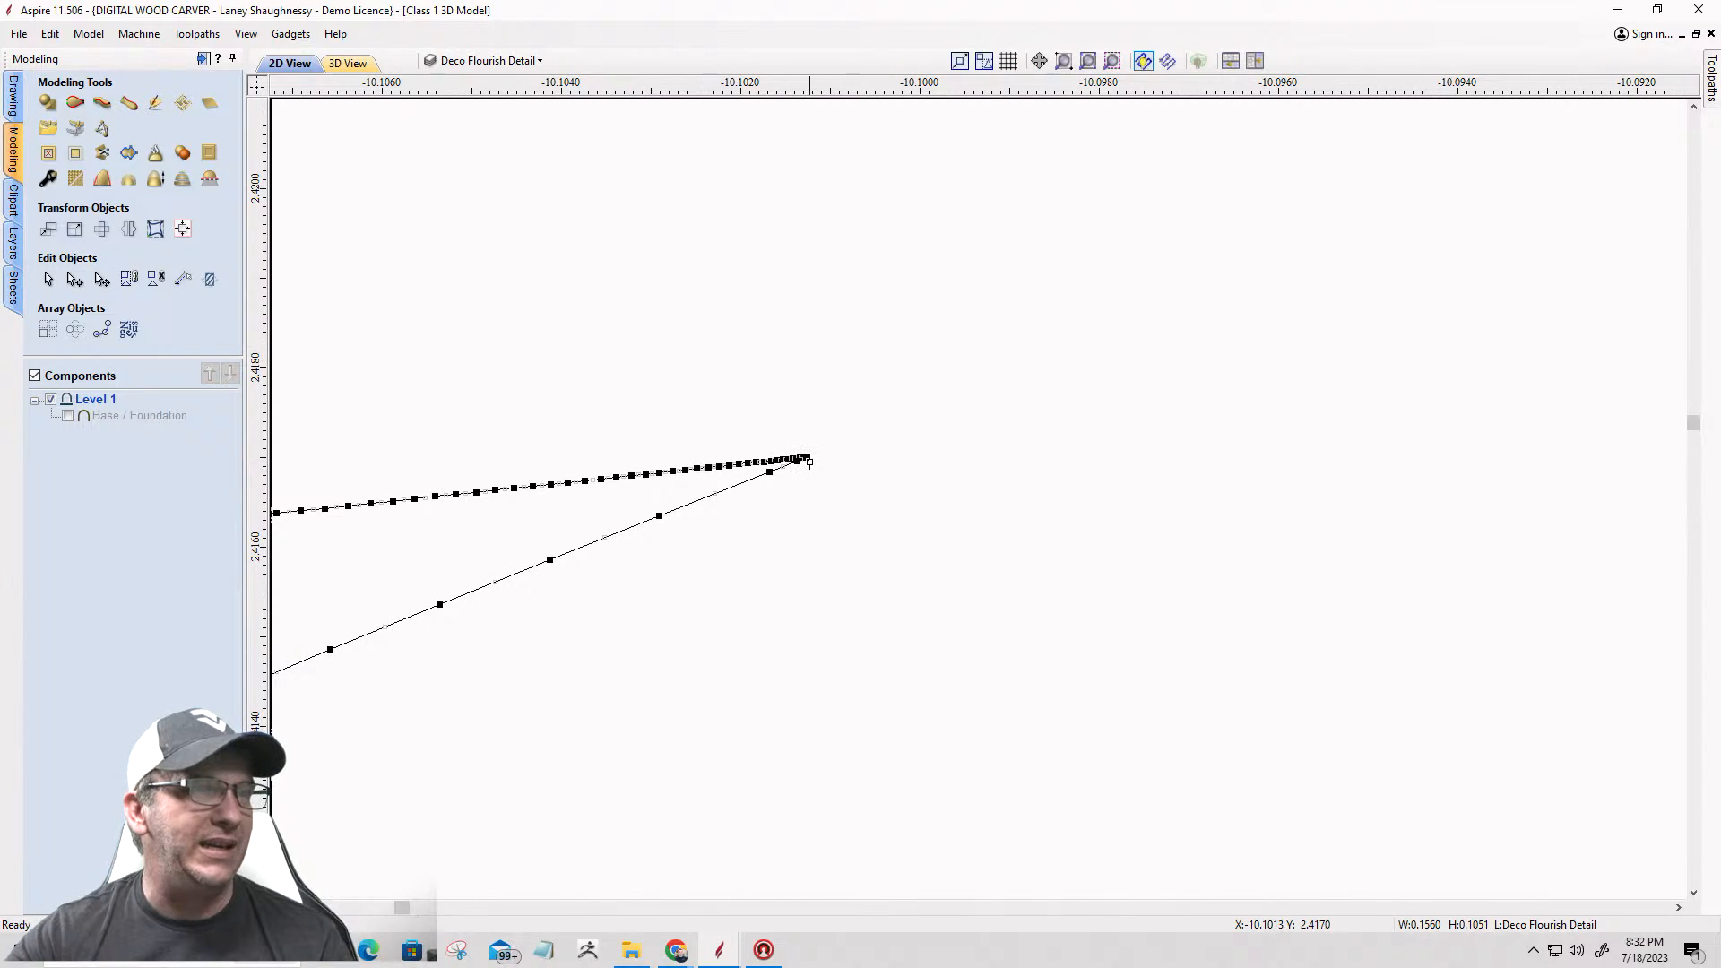
right_click(806, 456)
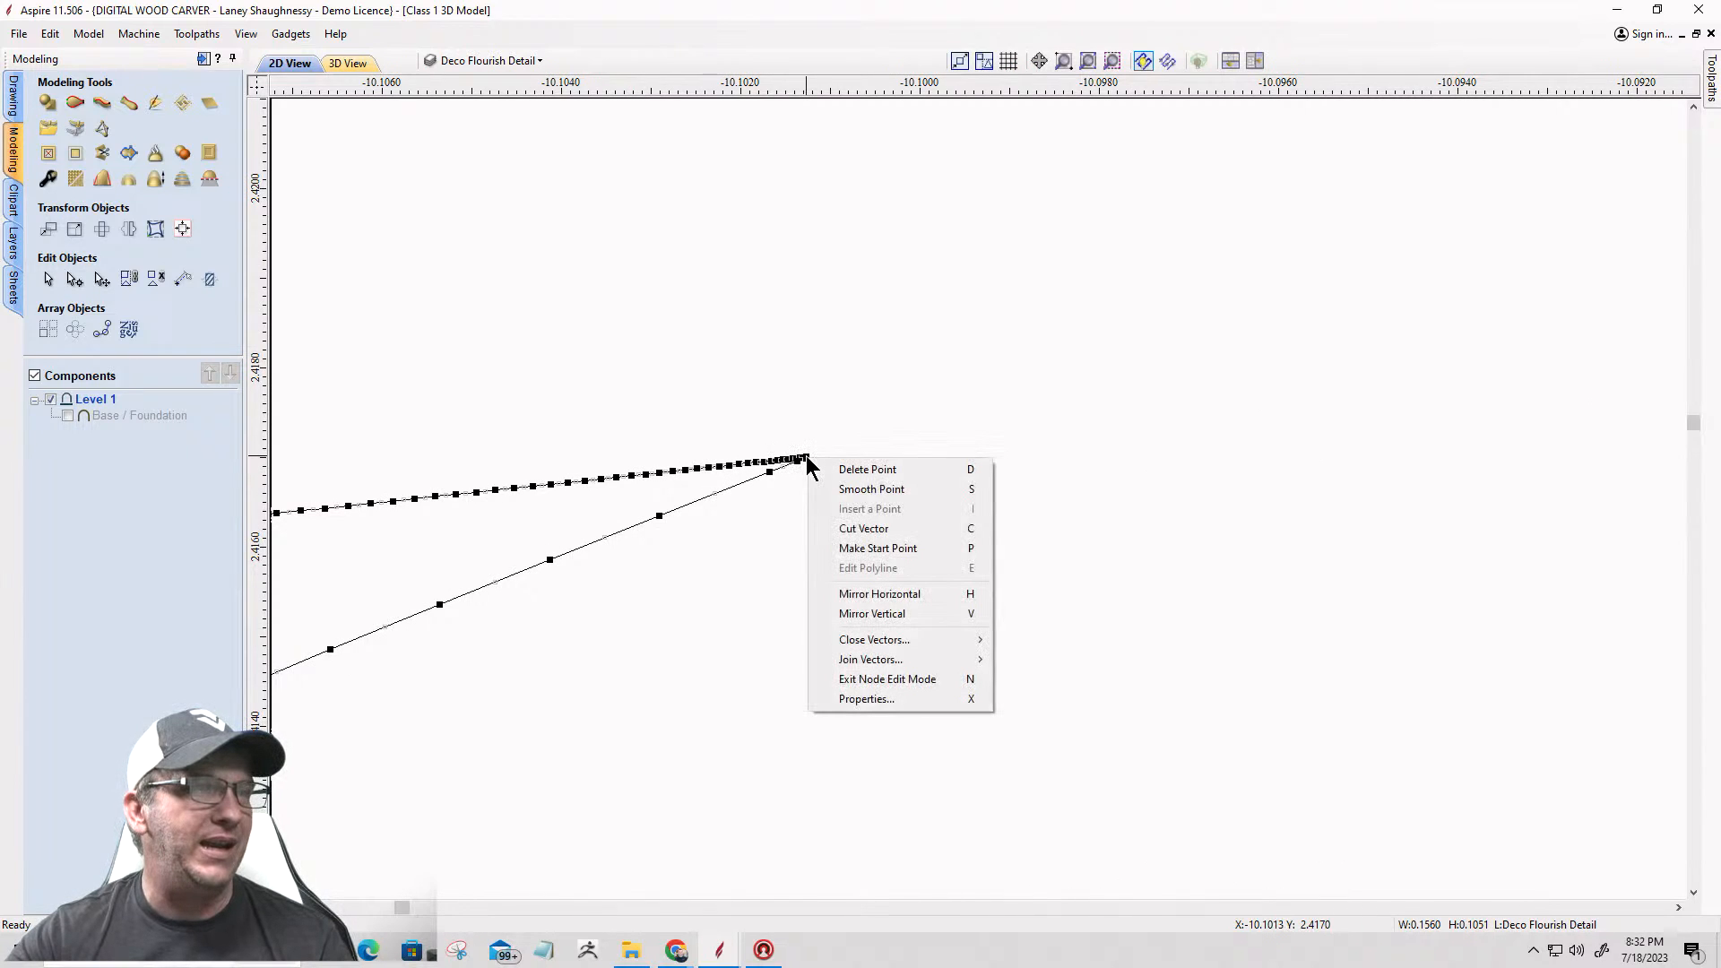
left_click(831, 530)
scroll(1255, 484, "down", 4)
scroll(1316, 477, "down", 8)
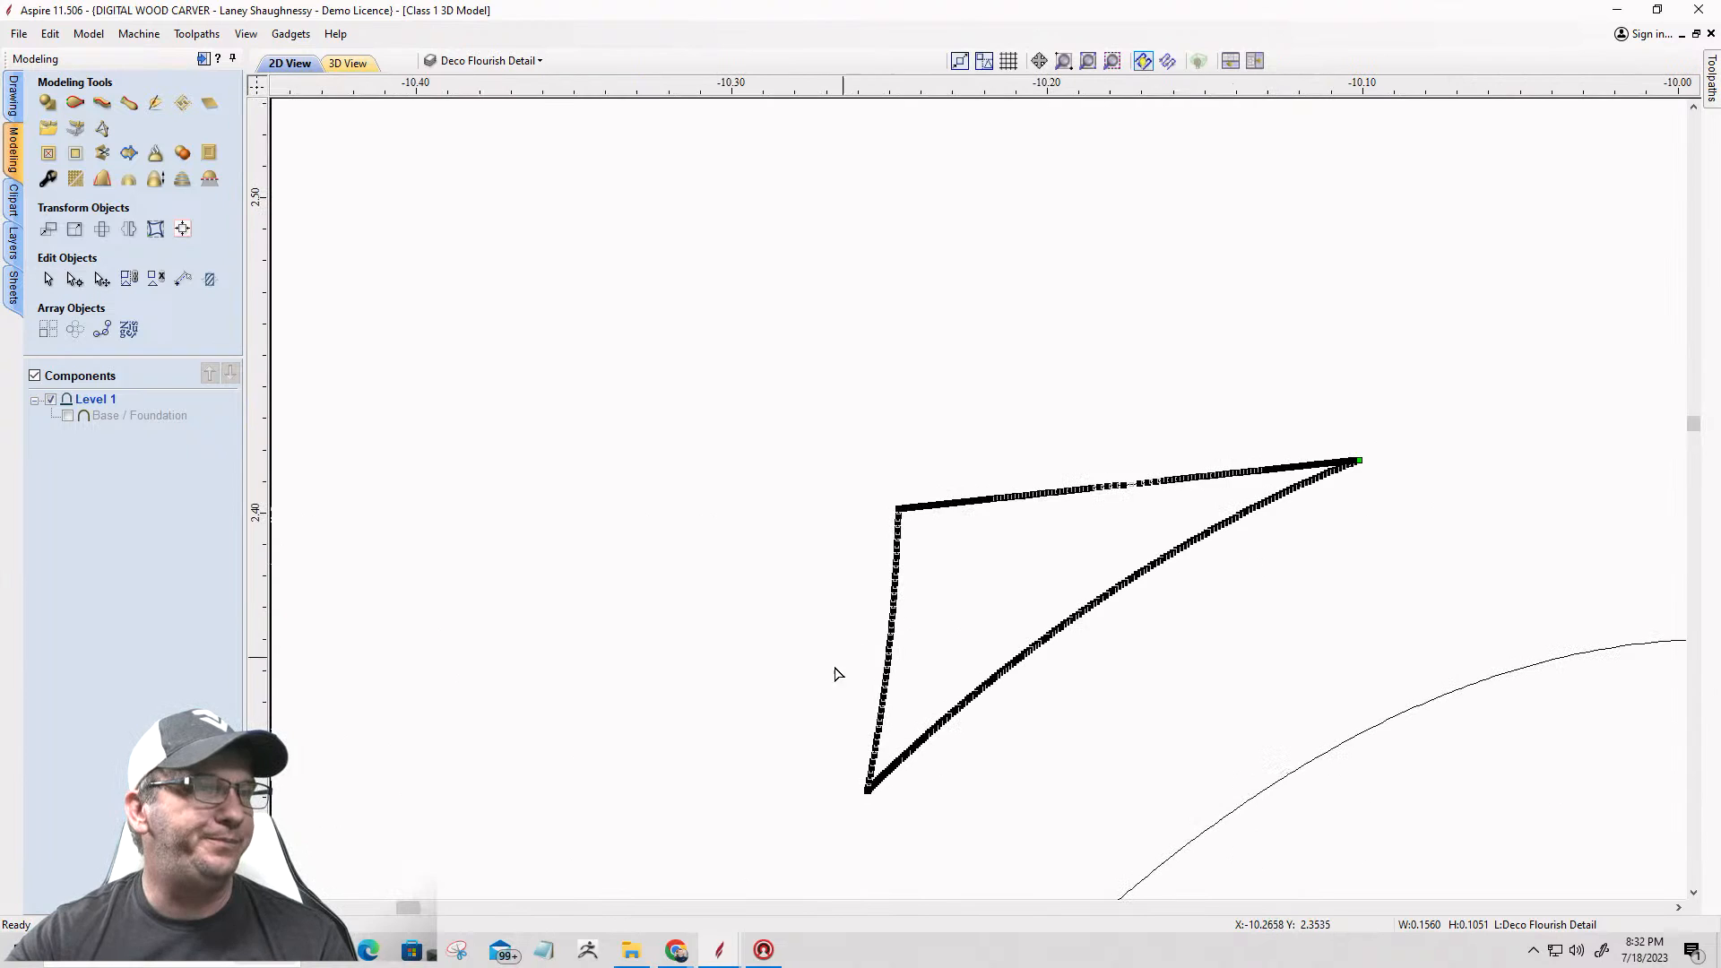
Step: Cut the upper corner piece at its lower tip and delete its two outer edges, keeping only the inner arc
scroll(946, 527, "down", 3)
scroll(910, 655, "up", 14)
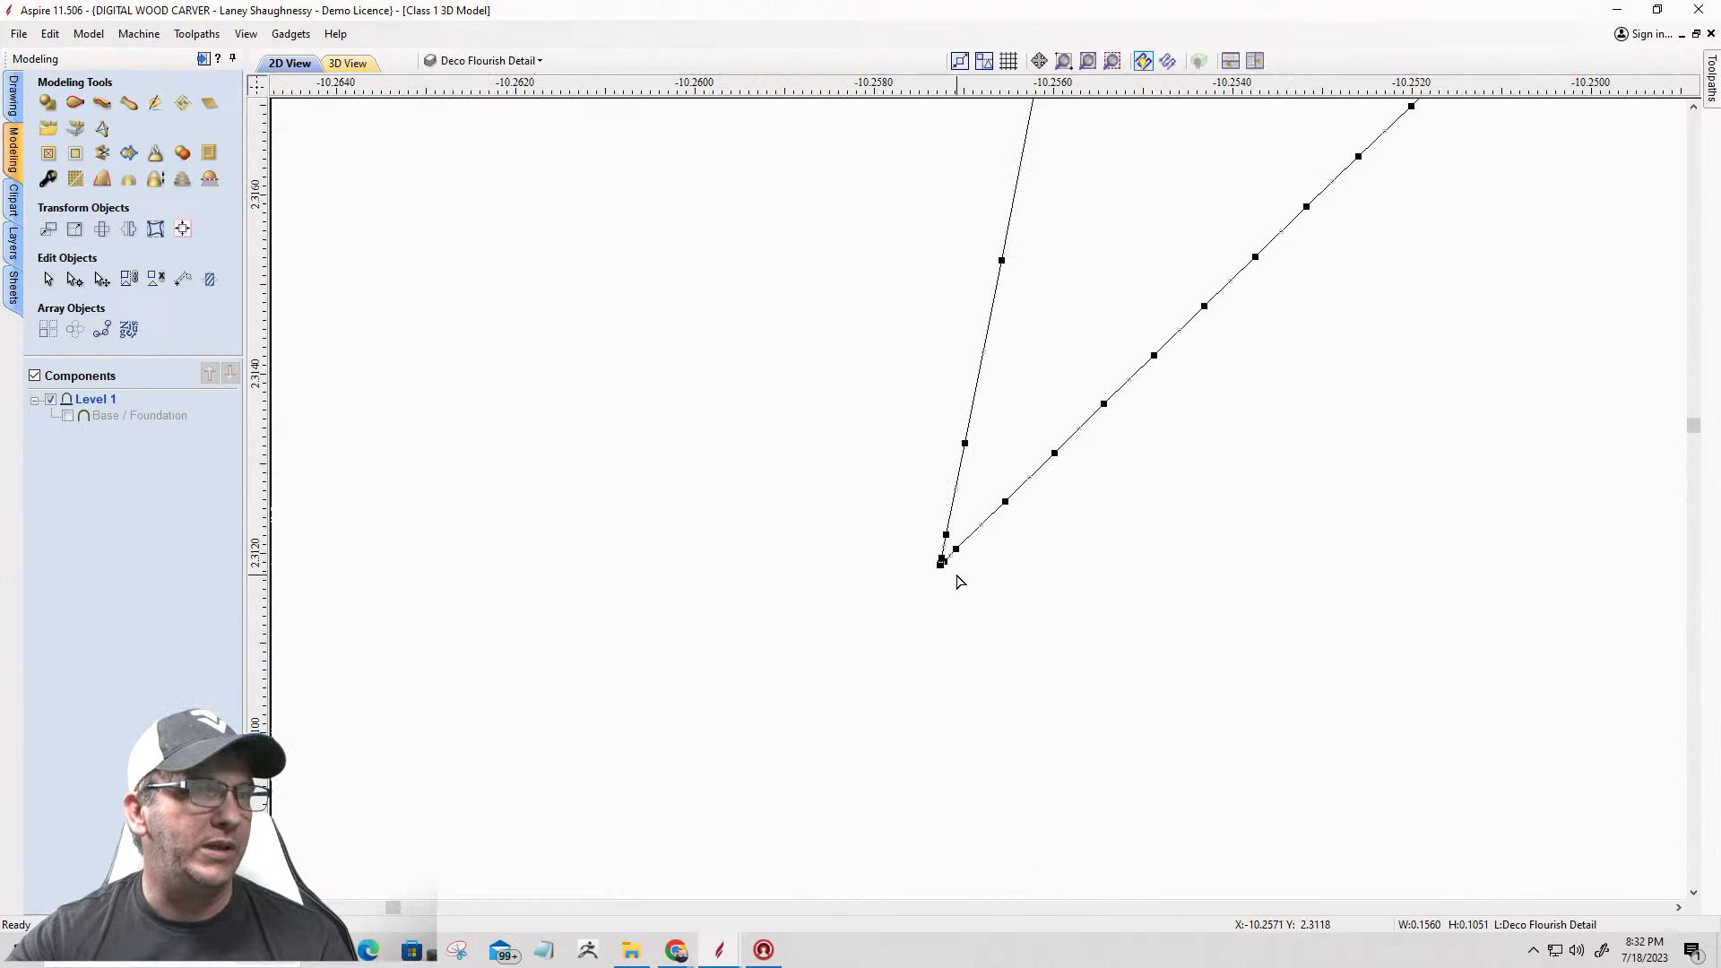
right_click(939, 566)
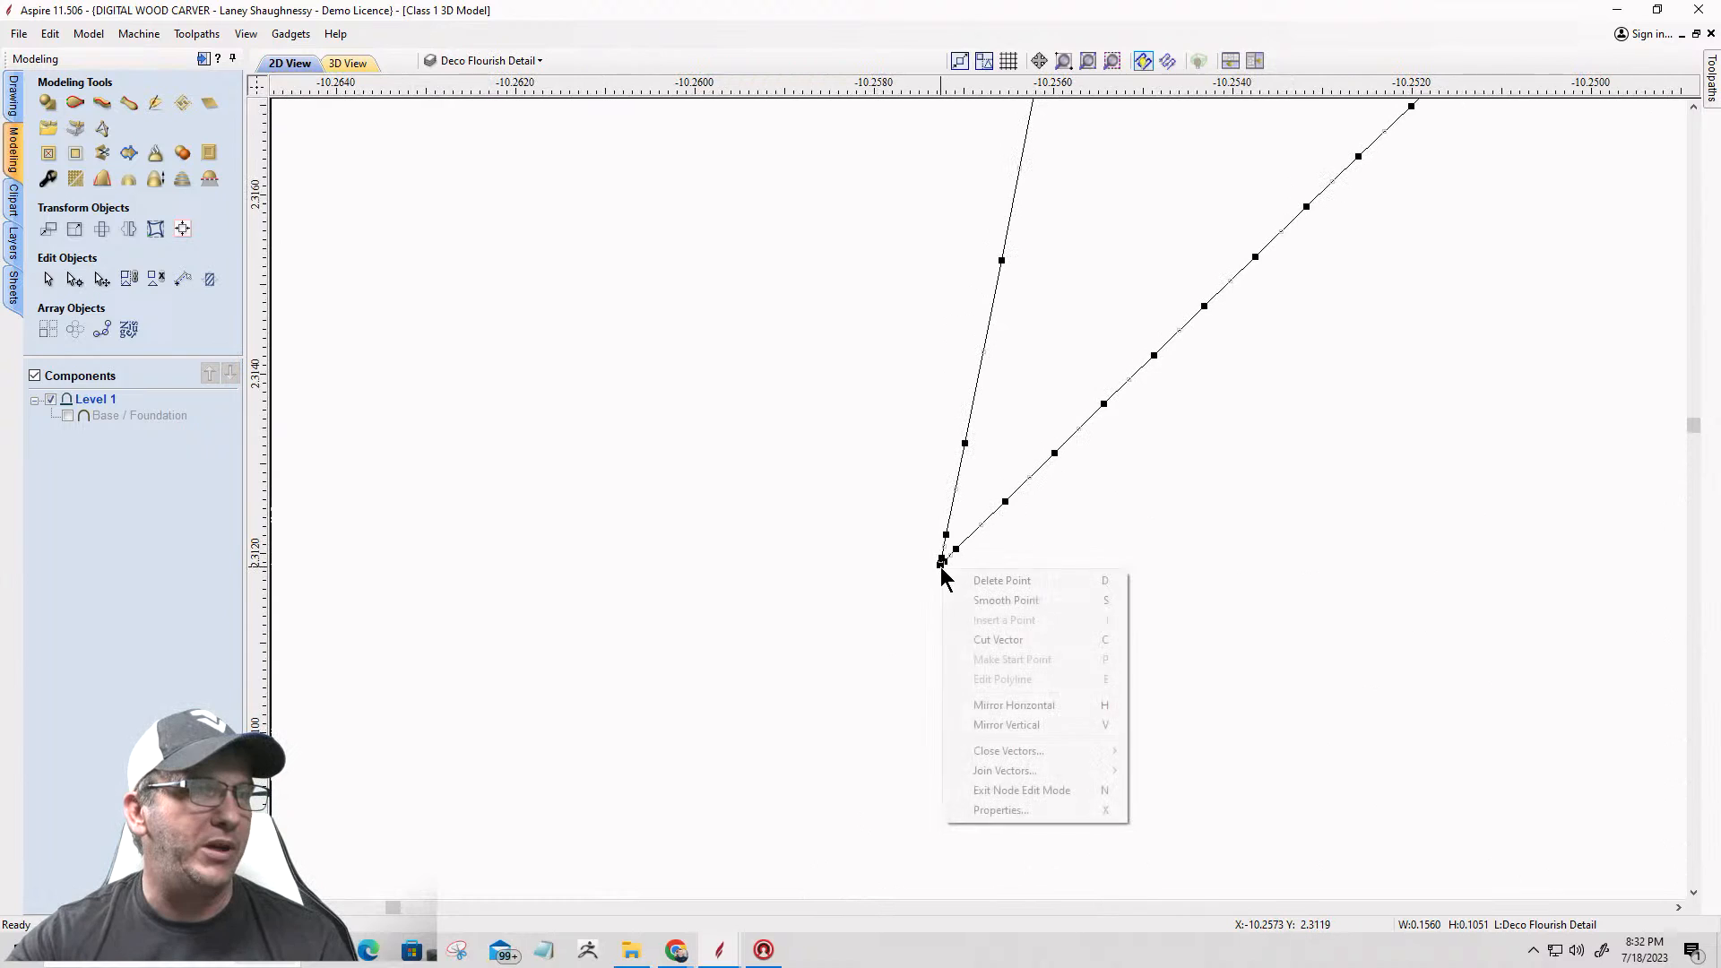
left_click(952, 640)
scroll(929, 618, "down", 10)
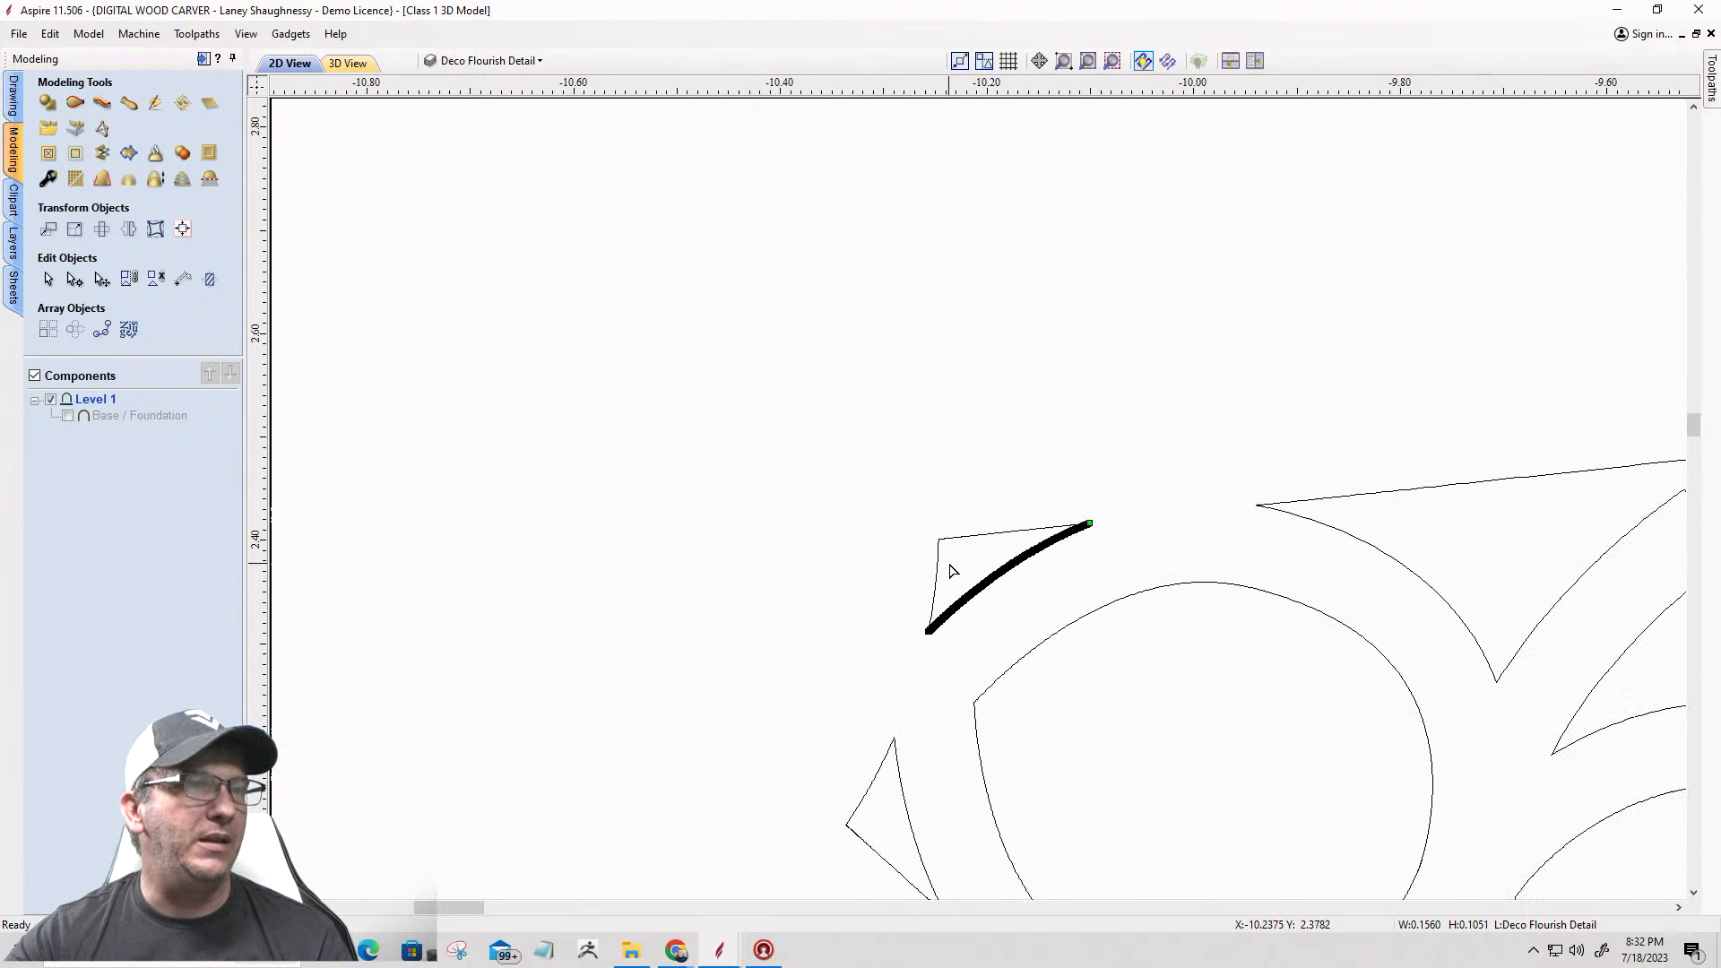
key("Delete")
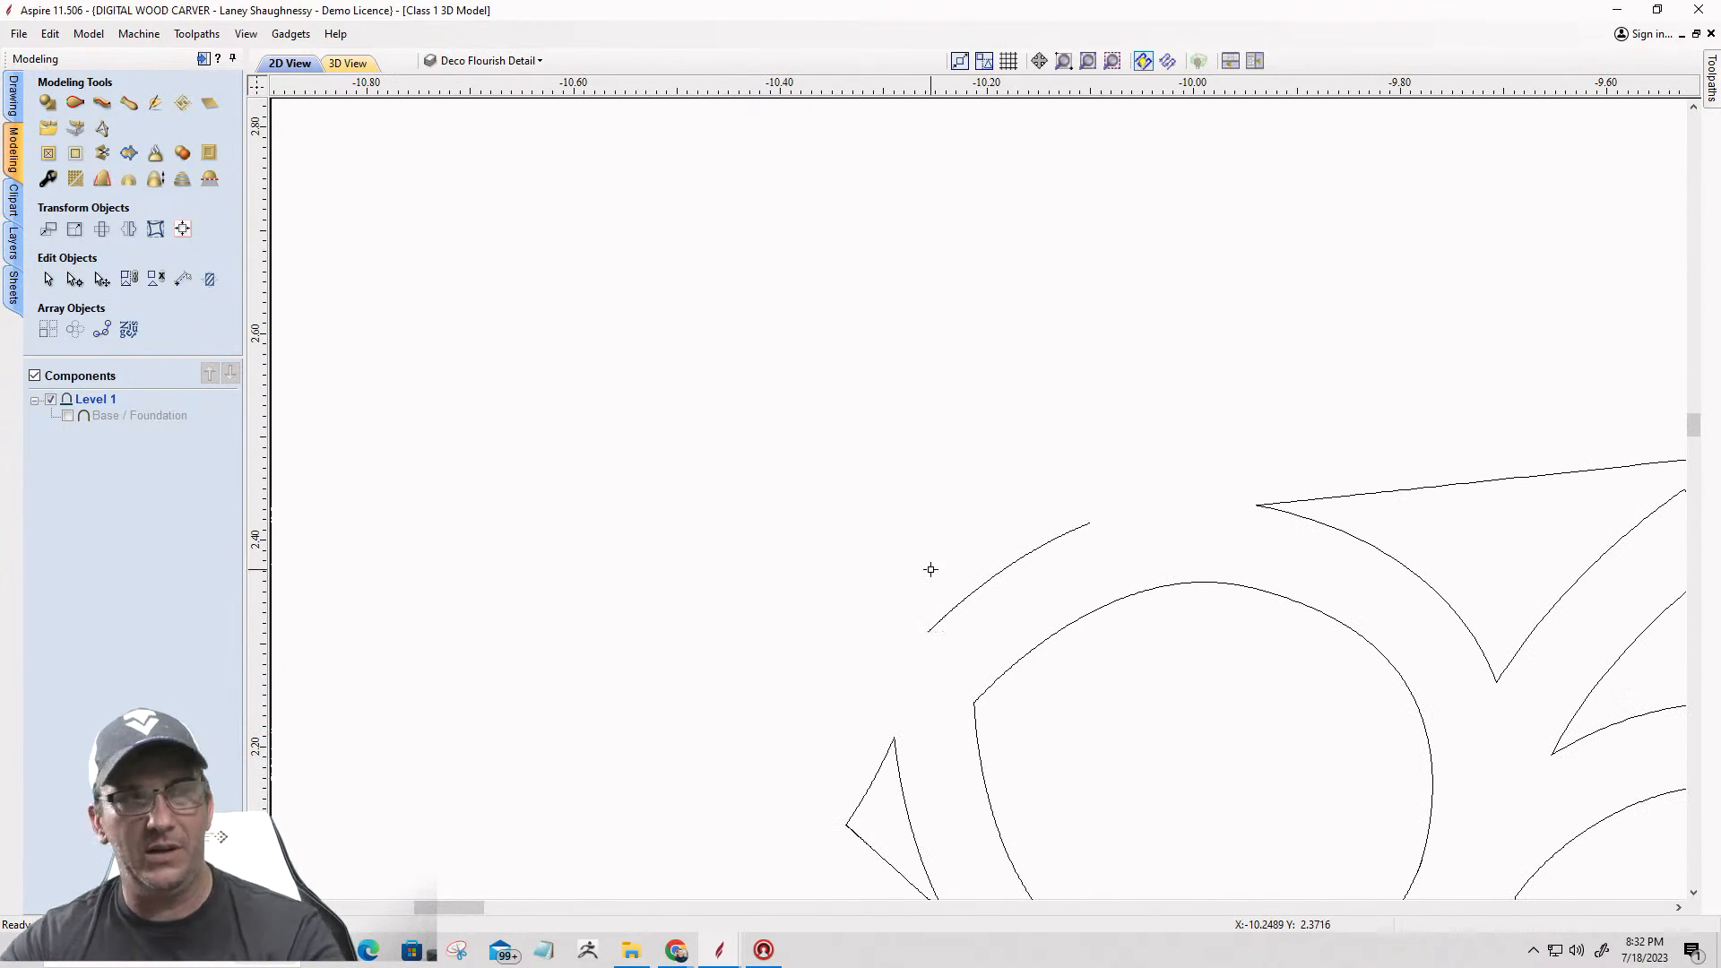
Step: Cut the lower small corner piece's vector at its upper tip beside the star's left point
scroll(1054, 519, "down", 3)
scroll(1018, 565, "up", 4)
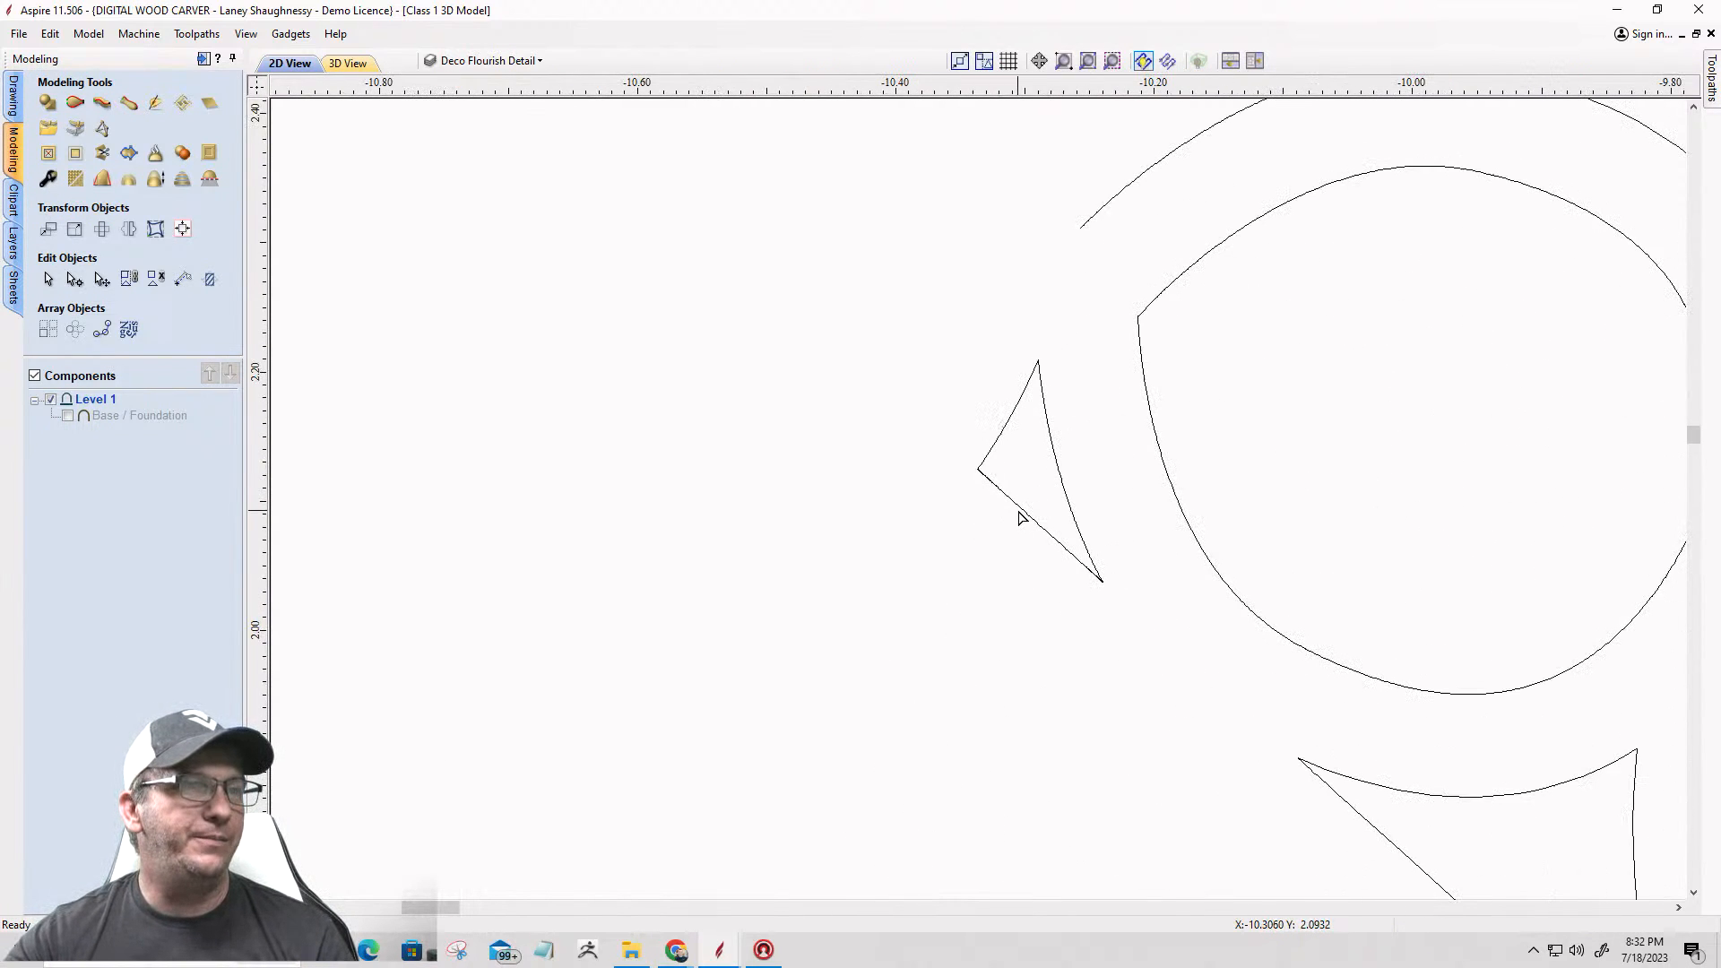
left_click(1022, 514)
scroll(1028, 364, "up", 6)
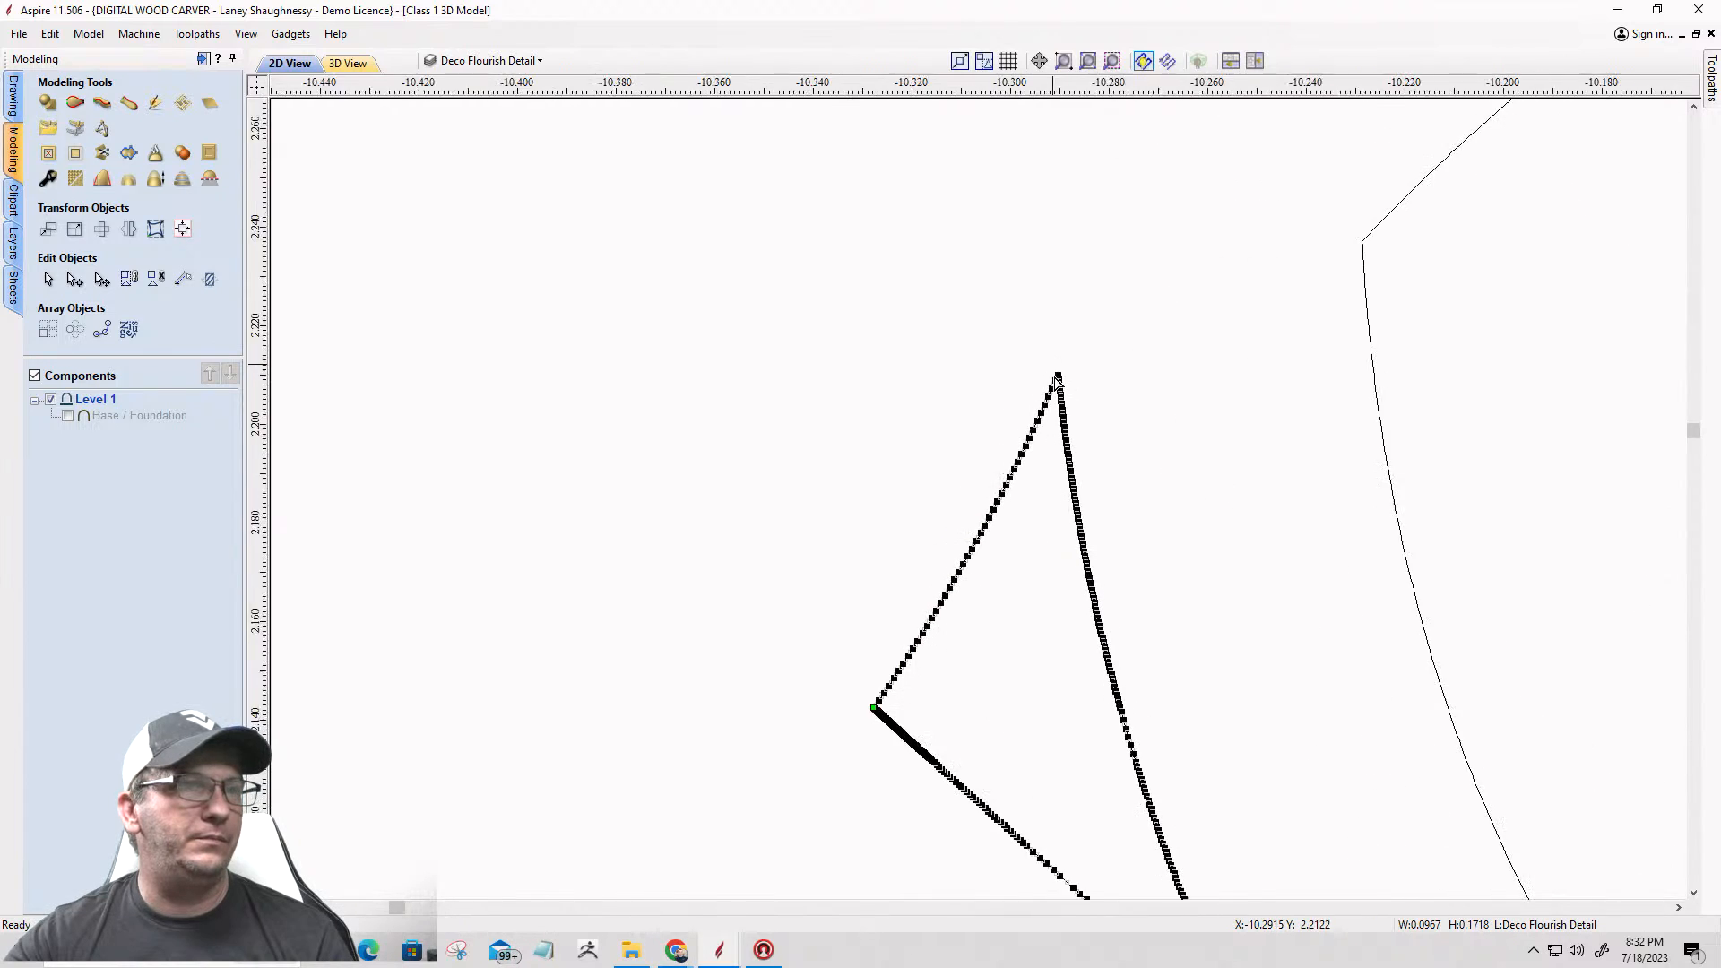
scroll(1067, 373, "up", 2)
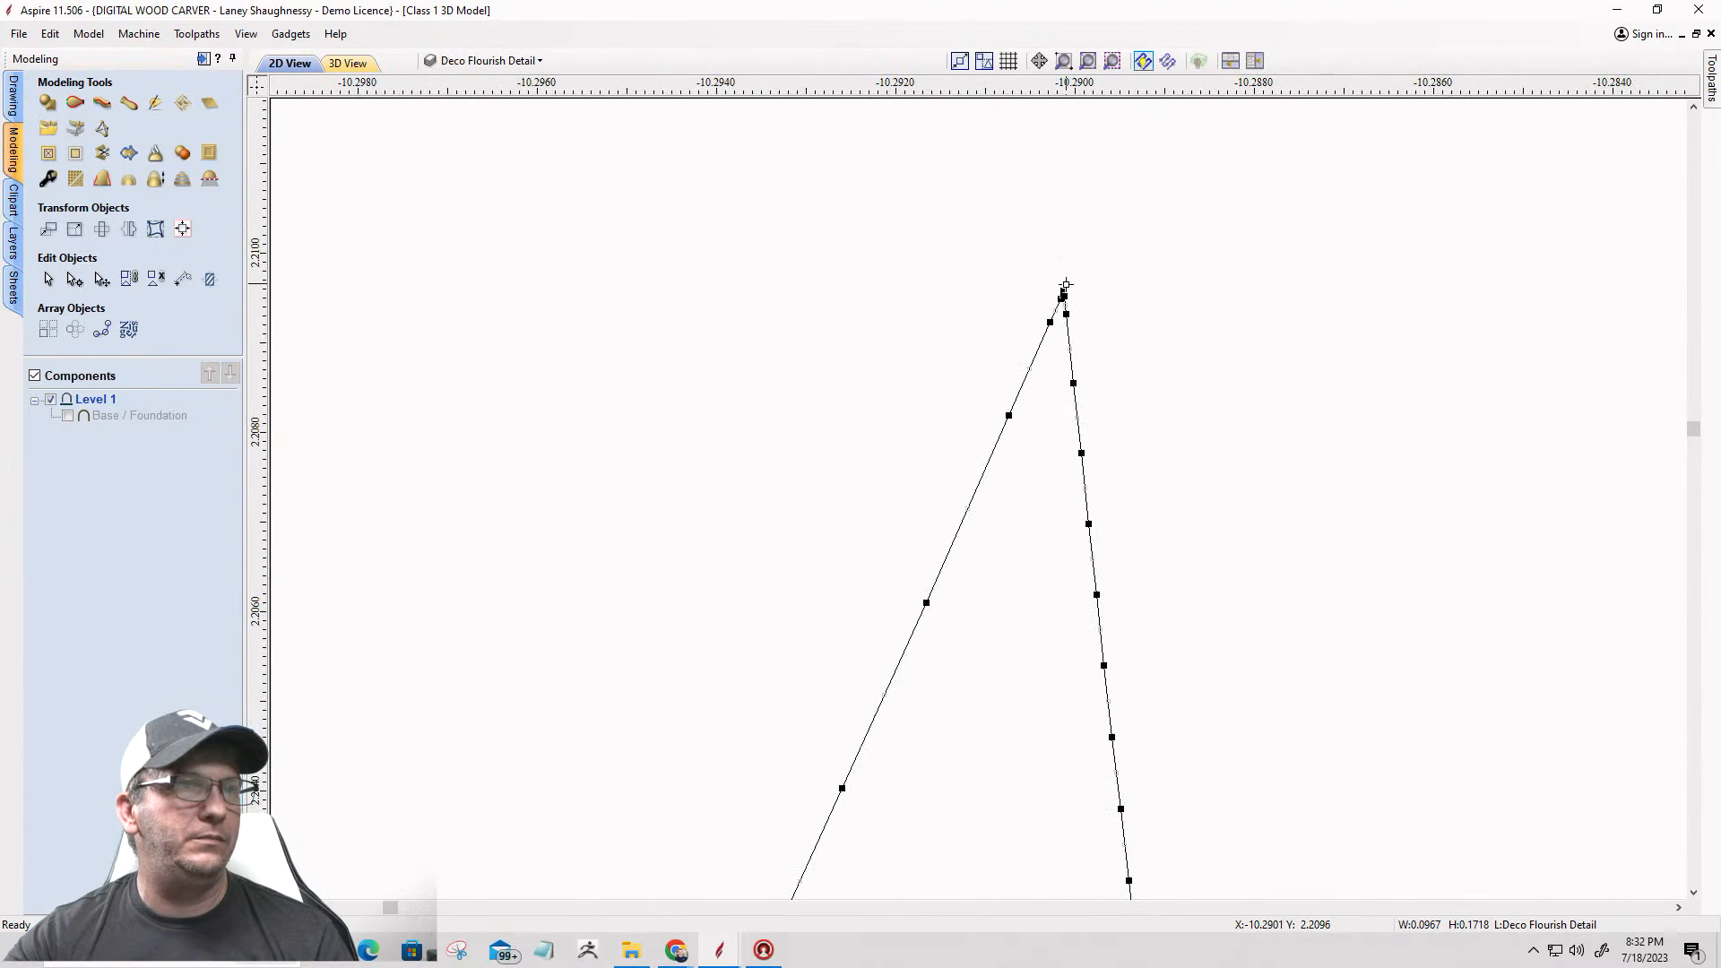
right_click(1063, 292)
left_click(1094, 362)
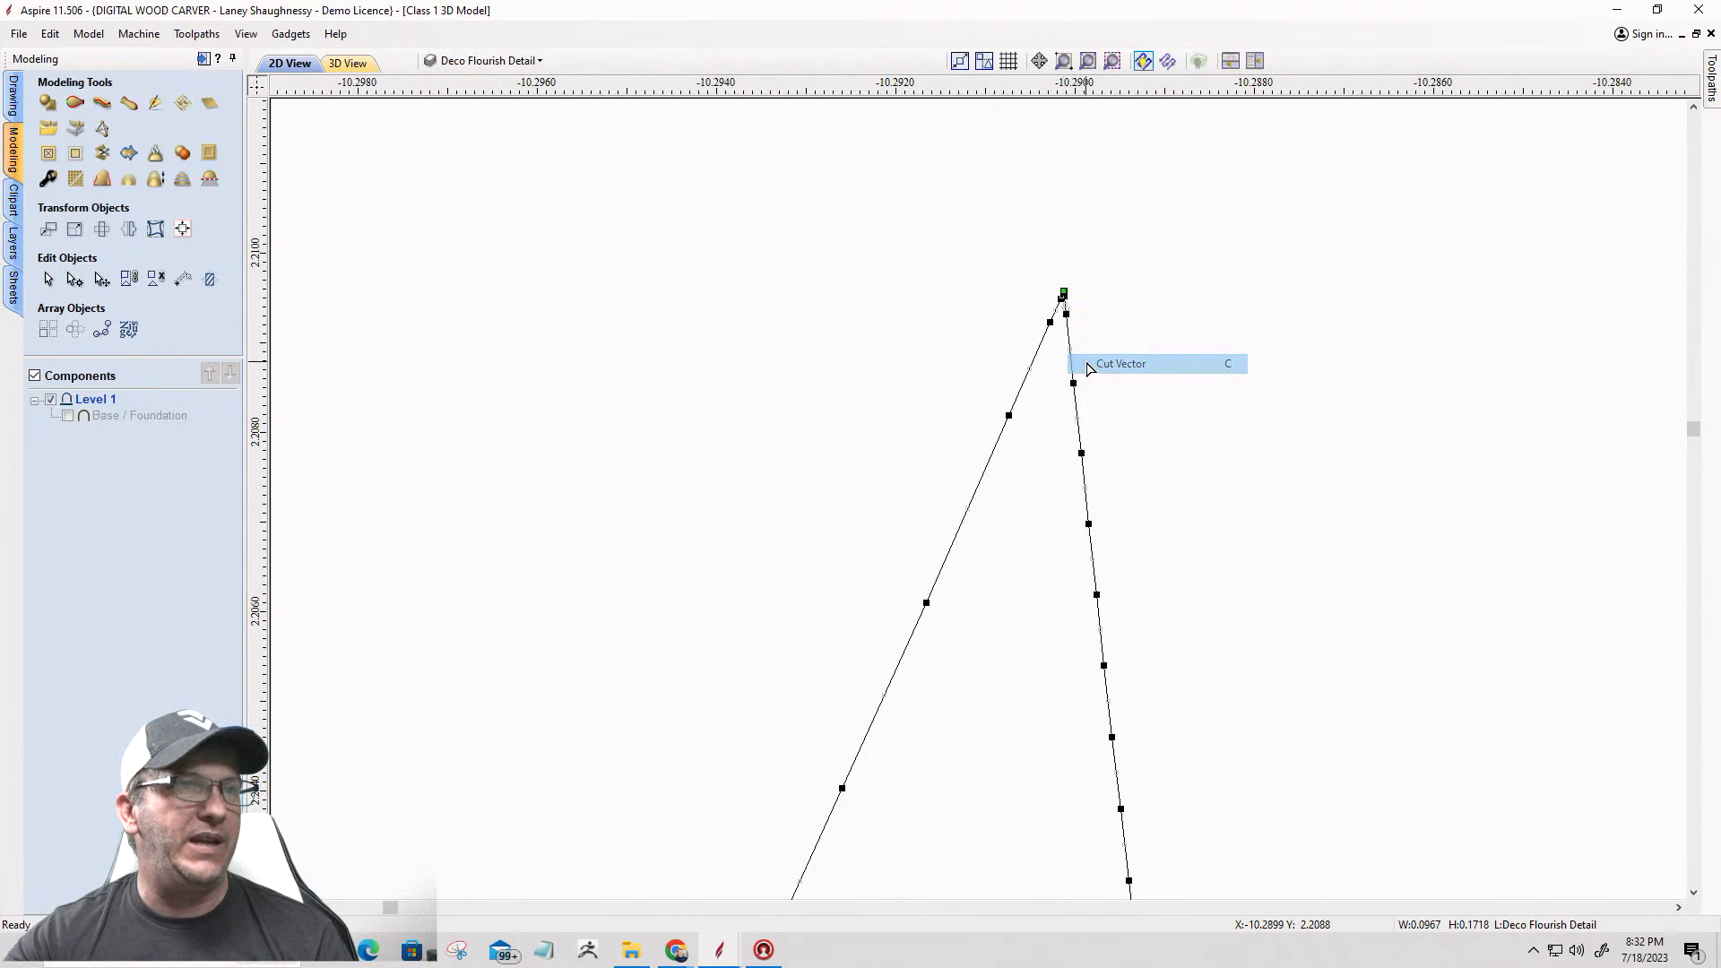
scroll(1017, 247, "down", 3)
scroll(1018, 247, "down", 6)
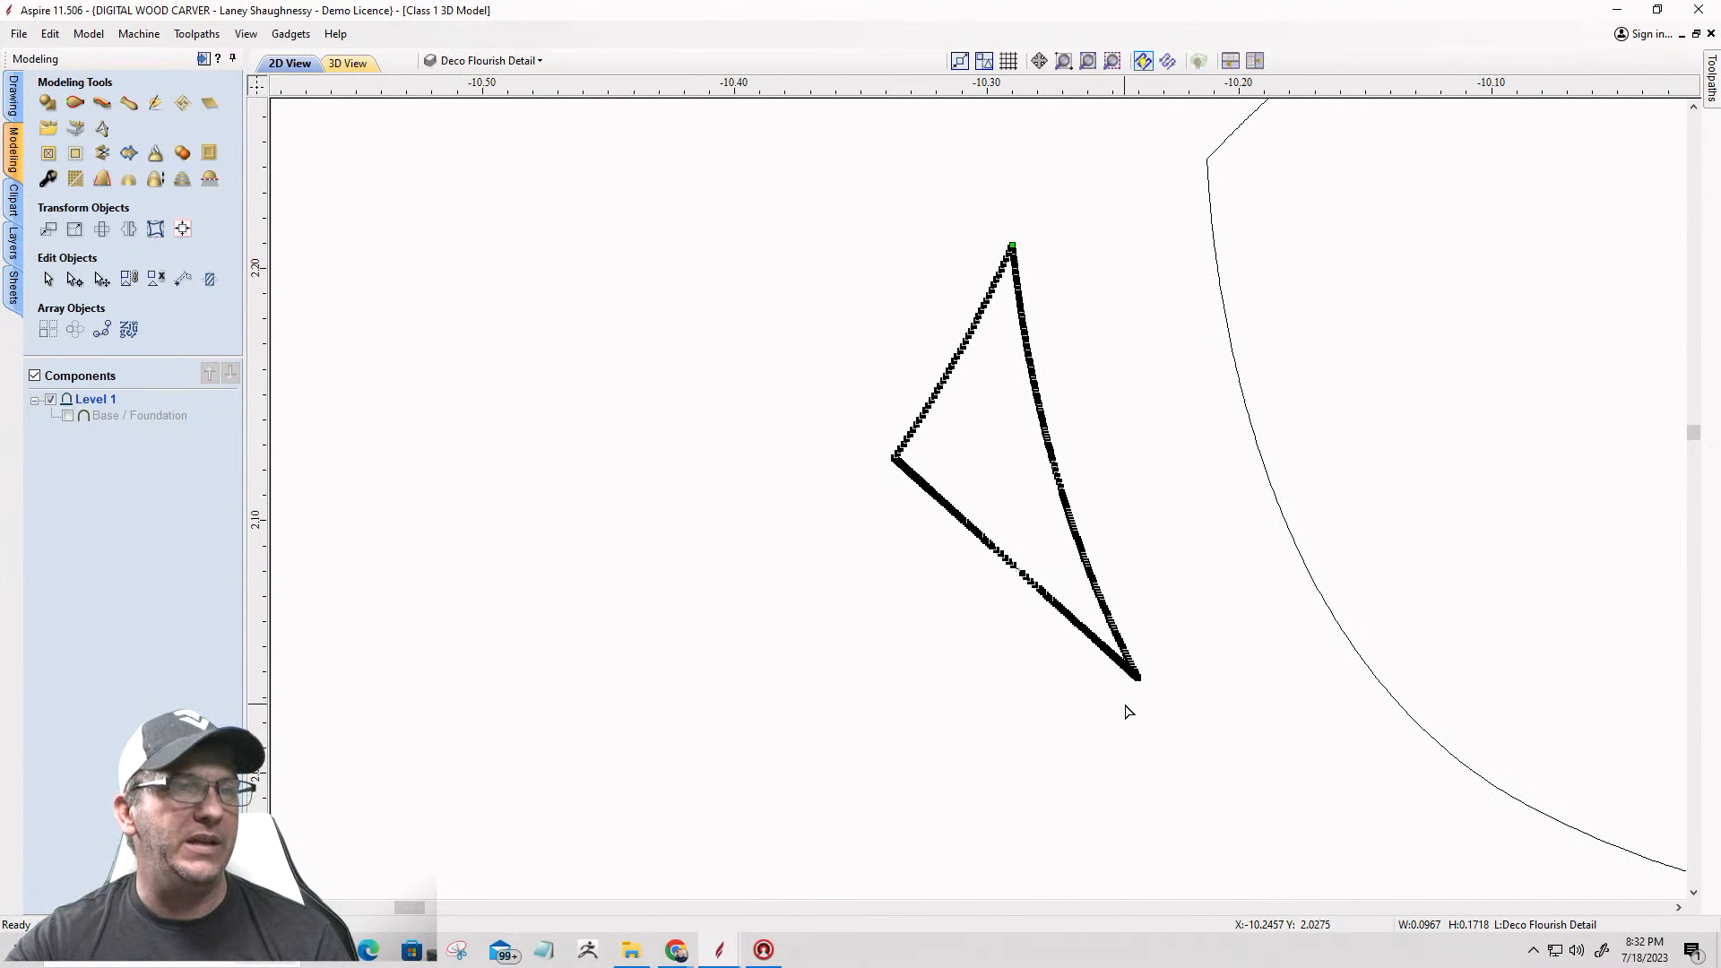
Step: Cut the lower corner piece at its bottom tip and delete its two outer edges, keeping only the inner arc
scroll(1165, 636, "up", 6)
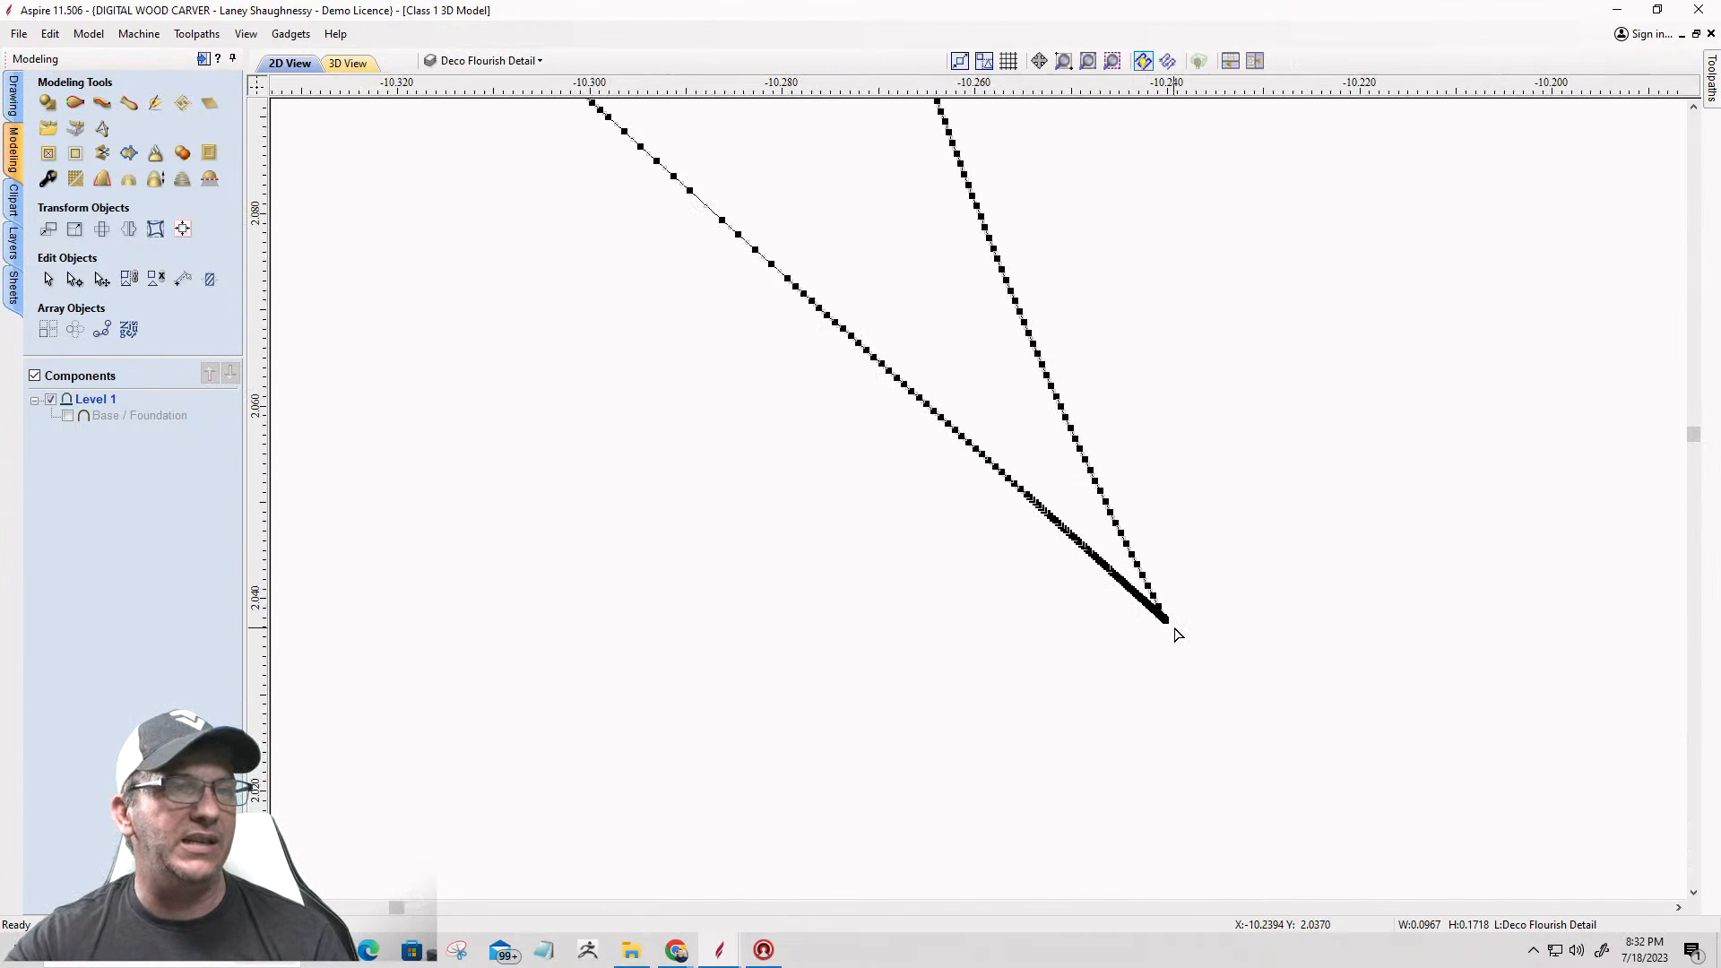
right_click(1113, 587)
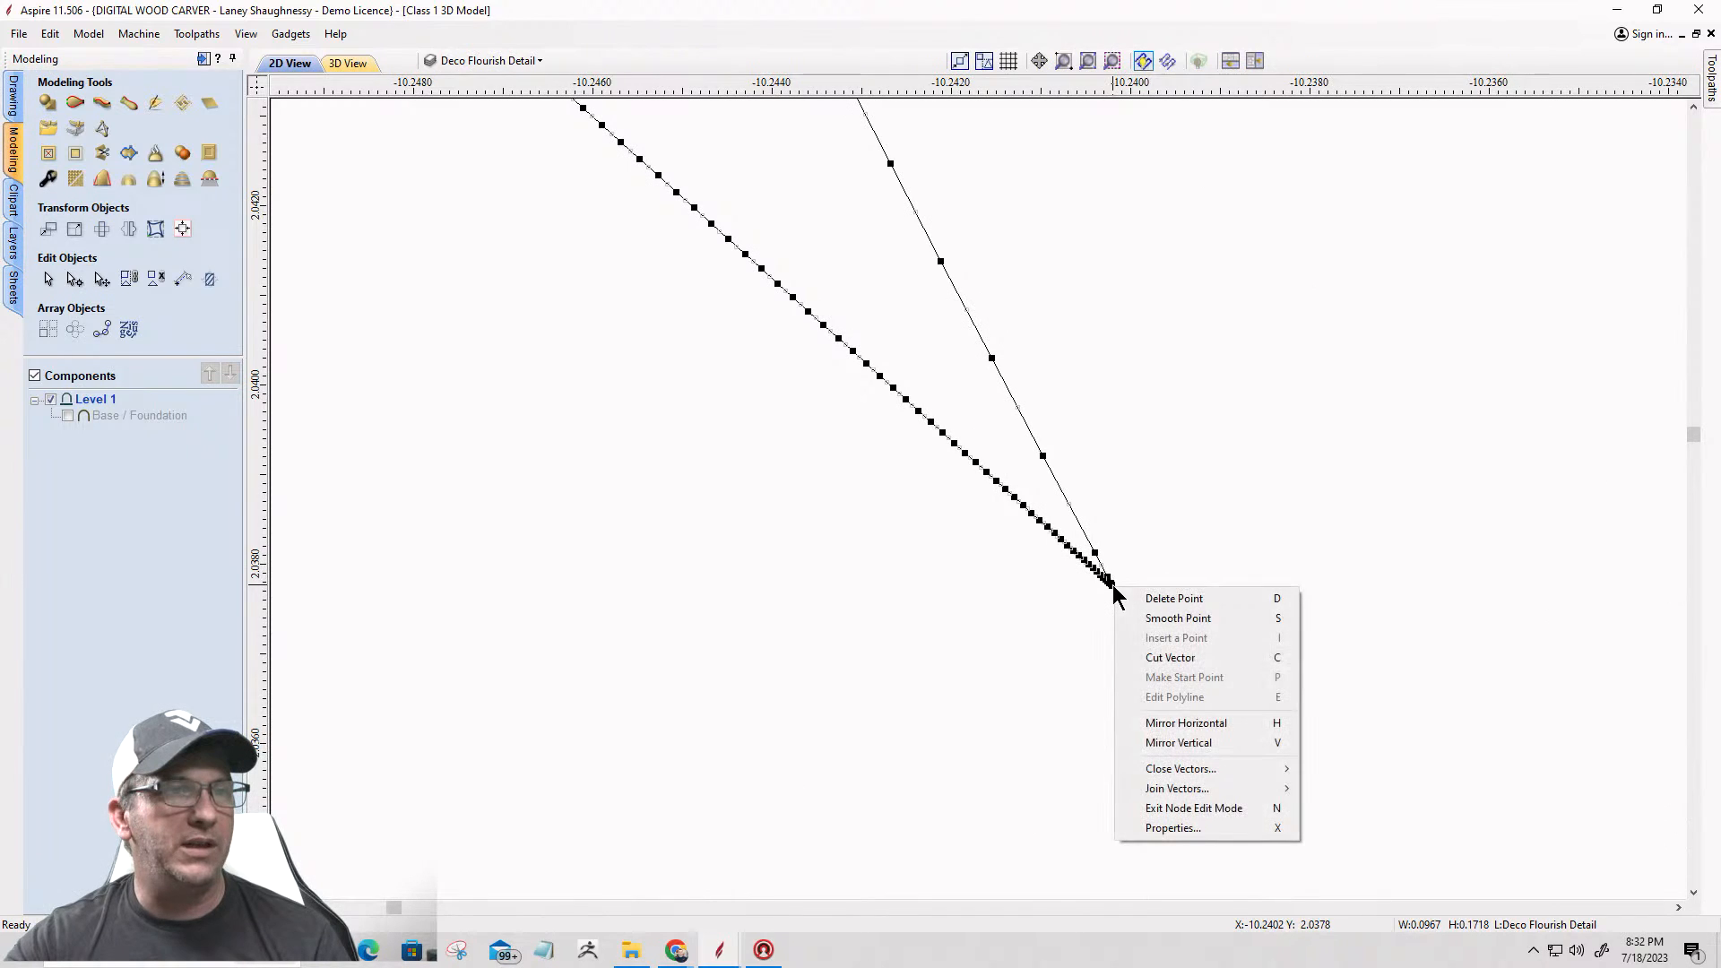
left_click(1140, 657)
scroll(1135, 658, "down", 2)
scroll(1136, 658, "down", 4)
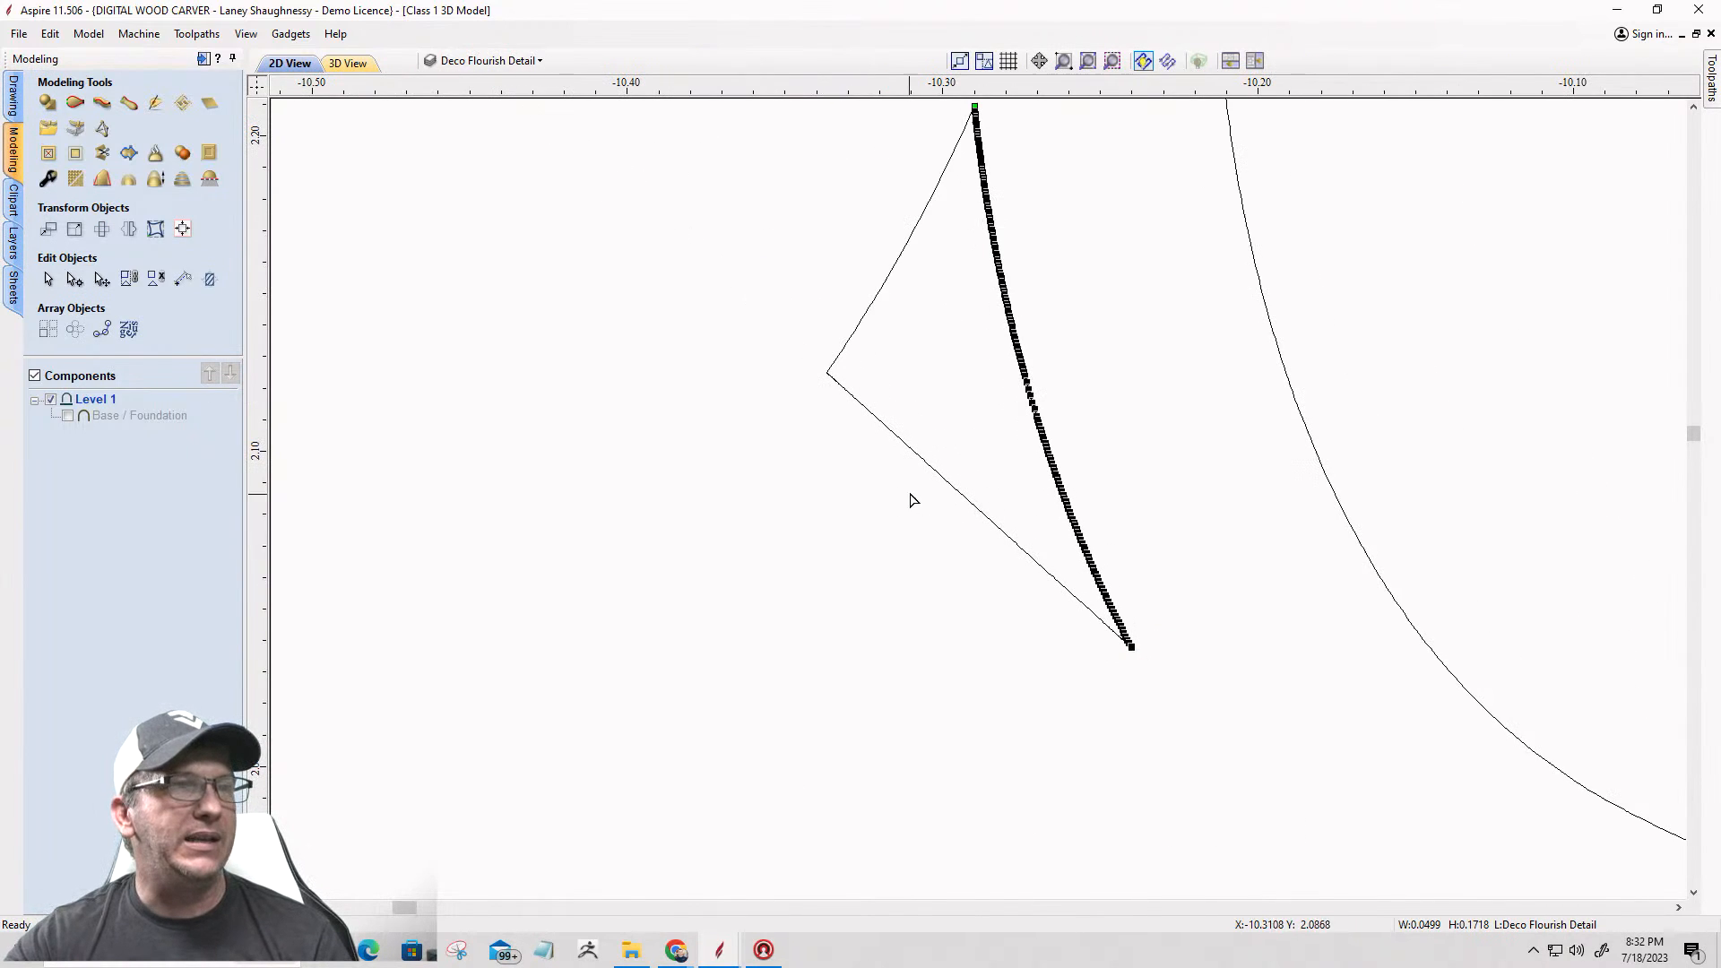
left_click(918, 464)
left_click(878, 493)
scroll(878, 493, "down", 4)
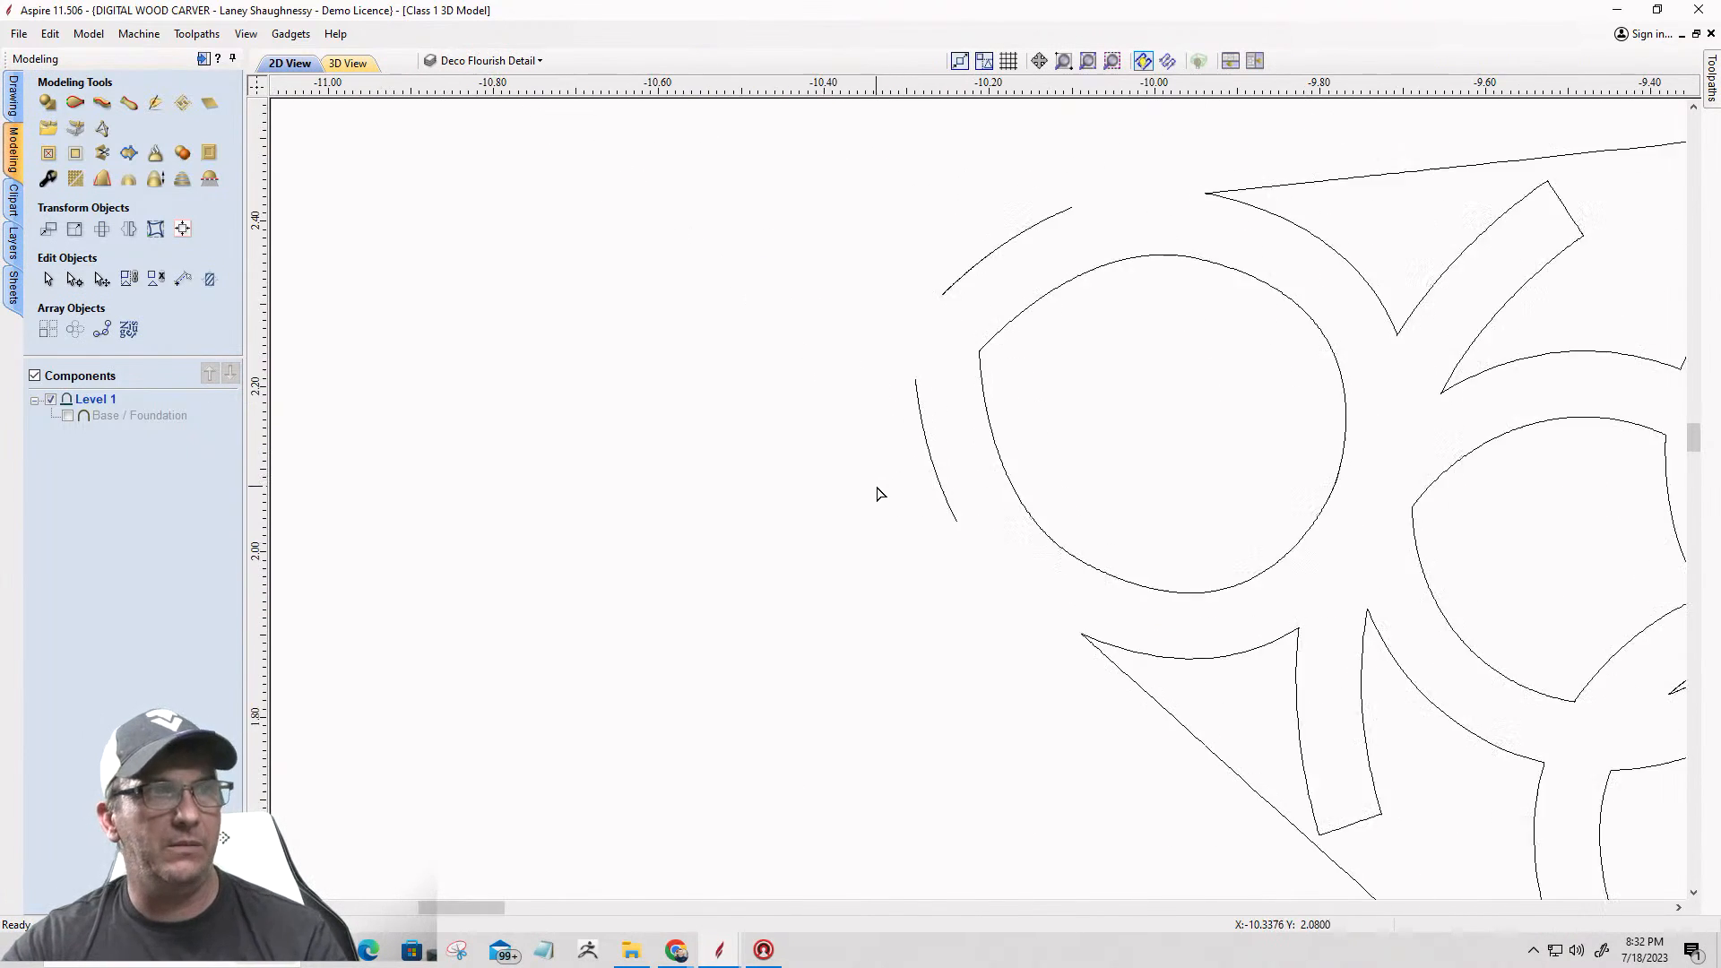
Step: Cut the upper arm's outer flourish vector at its left tip, where the straight border meets the first curve
scroll(878, 493, "down", 1)
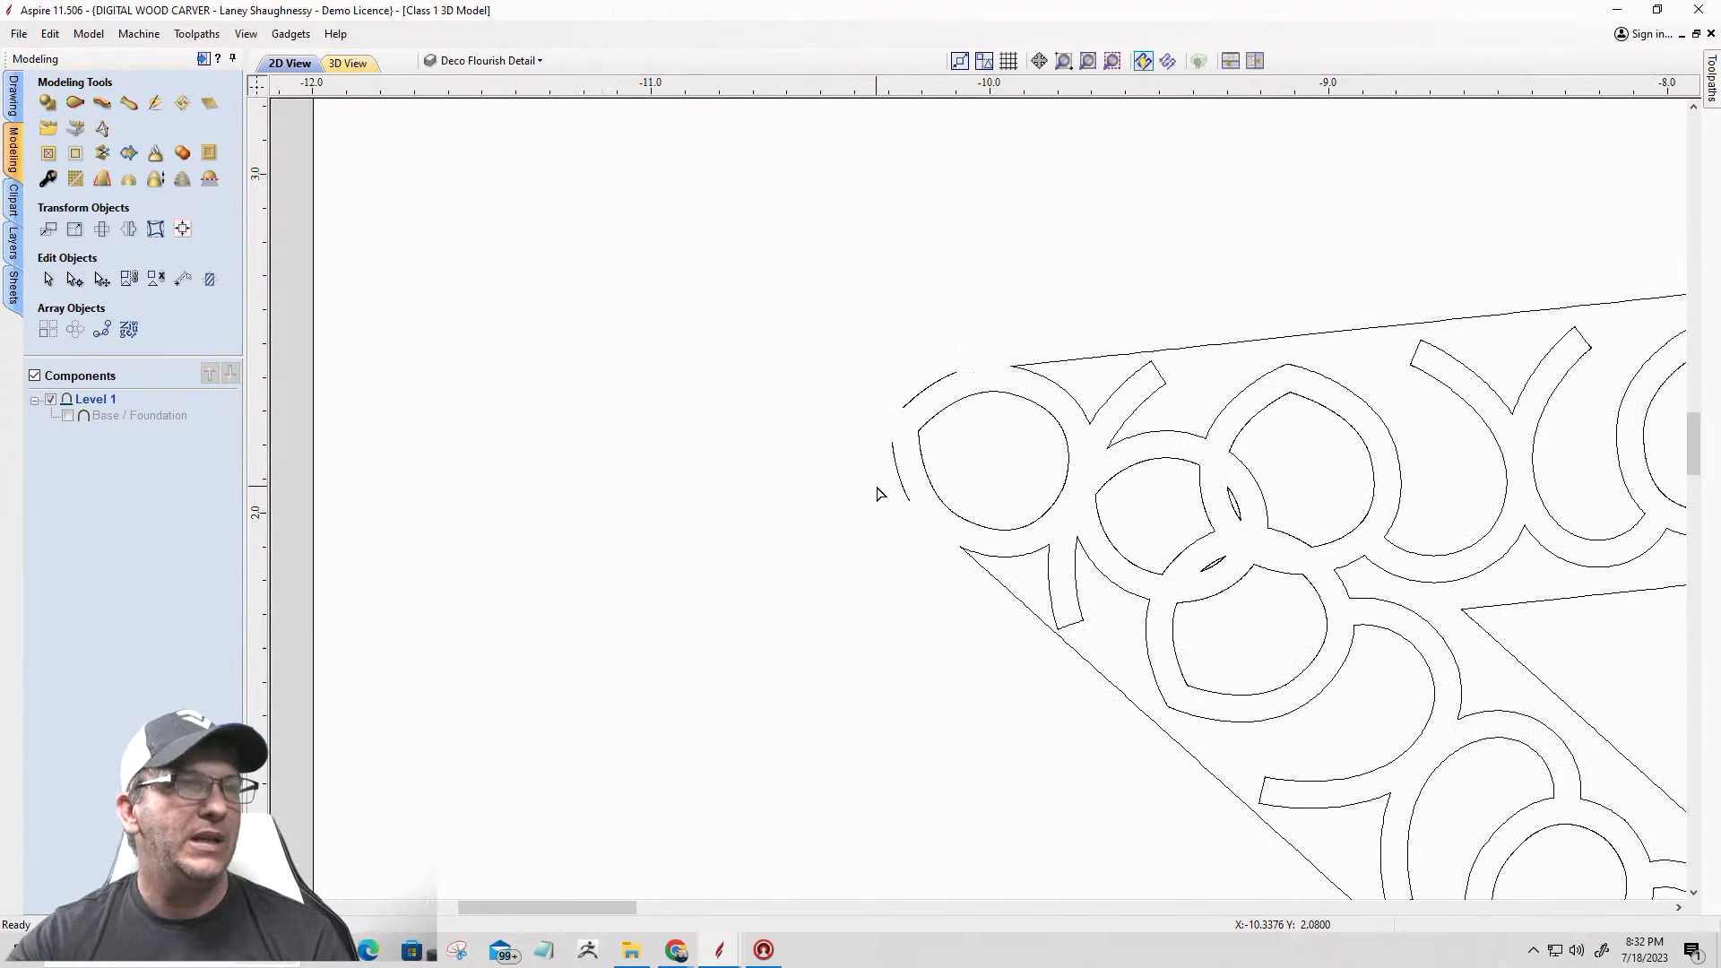
left_click(979, 567)
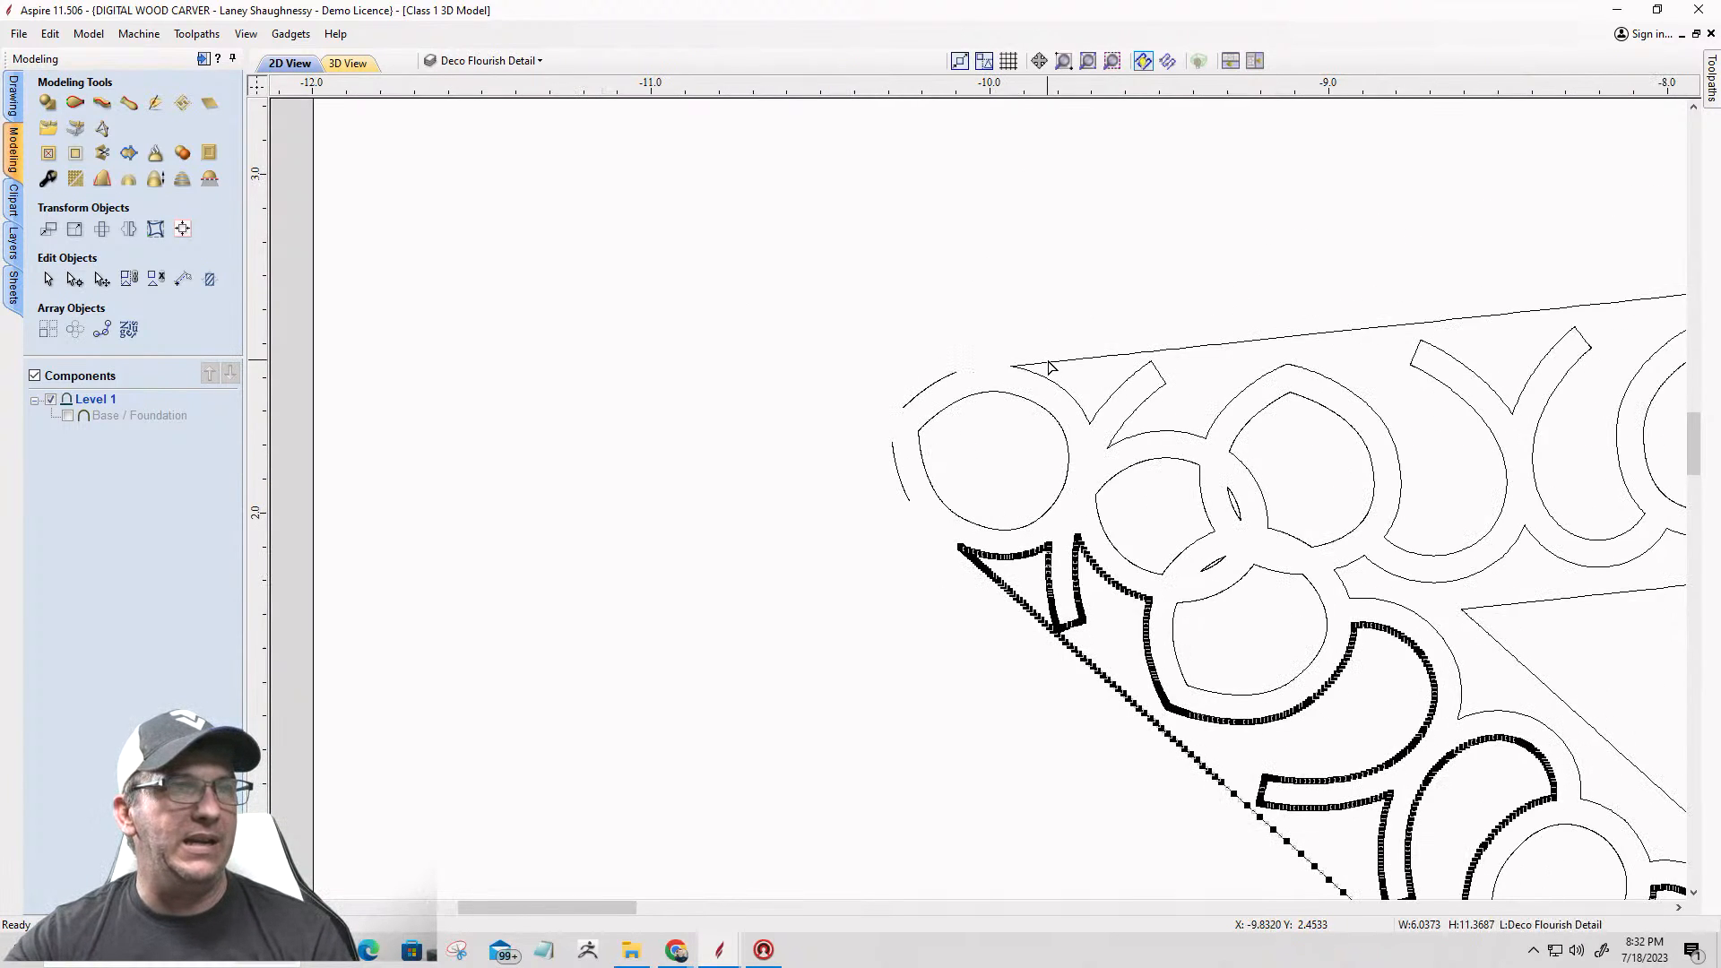
left_click(1000, 370)
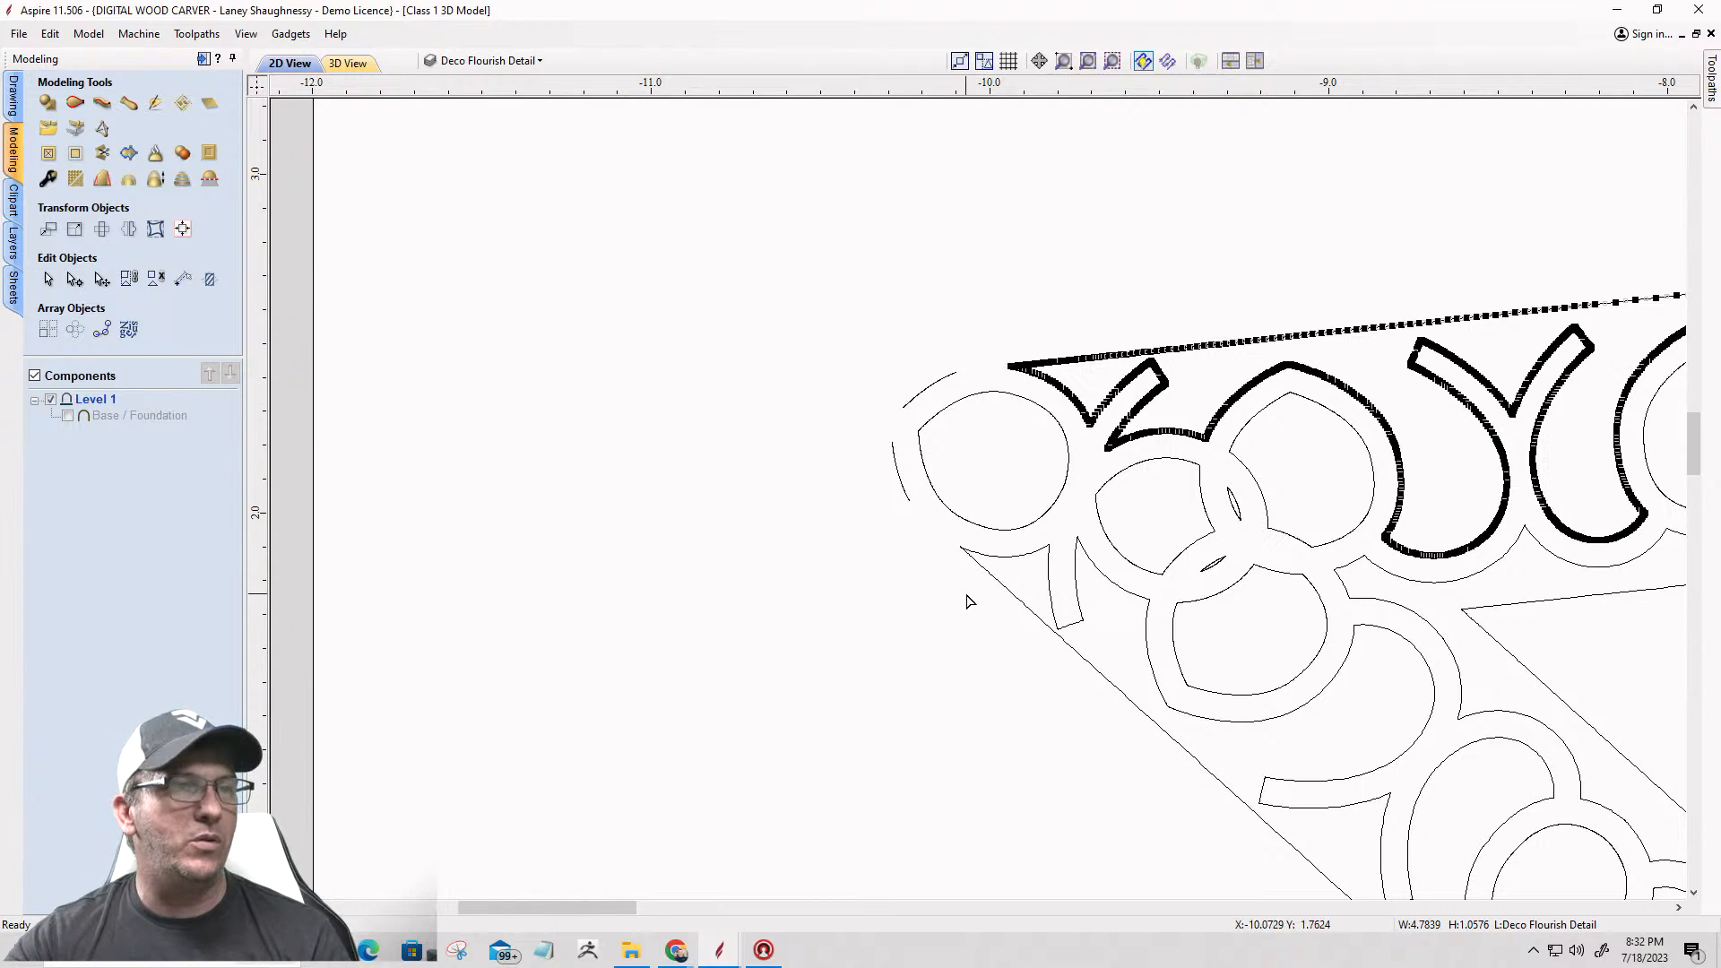
scroll(1006, 375, "up", 3)
scroll(1047, 370, "up", 6)
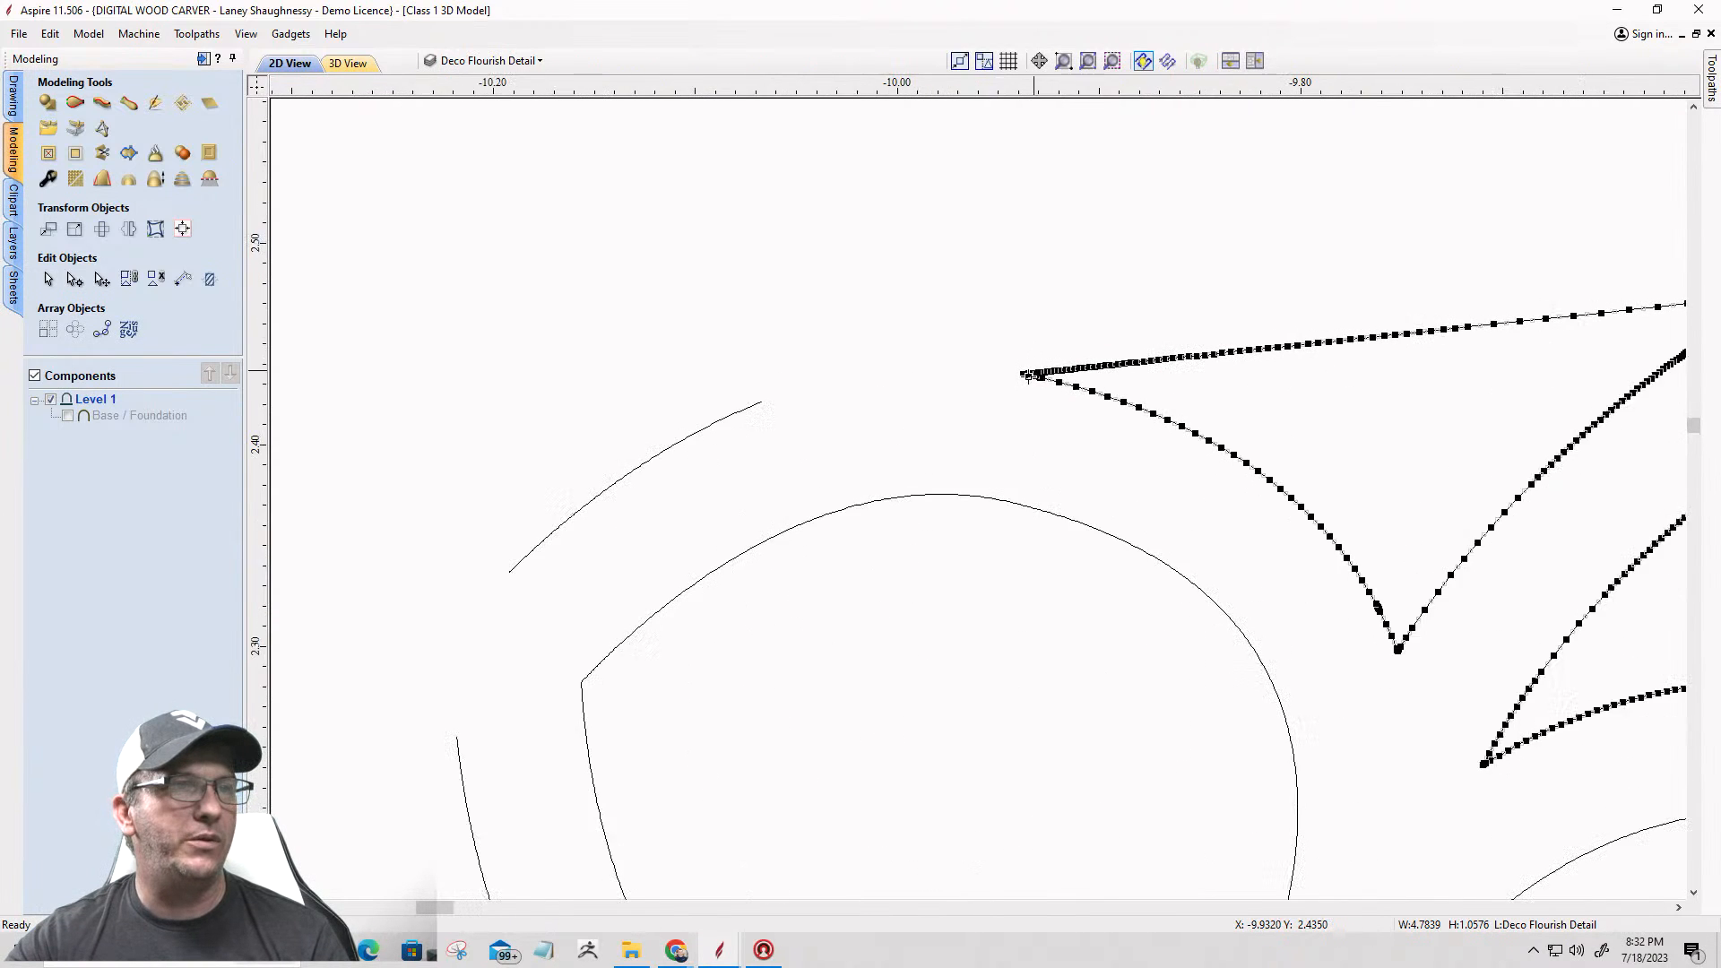
scroll(1006, 350, "up", 6)
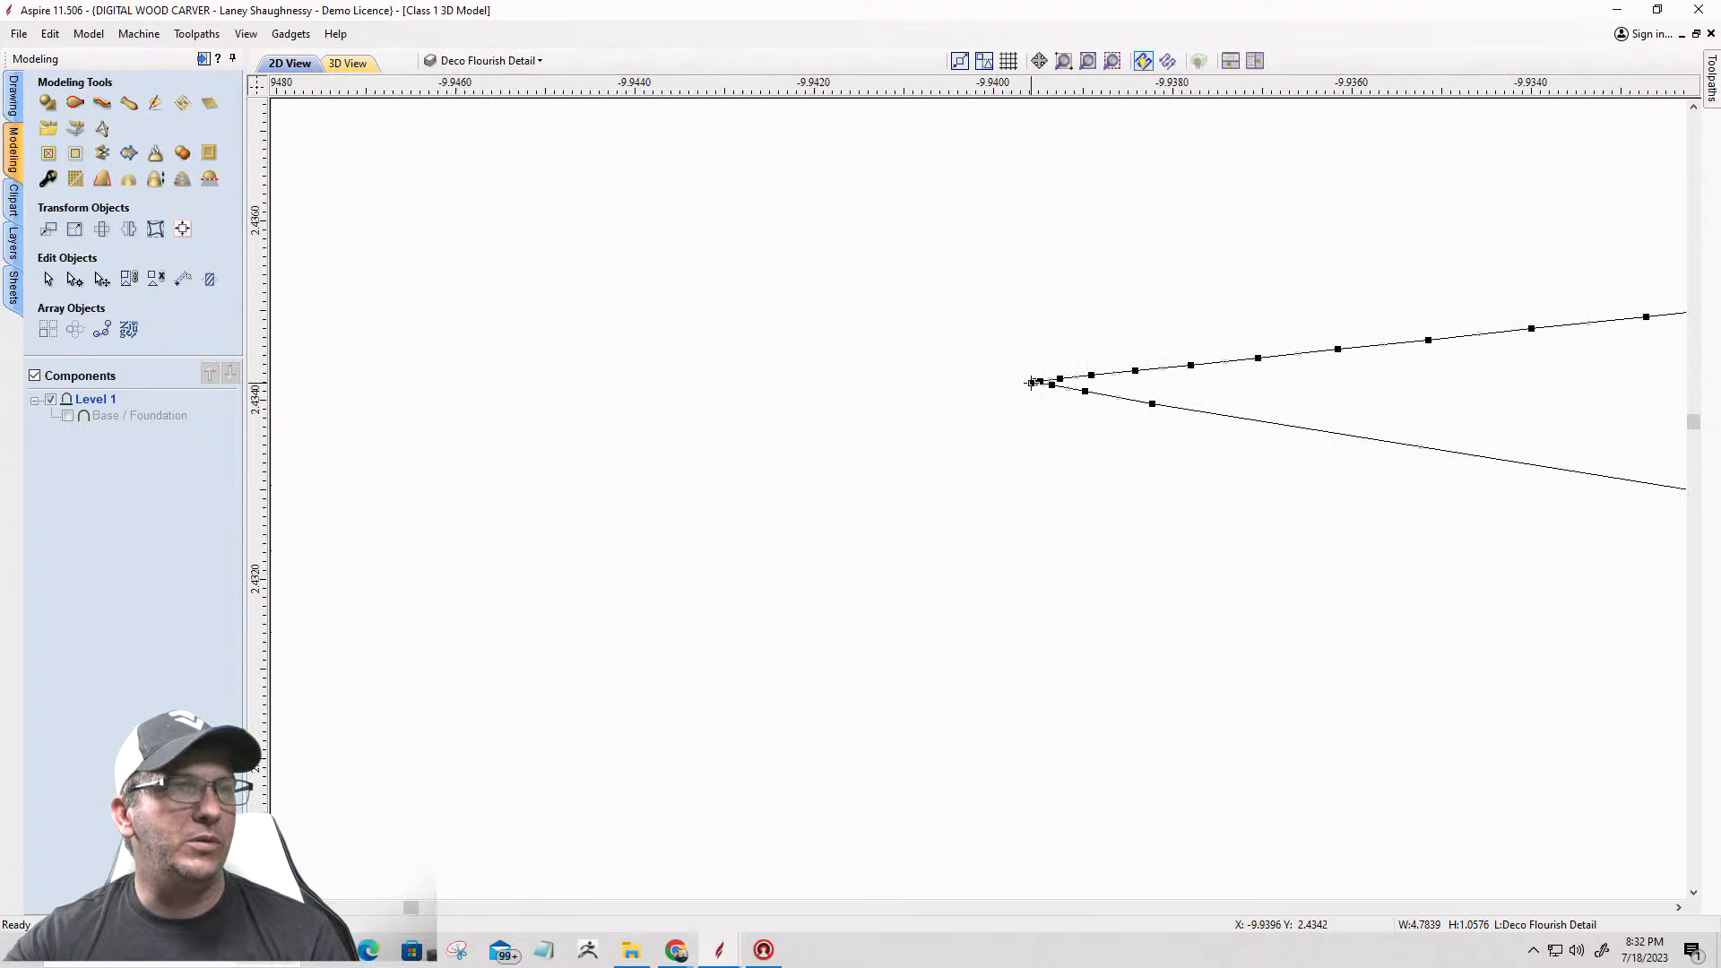
right_click(1031, 382)
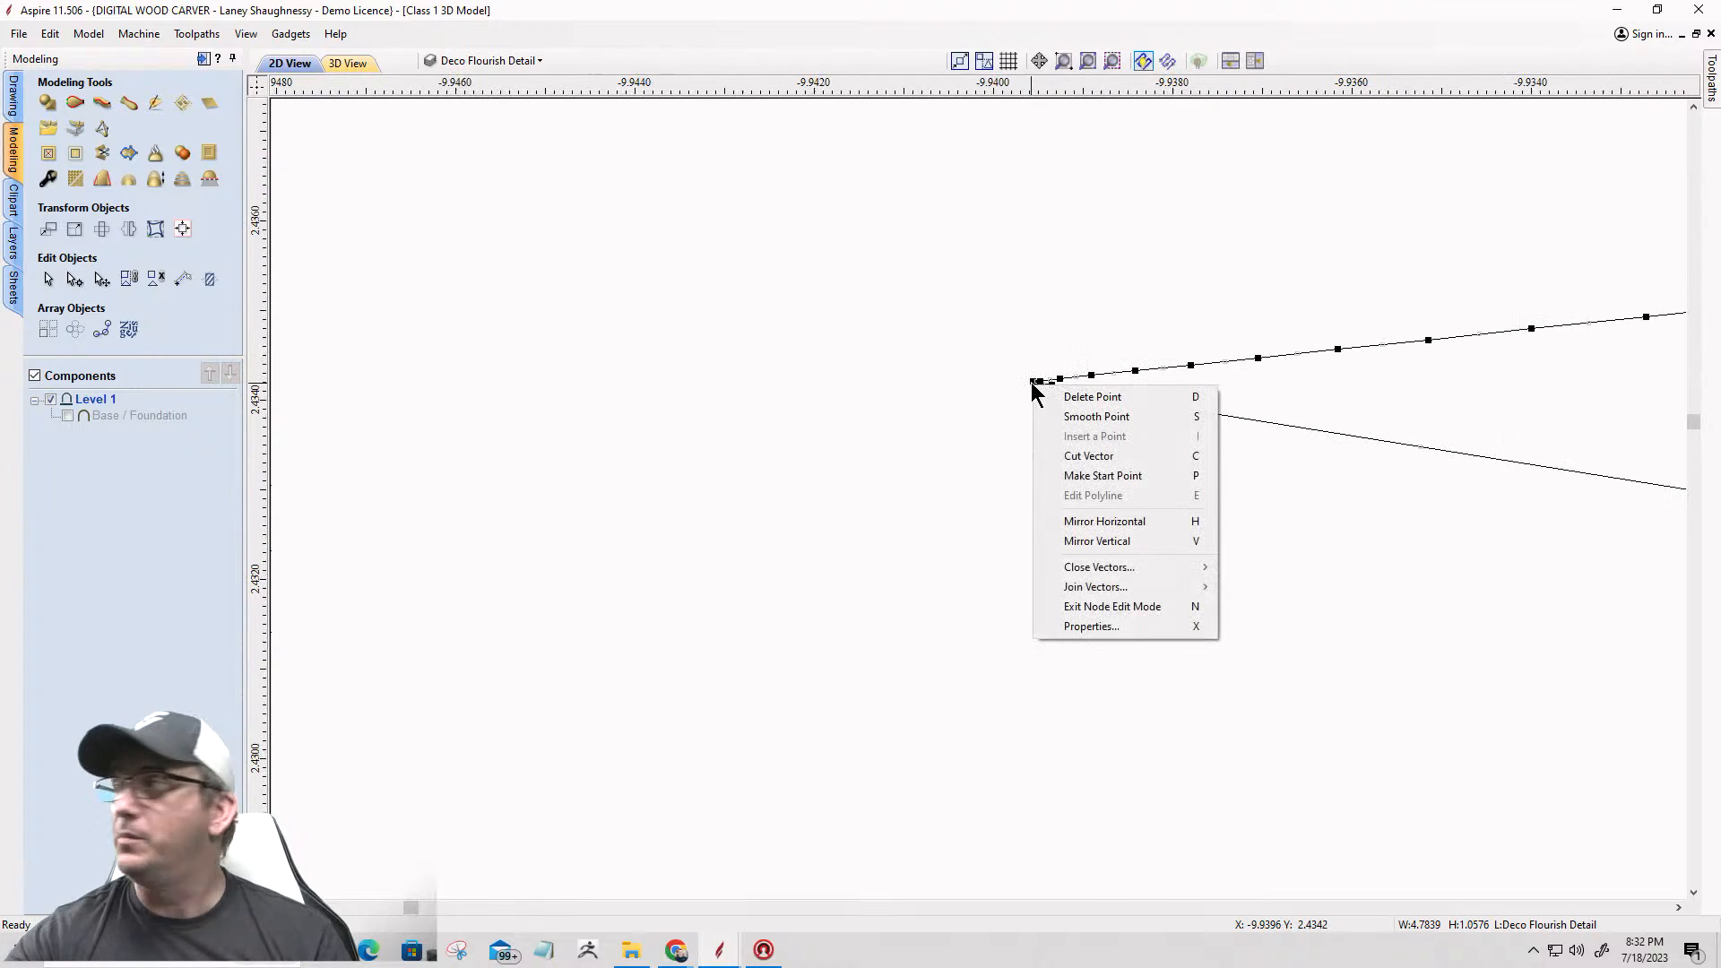
left_click(1068, 463)
scroll(1056, 386, "down", 3)
scroll(1055, 386, "down", 10)
scroll(1089, 383, "down", 10)
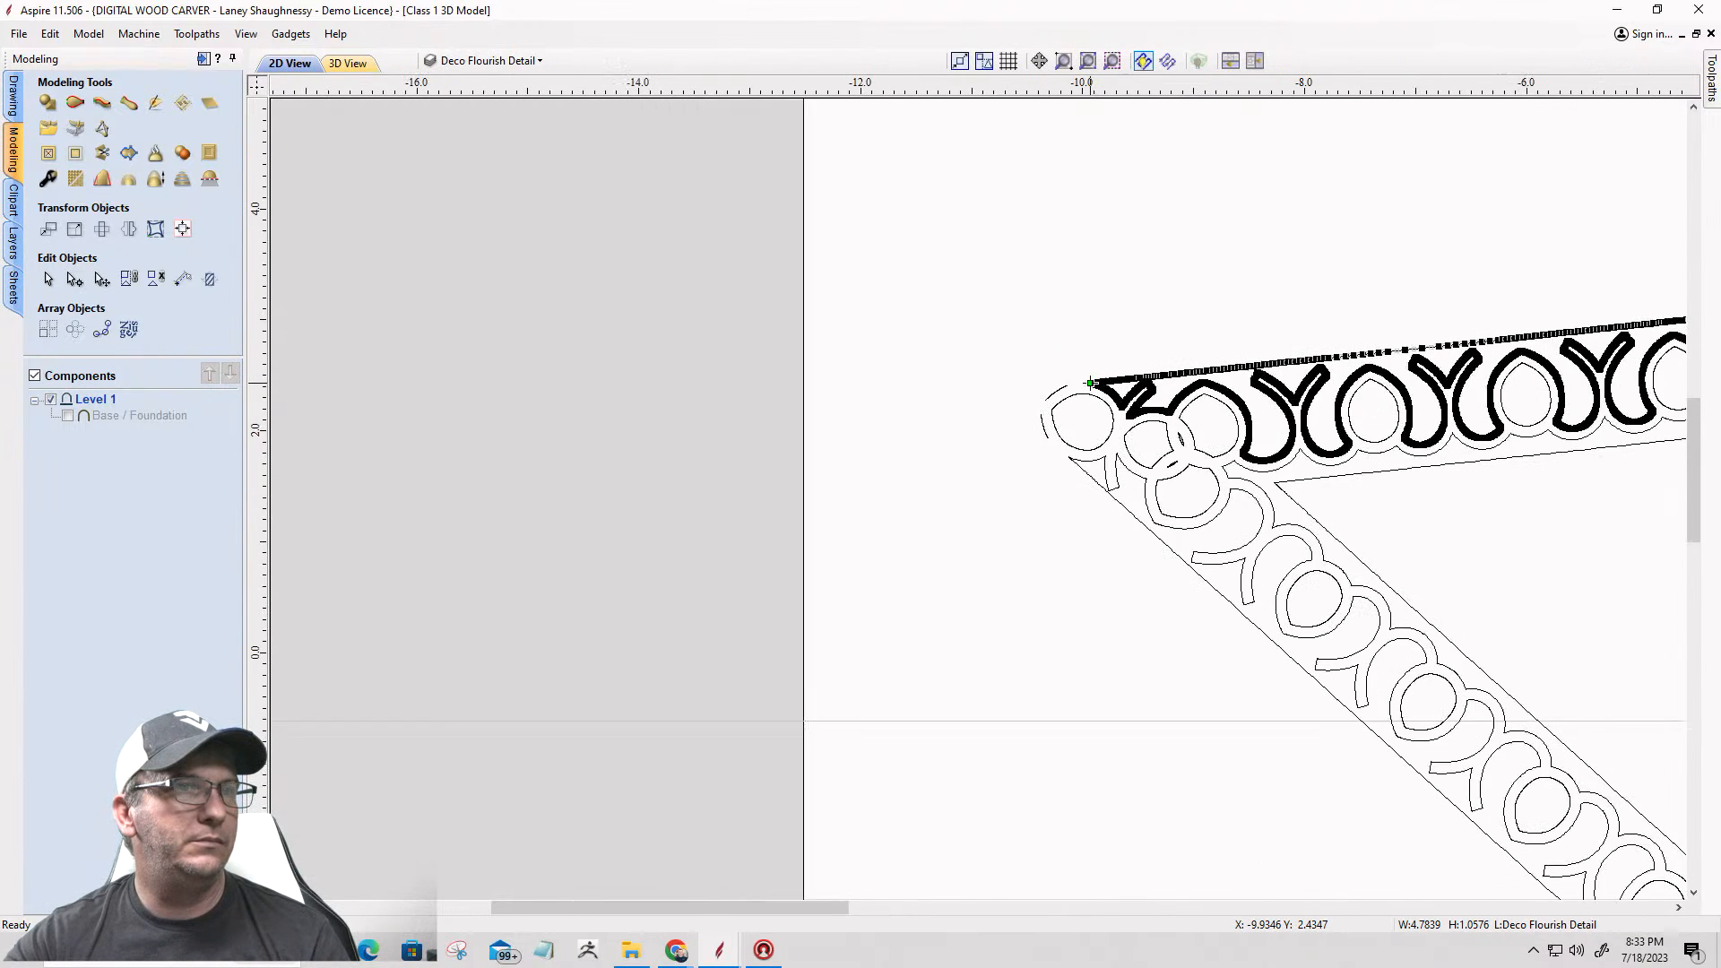
Step: Cut the upper arm's vector below its right corner and delete the straight outer border with its short slanted end
scroll(1092, 383, "down", 6)
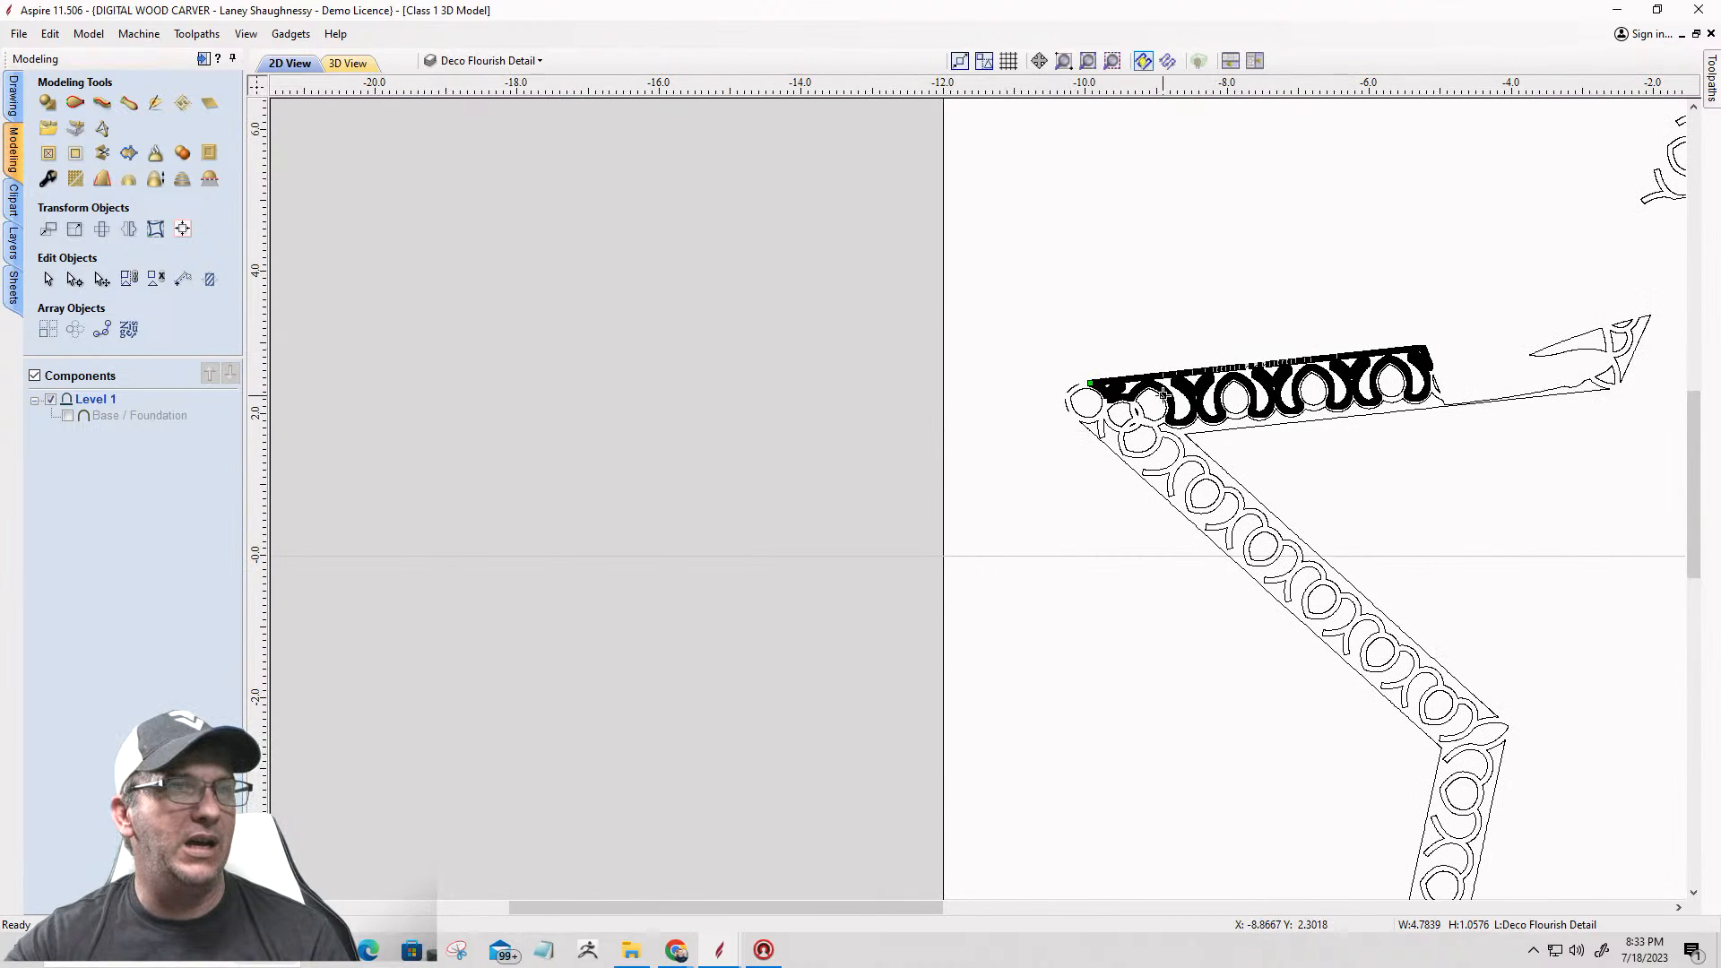
scroll(1297, 392, "up", 8)
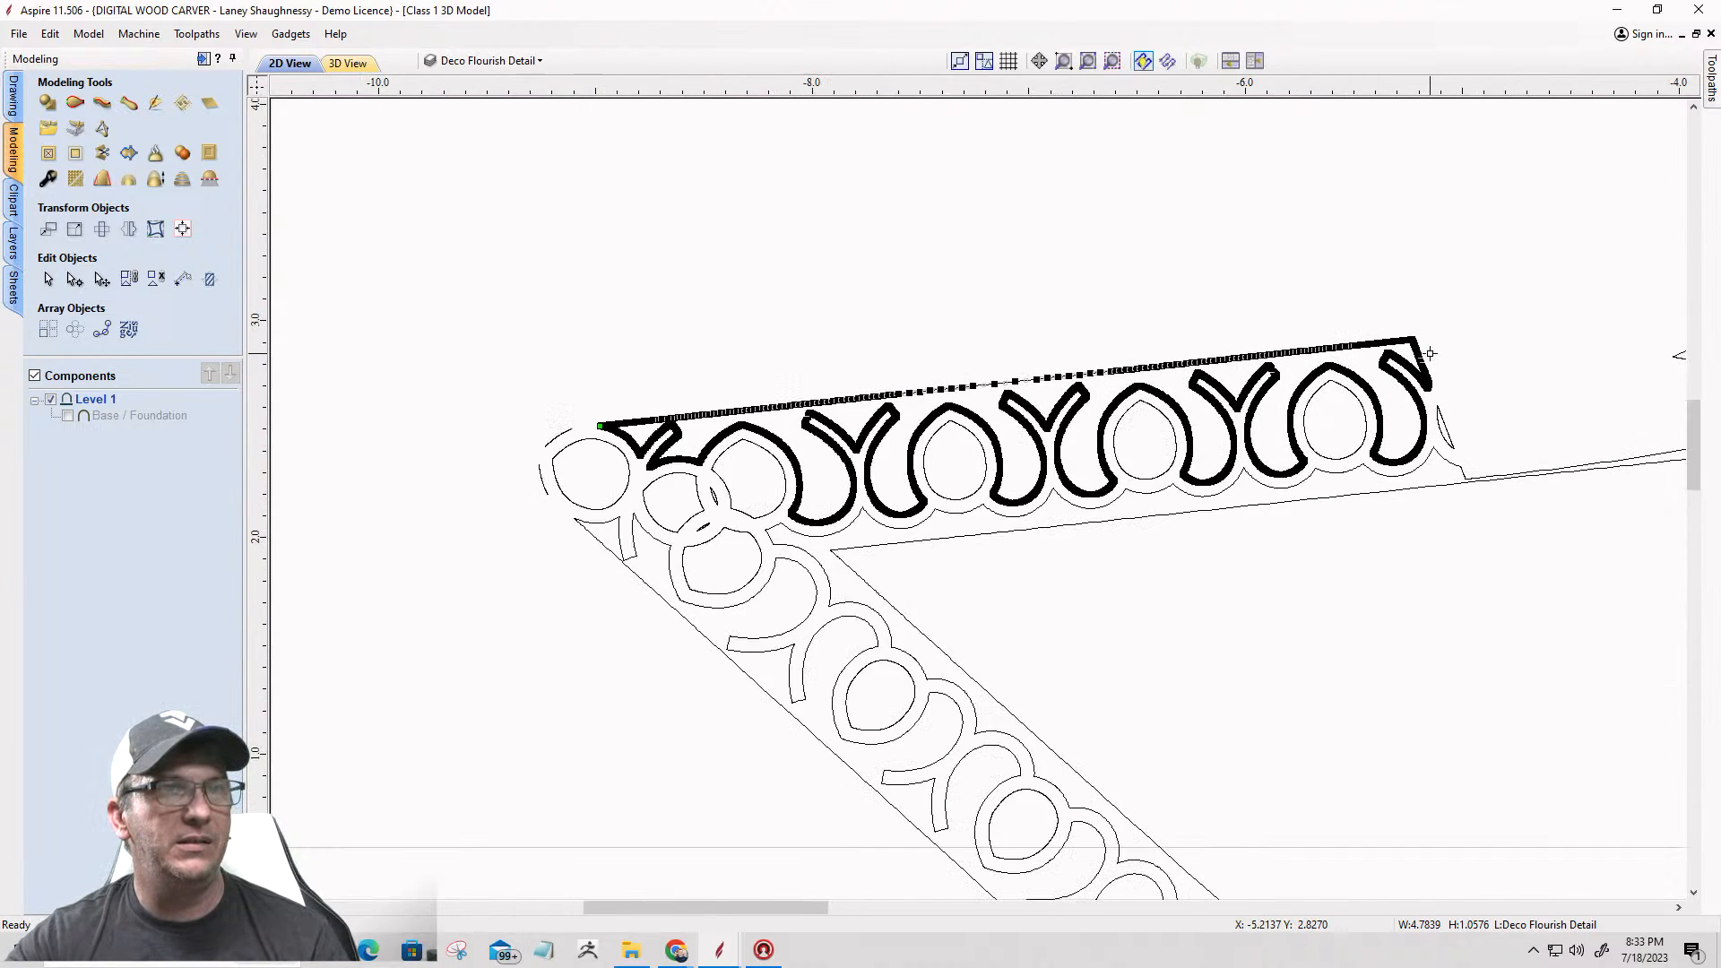
scroll(1429, 353, "up", 3)
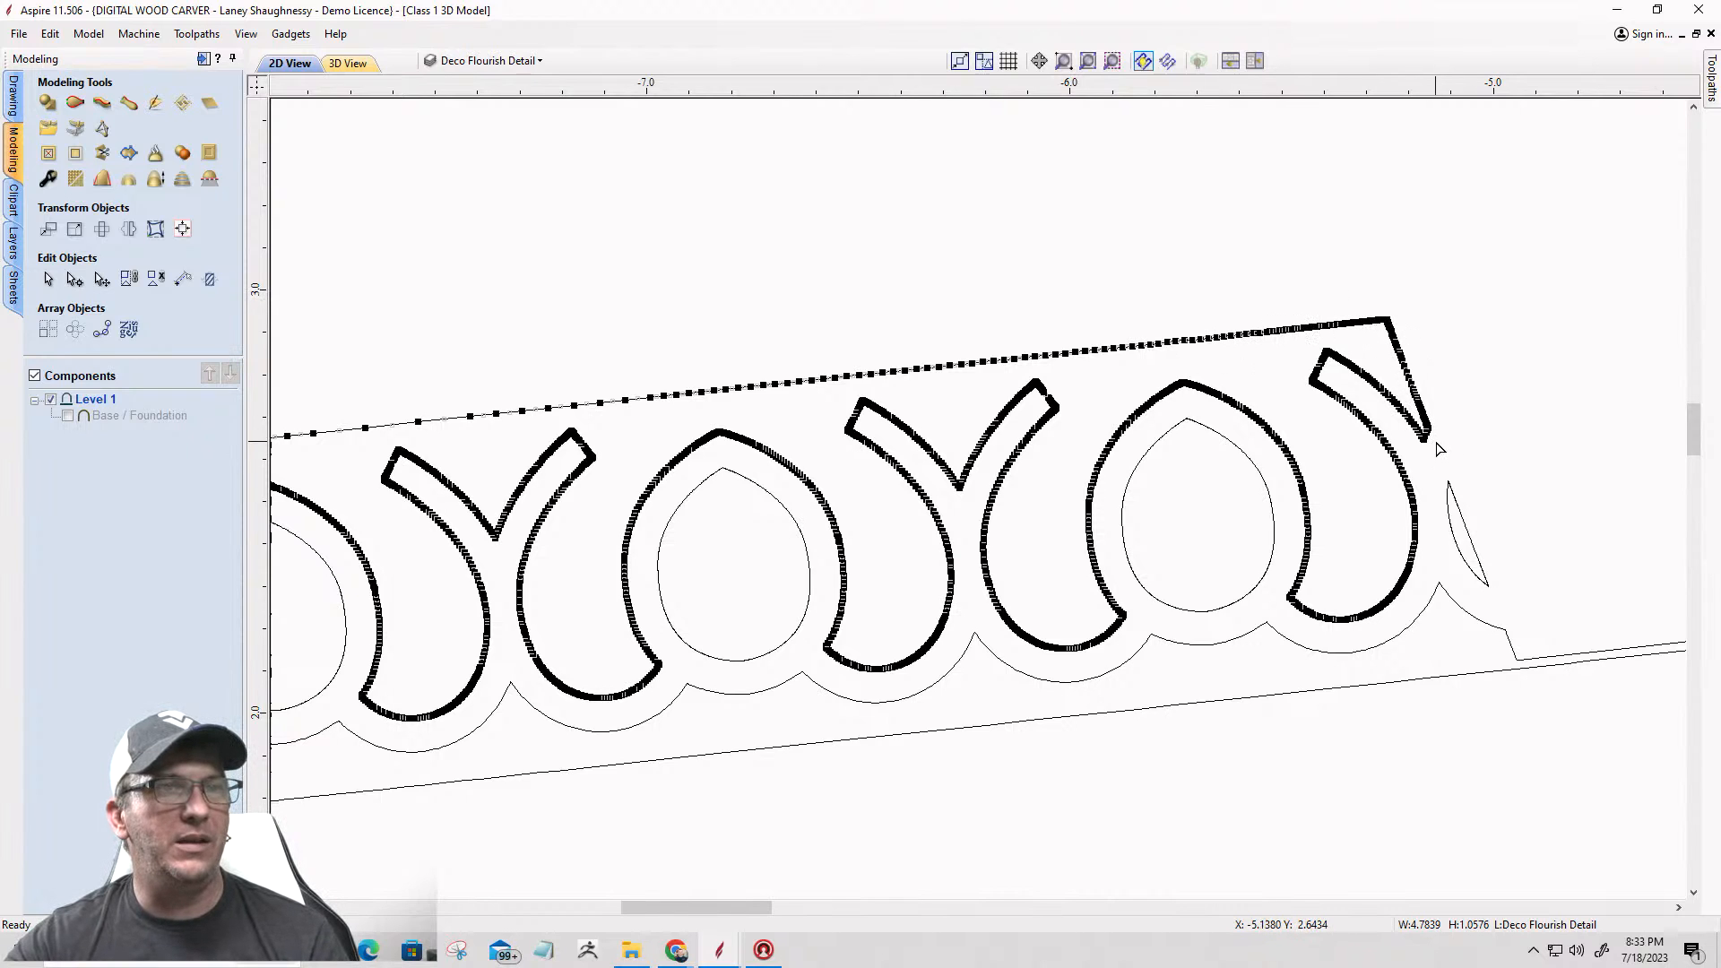
scroll(1439, 448, "up", 8)
scroll(1404, 455, "up", 10)
scroll(1390, 444, "up", 2)
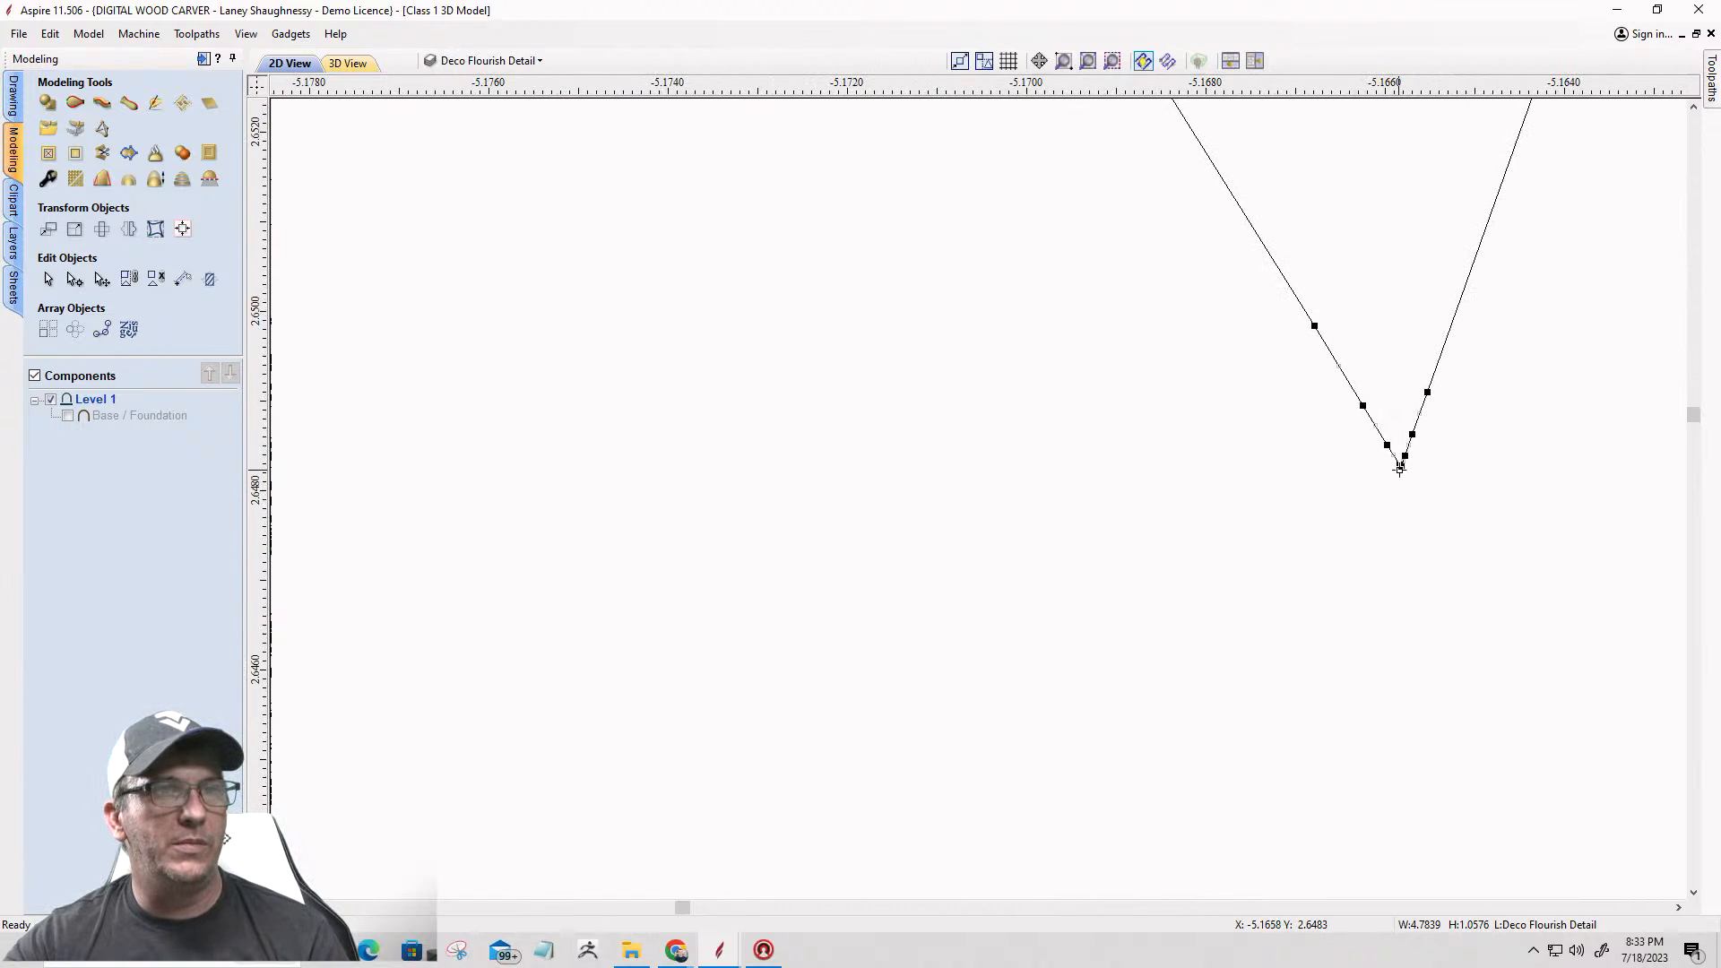
right_click(1403, 465)
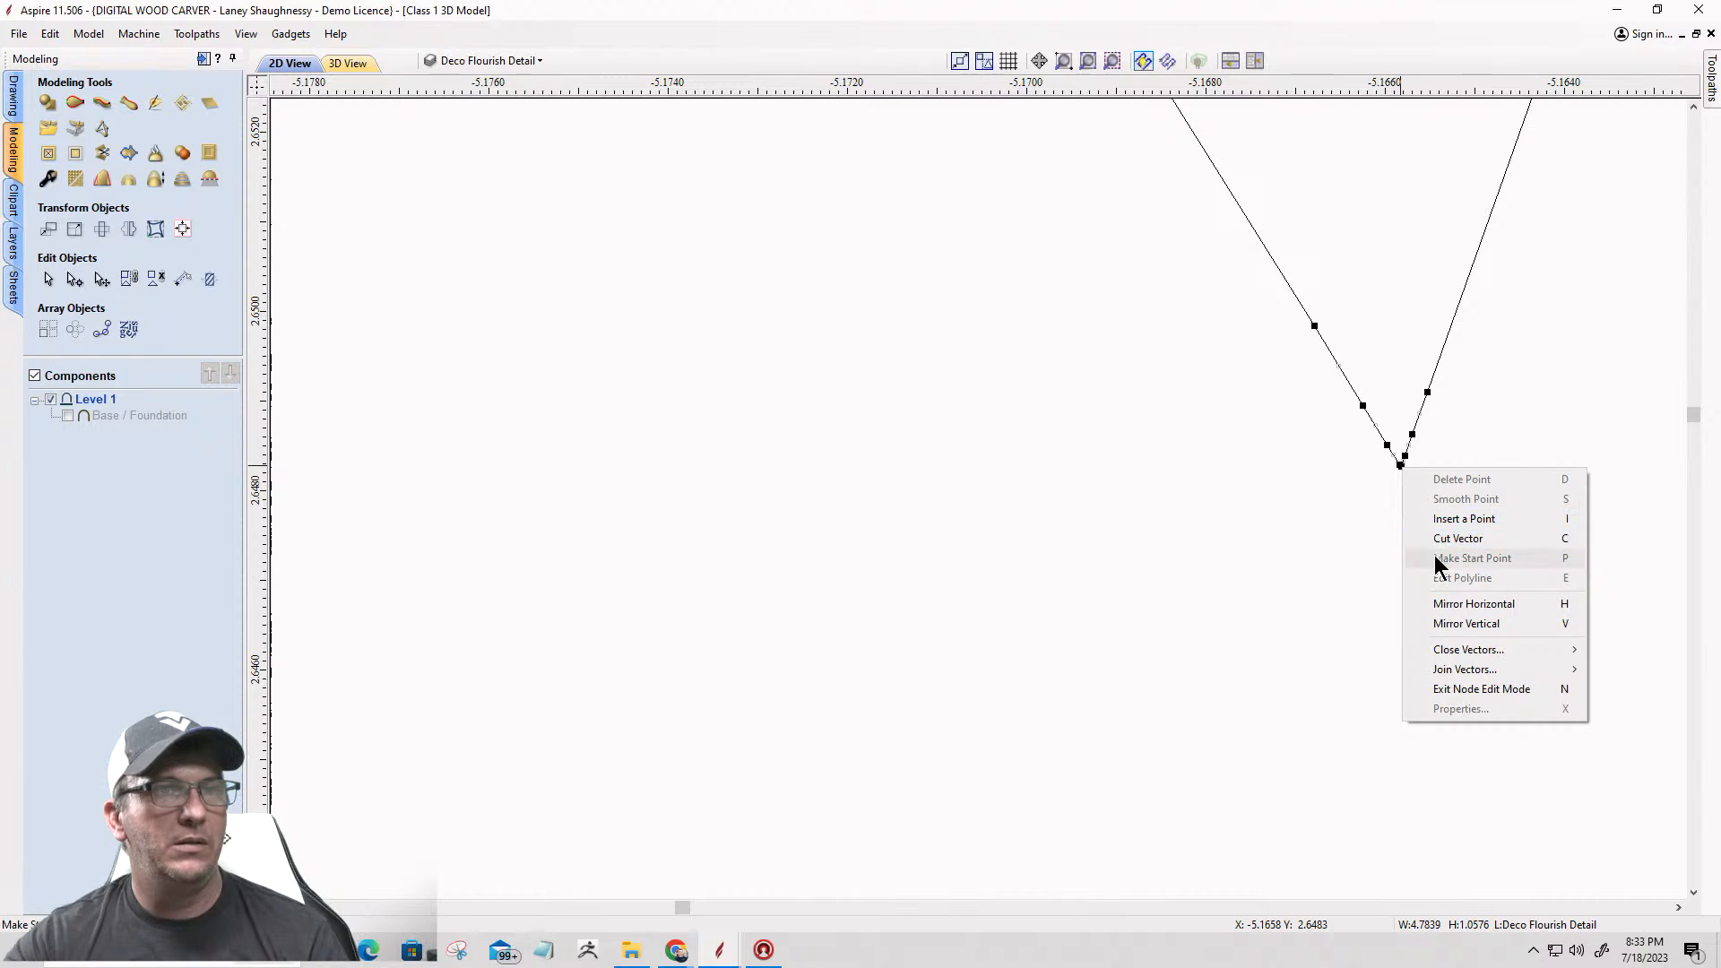
left_click(1436, 538)
scroll(1437, 525, "down", 20)
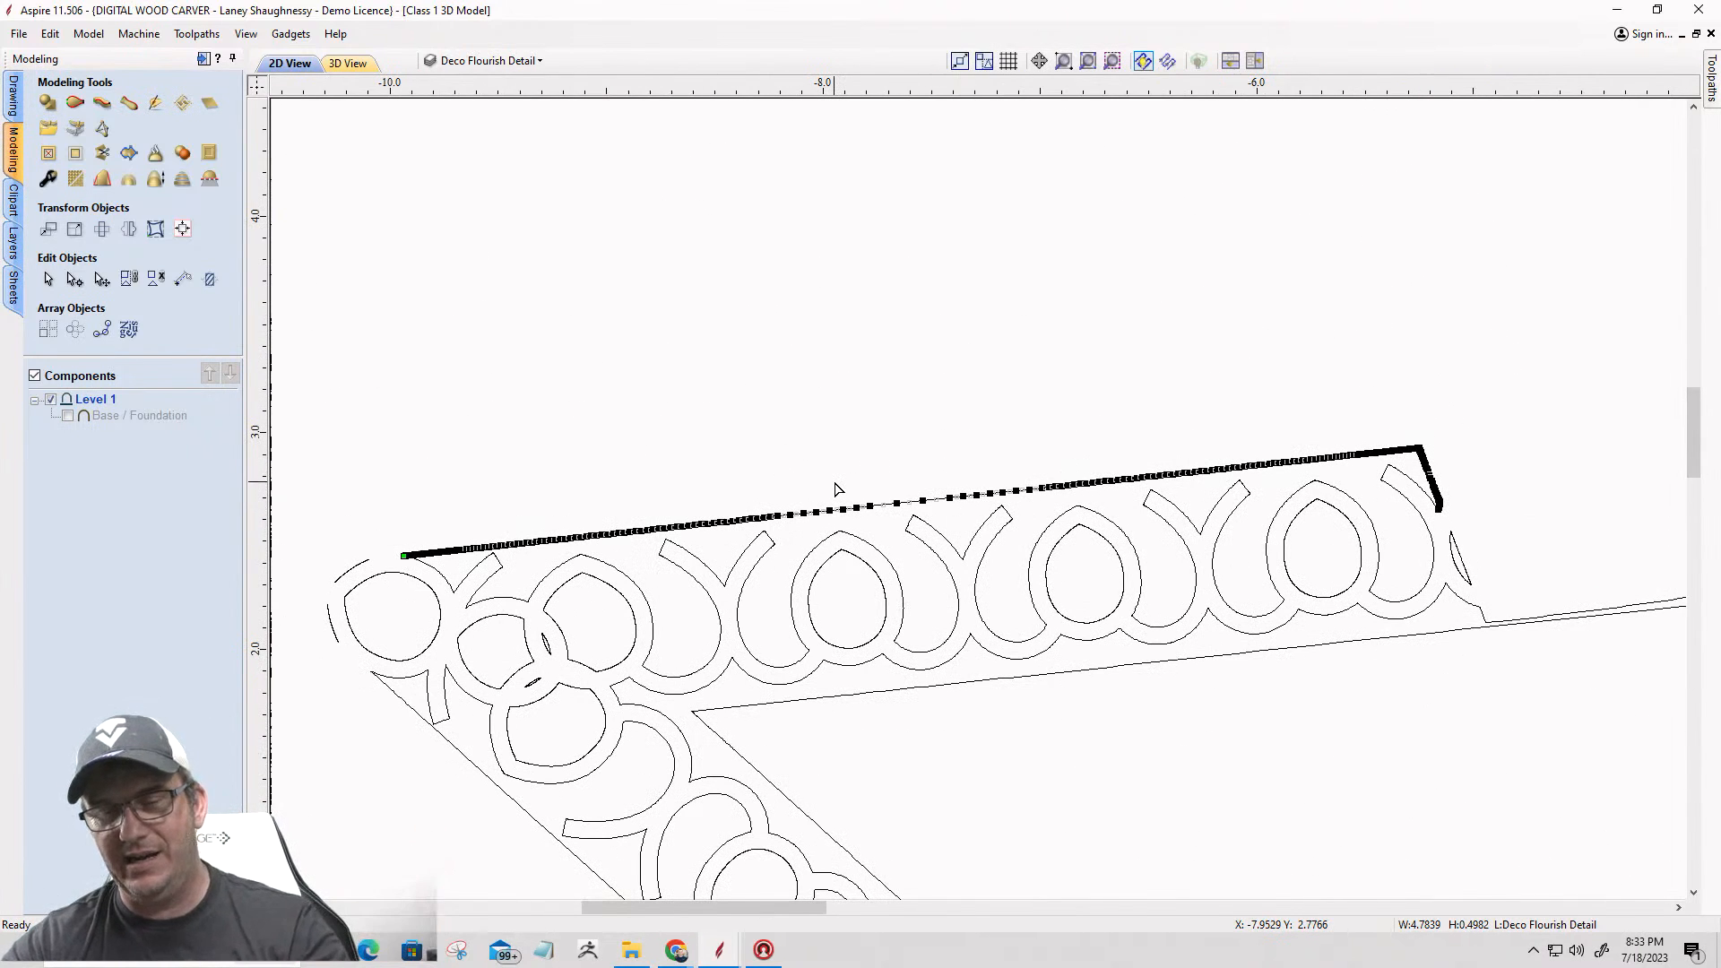
key("Delete")
scroll(1025, 461, "down", 4)
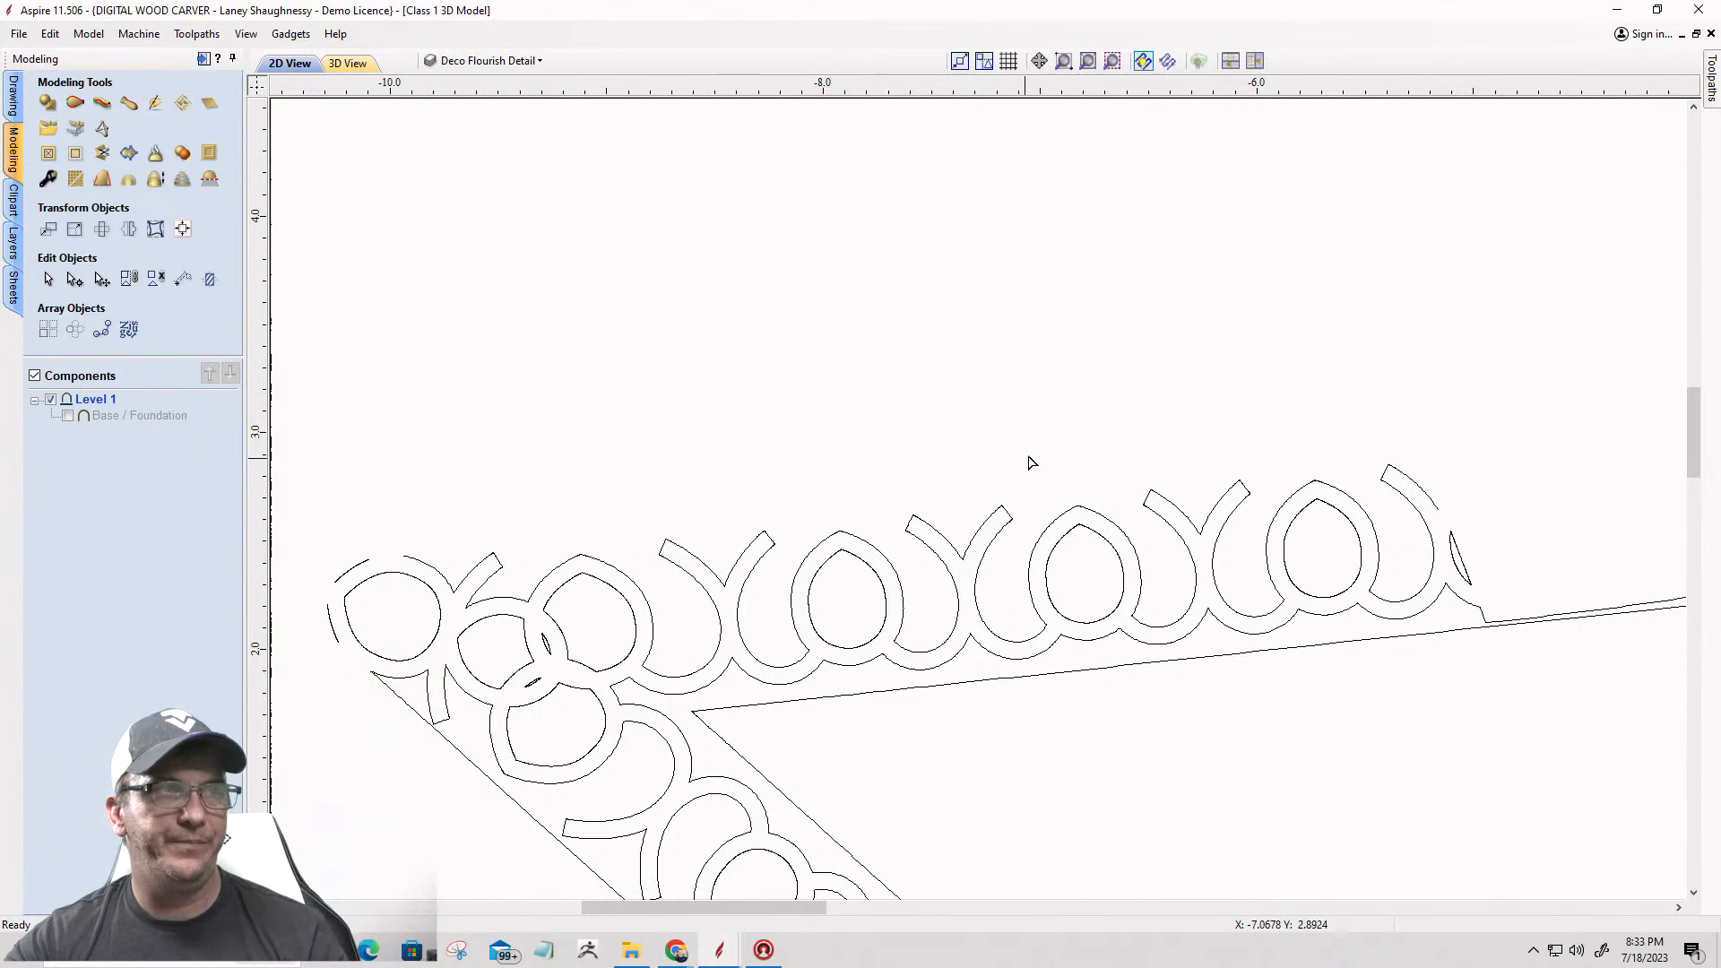
Step: Cut the lower arm's outer flourish vector at its upper tip, where the straight border meets the first curve at the star's left point
scroll(718, 472, "up", 4)
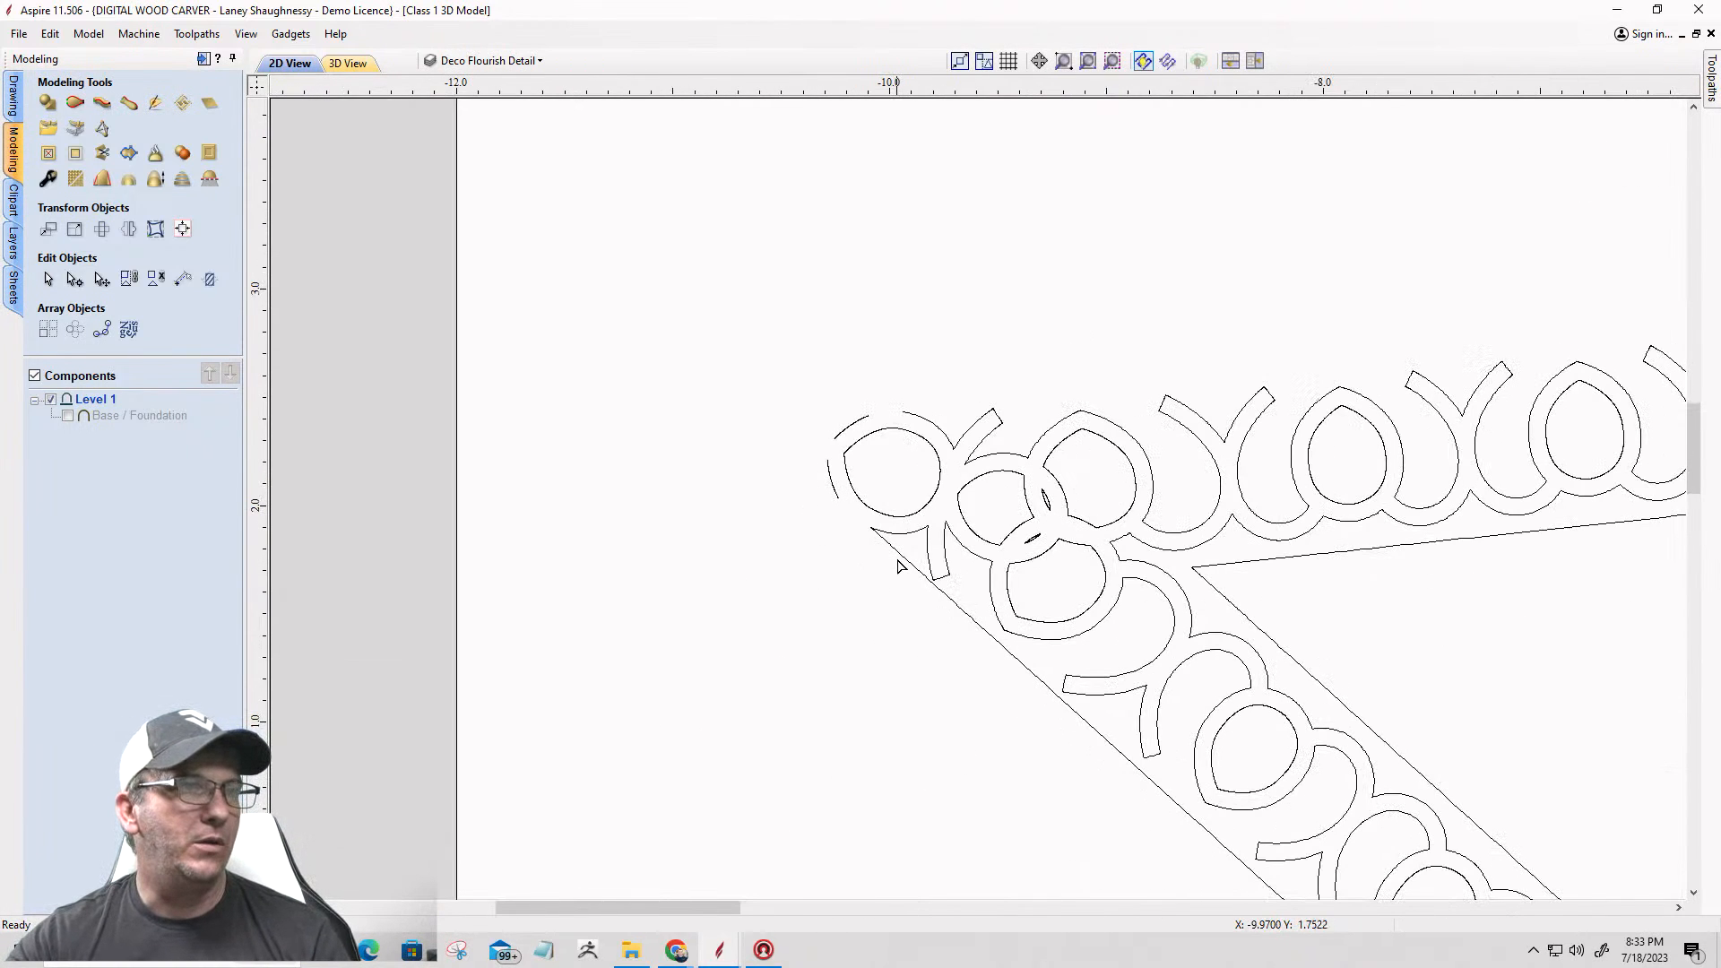
left_click(891, 546)
scroll(870, 529, "up", 8)
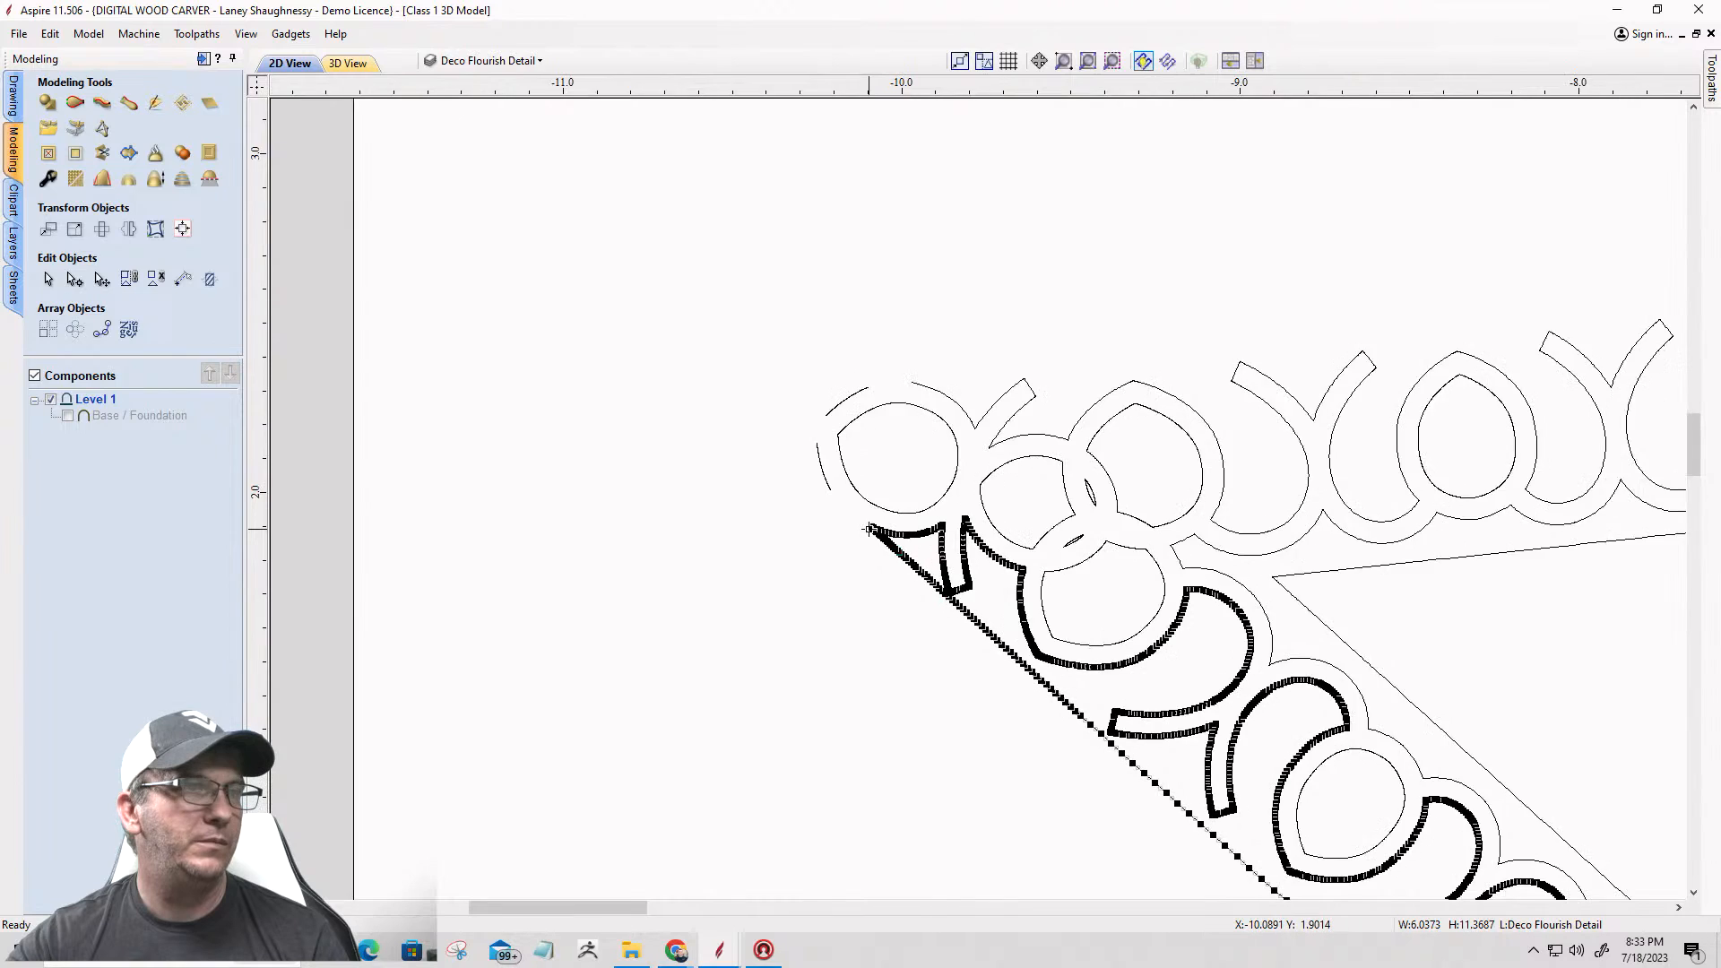
scroll(872, 527, "up", 6)
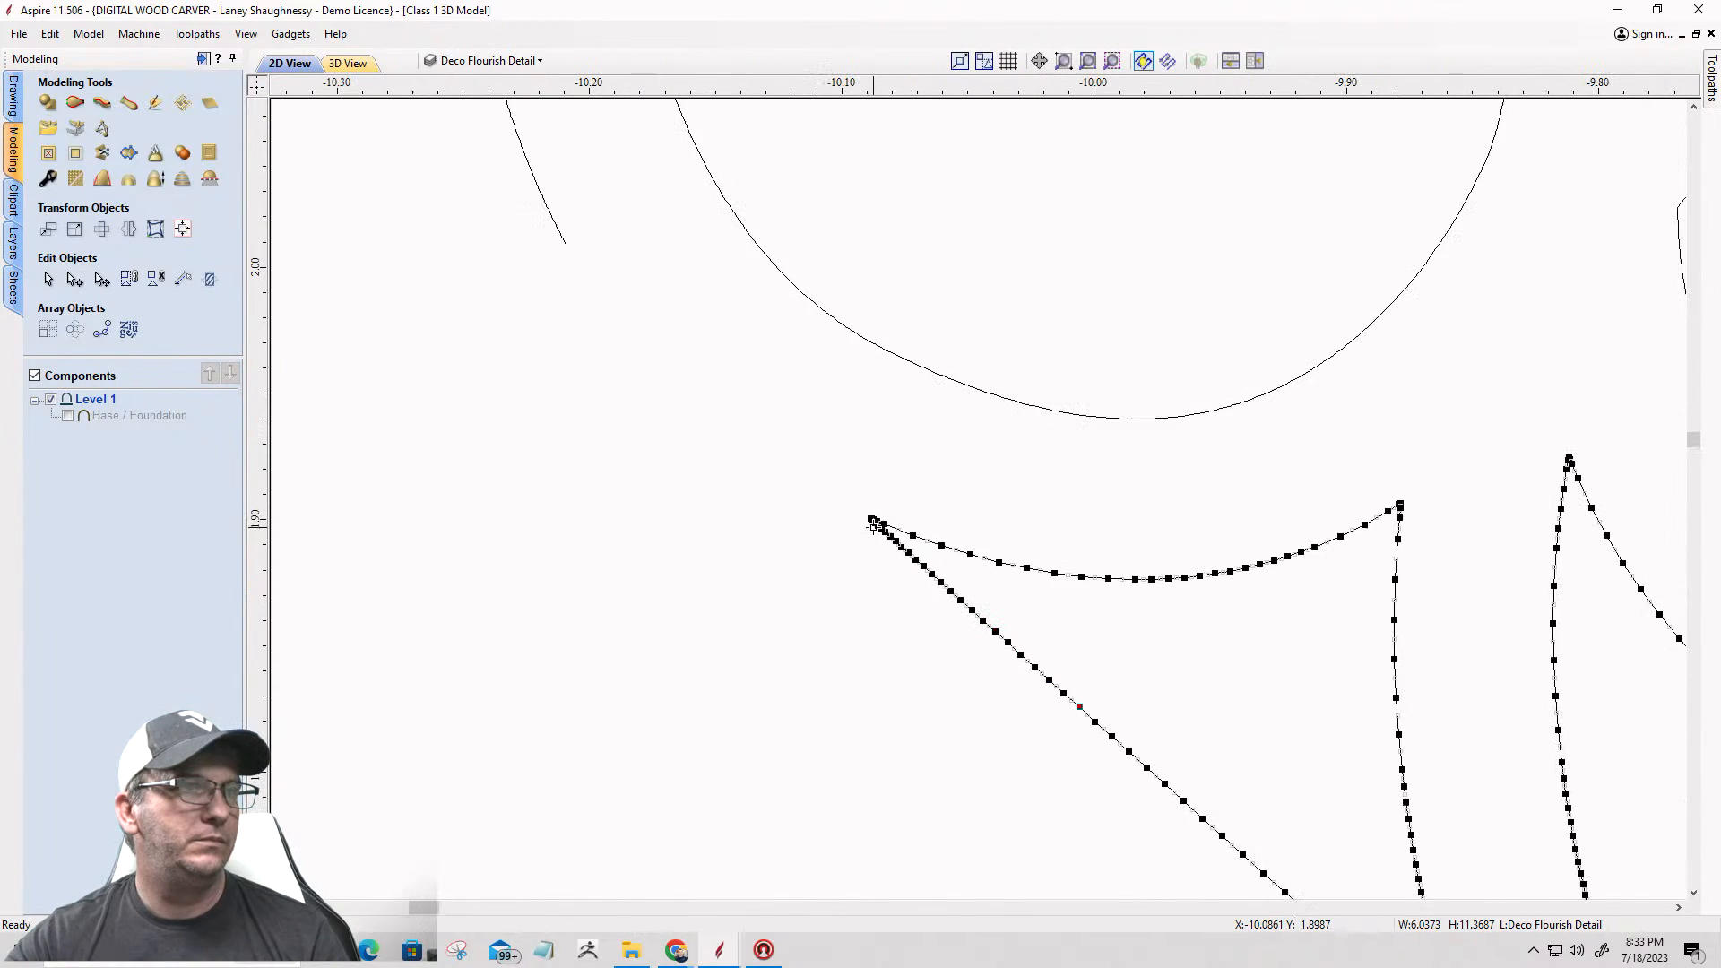
scroll(877, 526, "up", 6)
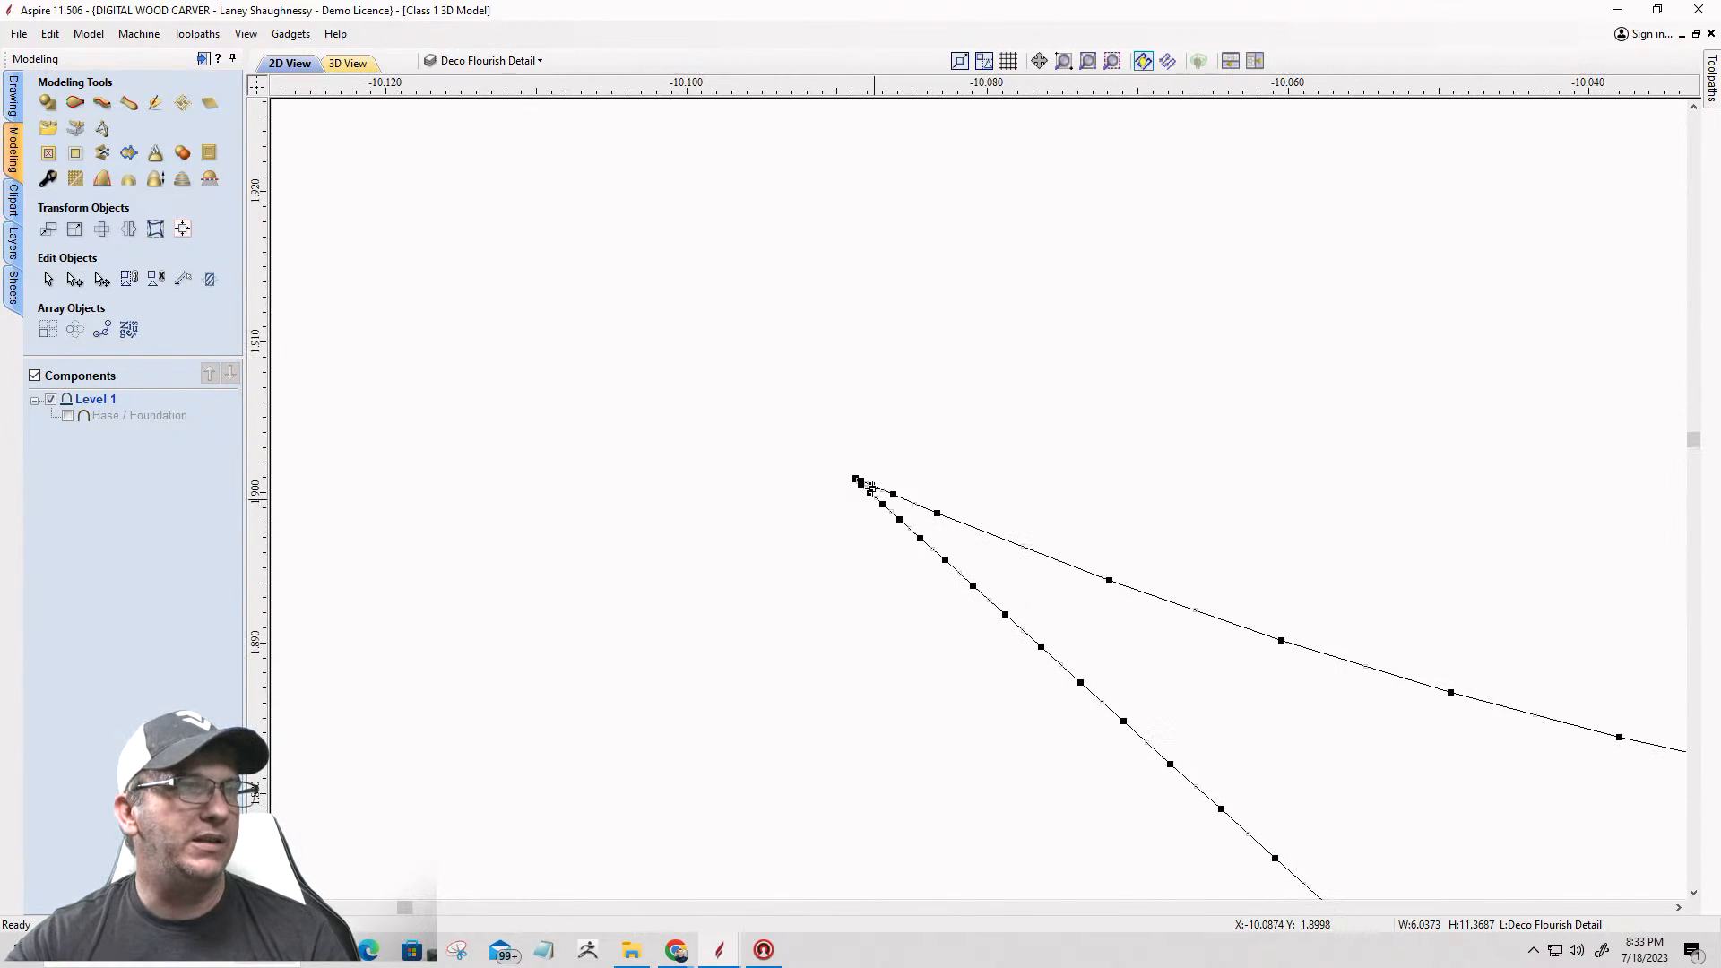
scroll(834, 459, "up", 4)
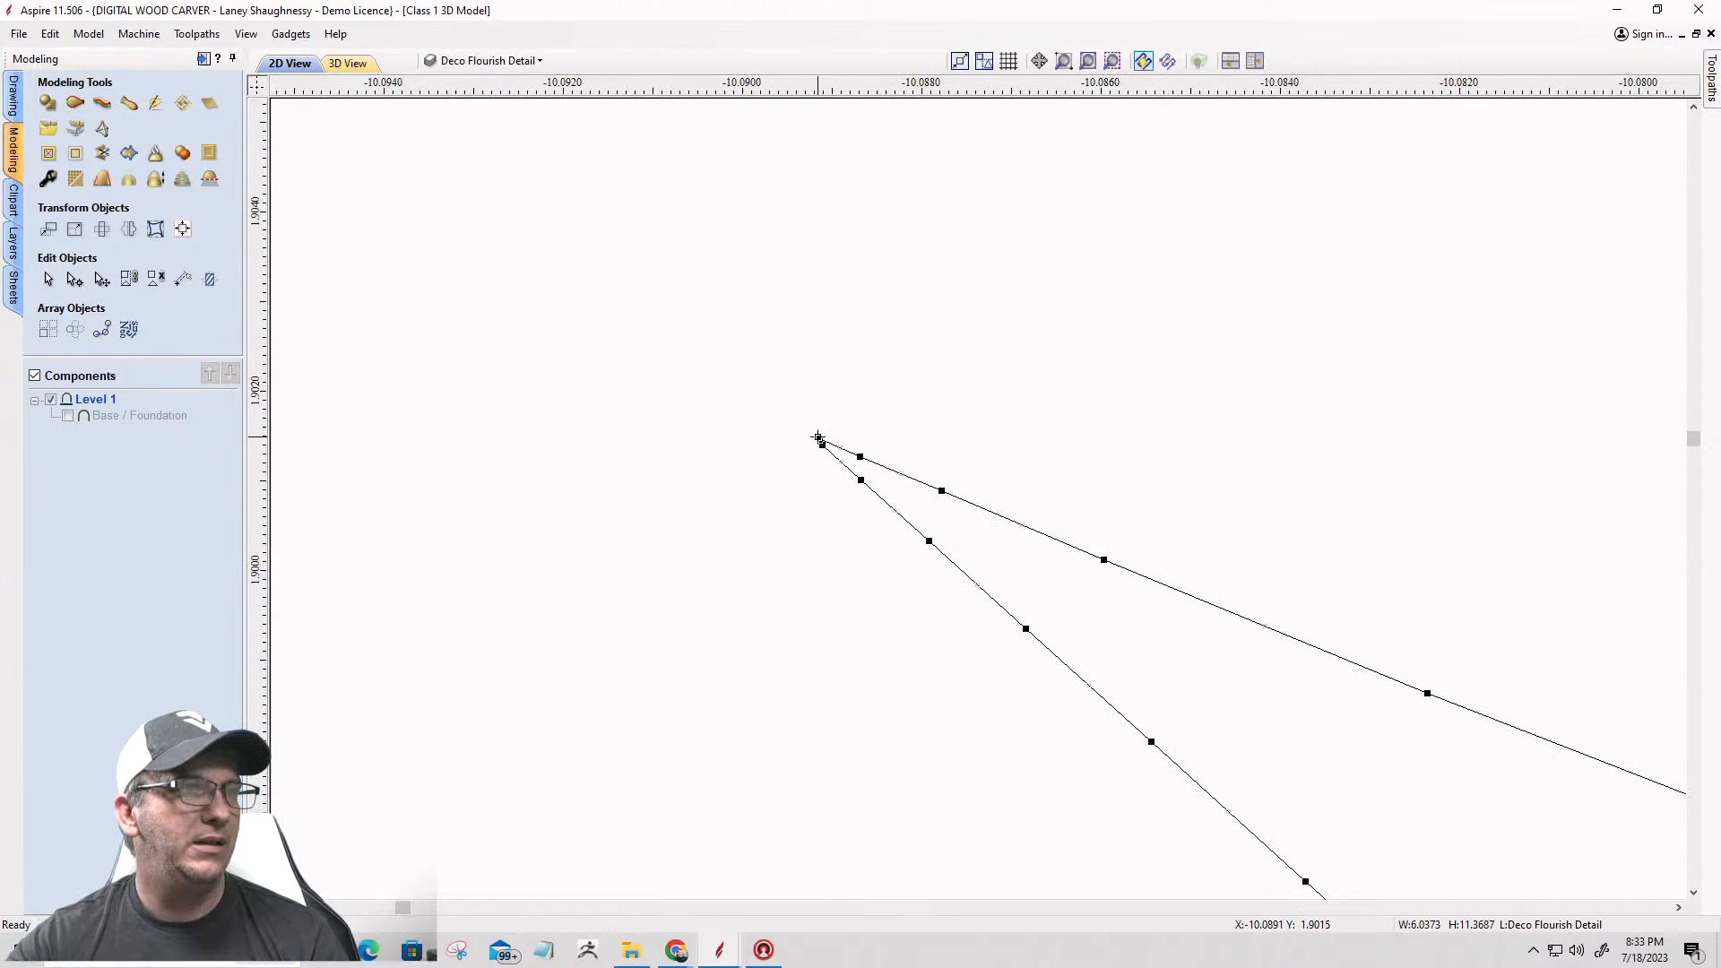
right_click(817, 438)
left_click(855, 510)
Step: Cut the same vector at its bottom tip by the star's lower left point and delete the straight outer border
scroll(724, 353, "down", 8)
scroll(726, 355, "down", 10)
scroll(818, 405, "down", 8)
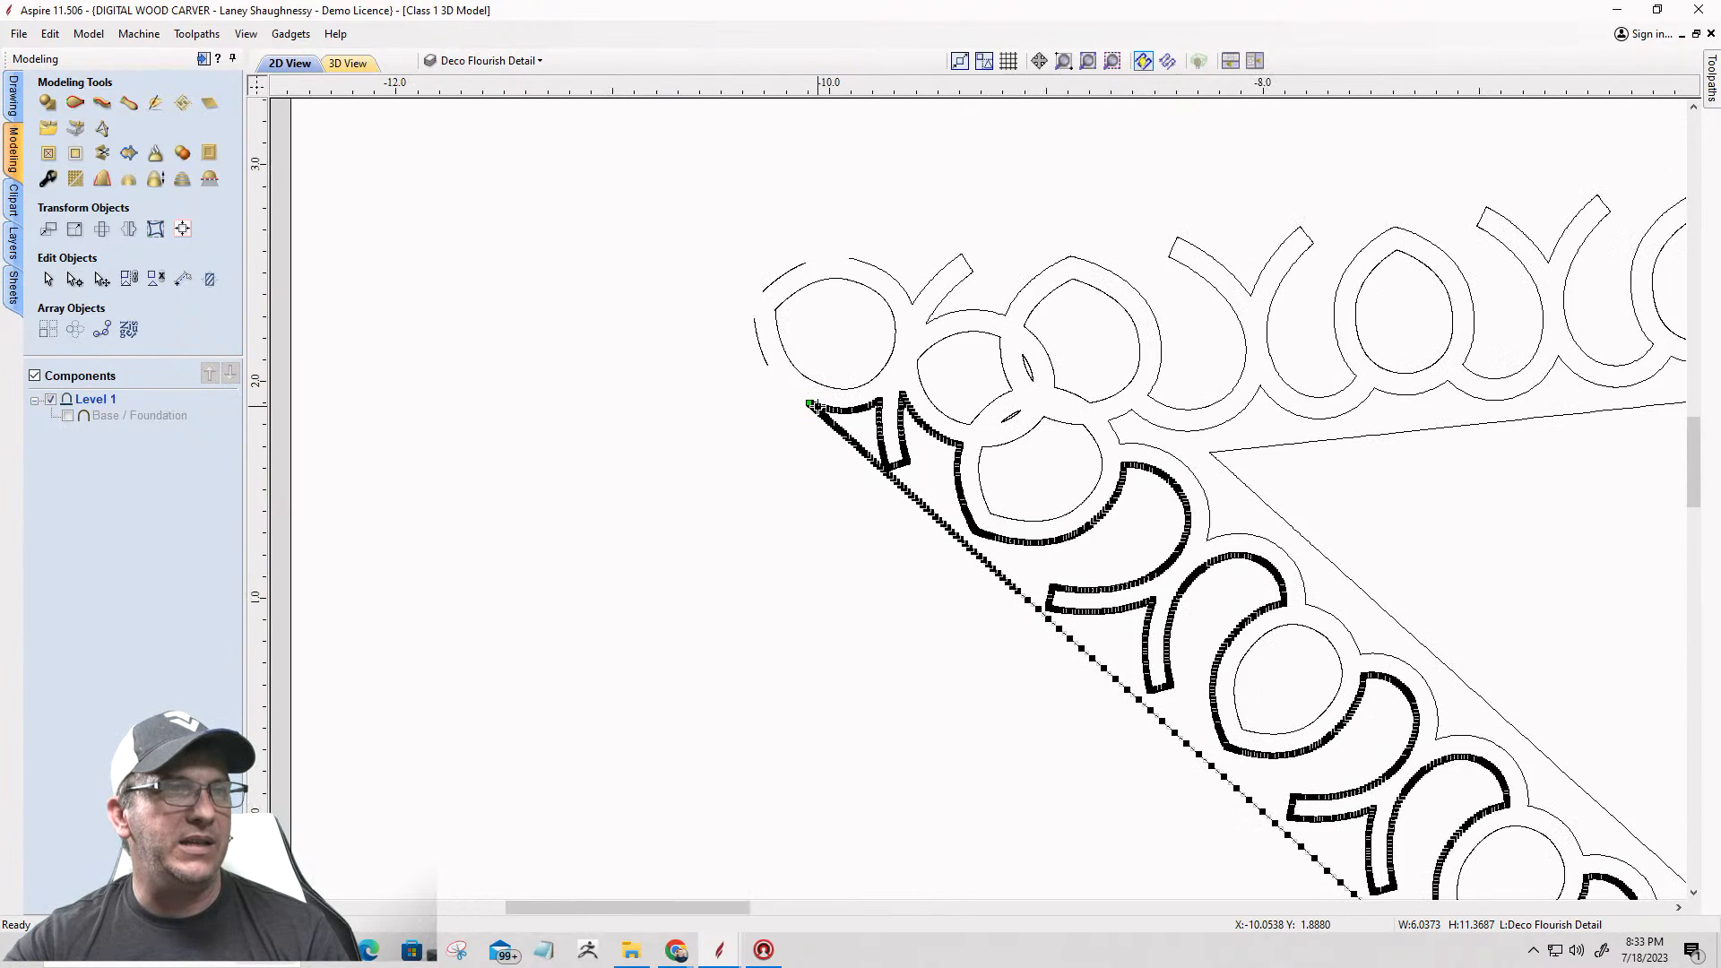
scroll(817, 406, "down", 10)
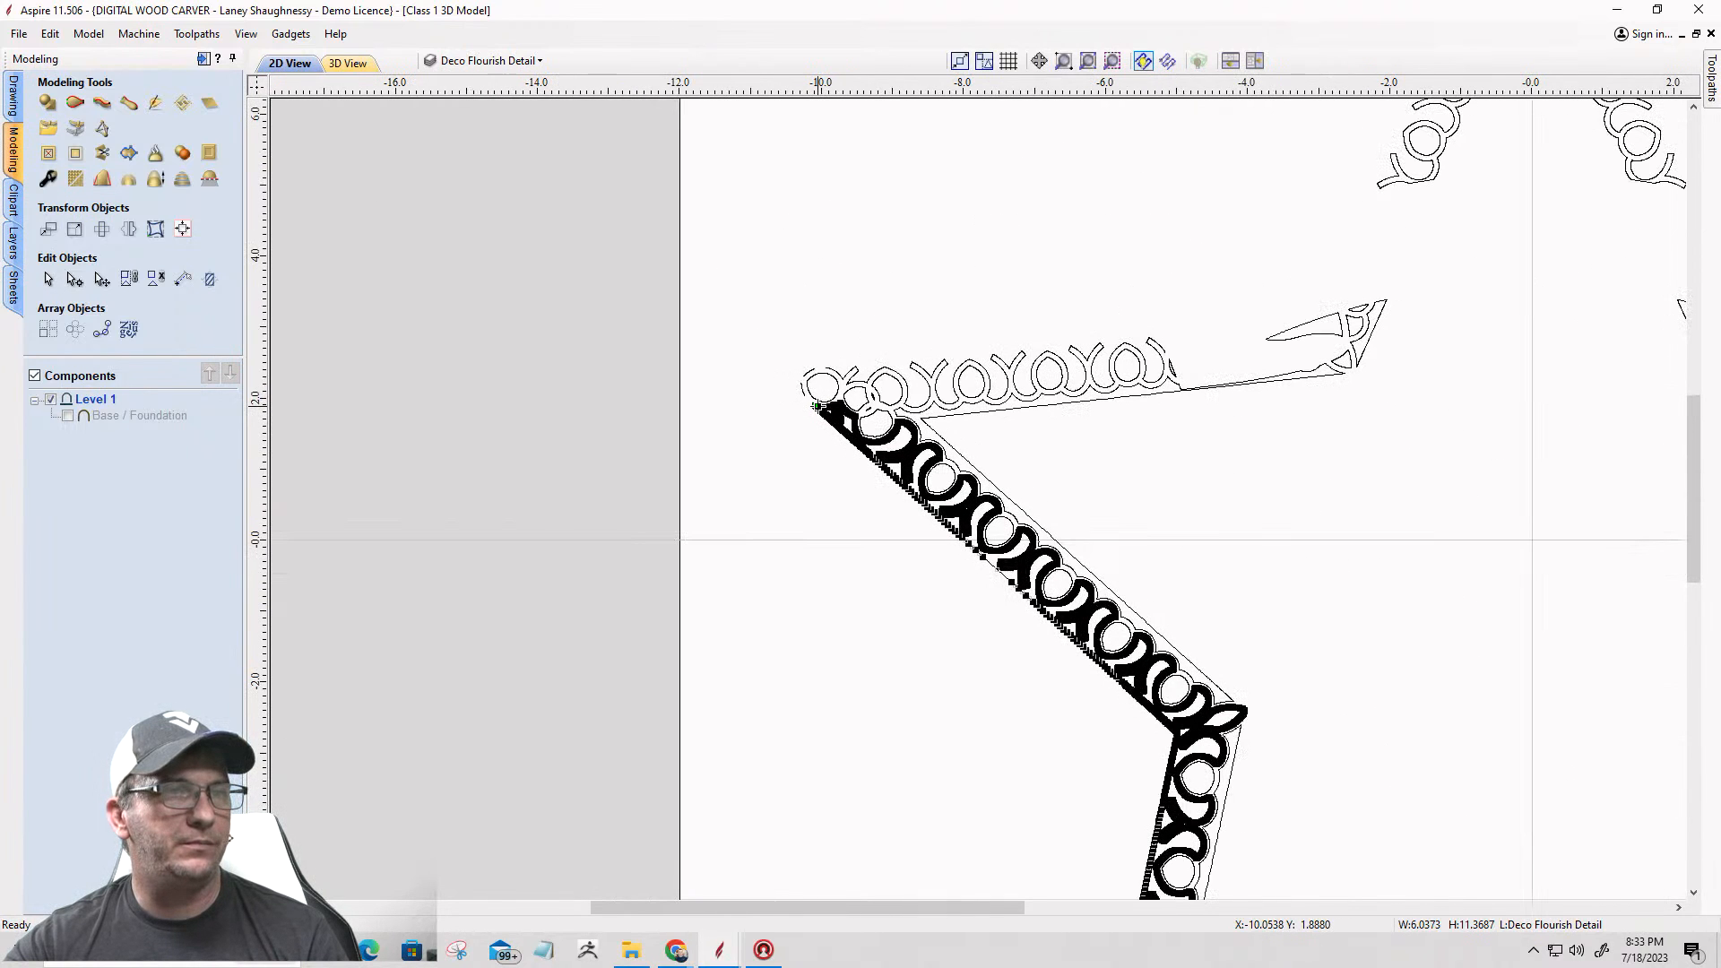
scroll(1051, 379, "down", 4)
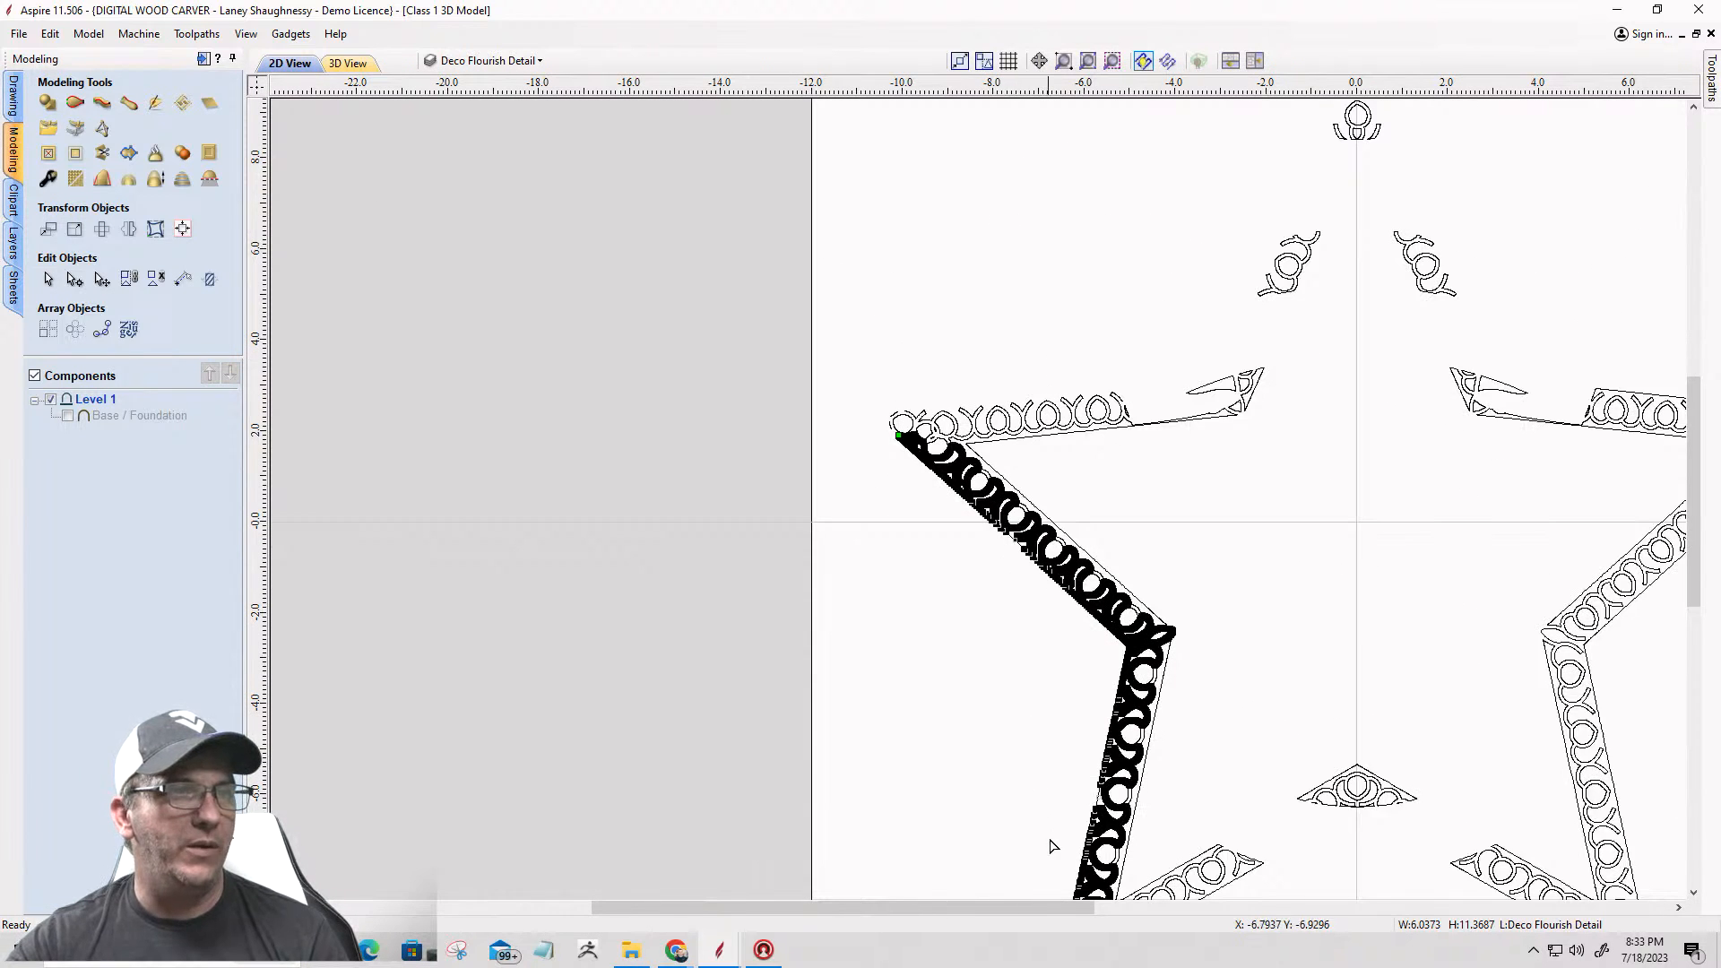
scroll(1053, 838, "up", 3)
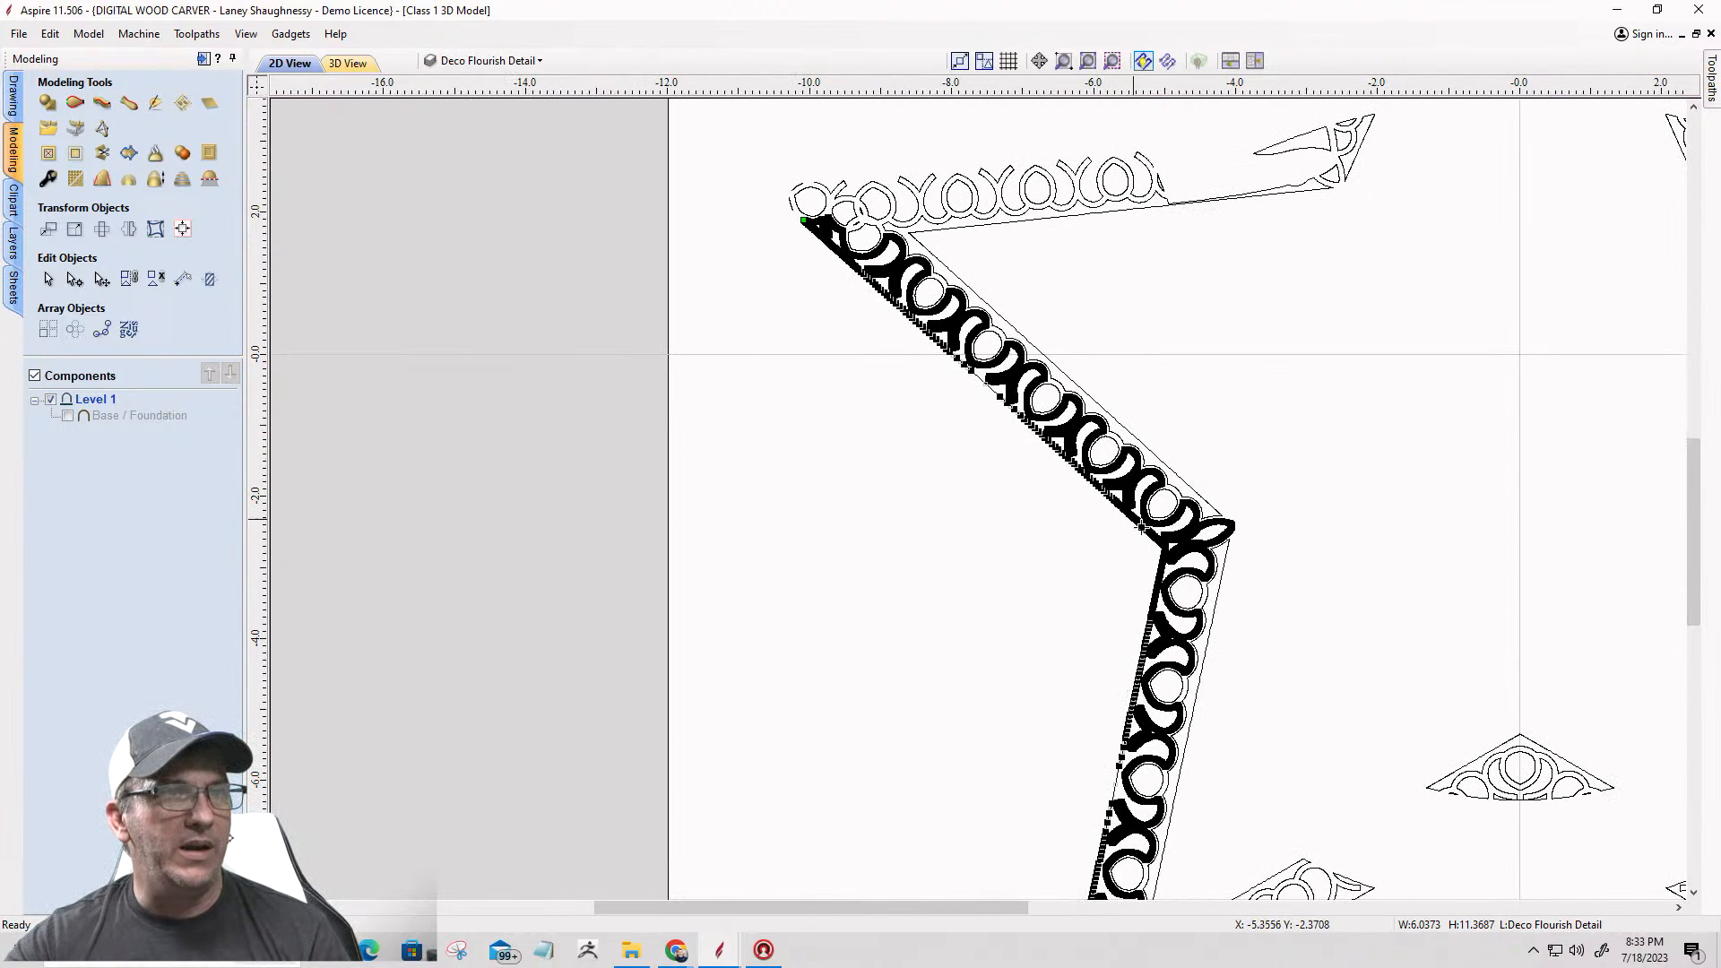
scroll(1353, 489, "down", 3)
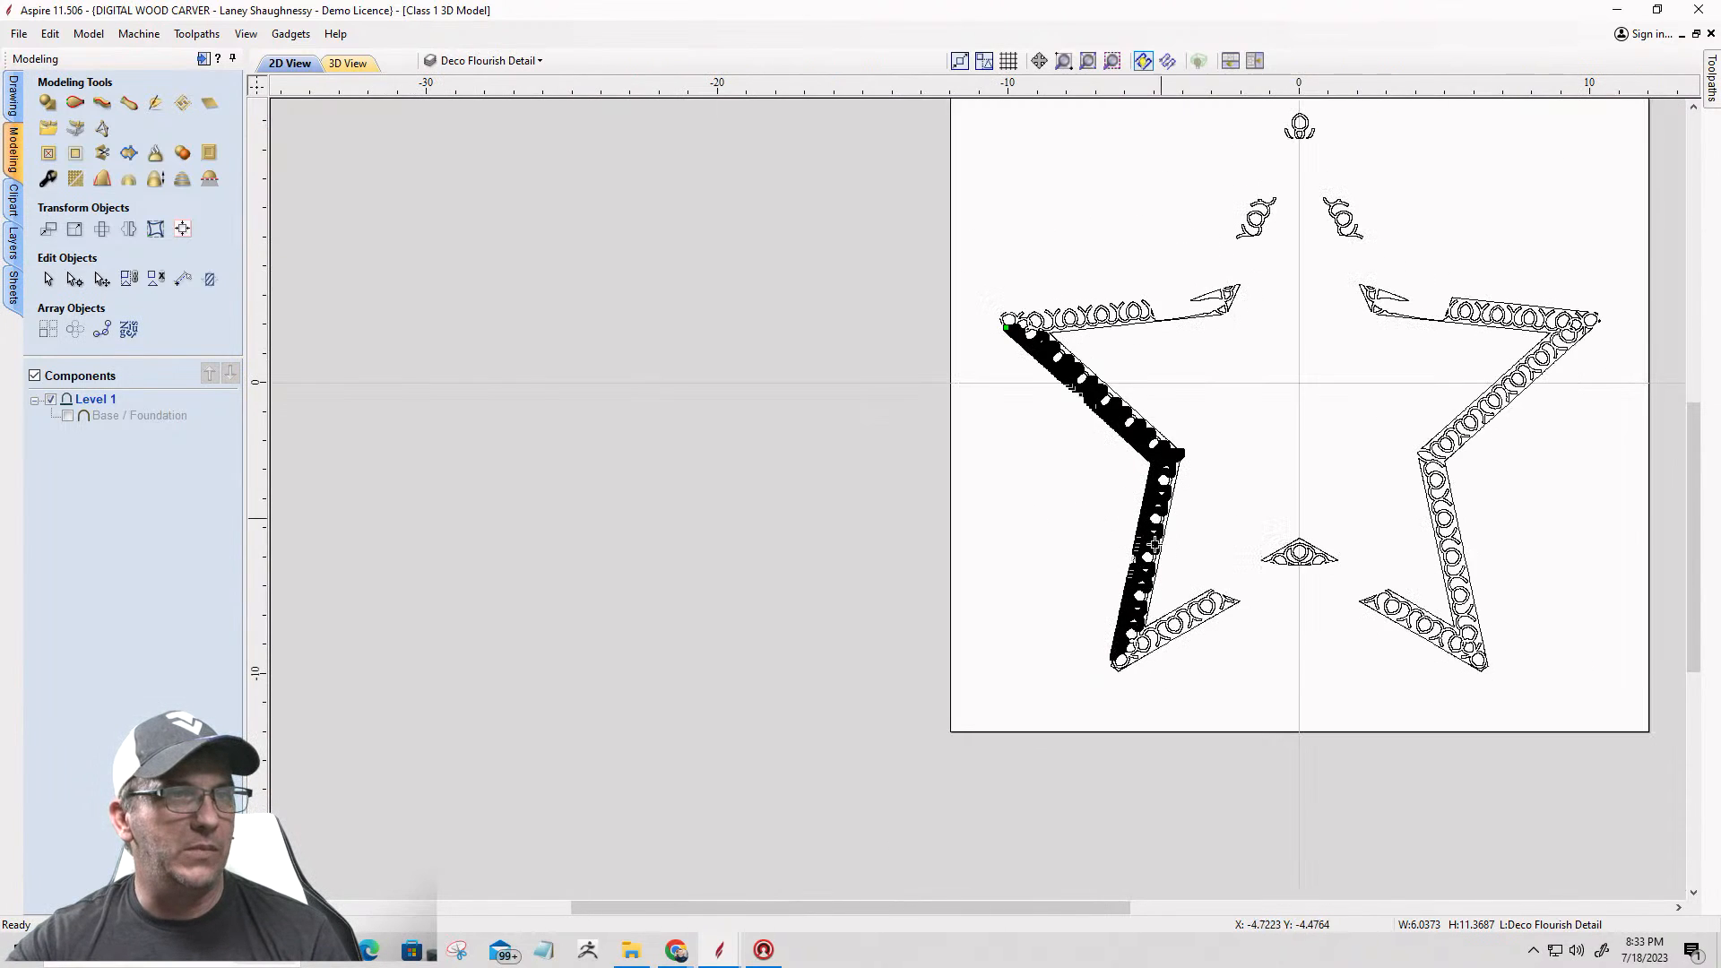
scroll(1122, 686, "up", 2)
scroll(1114, 681, "up", 5)
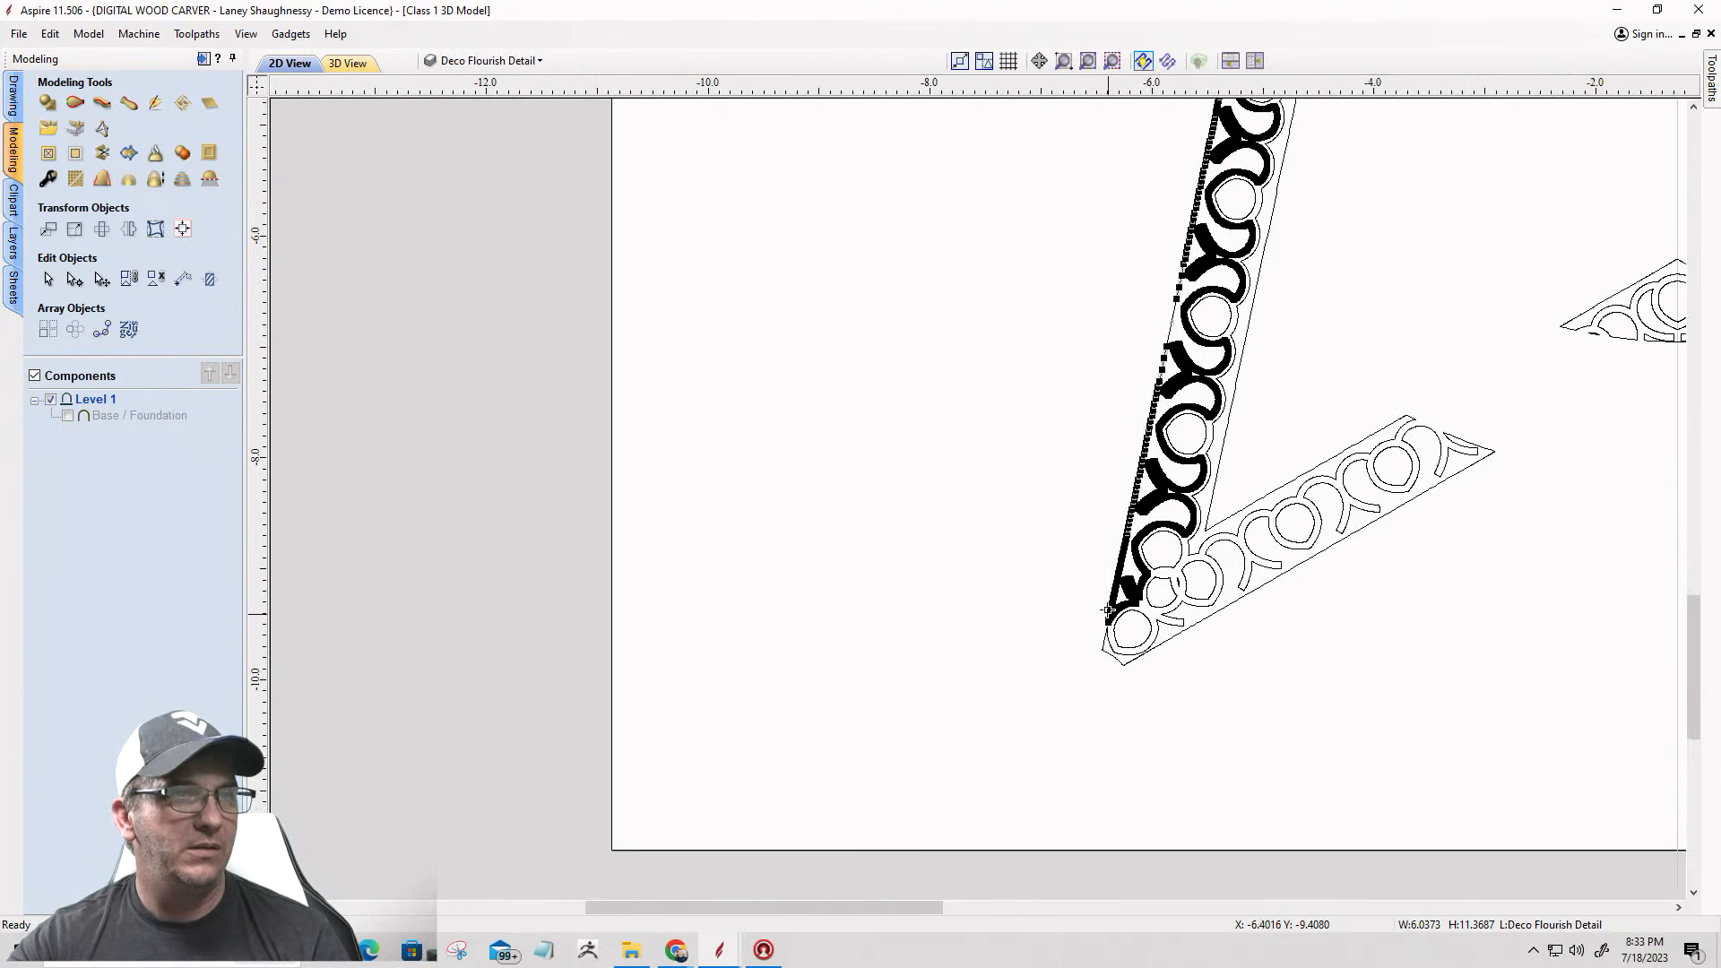
scroll(1108, 613, "up", 6)
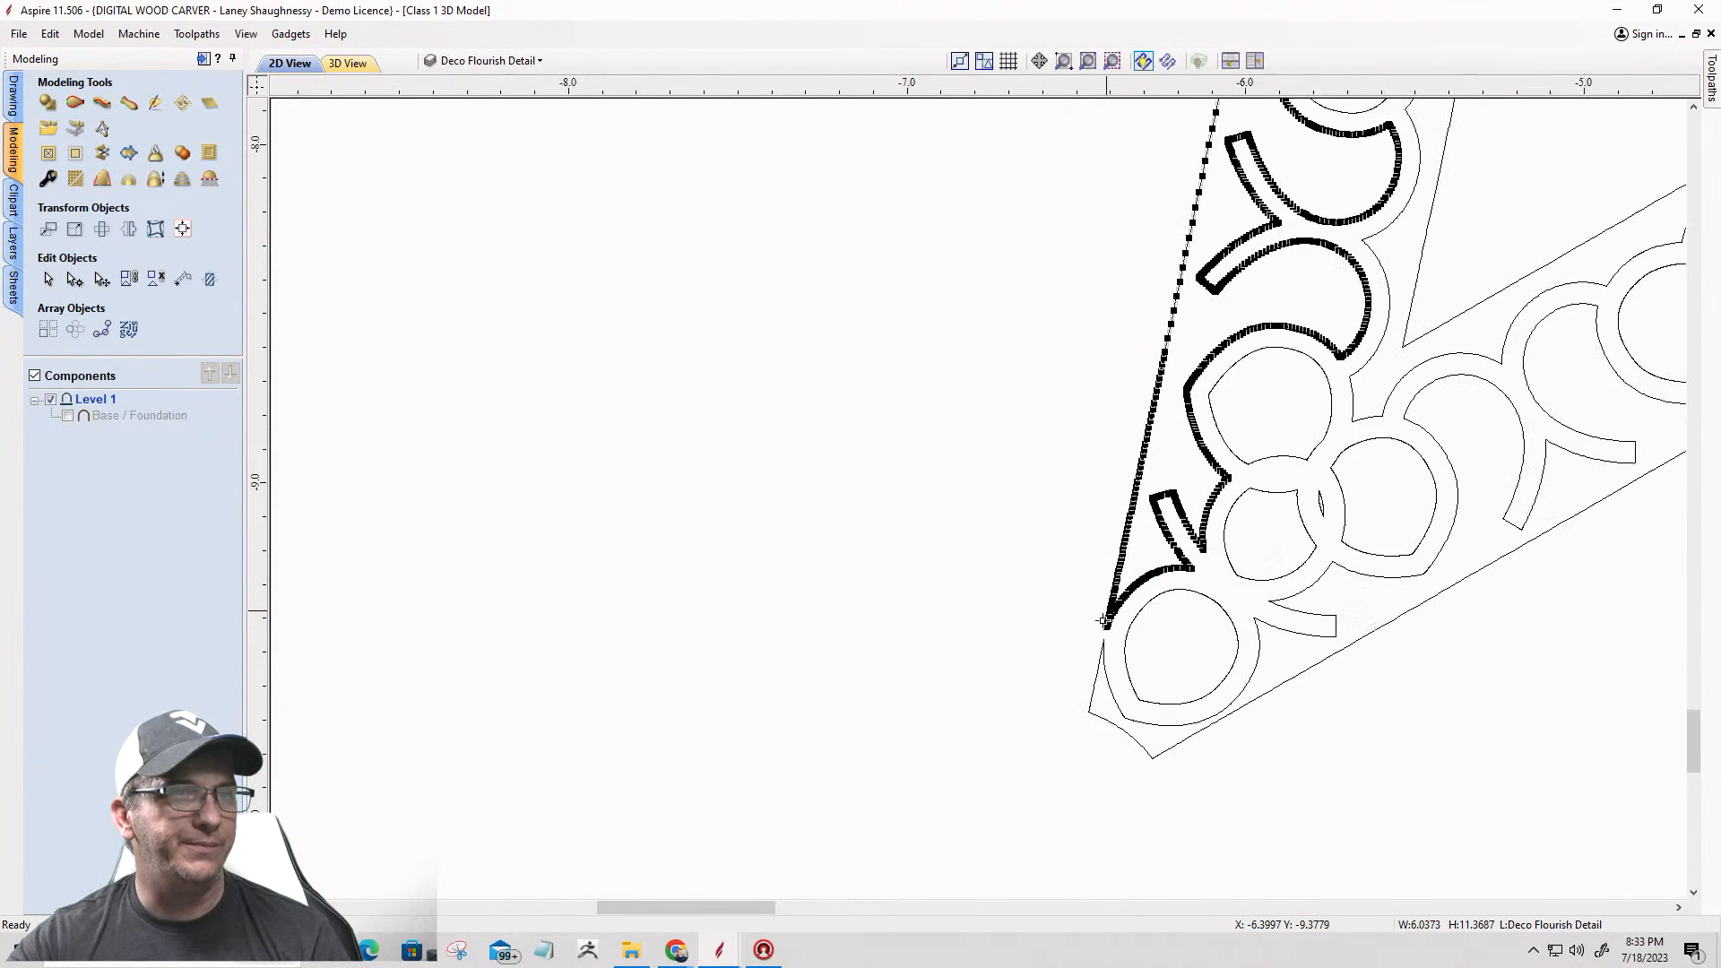
scroll(1111, 636, "up", 6)
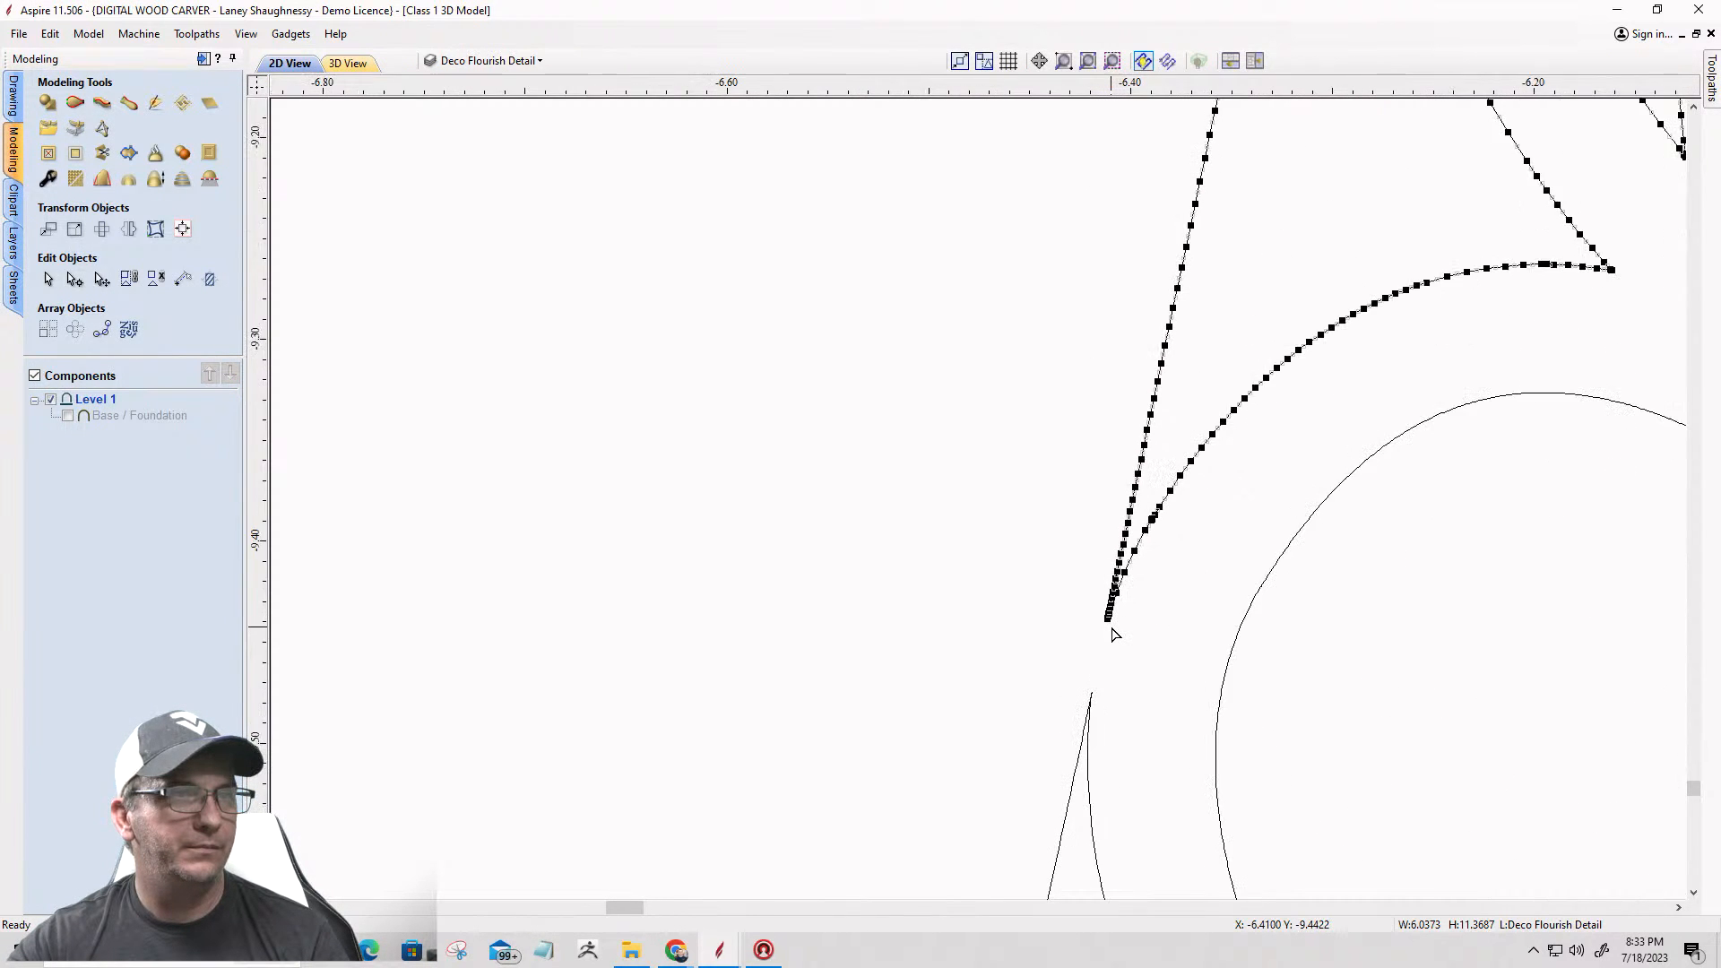
scroll(1112, 626, "up", 6)
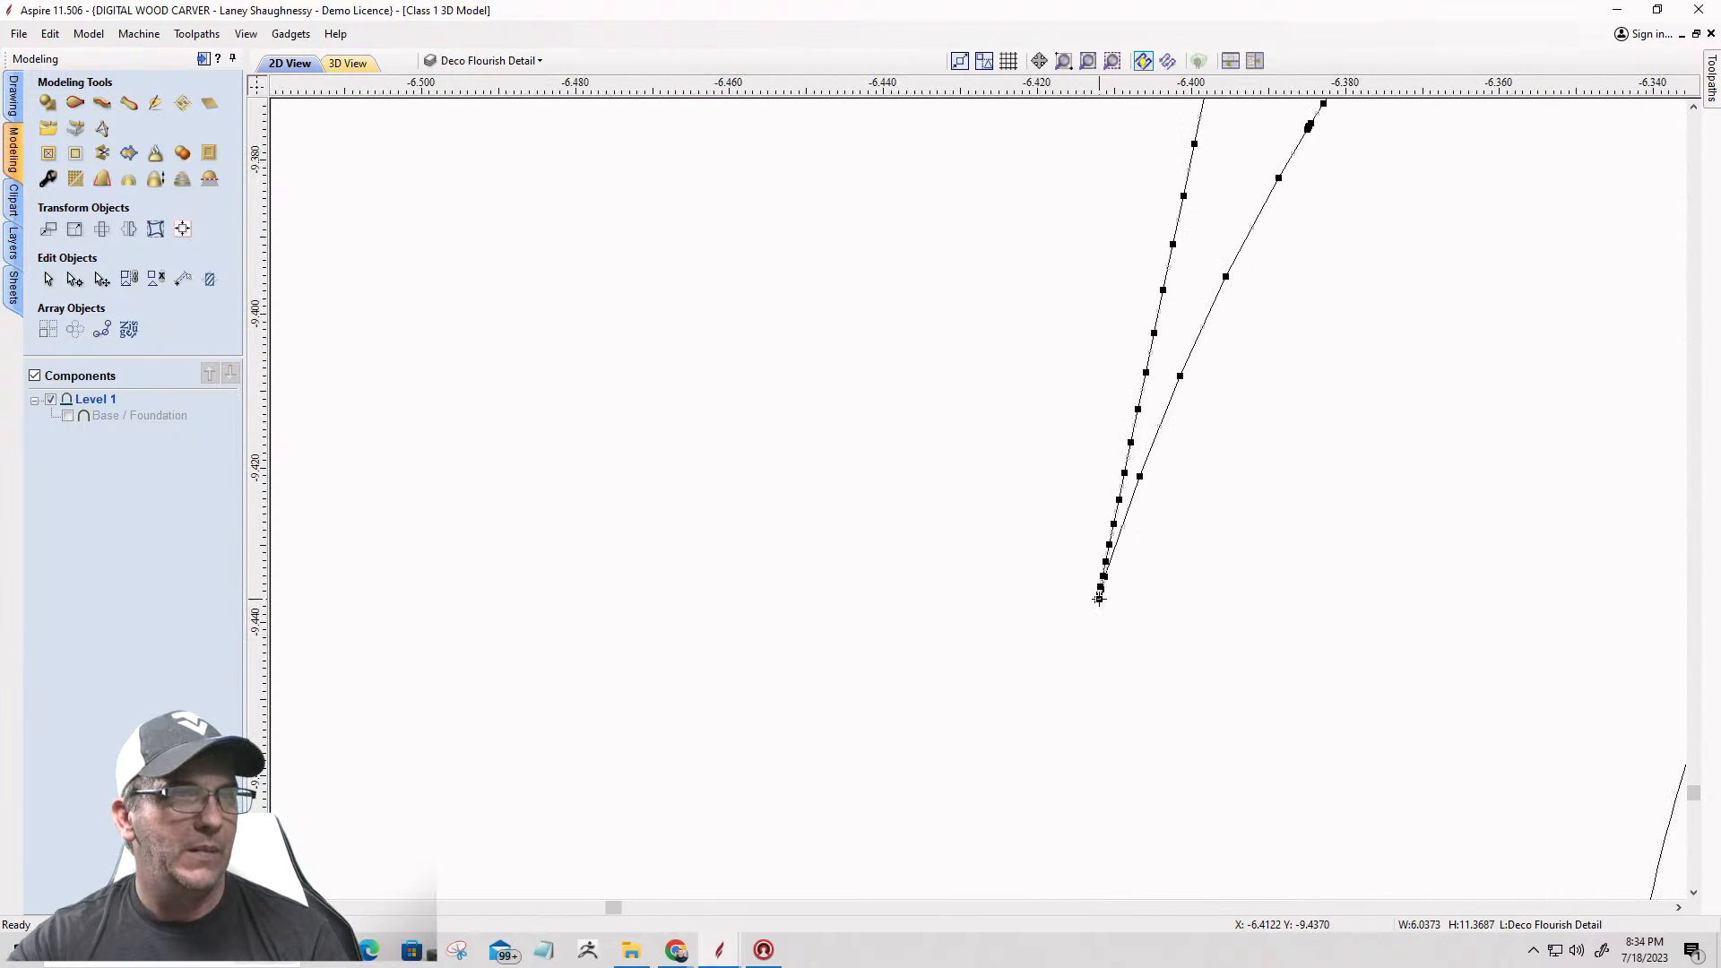
scroll(1099, 597, "up", 2)
right_click(1096, 602)
left_click(1124, 677)
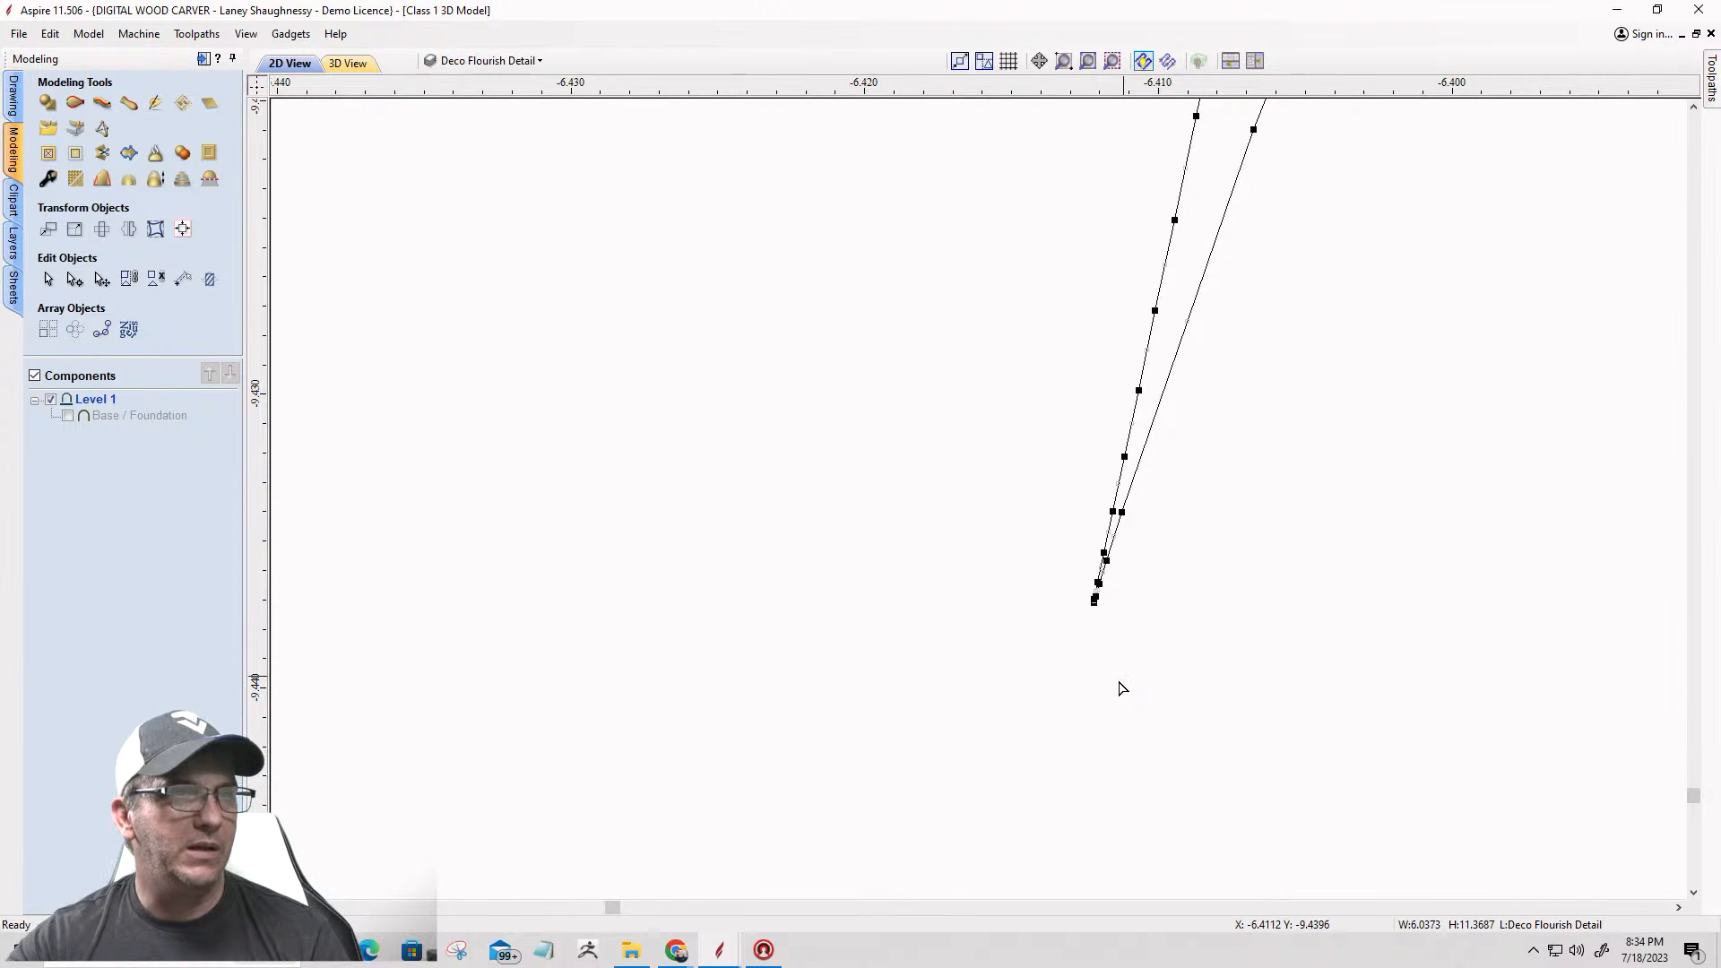
scroll(1120, 688, "down", 4)
scroll(1148, 488, "down", 15)
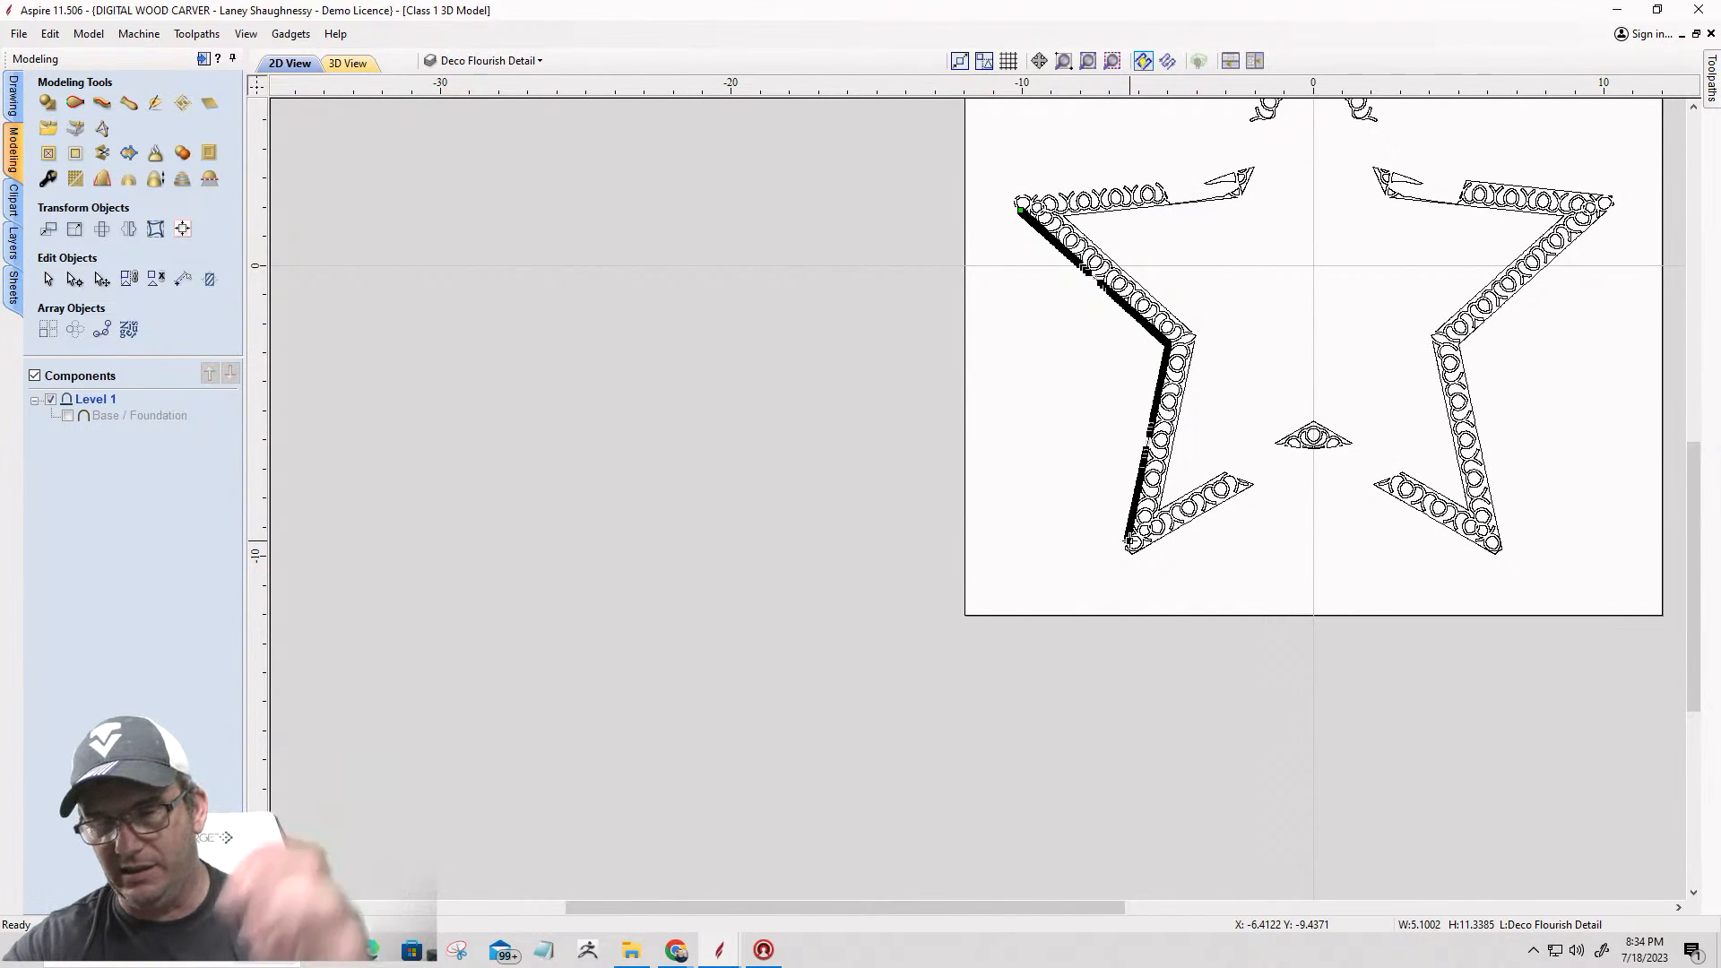
key("Delete")
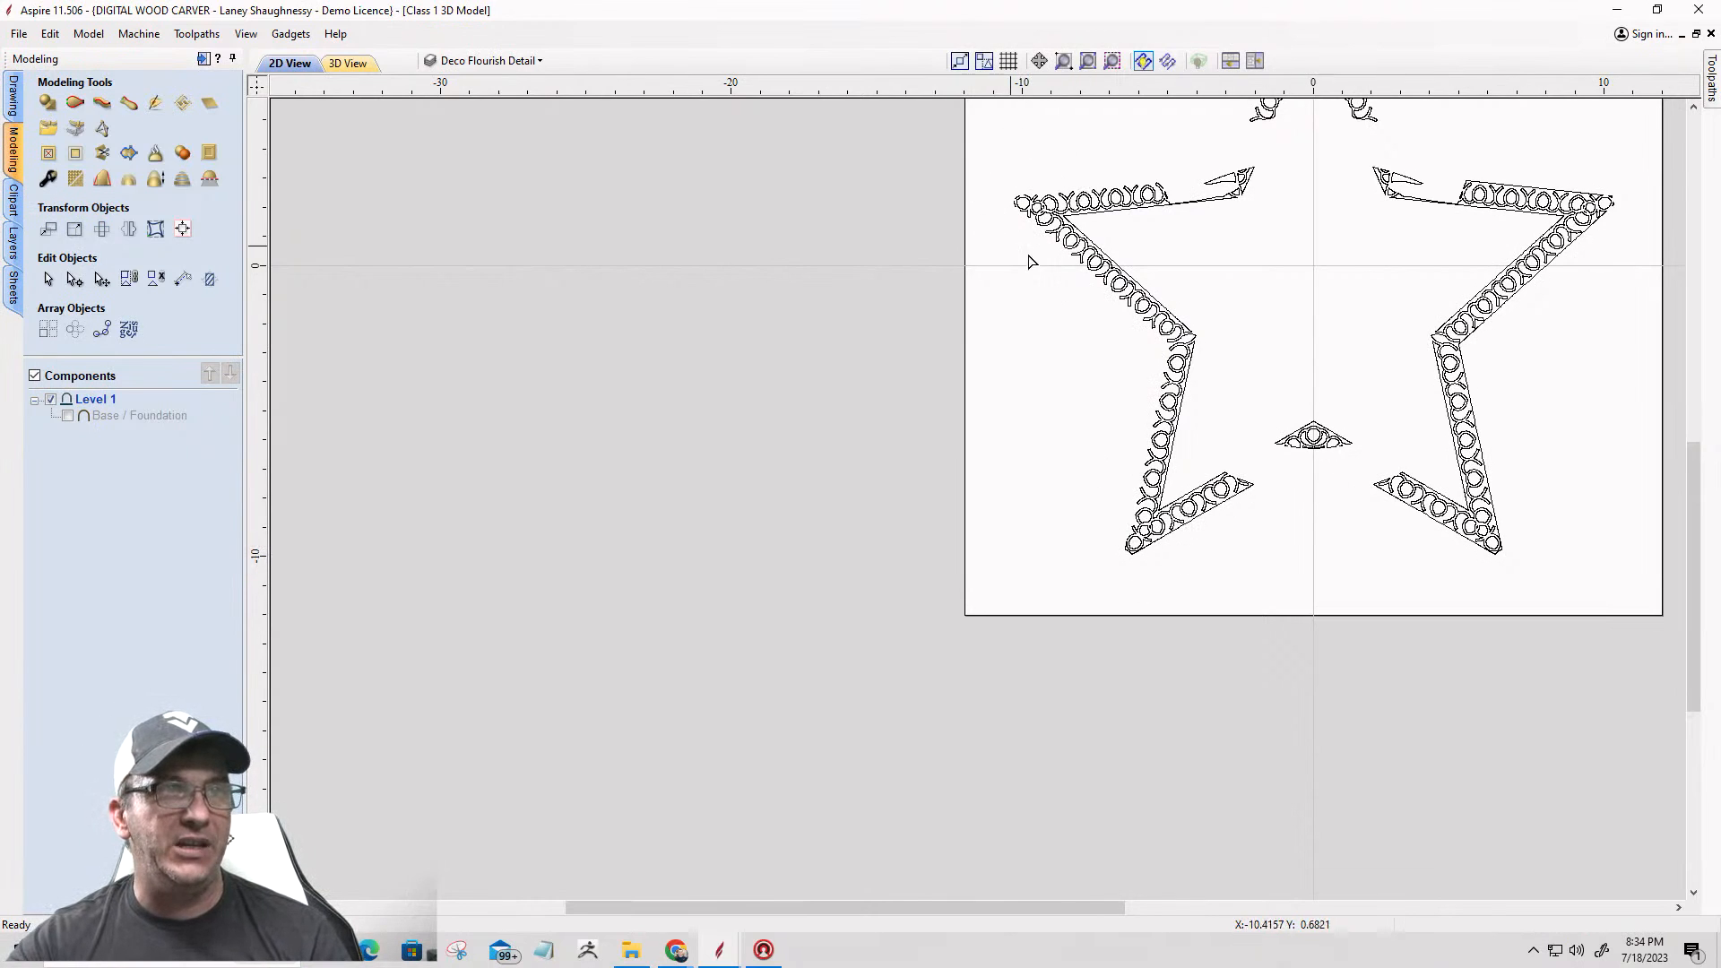
Step: Join the short upper arc around the circle at the star's left point to the upper arm's flourish outline with a smooth curve
scroll(1042, 183, "up", 4)
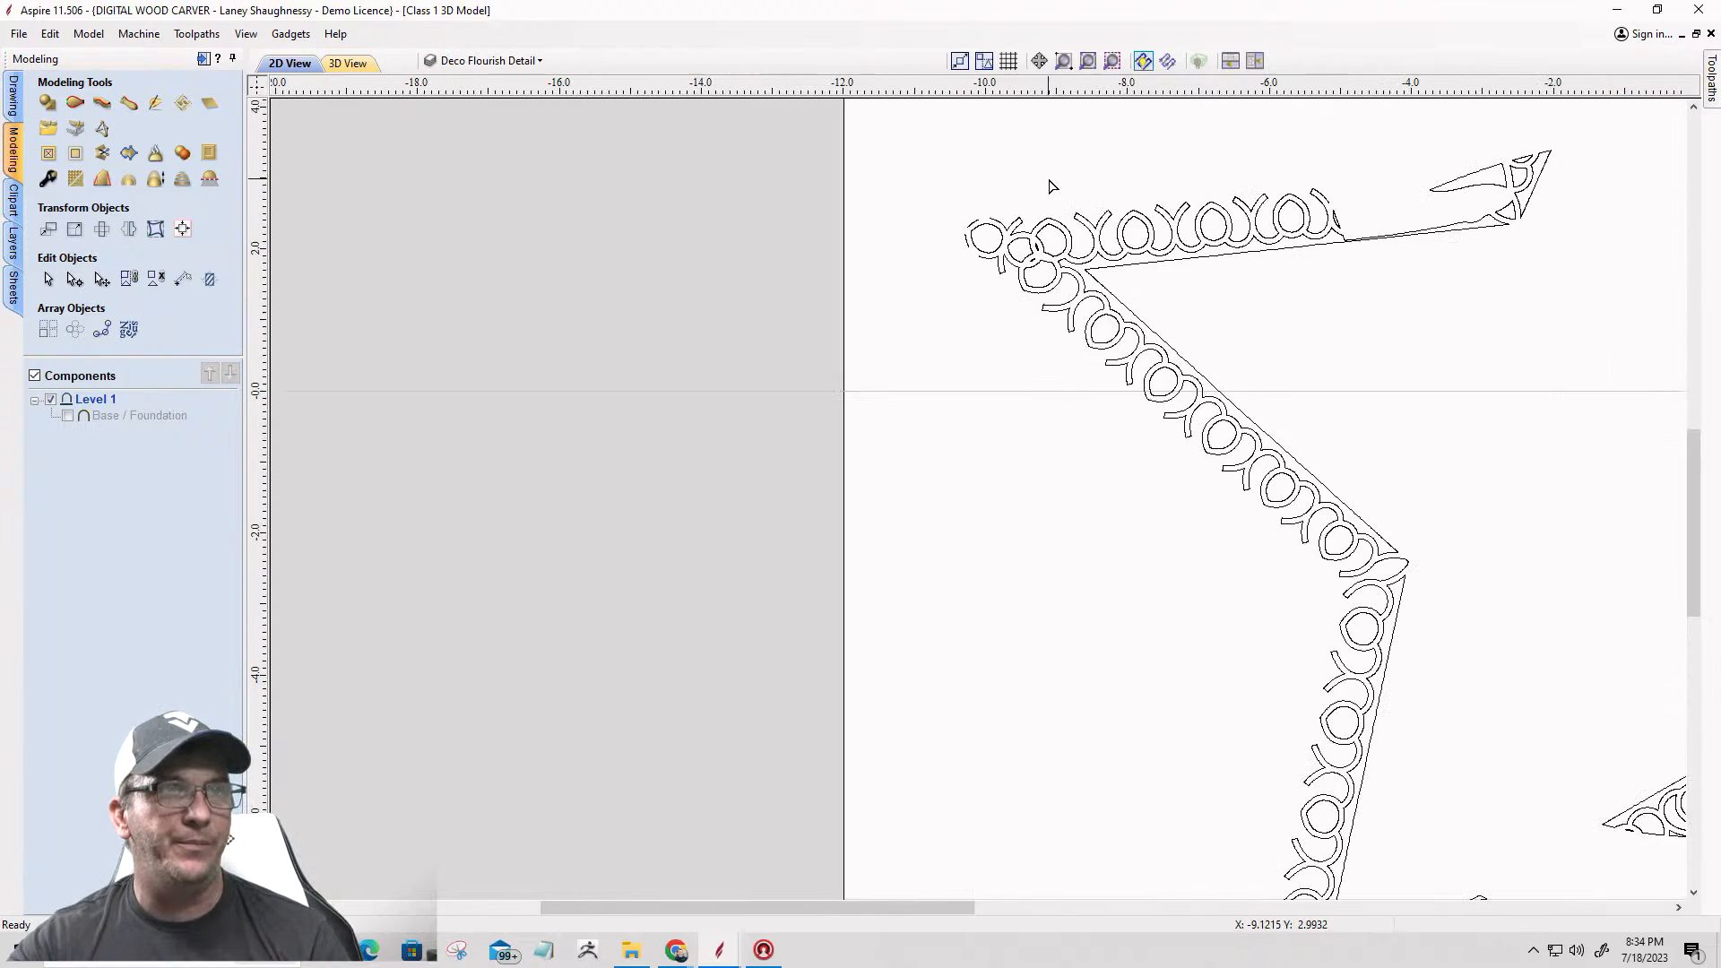
scroll(1370, 190, "up", 4)
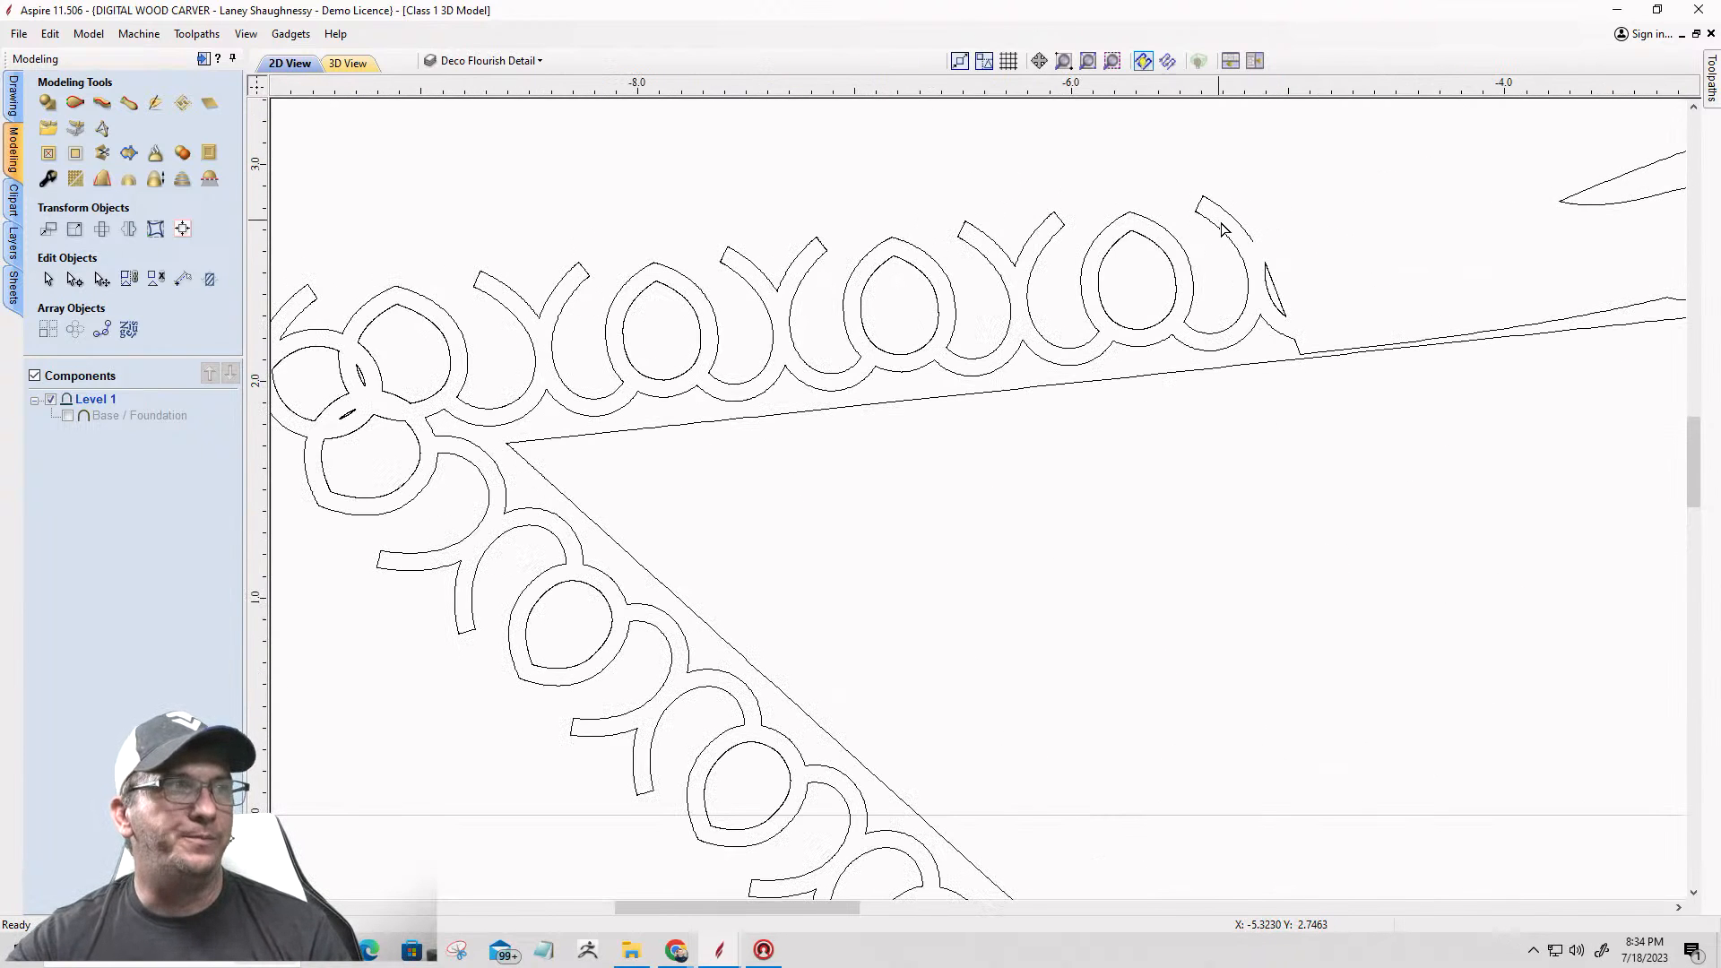
scroll(1222, 227, "down", 2)
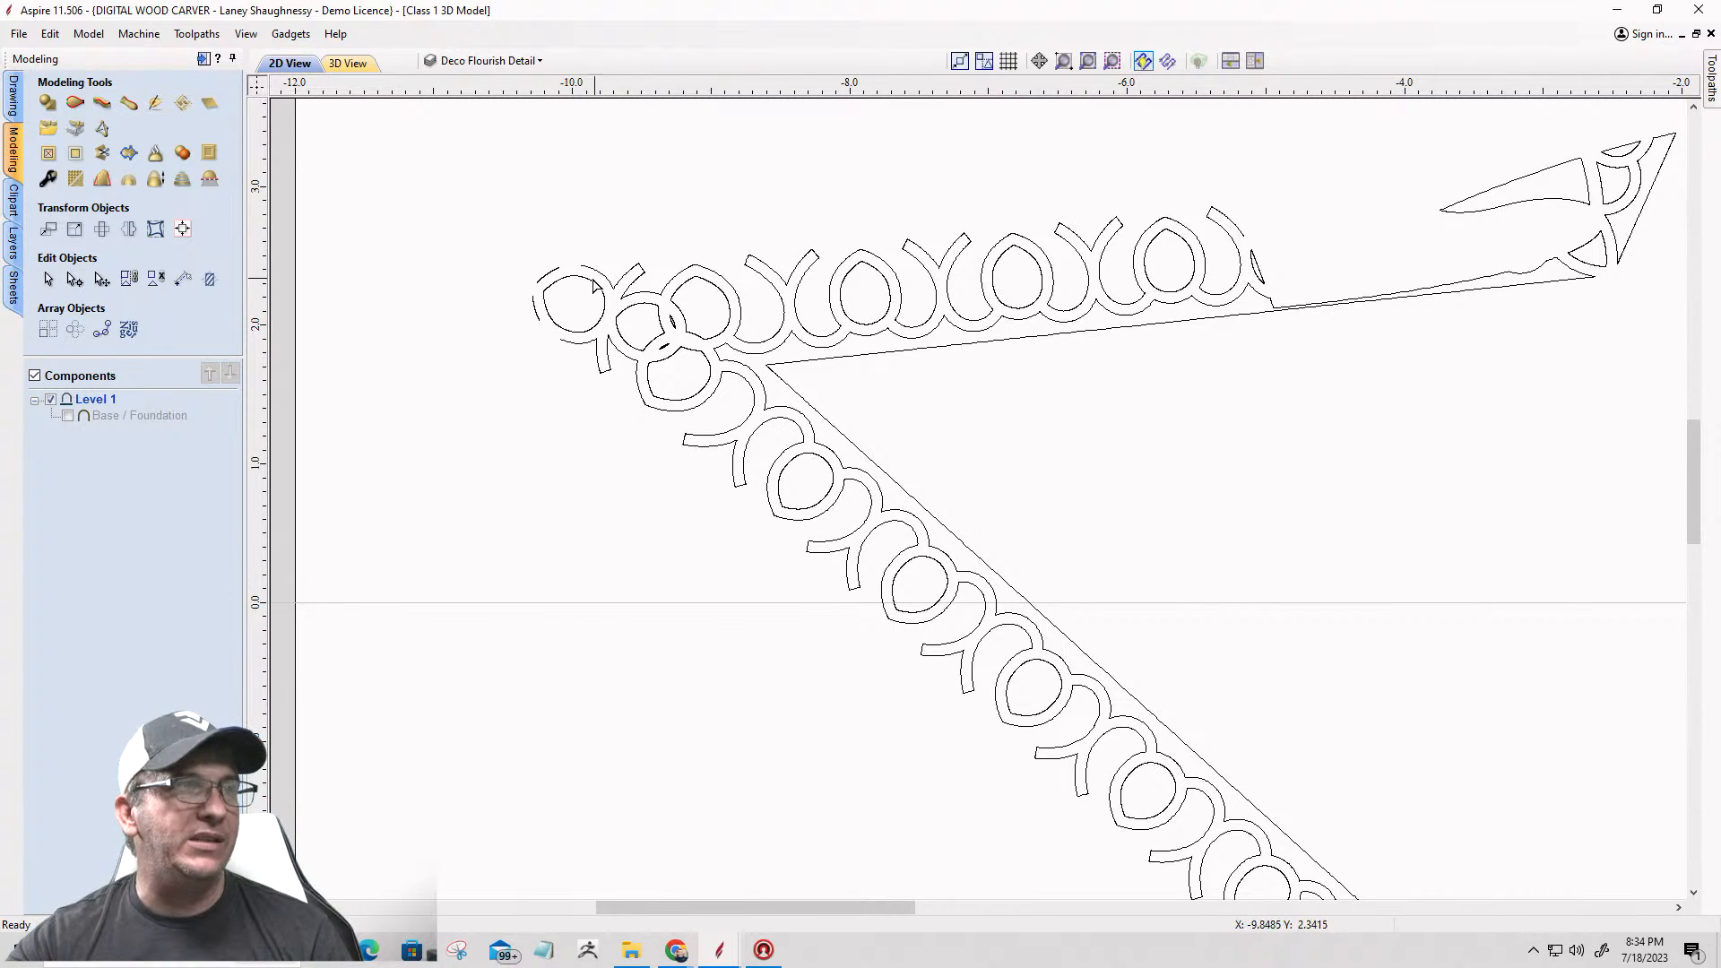
scroll(537, 271, "up", 5)
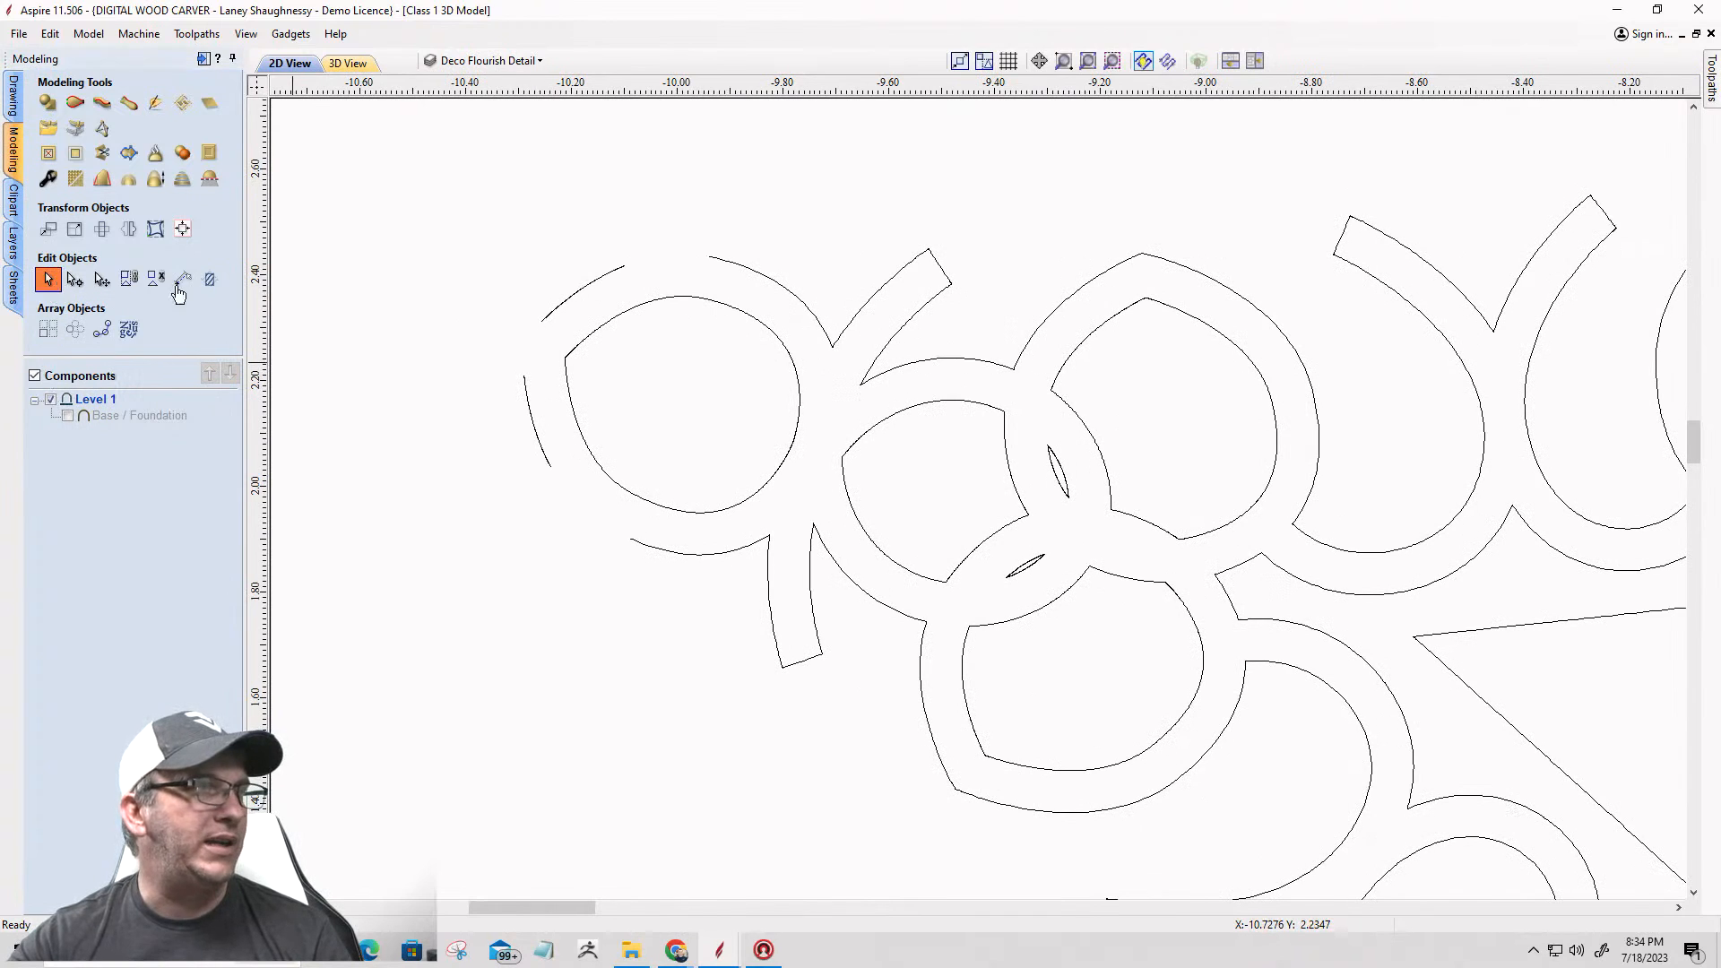
scroll(593, 291, "up", 3)
left_click(888, 215)
left_click(622, 260, "shift")
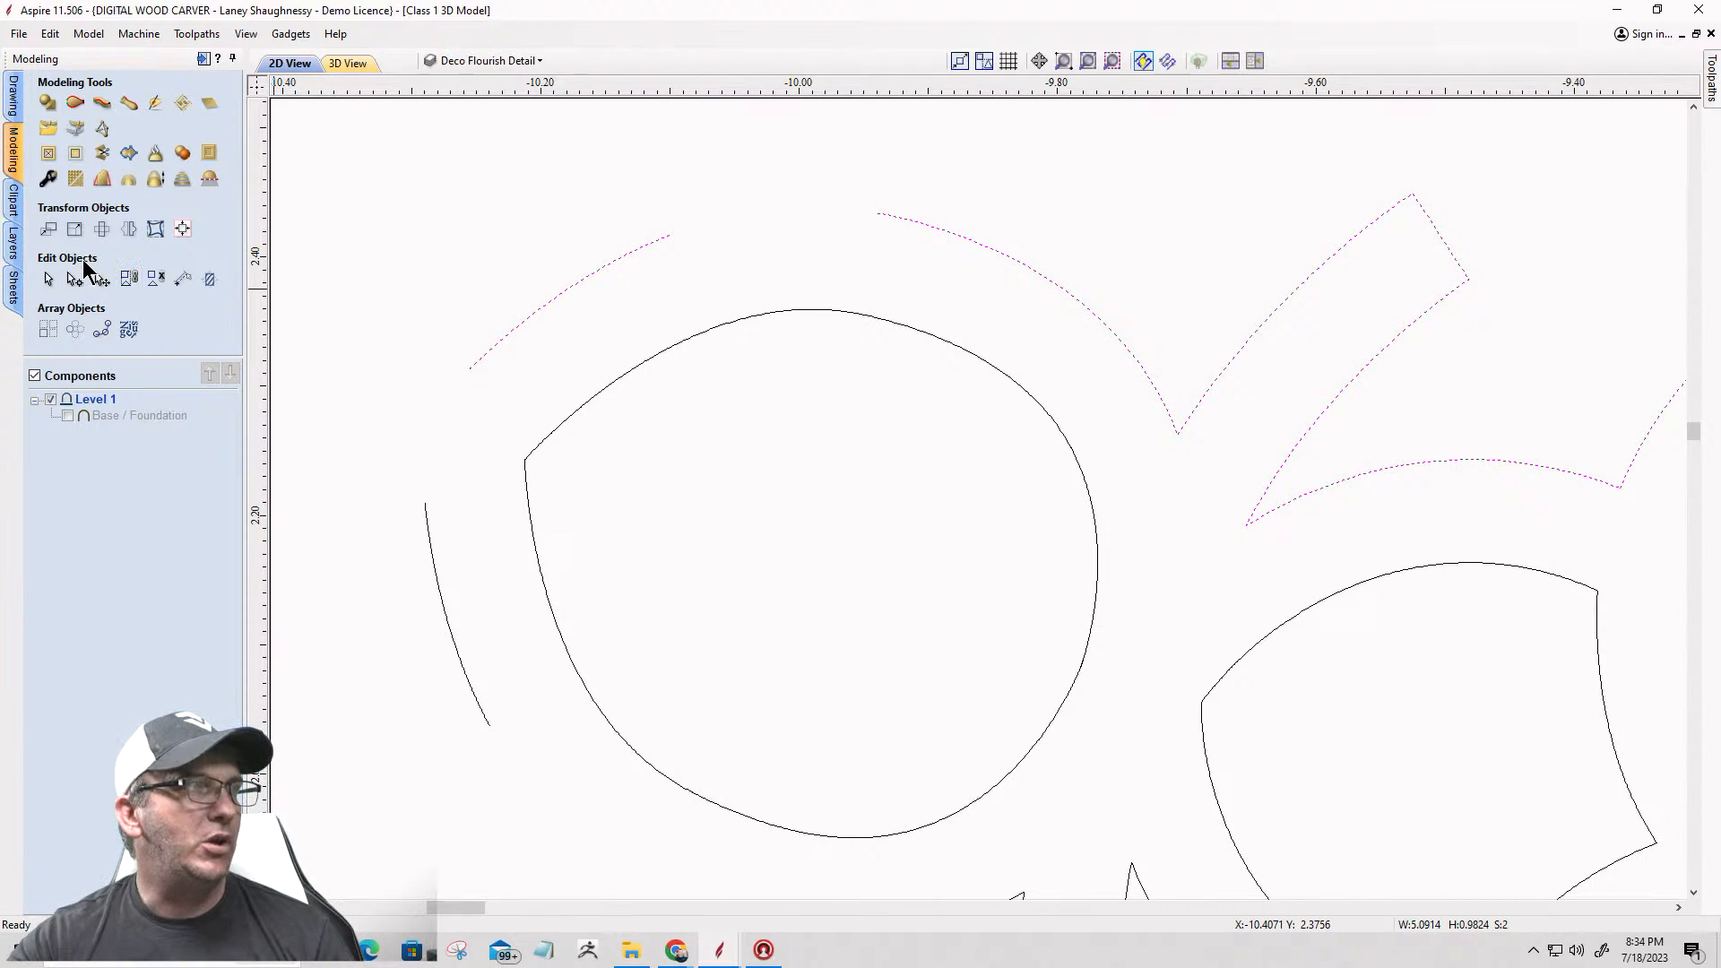
left_click(14, 97)
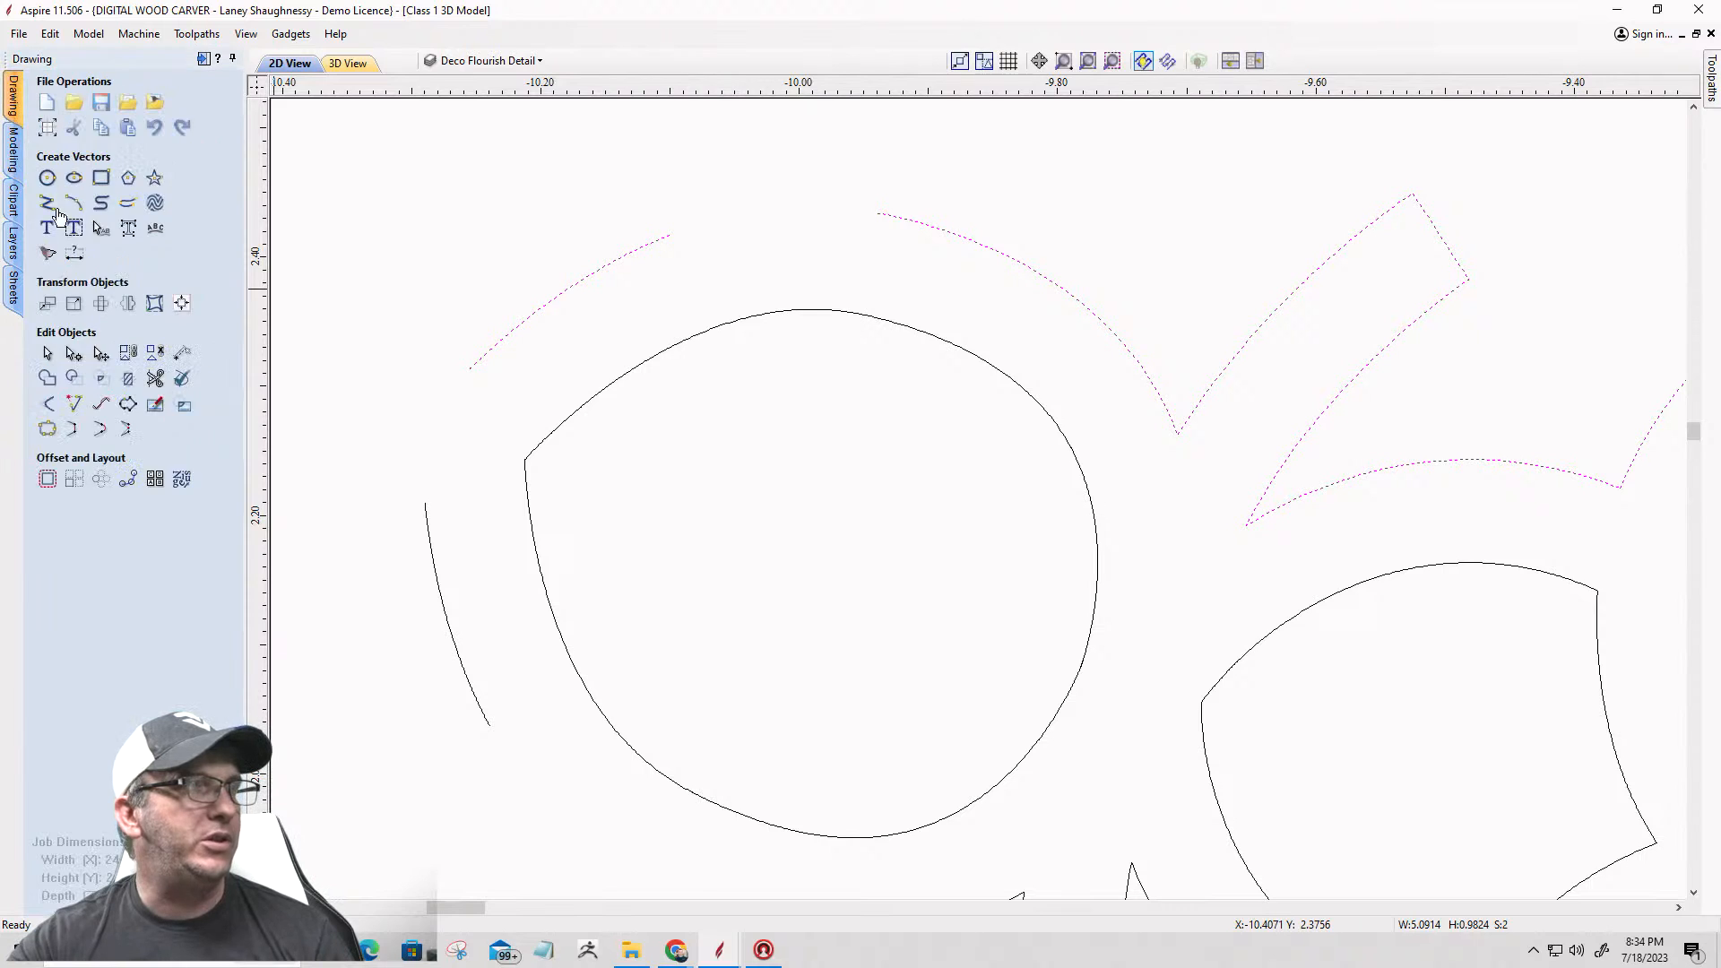
left_click(99, 434)
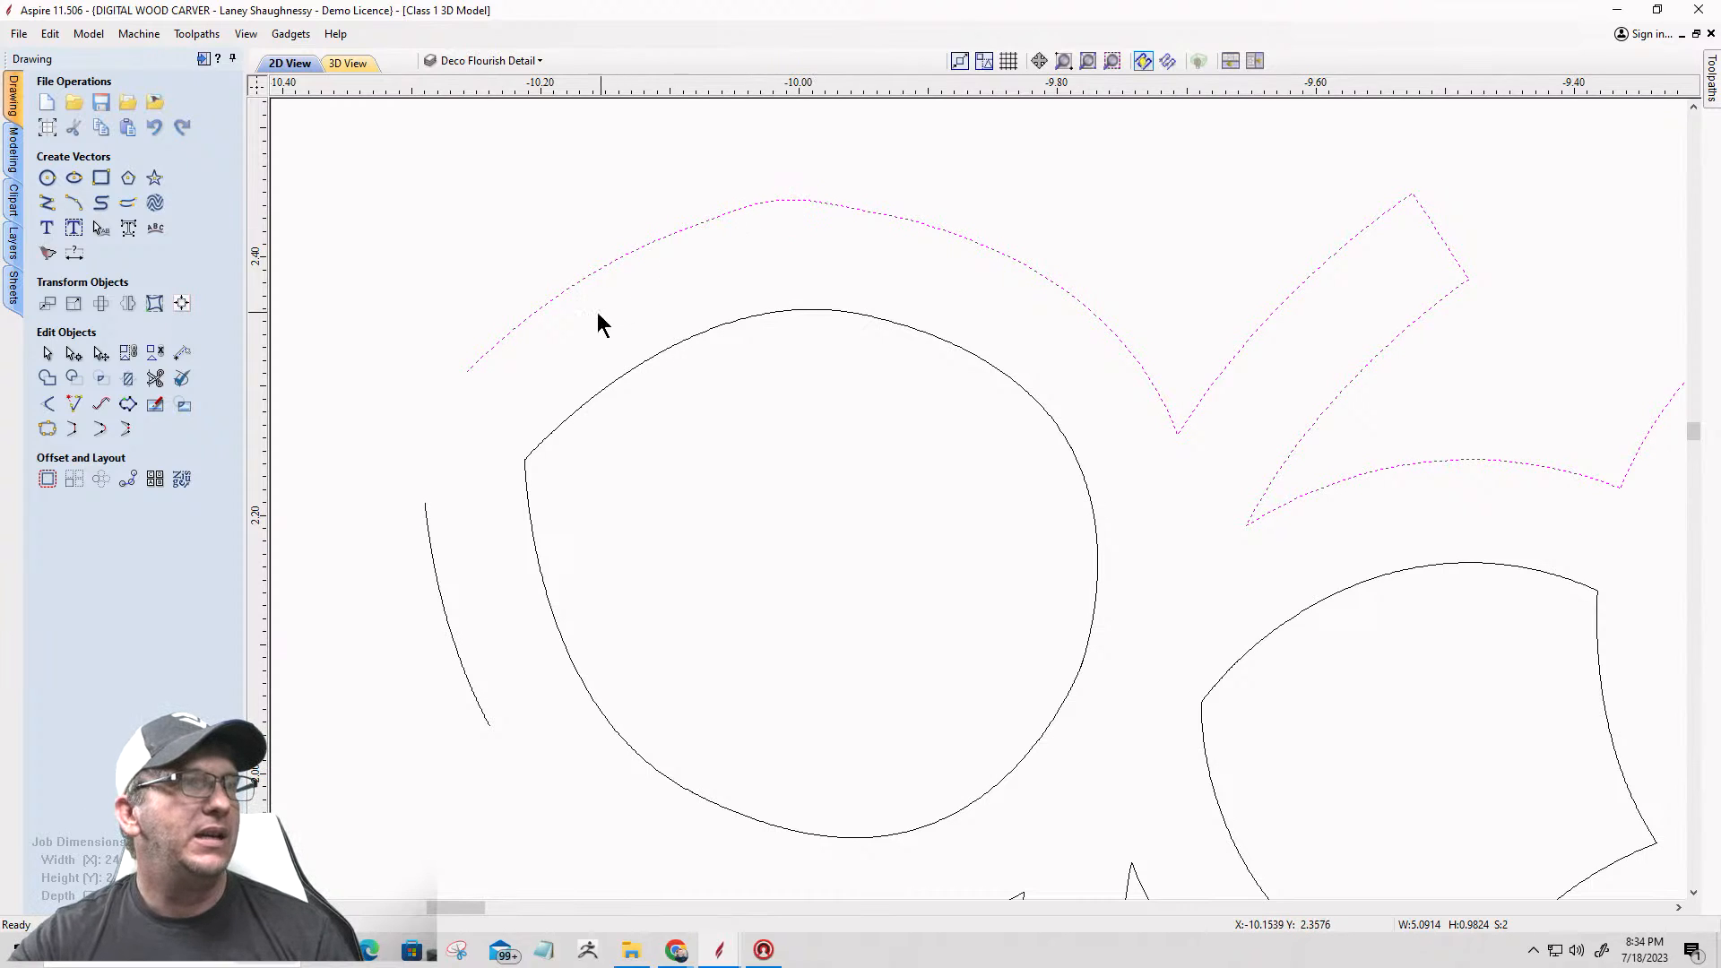
Step: Join the circle's short left arc to the upper outline and the lower arm's flourish vector to that arc with smooth curves
left_click(427, 530)
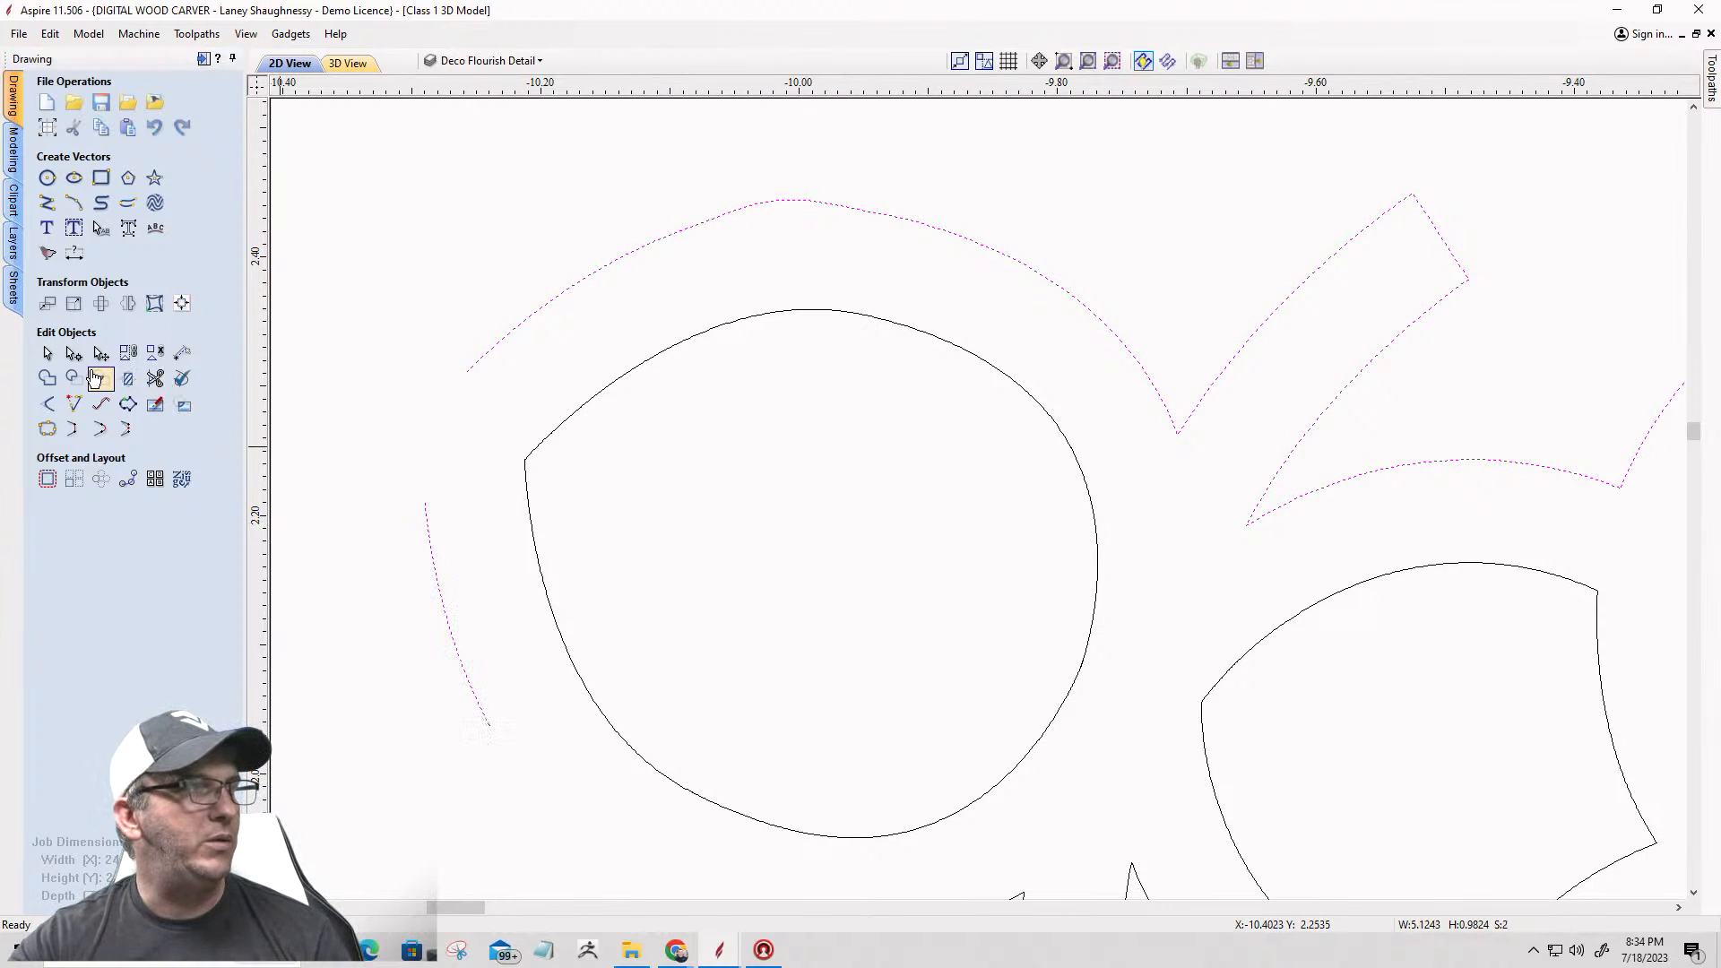
left_click(99, 378)
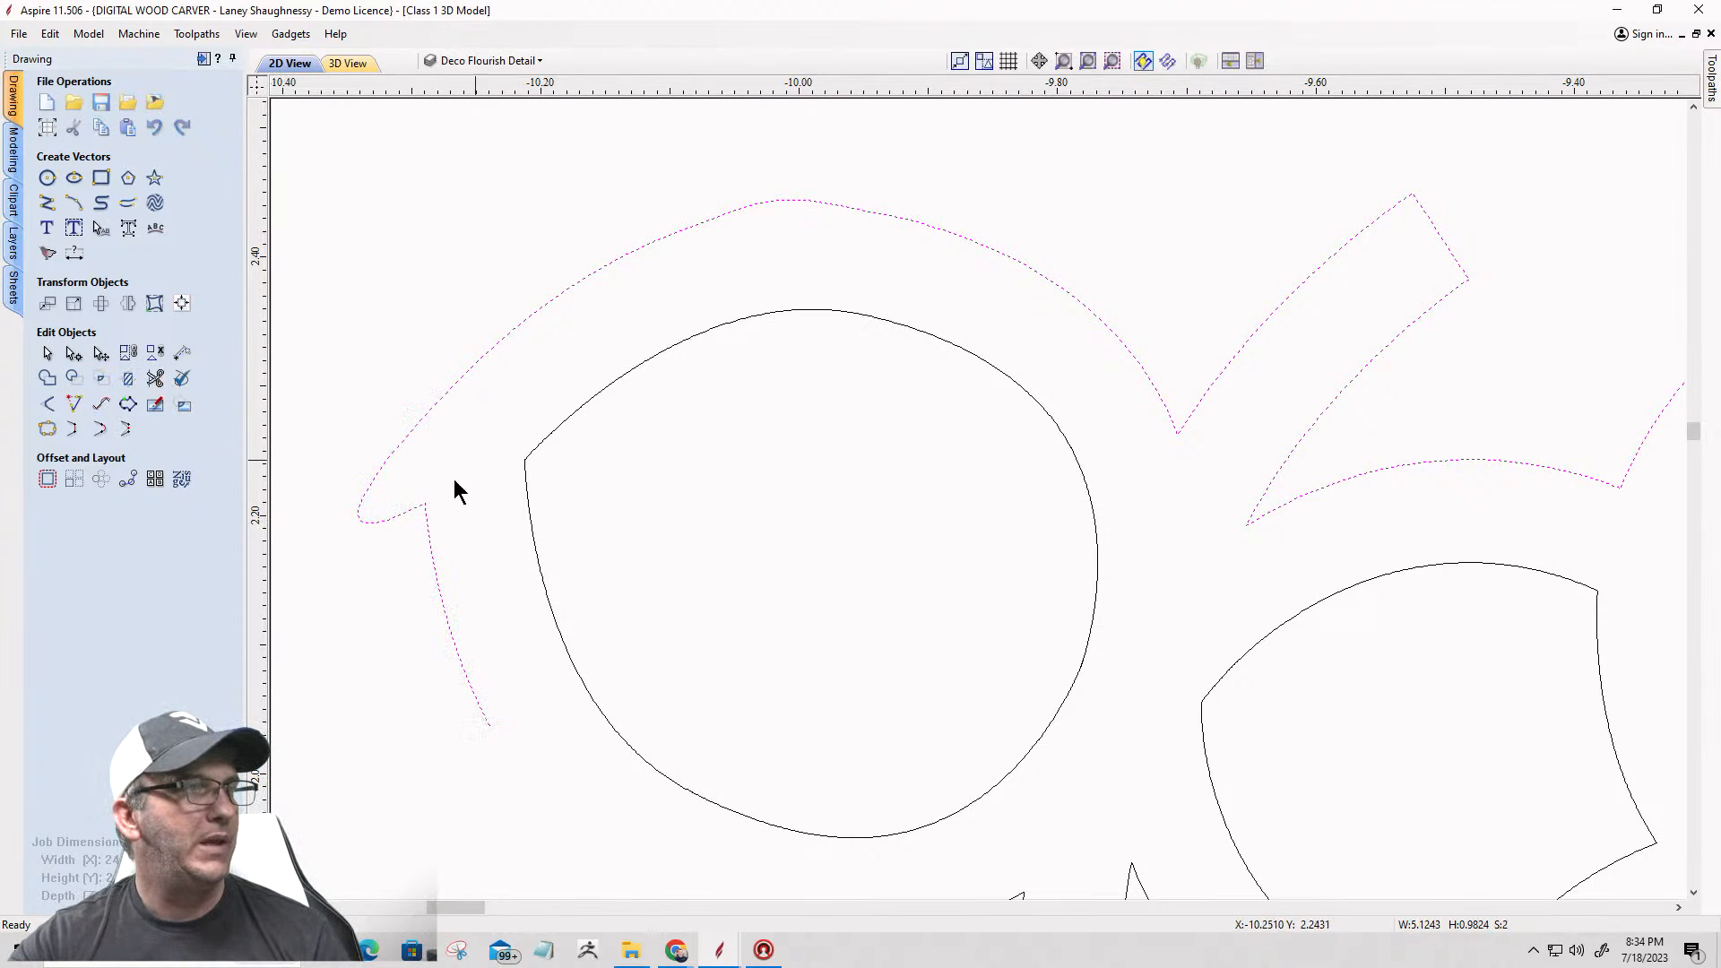
scroll(744, 197, "down", 4)
scroll(646, 394, "up", 2)
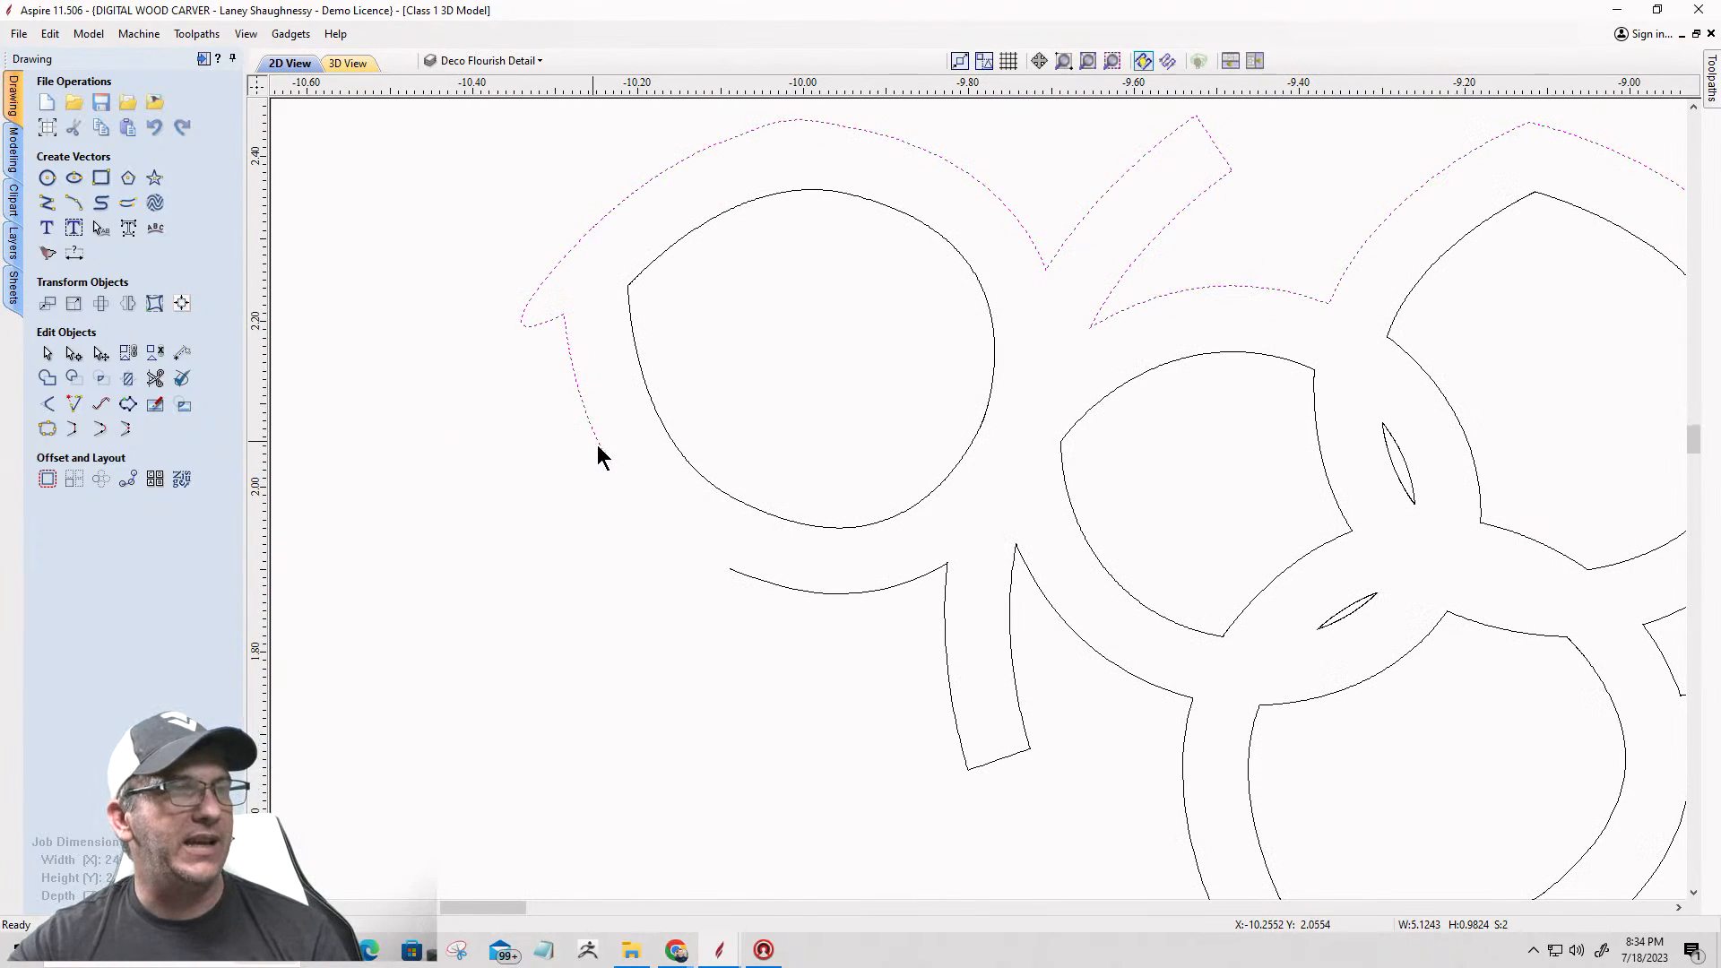
left_click(745, 575, "shift")
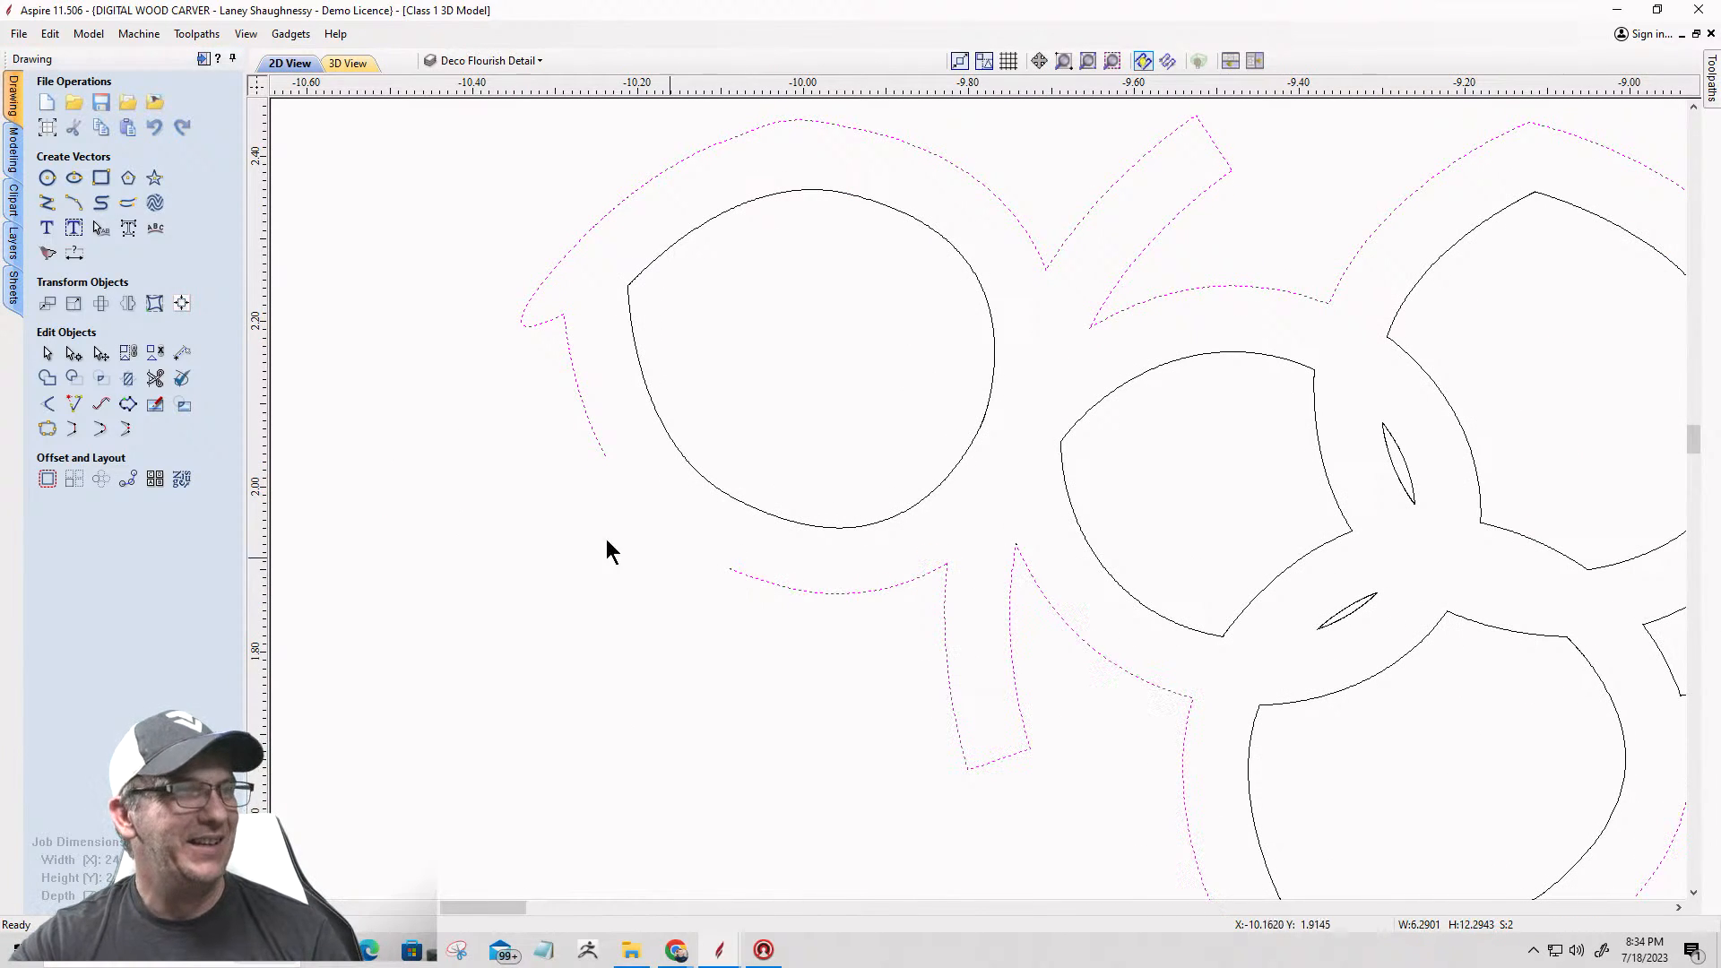
left_click(101, 434)
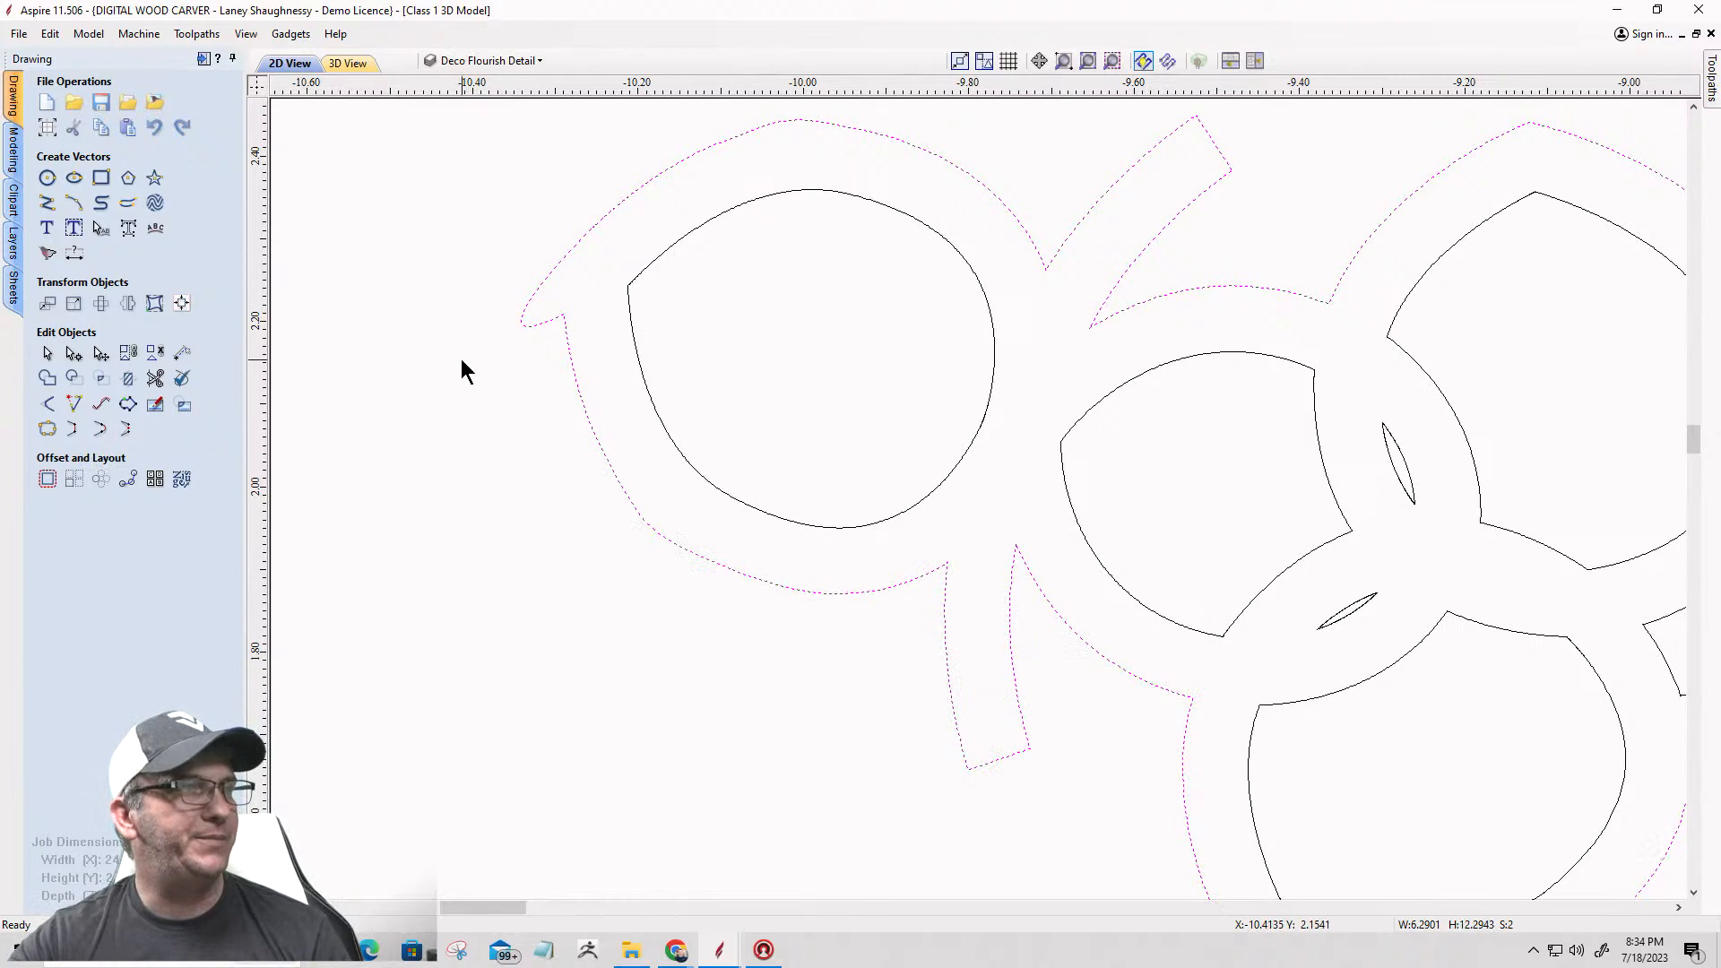
Step: Pull in the Bezier handle of the looping join span at the circle's left corner and convert the span to an arc
left_click(76, 354)
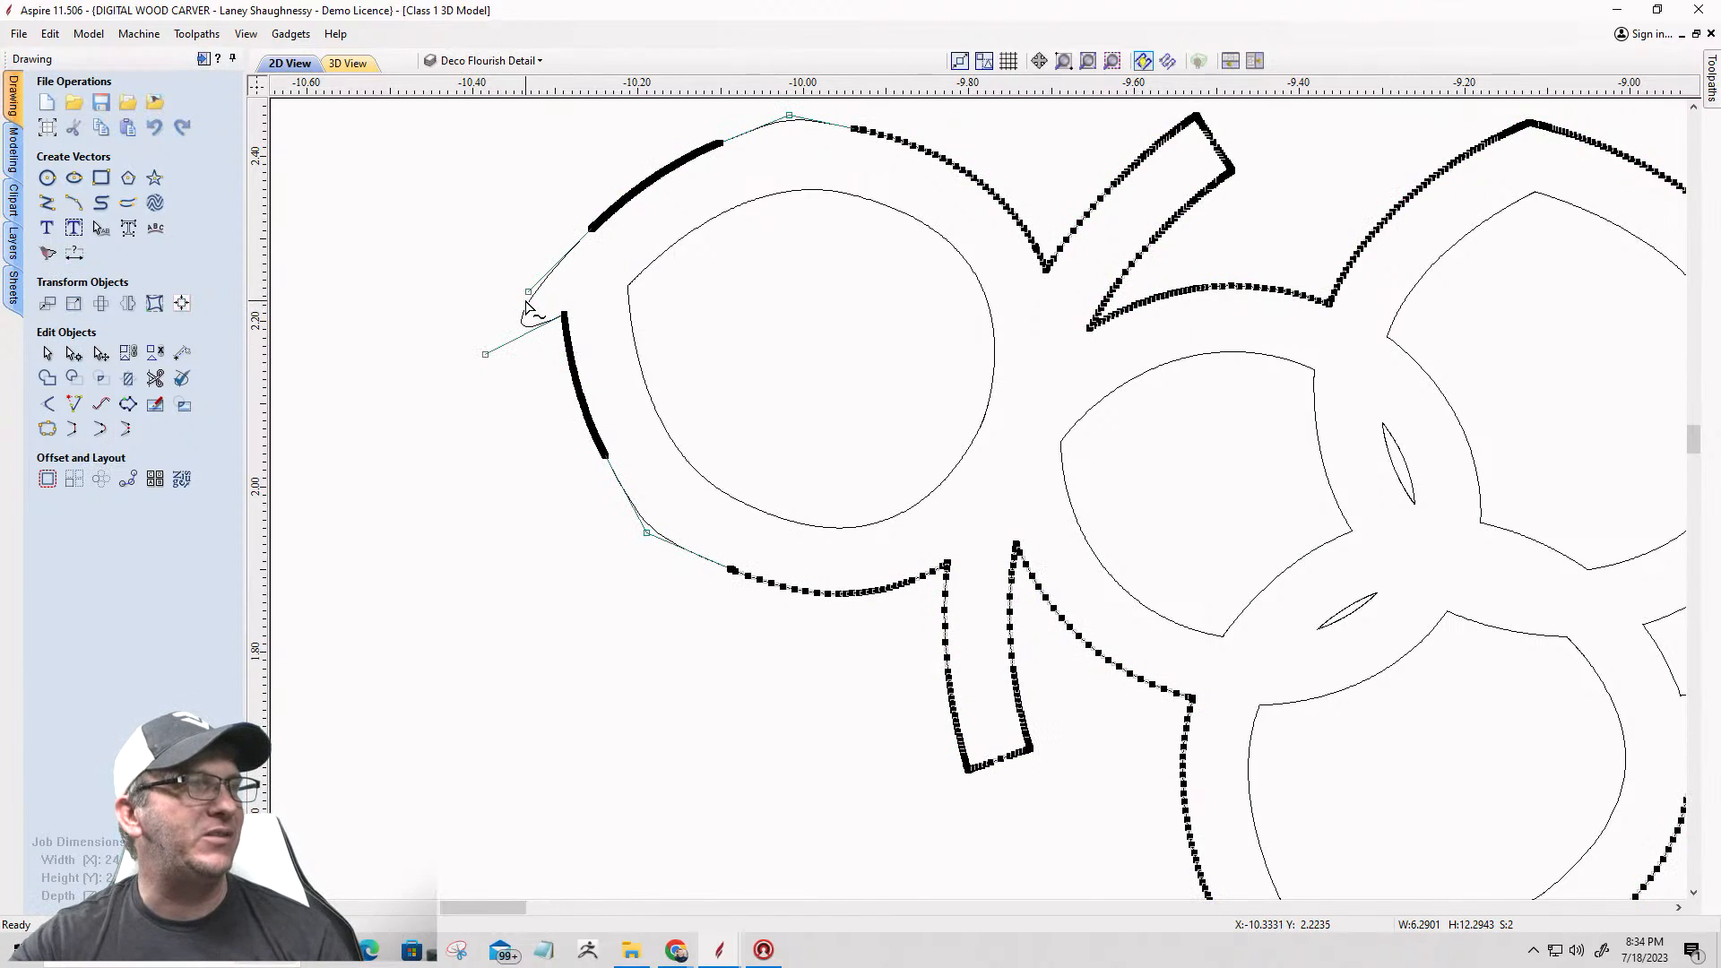
scroll(521, 242, "up", 4)
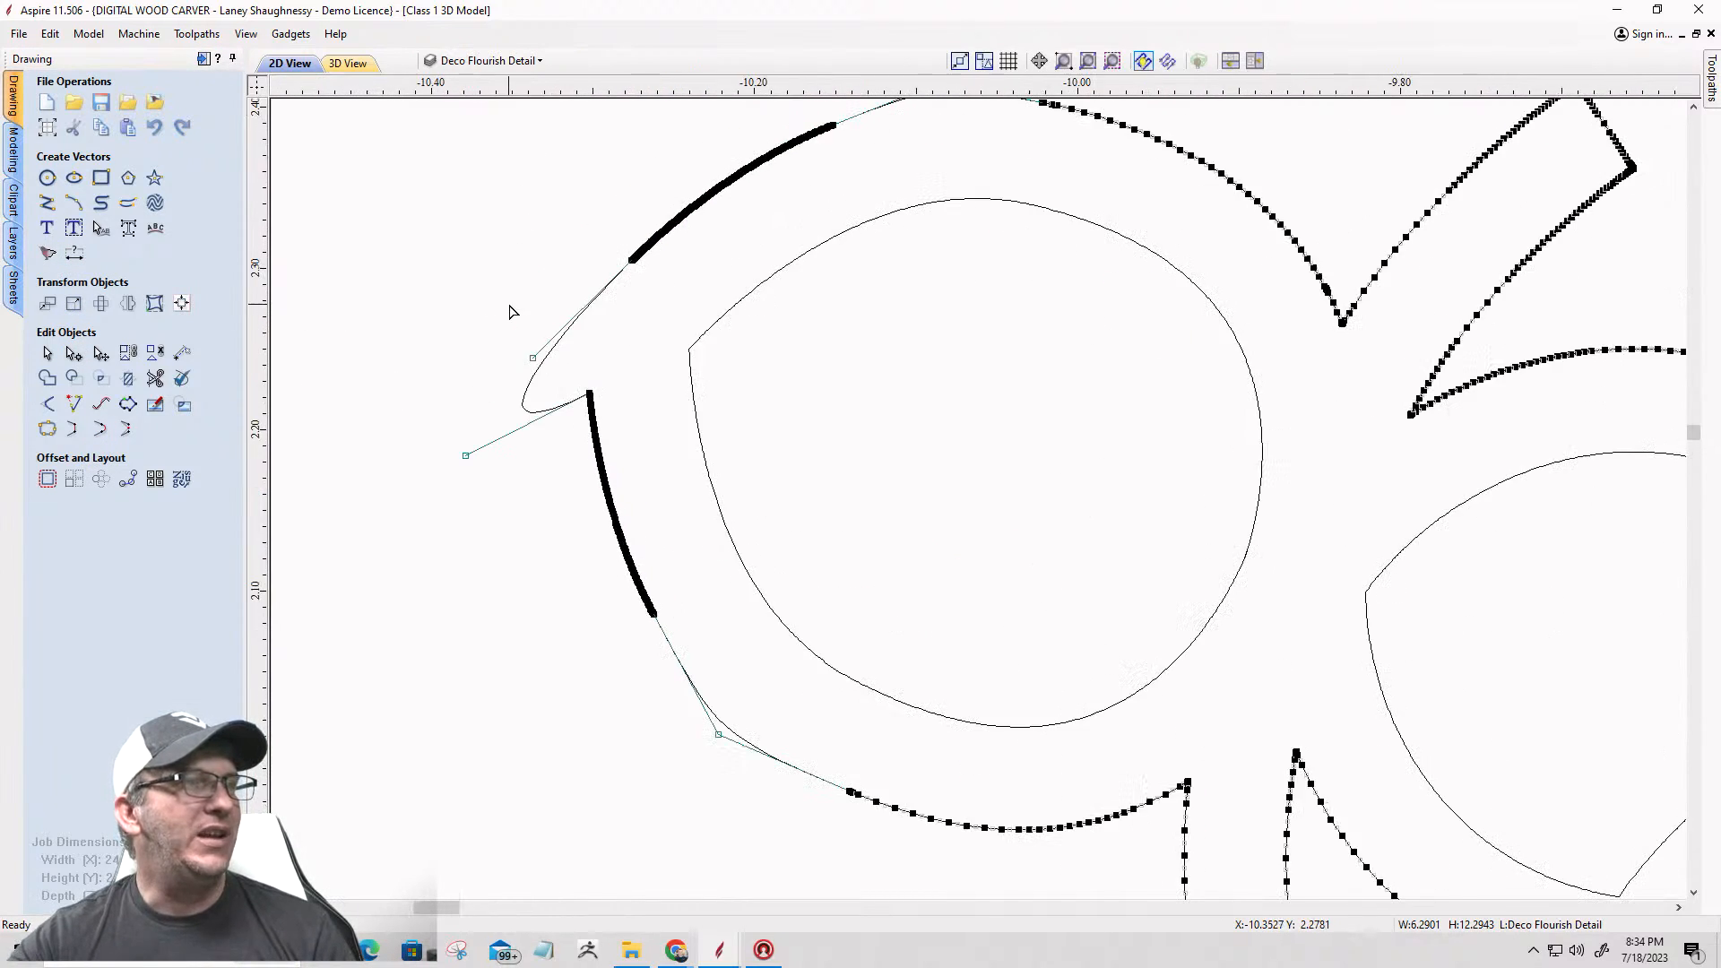
scroll(511, 318, "up", 2)
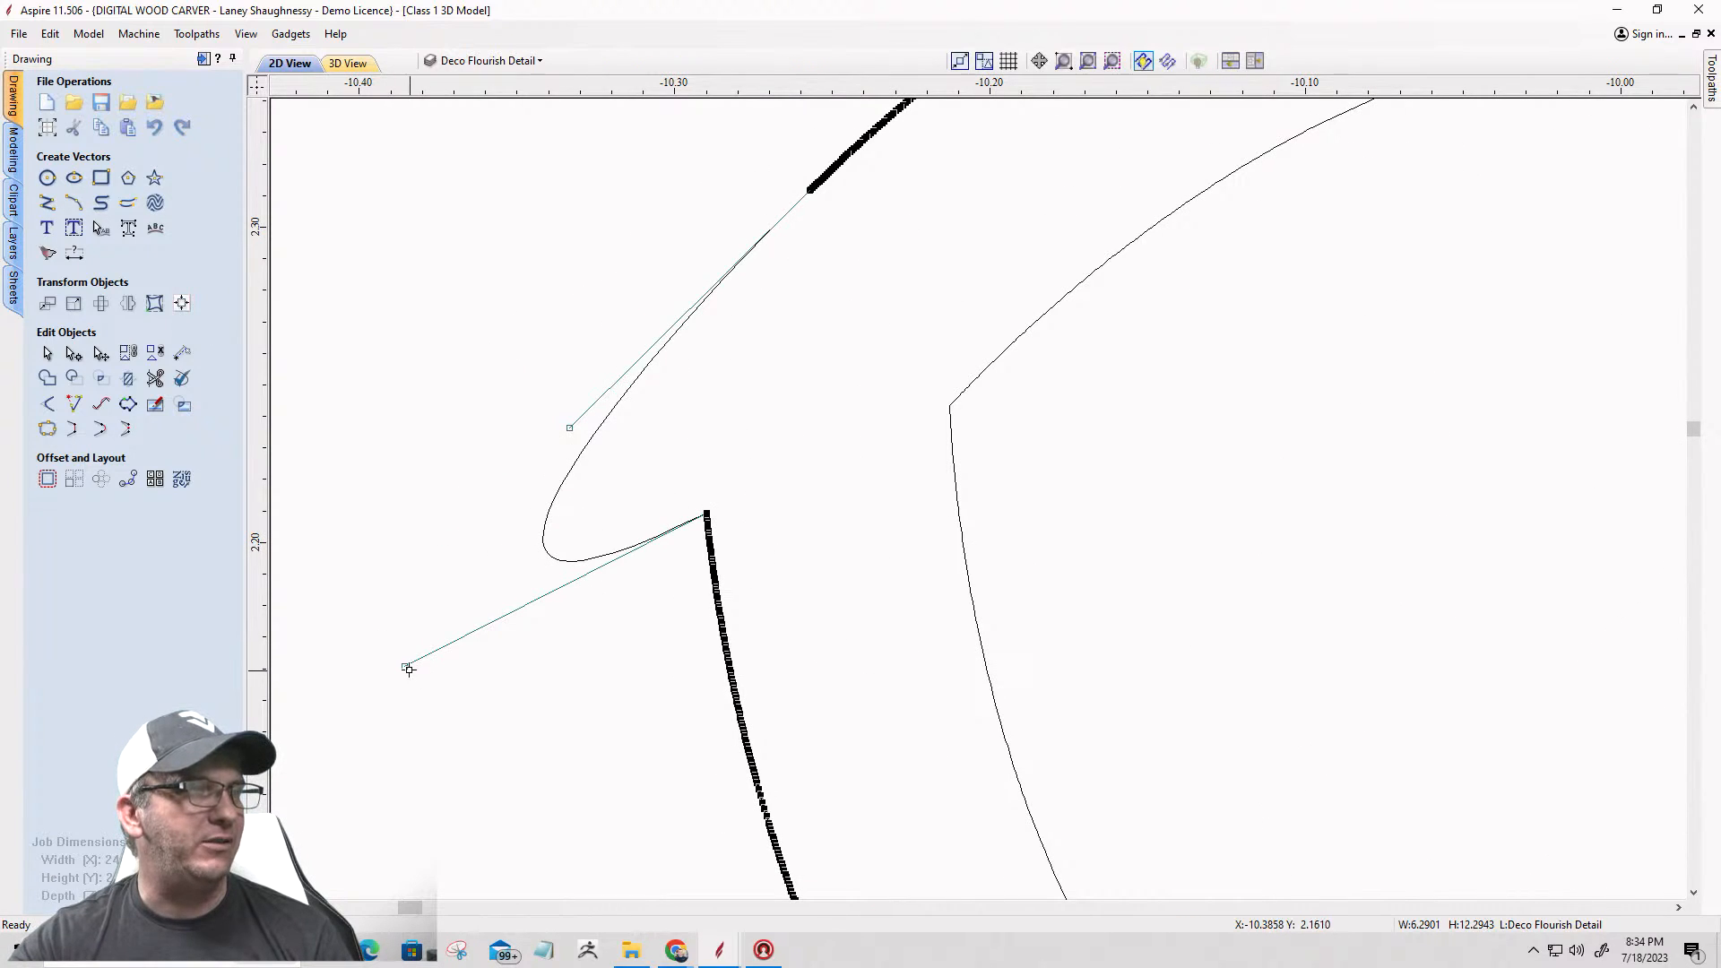
left_click_drag(406, 668, 778, 343)
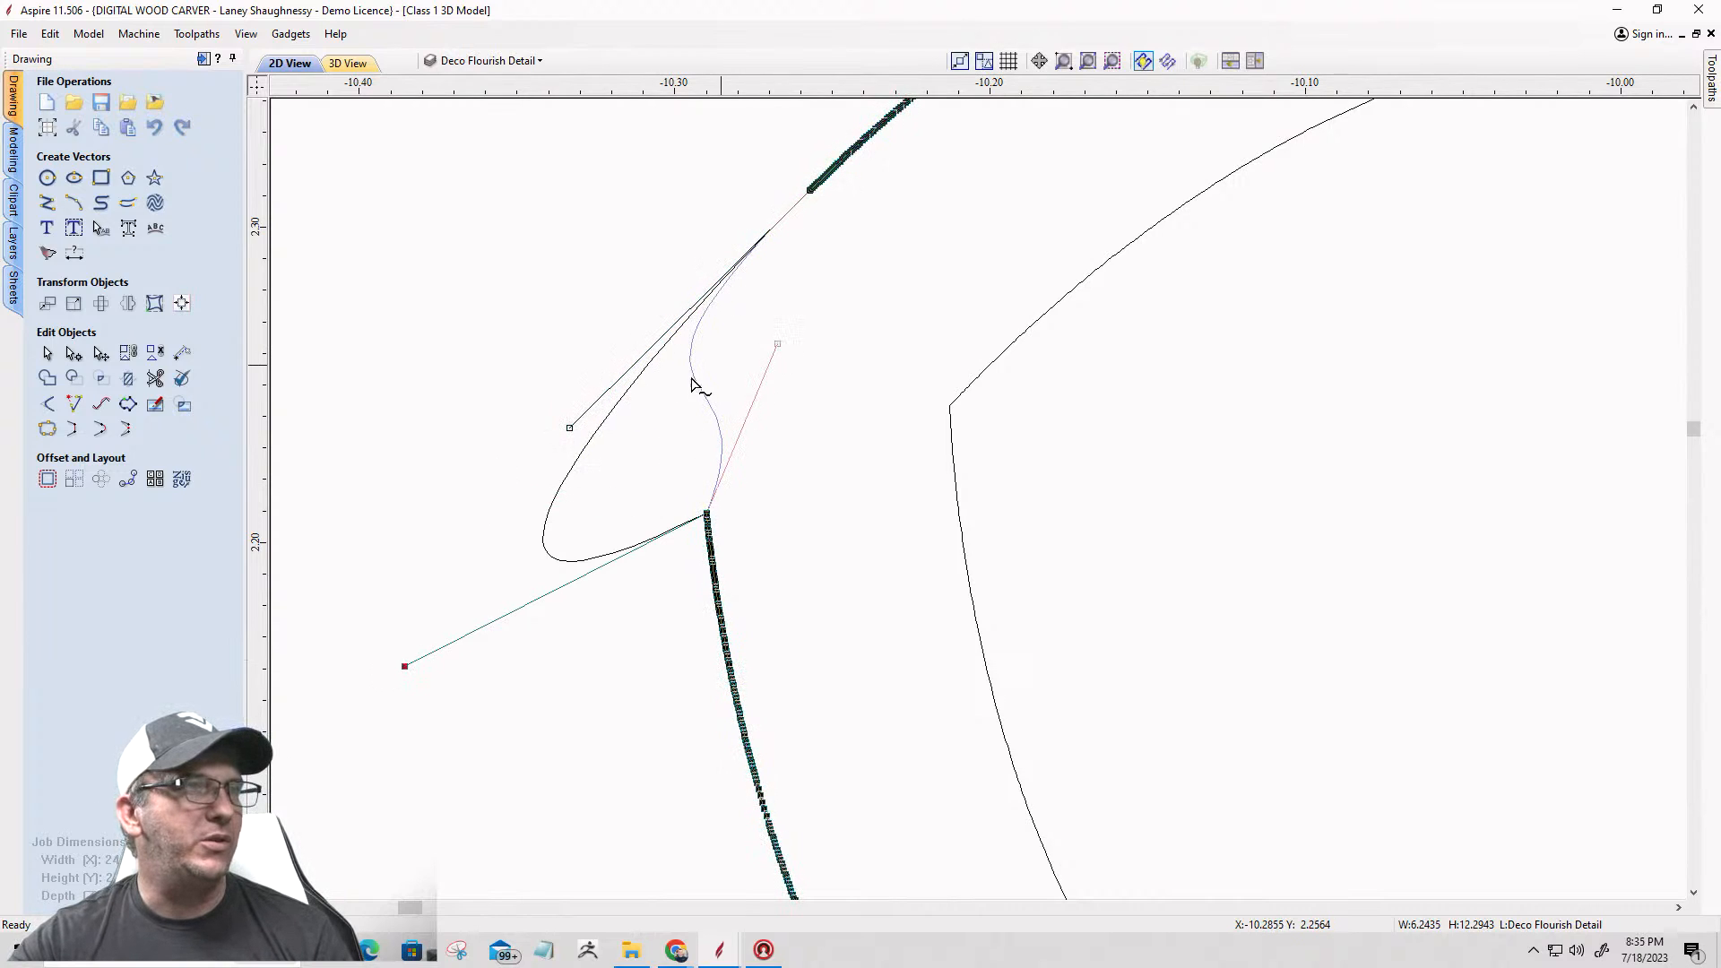
right_click(701, 379)
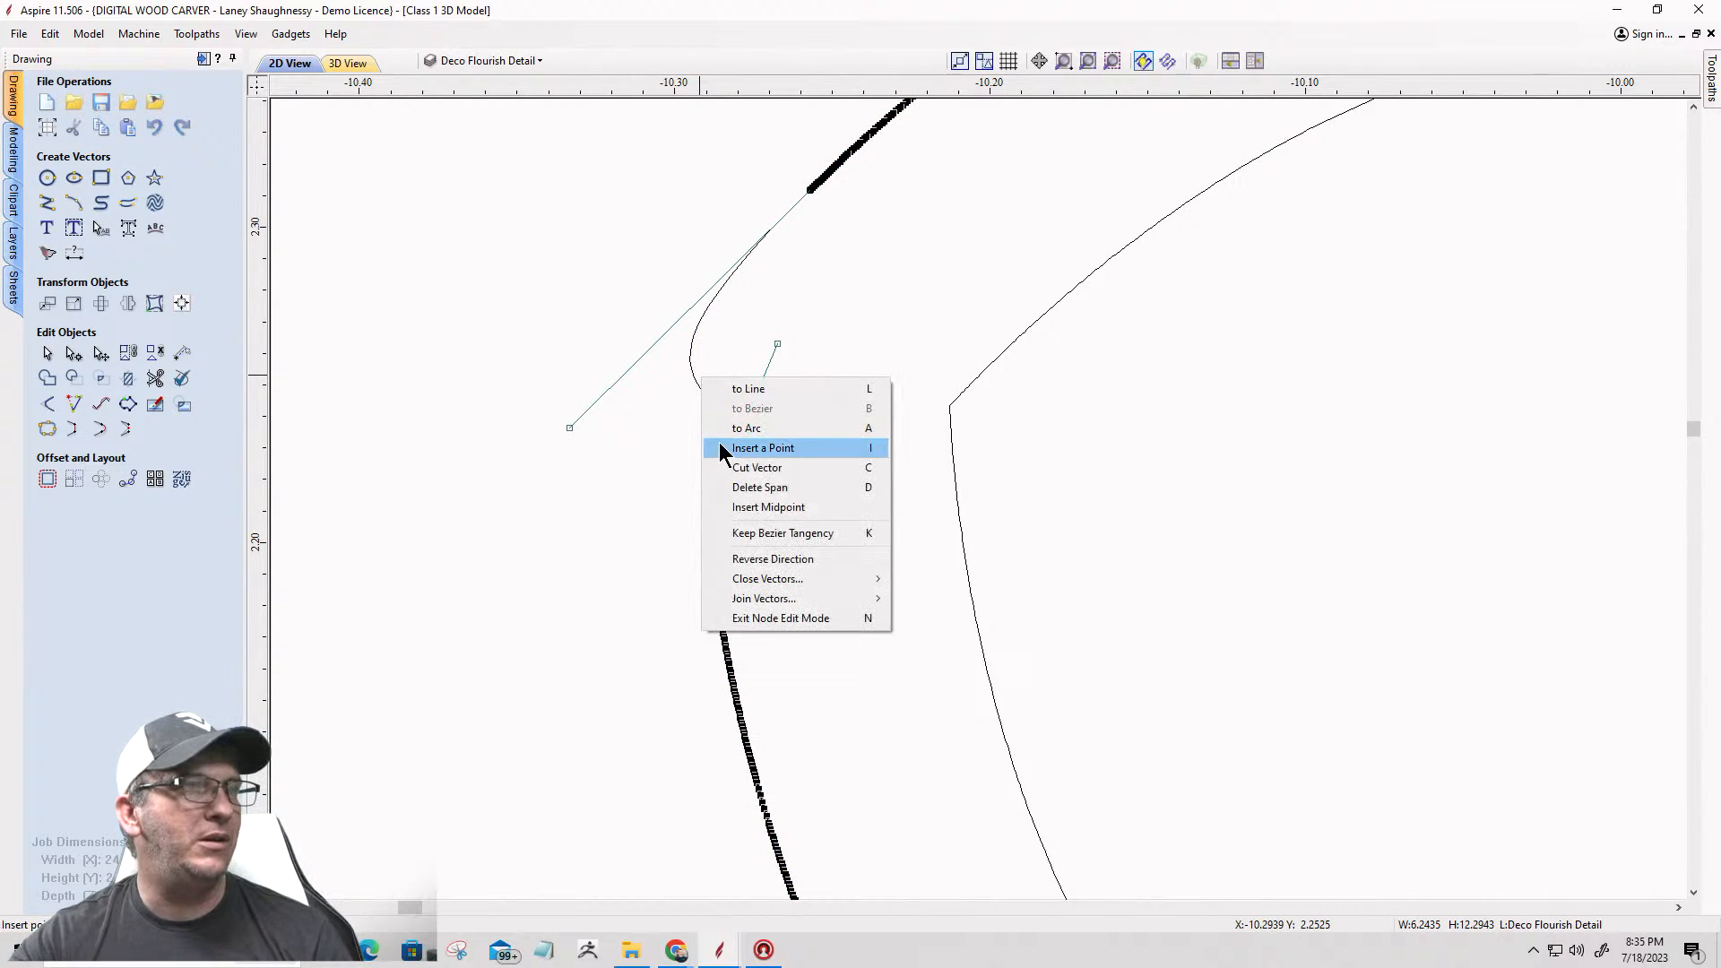
left_click(761, 447)
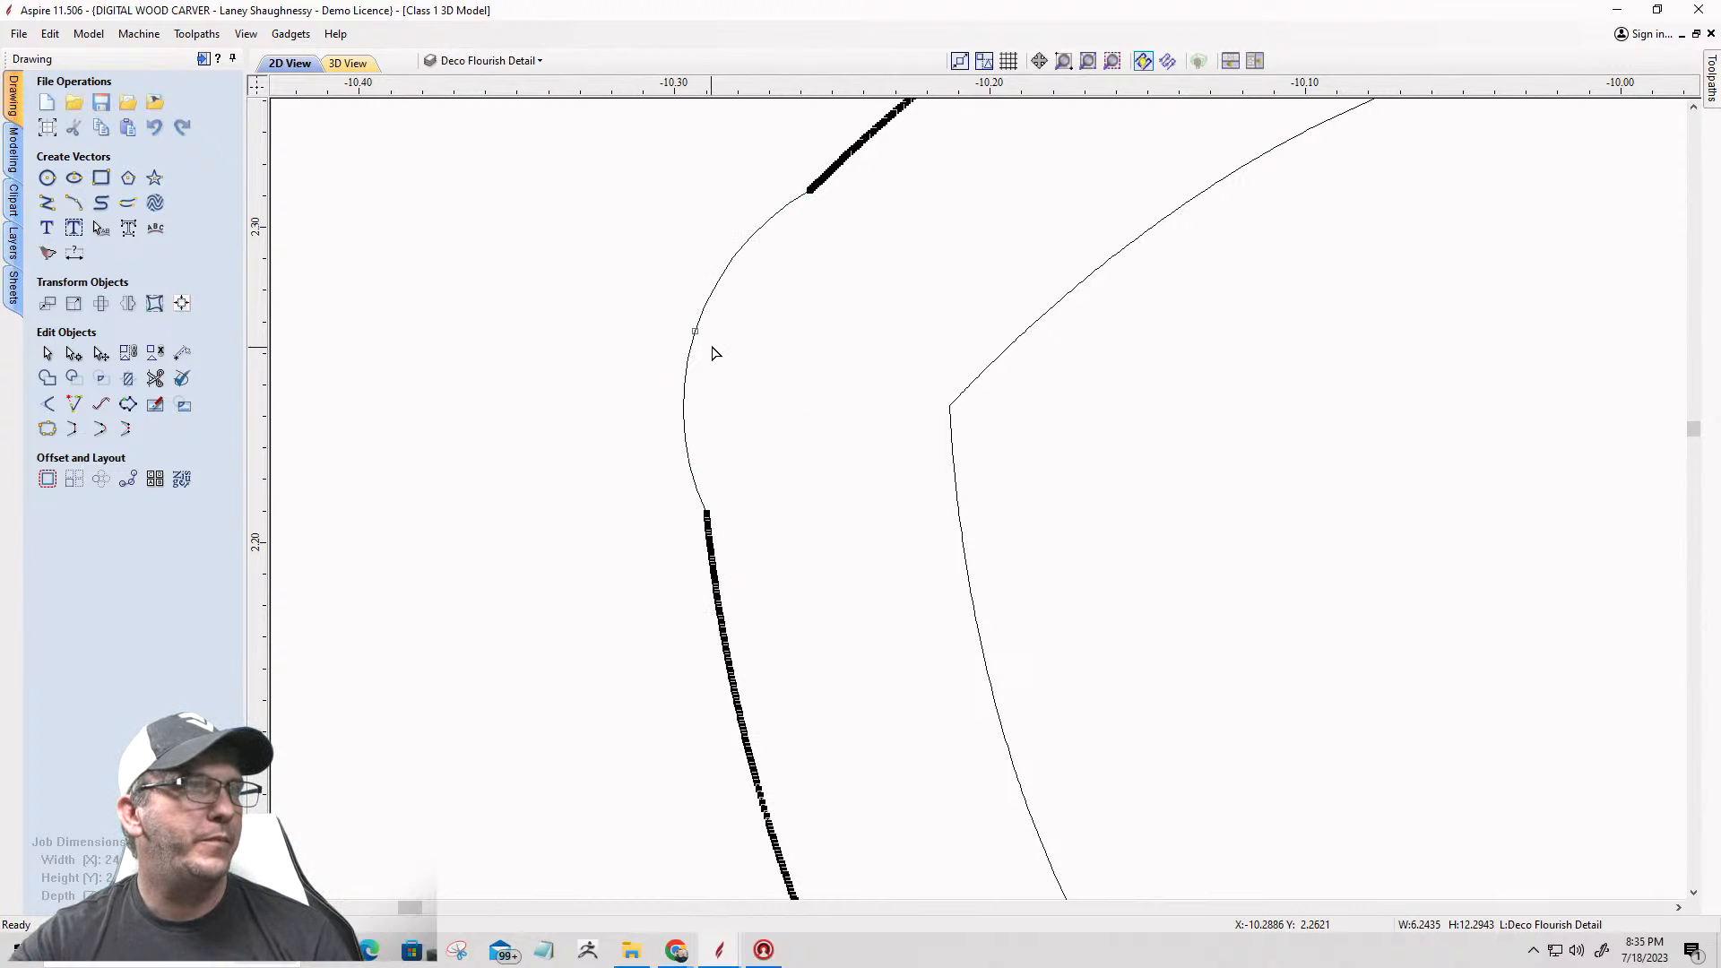
Step: Flatten the arc at the left corner of the circle at the star's left point by moving its midpoint inward
left_click_drag(692, 329, 730, 346)
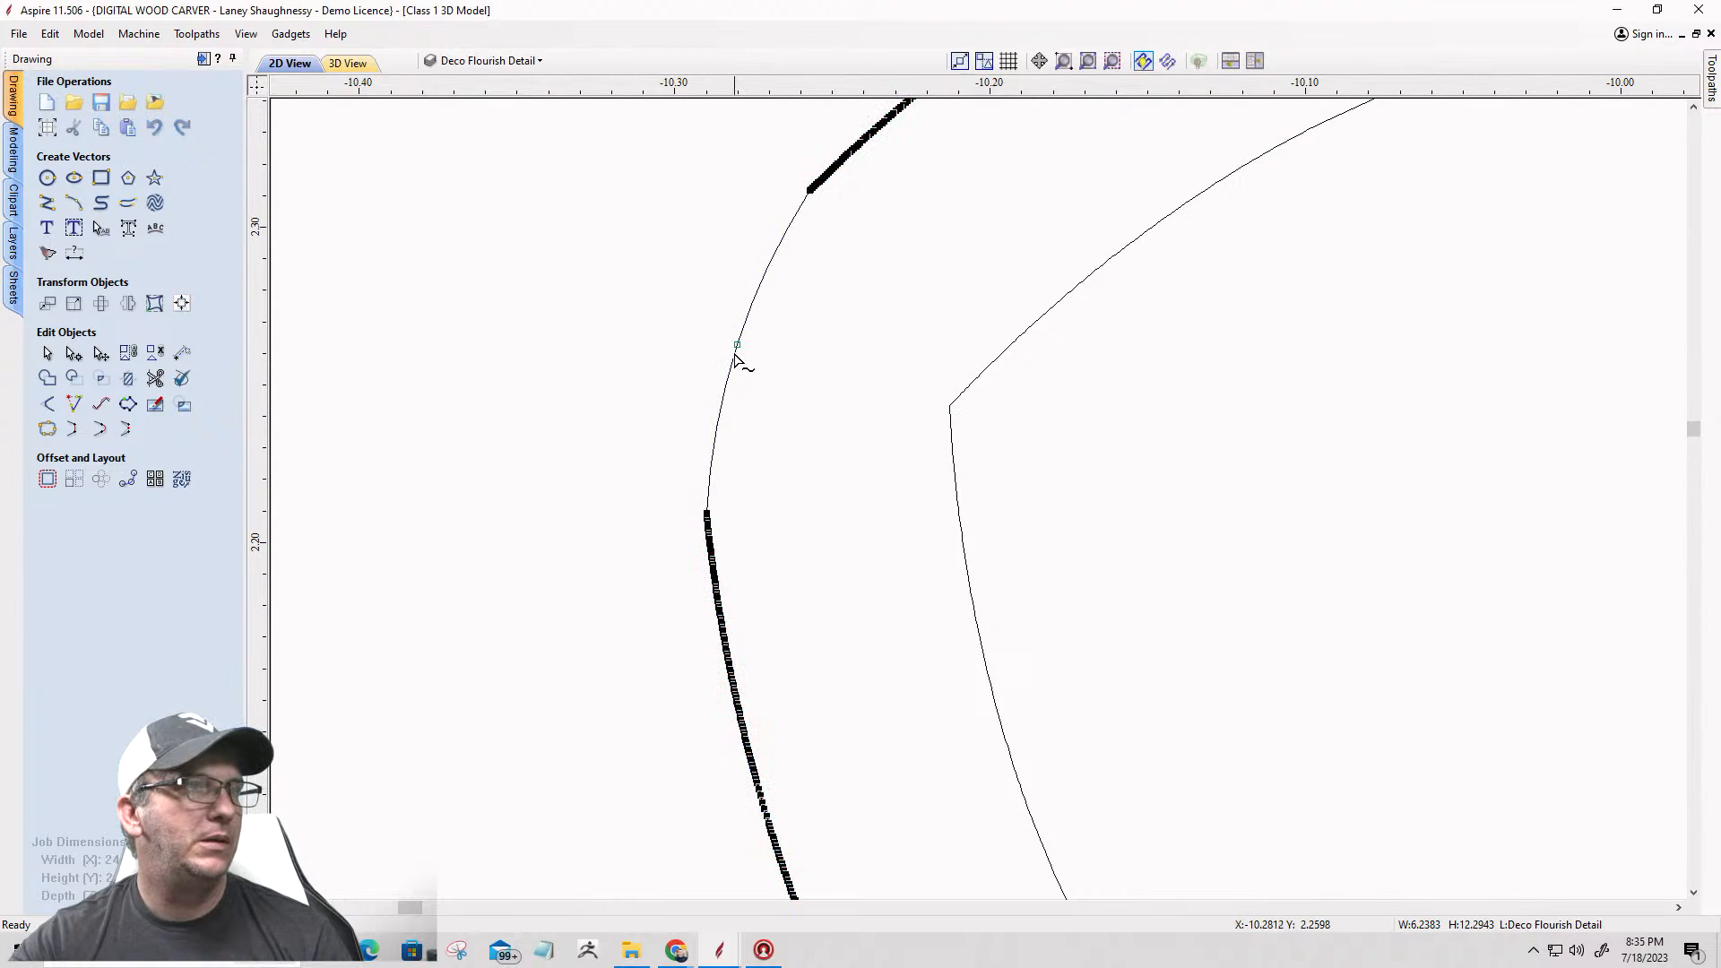
left_click_drag(735, 344, 730, 342)
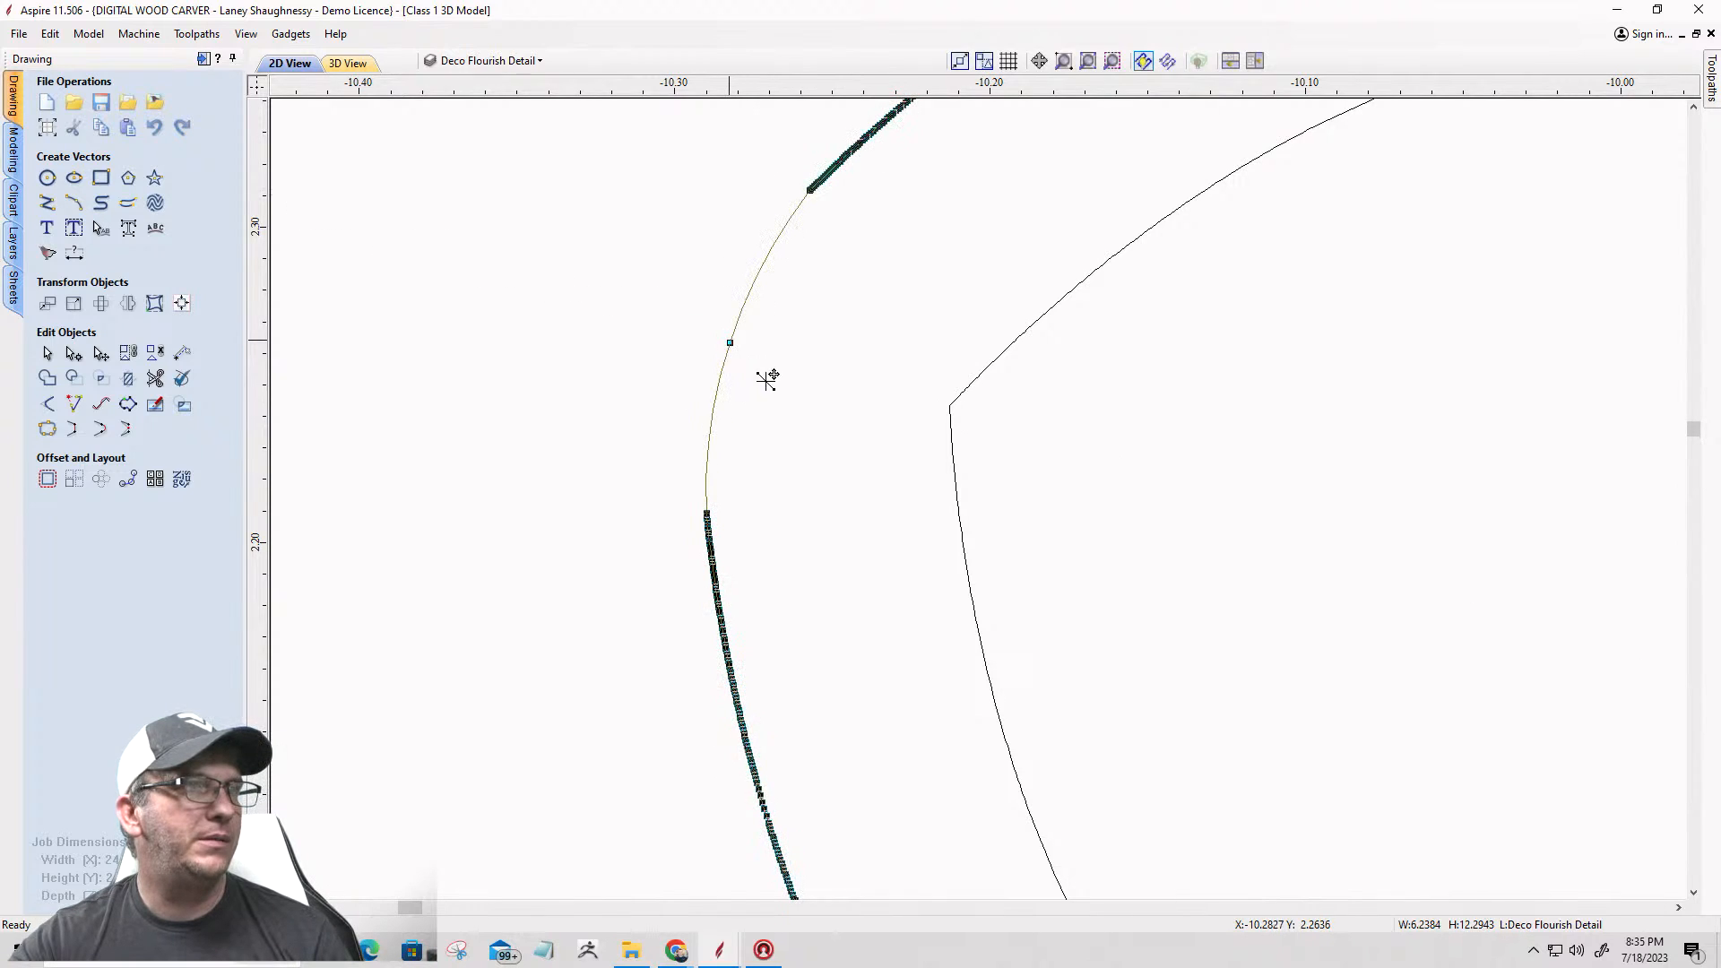
scroll(761, 427, "down", 5)
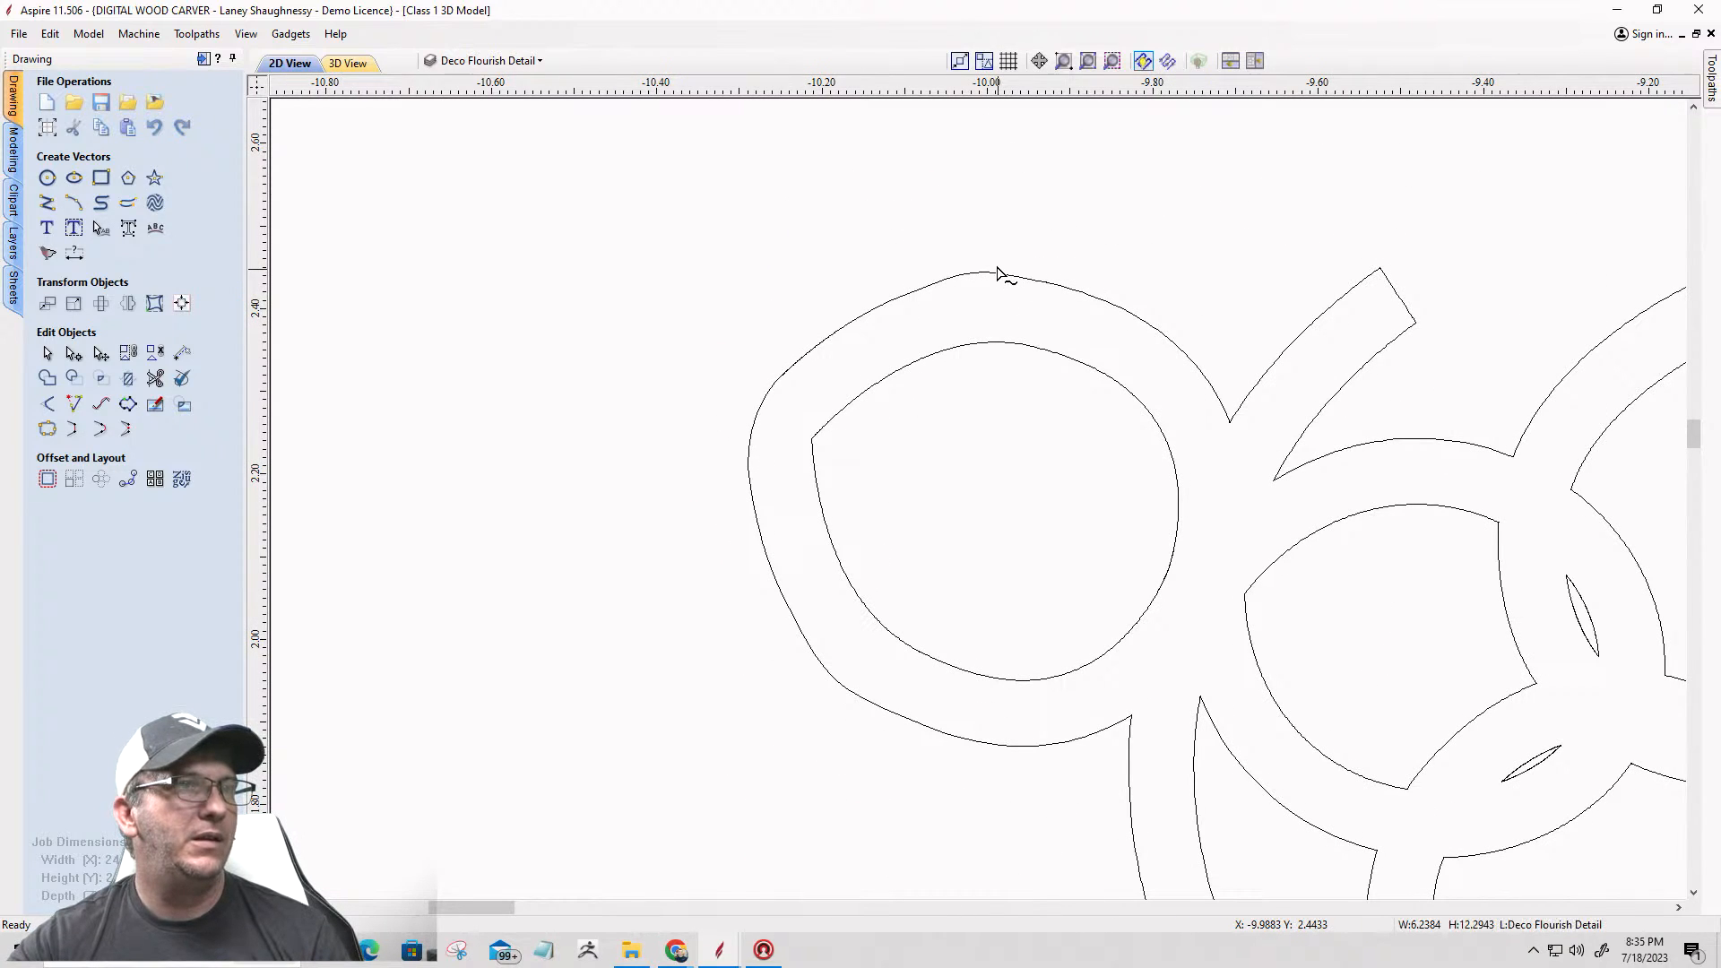
Step: Convert the join span at the top of the same circle's outer outline to an arc and lower its midpoint slightly
left_click(995, 276)
scroll(995, 275, "up", 4)
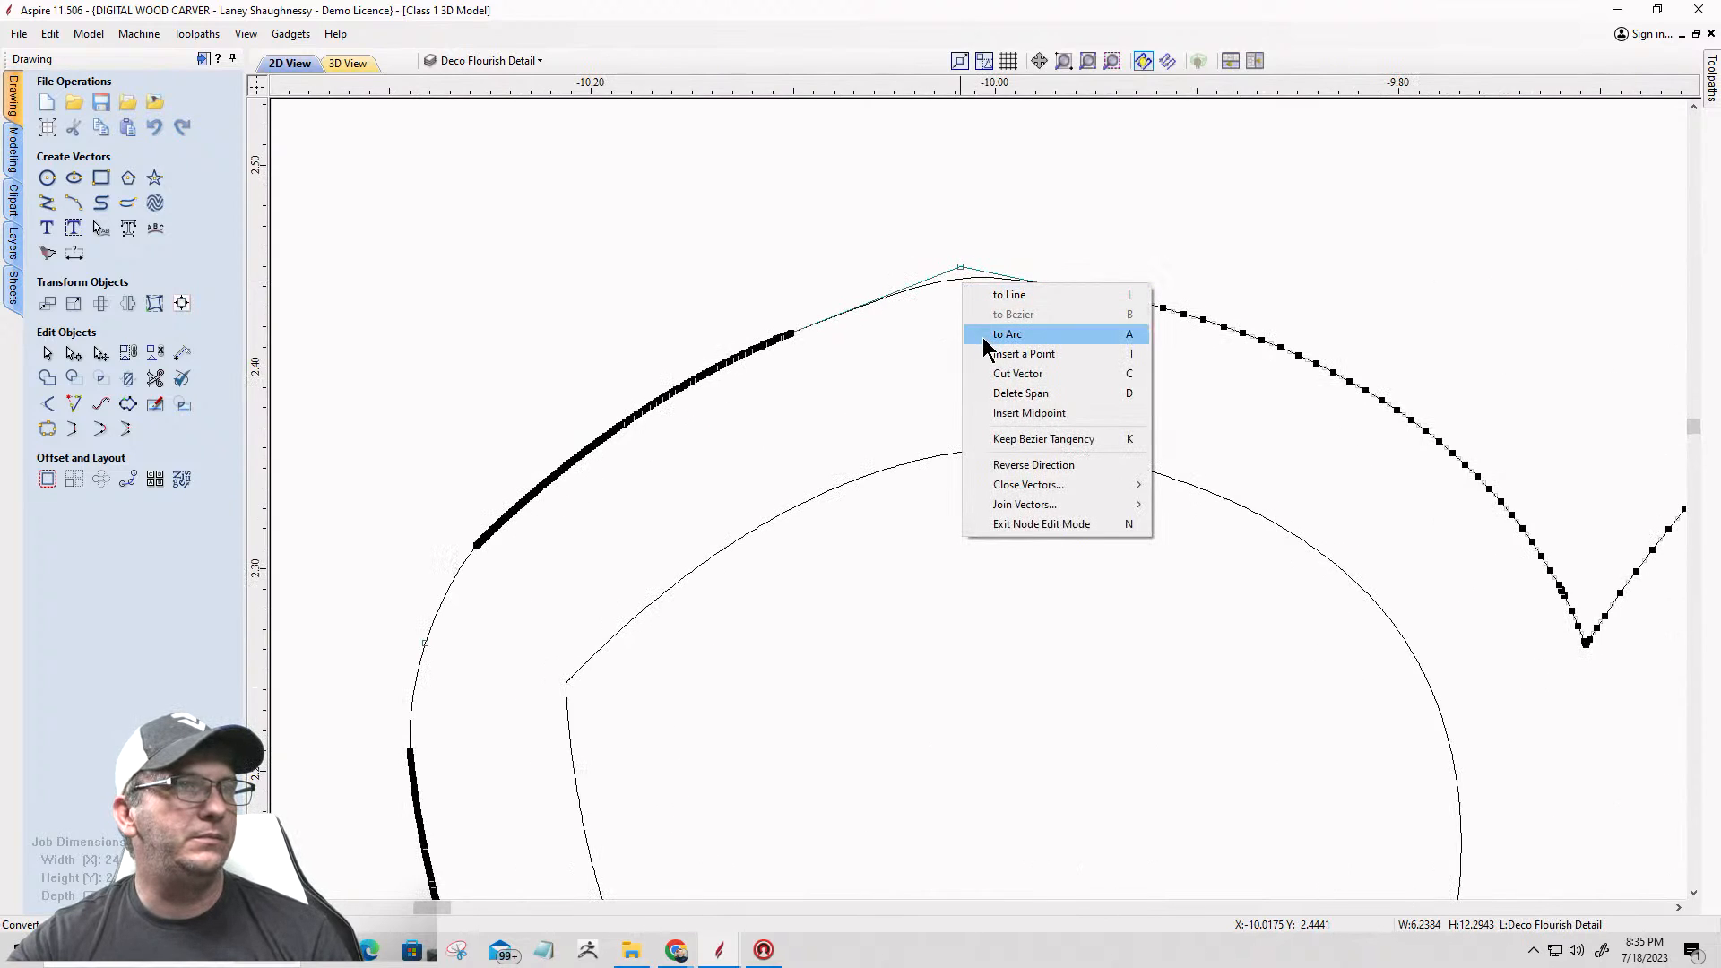
left_click(982, 334)
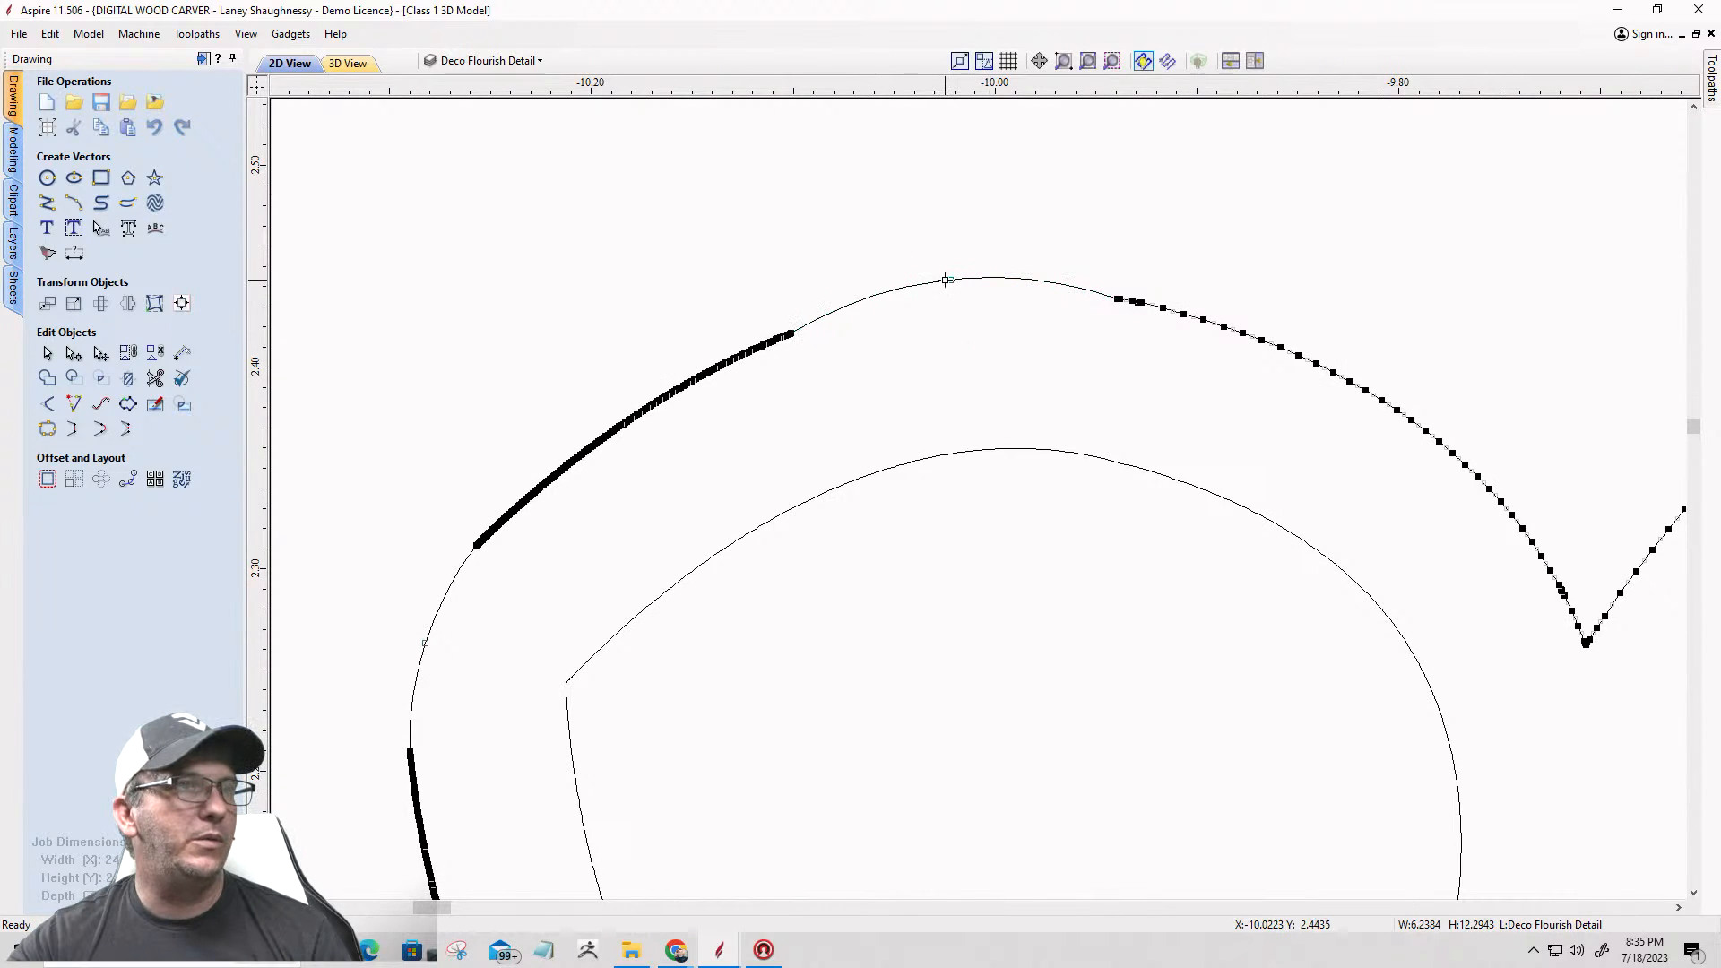
scroll(952, 280, "up", 2)
left_click_drag(950, 280, 949, 295)
left_click(953, 334)
Step: Convert the join span at the circle's lower left to an arc and shift its midpoint inward to follow the outline
scroll(959, 322, "down", 6)
scroll(959, 322, "down", 3)
scroll(914, 416, "up", 10)
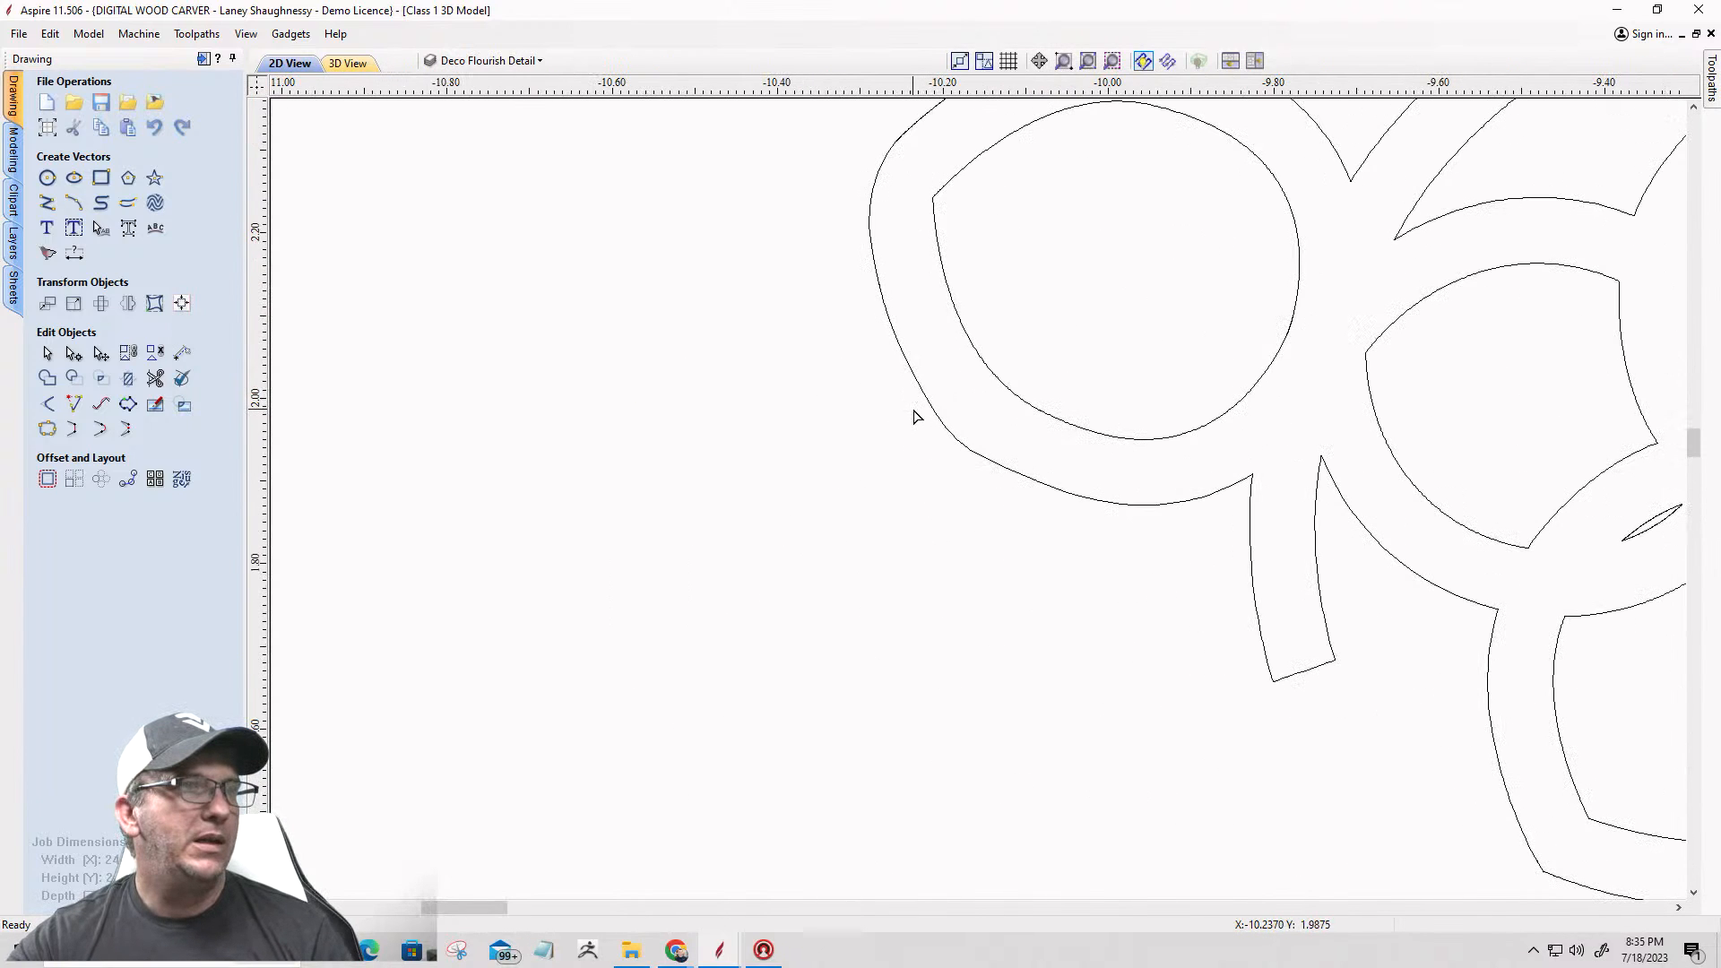
left_click(956, 448)
scroll(957, 448, "up", 4)
scroll(953, 439, "up", 1)
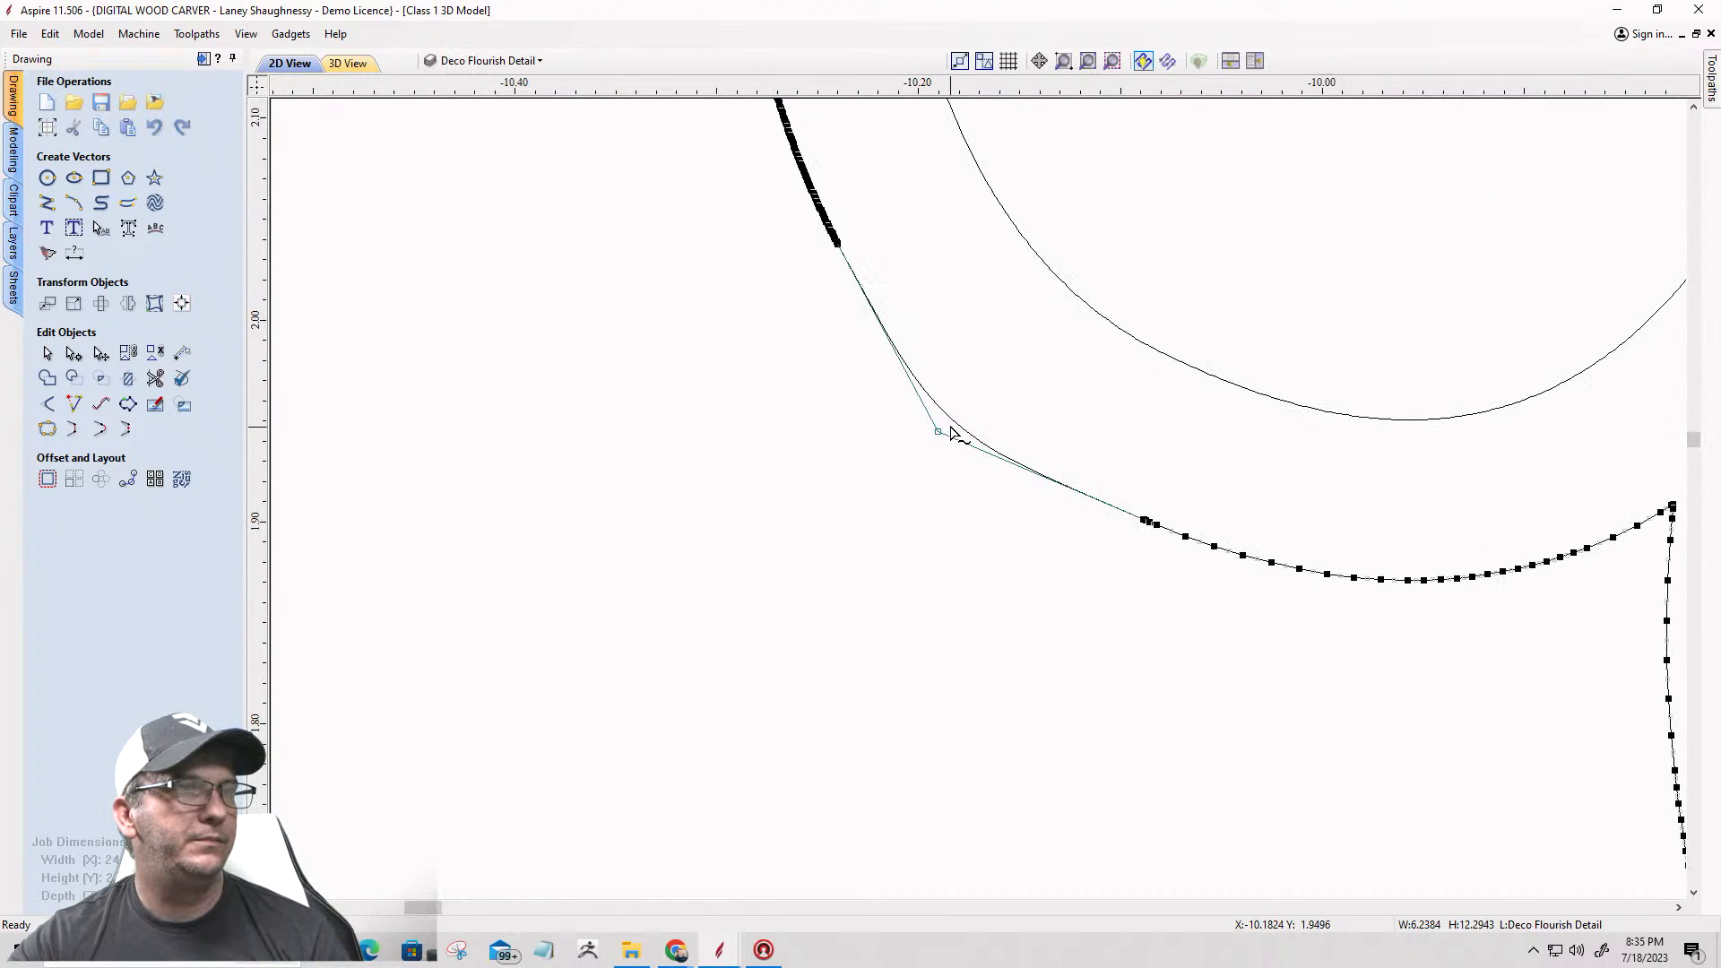
right_click(952, 424)
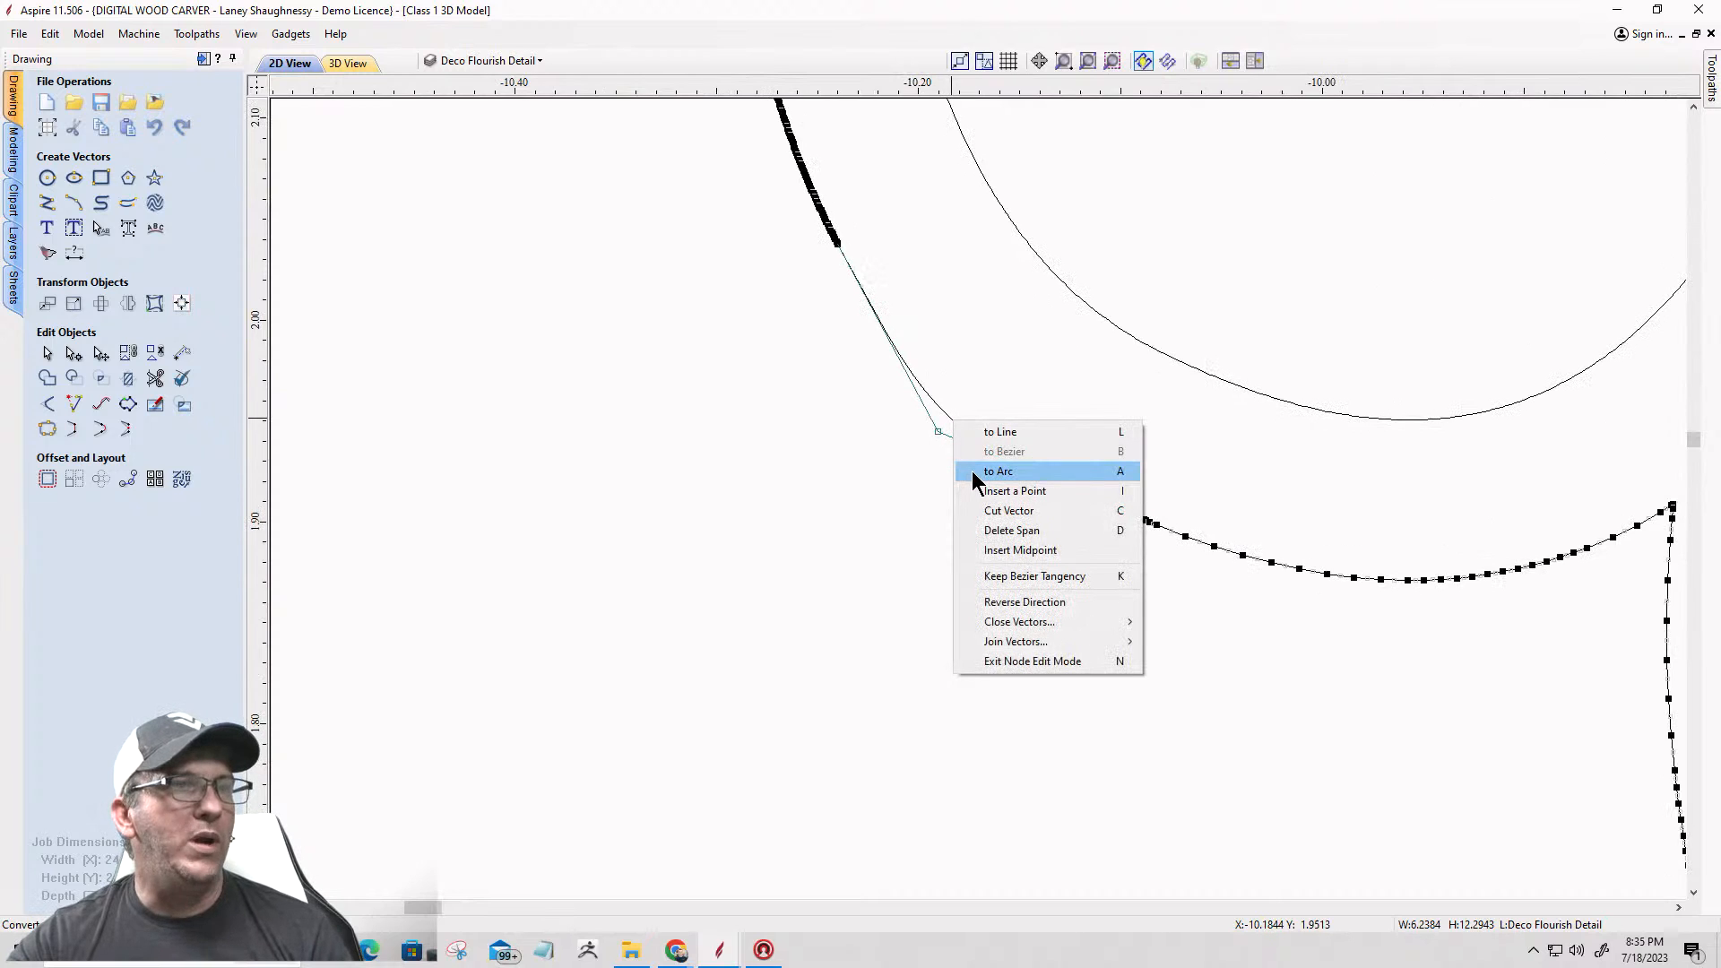
left_click(972, 470)
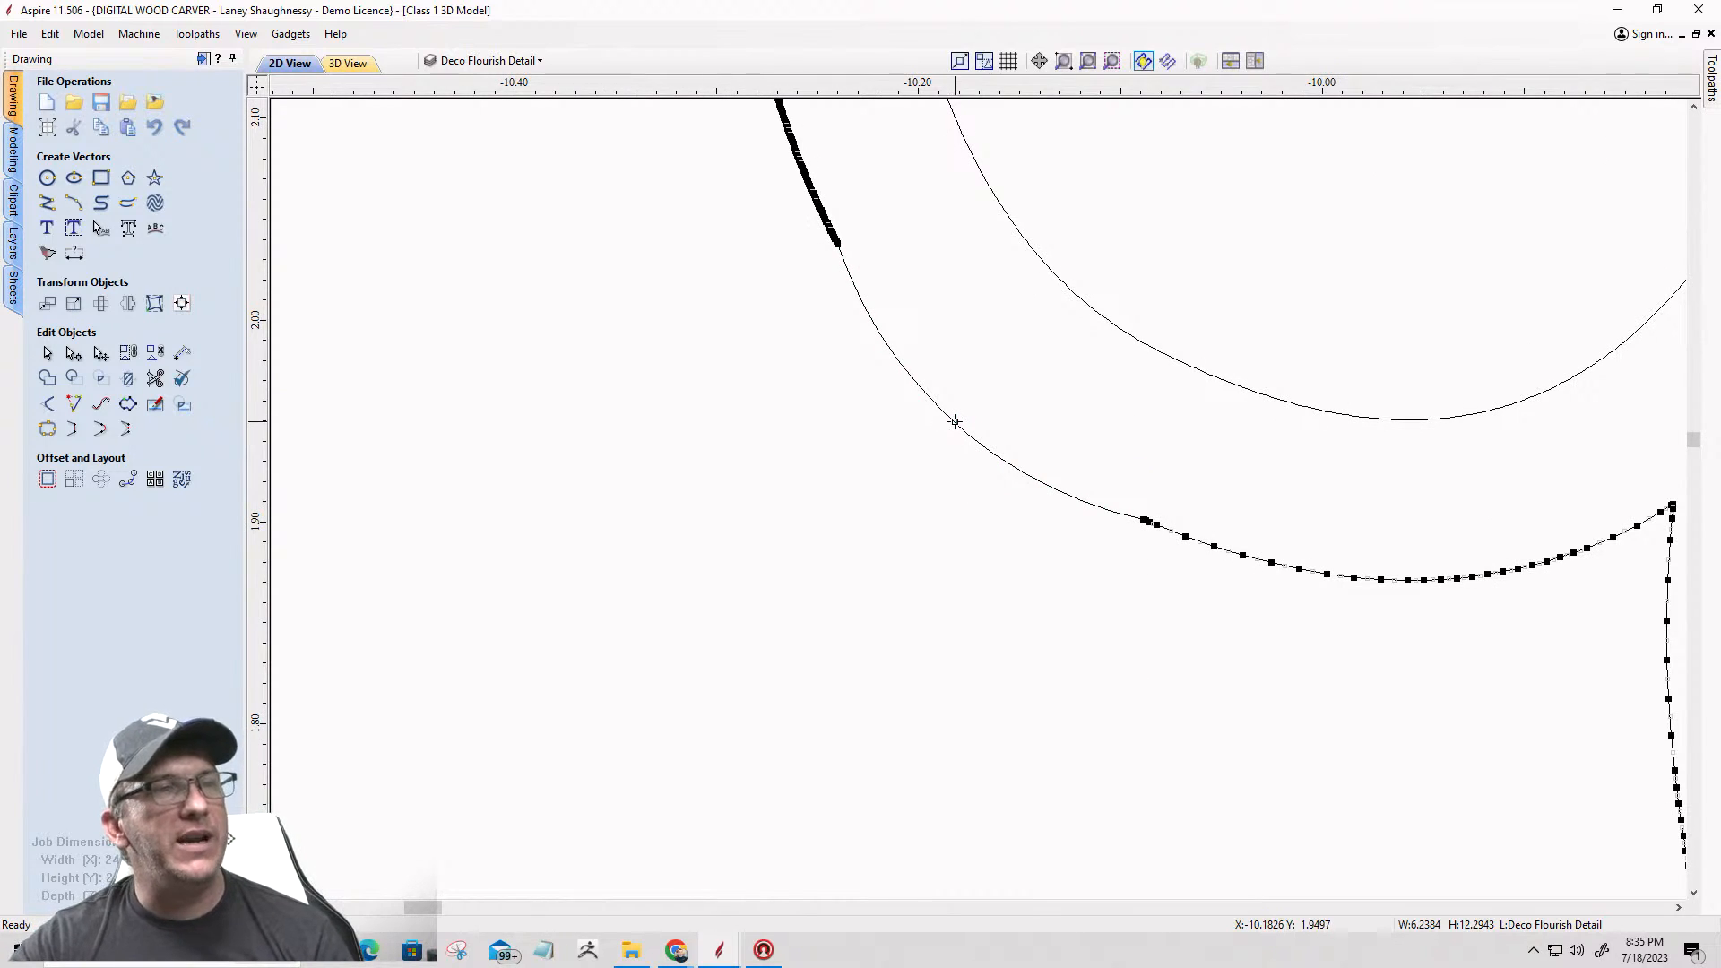
scroll(954, 421, "up", 2)
scroll(954, 417, "up", 1)
left_click_drag(954, 418, 973, 417)
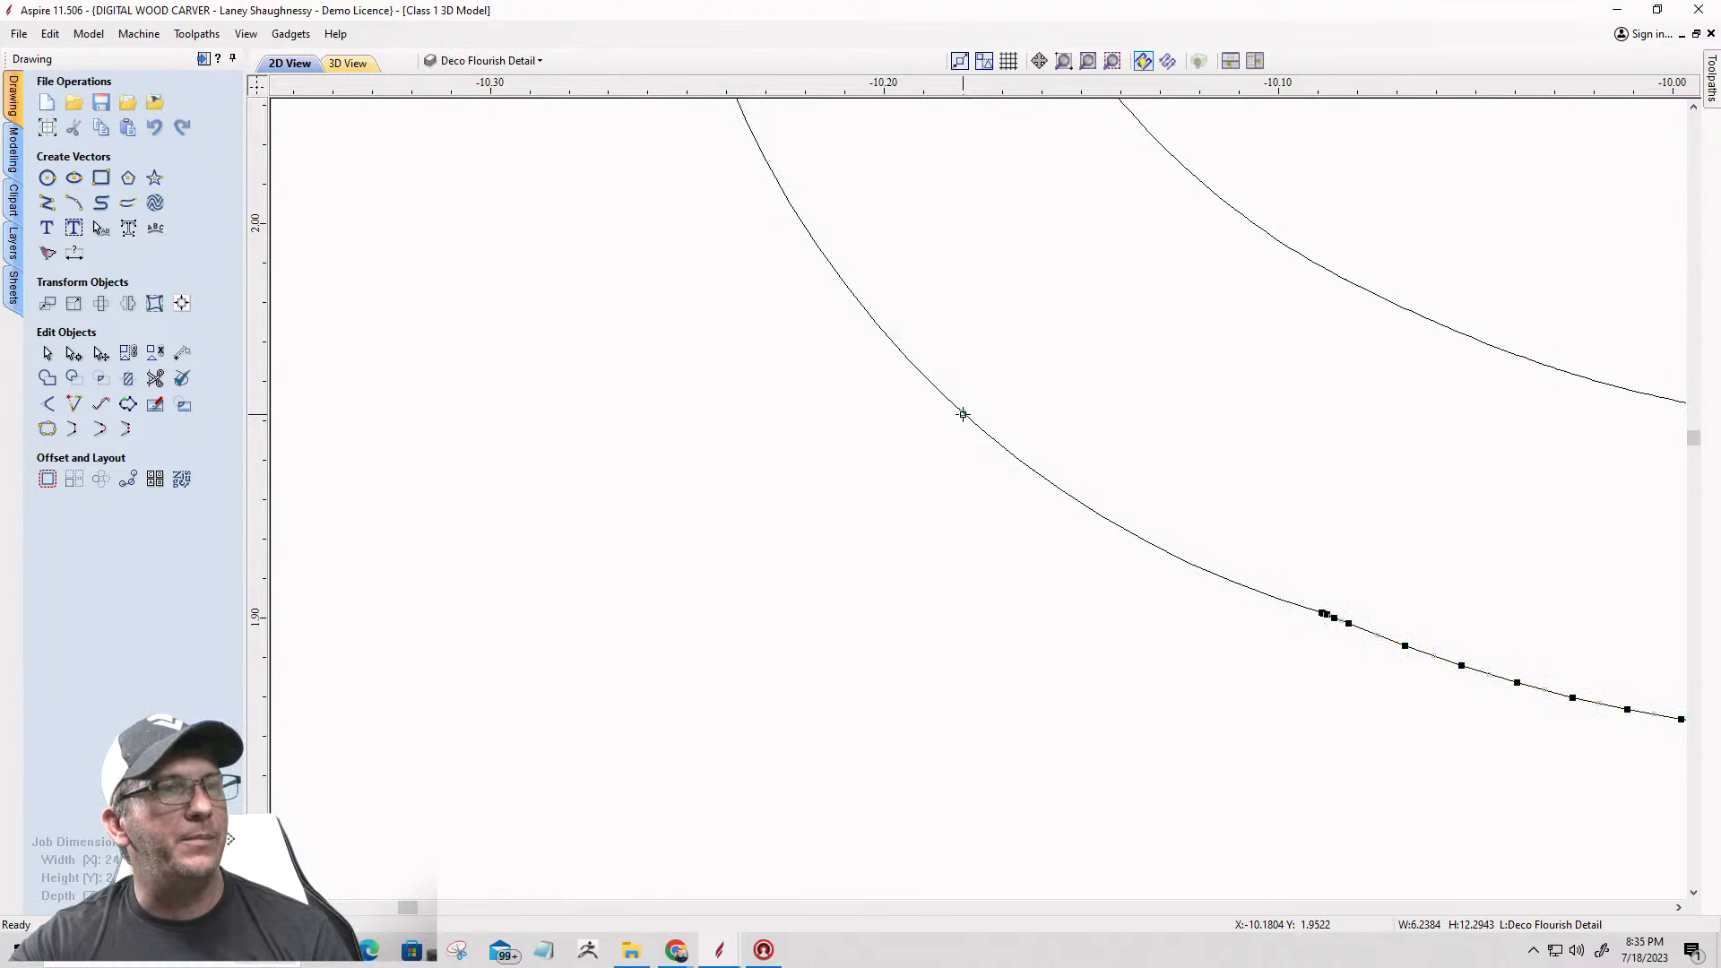
scroll(969, 405, "up", 3)
left_click_drag(968, 403, 988, 401)
scroll(899, 486, "down", 5)
scroll(785, 568, "down", 4)
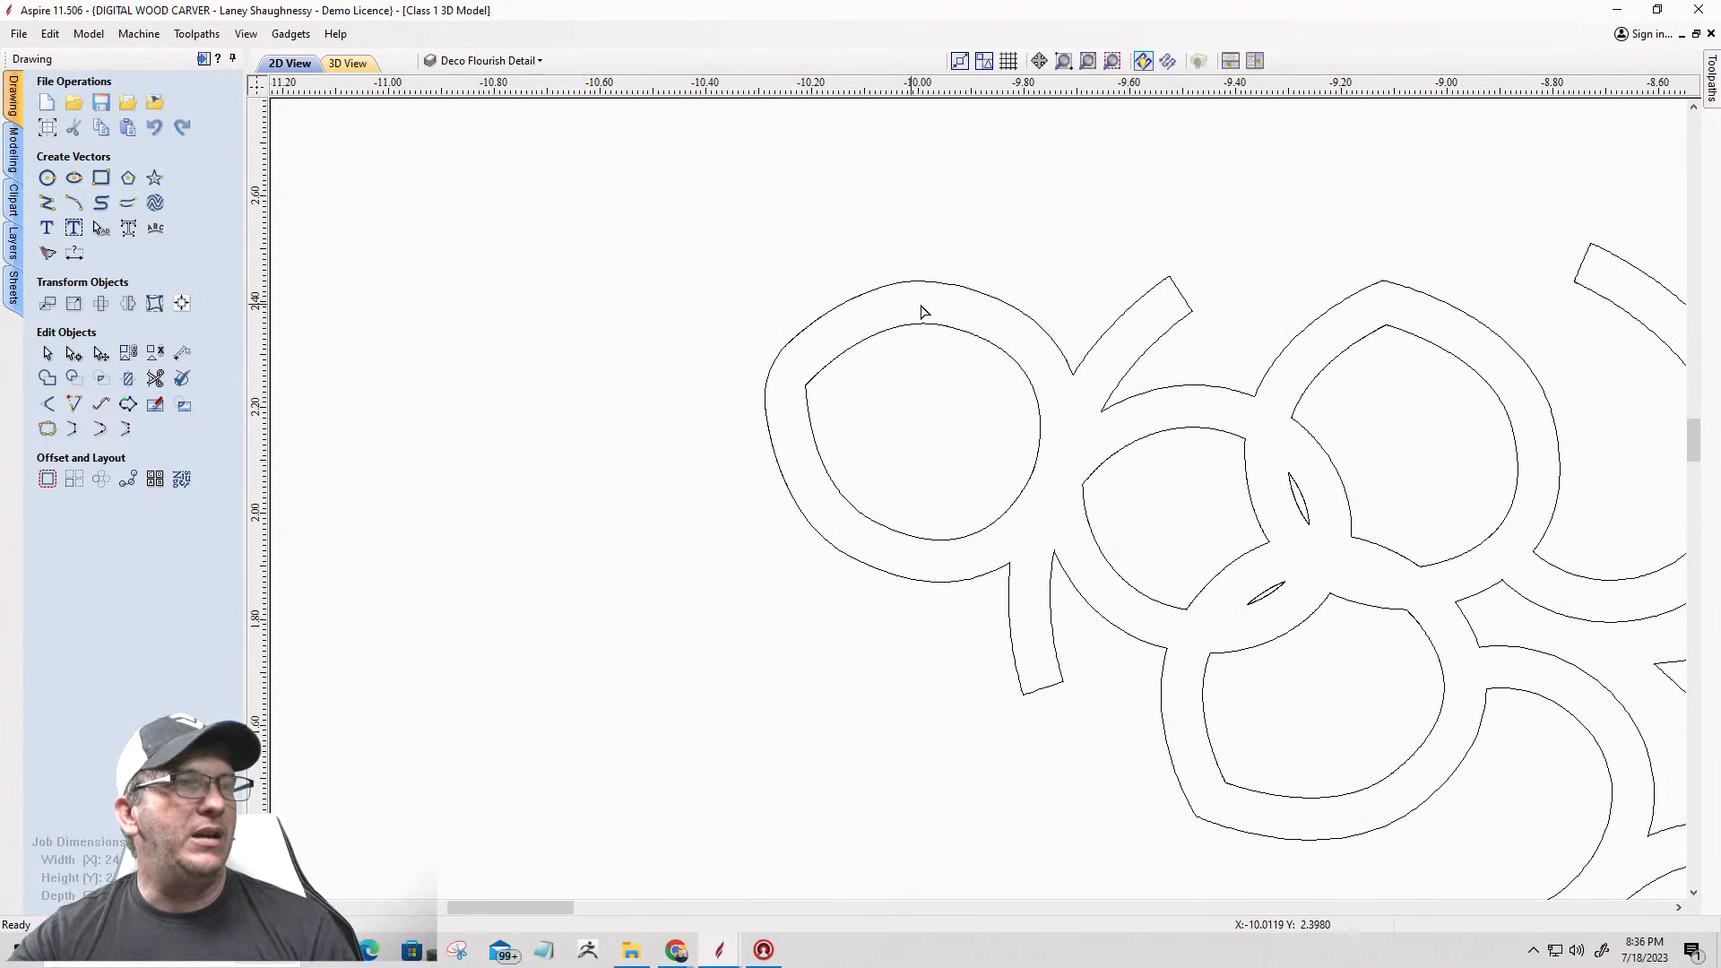
Step: Cut the small sliver vector beside the last flourish of the star's upper left arm at its top tip
scroll(748, 498, "down", 3)
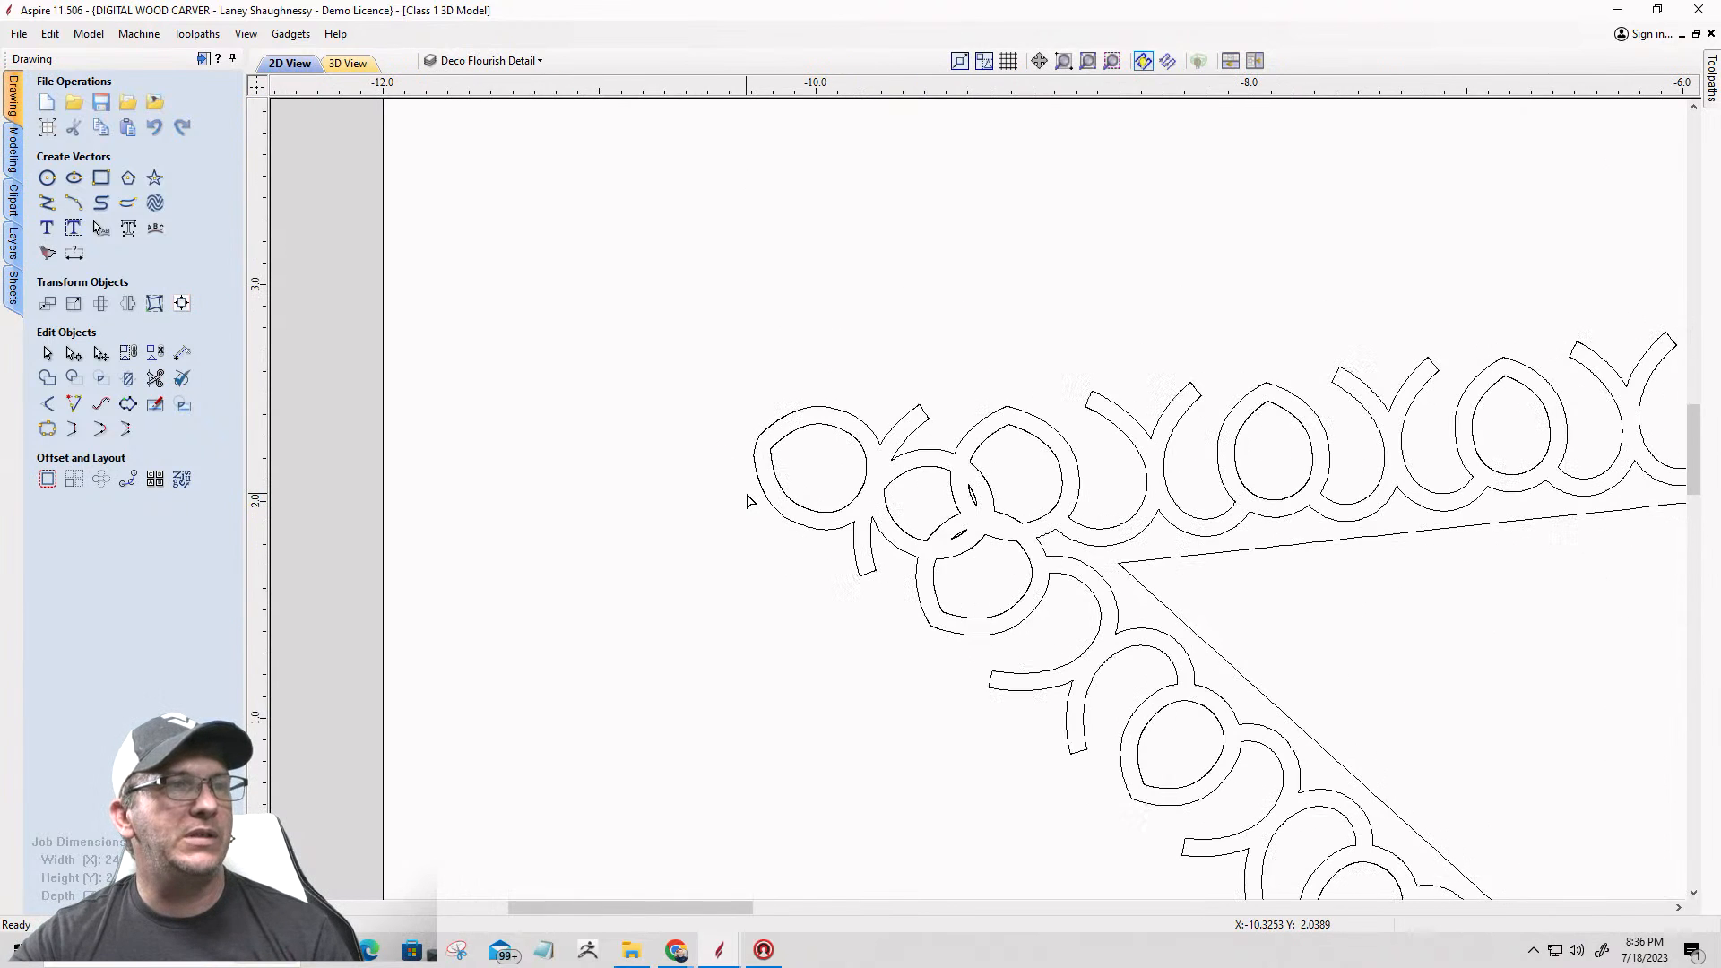
scroll(749, 500, "down", 3)
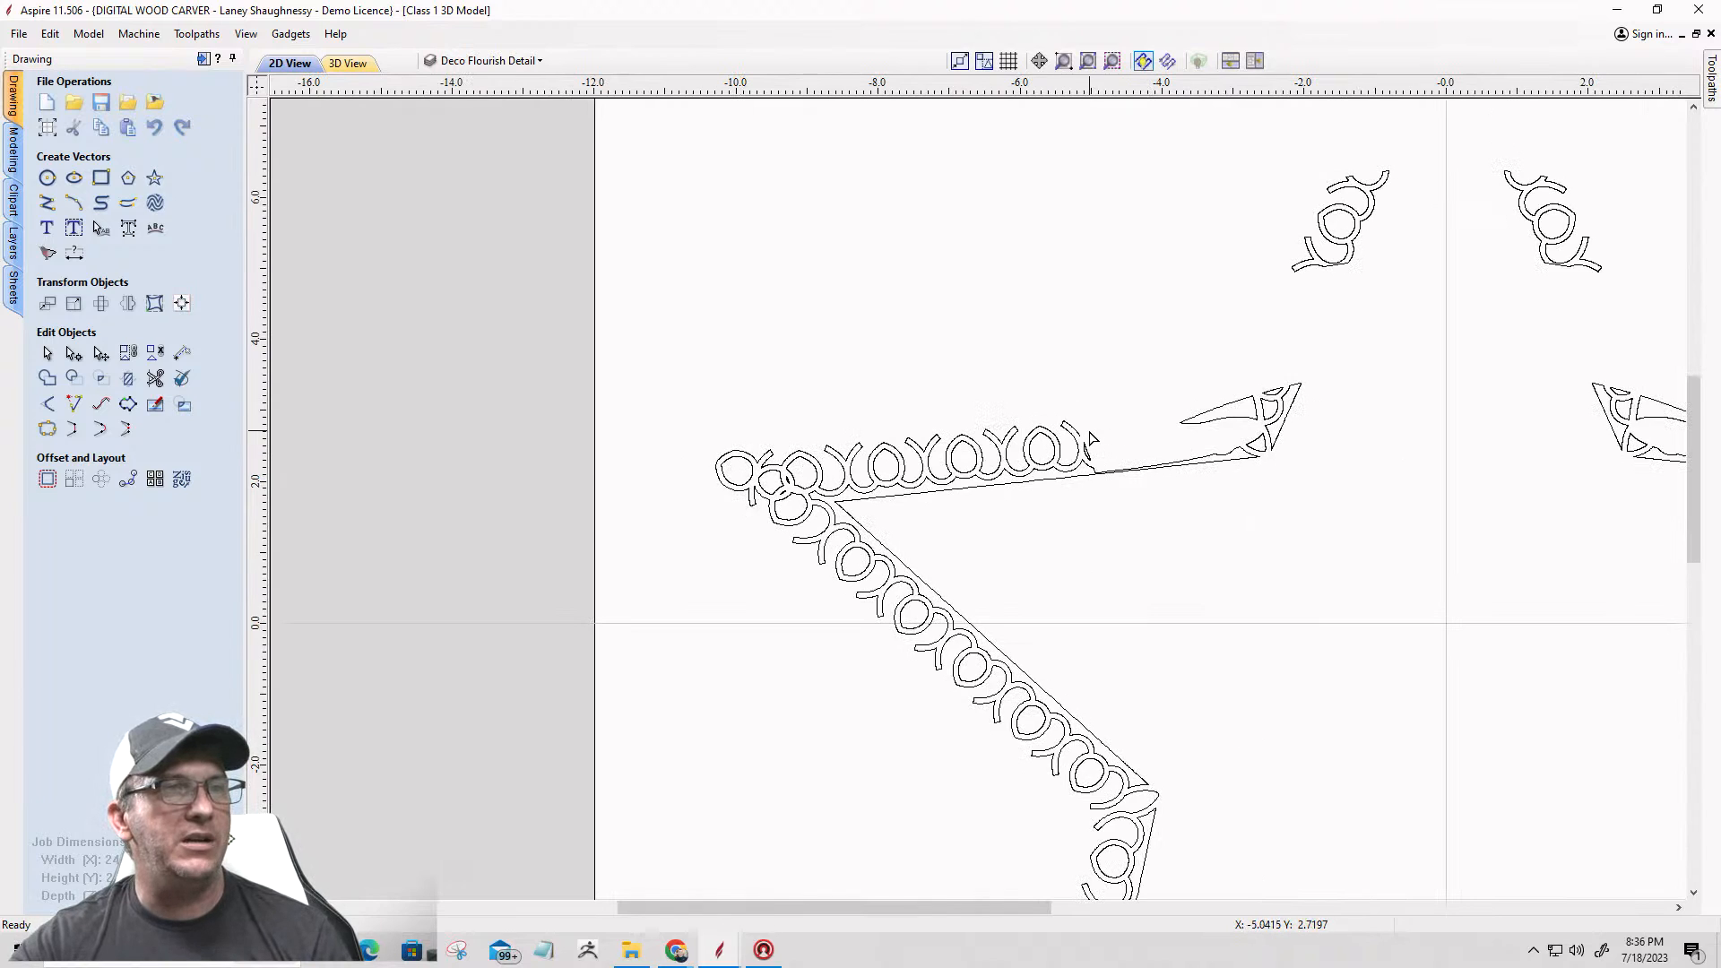
scroll(1090, 439, "up", 6)
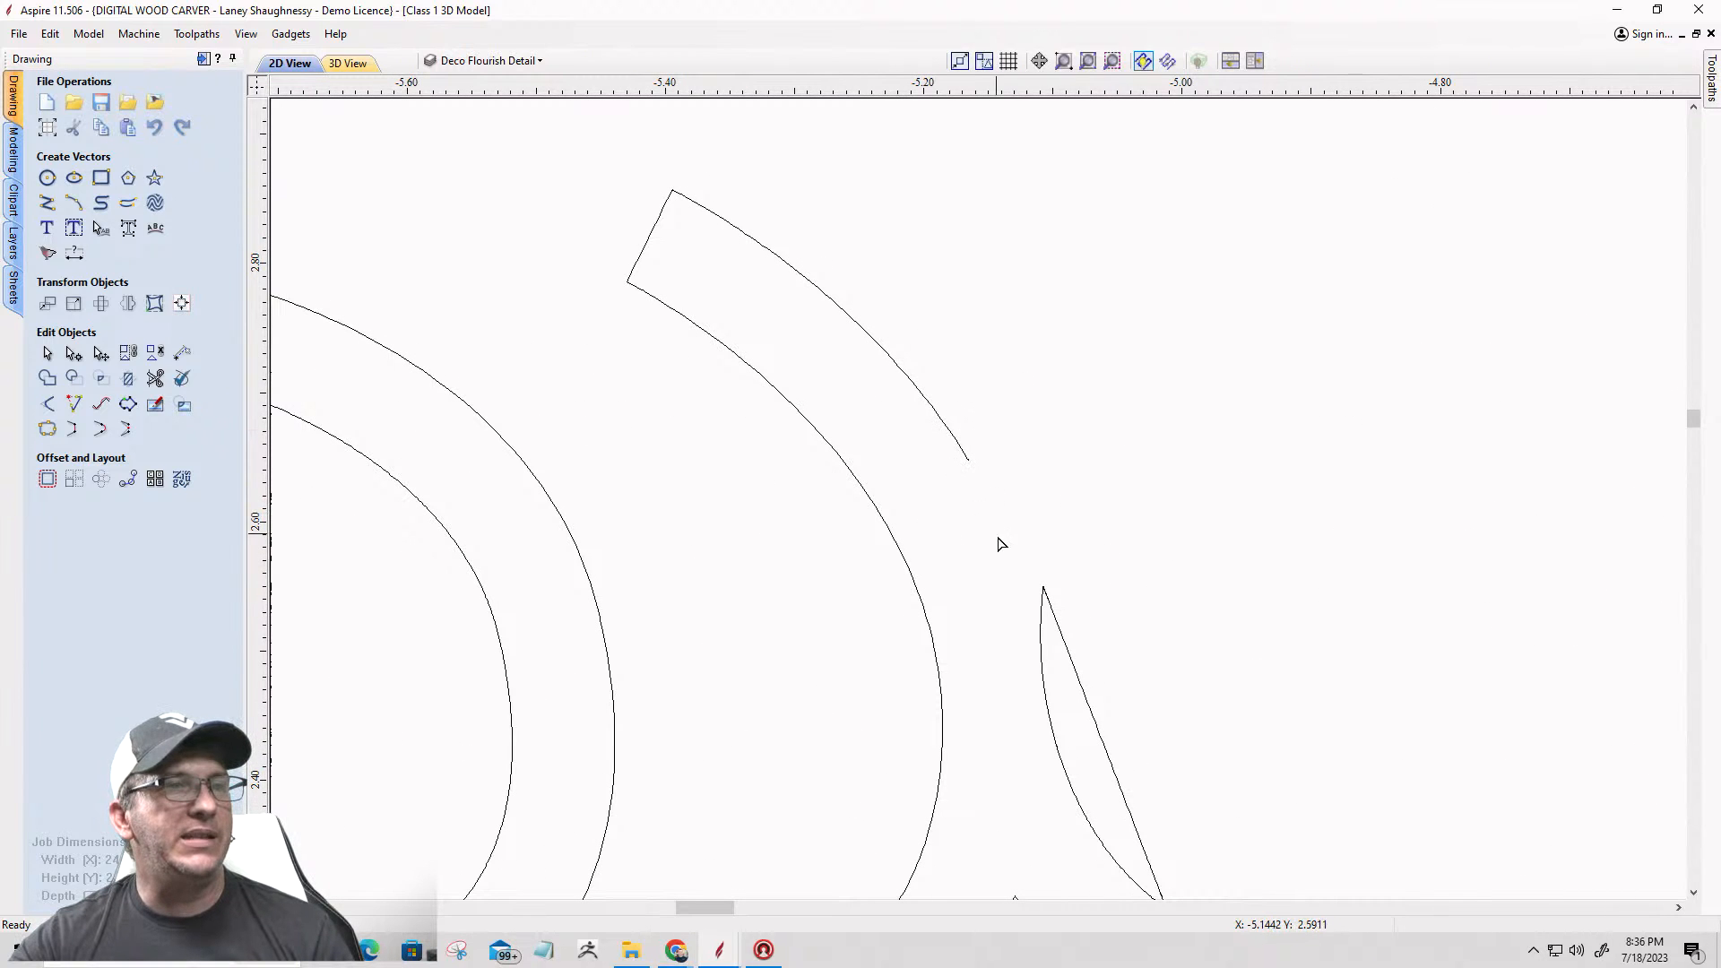
double_click(1043, 594)
scroll(1041, 628, "up", 8)
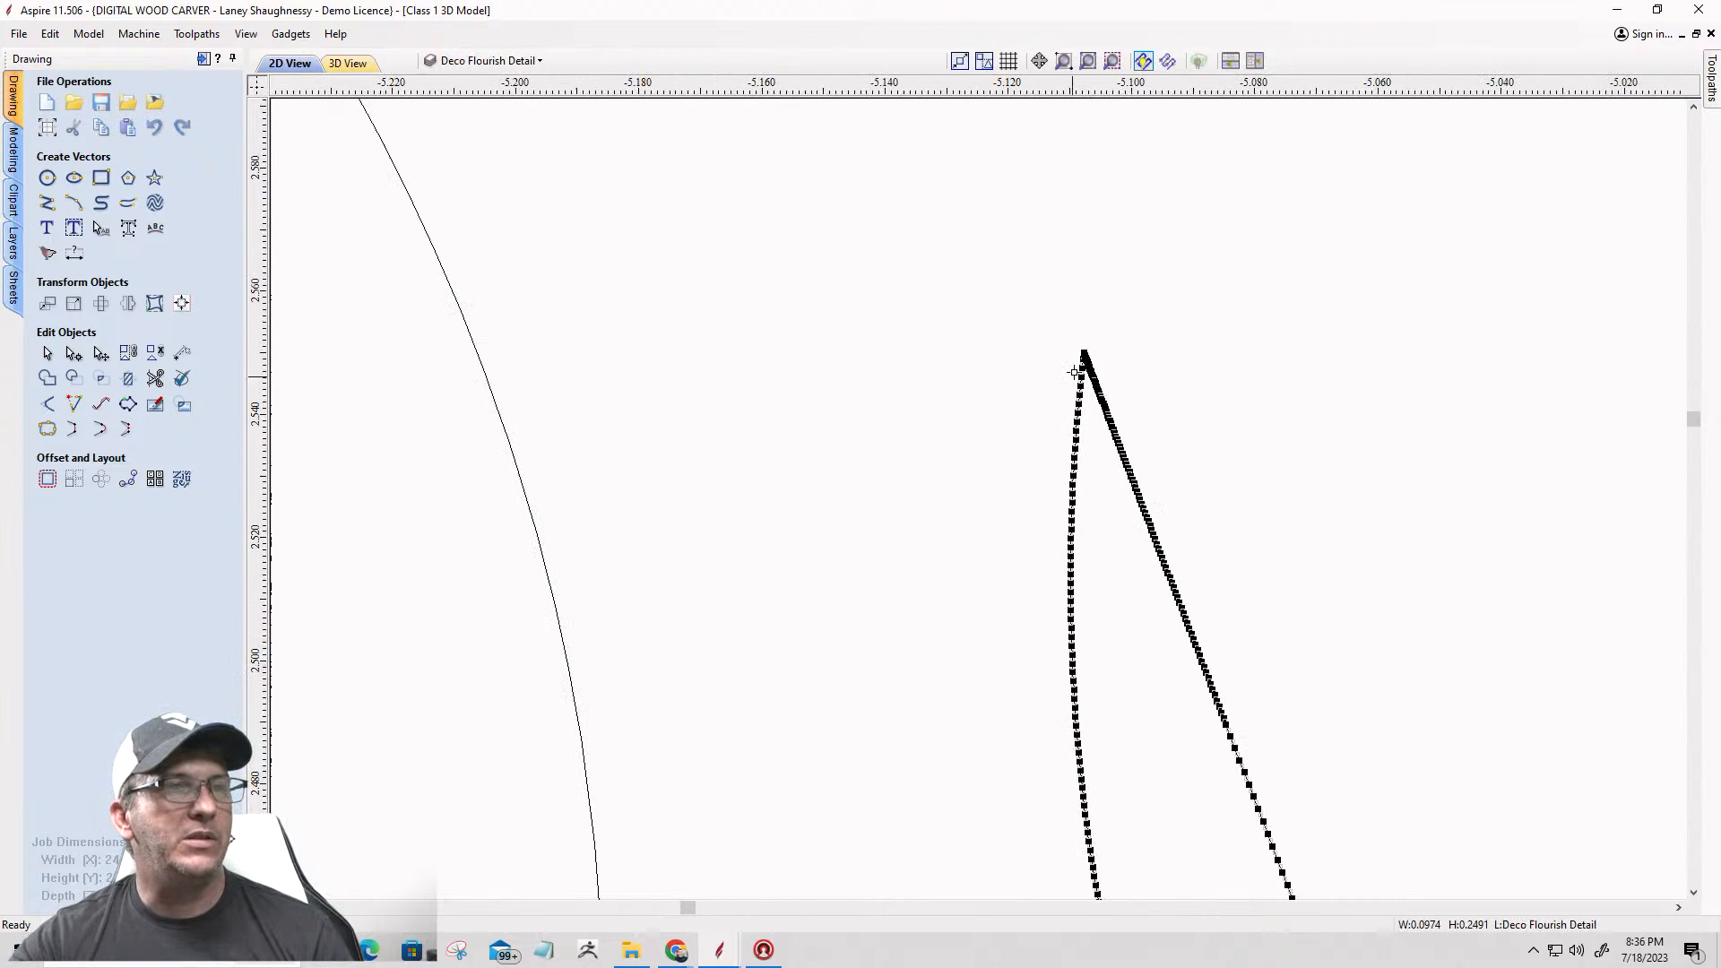
scroll(1120, 332, "up", 4)
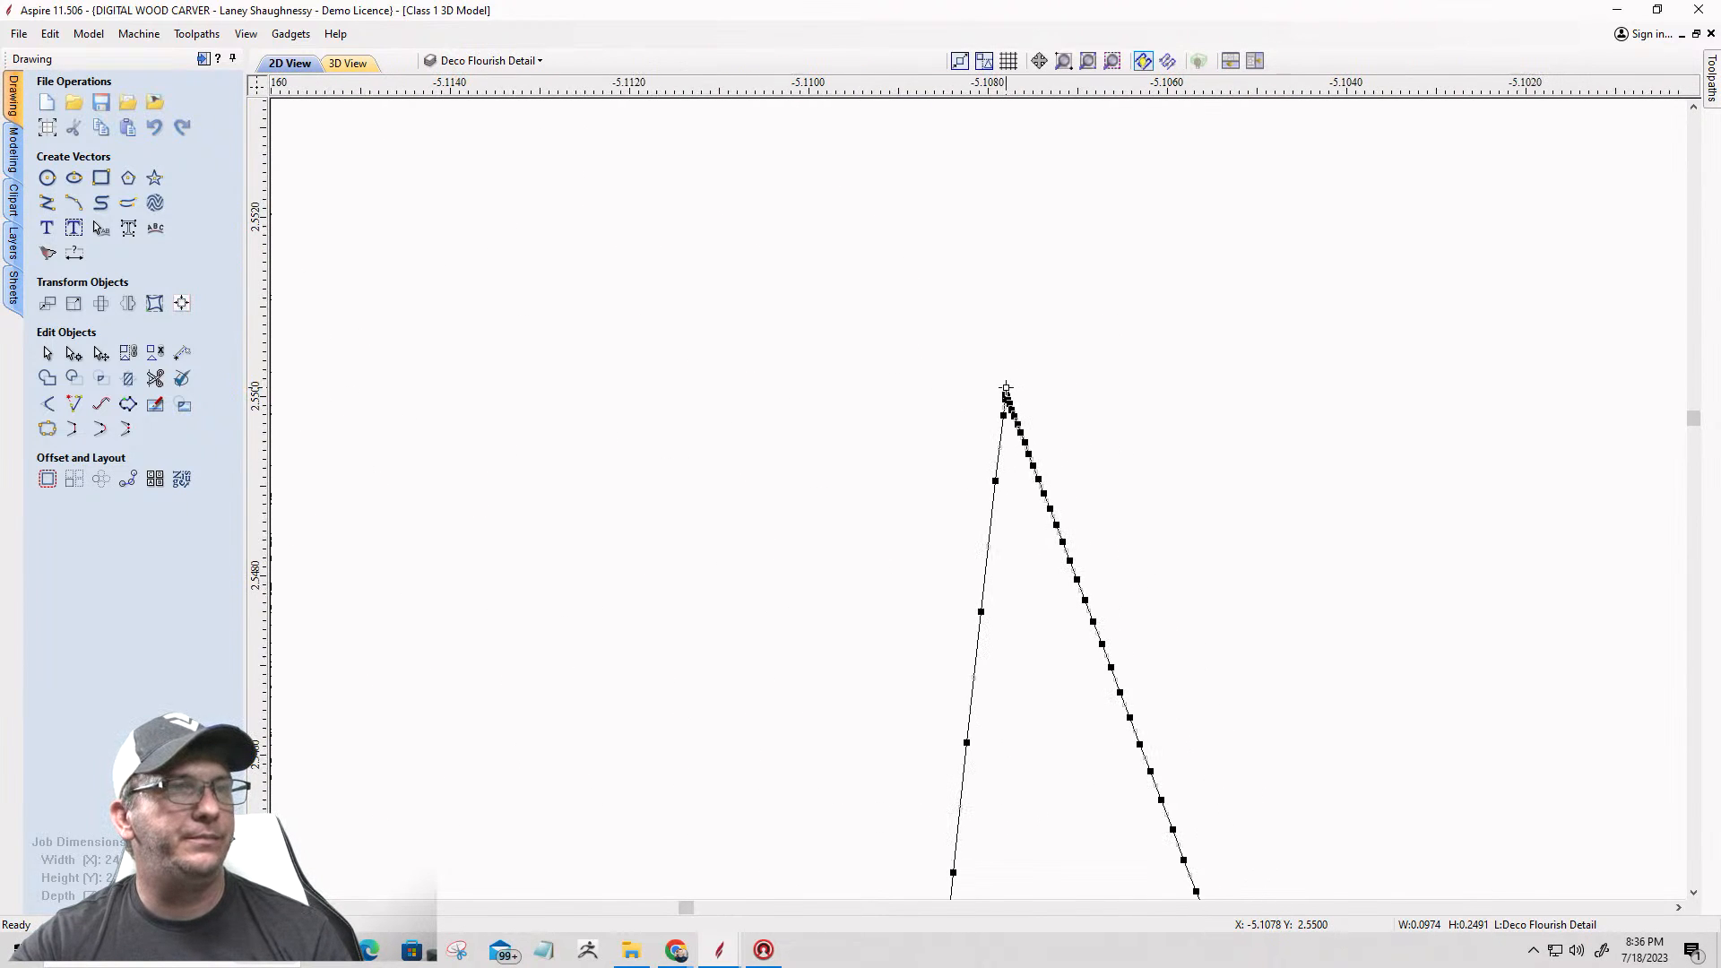
right_click(1006, 394)
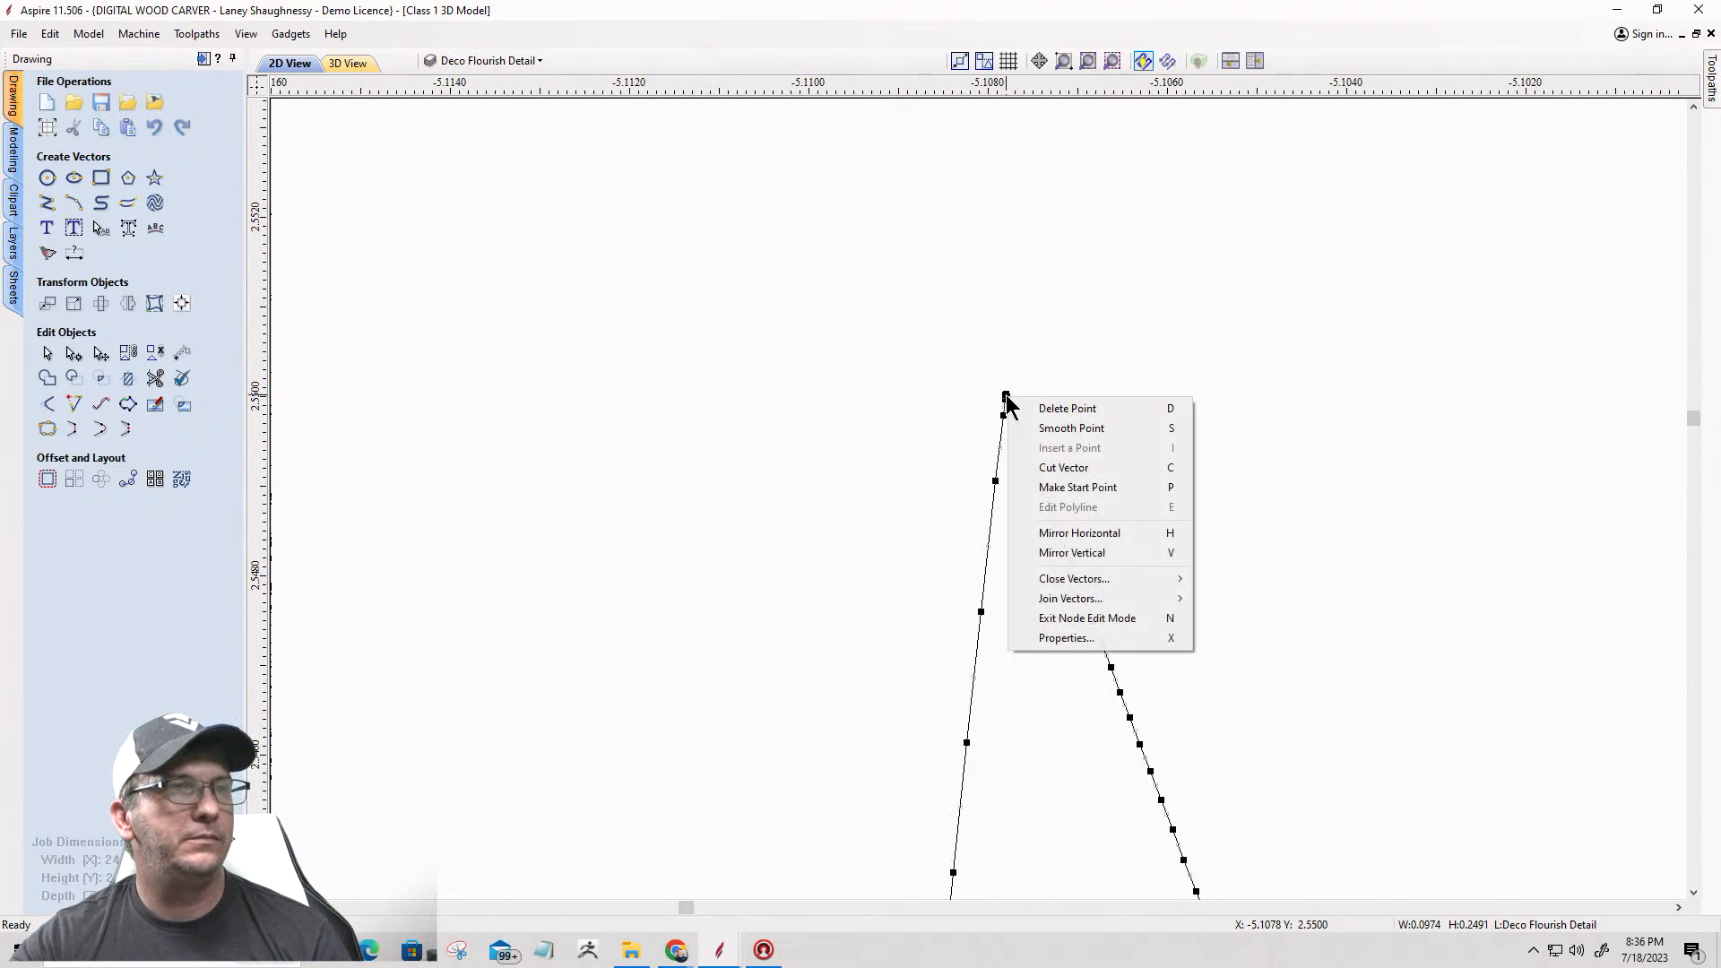
left_click(1031, 466)
Step: Cut the same sliver vector at its bottom tip and delete its straight edge, keeping the curved one
scroll(980, 267, "down", 10)
scroll(998, 568, "up", 2)
scroll(1090, 583, "up", 6)
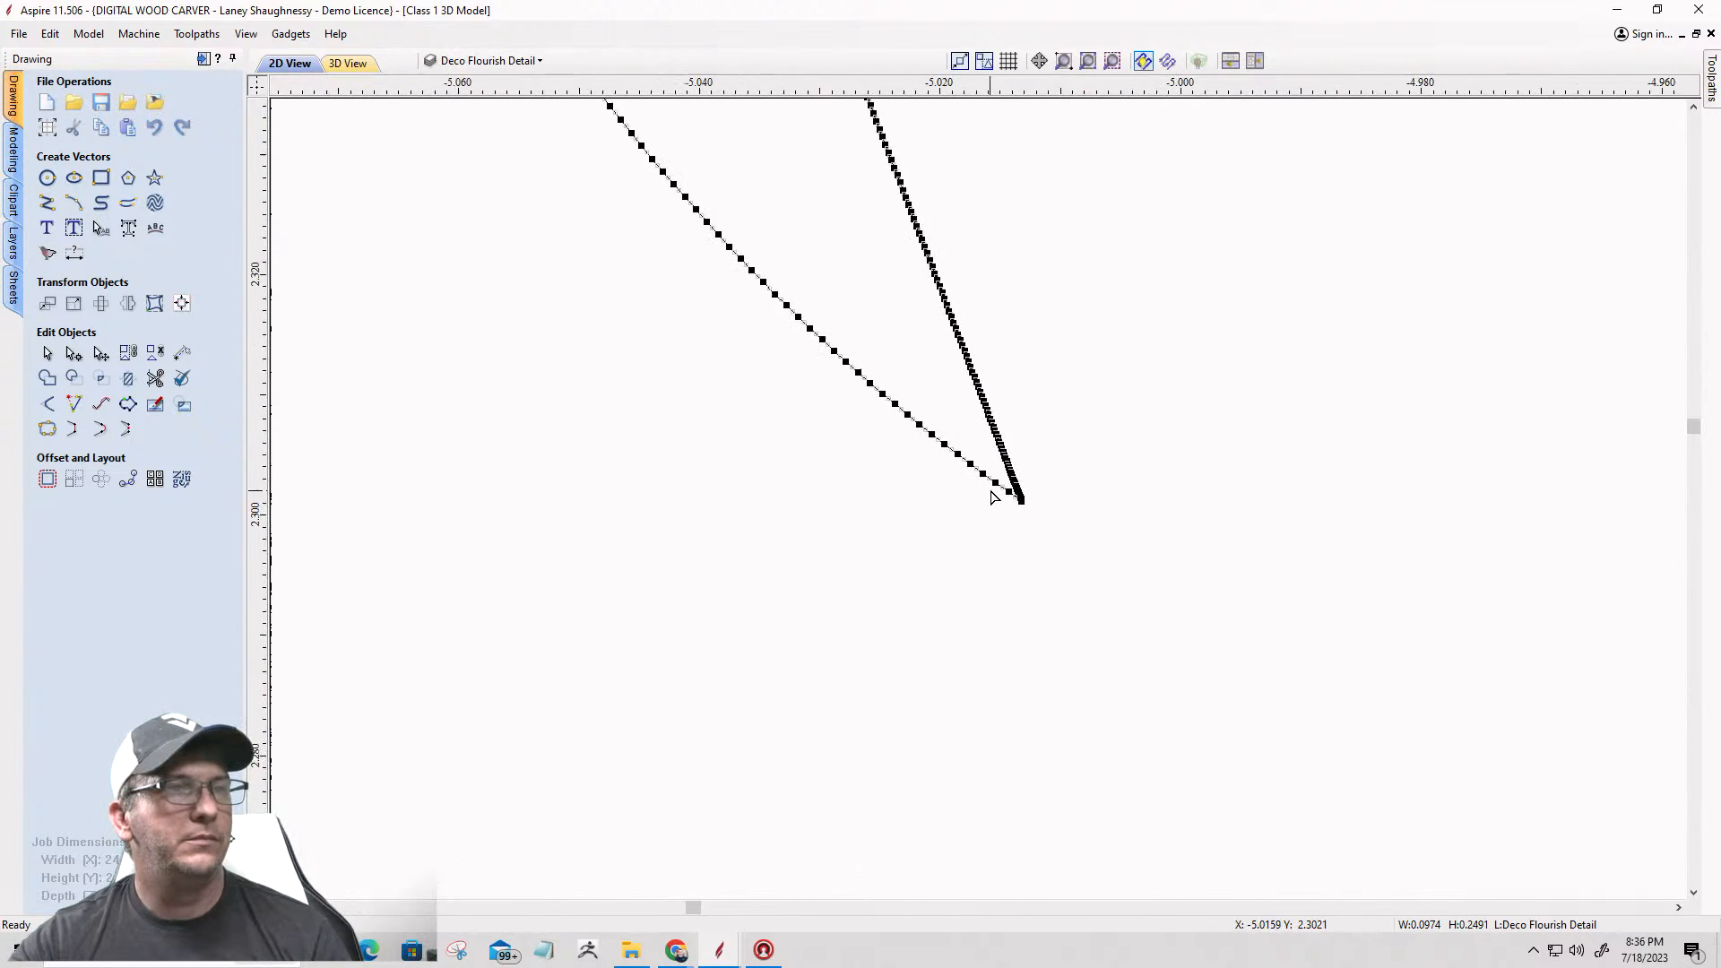
right_click(1037, 485)
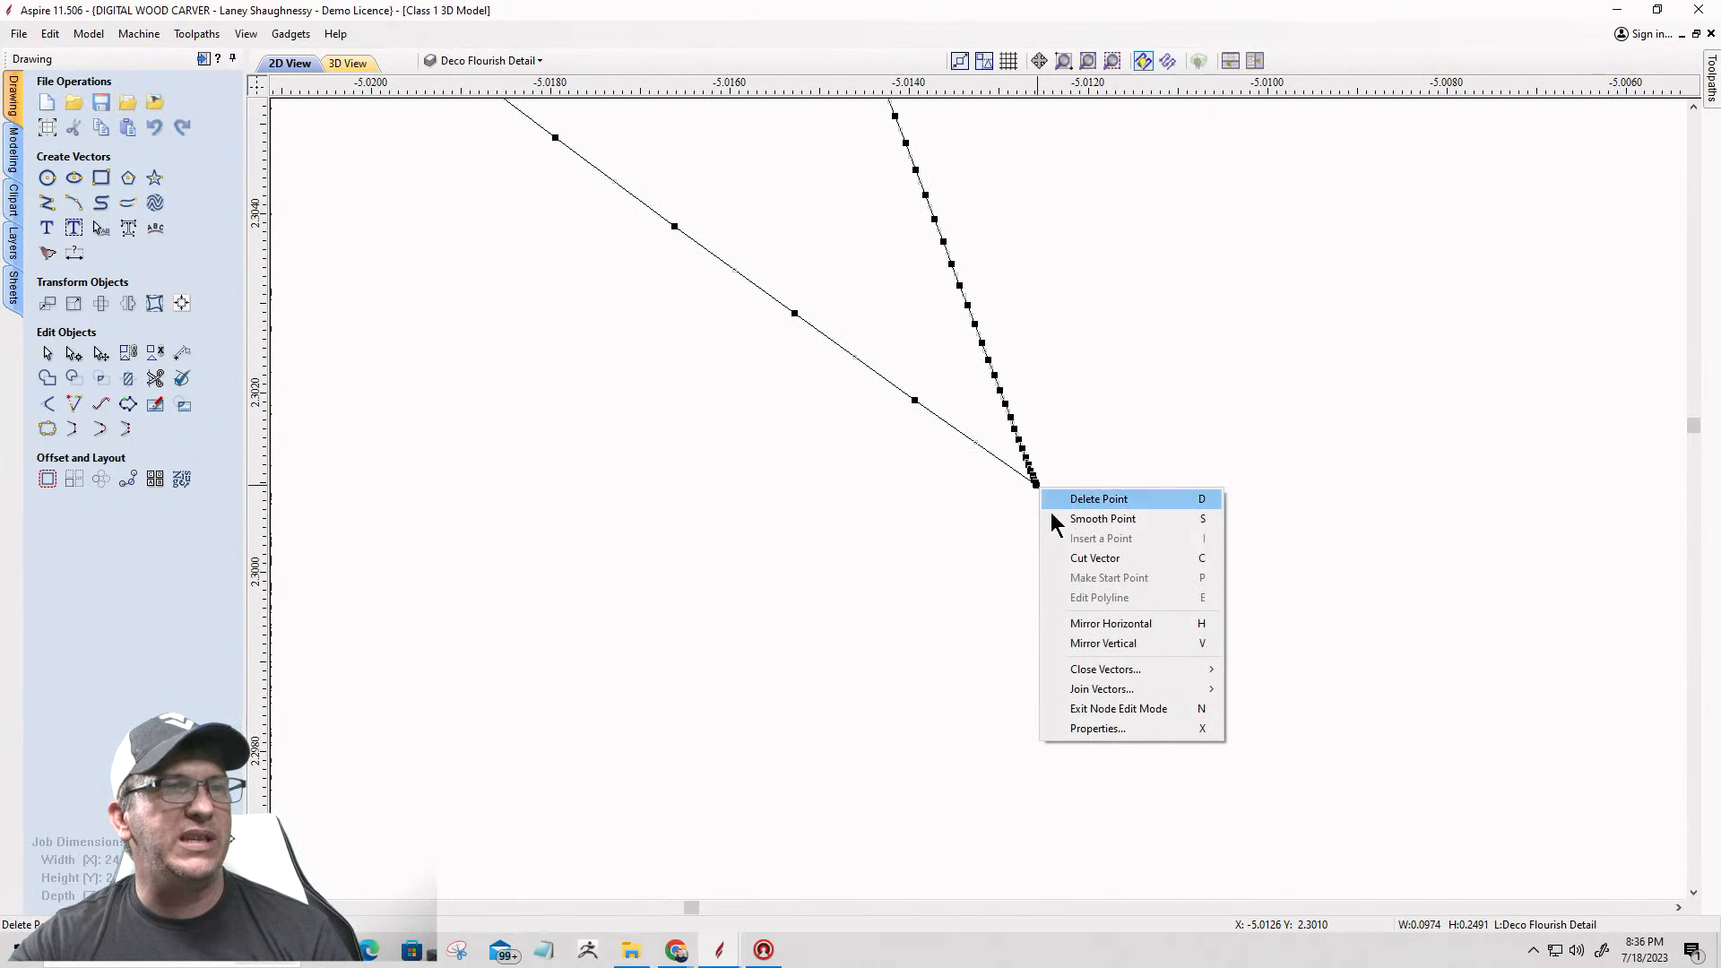
left_click(1067, 558)
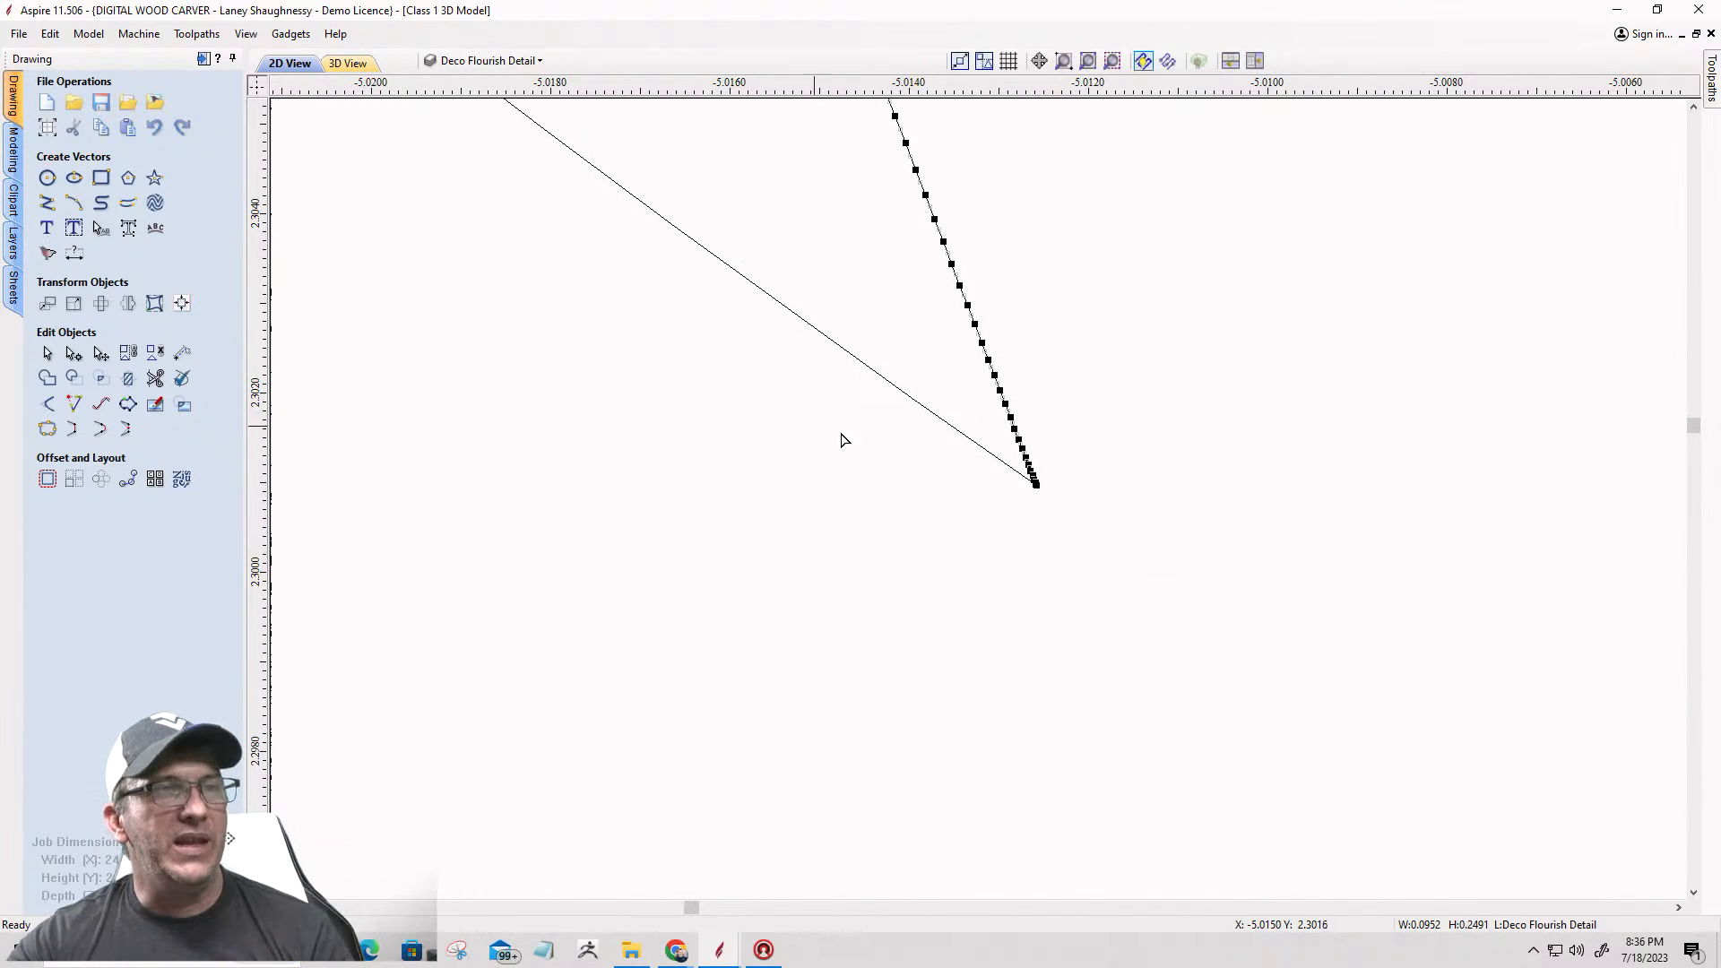
scroll(933, 511, "down", 10)
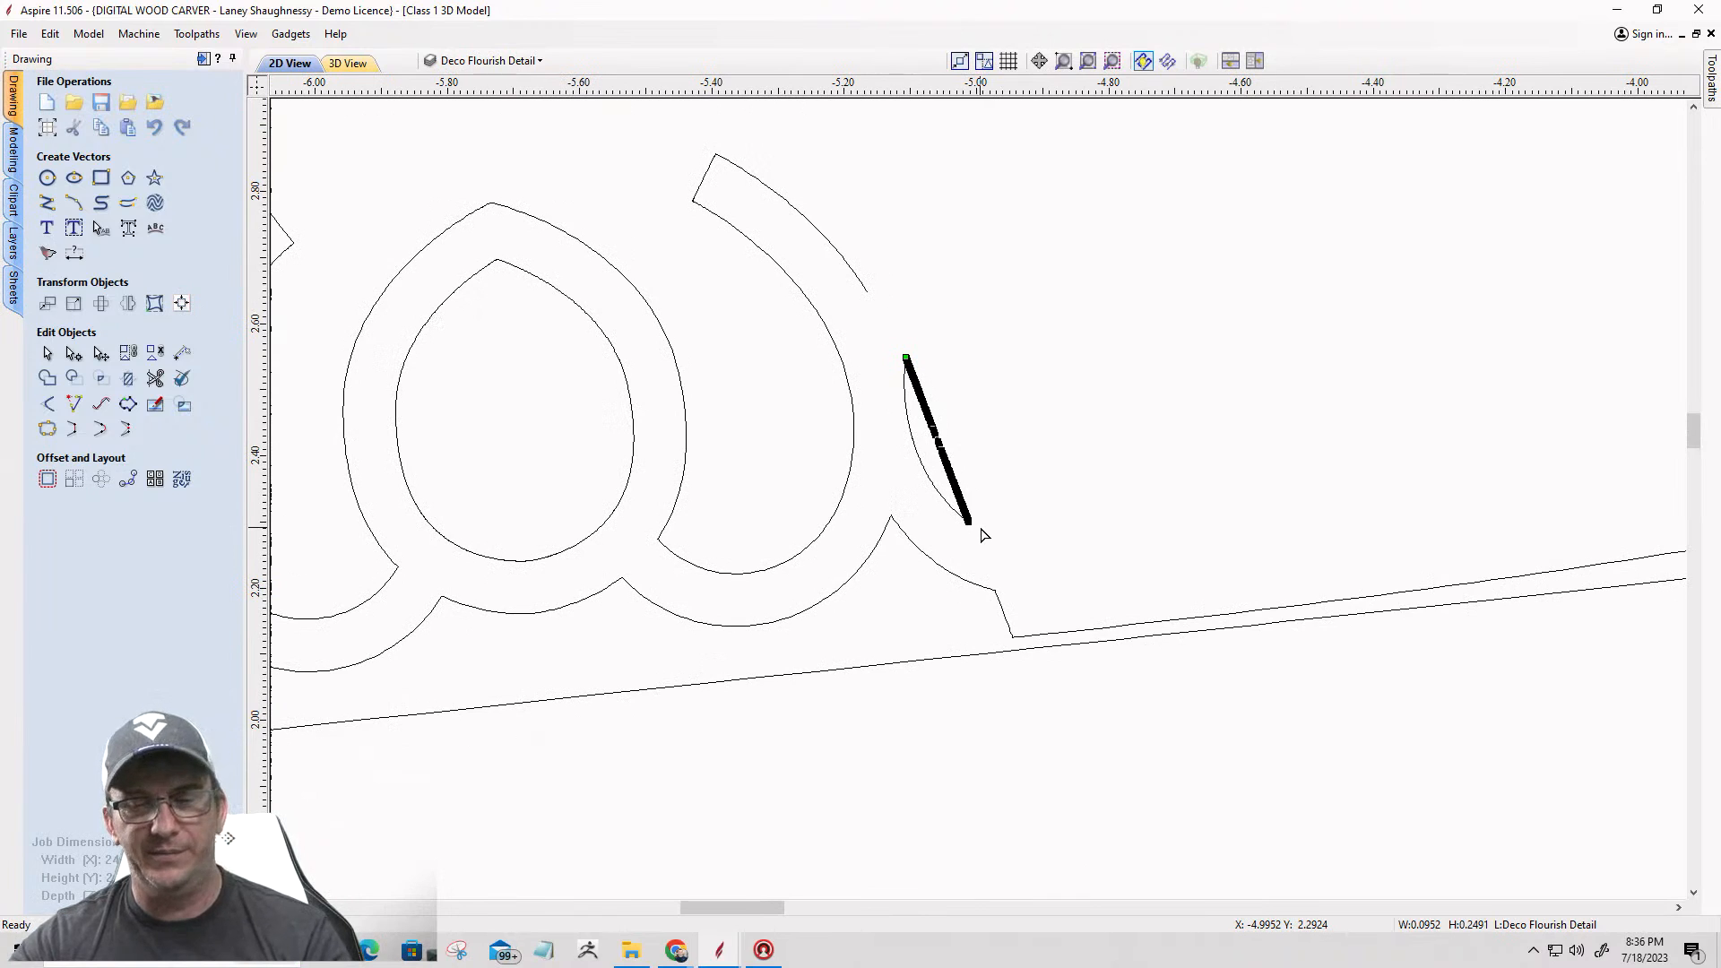
key("Delete")
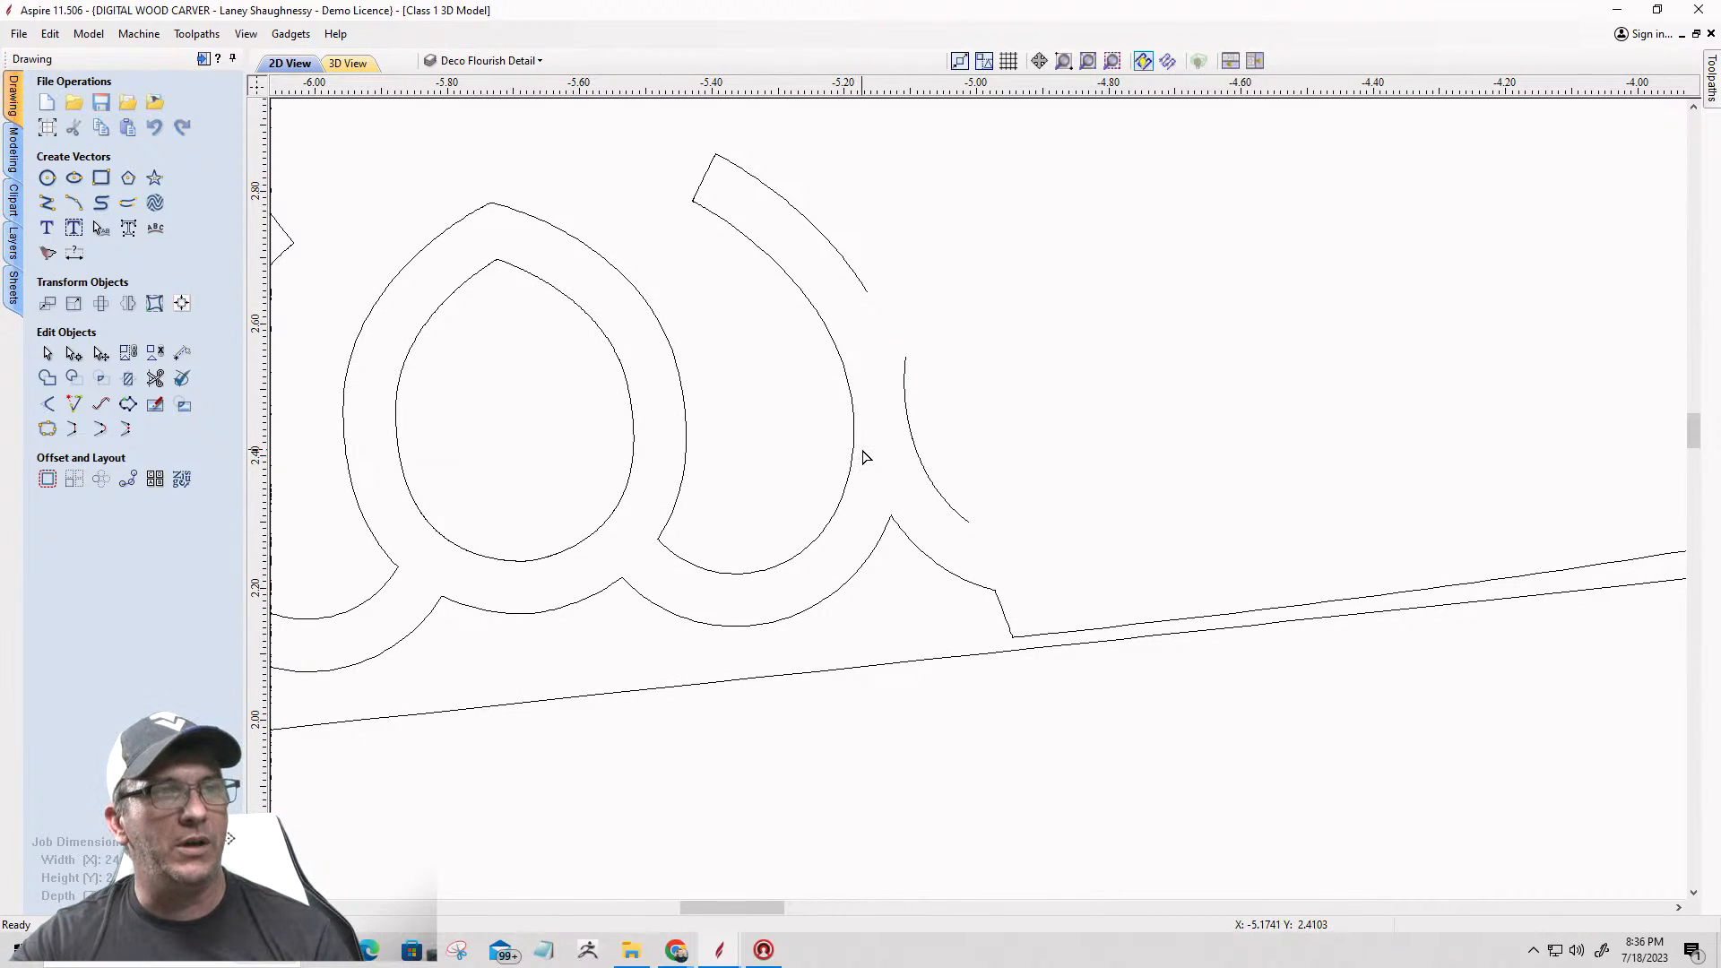
Step: Cut the inner border vector at the corner where the last scallop meets the short slanted edge on the upper left arm
left_click(983, 591)
scroll(999, 565, "up", 8)
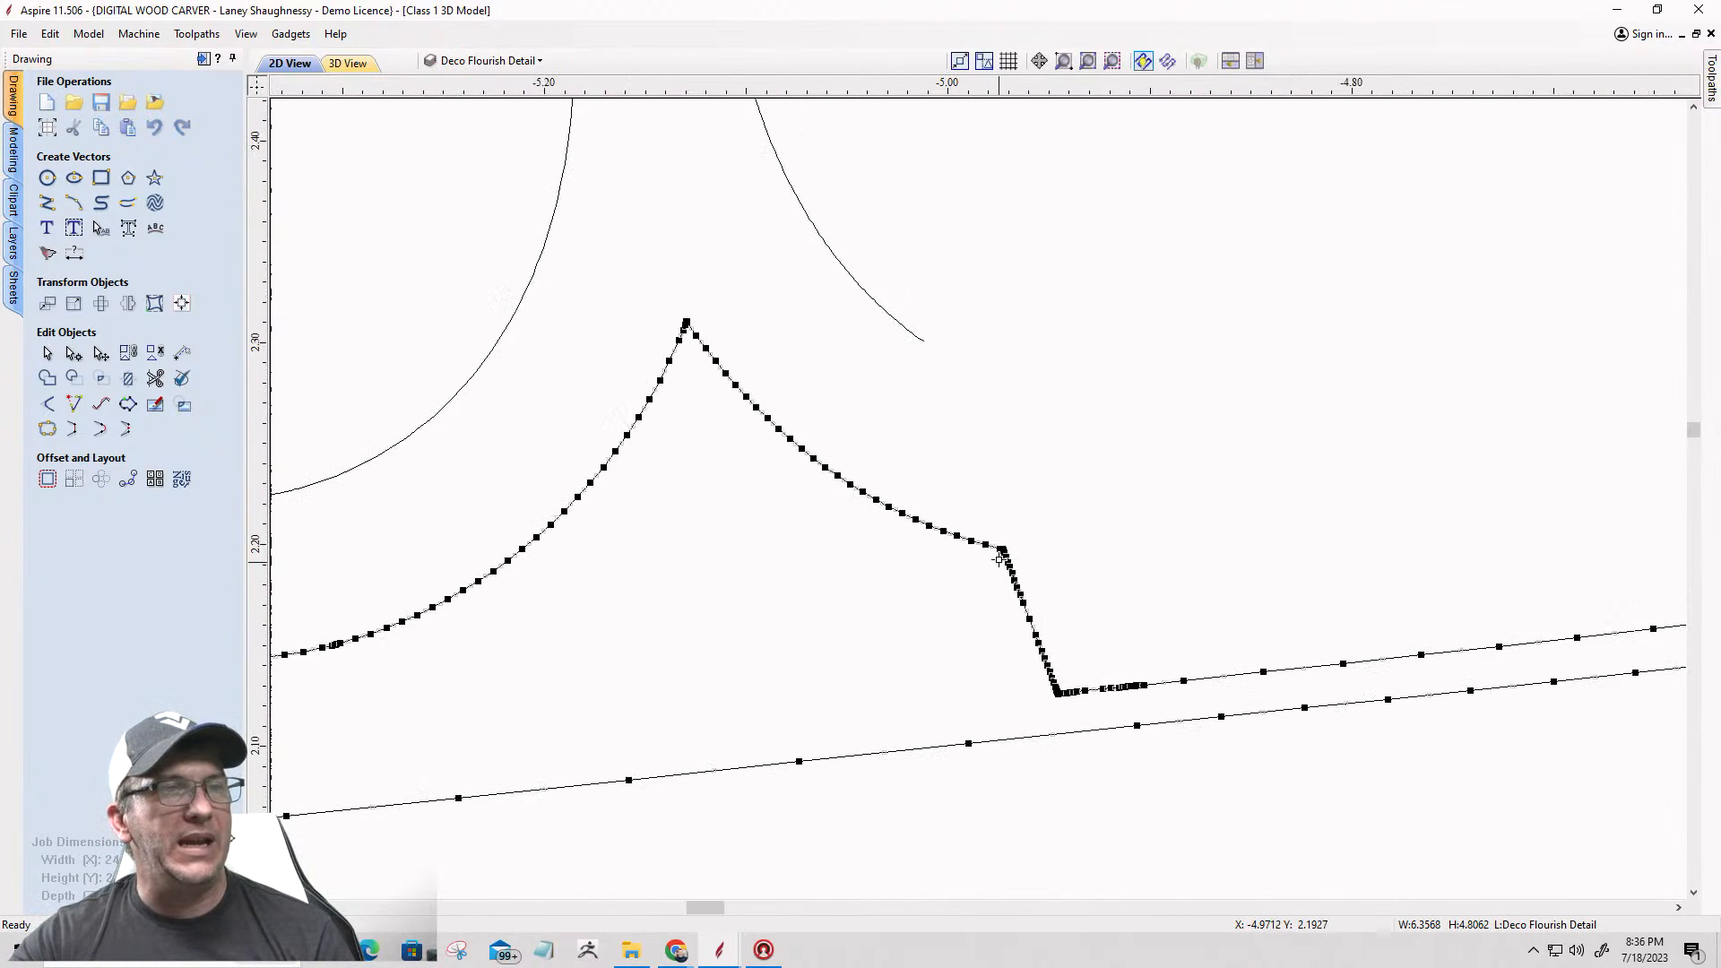
scroll(1008, 541, "up", 5)
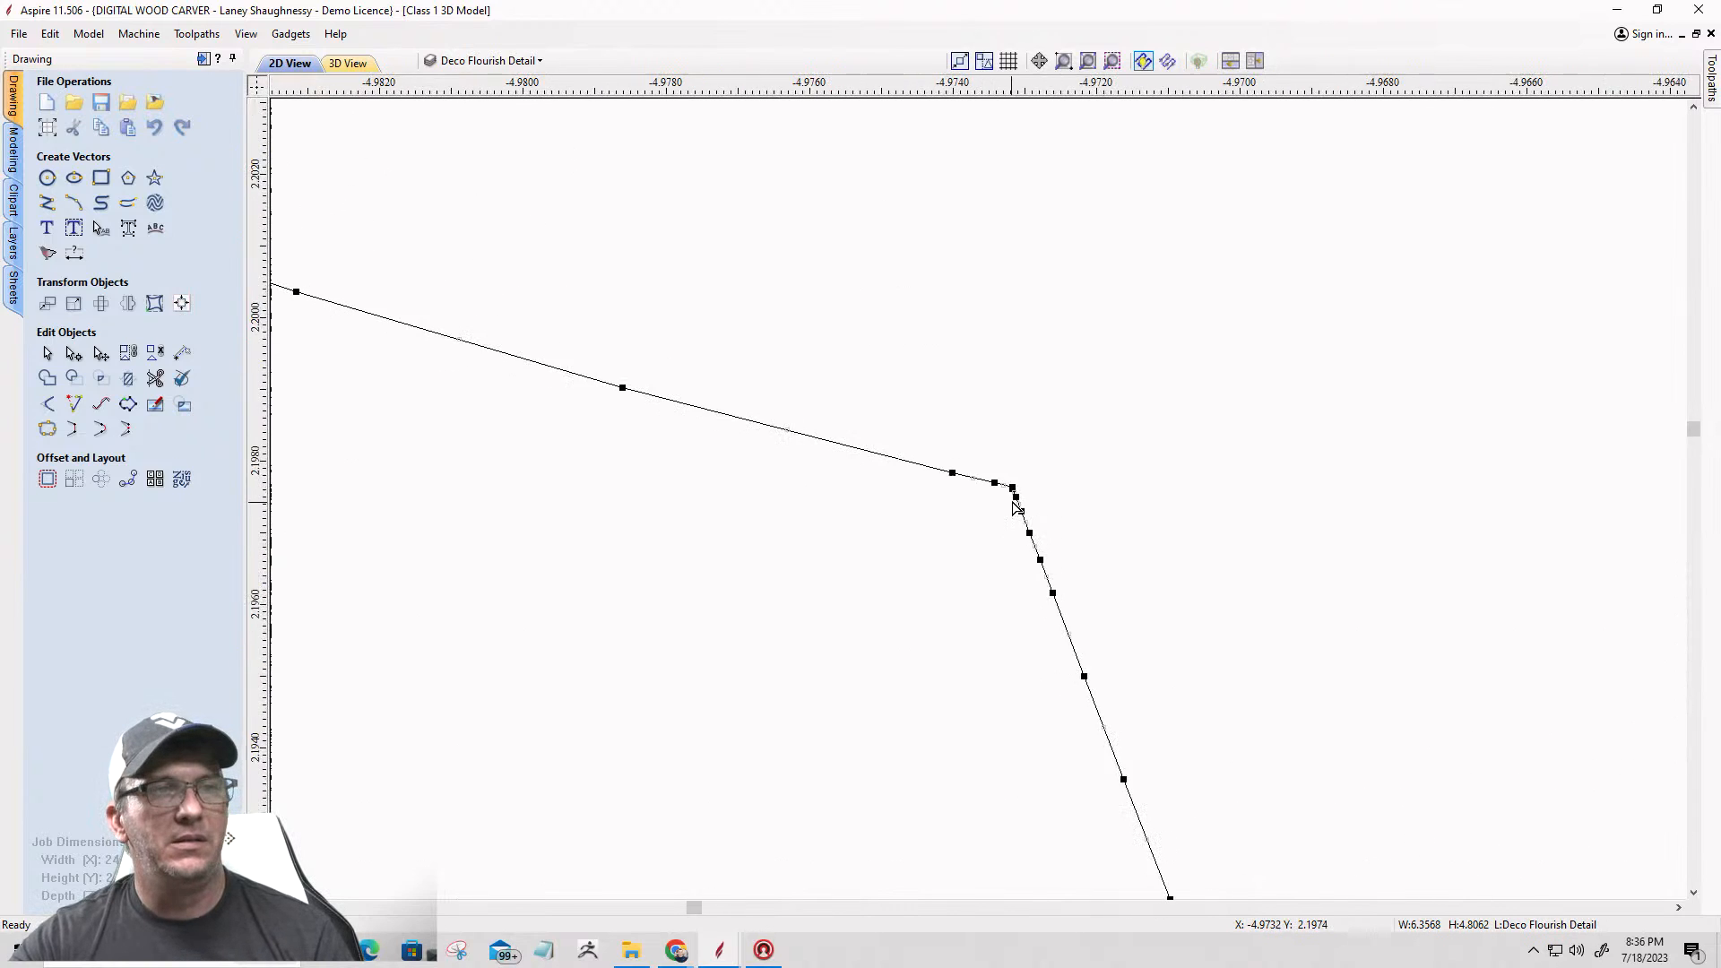
right_click(1016, 463)
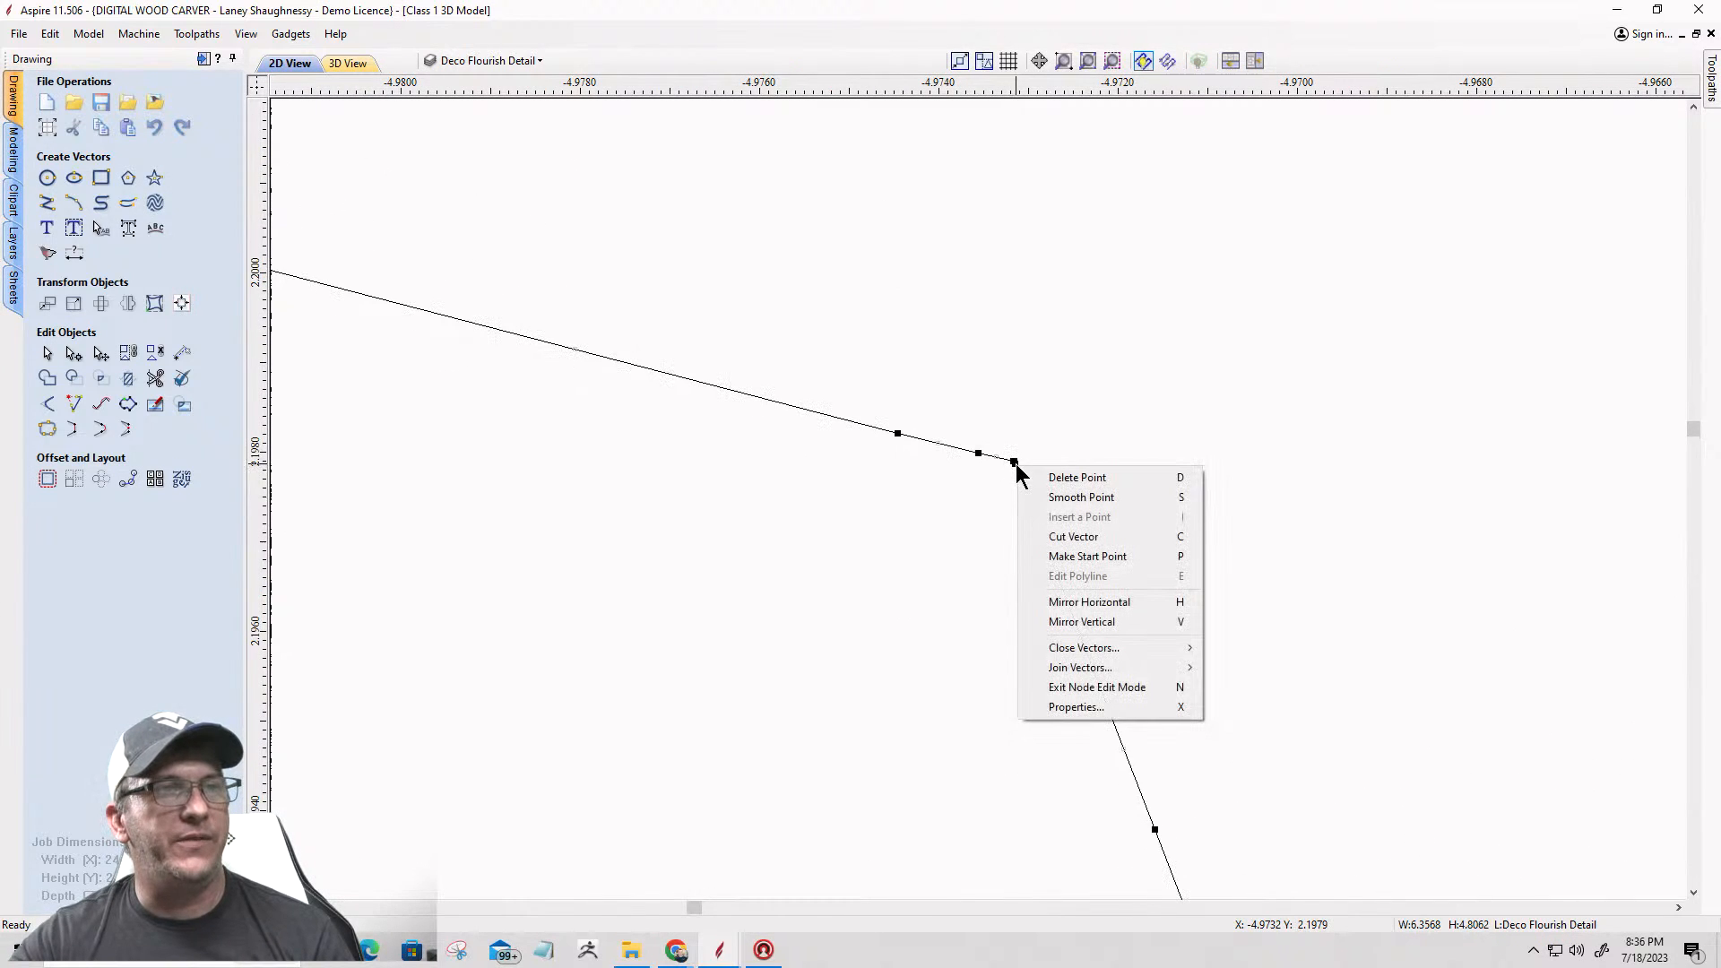
left_click(1041, 536)
scroll(1042, 527, "down", 10)
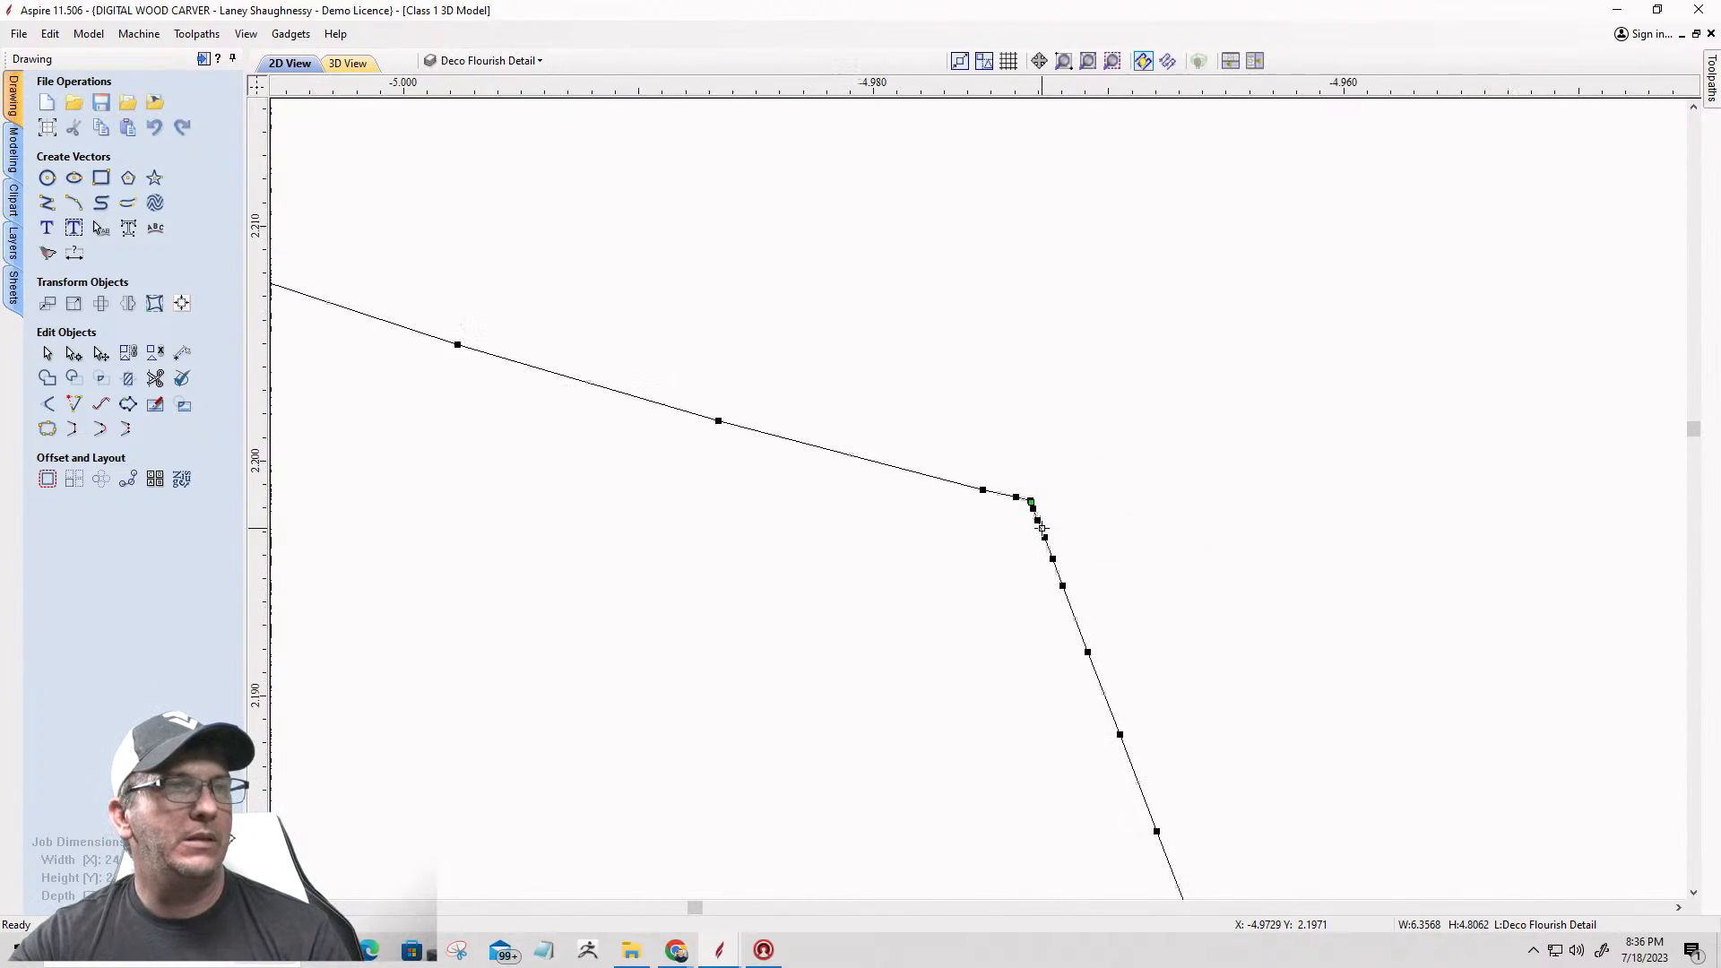
Step: Cut the same inner border vector at its sharp tip below the fan-shaped piece near the star's upper left inner corner
scroll(1041, 528, "down", 10)
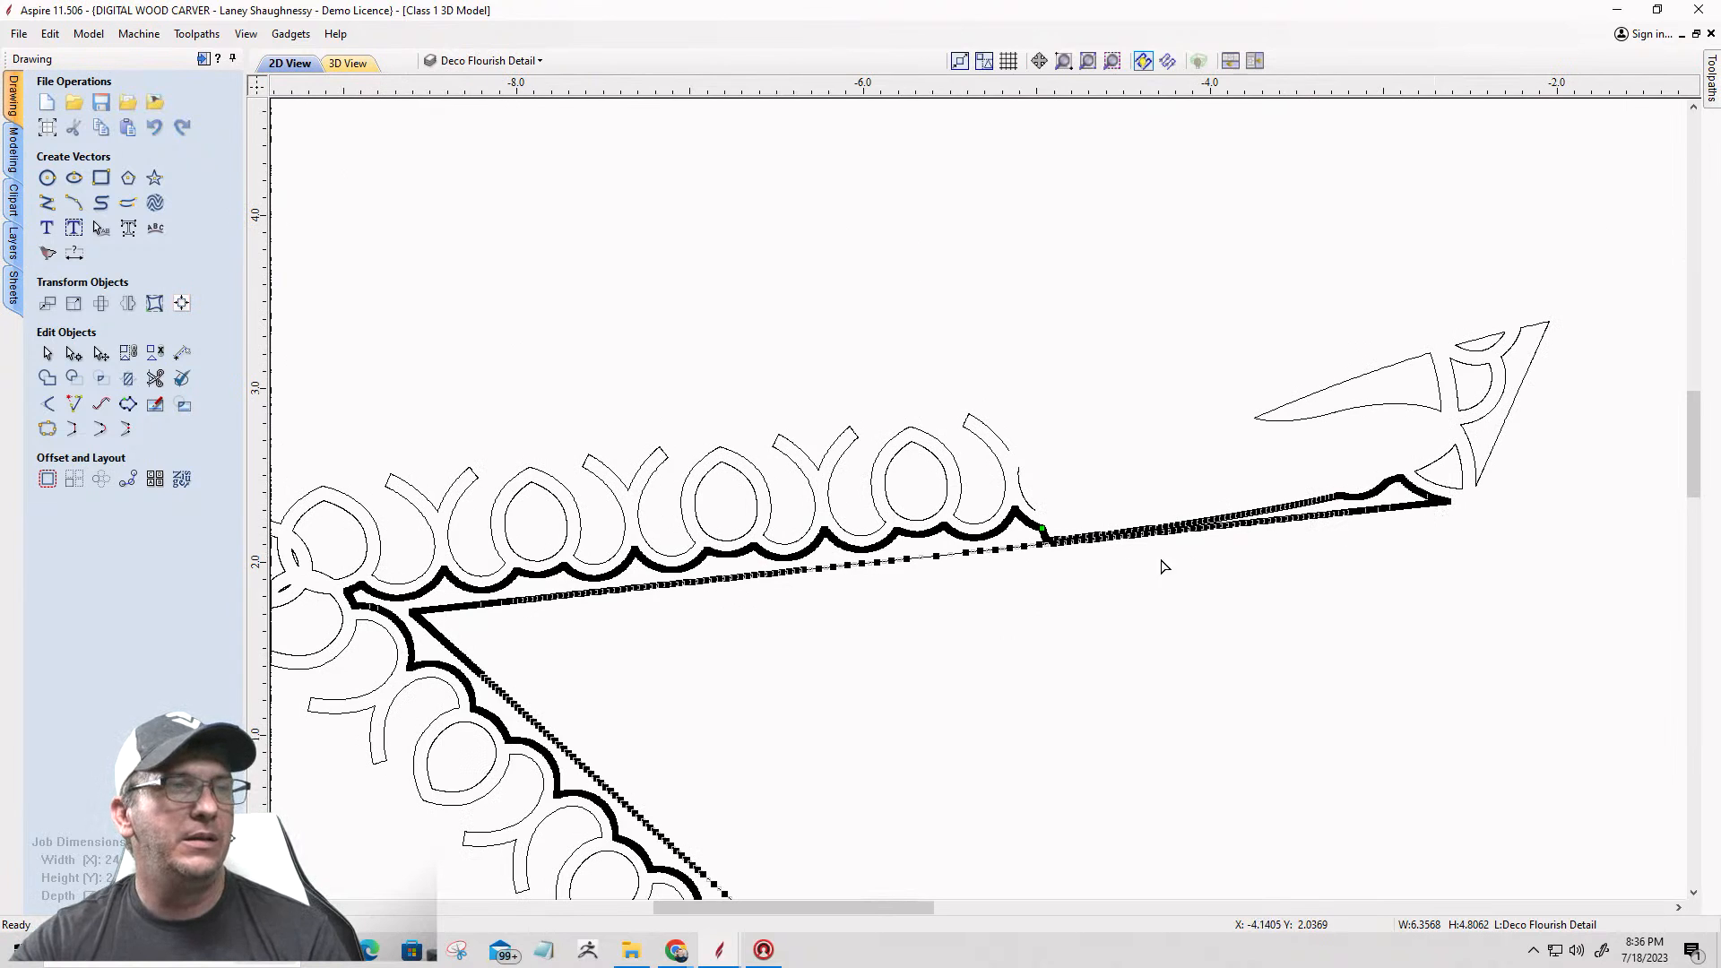
scroll(350, 594, "down", 8)
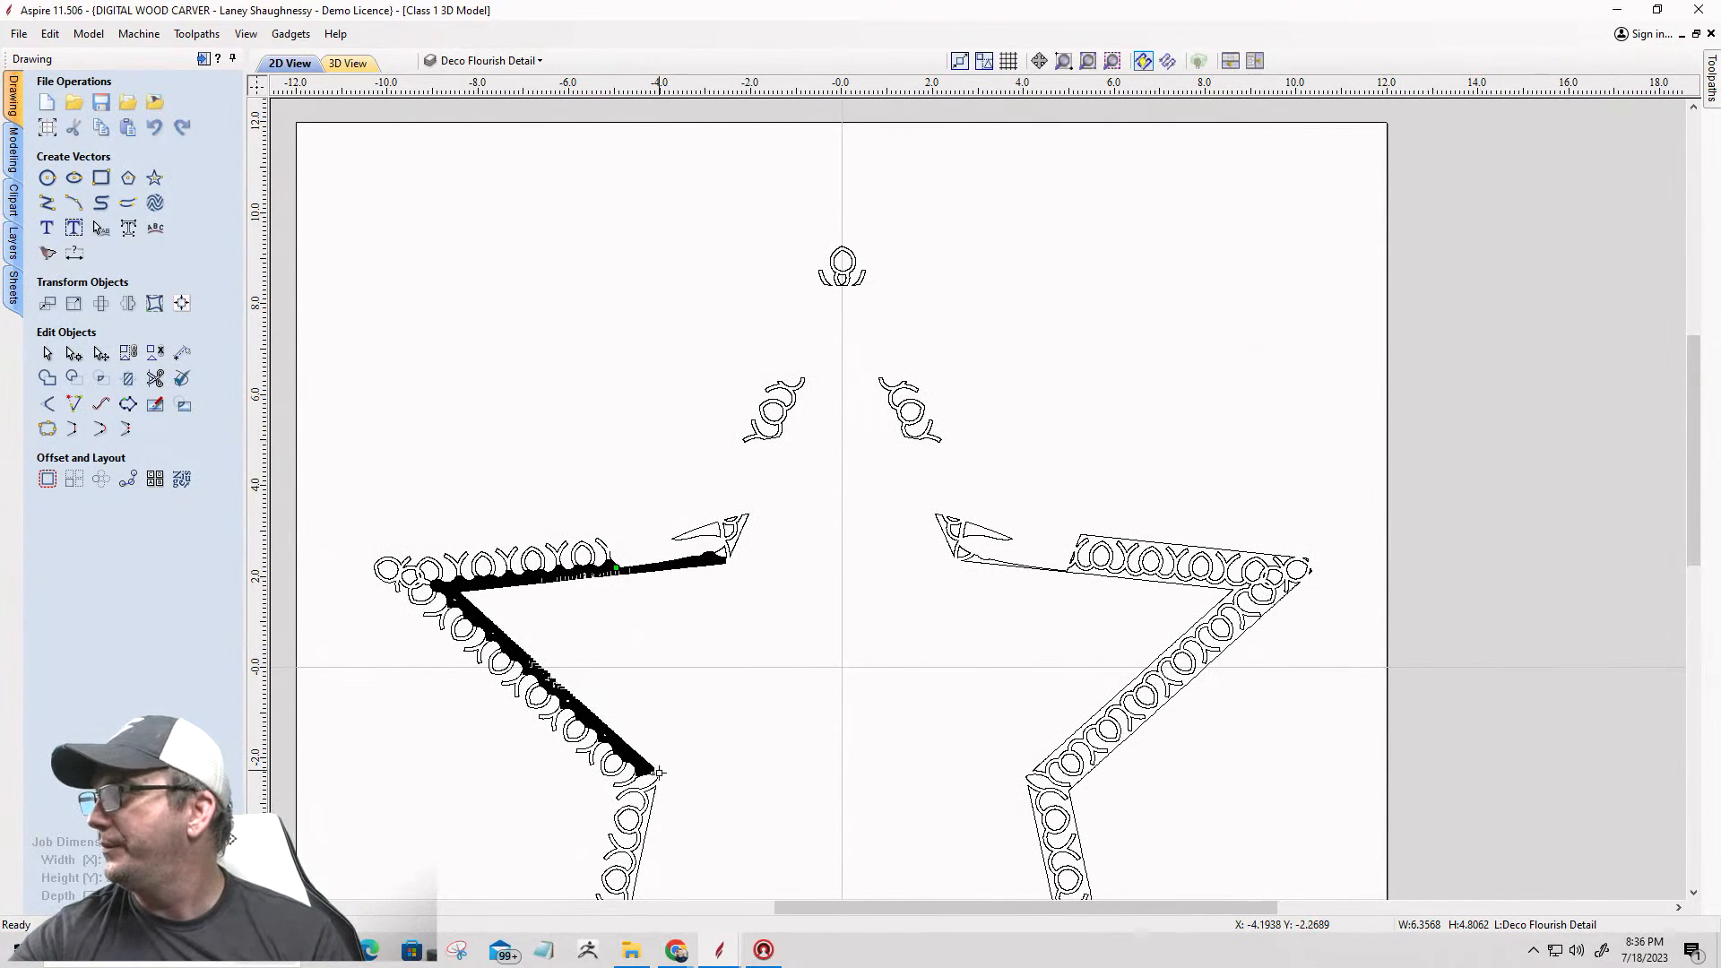
scroll(722, 563, "up", 8)
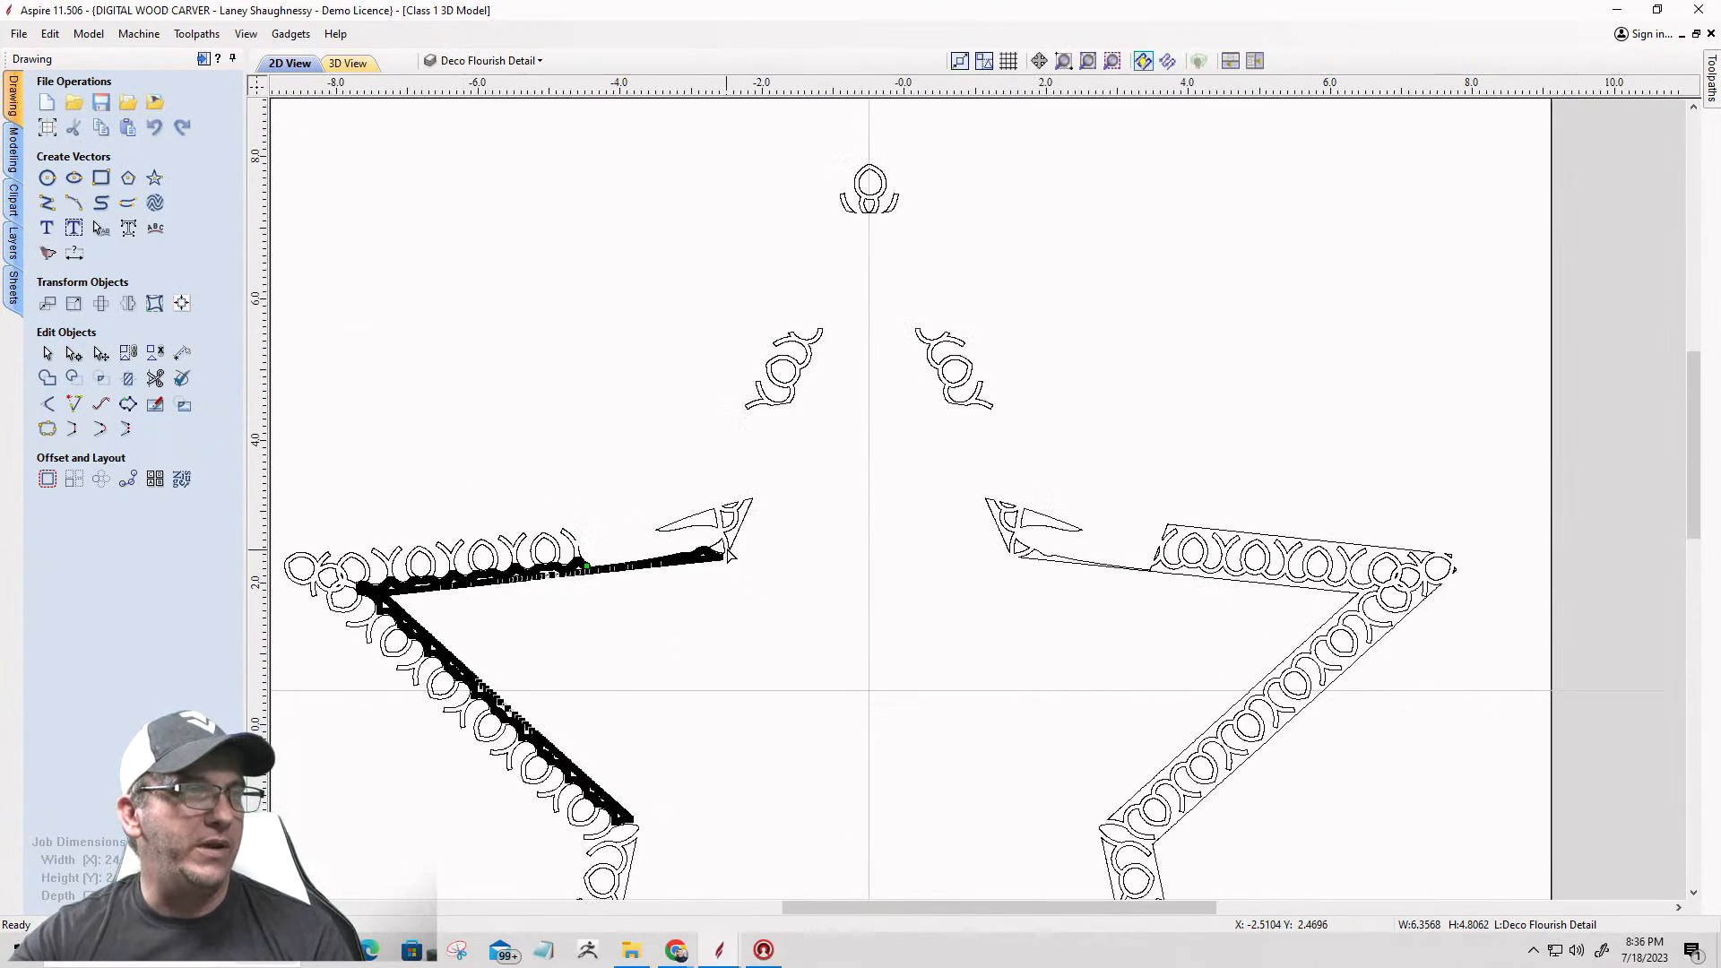
scroll(710, 572, "up", 1)
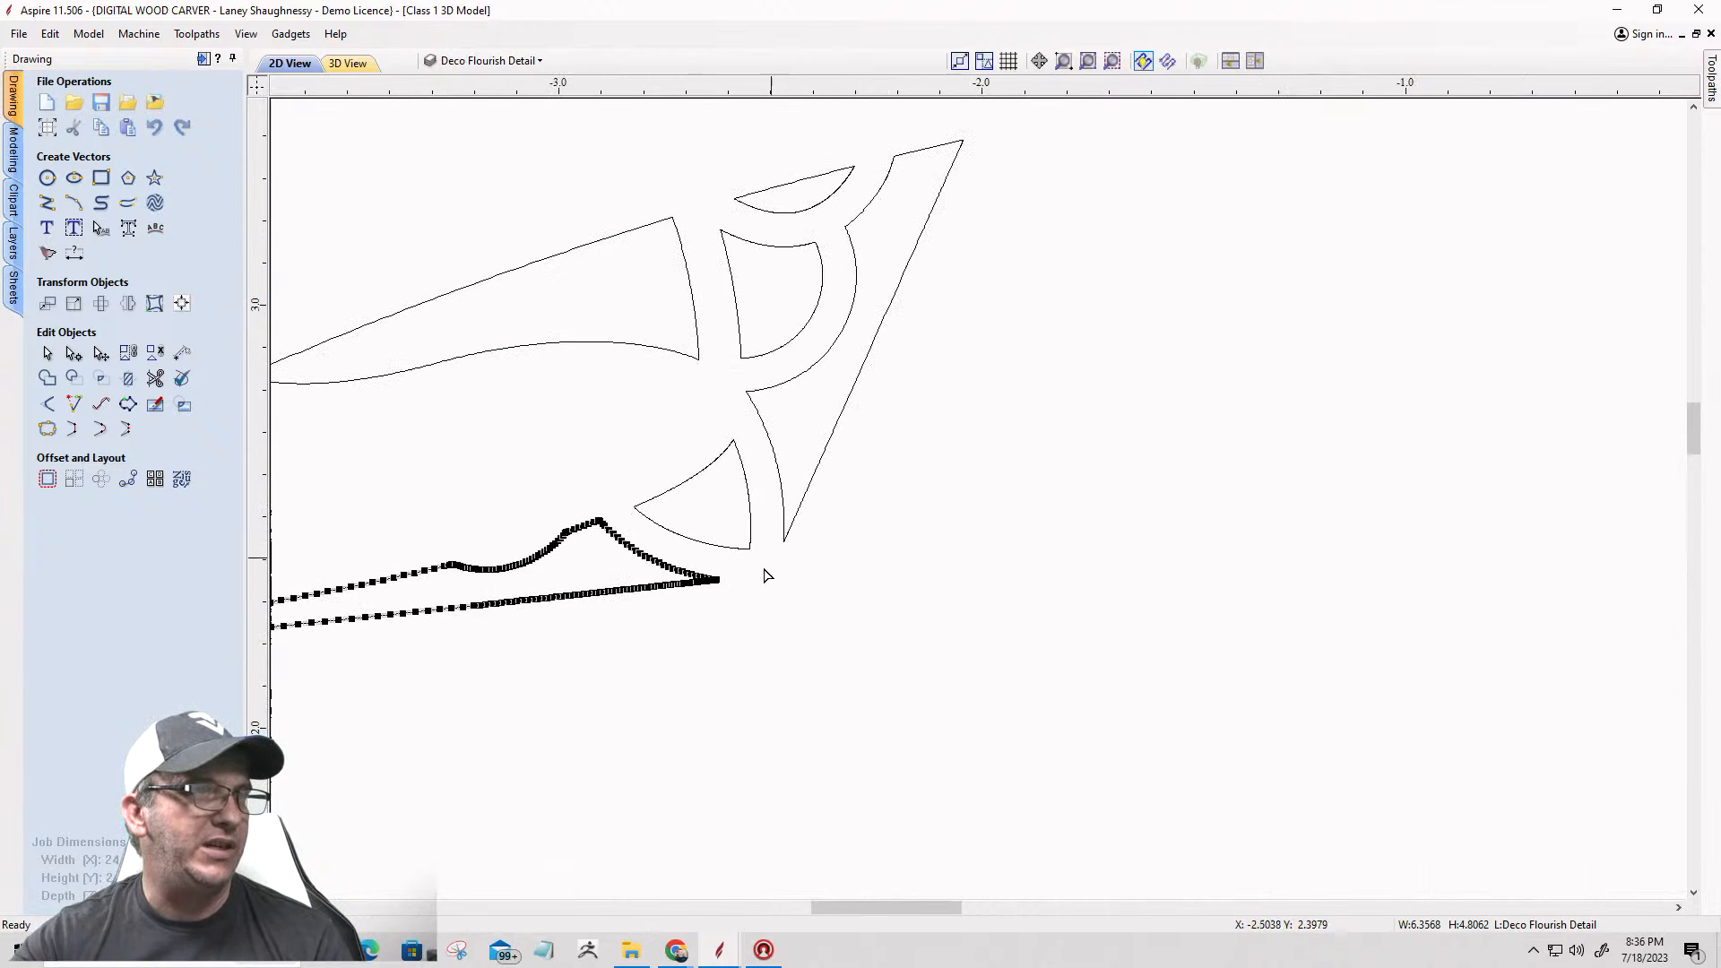
scroll(717, 606, "up", 10)
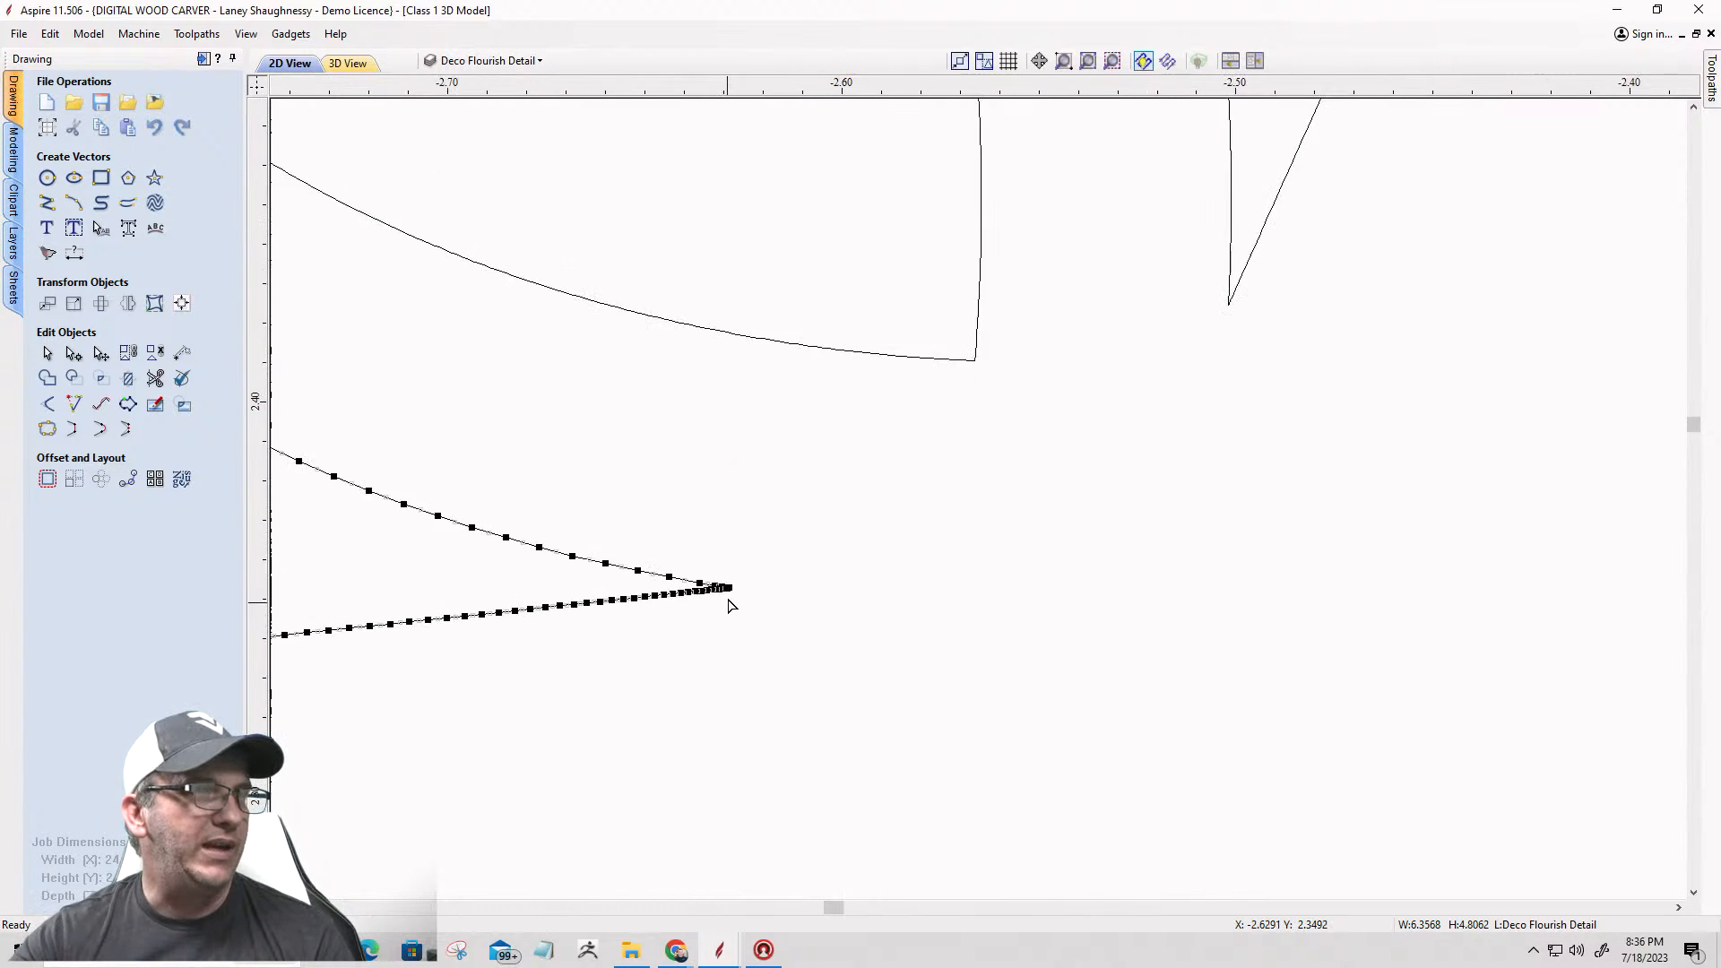
scroll(728, 599, "up", 10)
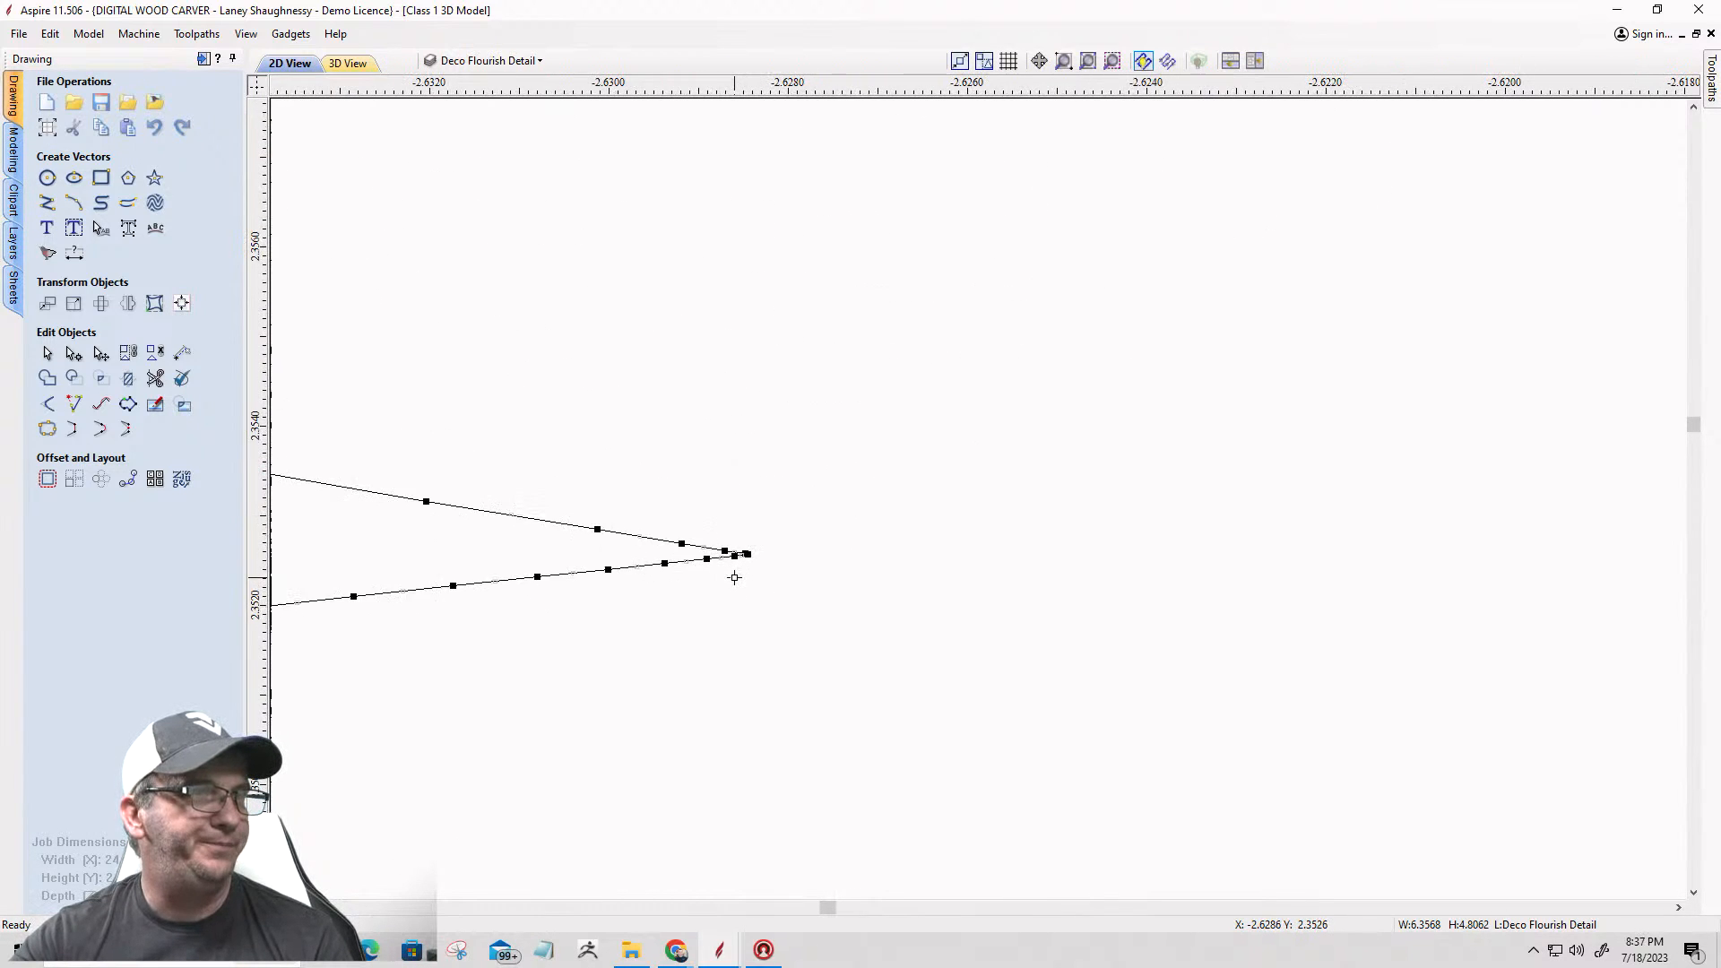
right_click(753, 553)
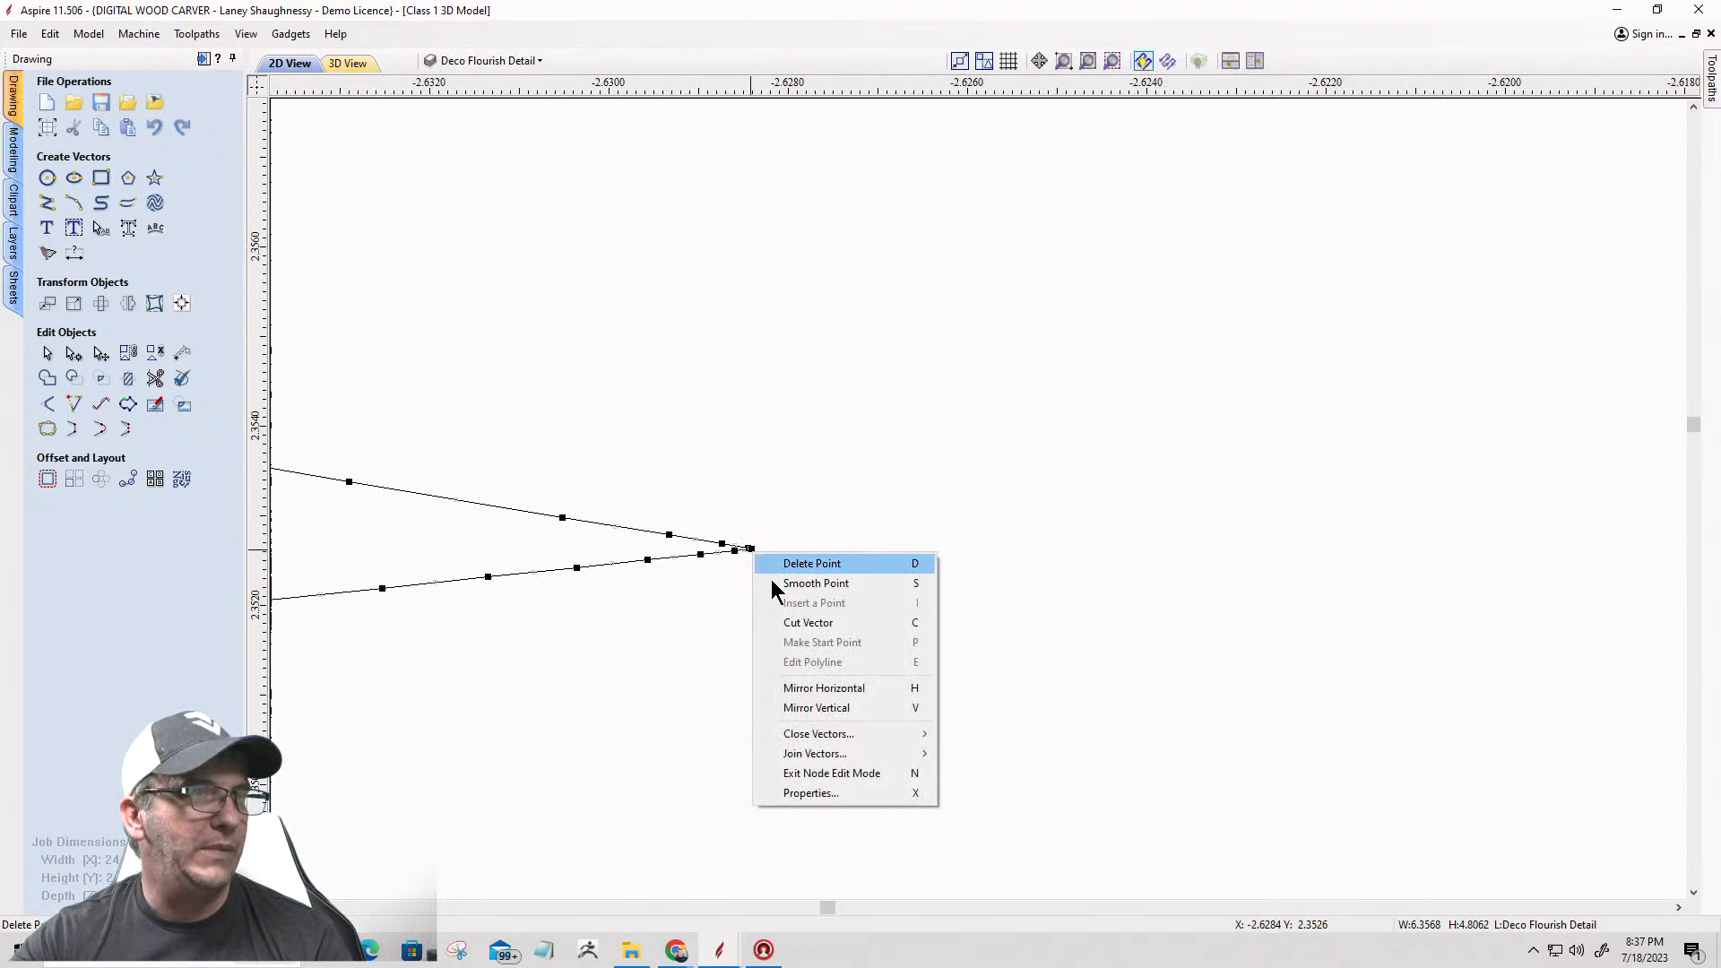
left_click(775, 629)
scroll(1022, 606, "down", 20)
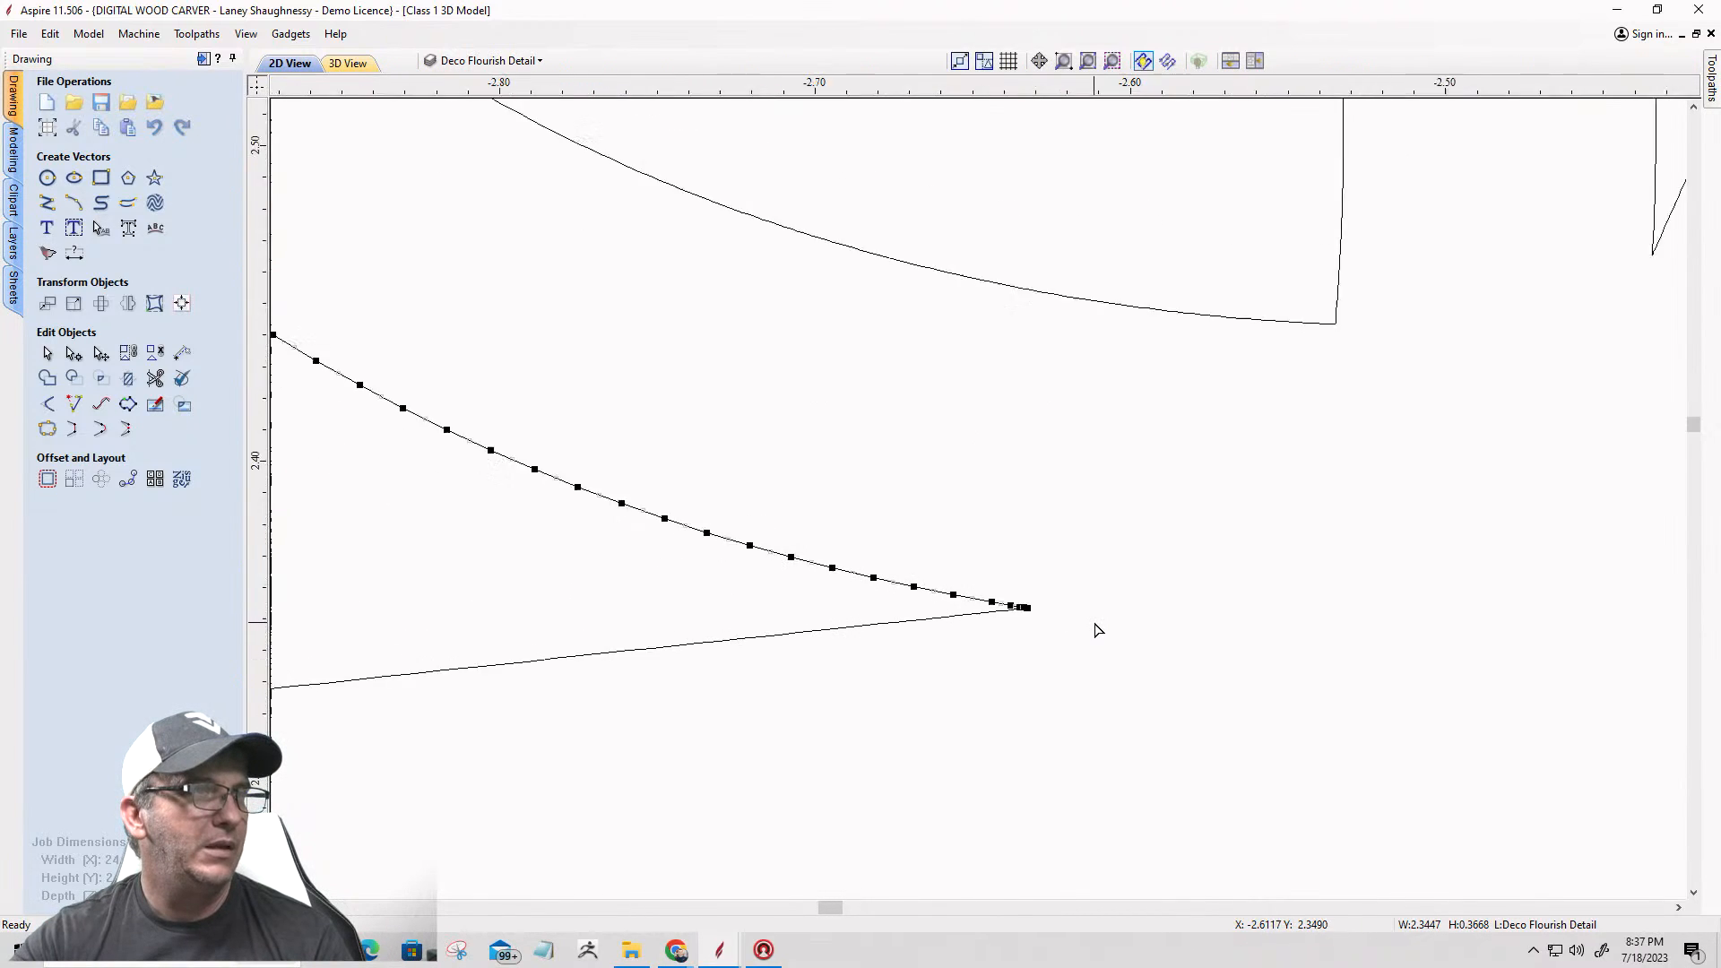
scroll(926, 519, "up", 15)
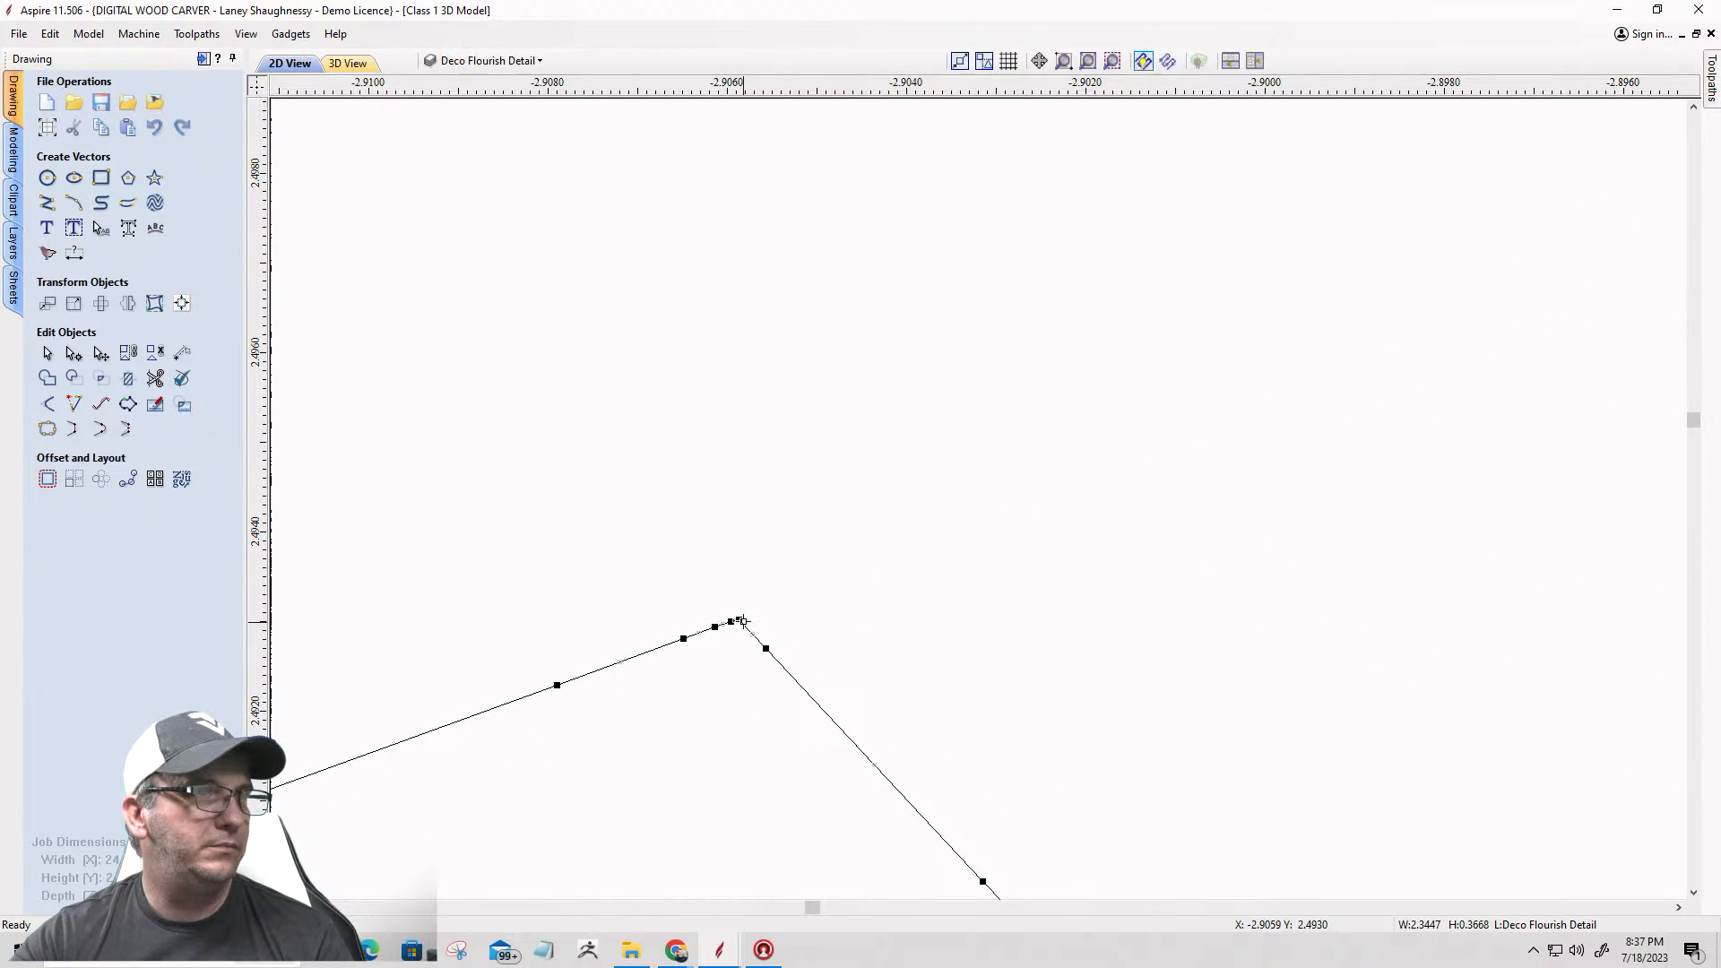
Step: Cut the inner border vector at its tip left of the fan-shaped piece and delete the section running back to the last scallop
right_click(739, 619)
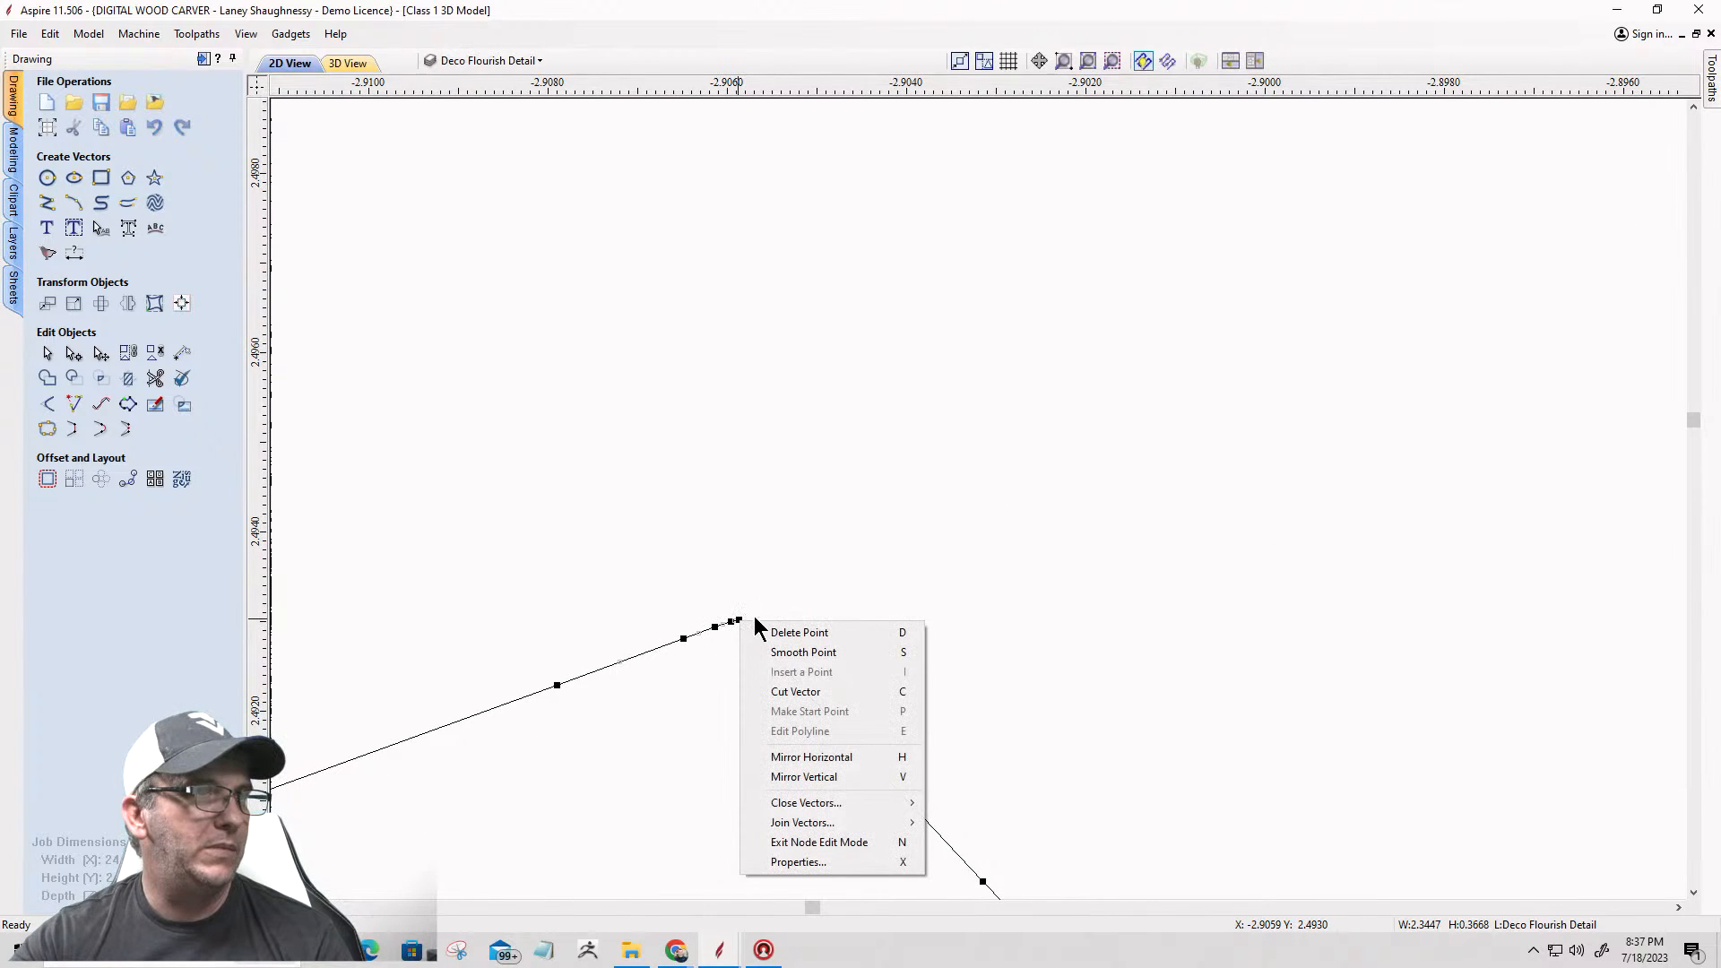
left_click(771, 692)
scroll(1014, 443, "down", 7)
scroll(1031, 457, "down", 10)
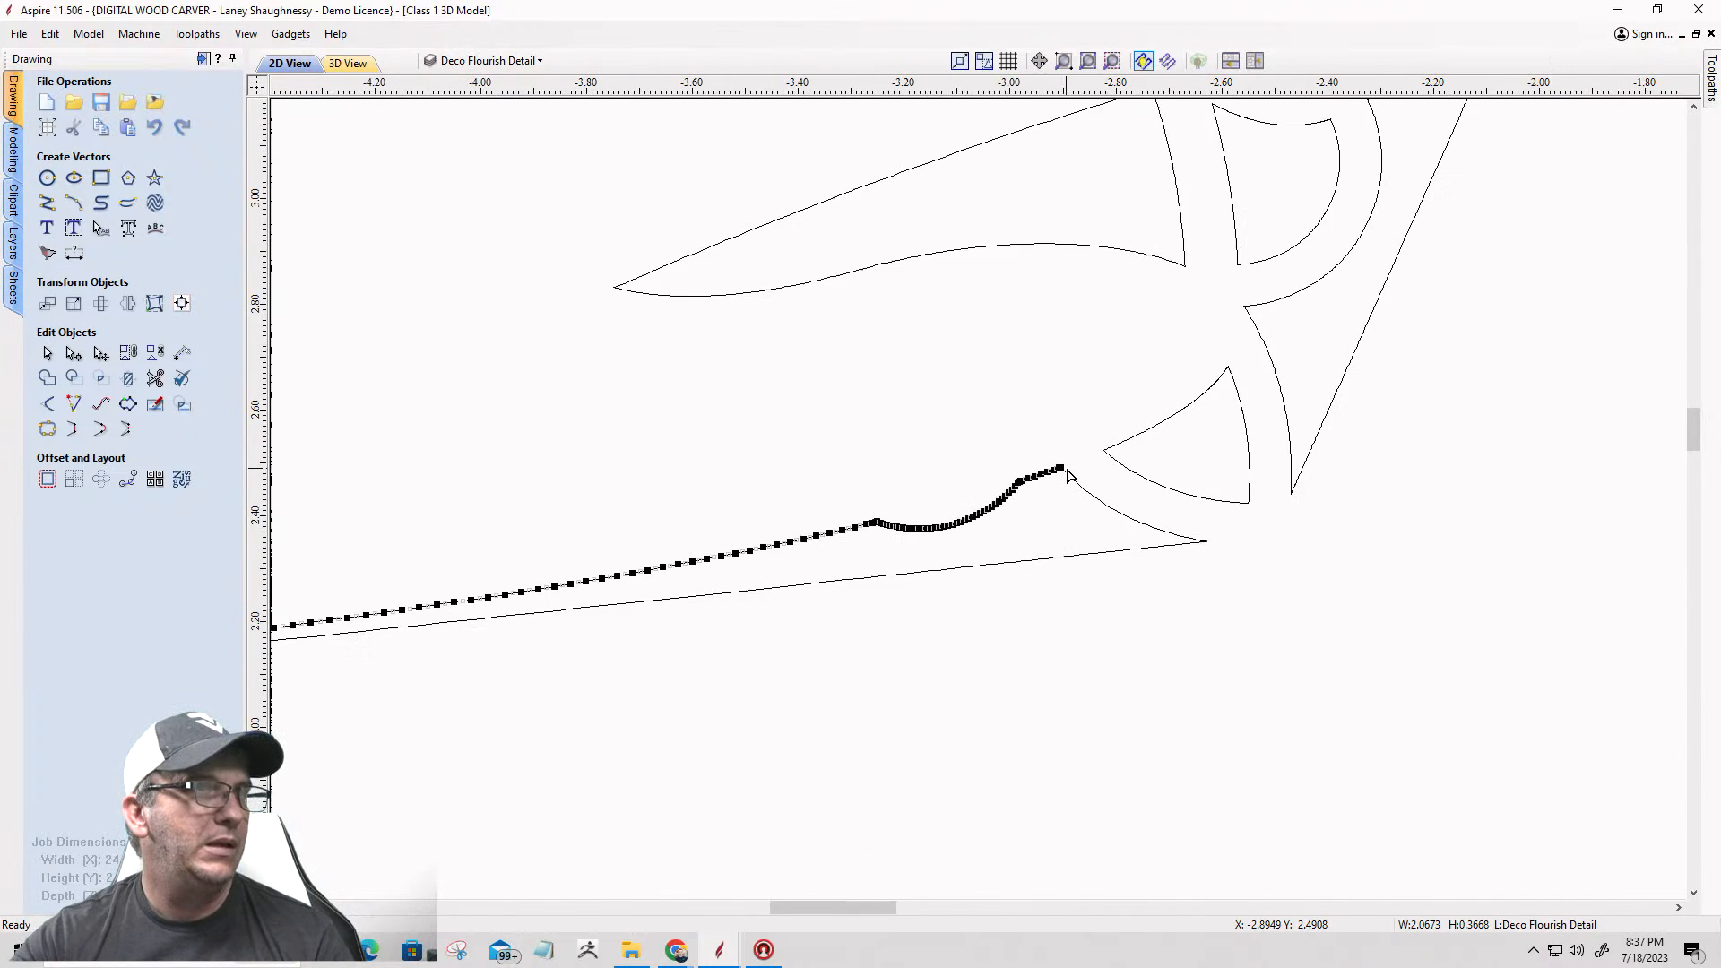
scroll(1068, 475, "down", 2)
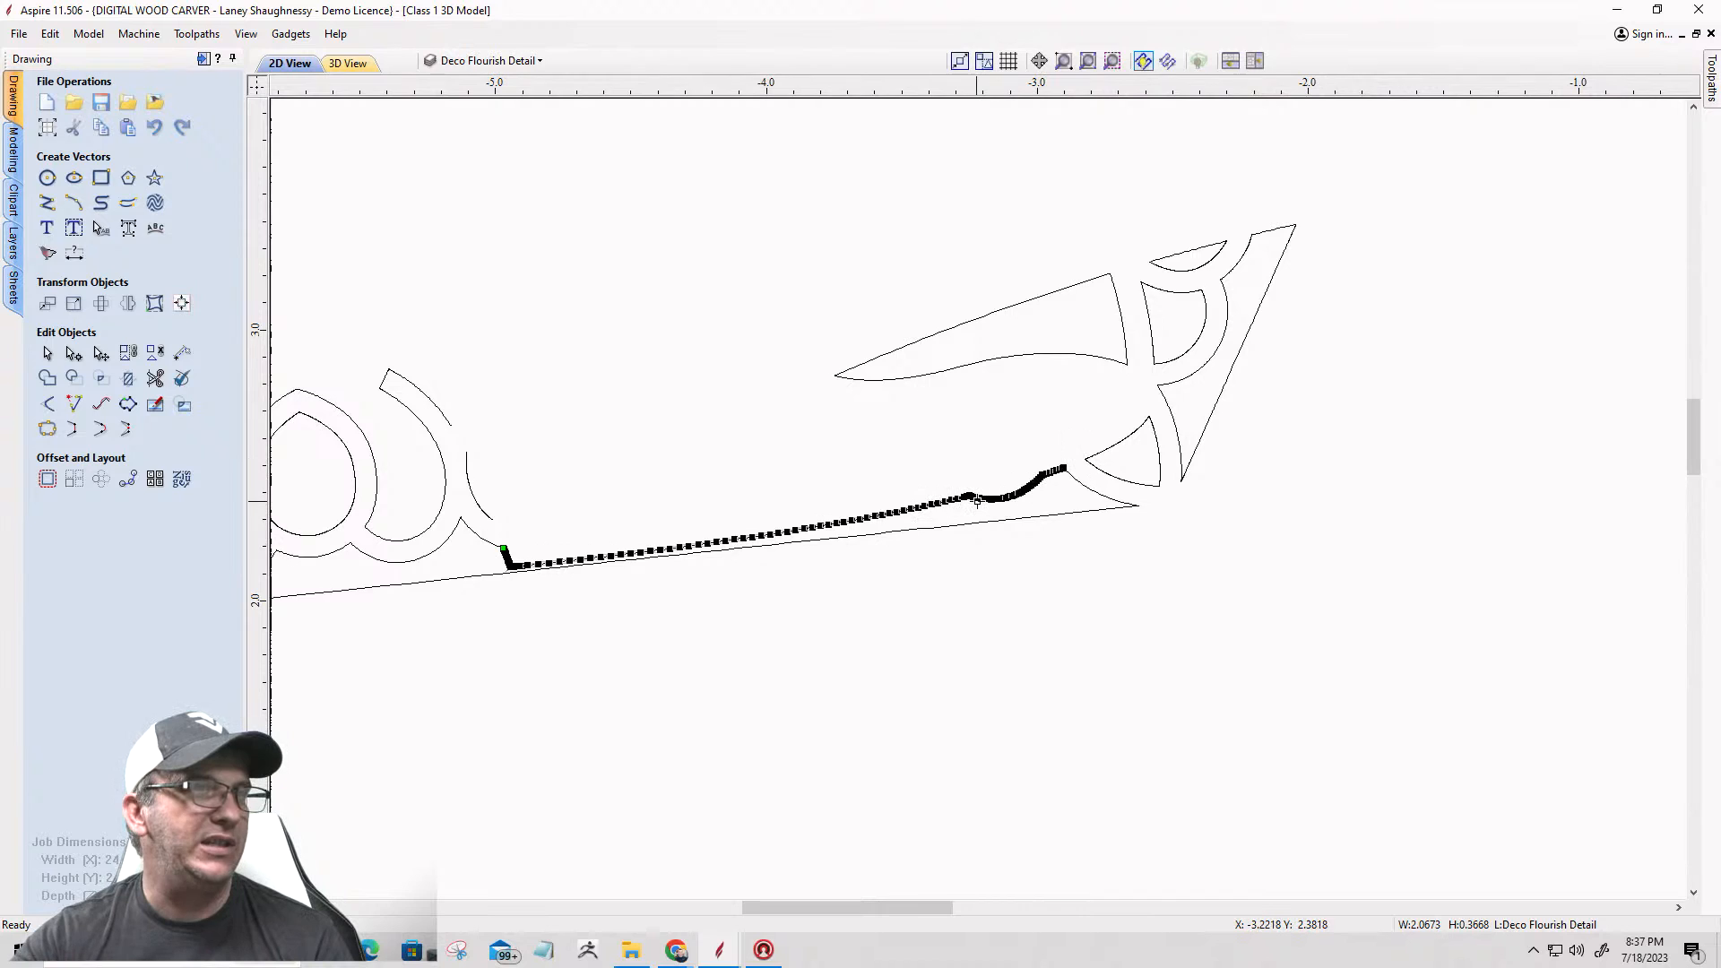
key("Delete")
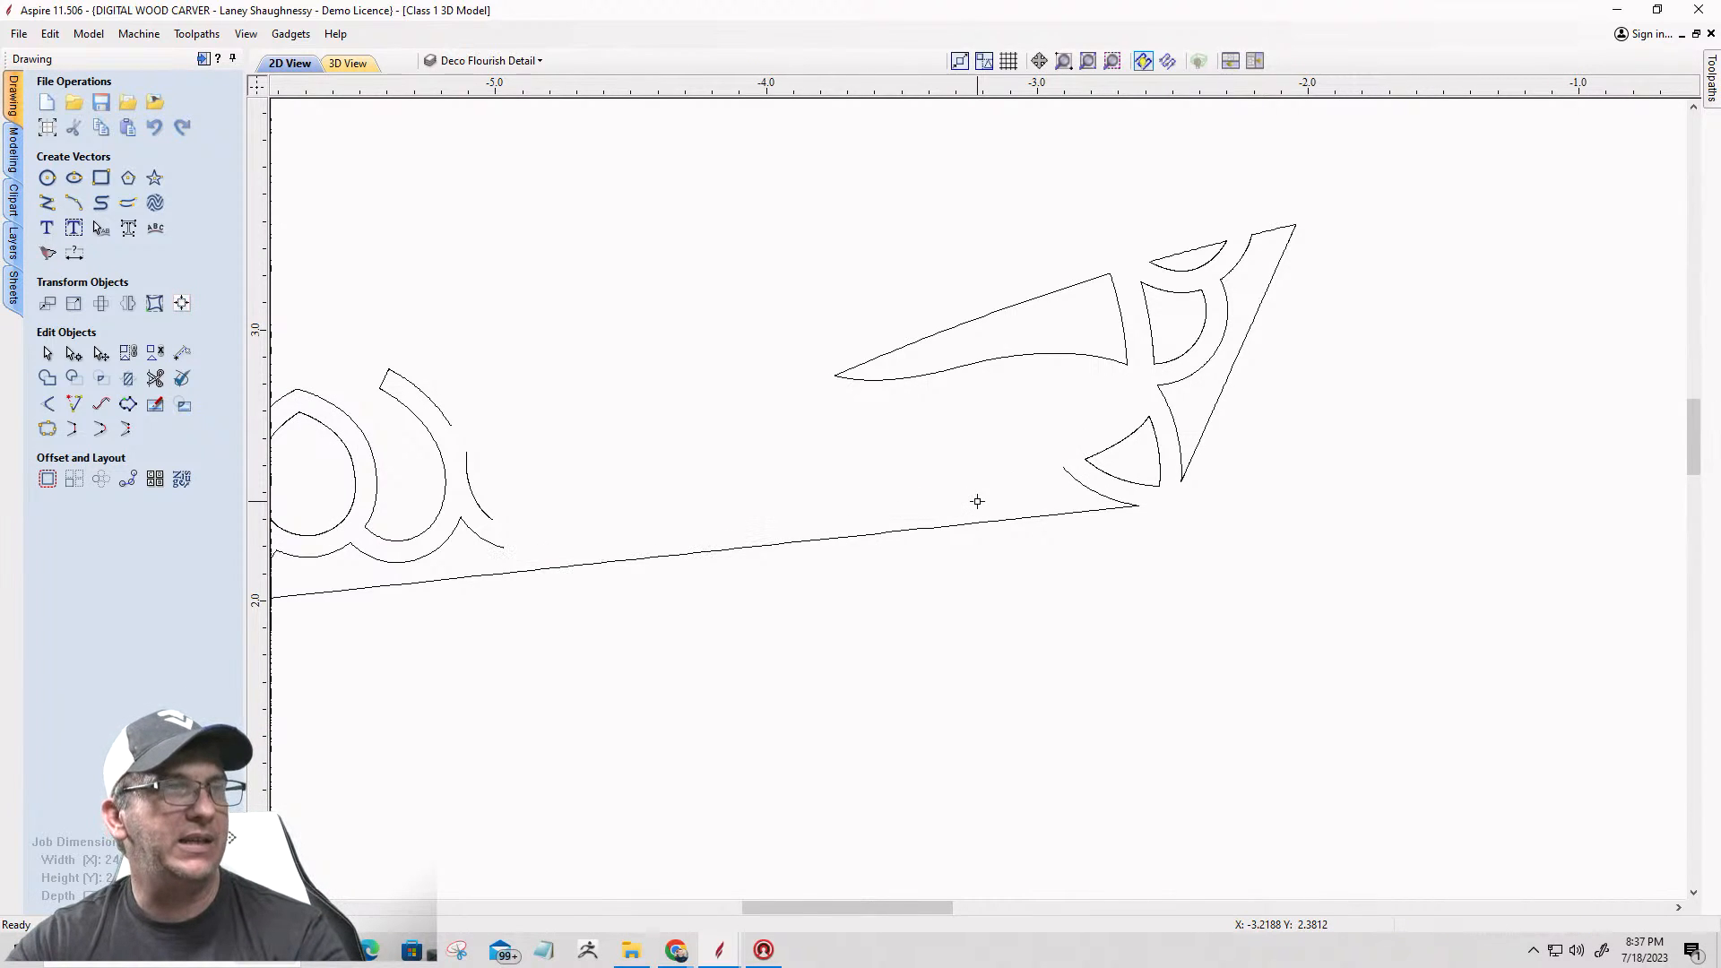
Step: Cut the remaining inner border vector of the upper left arm at its sharp tip by the star's left inner corner
left_click(974, 529)
scroll(911, 338, "down", 5)
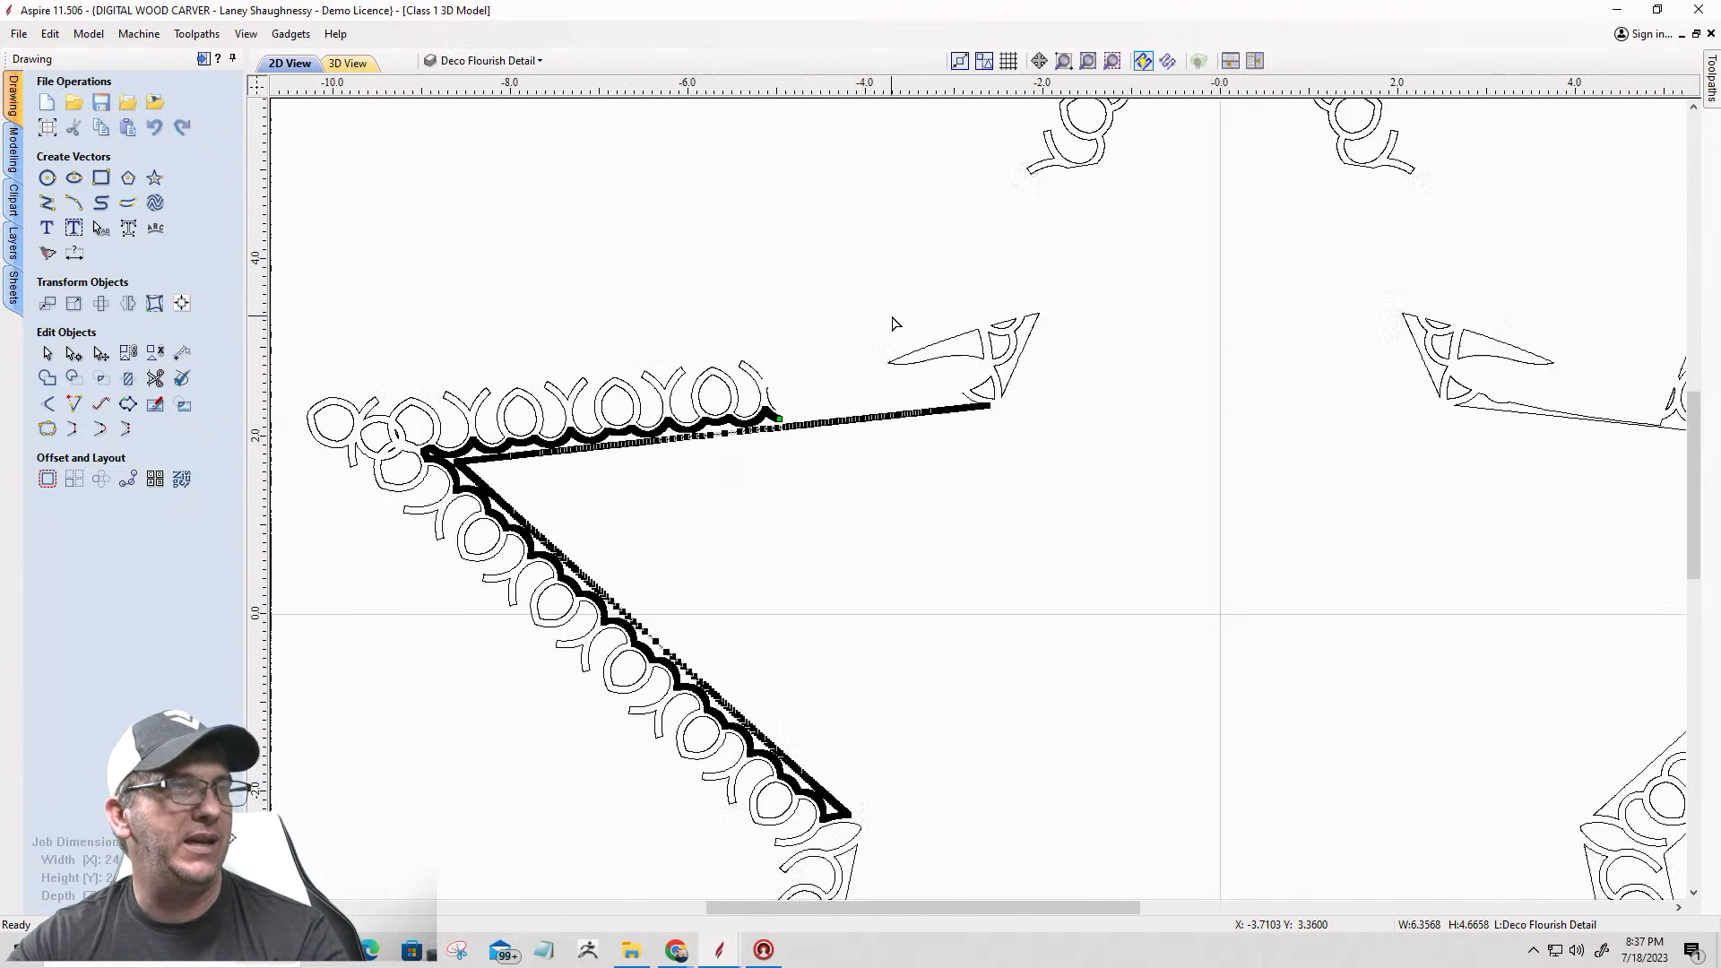
scroll(856, 636, "up", 10)
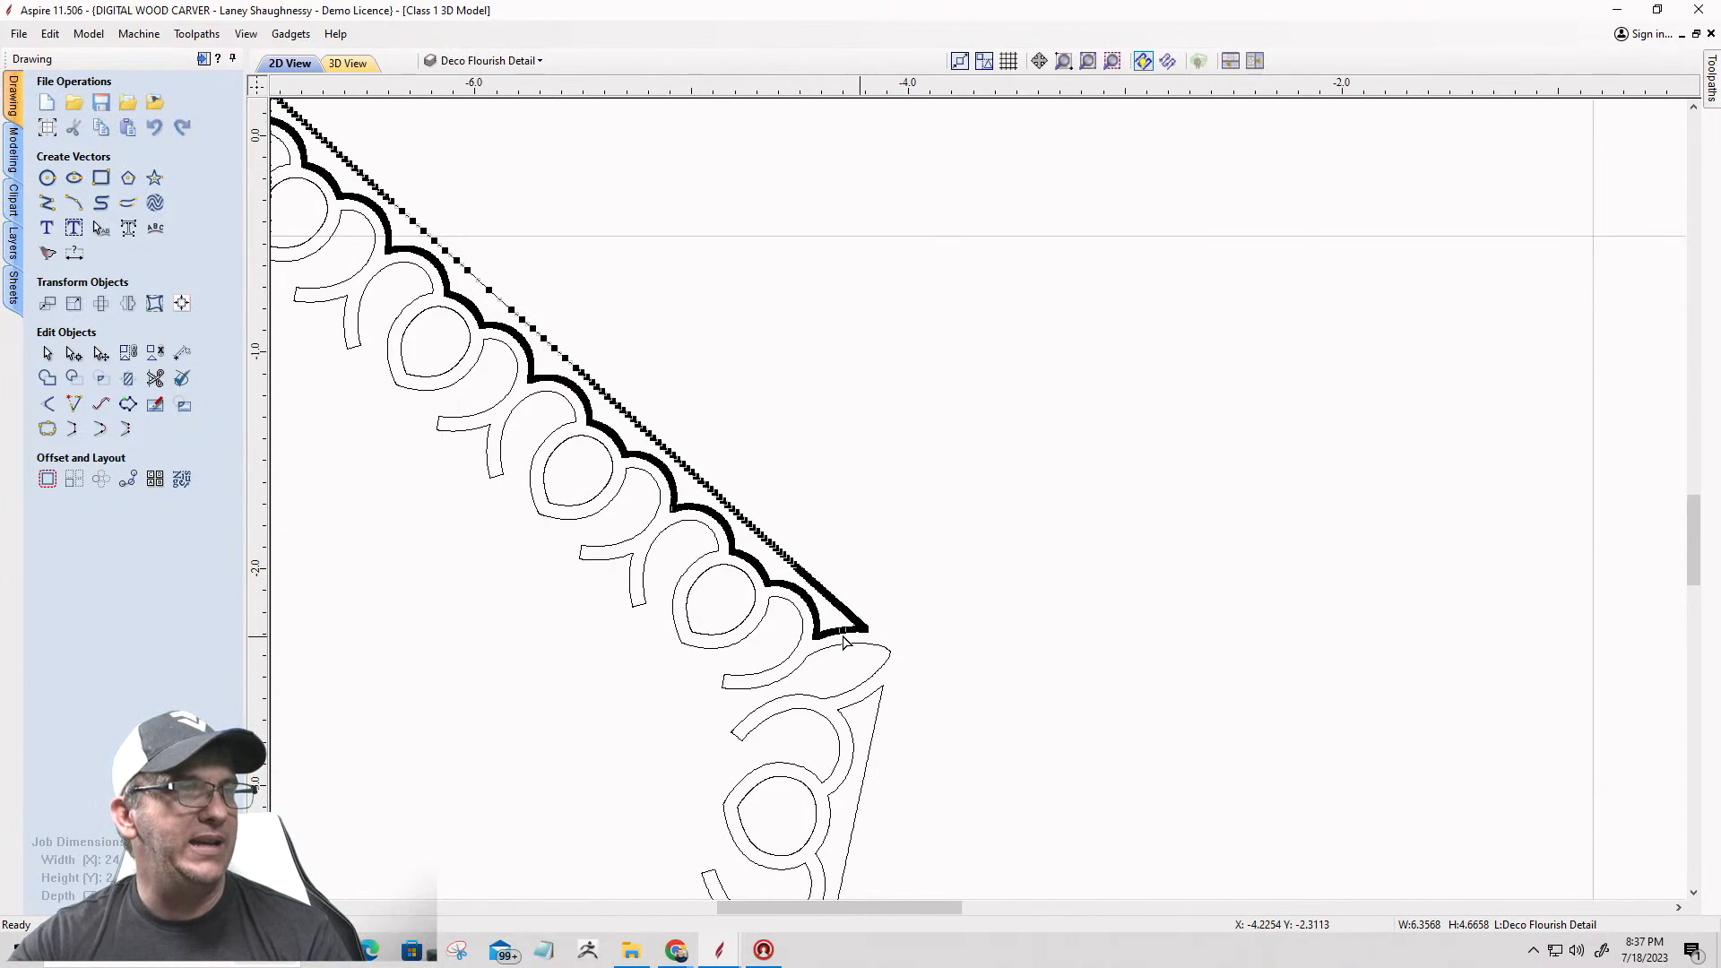
scroll(797, 634, "up", 5)
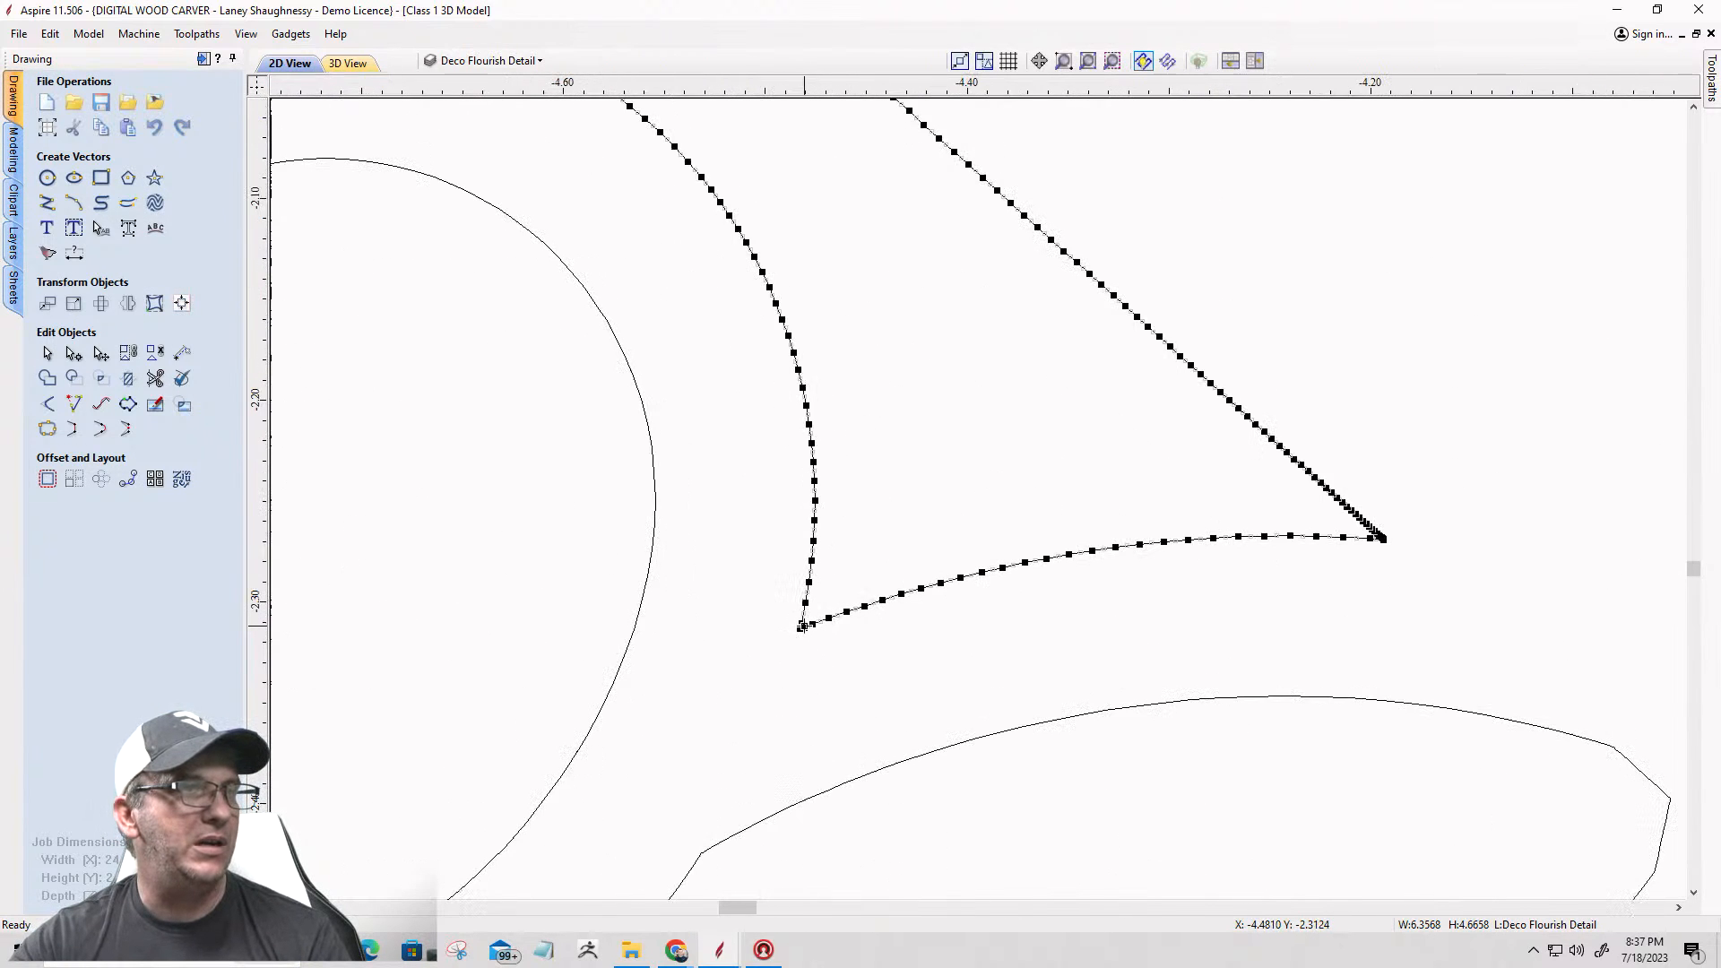
scroll(868, 383, "down", 3)
scroll(868, 378, "down", 4)
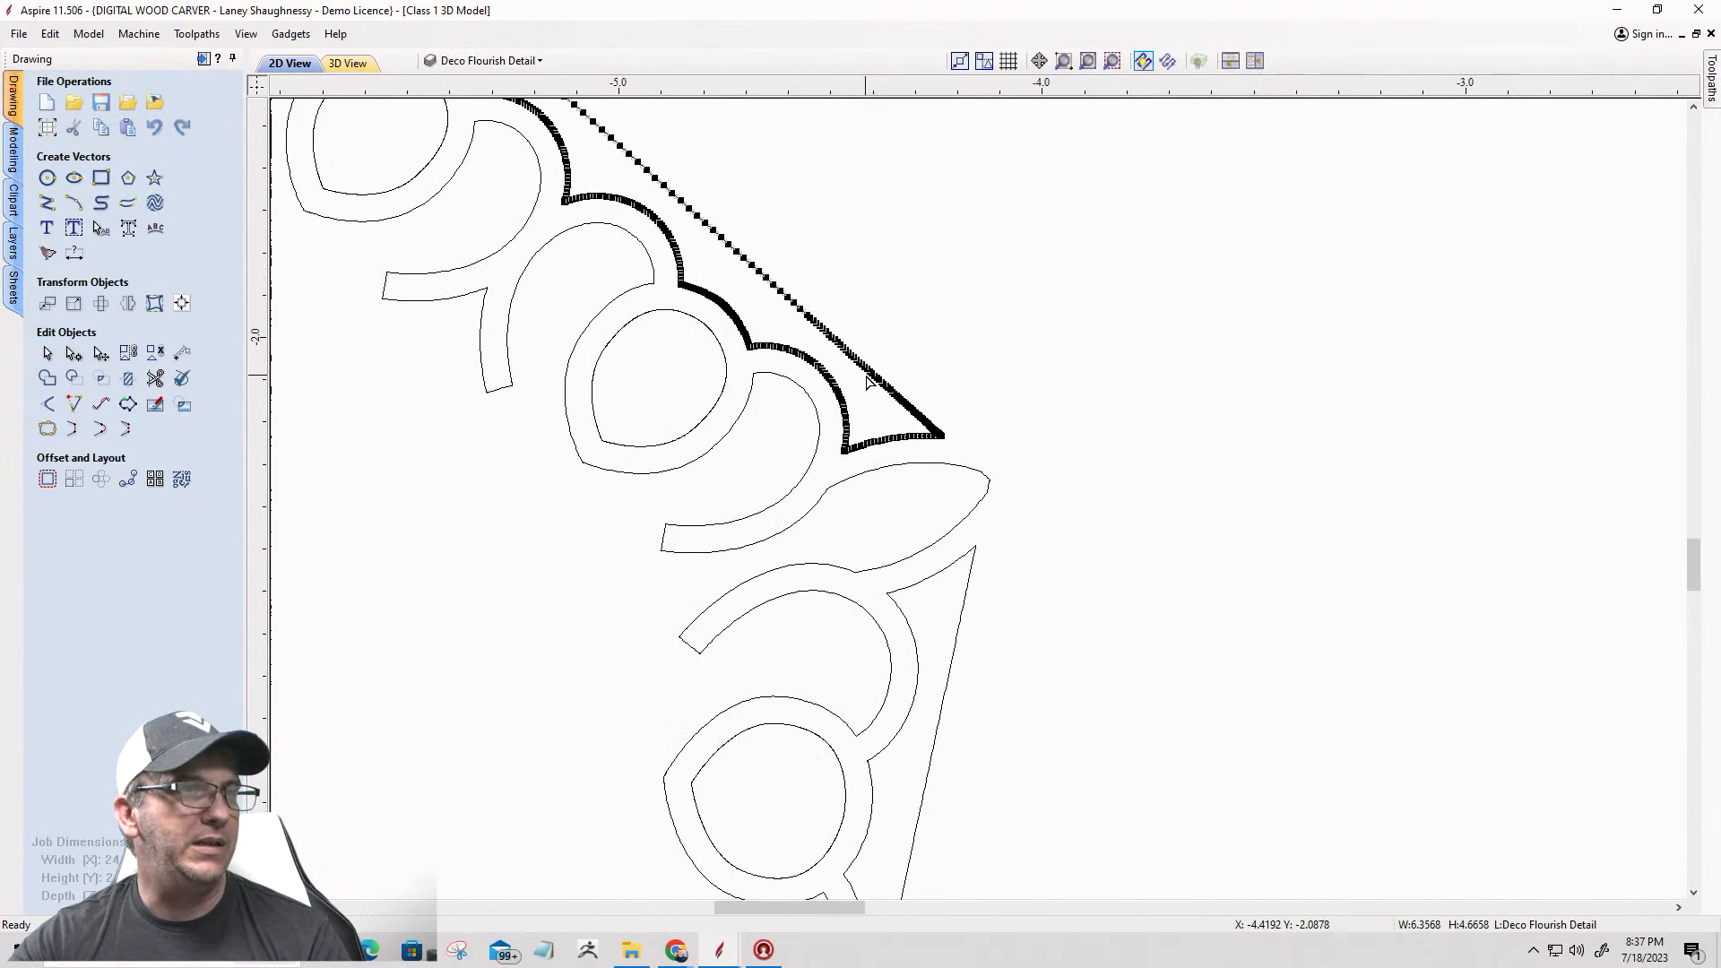
scroll(906, 445, "up", 6)
scroll(1021, 491, "up", 8)
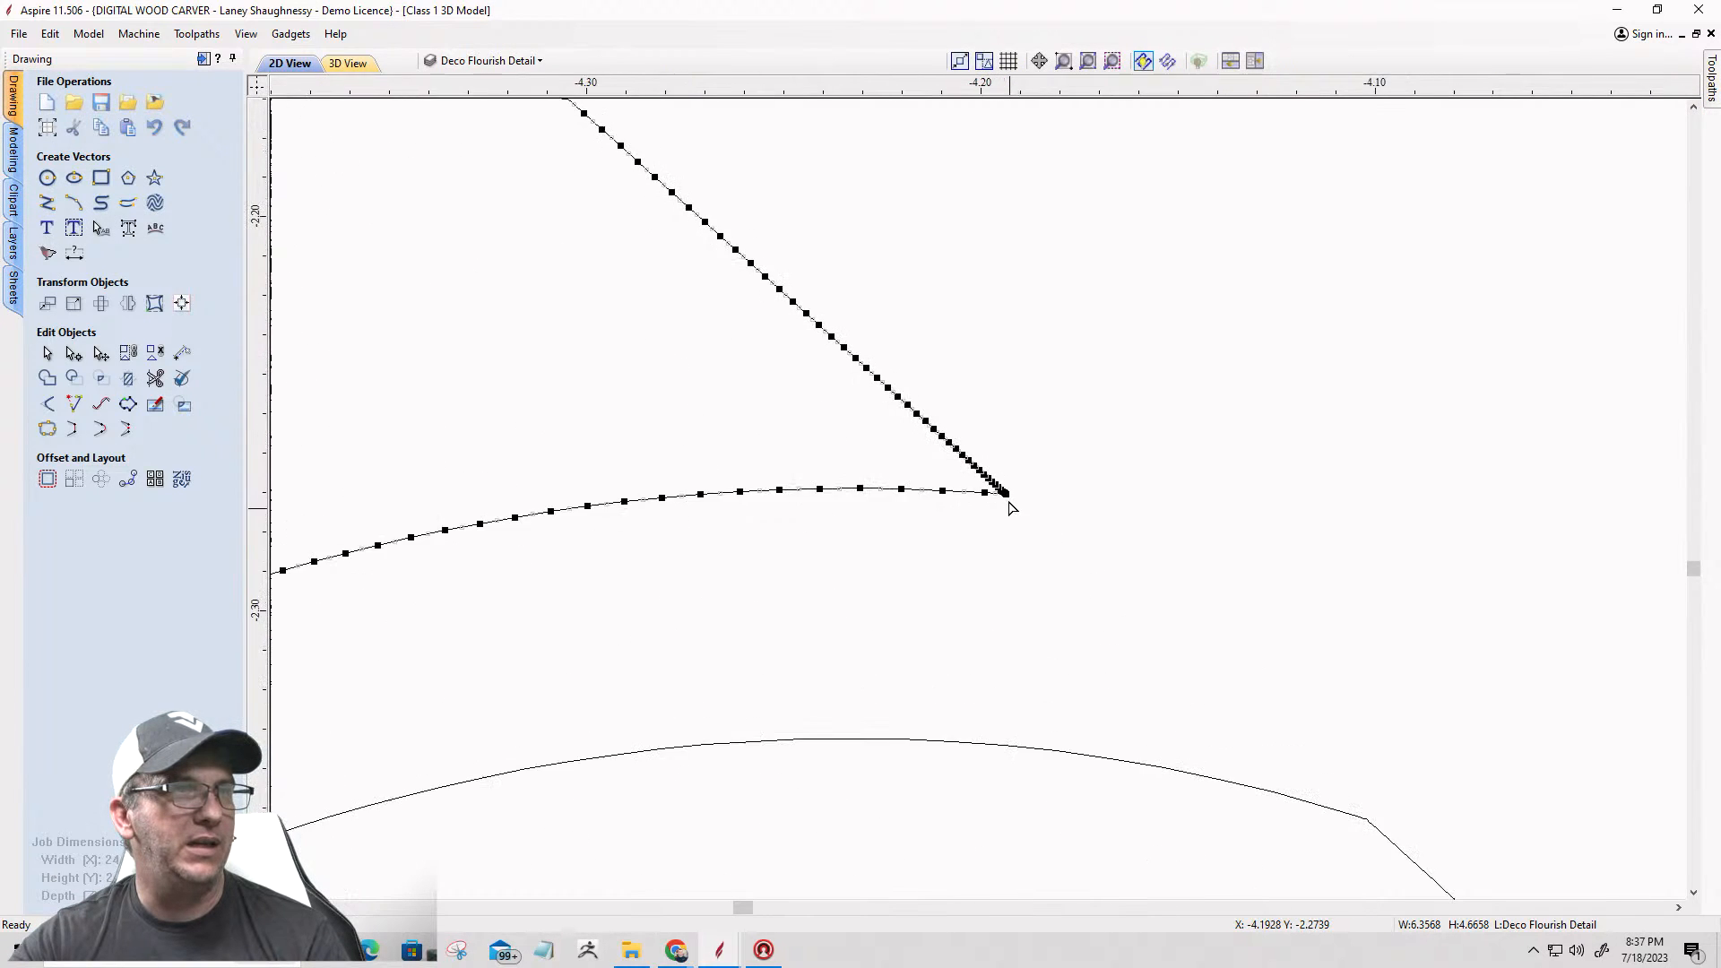
scroll(1004, 489, "up", 5)
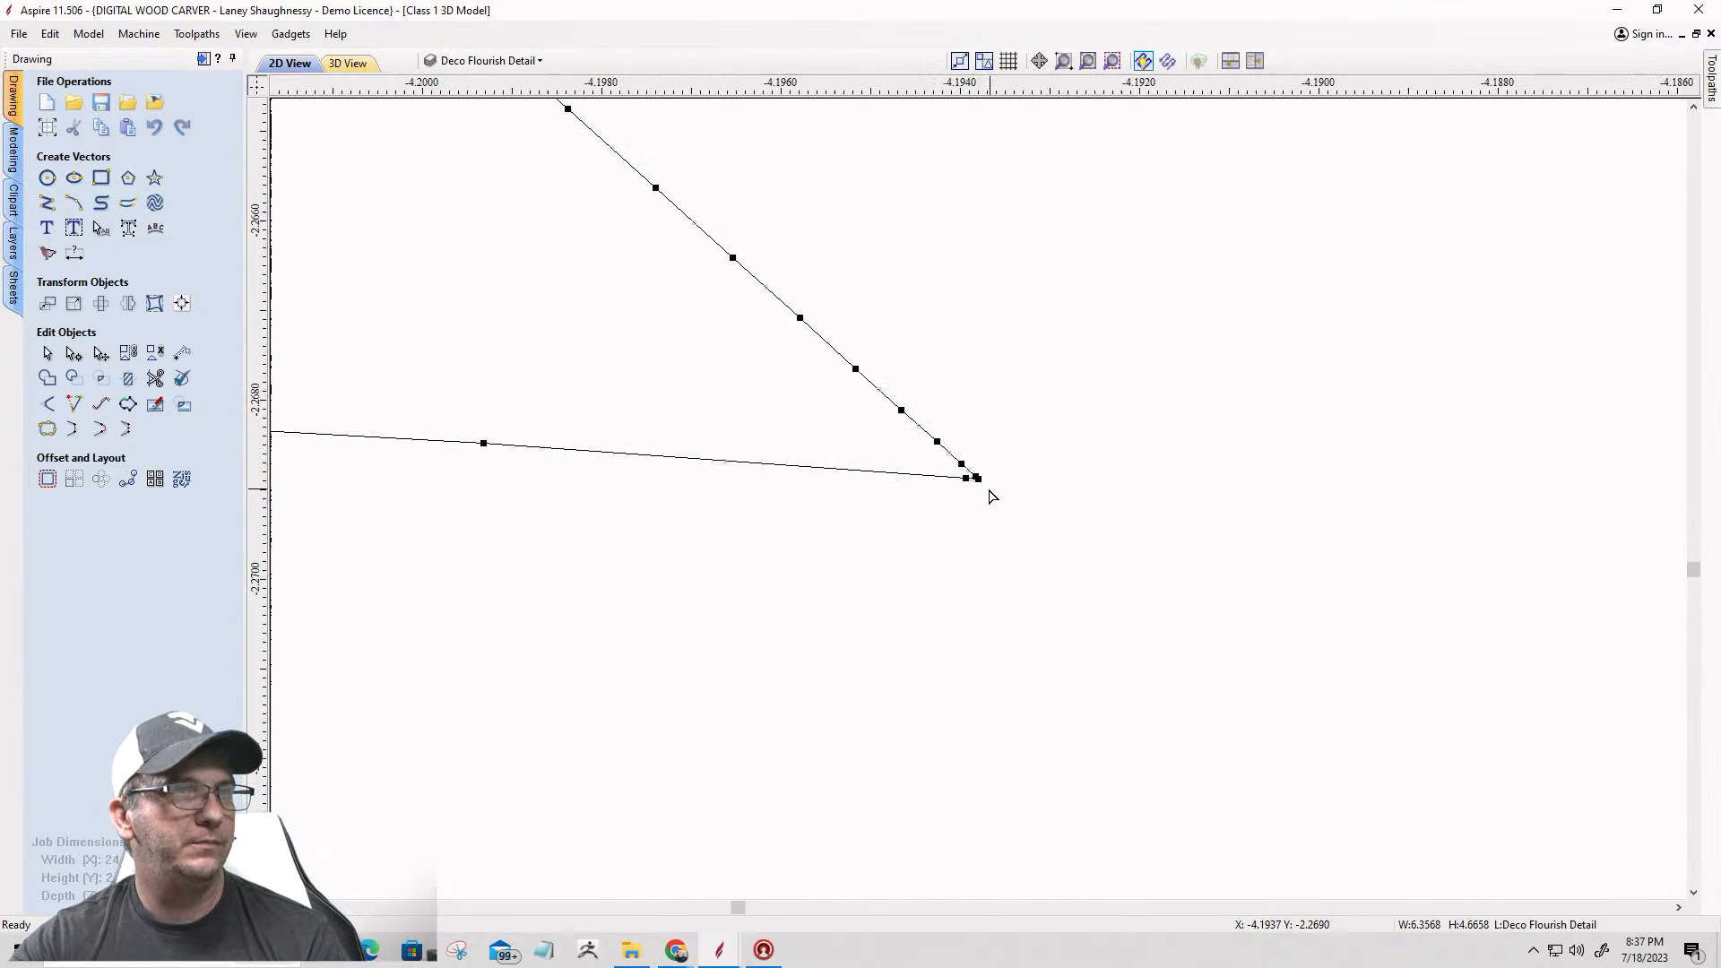
right_click(976, 477)
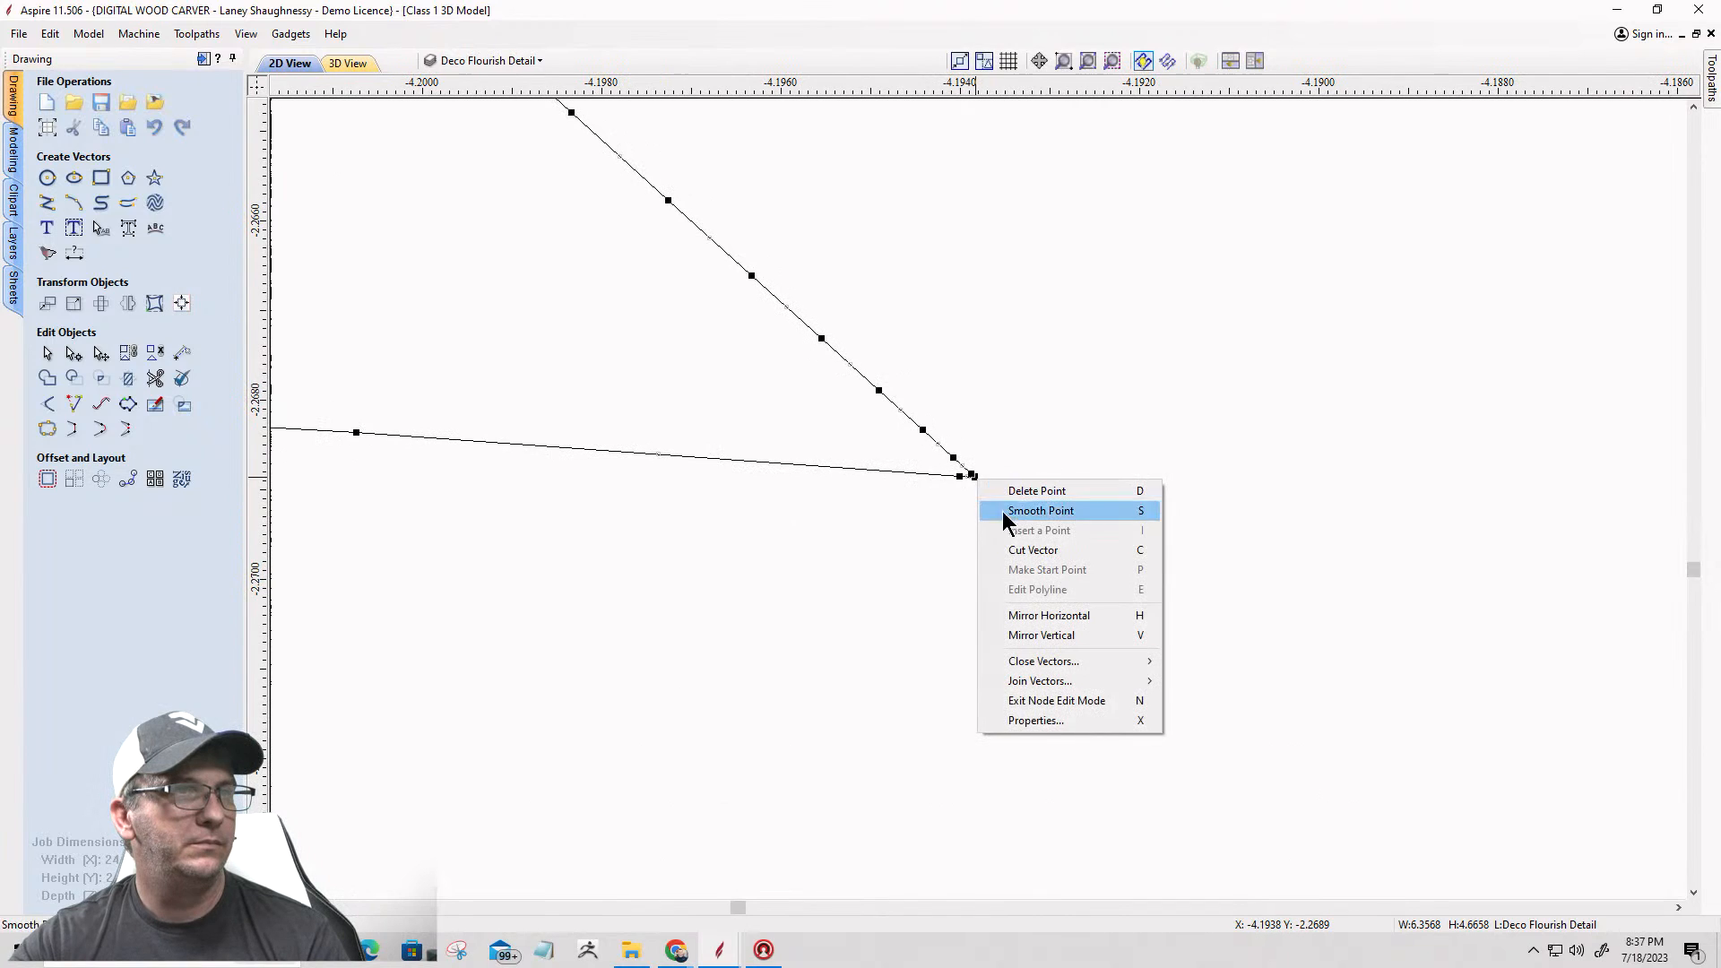
left_click(1009, 558)
Step: Delete the straight inner border line of the upper left arm, keeping the scalloped edge
scroll(1037, 499, "down", 3)
scroll(1037, 501, "down", 10)
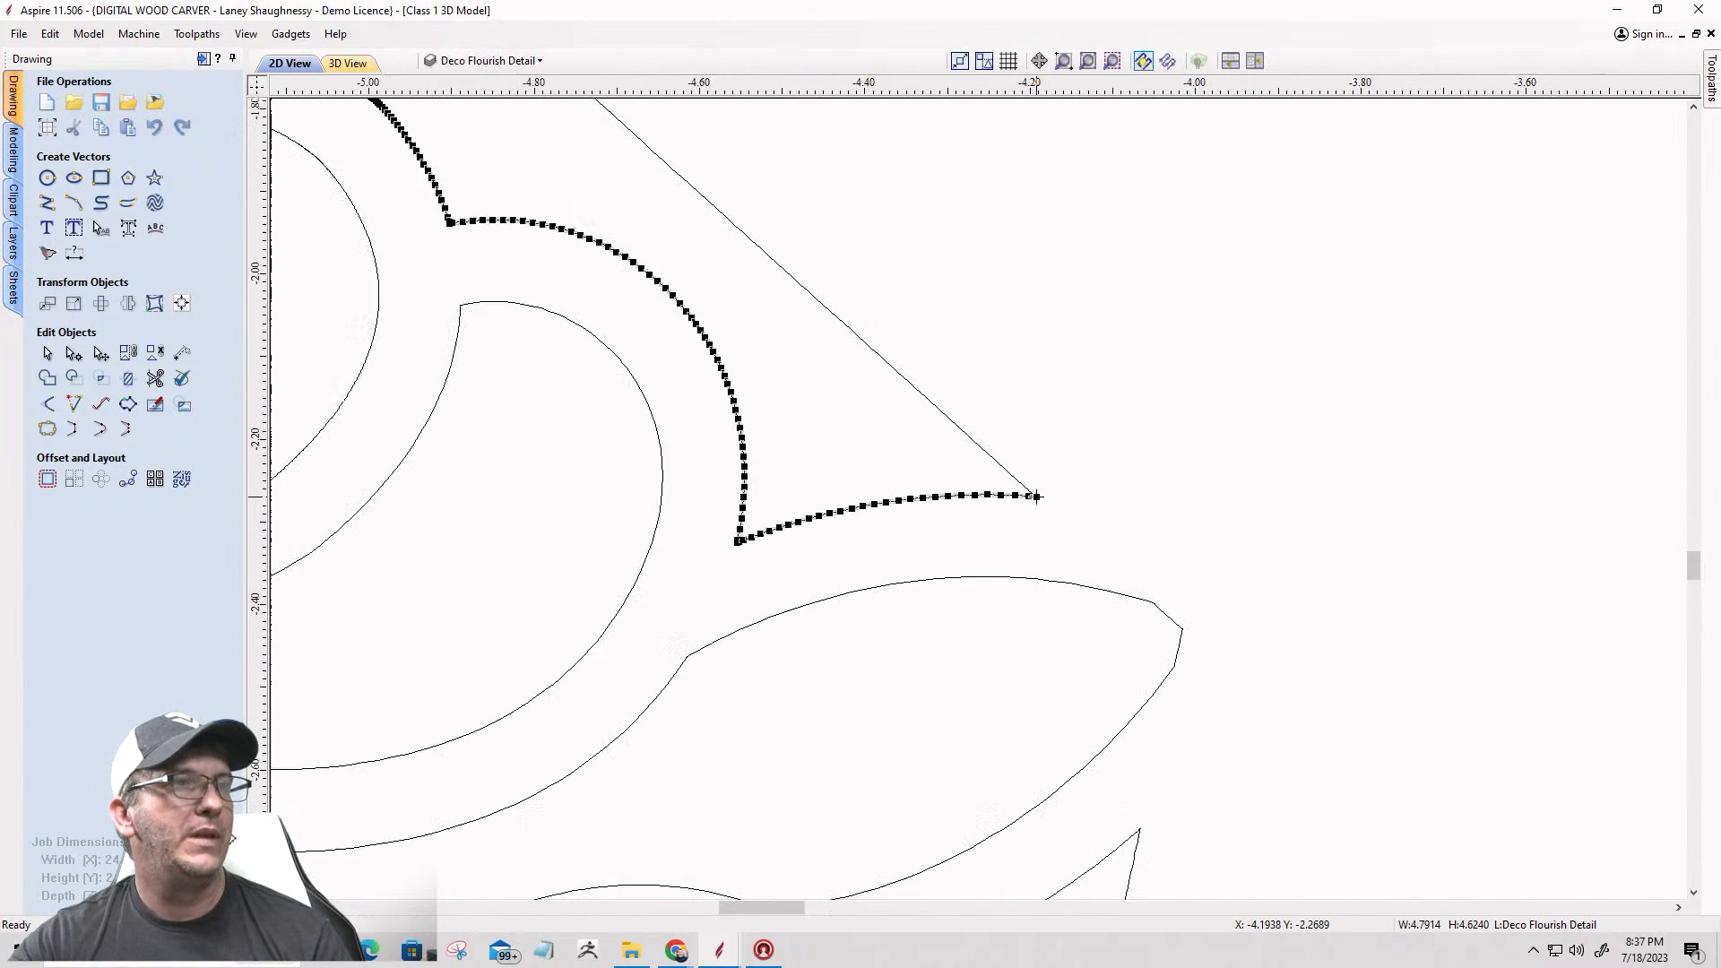
scroll(1031, 493, "down", 5)
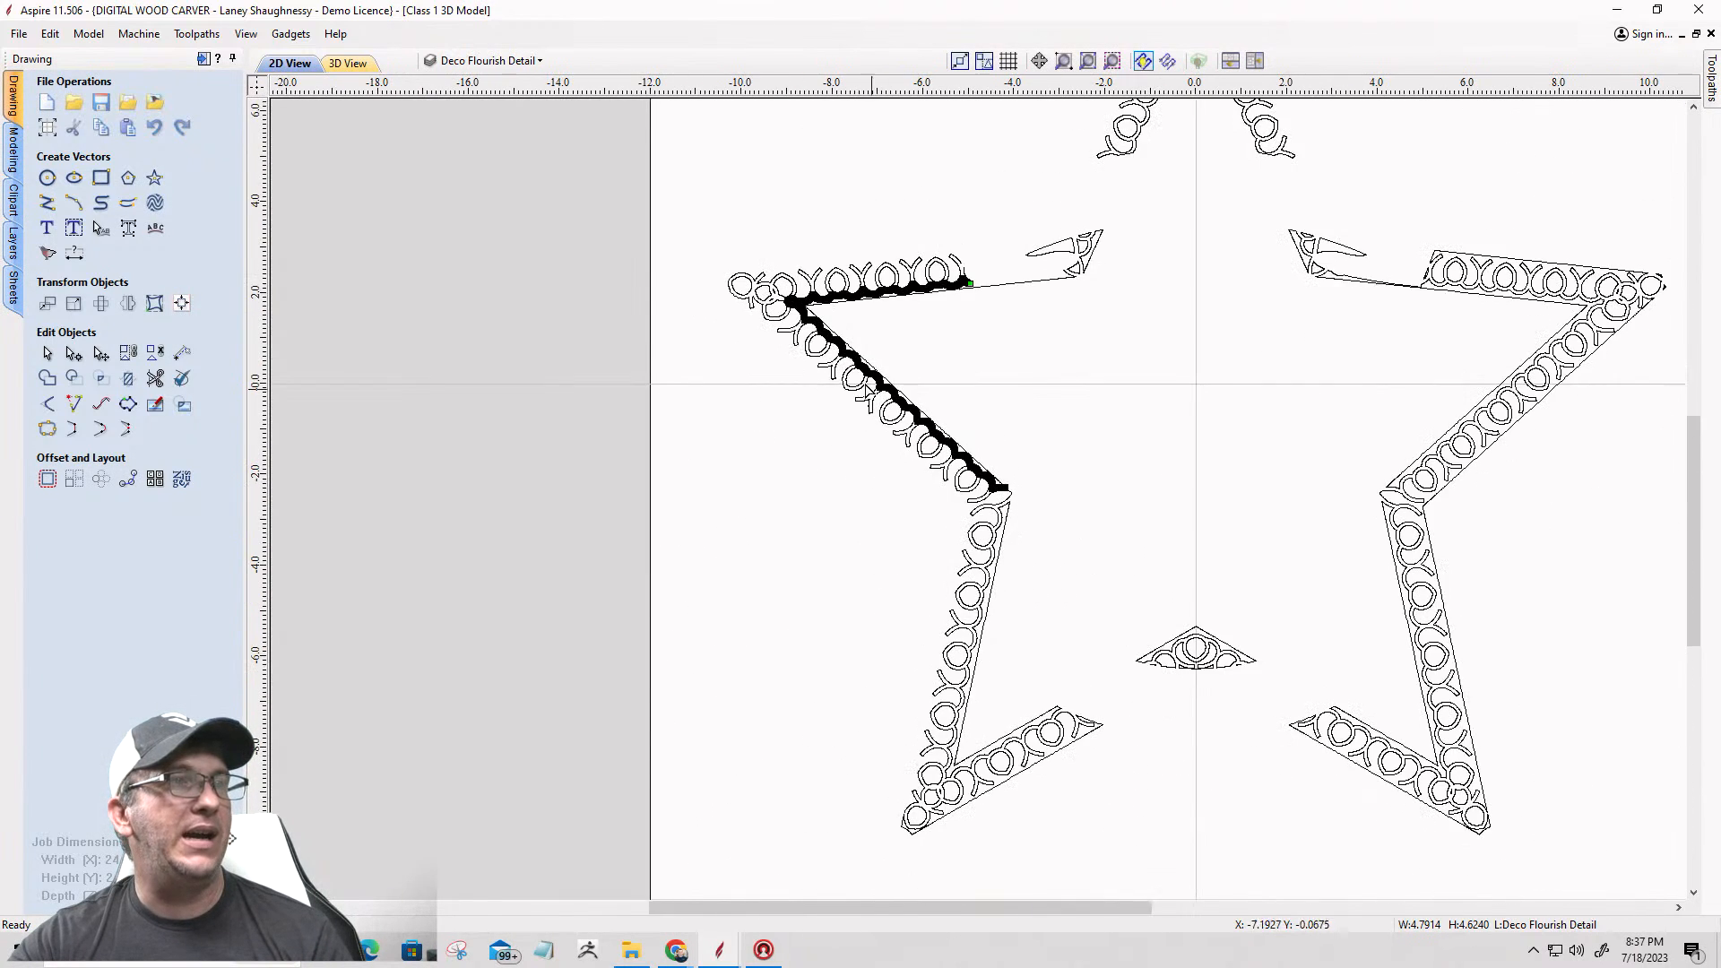
scroll(1011, 295, "up", 5)
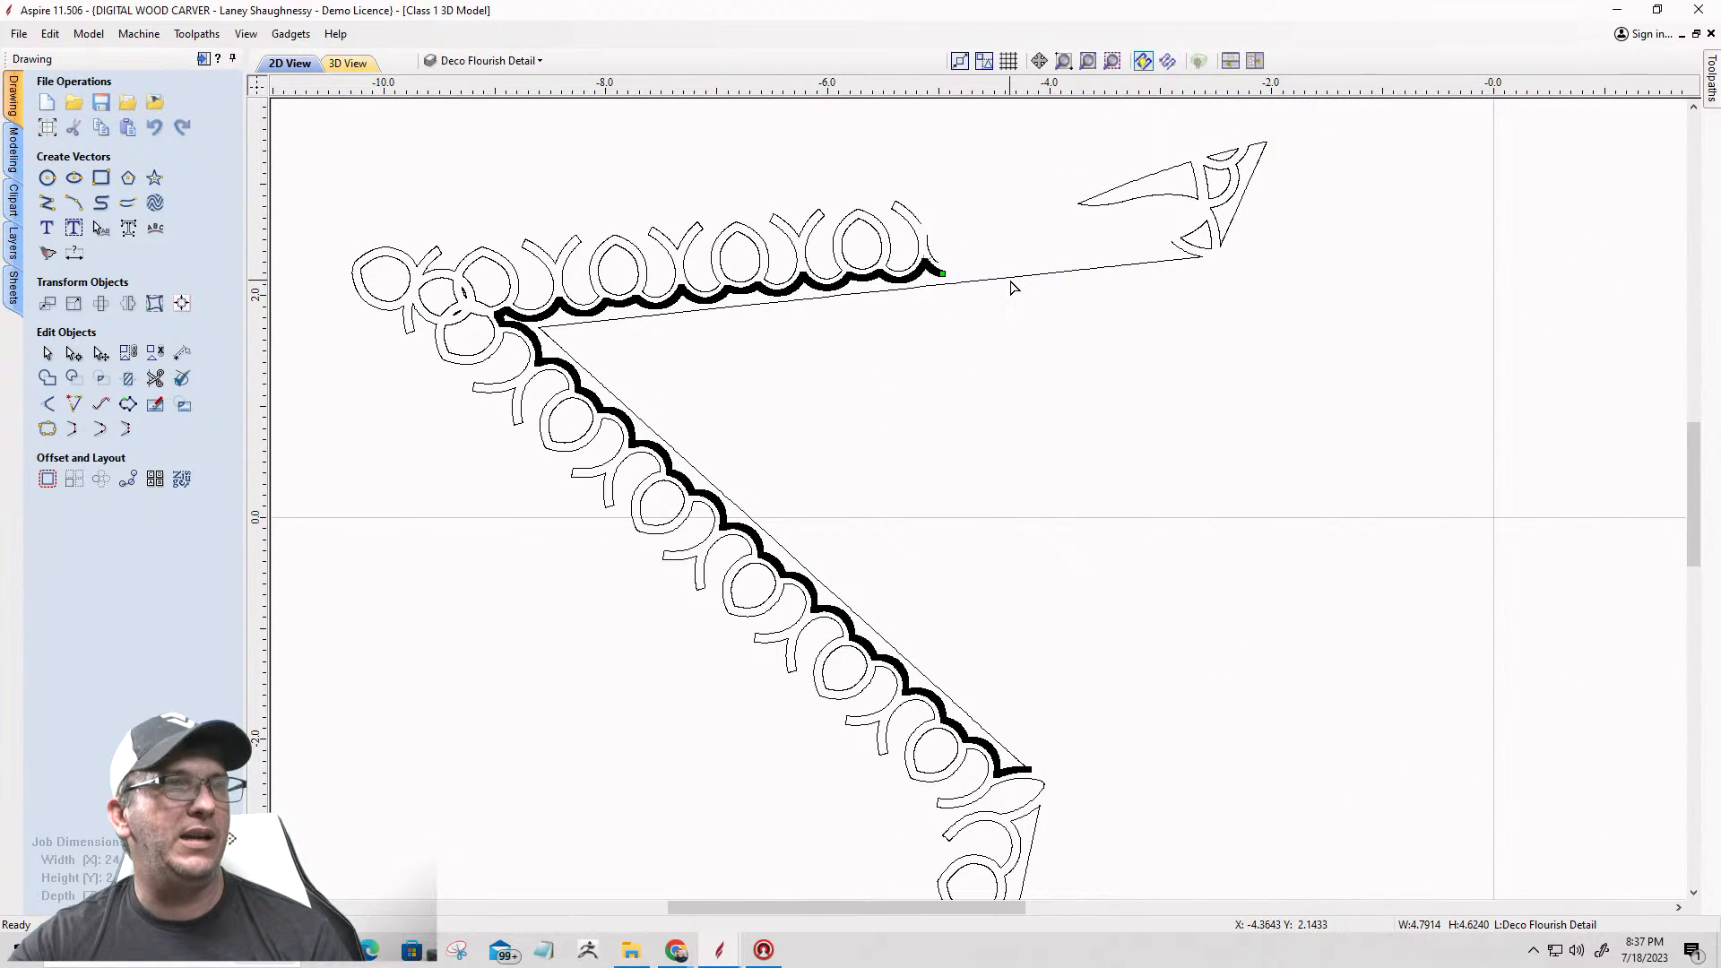
left_click(1009, 279)
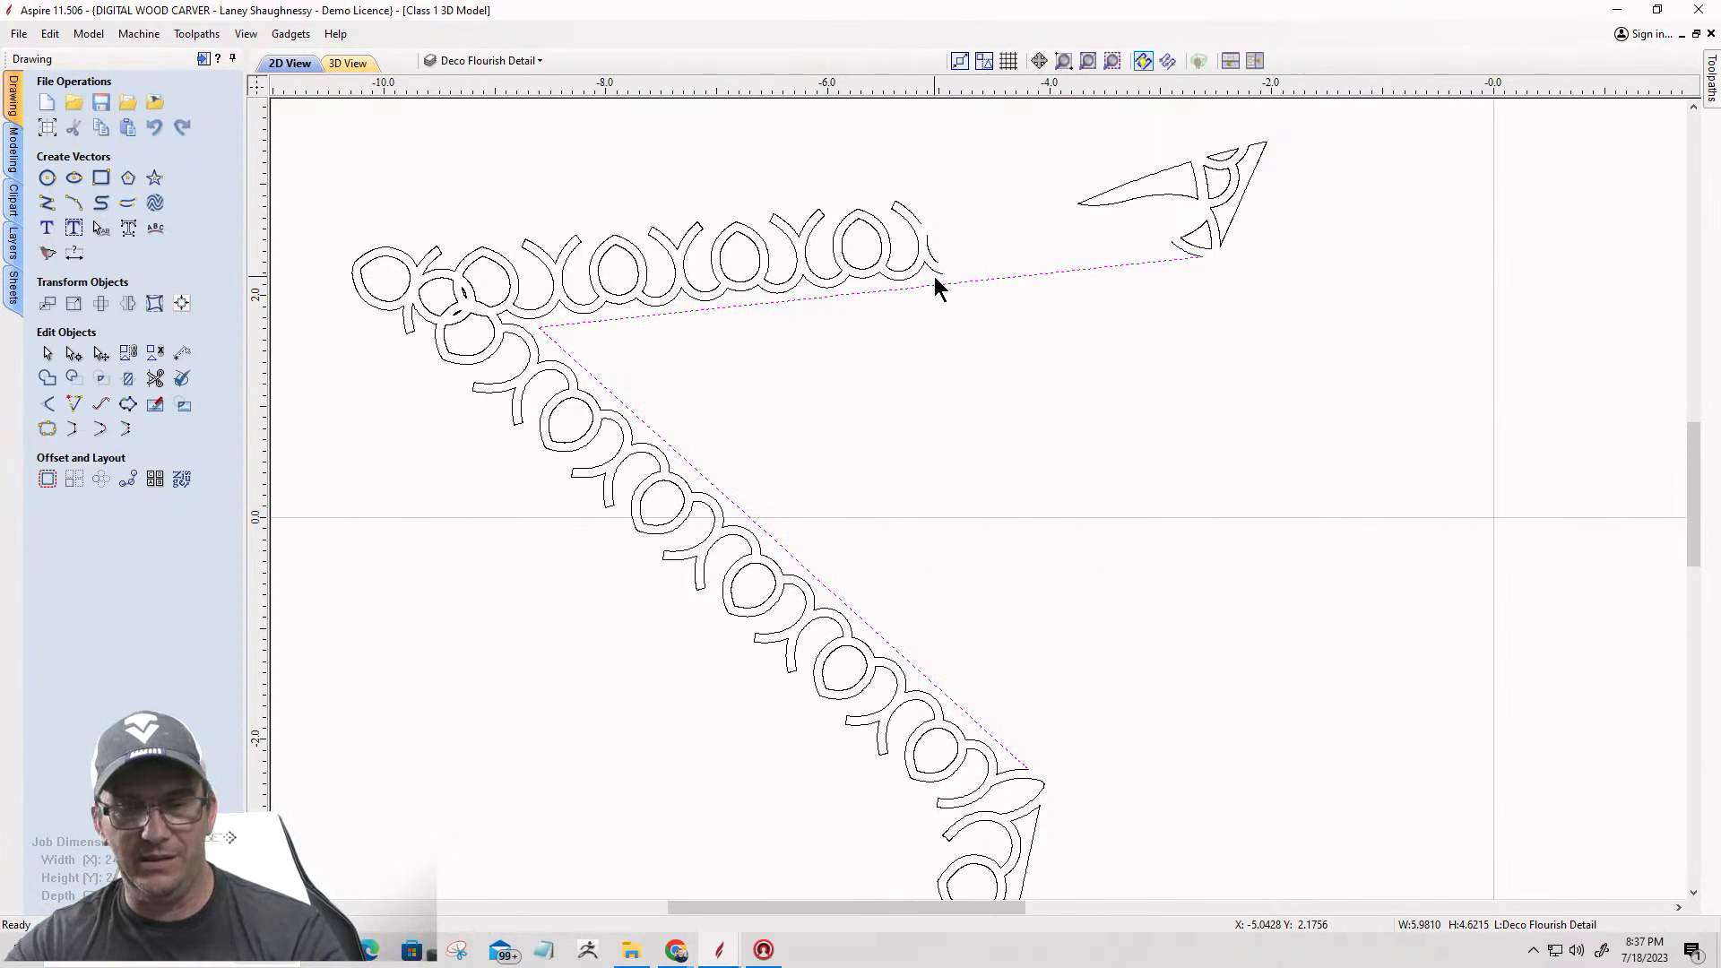
key("Escape")
Step: Join the upper left arm's last flourish outline to the short curve beside it and to the scalloped edge with straight lines
scroll(776, 387, "down", 5)
scroll(923, 246, "up", 8)
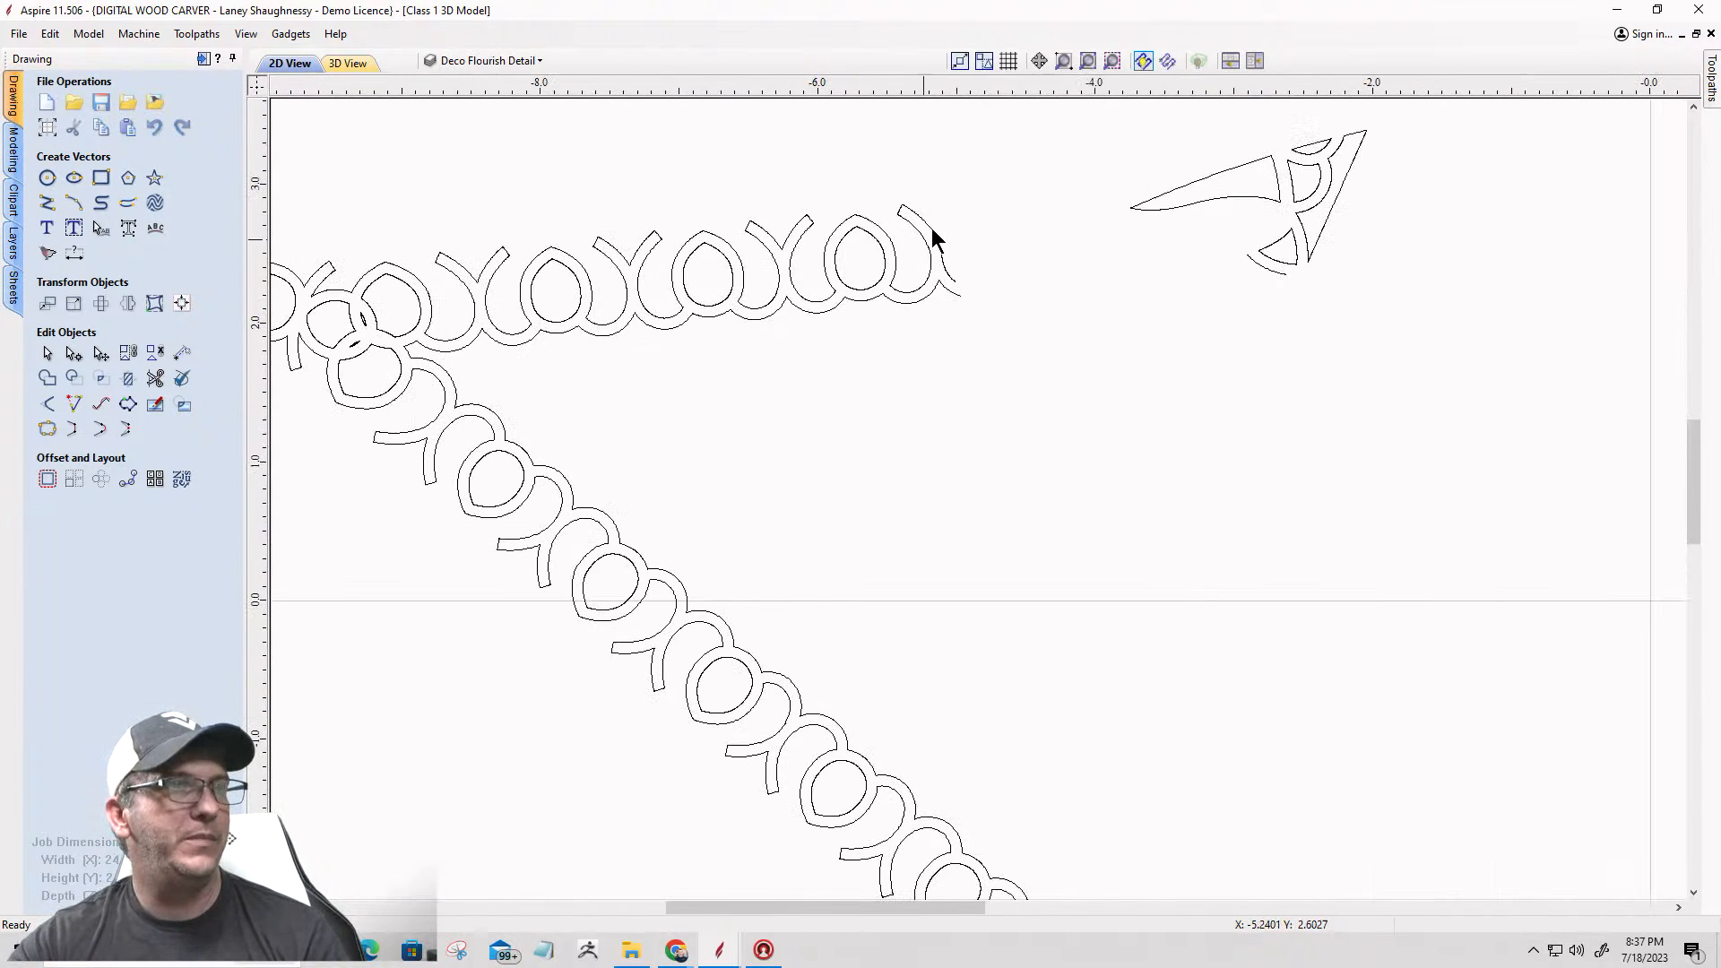
left_click(894, 319)
left_click(928, 397, "shift")
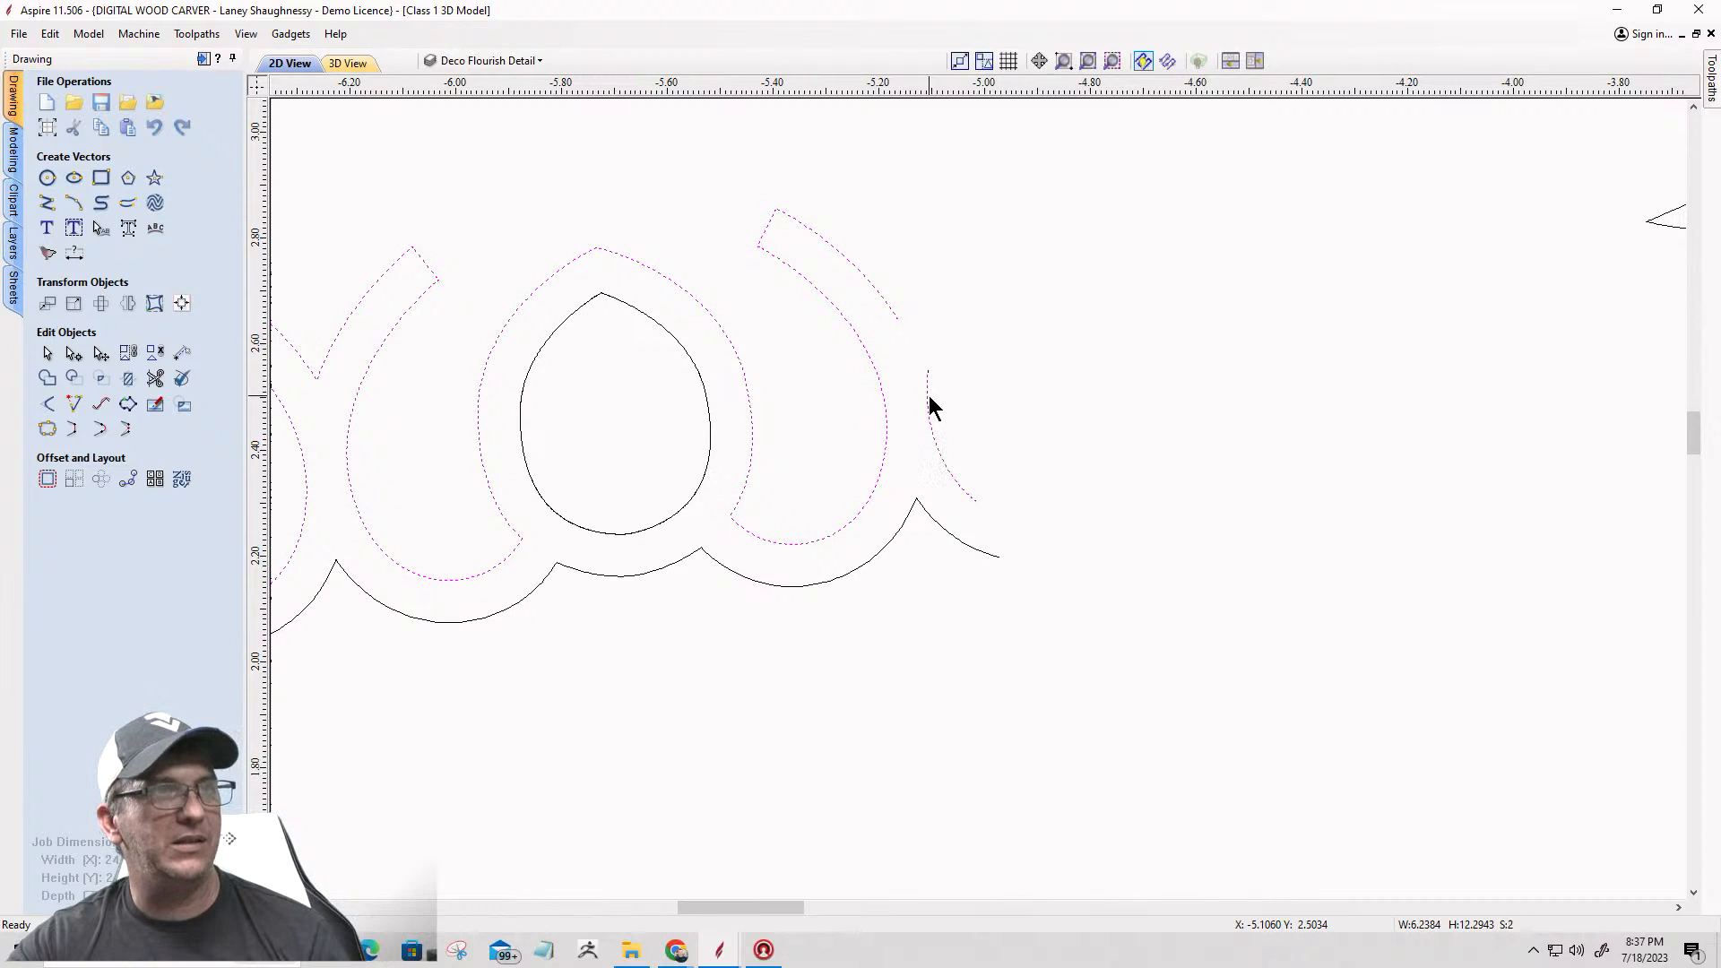
left_click(75, 436)
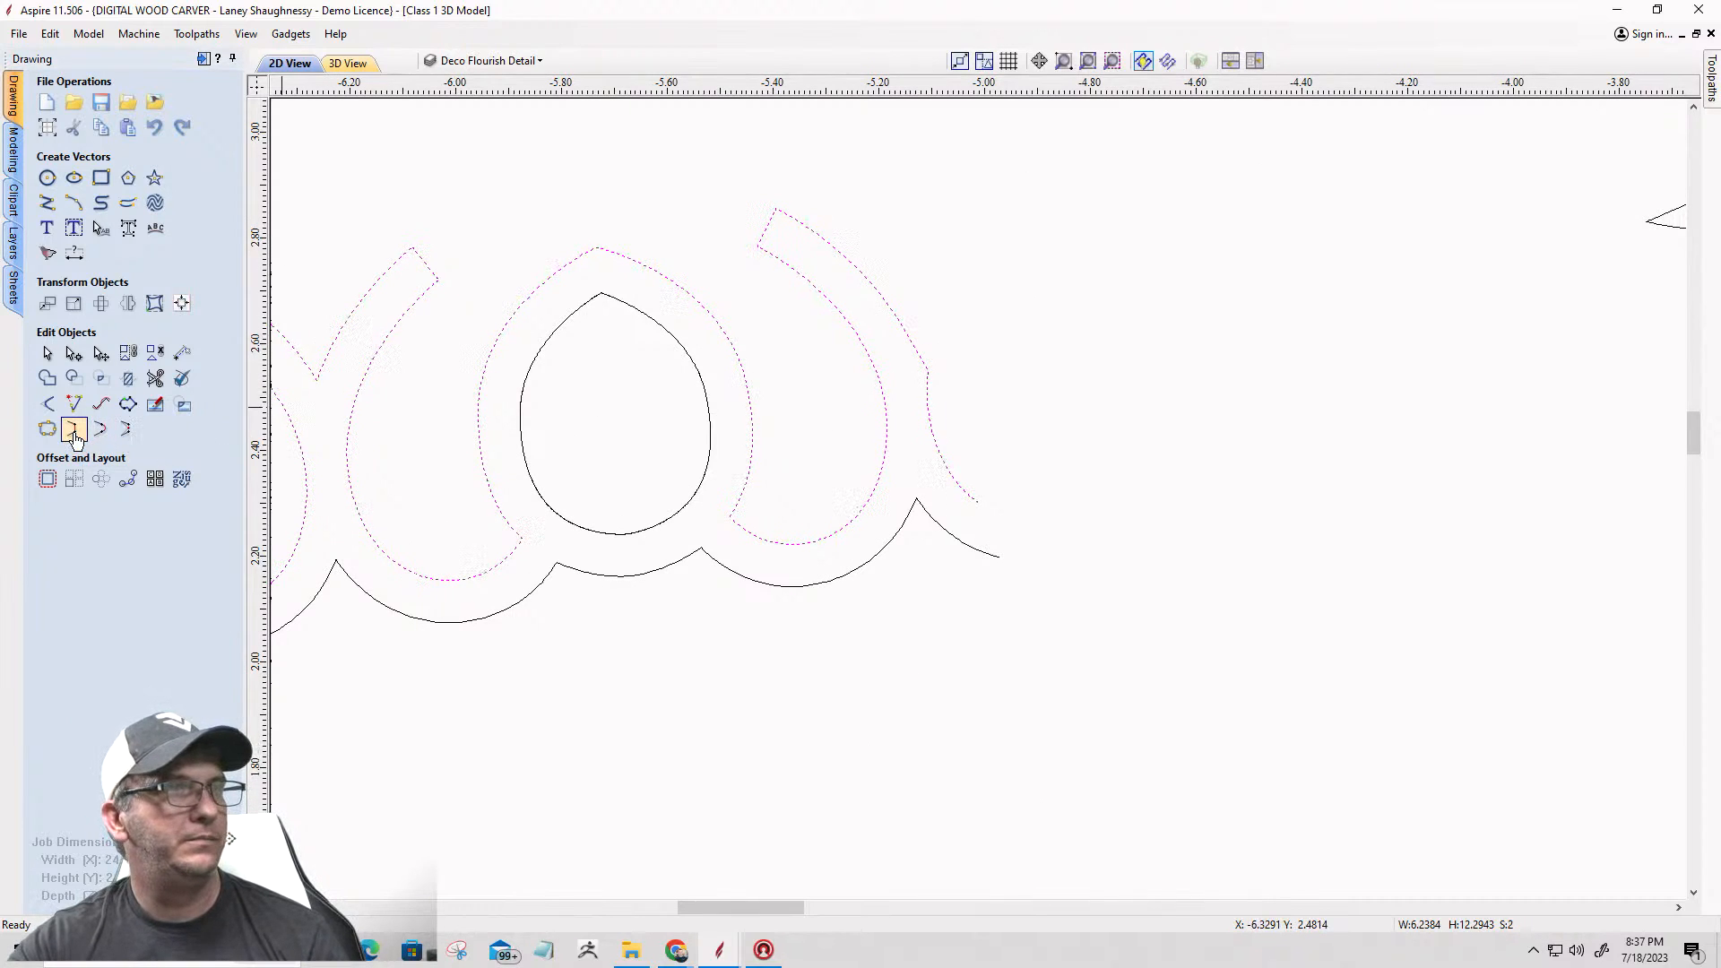
left_click(353, 509)
left_click(963, 495)
left_click(962, 548, "shift")
left_click(72, 429)
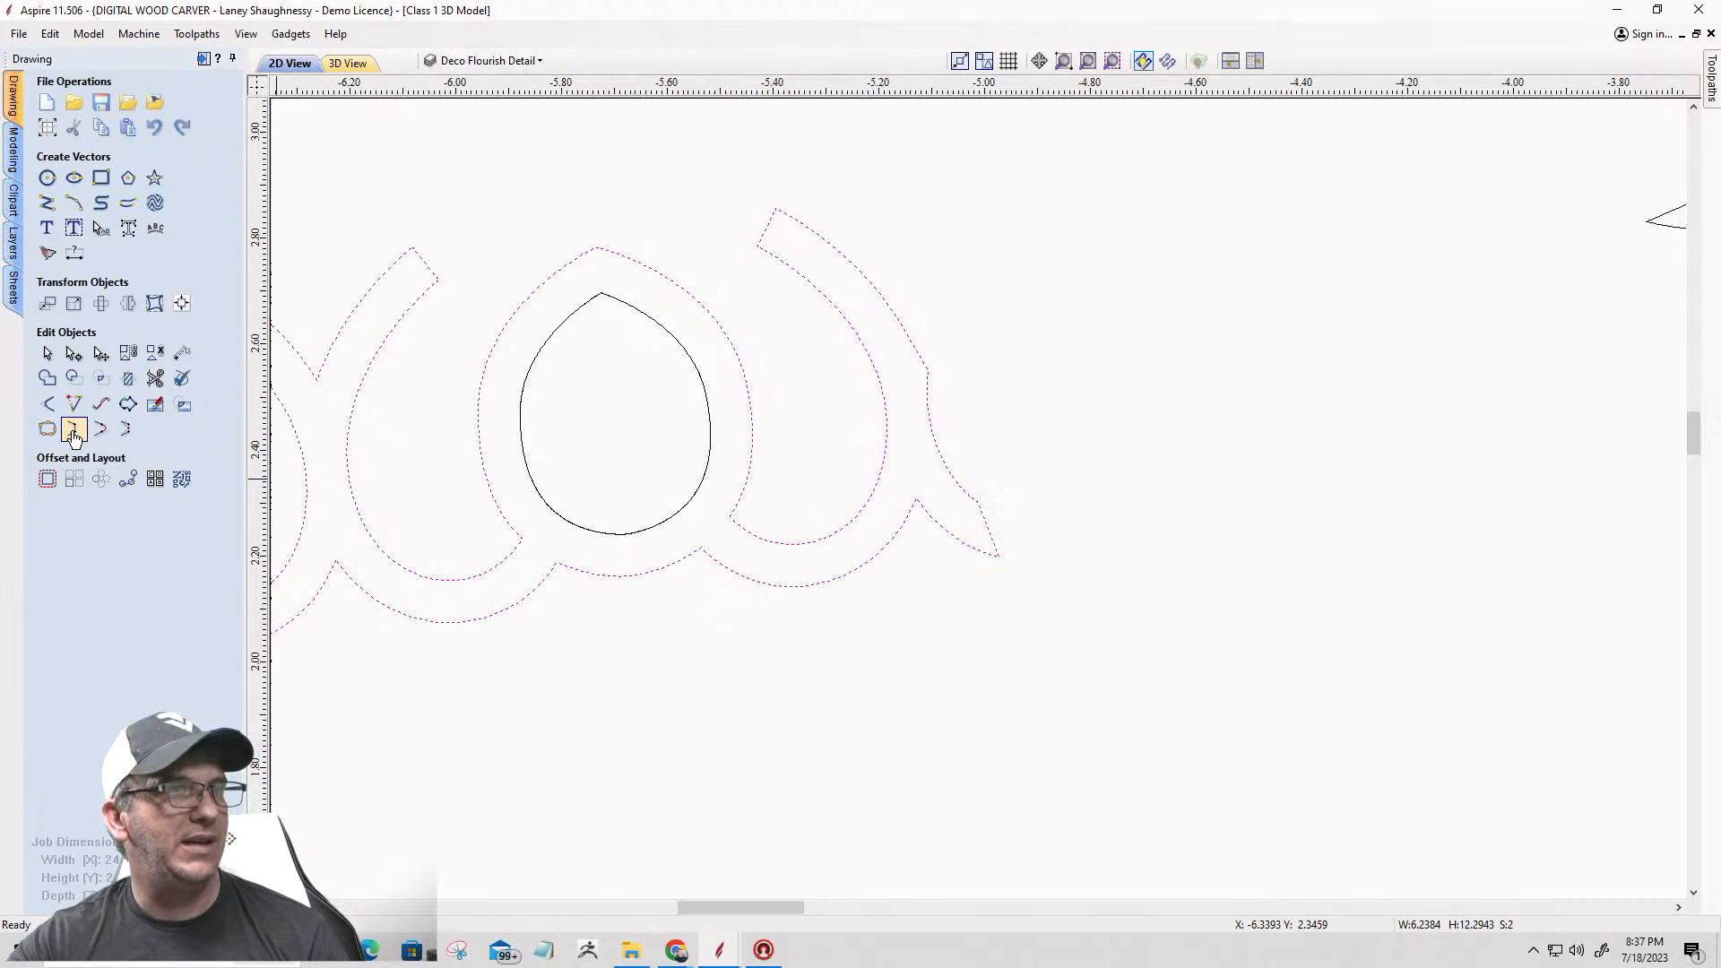
Step: Cut the lower left arm's inner border vector at its upper tip below the leaf shape at the left inner corner
scroll(1041, 551, "down", 5)
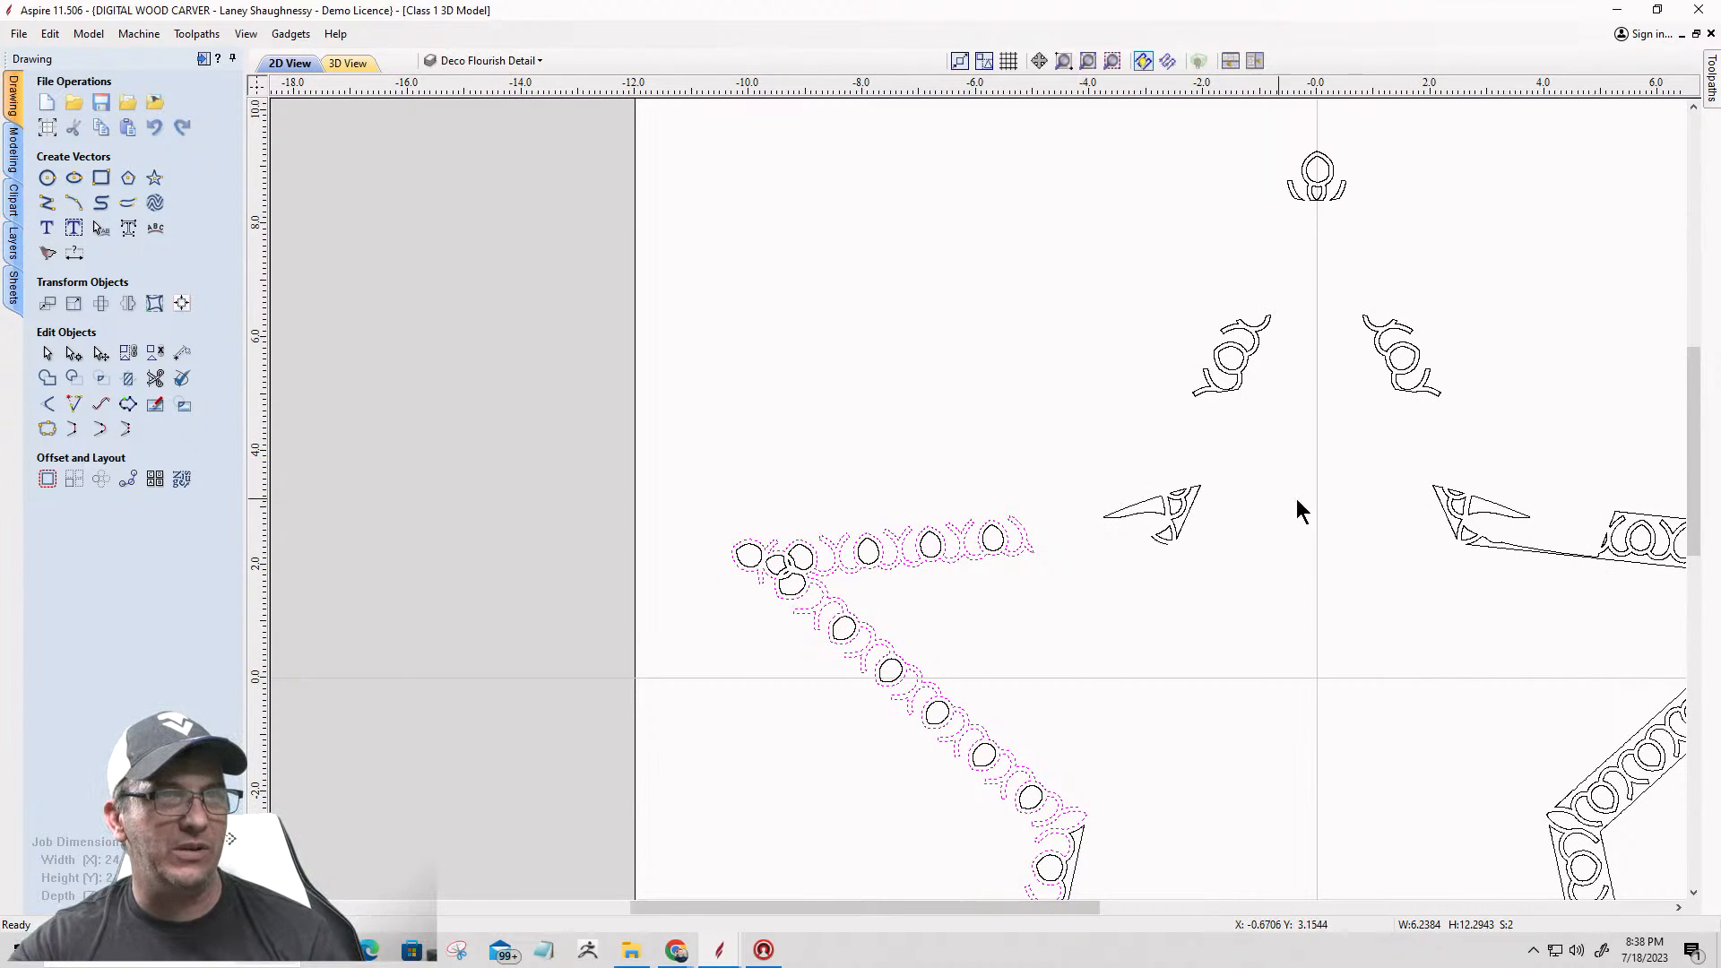
scroll(1061, 545, "down", 2)
scroll(1025, 668, "up", 6)
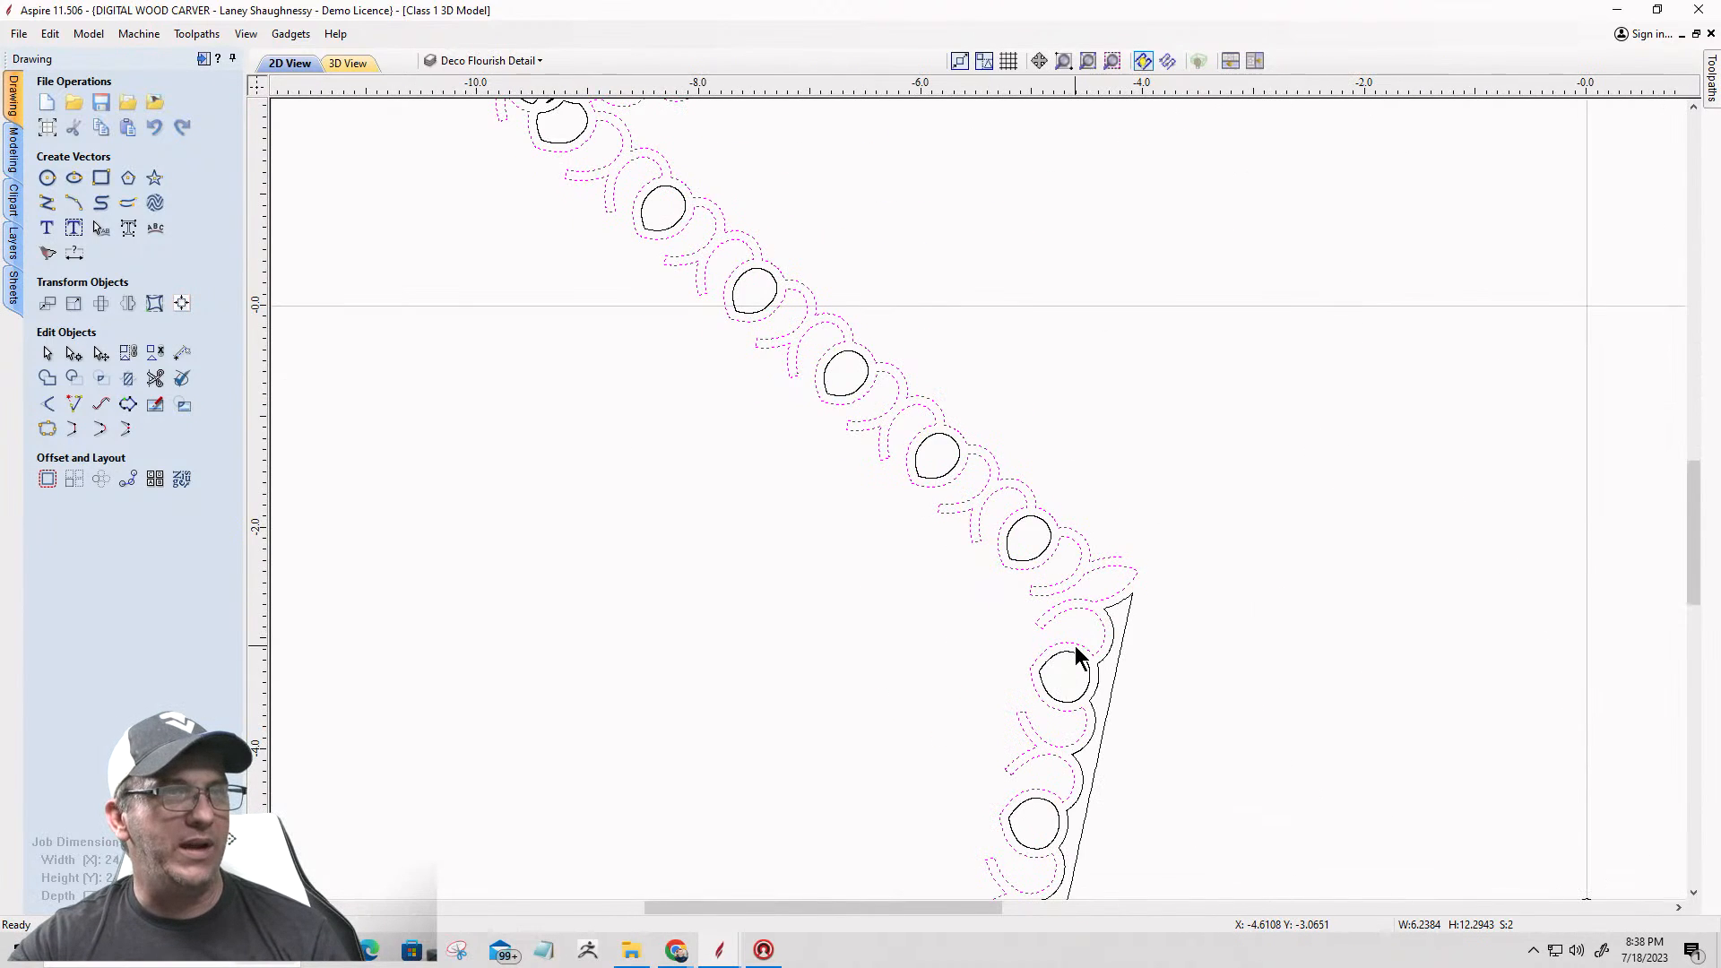
left_click(1201, 554)
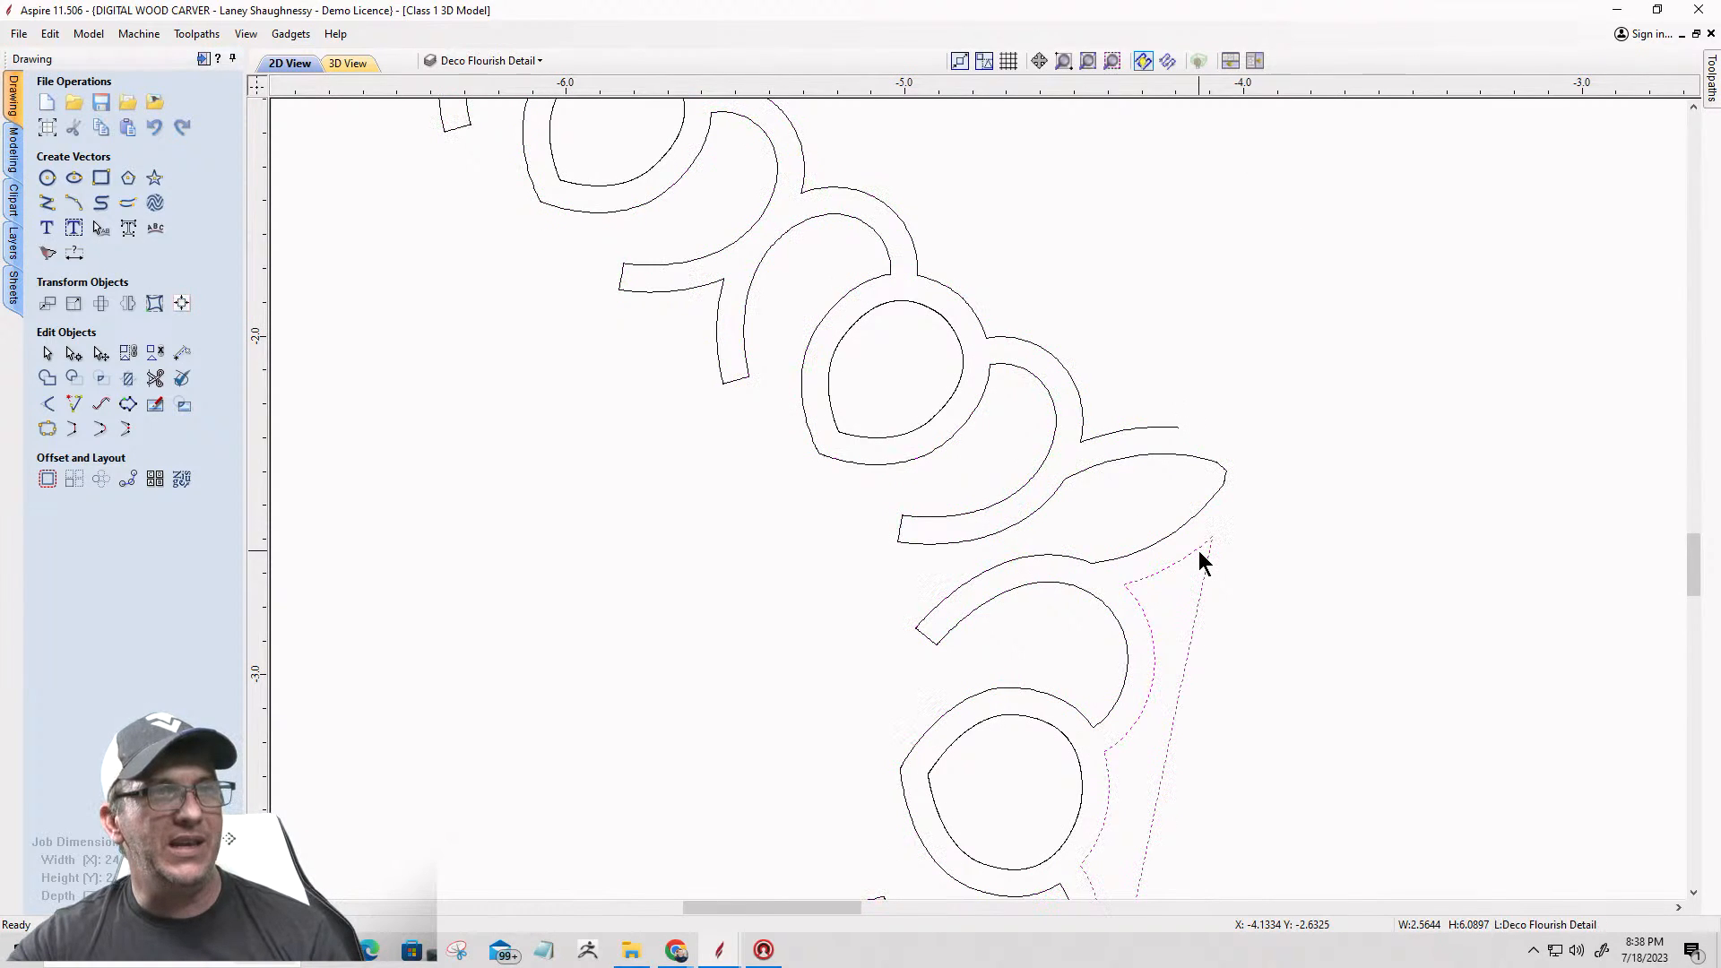
scroll(1218, 557, "up", 4)
key("n")
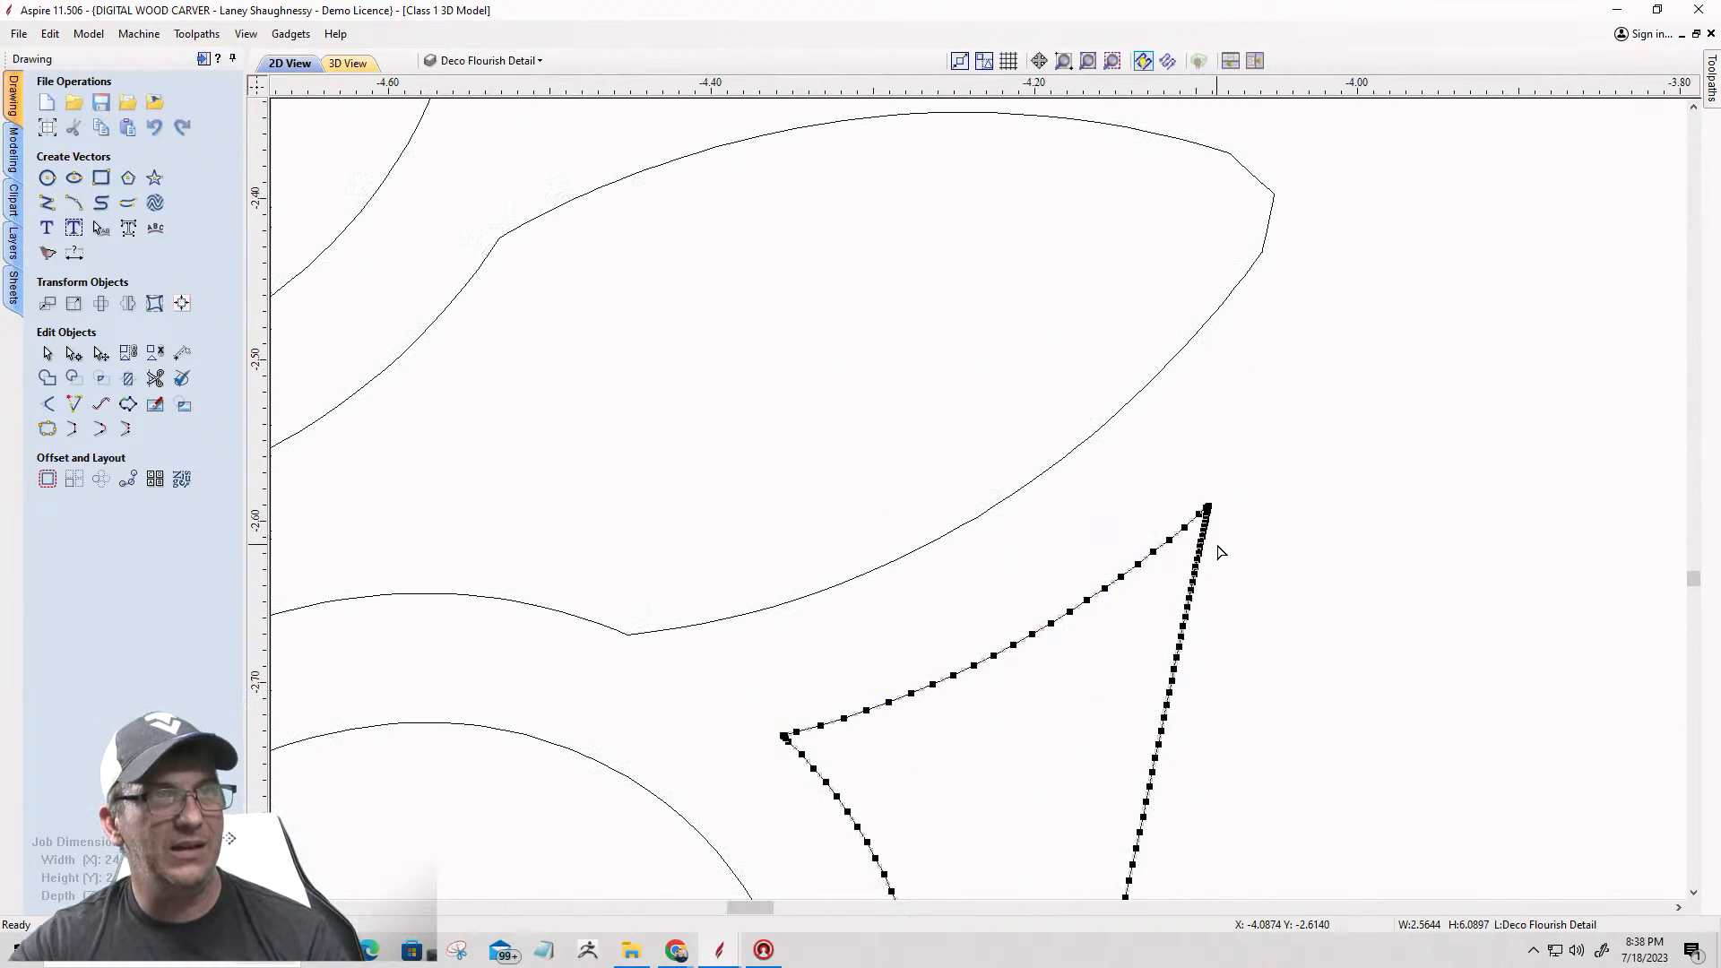
scroll(1214, 502, "up", 8)
scroll(1152, 521, "up", 3)
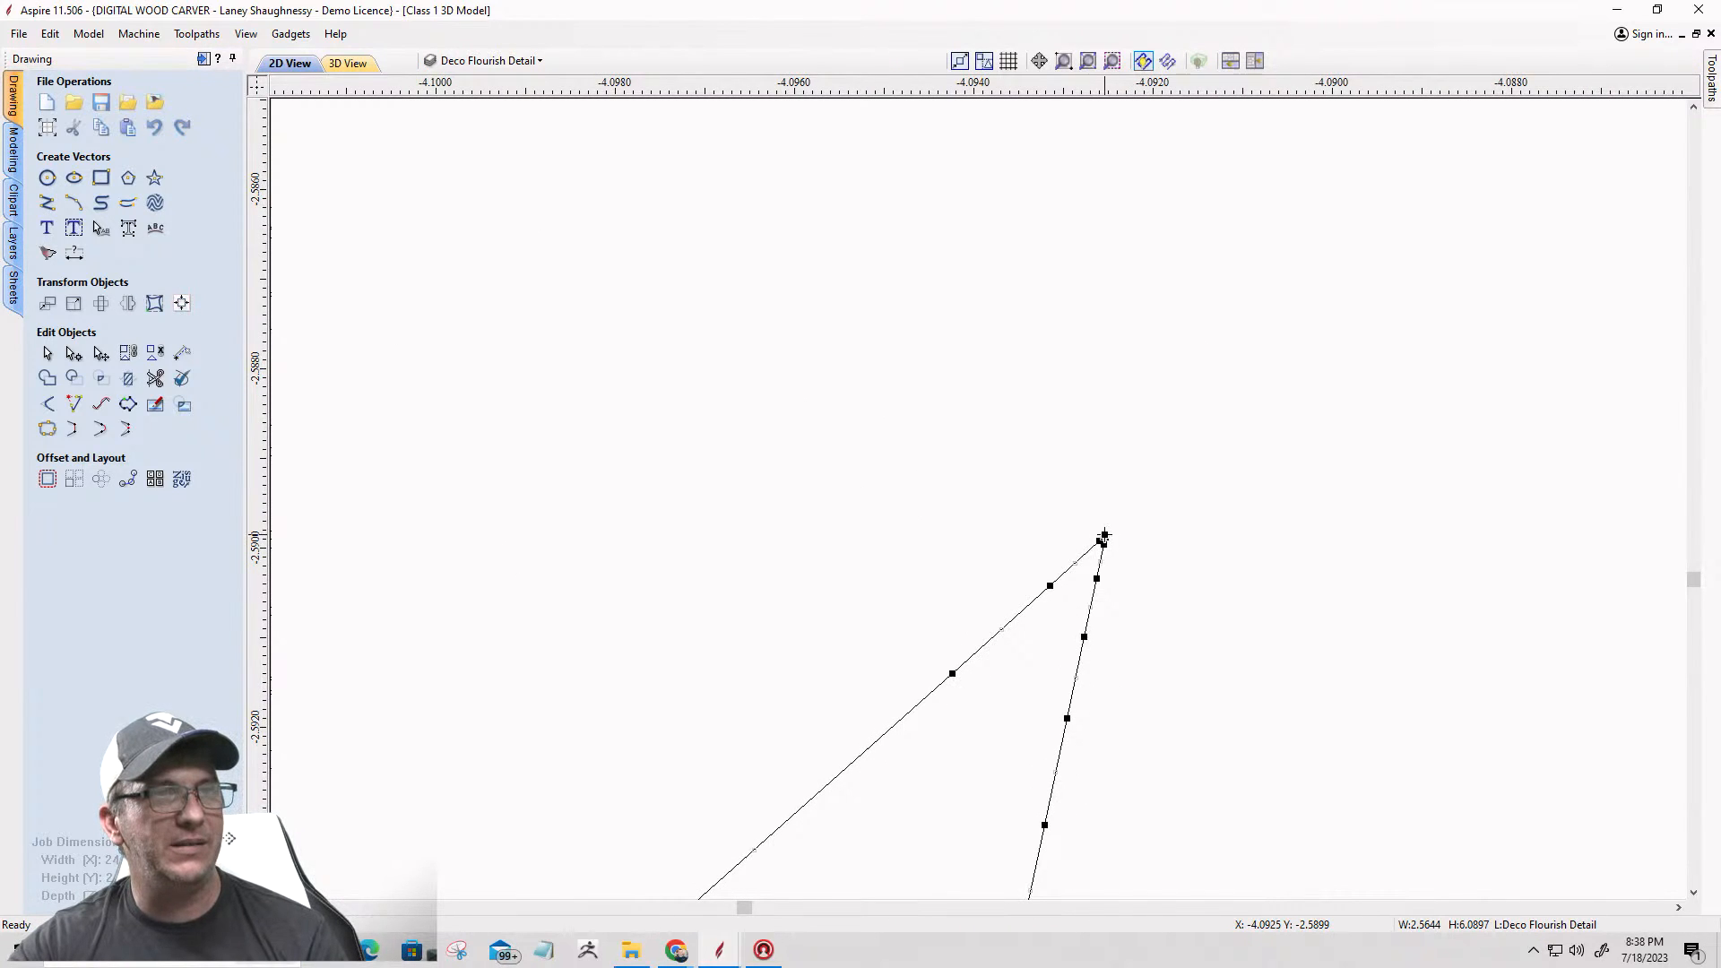
right_click(1105, 535)
left_click(1142, 620)
scroll(1155, 337, "down", 2)
scroll(1155, 337, "down", 10)
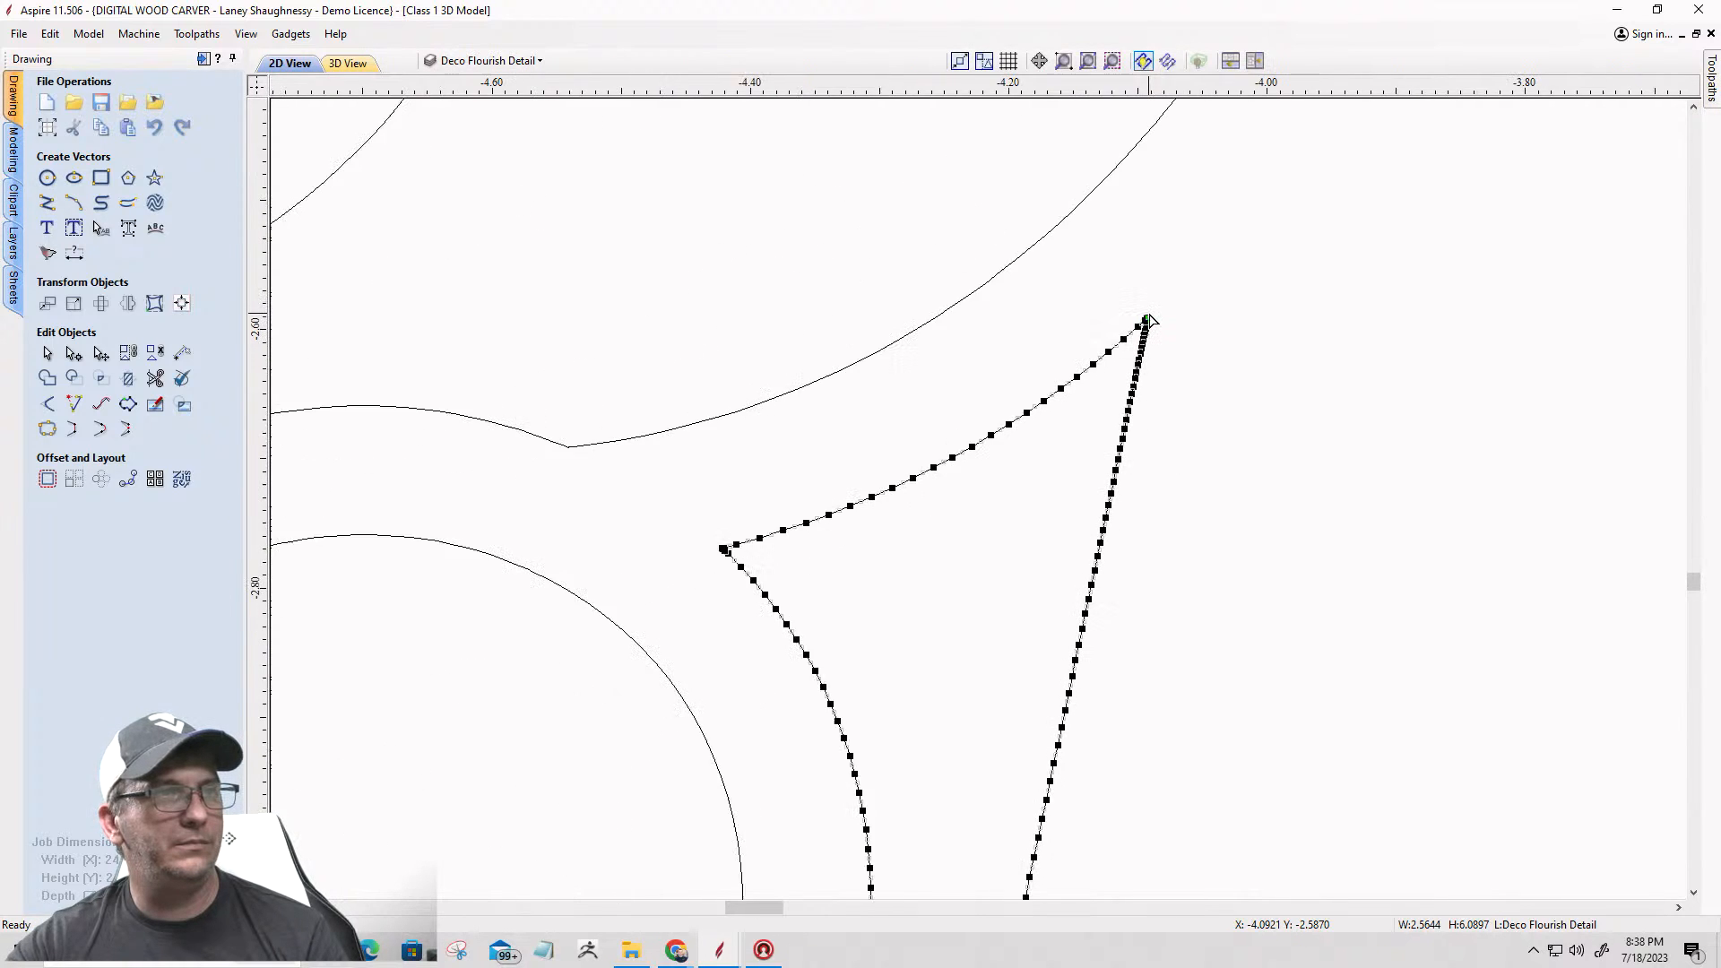
scroll(1148, 320, "down", 1)
scroll(1122, 330, "down", 3)
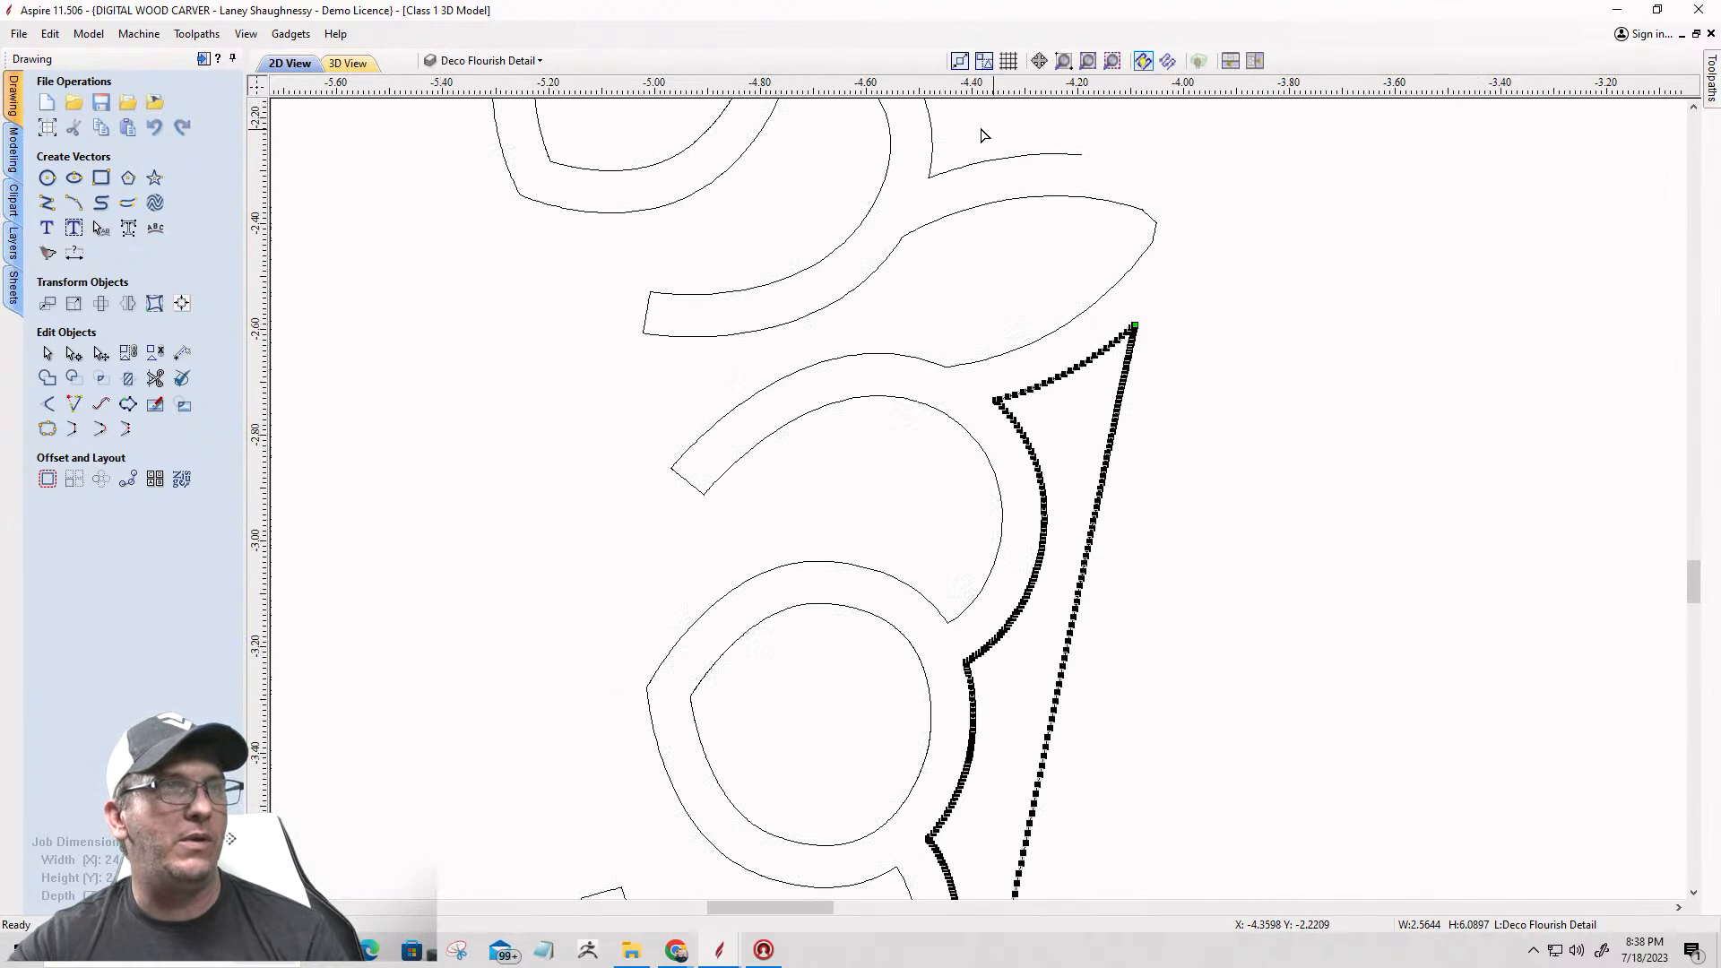
Step: Cut the same border vector at its end by the lower left arm's last scallop and delete its straight edges
scroll(1137, 484, "down", 5)
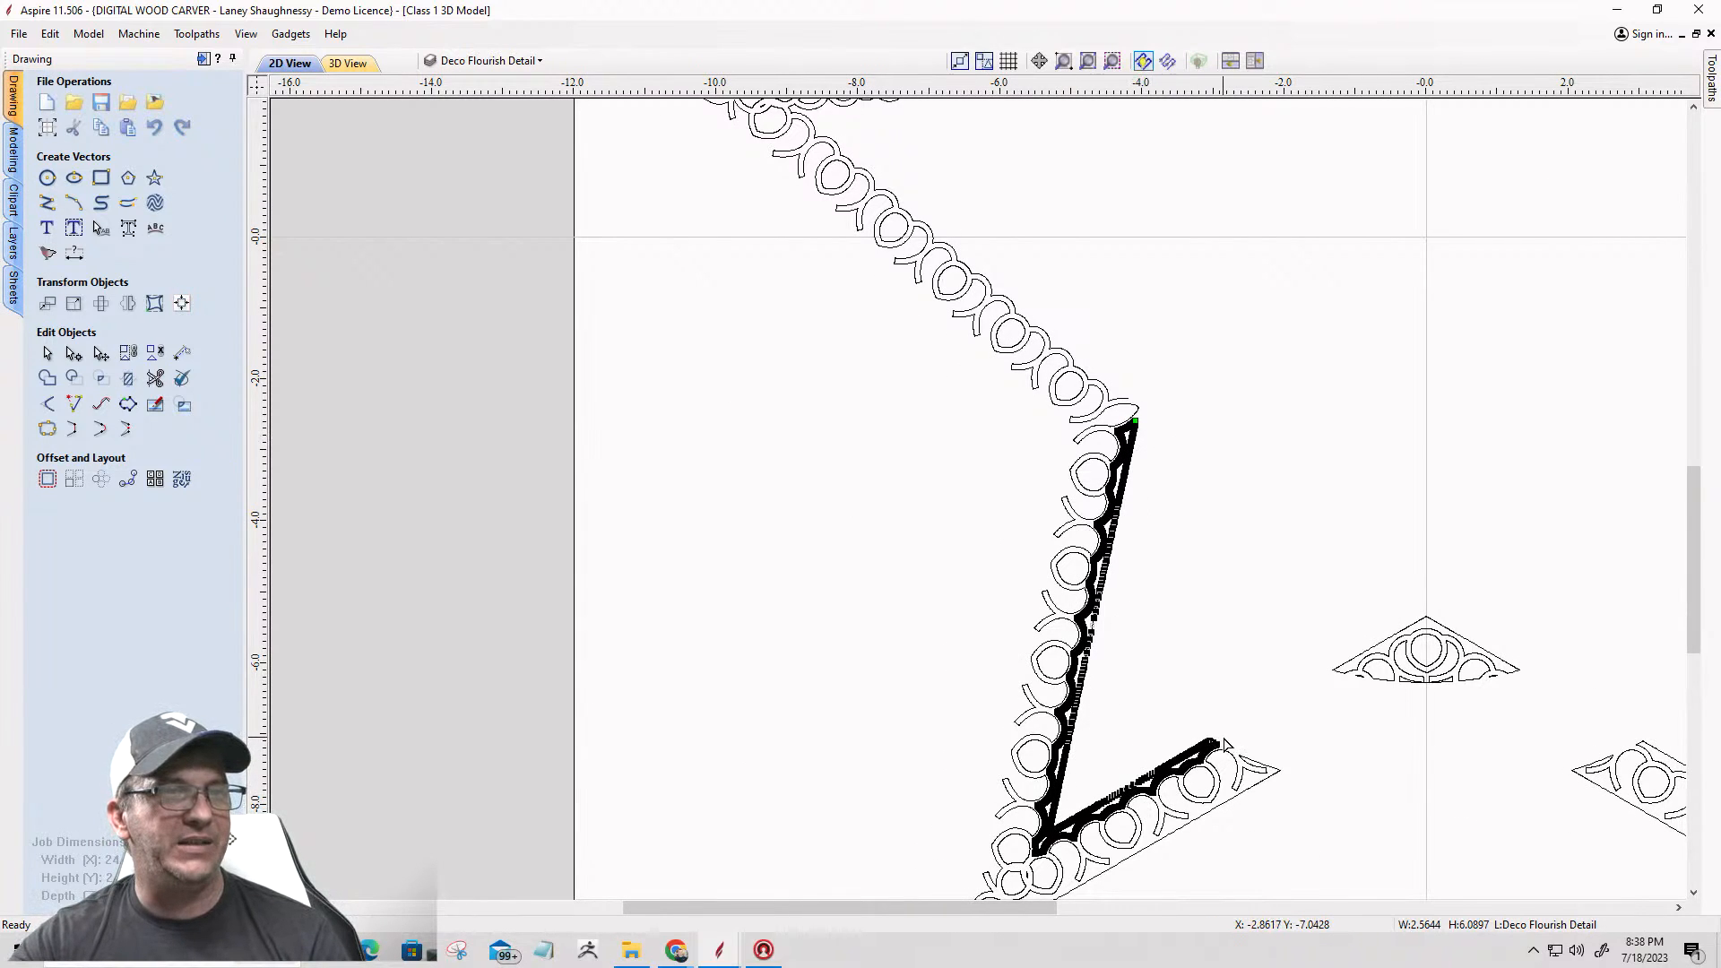
scroll(1224, 744, "up", 8)
scroll(1255, 710, "up", 8)
scroll(1242, 704, "up", 3)
right_click(1246, 652)
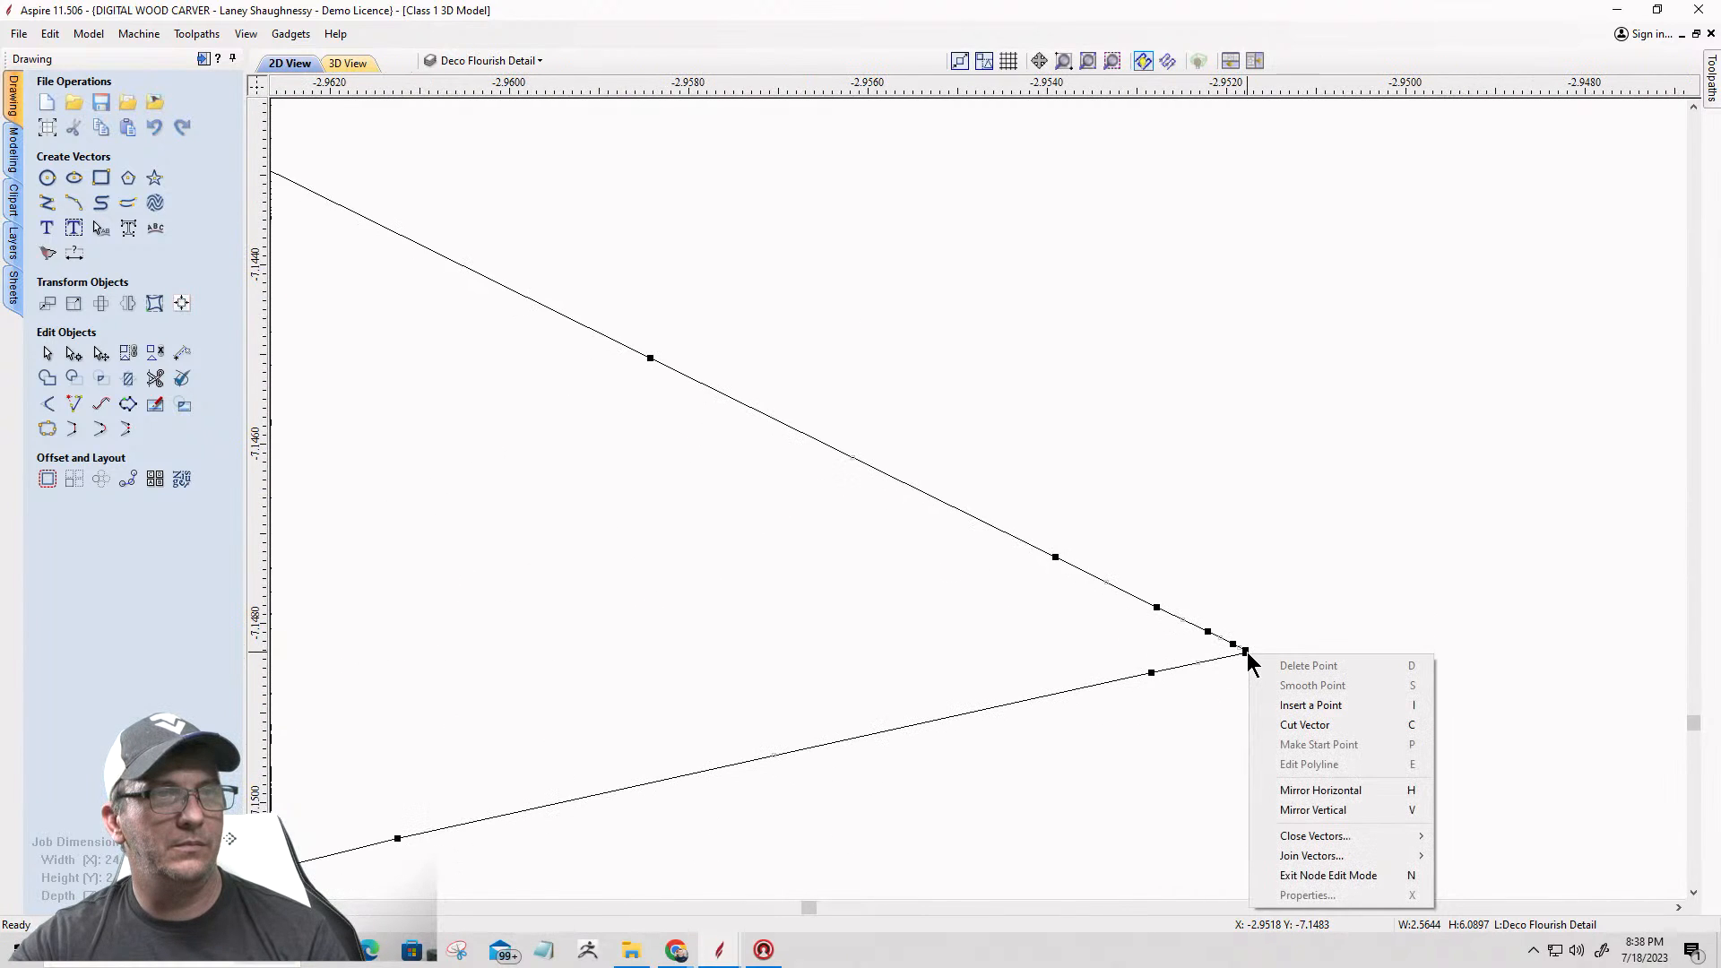
left_click(1282, 708)
scroll(1327, 681, "down", 5)
scroll(1354, 630, "down", 12)
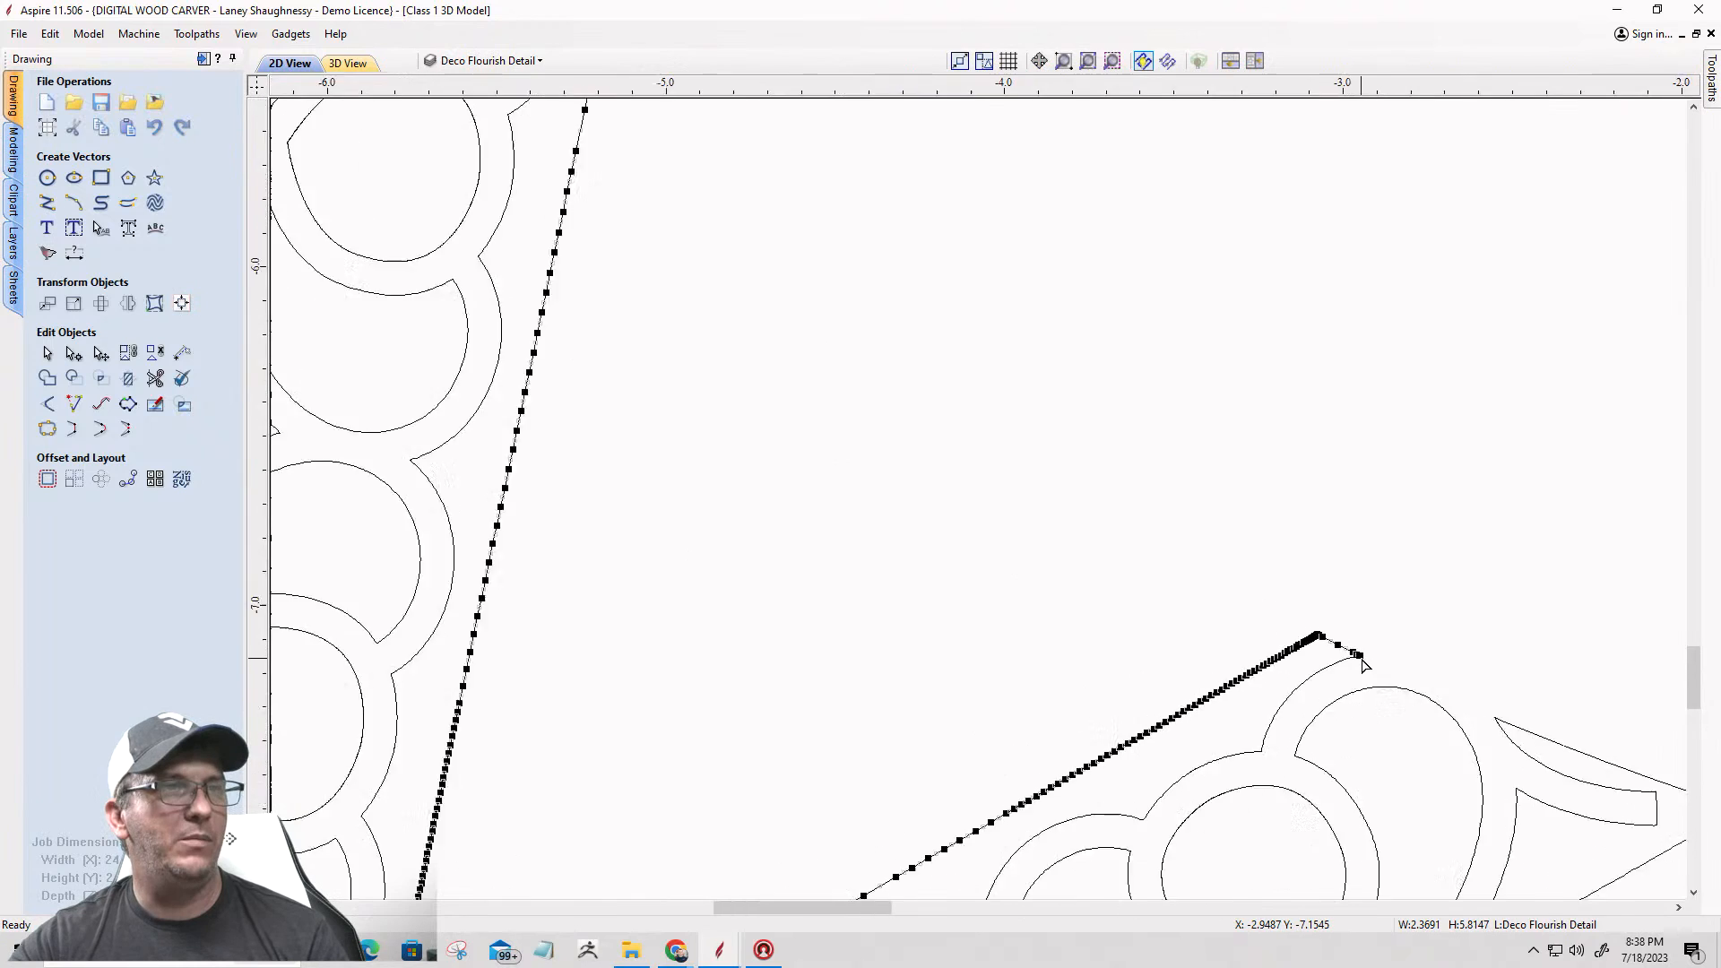
key("Delete")
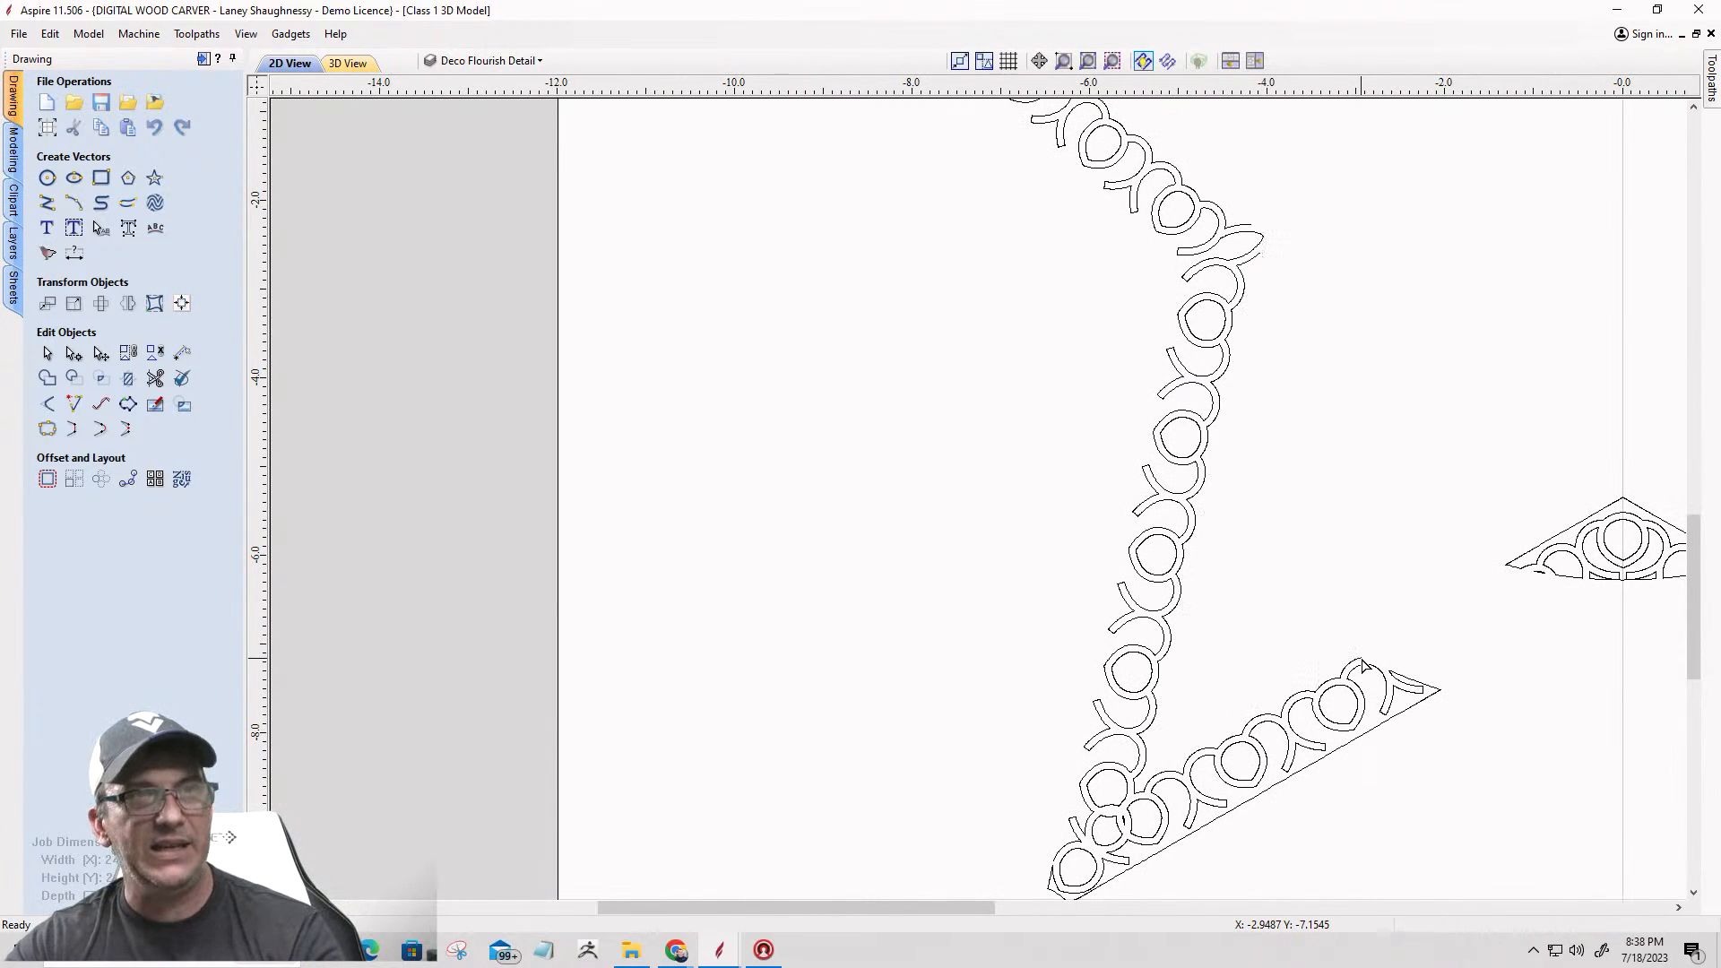
Step: Cut the lower left arm's bottom border vector at its sharp upper corner beside the last flourish at the inner end
left_click(1409, 683)
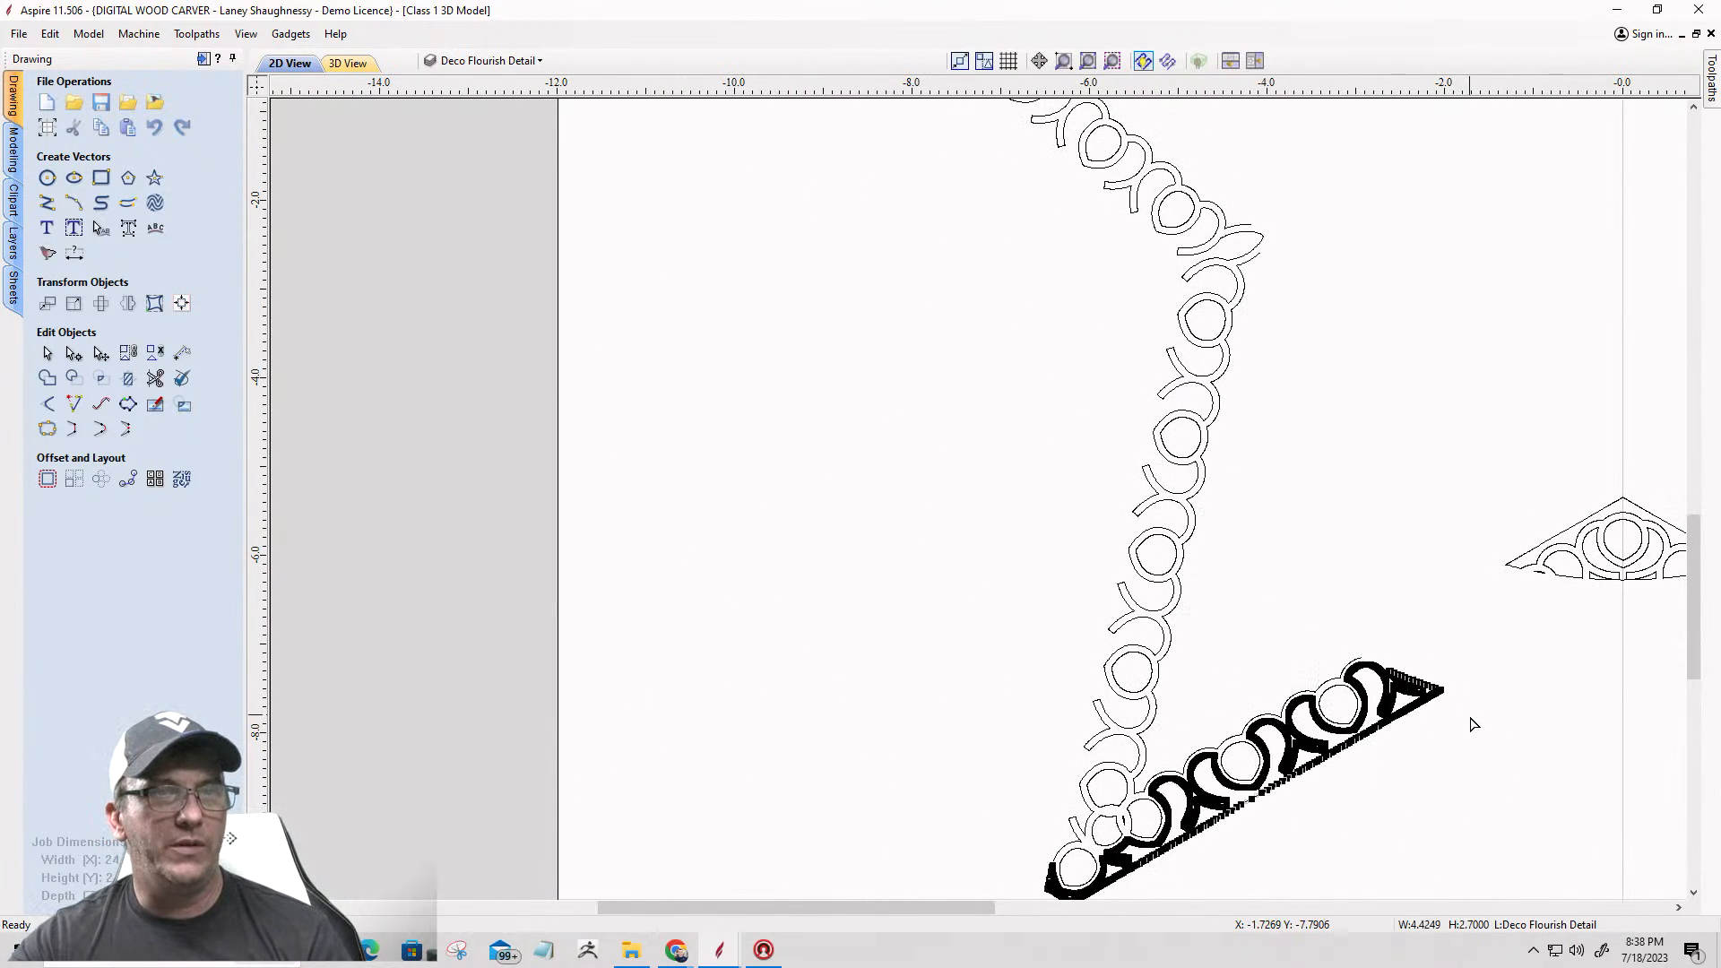
scroll(1402, 756, "up", 5)
scroll(1457, 600, "up", 10)
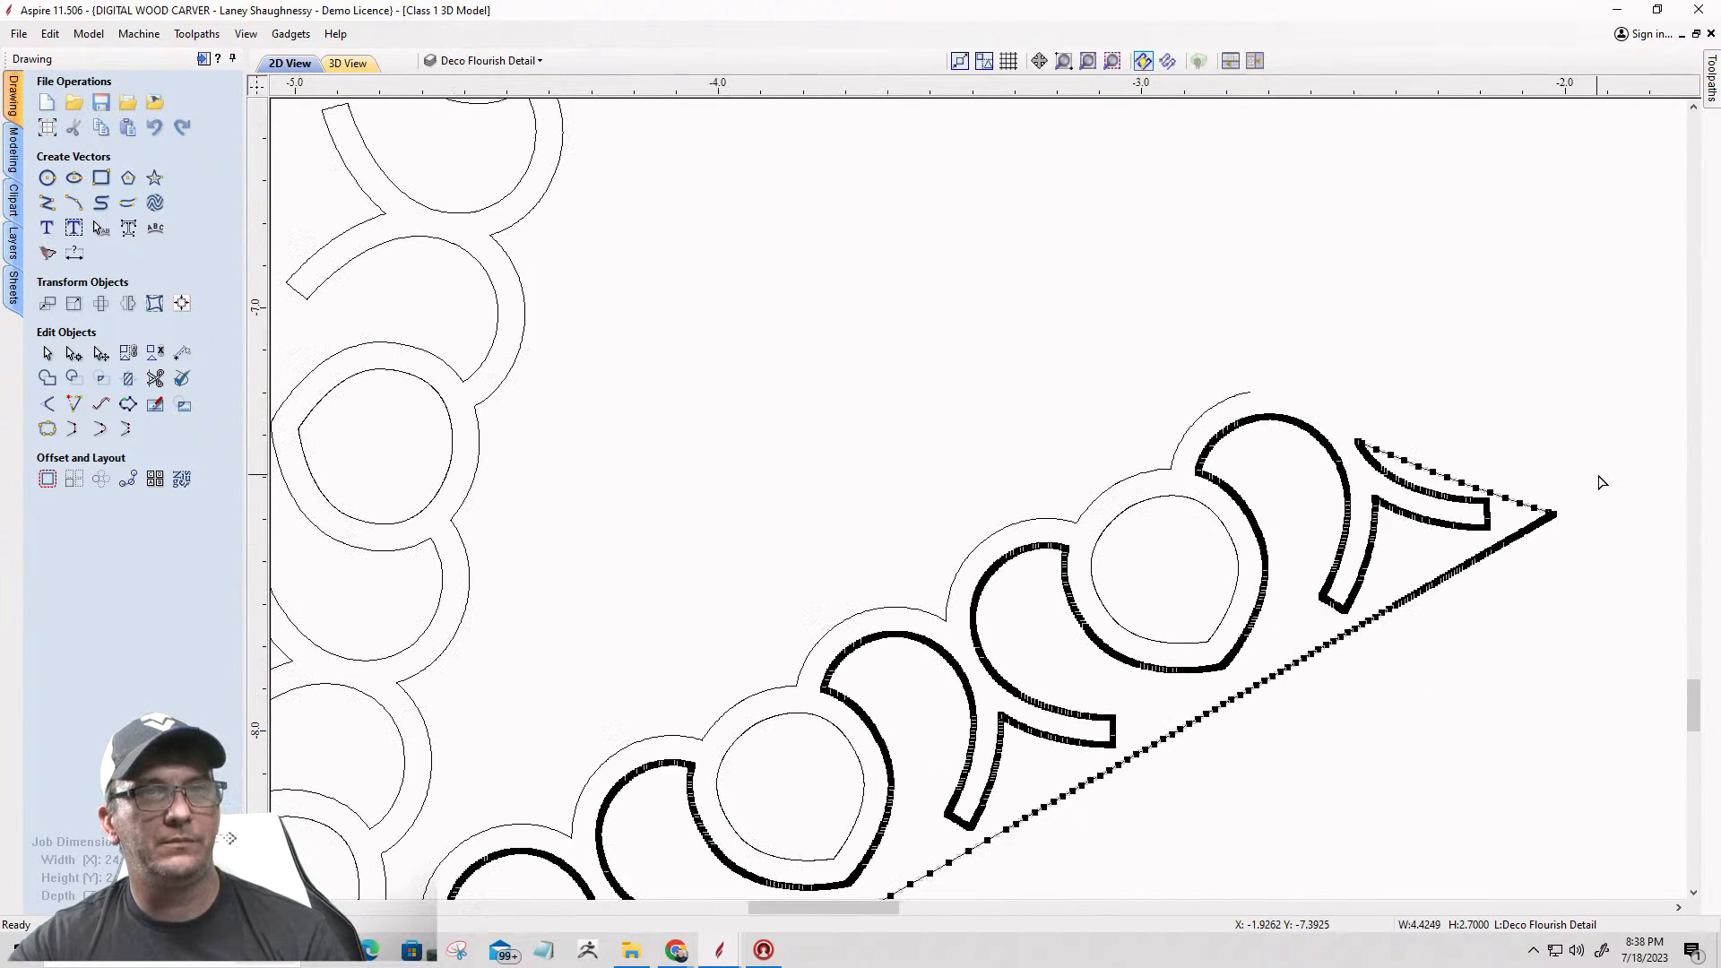
scroll(1504, 564, "up", 8)
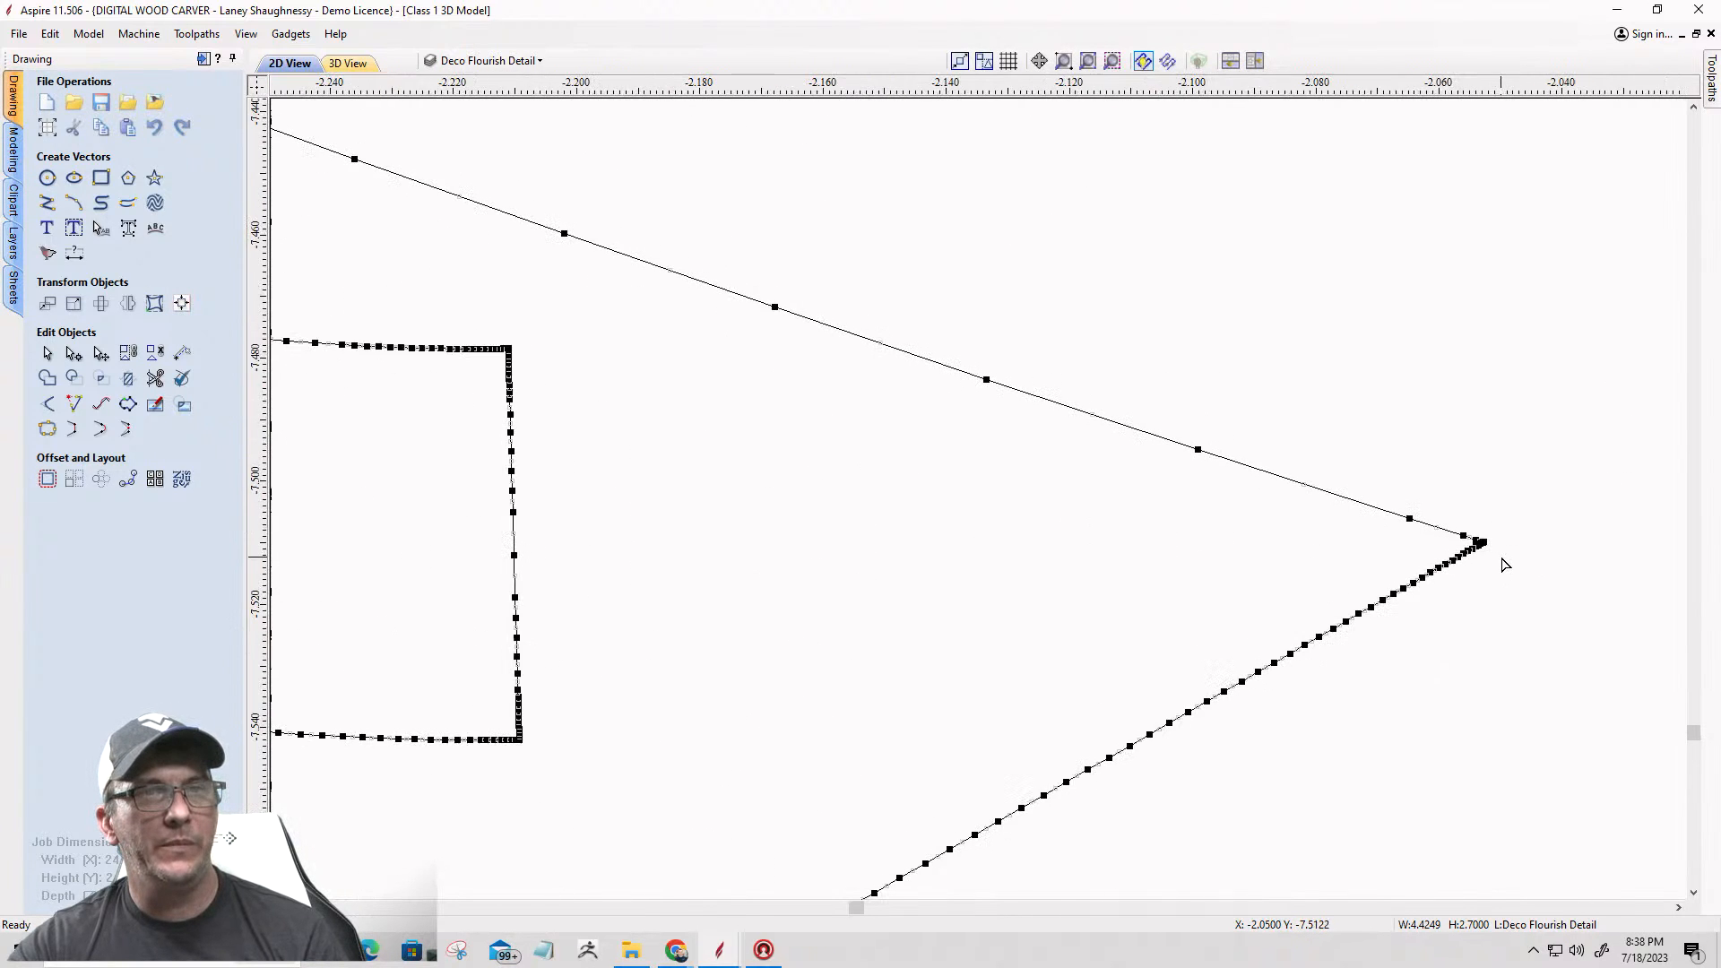
scroll(1477, 545, "down", 10)
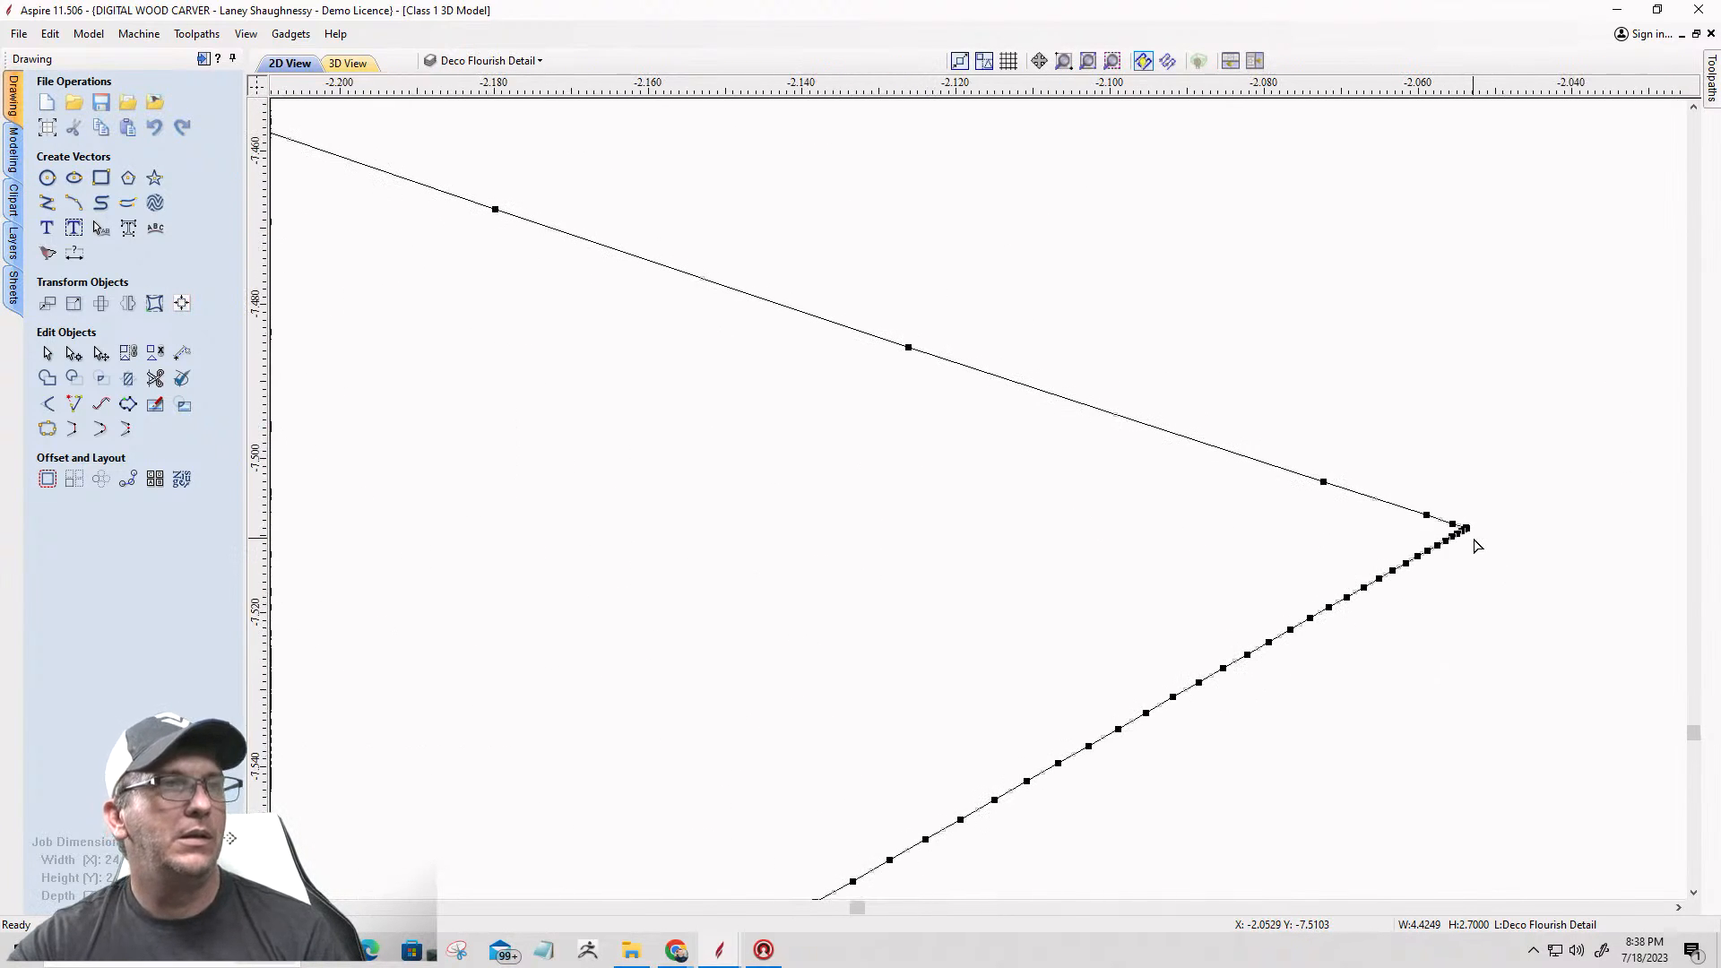
scroll(1477, 545, "down", 2)
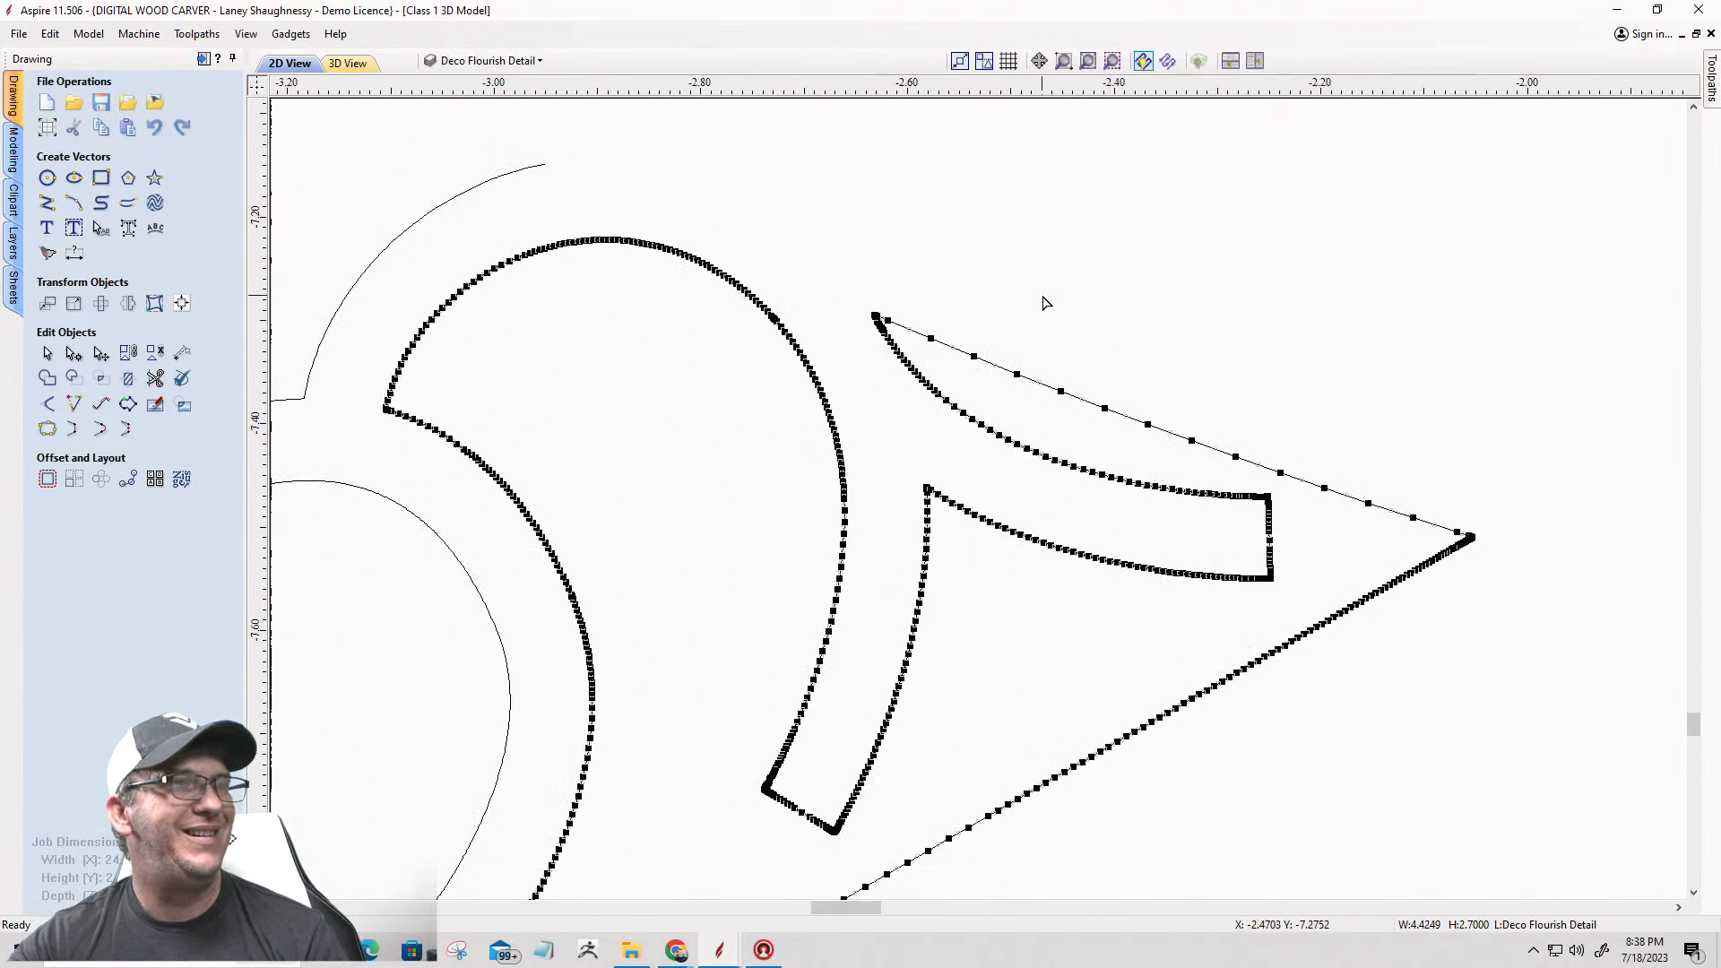
scroll(876, 315, "up", 6)
scroll(876, 318, "up", 8)
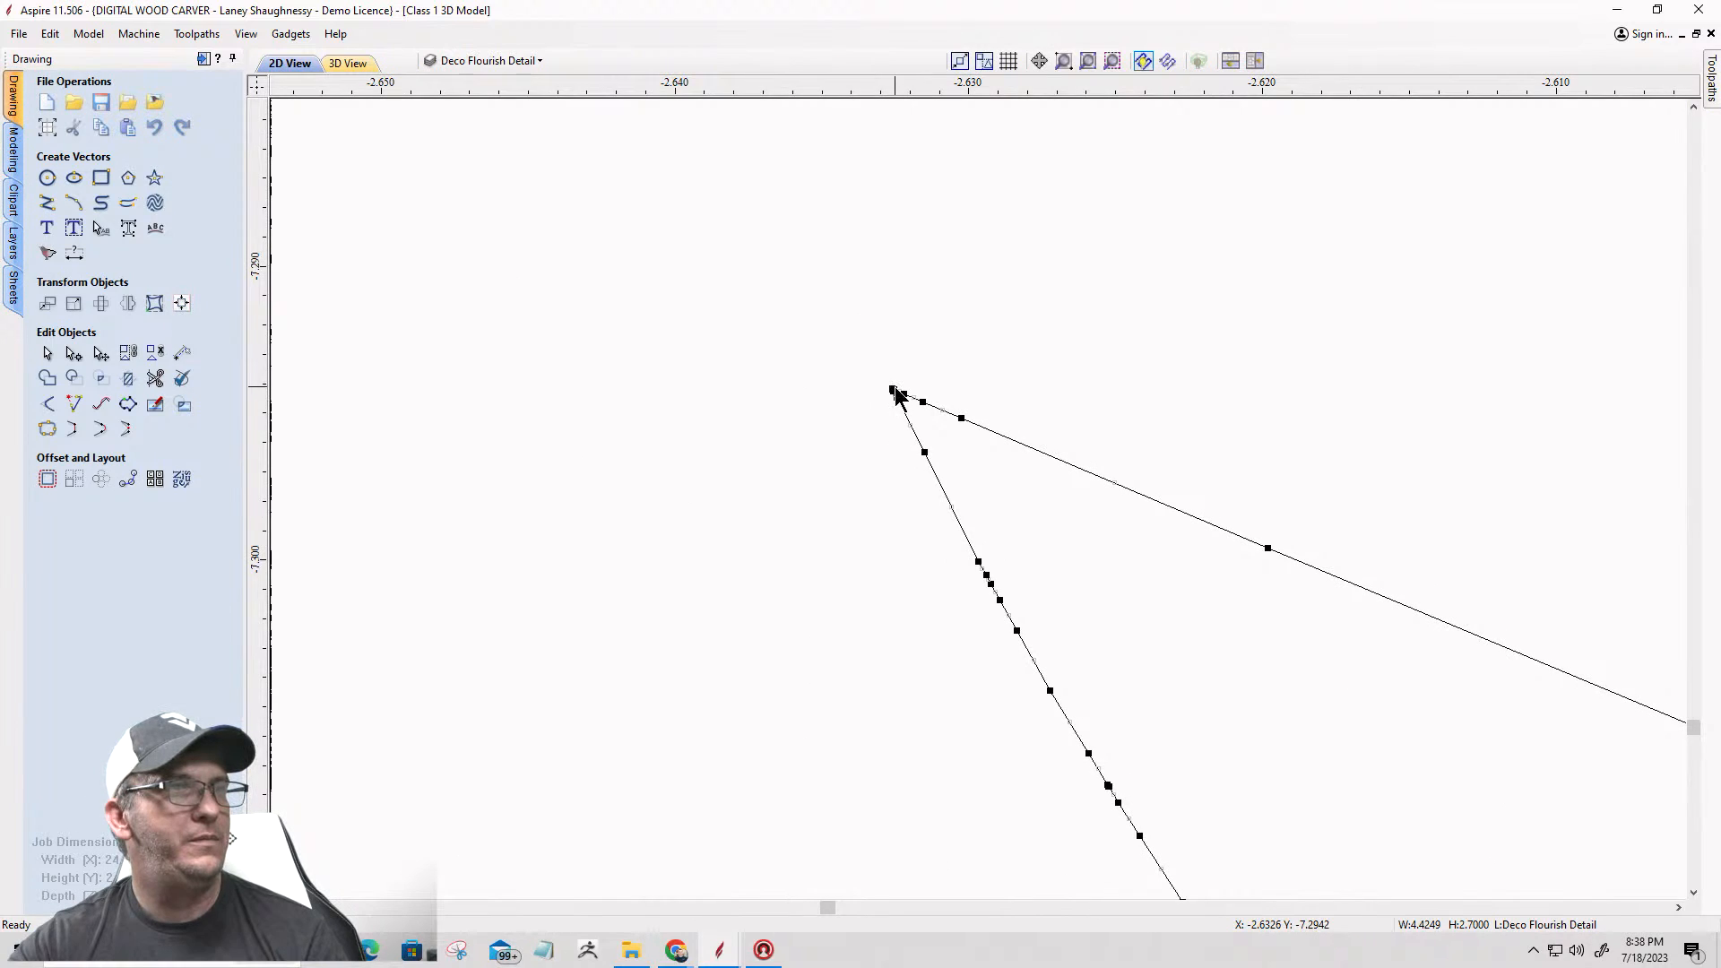
right_click(894, 389)
left_click(917, 463)
scroll(924, 340, "down", 2)
scroll(968, 407, "down", 10)
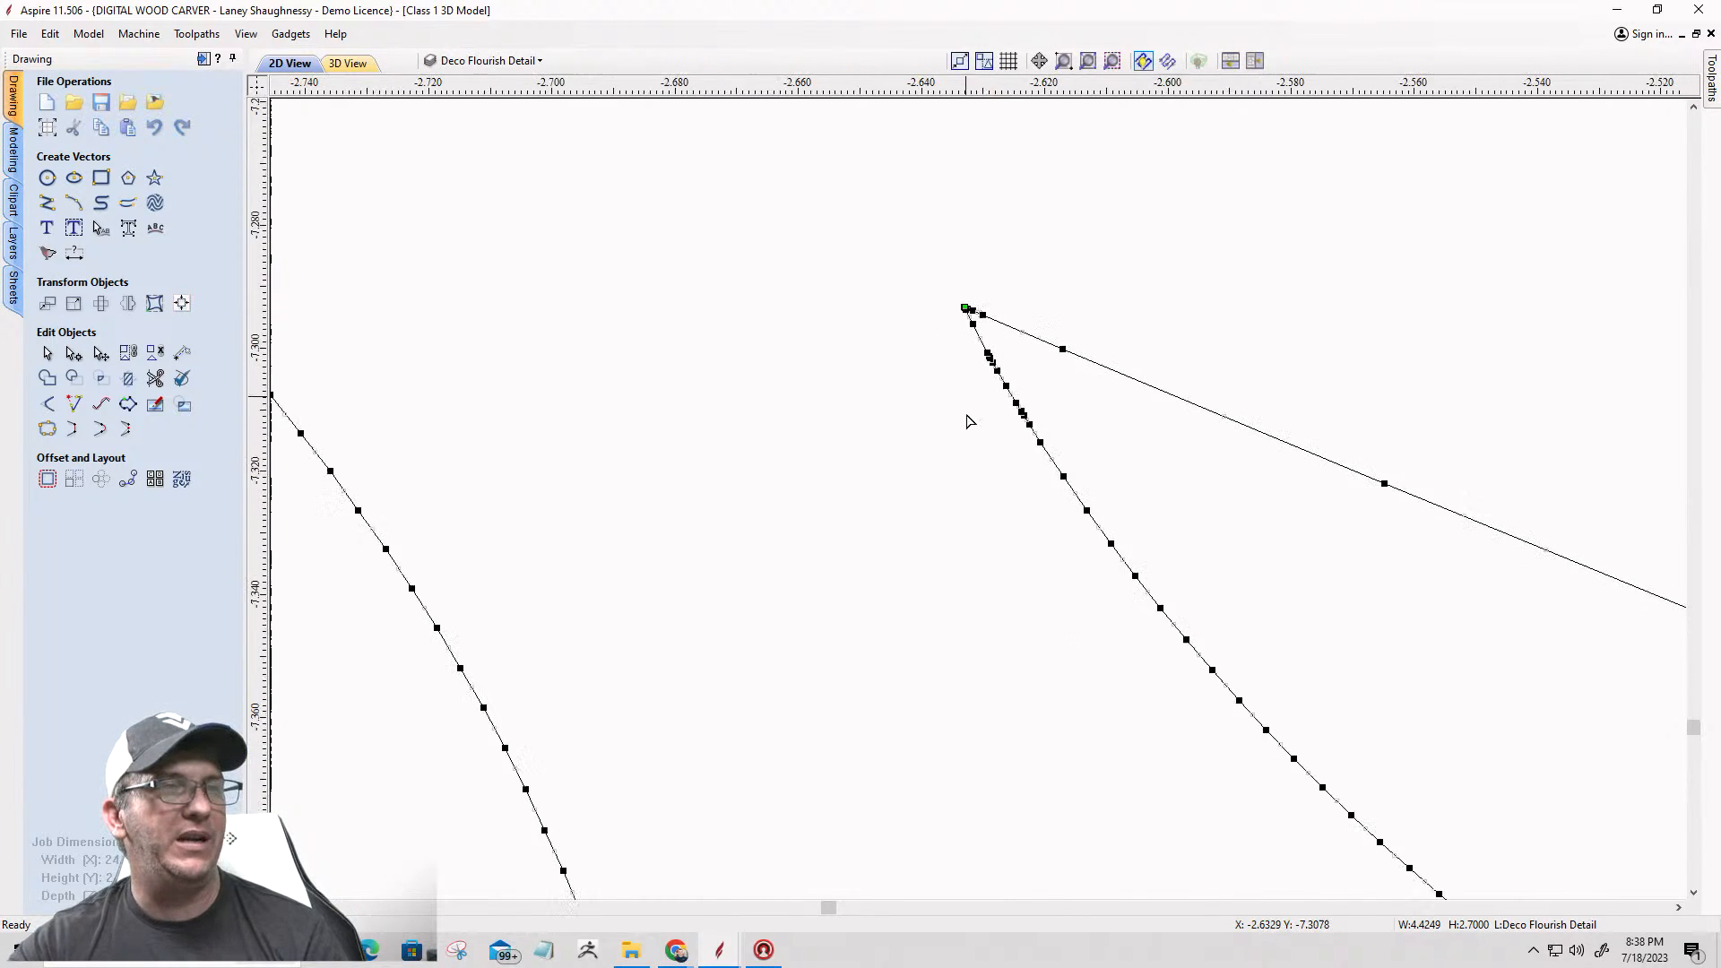
Step: Cut the same bottom border vector at its end beside the arm tip's circle and delete its straight edges, keeping the flourish outline
scroll(970, 467, "down", 5)
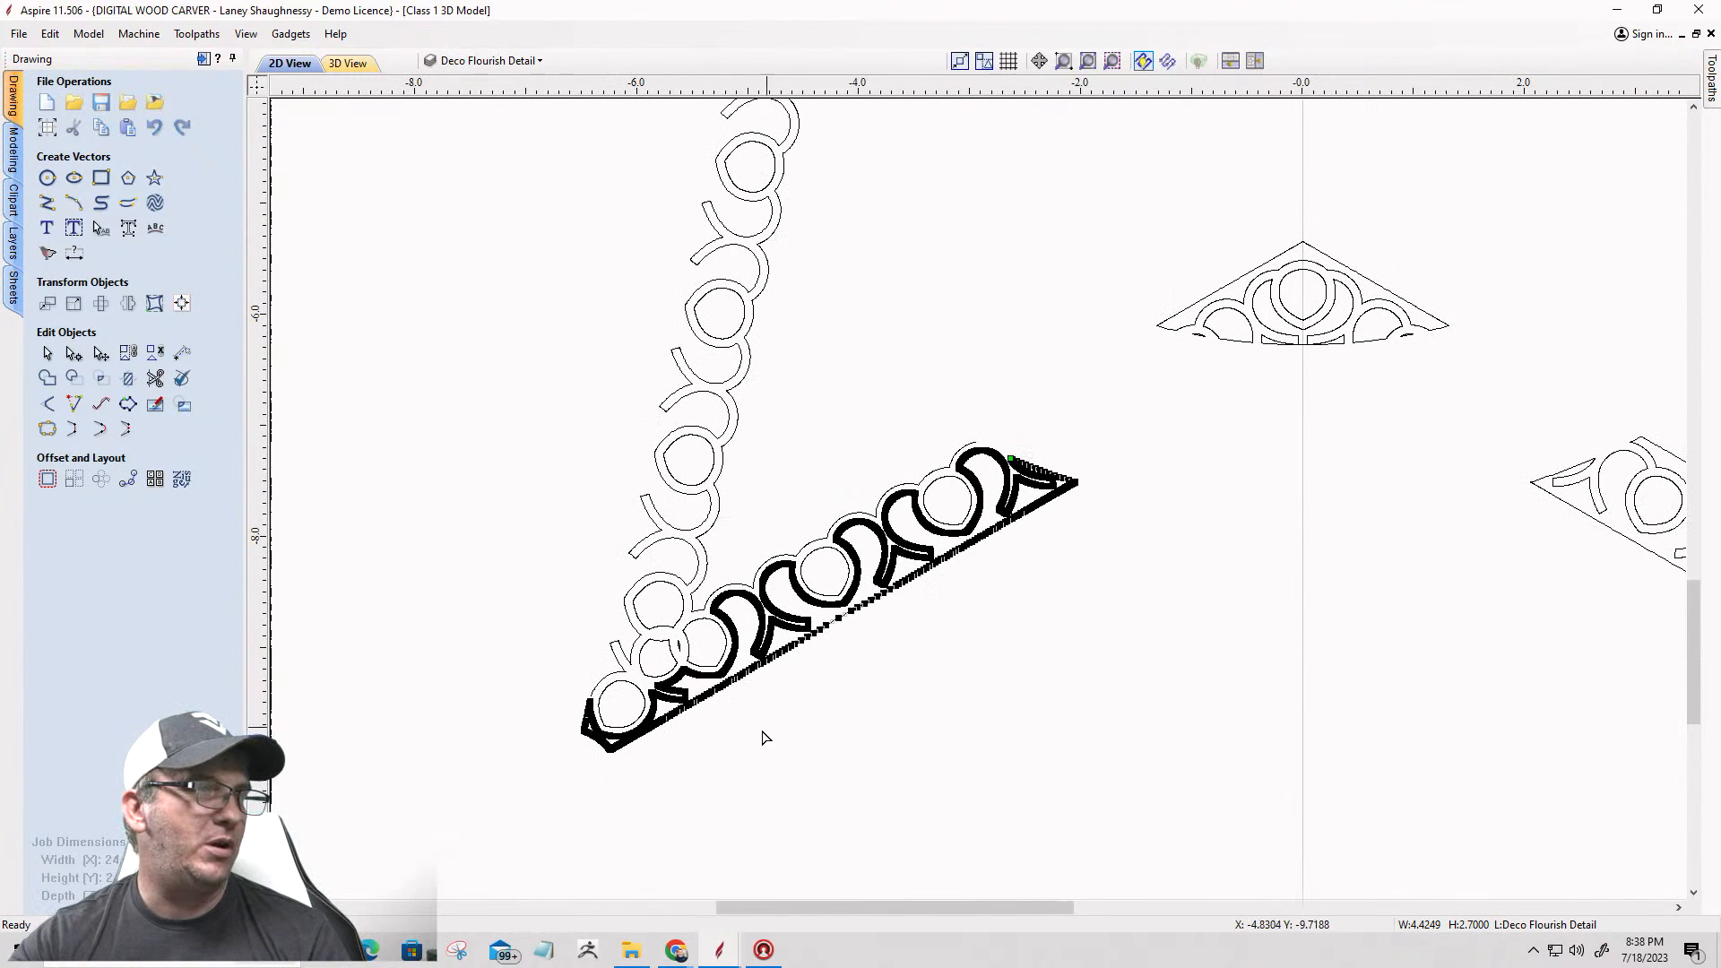
scroll(587, 714, "up", 6)
scroll(587, 715, "up", 8)
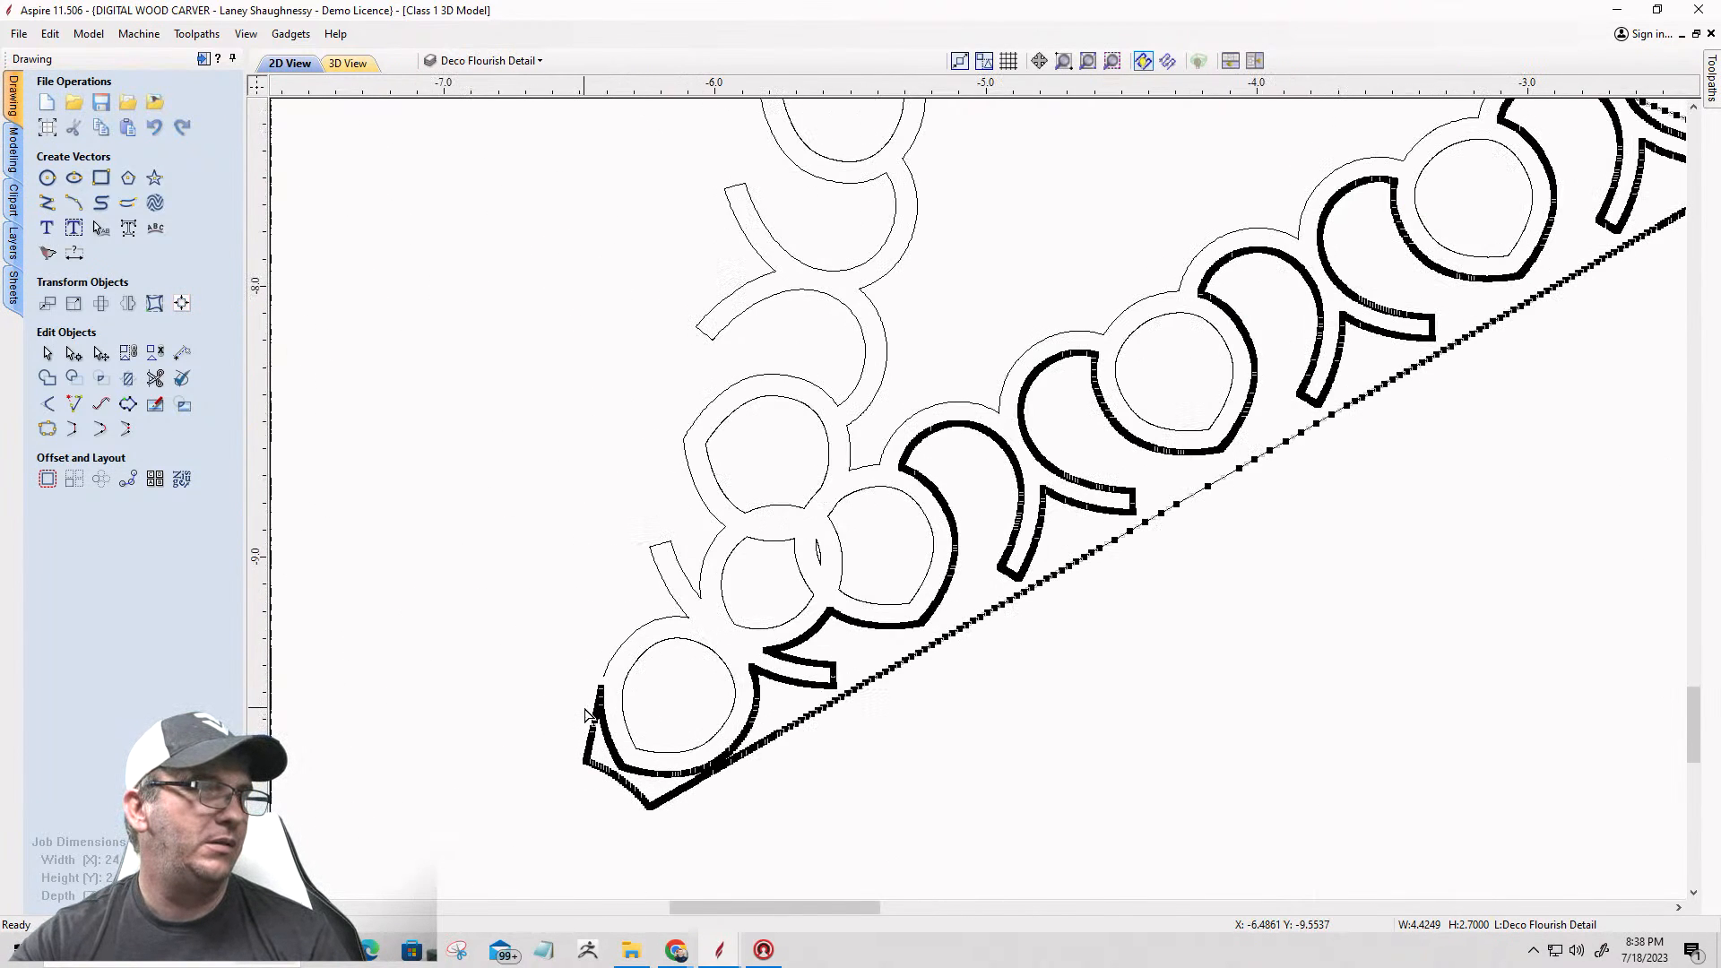
scroll(608, 682, "up", 9)
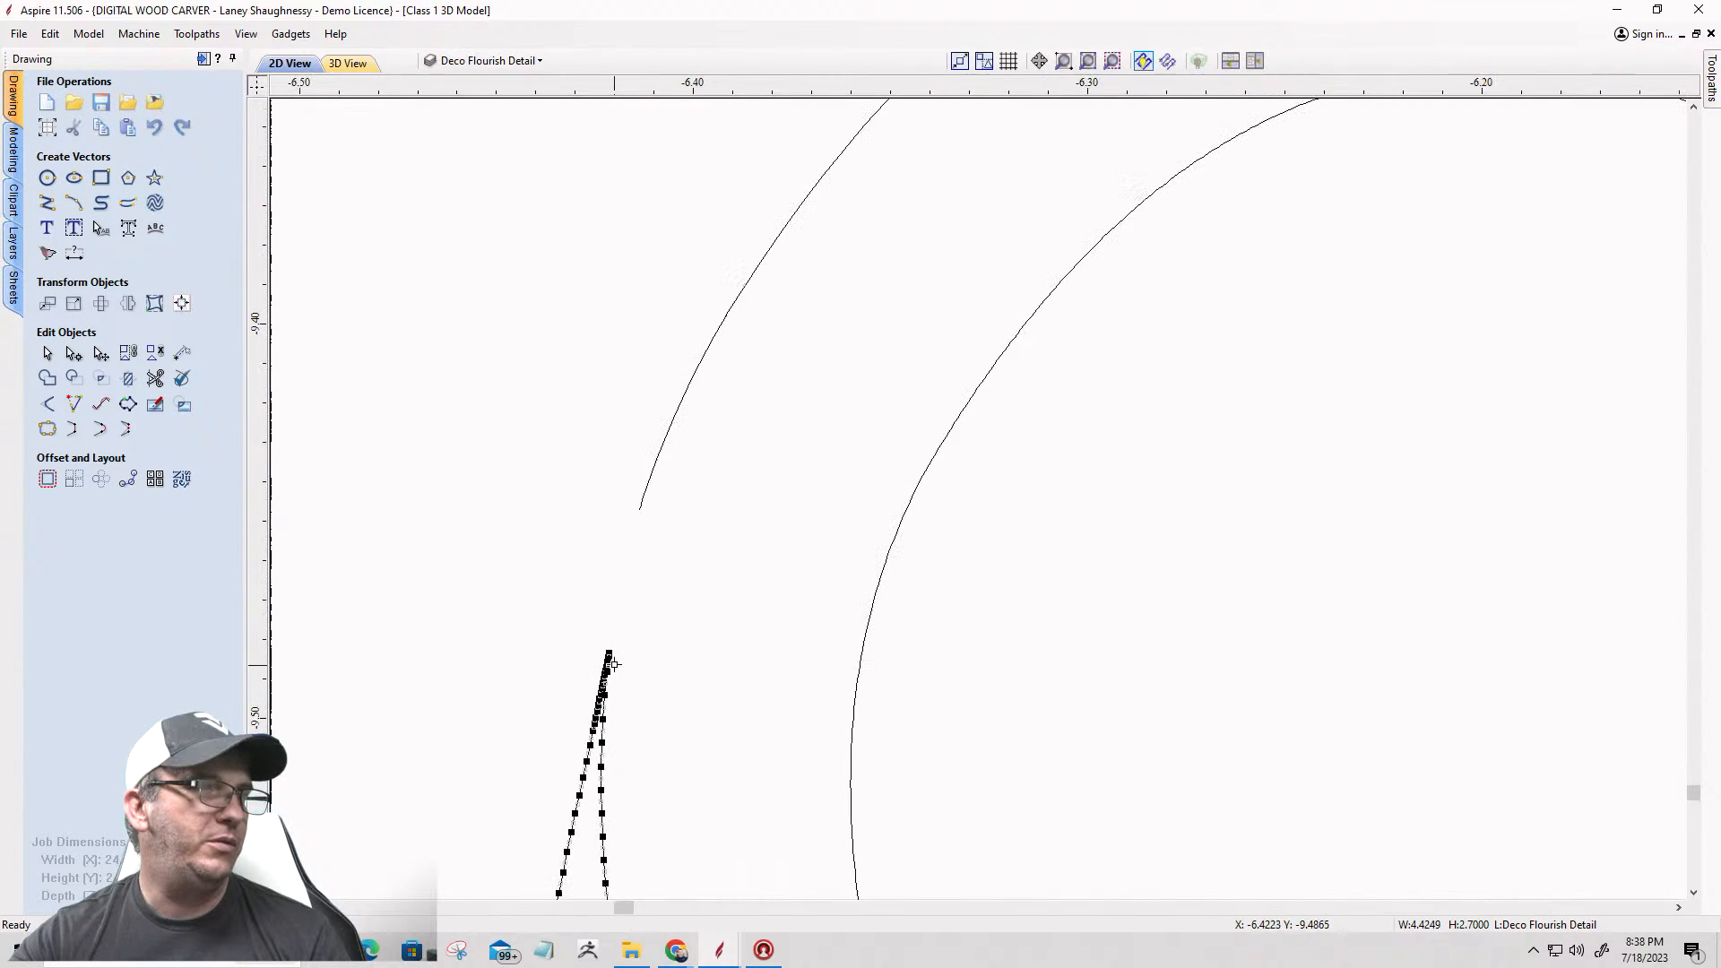
scroll(589, 656, "up", 5)
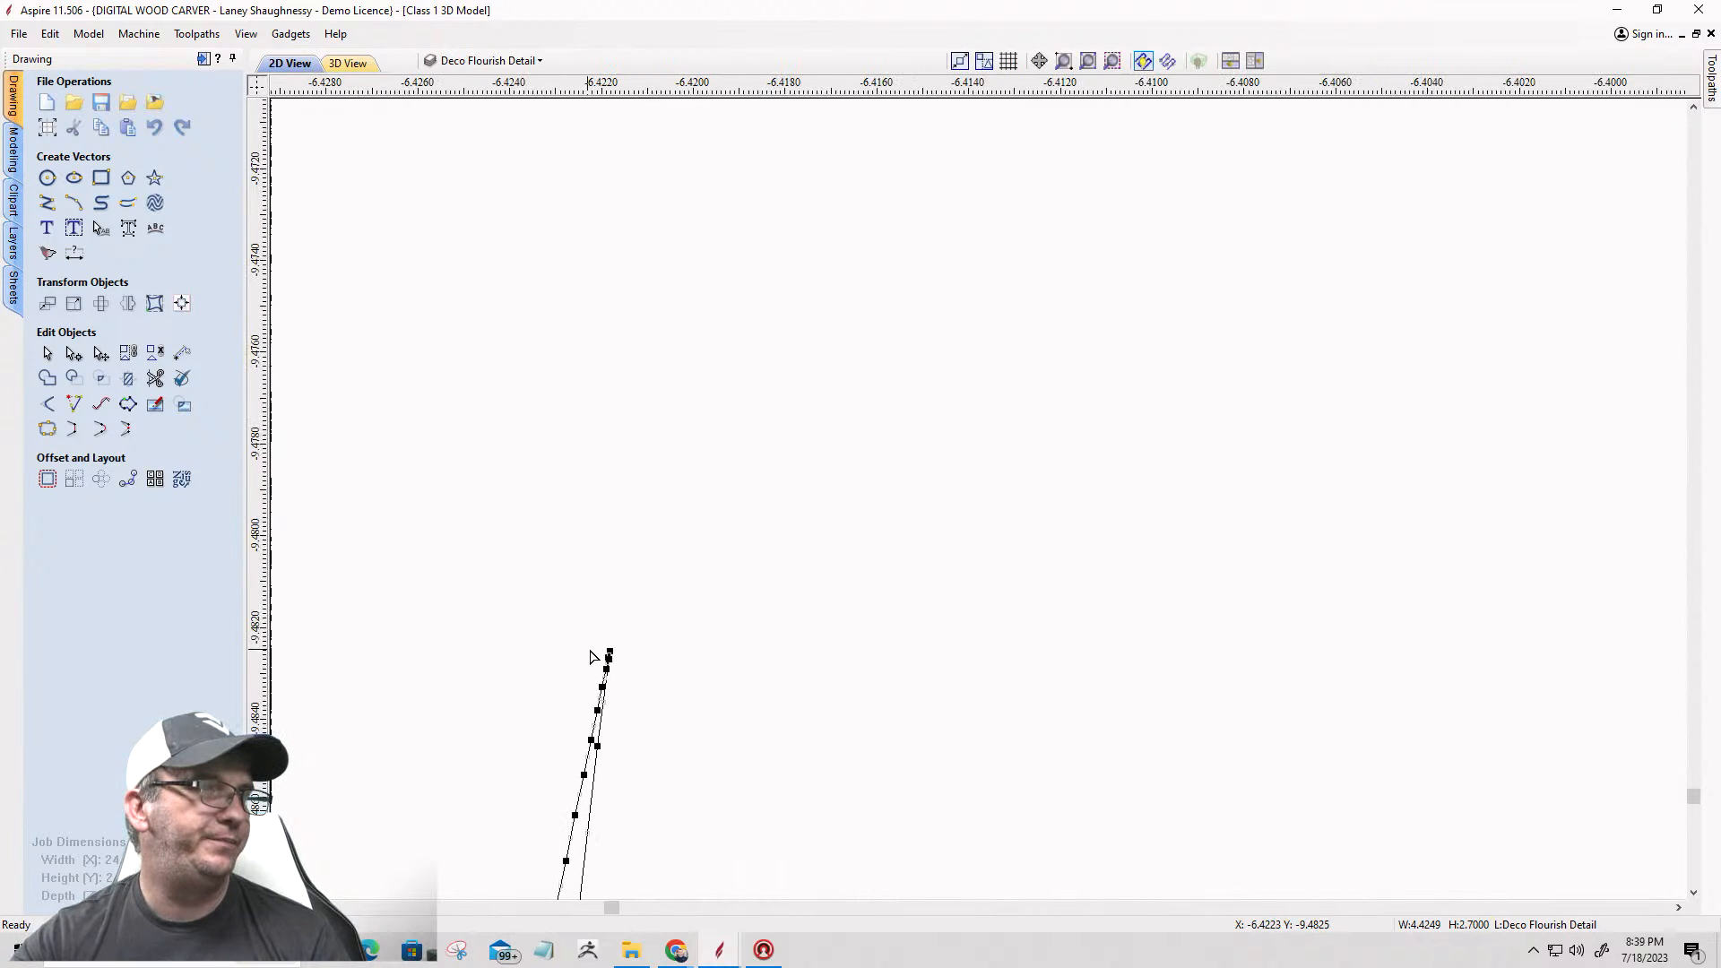
right_click(609, 649)
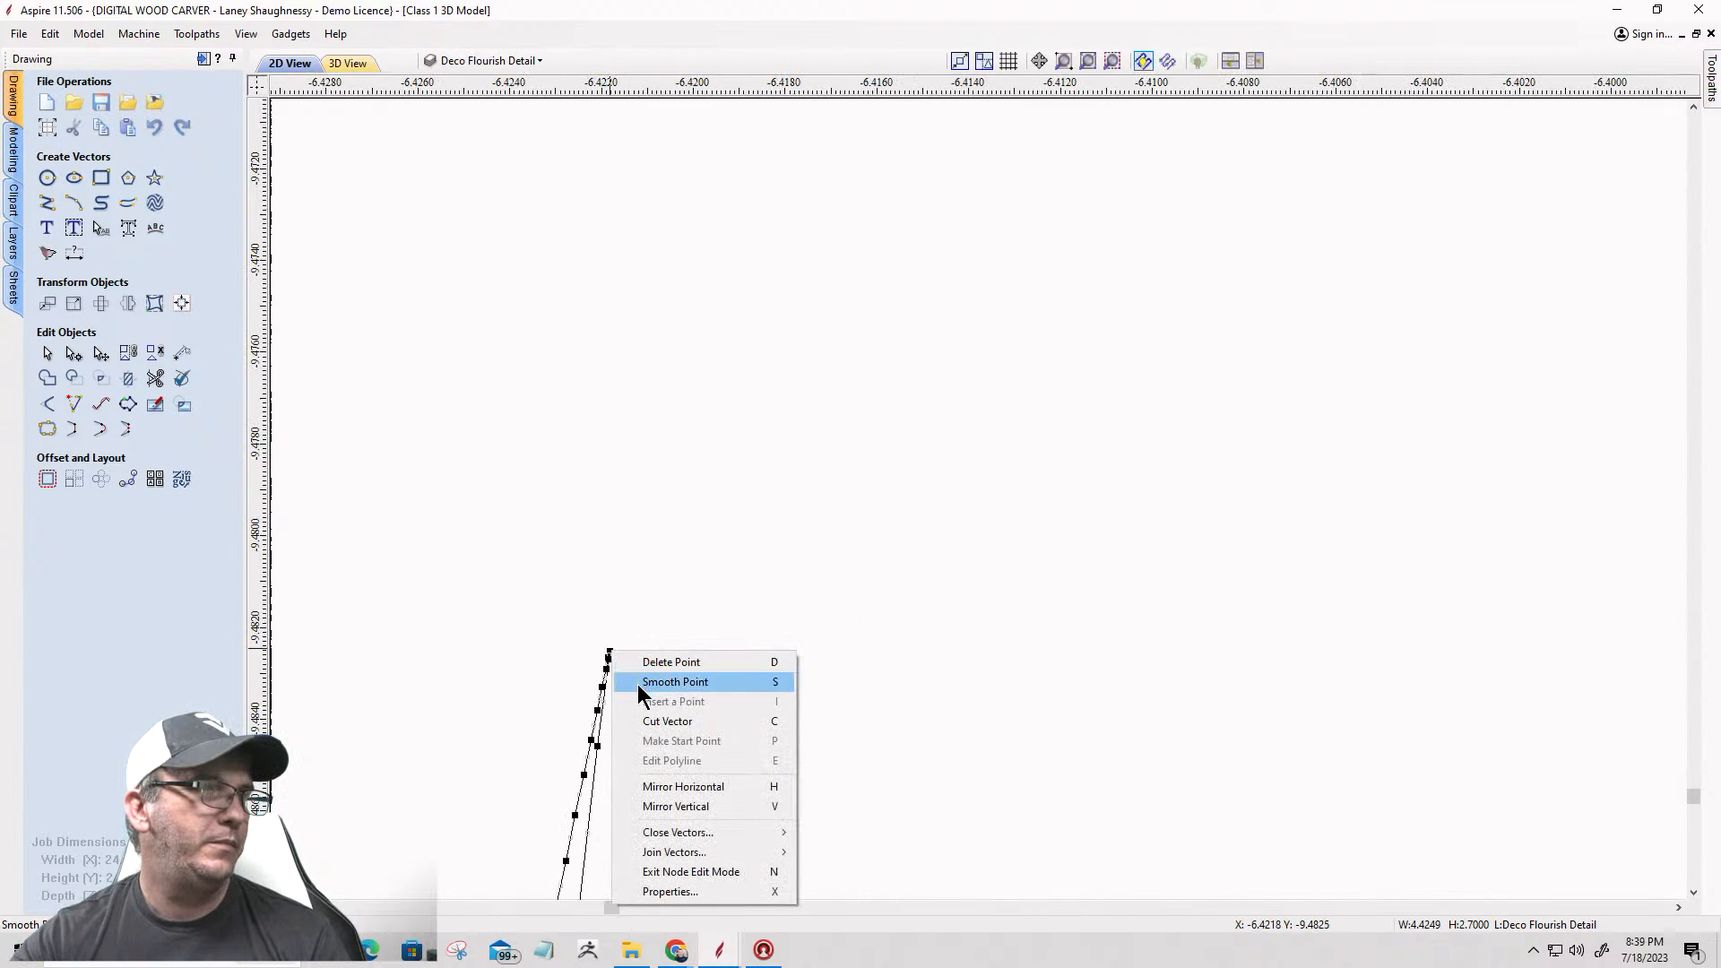
left_click(638, 722)
scroll(718, 561, "down", 2)
scroll(724, 448, "down", 20)
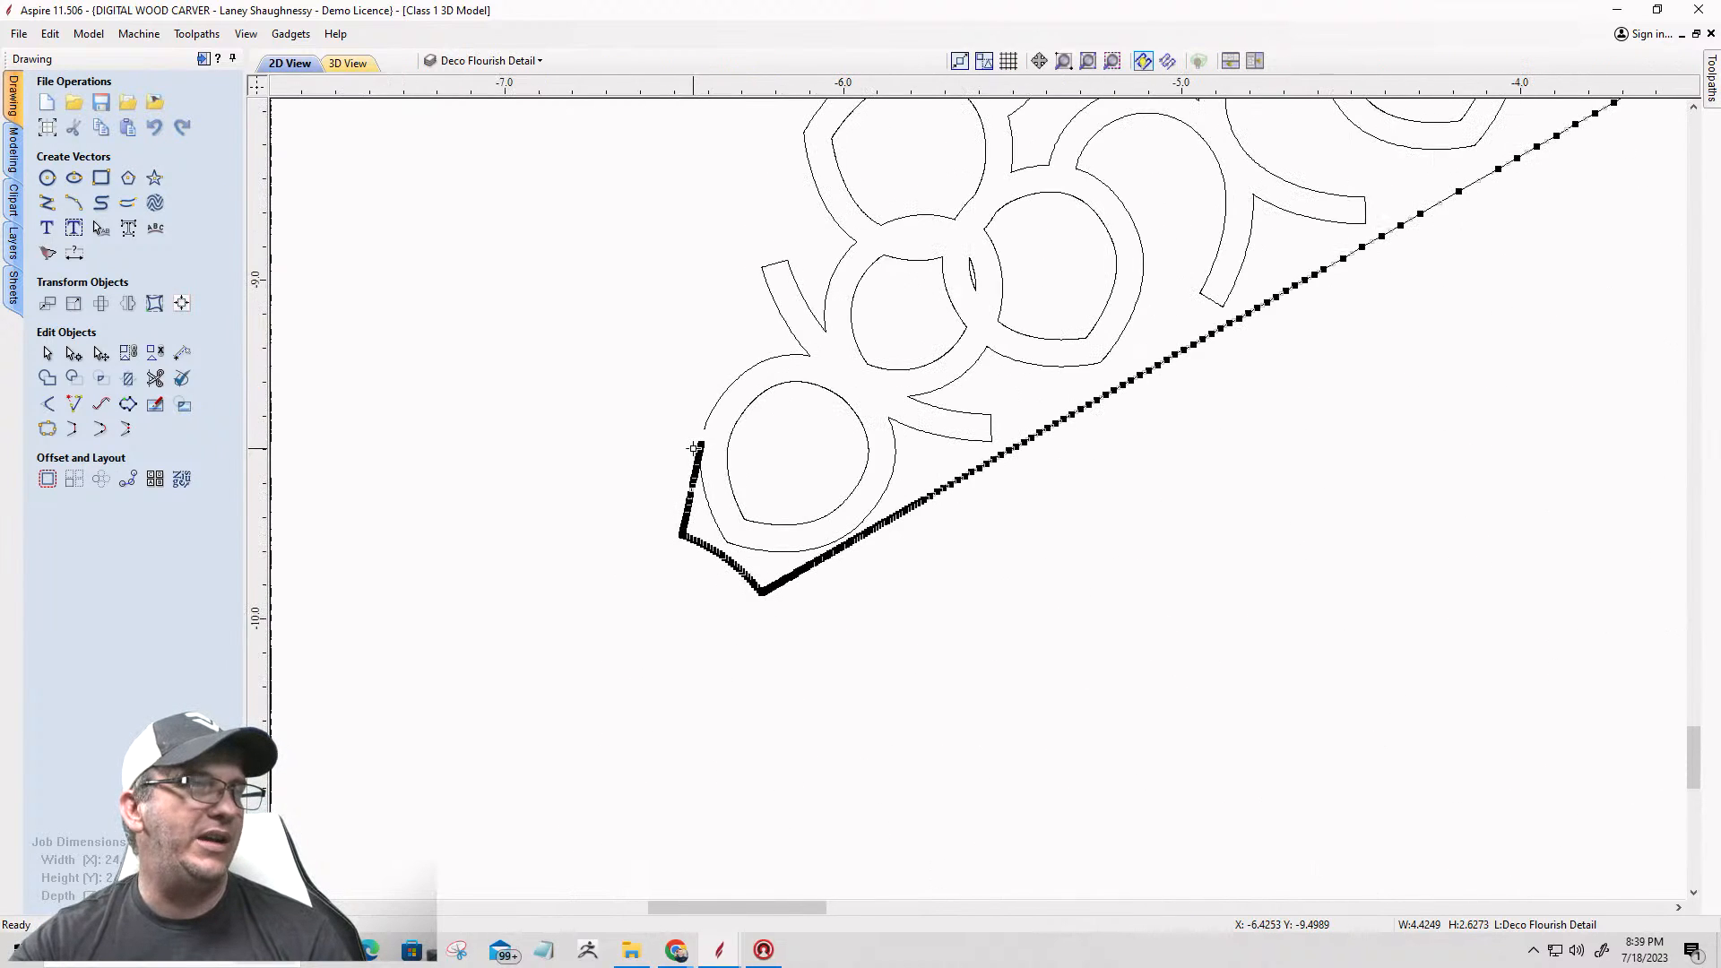
left_click(648, 478)
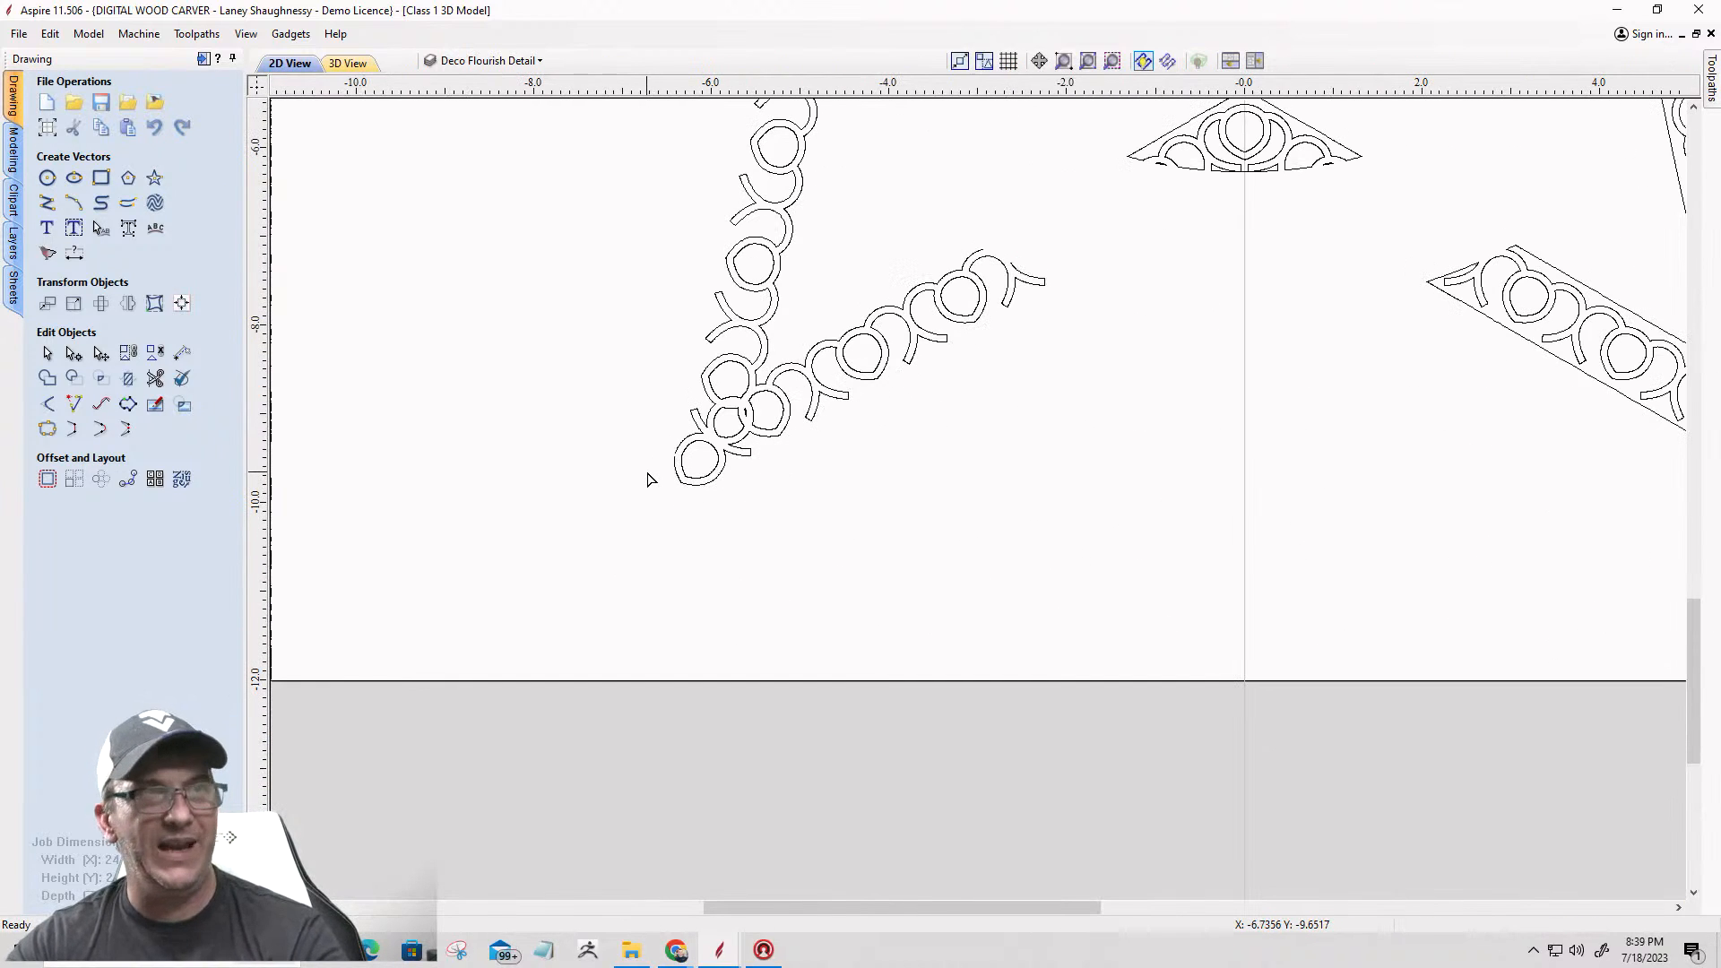
scroll(708, 606, "down", 5)
scroll(711, 610, "down", 2)
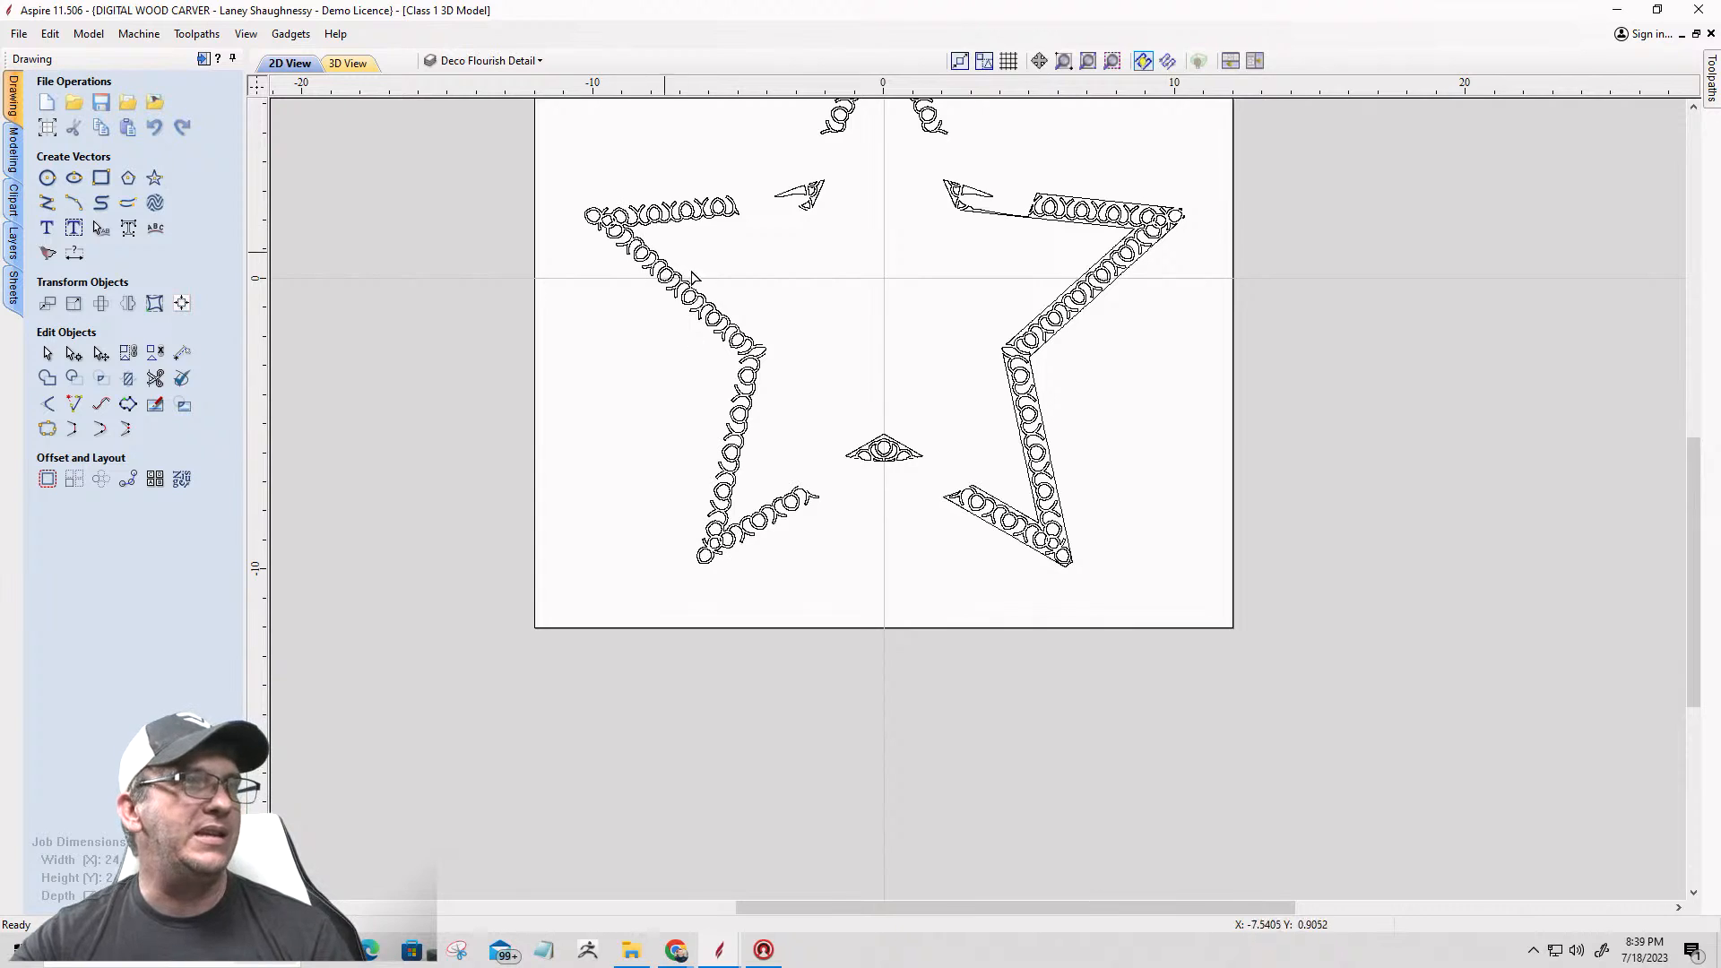
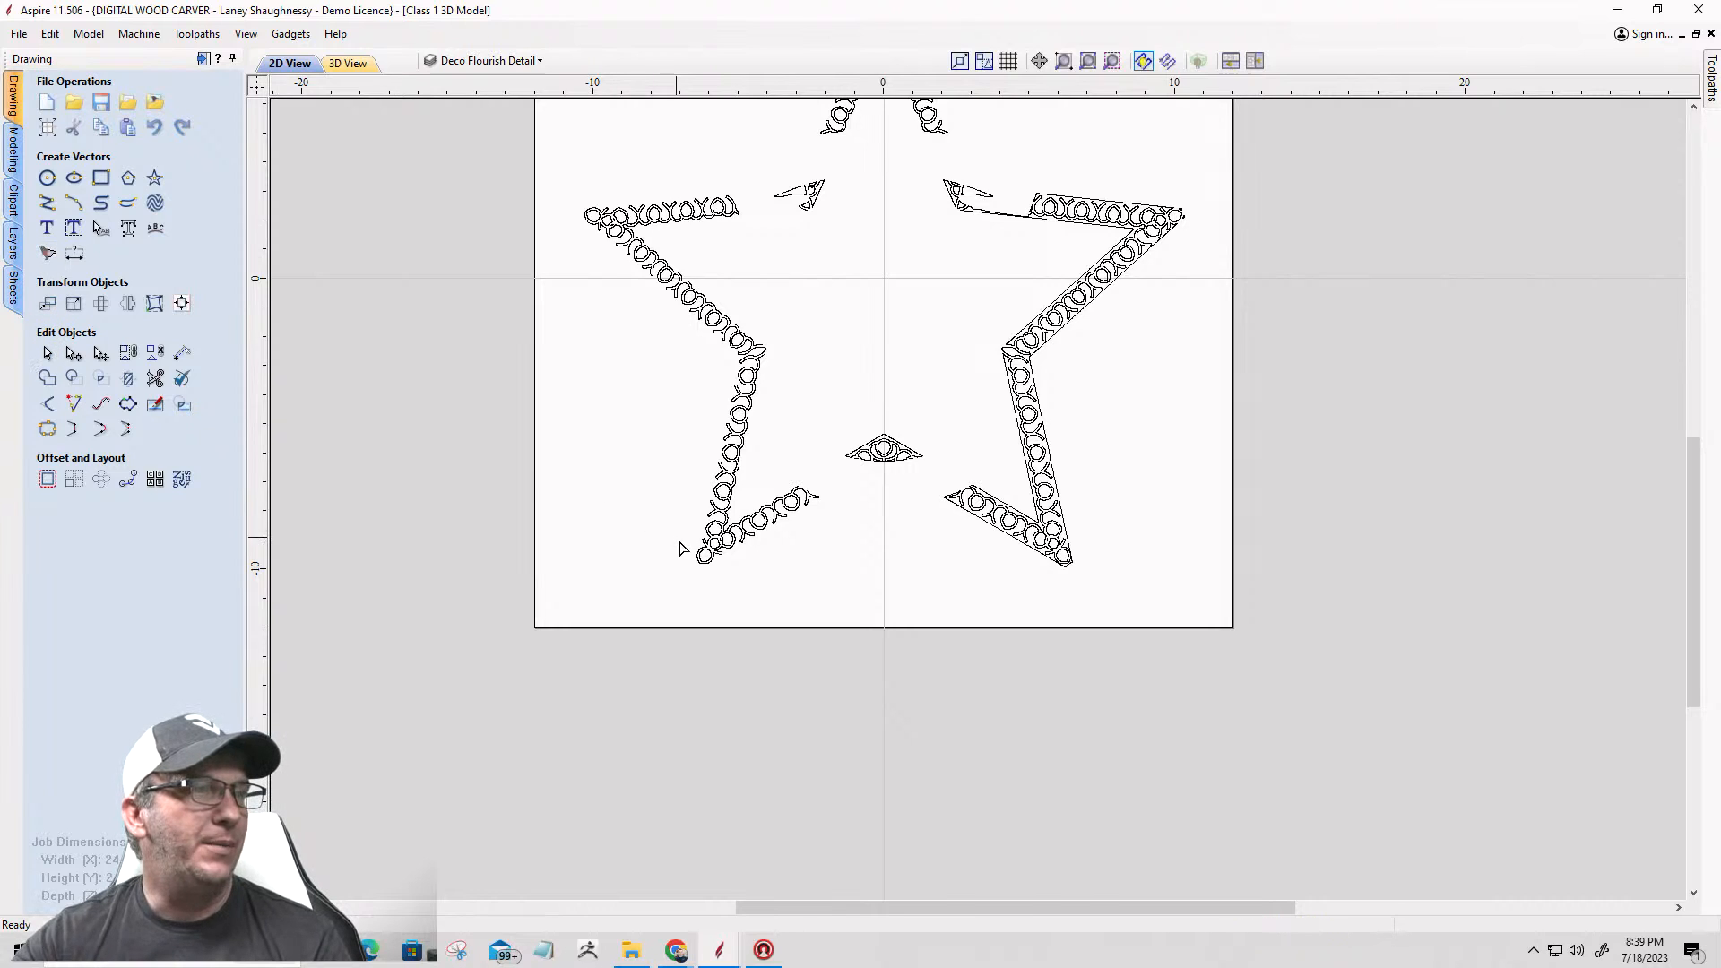
Step: Join the two open border outlines at the star's left inner corner with a smooth curve
scroll(743, 356, "up", 5)
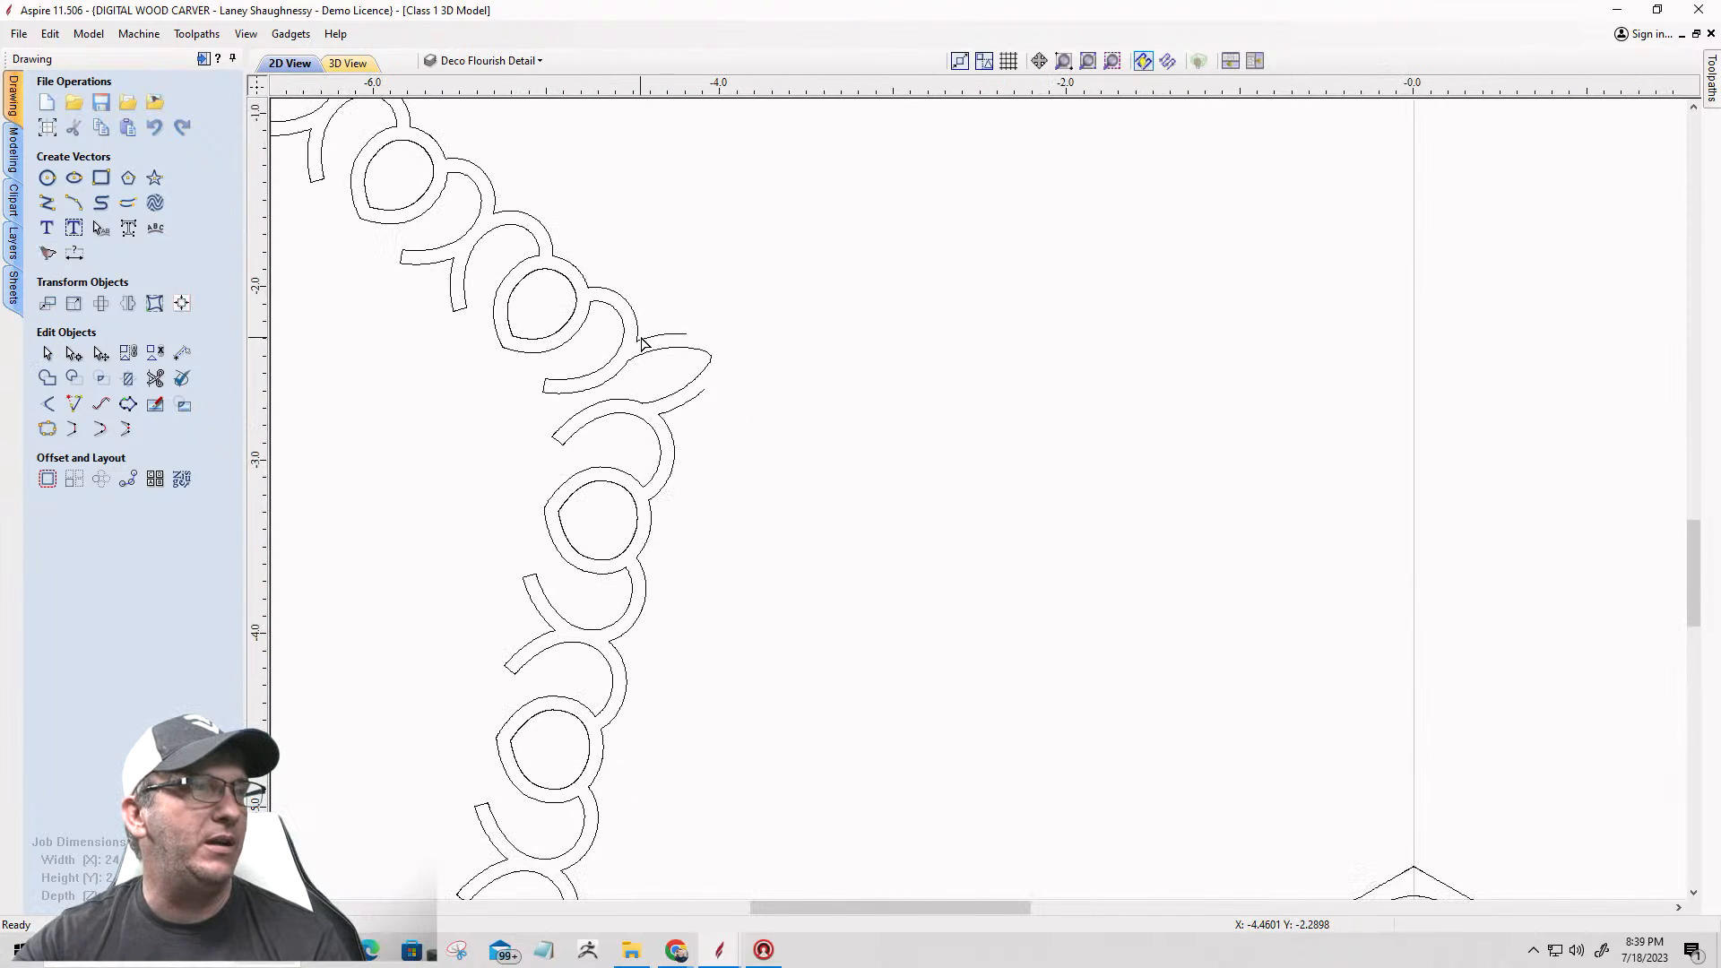
left_click(656, 333)
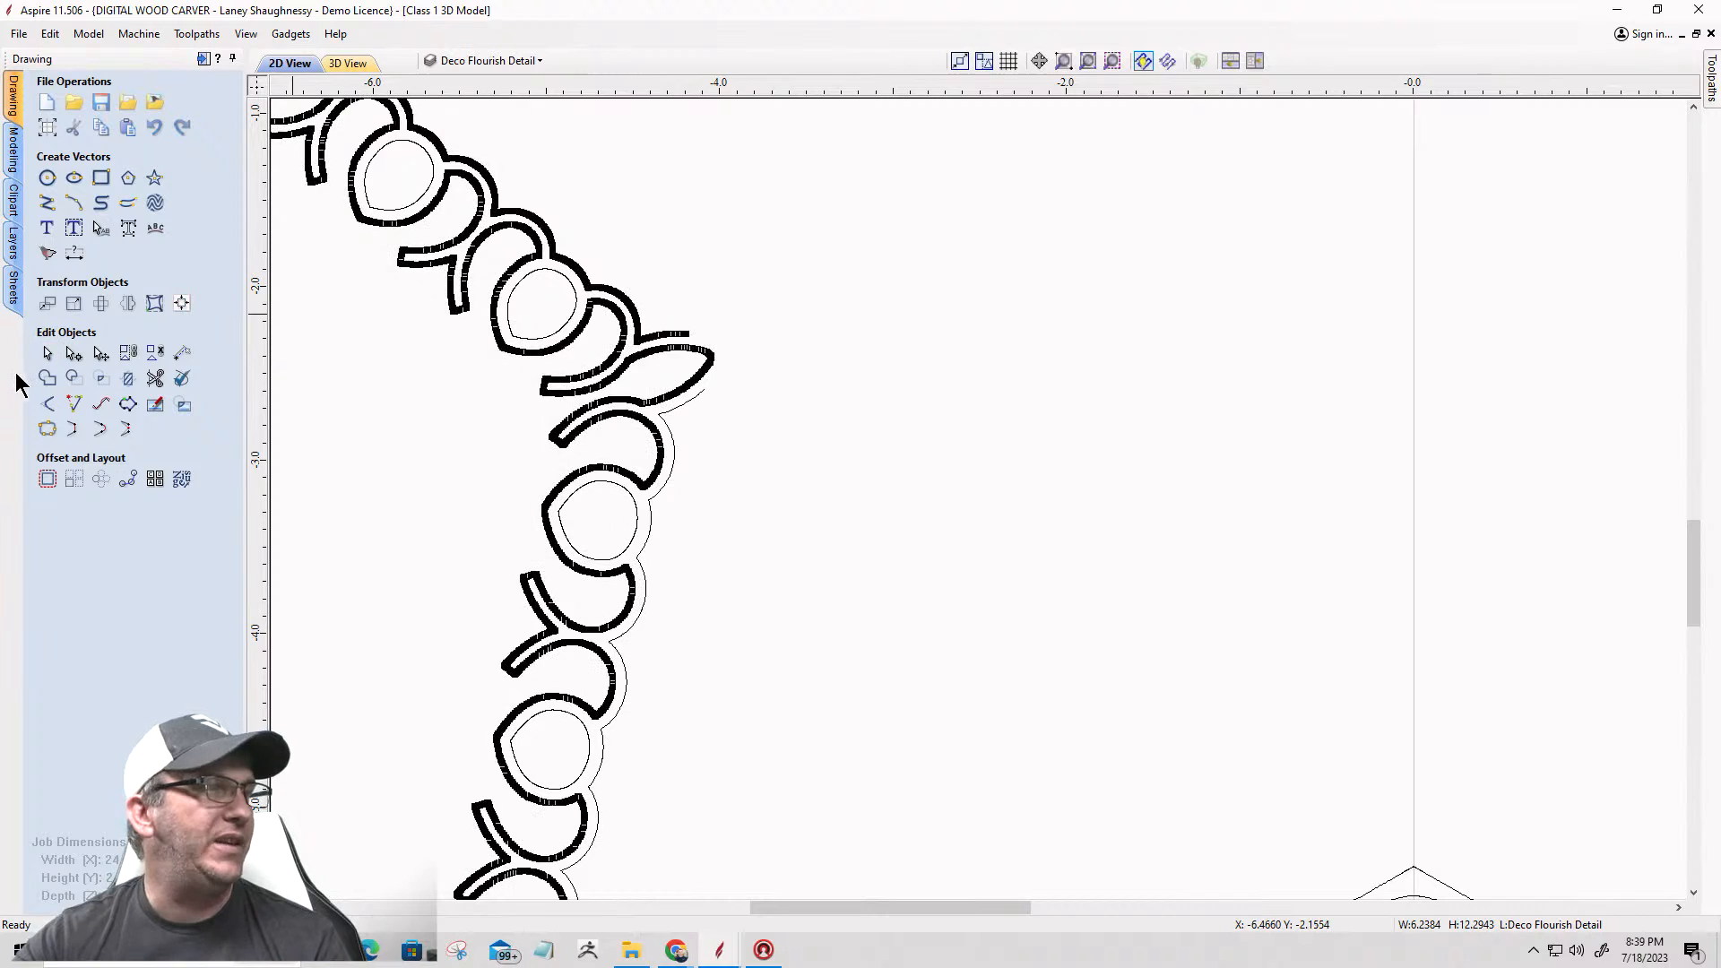
left_click(46, 353)
scroll(656, 340, "up", 3)
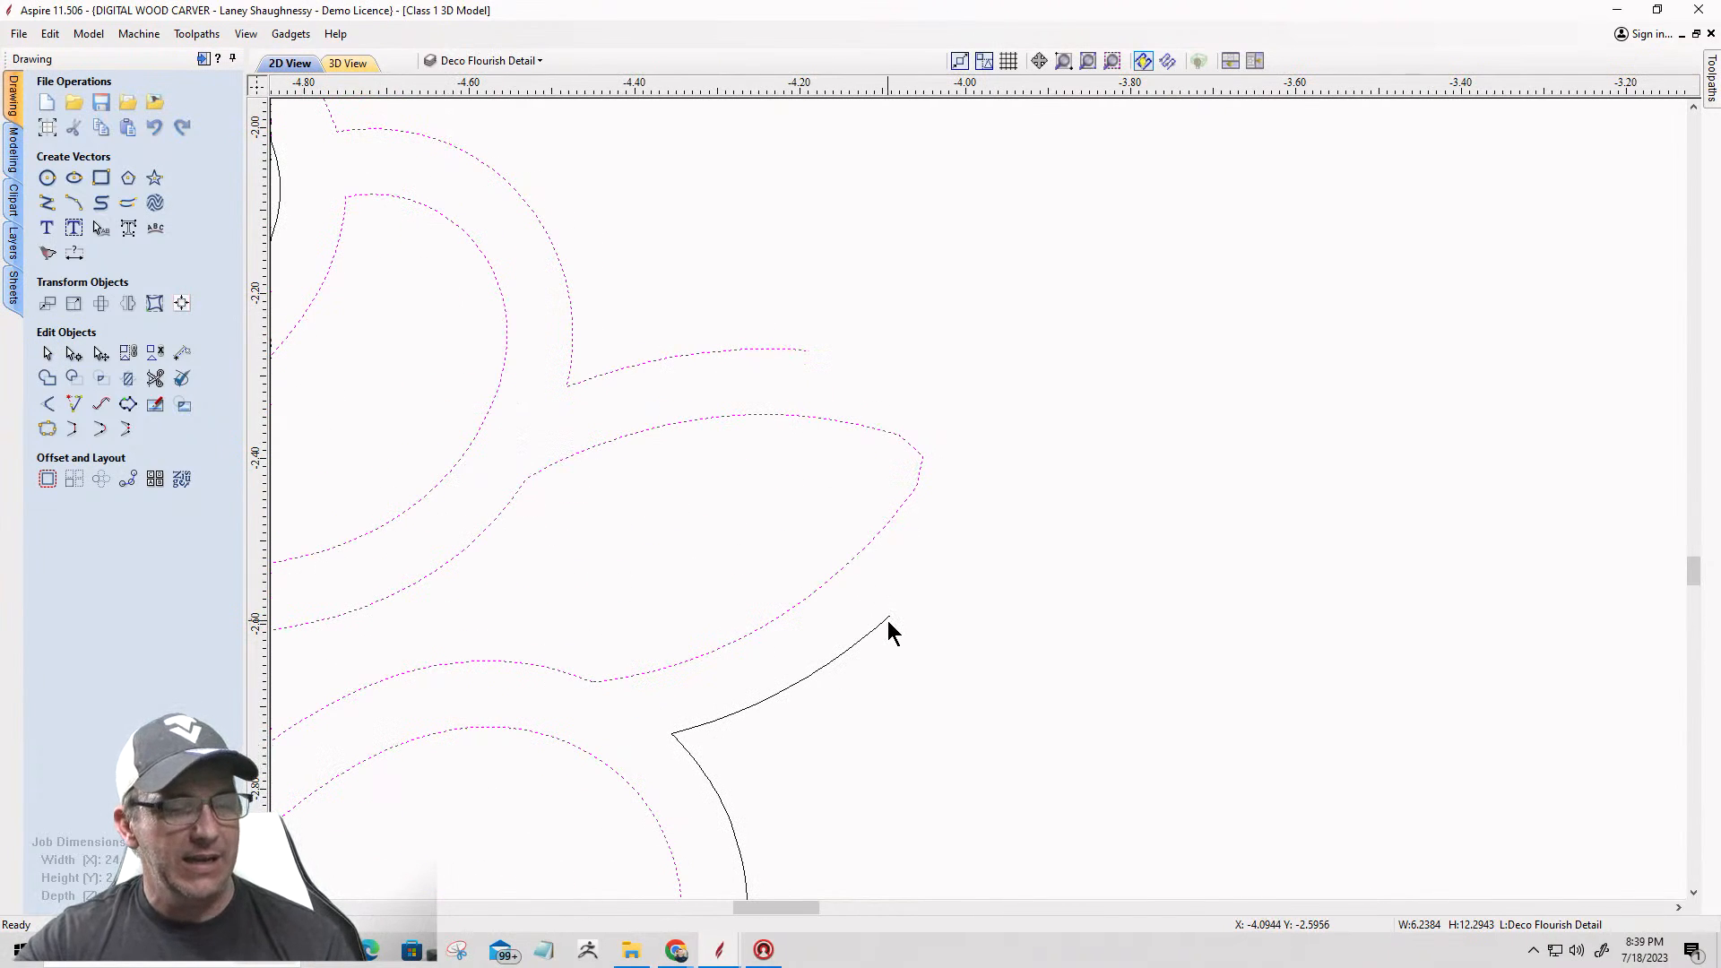
scroll(887, 620, "up", 3)
scroll(885, 621, "down", 5)
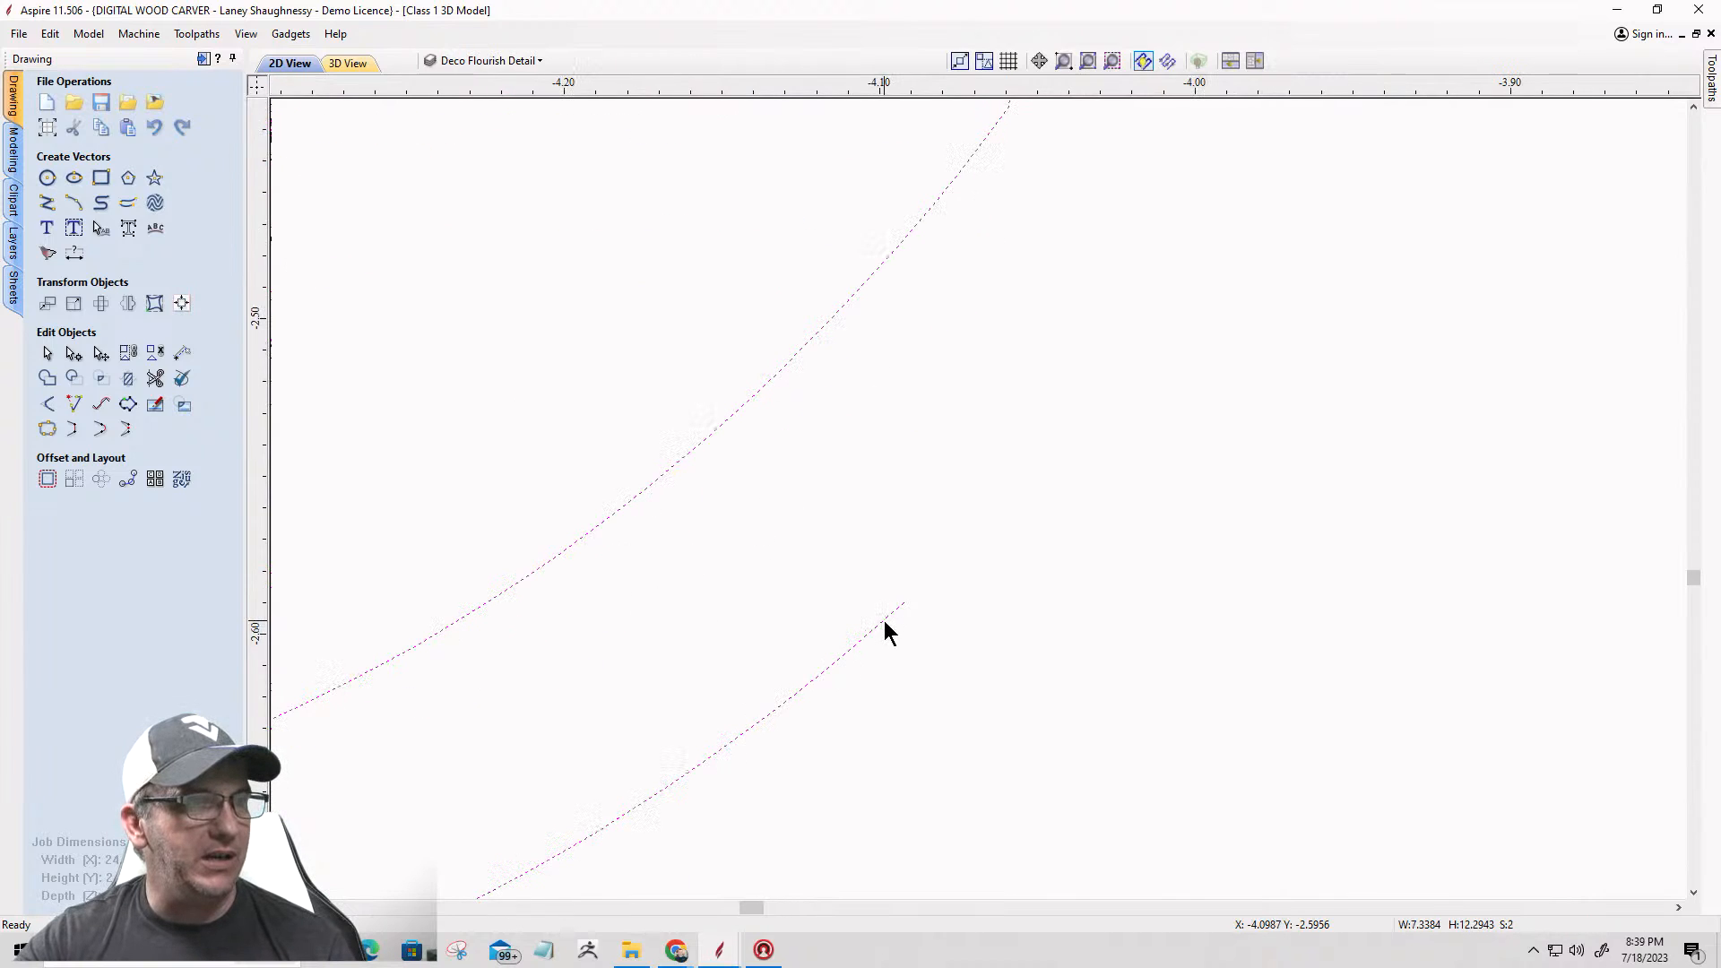
left_click(103, 432)
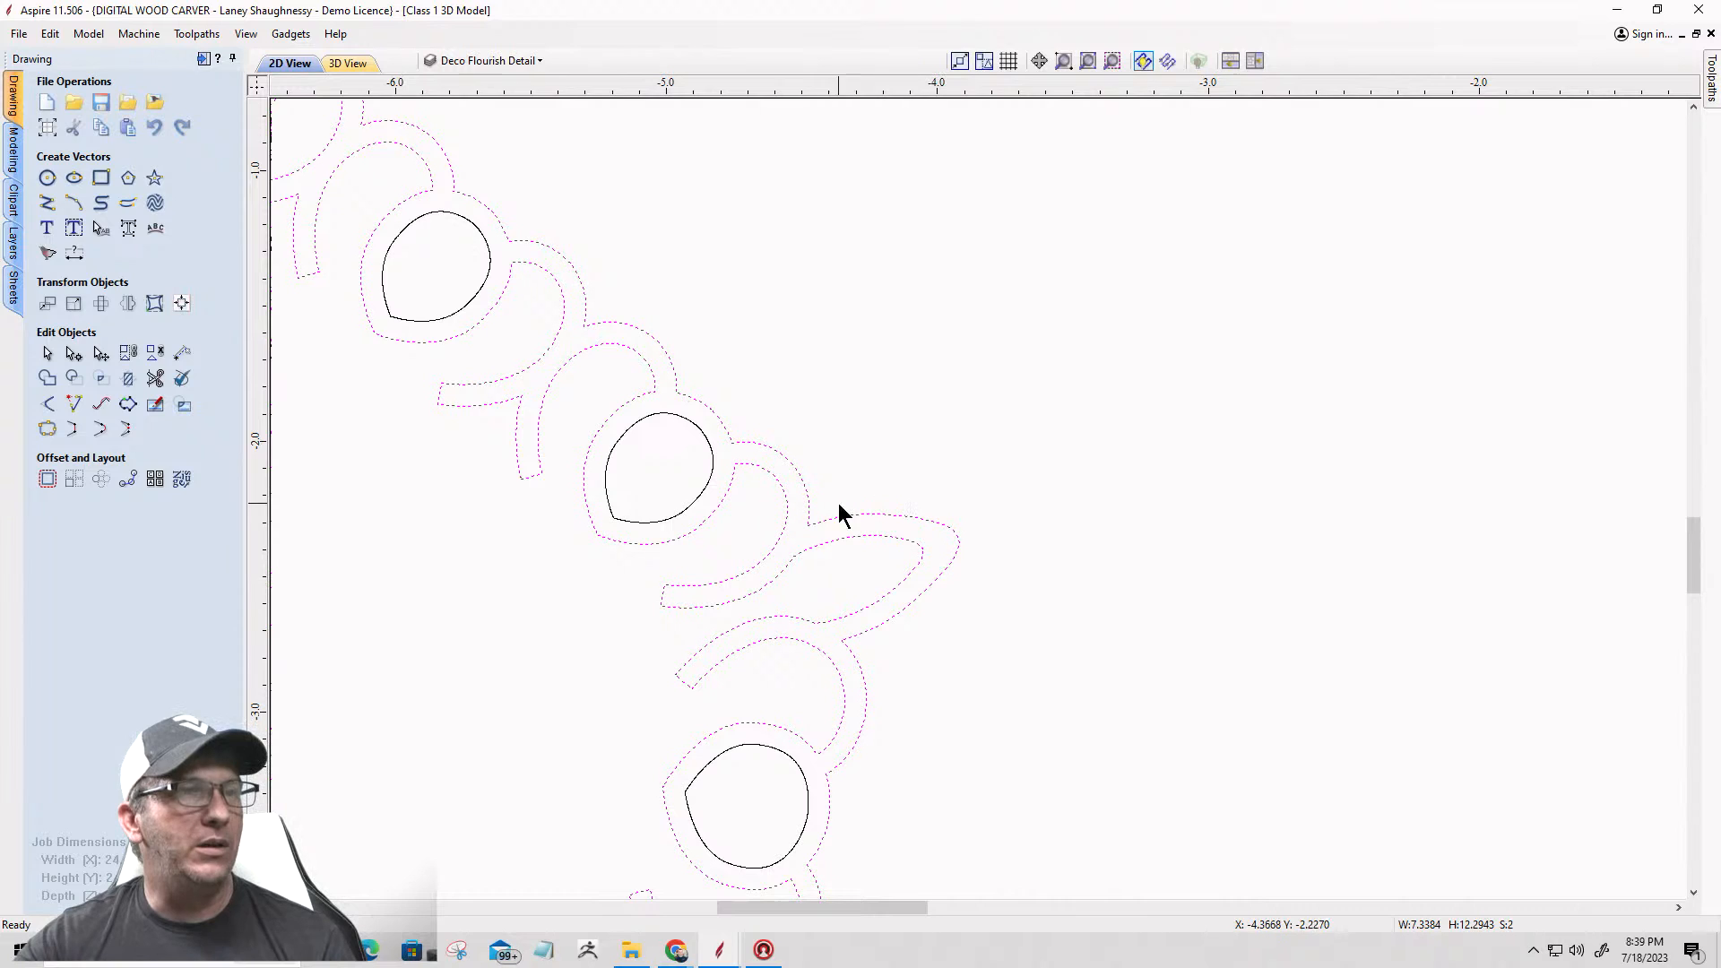
Step: Join the open border vectors at the star's lower-left tip with a smooth curve
scroll(965, 604, "down", 4)
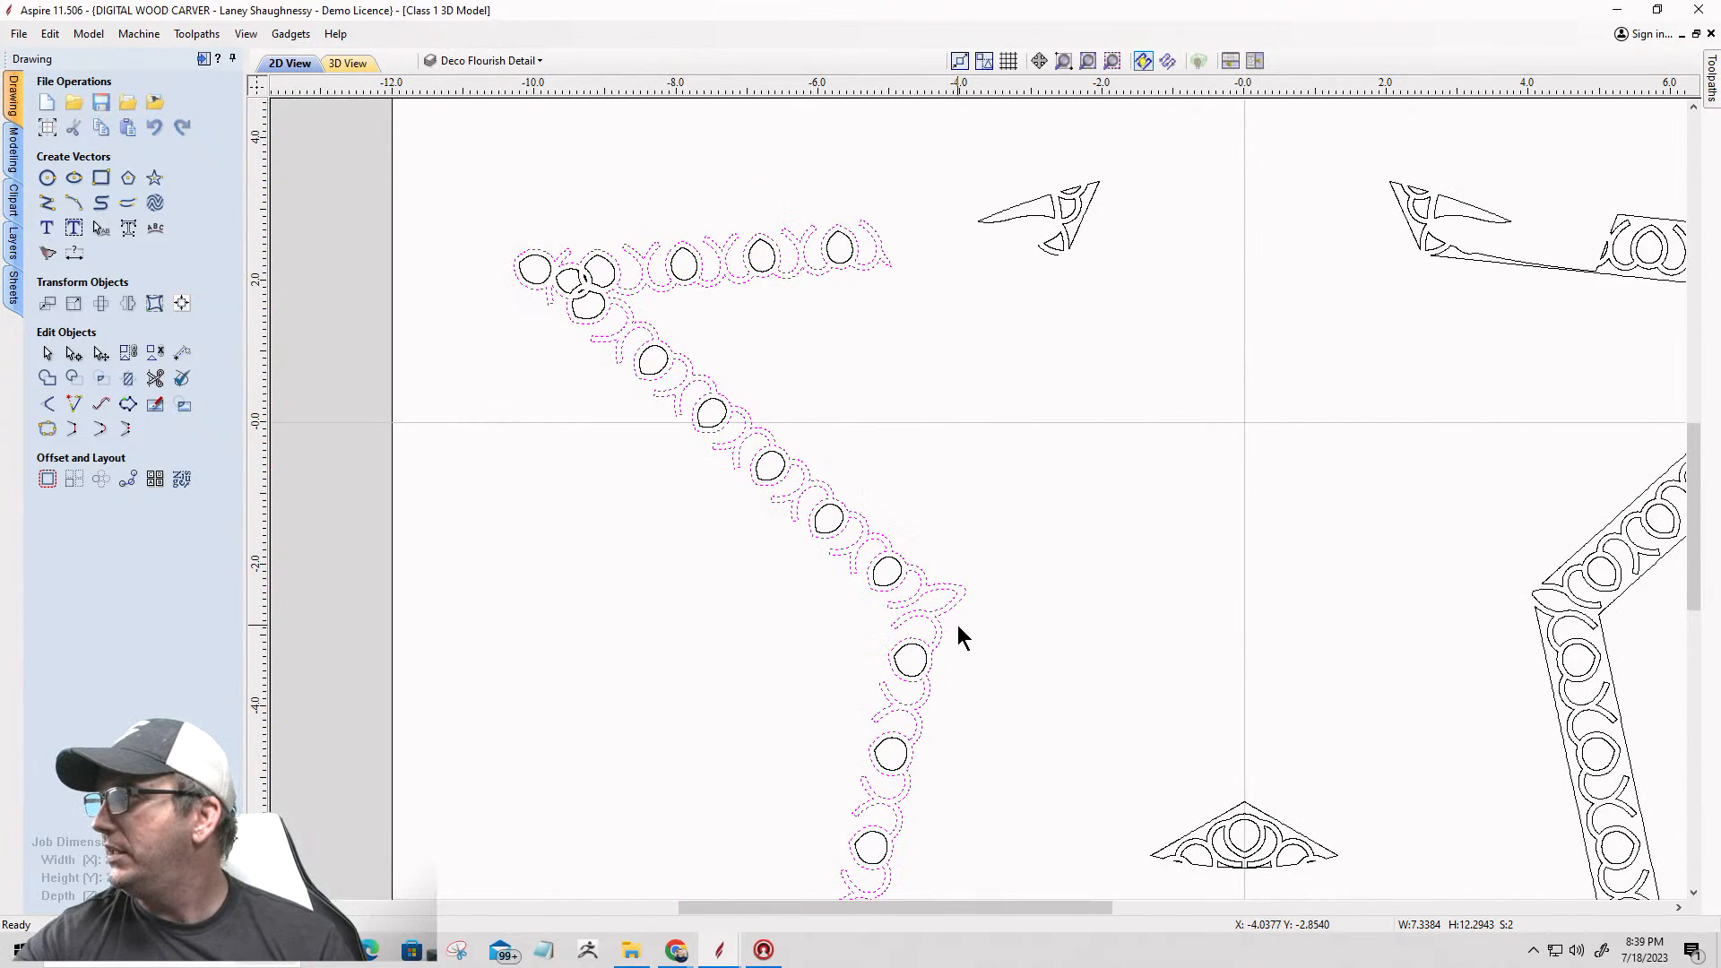
scroll(959, 626, "up", 5)
scroll(932, 596, "down", 4)
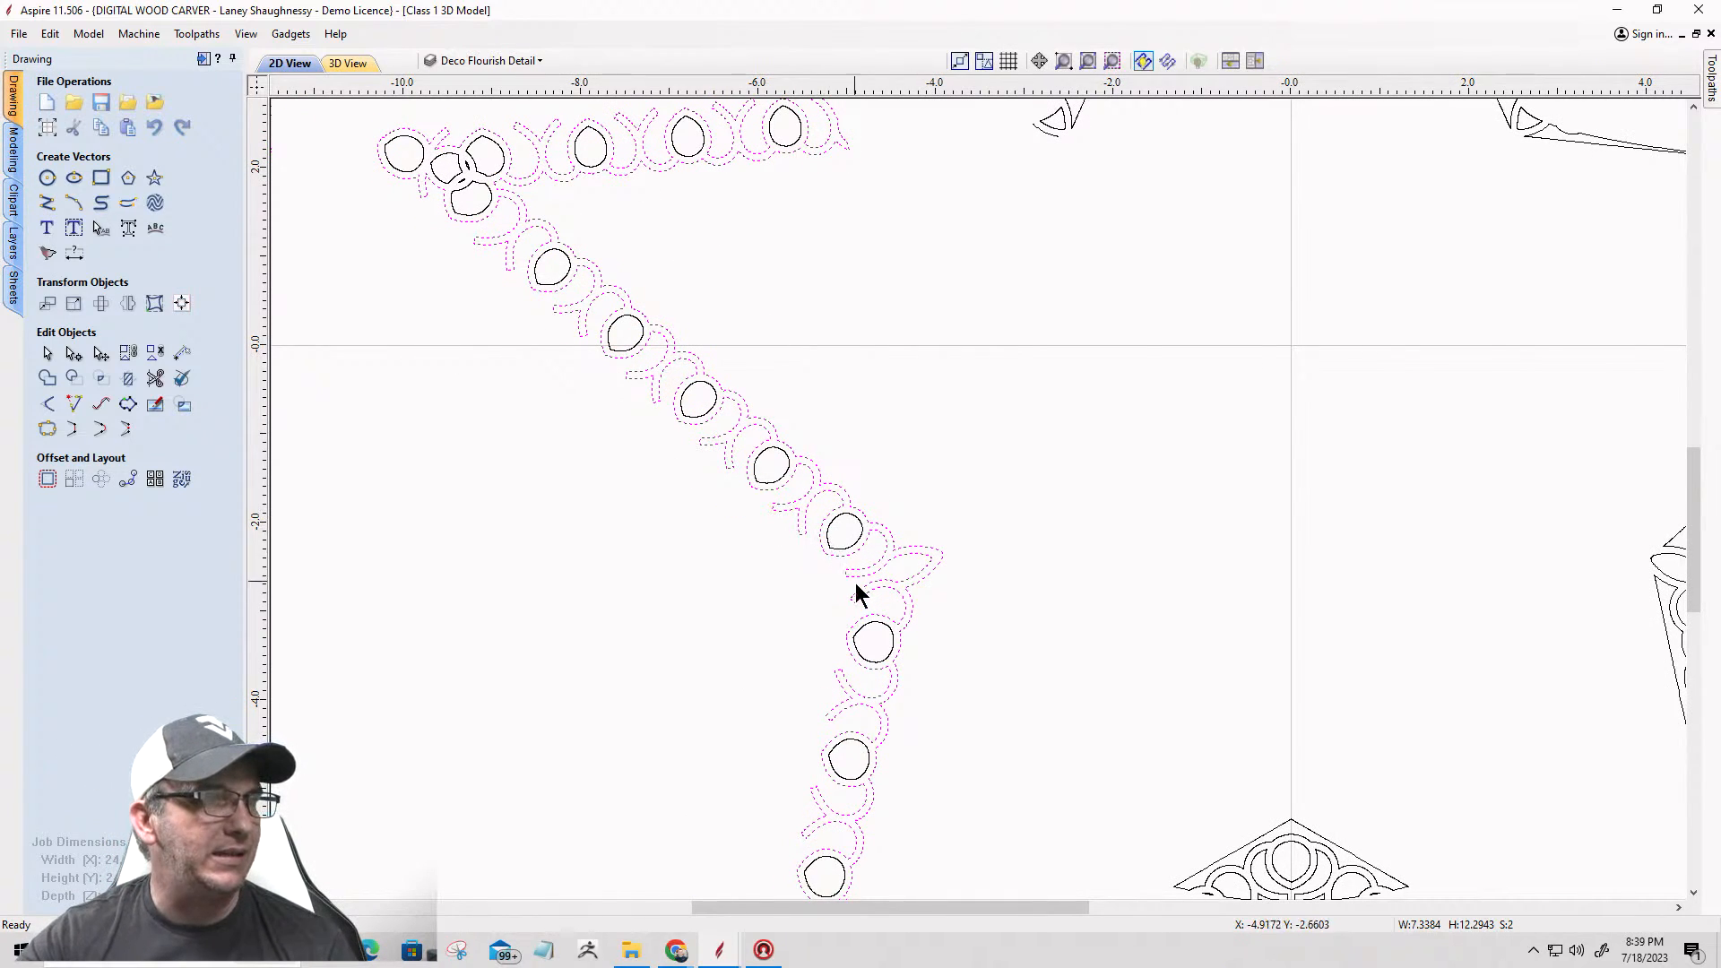
scroll(854, 574, "down", 4)
scroll(831, 799, "up", 7)
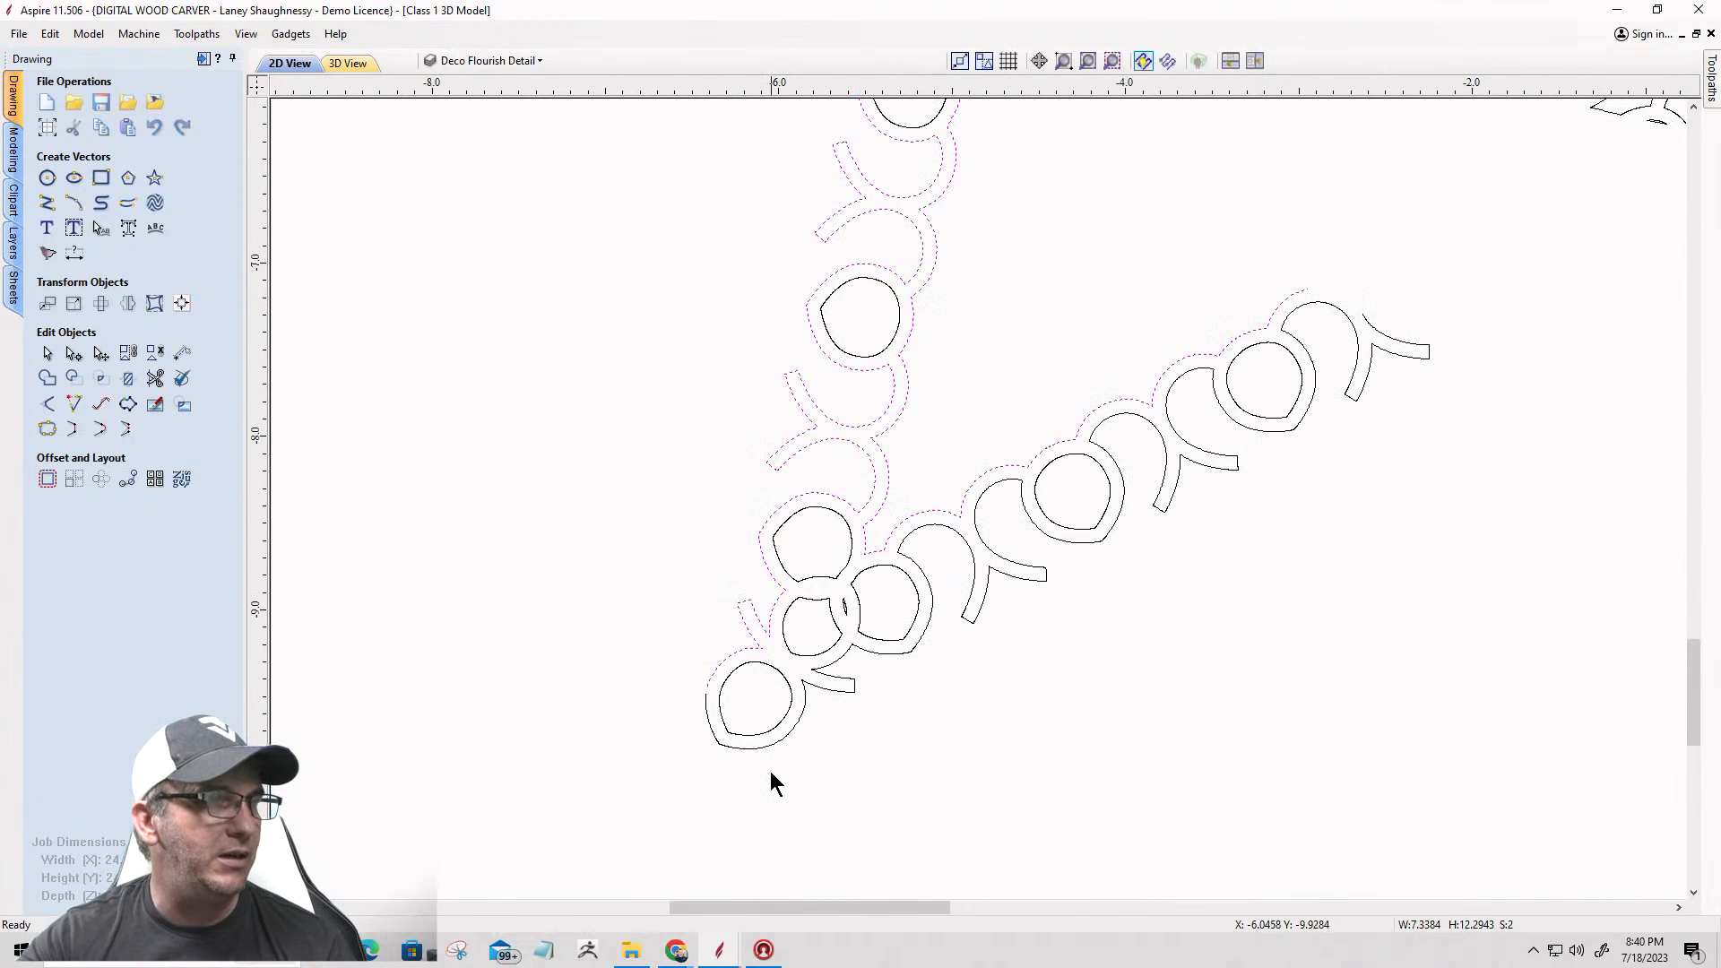
scroll(752, 752, "up", 7)
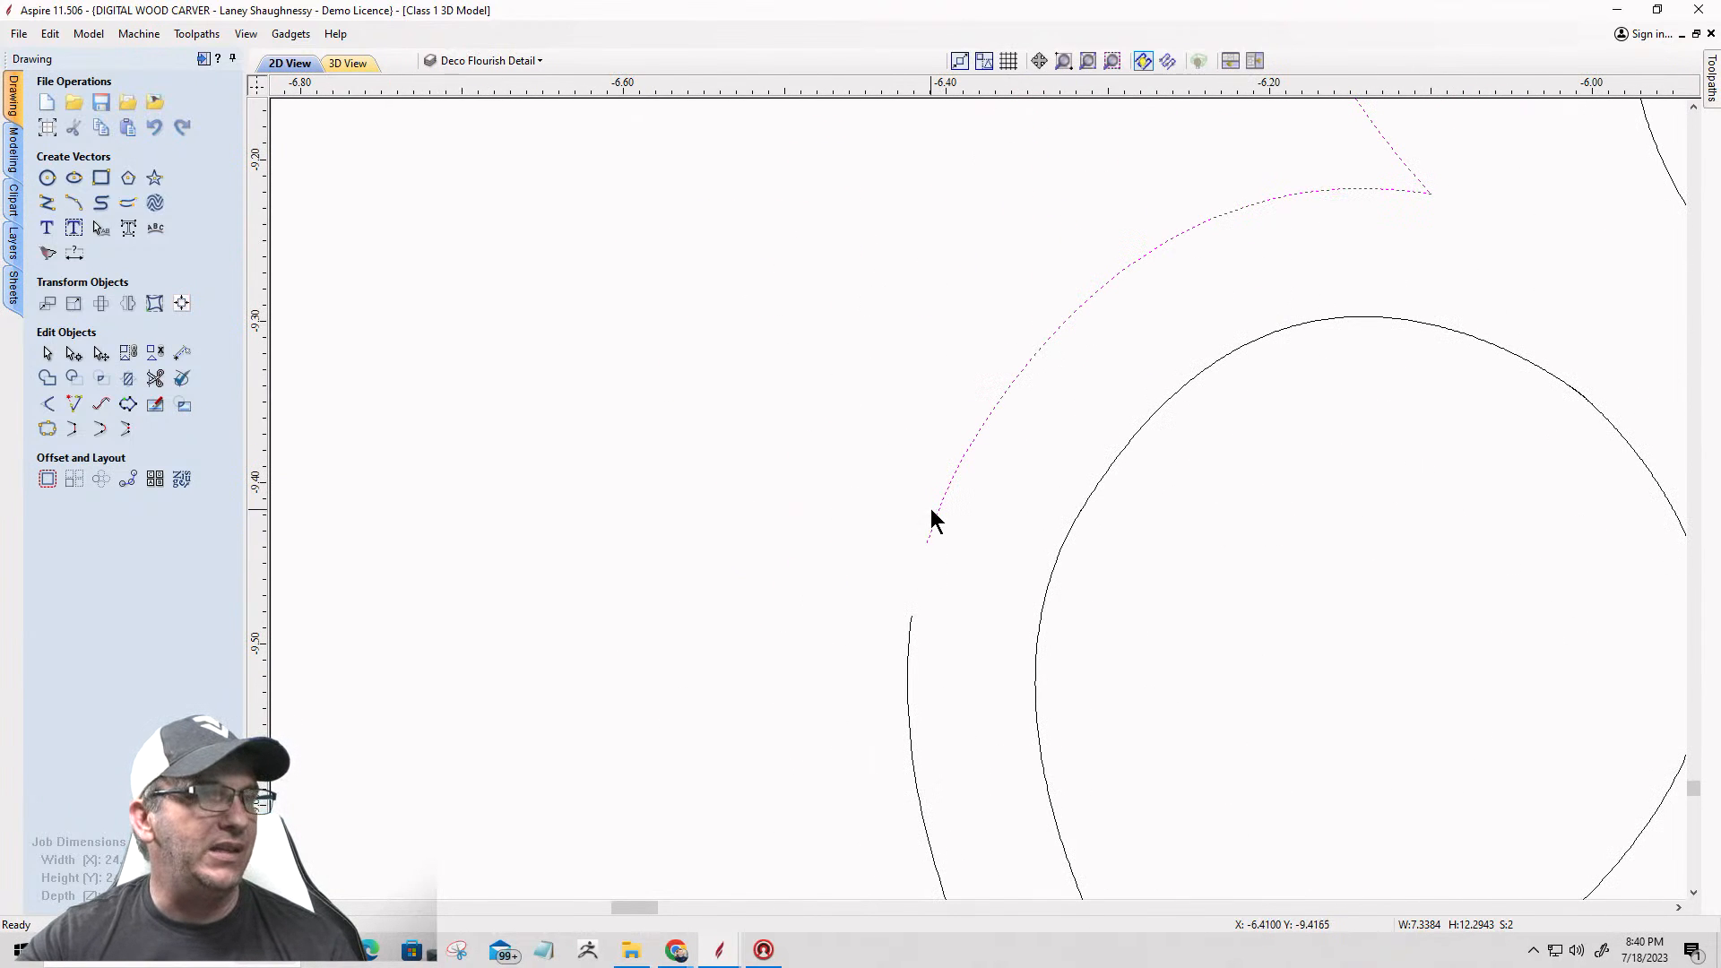
left_click(907, 640, "shift")
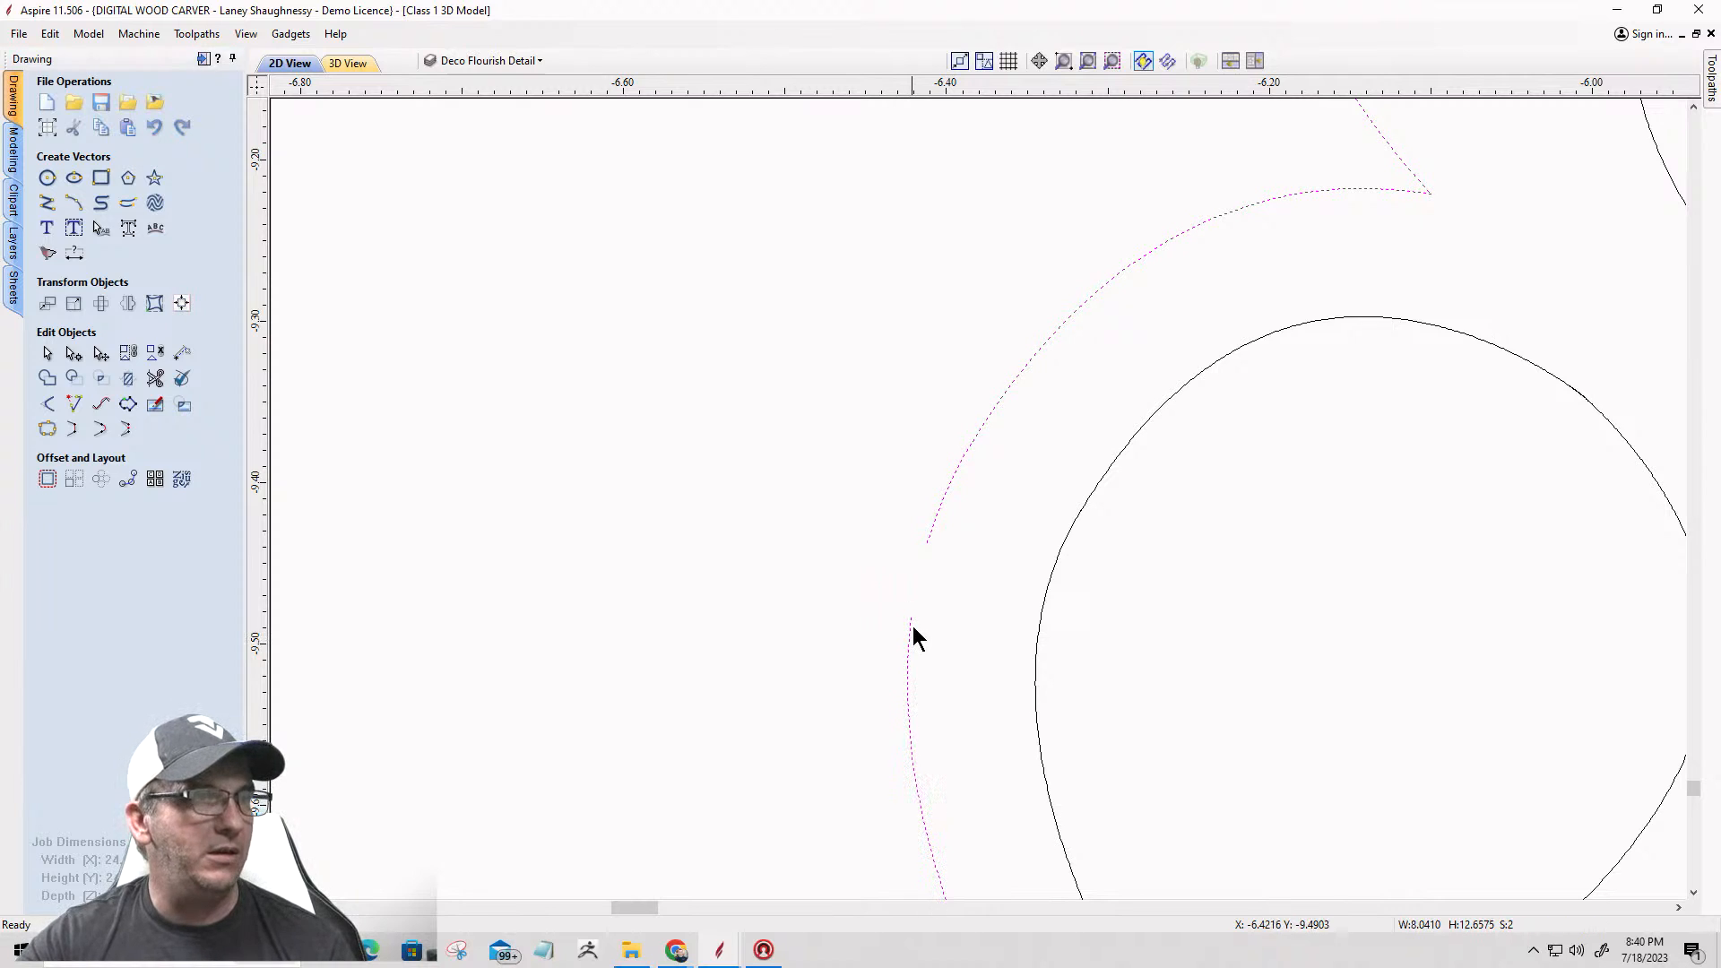
scroll(912, 628, "up", 3)
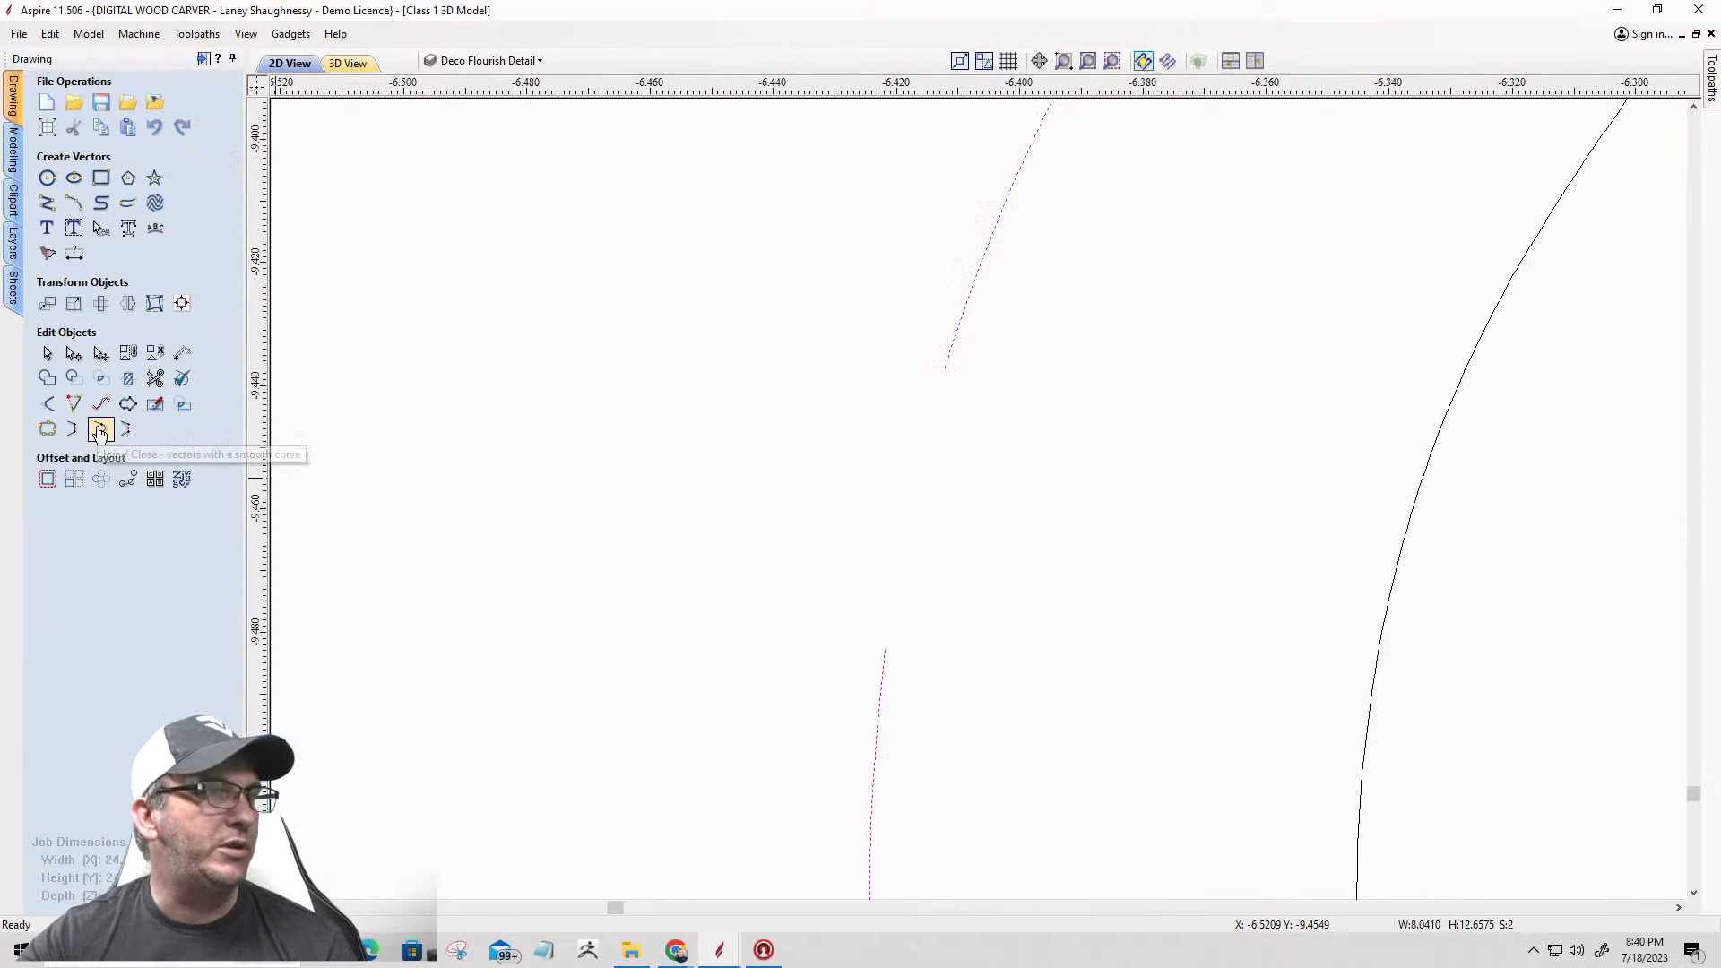
scroll(375, 413, "down", 2)
Step: Close the remaining gap at the inner end of the lower-left border arm with a smooth curve
scroll(375, 402, "down", 5)
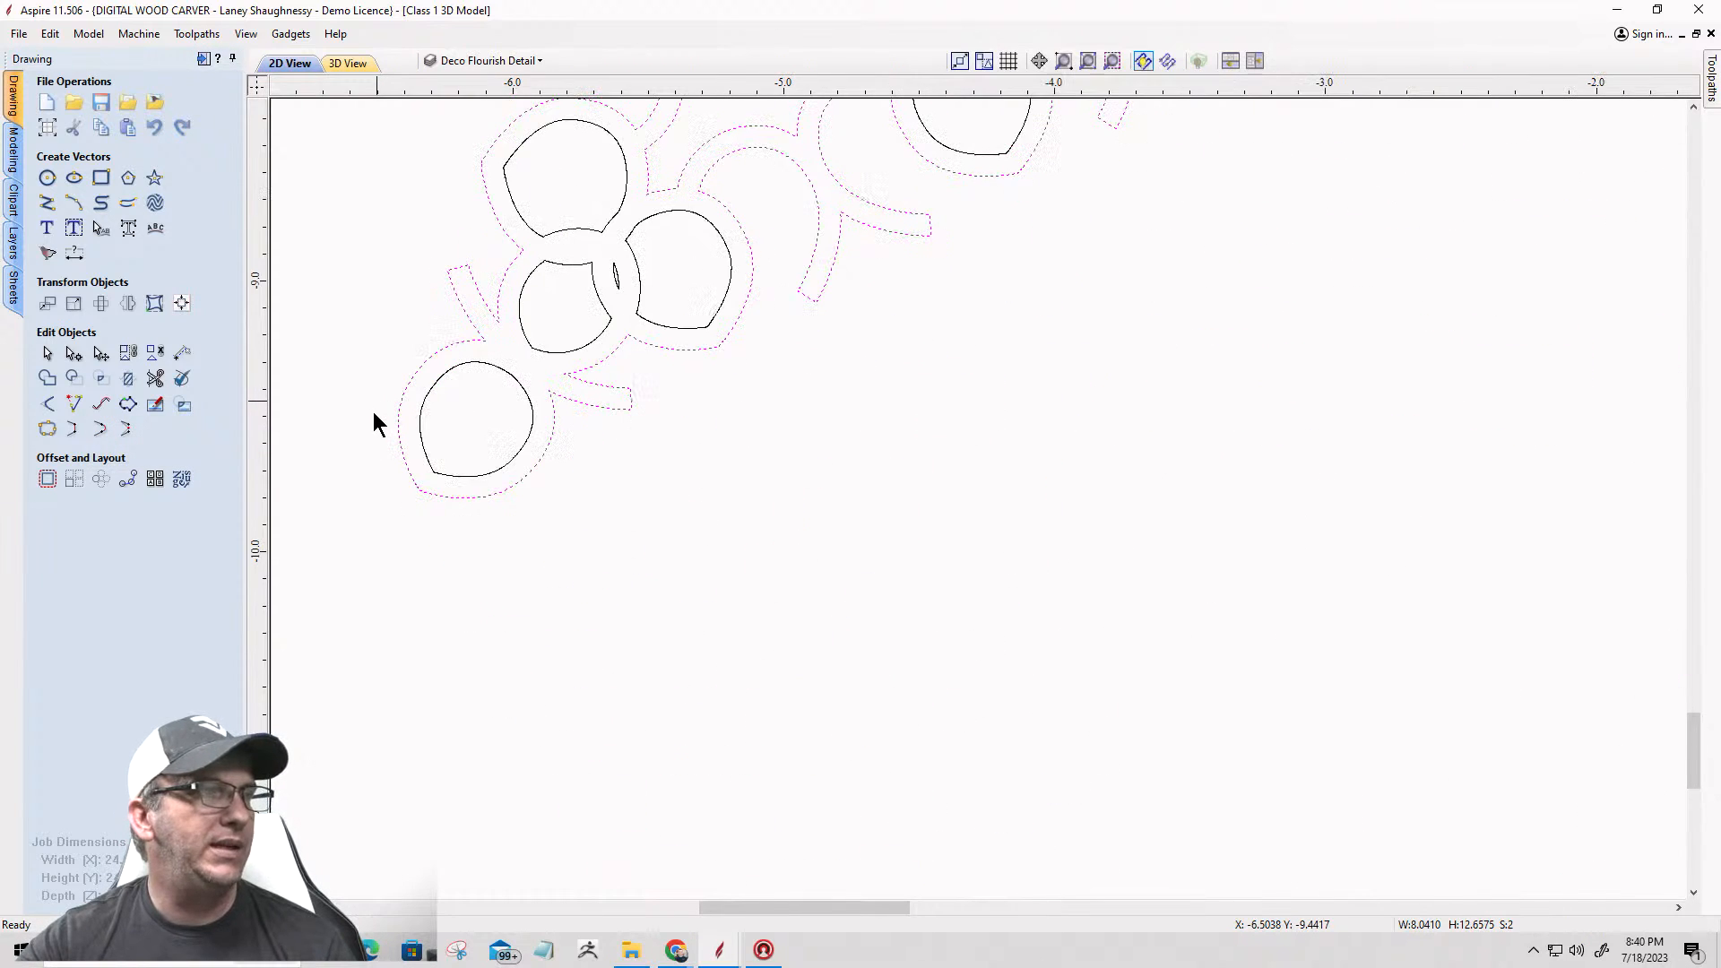
scroll(375, 402, "down", 2)
scroll(806, 242, "up", 4)
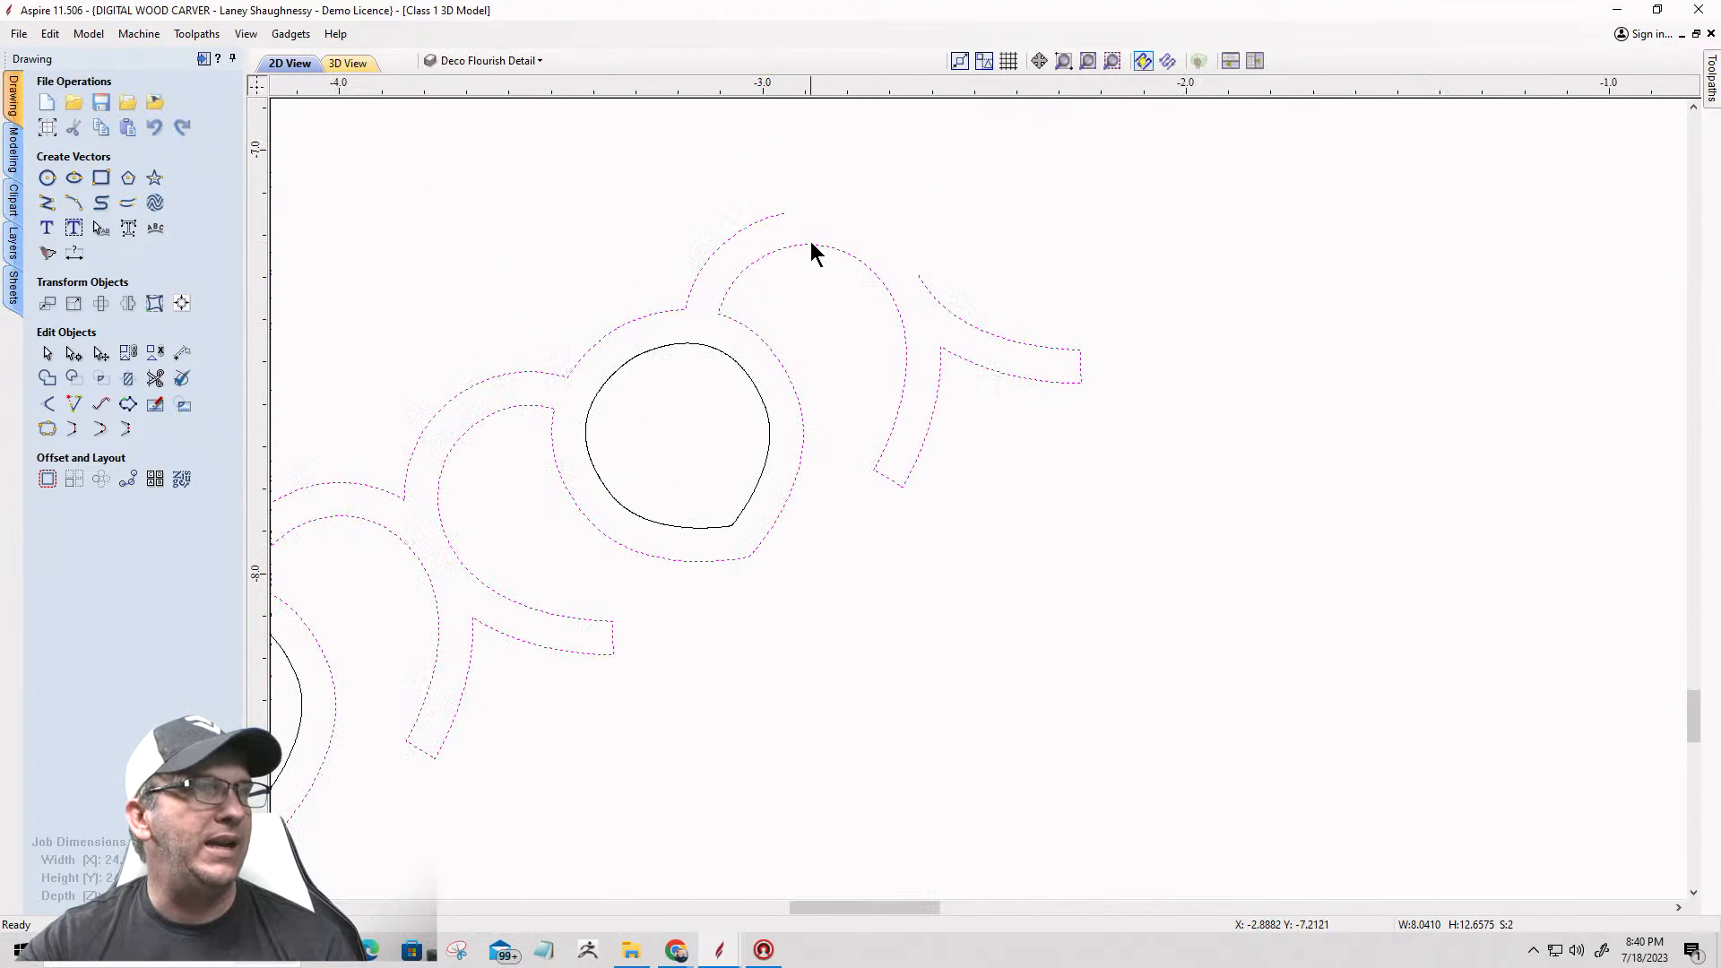
scroll(771, 269, "up", 2)
left_click(760, 260)
left_click(757, 253)
left_click(761, 261)
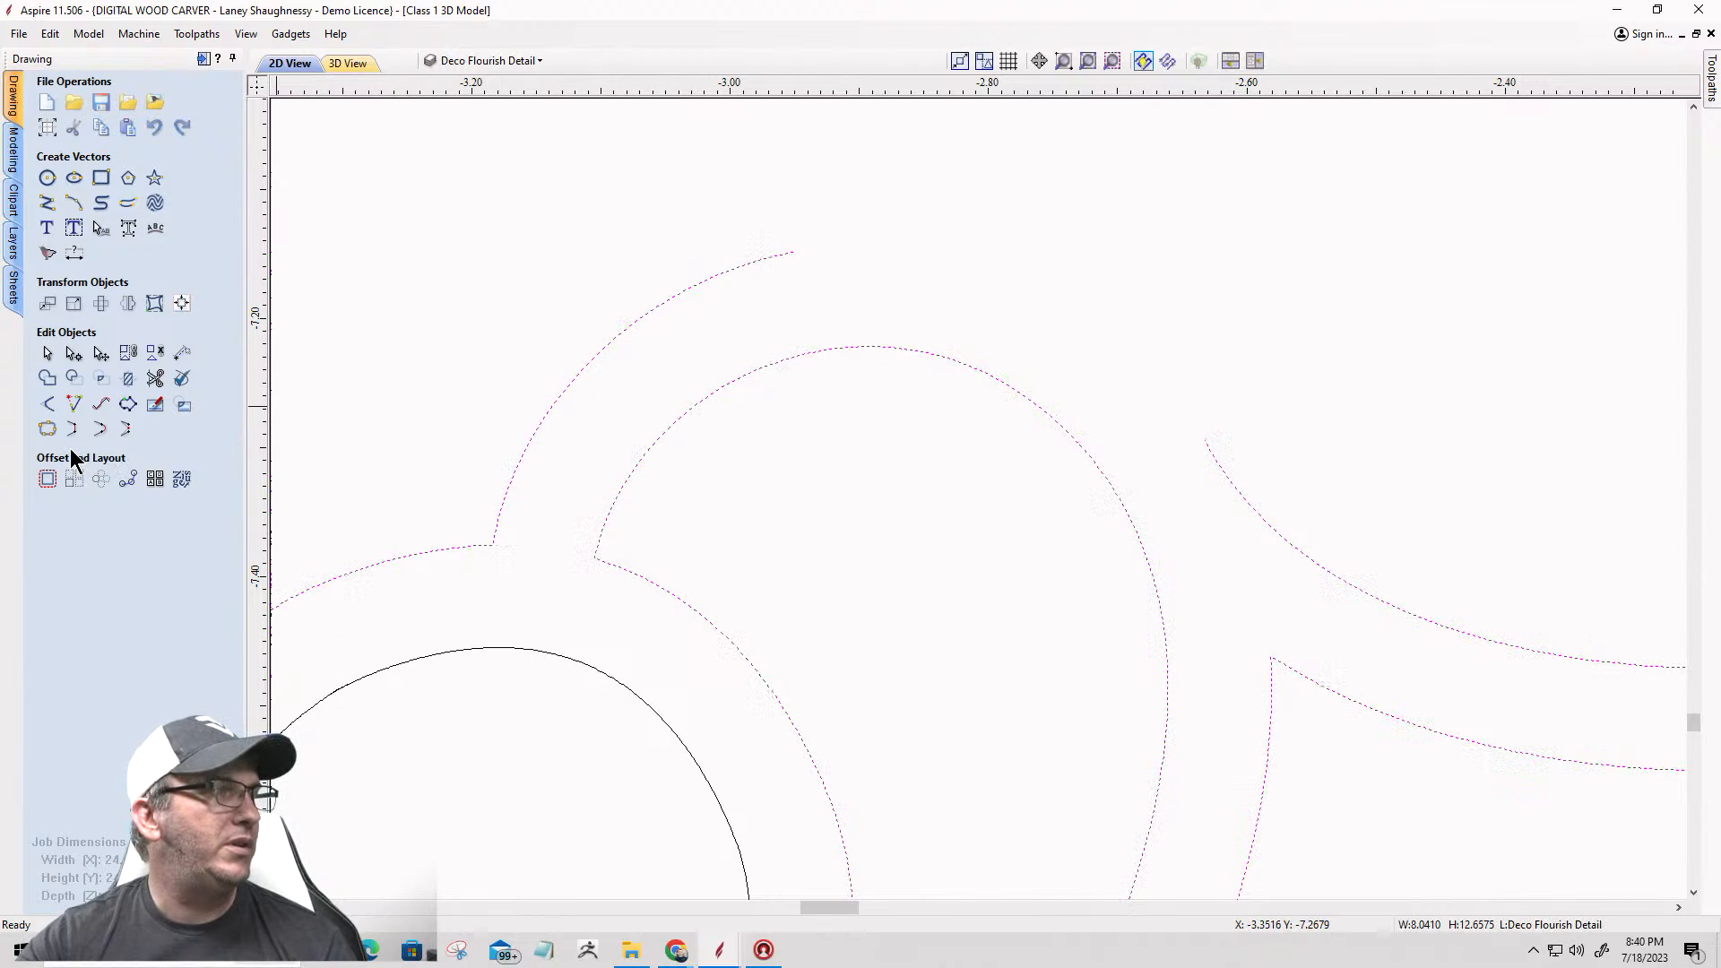
left_click(100, 431)
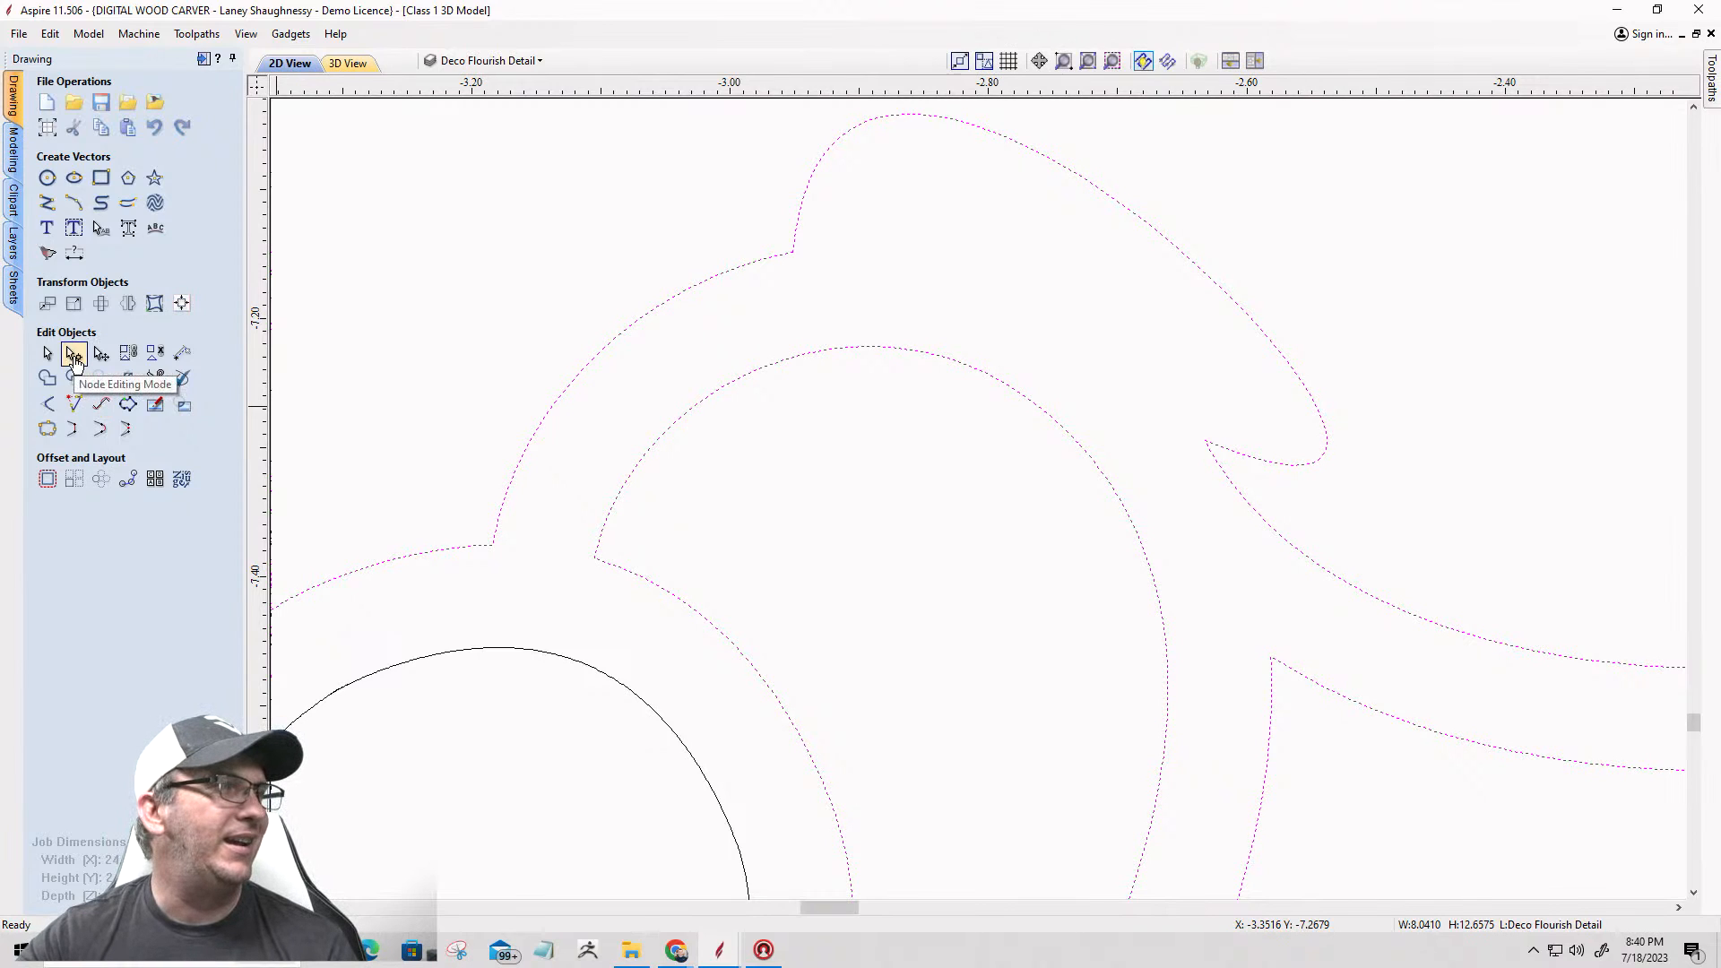
Step: Convert the bulging closing span of the lower-left arm's outline to an arc in node editing mode
left_click(73, 357)
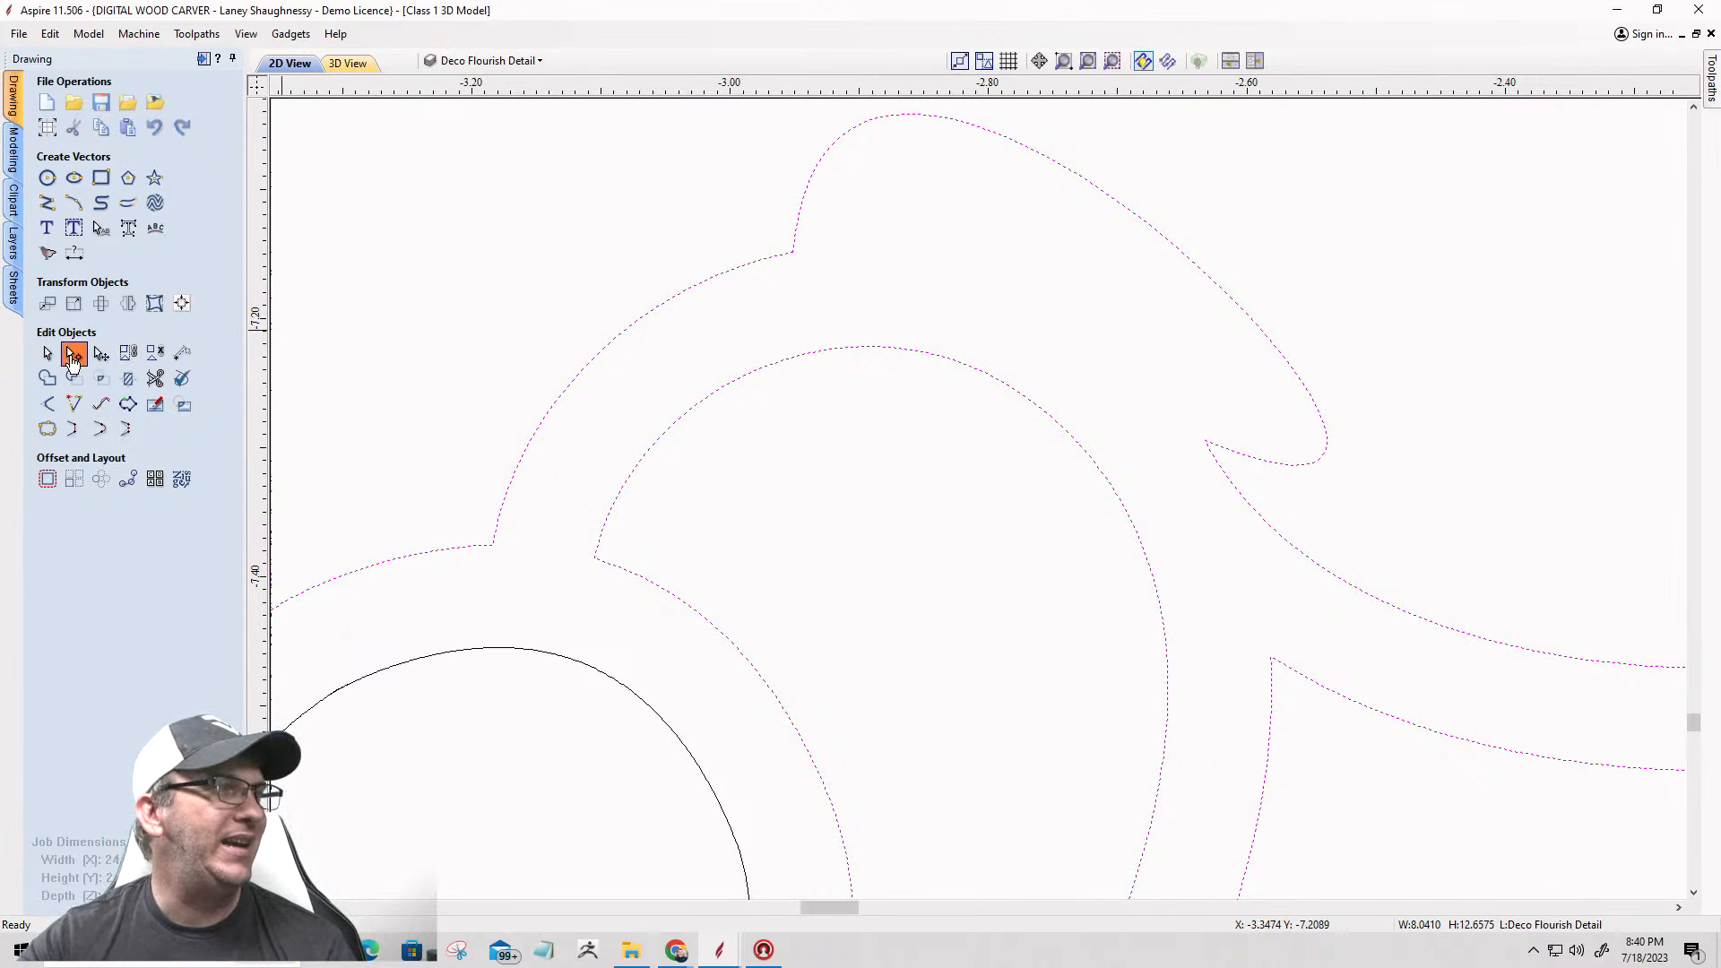
left_click(1116, 207)
right_click(1118, 205)
left_click(1158, 255)
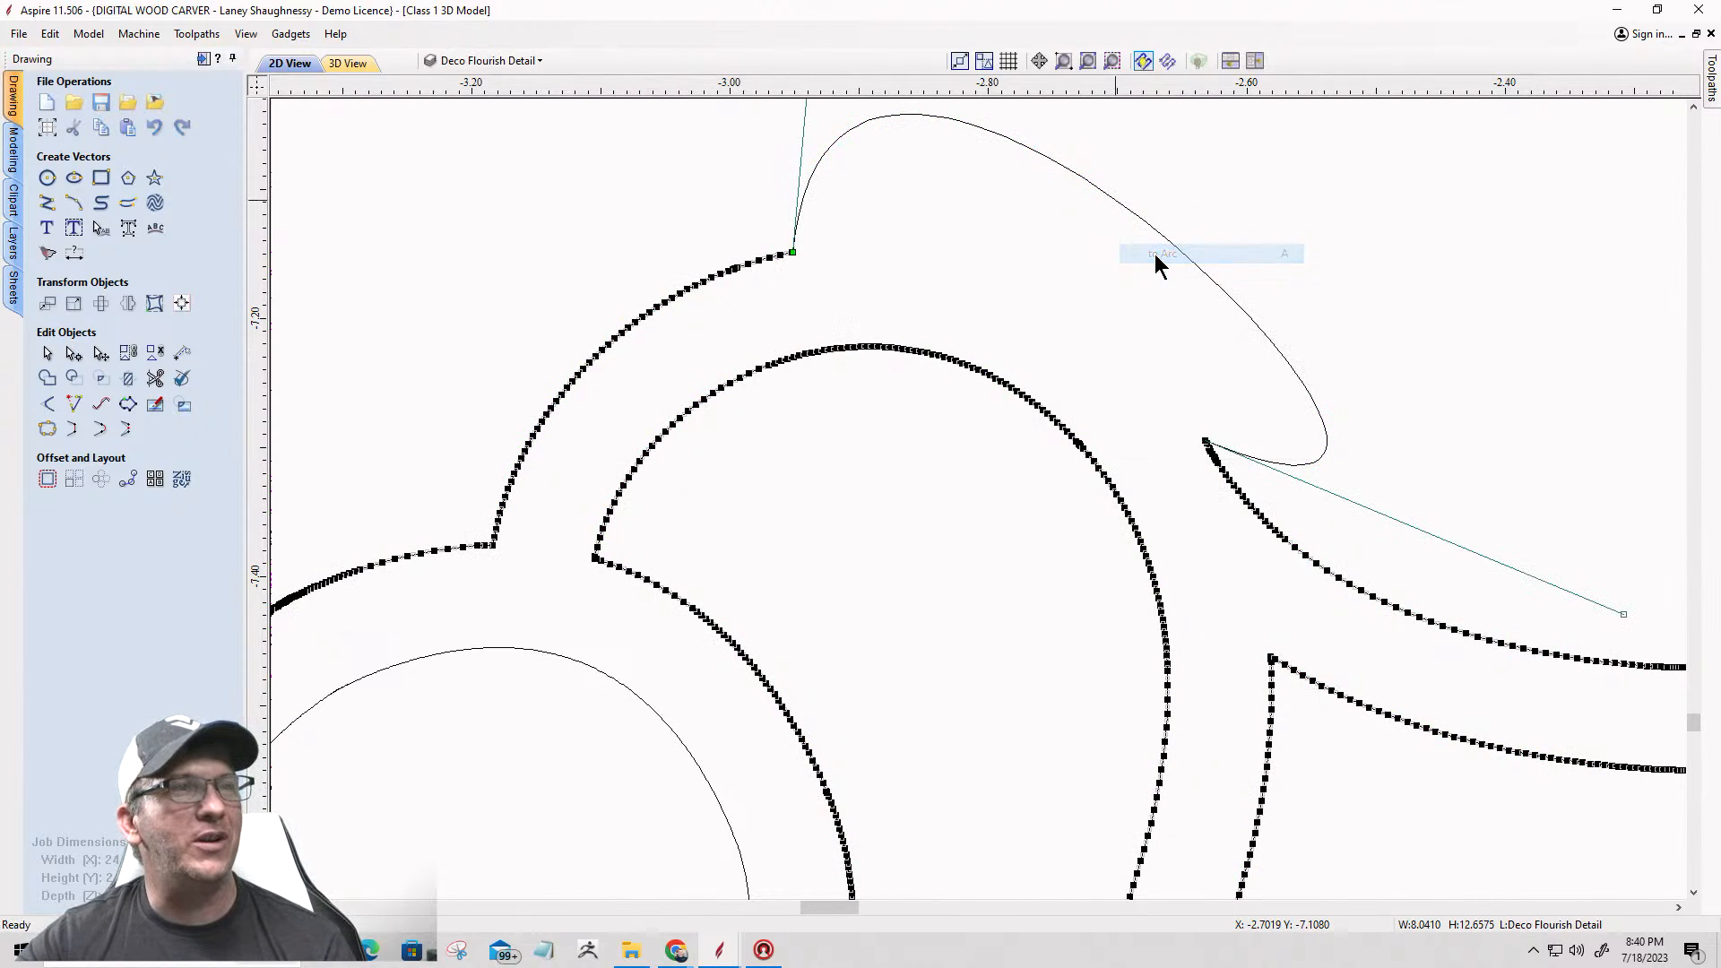
key("a")
right_click(1162, 239)
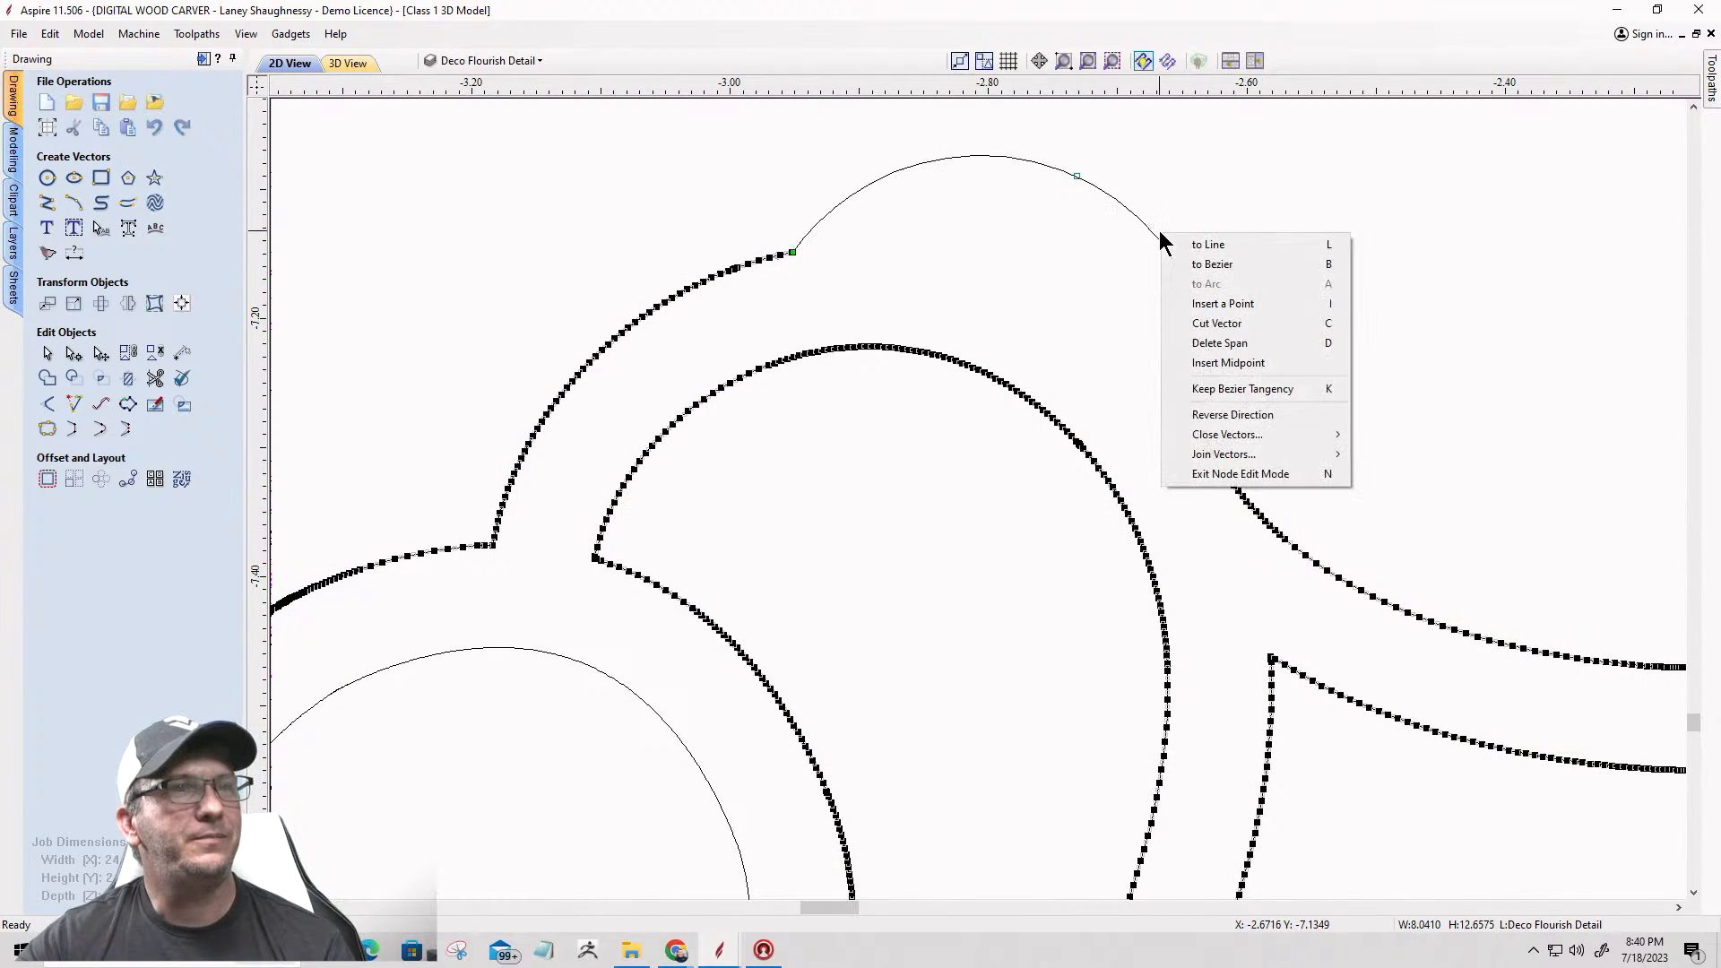
Step: Flatten the closing arc so it runs roughly parallel to the inner curve, and finish node editing
left_click(1077, 174)
left_click_drag(1076, 175, 1069, 187)
left_click_drag(1048, 256, 1024, 302)
scroll(1025, 302, "up", 2)
scroll(1025, 302, "up", 1)
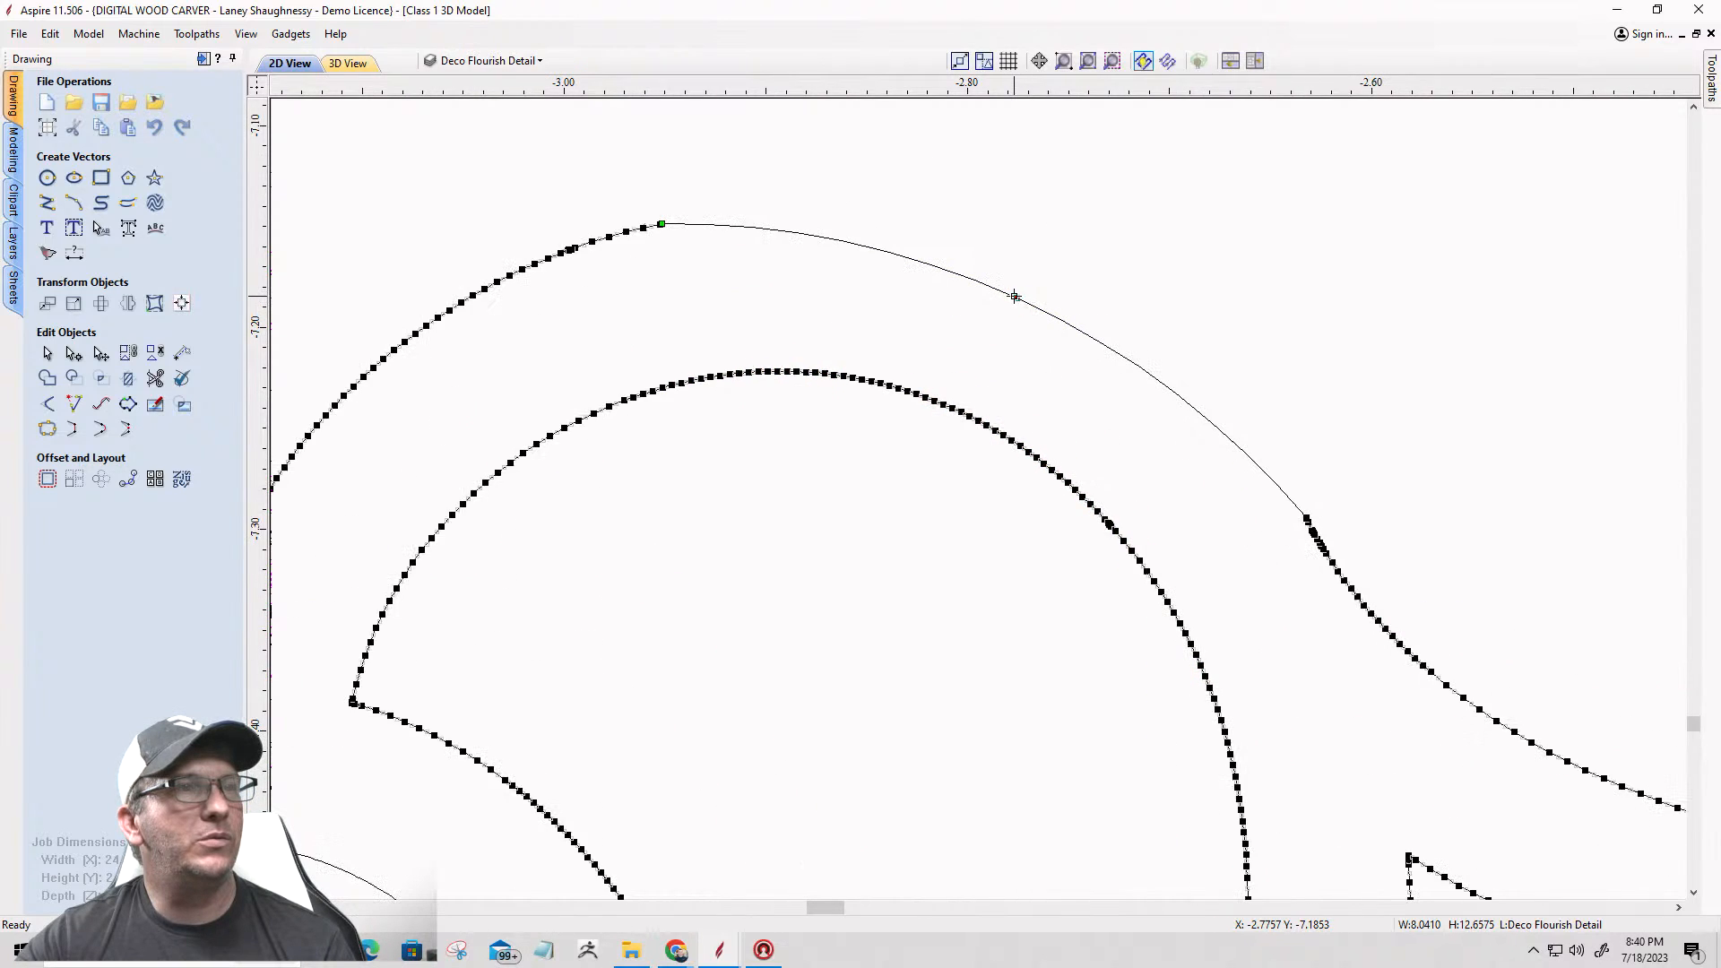
left_click_drag(1019, 284, 1022, 278)
left_click(1007, 342)
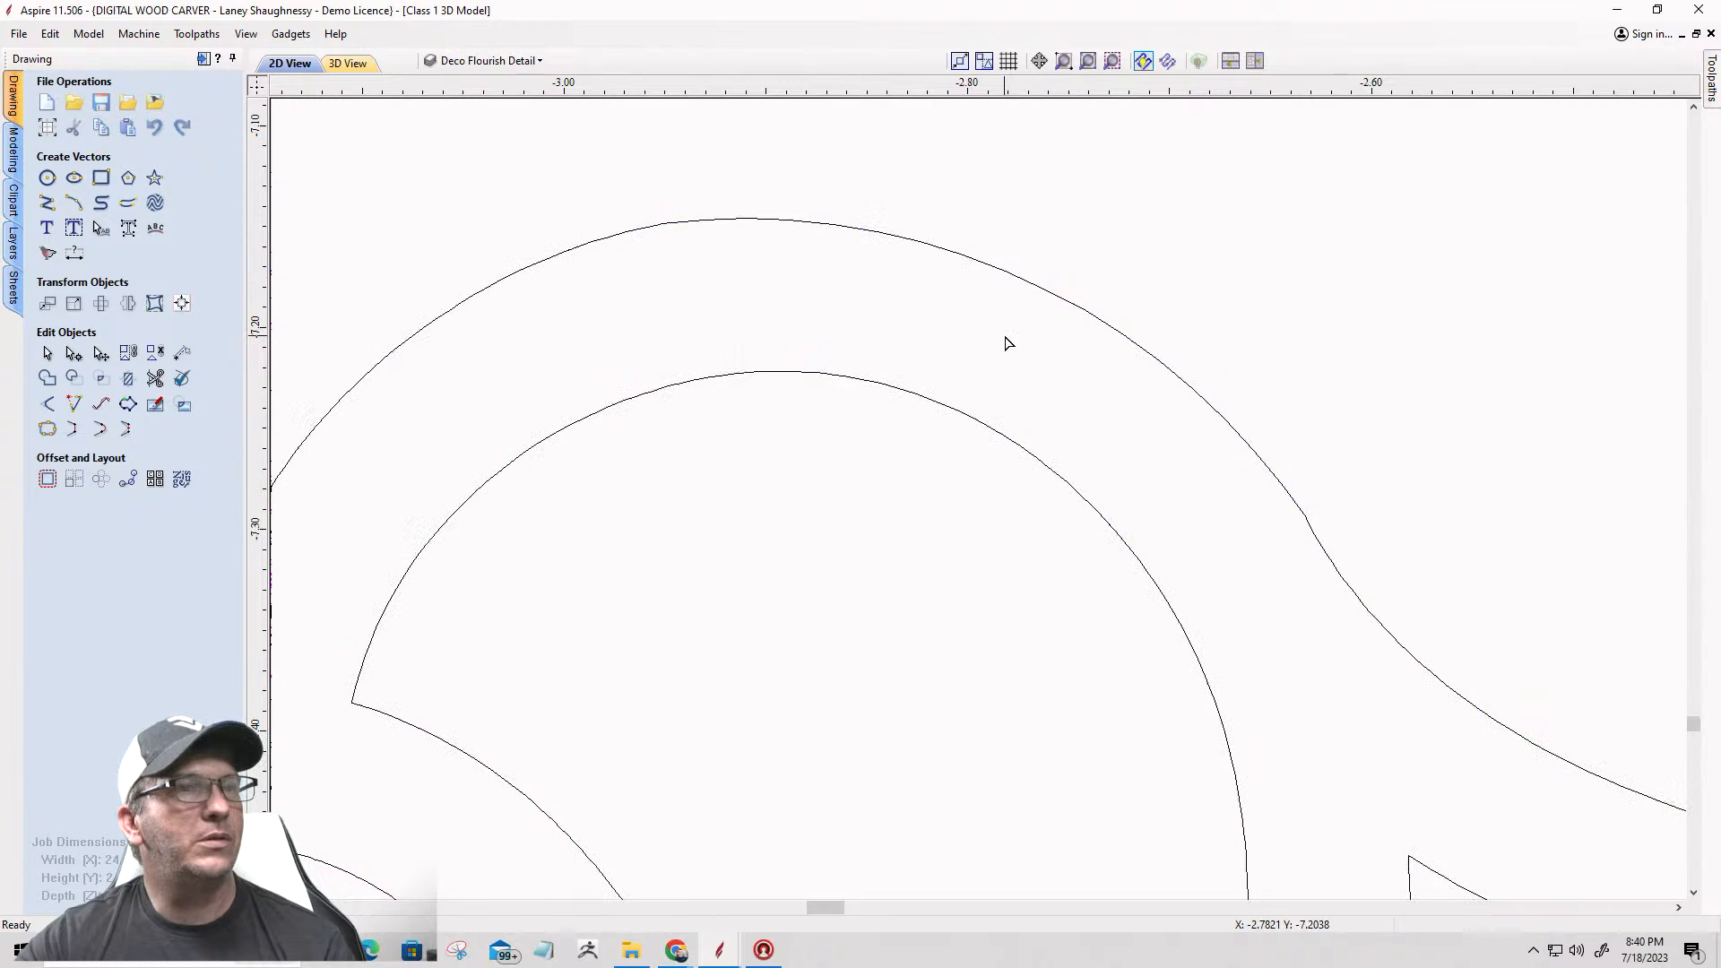
Step: Select the whole left-hand star border, including its outline and every inner teardrop shape
scroll(1008, 345, "down", 20)
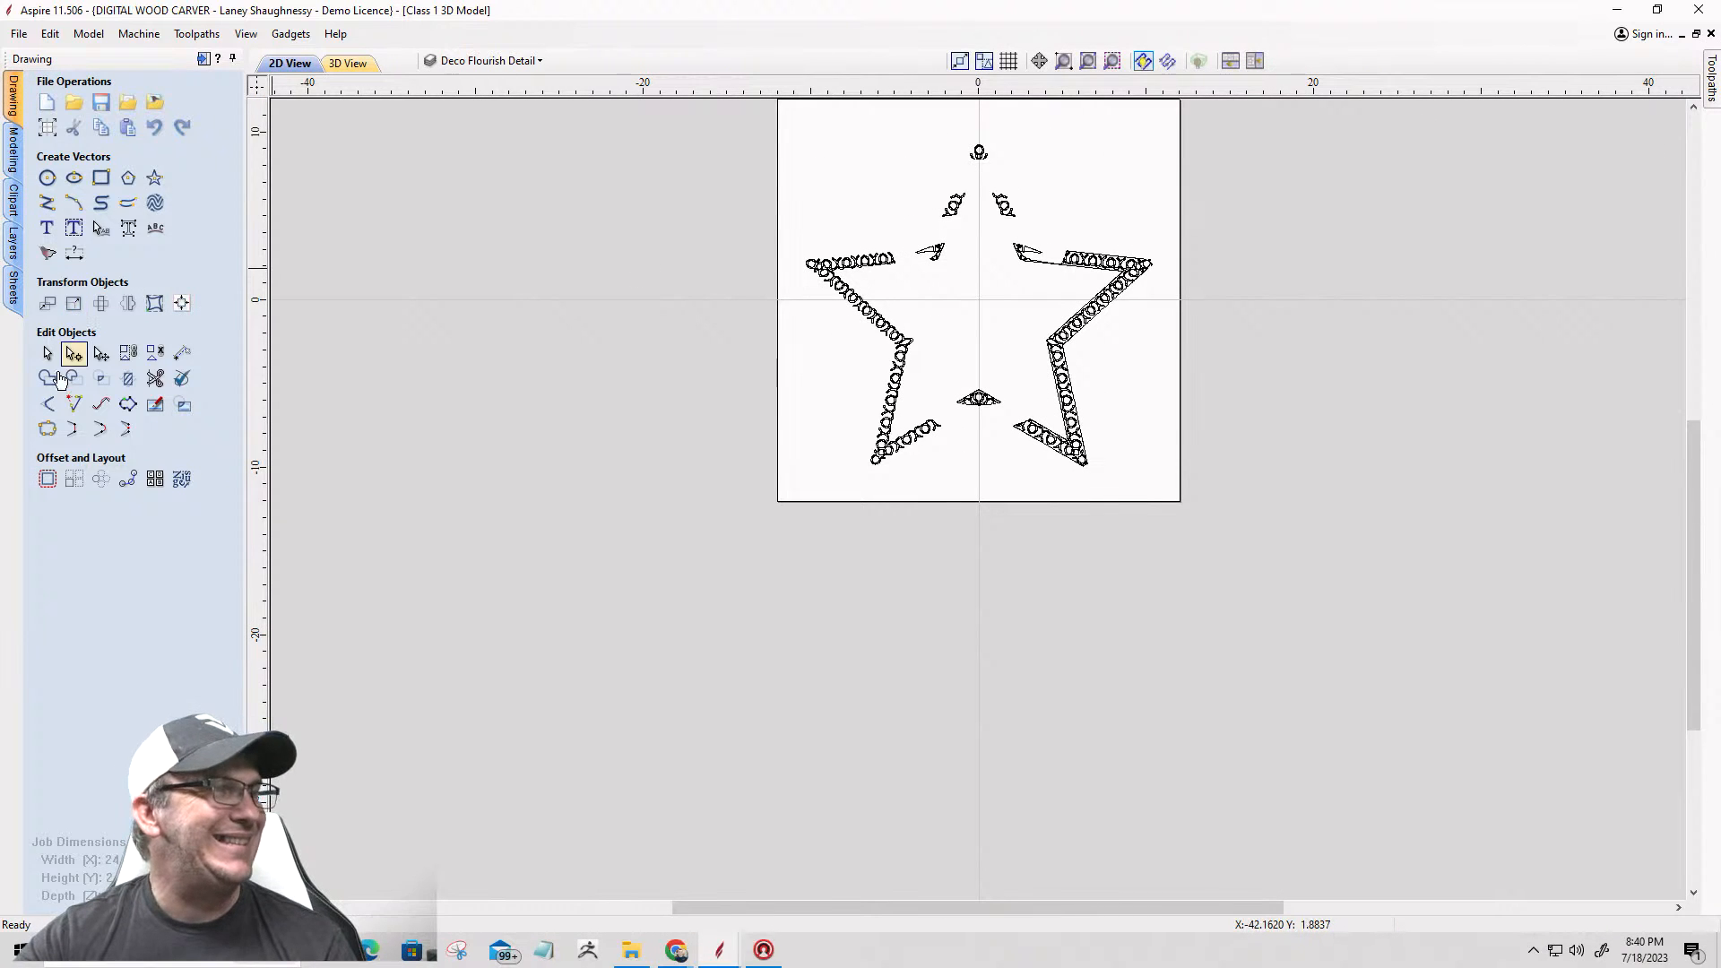
left_click_drag(684, 177, 923, 508)
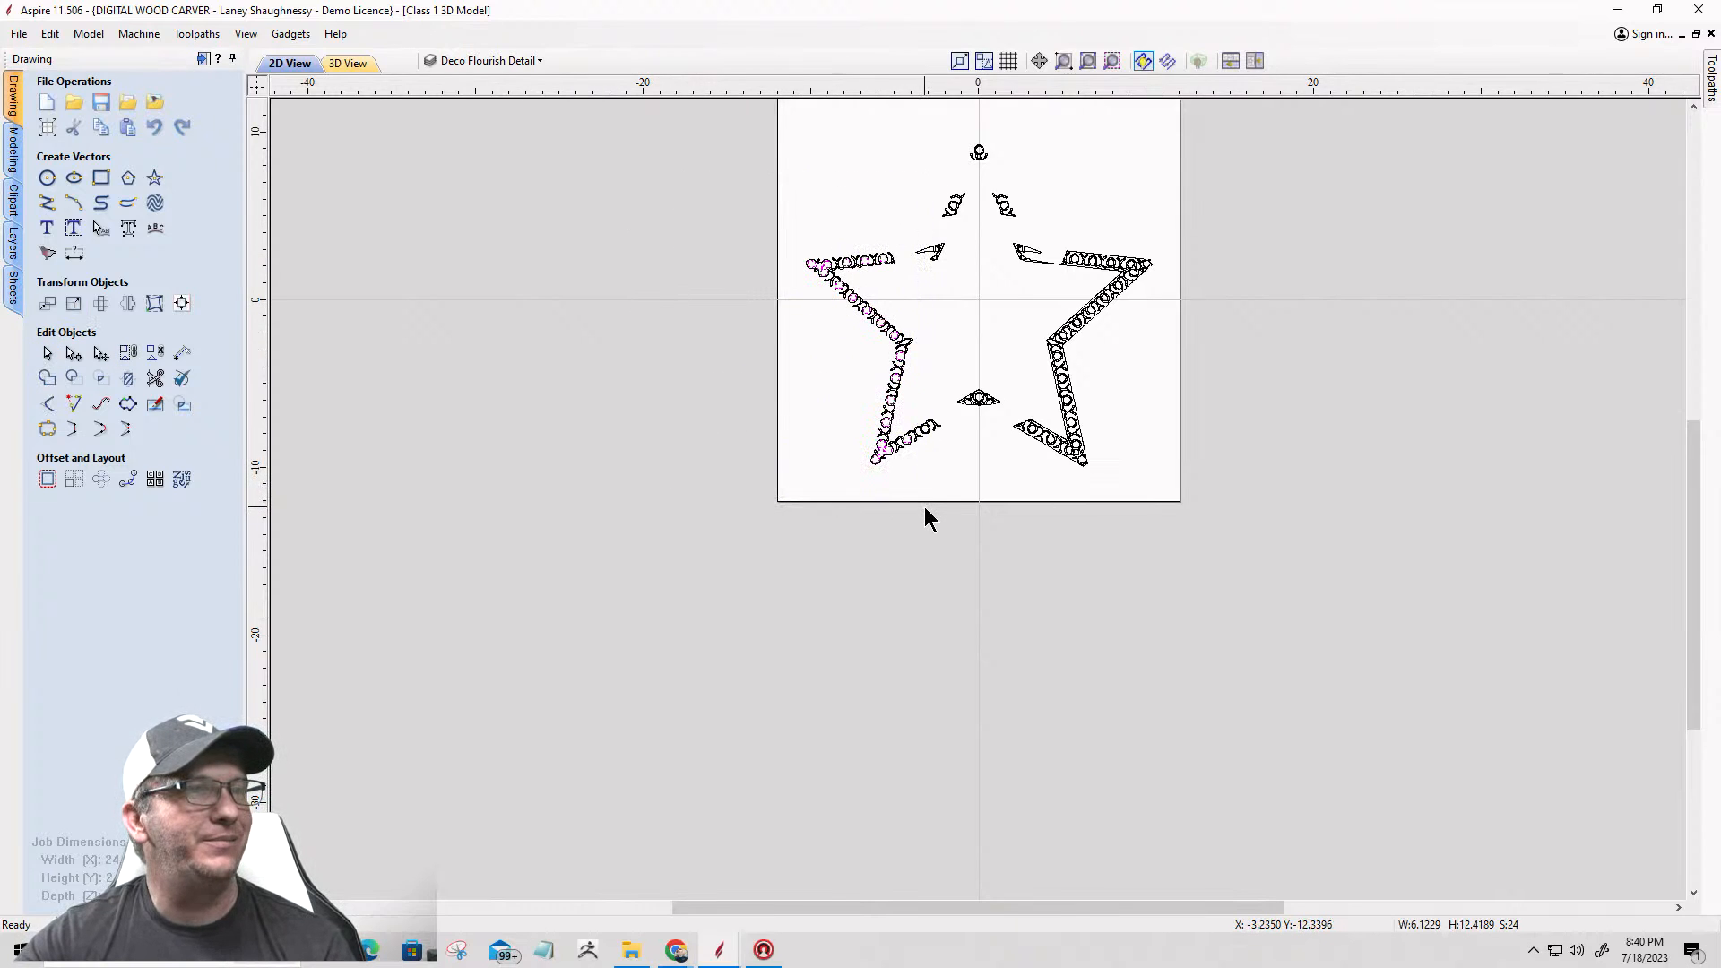
left_click(895, 392, "shift")
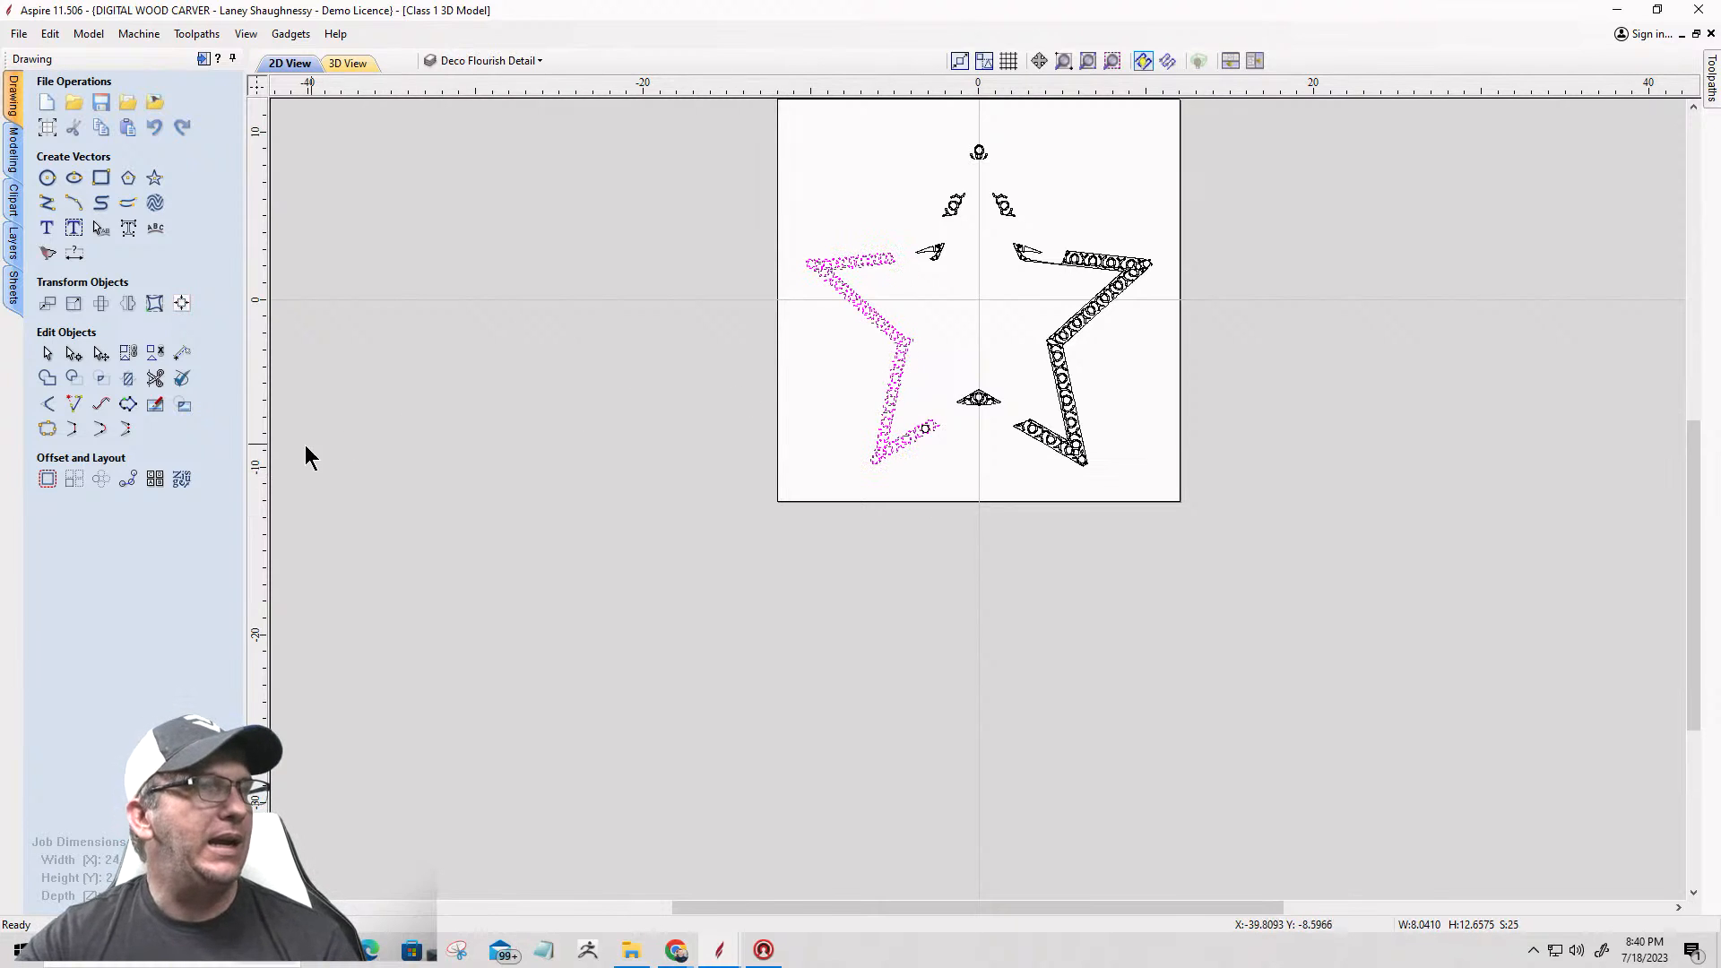
scroll(896, 449, "up", 6)
scroll(708, 435, "up", 4)
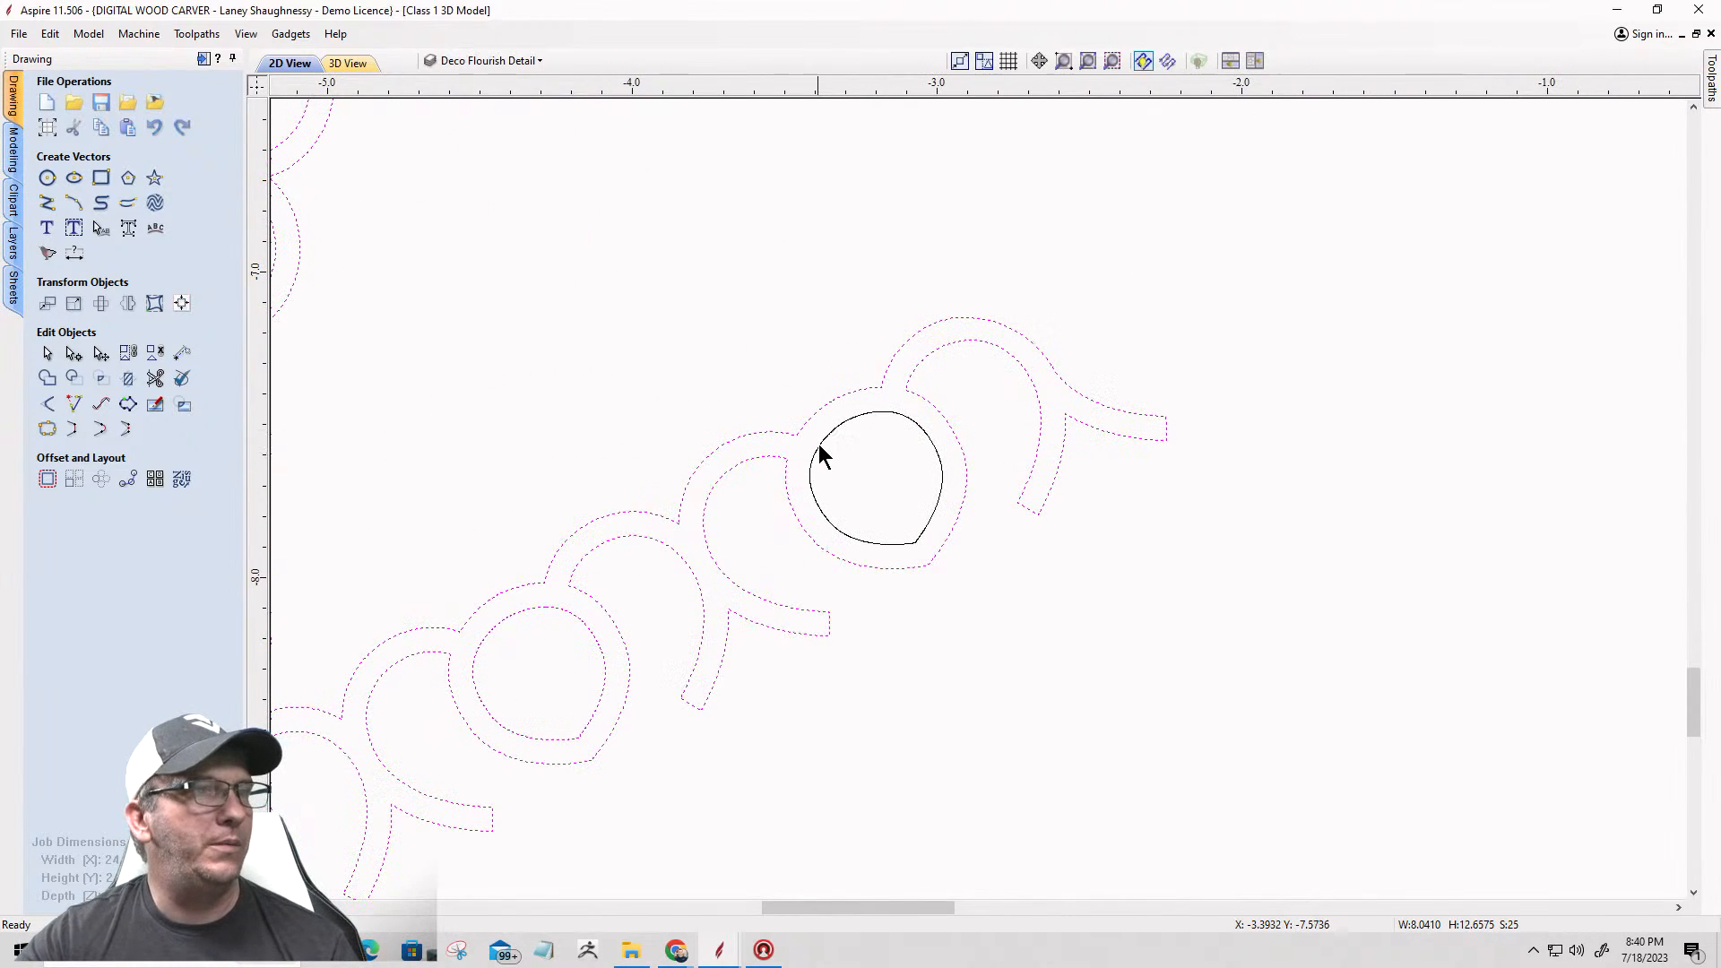
left_click(818, 446, "shift")
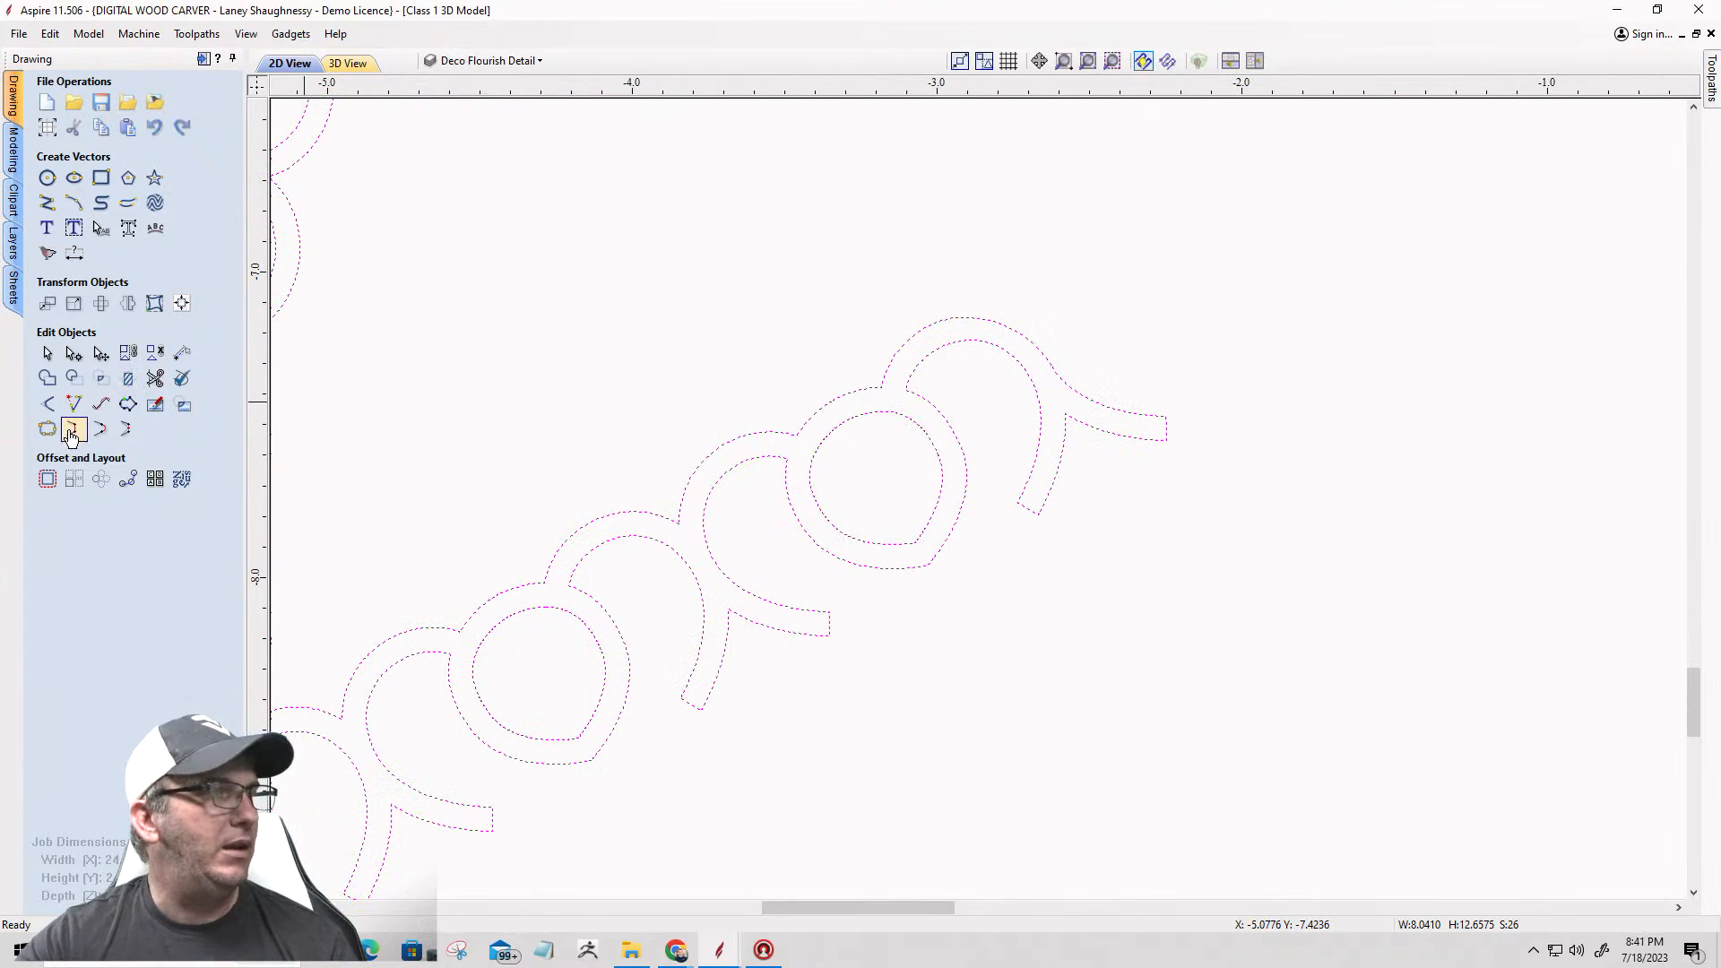
Step: Check the selected border for open vectors with Join Vectors, and close the tool without joining
left_click(47, 430)
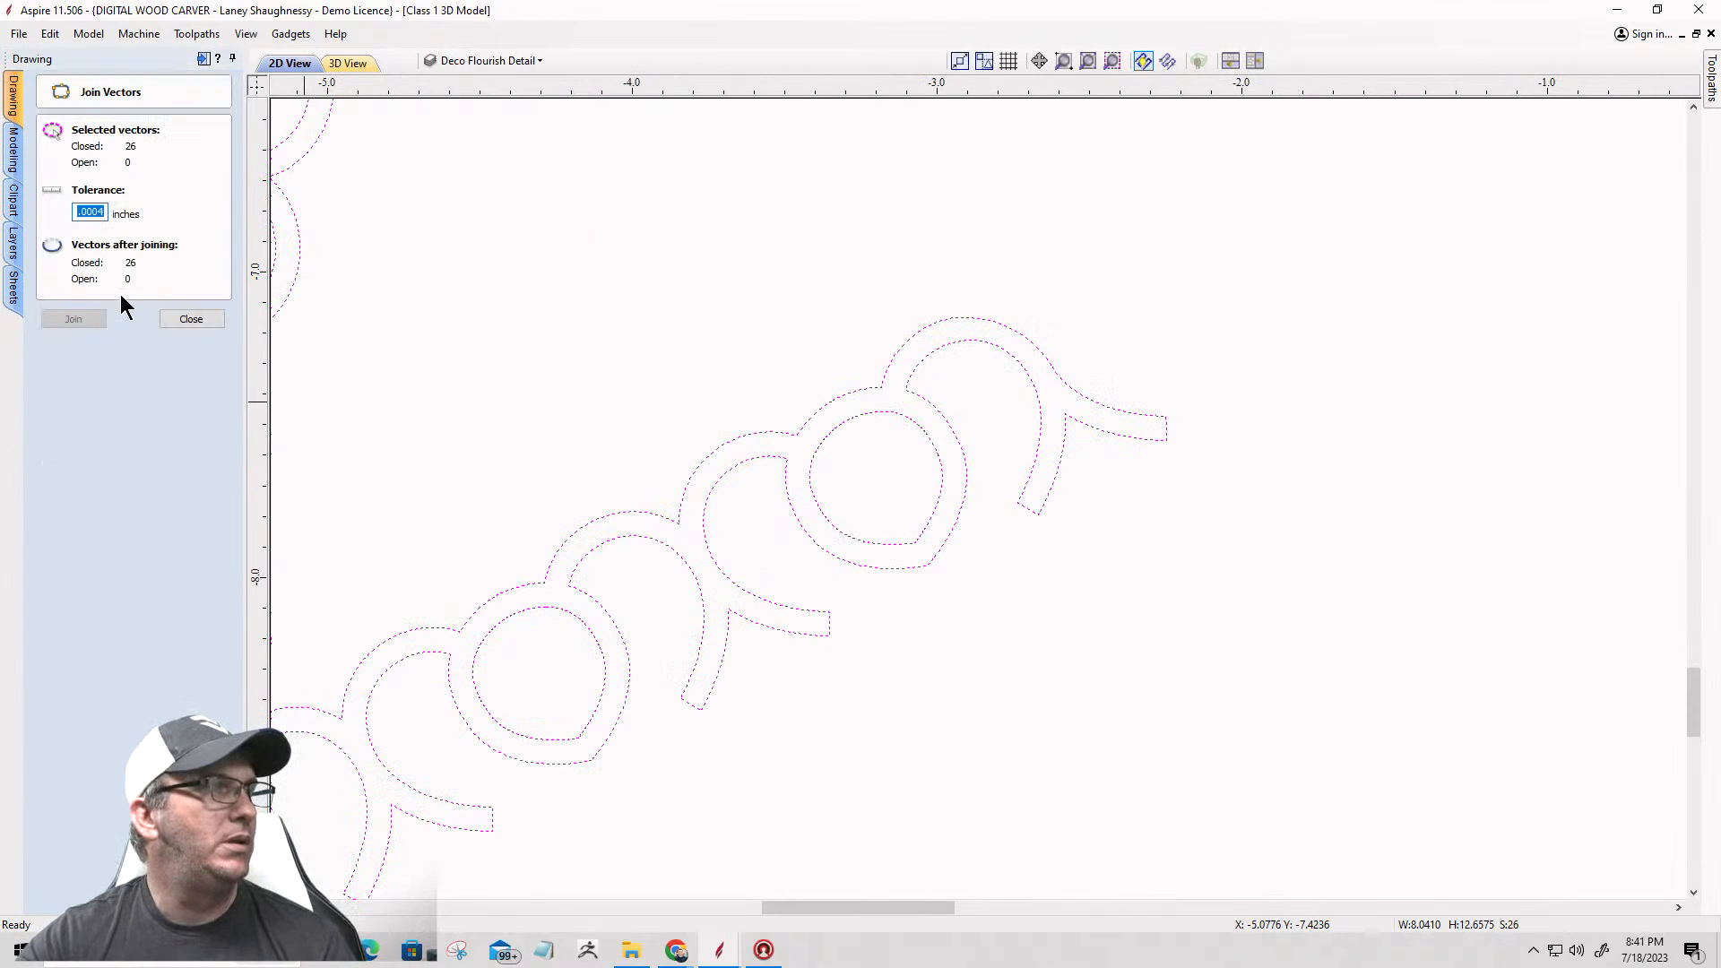
left_click(188, 319)
scroll(856, 322, "down", 10)
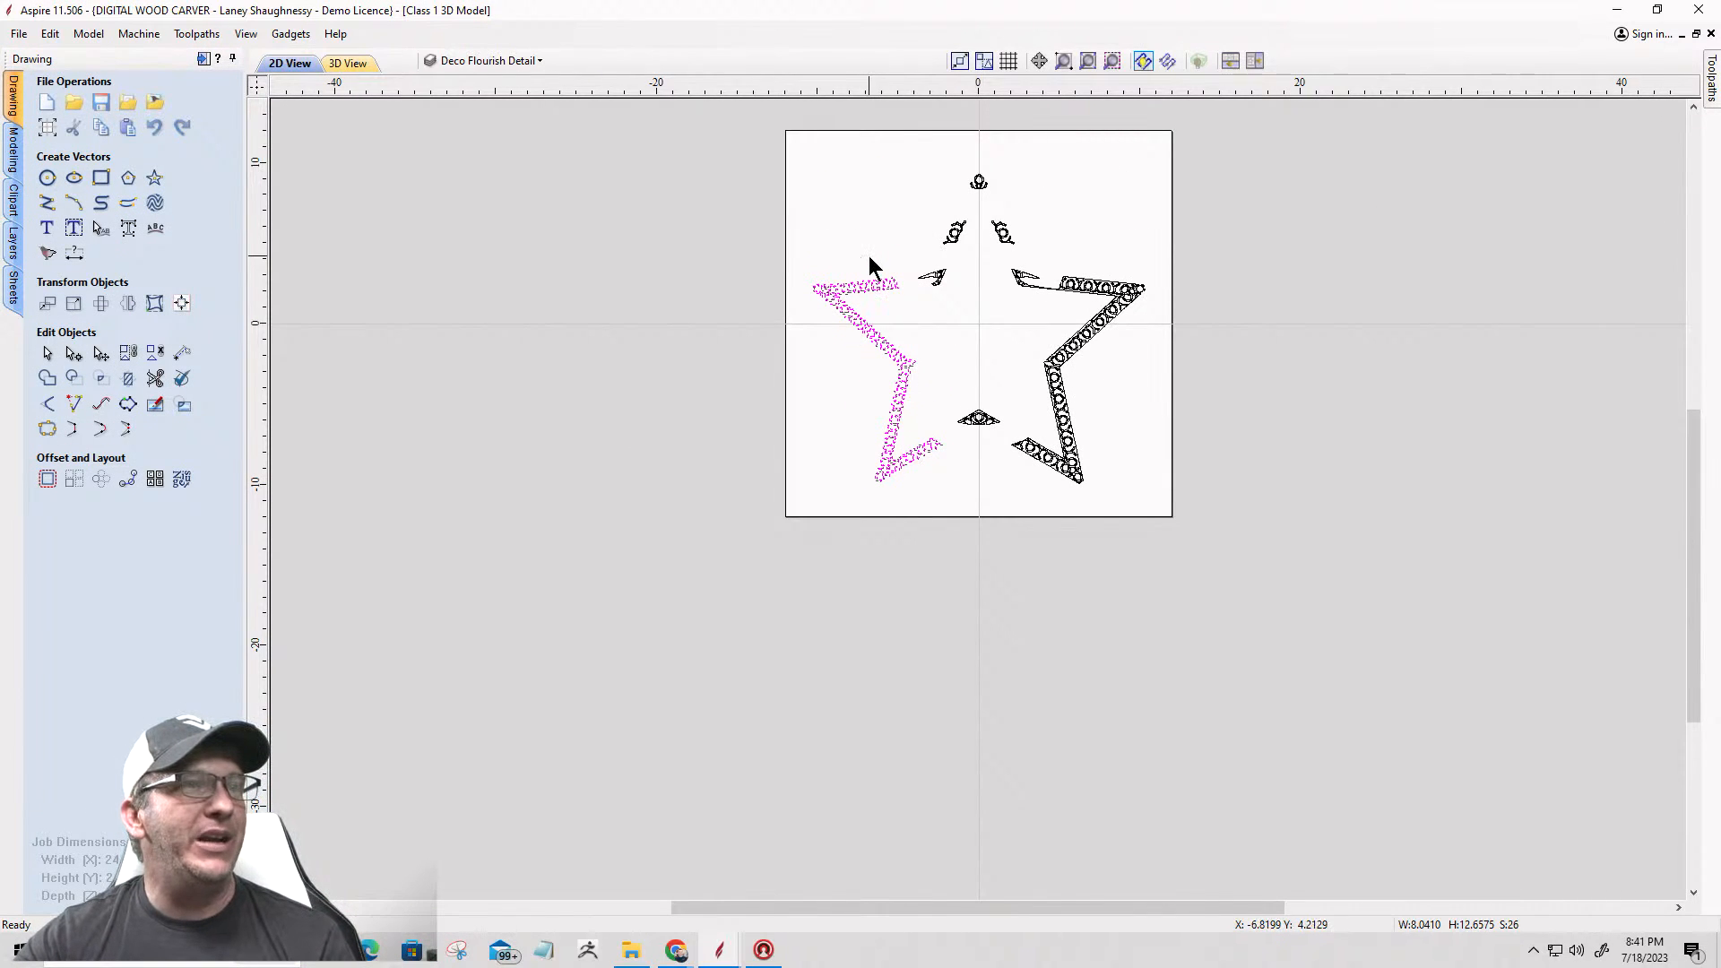
Step: Try a horizontally mirrored copy of the left border about the job center, inspect its overlap with the right side, and undo it
scroll(868, 256, "up", 4)
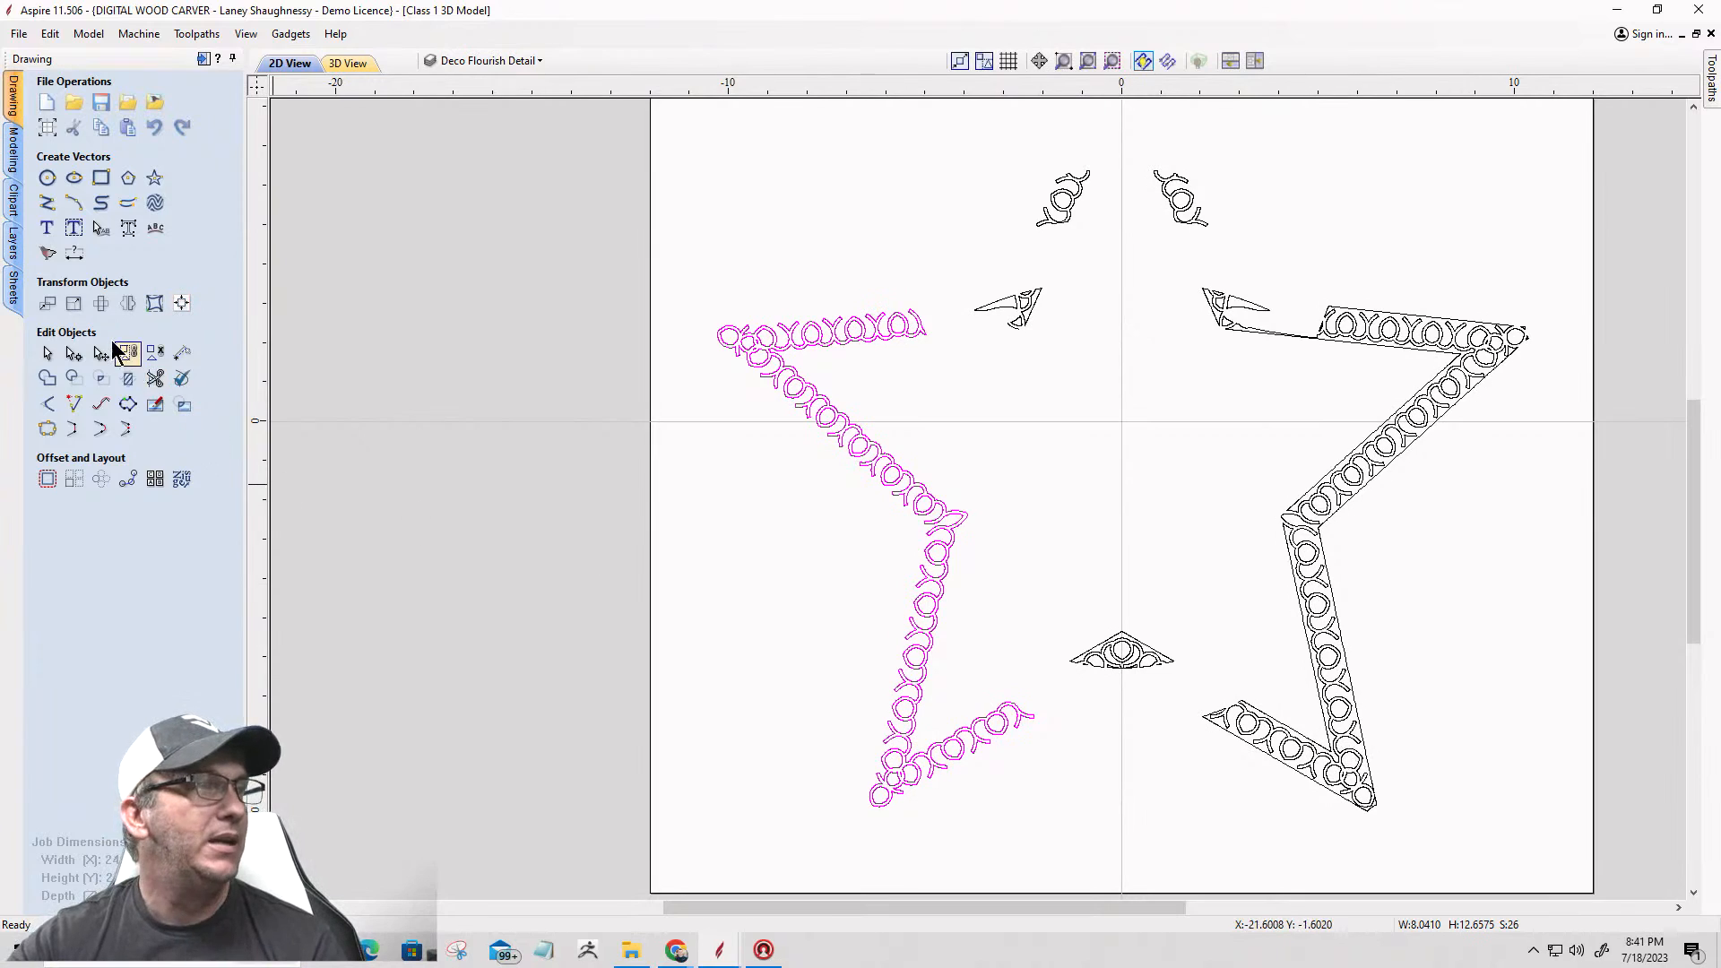
left_click(133, 303)
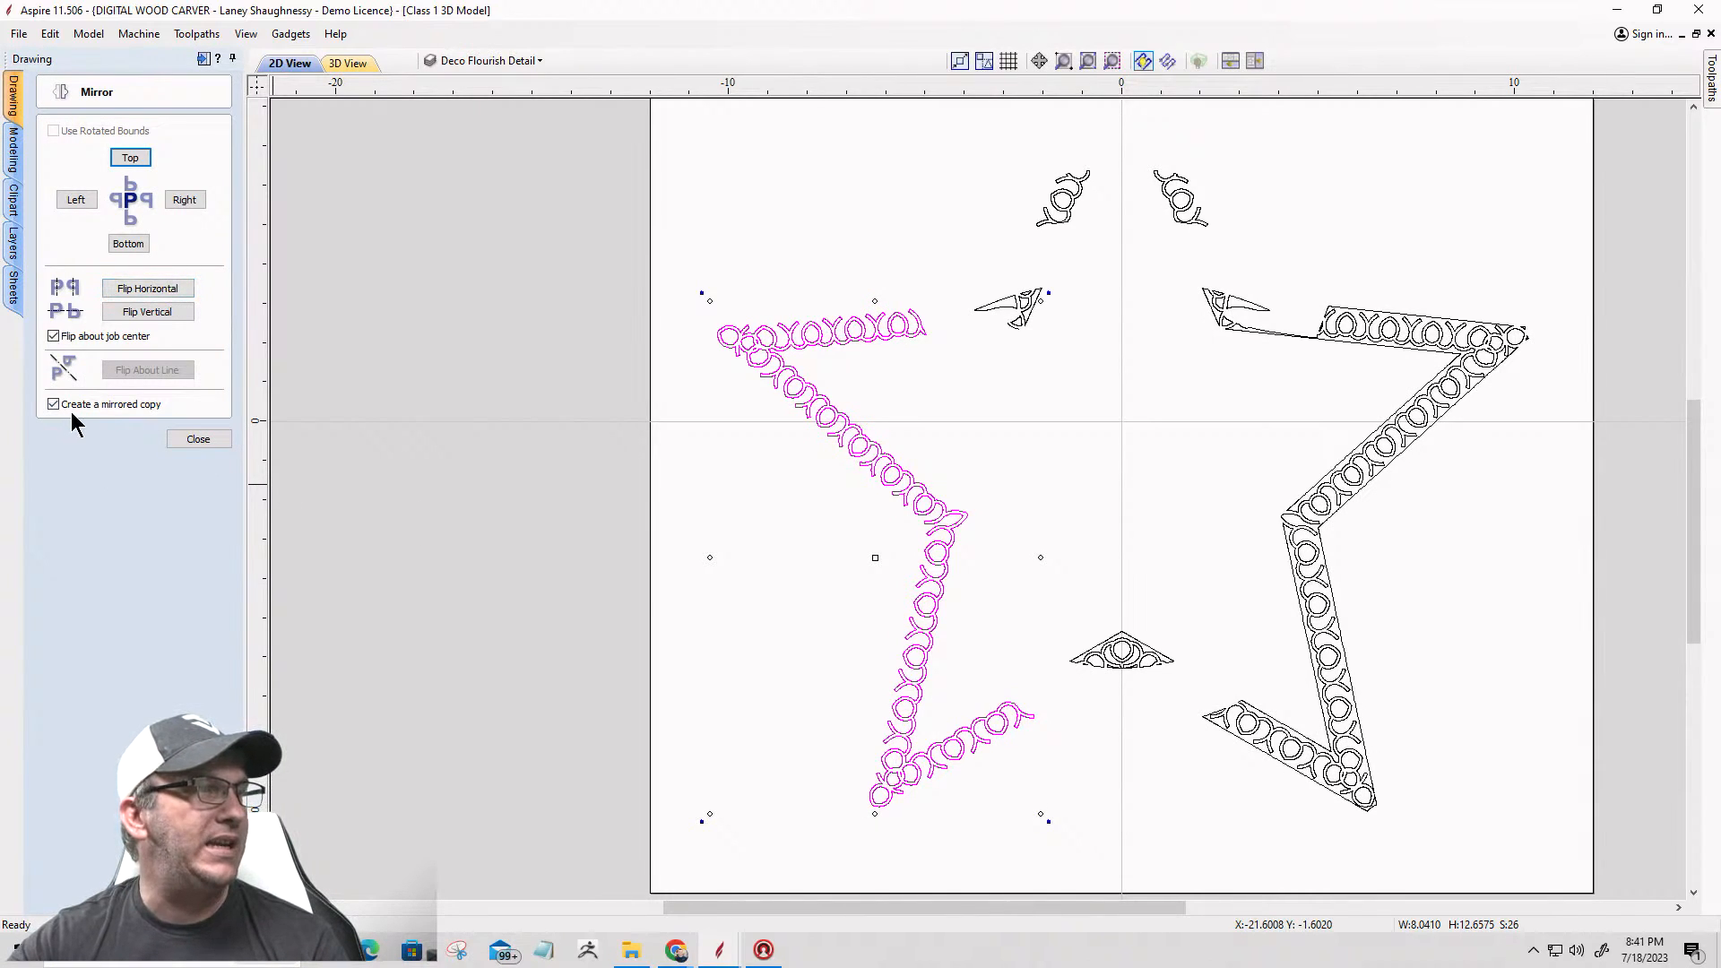
left_click(146, 290)
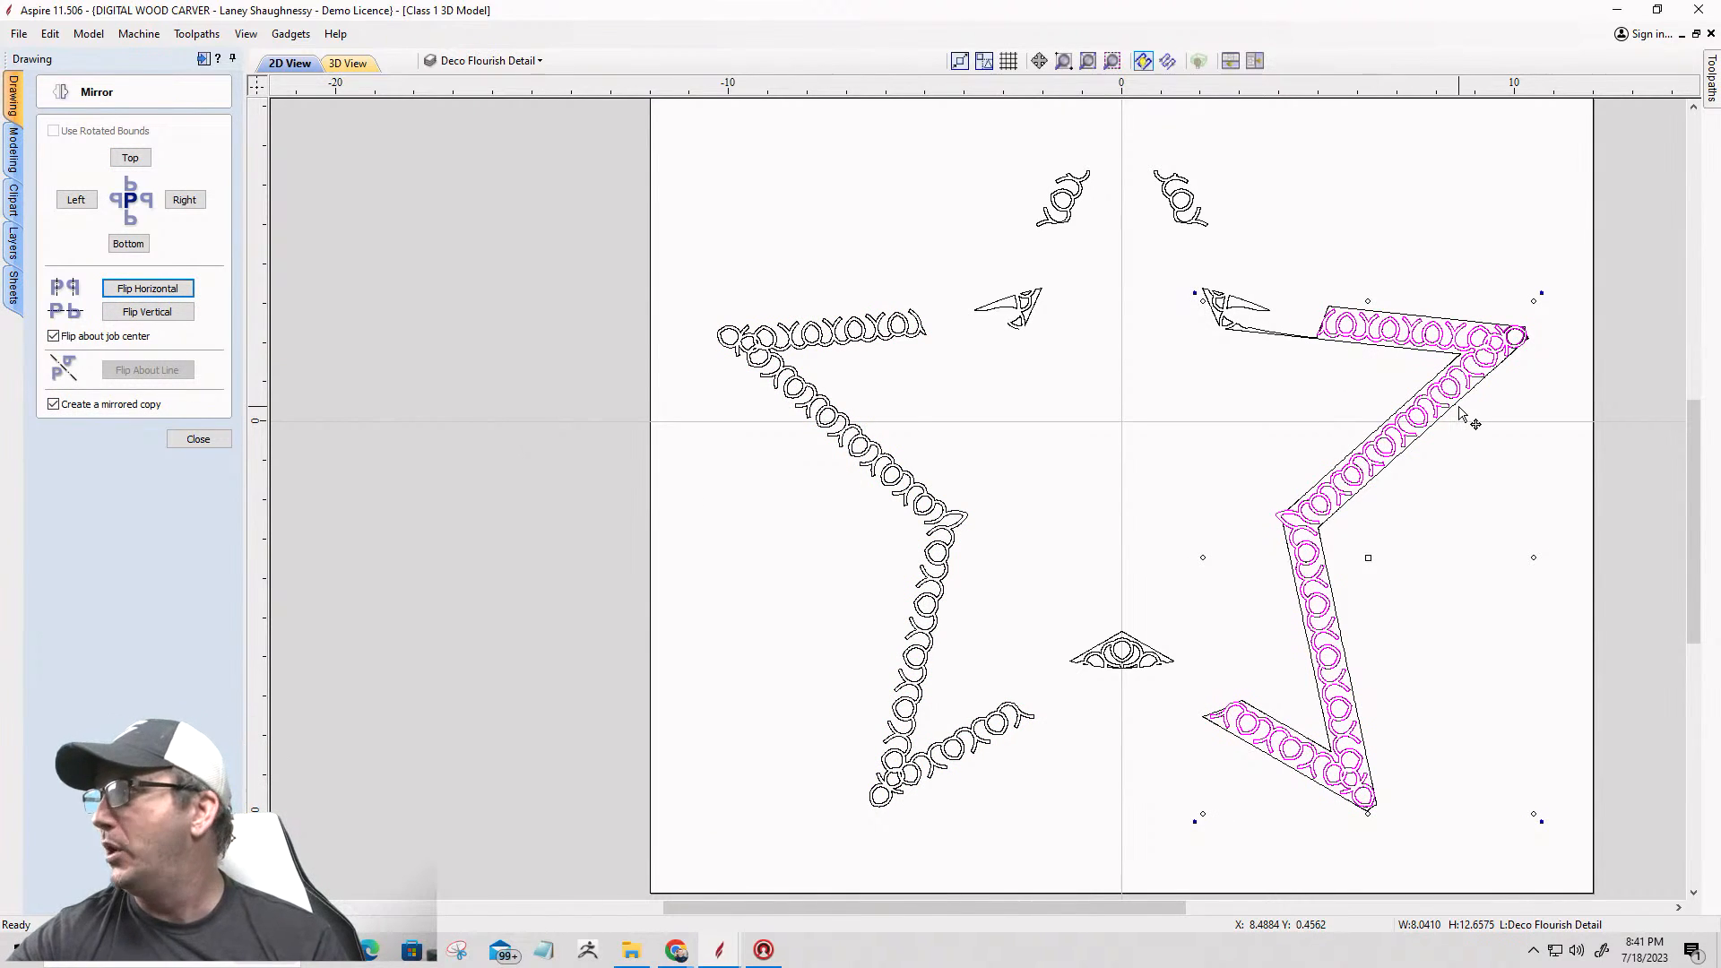
scroll(1461, 415, "up", 5)
scroll(1461, 415, "up", 3)
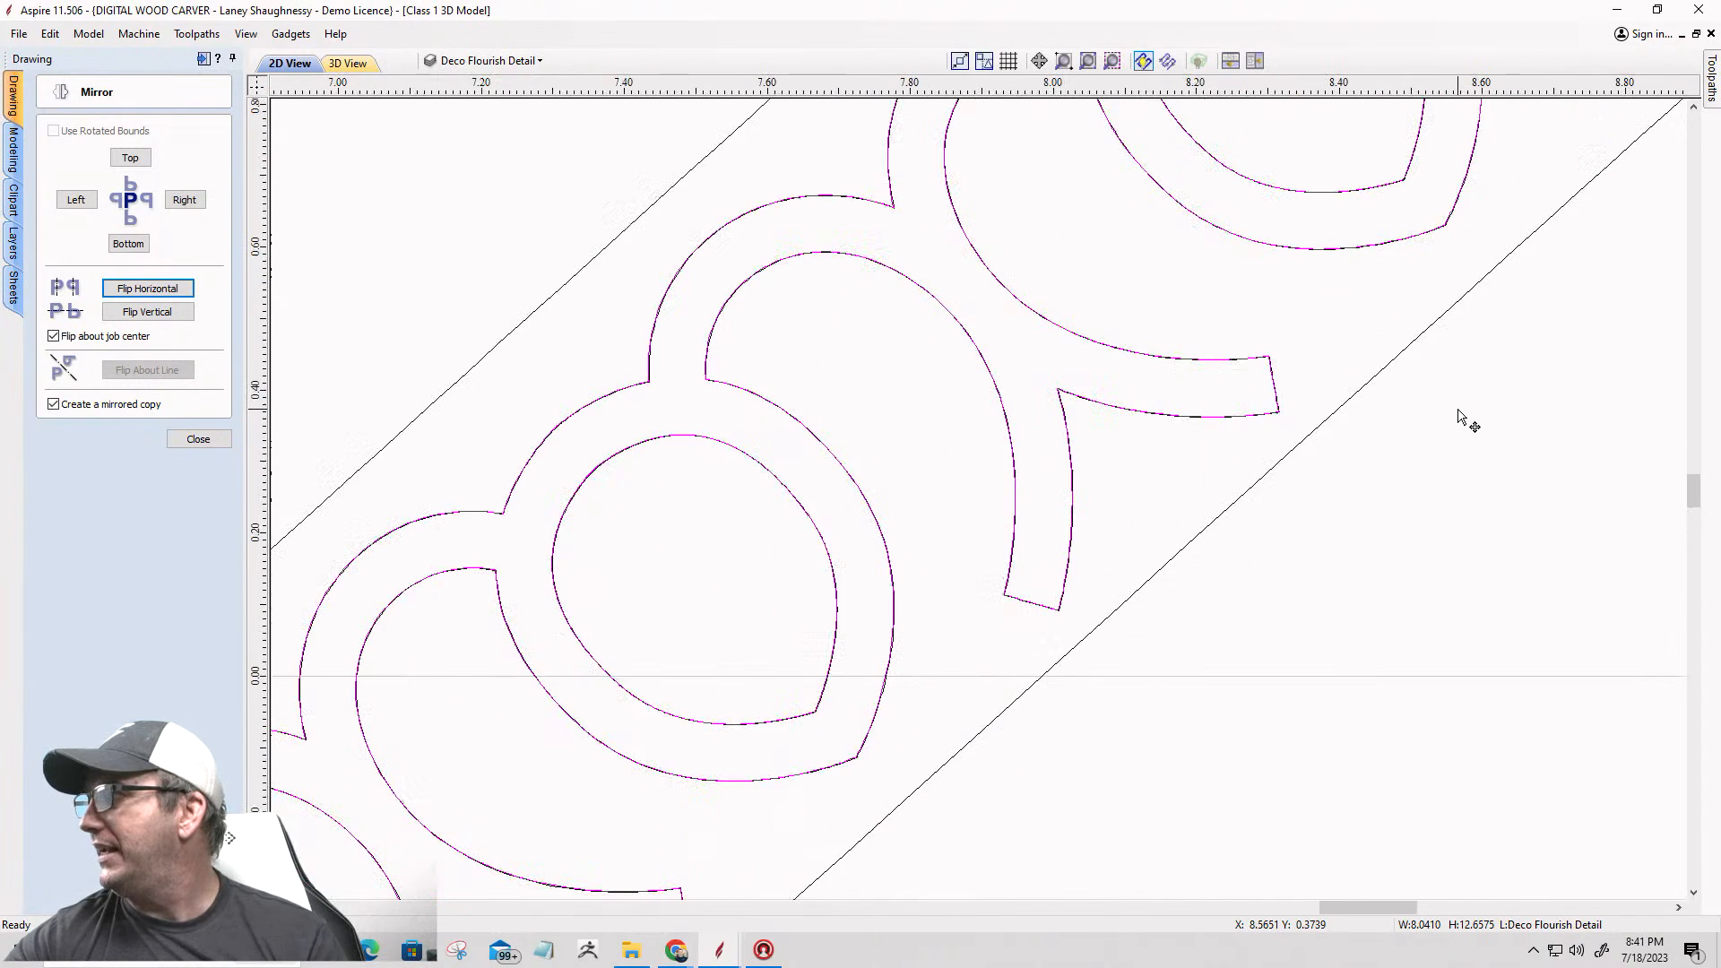
scroll(1461, 415, "down", 10)
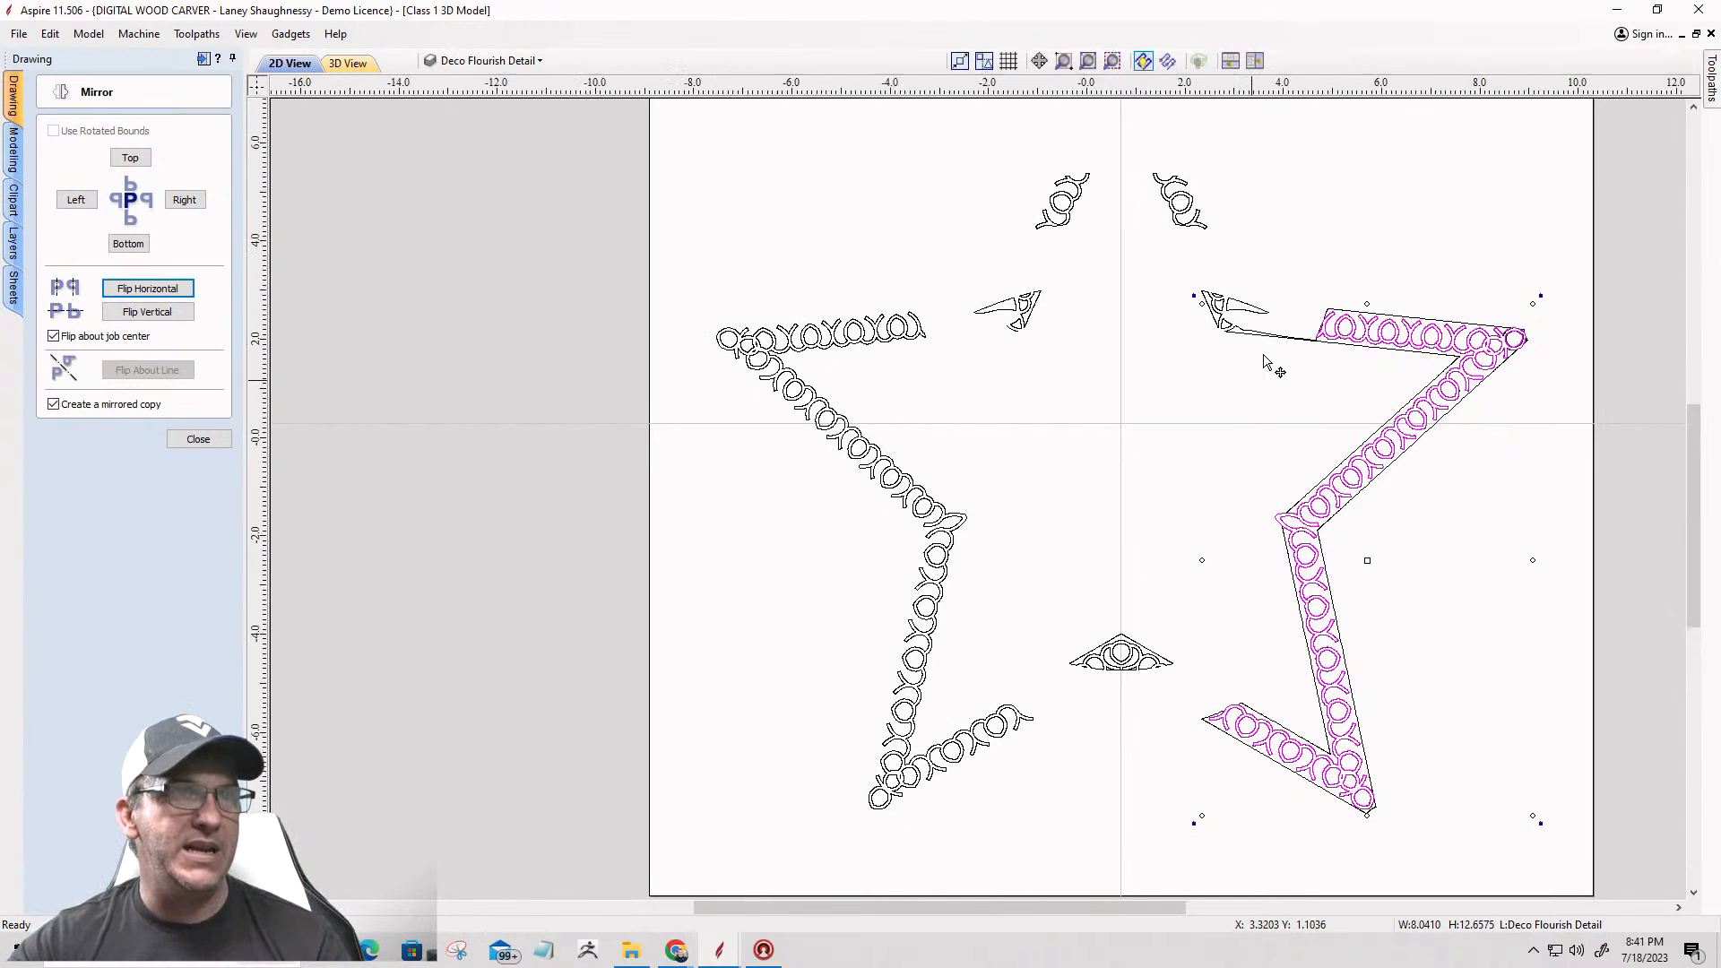
scroll(1264, 354, "up", 3)
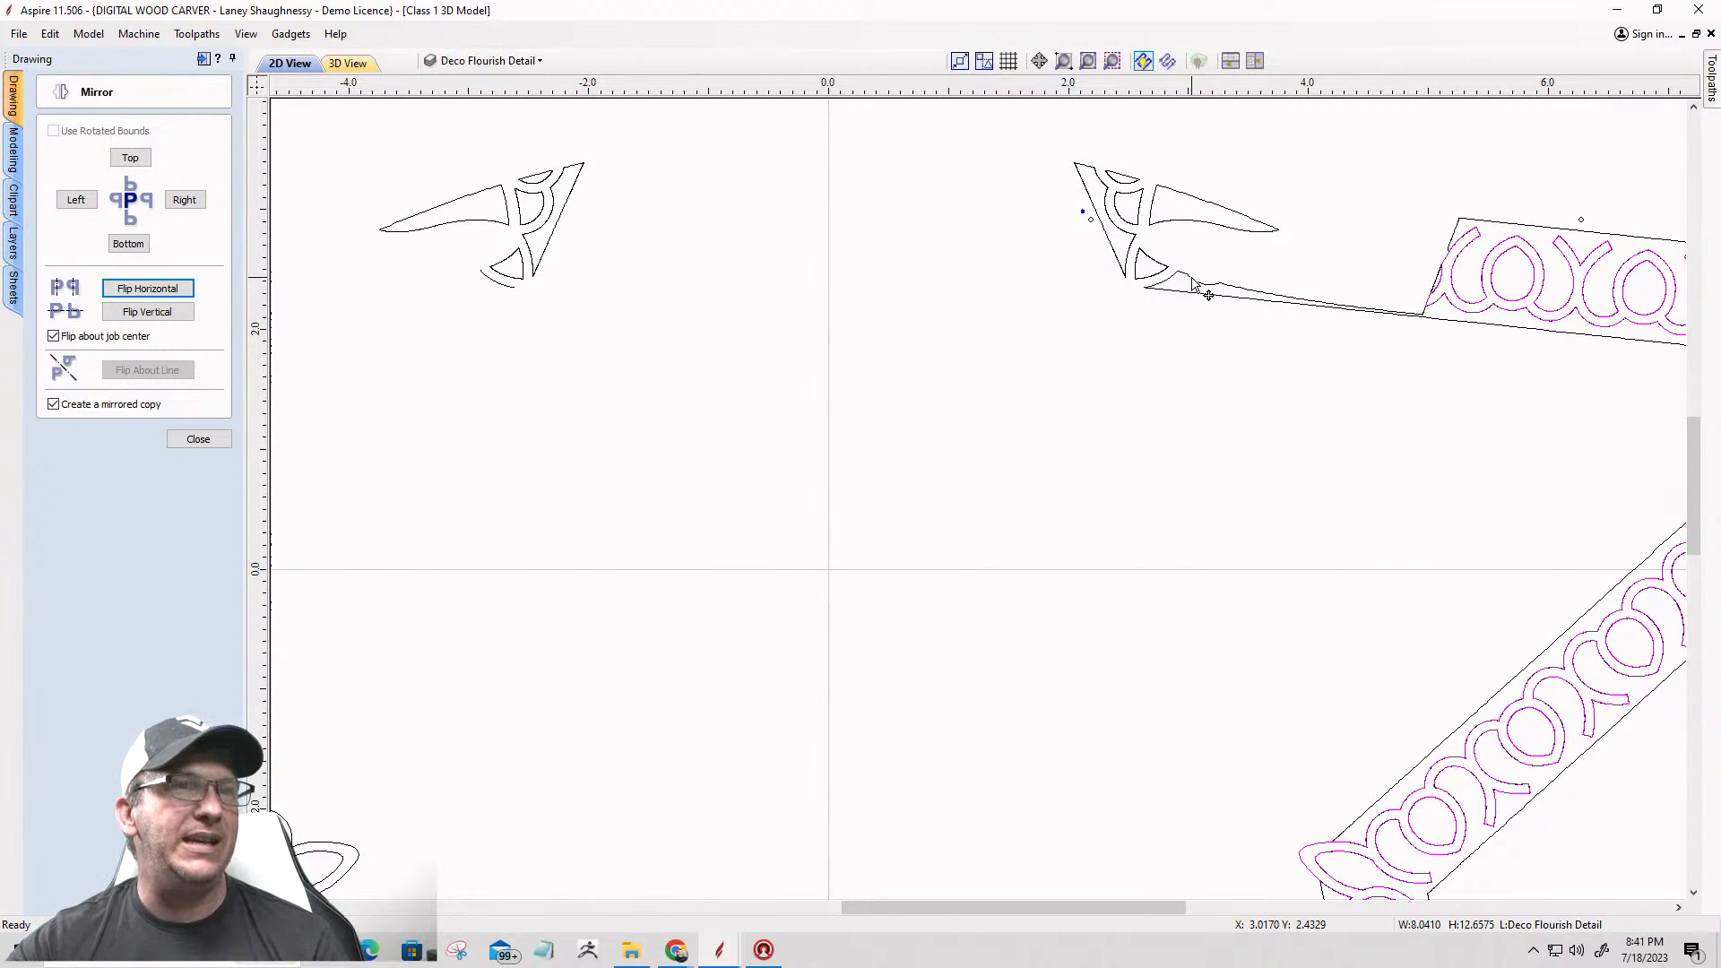
key("ctrl+z")
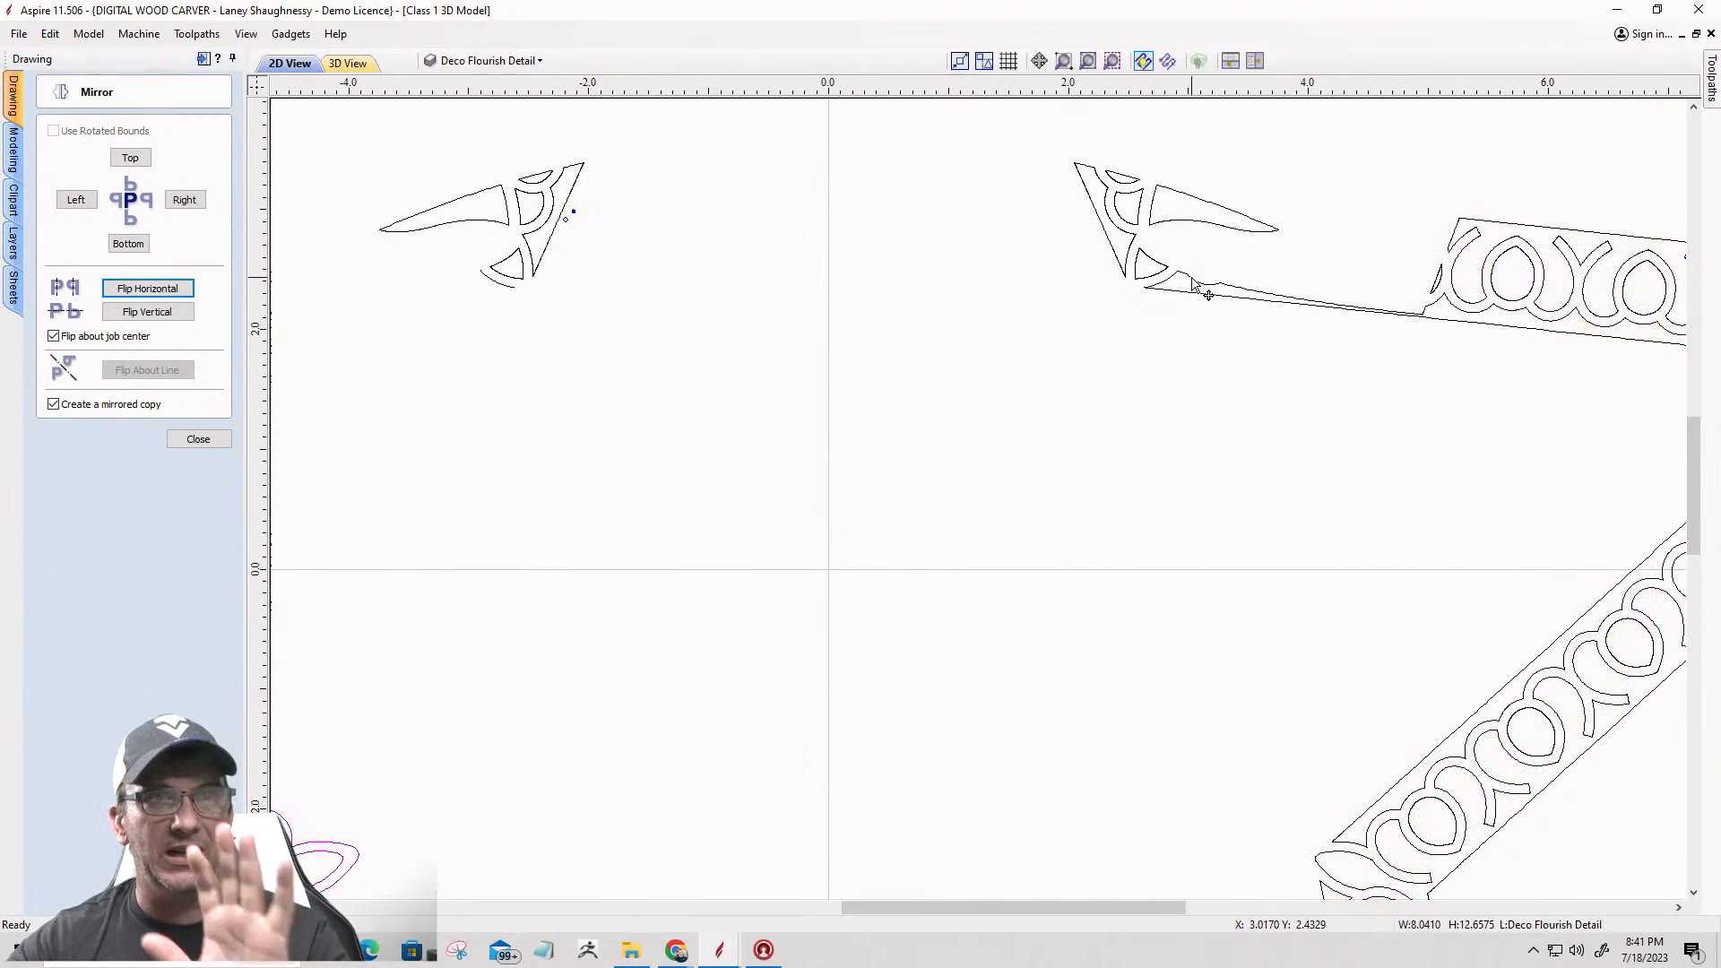
Step: Close the Mirror tool and cut the thin outline beneath the right corner ornament at its left tip node
scroll(1208, 295, "up", 2)
left_click(1198, 272)
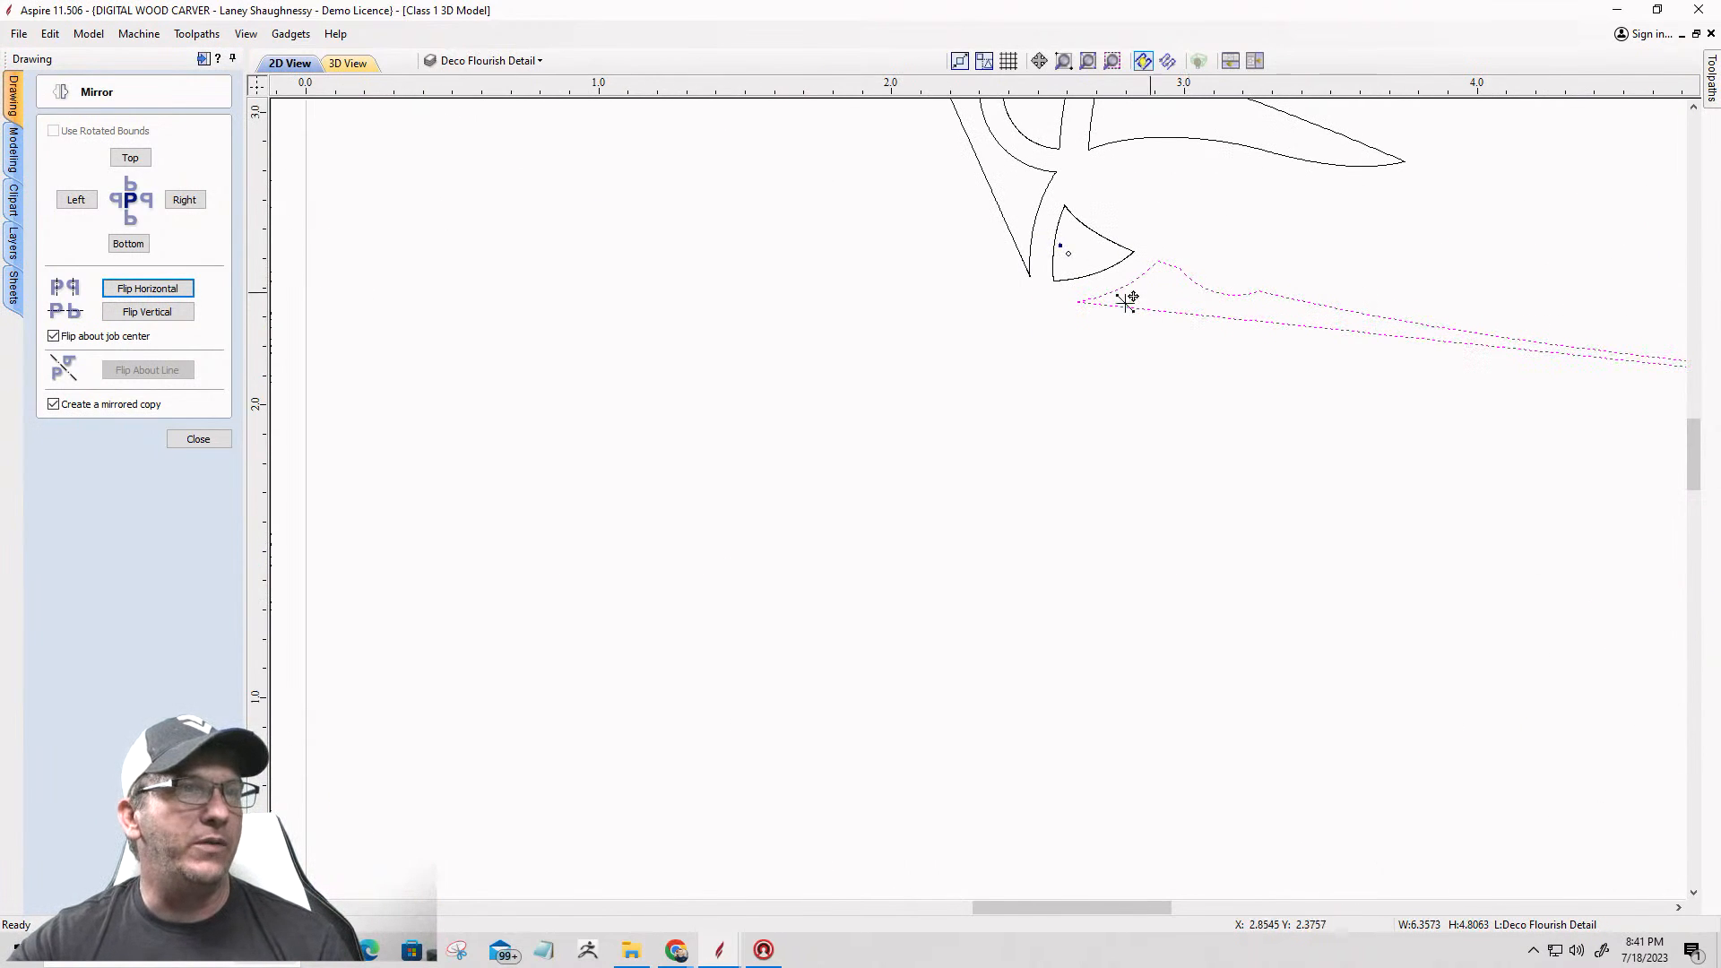
left_click(199, 442)
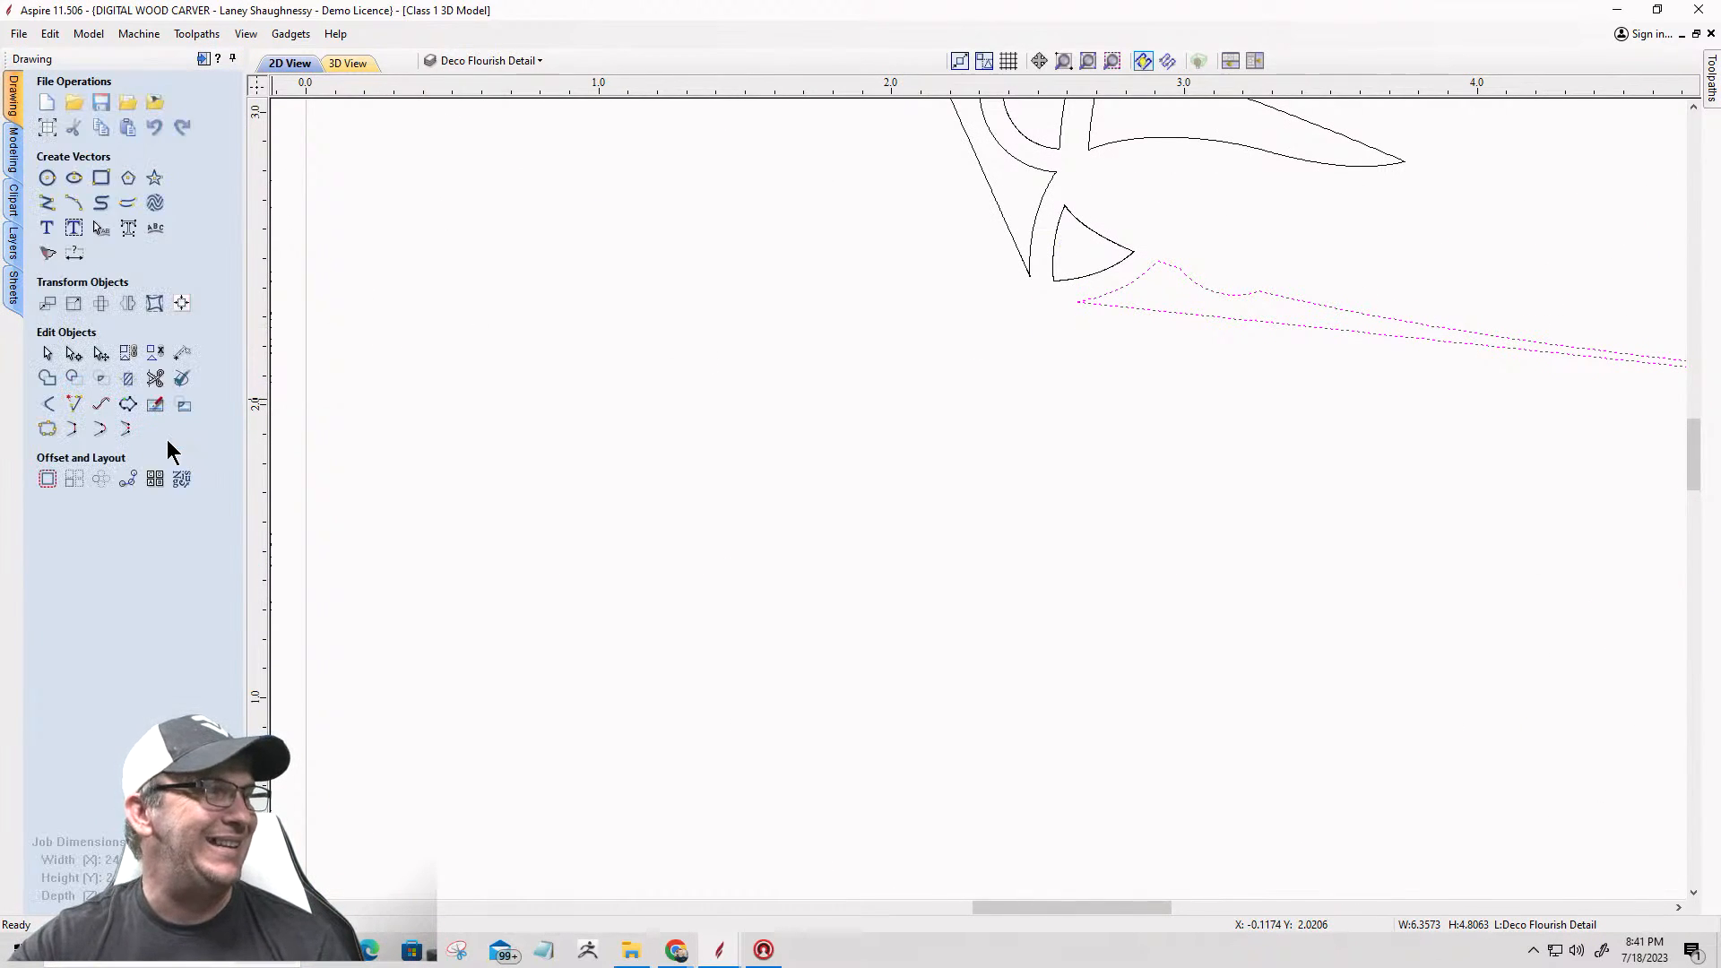
left_click(74, 352)
scroll(1116, 295, "up", 2)
scroll(1116, 295, "up", 6)
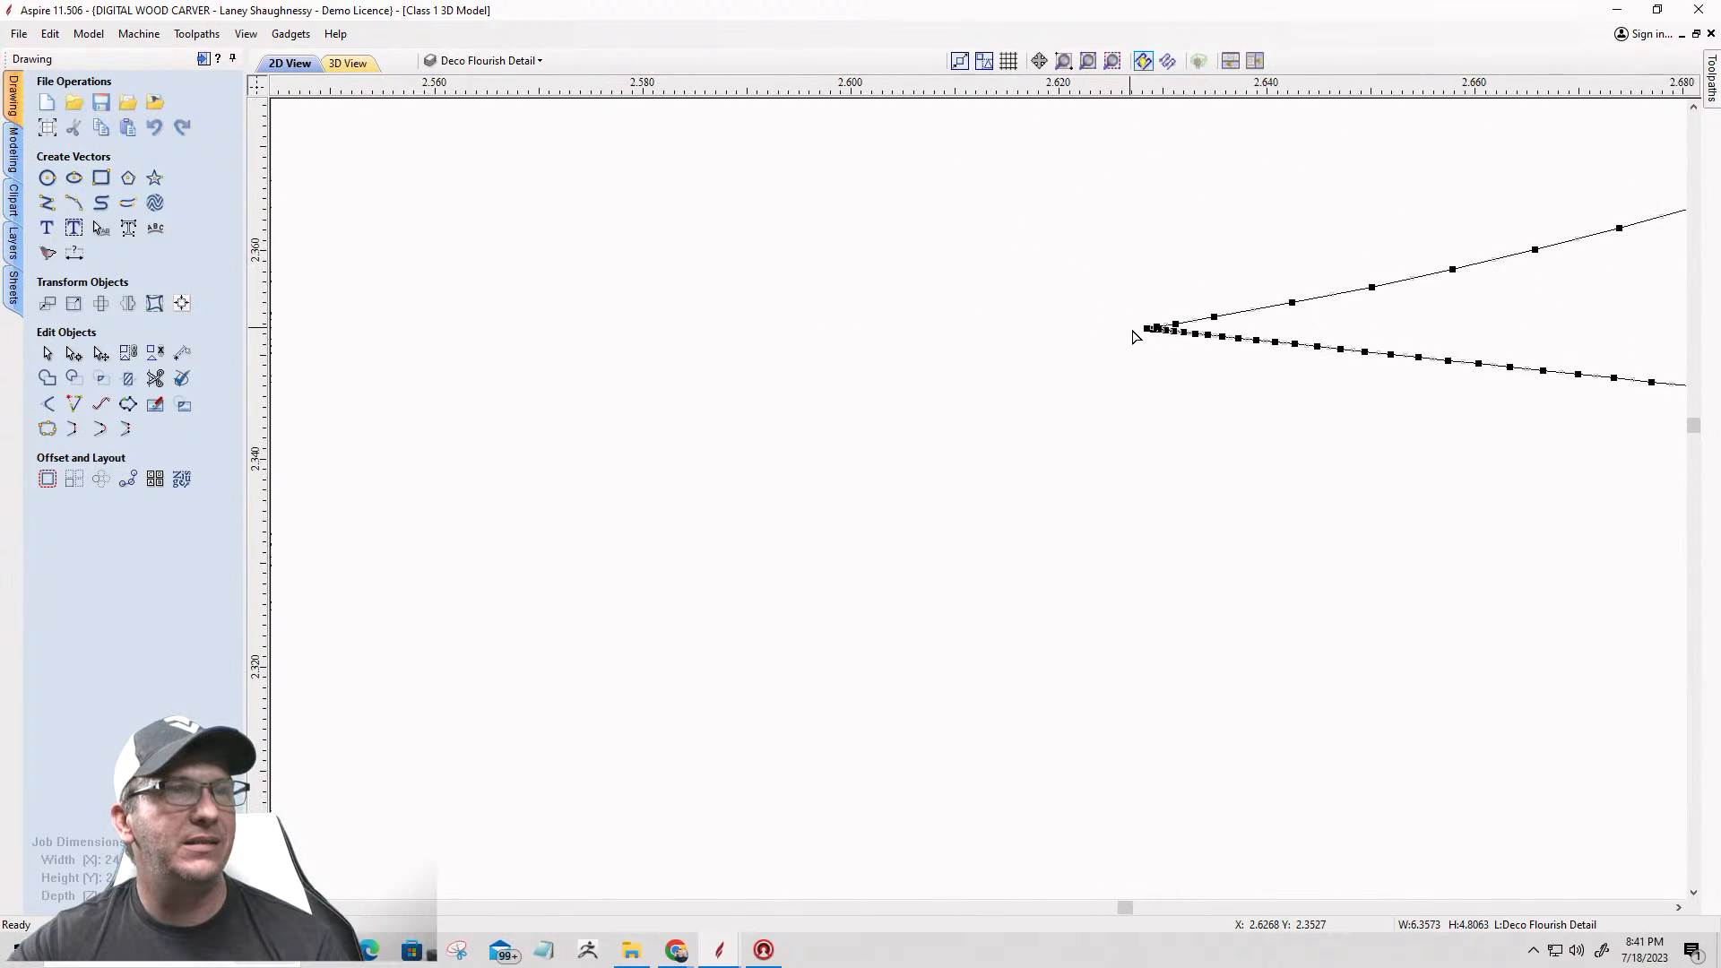
scroll(1132, 337, "up", 1)
right_click(1163, 328)
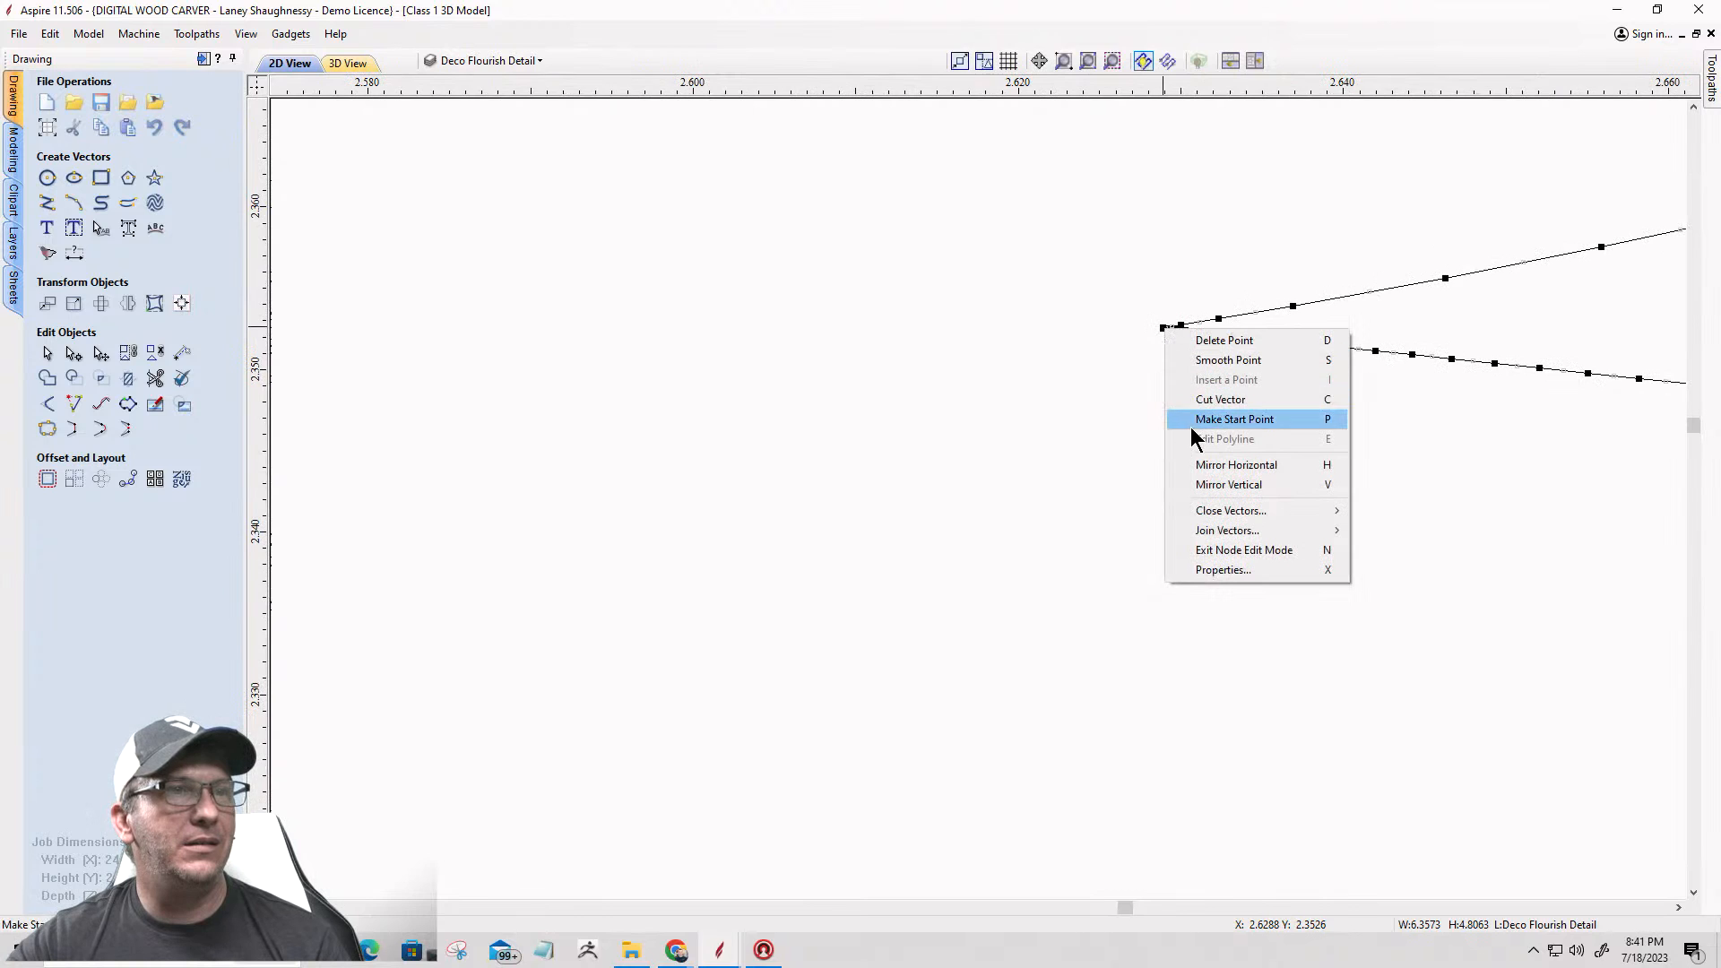
left_click(1219, 399)
scroll(852, 515, "down", 6)
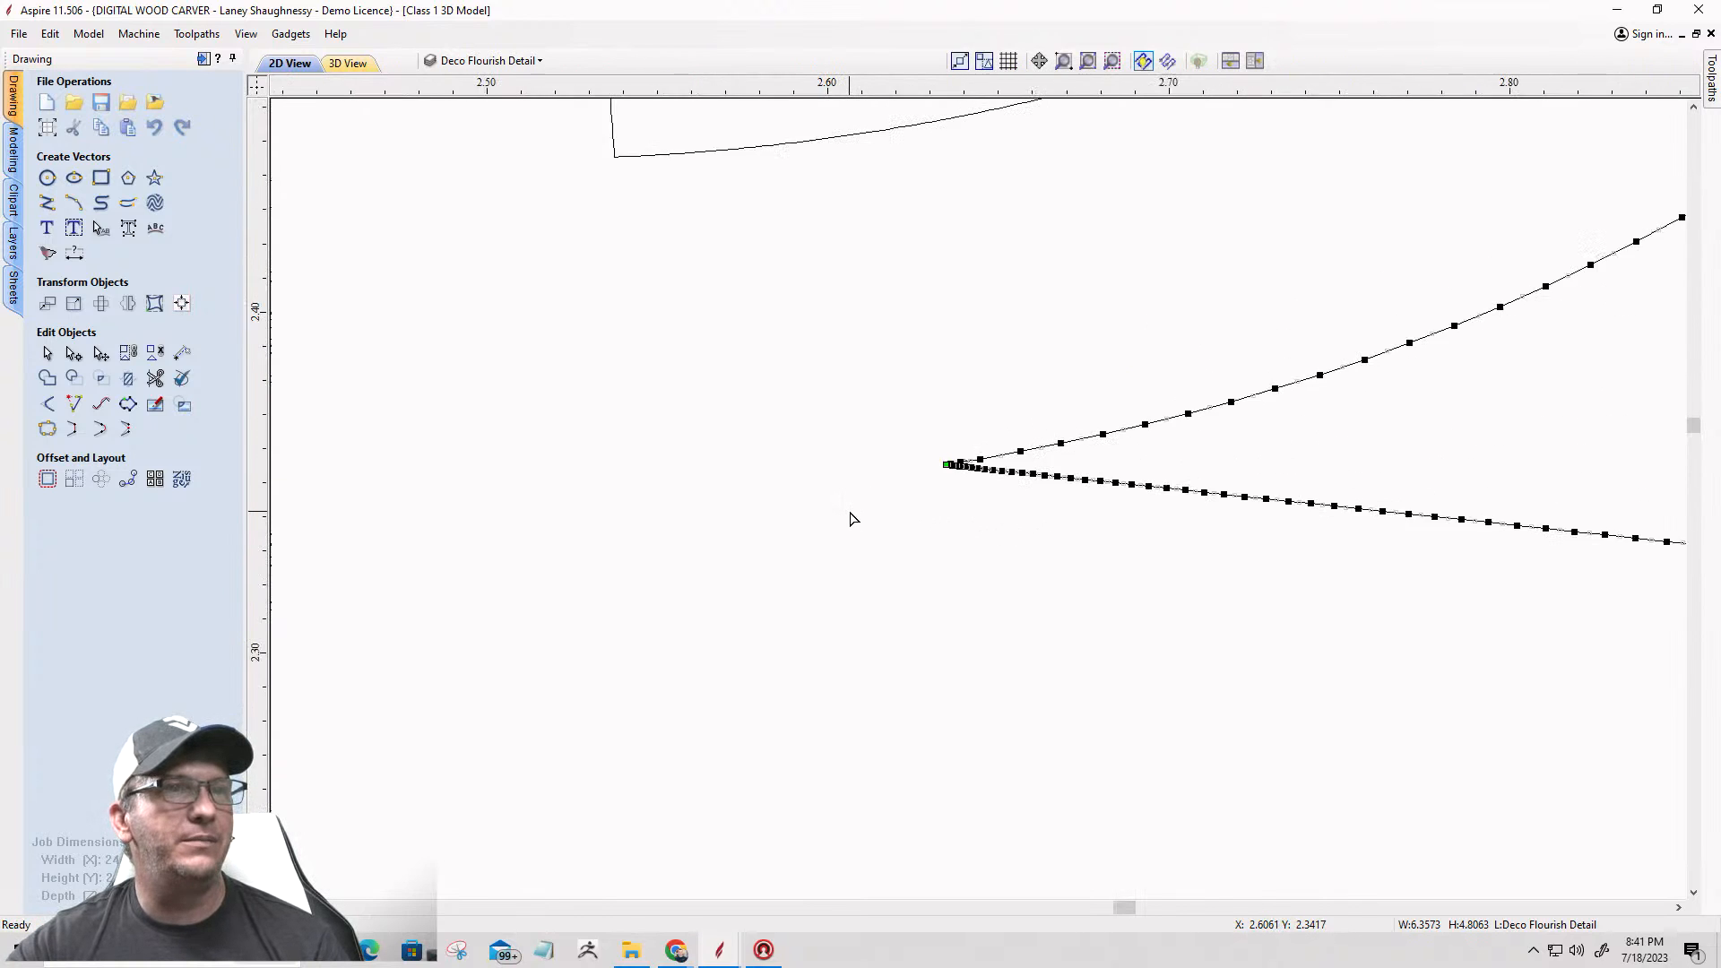
Step: Cut that outline at its peak node and delete the long remainder, keeping only the short arc under the right corner ornament
scroll(1269, 299, "up", 8)
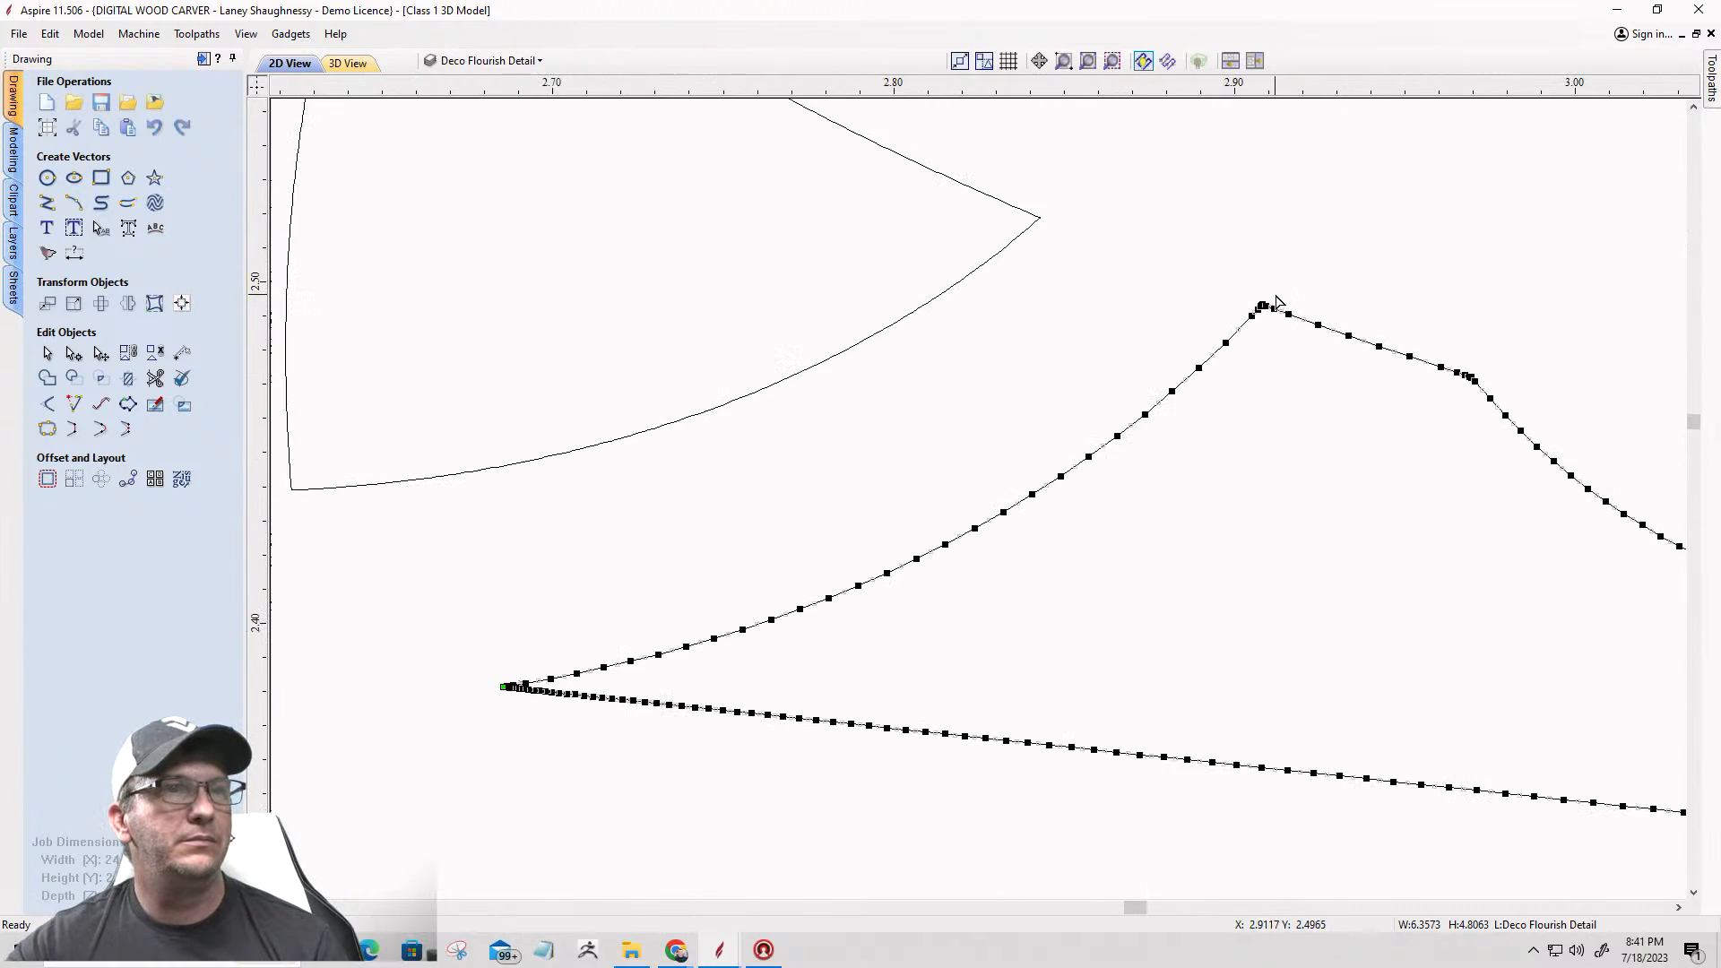
scroll(1230, 346, "up", 3)
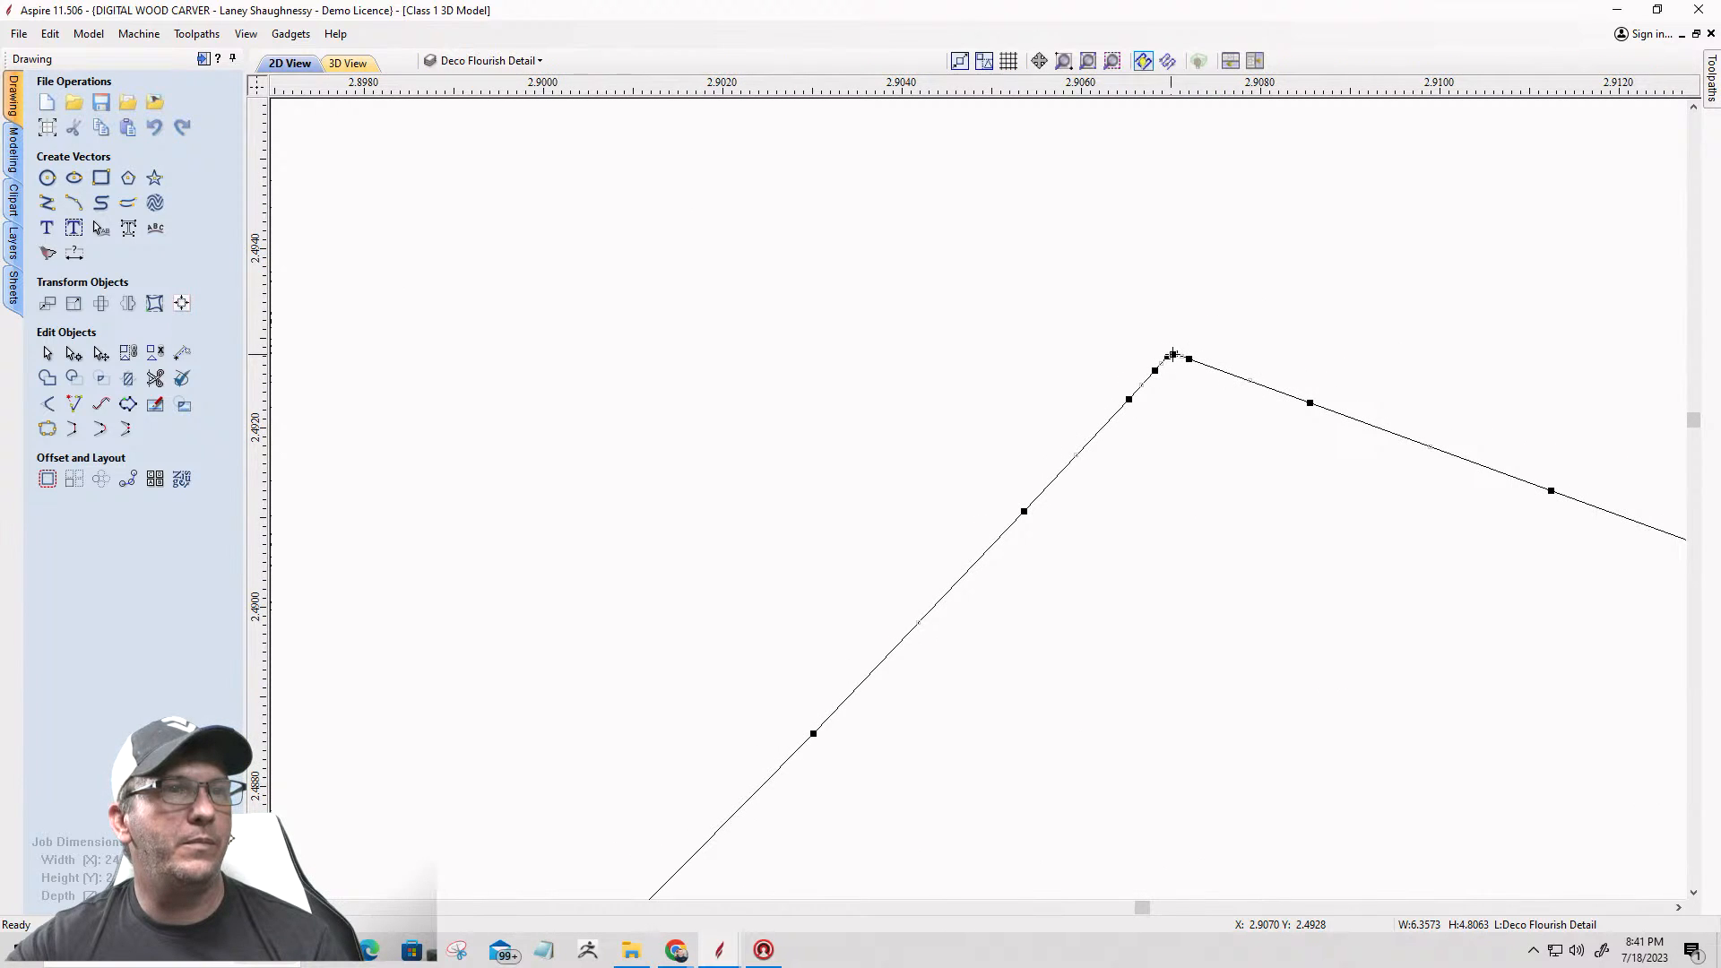
right_click(1171, 354)
left_click(1205, 423)
scroll(1206, 428, "down", 3)
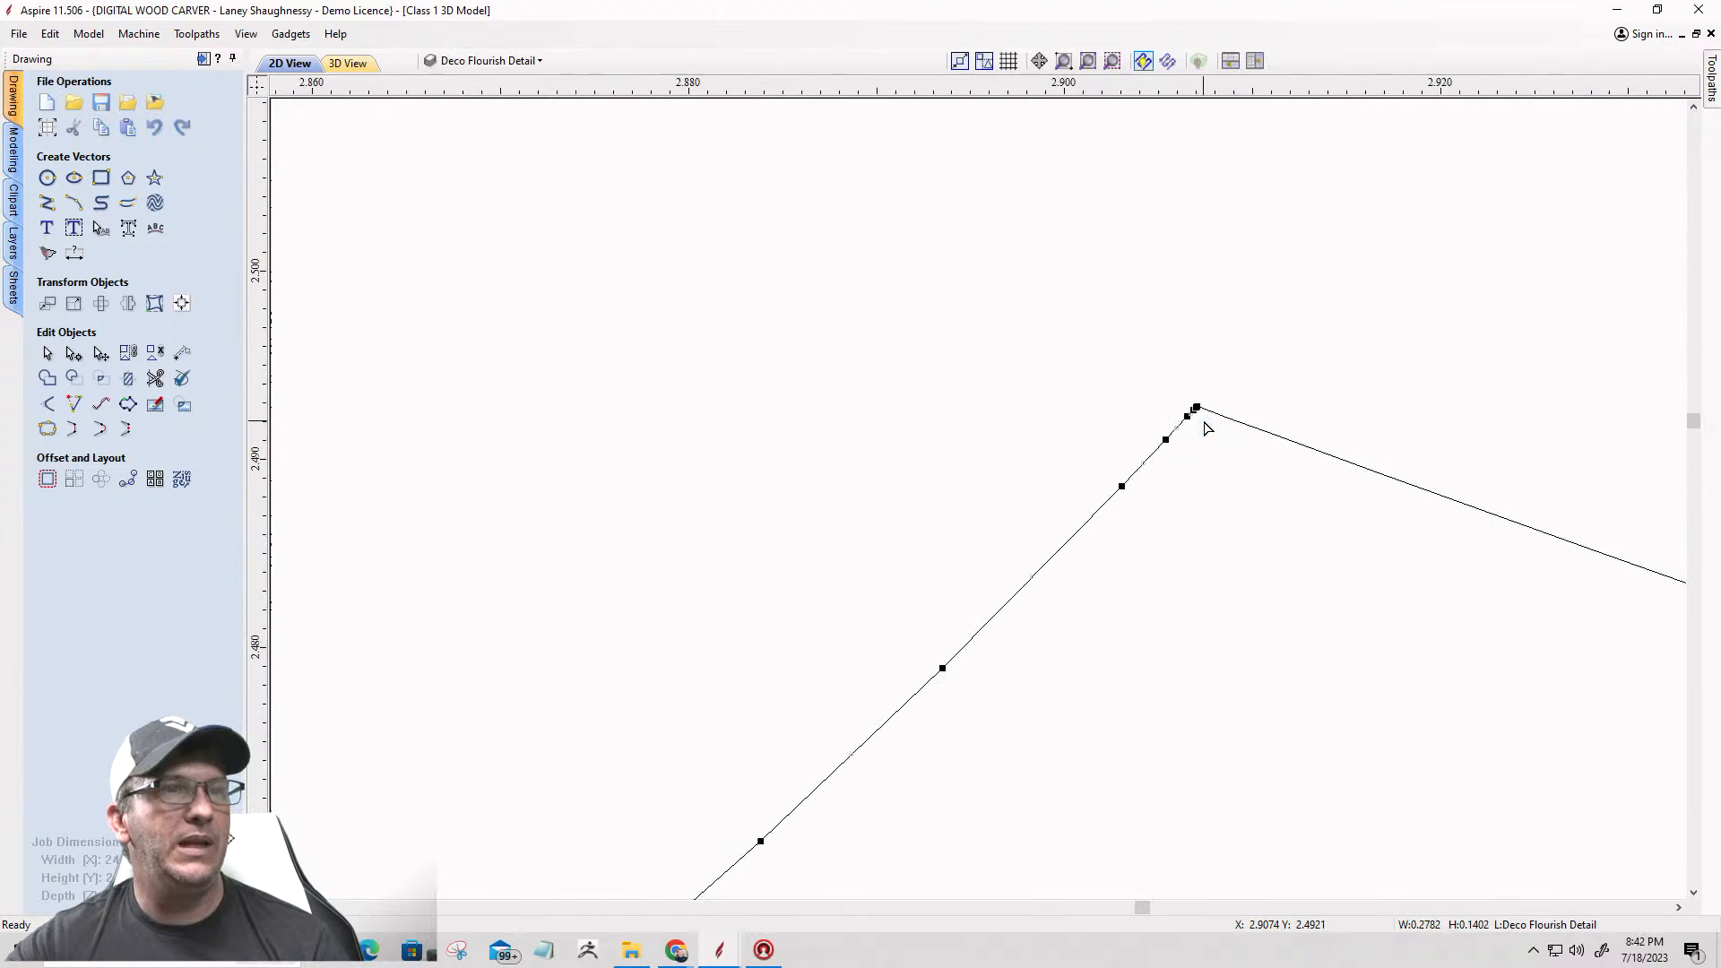
scroll(1206, 429, "down", 15)
scroll(1202, 421, "up", 2)
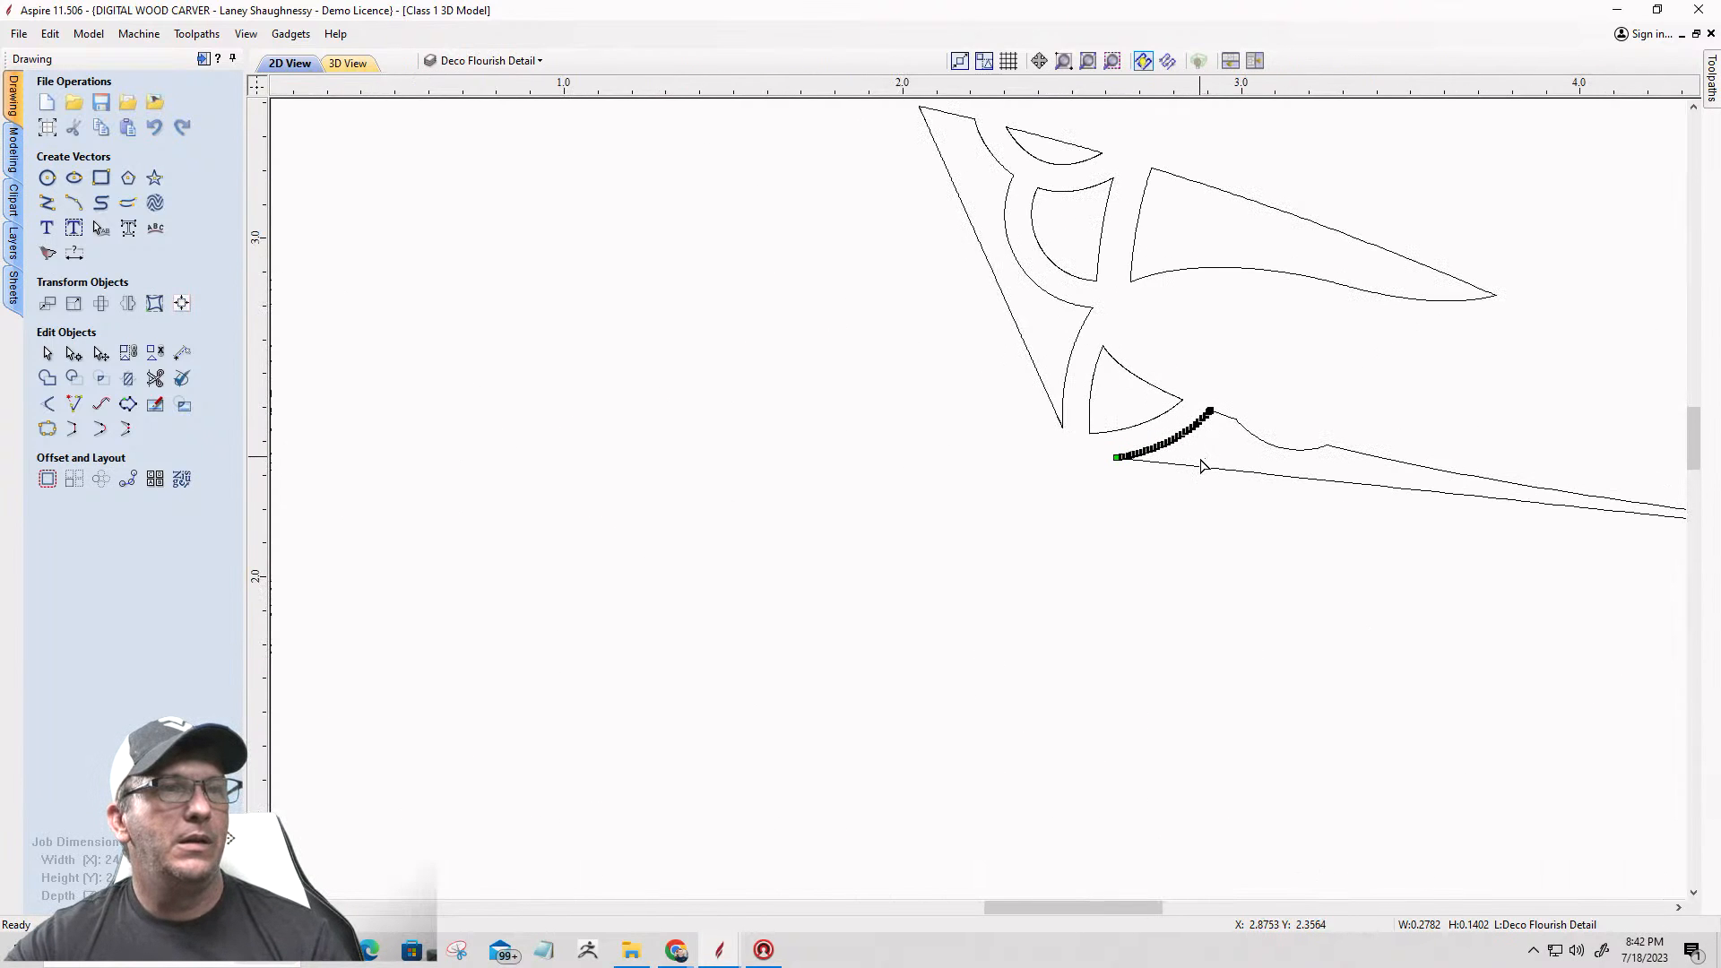
scroll(1205, 474, "down", 6)
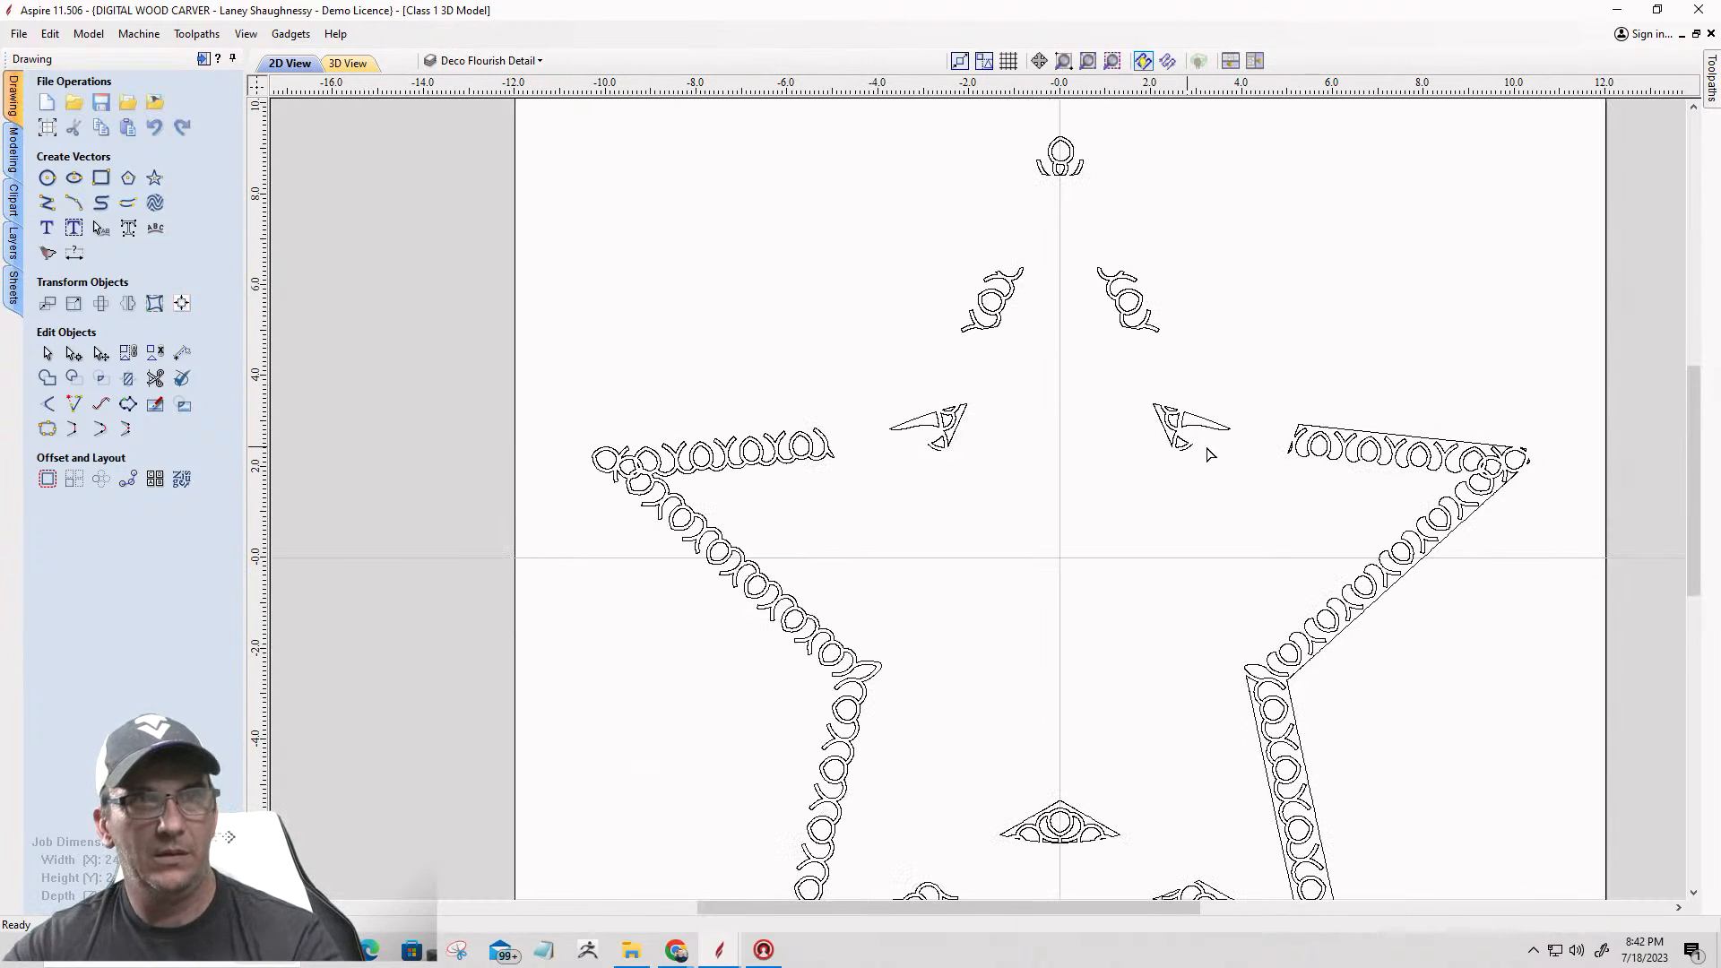
Step: Delete the border vectors of the star's lower right foot, along with the inner teardrops of the adjoining leg
scroll(1236, 394, "down", 2)
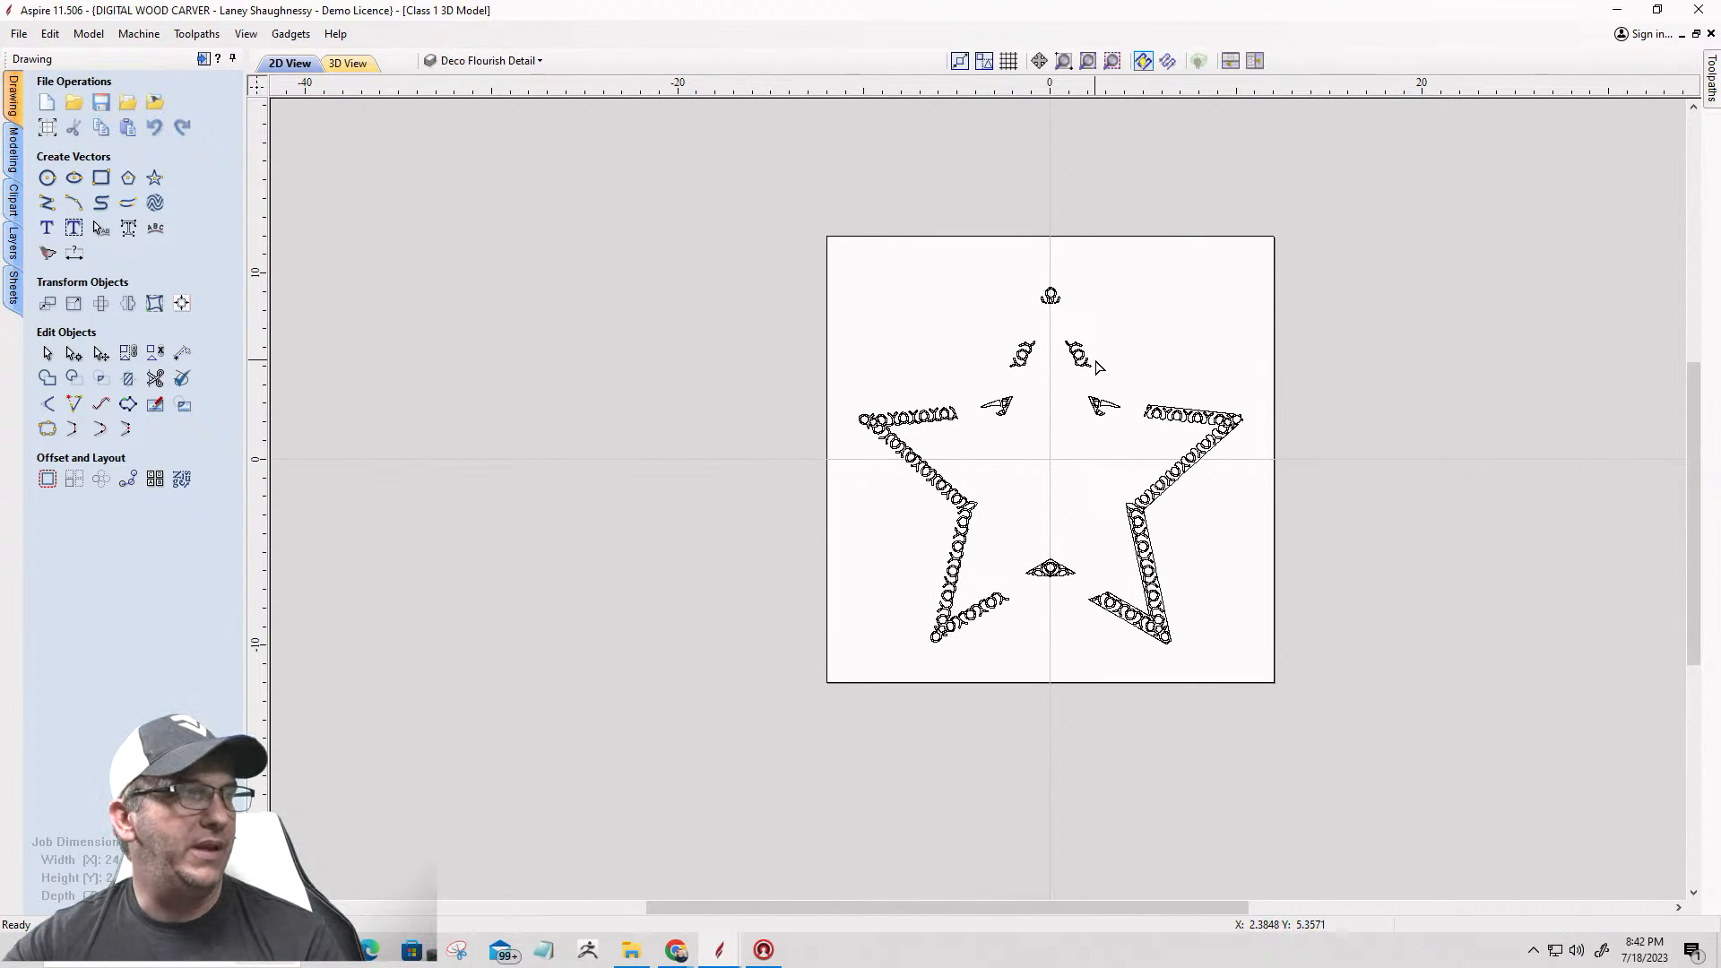
left_click_drag(1165, 599, 1207, 661)
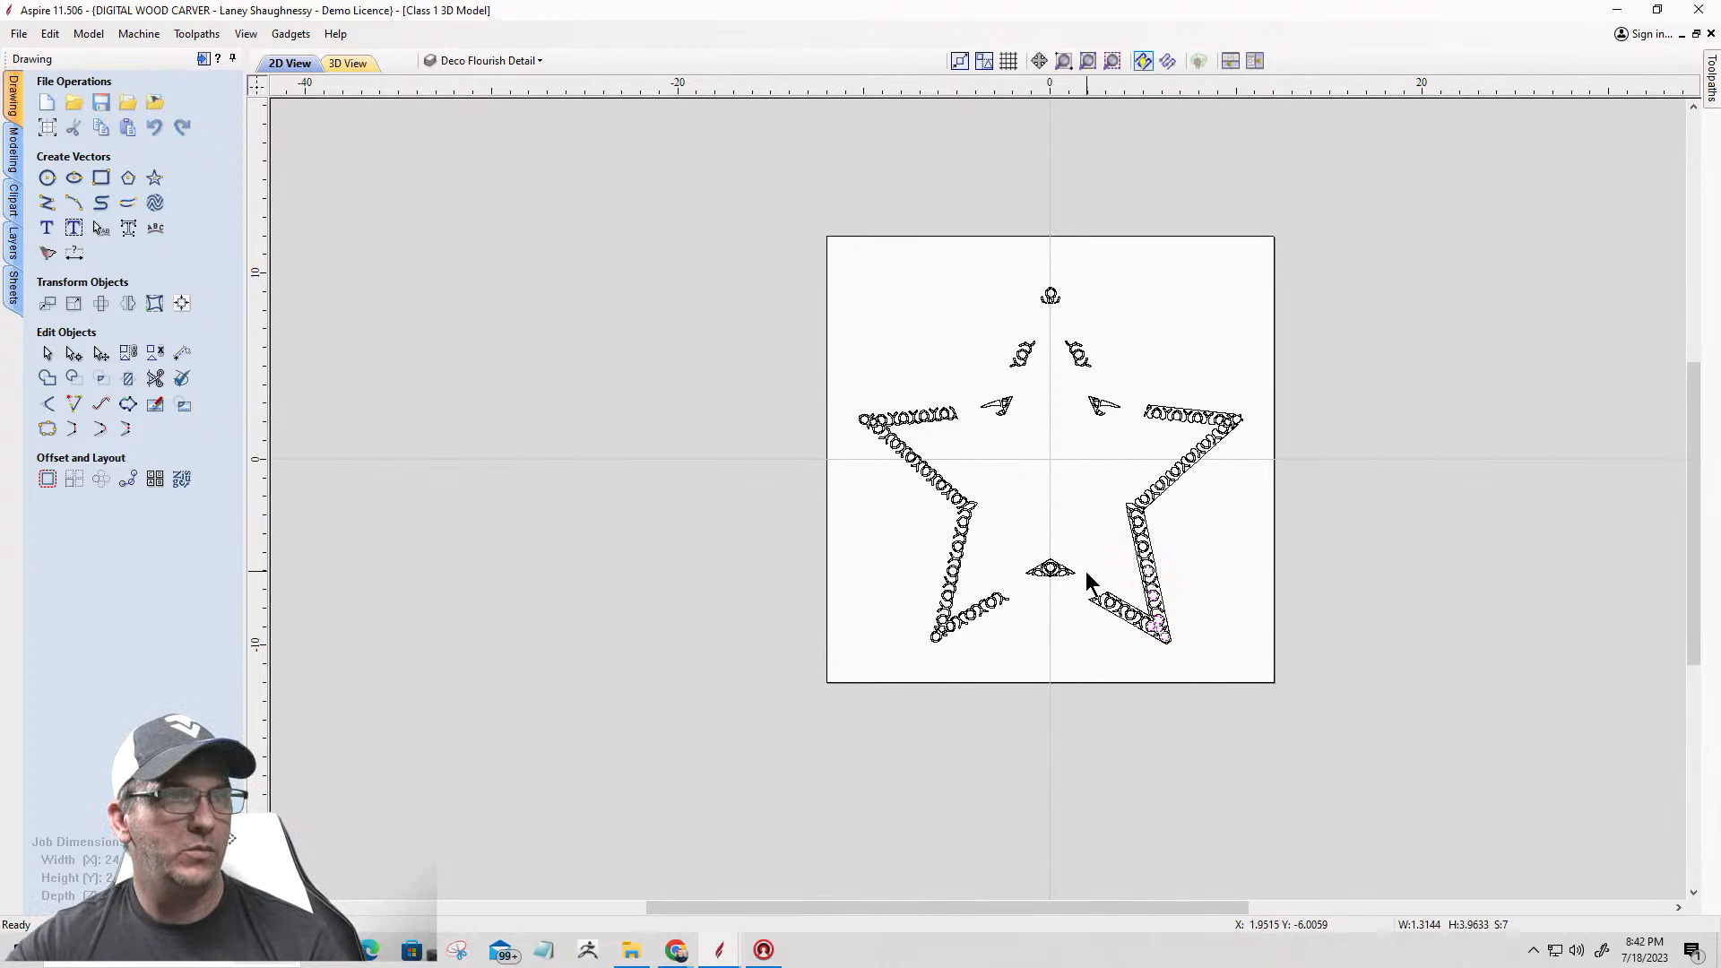
left_click_drag(1110, 487, 1190, 713)
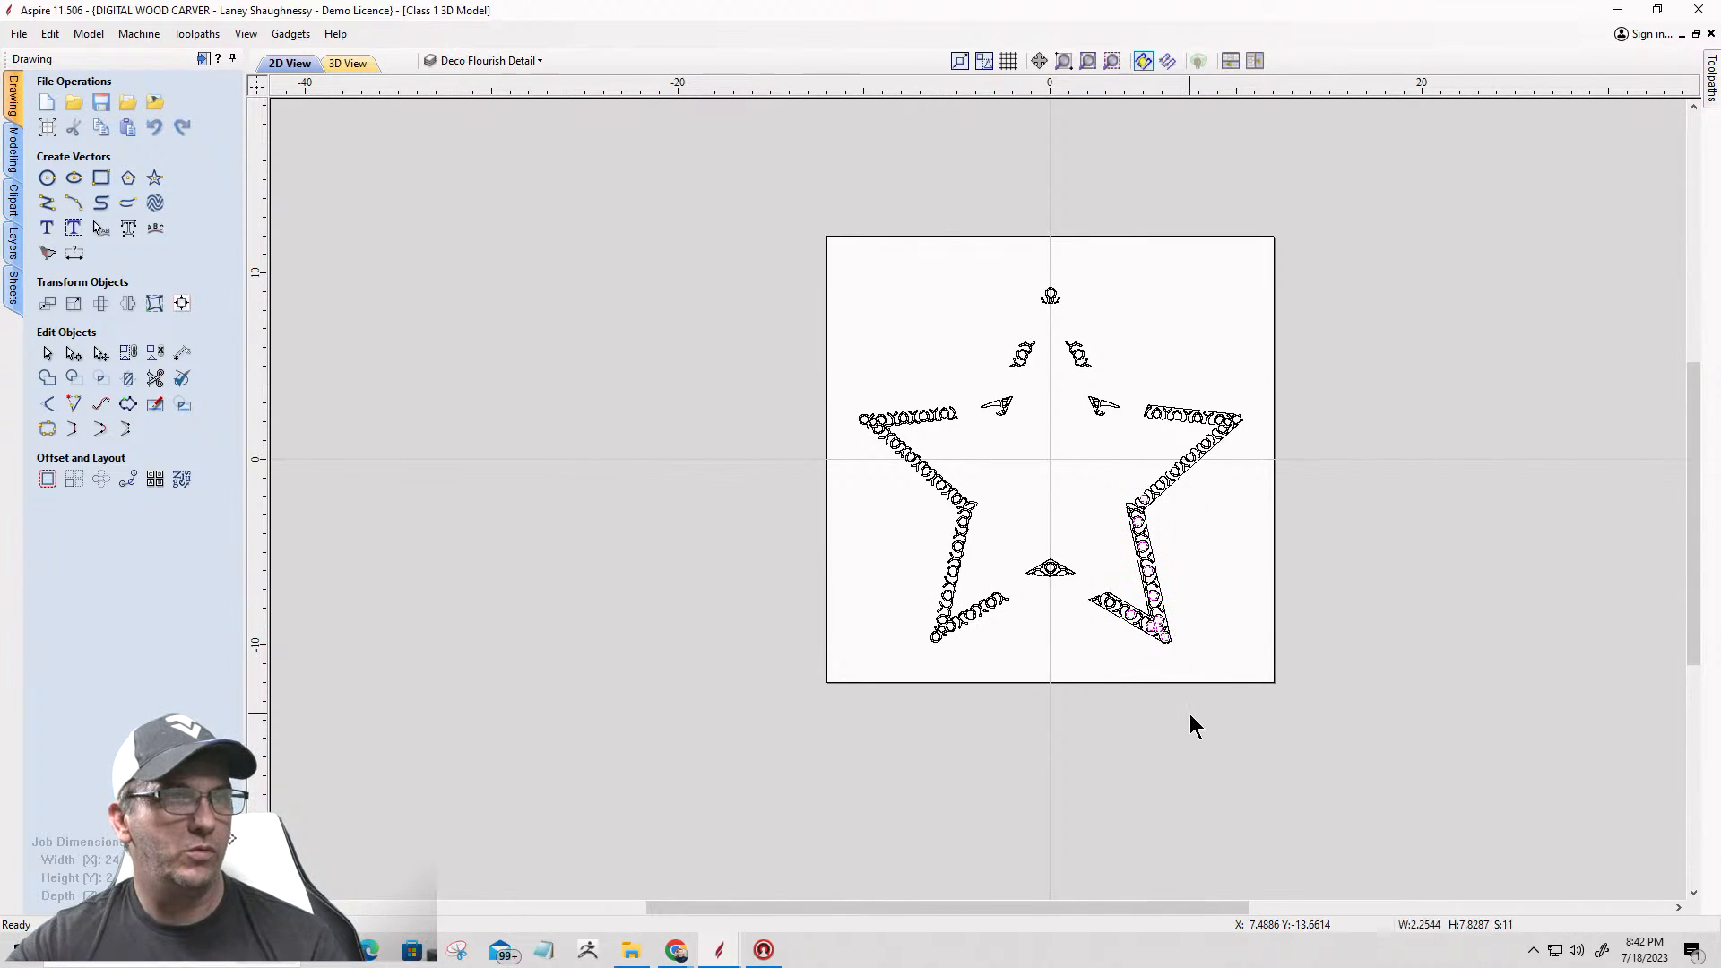
left_click(1162, 640)
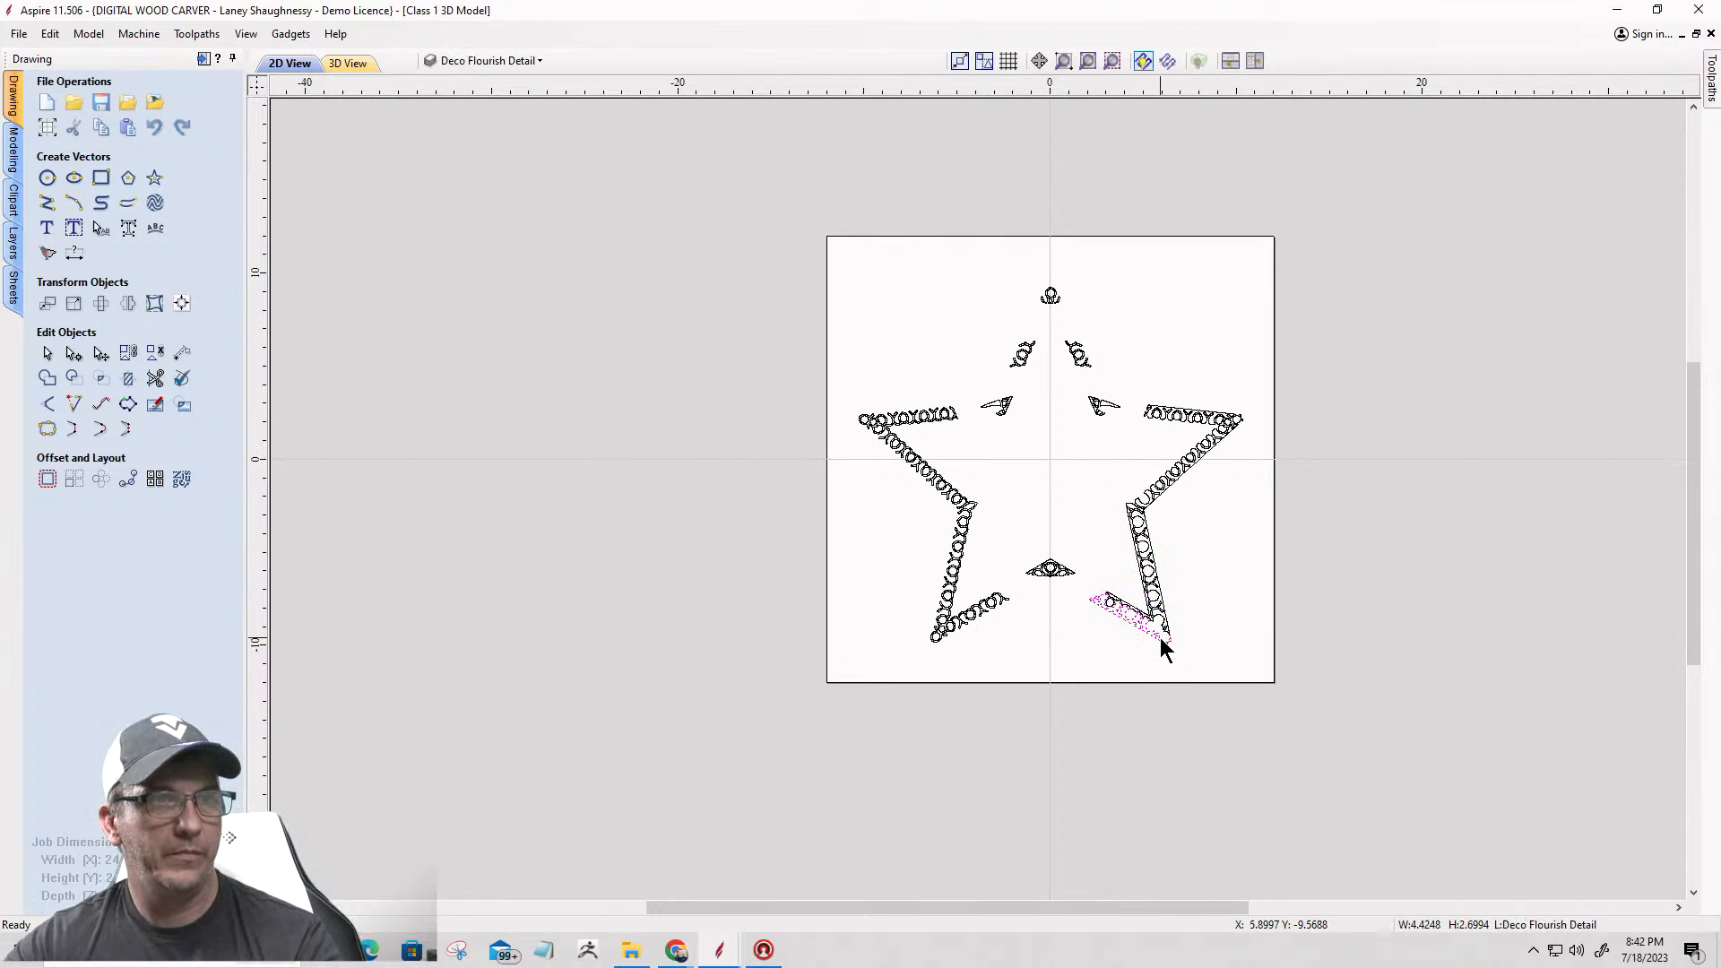
key("Delete")
left_click(1144, 610)
key("Delete")
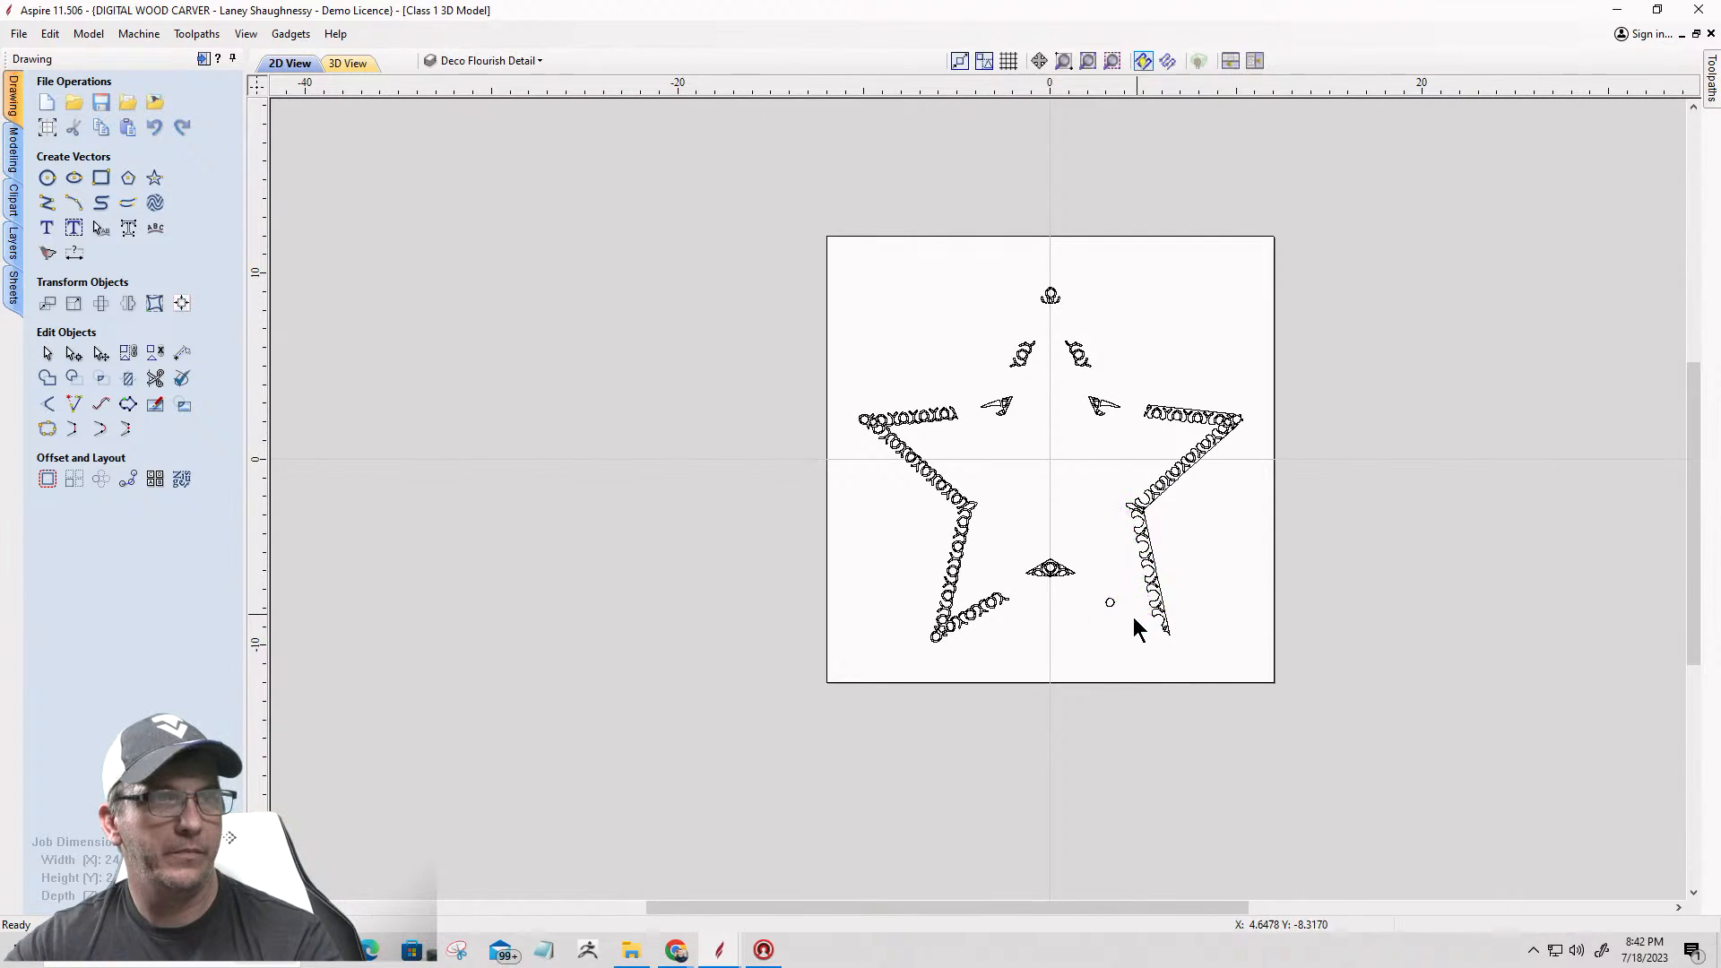
left_click_drag(1088, 588, 1221, 677)
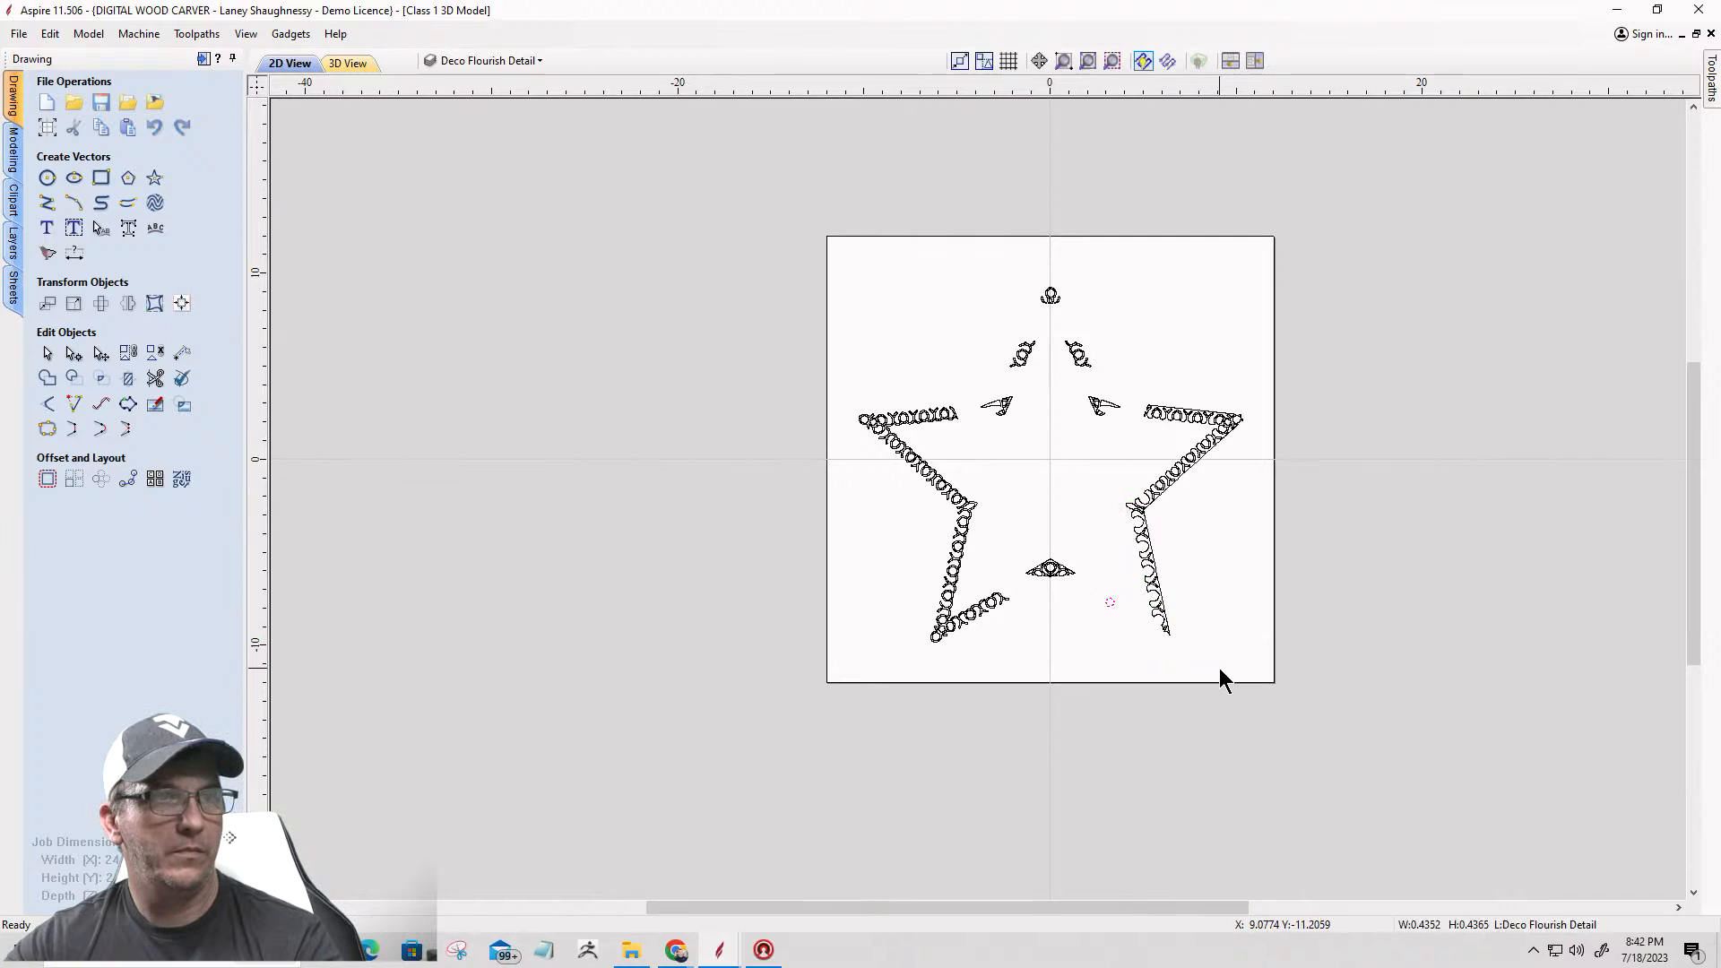
key("Delete")
Step: Delete the rest of the old right-hand border, including the leg, diagonal and upper arm vectors with their teardrops
left_click(1154, 496)
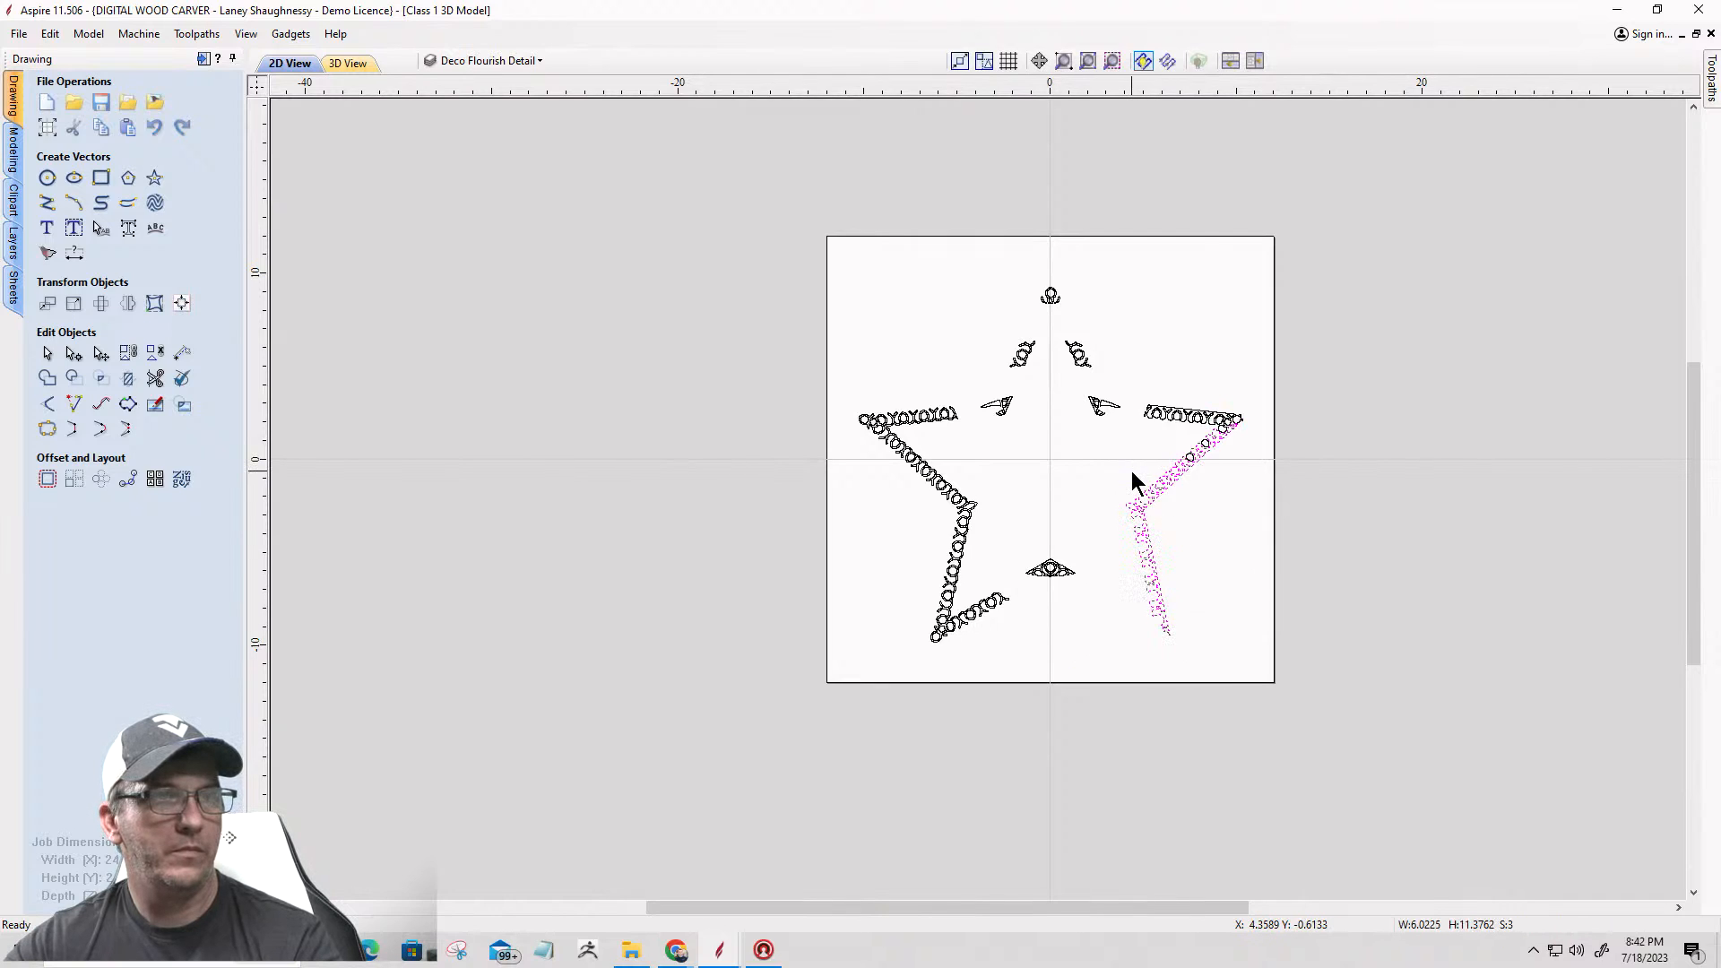
key("Delete")
left_click_drag(1268, 454, 1133, 383)
left_click(1133, 383)
left_click_drag(1247, 493, 1134, 368)
key("Delete")
Step: Select the left-hand star border and create a horizontally flipped copy about the job center
left_click(932, 479)
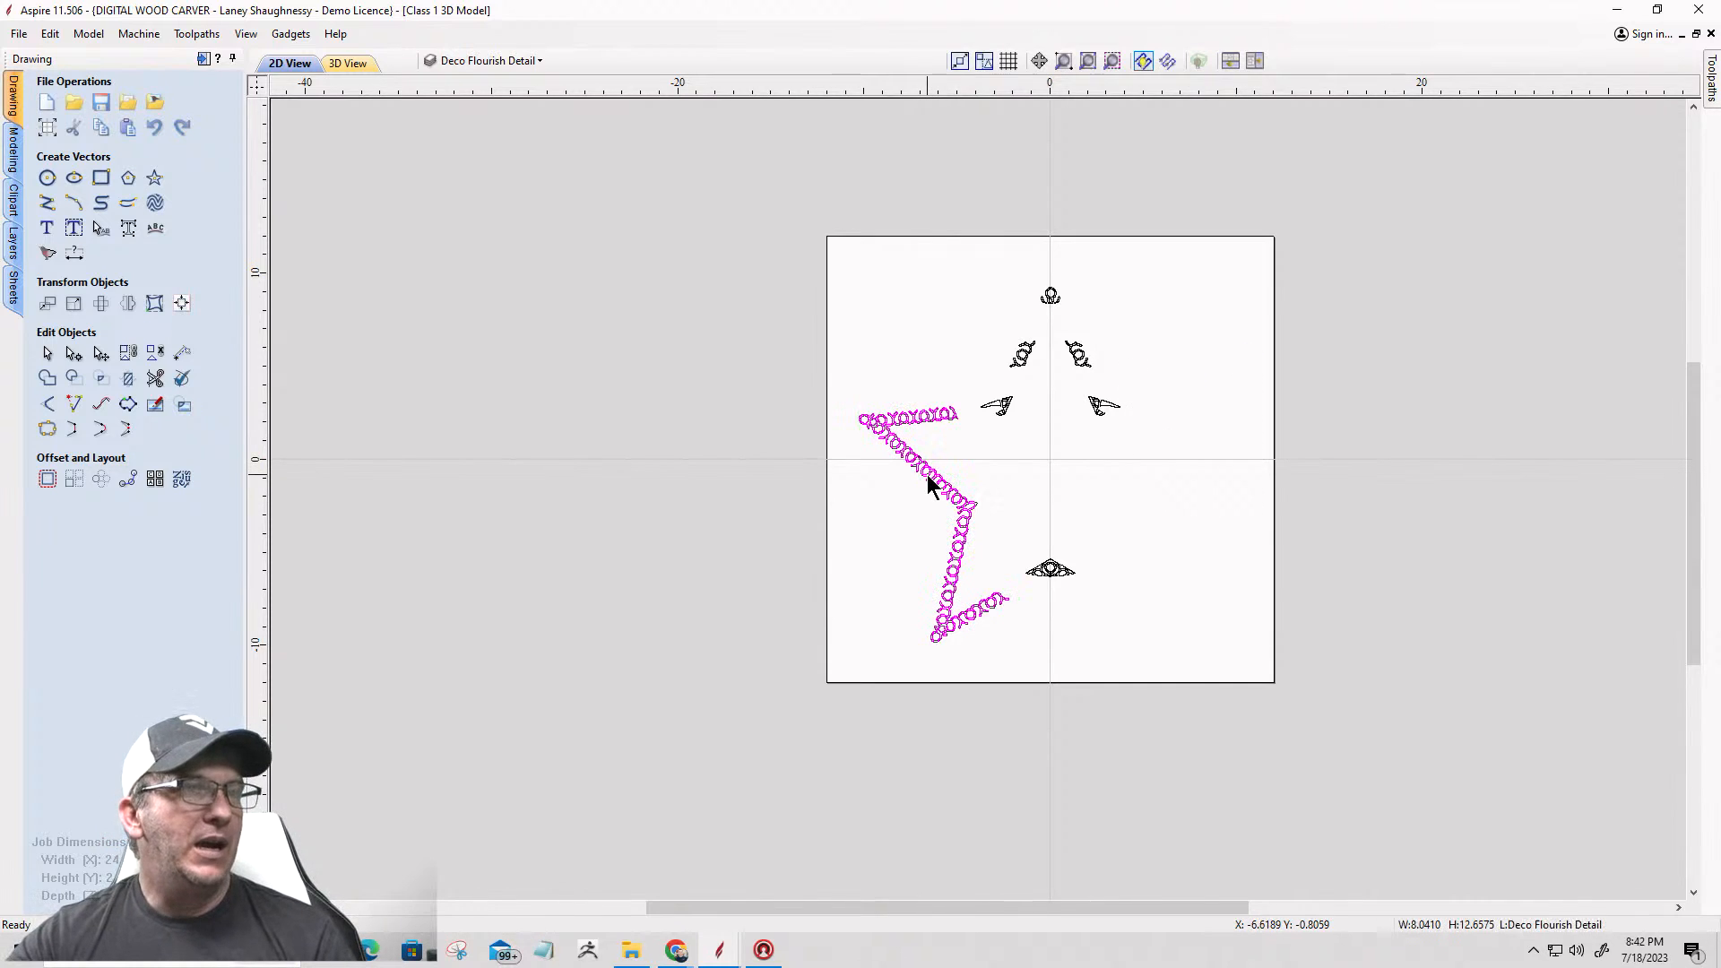
left_click(127, 303)
left_click(137, 292)
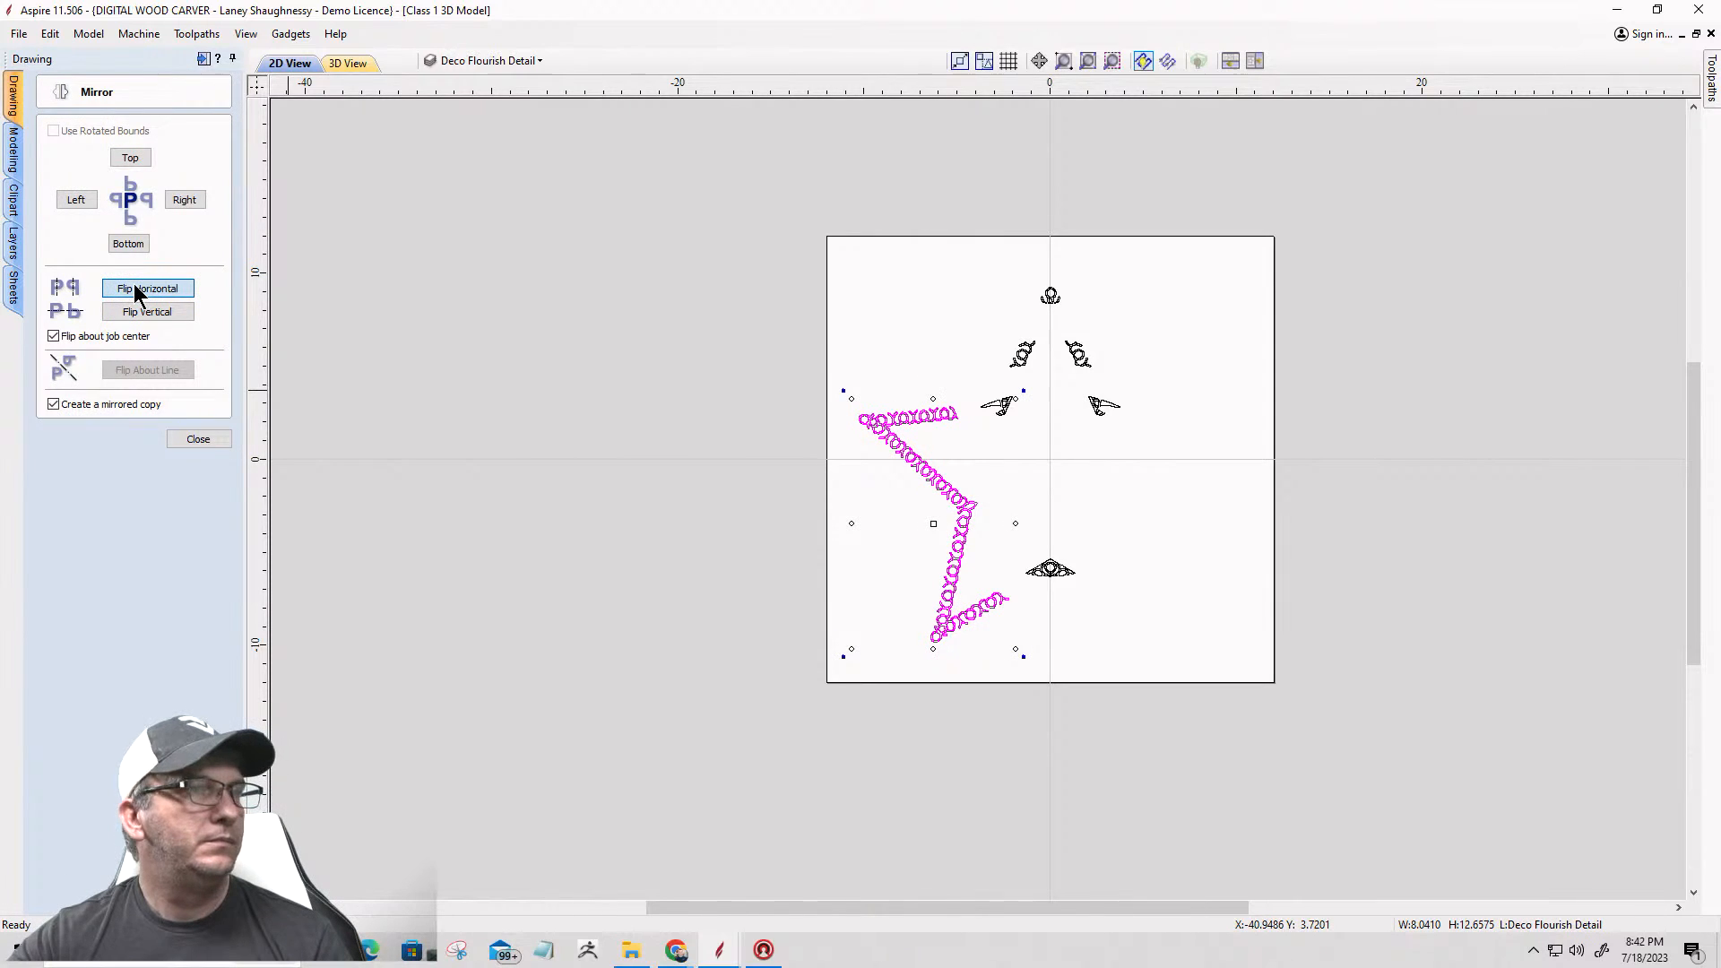
left_click(177, 438)
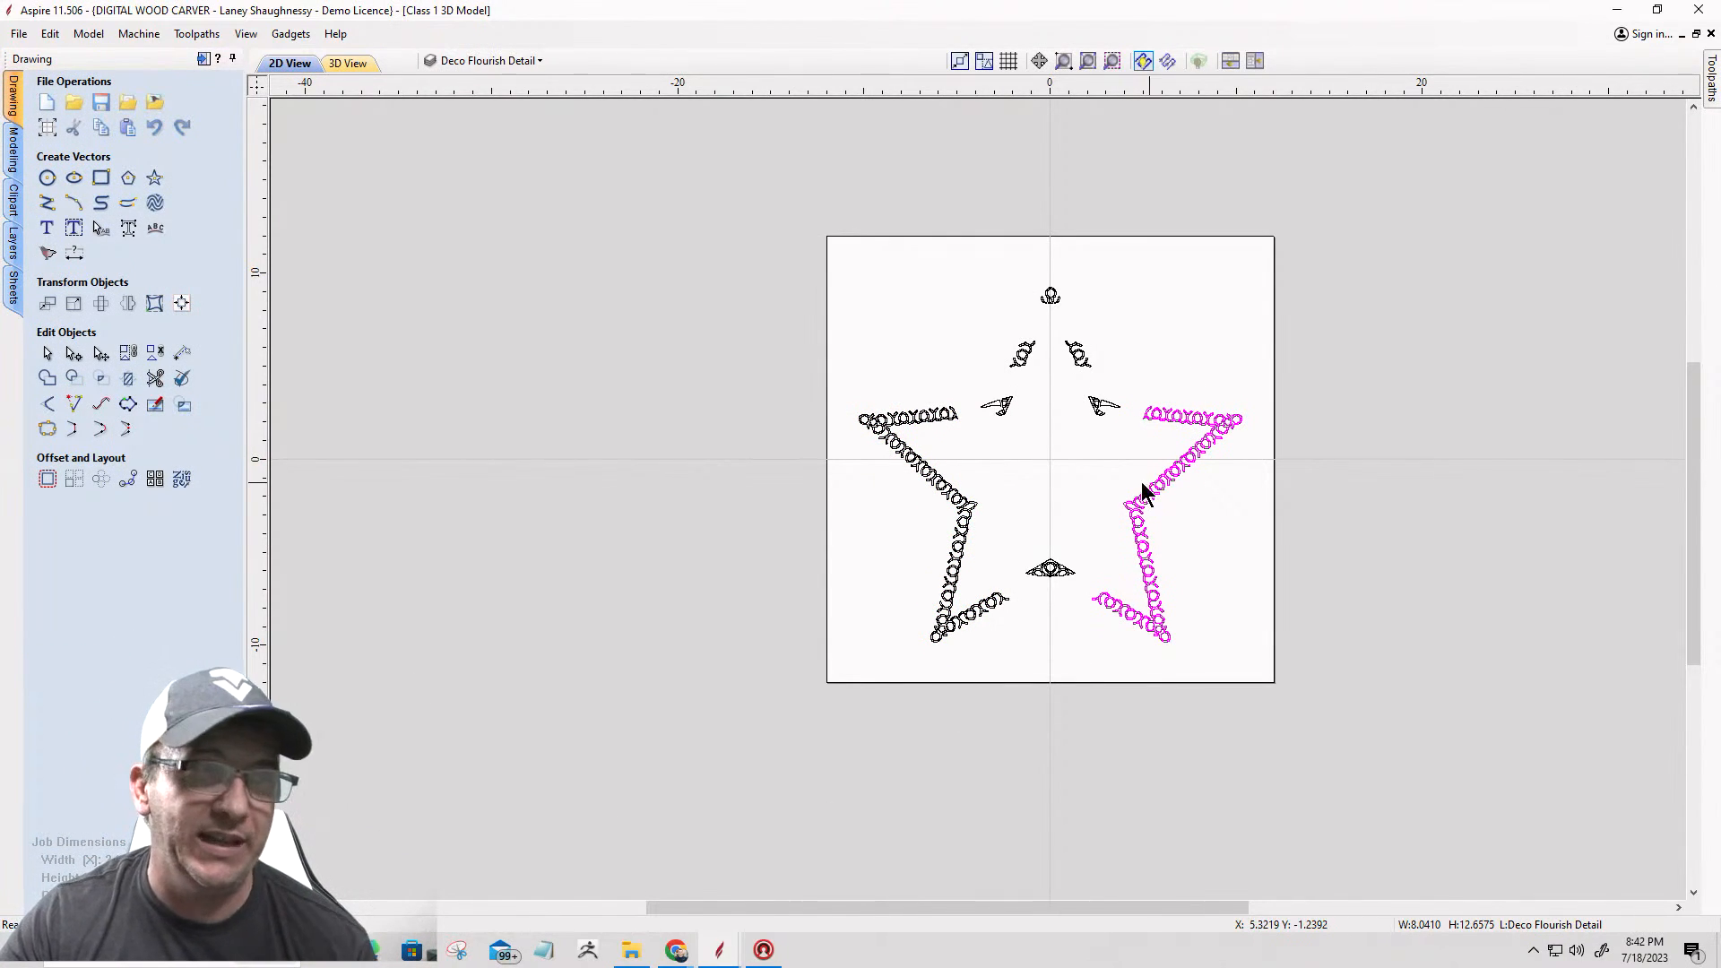
left_click(1077, 461)
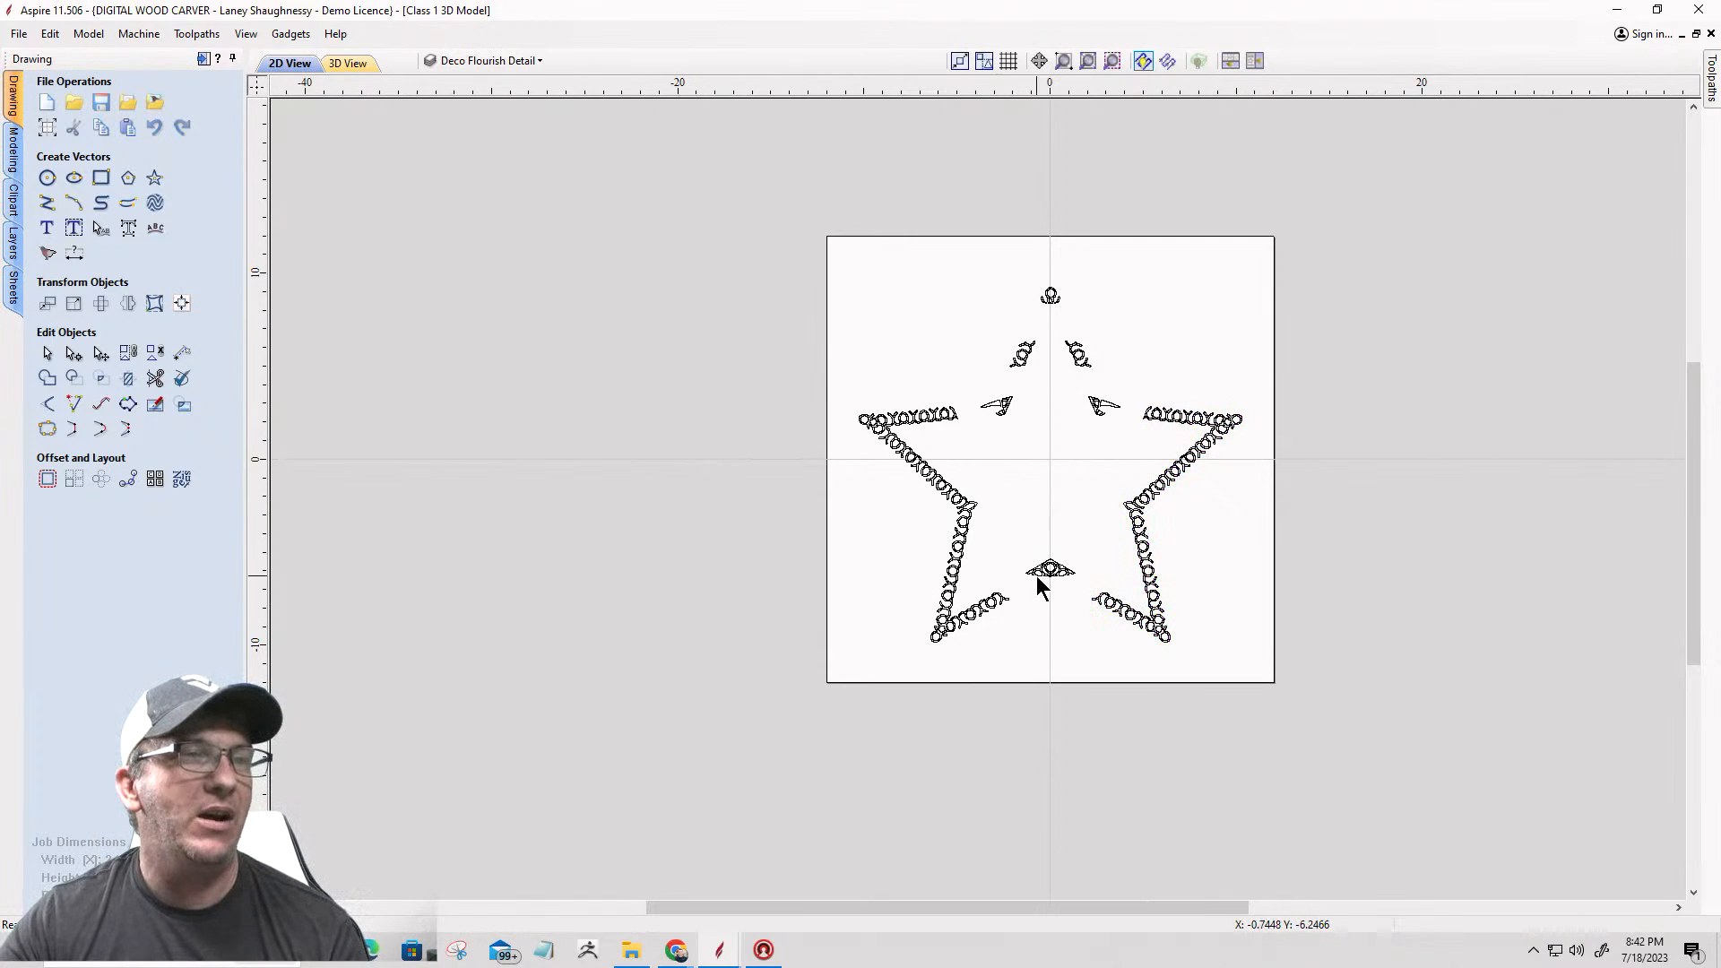
Step: Check the mirrored border and the remaining ornaments of the star, and save the file
scroll(1040, 575, "up", 4)
scroll(1095, 565, "down", 4)
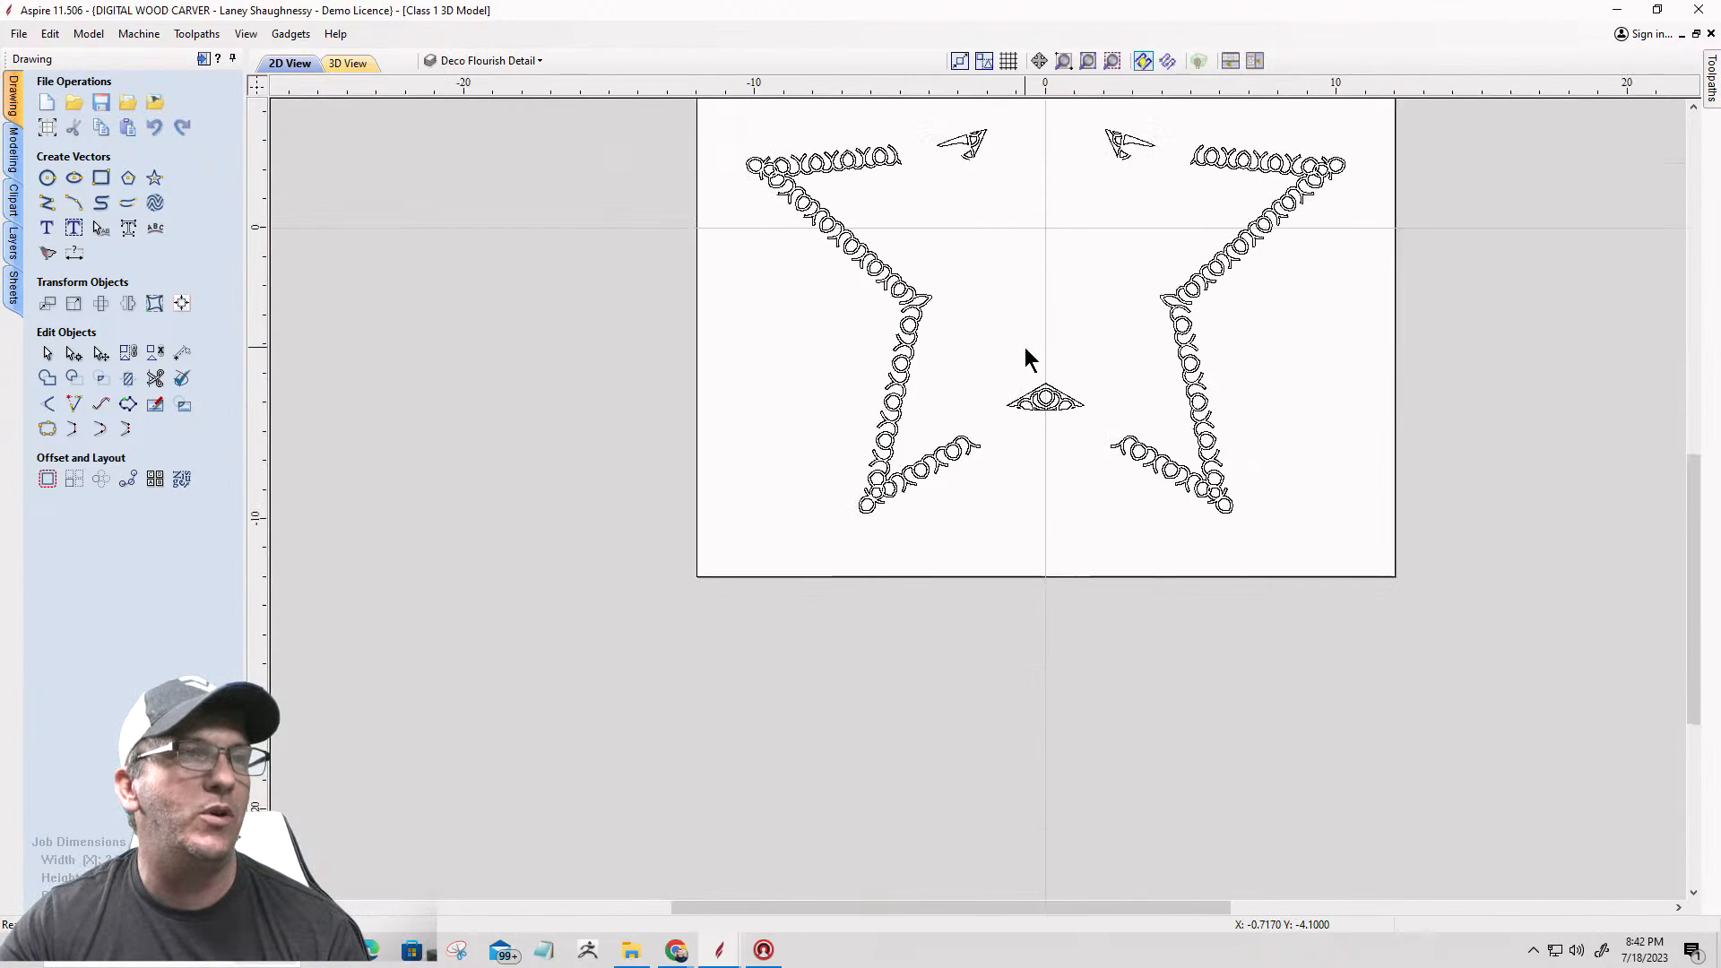
scroll(942, 202, "up", 3)
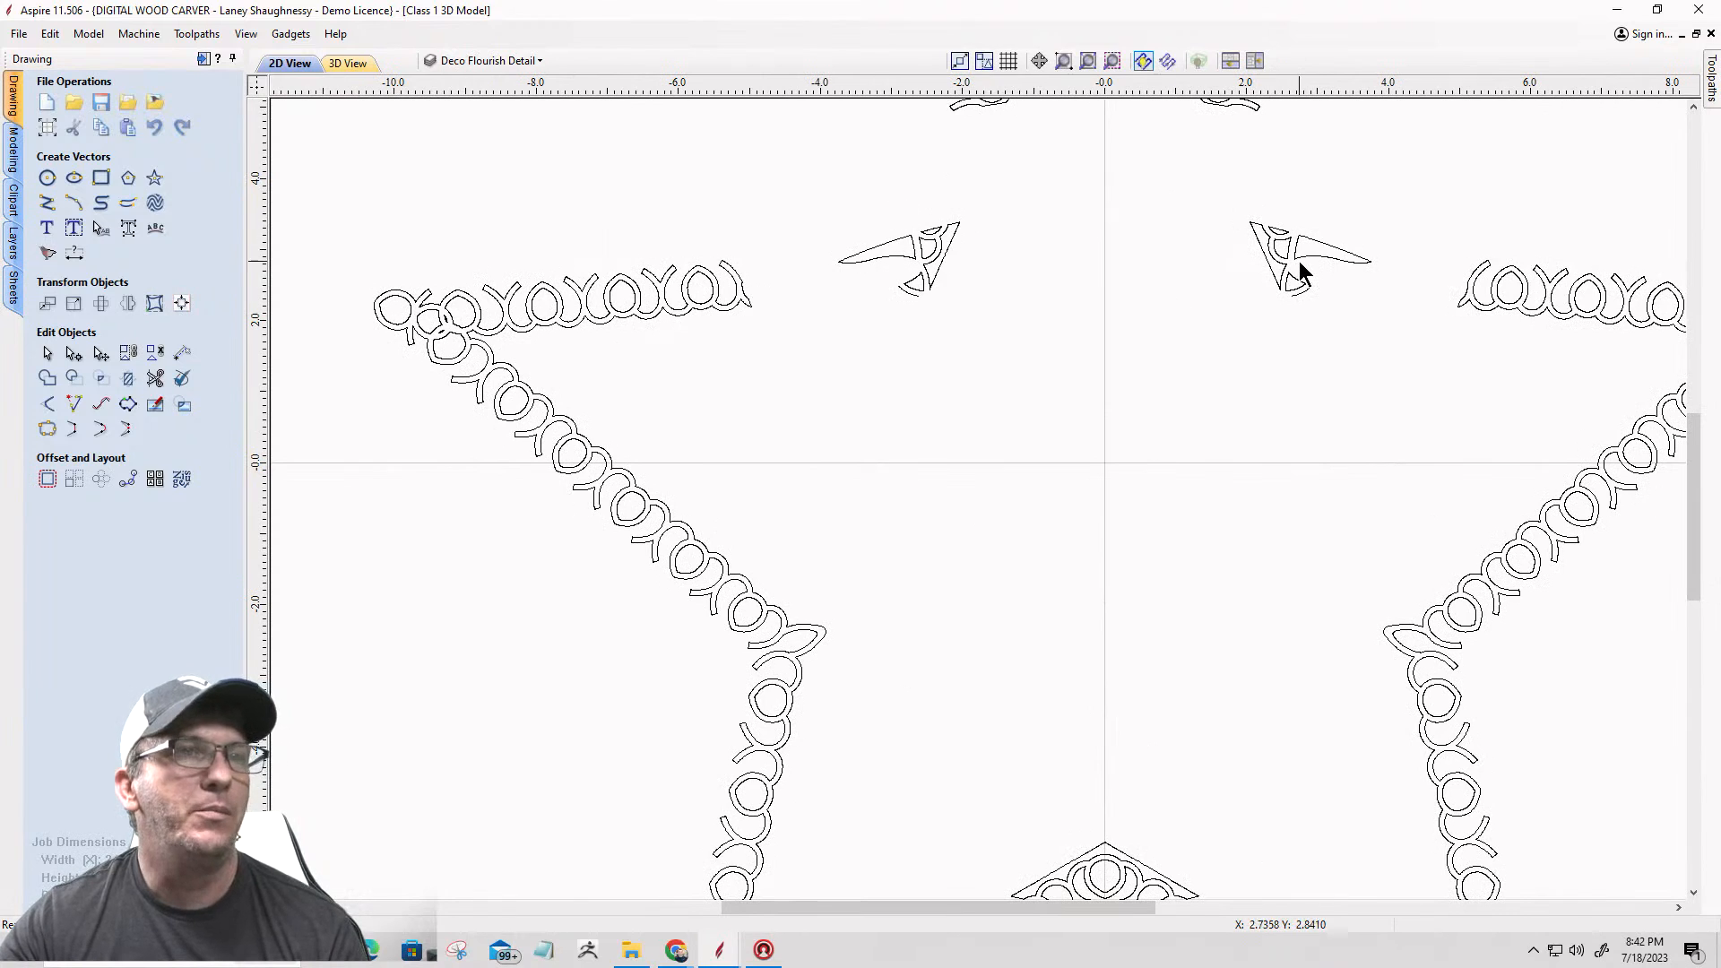
scroll(1261, 319, "down", 3)
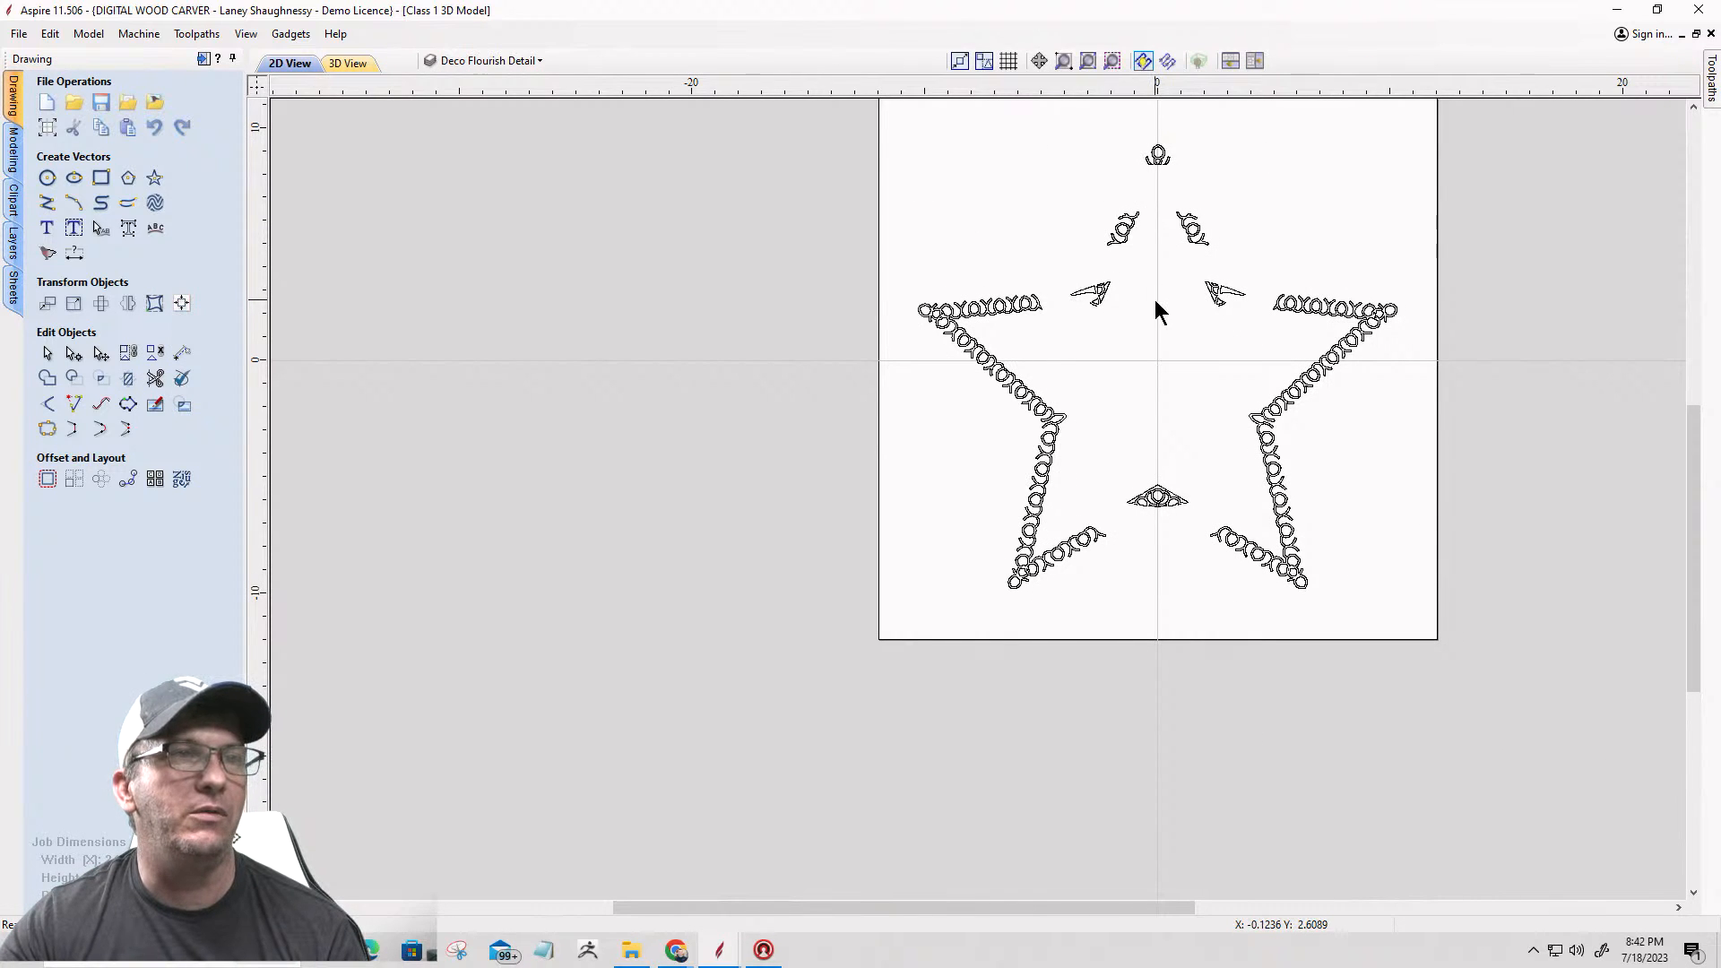
scroll(1165, 520, "up", 5)
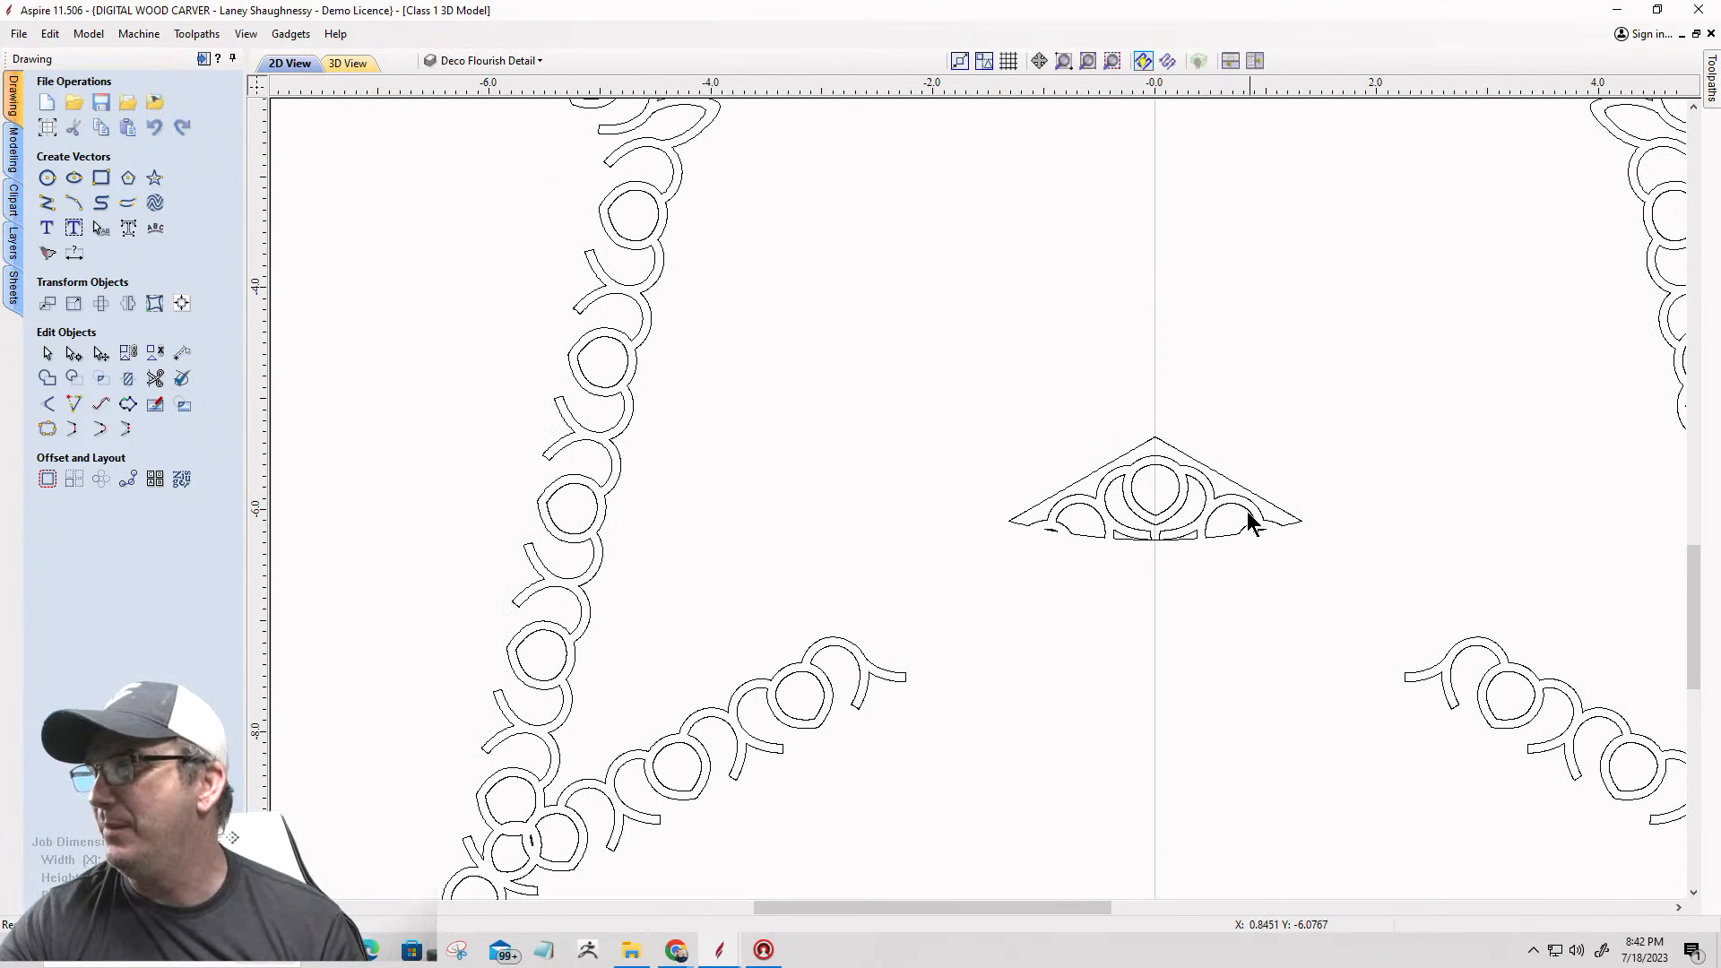
left_click(97, 101)
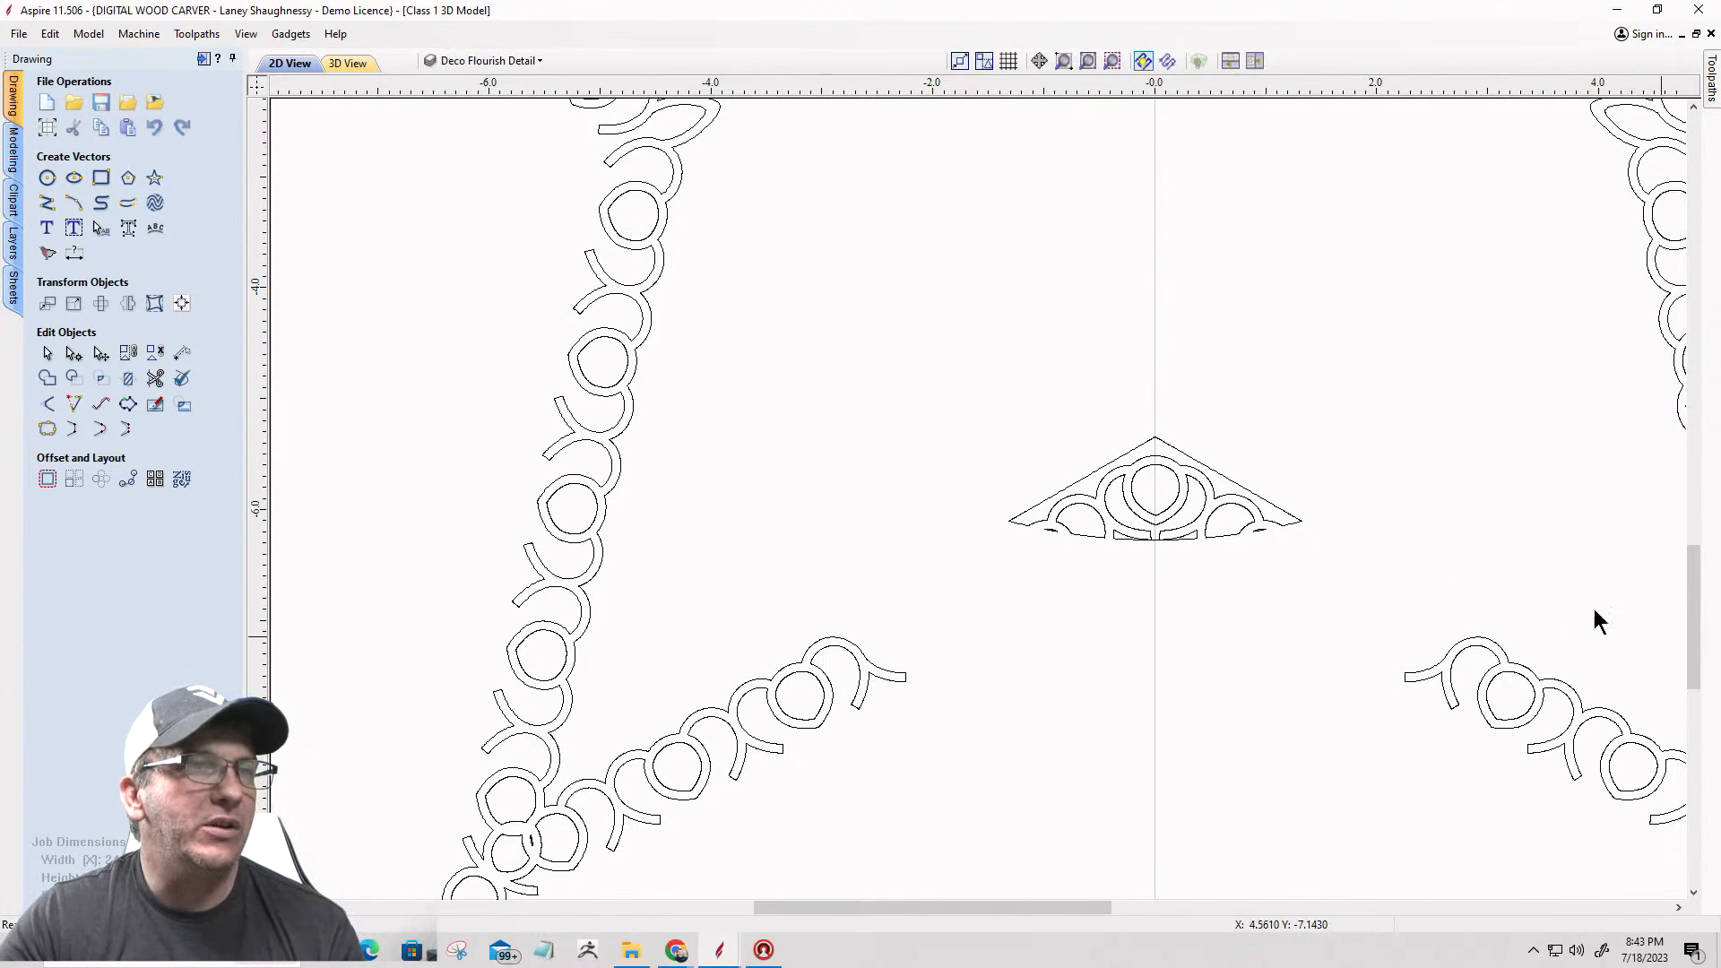
Step: Open the triangular outline of the small center ornament for node editing and cut it at its outer left tip
left_click(1208, 476)
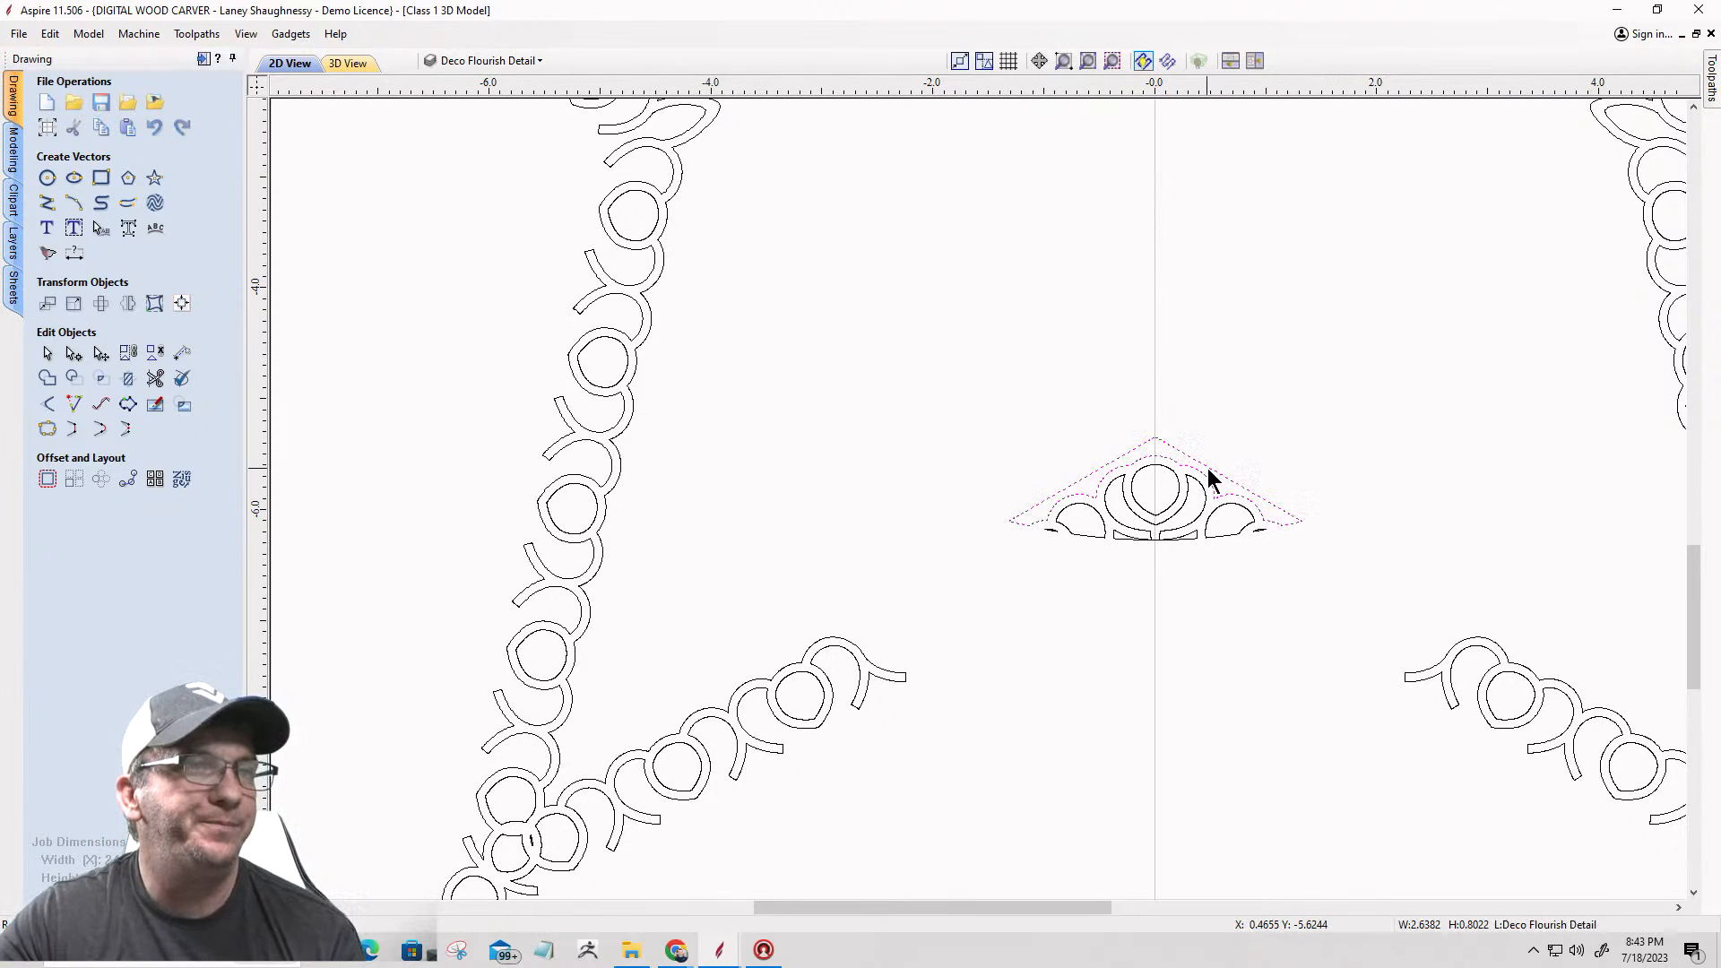
scroll(1237, 492, "up", 5)
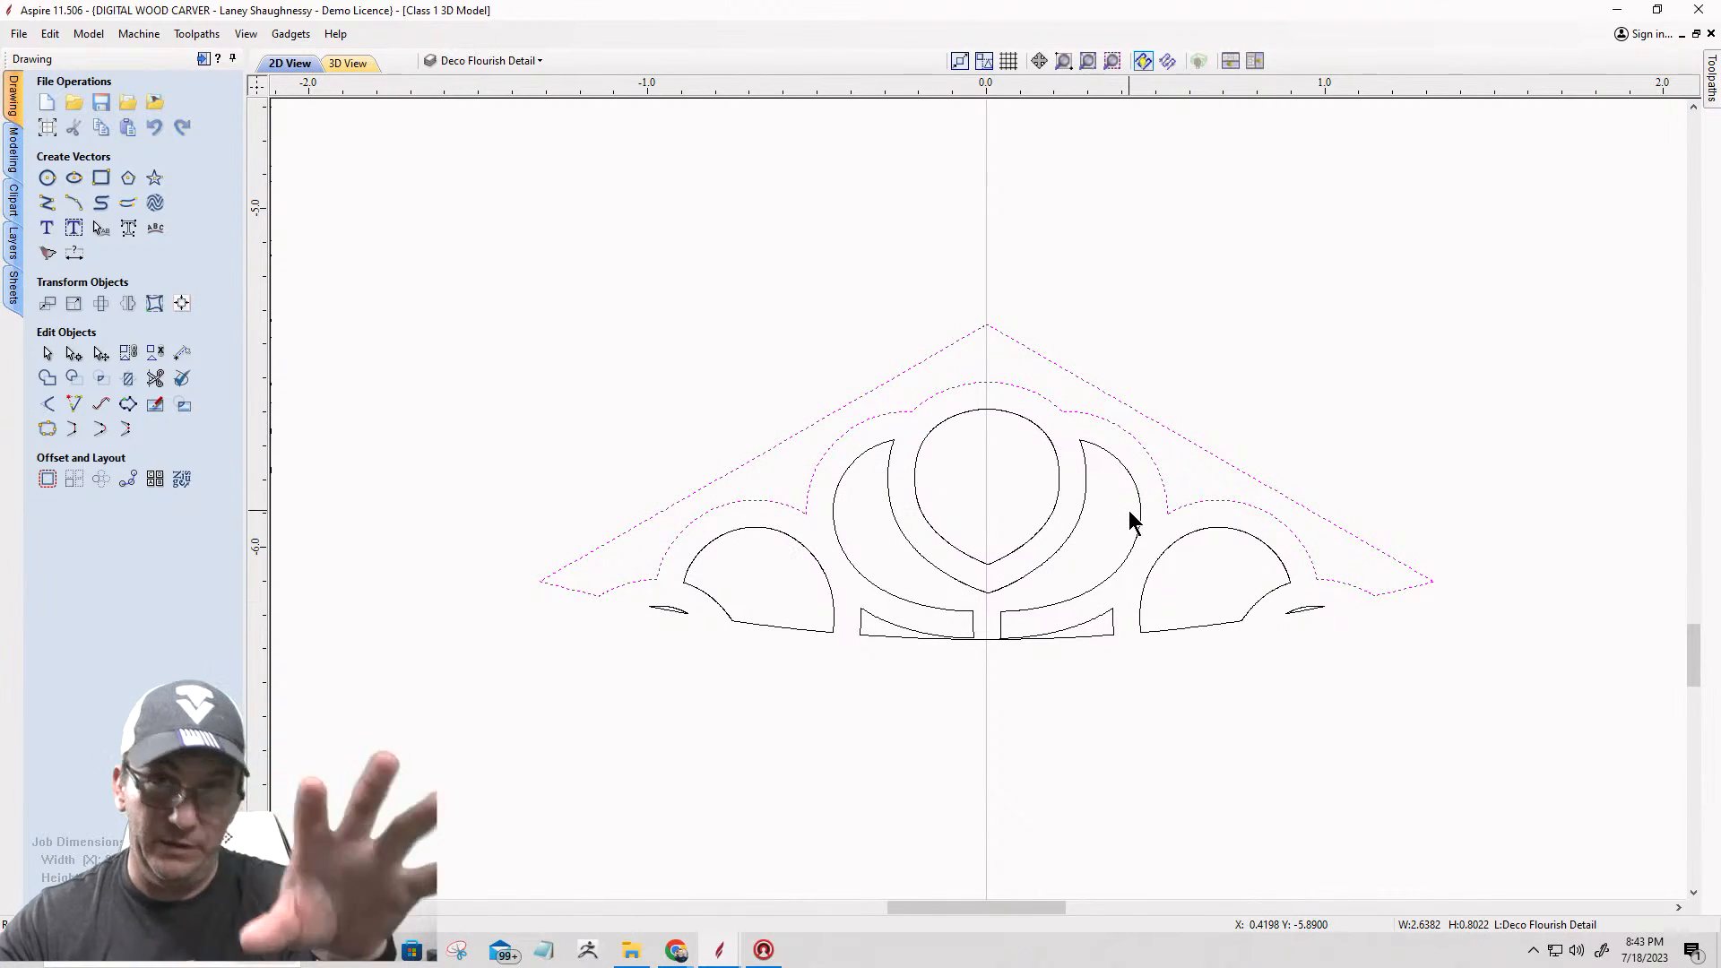
left_click(74, 352)
scroll(576, 565, "up", 15)
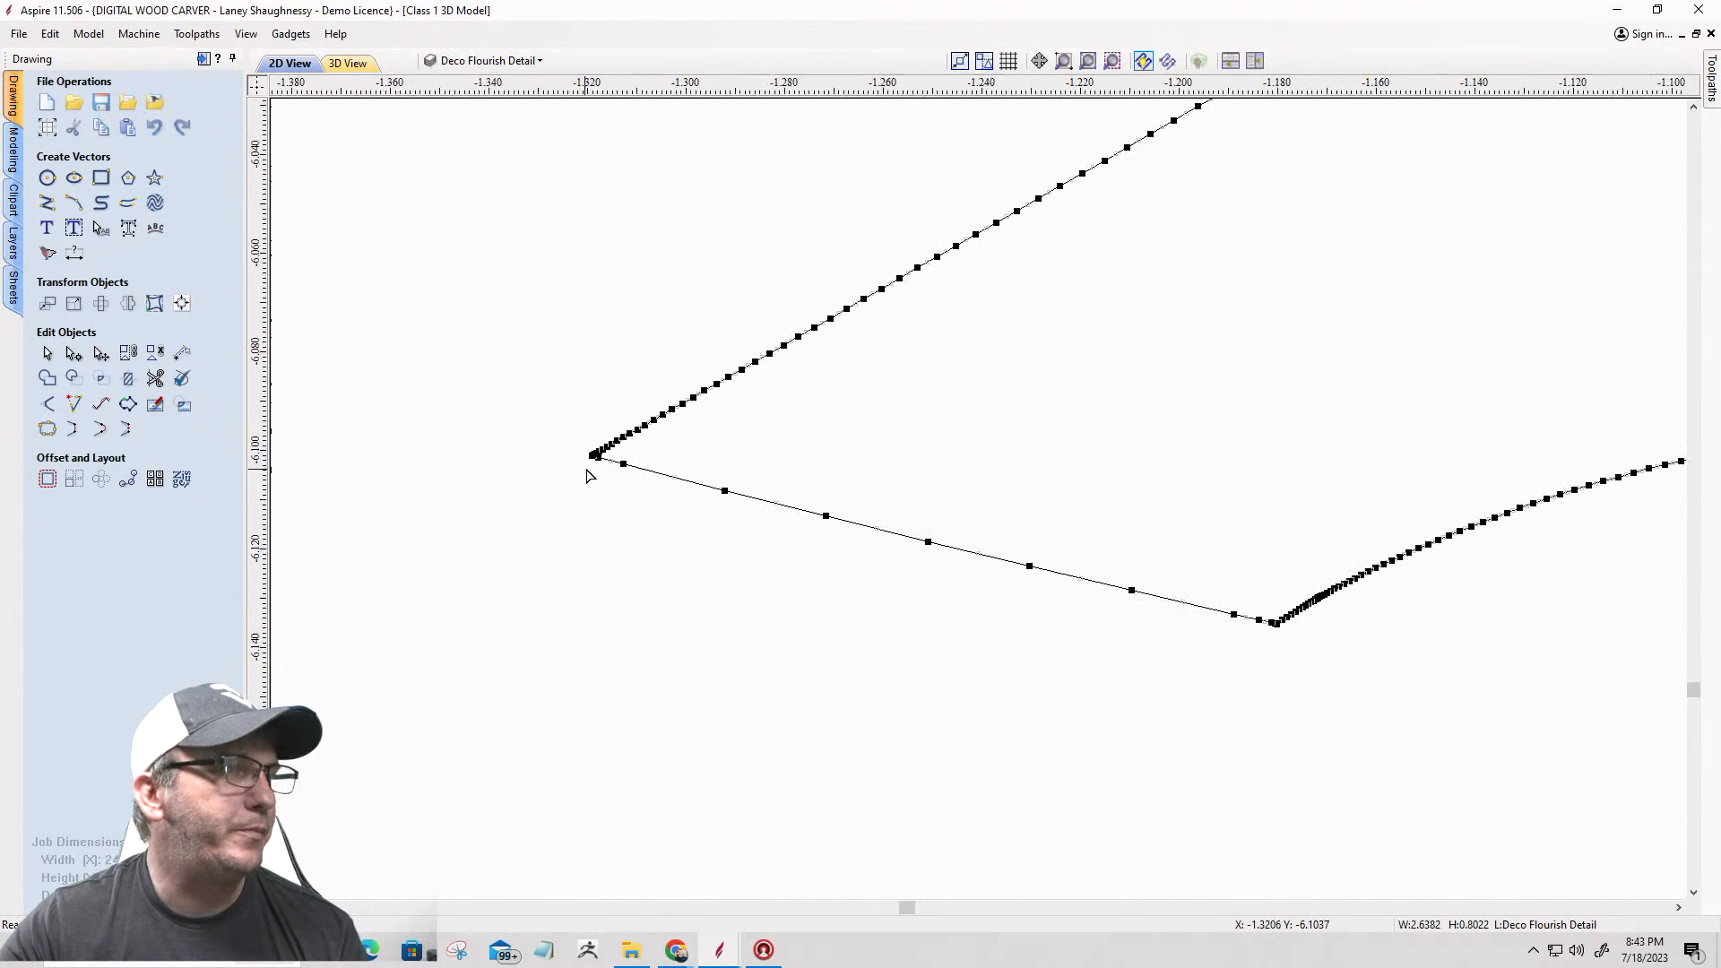
scroll(596, 455, "up", 6)
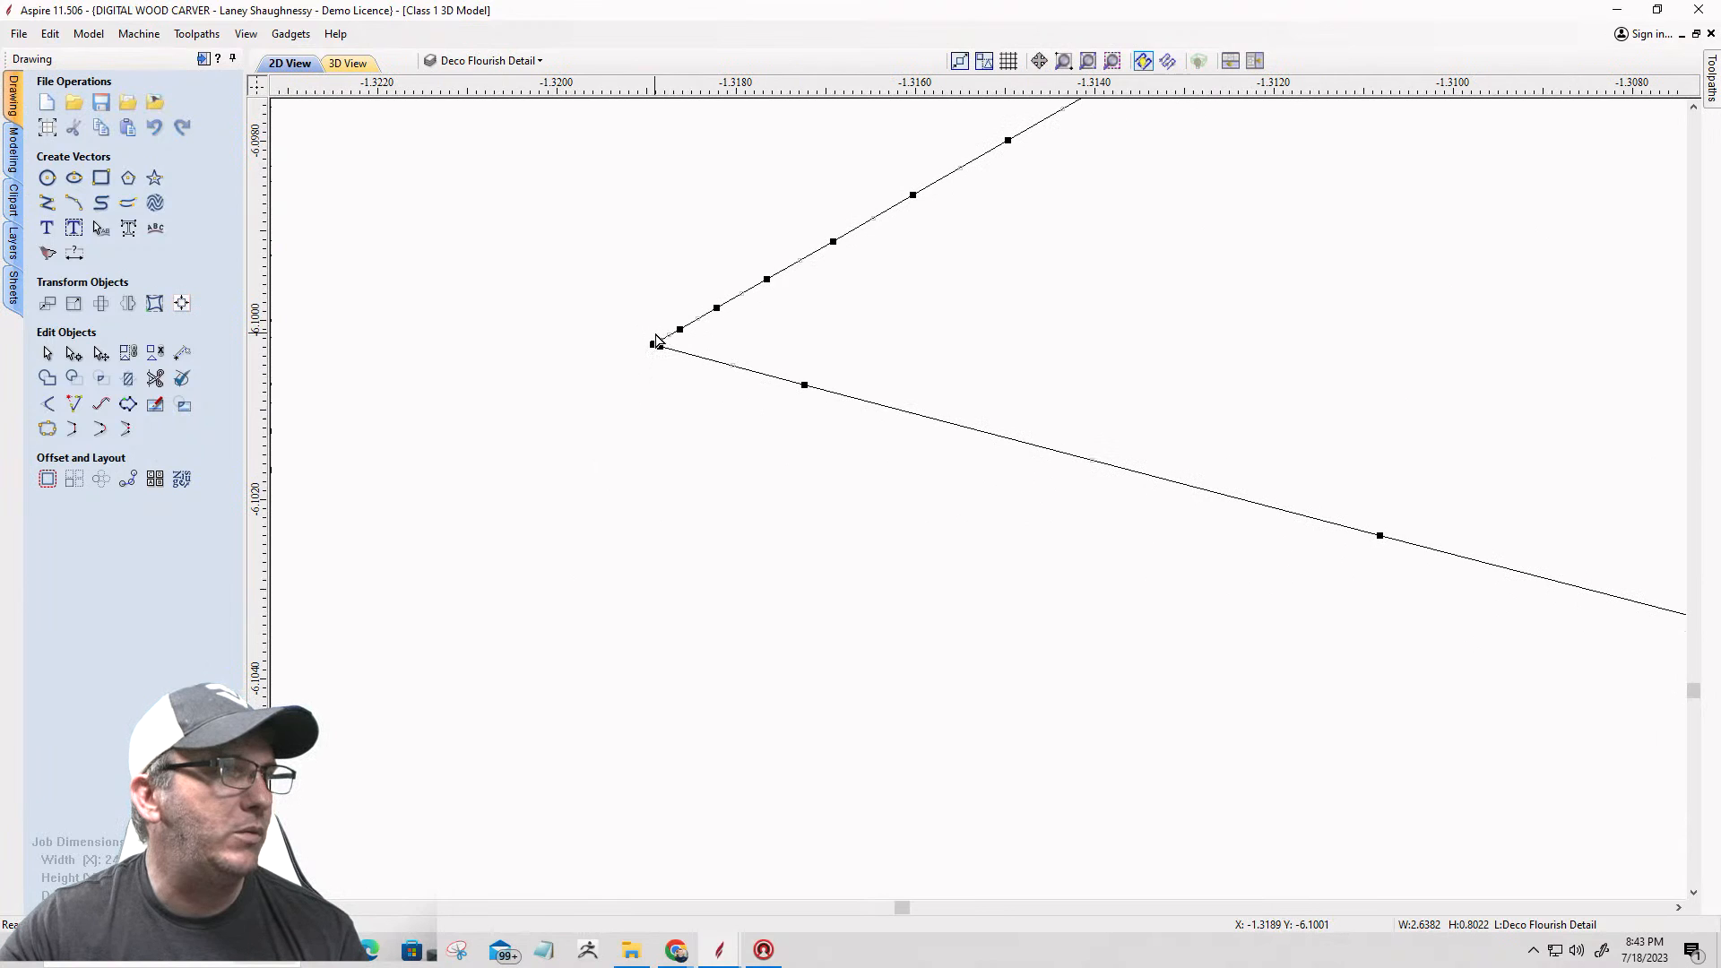
right_click(656, 343)
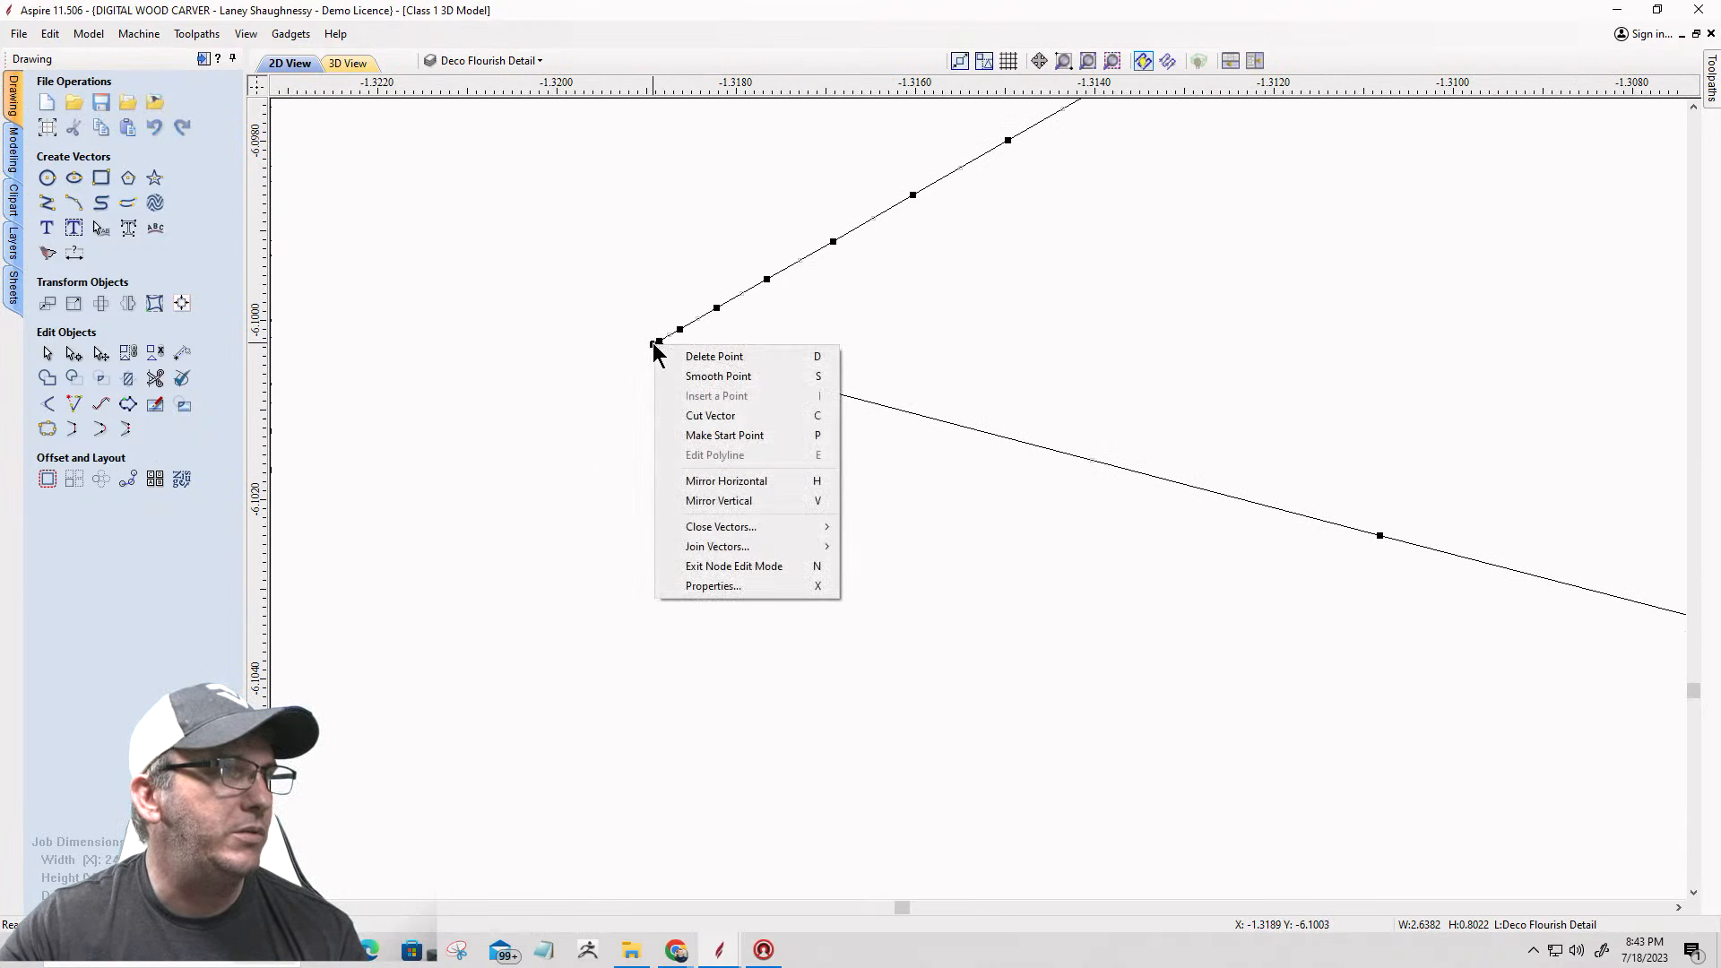
left_click(674, 416)
scroll(634, 368, "down", 10)
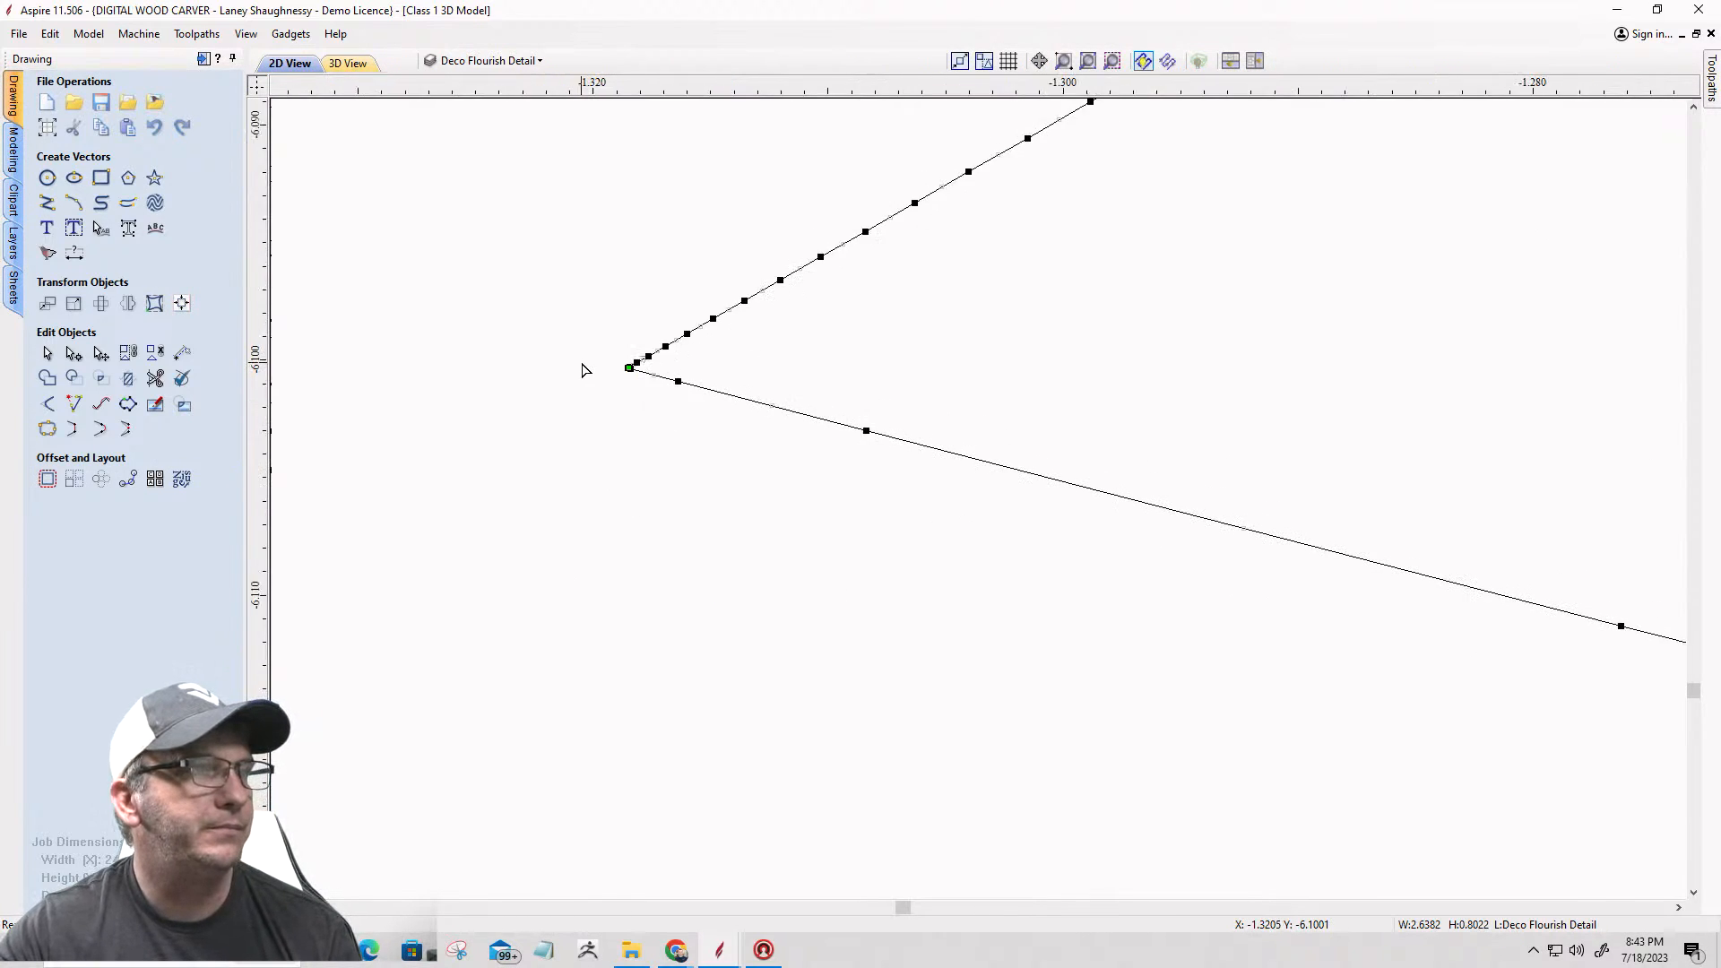
scroll(581, 371, "down", 12)
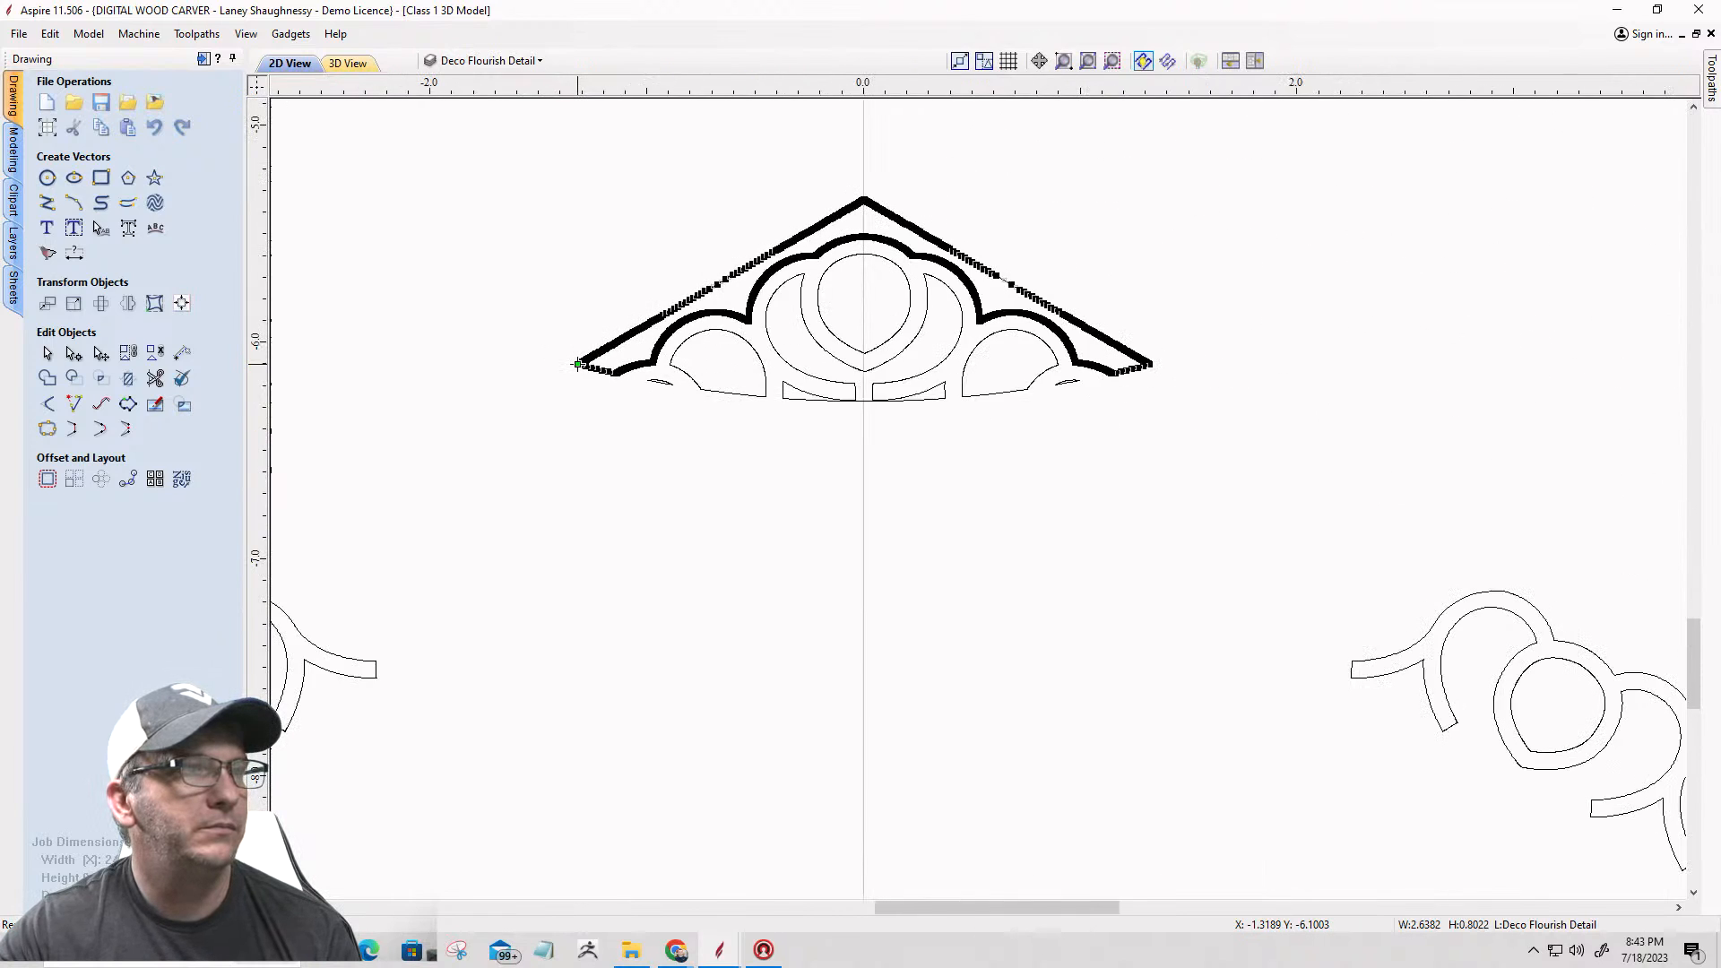
Step: Cut the ornament's outline at the lower right corner, where the short end segment meets the scalloped edge
scroll(1131, 397, "up", 10)
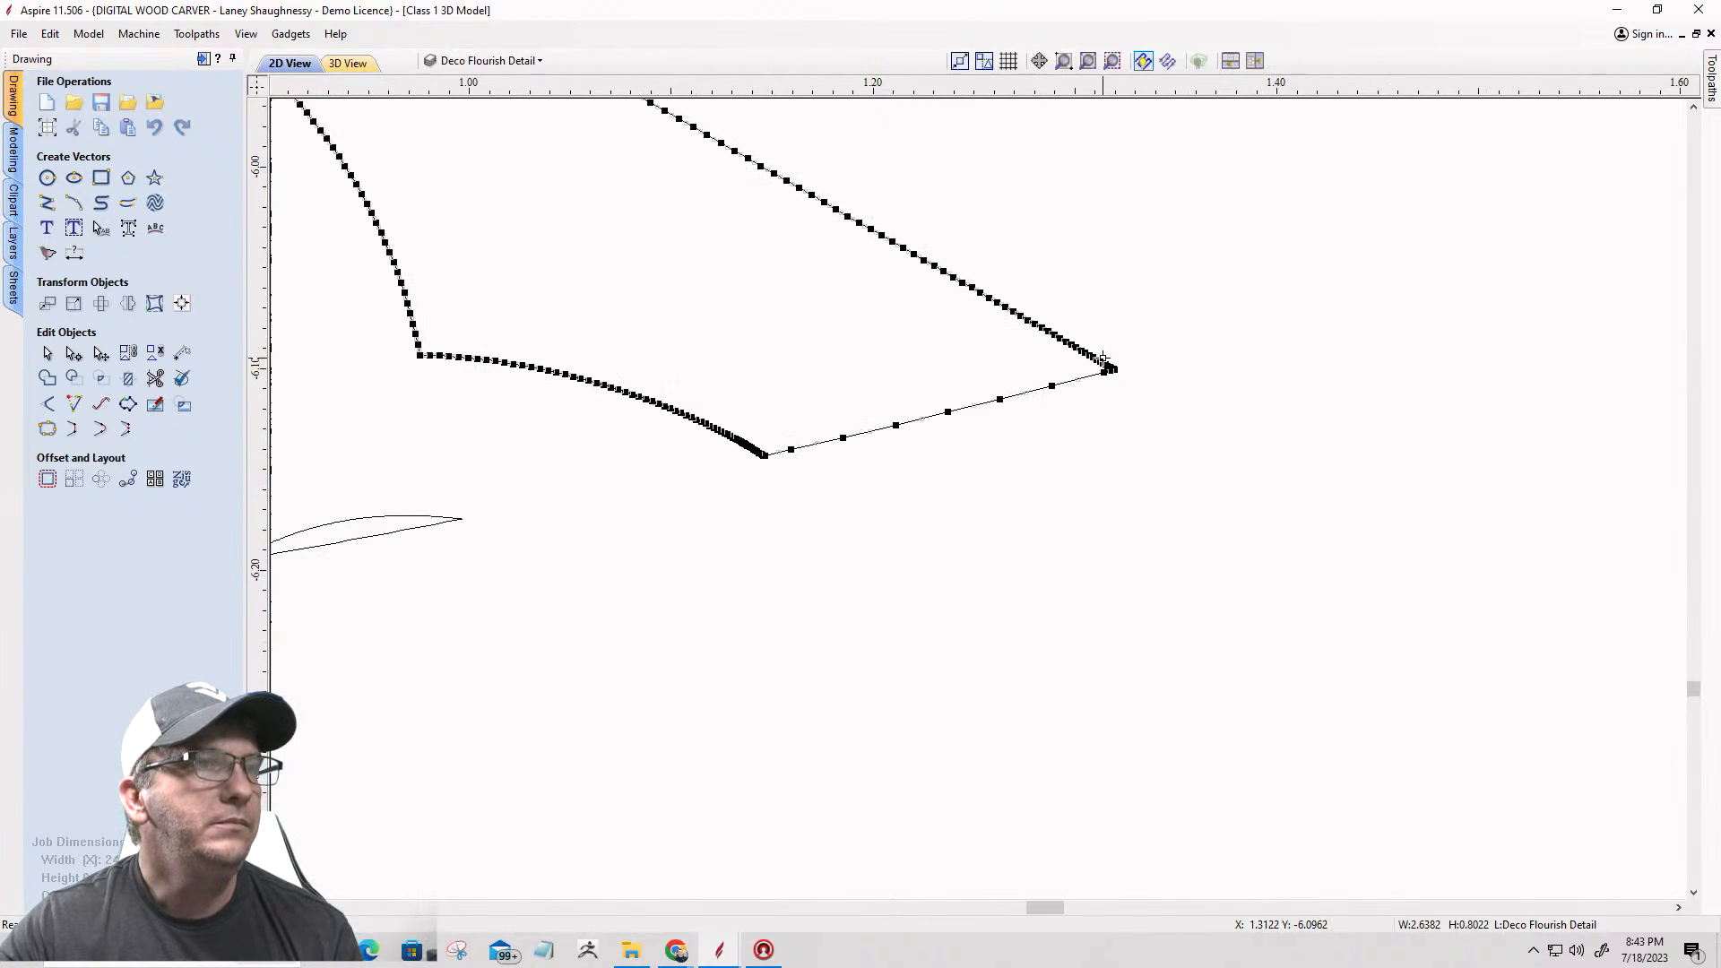
scroll(1102, 357, "down", 5)
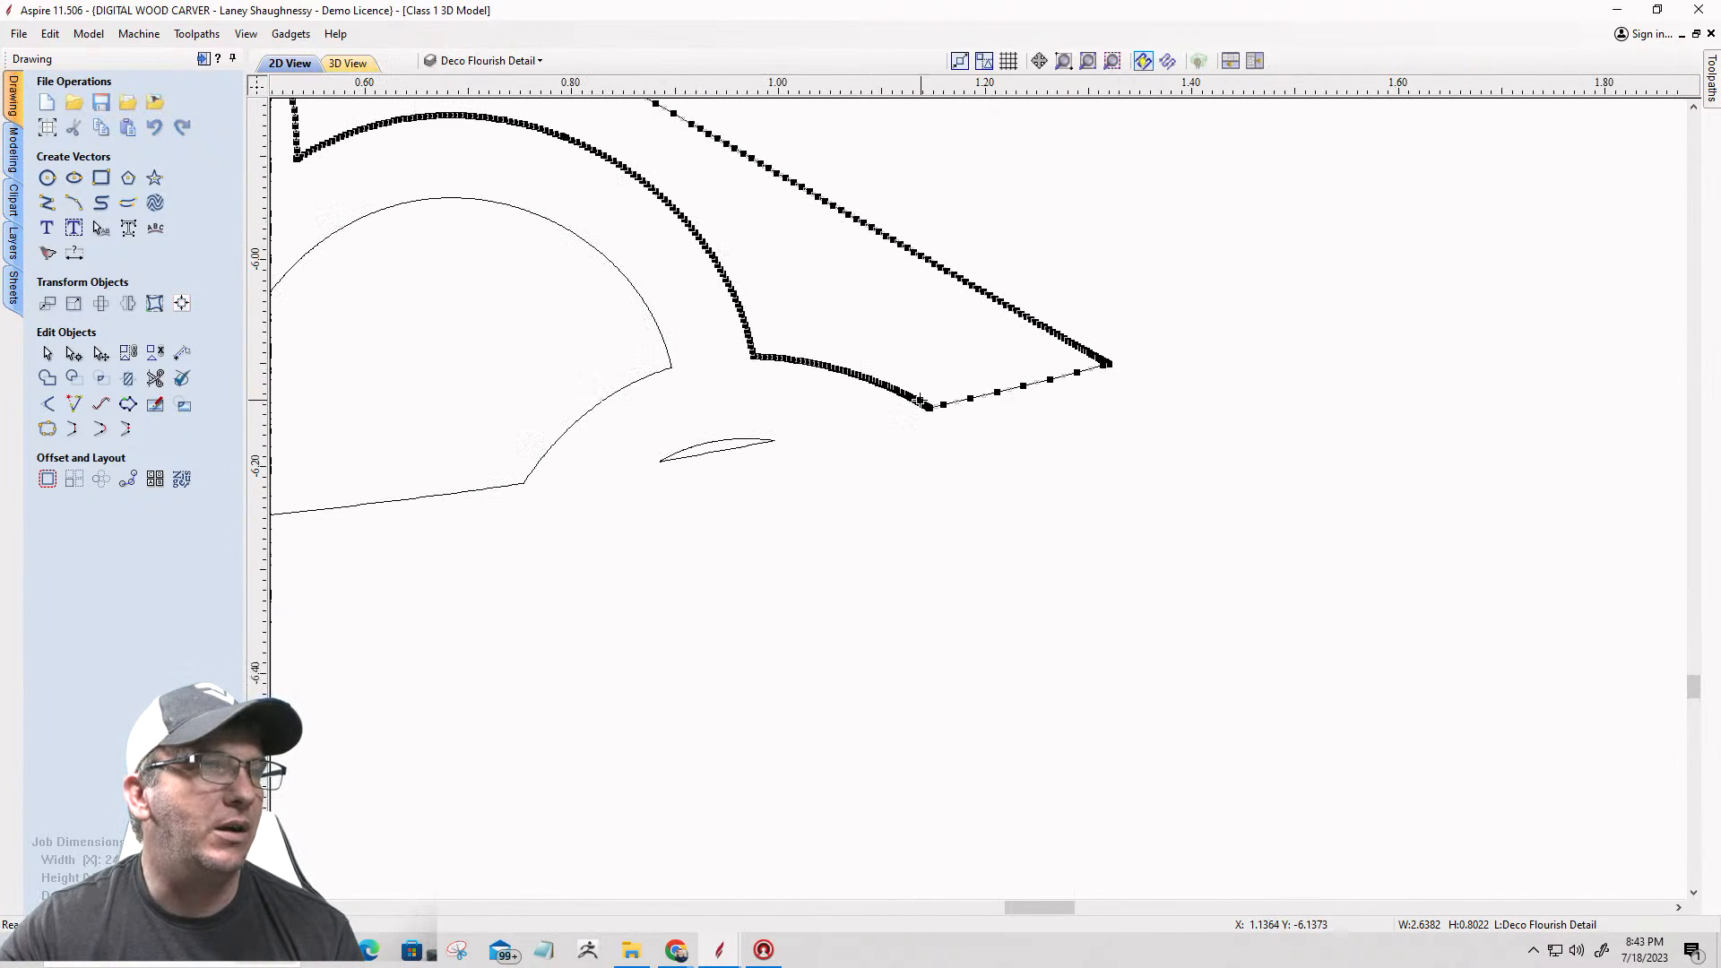
scroll(932, 414, "up", 4)
scroll(932, 414, "up", 8)
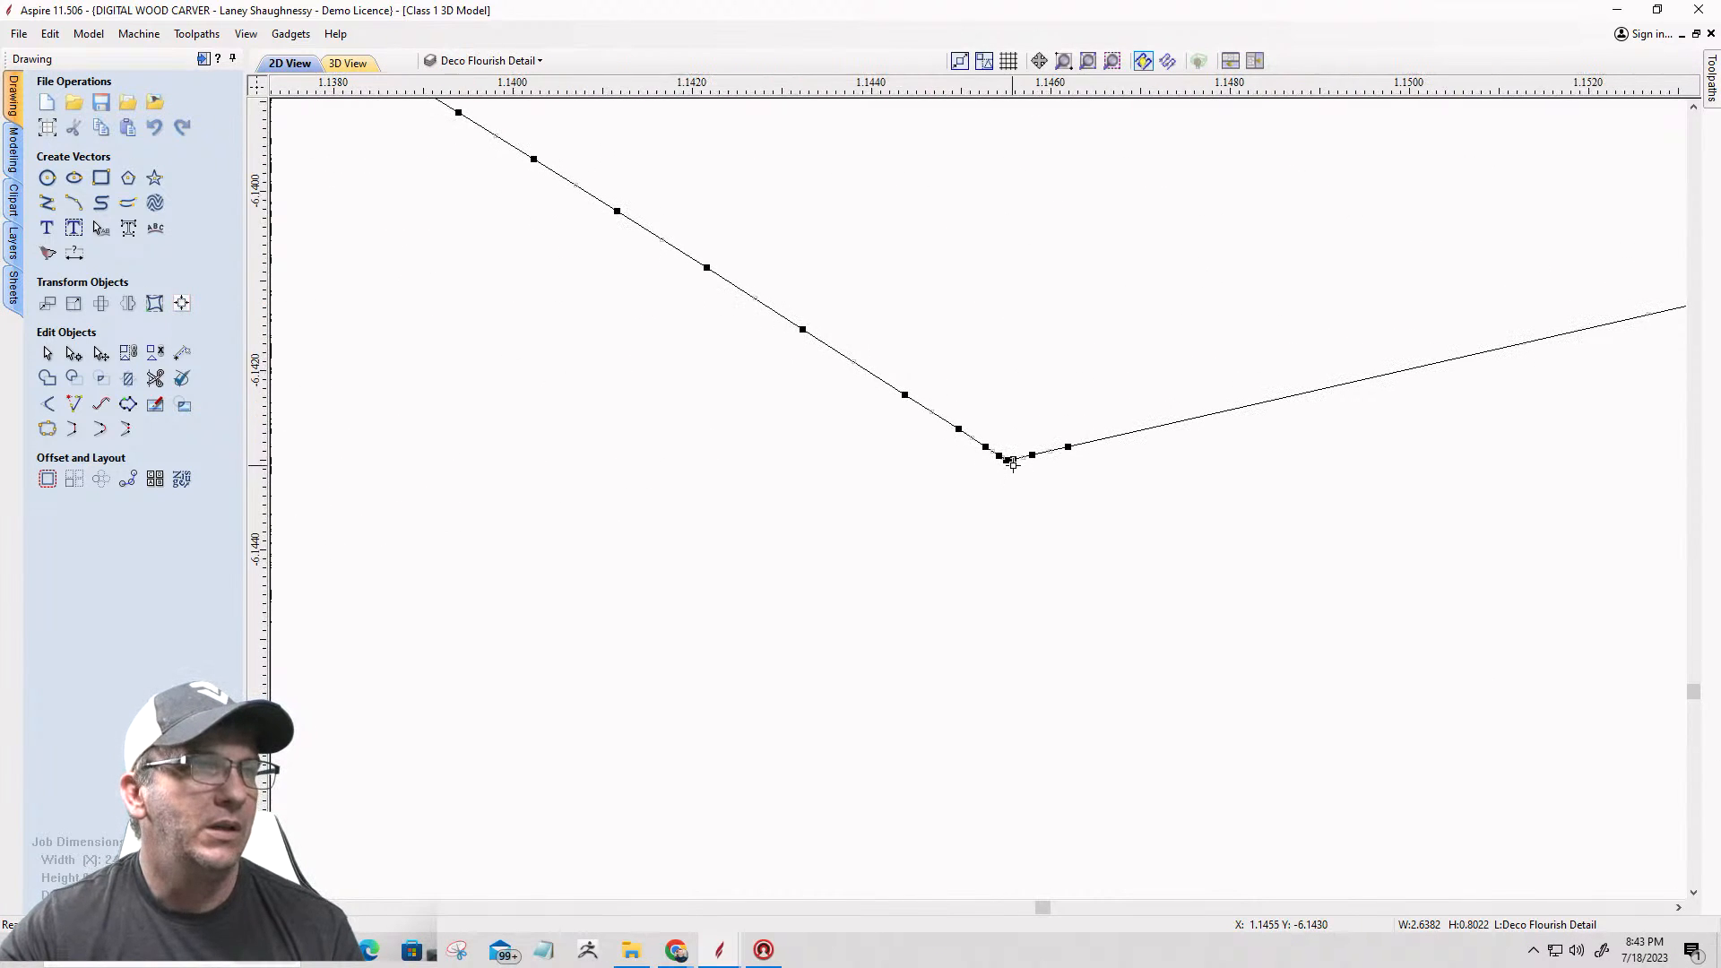
right_click(1007, 462)
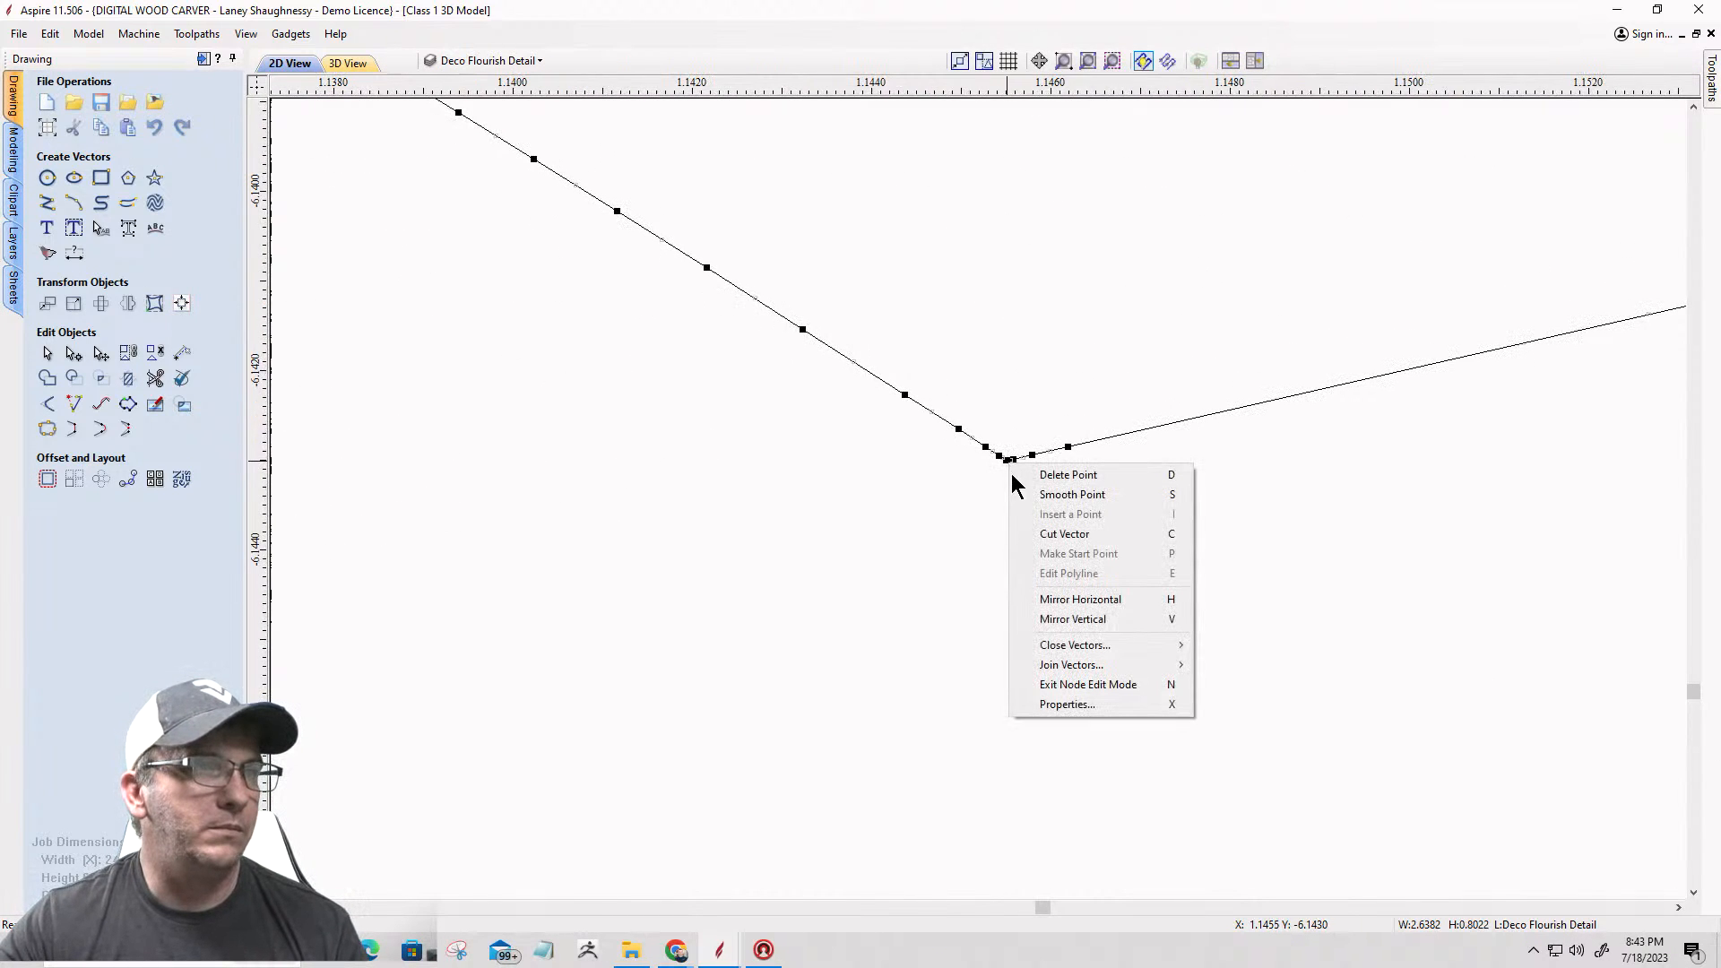
left_click(1031, 530)
scroll(1106, 484, "down", 5)
scroll(1156, 471, "down", 6)
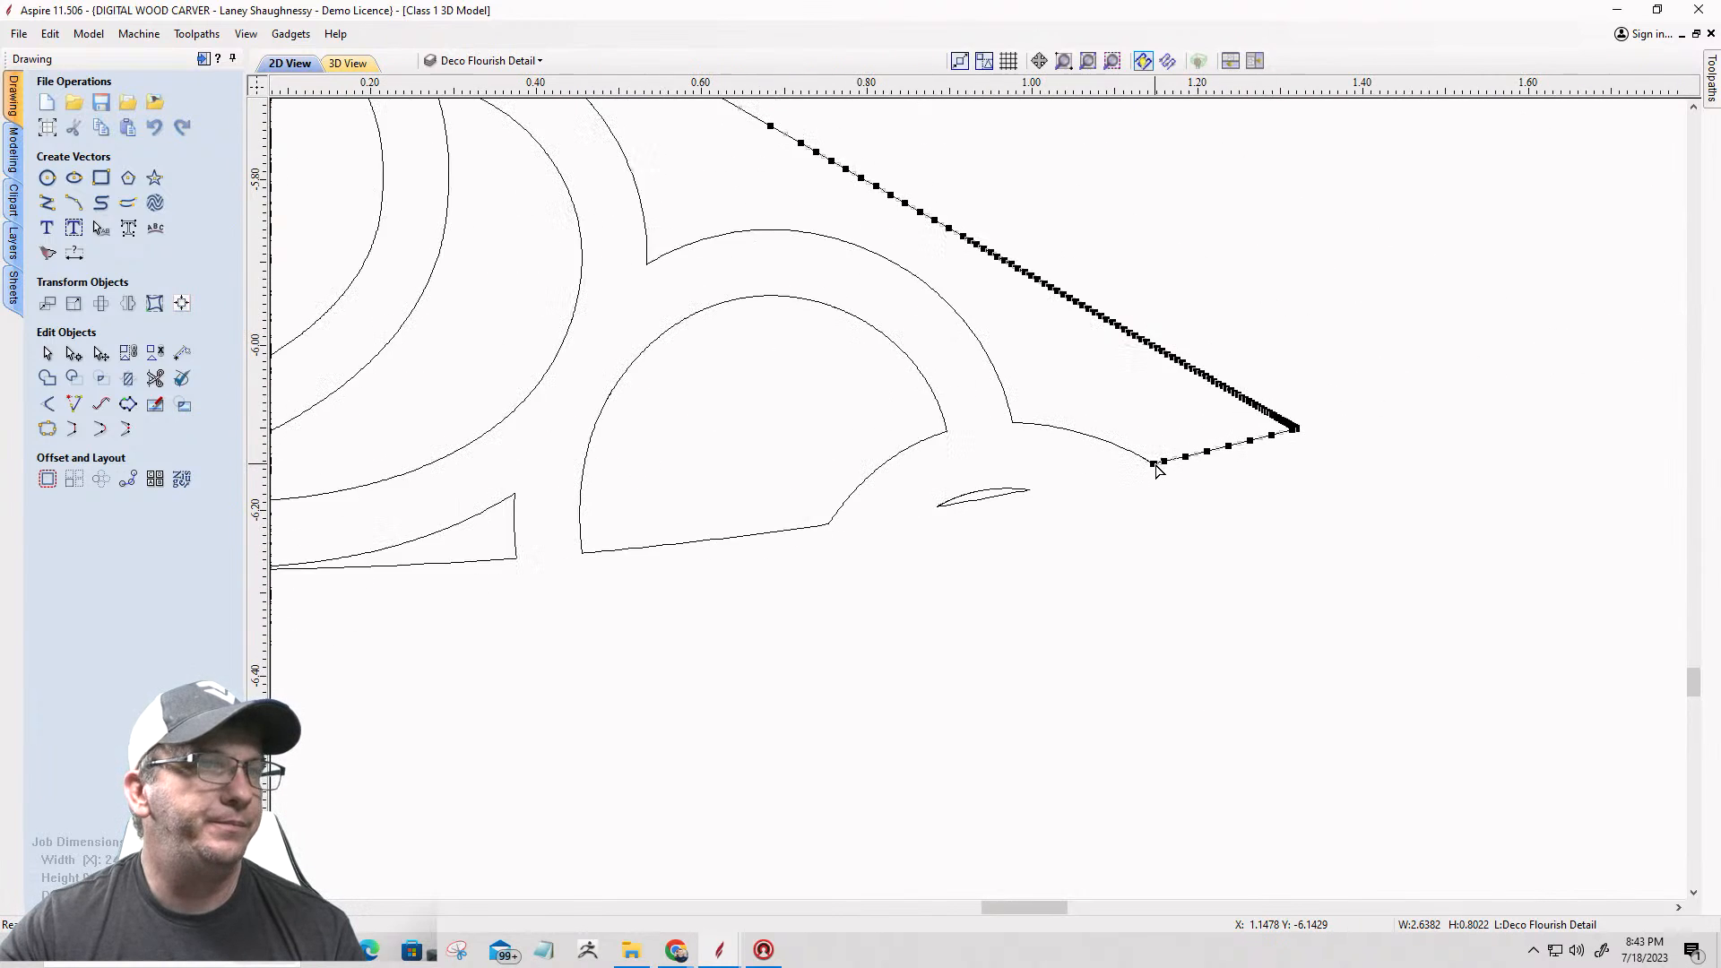
scroll(1156, 471, "down", 4)
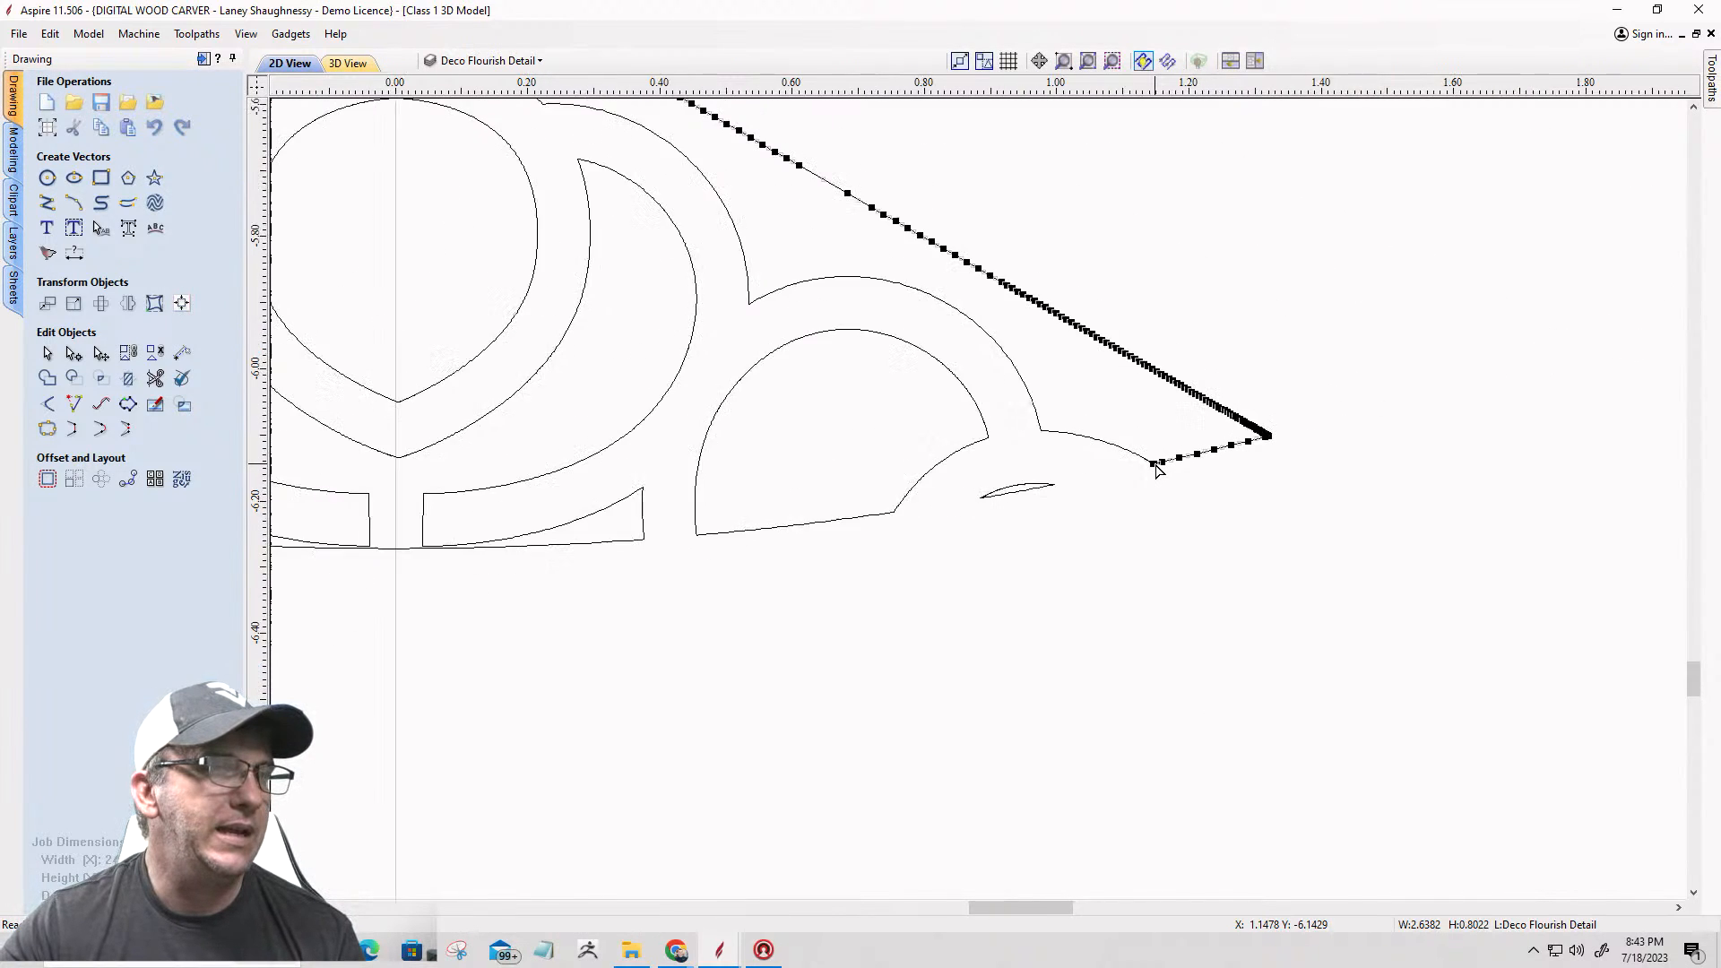
Step: Cut the outline at the lower left scallop corner and delete the short end segment and the separated triangular outer line
scroll(508, 462, "up", 4)
scroll(691, 465, "up", 5)
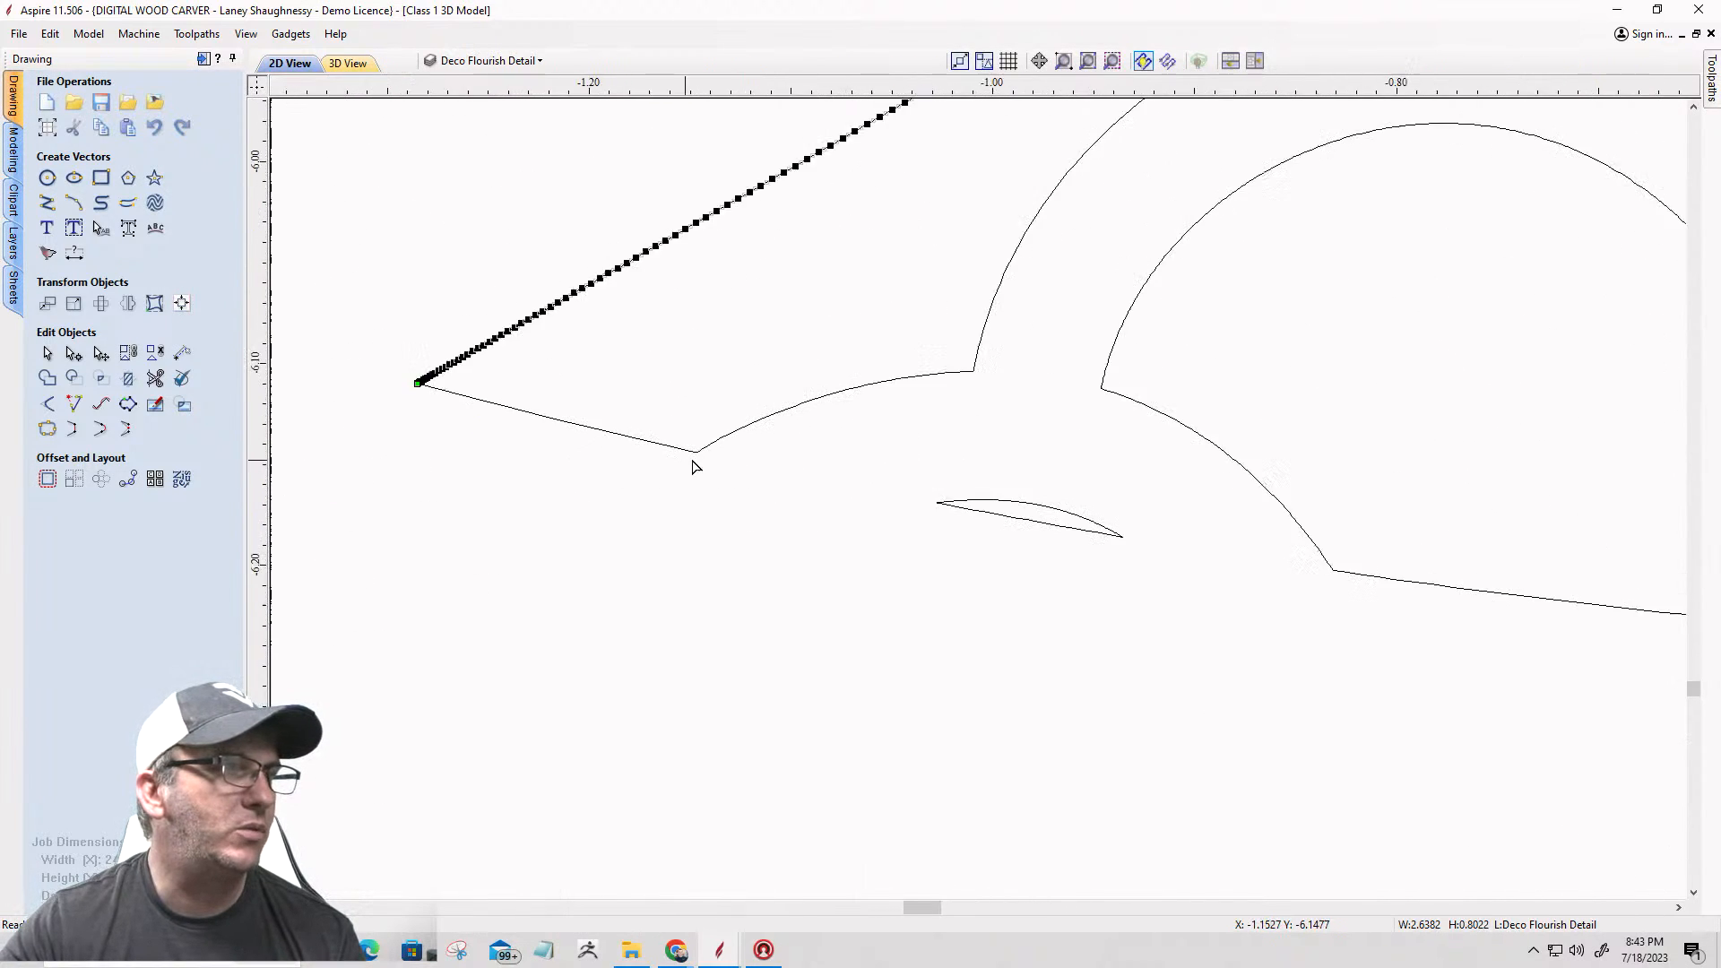
left_click(679, 444)
scroll(679, 445, "up", 5)
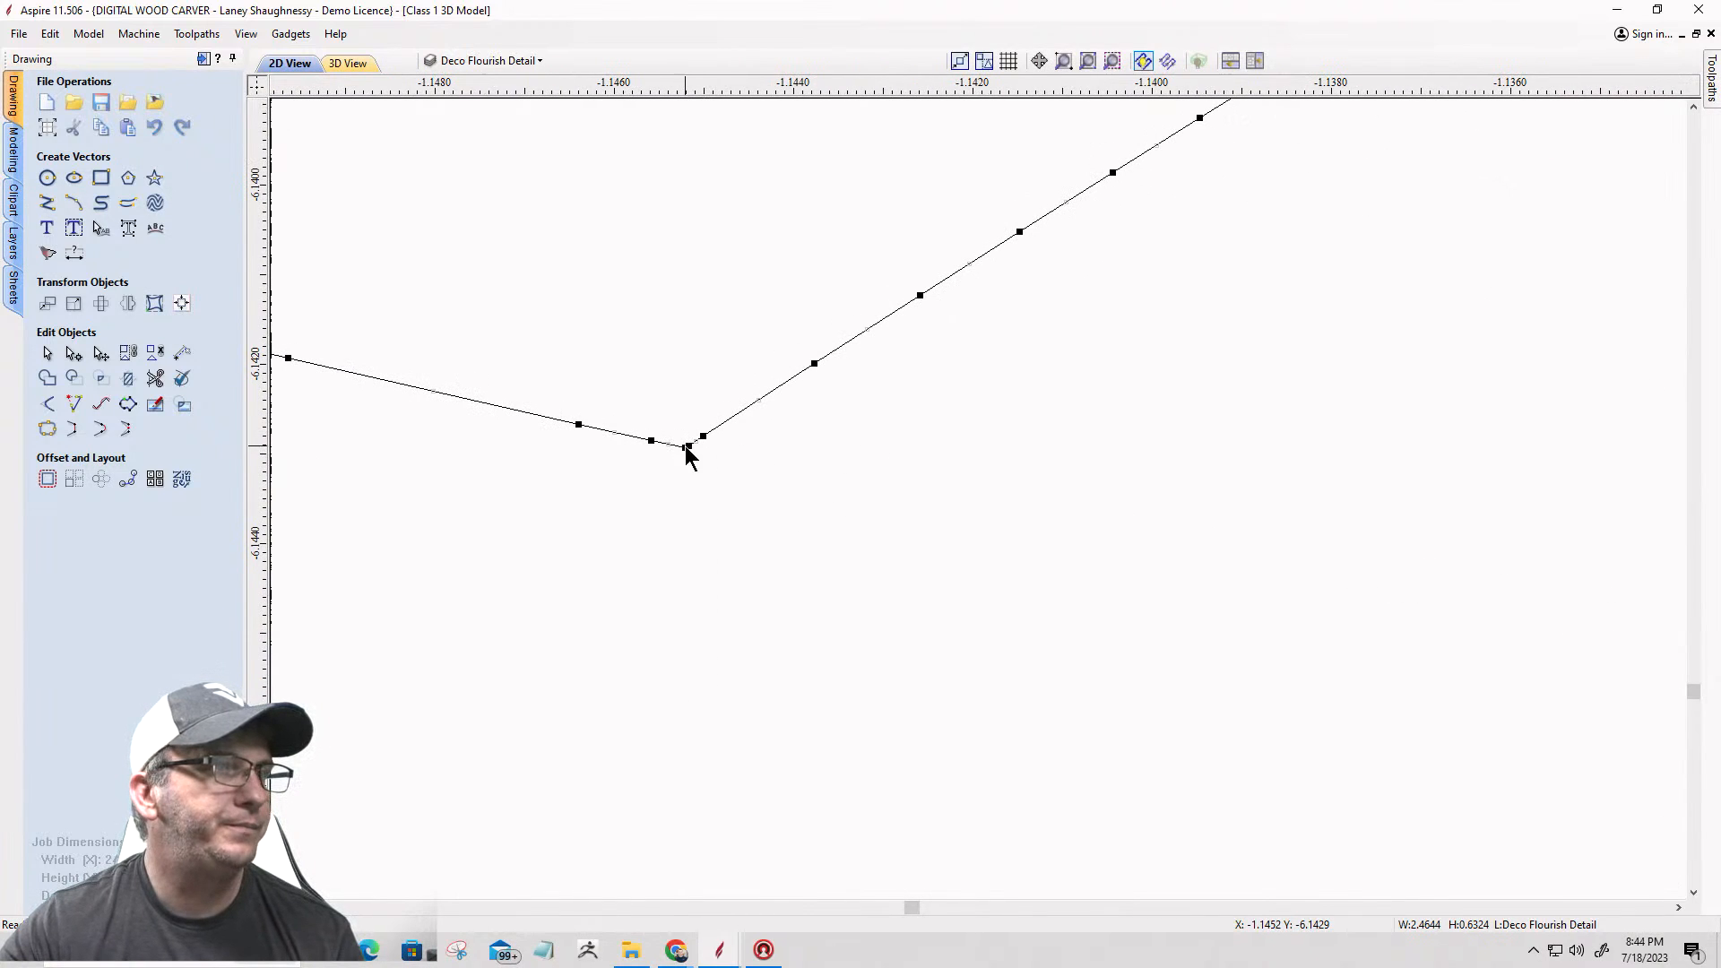
right_click(686, 451)
left_click(722, 518)
scroll(726, 511, "down", 4)
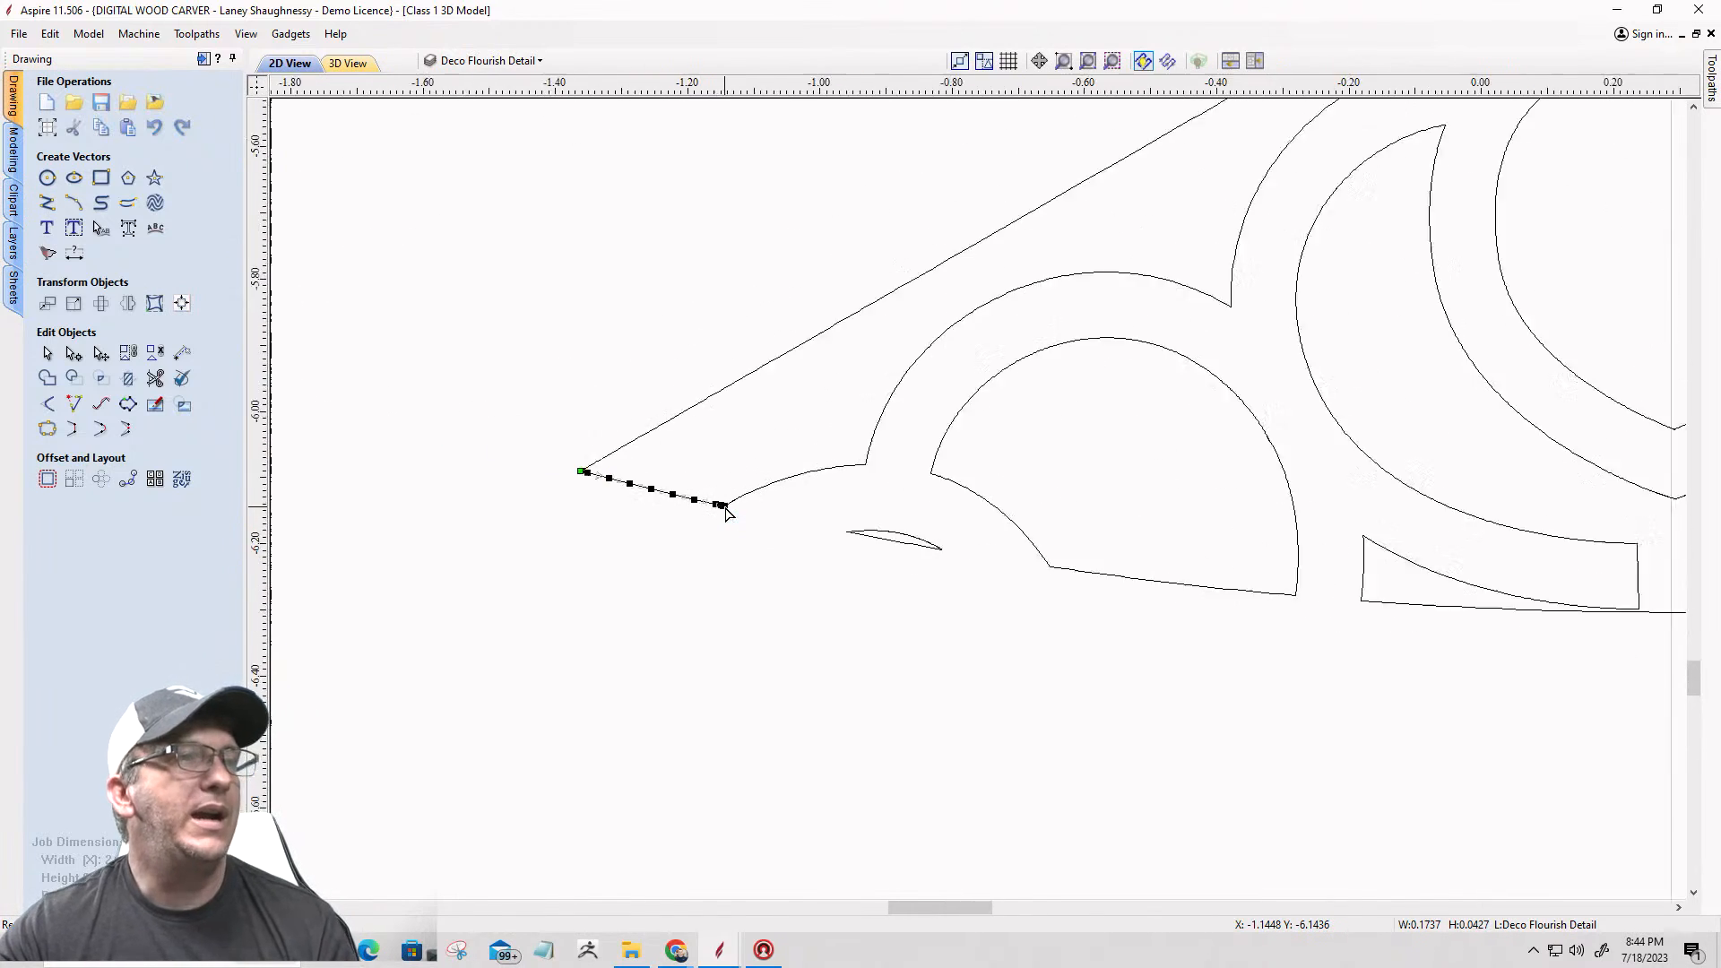
scroll(726, 511, "down", 3)
key("Delete")
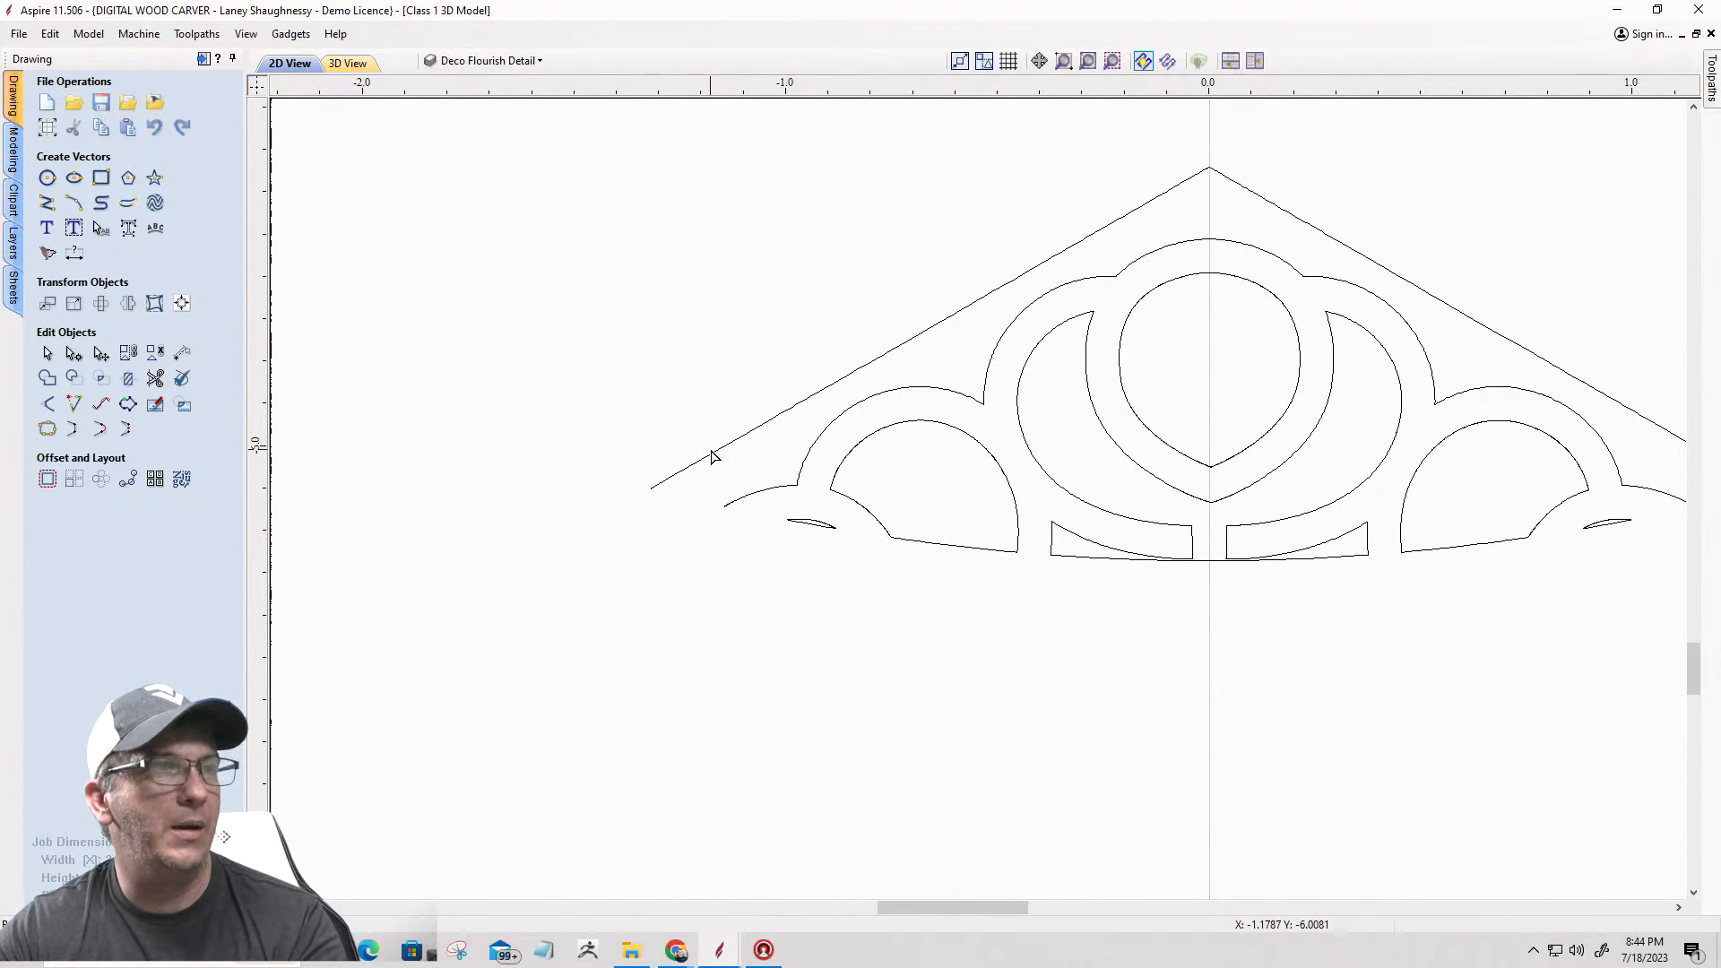
scroll(713, 458, "down", 4)
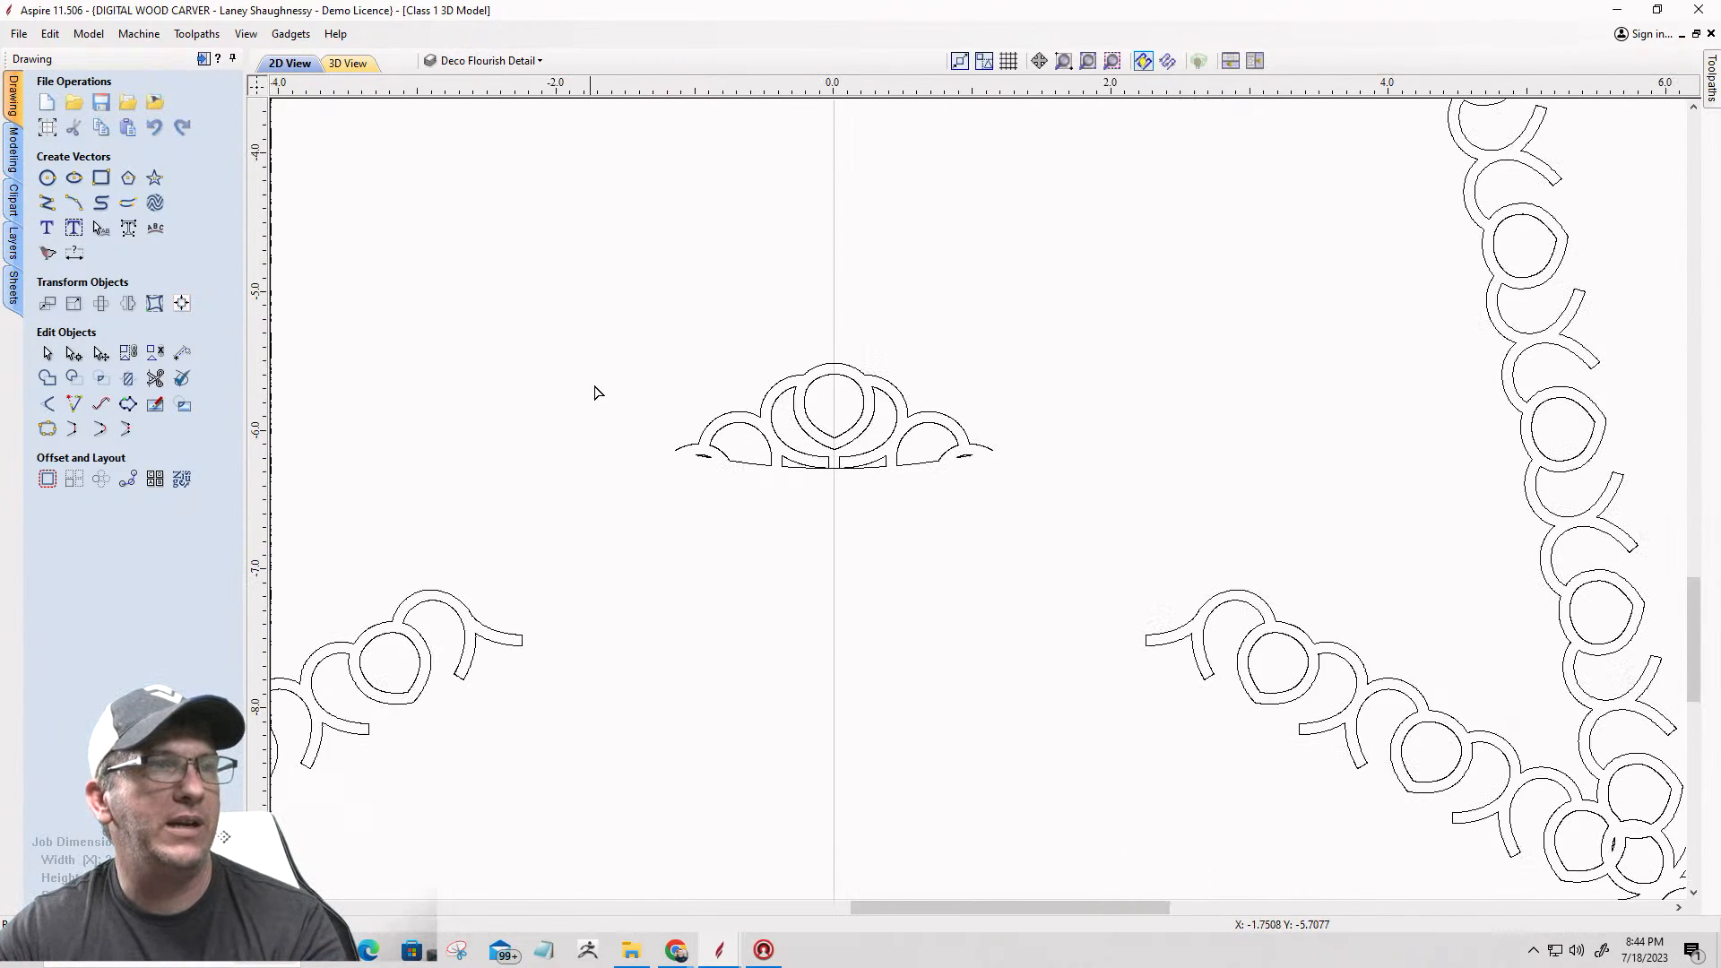
Step: Examine the center ornament's lower edge, its small slivers and the openings along the base
scroll(941, 461, "up", 4)
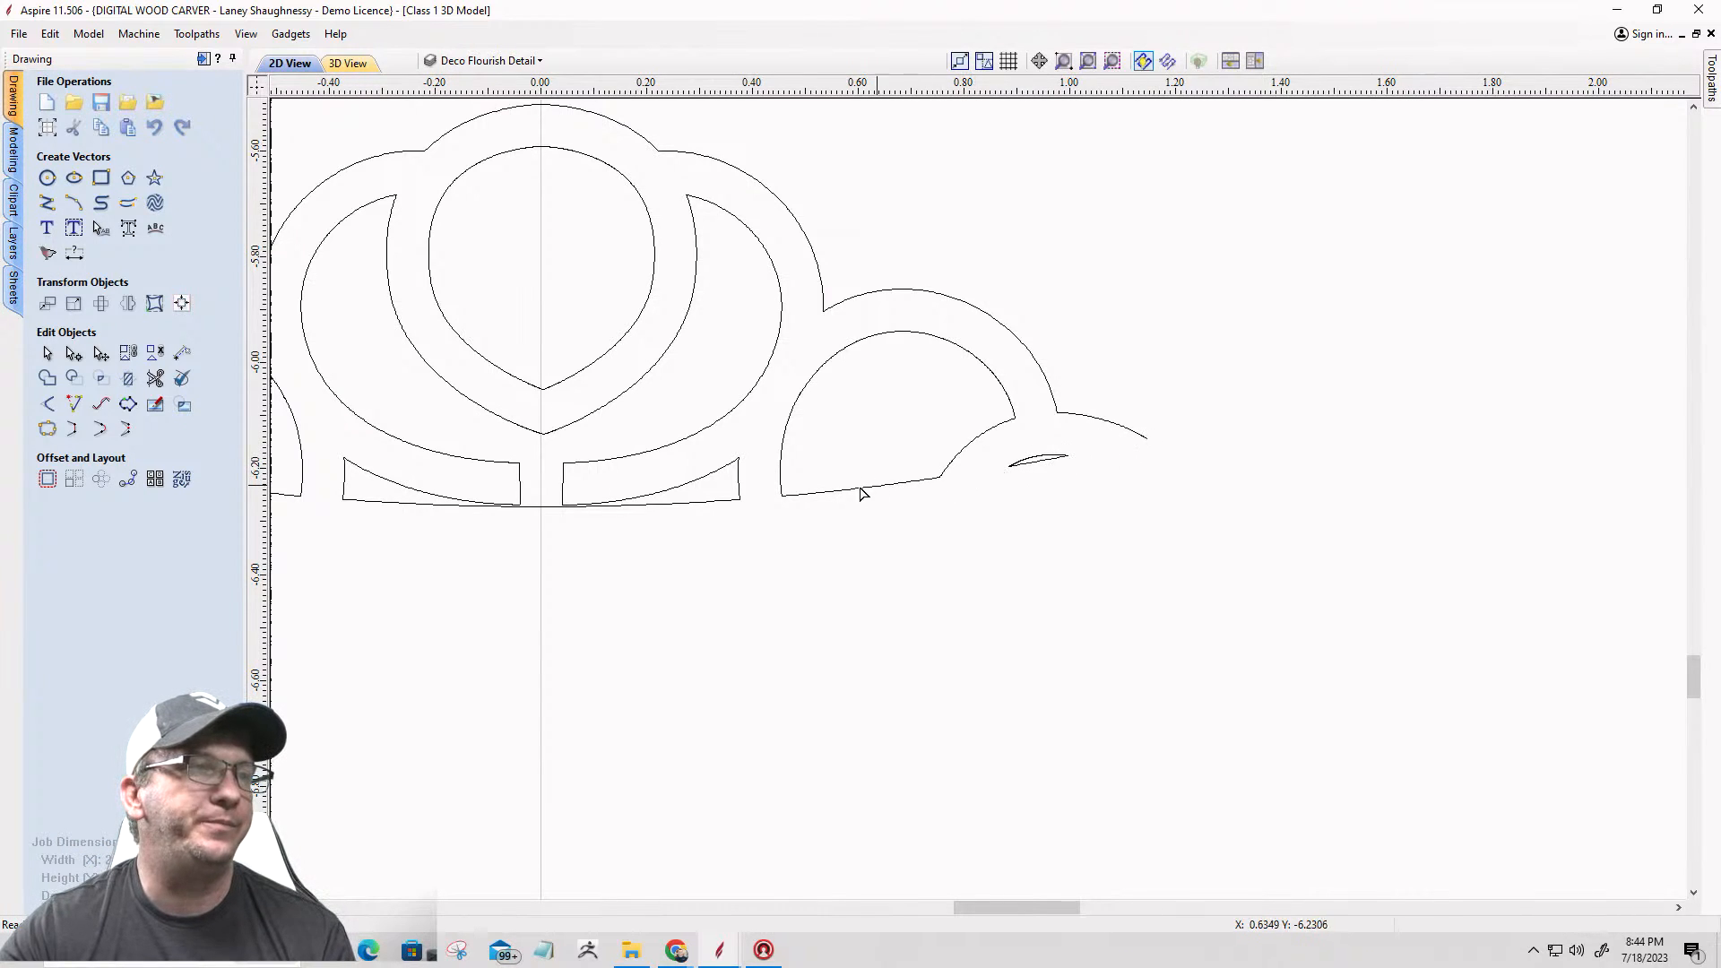
scroll(1153, 500, "down", 4)
scroll(933, 503, "up", 2)
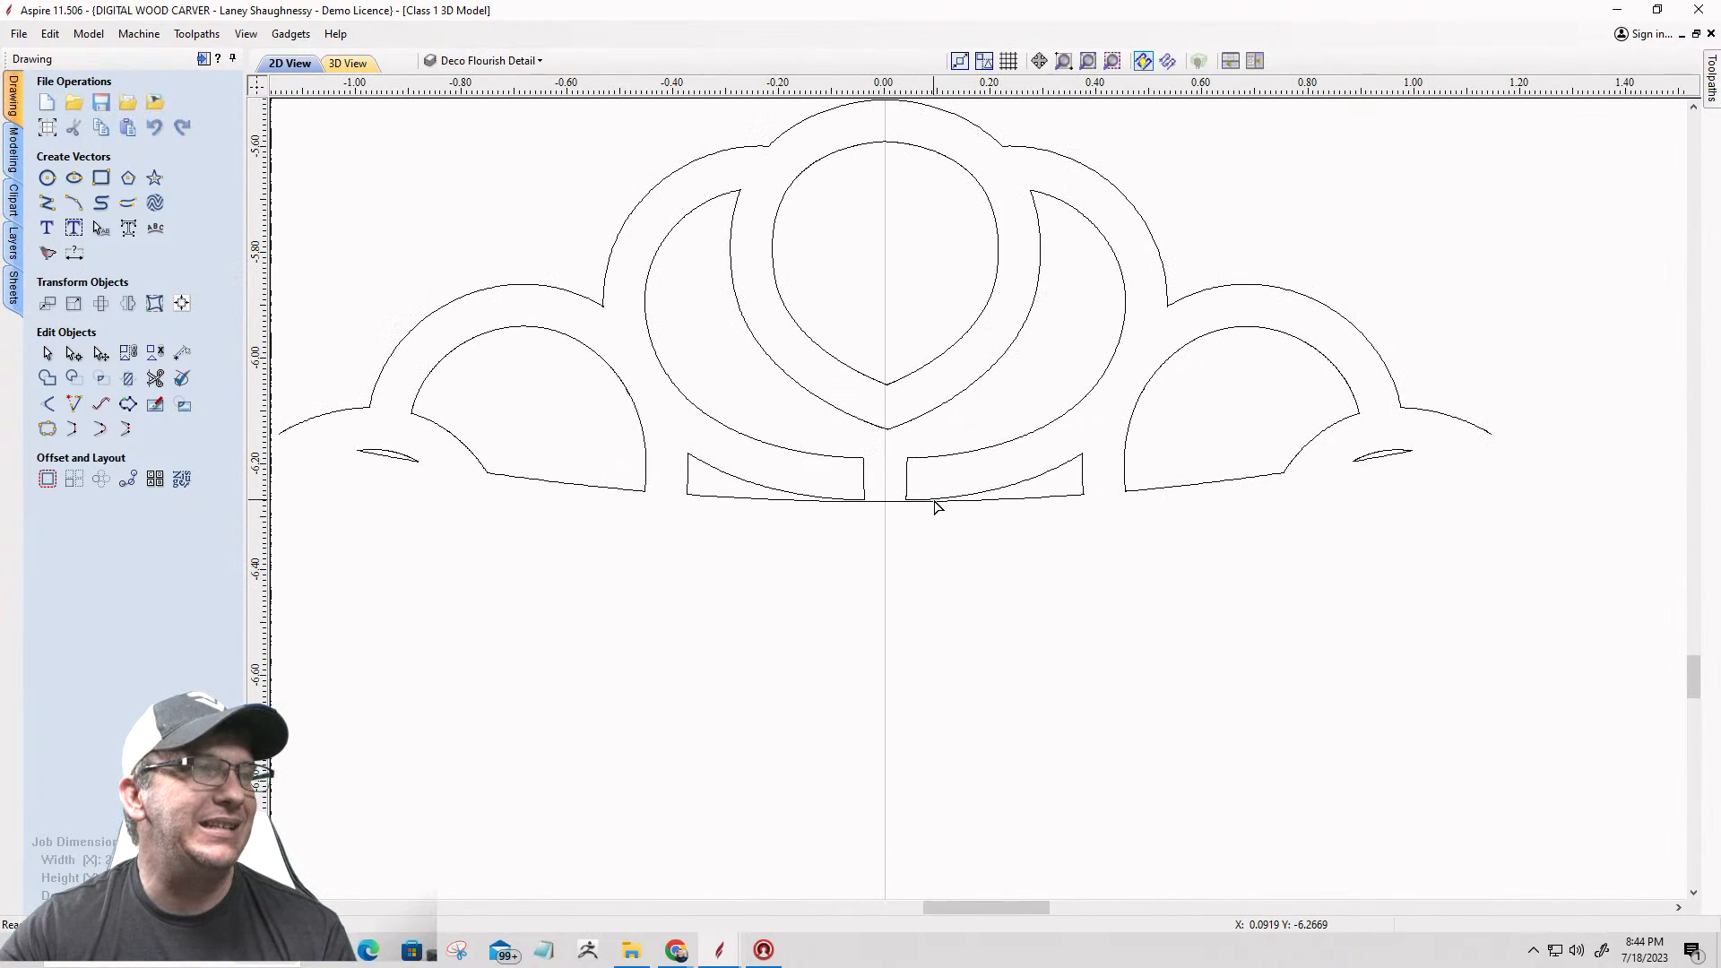
scroll(933, 503, "down", 1)
scroll(649, 476, "up", 4)
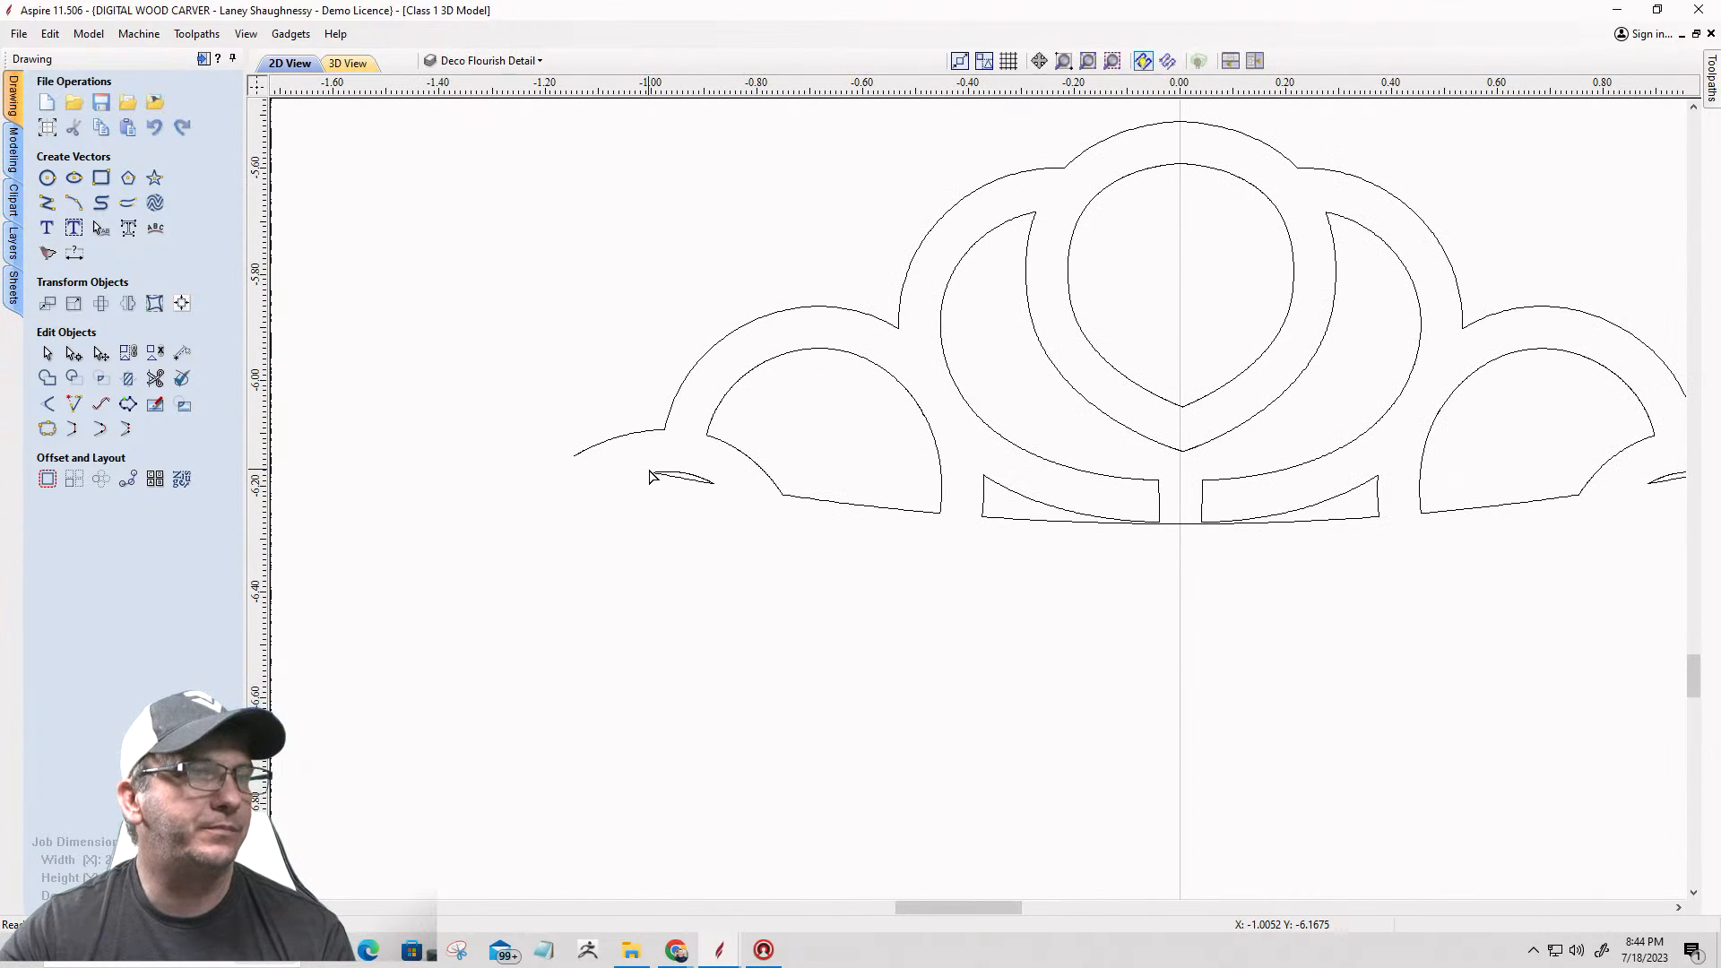
scroll(613, 462, "down", 1)
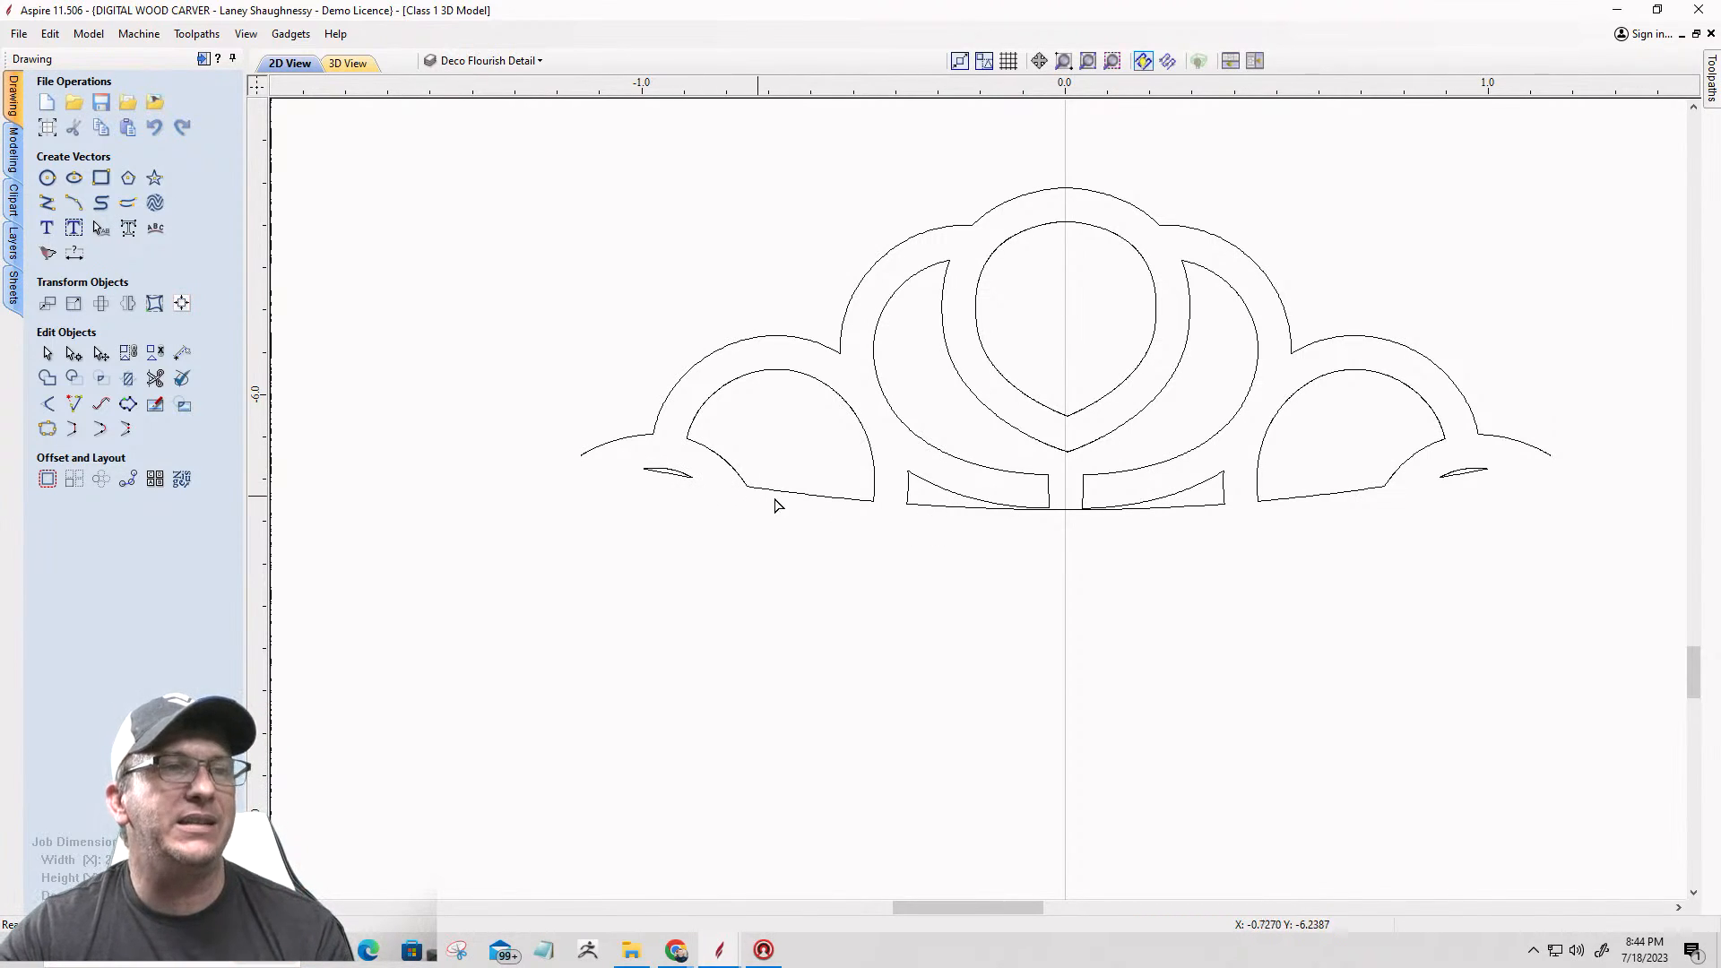
scroll(672, 484, "up", 3)
scroll(672, 481, "down", 3)
Step: Open the small left sliver vector for node editing and cut it at its left tip
scroll(668, 487, "up", 1)
scroll(666, 482, "up", 9)
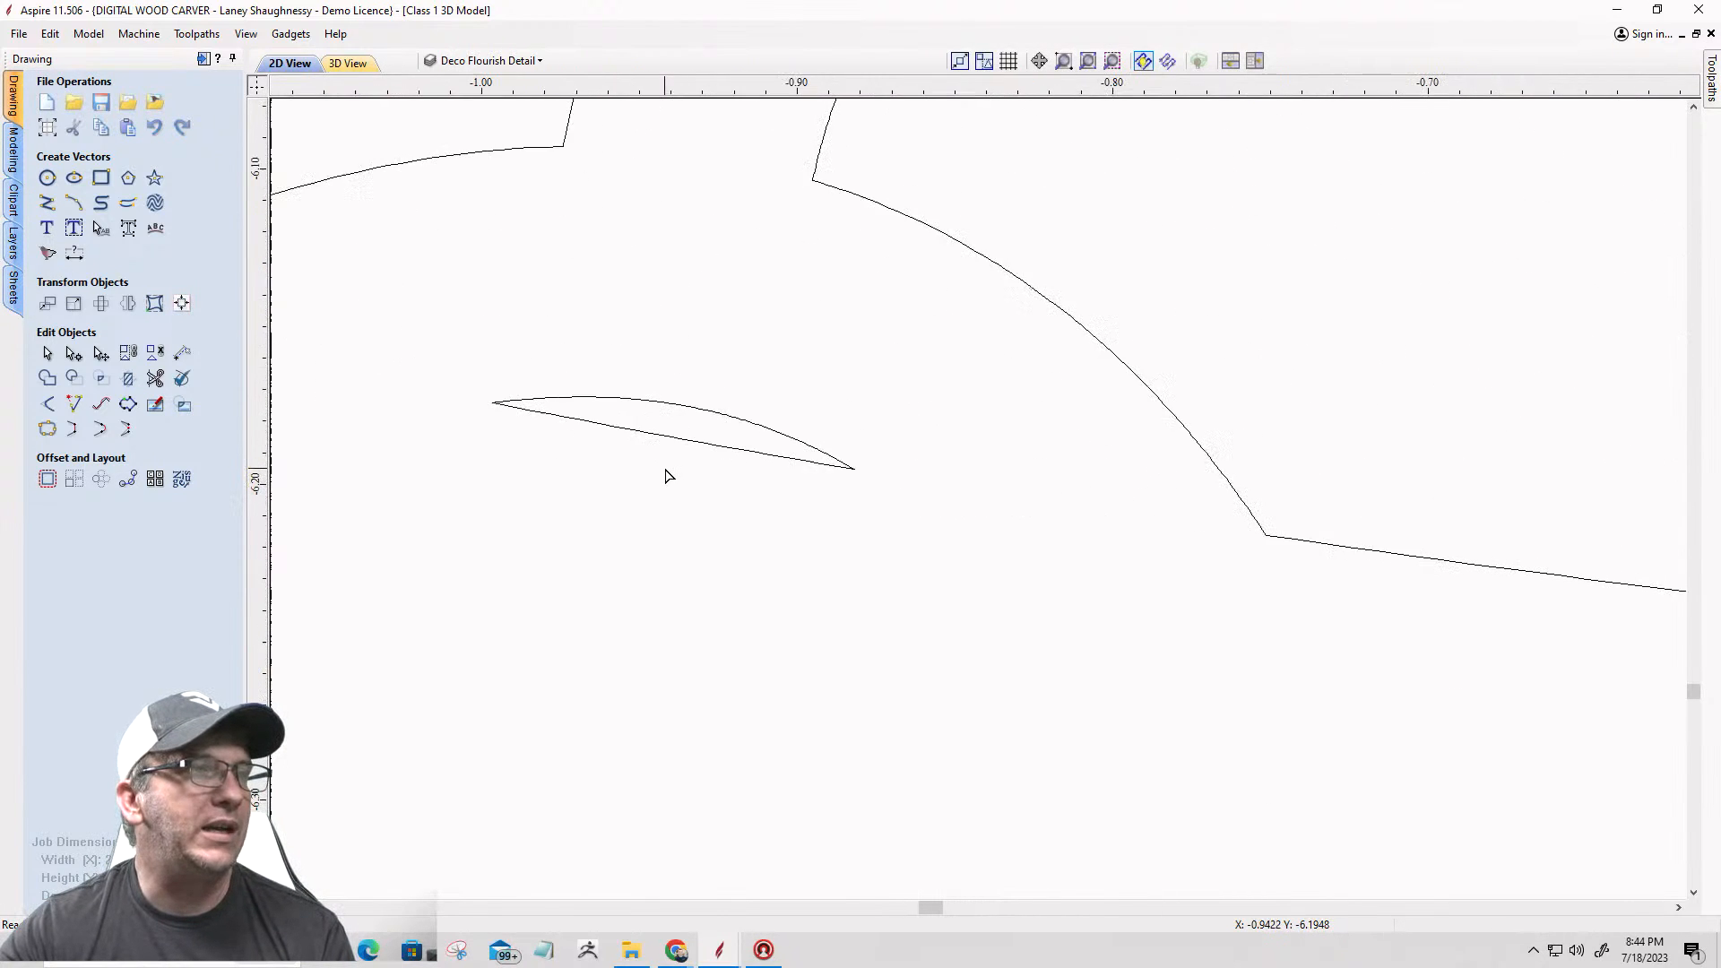
left_click(652, 432)
scroll(480, 387, "up", 3)
scroll(473, 386, "up", 10)
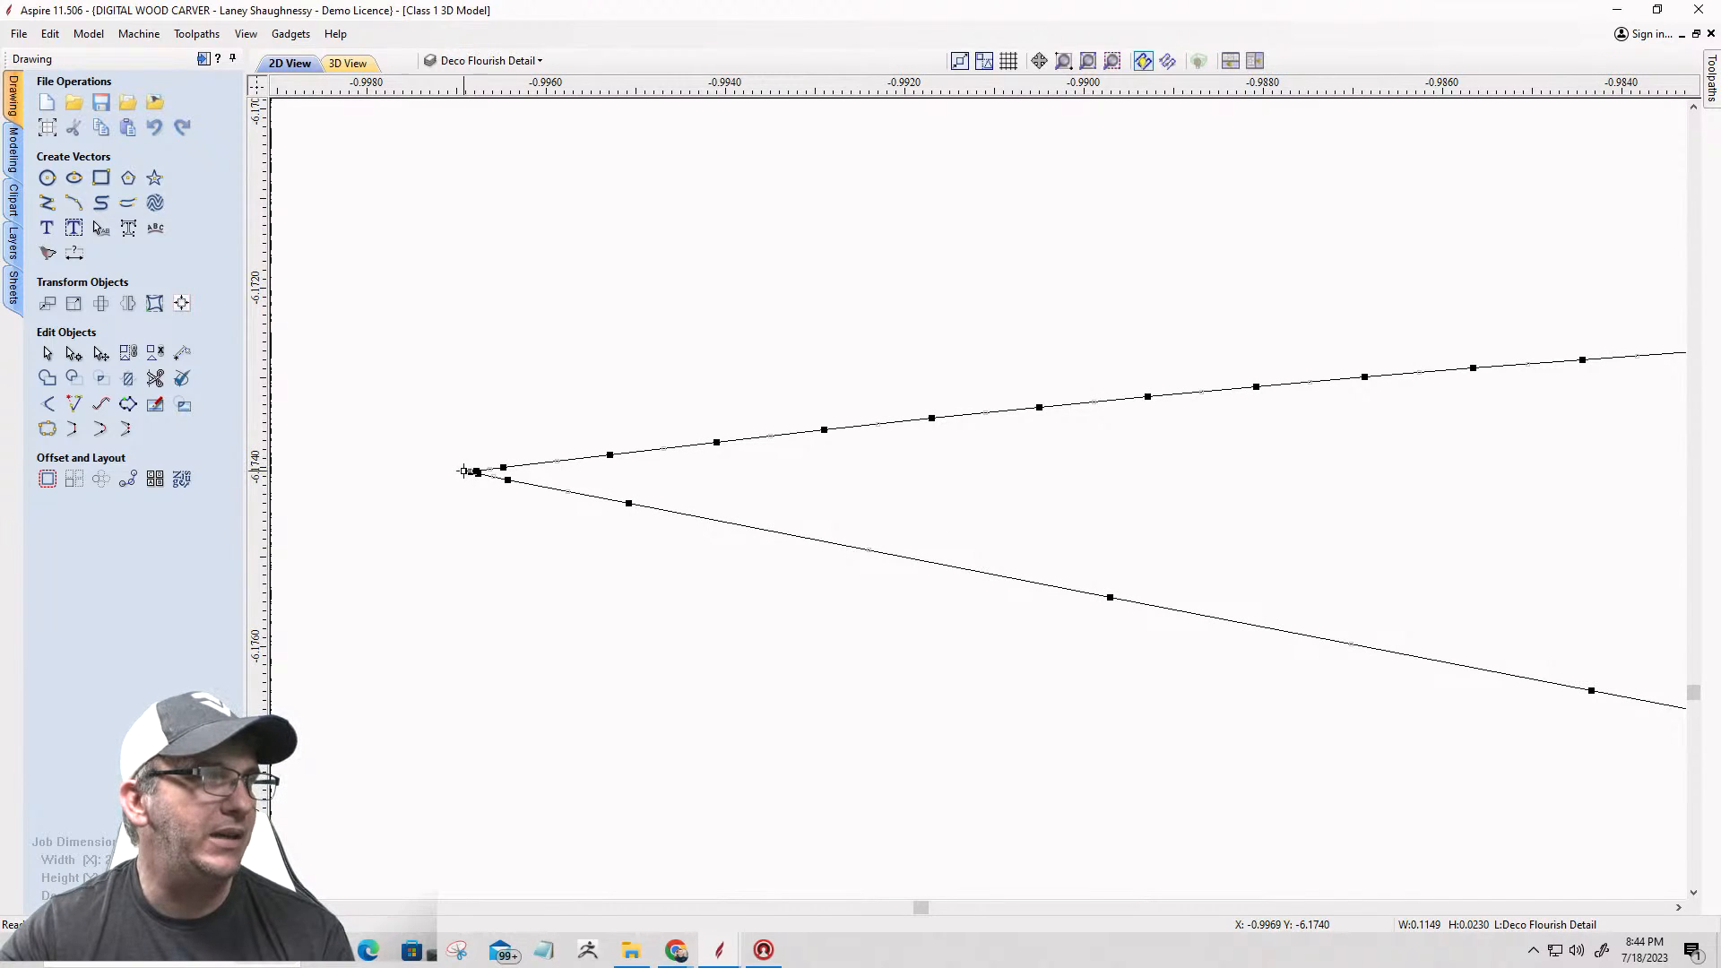
right_click(468, 471)
left_click(495, 544)
scroll(428, 441, "down", 14)
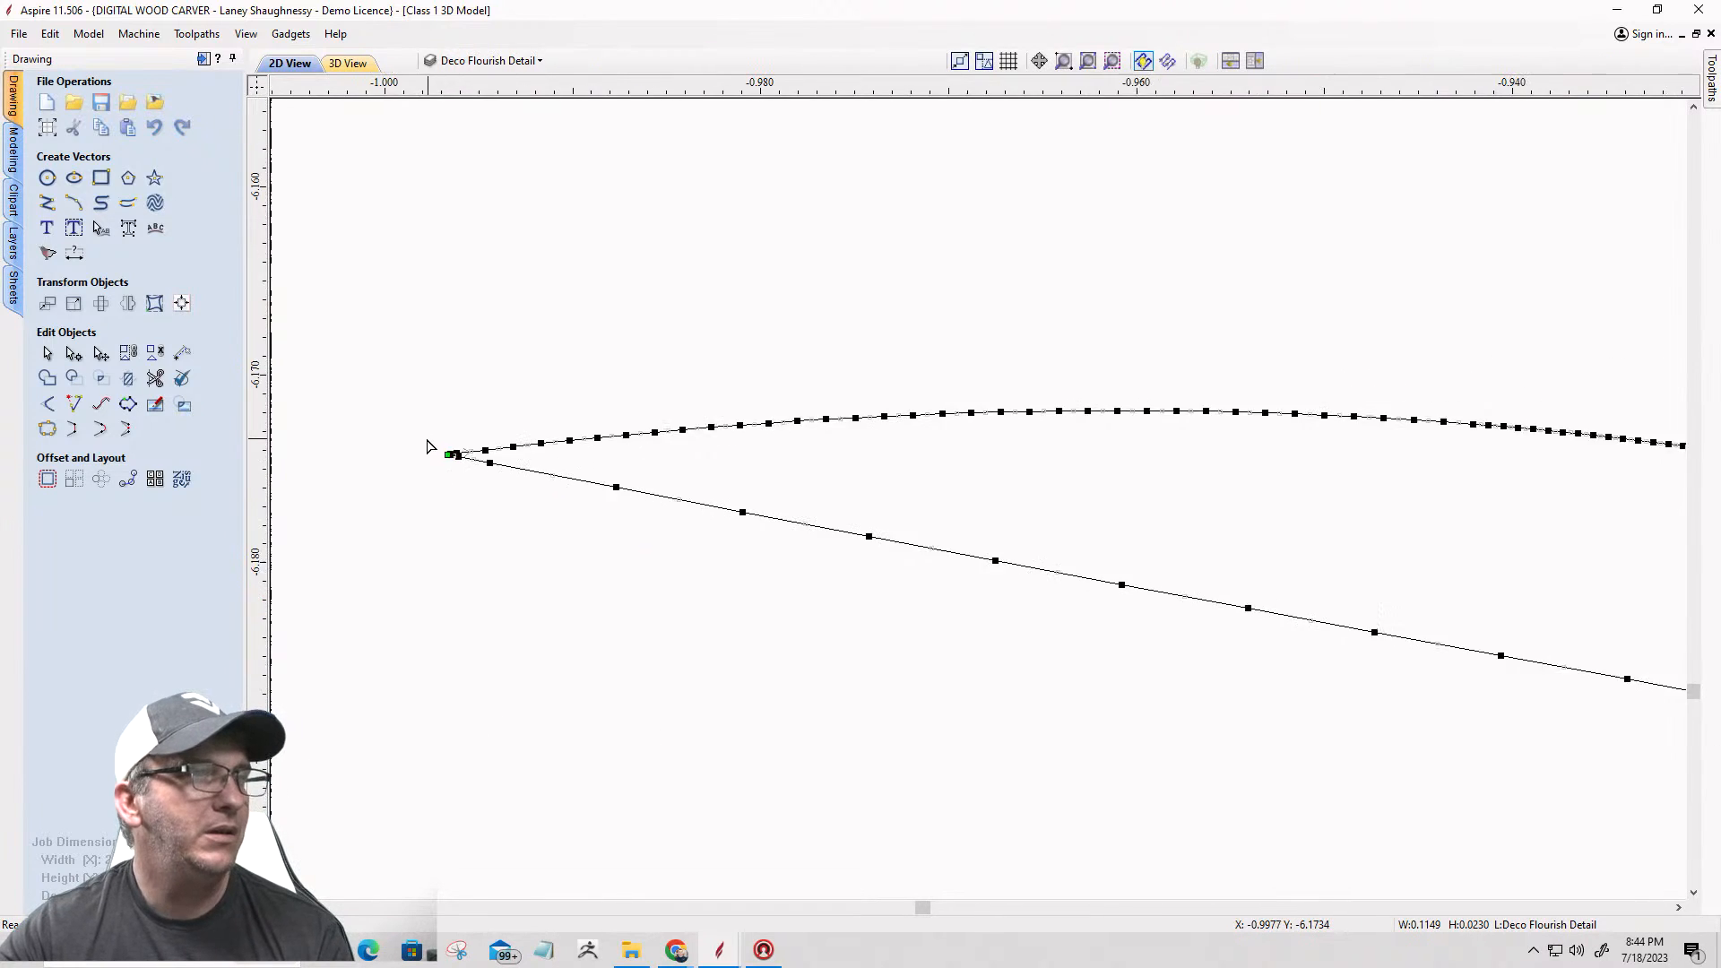
Step: Cut the left sliver vector at its right tip to separate the arc from the straight lower edge
scroll(924, 535, "up", 12)
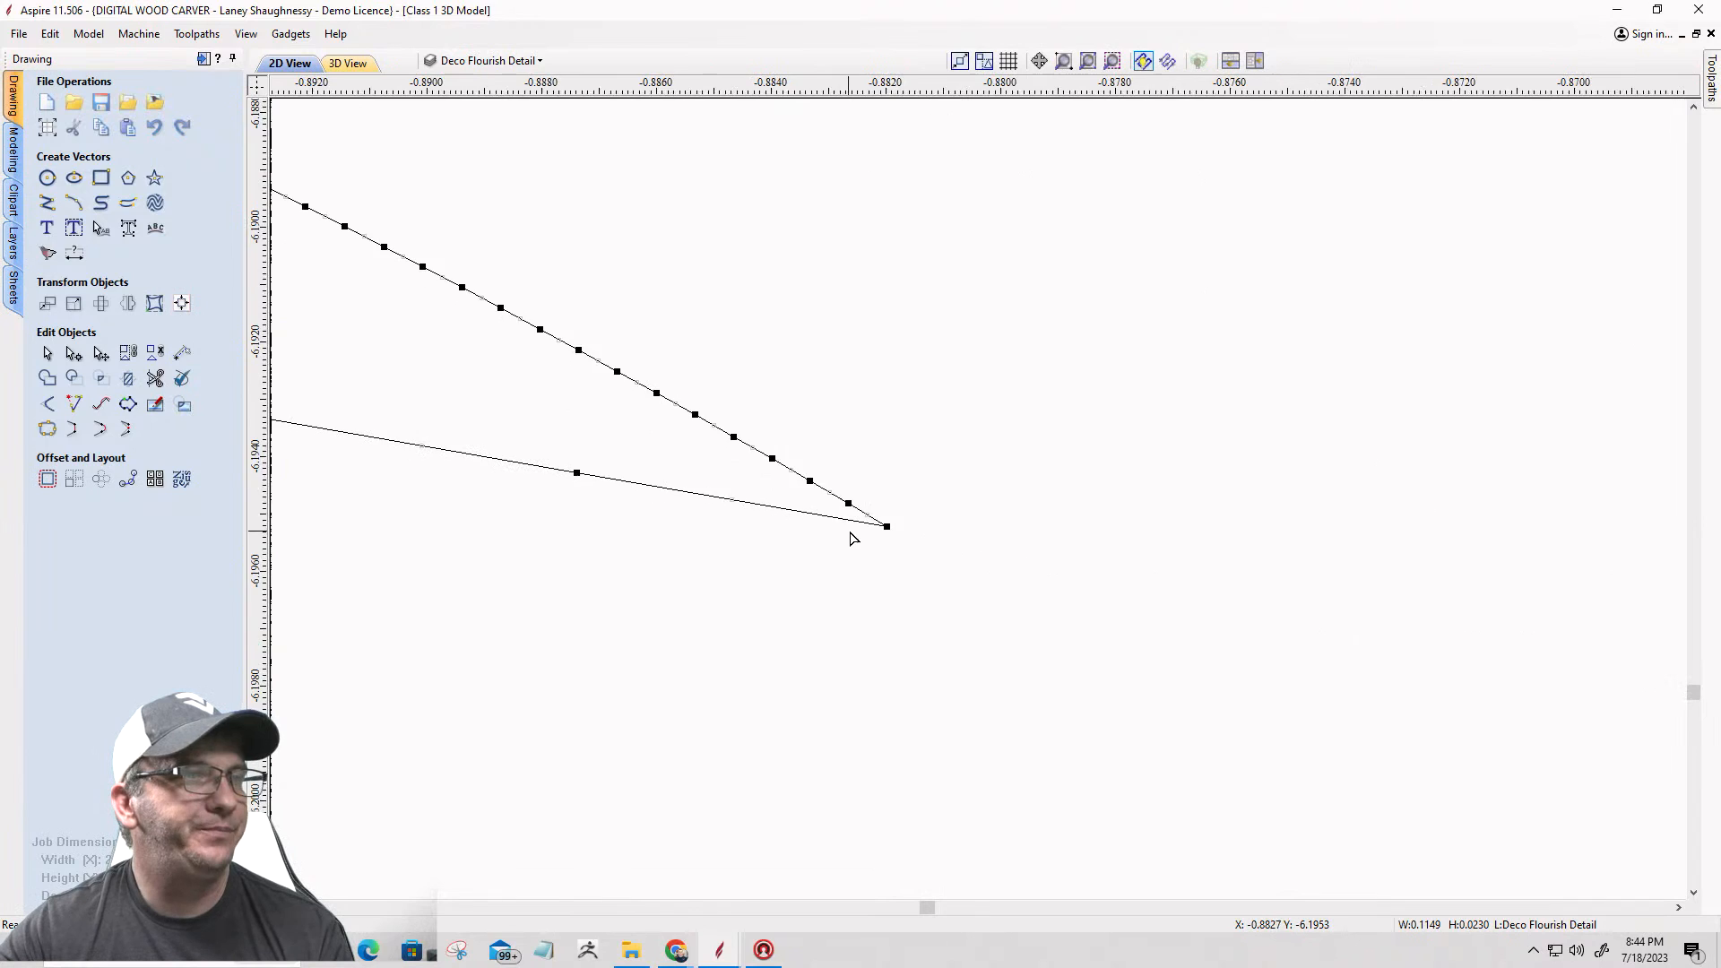
right_click(905, 524)
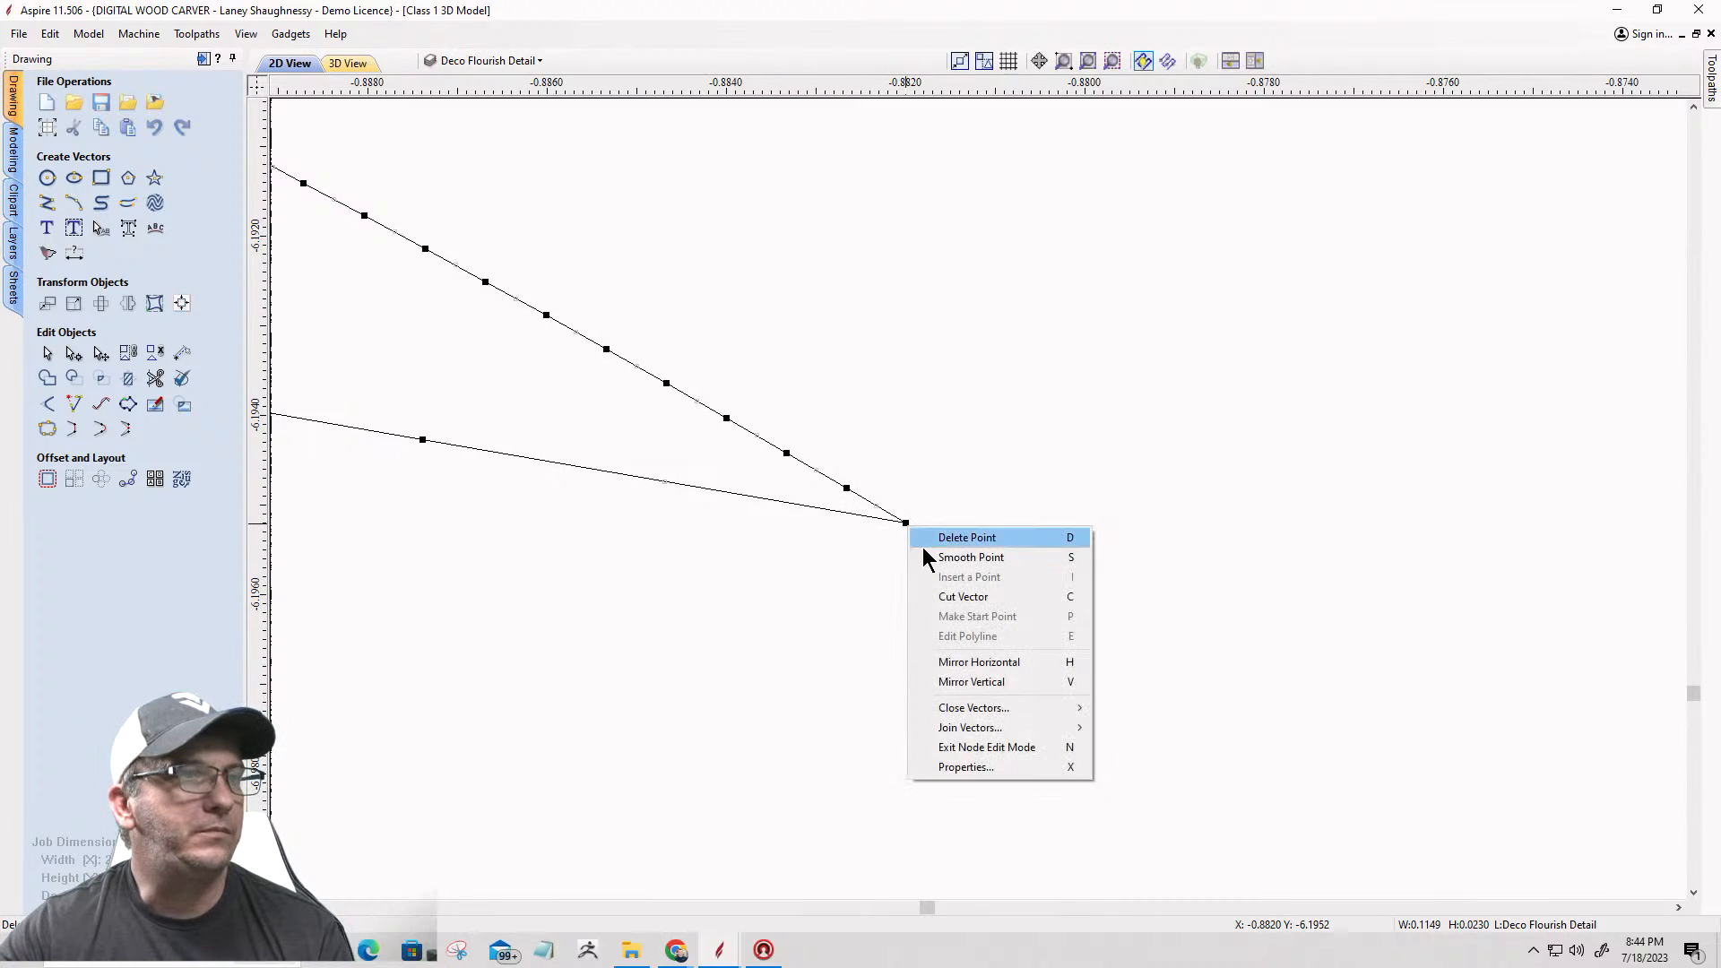
left_click(930, 600)
scroll(1078, 582, "down", 10)
scroll(1079, 581, "down", 6)
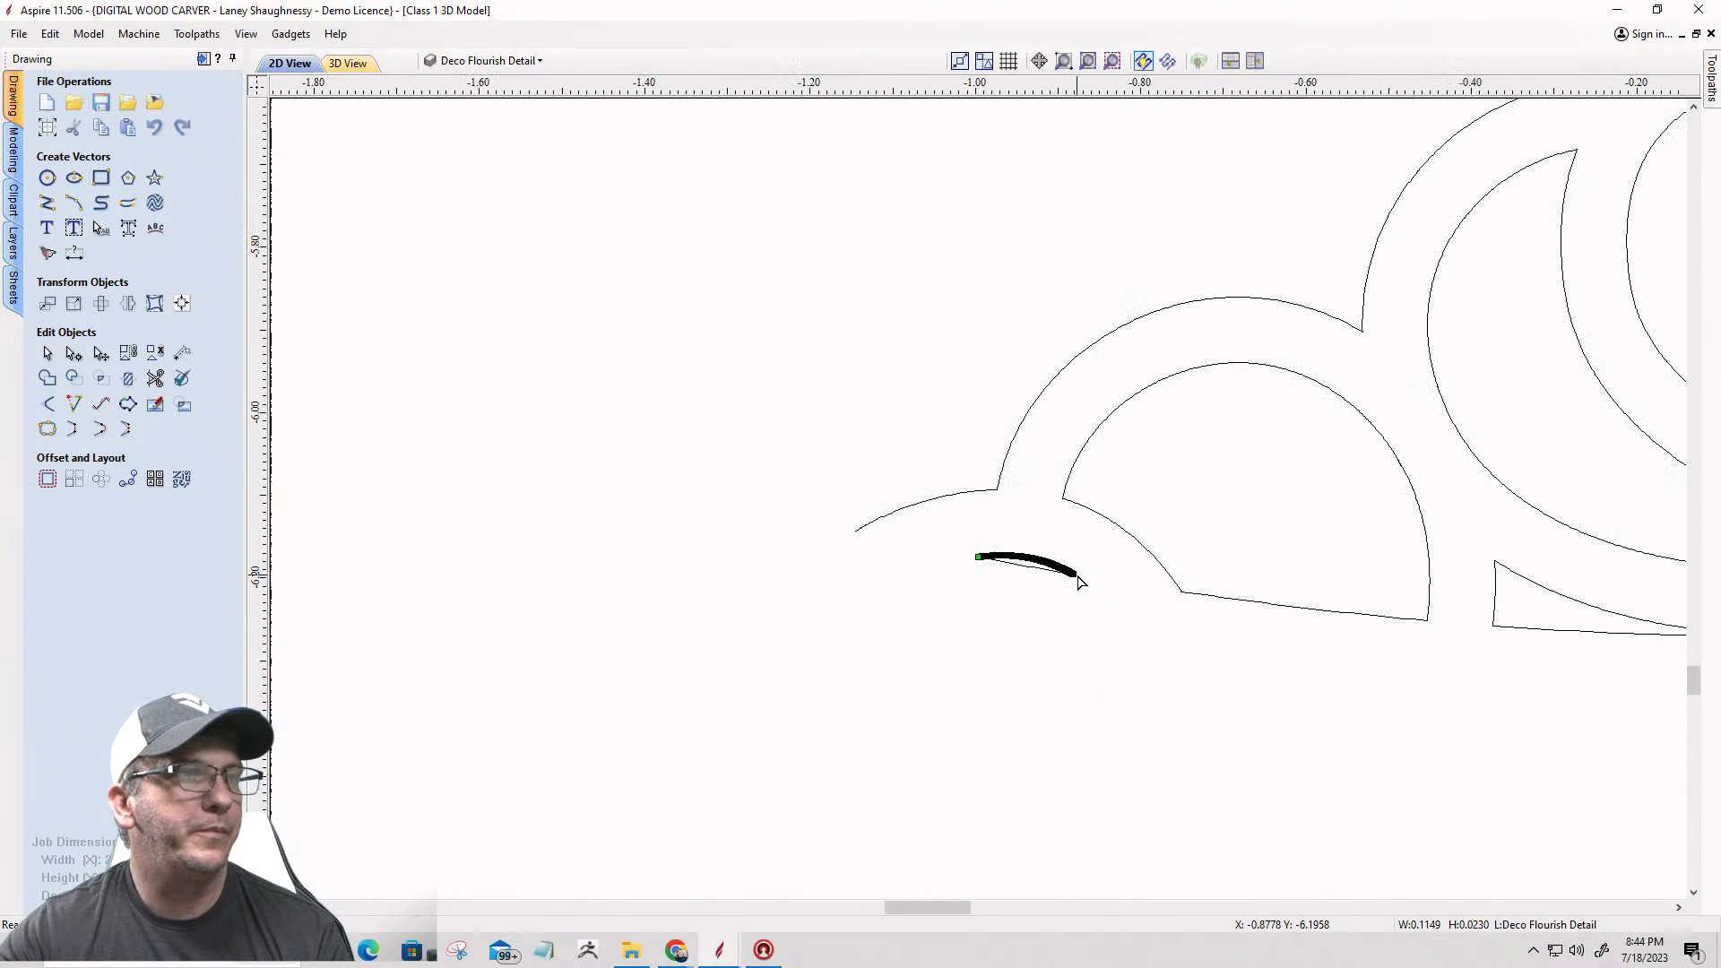
scroll(860, 511, "down", 3)
Step: Open the left half-round opening of the ornament for node editing and cut its vector at the lower left corner
scroll(1013, 557, "up", 1)
scroll(1008, 554, "up", 2)
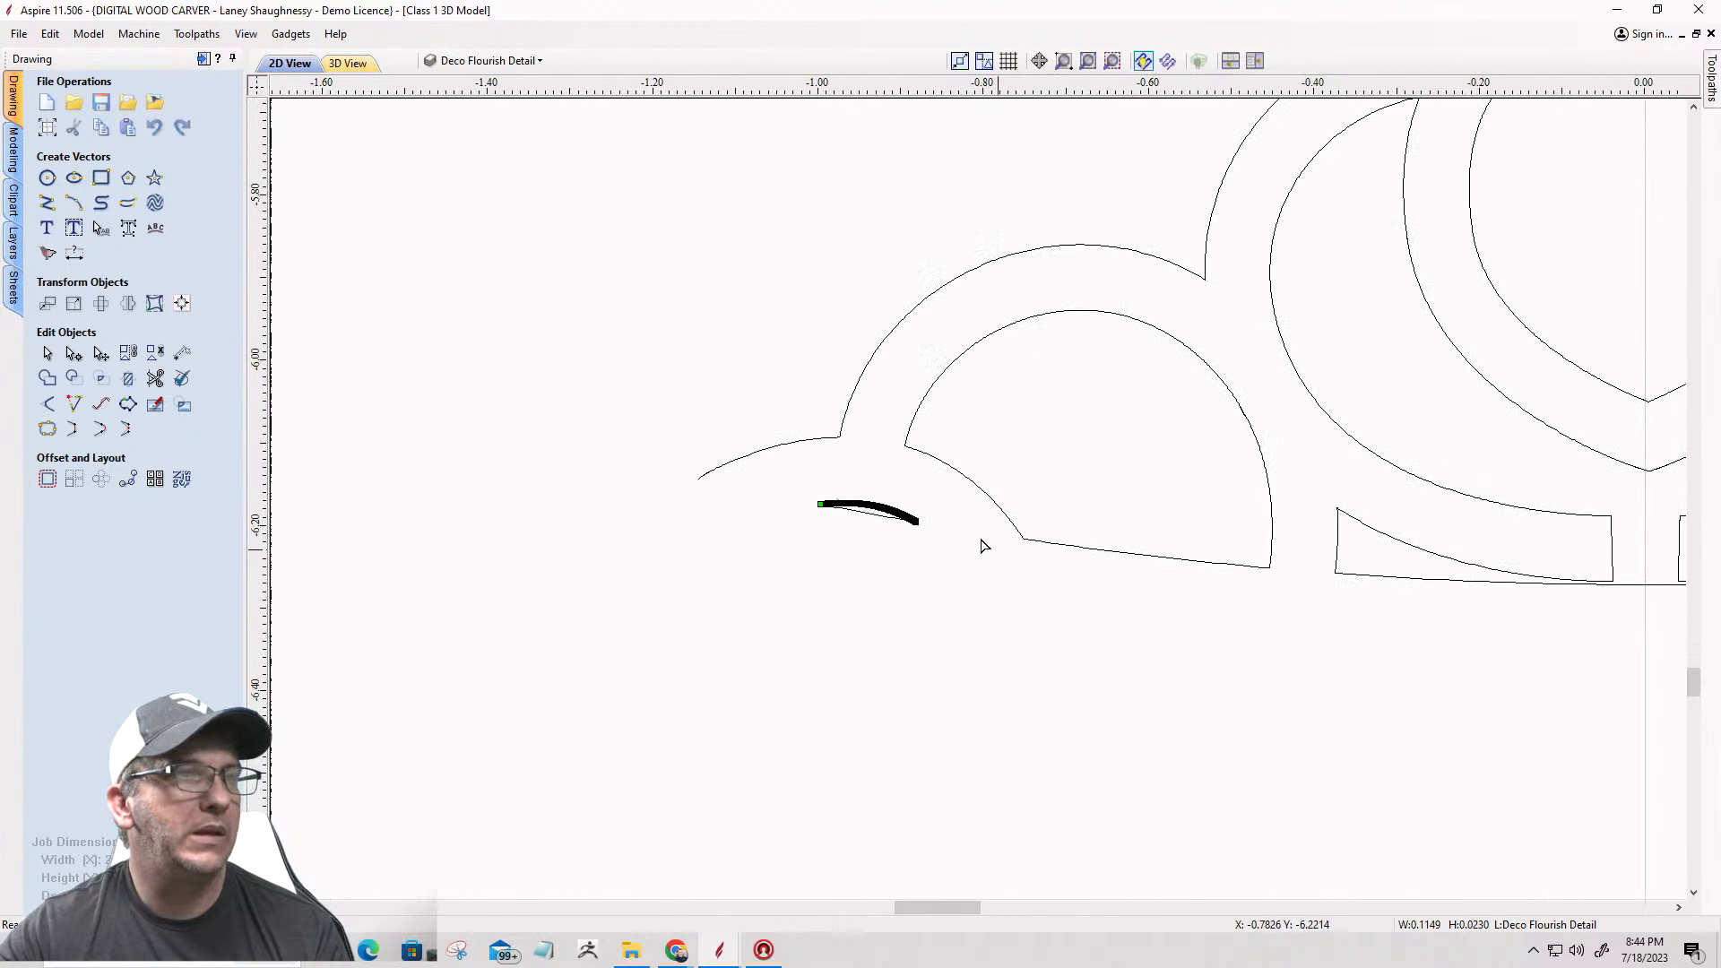
scroll(1058, 619, "up", 2)
scroll(634, 461, "down", 4)
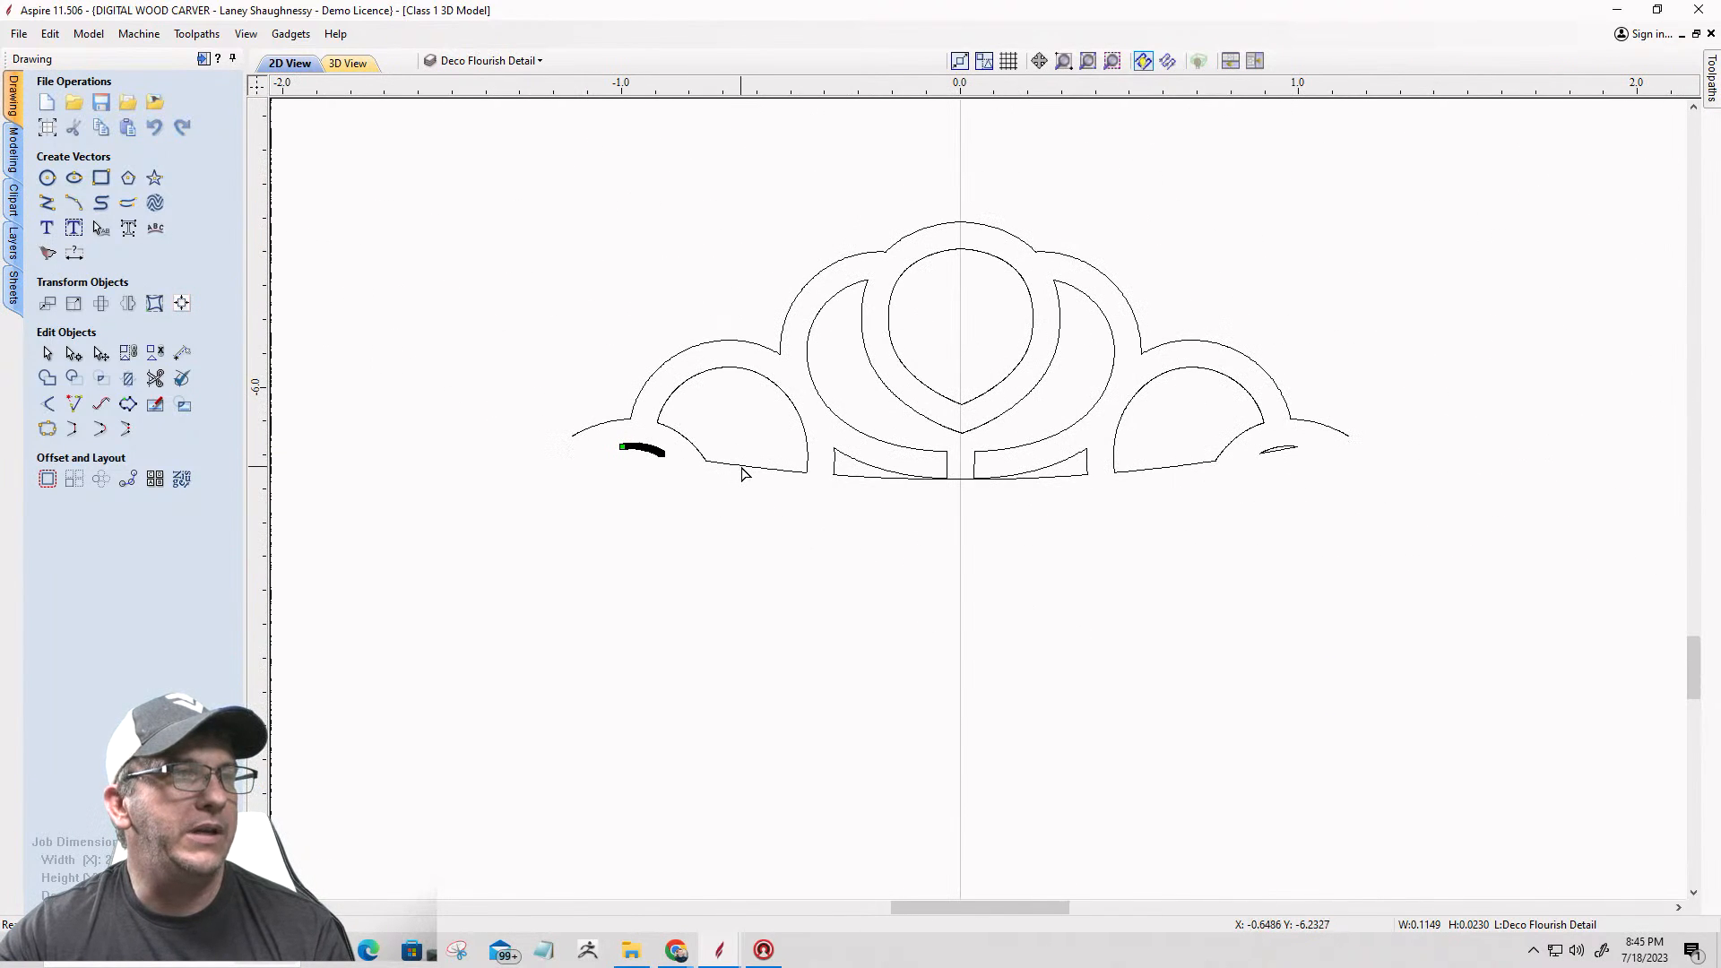
left_click(740, 466)
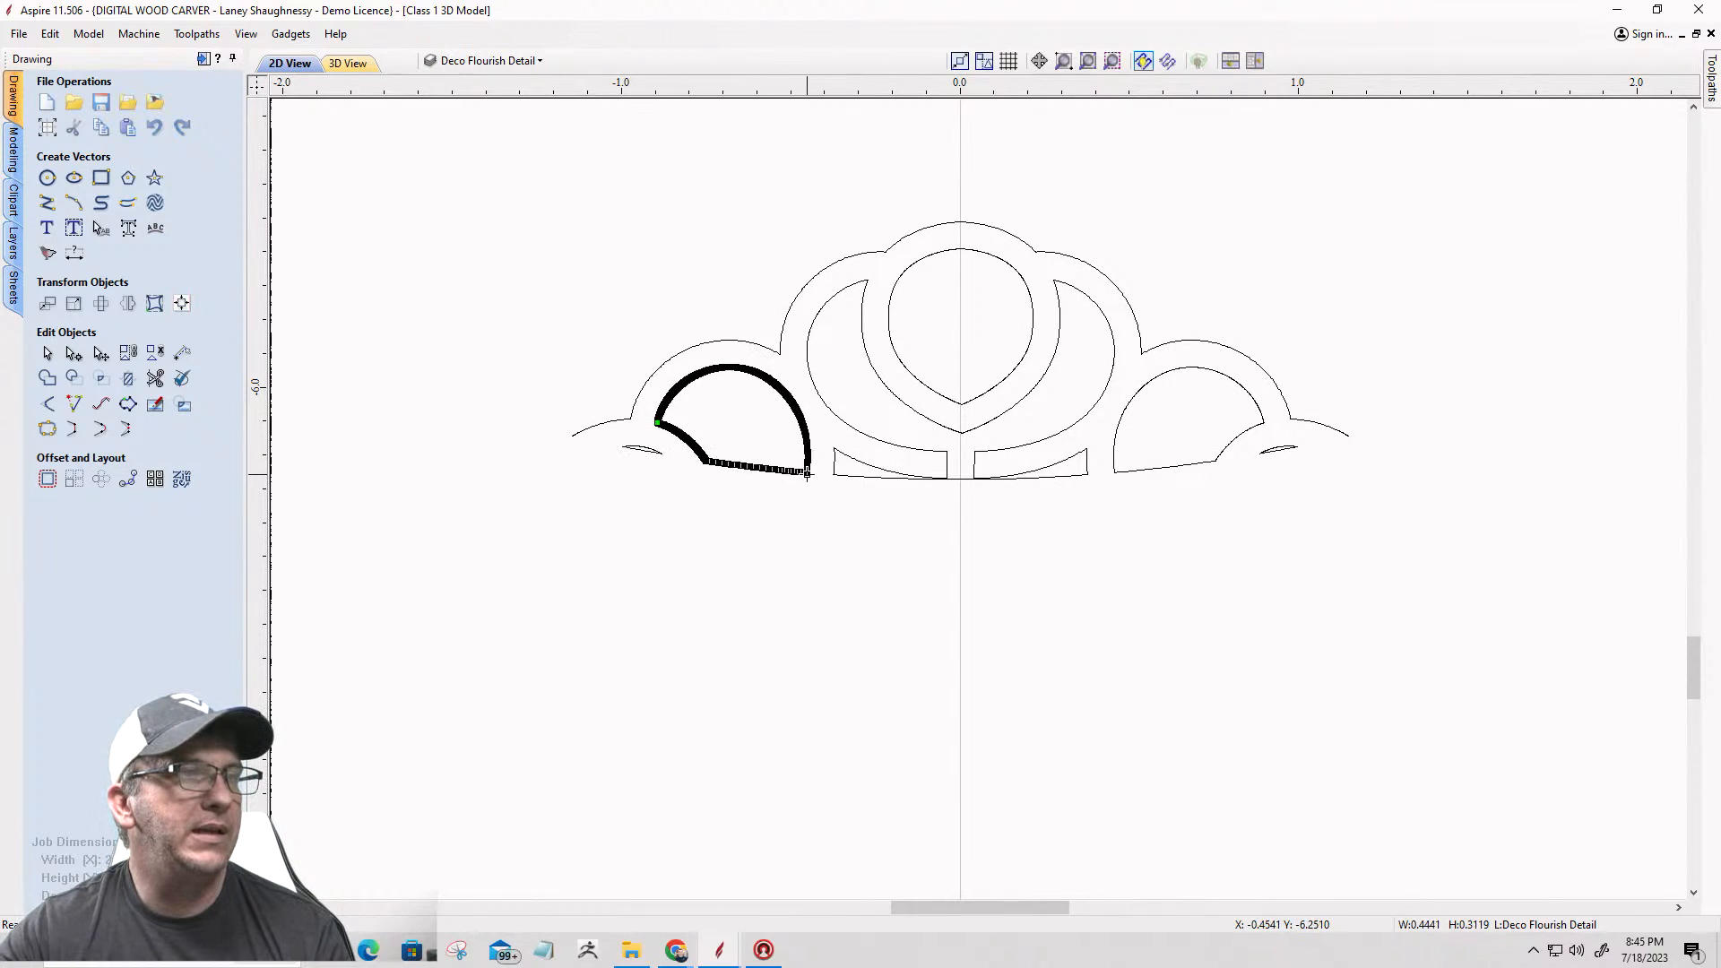
scroll(825, 485, "up", 3)
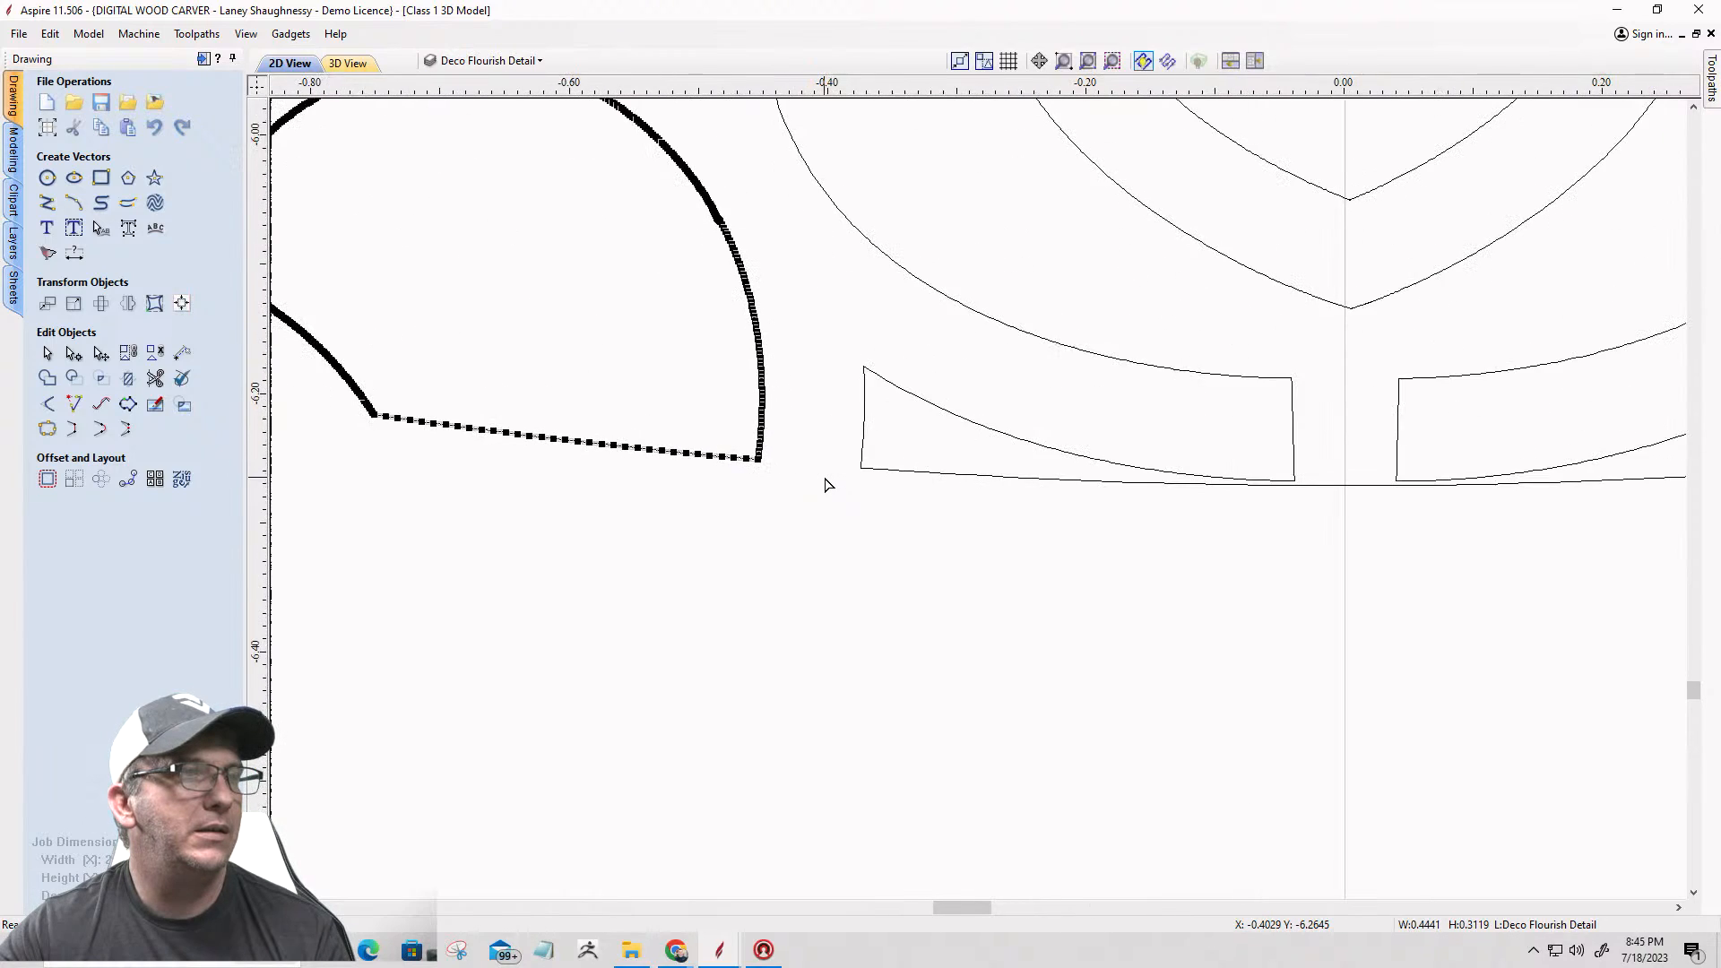
scroll(824, 485, "down", 2)
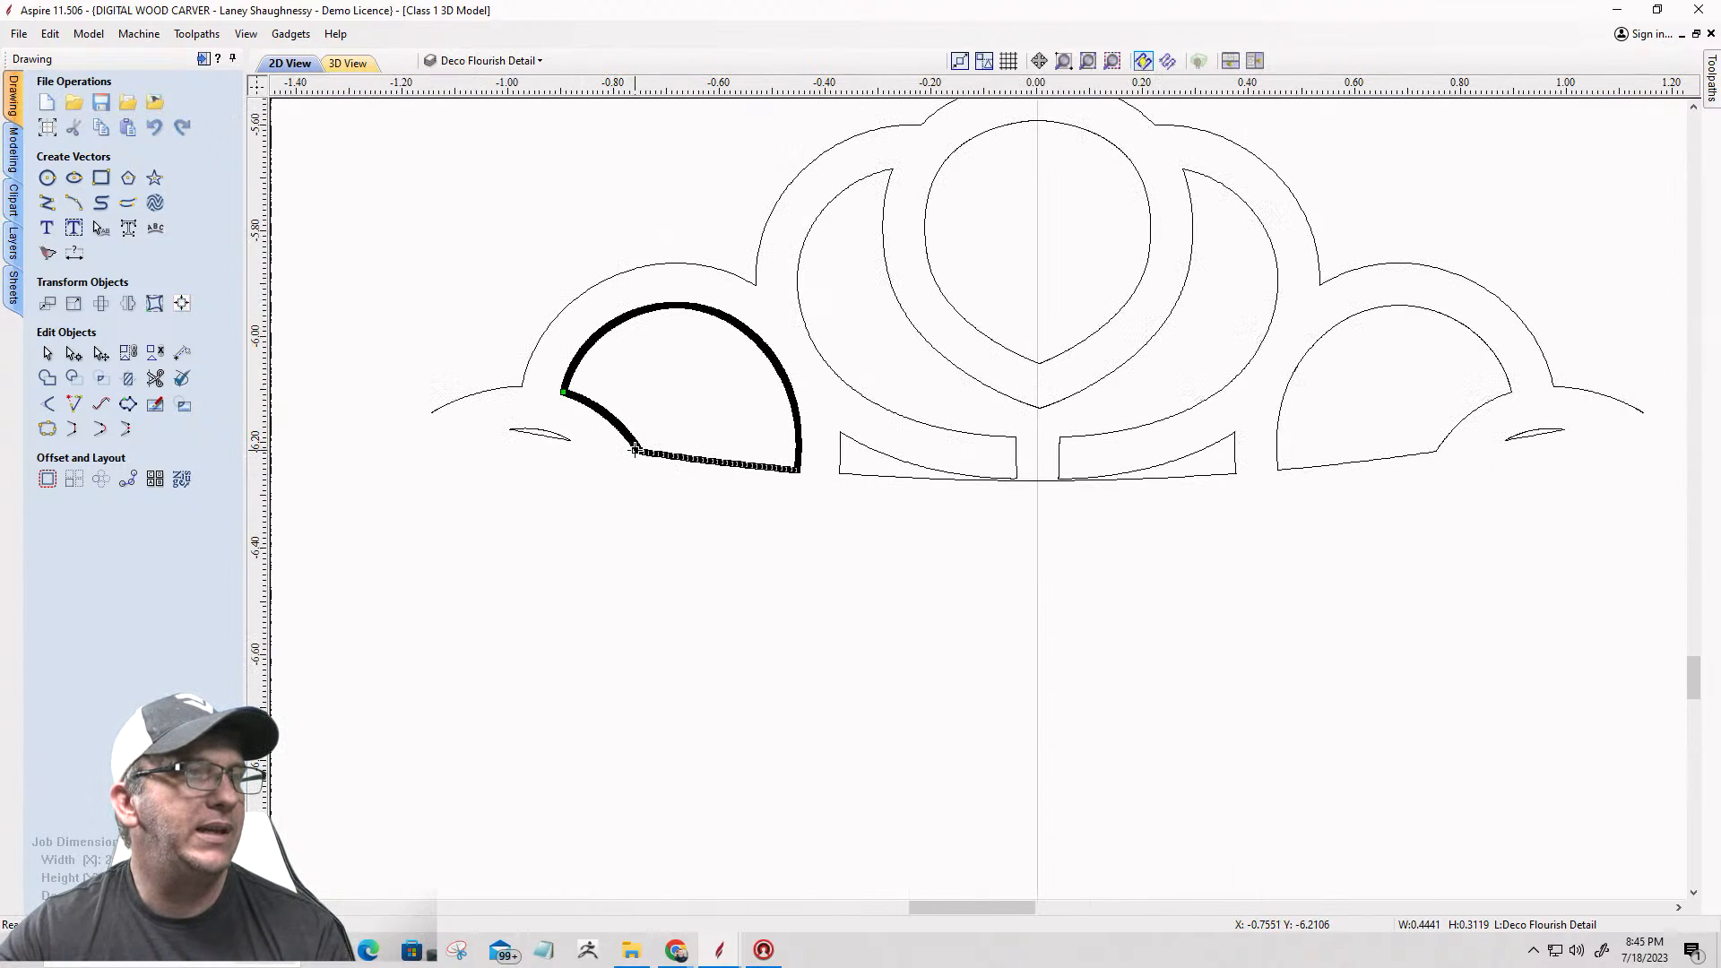
scroll(635, 448, "up", 10)
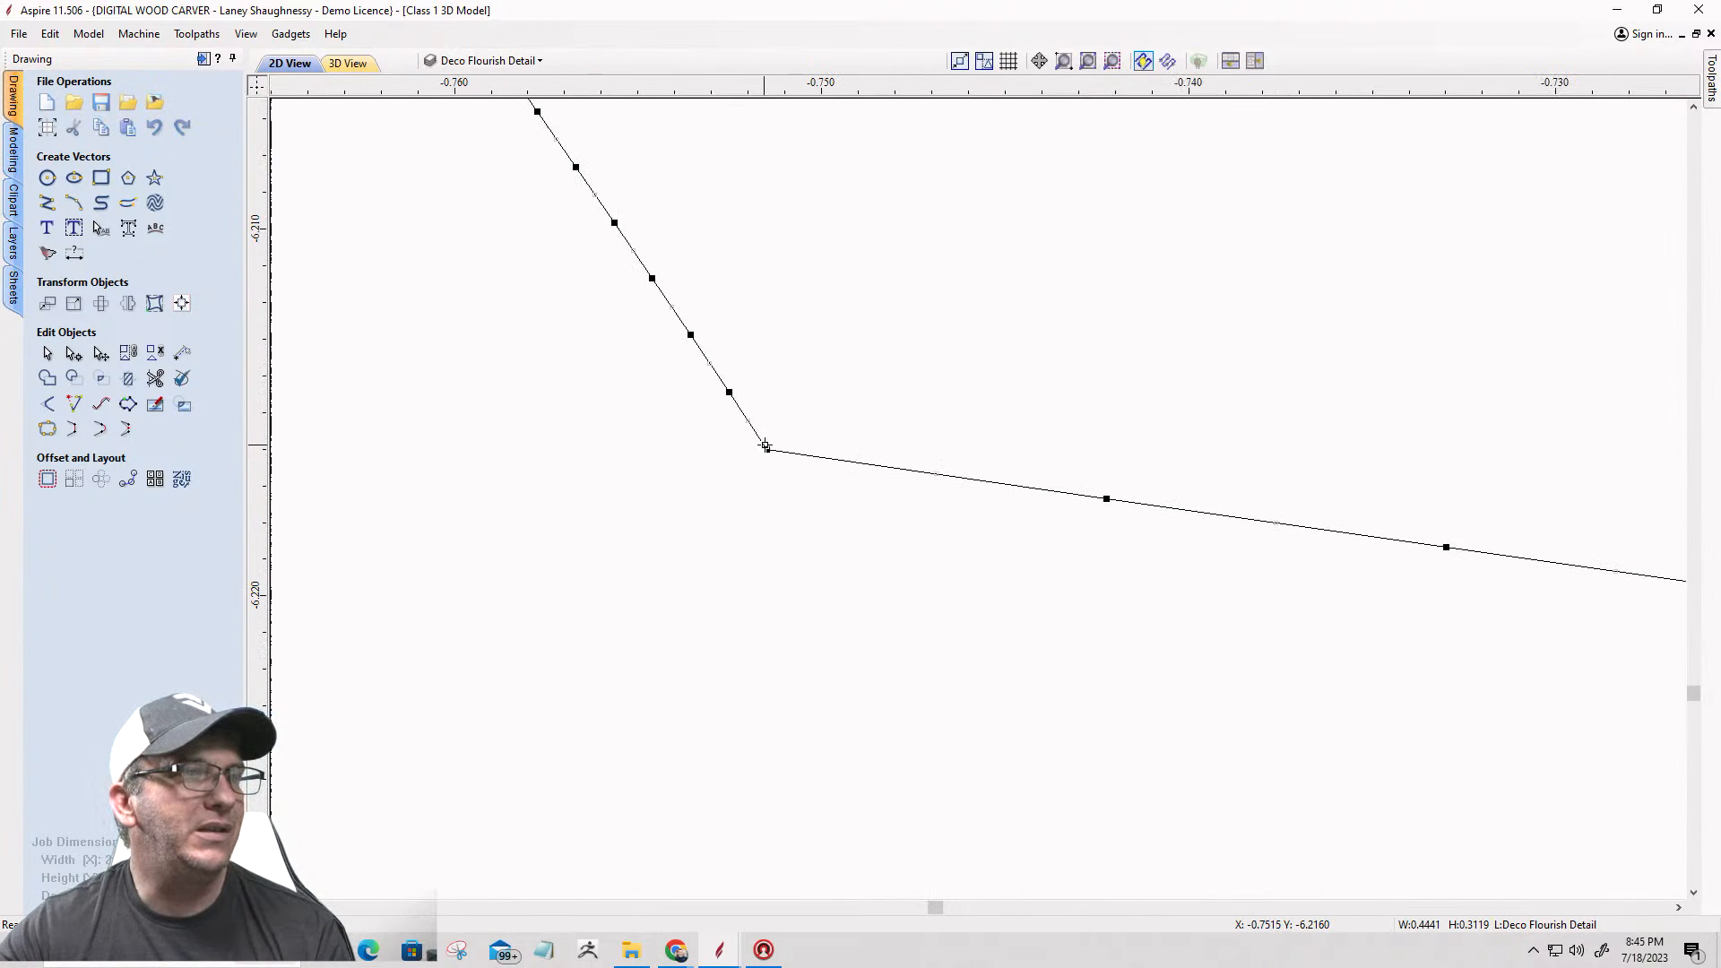
right_click(766, 443)
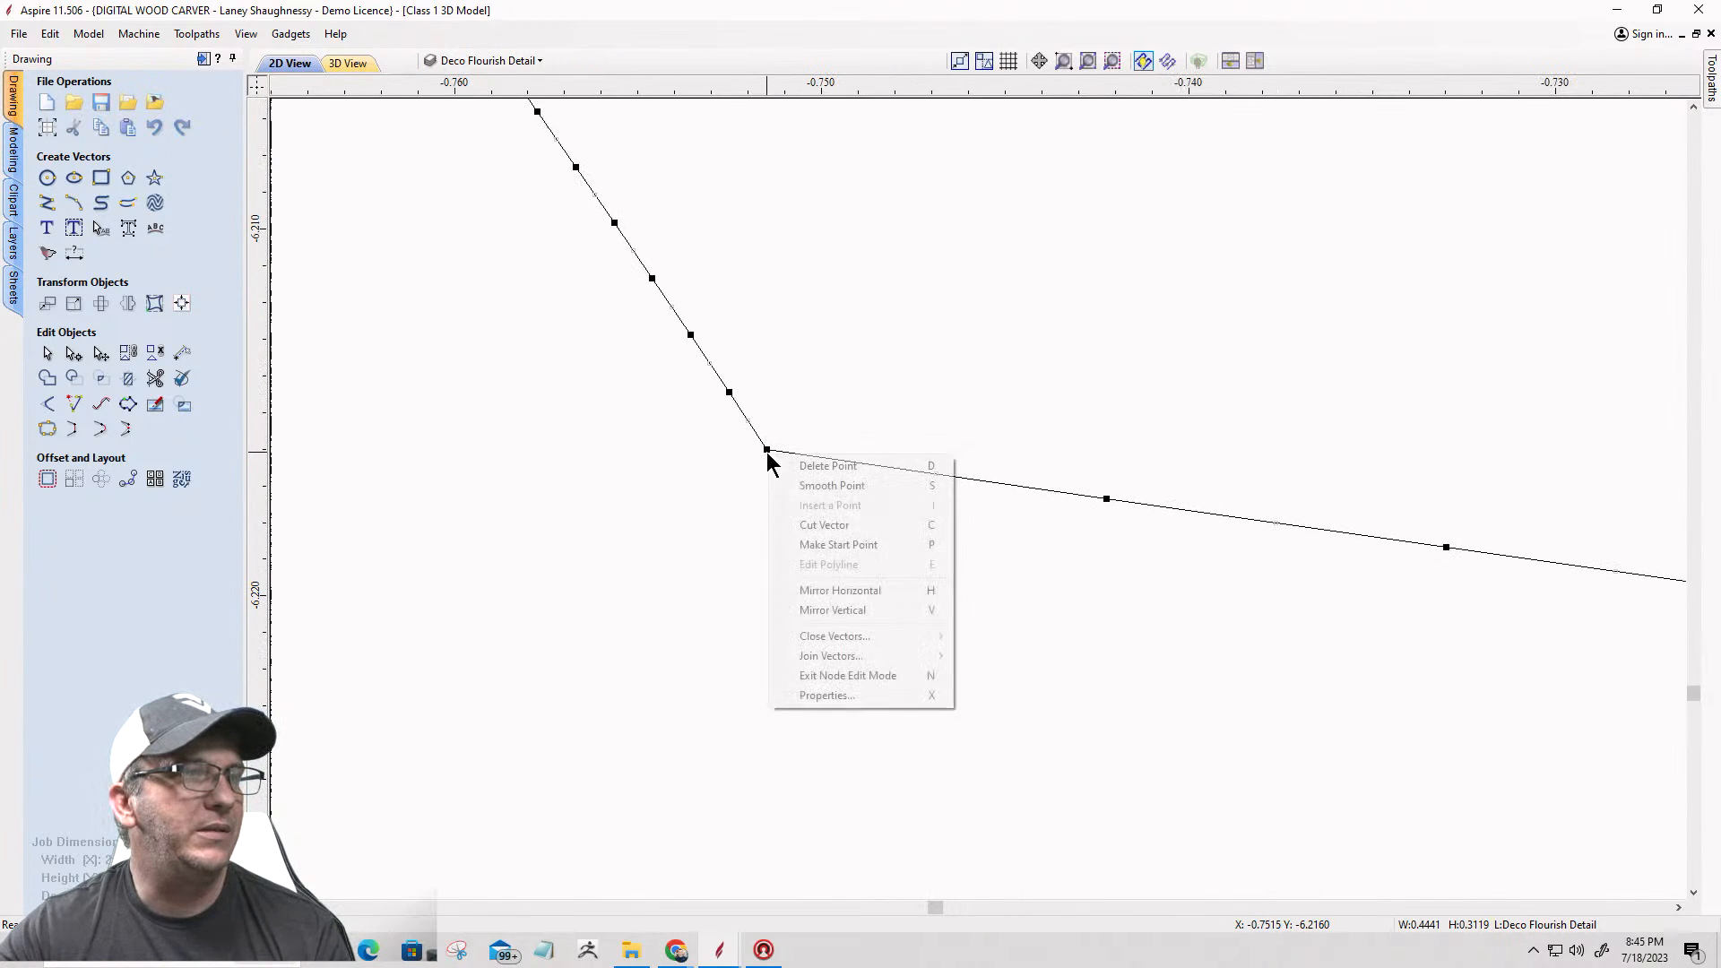
left_click(793, 539)
scroll(549, 454, "down", 10)
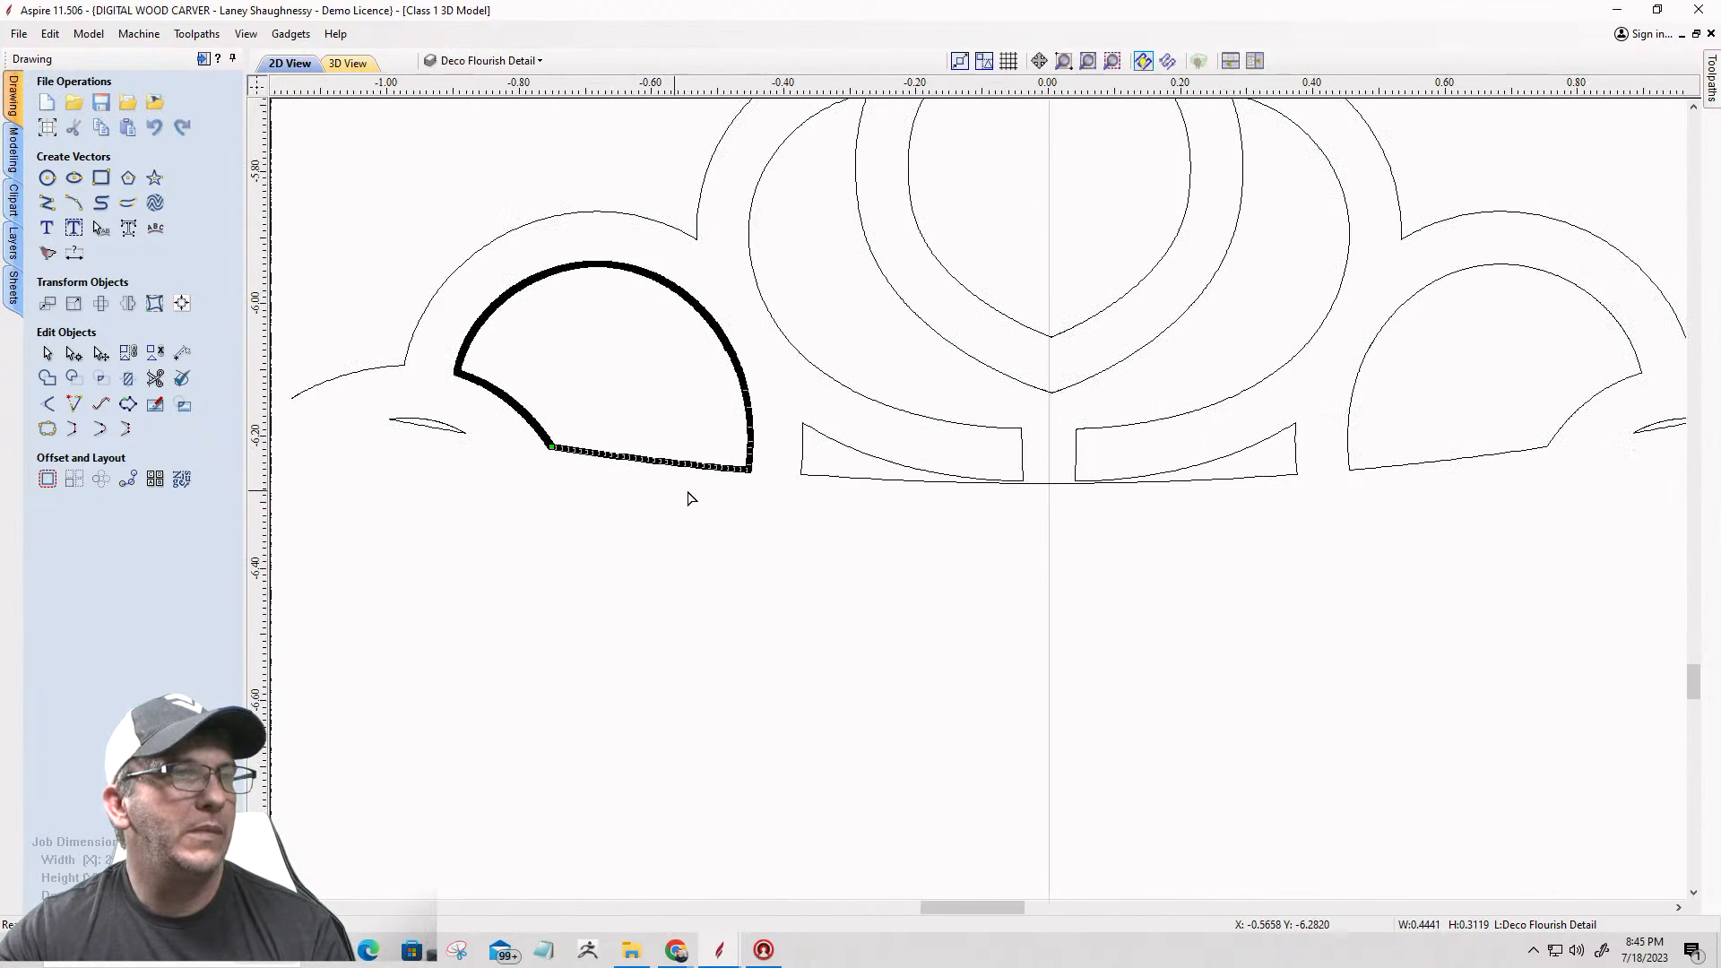
Step: Cut the left half-round opening's vector at its lower right corner to separate the curve from the straight lower edge
scroll(726, 479, "up", 2)
scroll(802, 455, "up", 8)
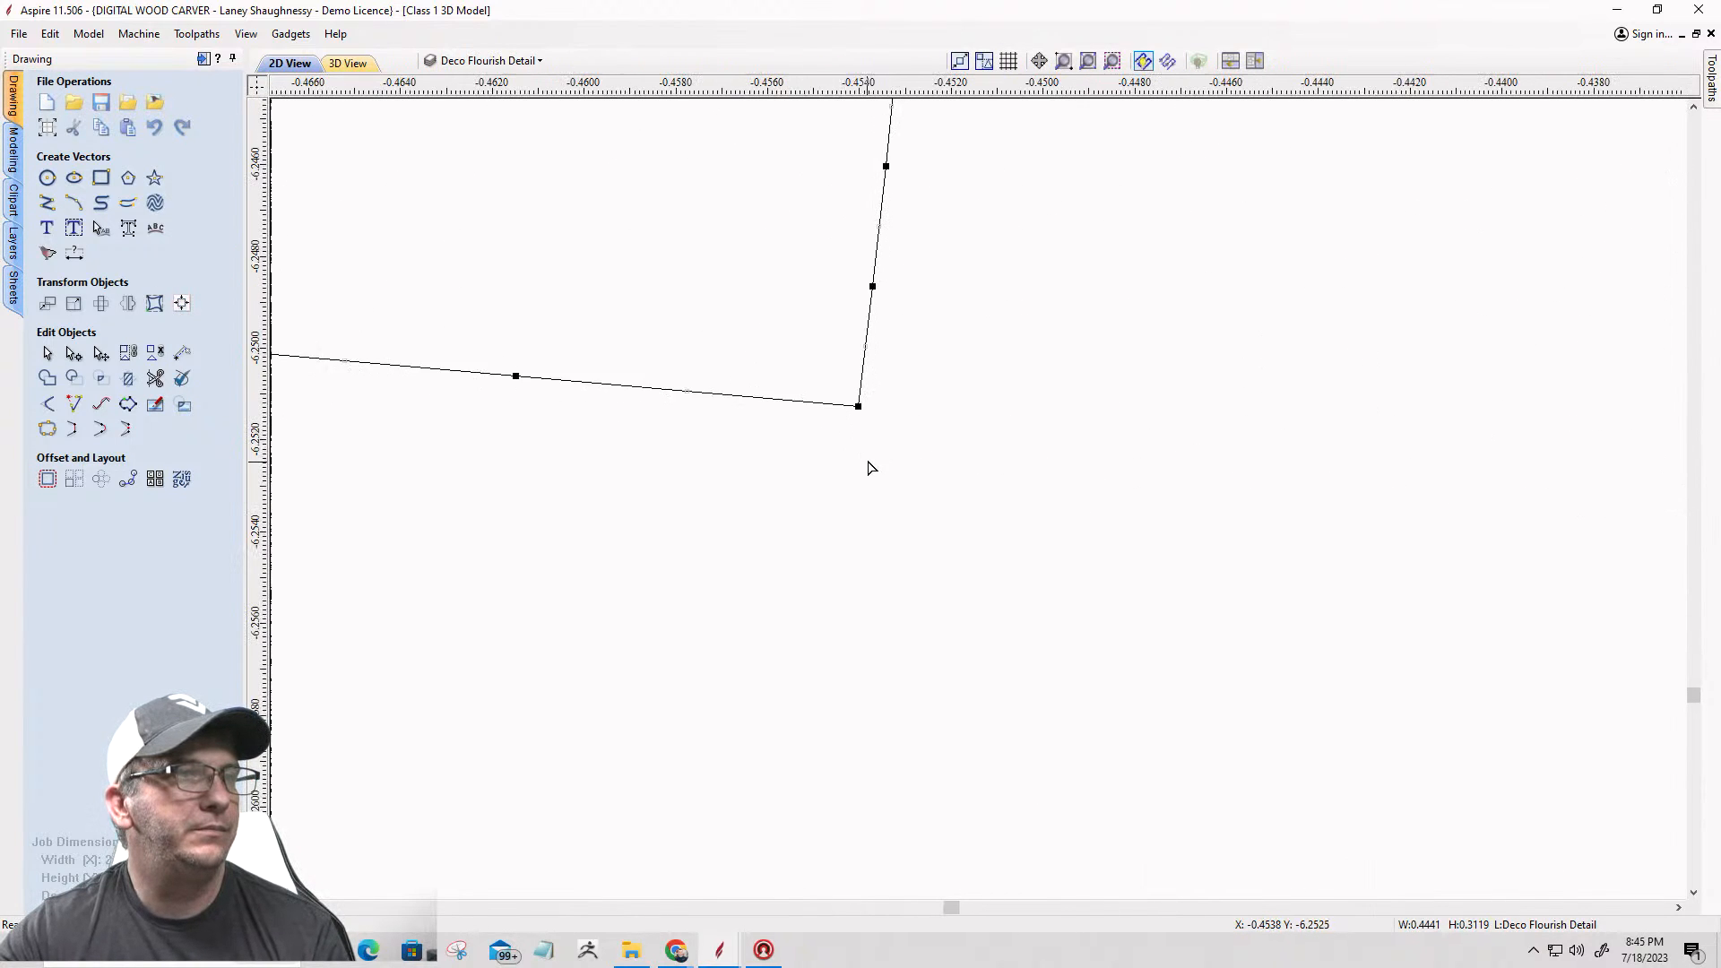
right_click(857, 395)
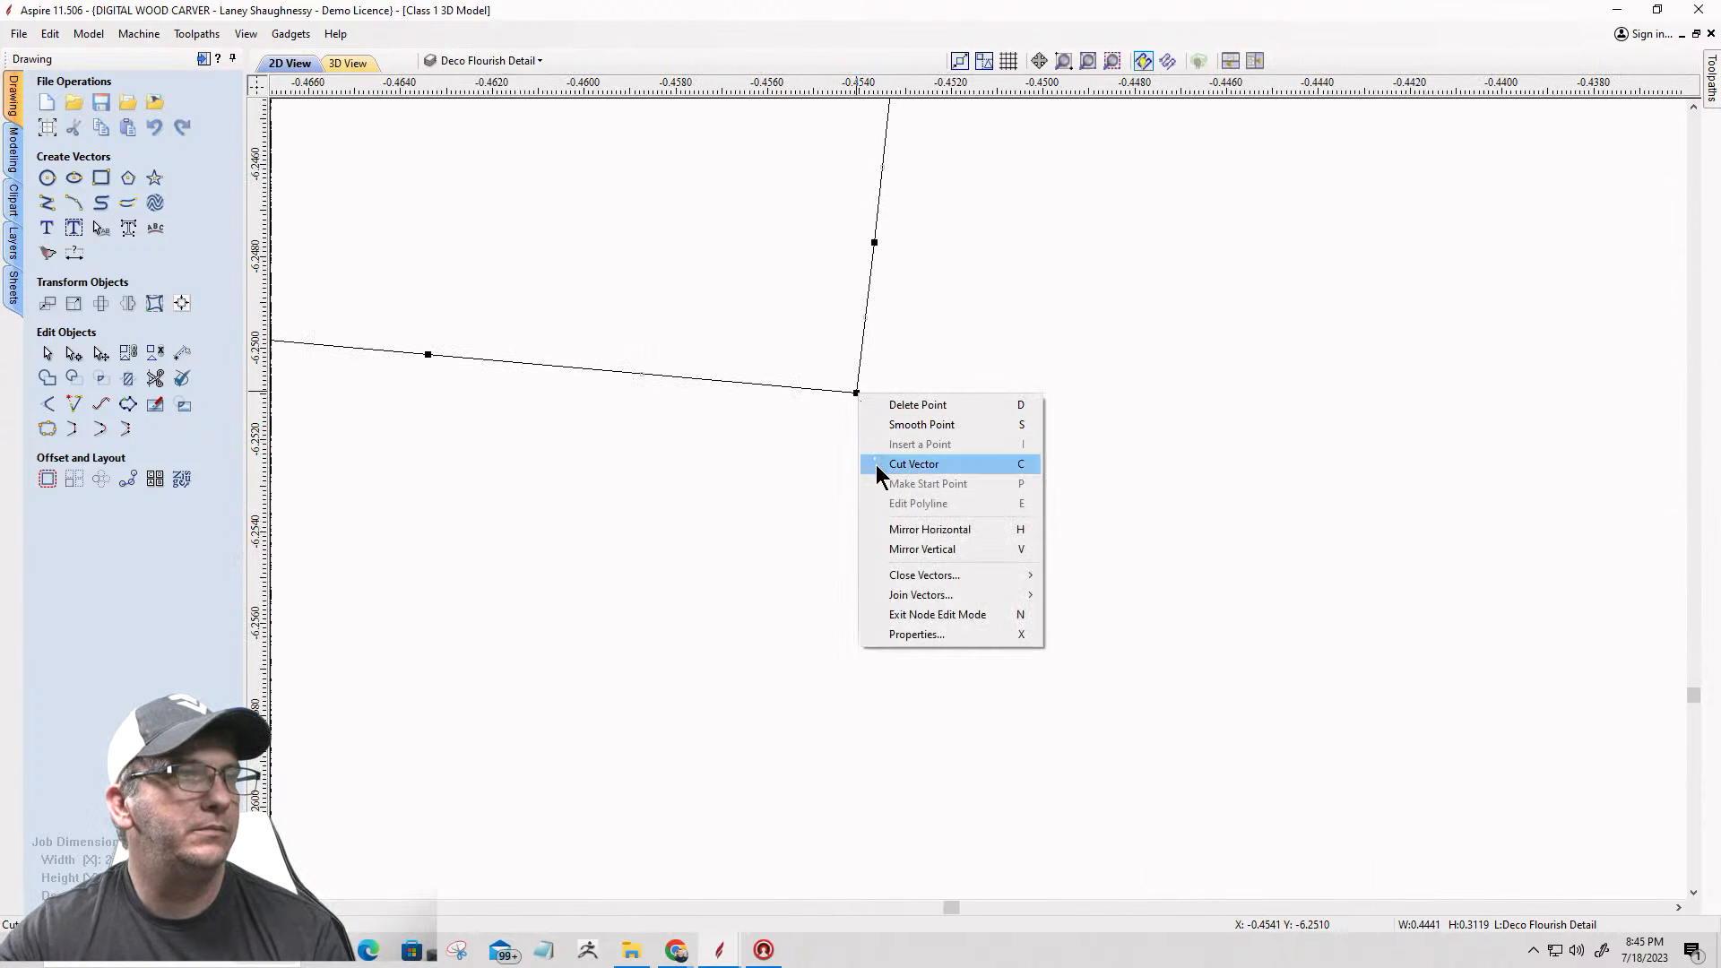
left_click(875, 464)
scroll(945, 467, "down", 10)
scroll(951, 472, "down", 3)
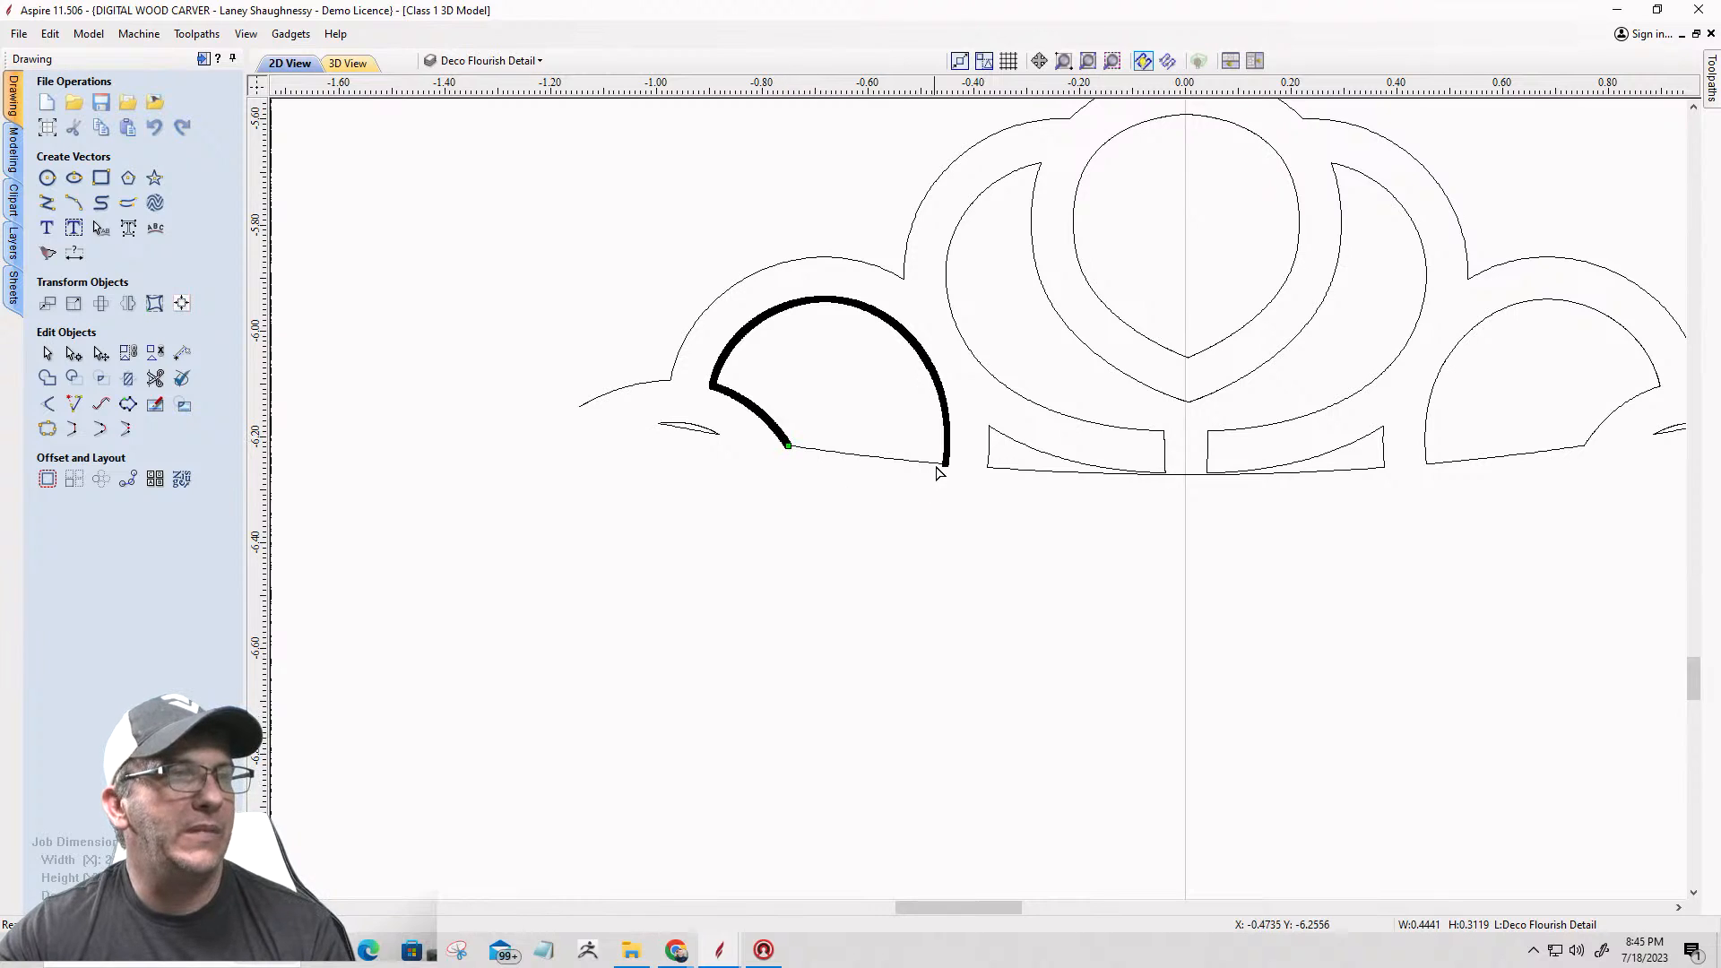
Step: Open the ornament's central vector for node editing and cut it at the left end of its base edge
scroll(991, 480, "up", 4)
left_click(992, 453)
scroll(981, 452, "up", 3)
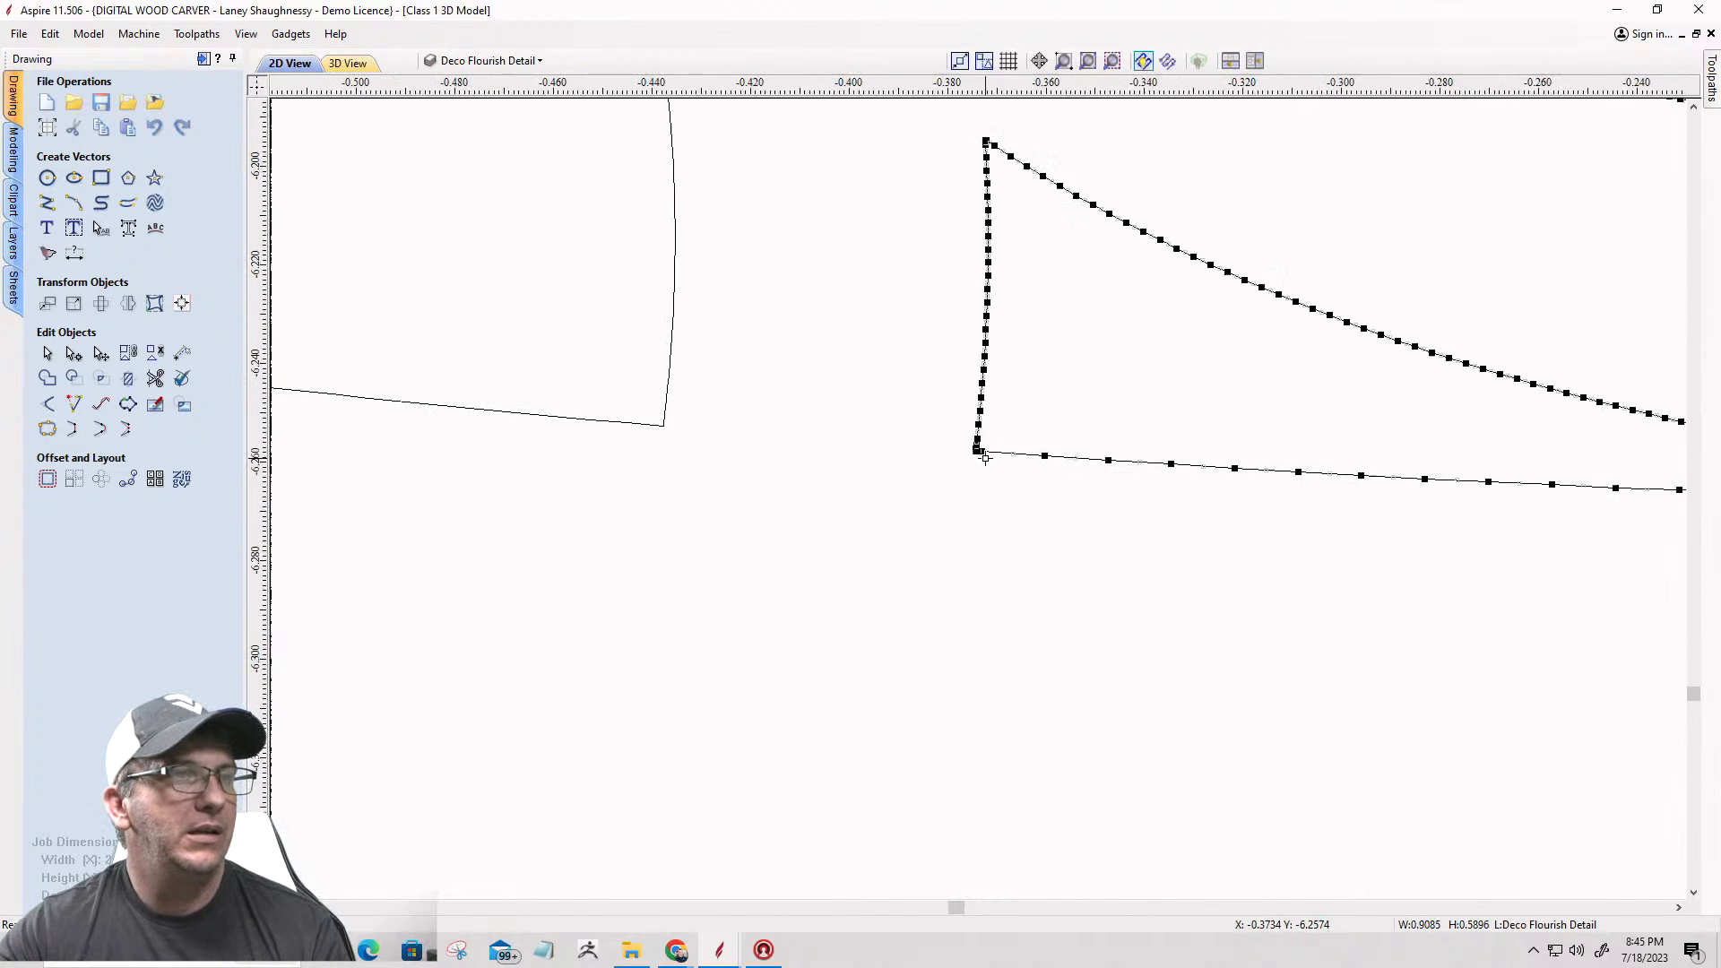
right_click(974, 450)
left_click(990, 519)
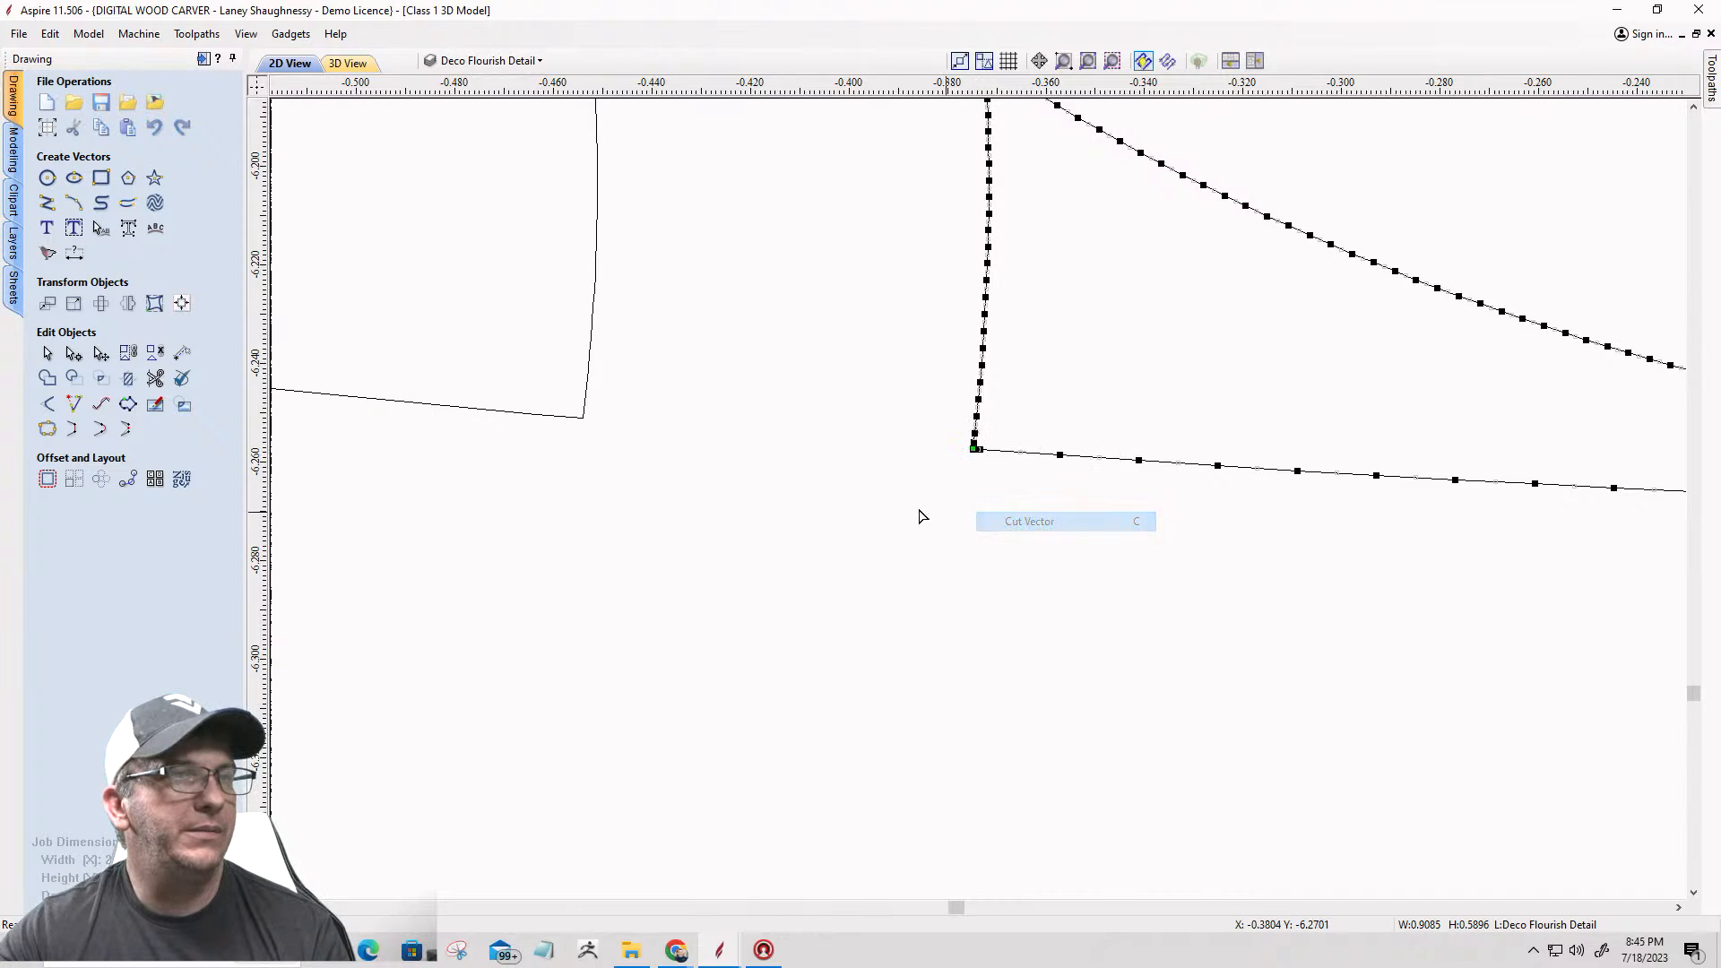
scroll(642, 461, "down", 5)
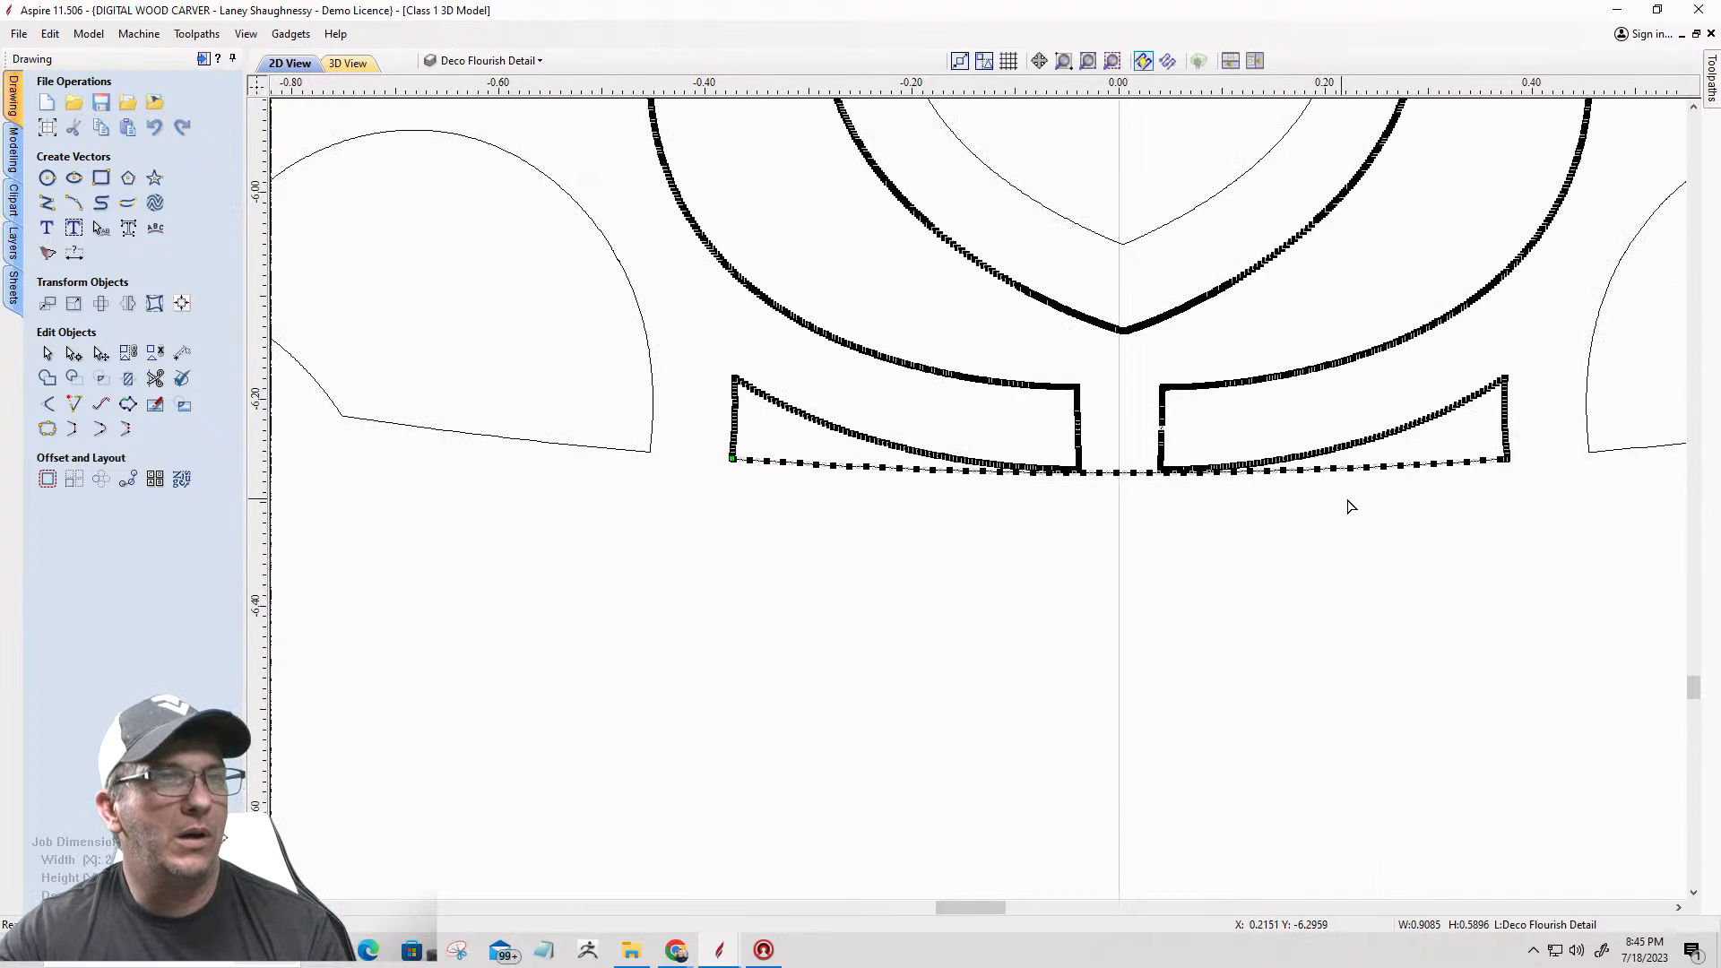
Step: Cut the central vector at the right end of its base edge to separate the long lower line
scroll(1495, 477, "up", 10)
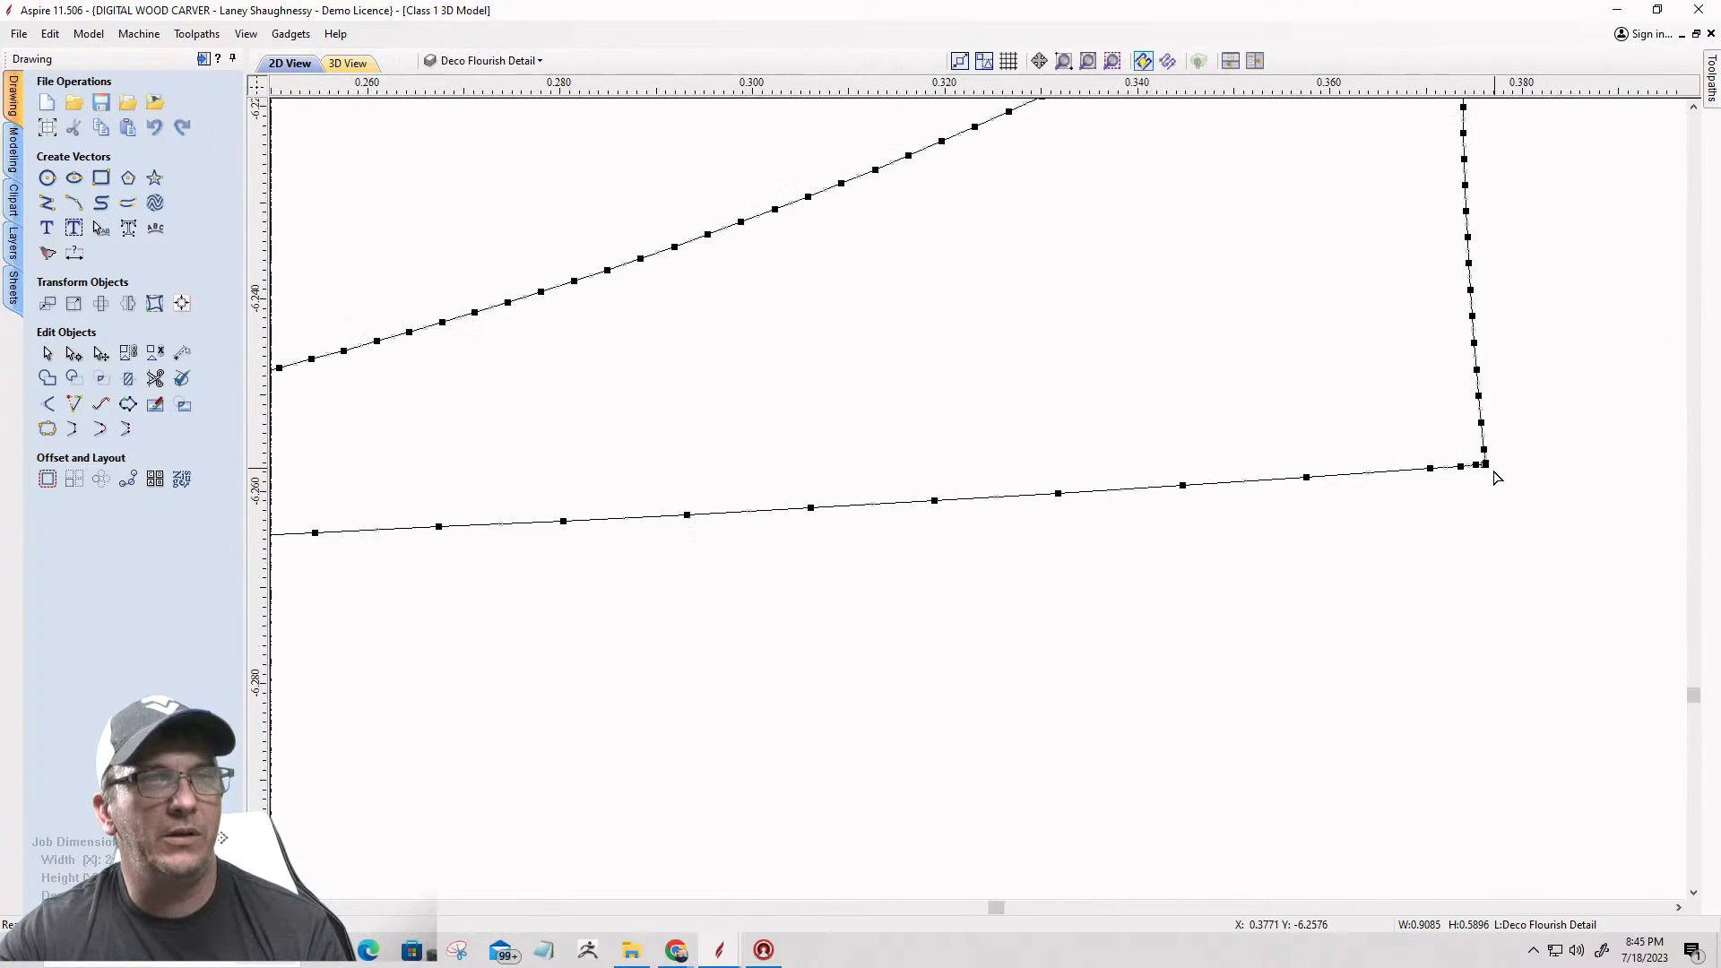
scroll(1478, 466, "up", 4)
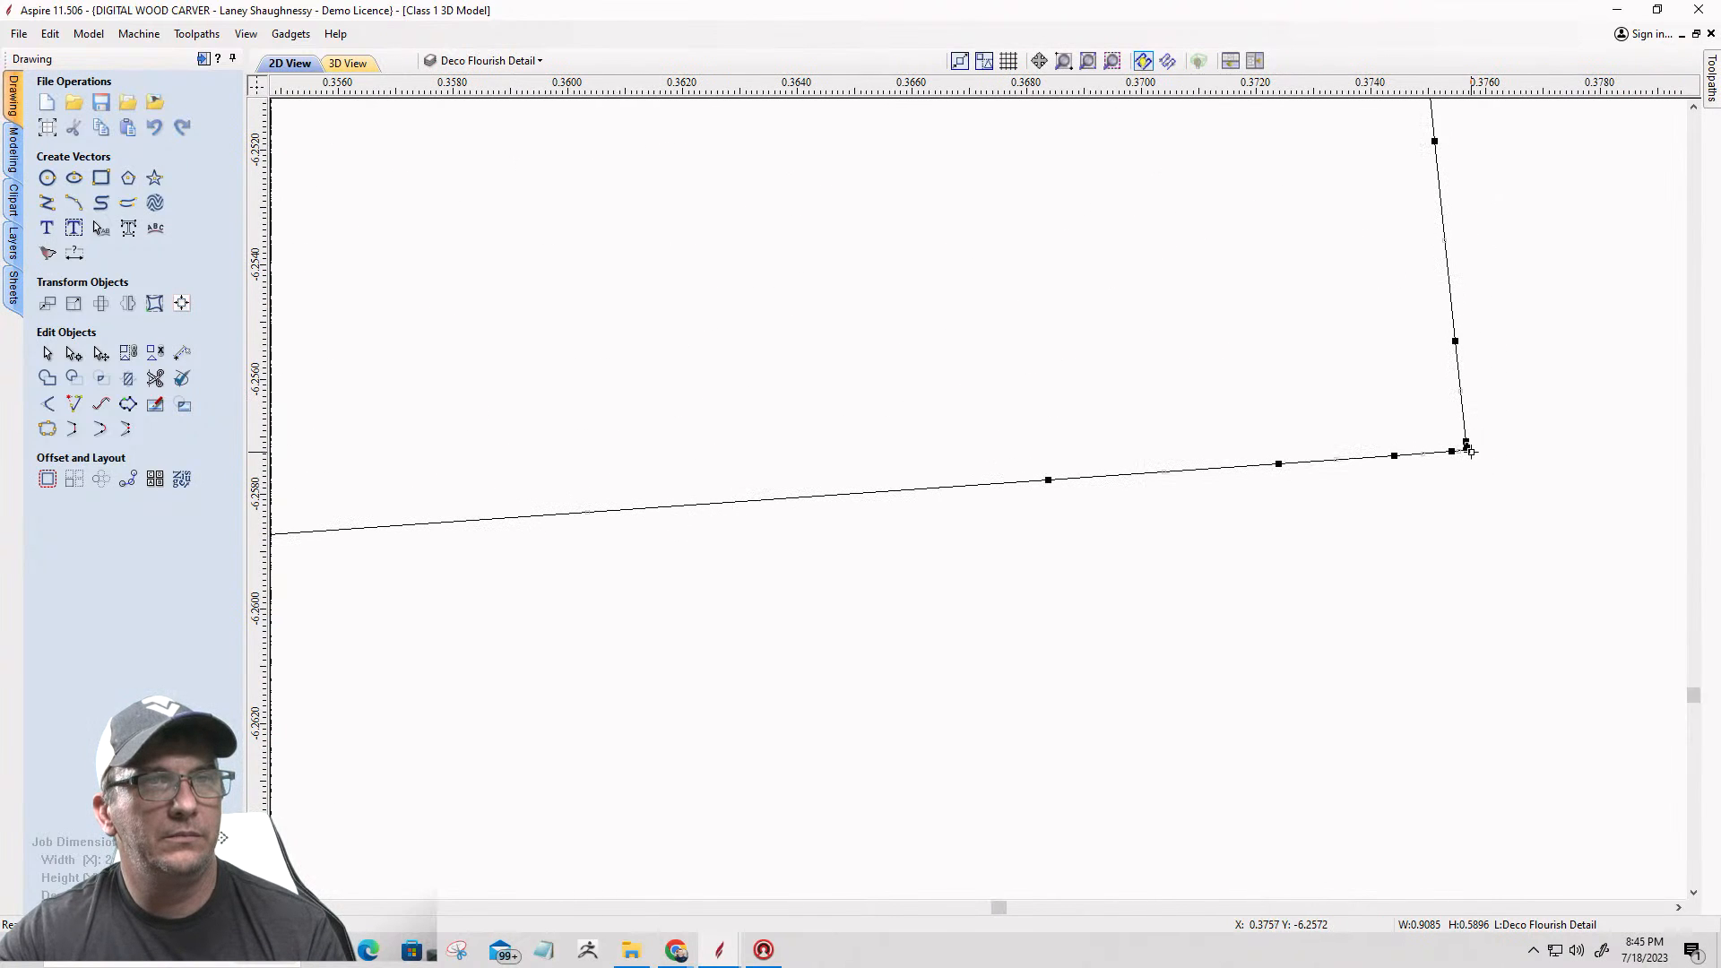
right_click(1466, 448)
left_click(1490, 522)
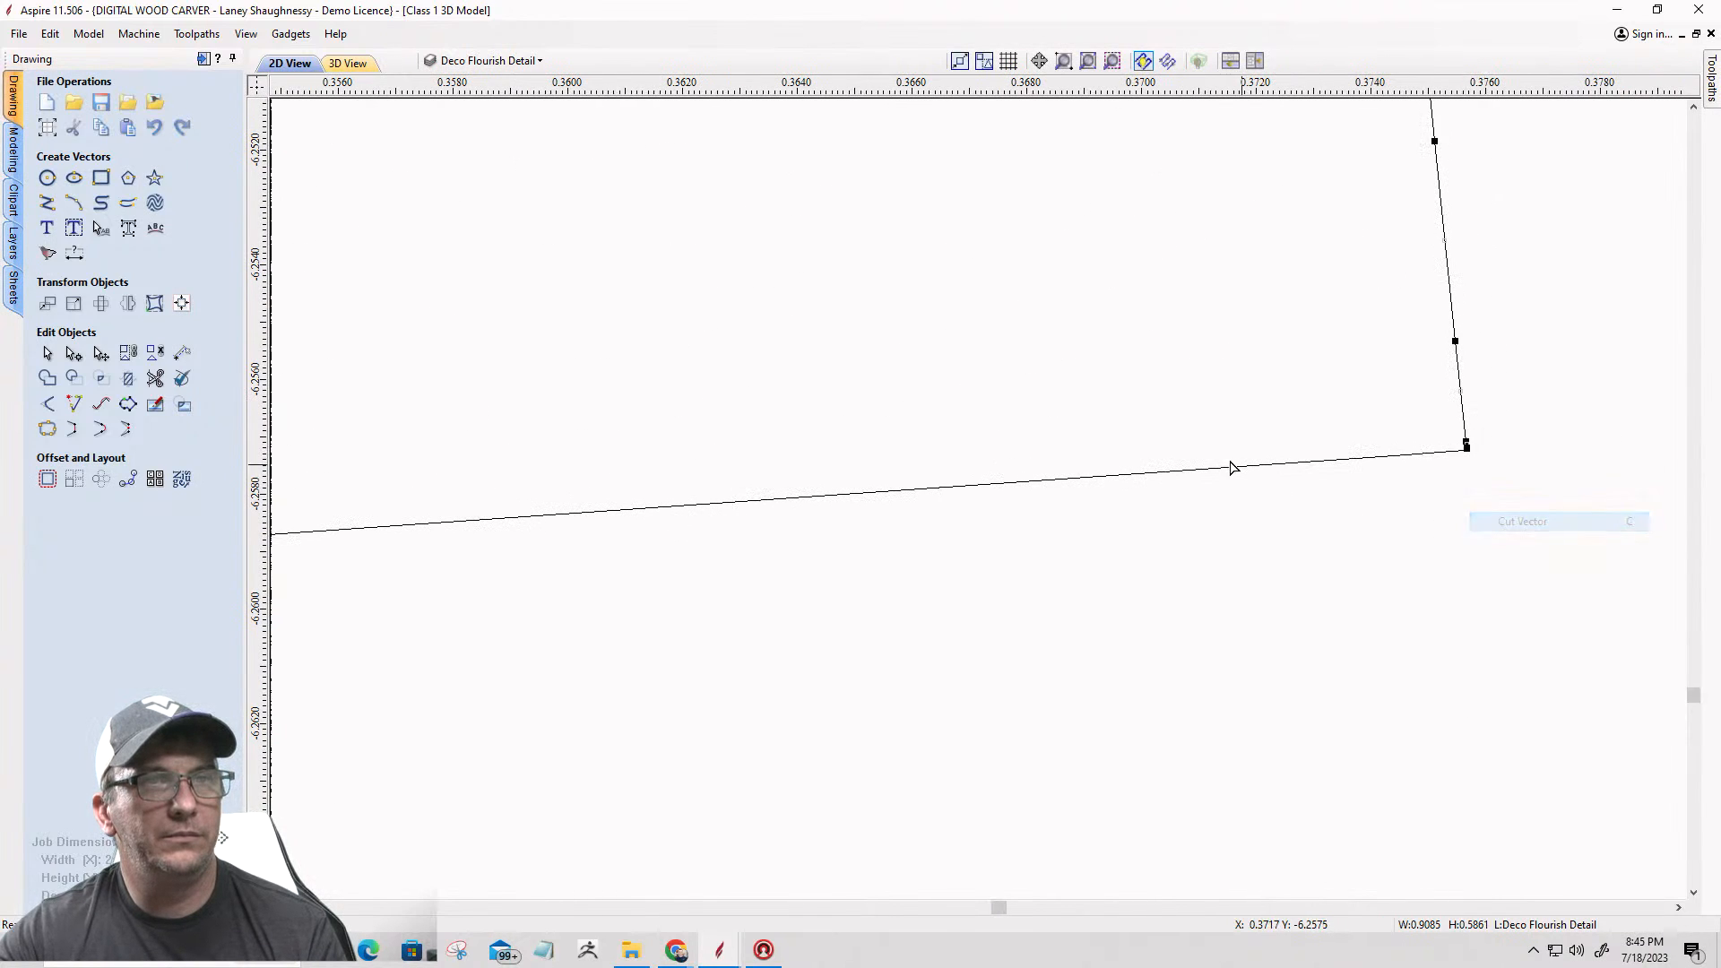
scroll(1242, 469, "down", 4)
scroll(1016, 492, "down", 15)
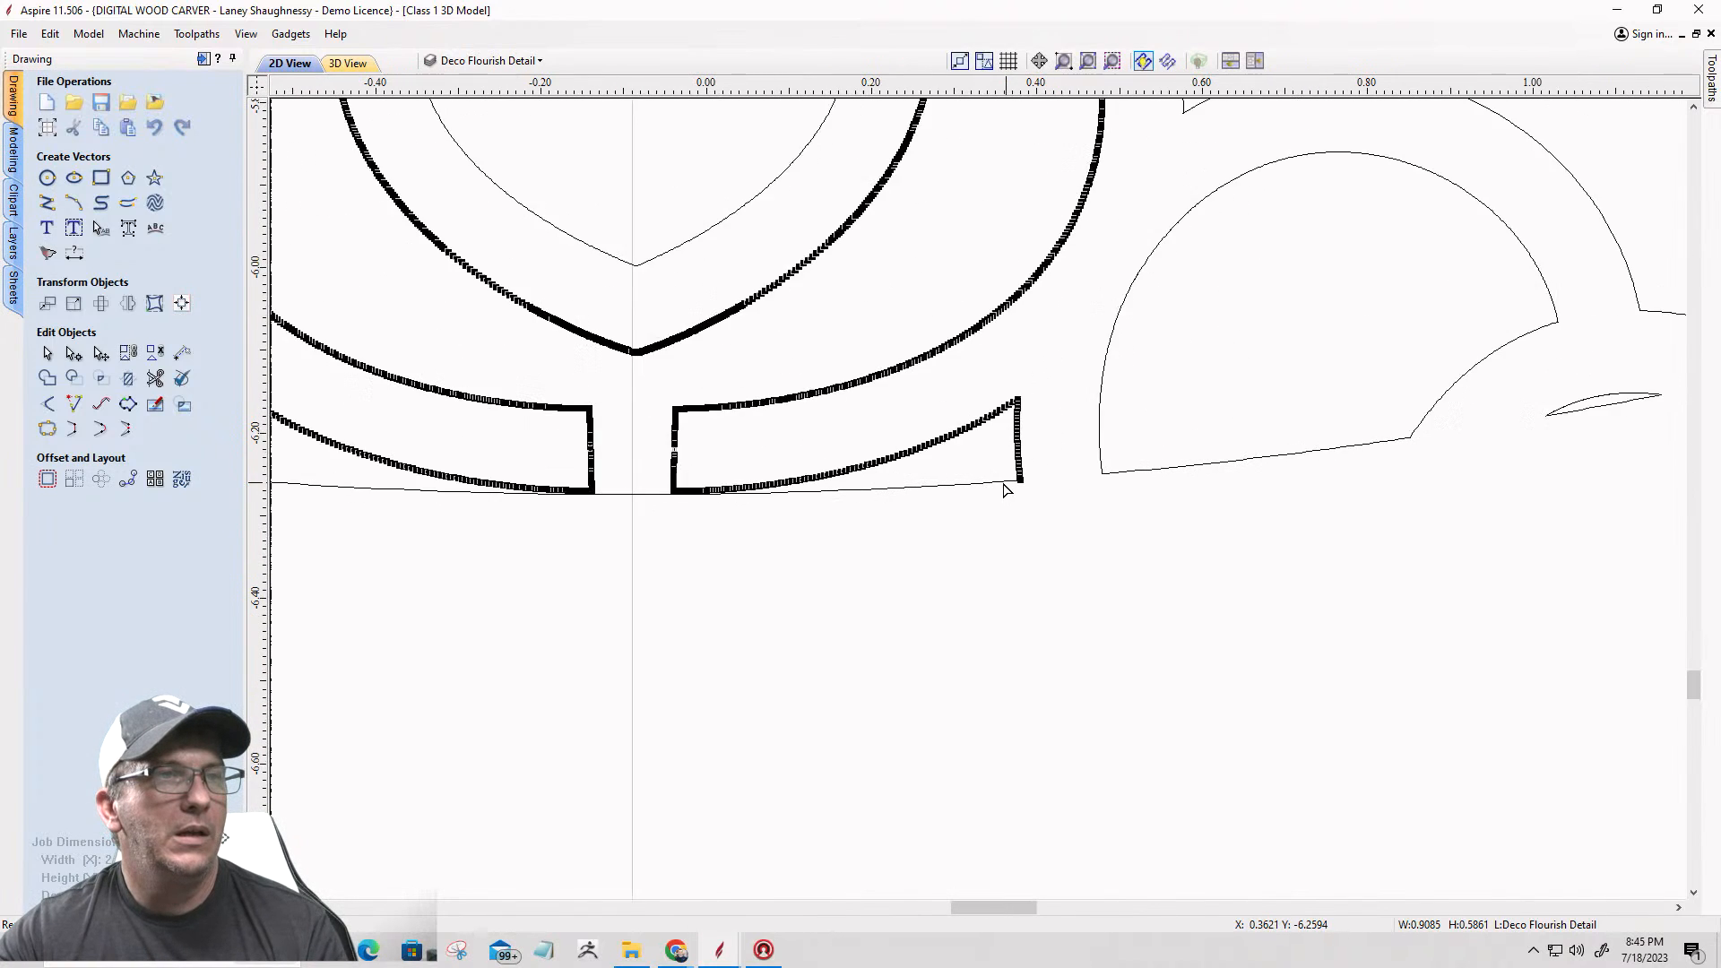
Step: Open the right half-round opening for node editing and cut its vector at the lower left corner
left_click(1087, 474)
scroll(1083, 477, "up", 5)
scroll(1079, 481, "up", 8)
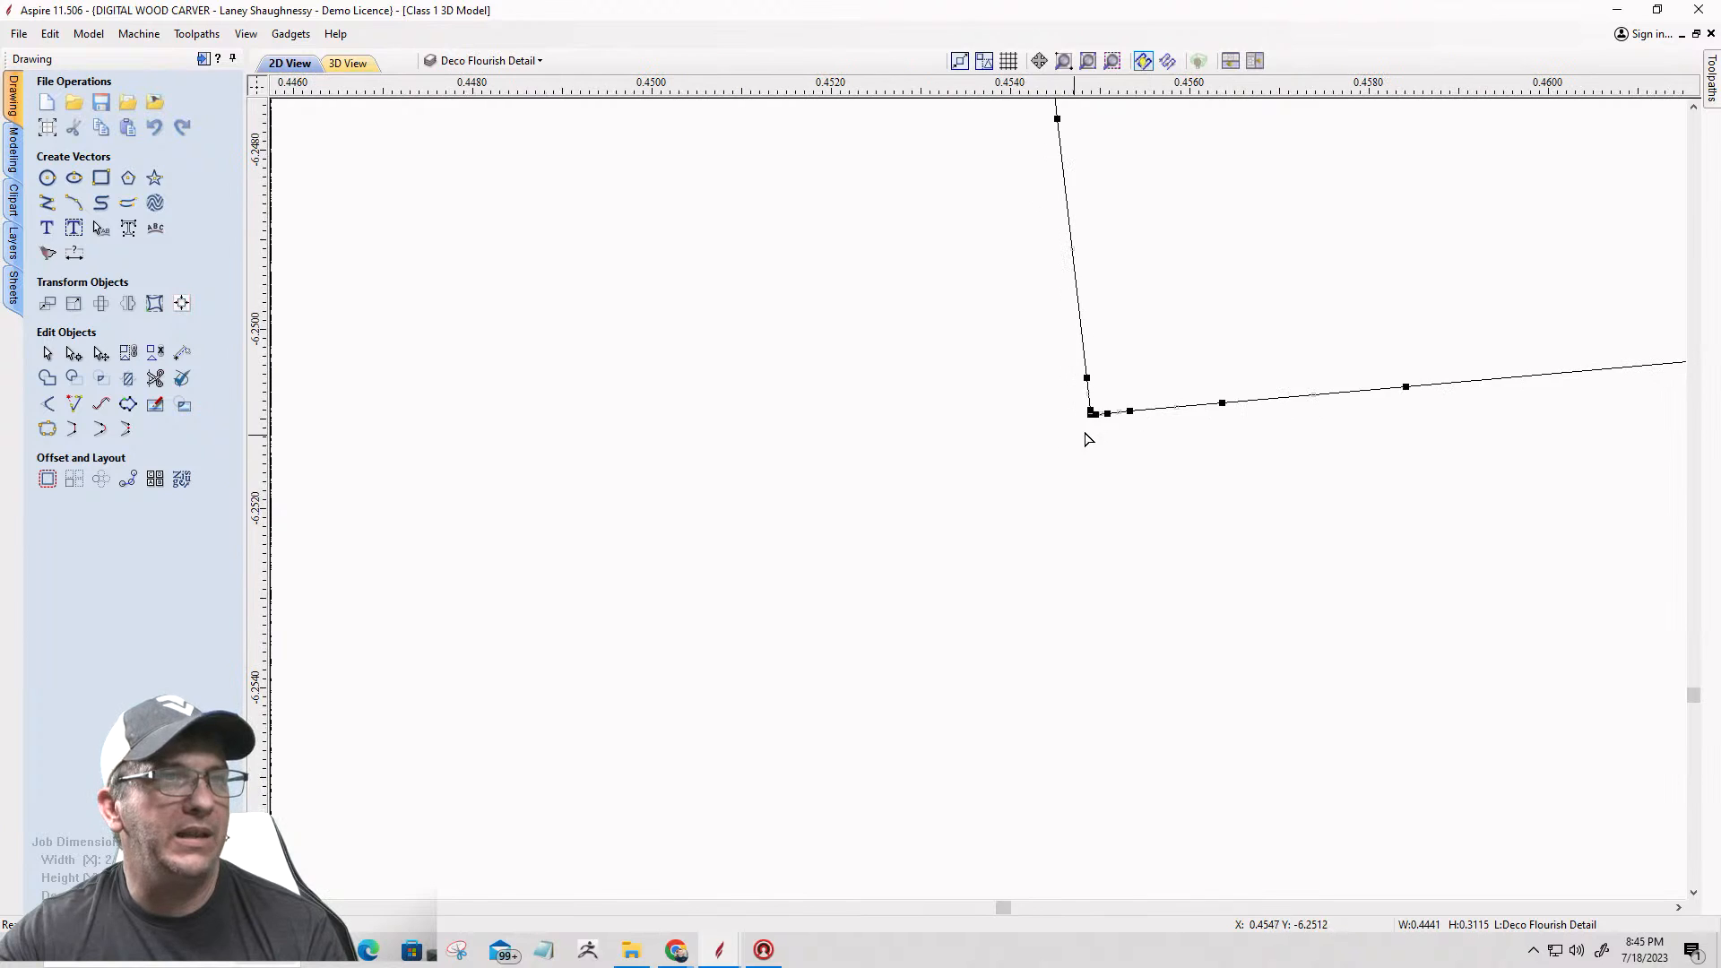
right_click(1089, 414)
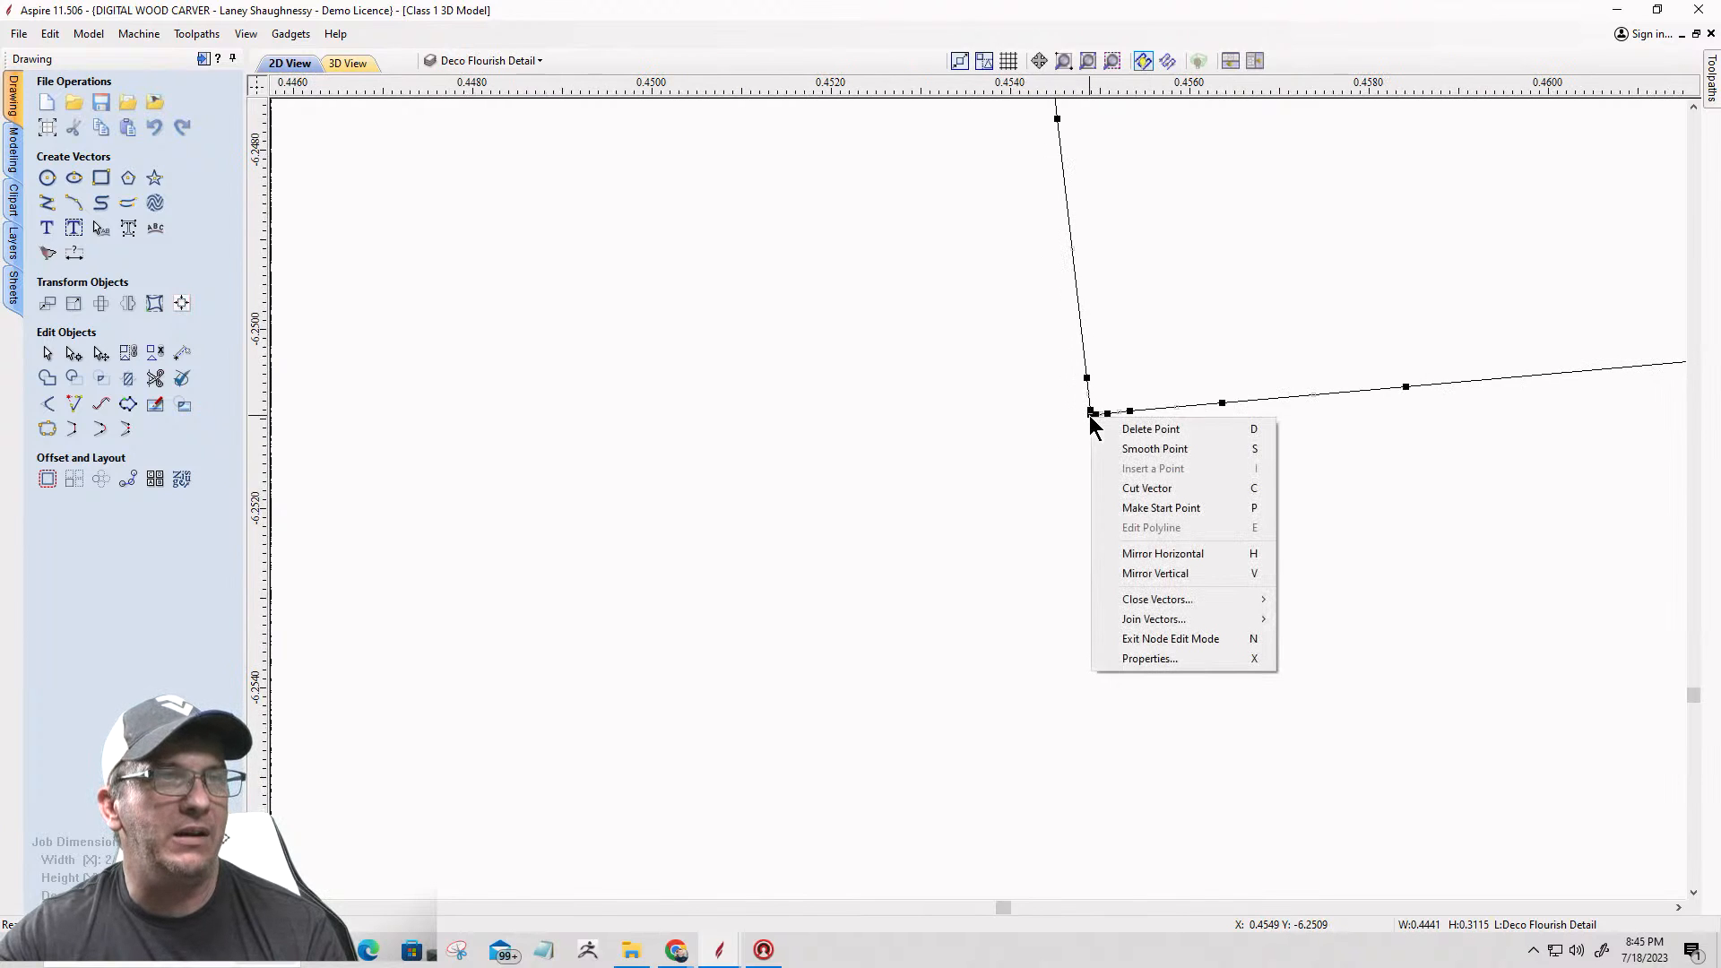
left_click(1105, 493)
scroll(675, 504, "down", 6)
scroll(675, 505, "down", 4)
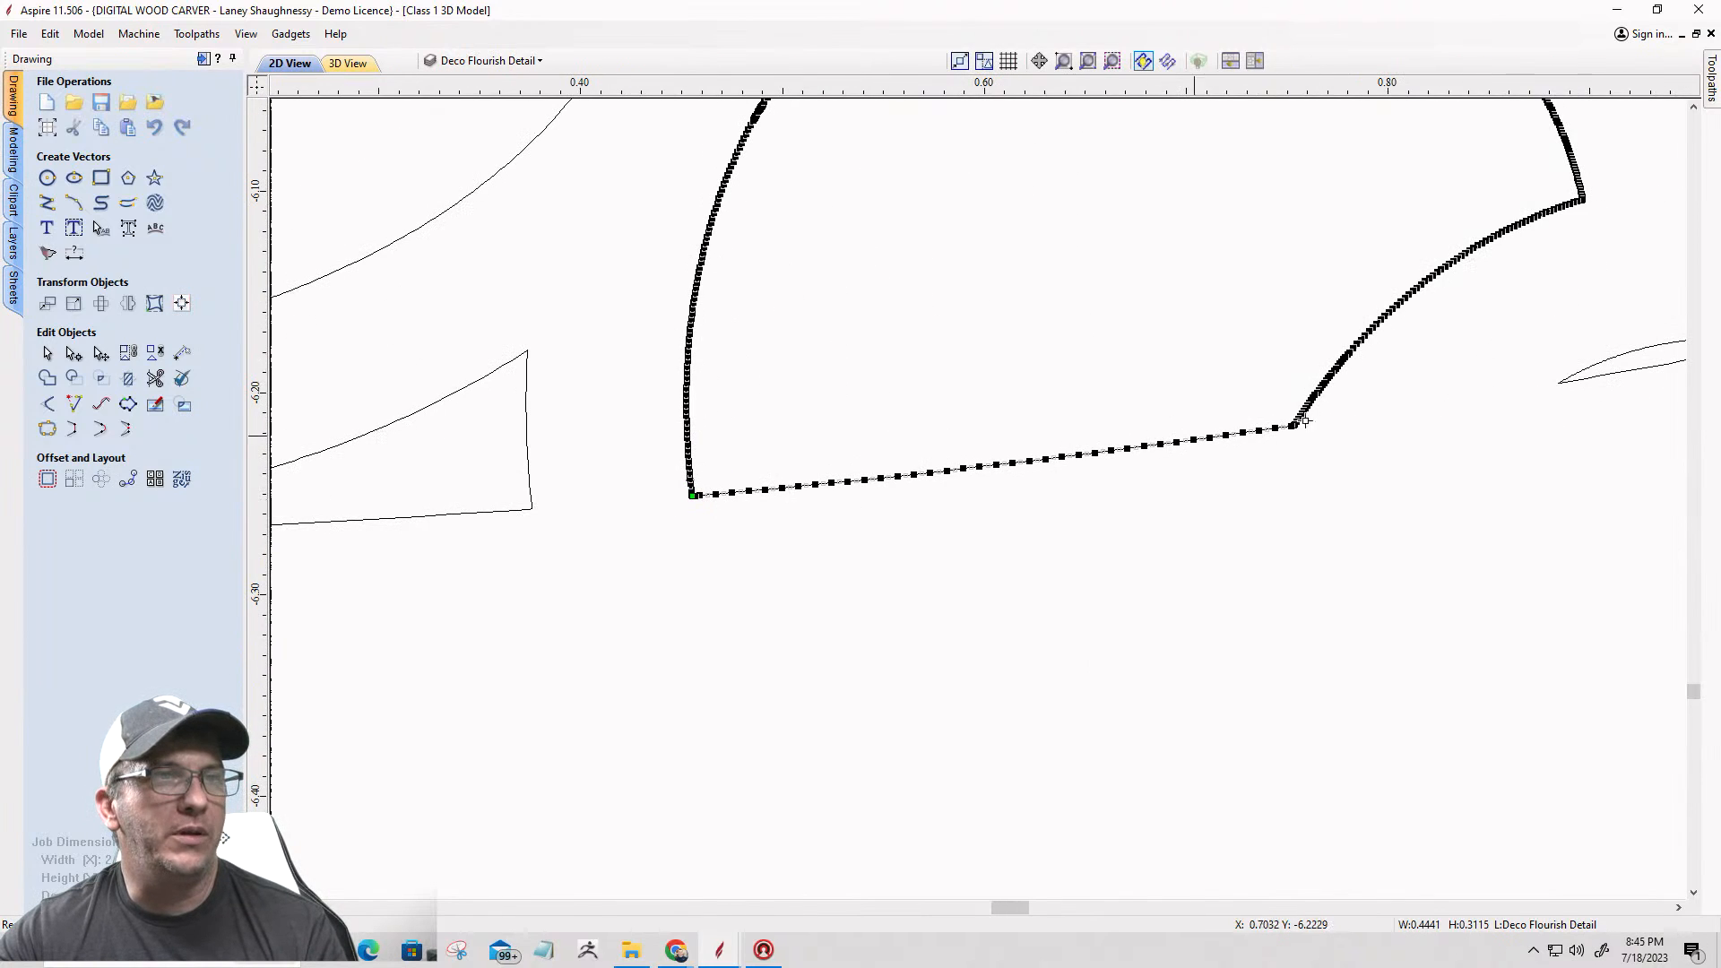
Step: Cut the right half-round opening's vector at its lower right corner to free its straight lower edge
scroll(1270, 427, "up", 7)
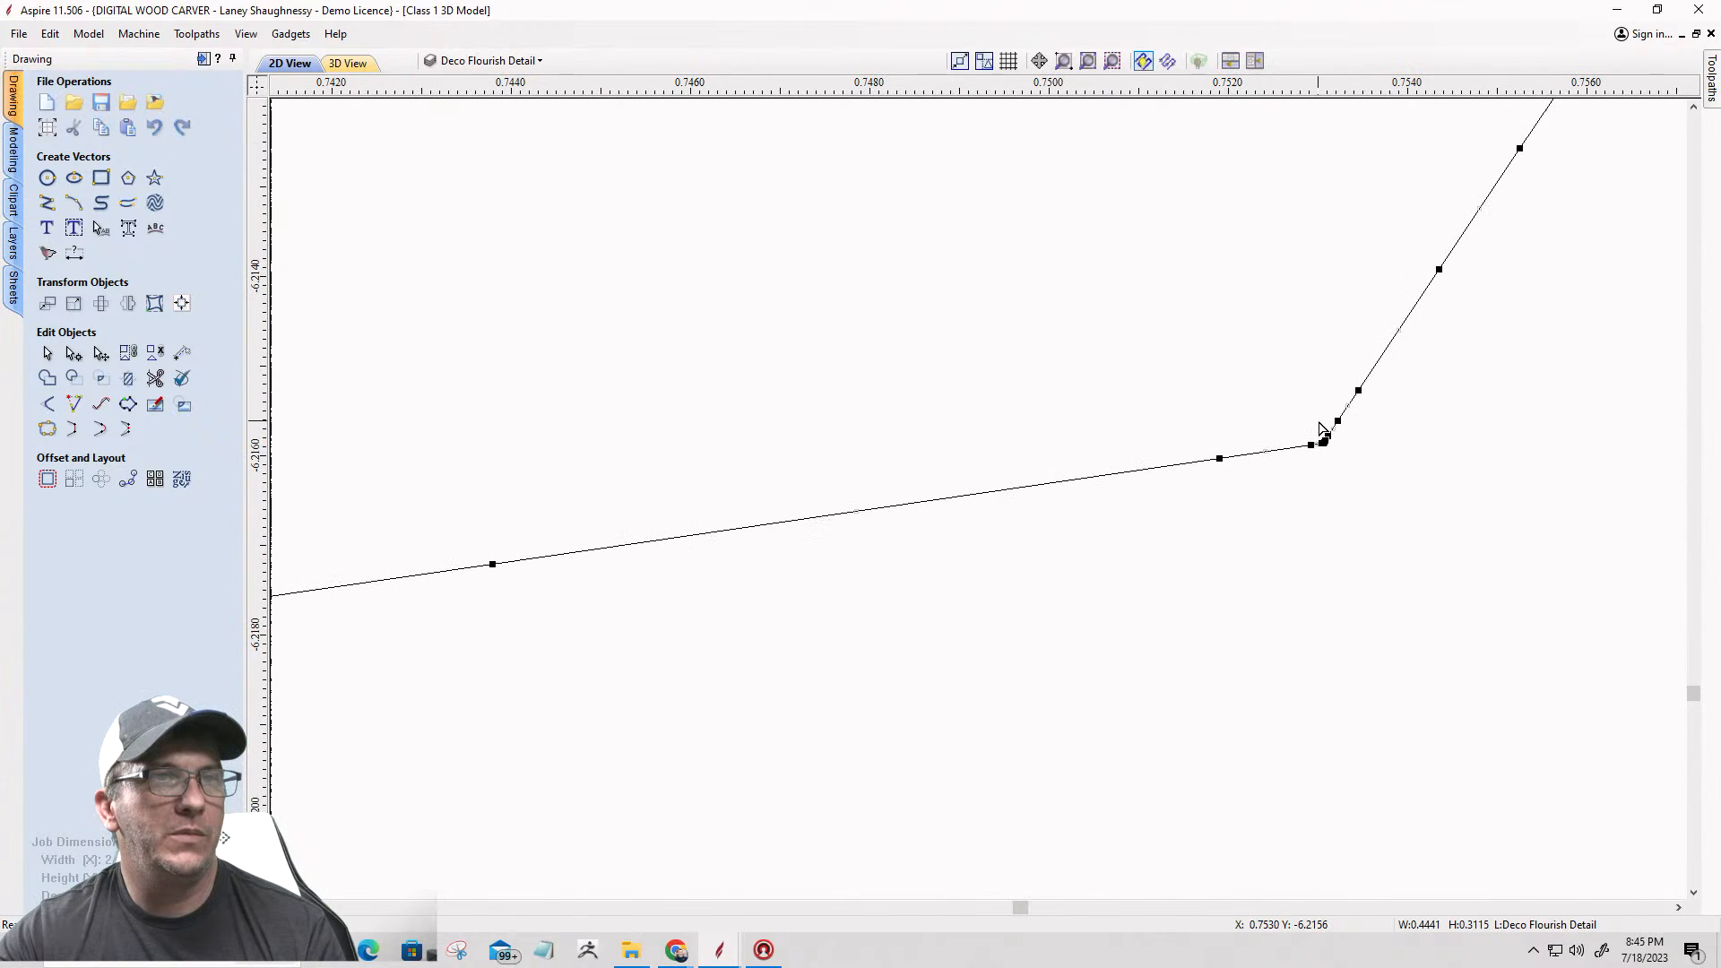
right_click(1324, 444)
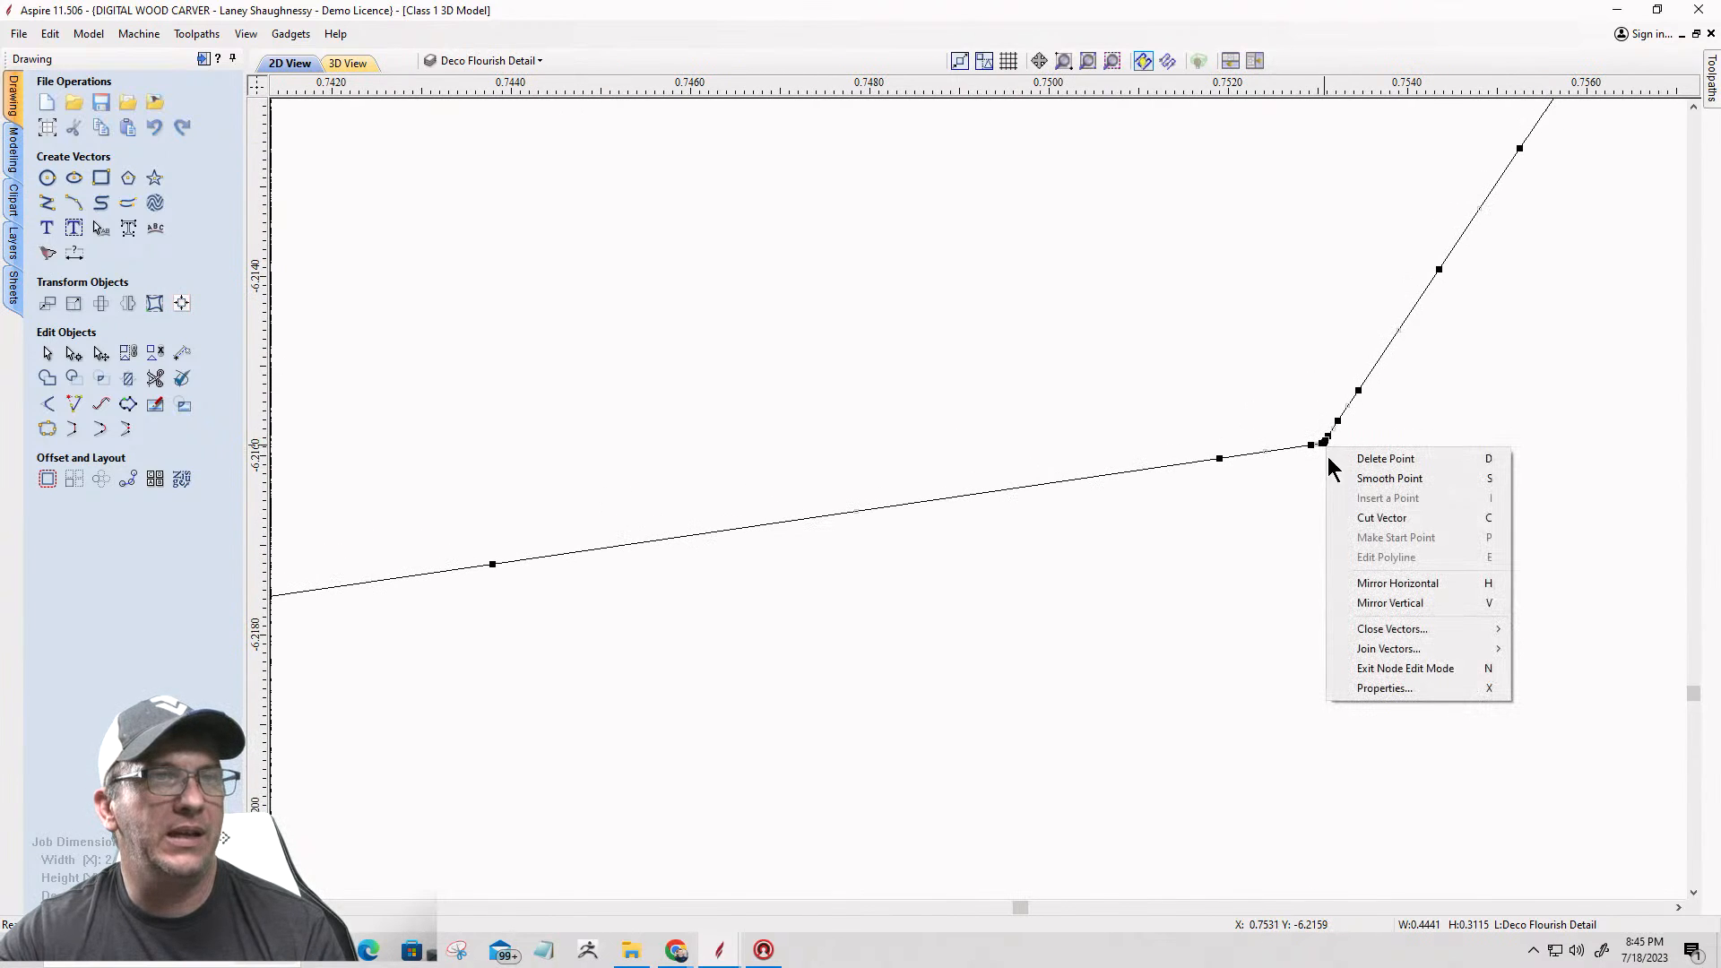
left_click(1347, 514)
scroll(1047, 453, "down", 5)
scroll(1047, 453, "down", 3)
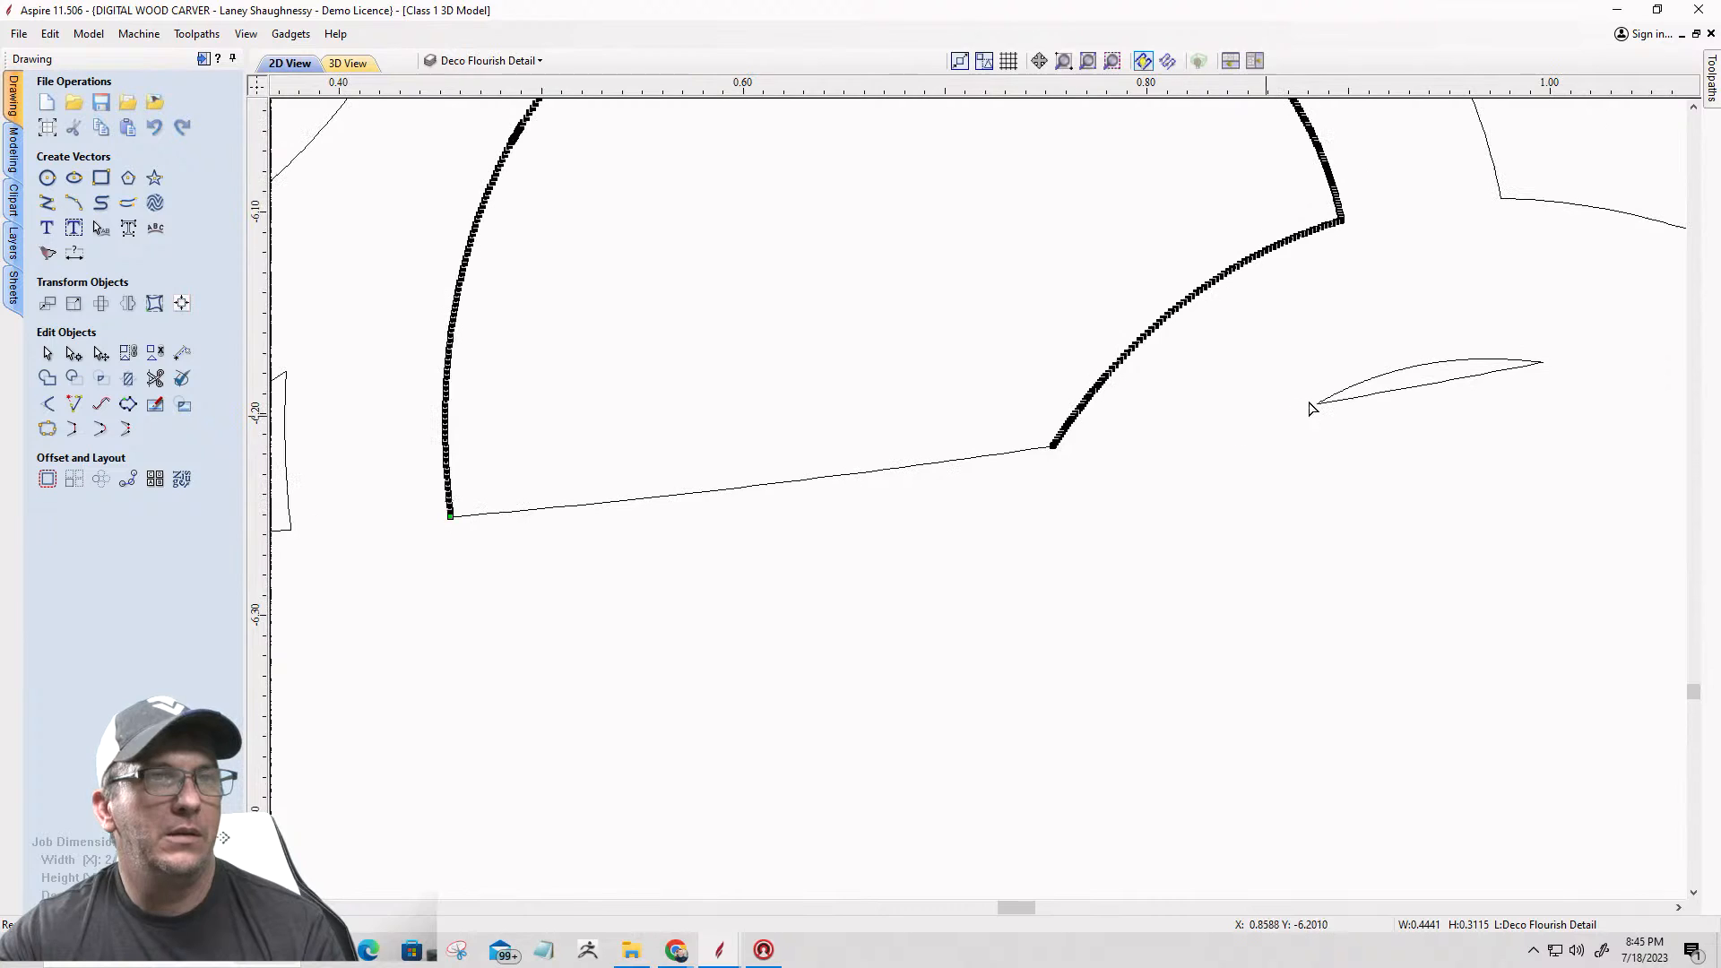
Step: Open the small right sliver vector for node editing and cut it at its left tip
left_click(1439, 390)
scroll(1318, 403, "up", 10)
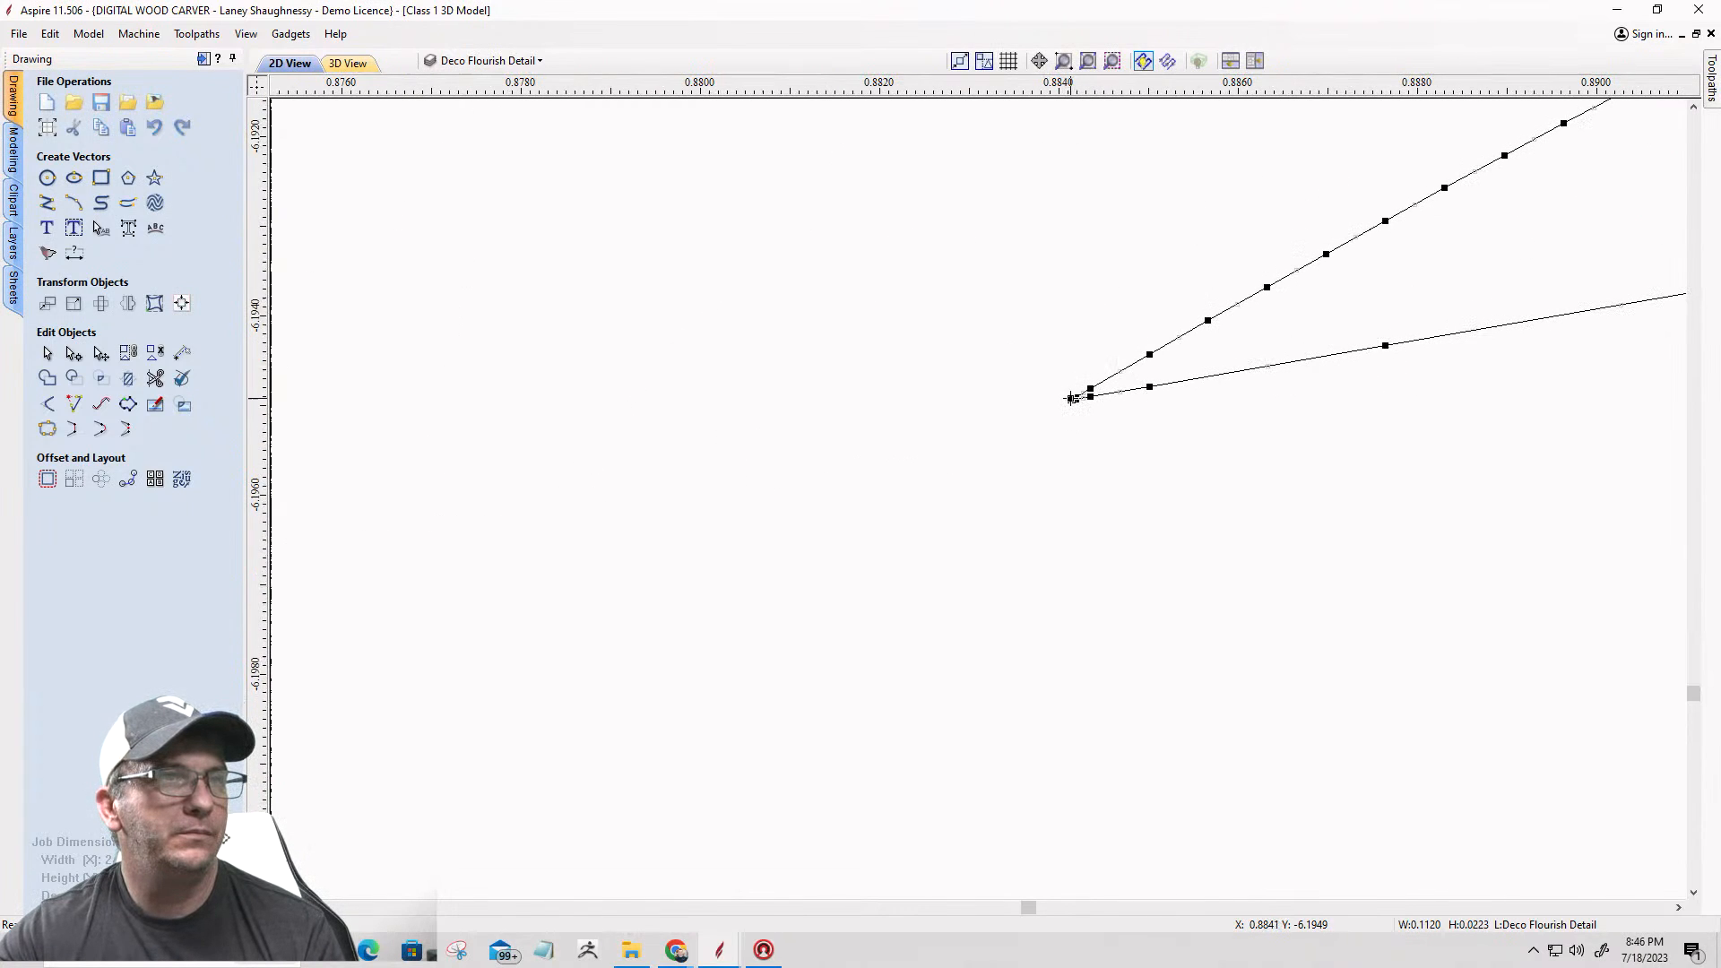
right_click(1070, 402)
left_click(1096, 475)
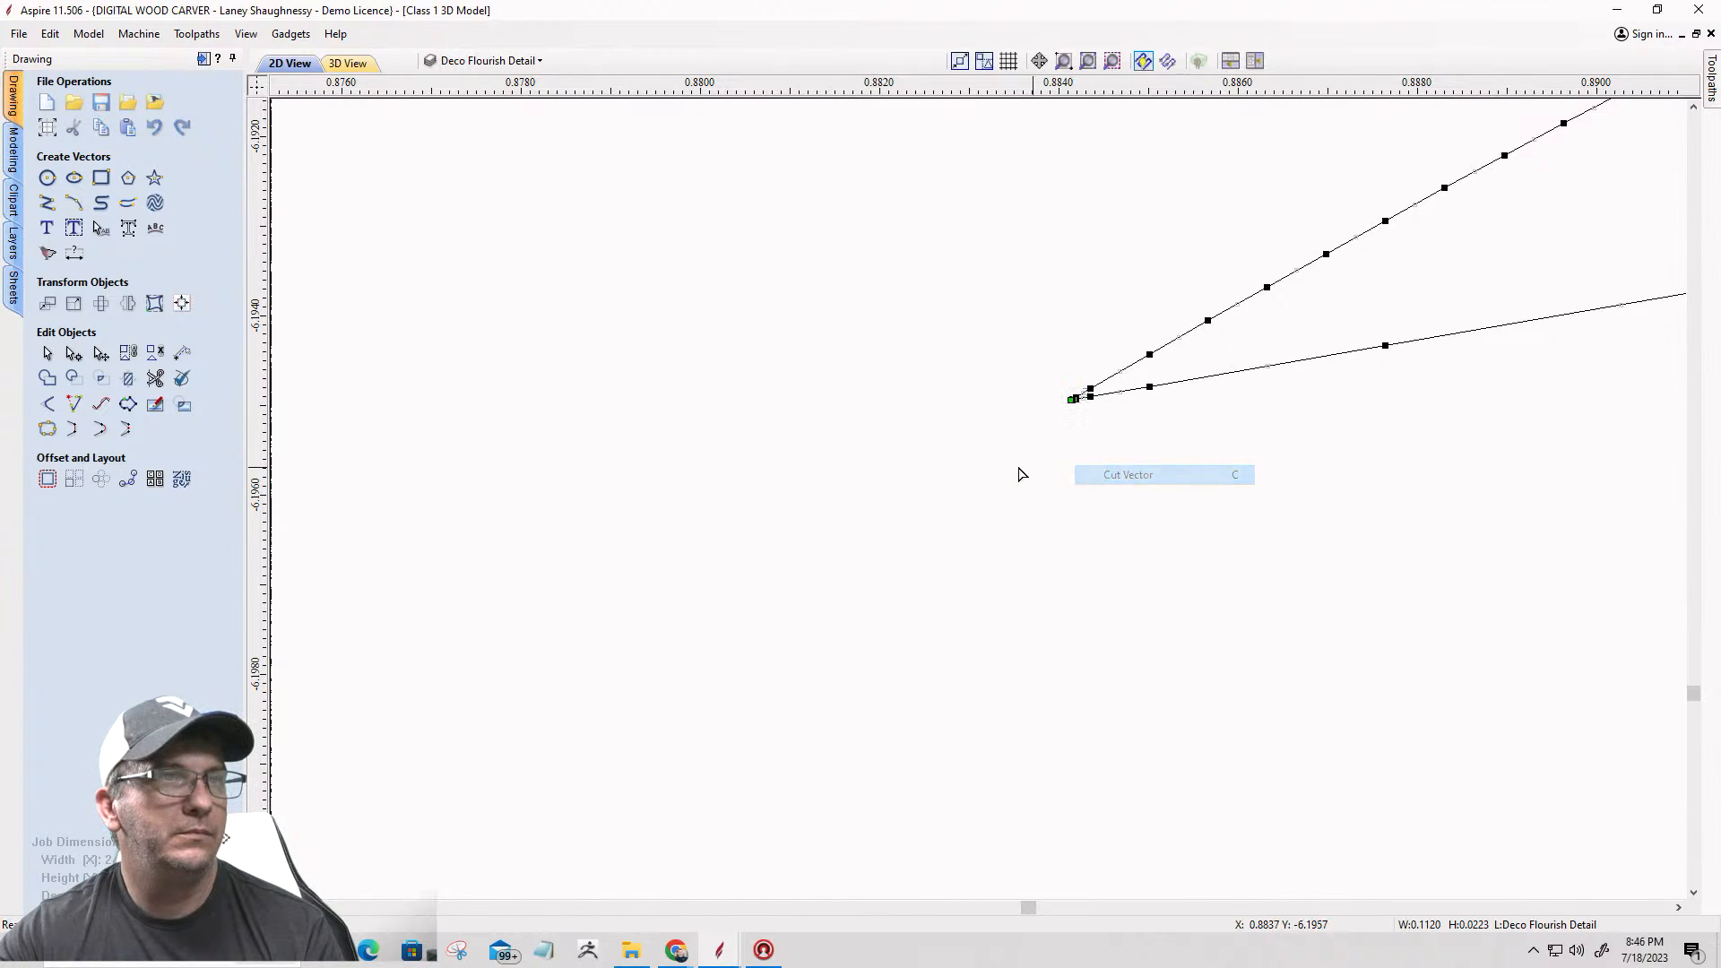
scroll(895, 447, "down", 5)
scroll(892, 450, "down", 3)
Step: Cut the right sliver vector at its right tip to separate the arc from the straight lower edge
scroll(1095, 377, "up", 8)
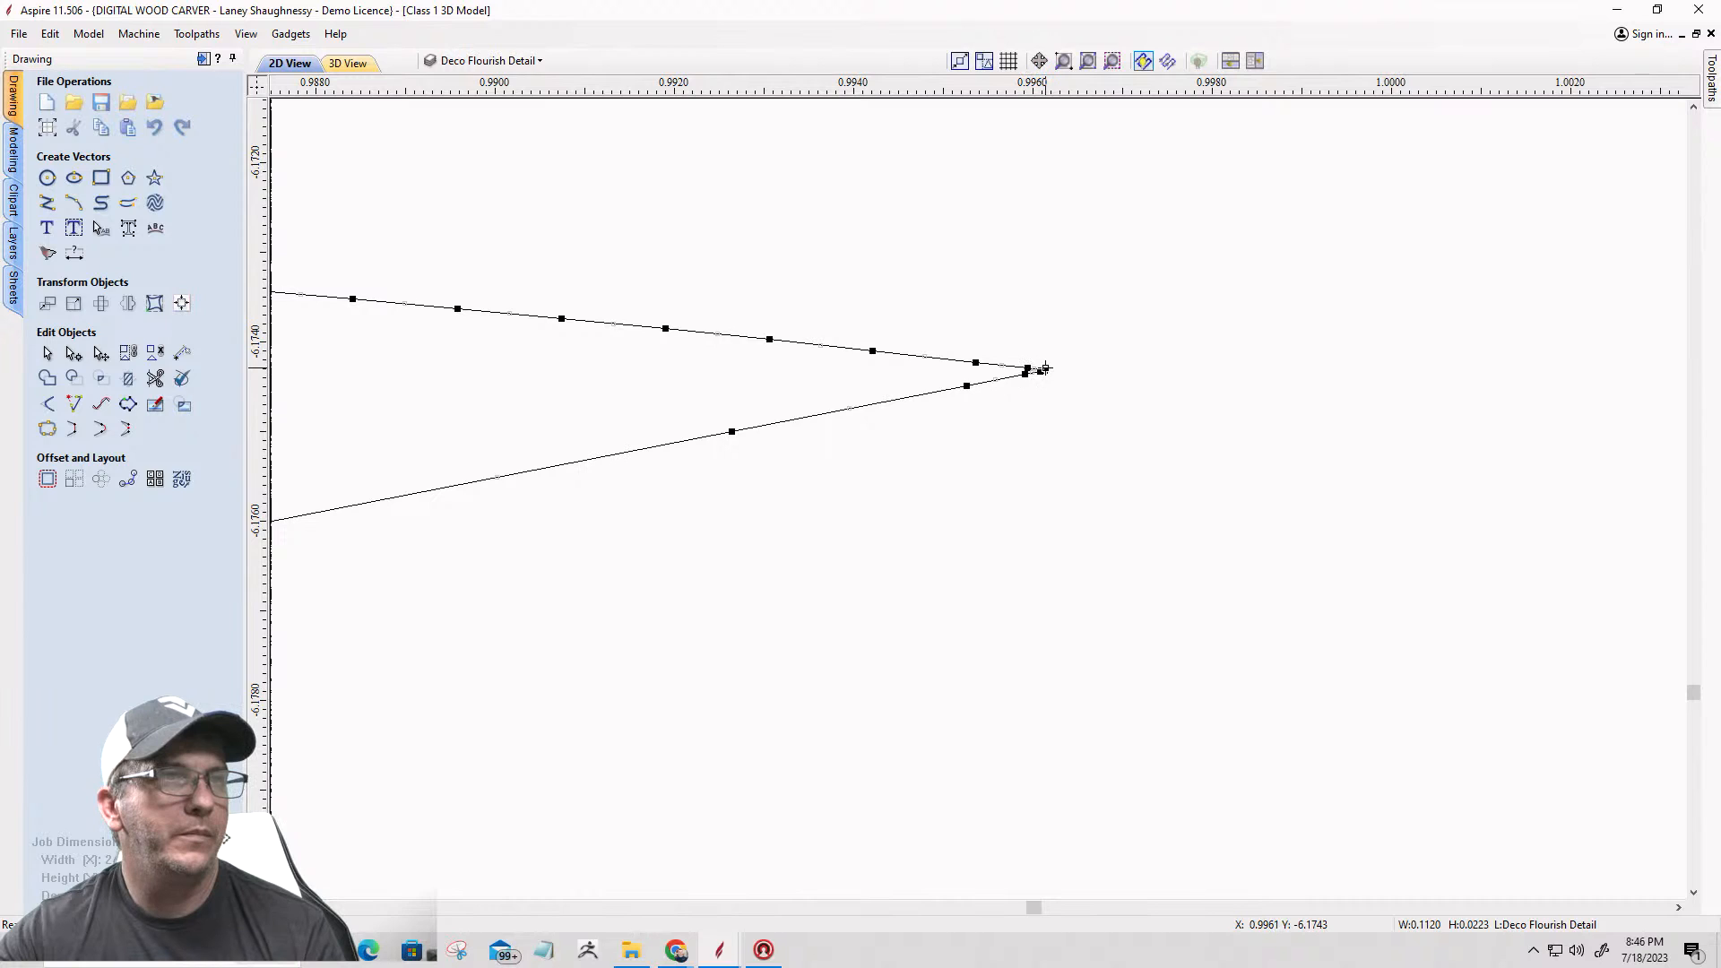
right_click(1046, 368)
left_click(1067, 442)
scroll(1527, 450, "down", 7)
scroll(1280, 496, "down", 10)
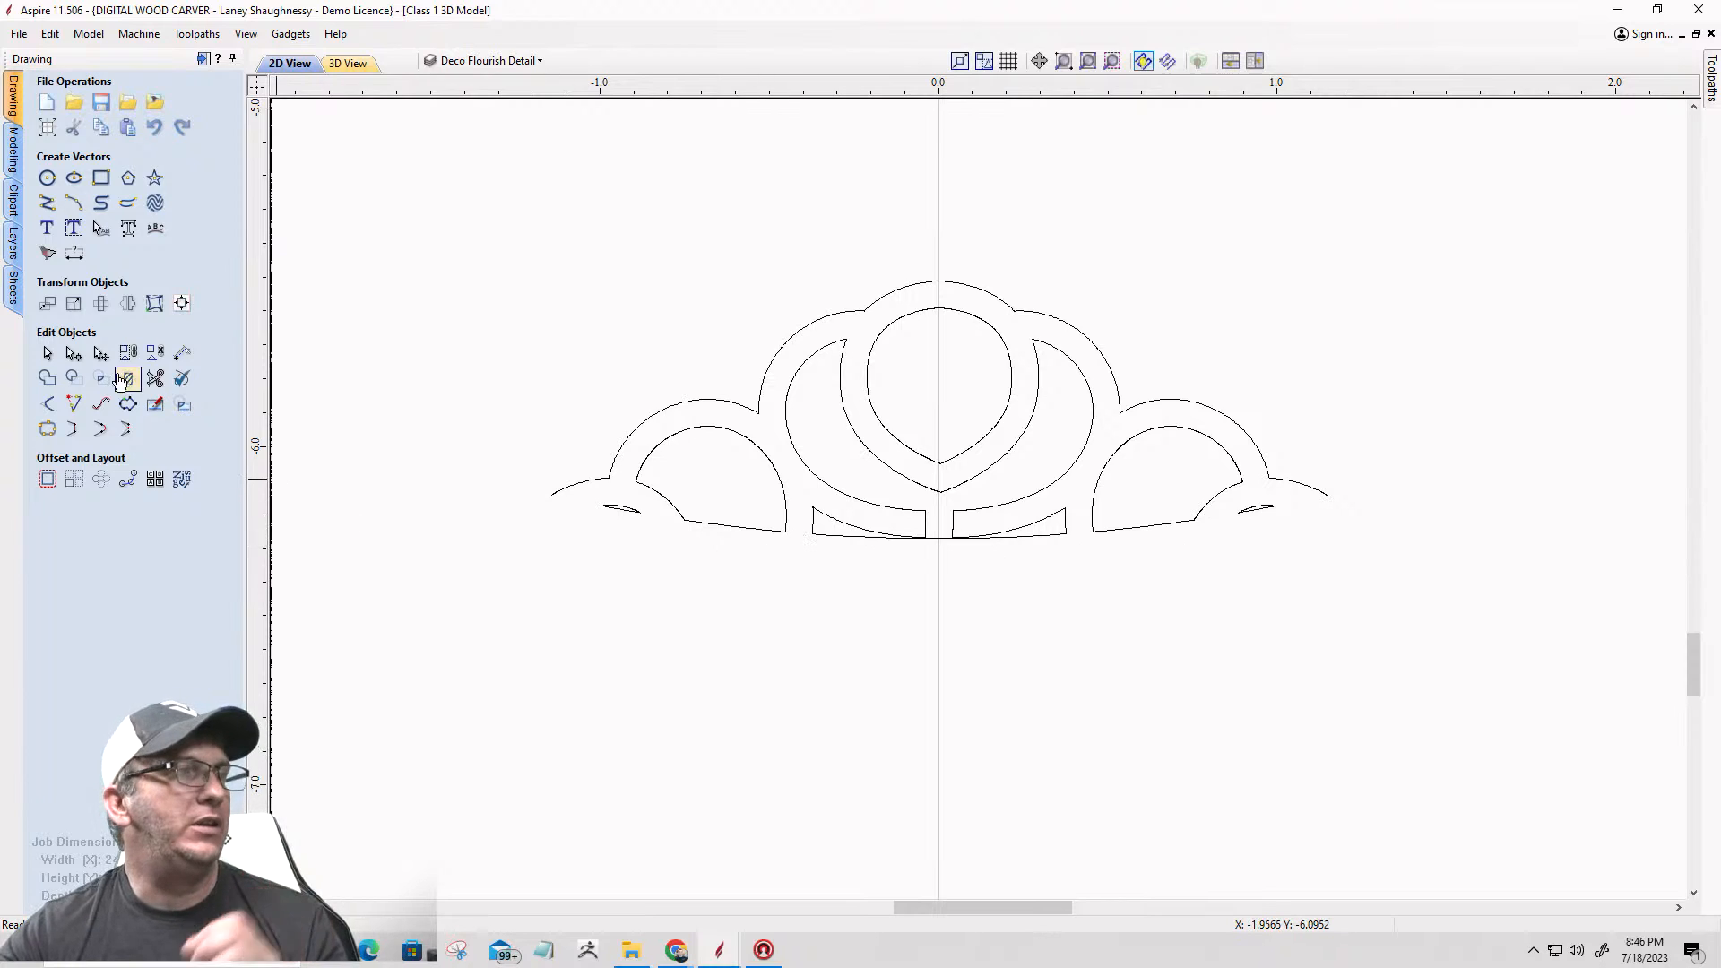
Step: Leave node editing and select the pieces along the ornament's base one by one to check that they are separated
left_click(47, 355)
scroll(588, 549, "up", 5)
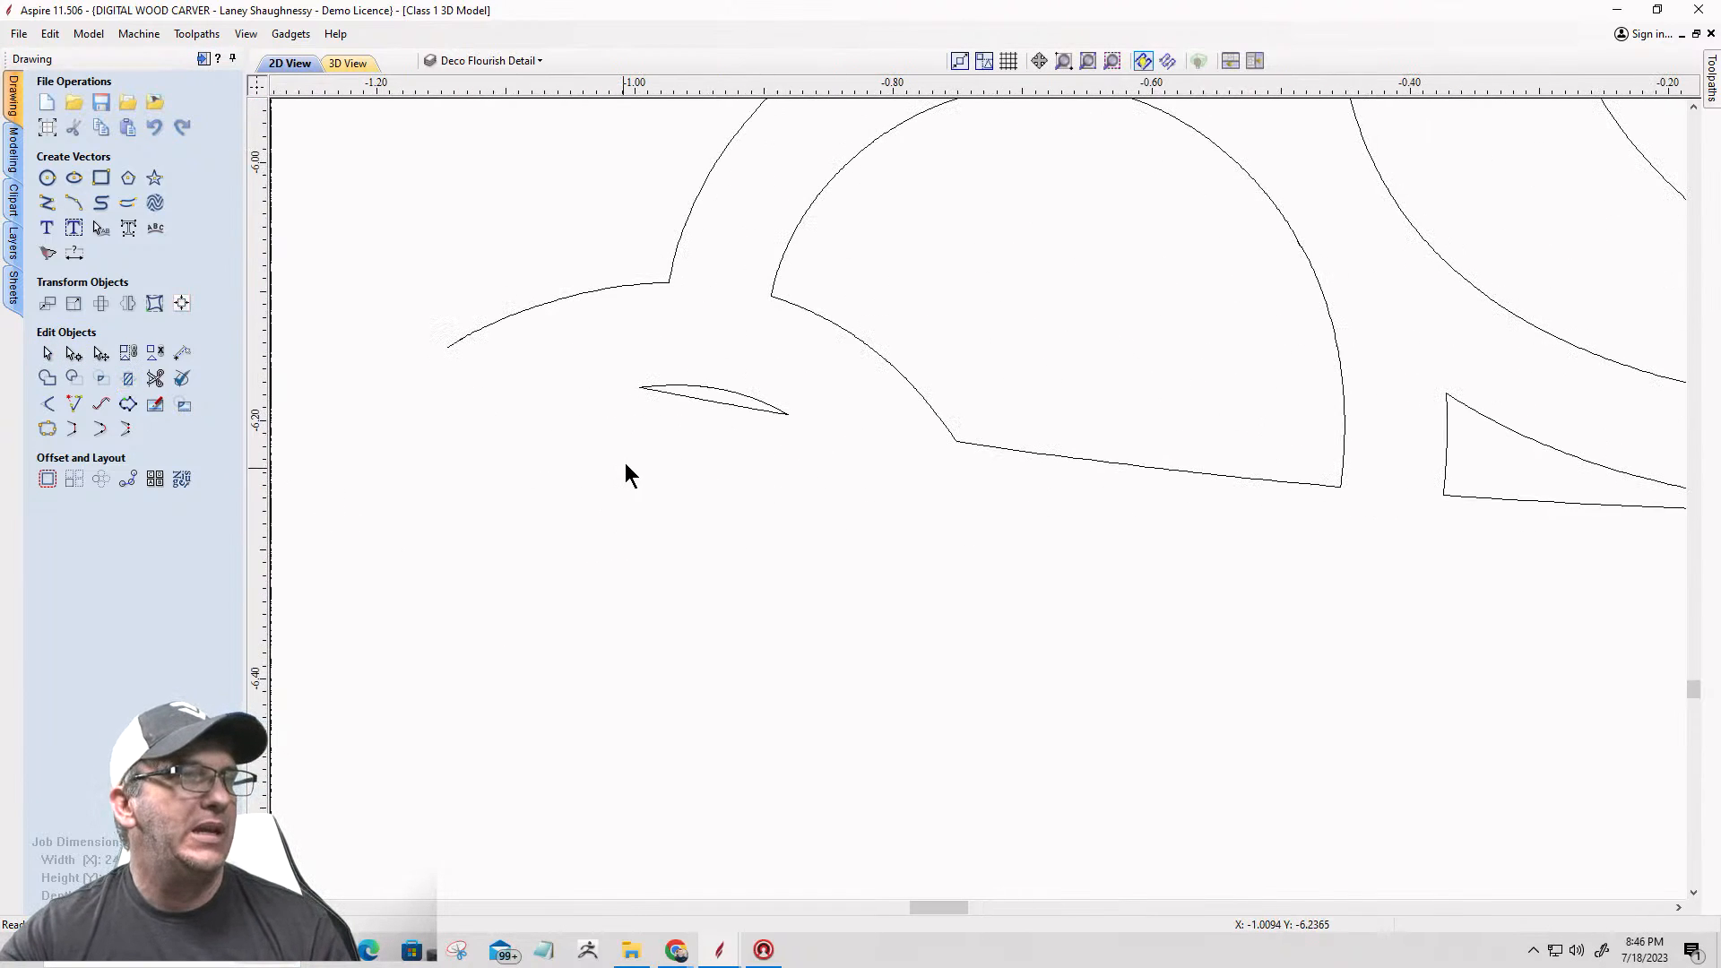
left_click(676, 393)
left_click(1051, 457)
scroll(674, 497, "down", 5)
left_click(951, 498)
left_click(1433, 541)
left_click(1482, 468)
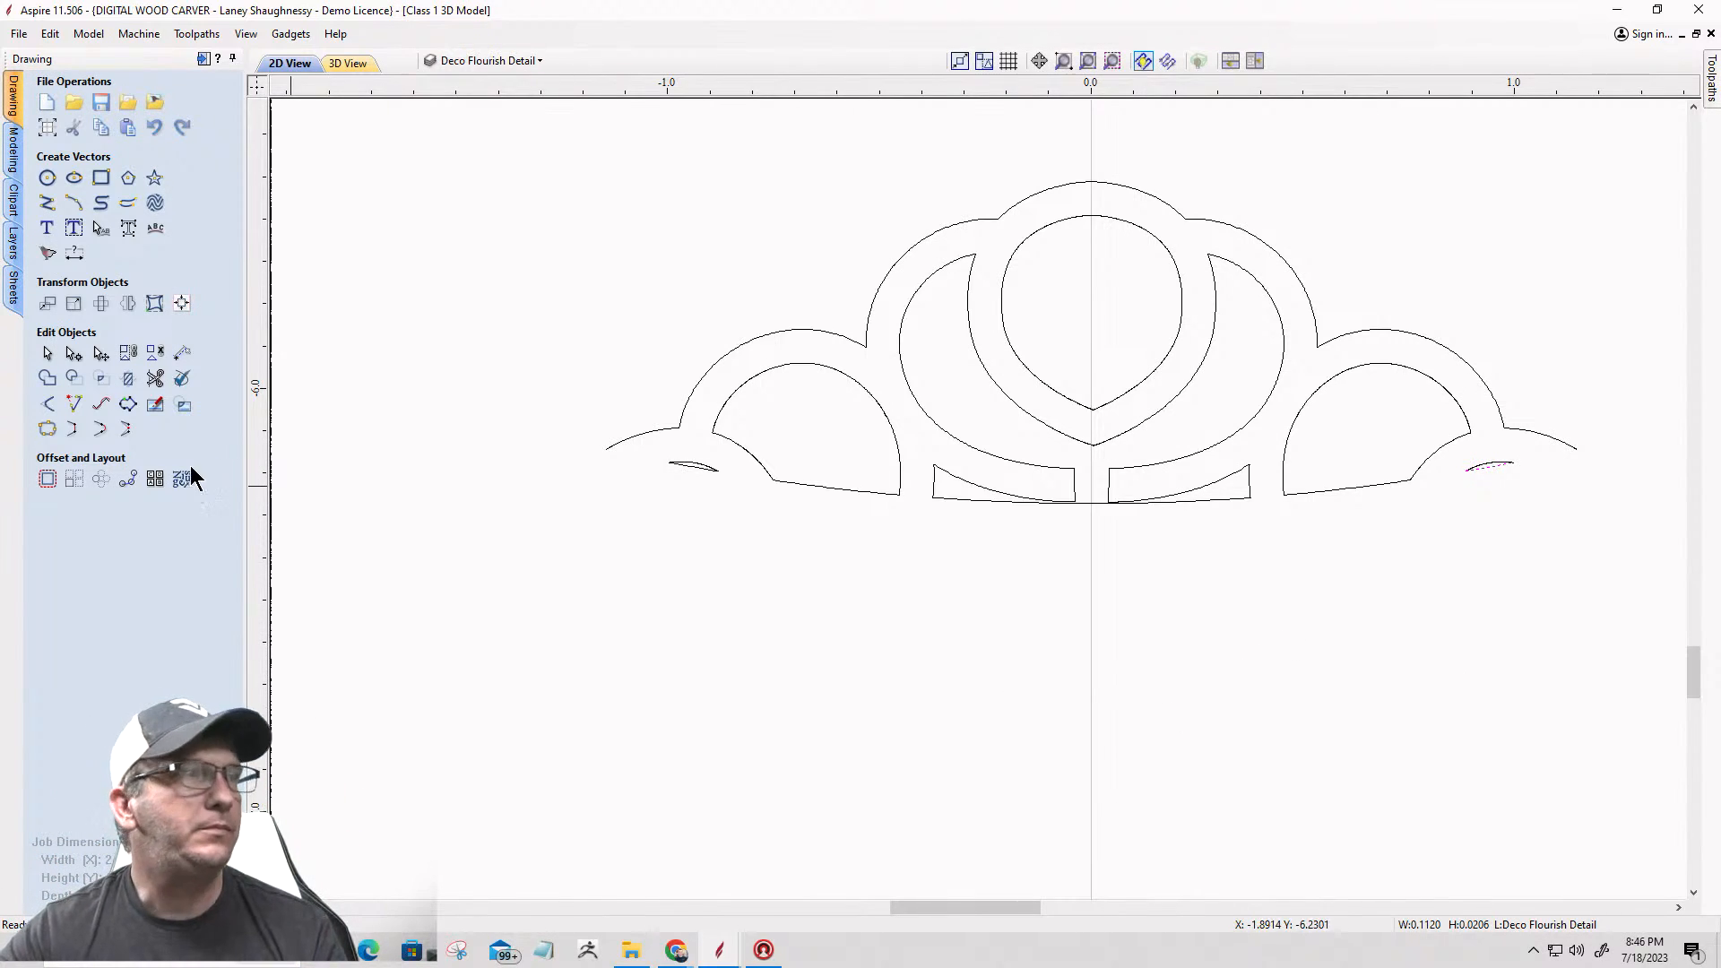
Step: Draw a three-point arc with a radius of about 5.19 between the ornament's outer scallop ends, through the middle of its base edge
left_click(79, 204)
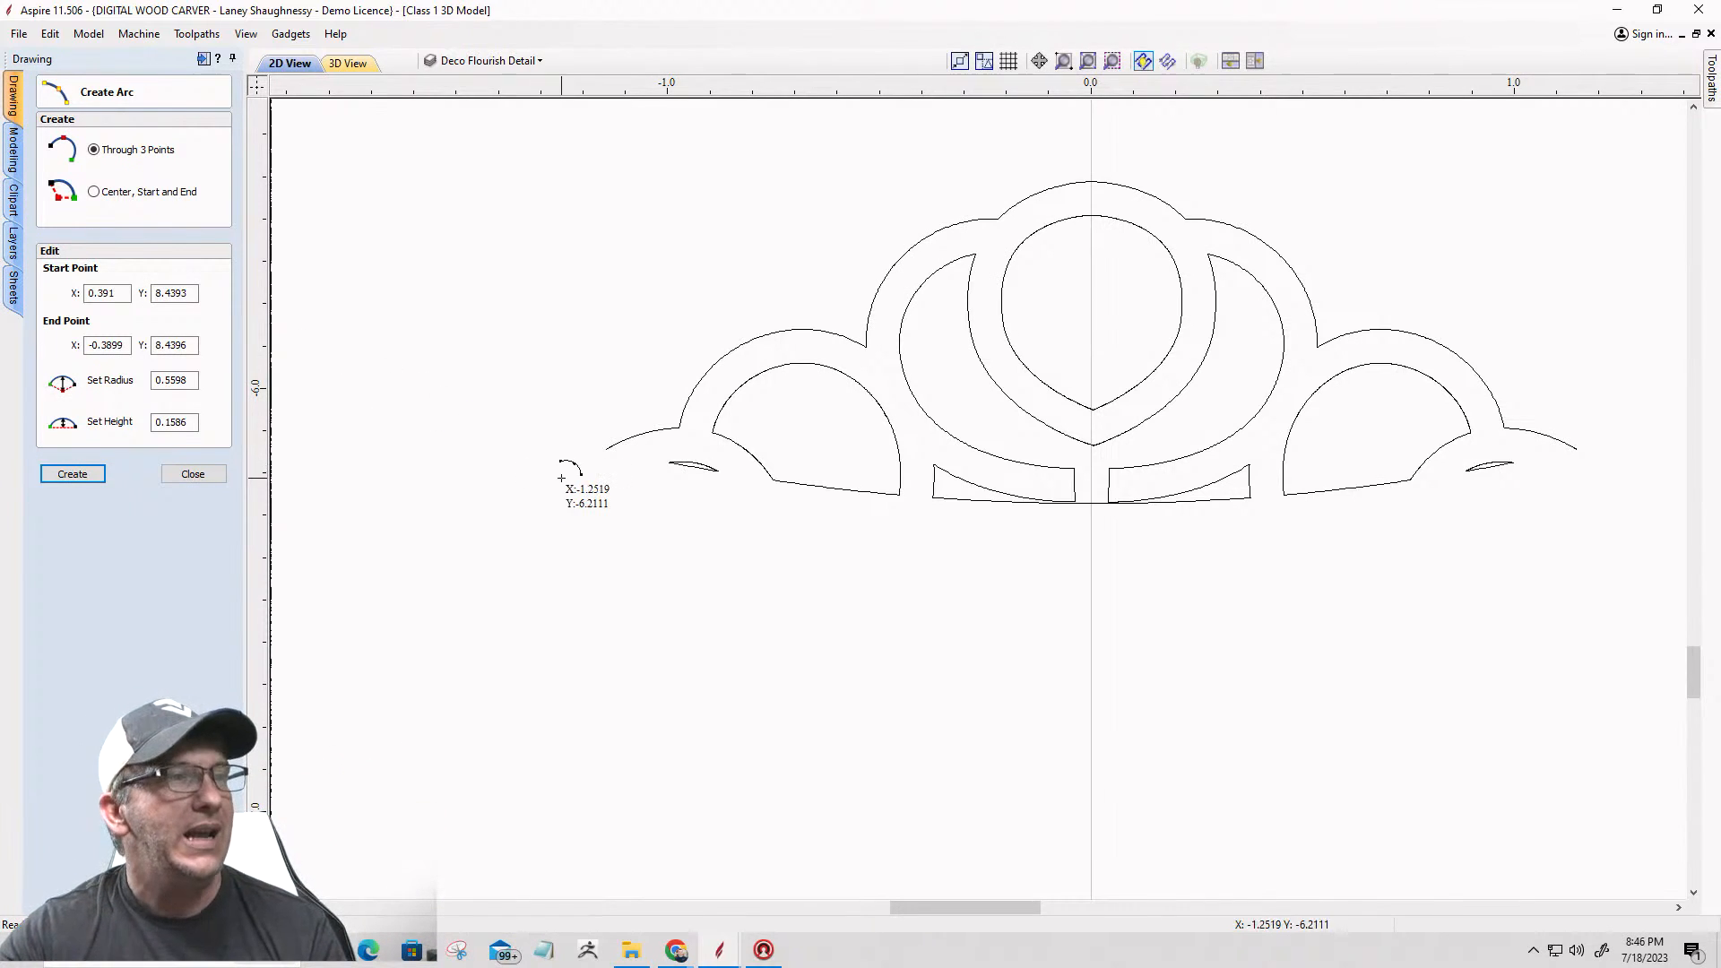
left_click(605, 448)
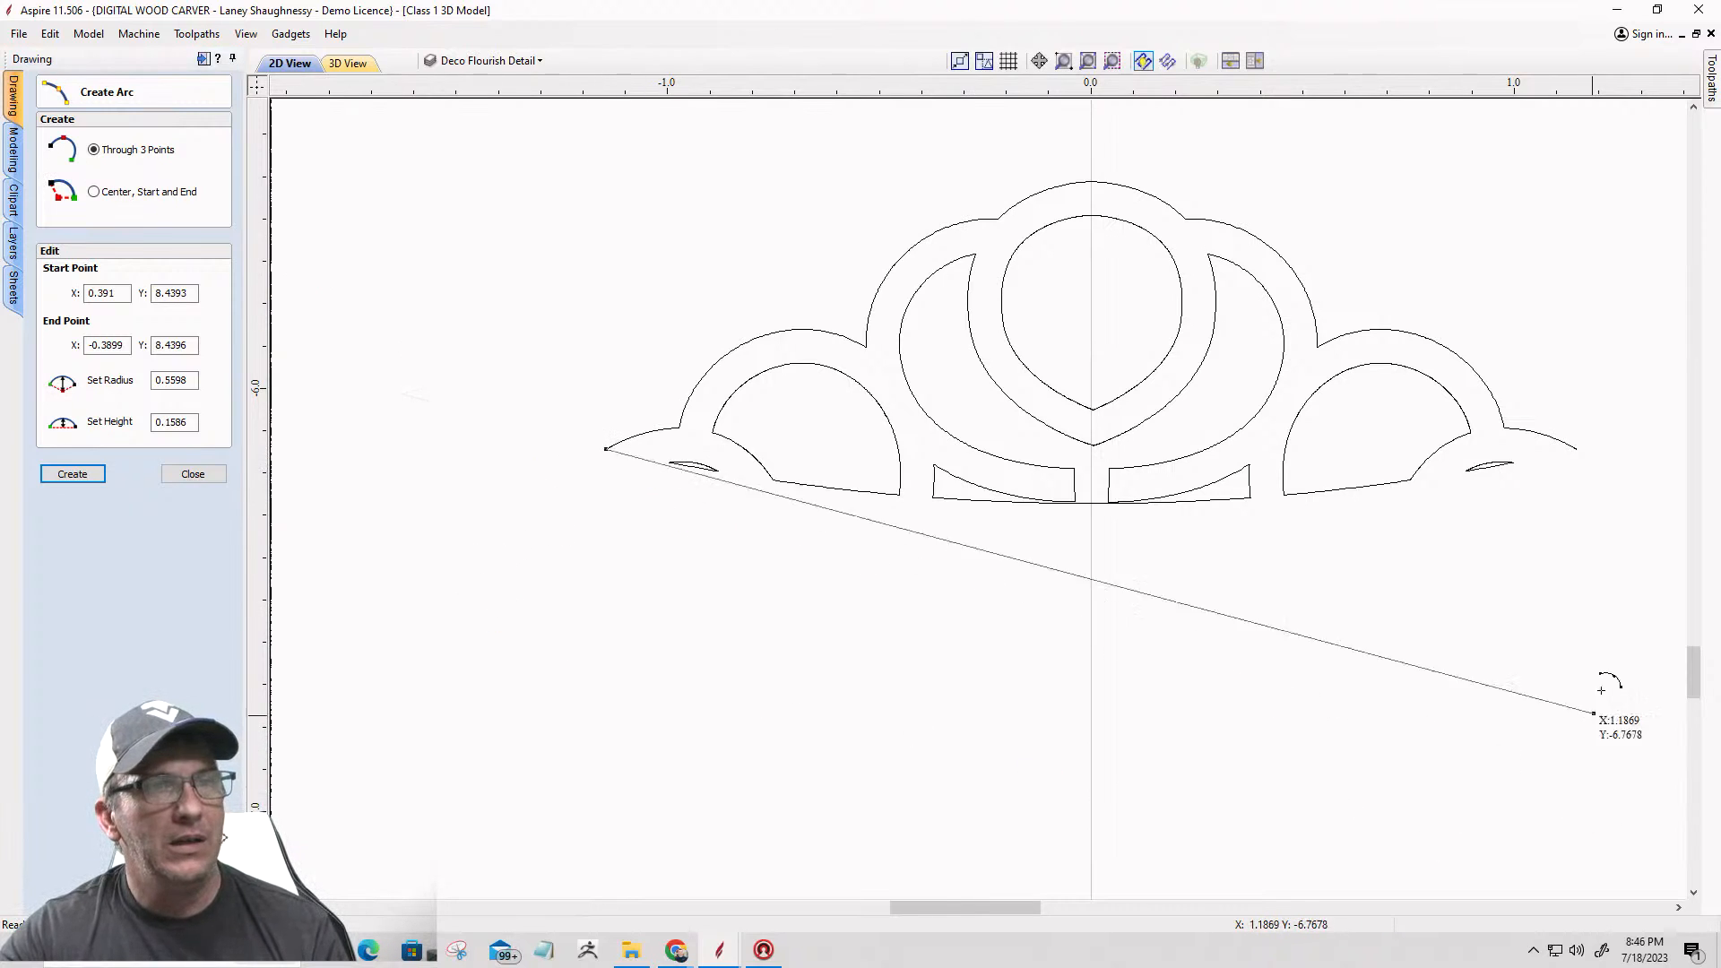
left_click(1577, 451)
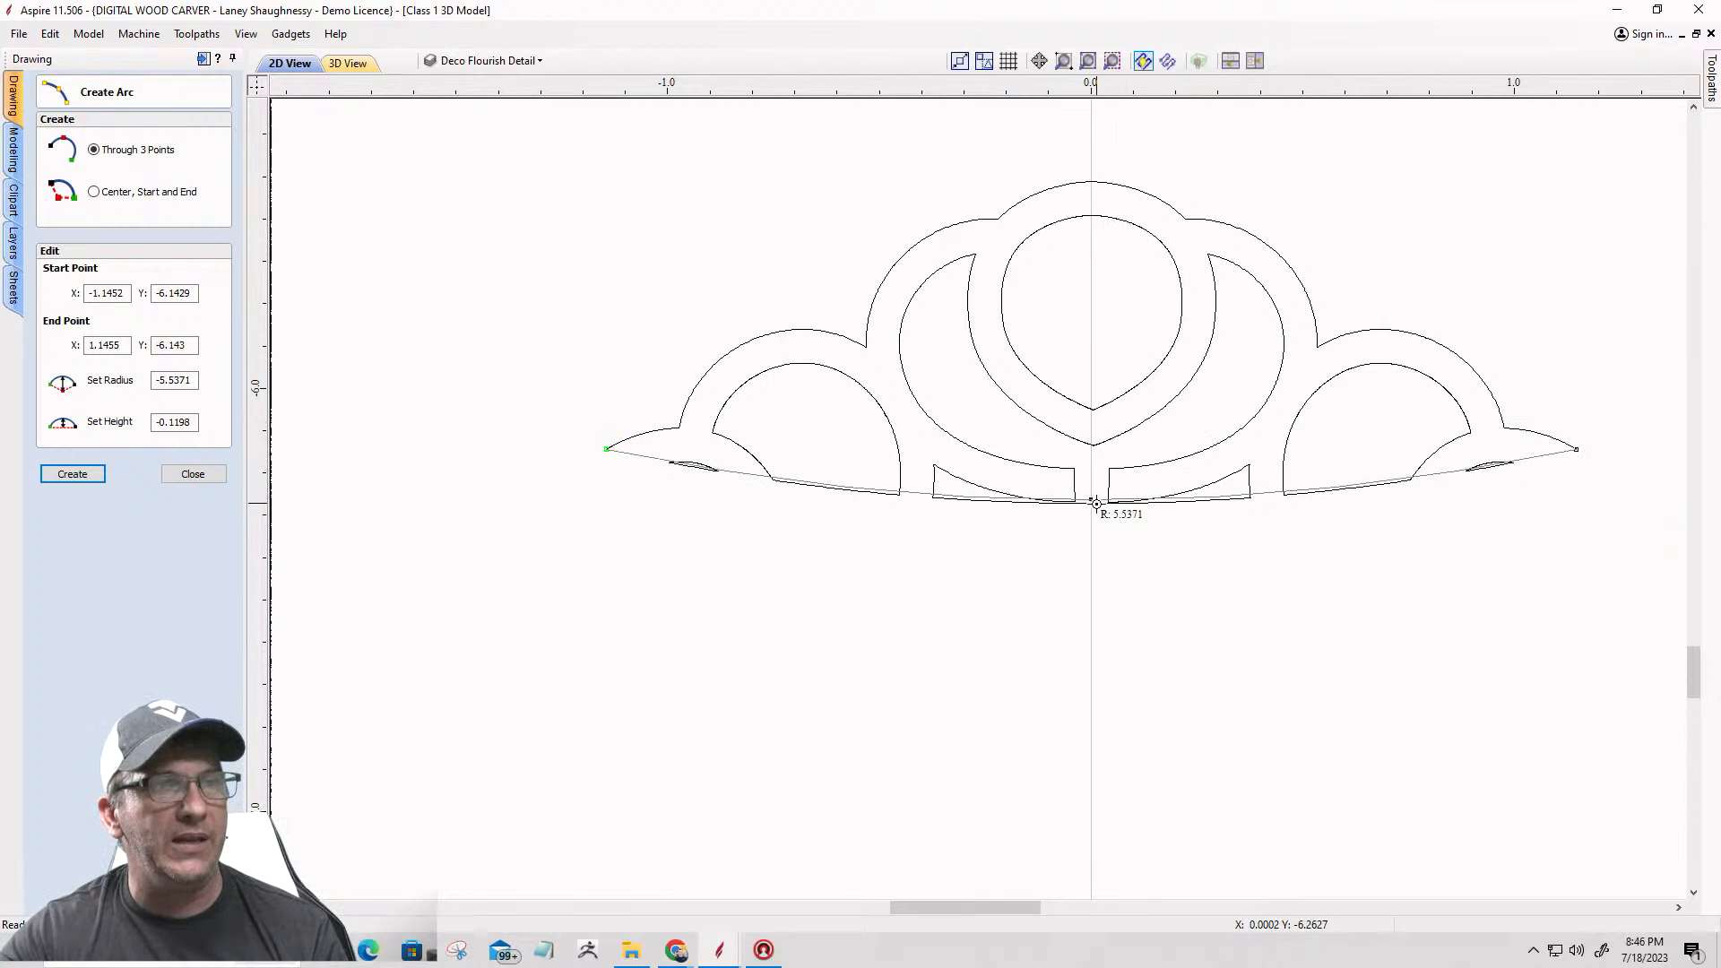
scroll(1093, 505, "up", 4)
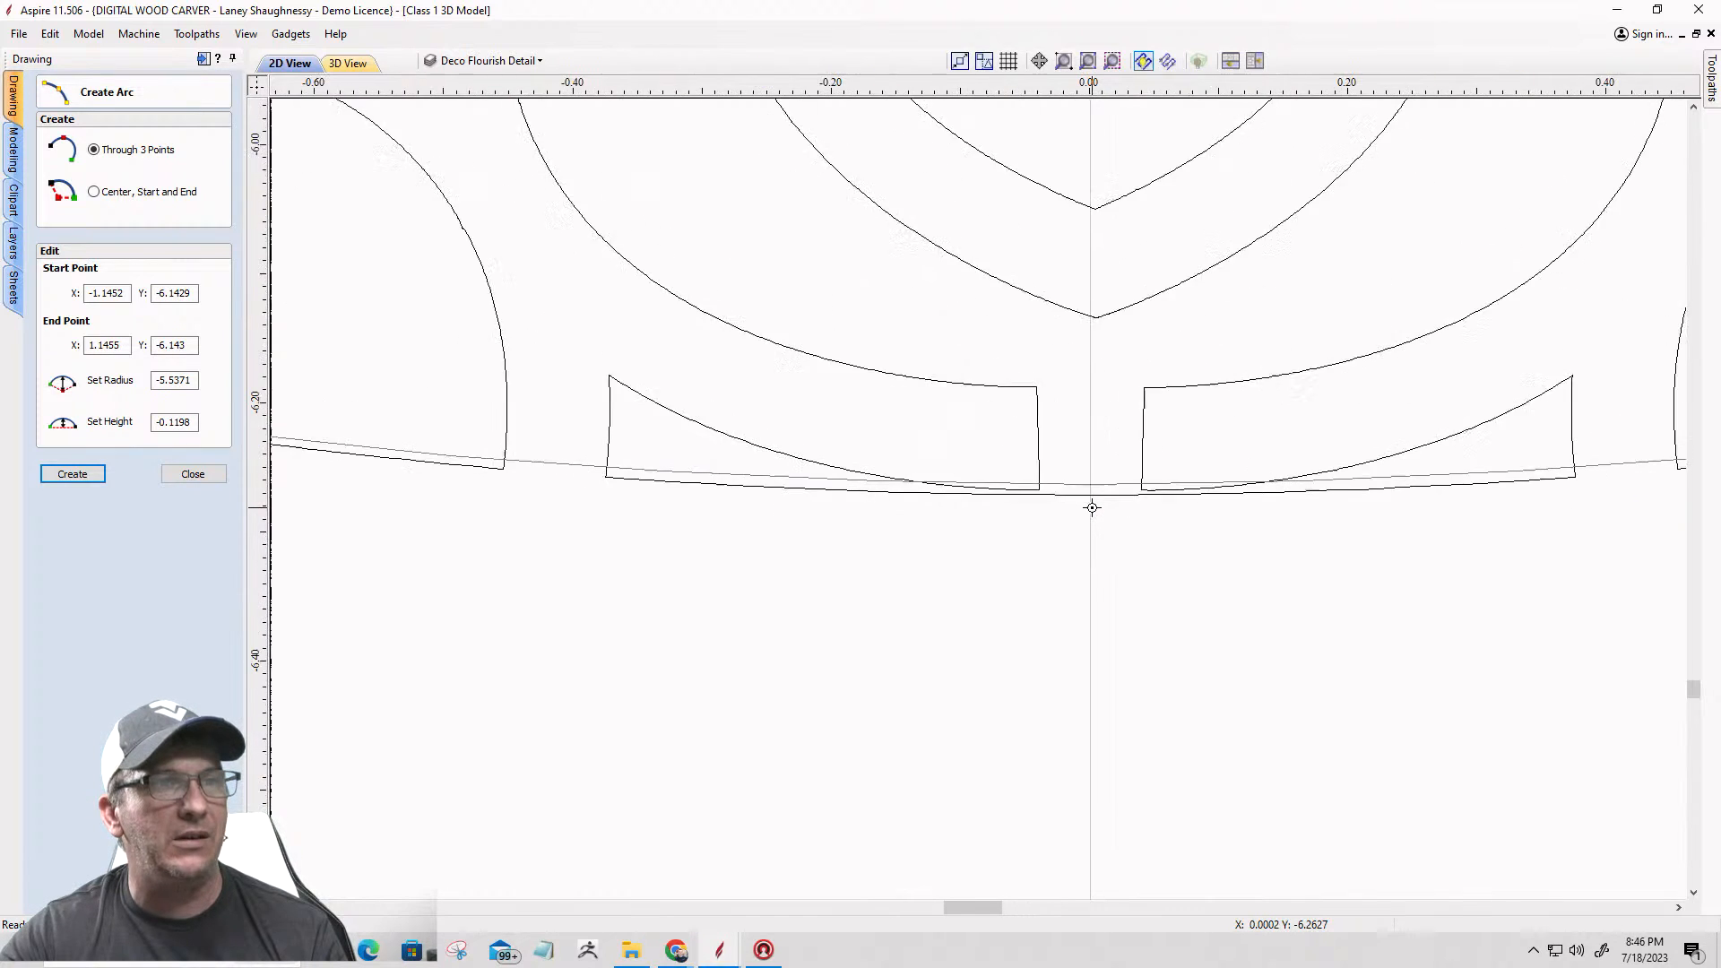
left_click(1088, 490)
scroll(1088, 490, "down", 4)
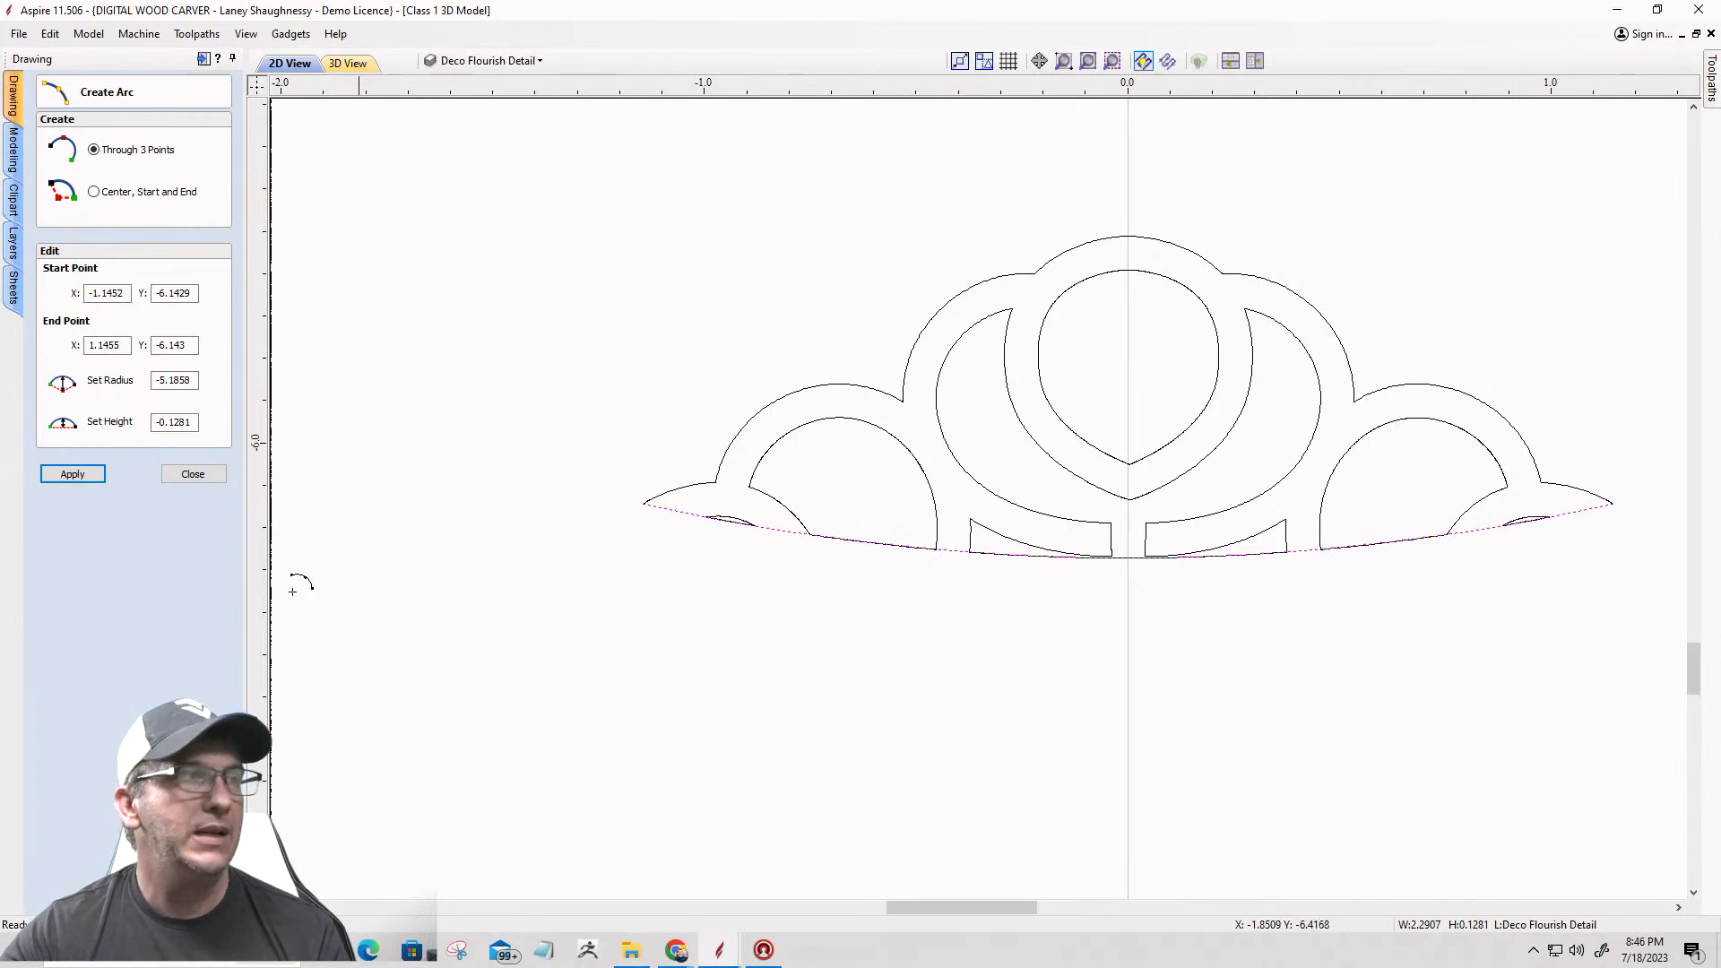
Step: Close the arc tool and select the straight lower edges of the left sliver and left scallop opening along the ornament's base
left_click(192, 473)
scroll(729, 523, "up", 4)
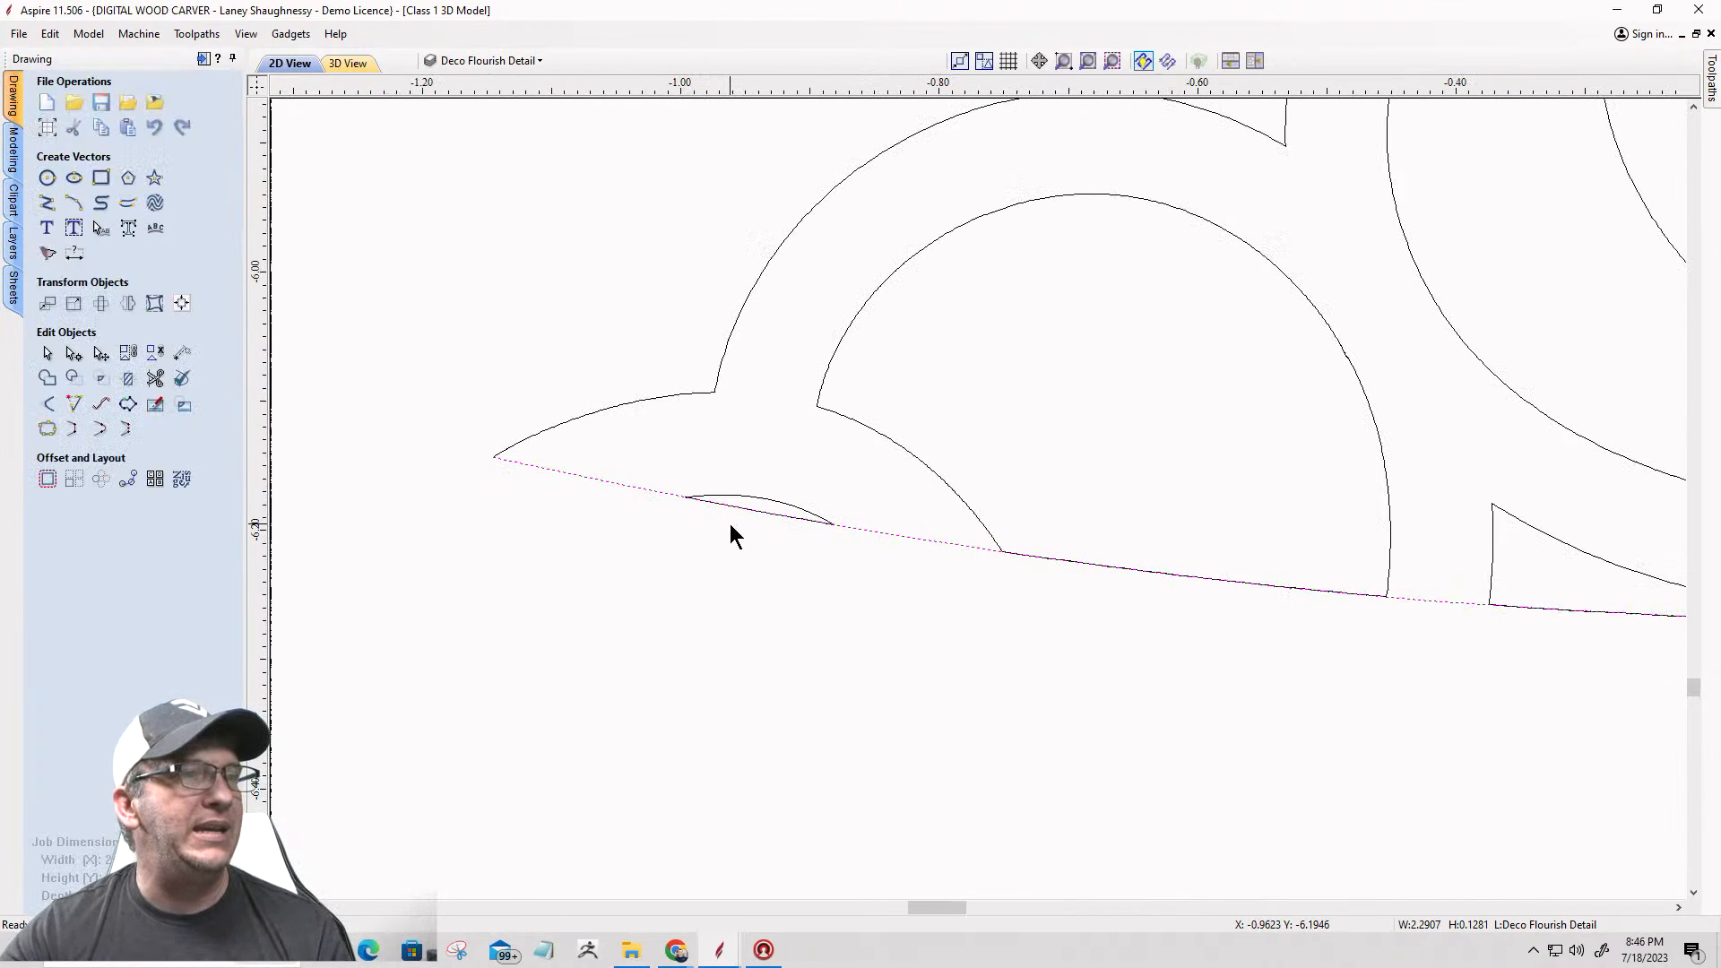
left_click(738, 534)
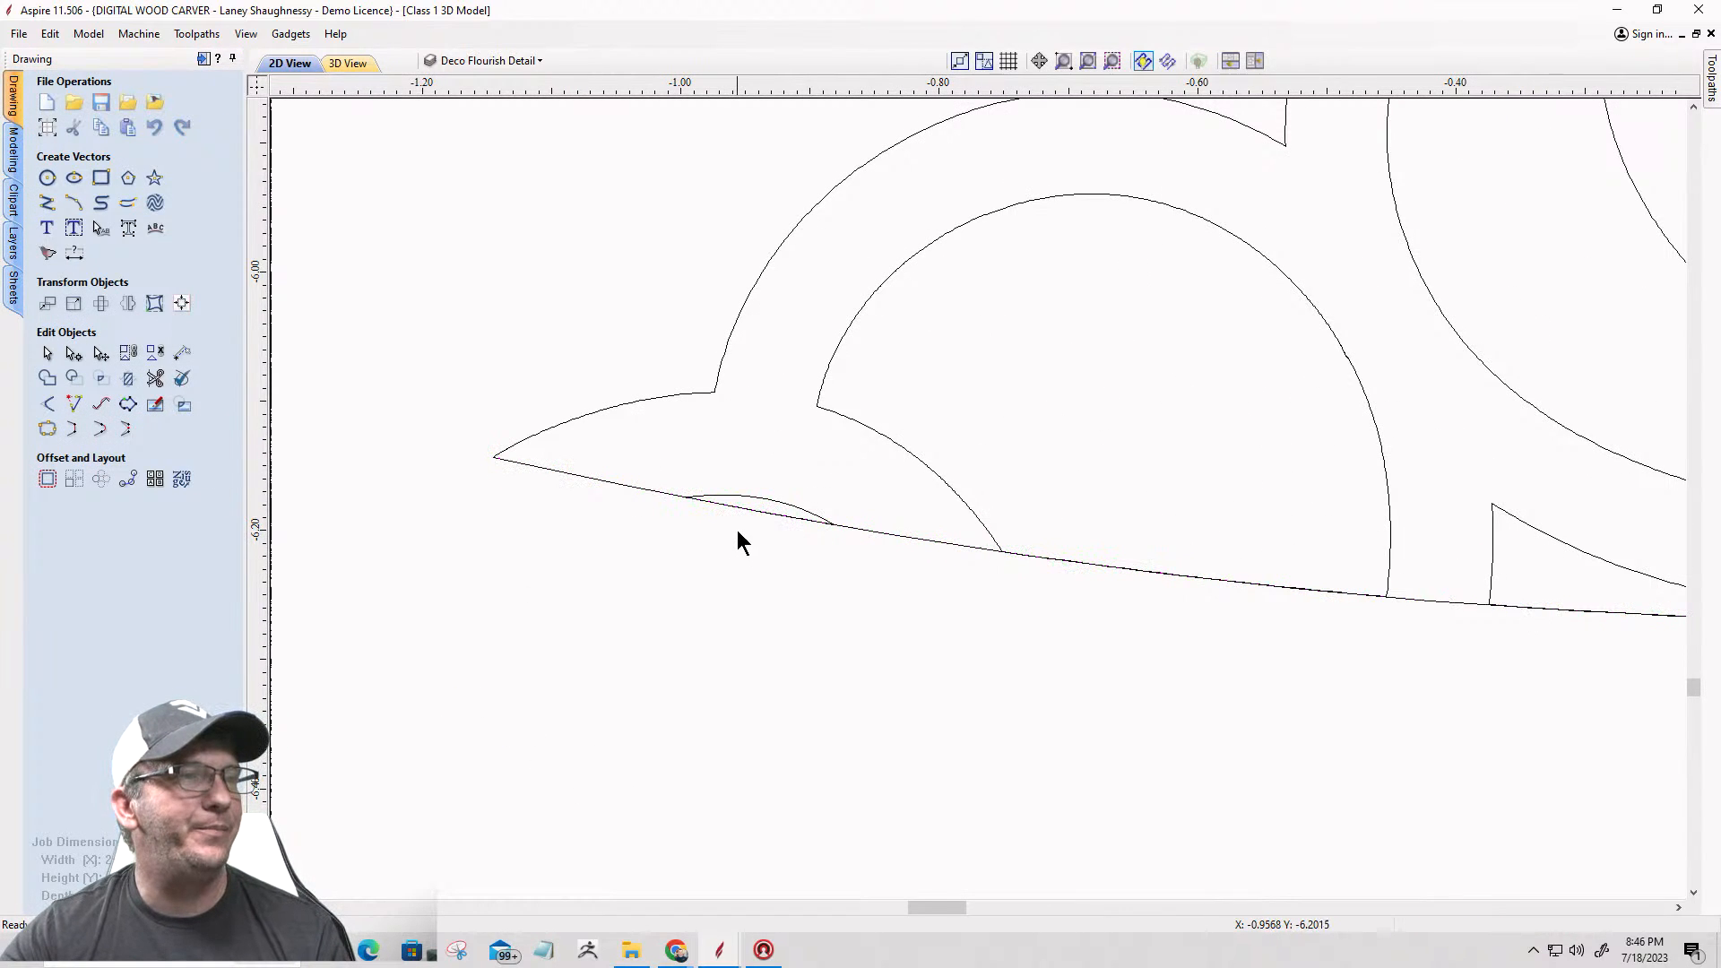
left_click(741, 507)
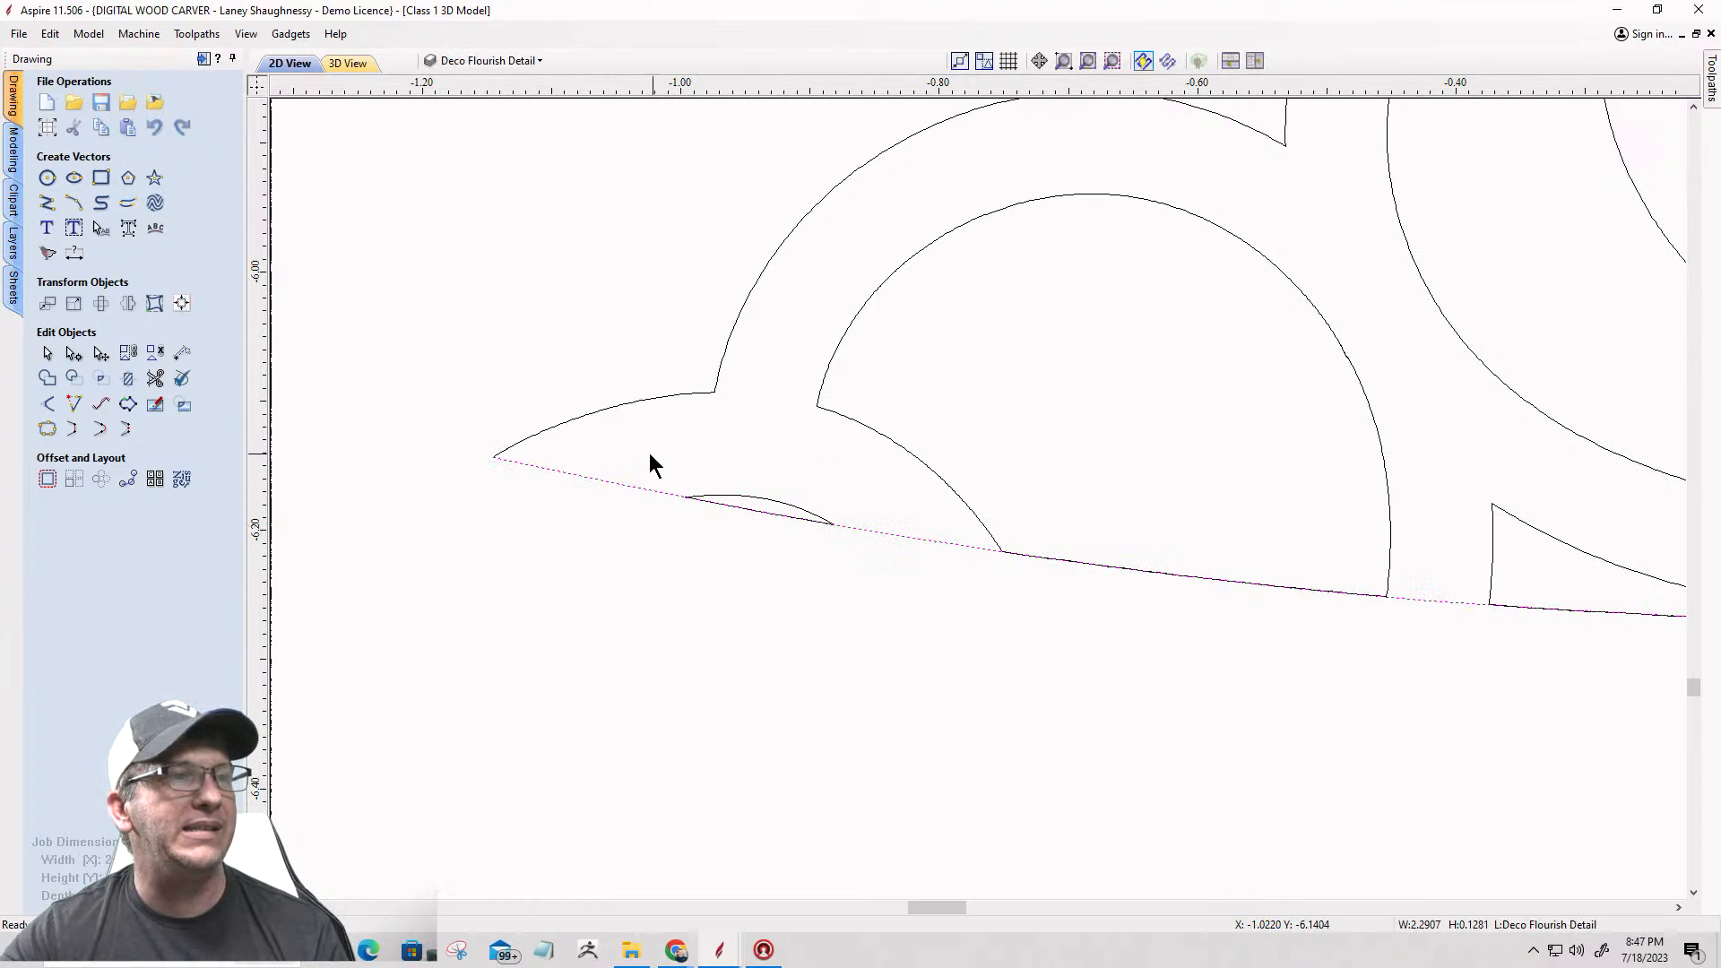
left_click(745, 498, "shift")
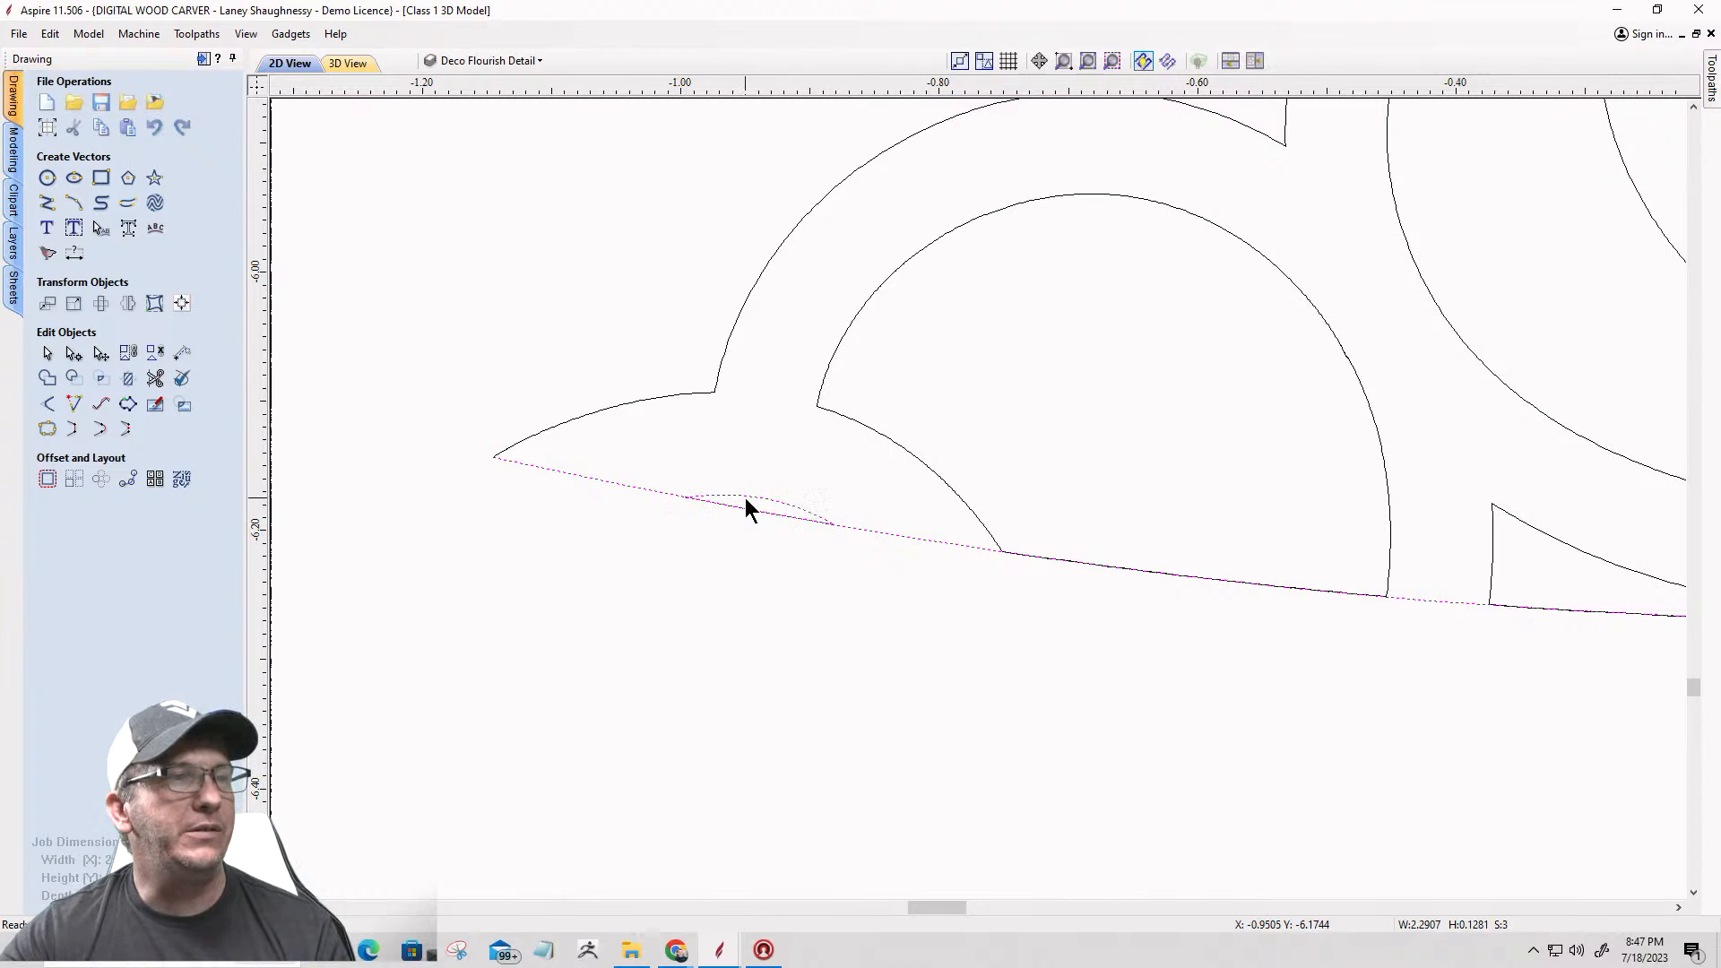
scroll(741, 498, "down", 1)
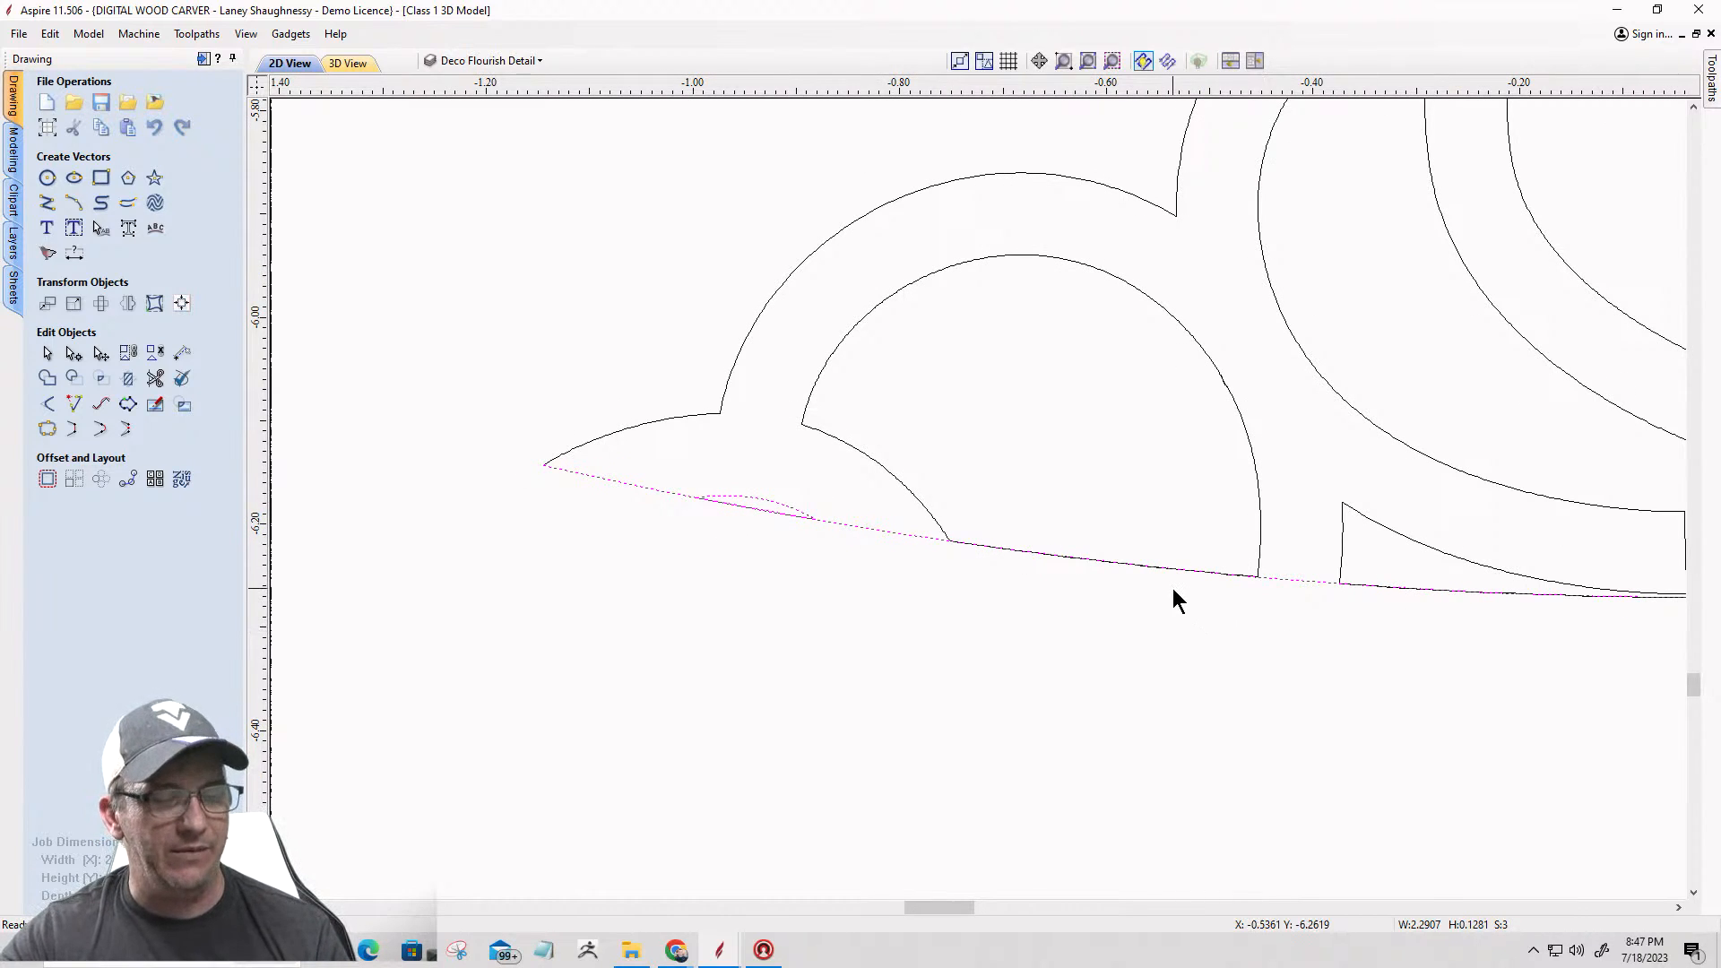
left_click_drag(1172, 588, 1123, 536, "shift")
scroll(807, 570, "down", 2)
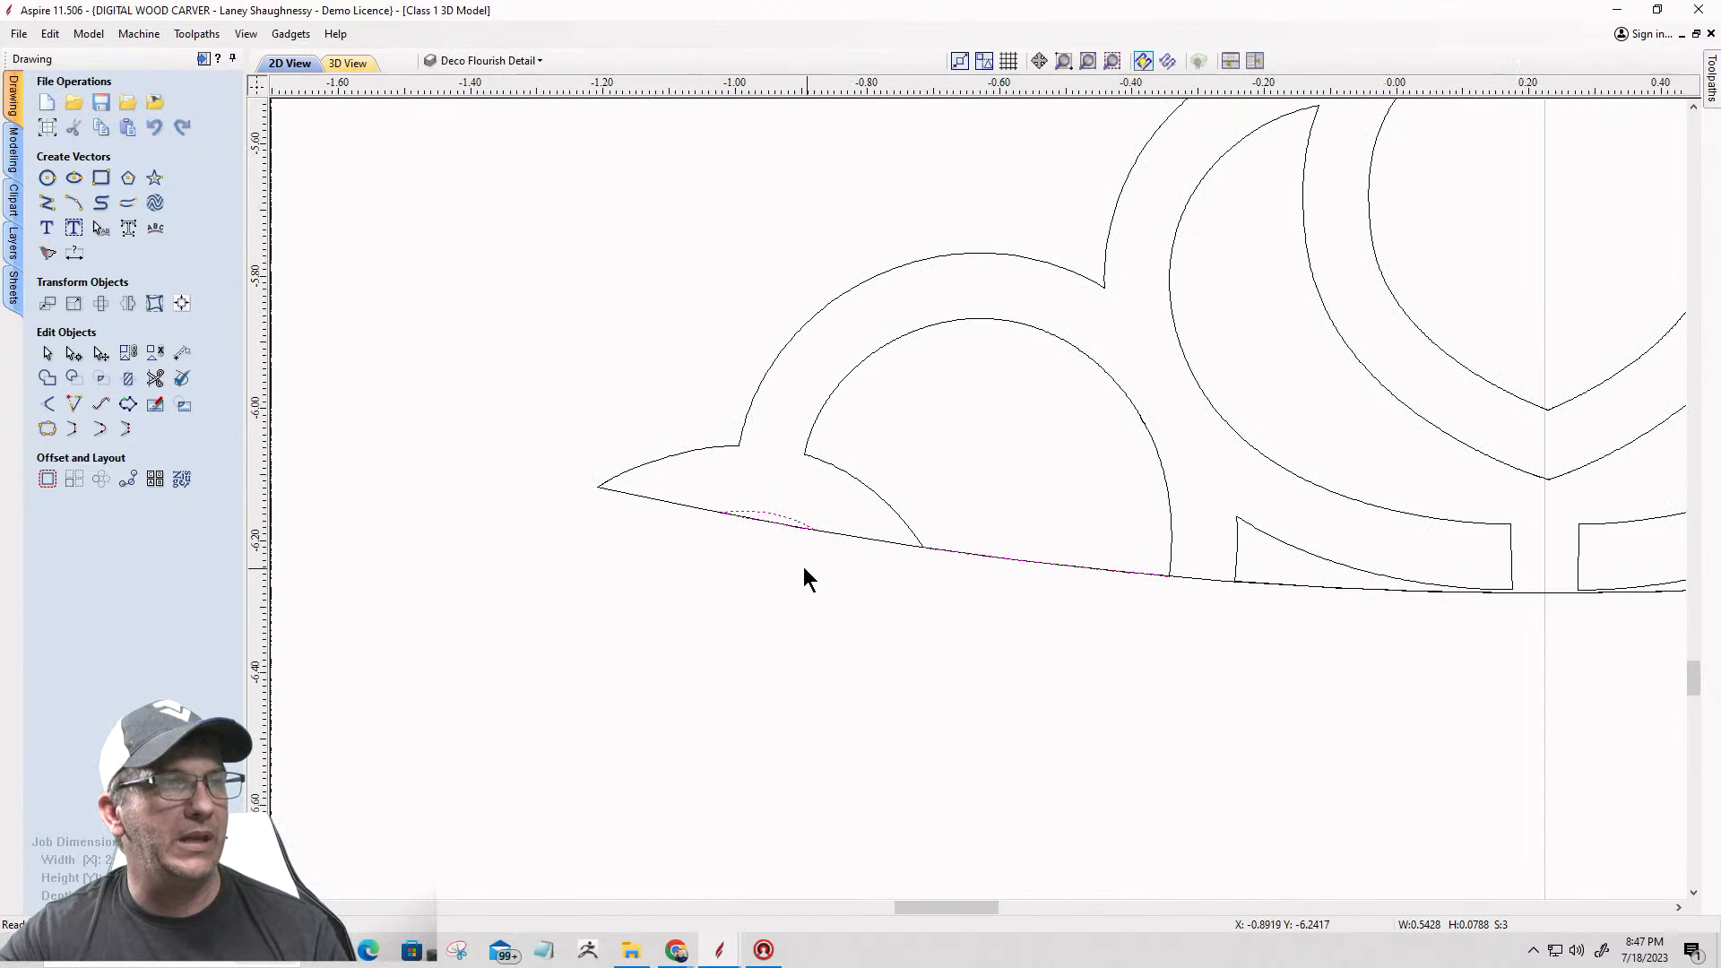
Step: Add the straight lower edges of the middle openings, right scallop and right sliver to the selection
left_click(1203, 580, "shift")
scroll(1037, 622, "down", 2)
scroll(1425, 613, "up", 2)
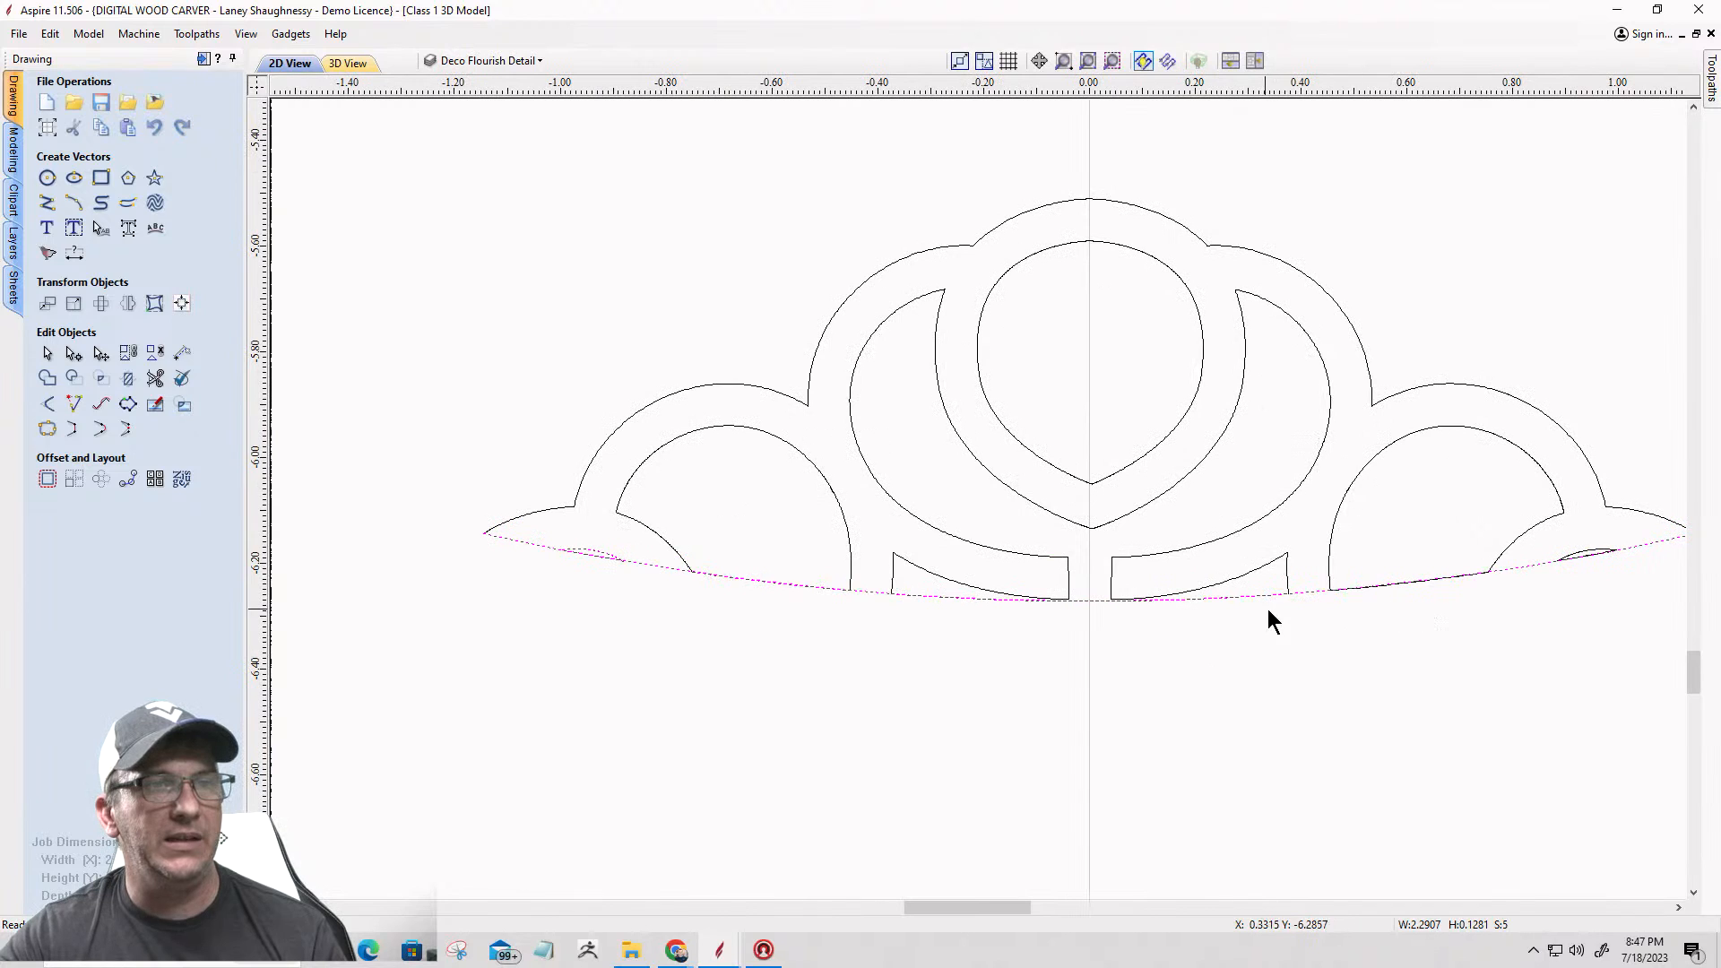
left_click_drag(1416, 589, 1393, 558, "shift")
scroll(1661, 561, "up", 6)
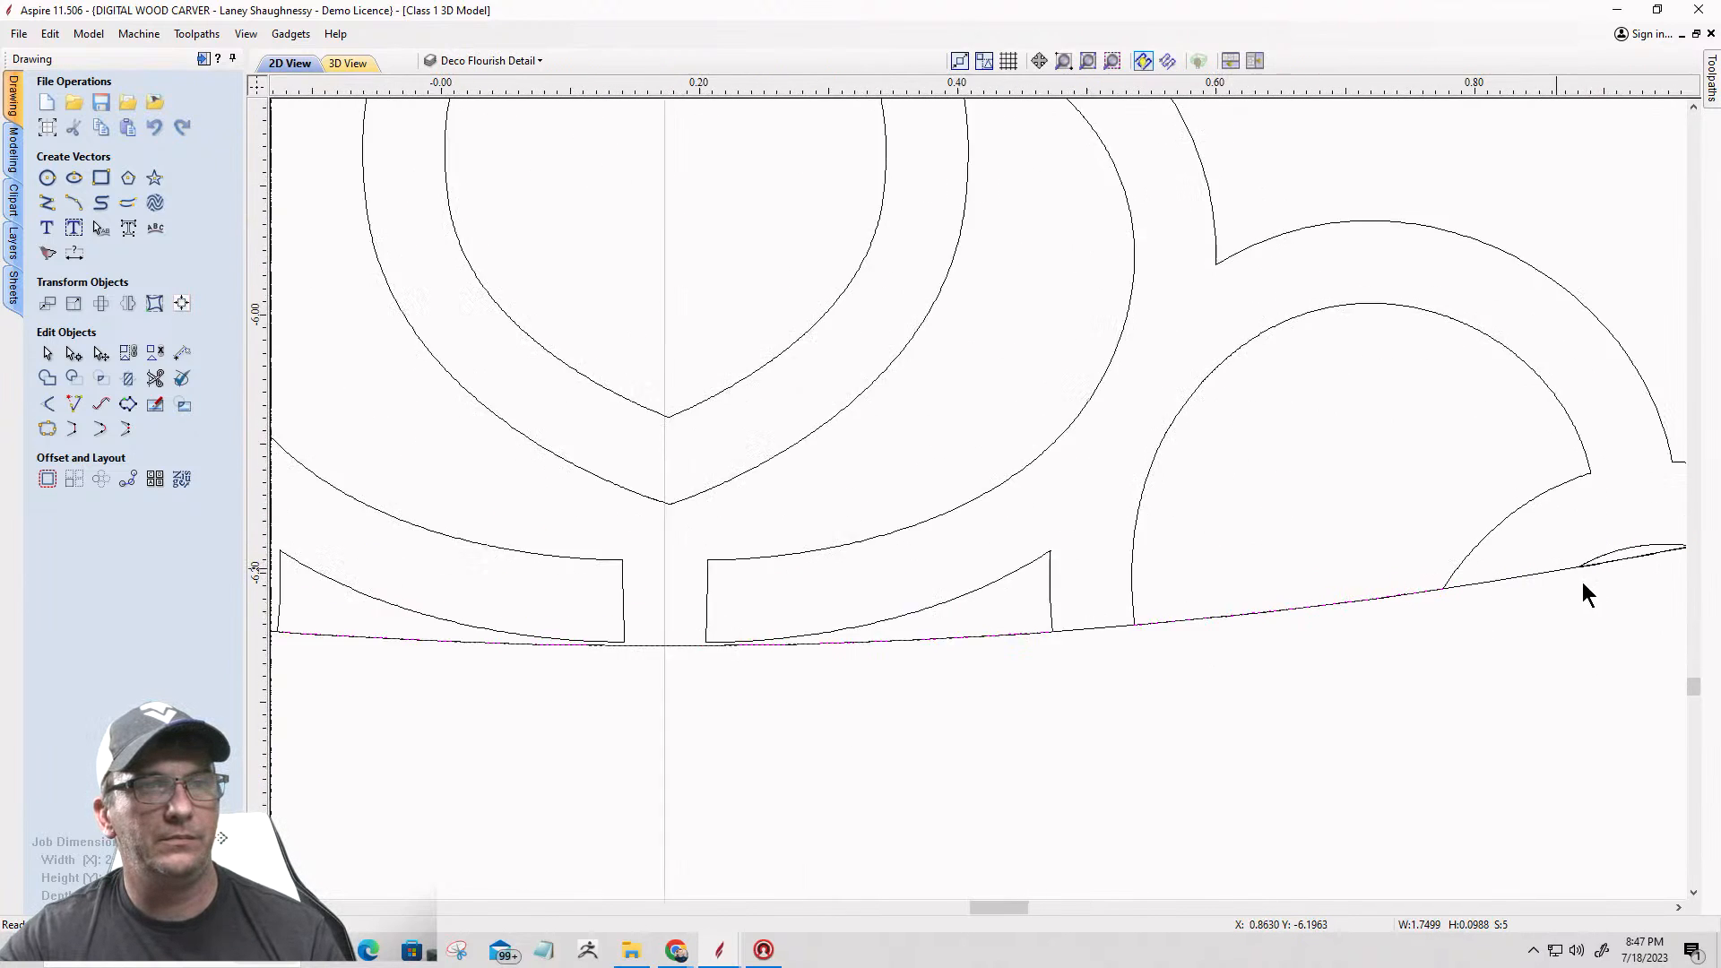
left_click(1575, 501, "shift")
scroll(1383, 600, "down", 7)
scroll(895, 588, "down", 1)
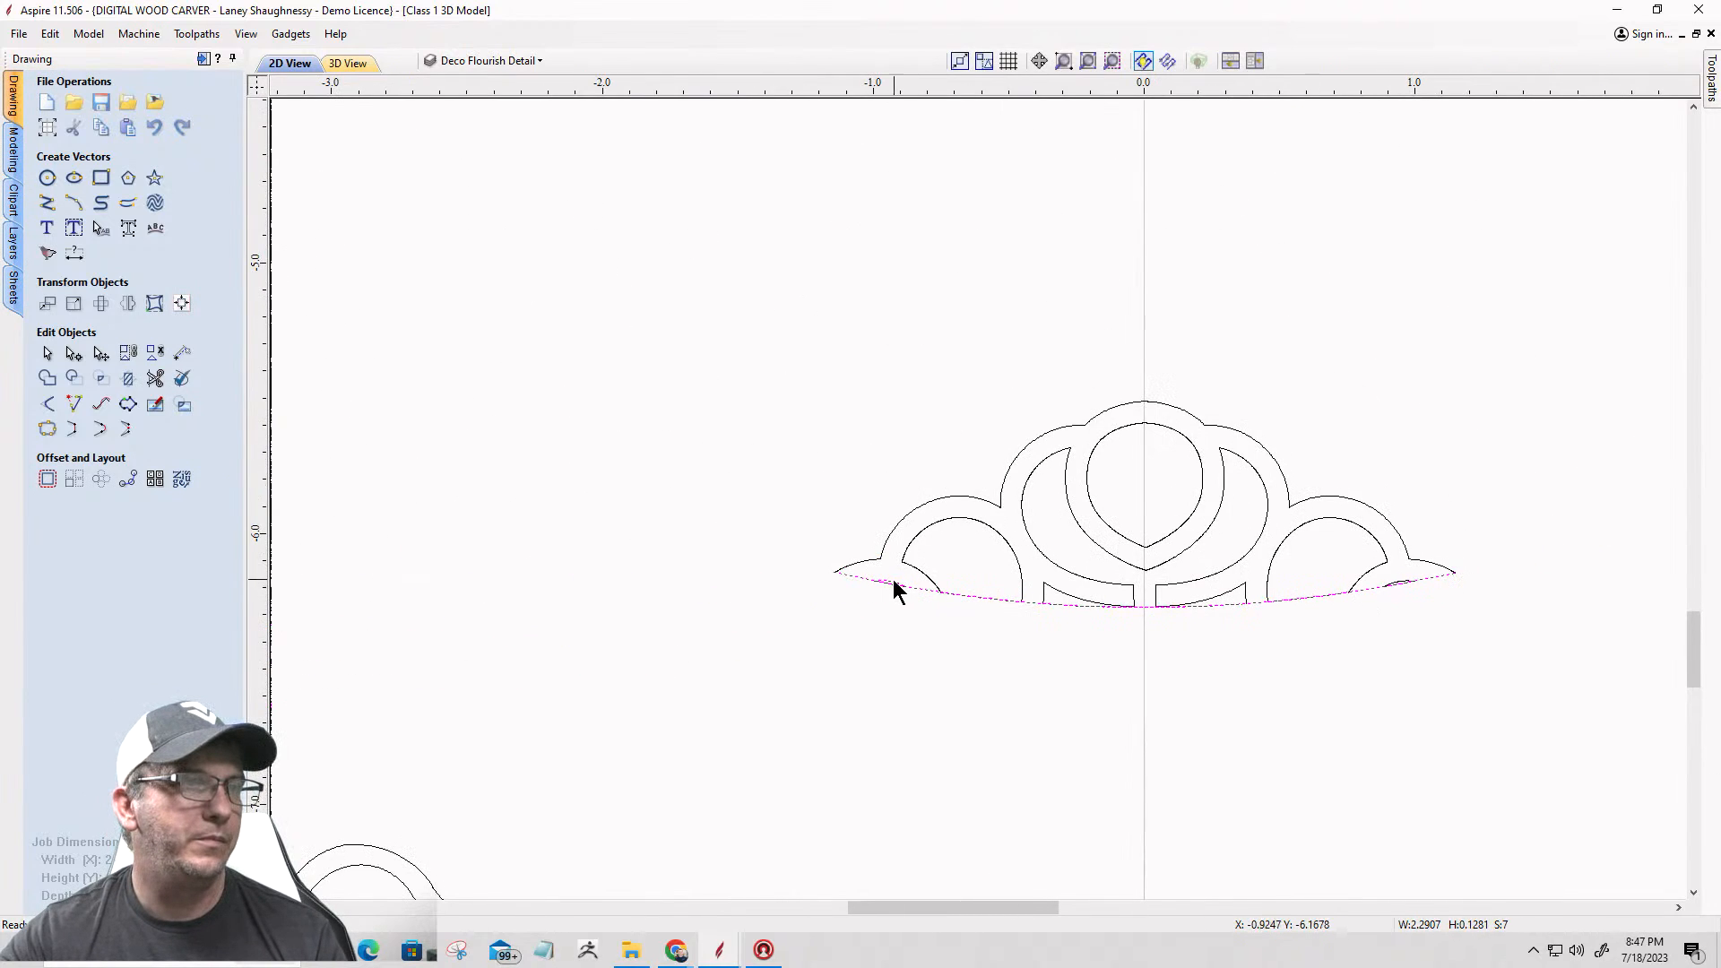
Step: Deselect the new base arc and the left sliver's curve, and delete the selected straight lower edges
scroll(852, 630, "up", 6)
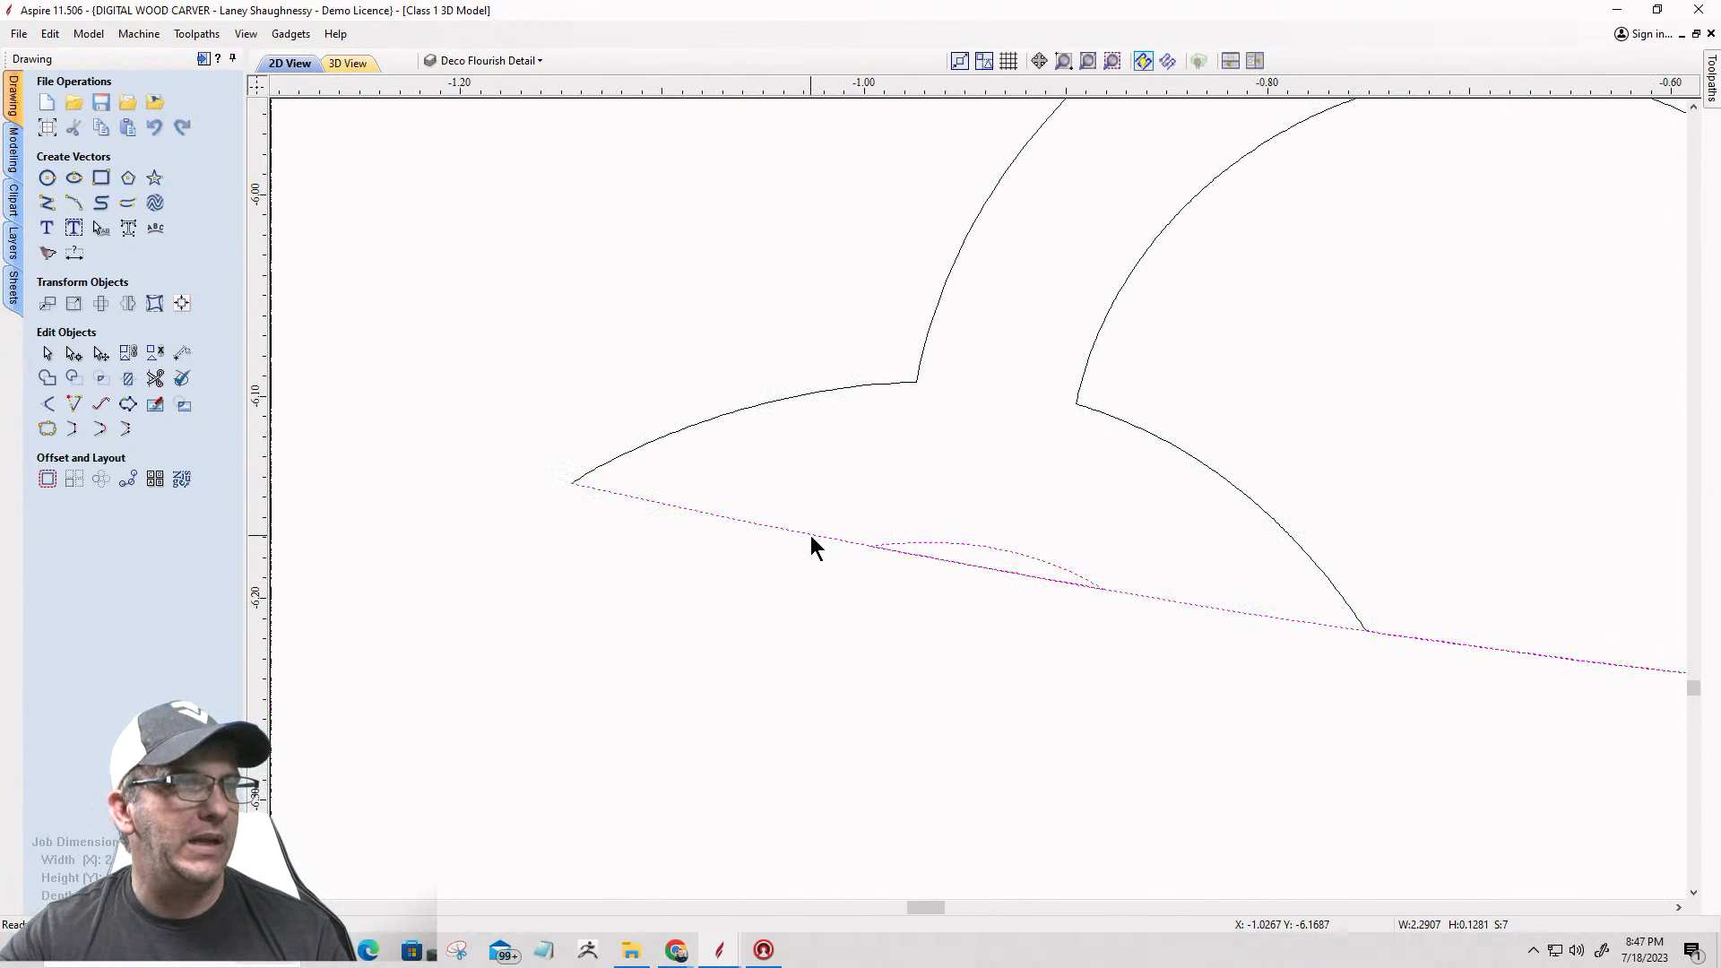
left_click(809, 532, "shift")
scroll(805, 531, "down", 2)
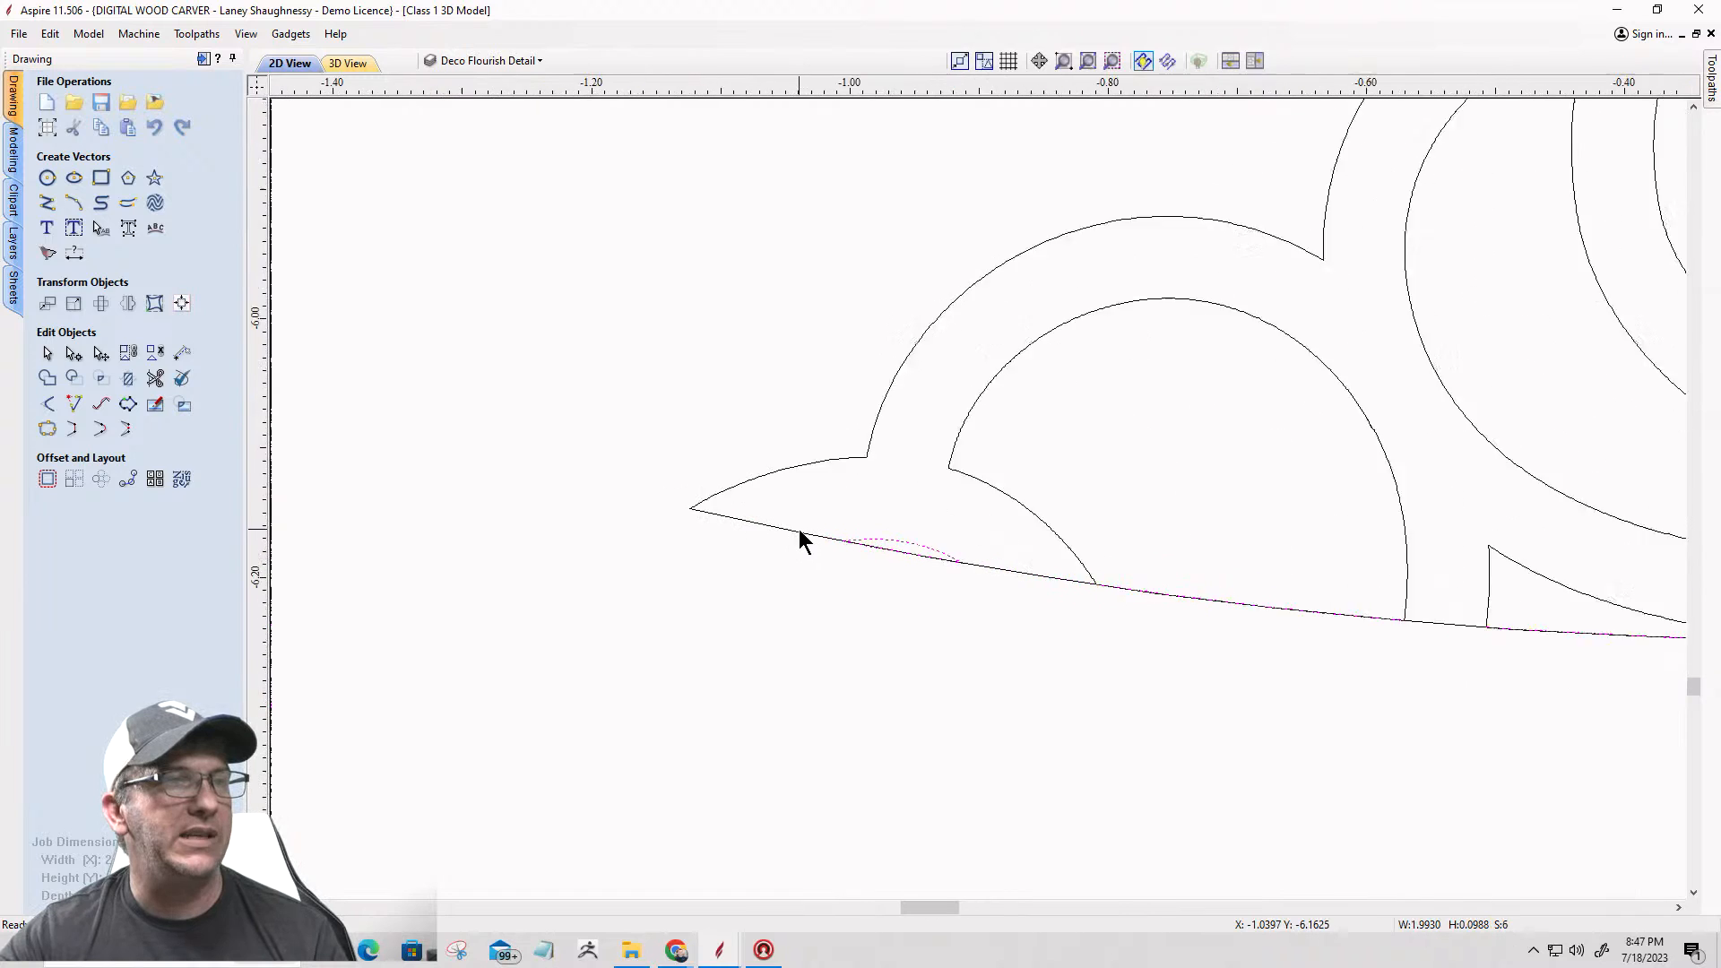
scroll(934, 549, "up", 1)
left_click(934, 552, "shift")
scroll(766, 556, "down", 6)
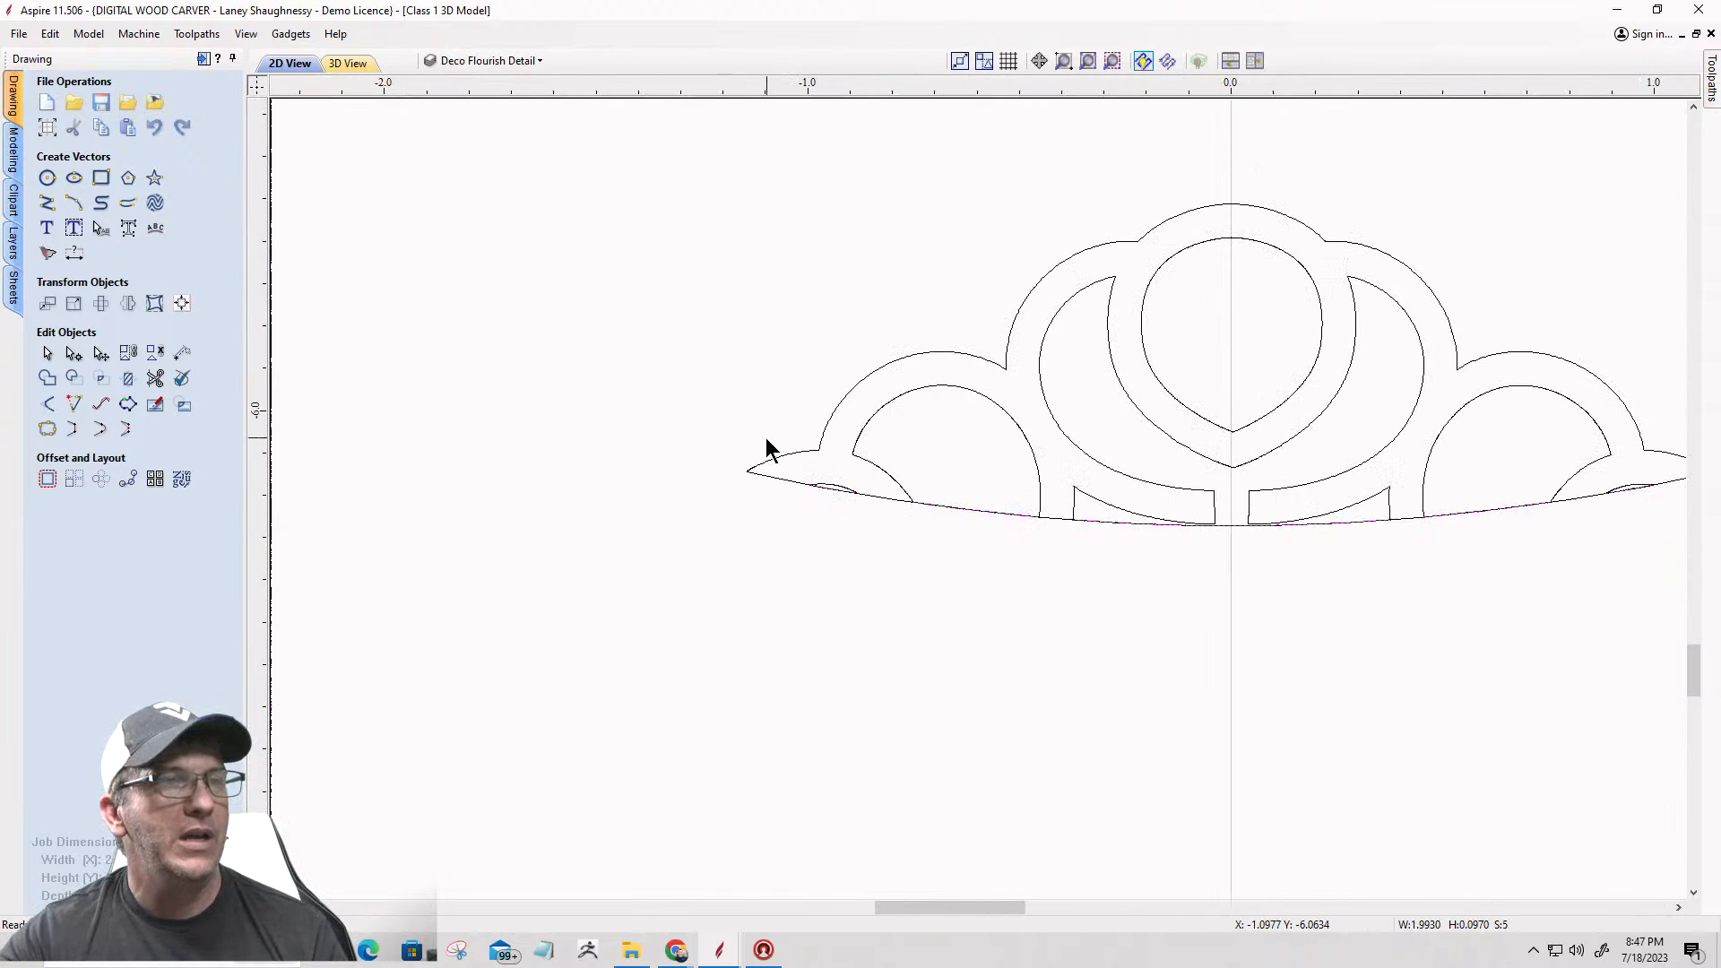
scroll(1253, 567, "up", 5)
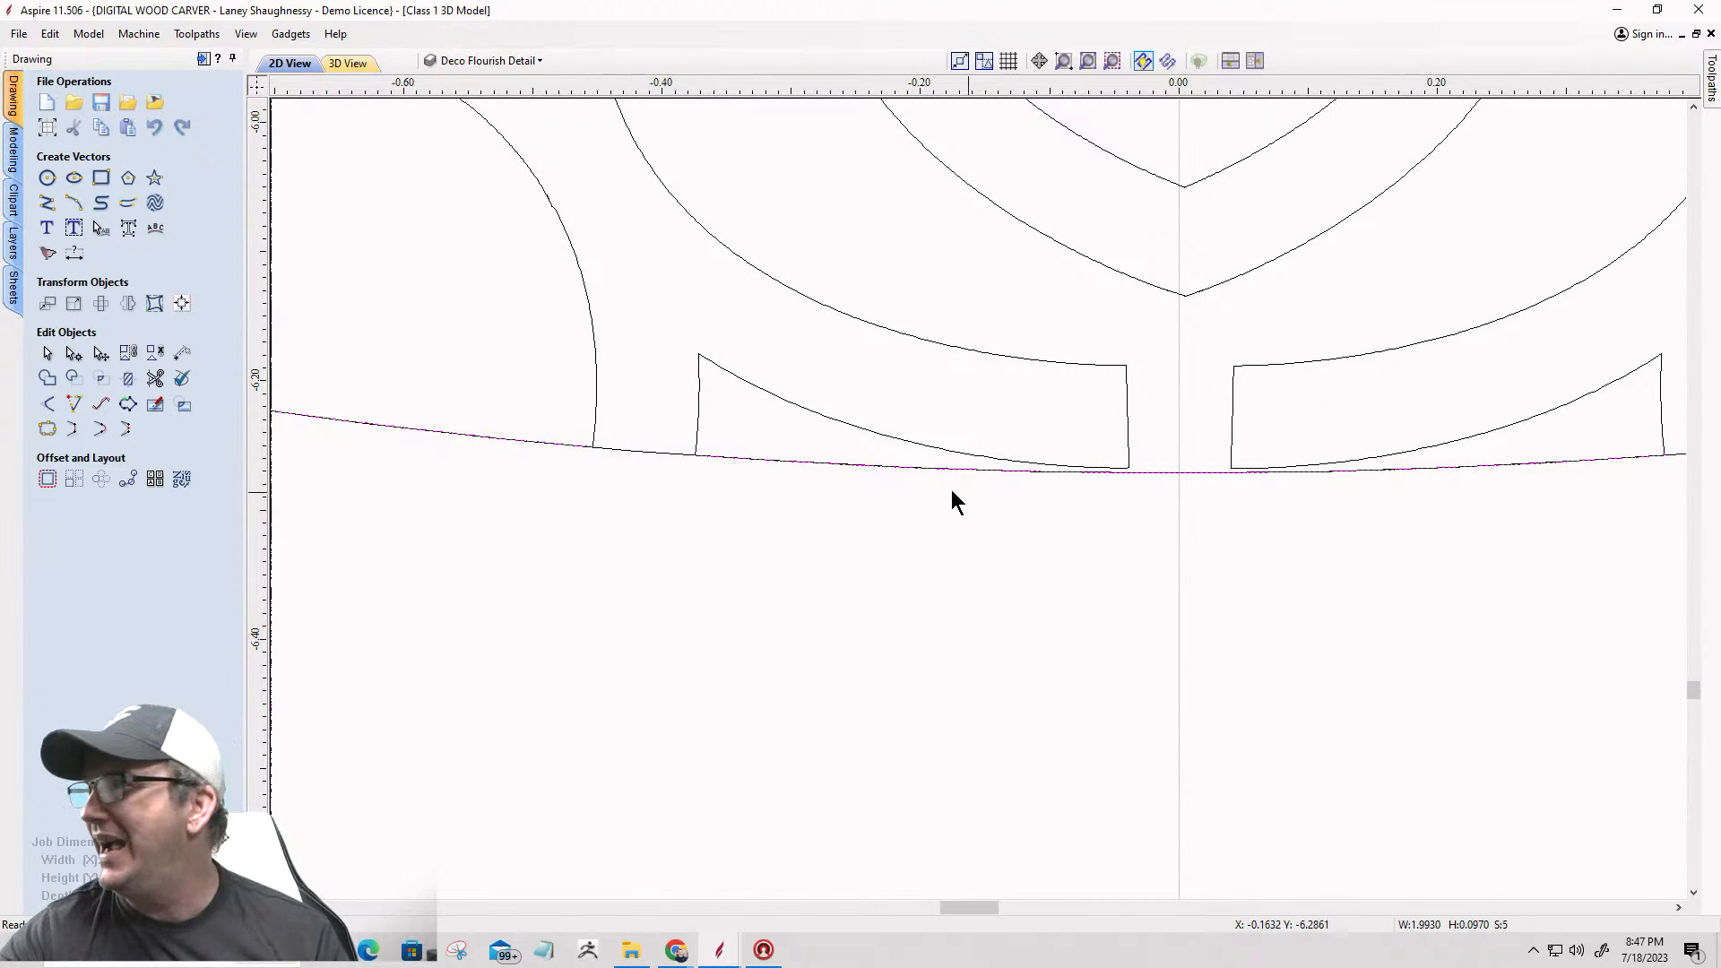
scroll(928, 482, "up", 10)
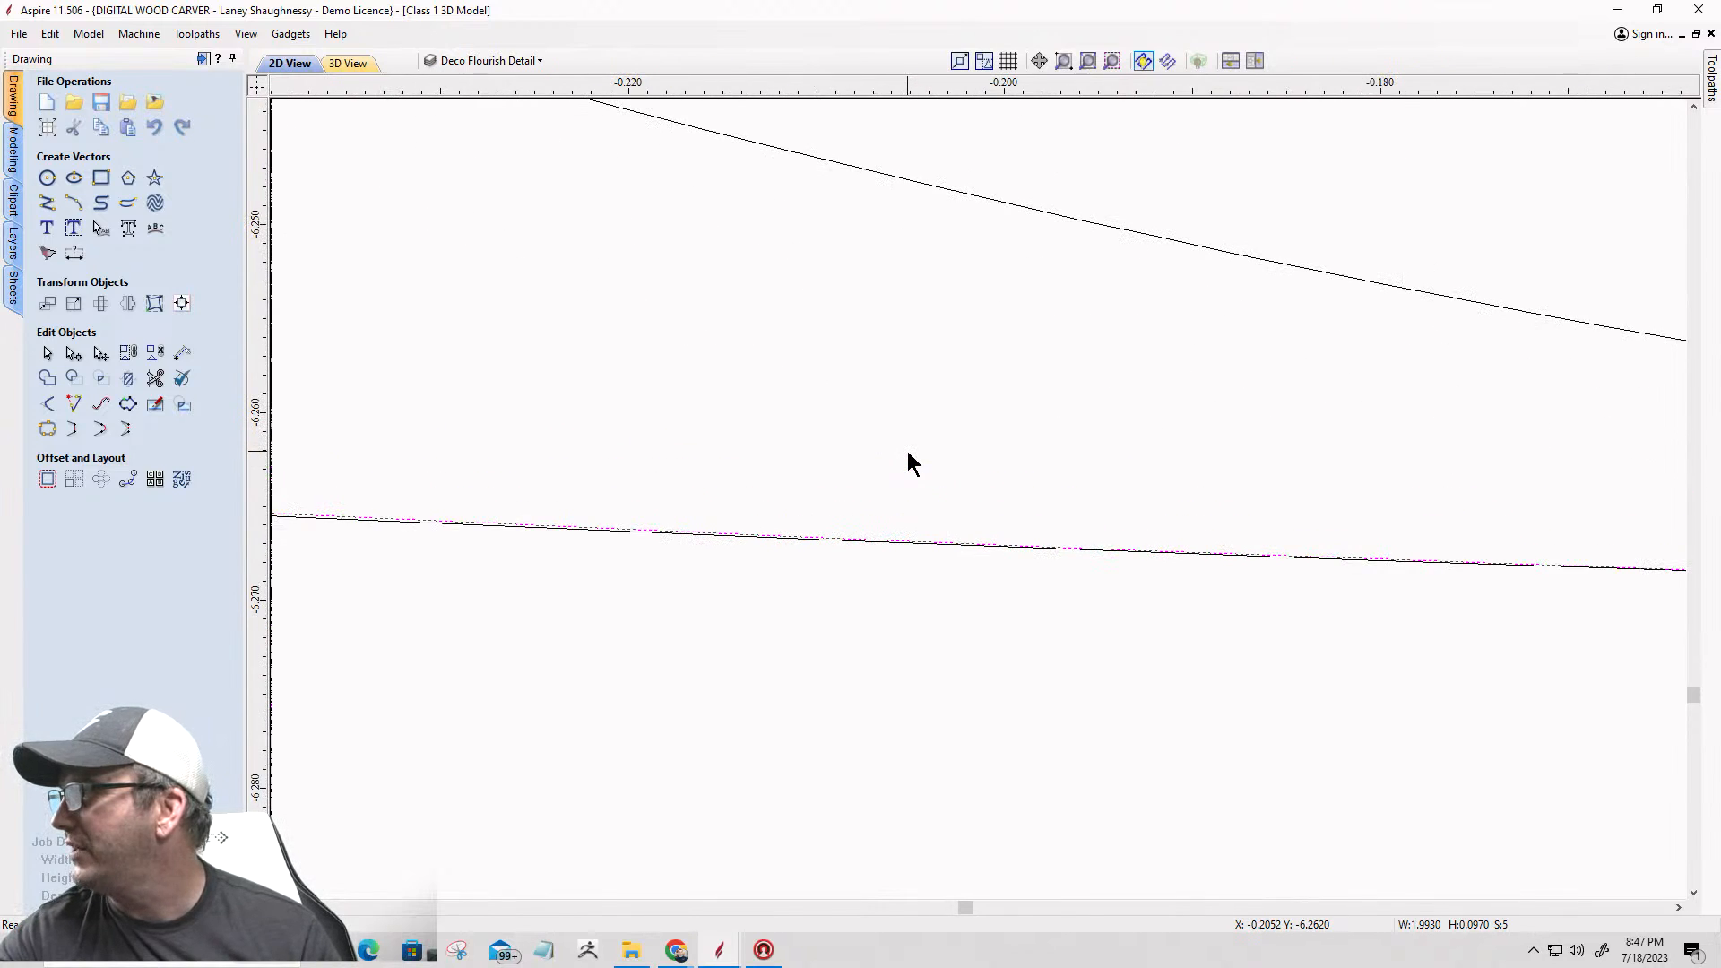
scroll(997, 581, "down", 4)
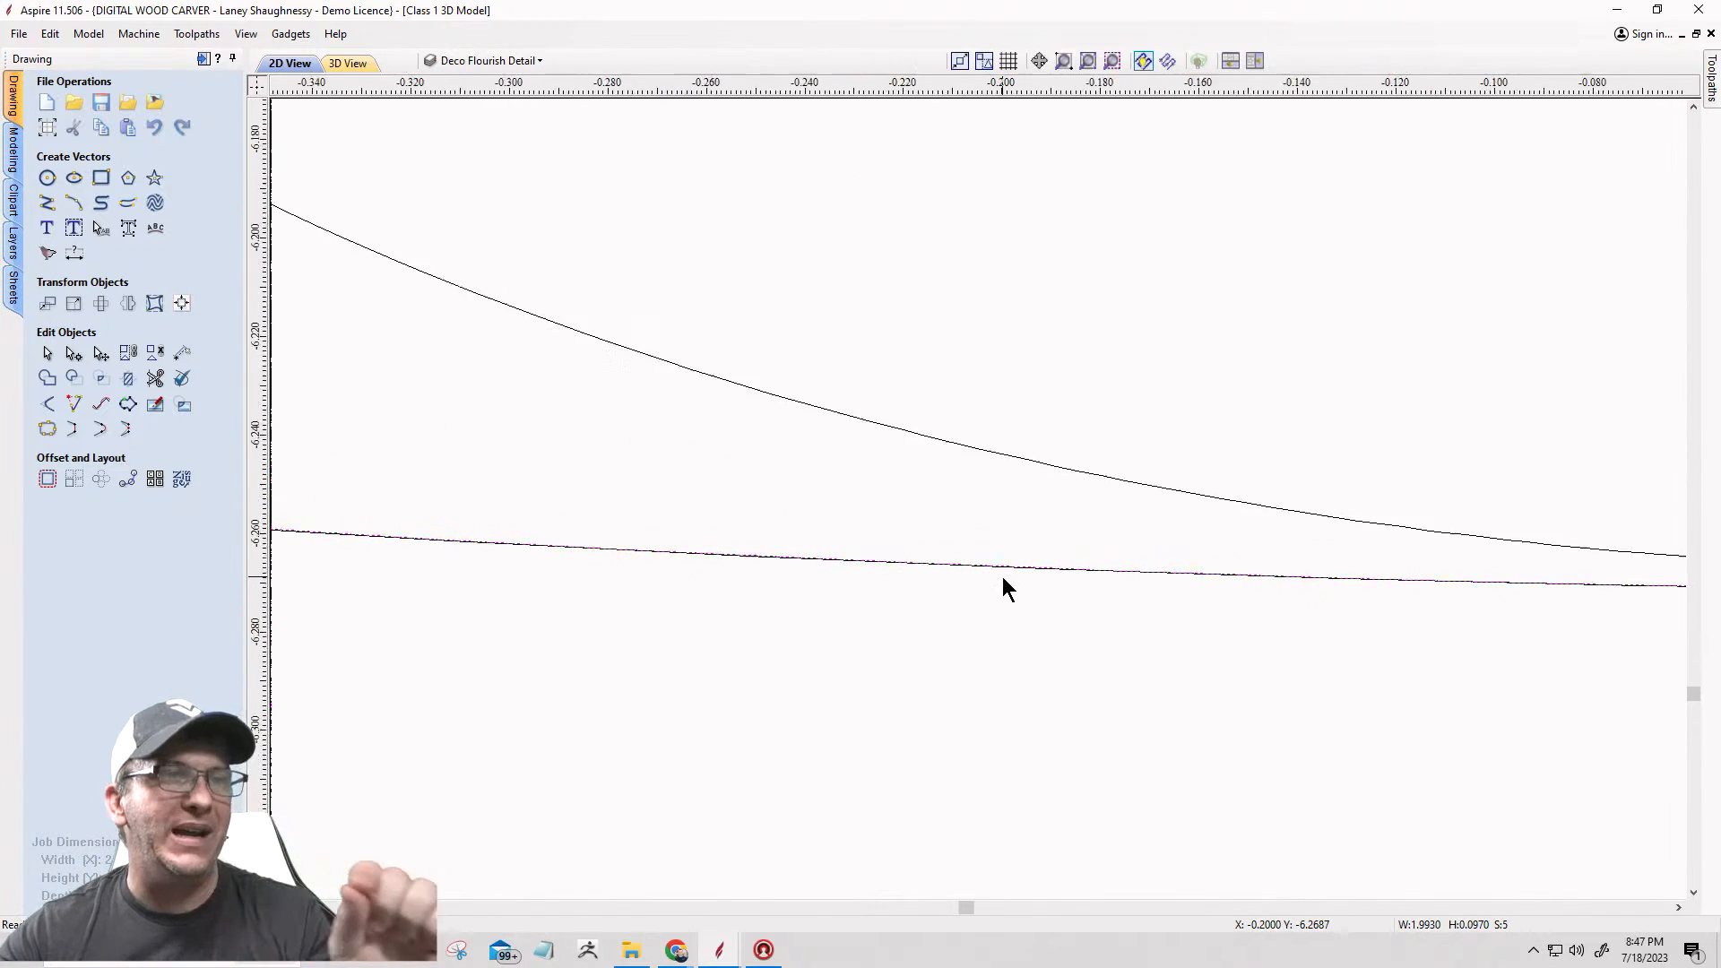
scroll(1002, 578, "down", 12)
scroll(1373, 571, "up", 1)
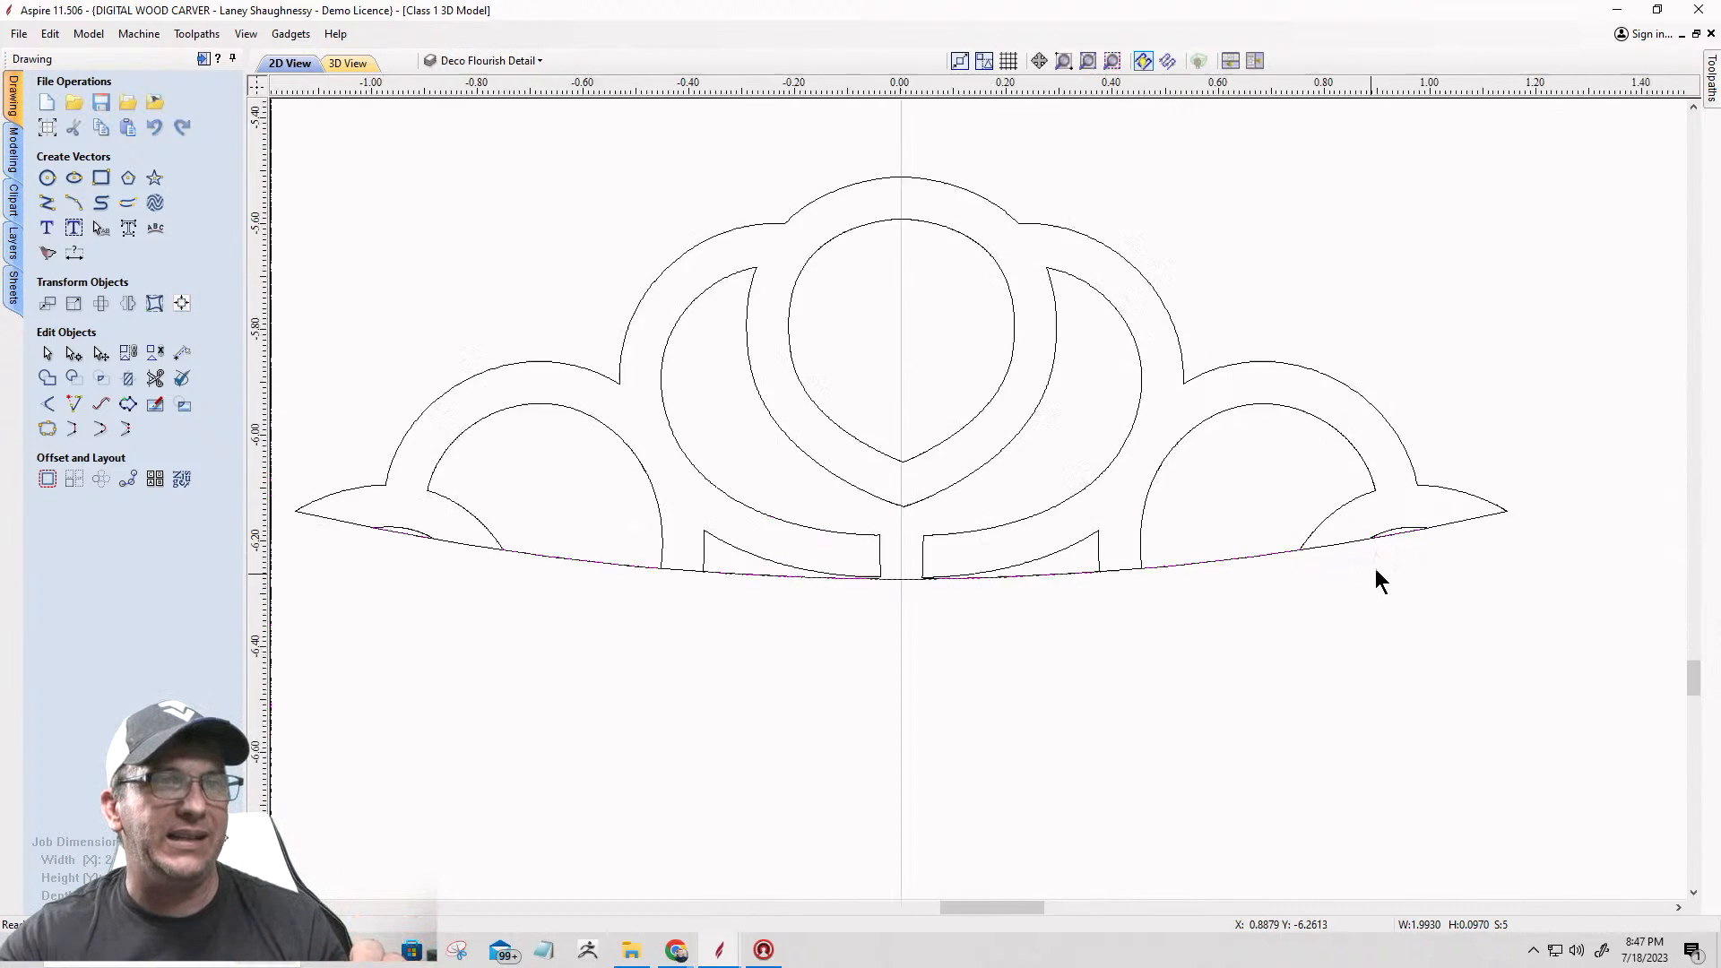
scroll(1376, 566, "up", 4)
Step: Select the new base arc to check that it alone runs along the ornament's base
left_click(1396, 547)
left_click(1392, 493)
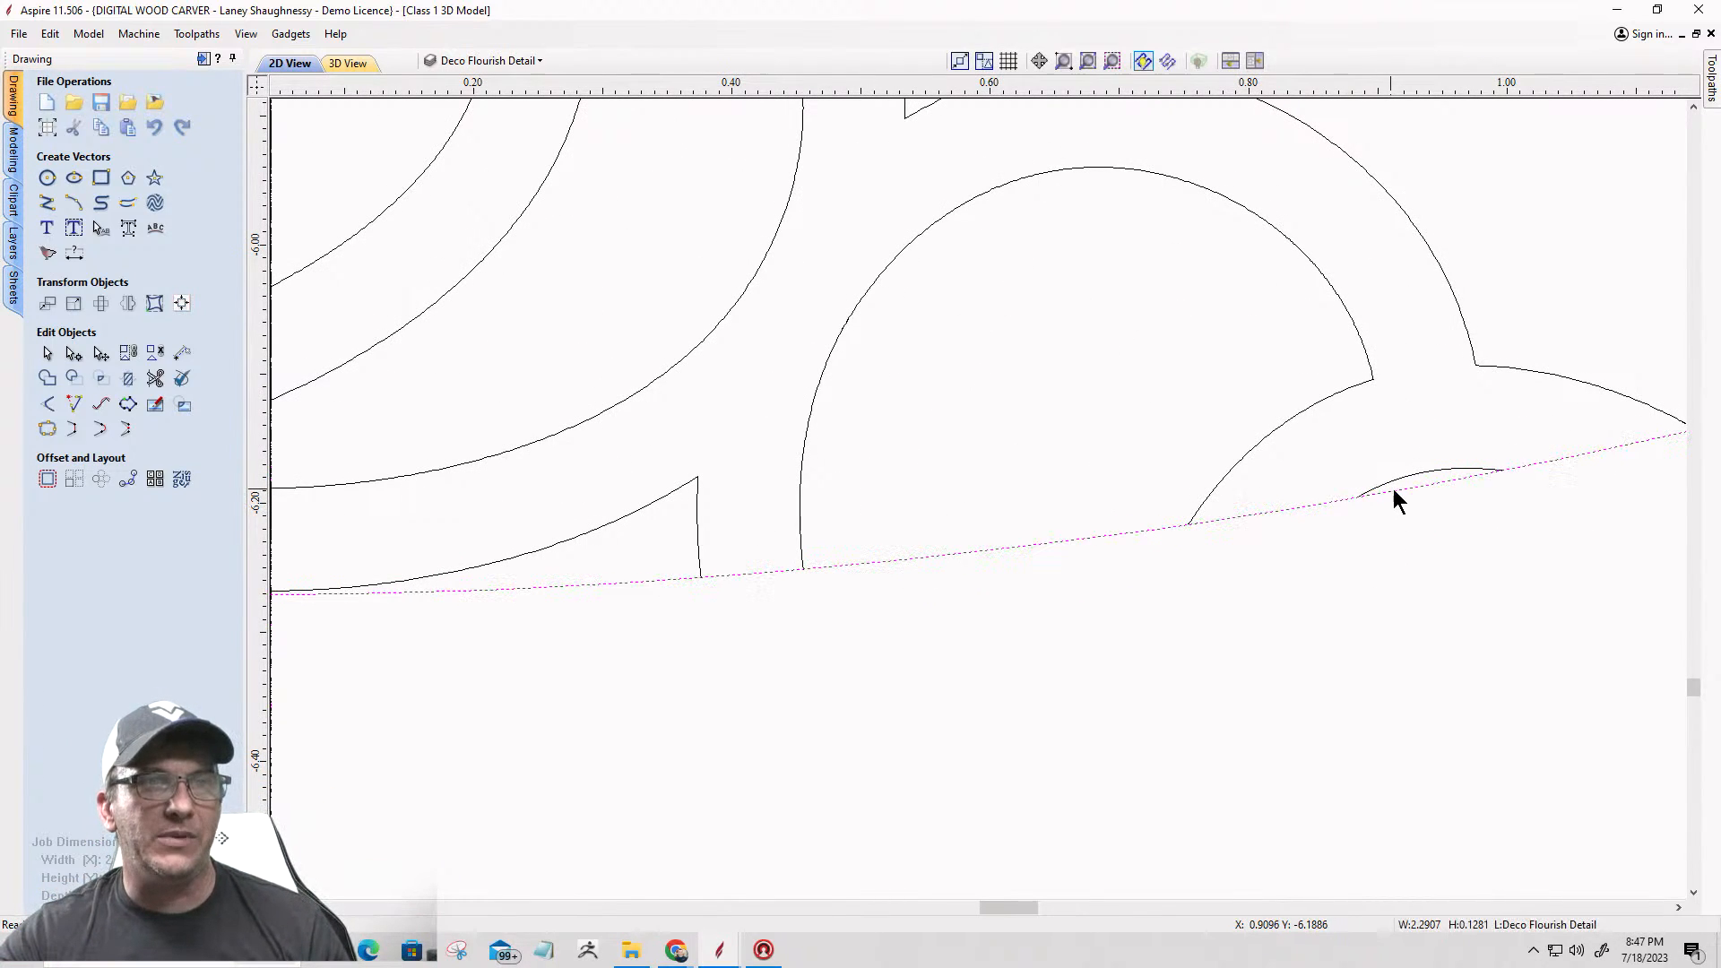
scroll(1520, 509, "down", 4)
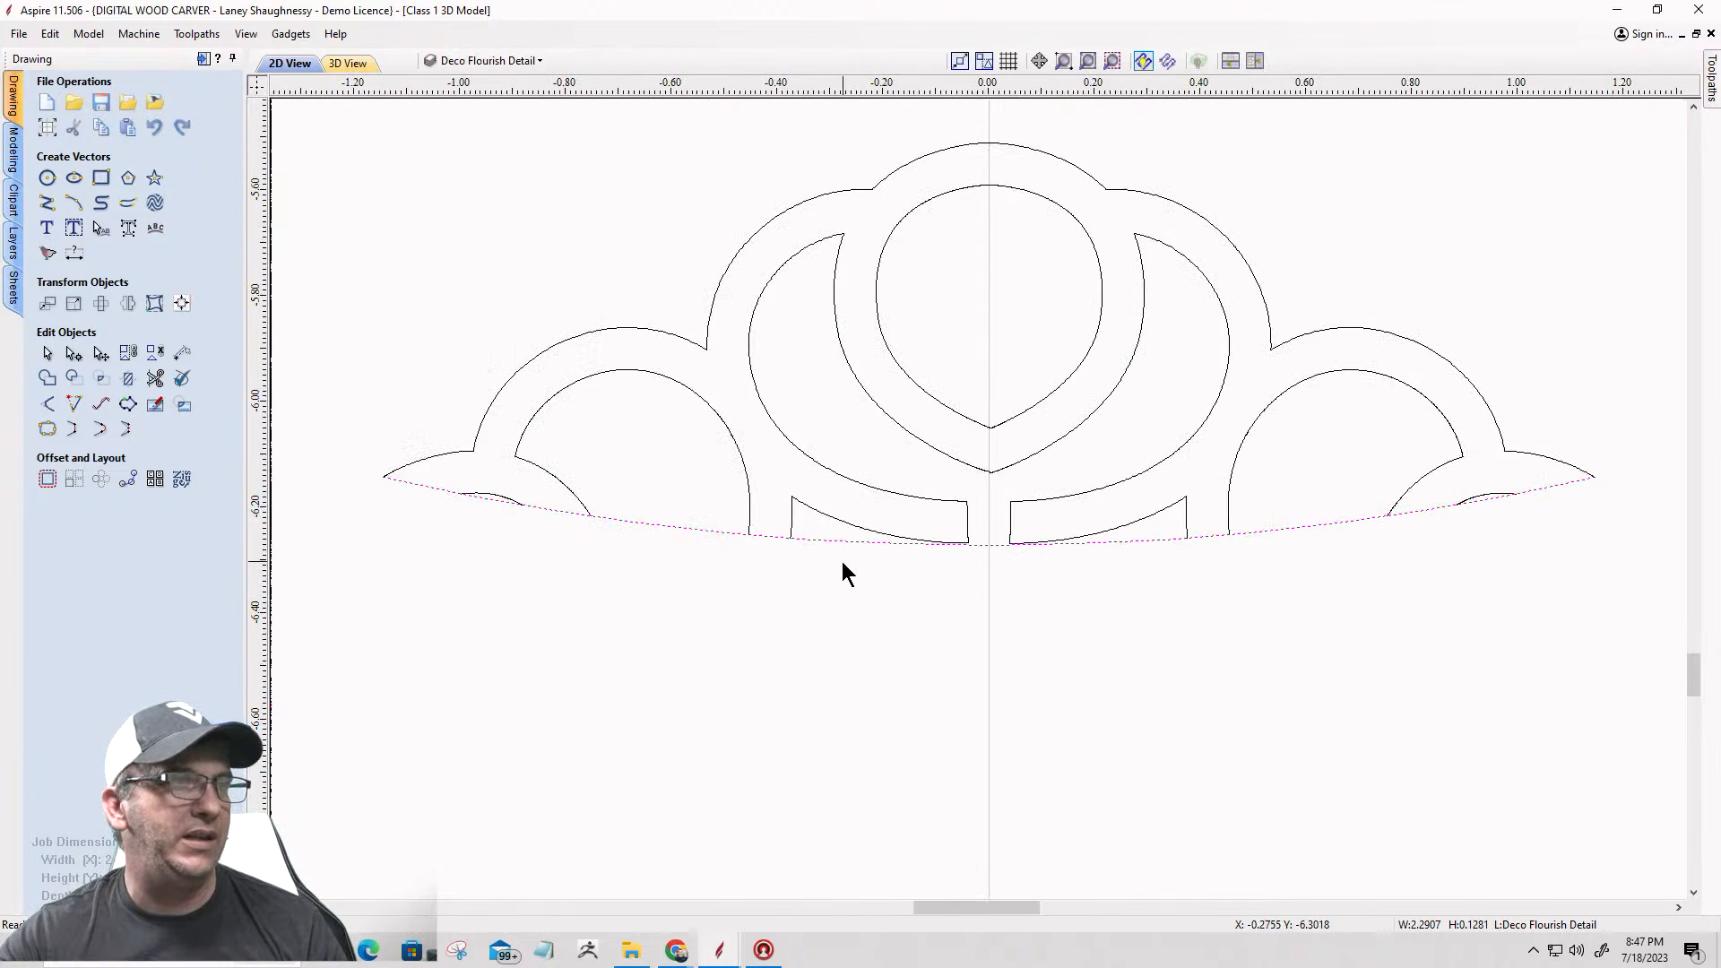
scroll(438, 495, "up", 5)
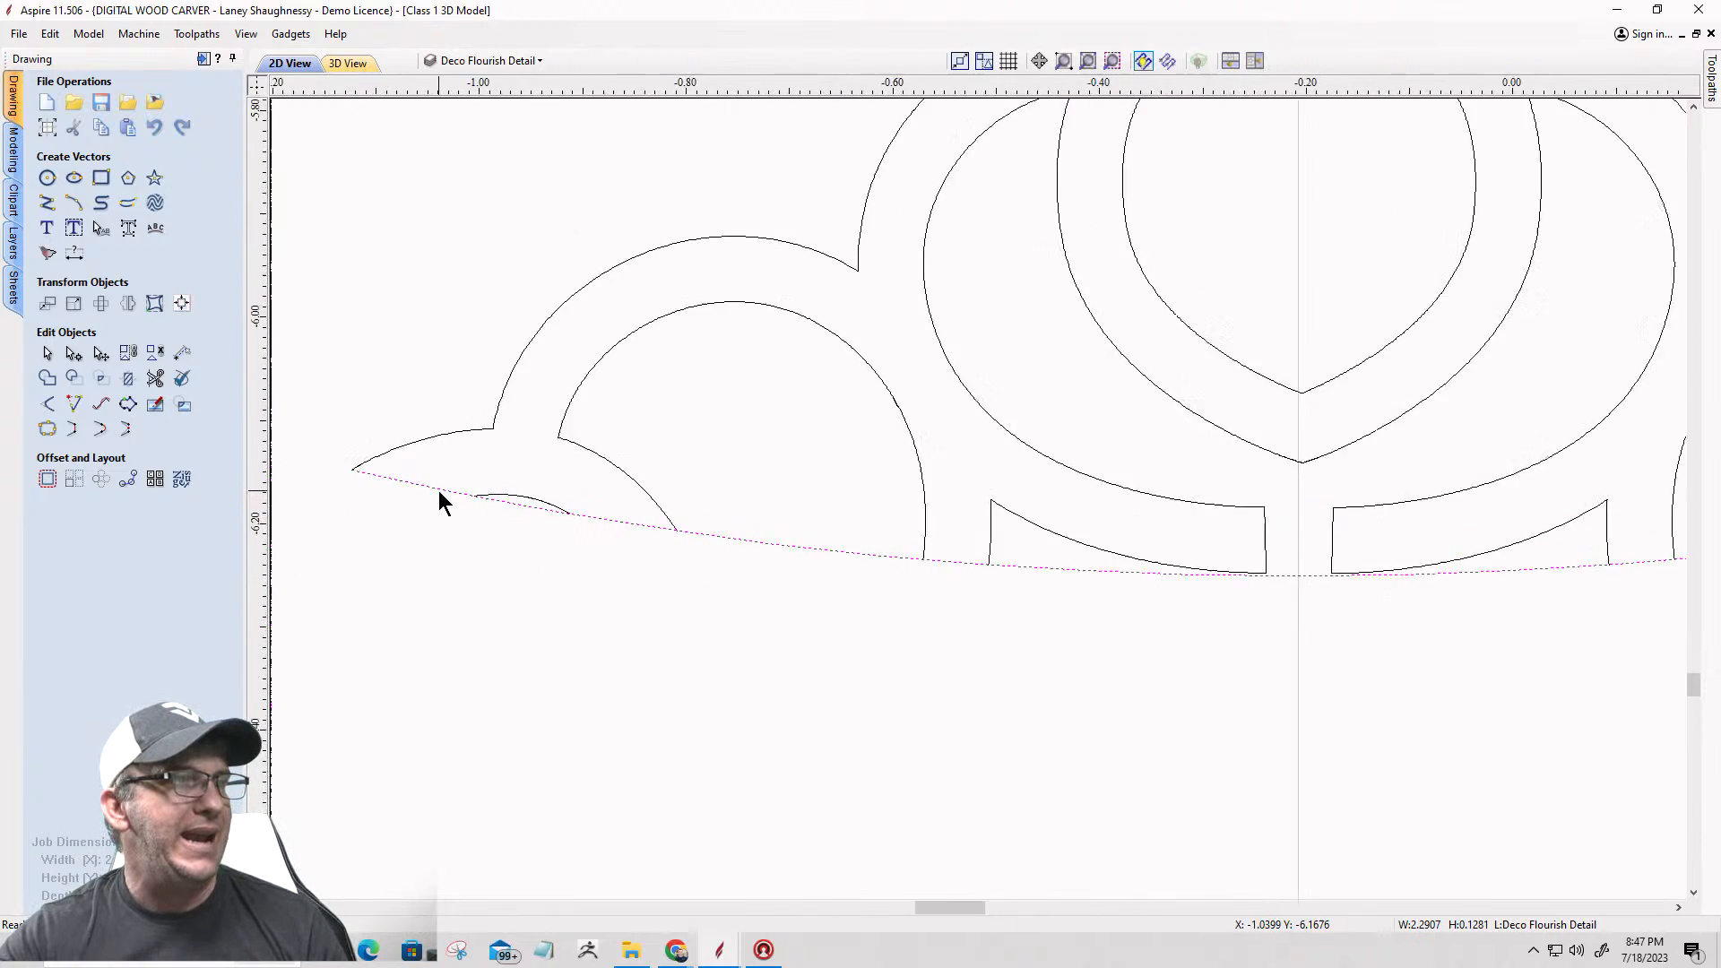
Step: Trim the base arc where it crosses the left sliver, the left scallop opening and the ornament's middle openings
left_click(155, 378)
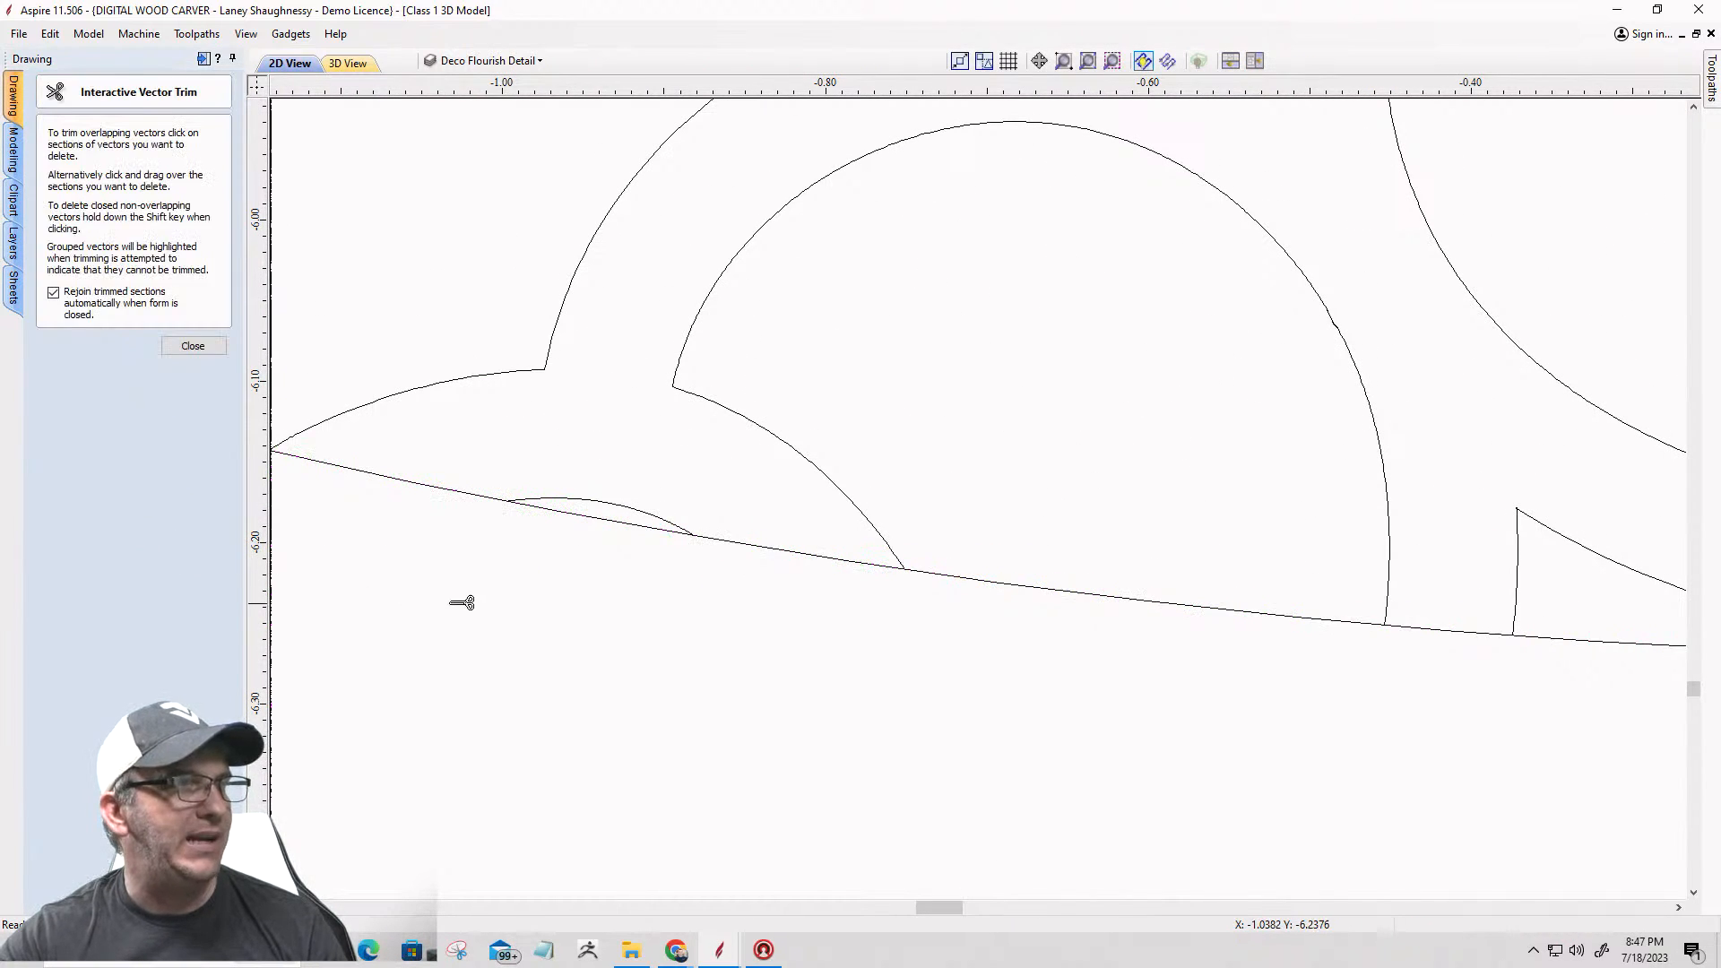
left_click(580, 513)
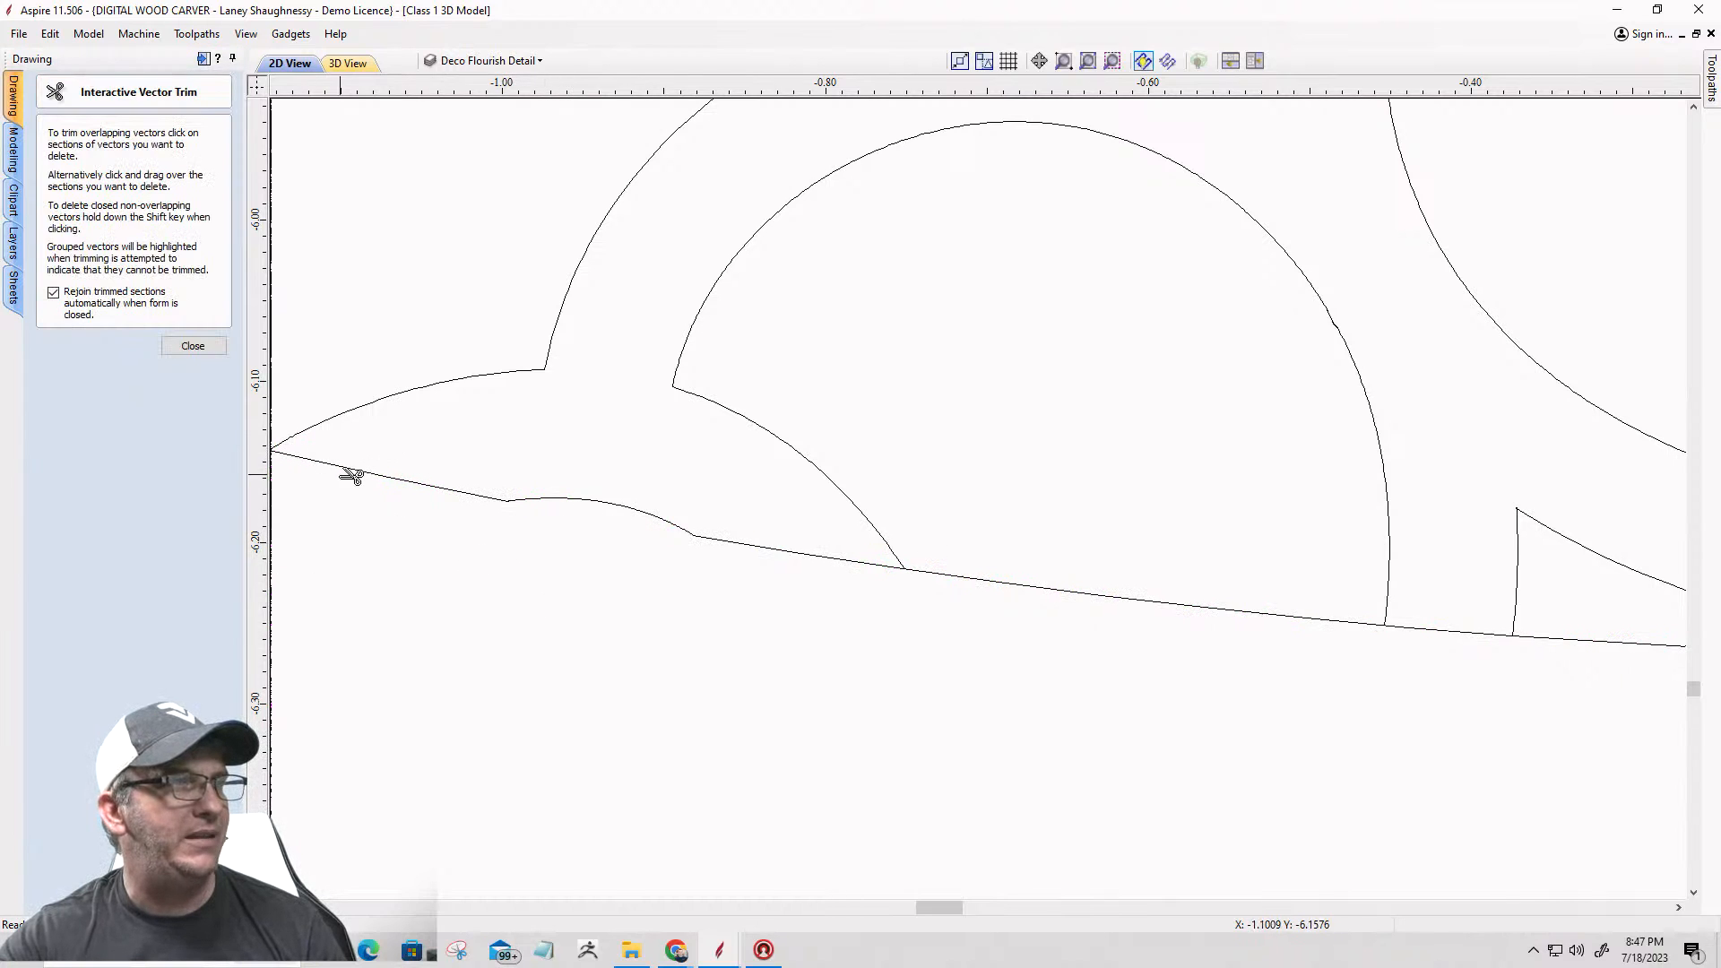
left_click(1089, 591)
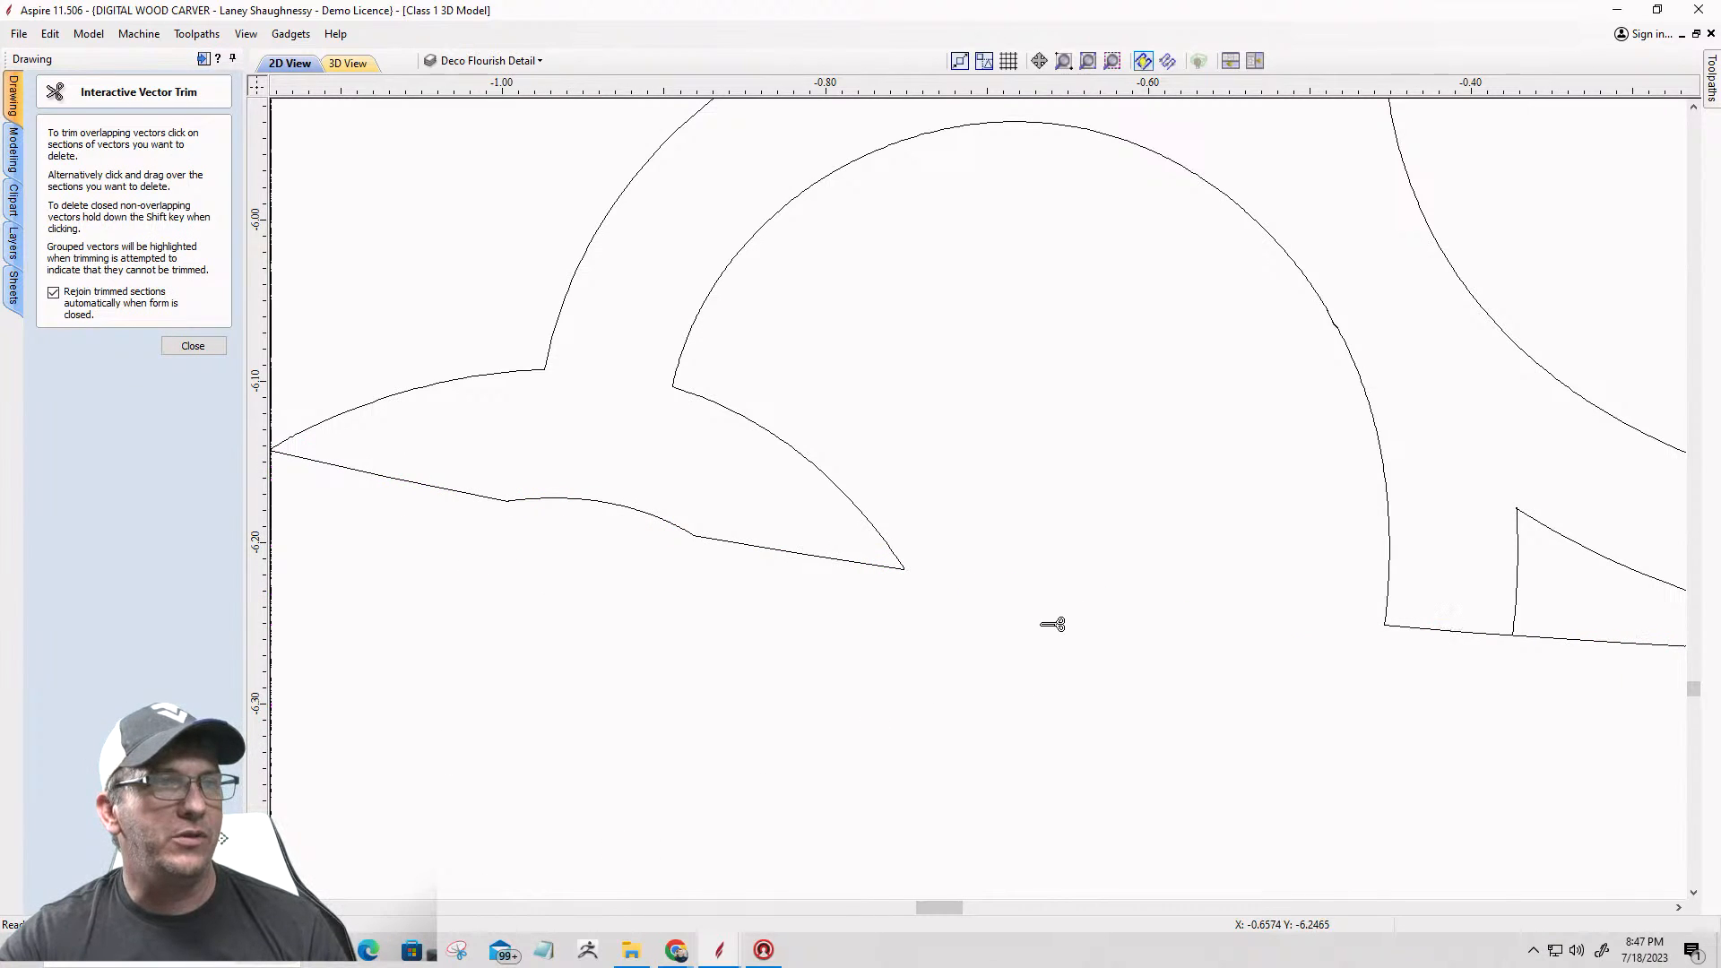
scroll(700, 484, "down", 5)
left_click(1030, 566)
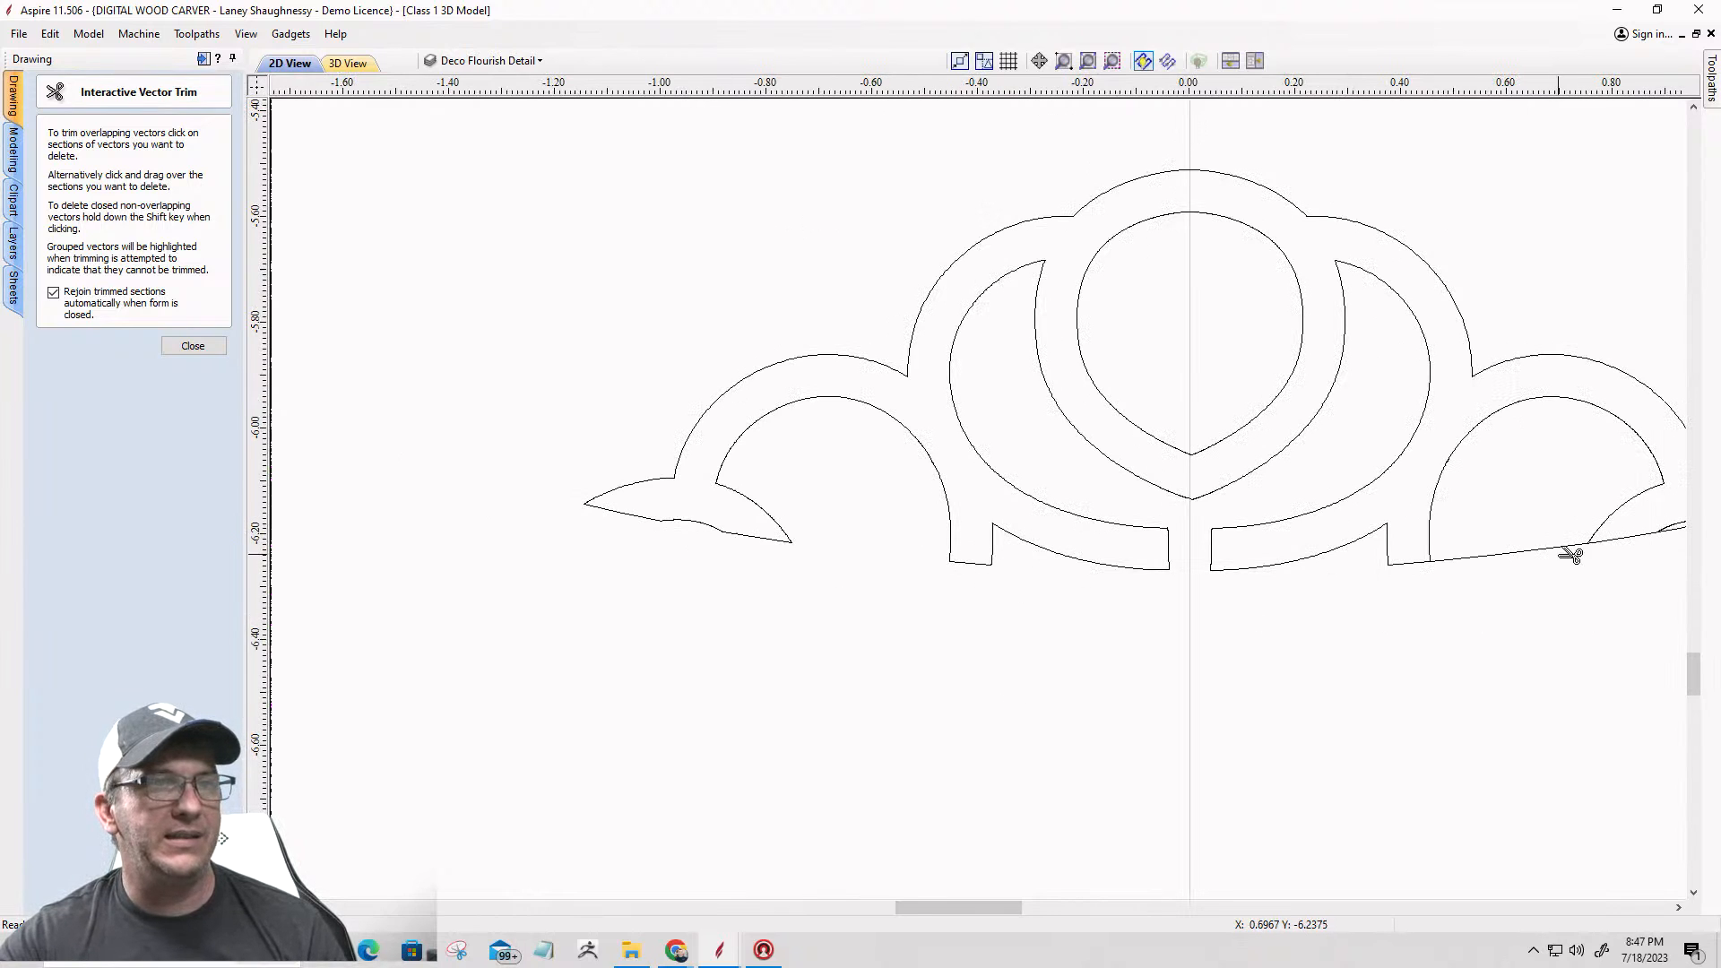
Step: Trim the base arc across the right scallop opening and right sliver, and finish trimming with the sections rejoined
left_click(1507, 551)
scroll(1307, 607, "down", 2)
scroll(1341, 504, "up", 5)
scroll(1513, 727, "down", 4)
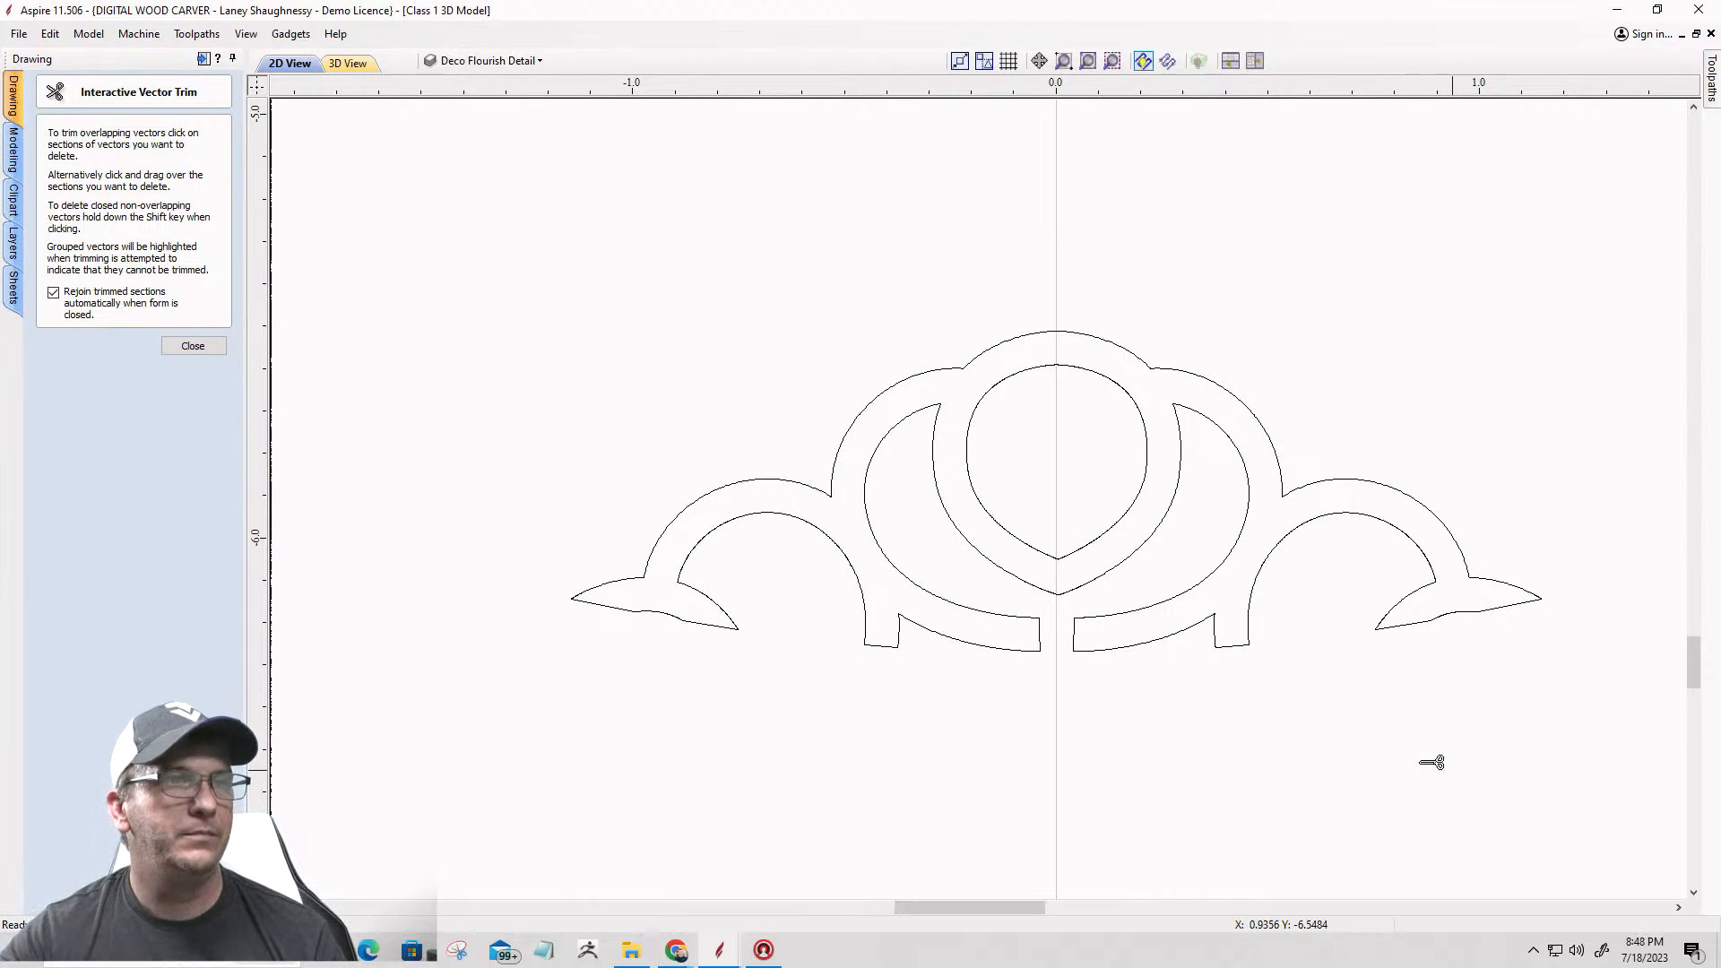
left_click(192, 346)
Step: Examine the left wing-shaped flourish at the star's upper inner corner, including its straight edges and loose lower arc
scroll(1056, 526, "down", 6)
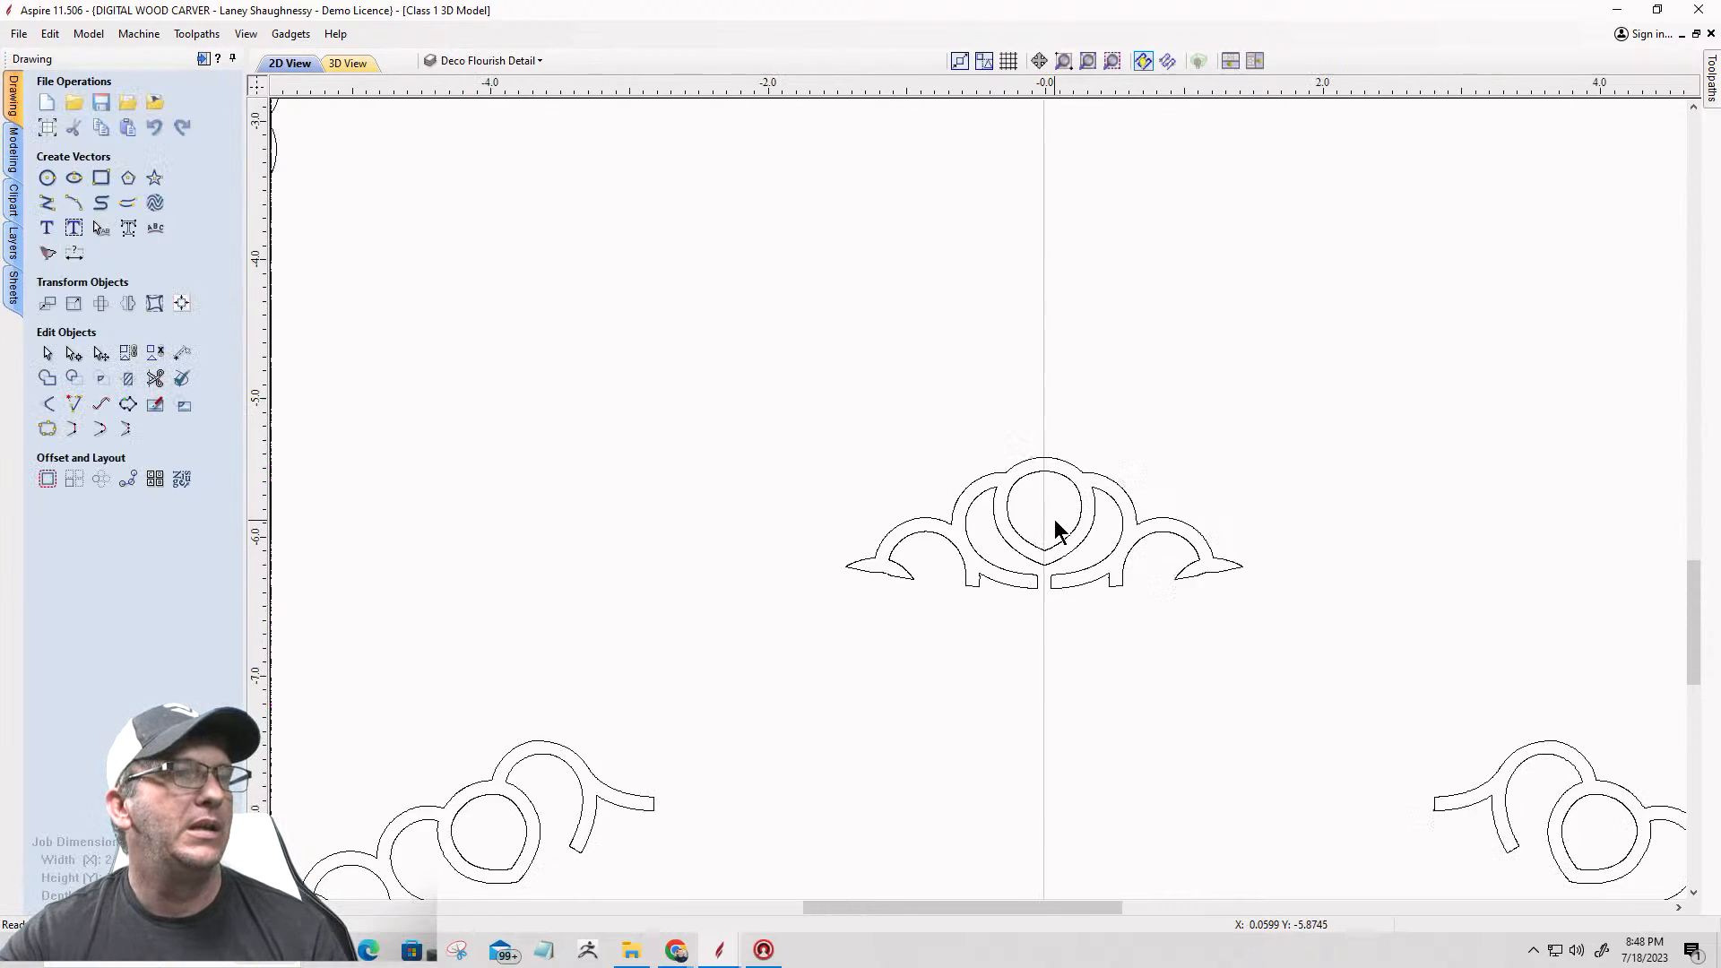
scroll(987, 276, "up", 6)
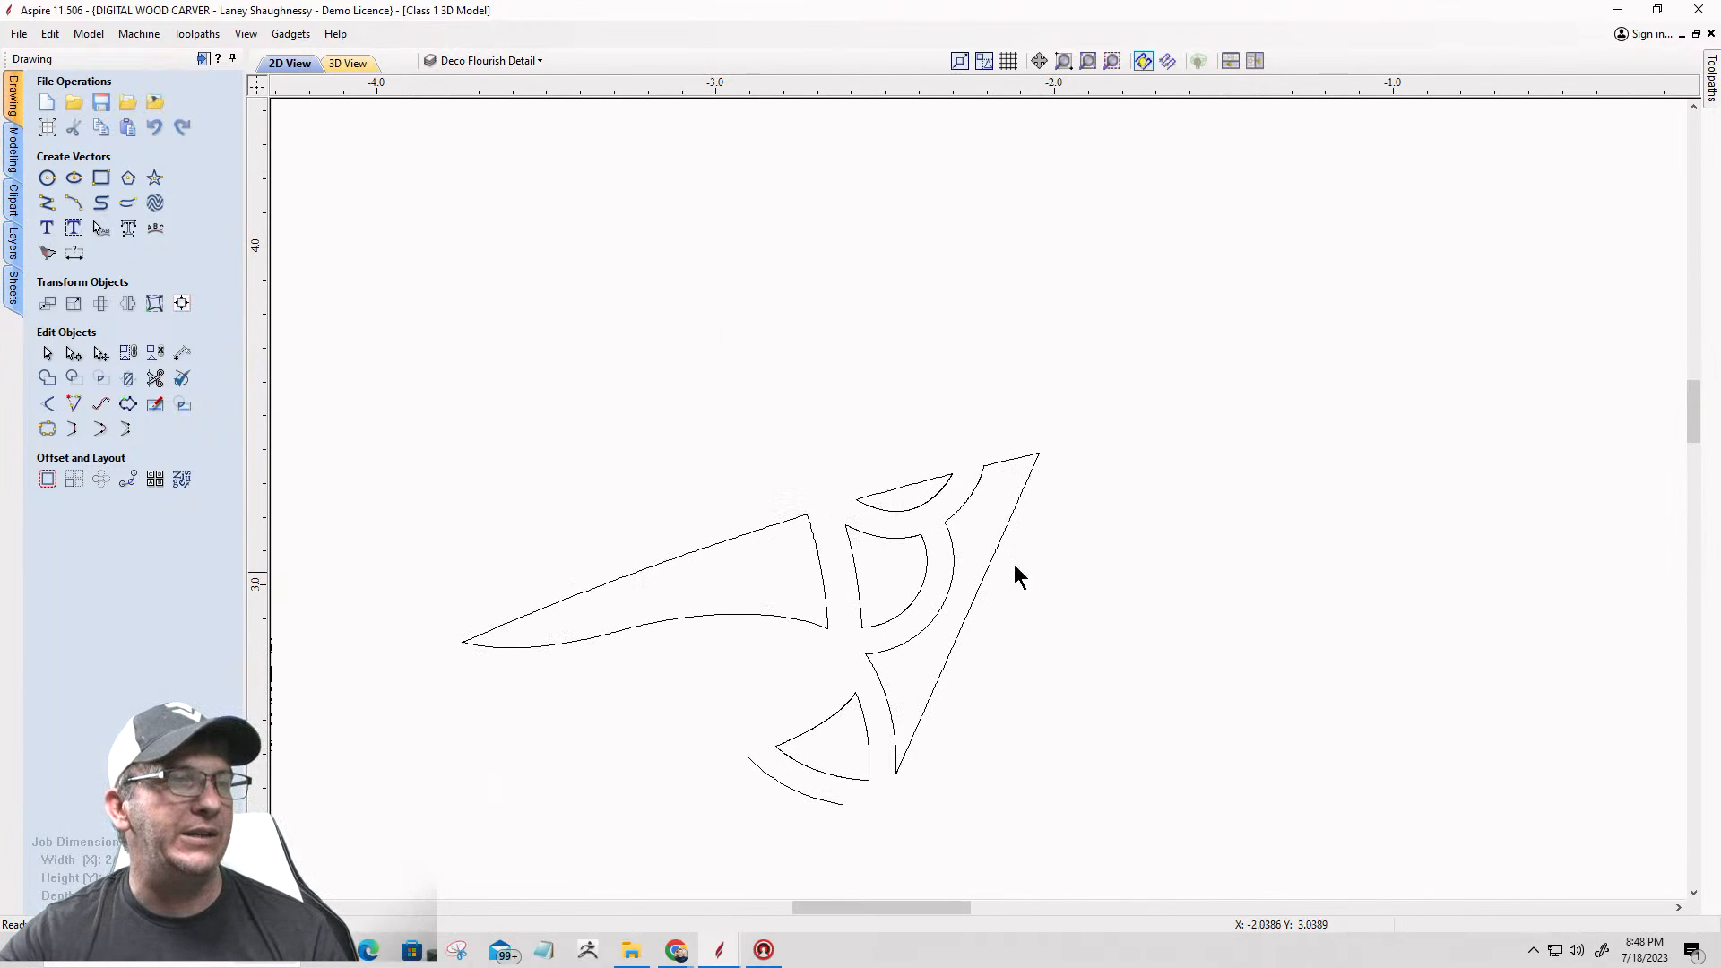
scroll(926, 568, "down", 5)
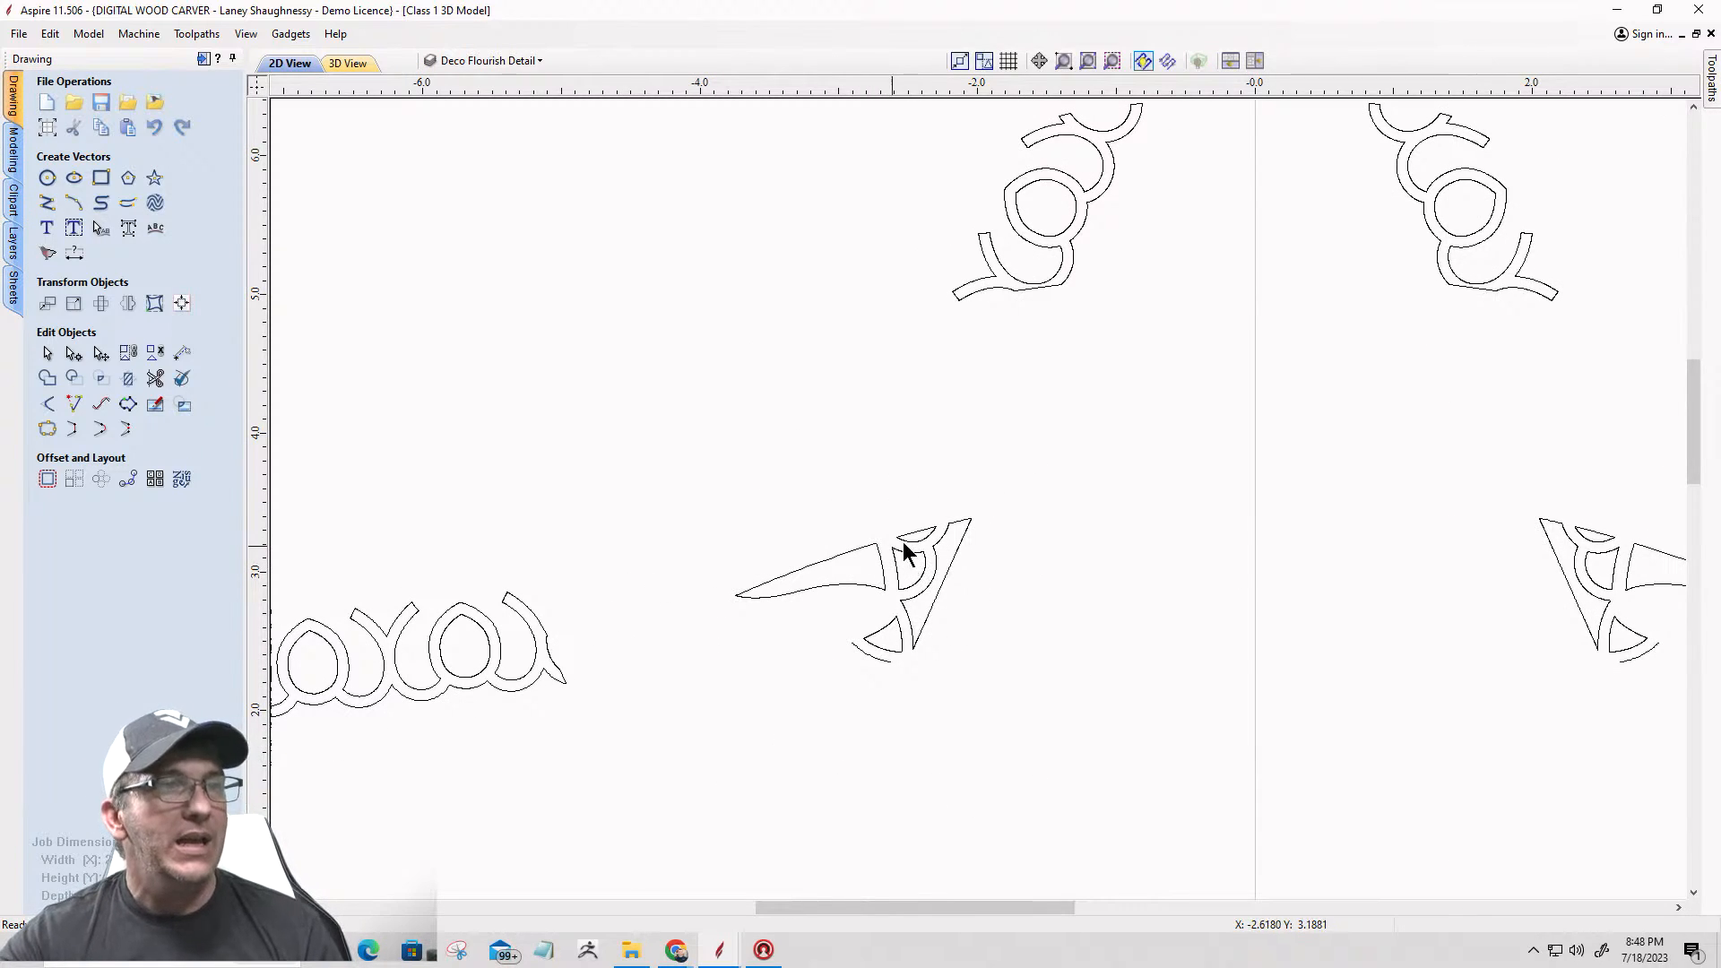
scroll(933, 533, "up", 6)
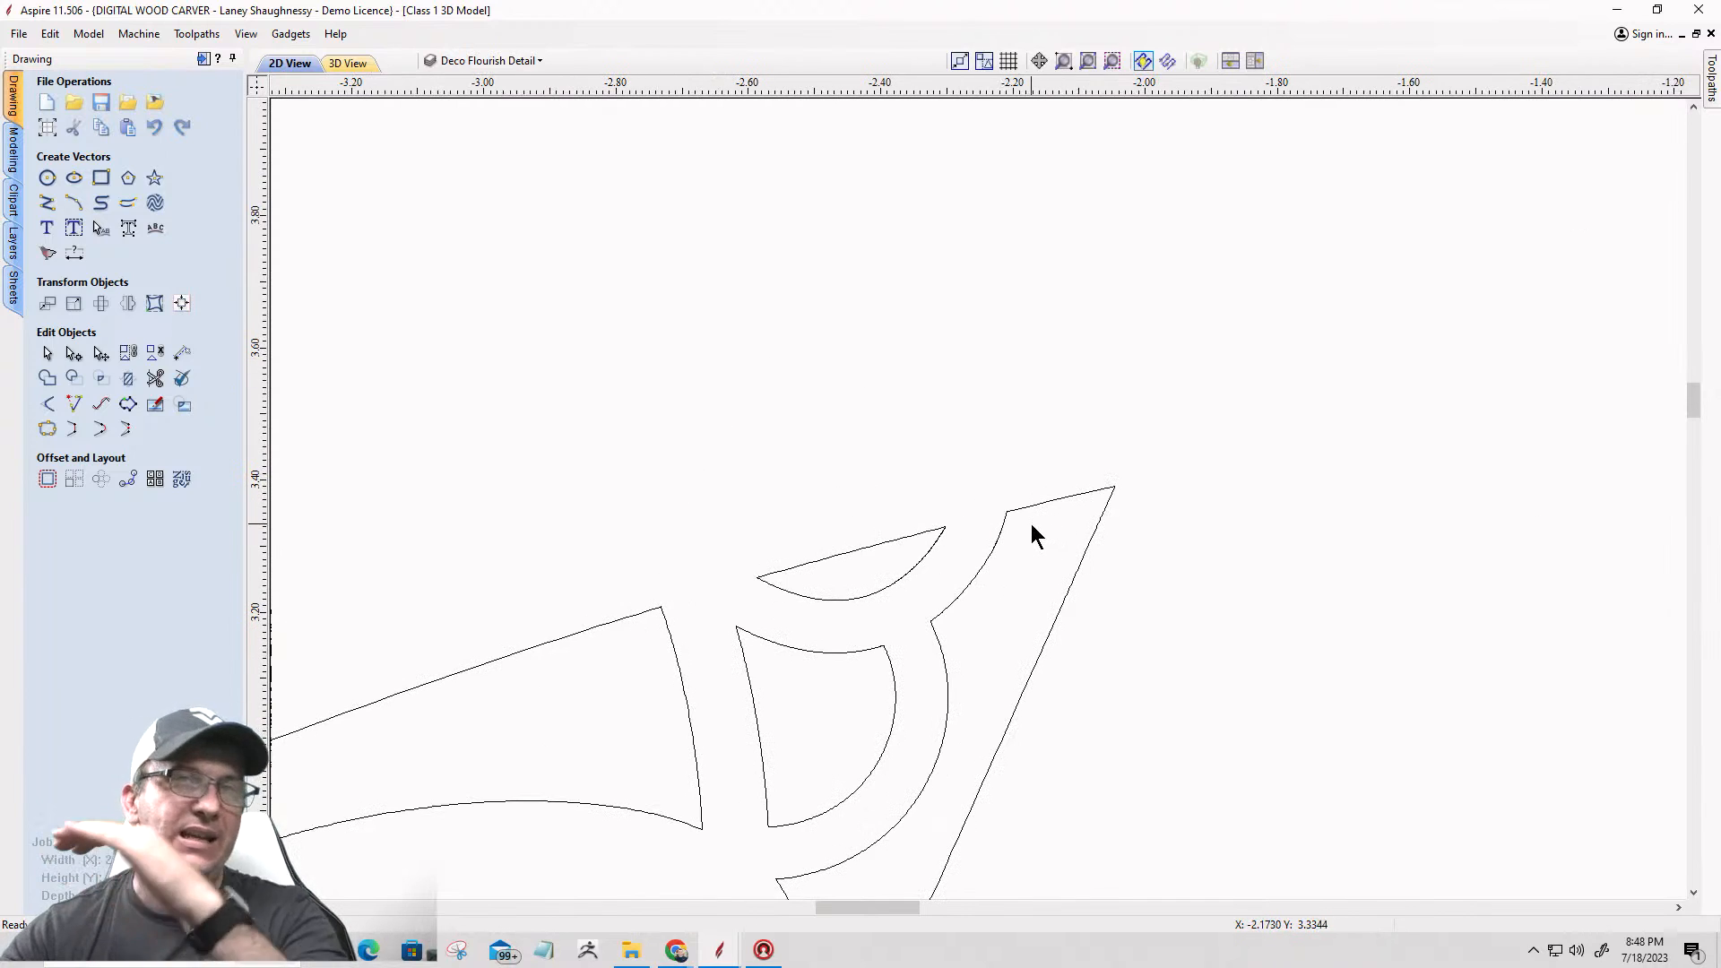
scroll(861, 430, "down", 3)
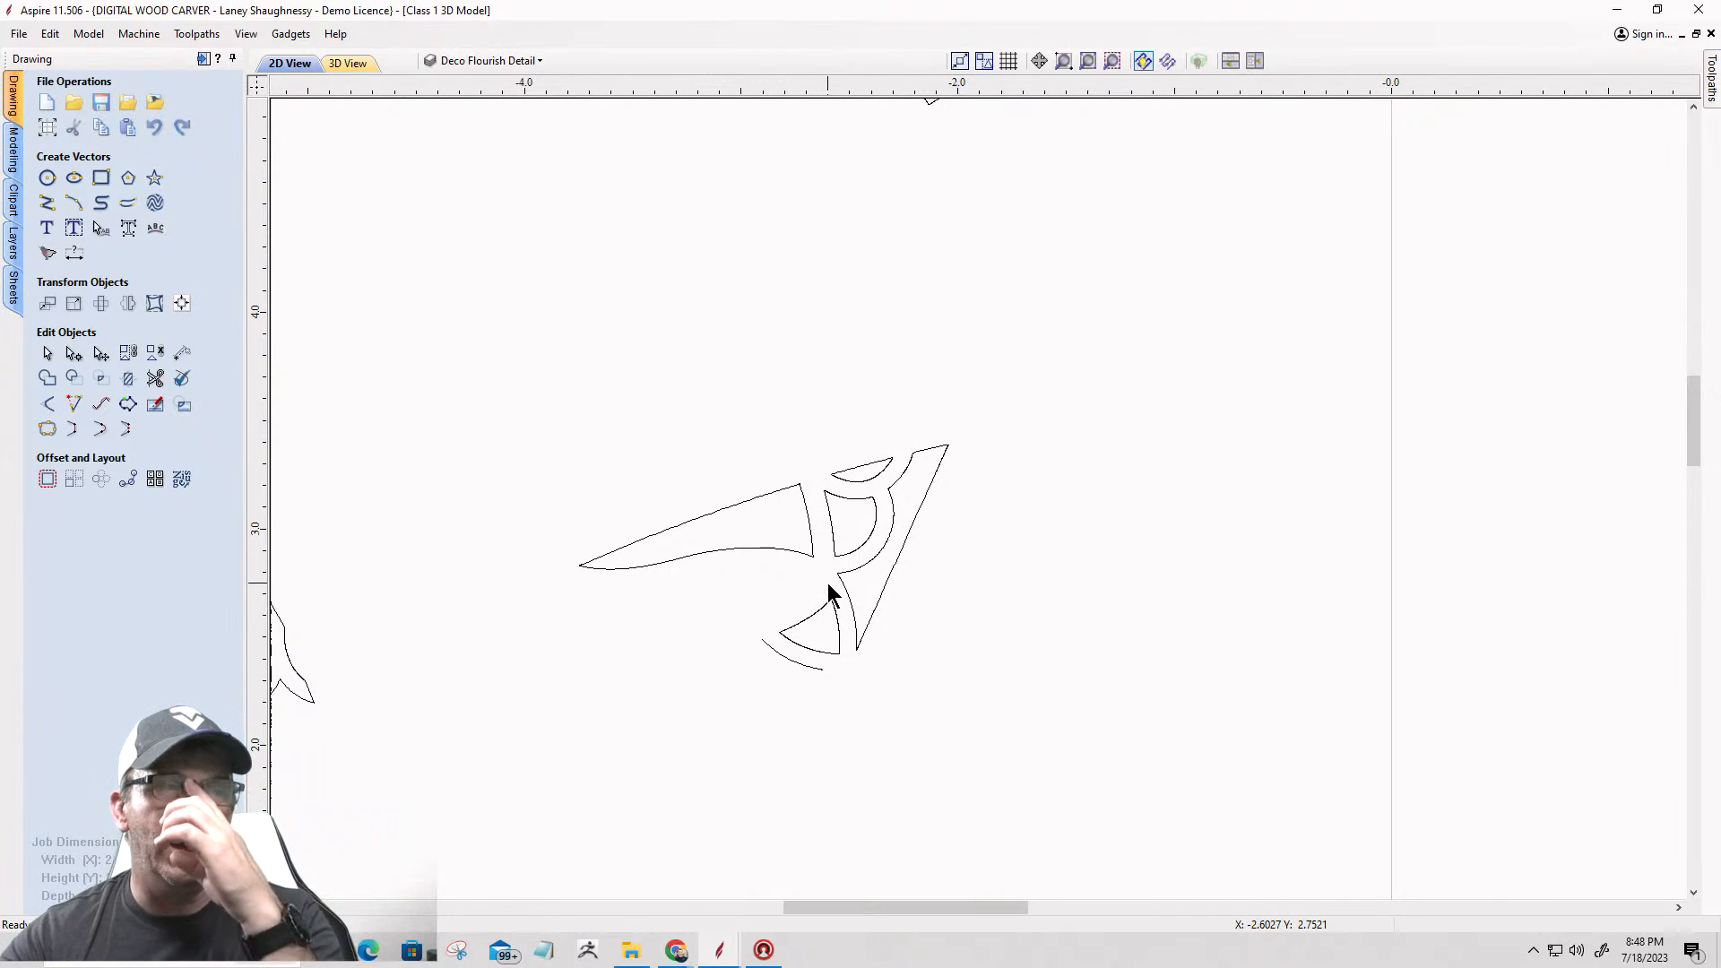
scroll(831, 511, "down", 2)
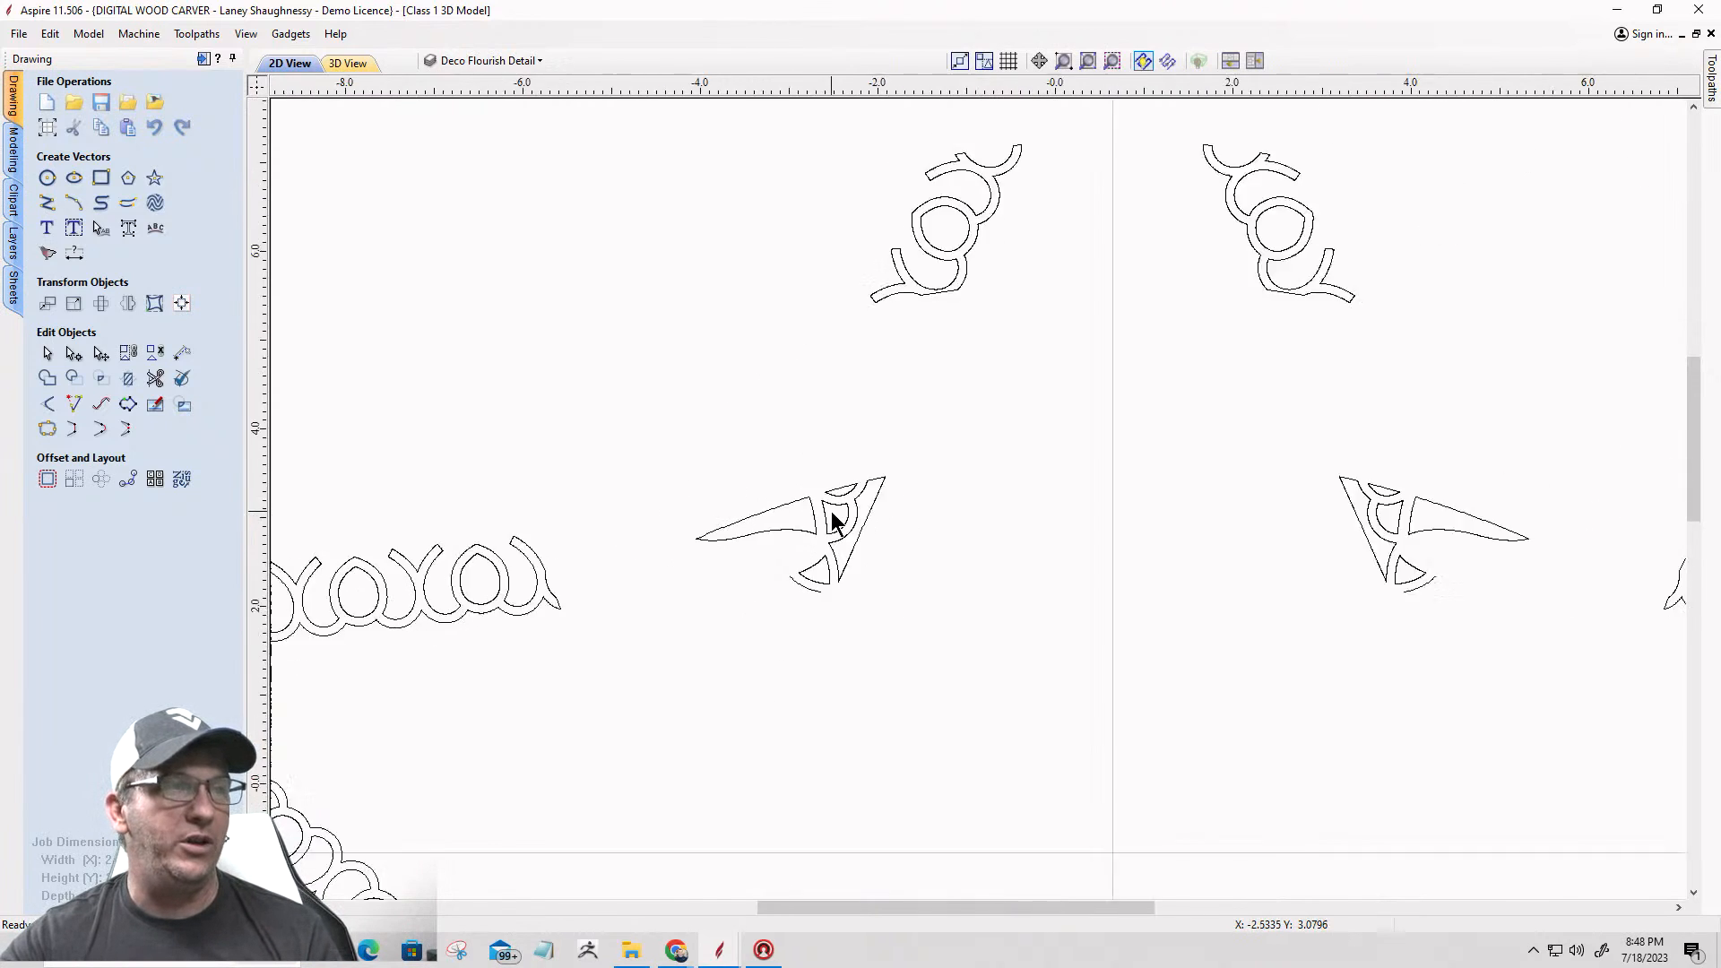
scroll(831, 511, "down", 3)
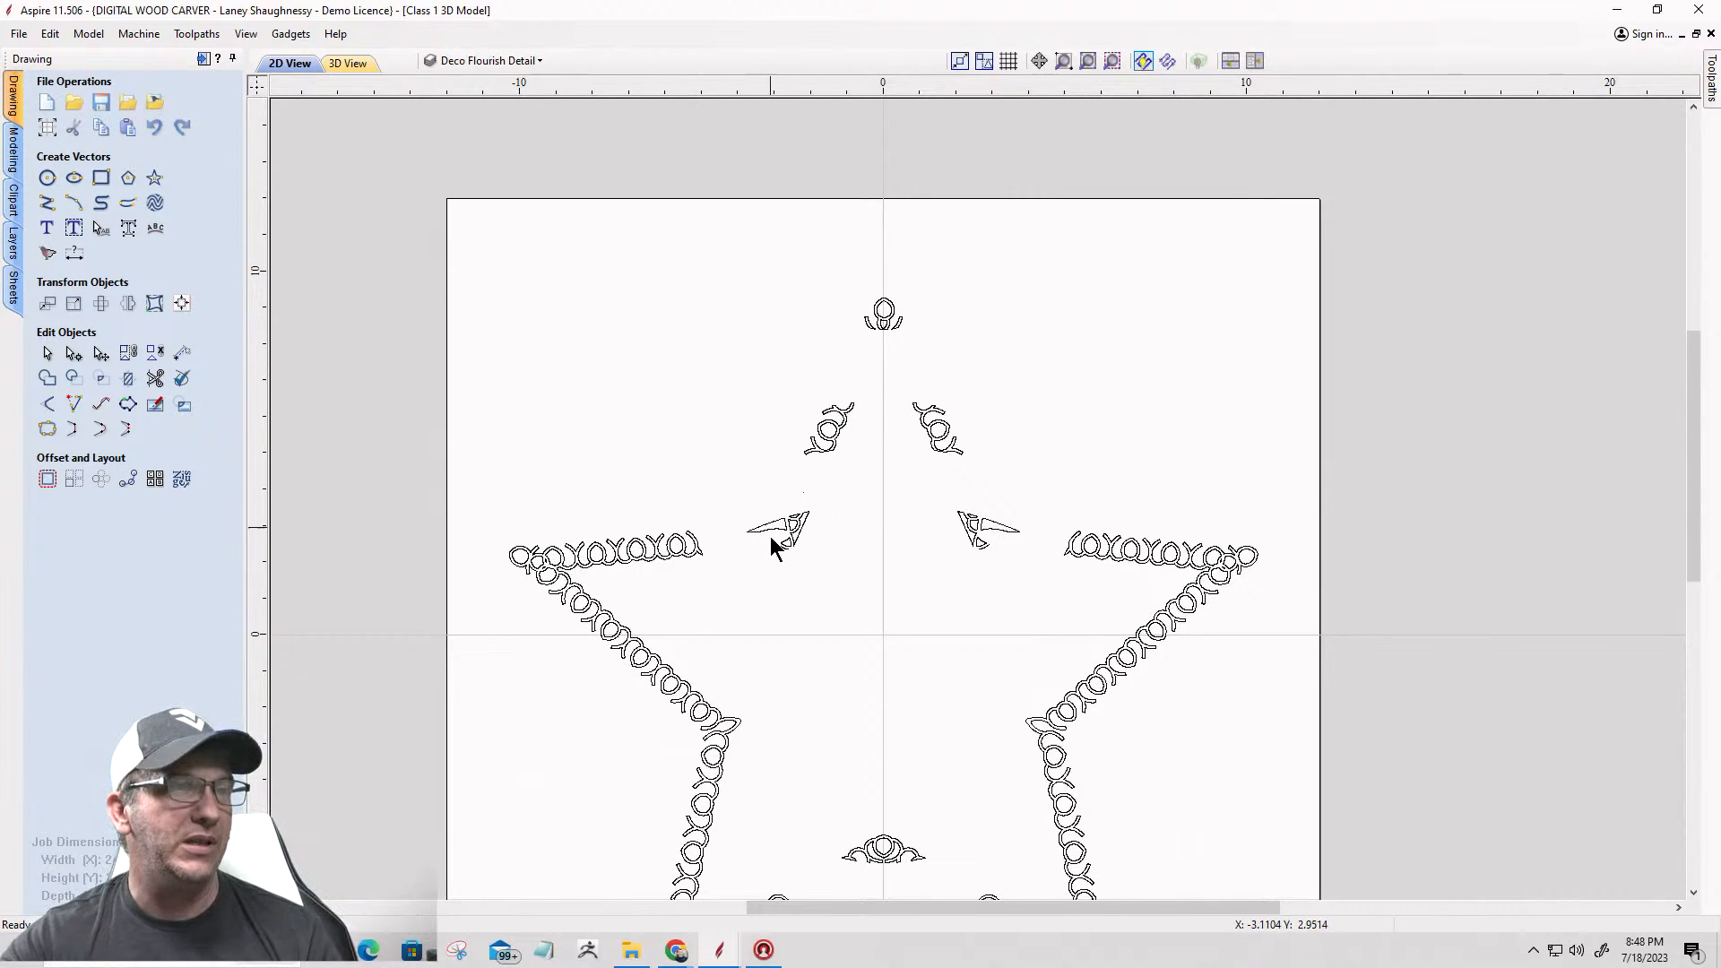
scroll(805, 515, "up", 3)
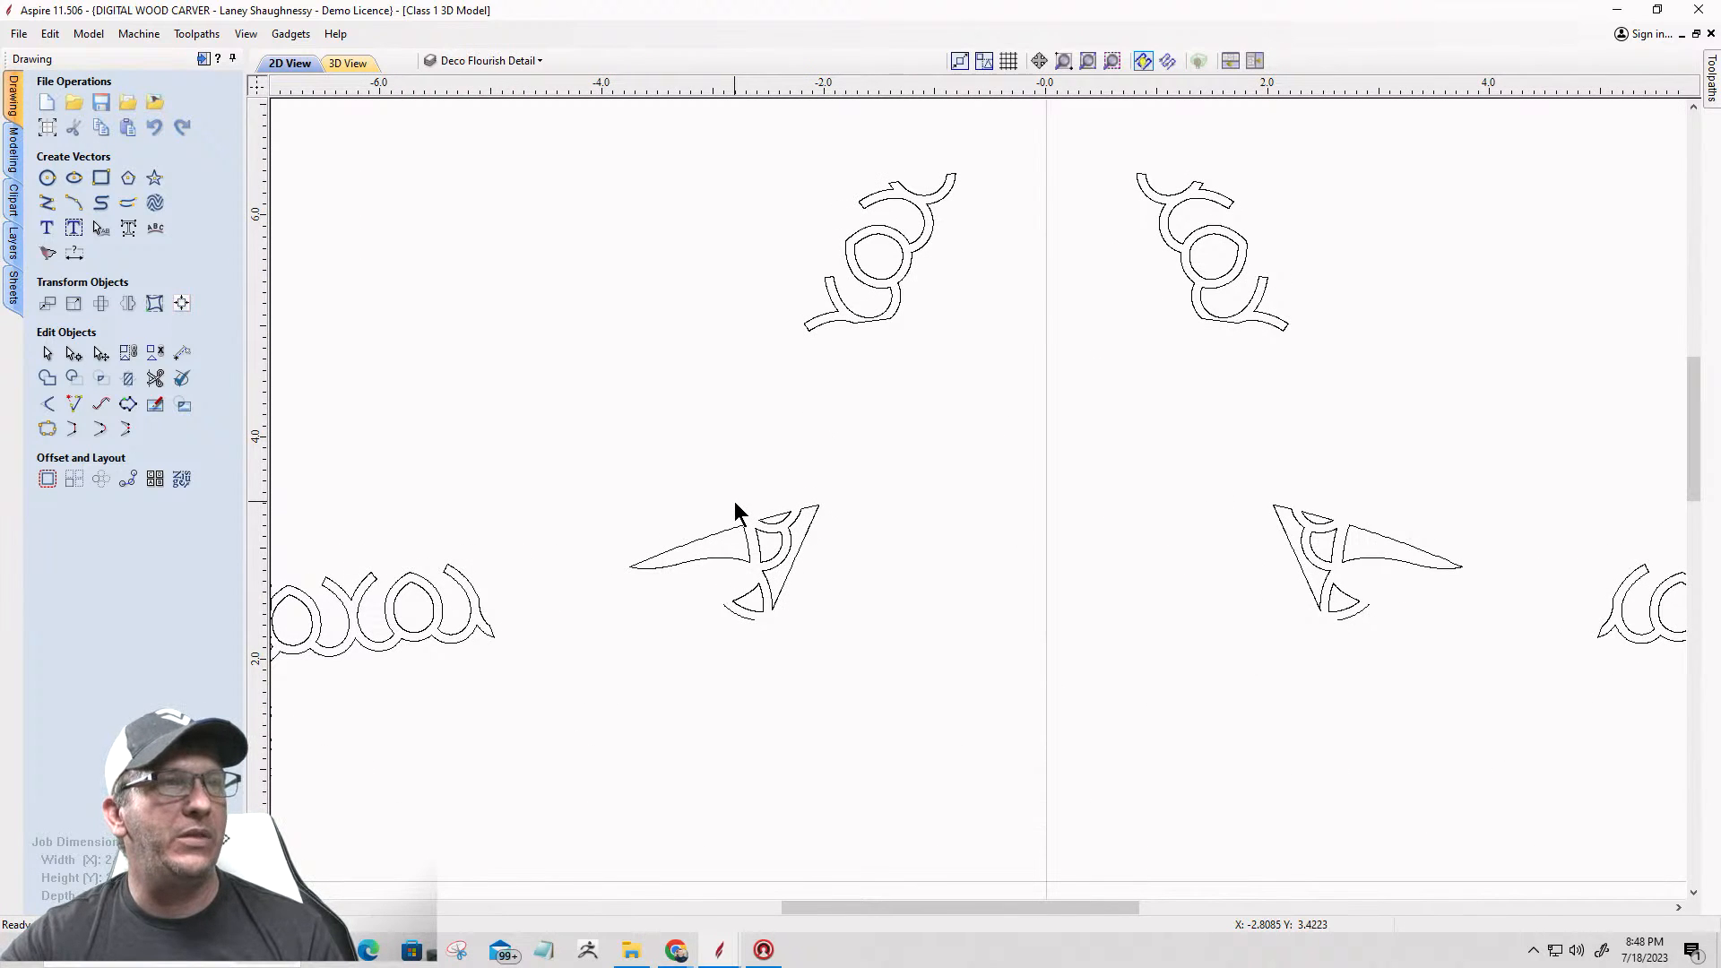
scroll(733, 529, "up", 5)
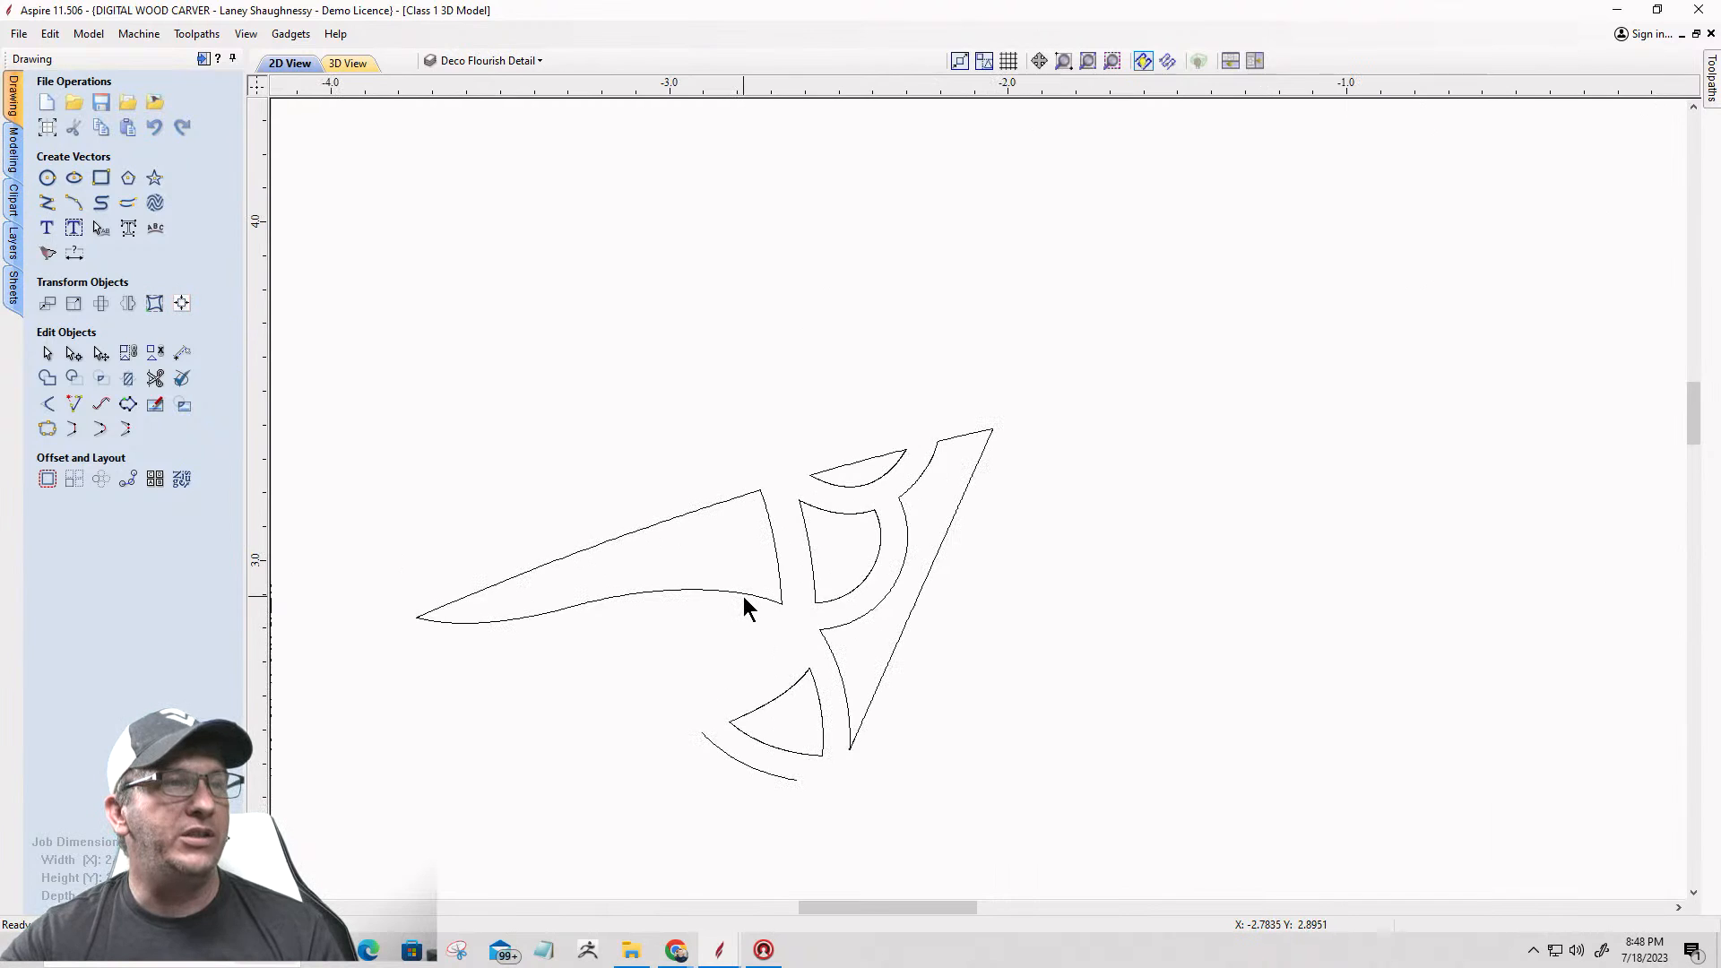
scroll(680, 809, "up", 4)
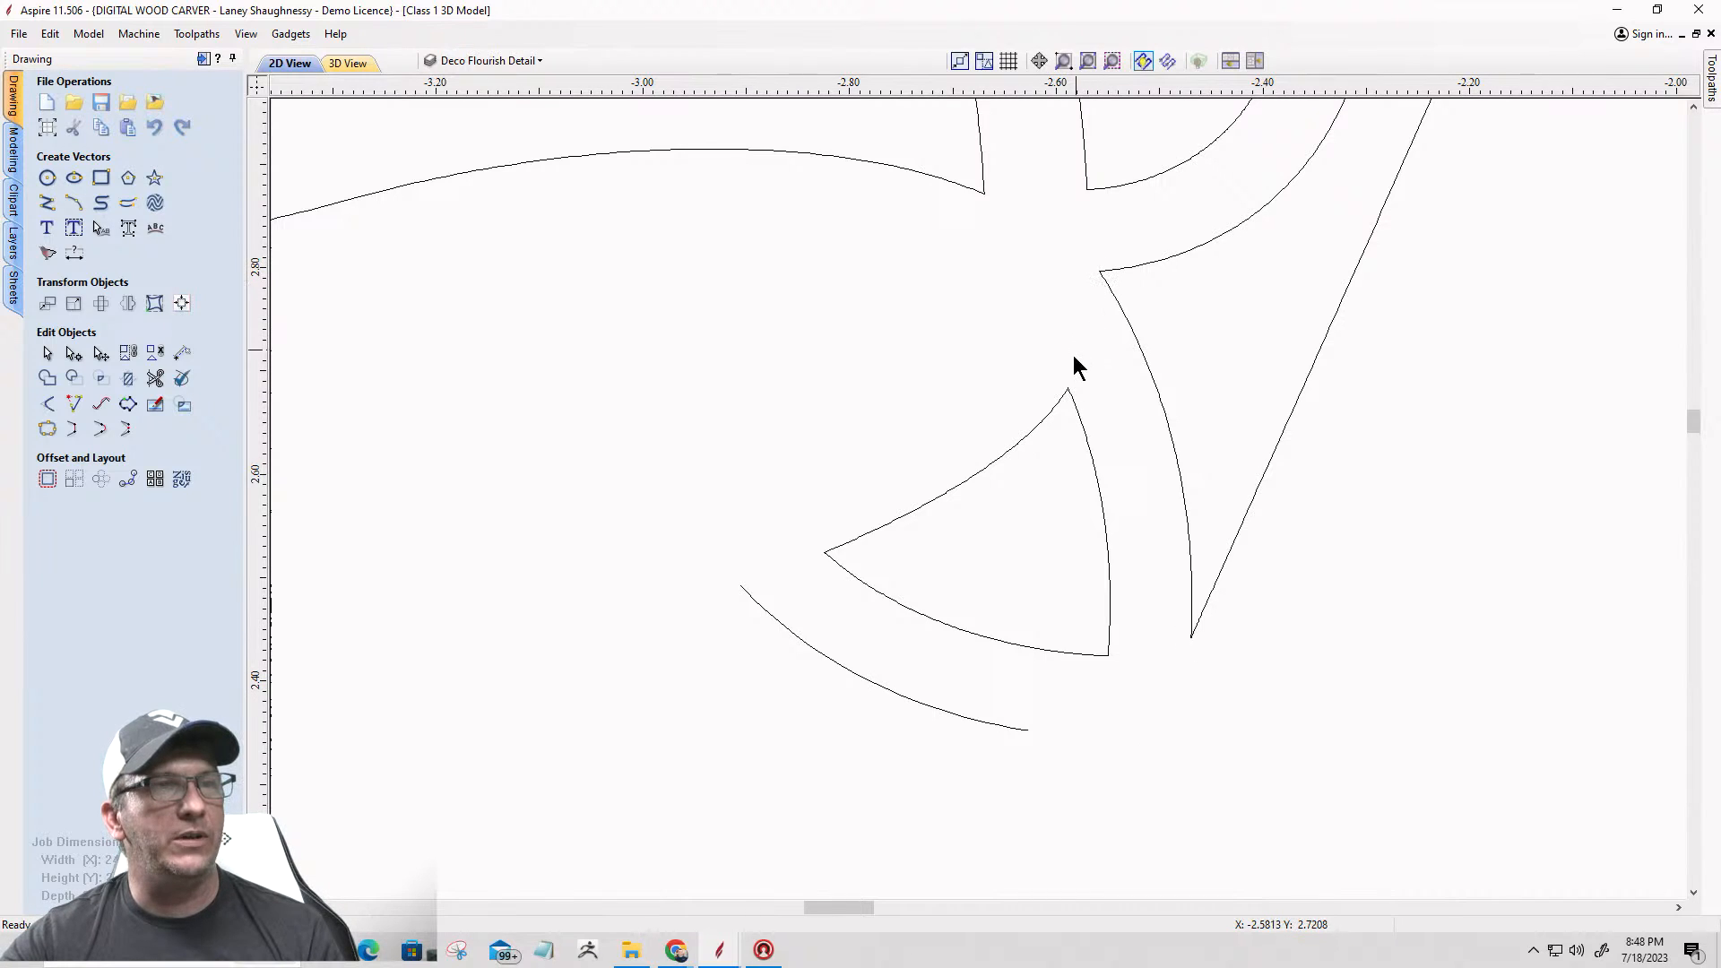
scroll(1051, 472, "down", 3)
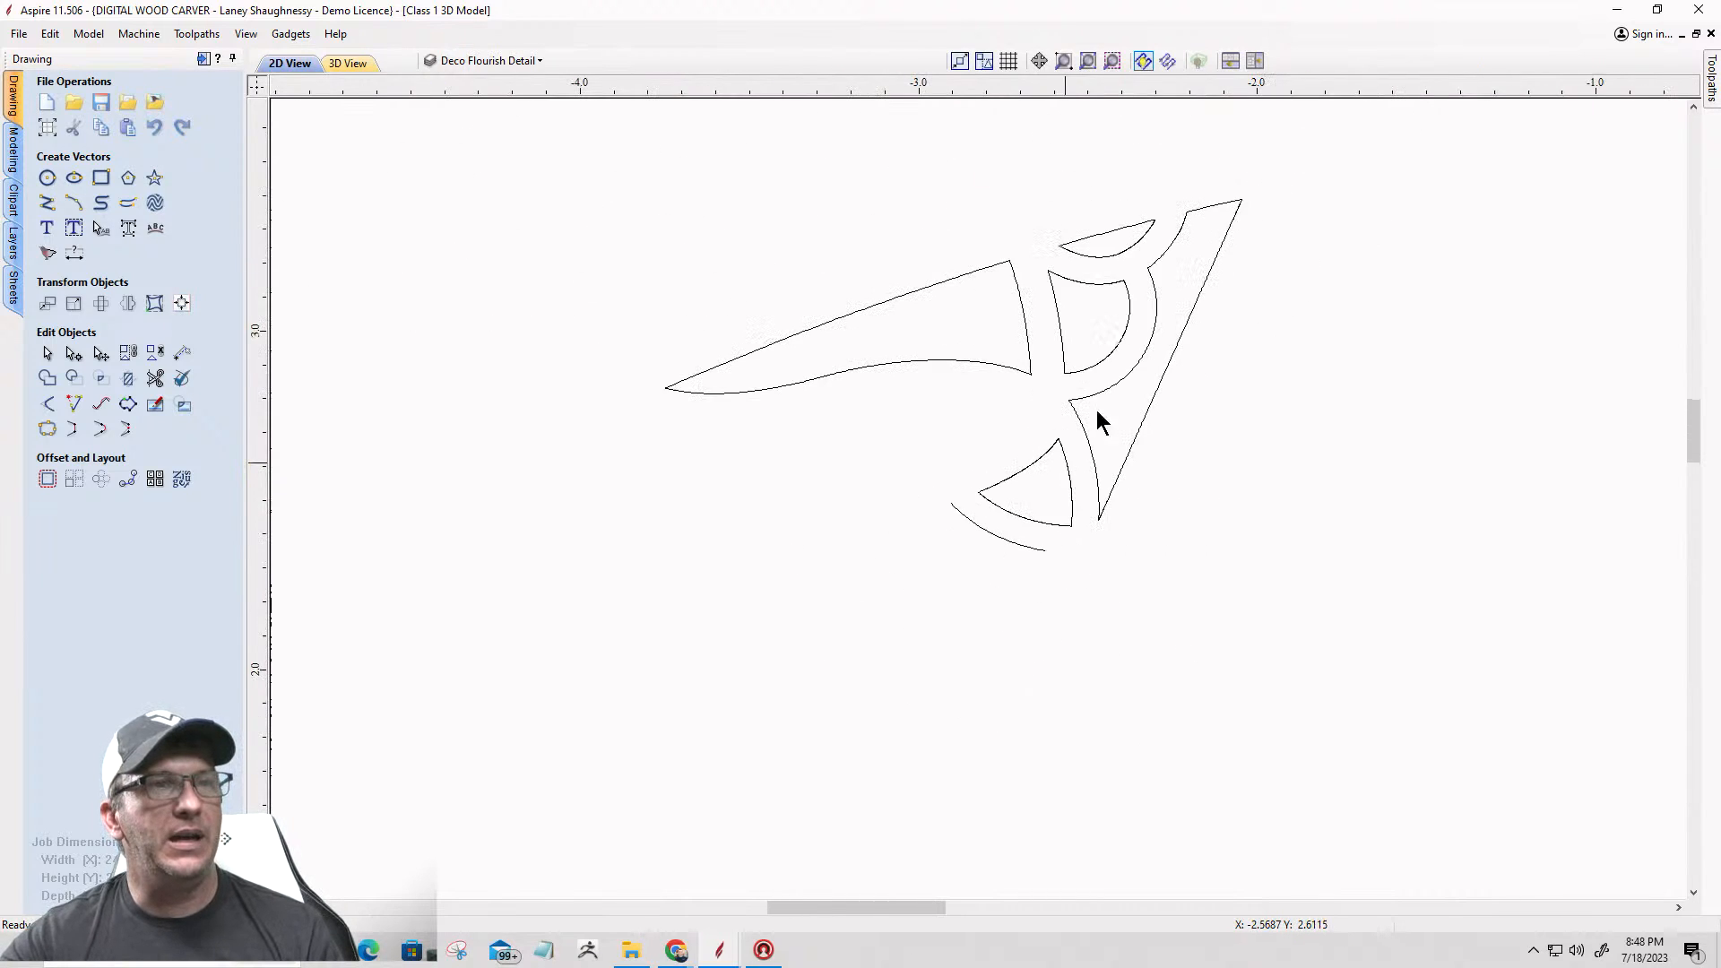
Step: Cut the wing flourish's right-hand outline at the notch where its scalloped curve meets the lower arc
left_click(1140, 362)
scroll(1072, 388, "up", 3)
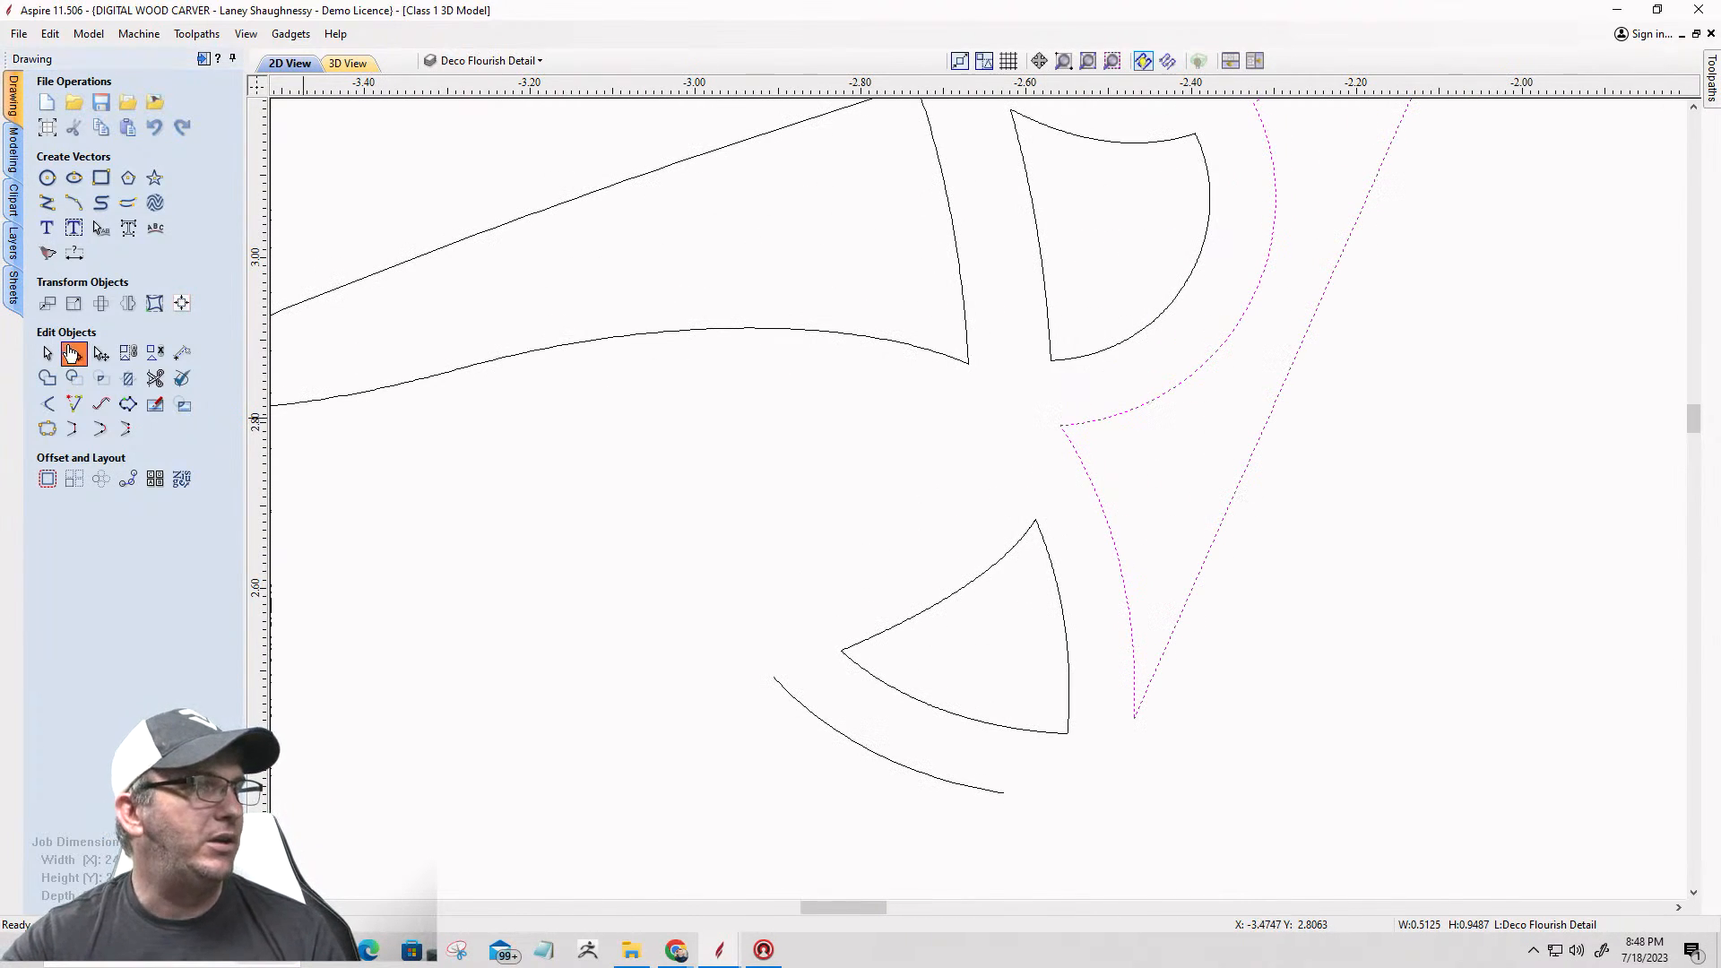
left_click(73, 352)
scroll(1064, 429, "up", 6)
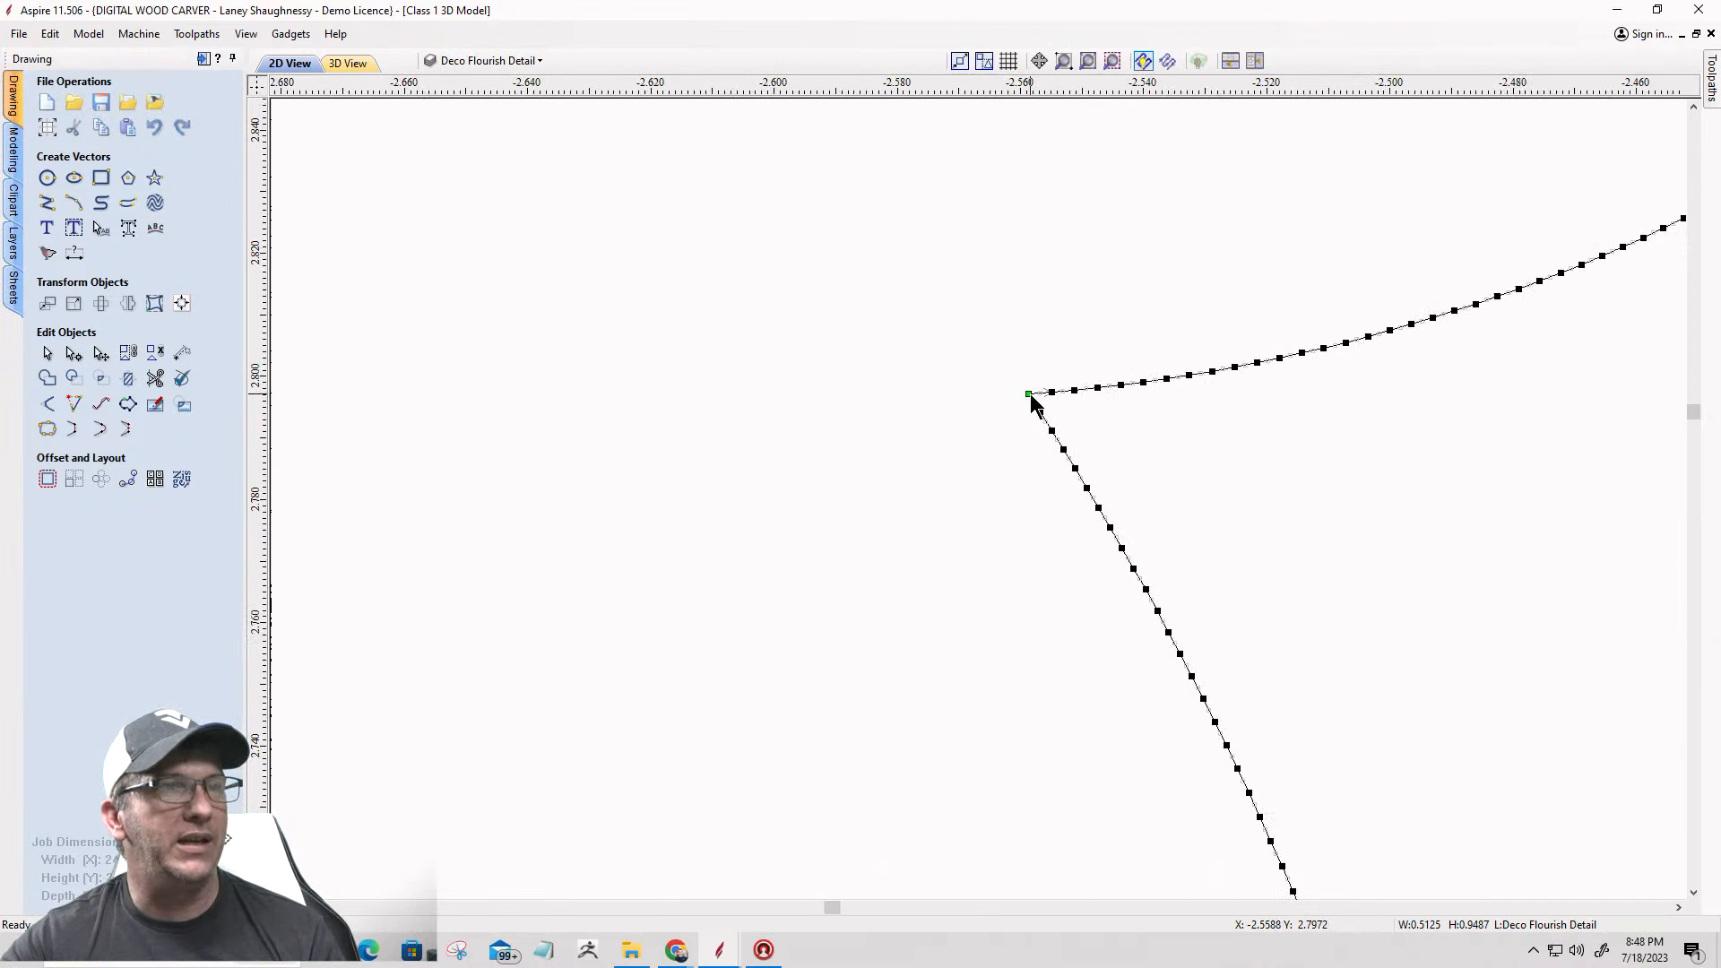
right_click(1030, 393)
left_click(1066, 465)
scroll(1058, 469, "down", 3)
scroll(1058, 469, "down", 5)
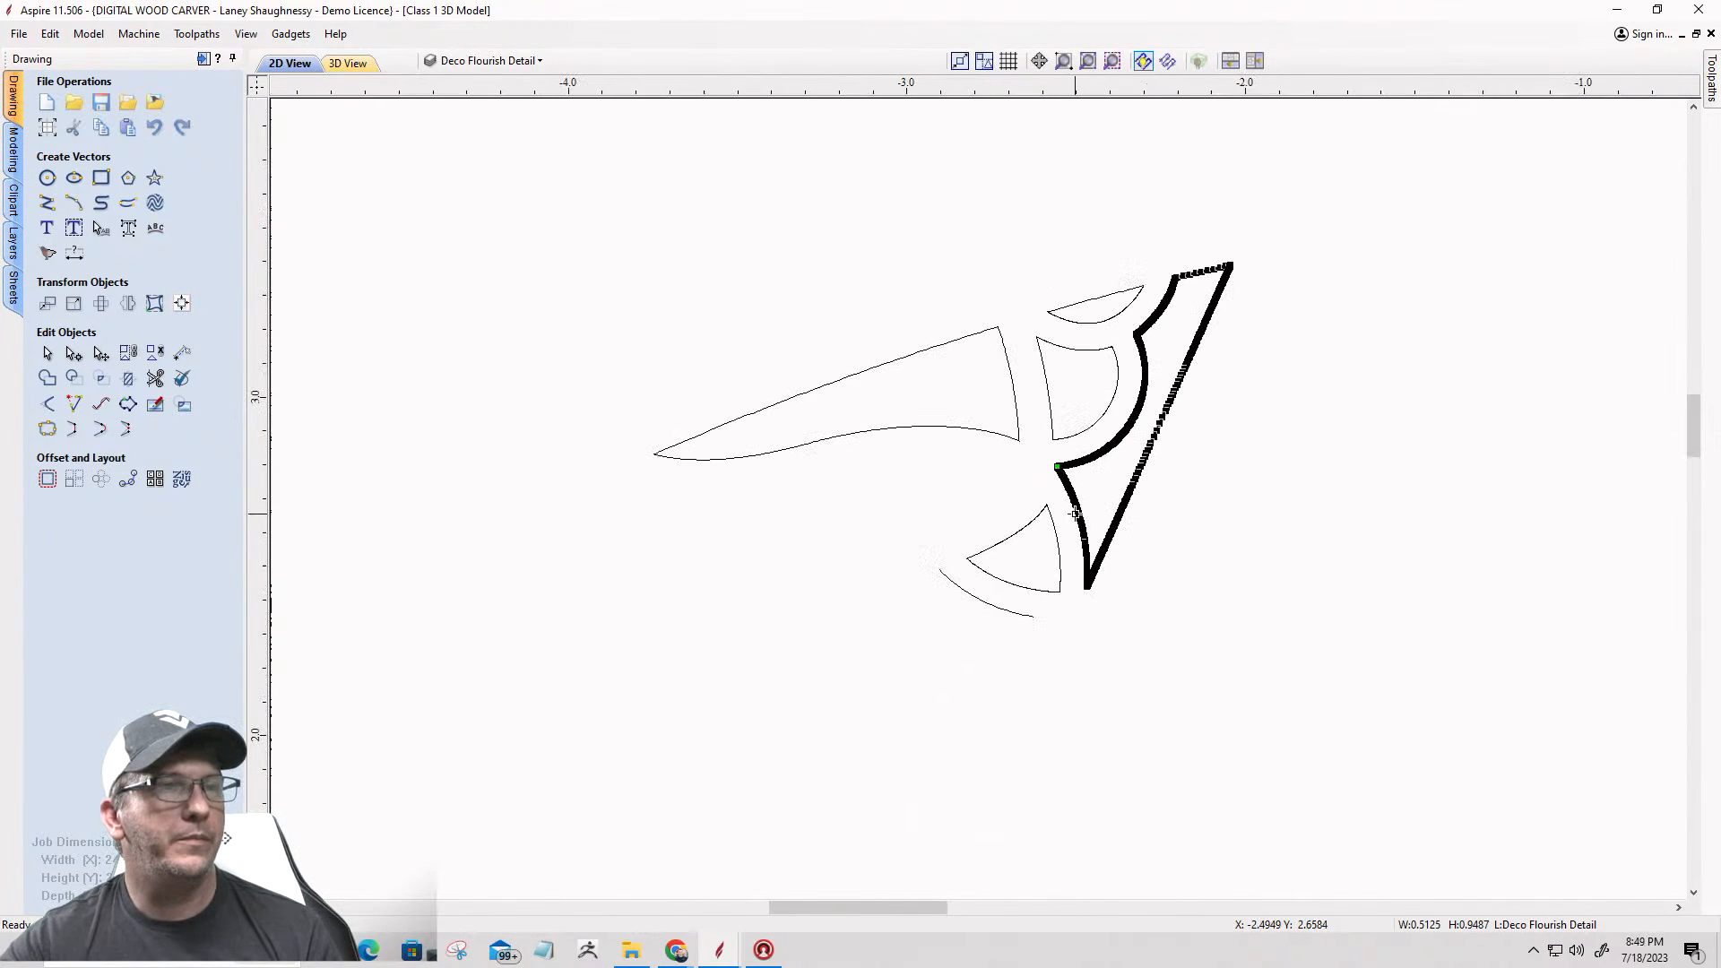
Step: Cut the same outline at its sharp lower tip, separating the lower arc from the long straight edge
scroll(1078, 578, "up", 8)
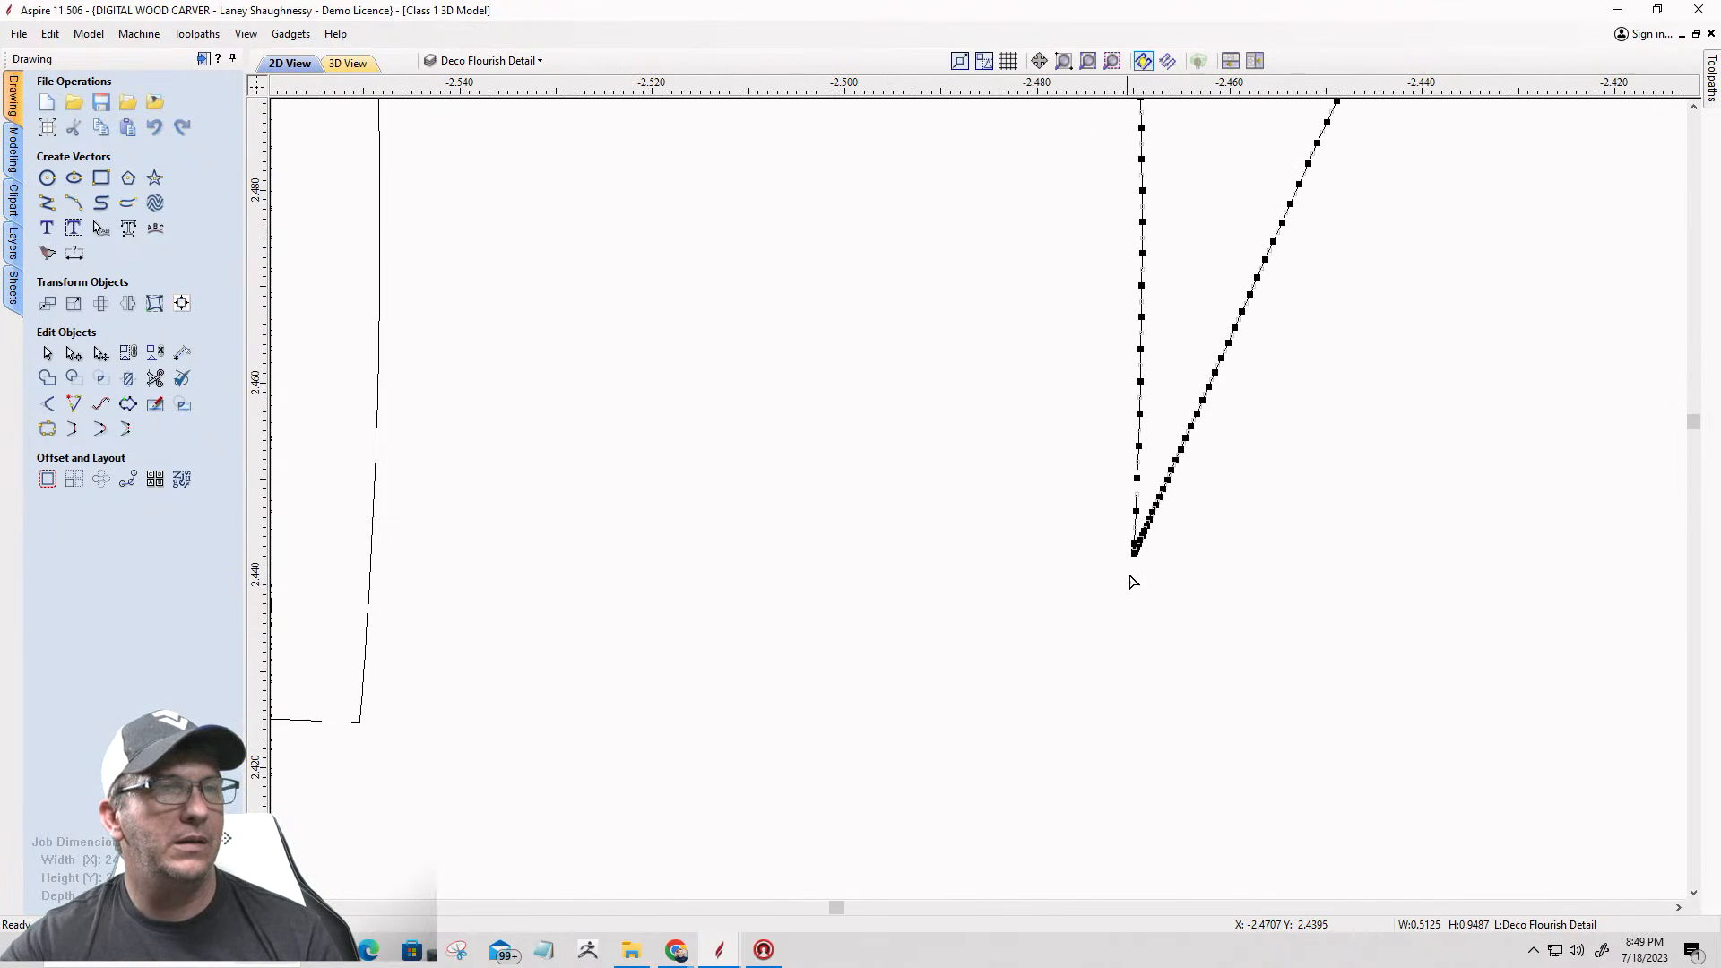
scroll(1139, 560, "up", 2)
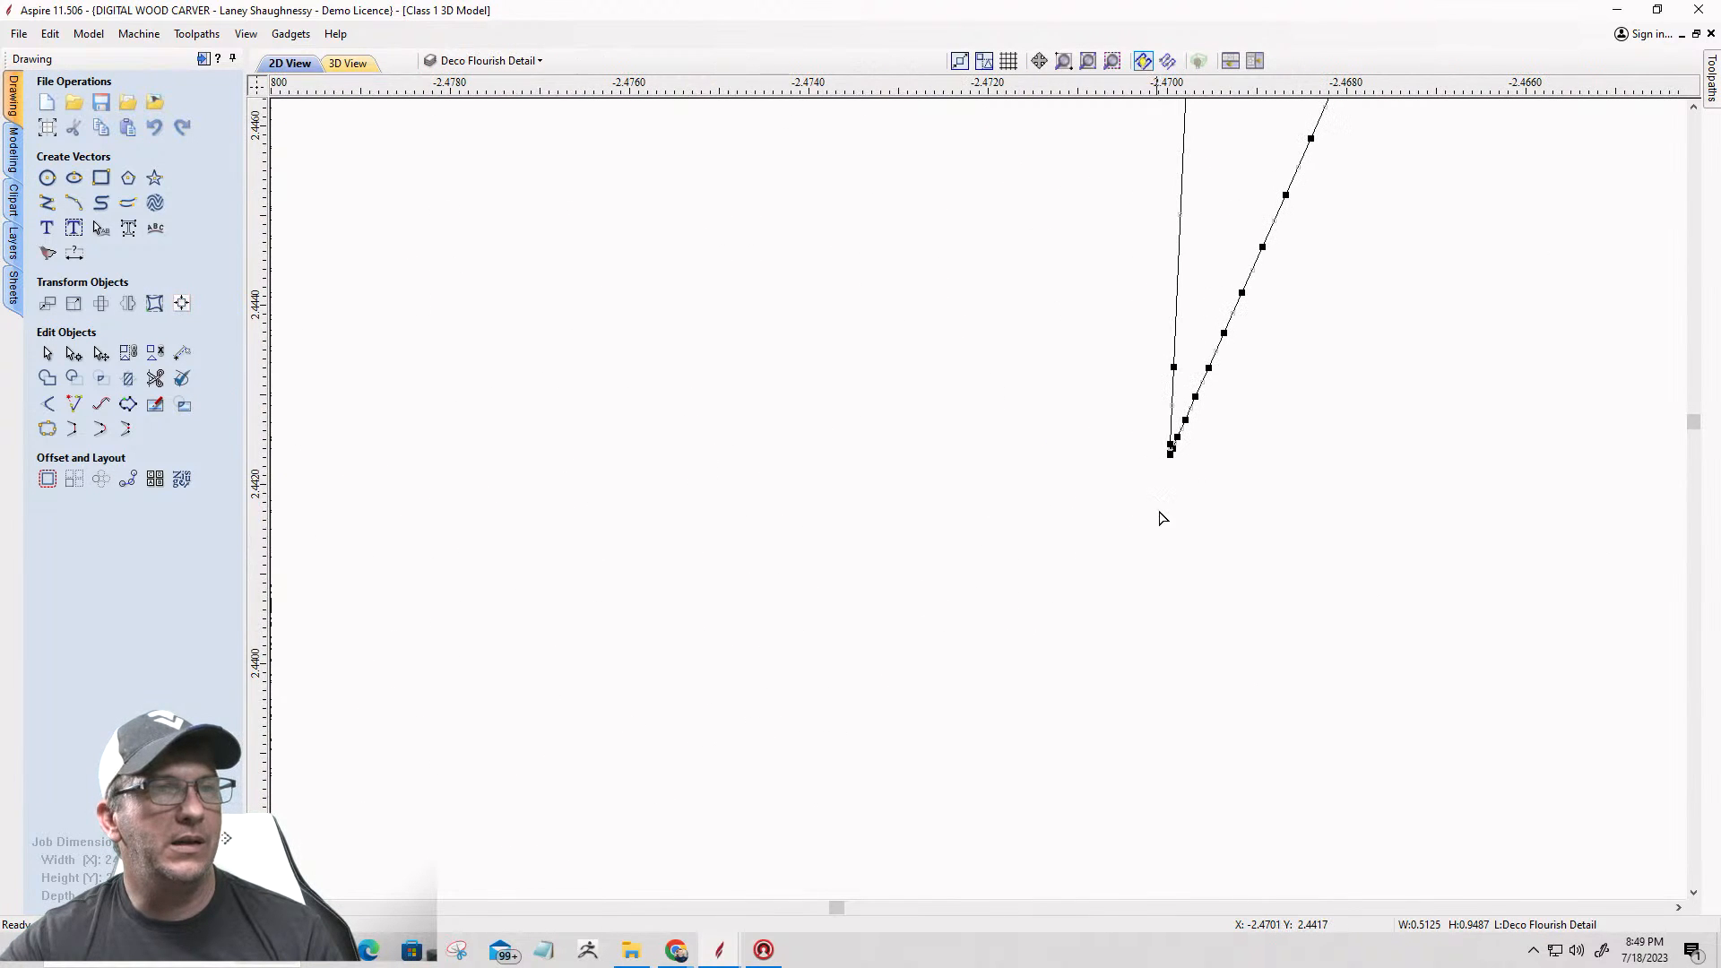
right_click(1168, 453)
left_click(1194, 526)
scroll(1101, 633, "down", 3)
scroll(1100, 633, "down", 8)
Step: Cut the outline at its upper inner corner, where the scalloped curve meets the short straight edge
scroll(1246, 303, "up", 4)
scroll(943, 484, "up", 8)
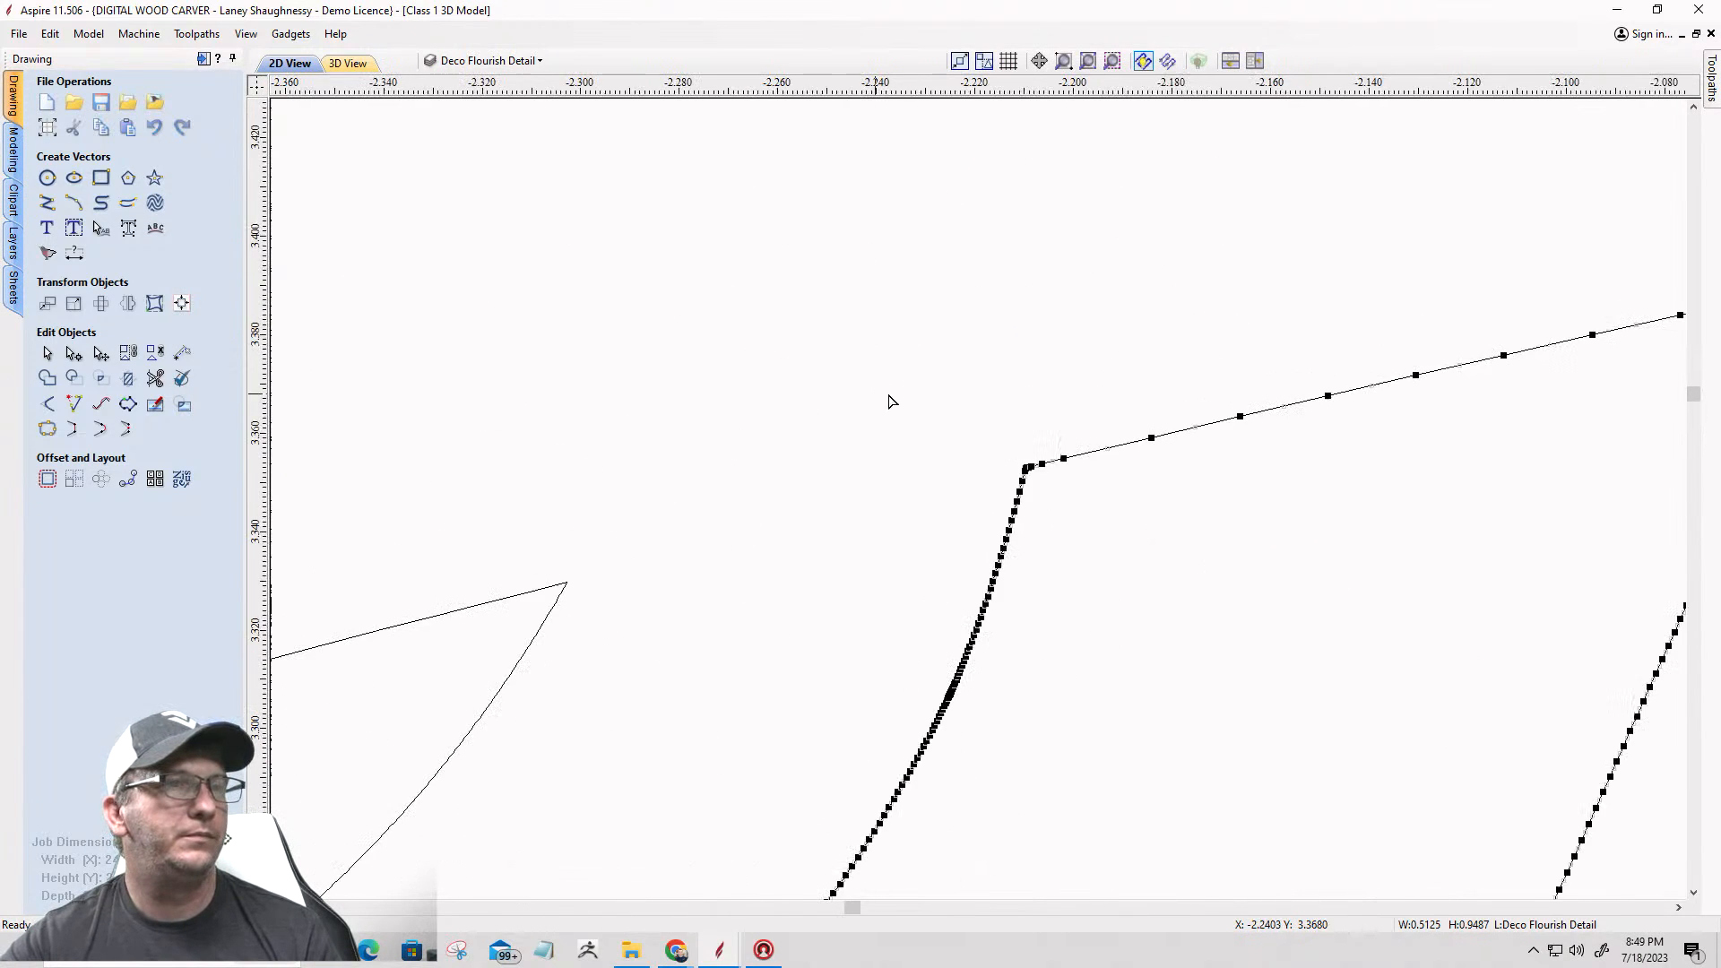
scroll(943, 484, "up", 3)
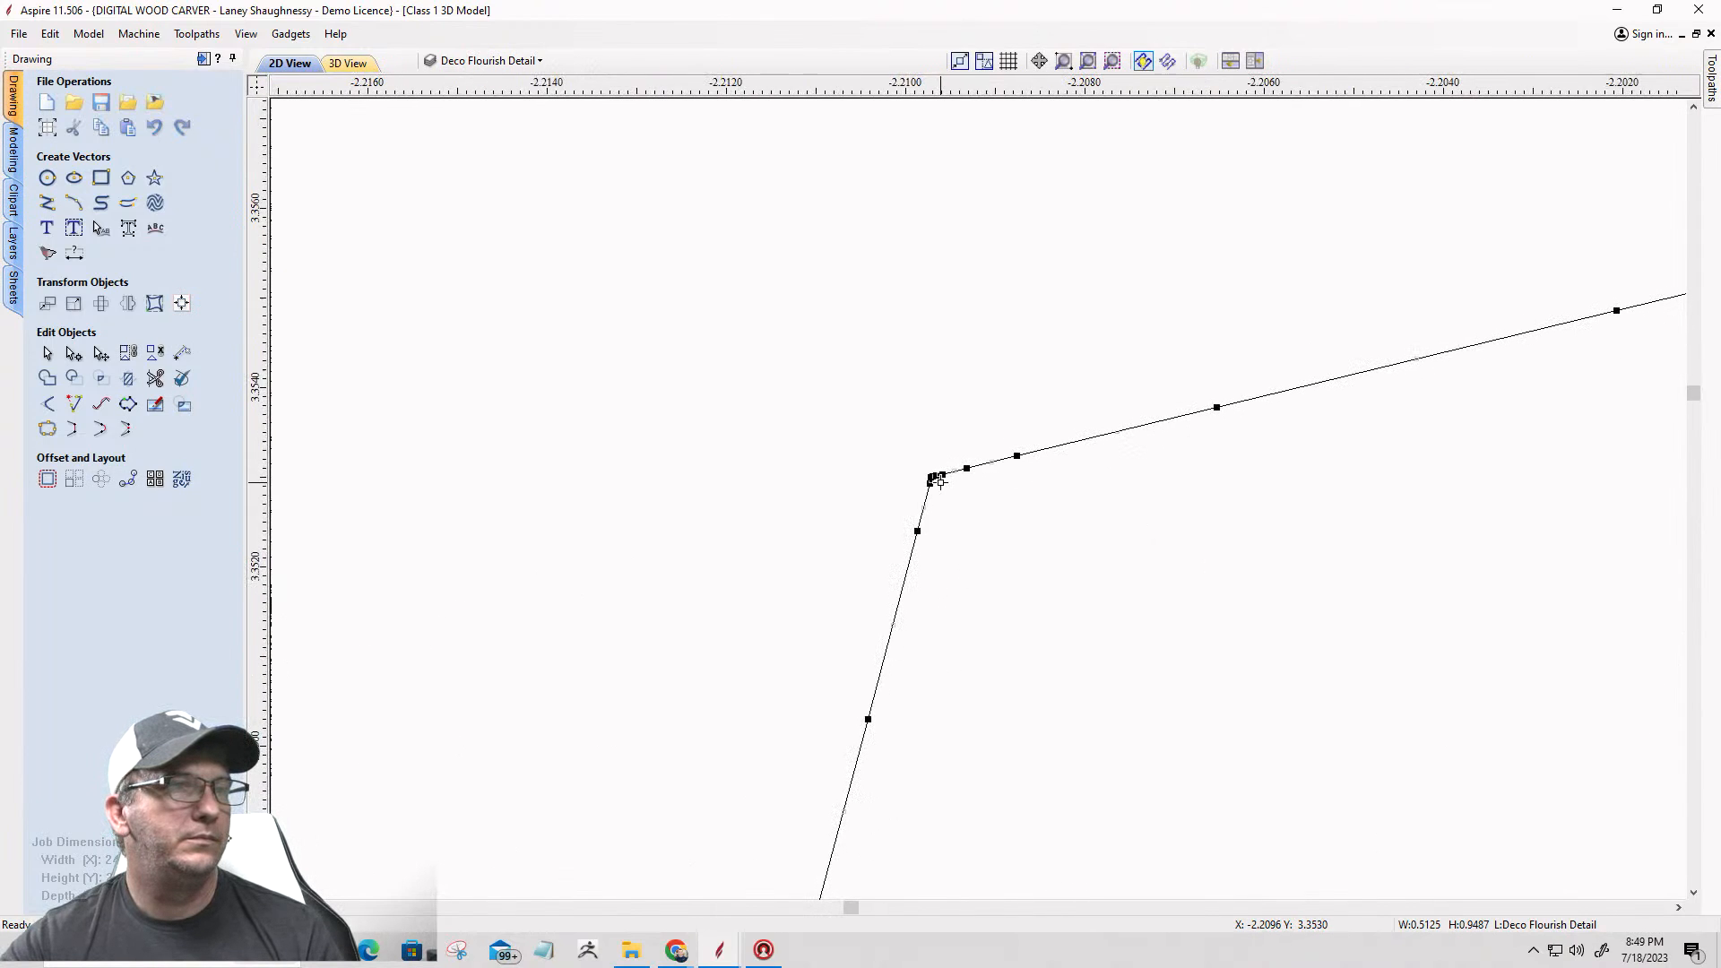
right_click(933, 475)
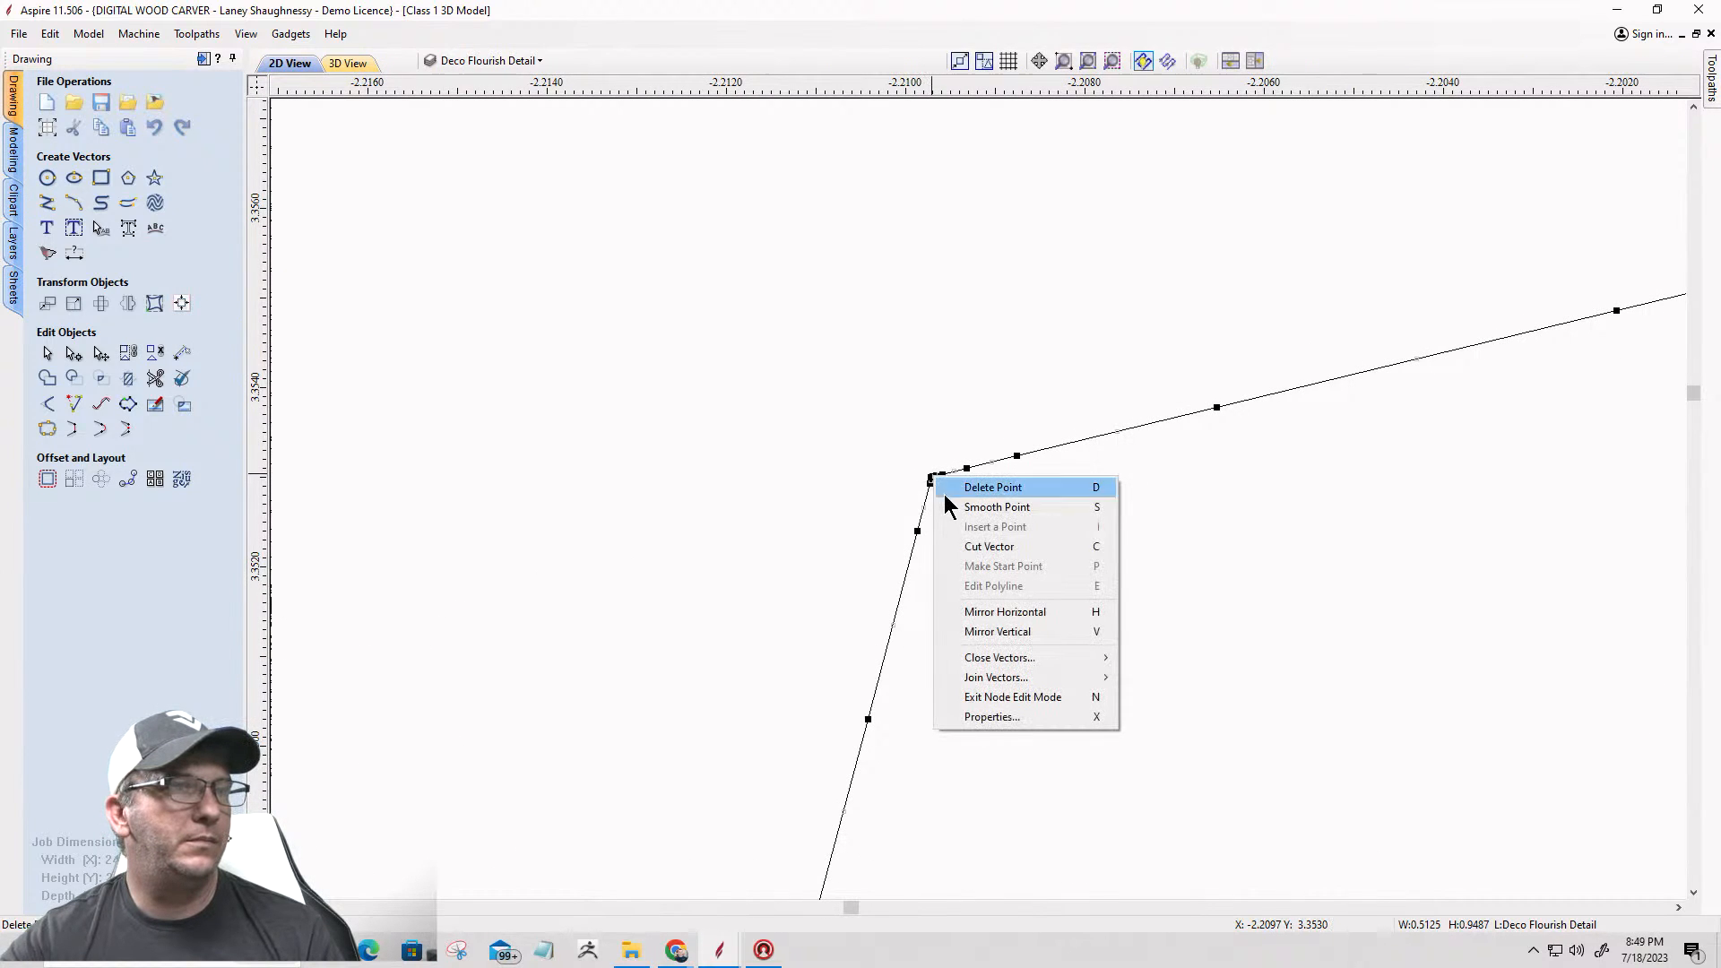
left_click(964, 551)
scroll(1062, 429, "down", 10)
scroll(1062, 428, "down", 10)
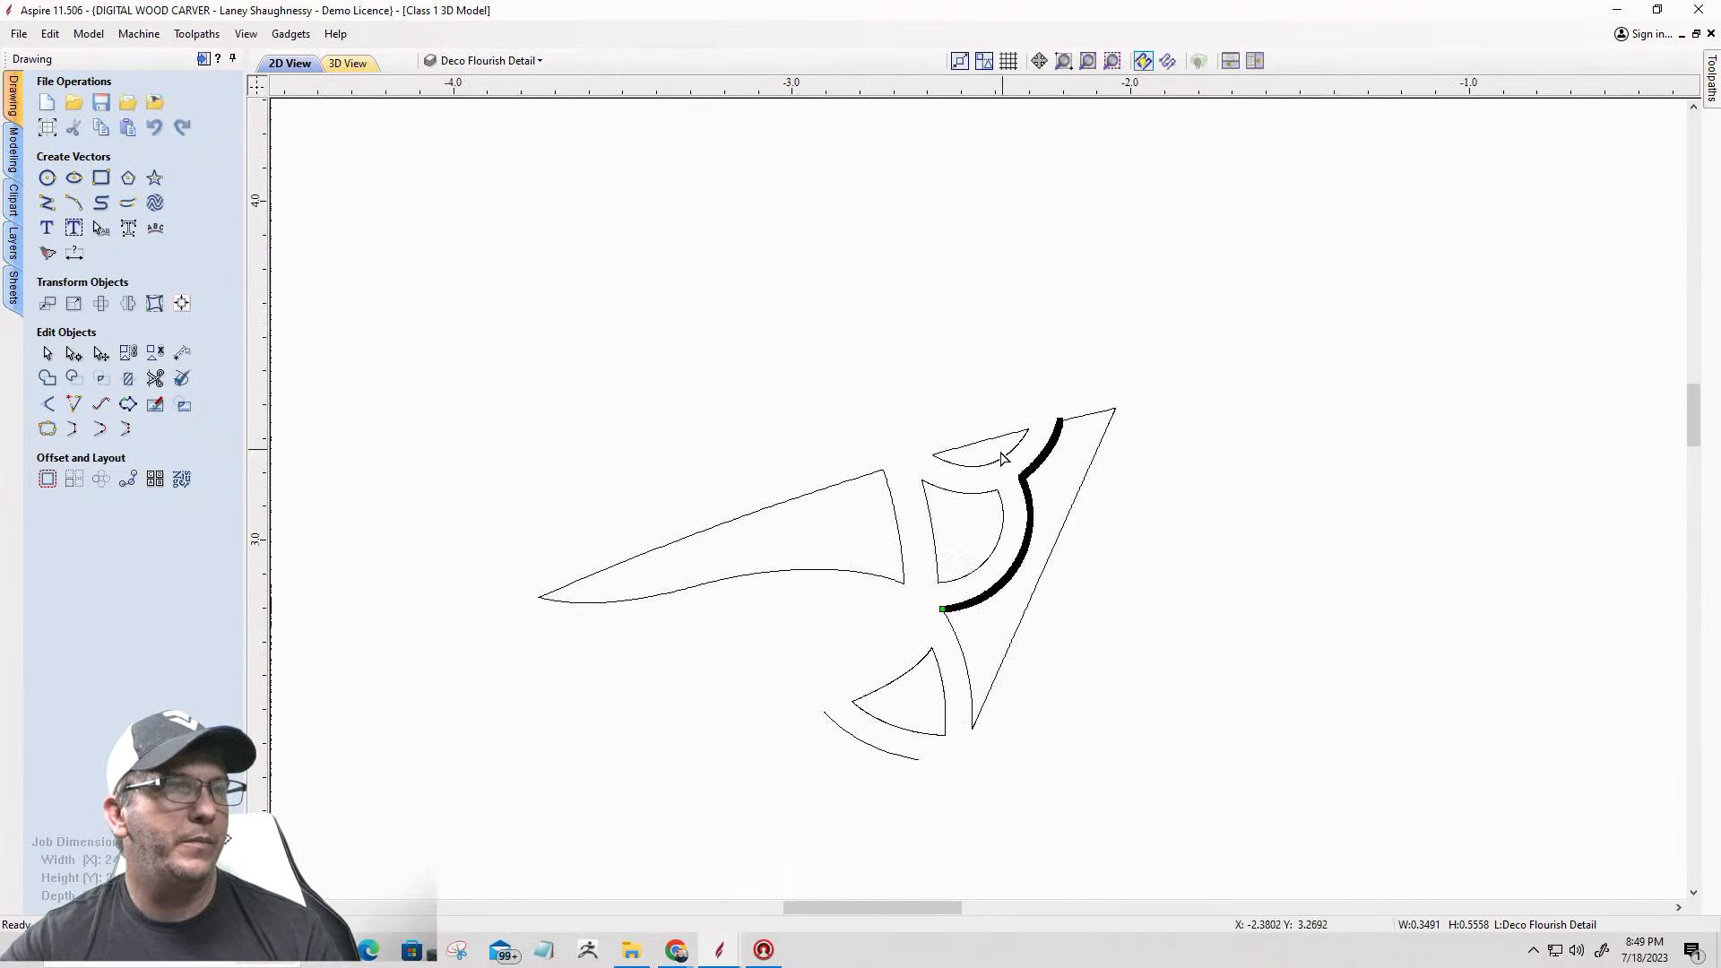
Step: Cut the small crescent above the D-shaped opening at both of its tips, separating its straight edge from the arc
left_click(966, 452)
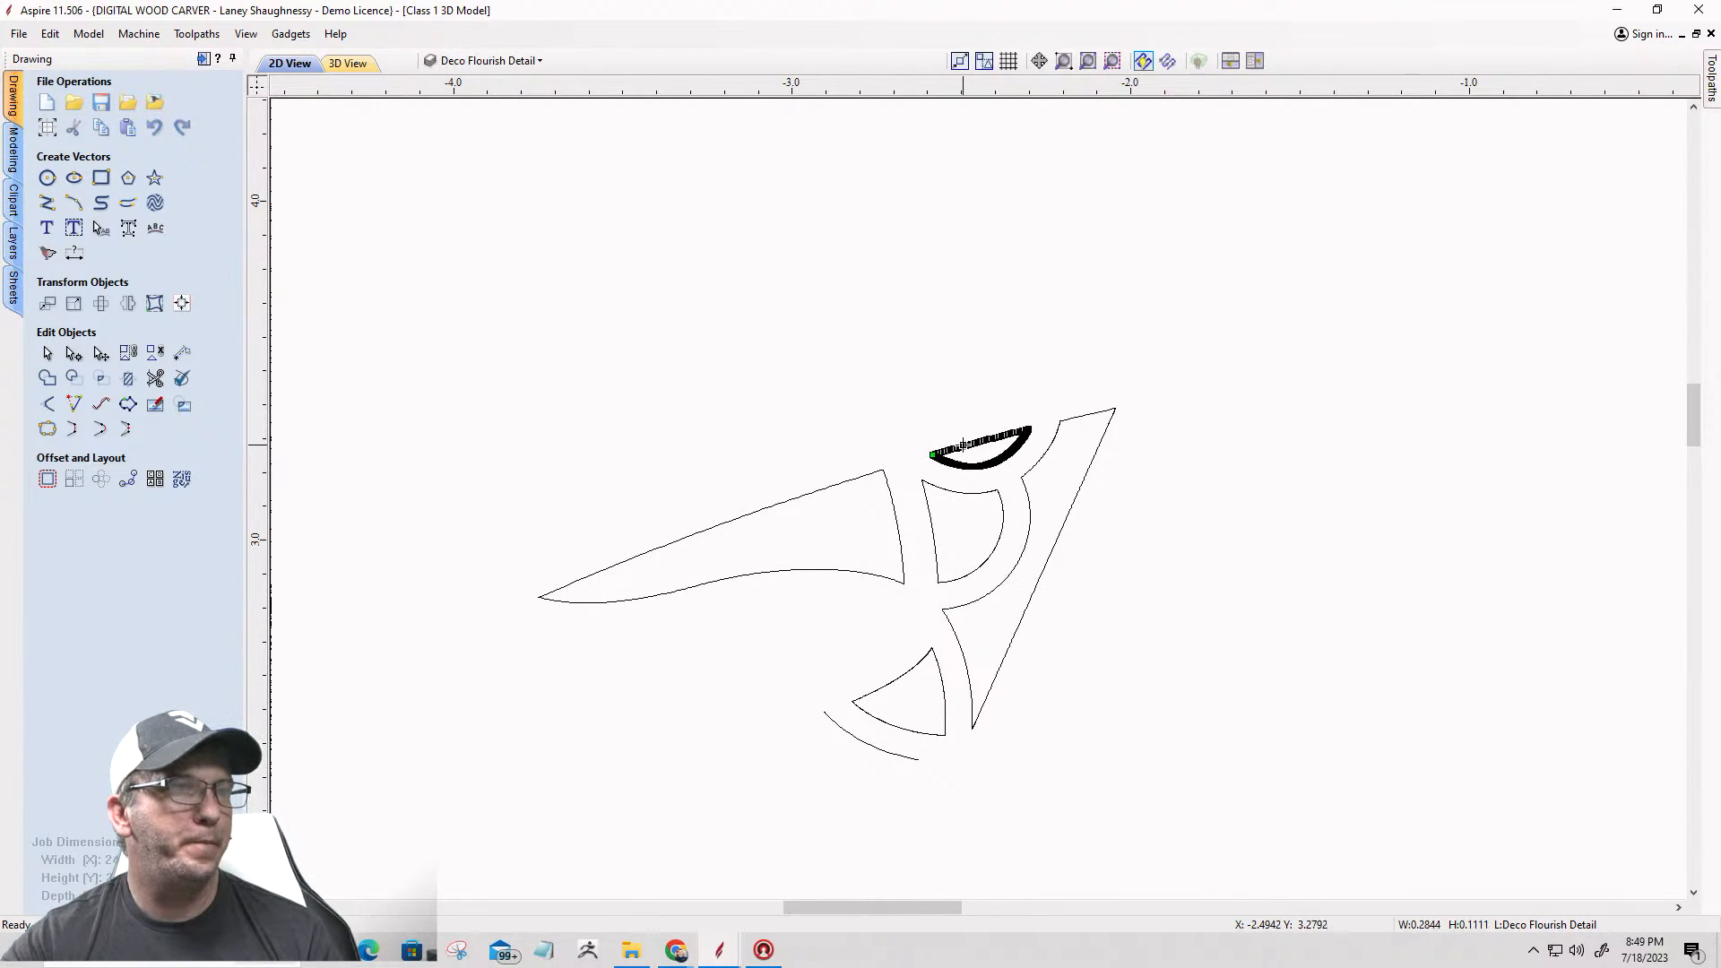
scroll(892, 469, "up", 4)
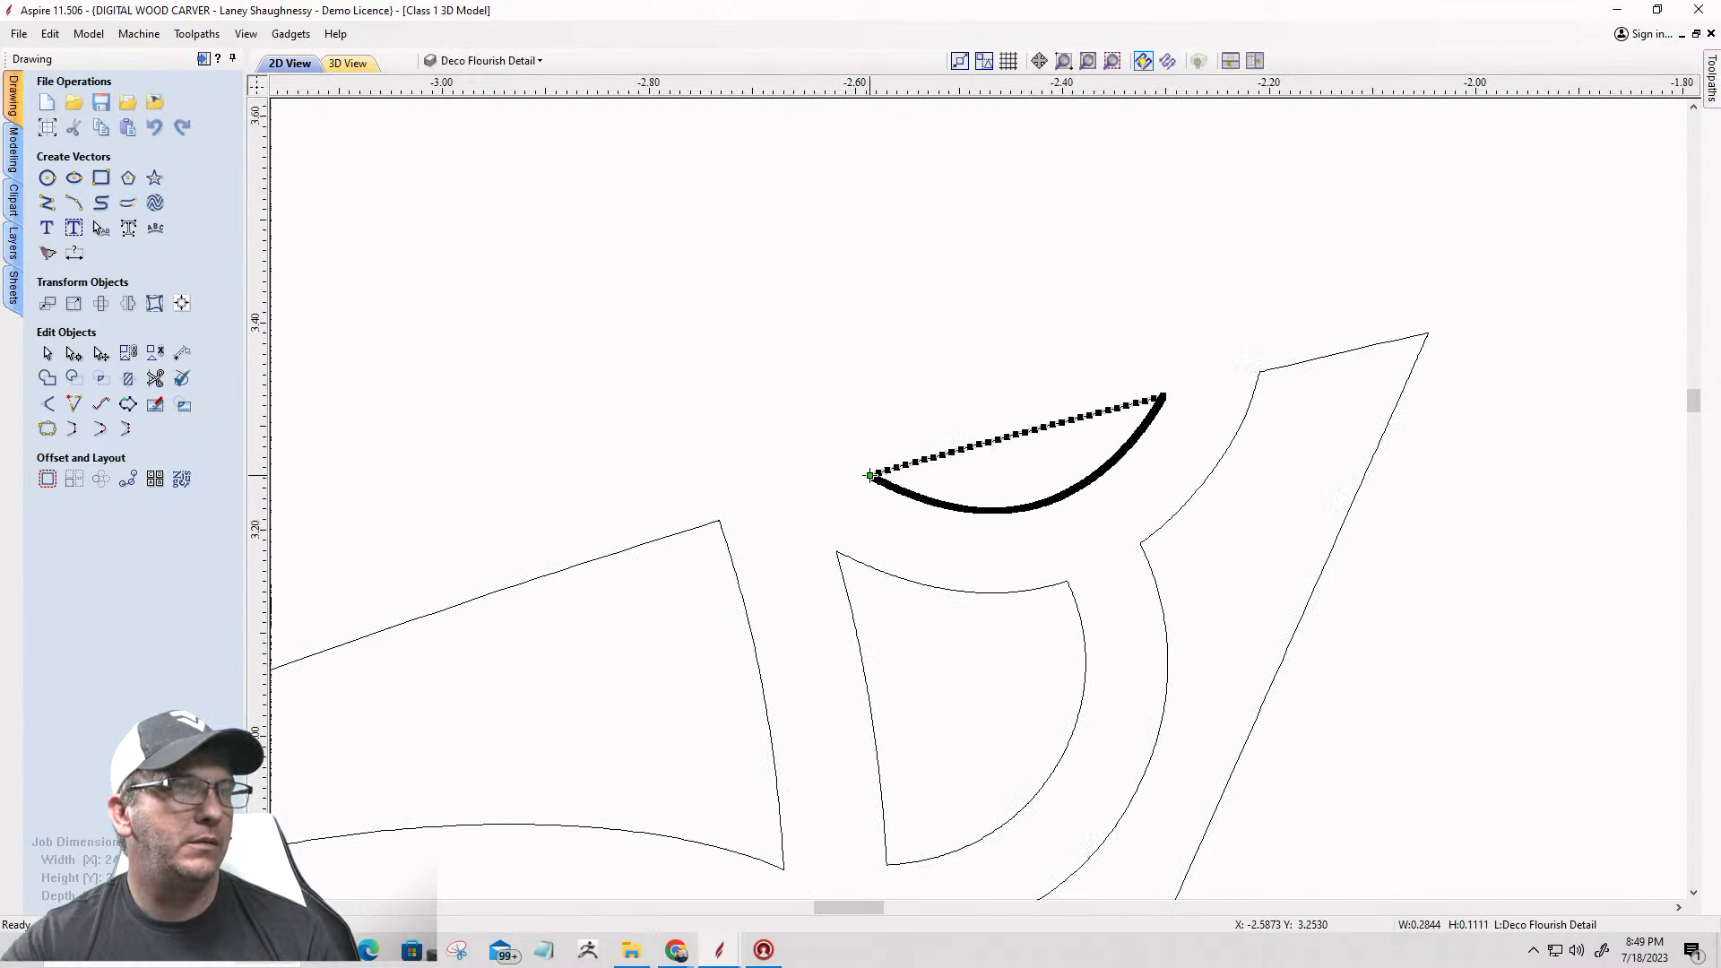
right_click(870, 476)
left_click(893, 550)
scroll(1185, 388, "up", 5)
scroll(1089, 414, "up", 10)
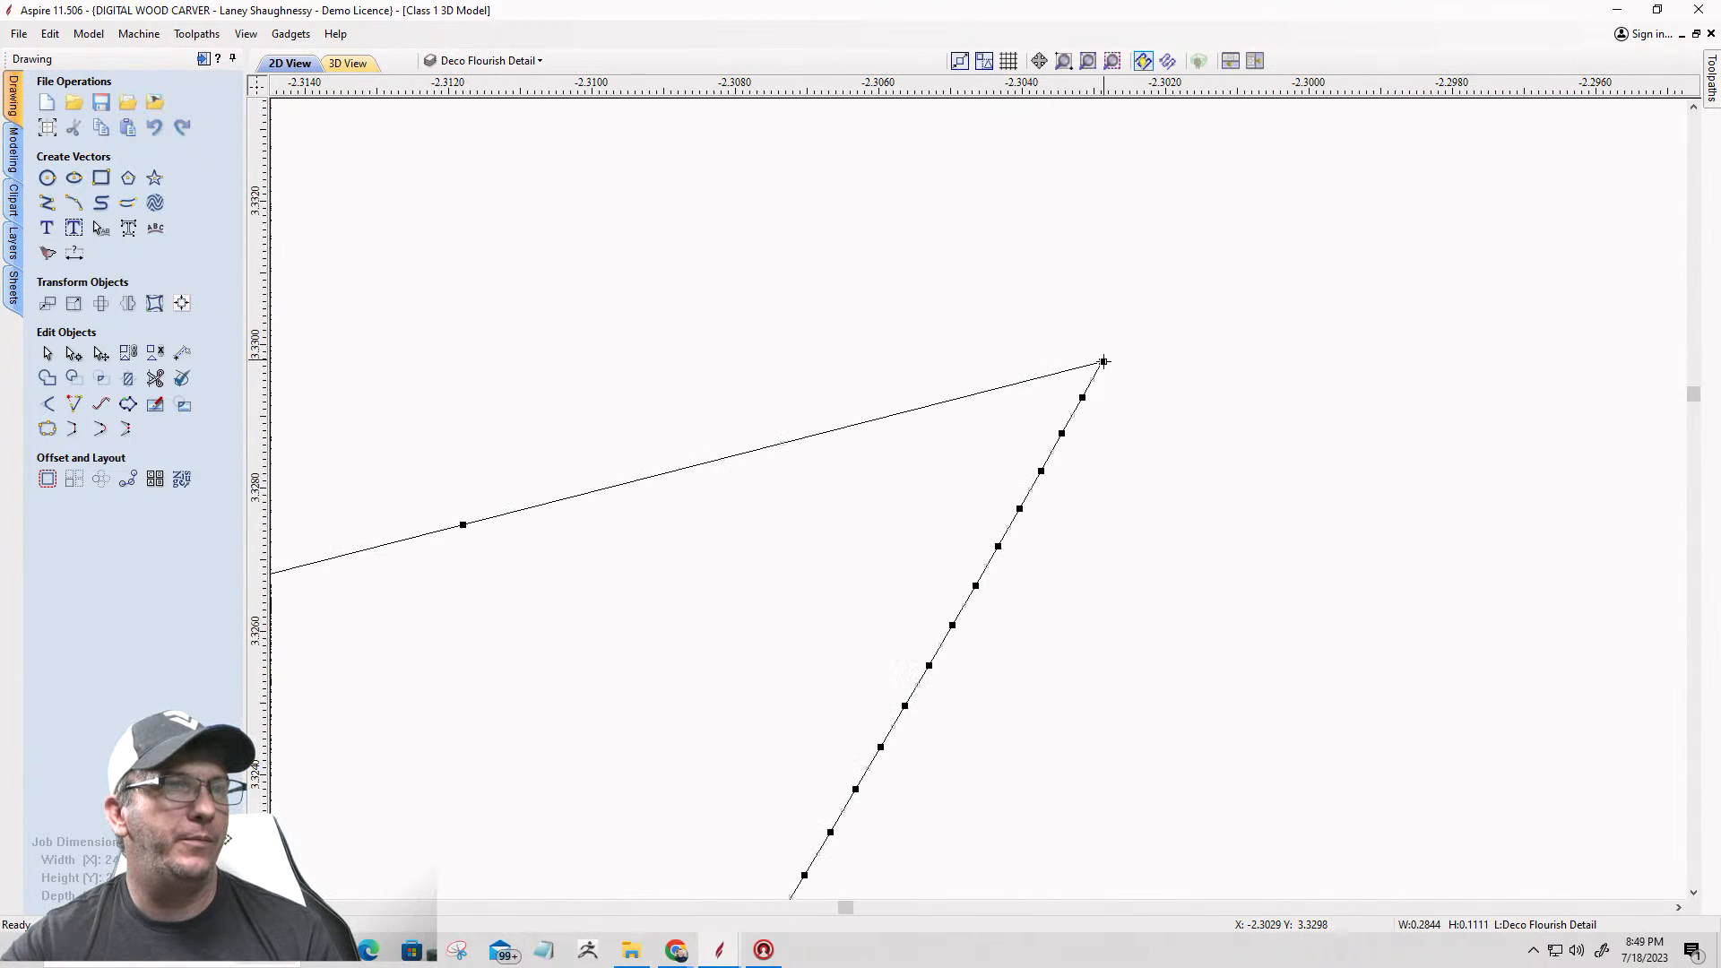
right_click(1103, 361)
left_click(1123, 444)
scroll(1381, 428, "down", 8)
scroll(1381, 428, "down", 10)
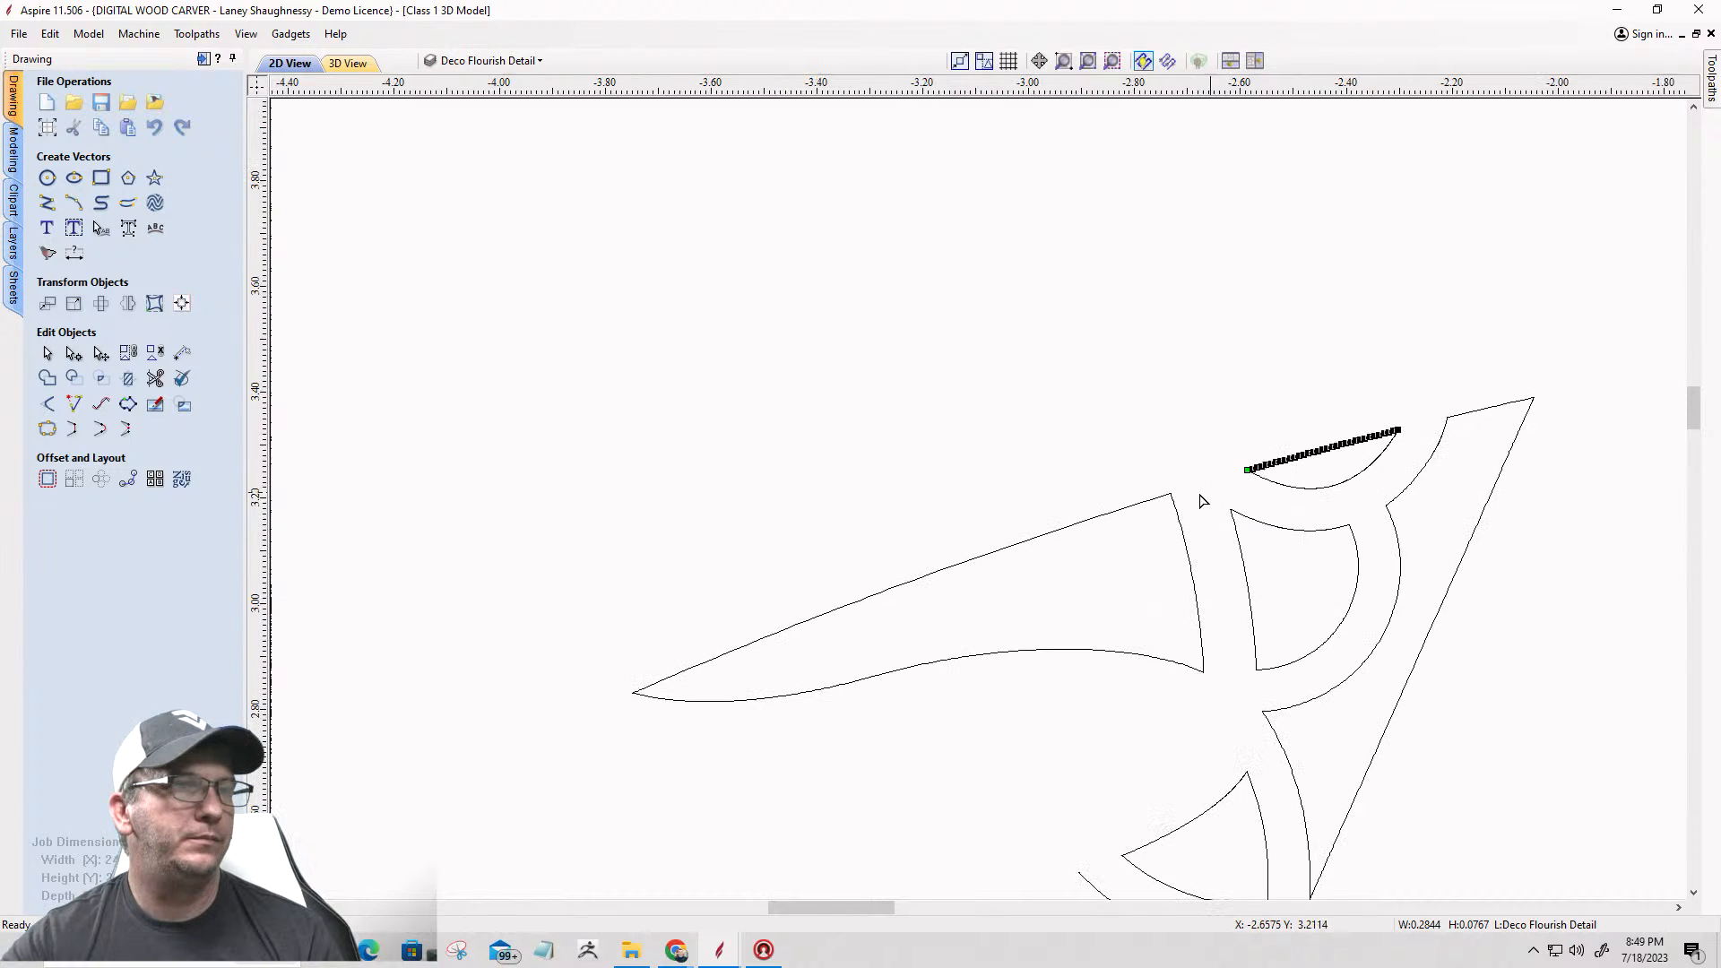
Step: Cut the long wing shape at its upper and lower right corners to separate its short right-hand arc
left_click(1126, 510)
scroll(1161, 506, "up", 8)
scroll(1200, 484, "up", 8)
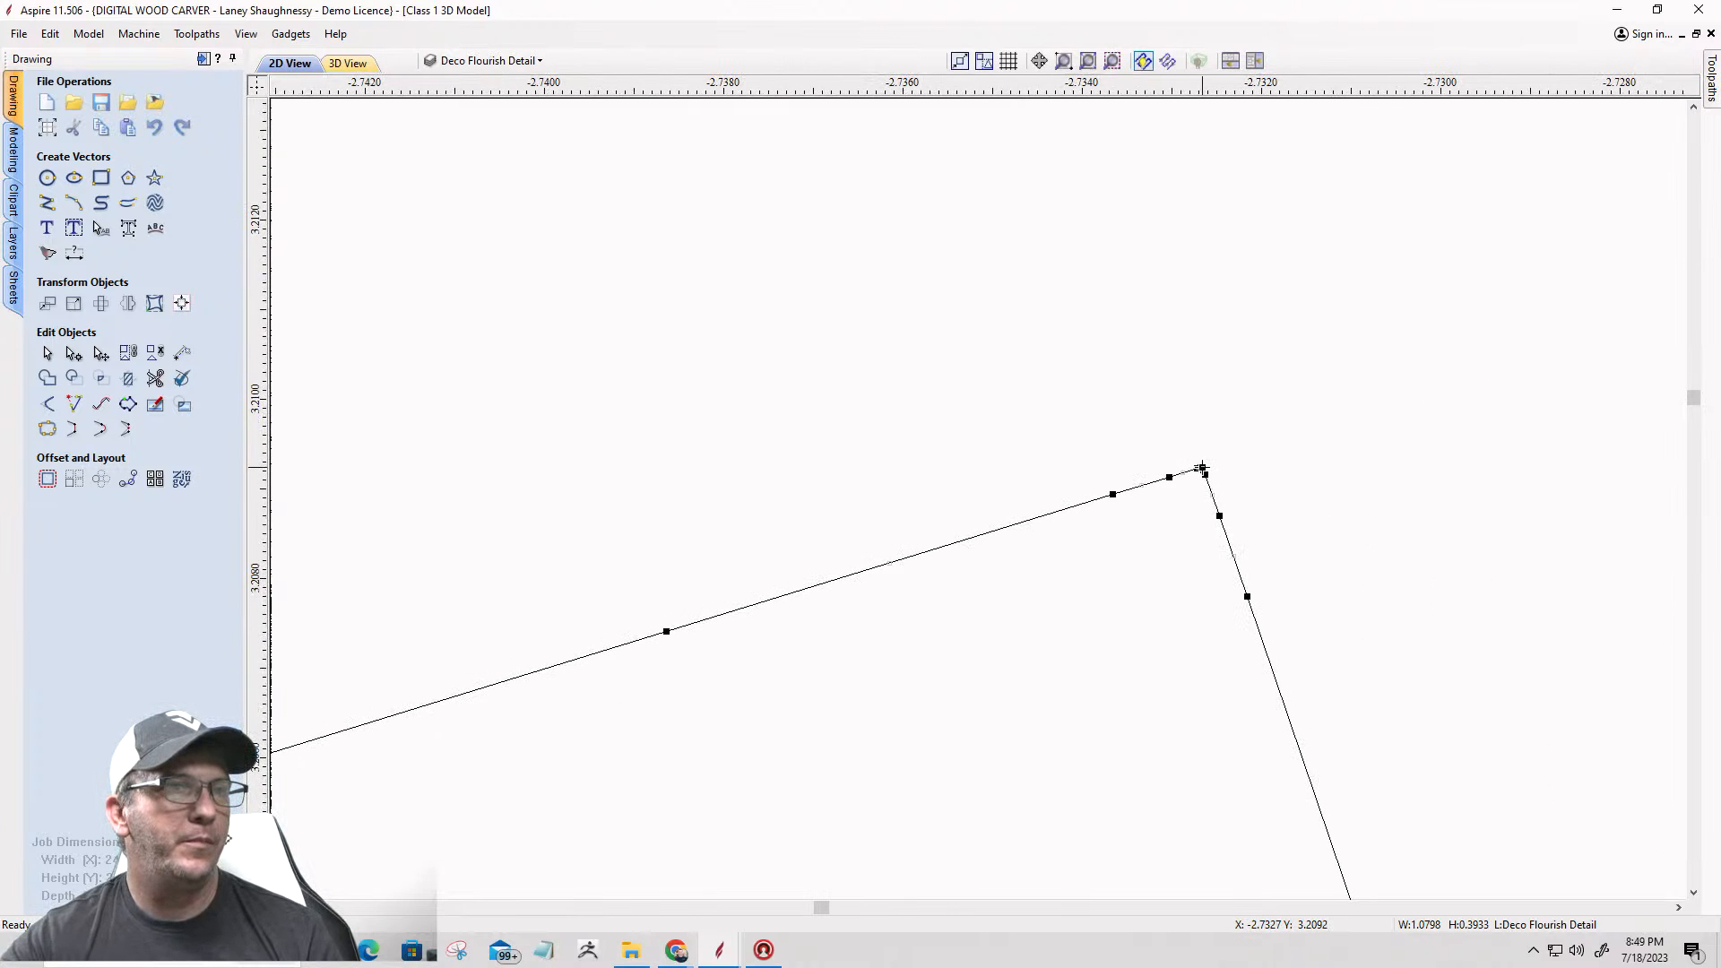
right_click(1202, 468)
left_click(1222, 536)
scroll(1134, 386, "down", 3)
scroll(1134, 385, "down", 8)
scroll(1172, 621, "up", 10)
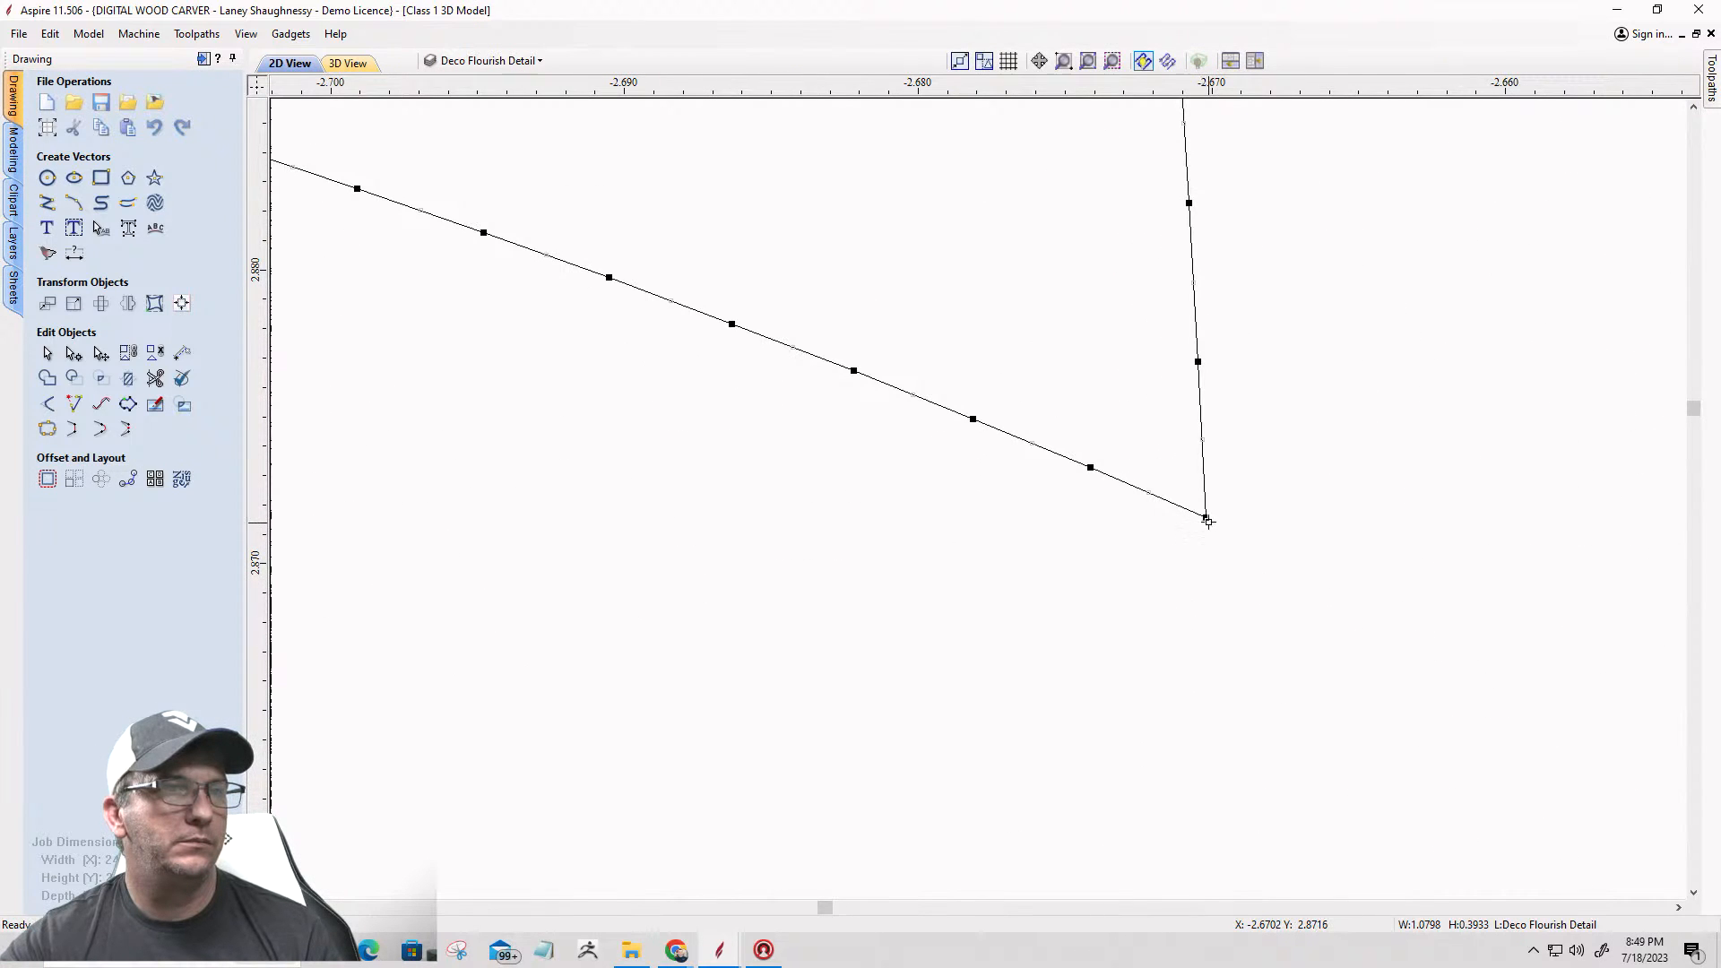
right_click(1207, 521)
left_click(1225, 590)
scroll(1228, 598, "down", 3)
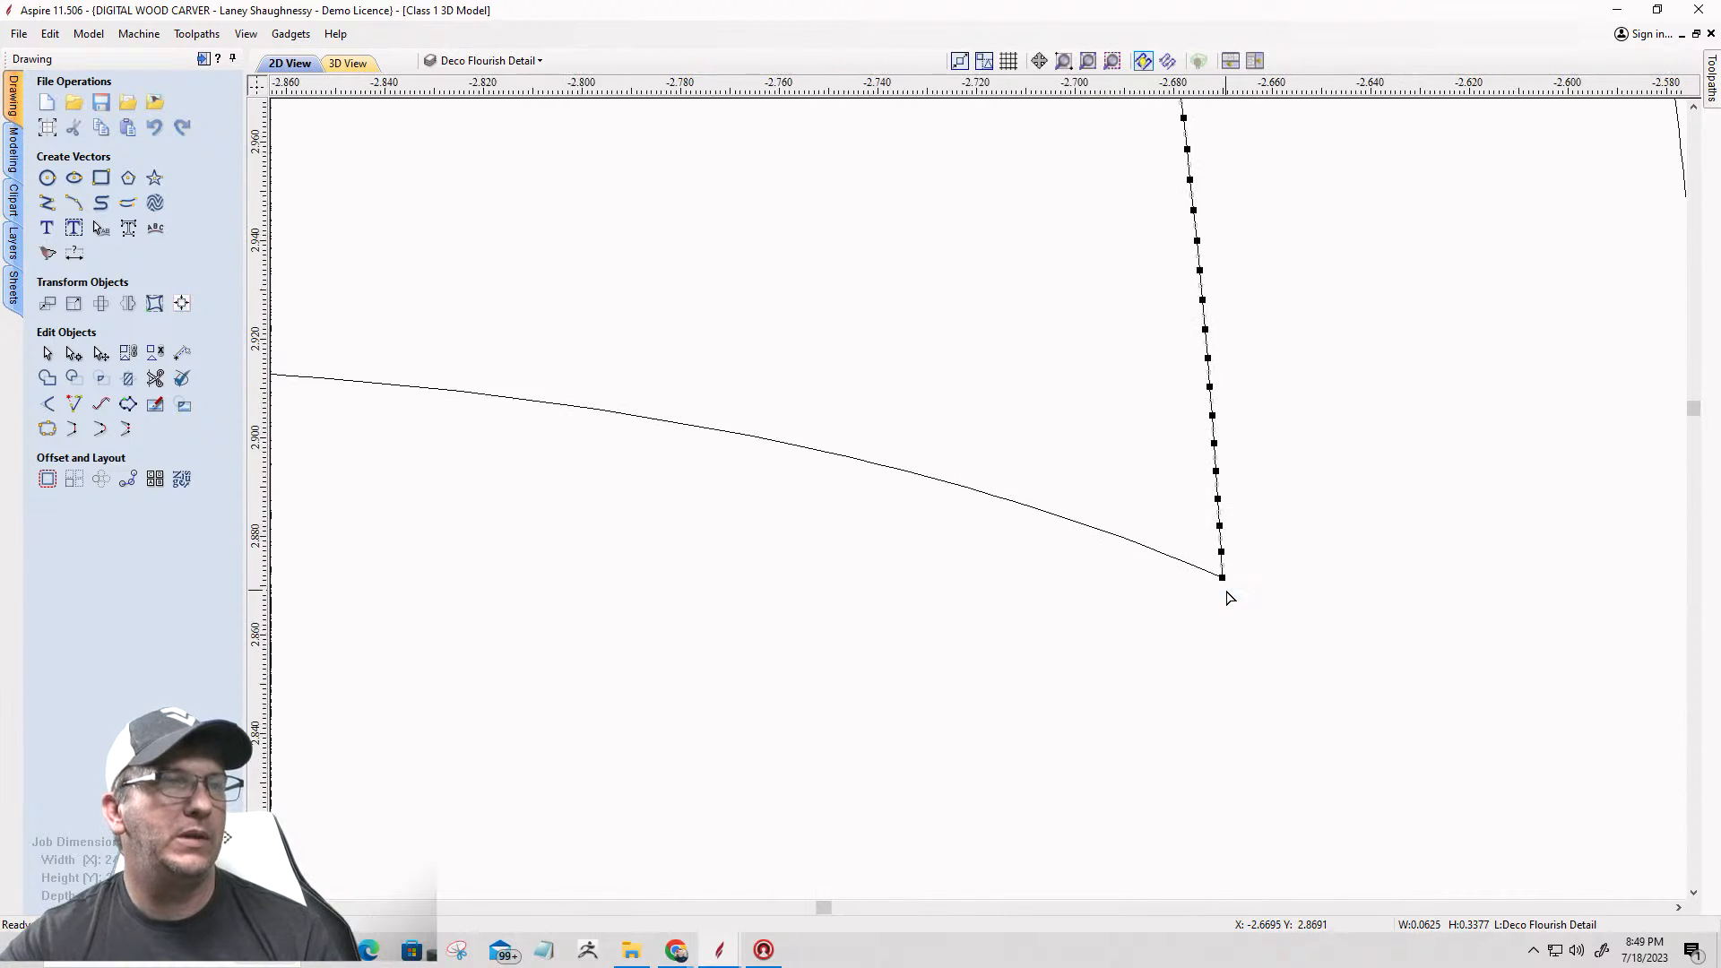
scroll(1228, 598, "down", 6)
Step: Delete the wing's long edges, the right outline's straight outer edges and the crescent's straight edge
left_click(1060, 582)
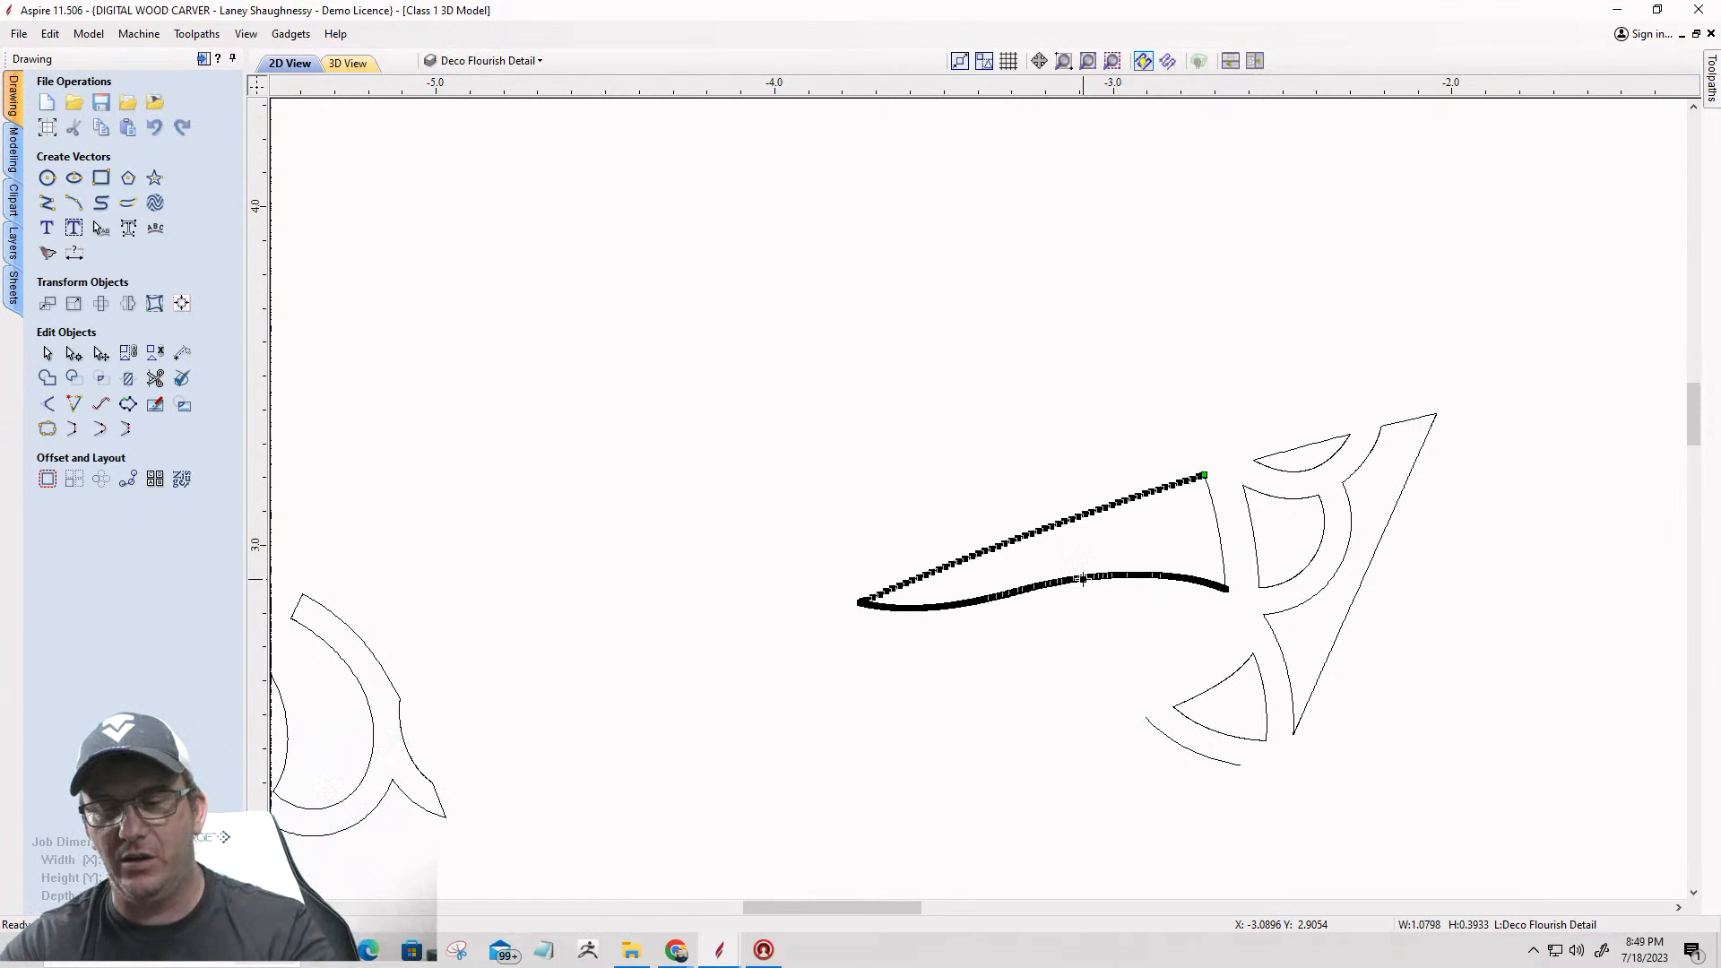
key("Delete")
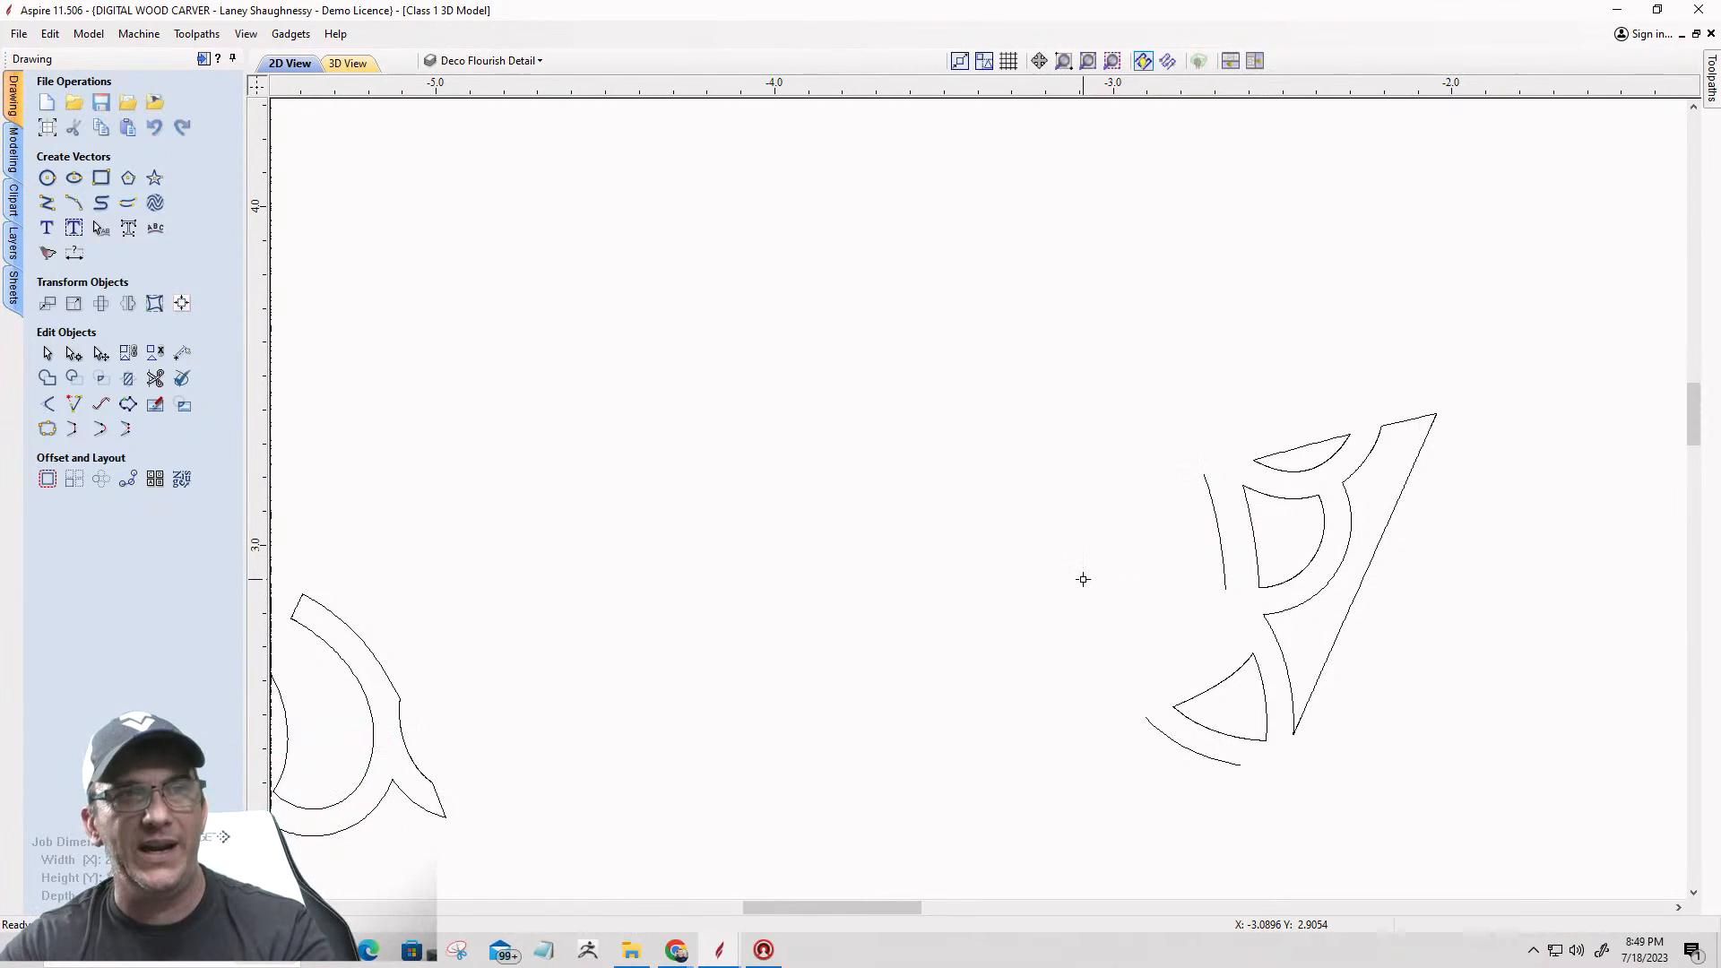
left_click(1347, 627)
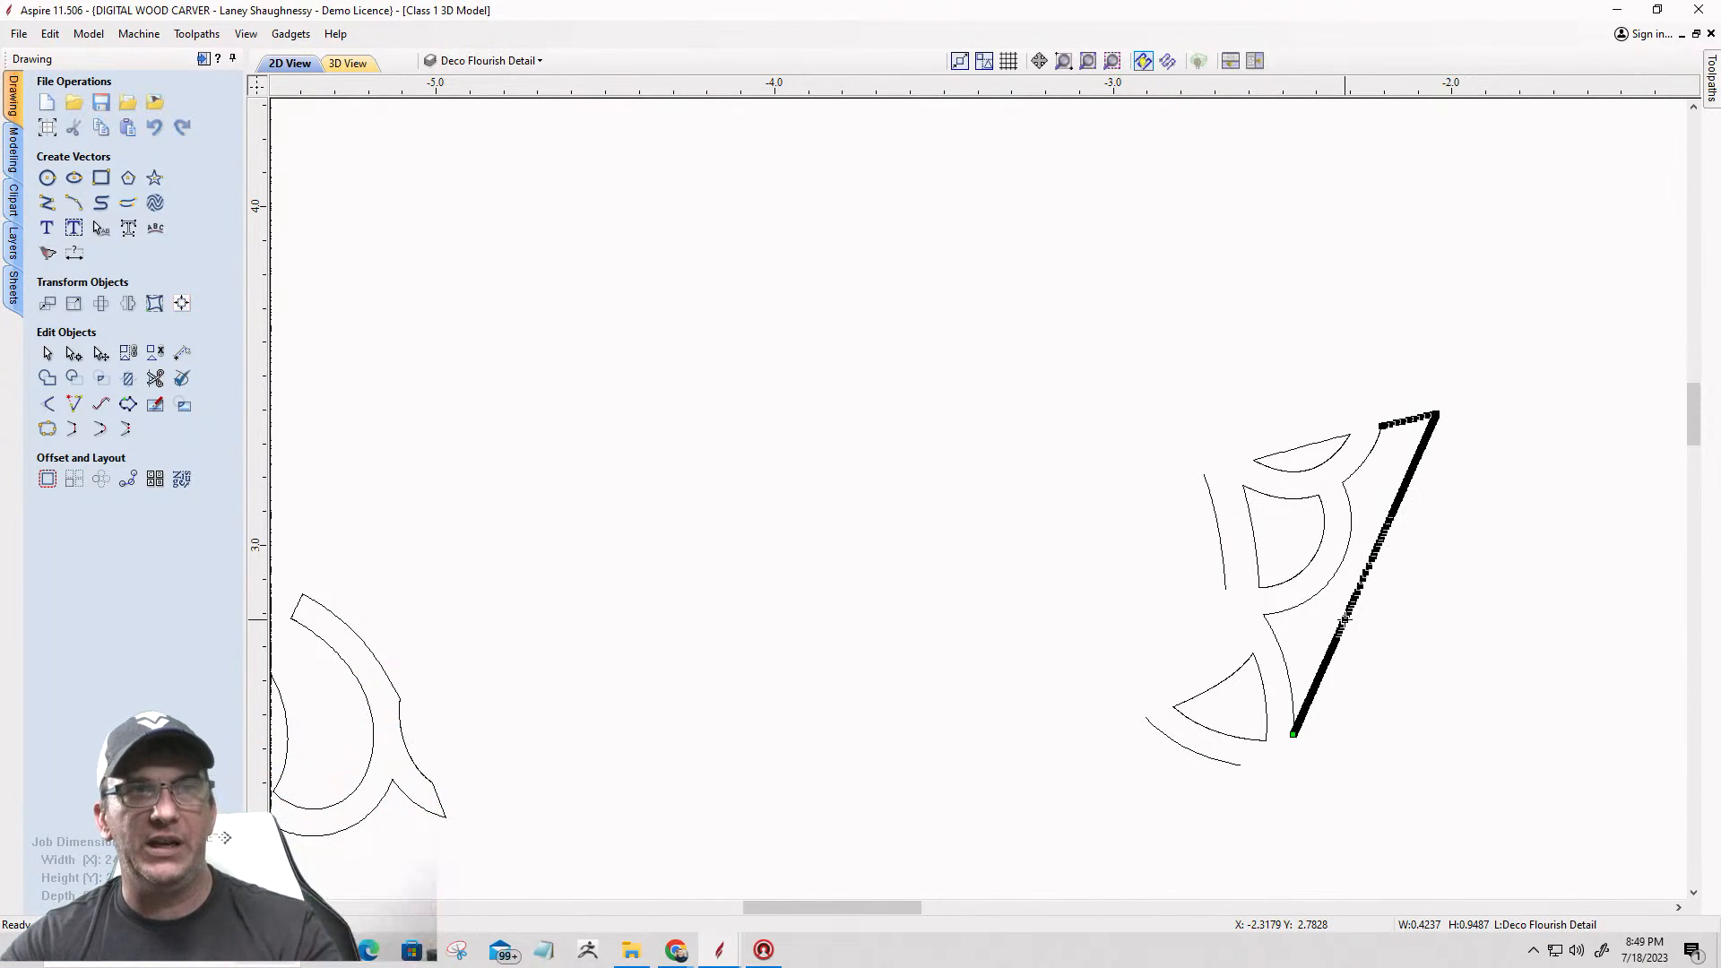
key("Delete")
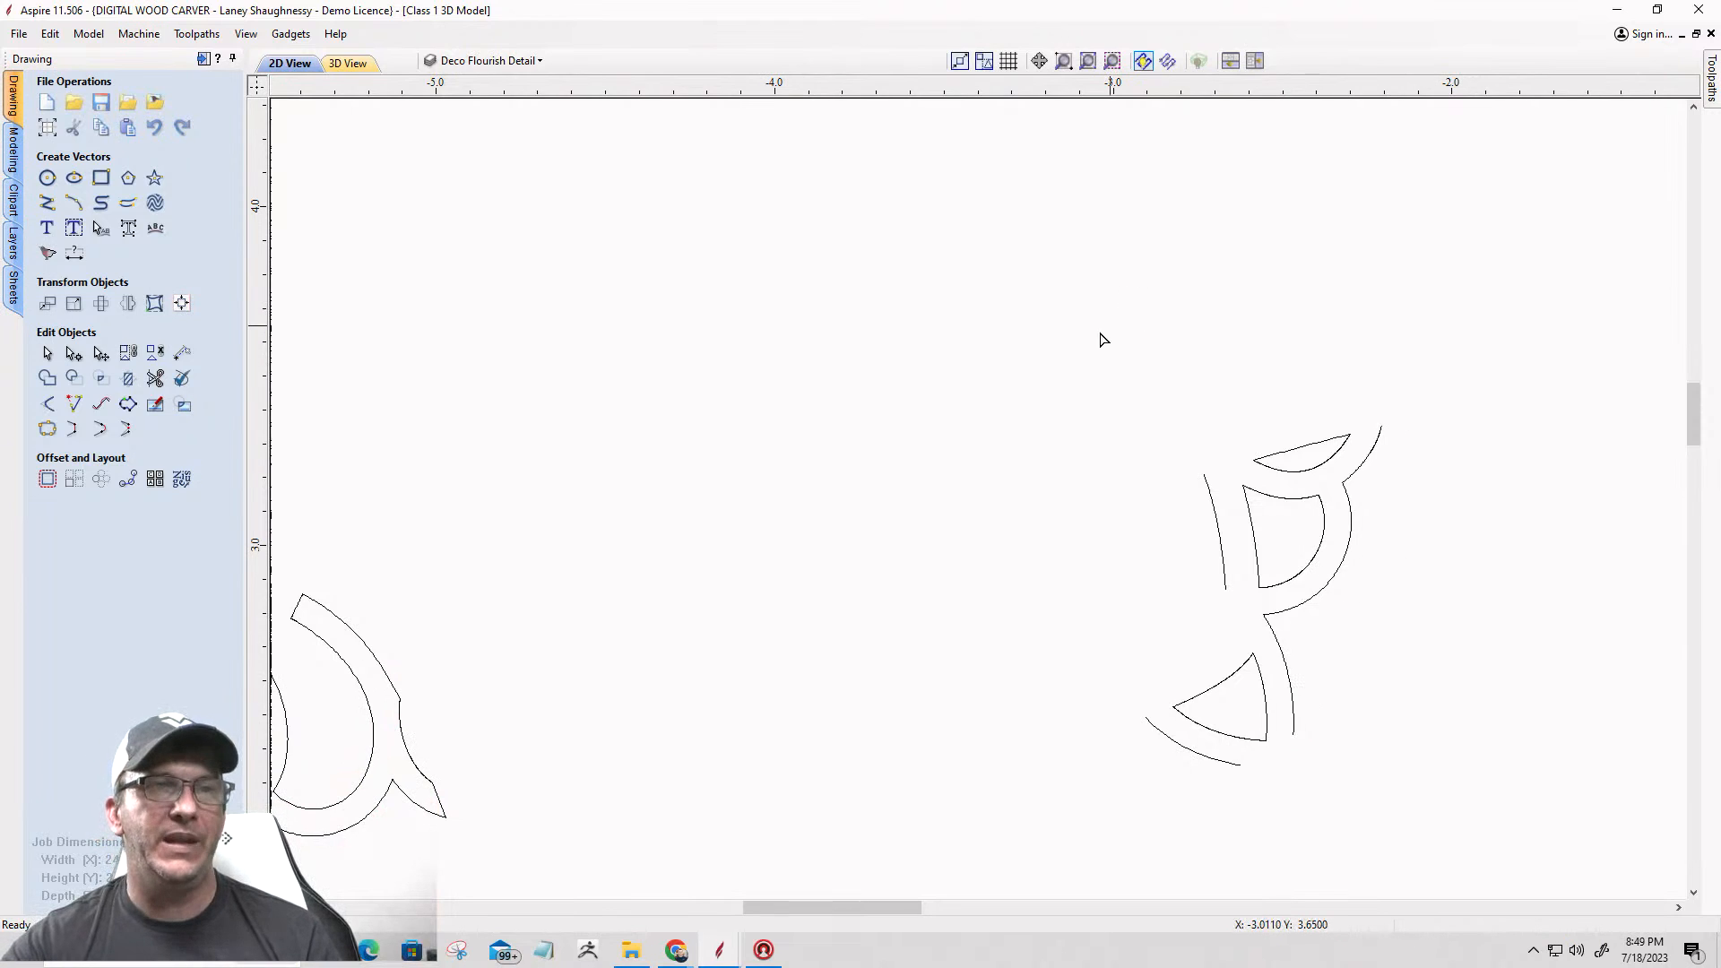
left_click(1291, 448)
key("Delete")
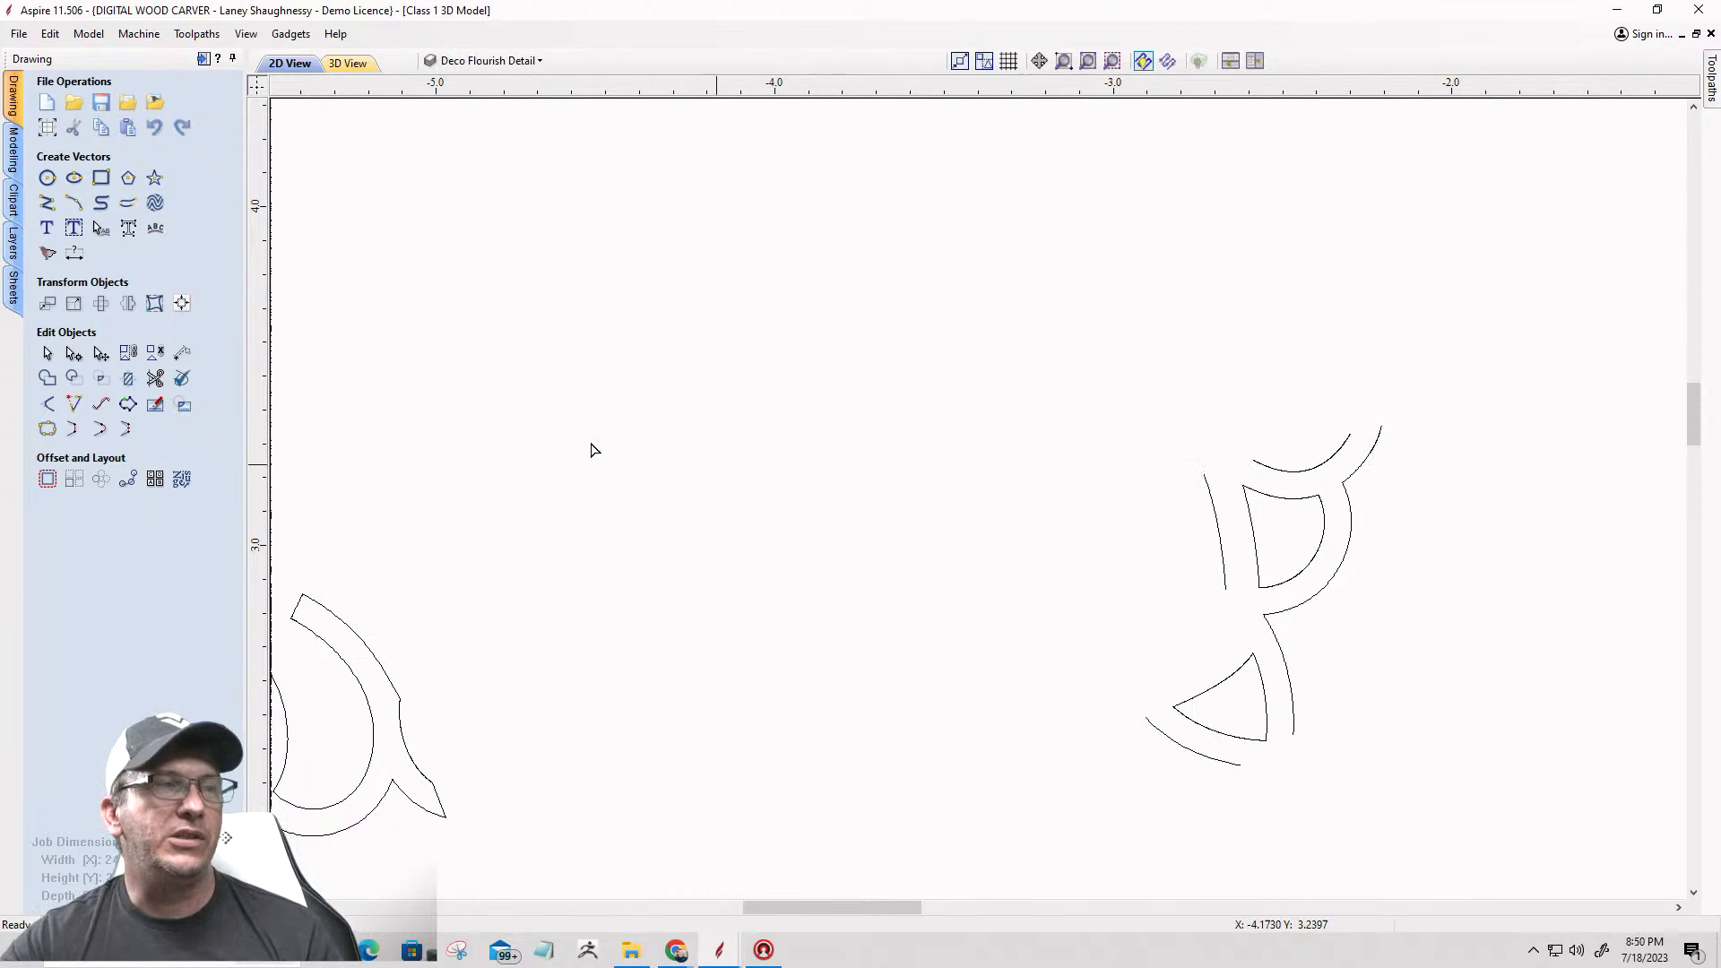
Step: Join the crescent's remaining arc to the scalloped outer curve with a straight line between their upper right ends
left_click(1359, 475)
left_click(1312, 469, "shift")
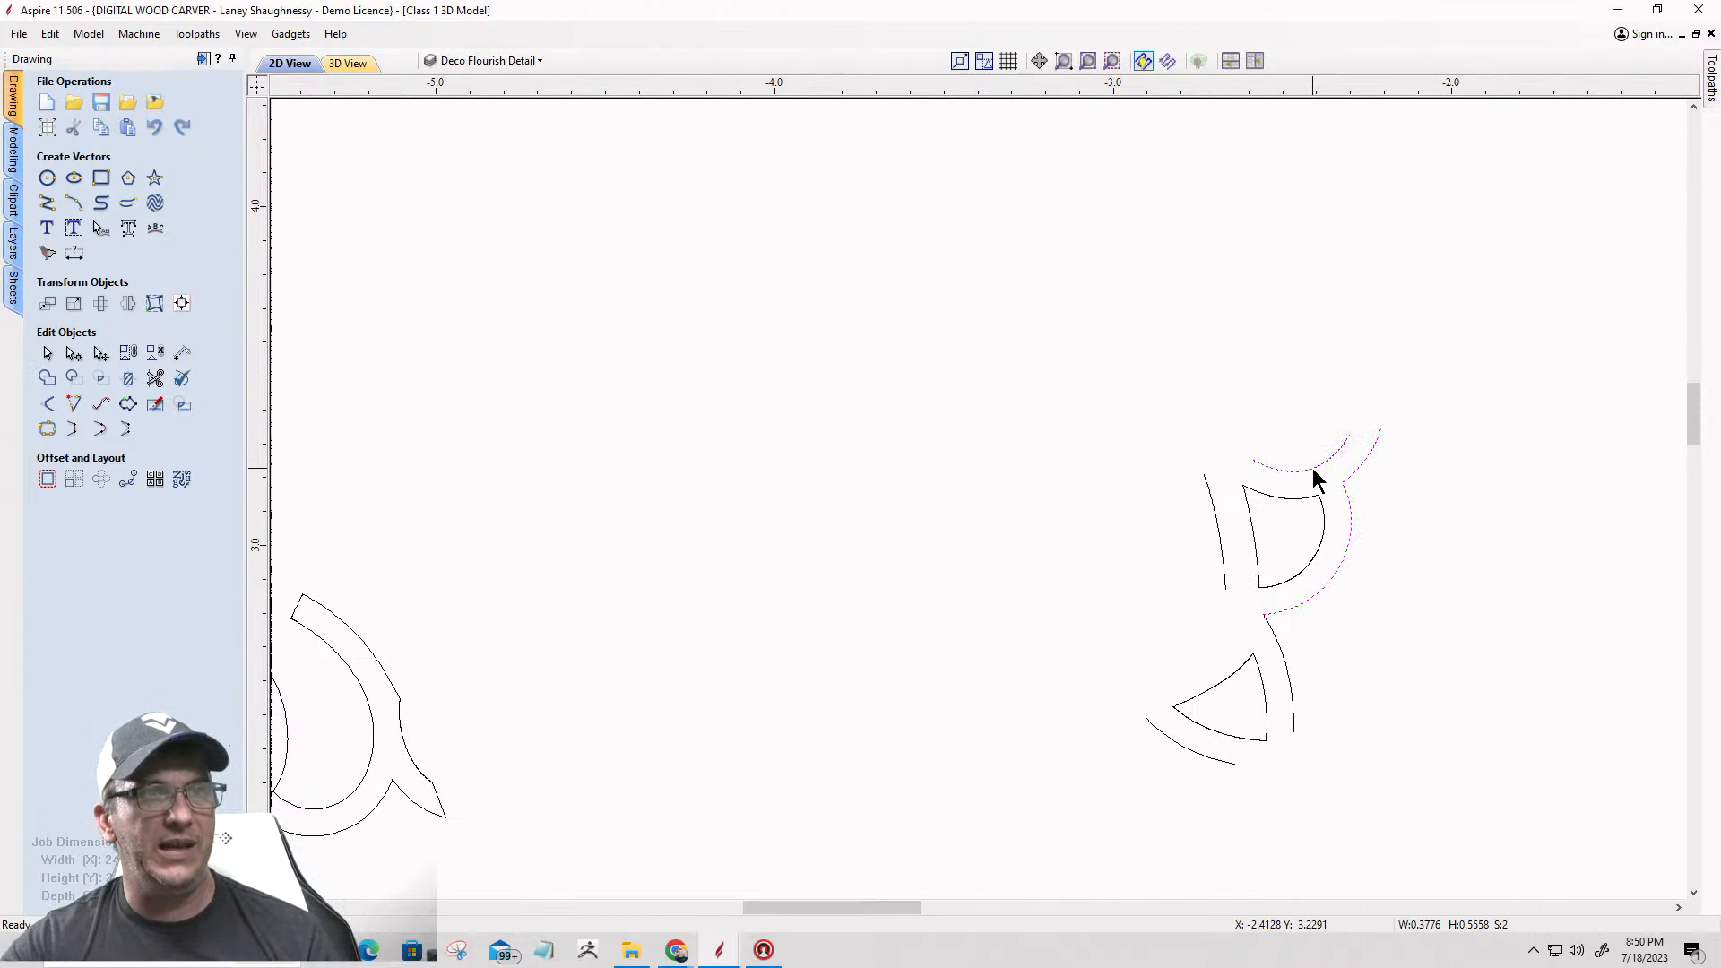
left_click(73, 430)
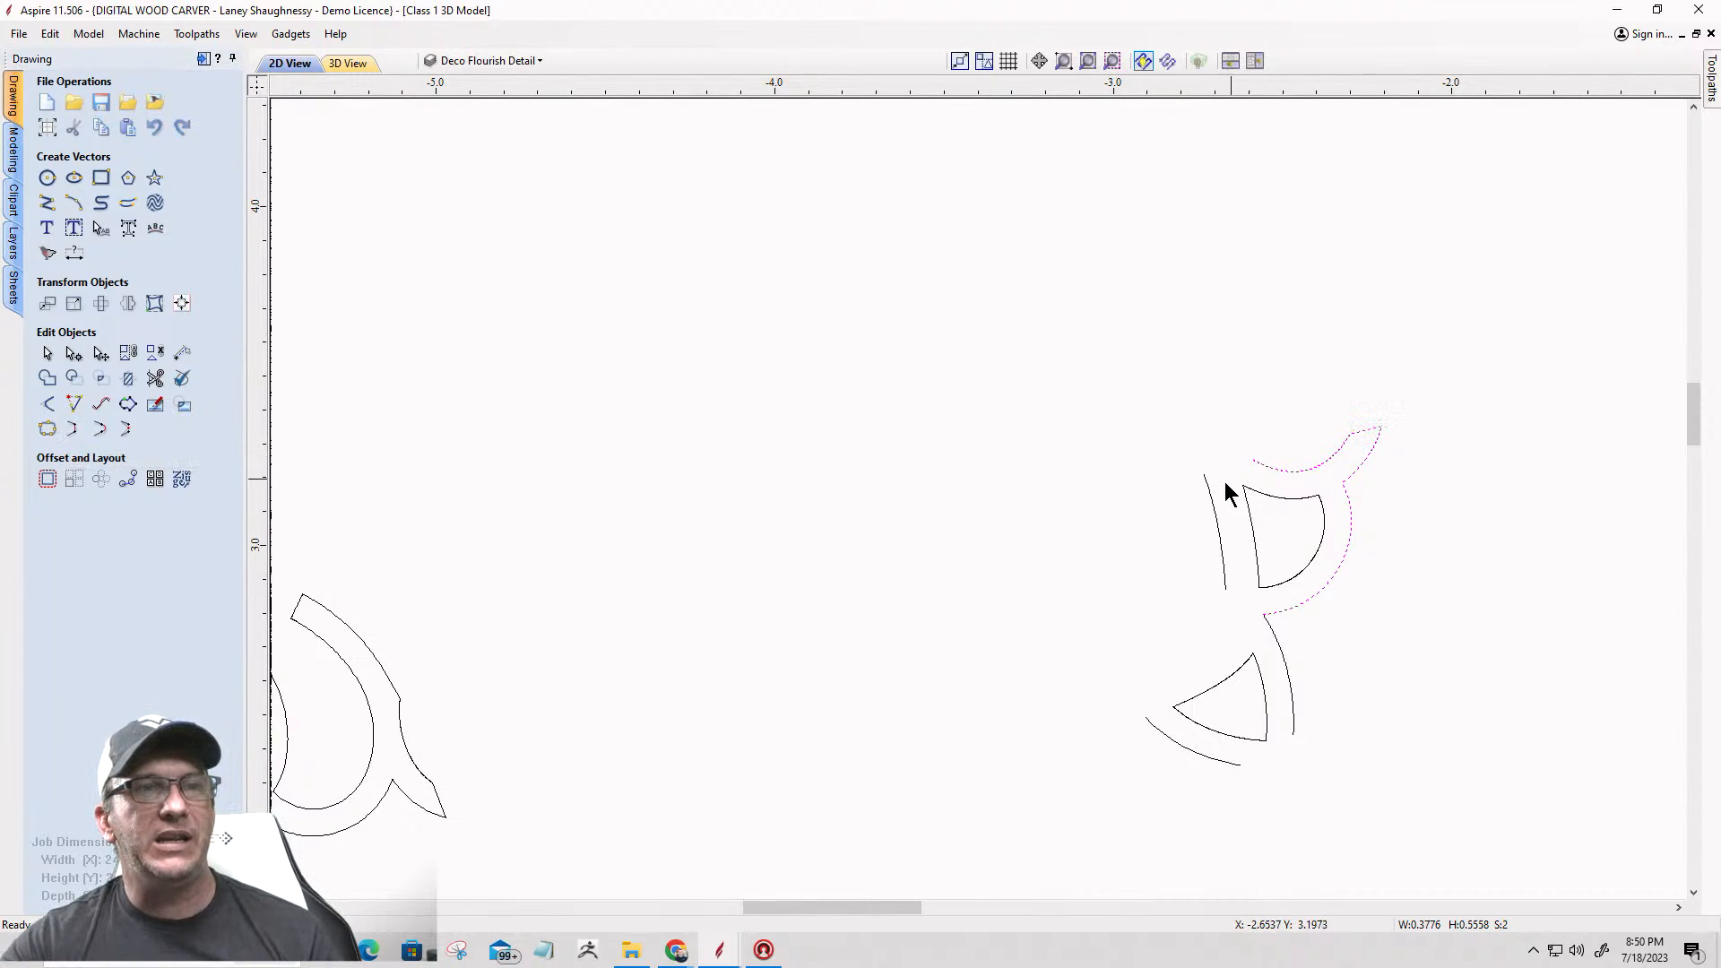
Step: Join the left arc to the curves around the D-shaped opening with straight lines, closing the outline at both gaps
scroll(1212, 495, "up", 3)
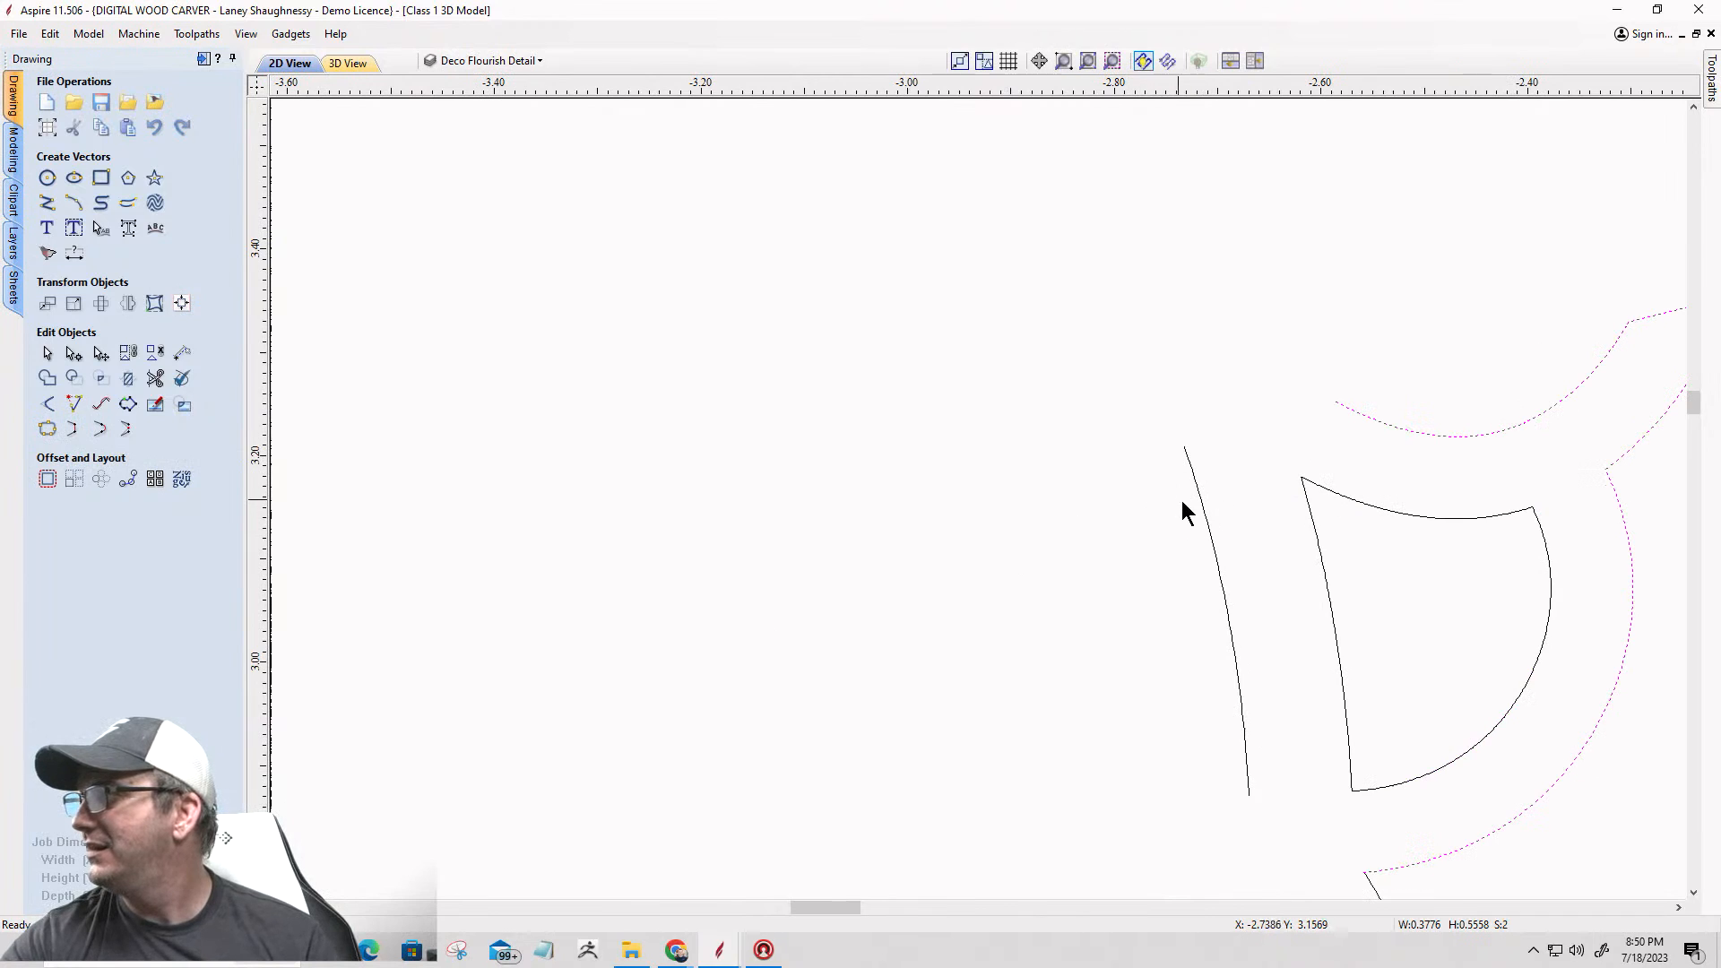
left_click(1201, 502, "shift")
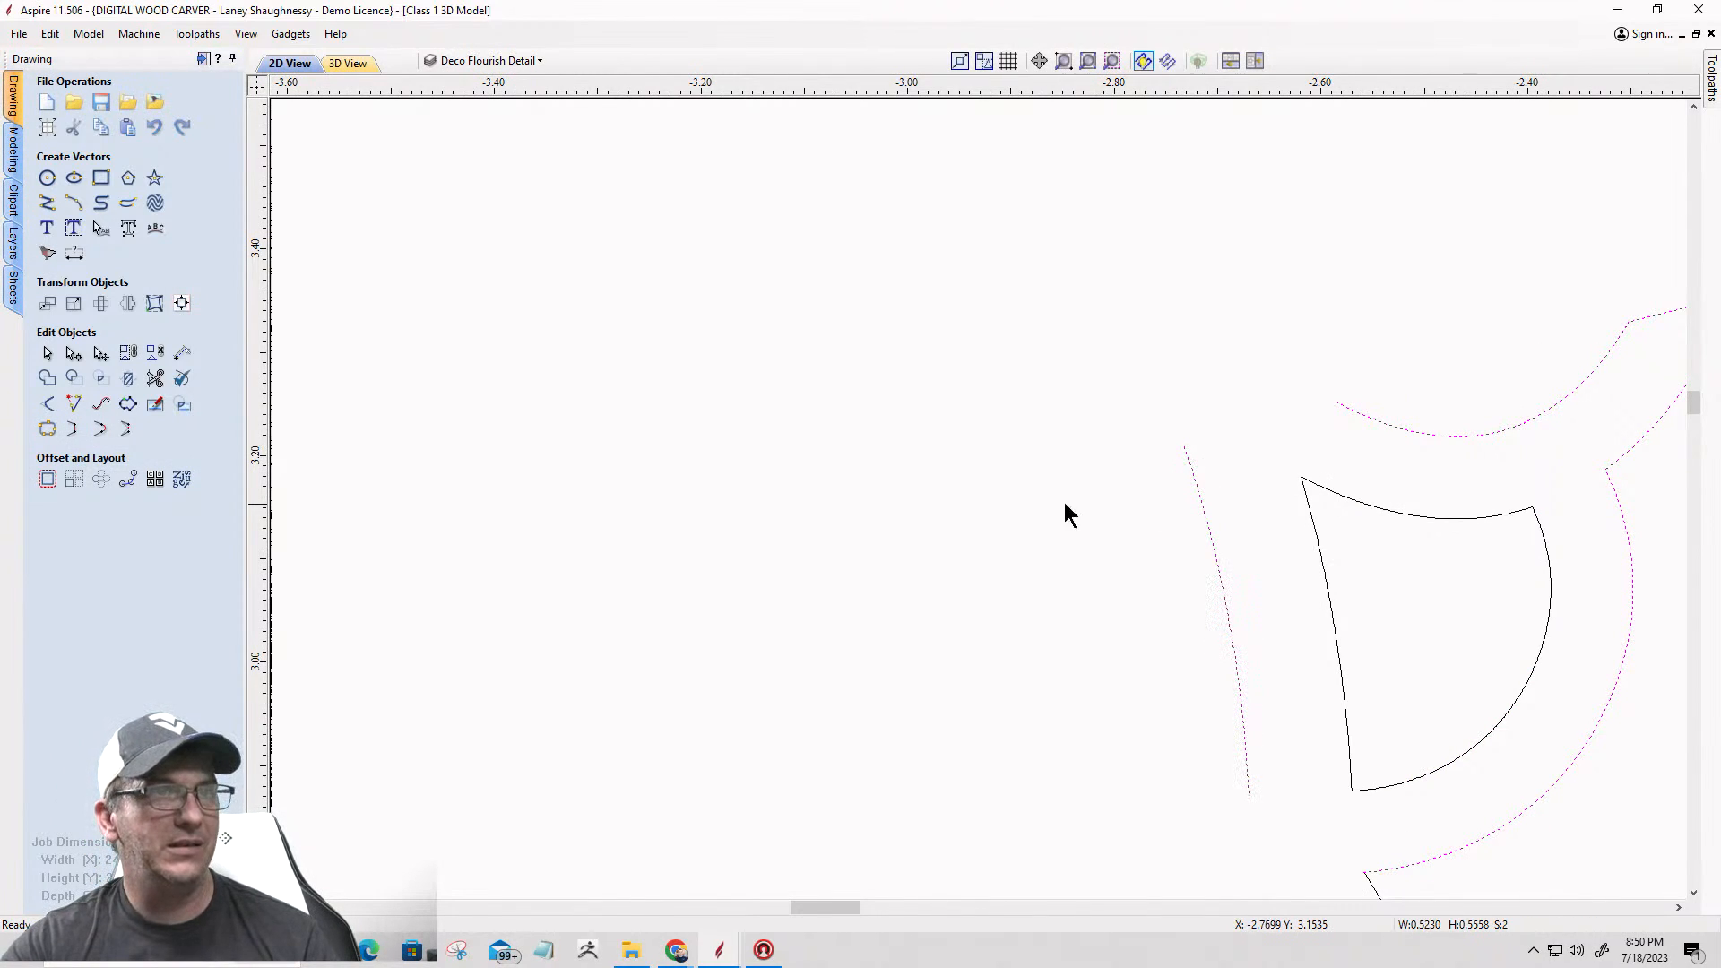
left_click(72, 428)
scroll(1009, 588, "down", 3)
scroll(1125, 705, "up", 2)
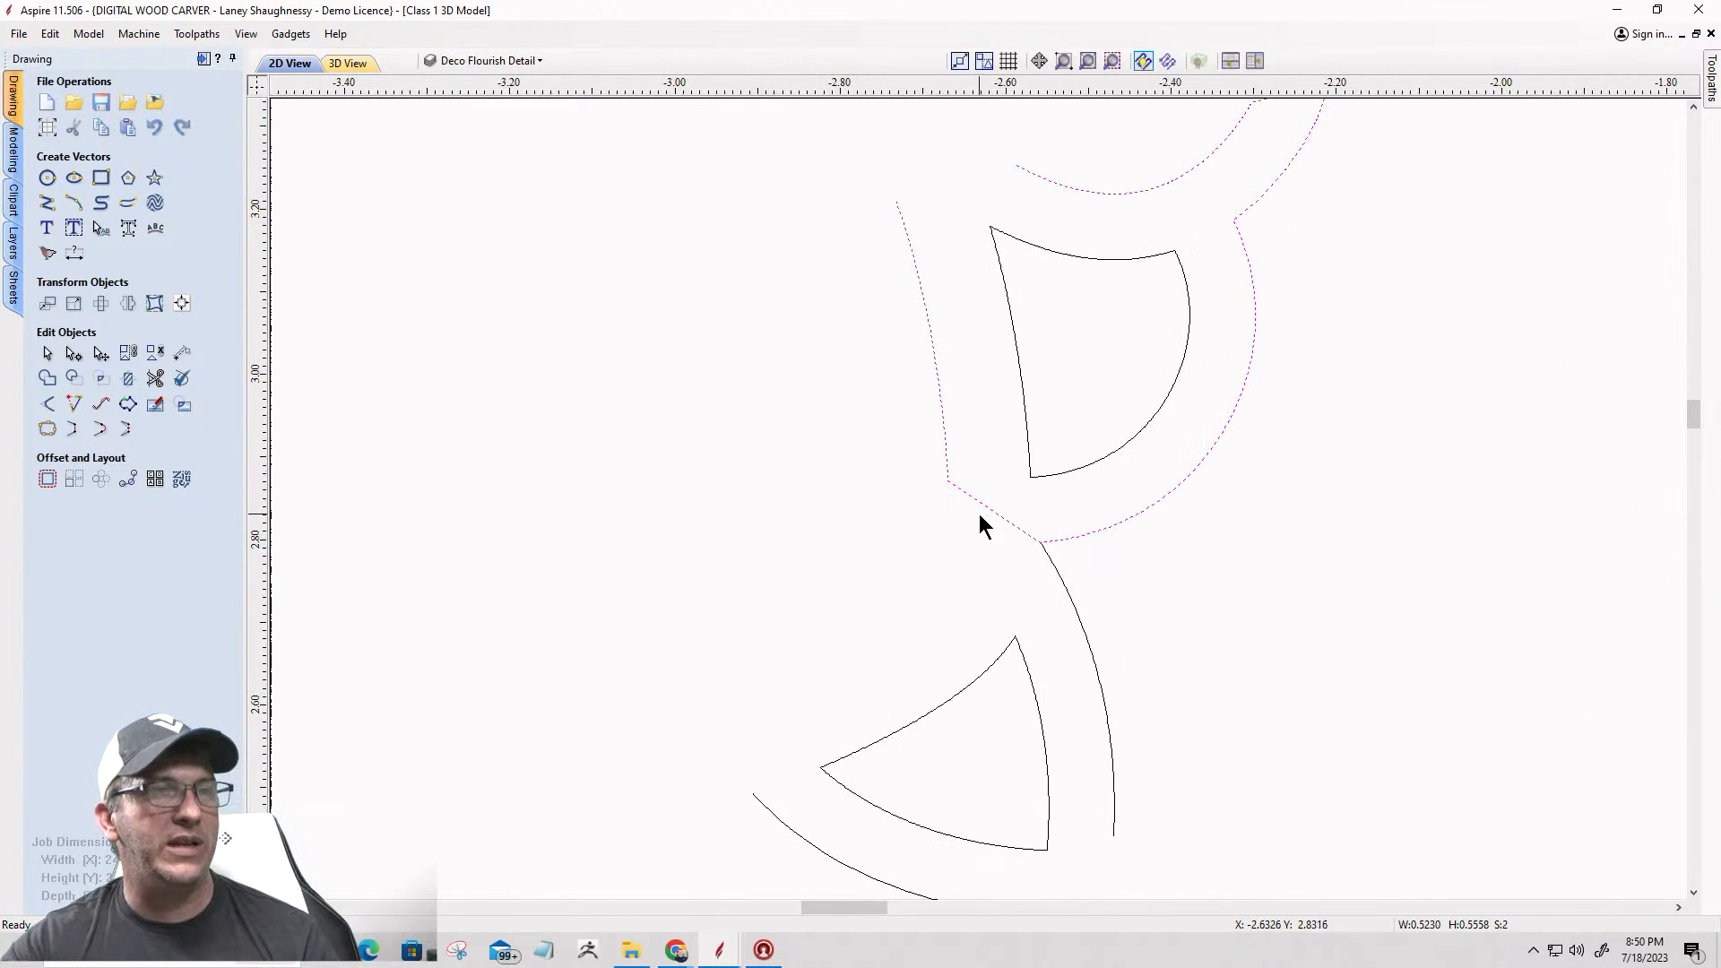
scroll(1037, 560, "down", 3)
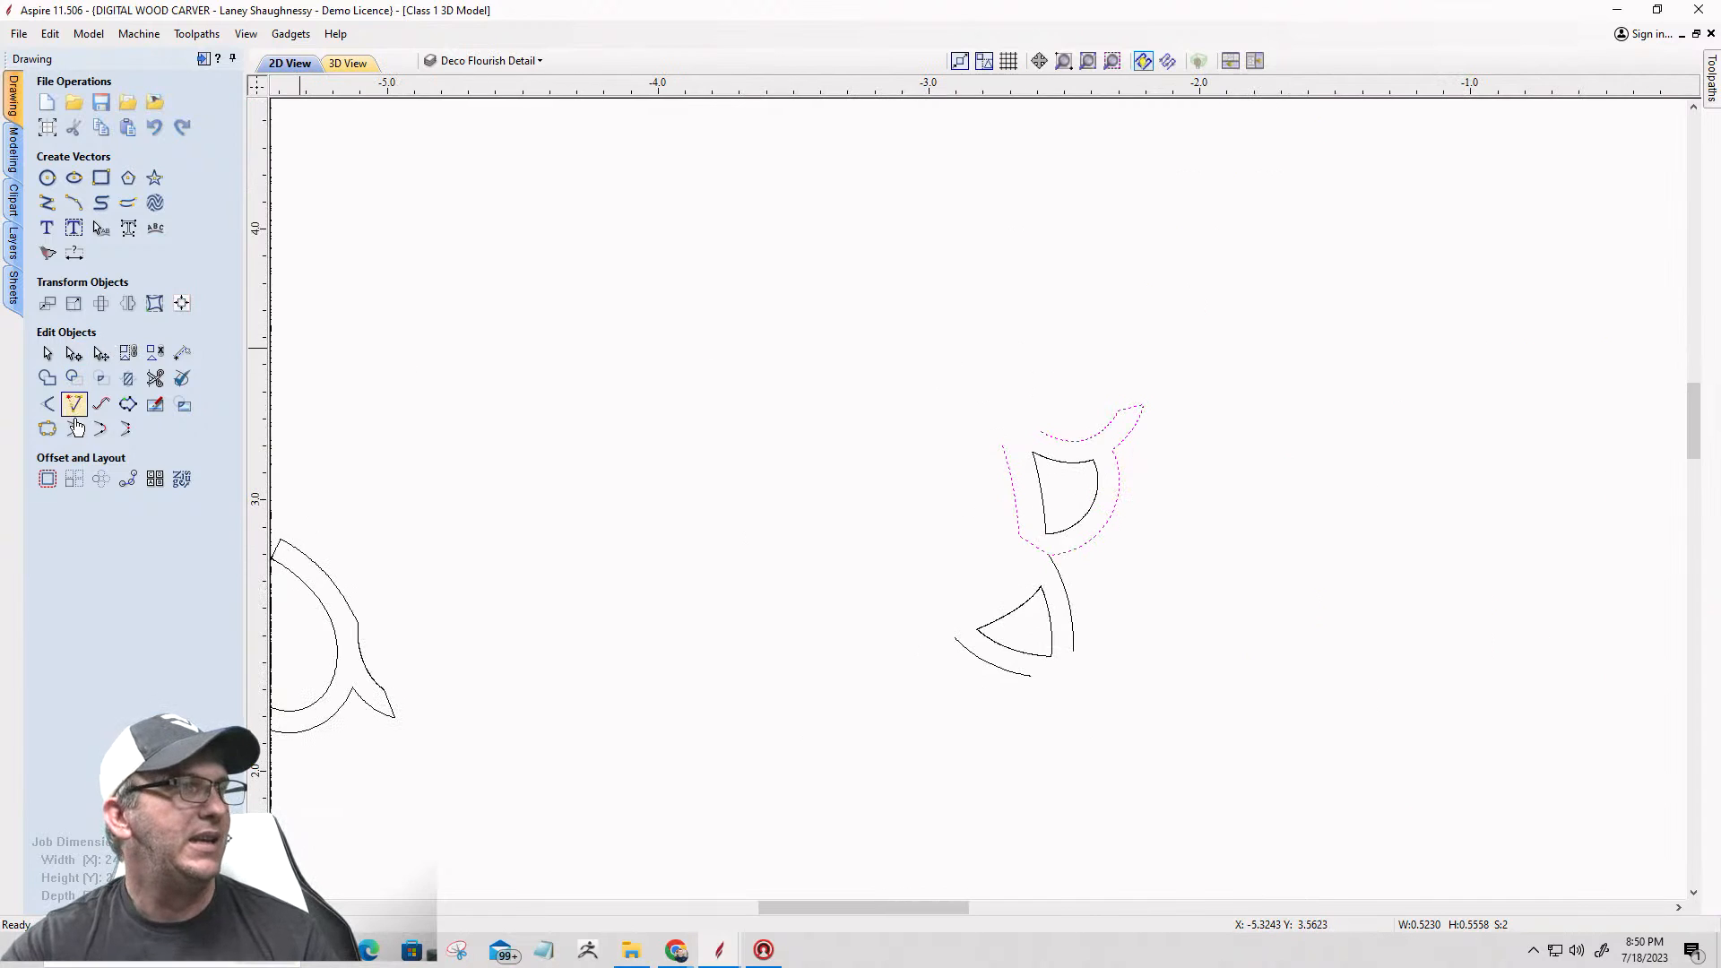
scroll(1052, 454, "down", 2)
scroll(1029, 437, "up", 3)
scroll(1084, 438, "down", 3)
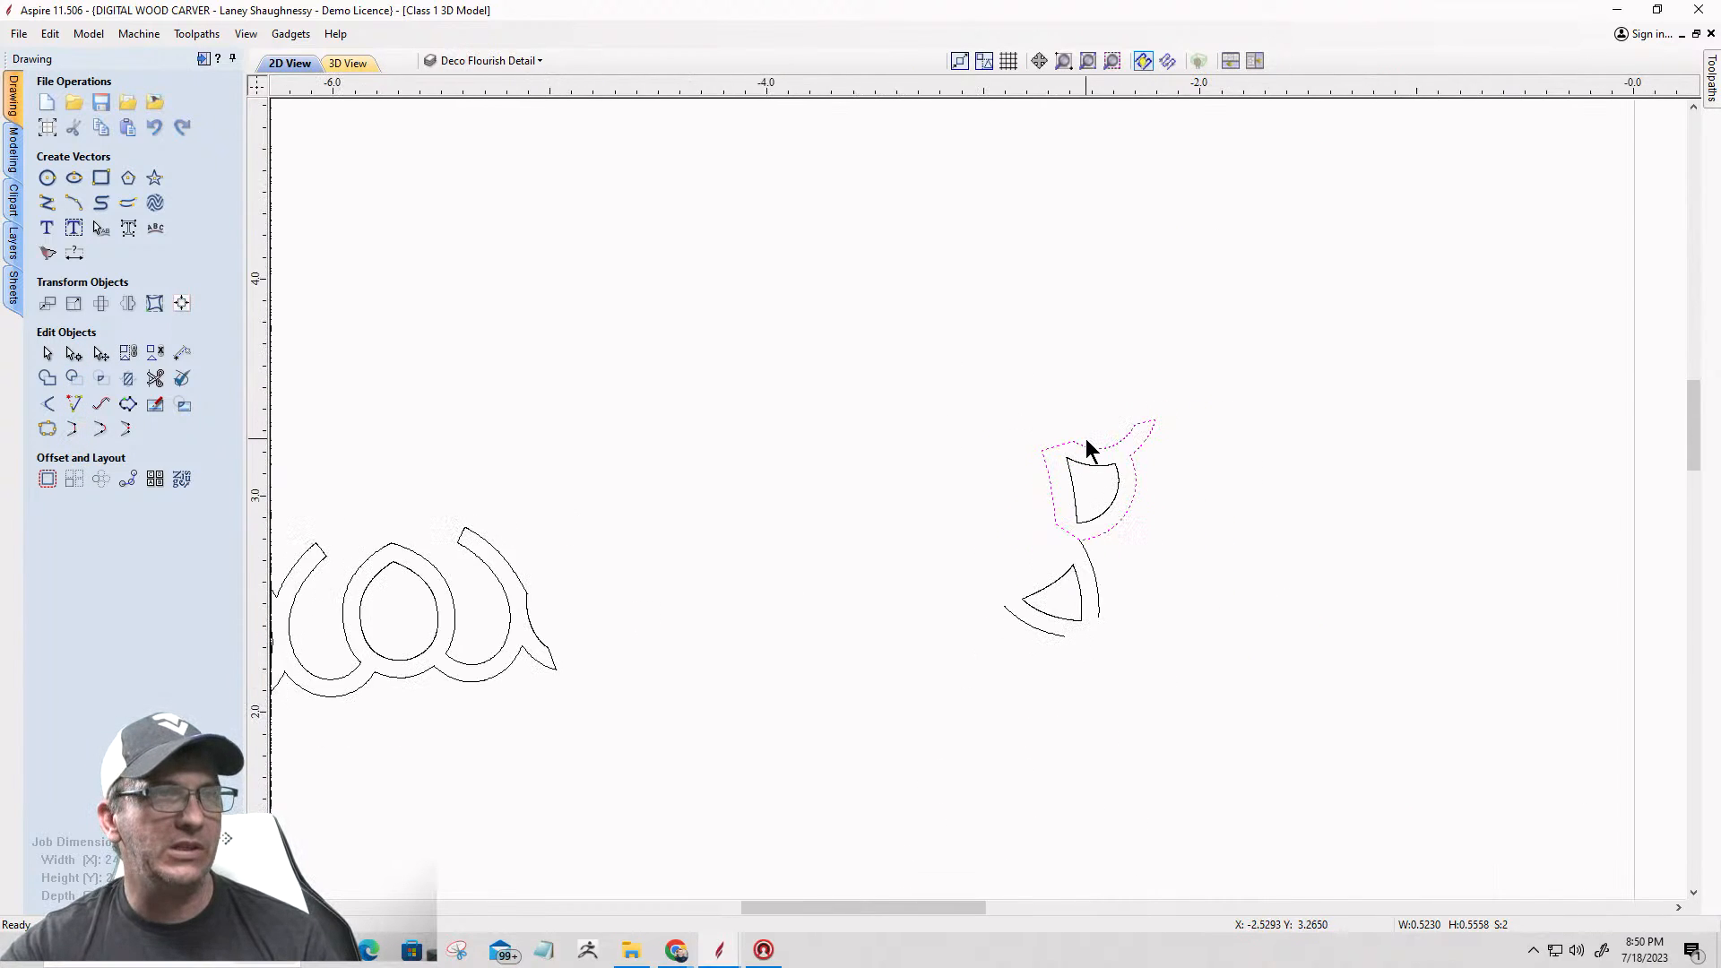
scroll(1038, 502, "up", 3)
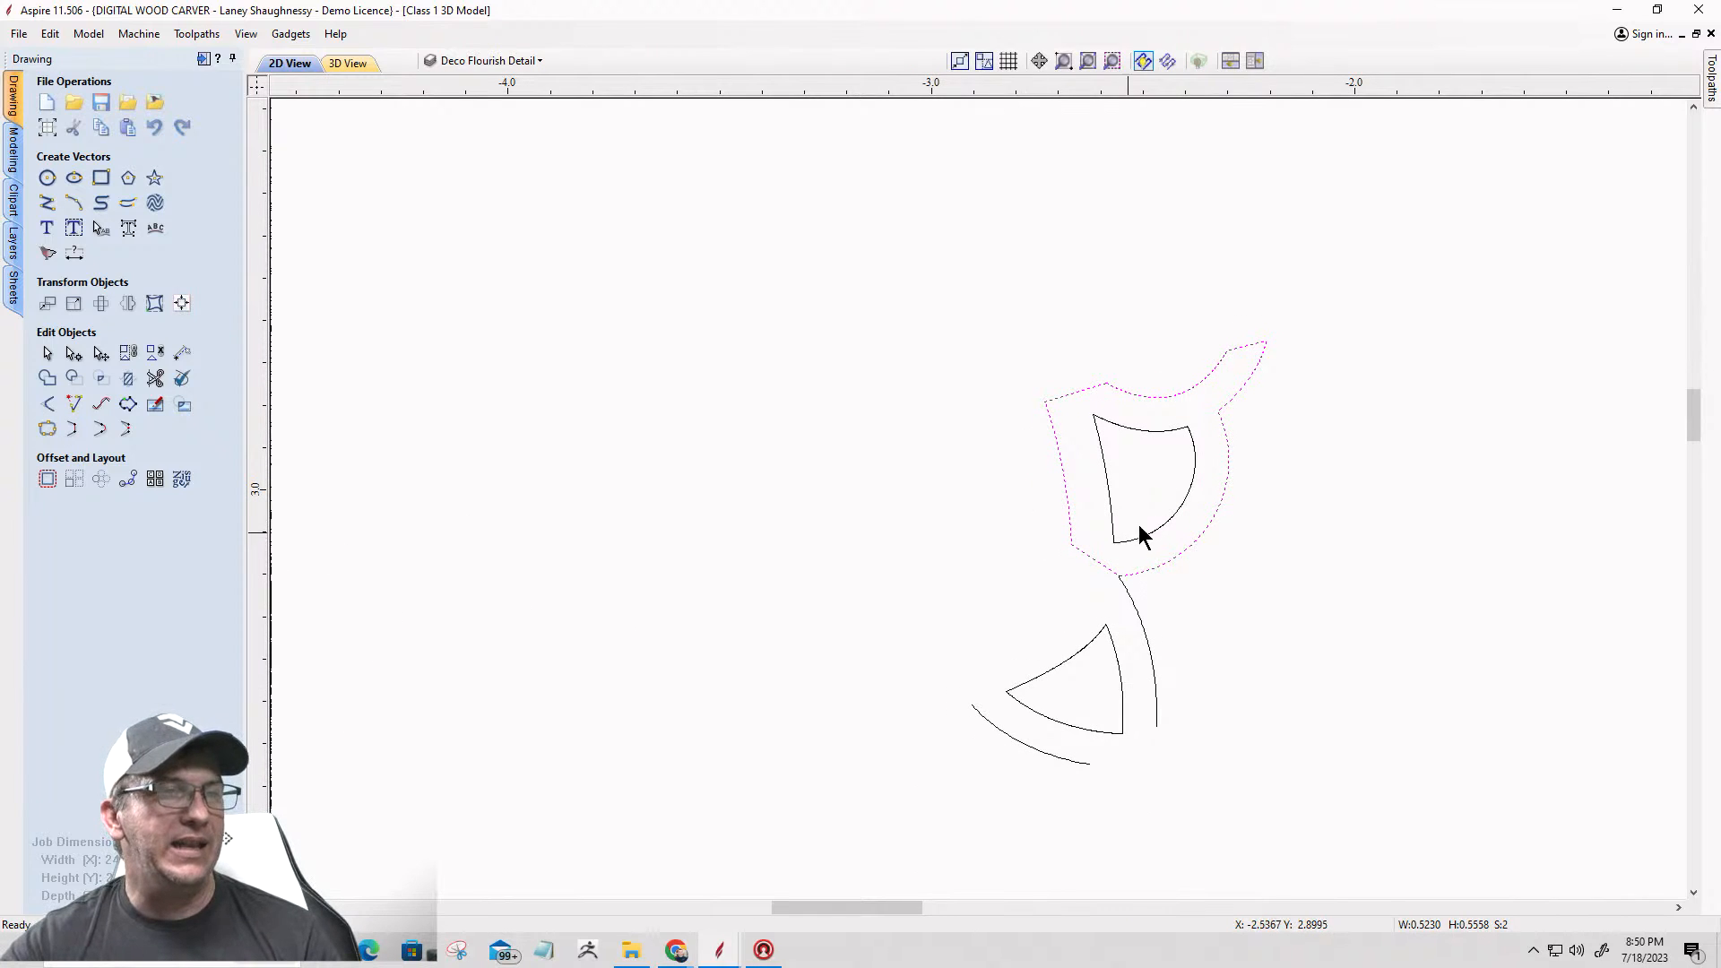
scroll(1152, 515, "down", 2)
scroll(1133, 577, "up", 3)
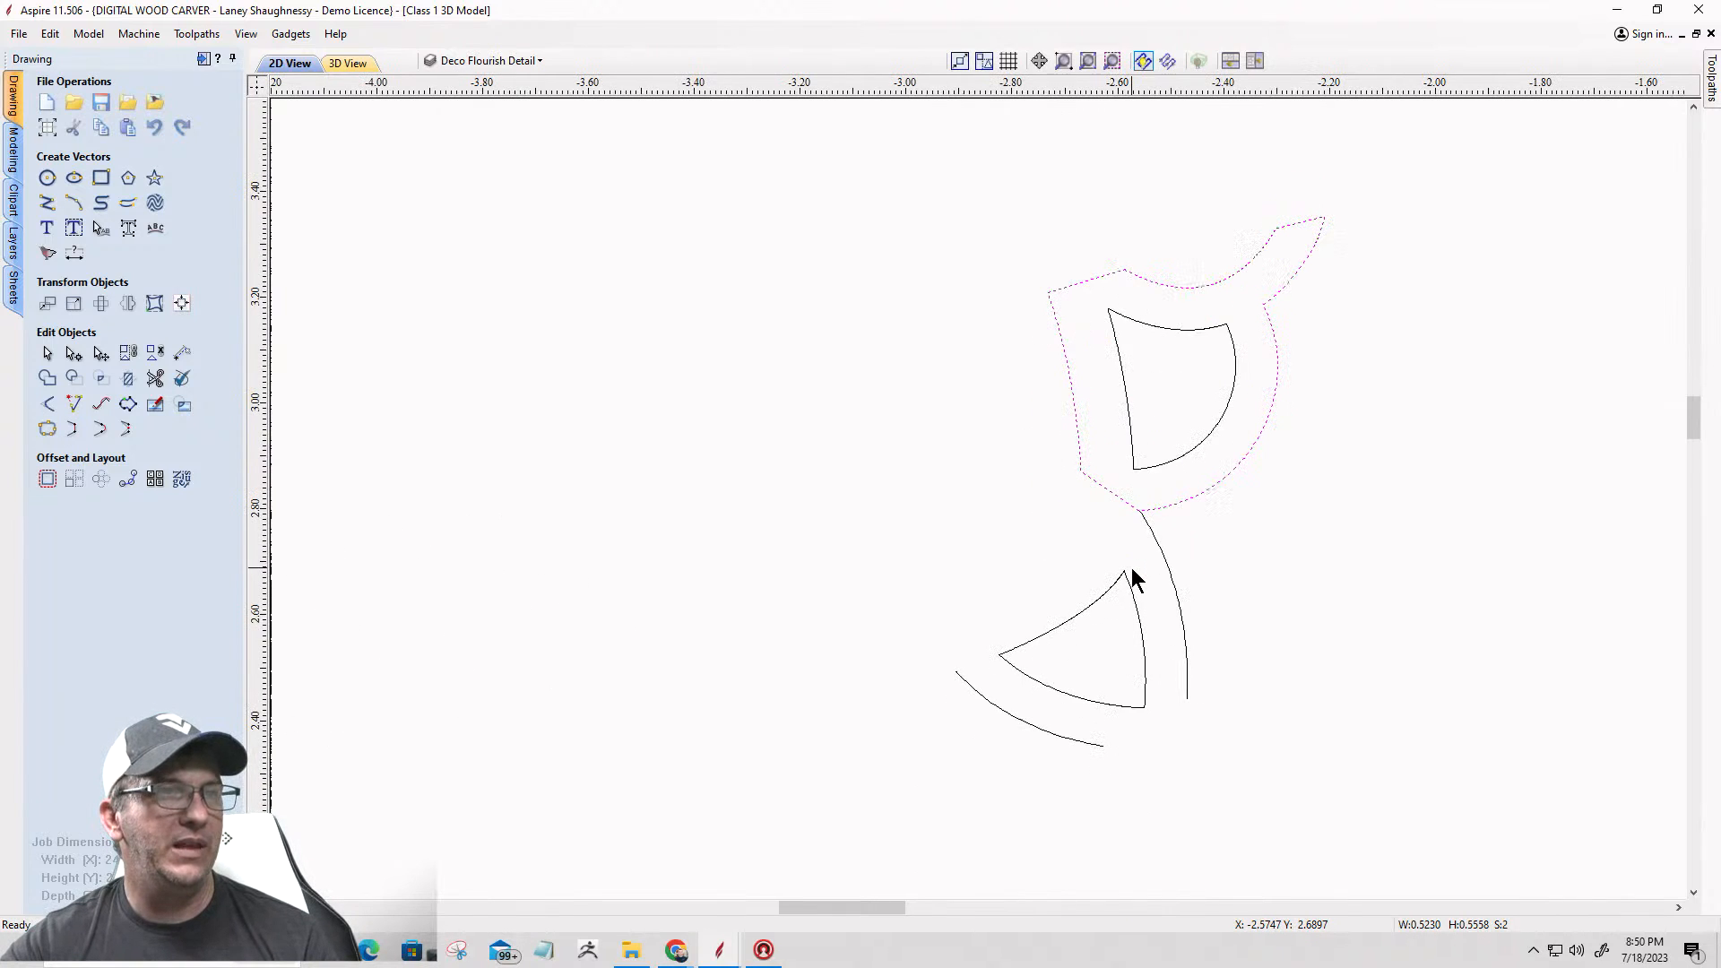
Step: Delete the straight span between the left arc's lower end and the scalloped curve to reopen the outline there
left_click(1112, 593)
left_click(1103, 491)
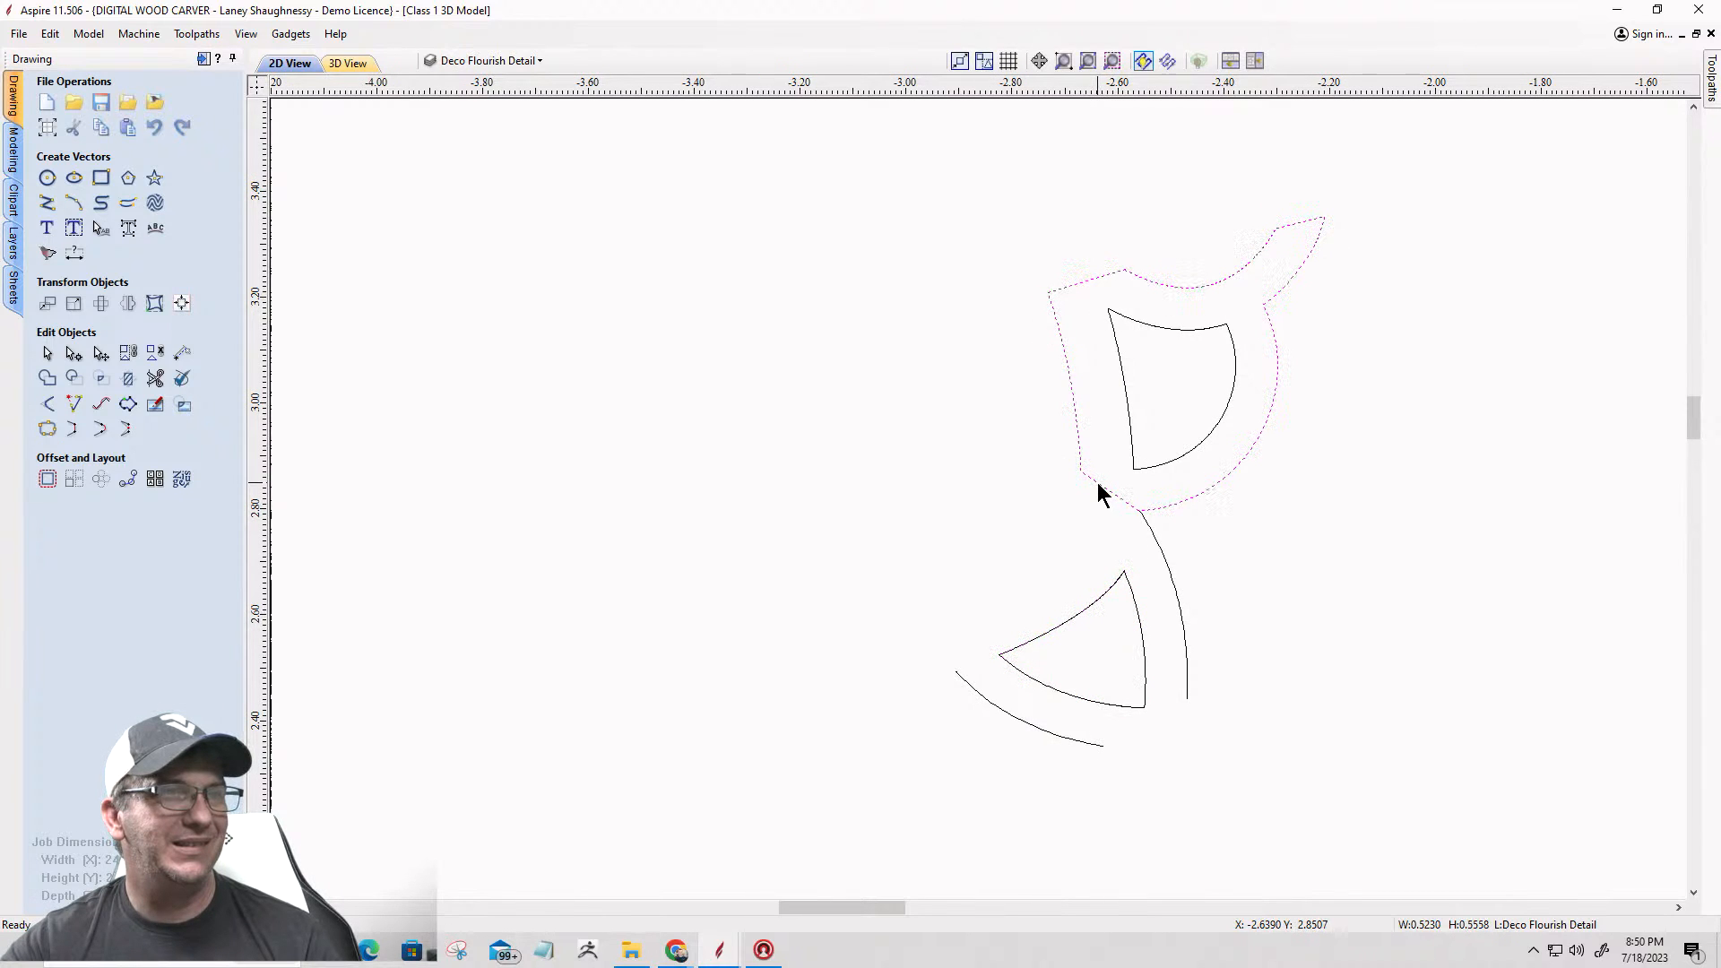
left_click(74, 353)
scroll(1083, 514, "up", 2)
right_click(1069, 491)
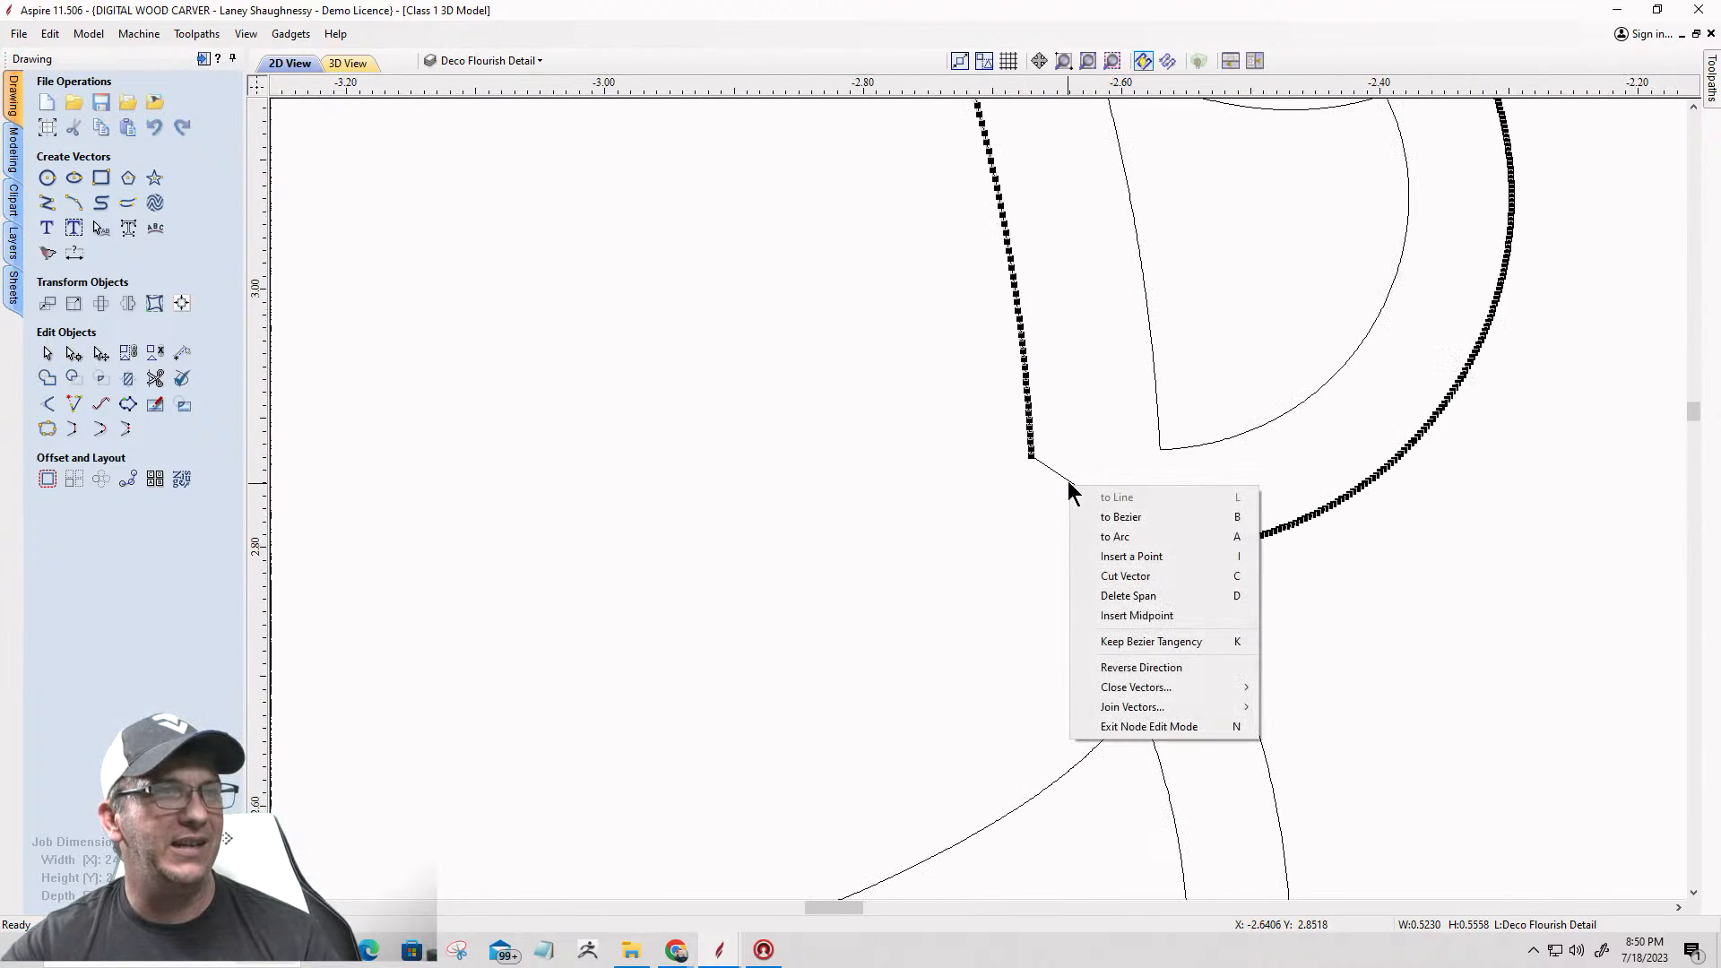
left_click(1094, 599)
scroll(1094, 605, "down", 5)
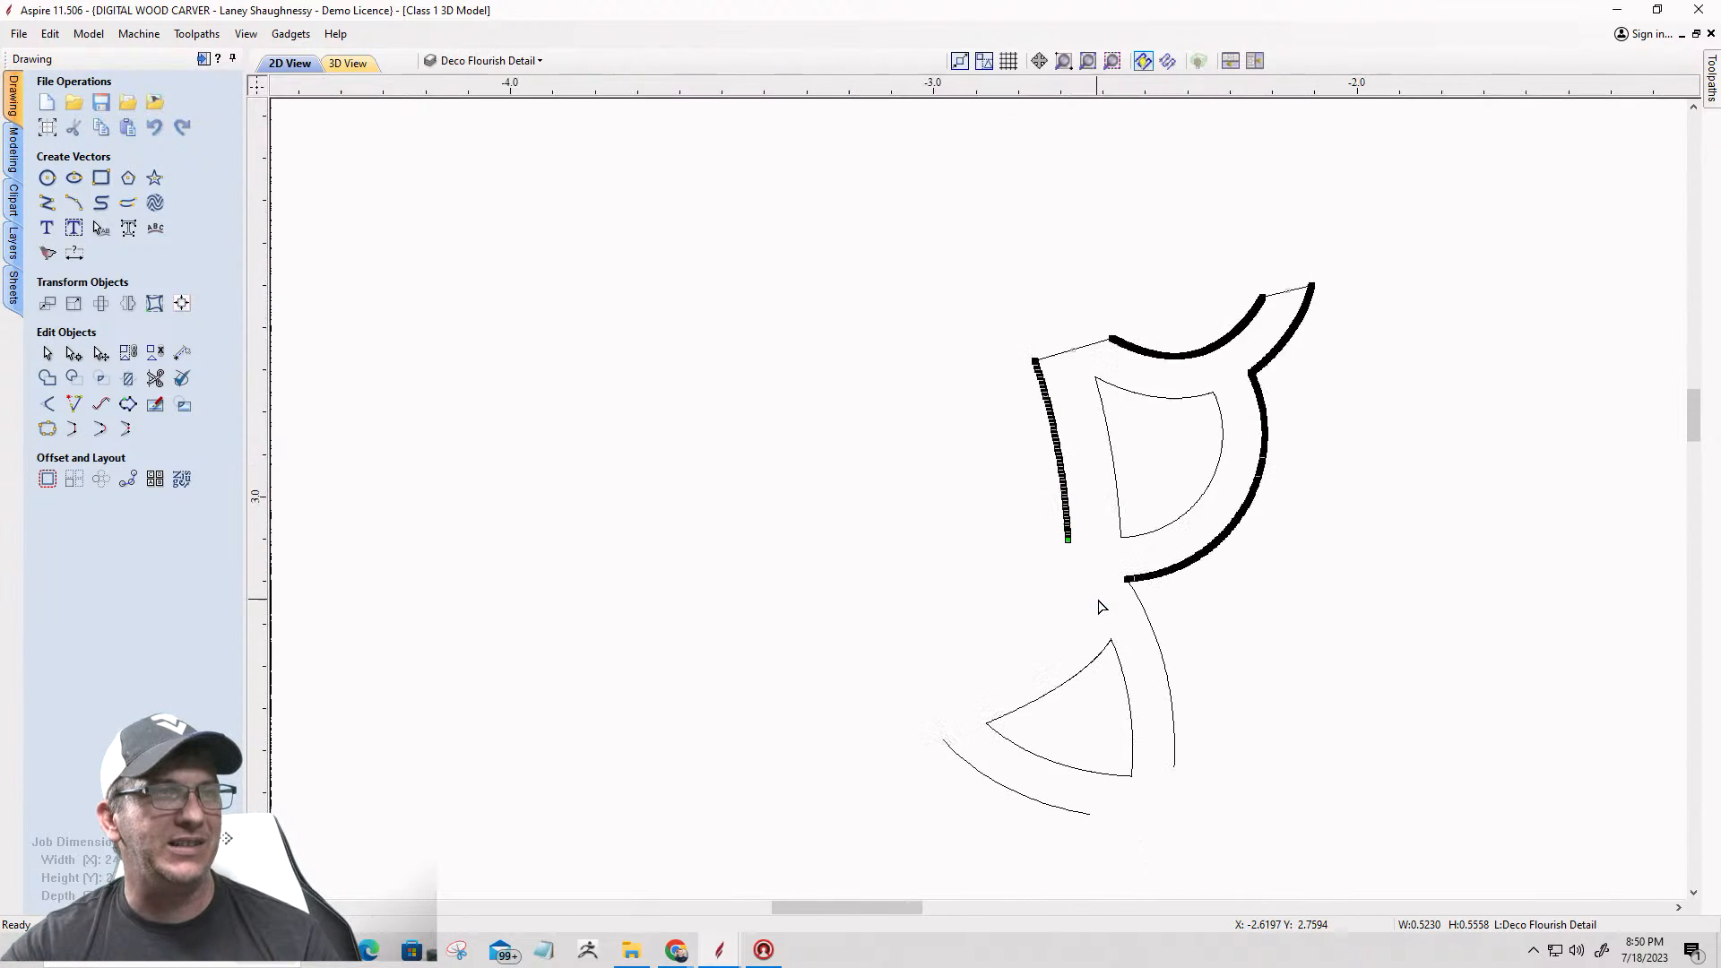
scroll(1098, 603, "up", 1)
scroll(1076, 677, "up", 2)
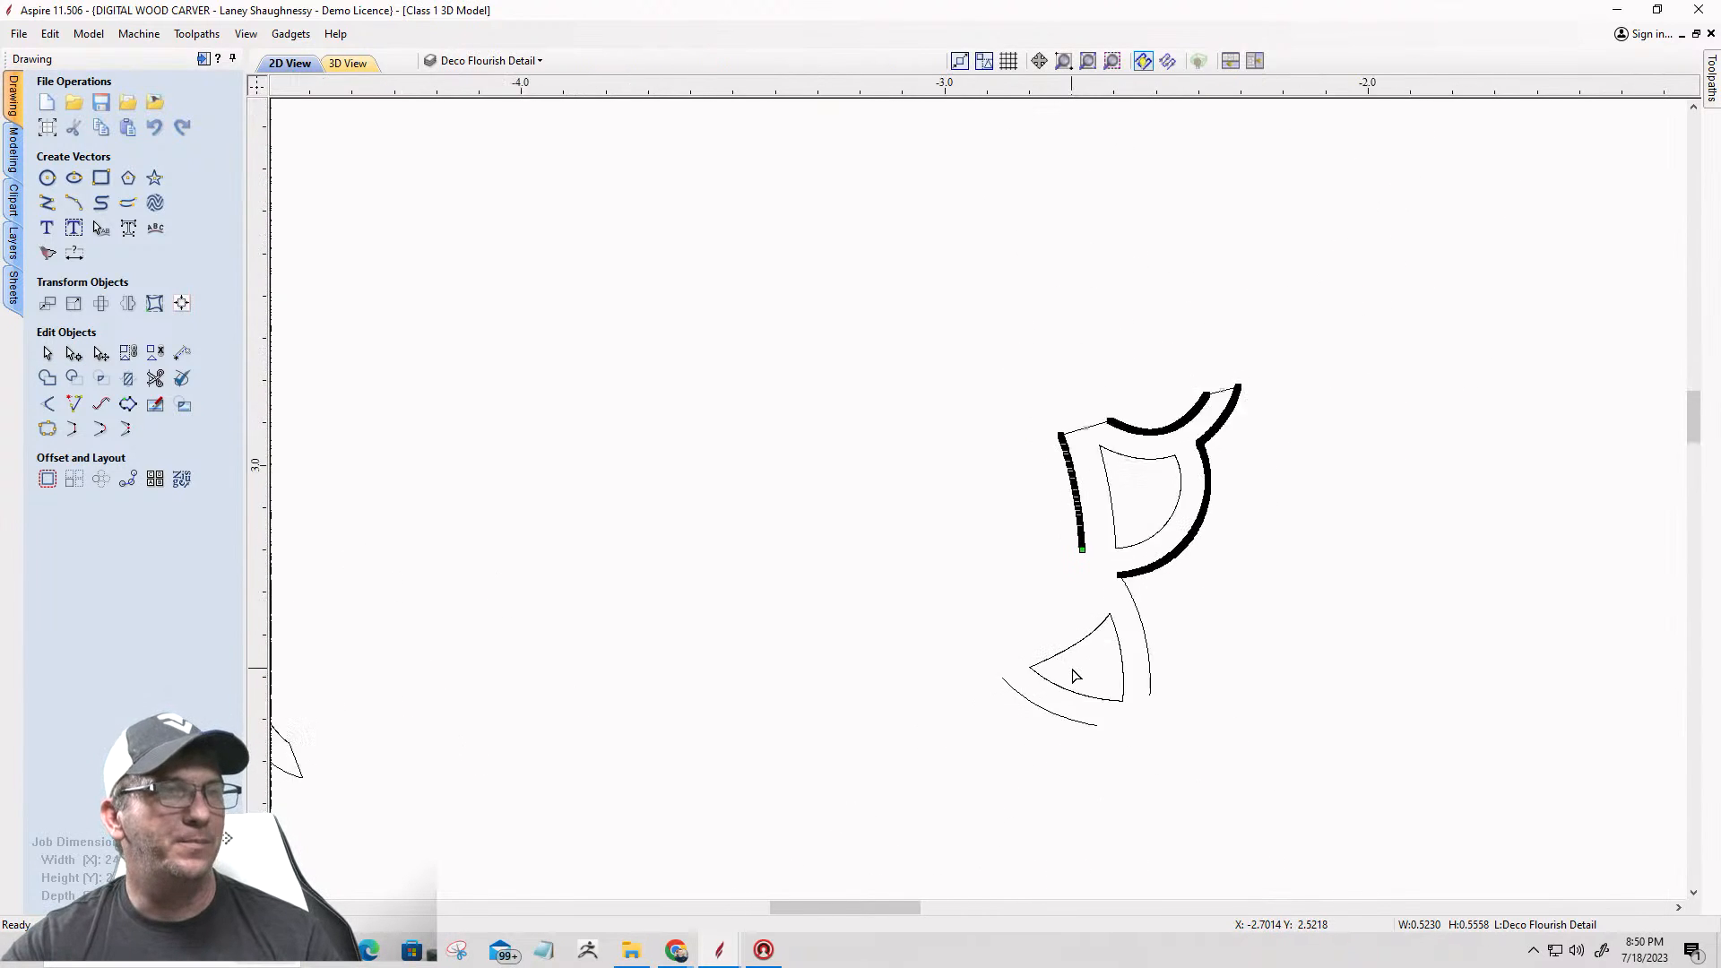
scroll(1158, 515, "down", 3)
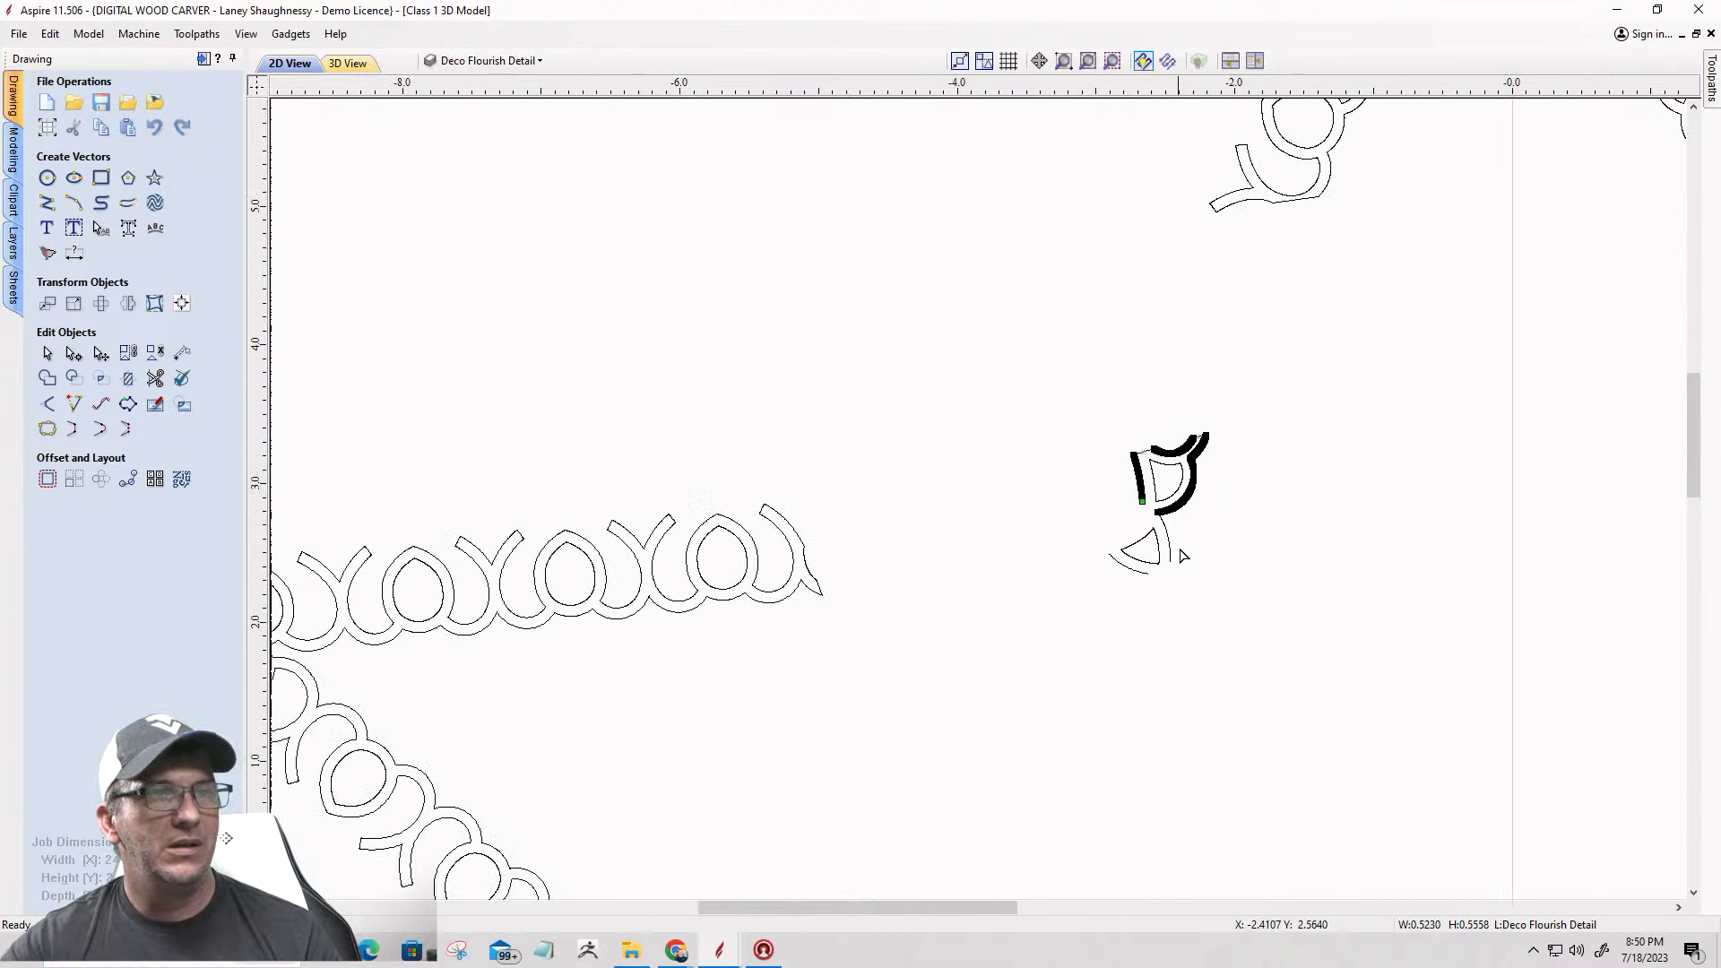
Step: Join the outer arc beside the triangular opening to the arc beneath it with a smooth curve around the lower right corner
left_click(1166, 545)
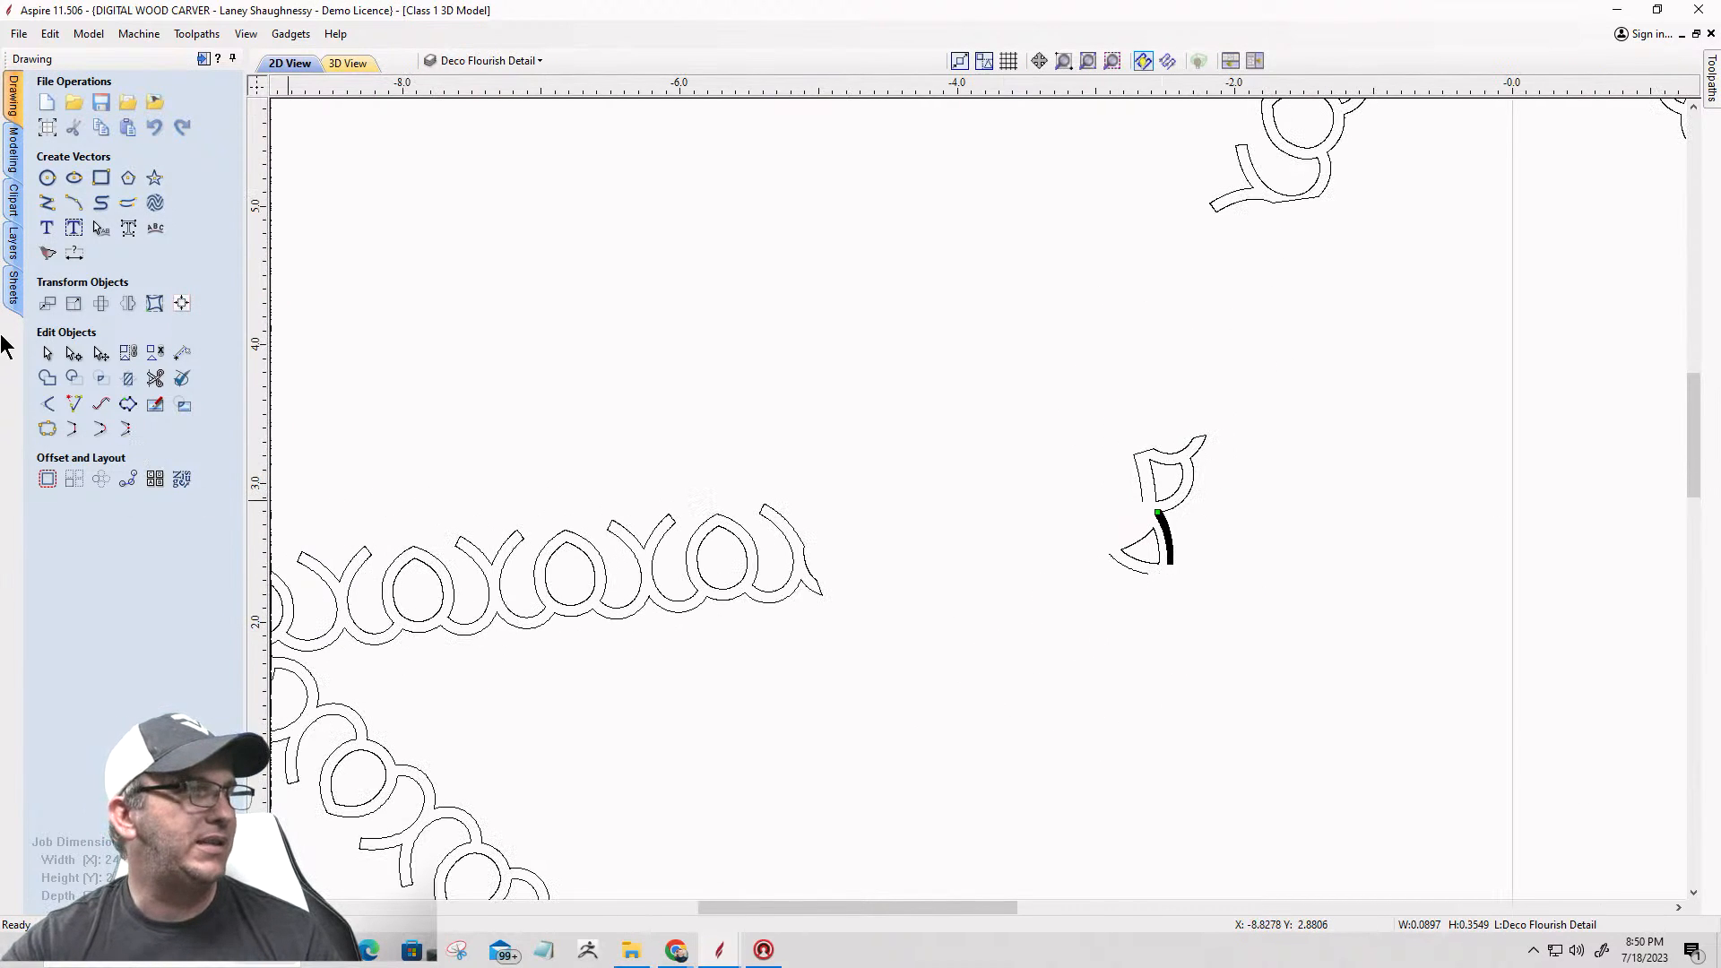
left_click(47, 353)
scroll(1161, 581, "up", 3)
left_click(1132, 493, "shift")
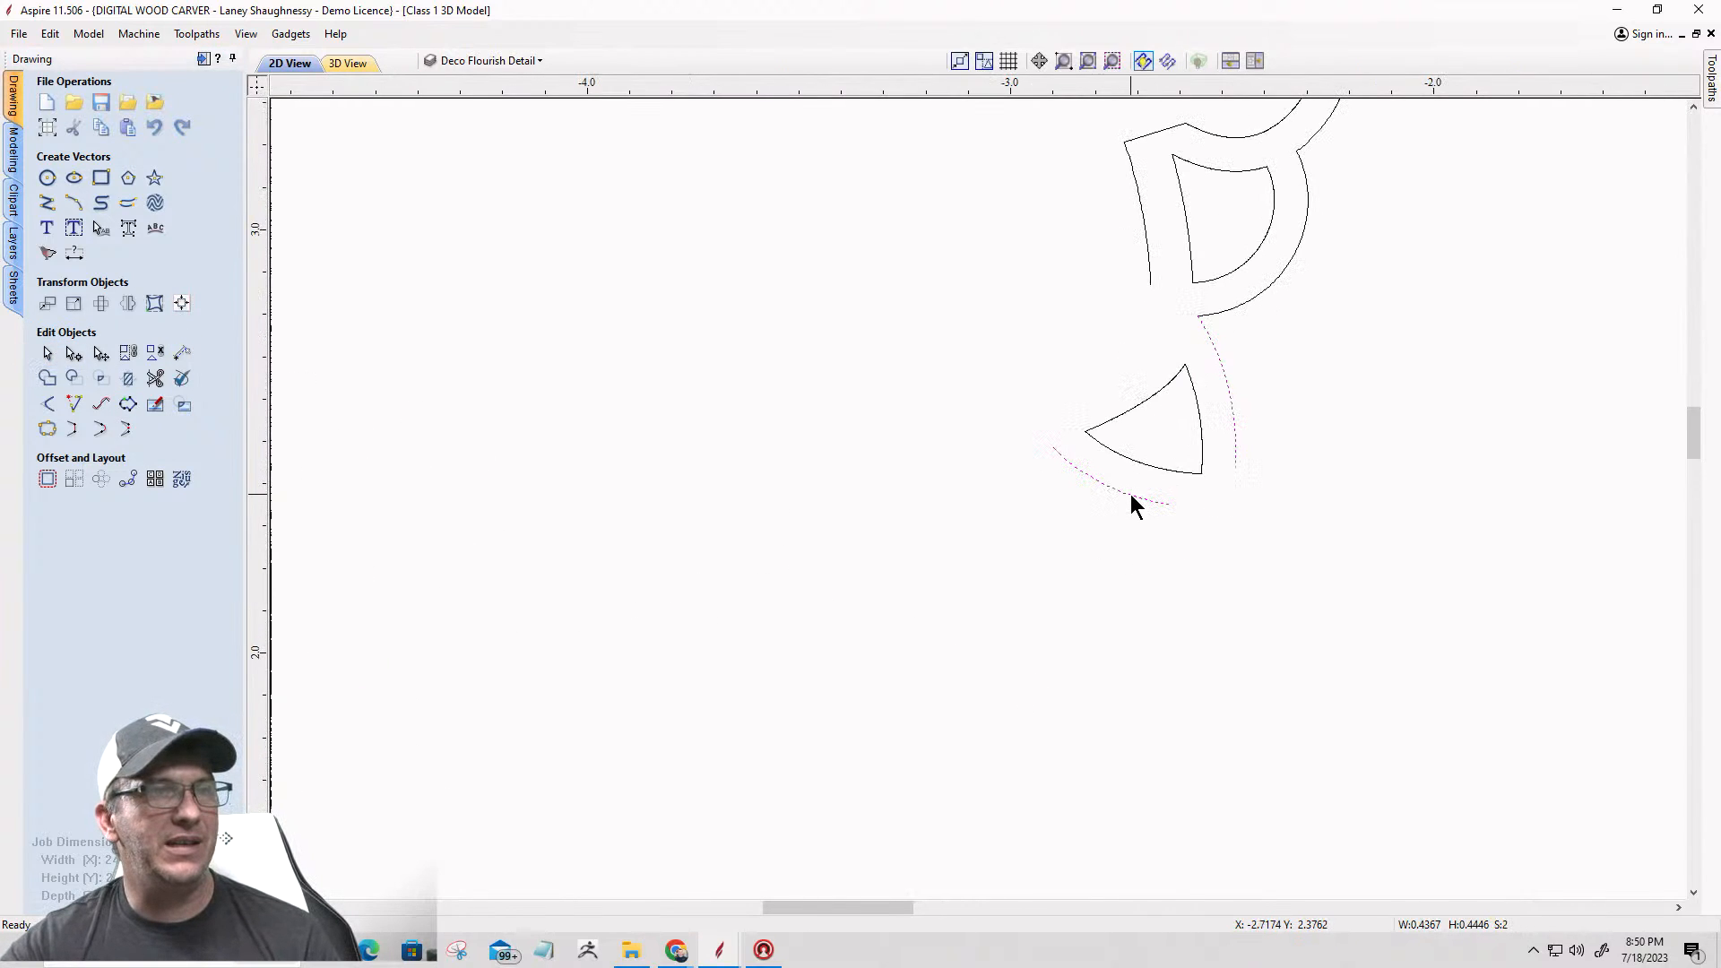
left_click(100, 430)
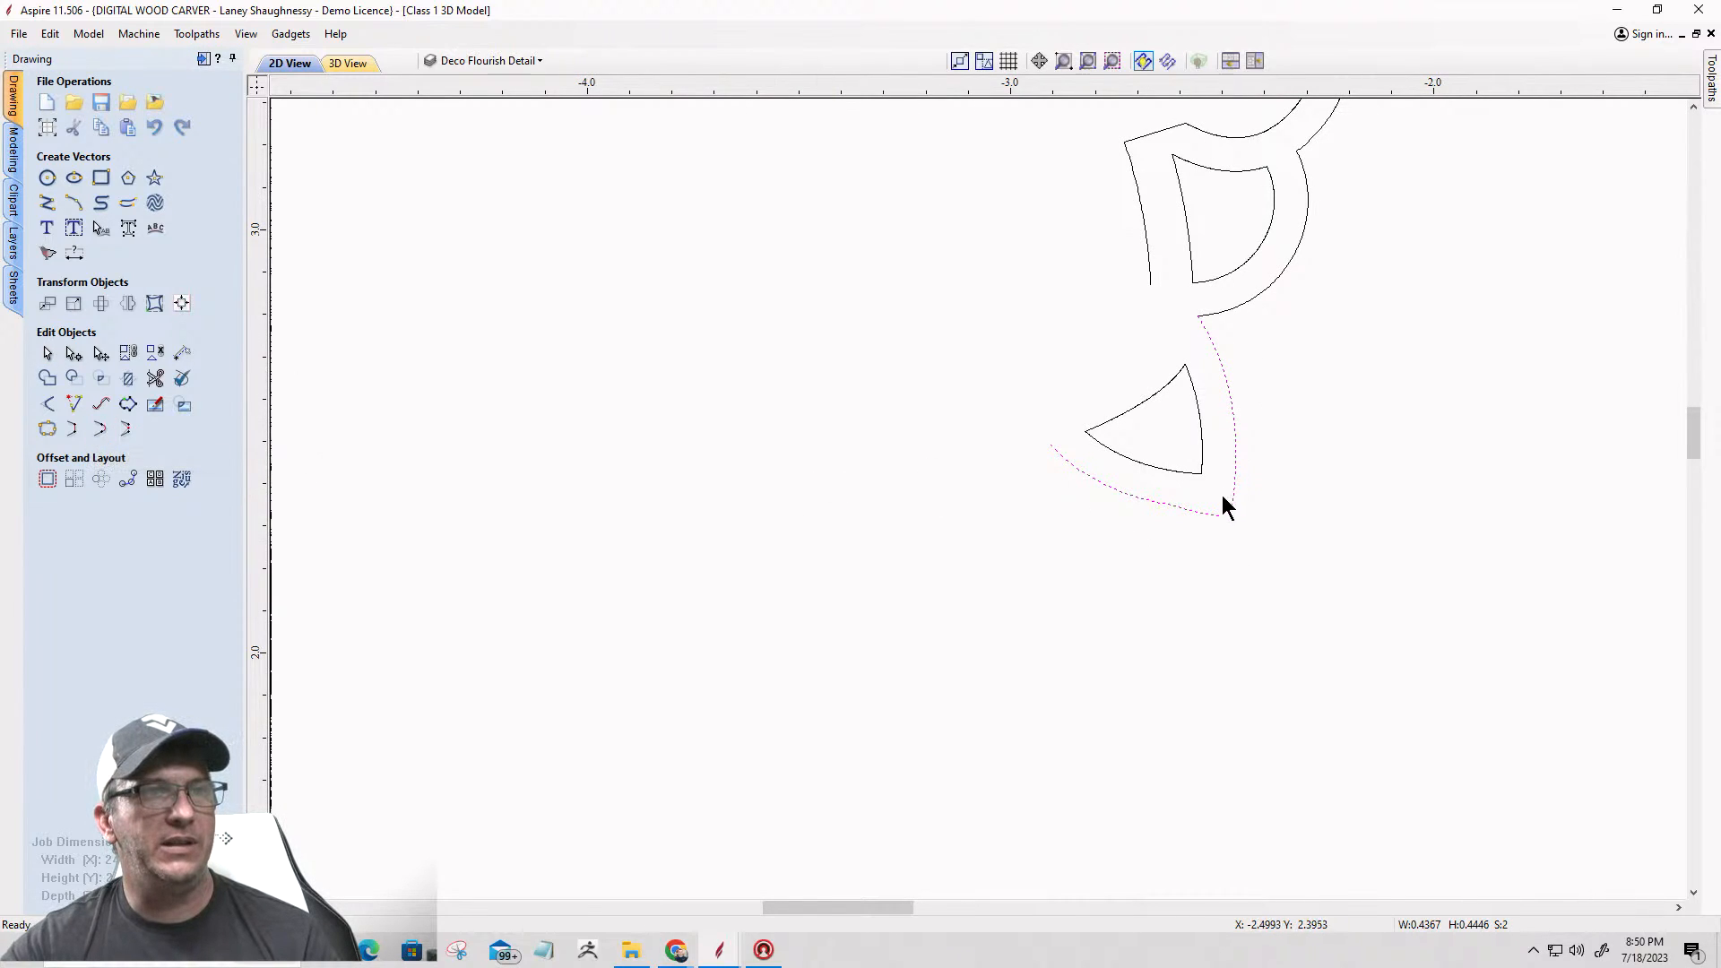
scroll(1141, 521, "down", 2)
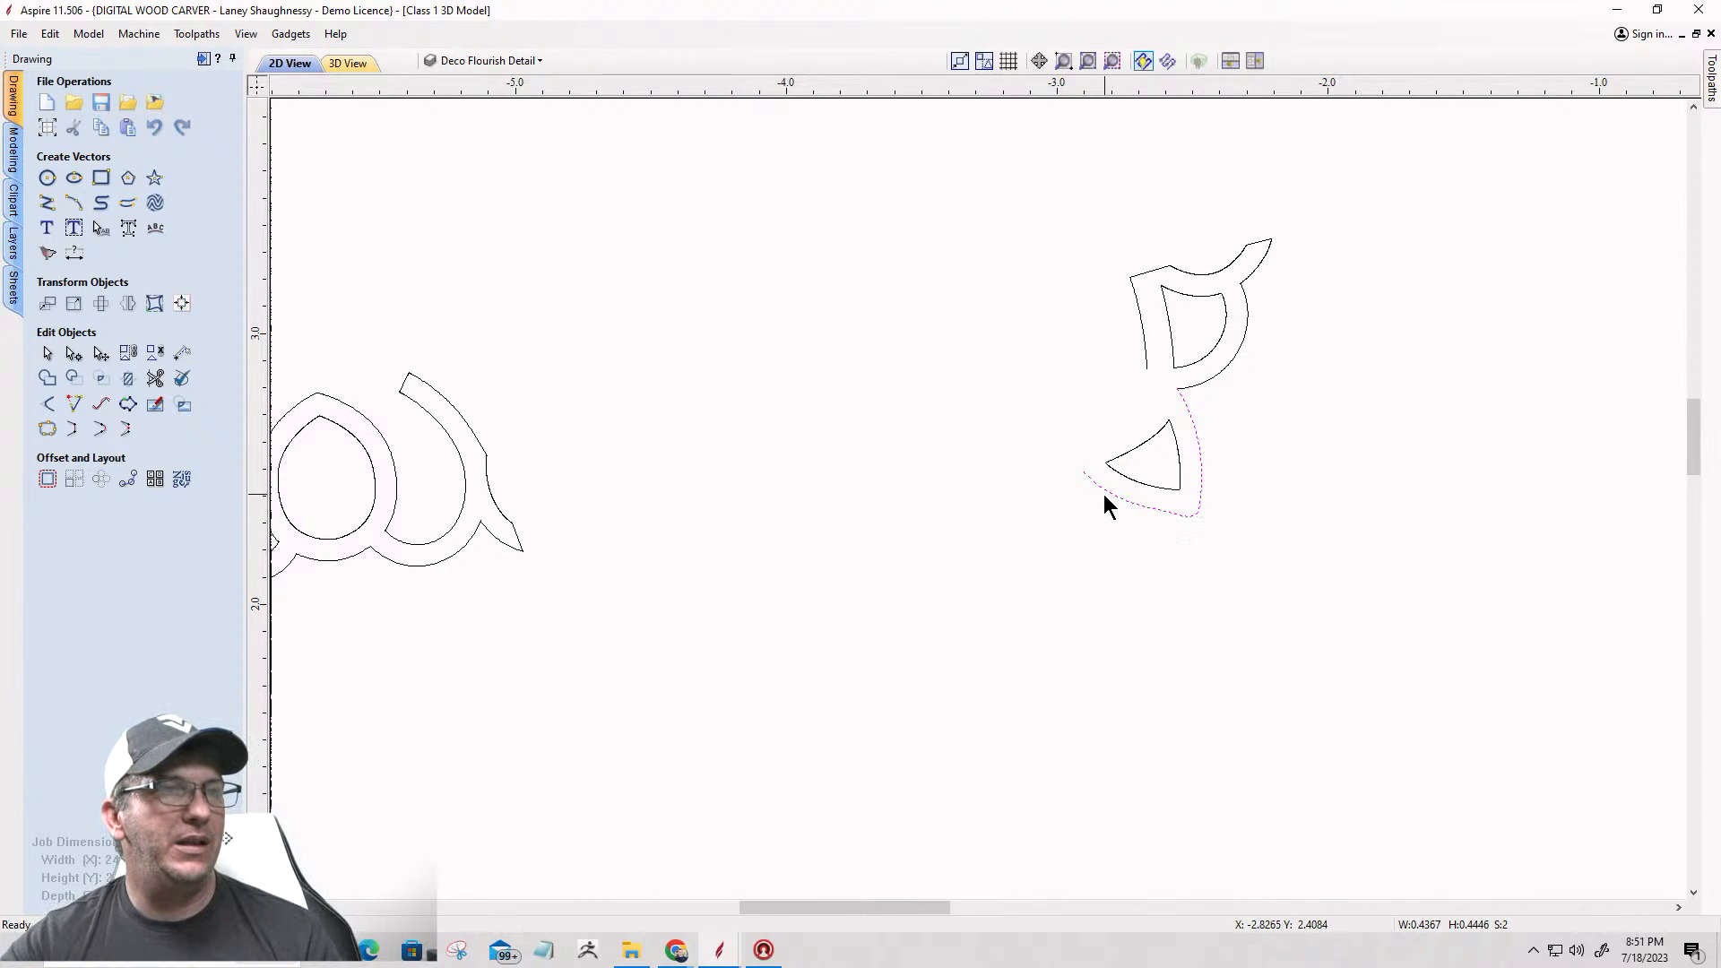
scroll(1082, 482, "up", 2)
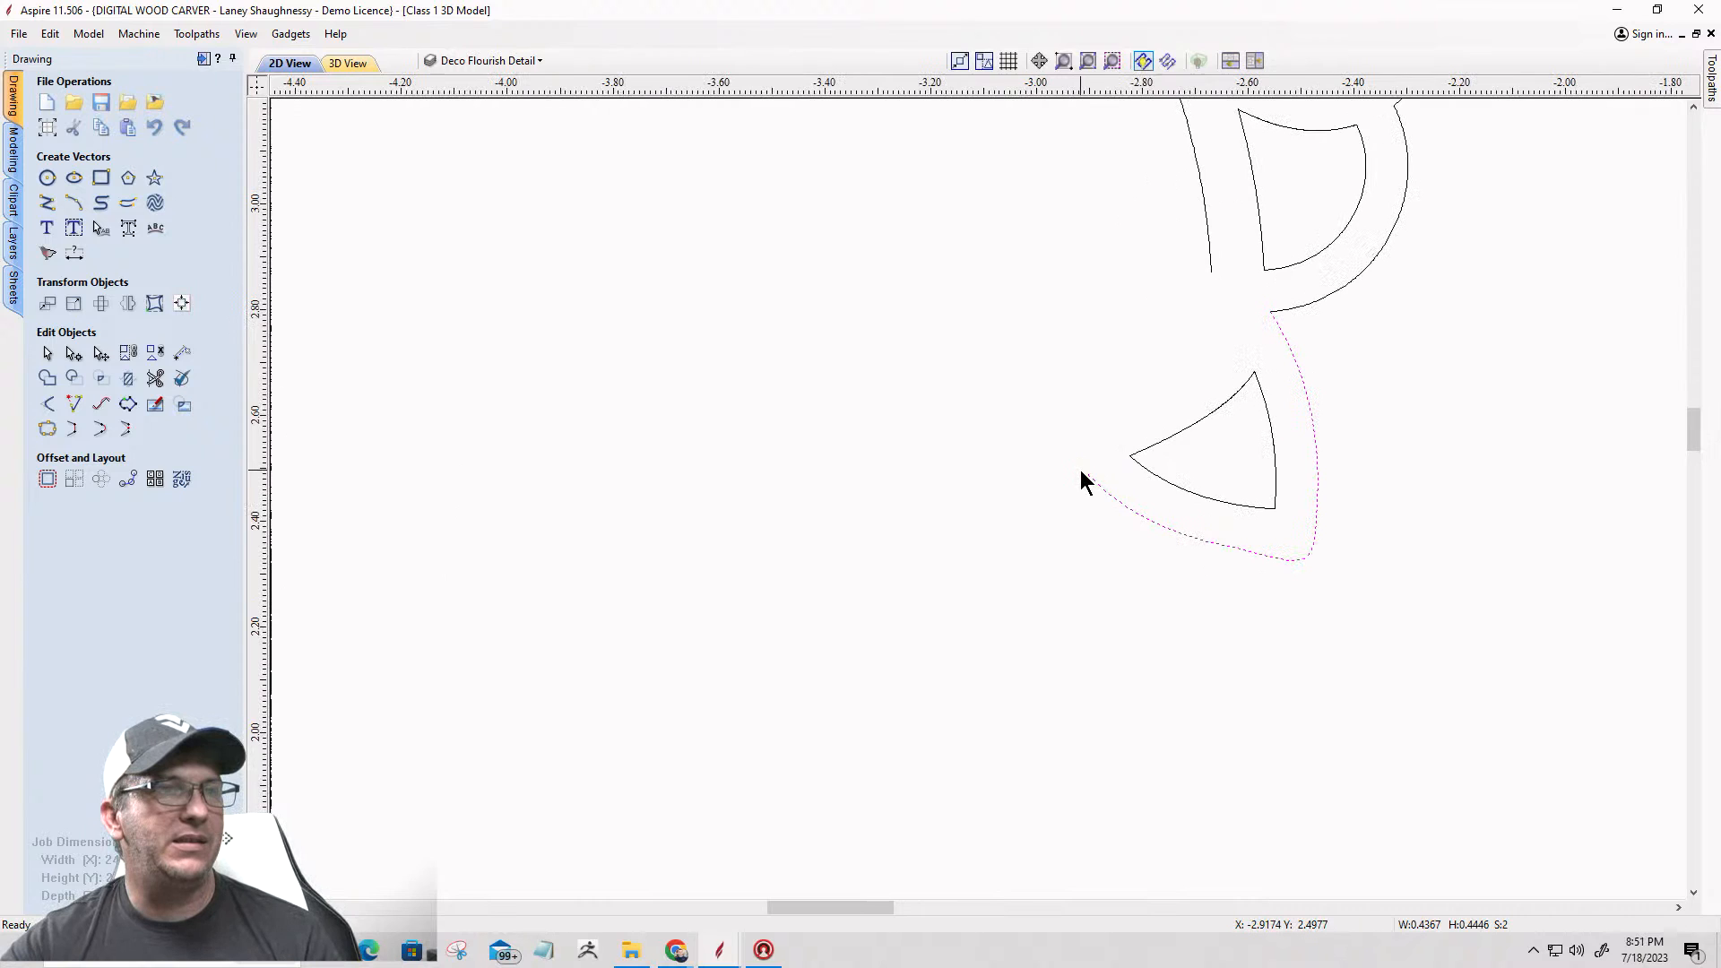
Step: Cut the triangular opening's vector at its left tip
left_click(1155, 457)
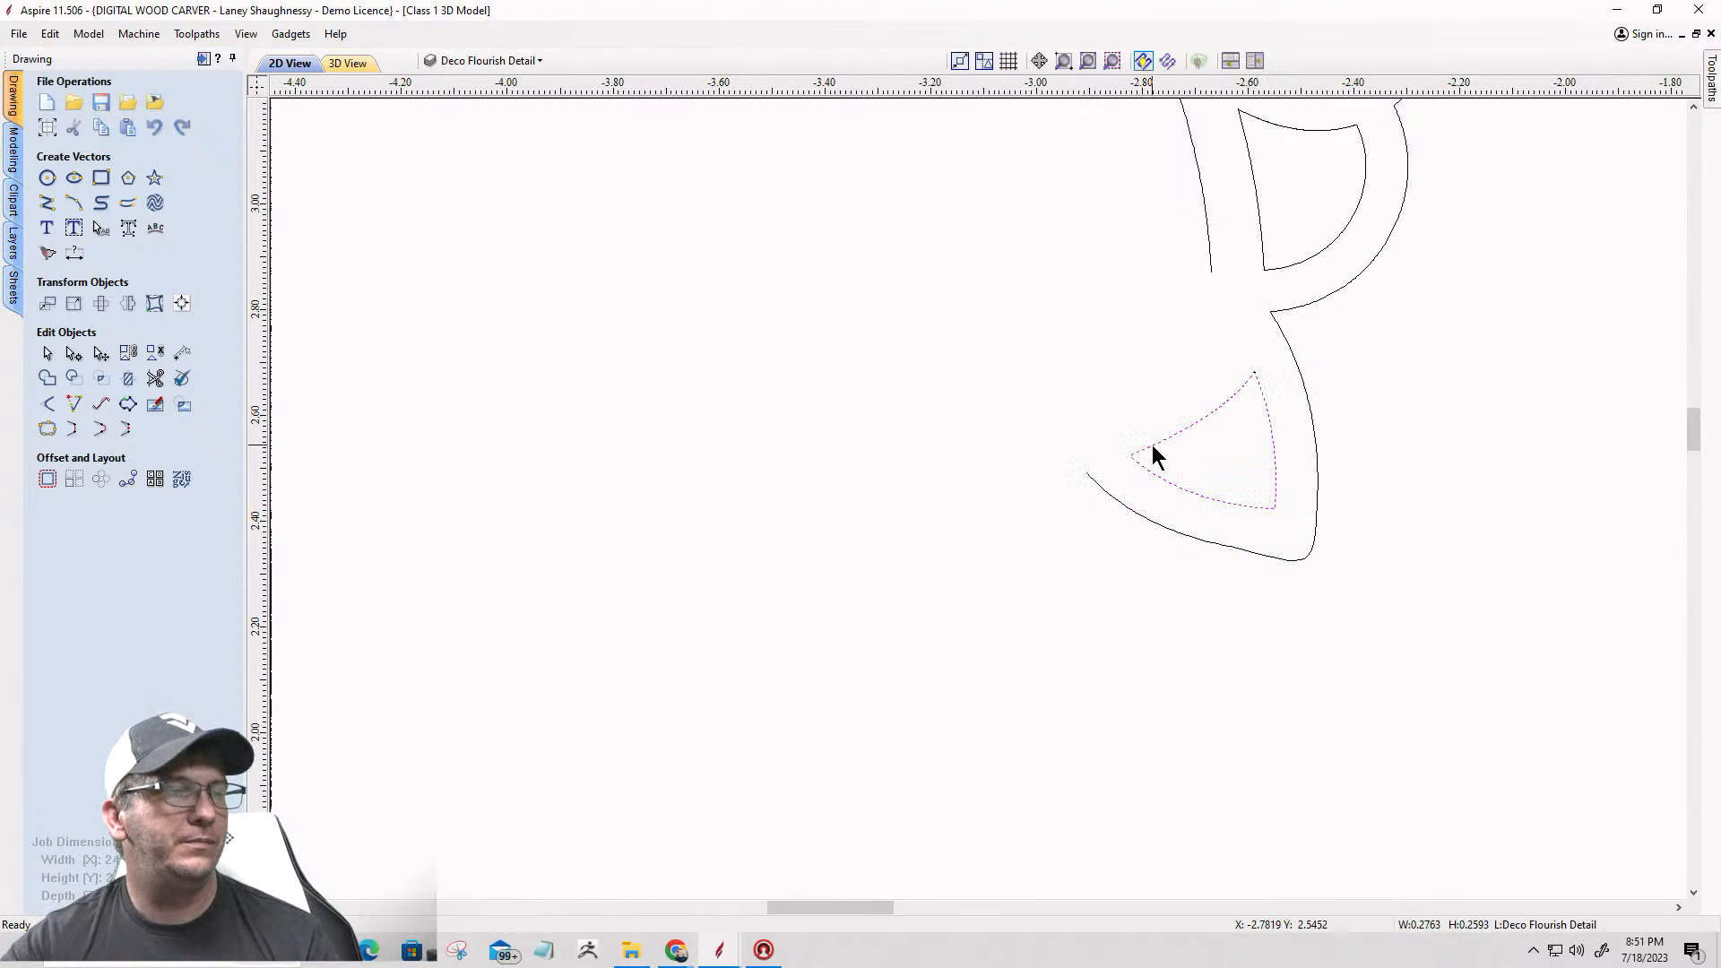
left_click(73, 355)
scroll(1112, 484, "up", 10)
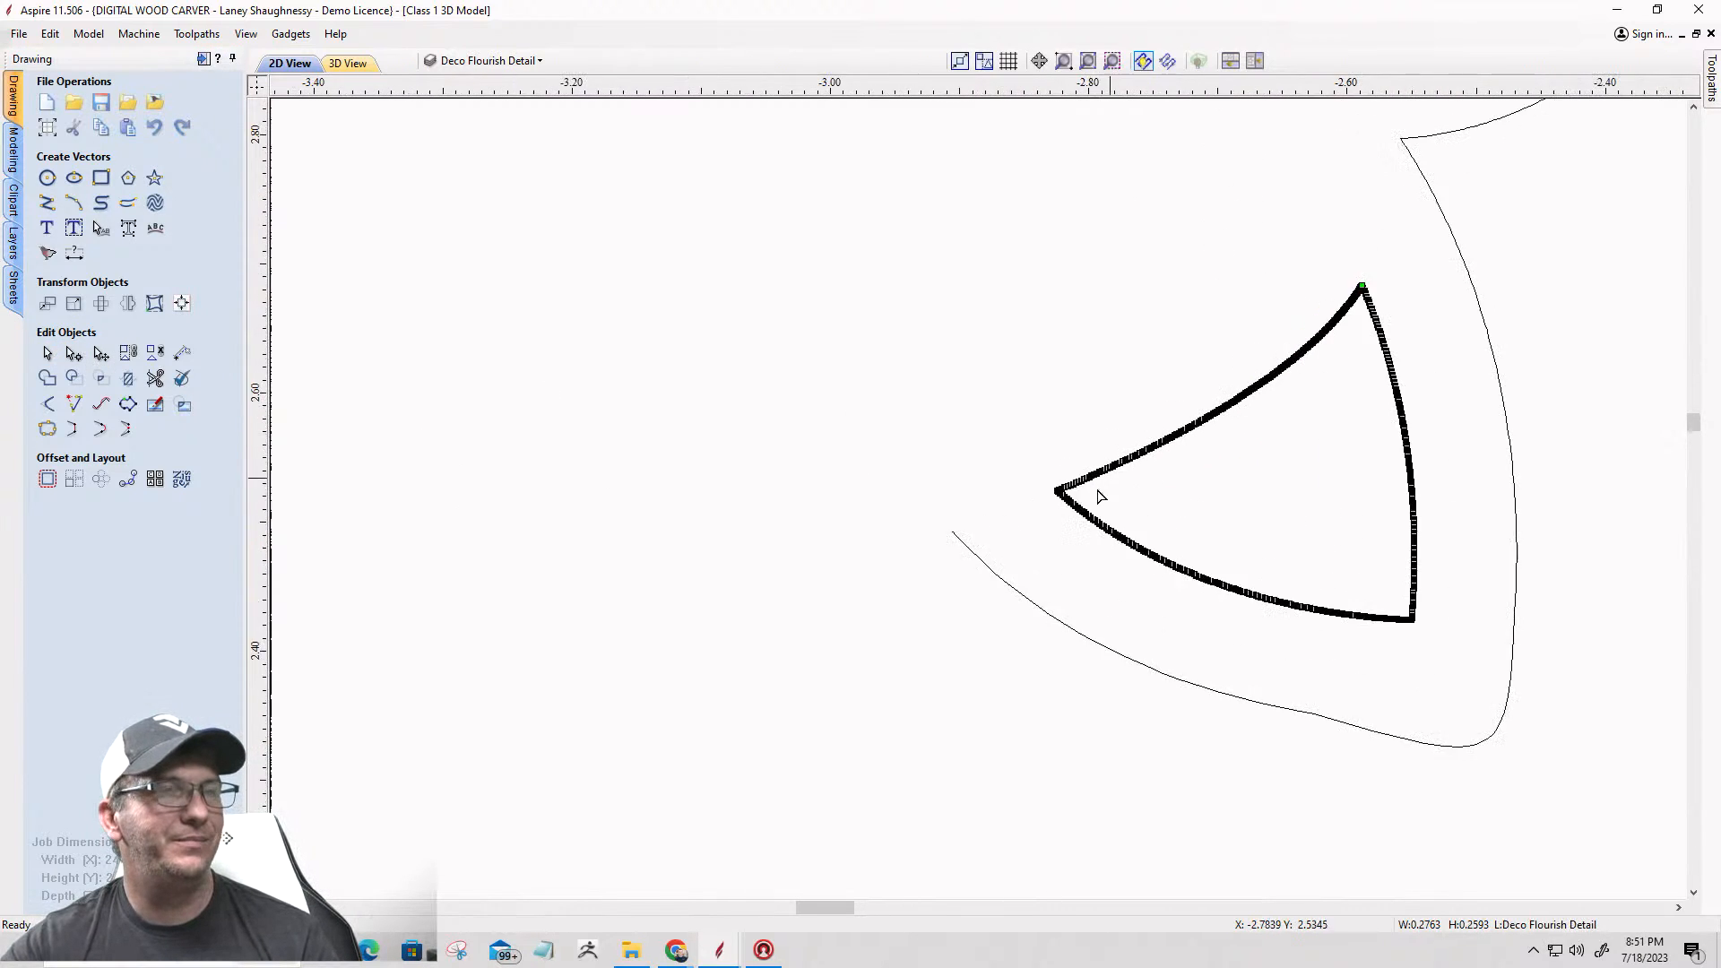
scroll(1013, 272, "up", 4)
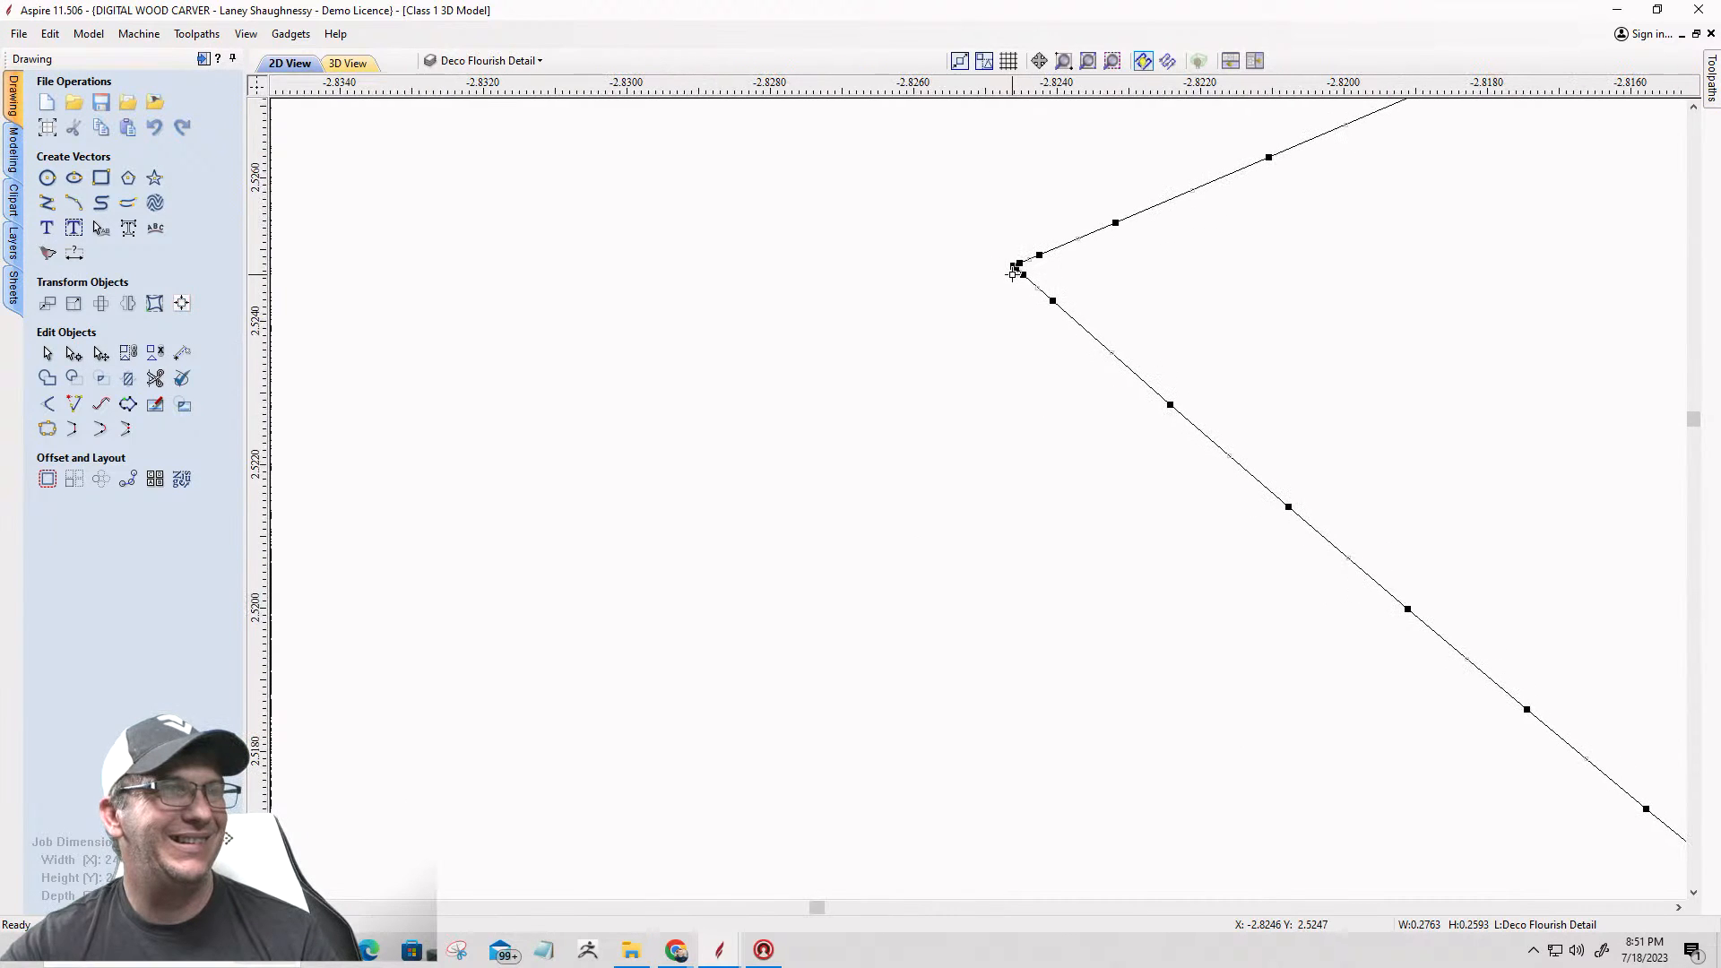
right_click(1011, 266)
left_click(1039, 344)
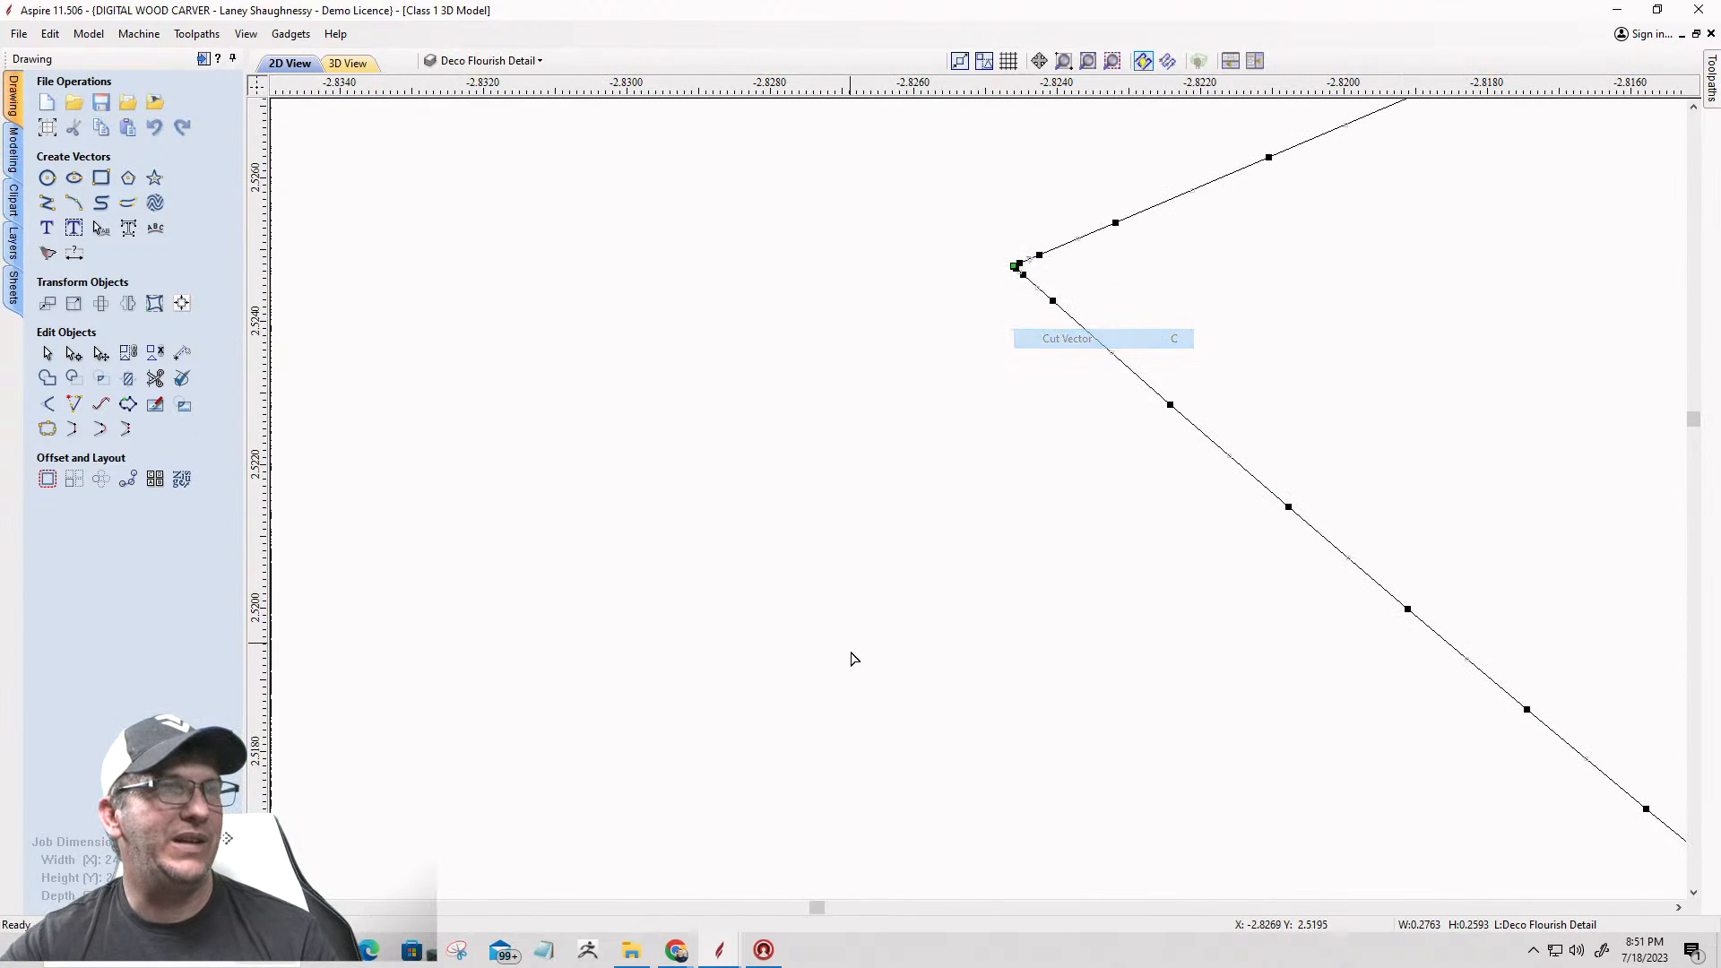
Step: Cut the triangular opening's vector at its upper tip and delete the curved edge between the two cuts
scroll(850, 679, "down", 4)
scroll(850, 679, "down", 5)
scroll(1191, 442, "up", 5)
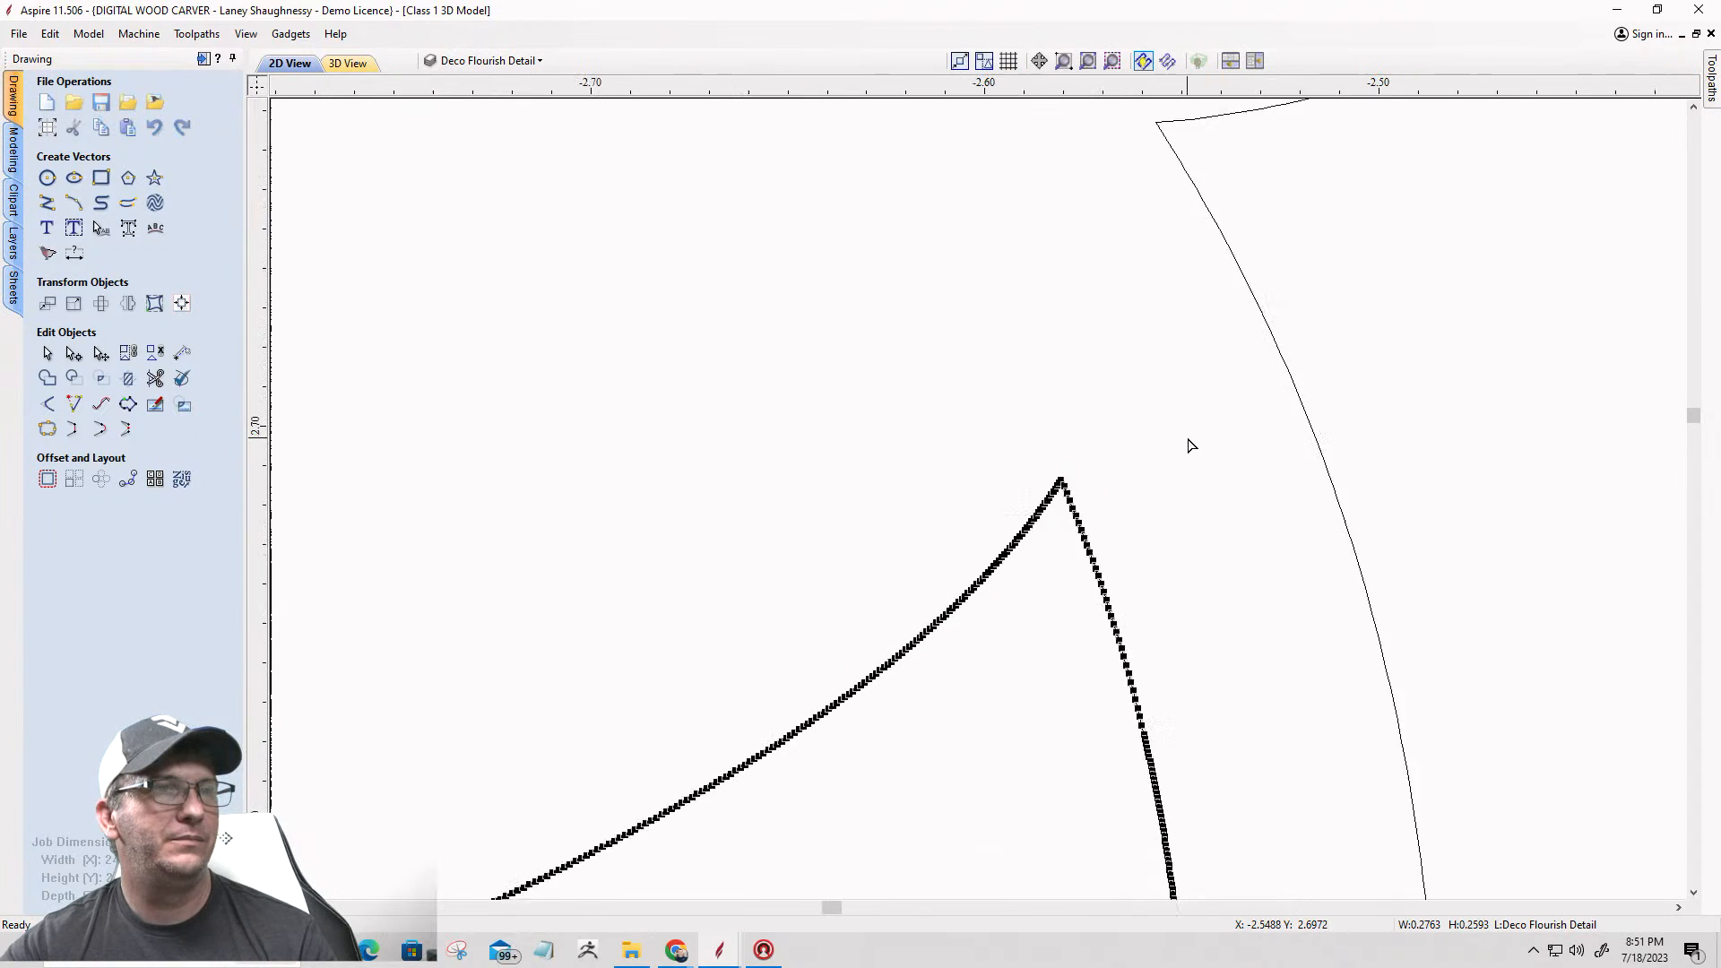
scroll(1014, 627, "up", 4)
right_click(972, 660)
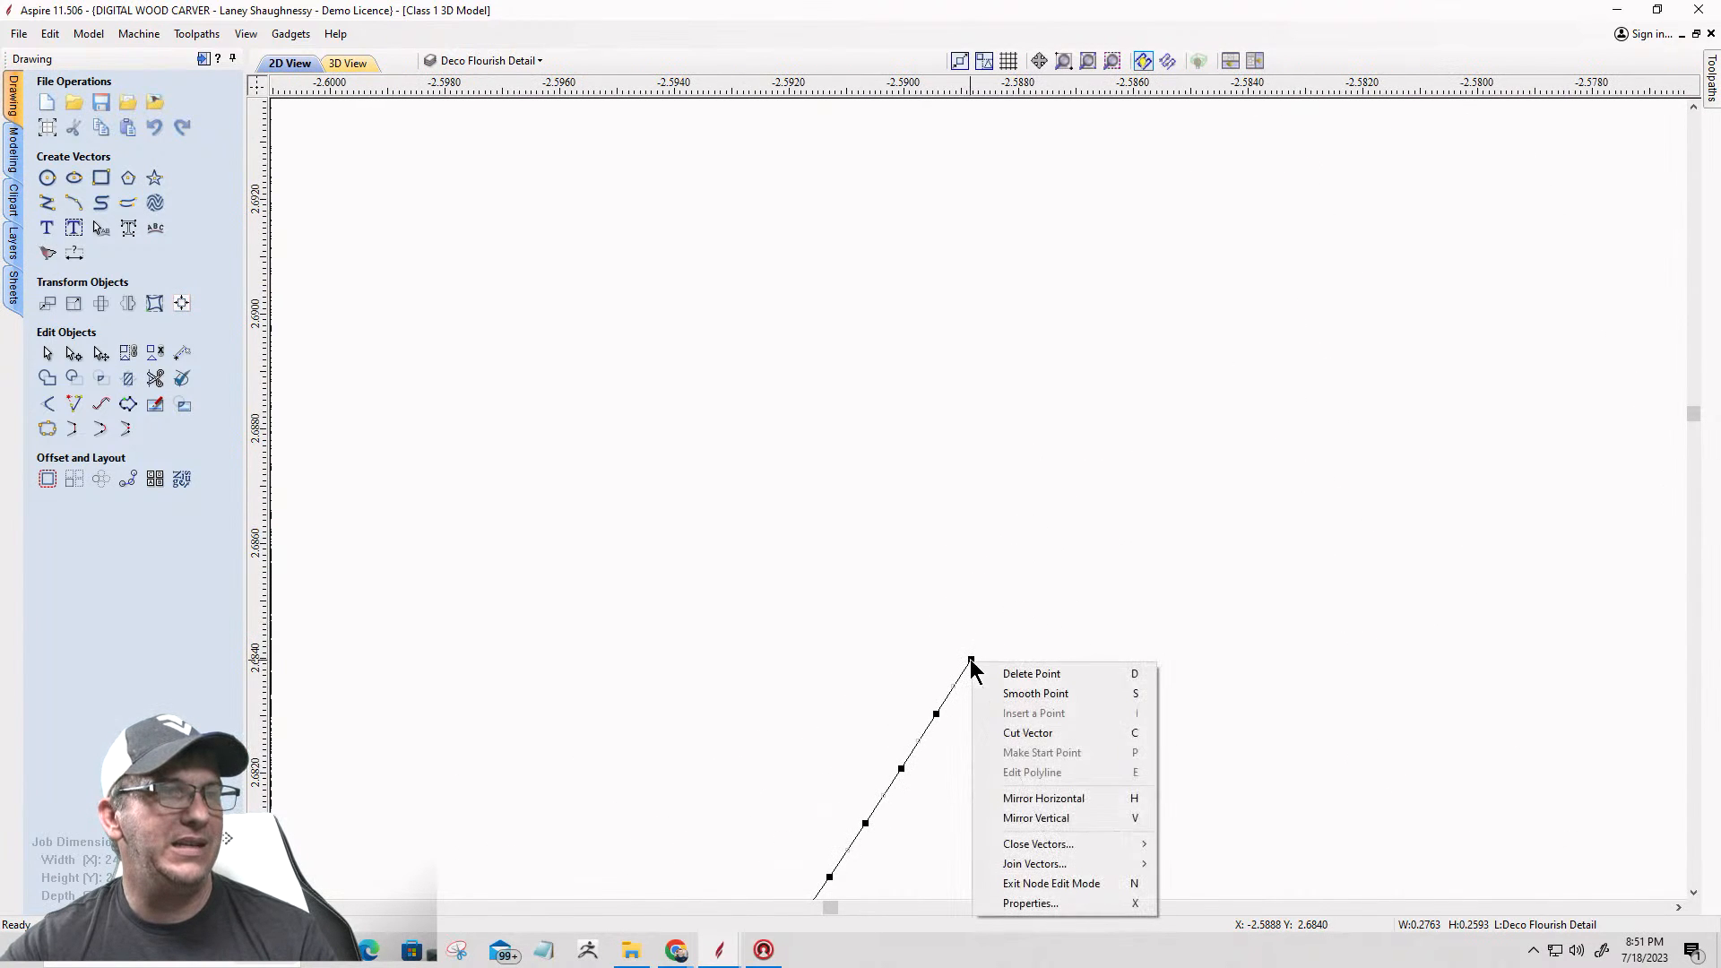
left_click(1028, 733)
scroll(1118, 577, "down", 5)
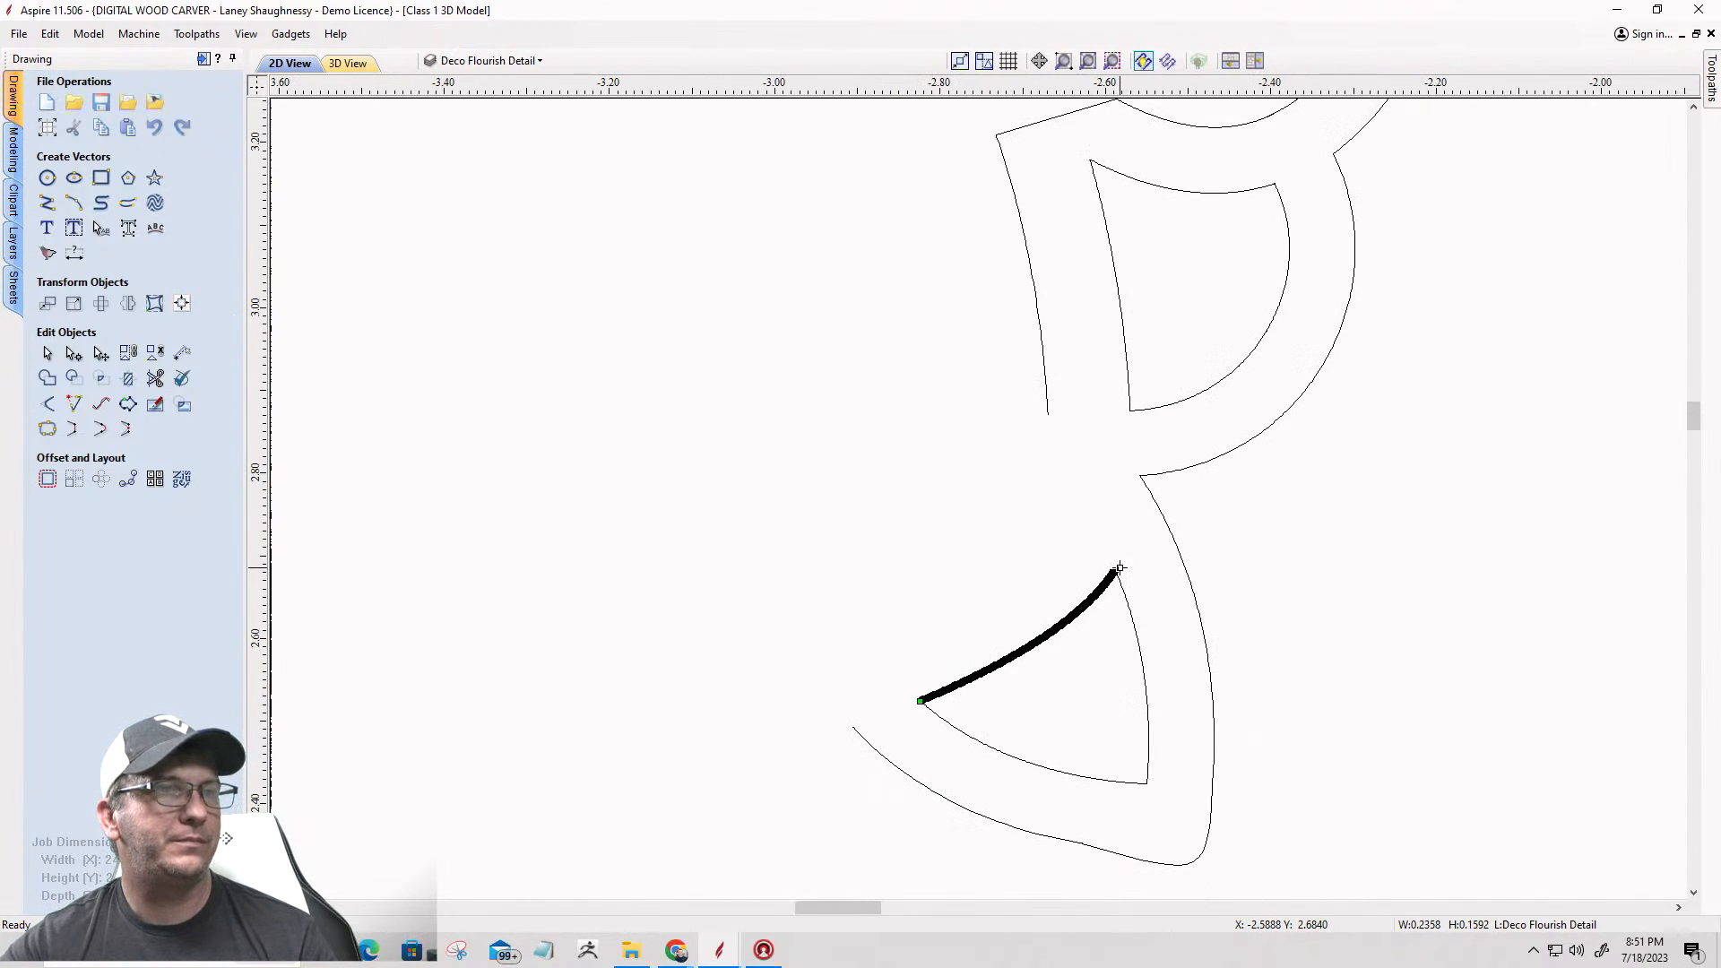
key("Delete")
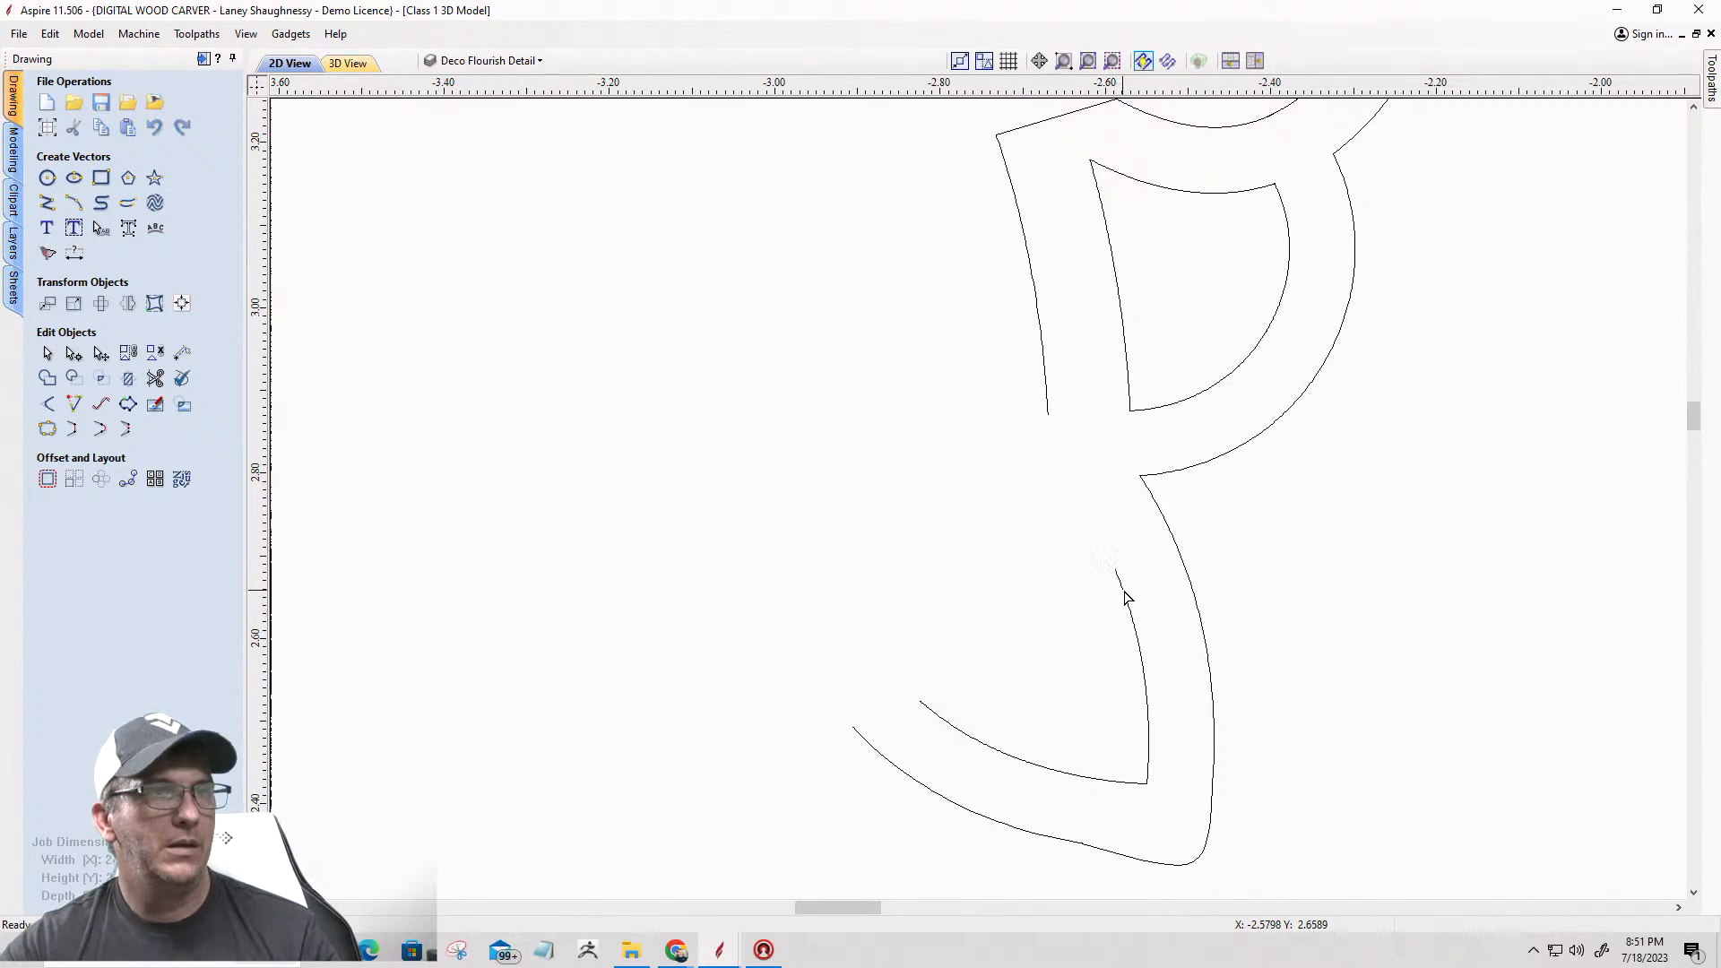
Step: Try to join the remaining V-shaped inner curve directly to the open outline around the D-shaped opening with a straight line
left_click(1126, 595)
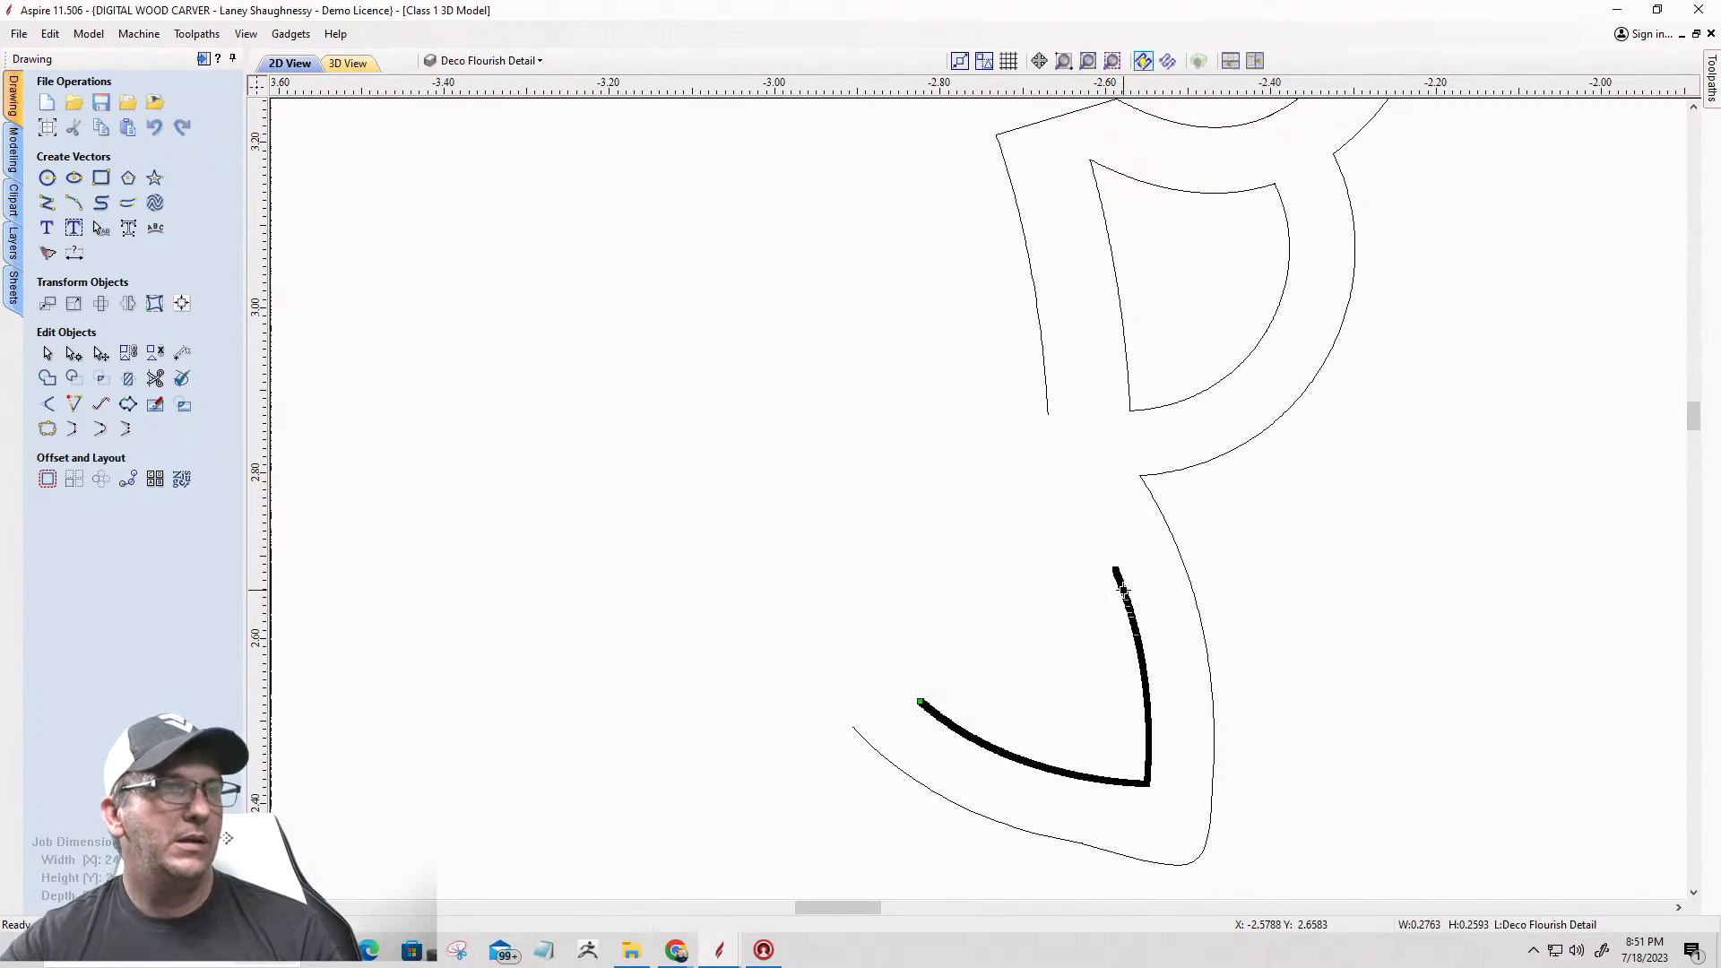
left_click(1049, 411, "shift")
left_click(74, 429)
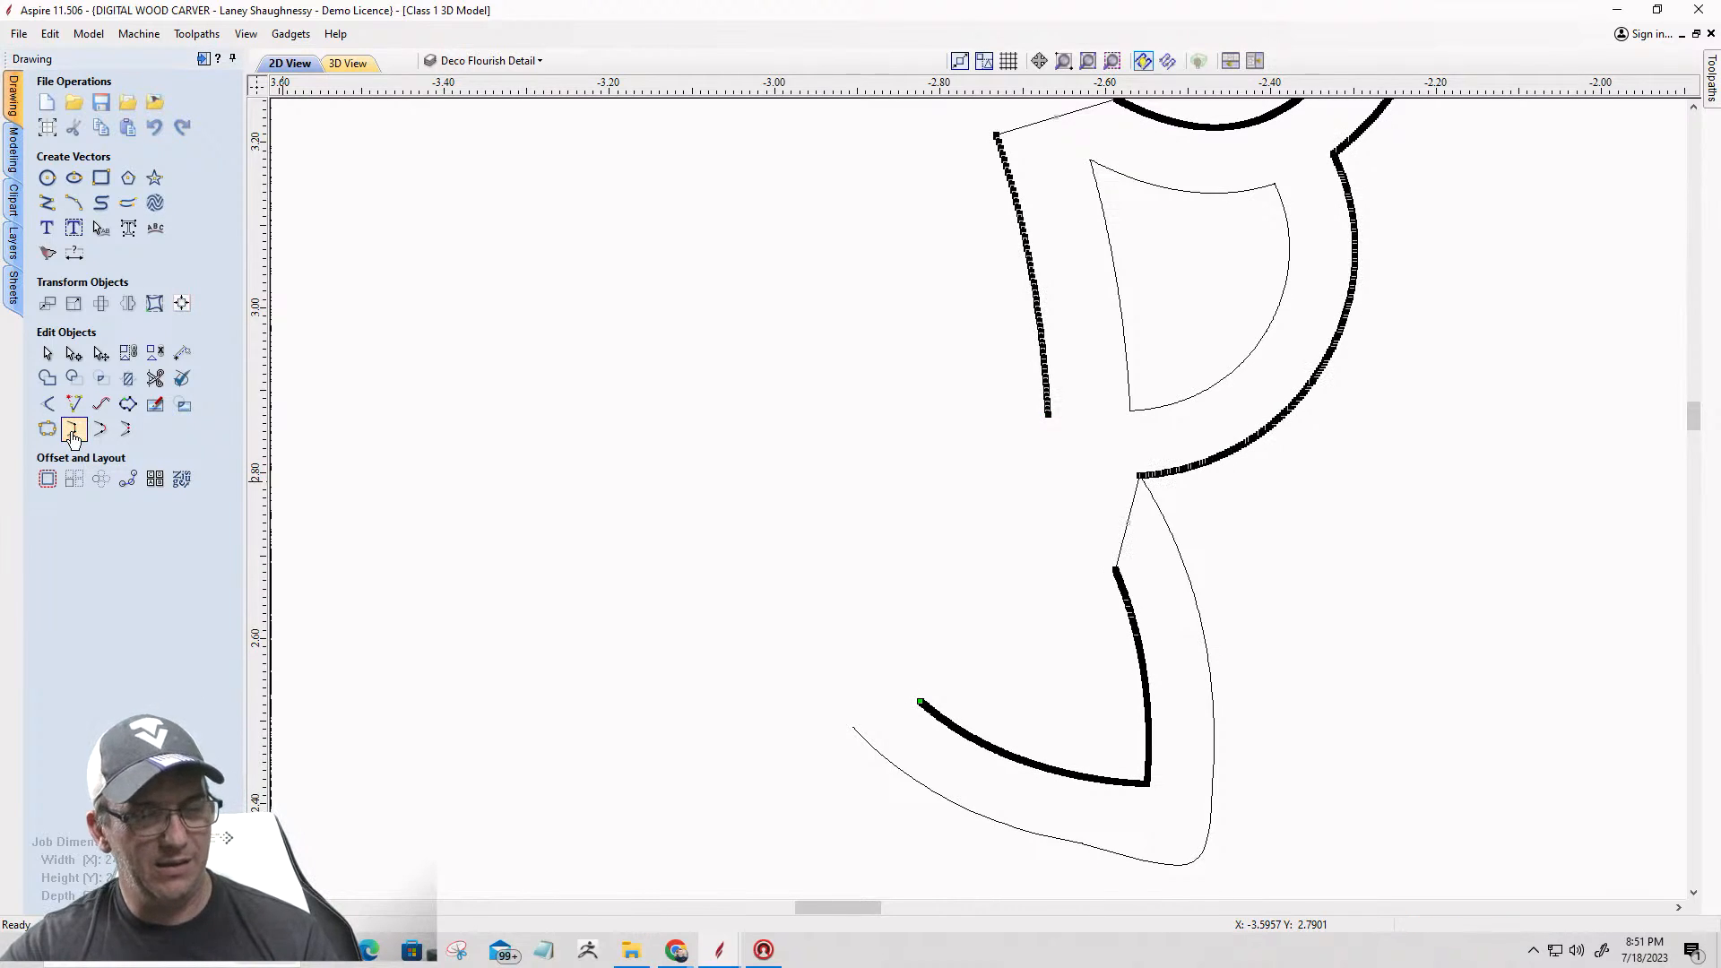
left_click(1181, 468)
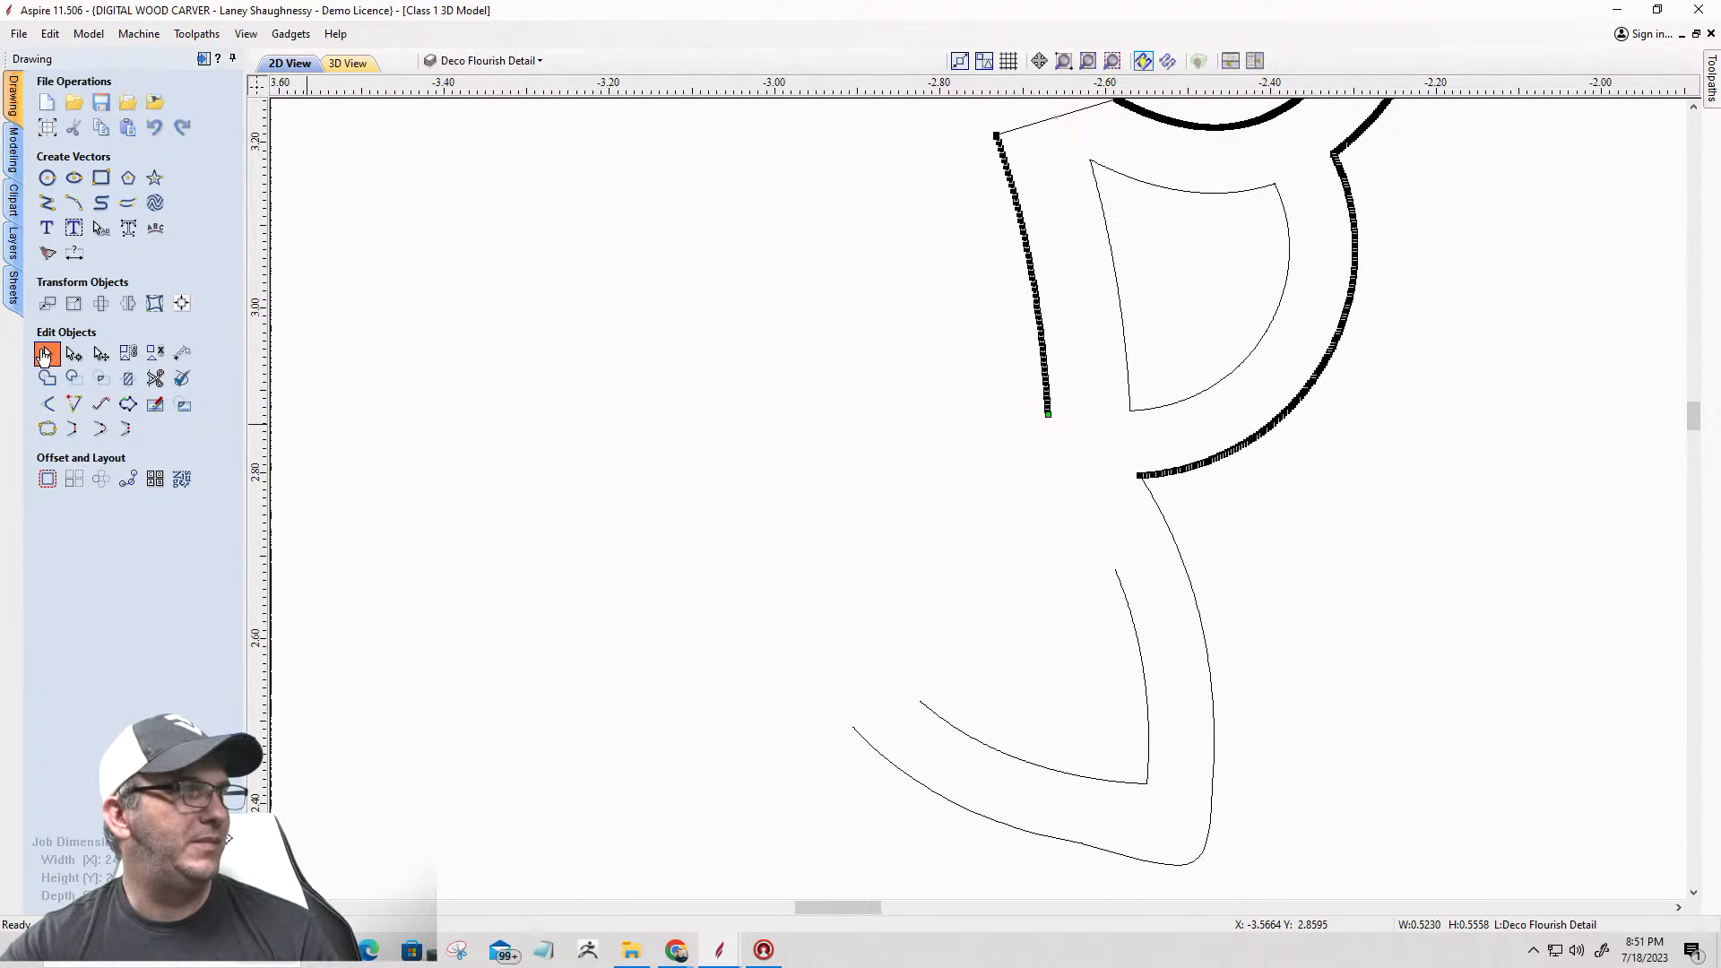
Step: Join the outline around the D-shaped opening and the lower outer curve into one open vector
left_click(44, 356)
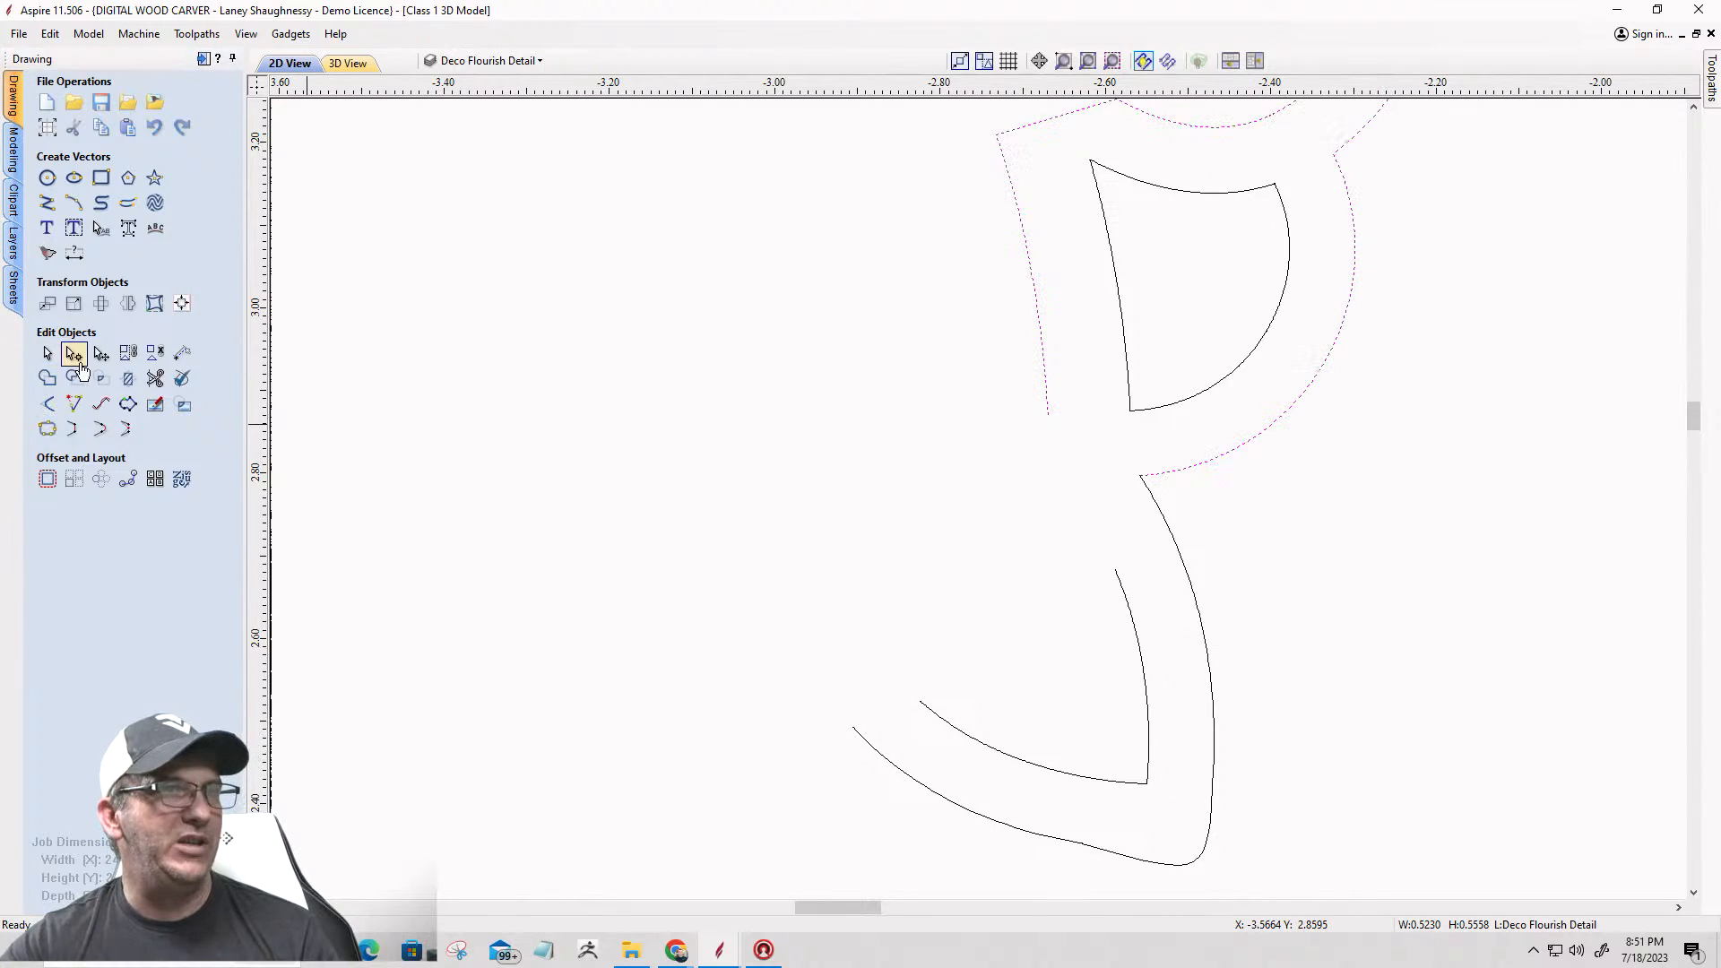
left_click(1162, 516, "shift")
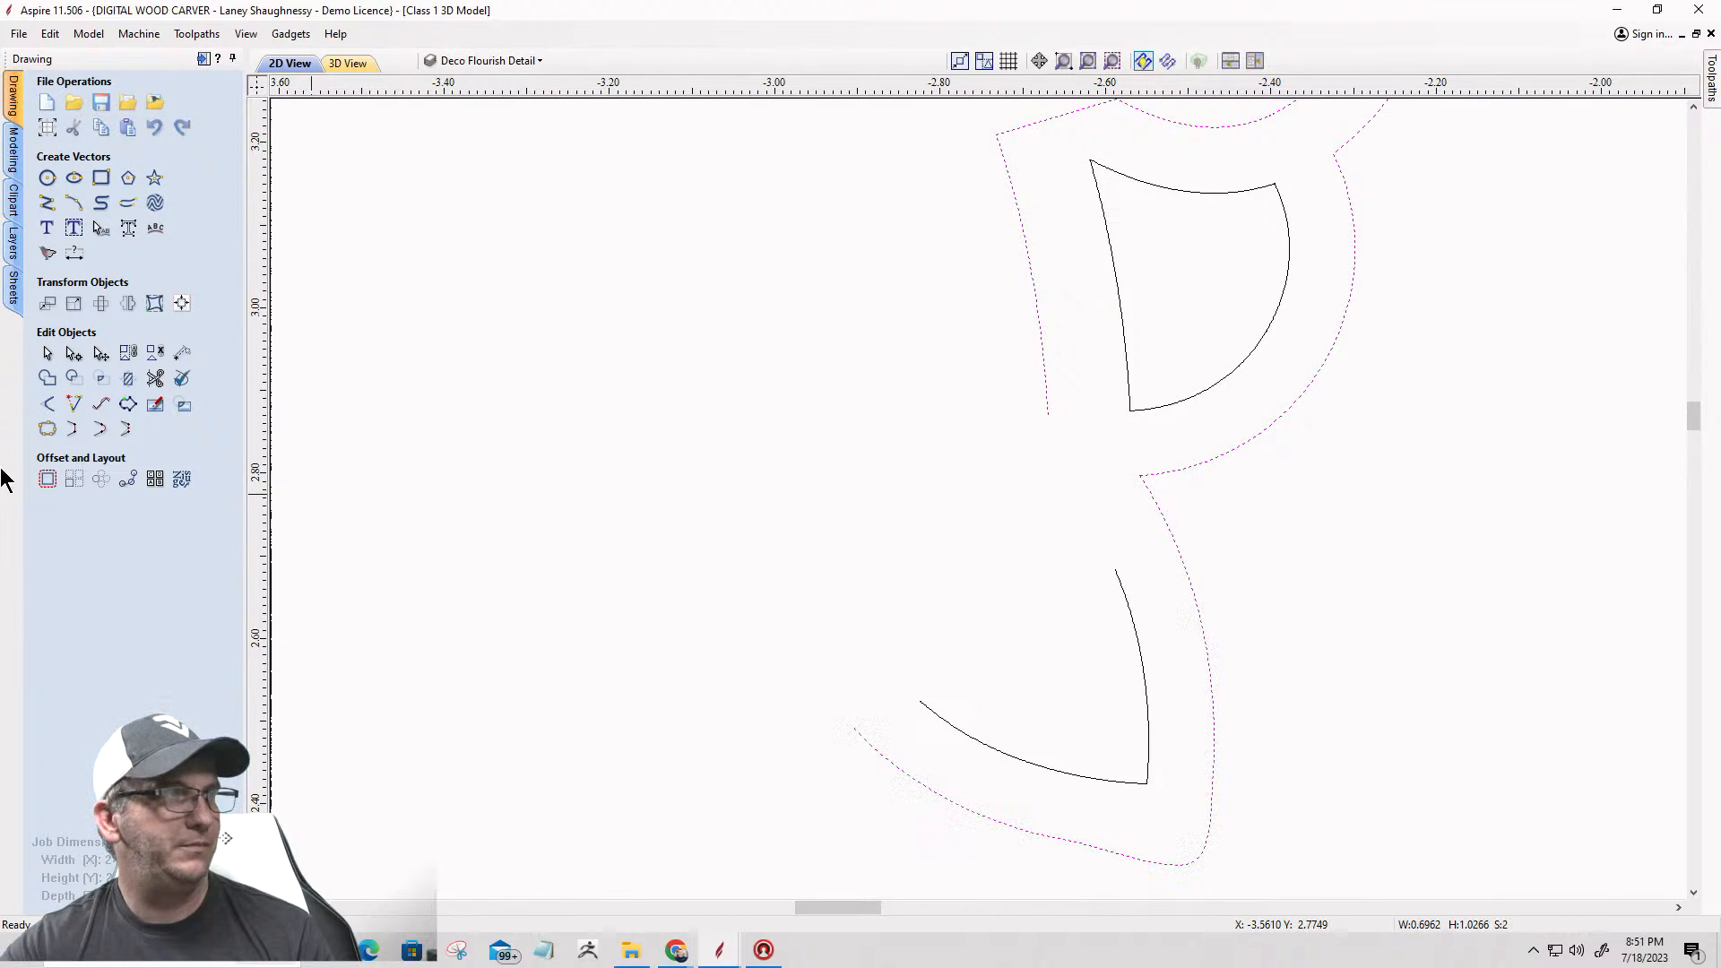
left_click(47, 428)
left_click(73, 320)
Step: Join the V-shaped inner curve to the combined outline with straight lines, closing the gaps at both ends
left_click(1049, 399)
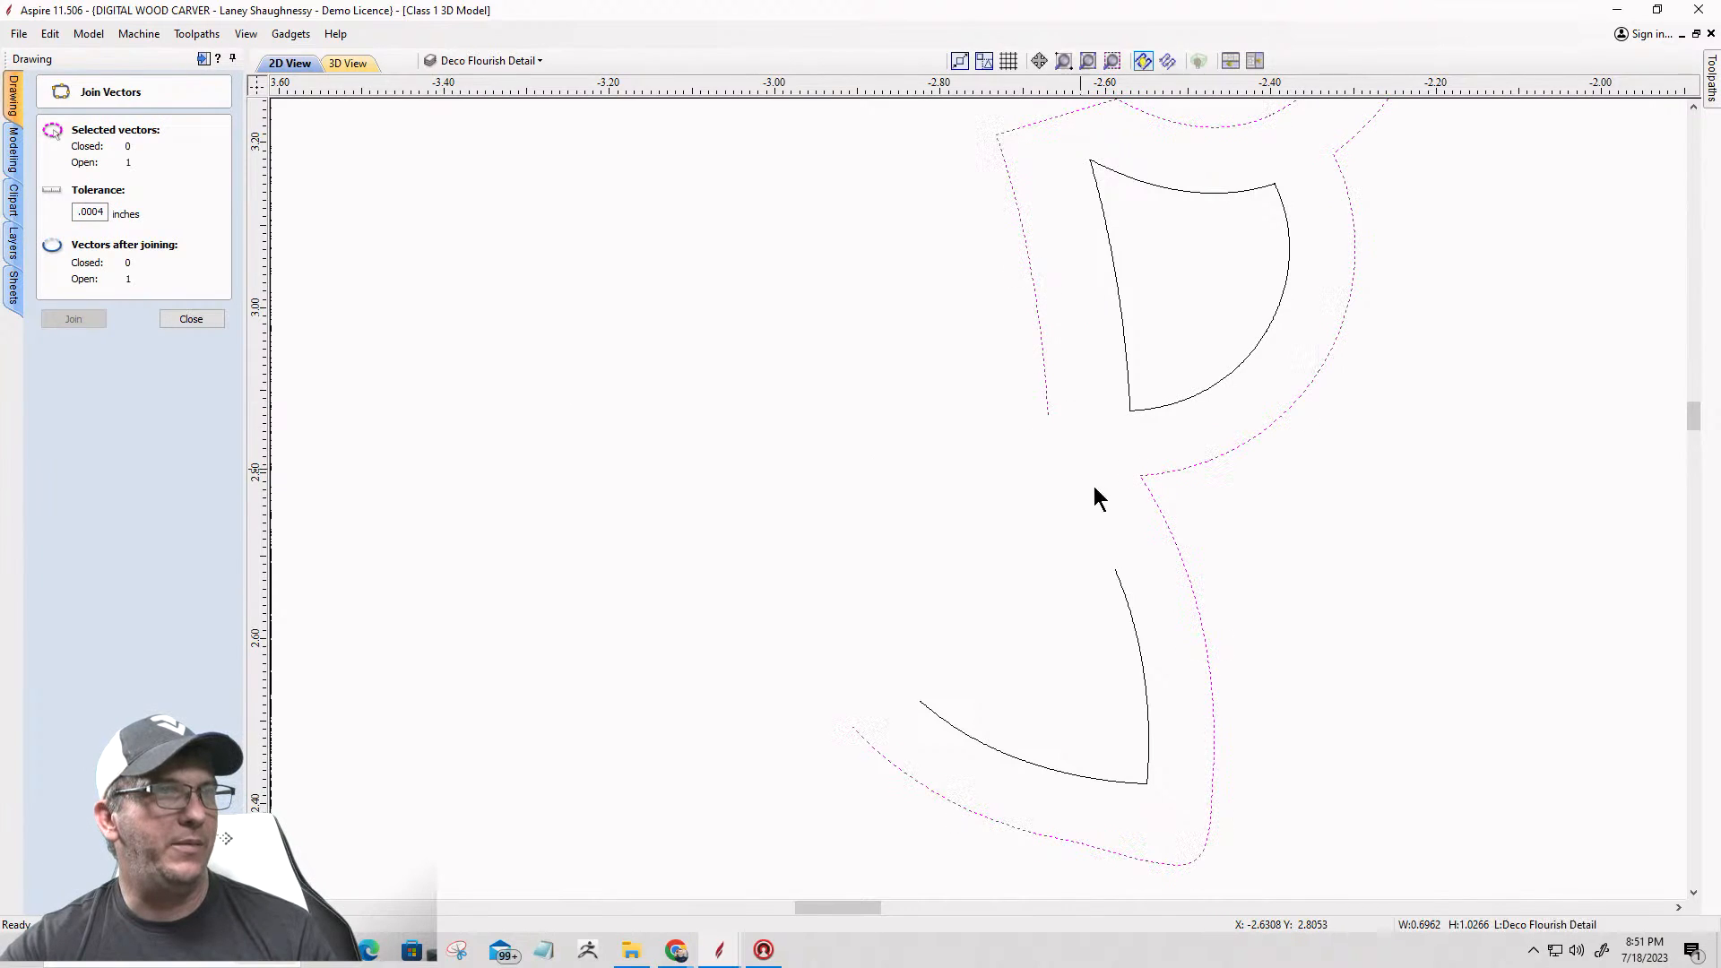
left_click(1126, 595, "shift")
left_click(190, 319)
left_click(79, 429)
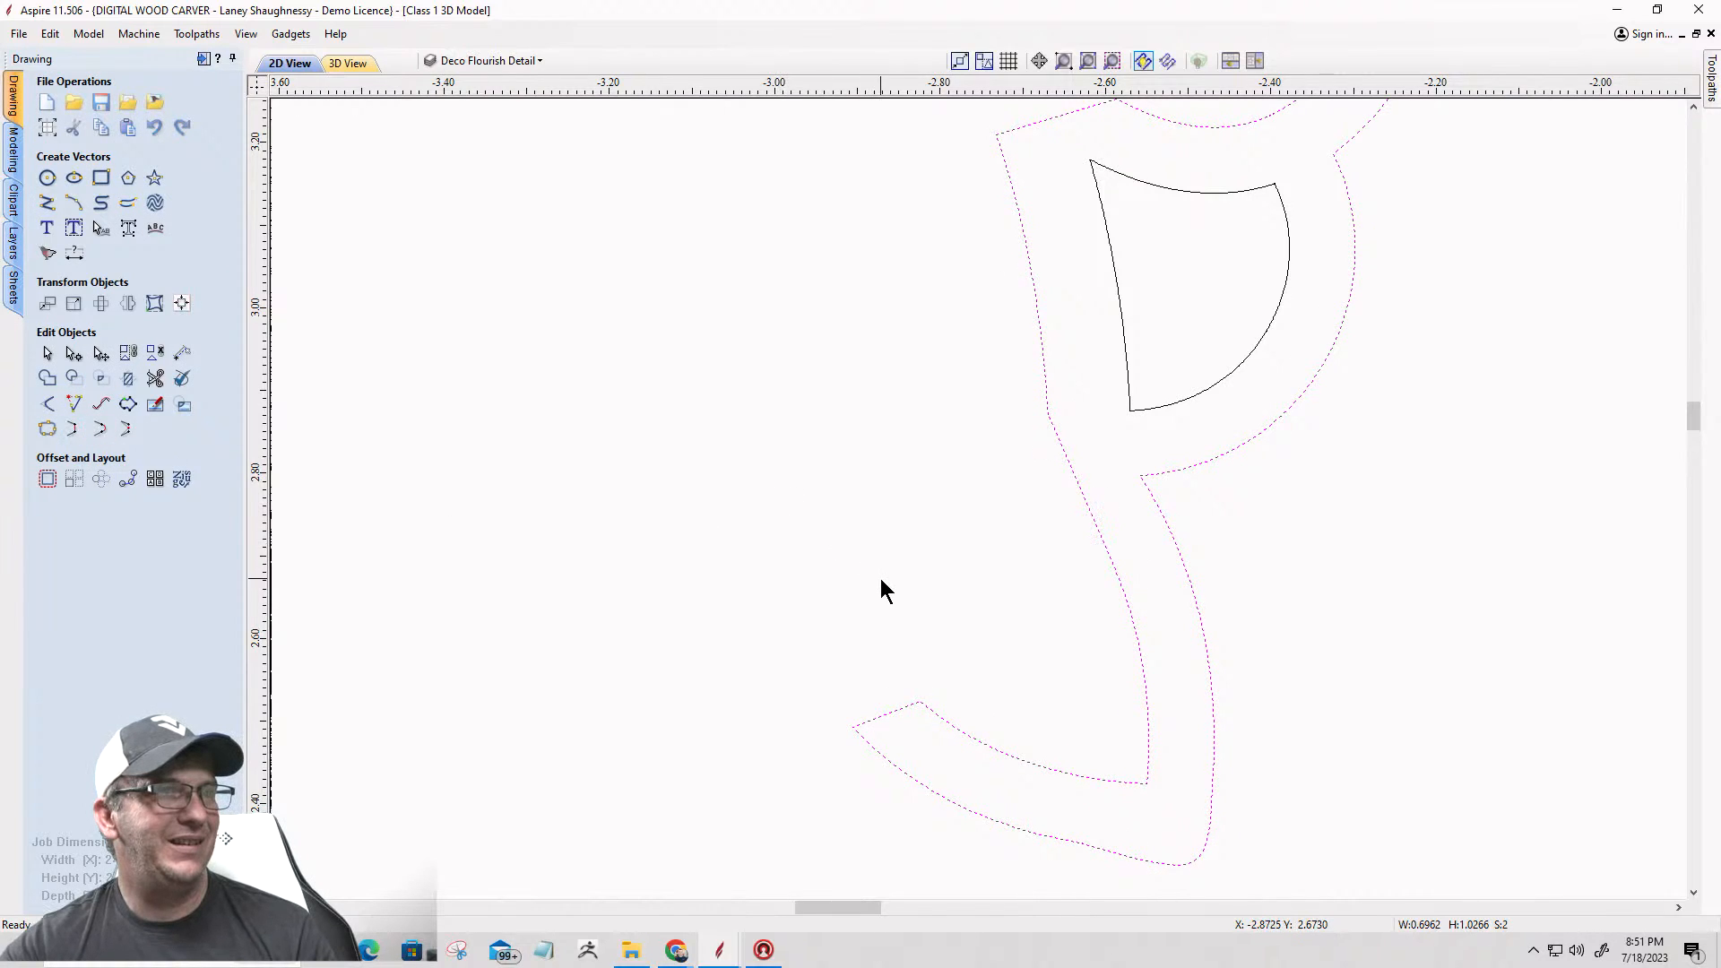
left_click(826, 660)
Step: Try to mirror a copy of the rebuilt left flourish horizontally about the job center
scroll(896, 690, "down", 5)
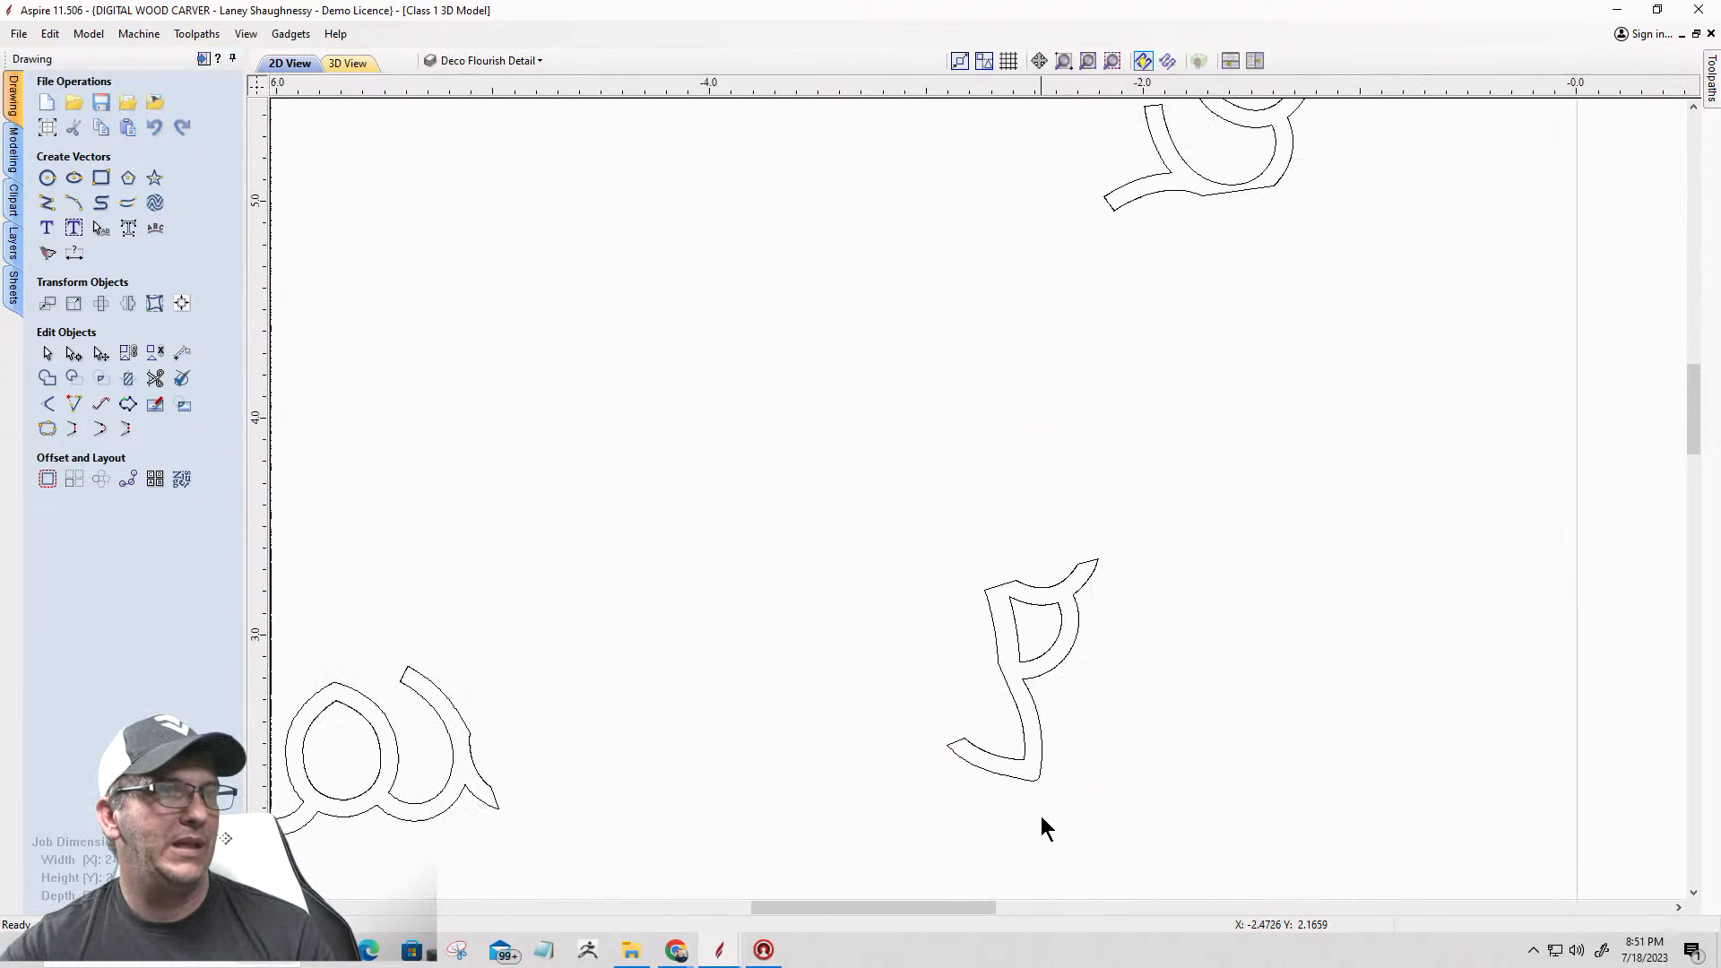
scroll(1001, 708, "down", 2)
scroll(1010, 726, "up", 3)
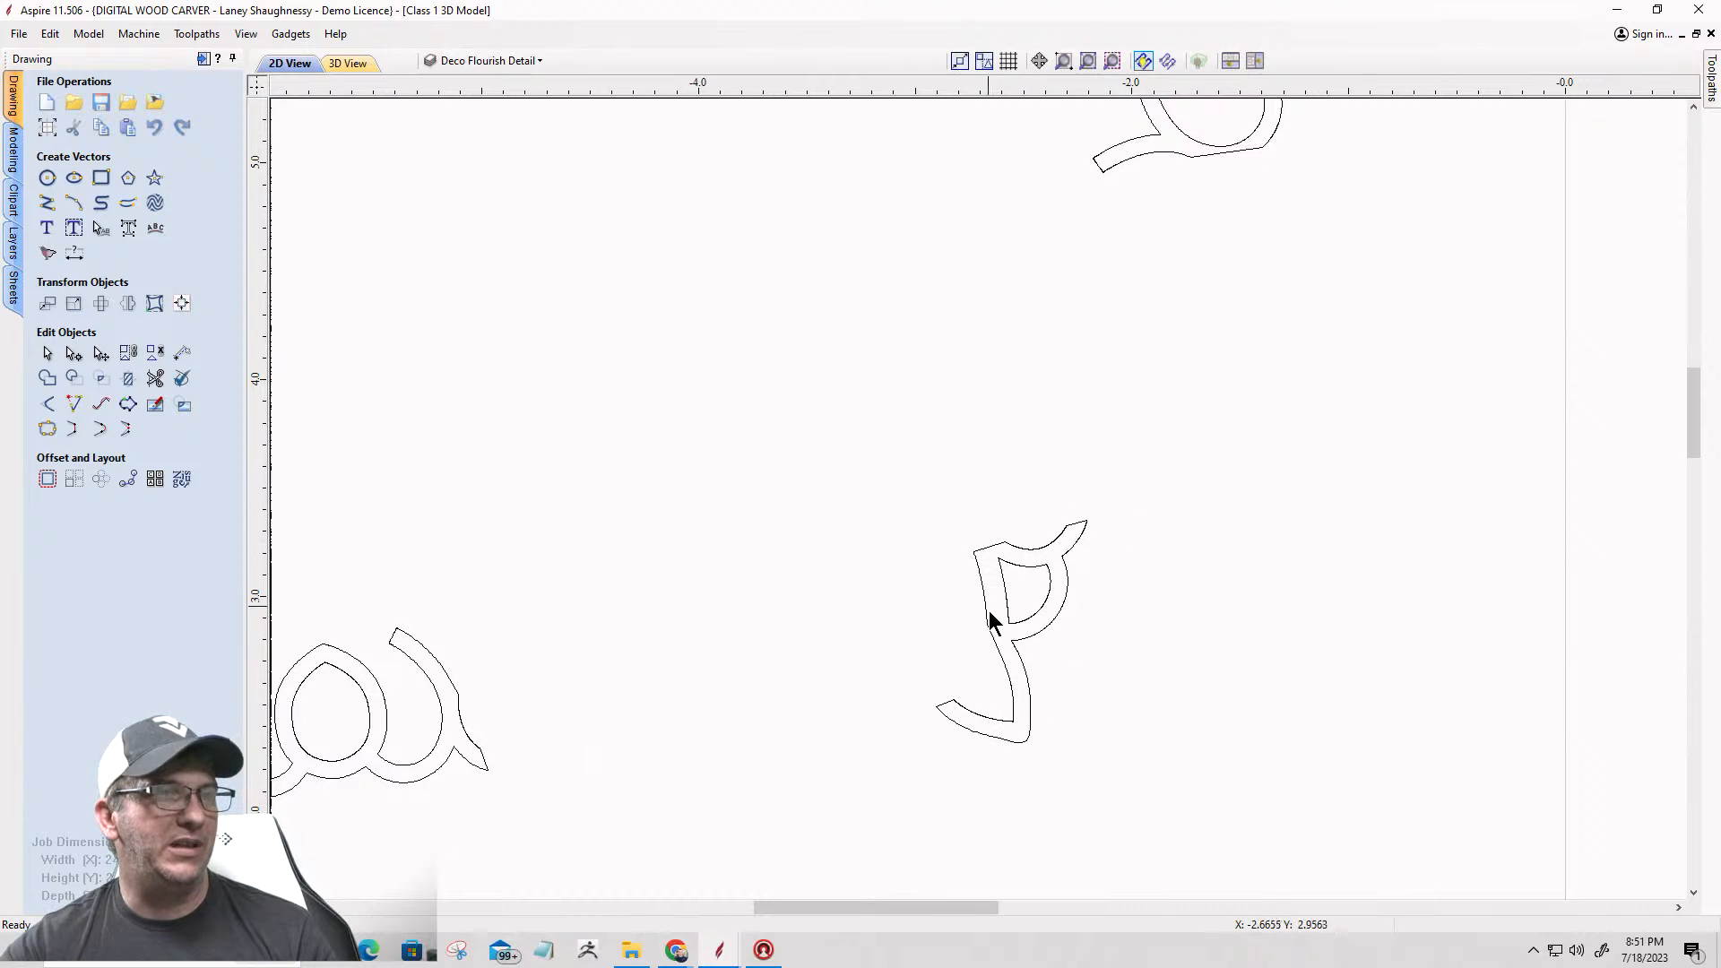
scroll(914, 622, "down", 3)
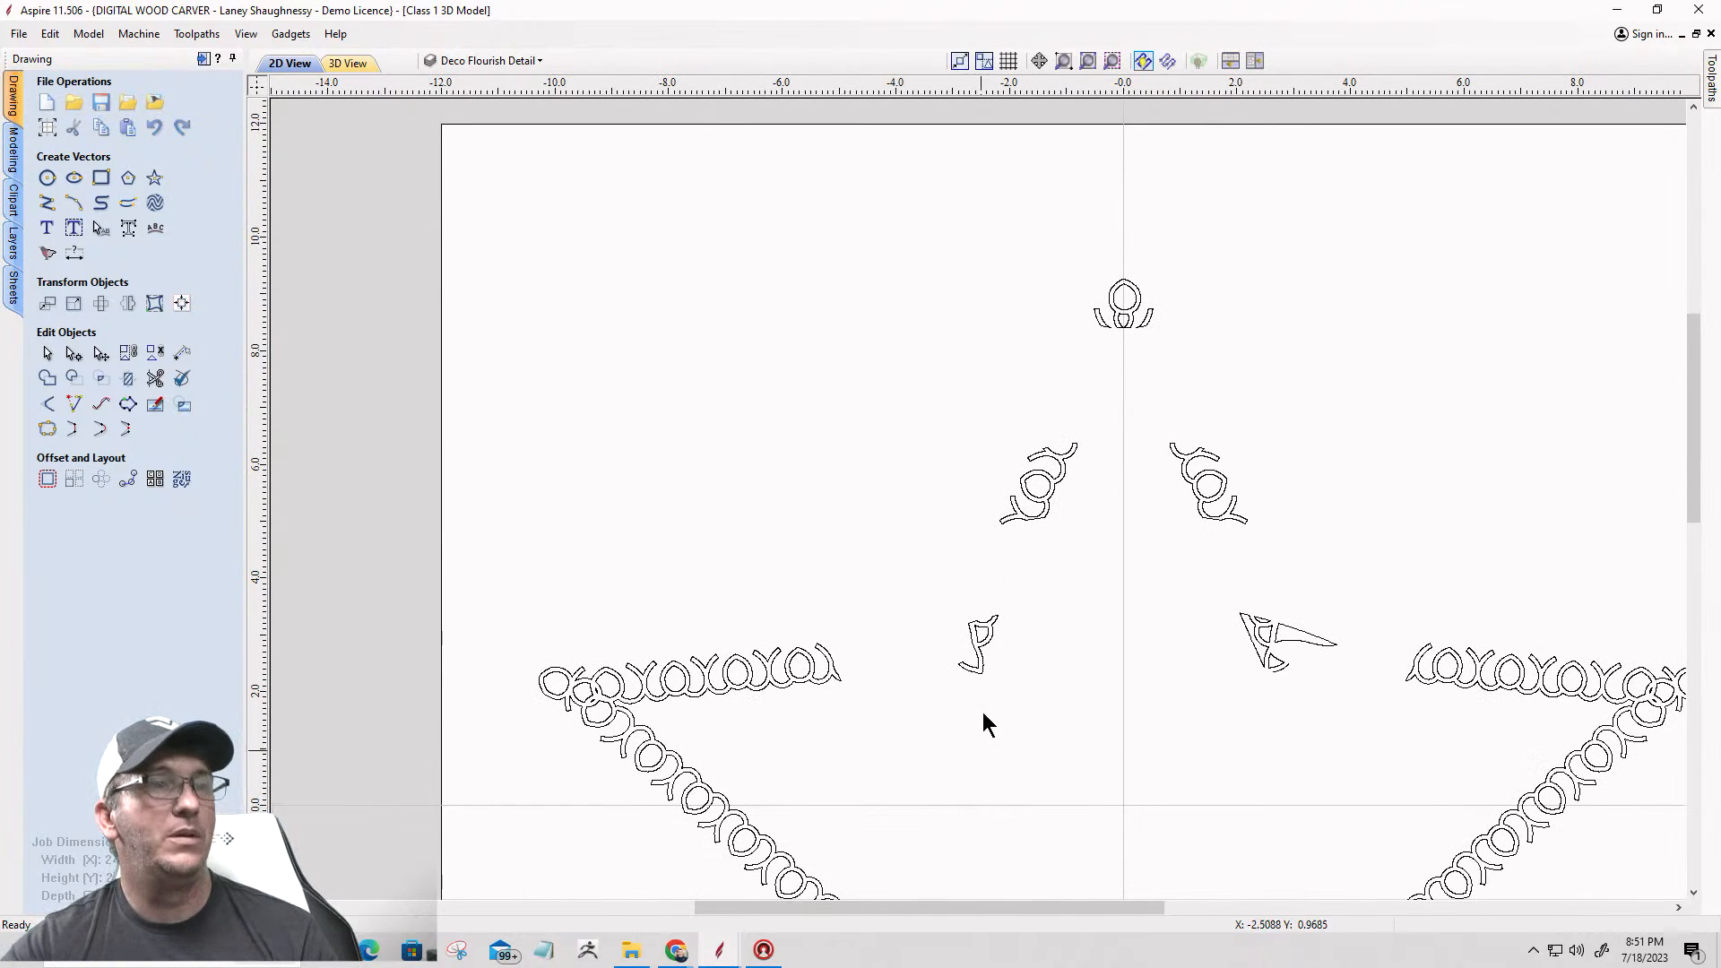
left_click_drag(910, 563, 1036, 691)
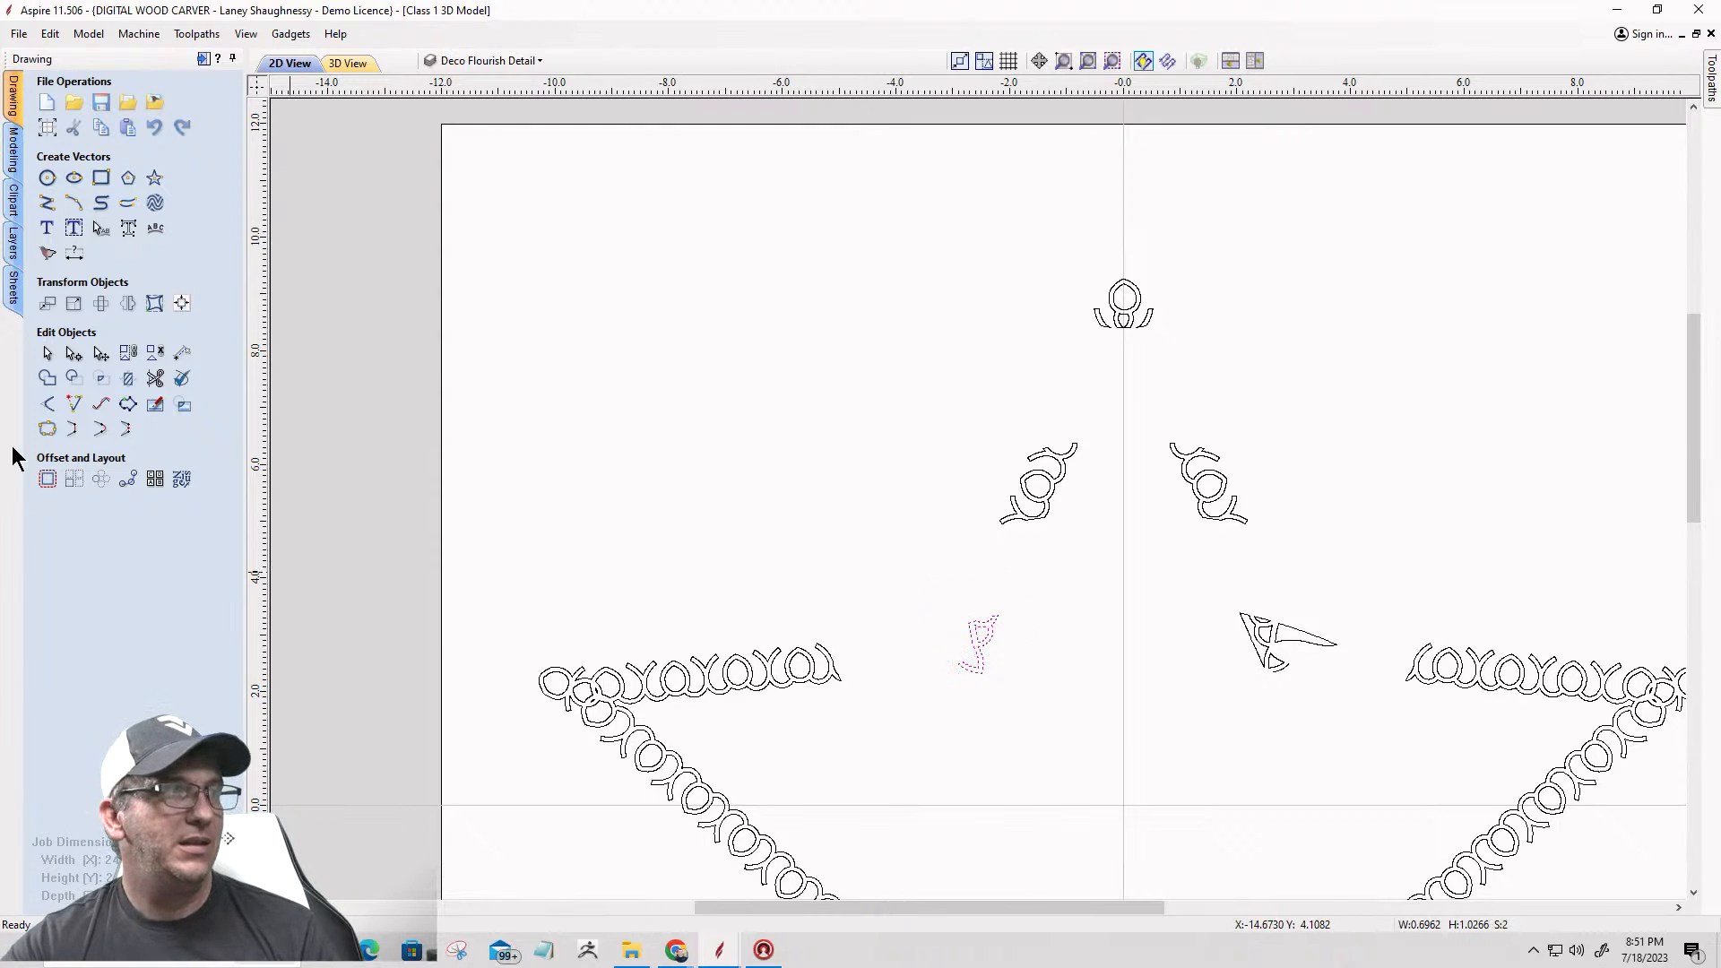
left_click(127, 303)
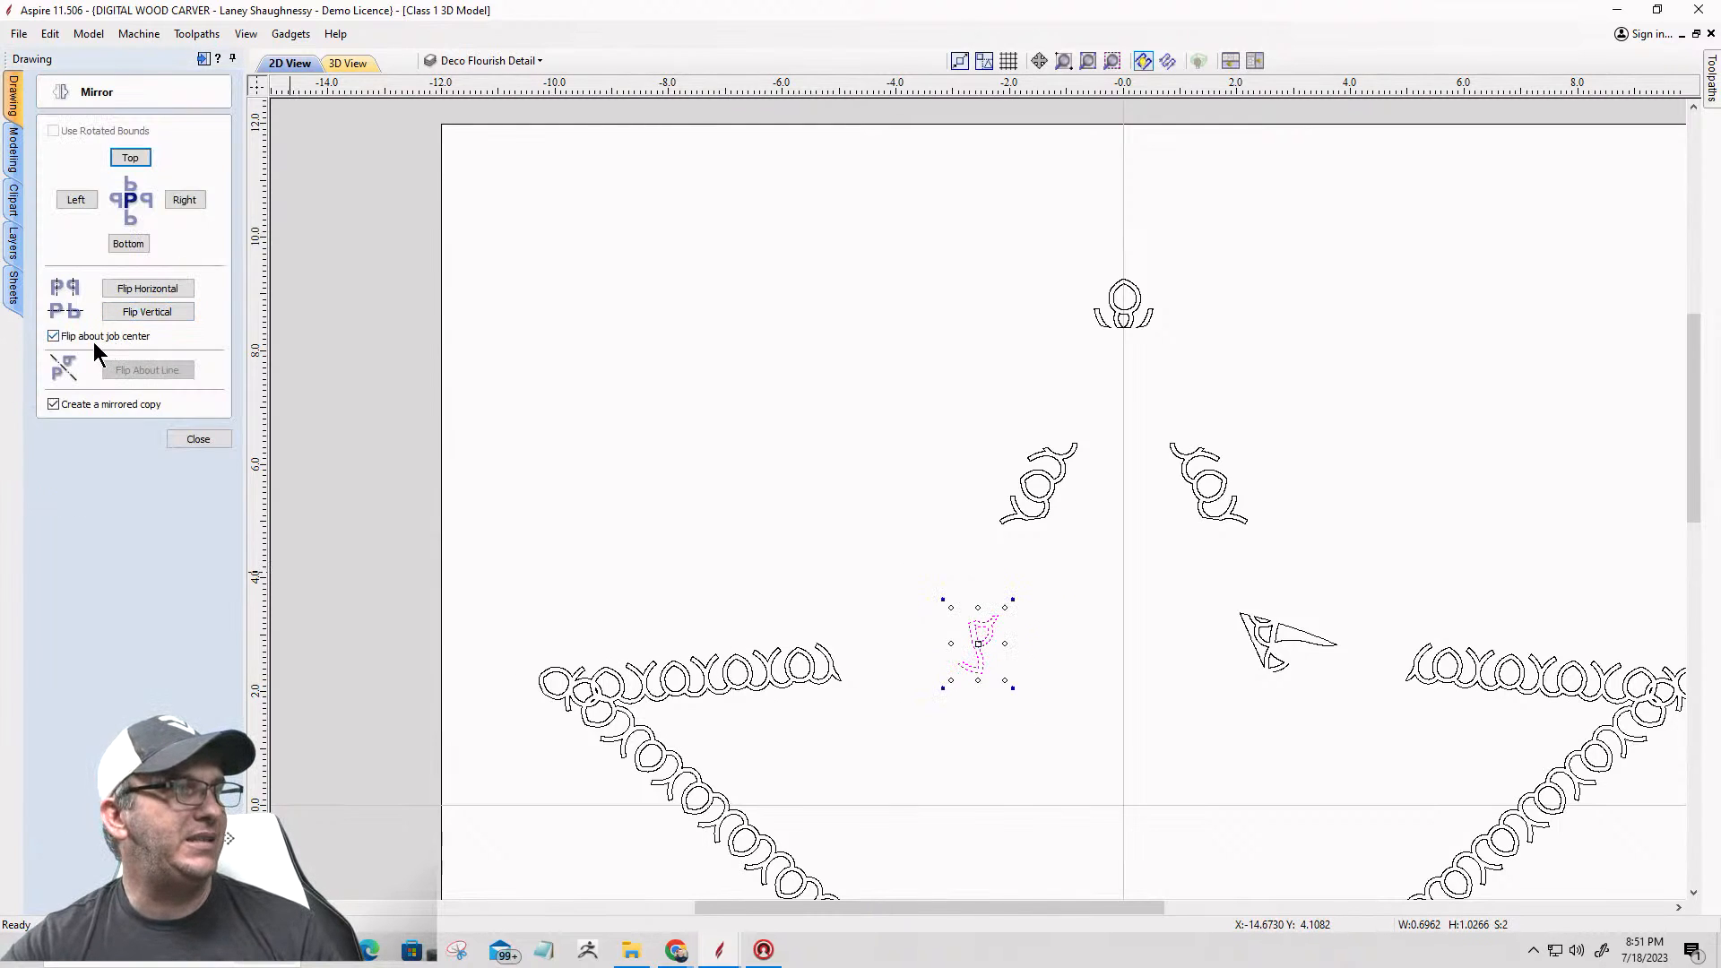
left_click(139, 289)
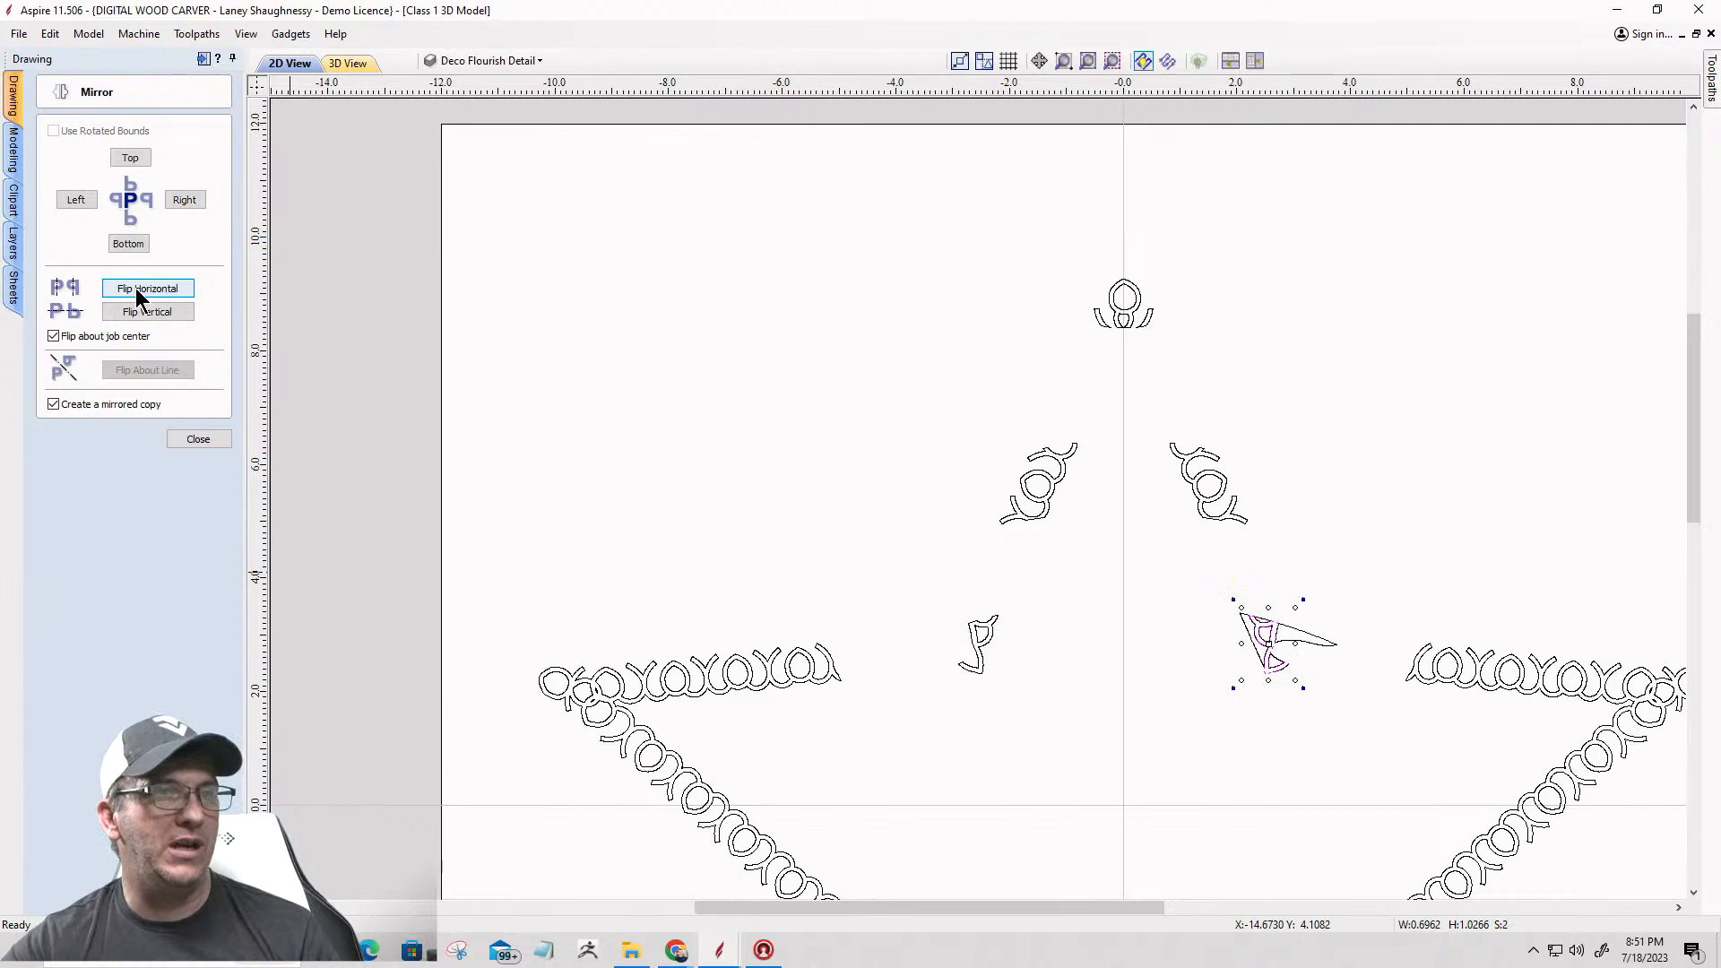
scroll(1295, 655, "up", 6)
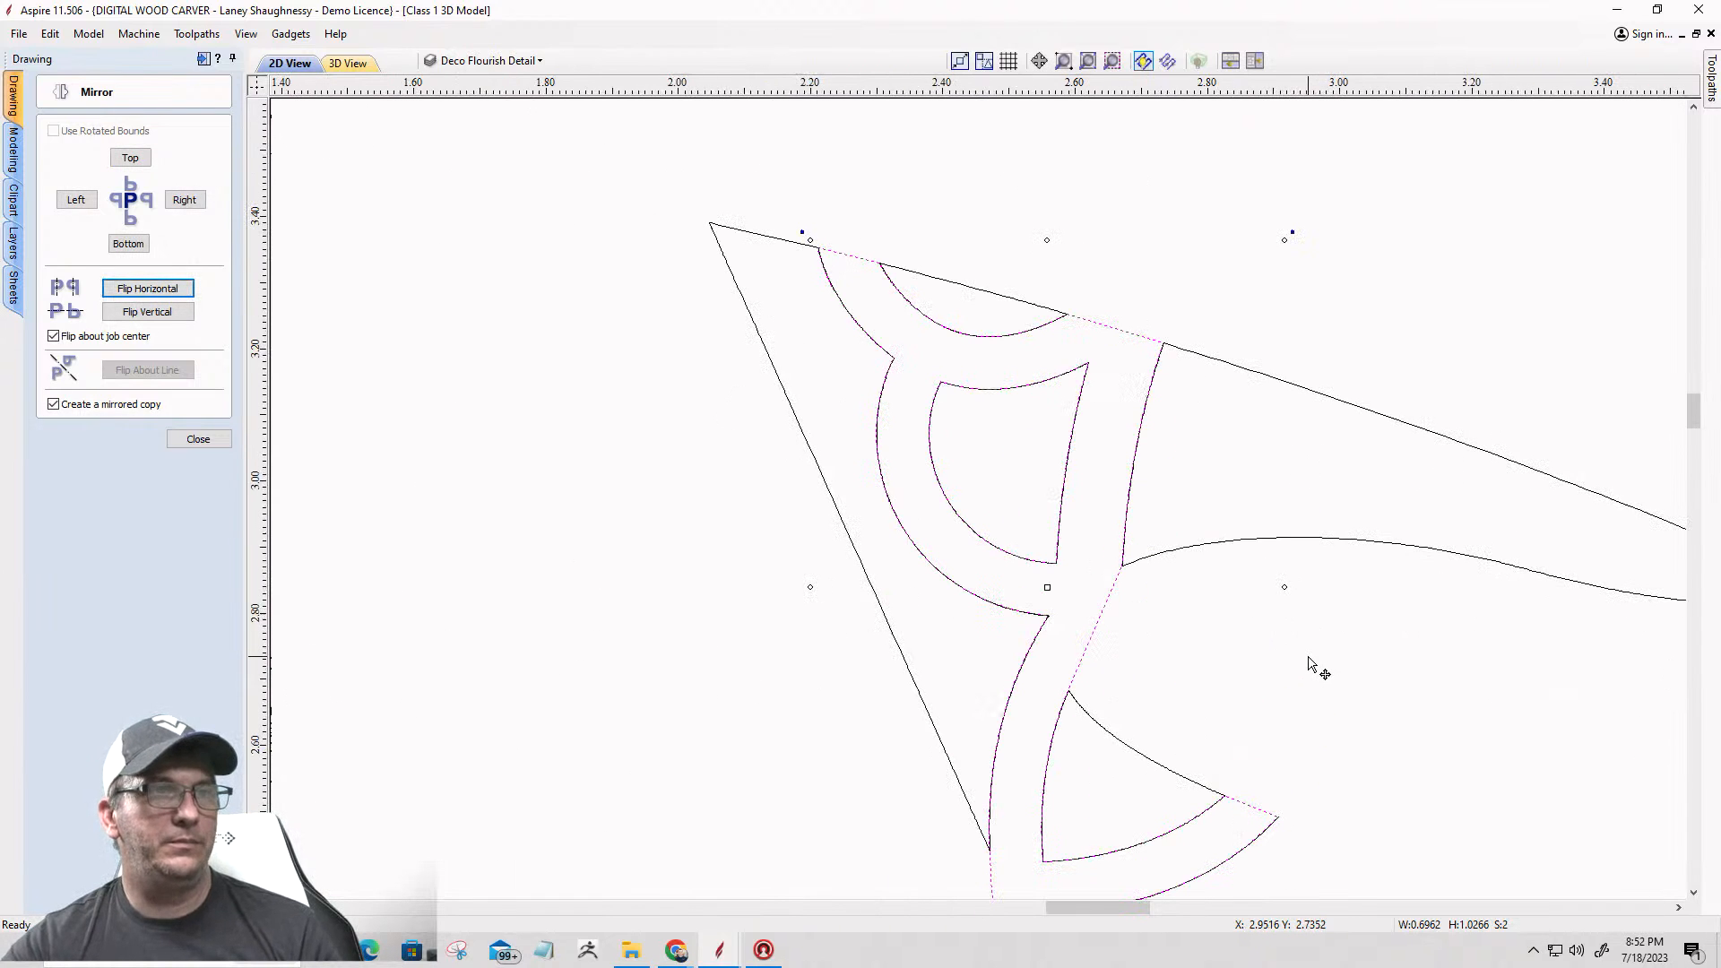
scroll(1307, 661, "down", 2)
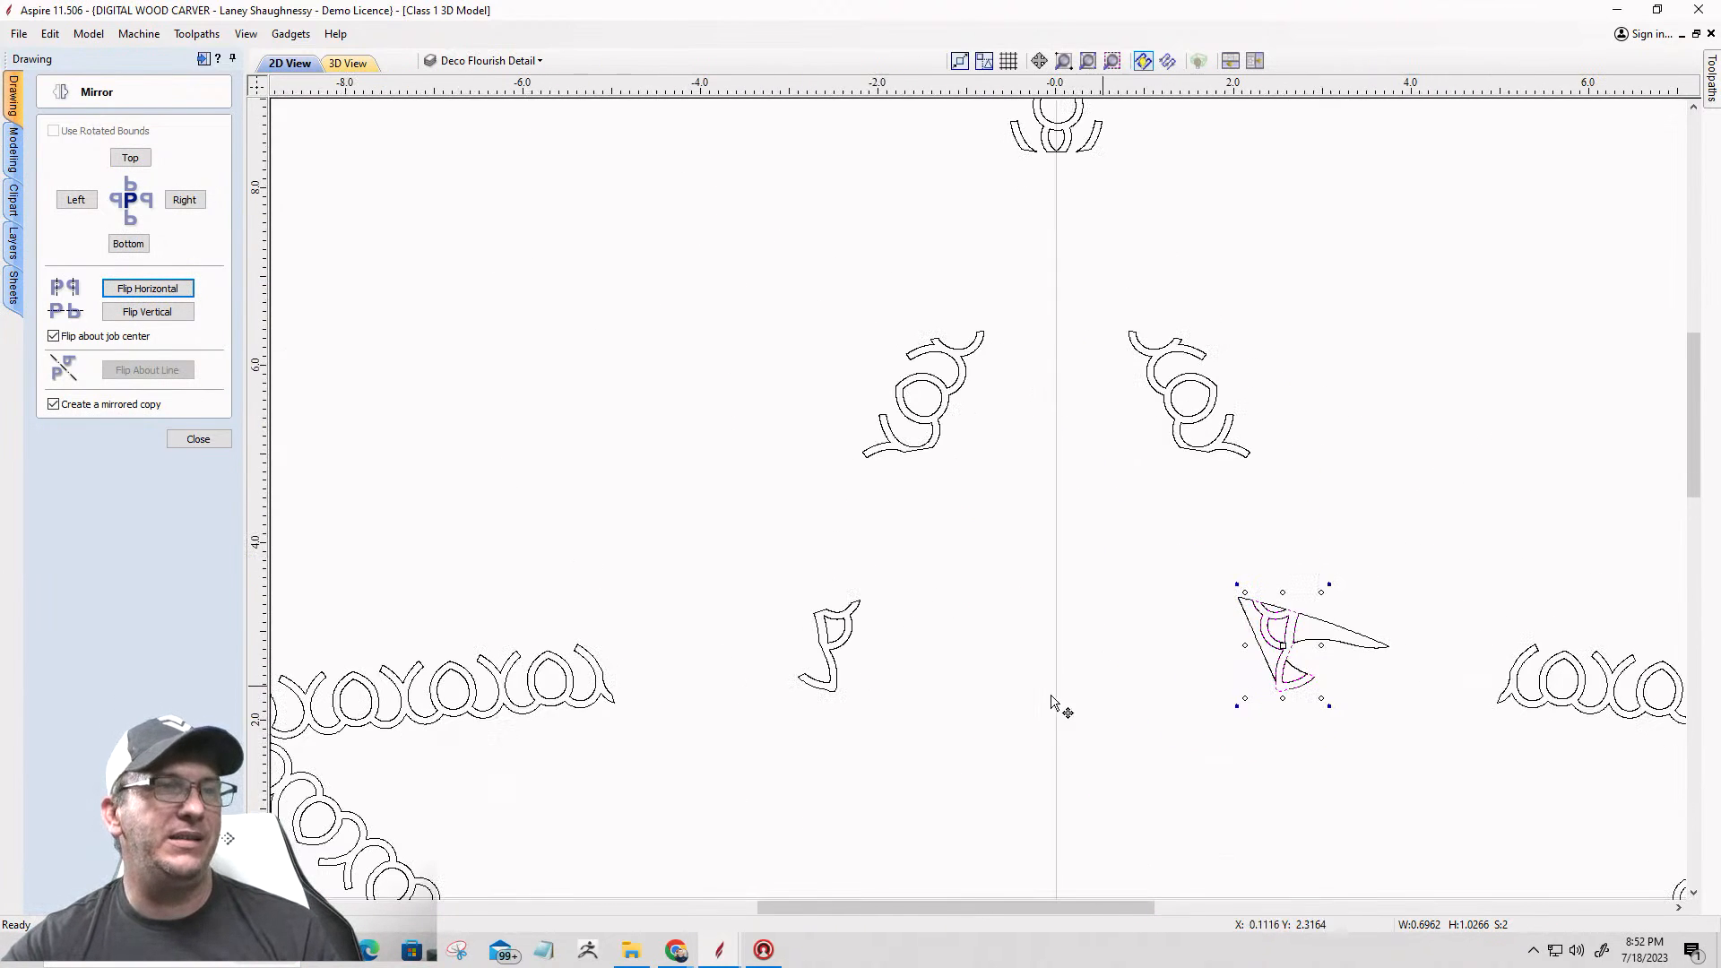
key("ctrl+z")
Step: Delete the old wing-shaped flourish on the star's right side and replace it with a horizontally mirrored copy of the left one about the job center
left_click_drag(1157, 565, 1407, 730)
key("Delete")
left_click_drag(965, 766, 965, 768)
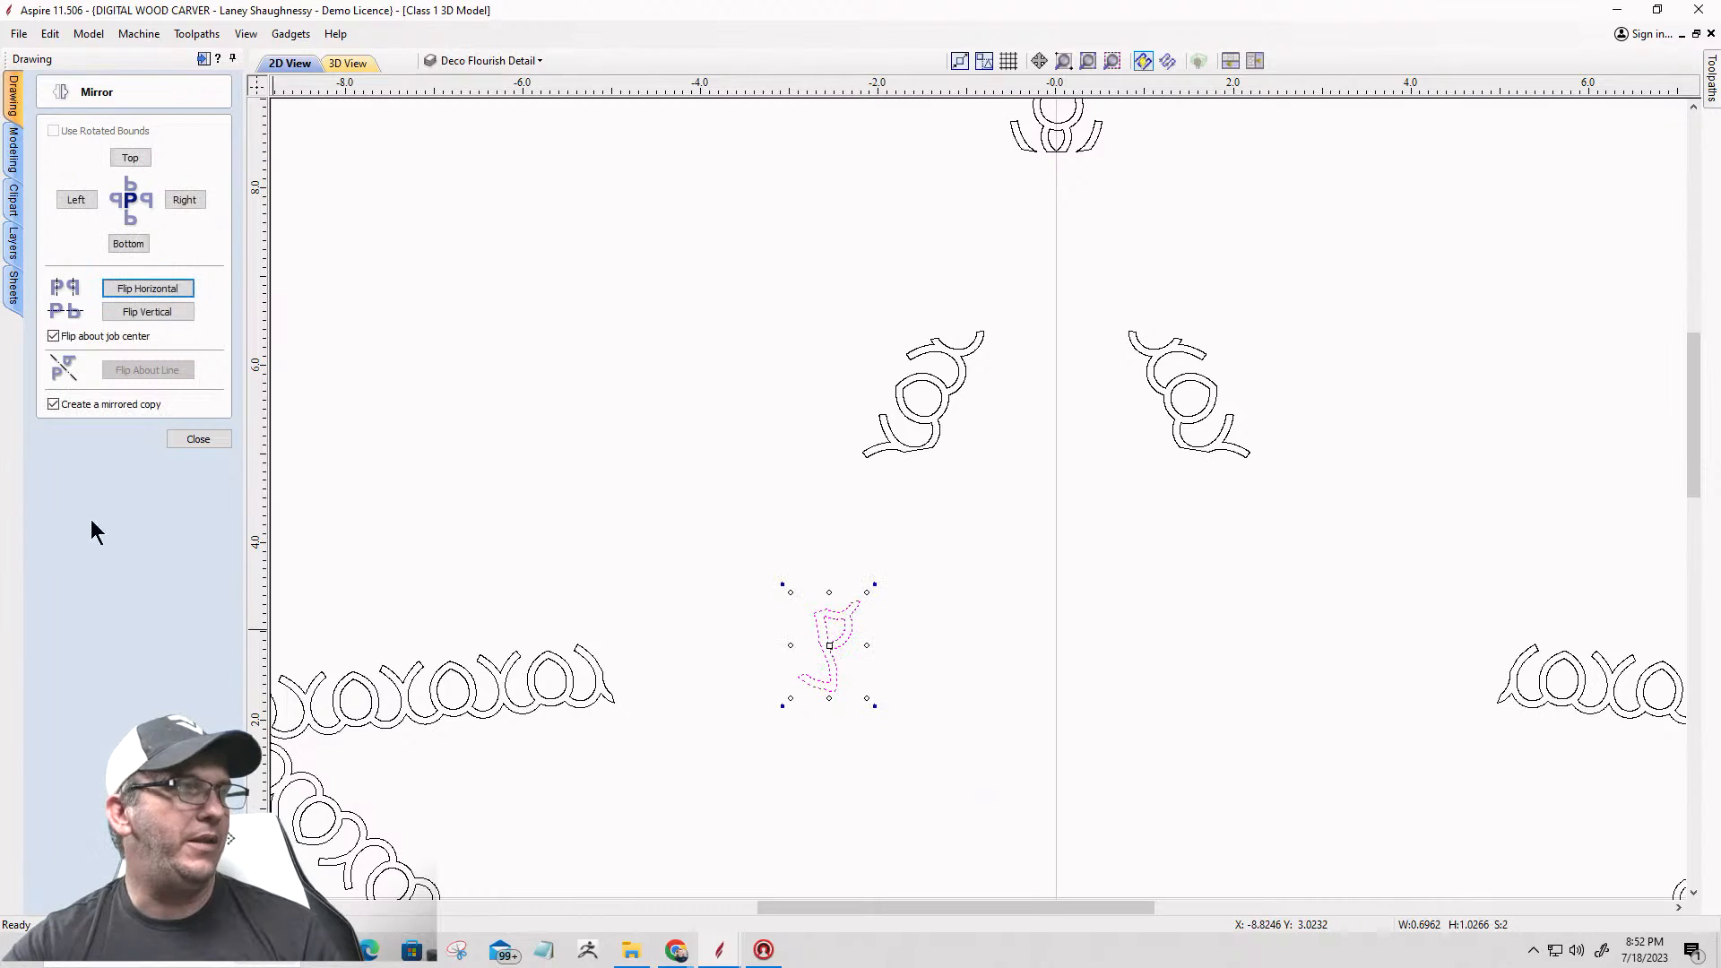
left_click(146, 288)
left_click(848, 568)
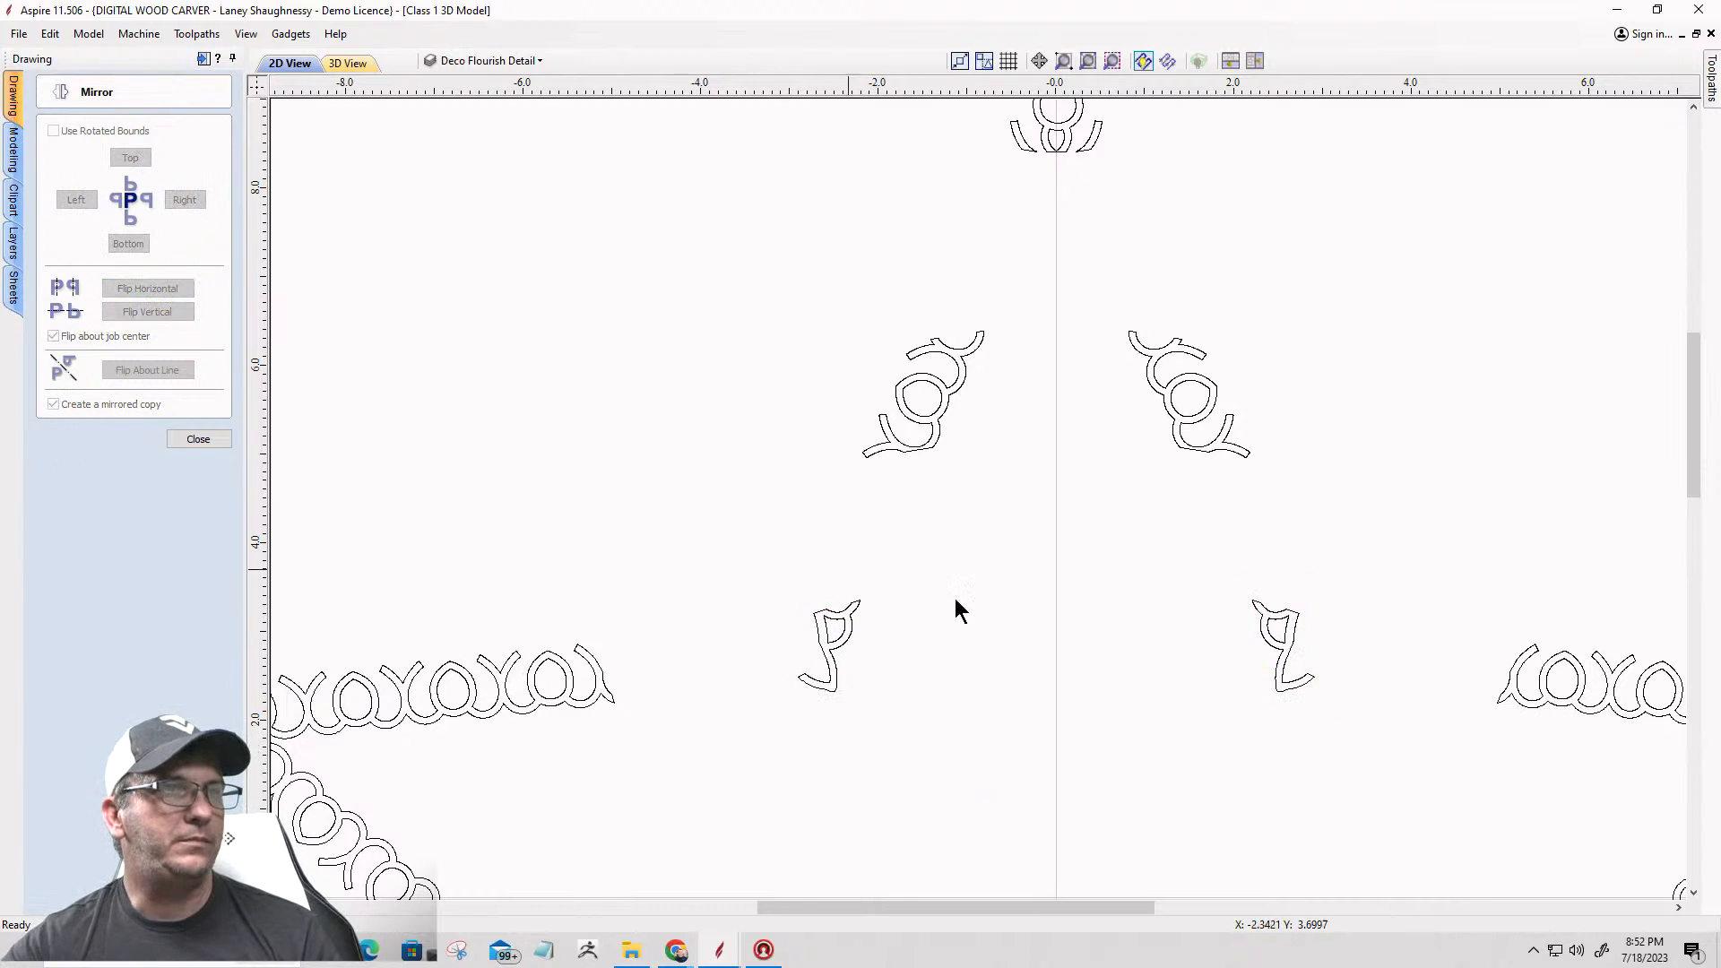
scroll(1053, 502, "down", 3)
scroll(1002, 632, "down", 3)
scroll(1004, 633, "up", 2)
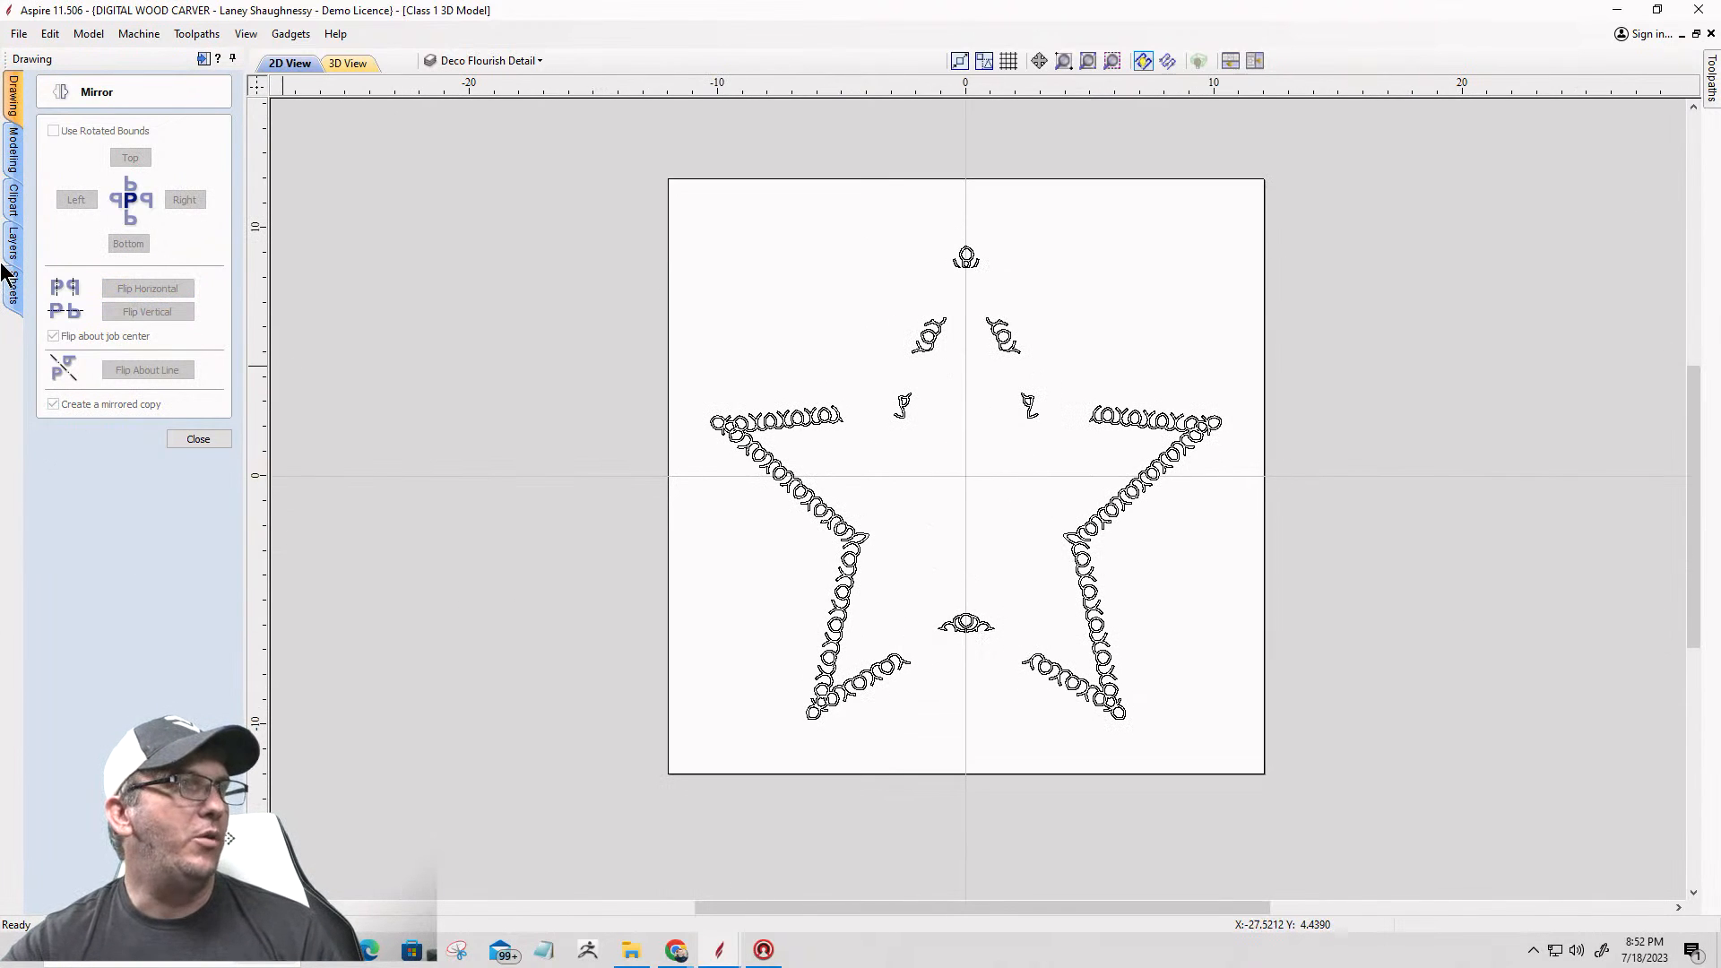
left_click(193, 441)
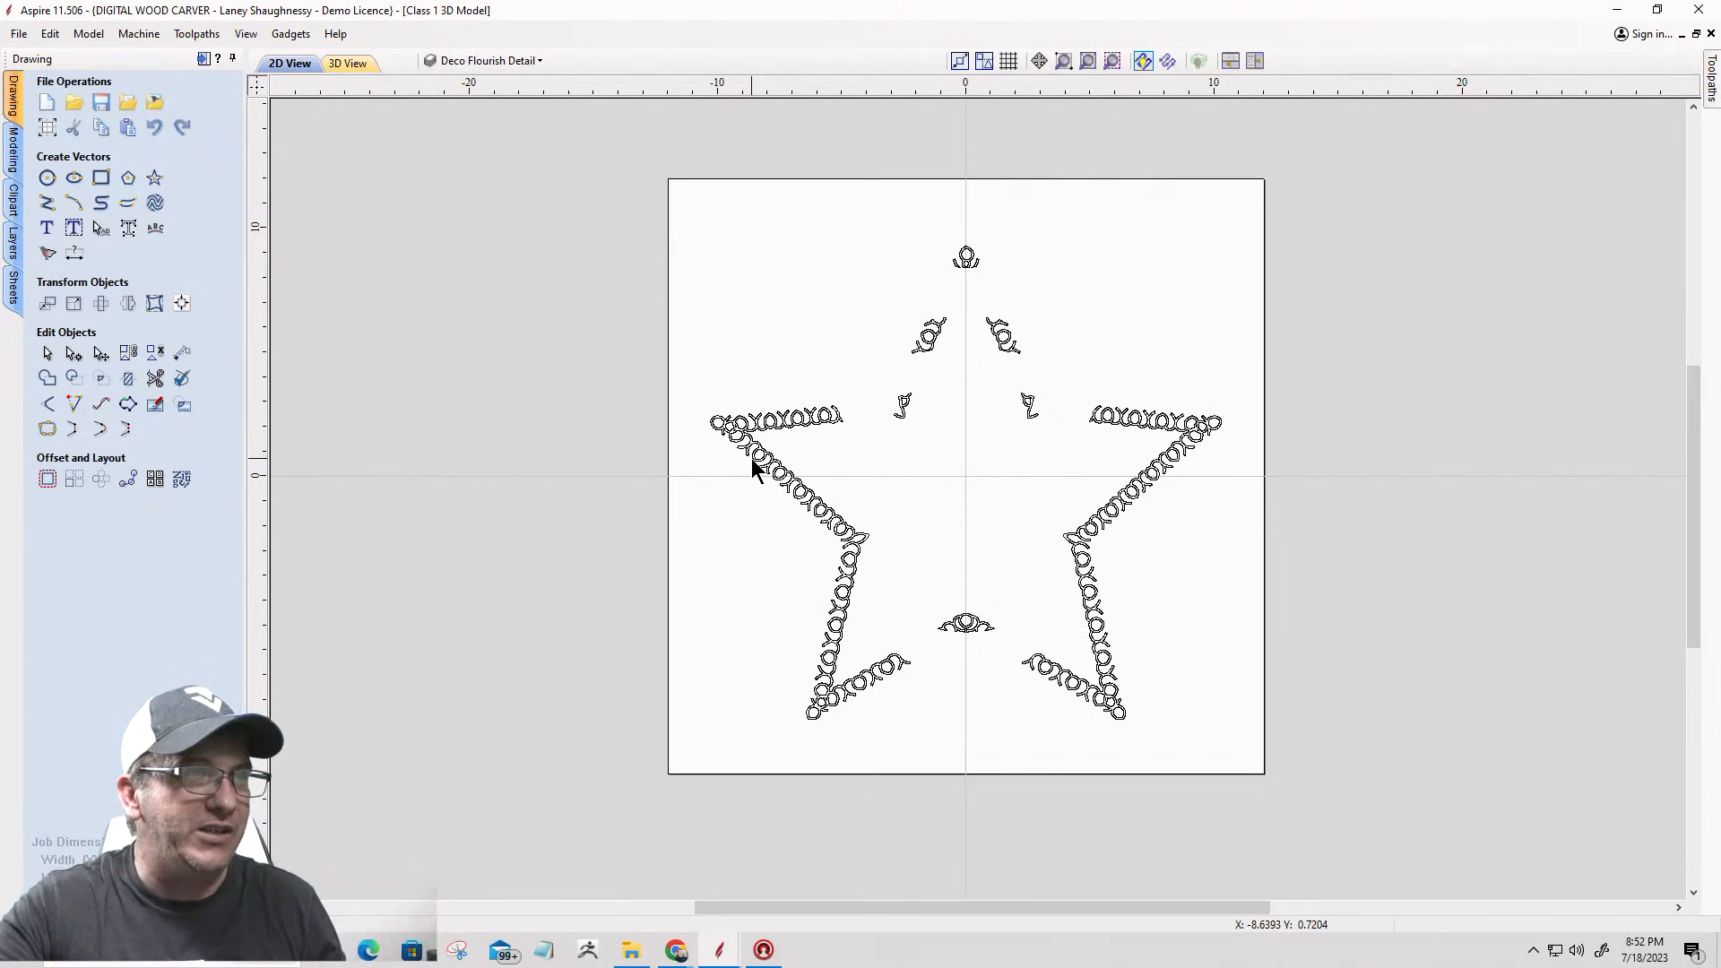
Step: Try to set up a 3D shape from all the flourish vectors with the domed profile at a 10° angle
left_click(752, 460)
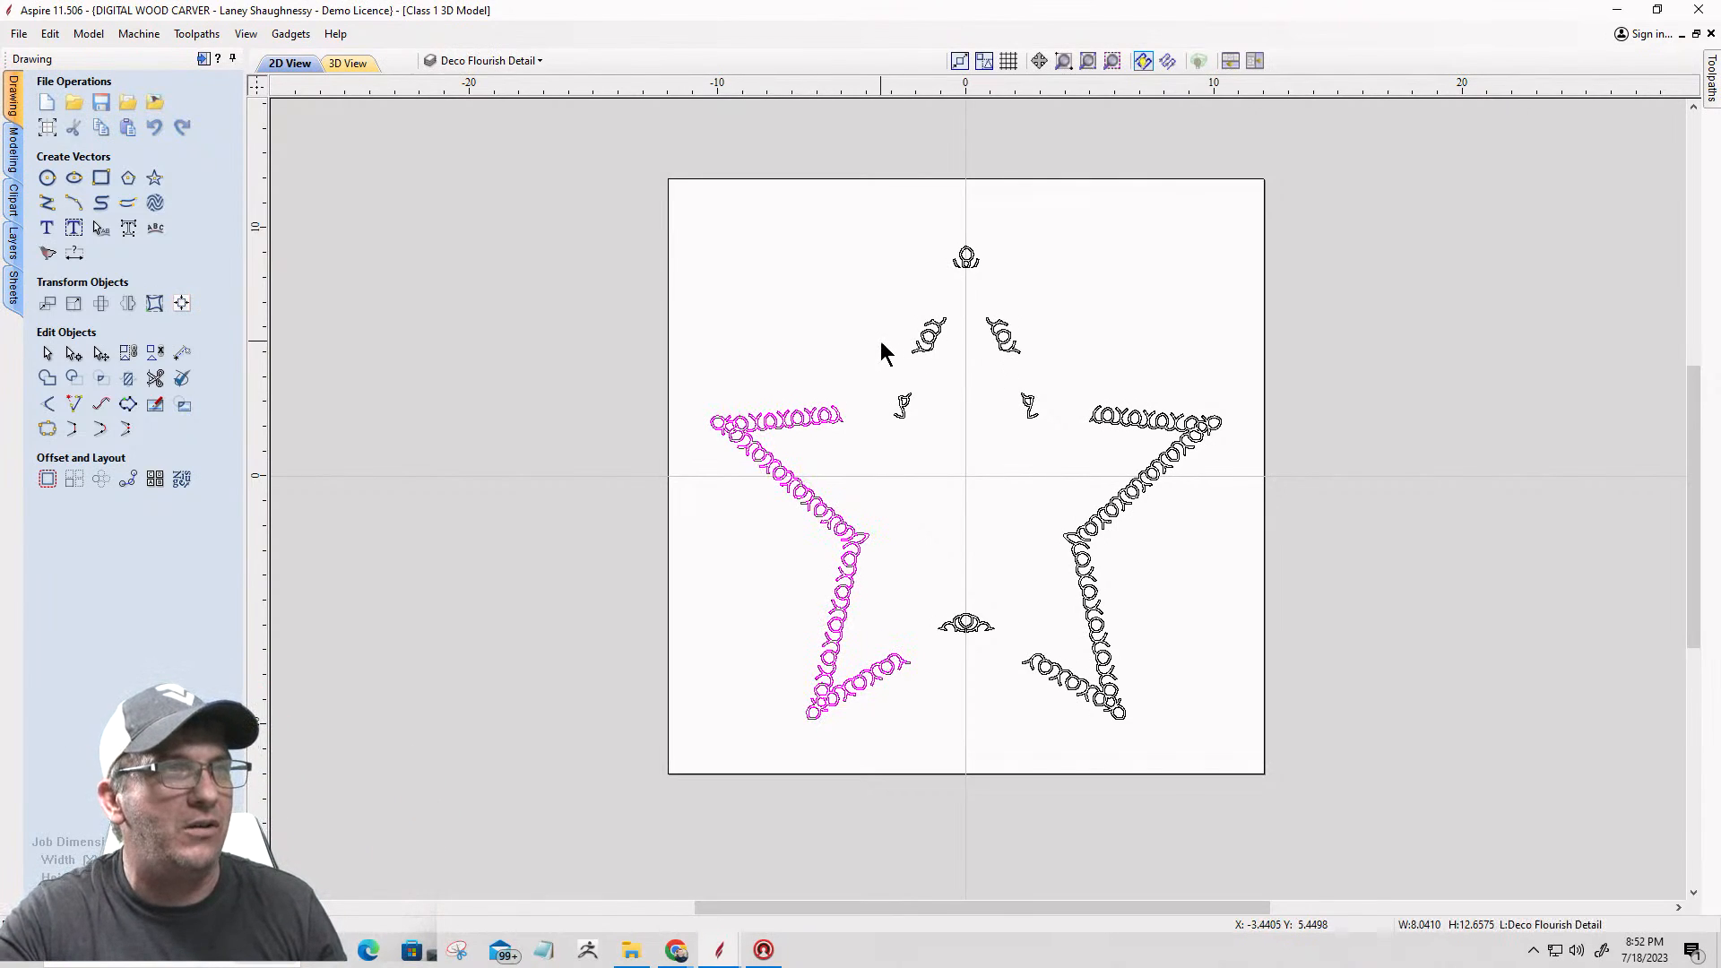
left_click(925, 339)
left_click(1004, 339)
left_click_drag(461, 159, 1246, 760)
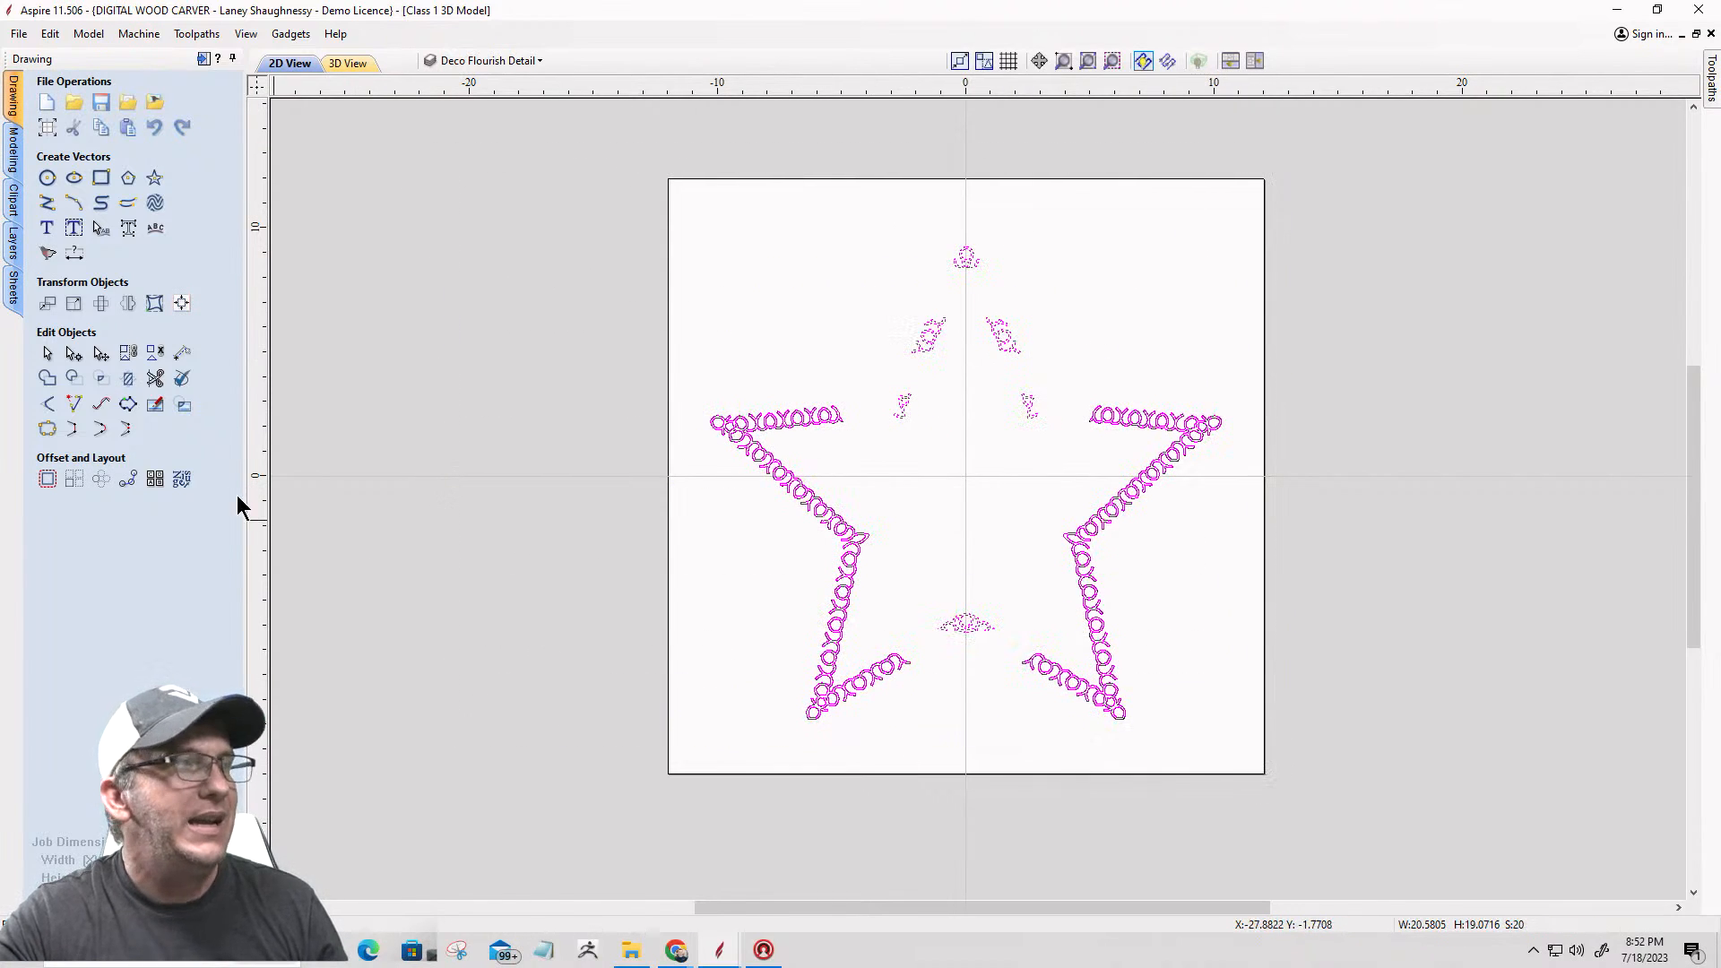
left_click(13, 148)
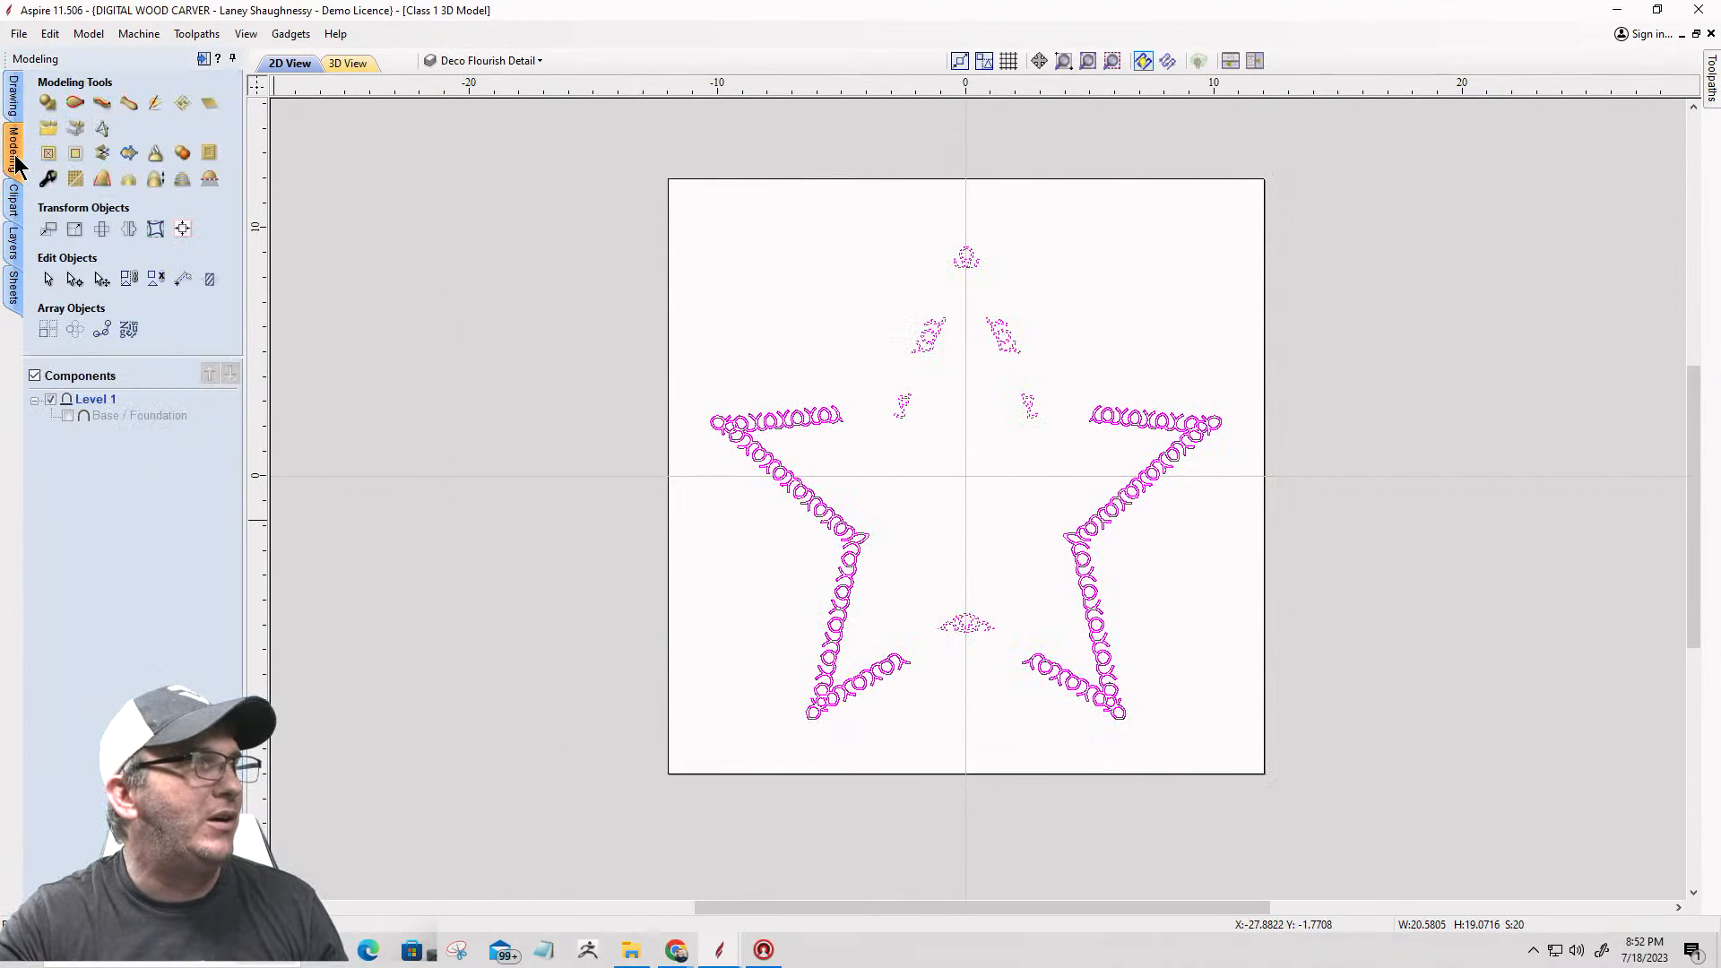
left_click(48, 105)
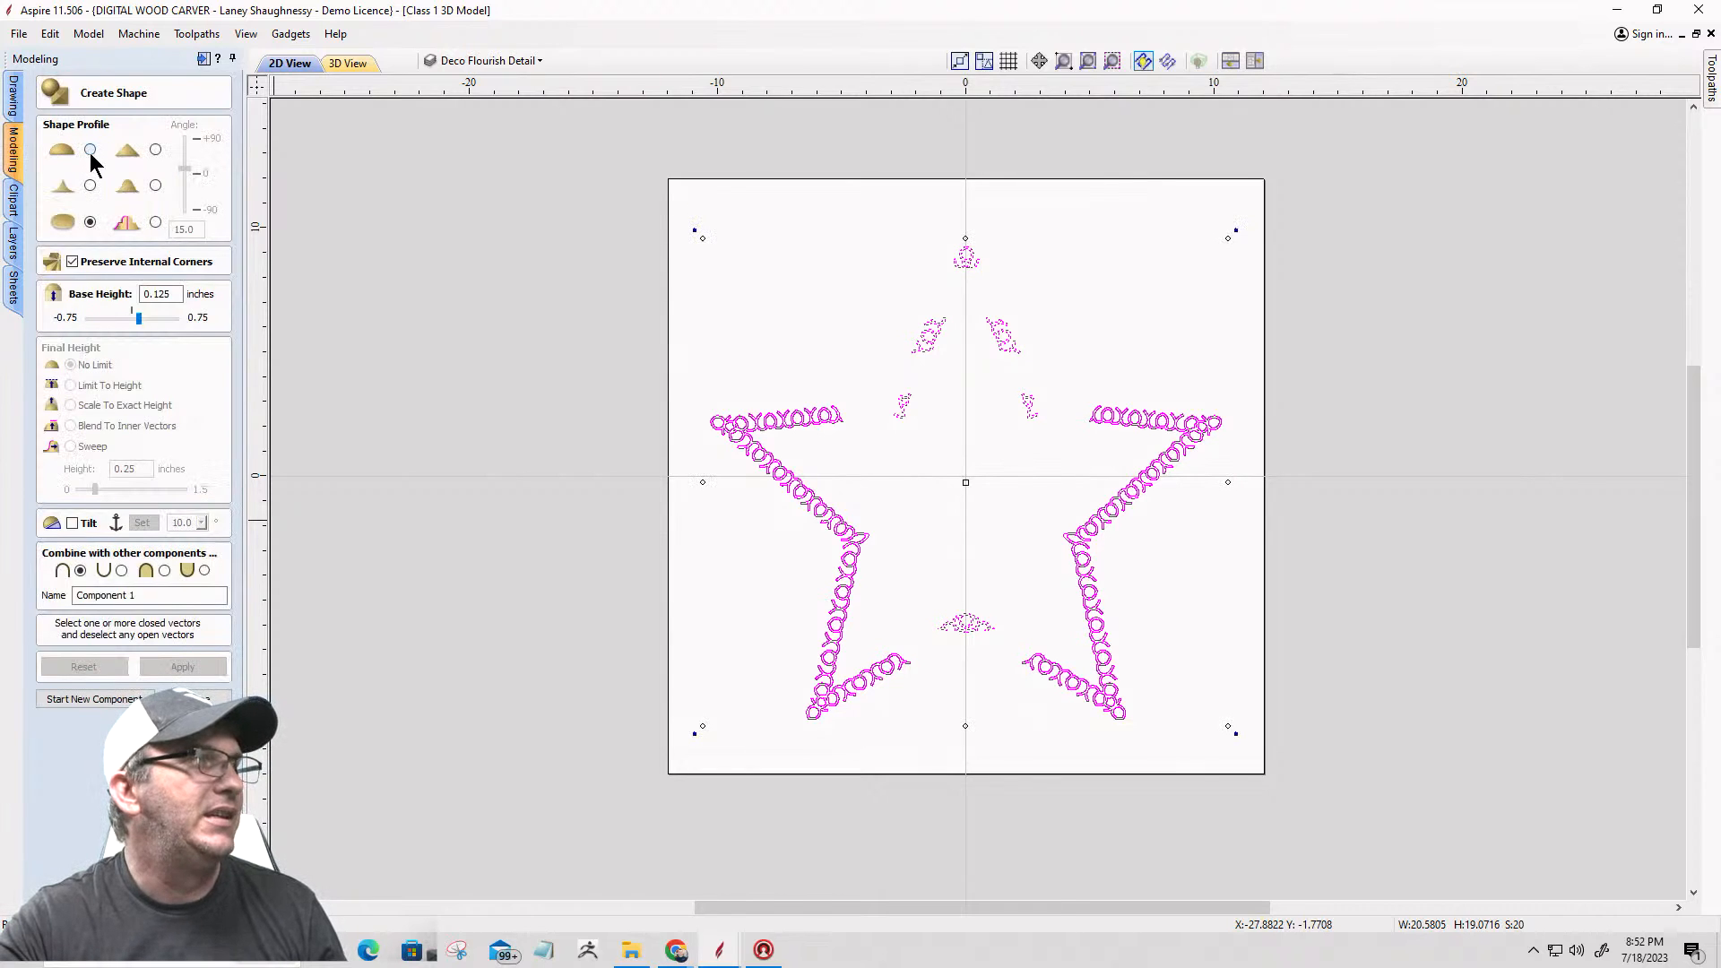
left_click(155, 222)
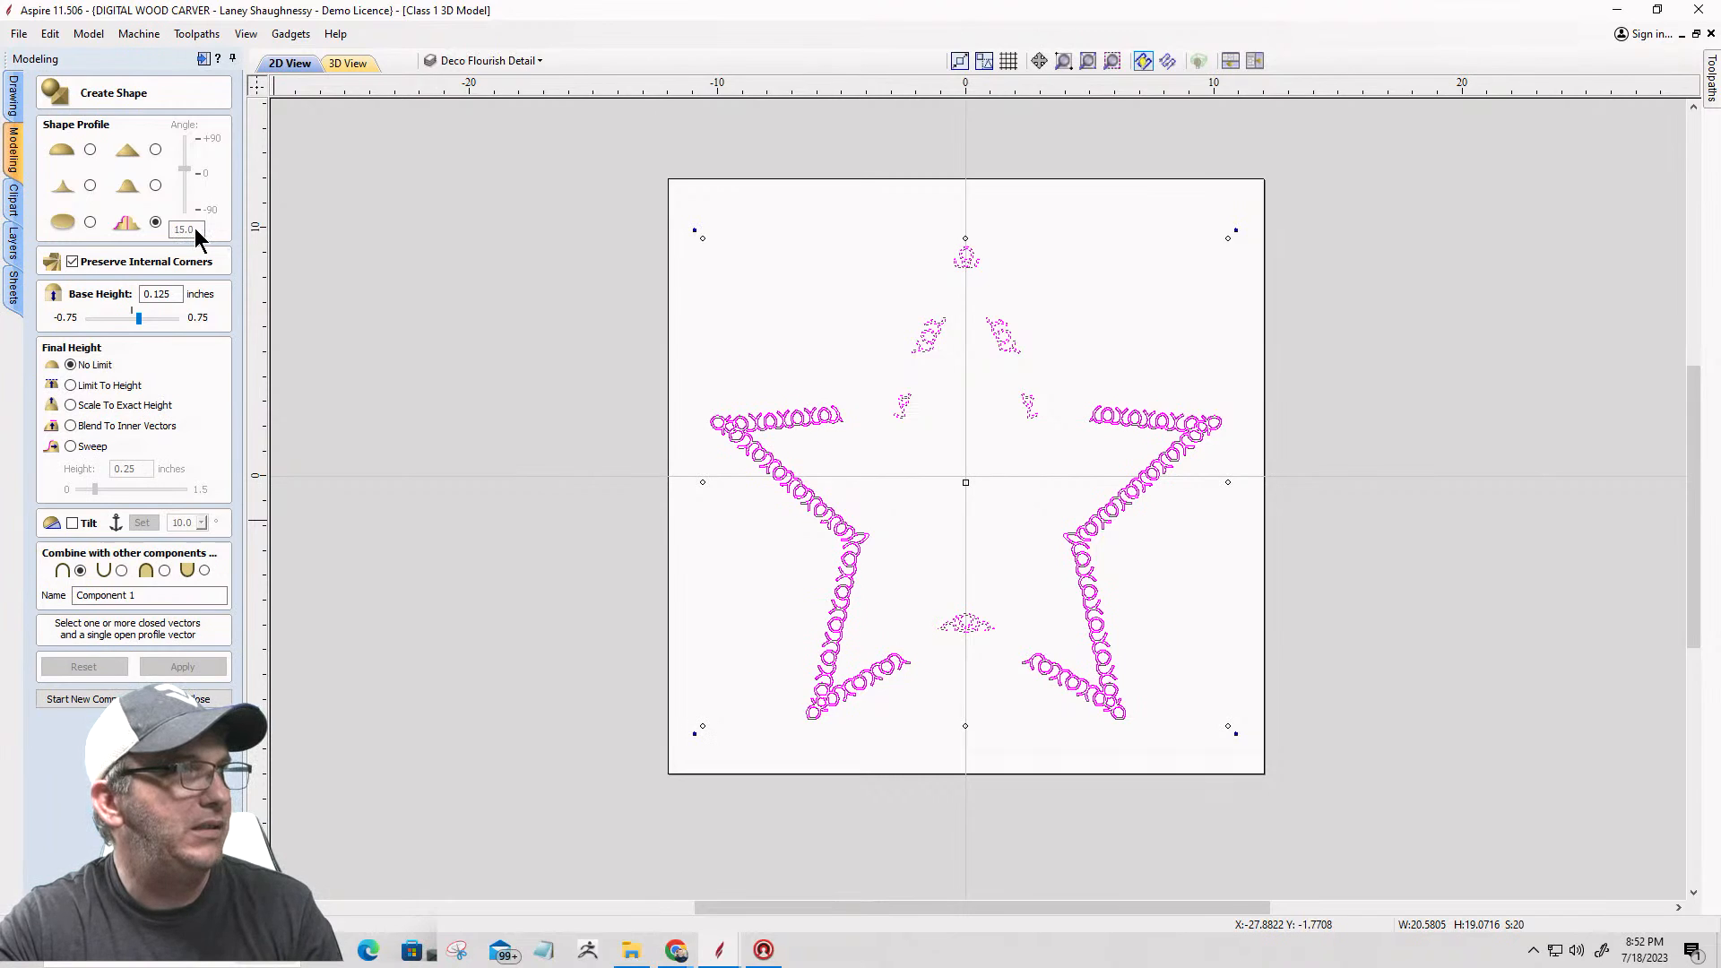
left_click(89, 149)
double_click(196, 227)
type("1")
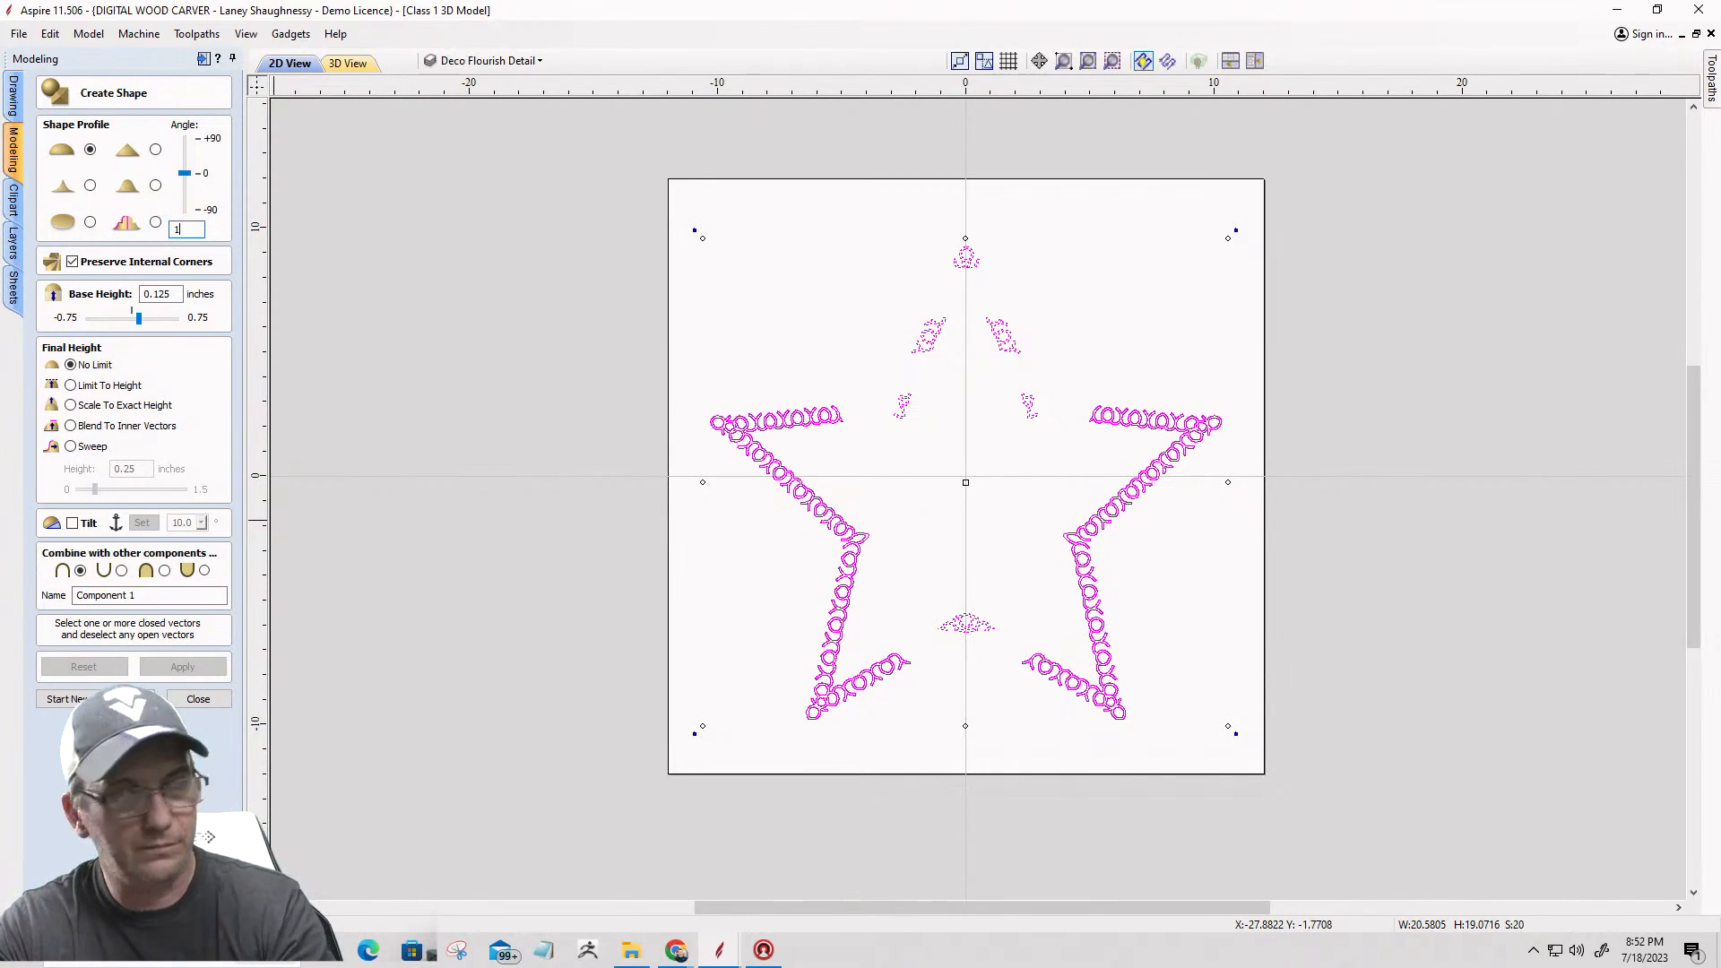
type("0")
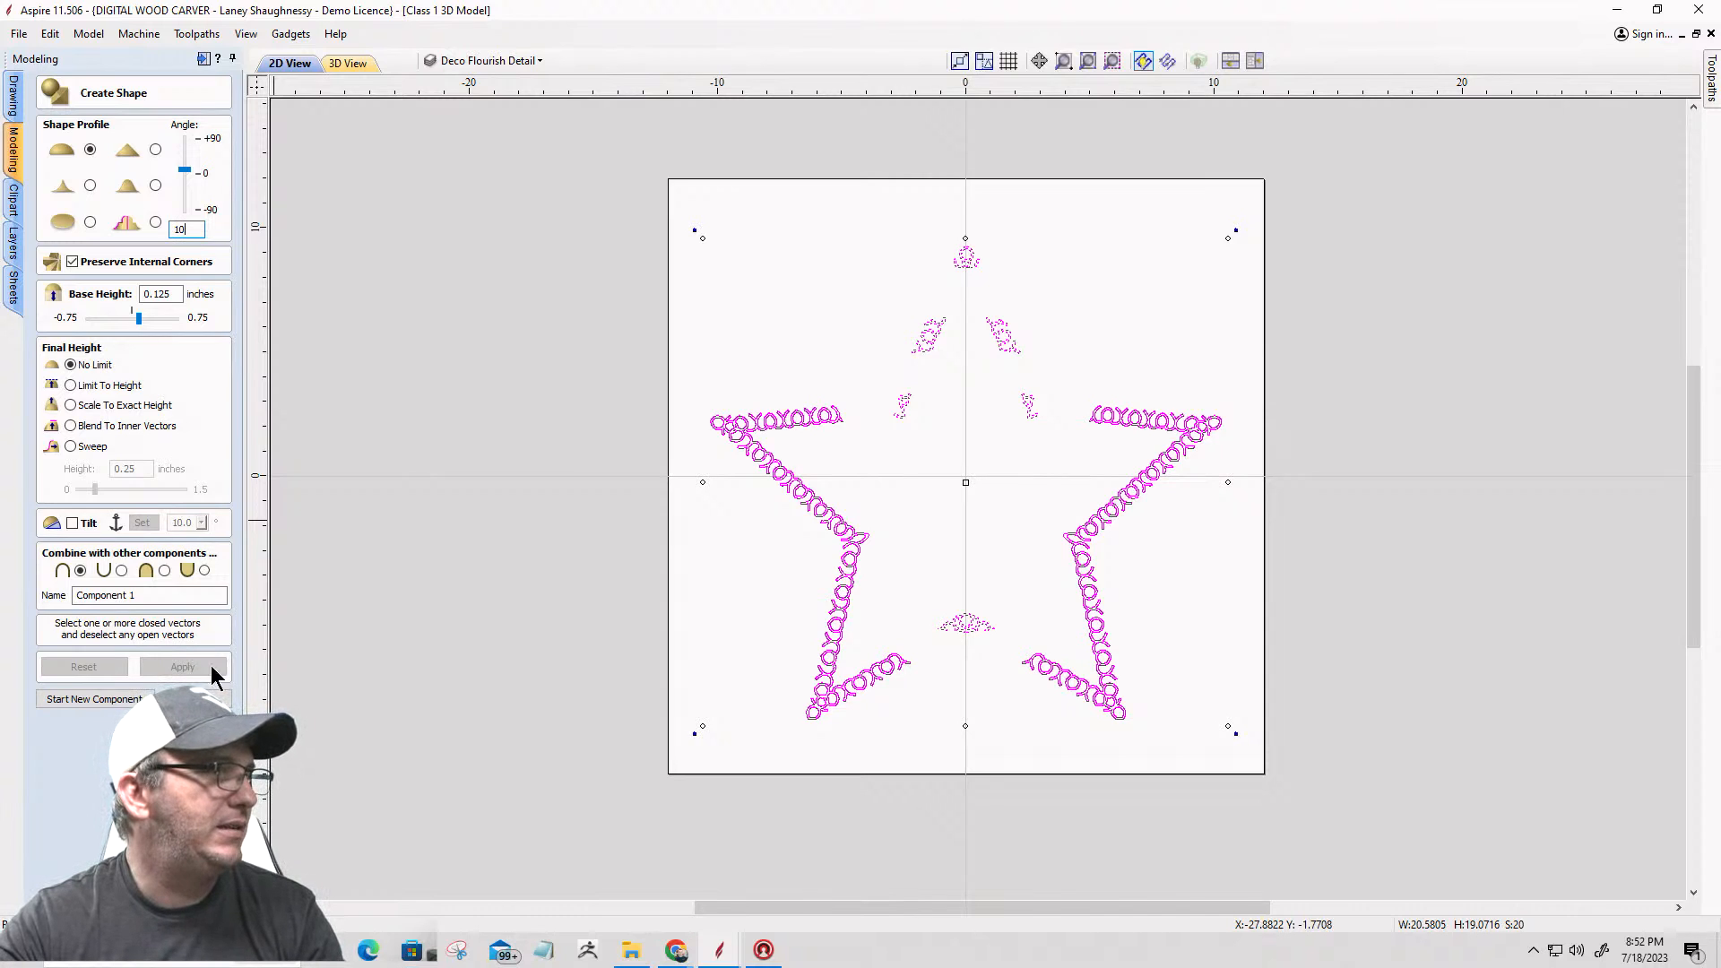
Step: Check the left and right border flourishes individually, and select all open vectors in the drawing to locate them
left_click(840, 550)
left_click(851, 534)
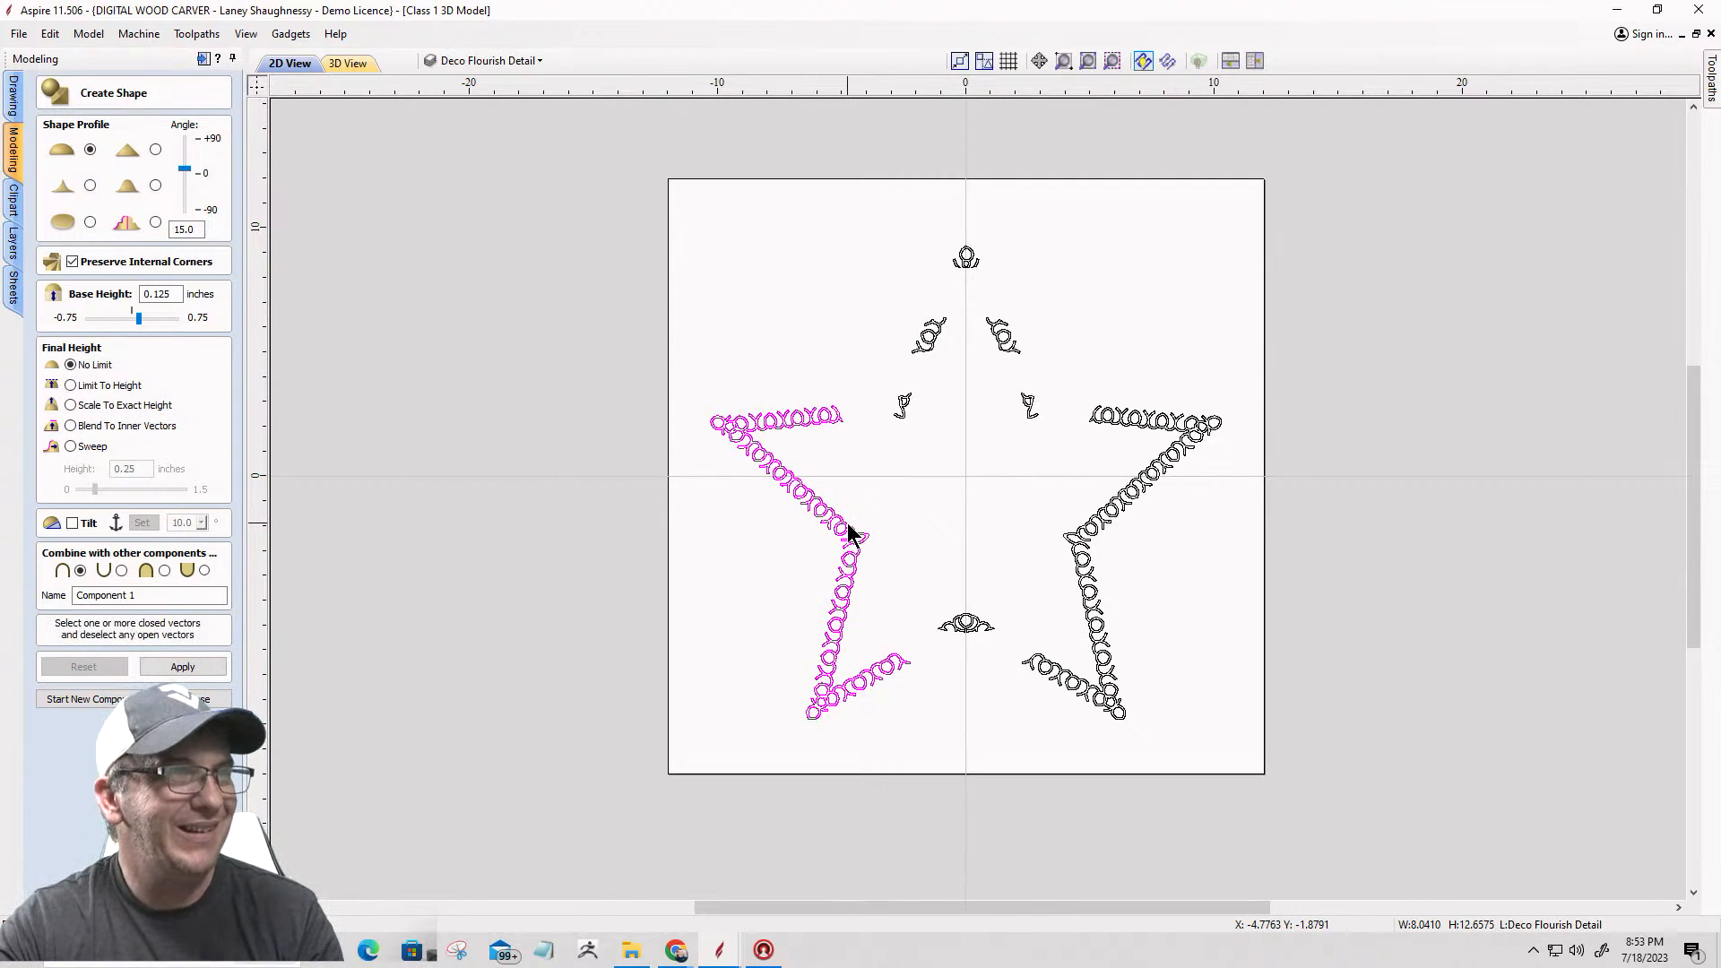
left_click(1112, 417)
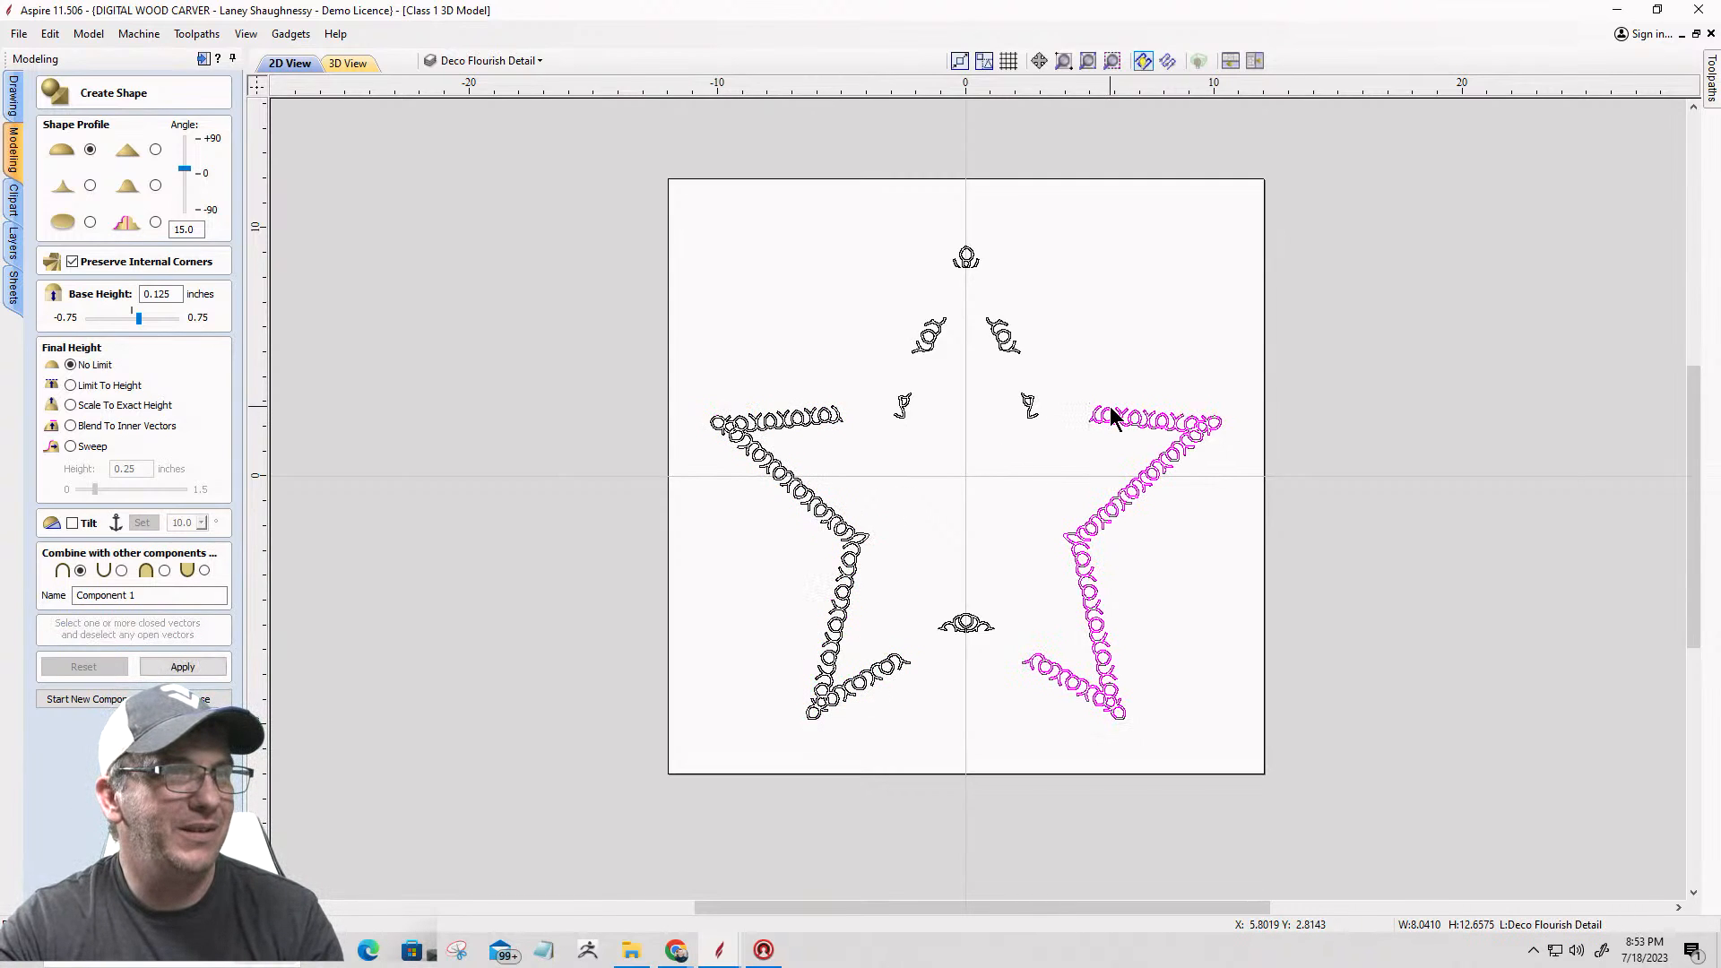
left_click(825, 319)
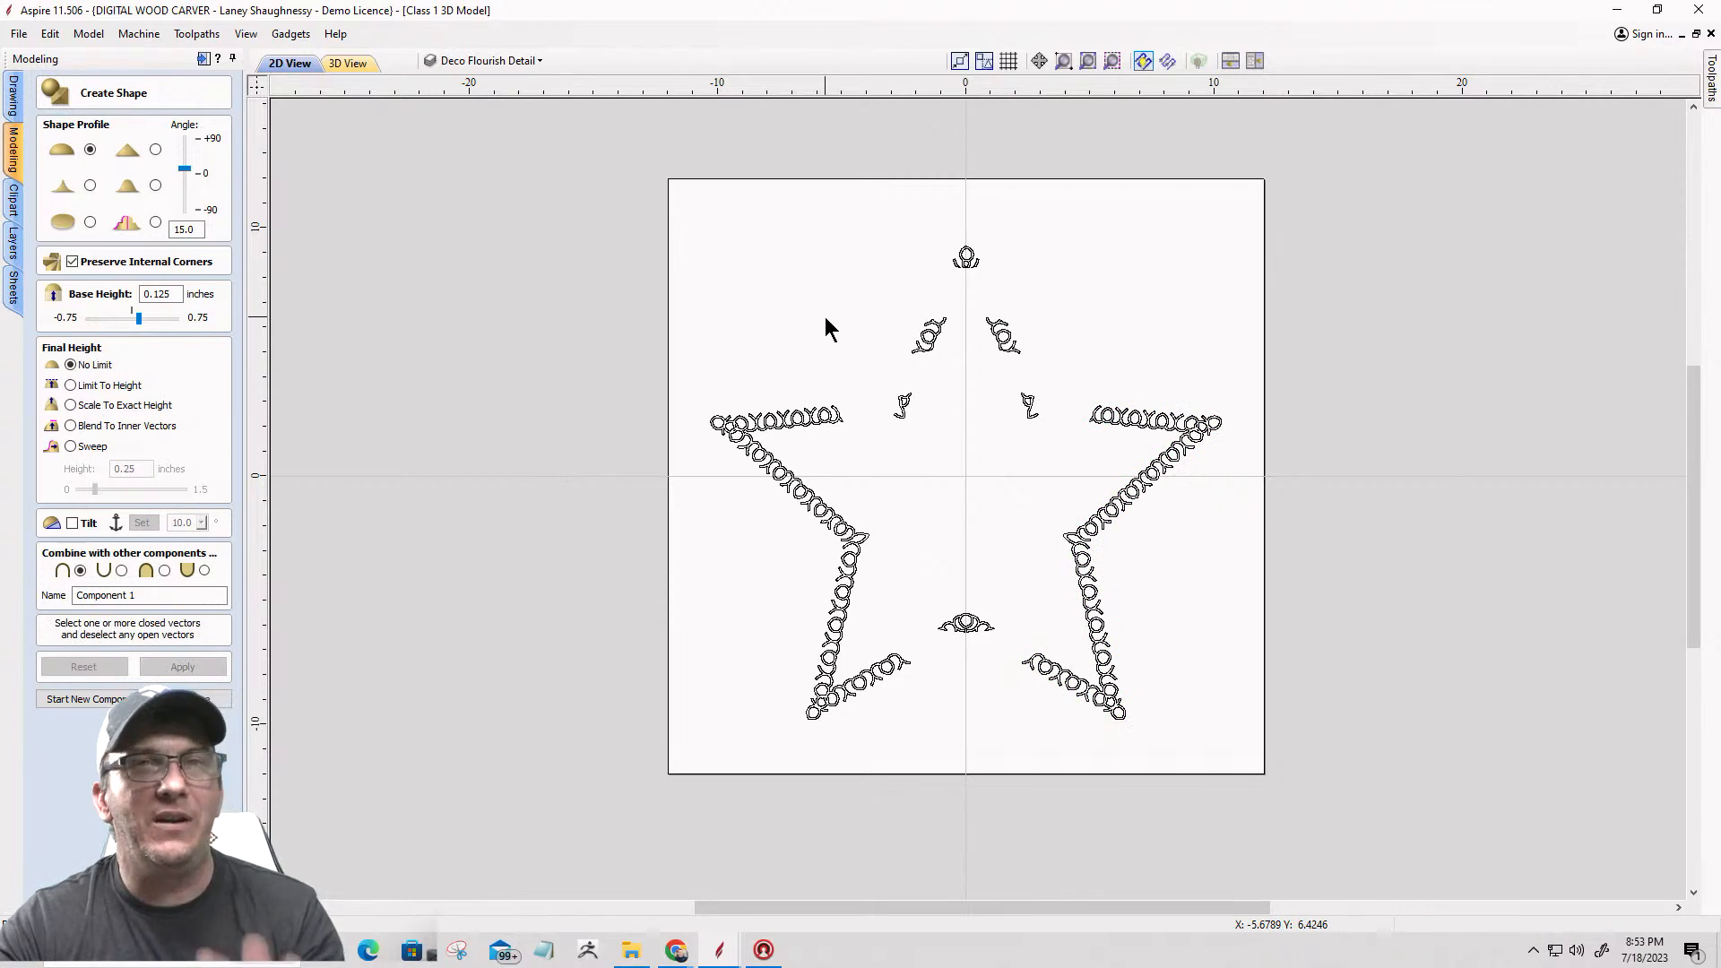
right_click(825, 319)
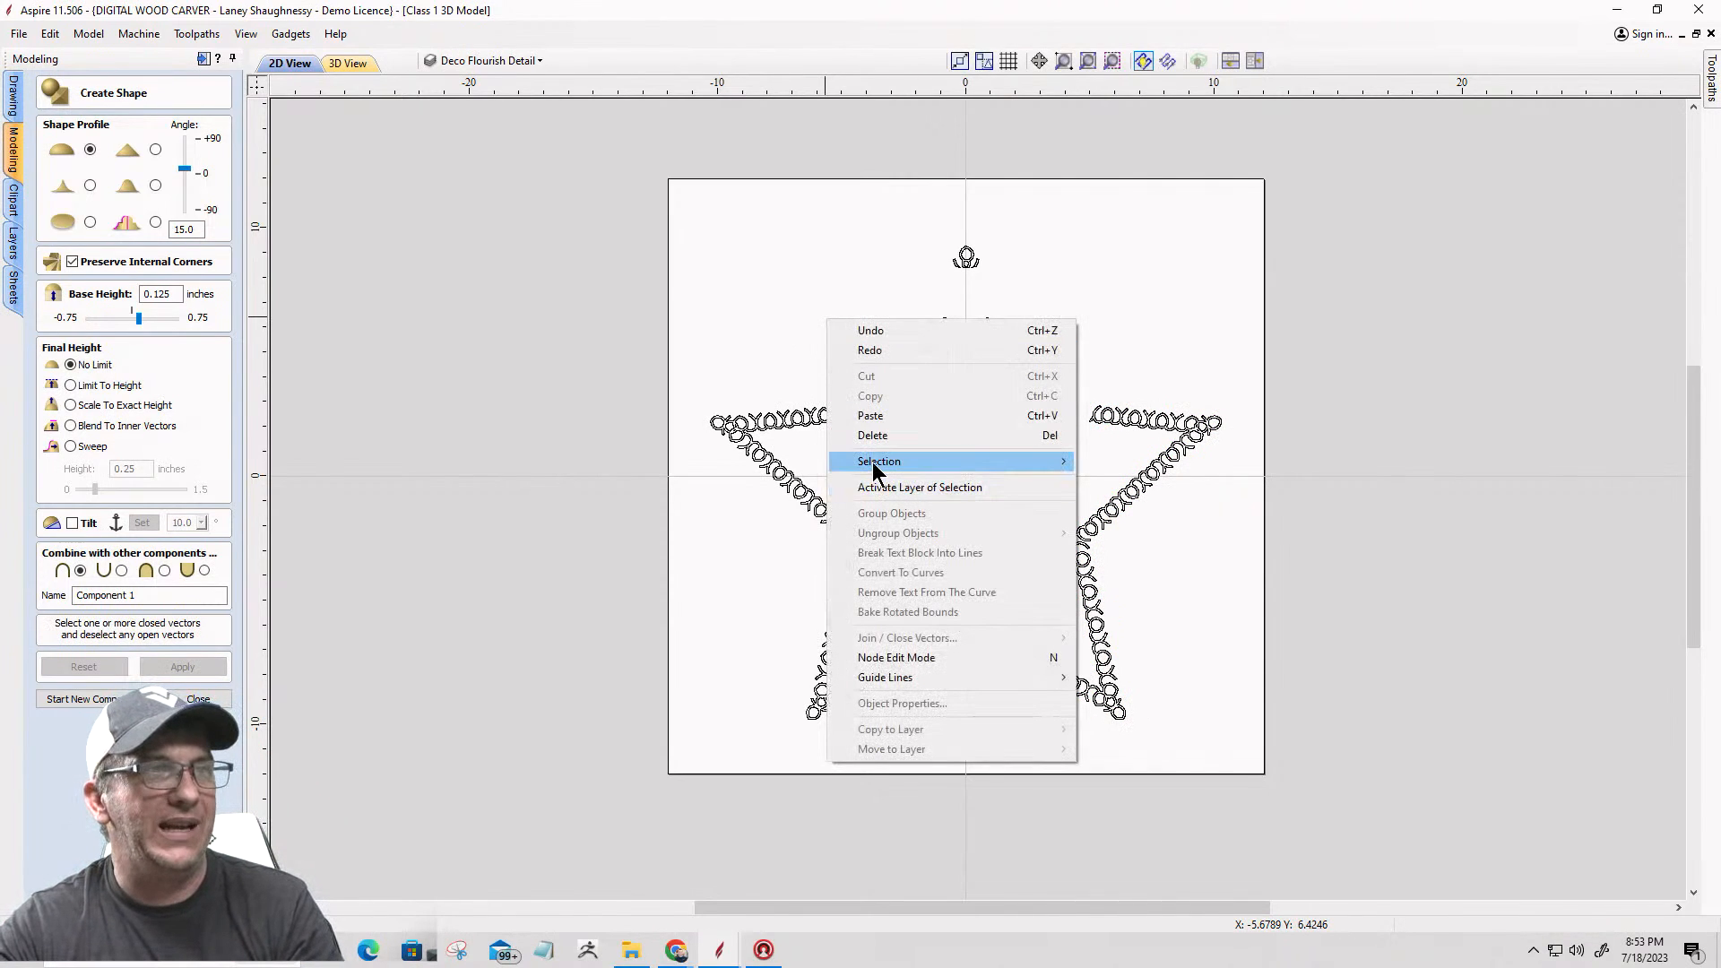
mouse_move(887, 461)
left_click(1149, 482)
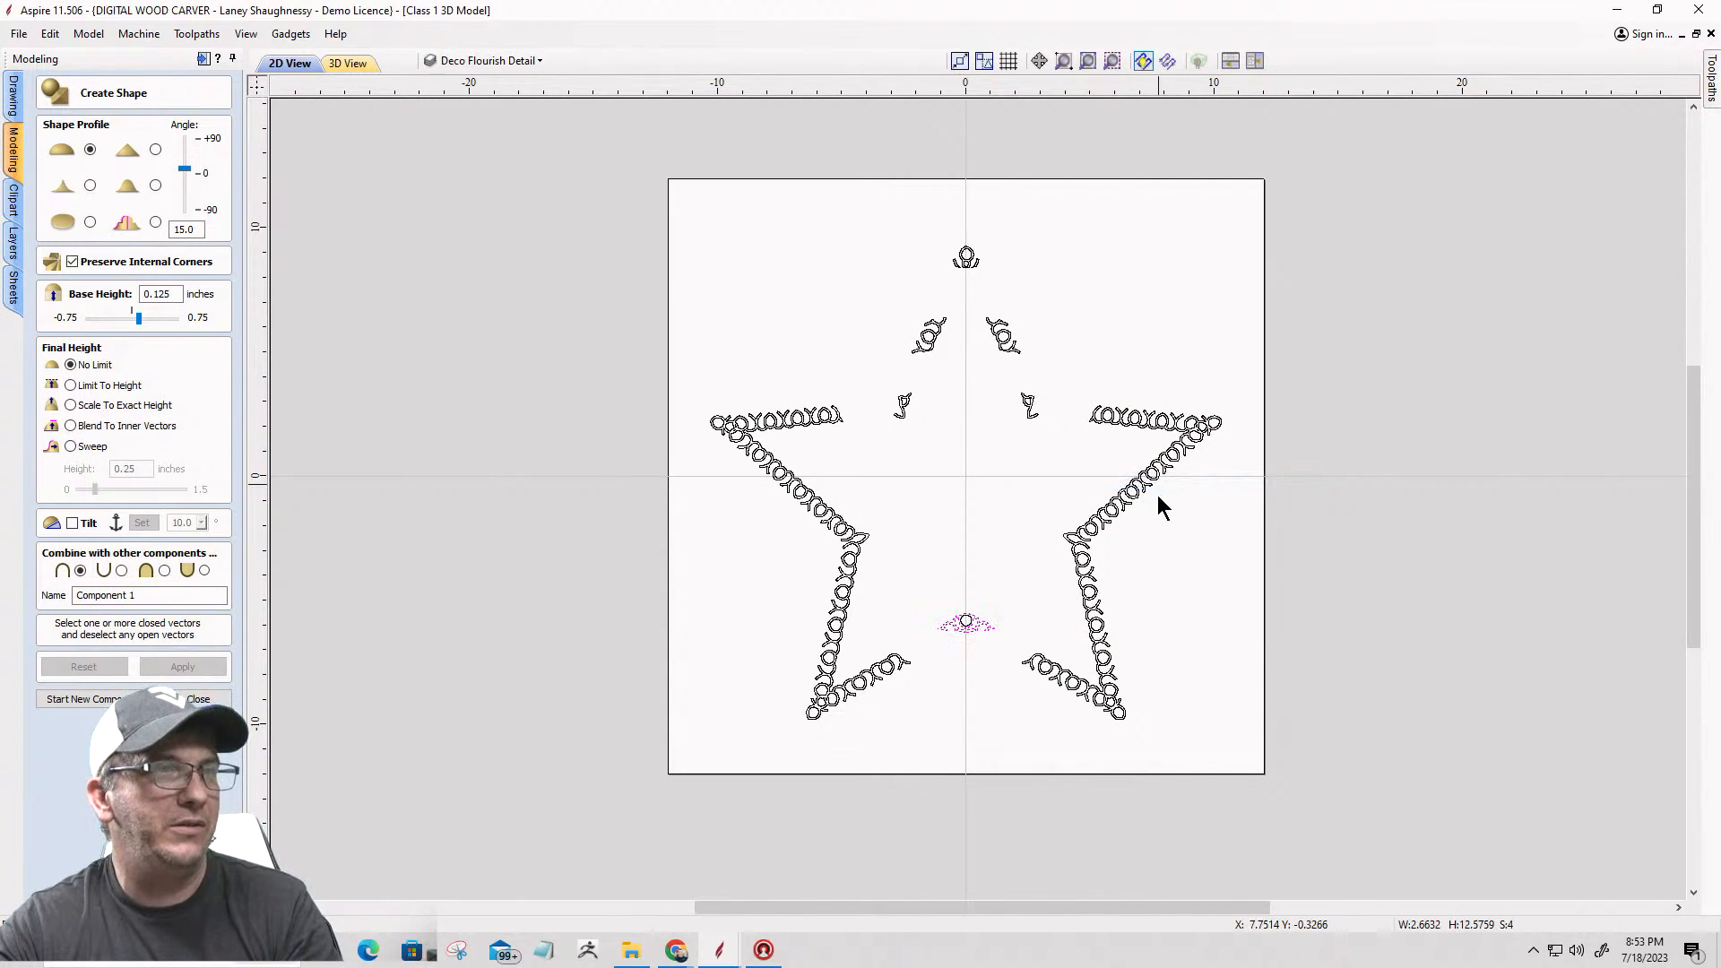
scroll(963, 650, "up", 8)
scroll(975, 619, "up", 3)
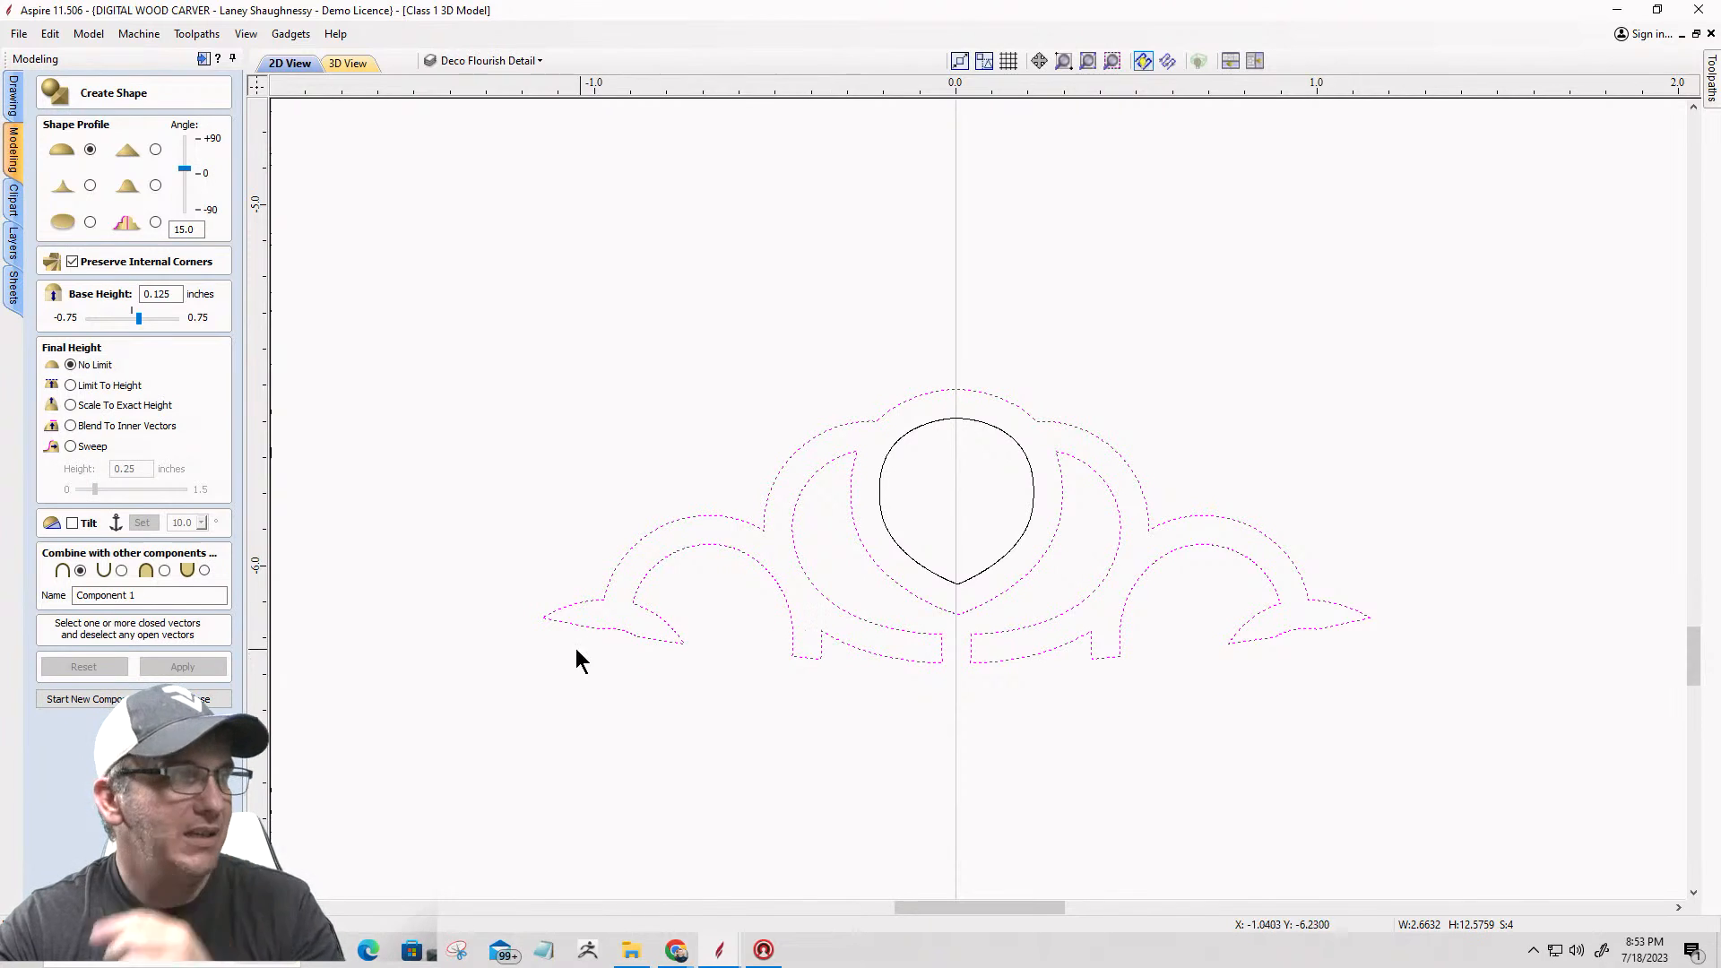
Step: Leave shape creation and examine the nodes of the lower center flourish's open outline for a gap at its right tip
left_click(207, 699)
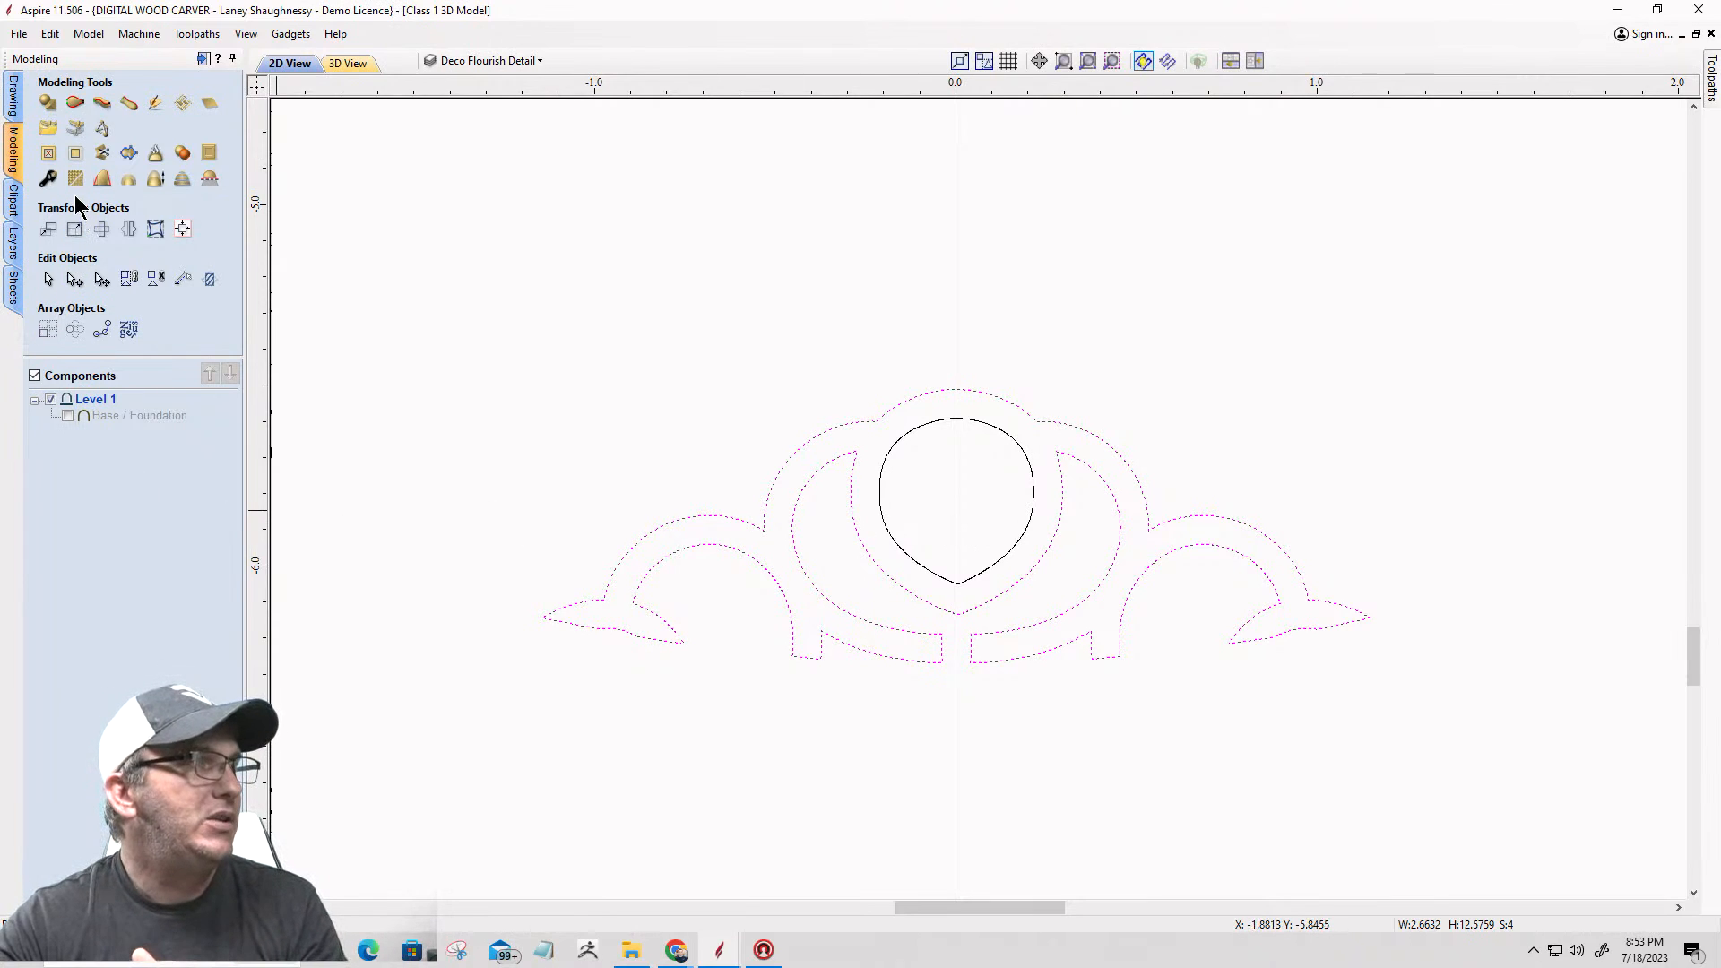
left_click(75, 280)
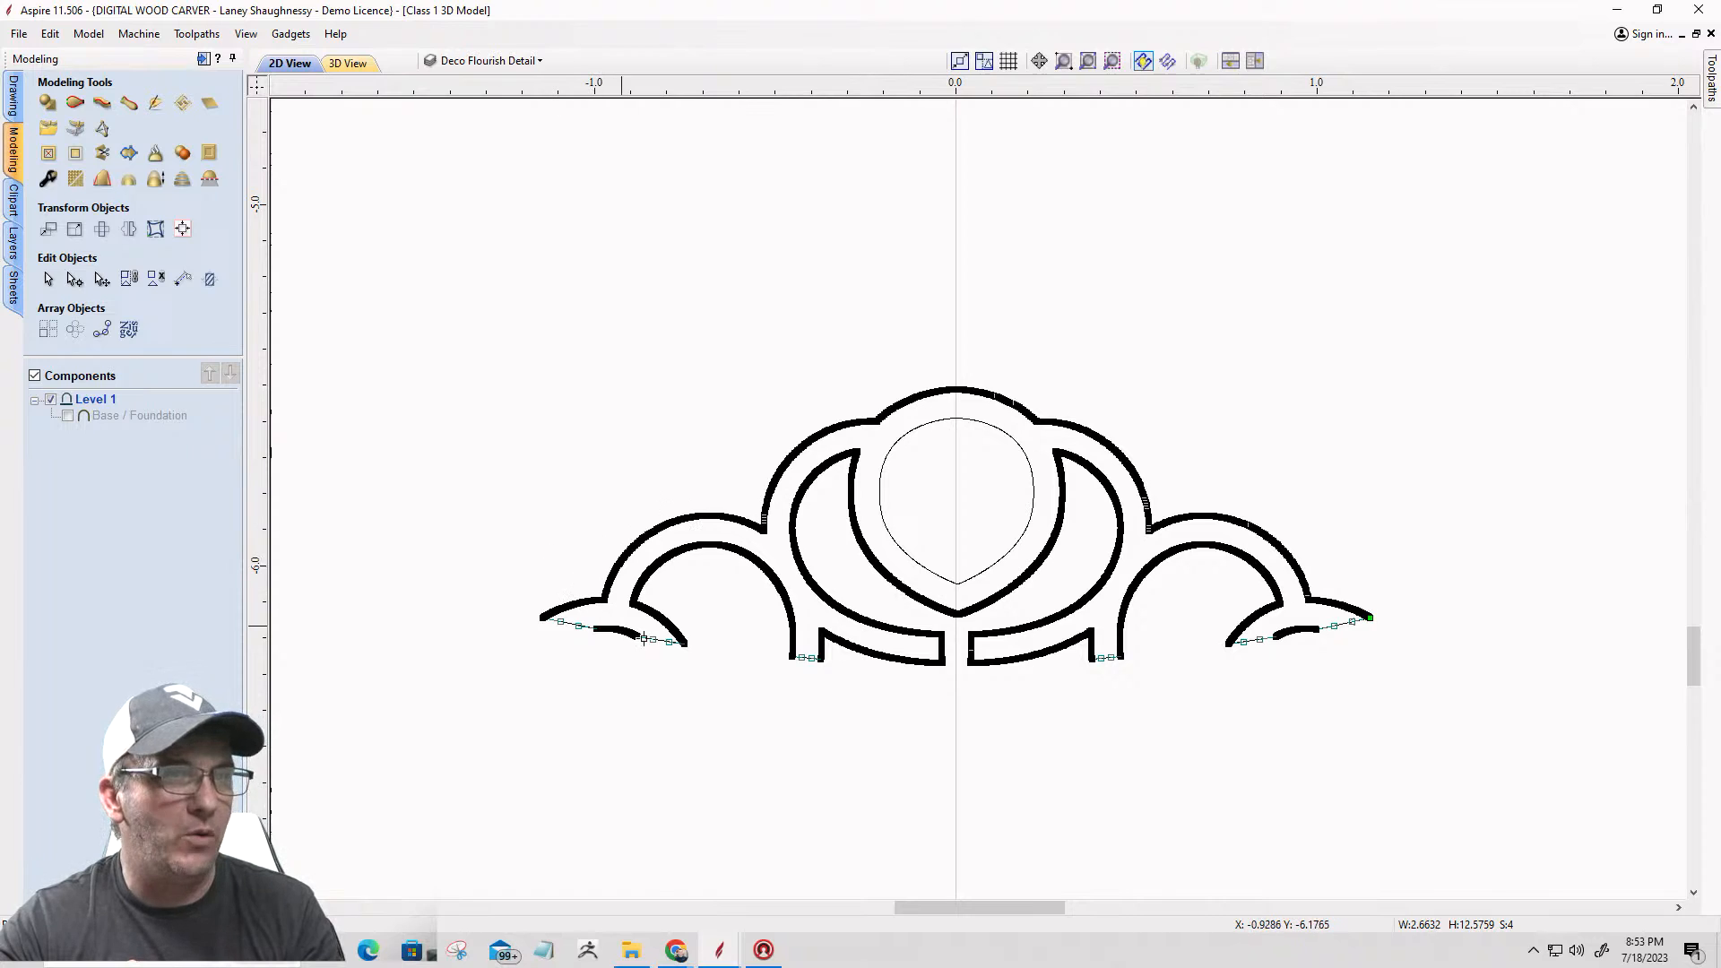
scroll(1379, 619, "up", 1)
scroll(1378, 620, "up", 5)
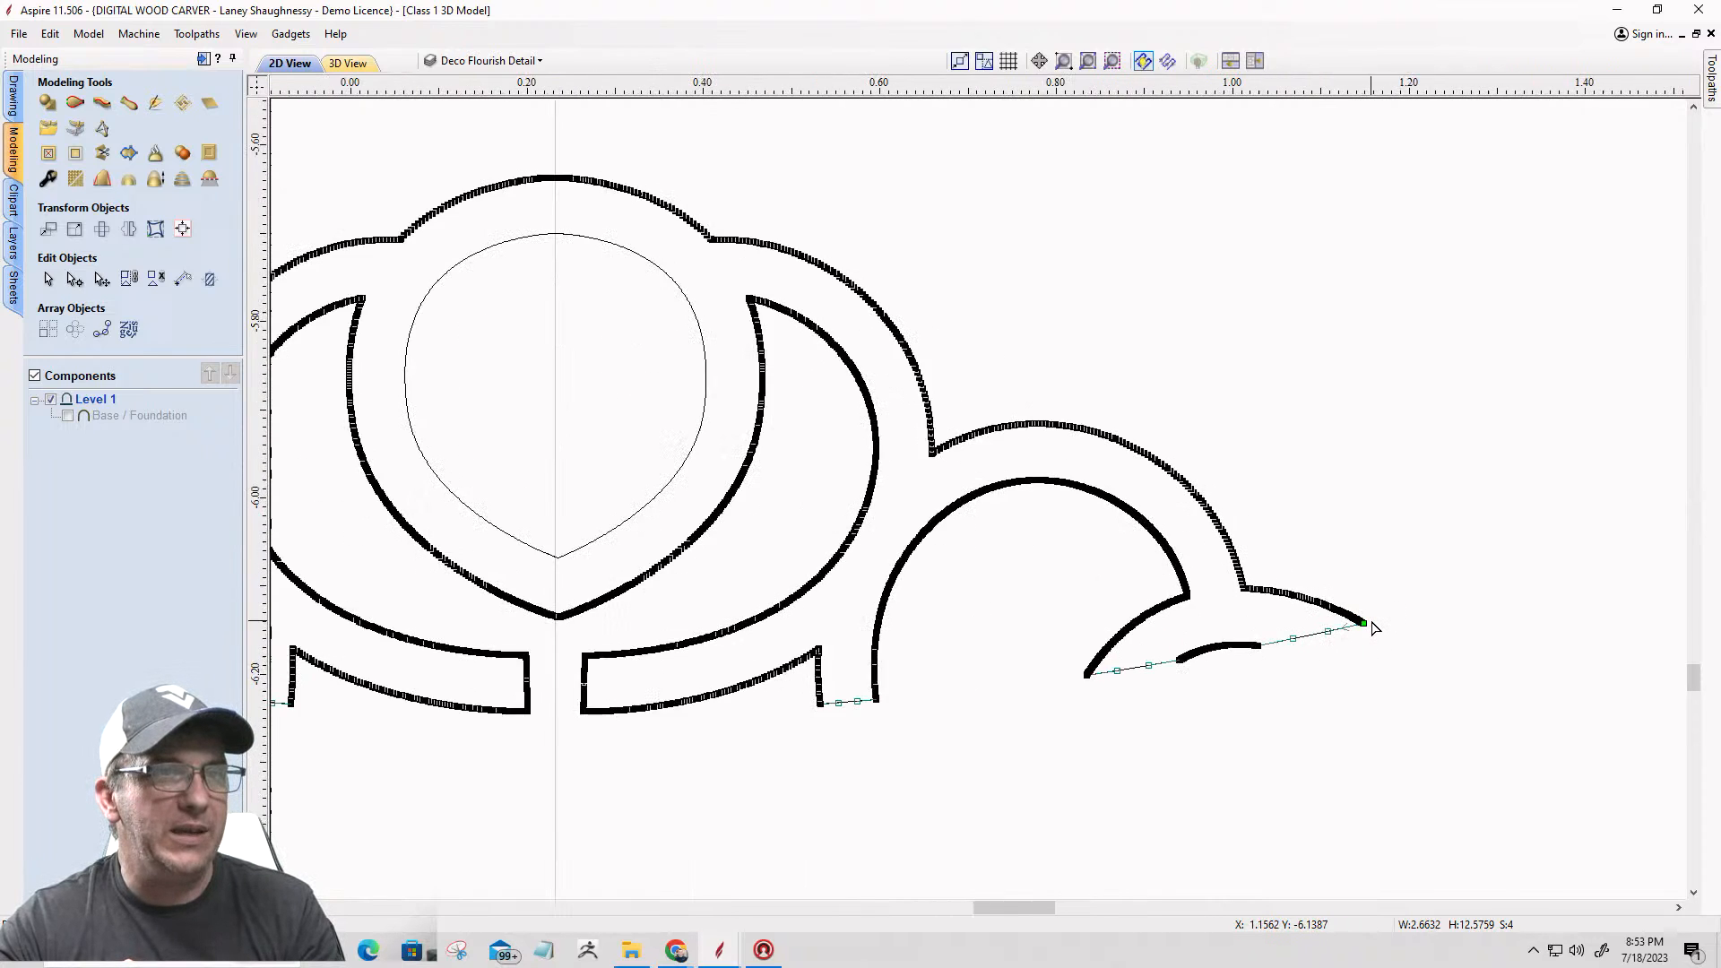
scroll(1336, 638, "up", 8)
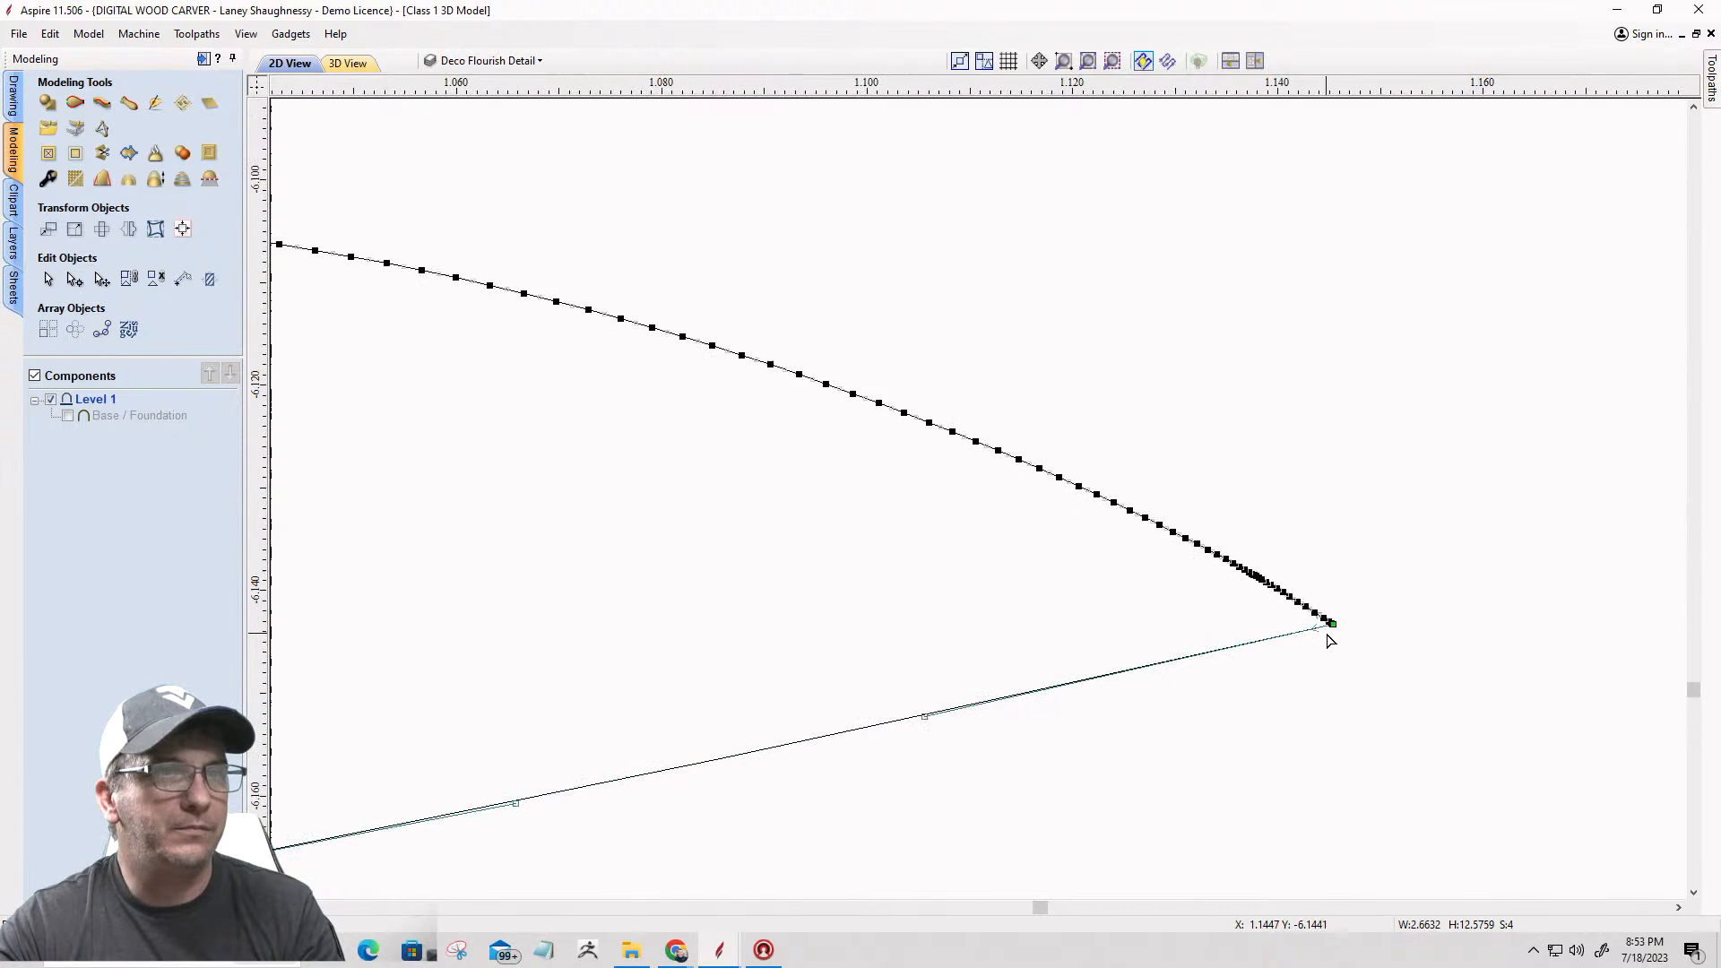
scroll(1348, 598, "up", 1)
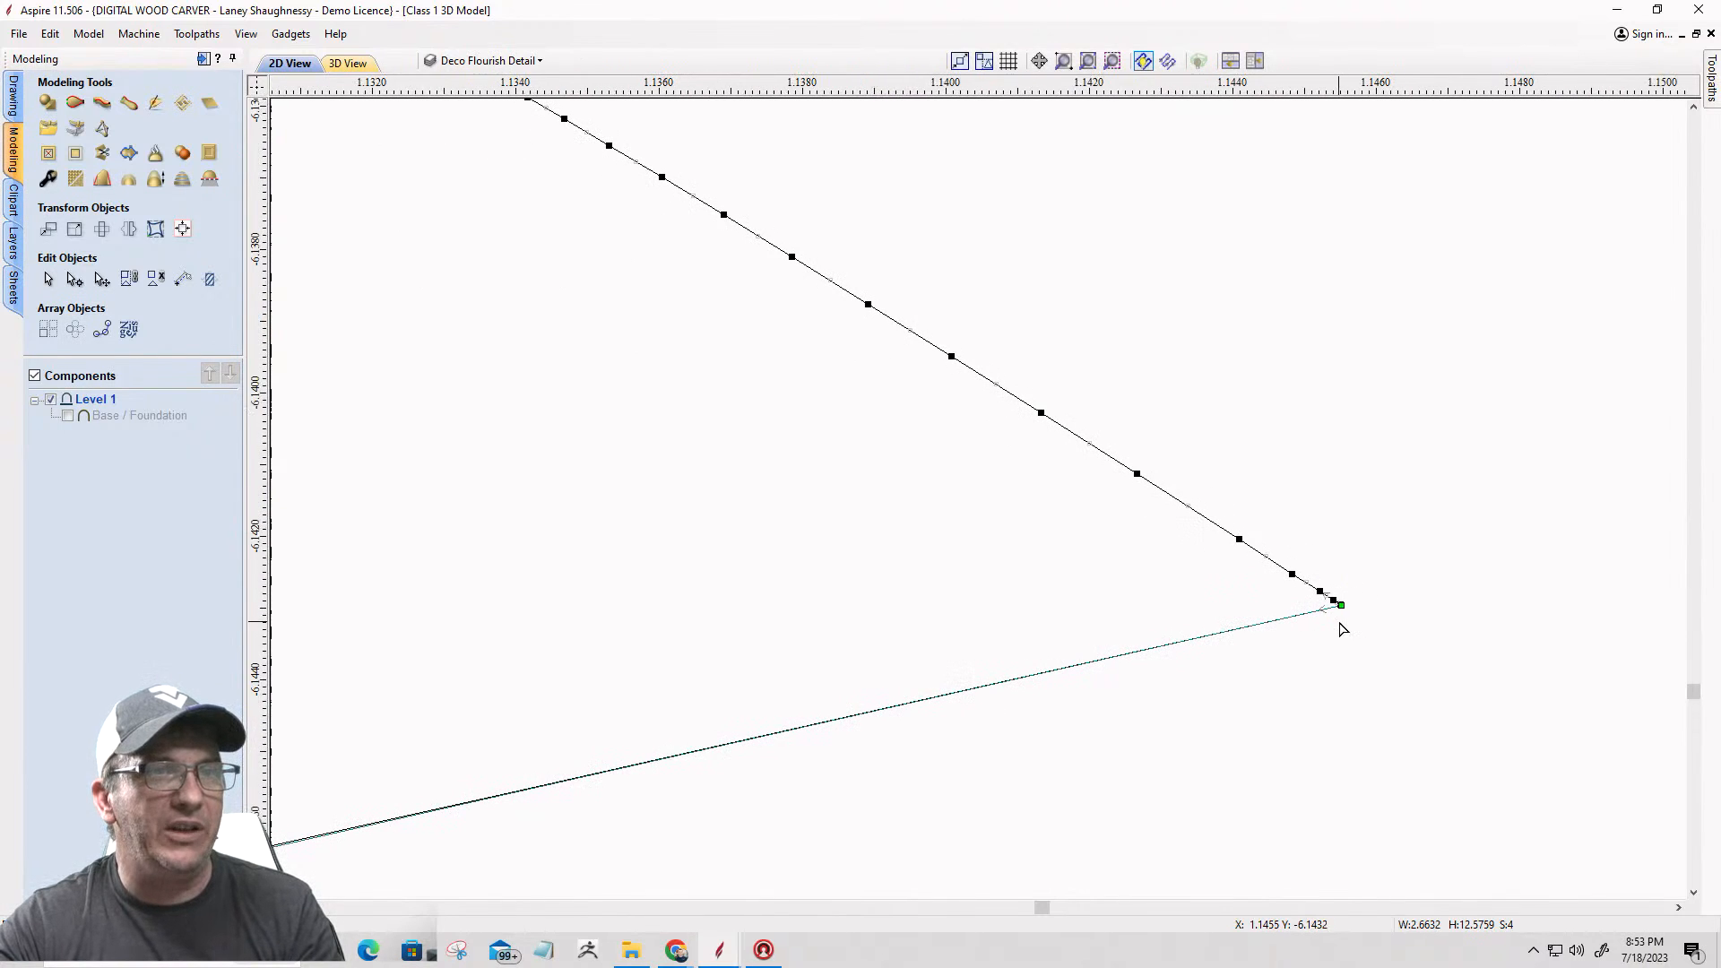
scroll(1436, 596, "down", 6)
scroll(1440, 596, "down", 3)
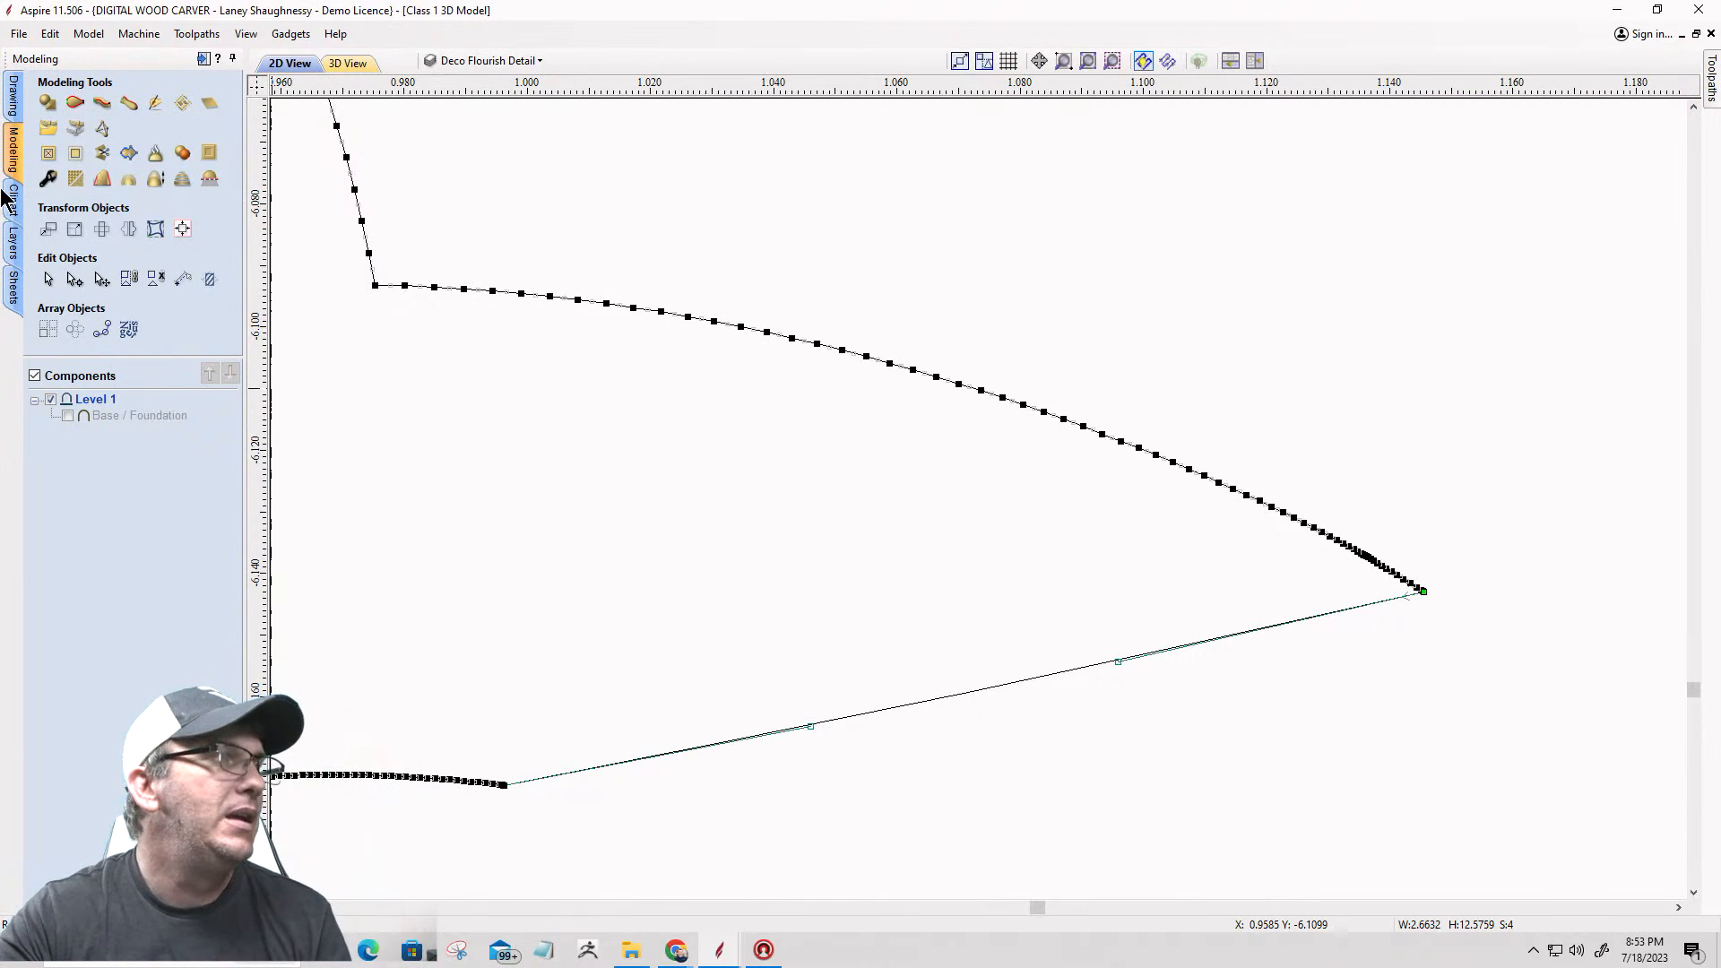
Step: Start Join Vectors on the selected open vectors, check the predicted result and look over the star for the other open pieces
left_click(13, 96)
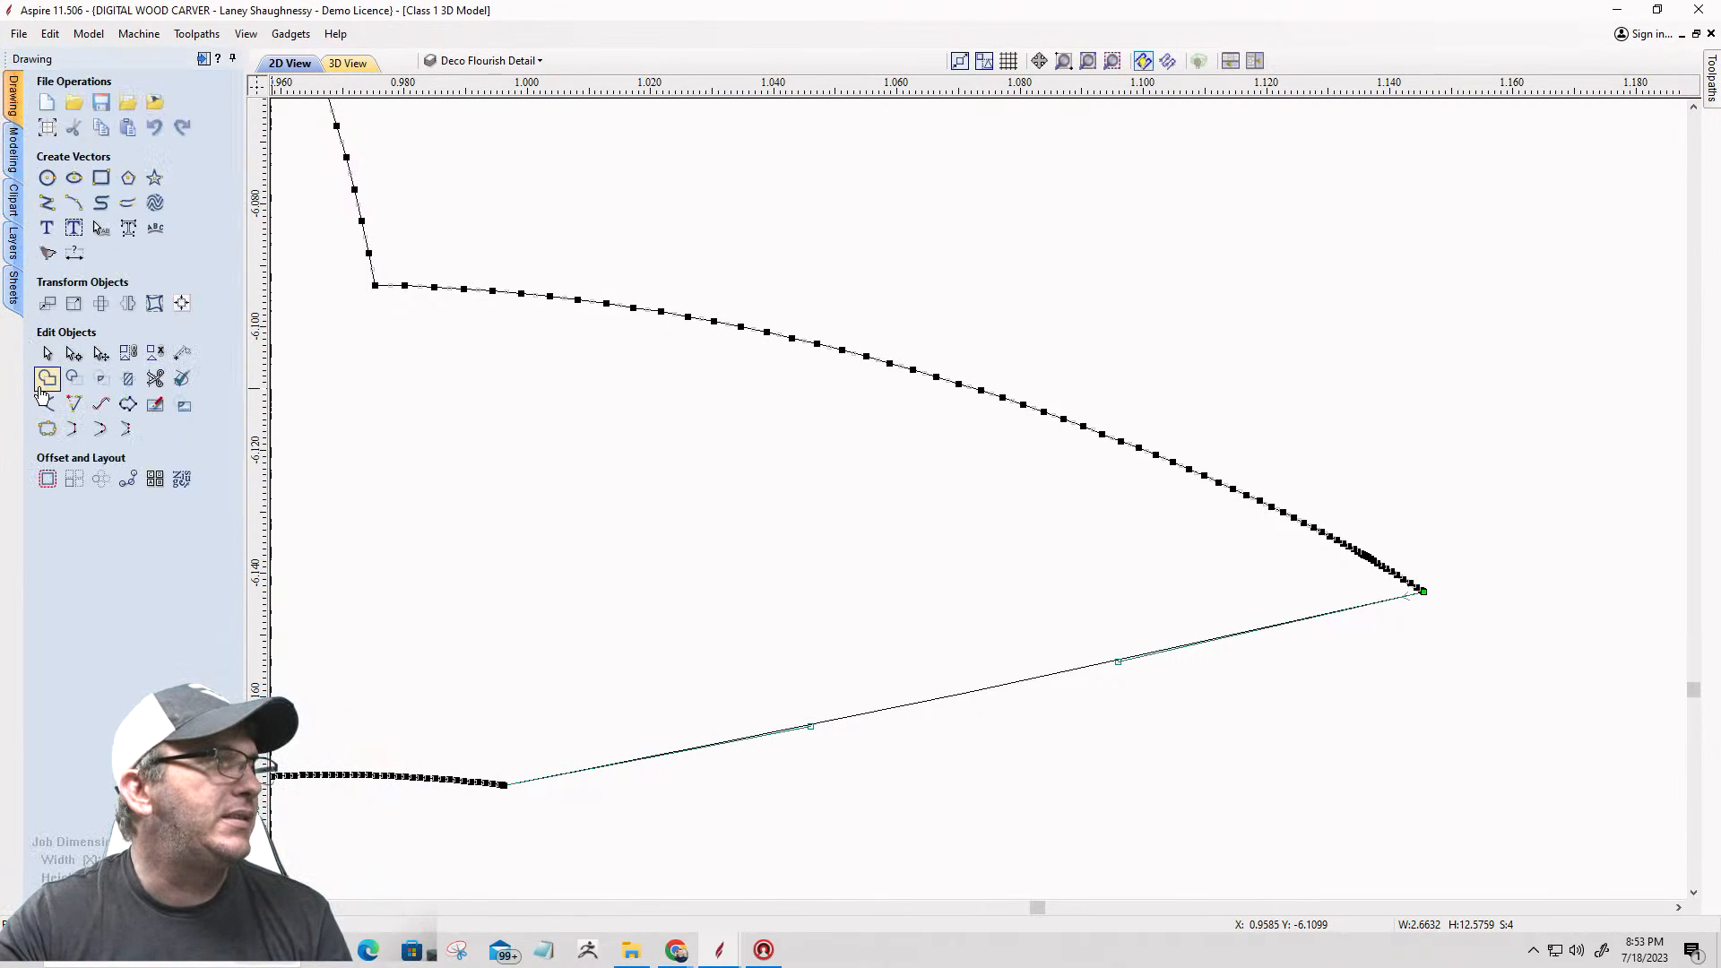
left_click(48, 429)
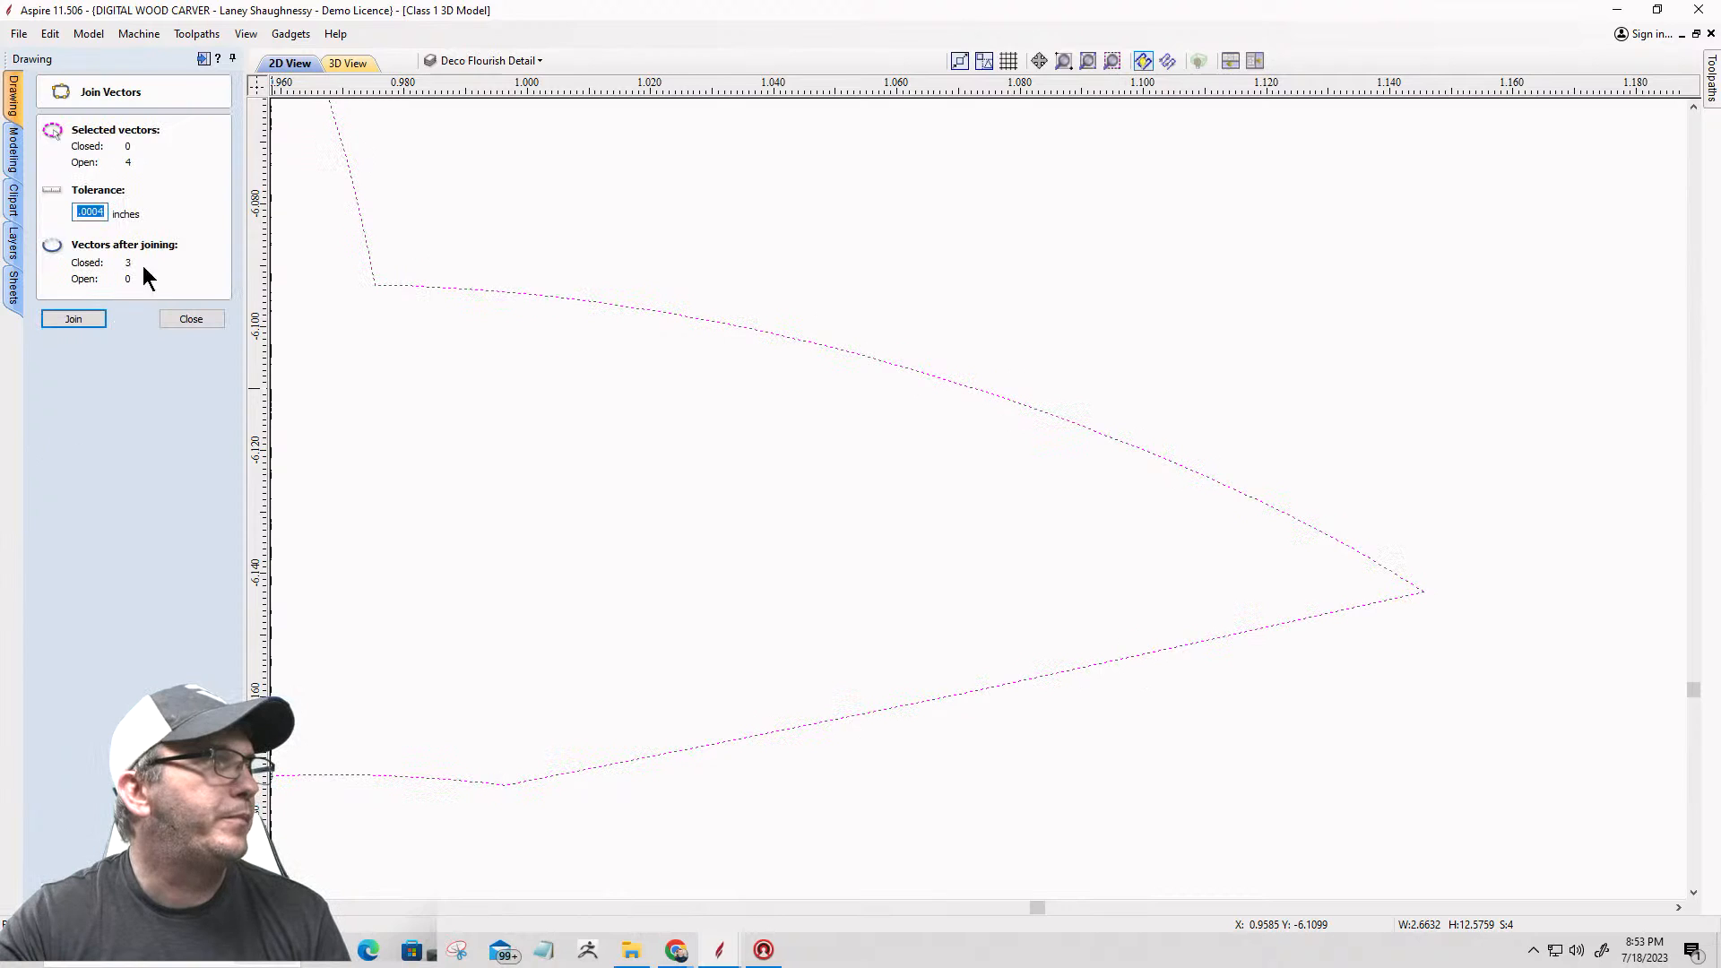
scroll(1057, 622, "down", 10)
scroll(1076, 603, "up", 5)
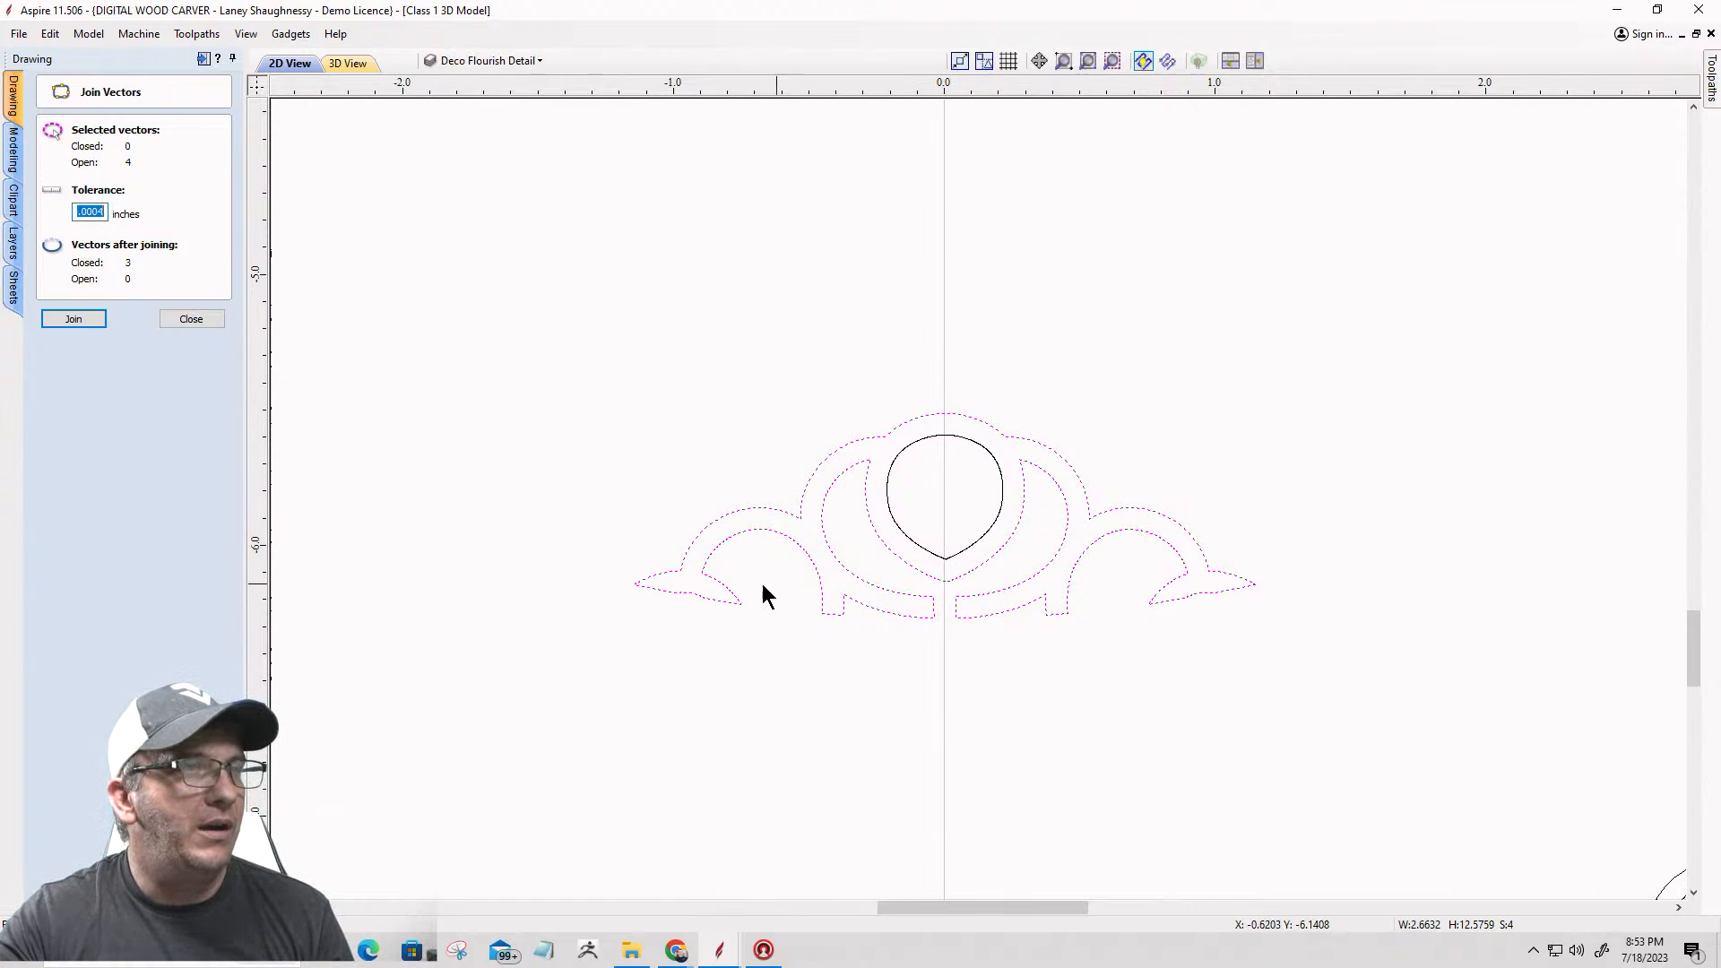
scroll(745, 571, "down", 10)
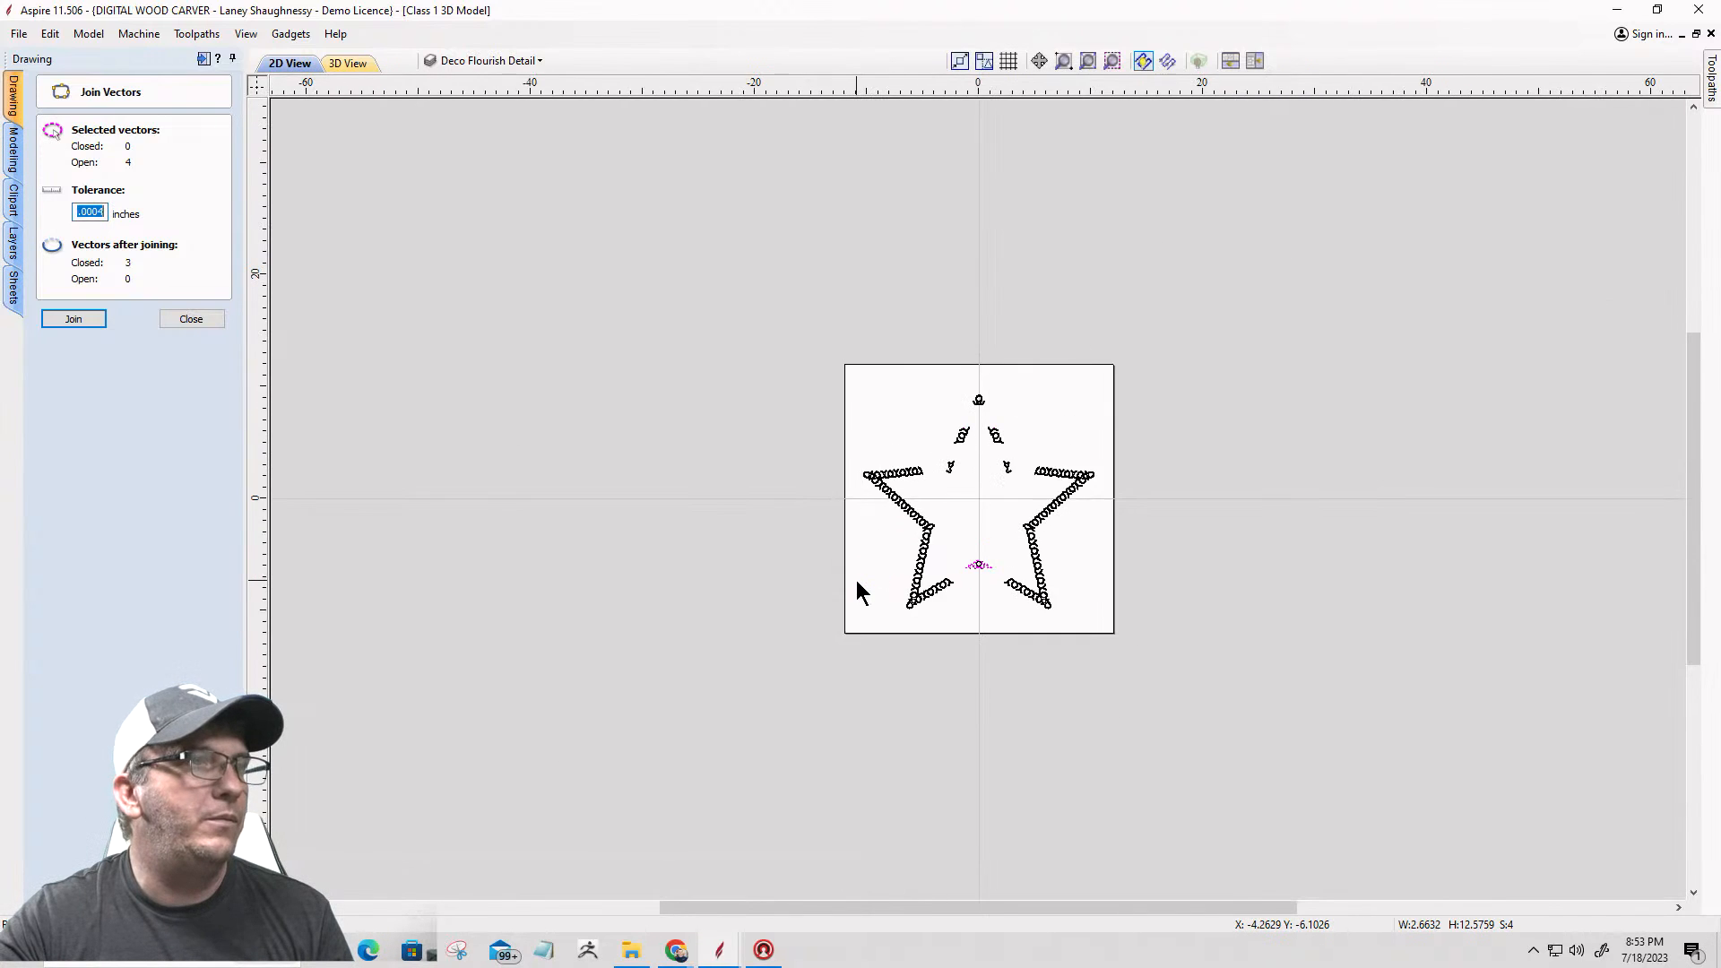
scroll(857, 579, "up", 2)
scroll(1022, 267, "up", 4)
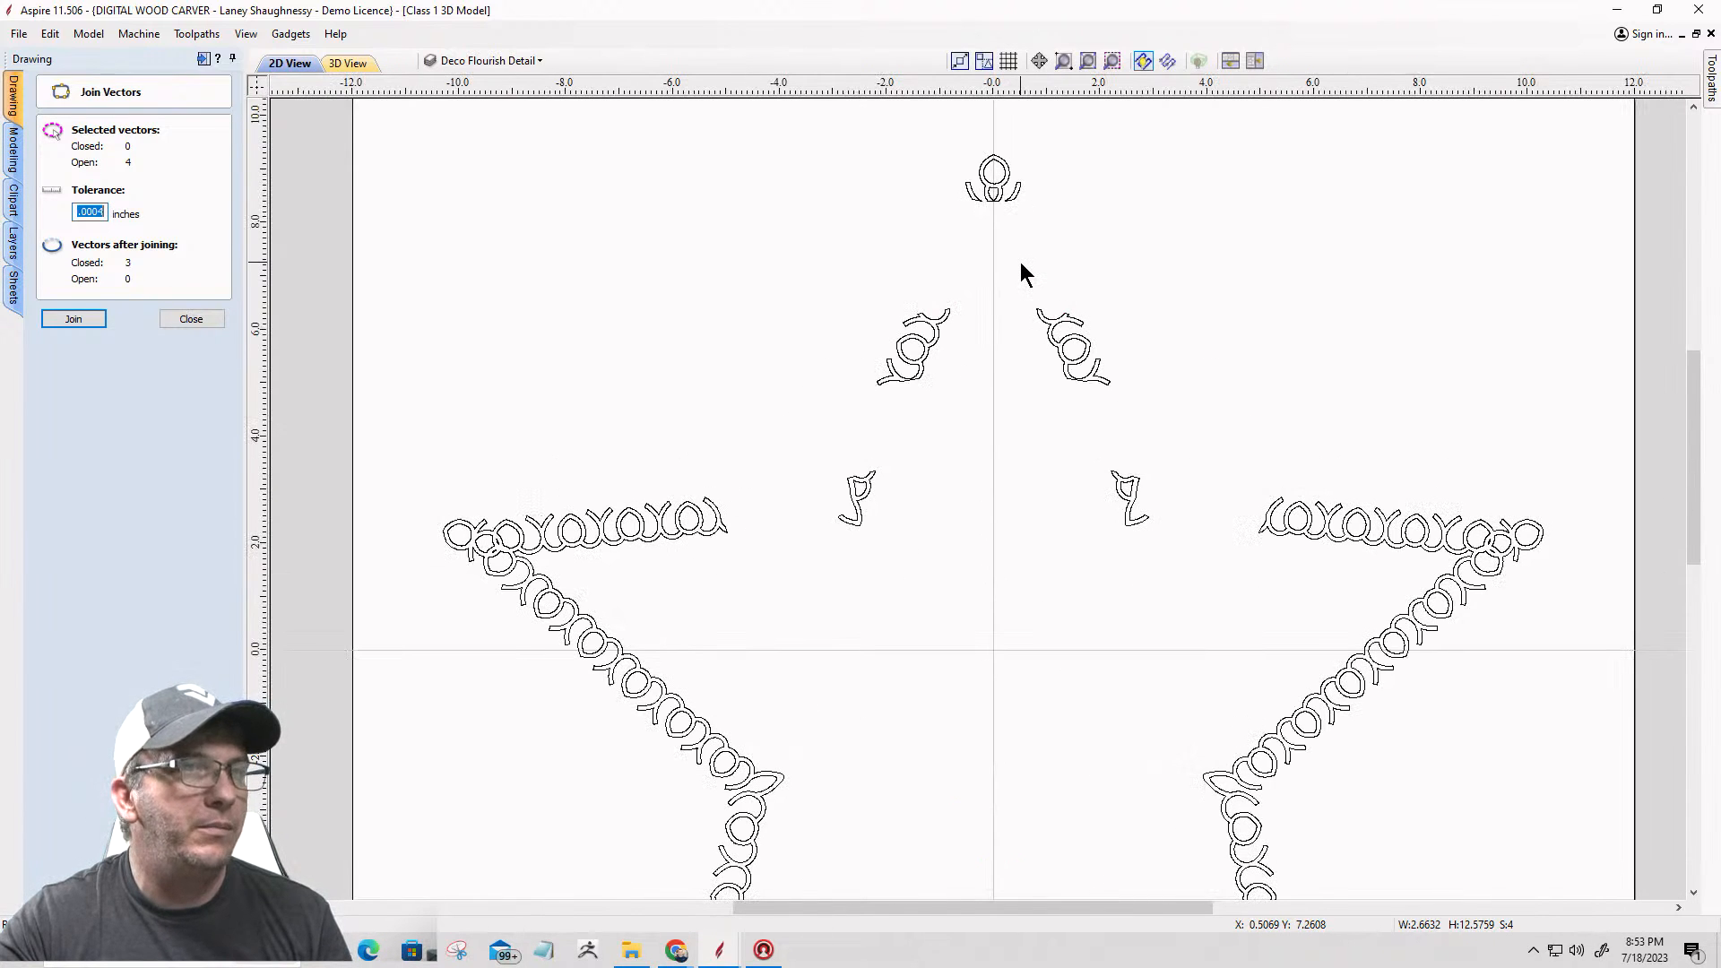
scroll(1020, 262, "down", 4)
Step: Join the upper and lower outlines of the lower center flourish into one closed vector
left_click(998, 578)
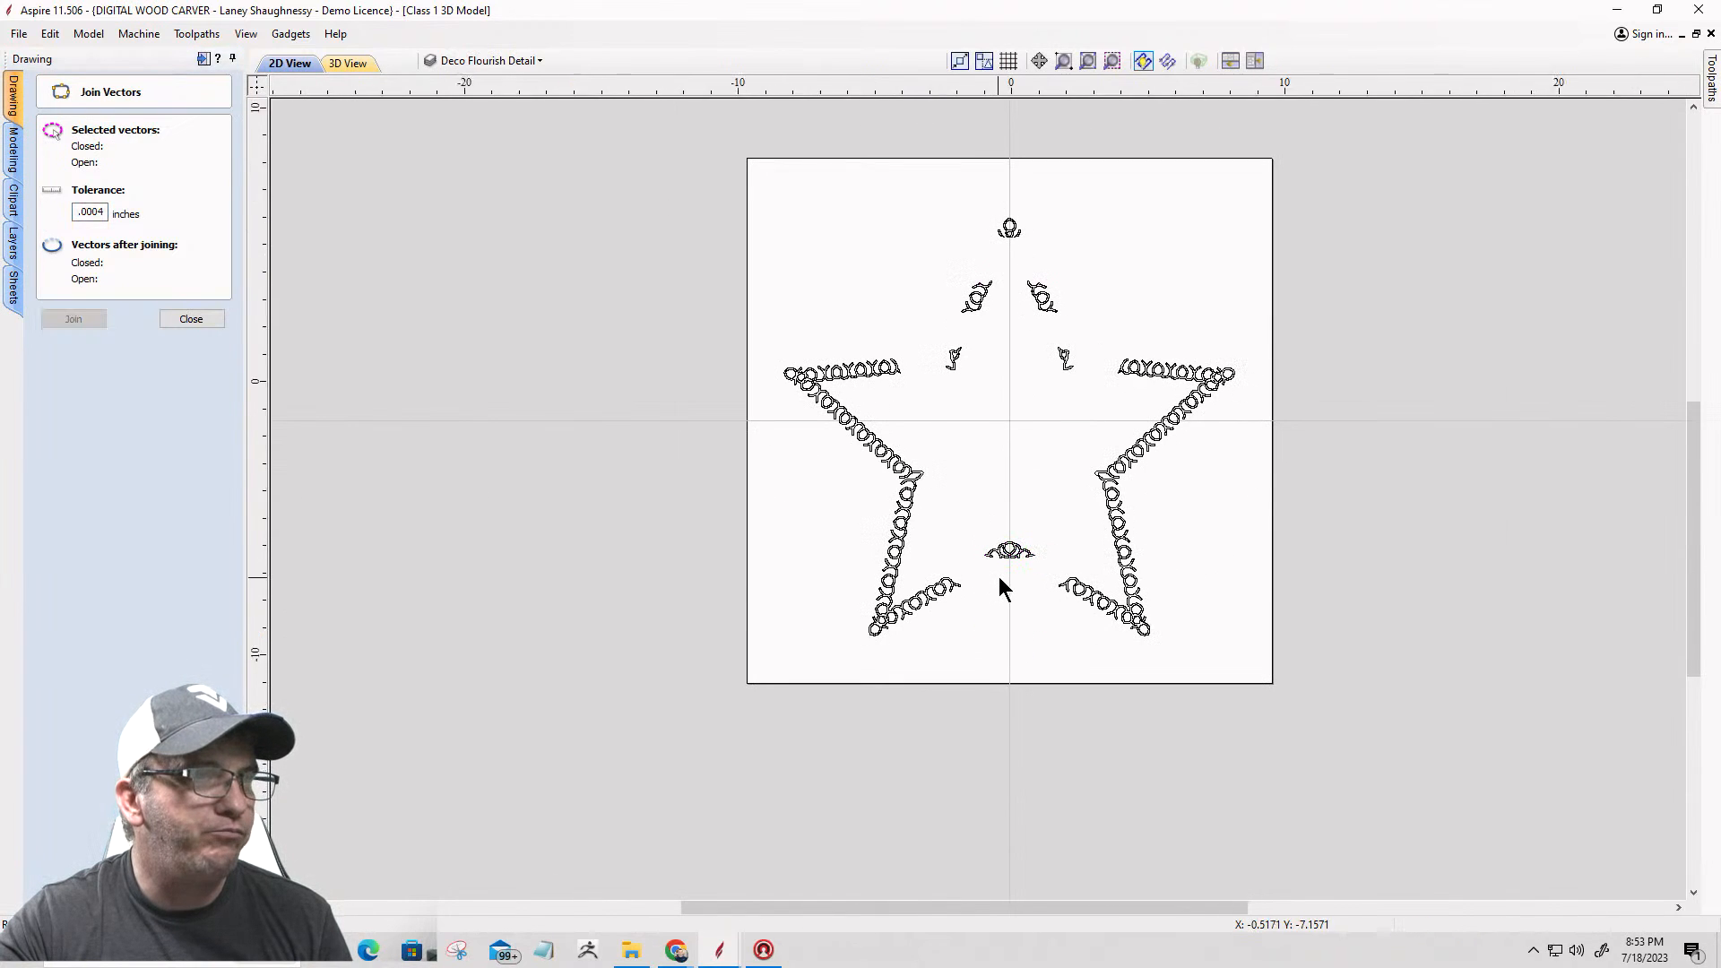
scroll(998, 577, "up", 6)
left_click(1010, 495)
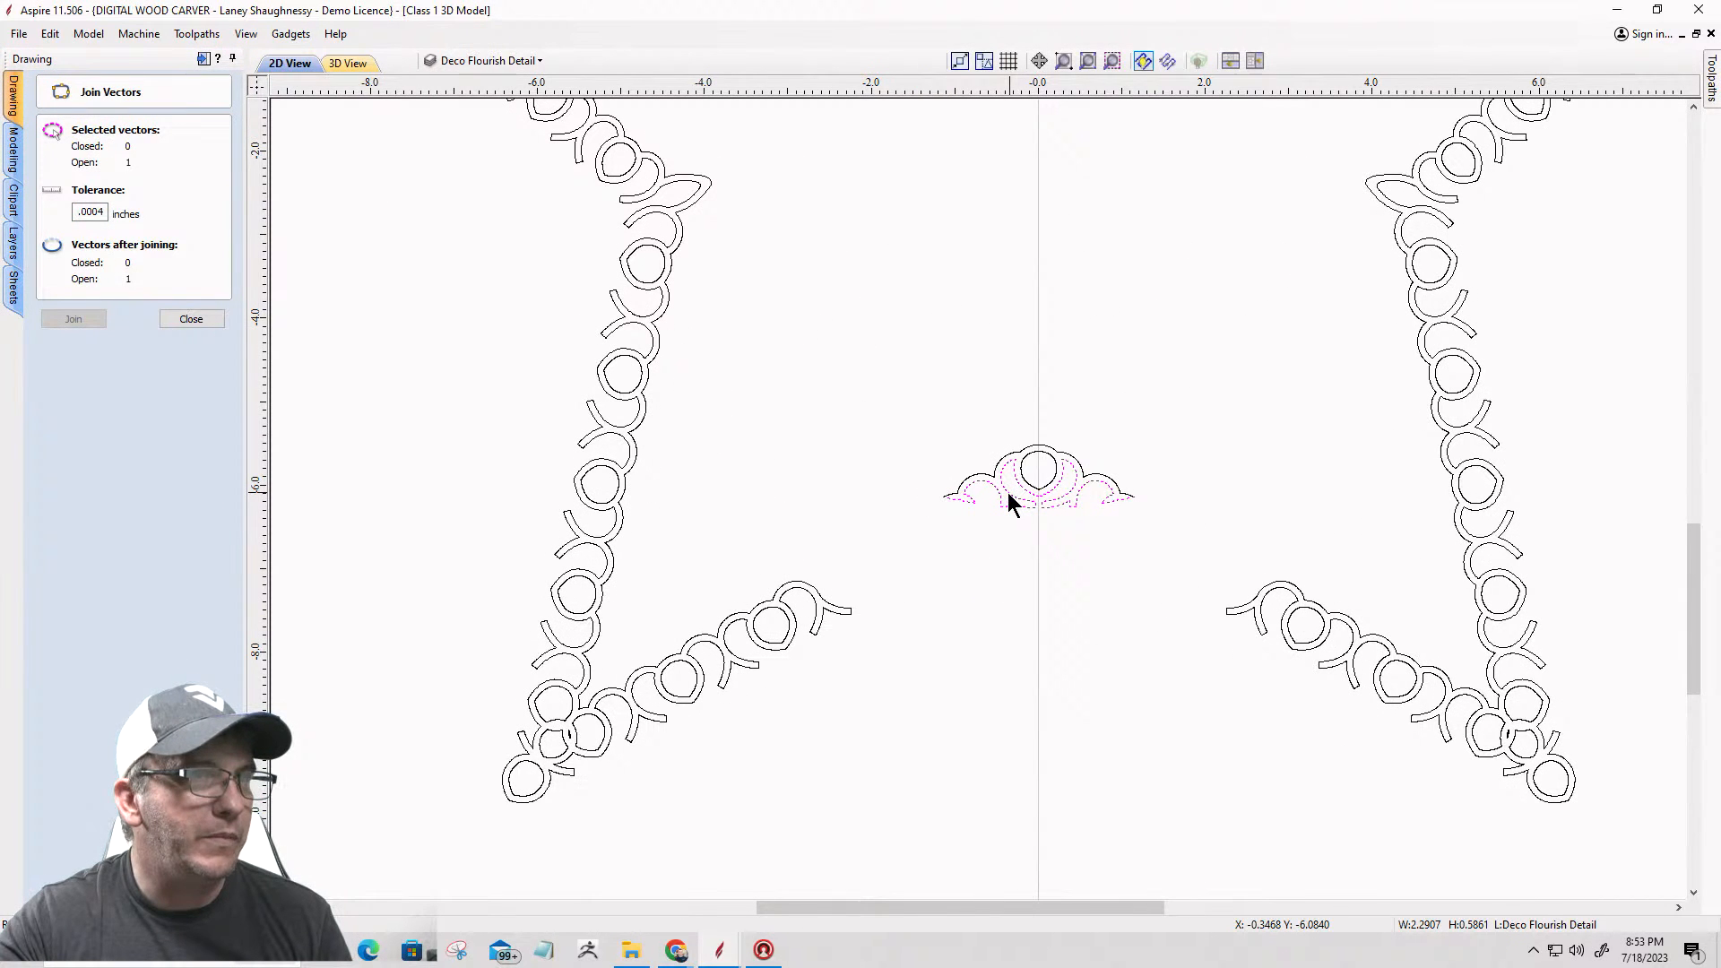
scroll(1004, 498, "up", 5)
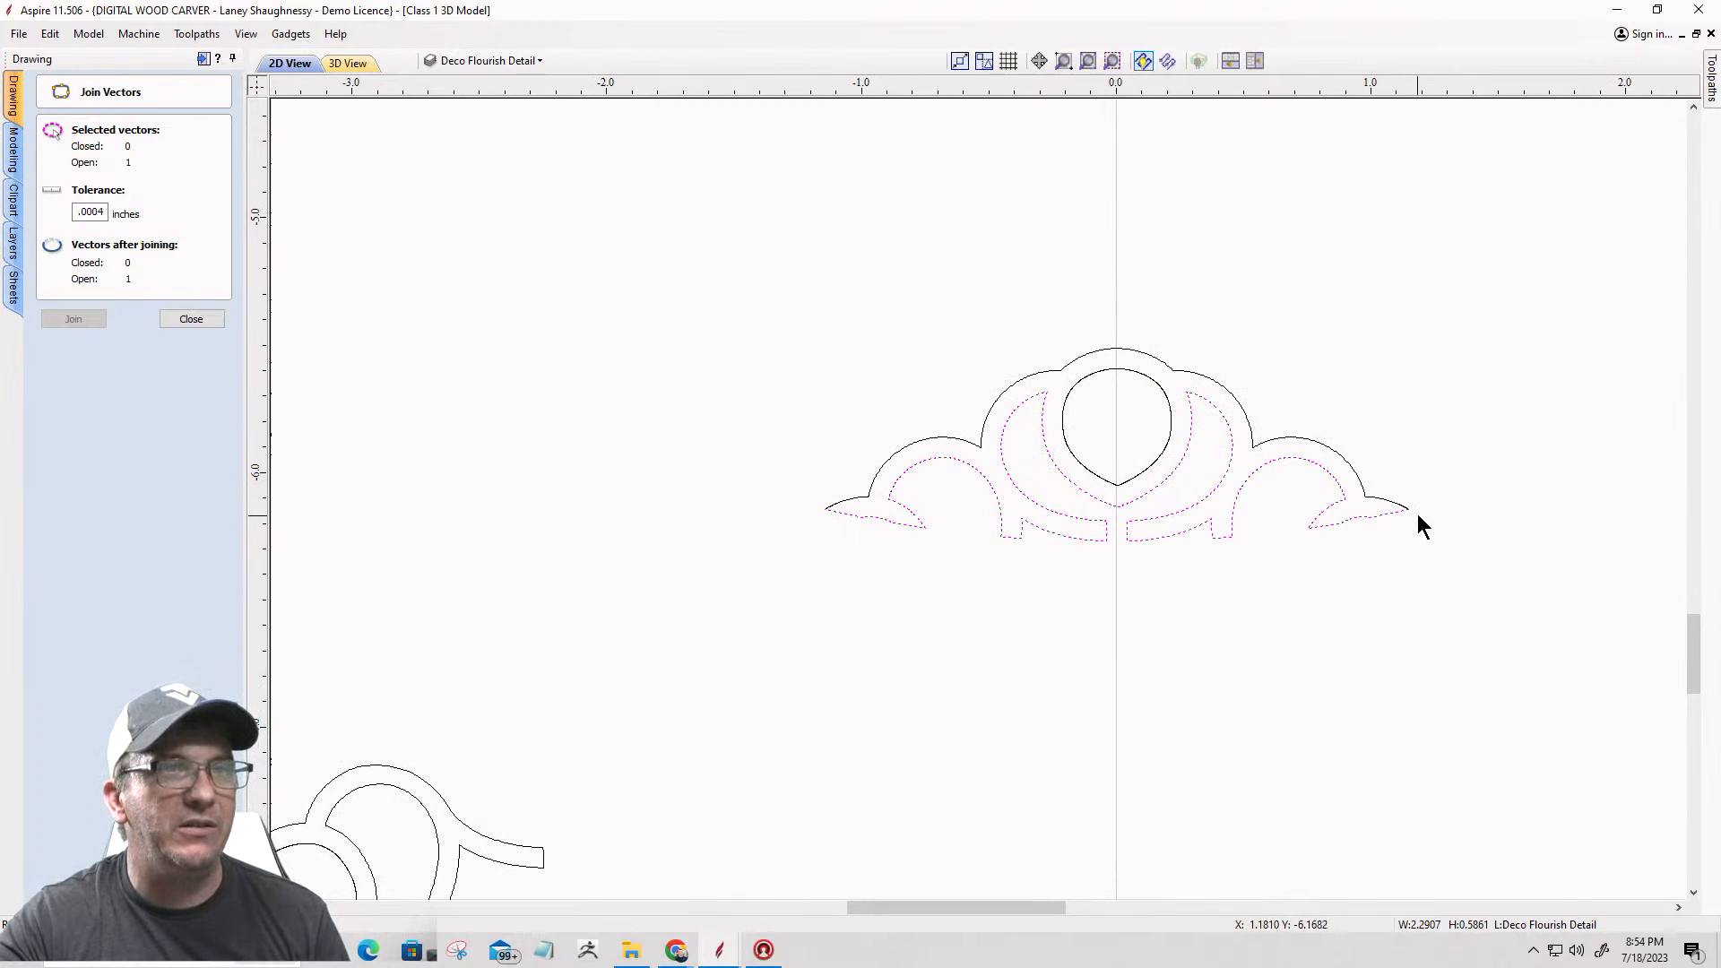
left_click(1357, 473, "shift")
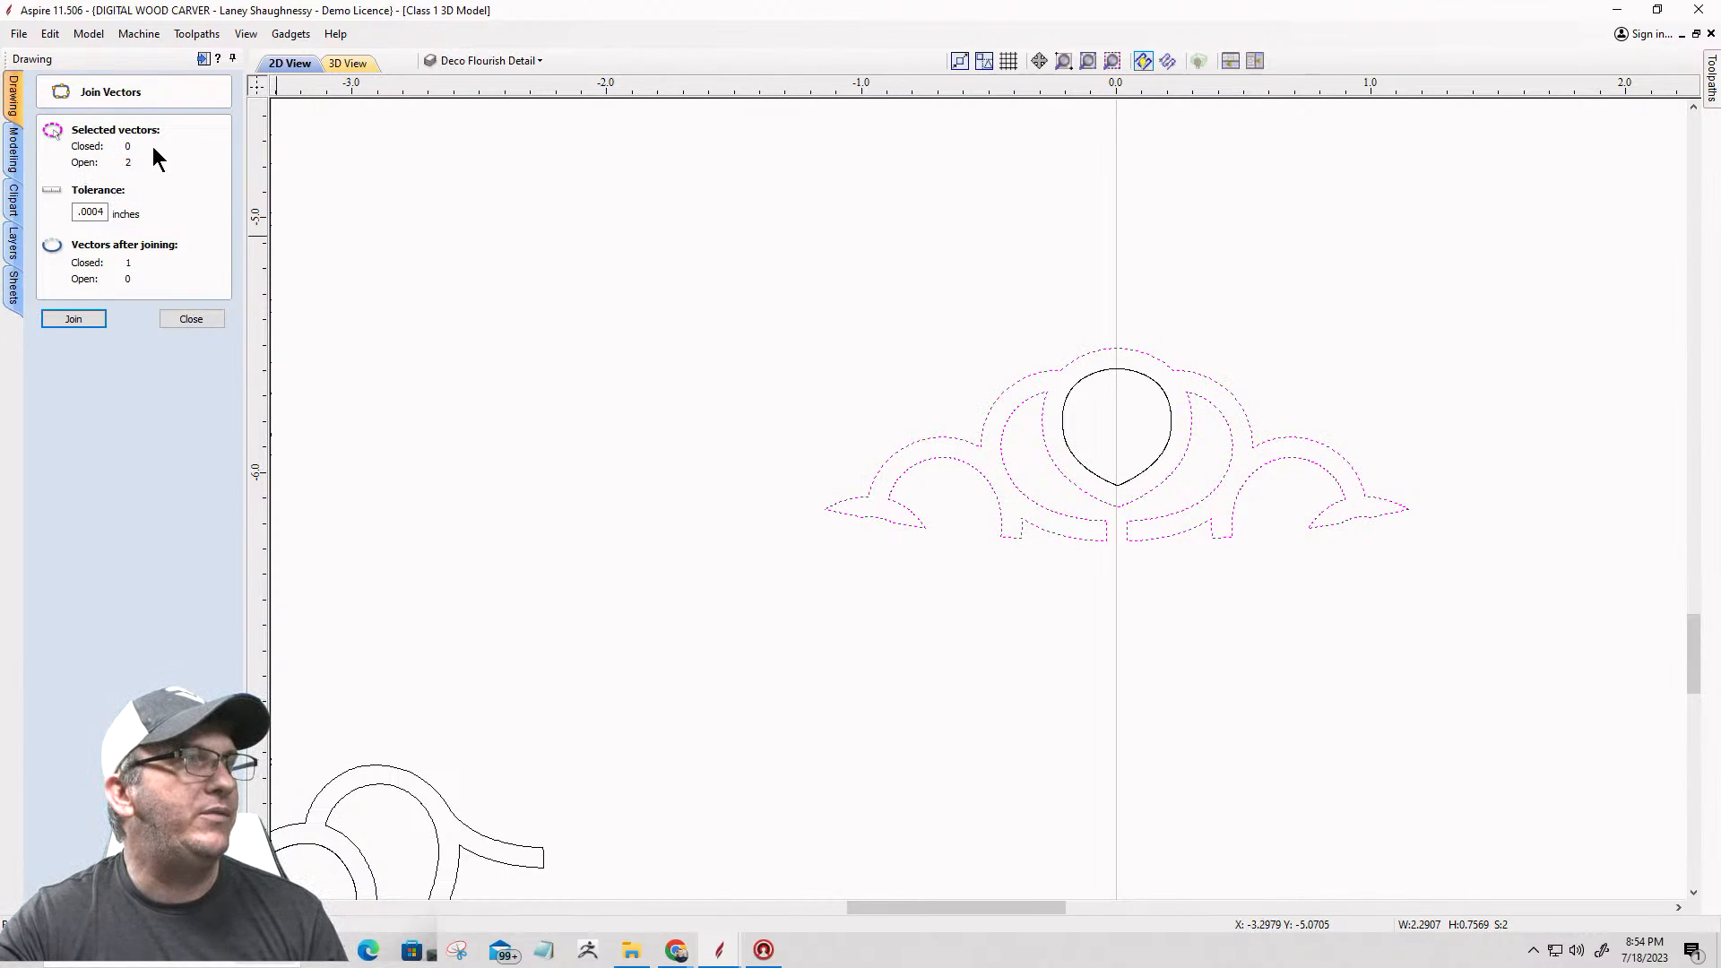
left_click(70, 323)
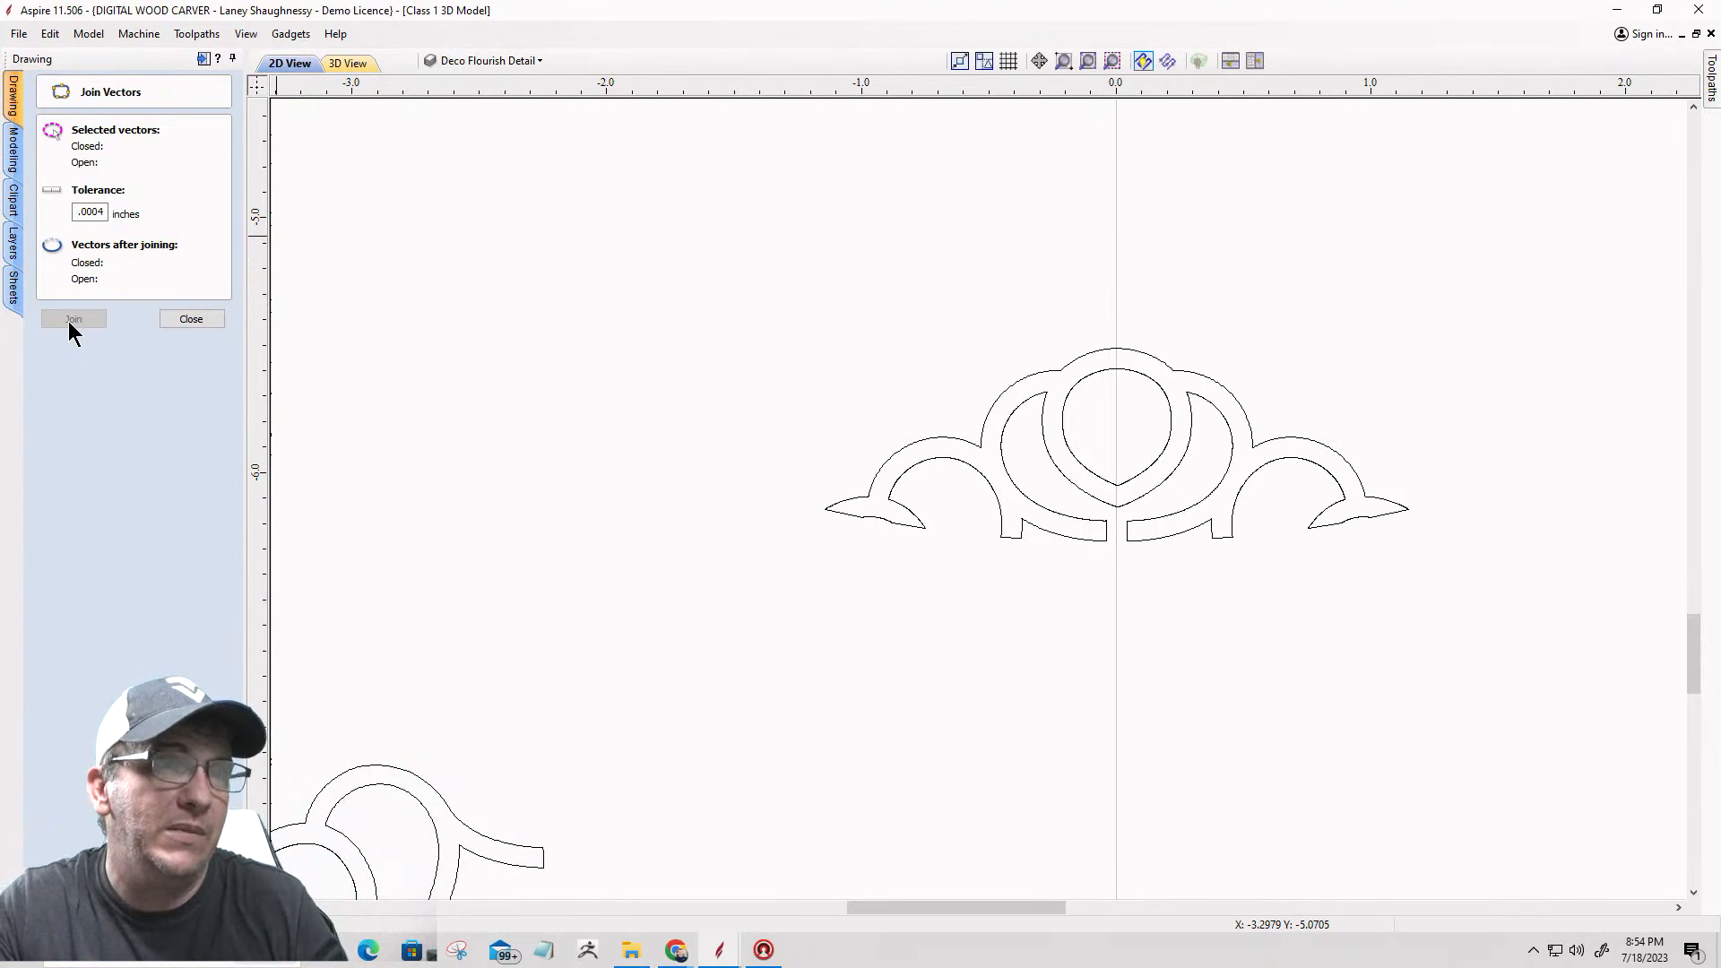
left_click(191, 319)
Step: Select all open vectors in the drawing and look over the whole star to locate them
left_click(973, 446)
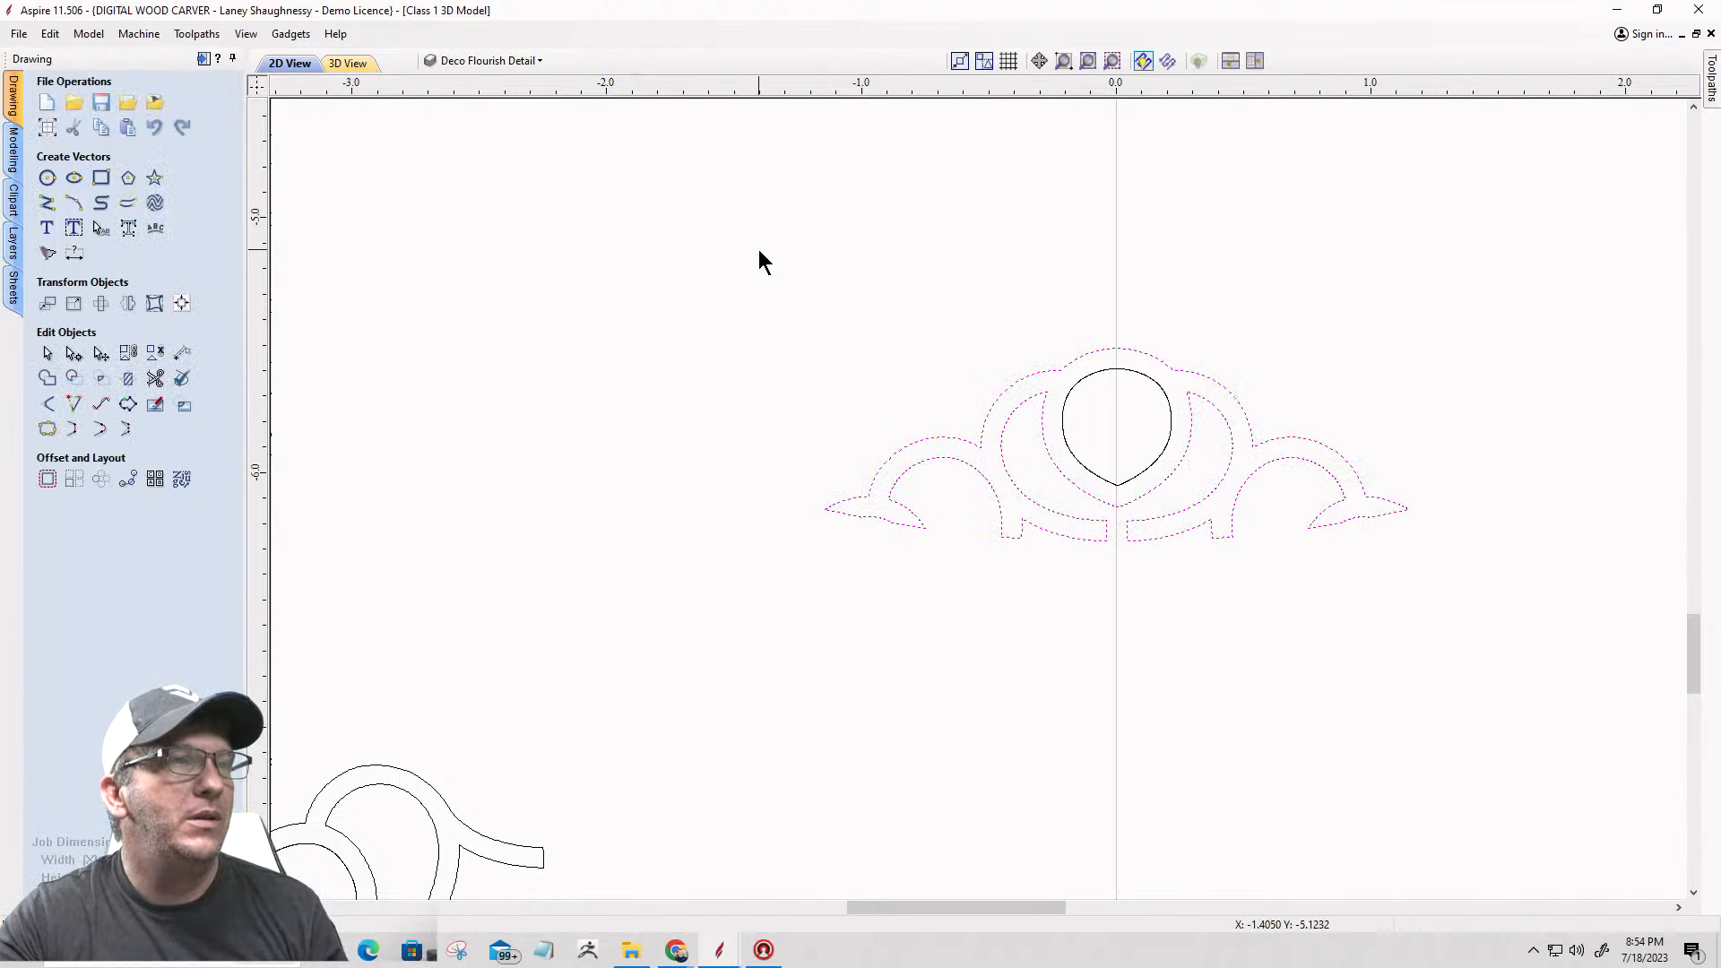
right_click(802, 303)
mouse_move(1022, 450)
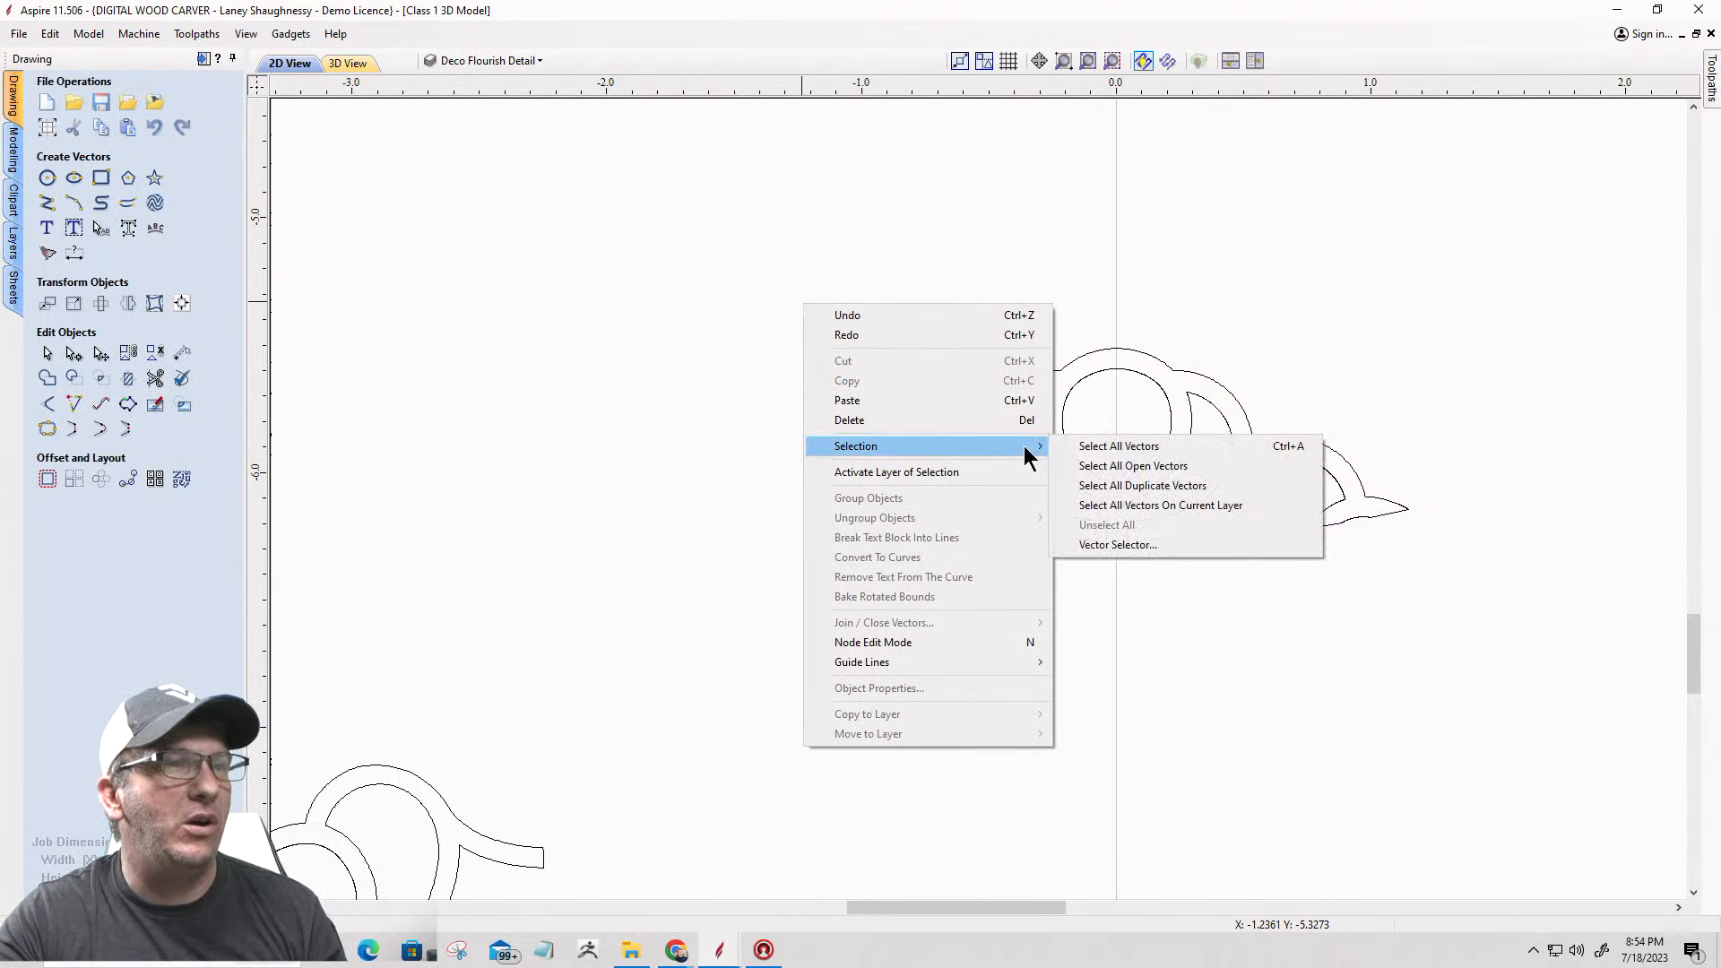
left_click(1132, 466)
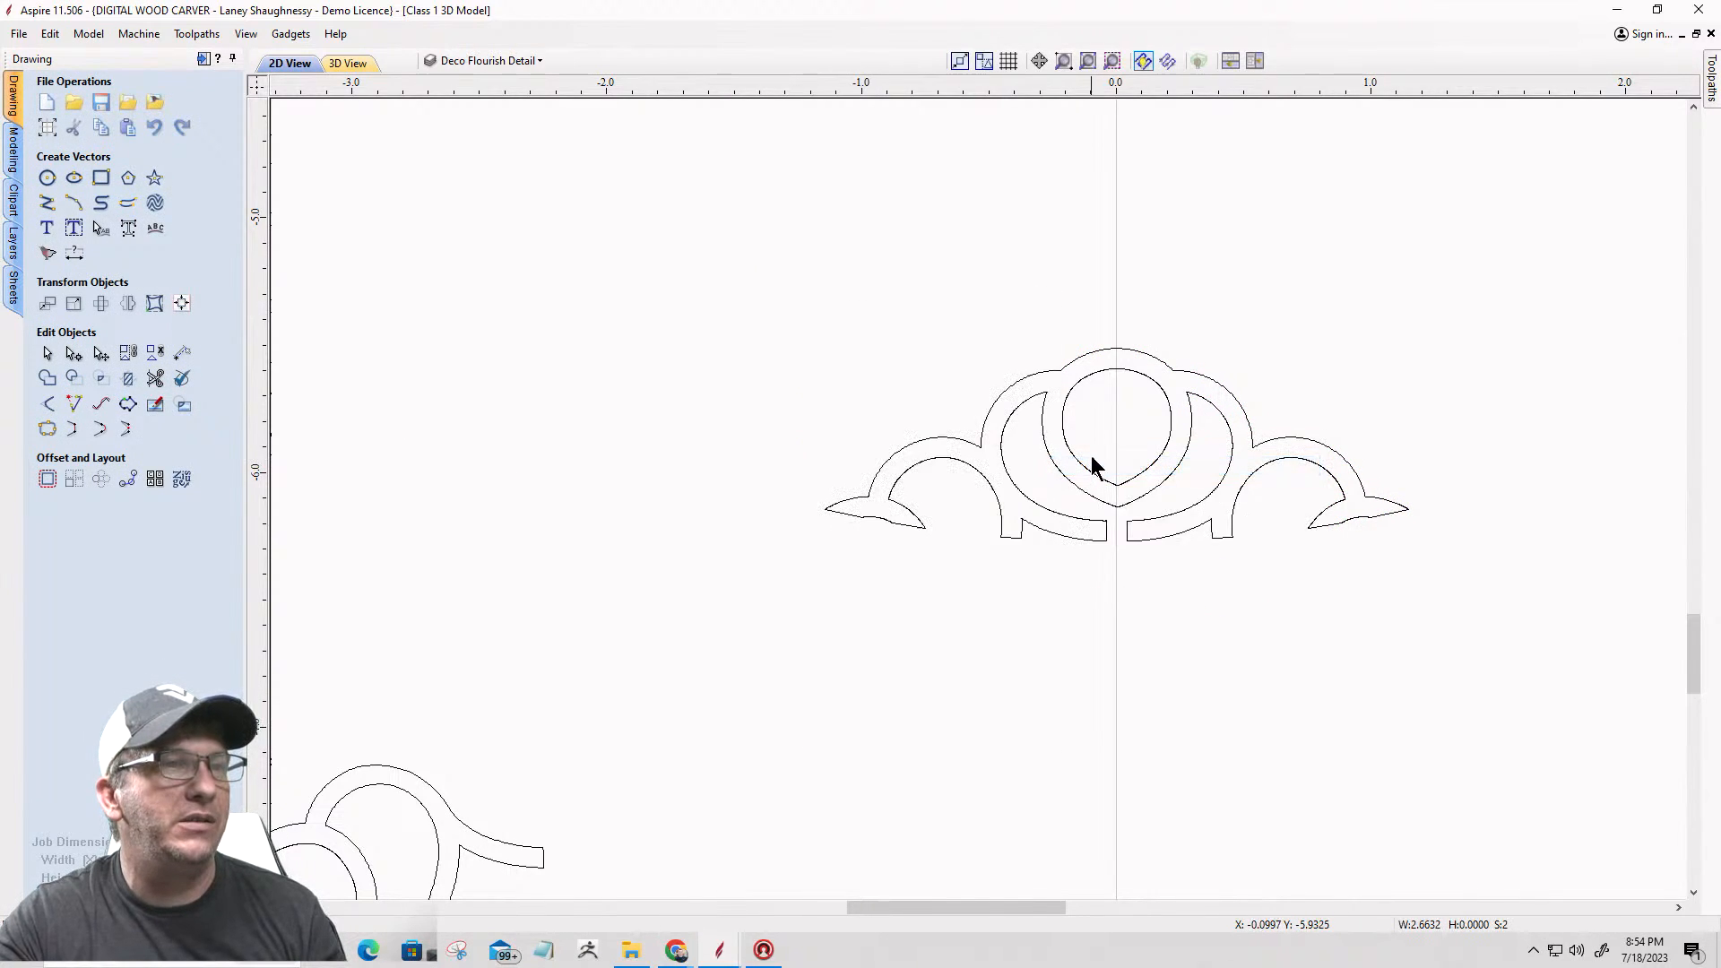
key("F6")
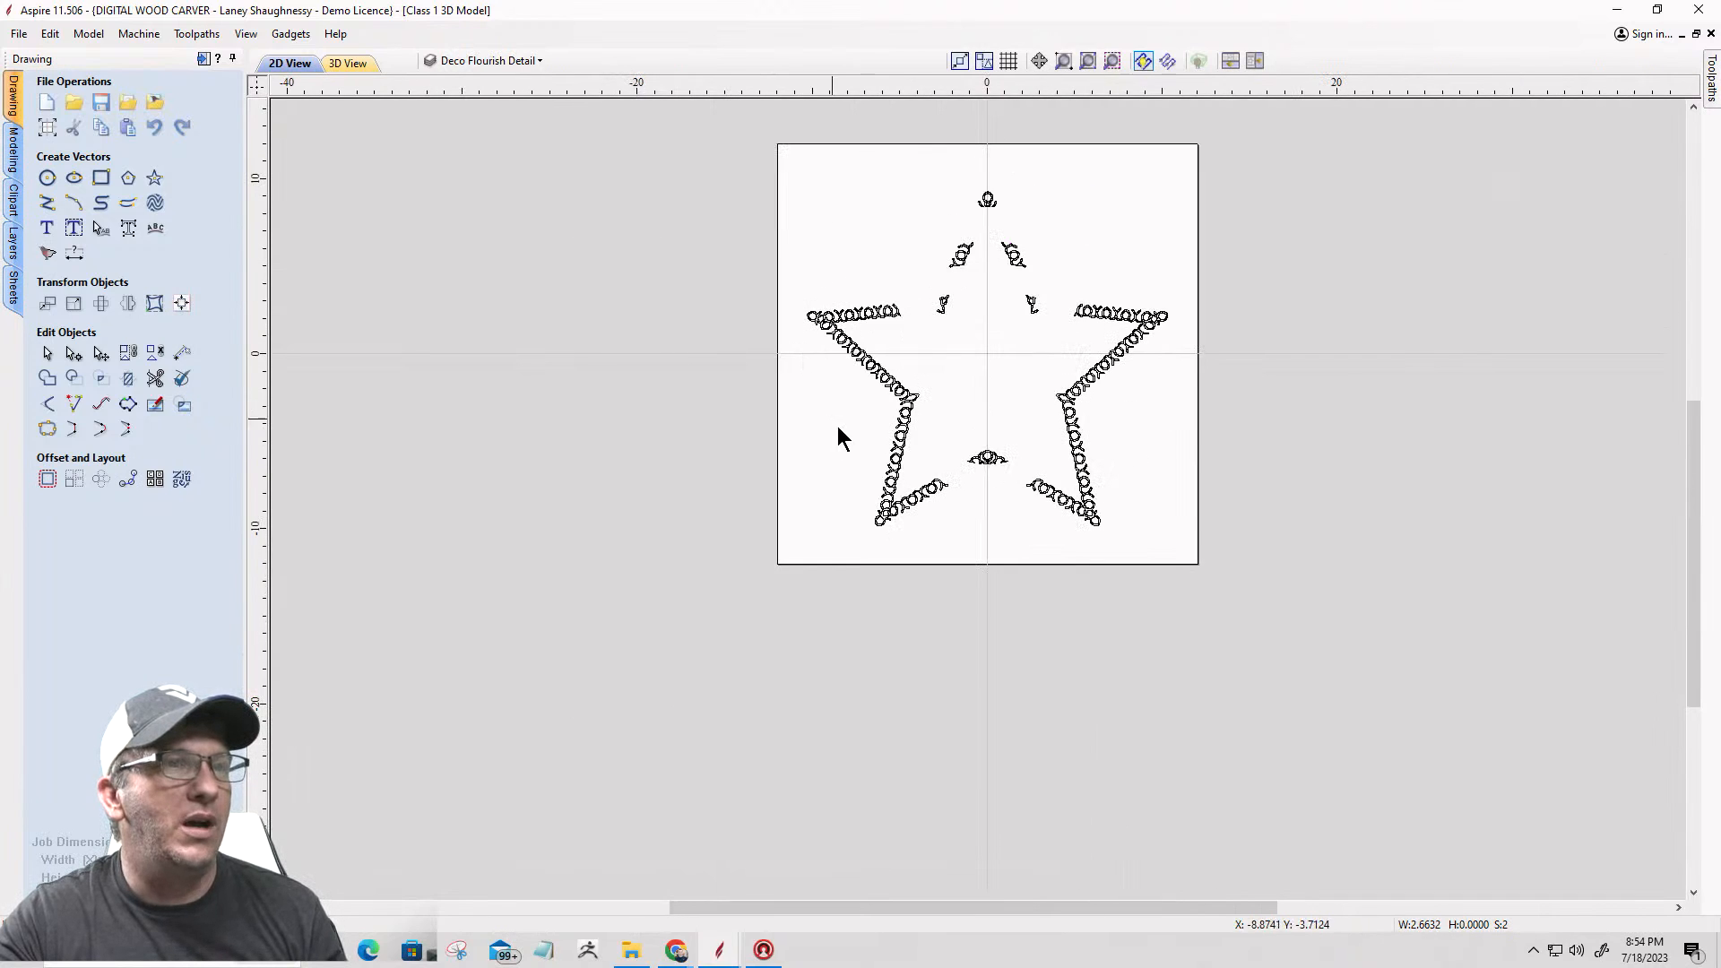
scroll(1171, 284, "up", 3)
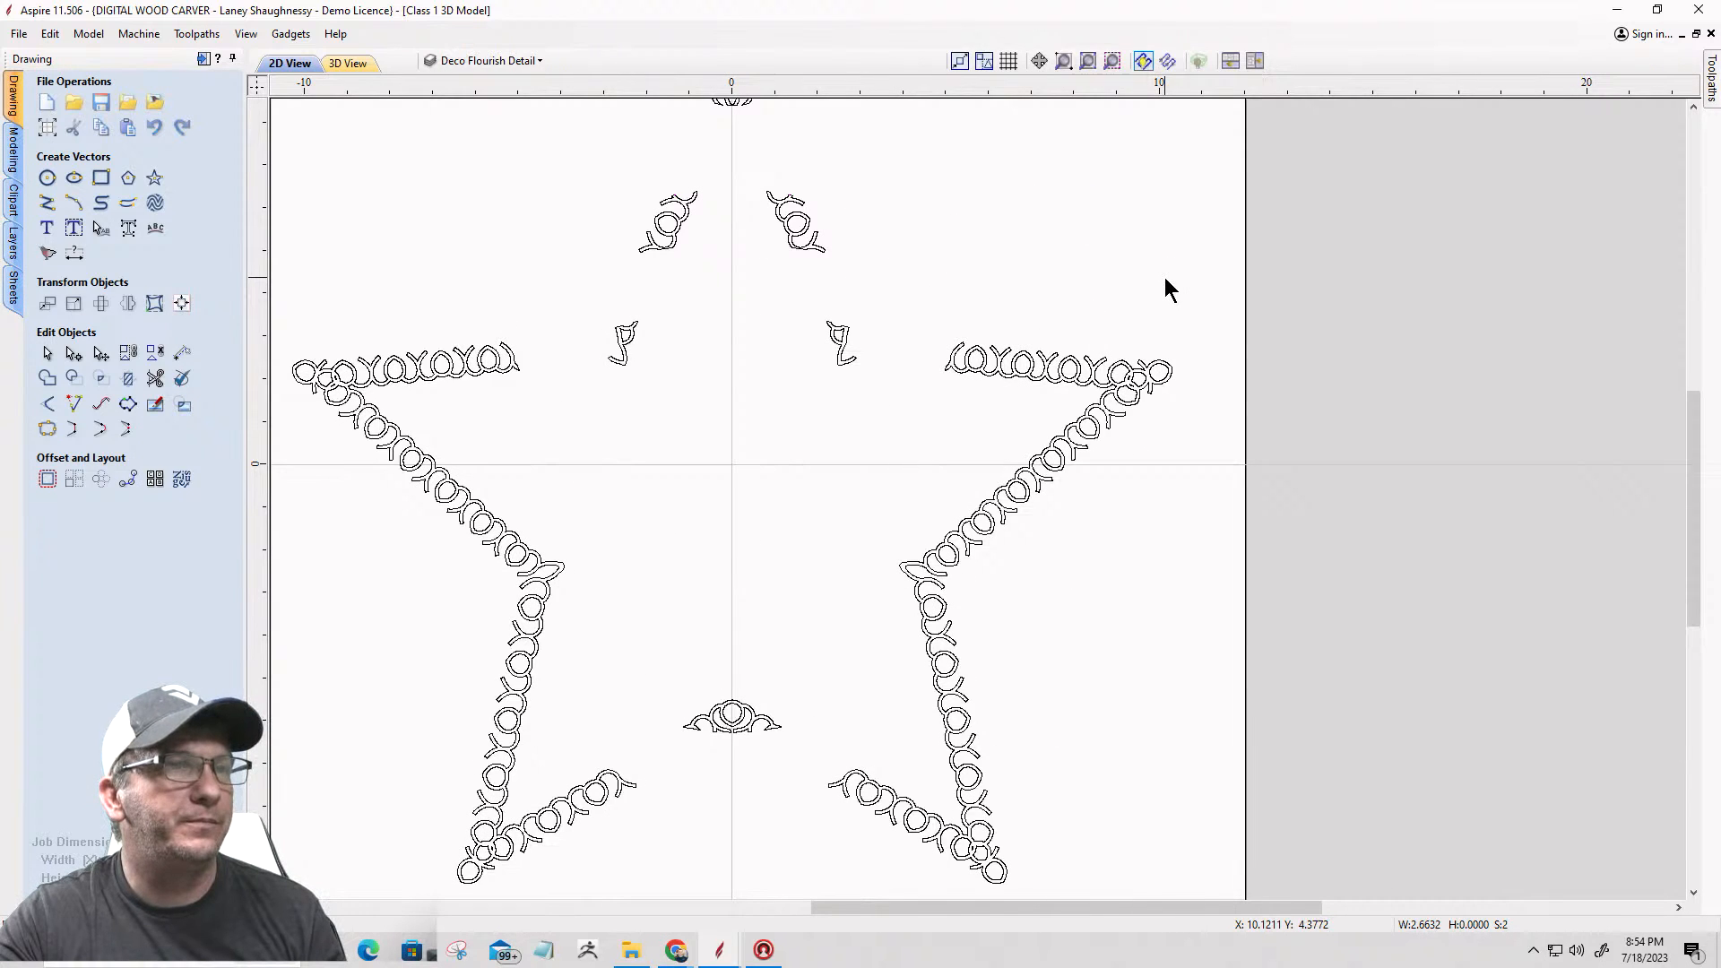
scroll(1165, 277, "down", 2)
scroll(772, 647, "up", 3)
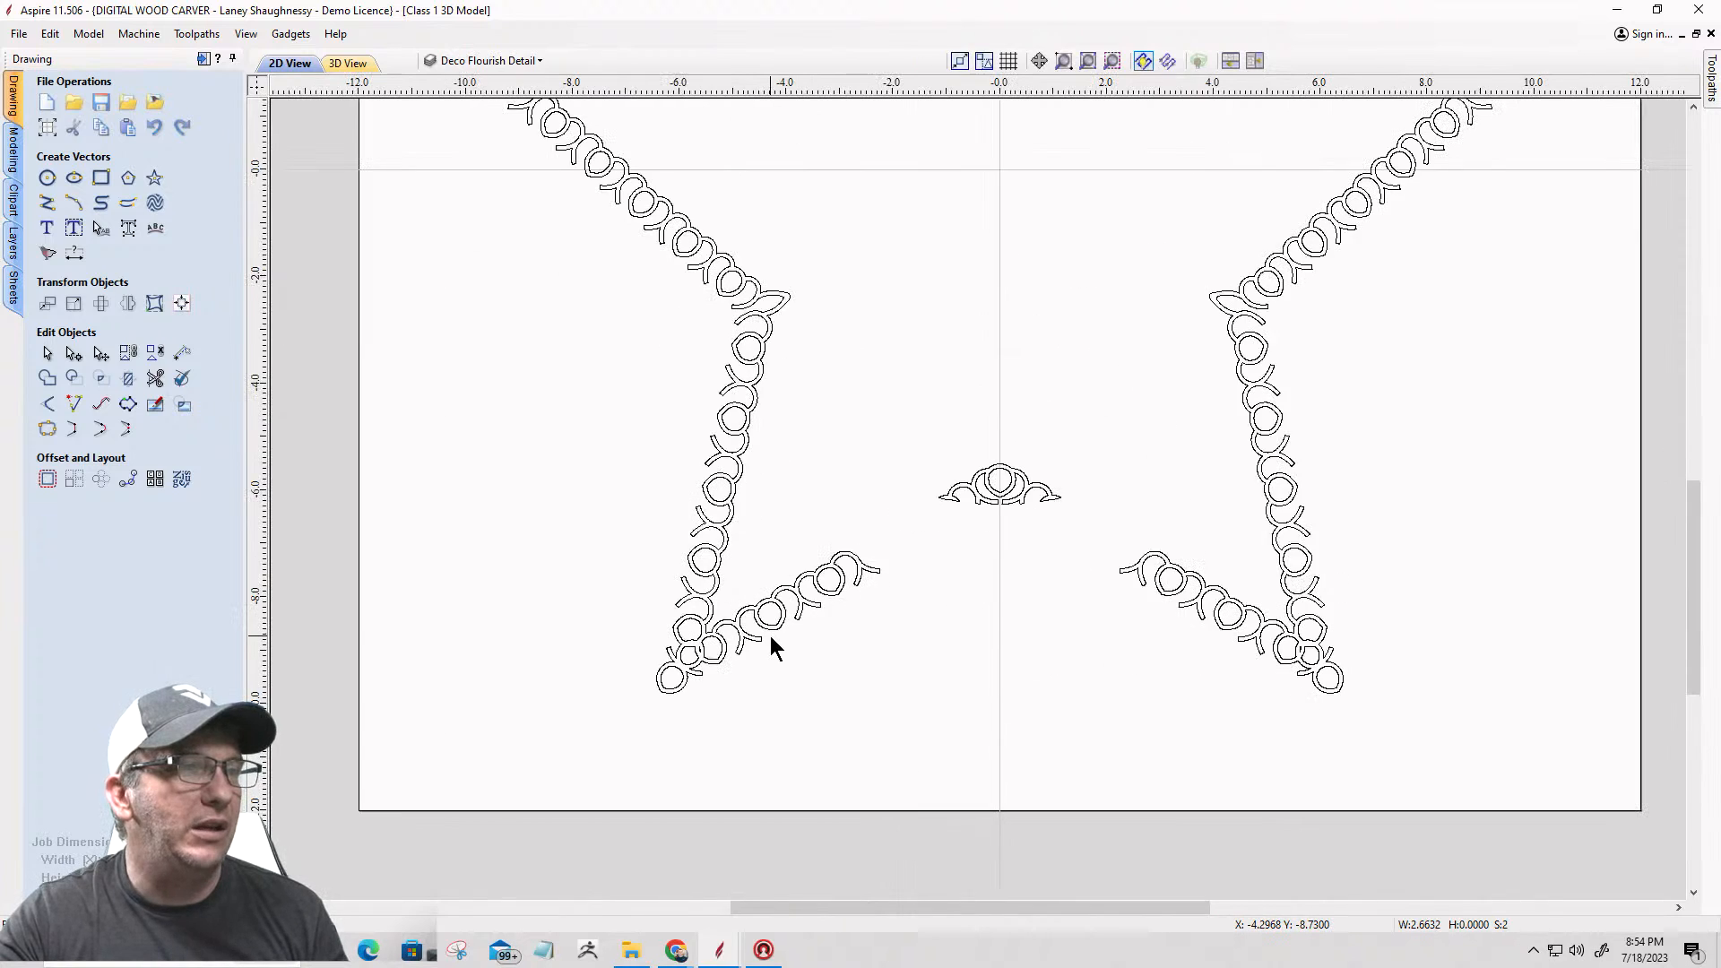
scroll(772, 647, "down", 3)
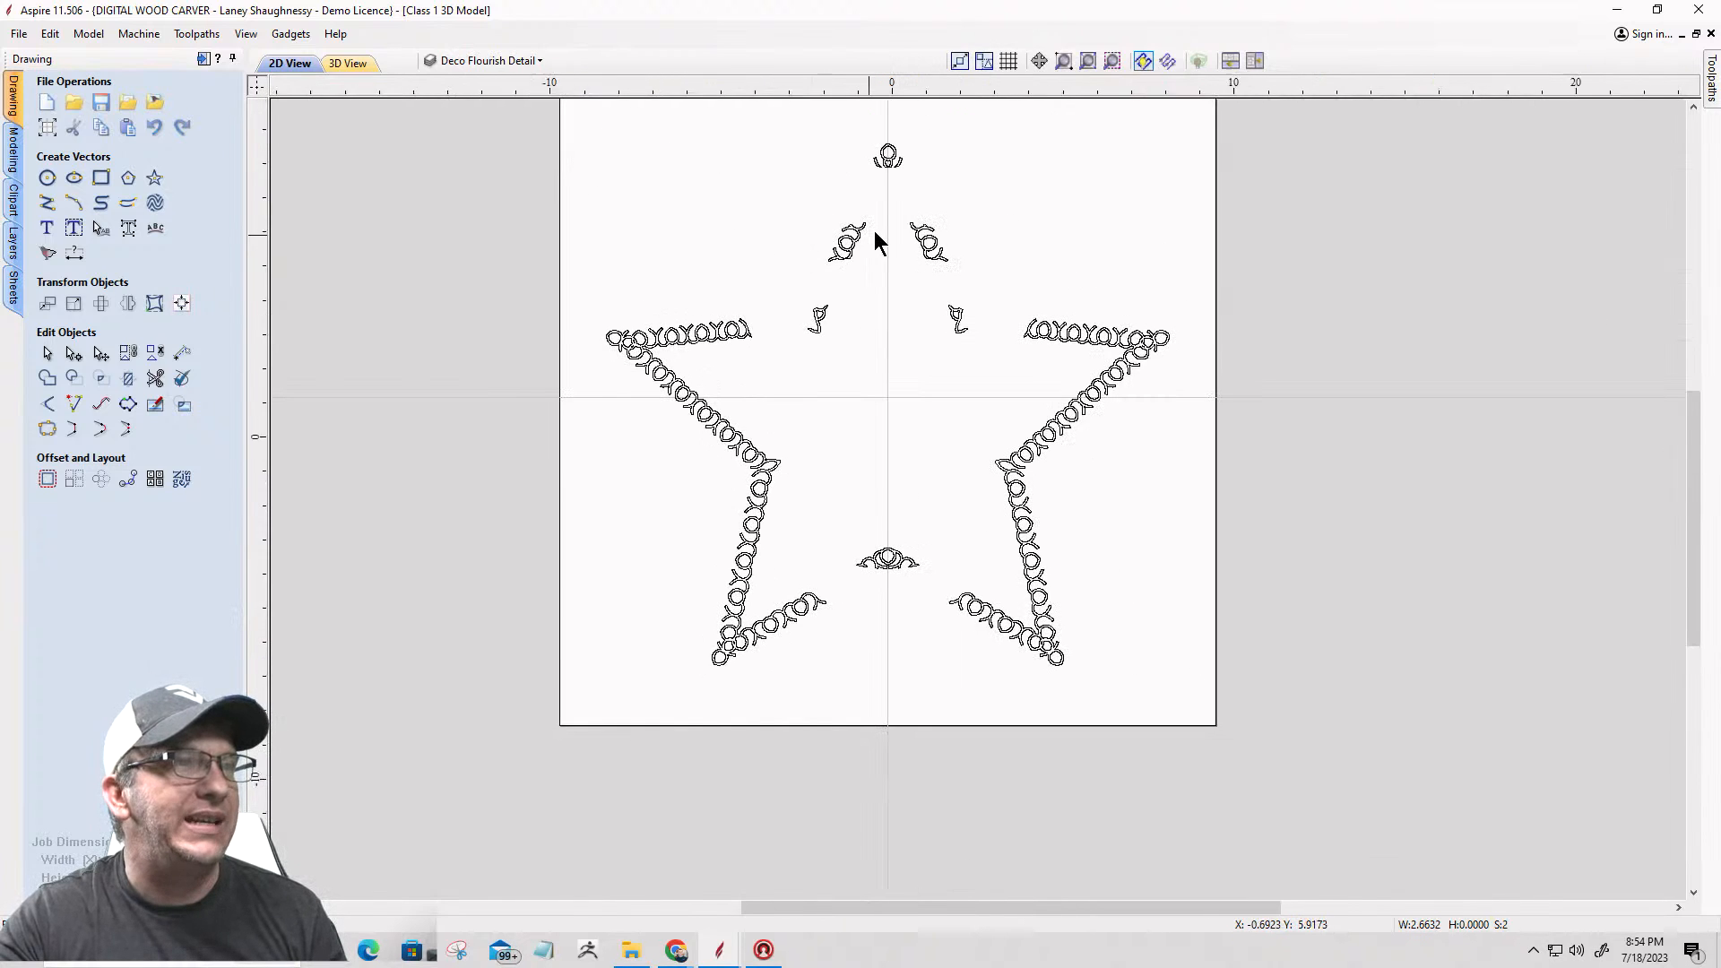
scroll(876, 235, "up", 1)
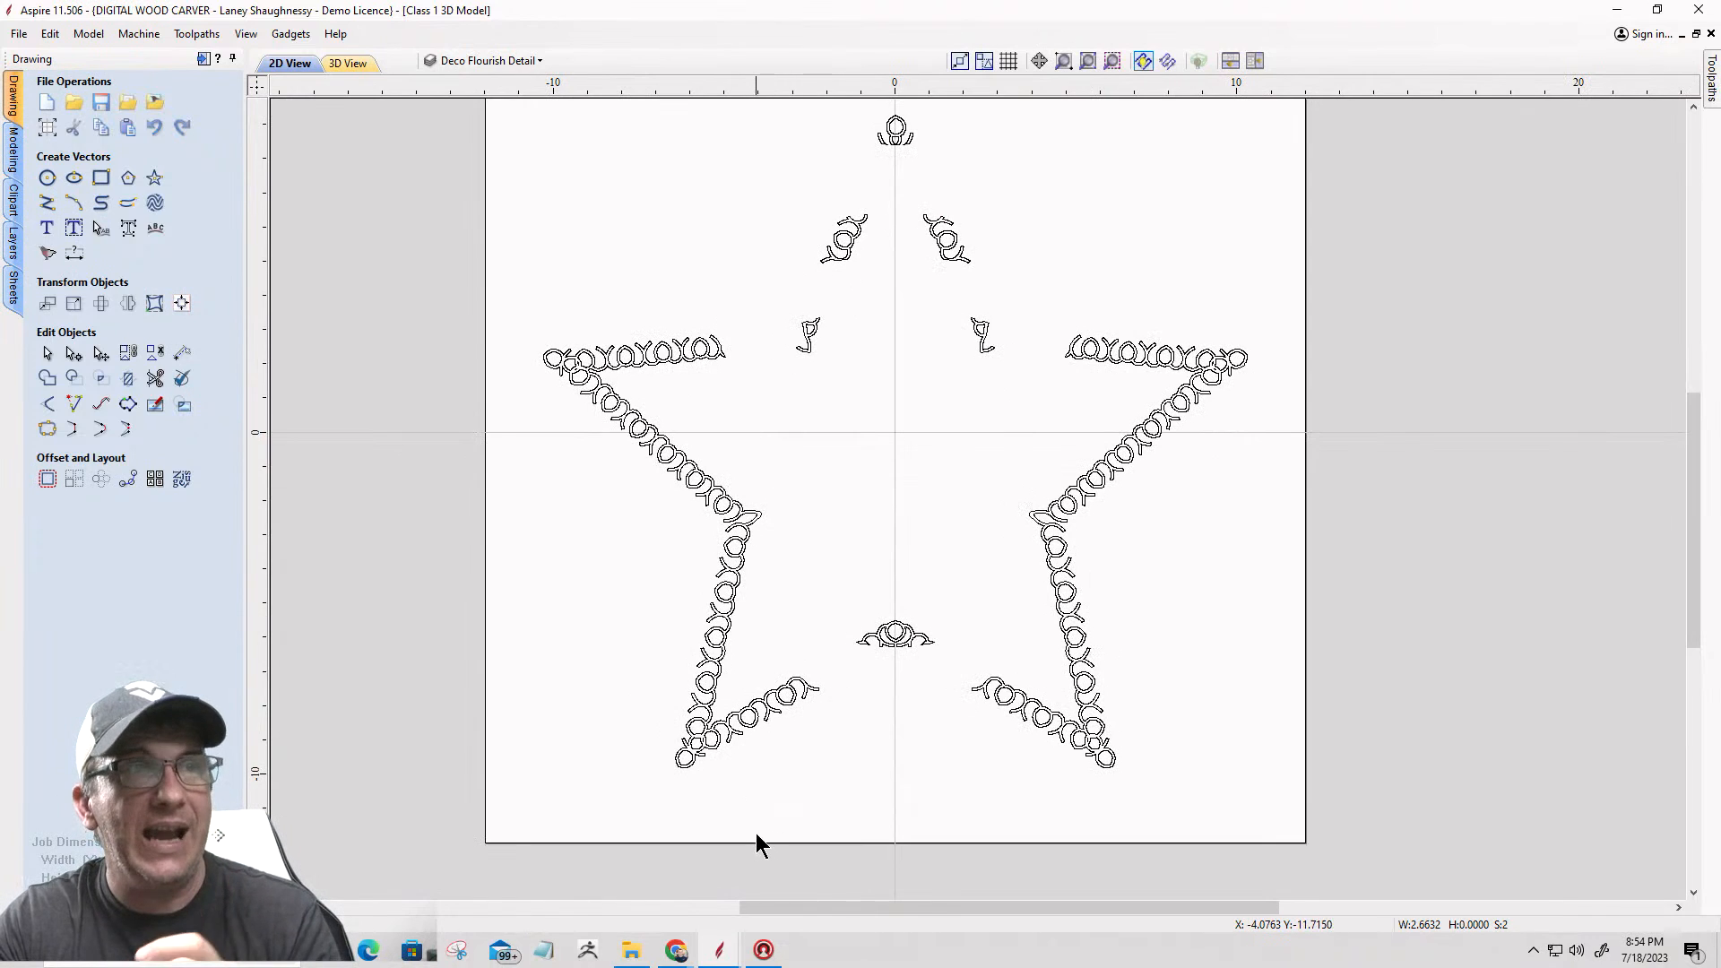
Step: Examine the selected open vectors up close in the area between the two upper side flourishes
right_click(885, 463)
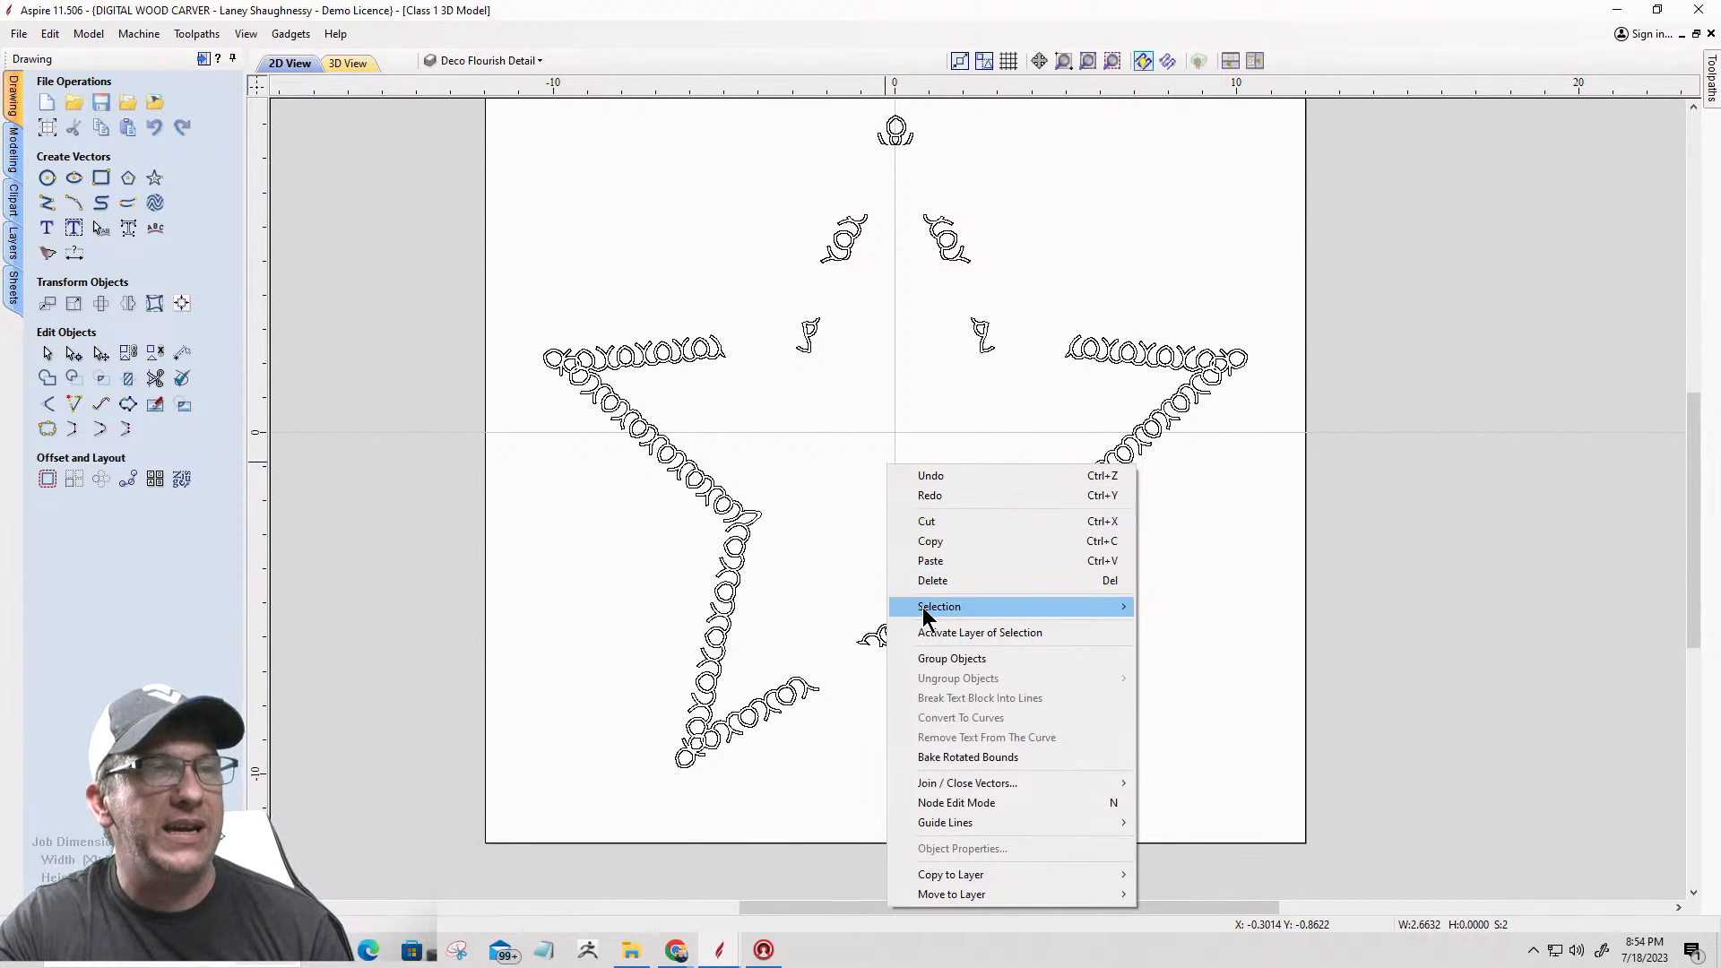
mouse_move(1087, 609)
left_click(1175, 627)
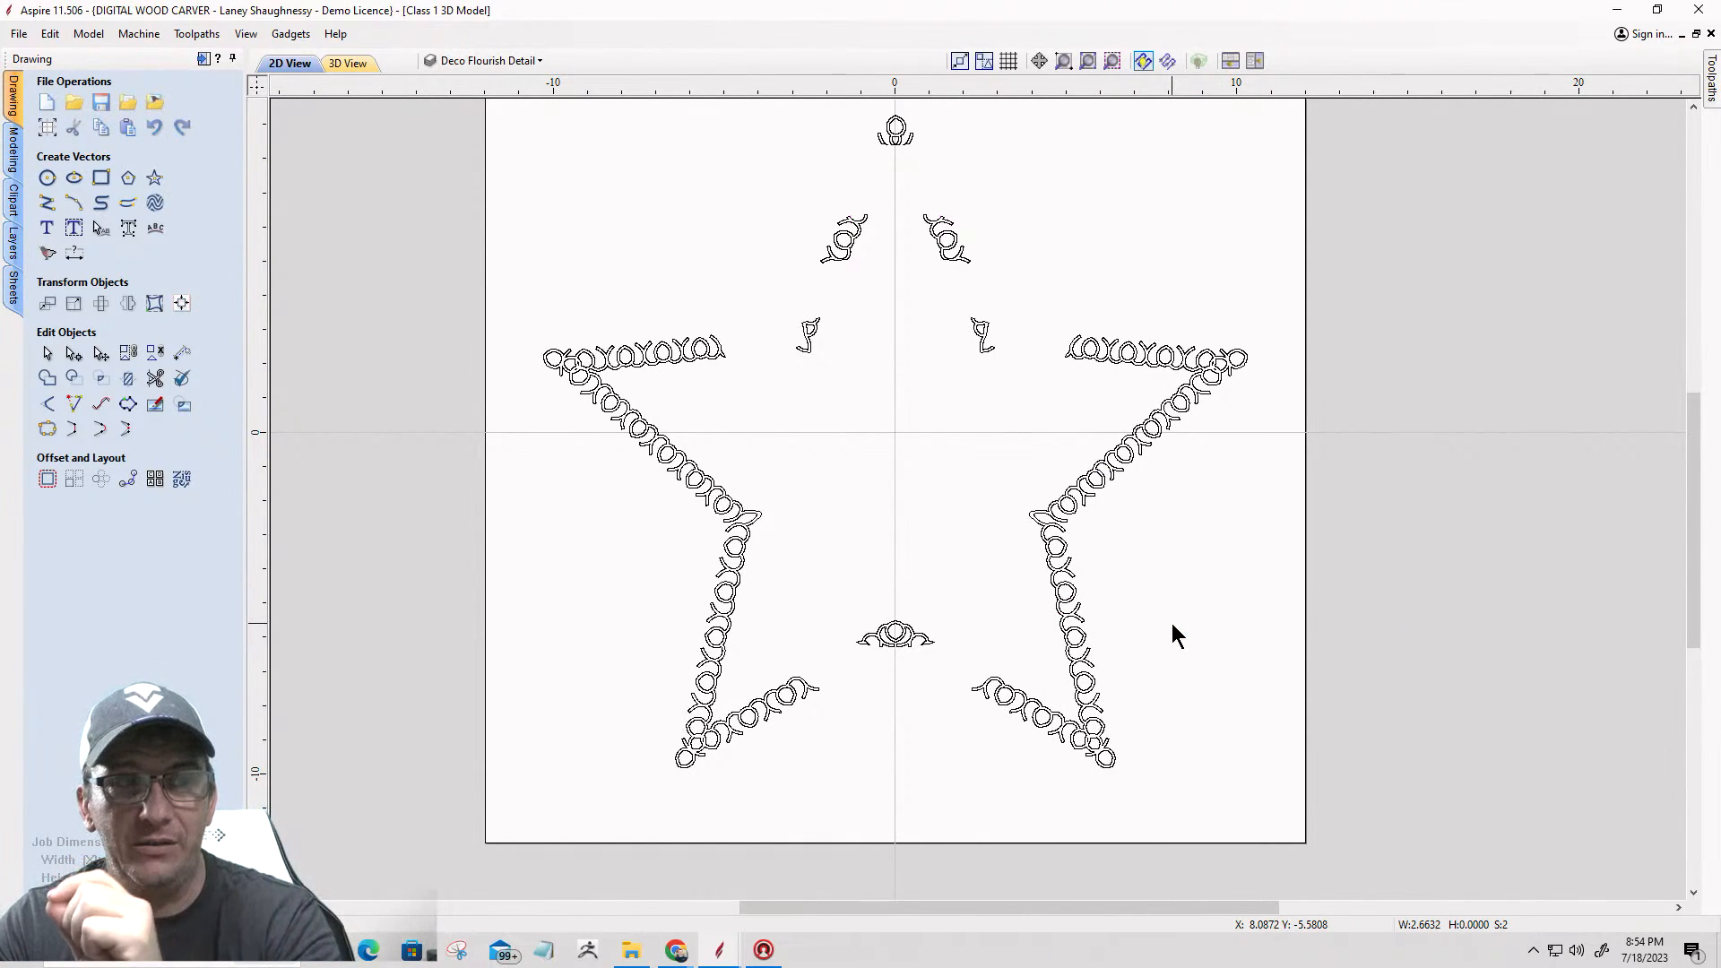
left_click(1112, 61)
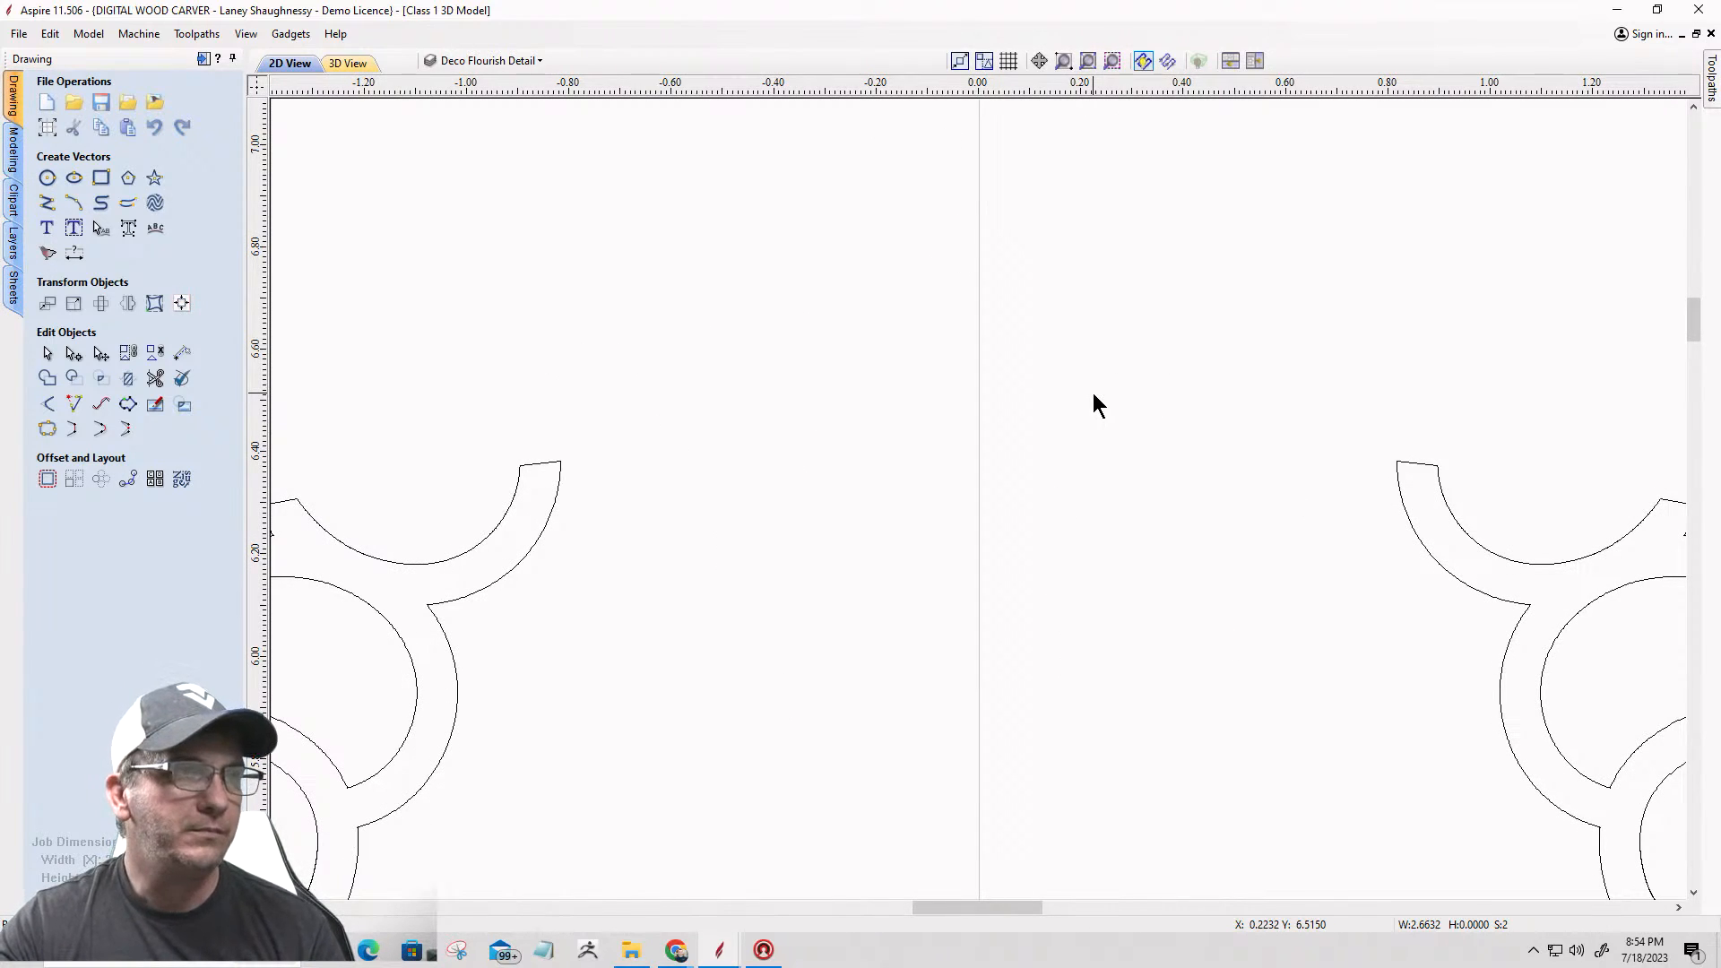
scroll(1036, 577, "up", 3)
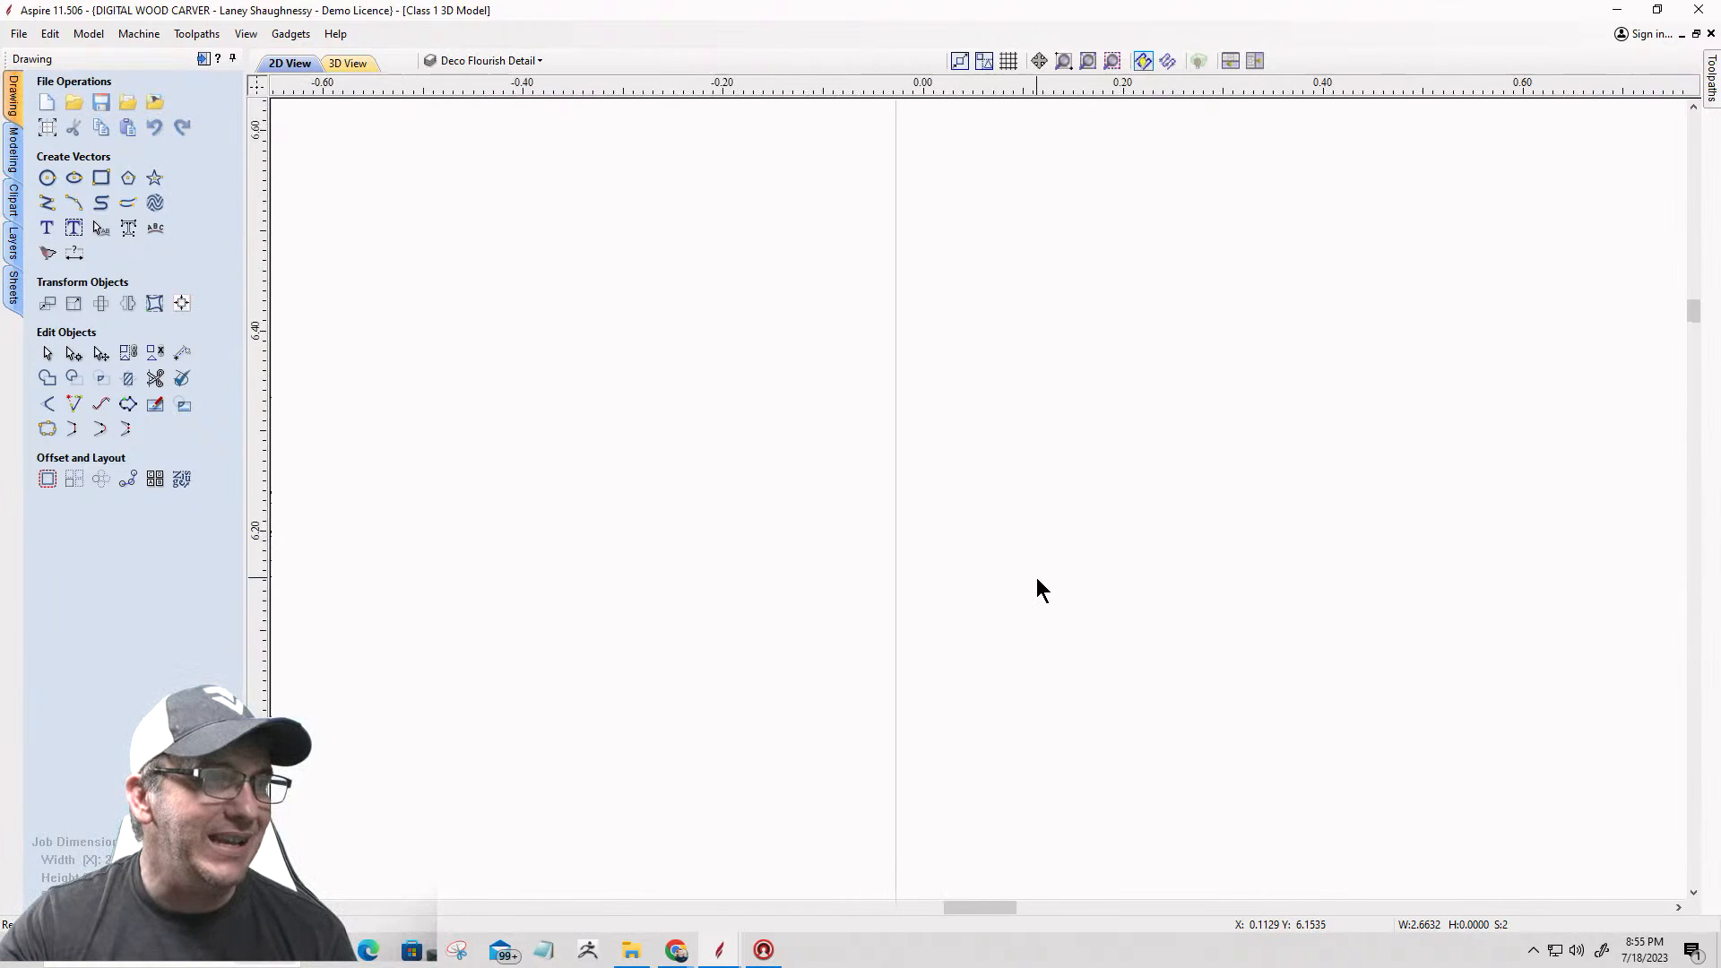
scroll(1036, 577, "down", 5)
scroll(1004, 574, "up", 1)
scroll(1005, 579, "up", 10)
scroll(1068, 369, "down", 12)
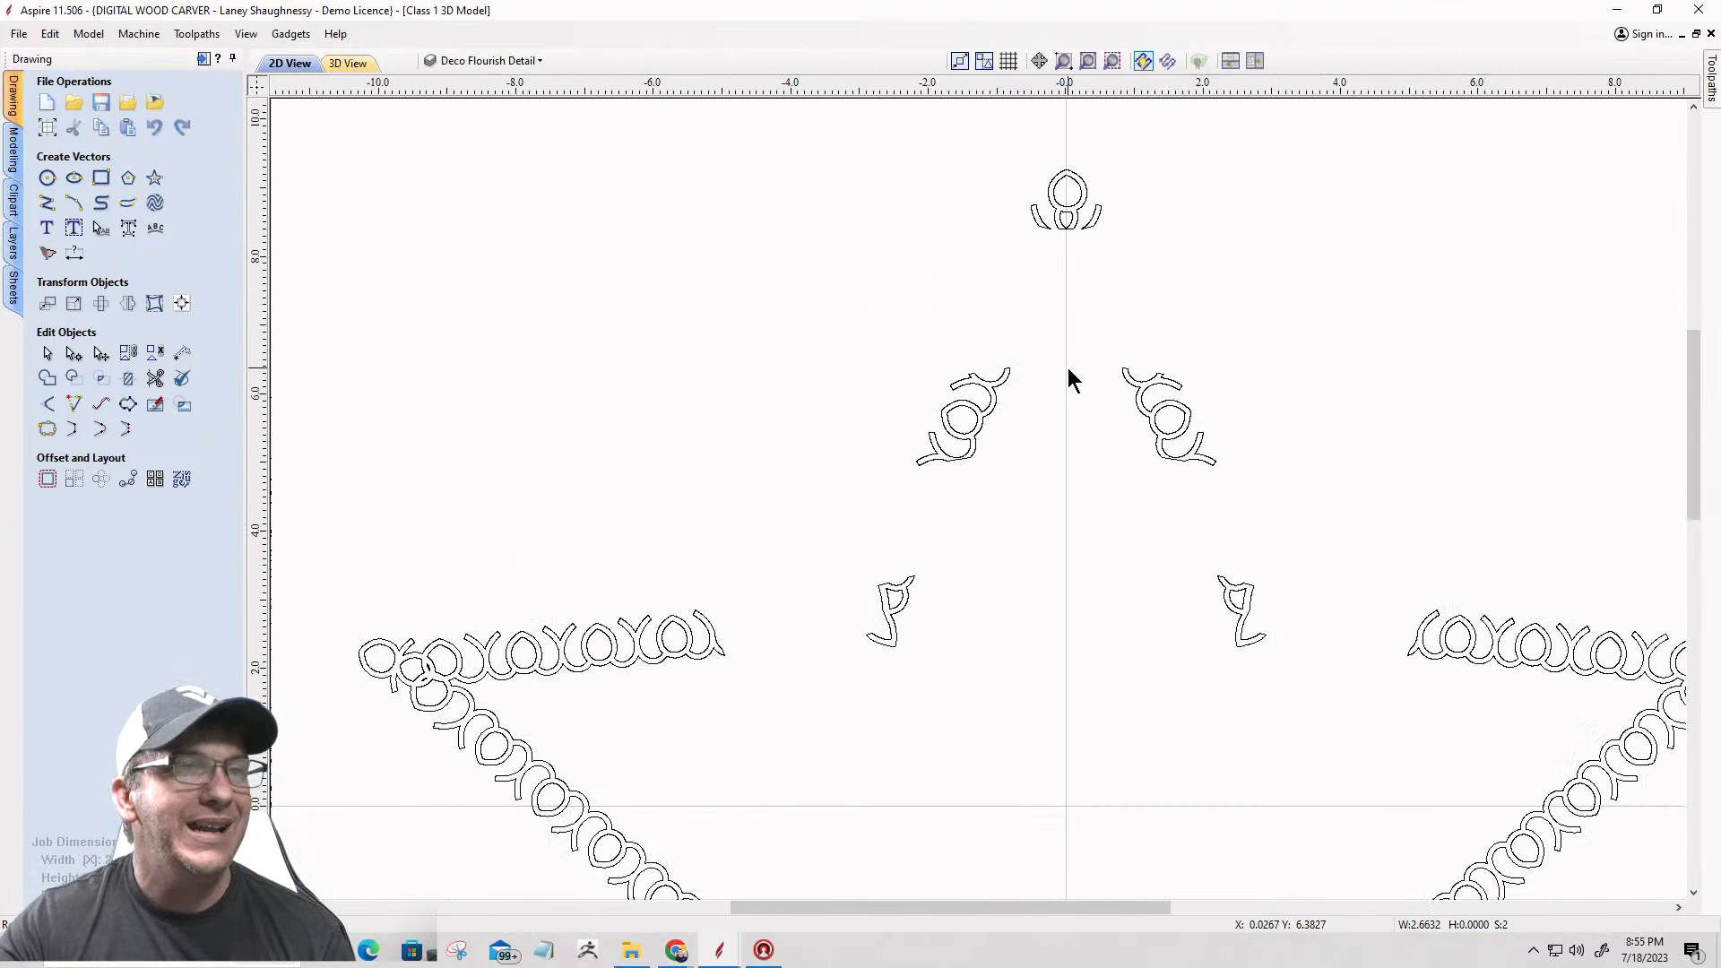
left_click(1112, 60)
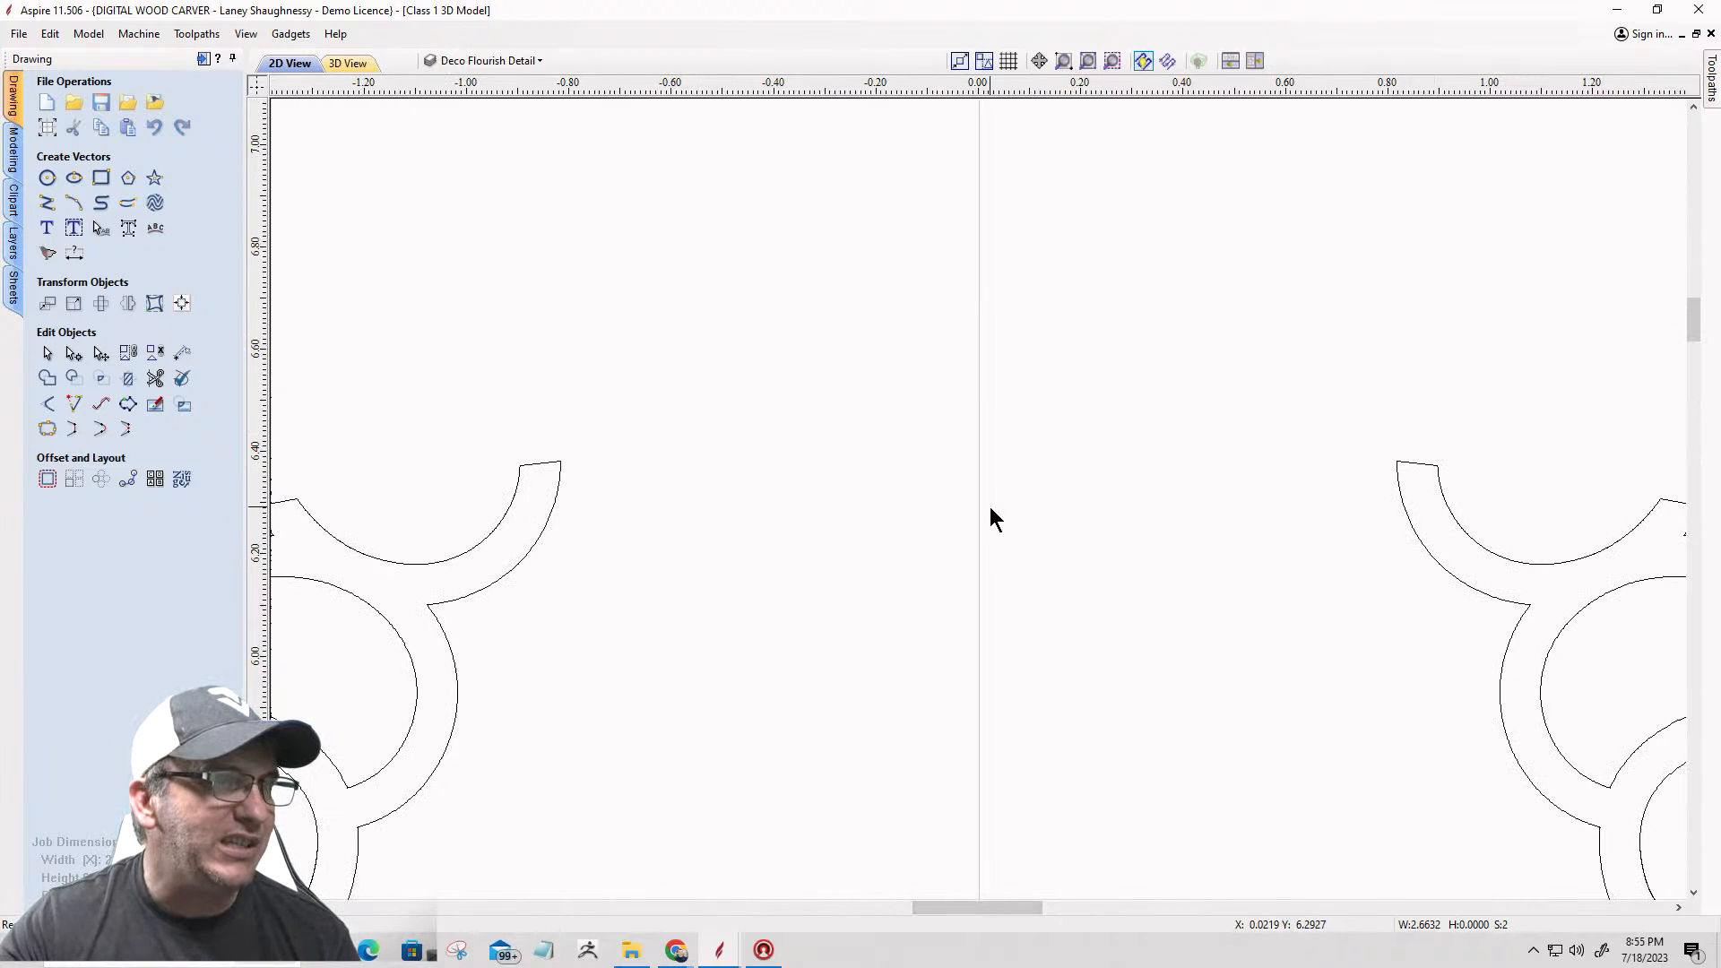
scroll(990, 507, "up", 10)
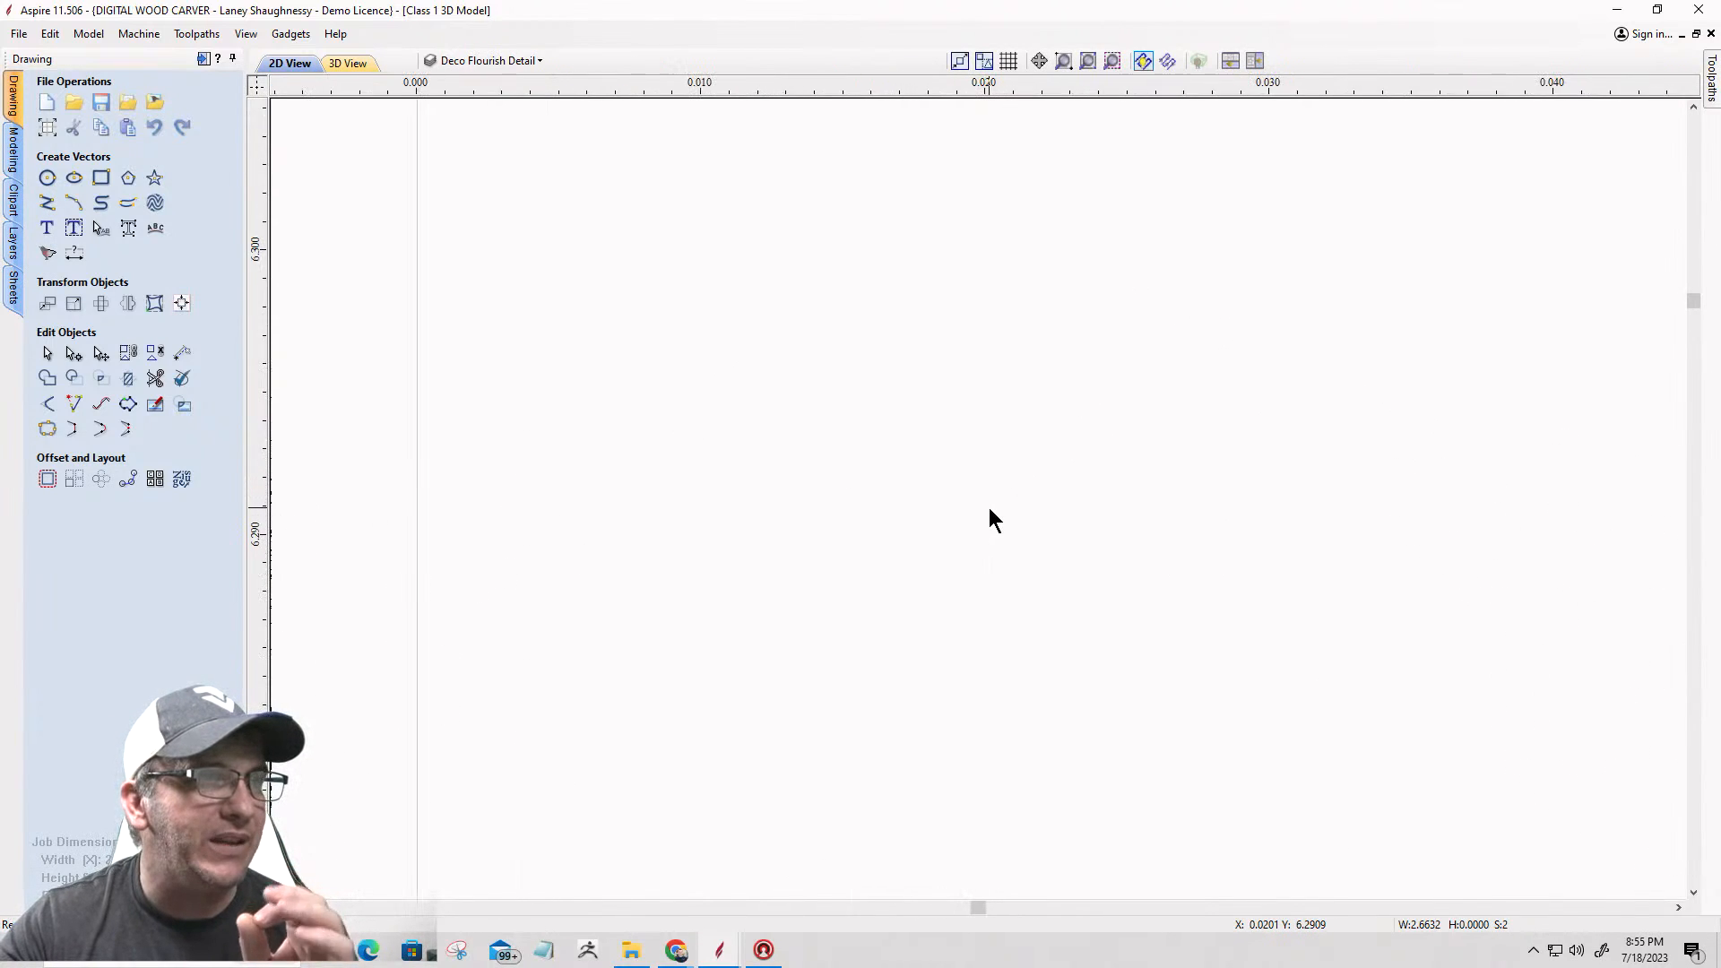
scroll(987, 507, "down", 15)
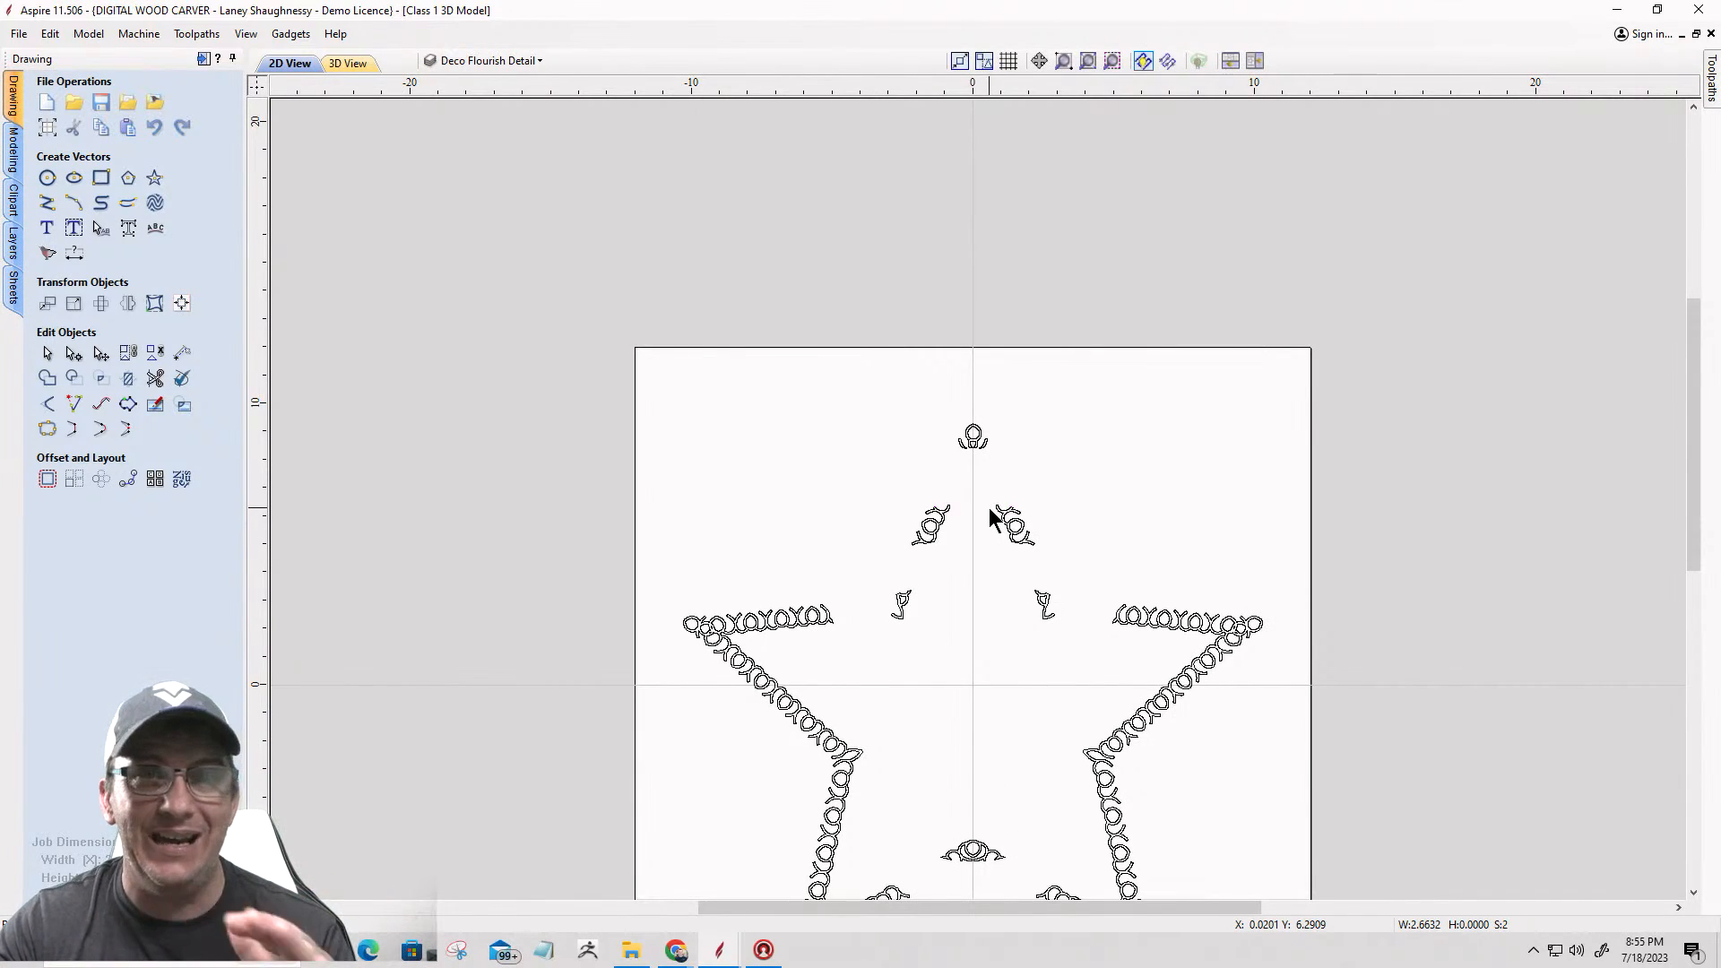
left_click(1114, 61)
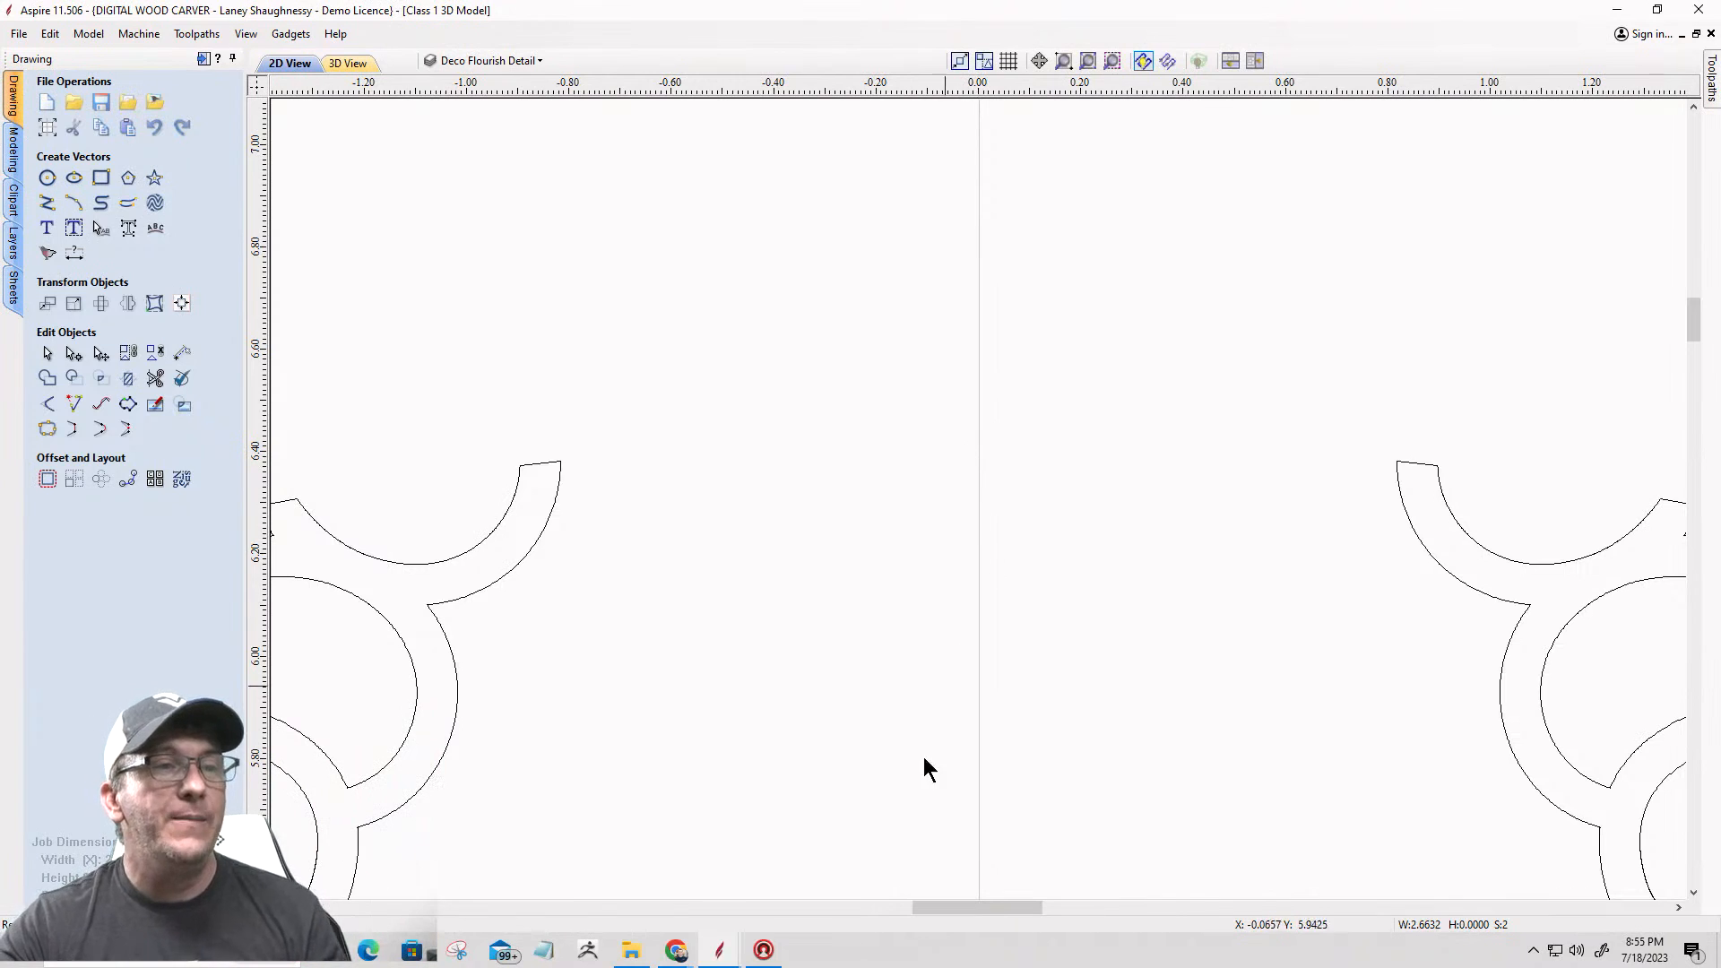
scroll(980, 679, "up", 1)
scroll(1010, 600, "up", 20)
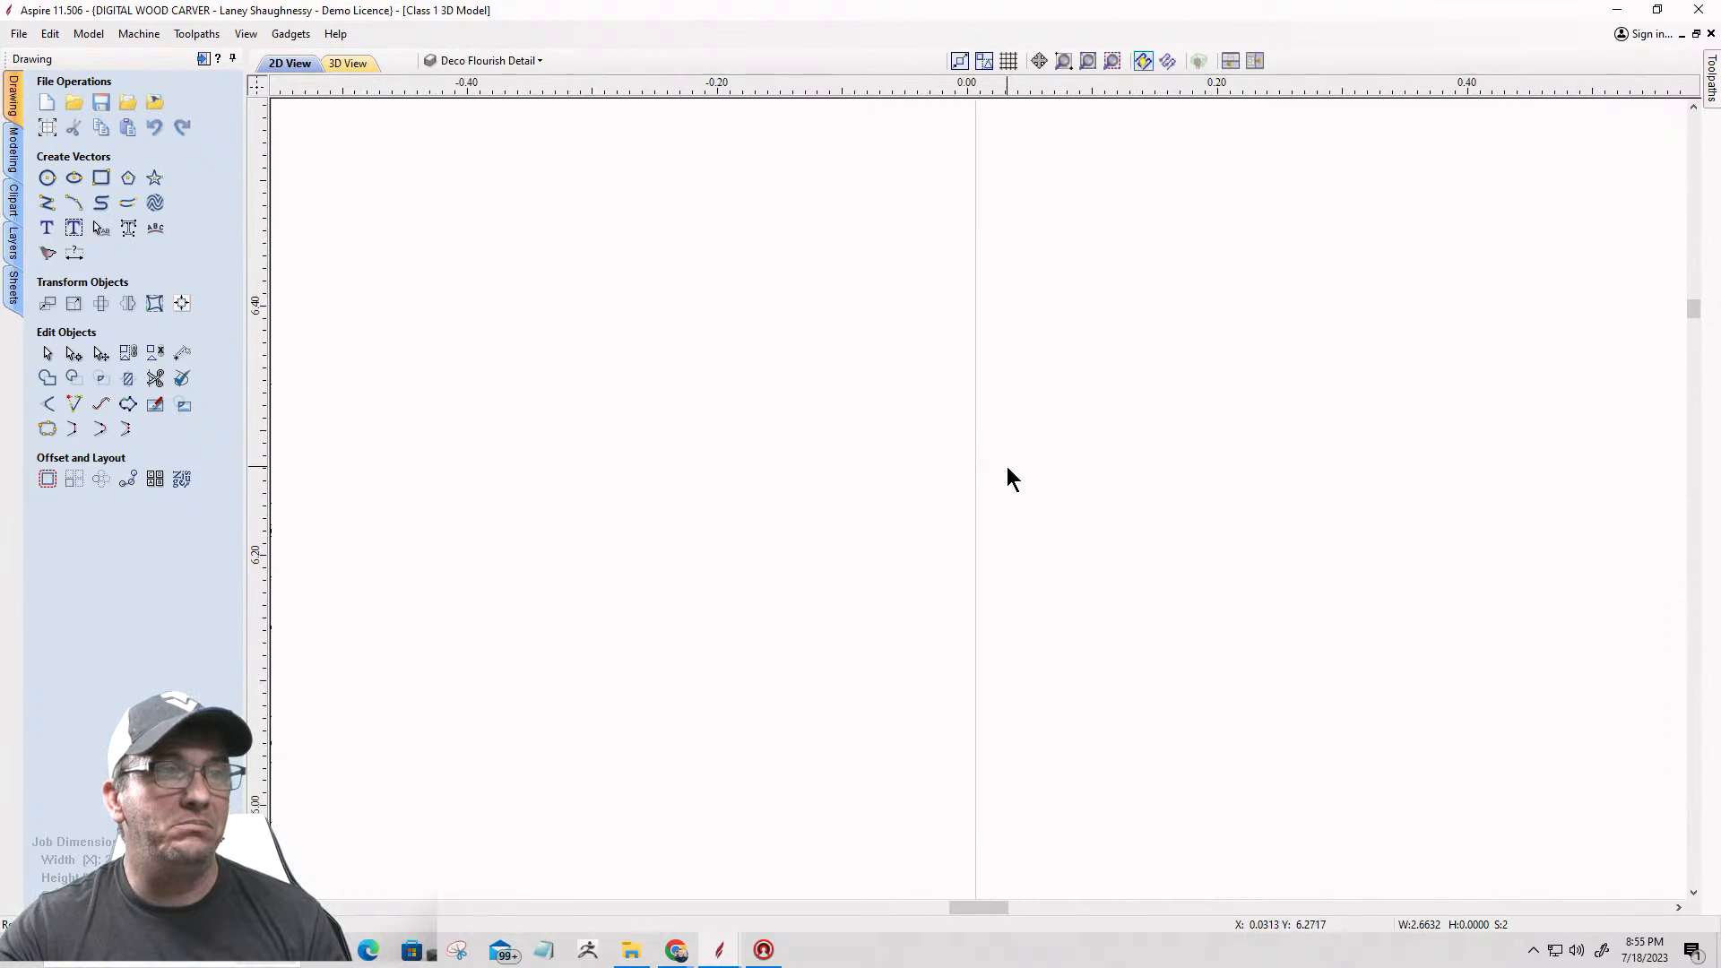
scroll(1008, 581, "up", 2)
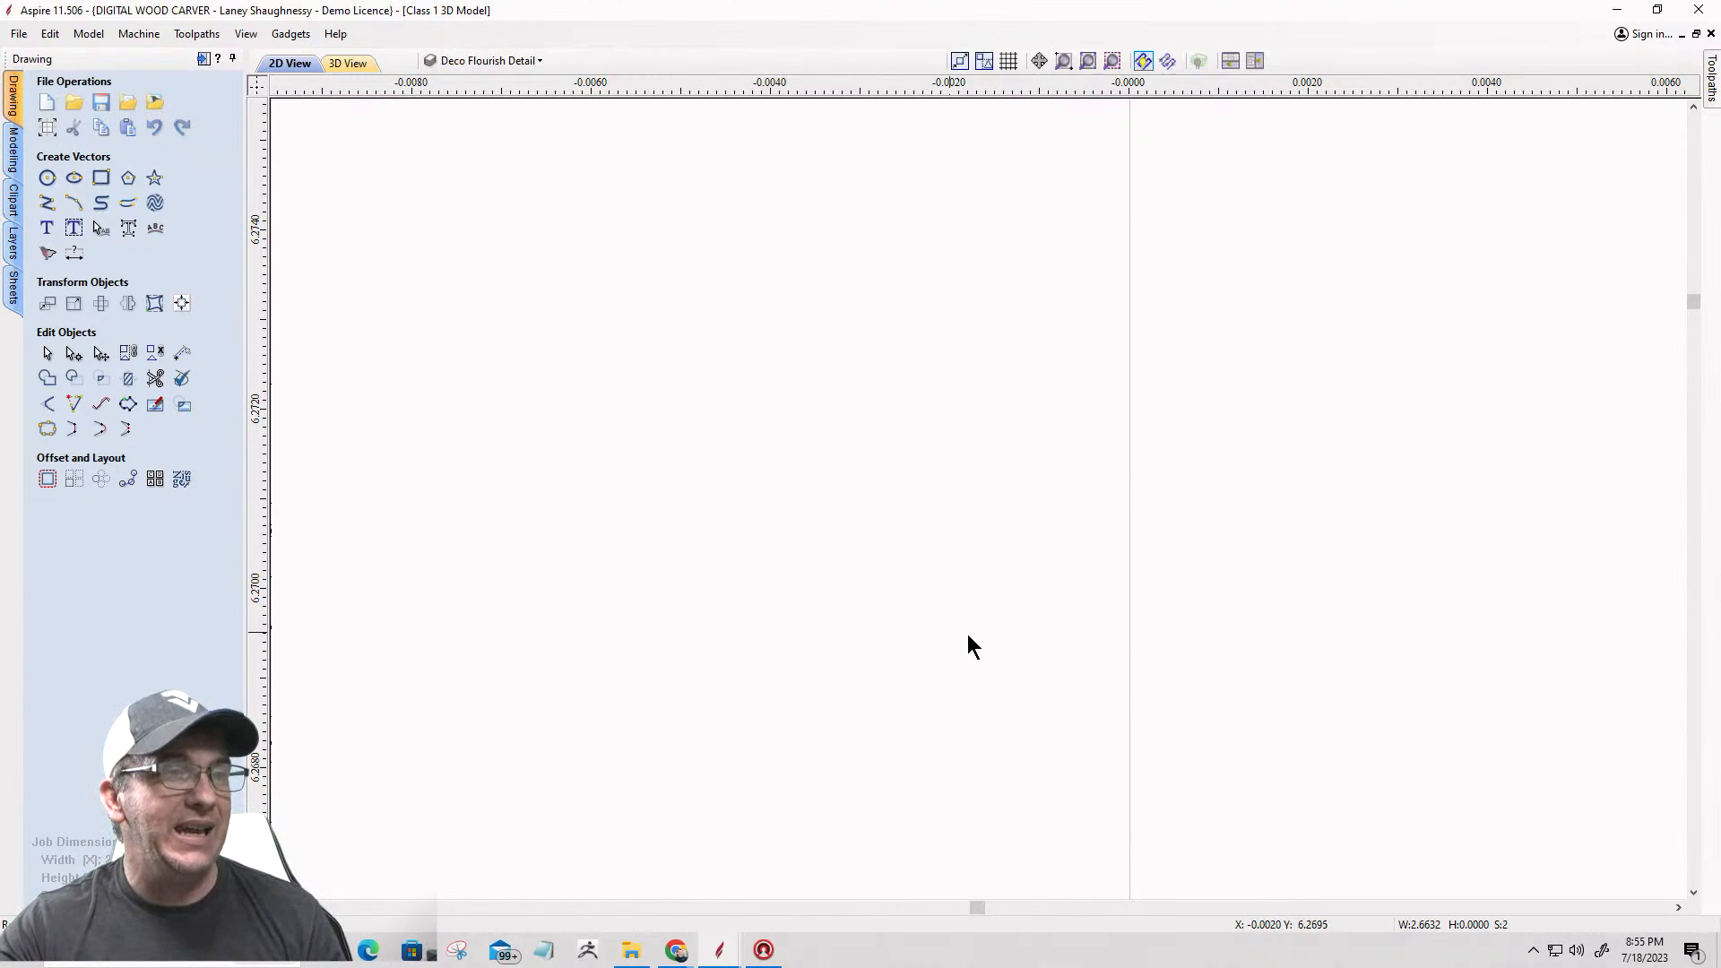
scroll(995, 645, "down", 1)
scroll(994, 636, "down", 20)
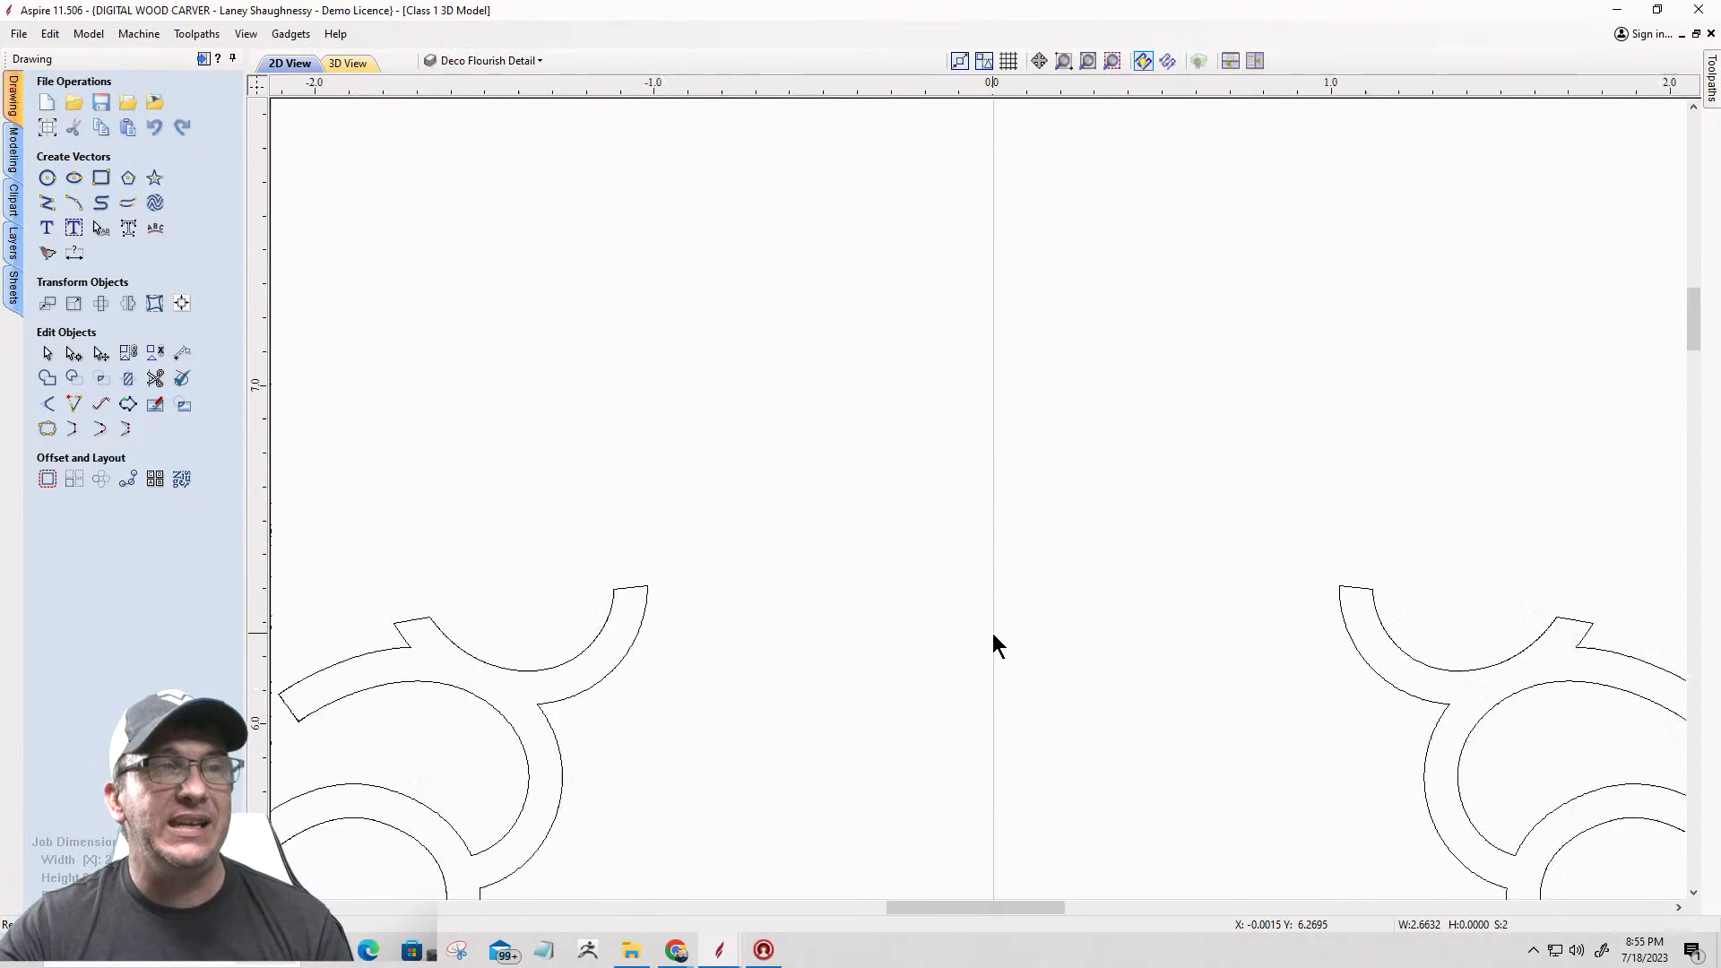
scroll(996, 644, "up", 3)
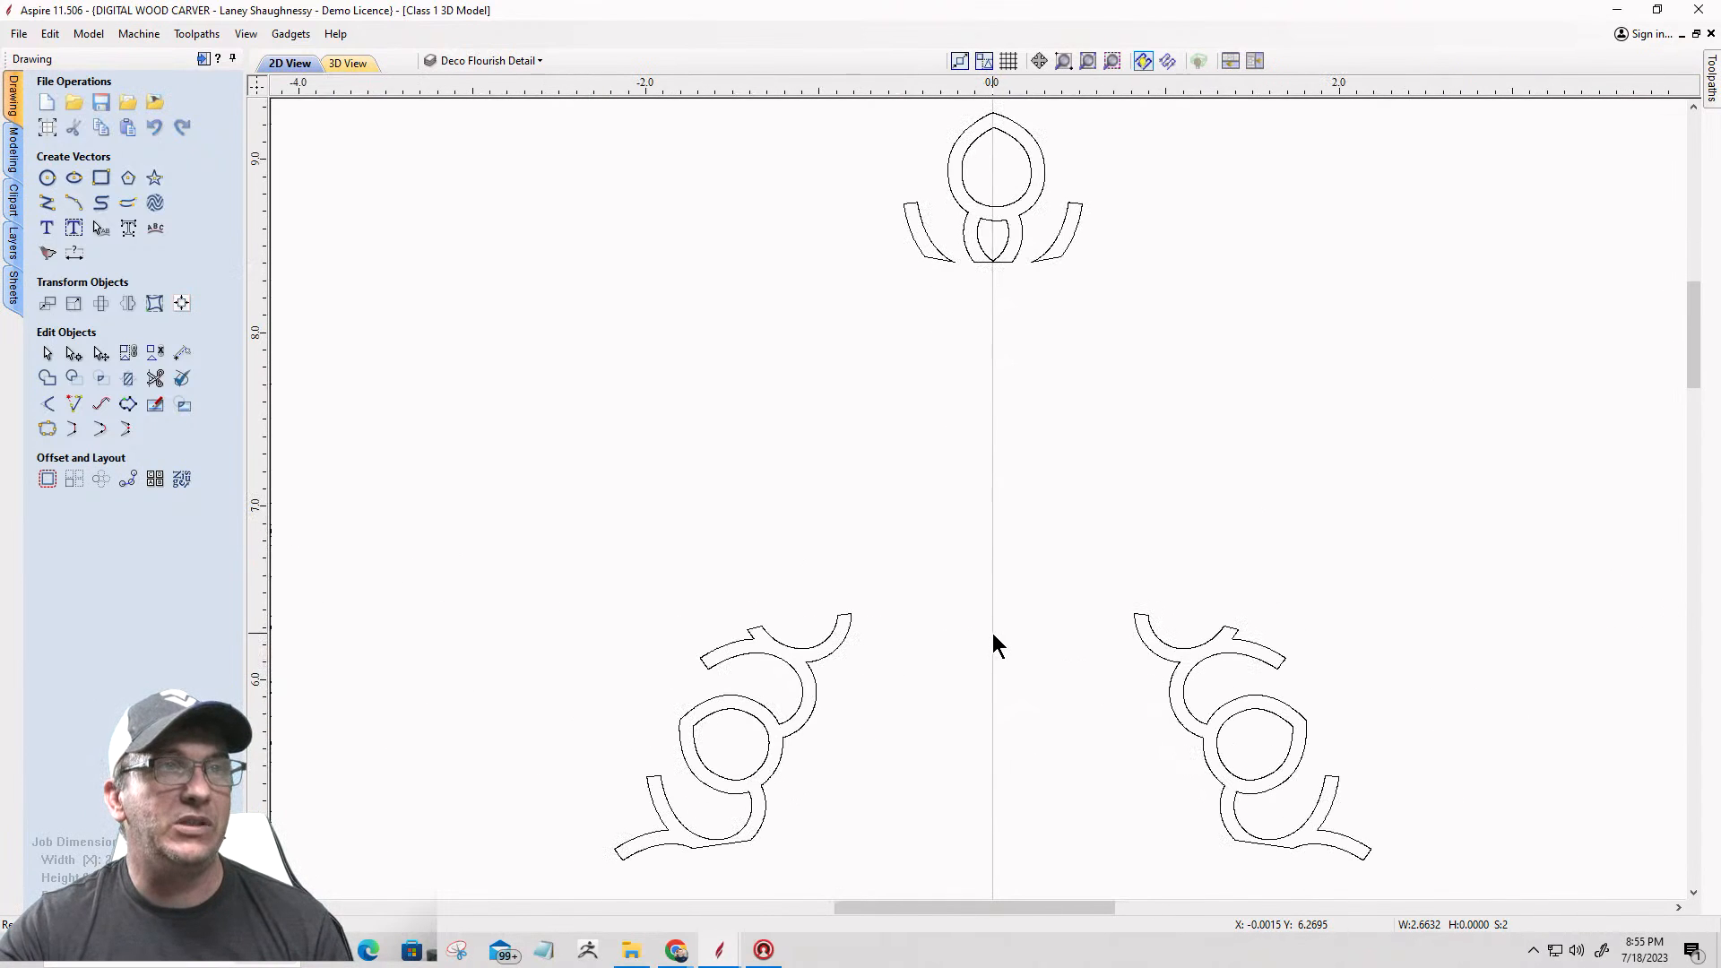
Step: Delete the selected stray open vectors and check the design for any remaining ones
right_click(968, 478)
left_click(986, 589)
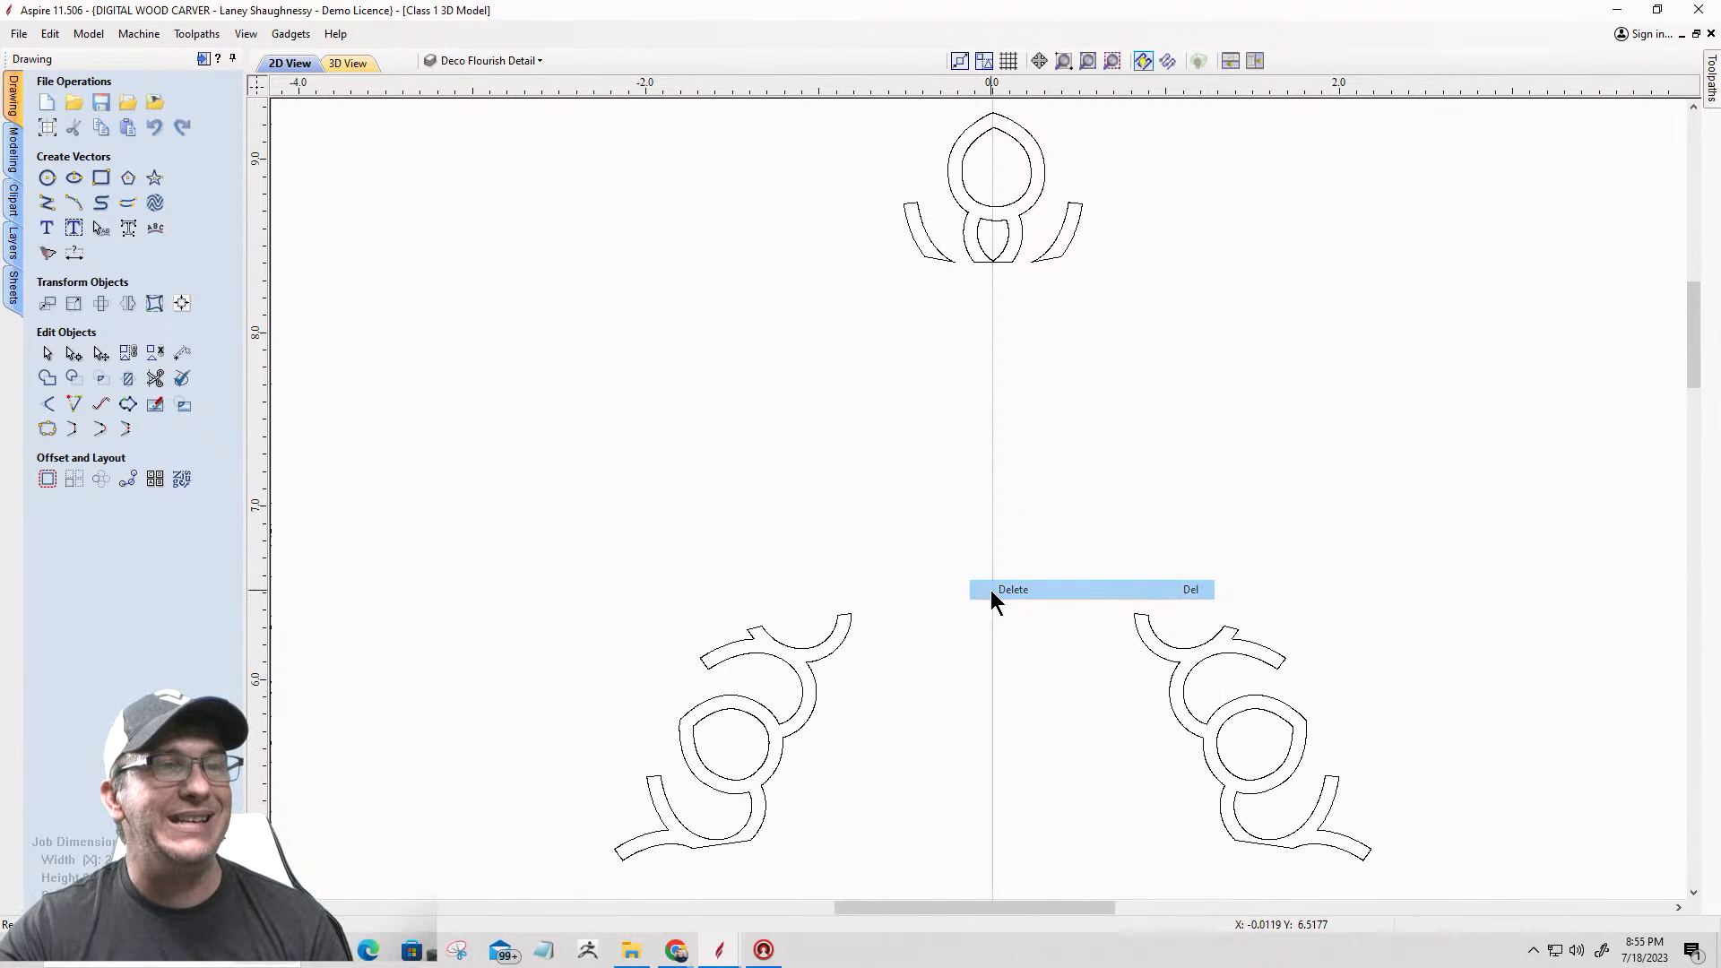
right_click(1086, 529)
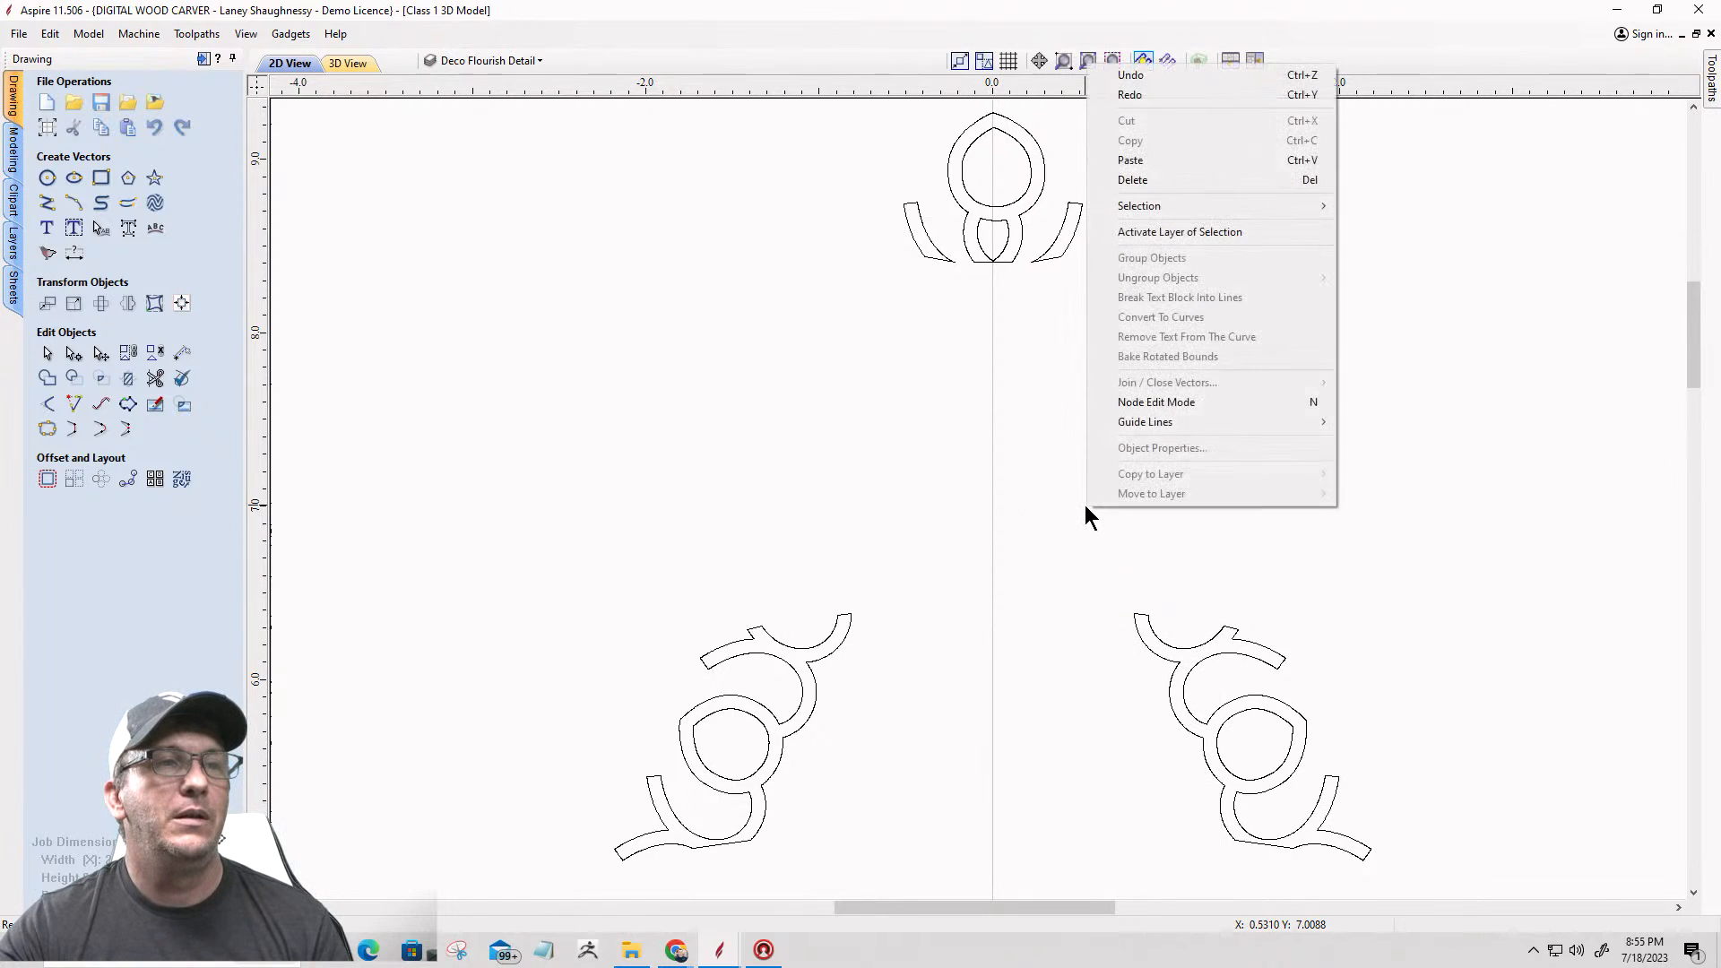
mouse_move(1212, 218)
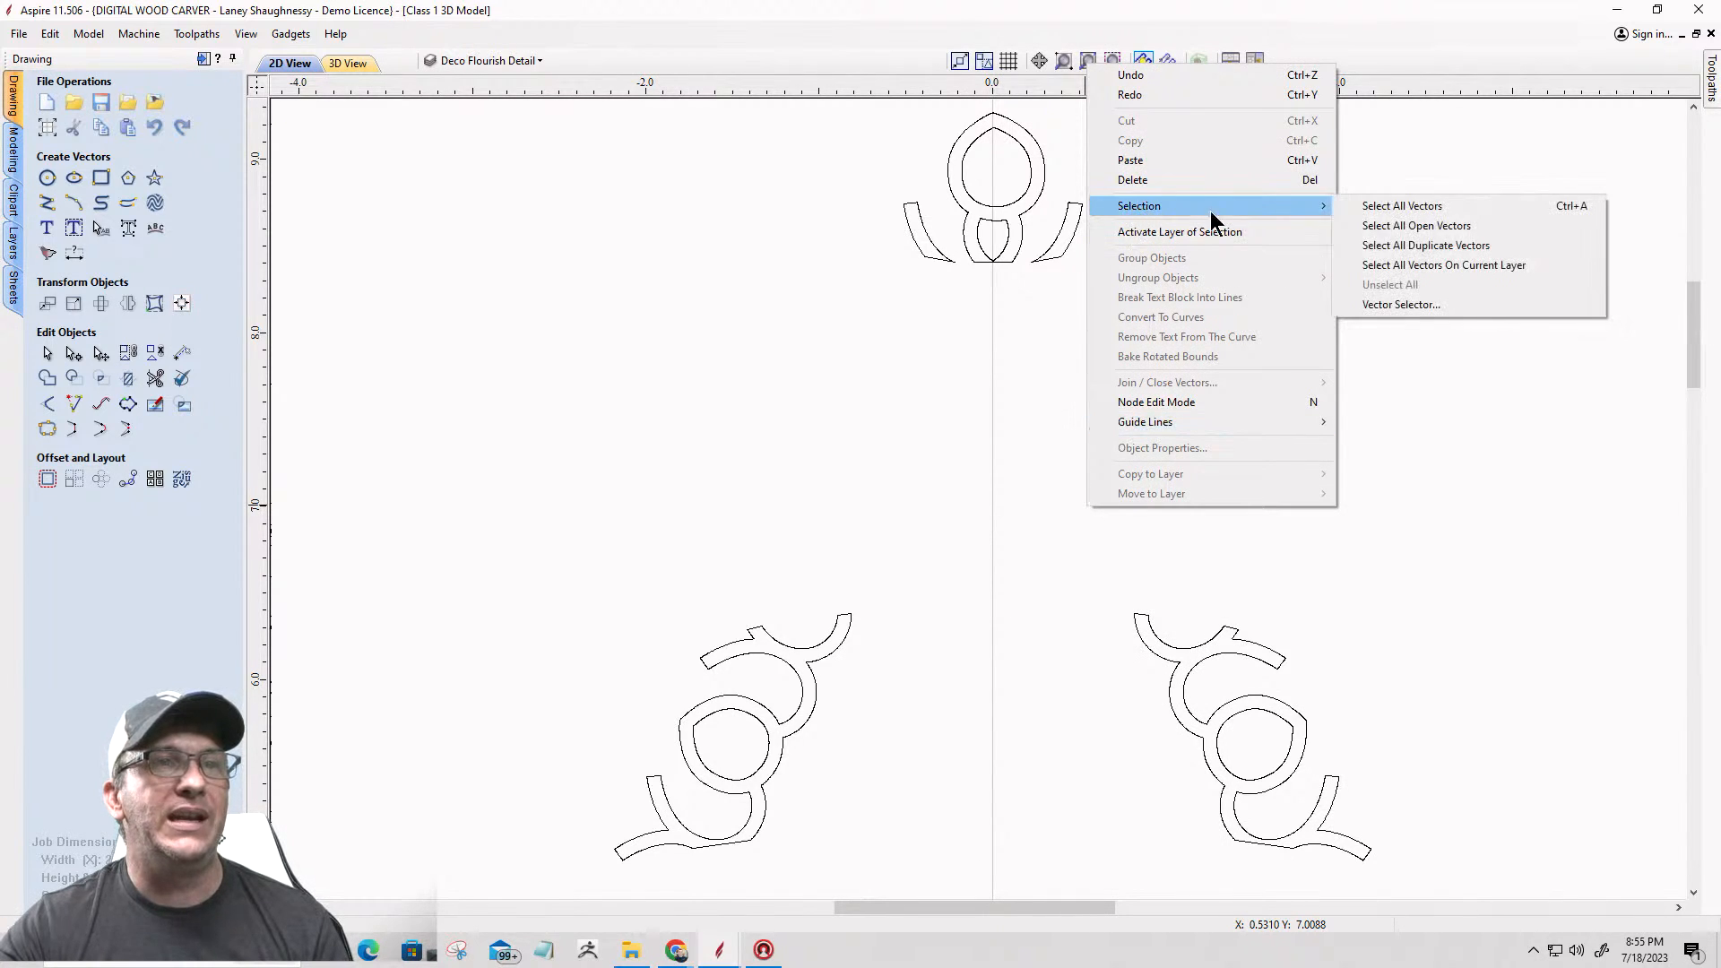
left_click(1391, 228)
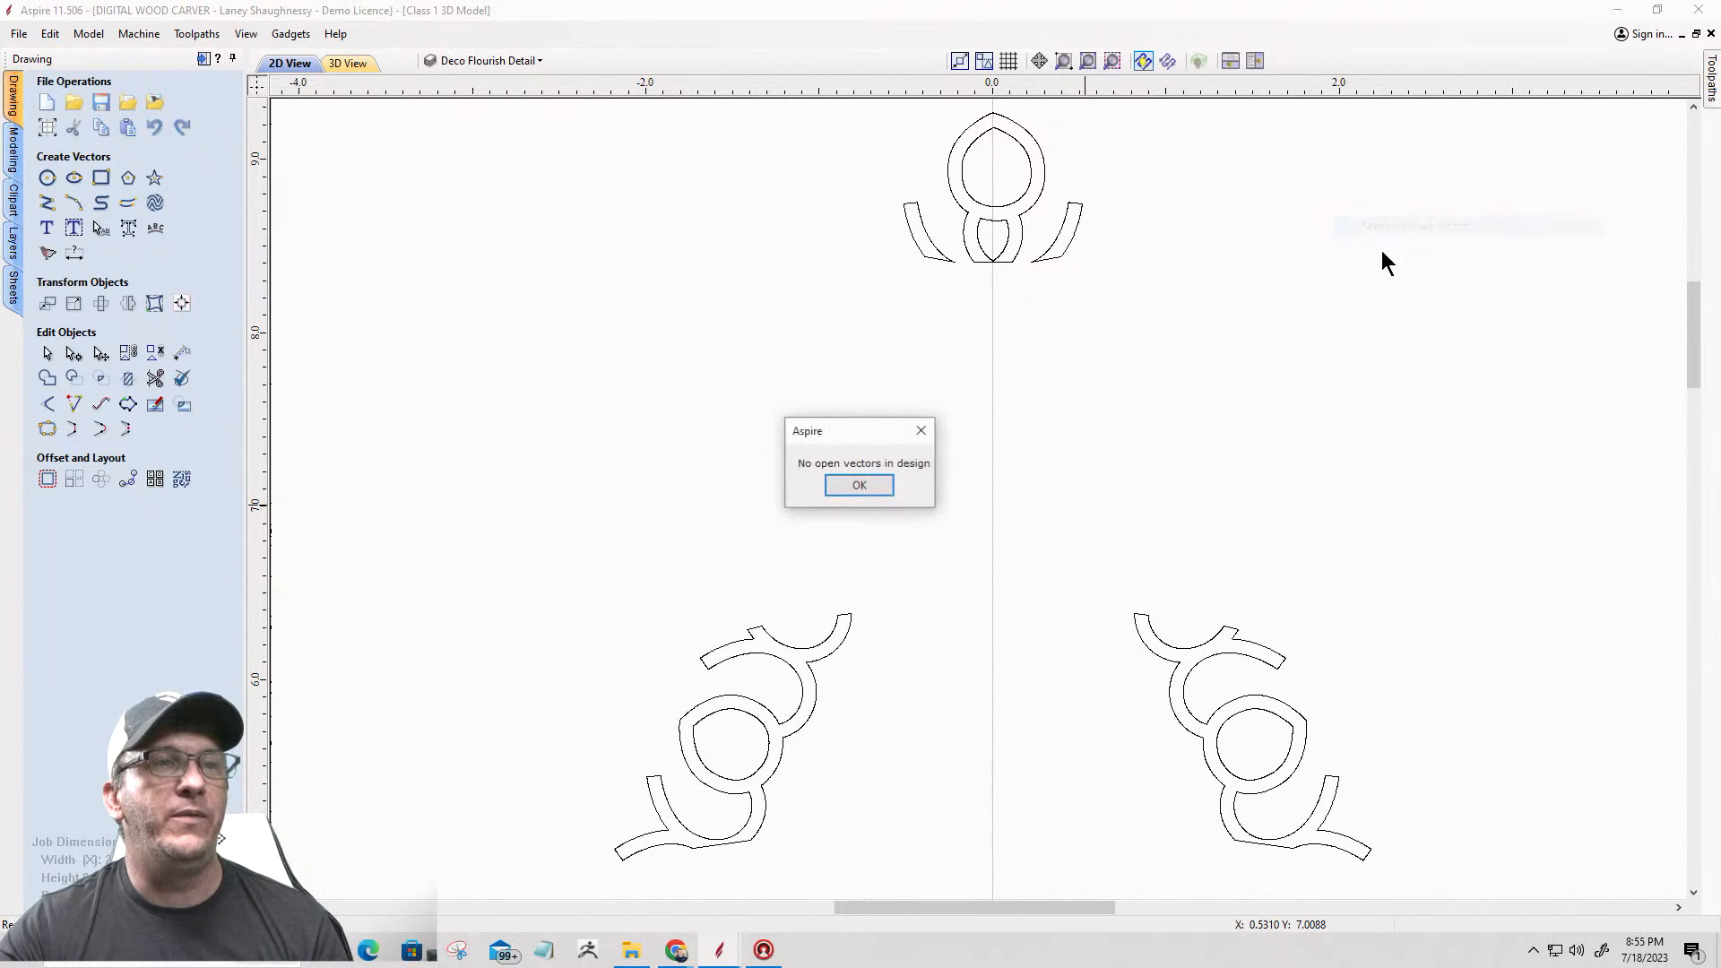
left_click(836, 489)
Step: Select all of the star's flourish vectors and start Create Shape on them with the rounded dome profile
key("F3")
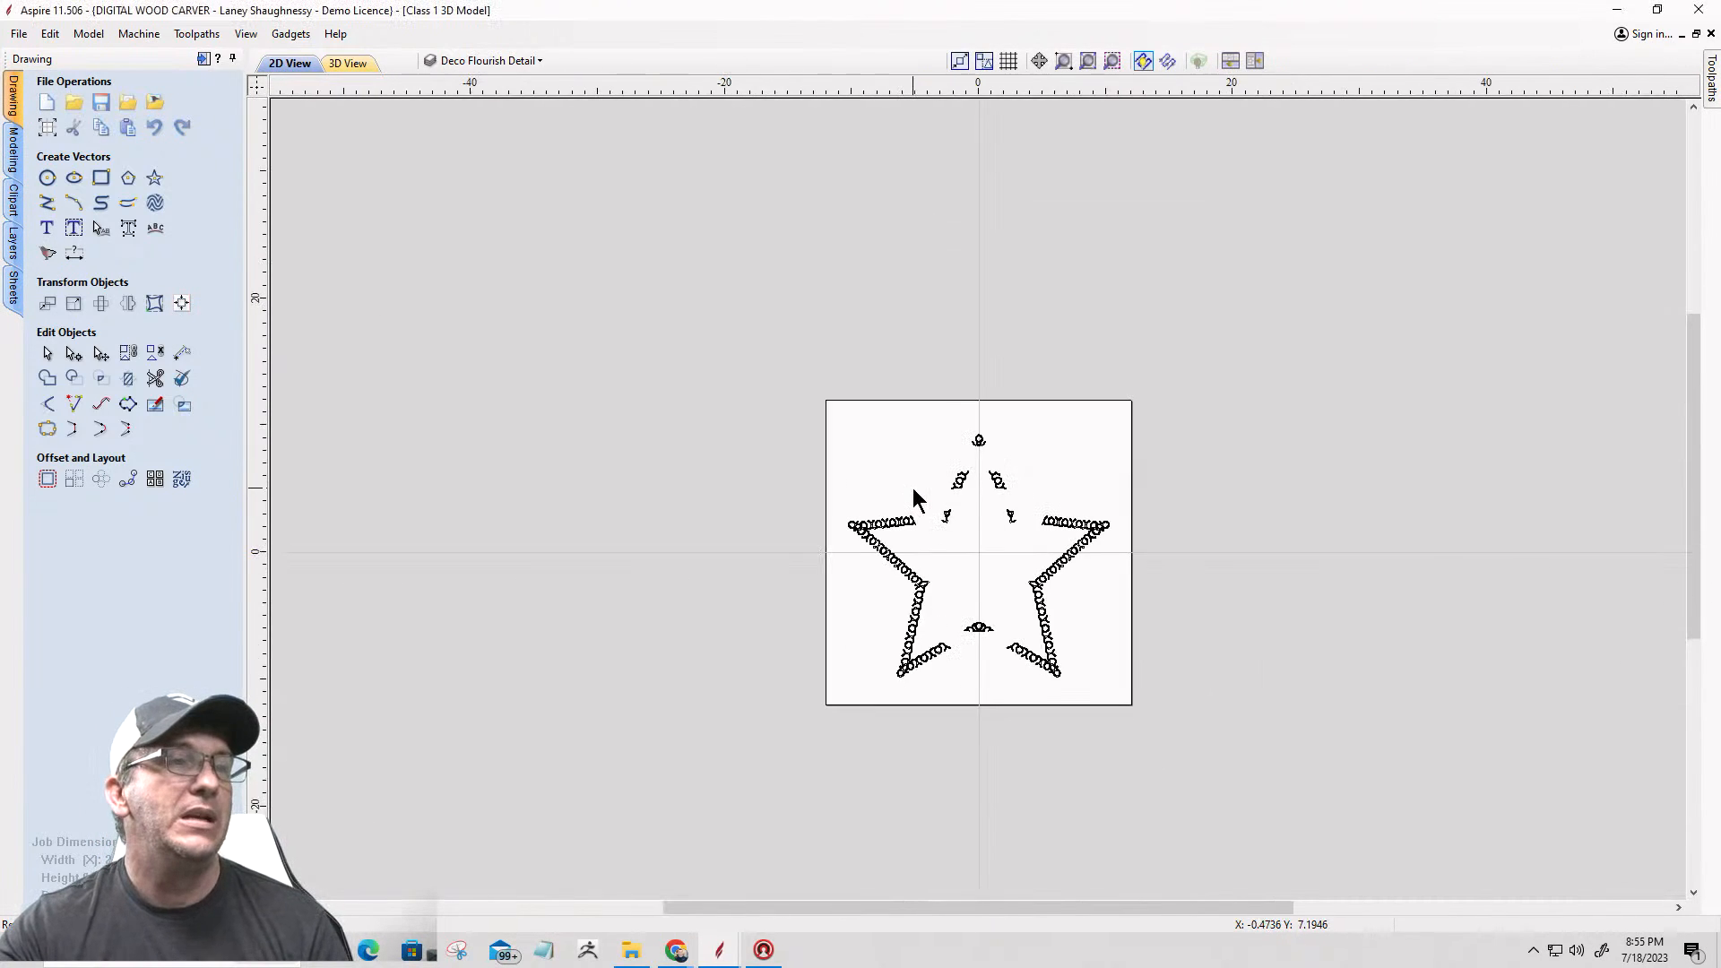
key("ctrl+a")
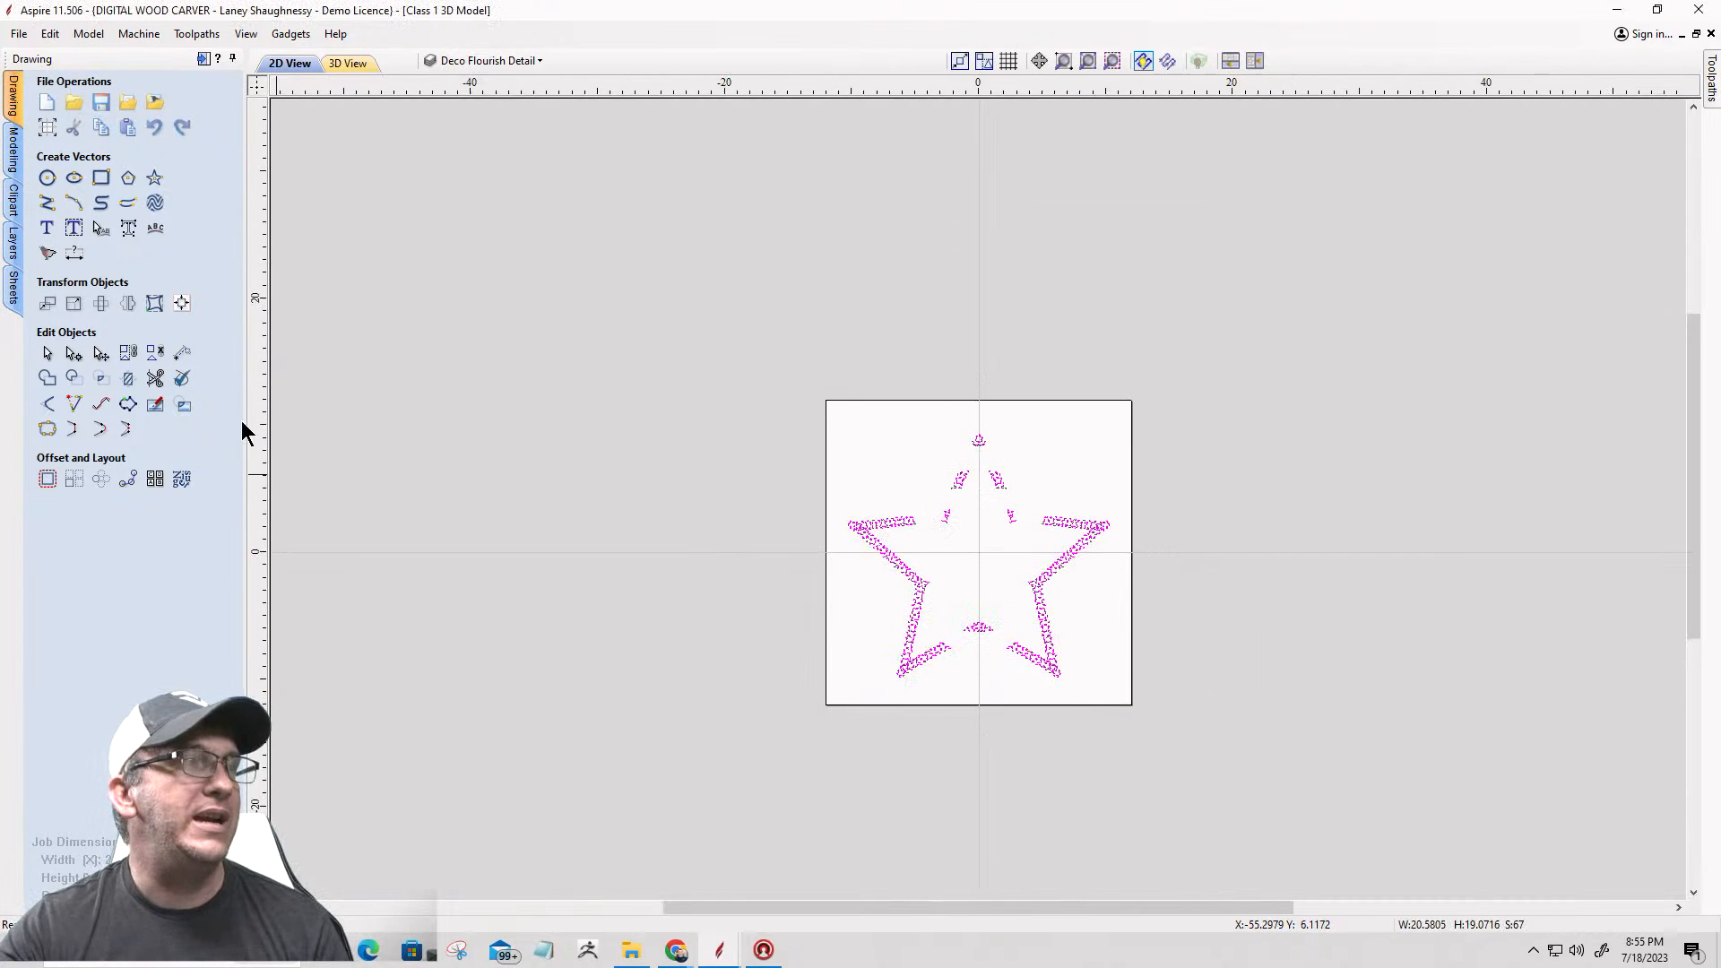
left_click(15, 151)
left_click(48, 102)
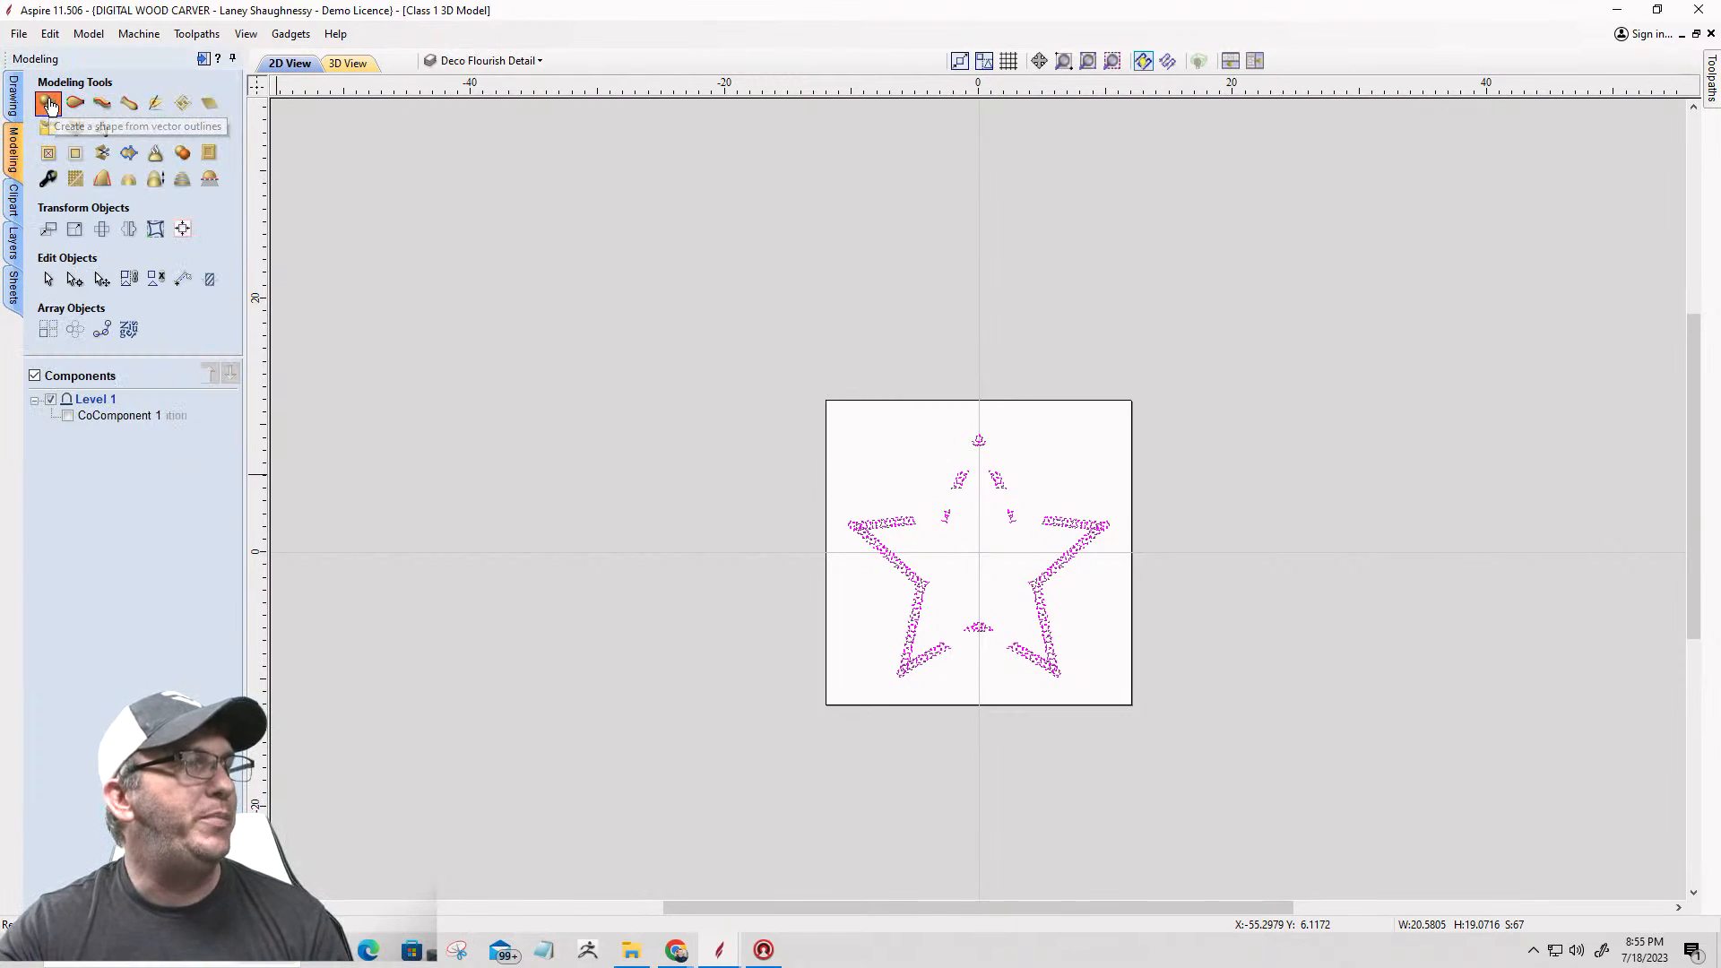
left_click(89, 151)
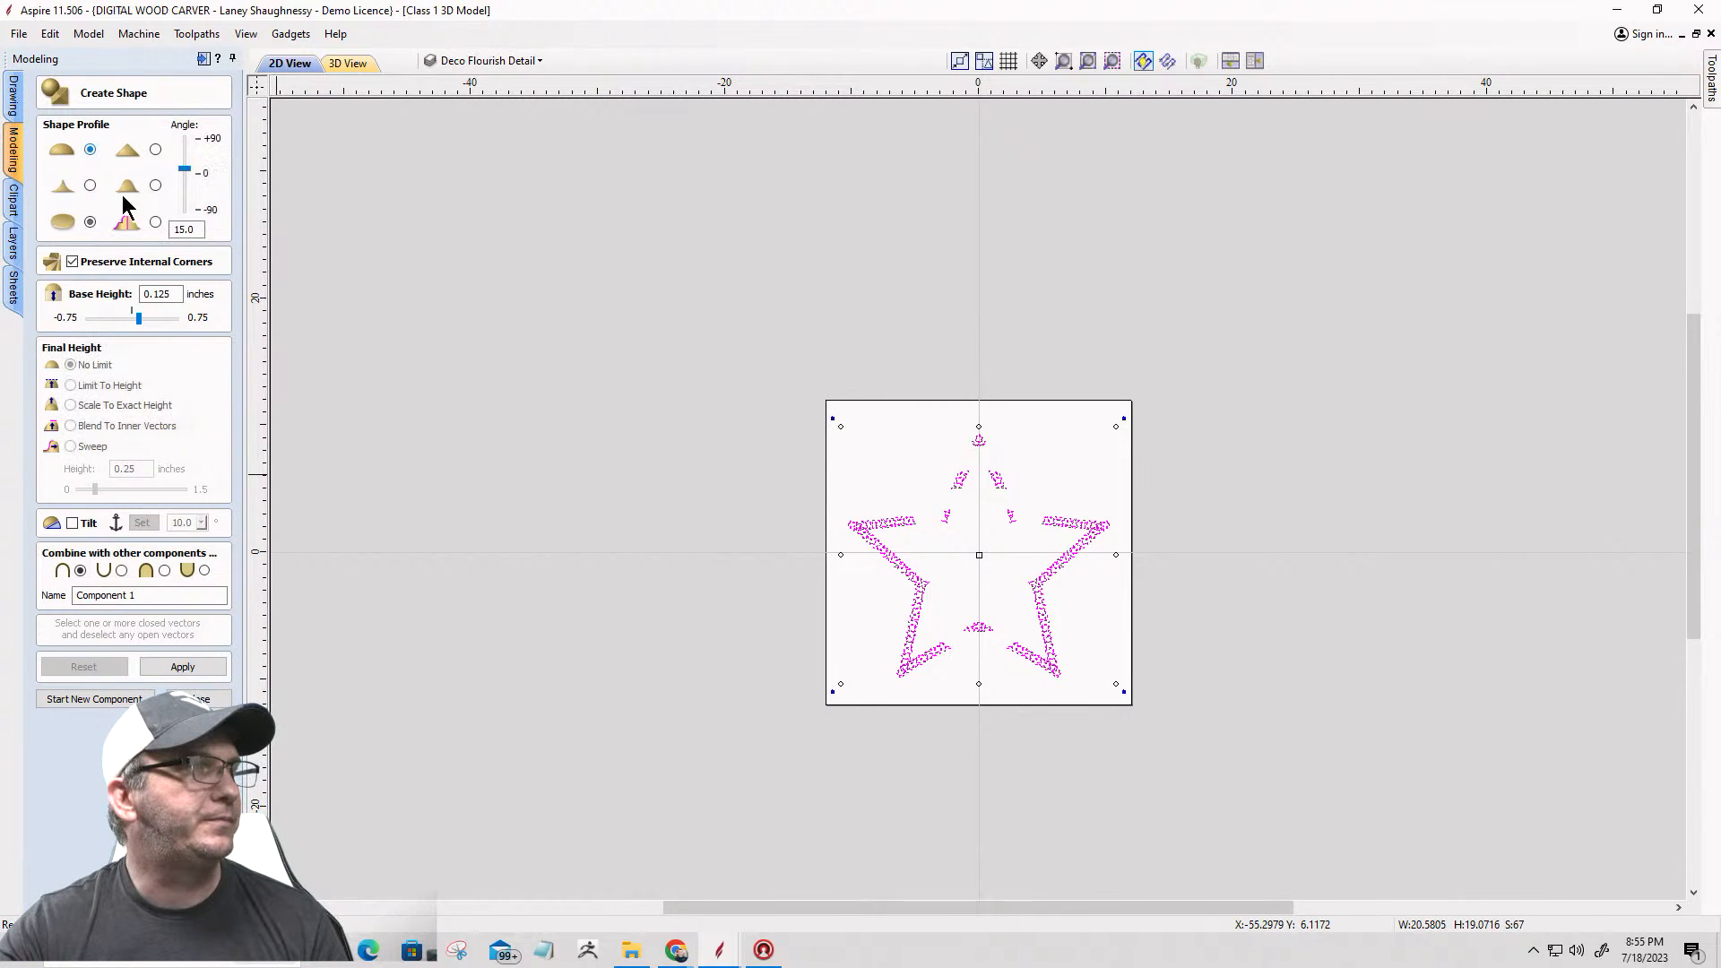
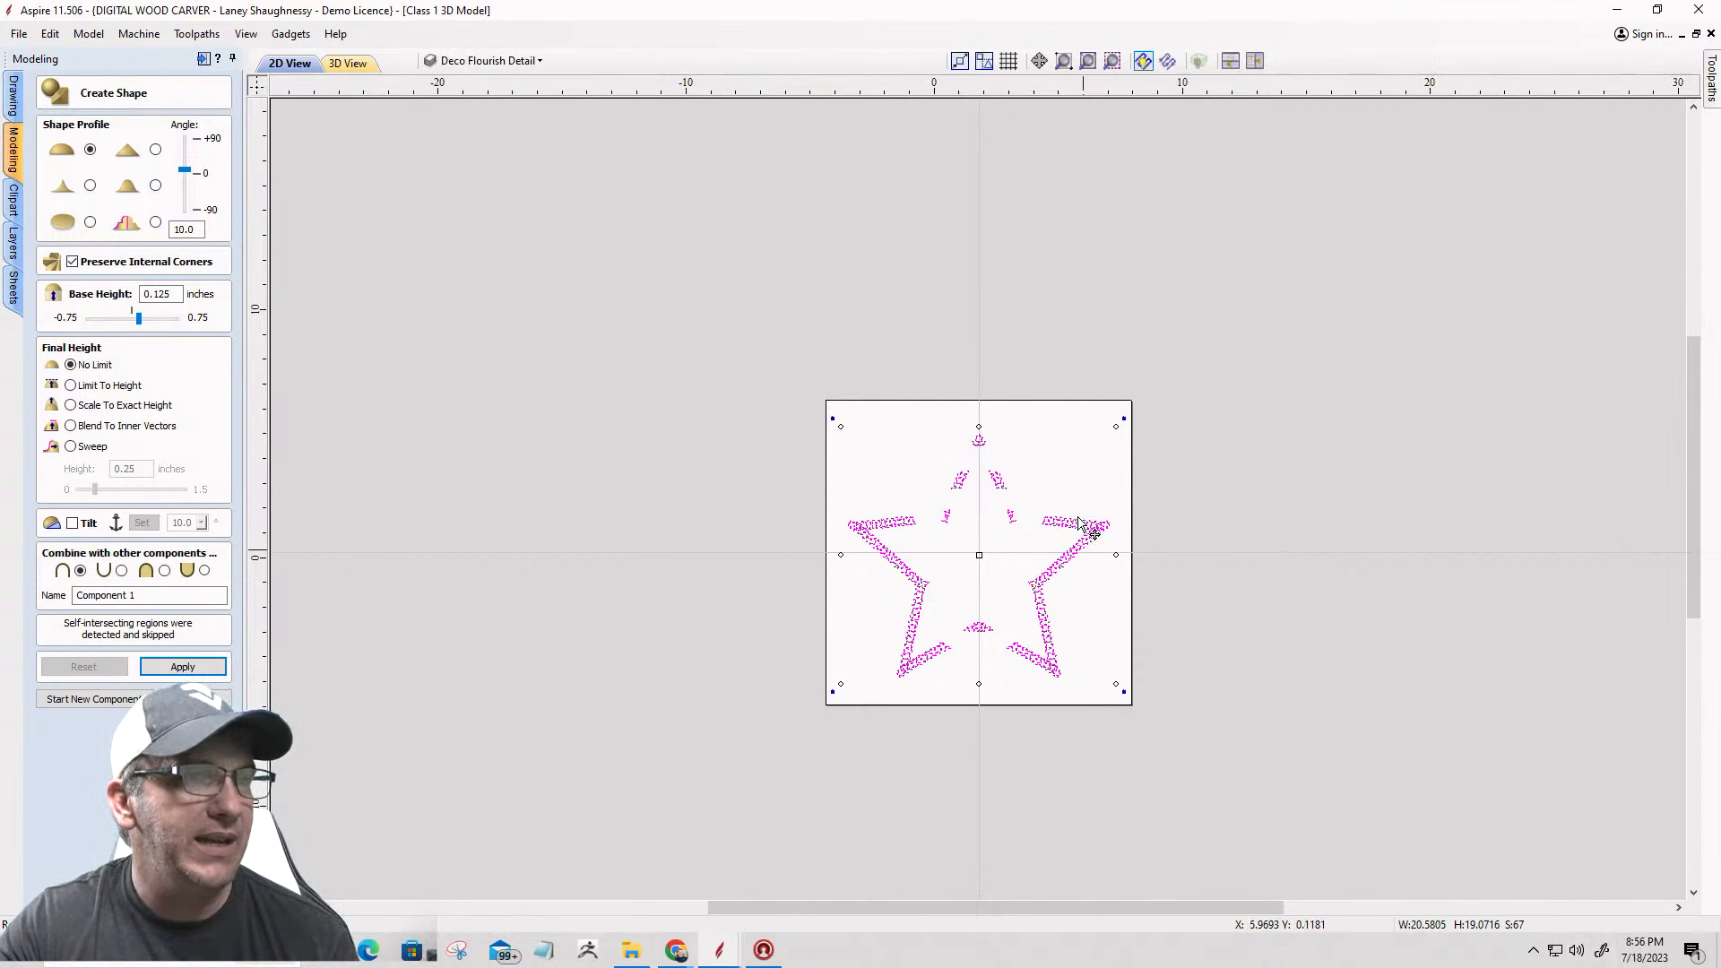
Step: Try to create the rounded dome shape from all of the star's flourish vectors and check the result on the 3D model
scroll(1079, 522, "up", 2)
scroll(1088, 498, "up", 2)
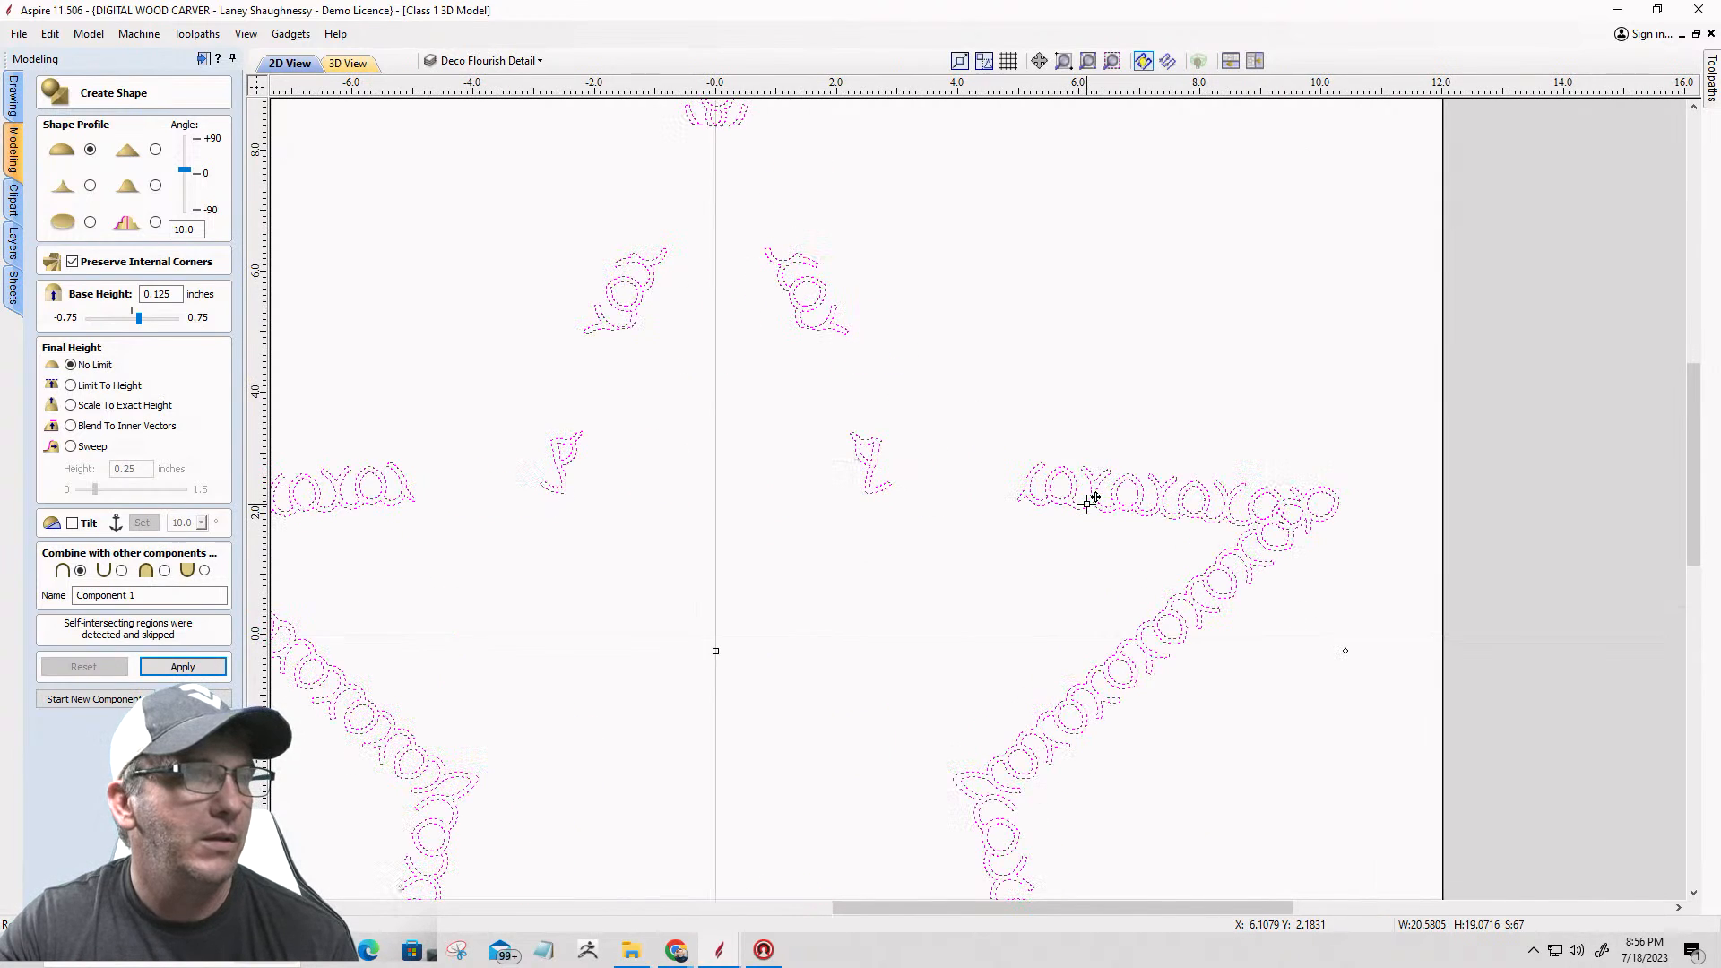
scroll(1091, 496, "down", 2)
scroll(1091, 495, "down", 1)
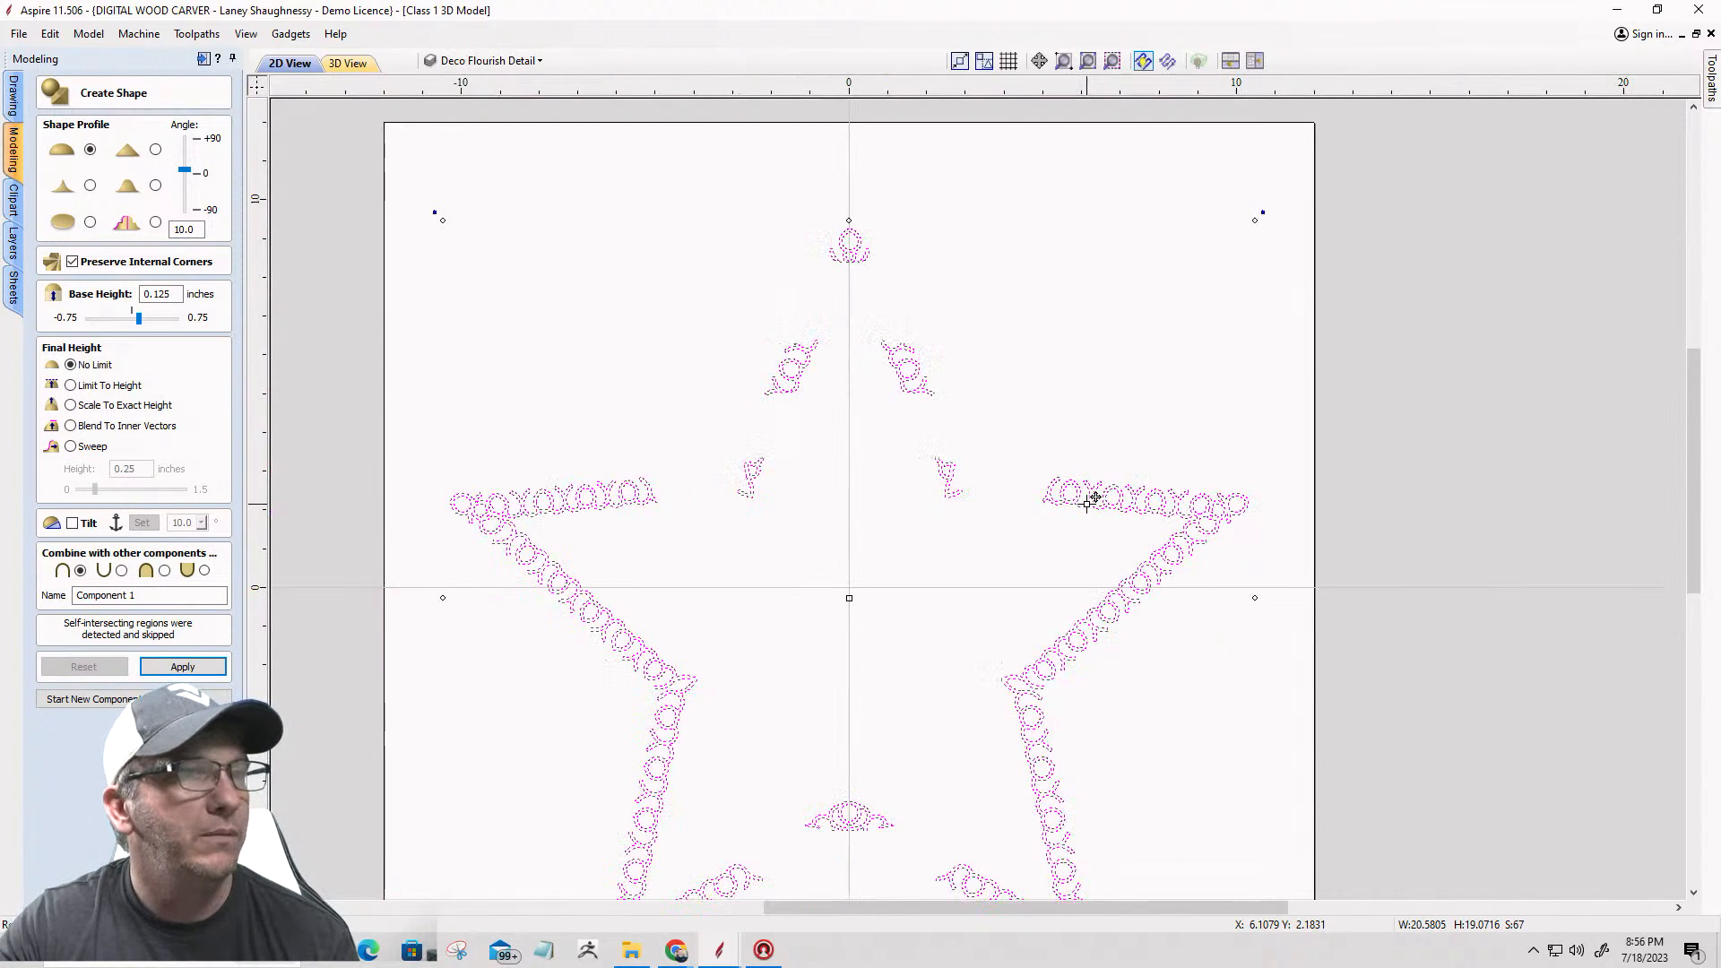
left_click(349, 61)
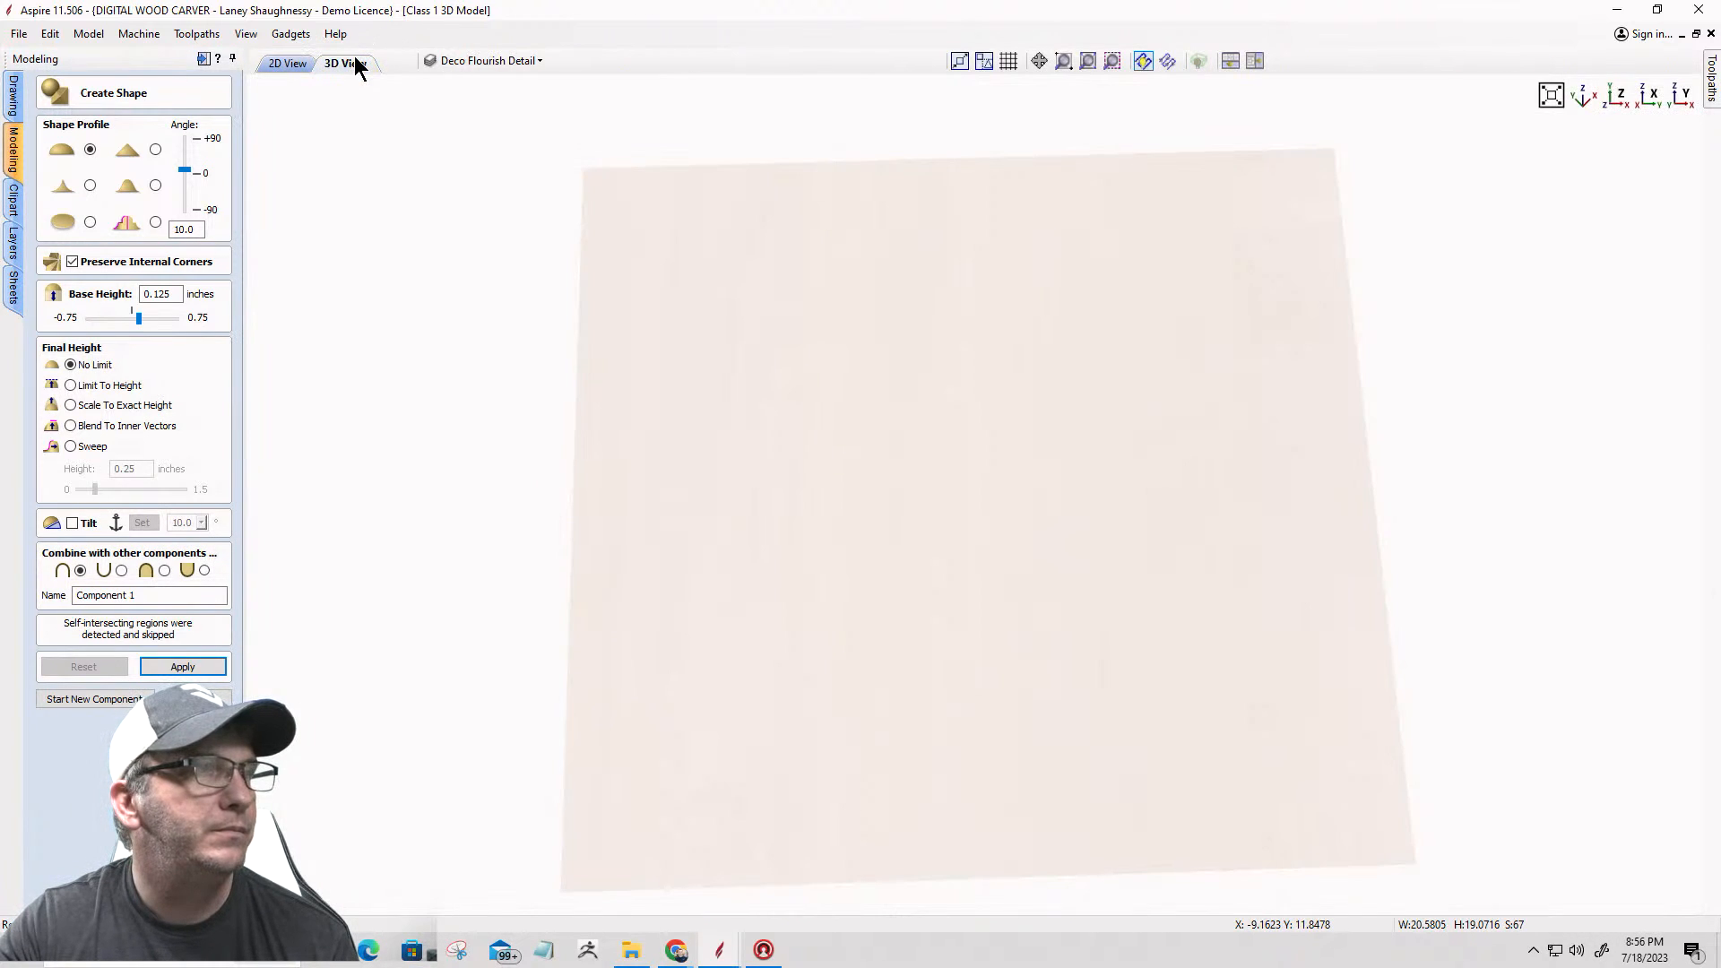
left_click(285, 64)
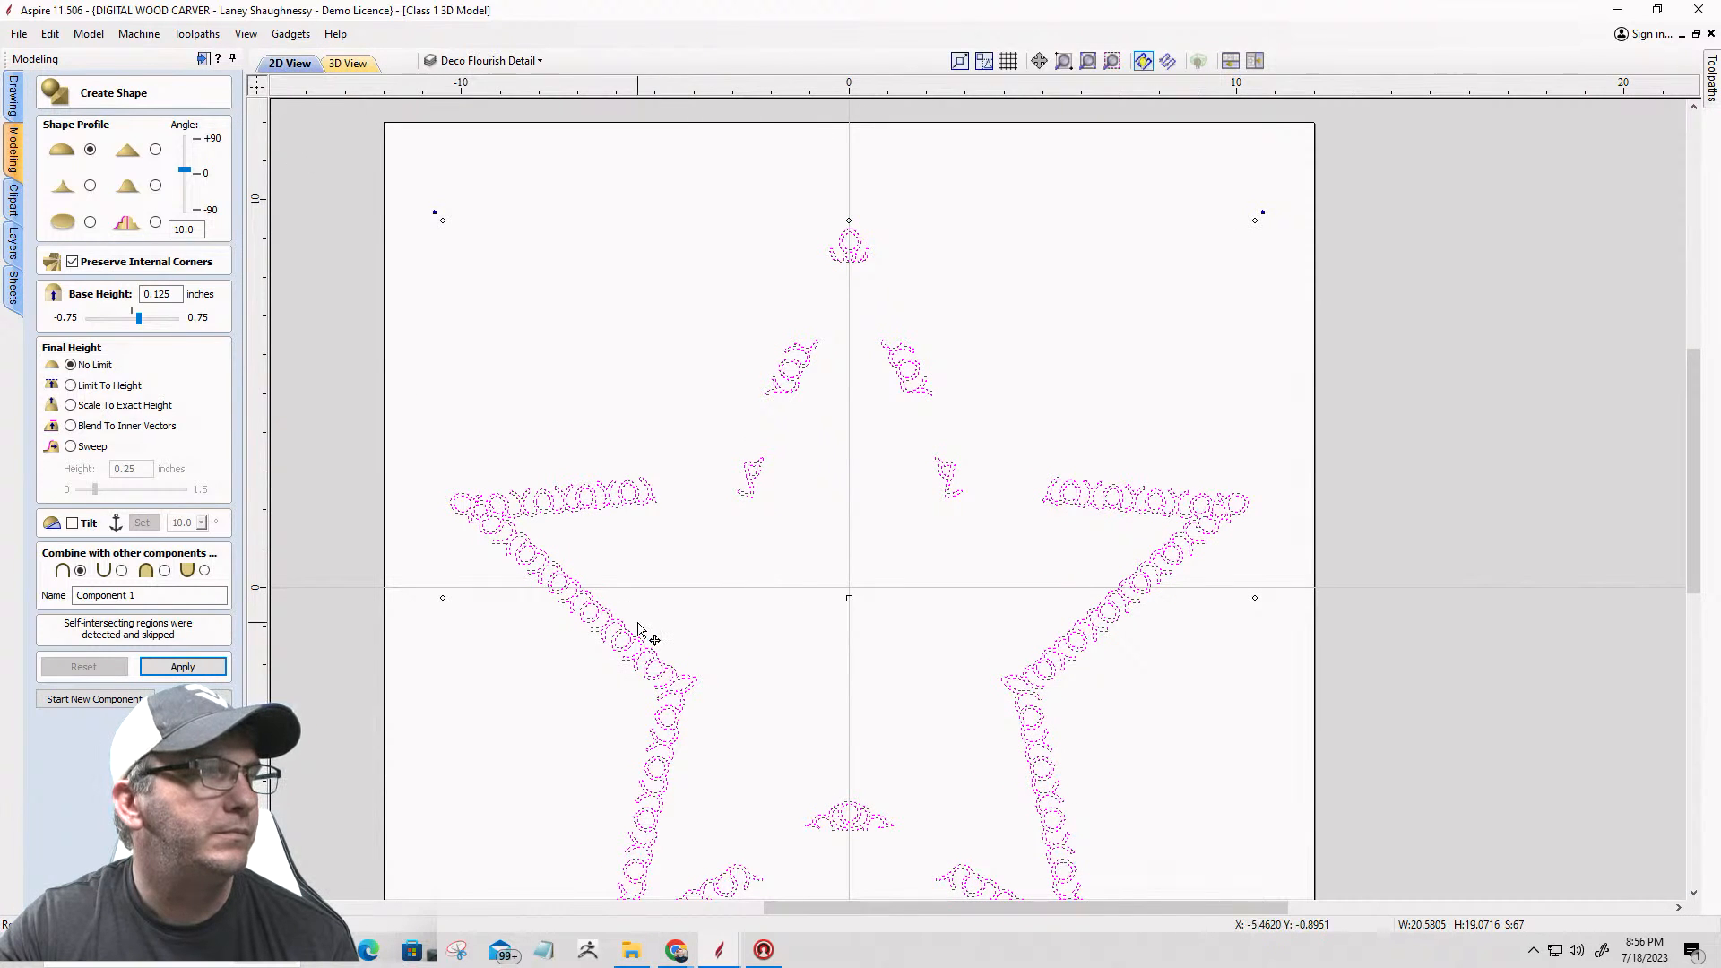
left_click(199, 663)
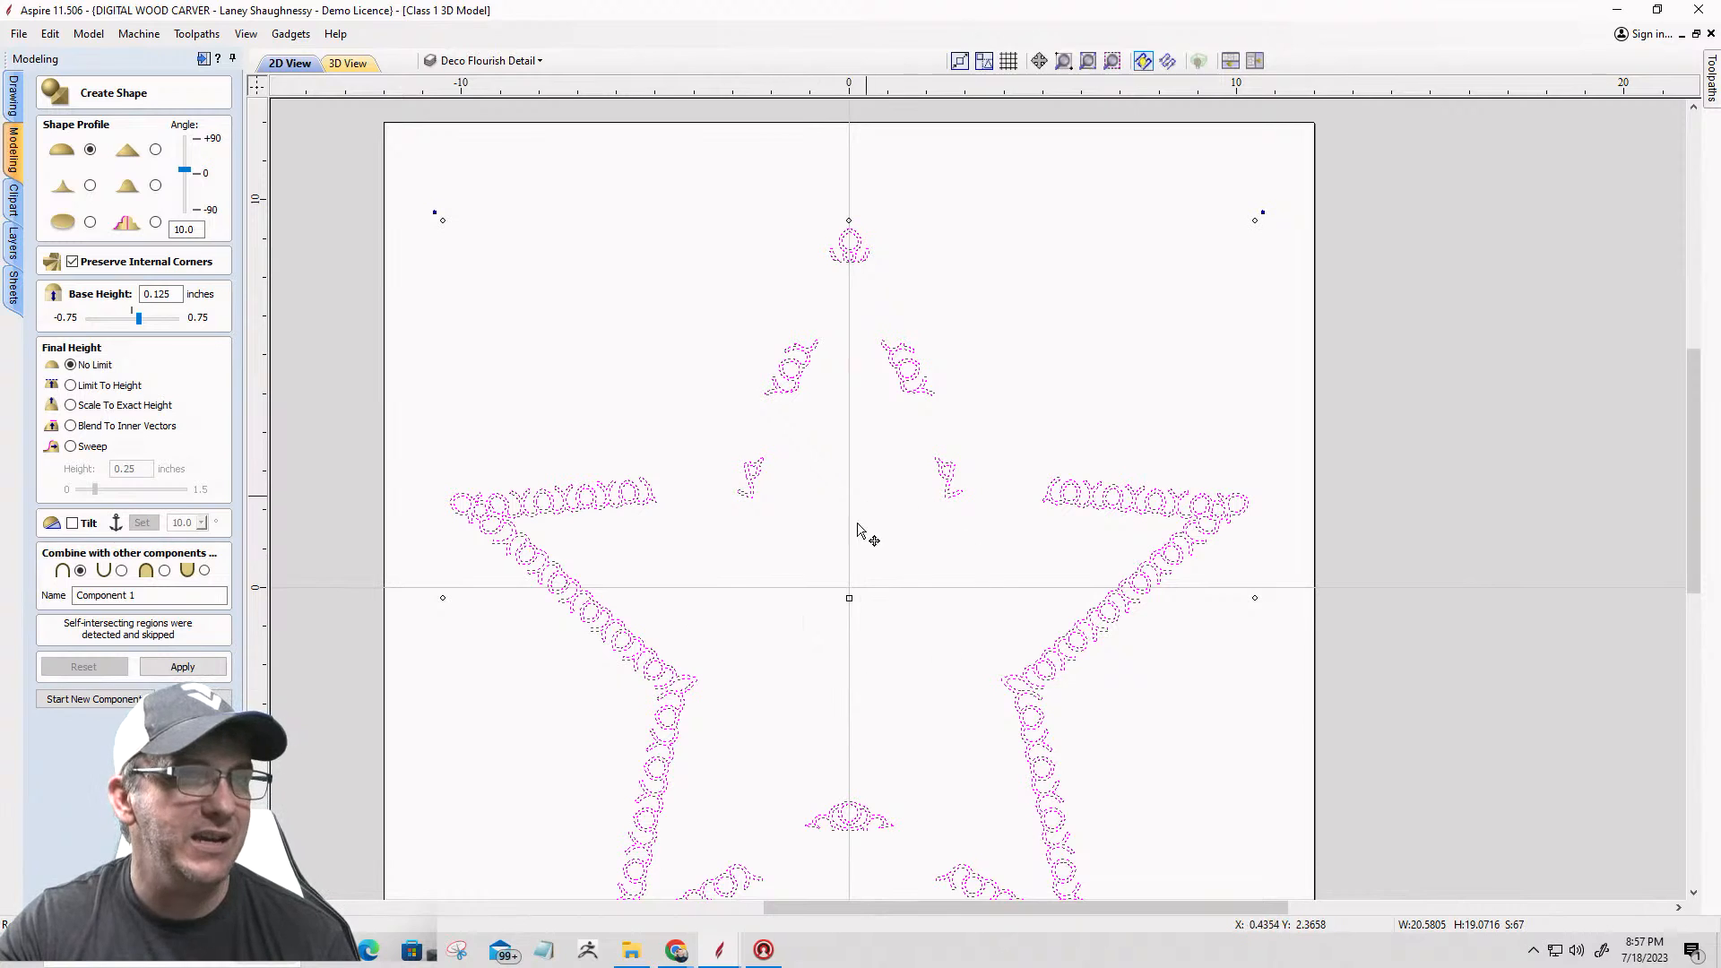
scroll(1080, 742, "up", 3)
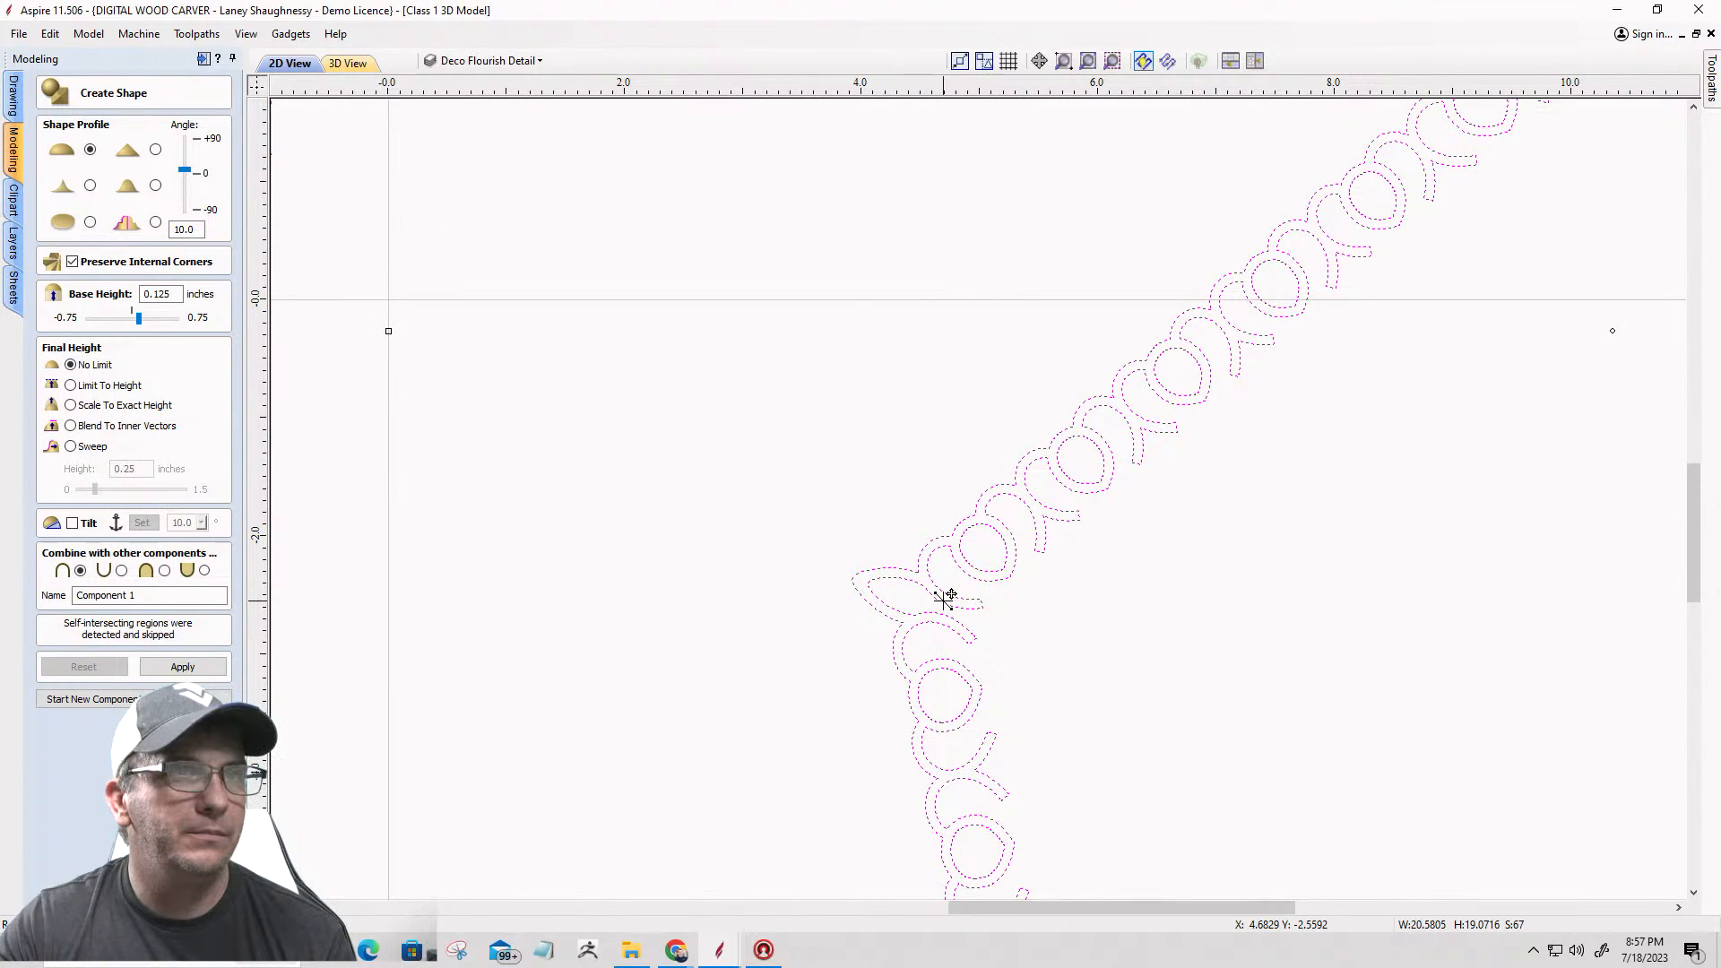
left_click(348, 63)
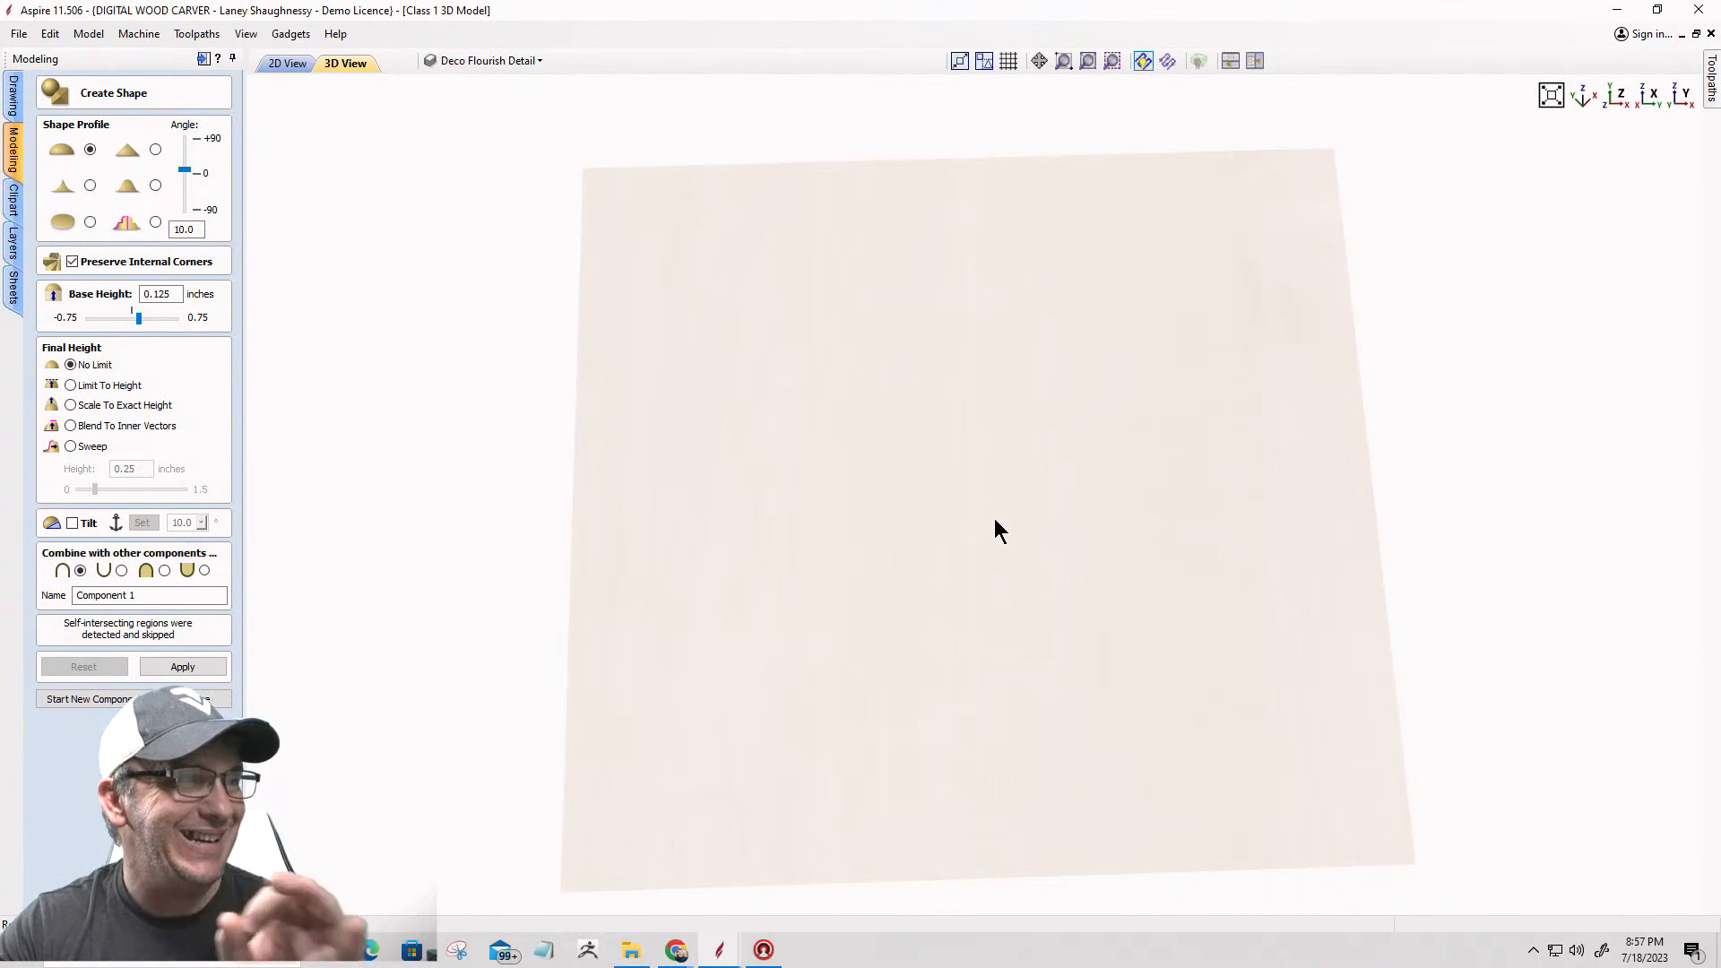
left_click(289, 63)
Step: Select only the flourishes of the star's upper point and try to model them with the rounded dome profile
scroll(941, 576, "down", 4)
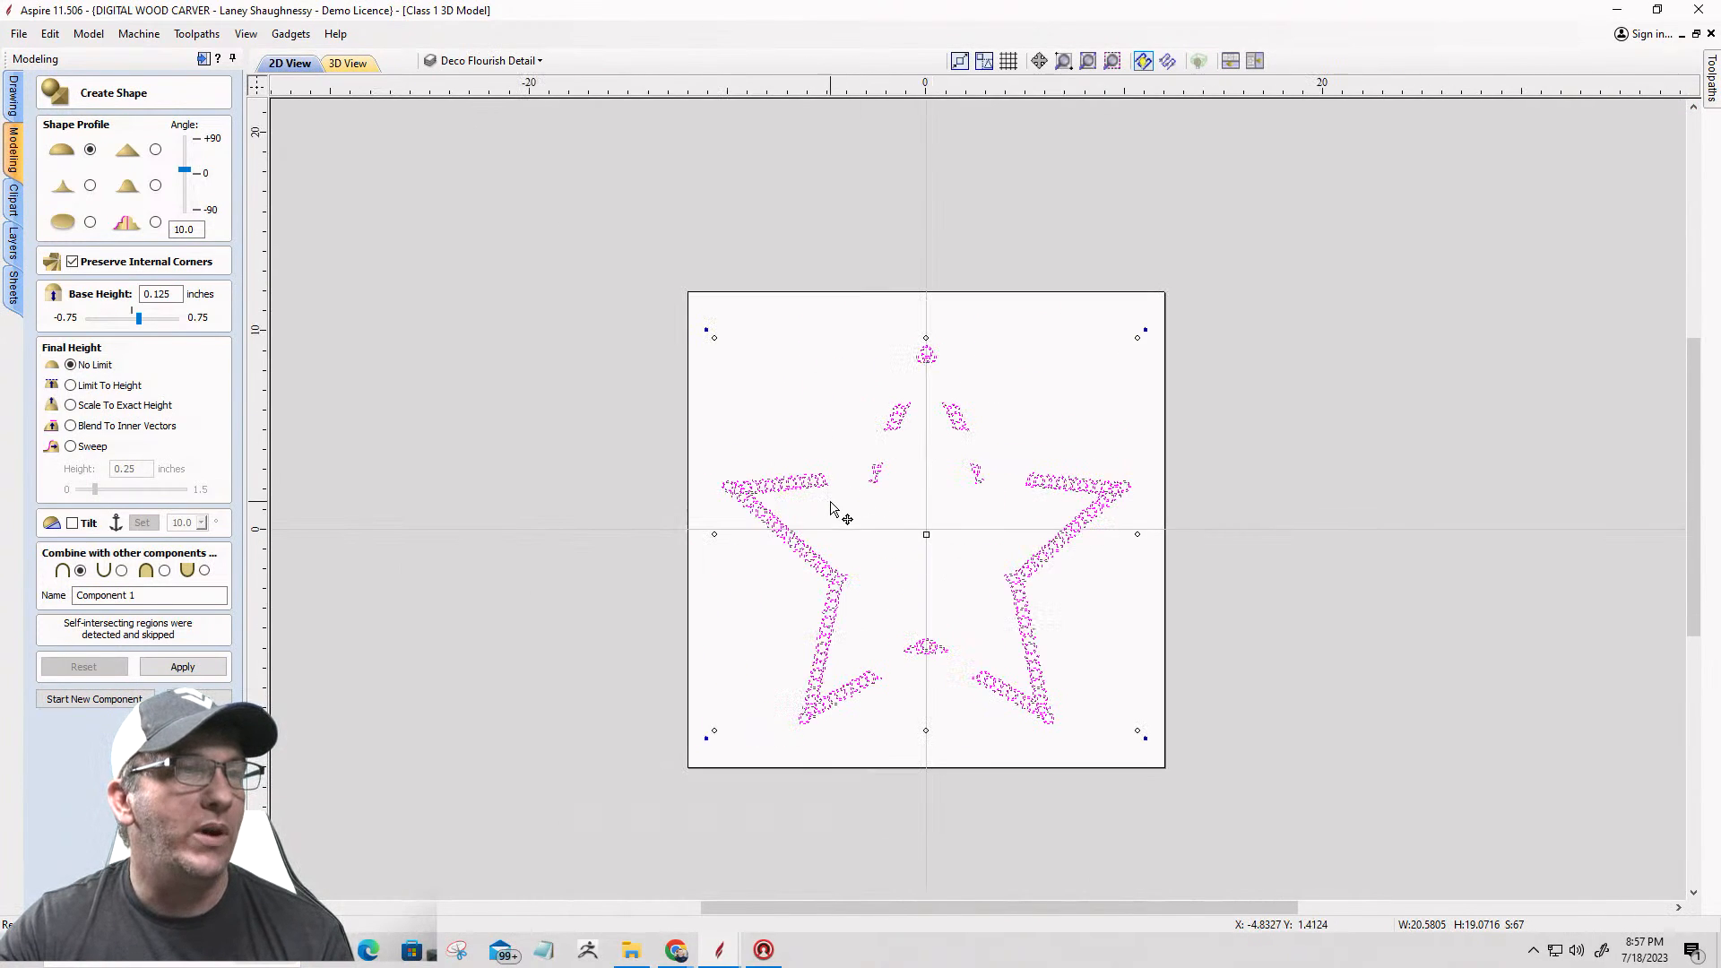
scroll(838, 505, "up", 2)
left_click(835, 513)
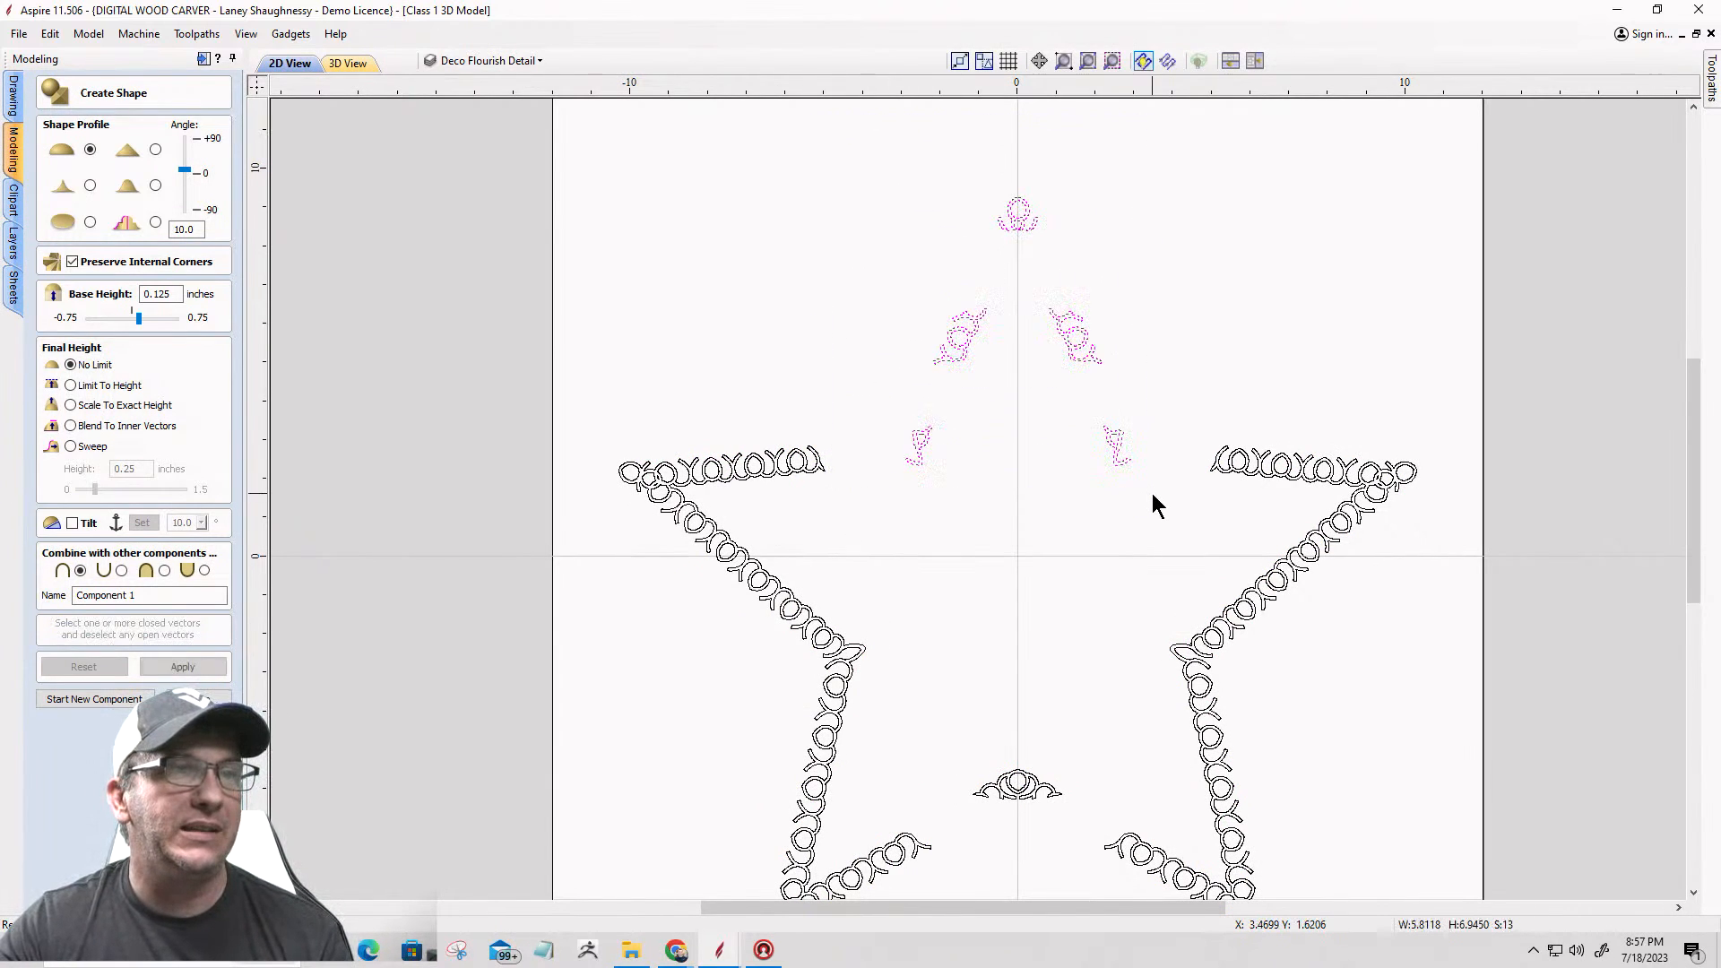
left_click_drag(868, 128, 1154, 497)
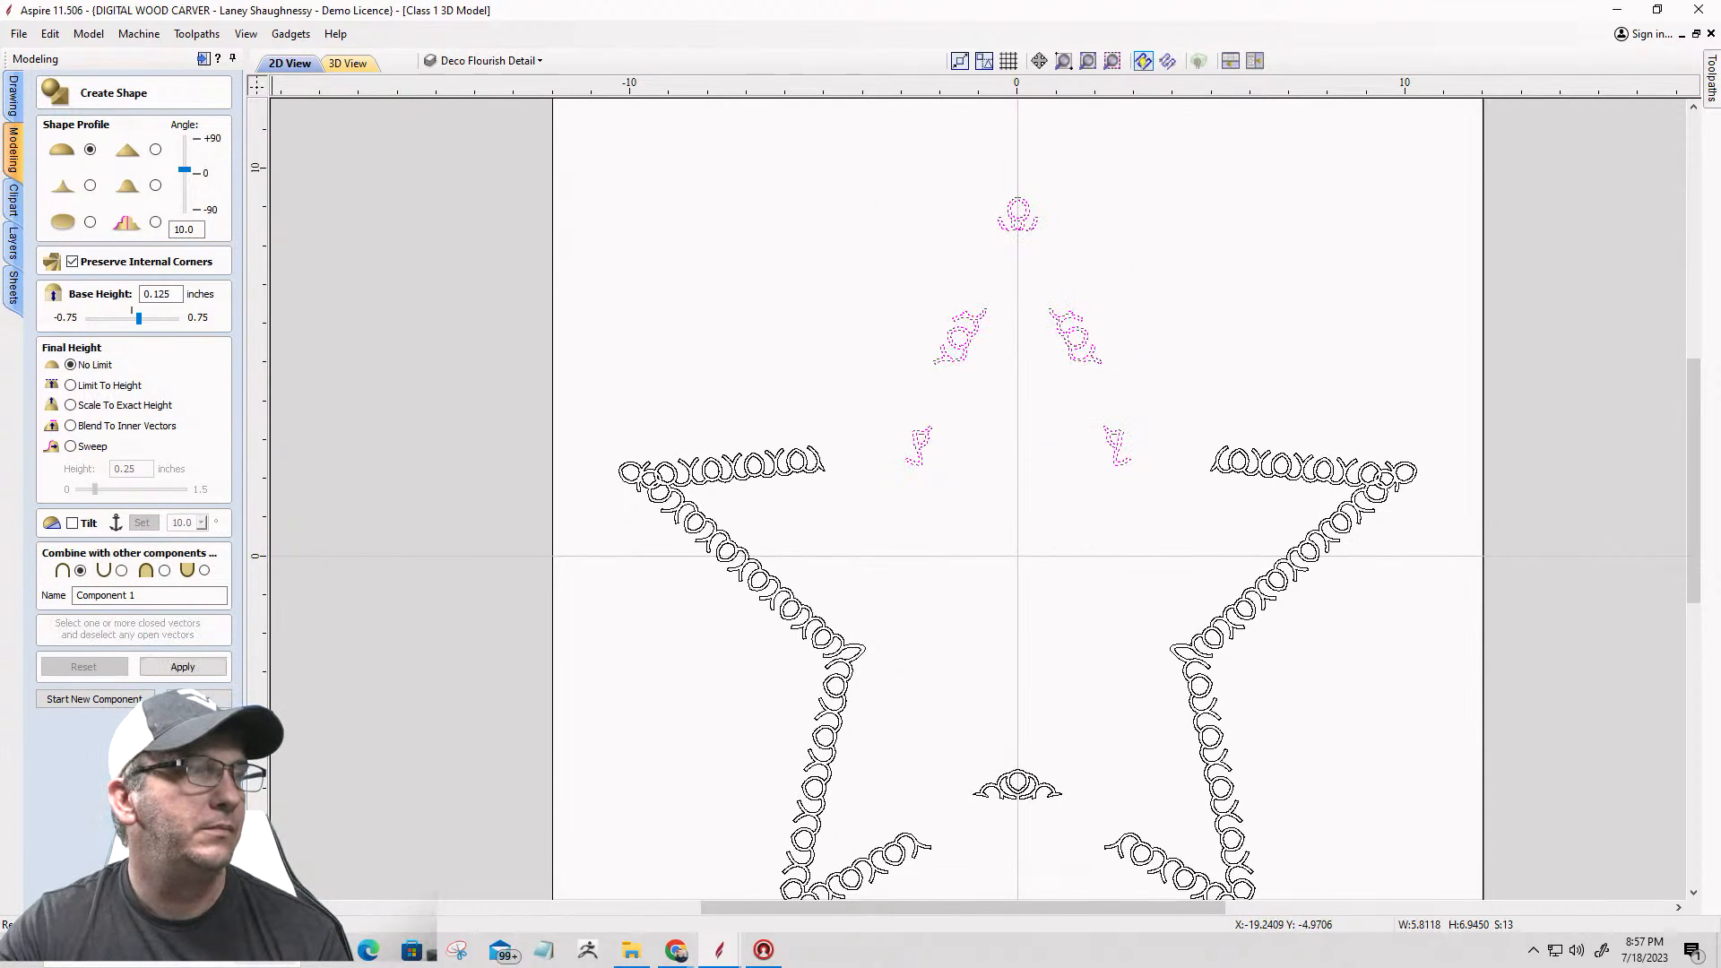
left_click(182, 669)
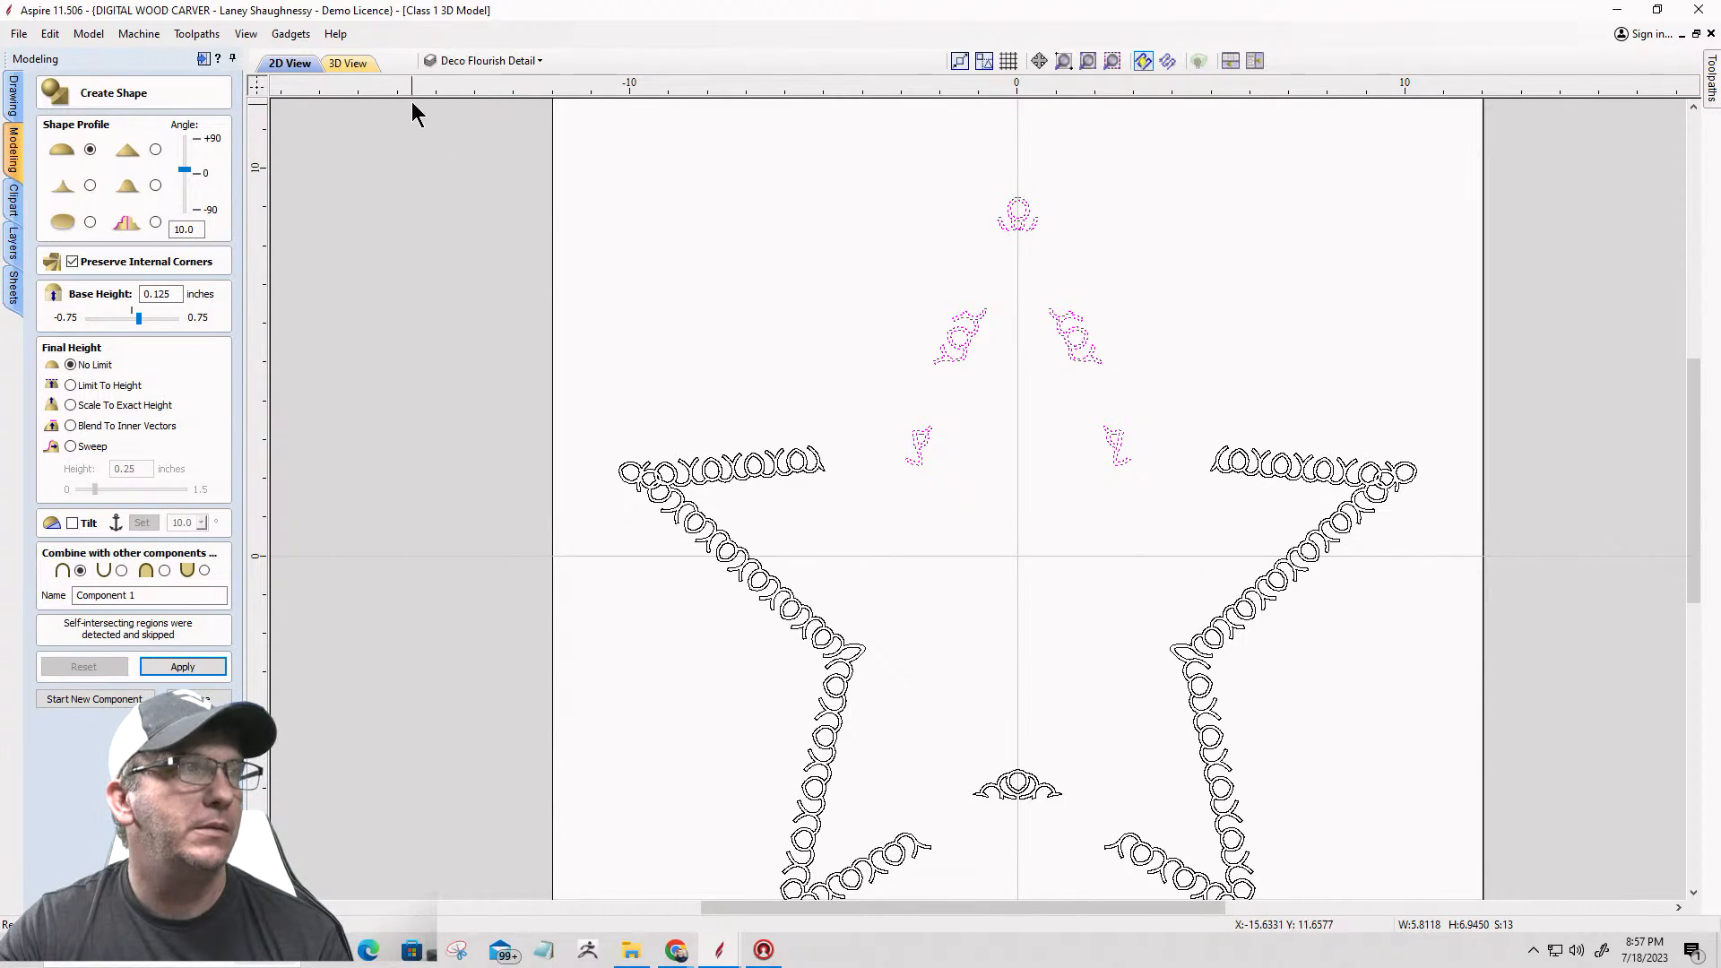
left_click(351, 63)
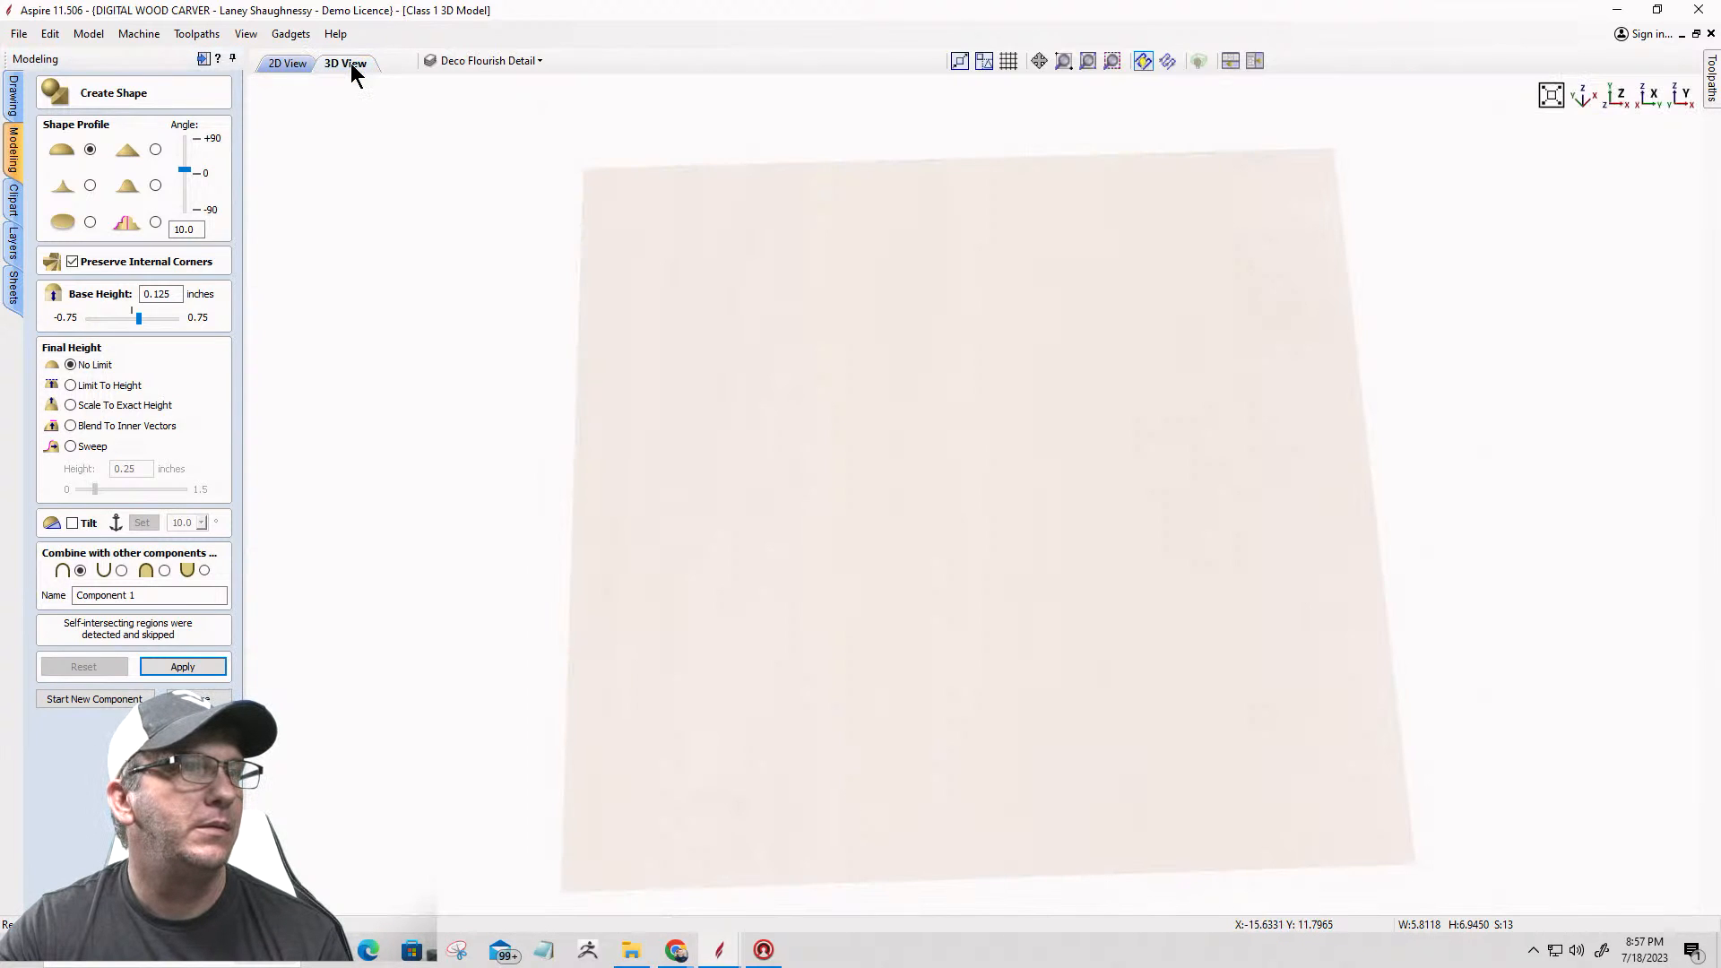
left_click(282, 63)
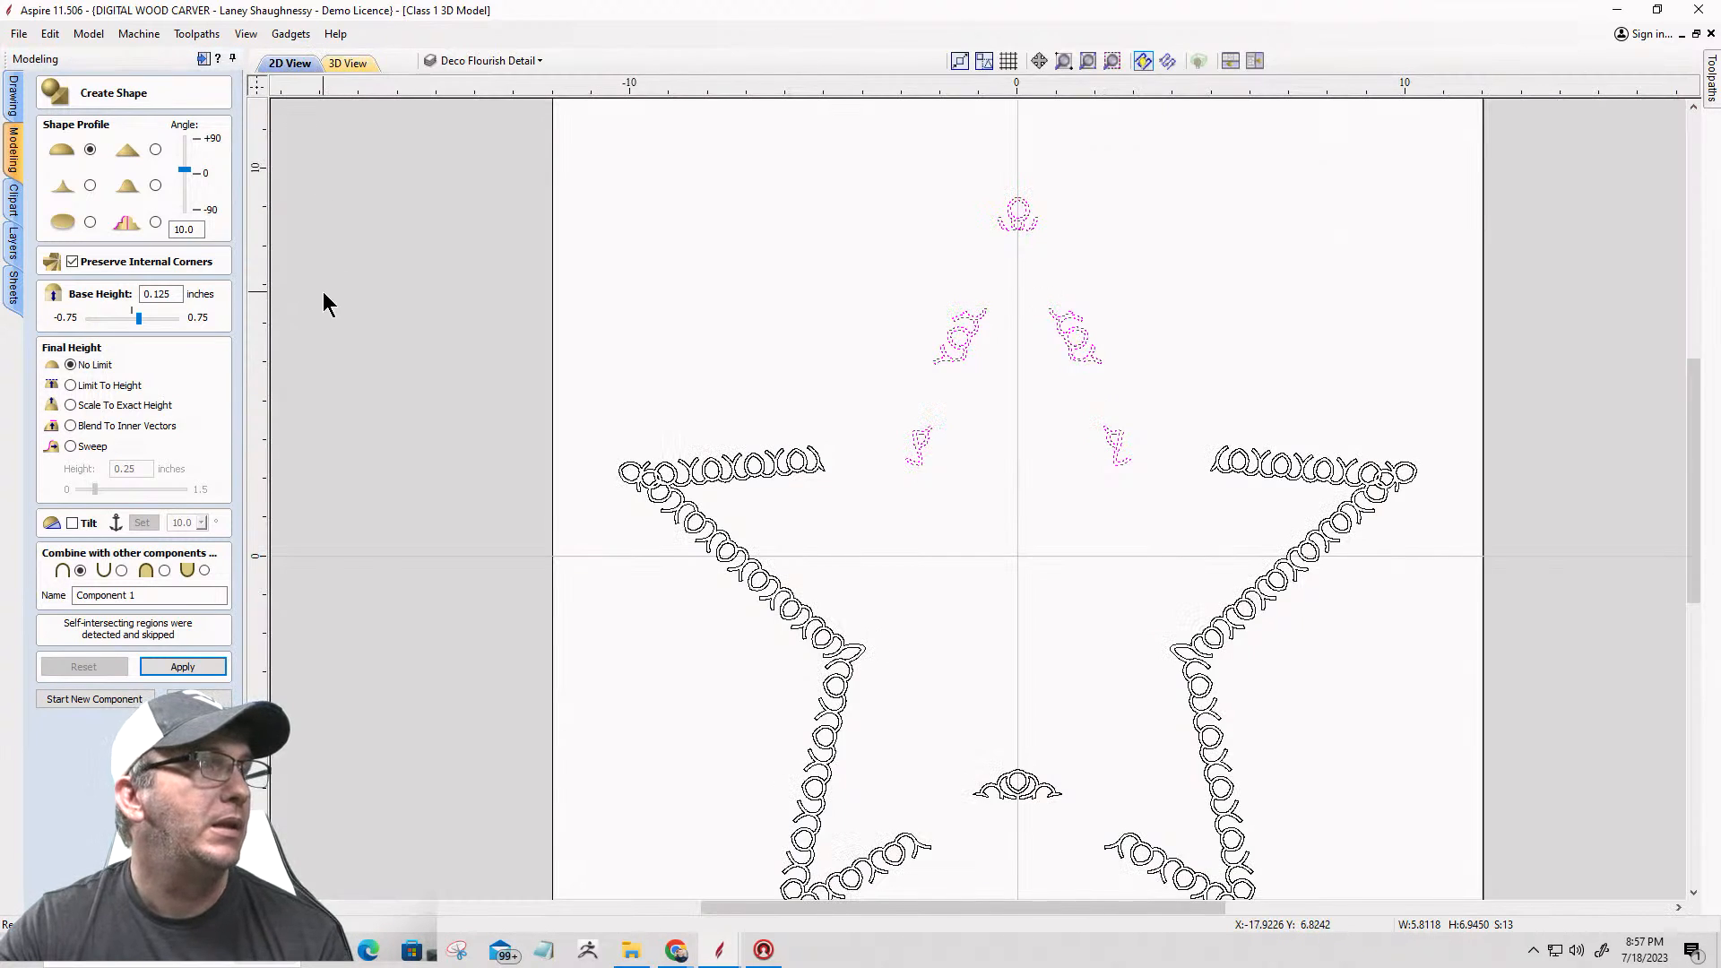
Step: Switch the shape profile to flat and apply it to the selected flourishes of the star's upper point
scroll(999, 323, "up", 10)
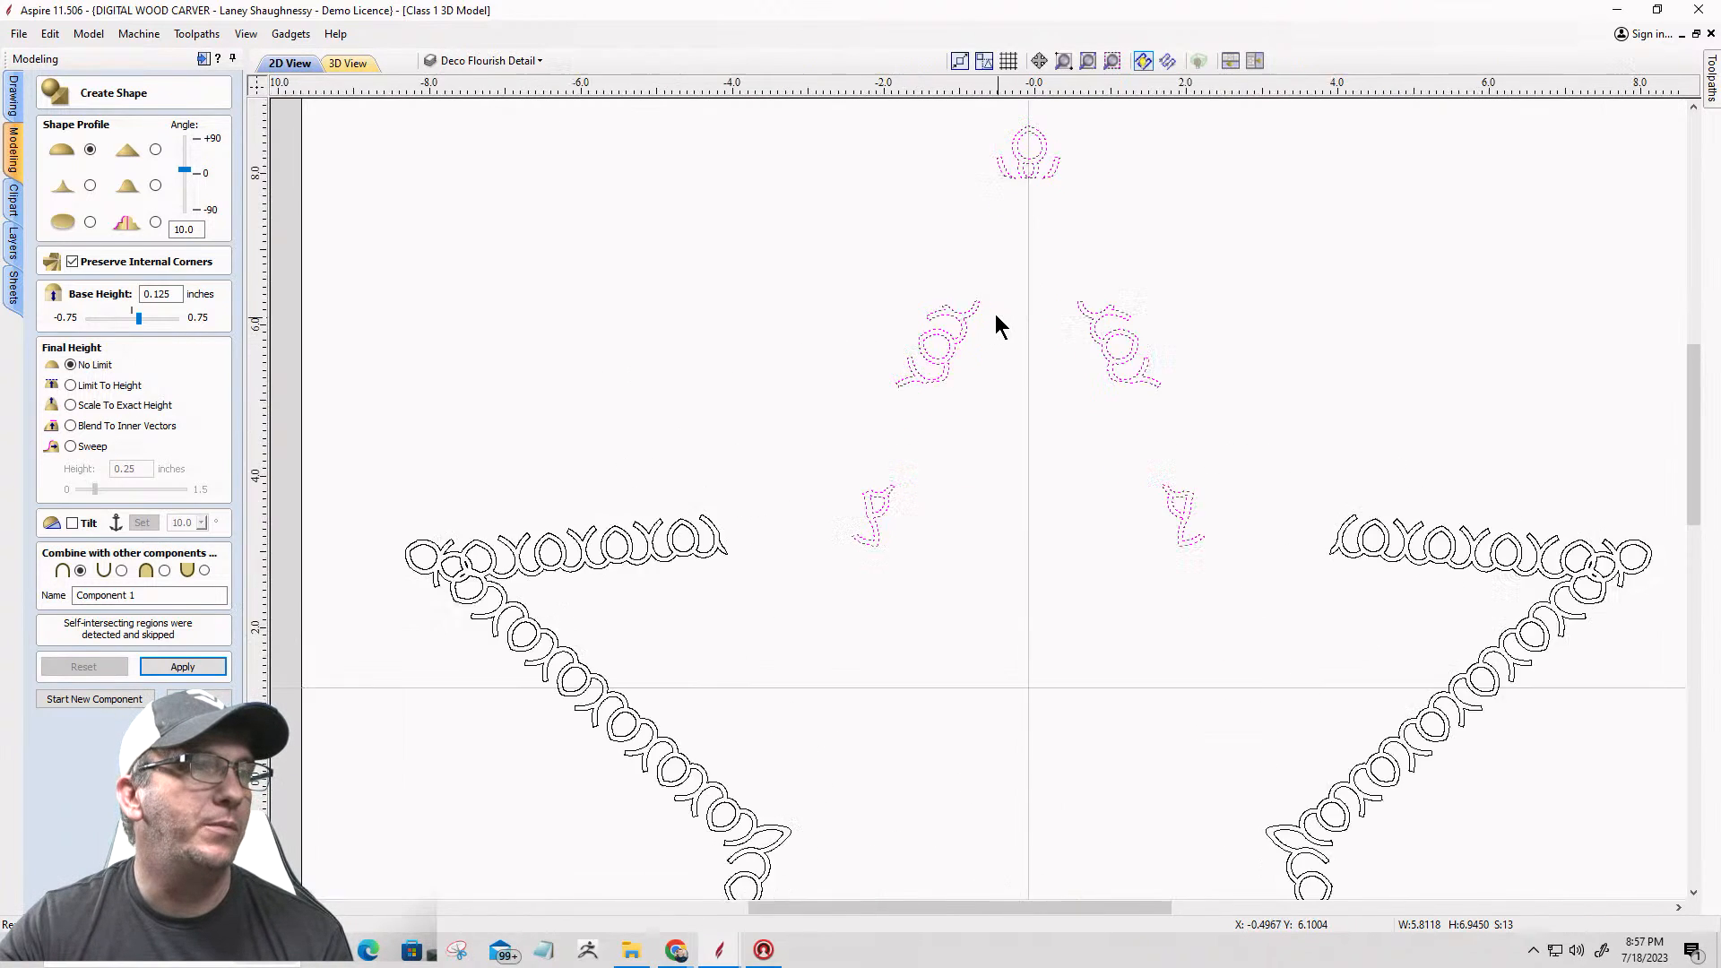
scroll(799, 307, "up", 5)
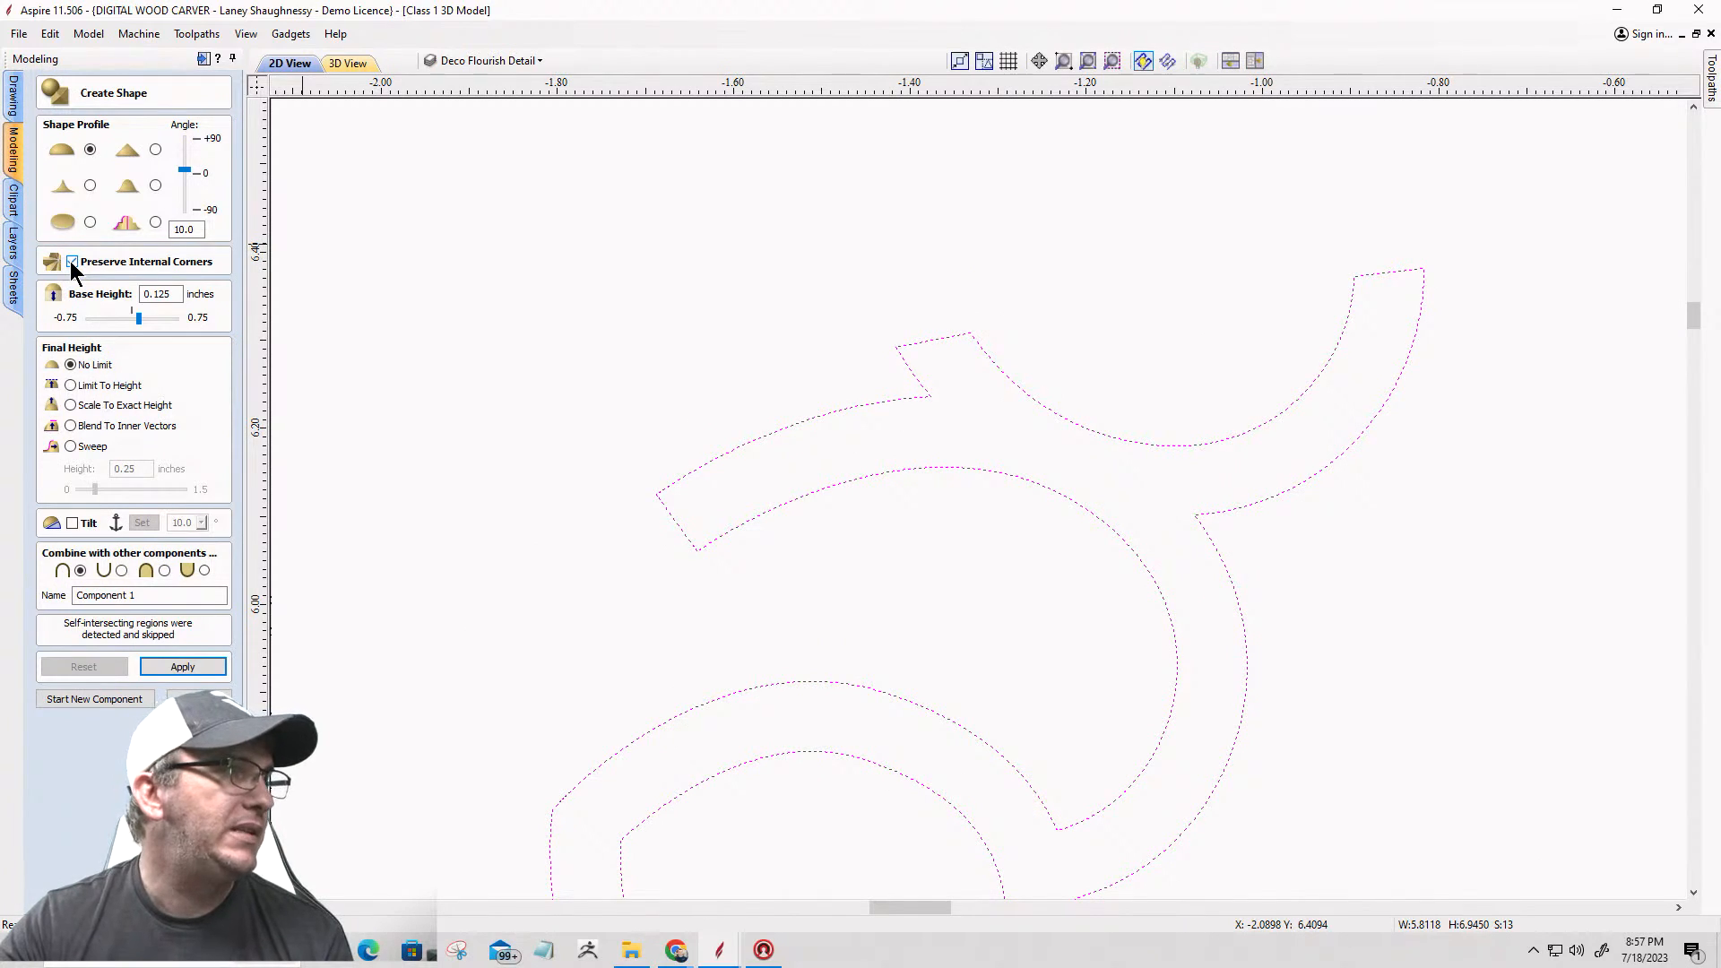
left_click(90, 223)
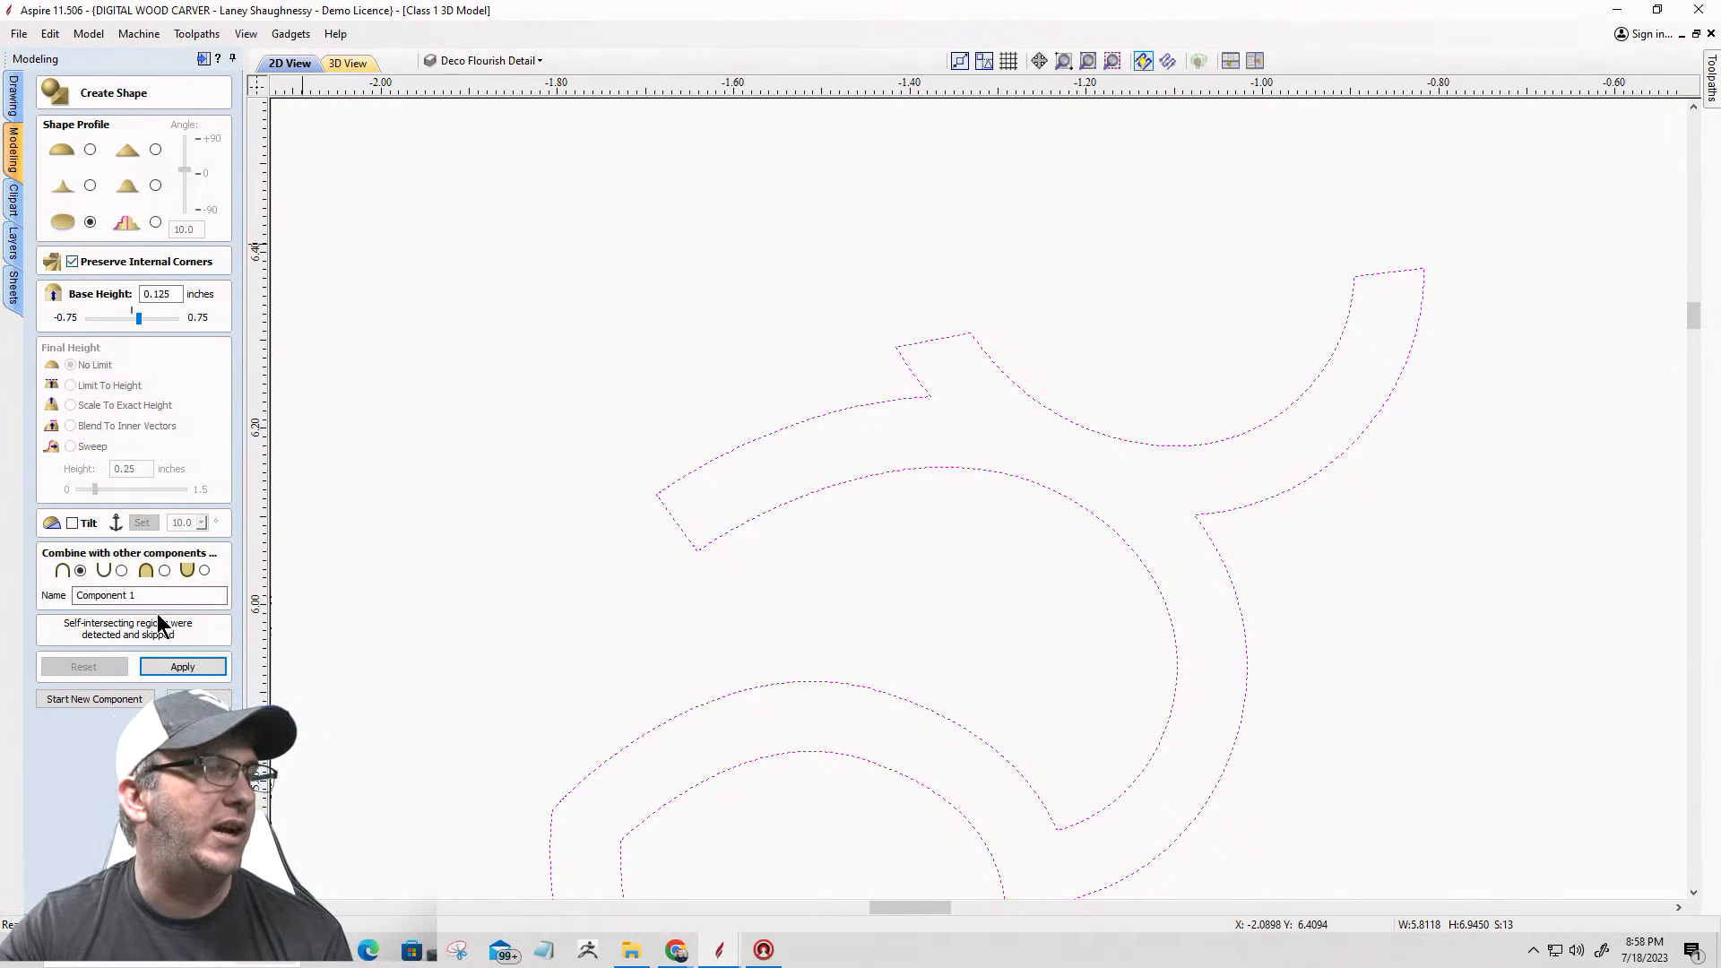
left_click(171, 663)
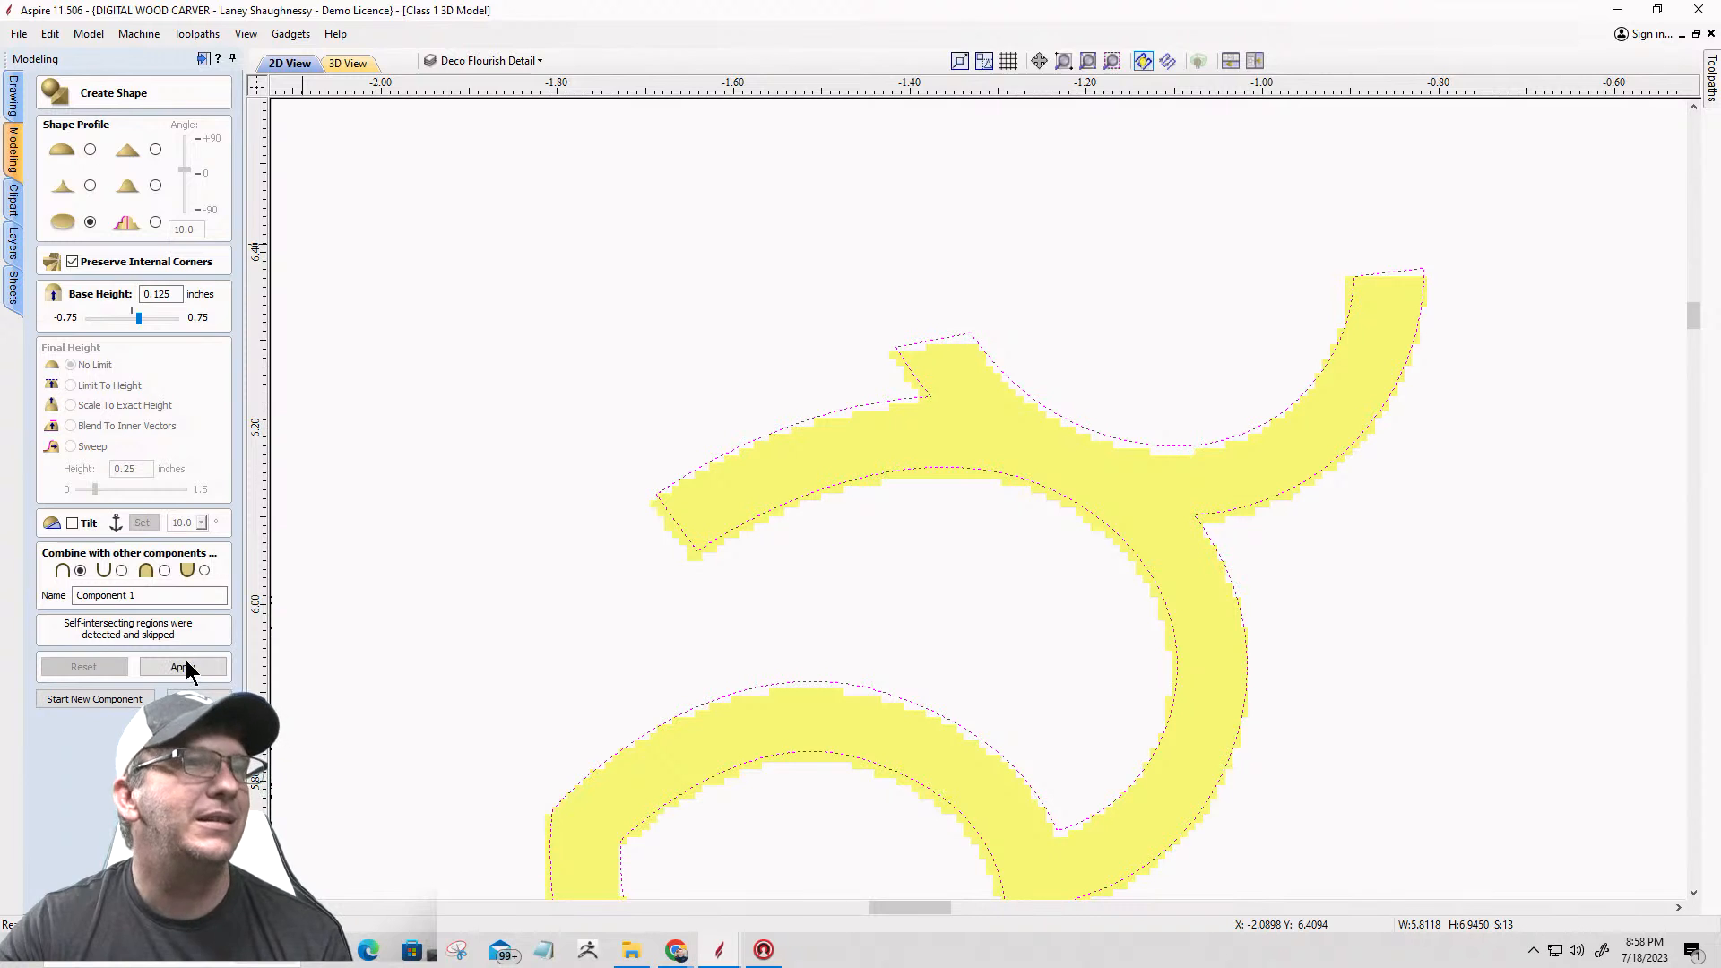
Step: Examine the flat shape of the upper flourishes up close in 3D, and compare it with their vectors in 2D
left_click(346, 63)
scroll(987, 308, "up", 2)
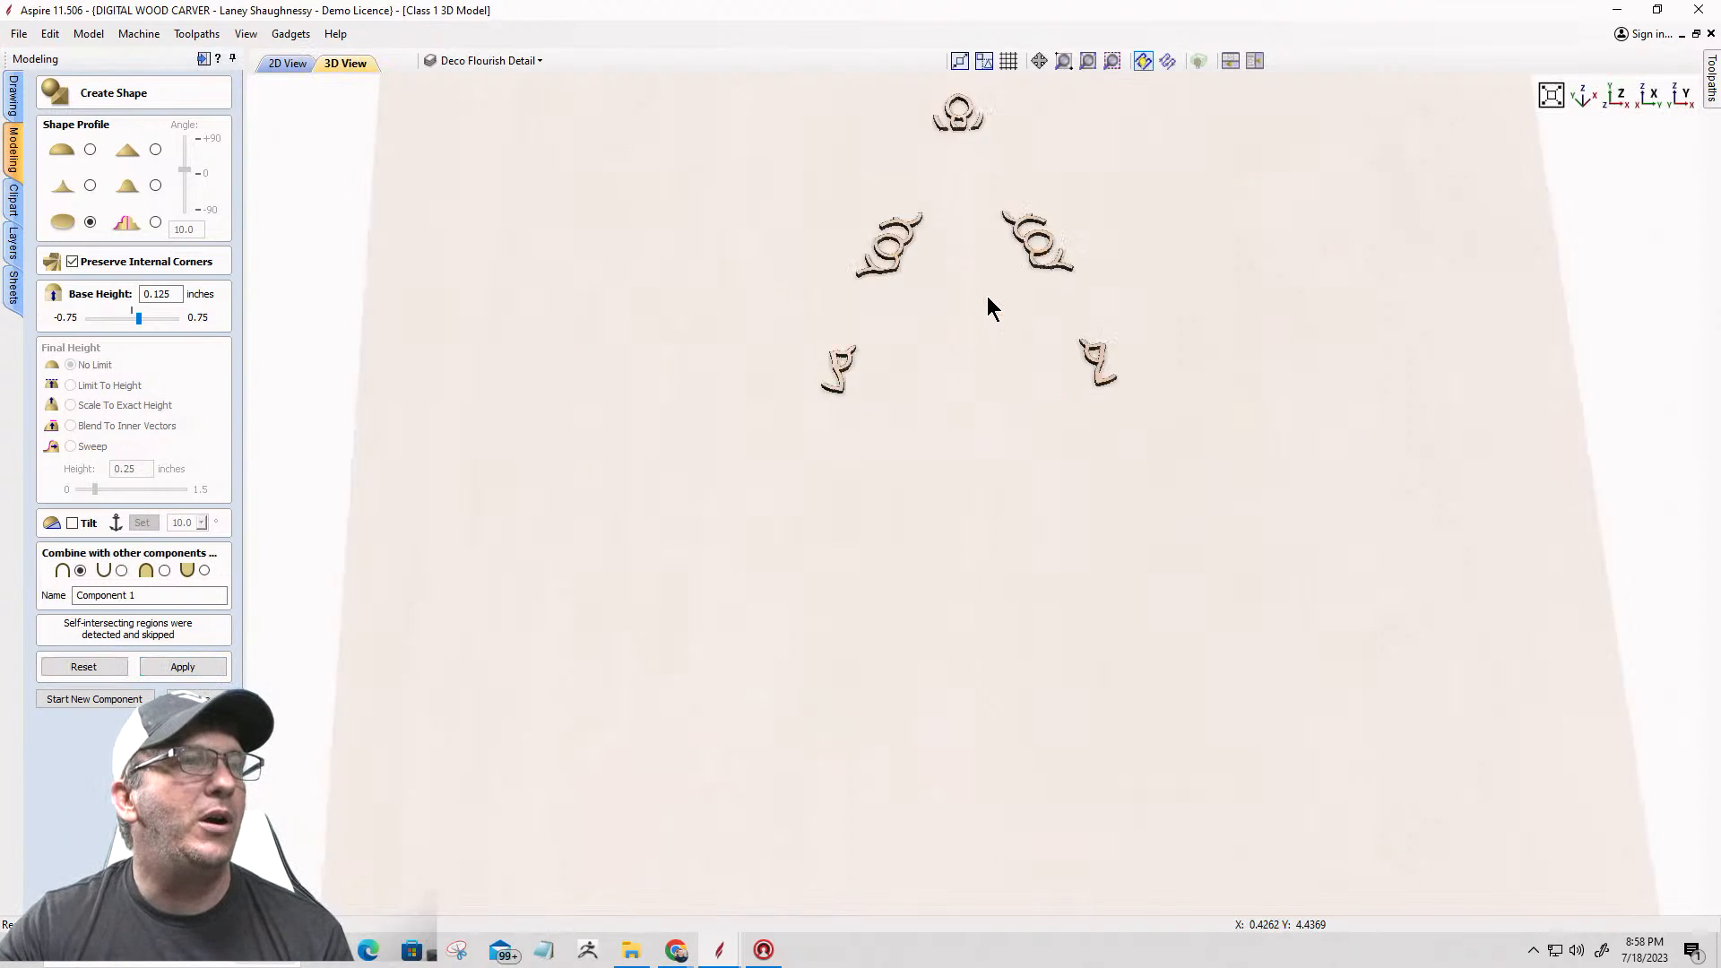
scroll(987, 298, "up", 3)
scroll(987, 298, "down", 4)
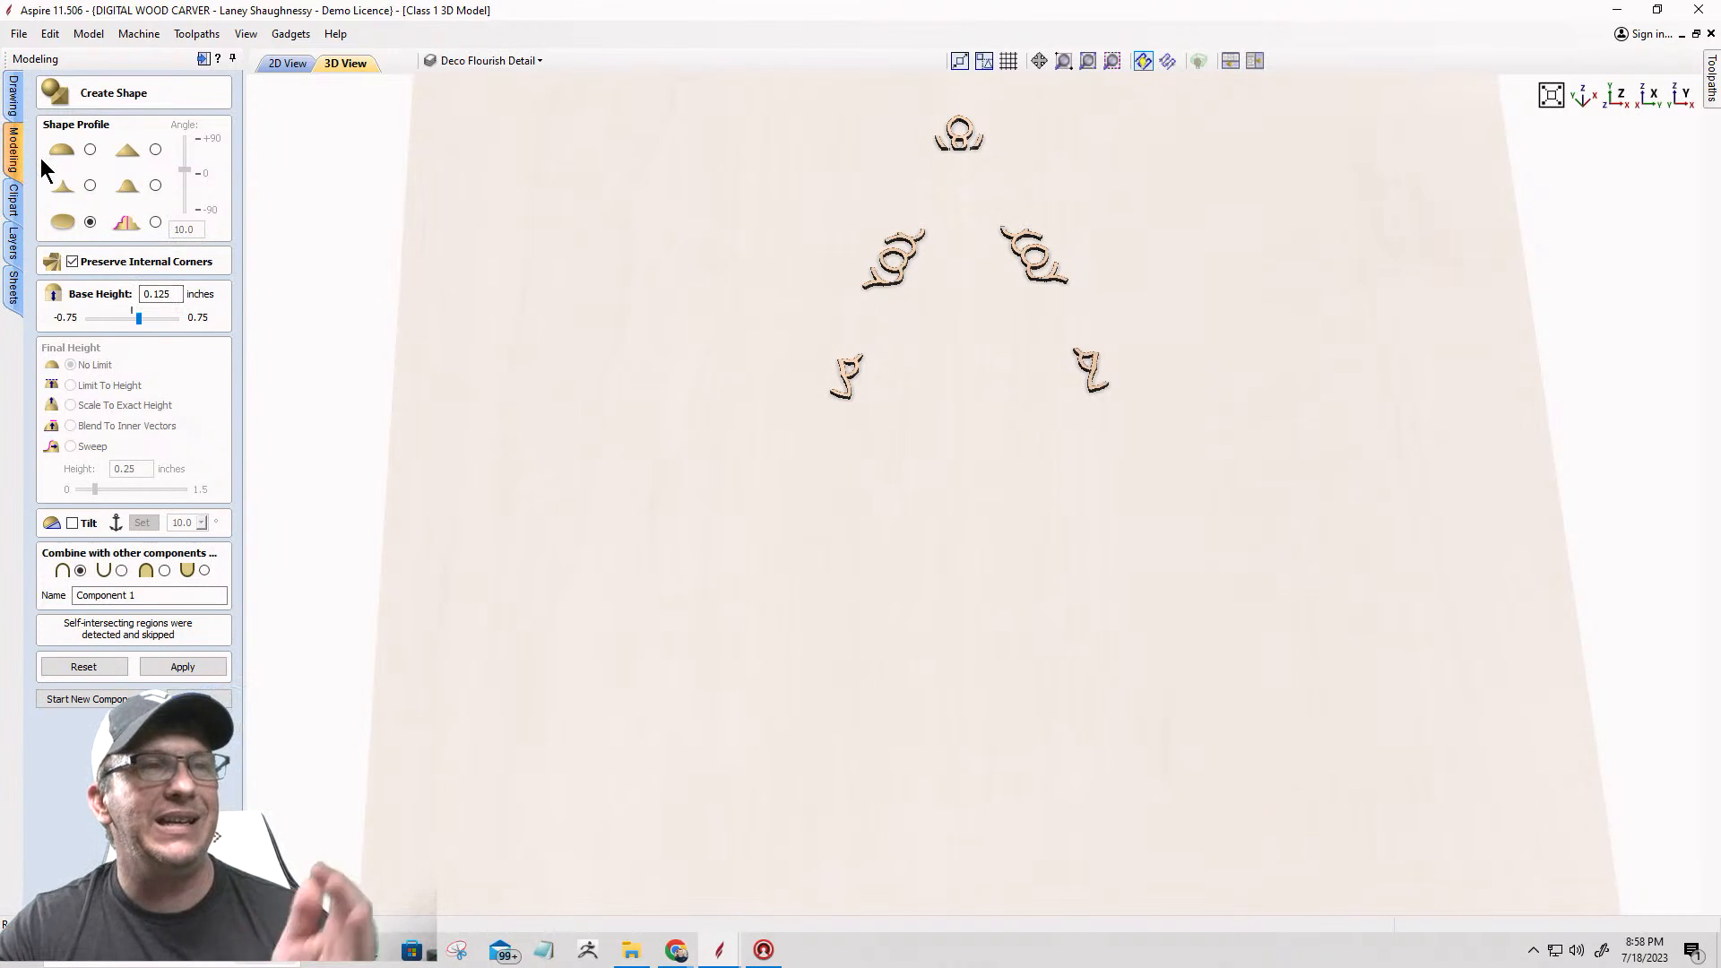
scroll(1020, 268, "up", 3)
scroll(1021, 267, "down", 4)
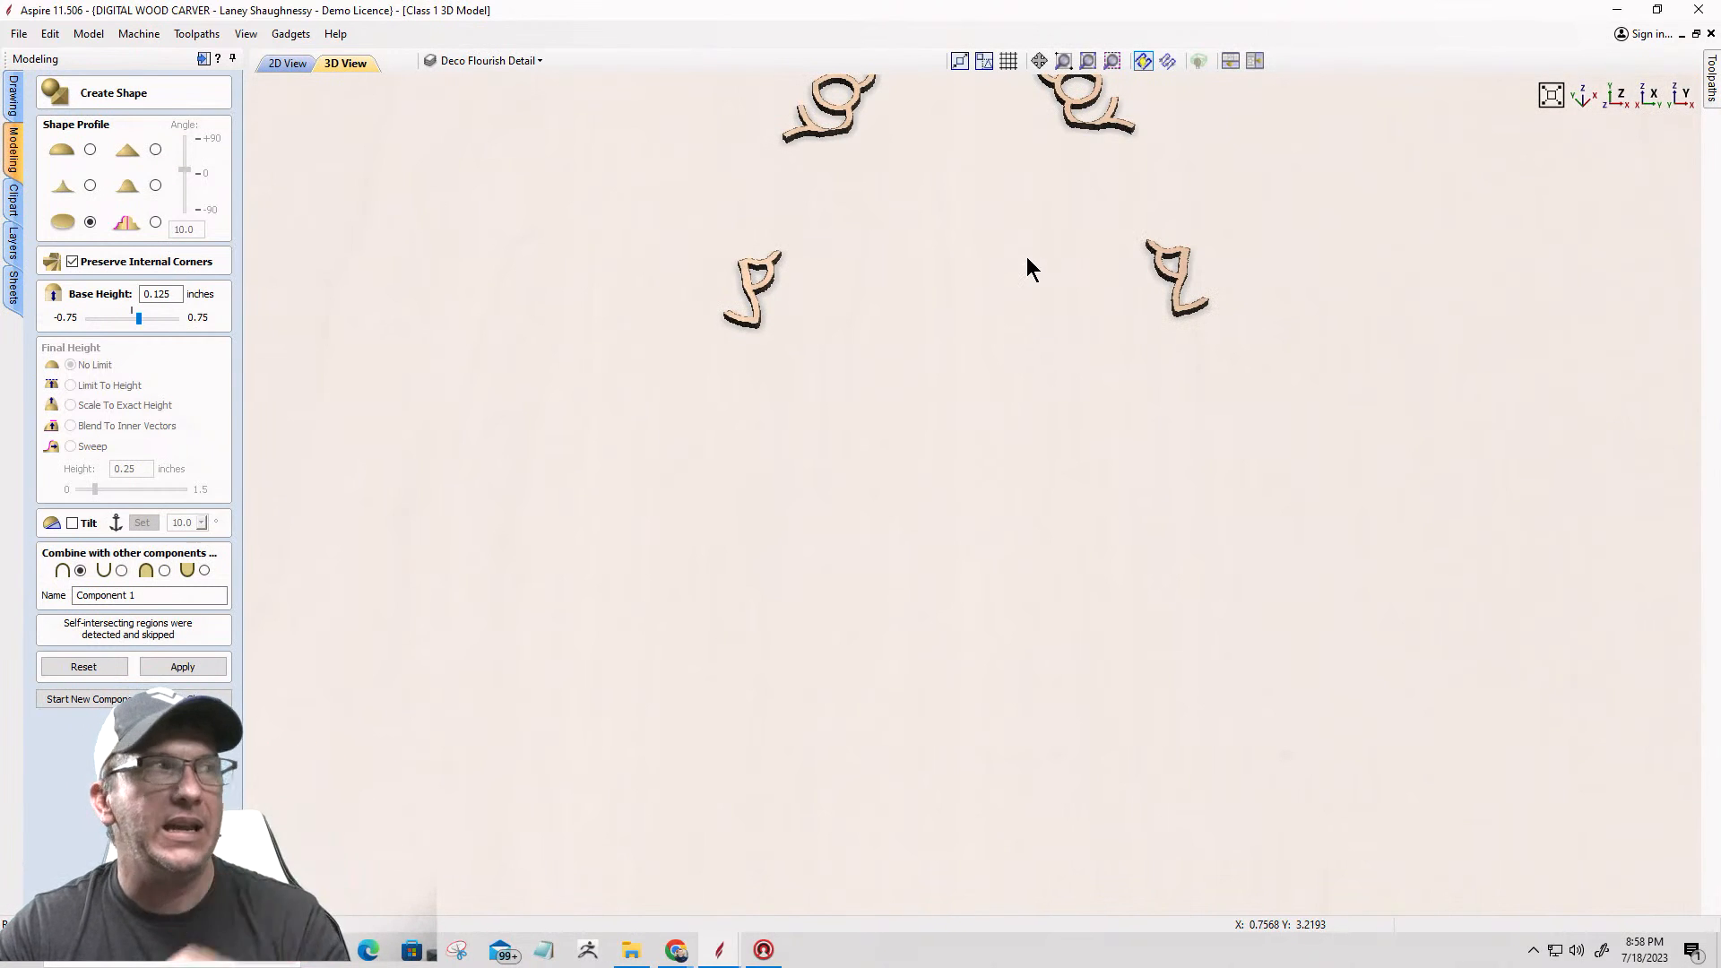
scroll(702, 448, "down", 5)
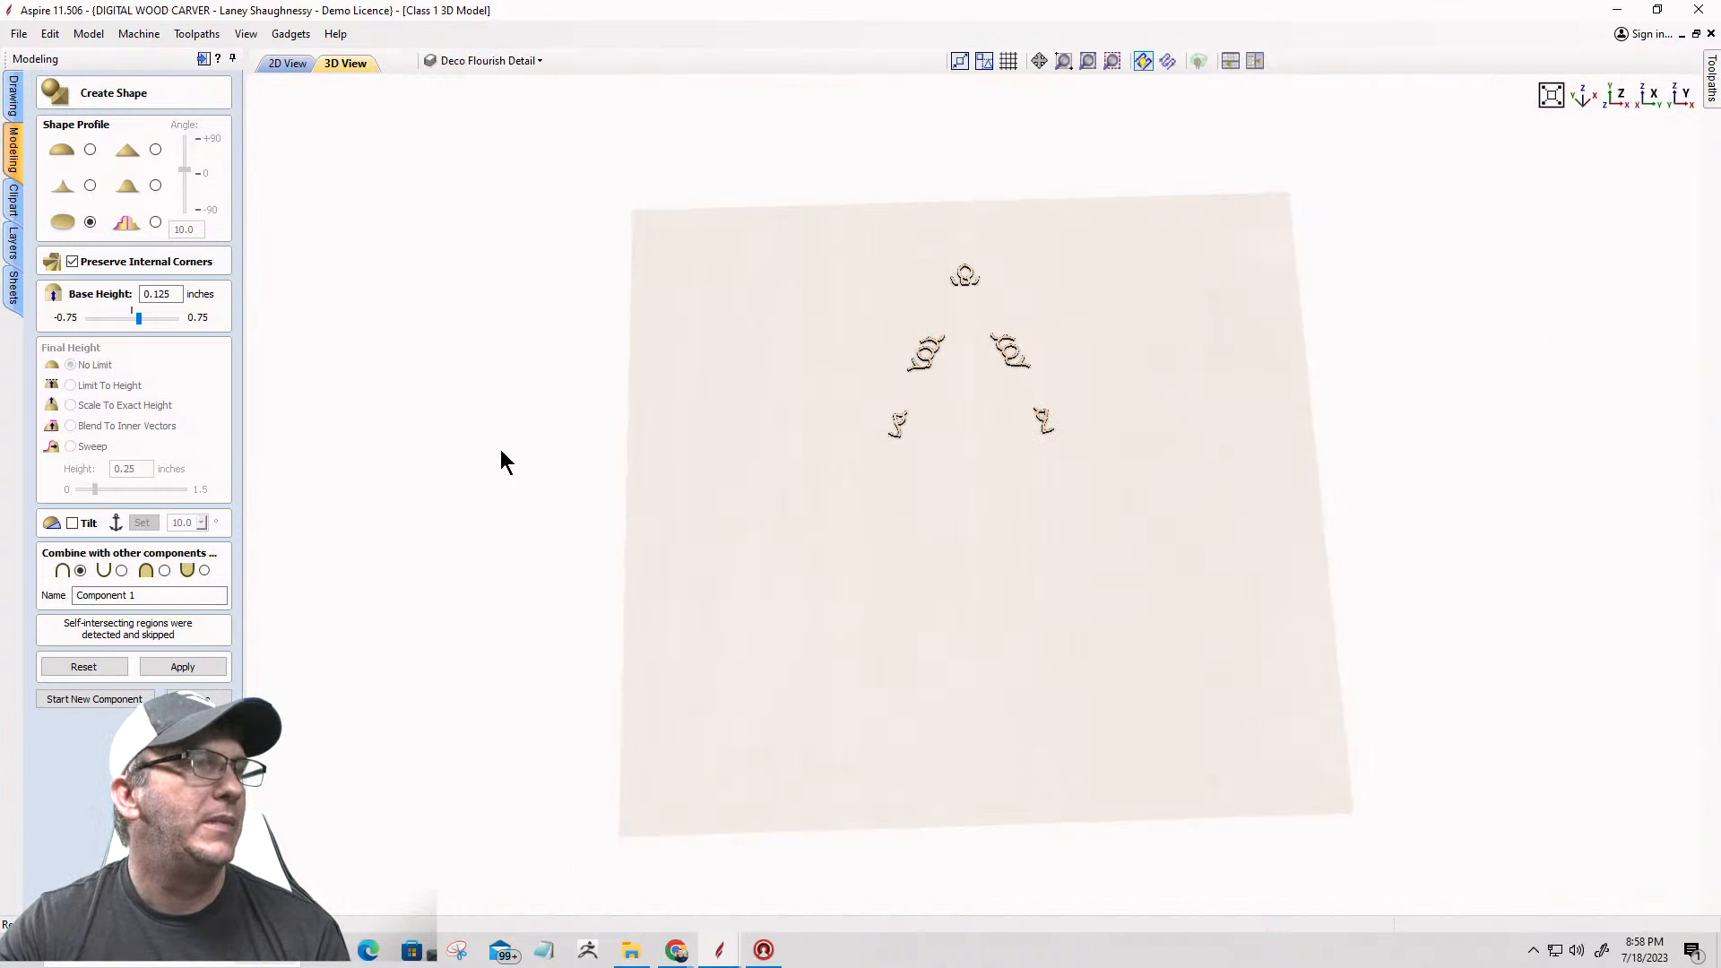
left_click(283, 63)
scroll(585, 405, "up", 6)
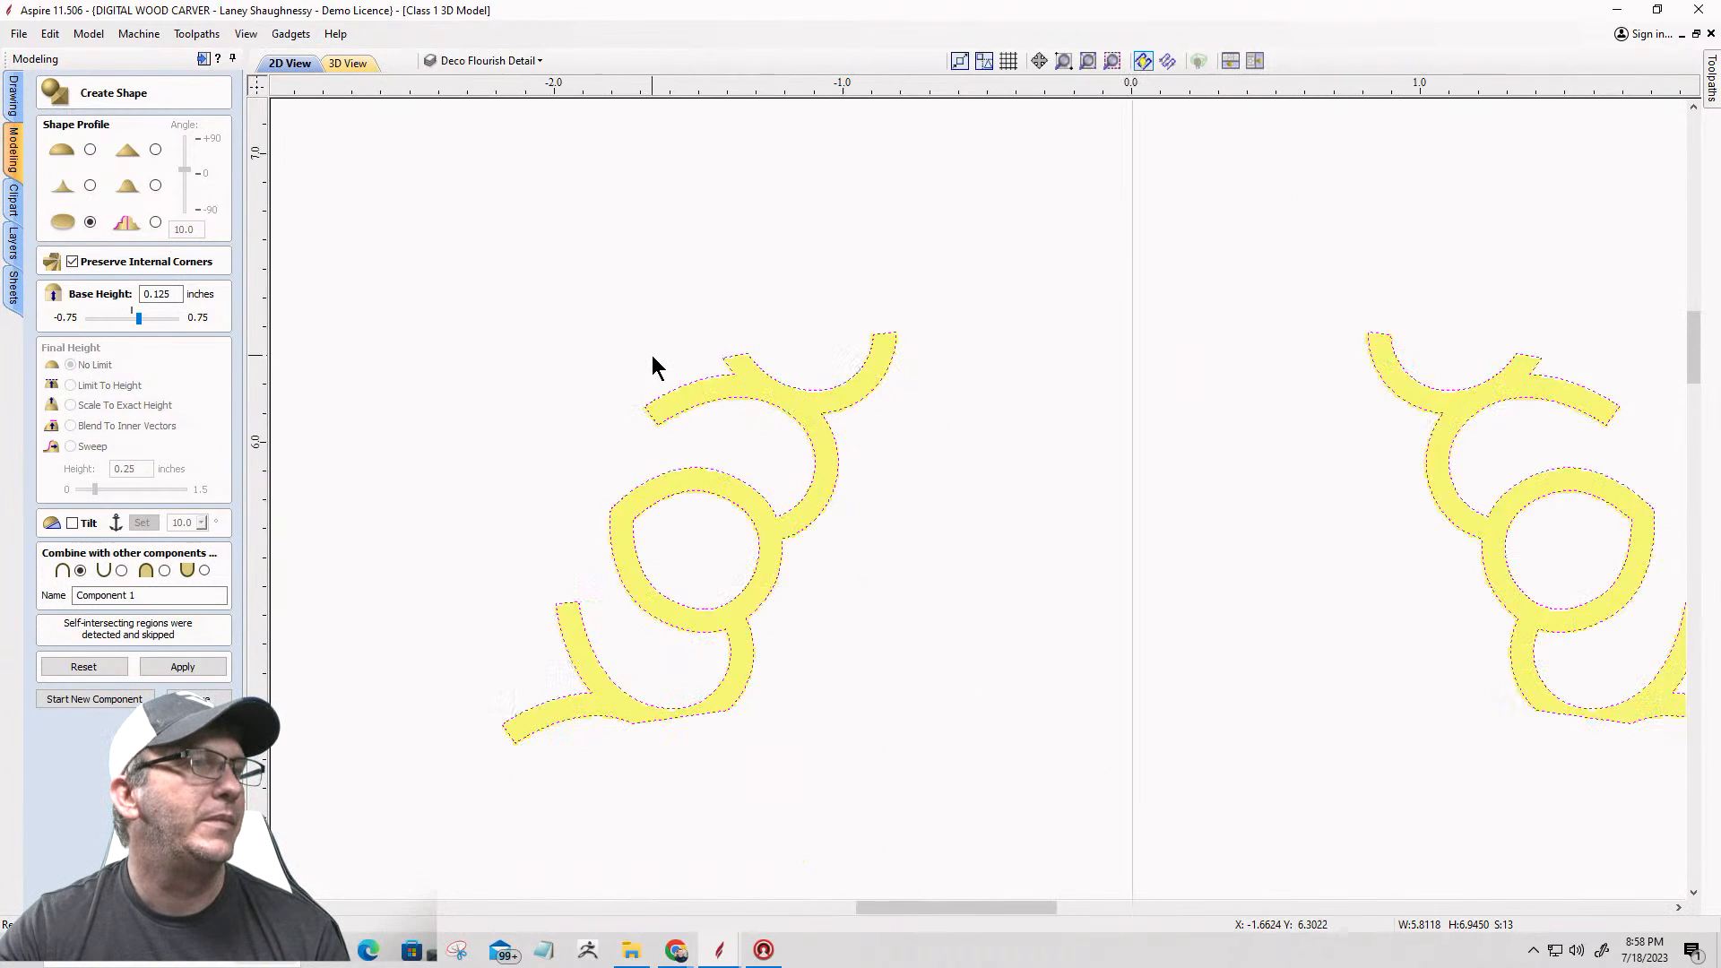
scroll(653, 358, "down", 4)
Step: Reset the shape, select all of the star's flourish vectors and model them with the flat profile
left_click(79, 667)
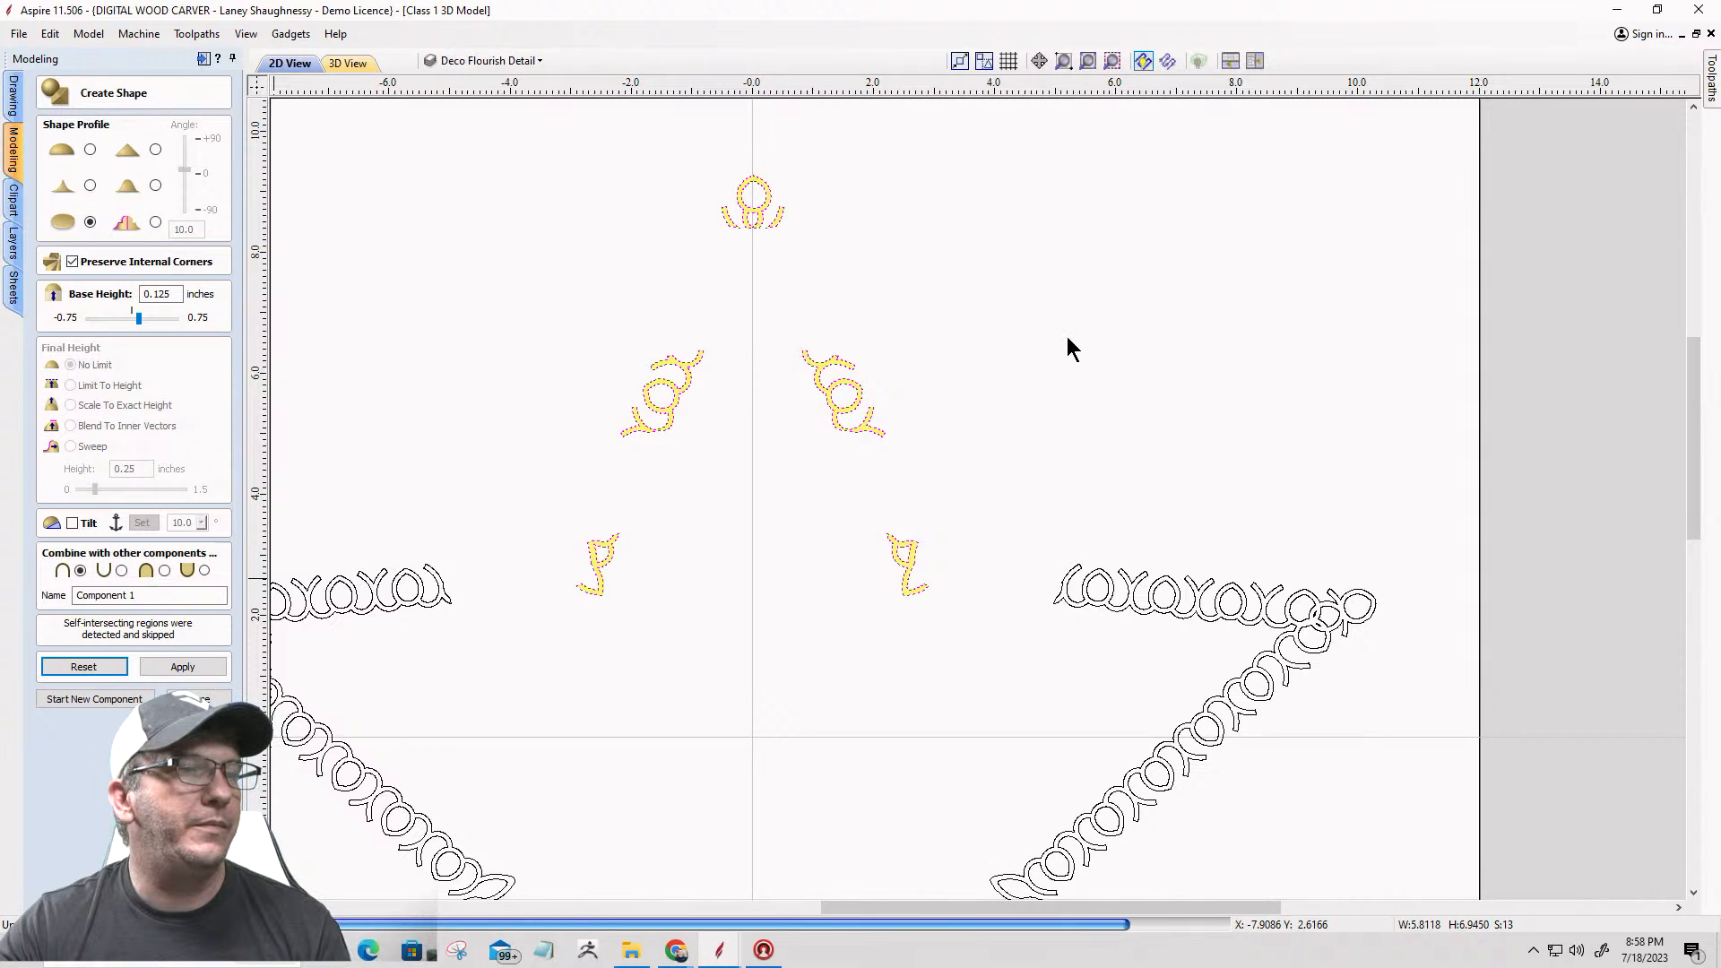
scroll(1075, 337, "down", 3)
scroll(1078, 337, "down", 3)
left_click_drag(658, 207, 1228, 691)
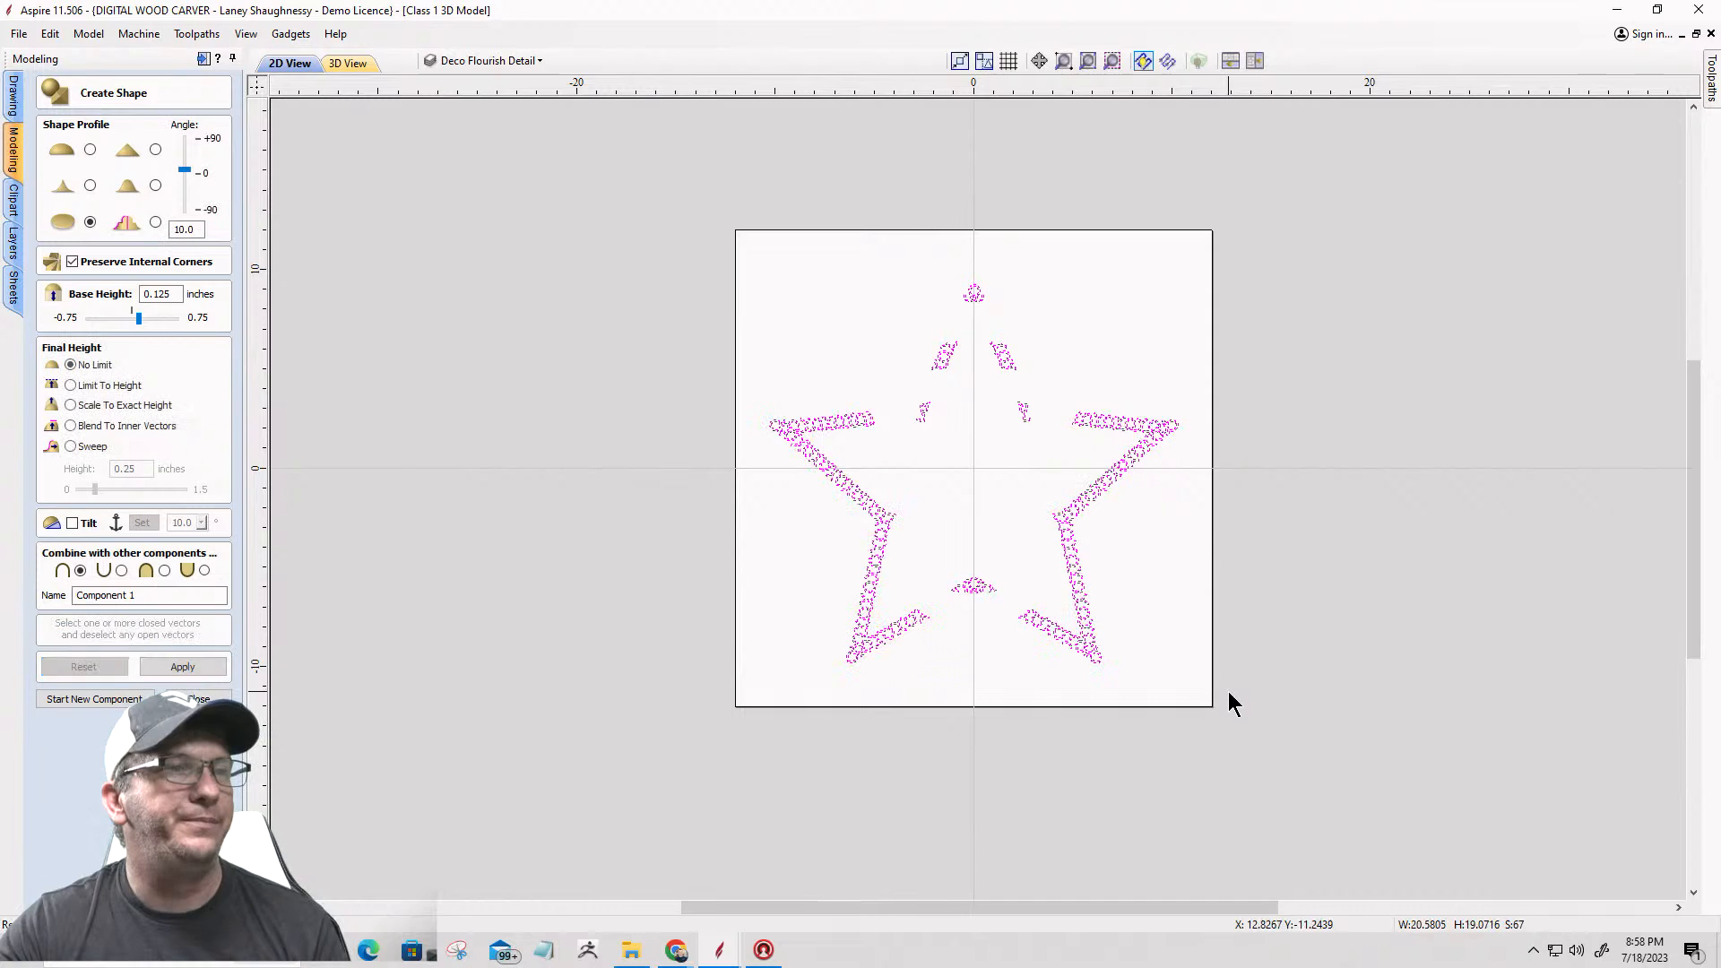
left_click(90, 222)
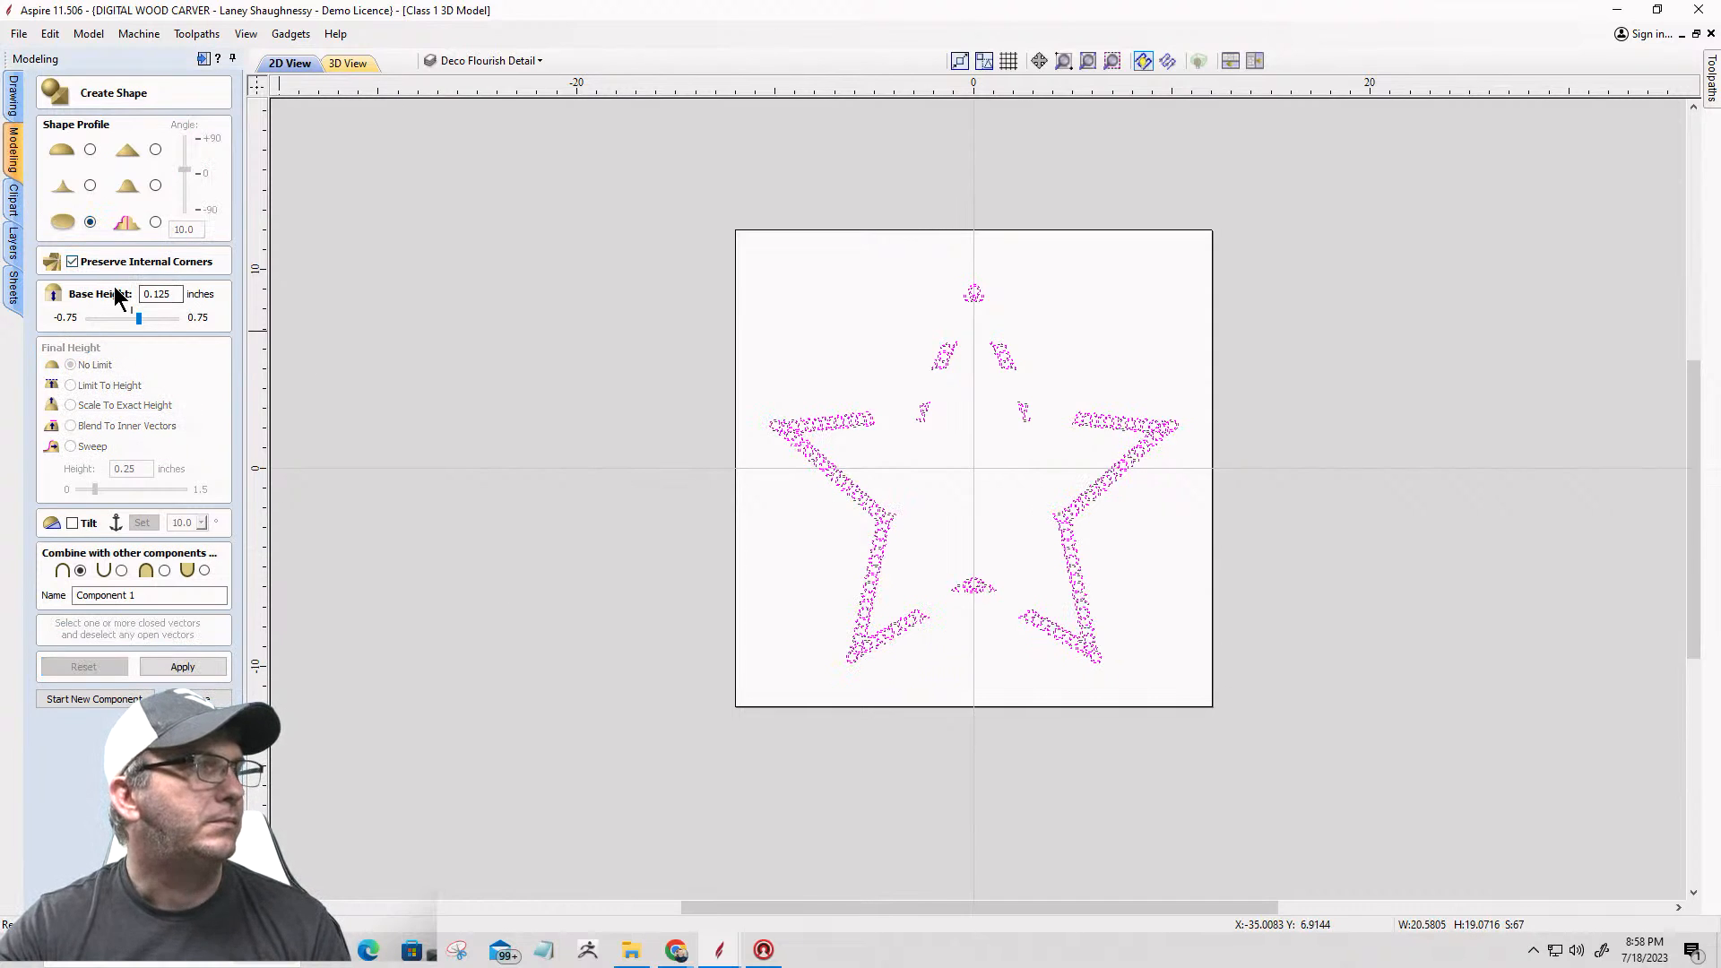
left_click(176, 668)
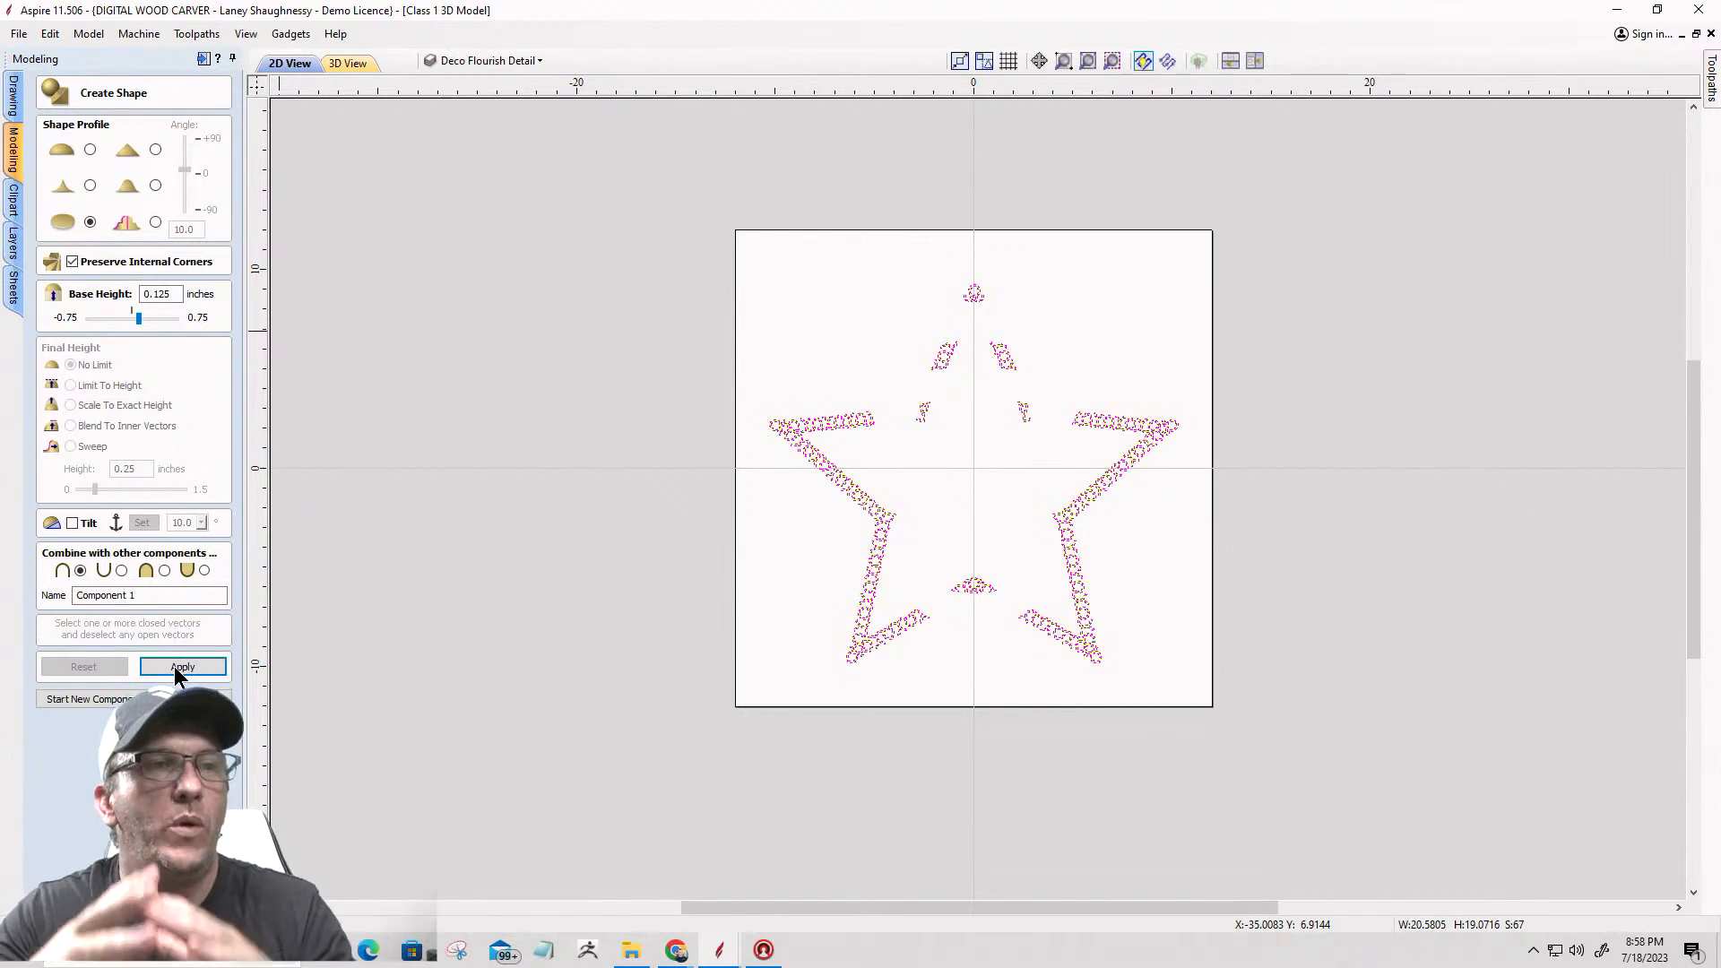
Step: Inspect the flat flourish shapes around the whole star in 3D, both up close and as a whole
left_click(345, 63)
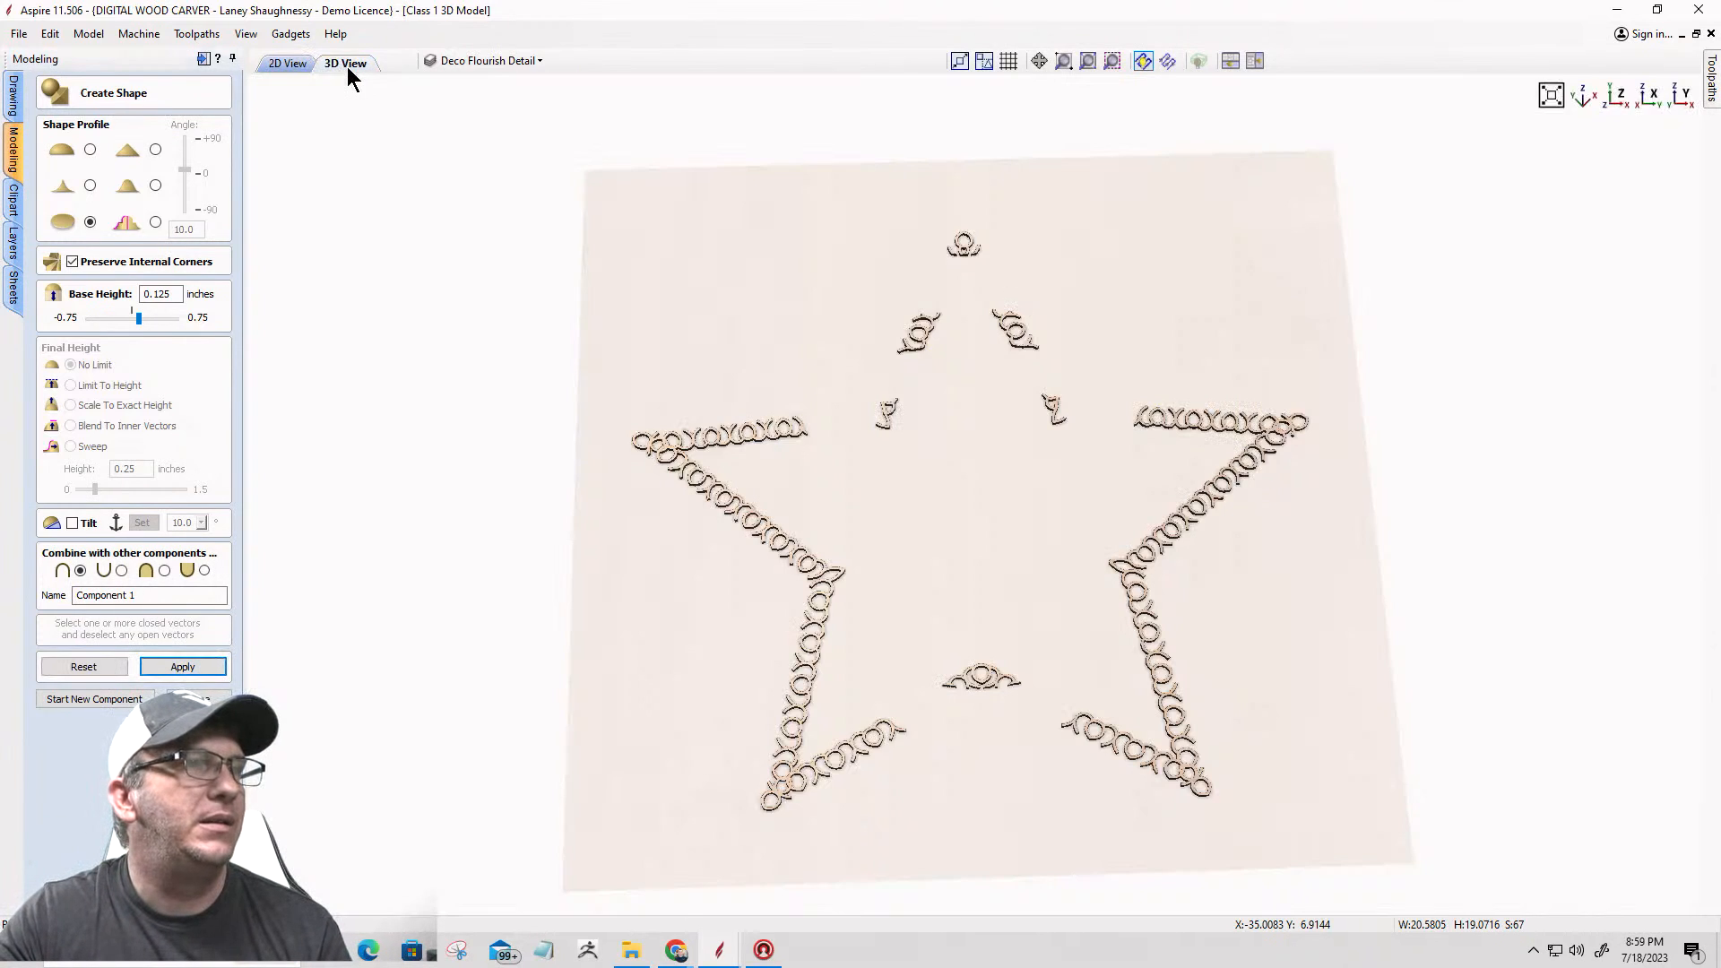
scroll(1203, 422, "up", 5)
scroll(1203, 421, "down", 5)
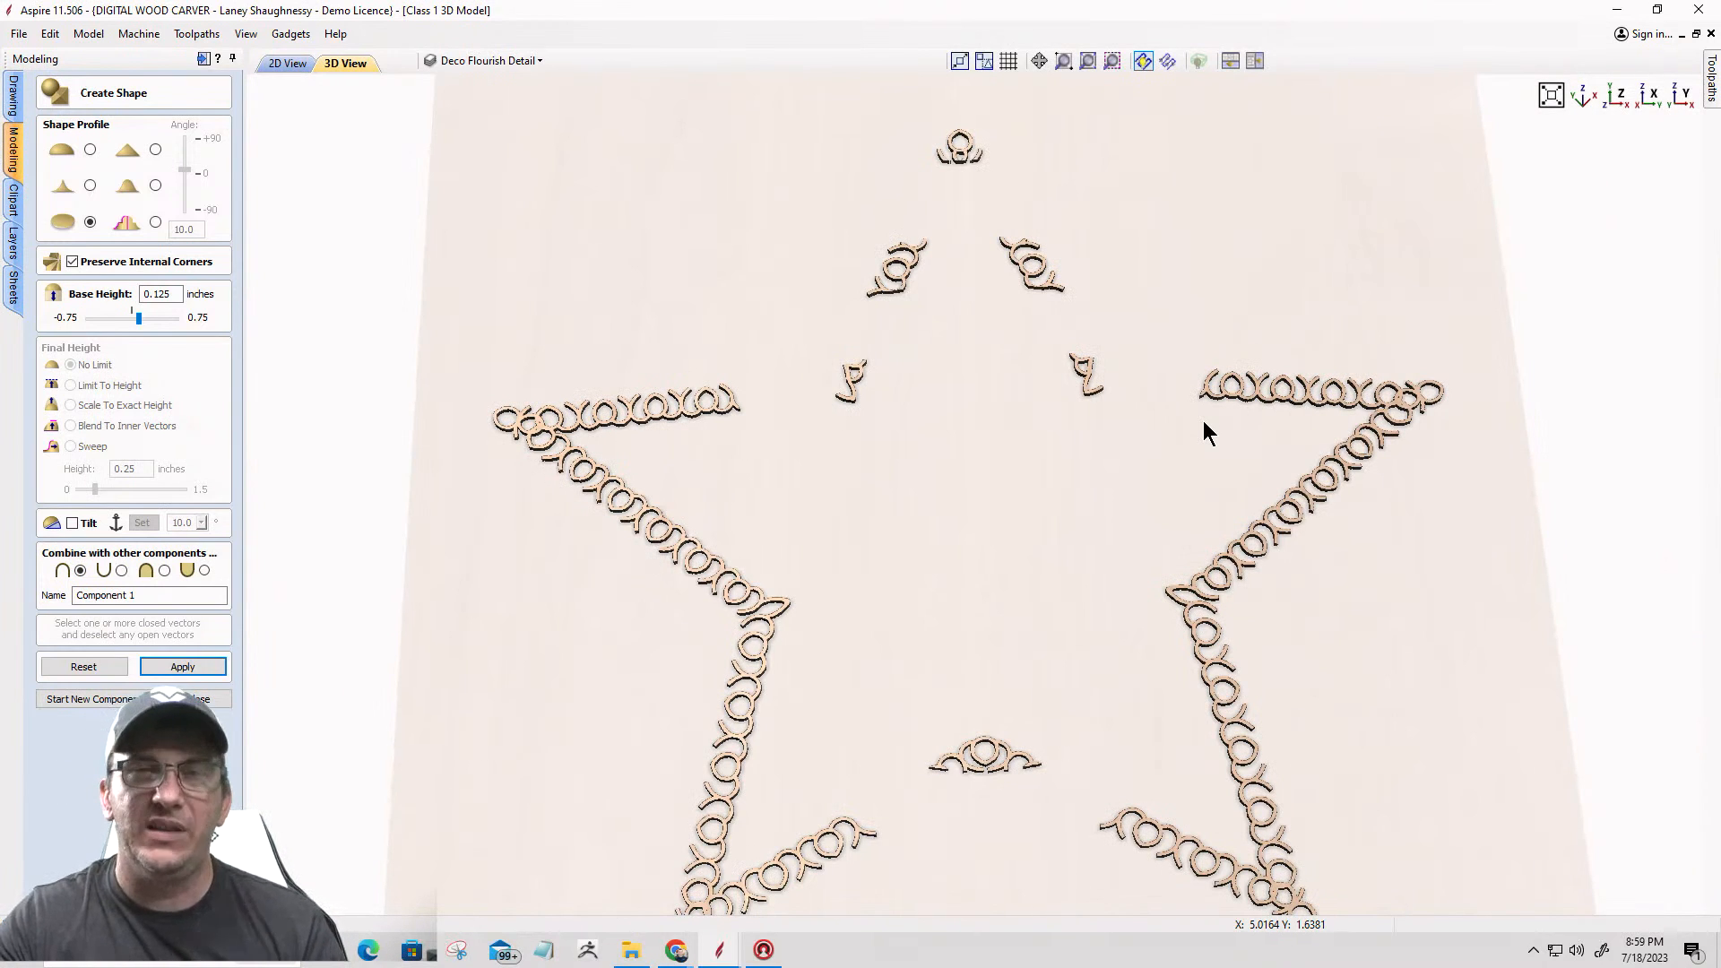
scroll(1039, 378, "down", 2)
scroll(1045, 421, "down", 1)
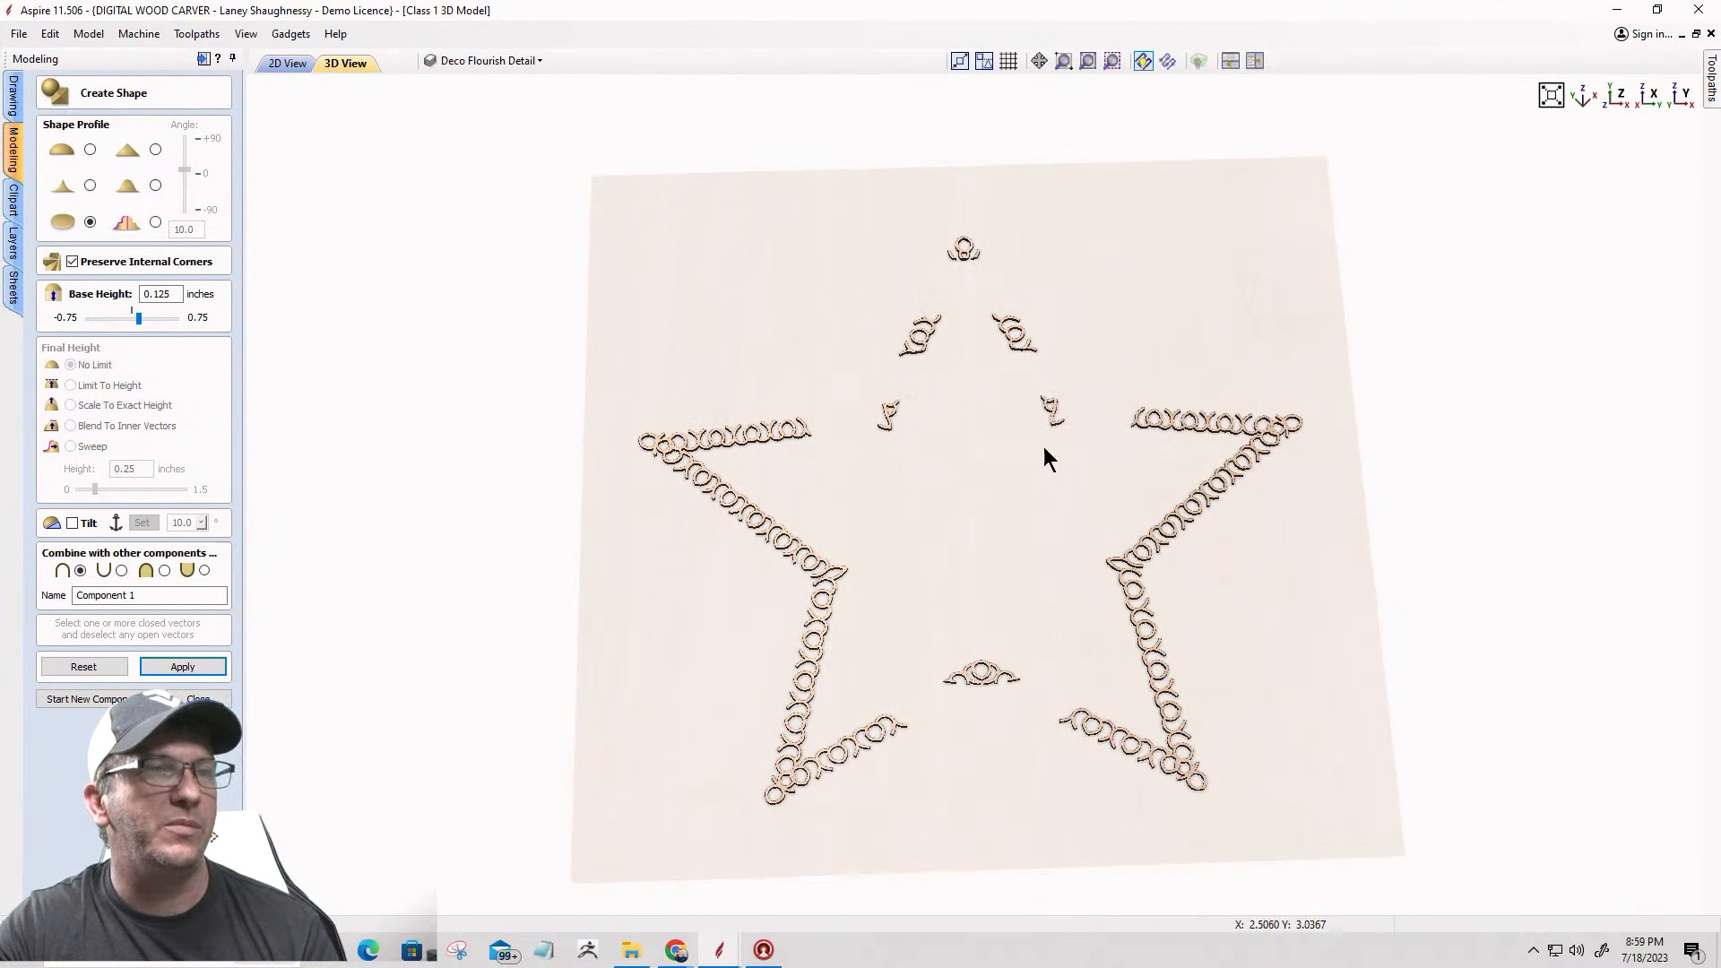
scroll(980, 697, "up", 4)
scroll(980, 697, "down", 4)
scroll(981, 697, "up", 3)
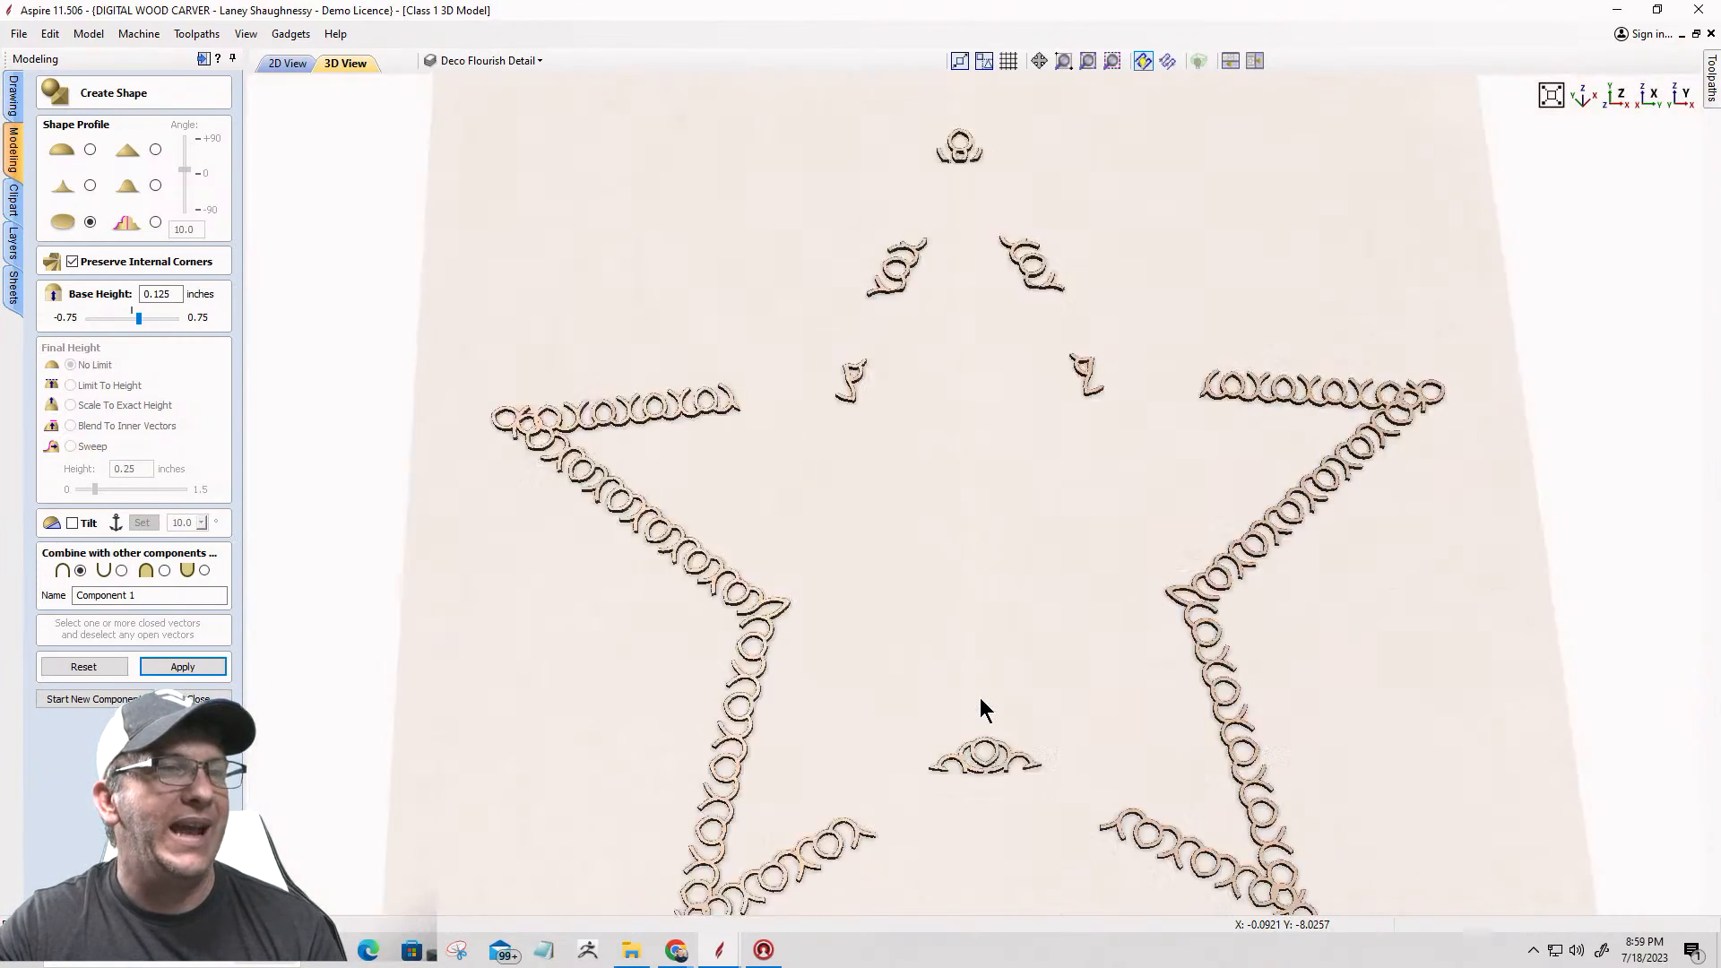
scroll(980, 697, "down", 2)
scroll(980, 710, "up", 3)
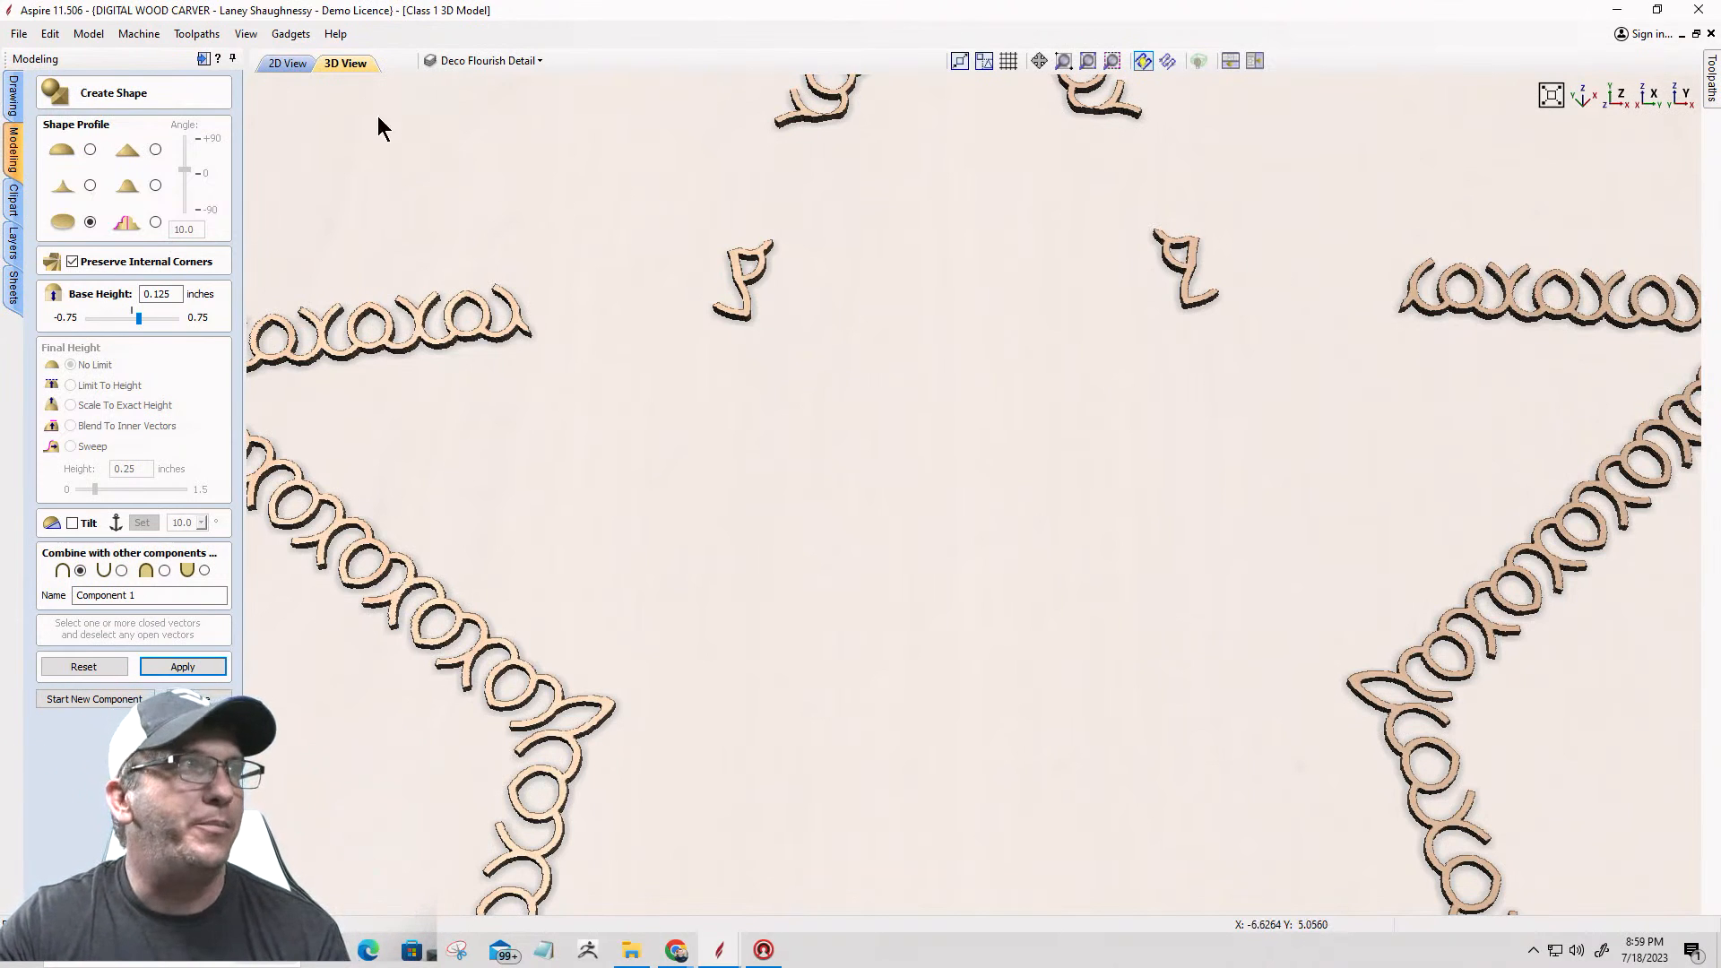
left_click(285, 63)
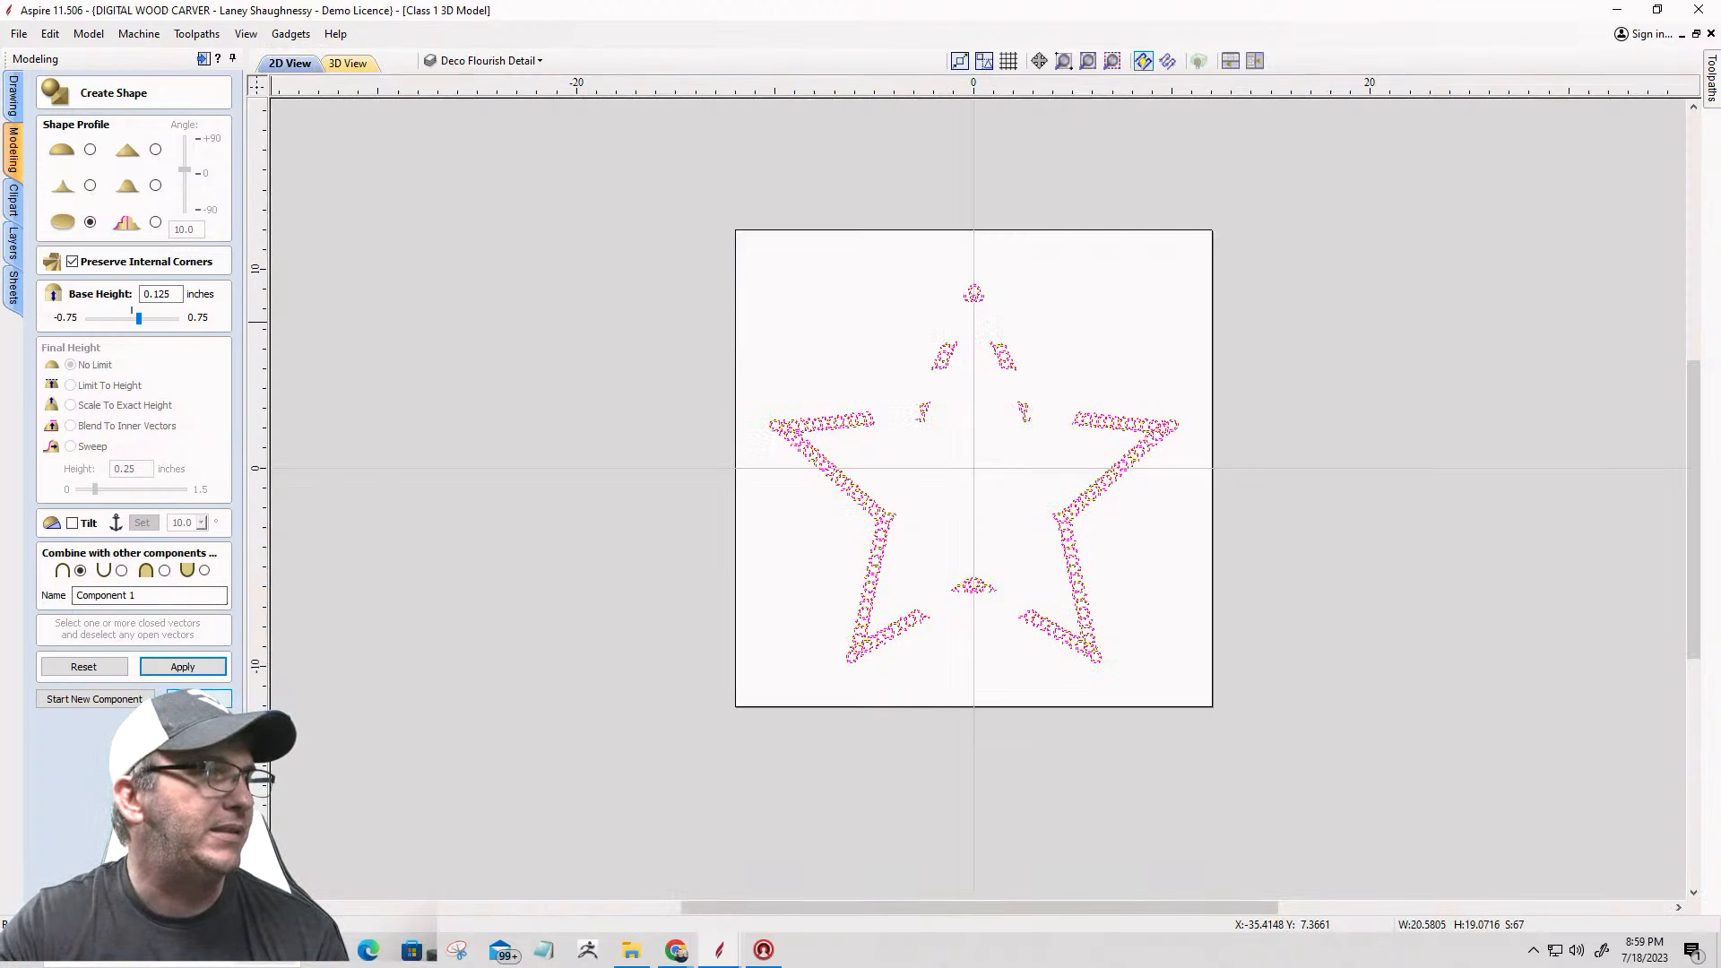
Step: Close Create Shape and delete the flourish component from Level 1
left_click(198, 699)
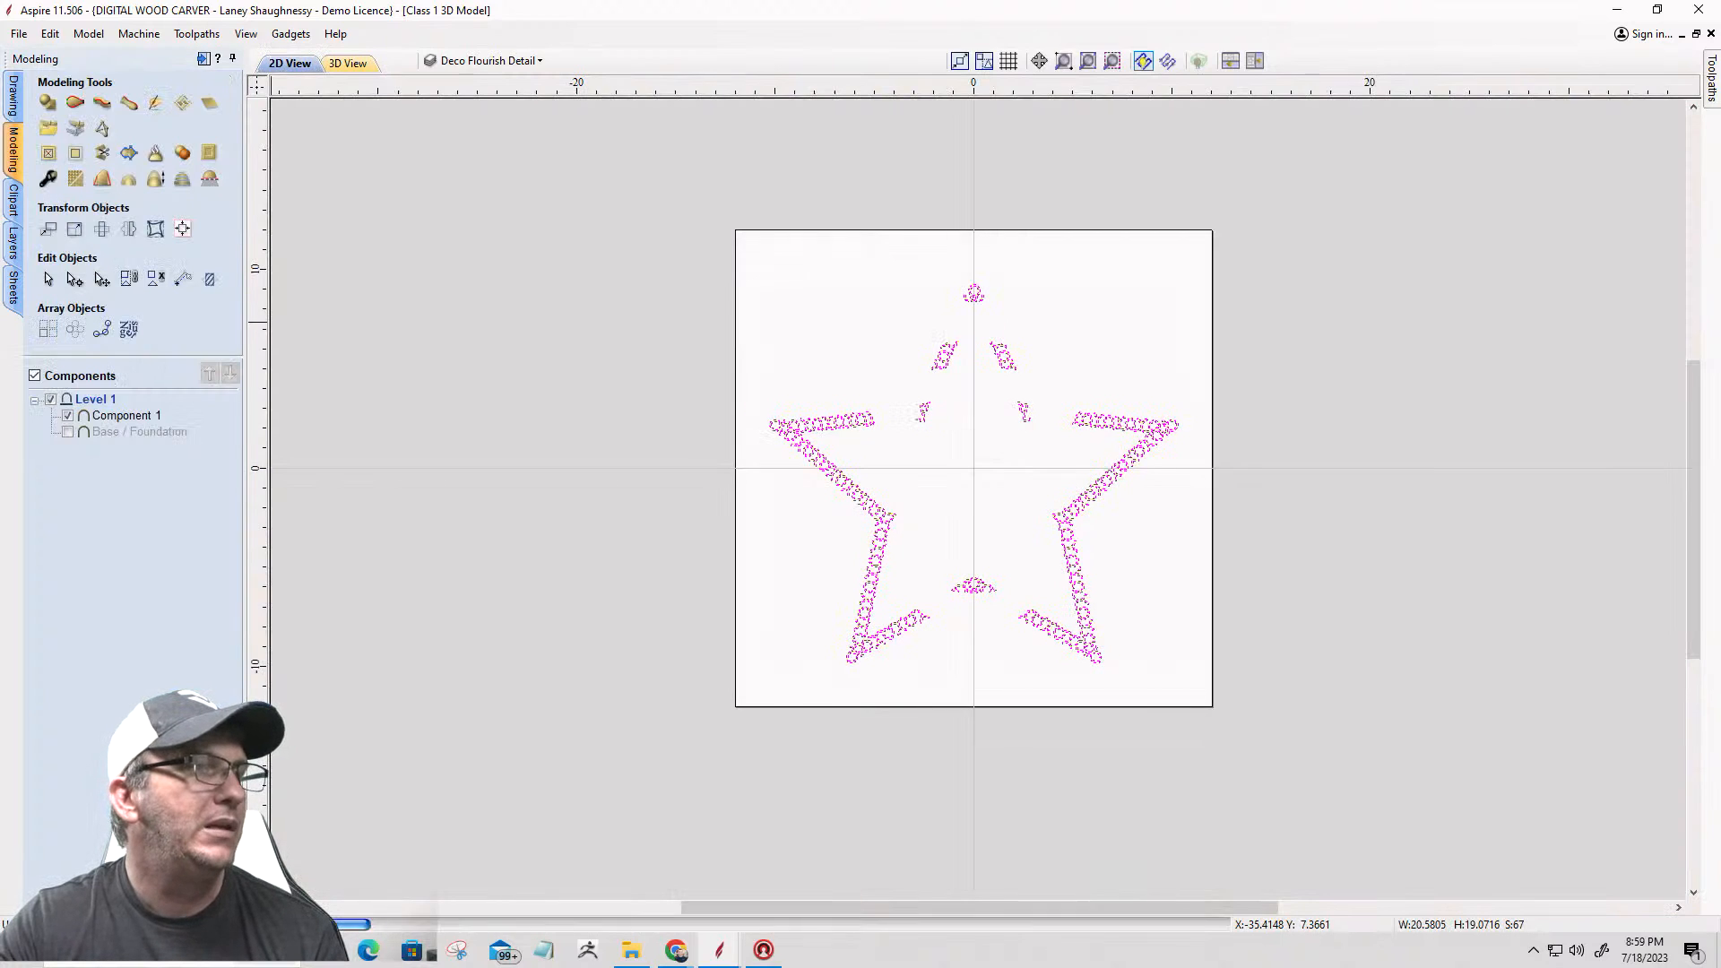
right_click(127, 413)
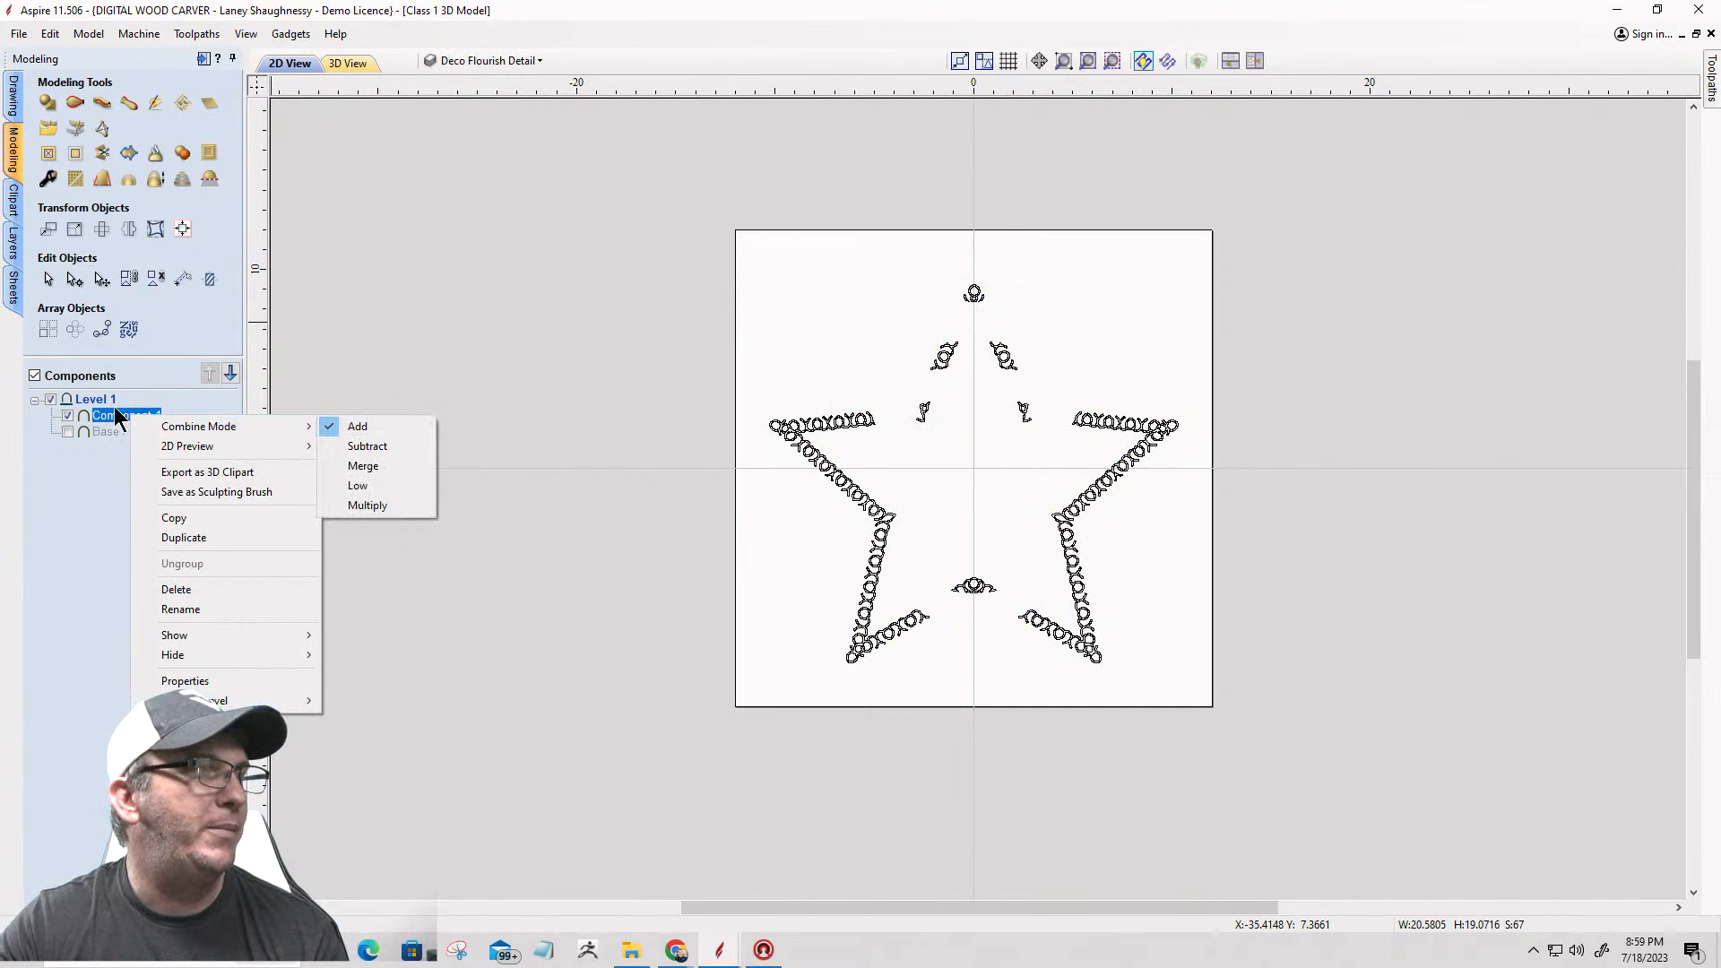
left_click(175, 591)
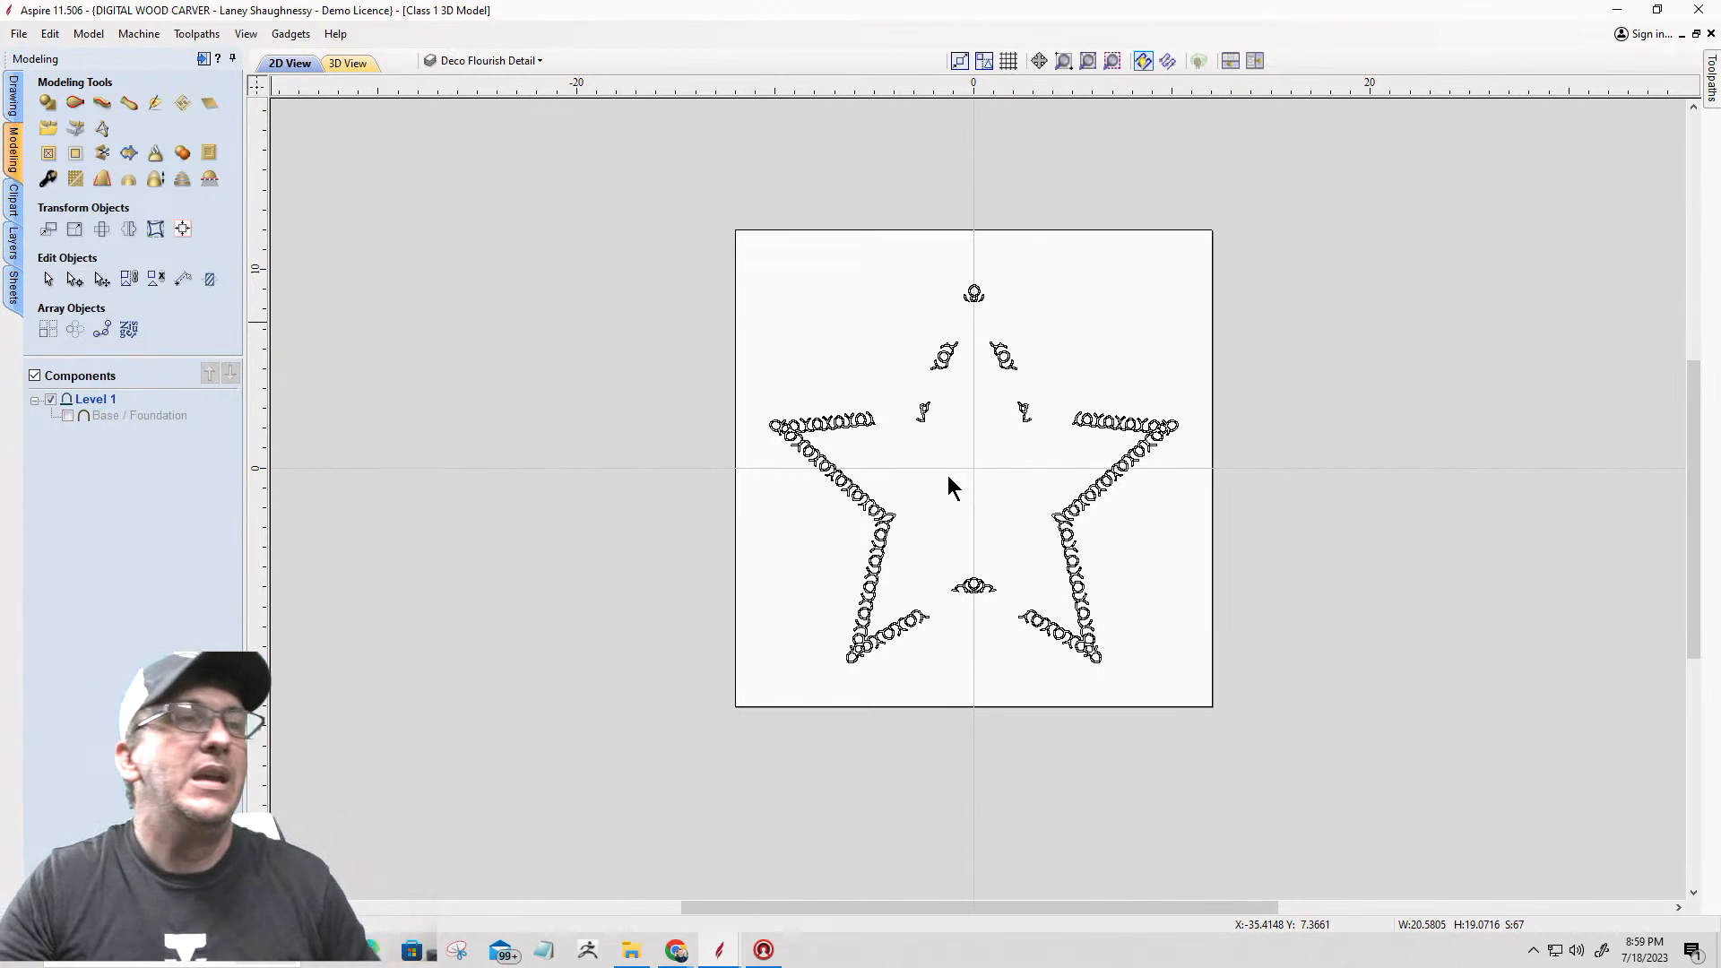
Step: Set the Deco Flourish Detail layer's colour to blue and check the recoloured flourish vectors around the star
left_click_drag(750, 211, 1212, 710)
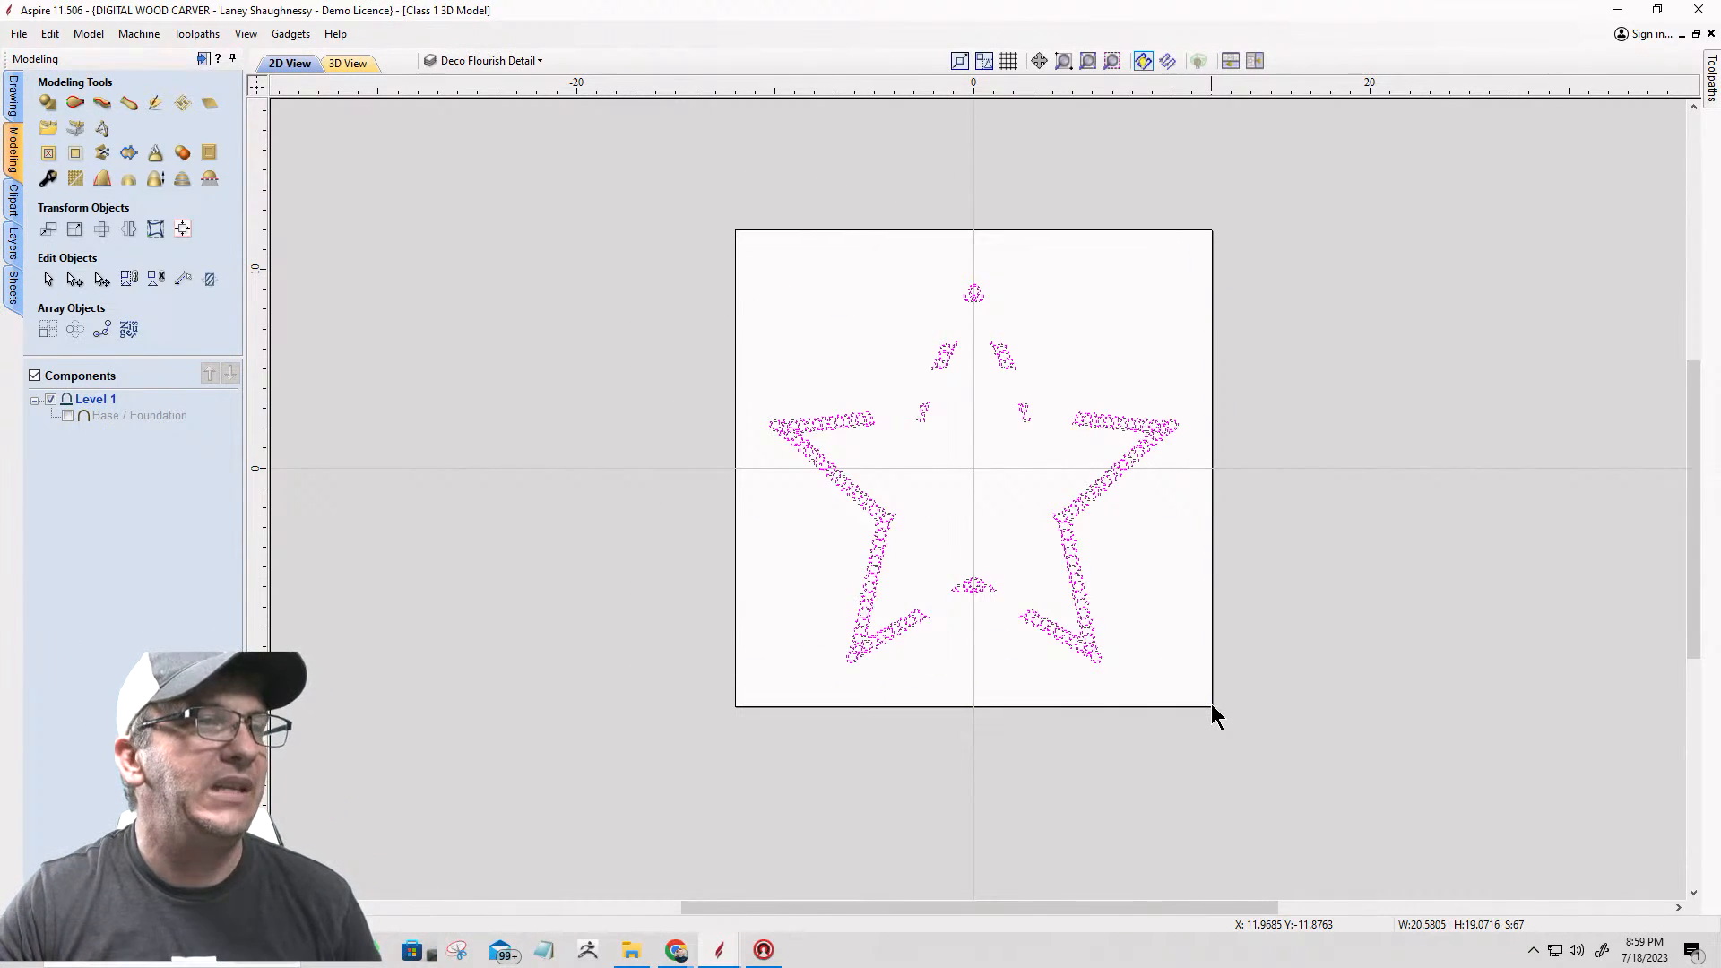
left_click(502, 59)
left_click(469, 149)
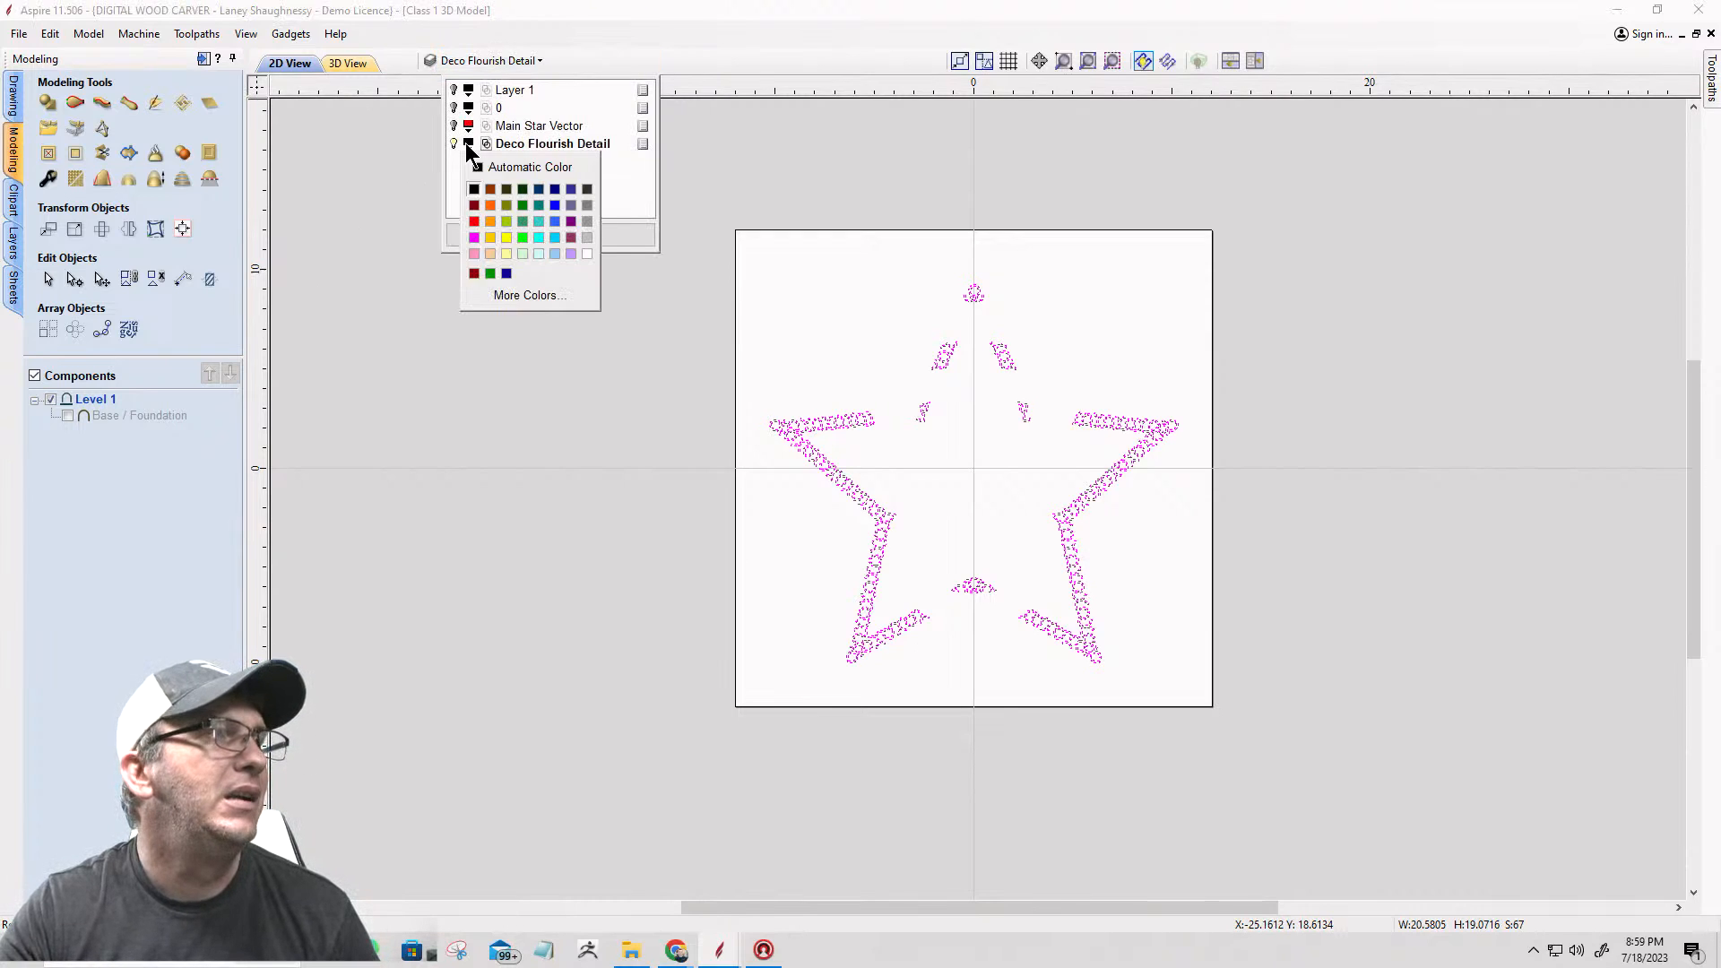
left_click(553, 206)
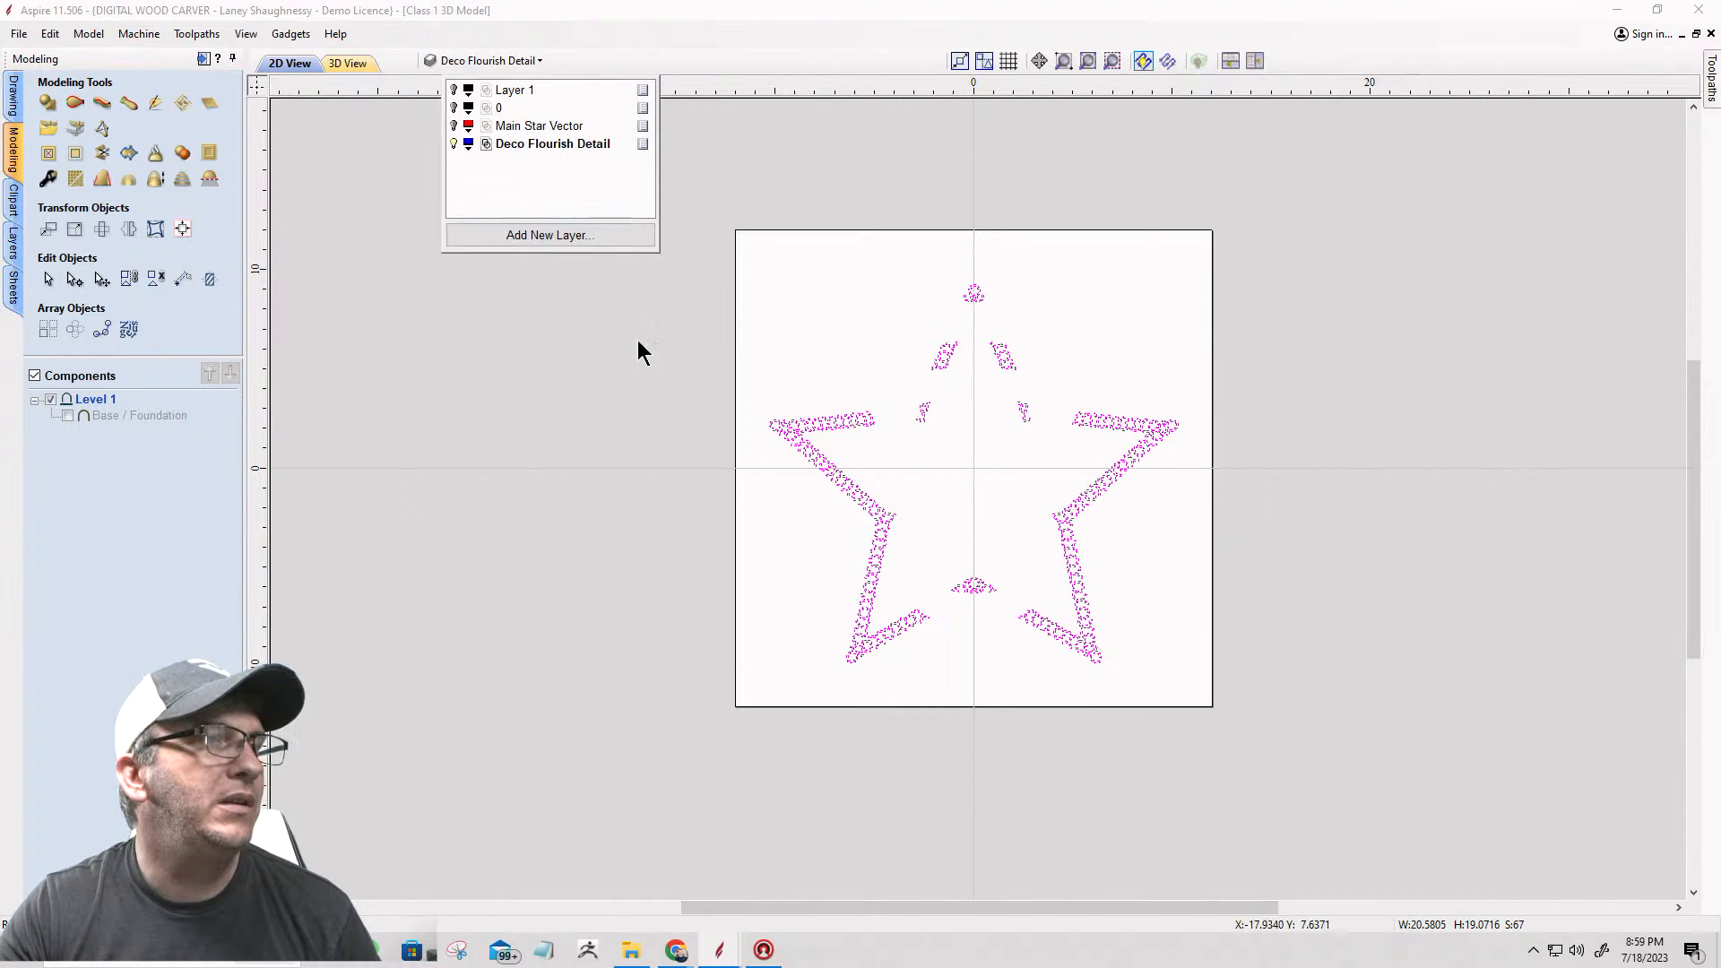
left_click(777, 523)
scroll(987, 489, "up", 5)
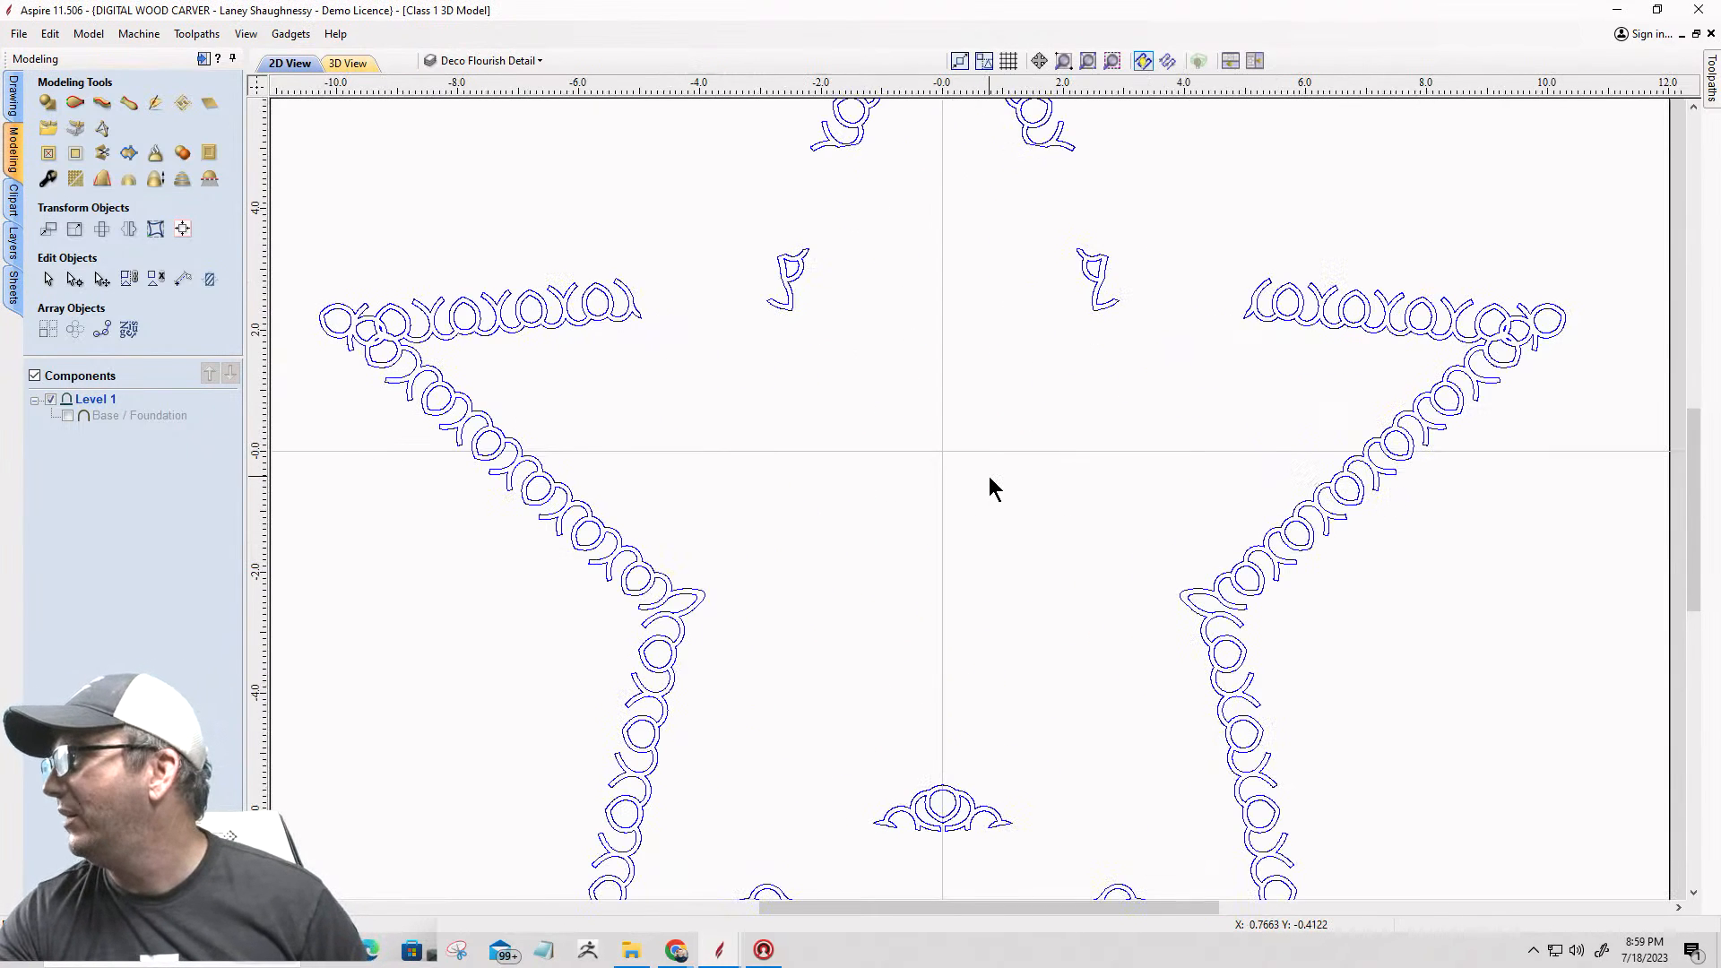
scroll(987, 489, "down", 3)
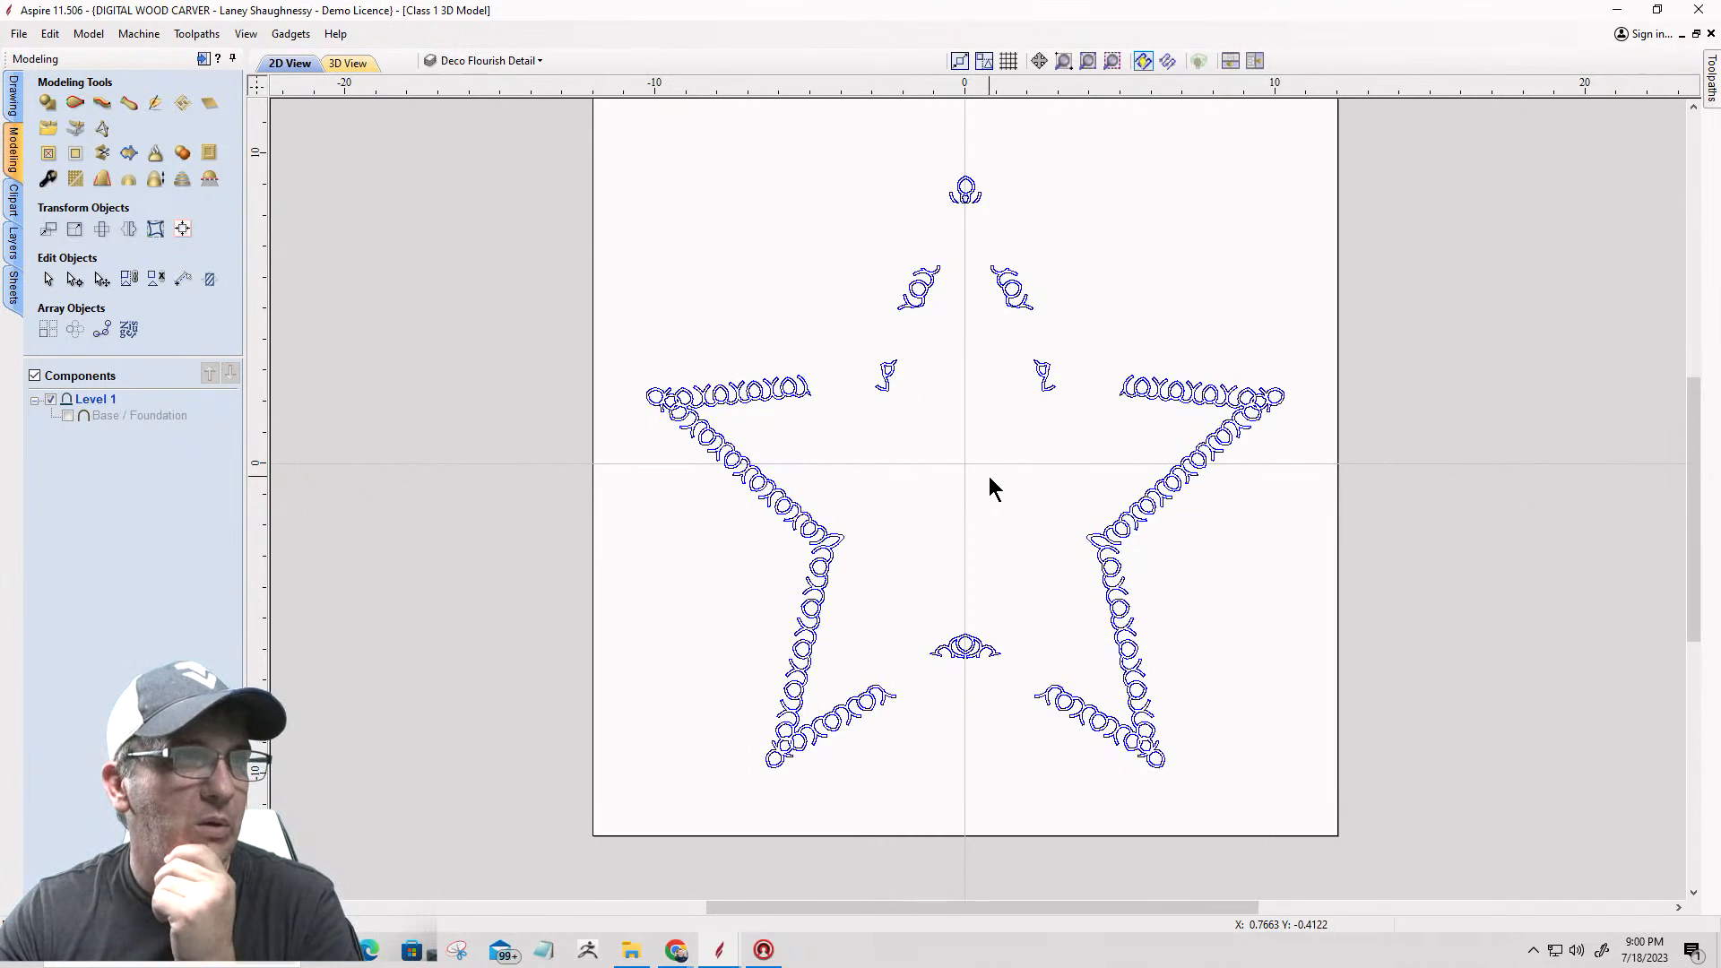
Step: Show Layer 1, compare its badge vectors with the blue flourishes, and hide the Deco Flourish Detail layer
left_click(536, 61)
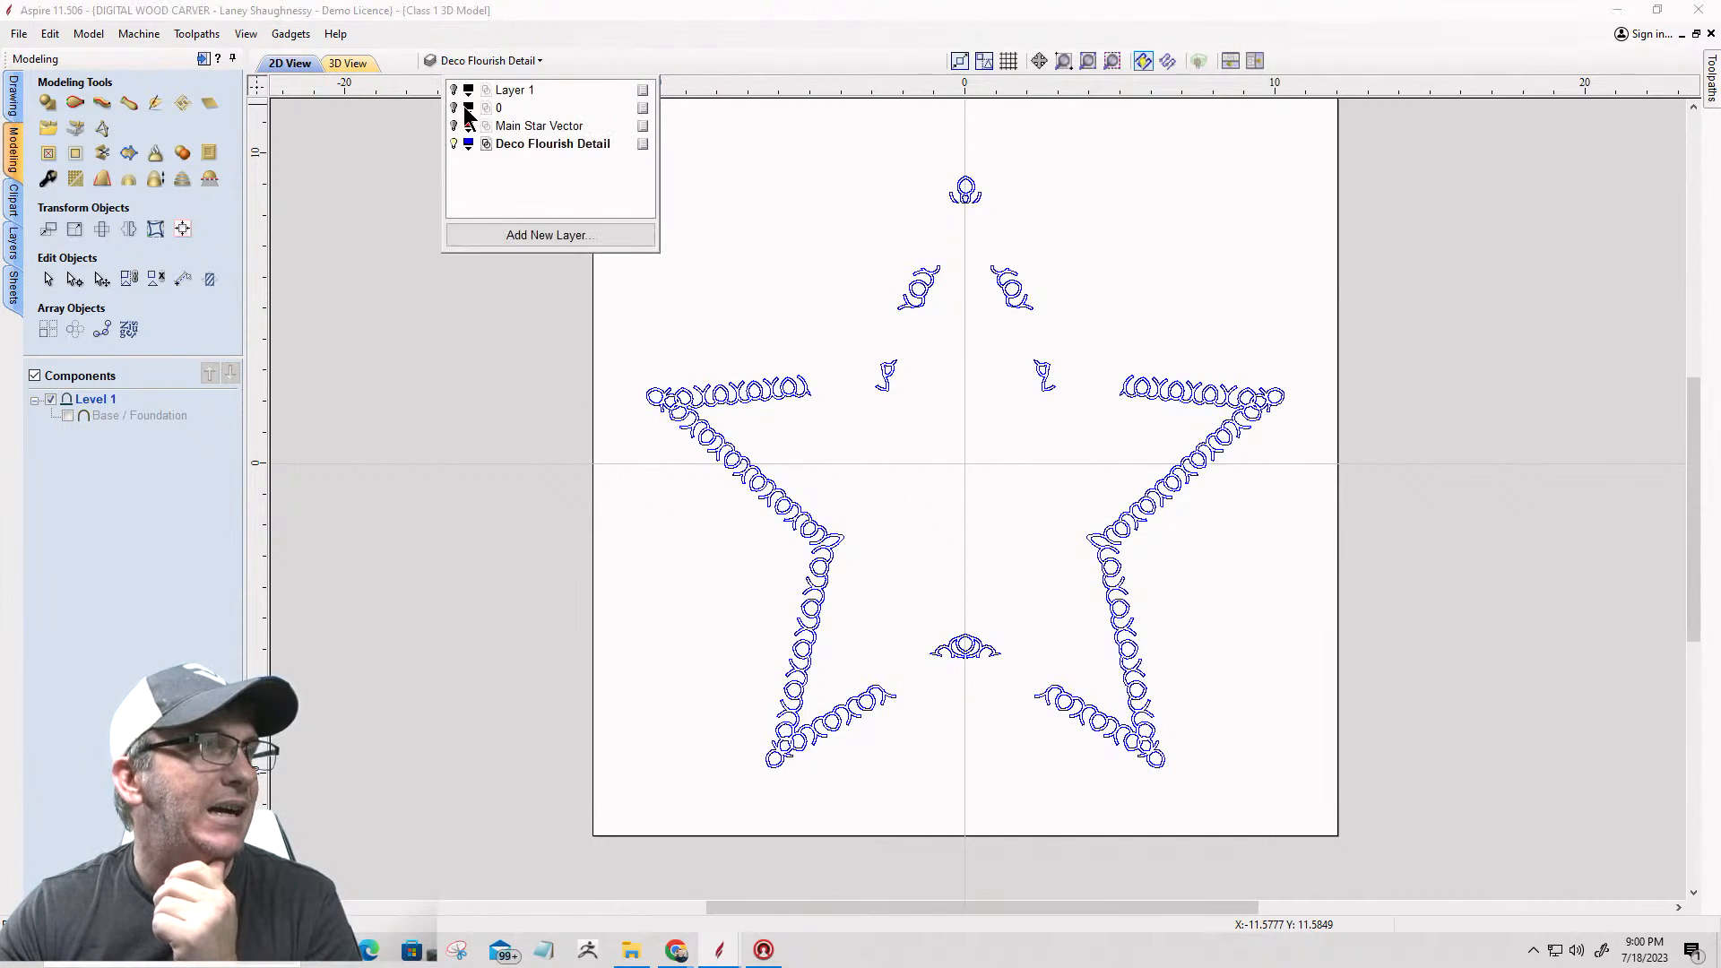
left_click(455, 91)
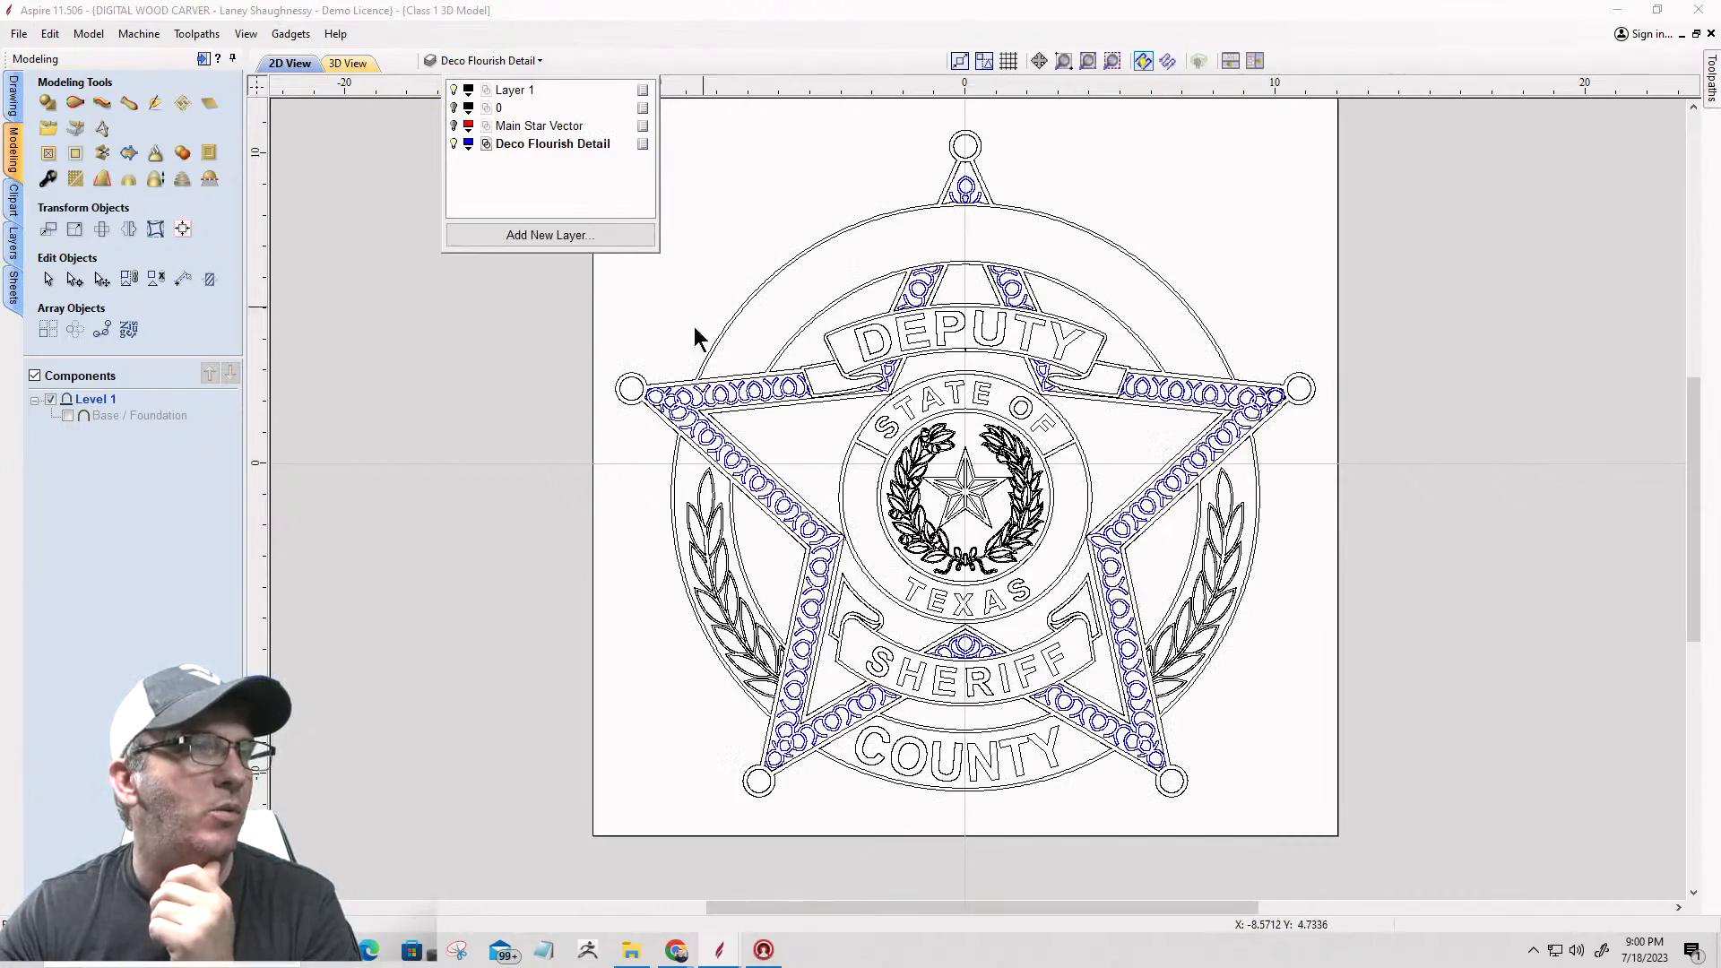
scroll(1120, 601, "up", 4)
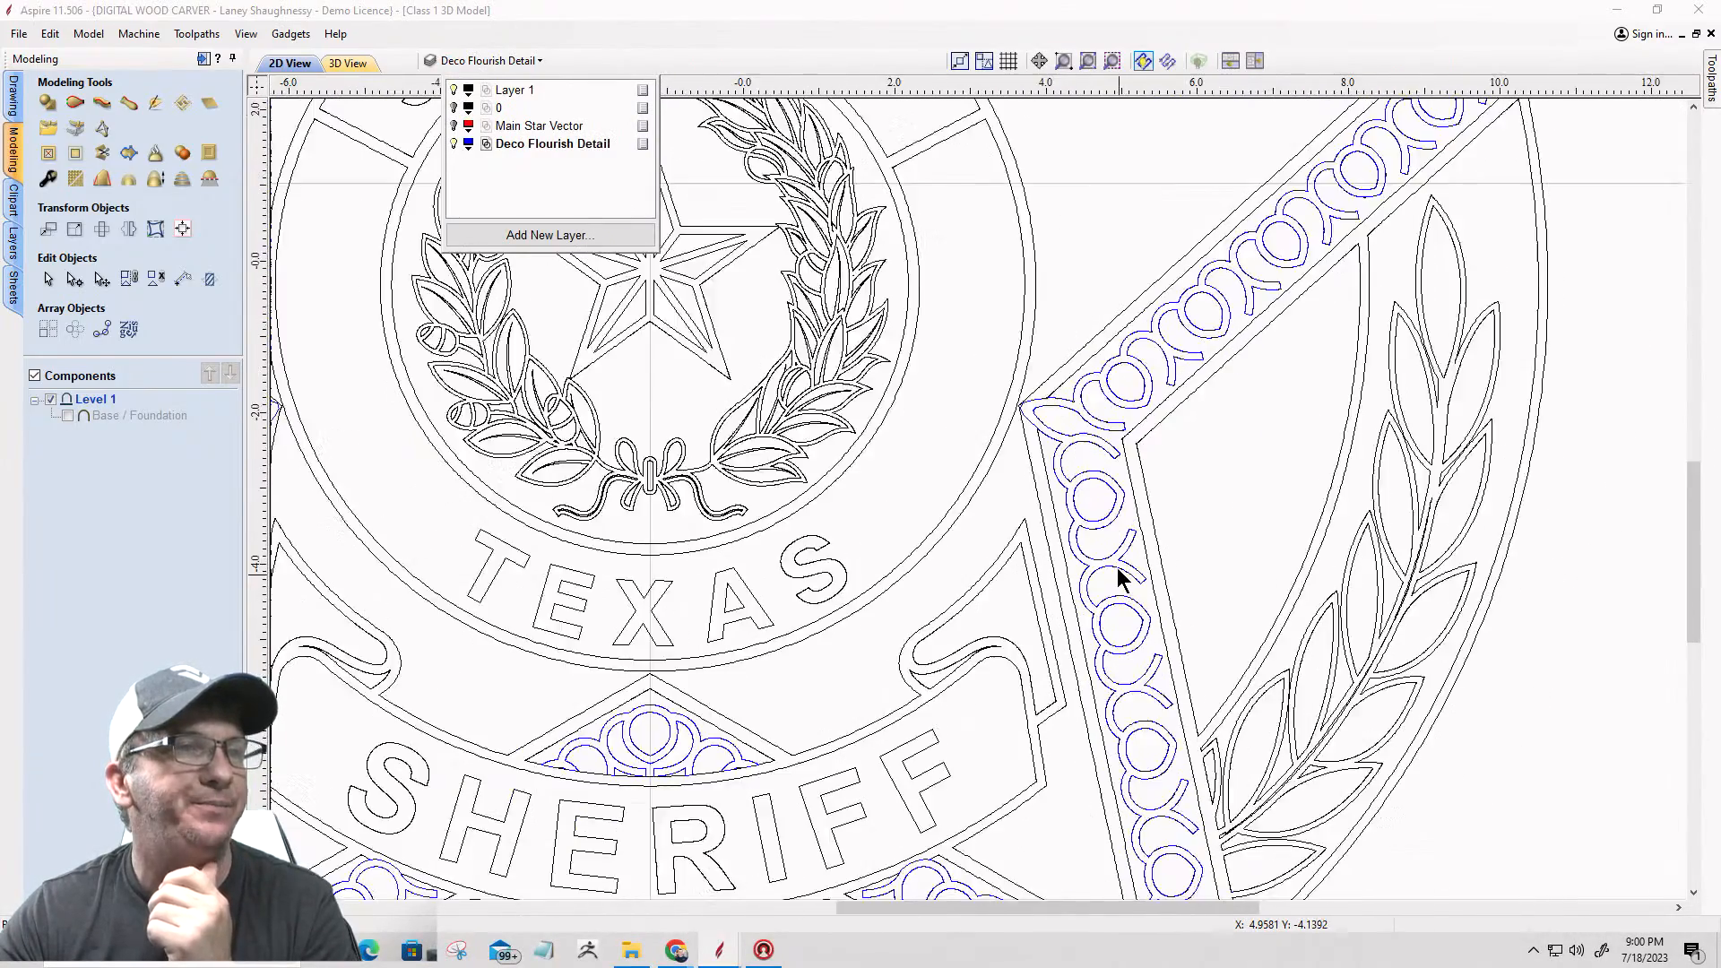
scroll(1117, 570, "down", 2)
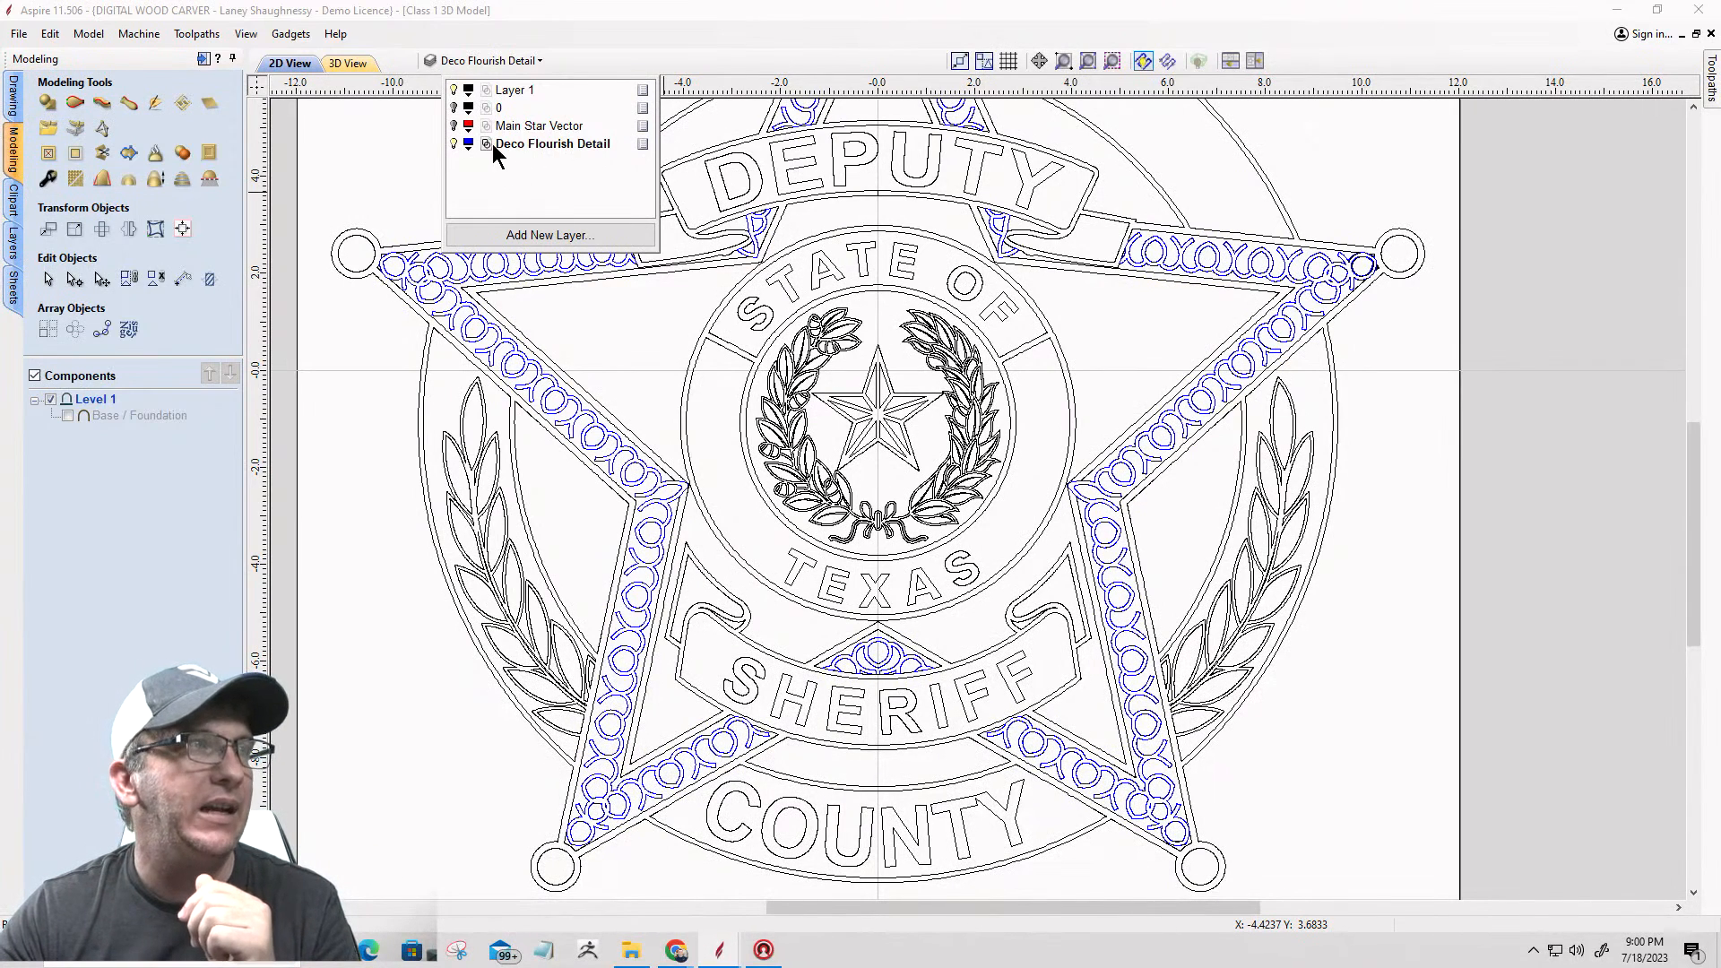
left_click(454, 144)
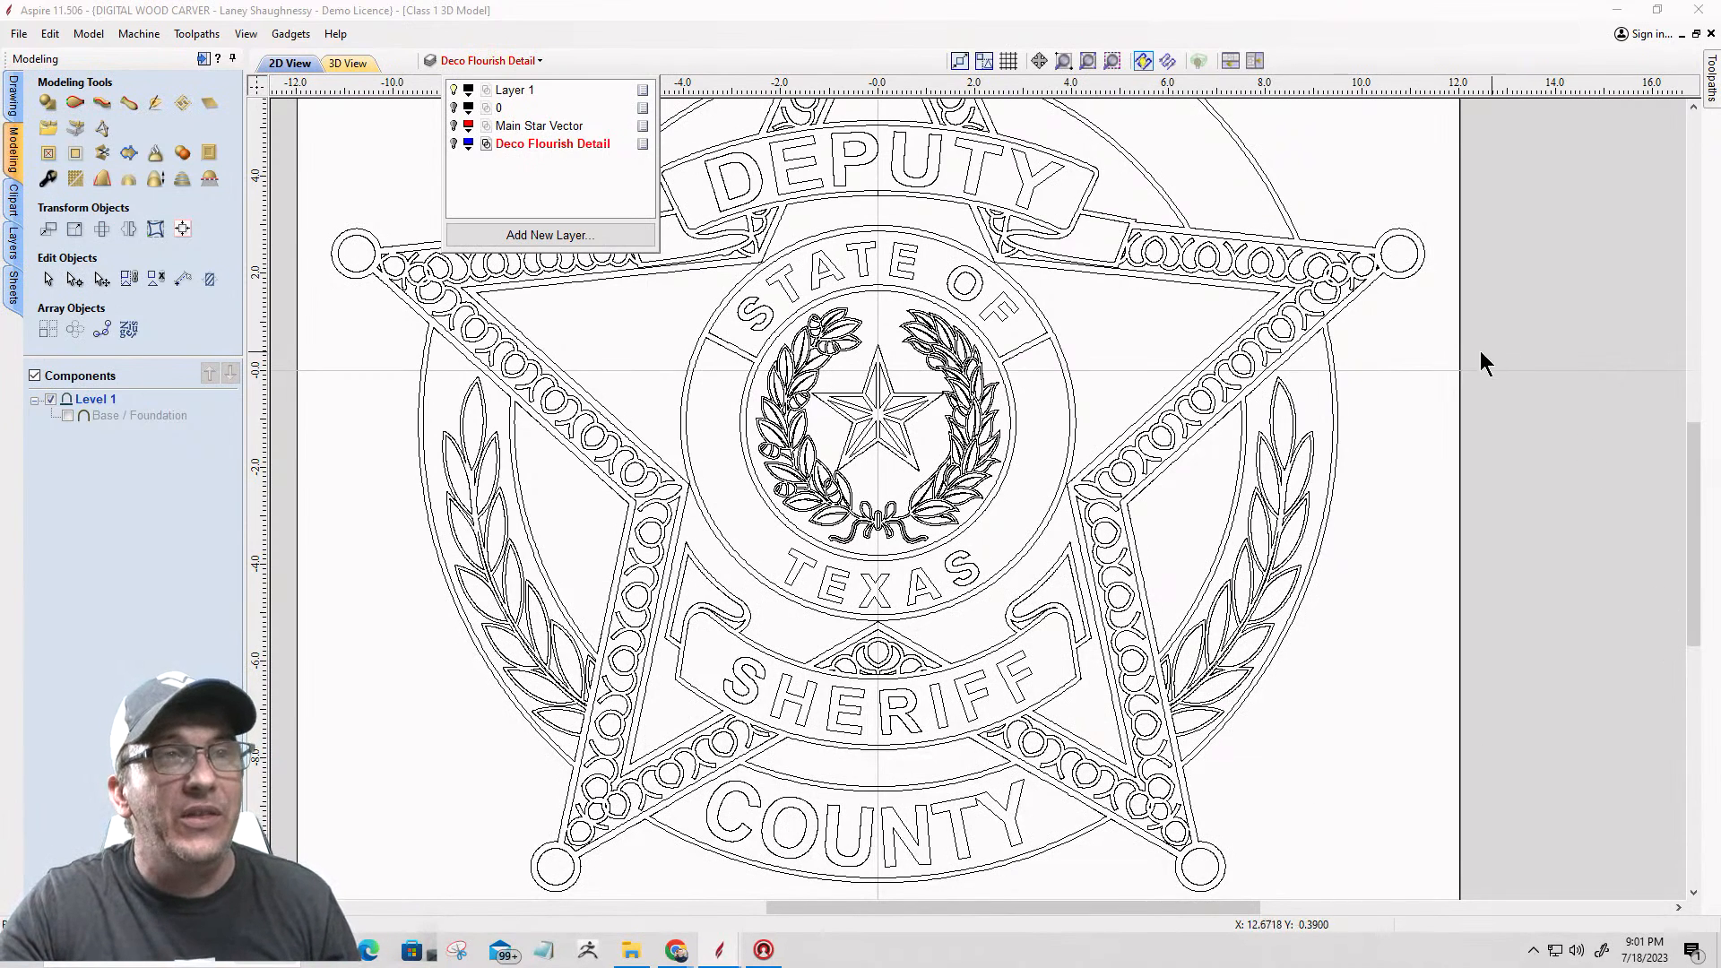
Step: Select the upper-right arm's flourish vectors on Layer 1 and compare them with the Deco Flourish Detail layer shown and hidden
left_click(1272, 251)
left_click(1303, 264)
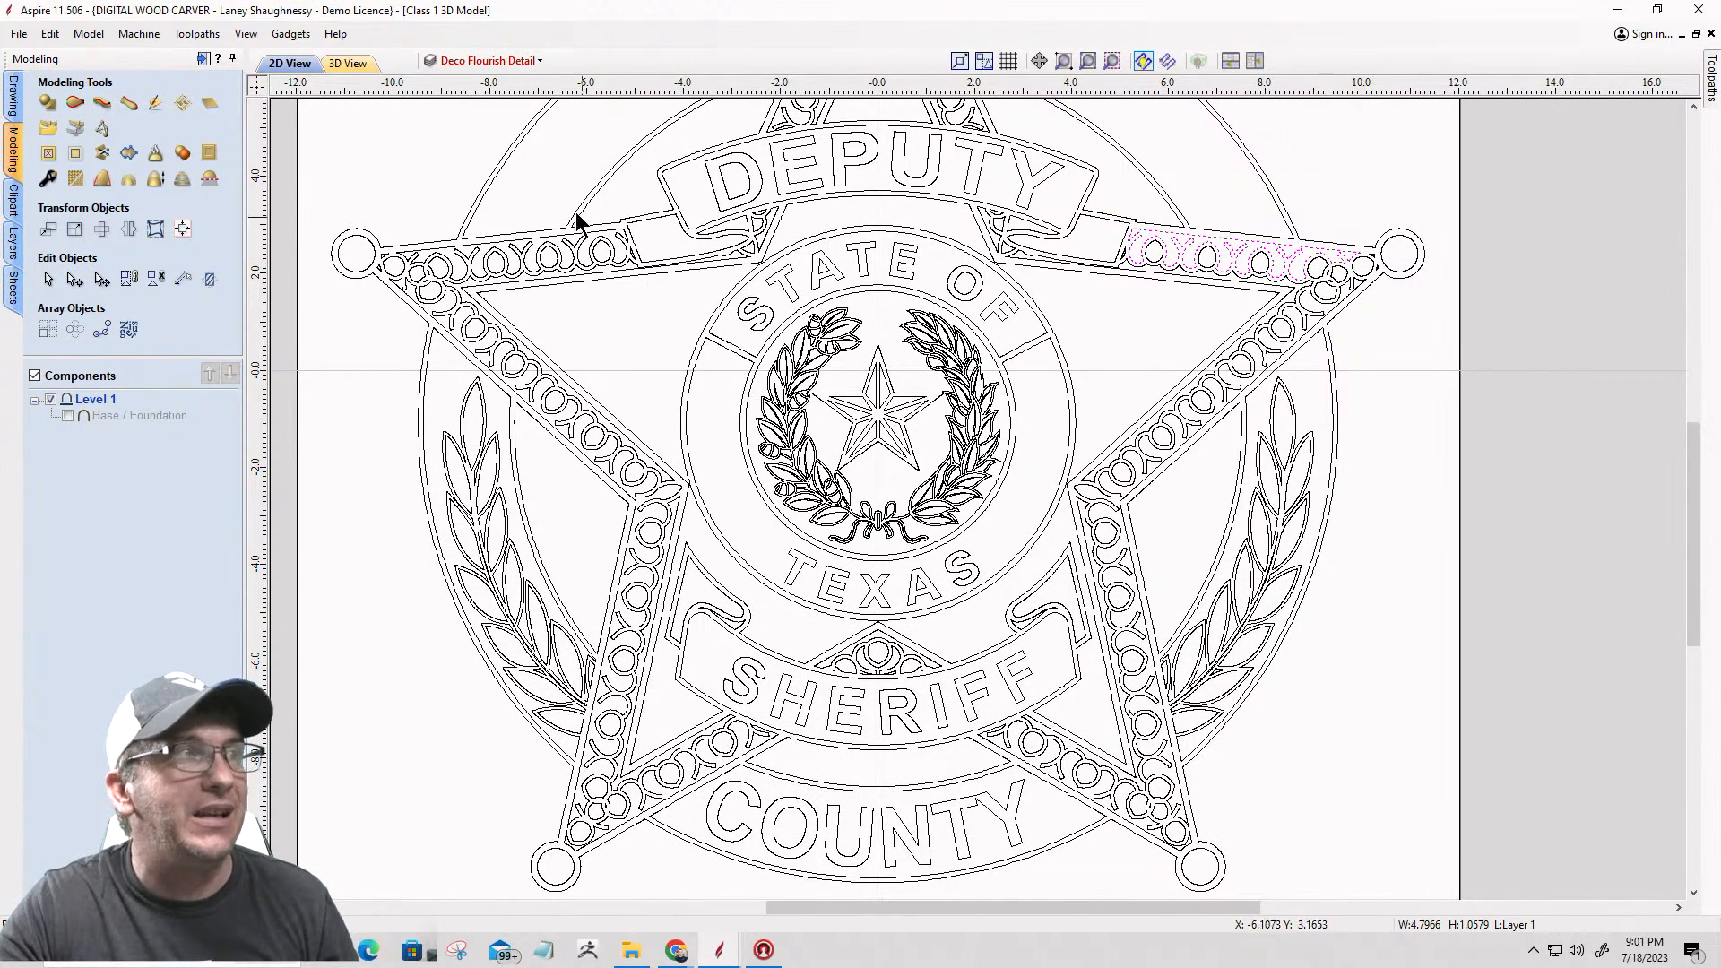
left_click(480, 59)
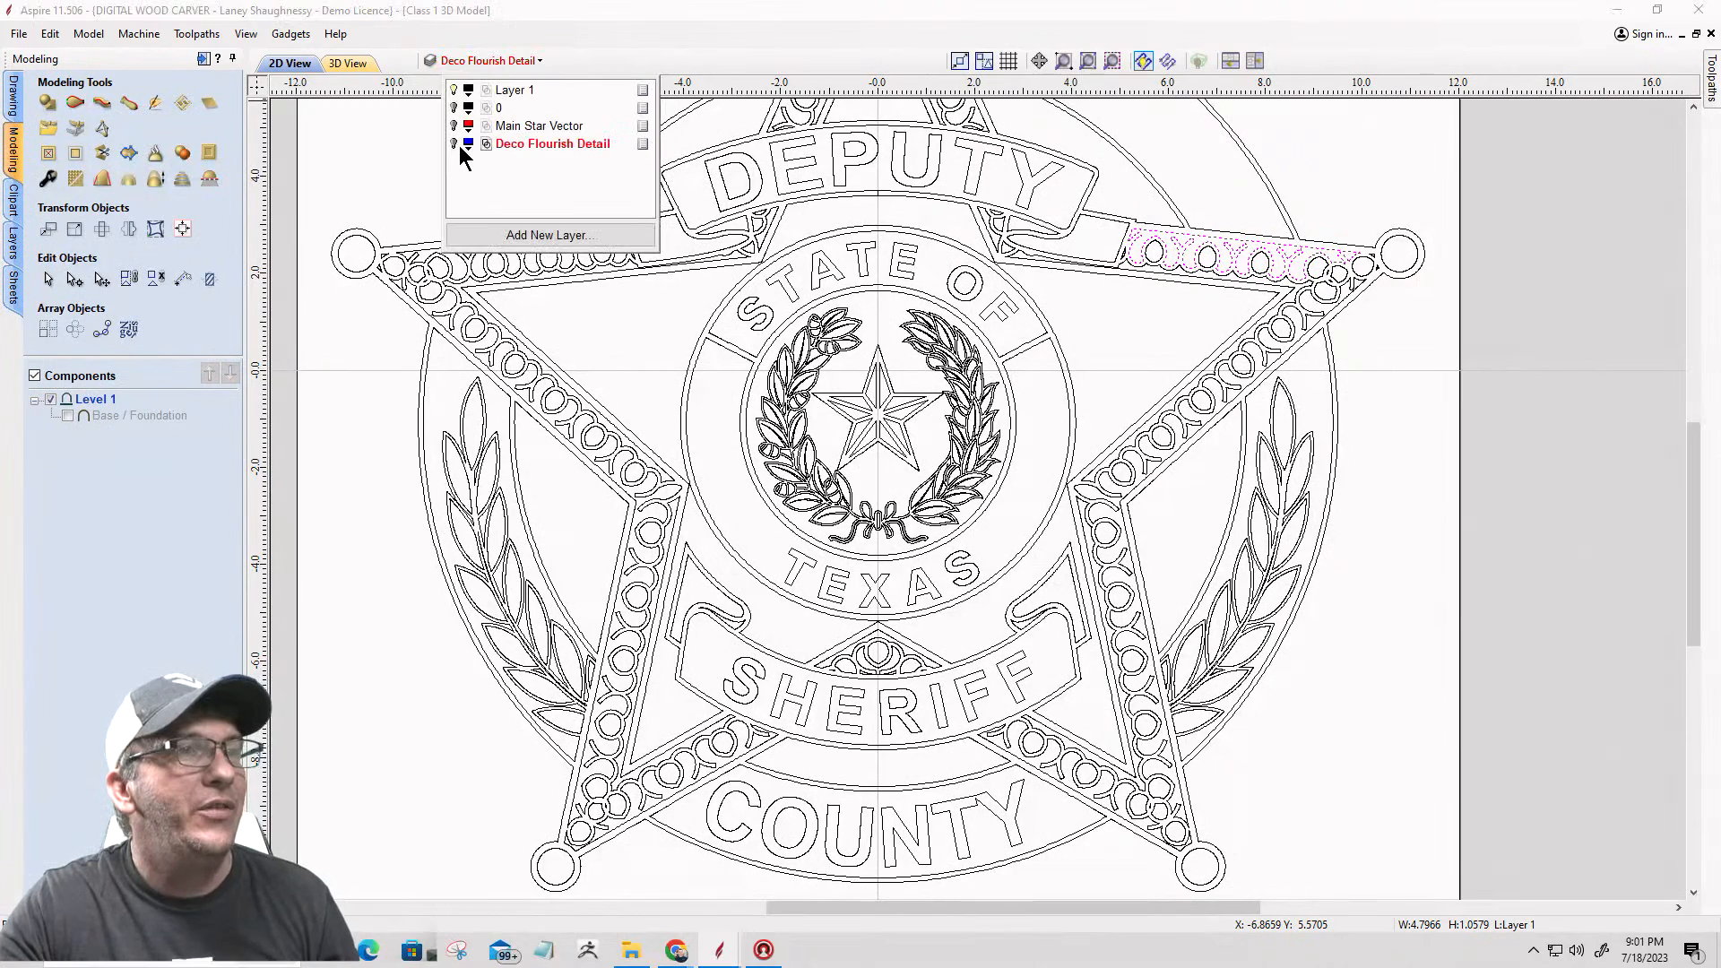
left_click(458, 145)
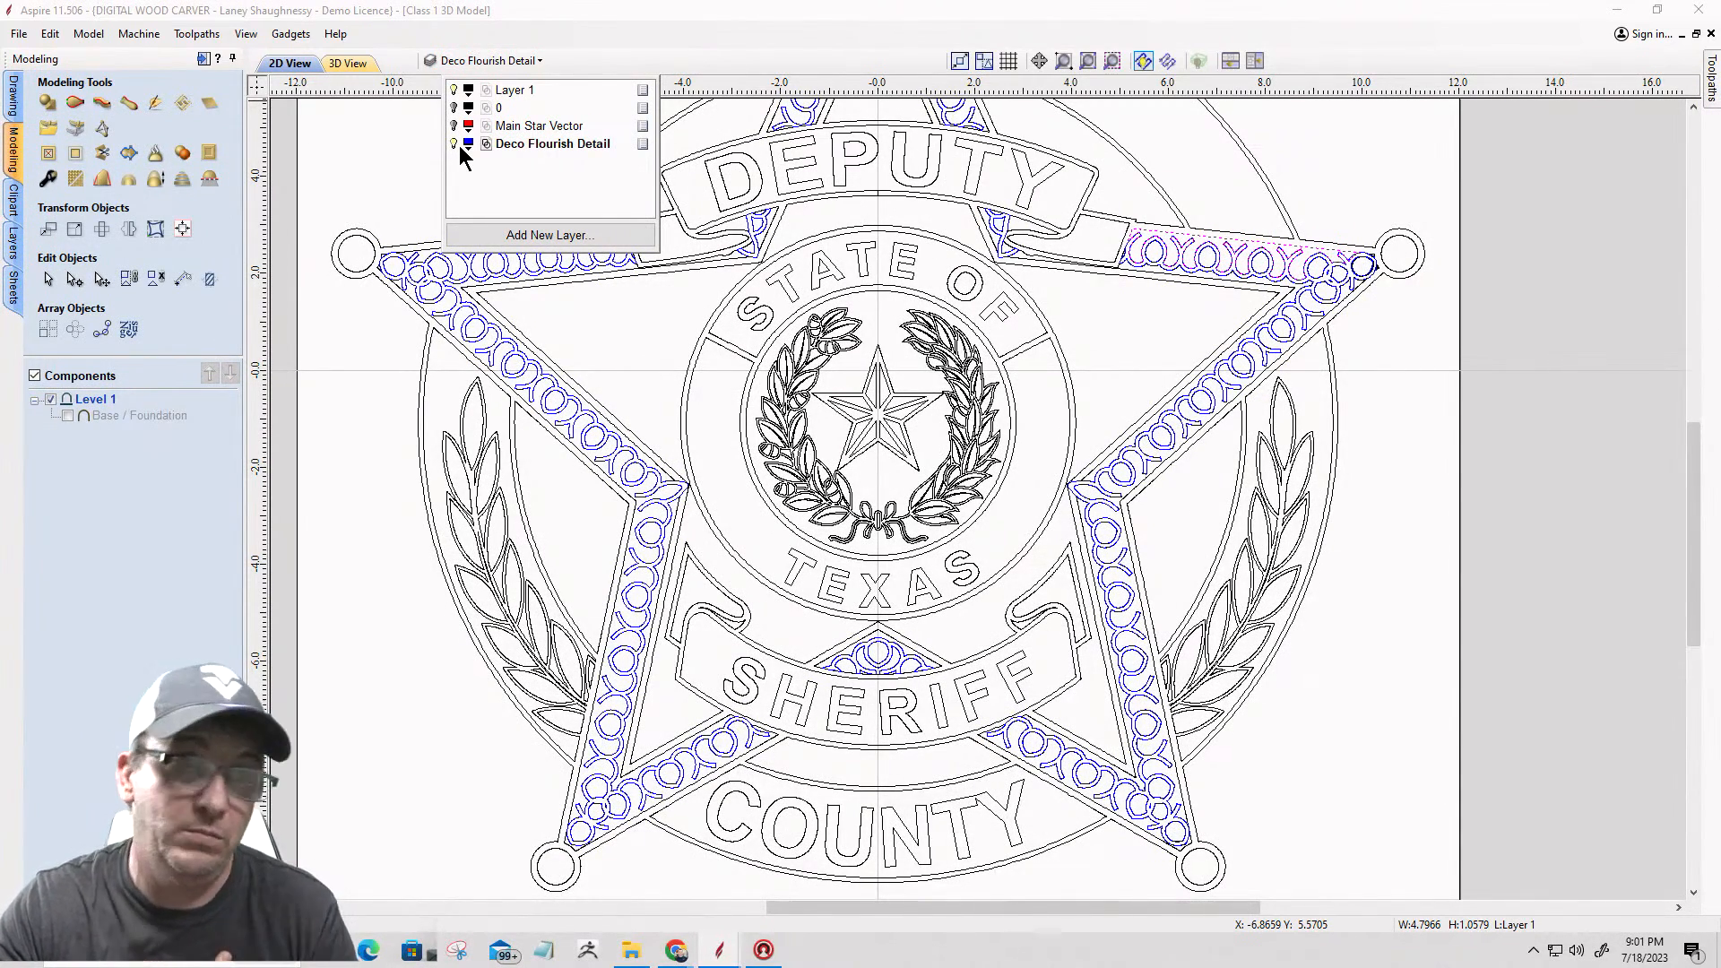
left_click(453, 143)
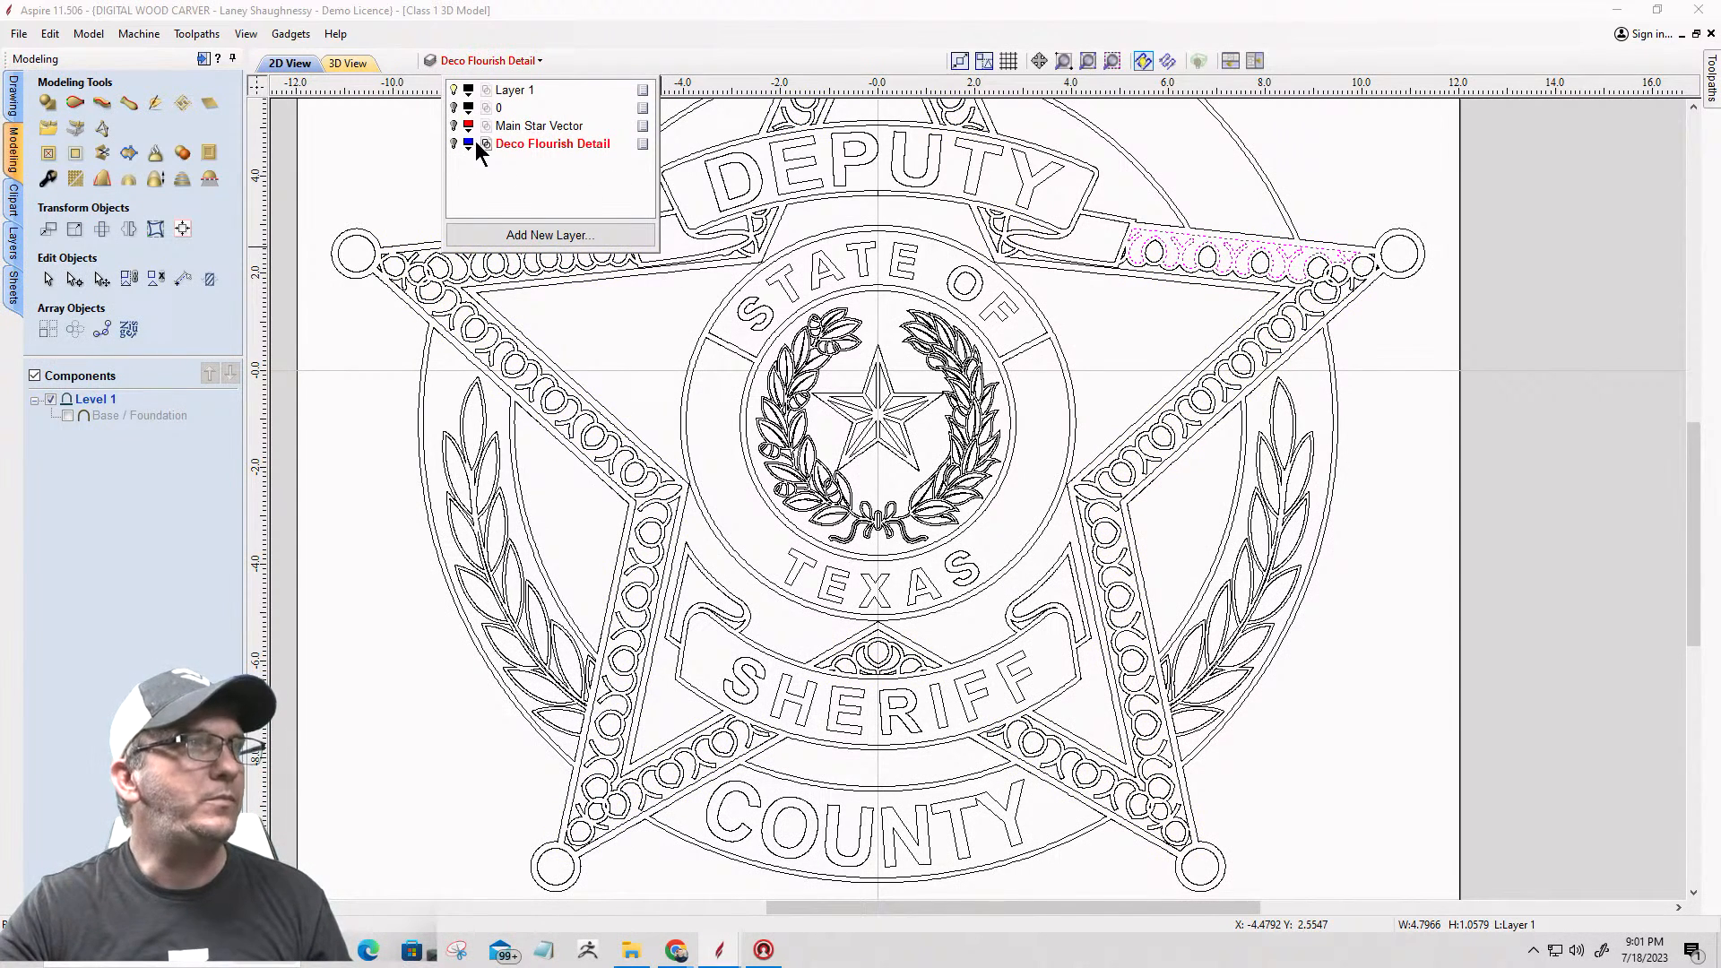
left_click(454, 90)
left_click(454, 90)
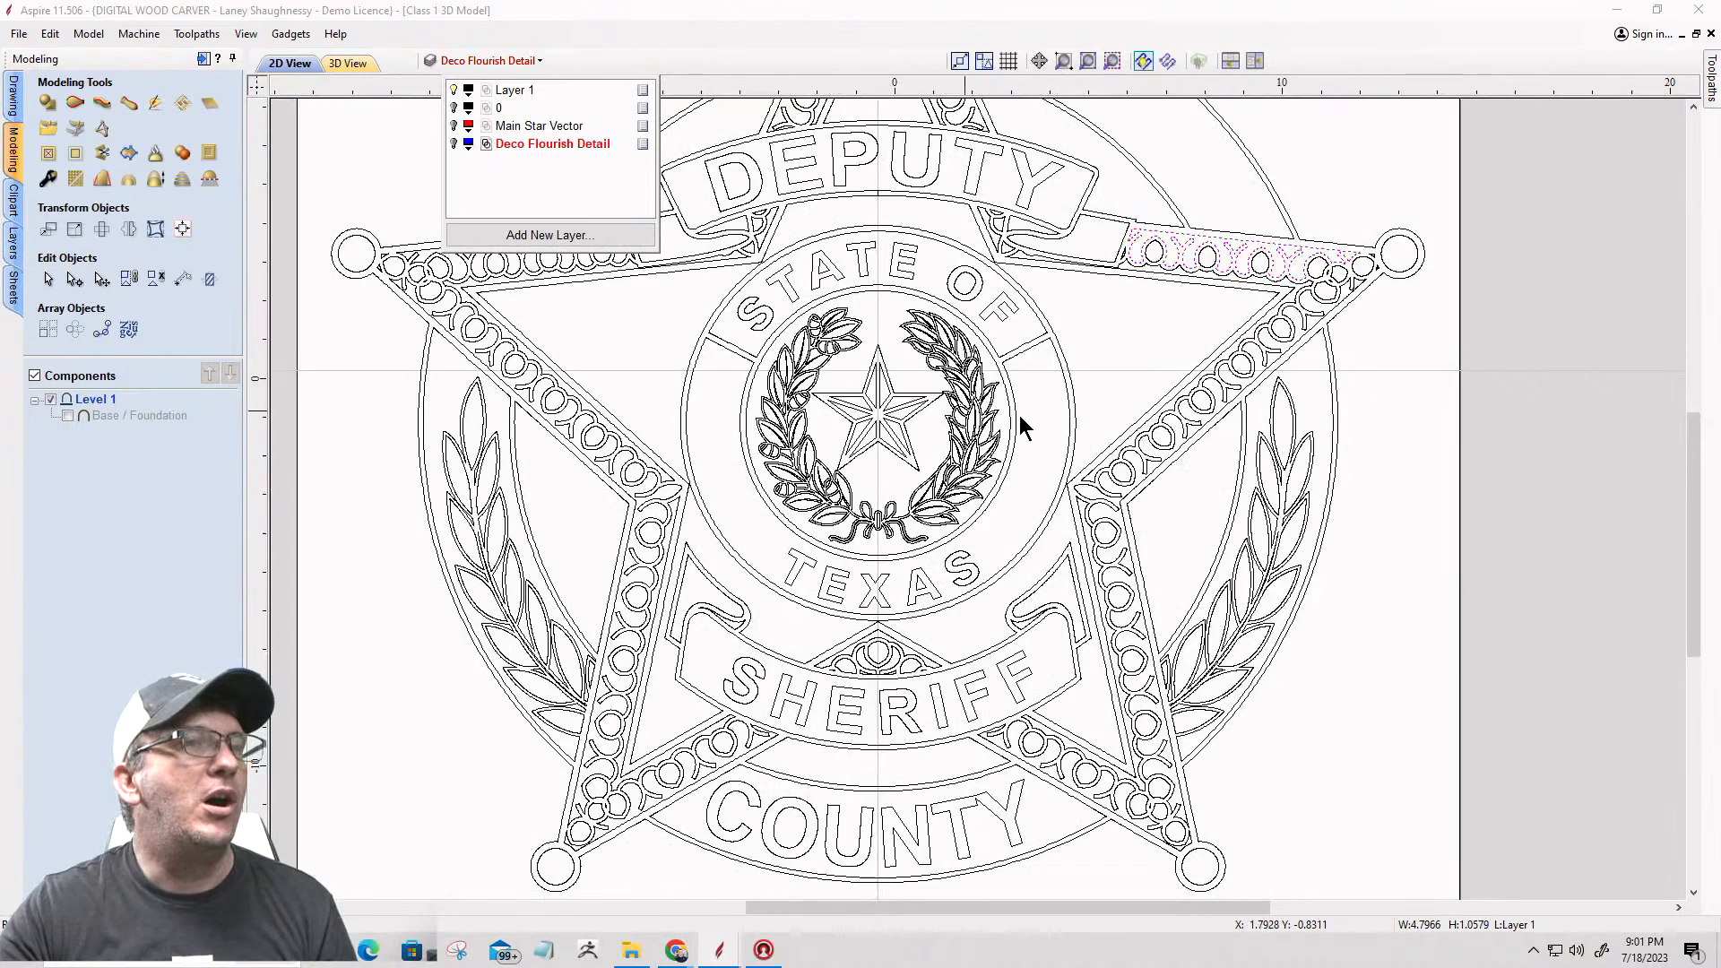
Step: Show layer 0, select all the badge vectors and copy them to a new hidden layer named Master Vectors
scroll(1035, 376, "down", 3)
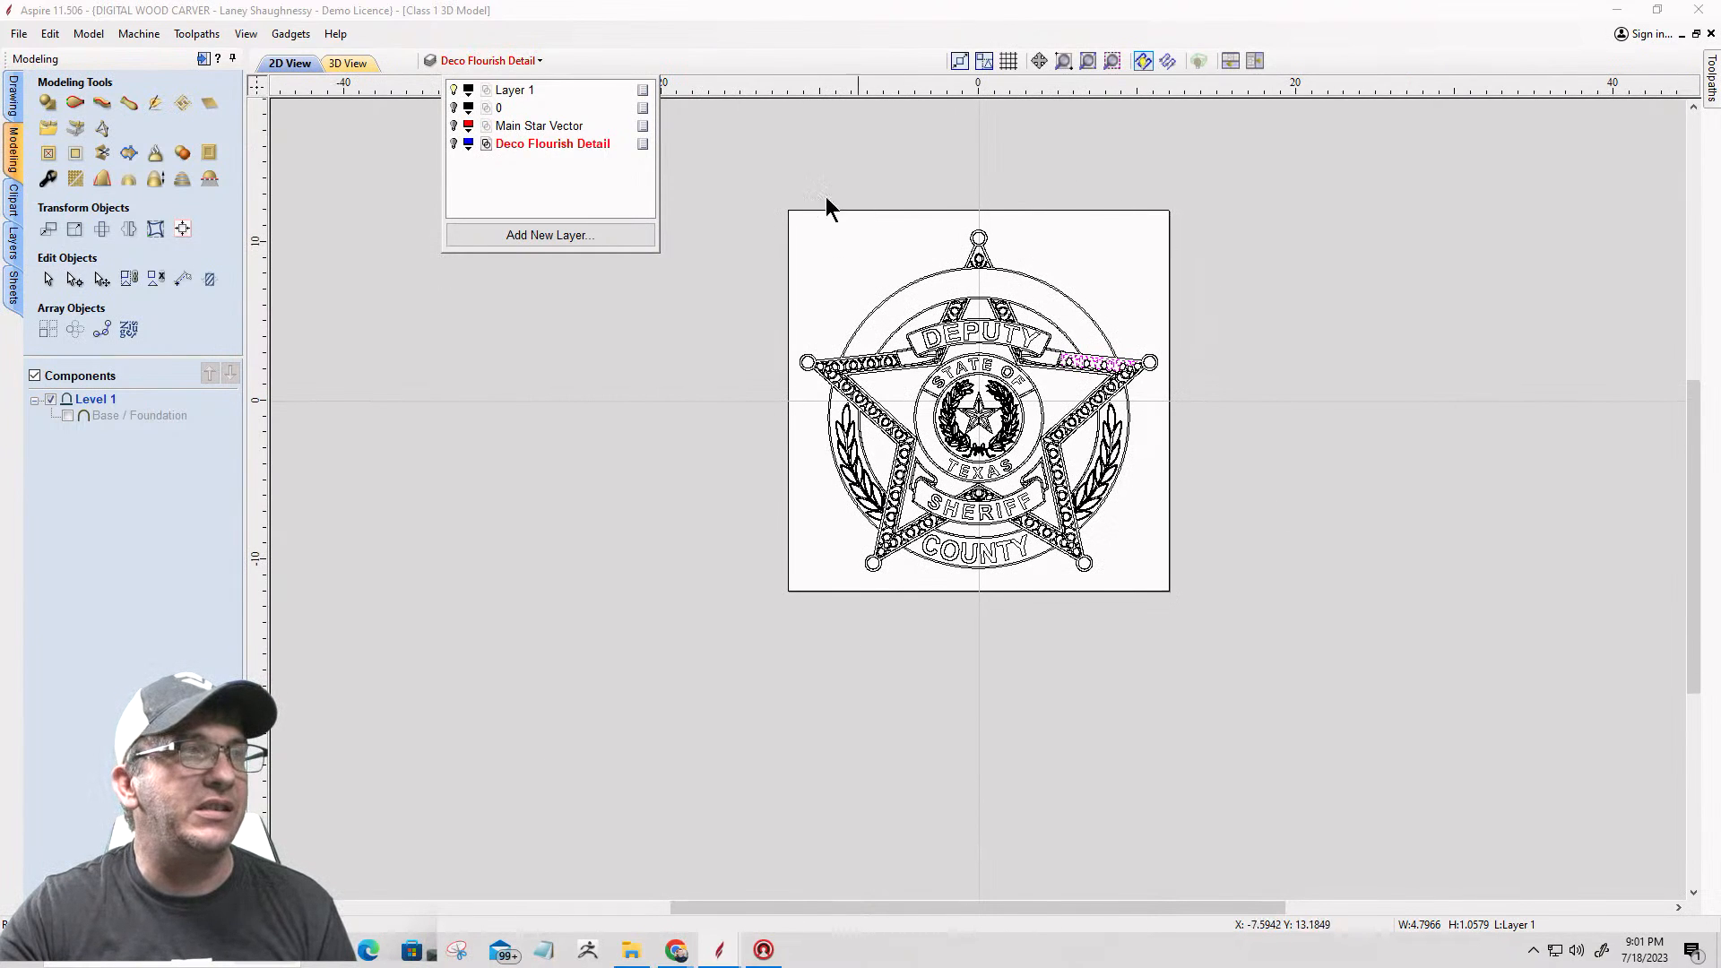
left_click(454, 107)
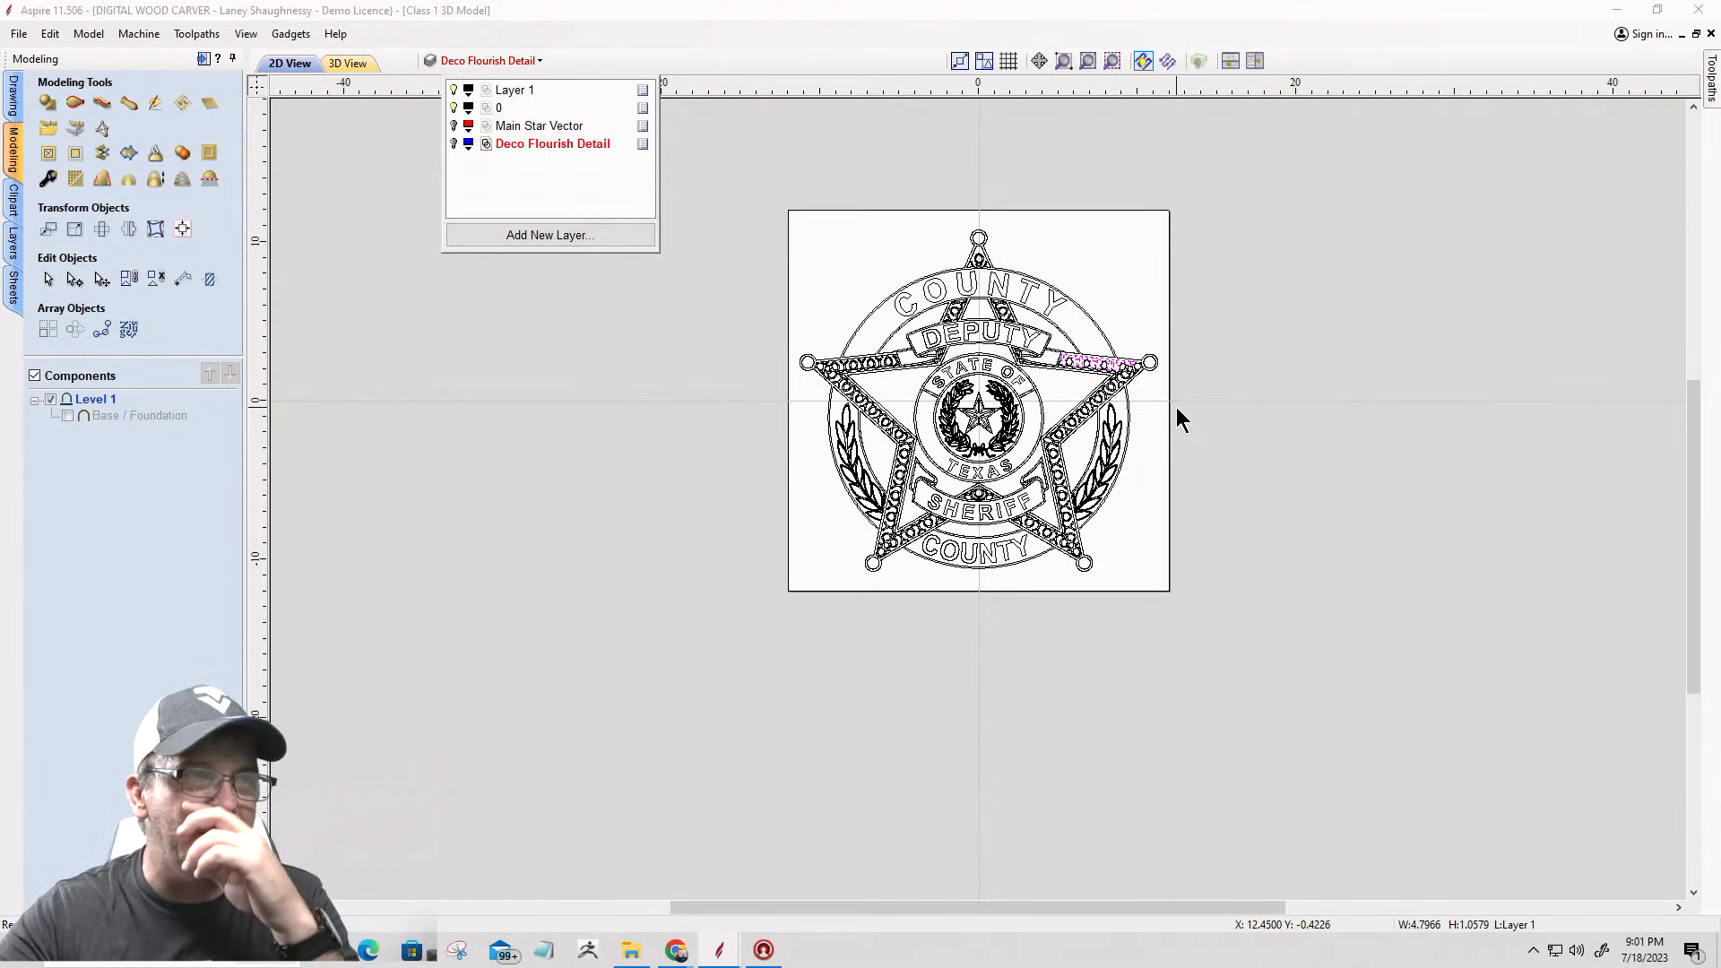
left_click(737, 191)
left_click(736, 186)
left_click_drag(736, 186, 1221, 595)
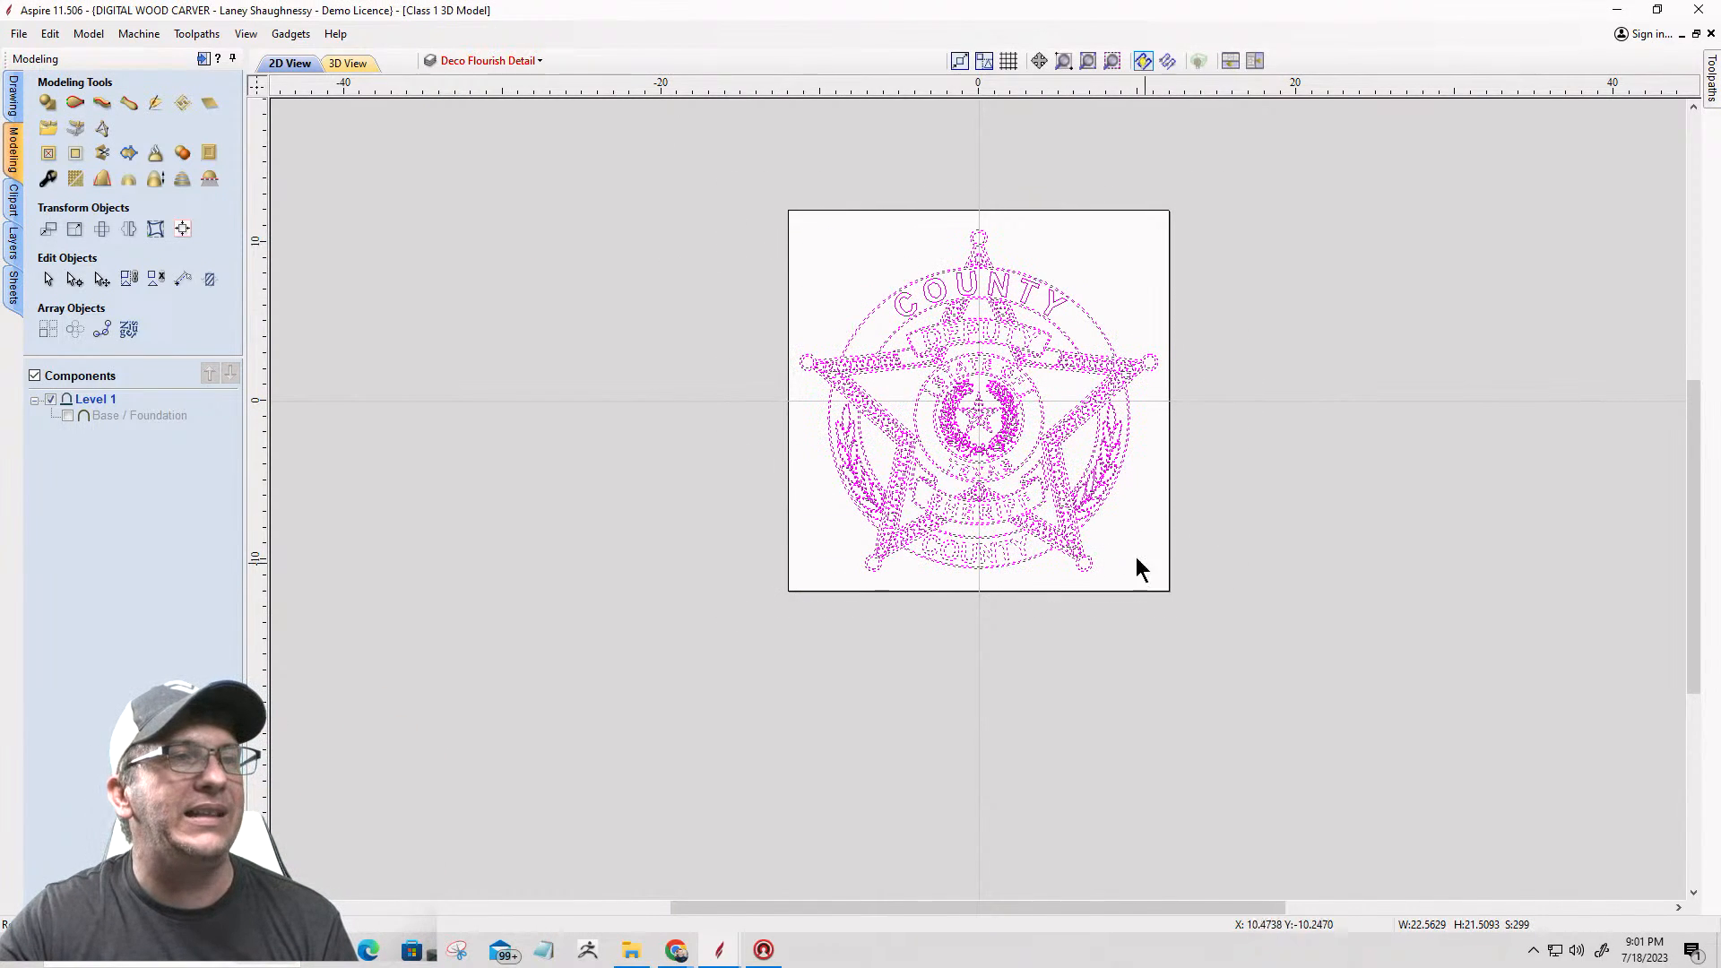
right_click(998, 441)
mouse_move(1042, 874)
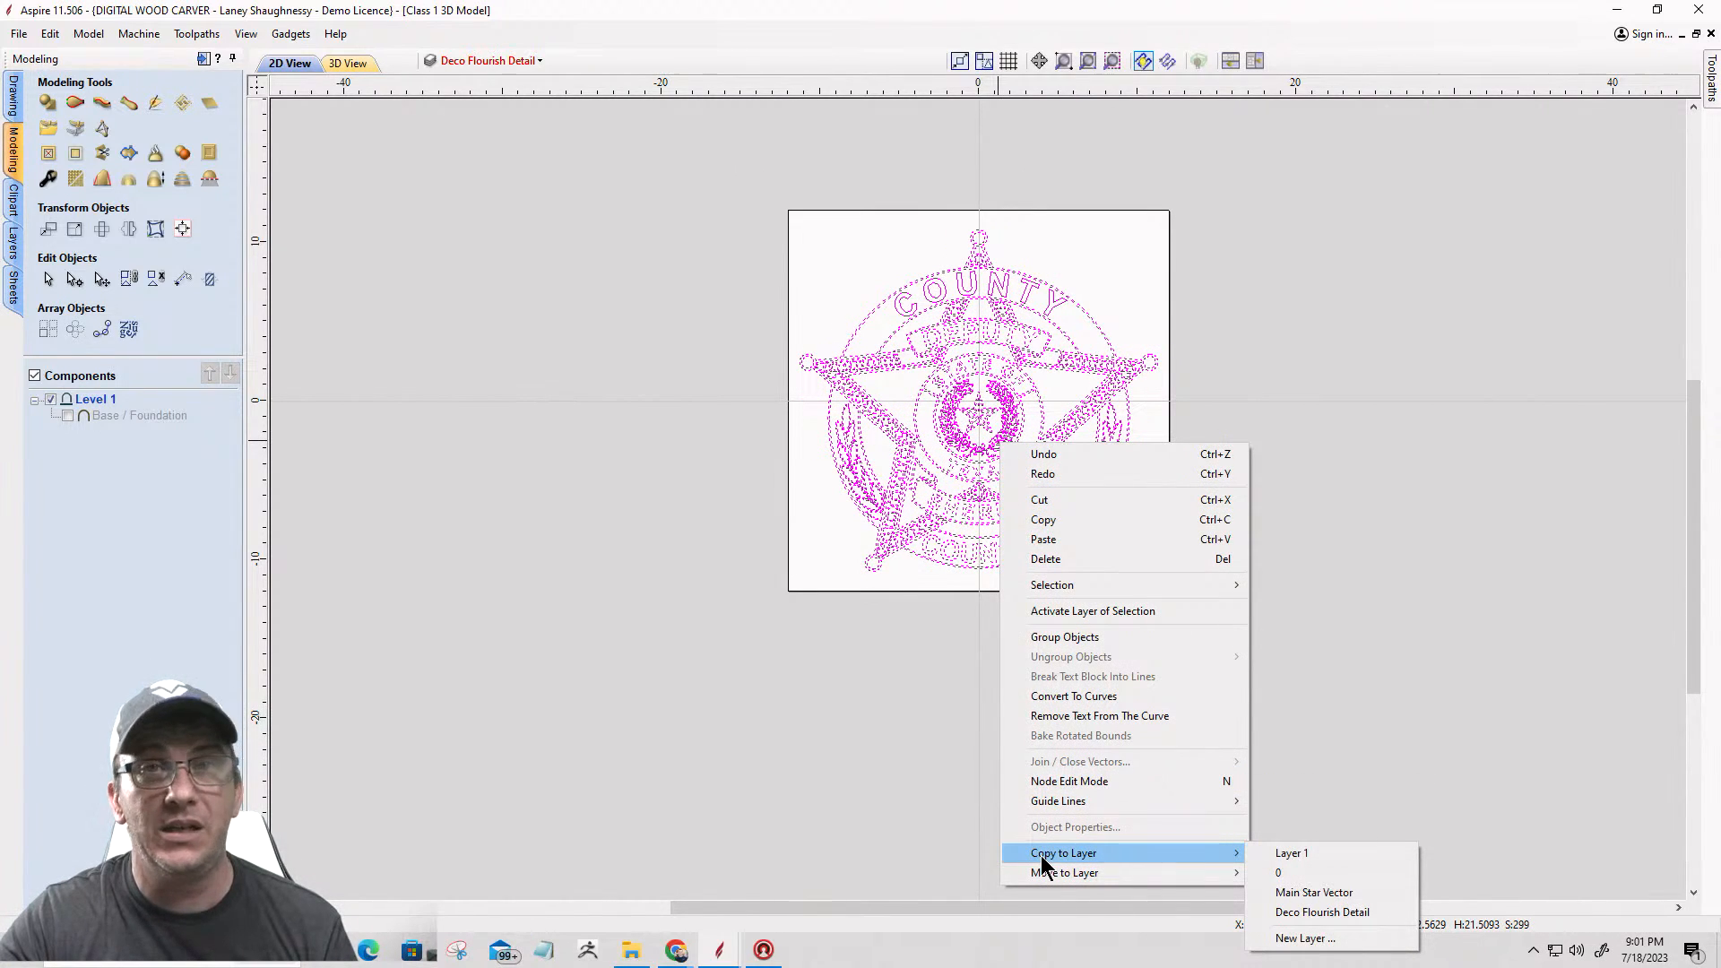
left_click(1314, 938)
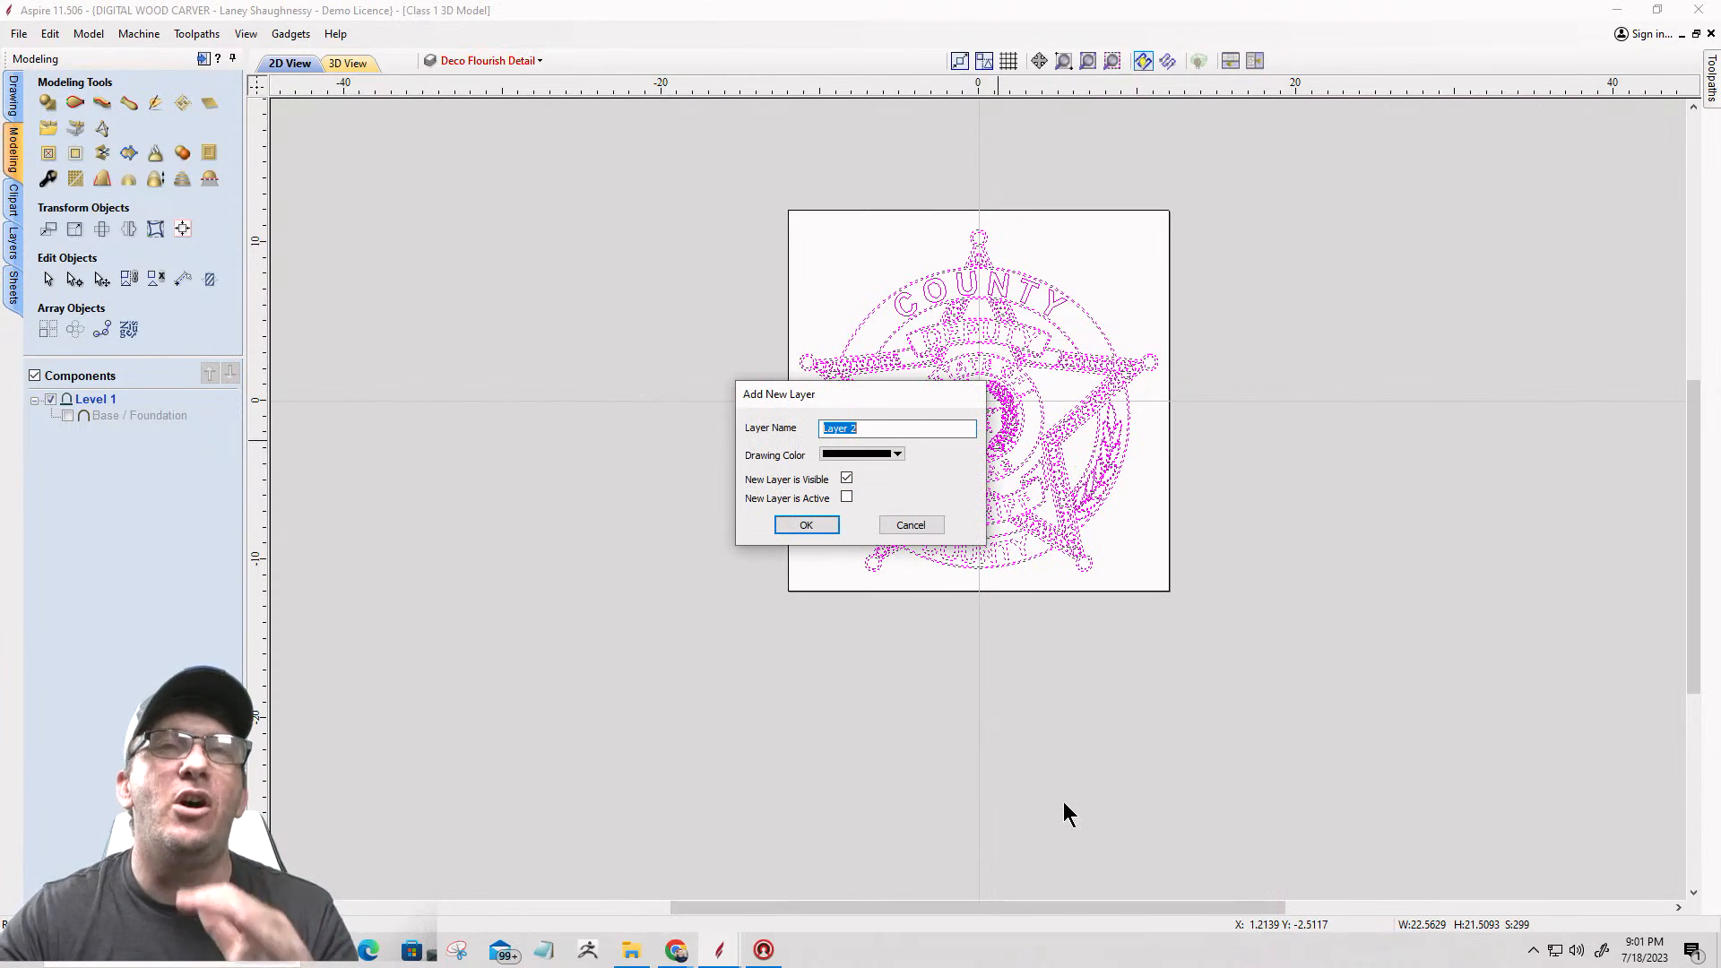
type("Mast")
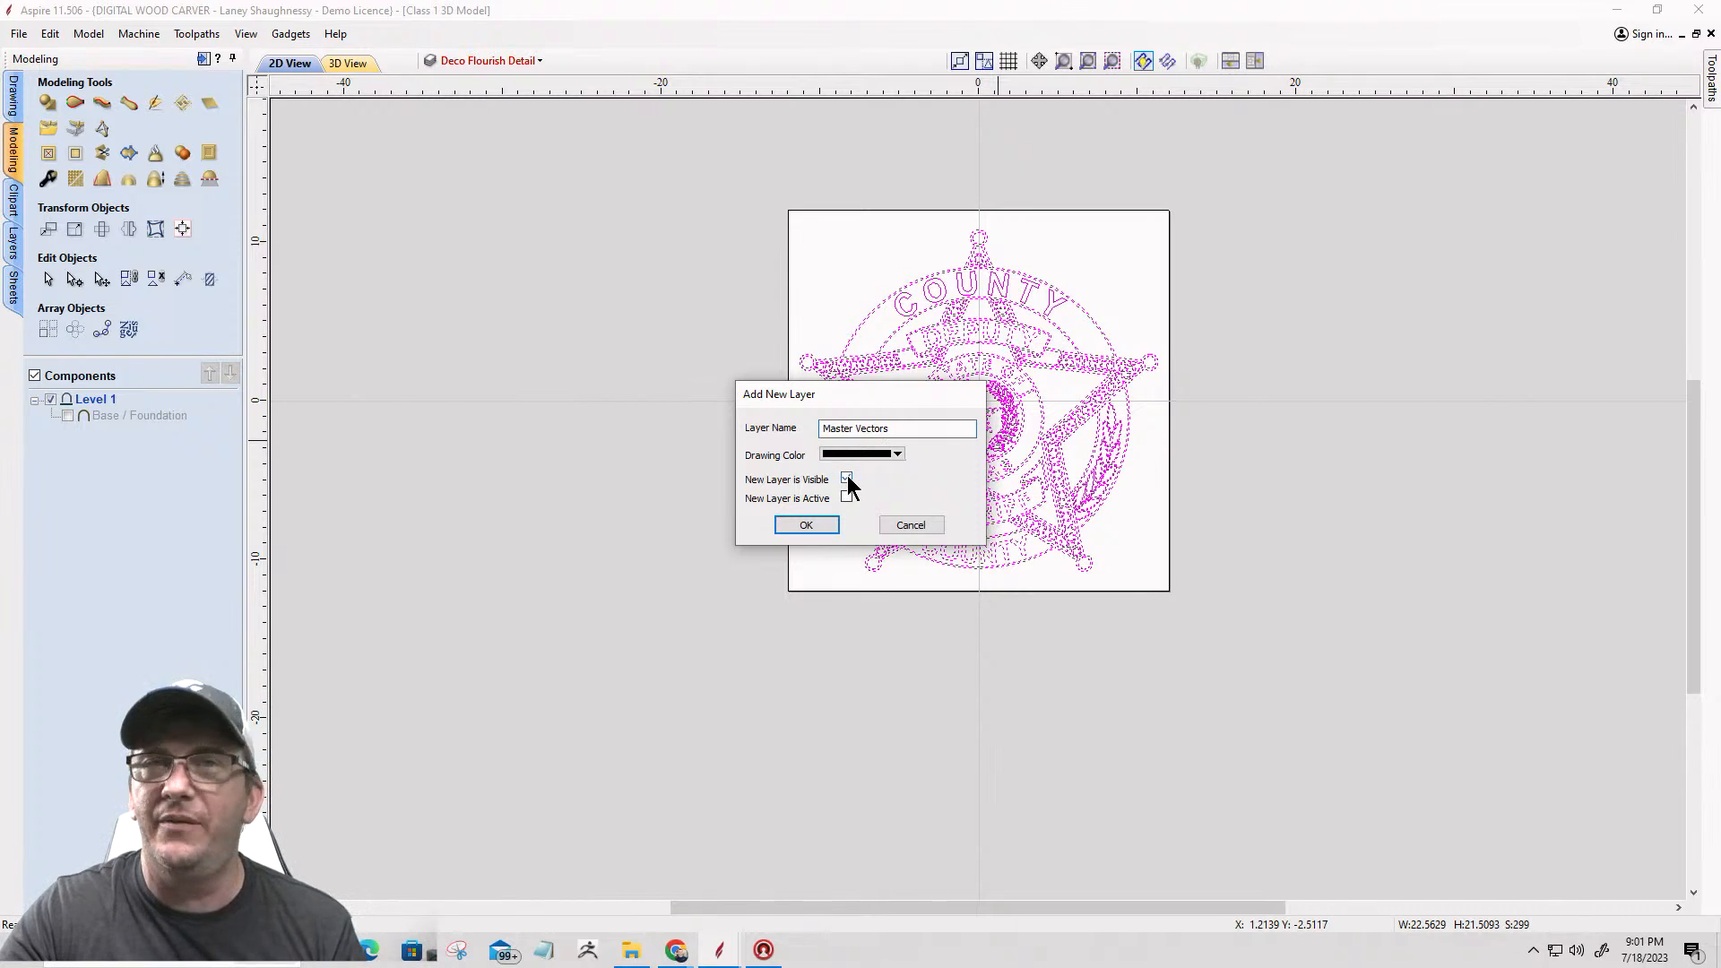
left_click(810, 524)
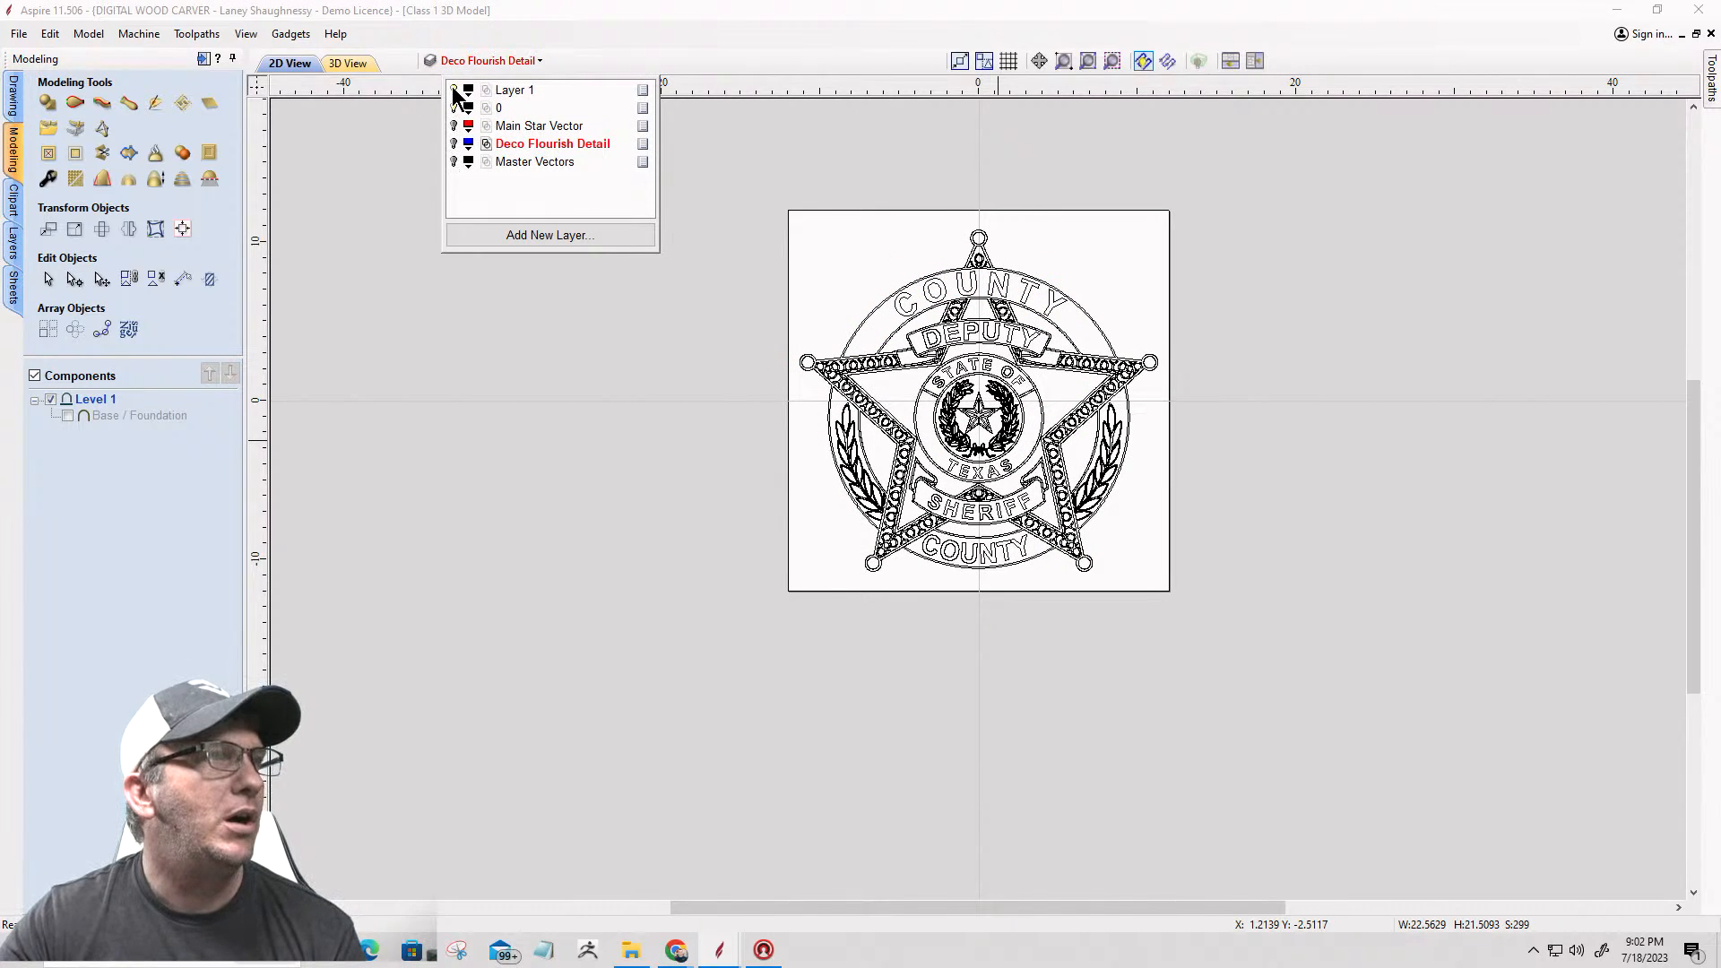
Step: Hide Layer 1 and layer 0, and check the contents of the Master Vectors layer on its own
left_click(453, 88)
left_click(453, 108)
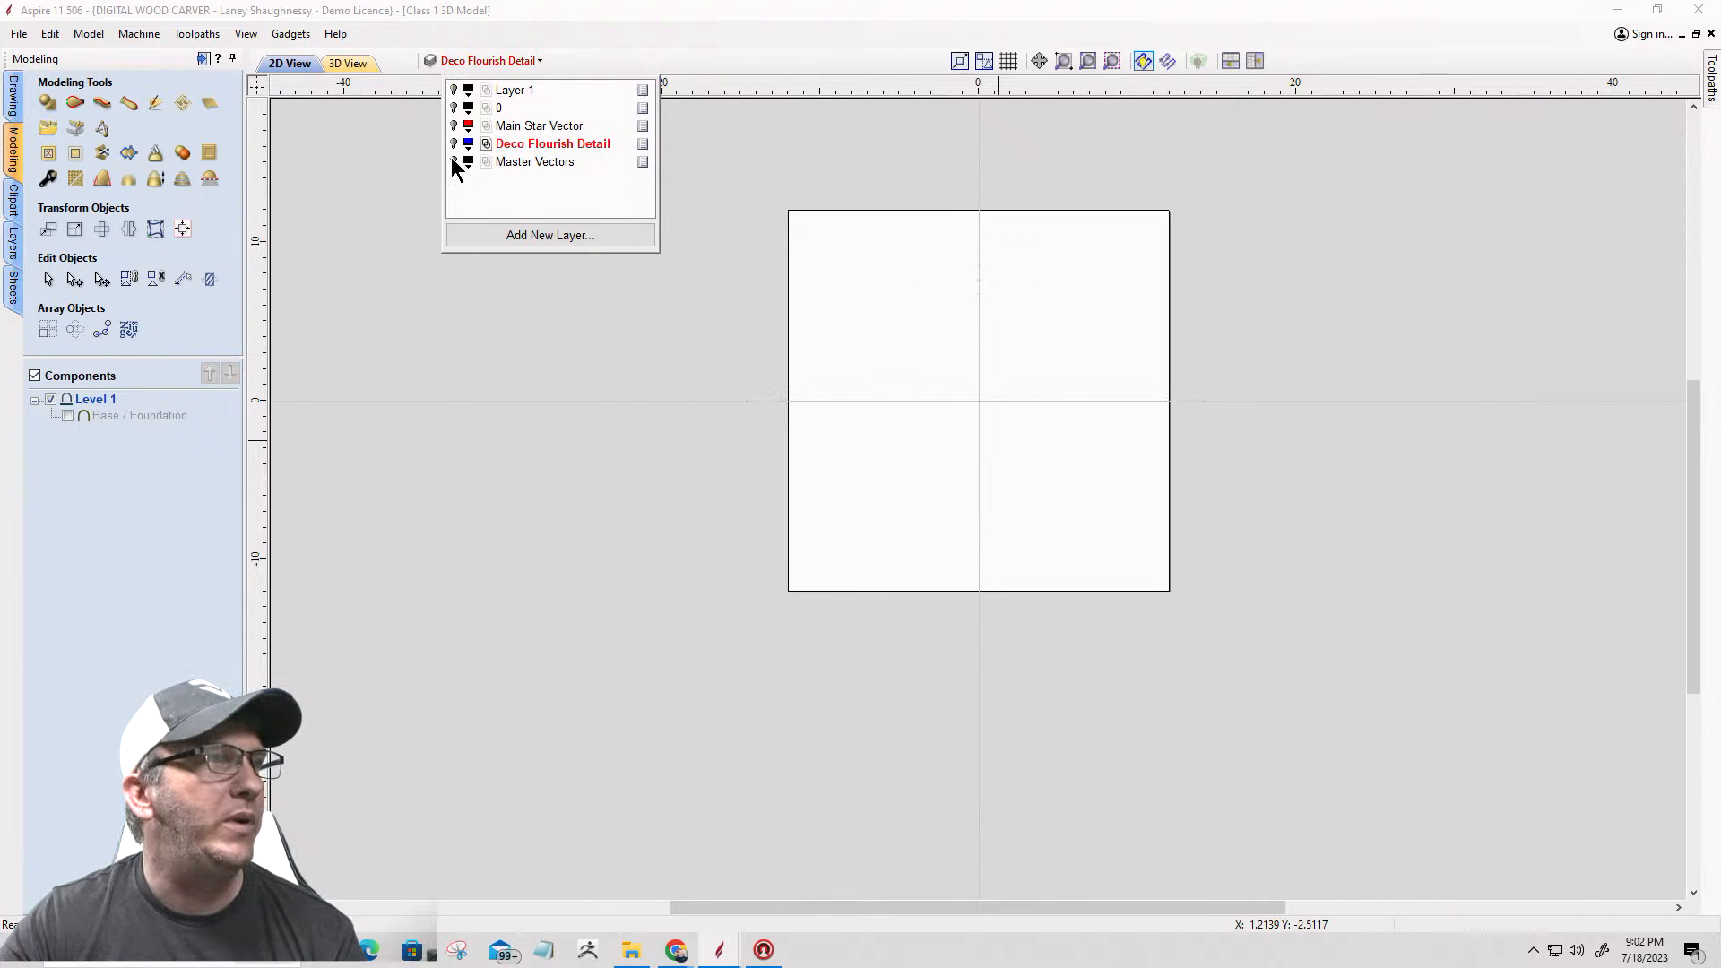
left_click(453, 162)
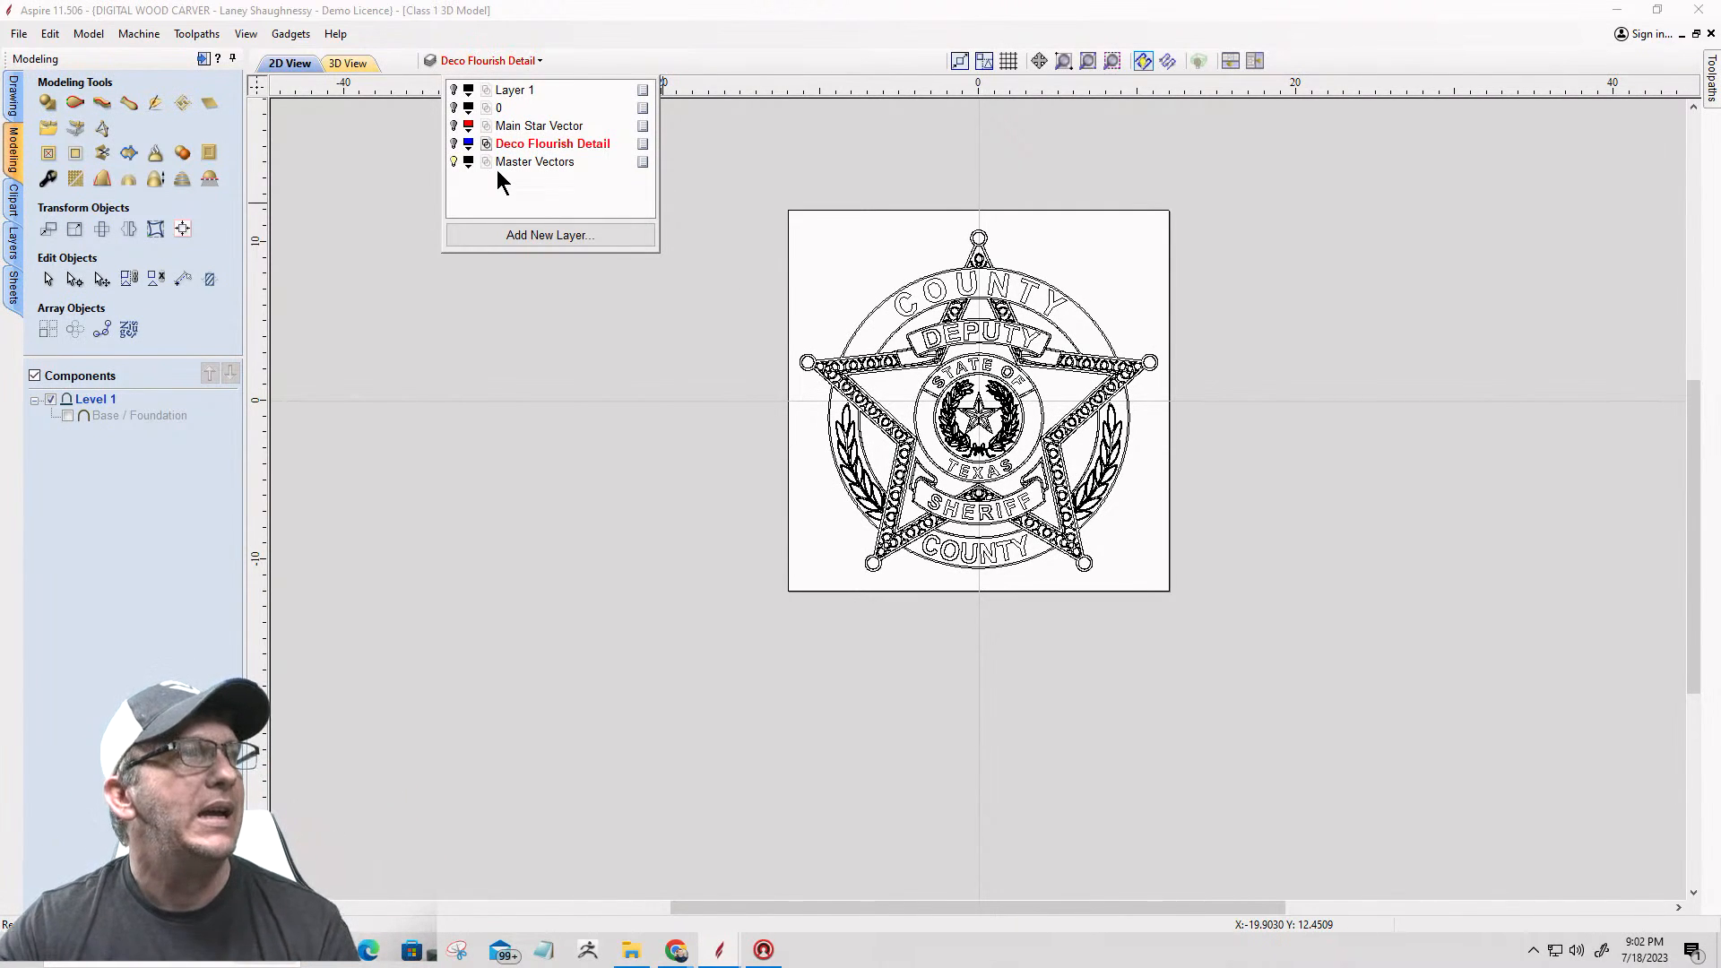
left_click(453, 162)
Step: Check the contents of the Deco Flourish Detail, Main Star Vector and 0 layers one at a time
left_click(453, 143)
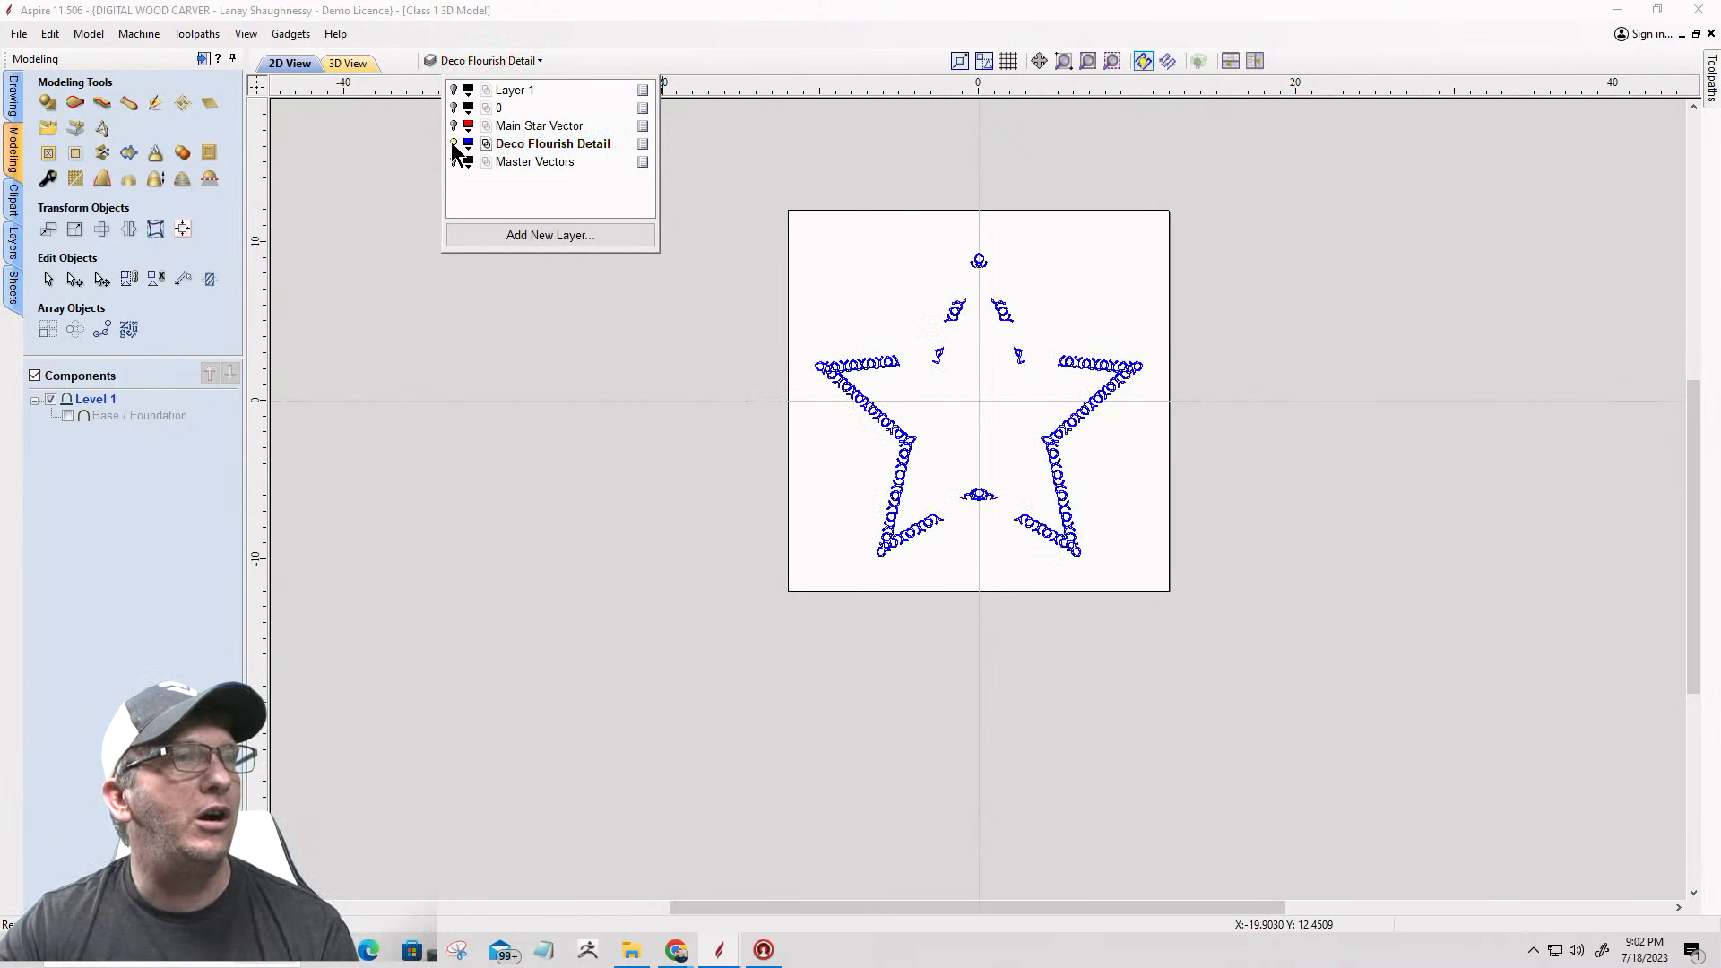
left_click(454, 143)
left_click(454, 126)
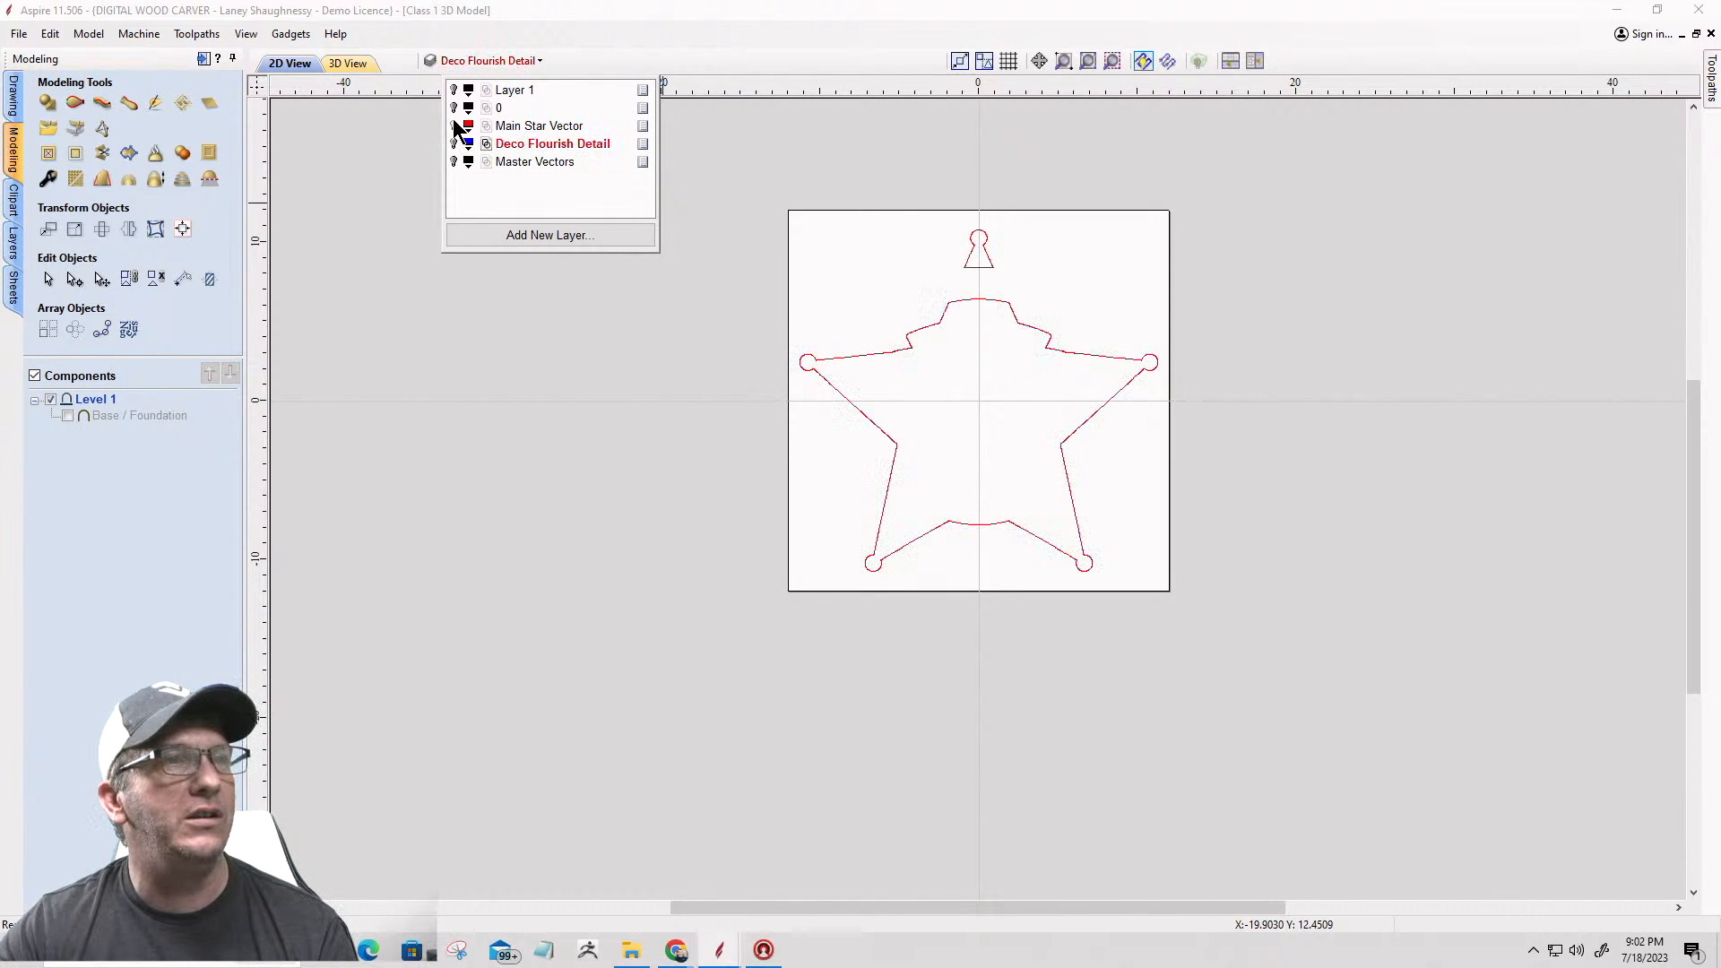
left_click(453, 125)
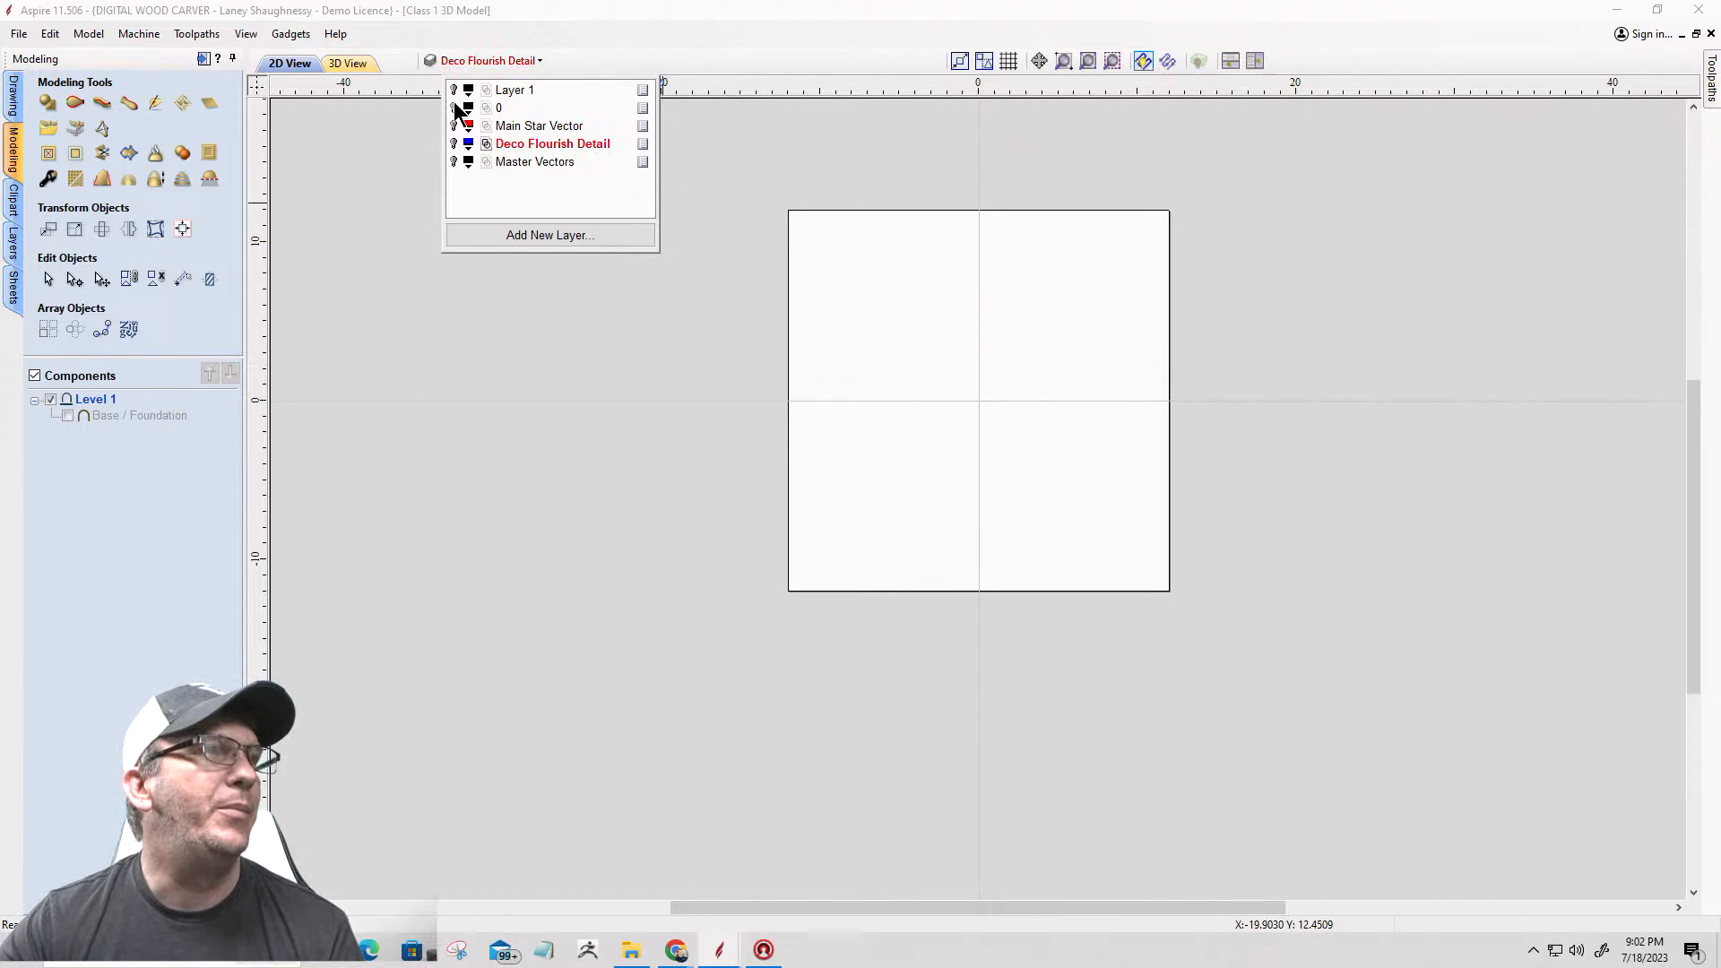
left_click(453, 108)
left_click(454, 108)
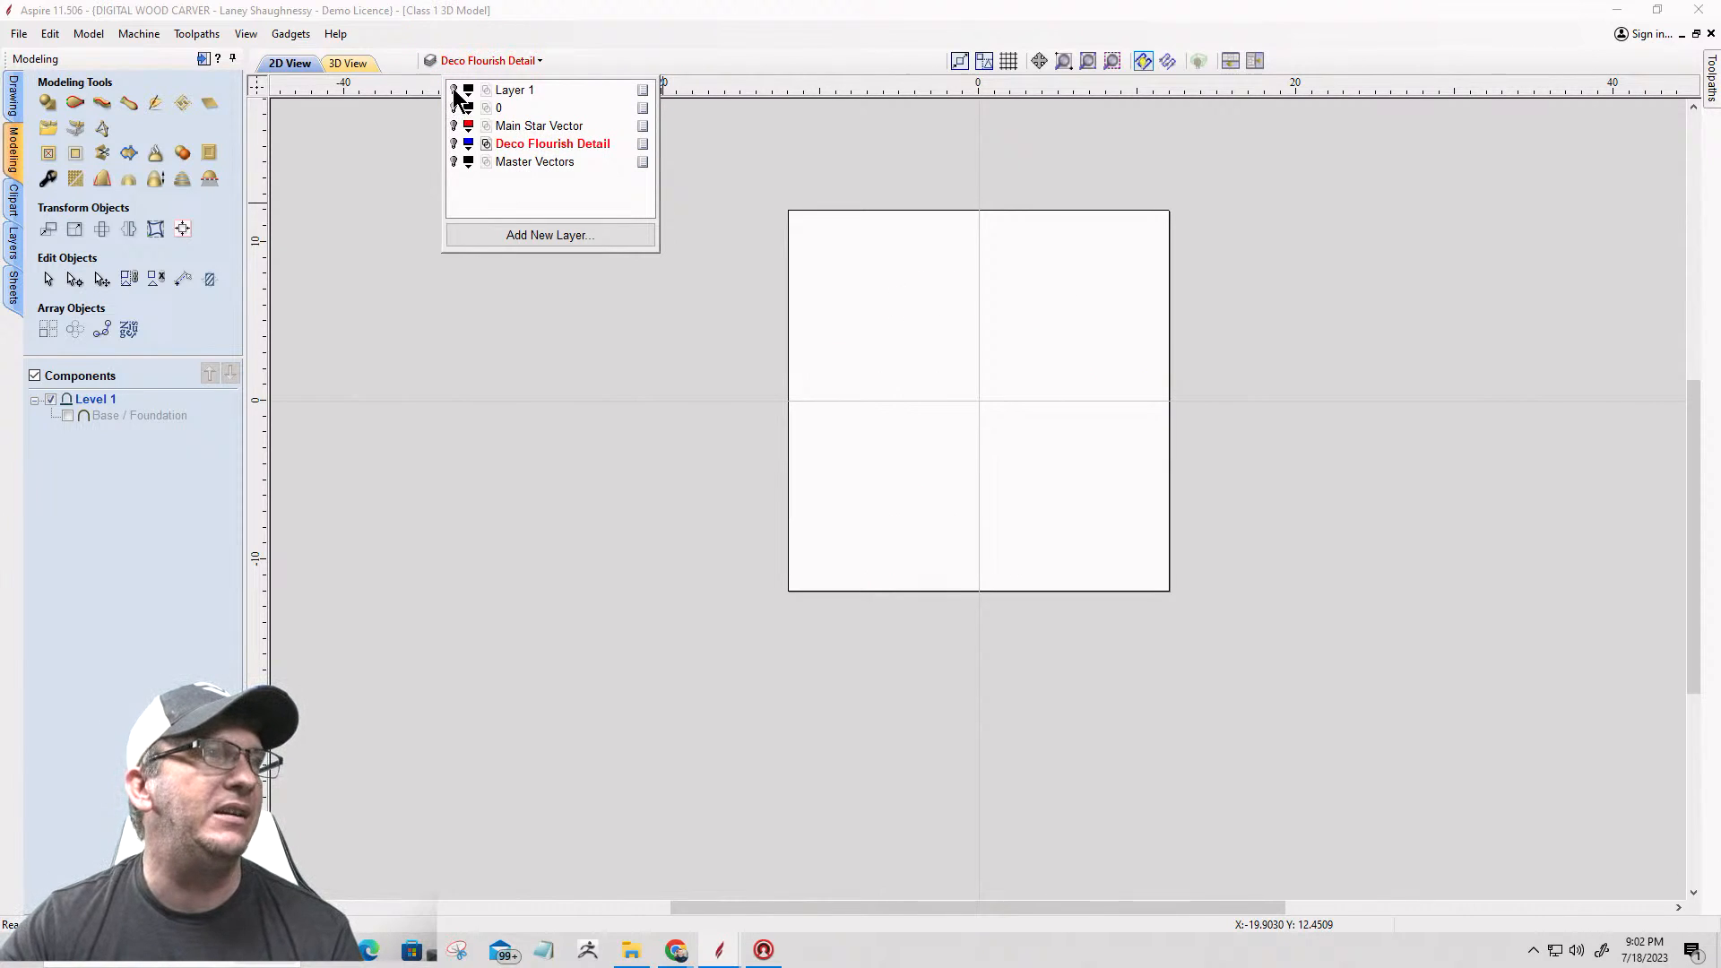
Step: Move the Master Vectors layer to the start of the layers list and lock it
left_click(529, 161)
left_click(13, 241)
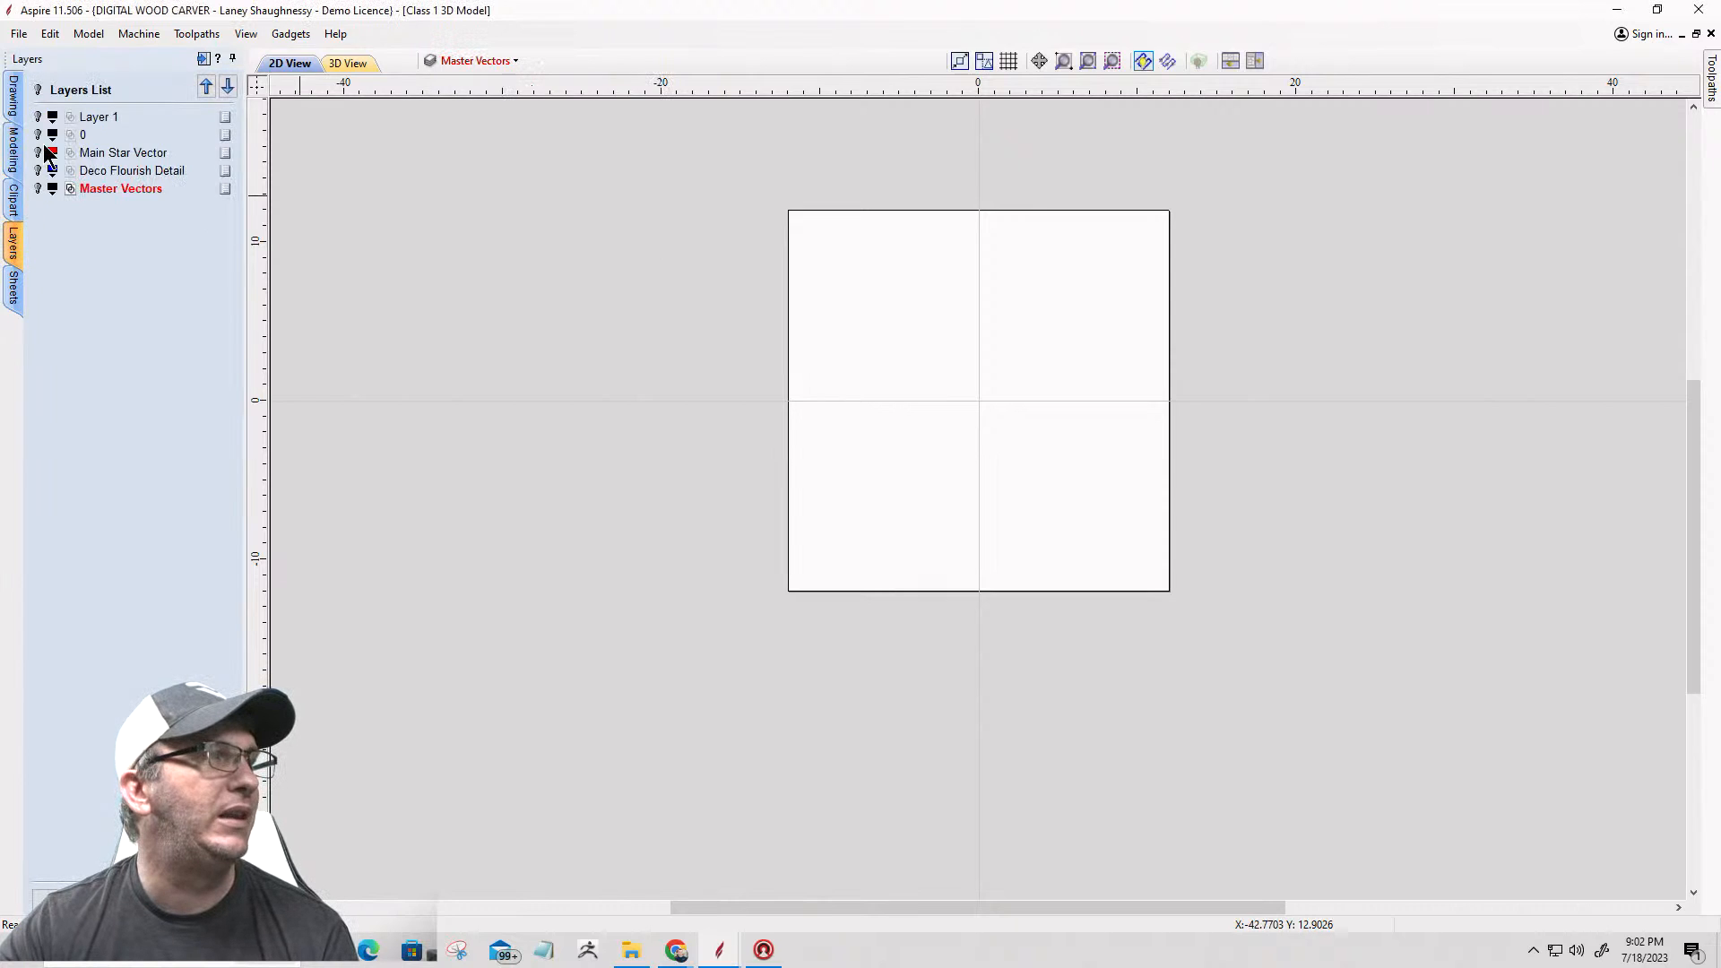
left_click(207, 86)
left_click(207, 86)
left_click(207, 86)
left_click(207, 87)
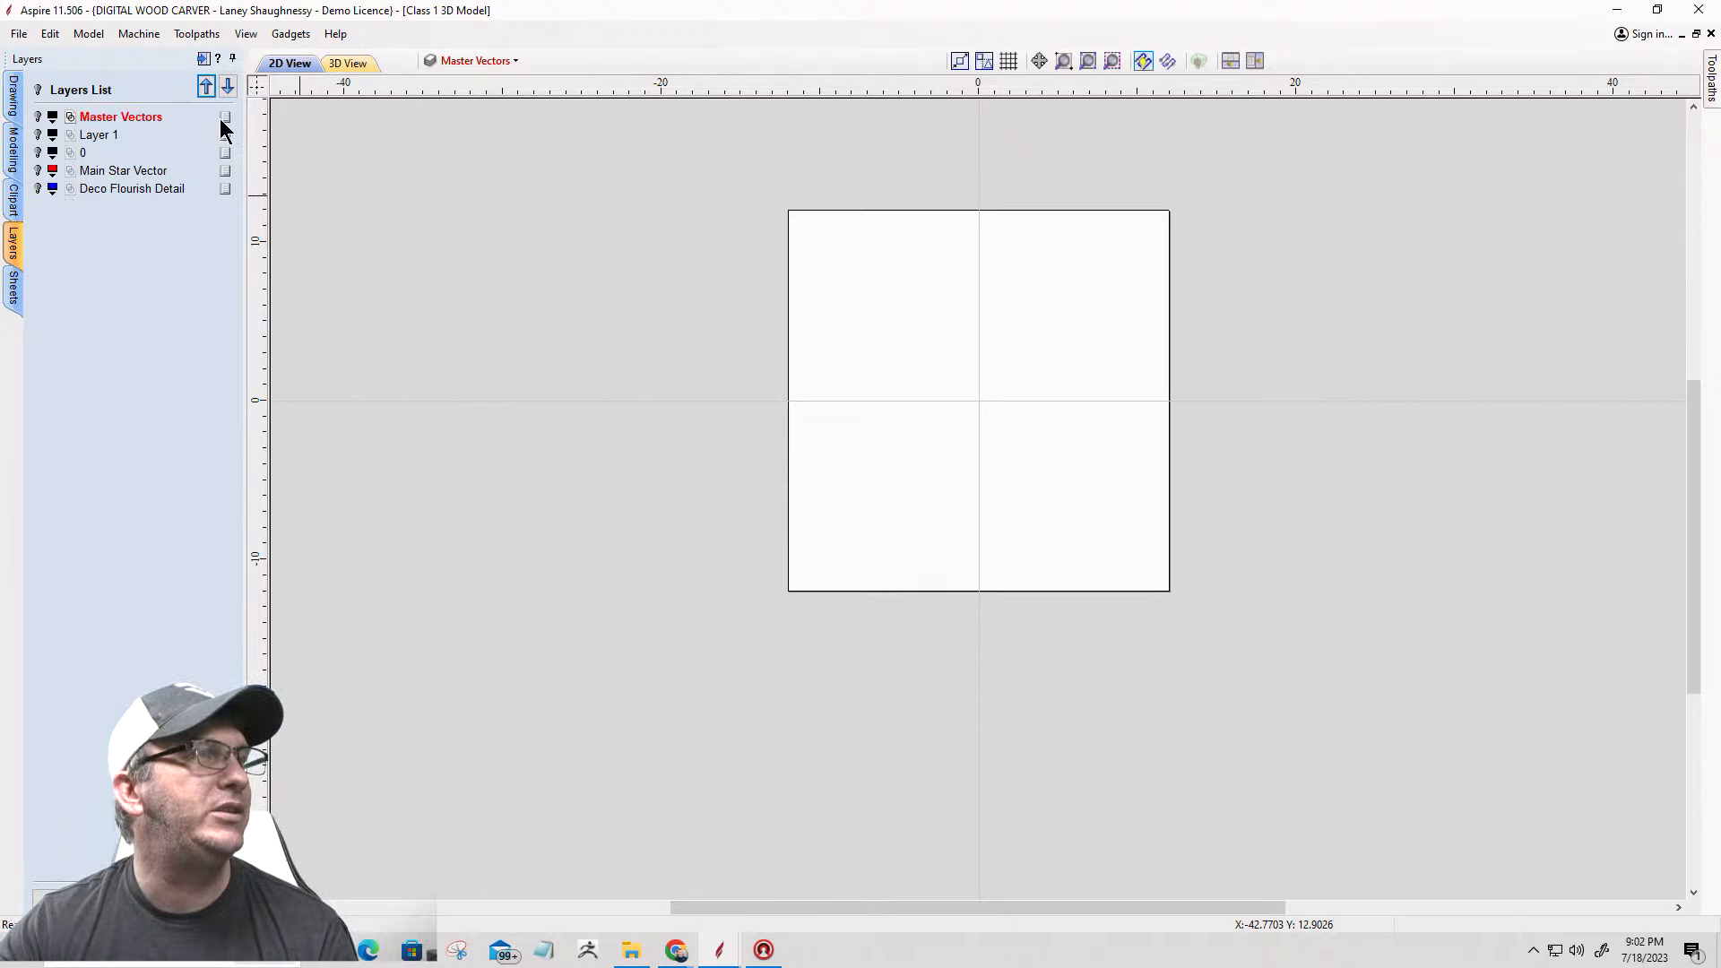
right_click(221, 120)
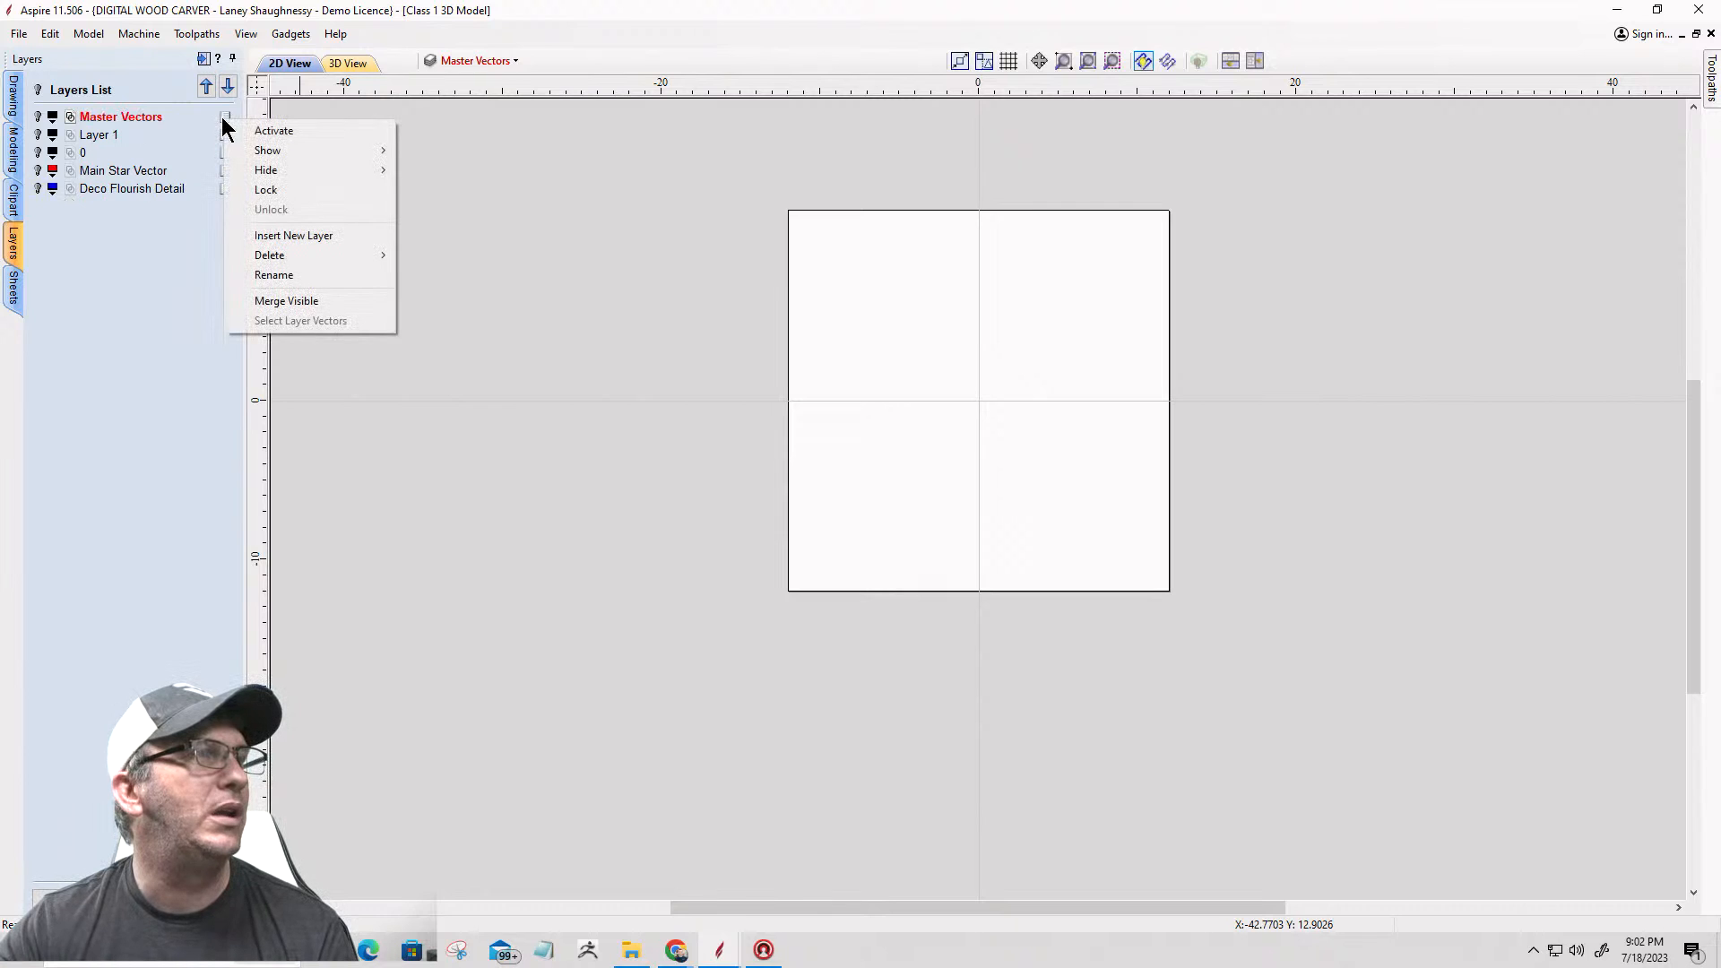
left_click(269, 191)
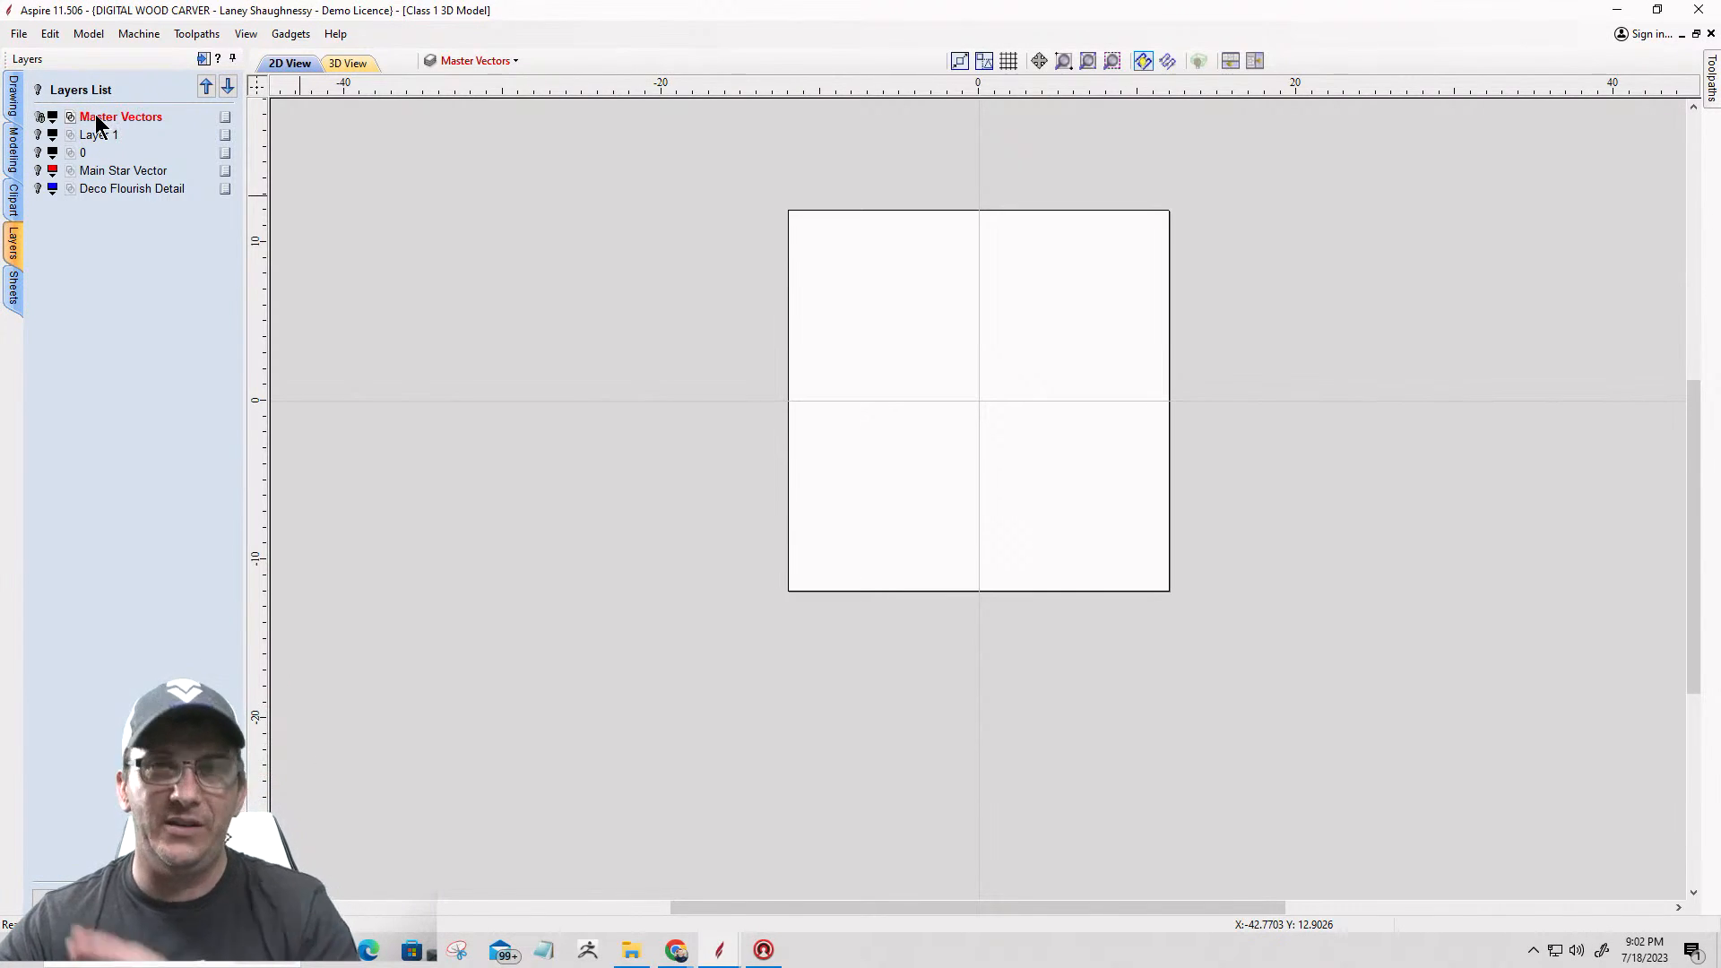
Step: Make Layer 1 active and visible, and select the flourish vectors of the star's upper-left arm
left_click(95, 135)
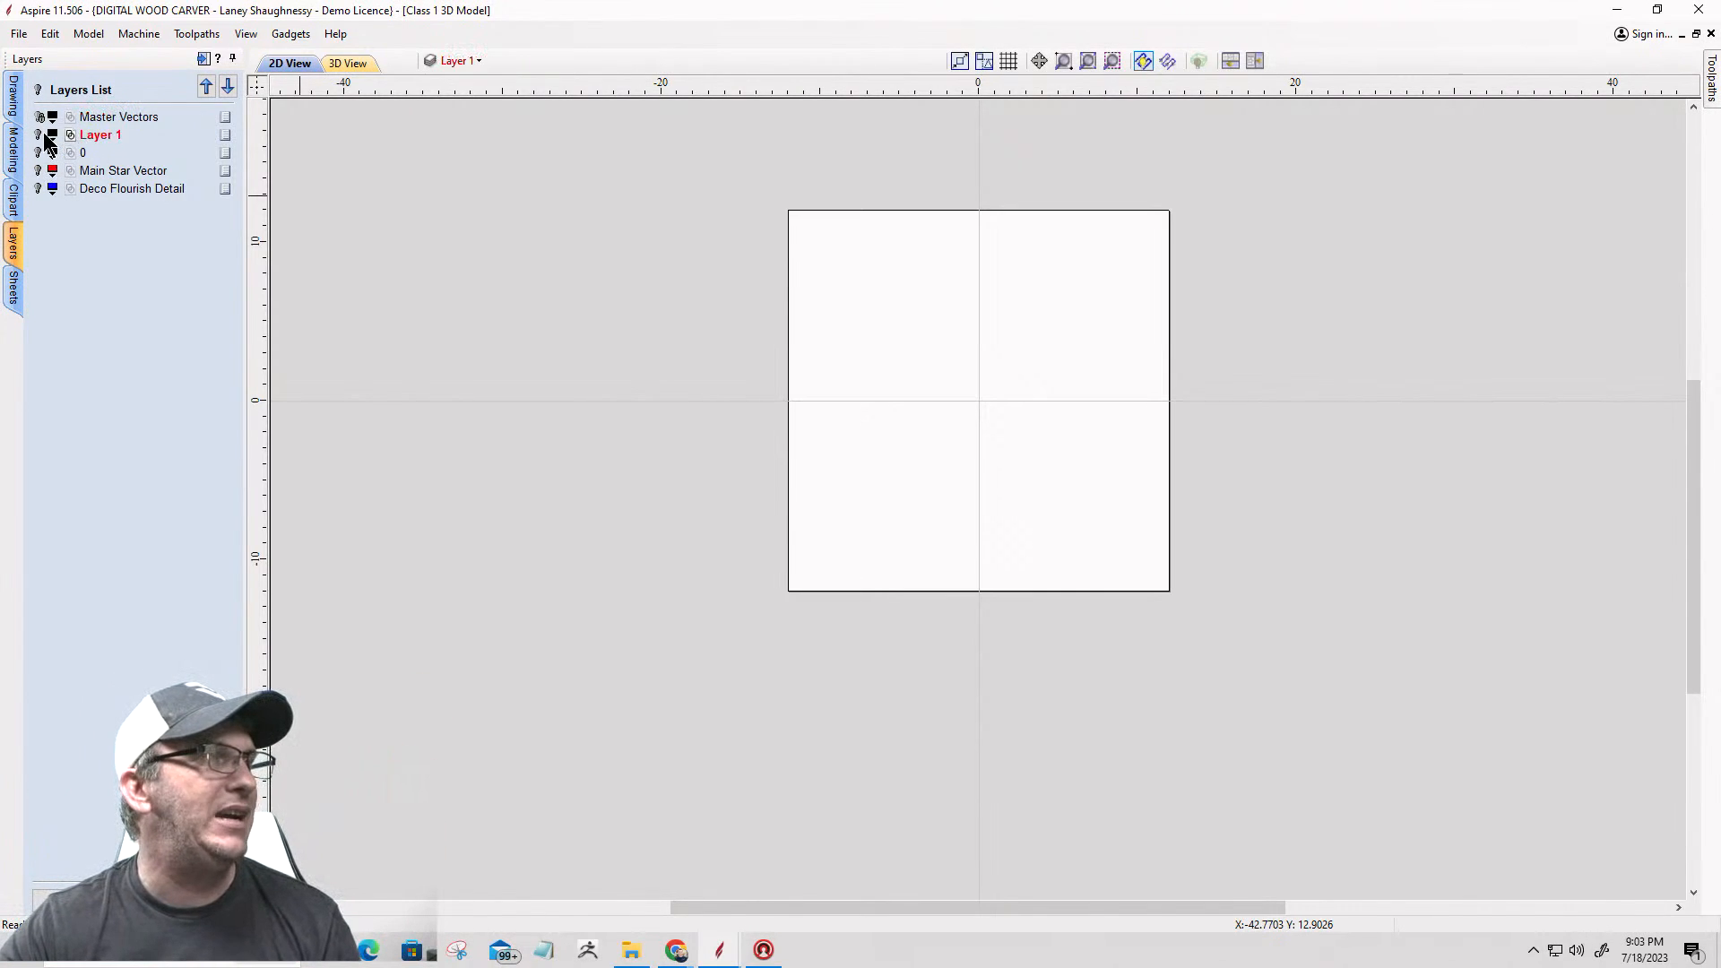
left_click(39, 136)
scroll(865, 371, "up", 5)
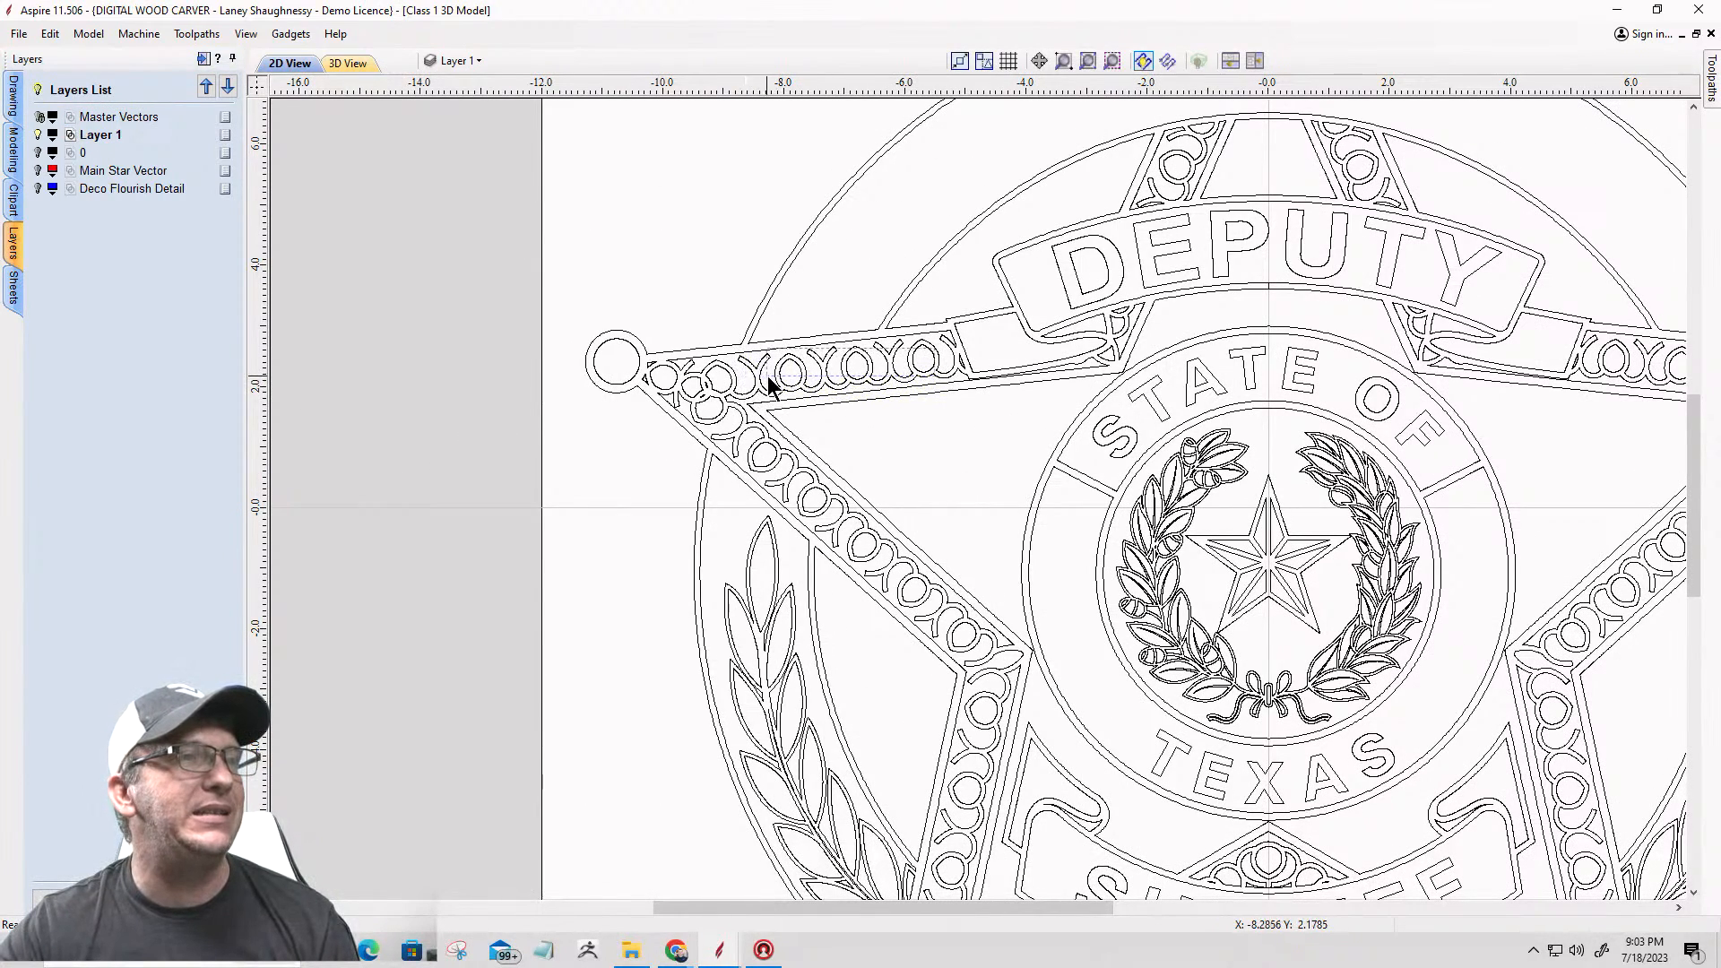
left_click(805, 369)
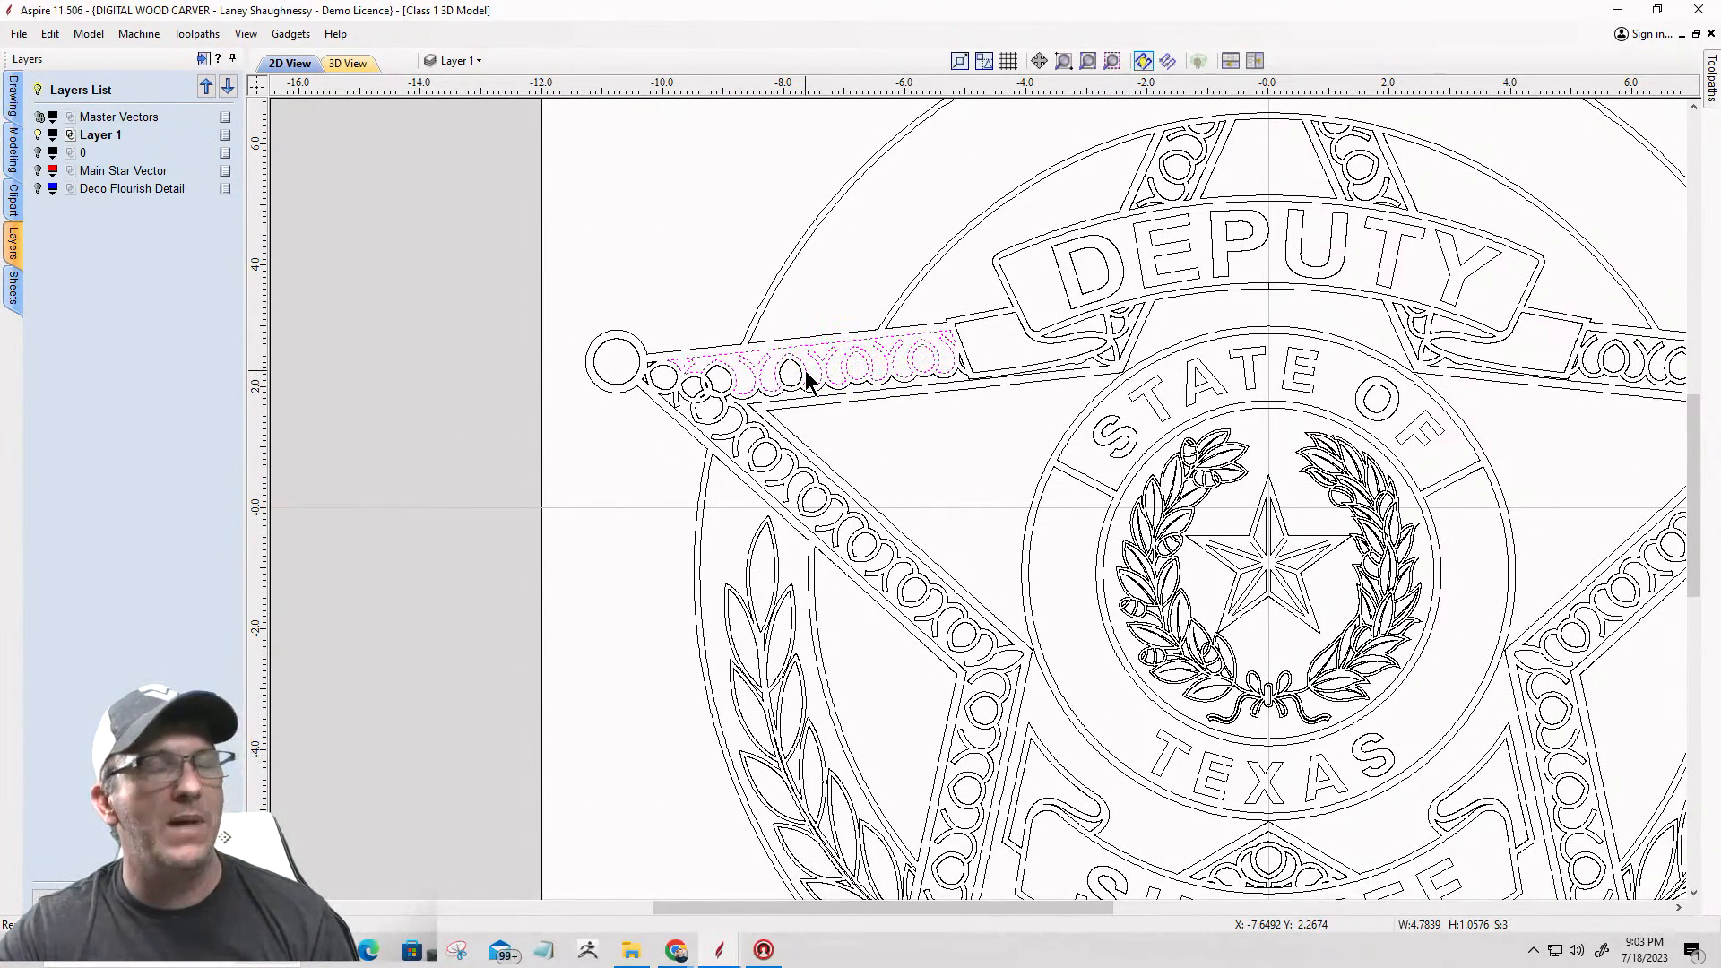
Step: Delete the flourish outlines and circles from the star's left arm on Layer 1, including the leftover fragment beside the DEPUTY banner
key("Delete")
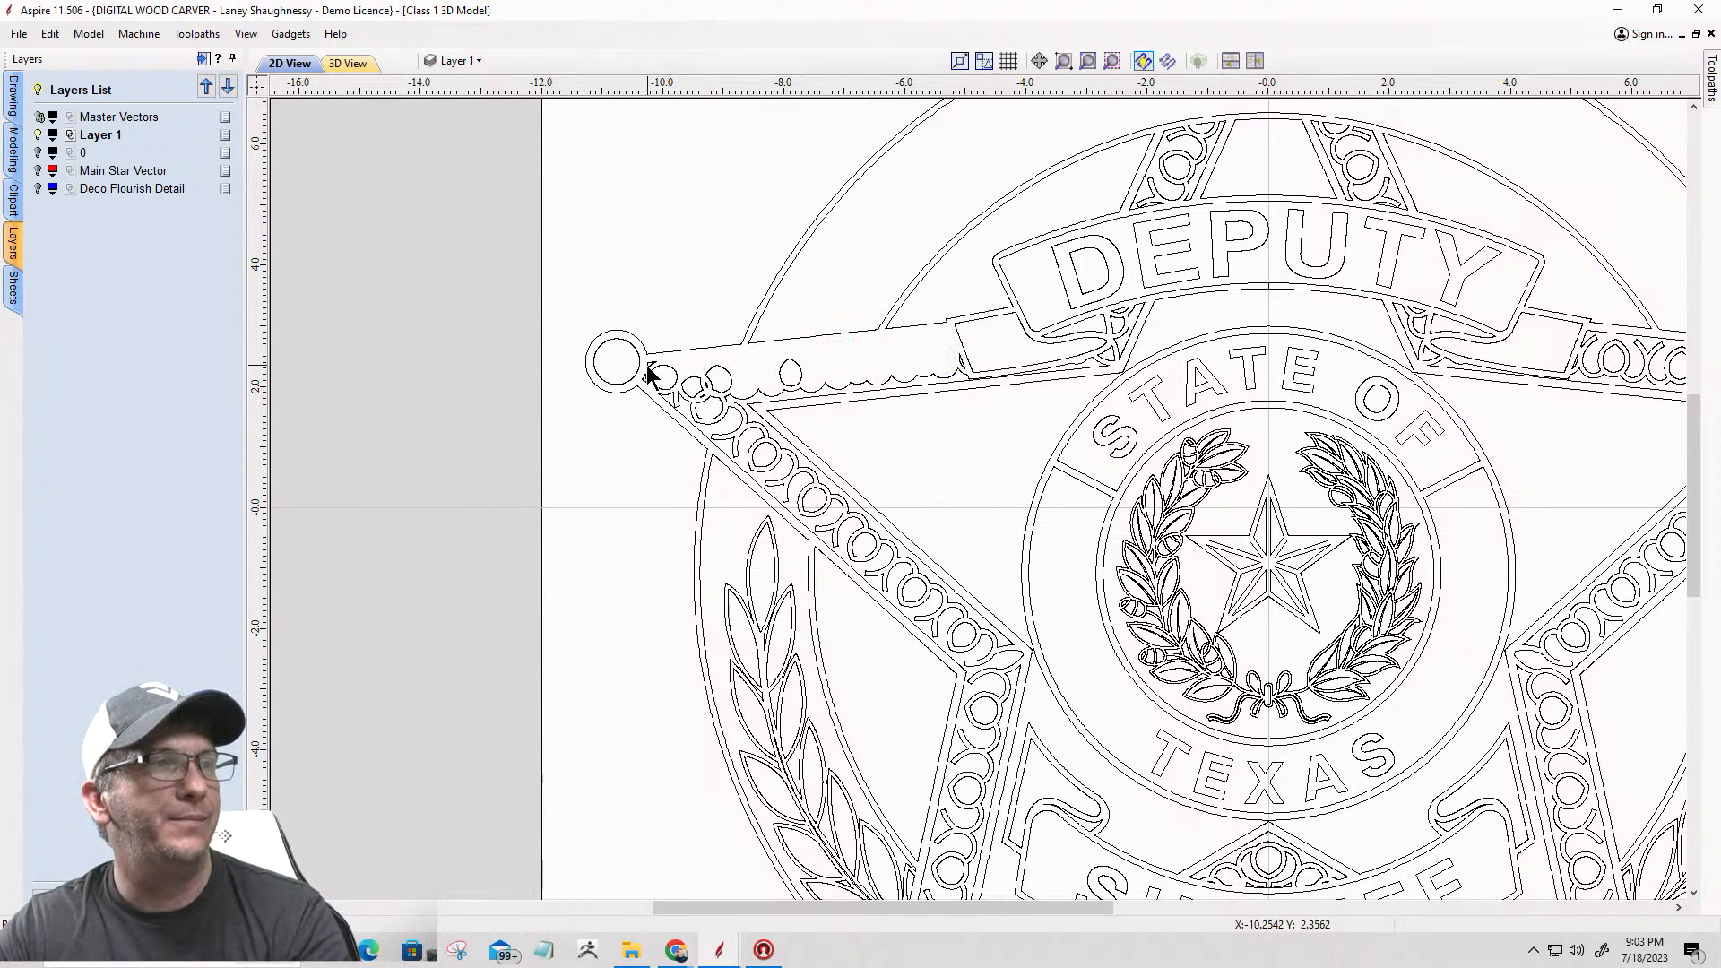
left_click(896, 379)
key("Delete")
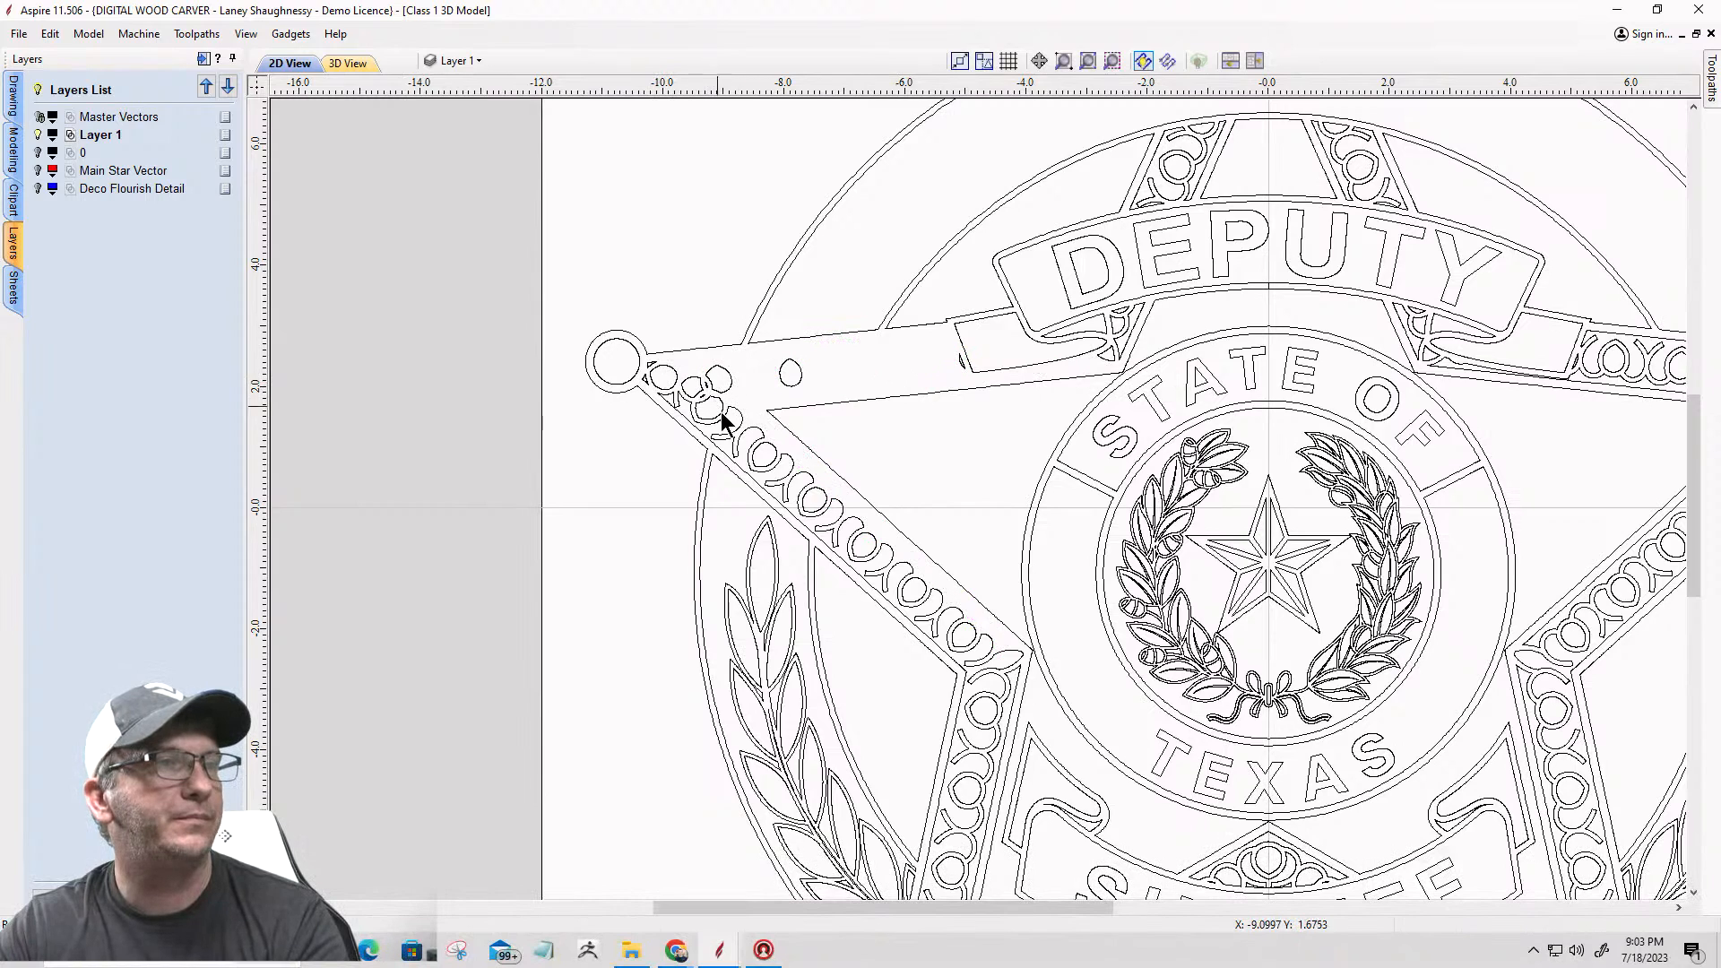
left_click_drag(633, 296, 928, 570)
key("Delete")
left_click(742, 437)
key("Delete")
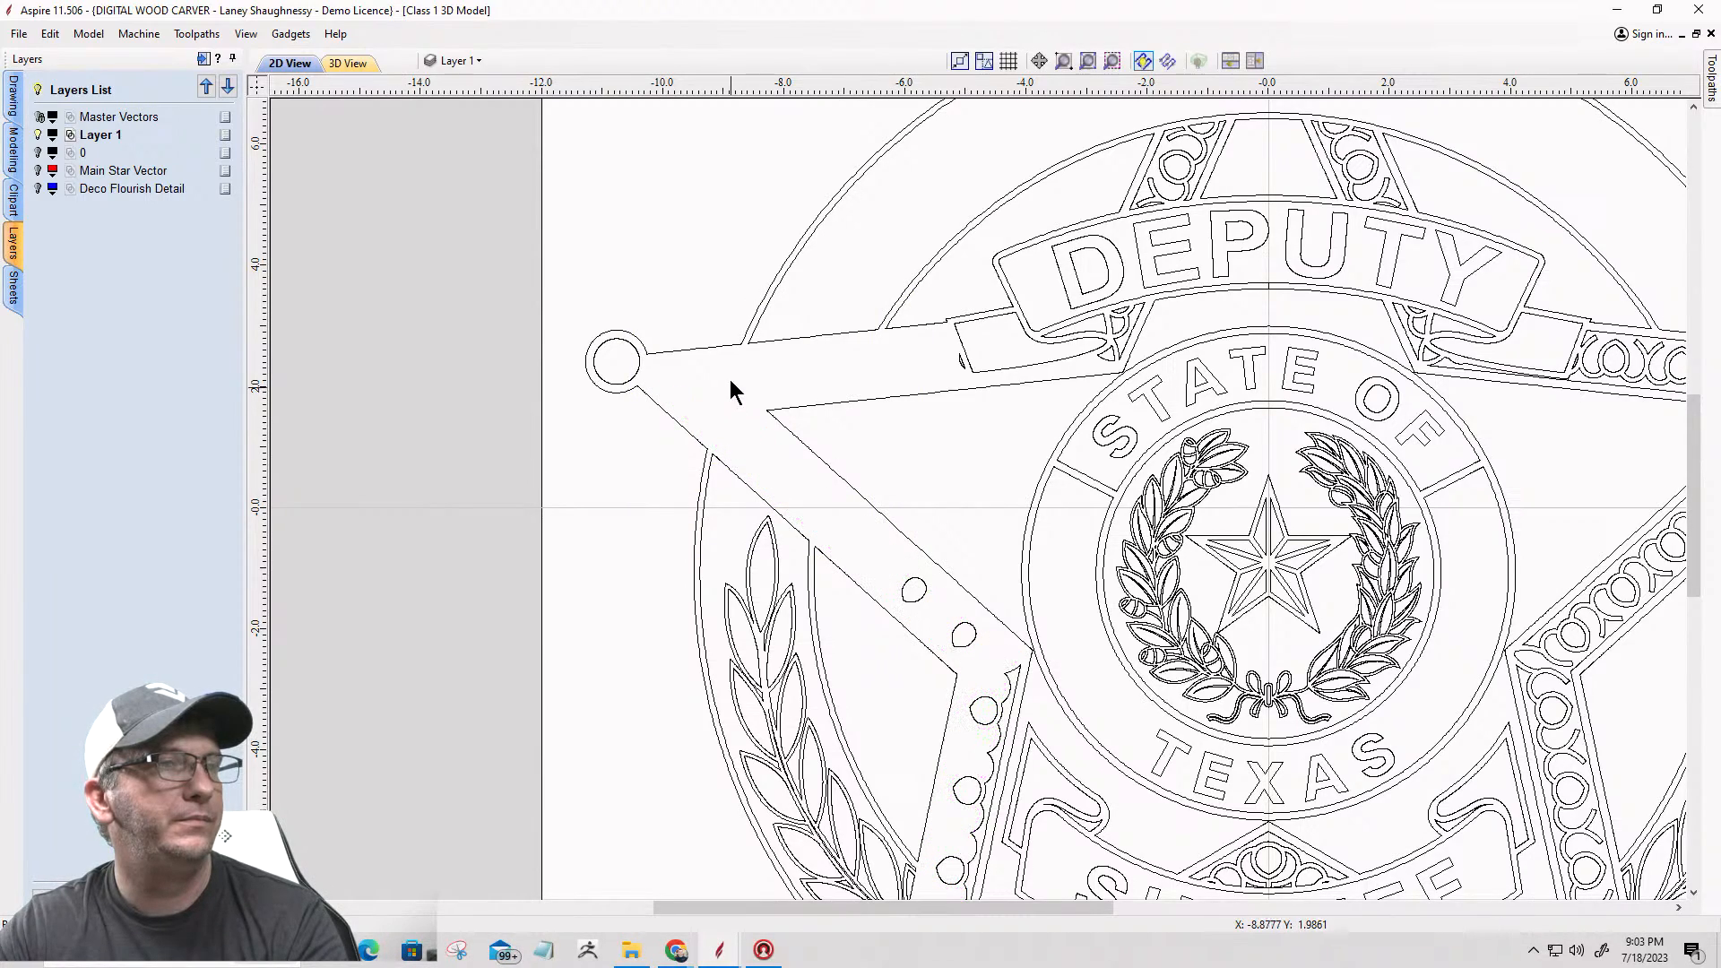
scroll(906, 384, "down", 5)
scroll(785, 305, "up", 8)
key("Delete")
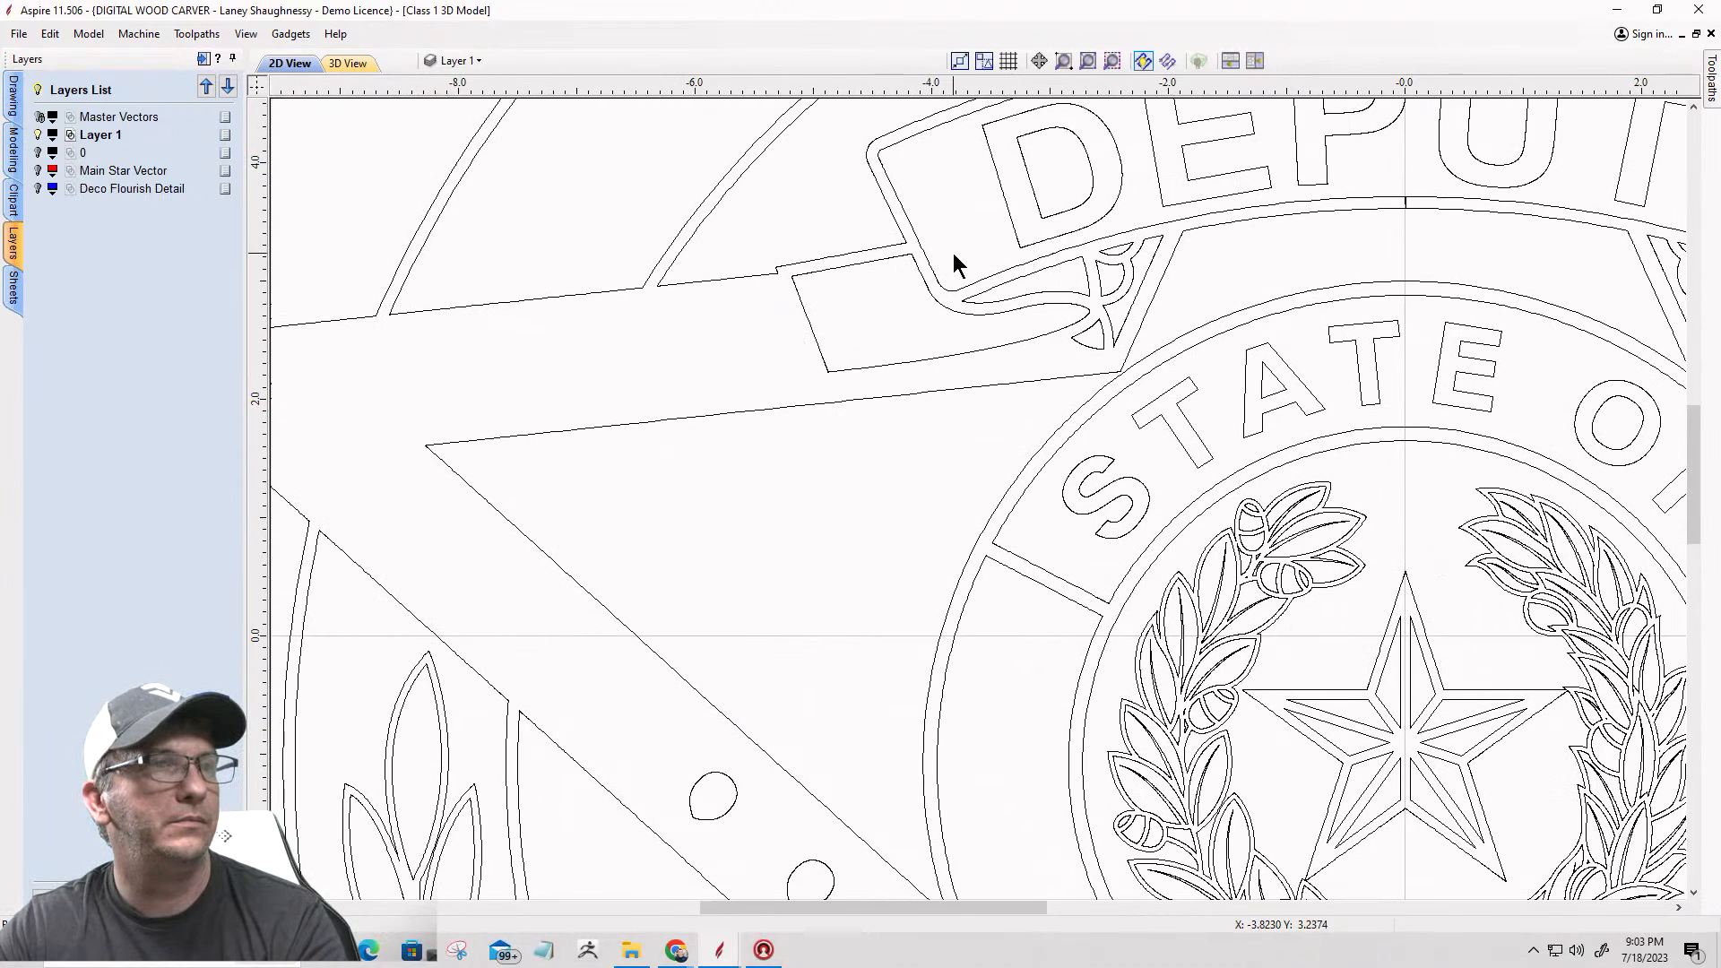
Step: Delete the small flourish pieces beneath the left end of the DEPUTY banner, keeping the ribbon fold
left_click(1031, 283)
left_click(1003, 315)
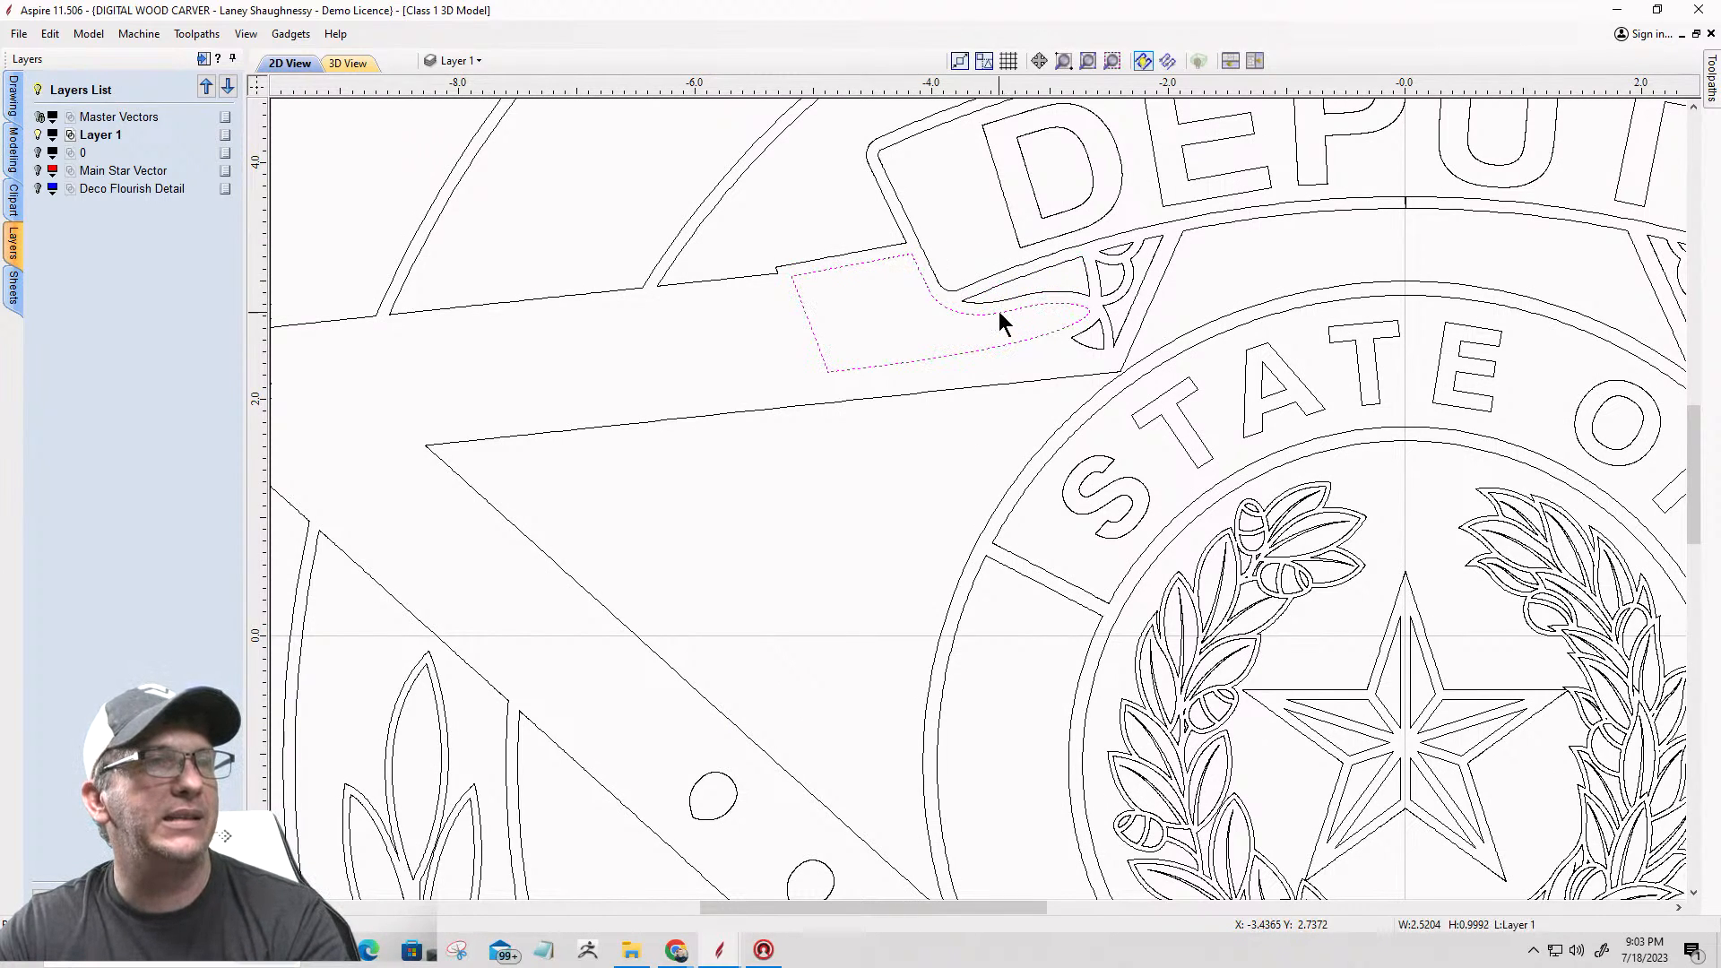
left_click_drag(1088, 233, 1163, 322)
key("Delete")
left_click(1132, 258)
key("Delete")
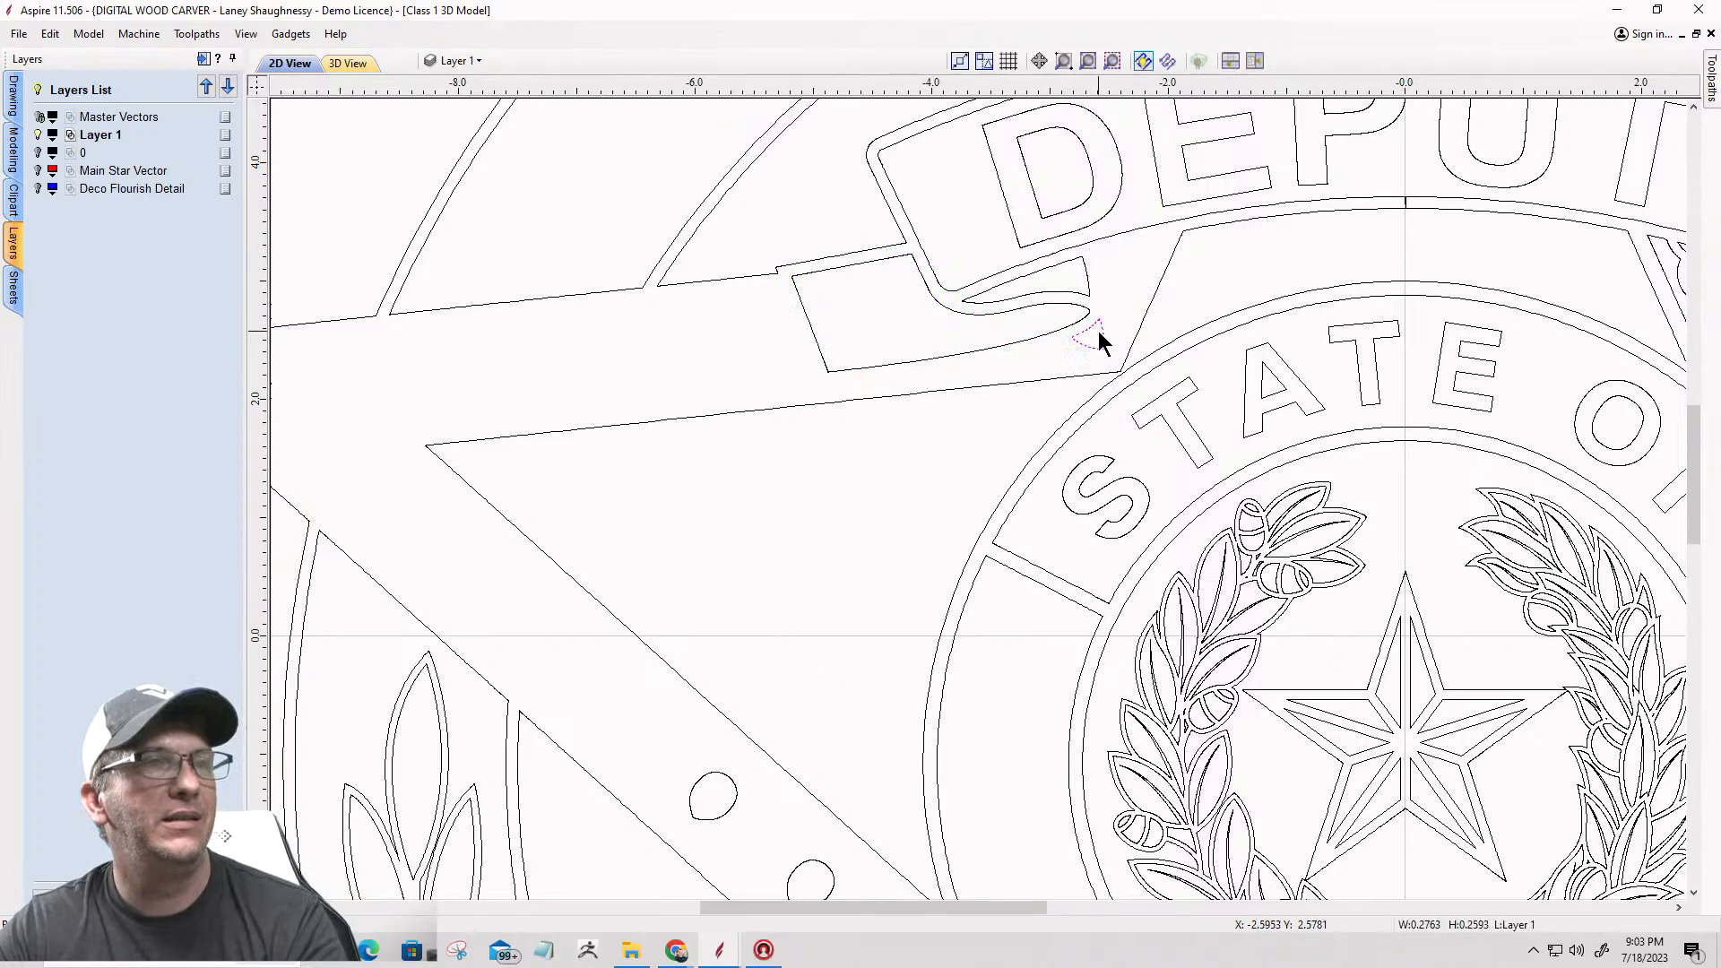
Step: Delete the matching small flourish pieces beneath the right end of the DEPUTY banner
scroll(744, 282, "down", 5)
scroll(740, 276, "down", 1)
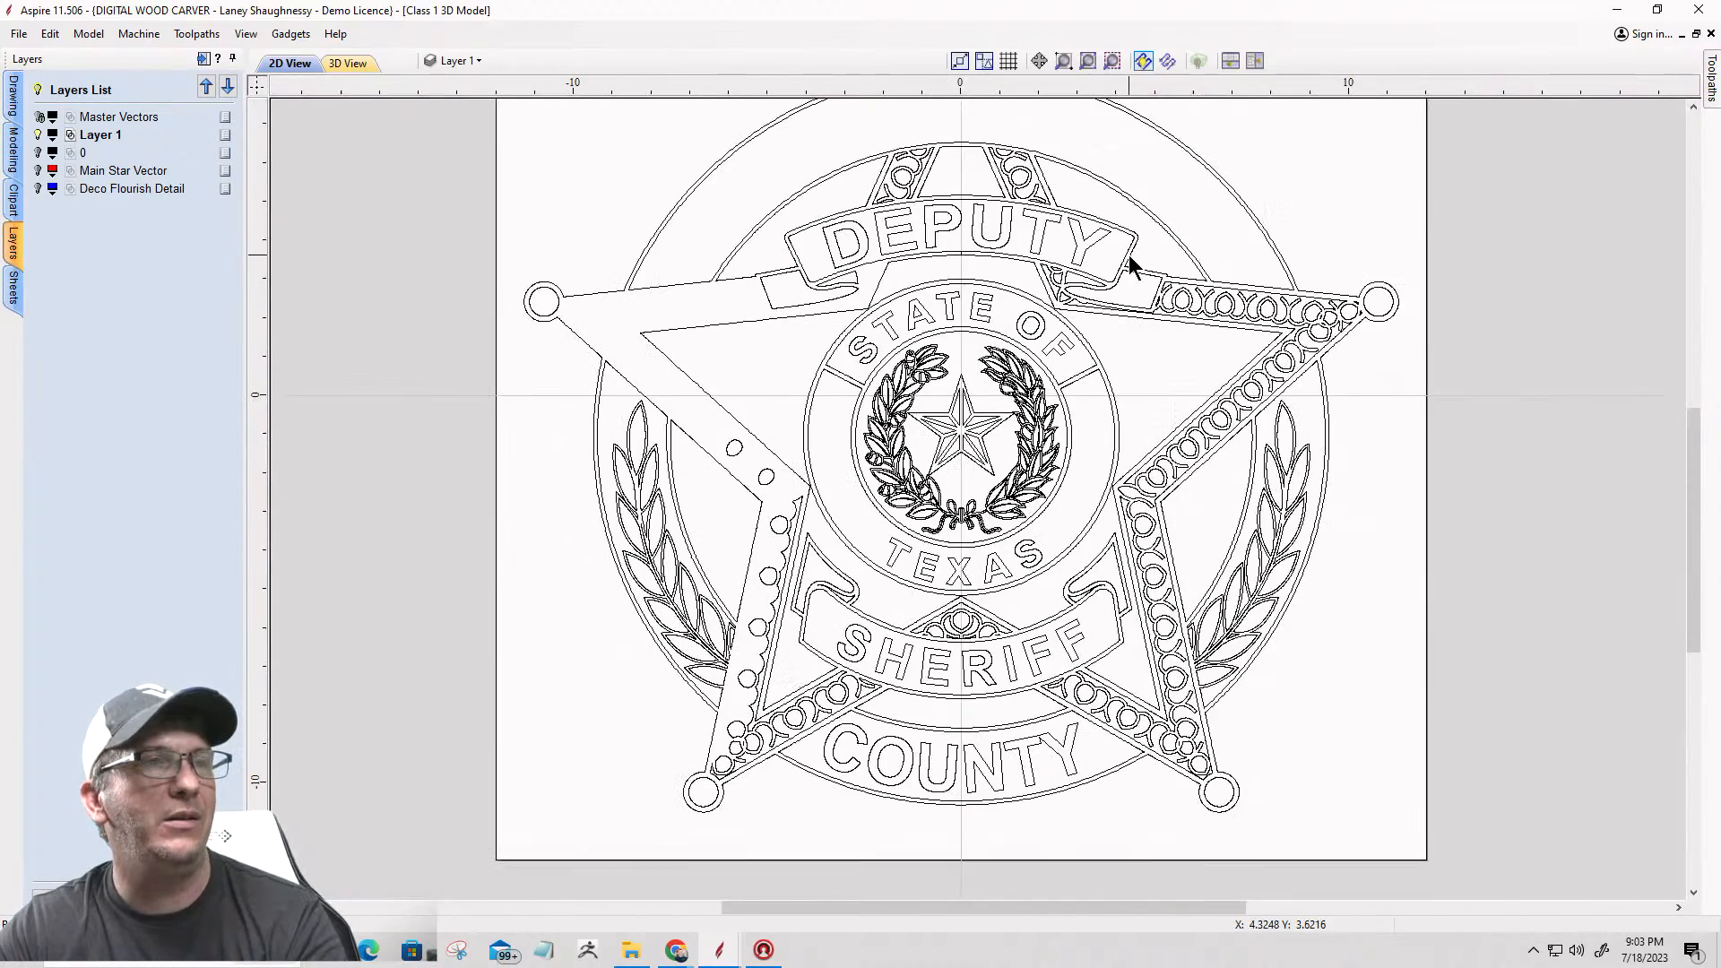
scroll(1066, 296, "up", 5)
left_click_drag(970, 289, 973, 293)
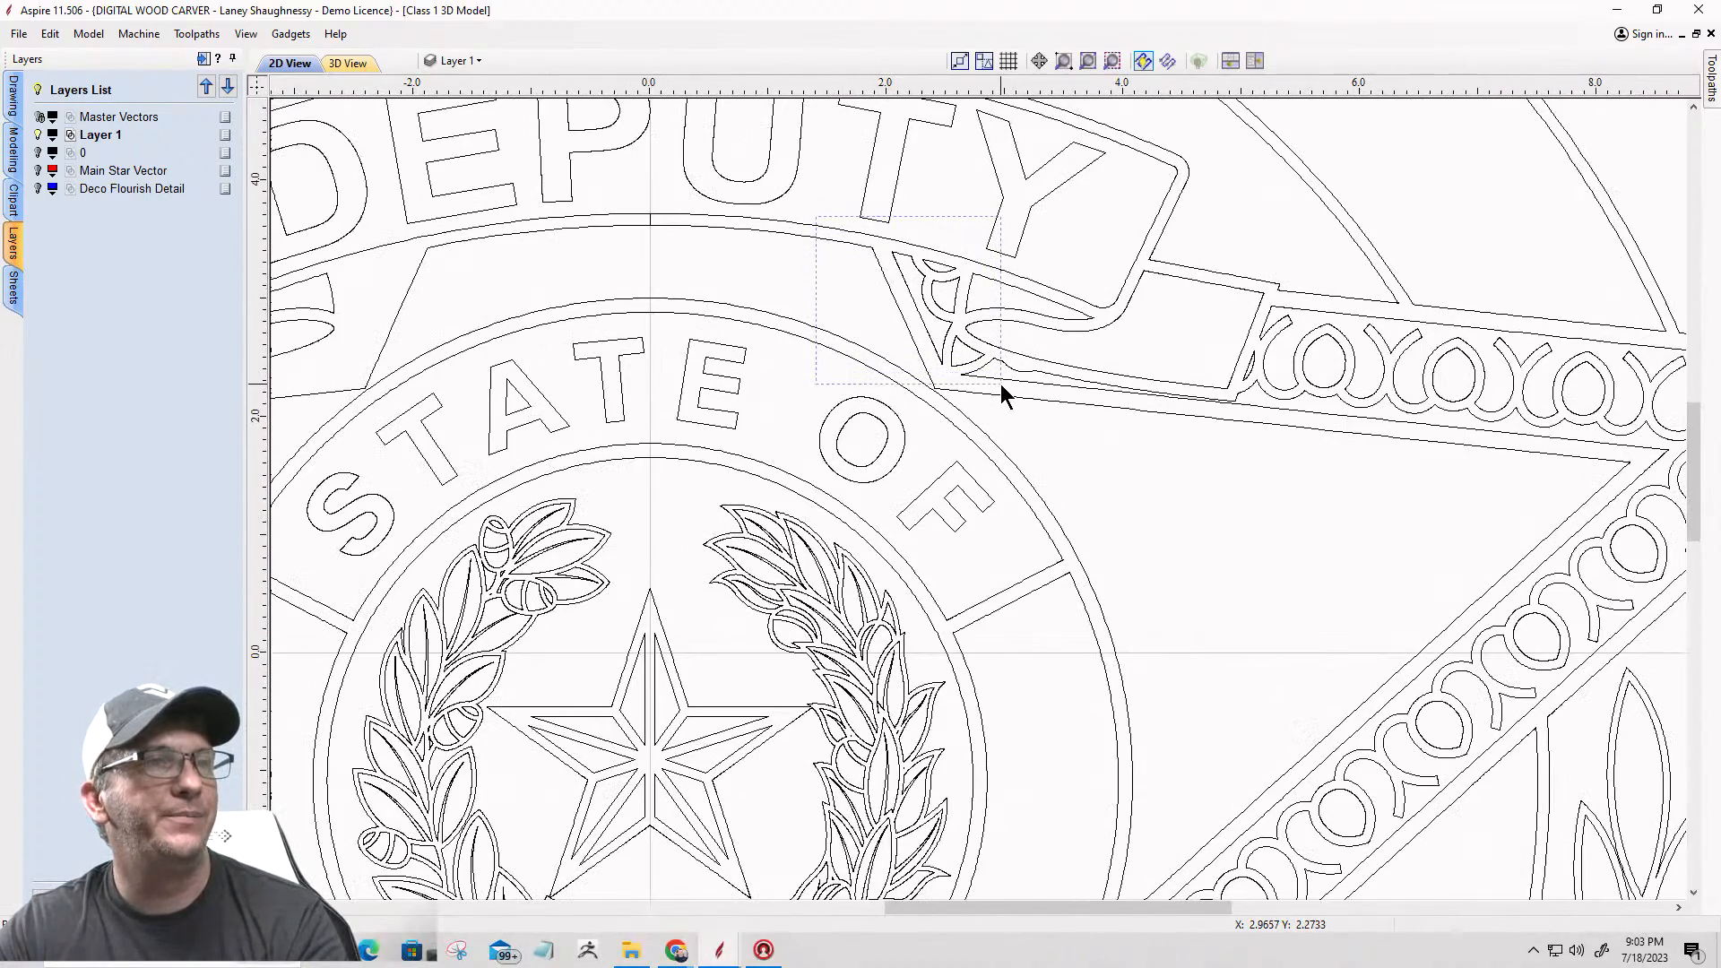
key("Delete")
Step: Delete the flourish vectors inside the star's top point
scroll(1022, 387, "down", 5)
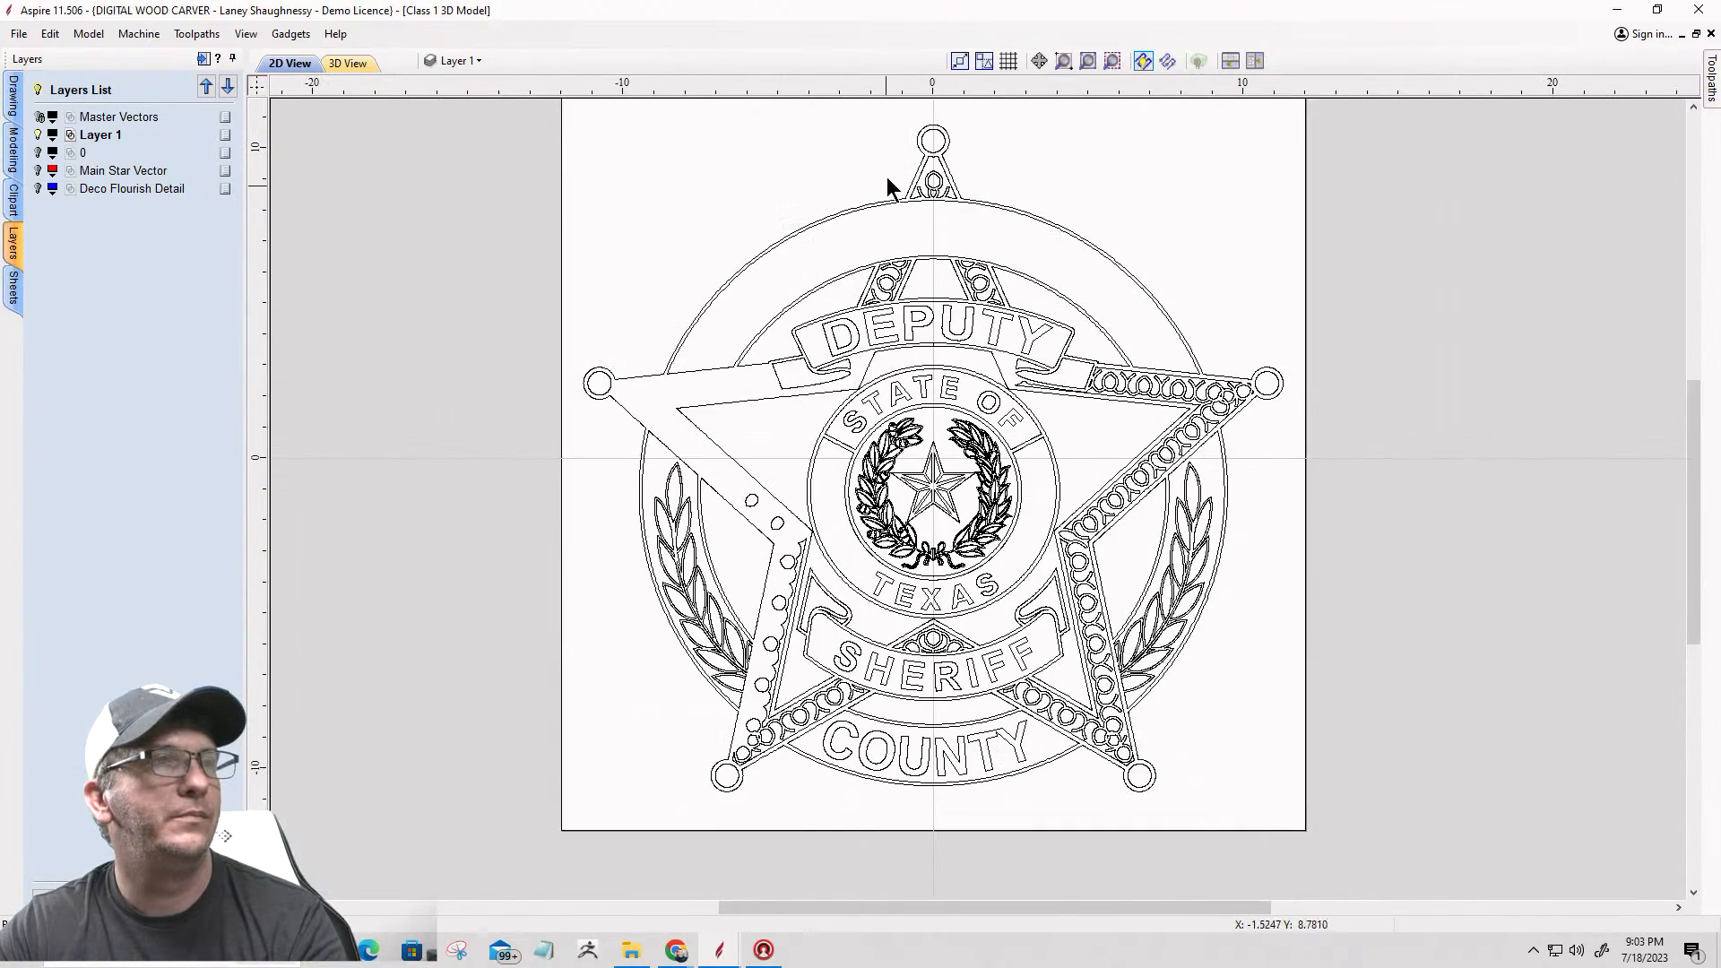
scroll(886, 180, "up", 4)
left_click(1073, 244)
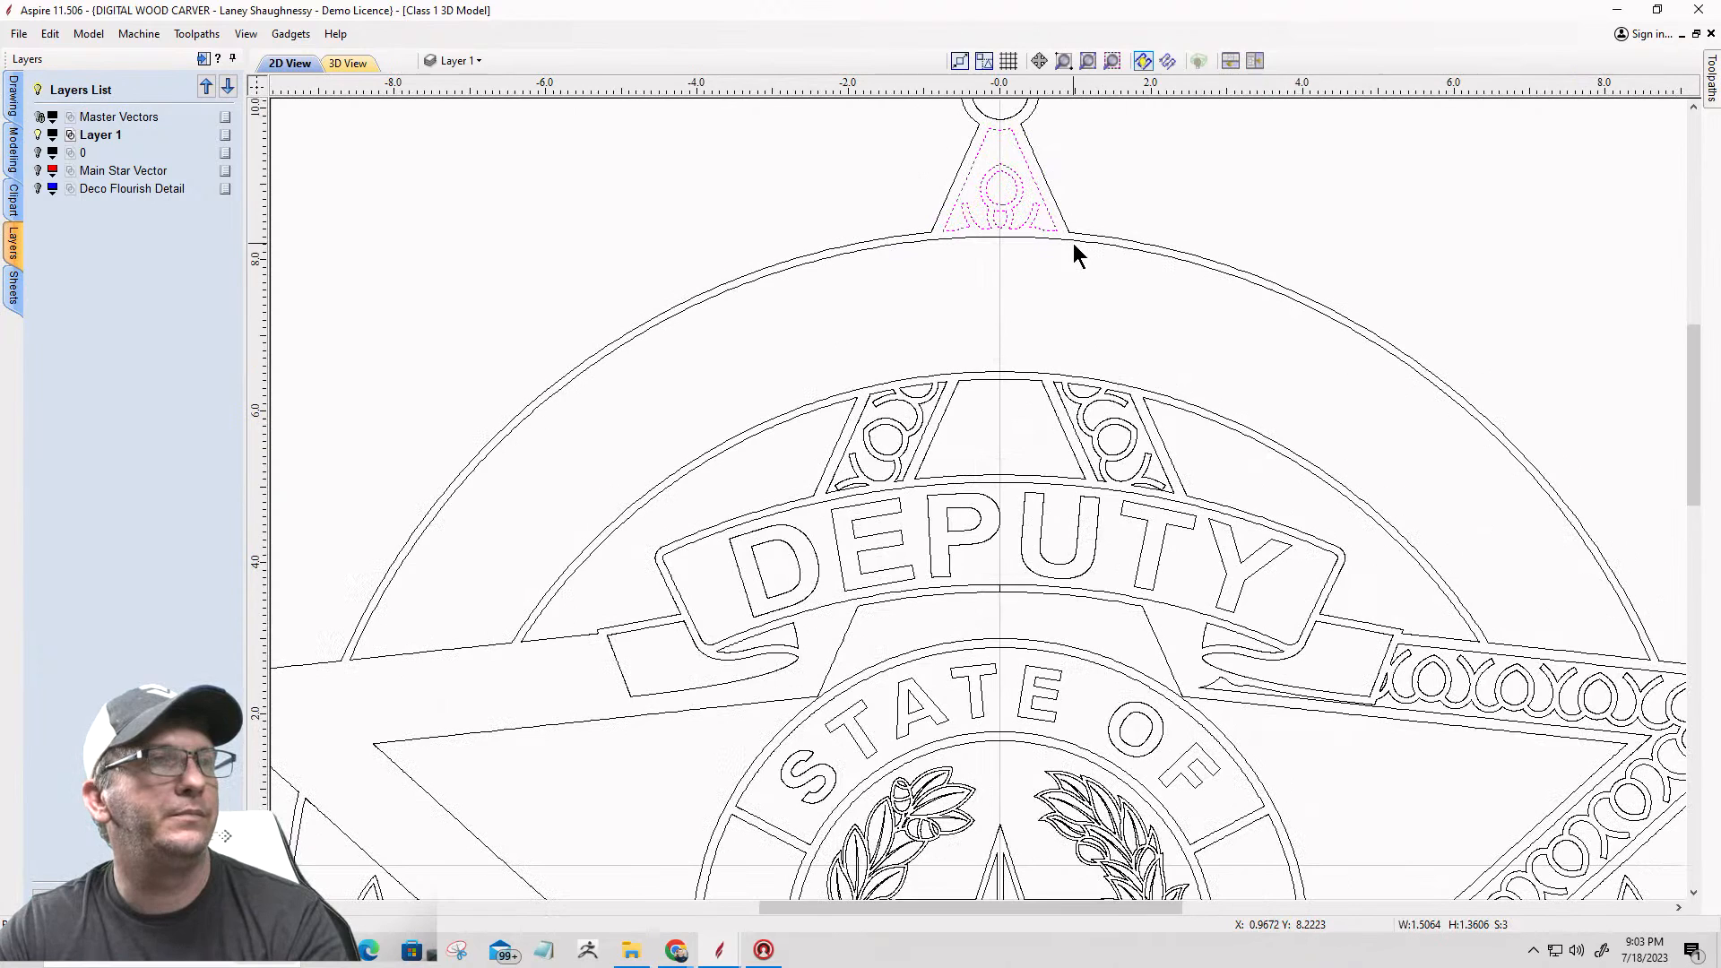
left_click(970, 190)
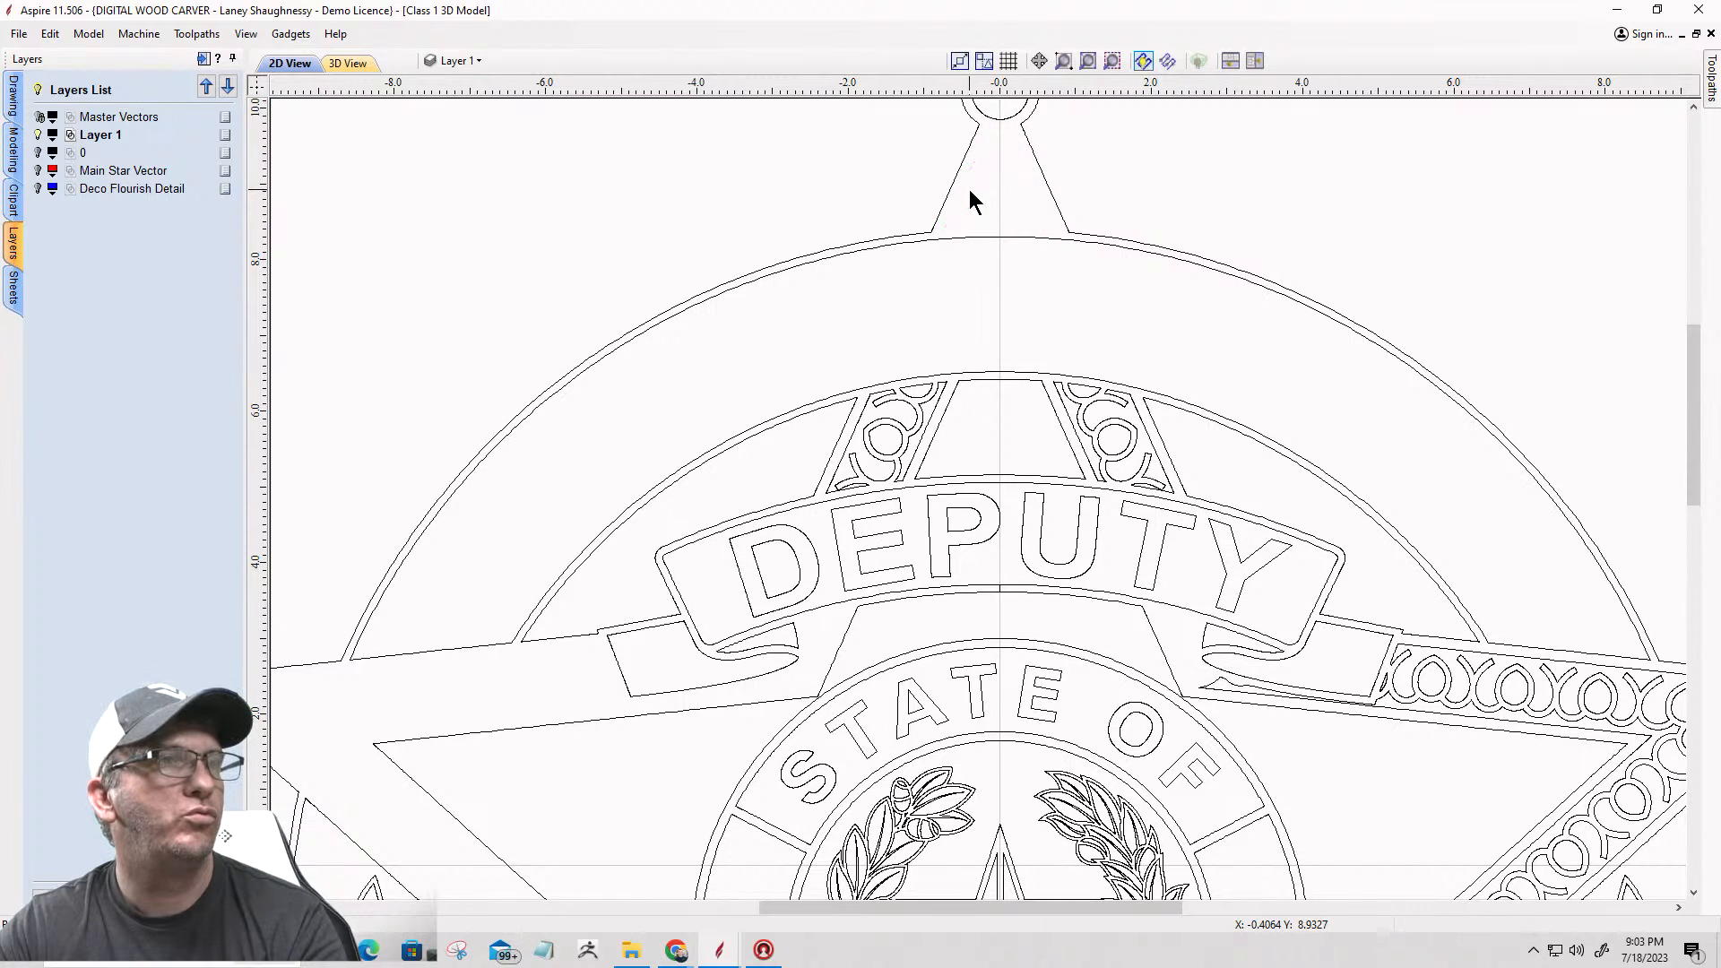
Step: Delete the flourish vectors in both star strips above the DEPUTY banner, keeping the large outer ring
scroll(853, 249, "down", 2)
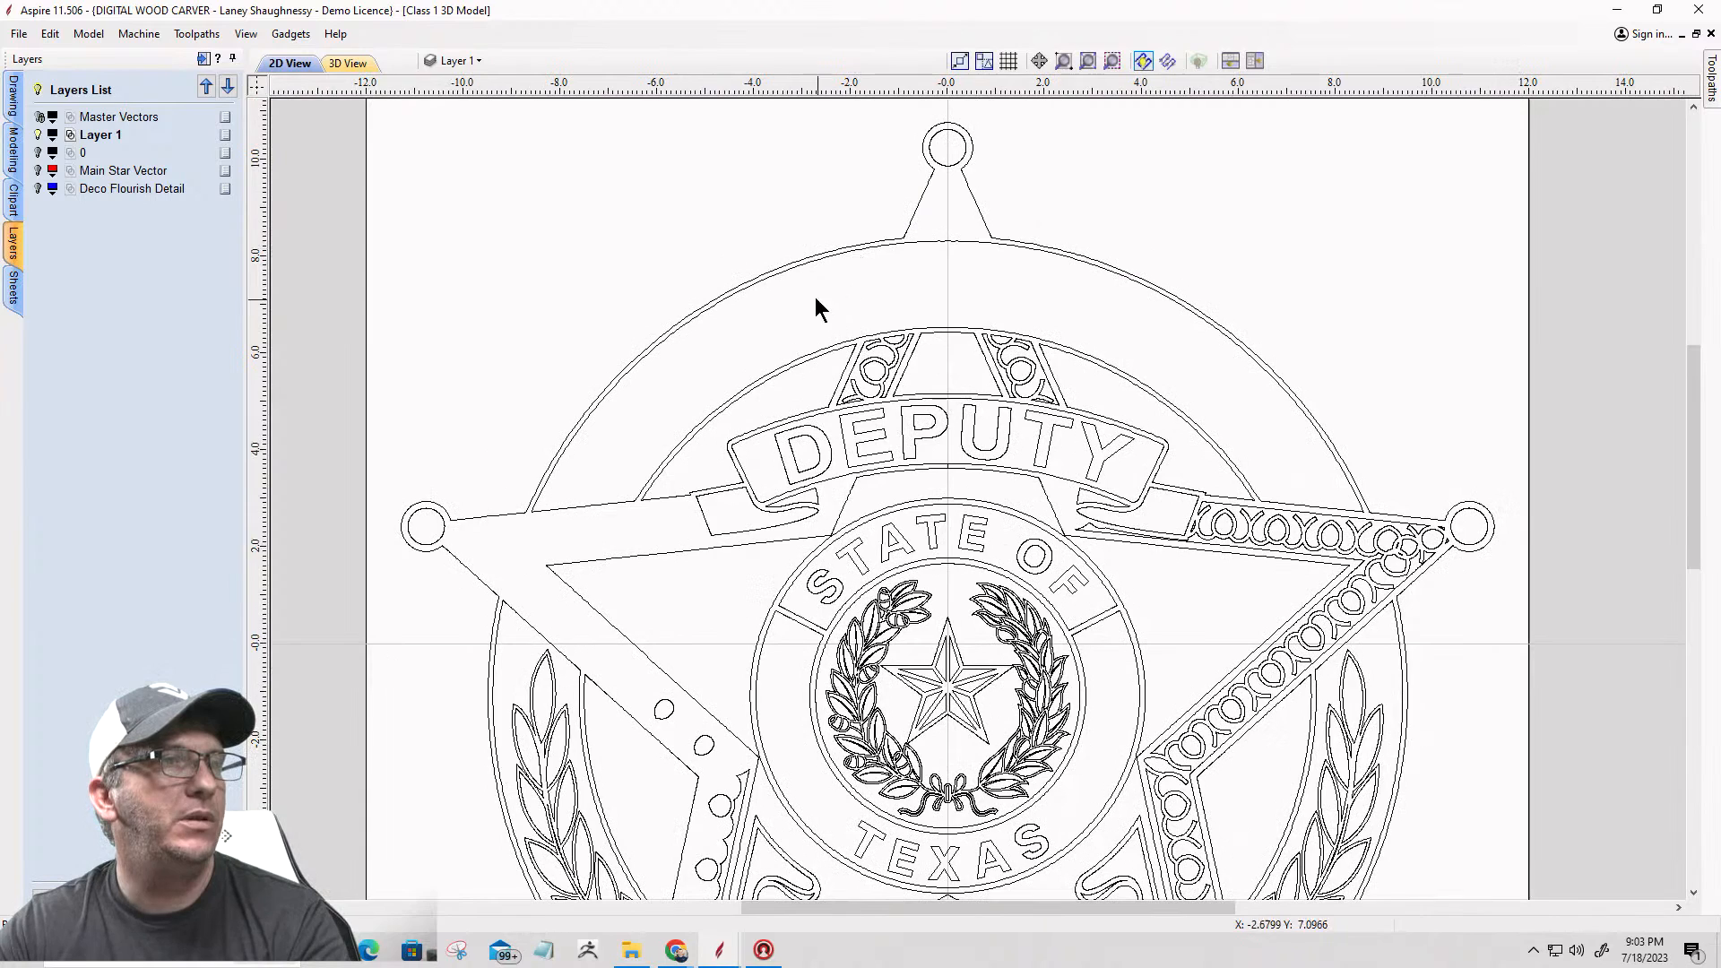
left_click(906, 406)
key("Delete")
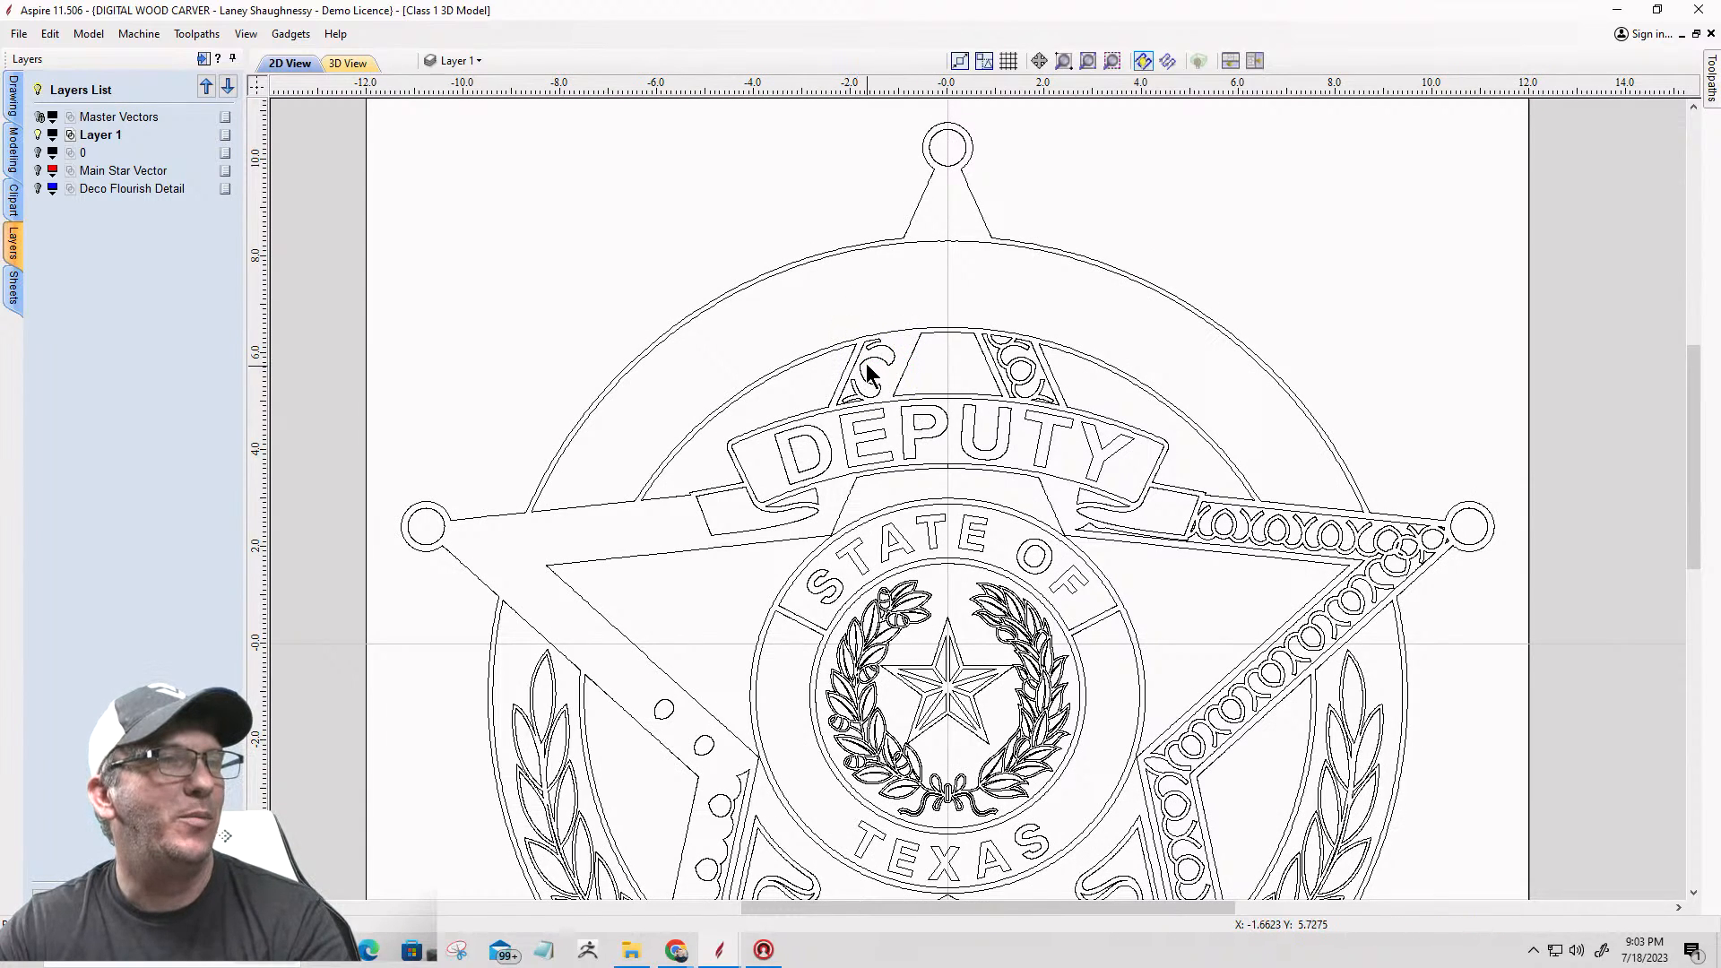
left_click(868, 362)
key("Delete")
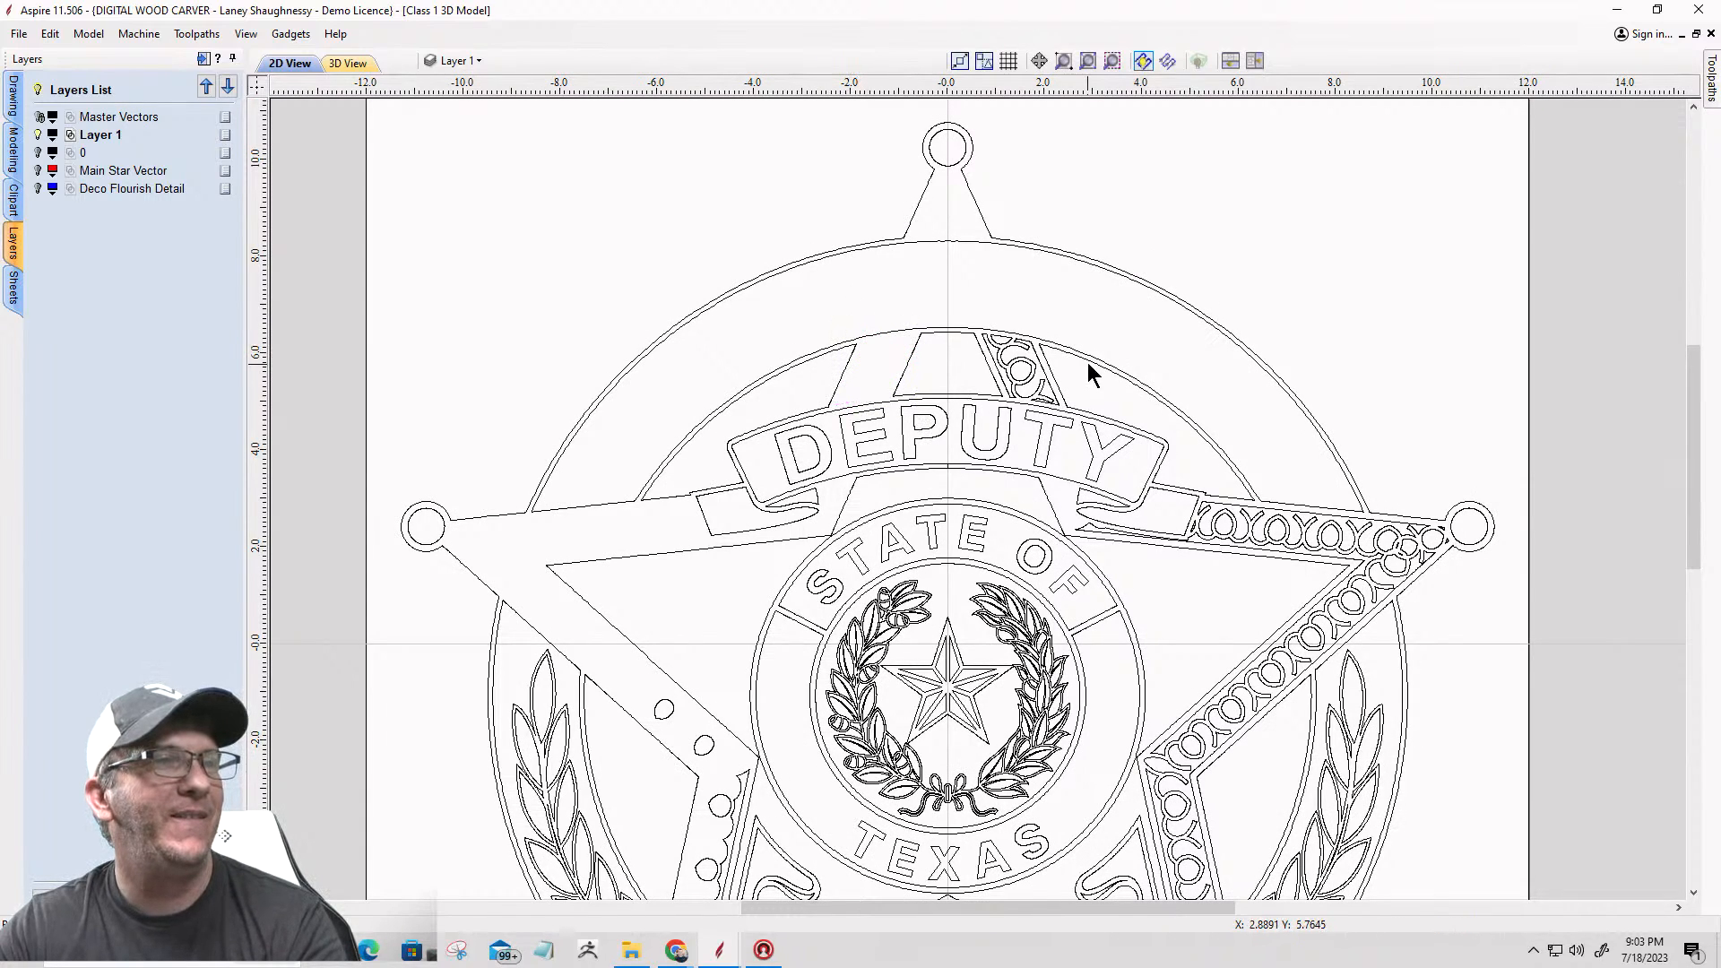
left_click(1007, 335)
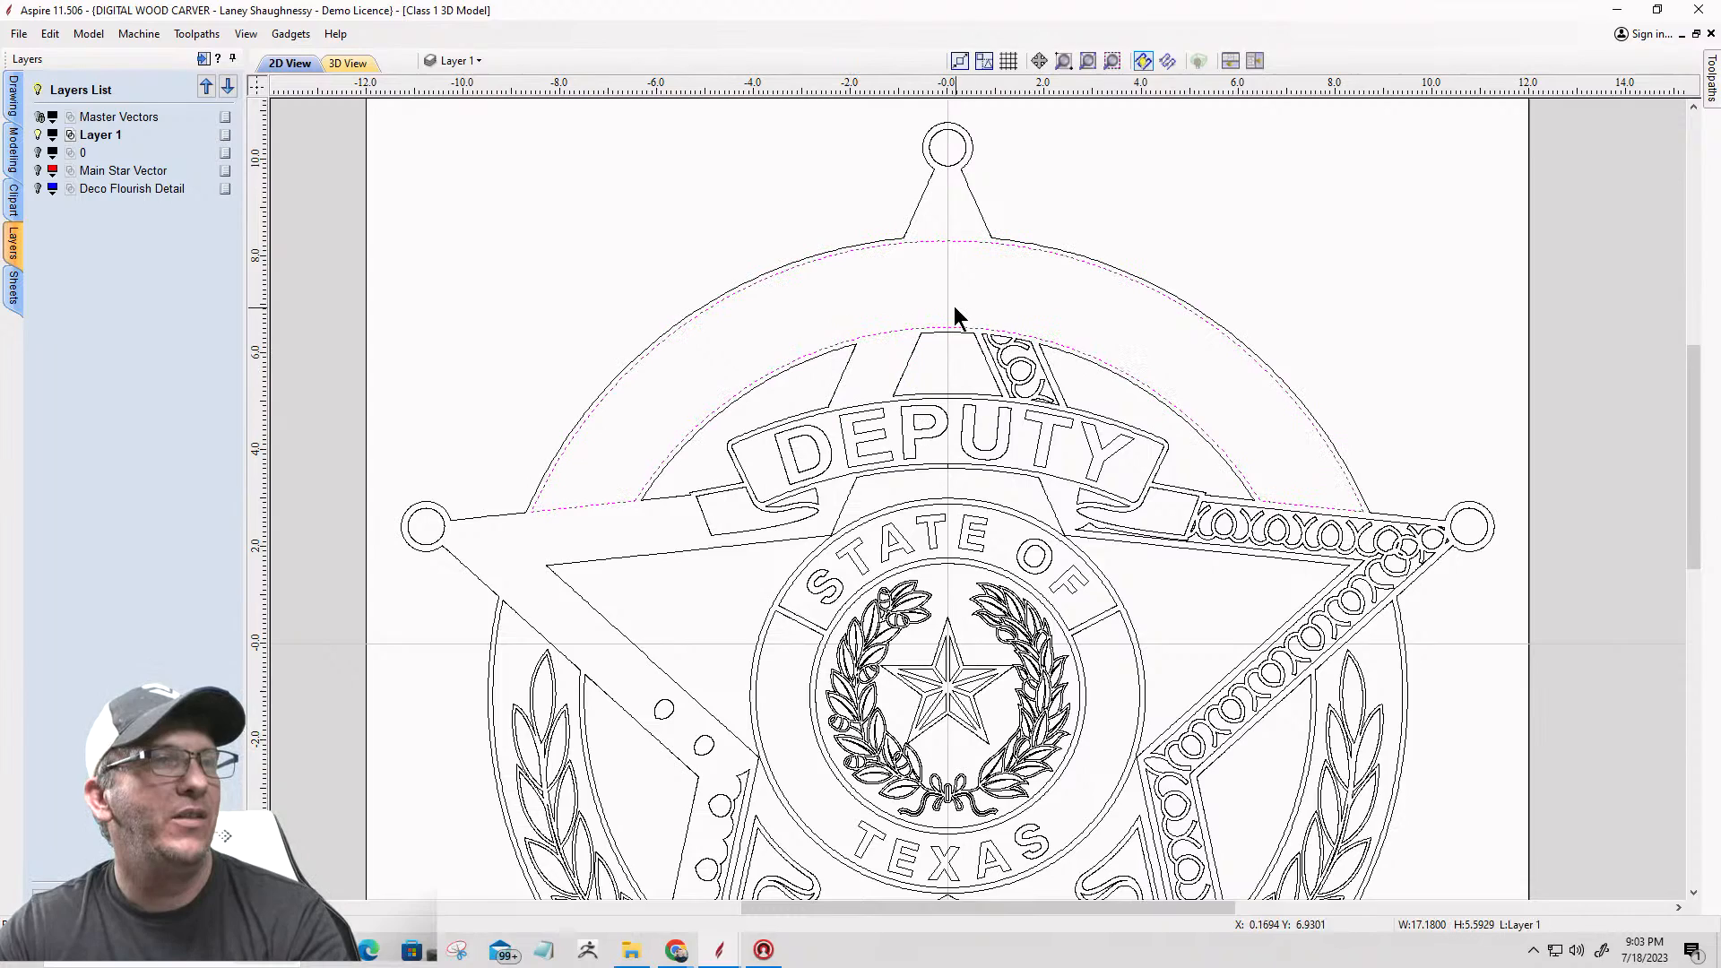
left_click(1059, 408)
key("Delete")
Step: Delete the flourish outlines and circles around the tip of the star's right arm
scroll(1048, 403, "down", 5)
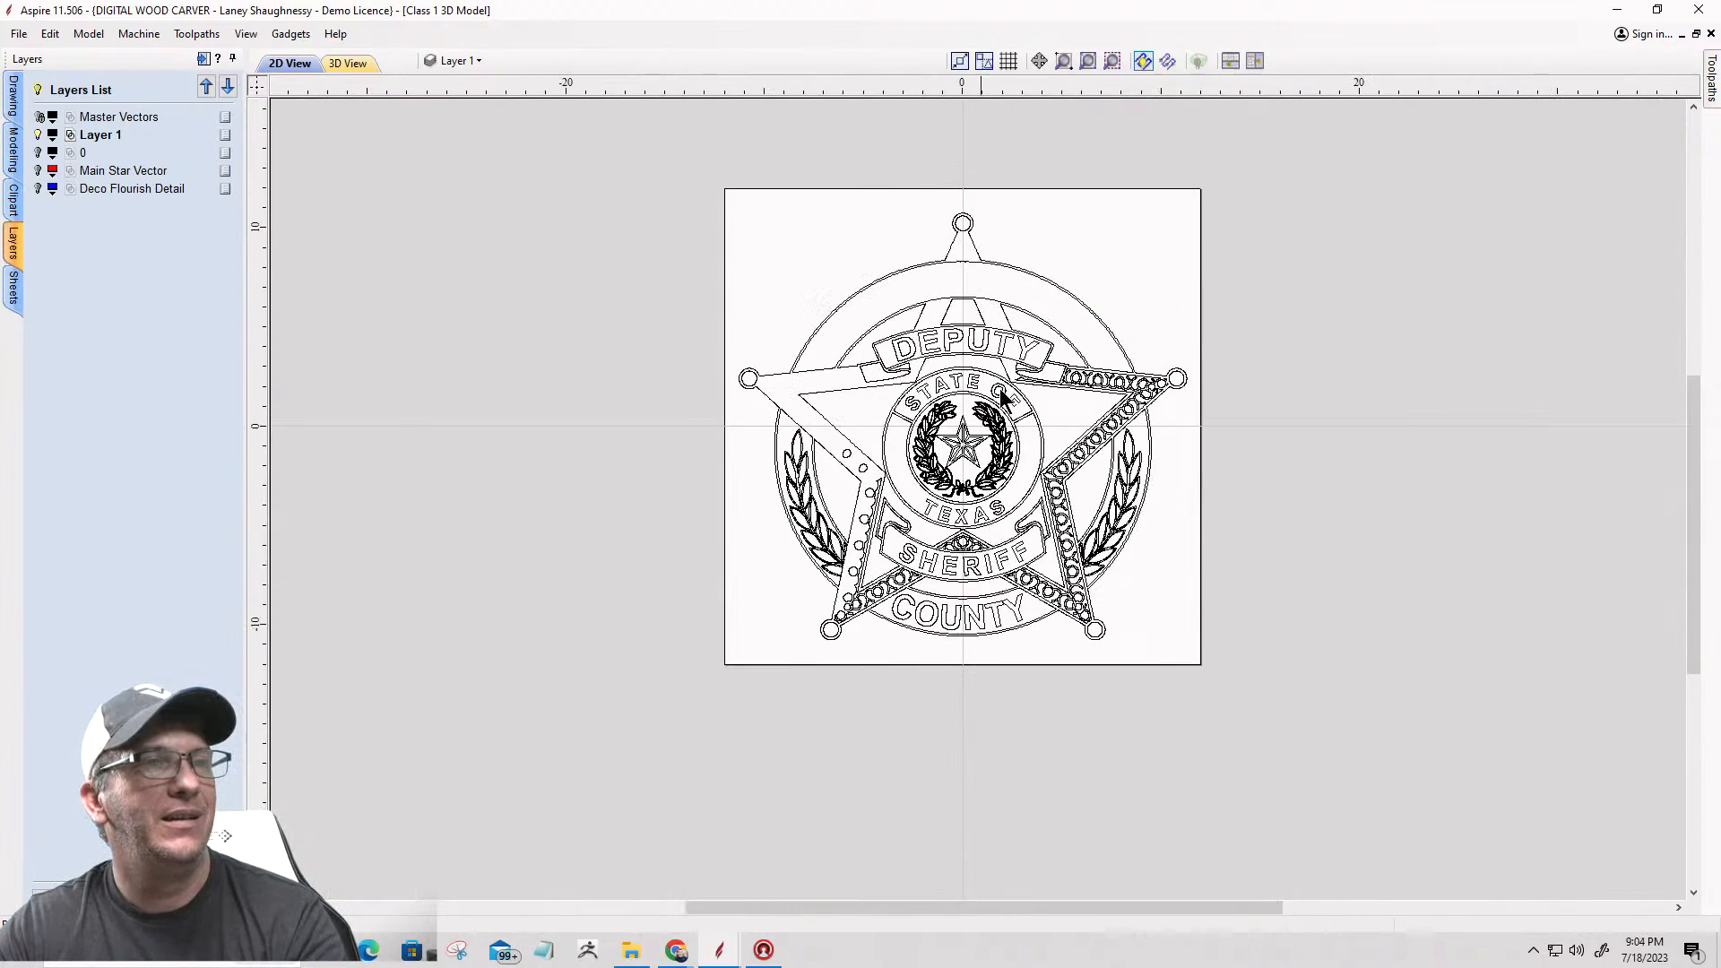
scroll(1056, 364, "up", 6)
left_click_drag(1282, 484, 1429, 523)
key("Delete")
left_click(1363, 442)
key("Delete")
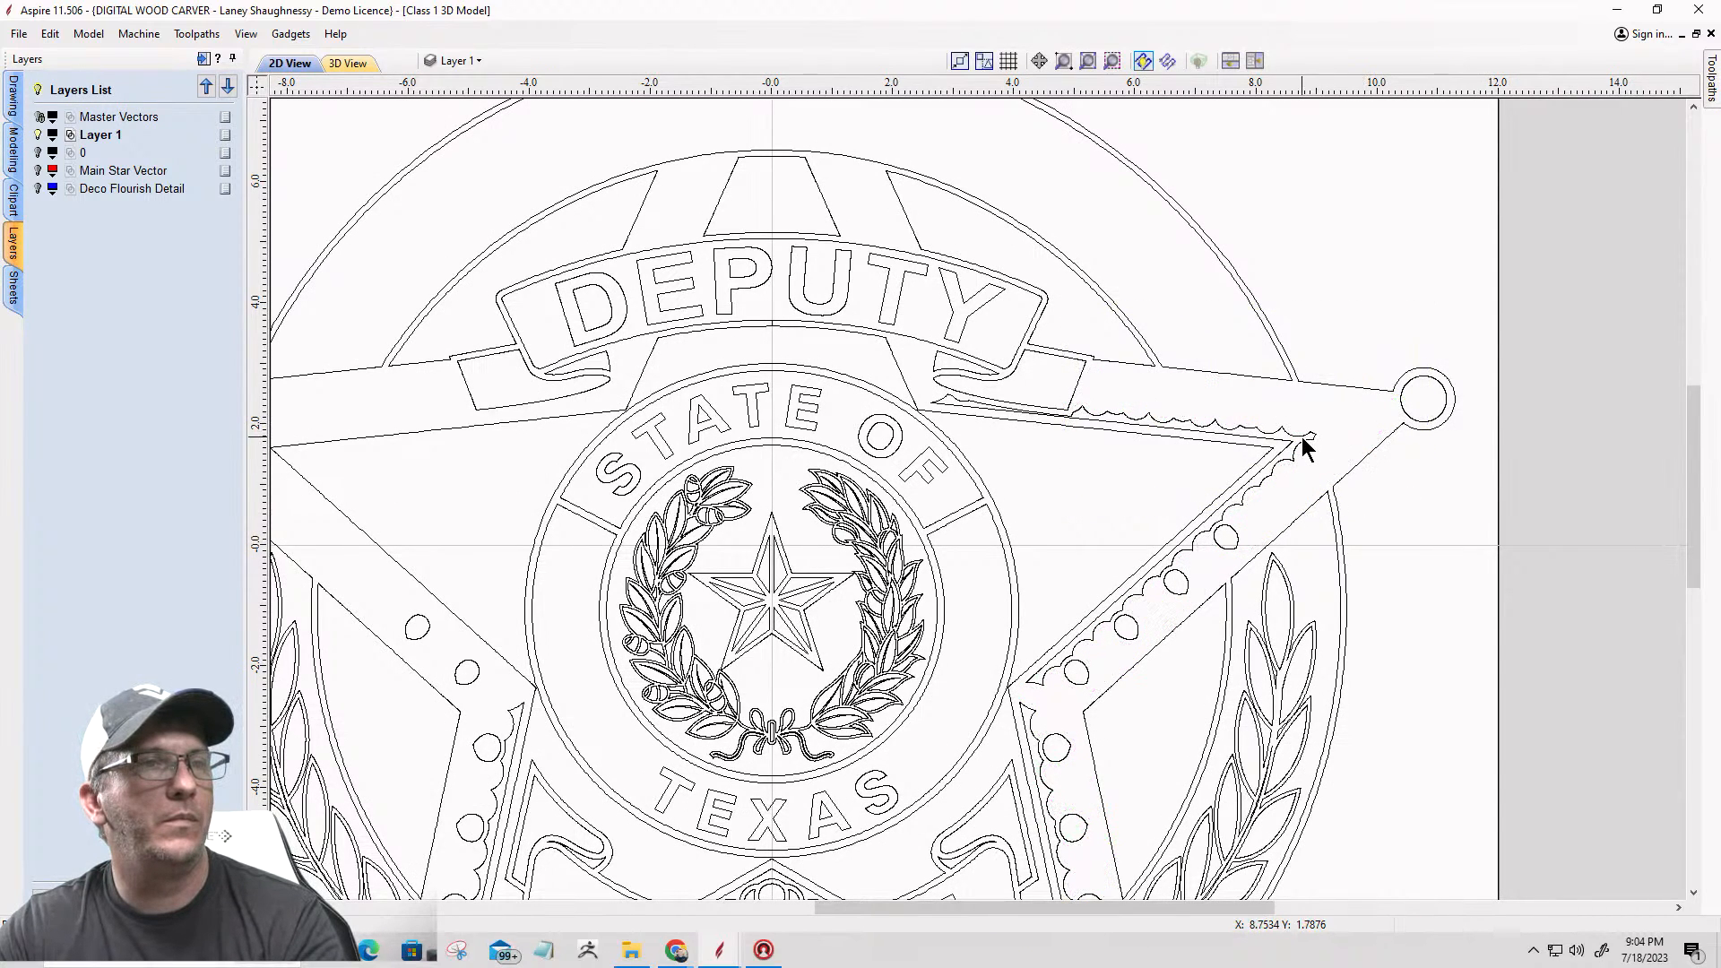
scroll(1289, 327, "down", 3)
scroll(987, 339, "up", 4)
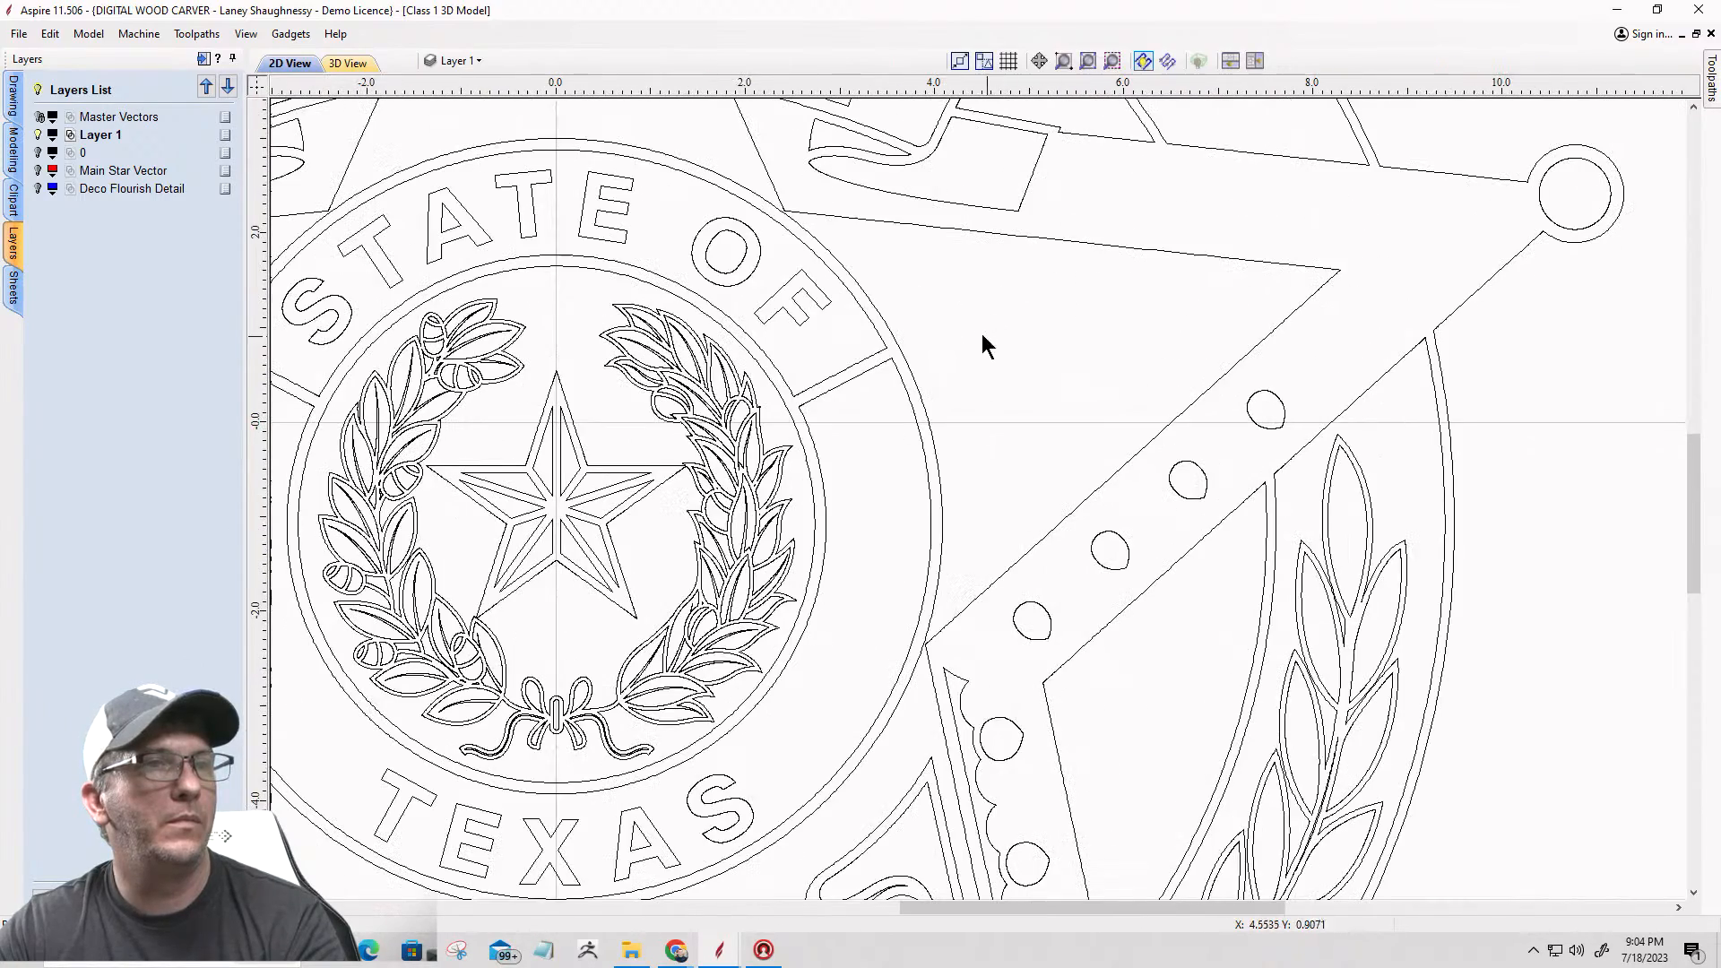
Step: Delete the remaining flourish circles on the star's right arm and the flourishes running down its lower-right leg
scroll(1091, 325, "down", 2)
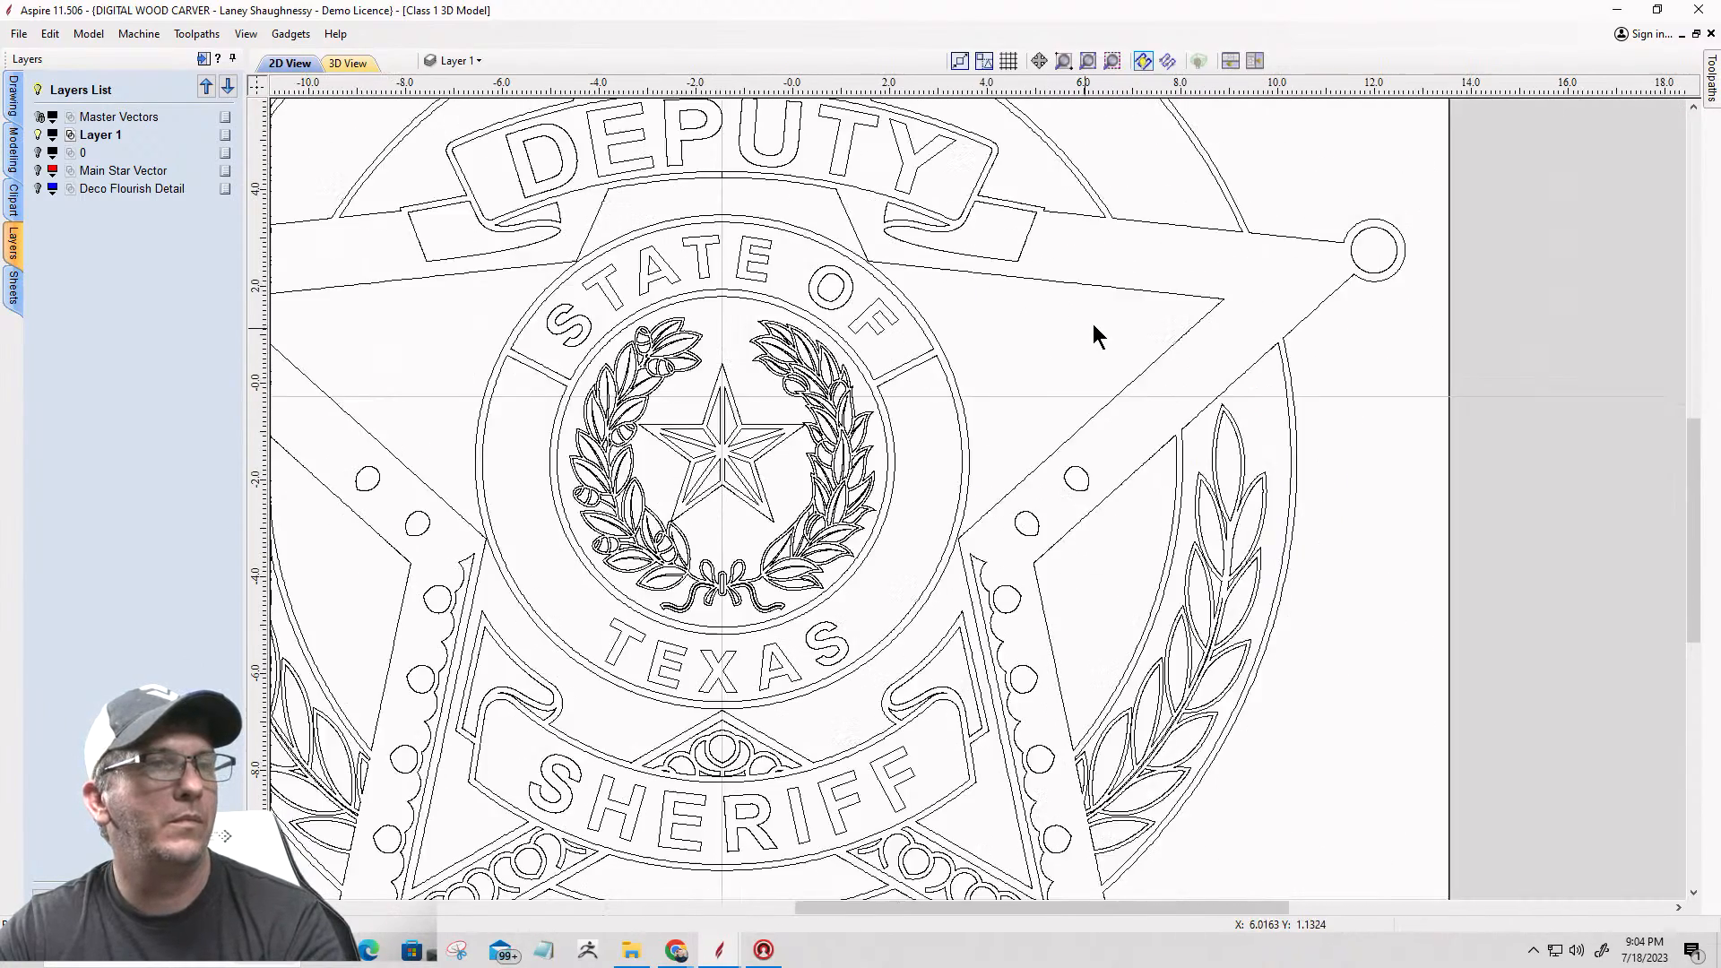
left_click_drag(991, 475, 1145, 643)
key("Delete")
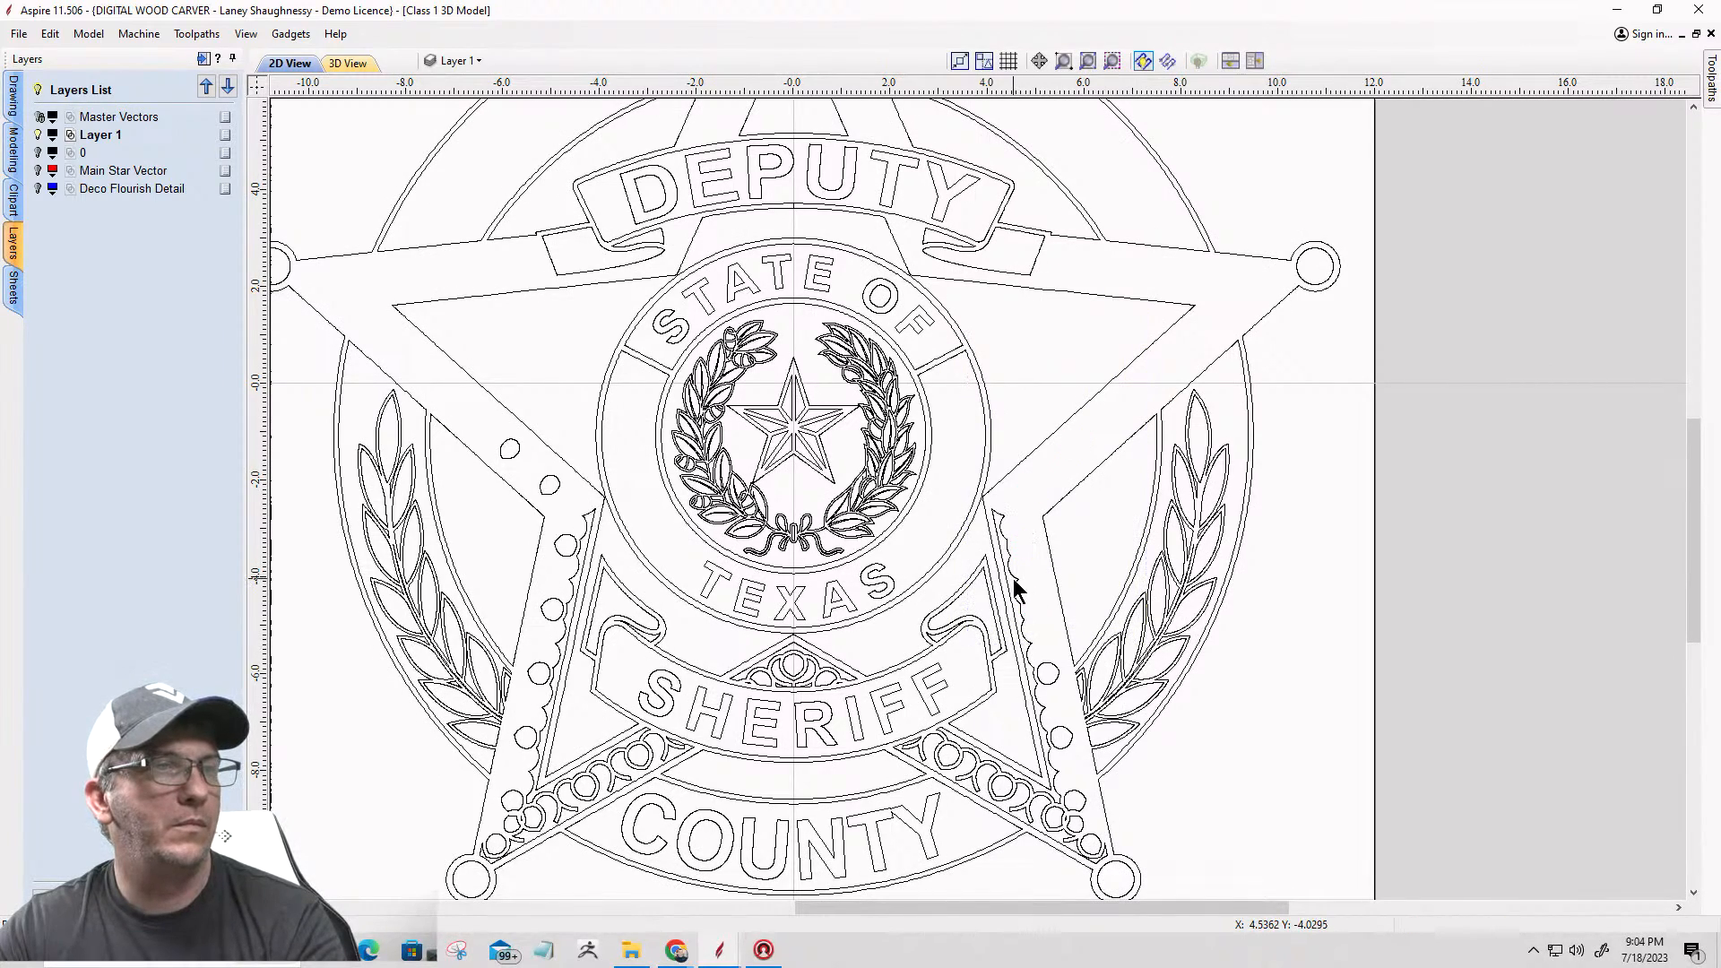
scroll(1052, 492, "down", 4)
scroll(1092, 545, "up", 5)
left_click_drag(1150, 315, 1271, 607)
key("Delete")
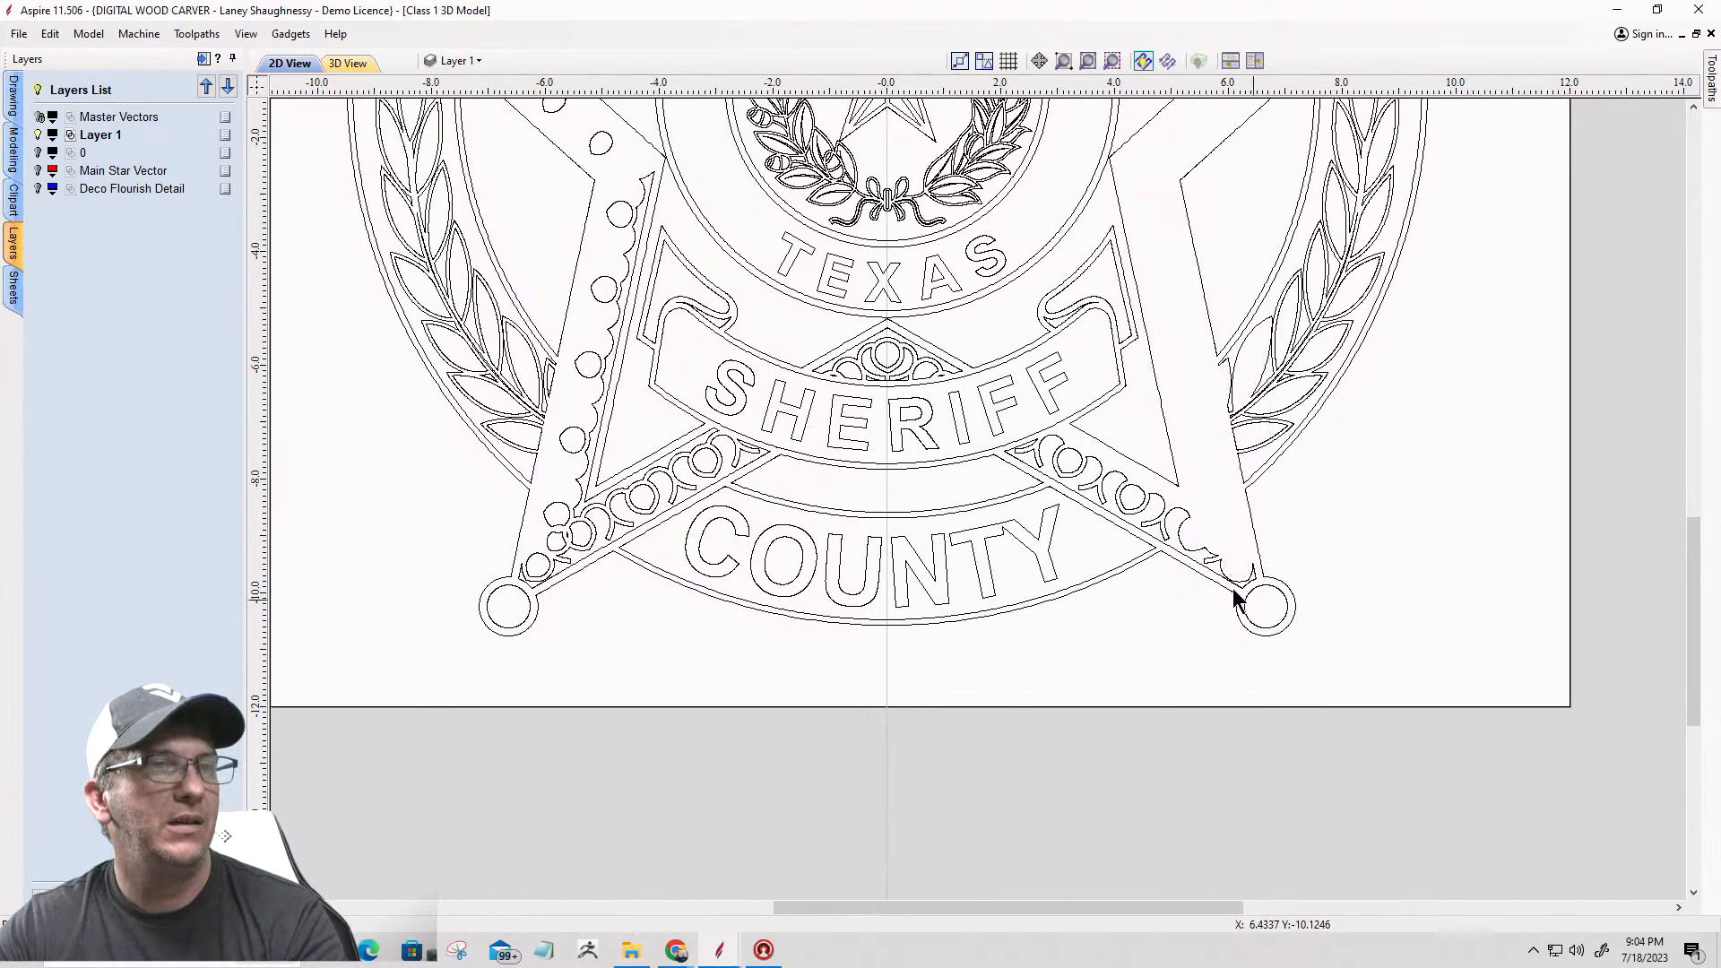
Step: Delete the remaining flourish scrolls and circles between the lower-right point and the SHERIFF banner
left_click(1218, 568)
key("Delete")
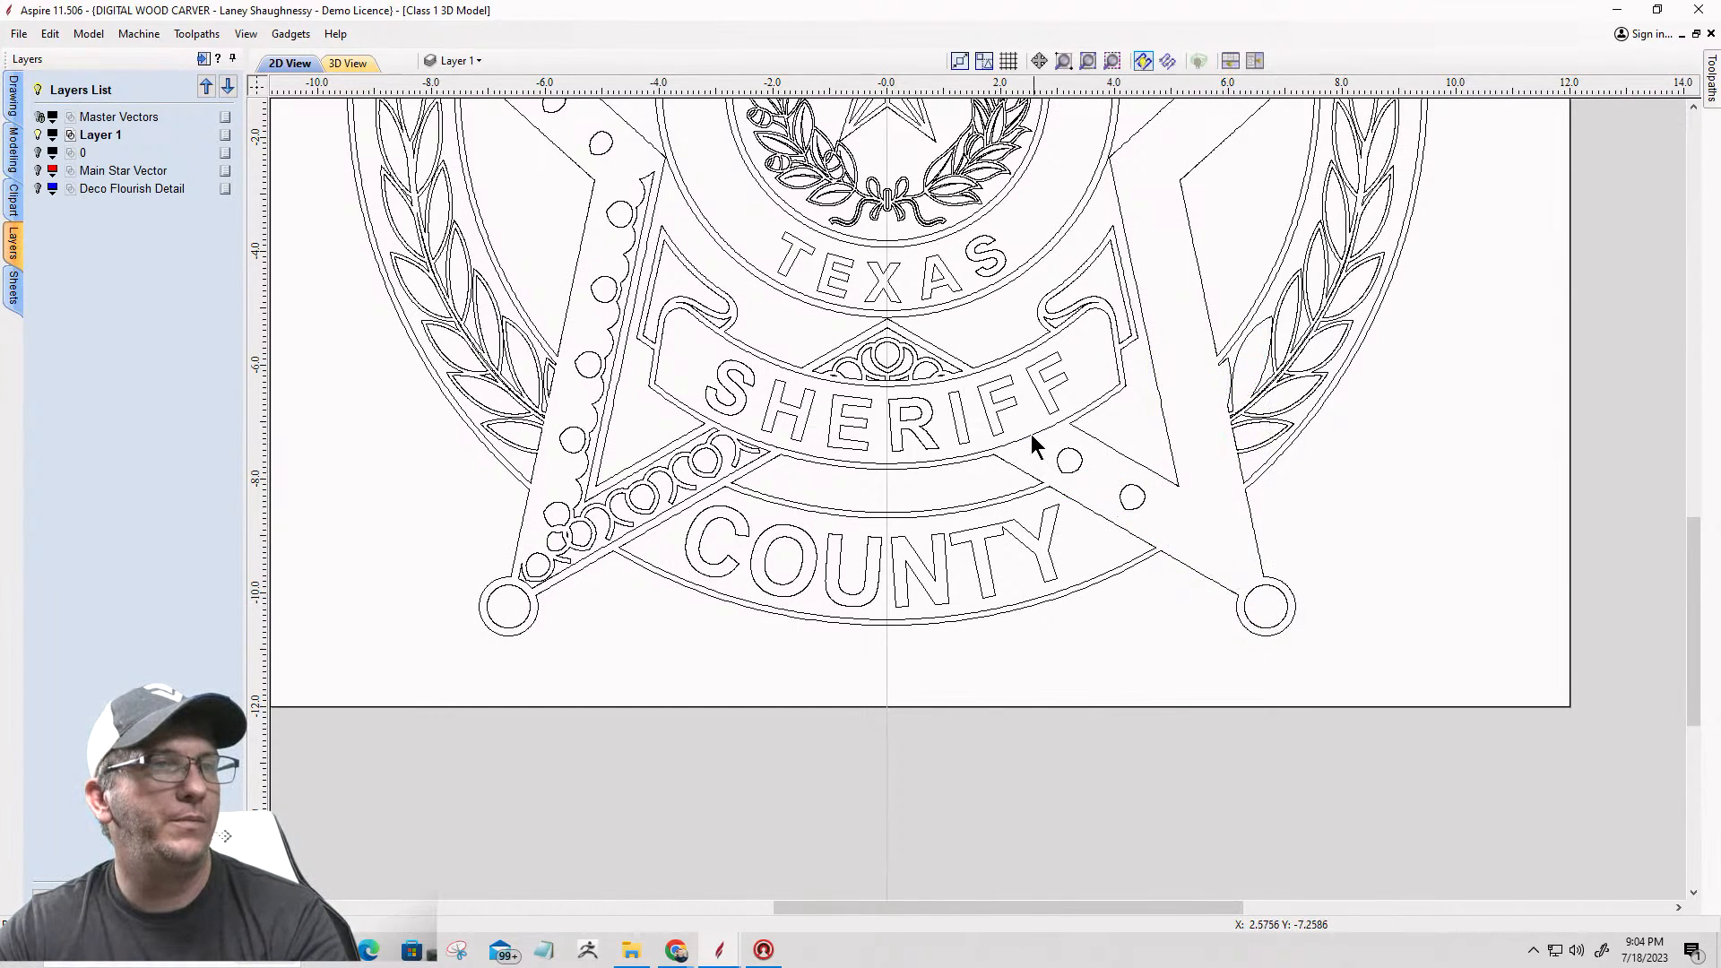
left_click(1079, 462)
key("Delete")
left_click(1128, 494)
key("Delete")
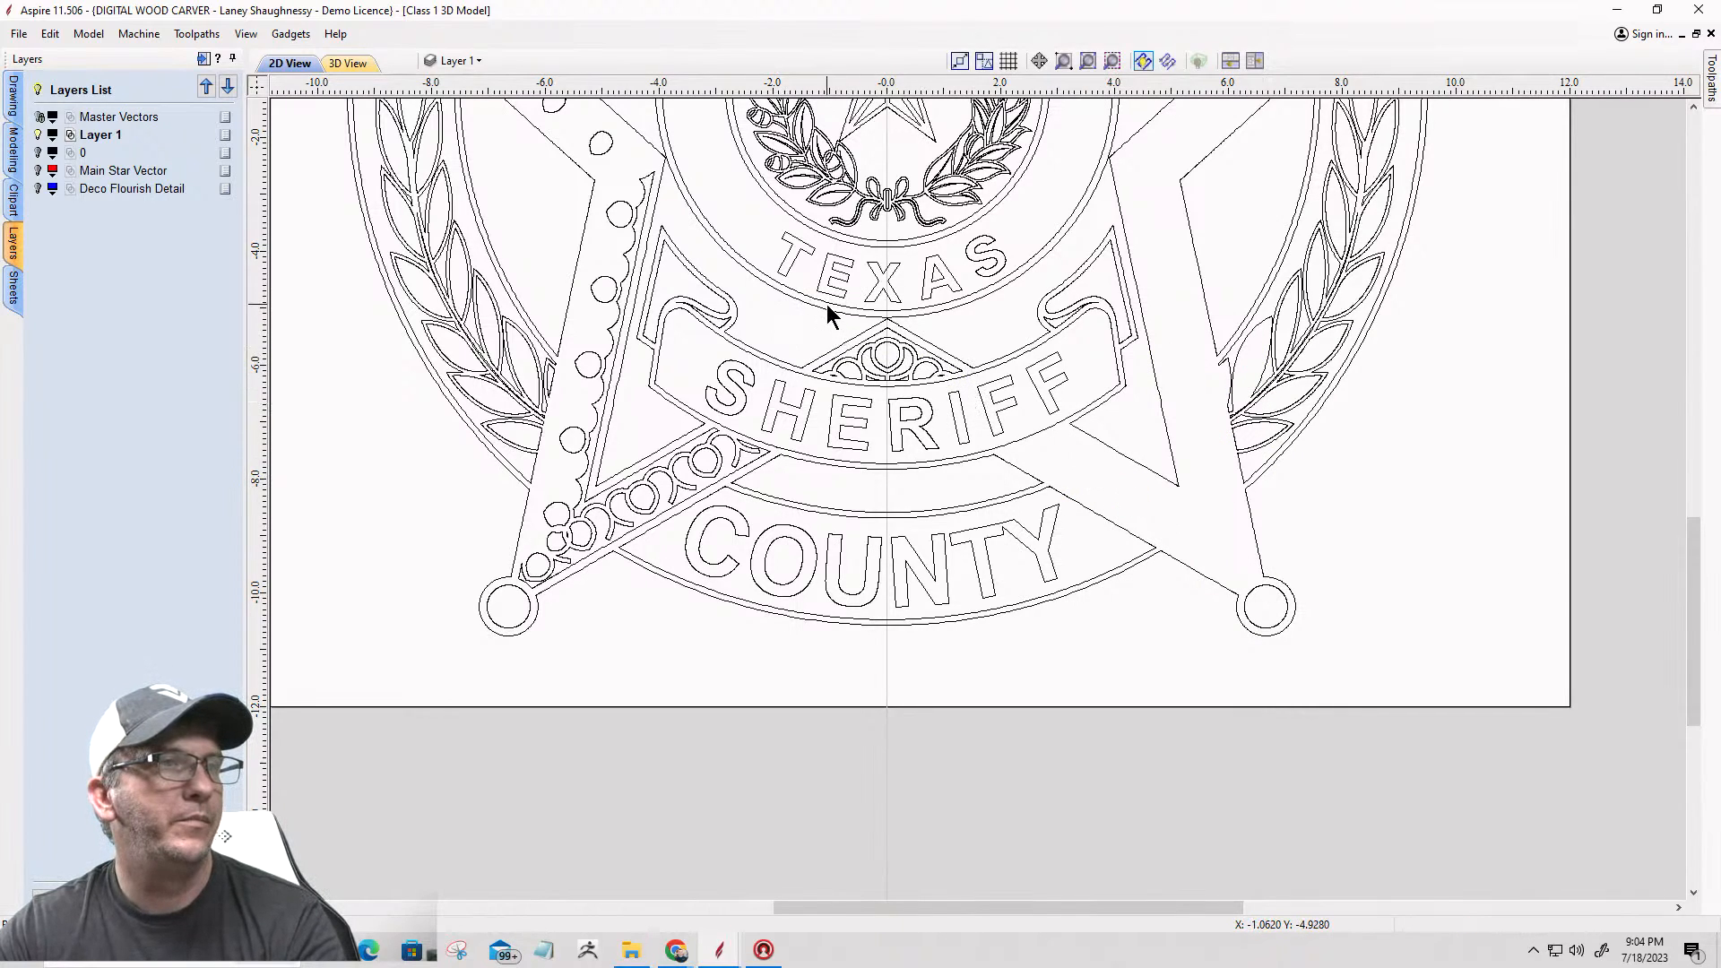
Step: Delete the flourish vectors in the small triangle between TEXAS and the SHERIFF banner
left_click(961, 391)
key("Delete")
left_click(887, 339)
key("Delete")
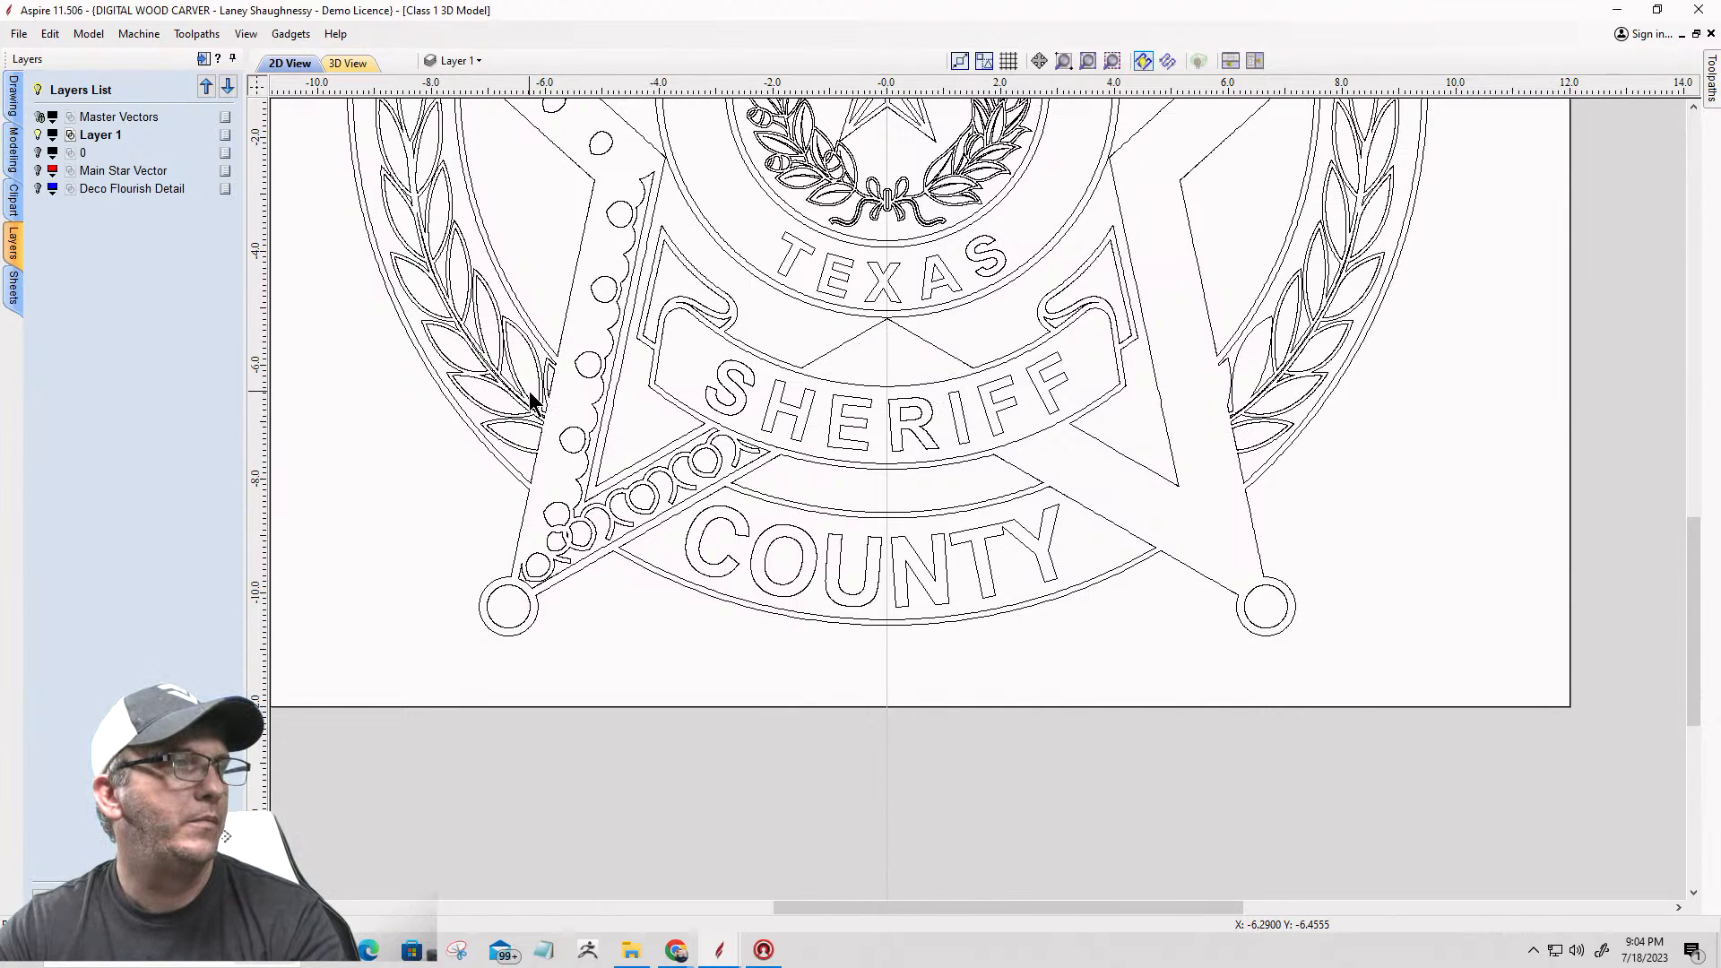
Step: Delete all remaining flourish outlines and circles from the star's lower-left leg and point
left_click_drag(649, 529, 692, 642)
key("Delete")
left_click(605, 496)
key("Delete")
left_click(603, 507)
key("Delete")
left_click_drag(551, 164, 750, 495)
key("Delete")
key("Delete")
scroll(750, 495, "down", 4)
left_click_drag(686, 319, 723, 374)
key("Delete")
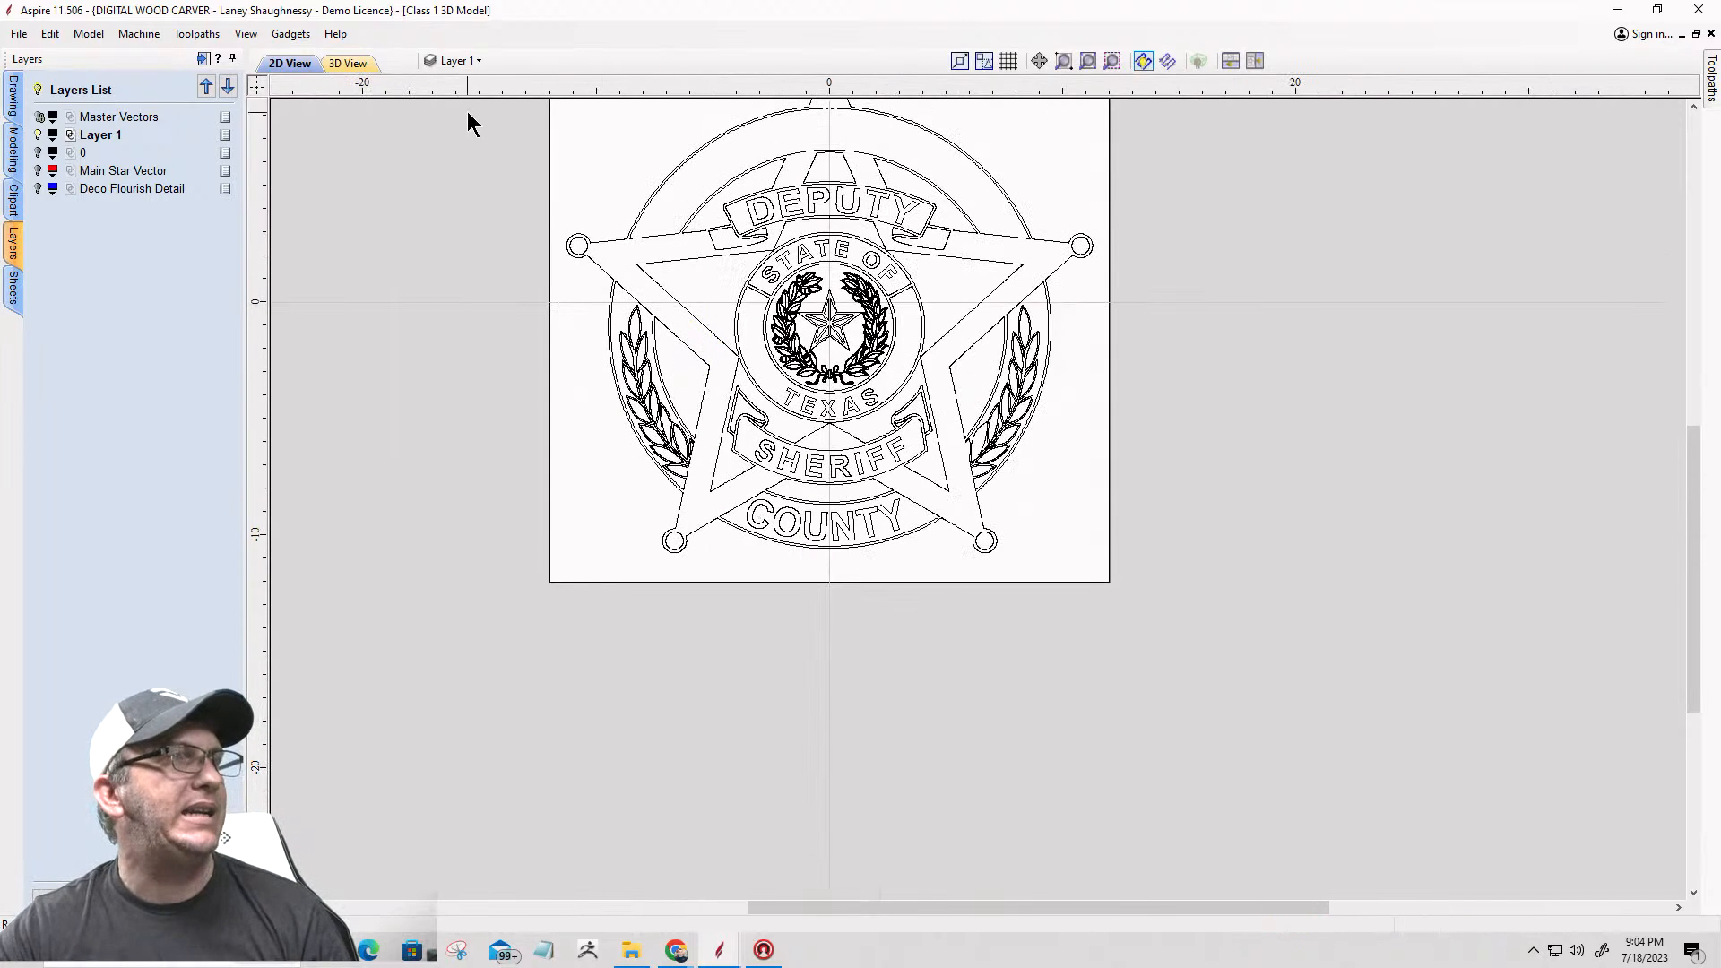
Step: Show the Deco Flourish Detail layer alongside Layer 1 and inspect the flourishes around the star
left_click(459, 61)
left_click(454, 162)
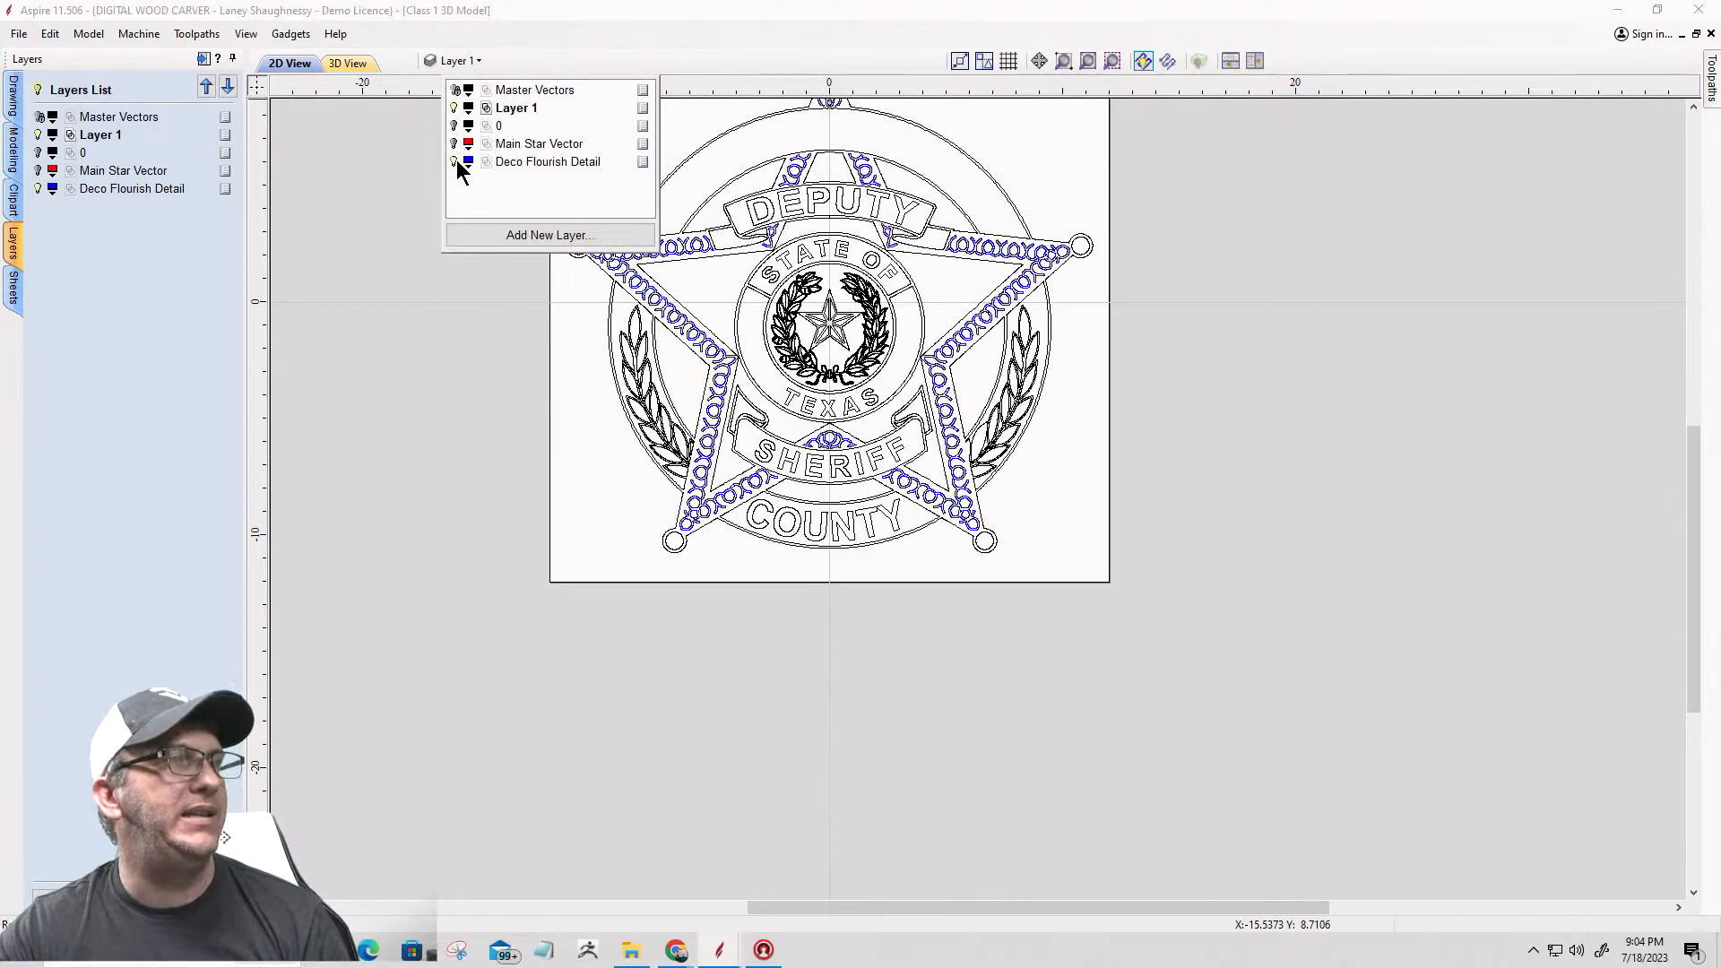
scroll(1004, 497, "up", 4)
scroll(915, 515, "down", 5)
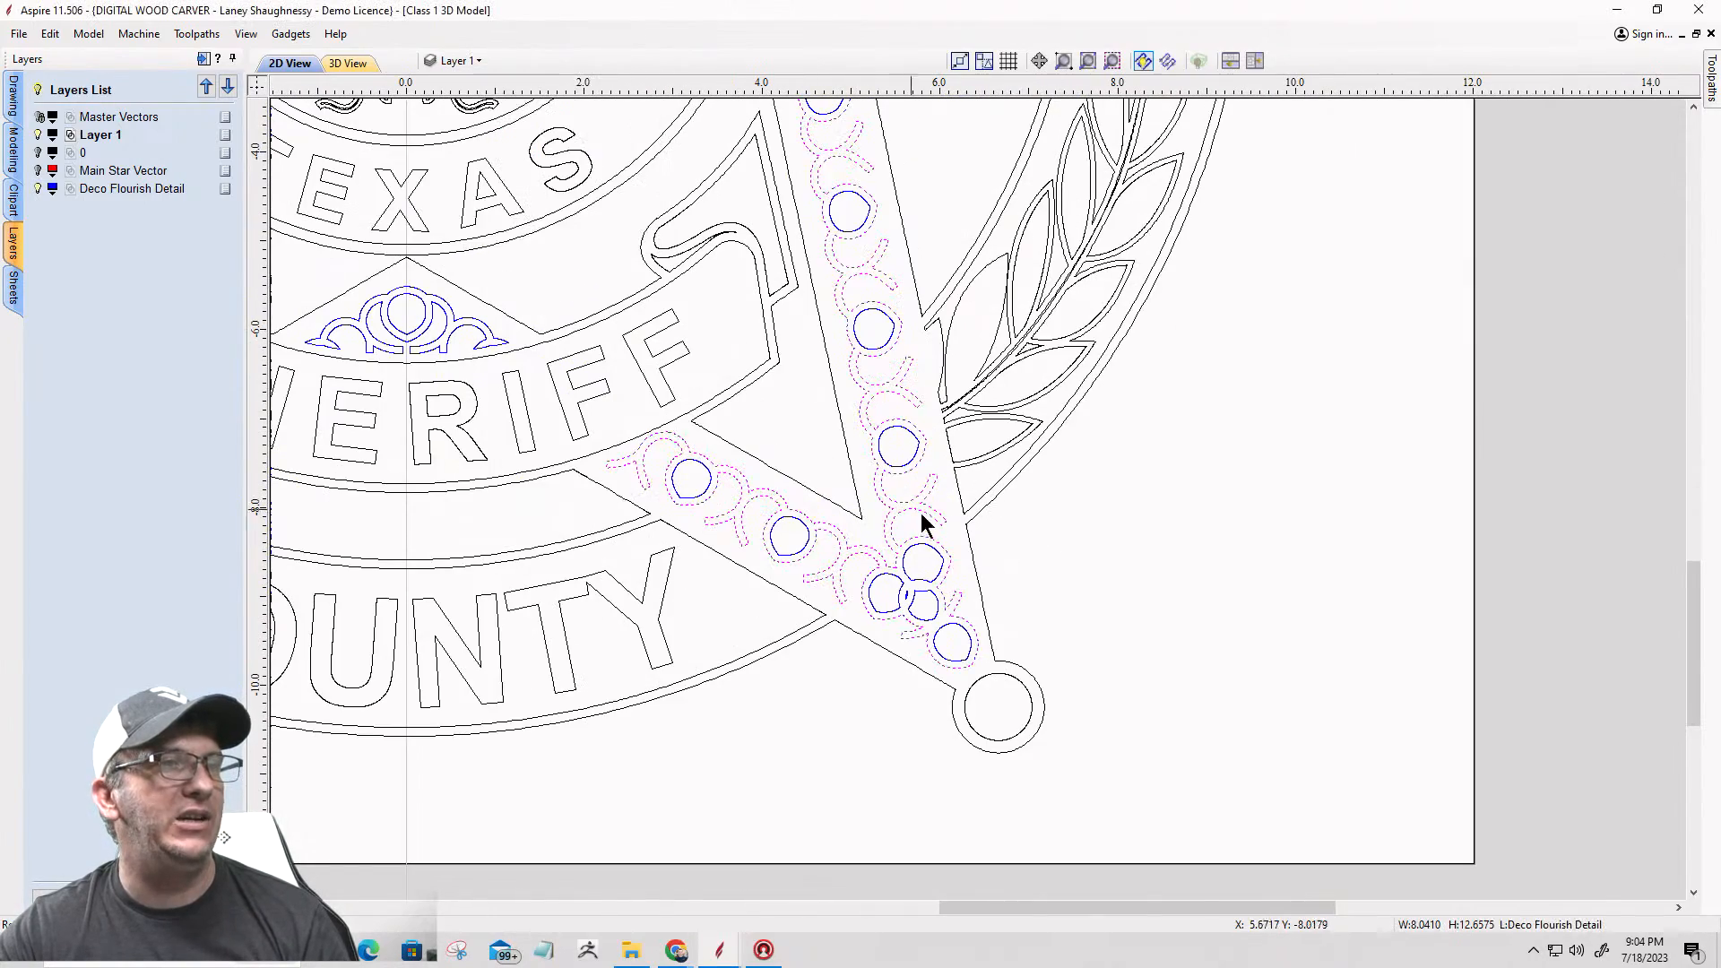
scroll(798, 596, "up", 6)
scroll(787, 617, "down", 6)
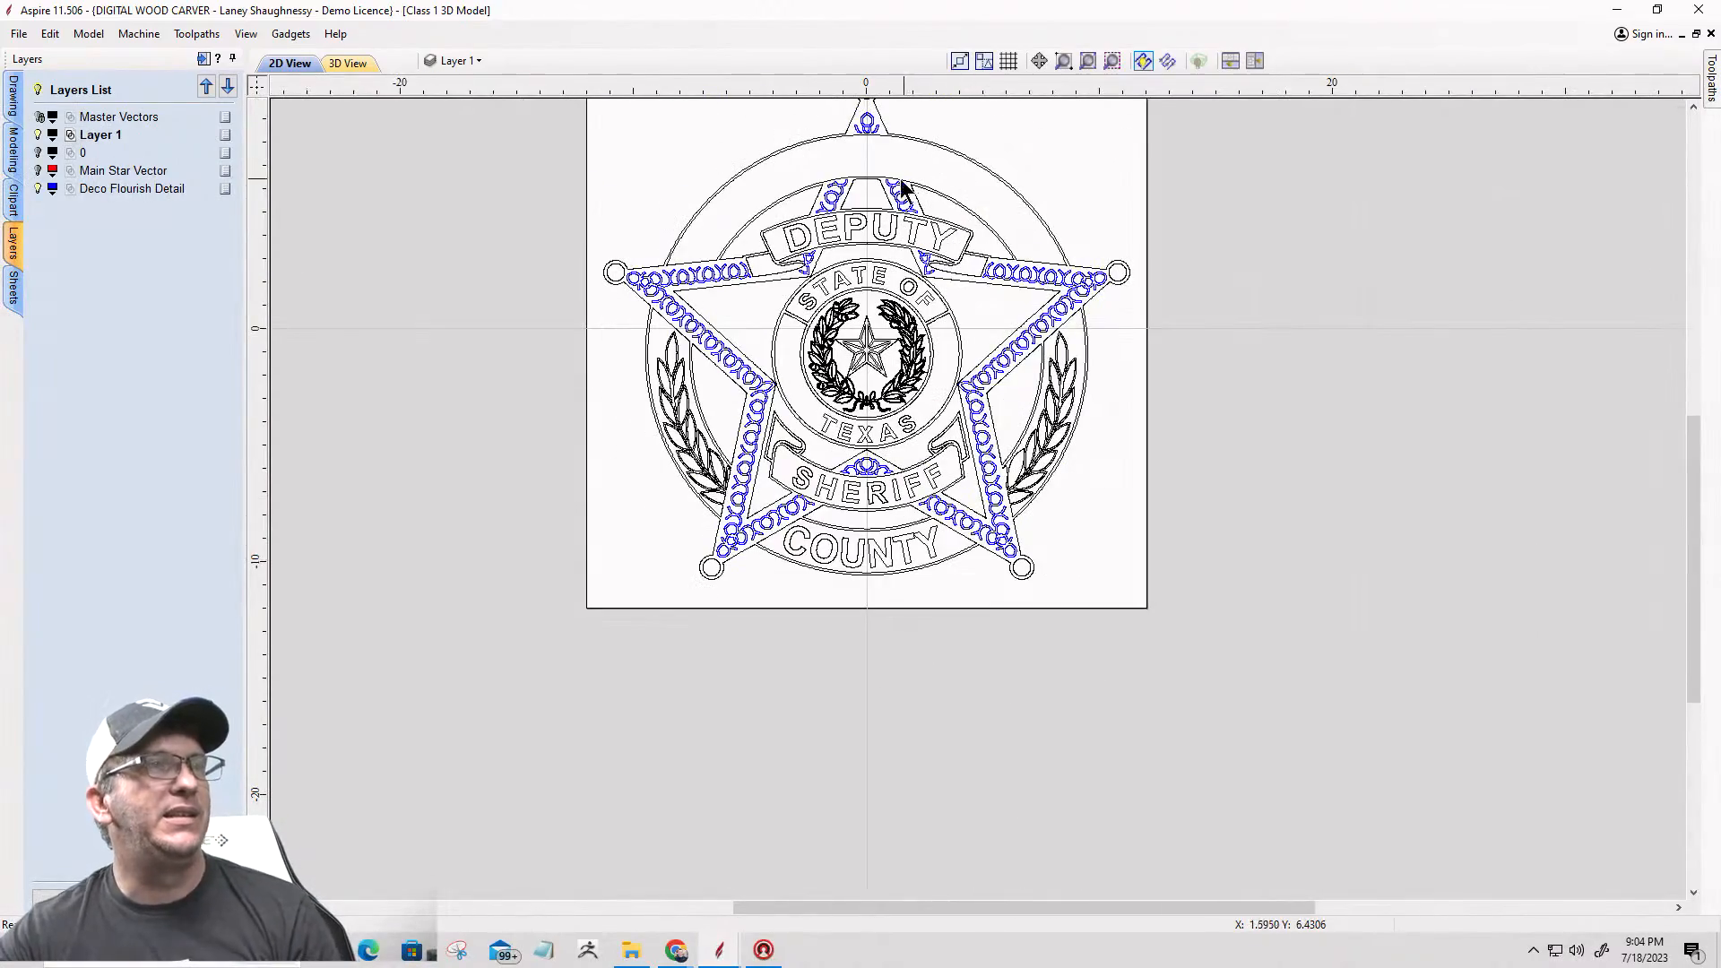
scroll(646, 233, "up", 5)
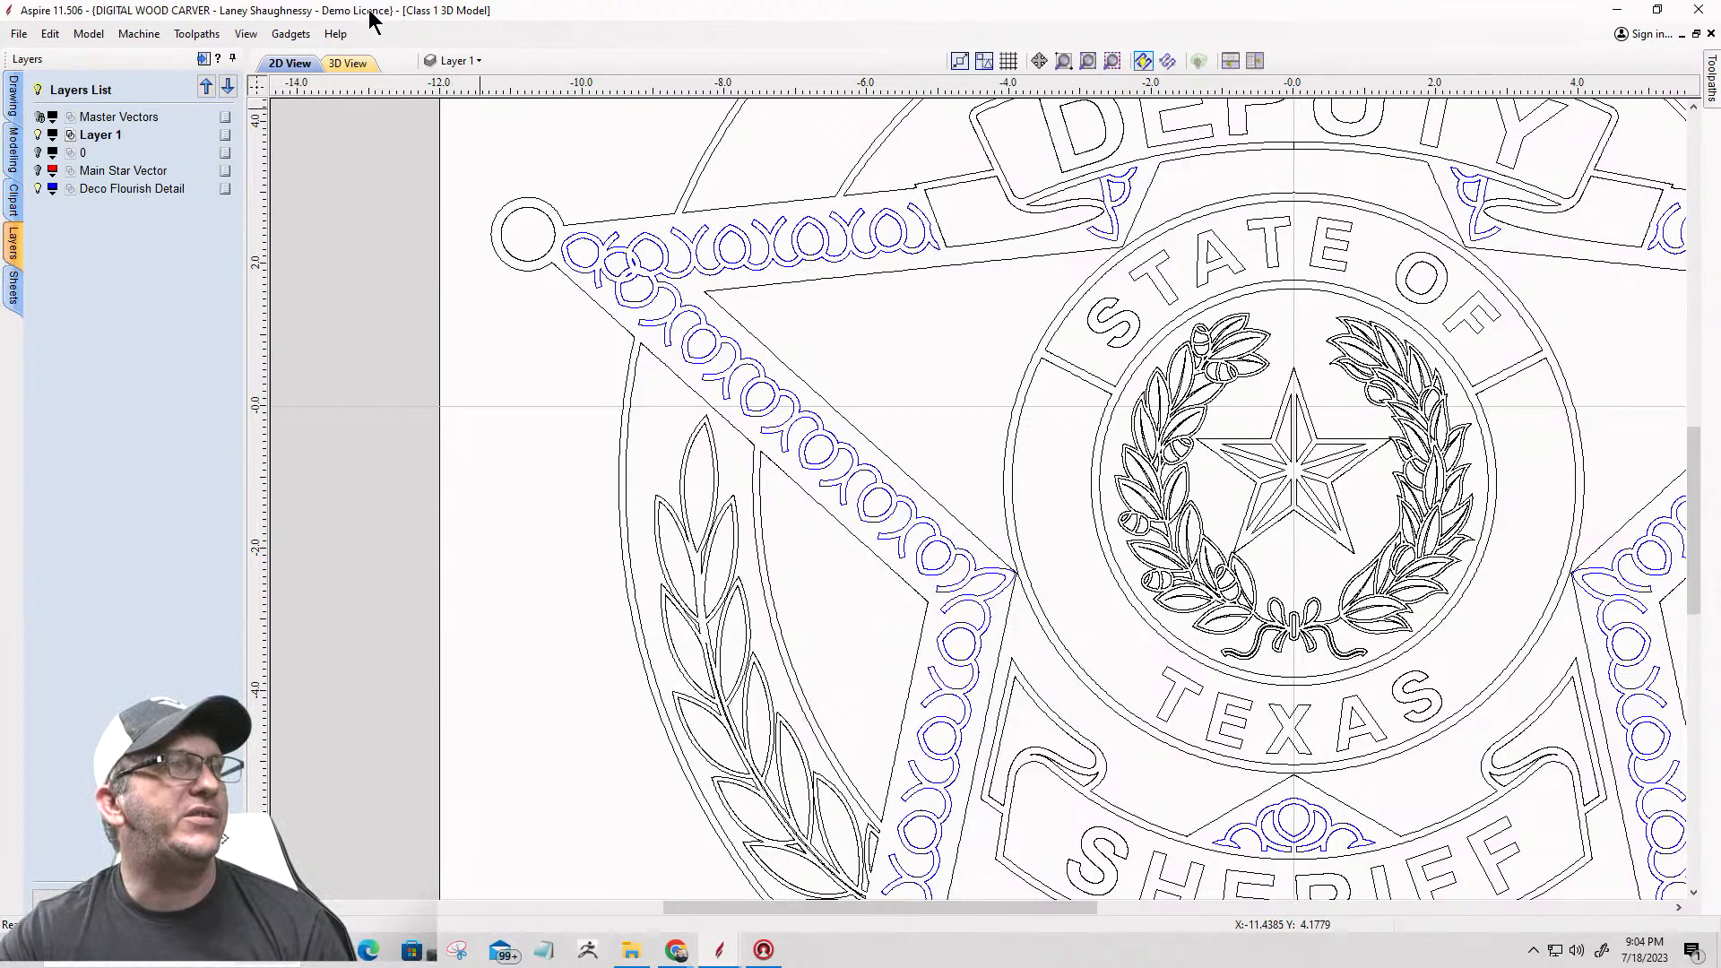
Step: Show the Main Star Vector layer as well and inspect the star outline against the other layers
left_click(458, 60)
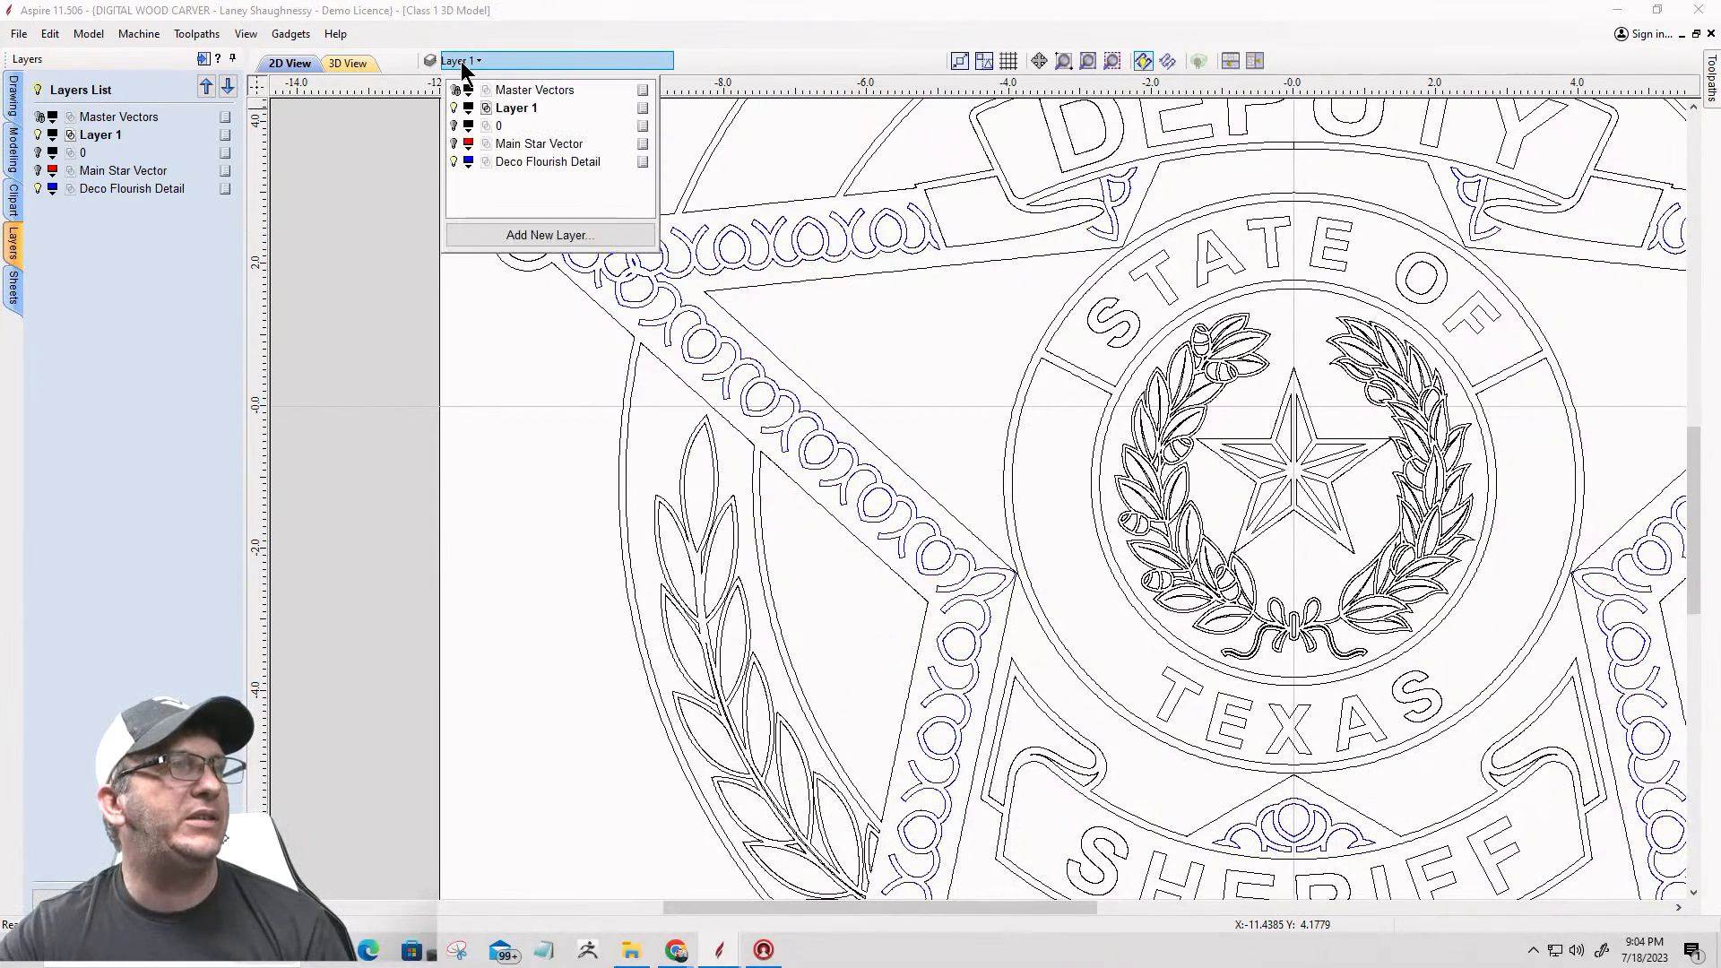
left_click(800, 214)
scroll(798, 213, "down", 5)
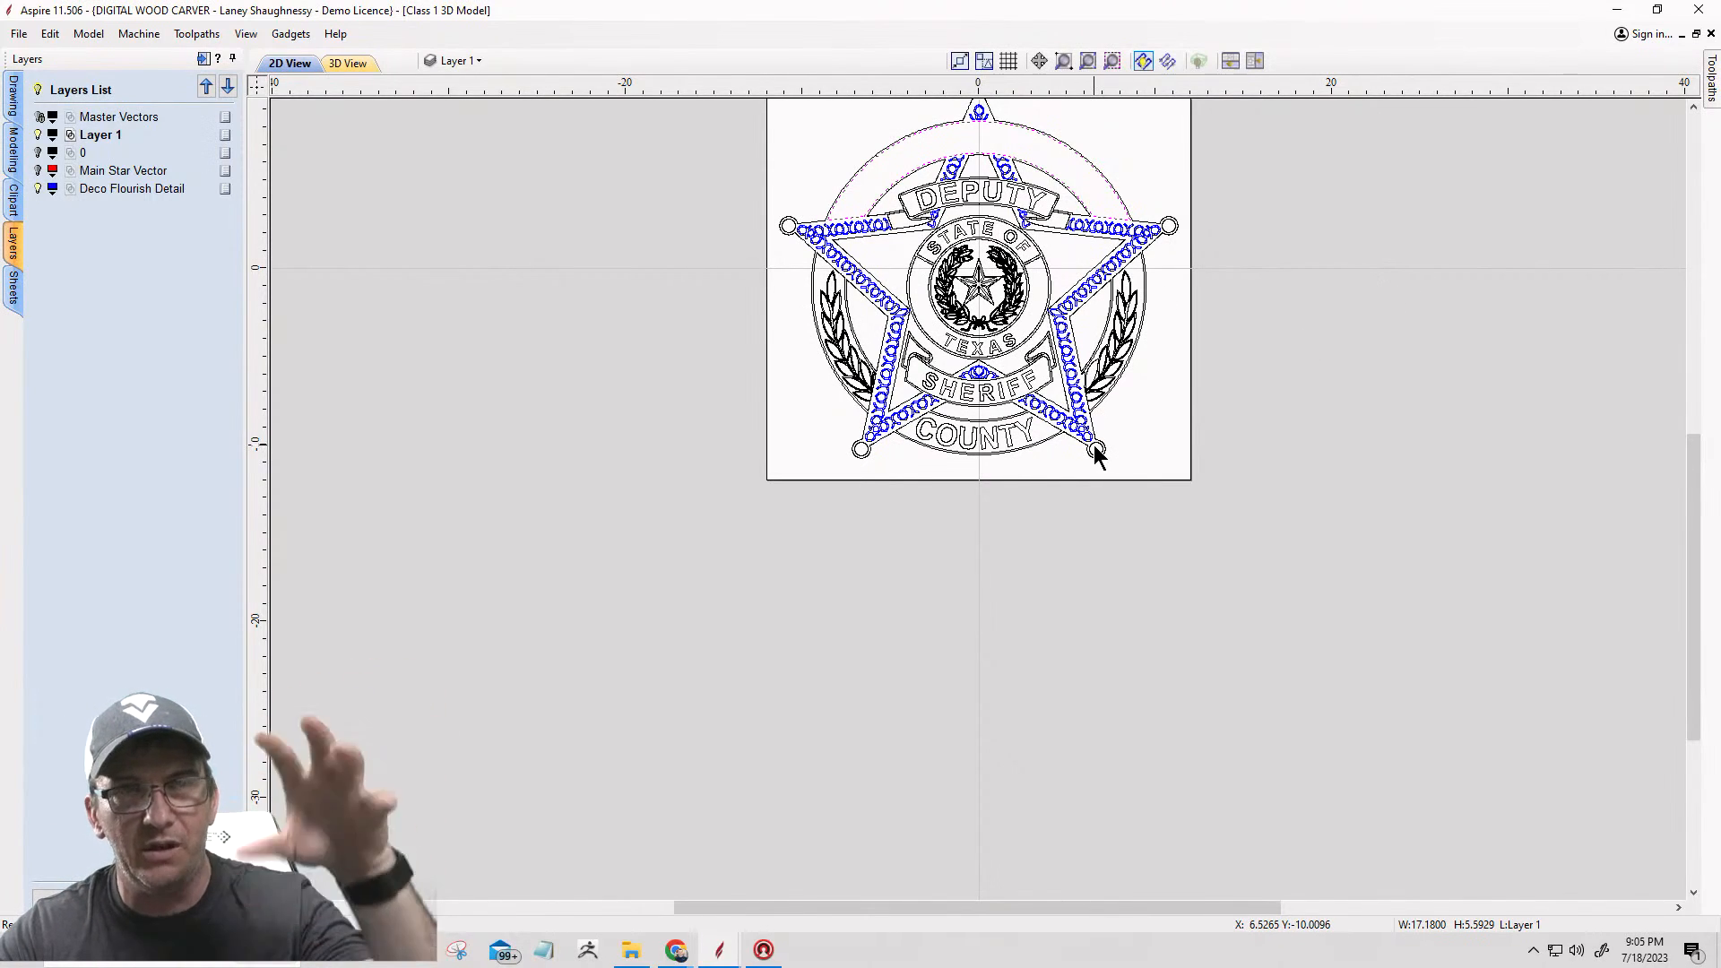
left_click(455, 60)
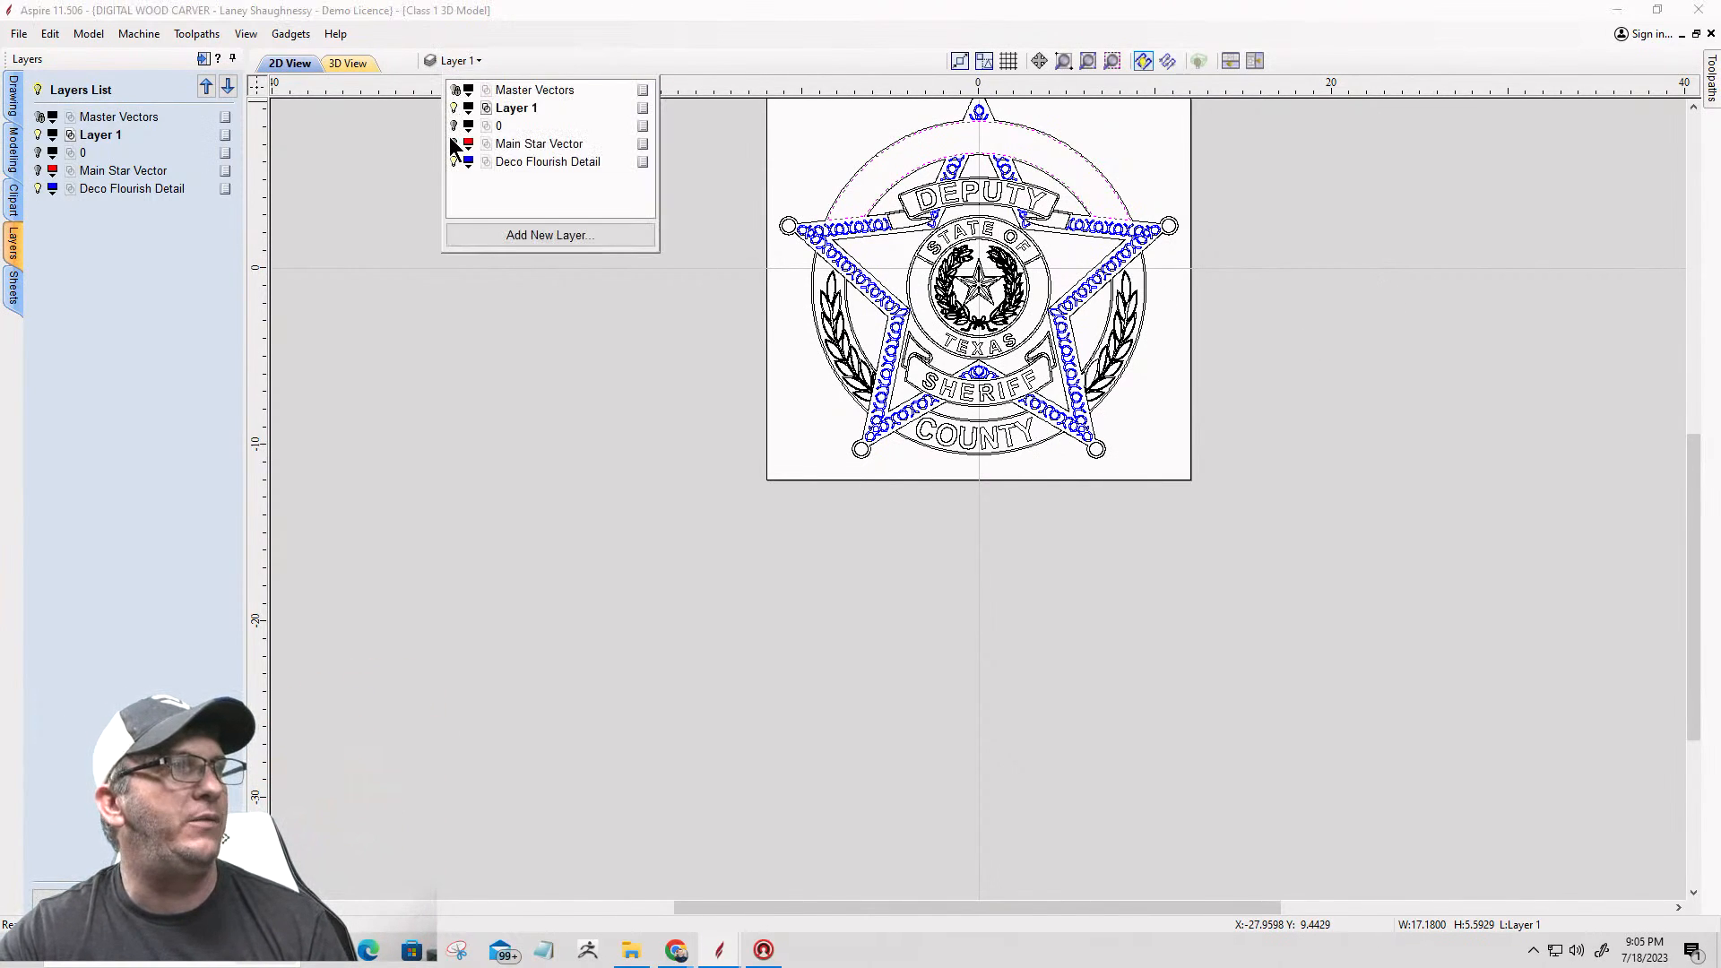
left_click(455, 143)
left_click(866, 211)
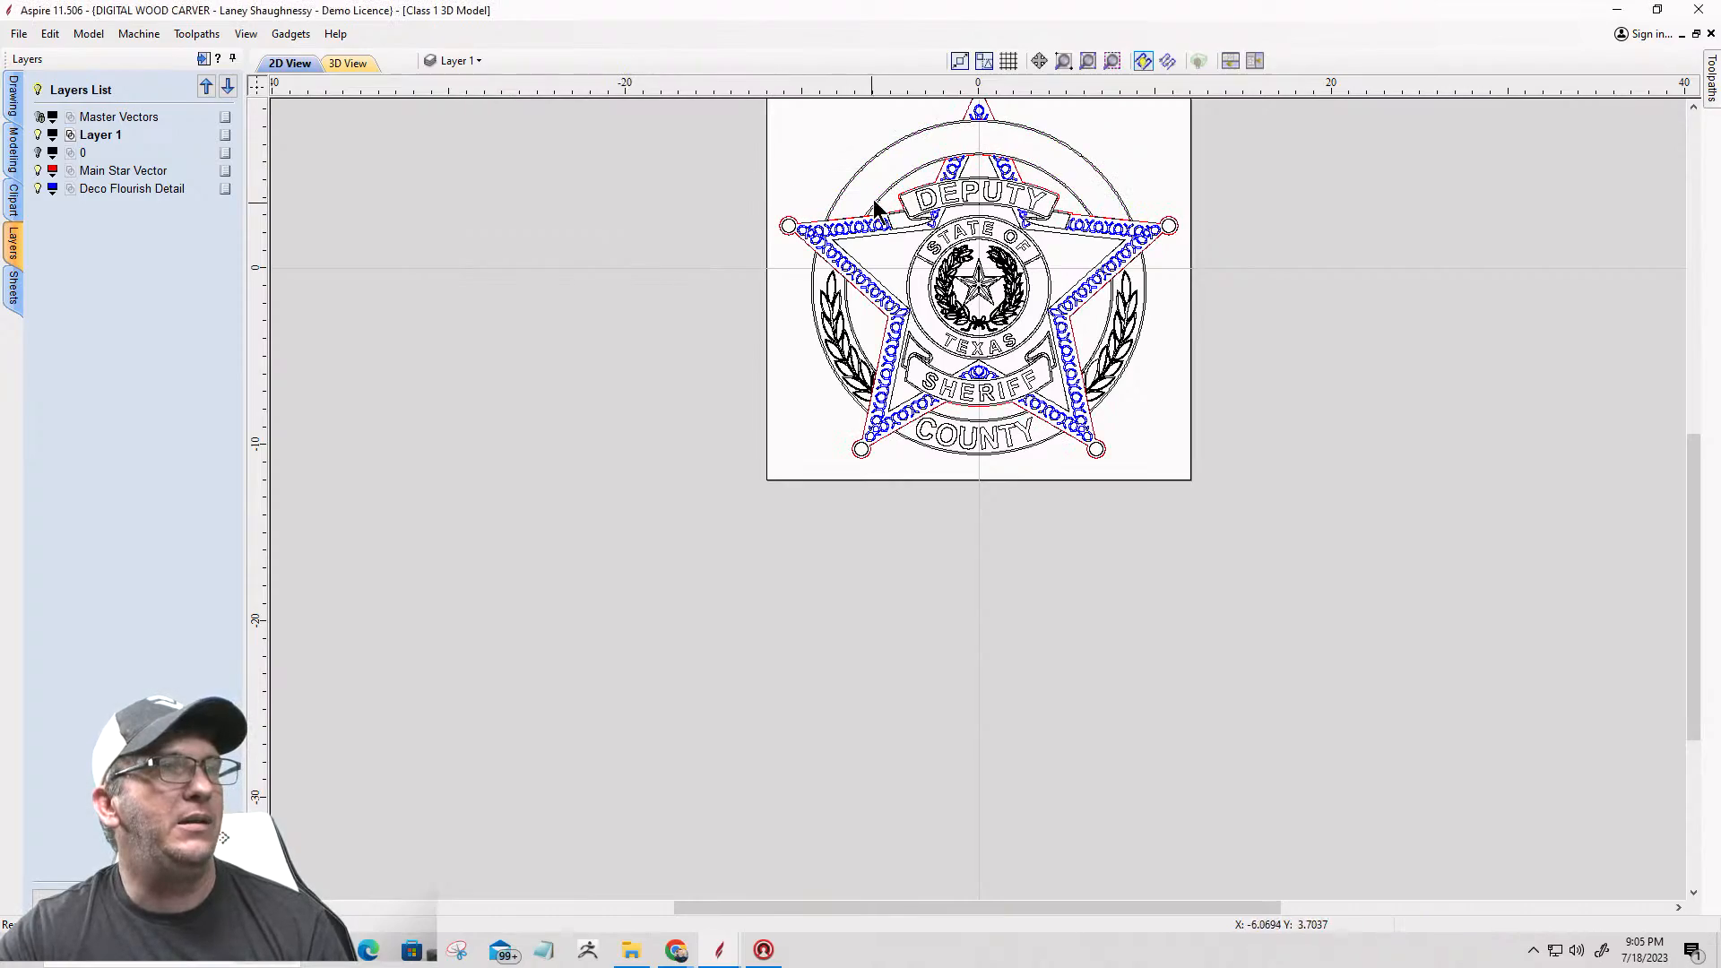
scroll(986, 115, "up", 5)
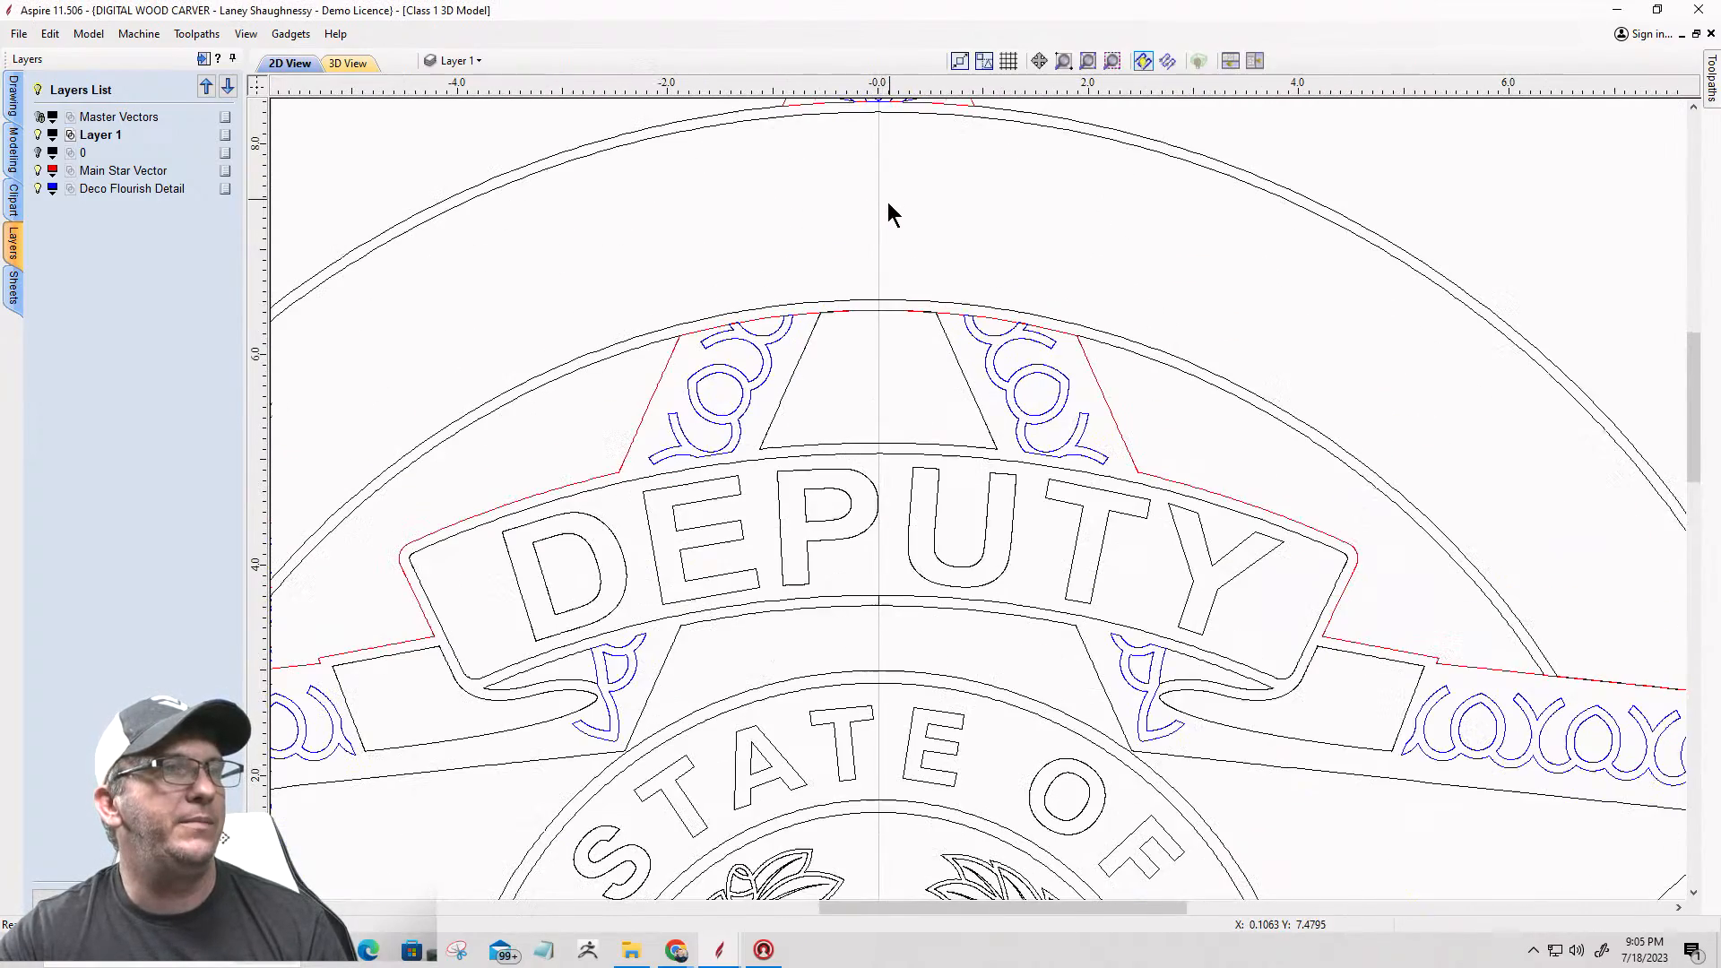
scroll(703, 314, "down", 5)
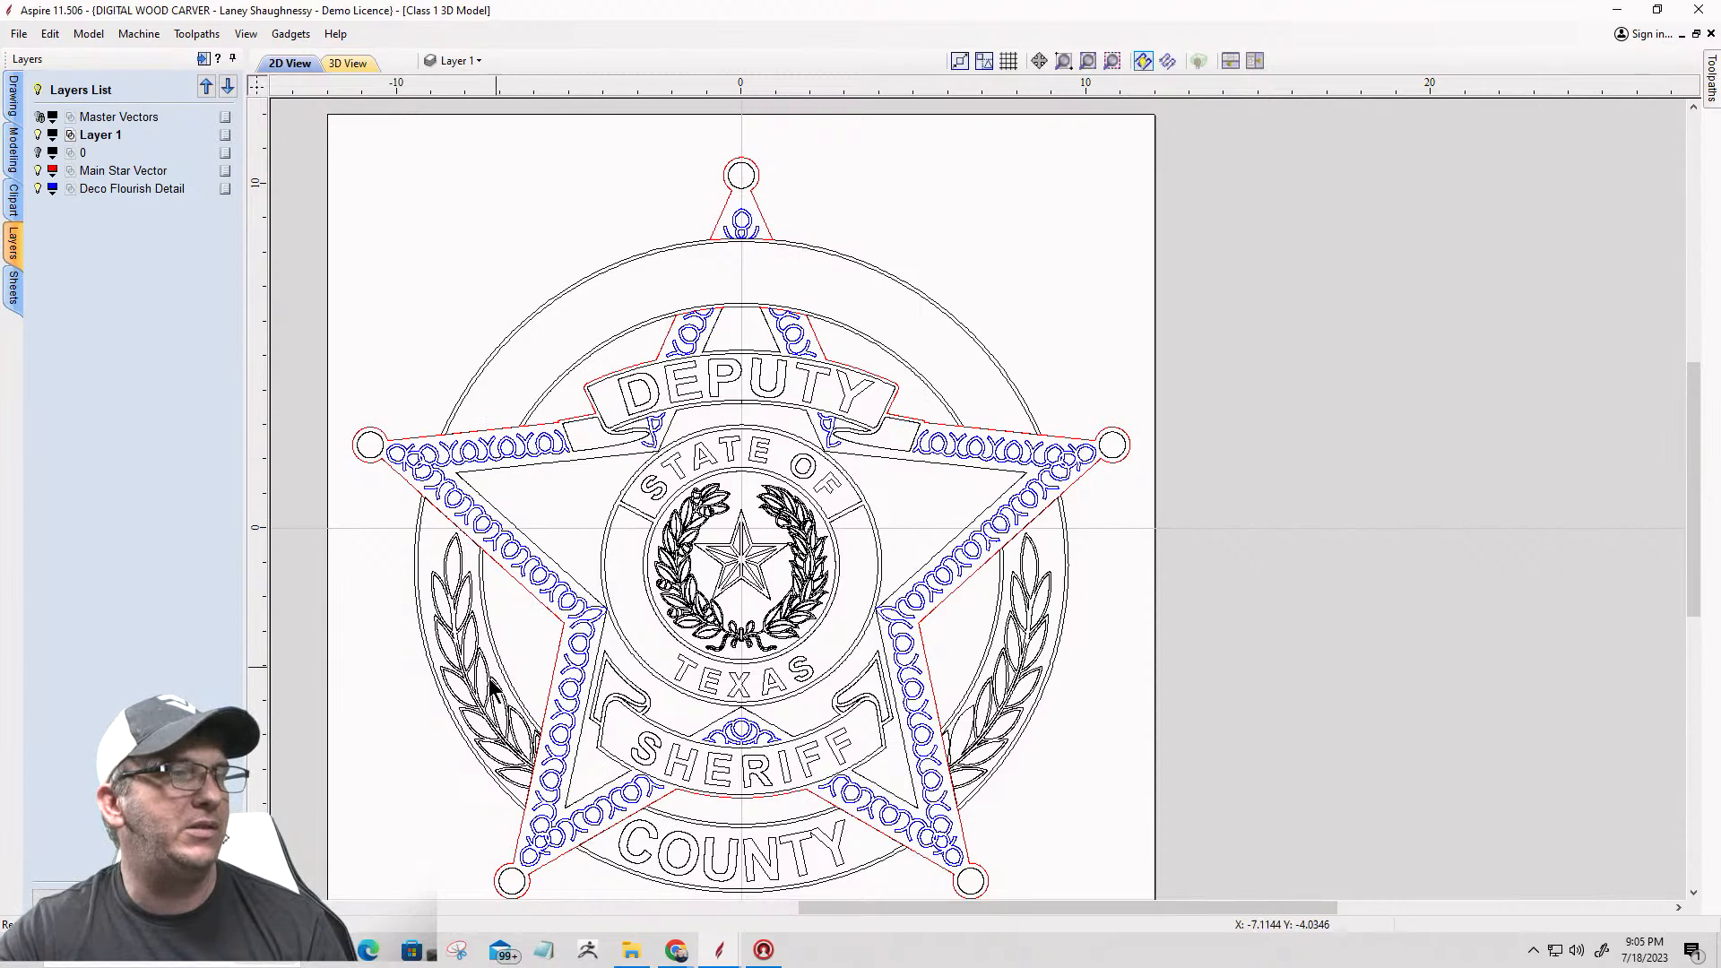
Step: Show layer 0 alongside Layer 1, the main star and the flourishes, and inspect the upper COUNTY lettering
scroll(1229, 489, "down", 3)
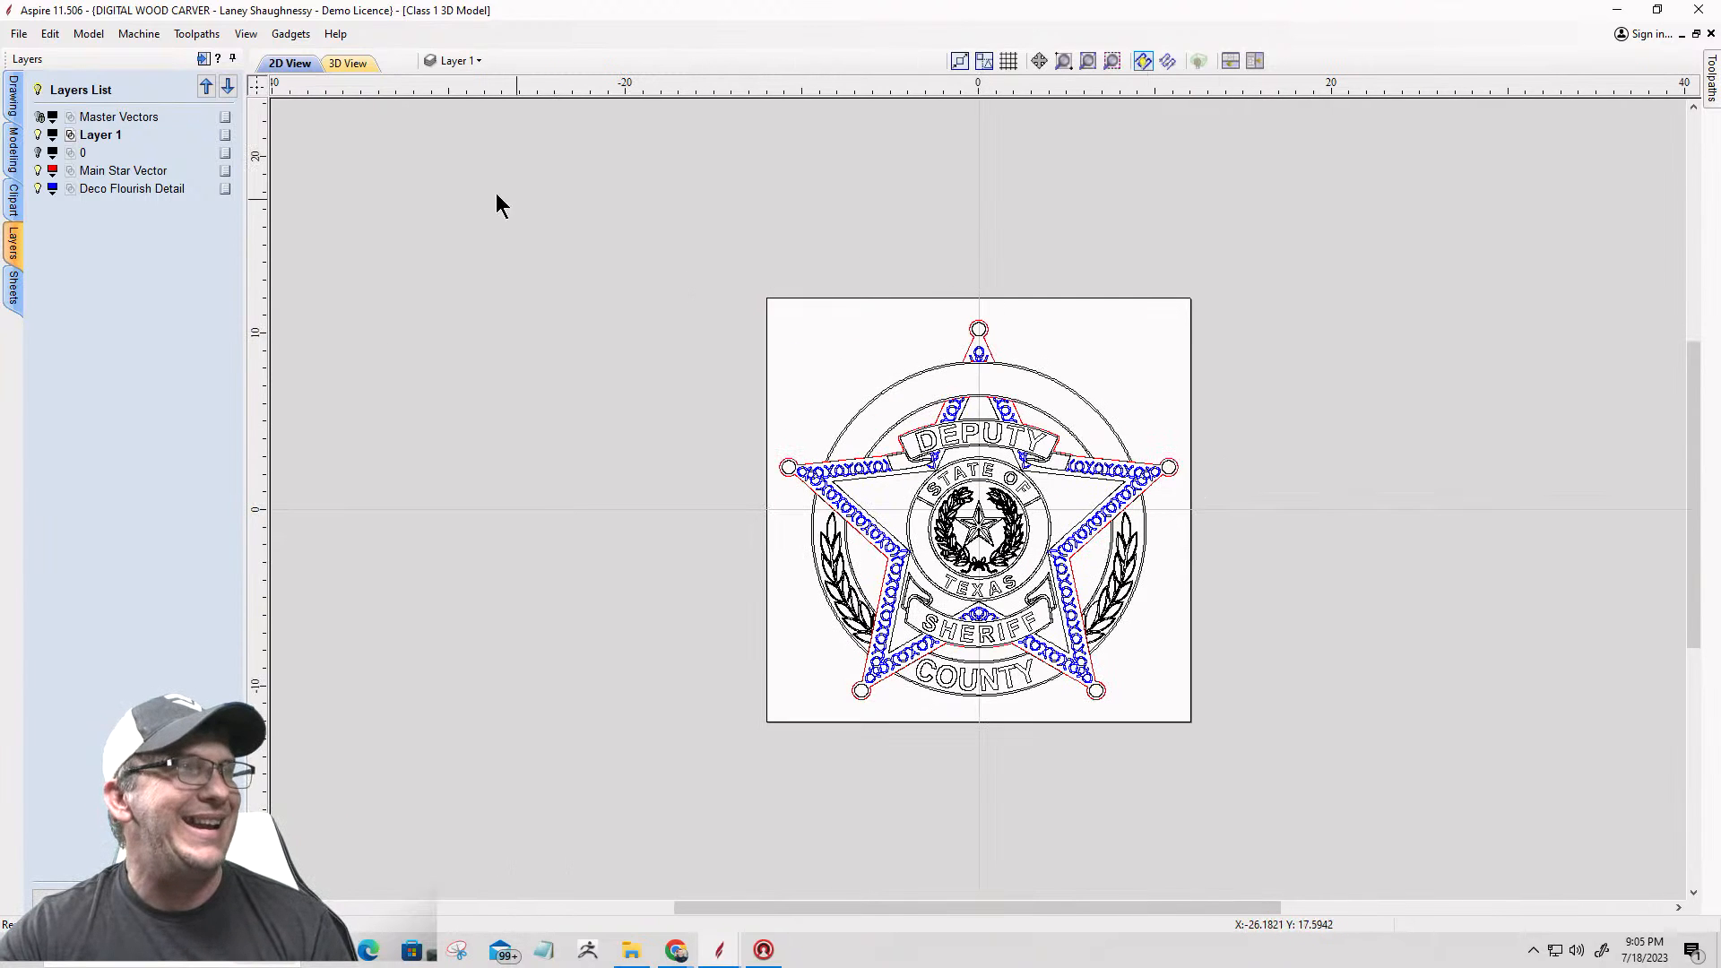
left_click(466, 61)
left_click(454, 107)
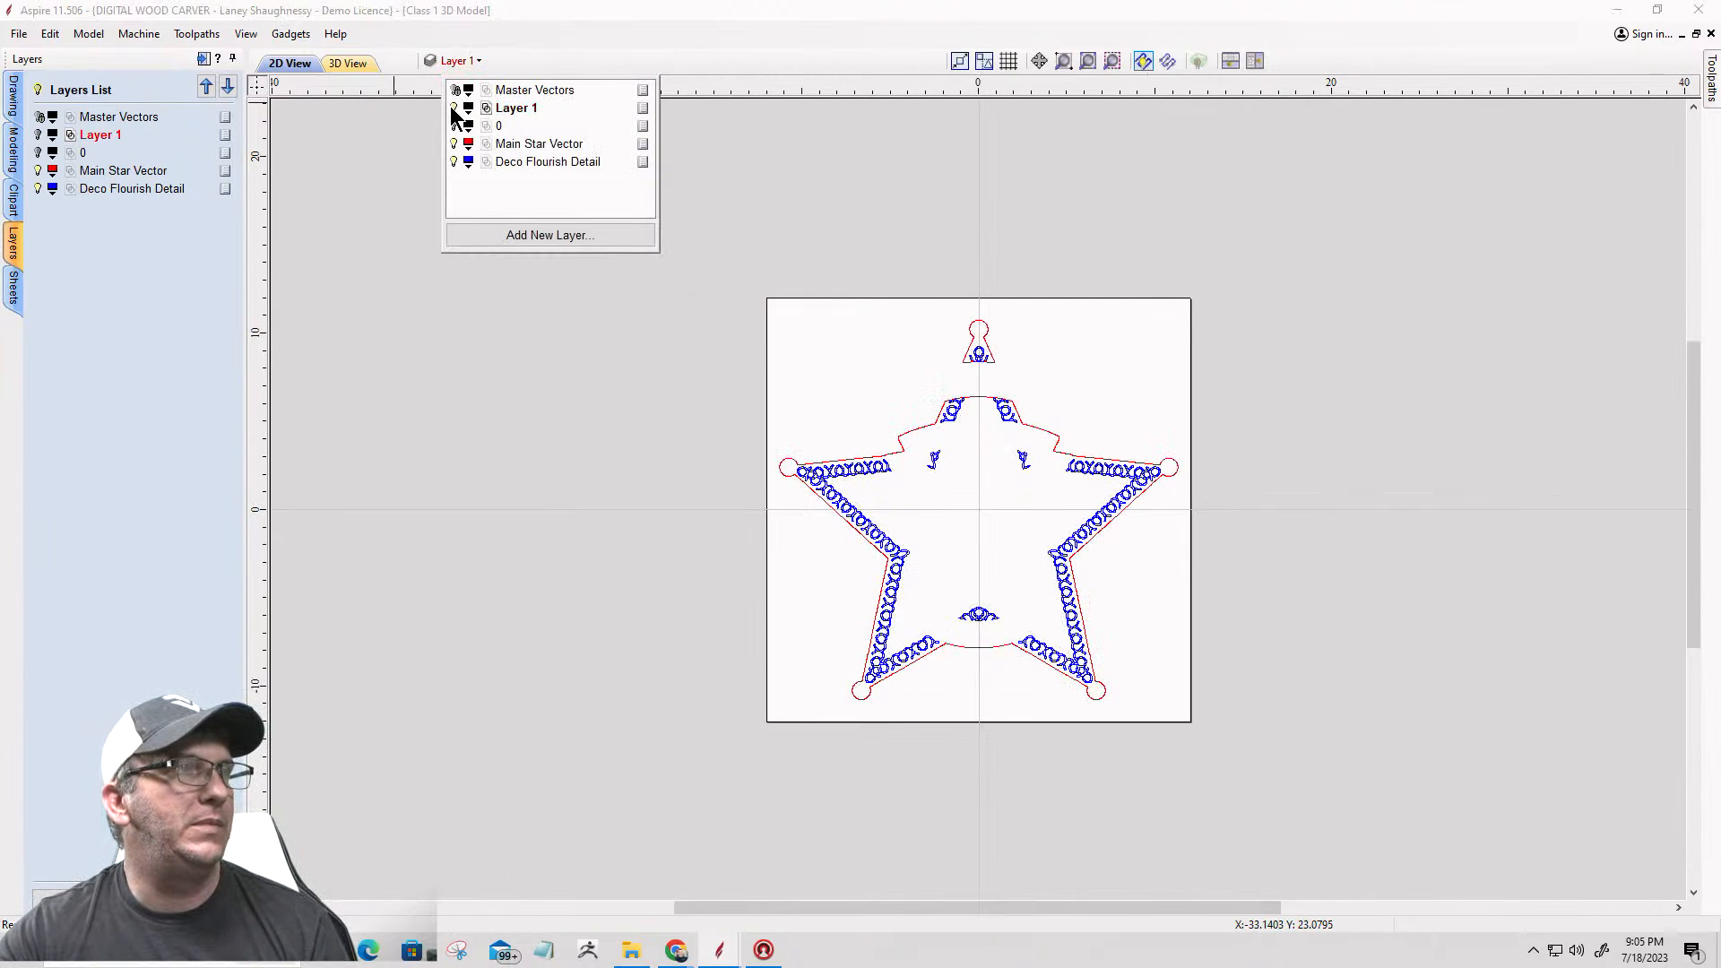
left_click(453, 107)
scroll(937, 458, "down", 2)
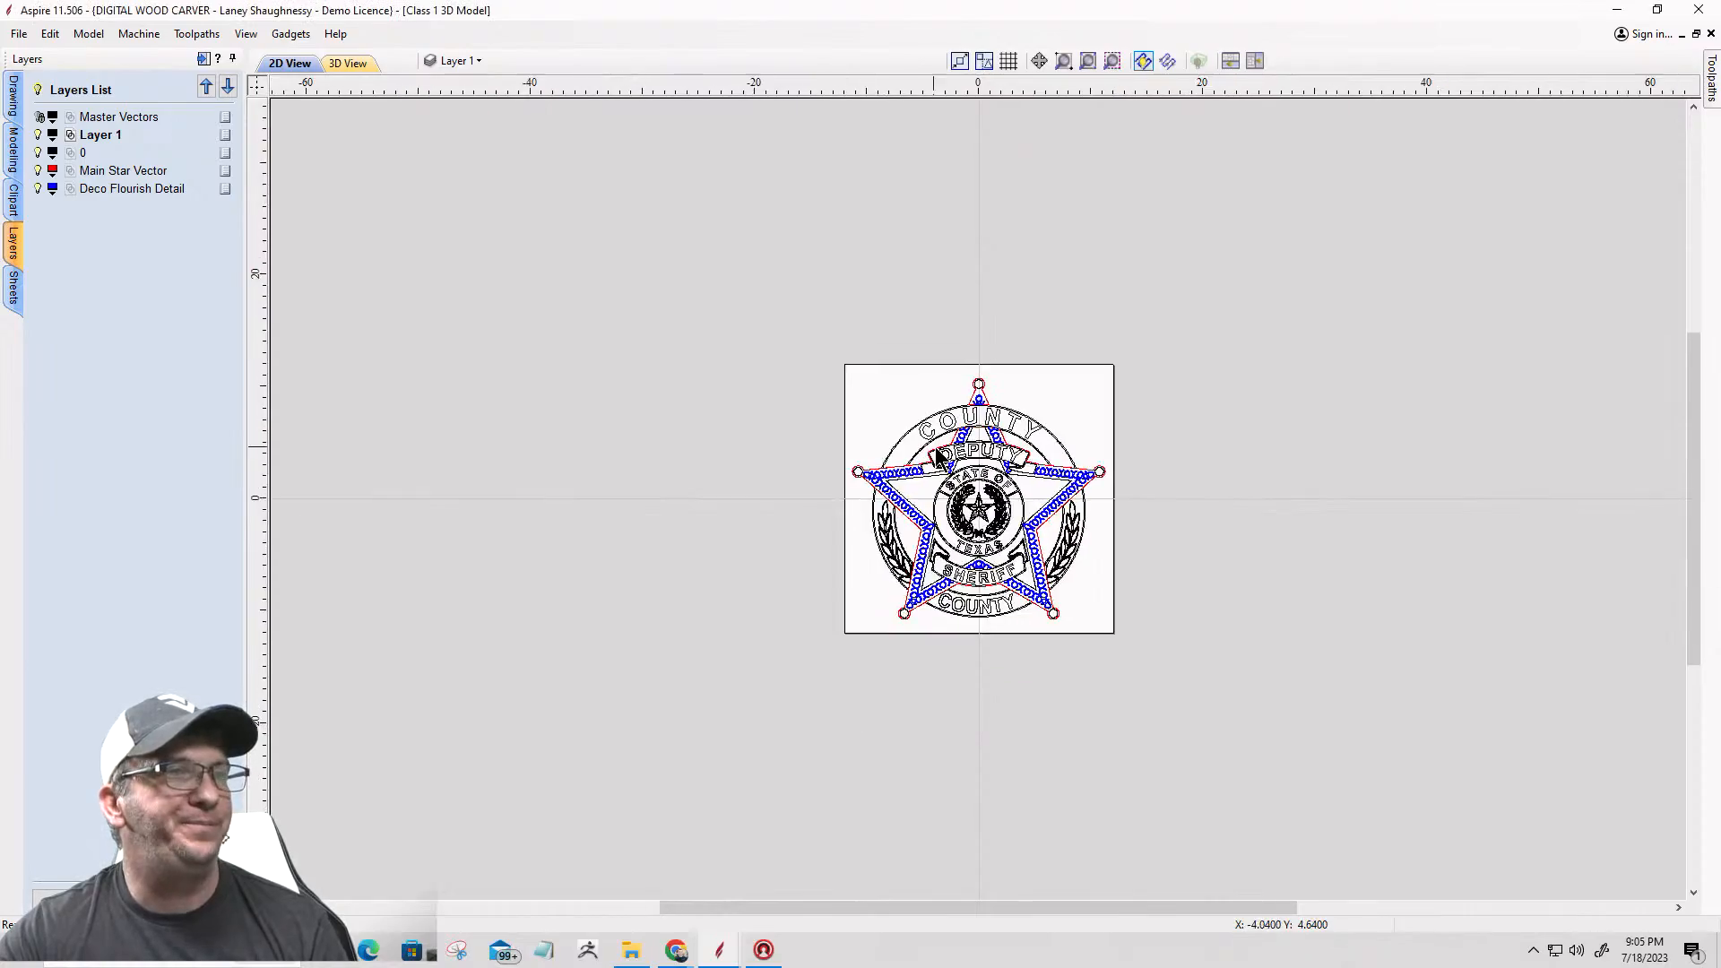
scroll(936, 457, "up", 5)
scroll(768, 346, "down", 4)
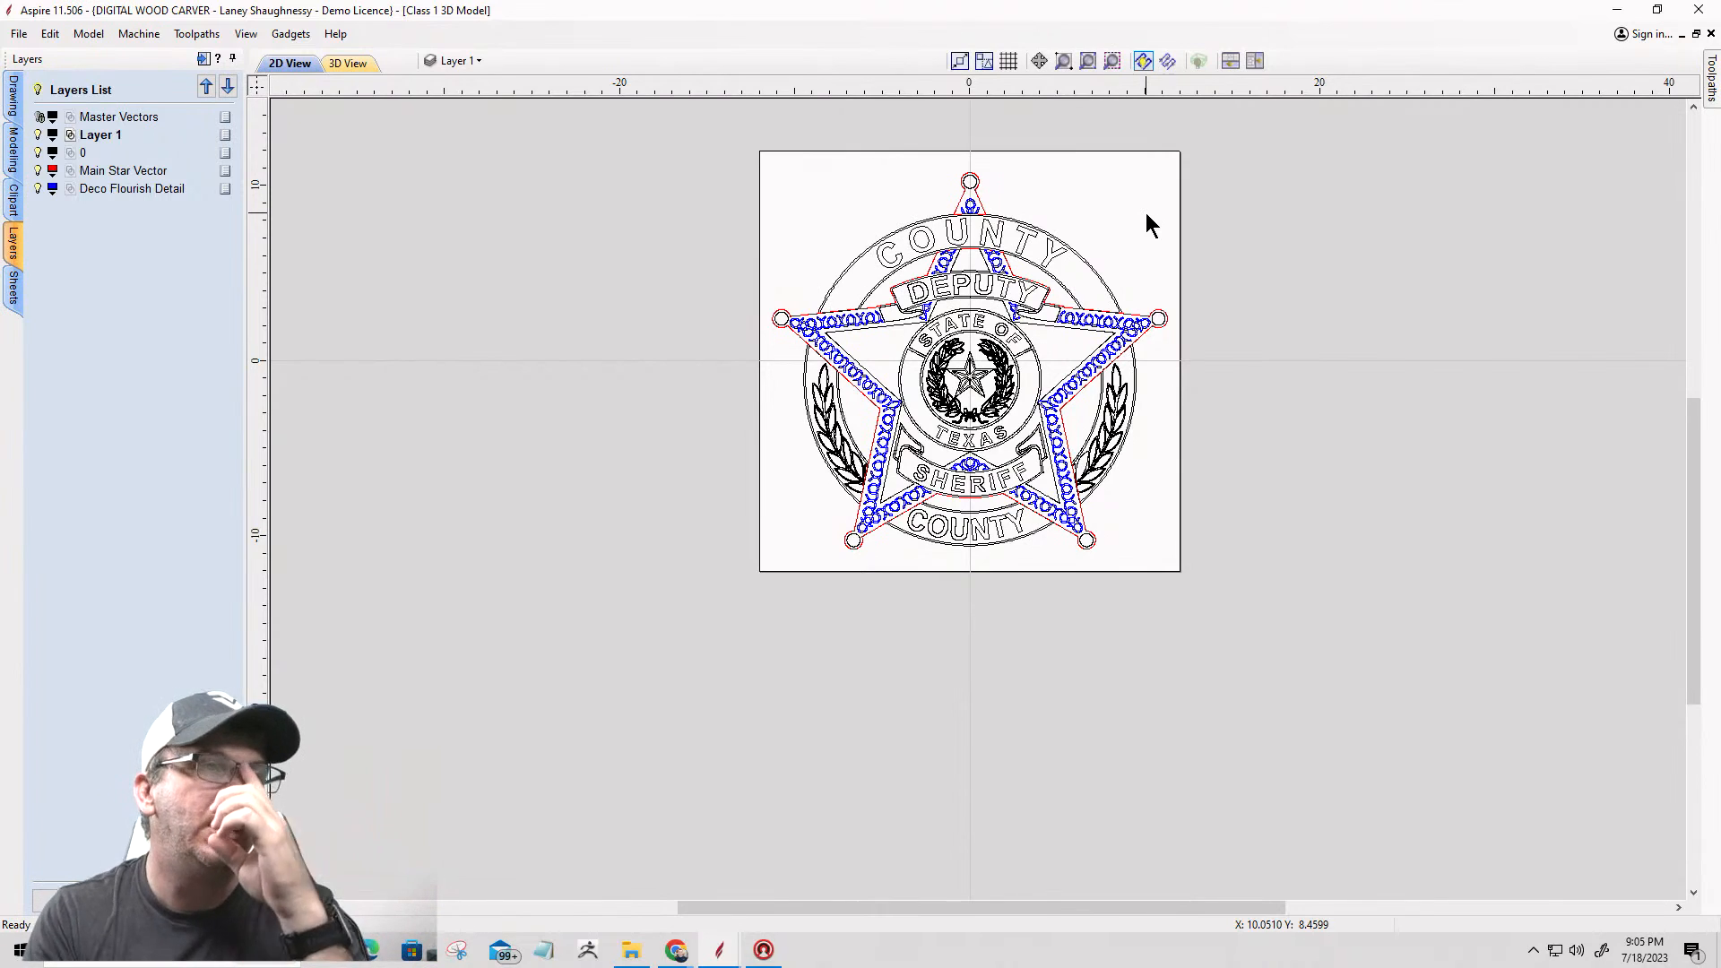
scroll(948, 192, "up", 5)
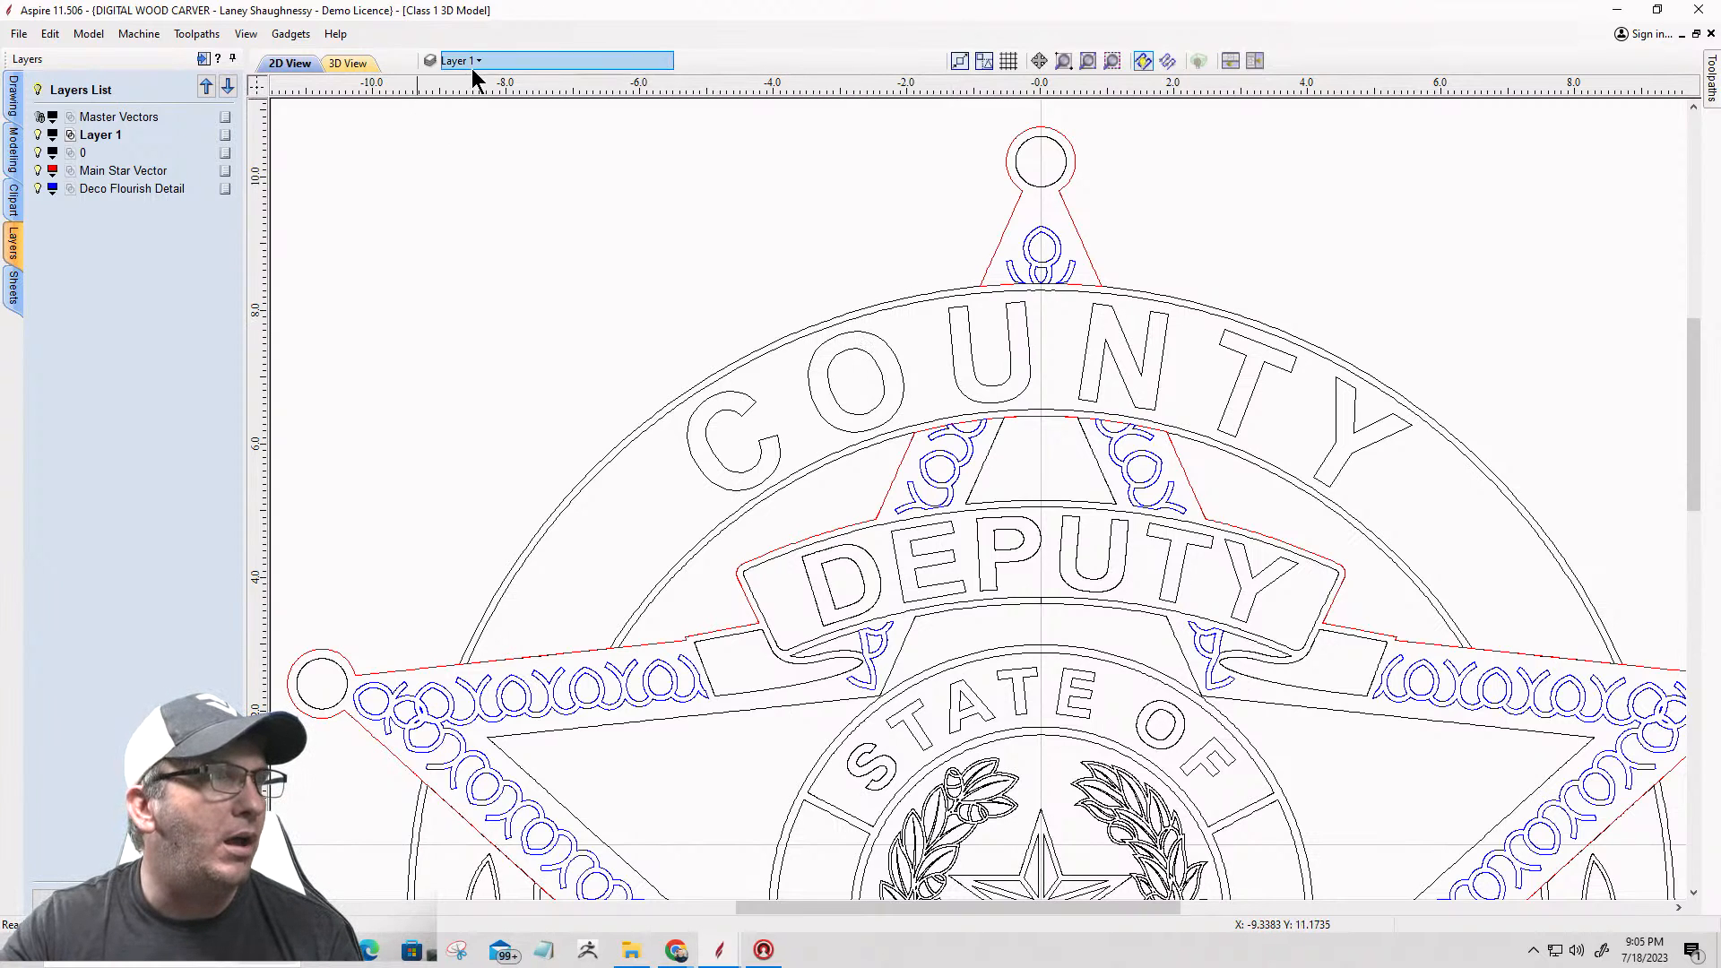
scroll(986, 274, "down", 3)
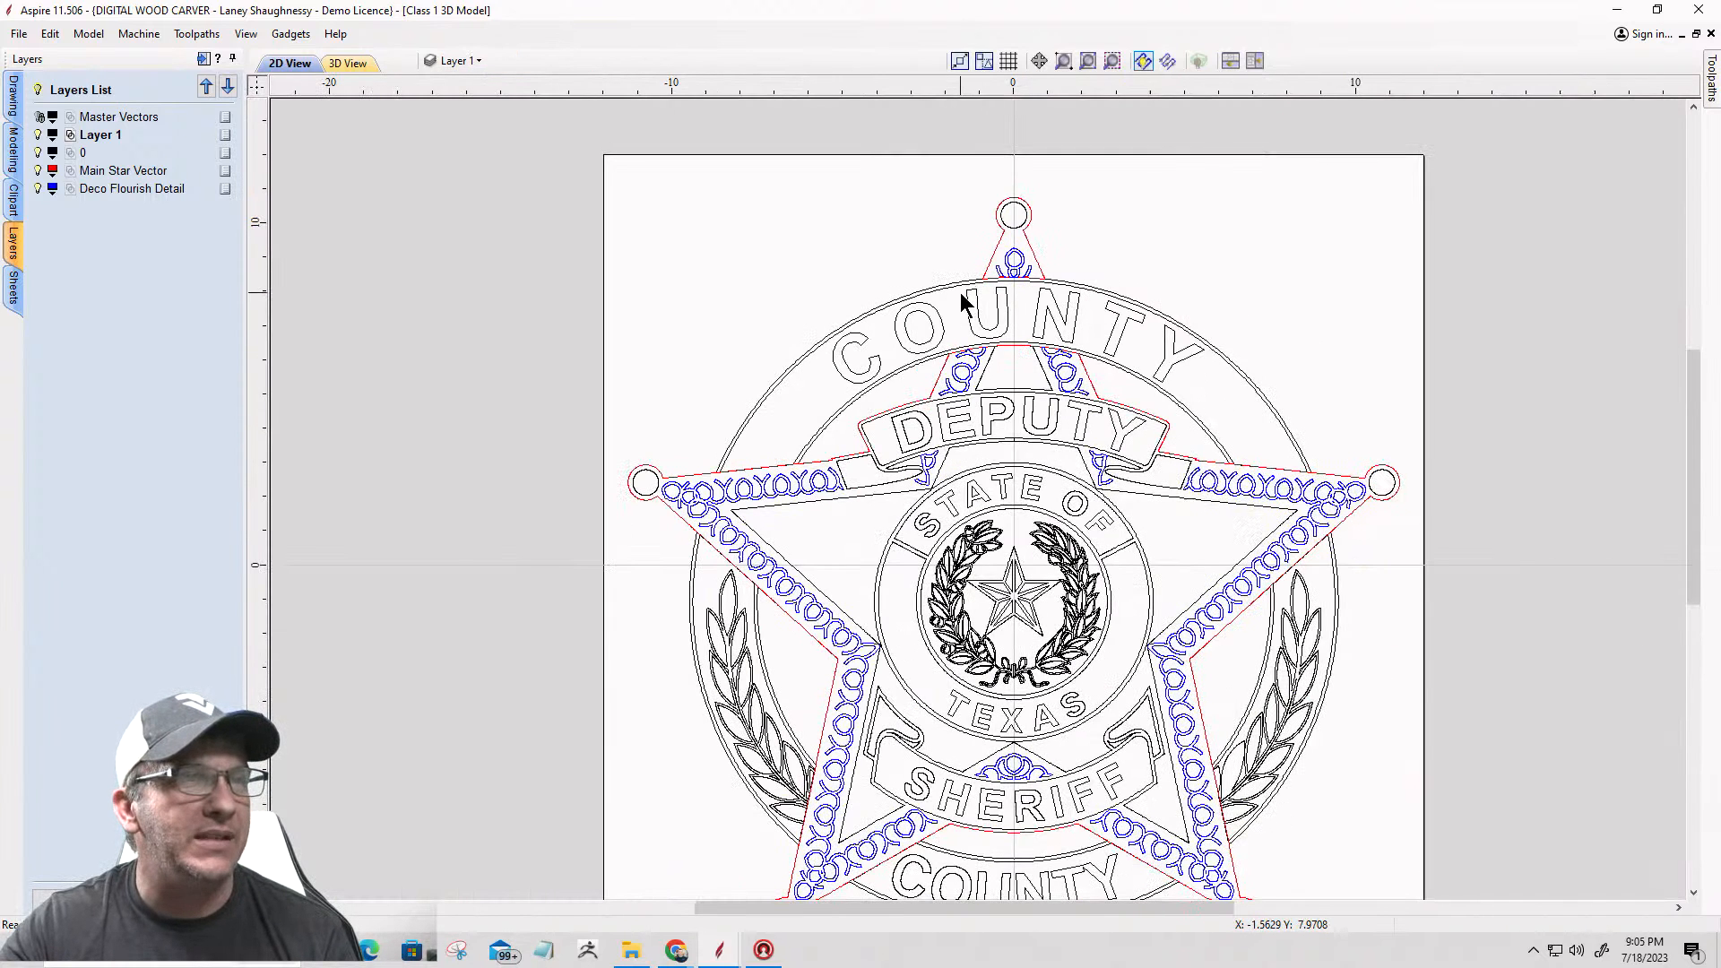
scroll(962, 289, "up", 3)
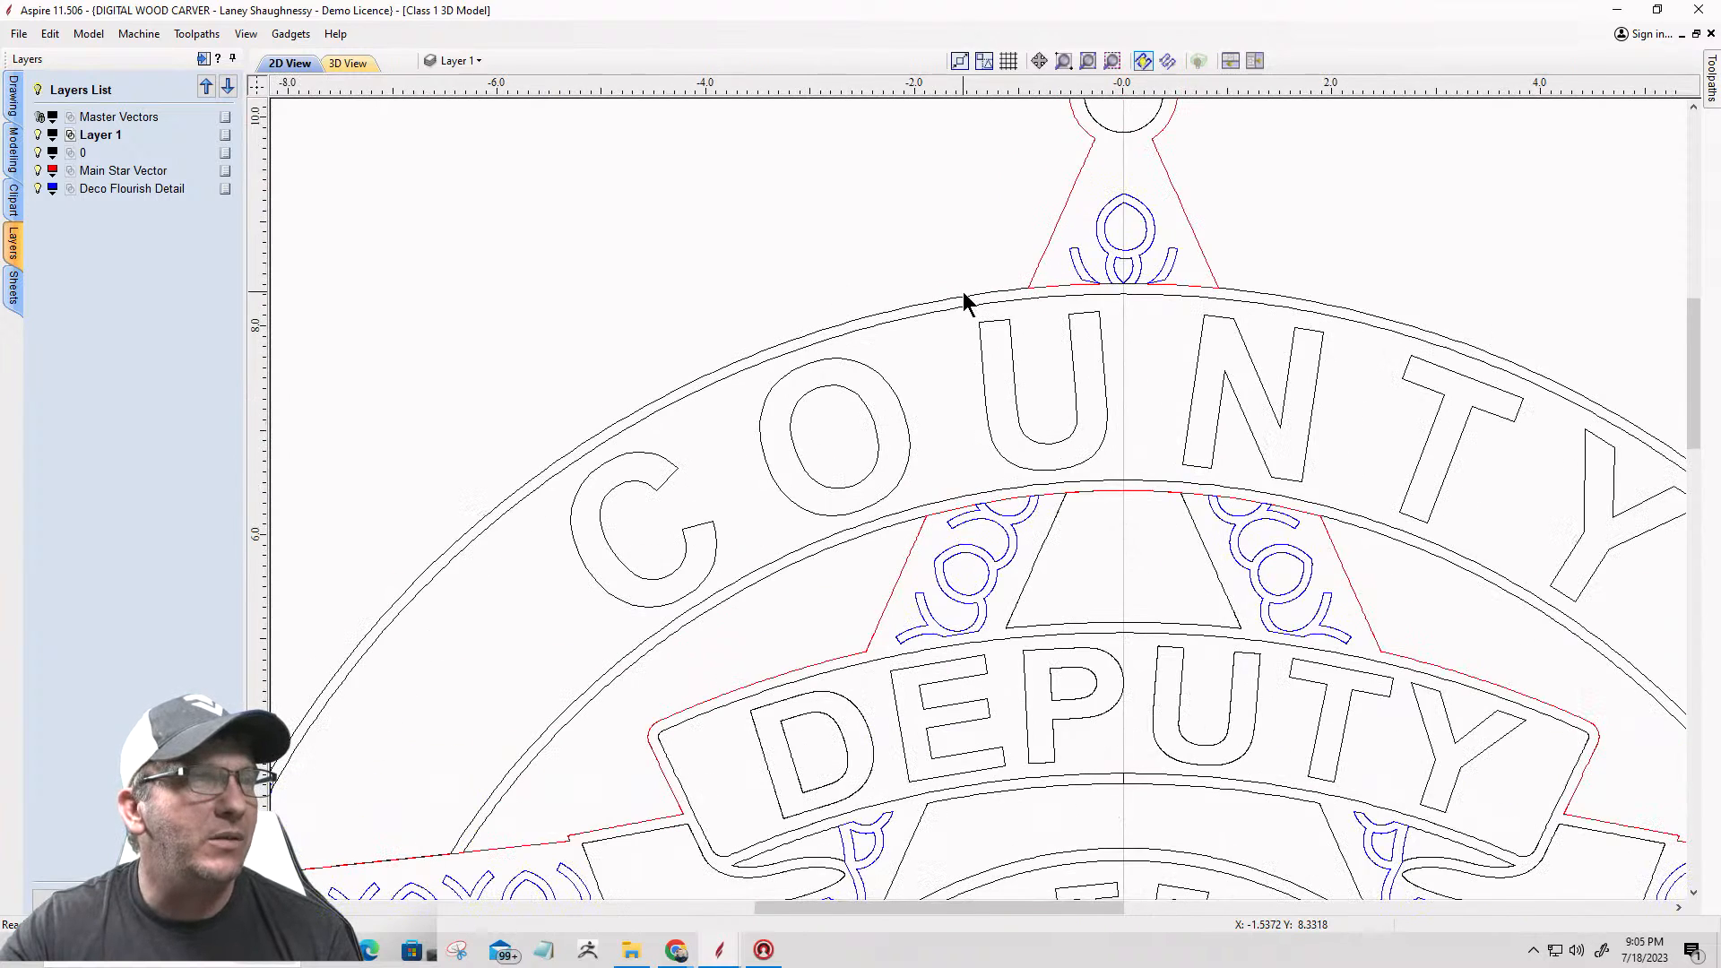
Step: Examine the badge's vectors by selecting the outer outline and then the whole badge, clearing each selection
left_click(964, 296)
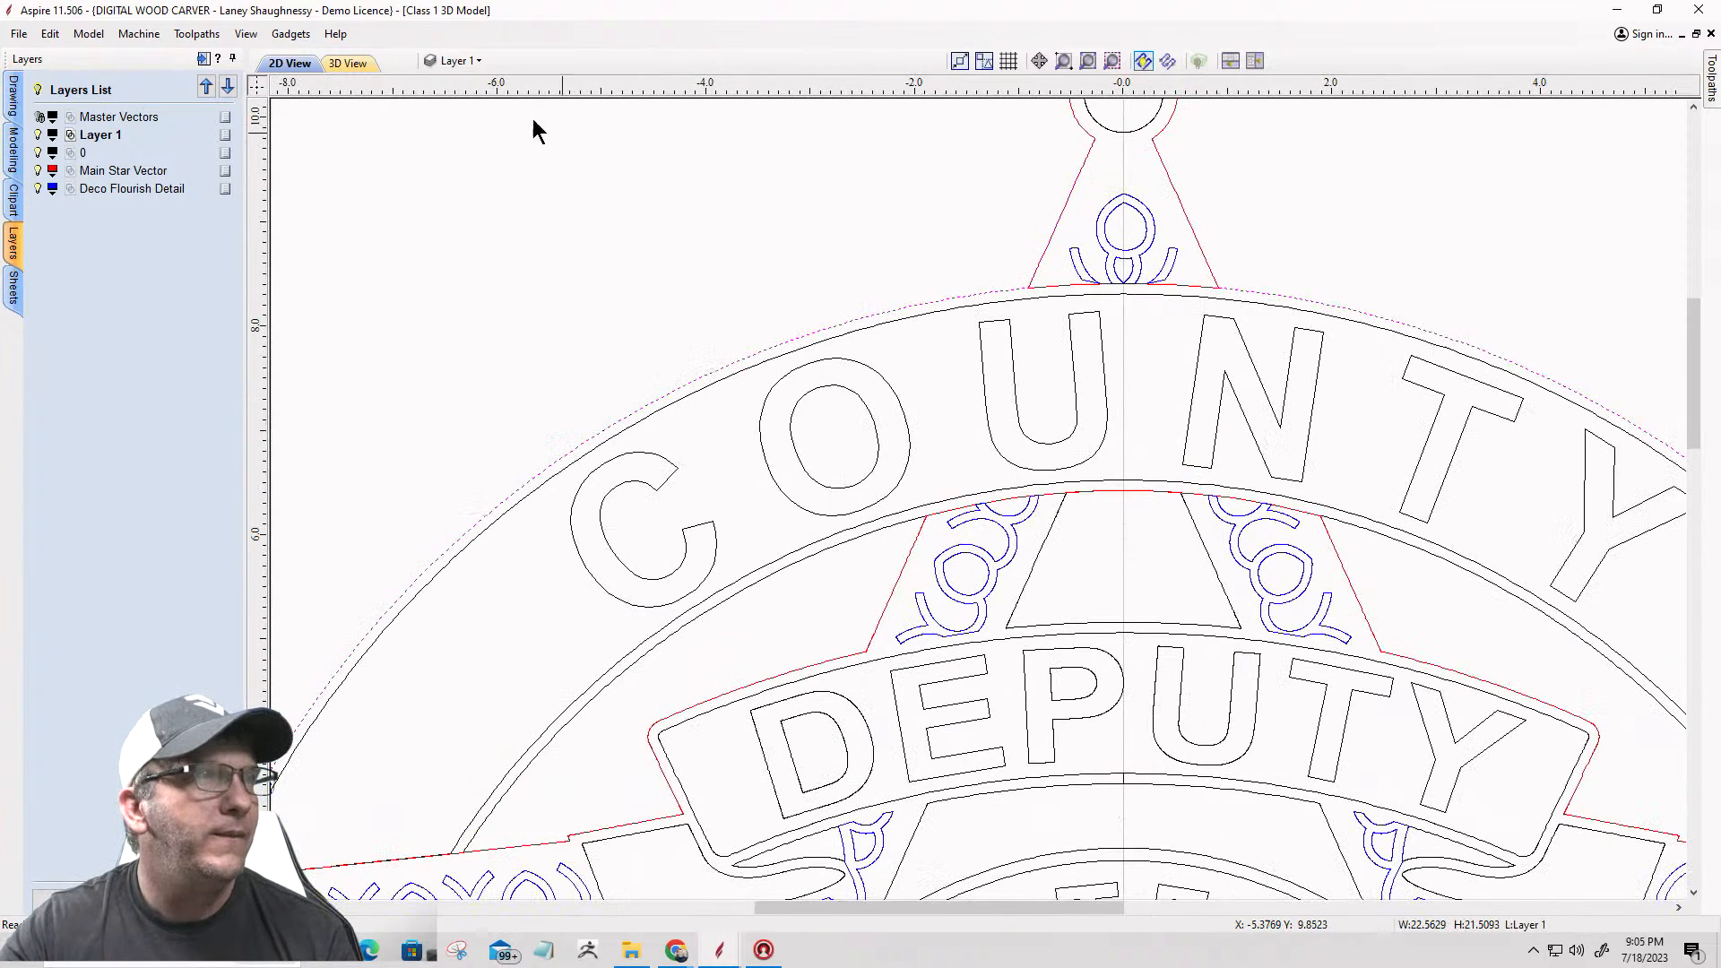
left_click(465, 60)
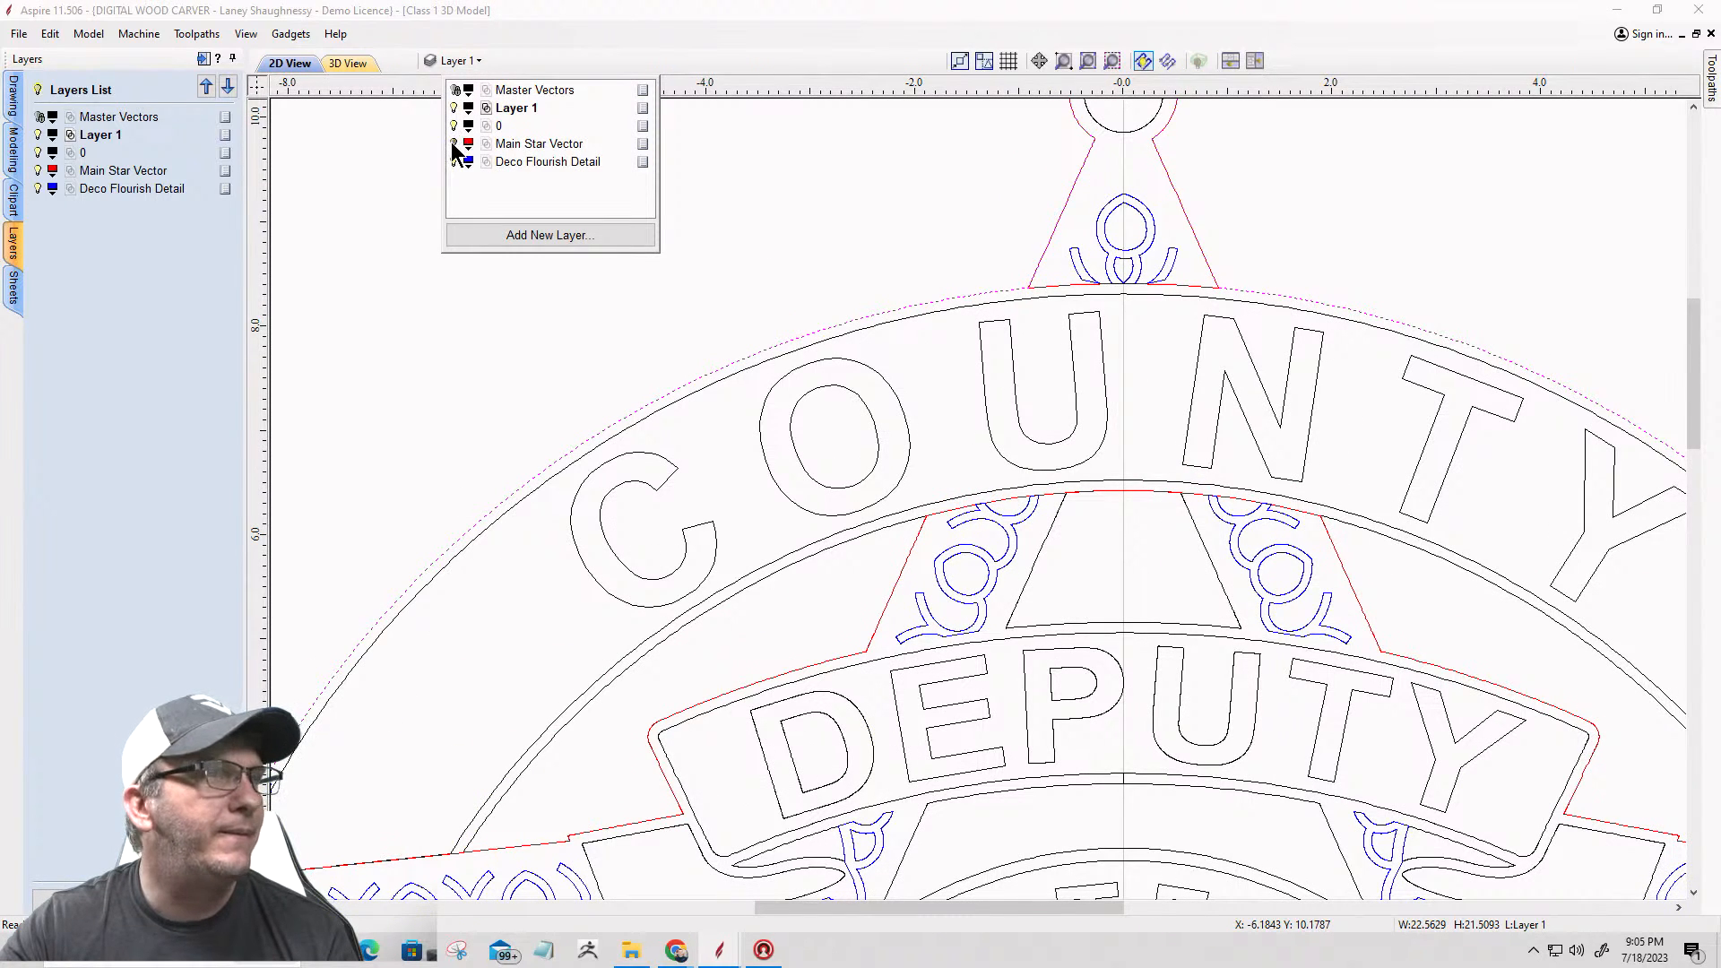
left_click(453, 144)
left_click(868, 258)
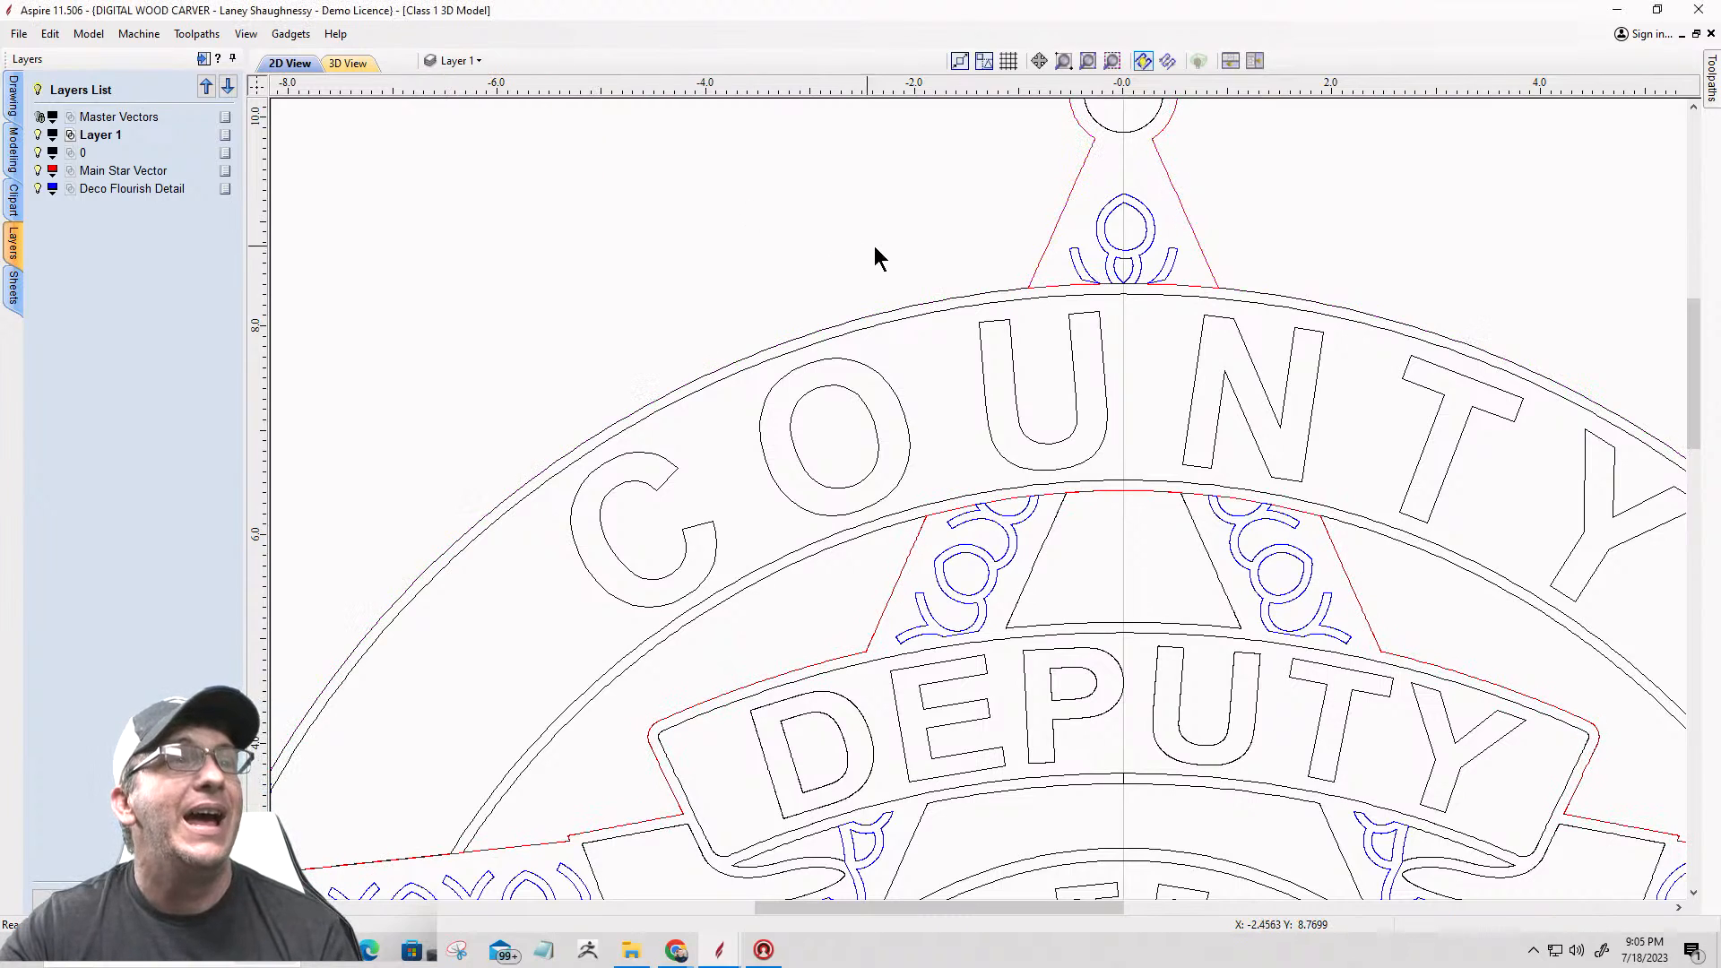
scroll(860, 256, "down", 6)
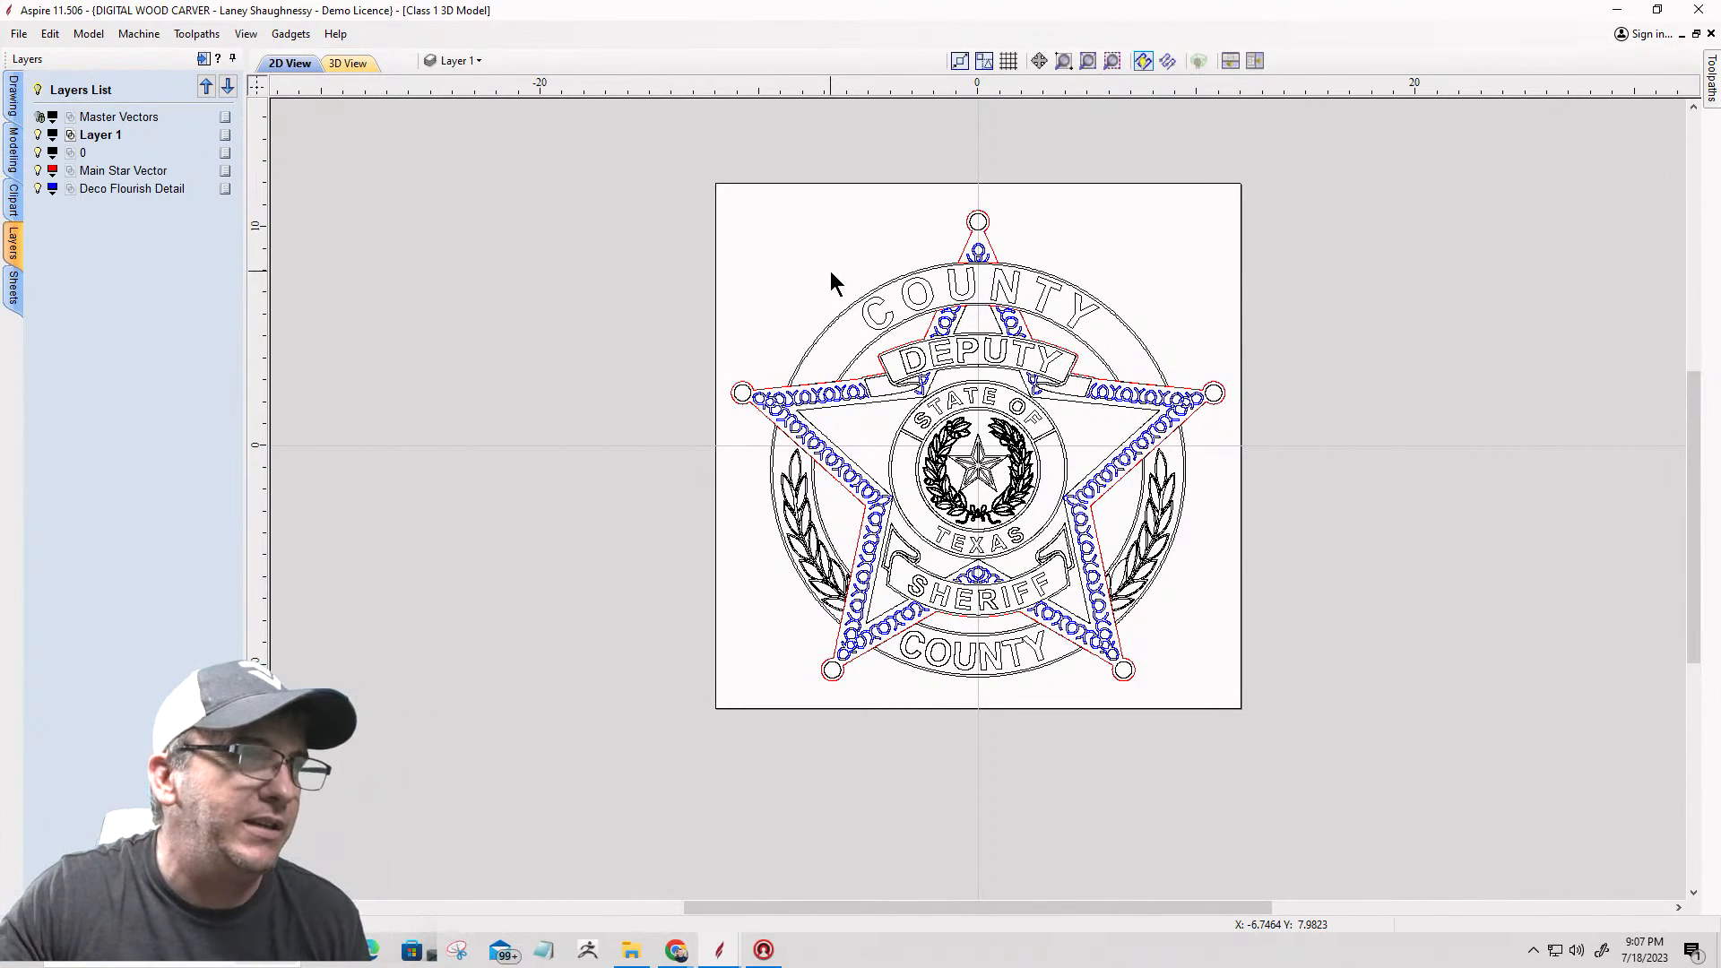
left_click_drag(567, 137, 1323, 773)
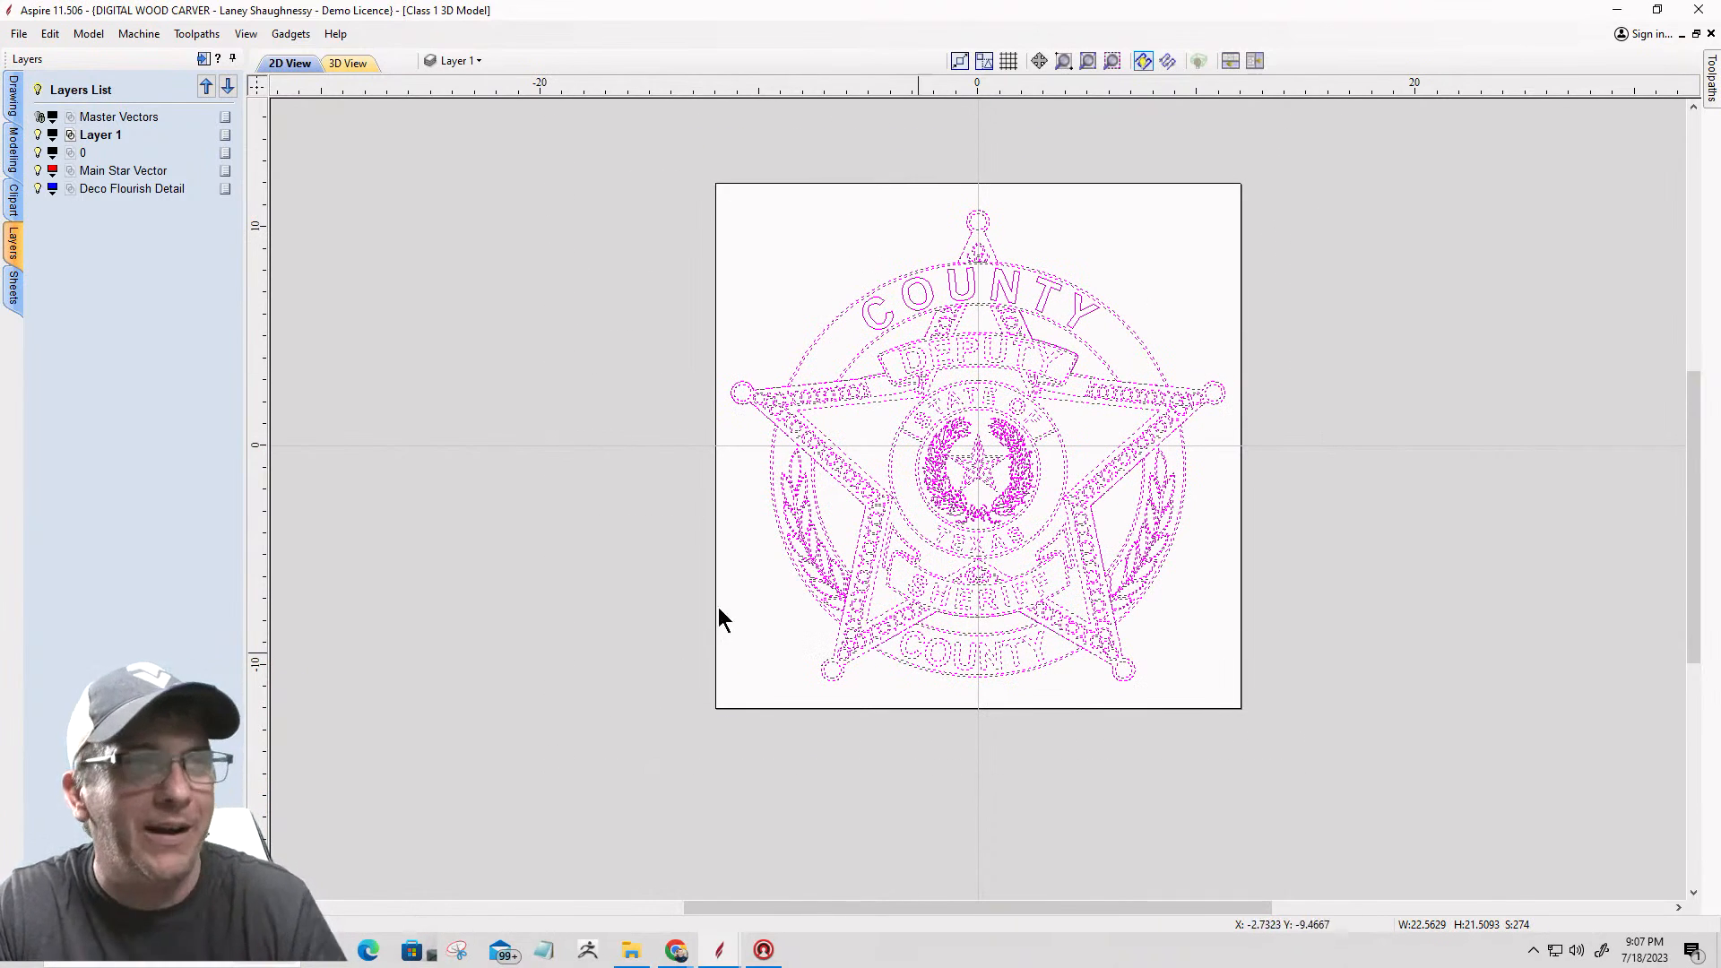
left_click(570, 408)
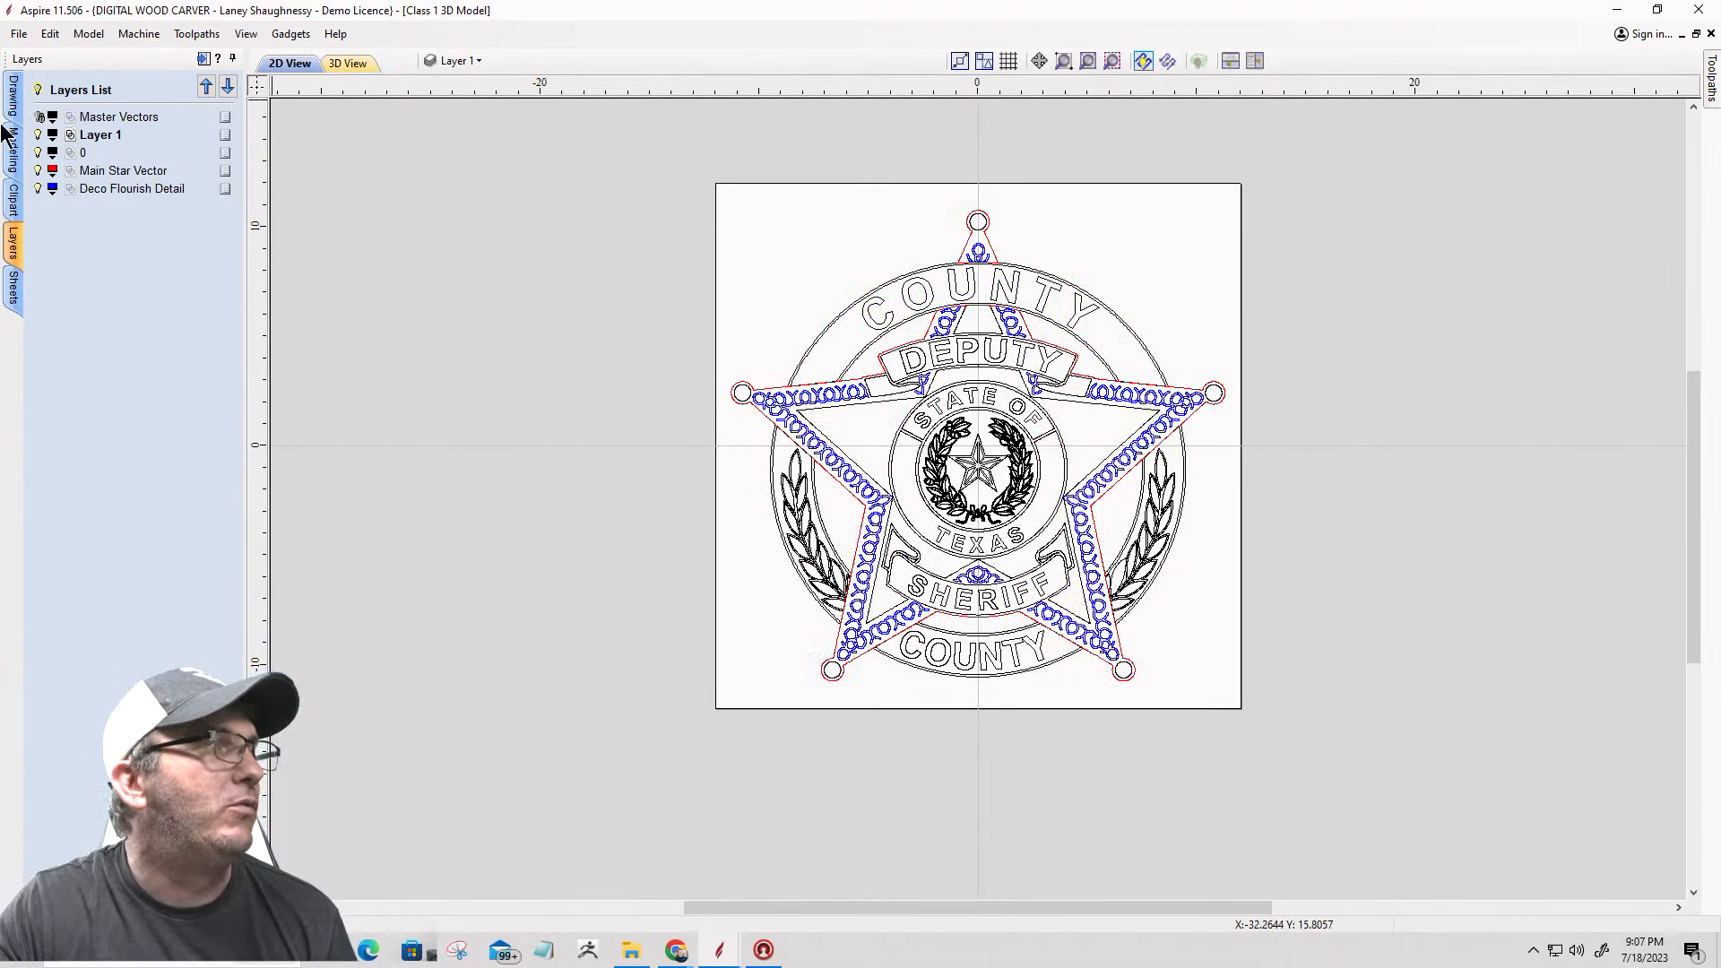
Step: Turn on the Base / Foundation component so it shows beneath the badge vectors
left_click(13, 150)
left_click(90, 399)
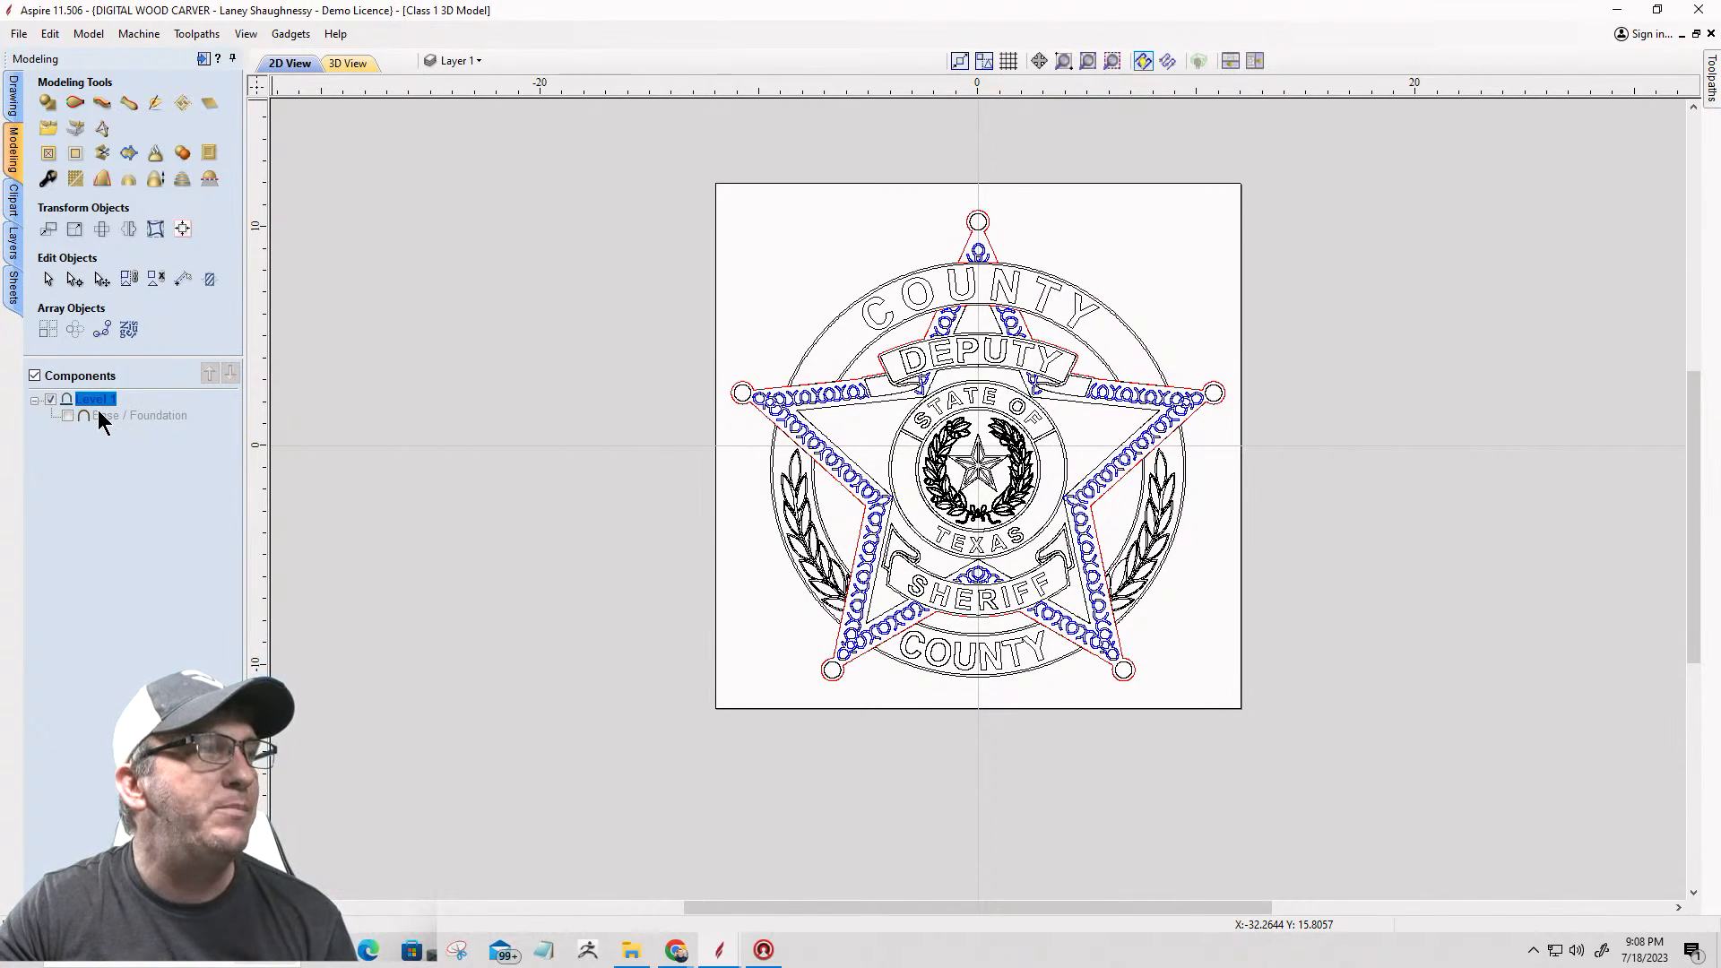
left_click(66, 416)
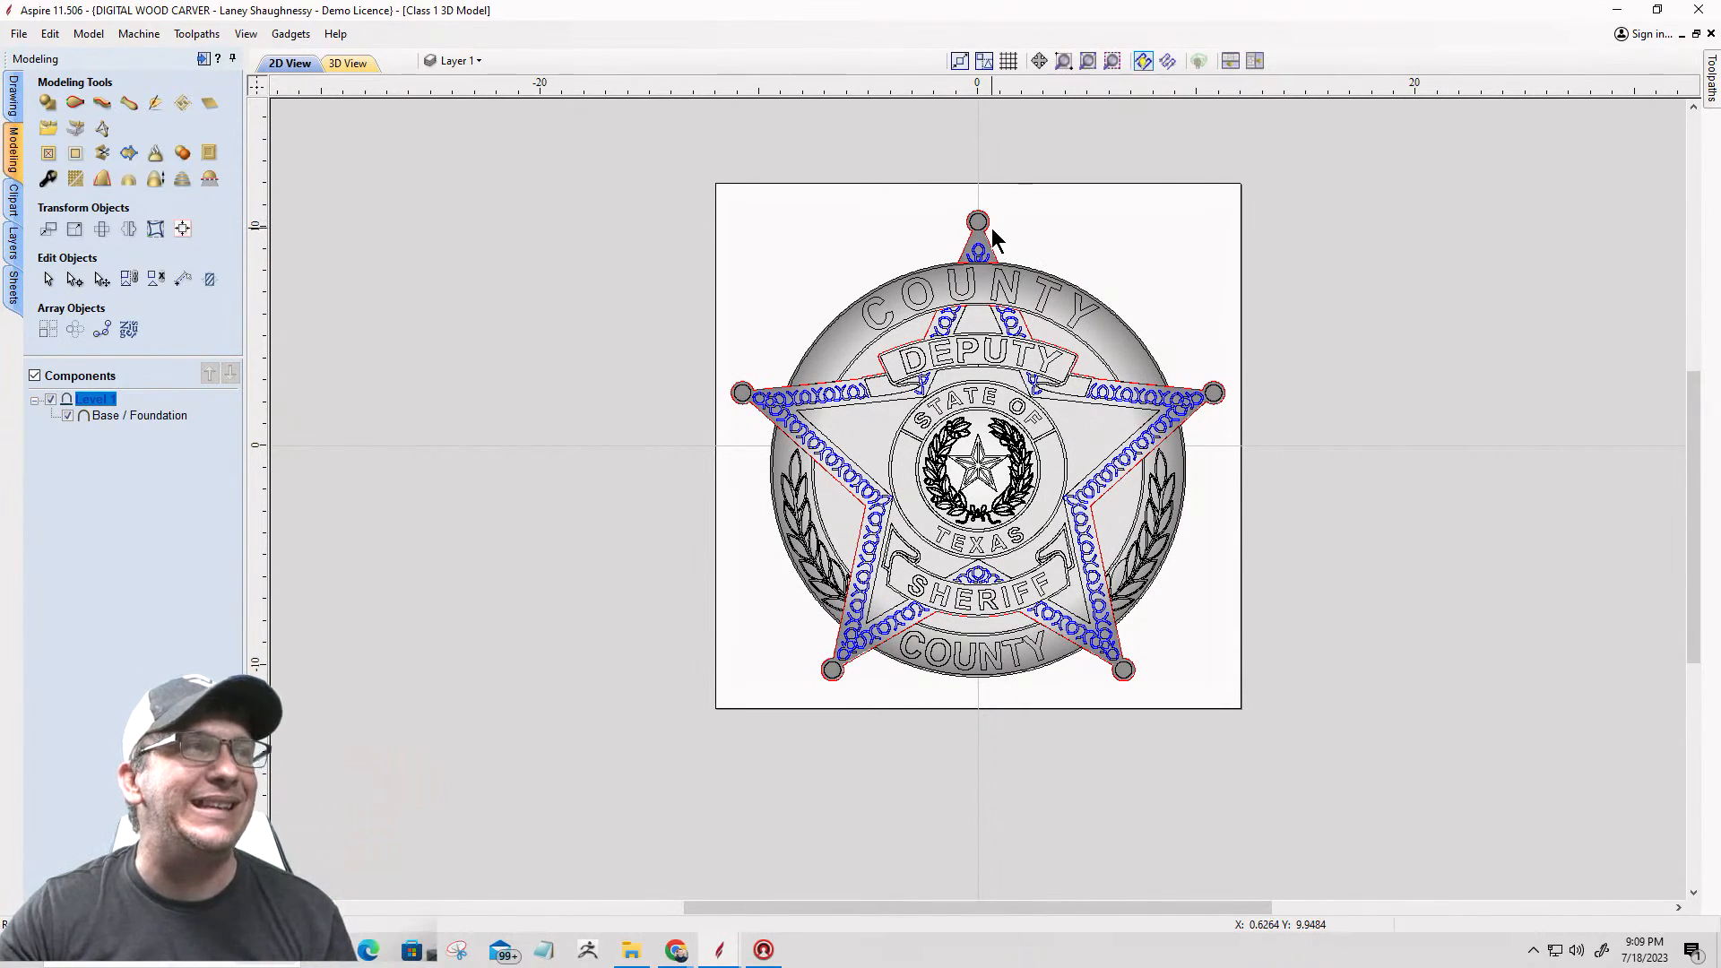
Step: Hide the Main Star Vector layer and select the badge's outer outline
left_click(492, 62)
left_click(453, 144)
left_click(964, 253)
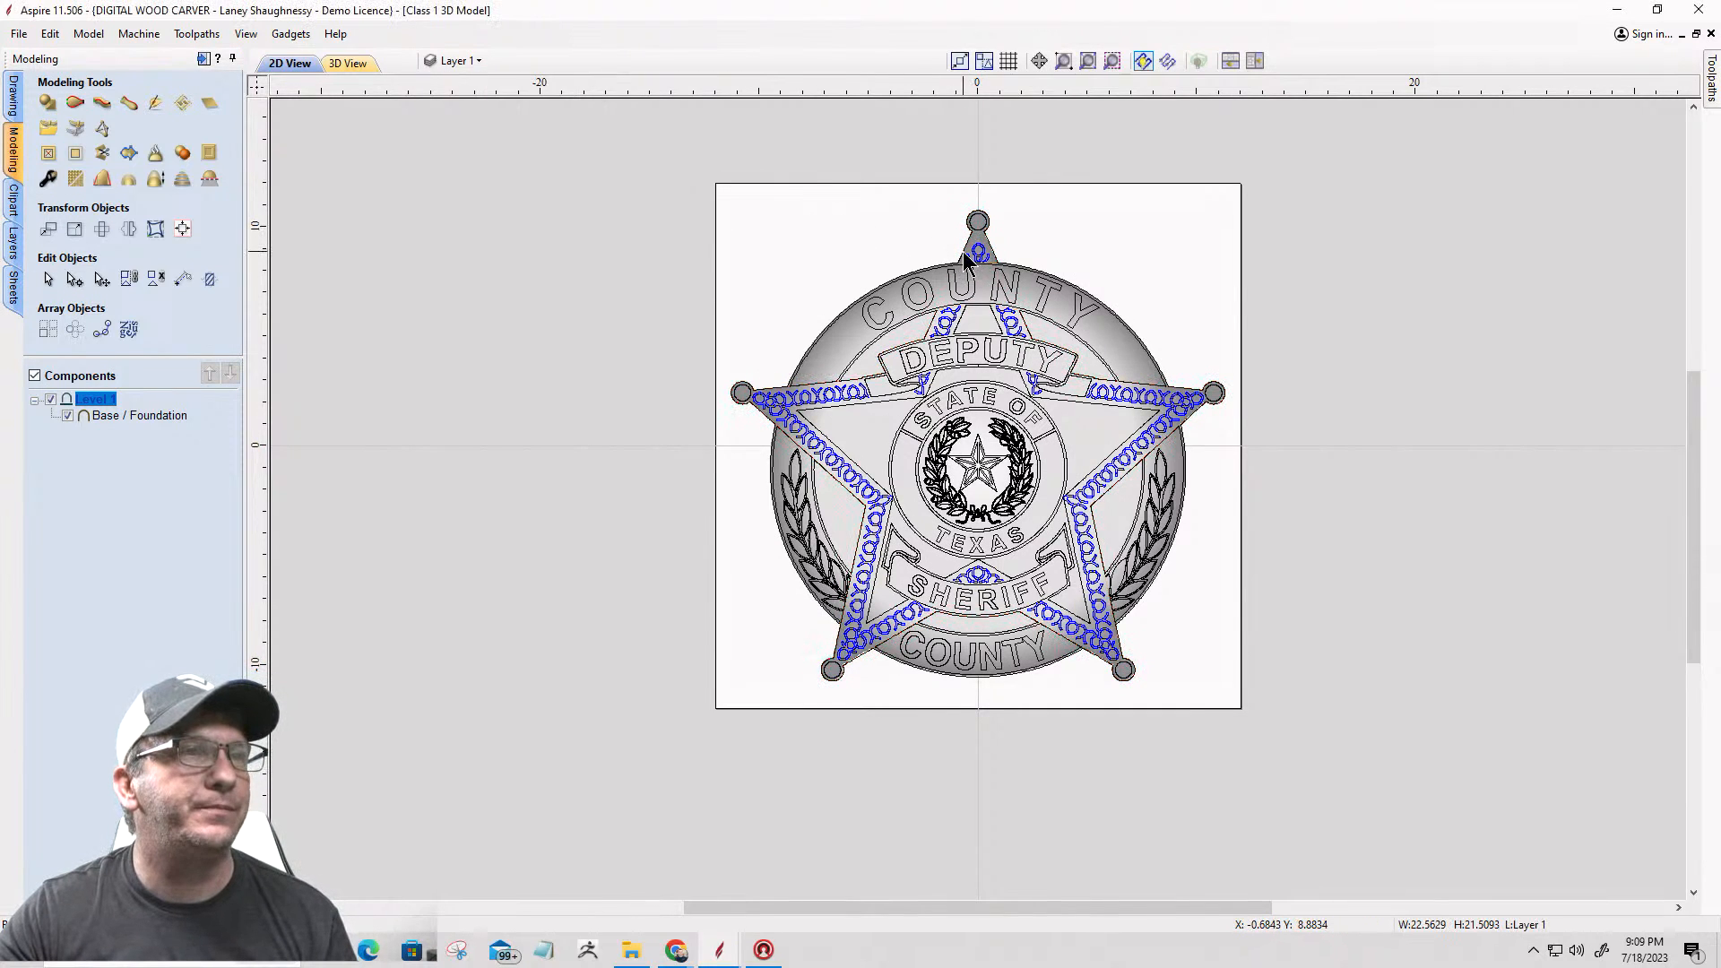
scroll(962, 251, "up", 3)
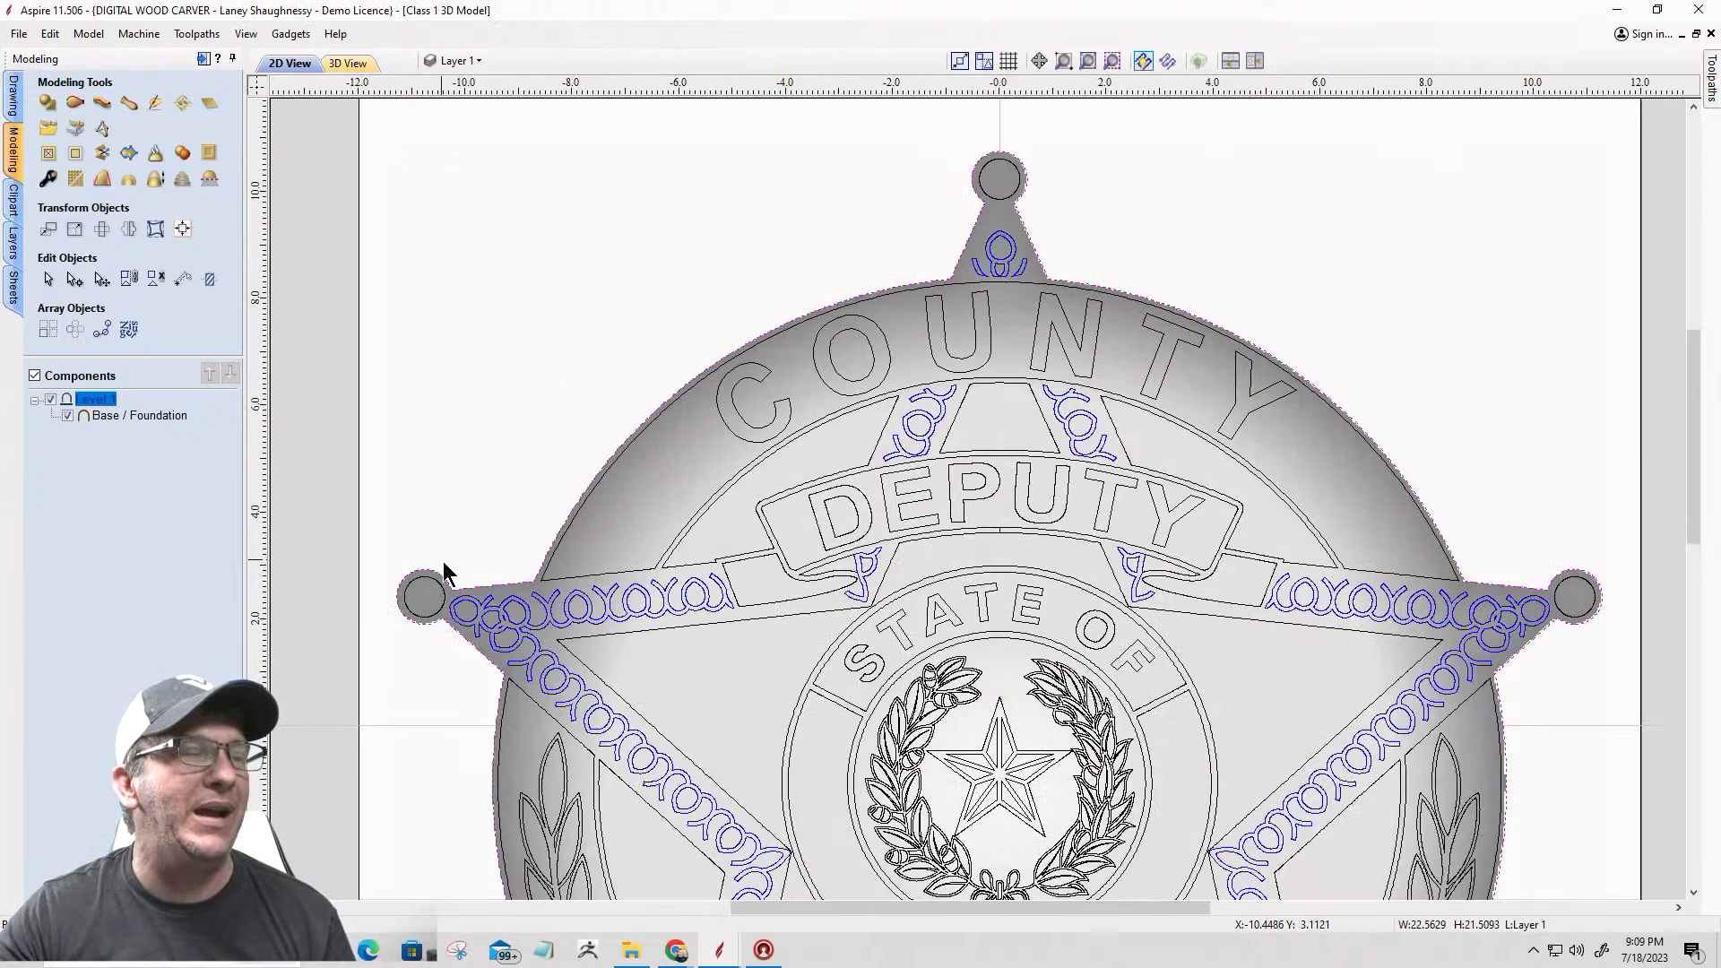
scroll(443, 561, "down", 3)
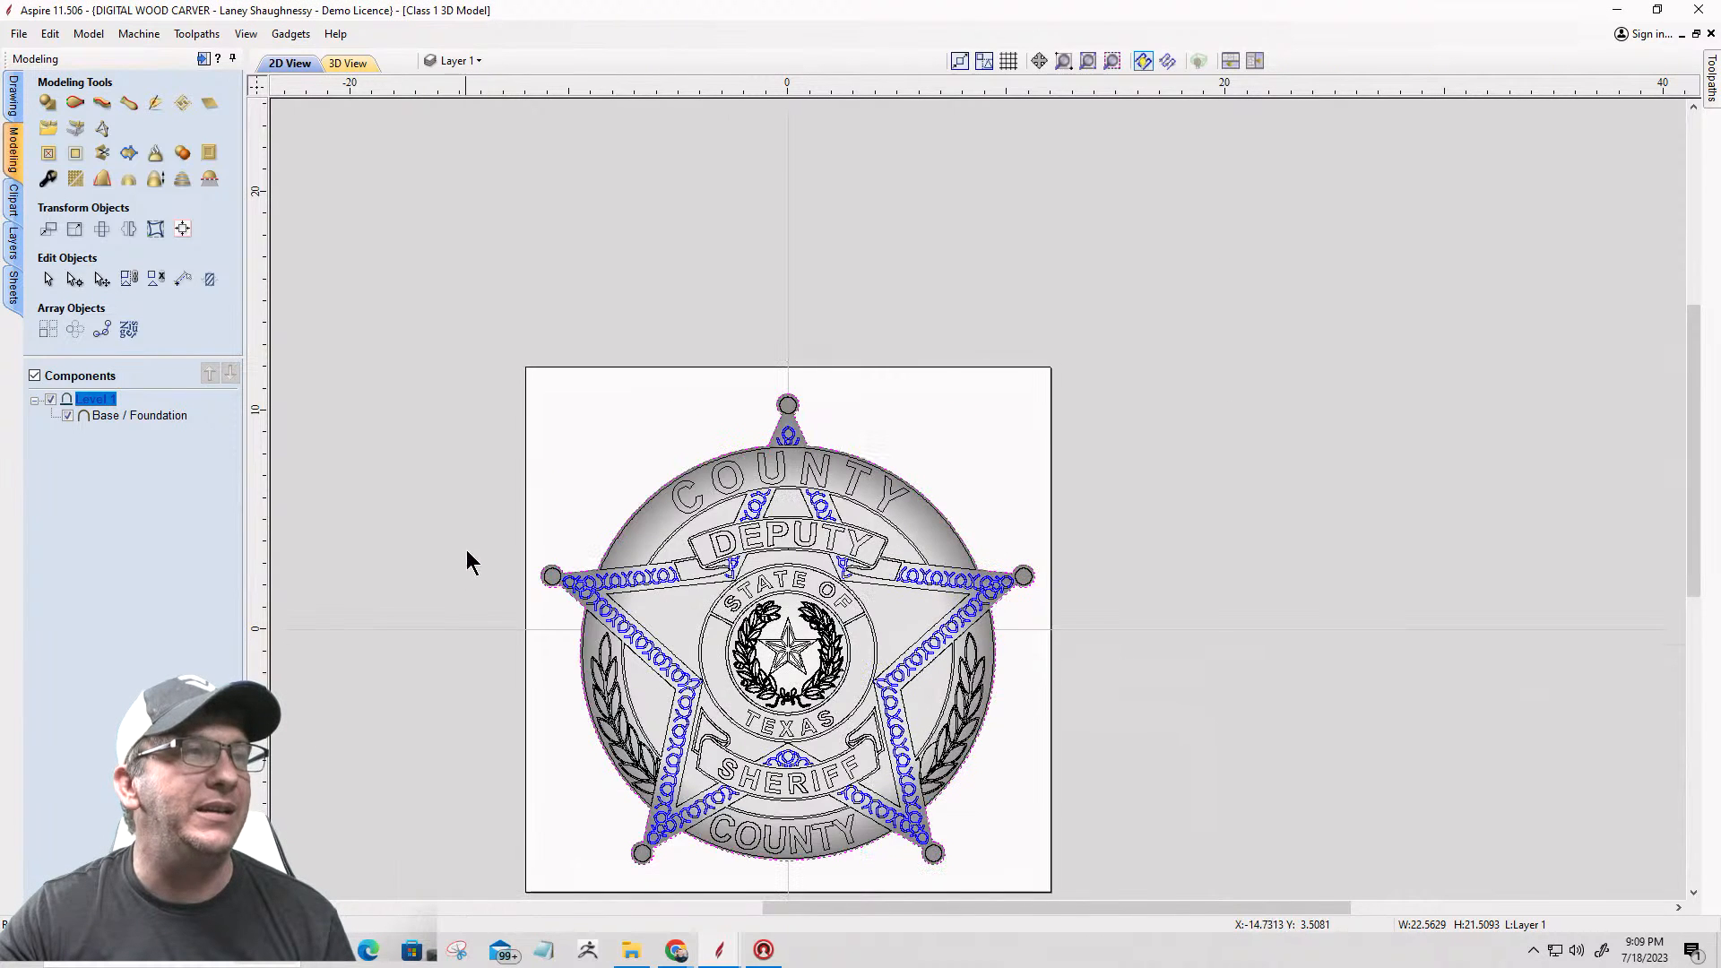
Step: Show the 2D and 3D views side by side and examine the base model's surface and edge with Create Shape open
left_click(1255, 60)
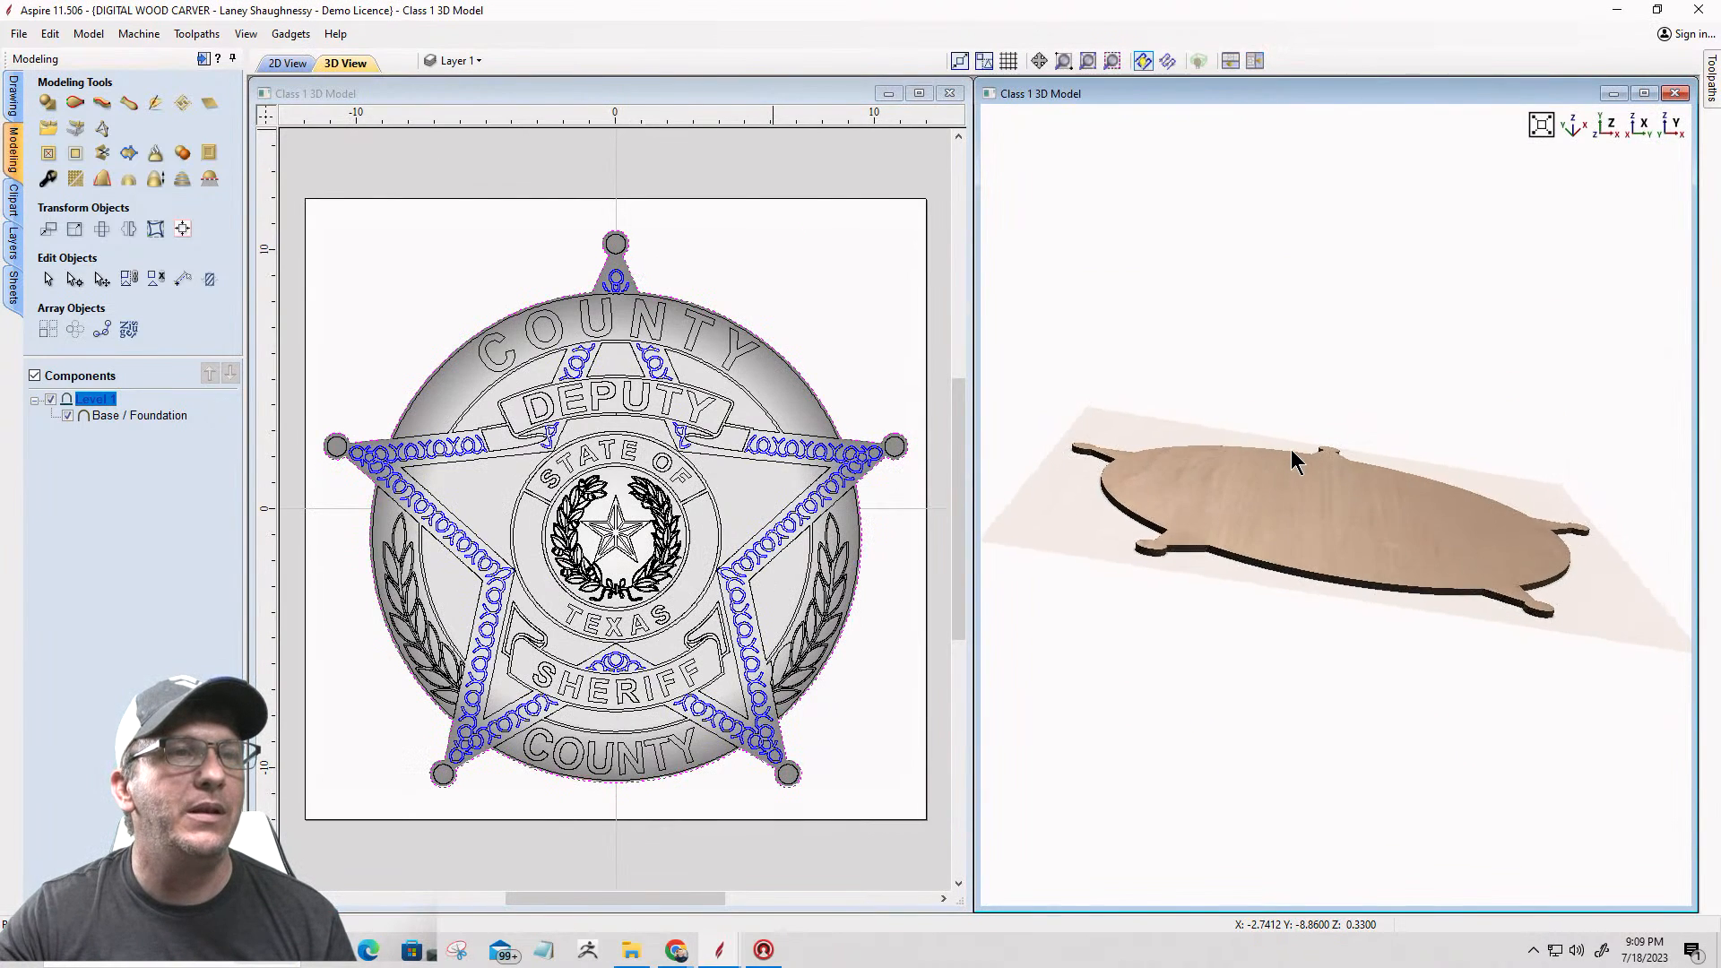
left_click(47, 105)
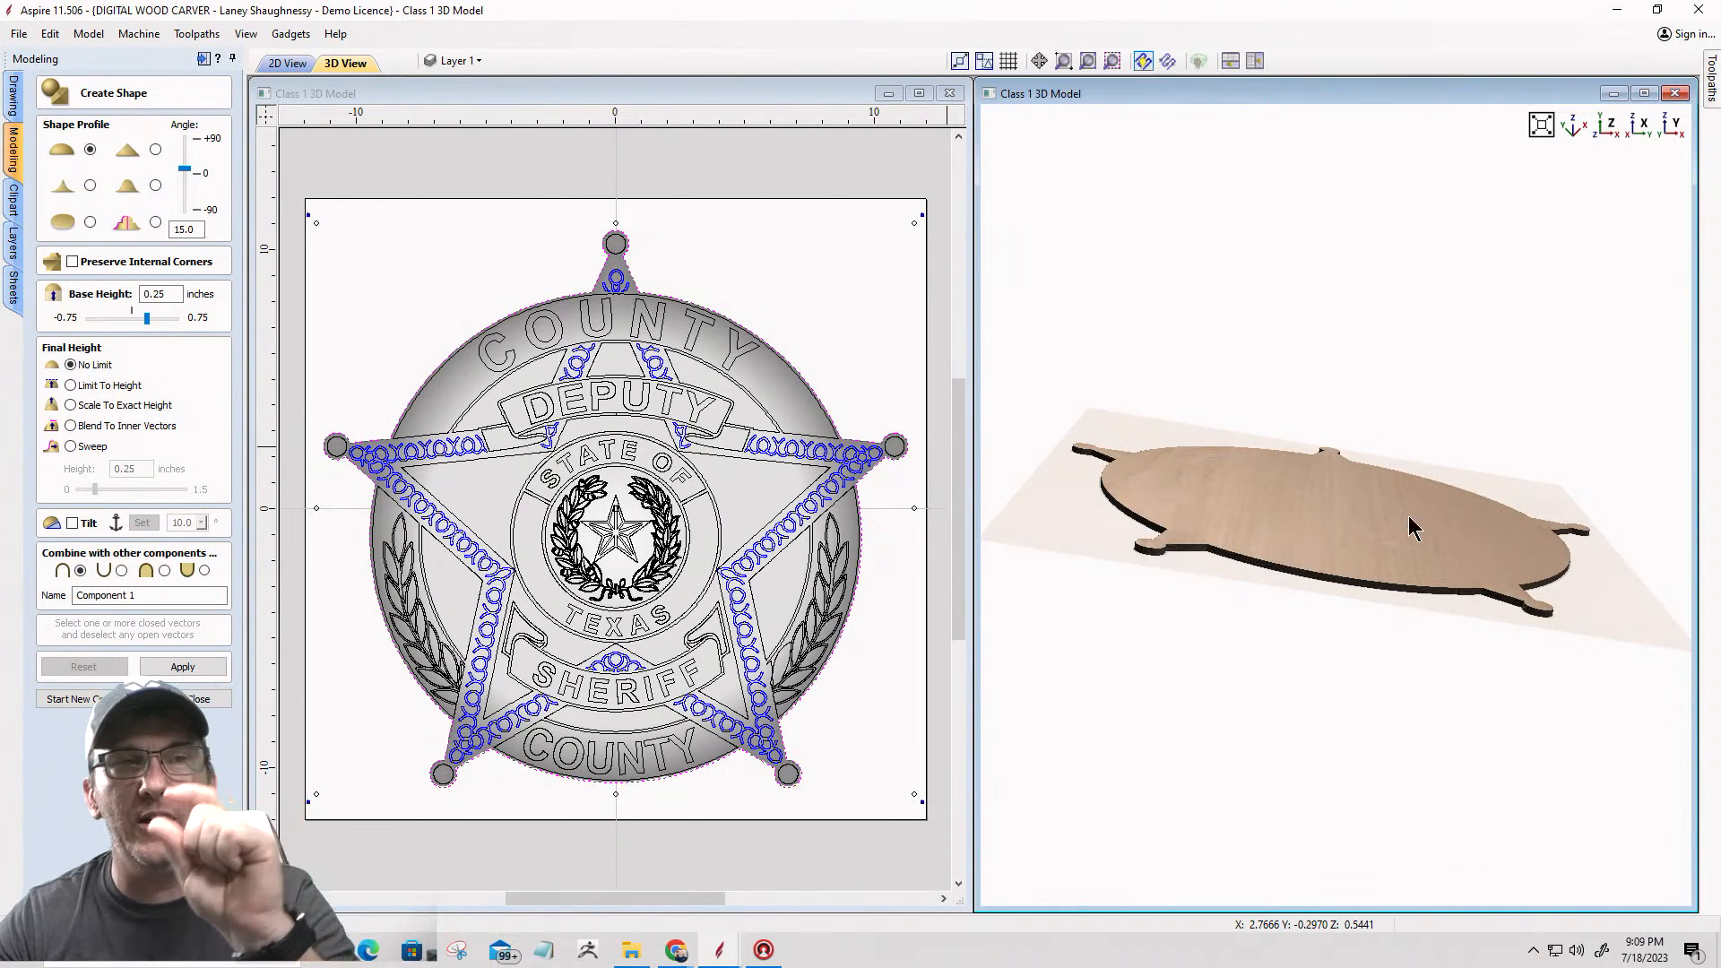
scroll(1287, 634, "up", 5)
scroll(1291, 449, "up", 2)
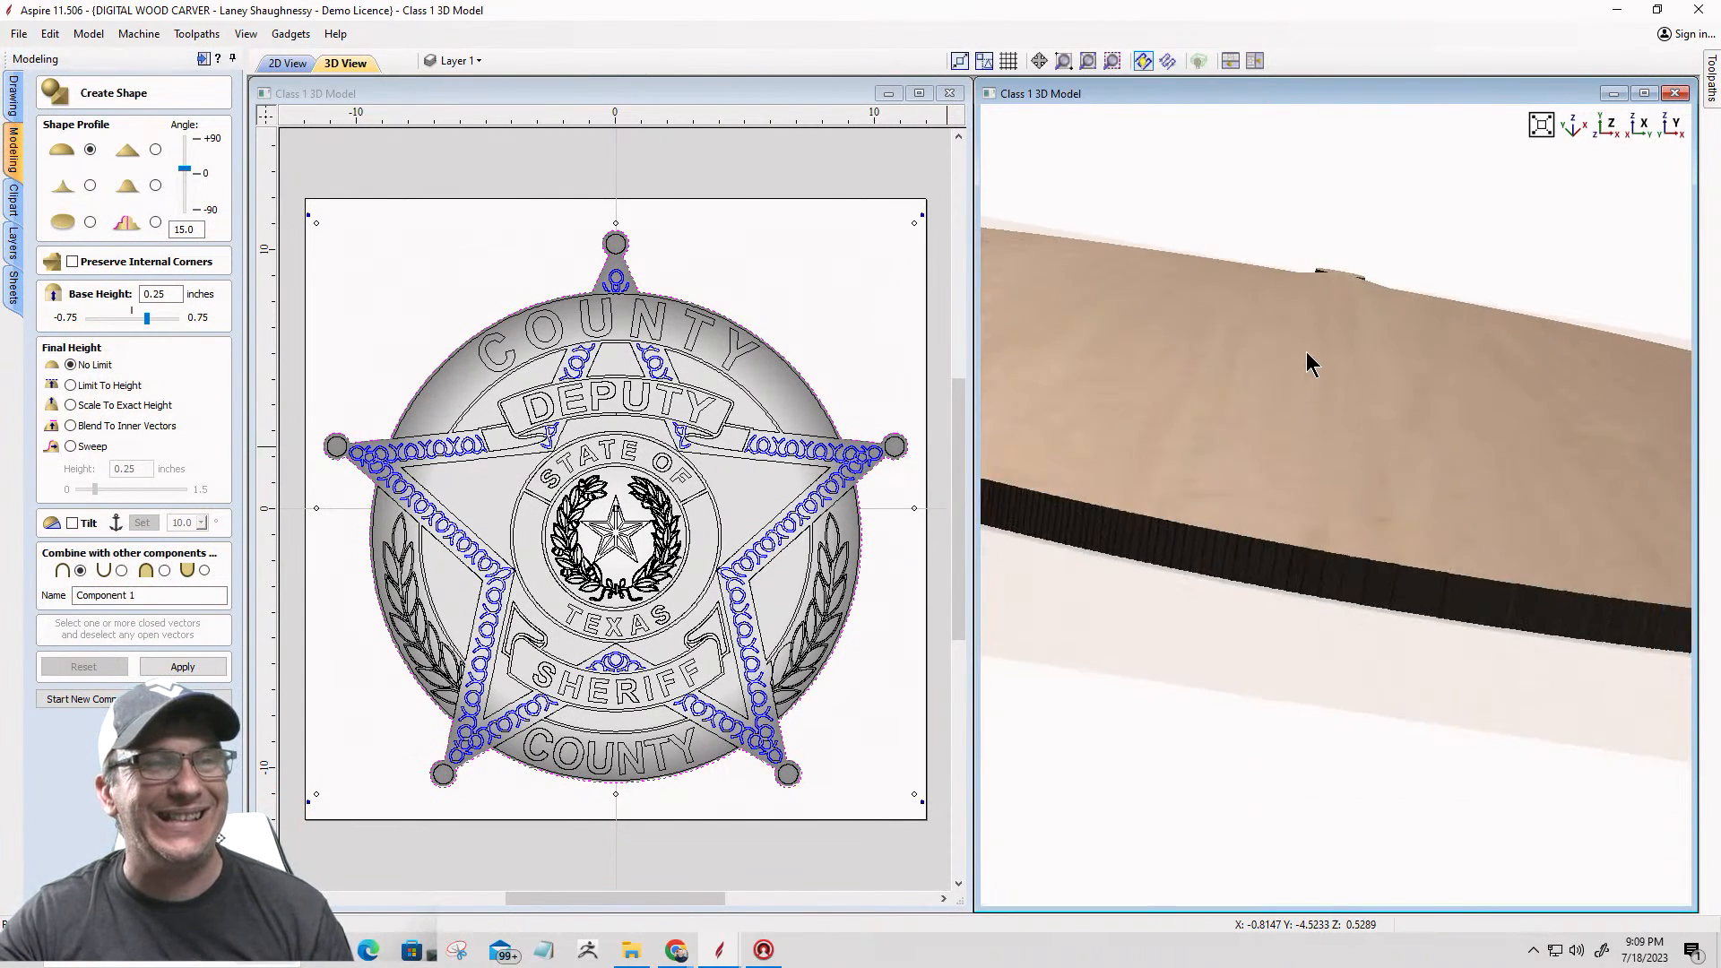
scroll(1302, 363, "up", 3)
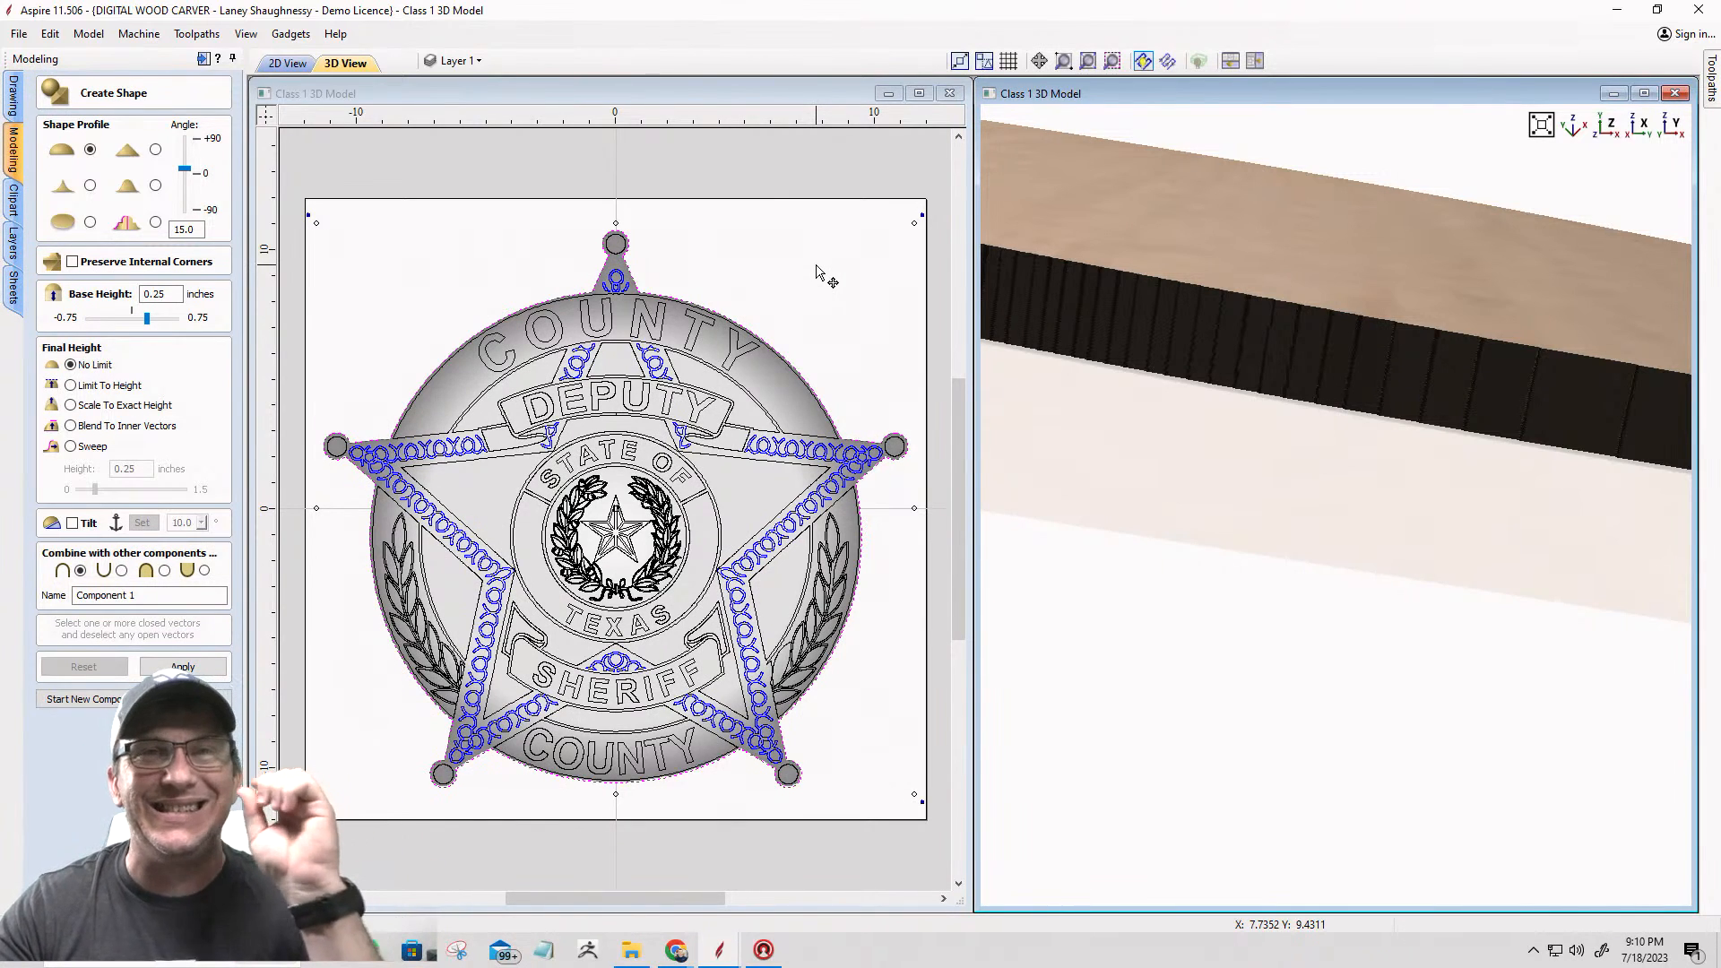
left_click_drag(1322, 230, 1305, 411)
scroll(1318, 410, "down", 5)
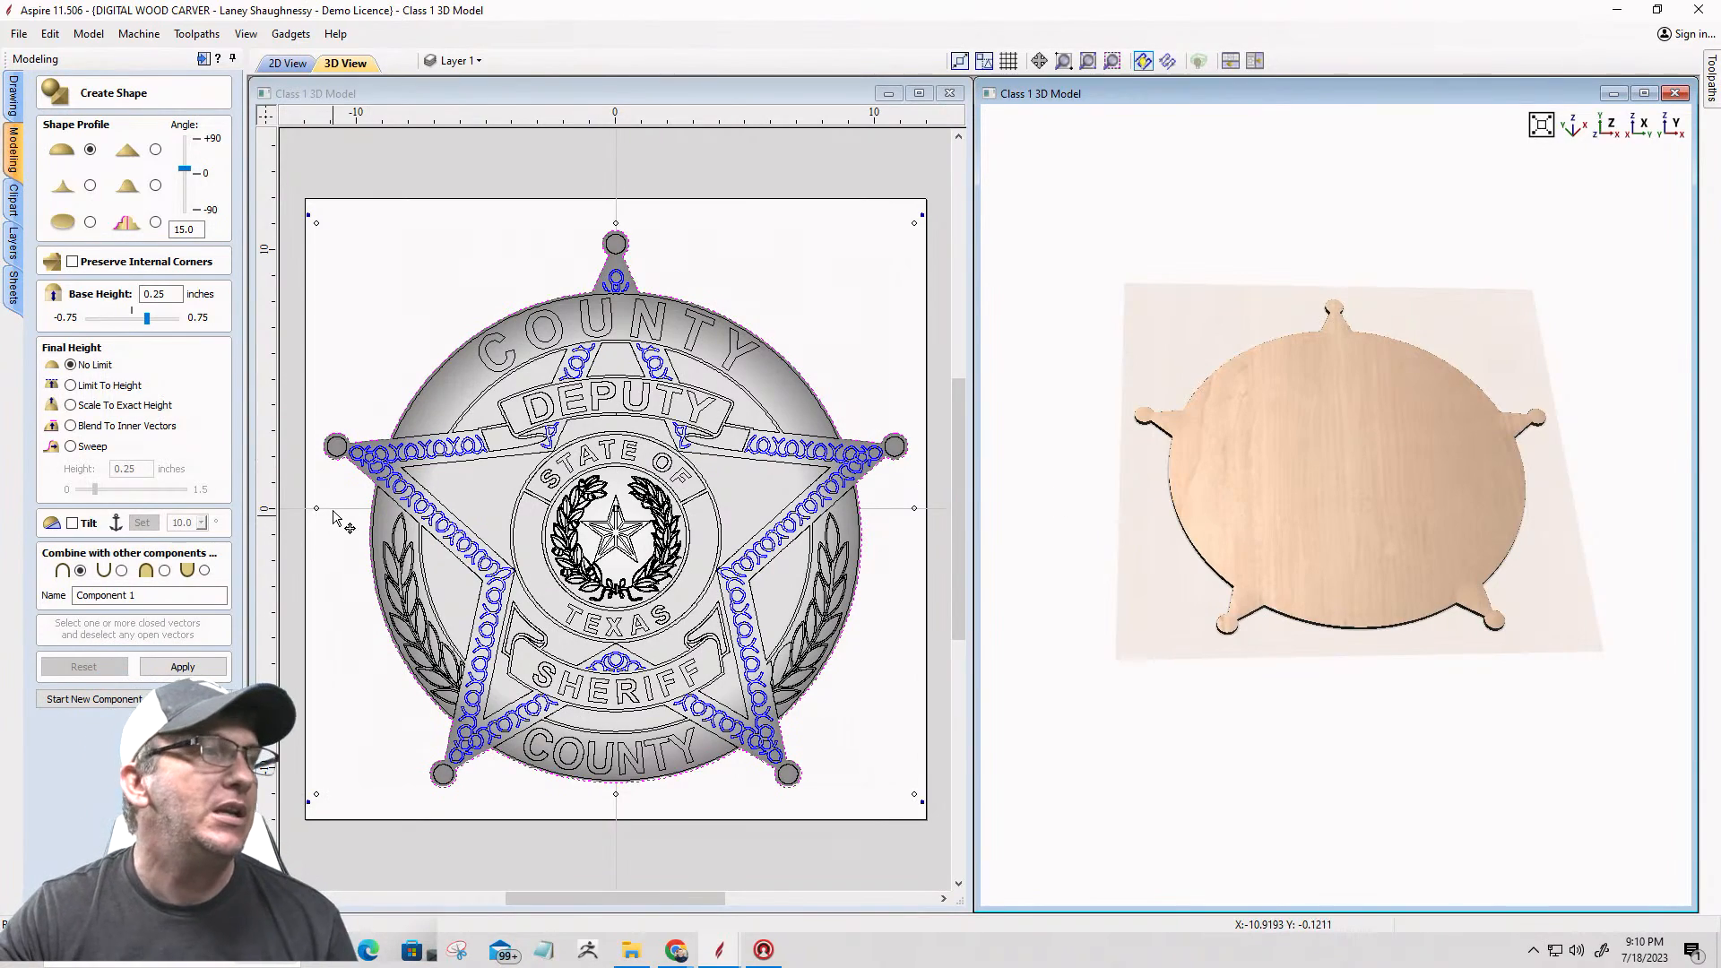
scroll(342, 508, "up", 2)
scroll(354, 504, "up", 2)
scroll(399, 438, "down", 3)
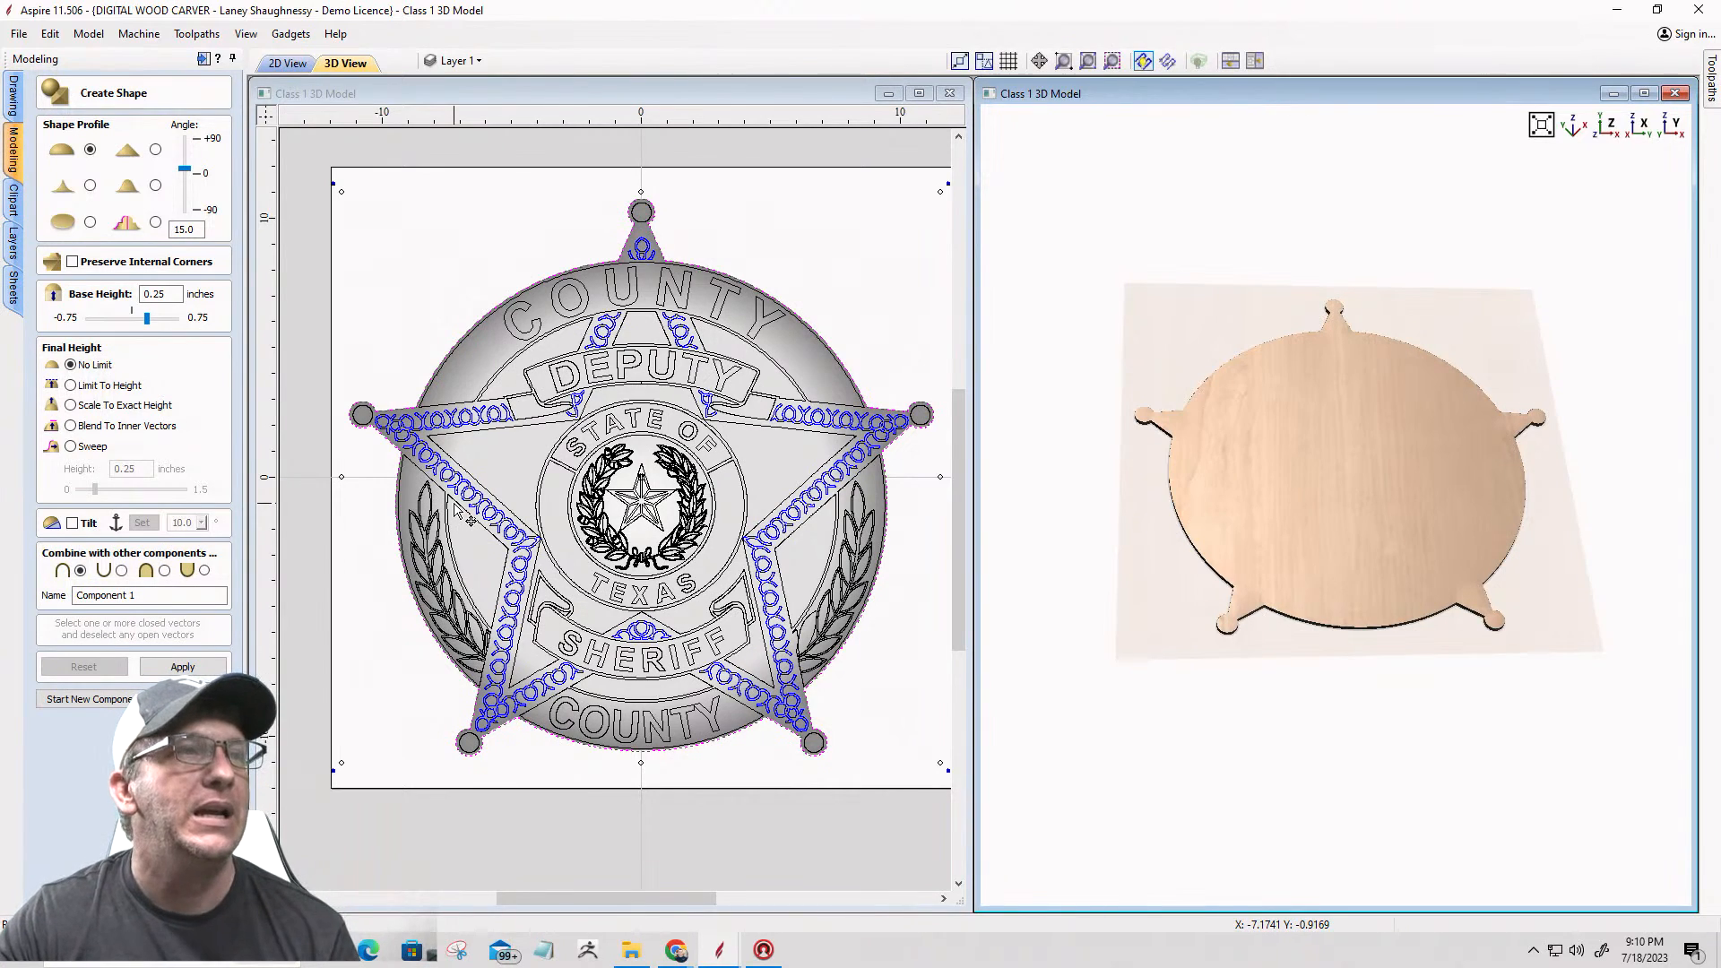
Step: Replace the outer outline selection with the upper and lower COUNTY bands and both laurel side panels for Create Shape
left_click(345, 484)
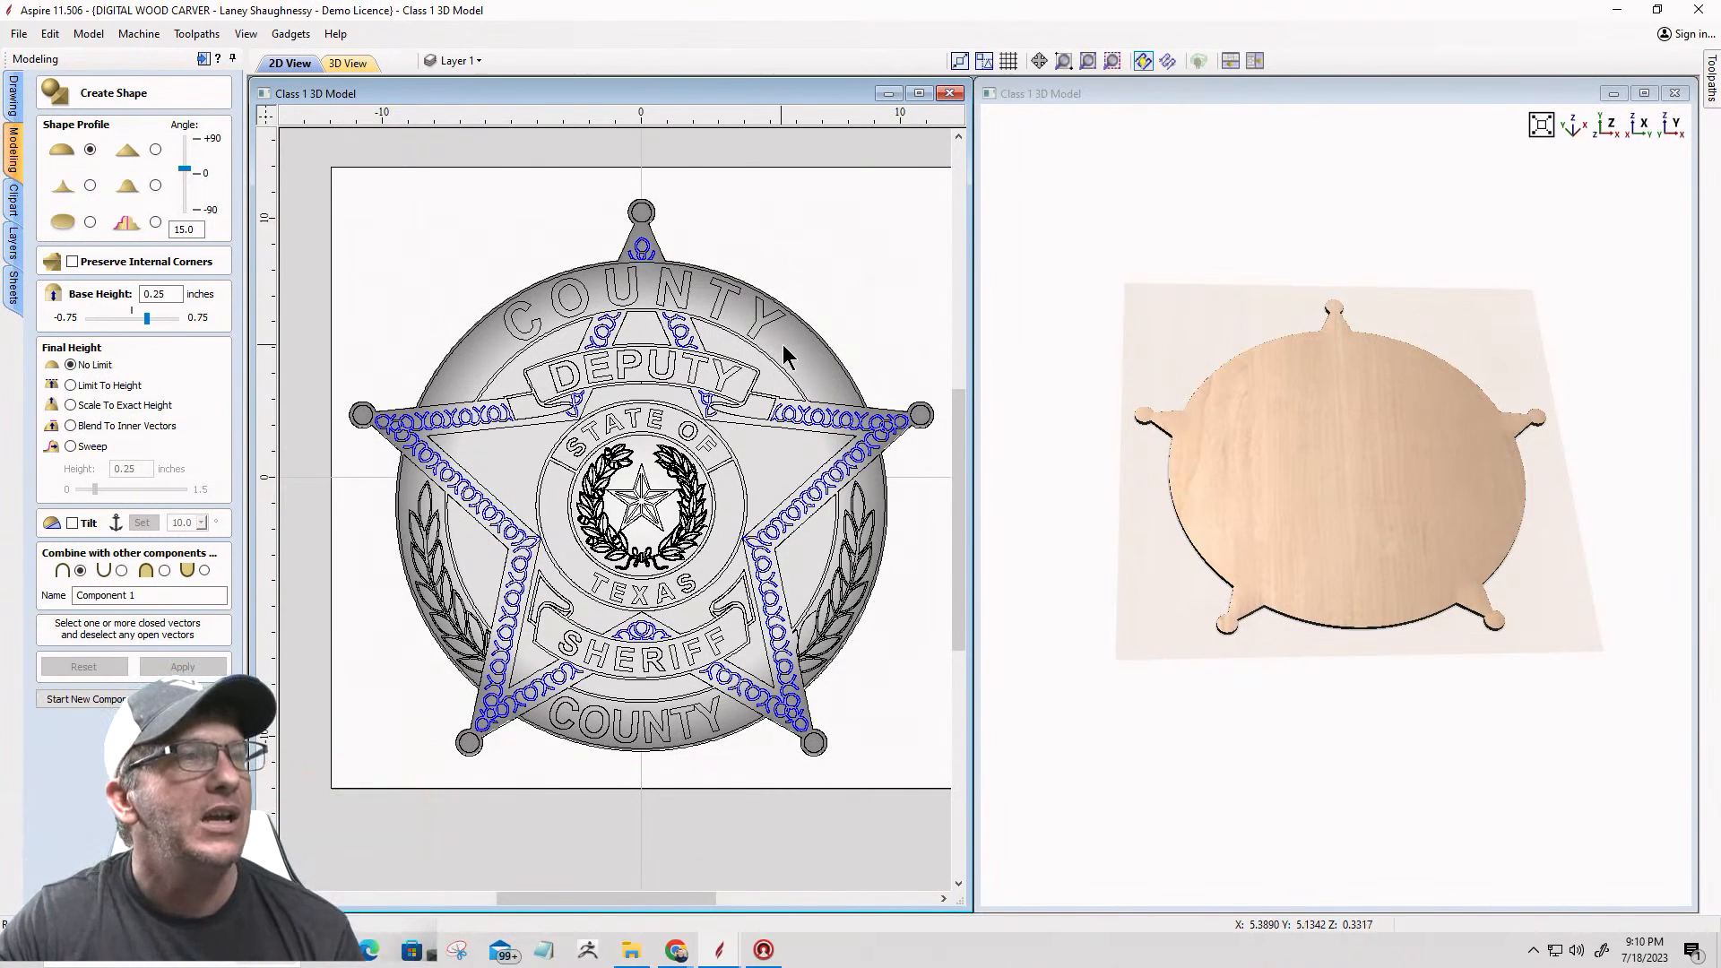
scroll(802, 346, "up", 5)
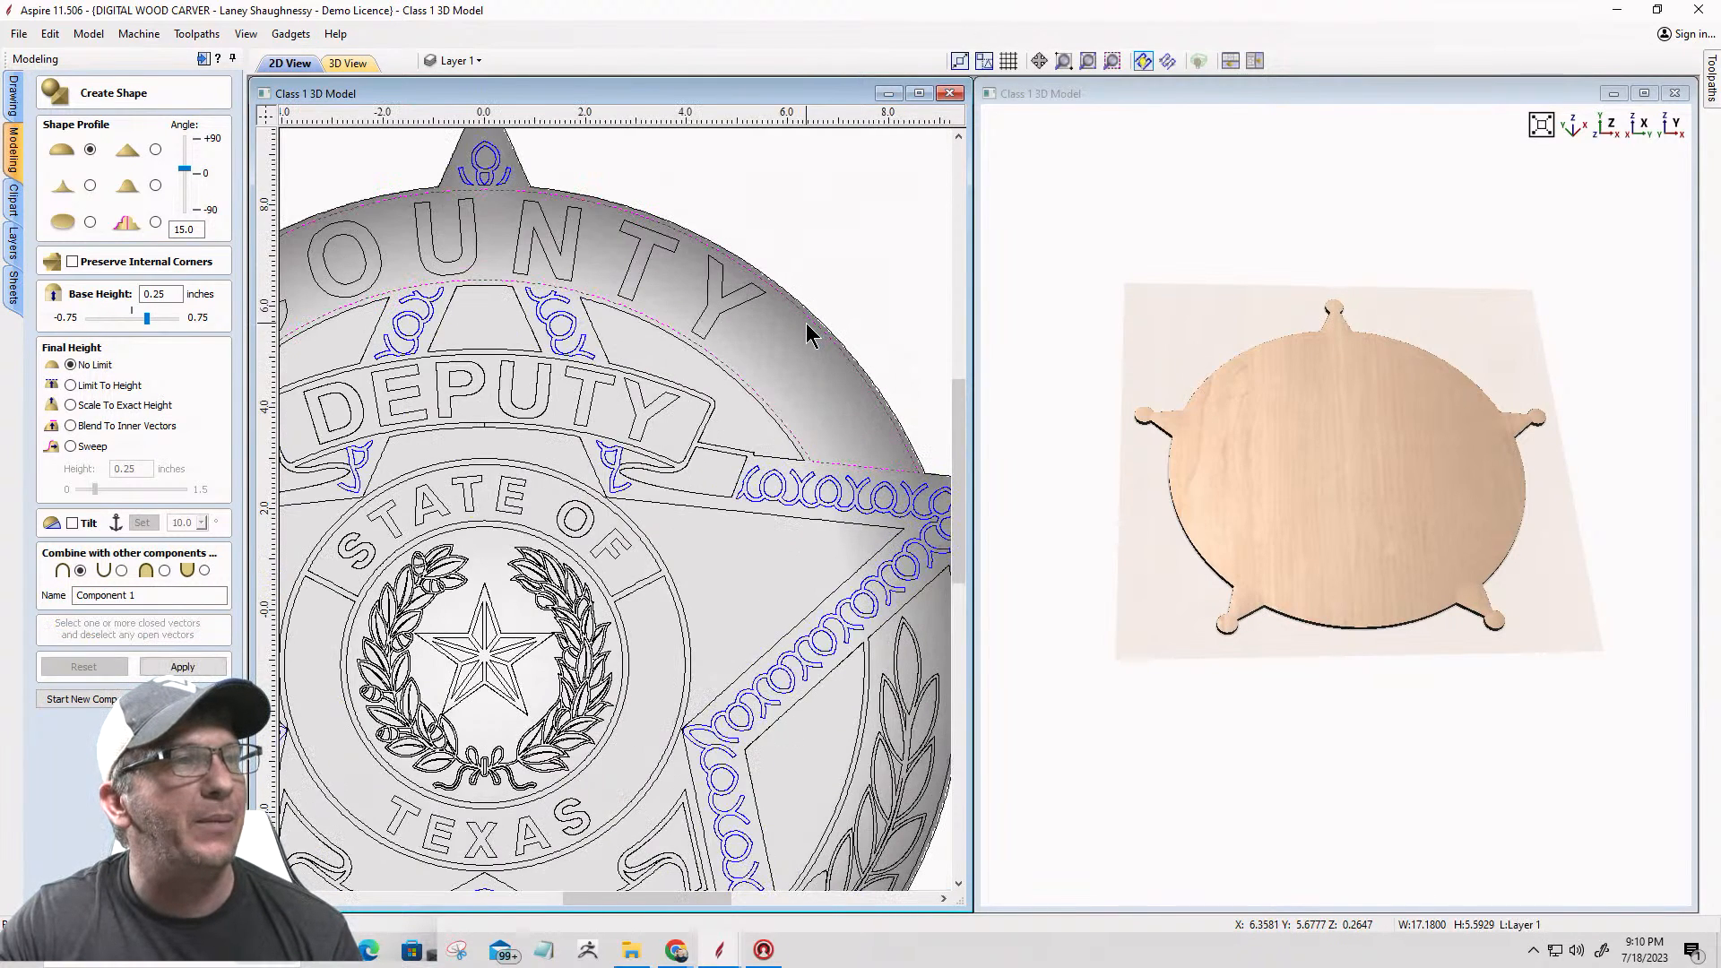
scroll(808, 332, "down", 5)
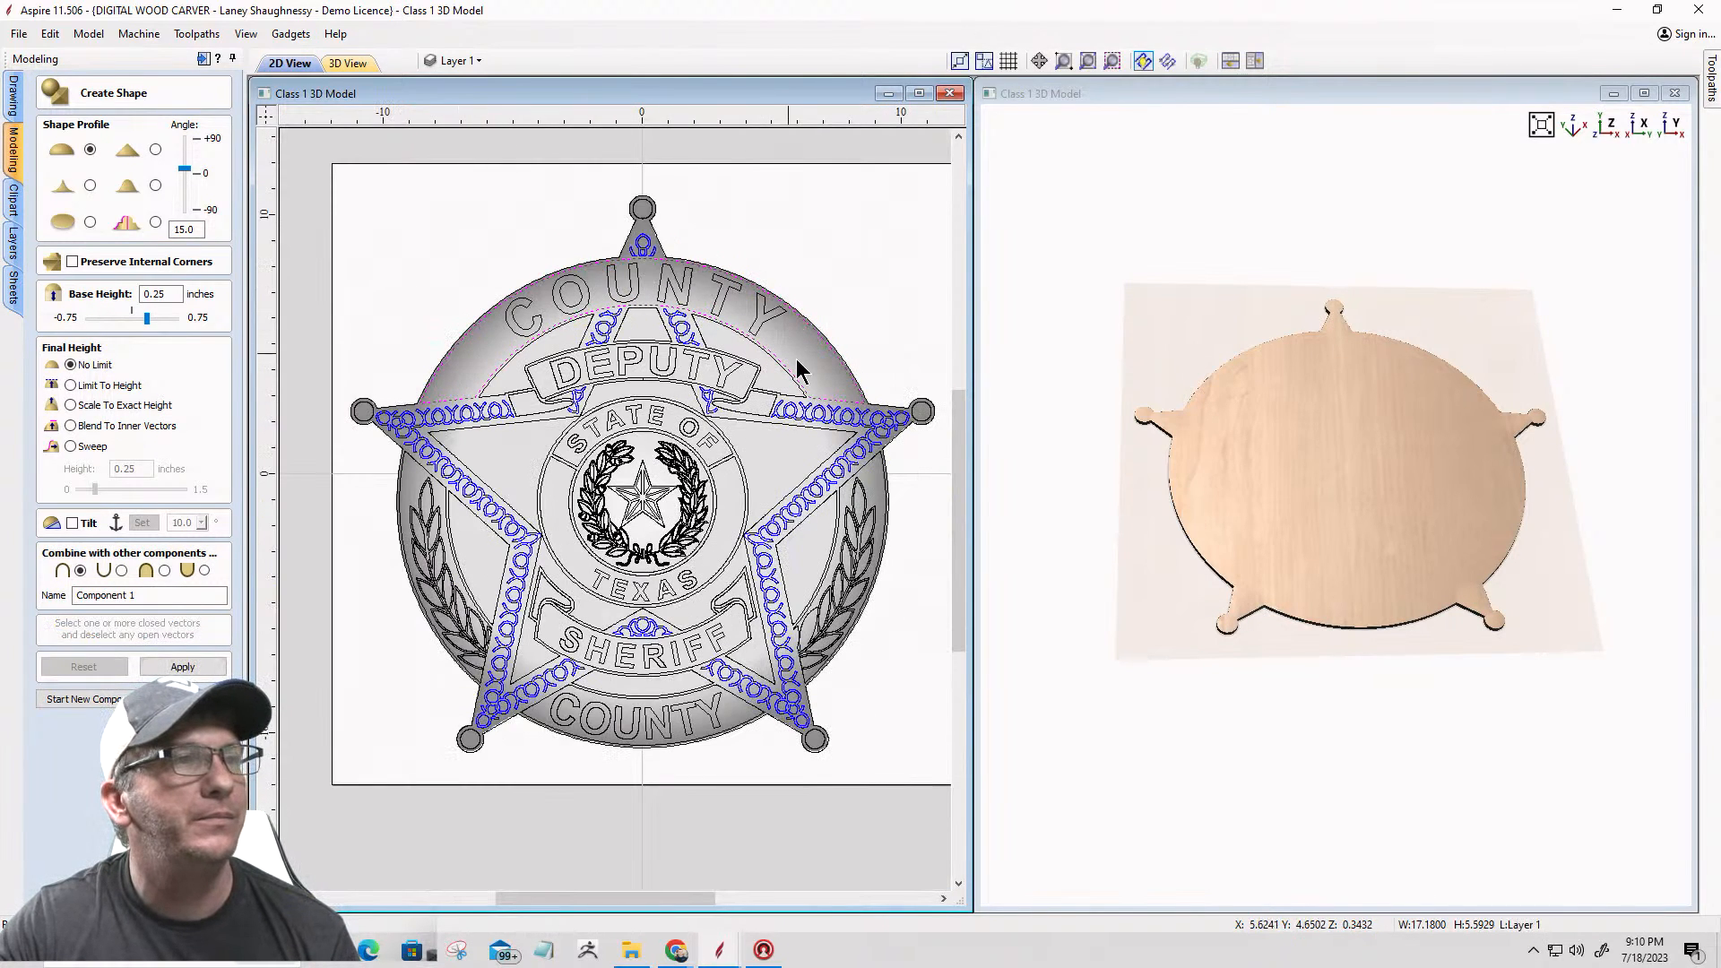
scroll(379, 538, "up", 3)
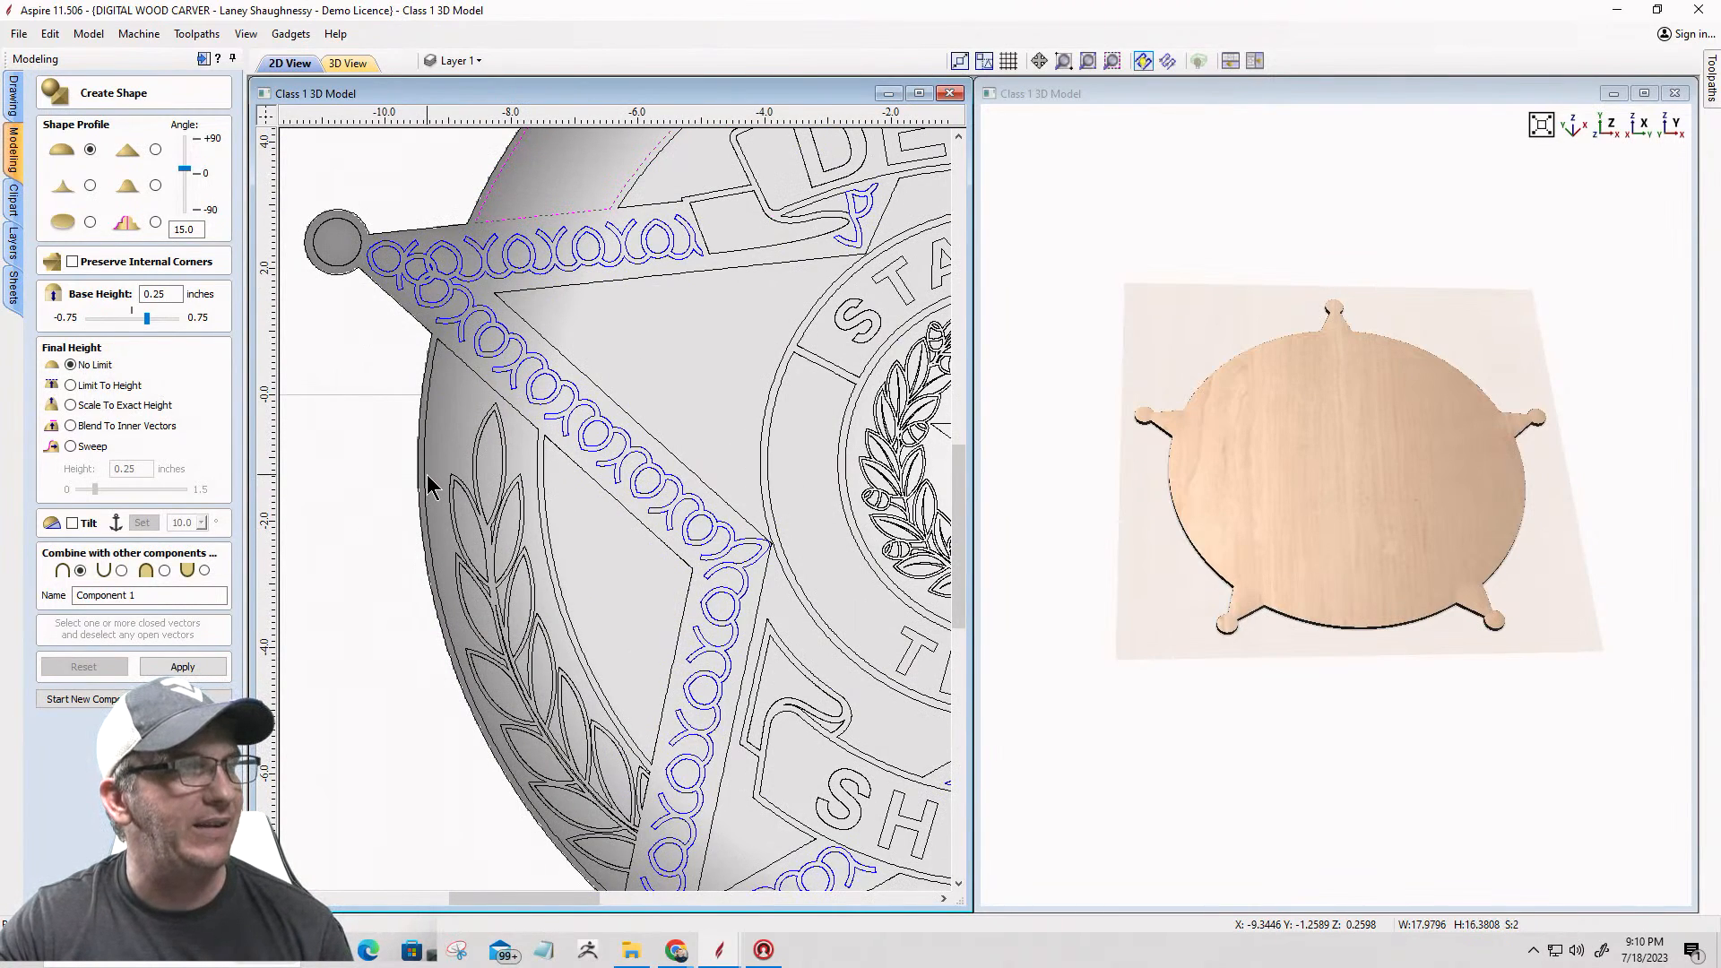
left_click(431, 487, "shift")
scroll(457, 464, "down", 3)
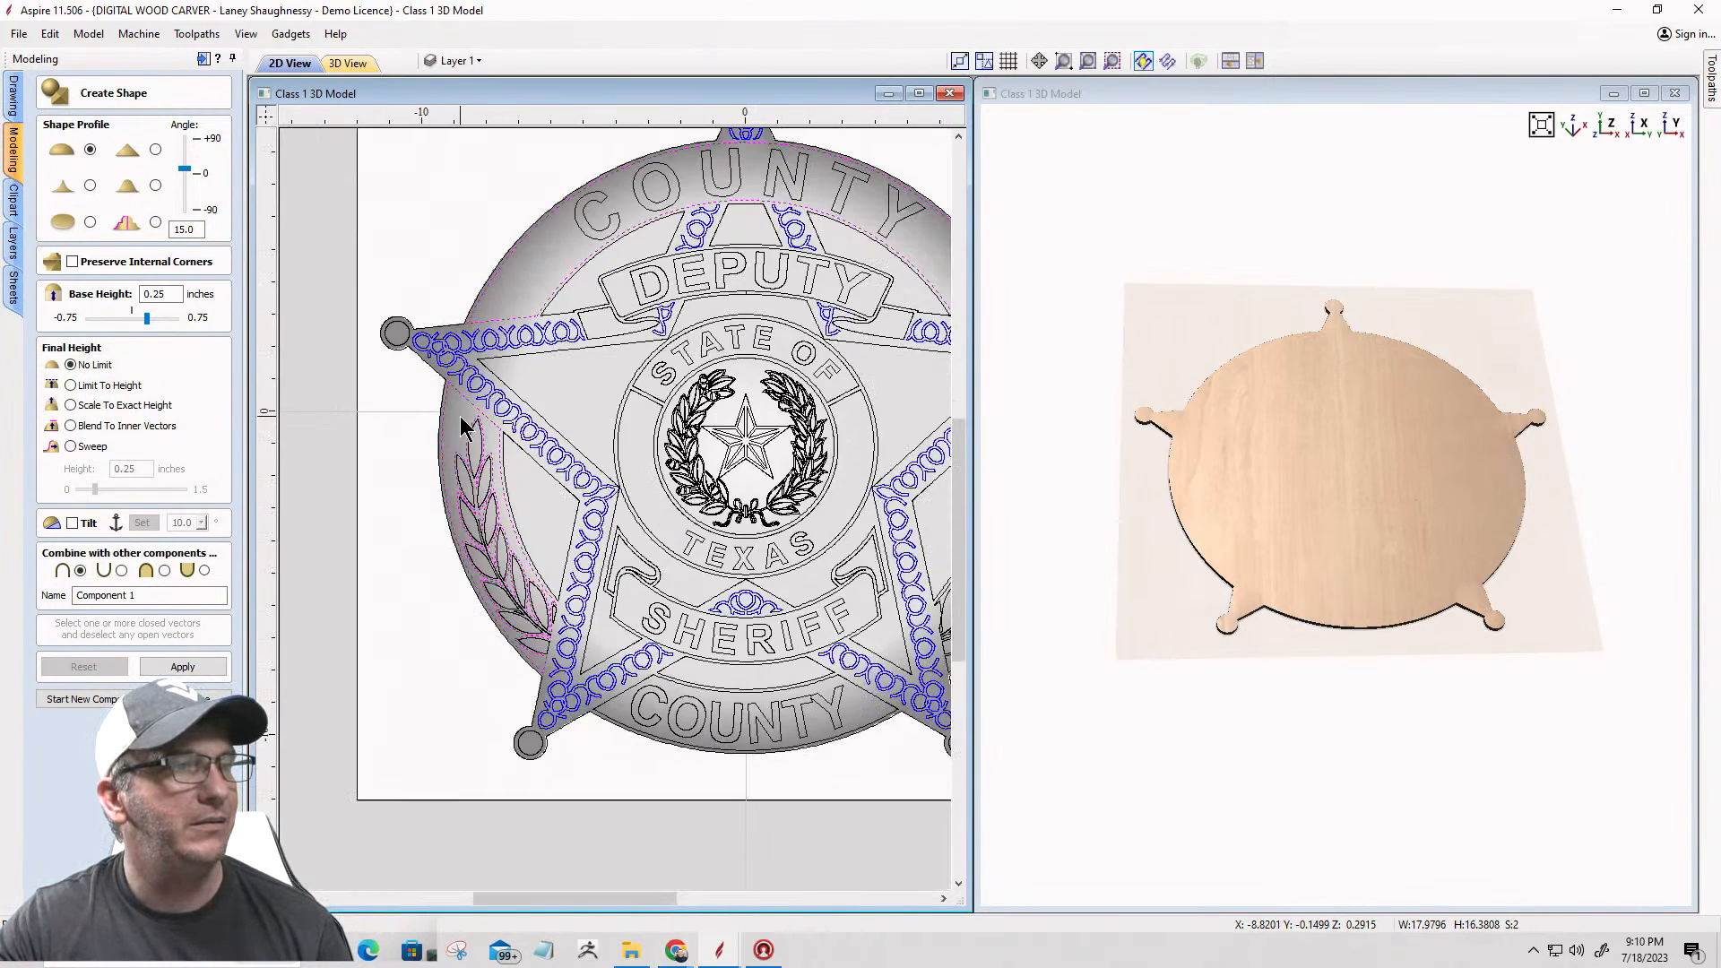
scroll(619, 699, "up", 3)
left_click(614, 687, "shift")
scroll(564, 647, "down", 3)
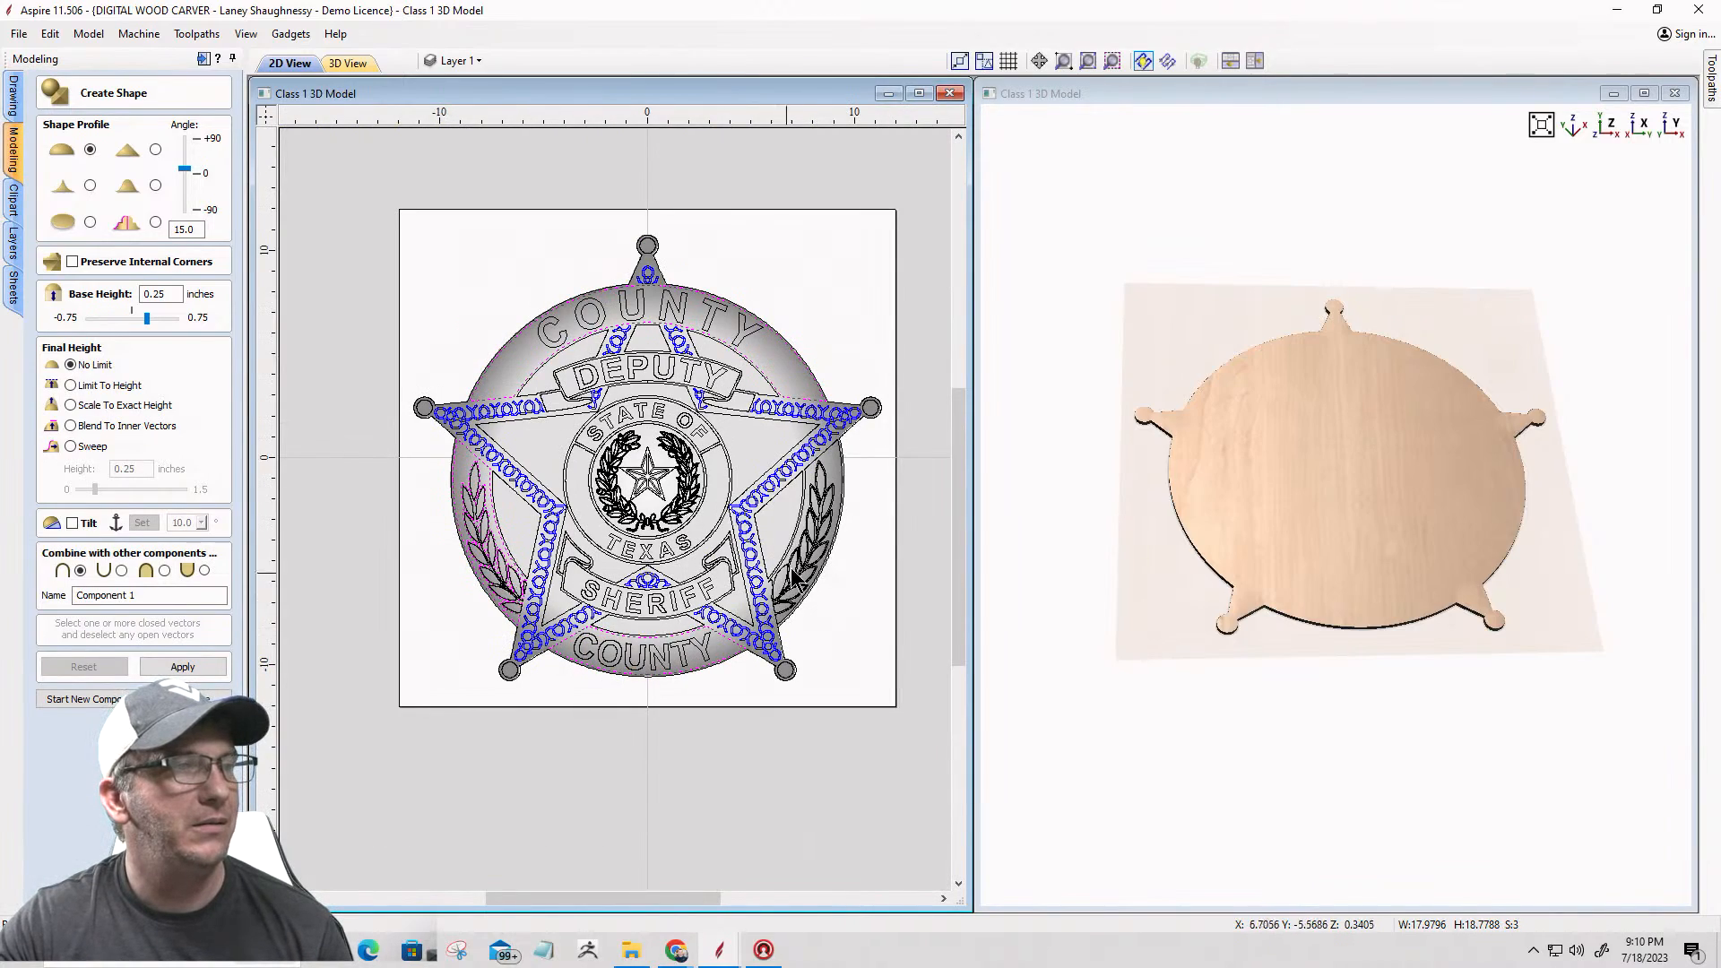
scroll(833, 567, "up", 3)
left_click(833, 573, "shift")
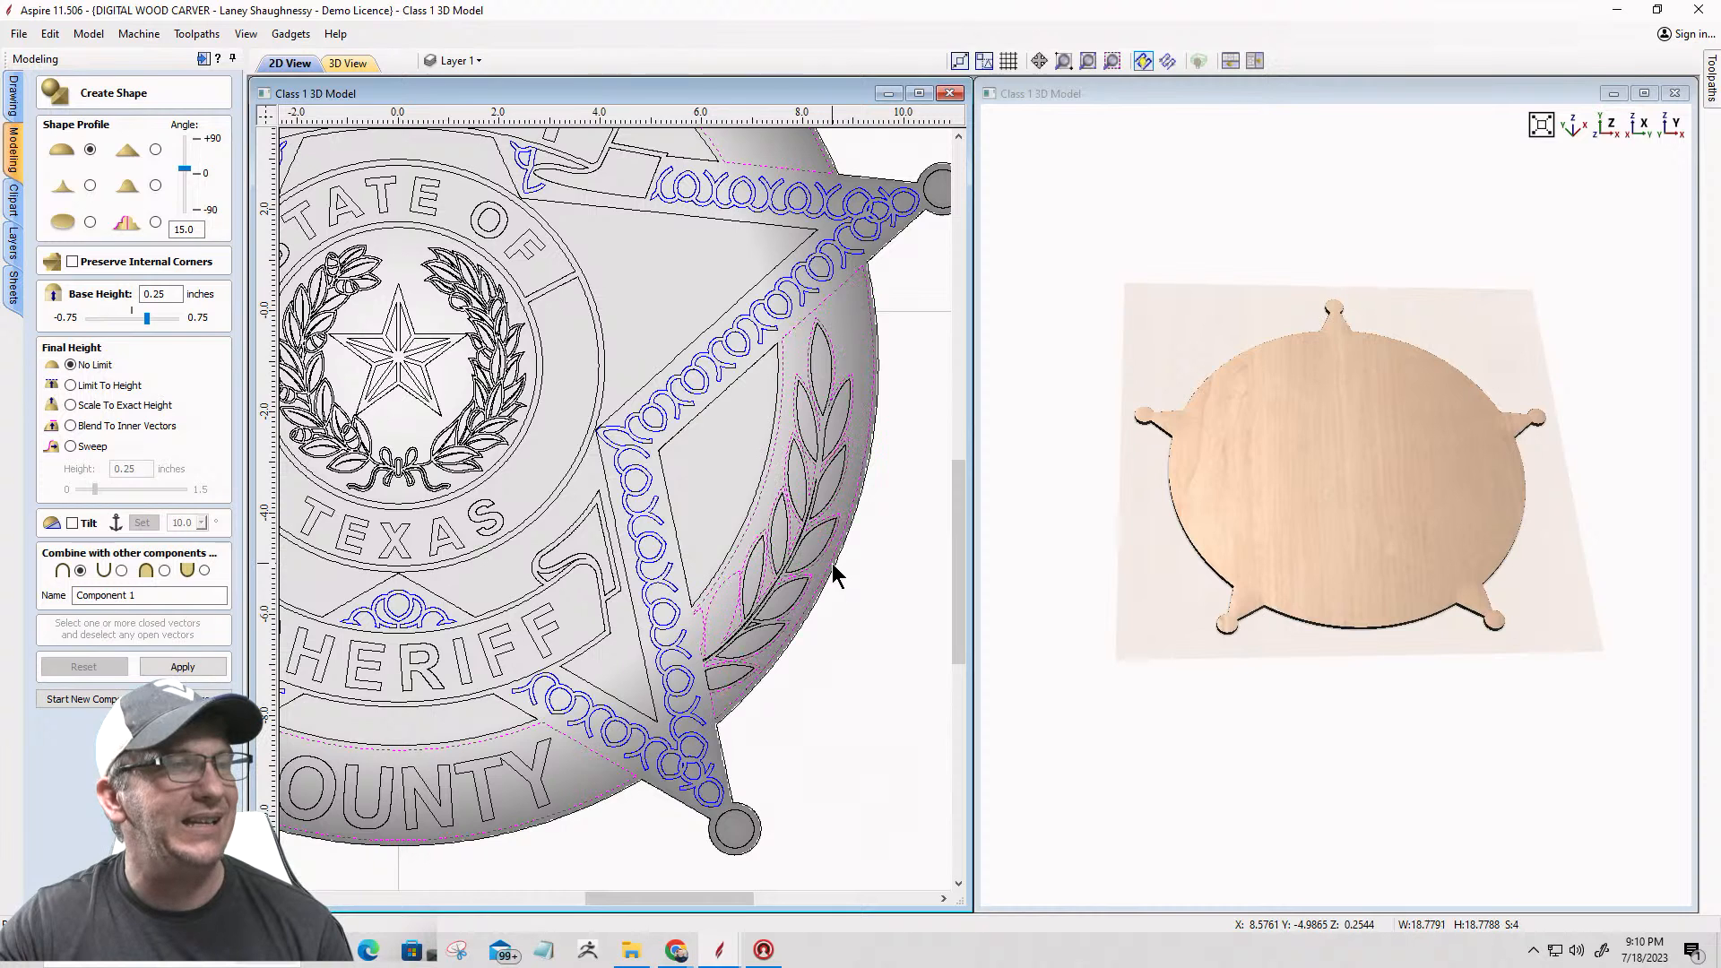
scroll(833, 570, "down", 3)
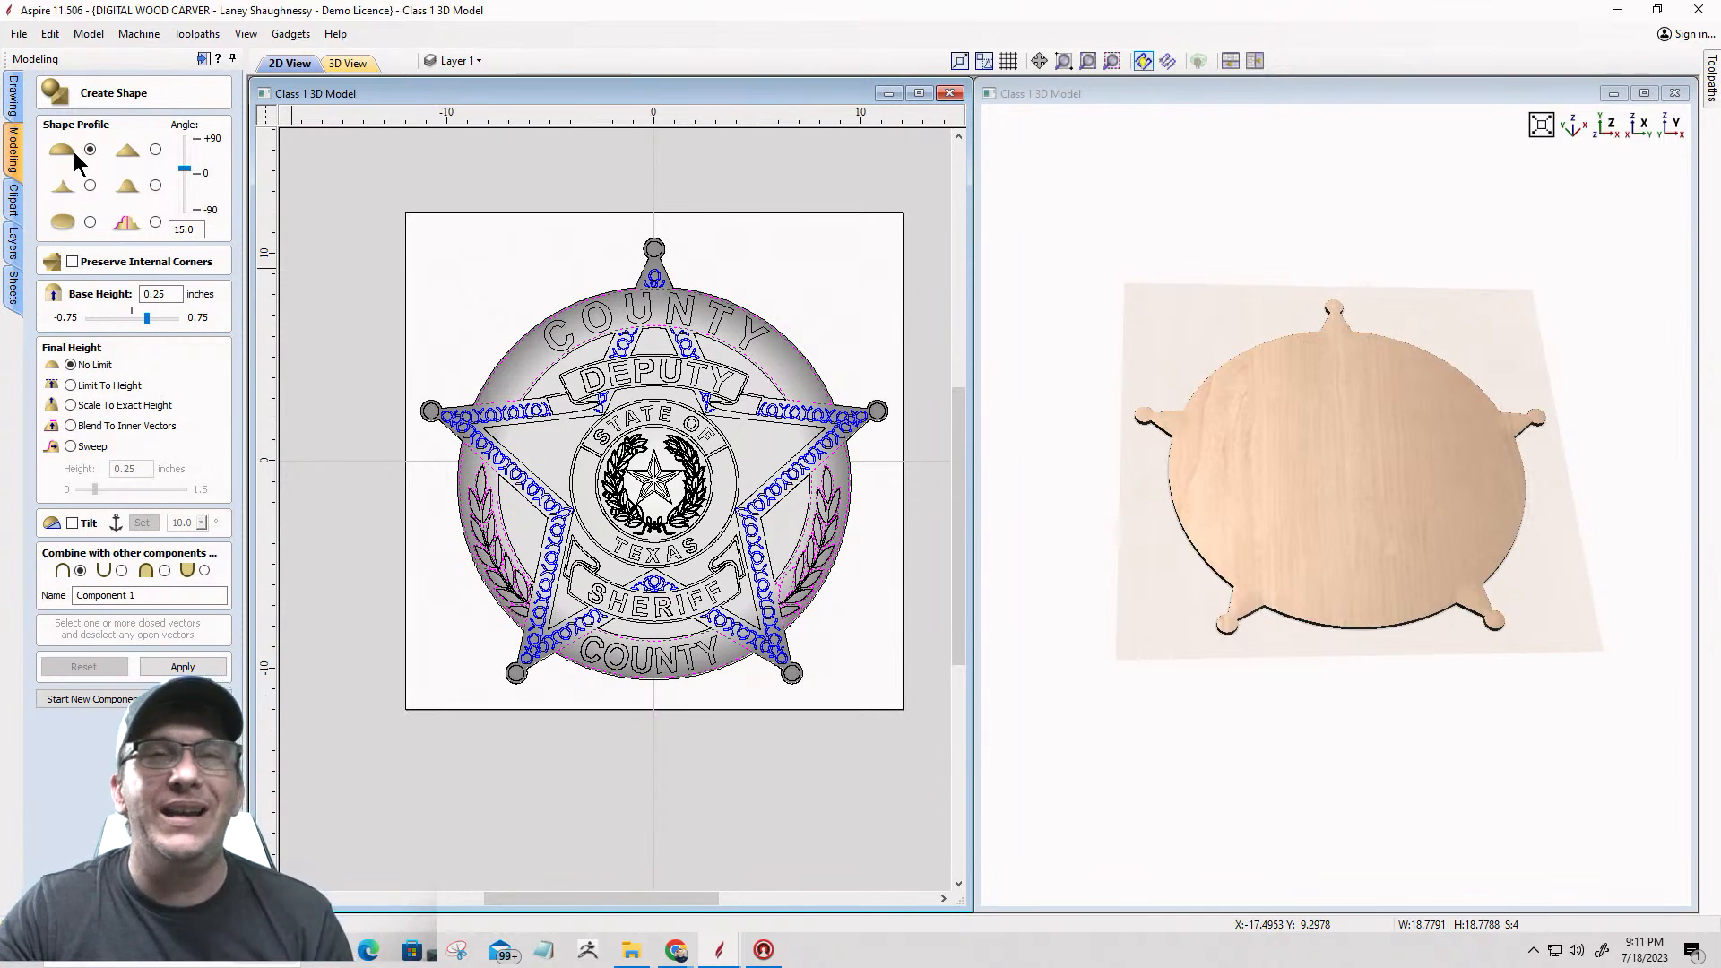
Step: Set the shape's base height to 0.125 inches and turn on Preserve Internal Corners
left_click(154, 294)
type("1")
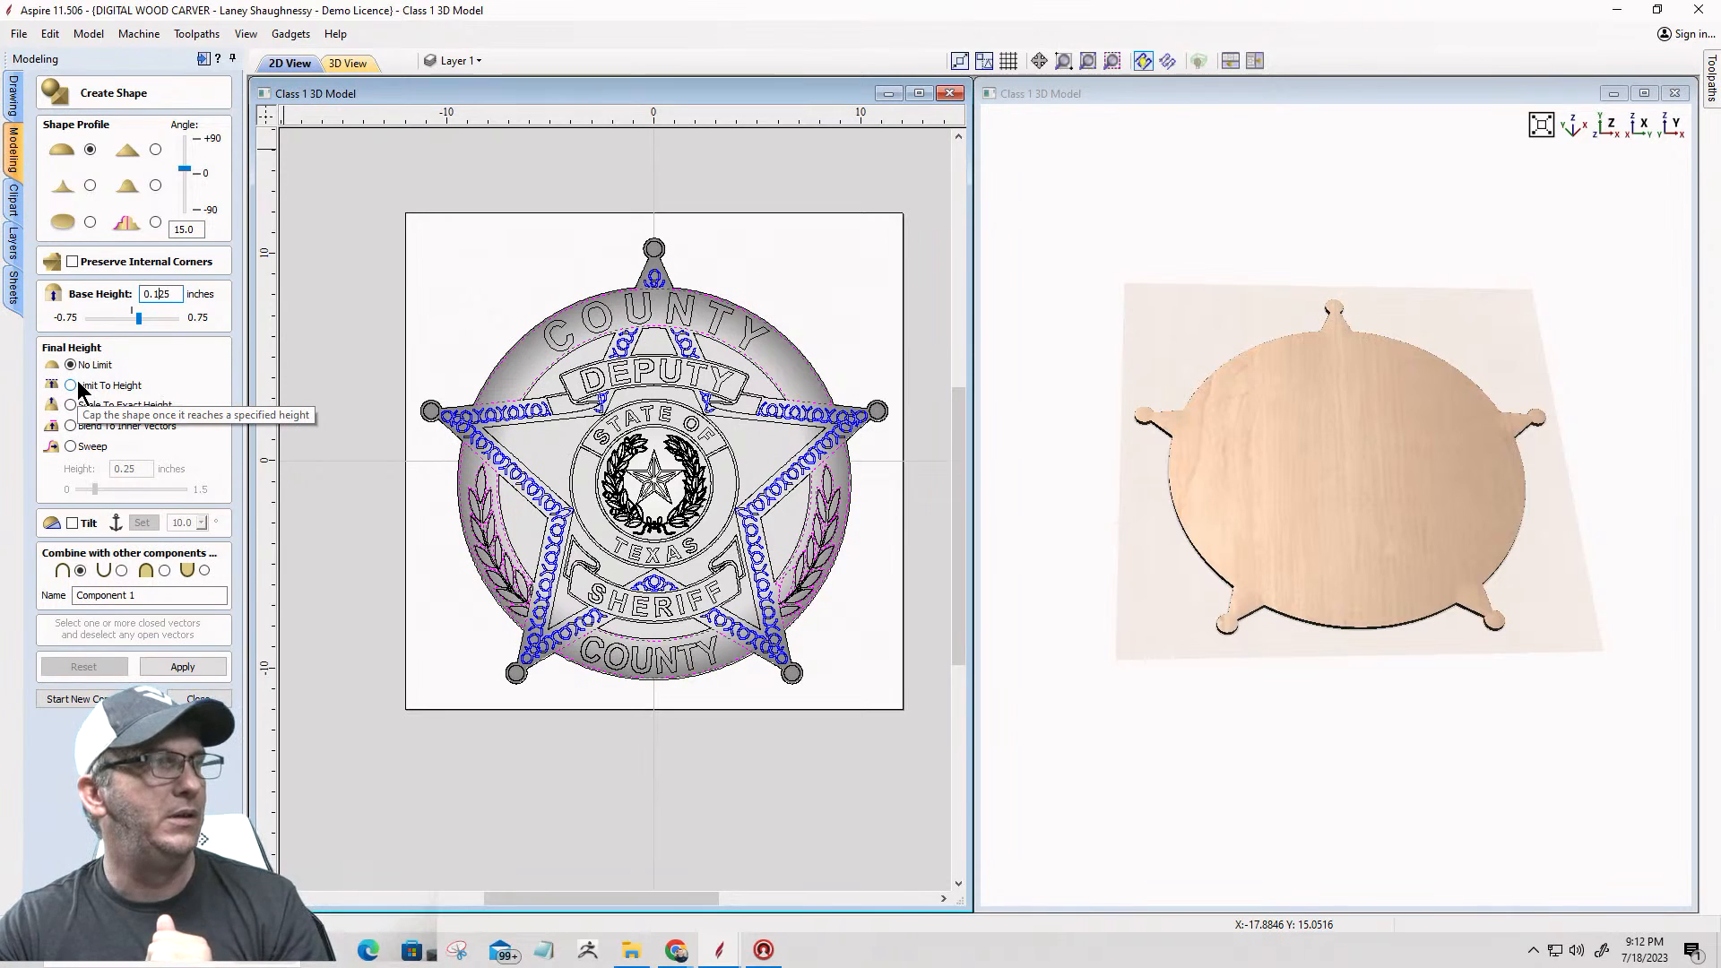
left_click(72, 261)
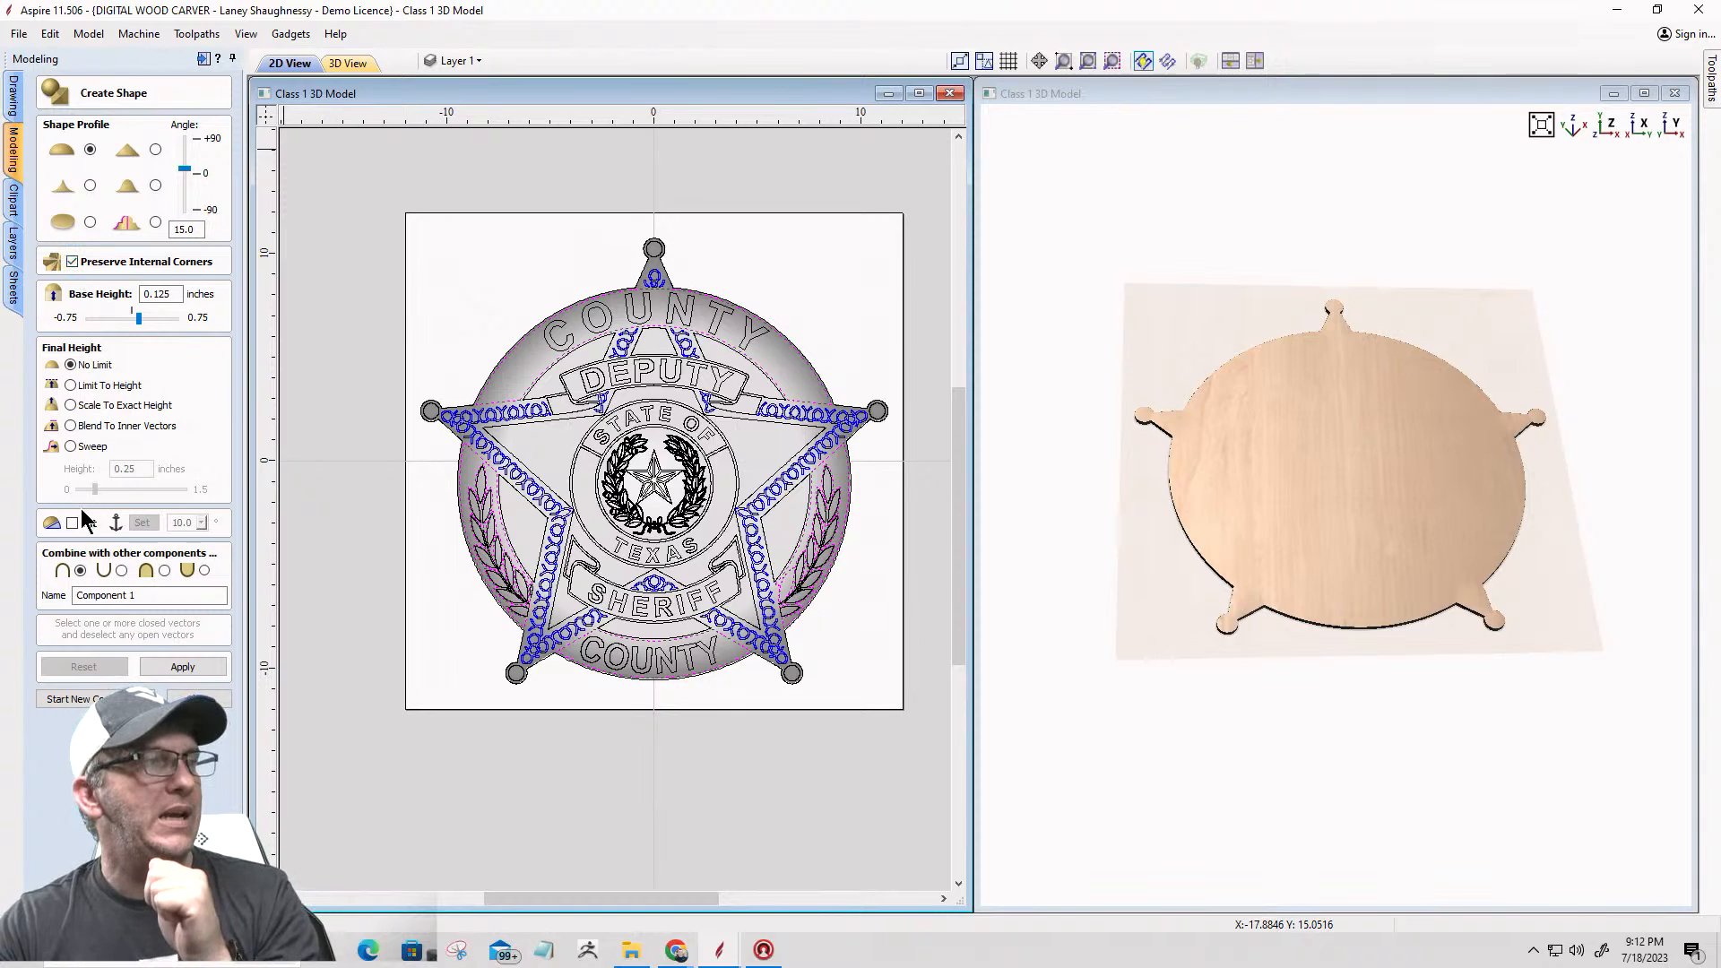
Step: Try to create a component named Outer Ring from the selected COUNTY bands and laurel side panels
left_click_drag(152, 596, 42, 601)
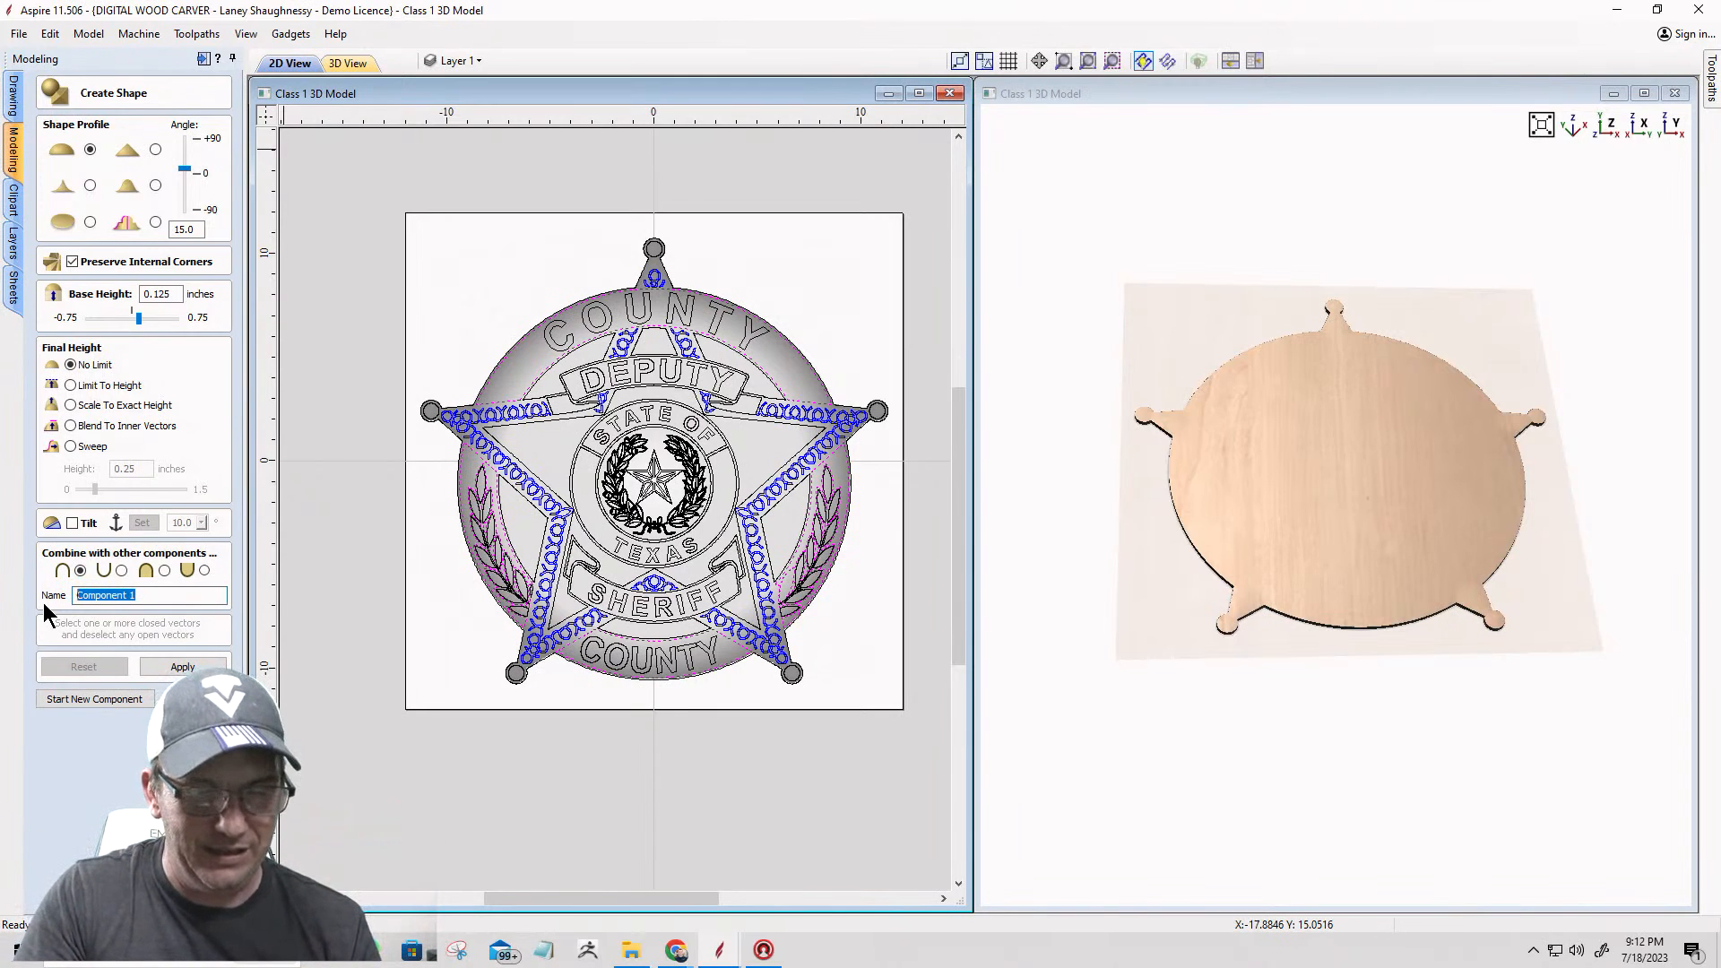
type("Outer ")
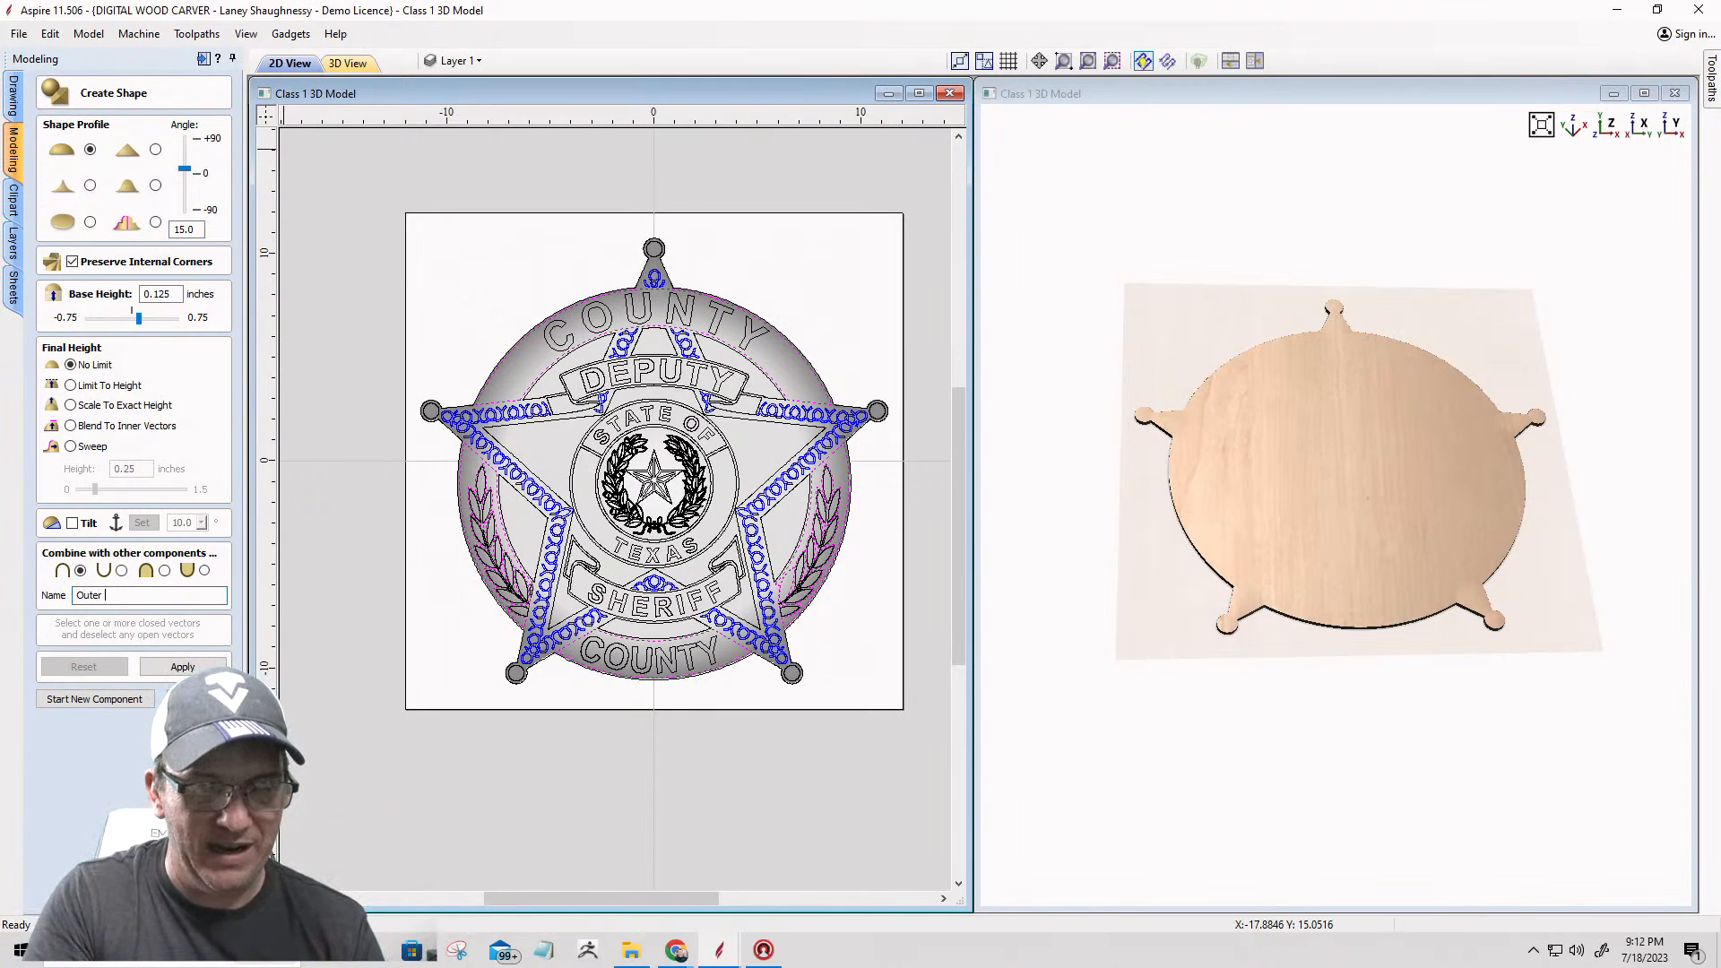
type("Ring")
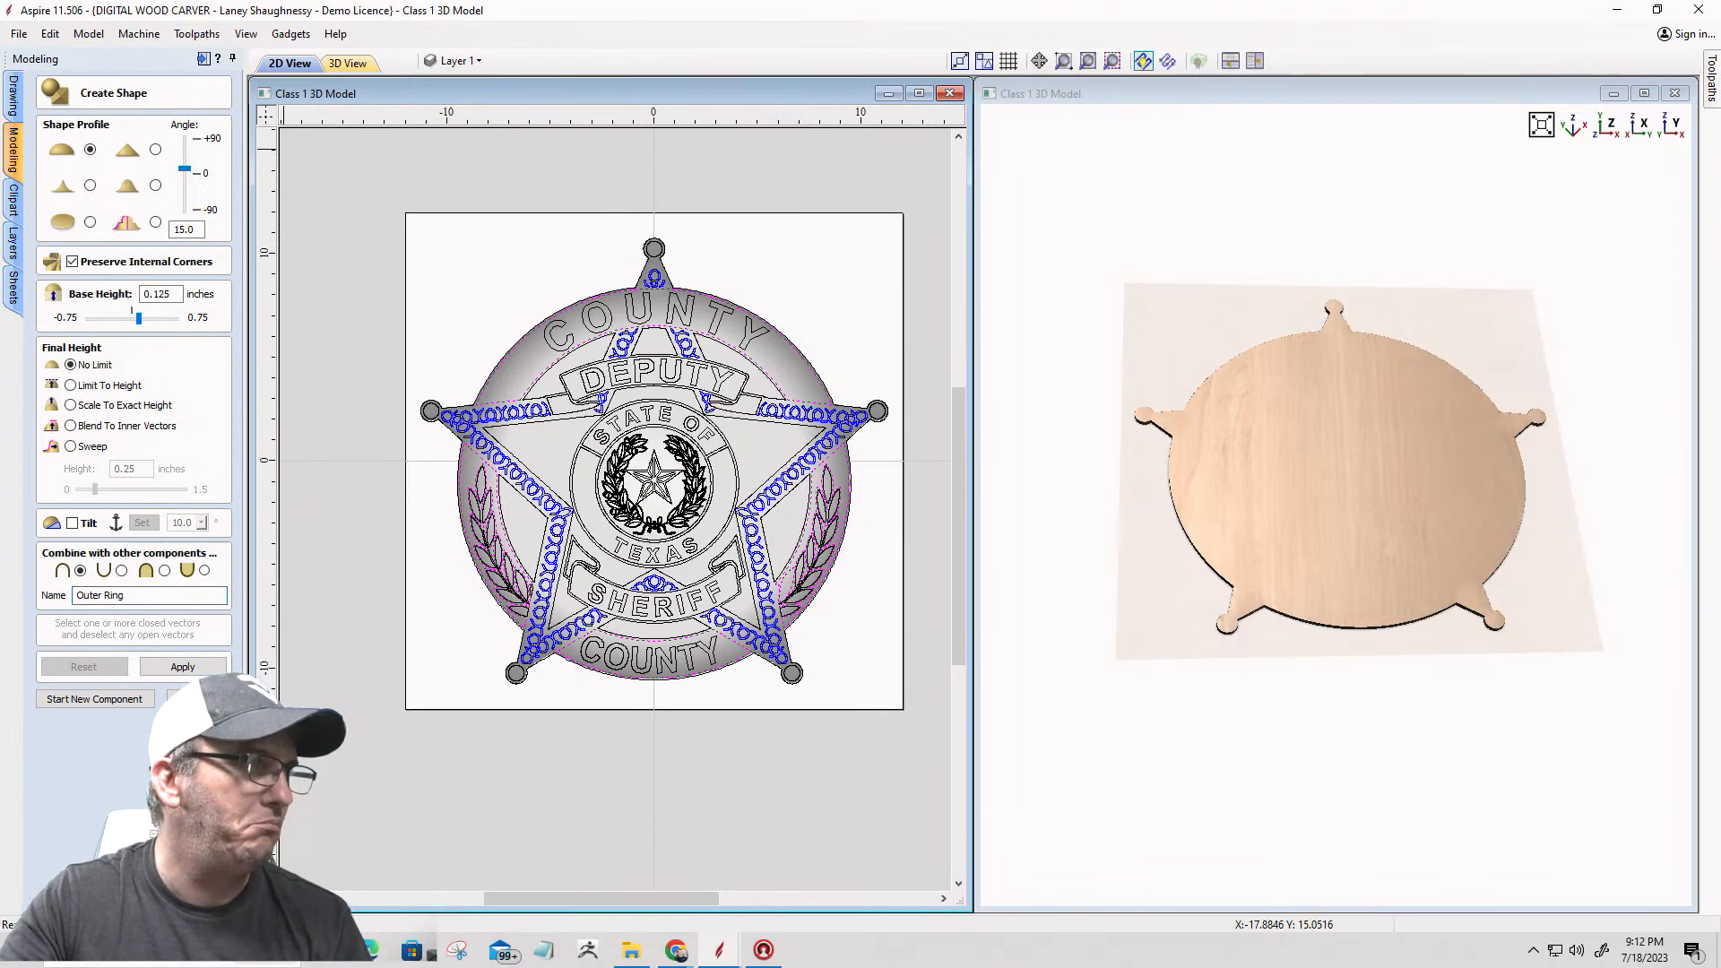
left_click(175, 665)
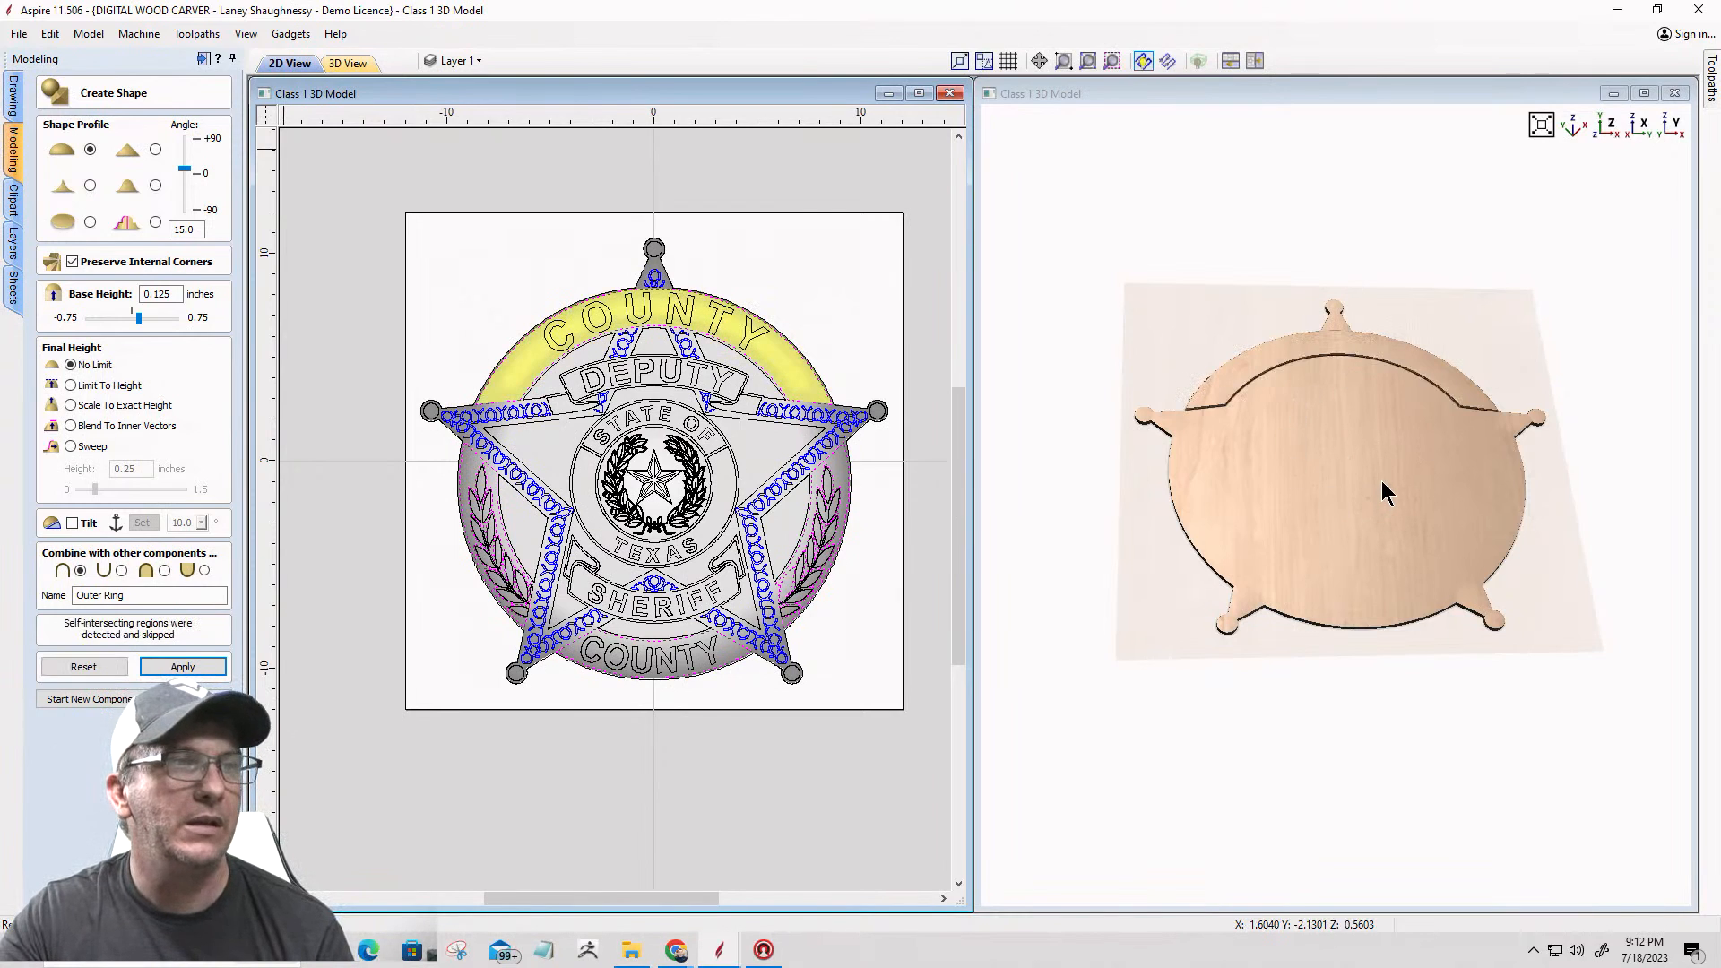
Step: Deselect the band and laurel panel vectors and reset the applied Outer Ring shape
scroll(1380, 480, "up", 5)
left_click_drag(1346, 622, 1336, 557)
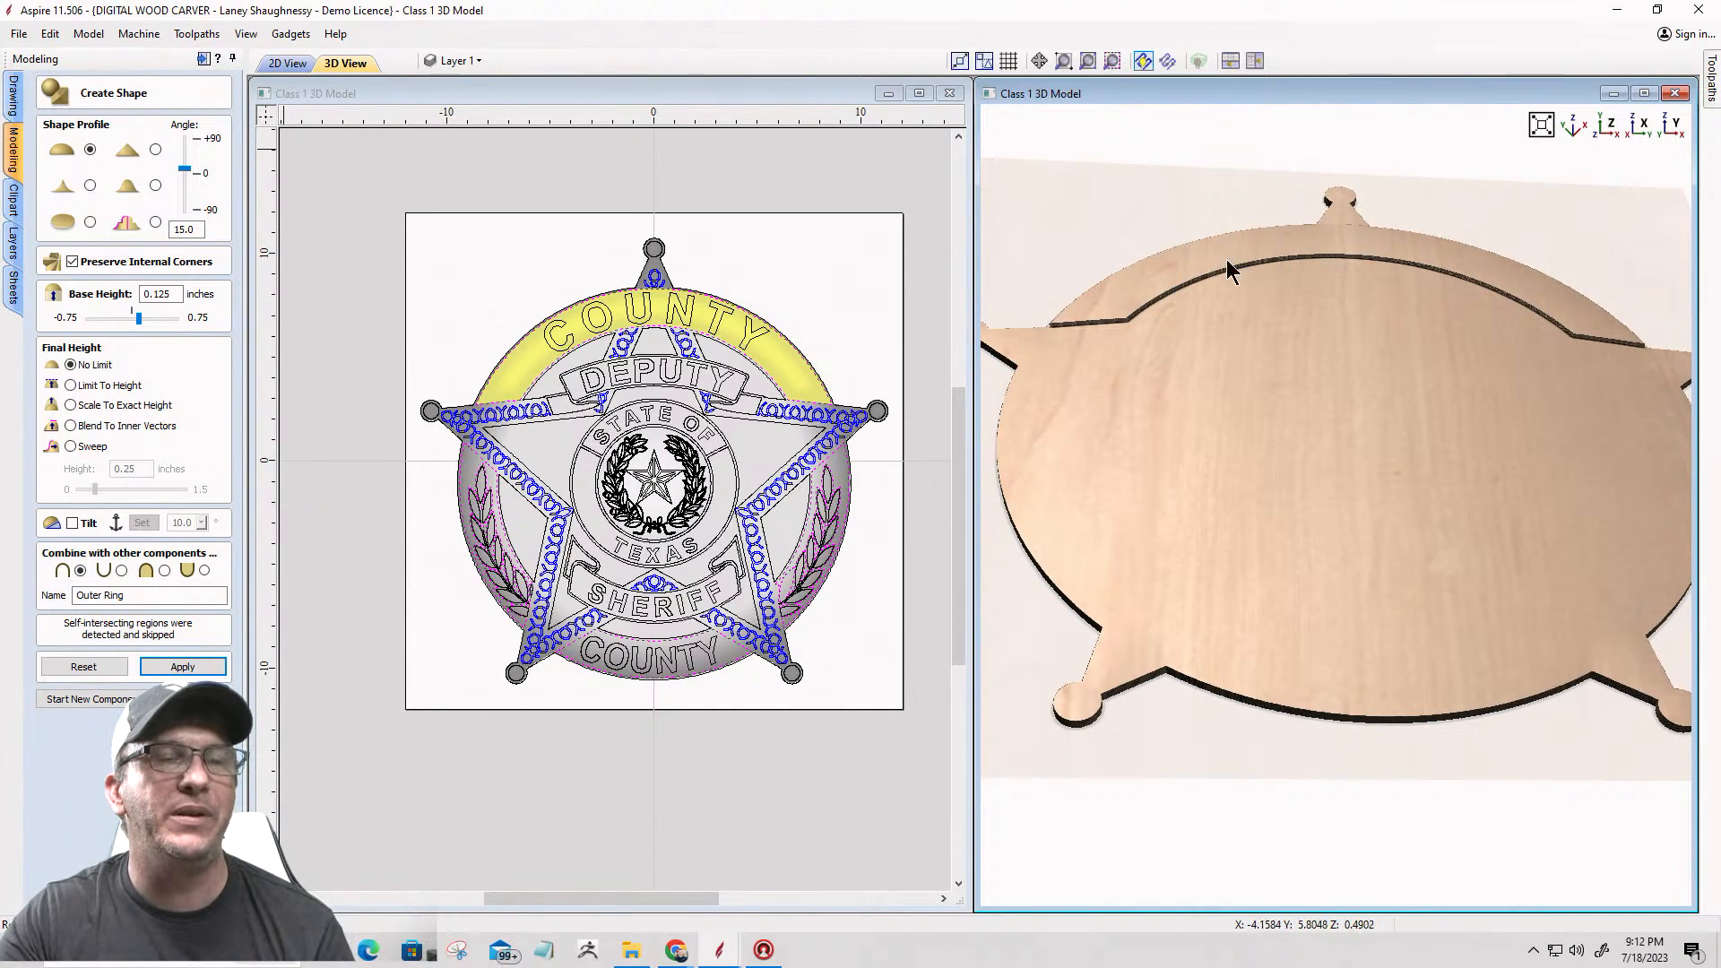
left_click_drag(1164, 309, 1141, 388)
left_click_drag(1439, 631, 1533, 426)
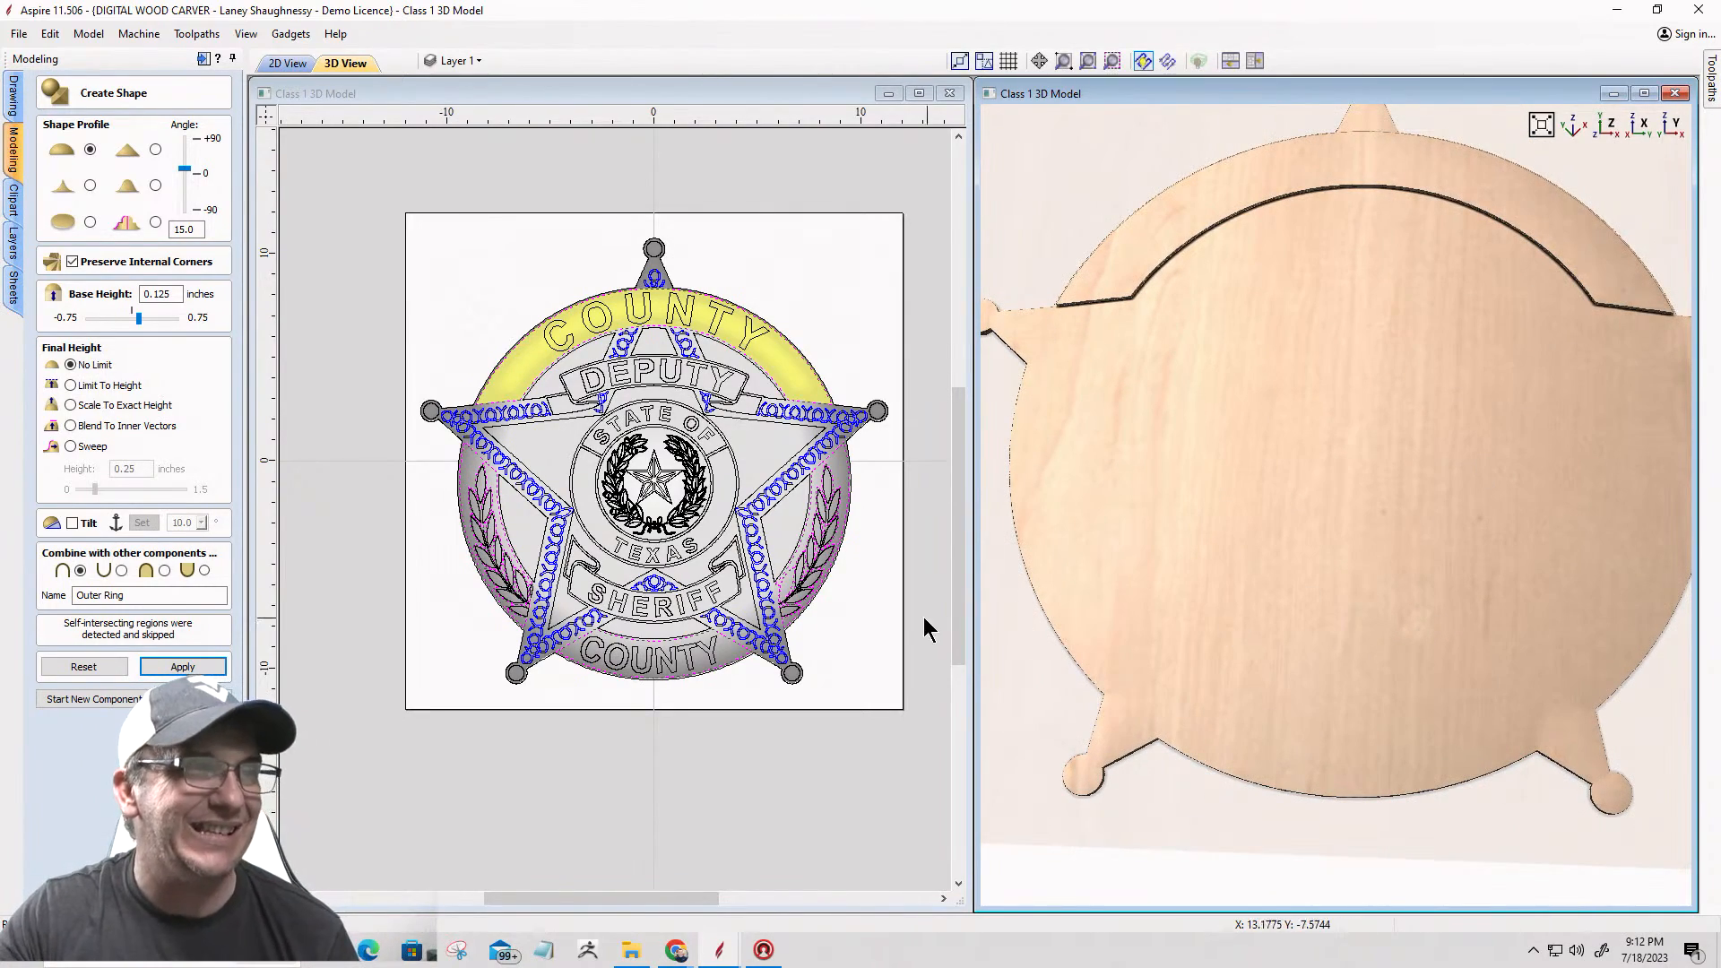
scroll(806, 636, "up", 8)
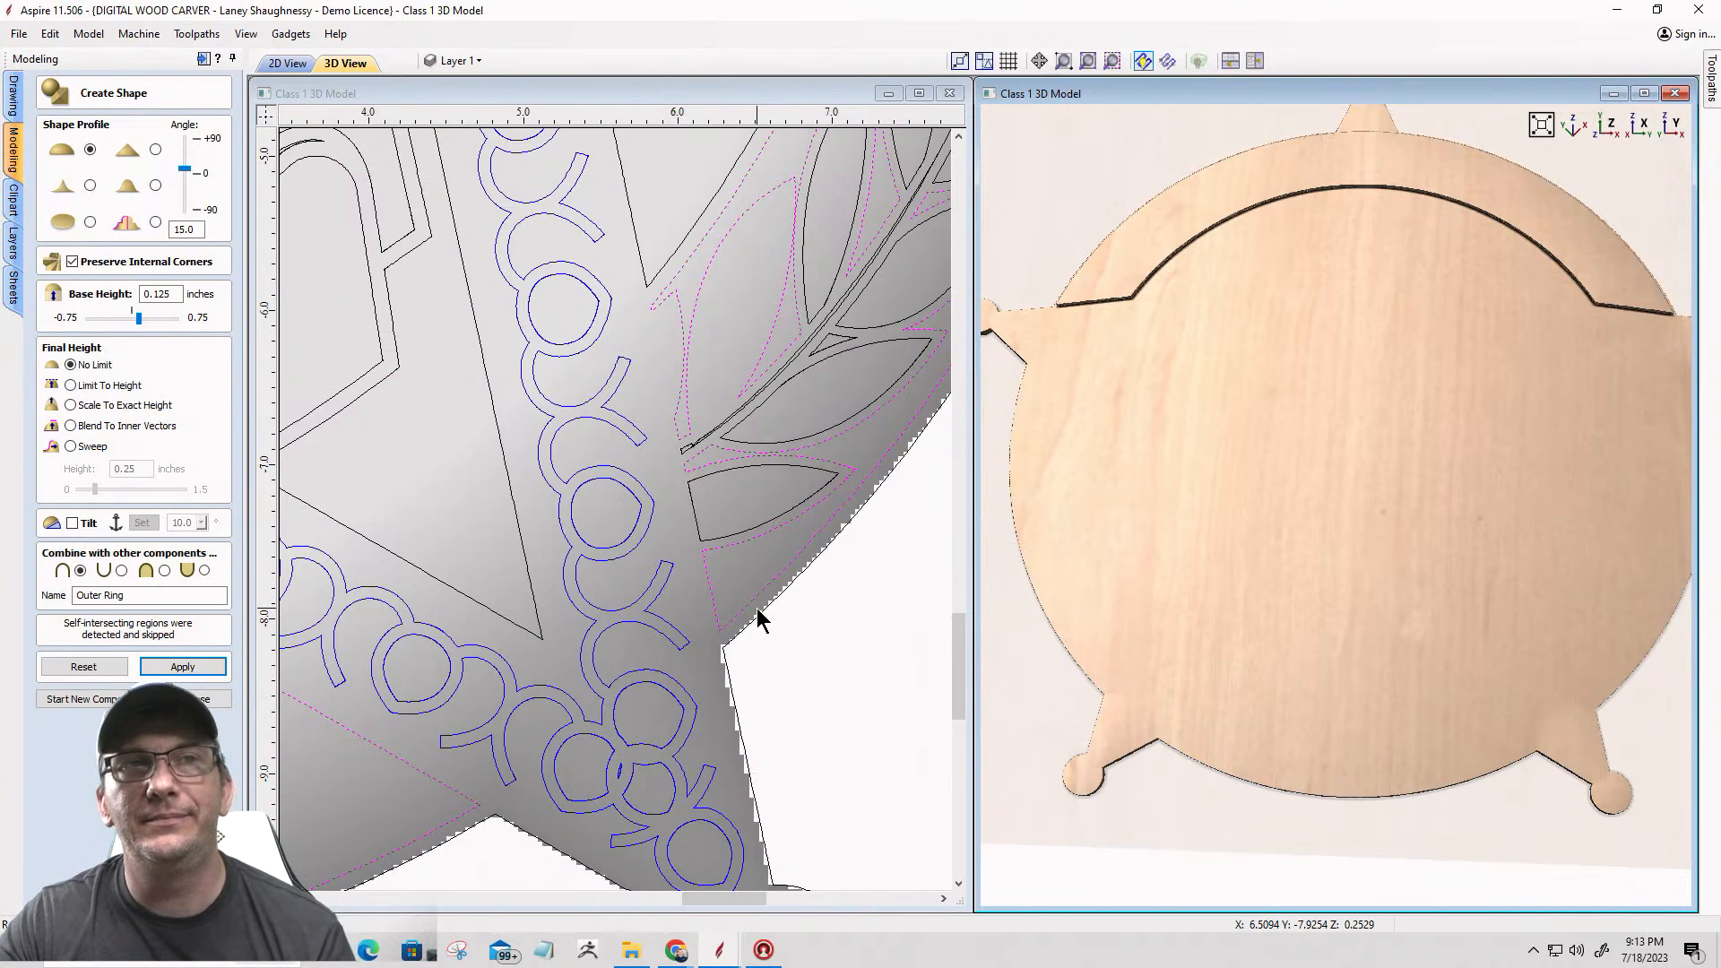
scroll(762, 606, "down", 8)
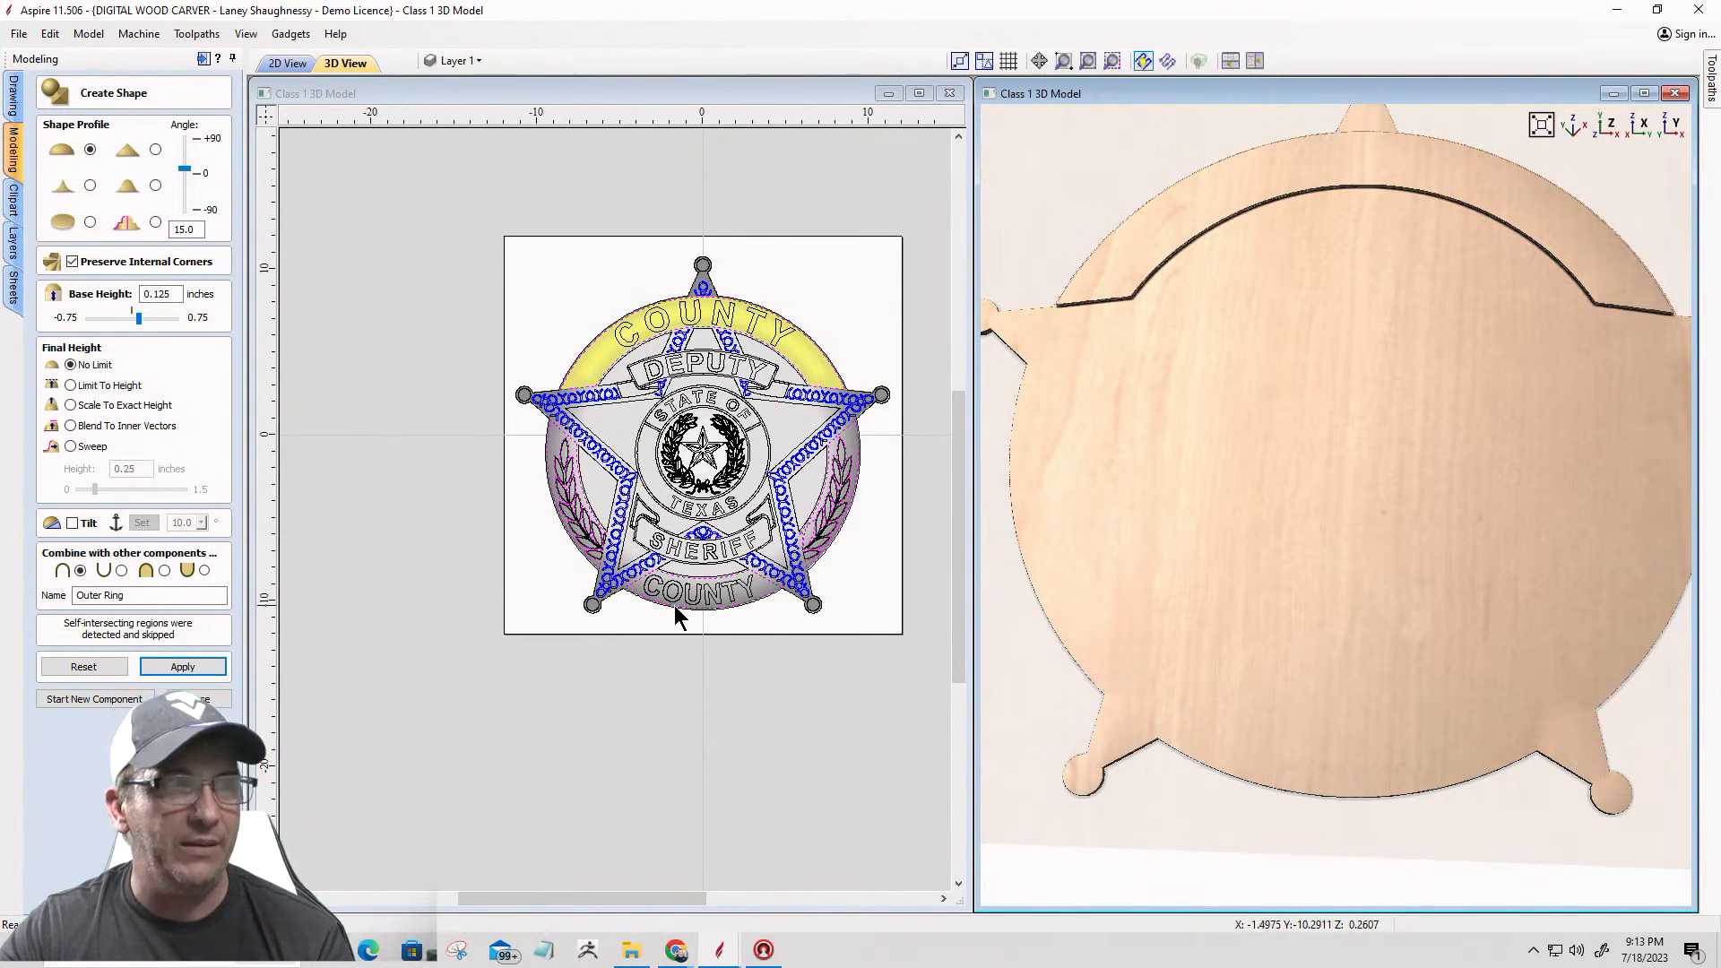
left_click(499, 606)
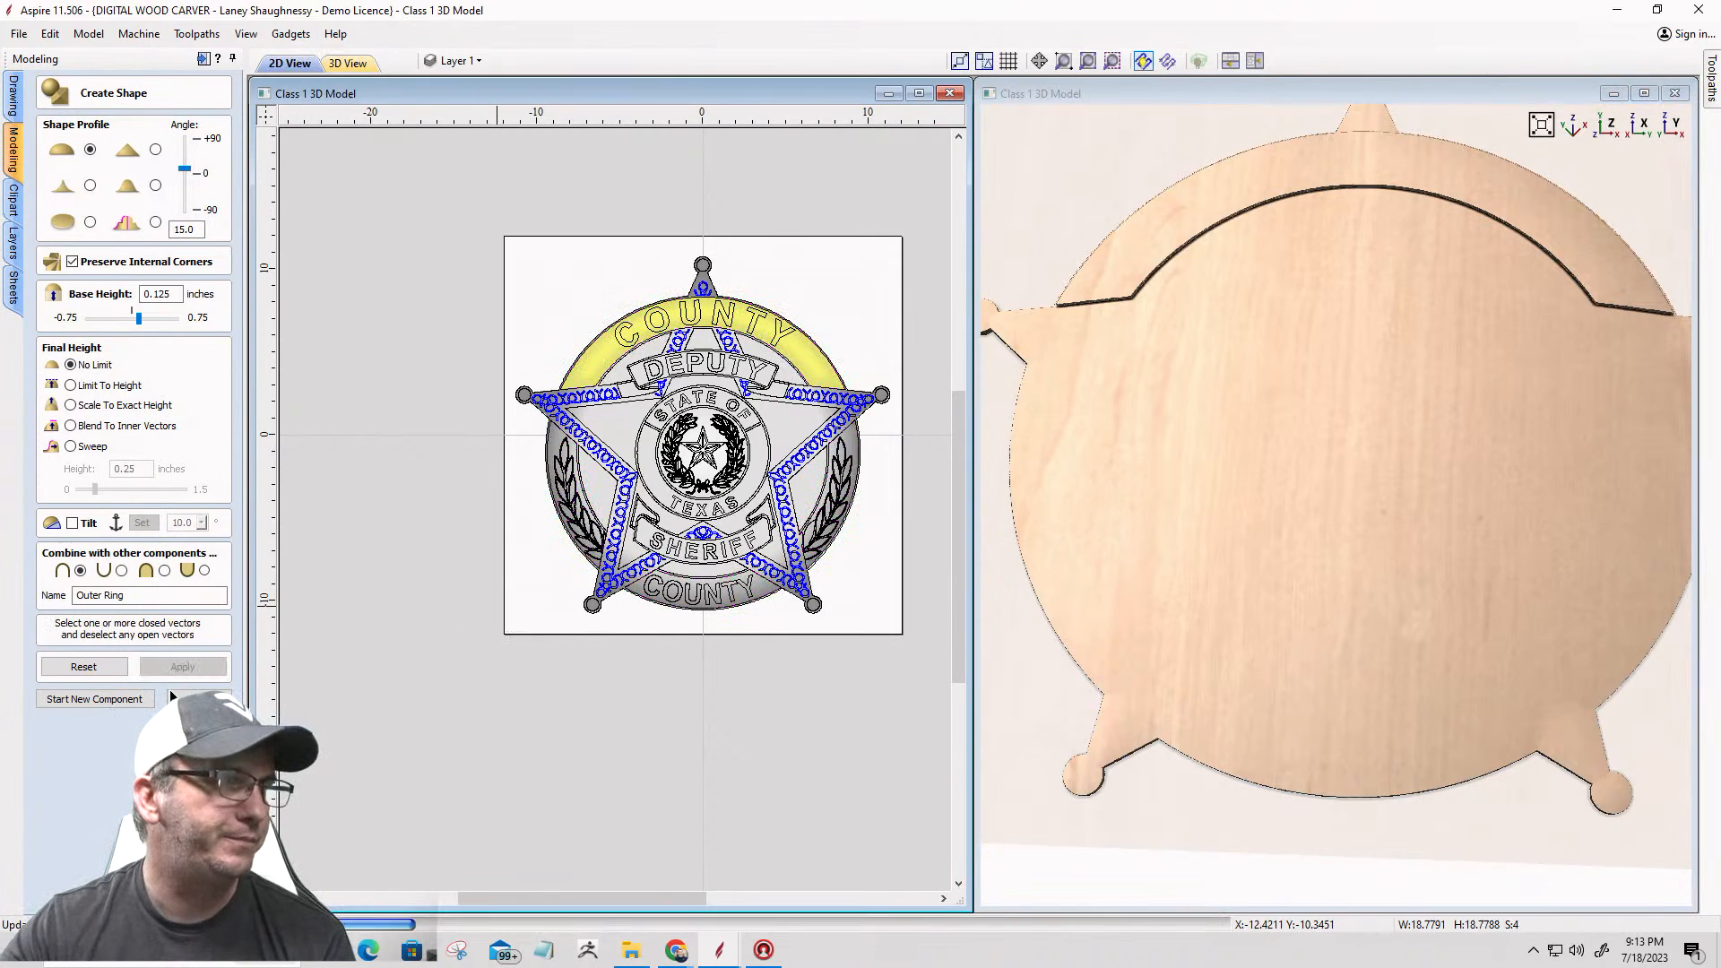
left_click(87, 671)
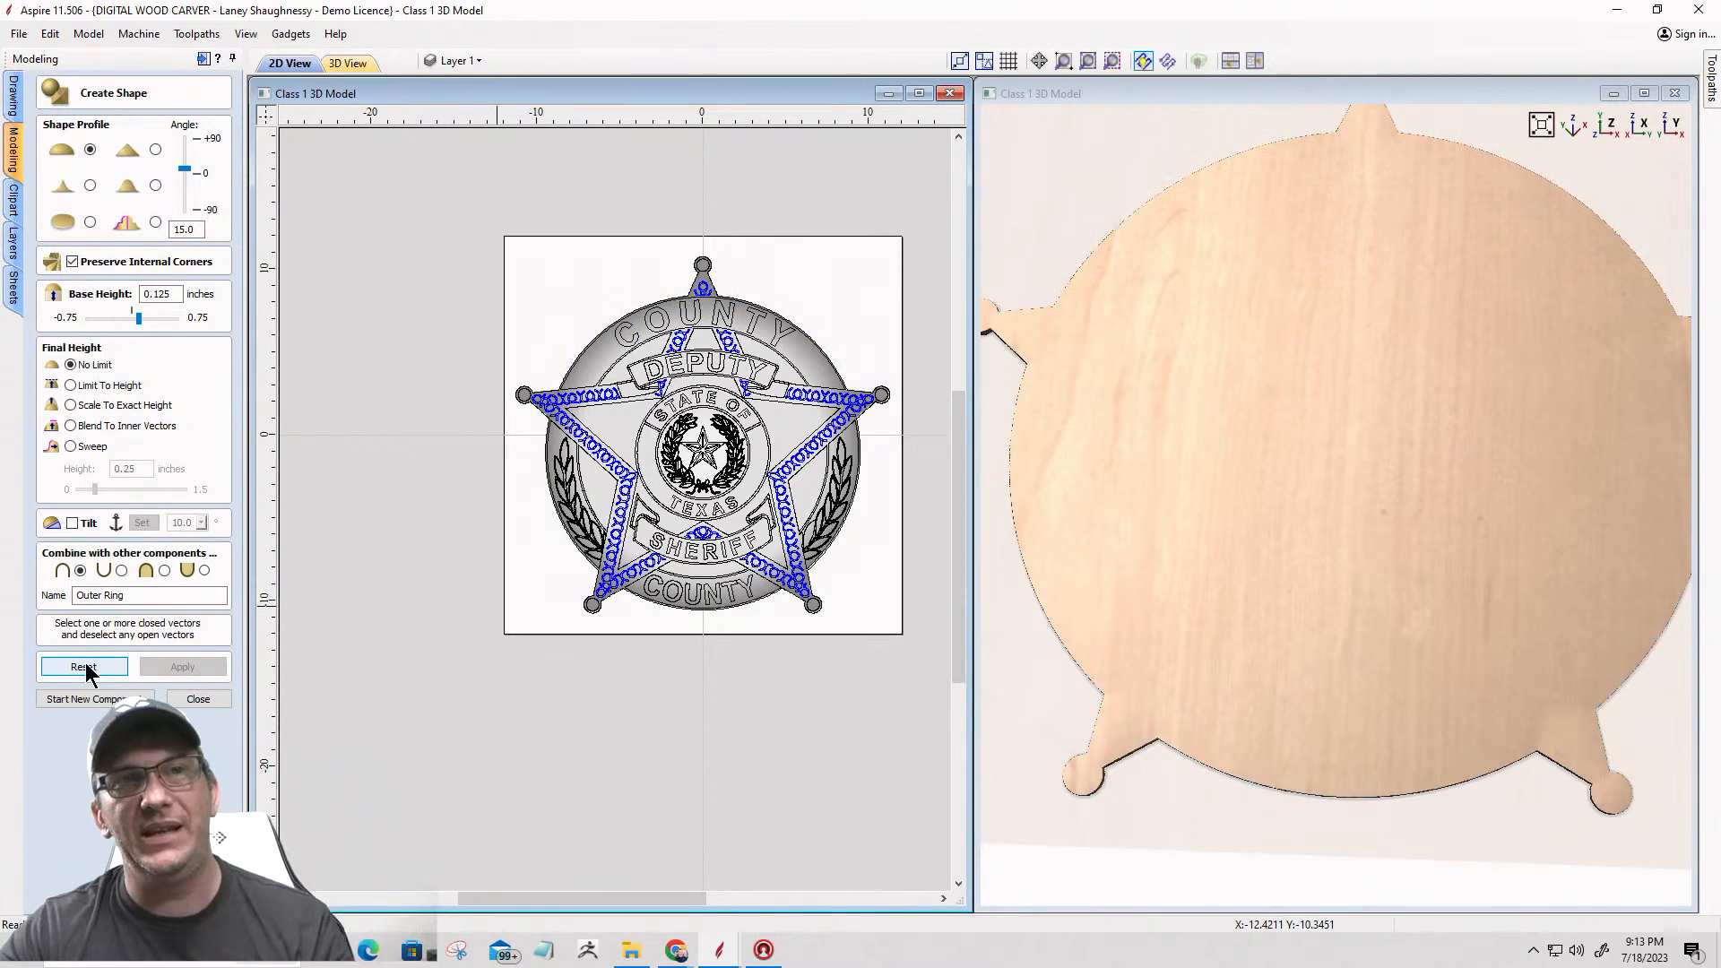
Step: Reselect both laurel side panels and the upper and lower COUNTY bands for Create Shape
scroll(622, 640, "up", 3)
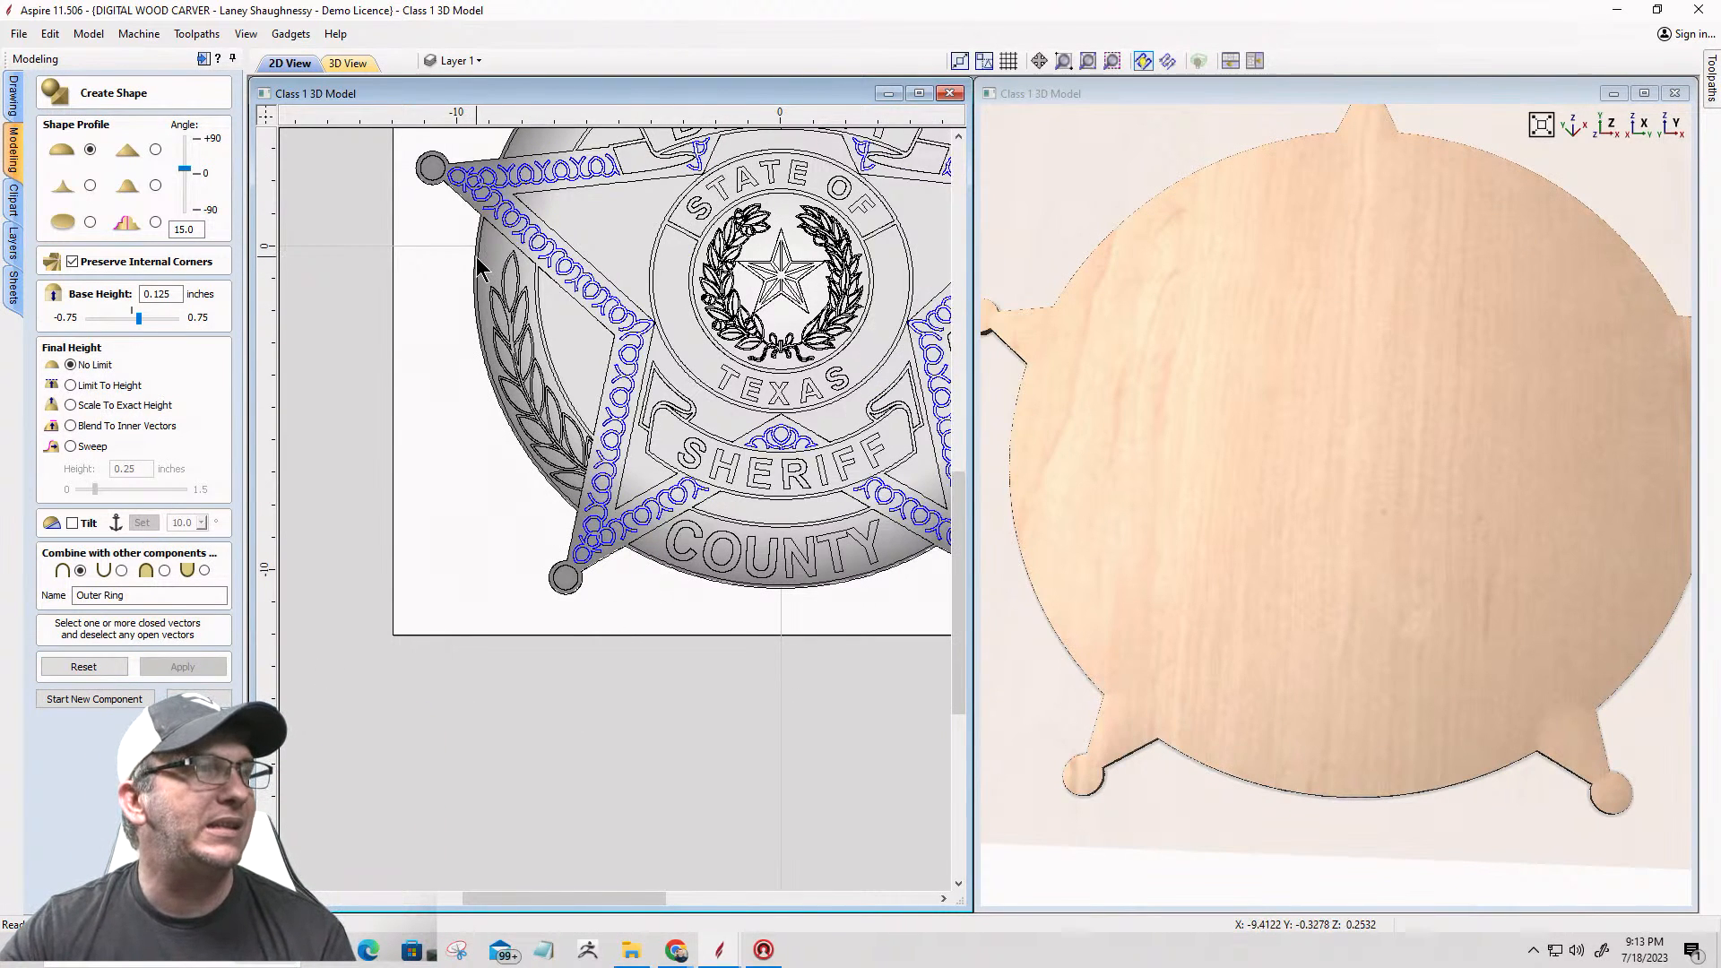
left_click(476, 273)
scroll(471, 282, "down", 3)
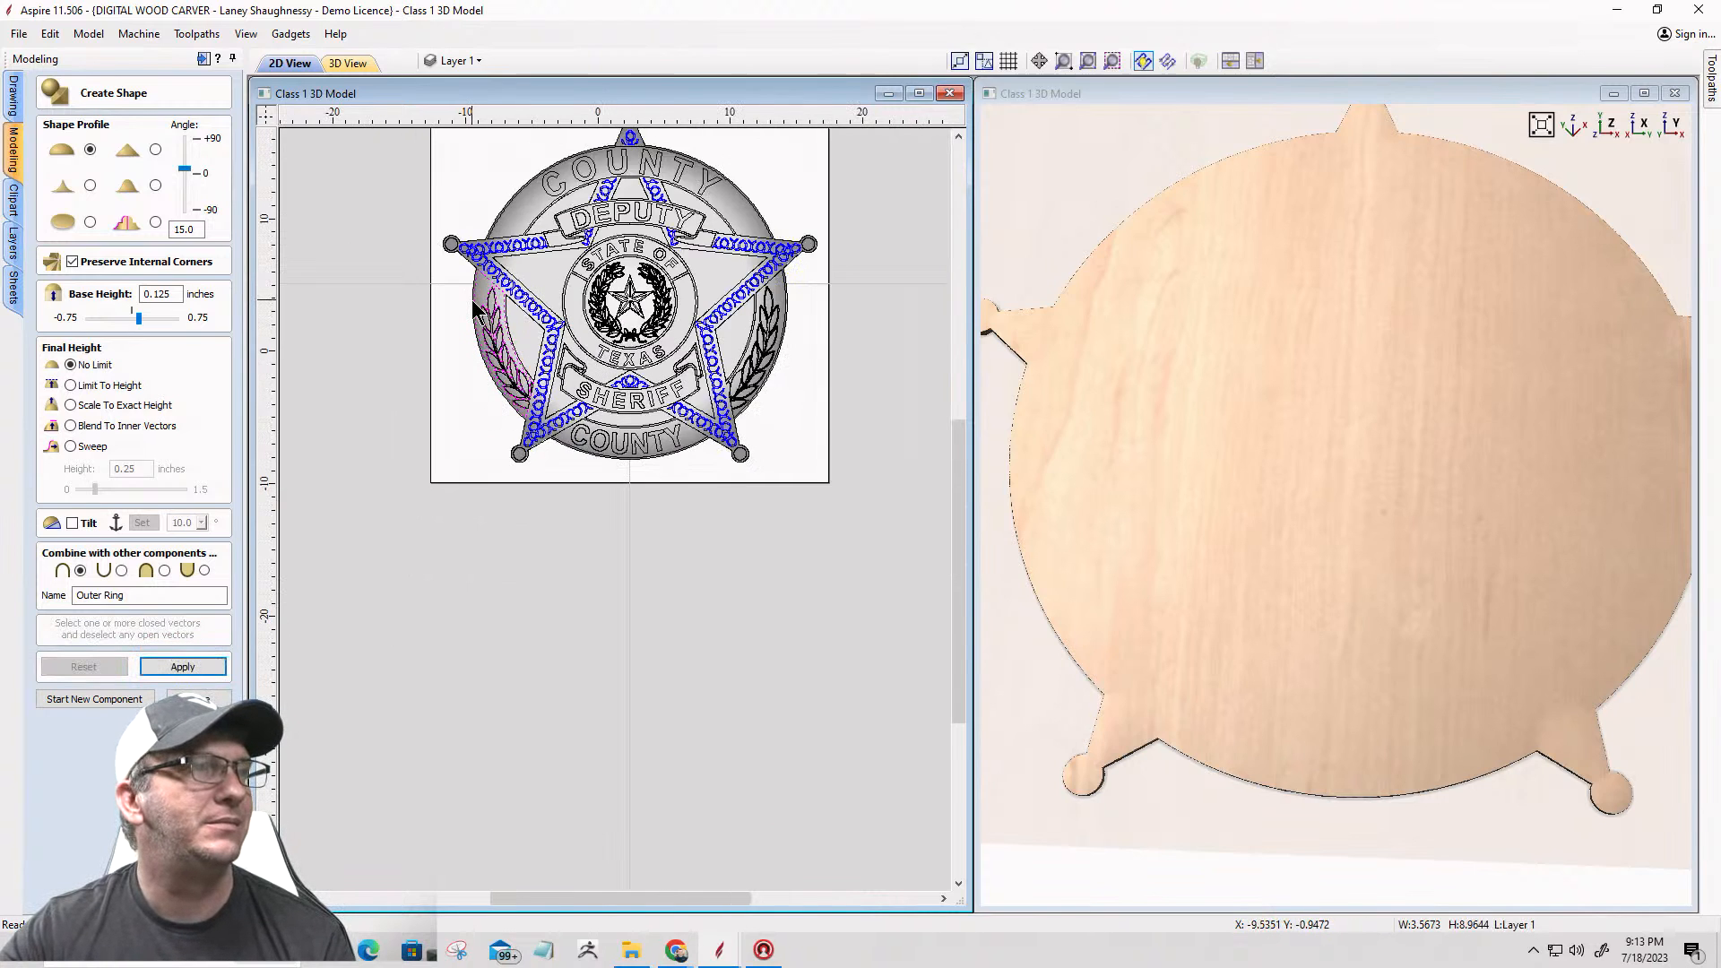
scroll(531, 300, "up", 3)
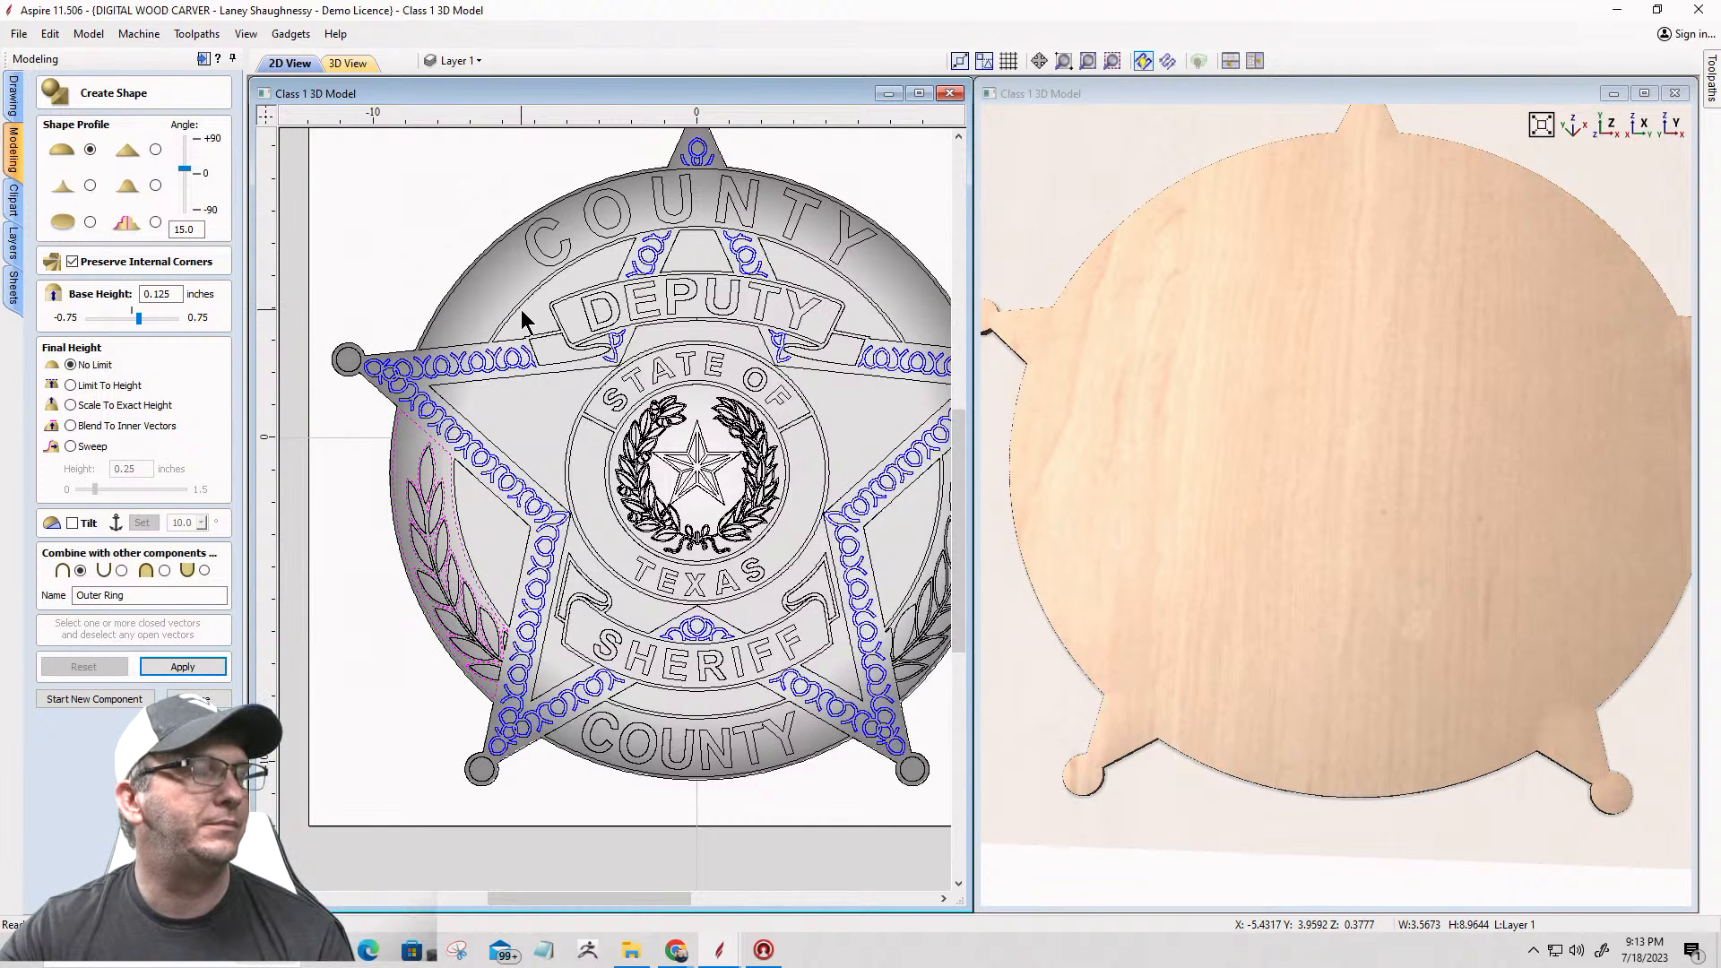
left_click(462, 344, "shift")
scroll(468, 345, "down", 2)
scroll(882, 416, "up", 3)
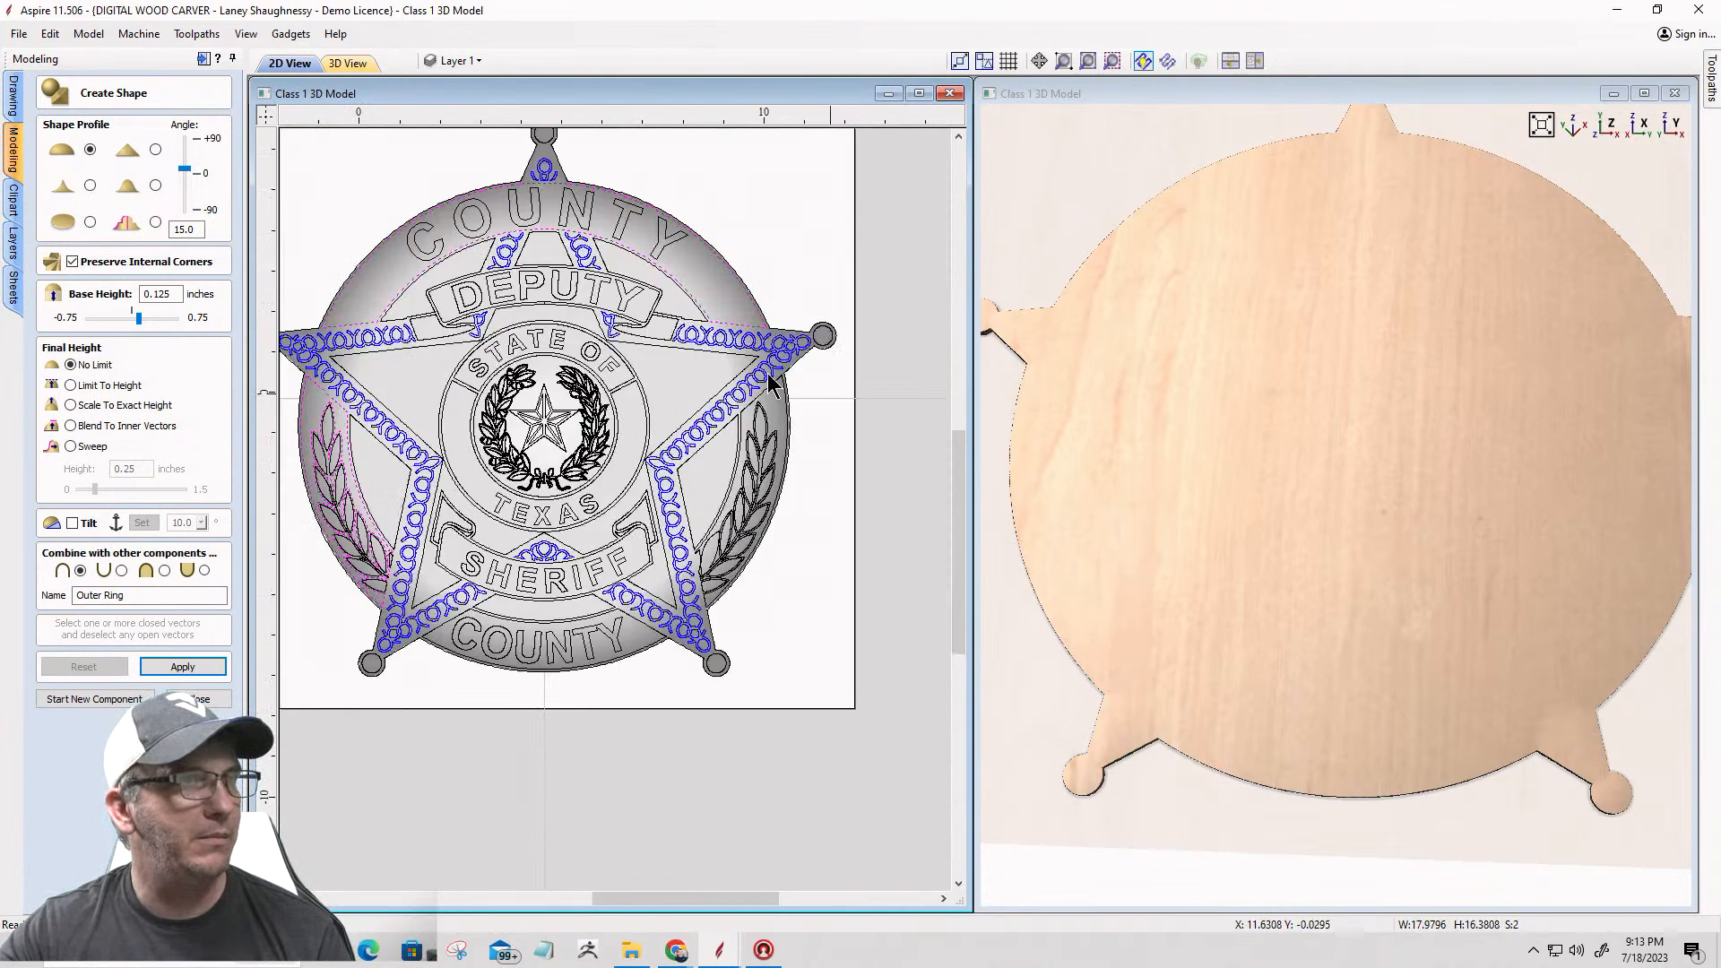
scroll(773, 386, "up", 2)
left_click(701, 369, "shift")
scroll(806, 319, "down", 3)
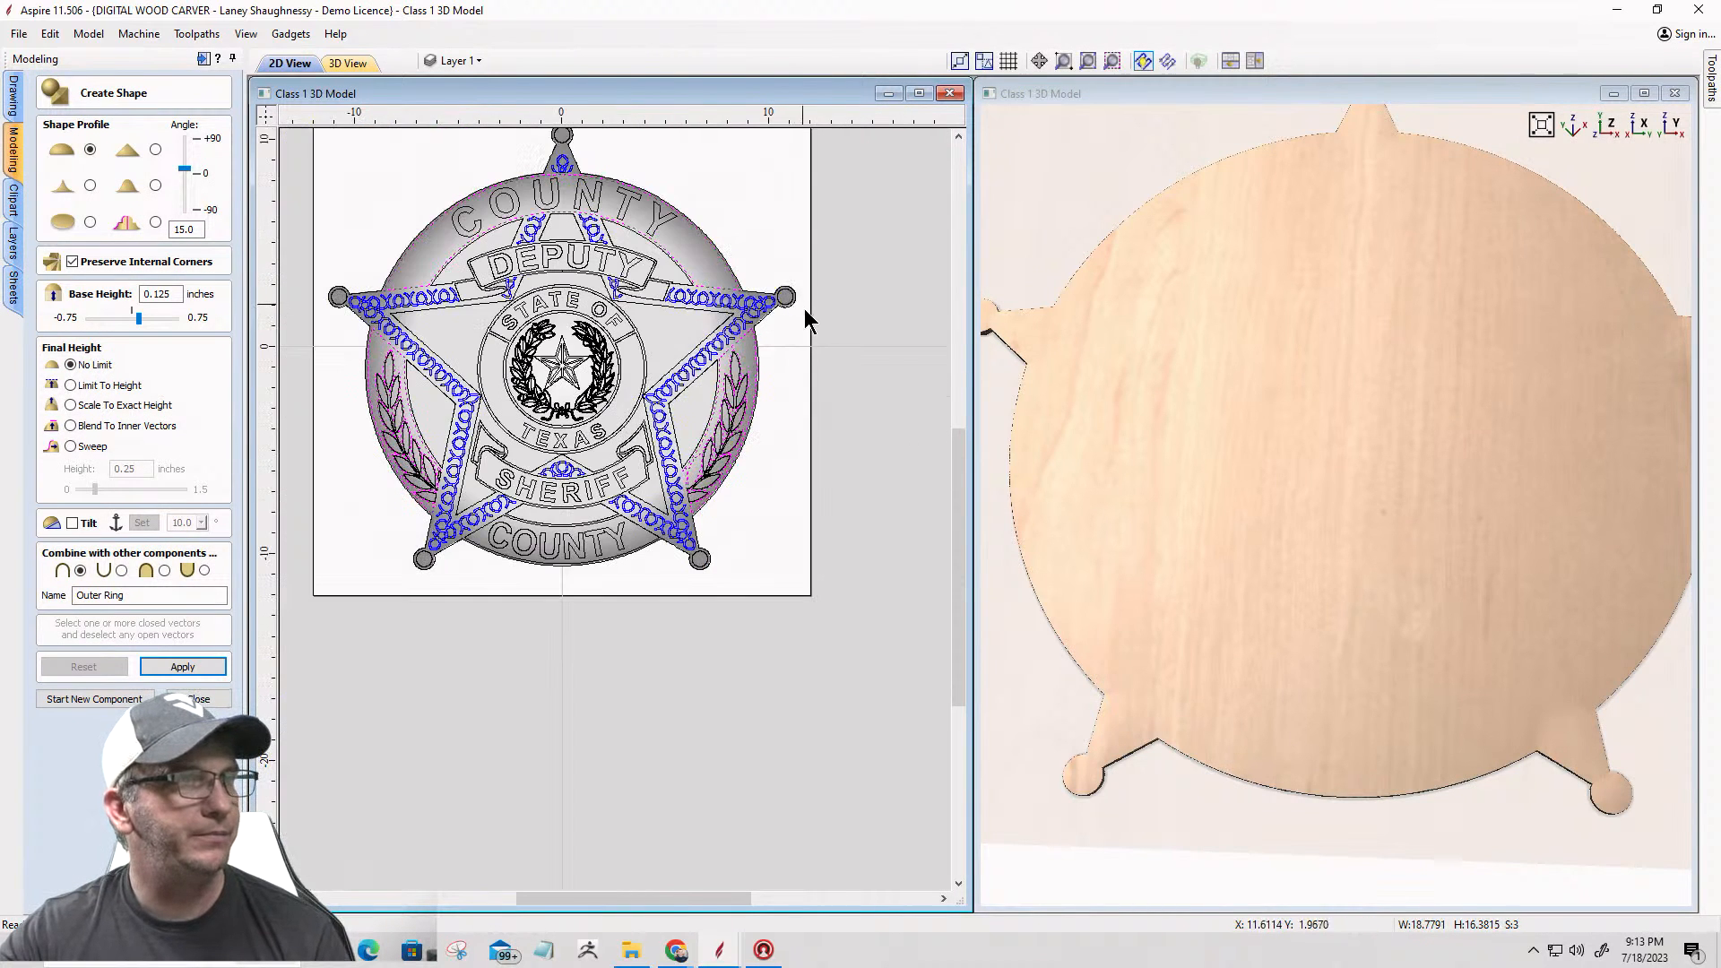
scroll(565, 581, "up", 2)
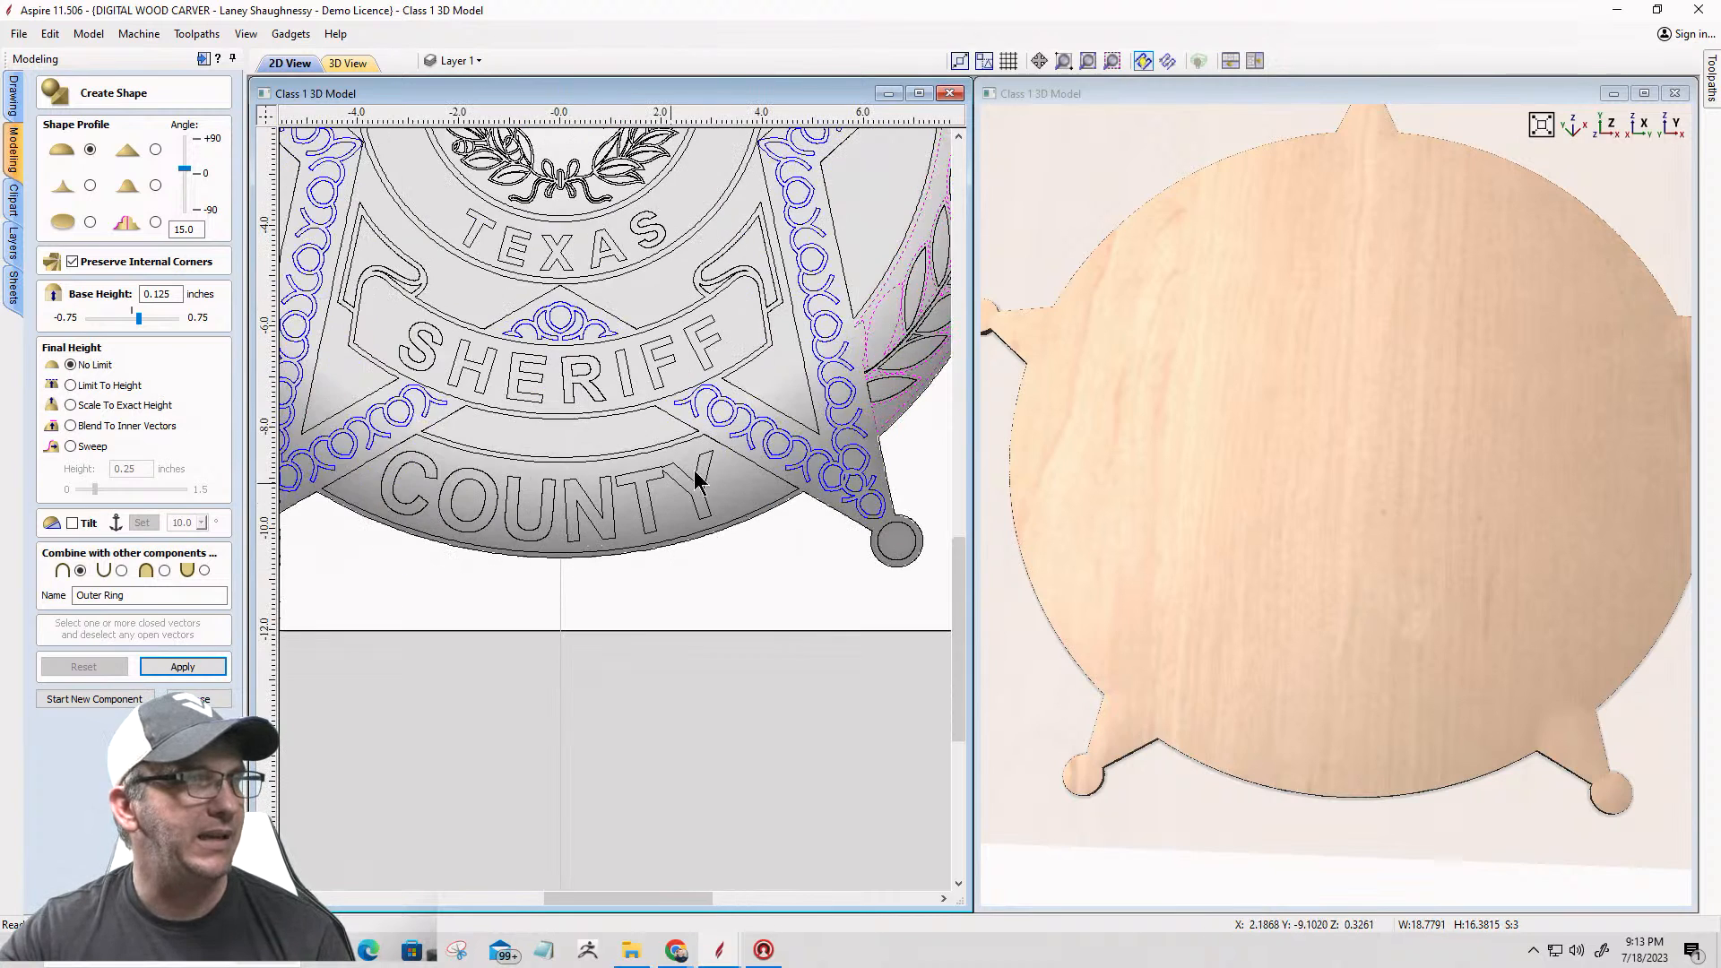
left_click(746, 455, "shift")
scroll(746, 456, "down", 3)
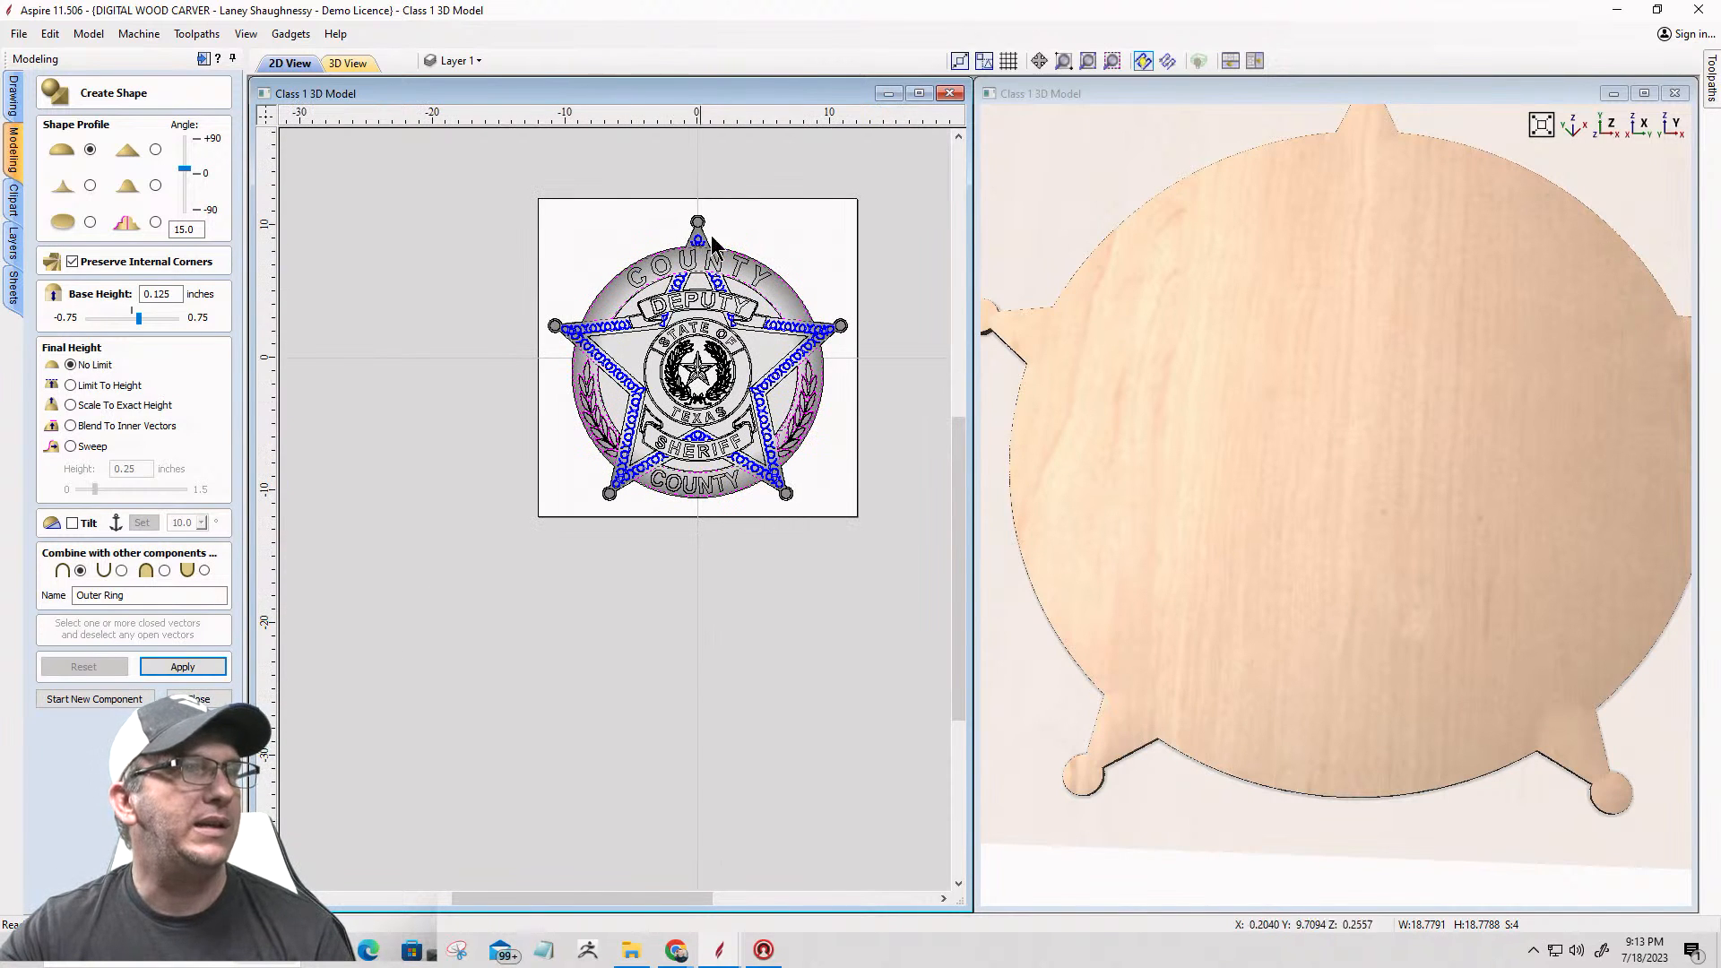
Step: Leave Create Shape, check the four selected vectors for open ends with Join Vectors, and examine the right laurel panel's outline around the leaves
left_click(199, 699)
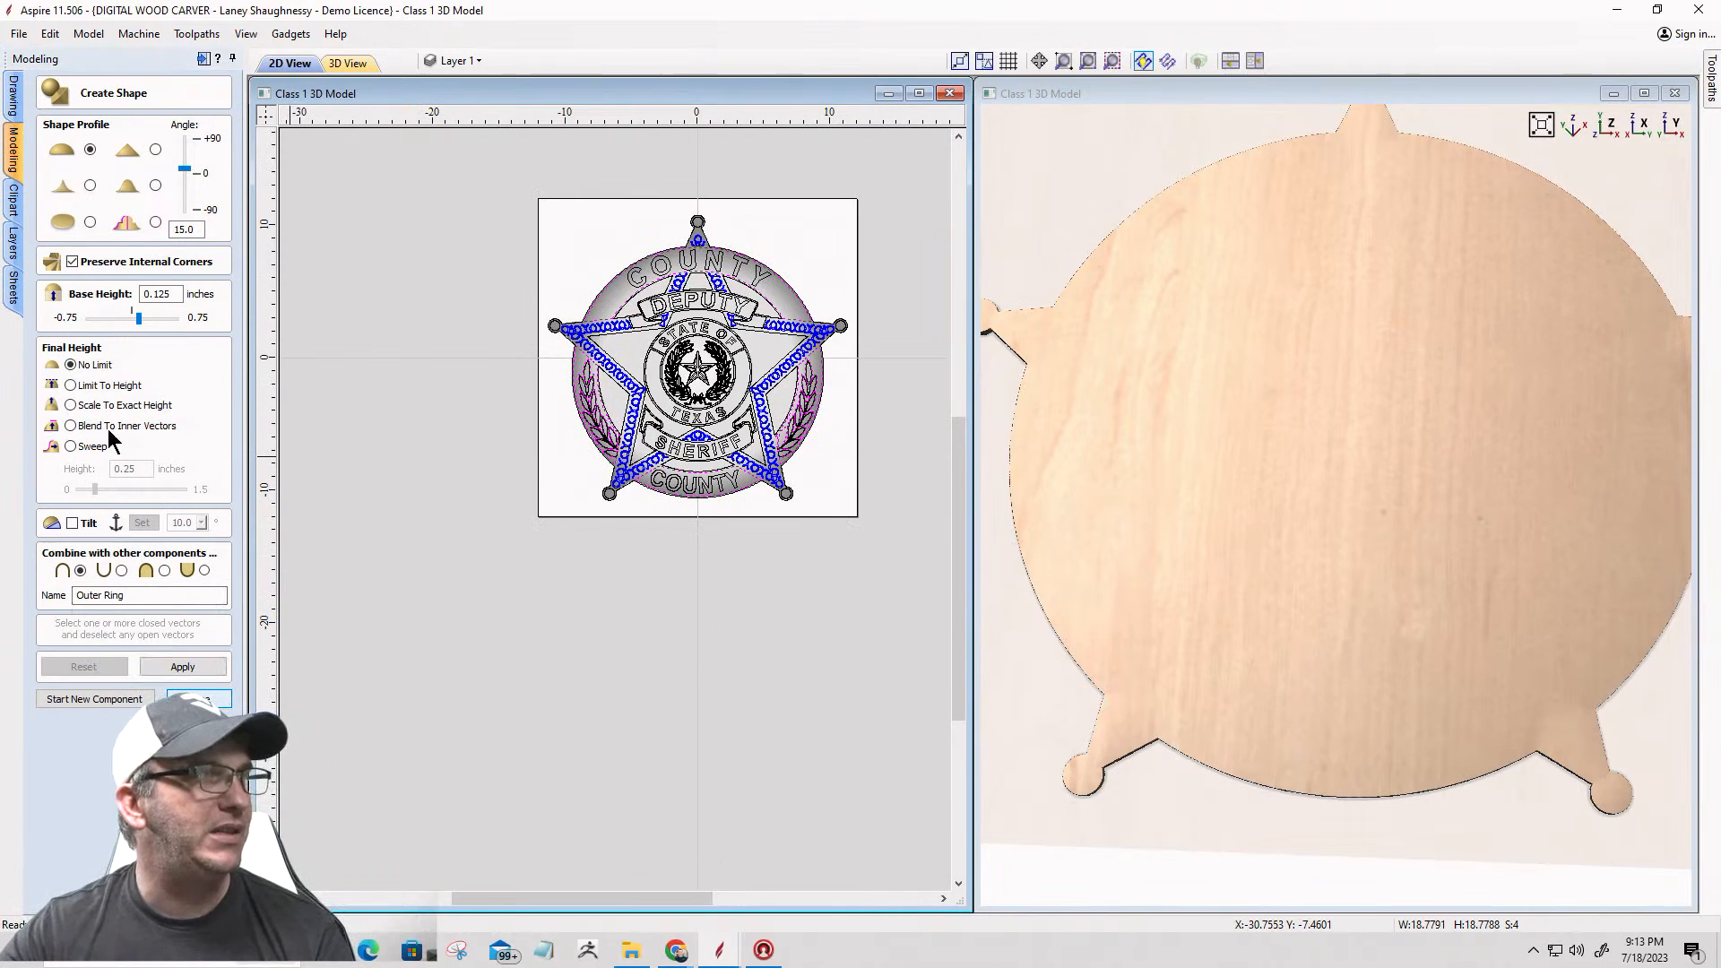
left_click(13, 106)
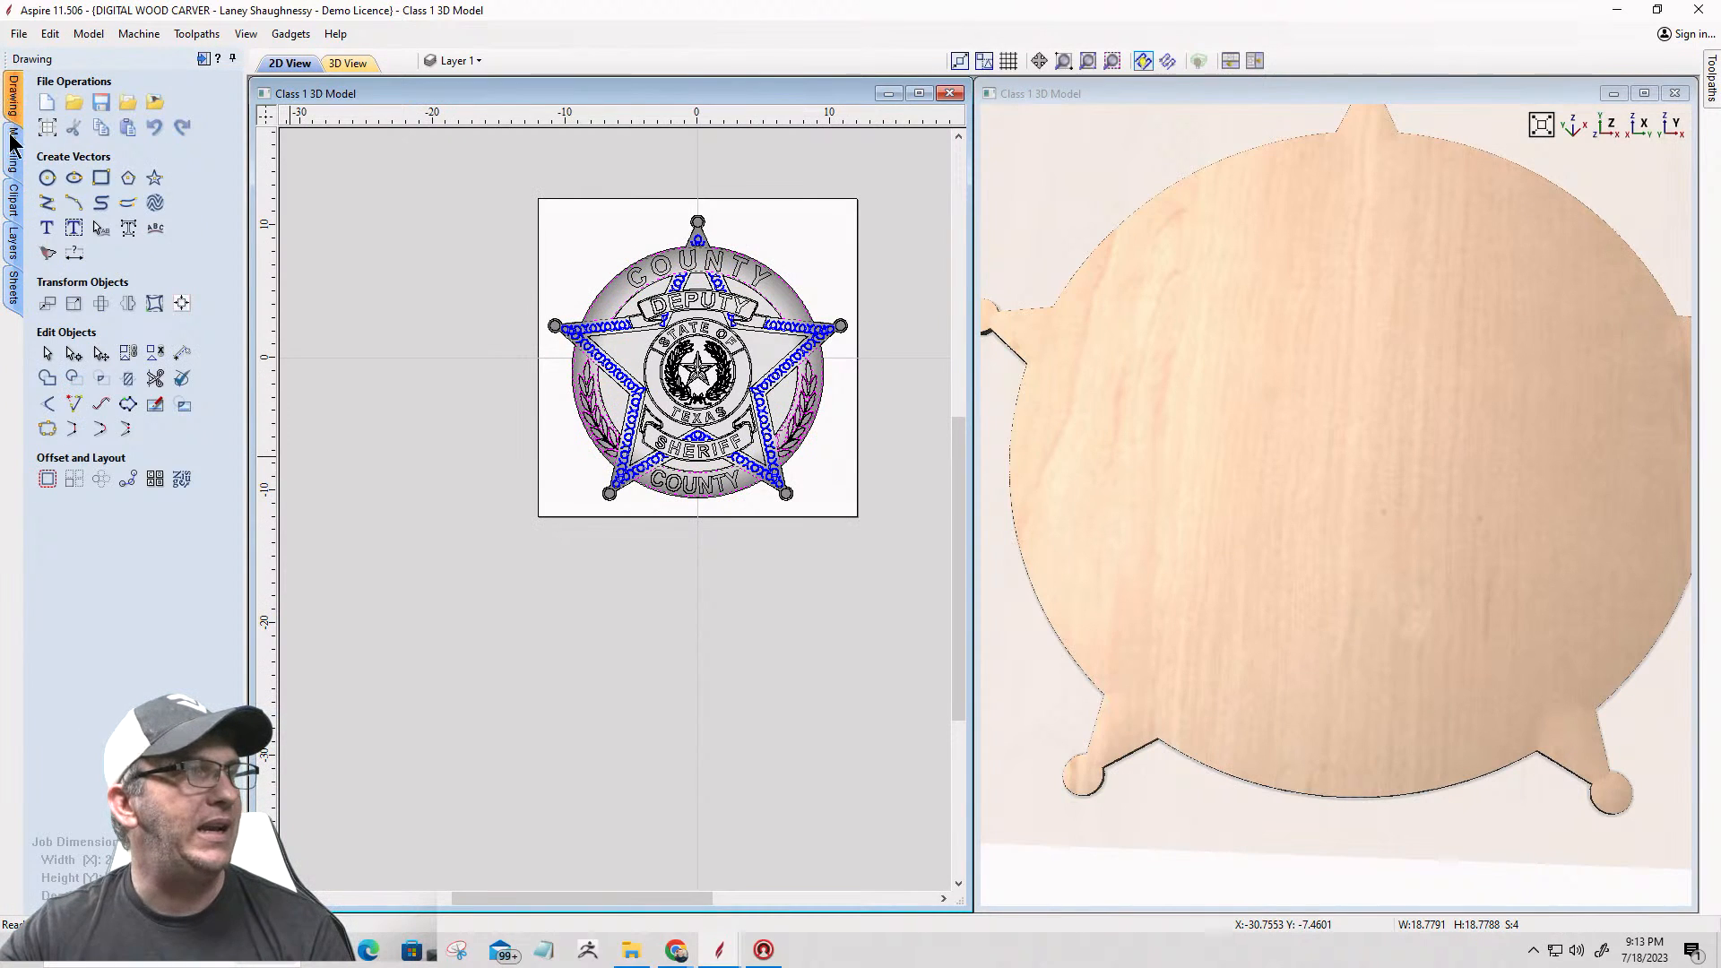
left_click(47, 429)
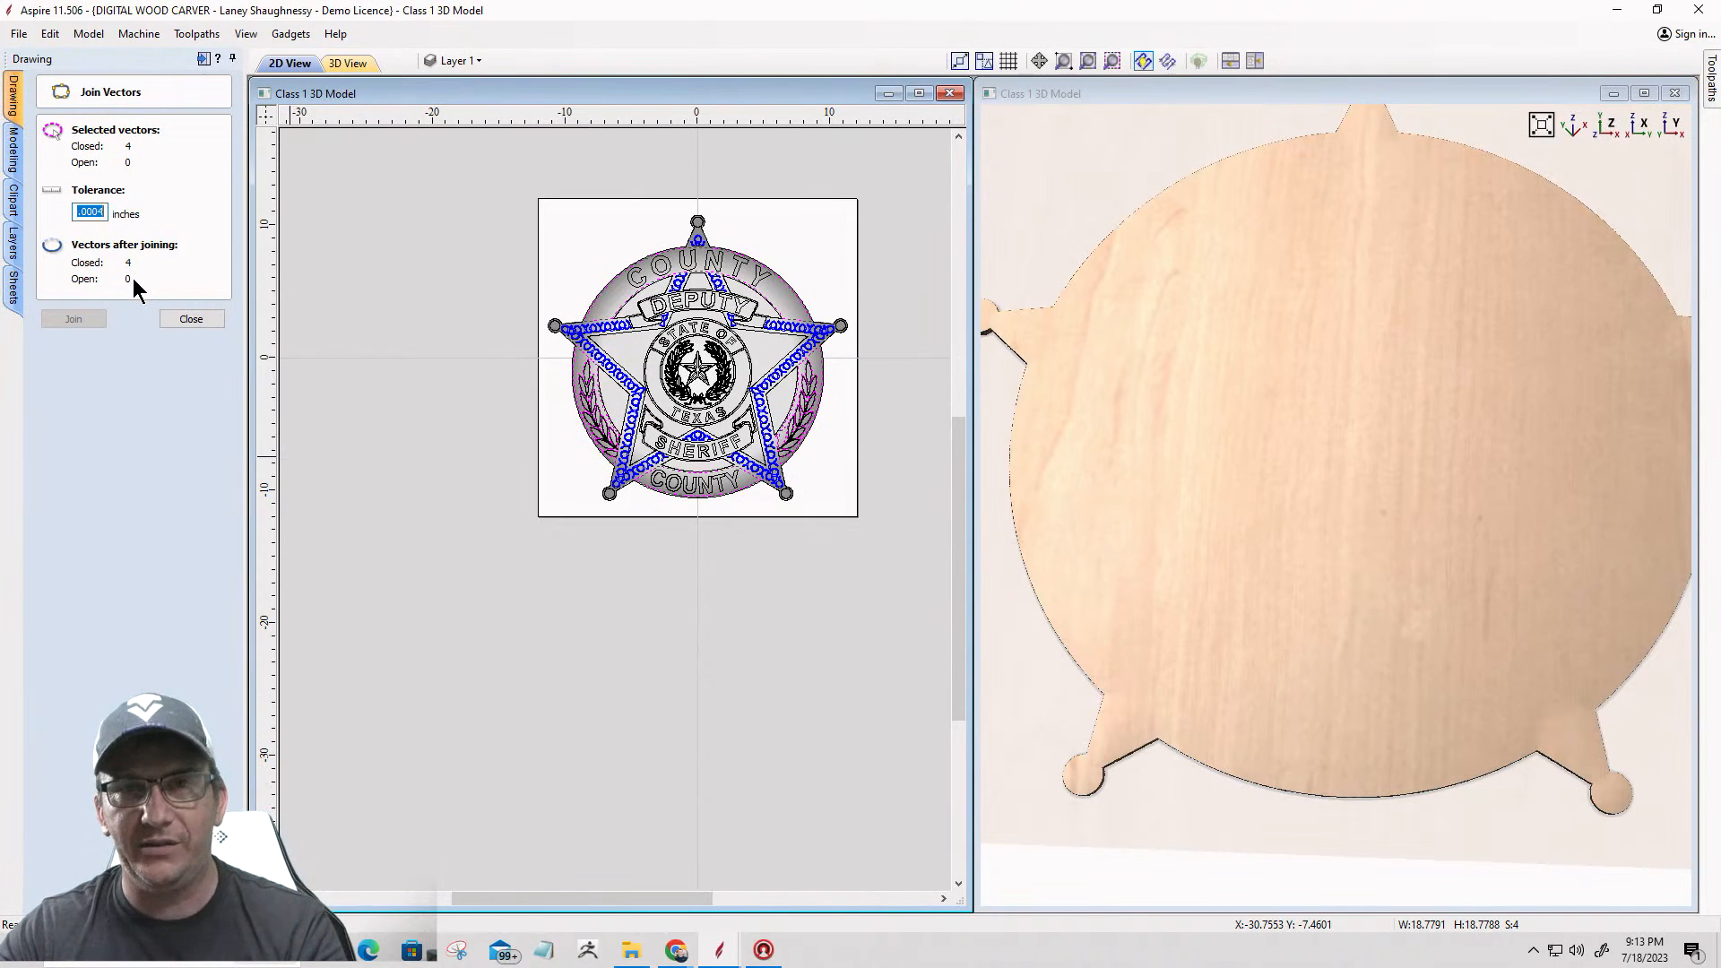
left_click(191, 319)
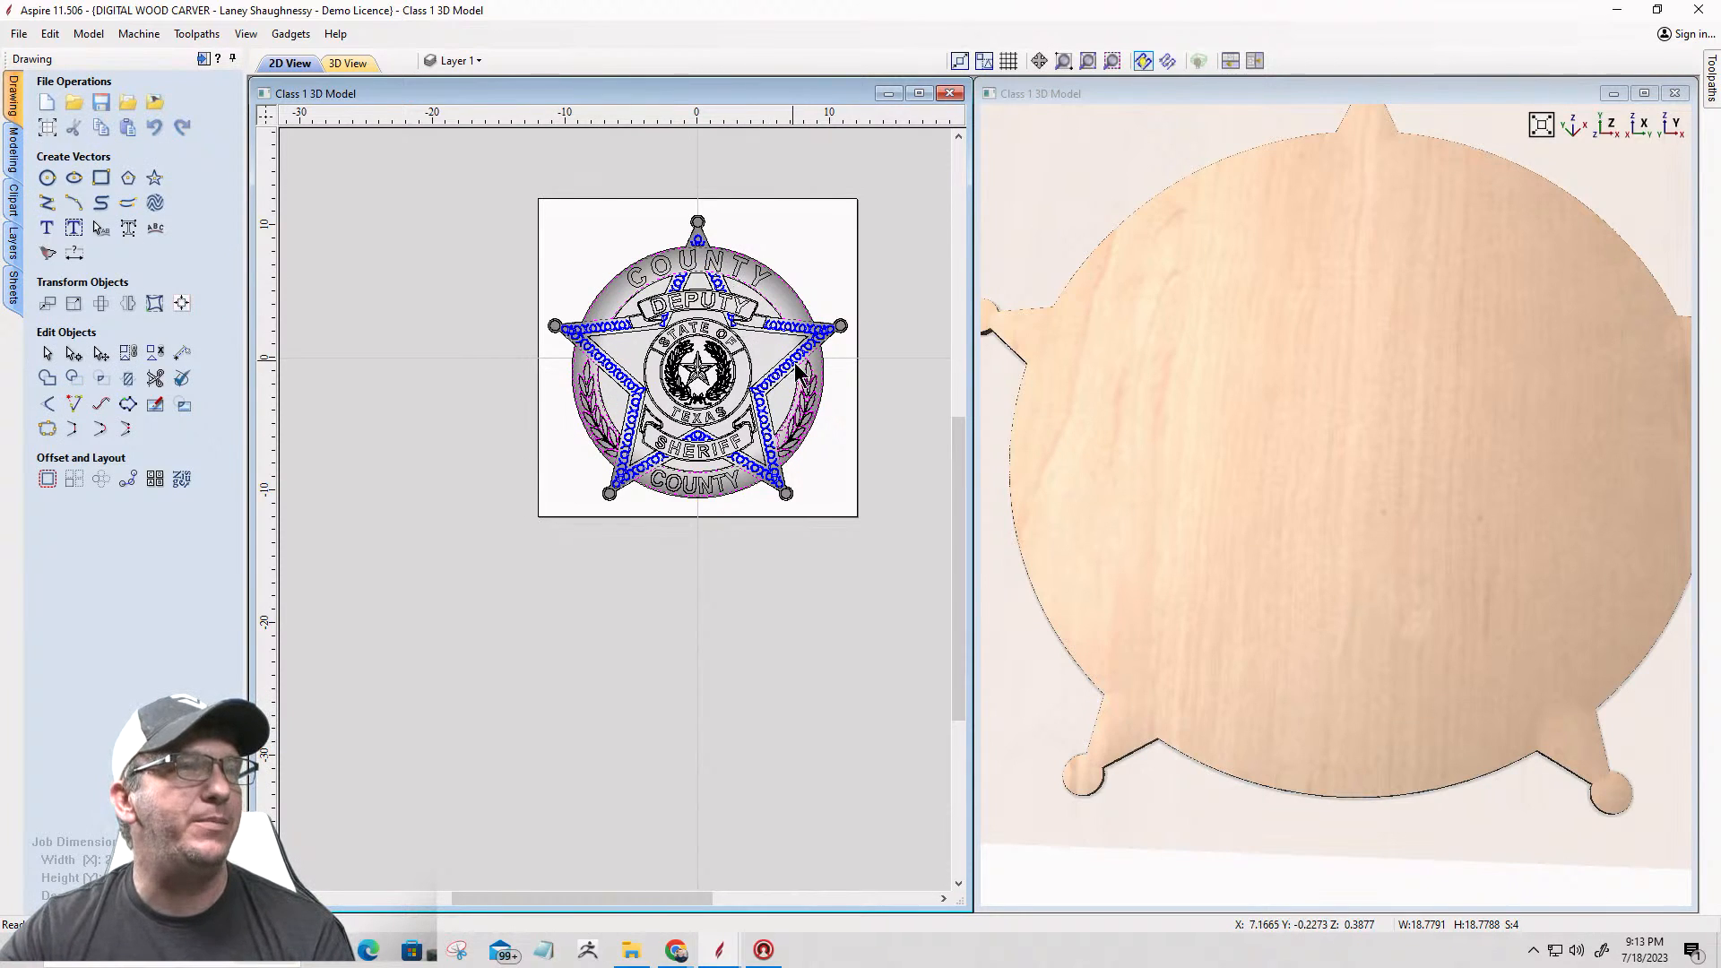
scroll(800, 376, "up", 10)
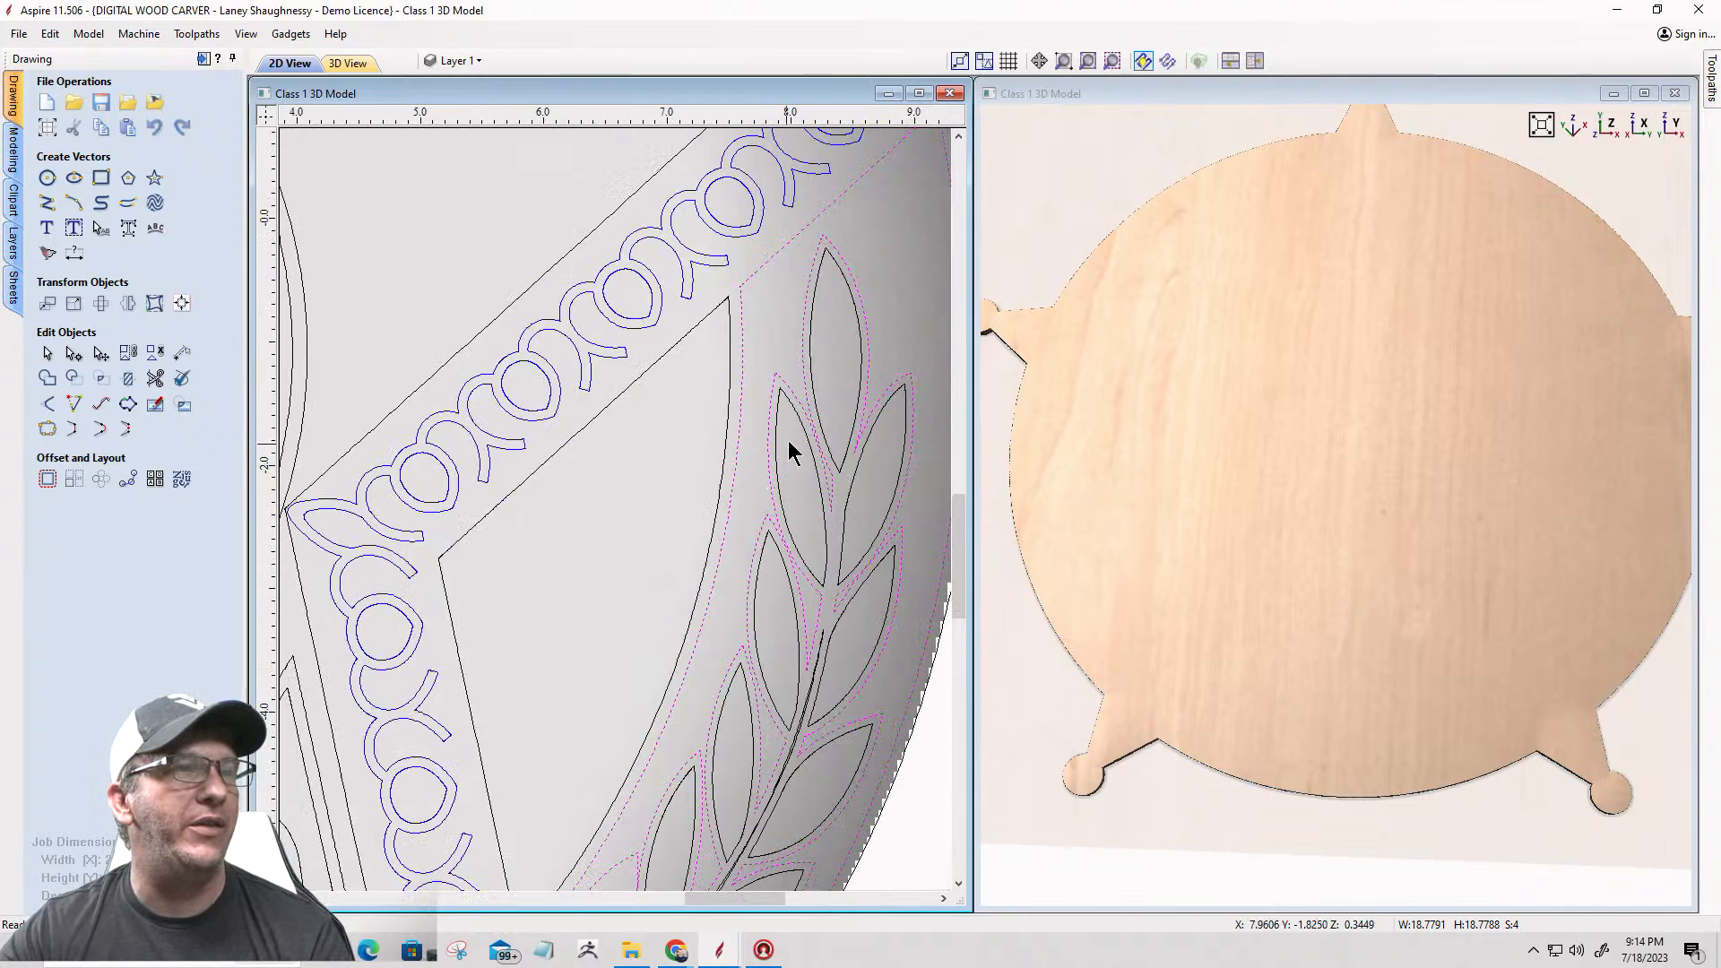
scroll(787, 453, "up", 5)
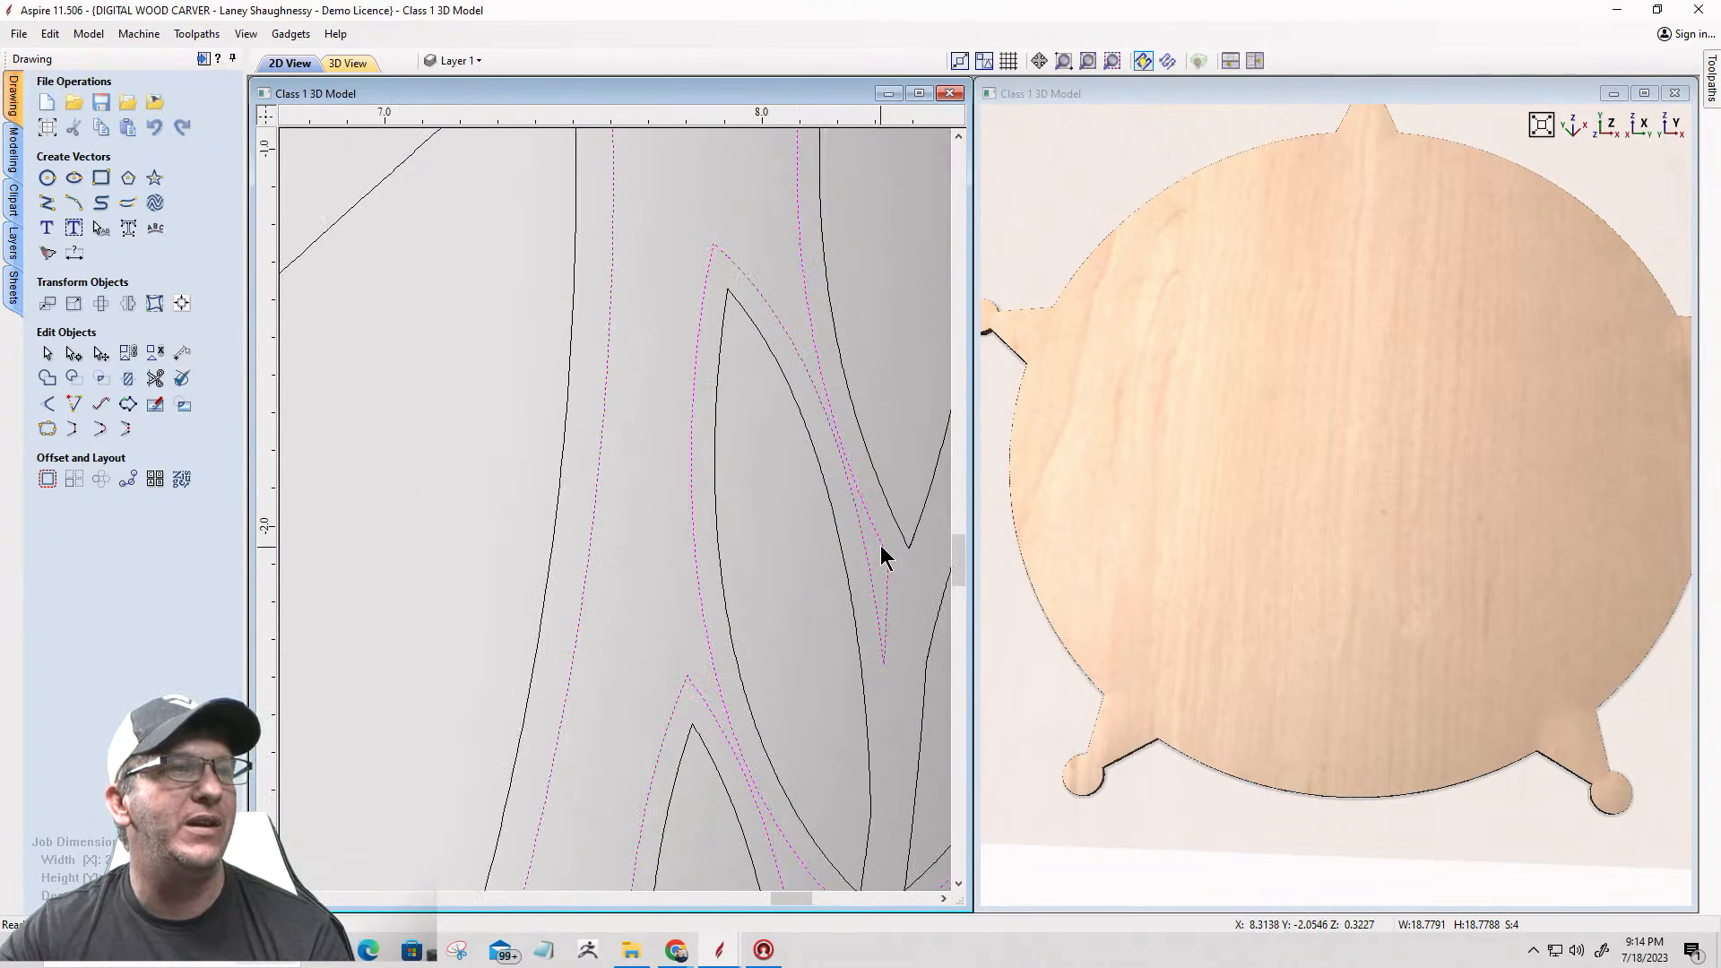
scroll(713, 468, "down", 5)
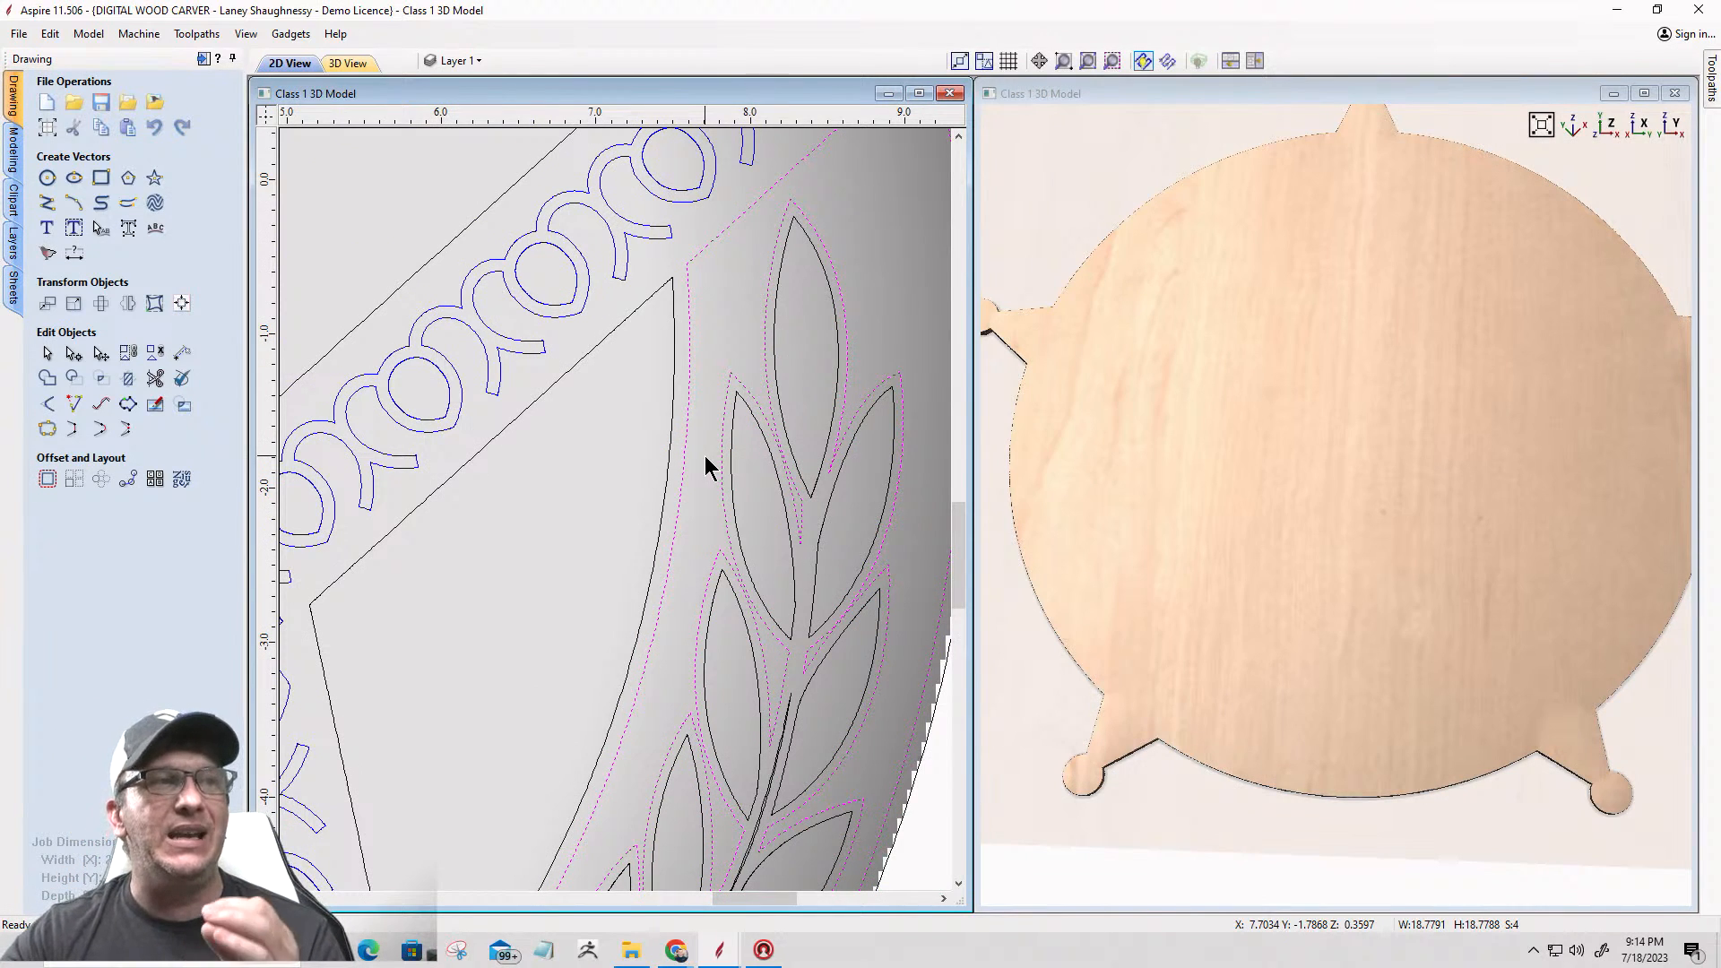
scroll(706, 464, "down", 5)
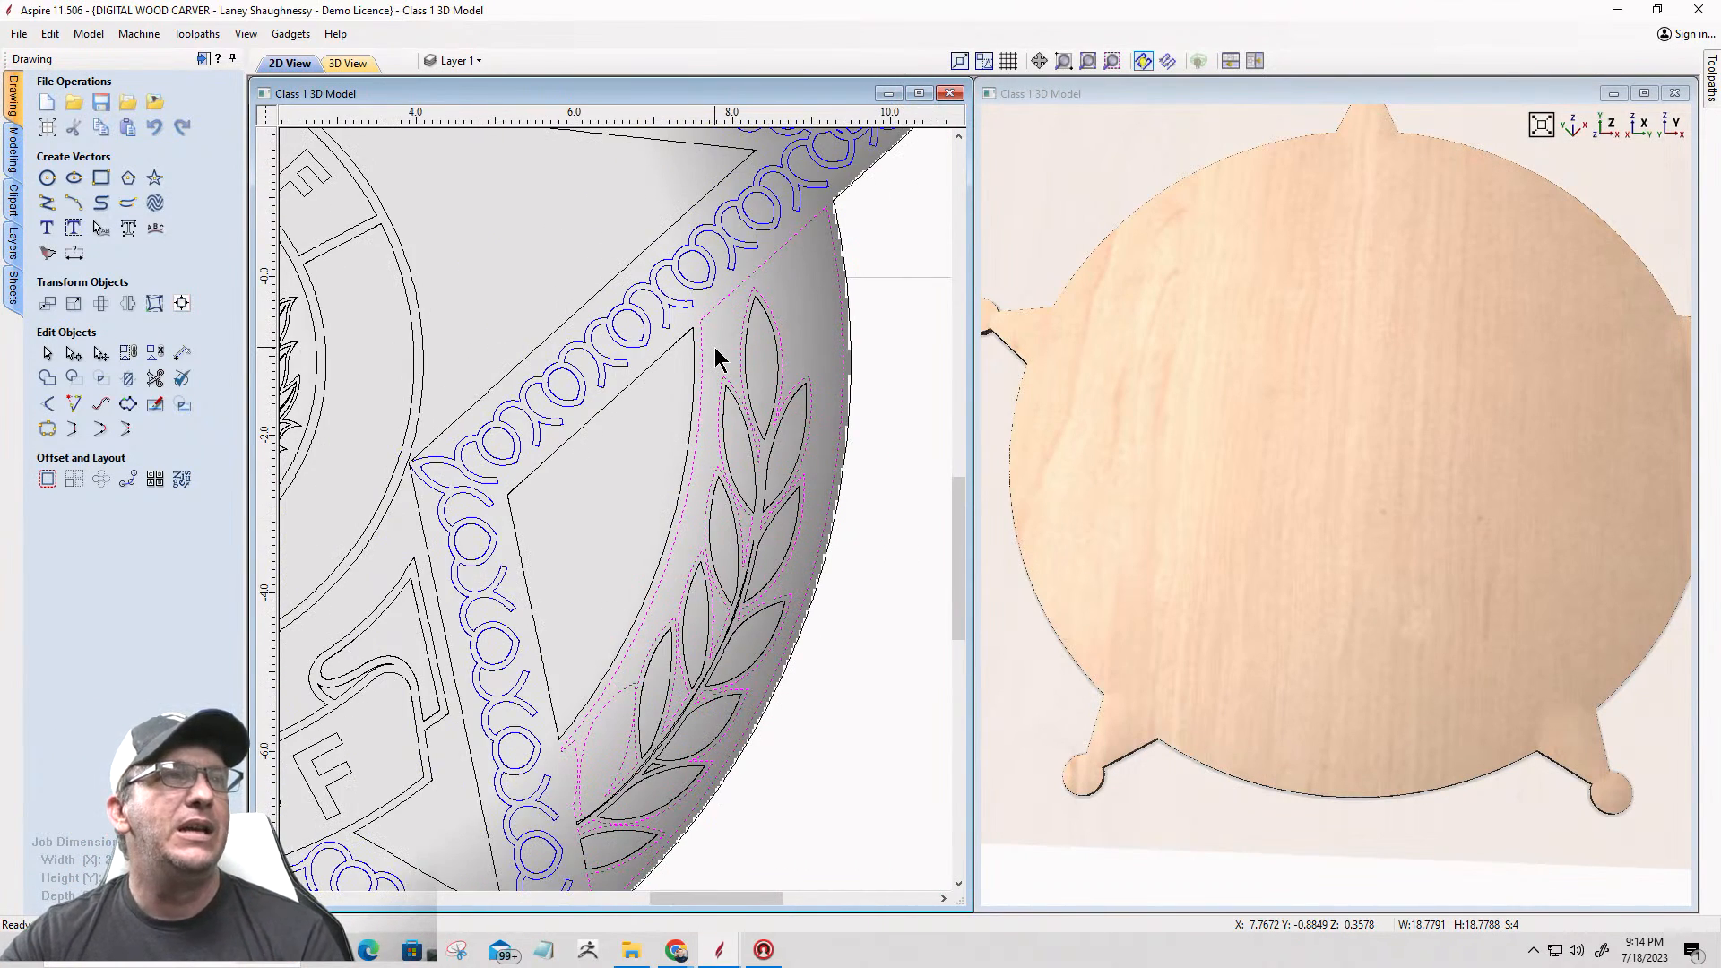
scroll(963, 257, "down", 1)
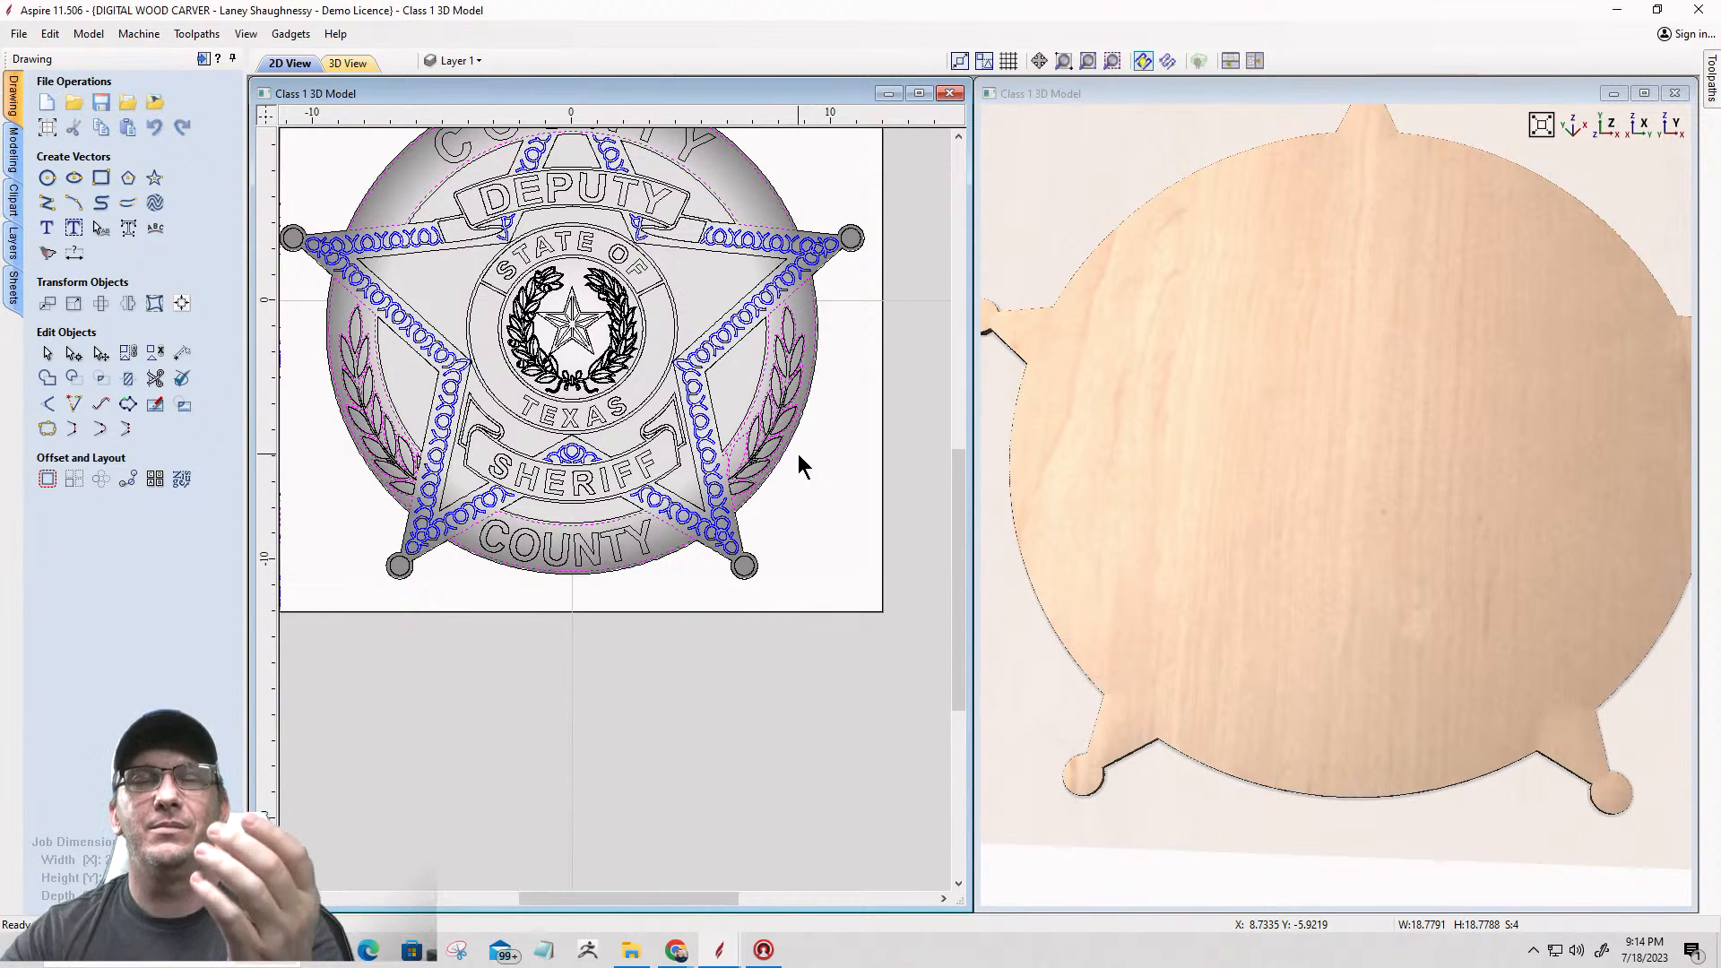
Step: Clear the current selection and select the lower COUNTY band's outline alone for Create Shape
left_click(610, 624)
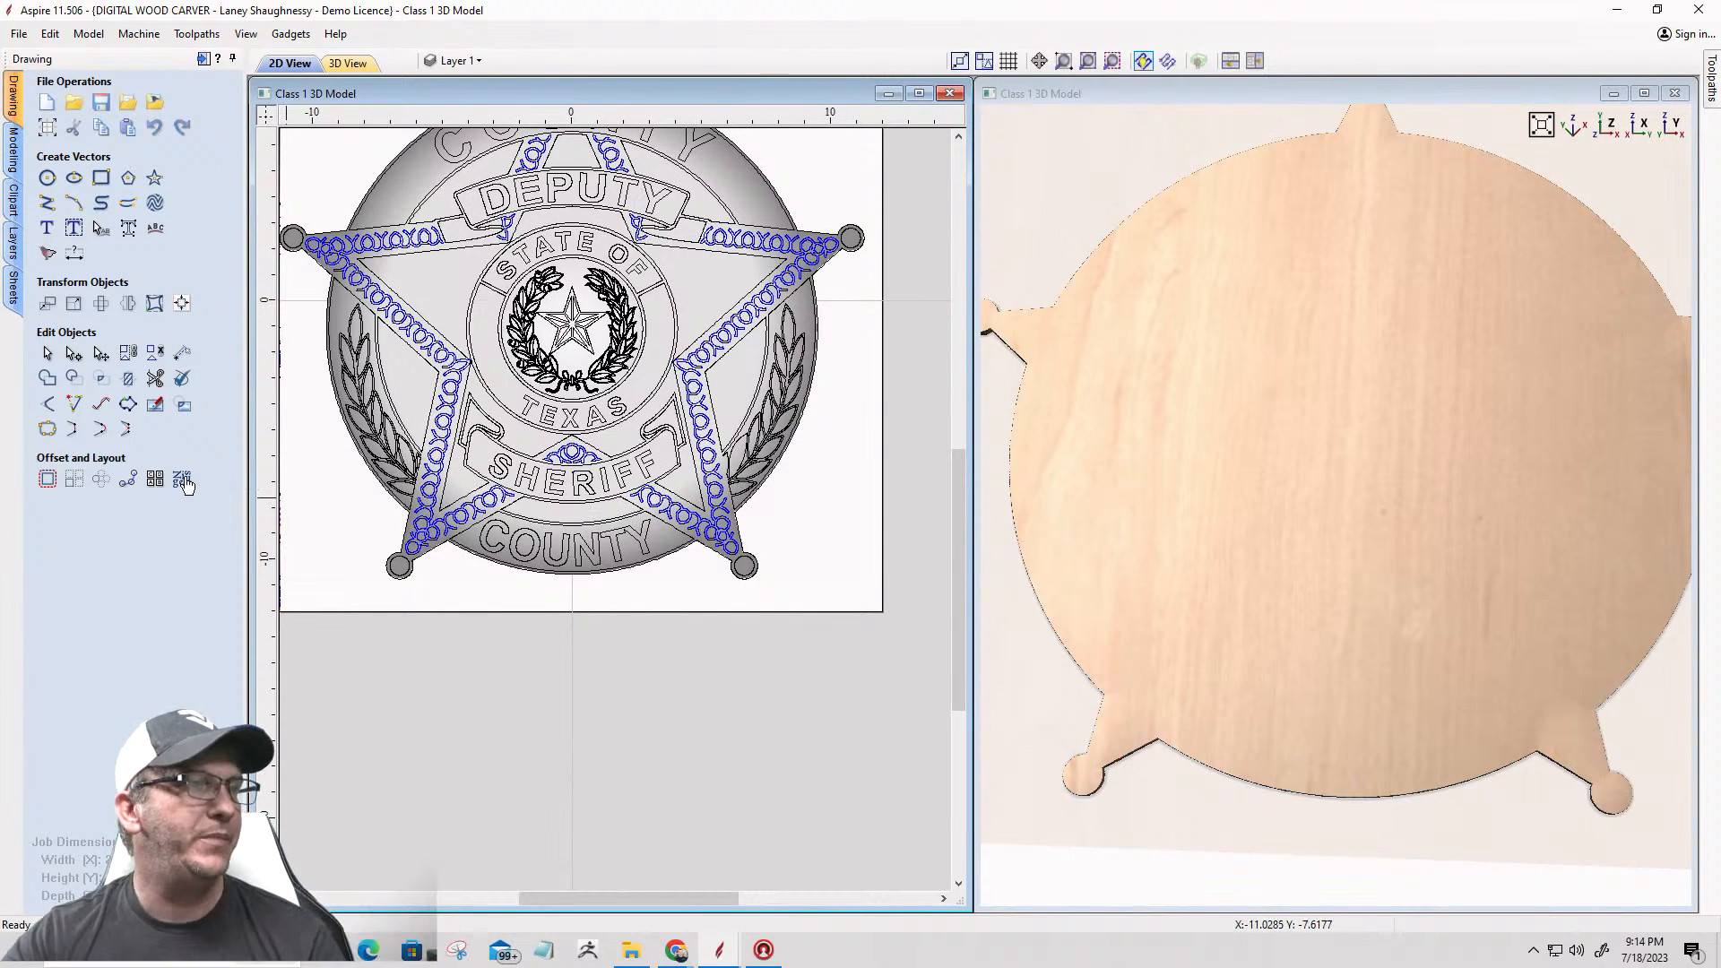
left_click(13, 154)
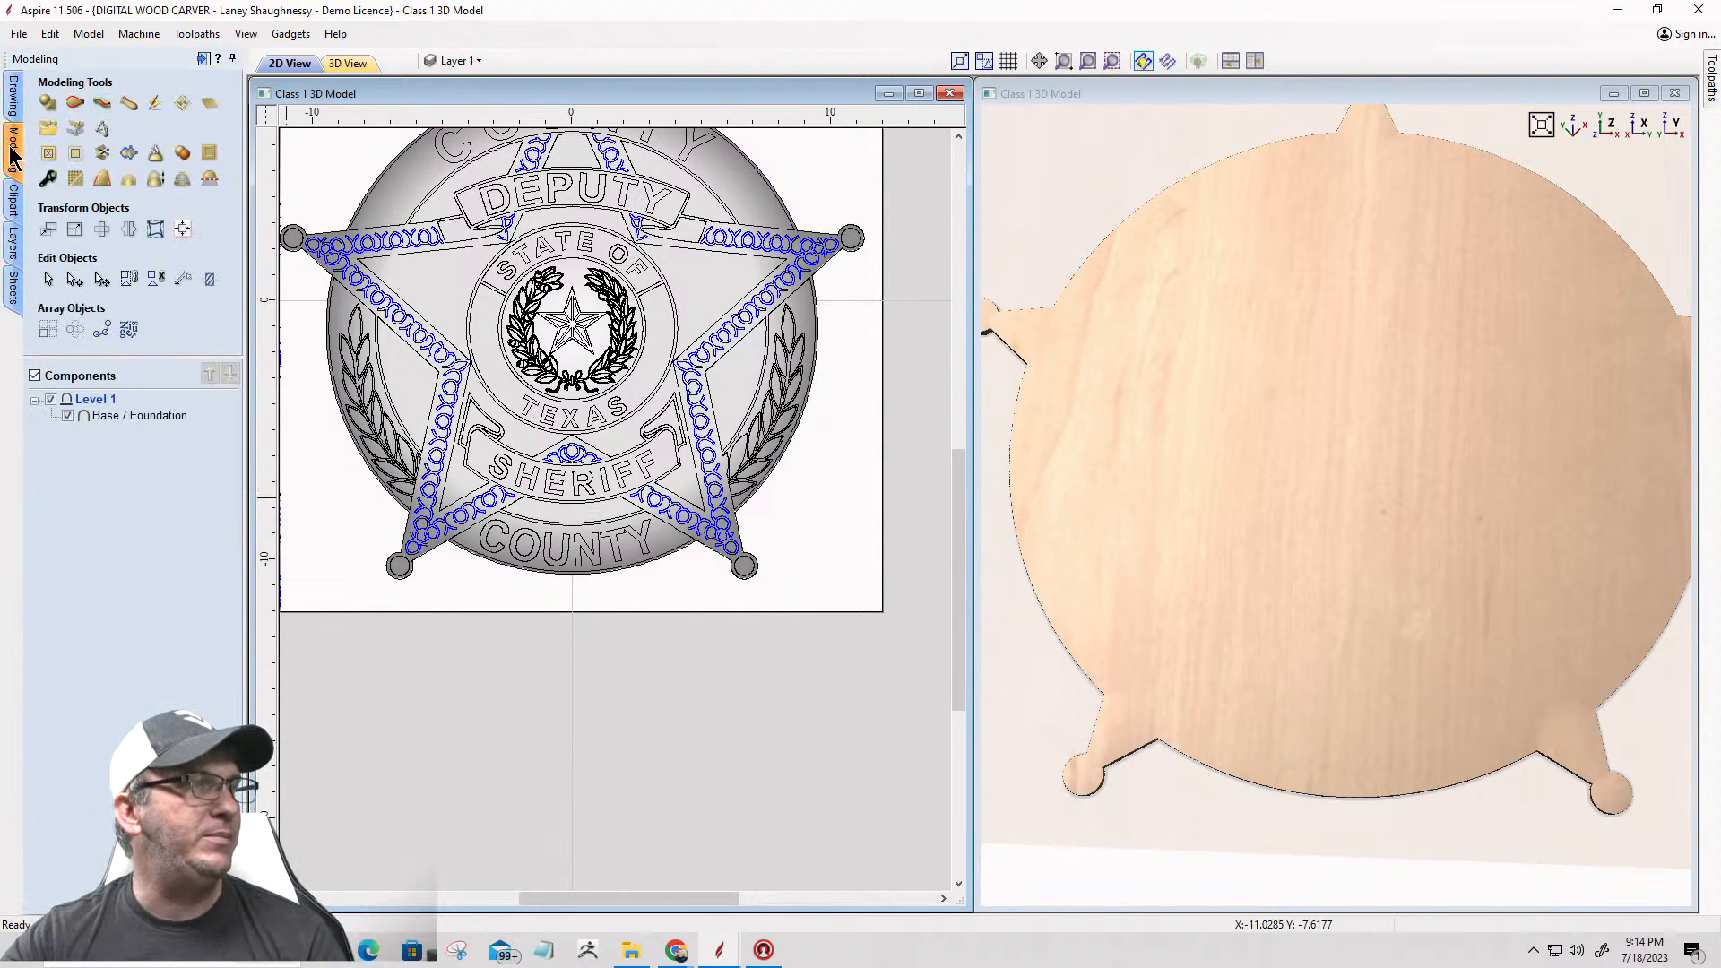
scroll(476, 526, "up", 5)
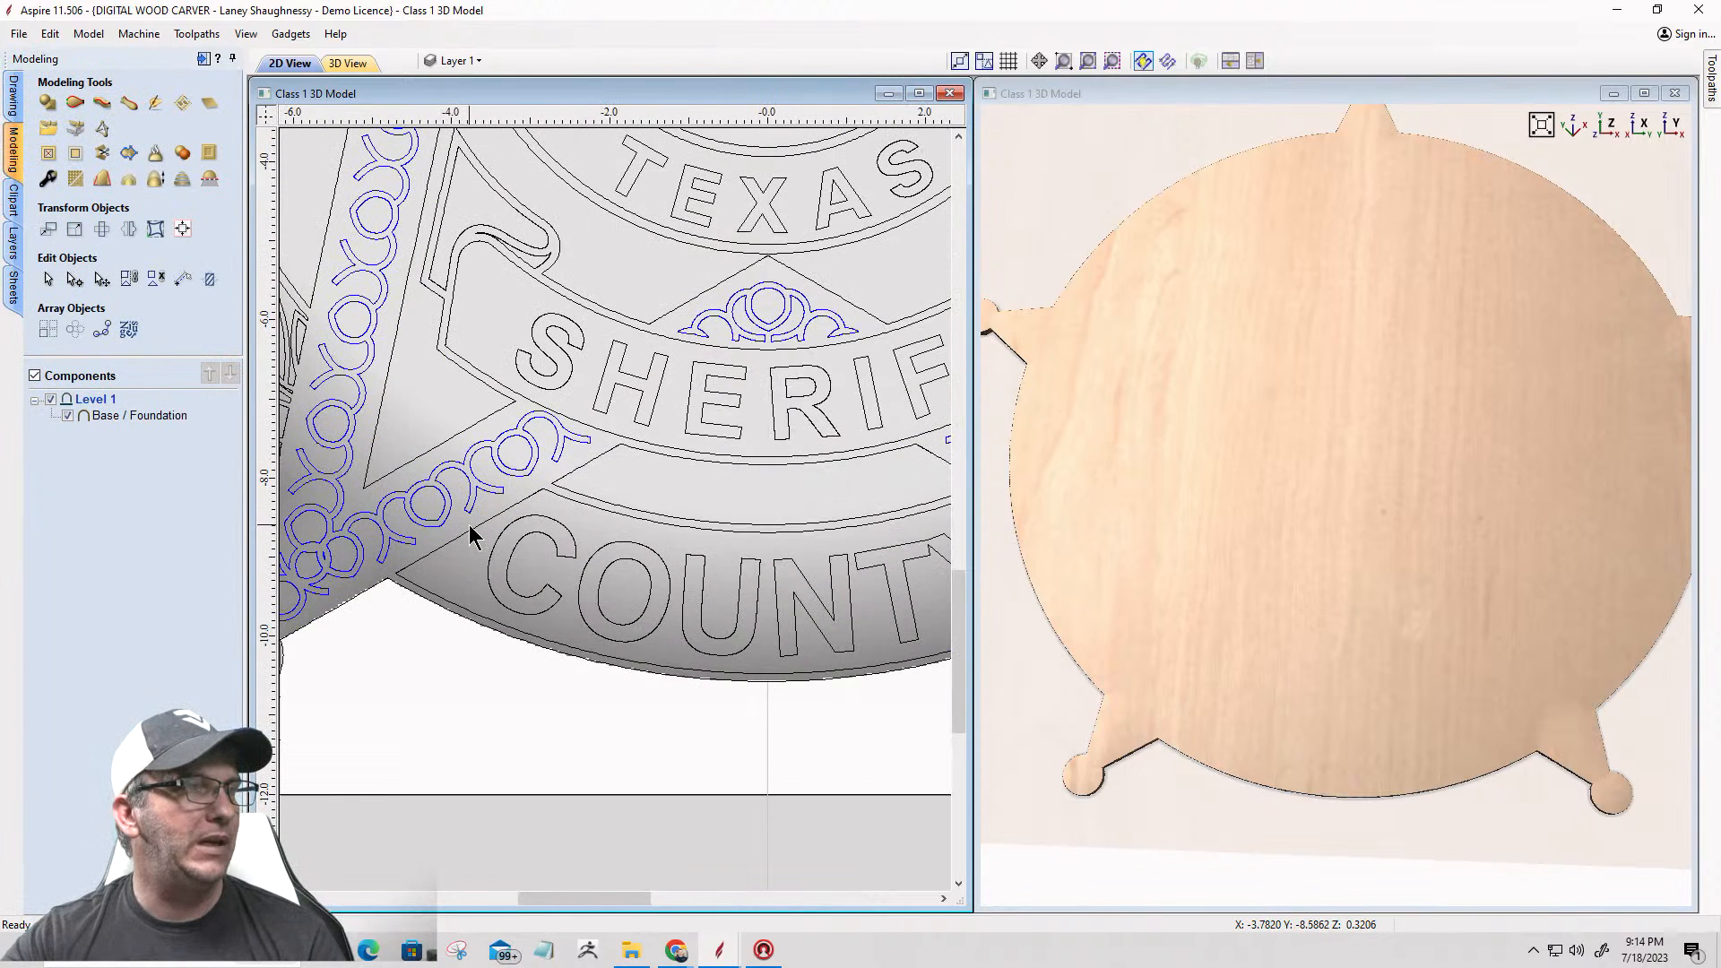
left_click(470, 524)
left_click(469, 530)
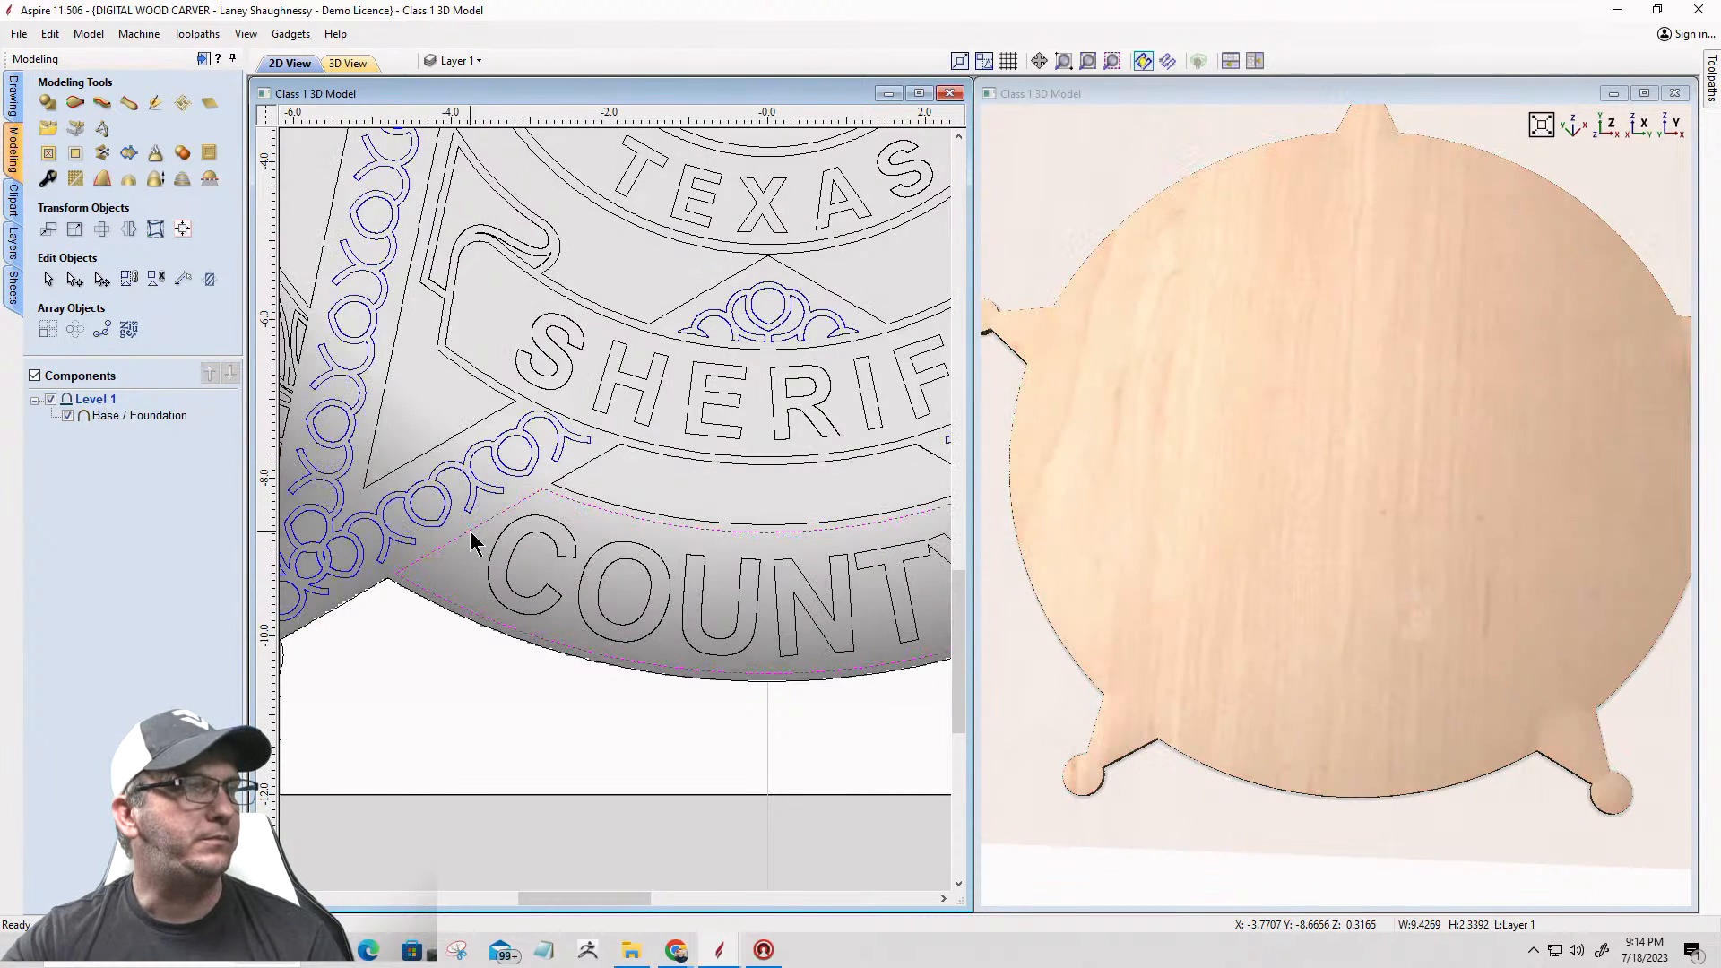
scroll(469, 530, "down", 3)
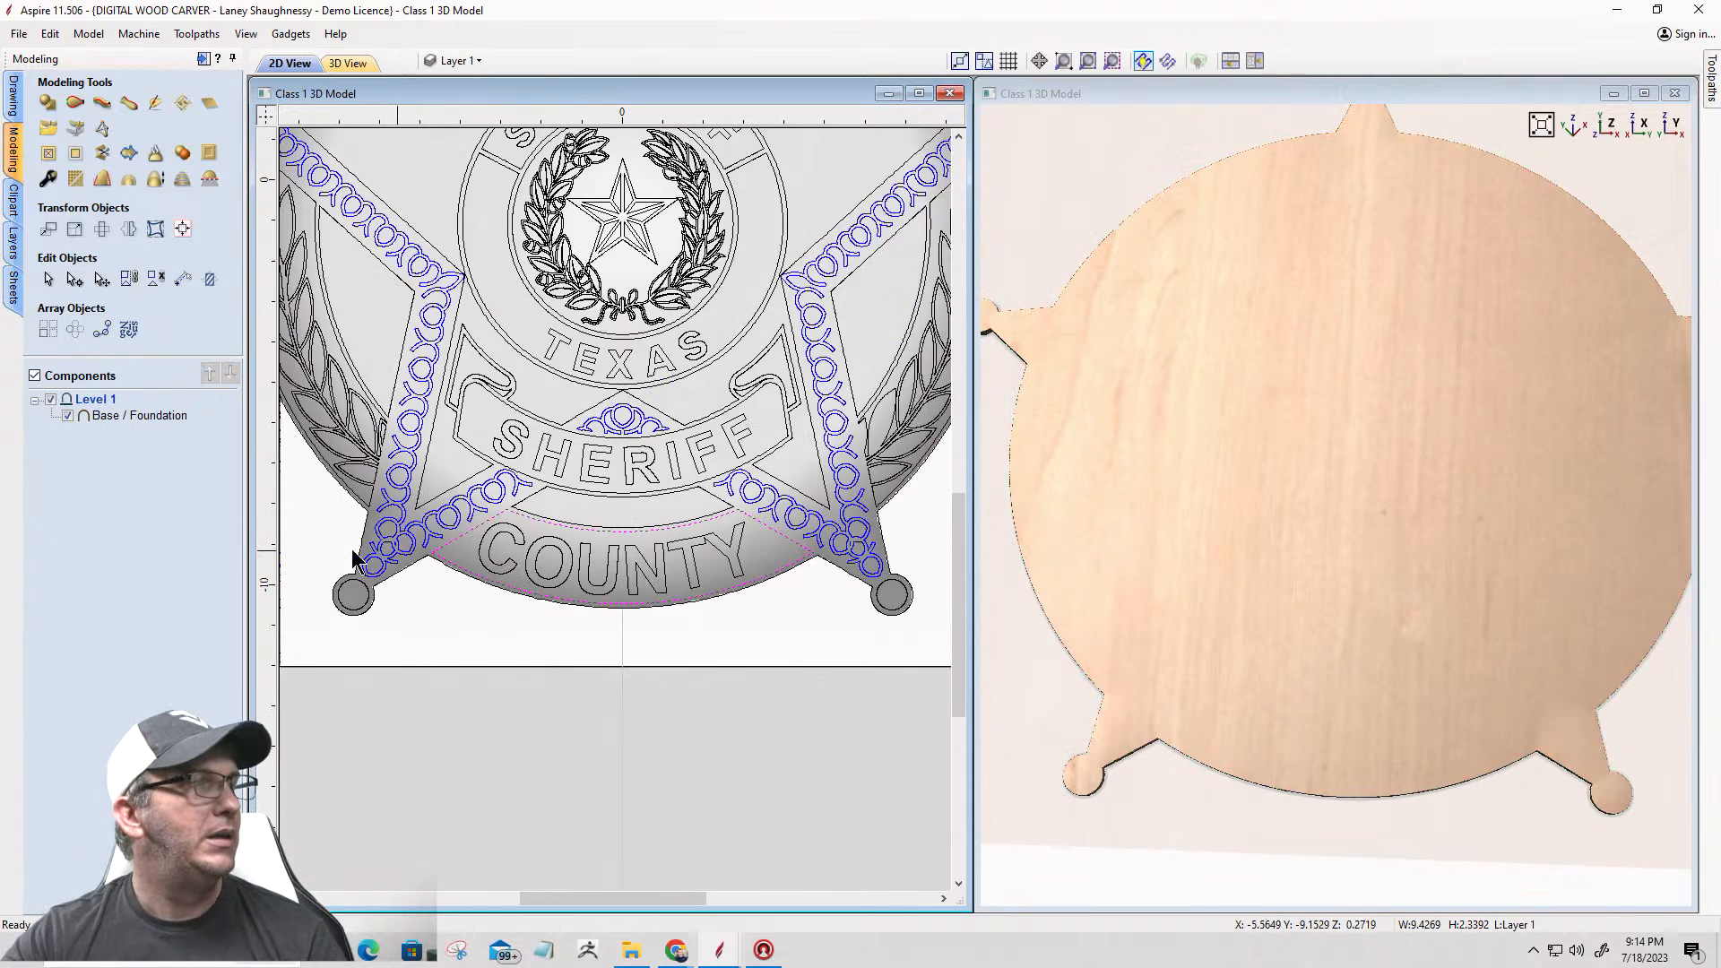
left_click(46, 102)
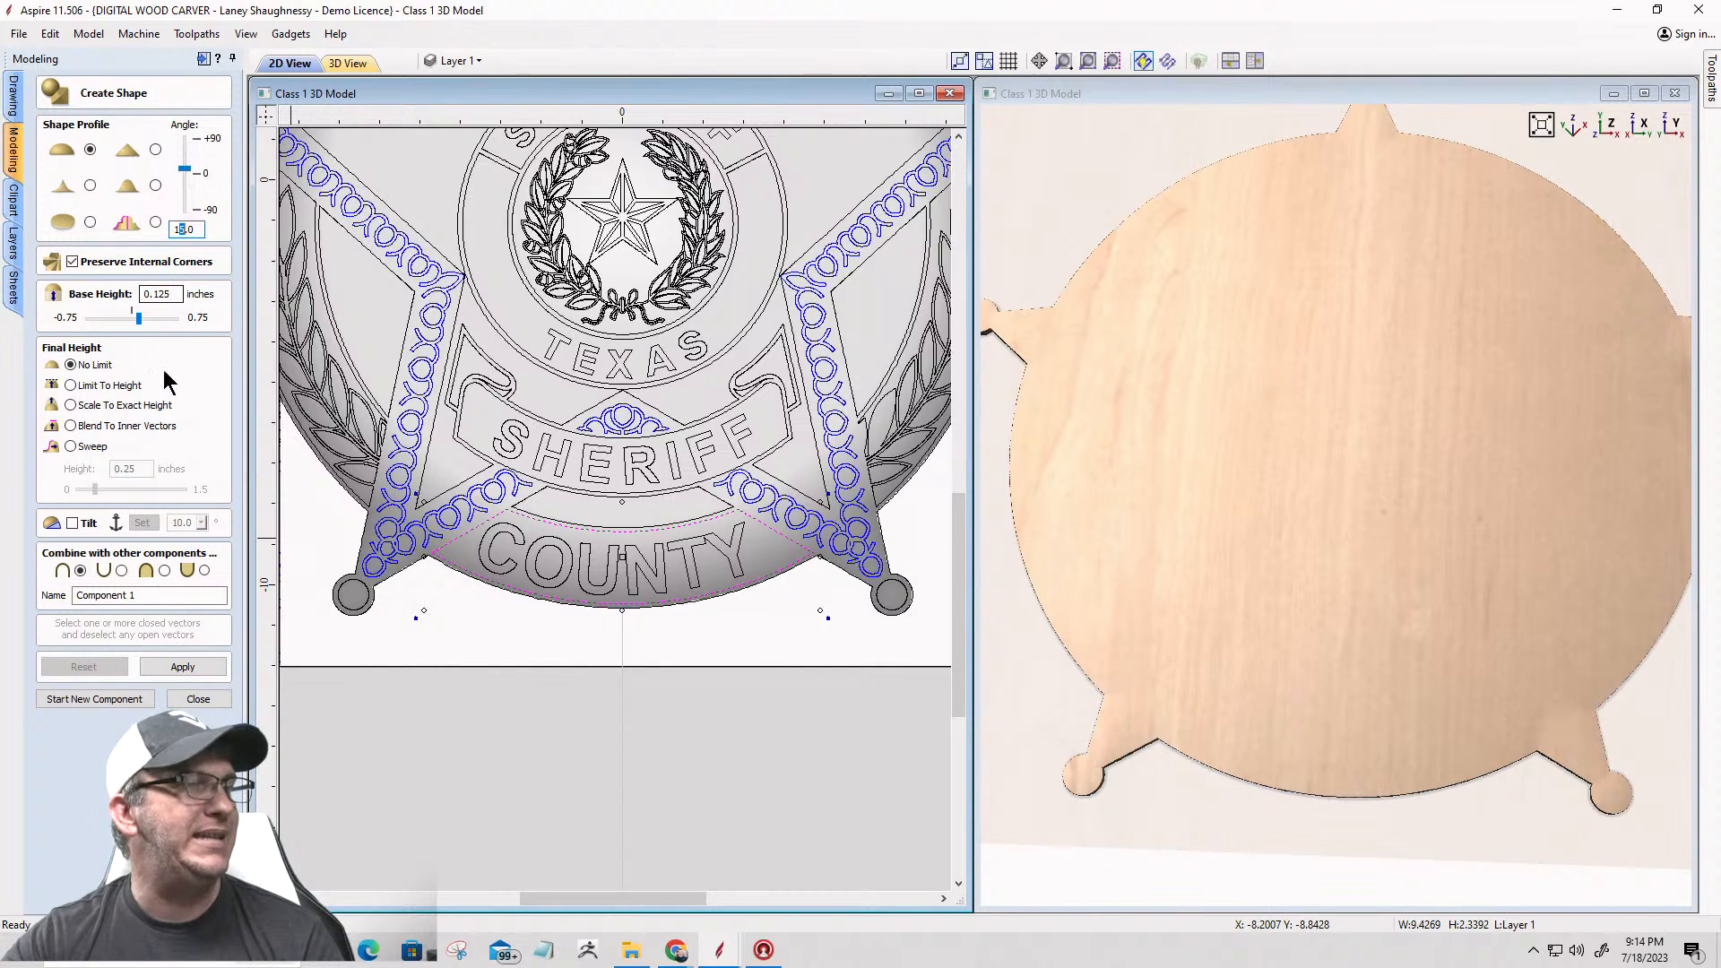
Step: Try to create a component named Bottom Quadrent from the lower COUNTY band with internal corners preserved
left_click_drag(144, 597, 59, 599)
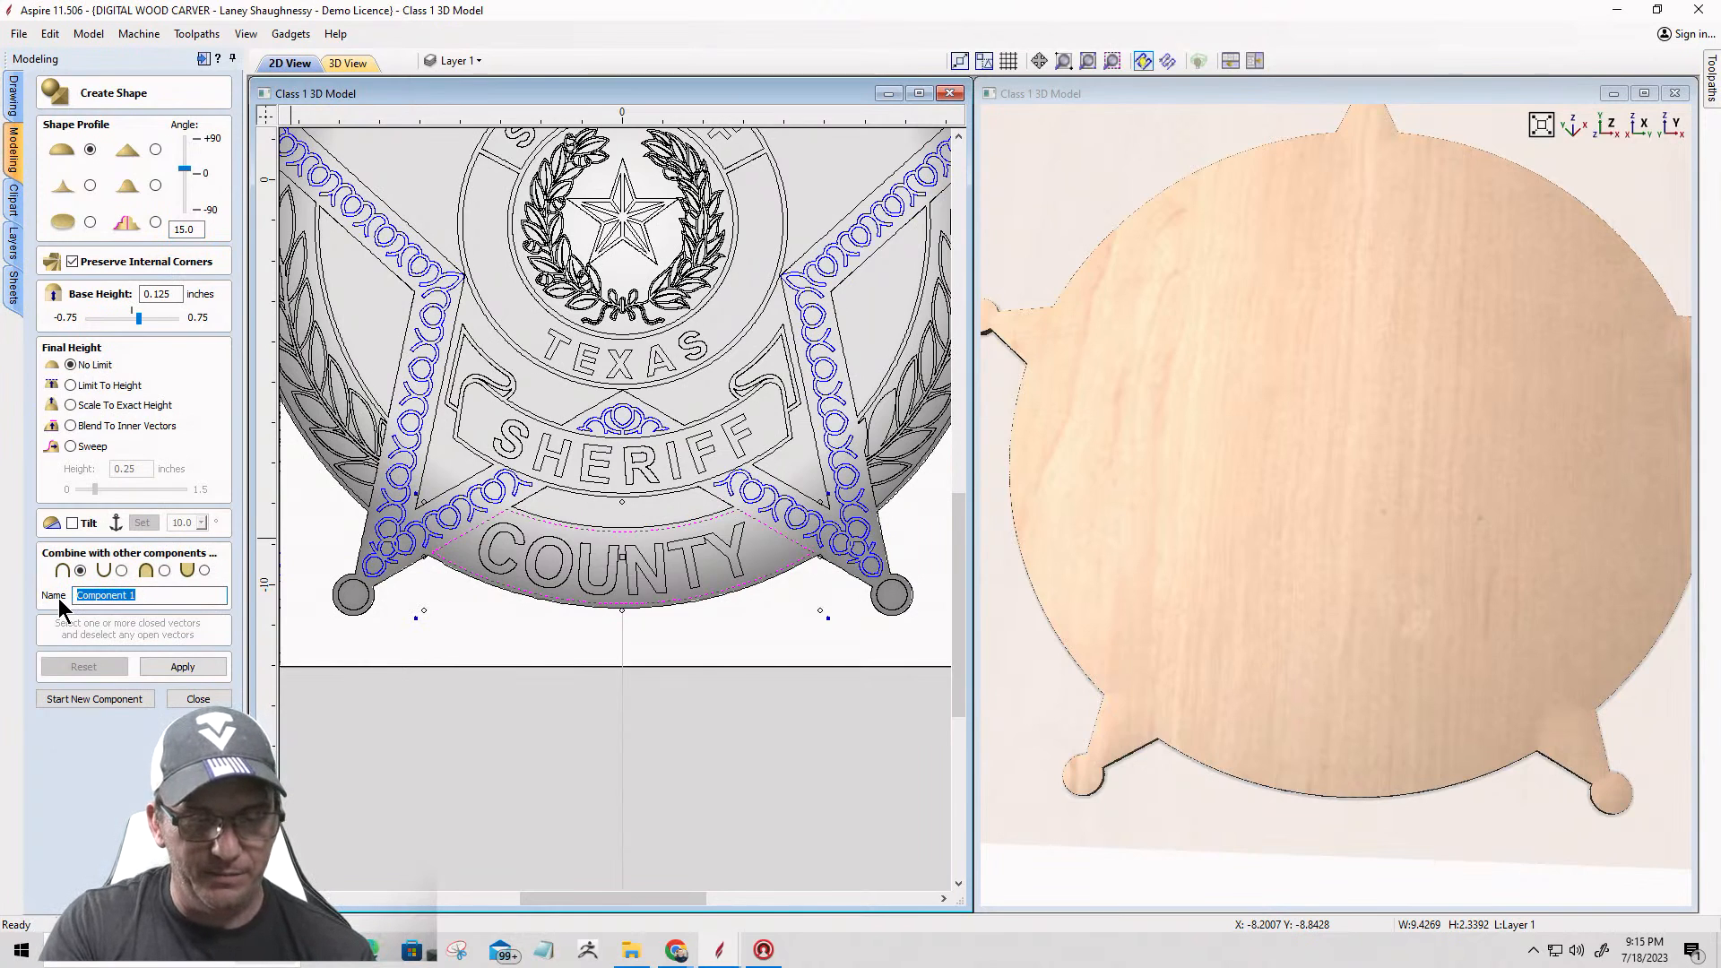
type("Bott")
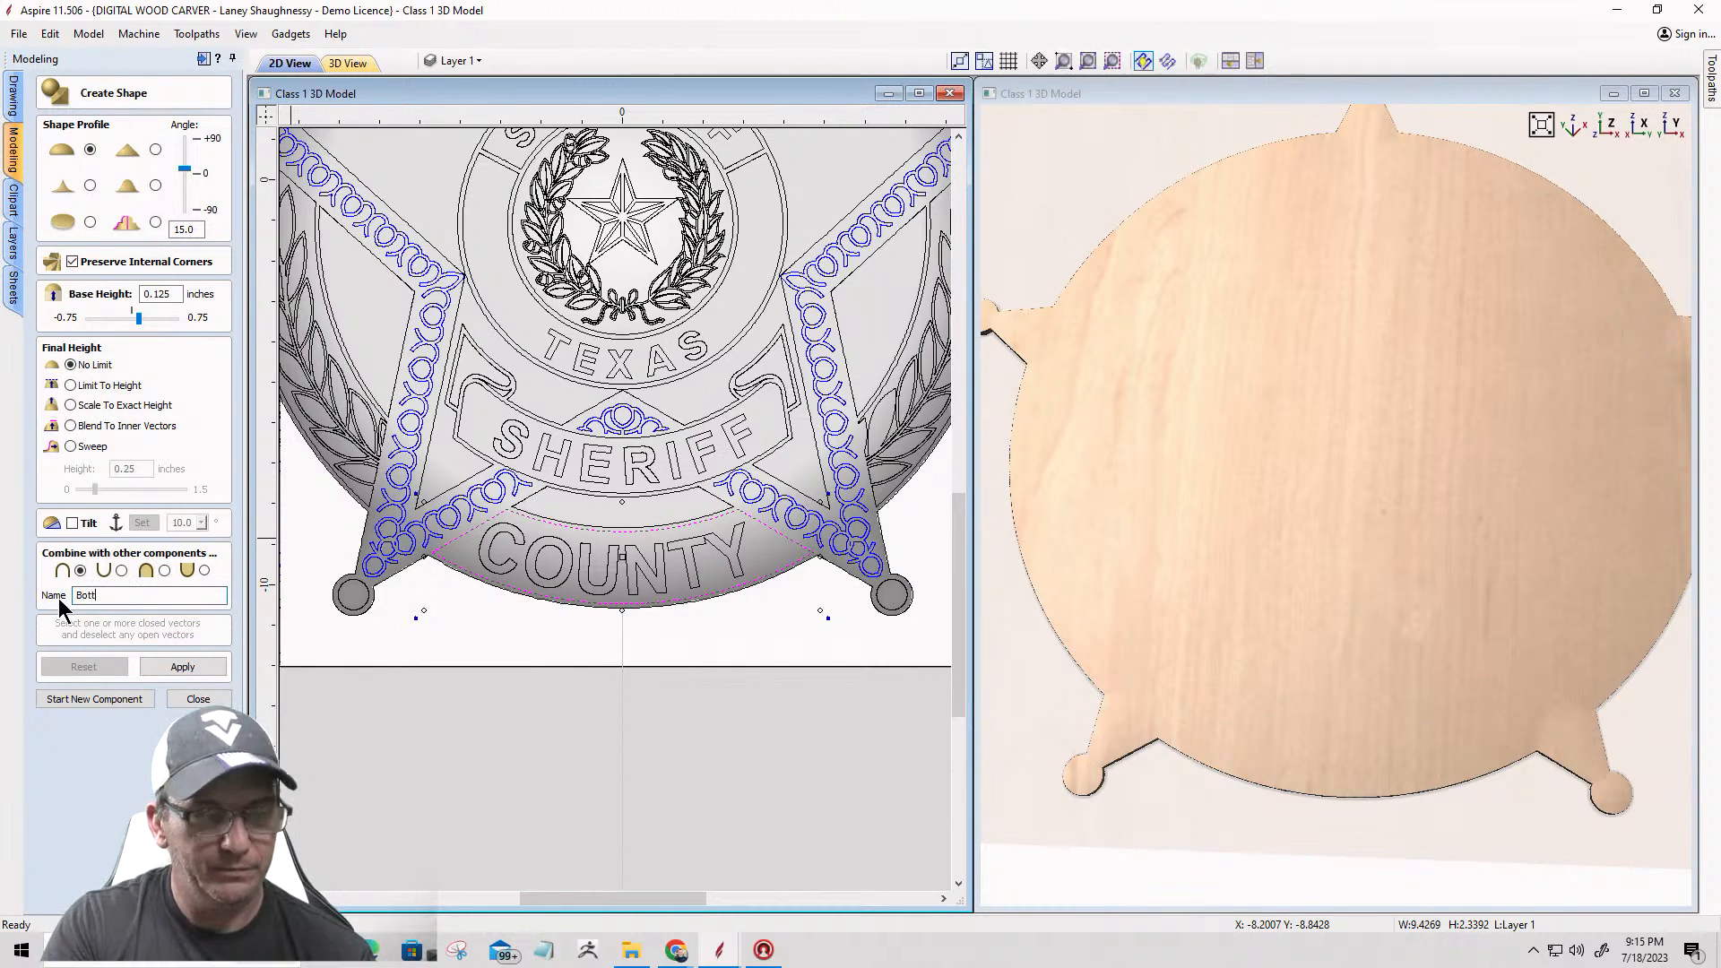
type("om ")
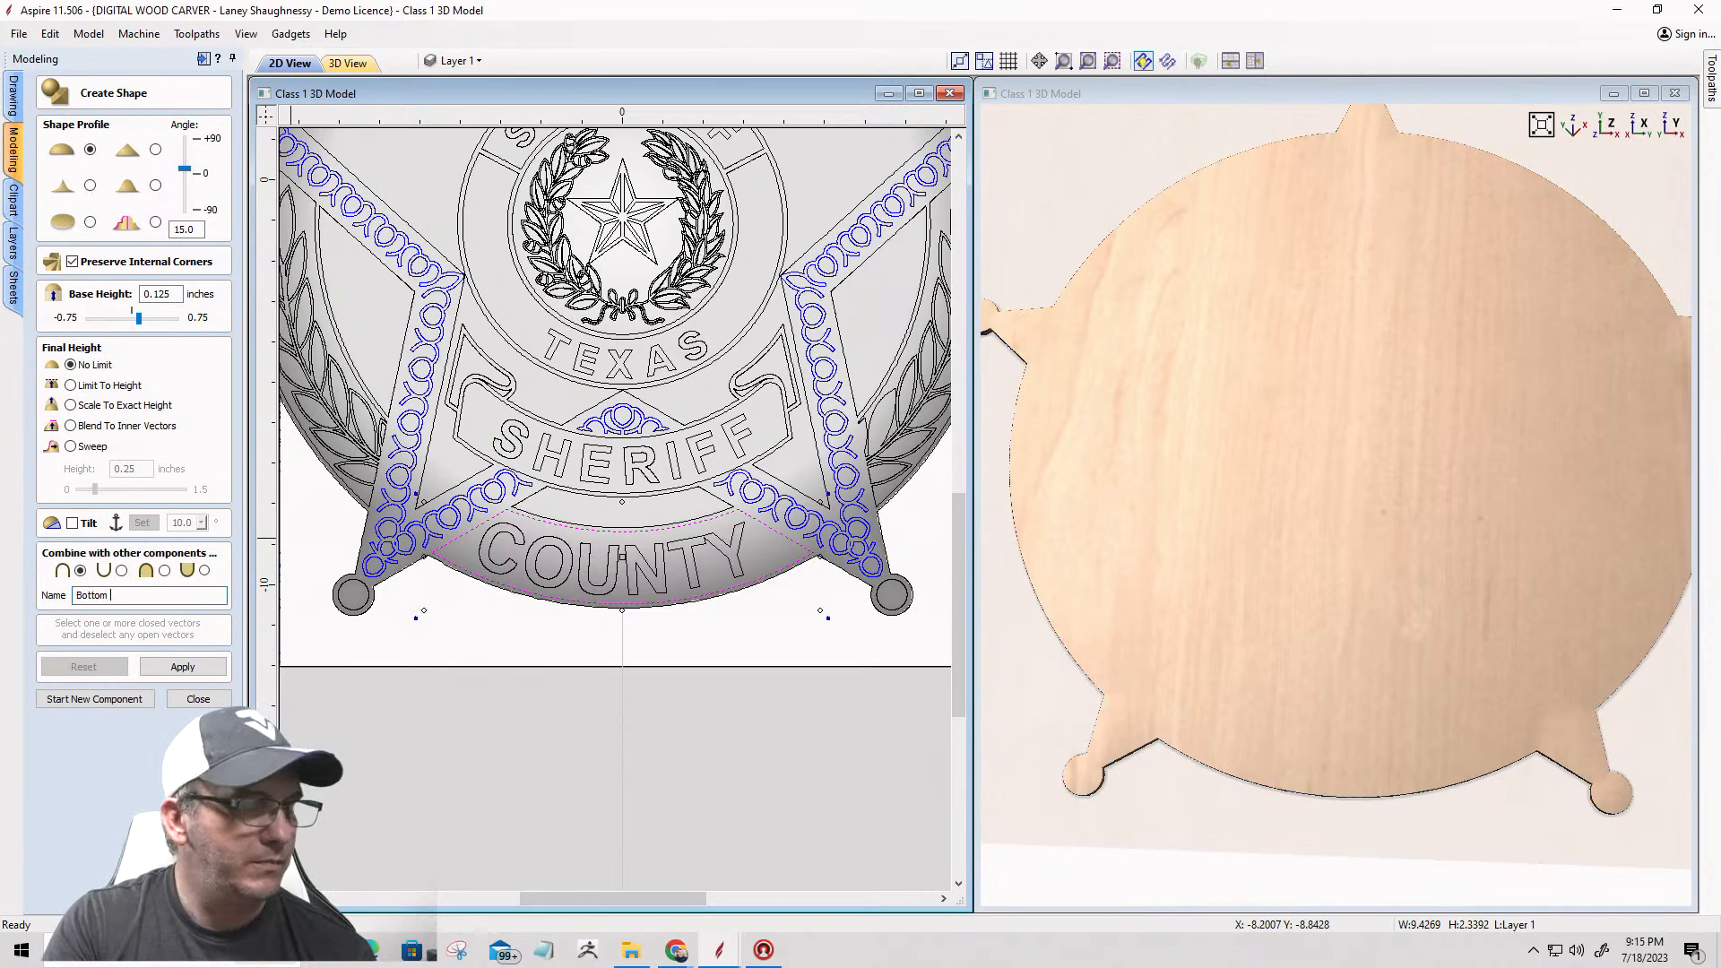
type("QUadrent")
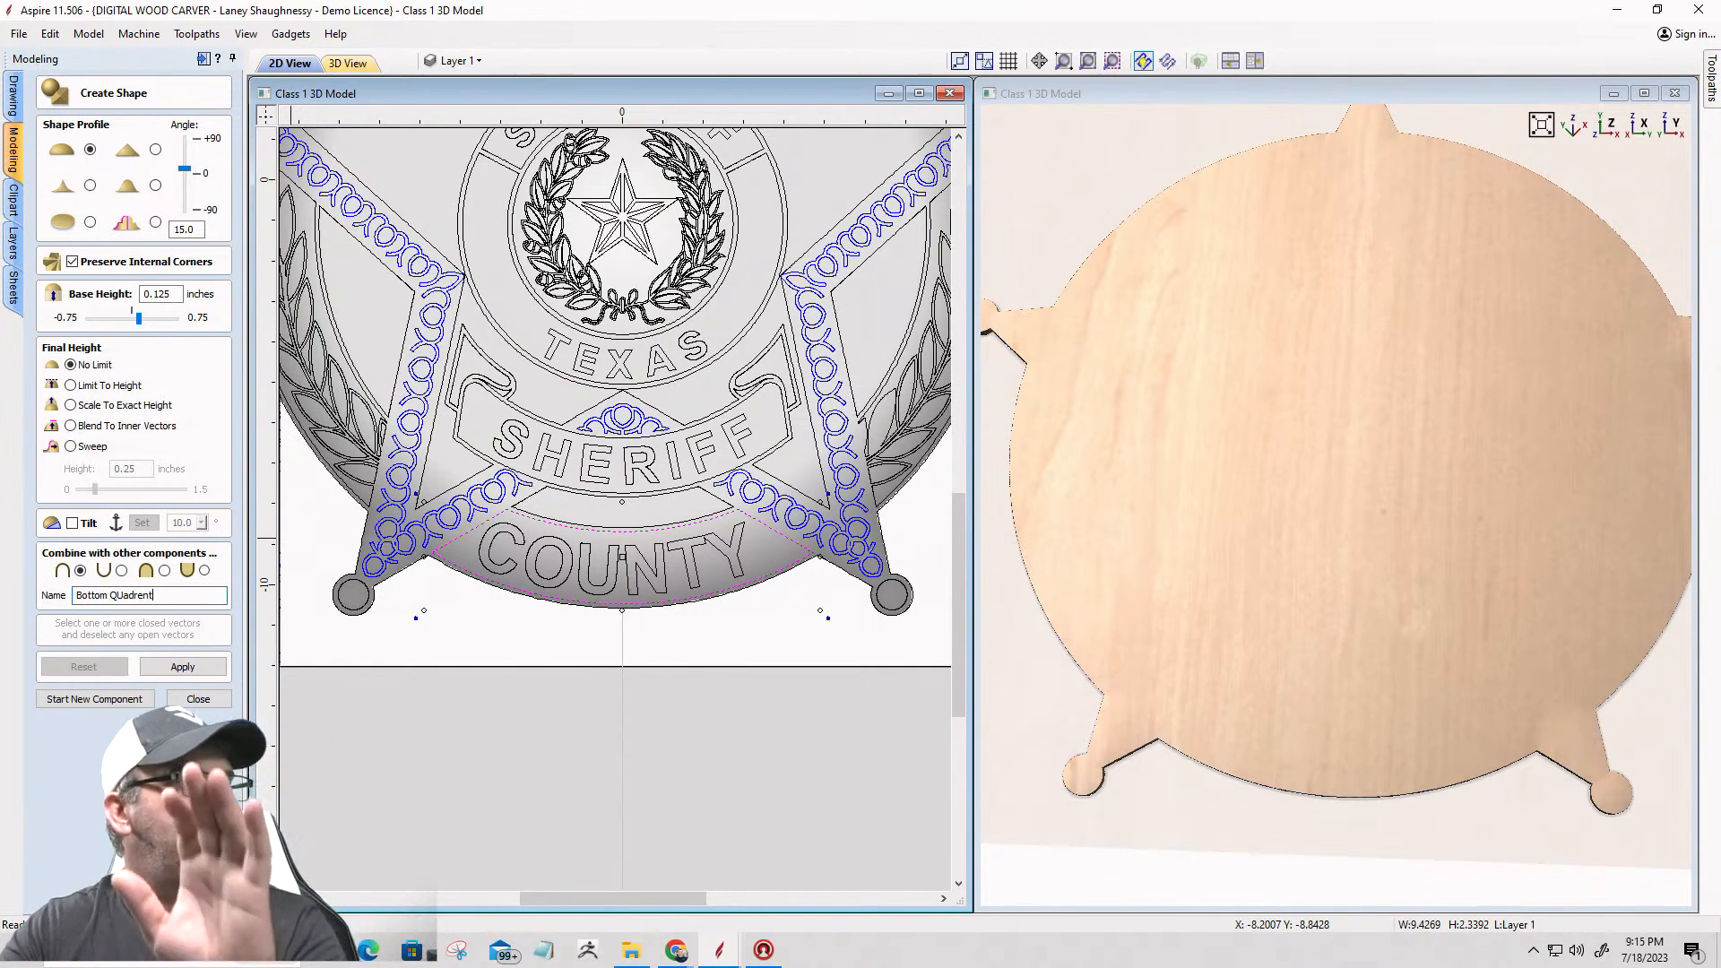
double_click(135, 595)
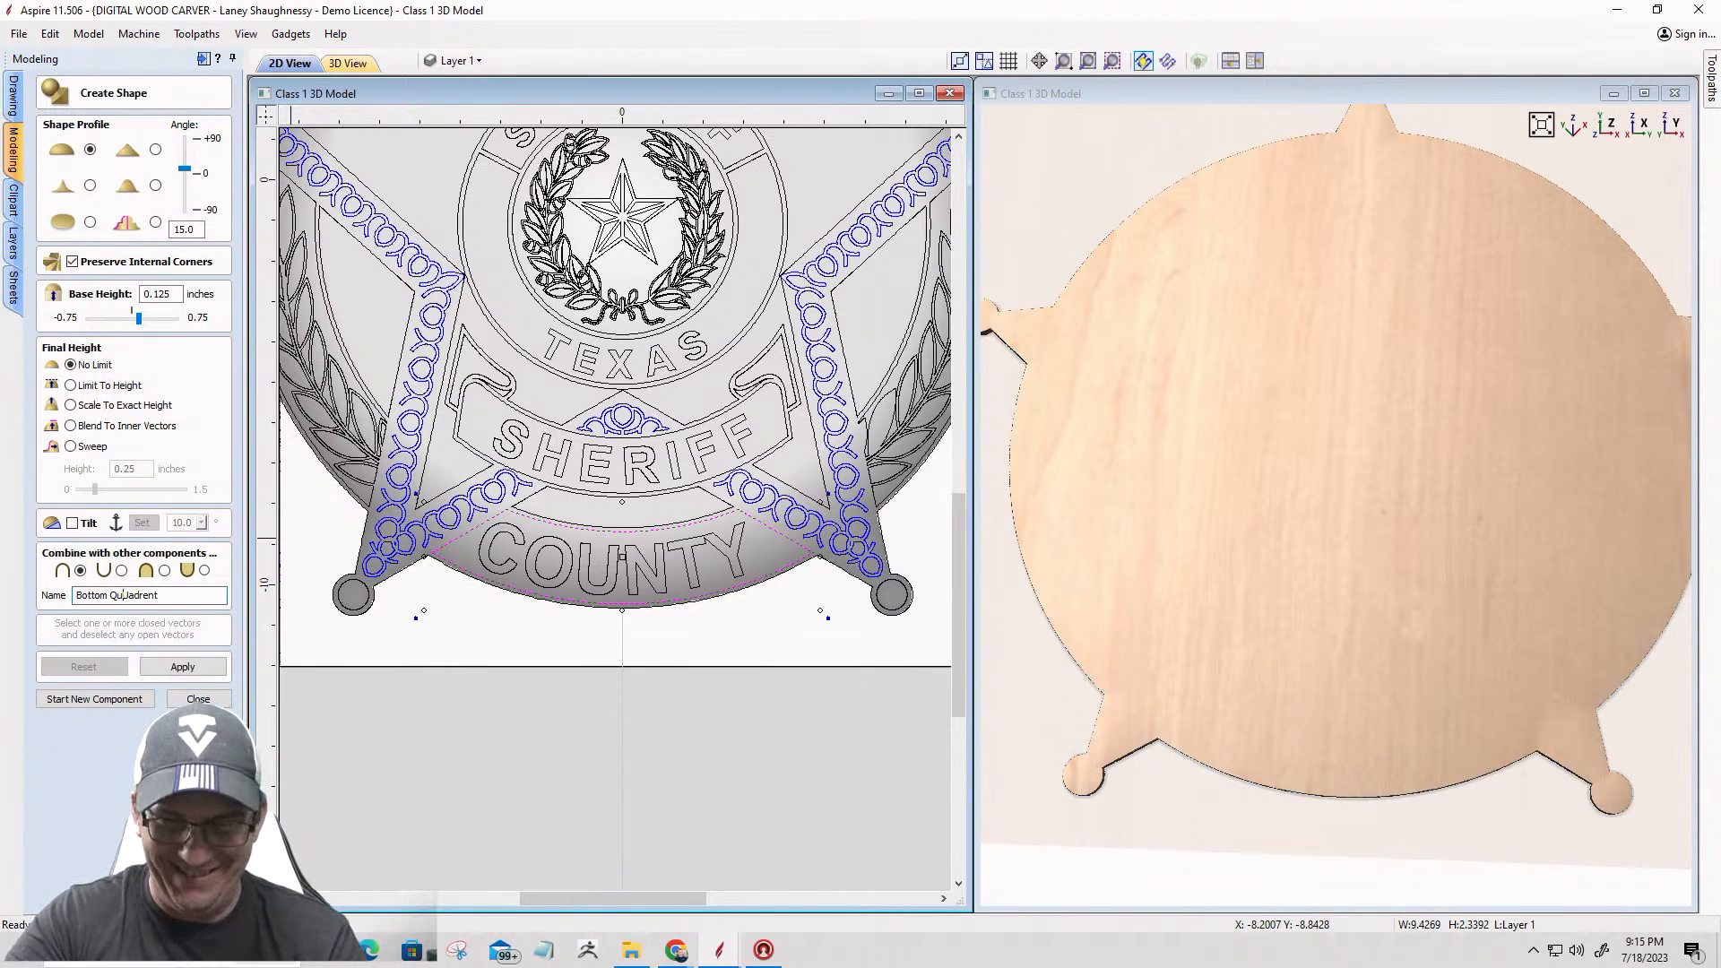
type("Quadrent")
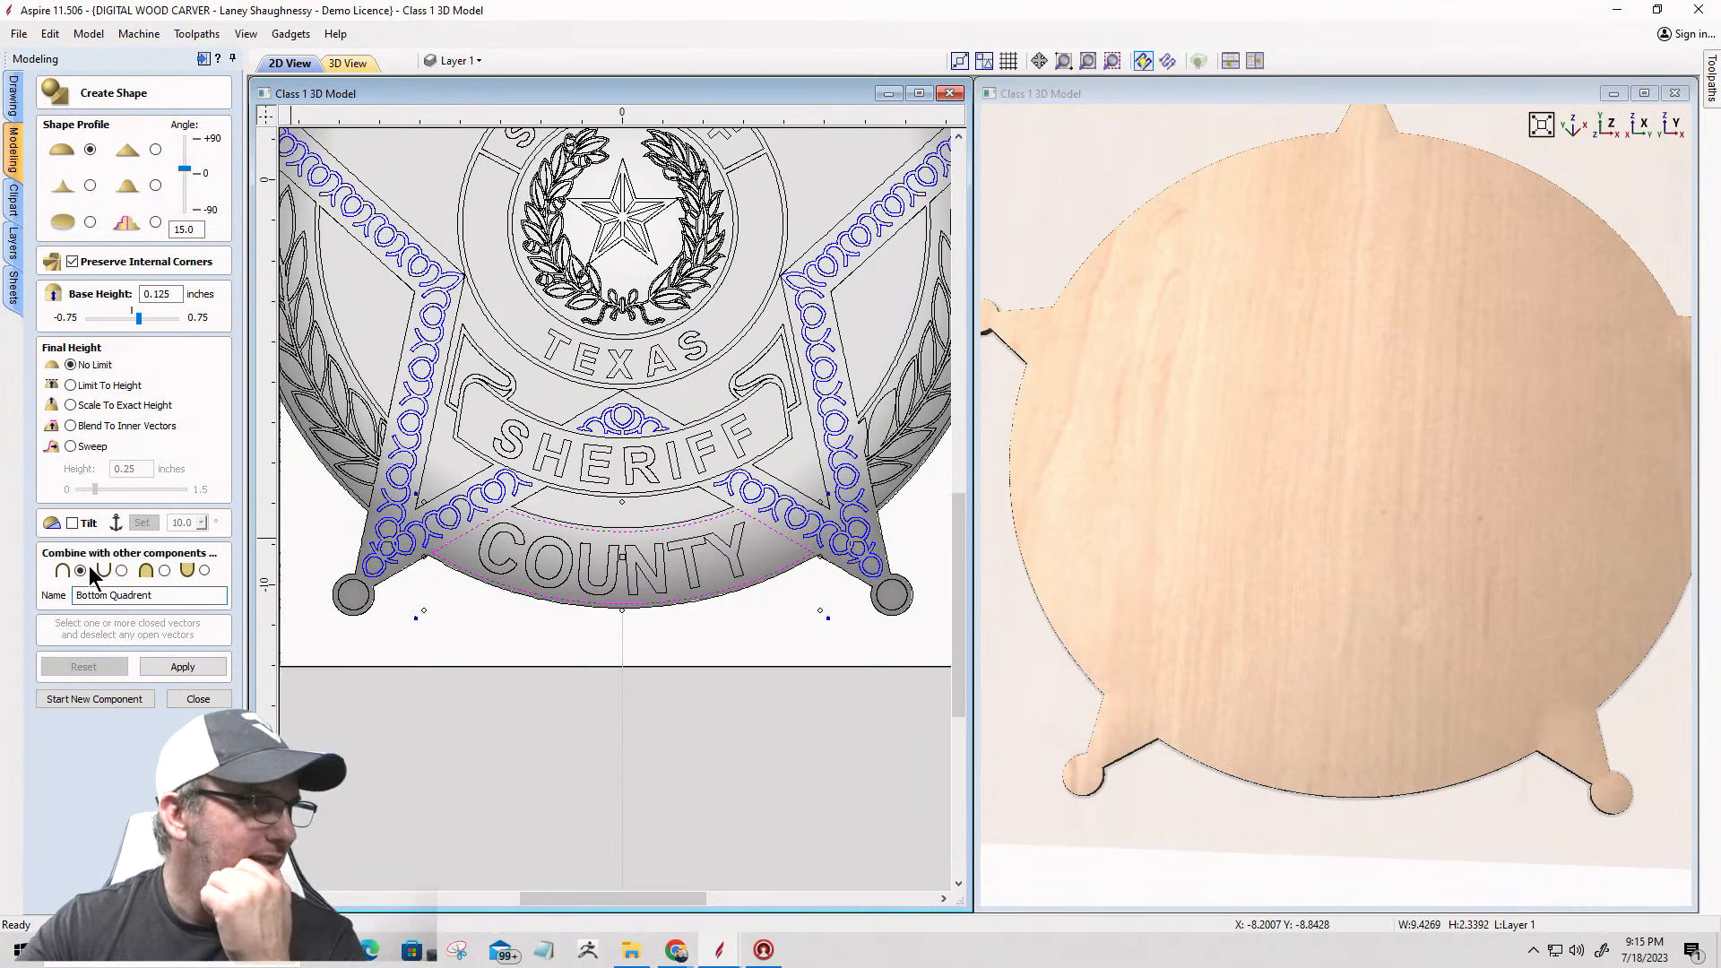
left_click(182, 666)
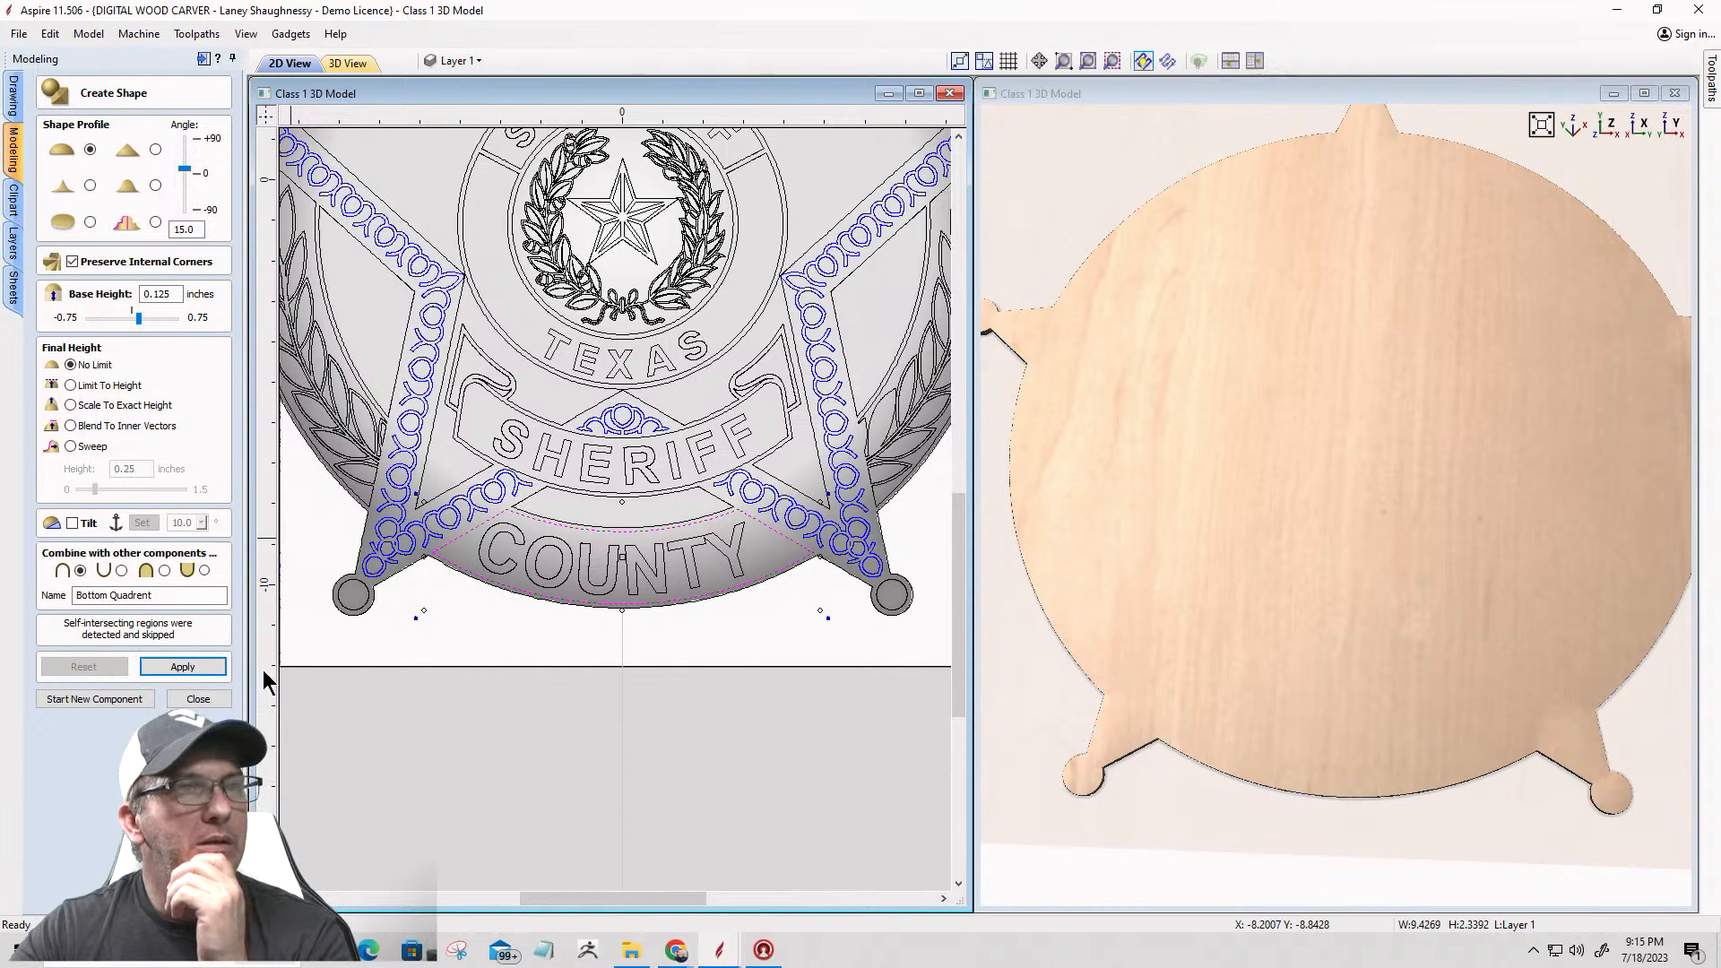
left_click(1281, 668)
left_click_drag(1282, 668, 1251, 468)
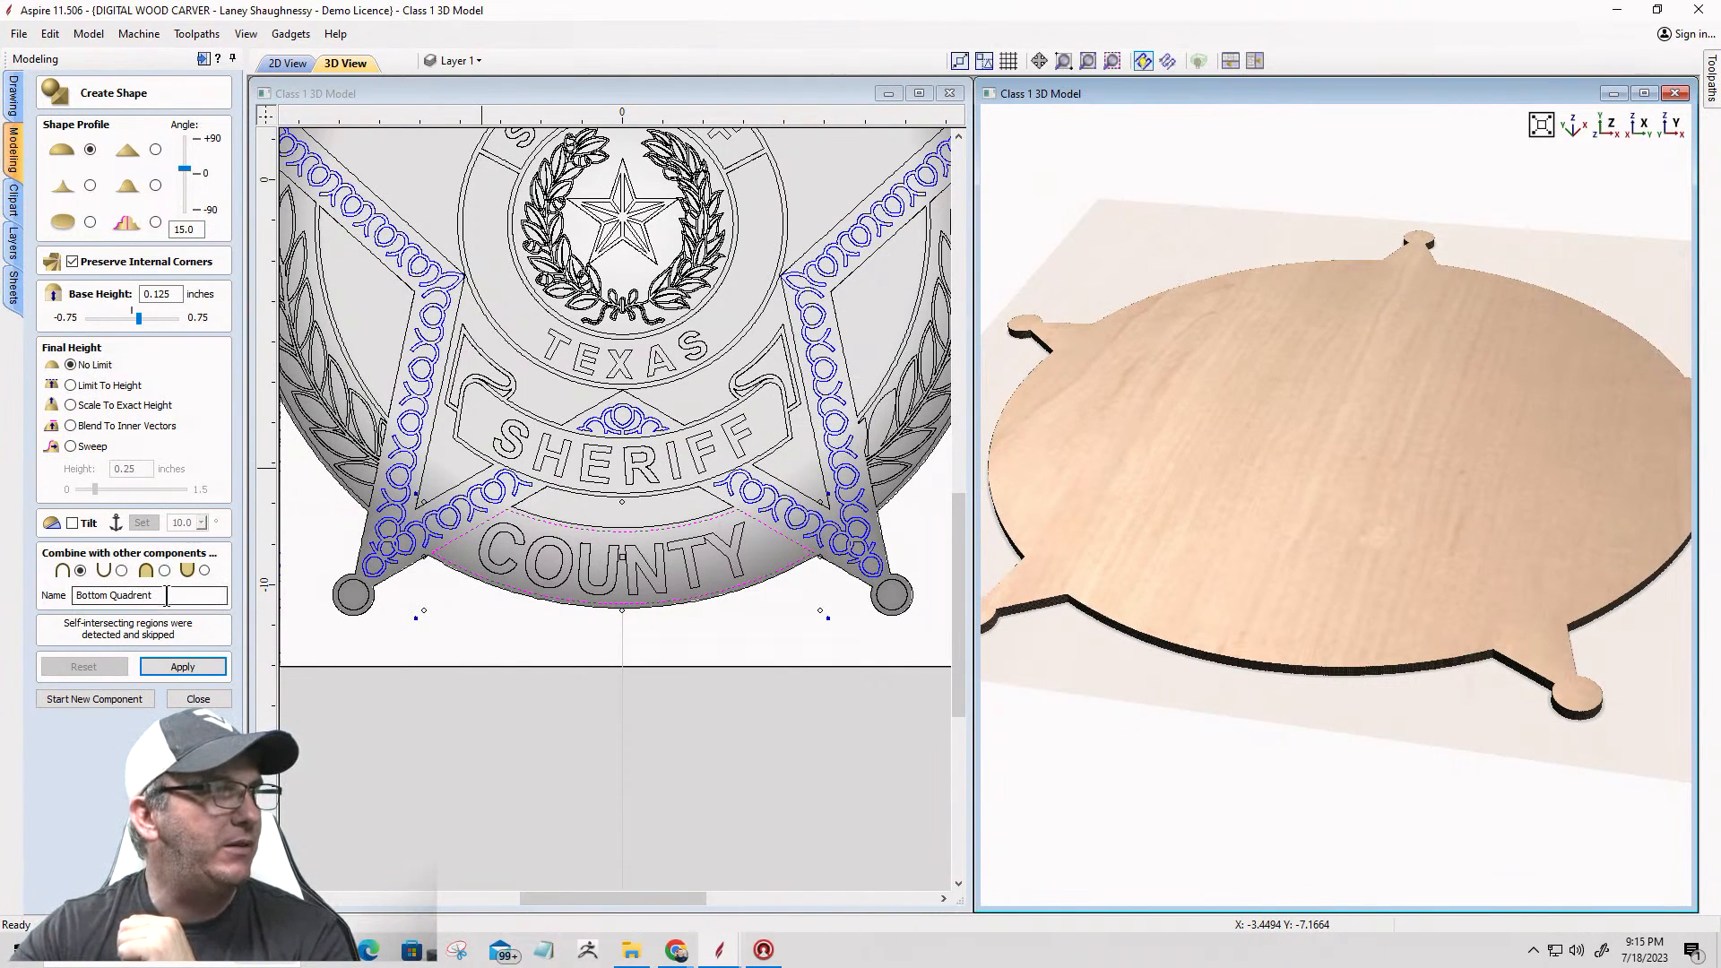
Step: Turn off Preserve Internal Corners and apply the Bottom Quadrent shape to the lower COUNTY band
left_click(72, 262)
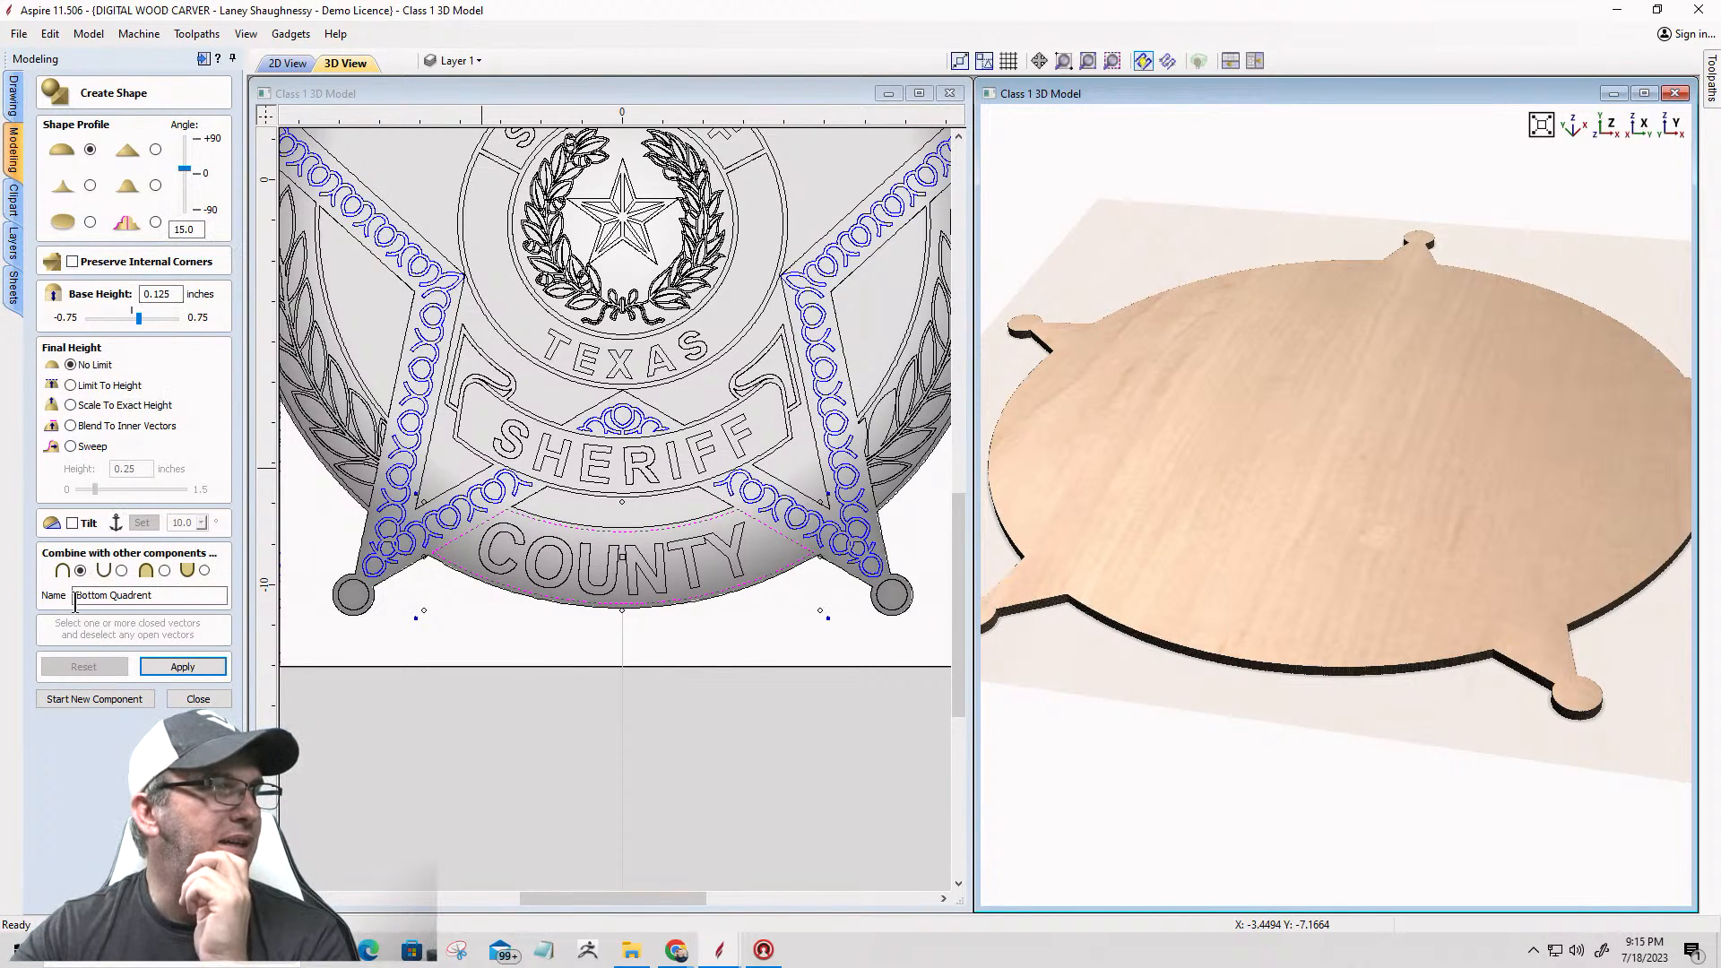
left_click(188, 671)
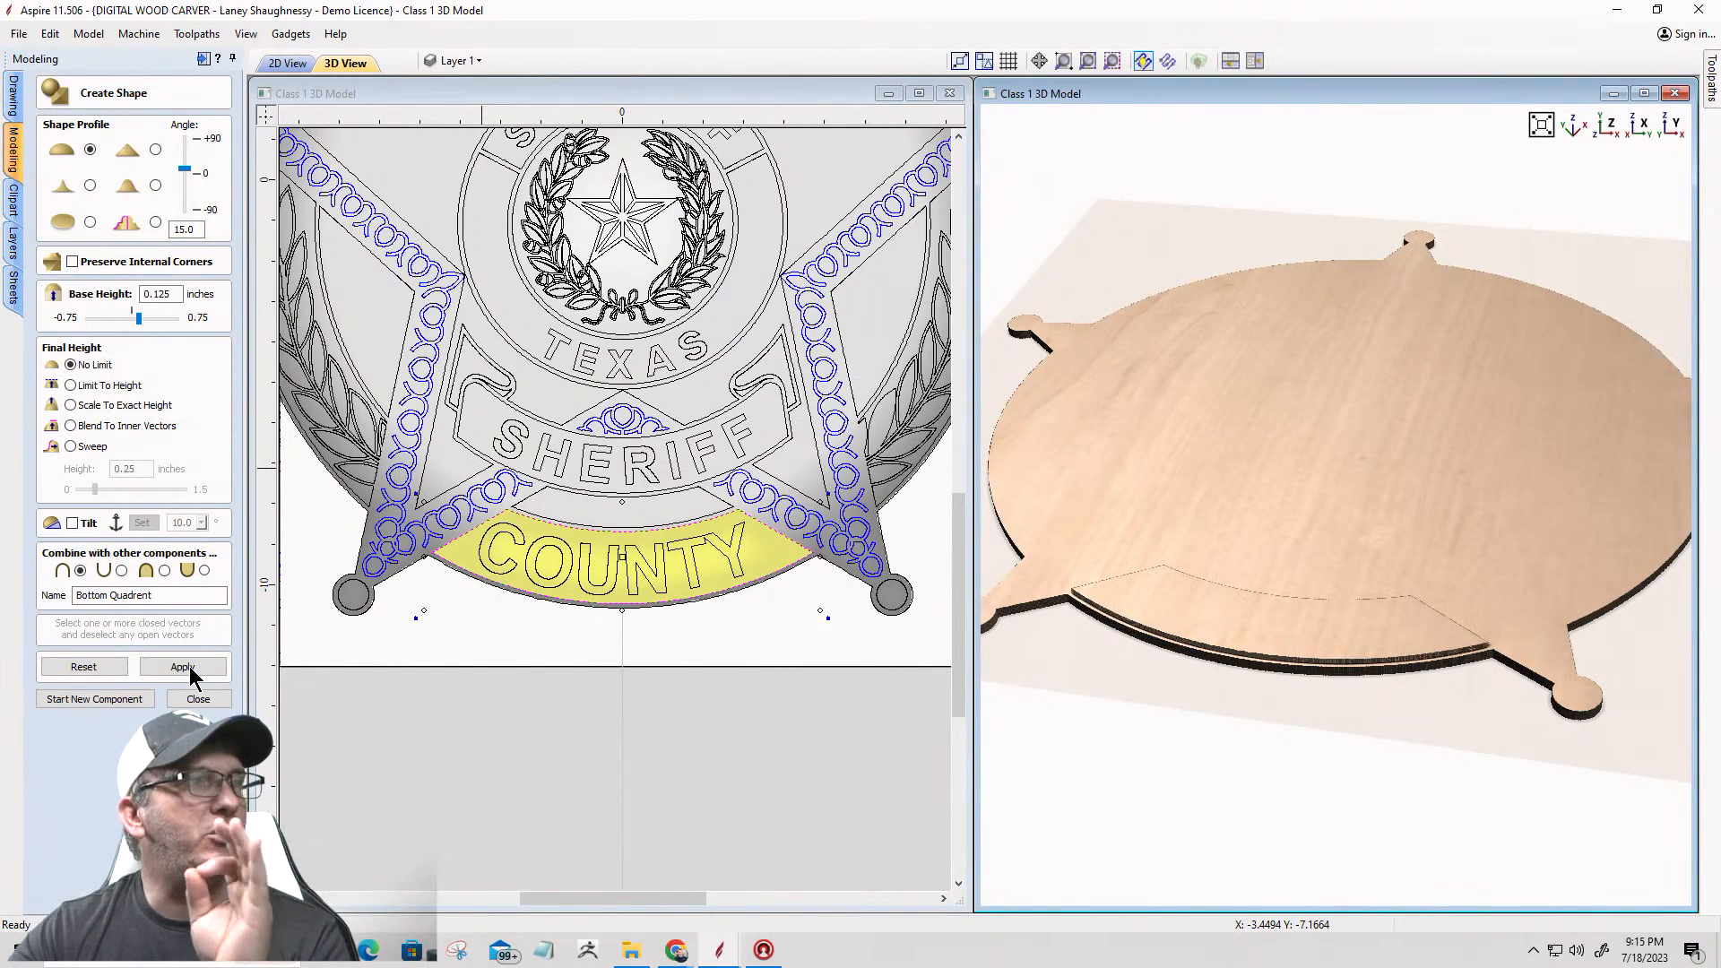
left_click_drag(1389, 611, 1321, 573)
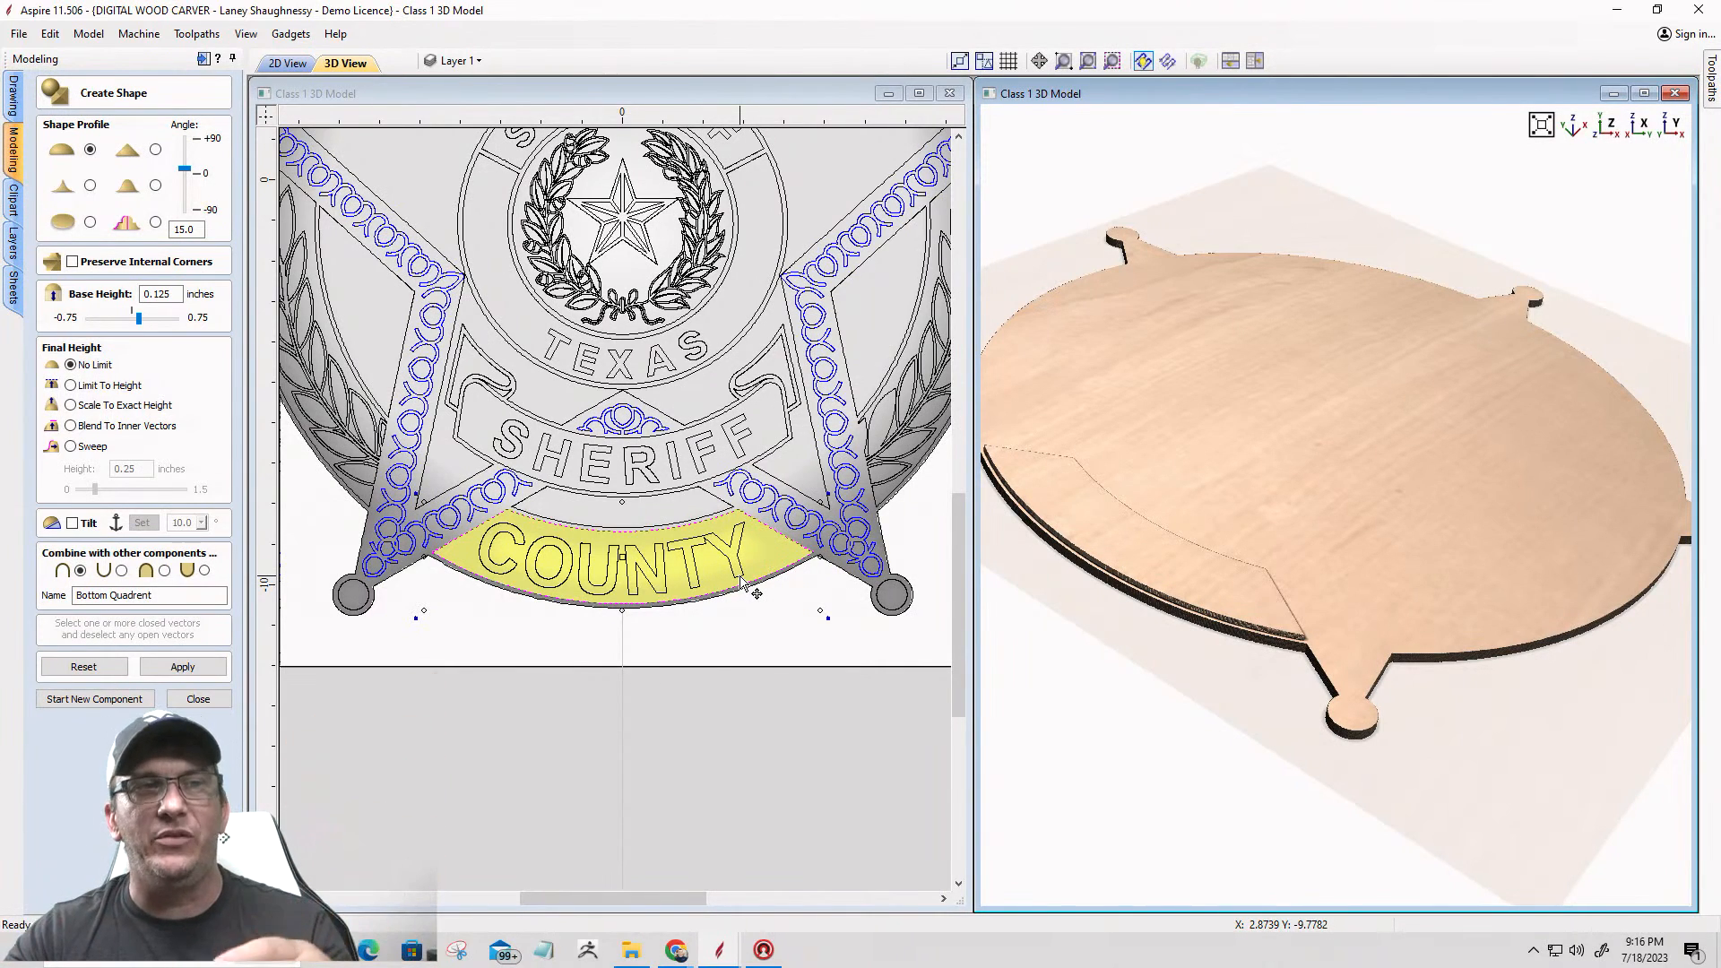
Step: Reset the lower band's shape and create a component named Outer Circle from both COUNTY bands and both laurel panels
left_click(81, 669)
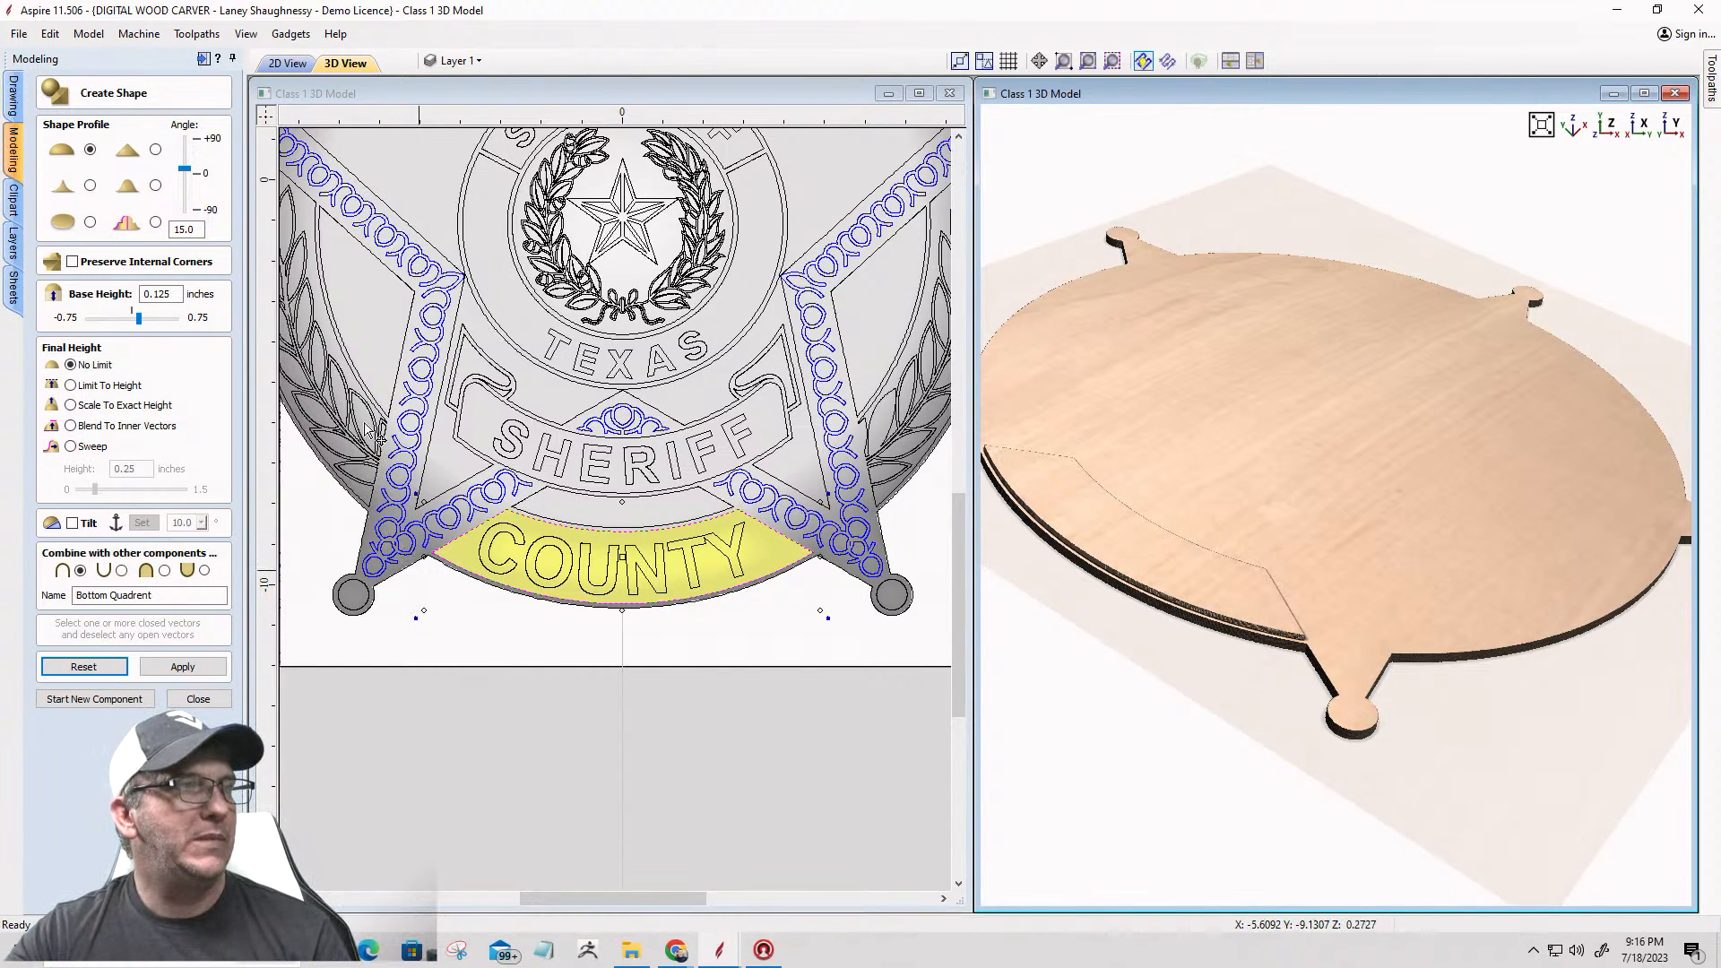
scroll(513, 558, "down", 4)
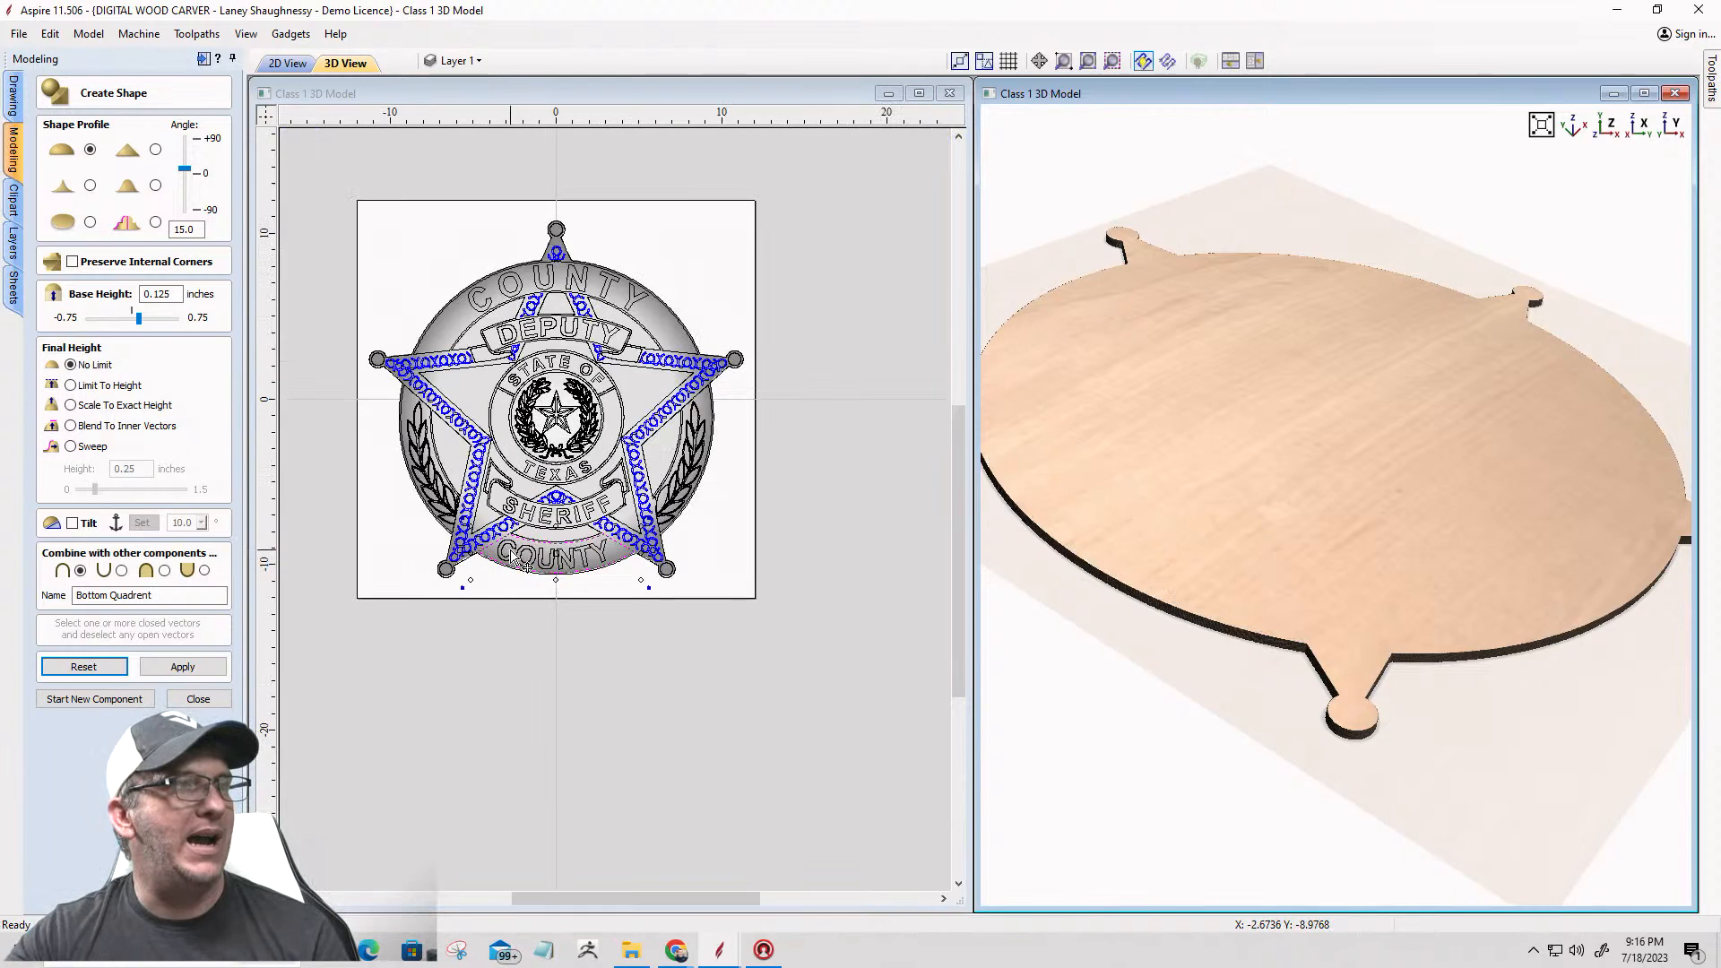
scroll(385, 446, "up", 2)
left_click(405, 410, "shift")
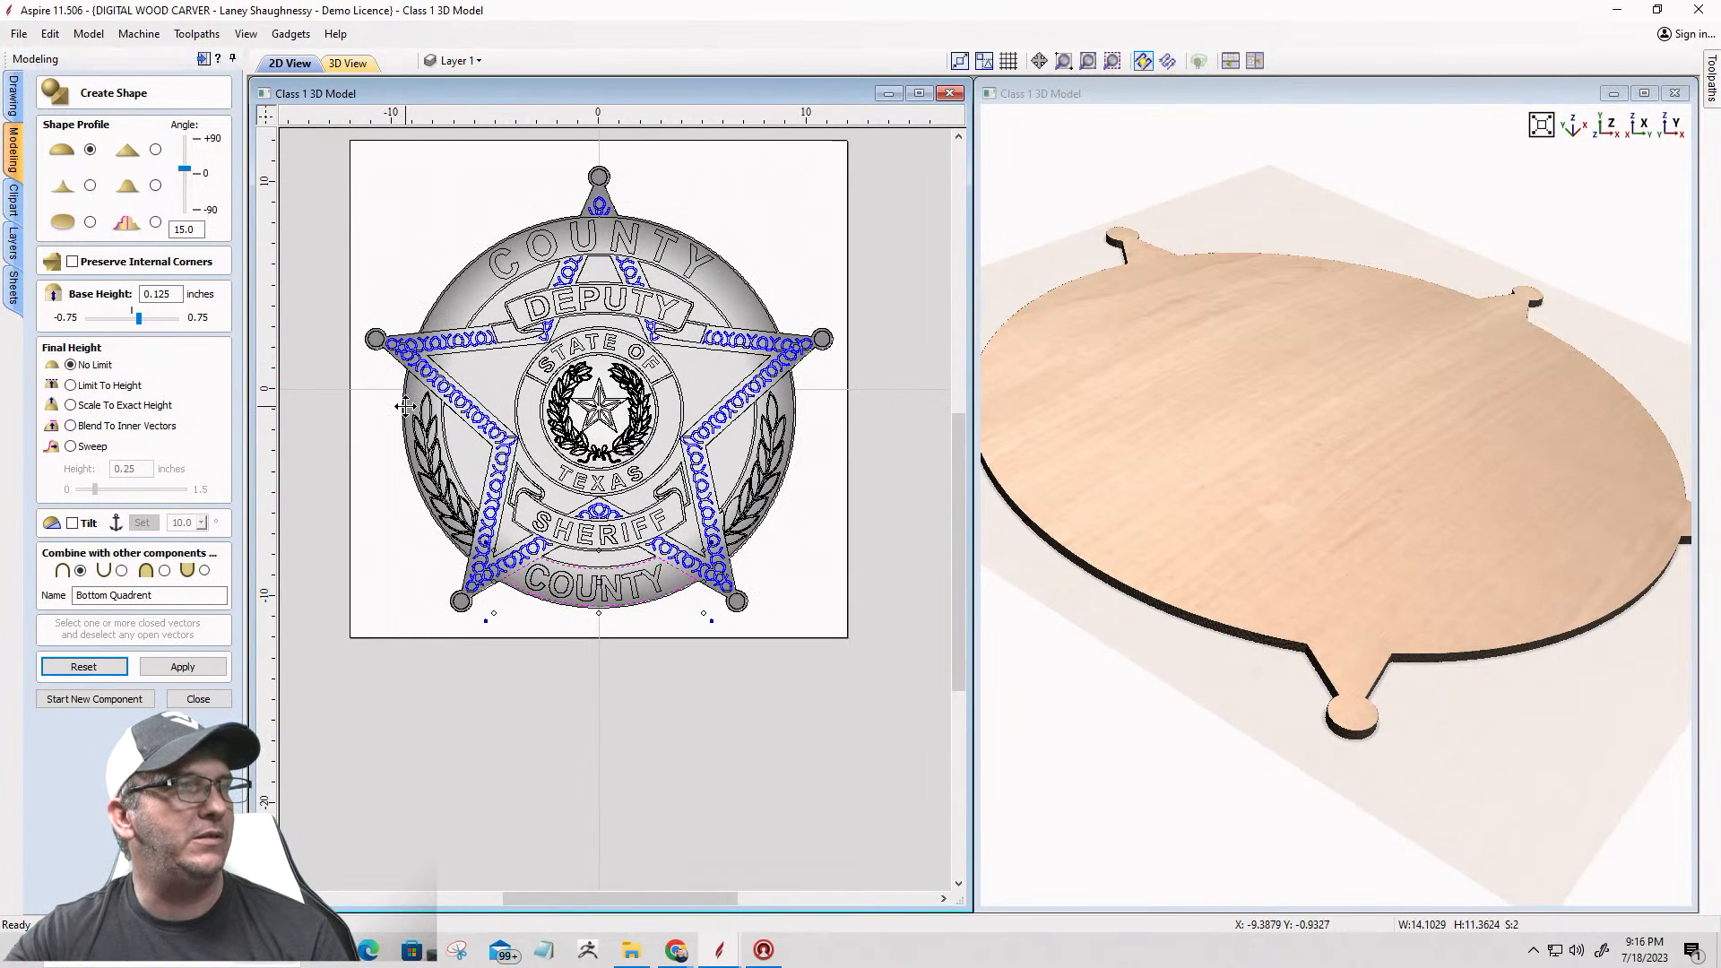
left_click(449, 299, "shift")
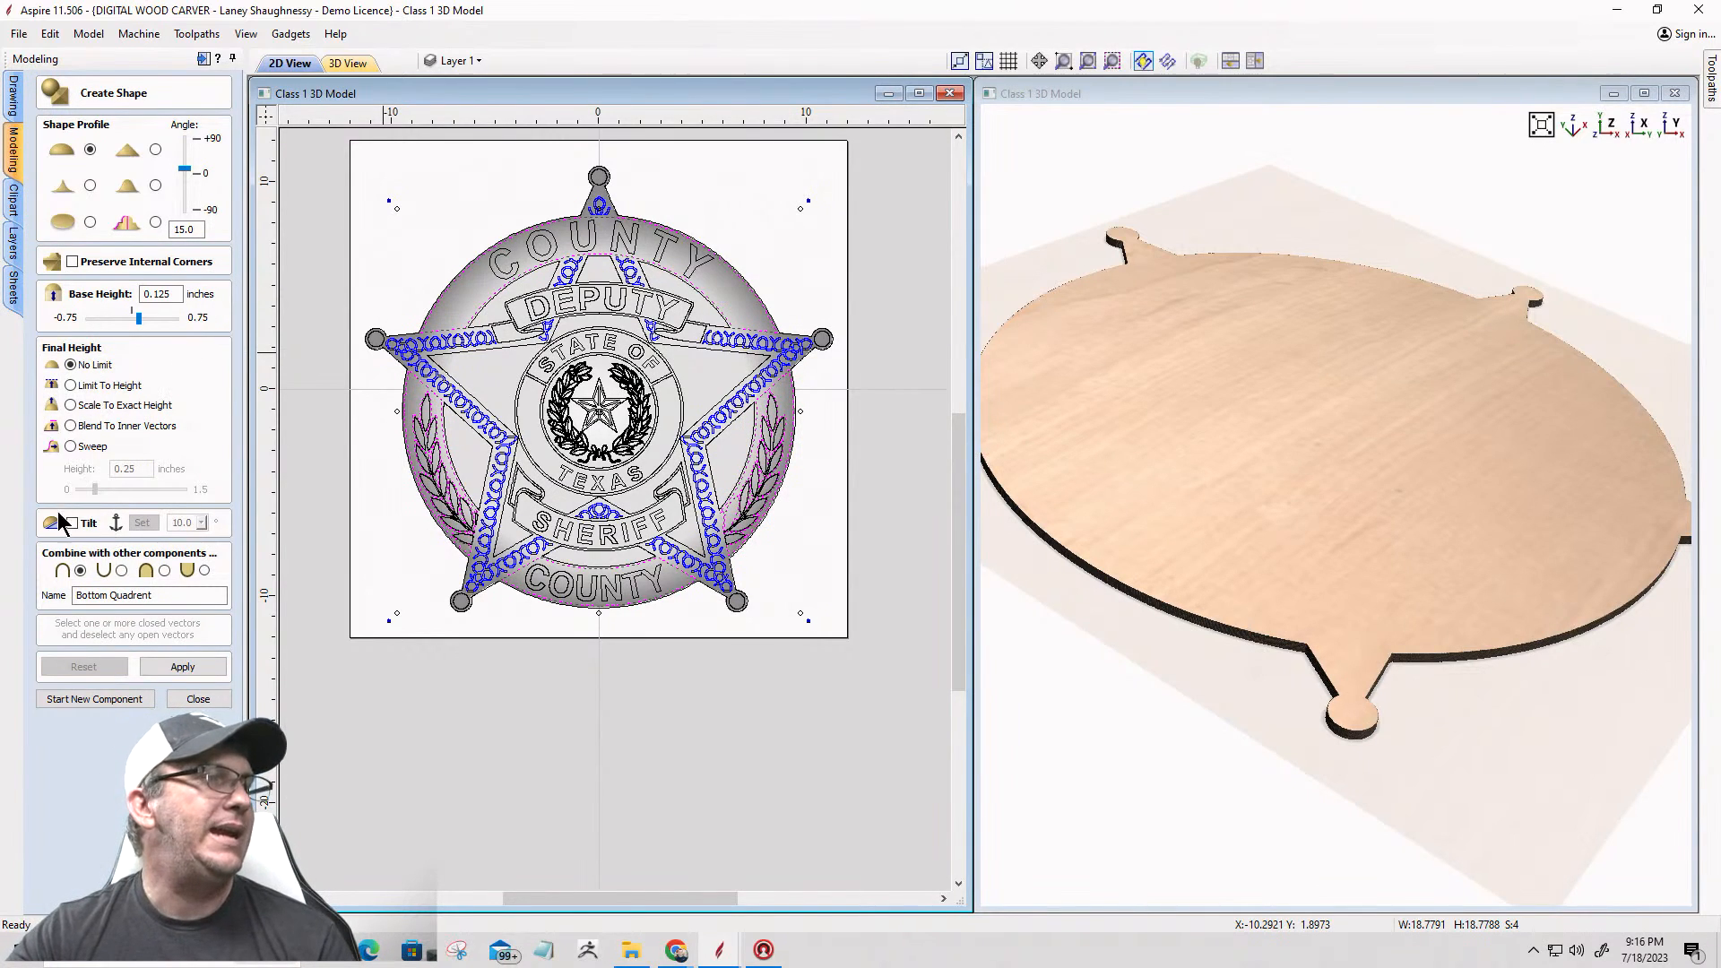
left_click_drag(156, 596, 130, 595)
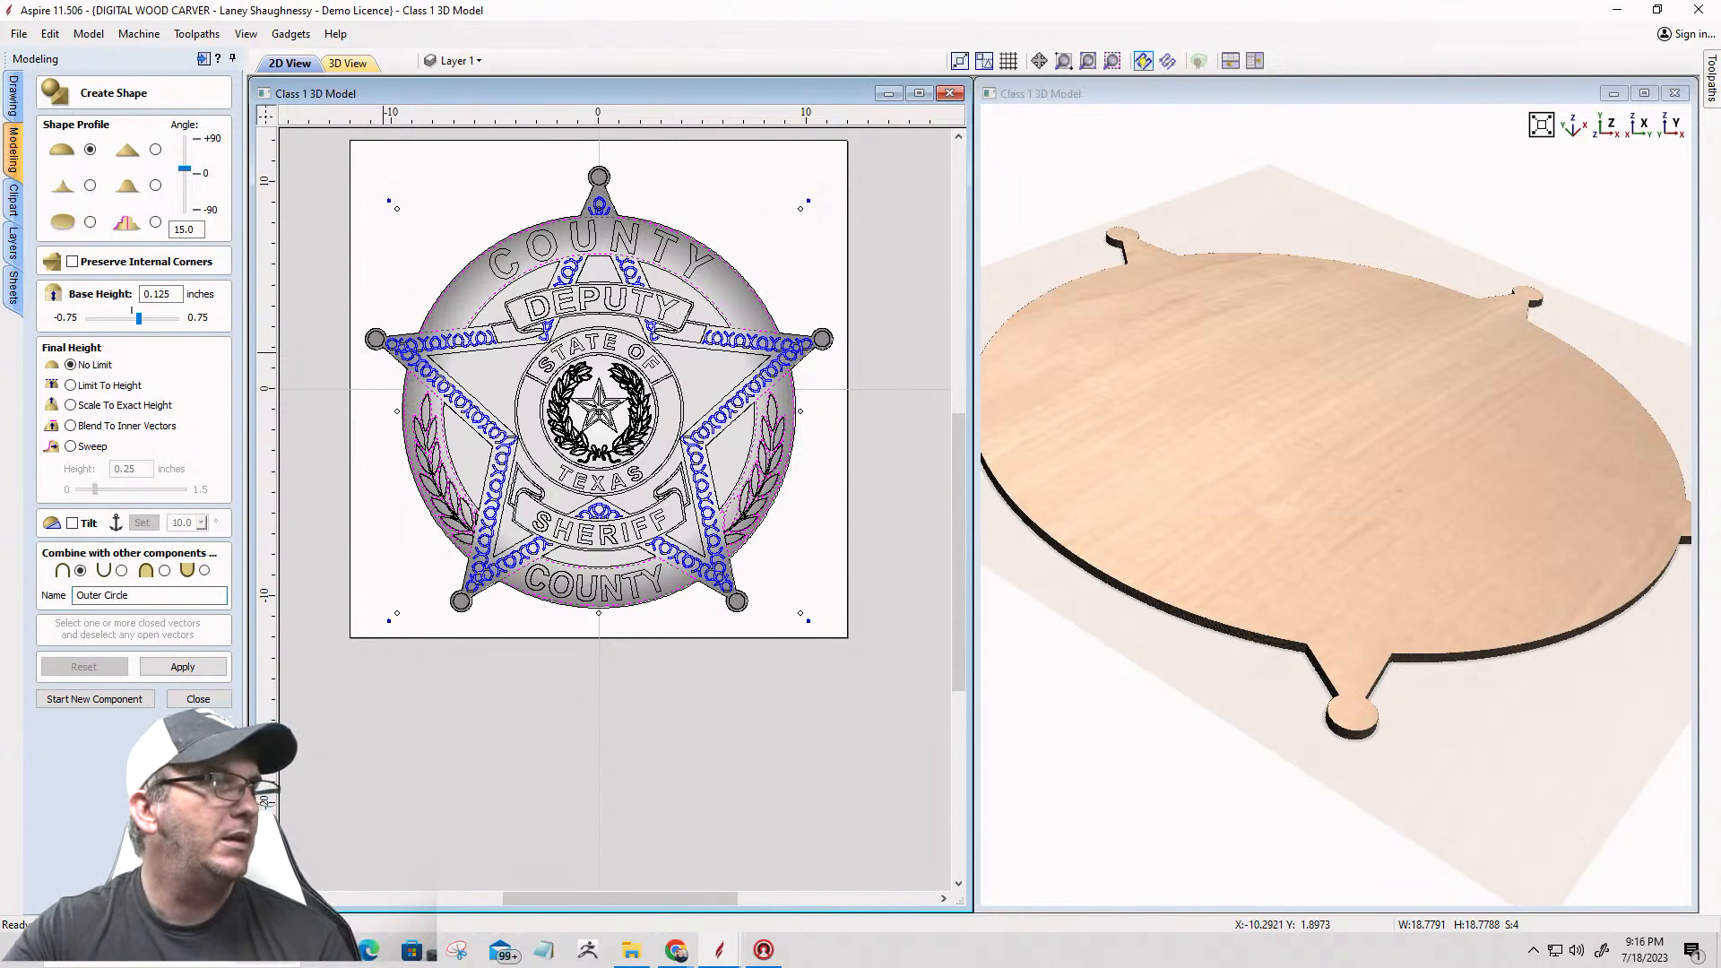
left_click(189, 668)
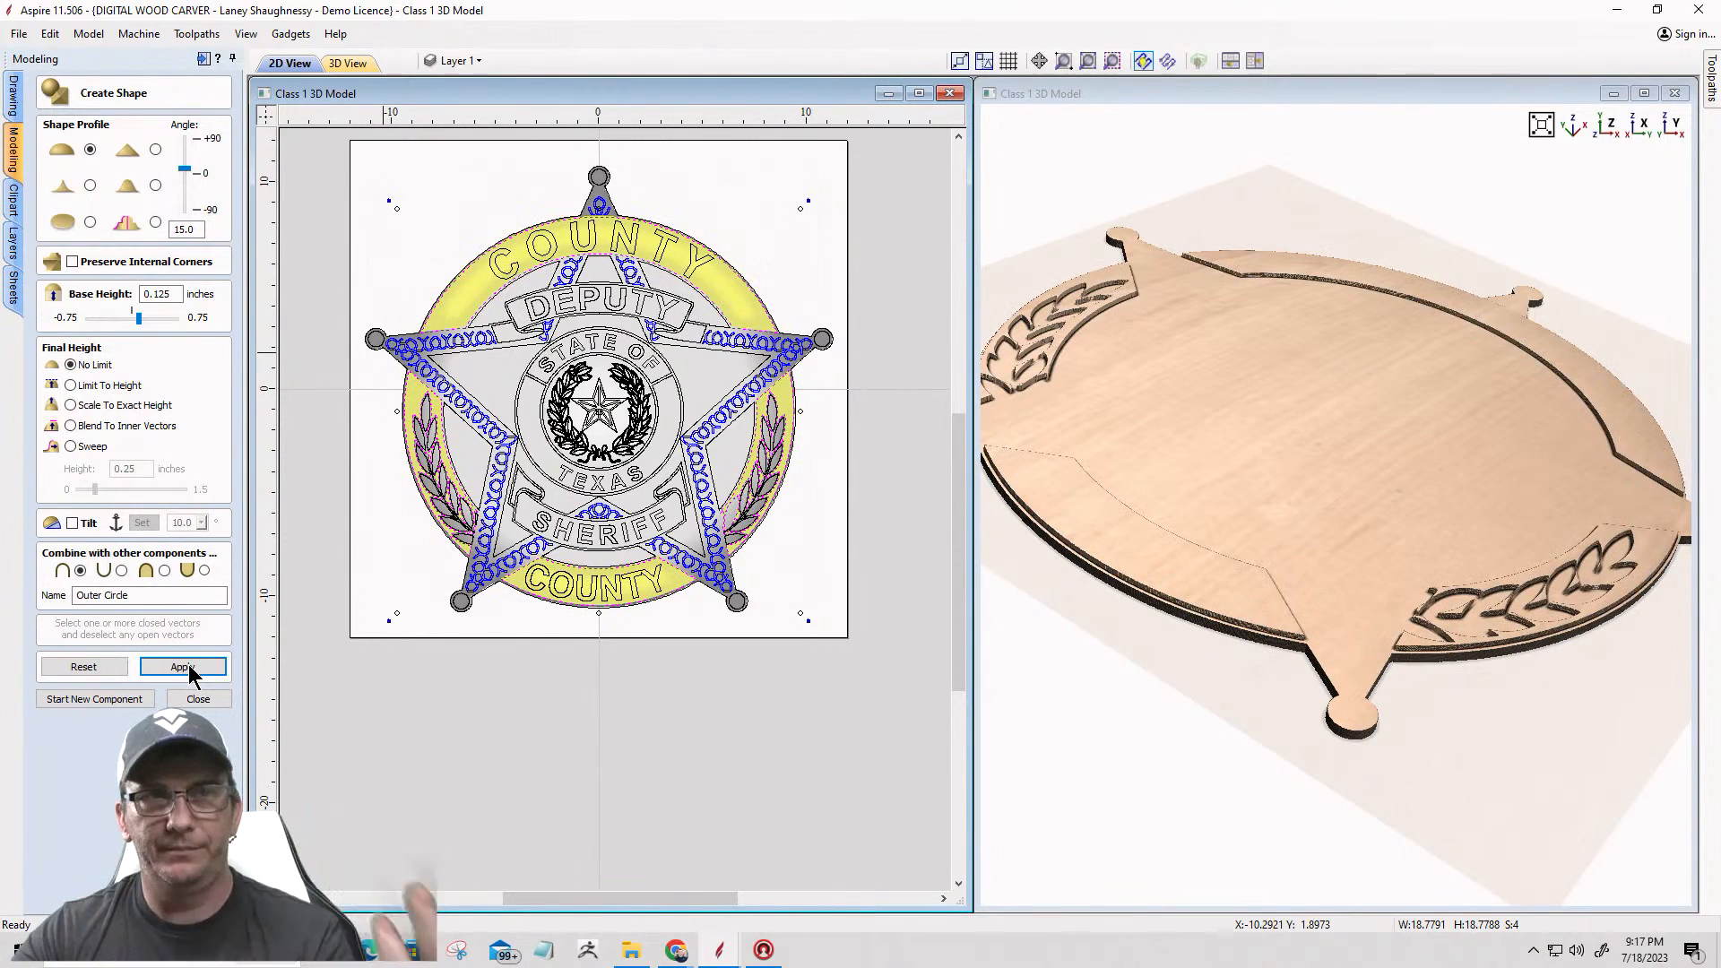
Step: Set the Outer Circle shape's profile angle to 45 degrees and apply it to the bands and laurel panels
mouse_move(1304, 466)
left_mouse_down()
mouse_move(1463, 526)
mouse_move(1104, 337)
mouse_move(1137, 592)
mouse_move(1461, 522)
mouse_move(1315, 475)
left_mouse_up()
scroll(1316, 475, "up", 2)
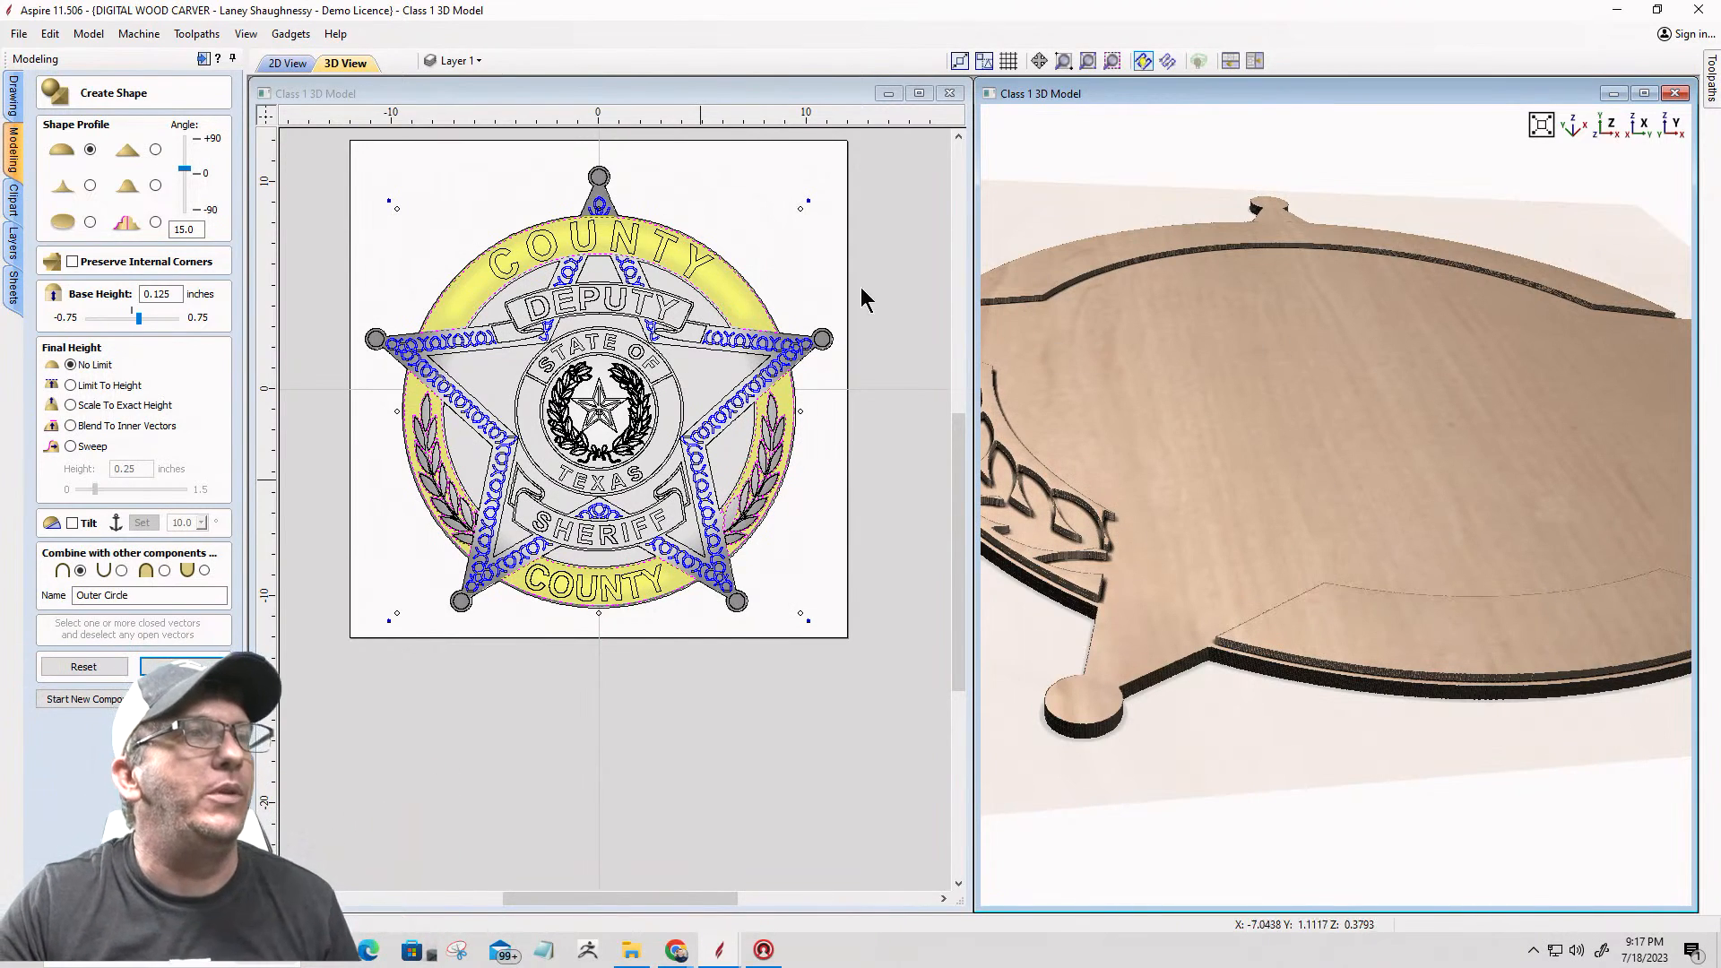
scroll(691, 200, "up", 3)
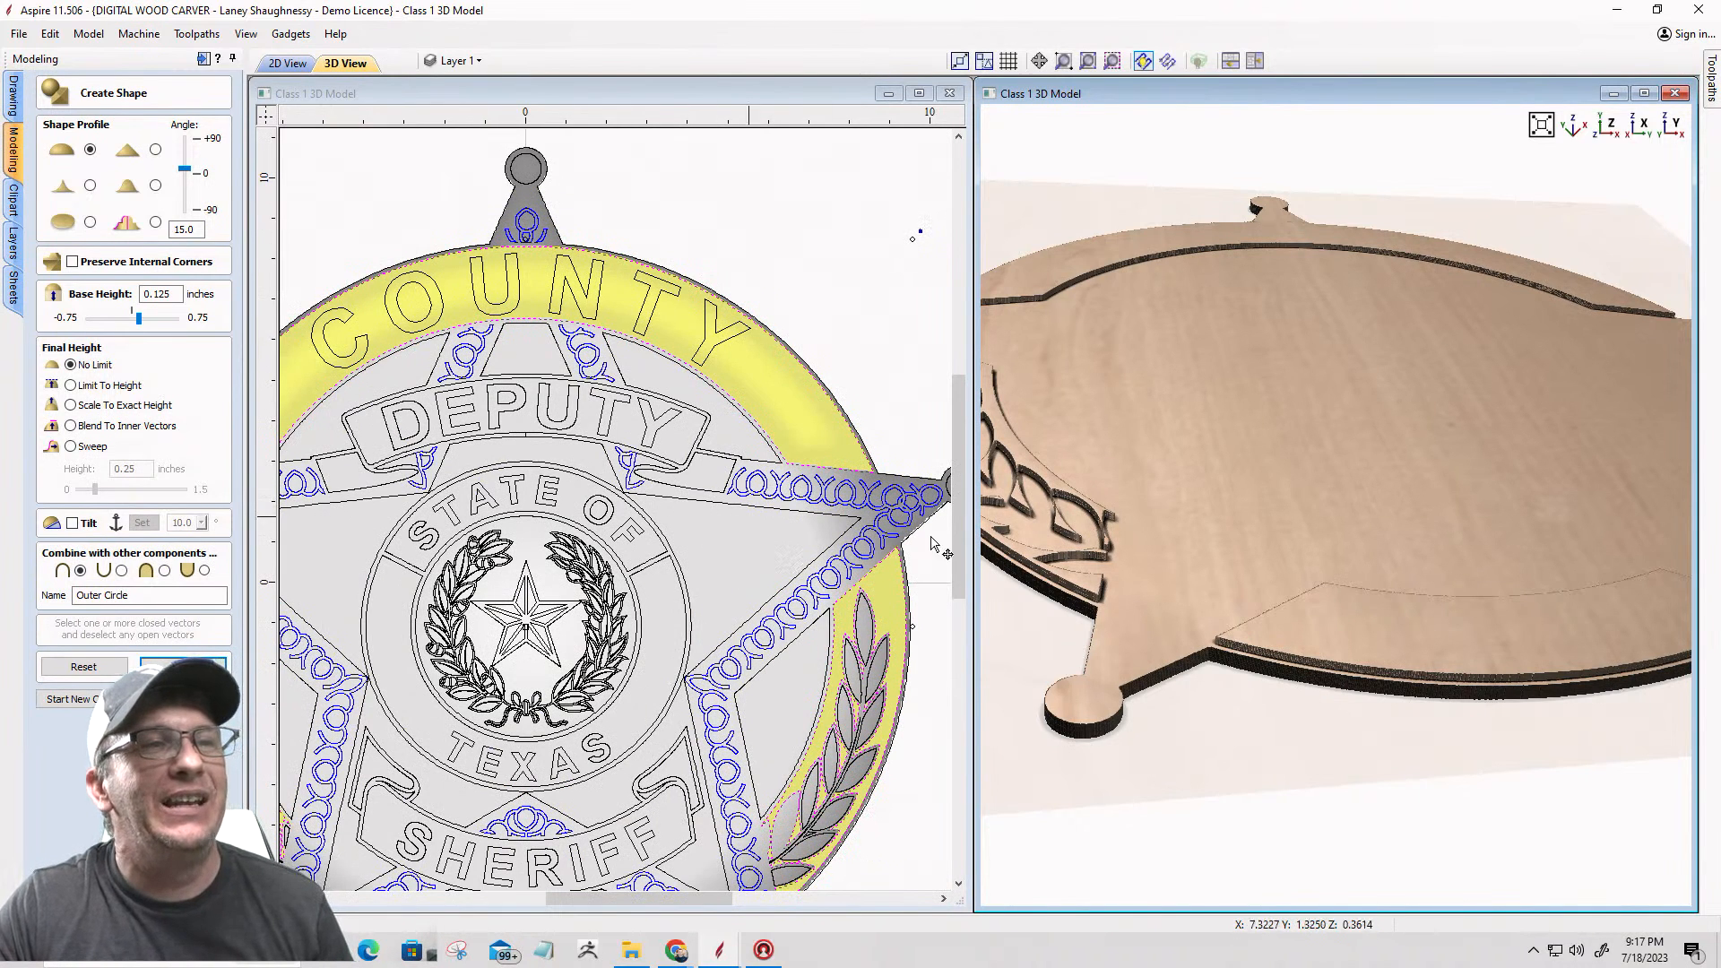
scroll(1031, 535, "down", 5)
scroll(1546, 506, "up", 5)
middle_click_drag(1440, 634, 1213, 511)
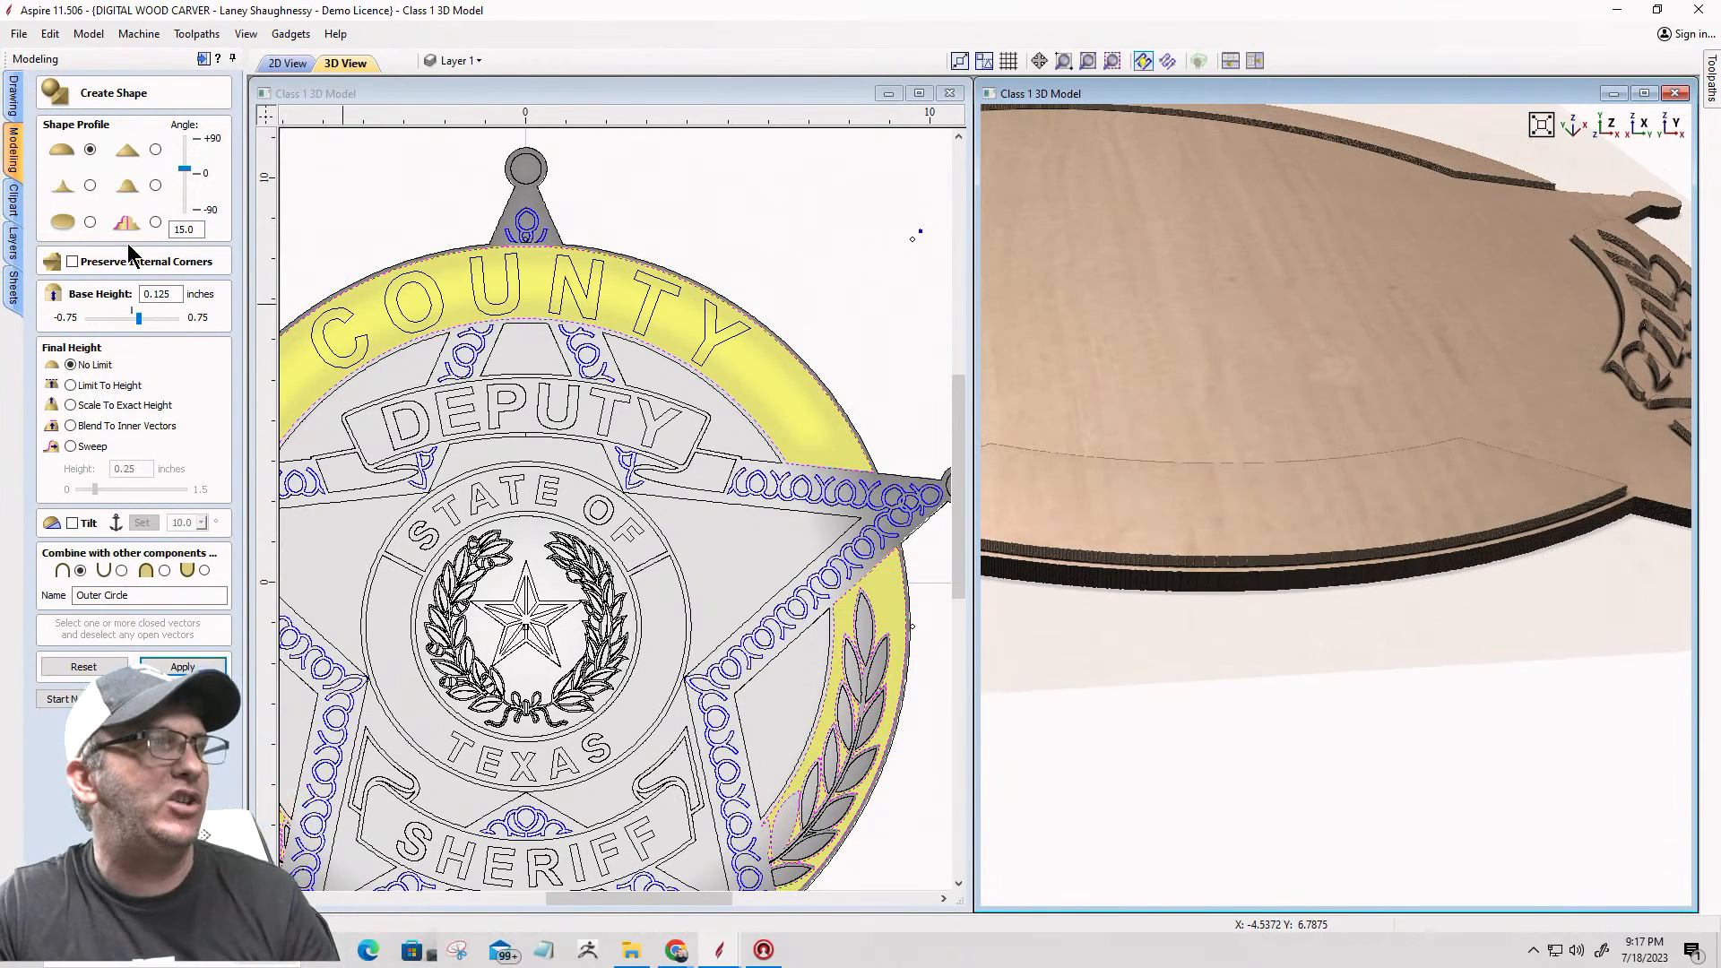
double_click(194, 231)
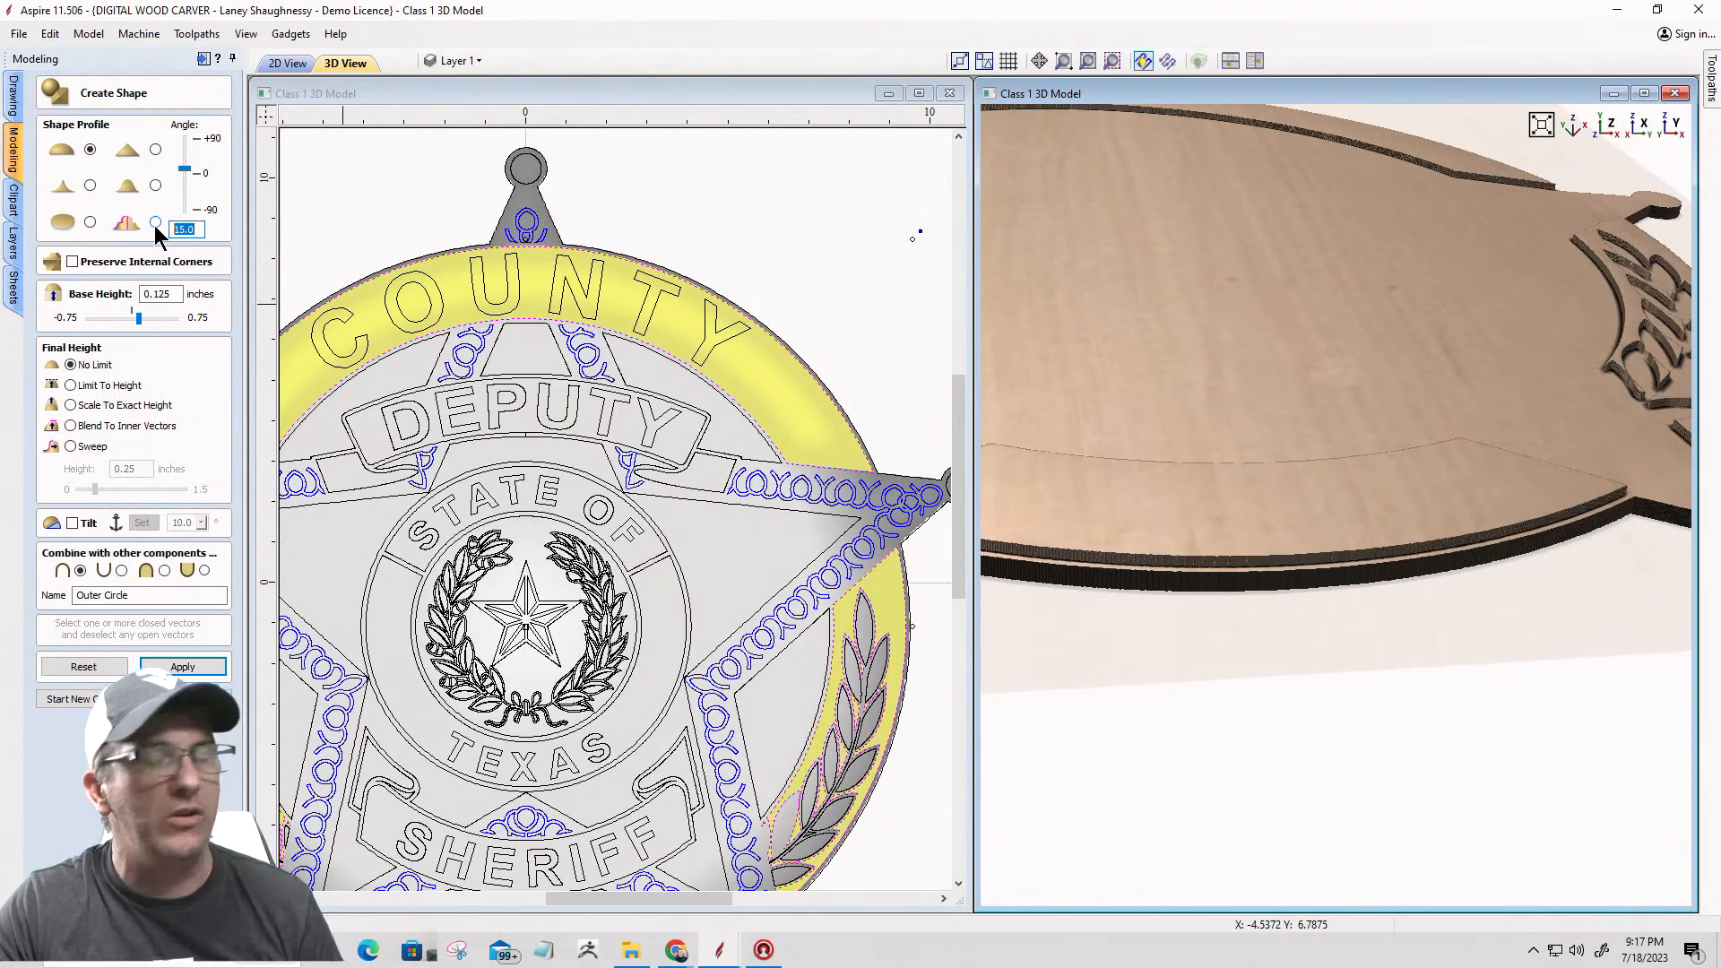
type("45")
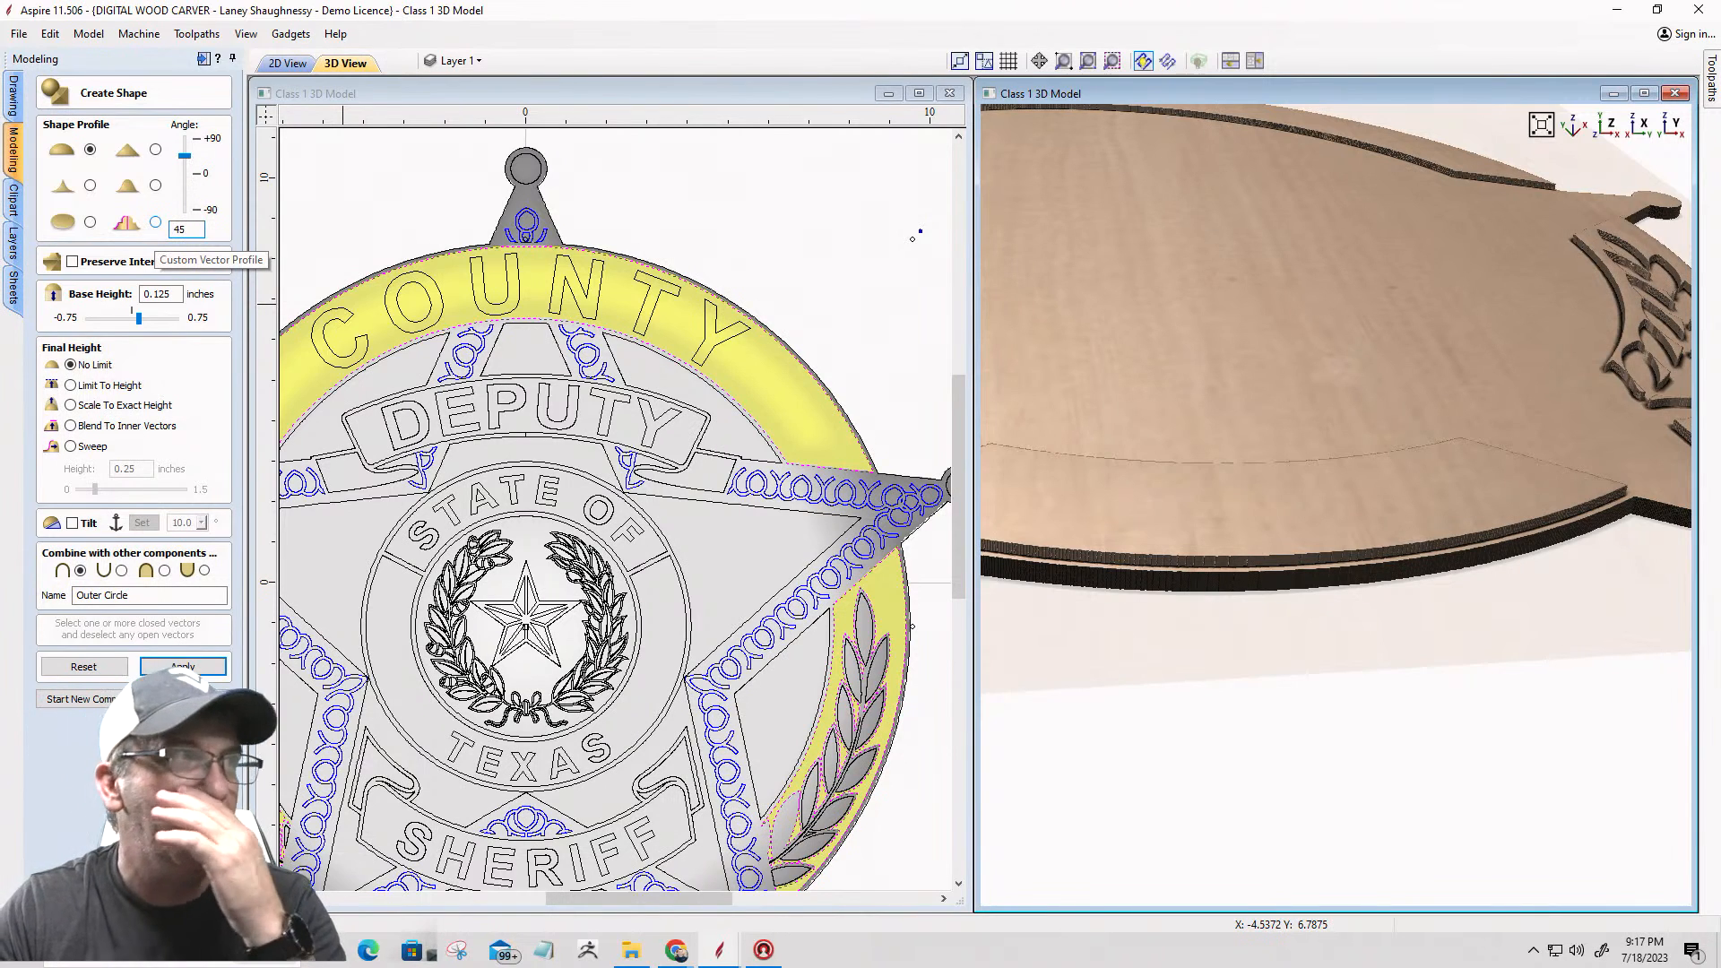
left_click(183, 666)
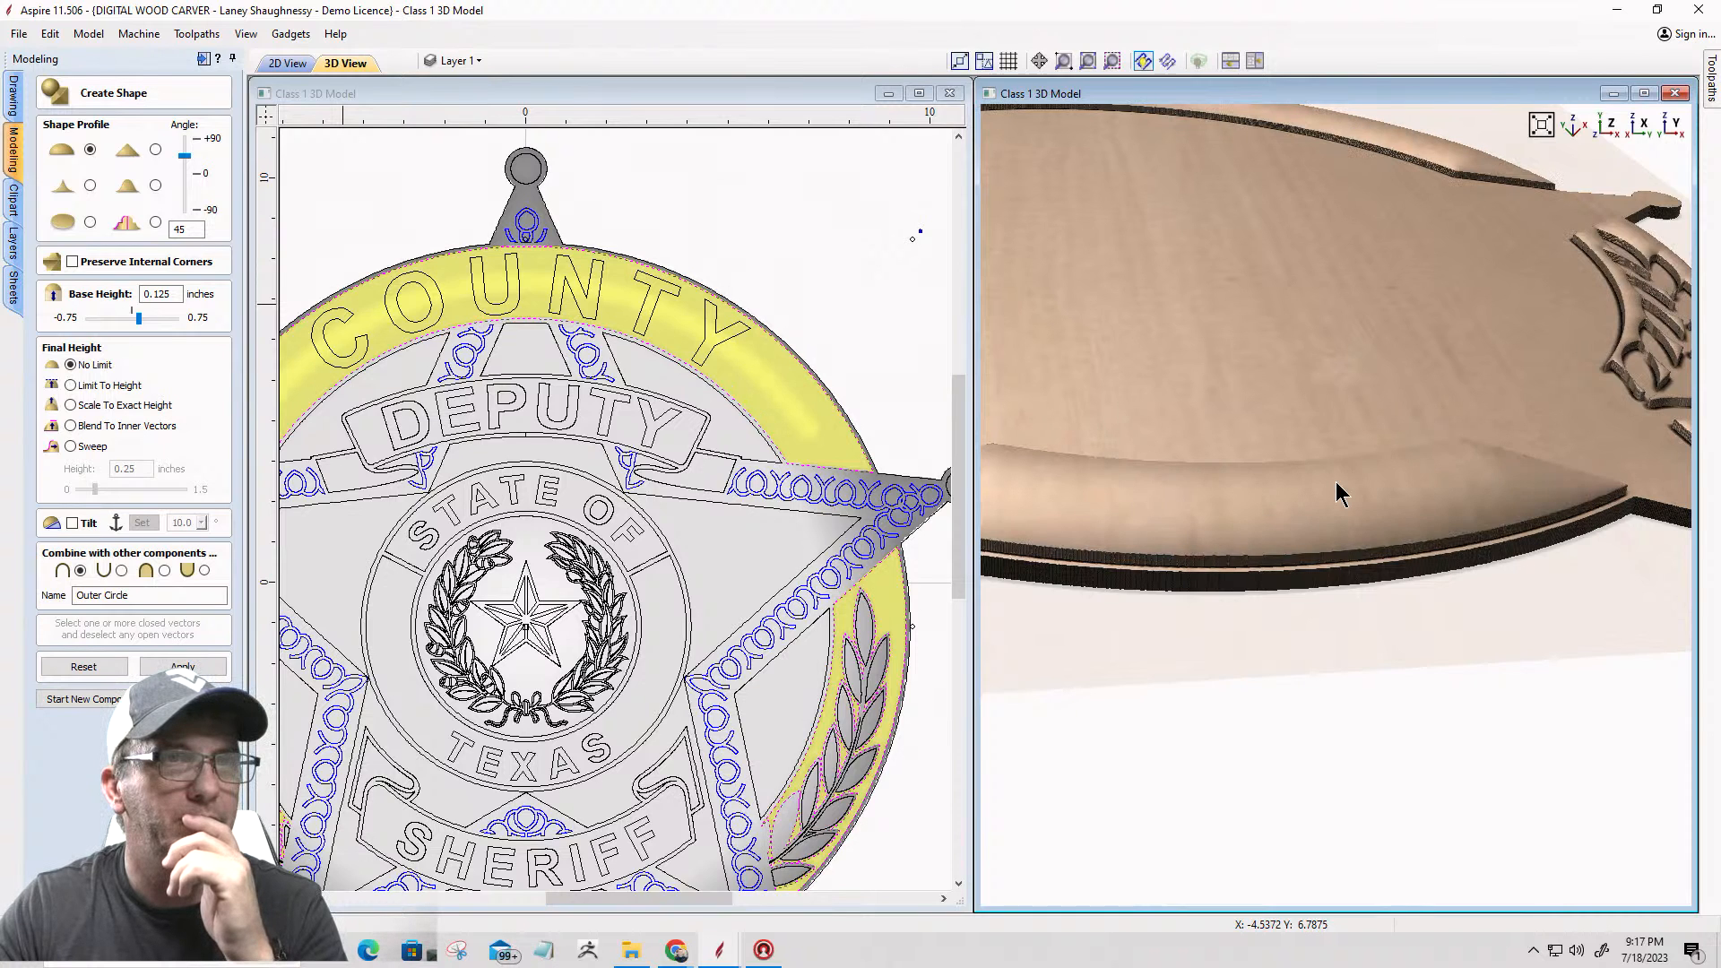
Step: Examine the domed COUNTY bands and the laurel panel's leaf recesses and edges in the 3D model
scroll(1525, 452, "down", 3)
left_click_drag(1220, 543, 1340, 447)
scroll(1485, 403, "up", 3)
scroll(1485, 403, "up", 3)
left_click_drag(1485, 402, 1224, 668)
mouse_move(1431, 498)
left_mouse_down()
mouse_move(1506, 448)
mouse_move(1633, 526)
mouse_move(1521, 500)
mouse_move(1275, 492)
mouse_move(1617, 526)
mouse_move(1431, 516)
left_mouse_up()
scroll(1506, 448, "up", 3)
scroll(1431, 516, "down", 5)
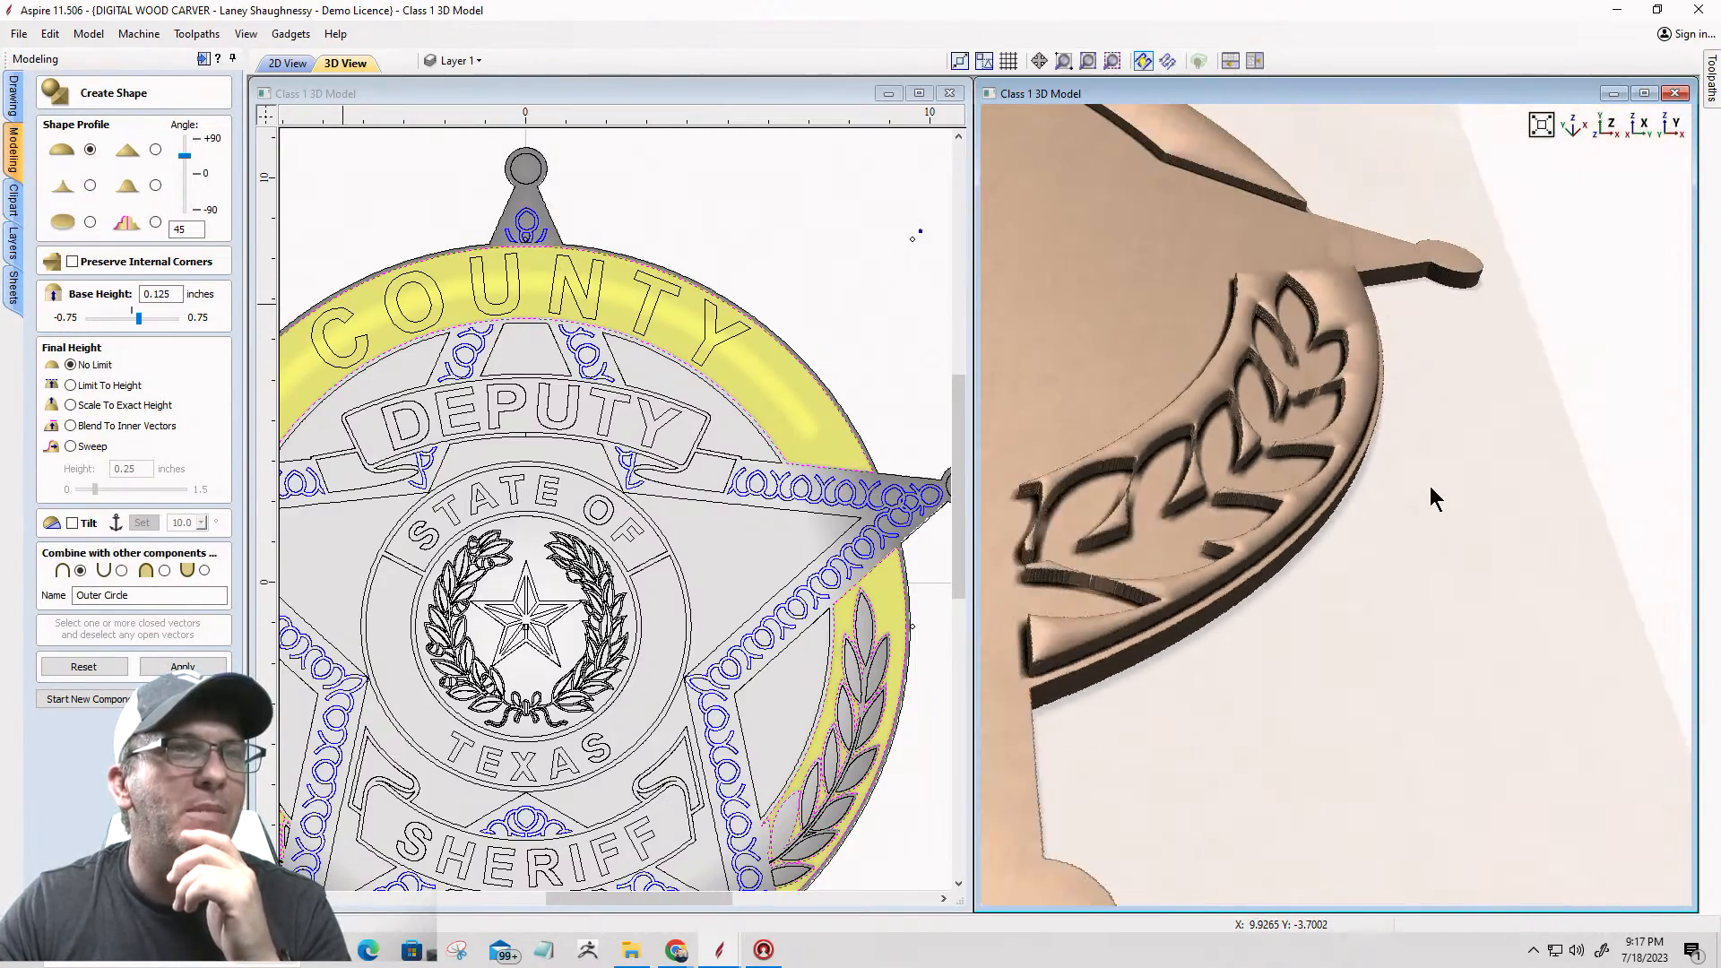
scroll(1192, 220, "up", 5)
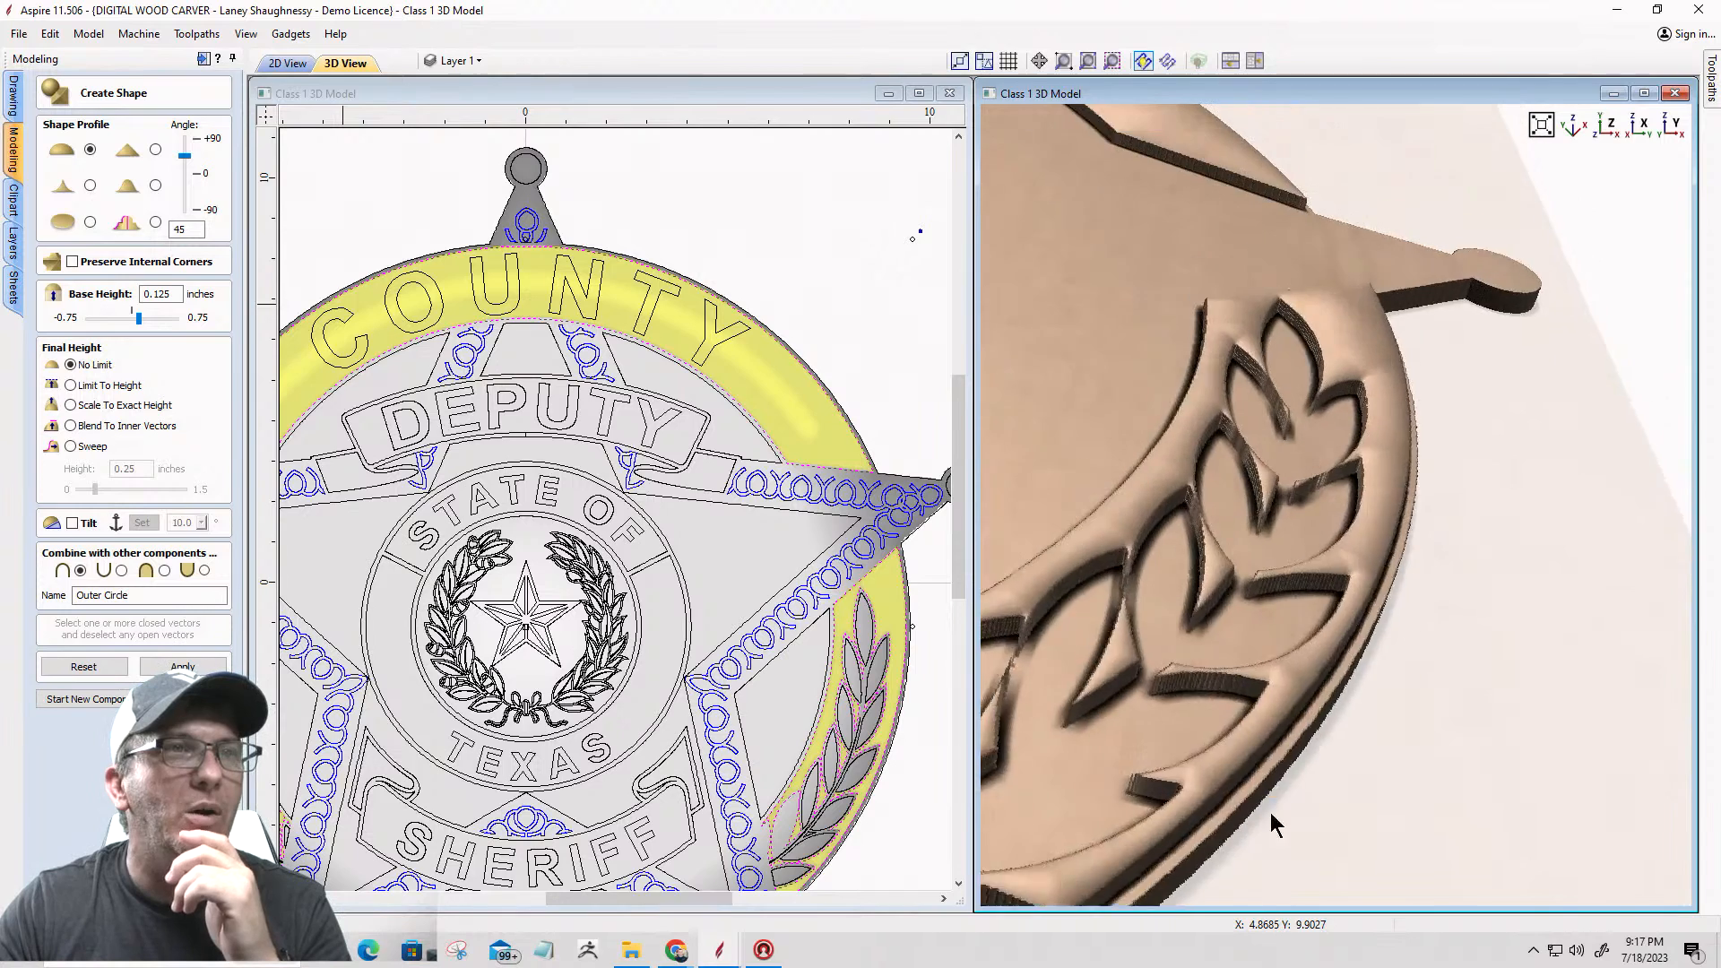
scroll(1123, 266, "up", 2)
scroll(1222, 457, "up", 3)
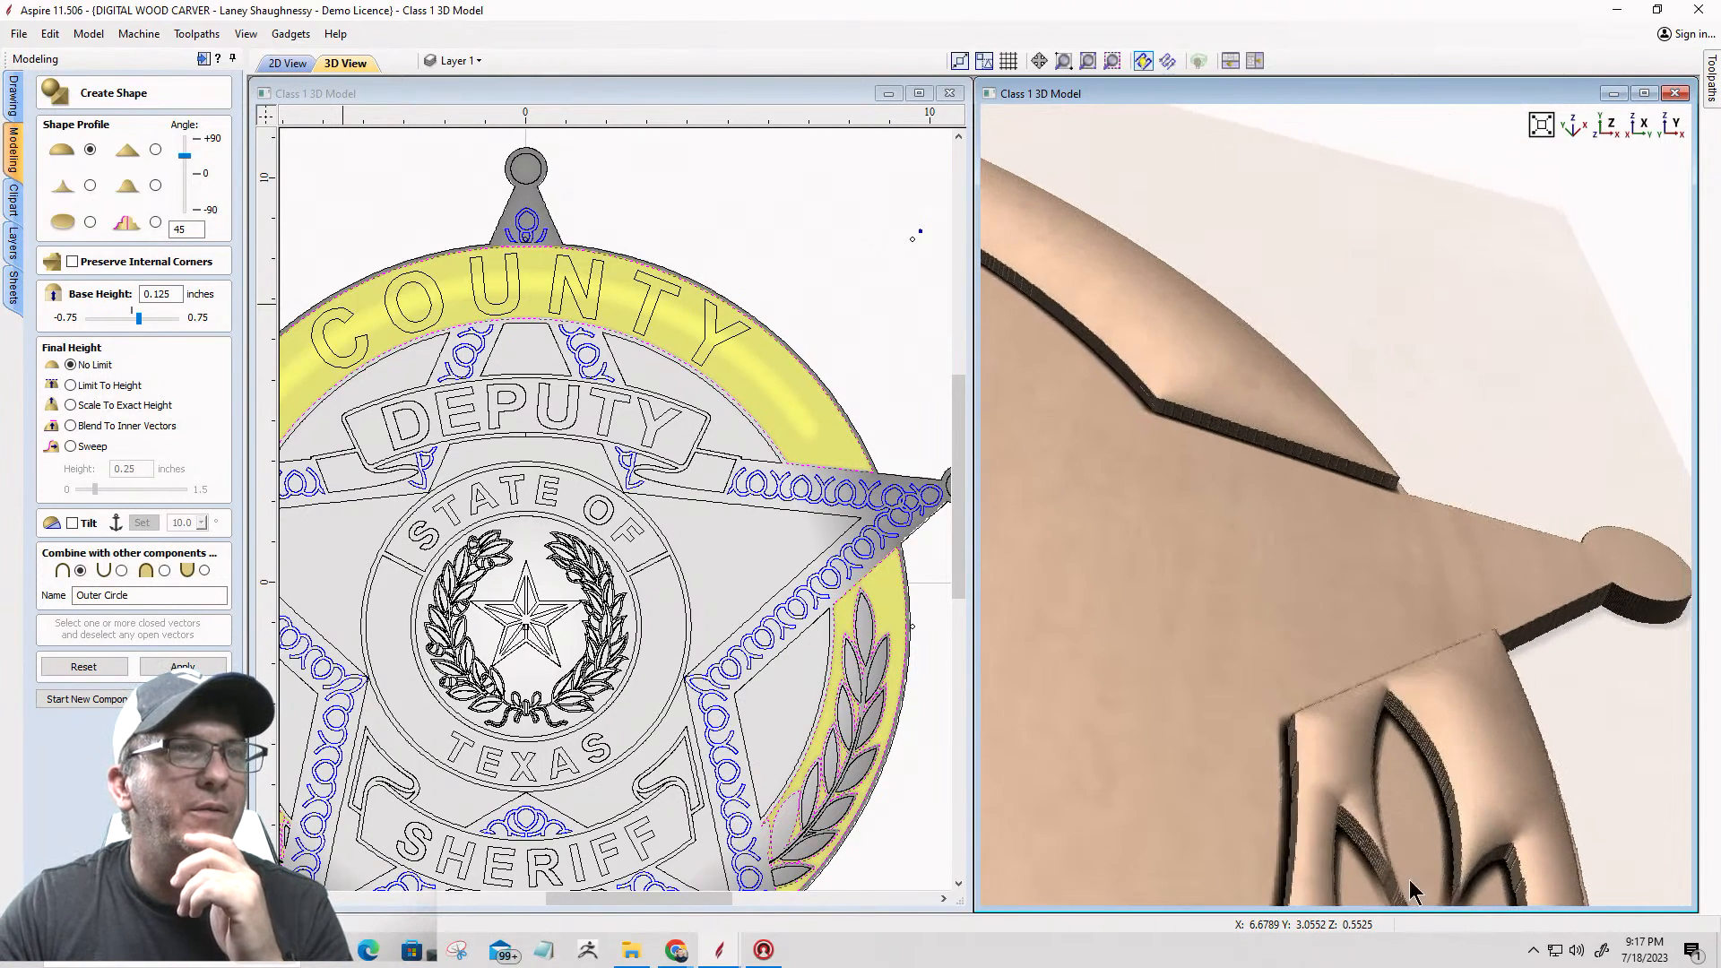
scroll(1189, 320, "up", 1)
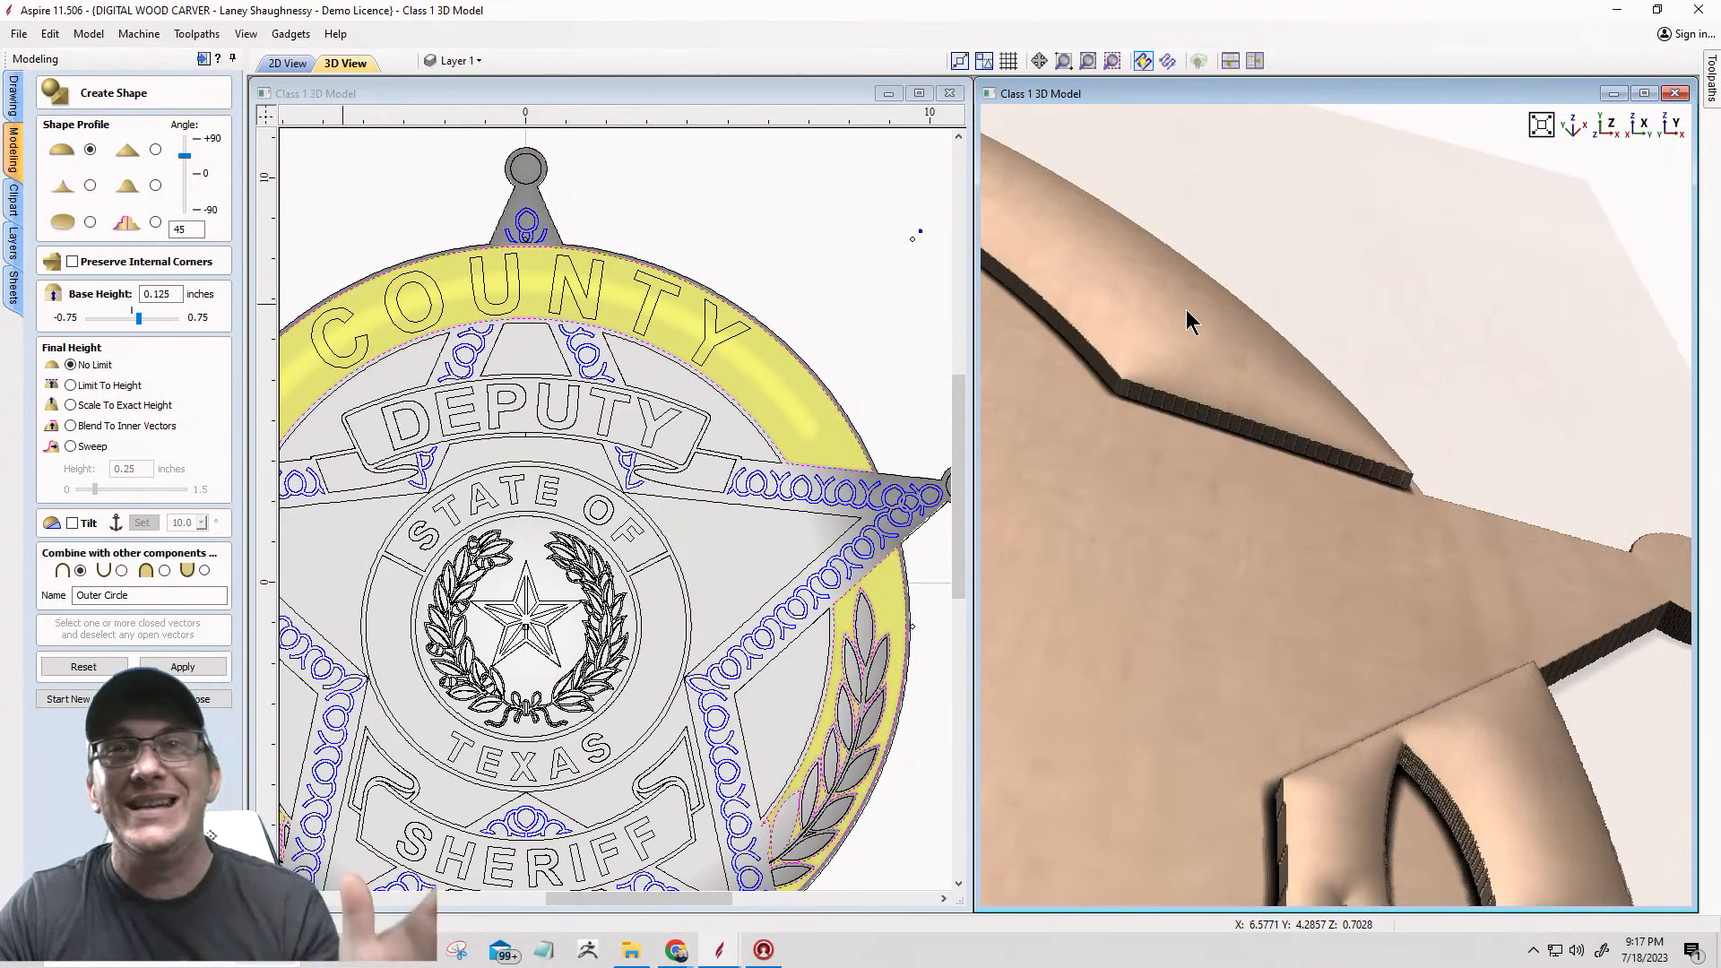
left_click_drag(1192, 327, 1226, 408)
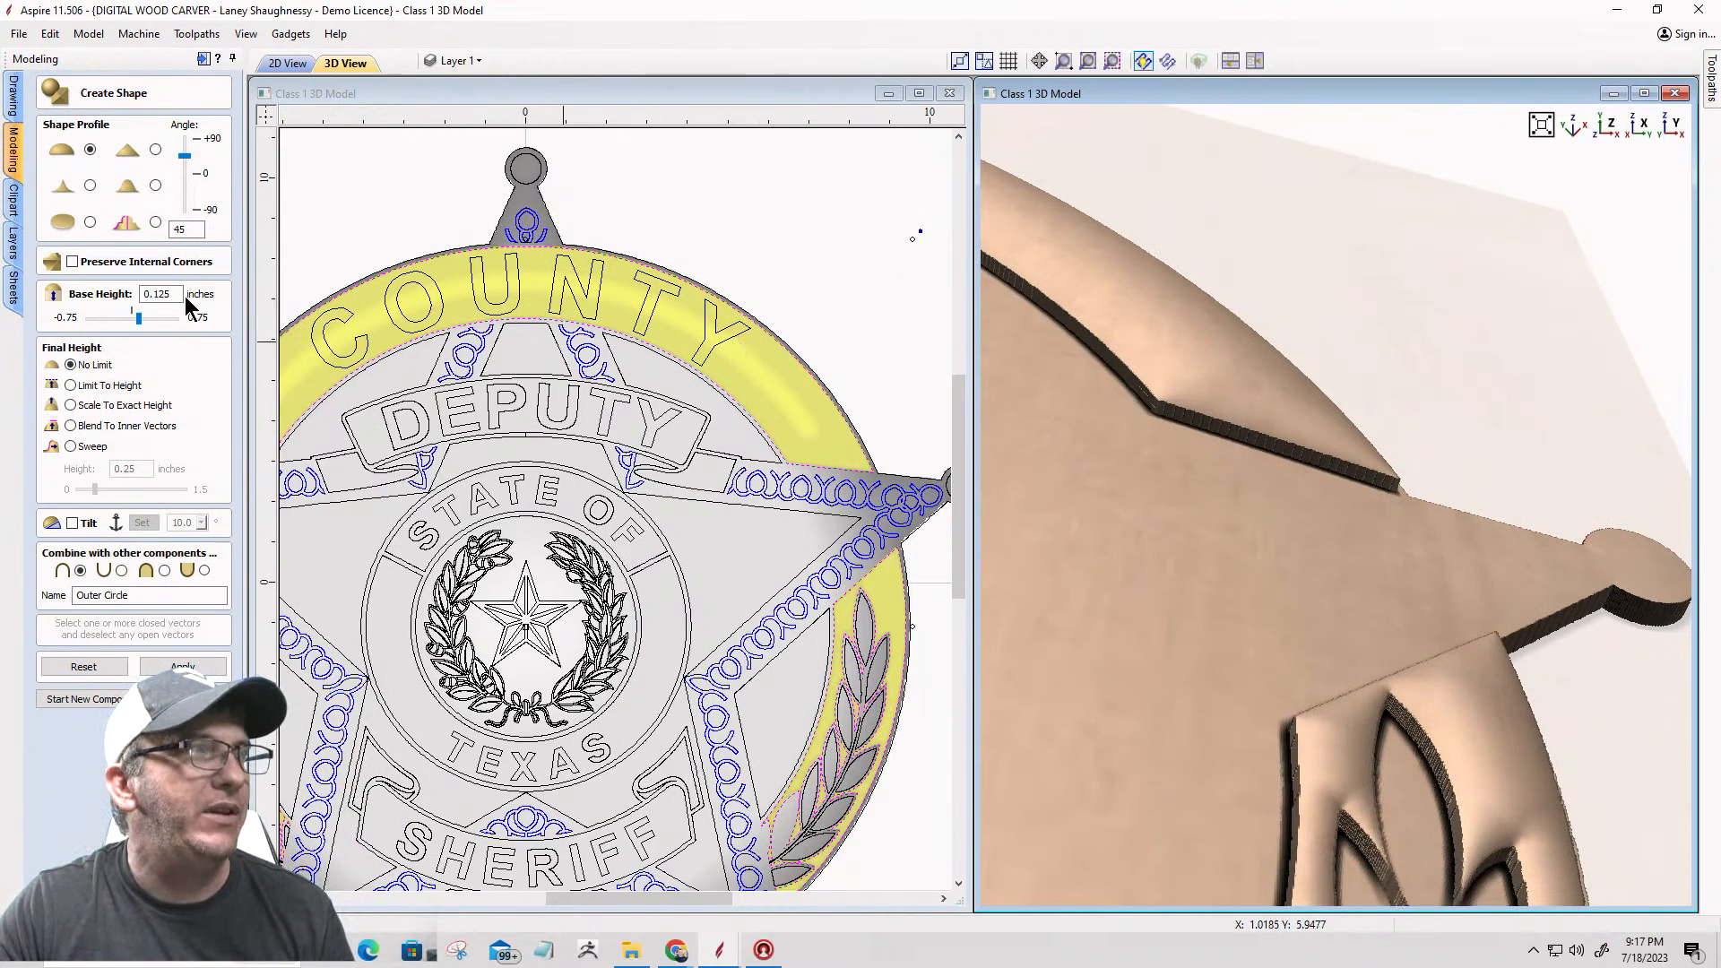
Step: Try a 75-degree profile angle on the Outer Circle shape and inspect the resulting bands and laurel panels
left_click_drag(188, 235, 170, 233)
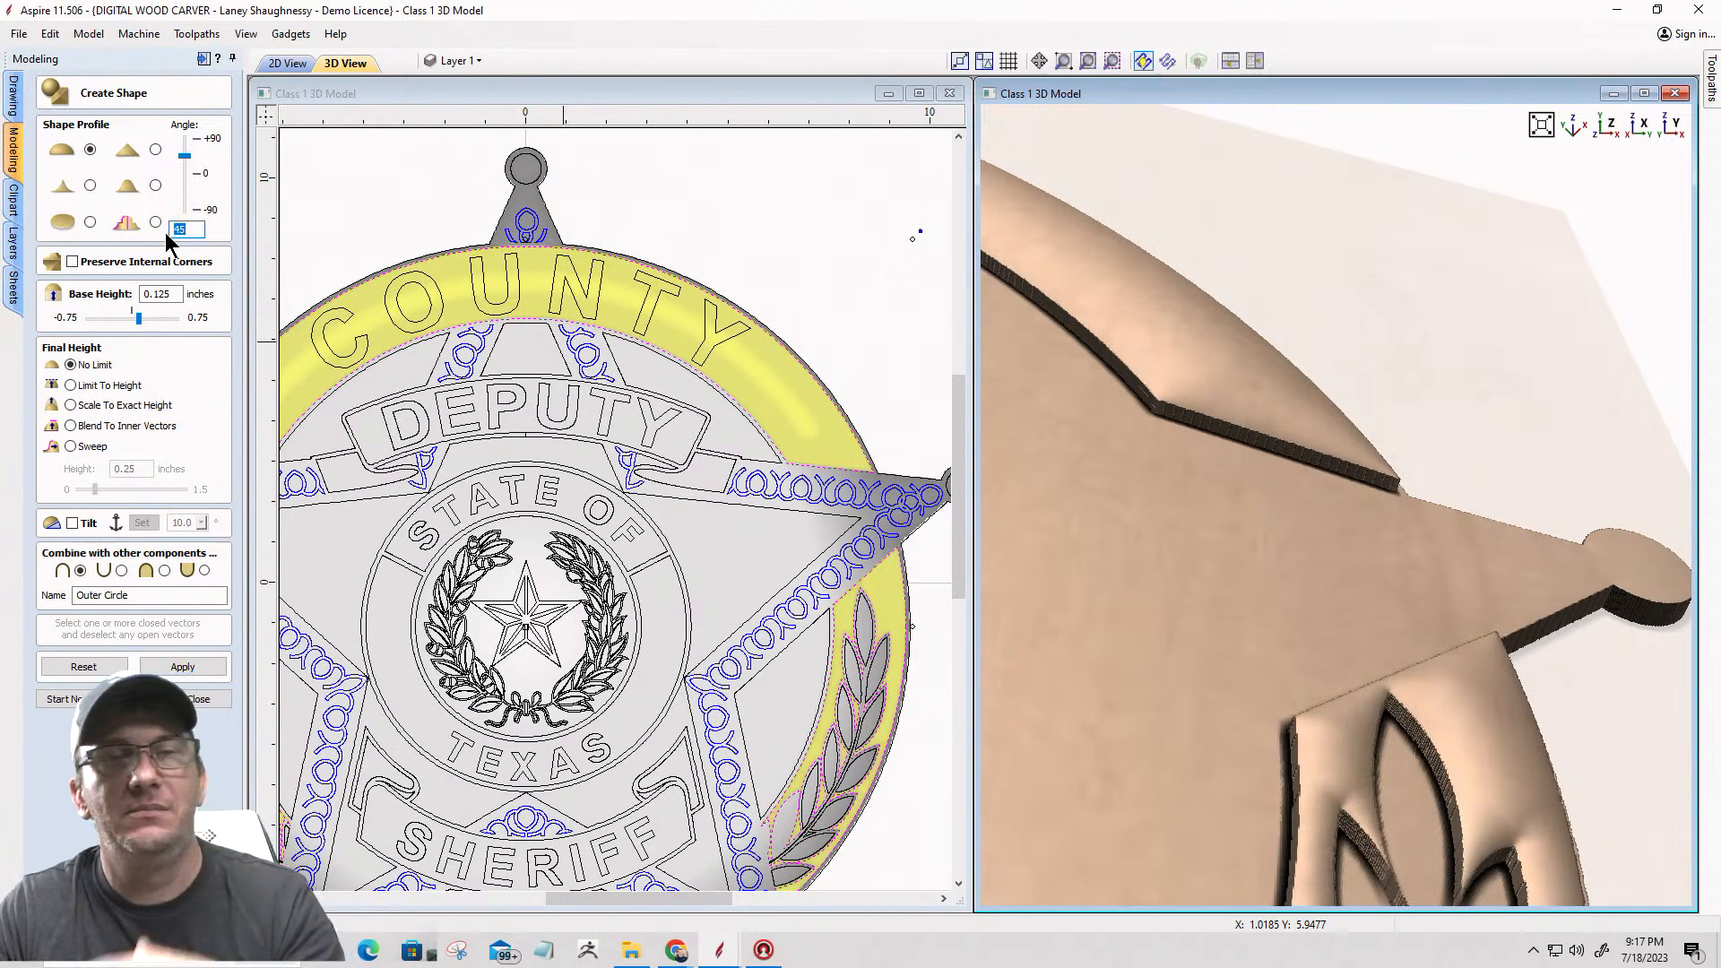
type("7")
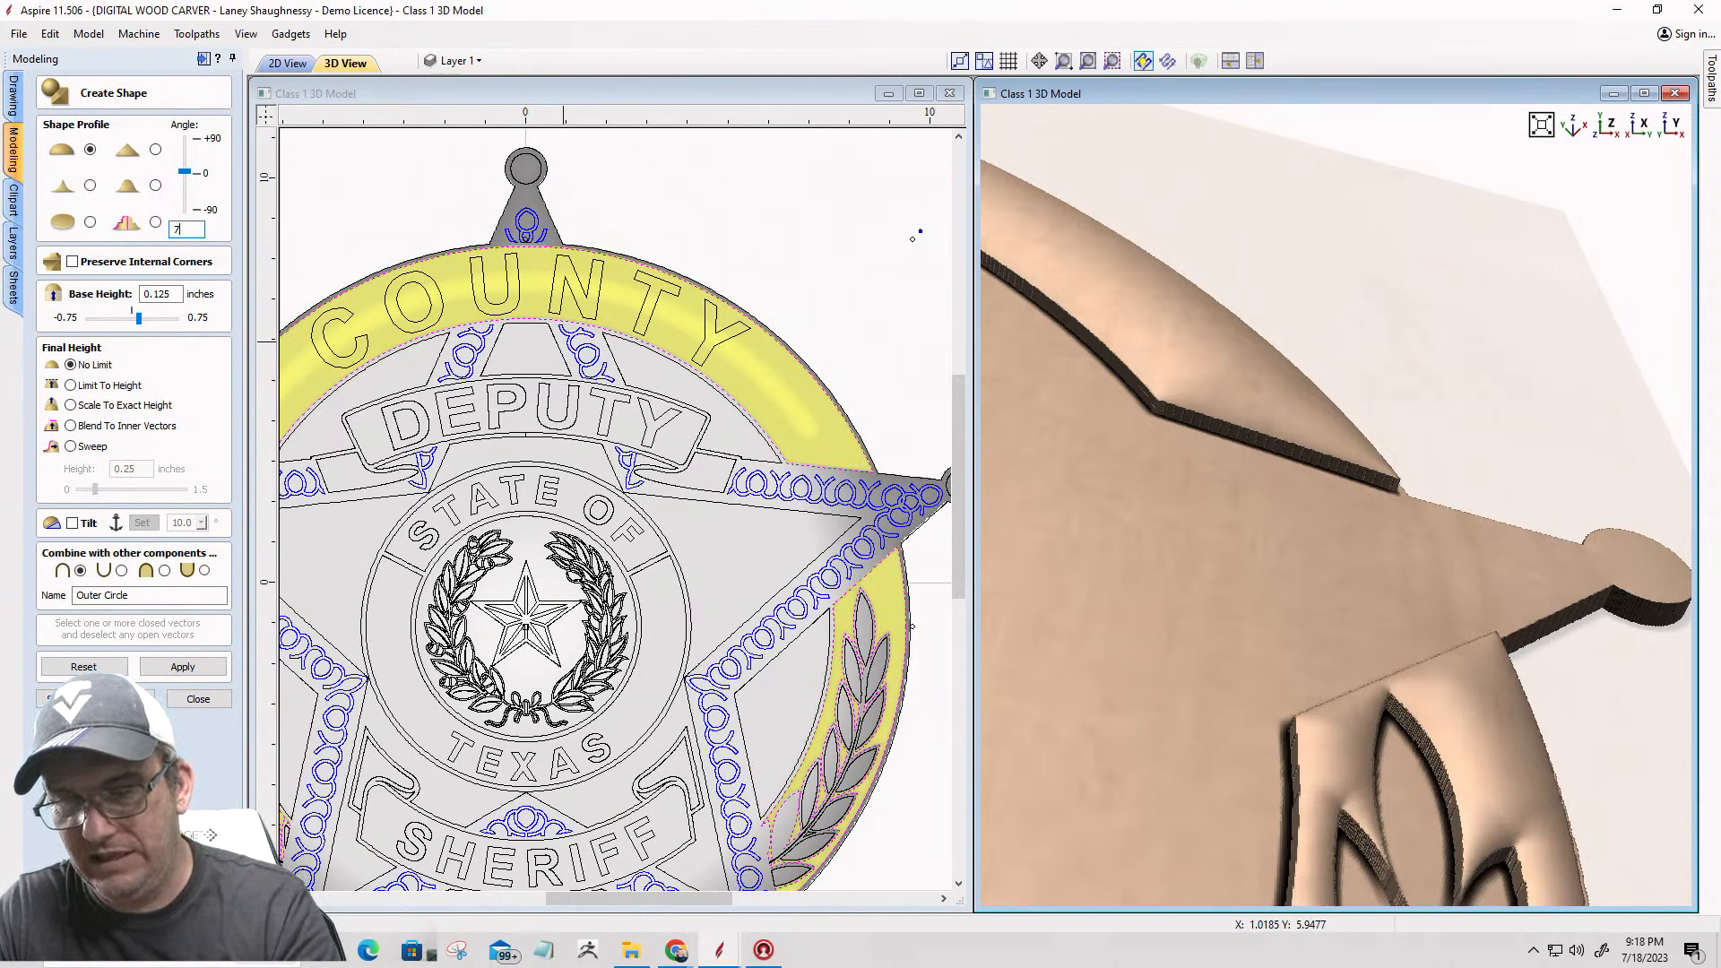
type("5")
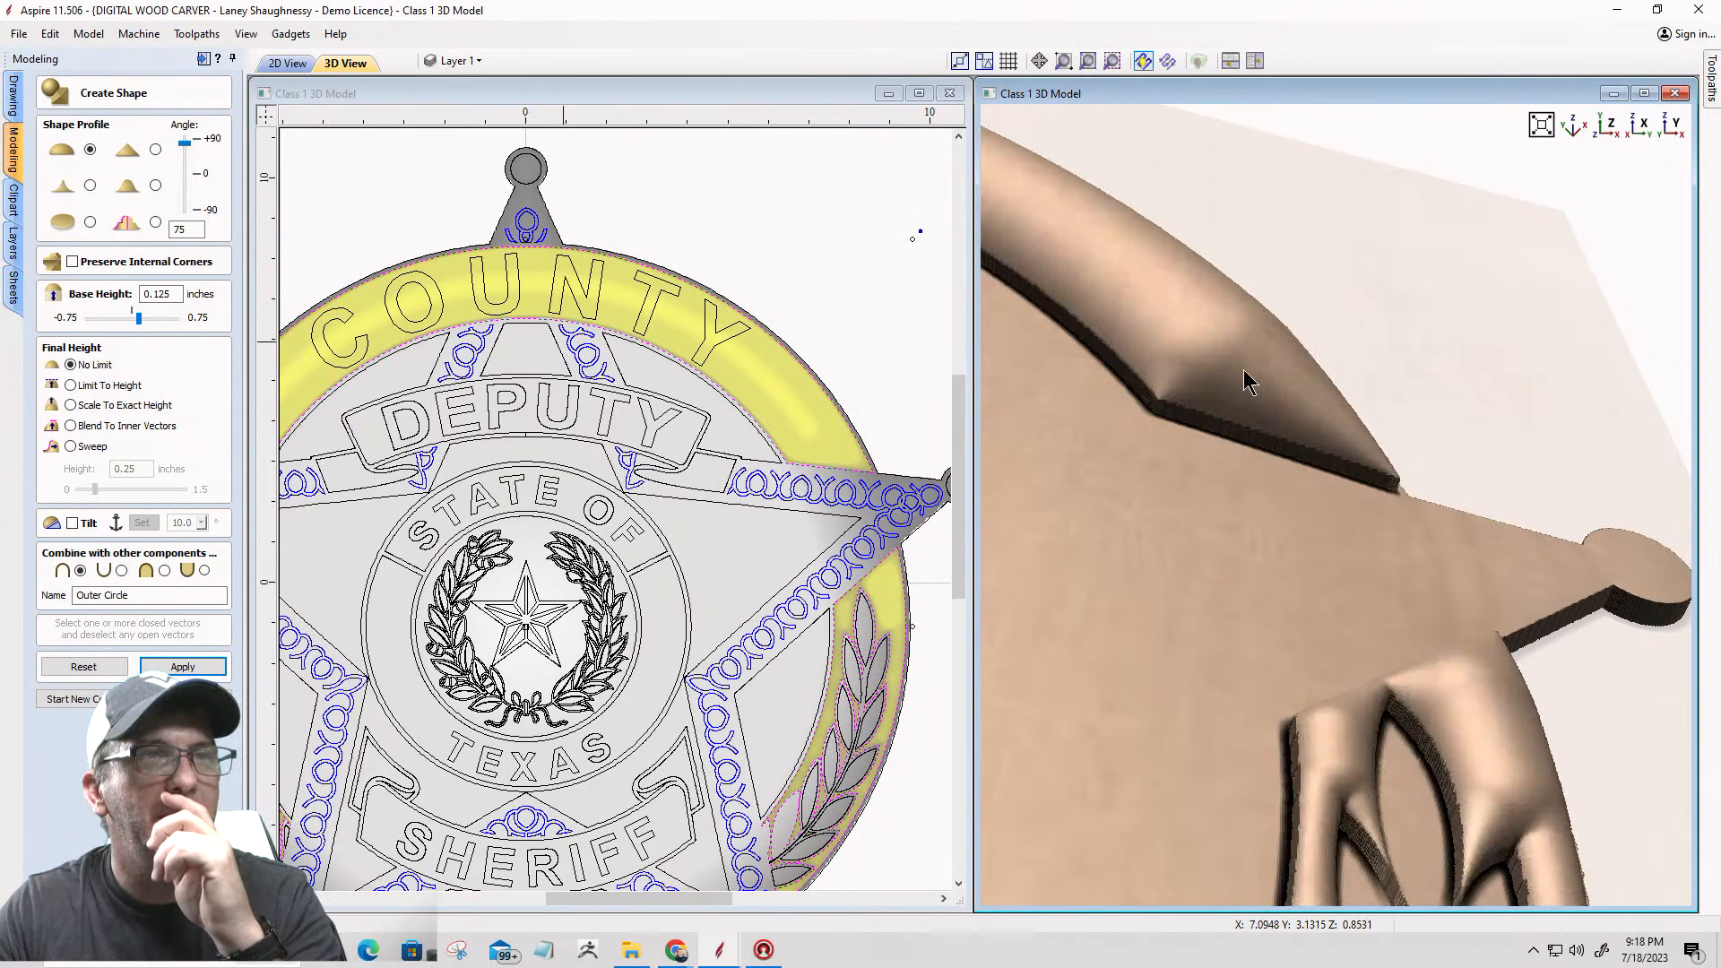
scroll(1443, 457, "down", 10)
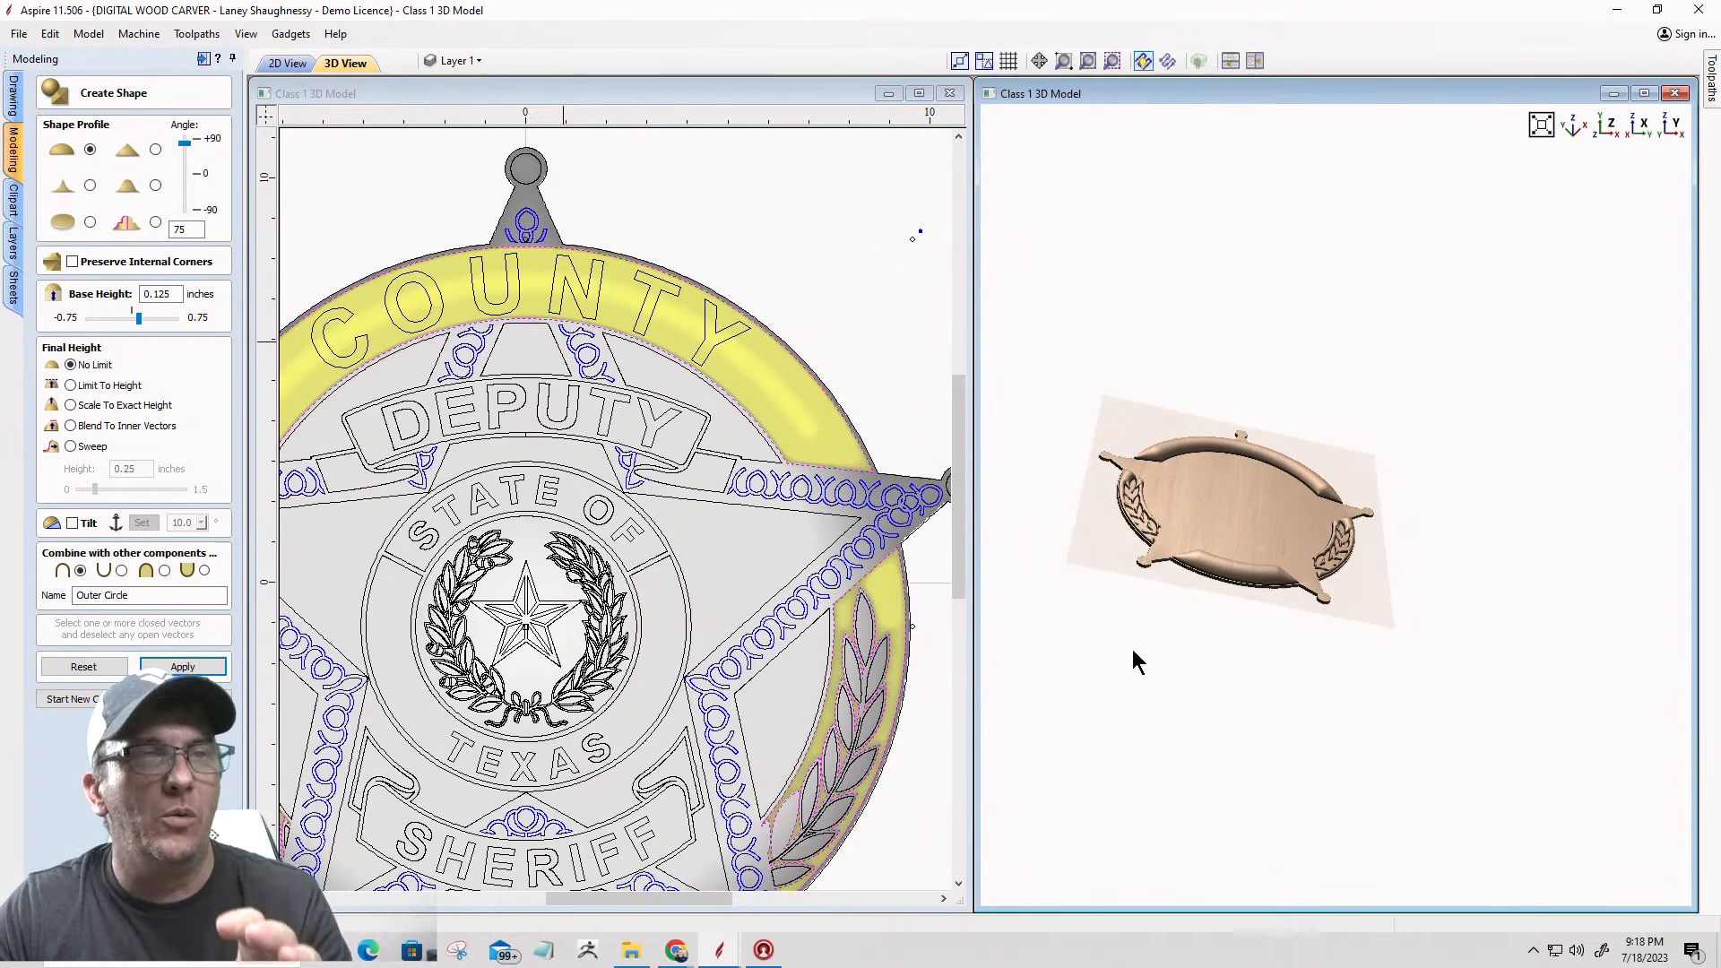
scroll(1129, 653, "up", 5)
middle_click_drag(1134, 644, 1504, 500)
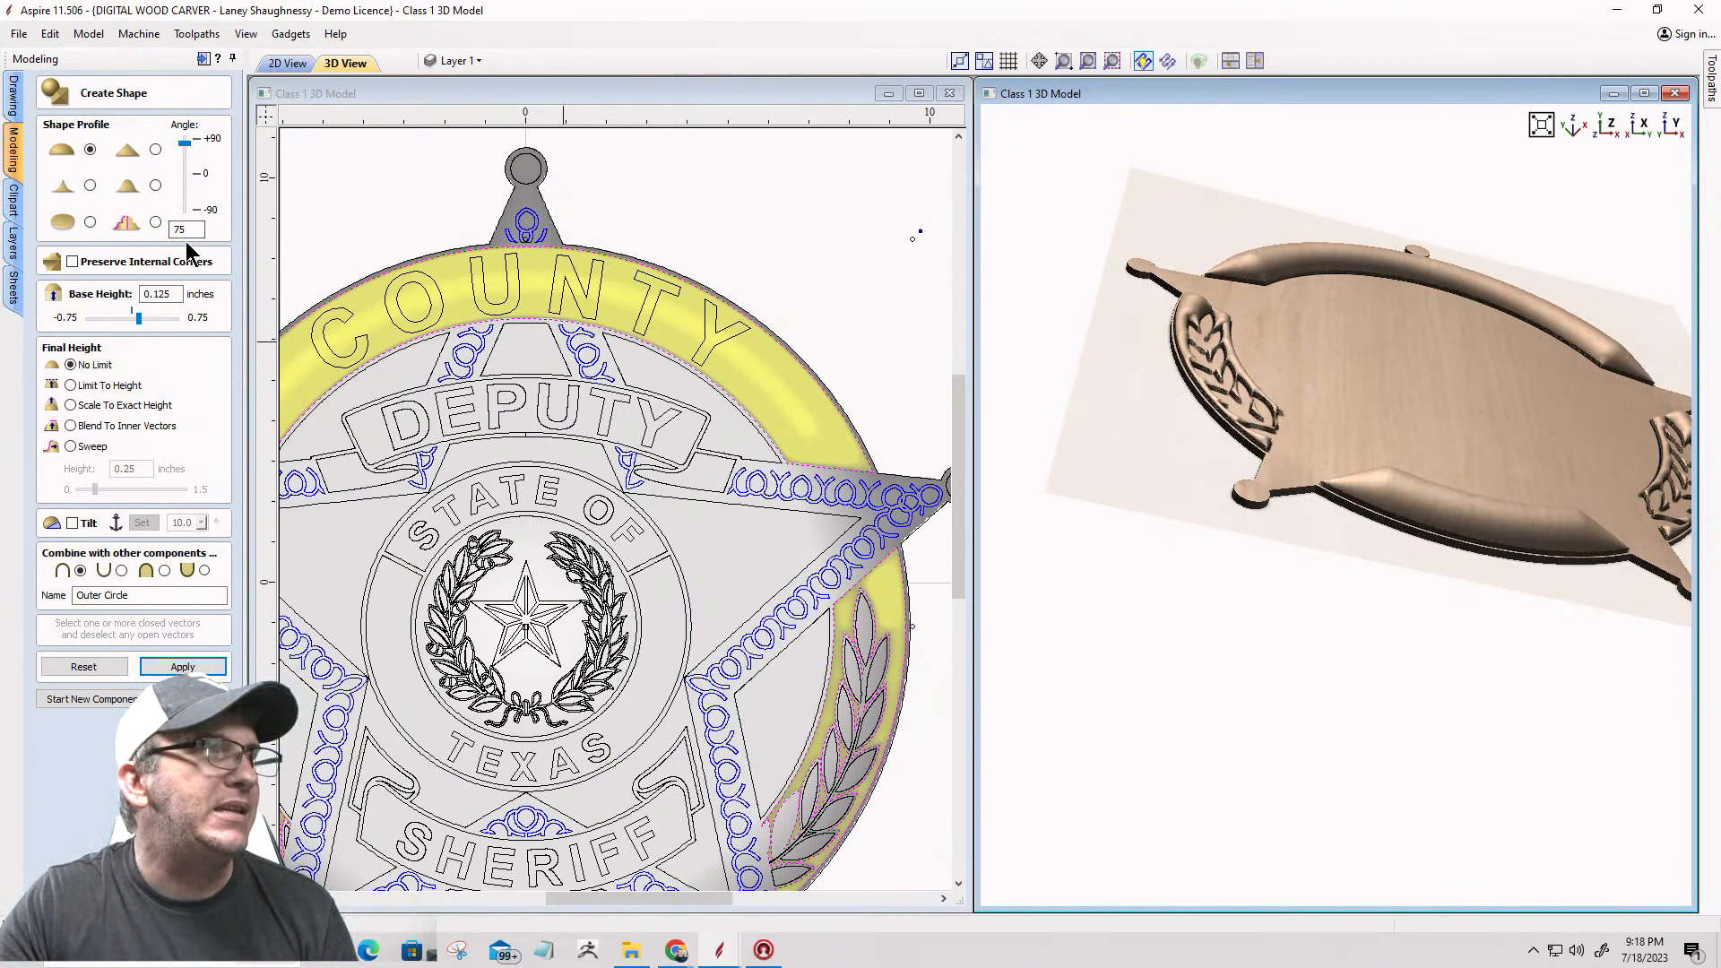
Step: Set the Outer Circle shape's profile angle to 15 degrees, apply it, and start a new component
left_click_drag(189, 234, 161, 235)
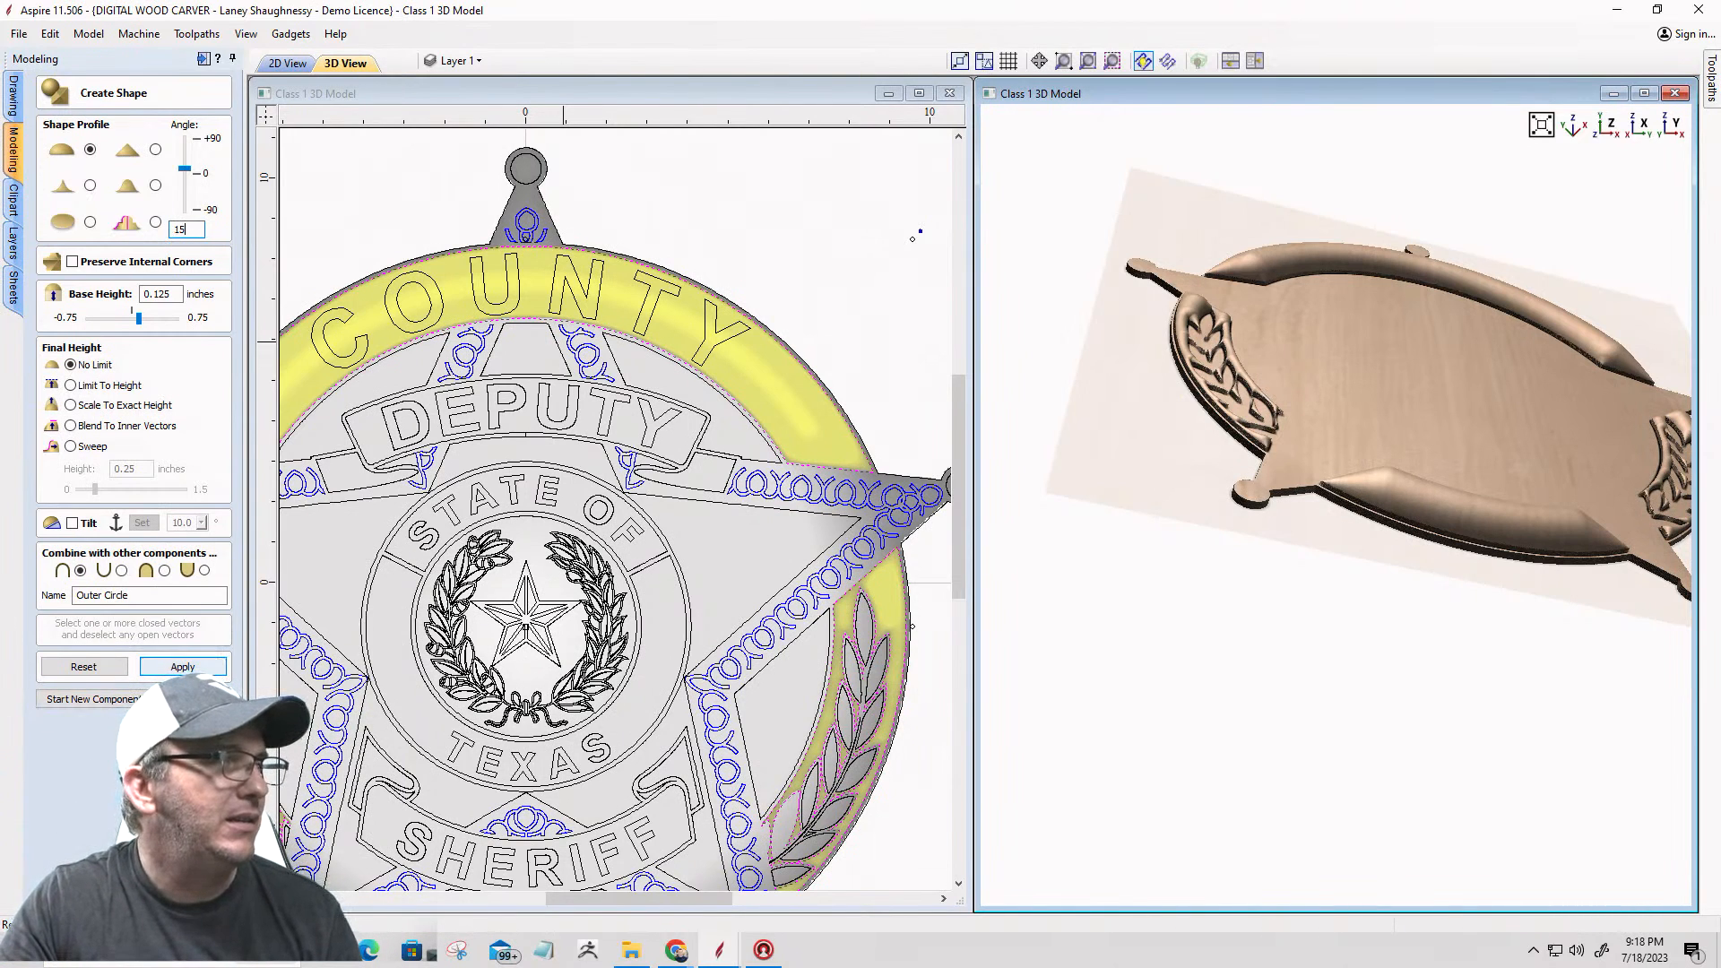
left_click(182, 667)
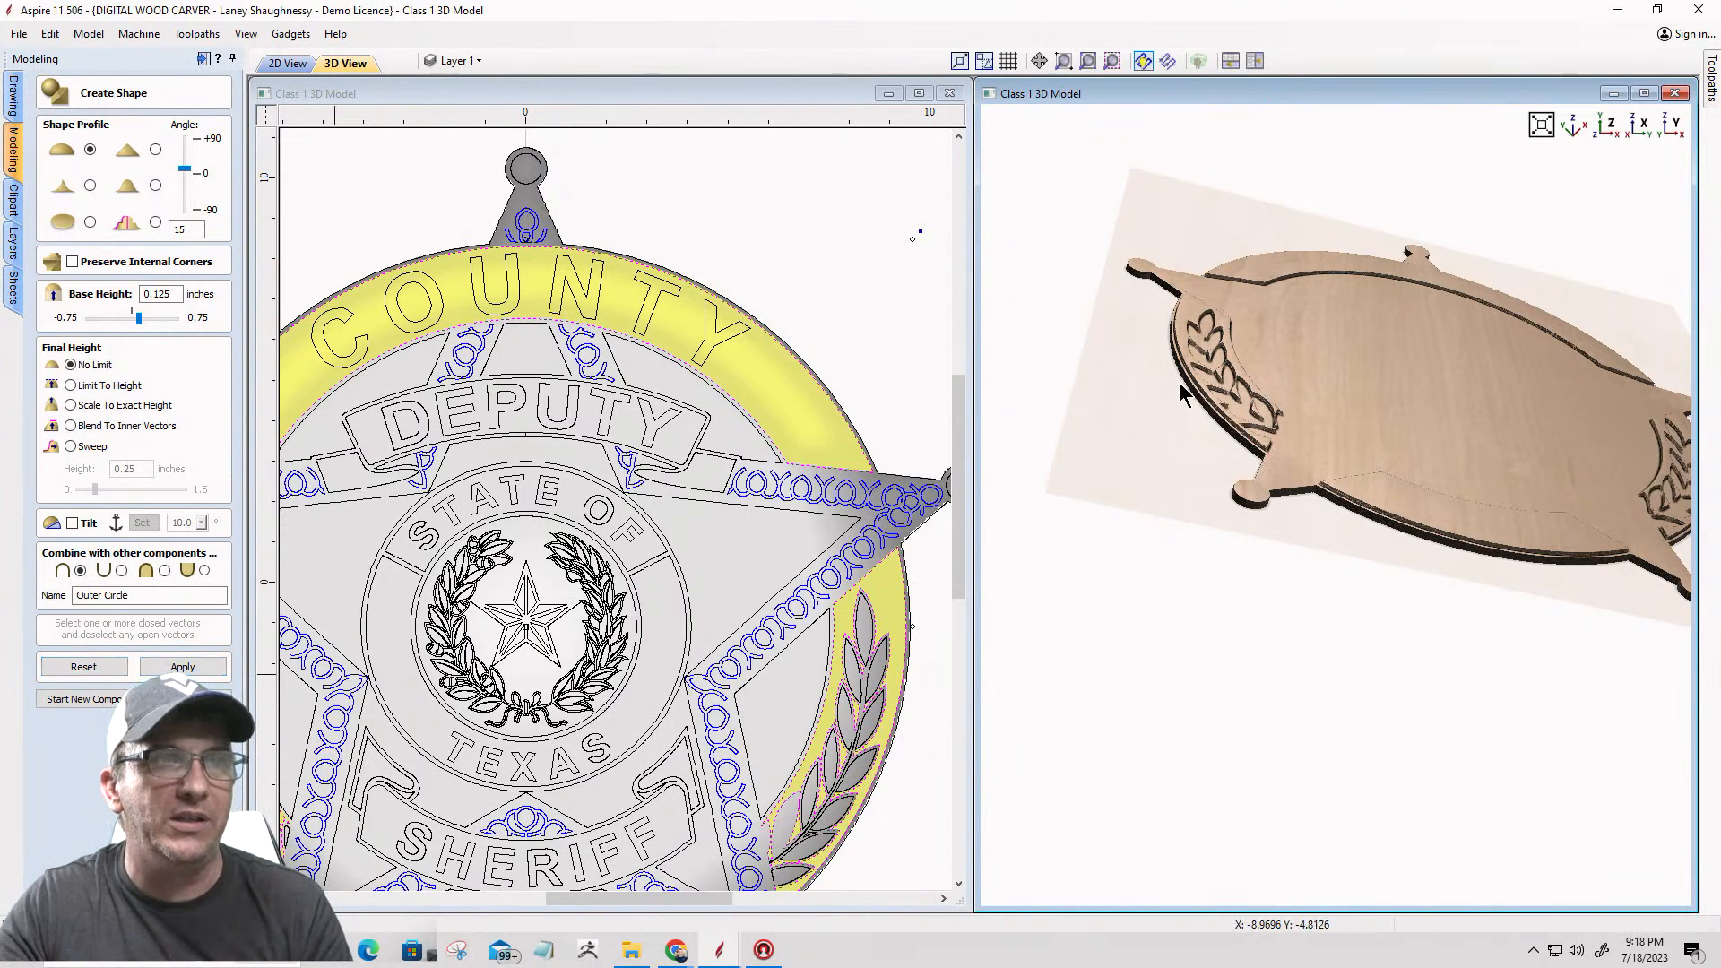
scroll(1591, 466, "down", 2)
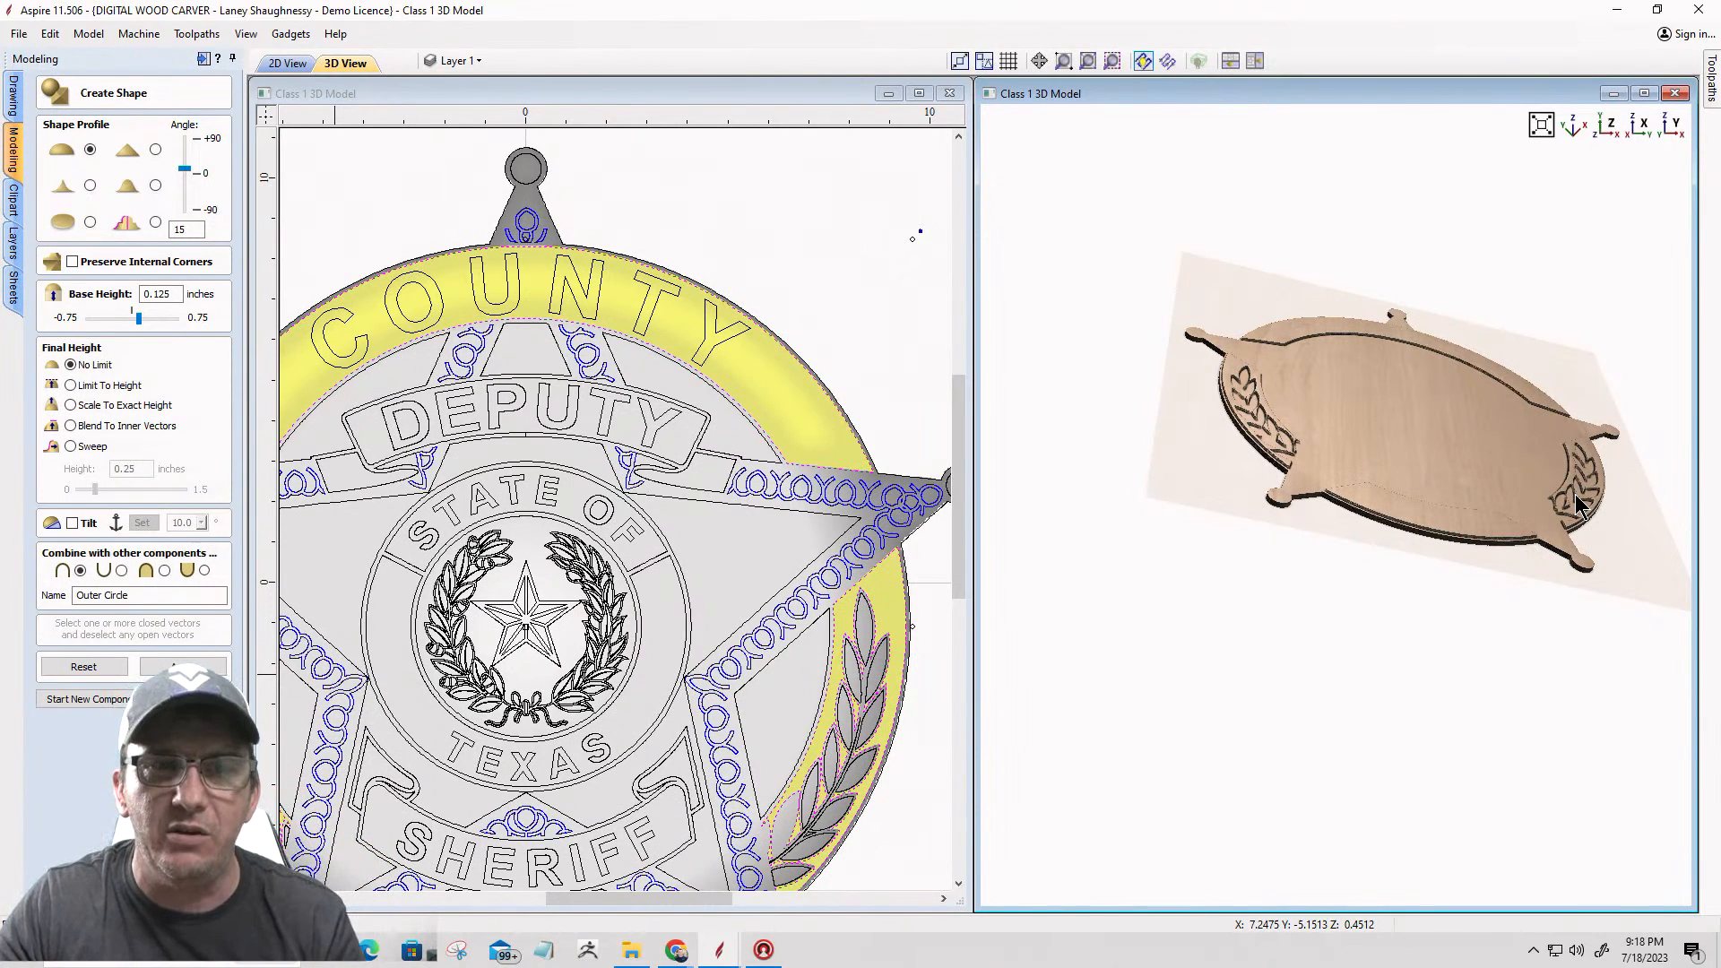
scroll(805, 330, "down", 5)
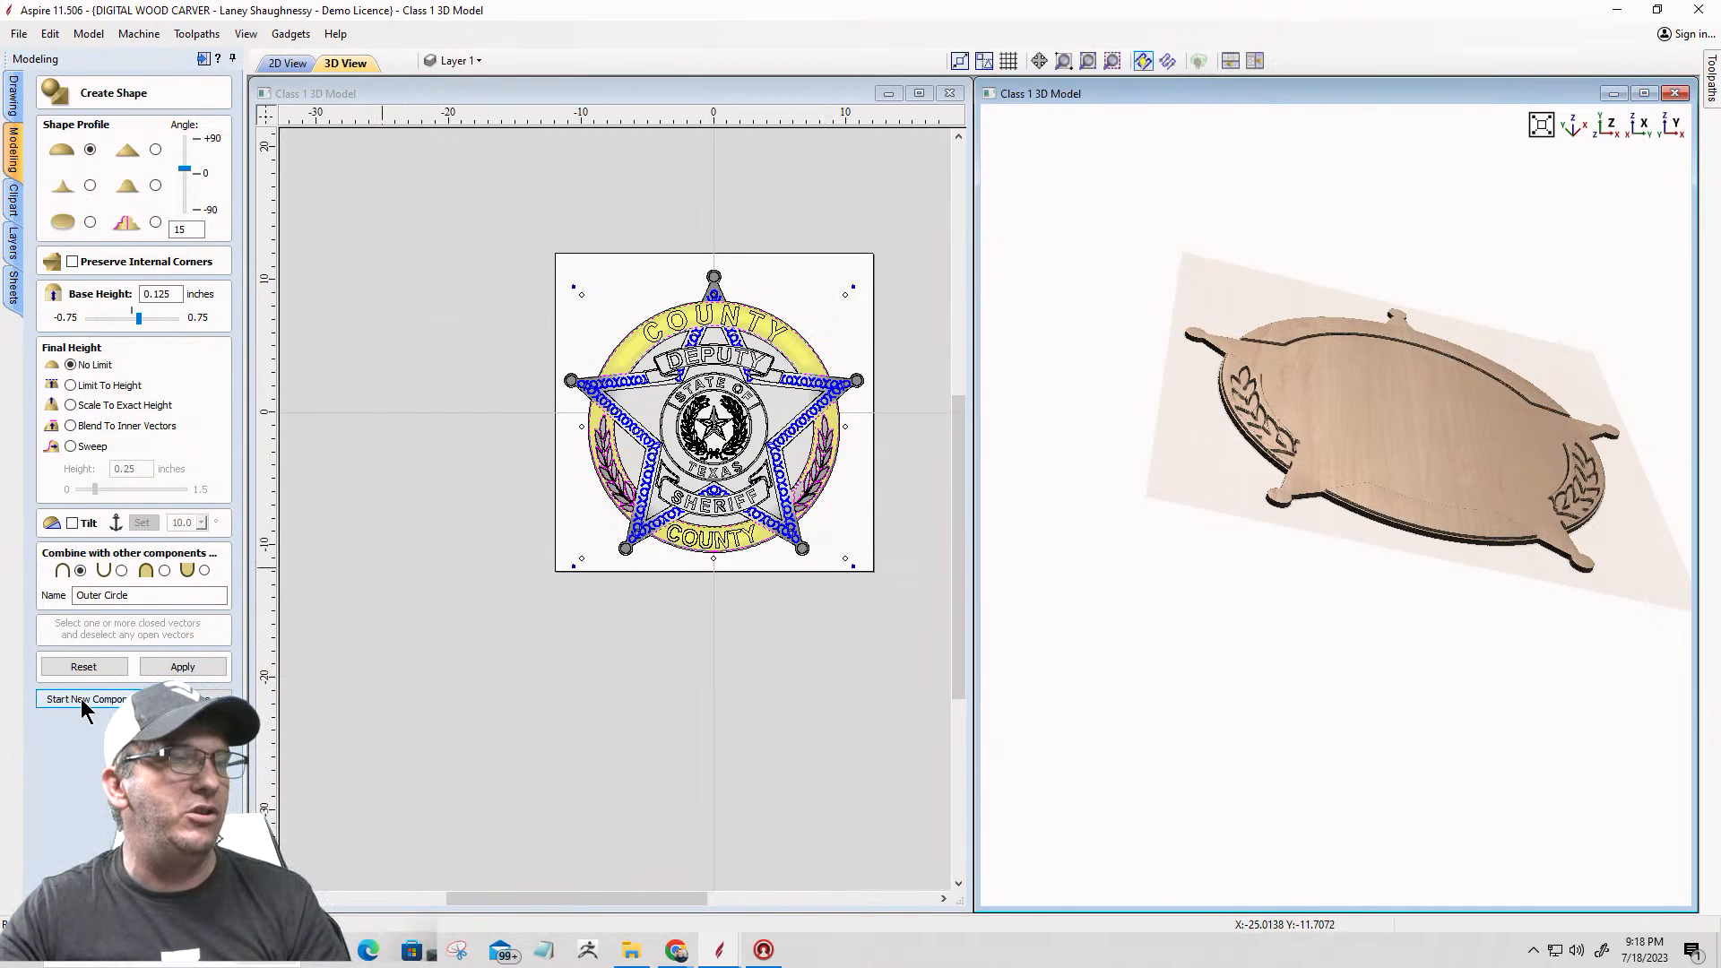
key("Escape")
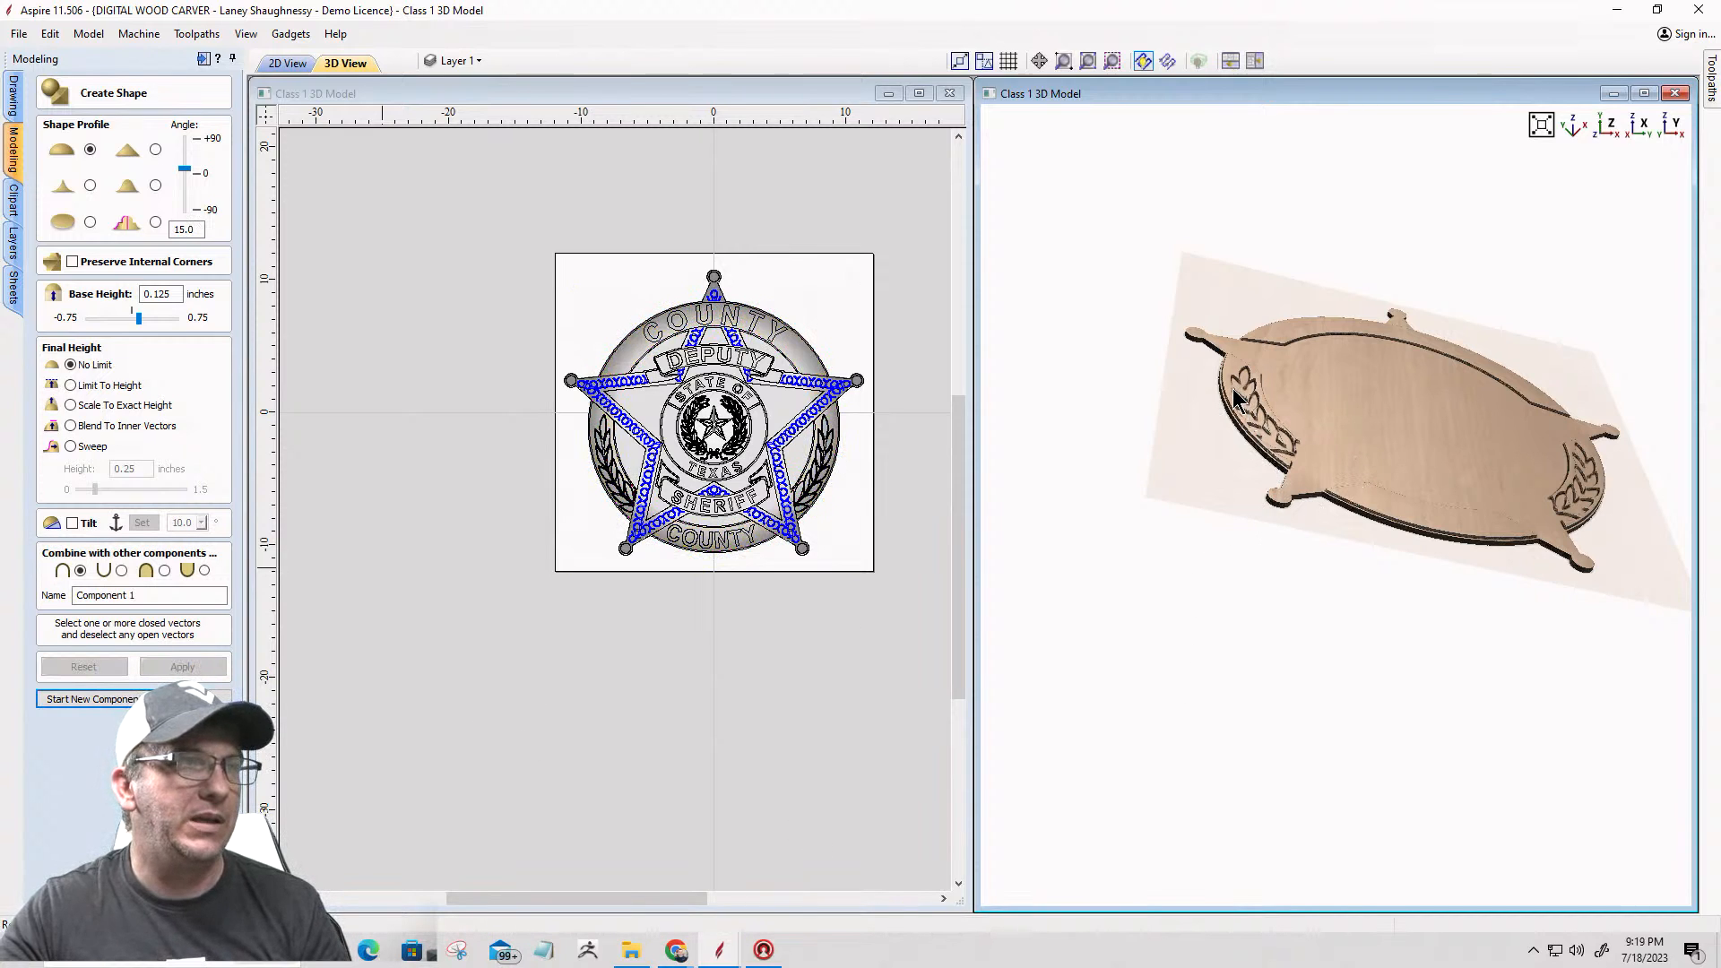
Step: Select the leaf and stem vectors of the left laurel, leaving its panel outline out of the selection
scroll(1235, 399, "up", 2)
scroll(568, 430, "up", 3)
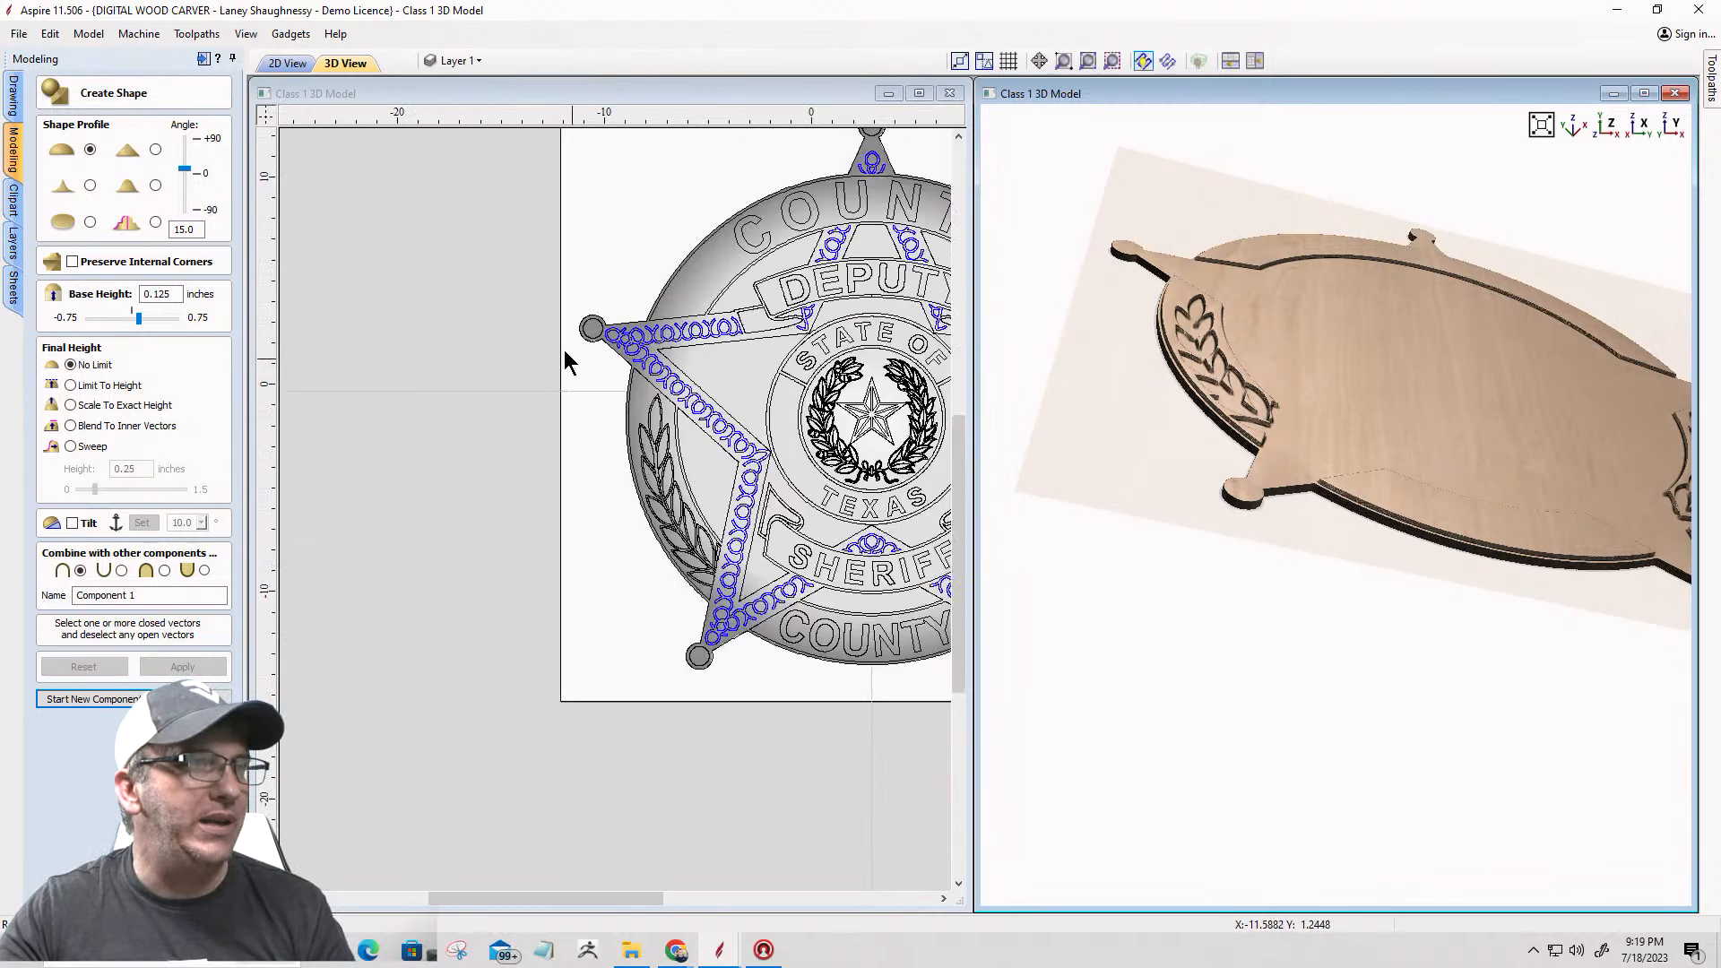
scroll(566, 361, "down", 1)
left_click_drag(585, 358, 696, 552)
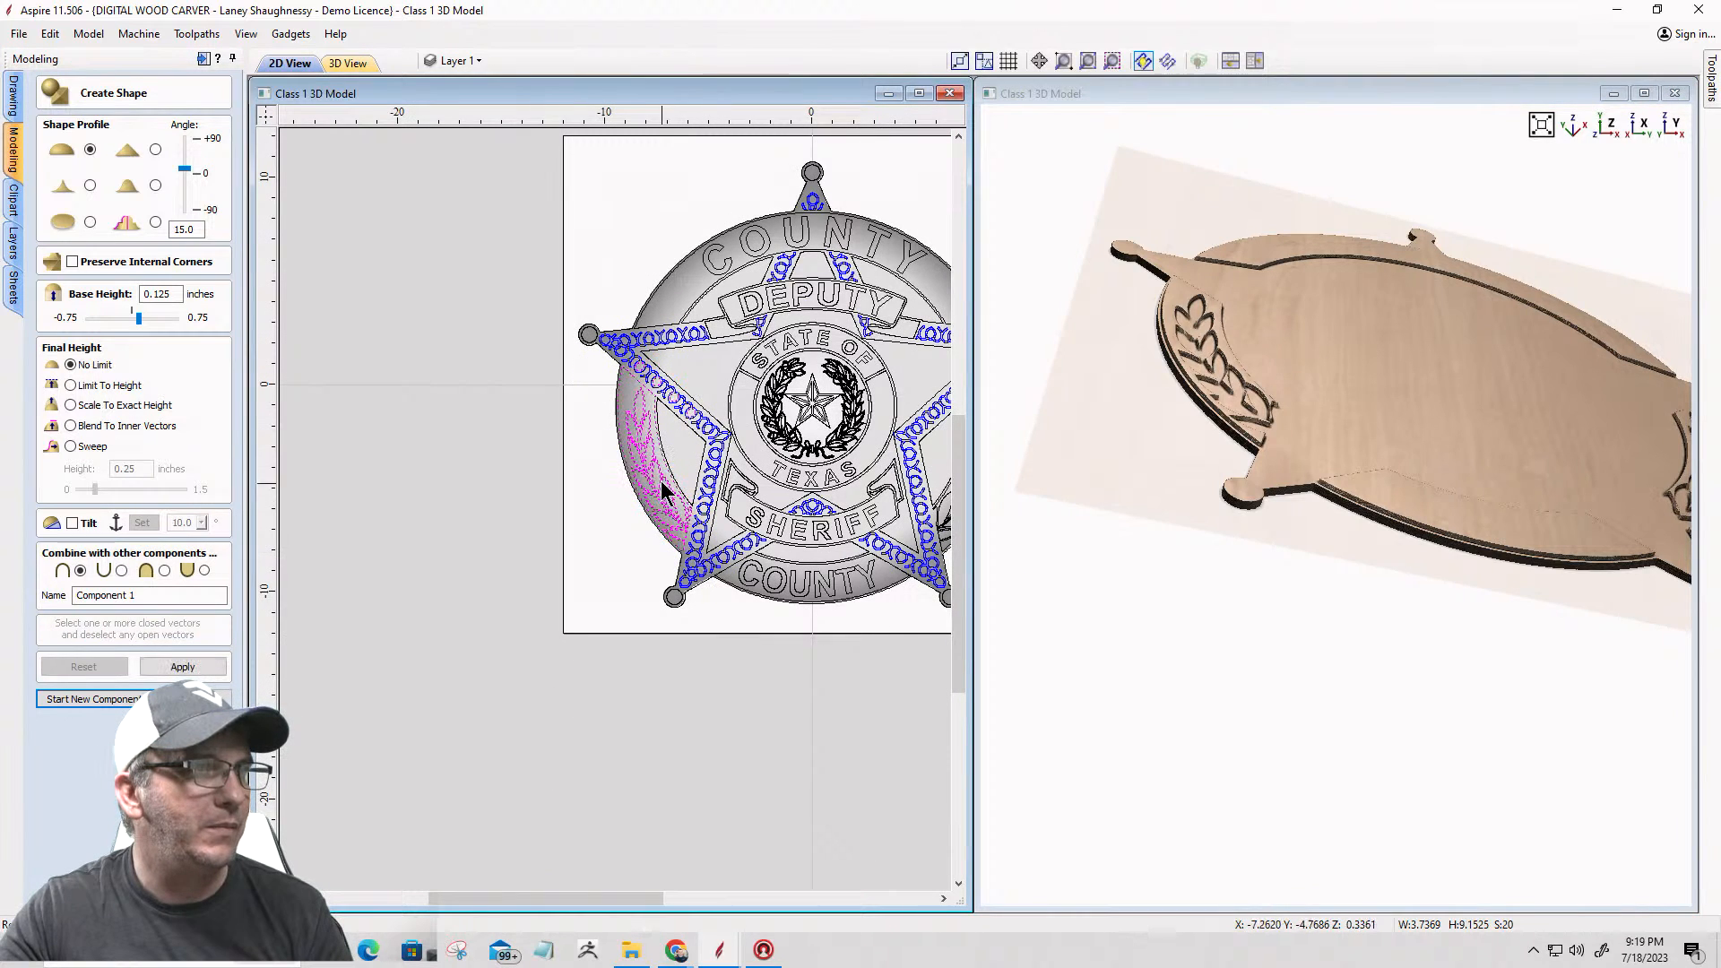
scroll(663, 489, "up", 3)
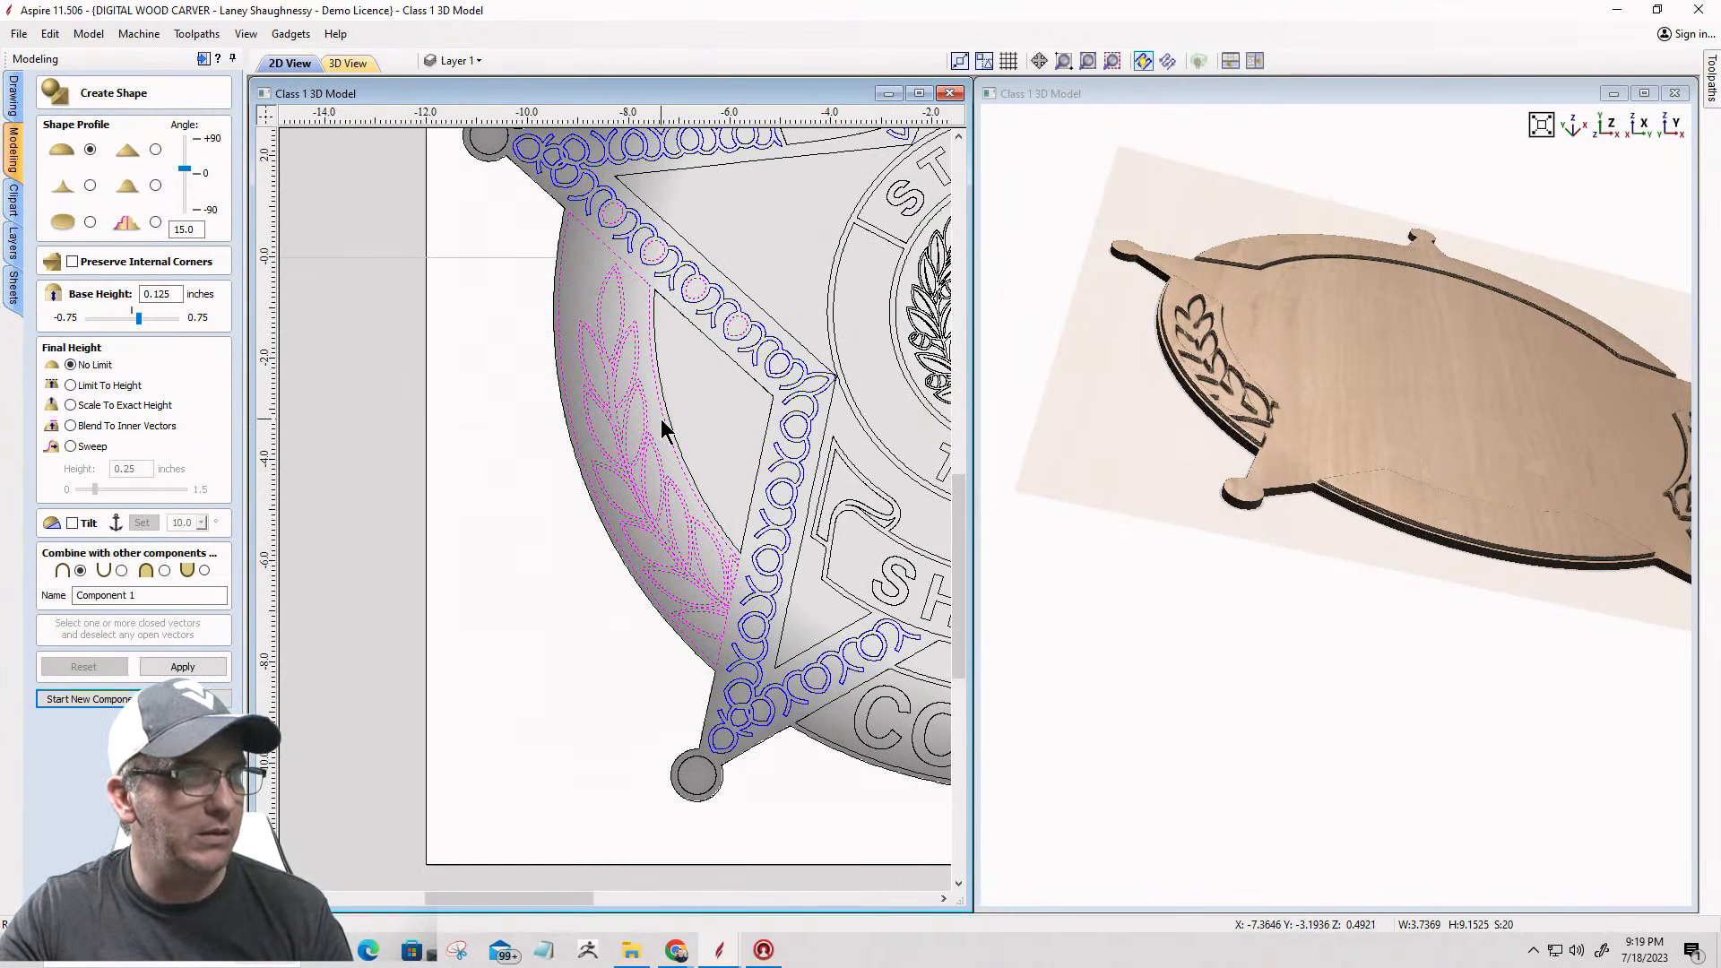
left_click(659, 418)
scroll(563, 391, "down", 5)
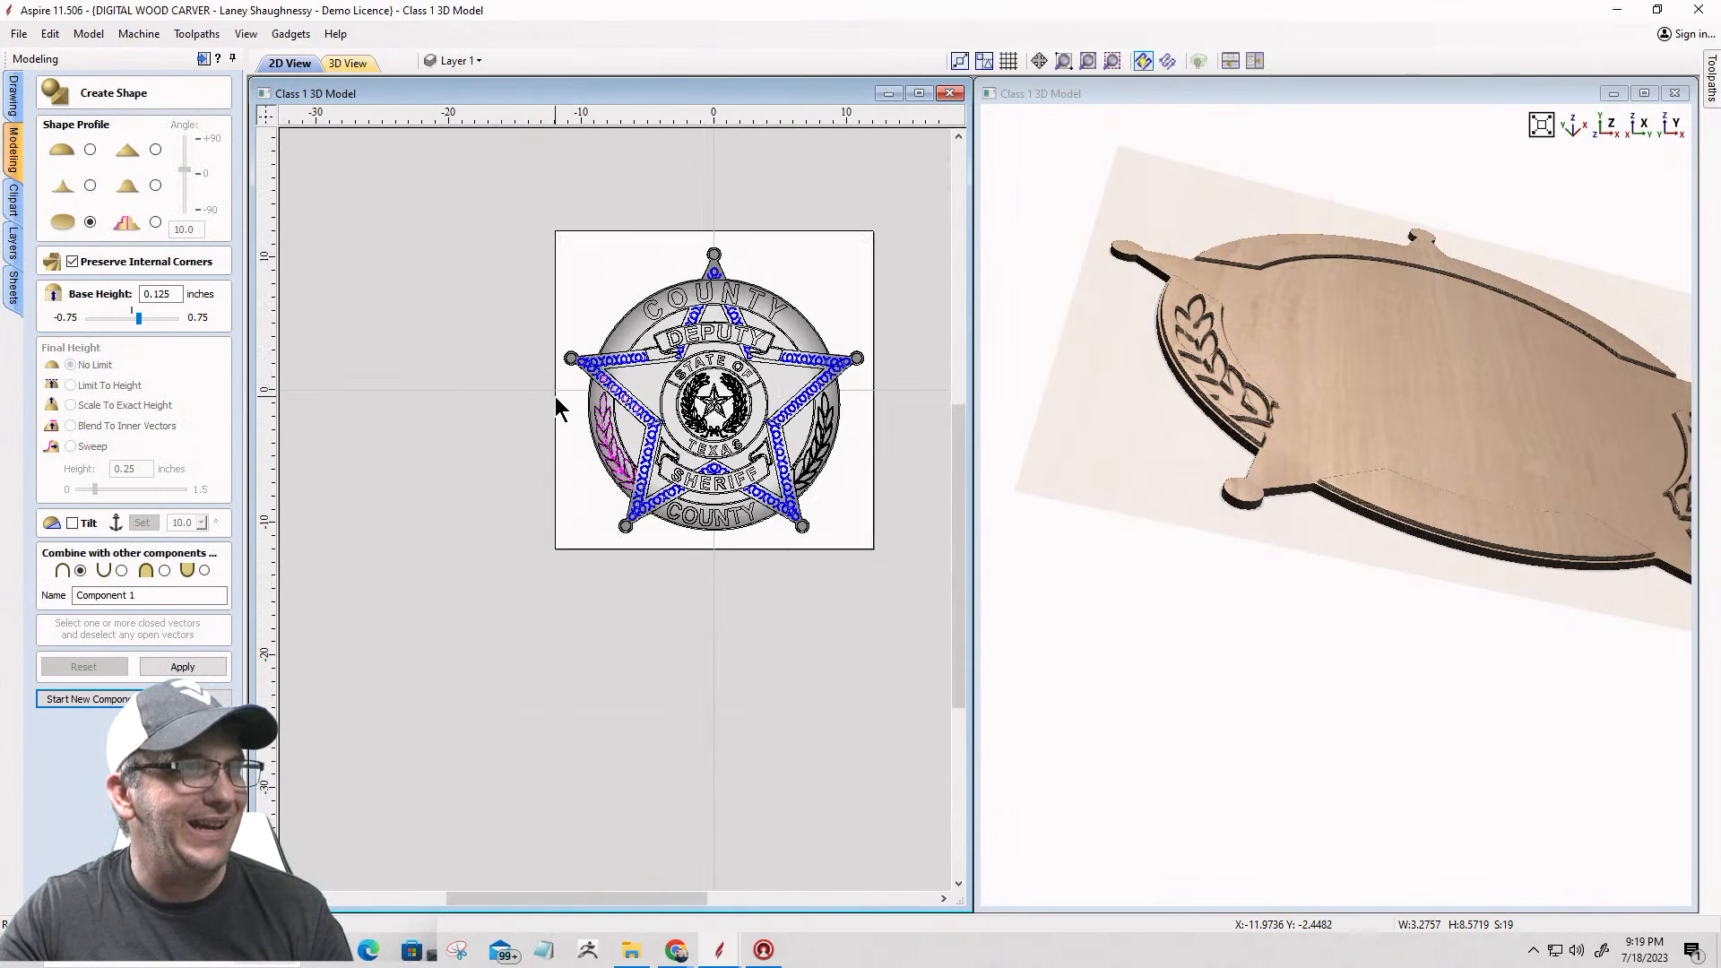
Step: Add the right laurel's leaf and stem vectors to the selection, excluding the badge outline, laurel panel and rope circles
scroll(801, 407, "up", 5)
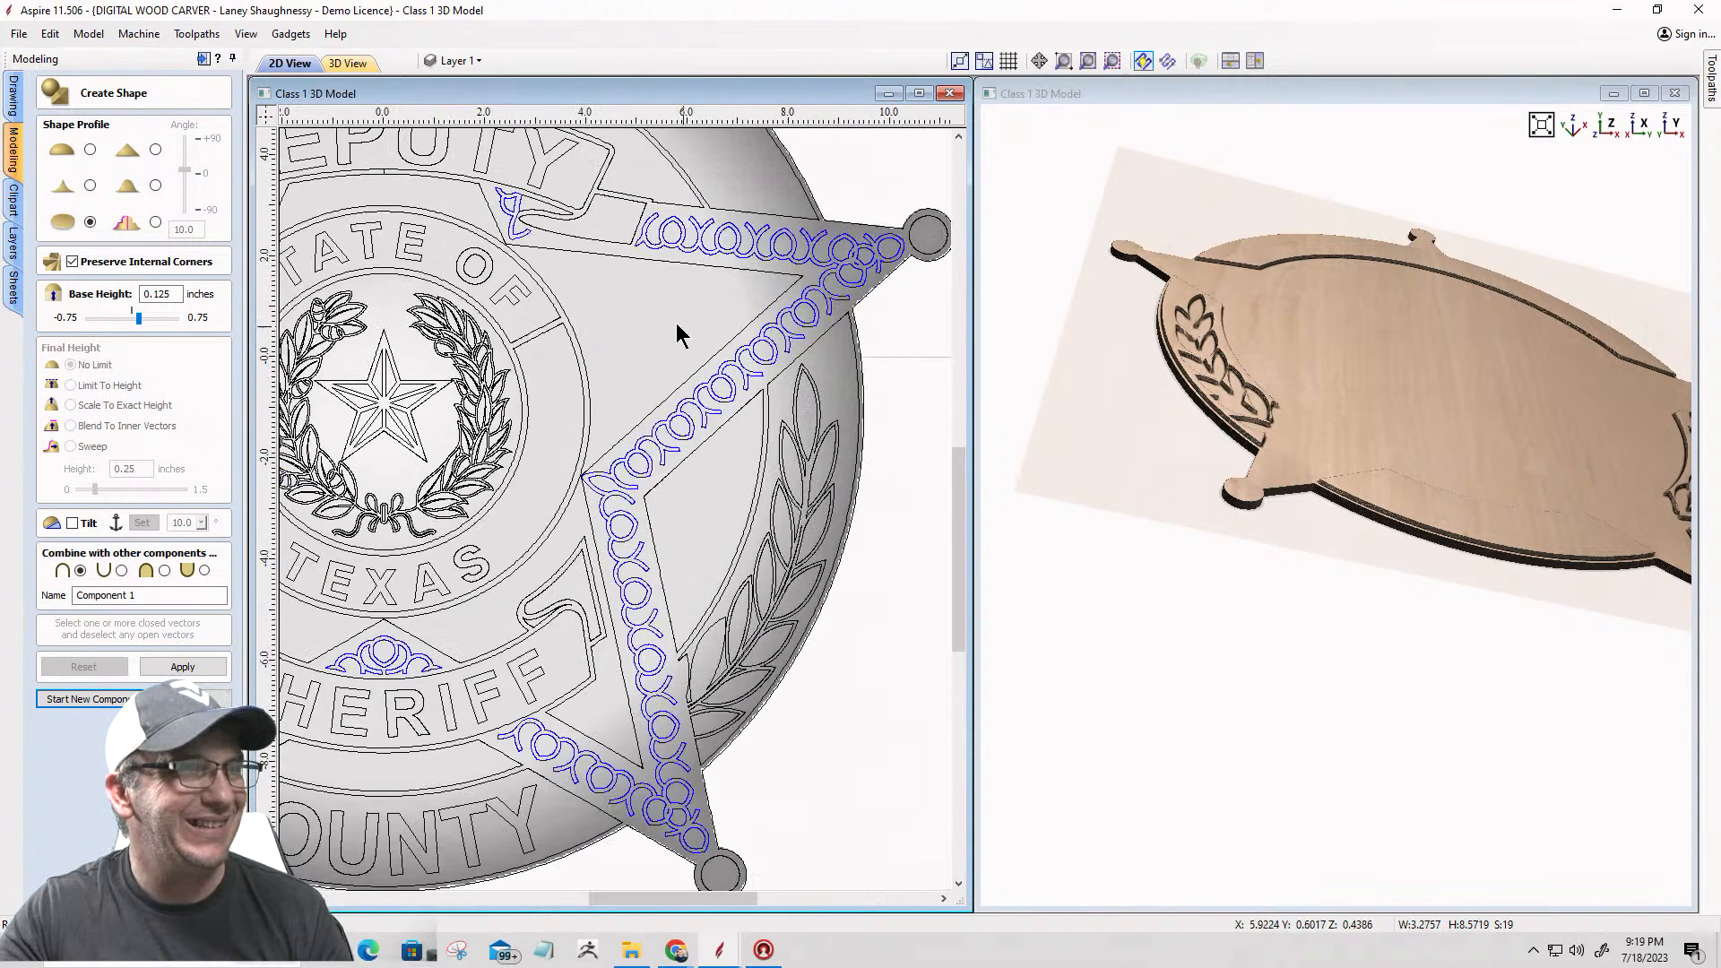
mouse_move(673, 318)
left_mouse_down("shift")
mouse_move(875, 622)
mouse_move(911, 757)
left_mouse_up("shift")
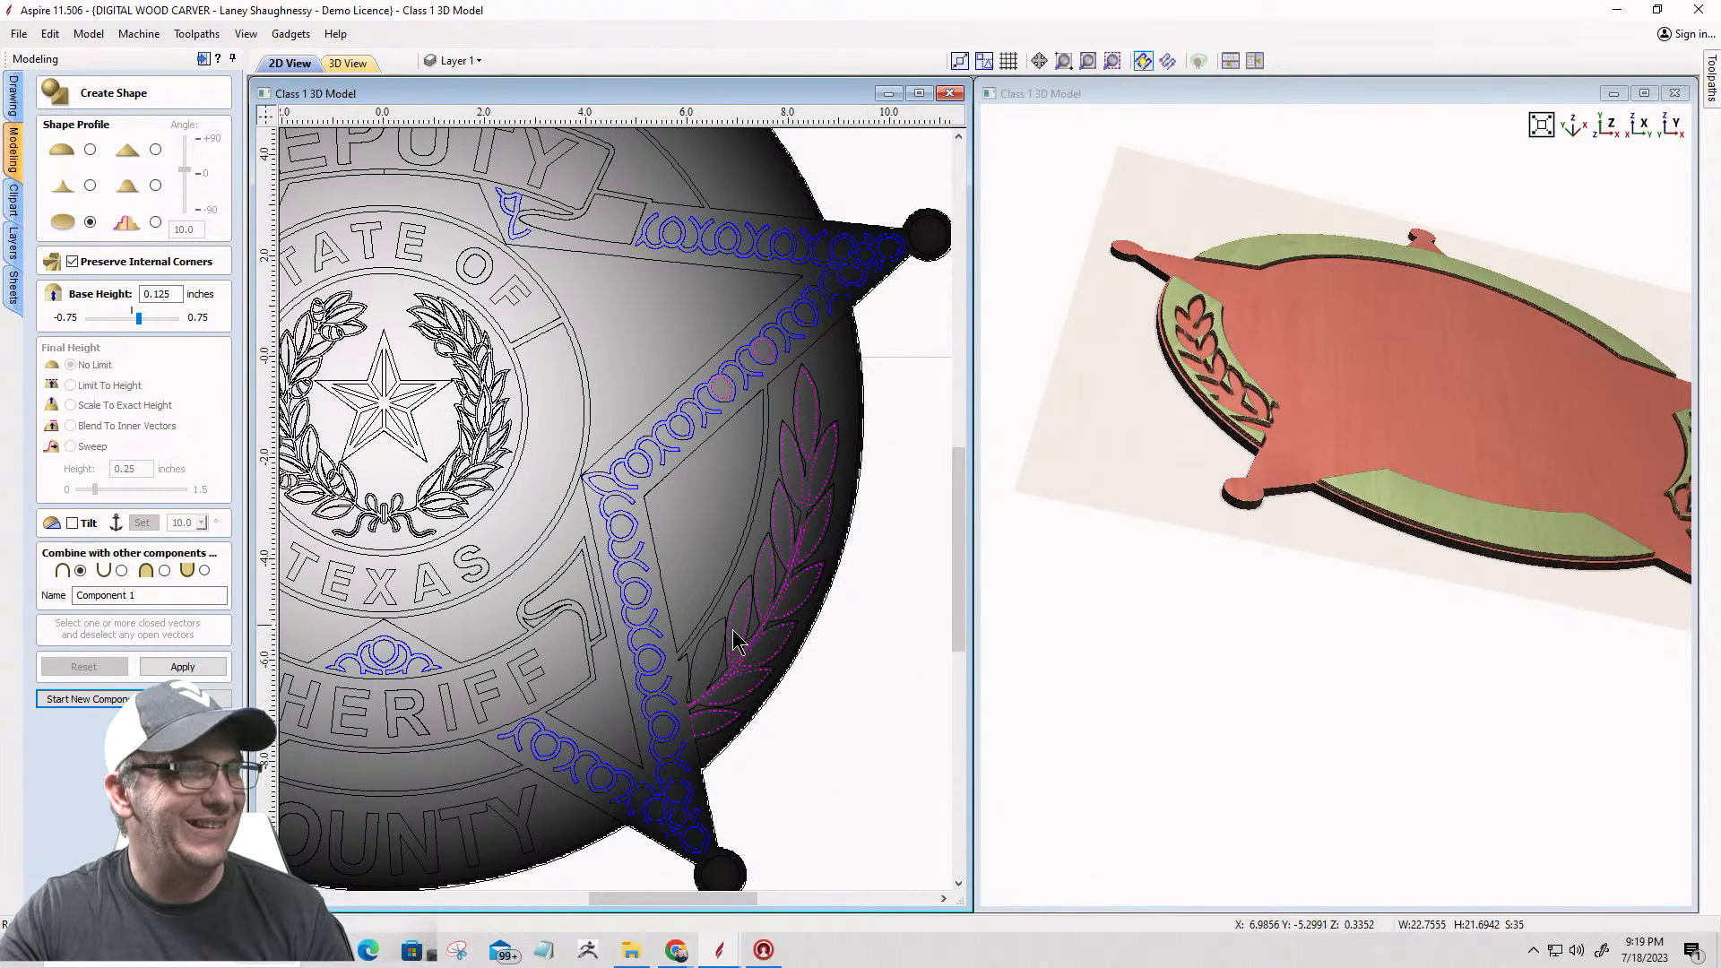
left_click(724, 674, "shift")
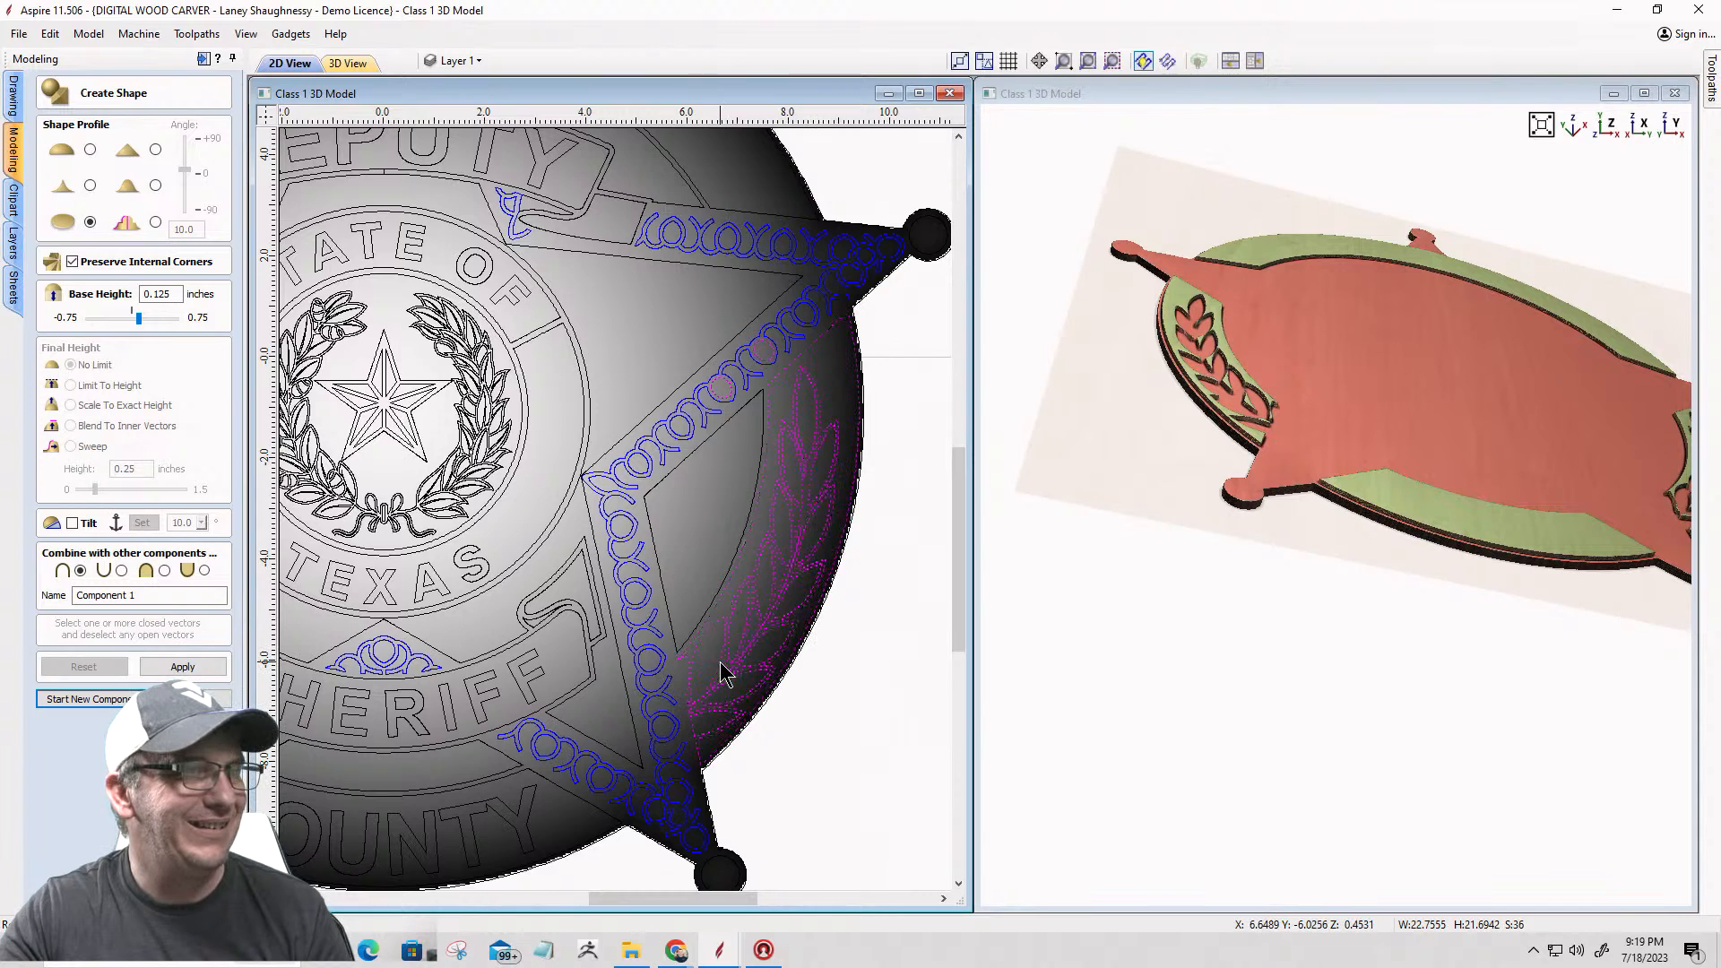
left_click(696, 488, "shift")
left_click(713, 394, "shift")
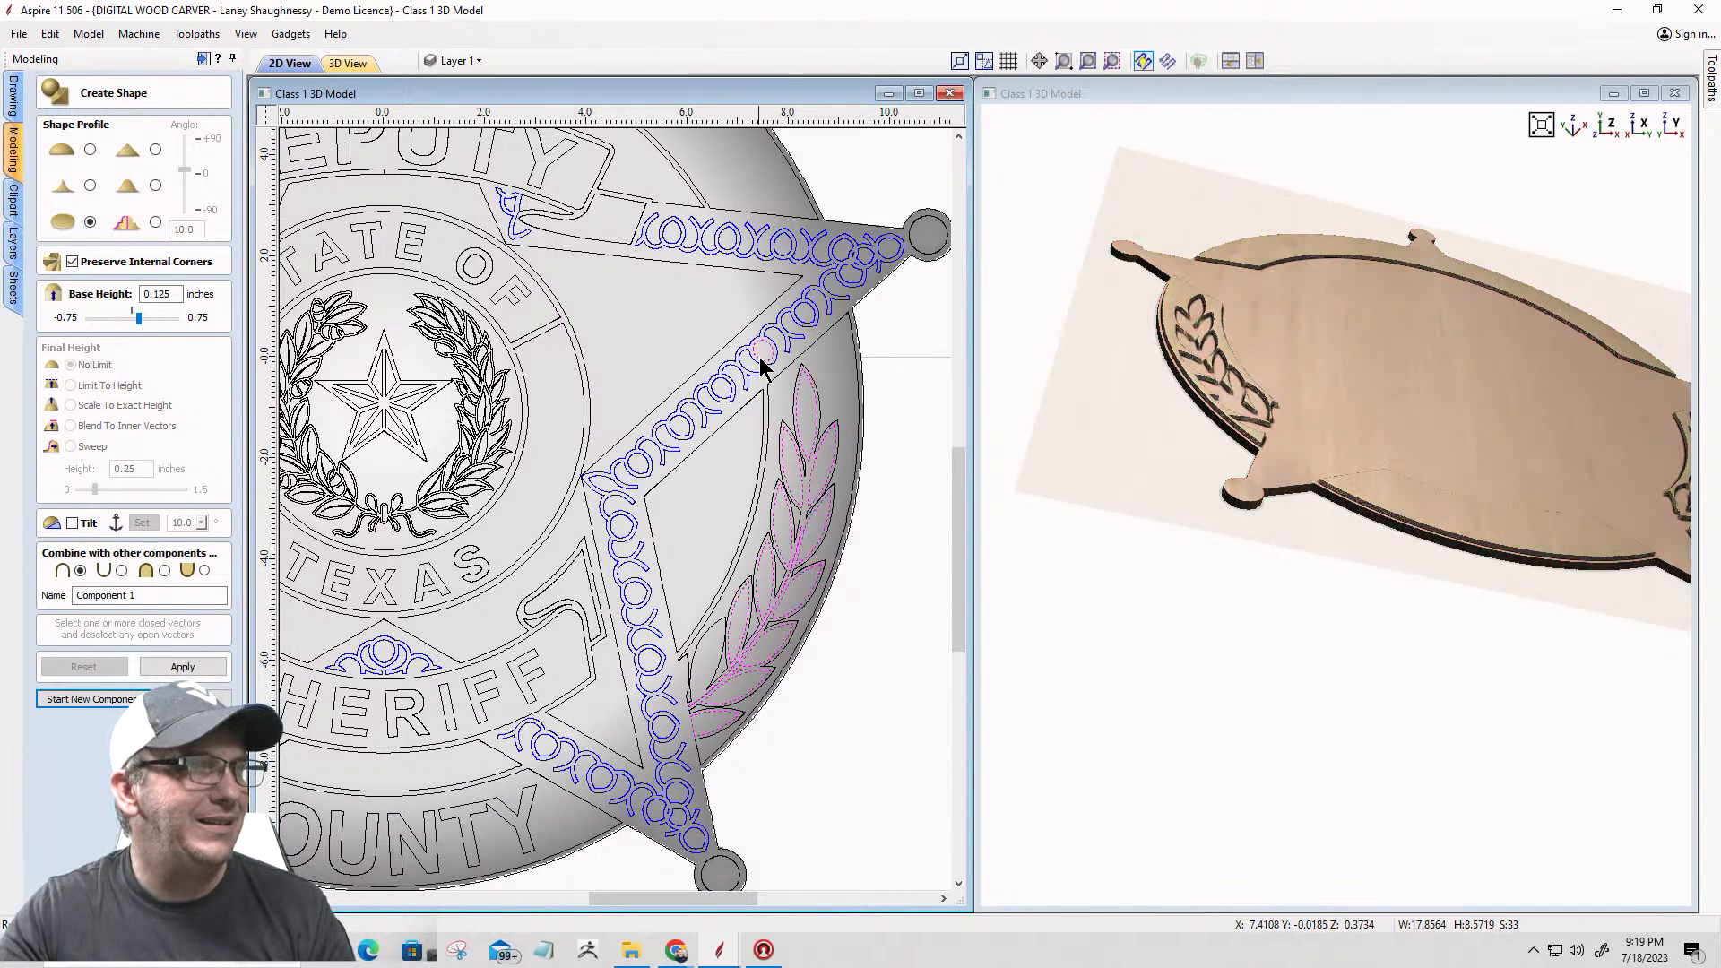
left_click(760, 357, "shift")
scroll(927, 327, "down", 3)
scroll(1072, 305, "down", 1)
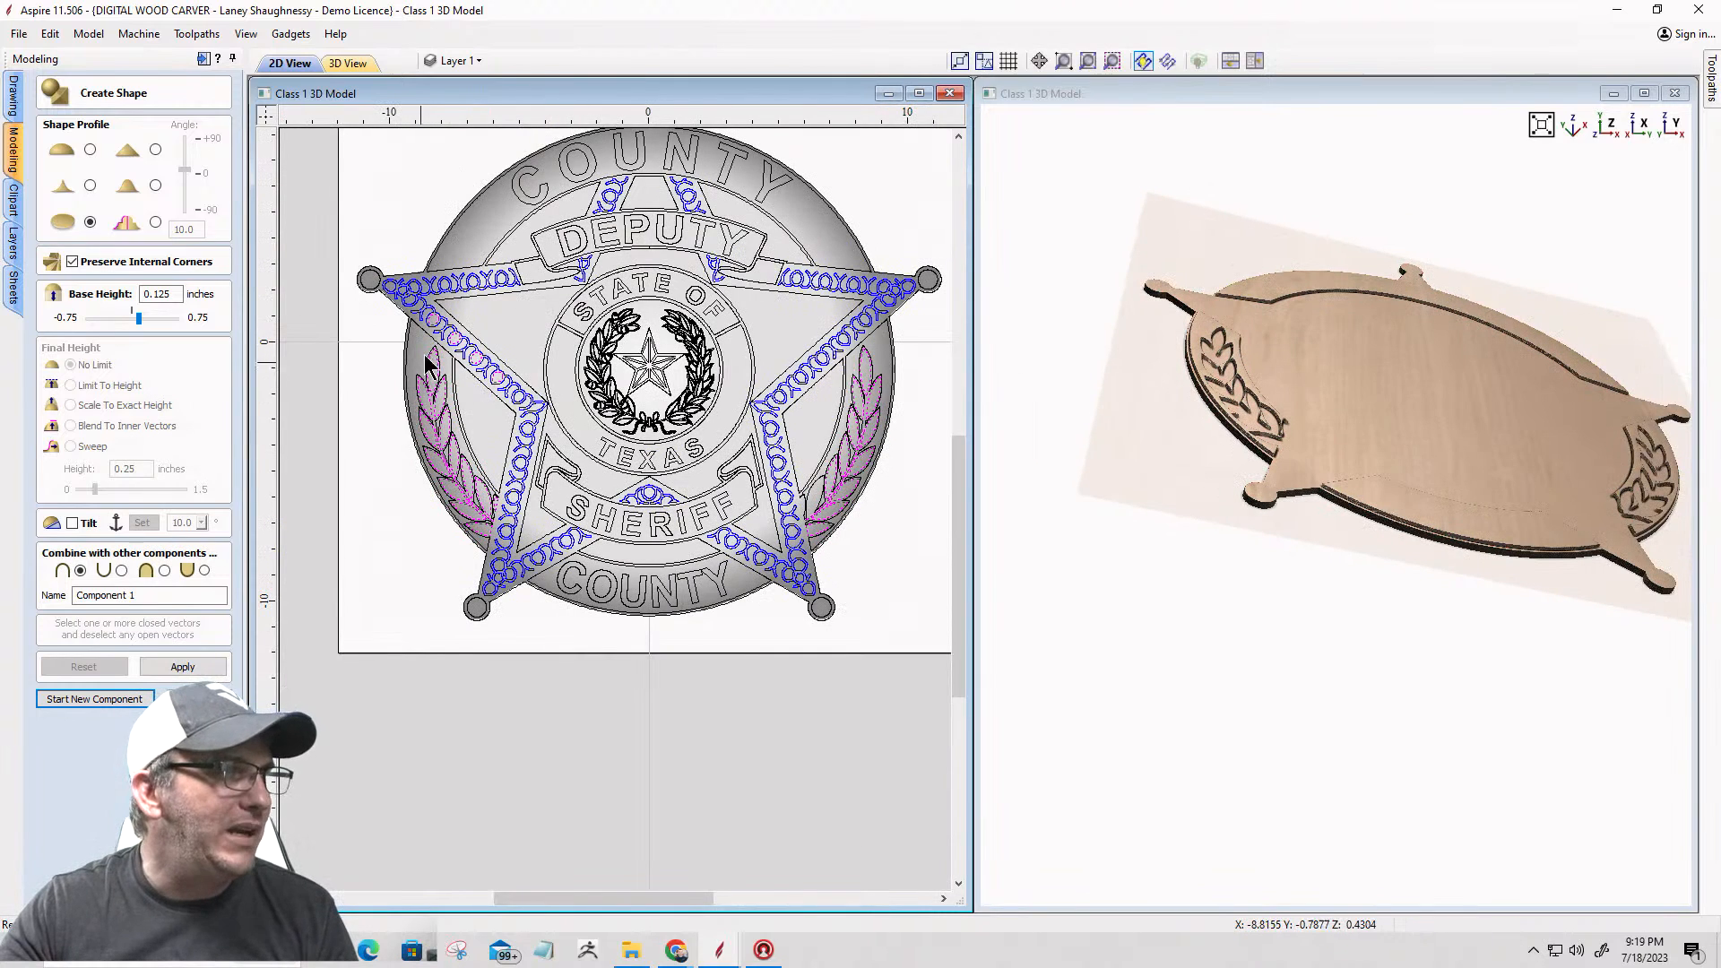
Step: Remove the rope-border circles beside the left laurel from the selection
scroll(439, 331, "up", 5)
left_click(416, 296, "shift")
left_click(485, 331, "shift")
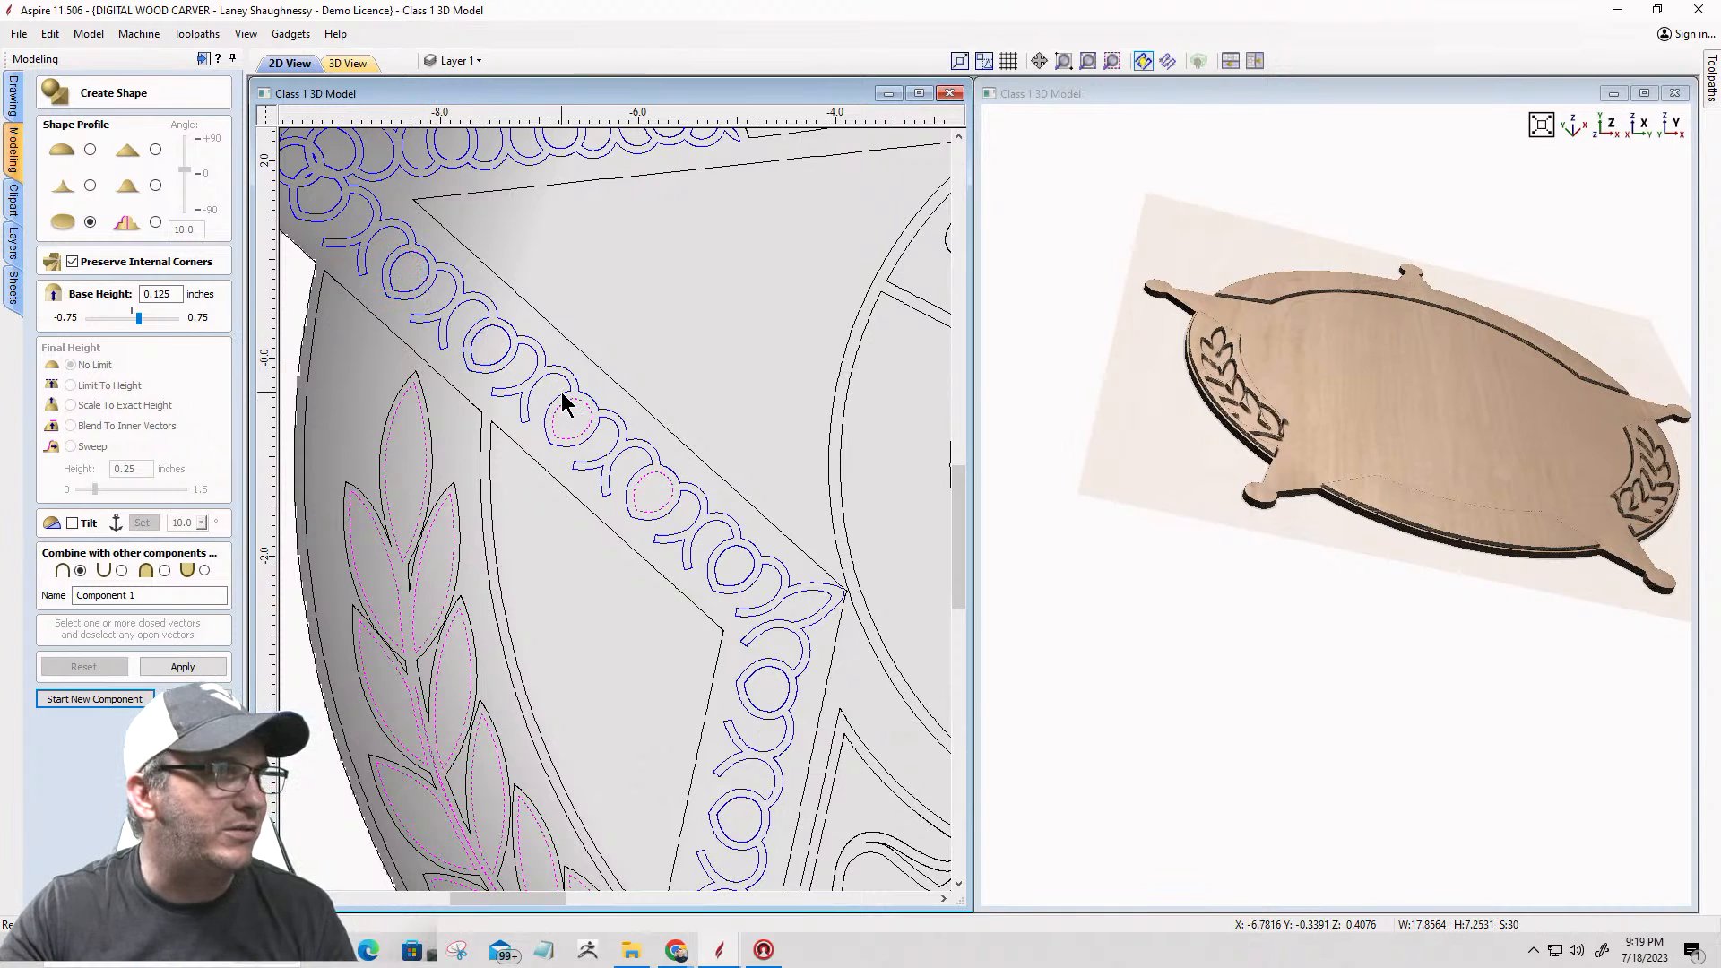
left_click(639, 480, "shift")
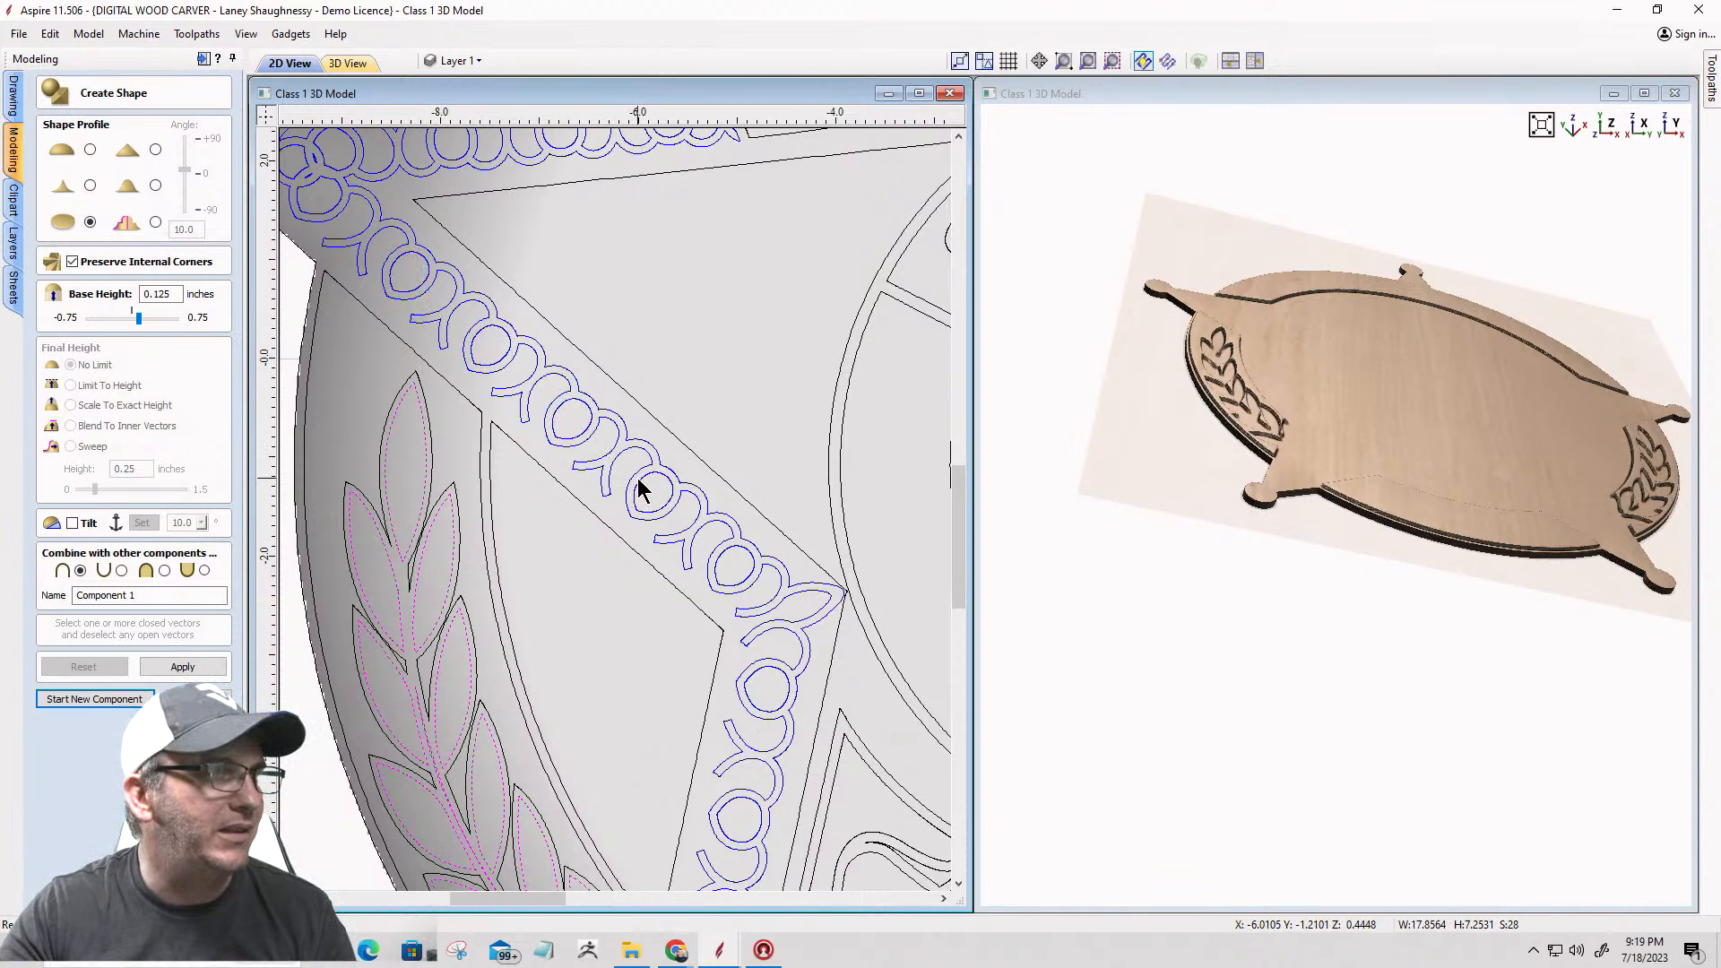
Step: Check the selection around both laurels and group the selected leaf and stem vectors
scroll(708, 332, "down", 5)
scroll(633, 456, "up", 6)
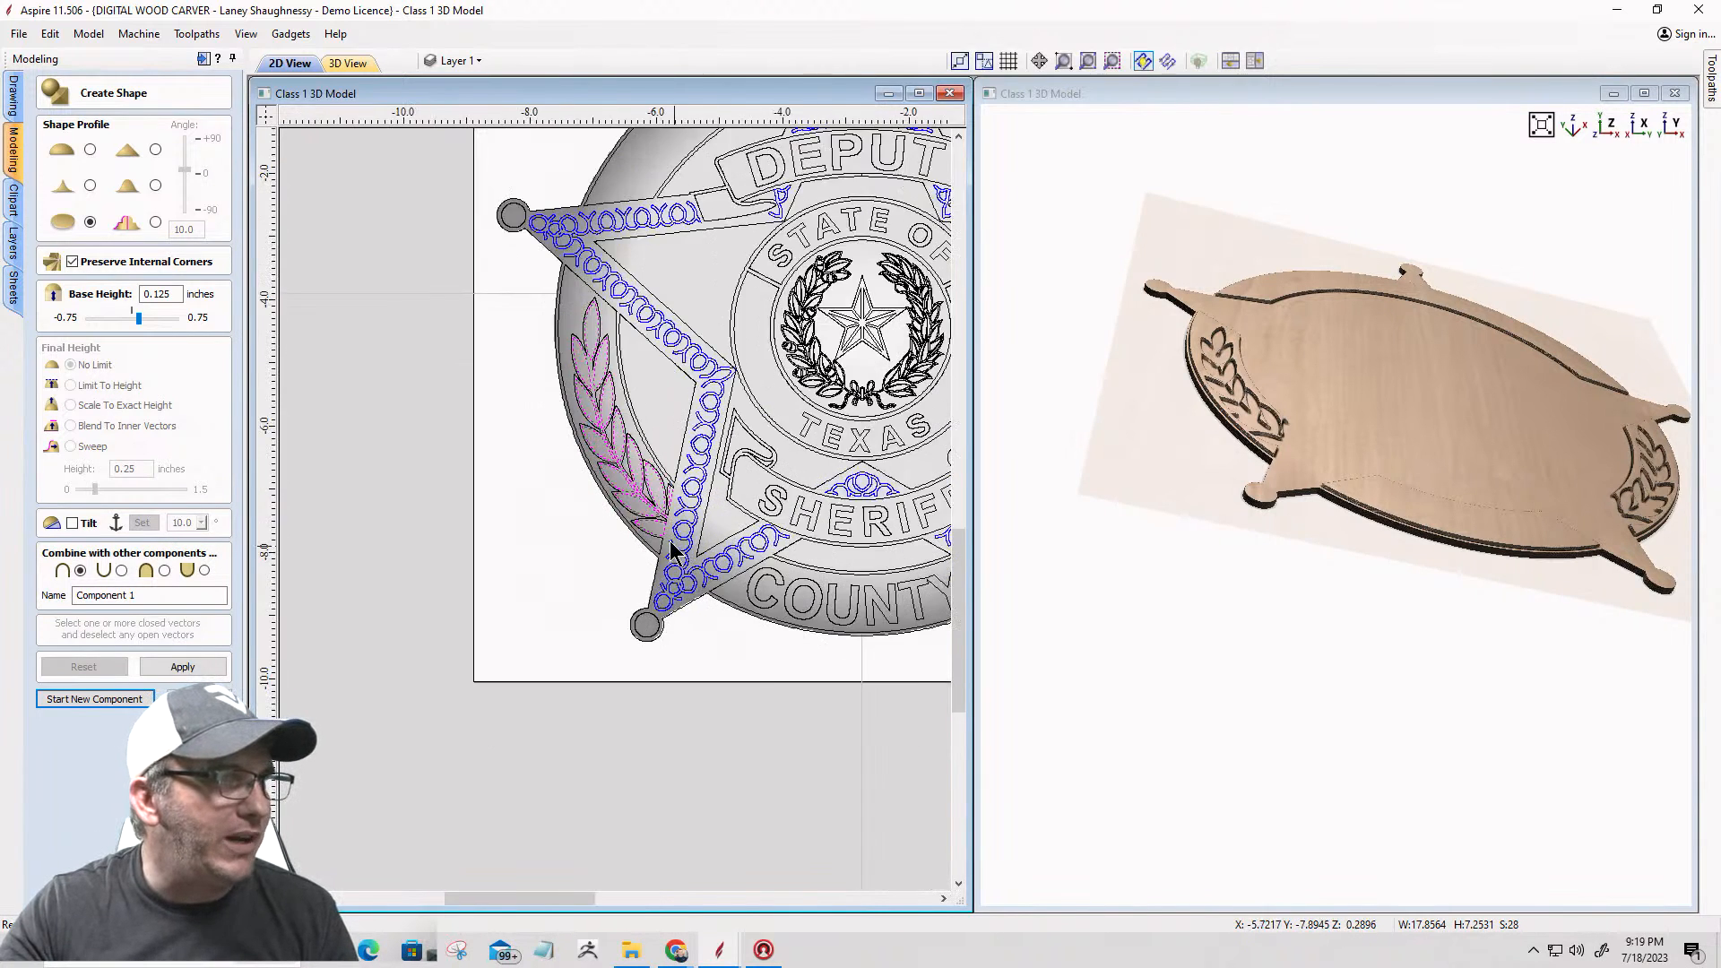
scroll(464, 453, "down", 5)
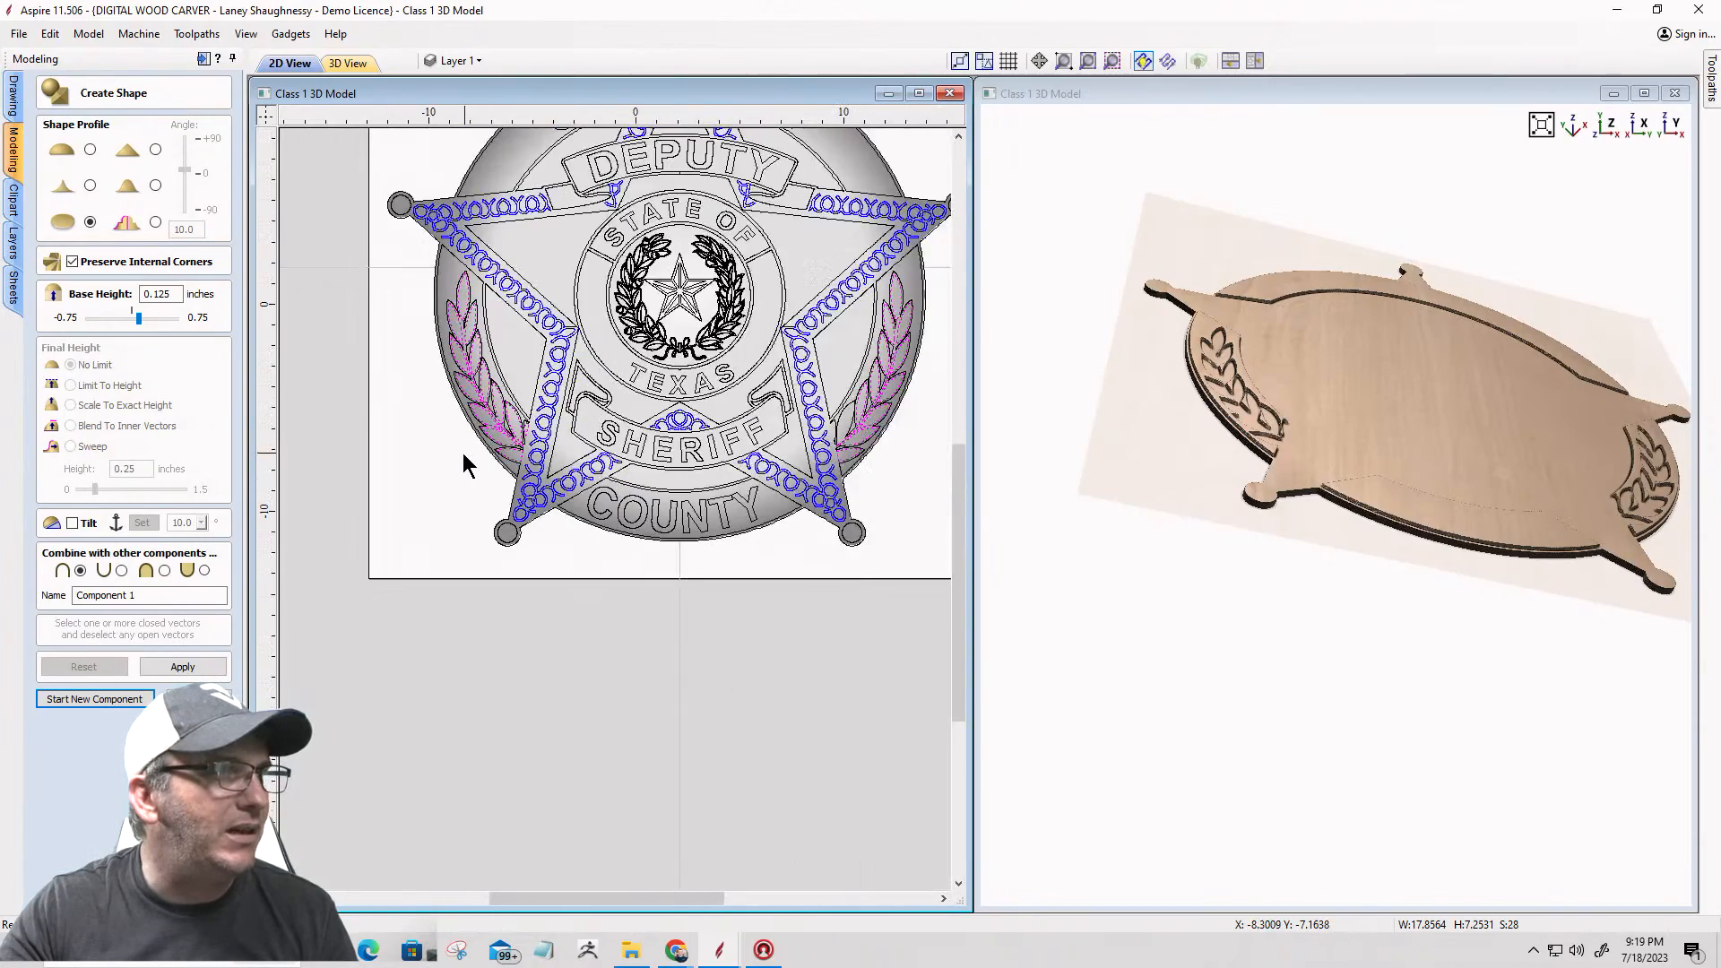
scroll(762, 438, "up", 6)
scroll(761, 438, "down", 3)
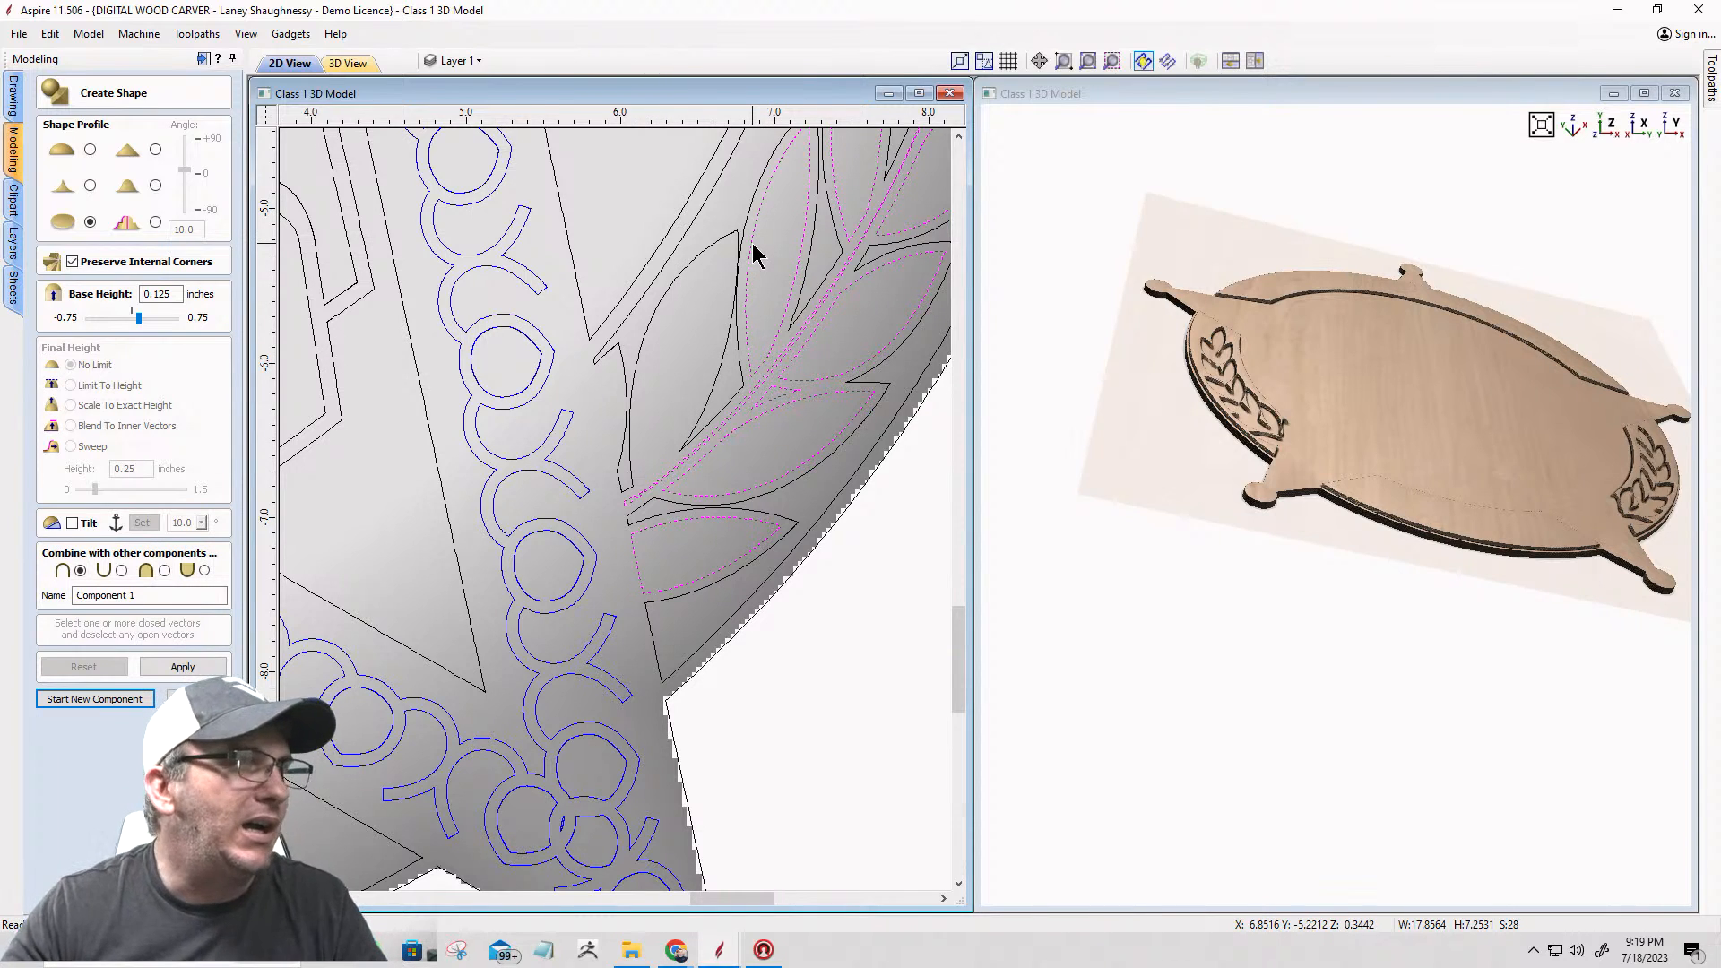
scroll(753, 256, "down", 2)
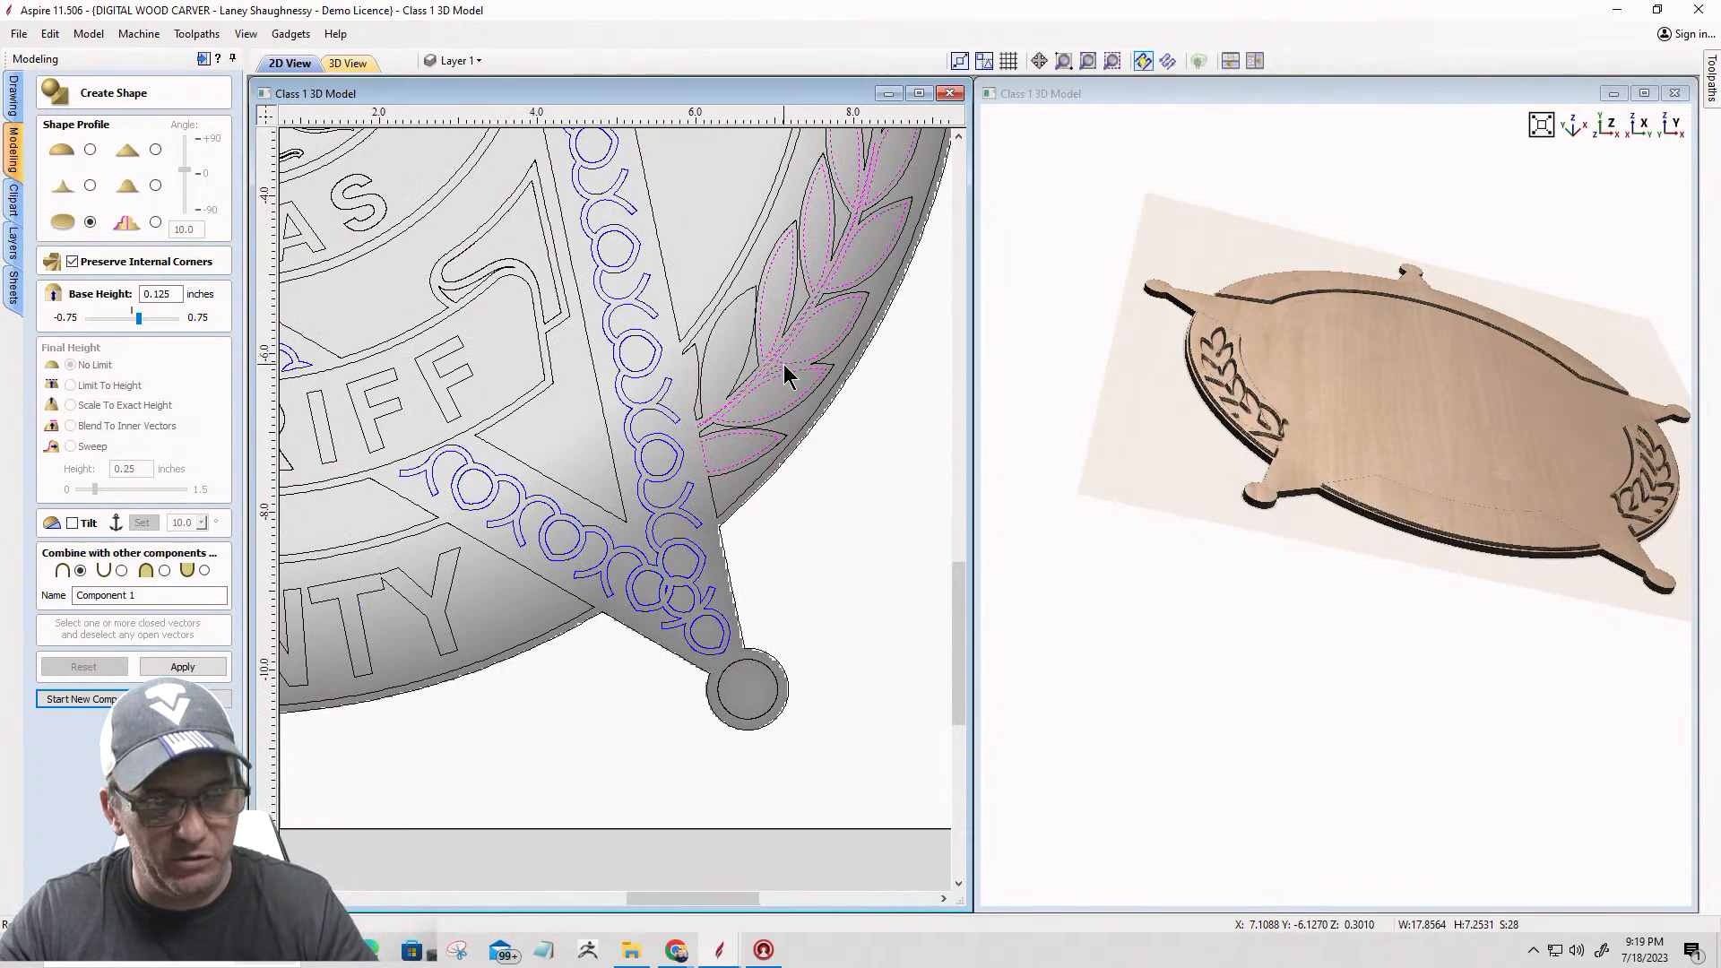
key("g")
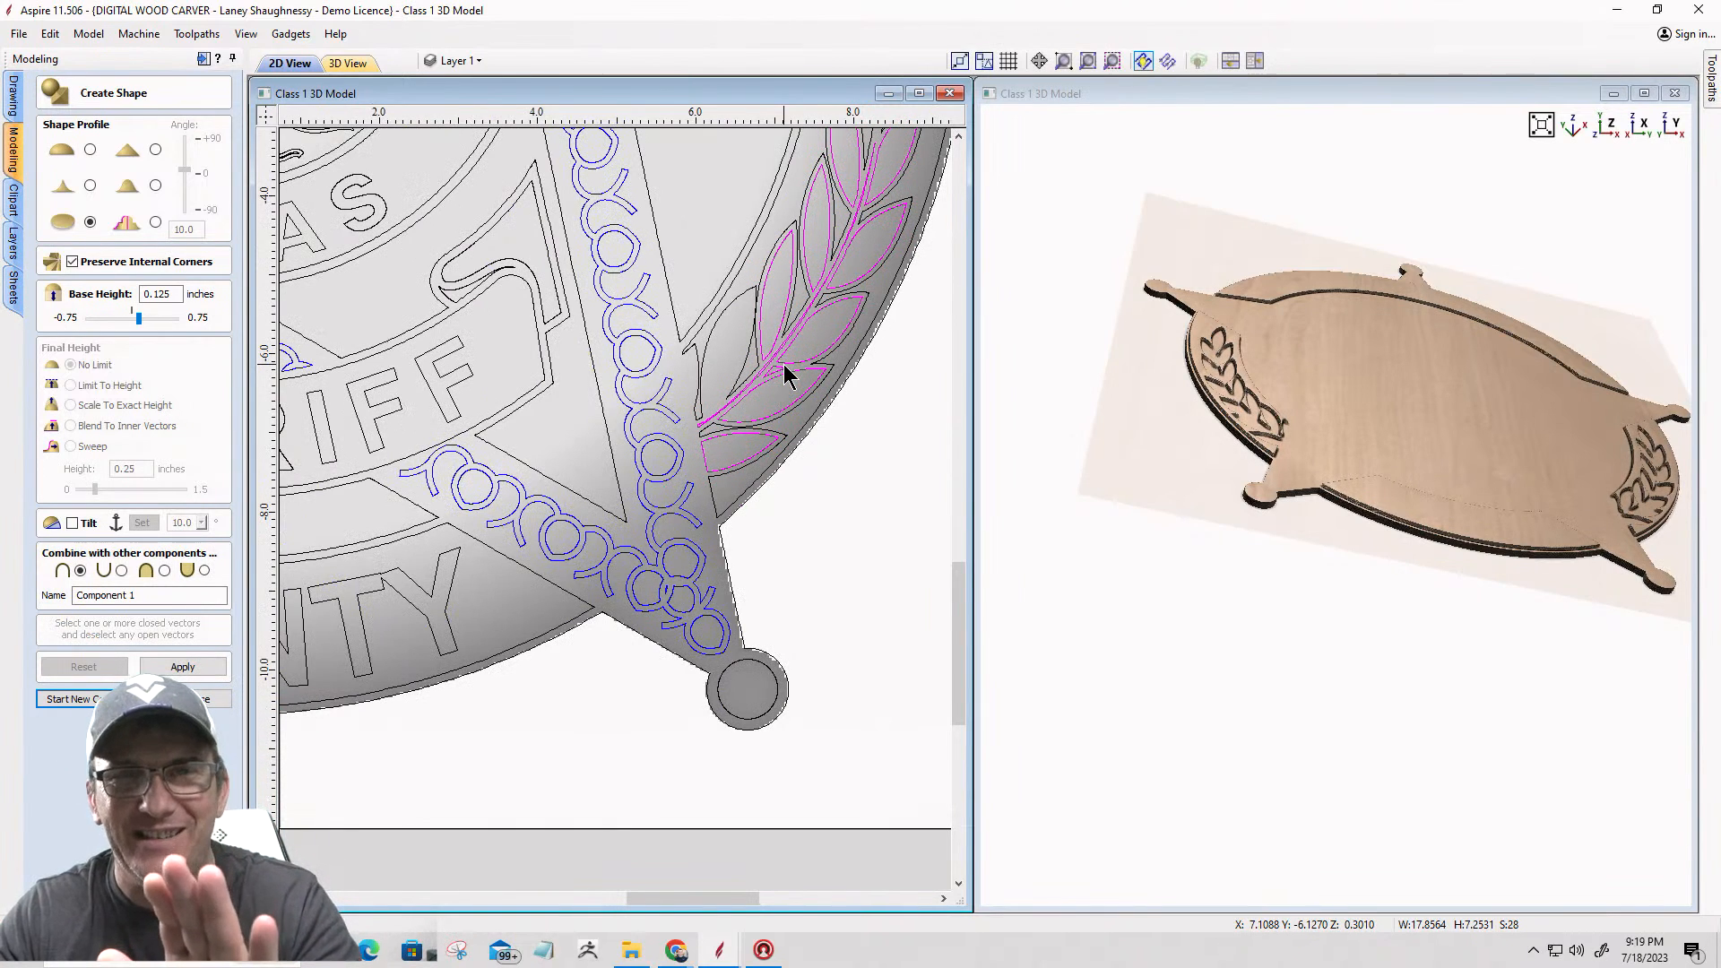
Step: Regroup the laurel vectors without one inner leaf near the lower end of the right laurel
scroll(702, 360, "up", 3)
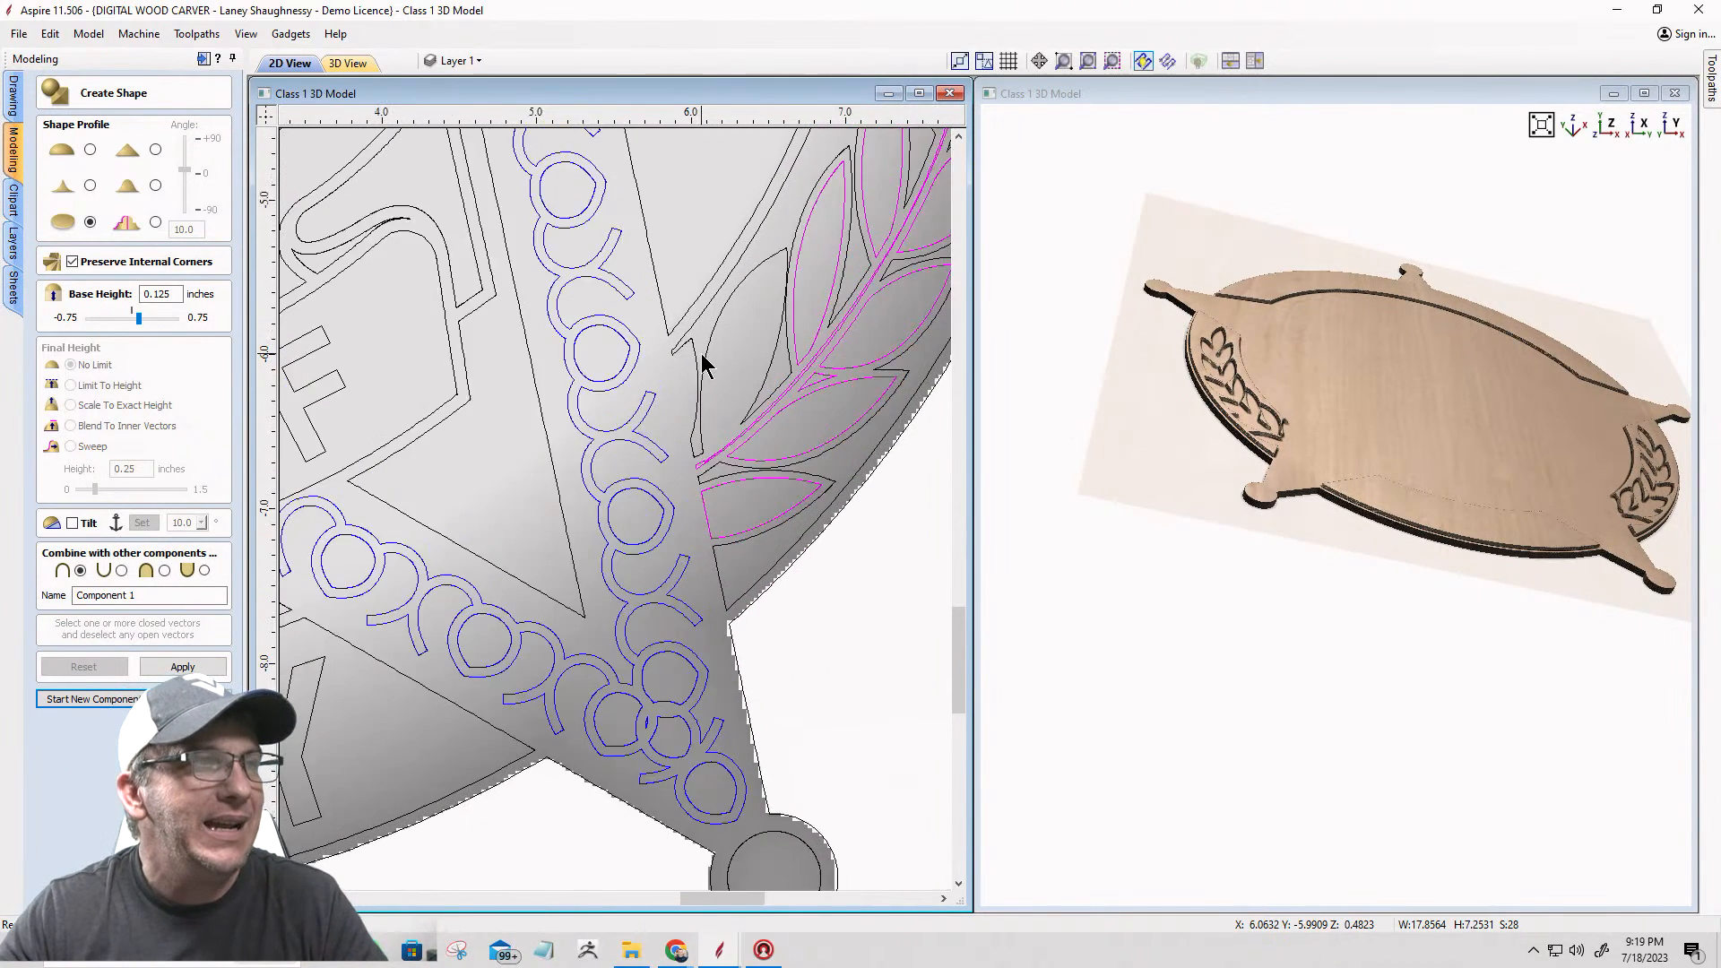
scroll(735, 521, "down", 2)
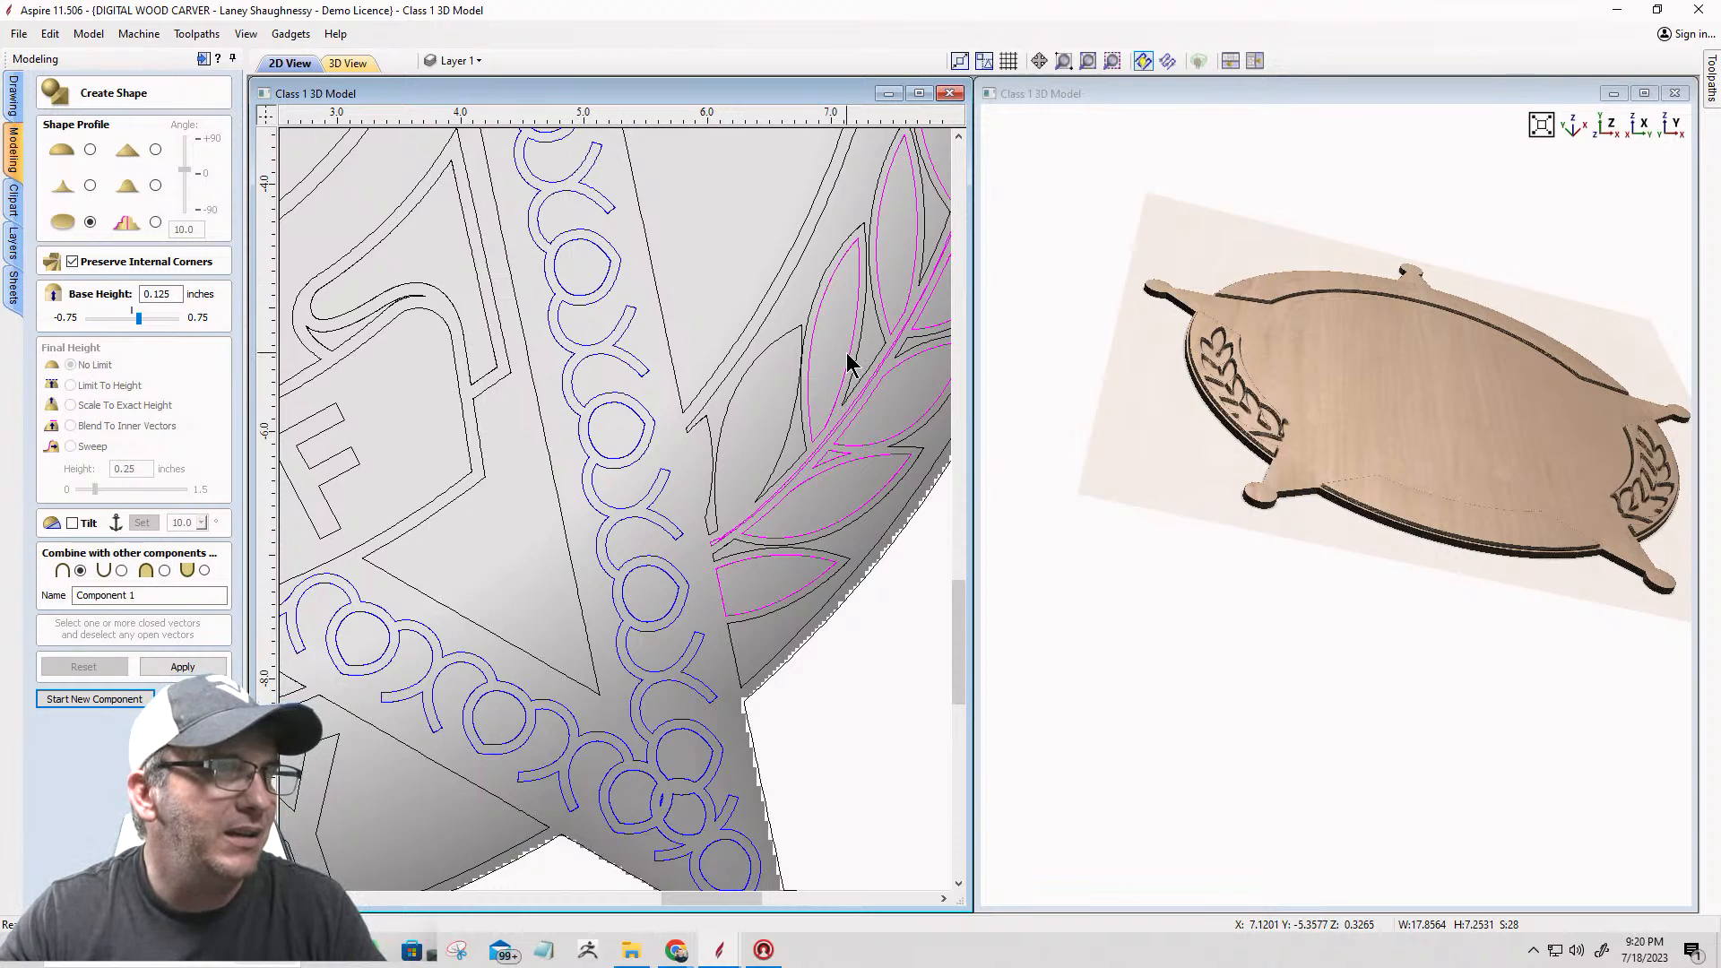
left_click(847, 355)
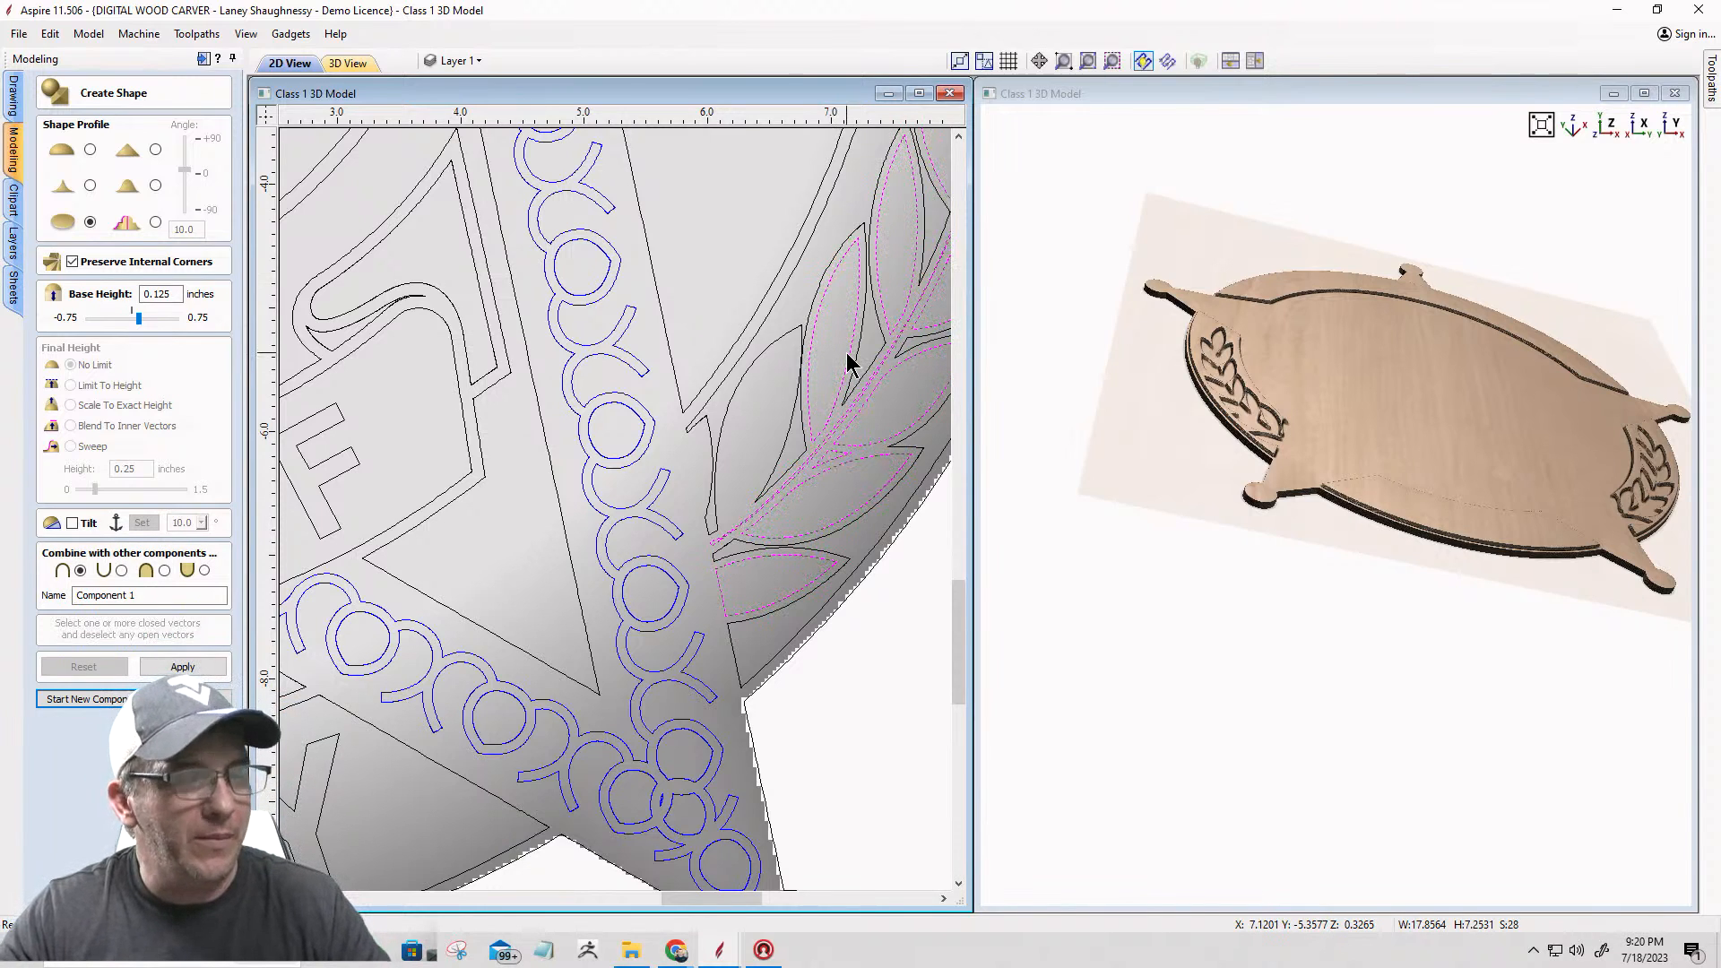
left_click(851, 363, "shift")
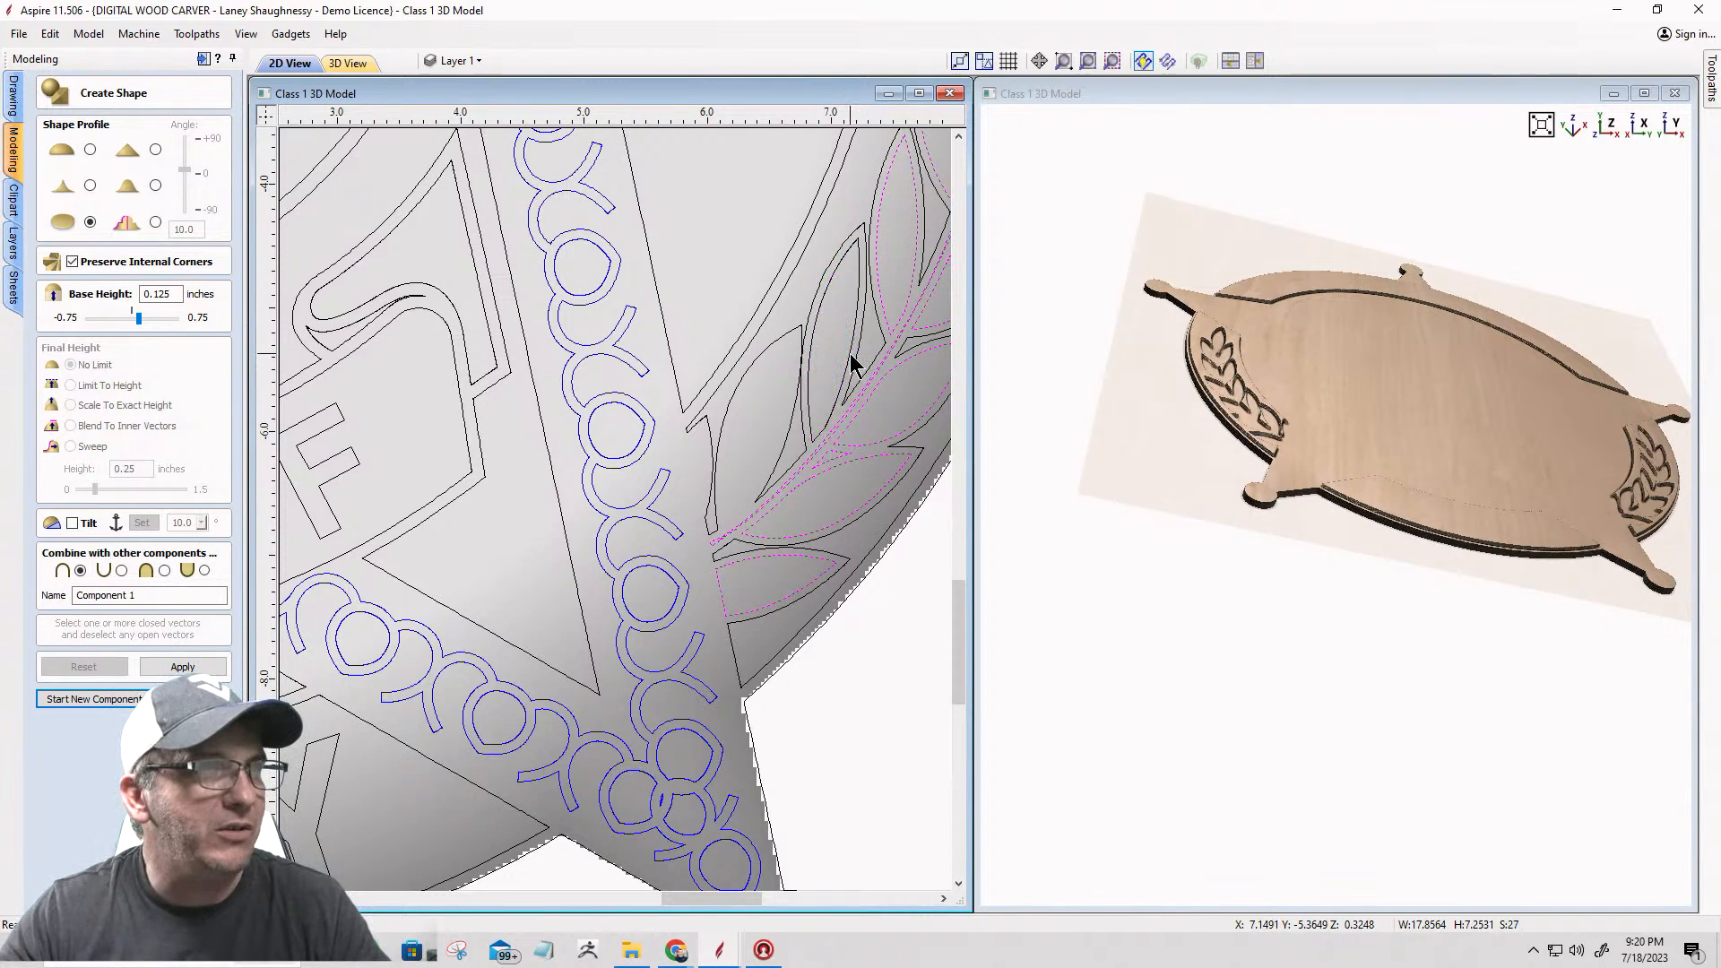
key("Escape")
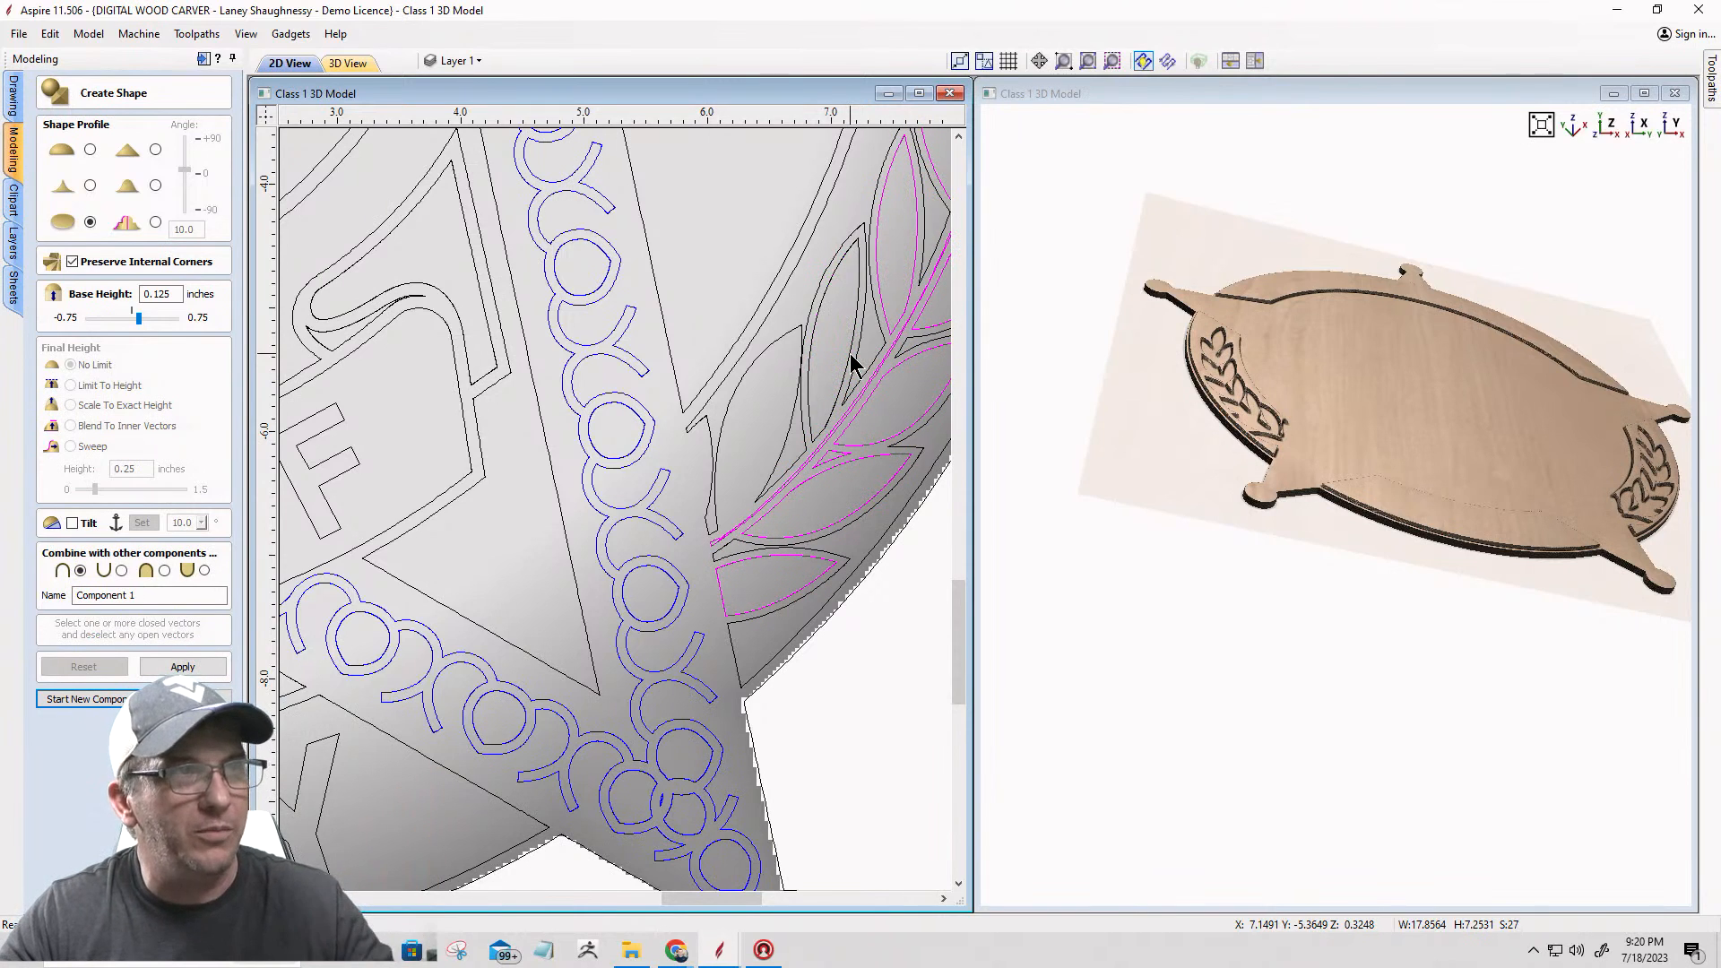
Step: Try to fill the missing-leaf gap at the lower end of the right laurel with the neighbouring loose inner leaf
left_click(852, 363)
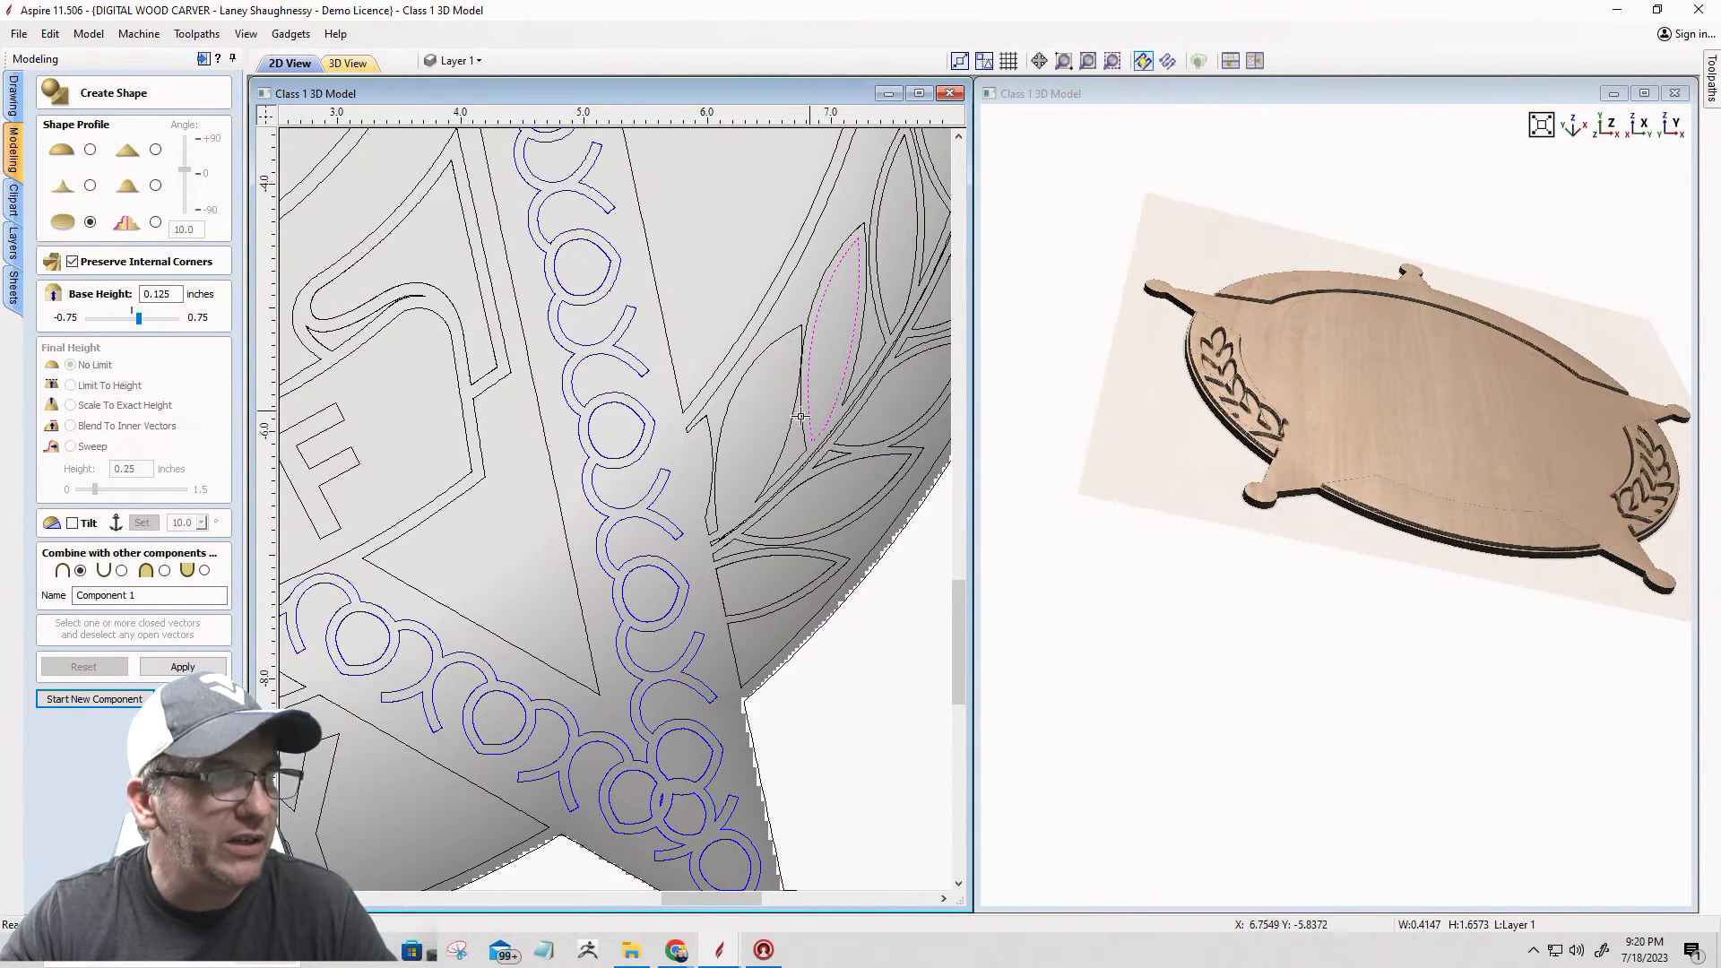
left_click(756, 457)
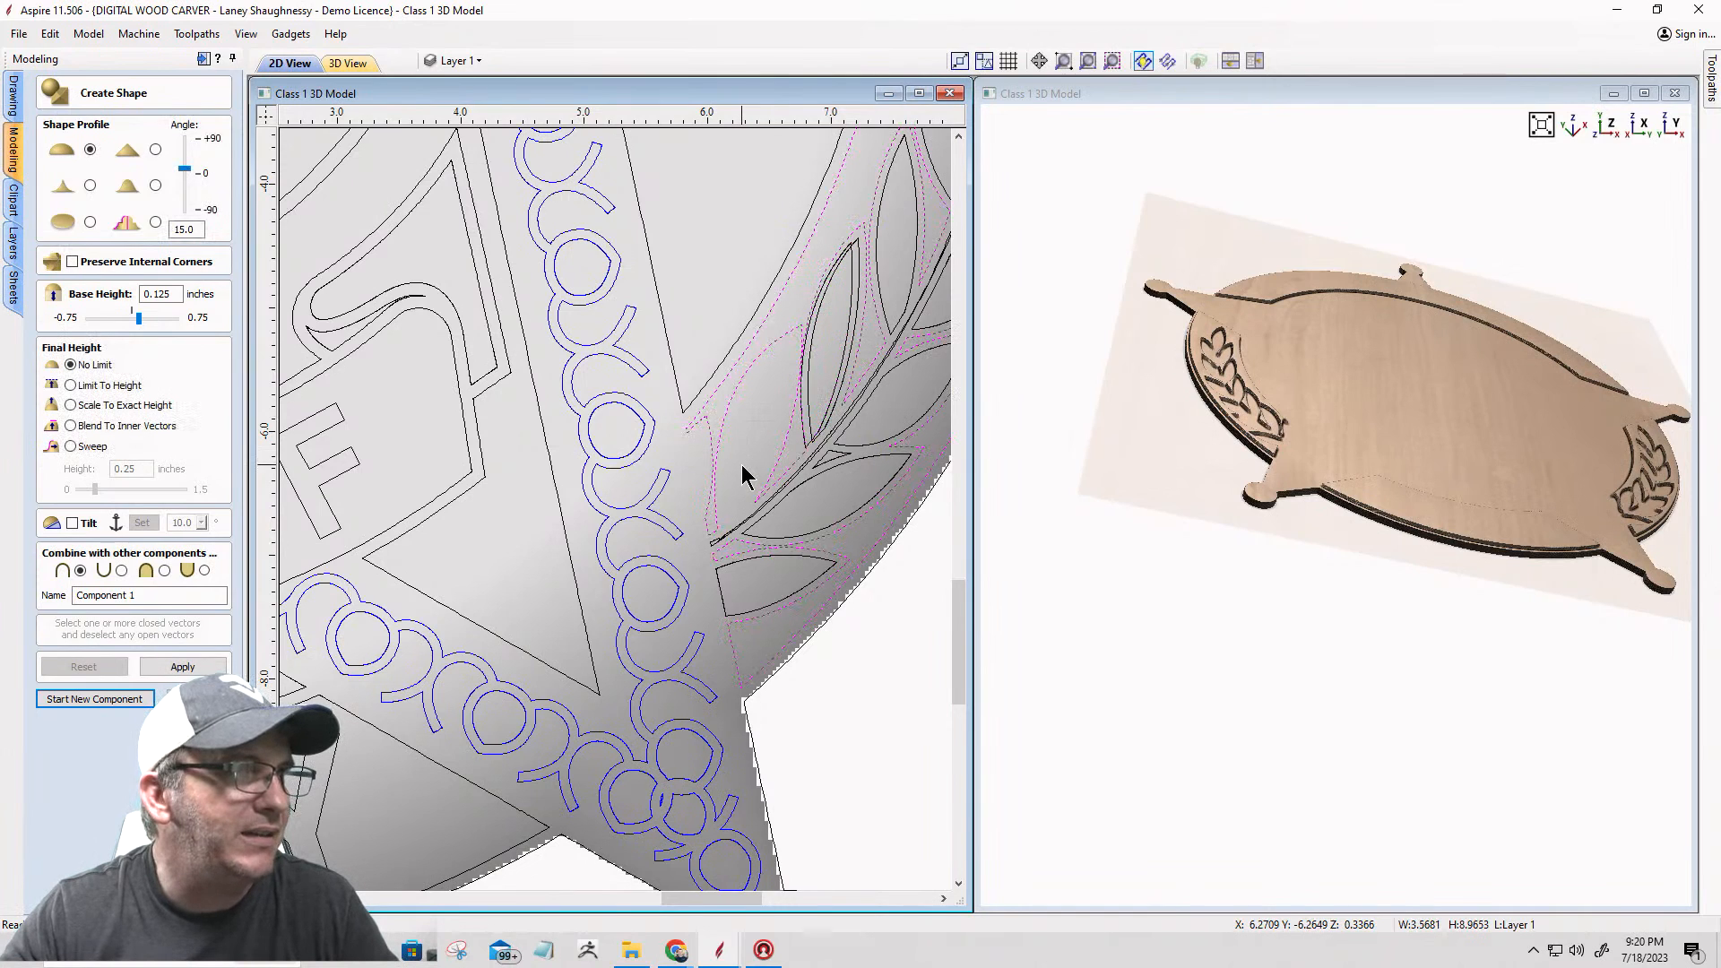
left_click(741, 465)
left_click(836, 388)
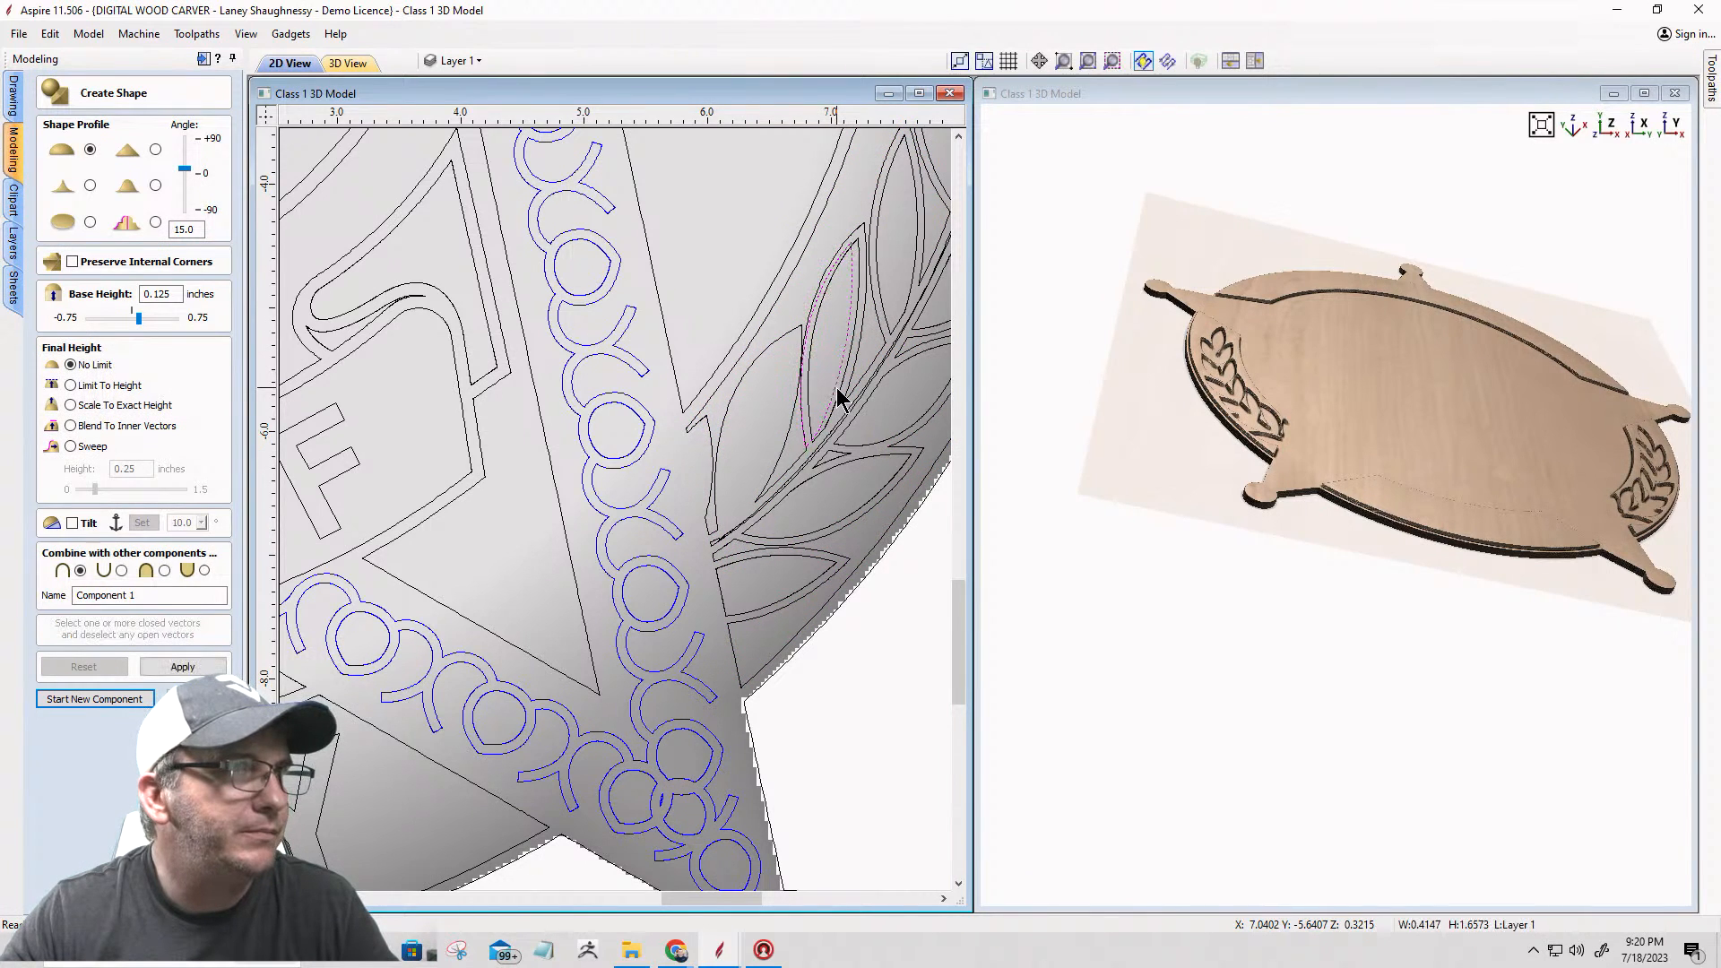
left_click(836, 389)
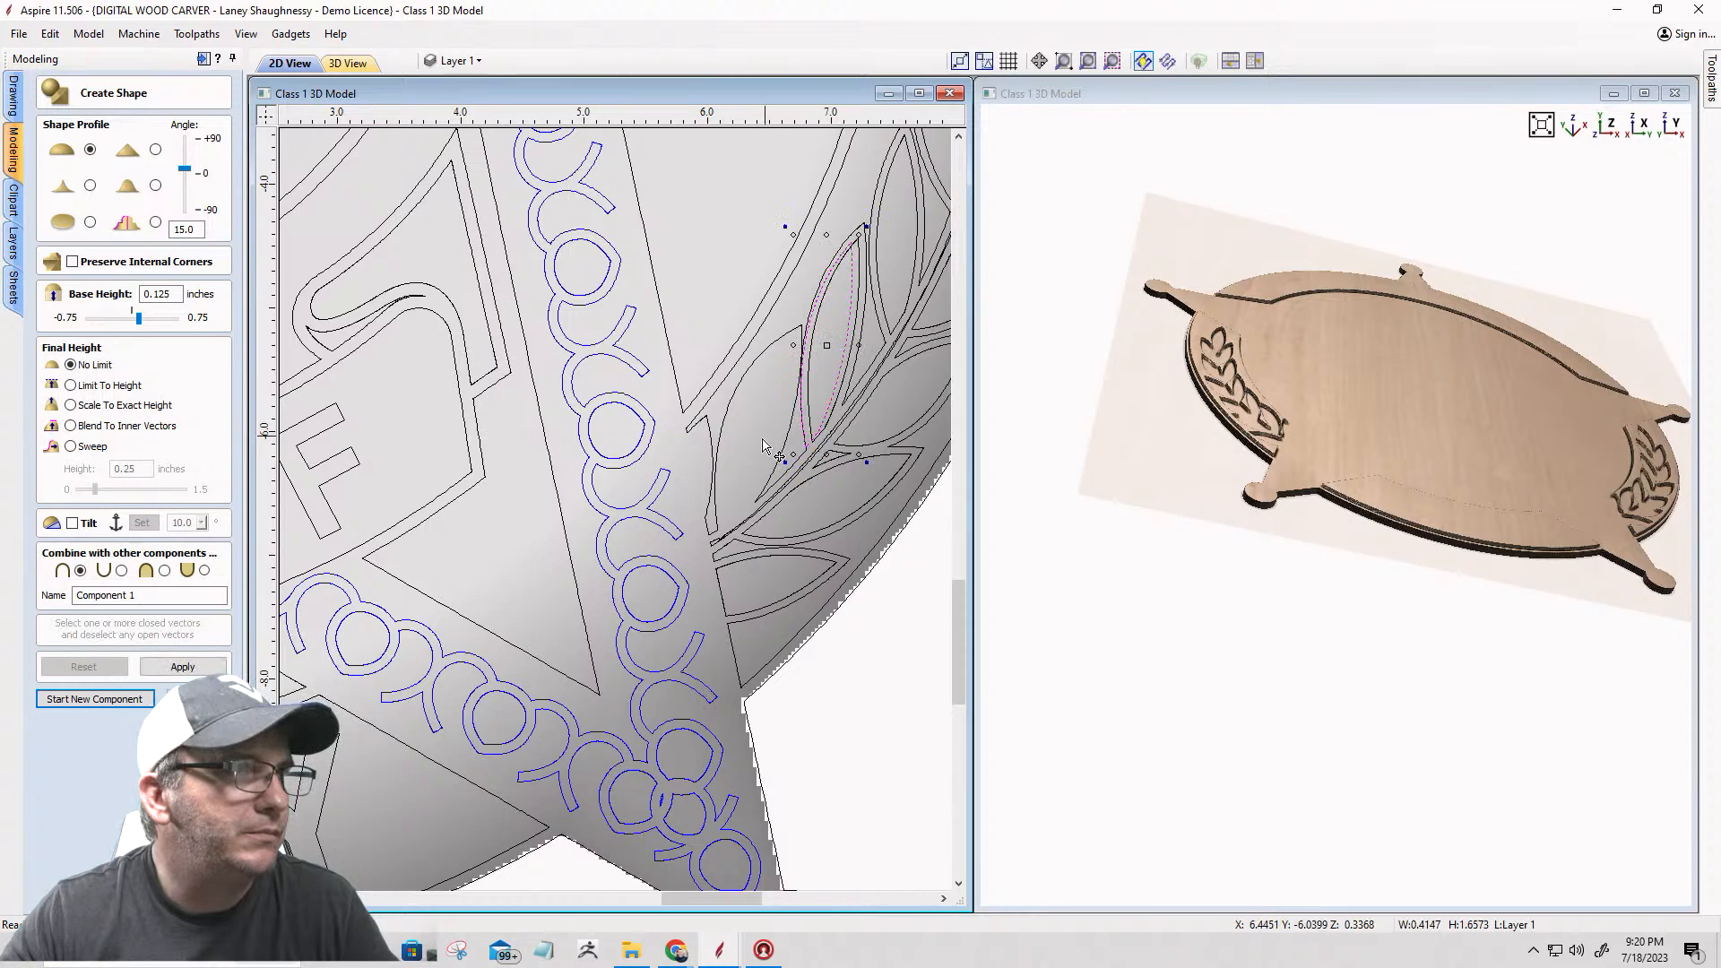
left_click_drag(820, 334, 760, 419)
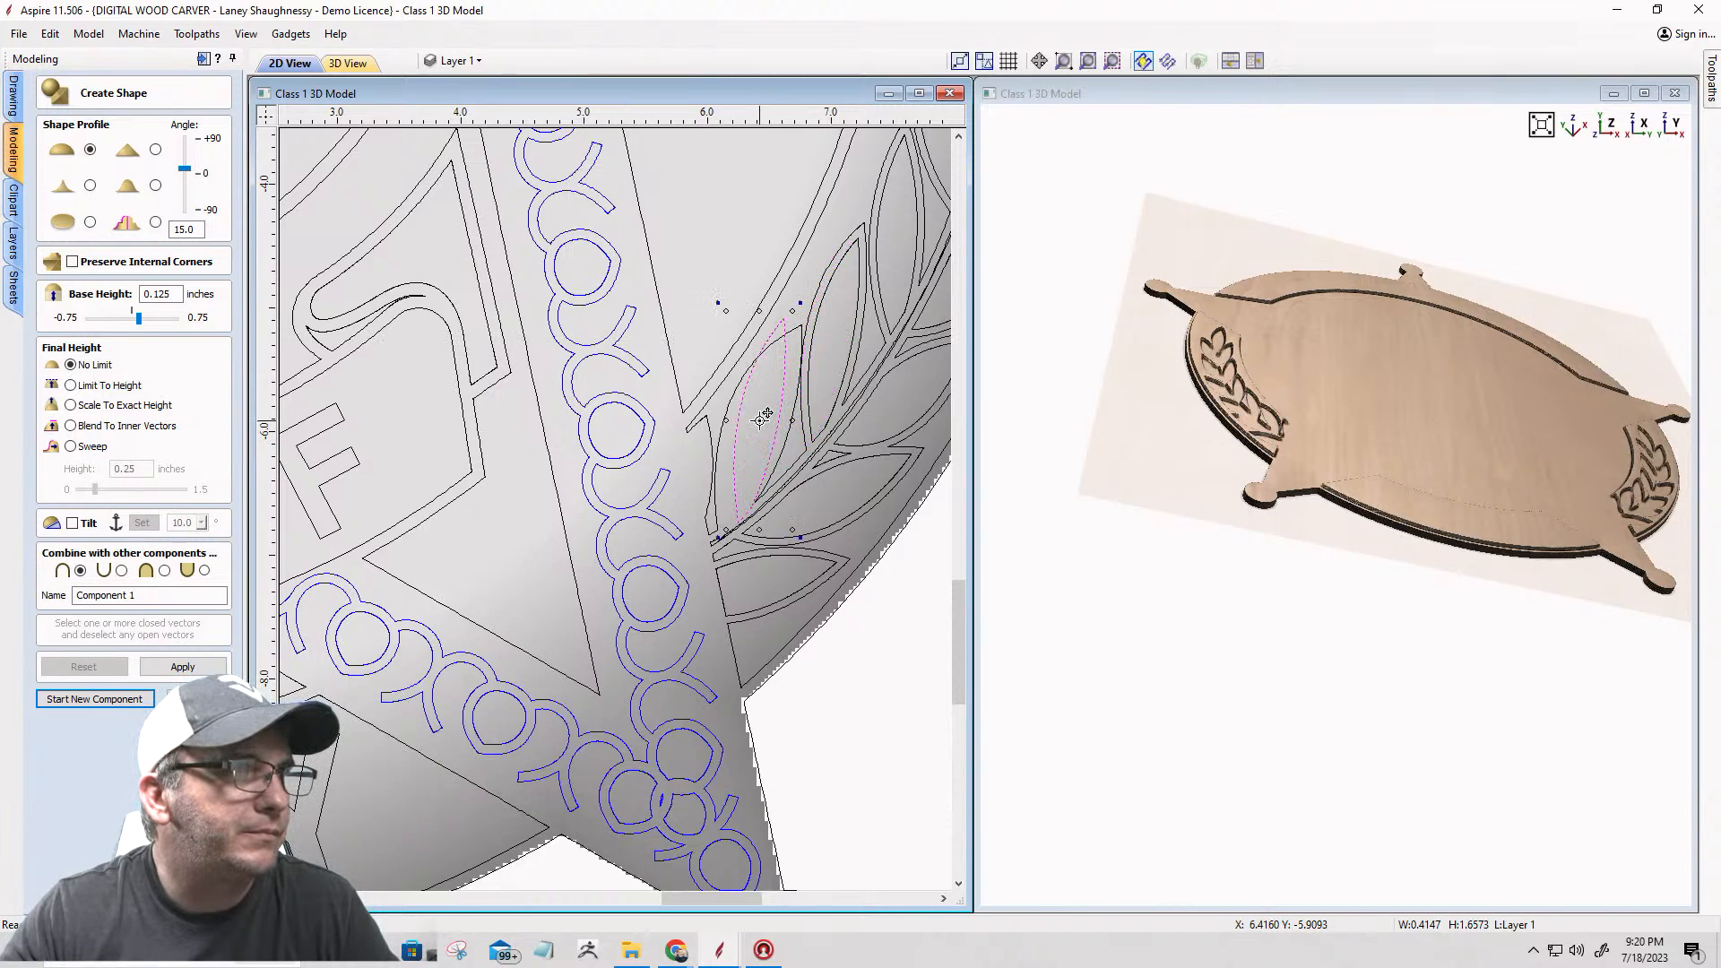
scroll(764, 421, "down", 2)
scroll(768, 424, "up", 2)
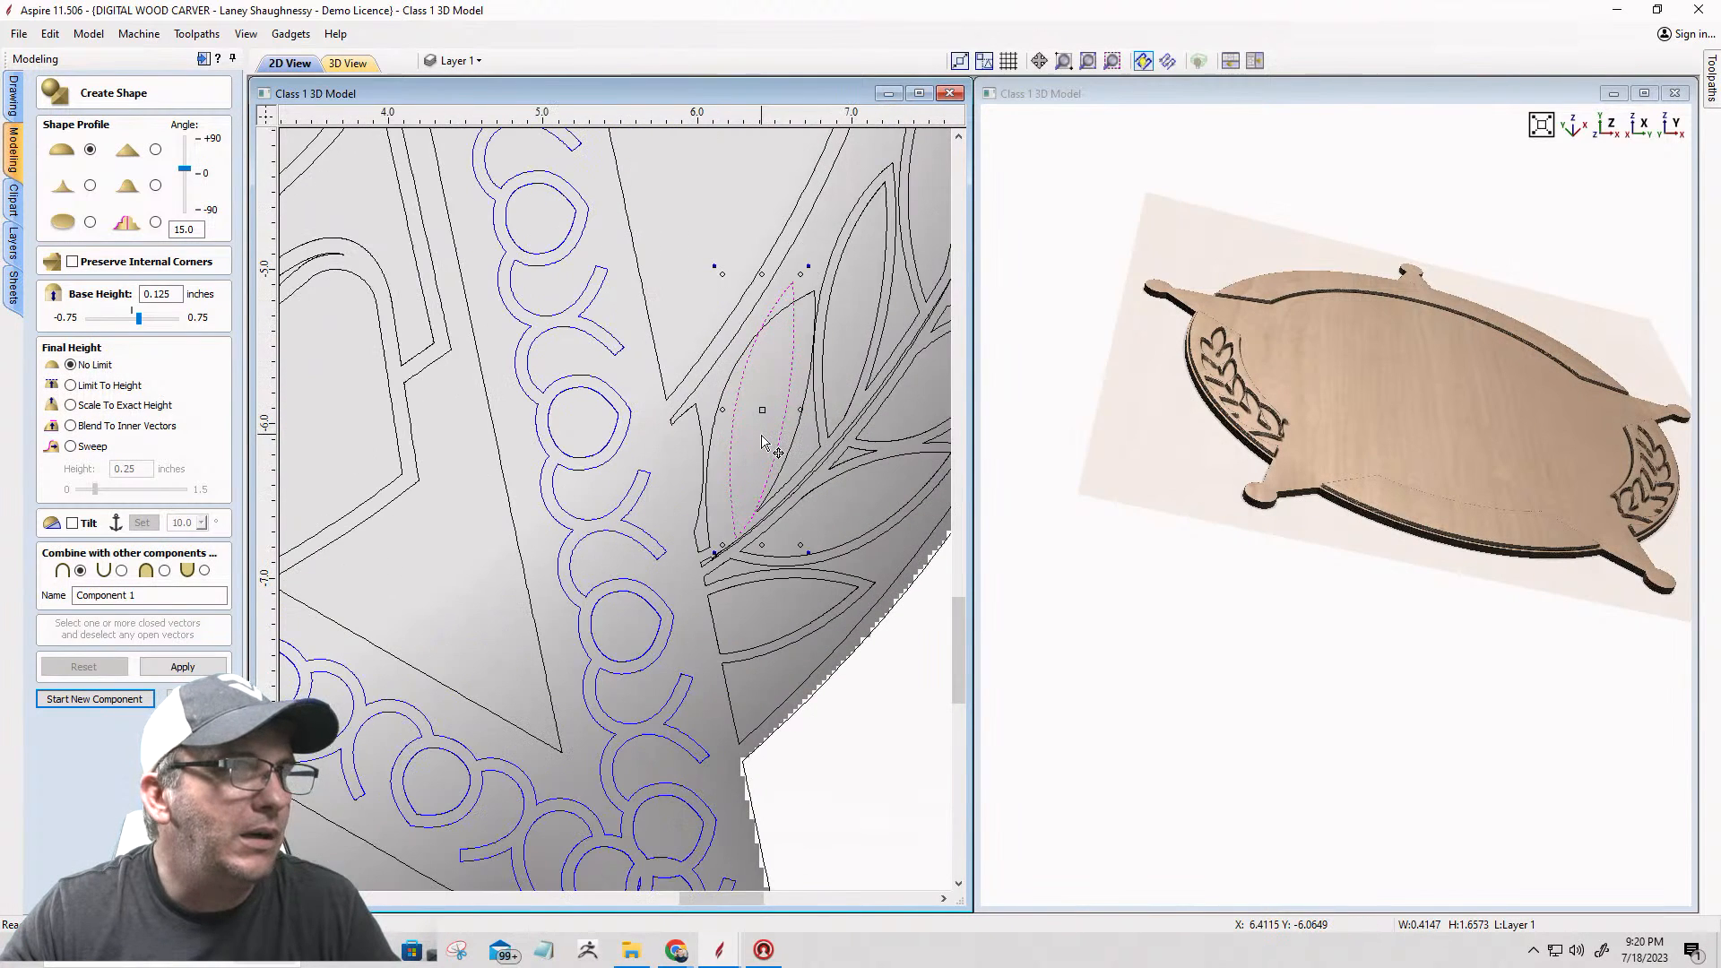
scroll(763, 426, "down", 4)
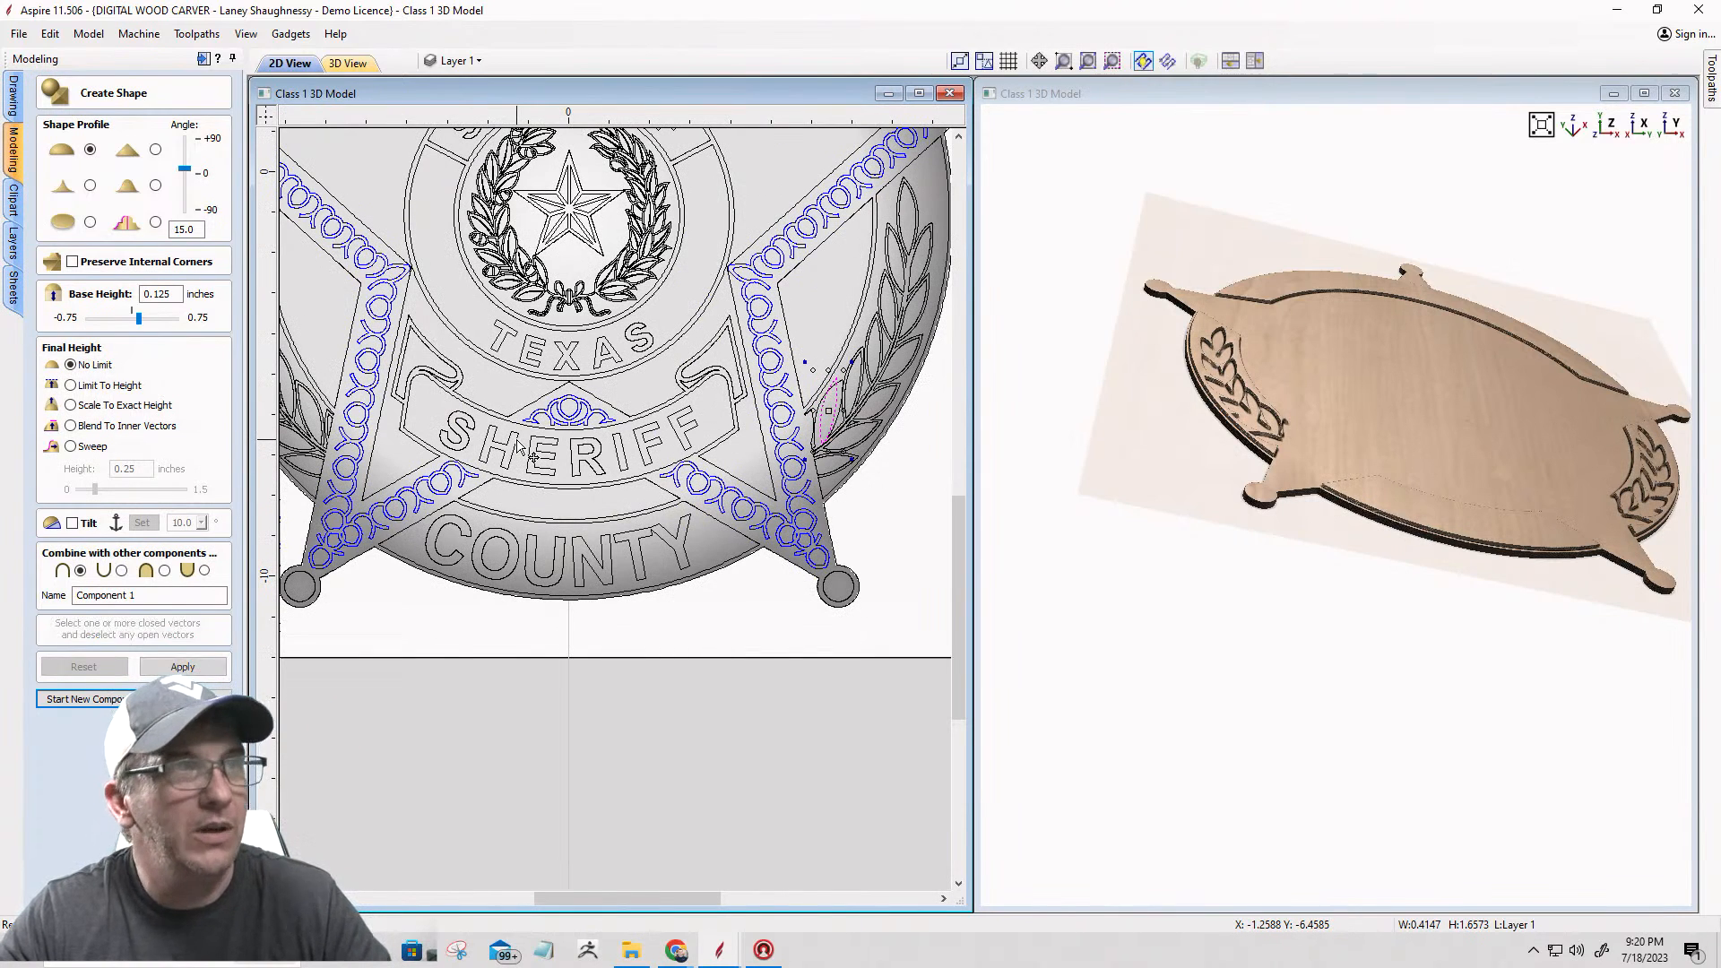
key("ctrl+z")
key("ctrl+z")
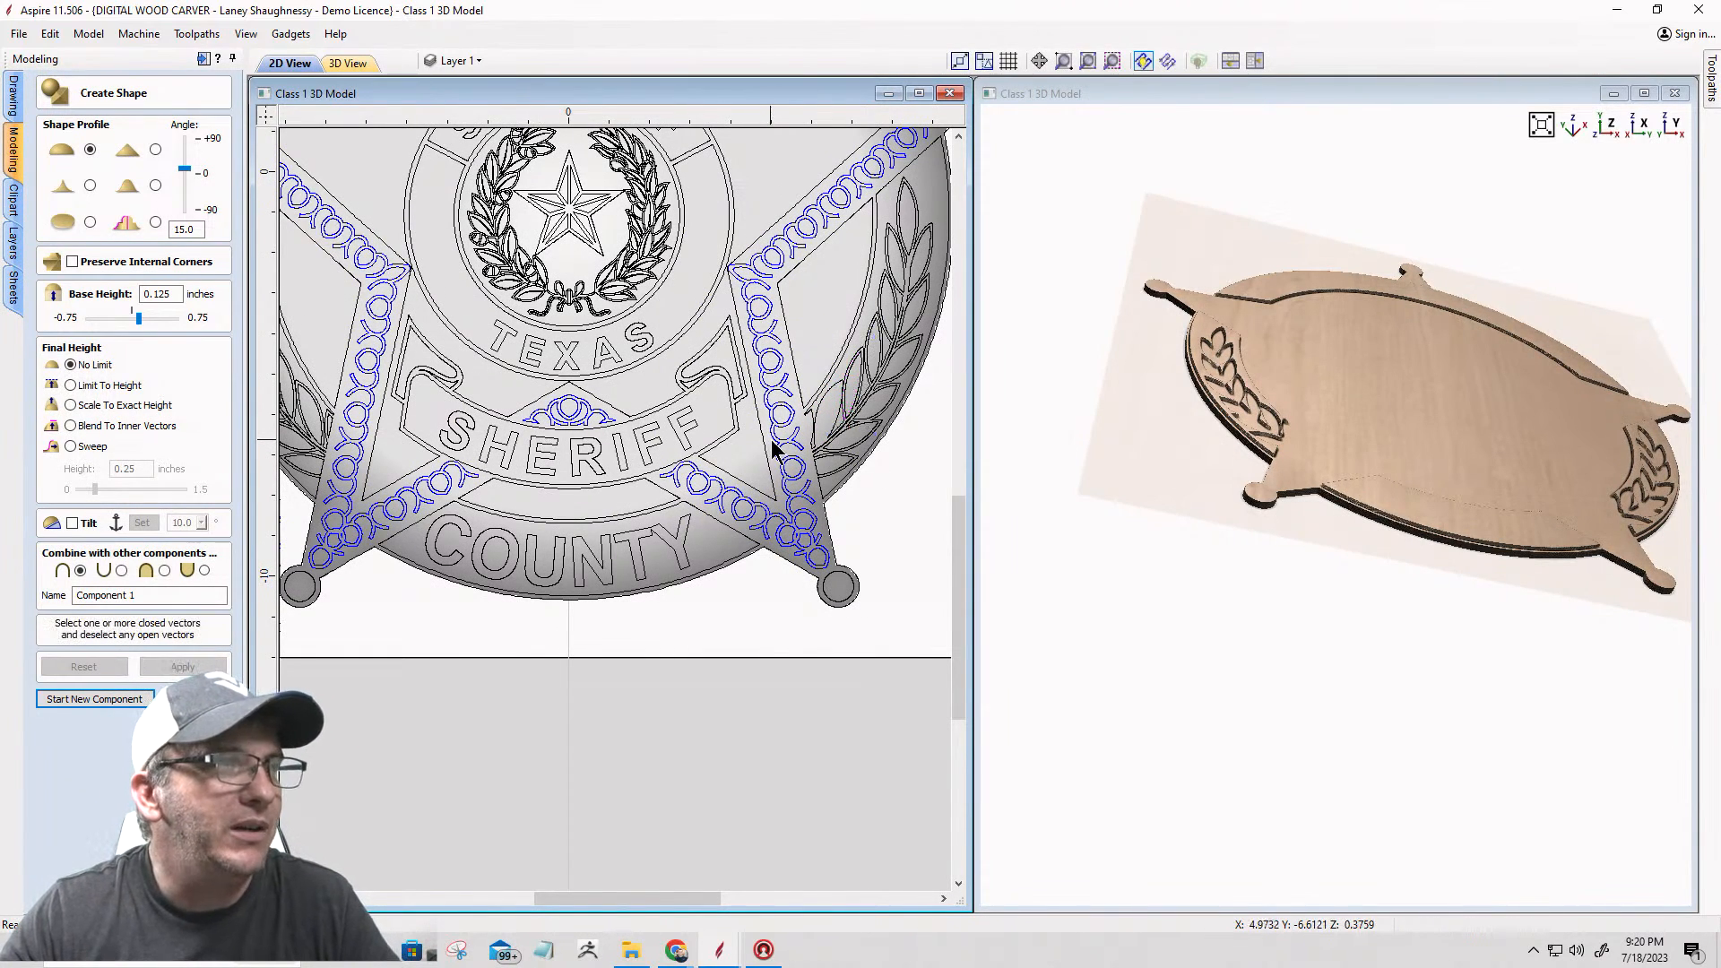
Step: Ungroup the laurel vectors and regroup them without the inner leaf near the lower end of the left laurel
scroll(832, 423, "down", 3)
scroll(591, 455, "up", 5)
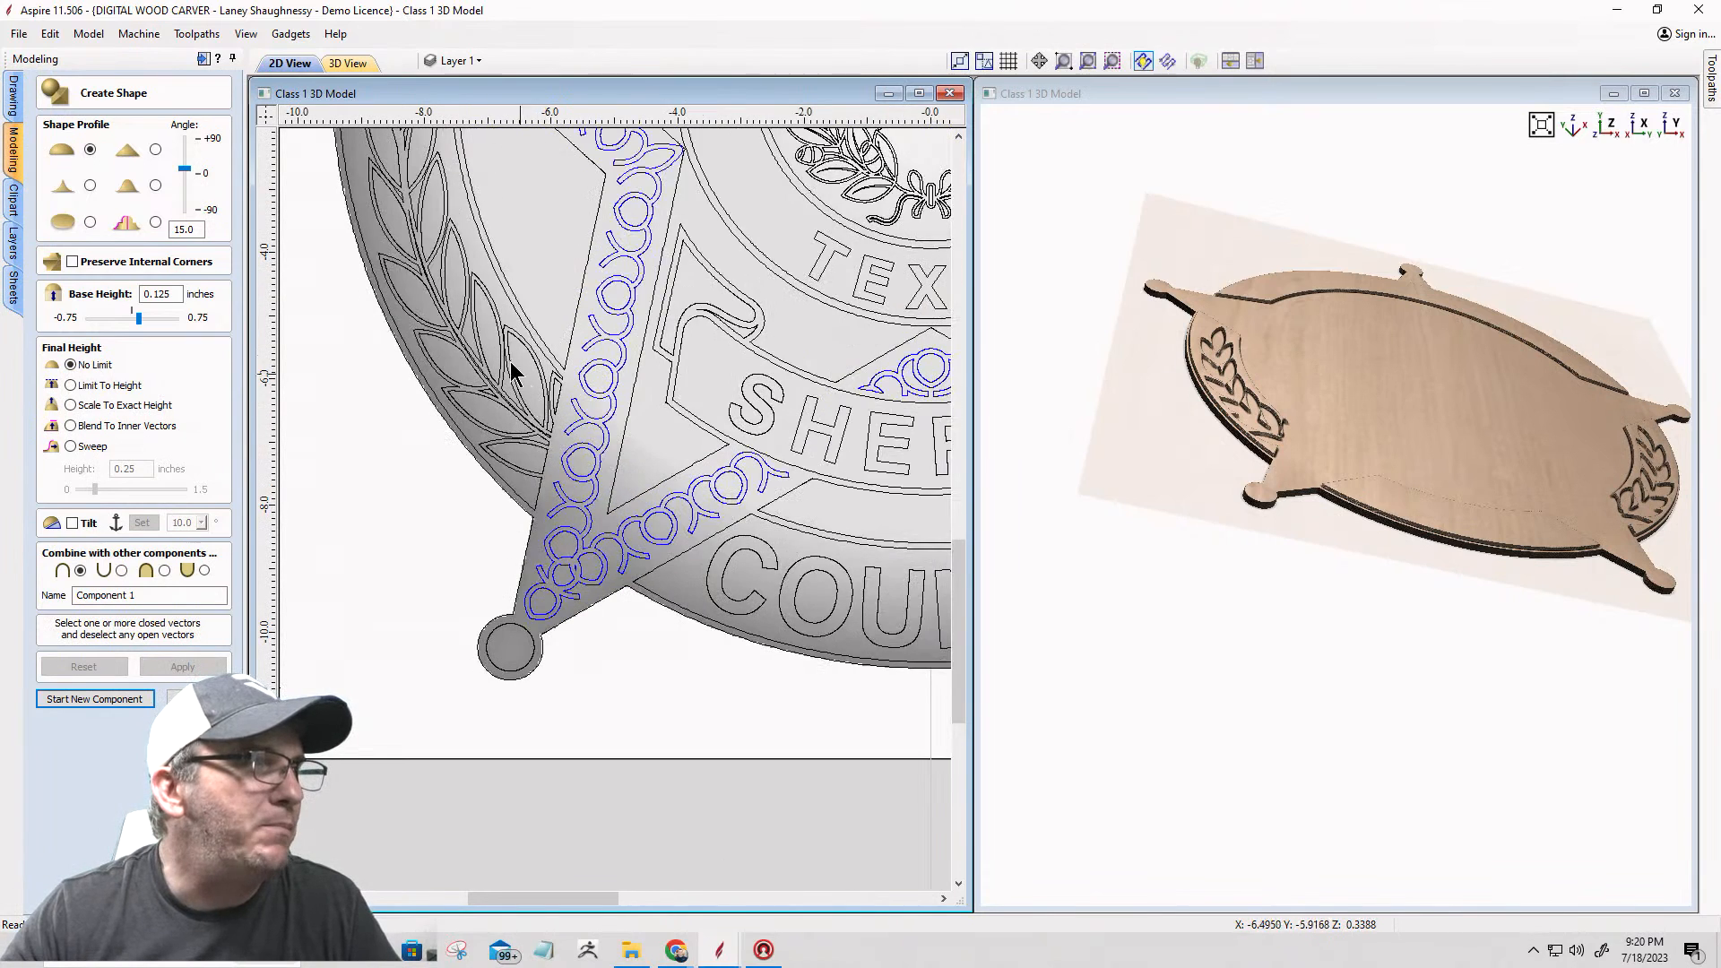
left_click(512, 373)
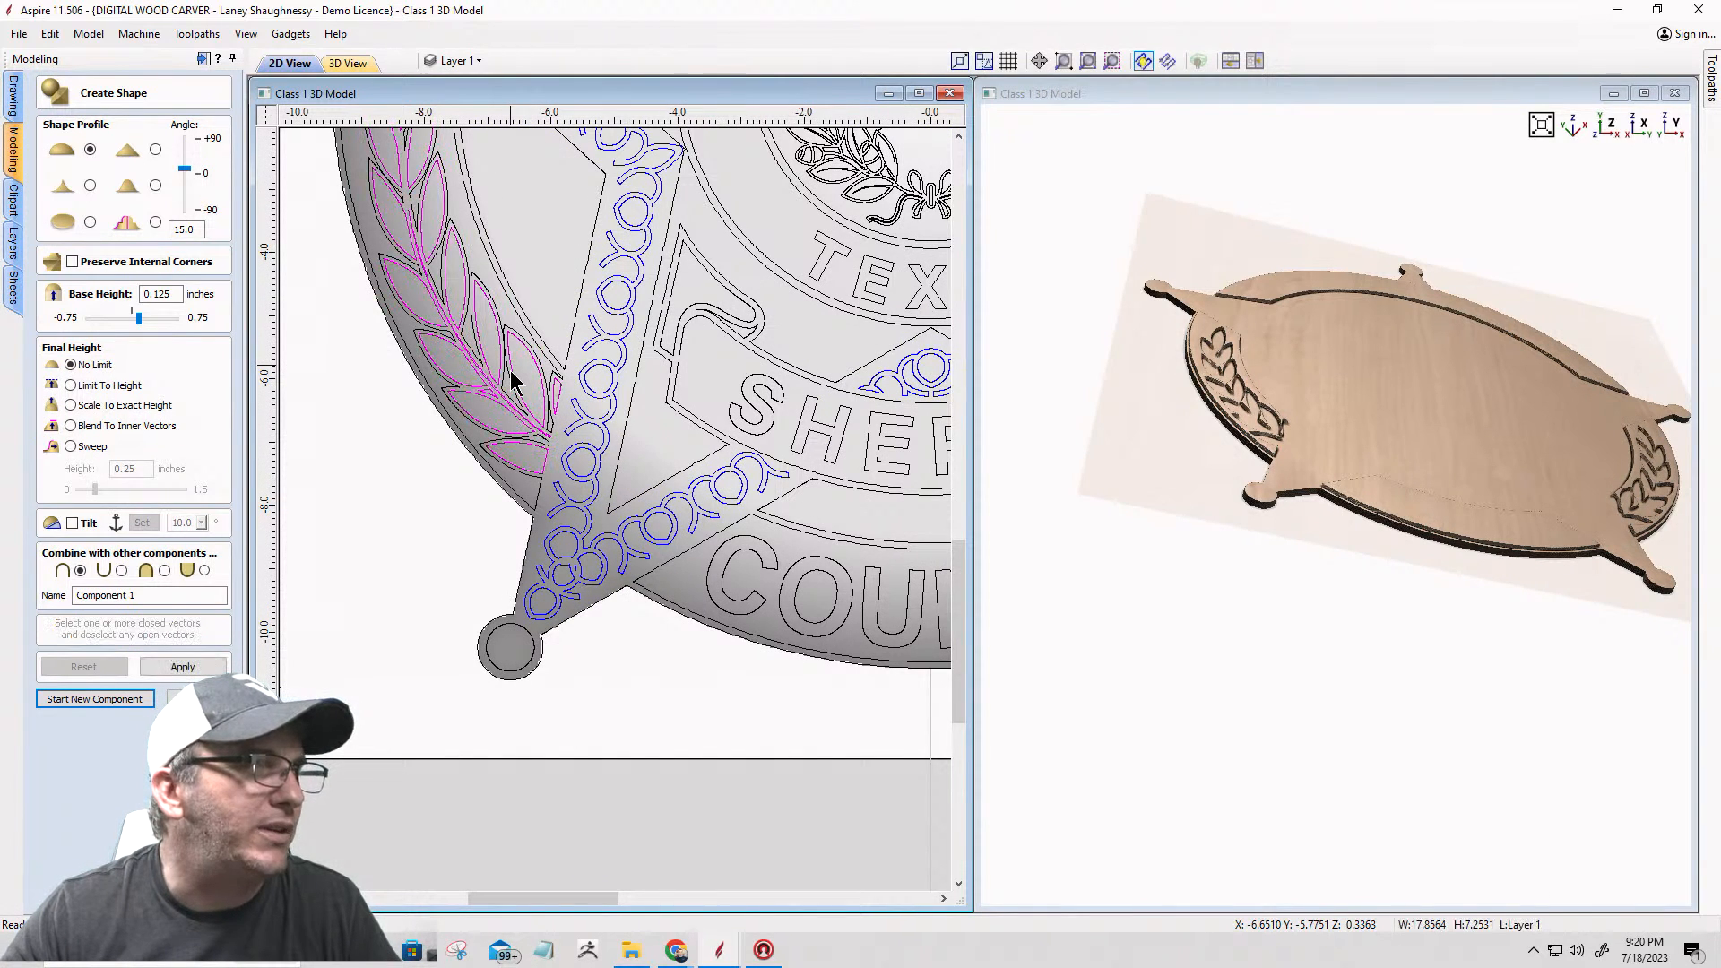
key("u")
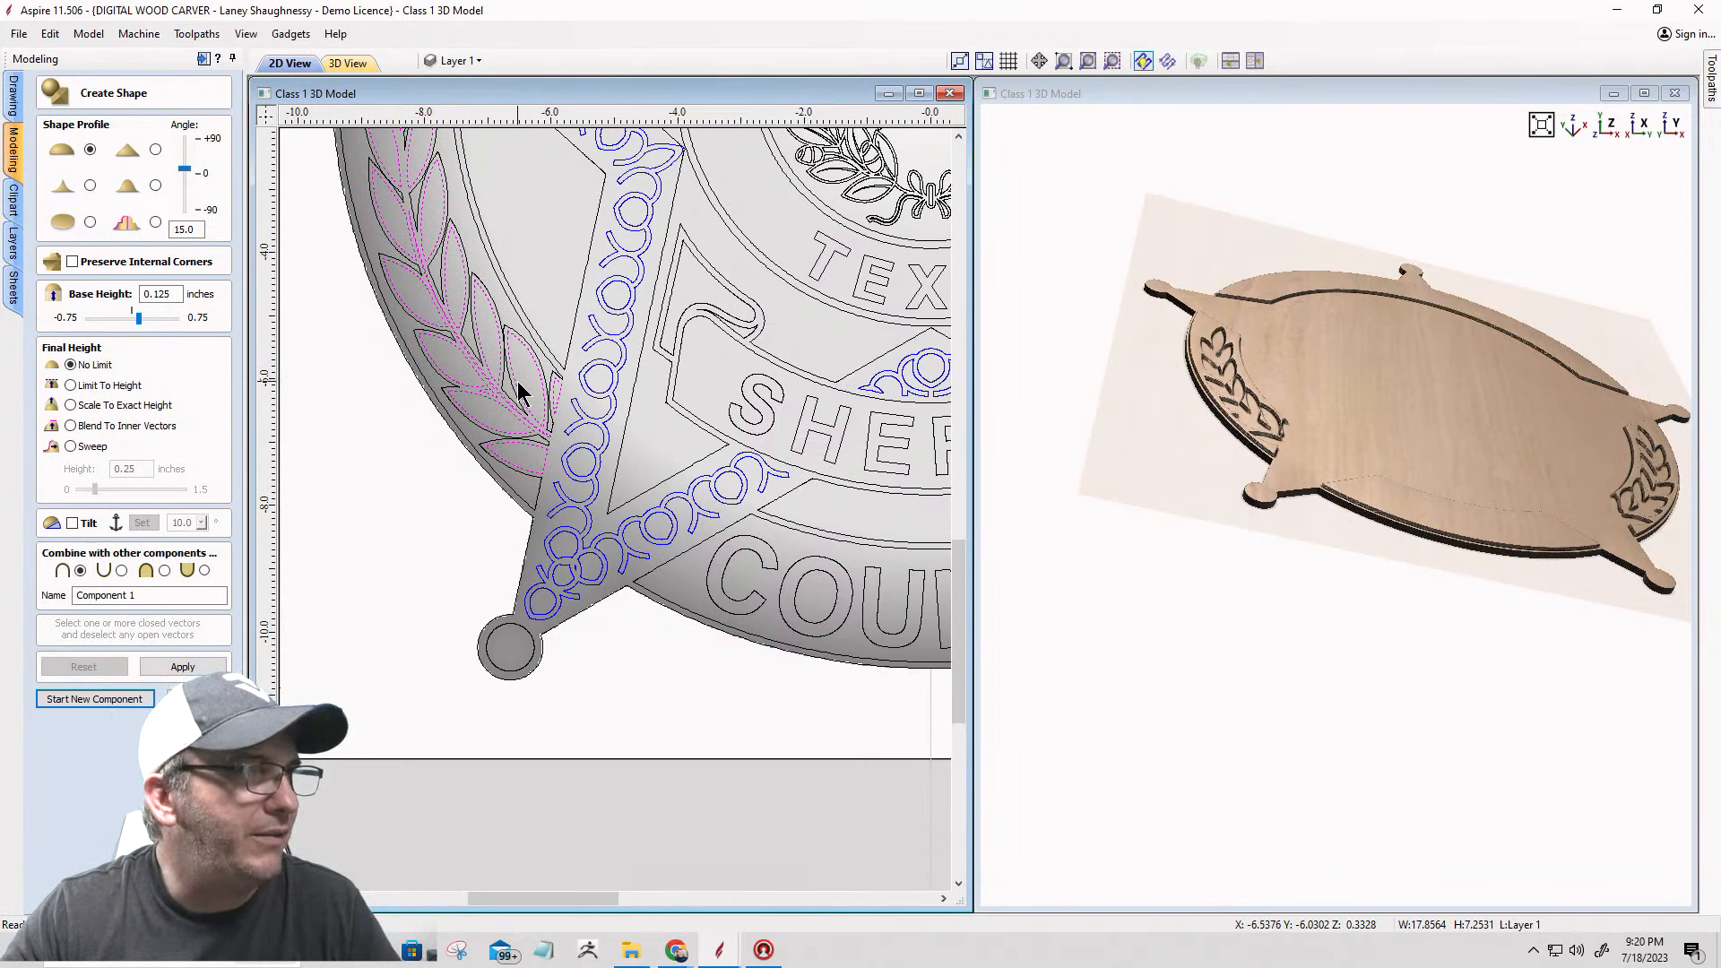
scroll(514, 380, "down", 3)
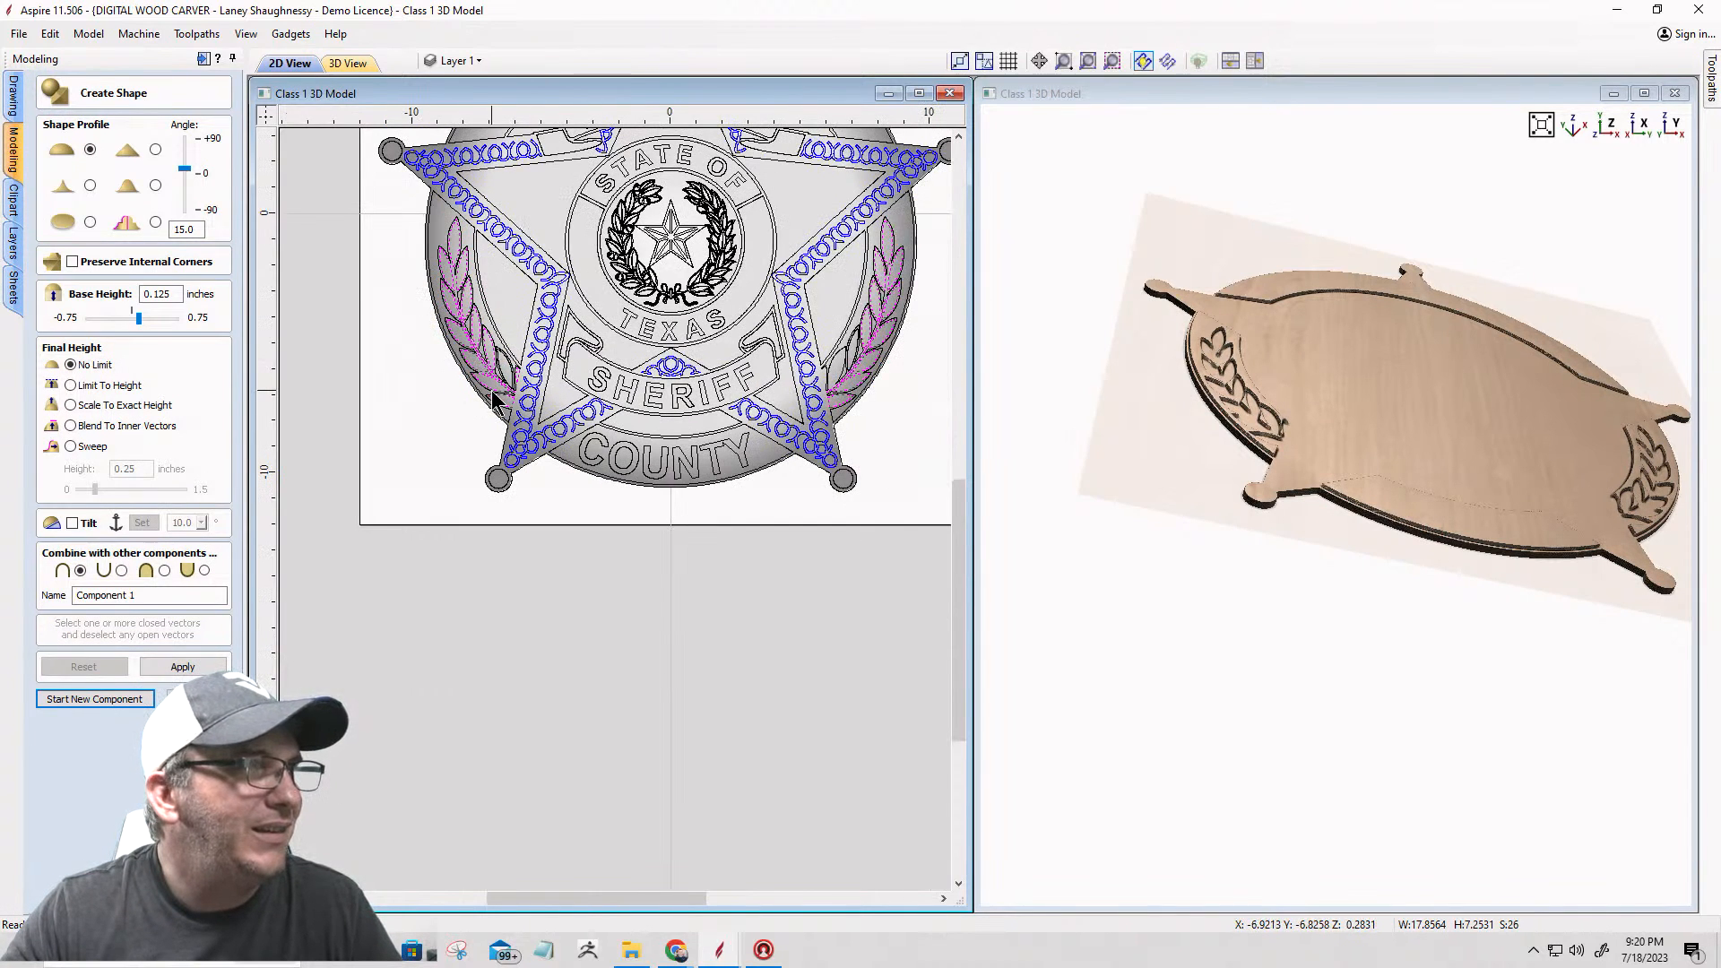
key("g")
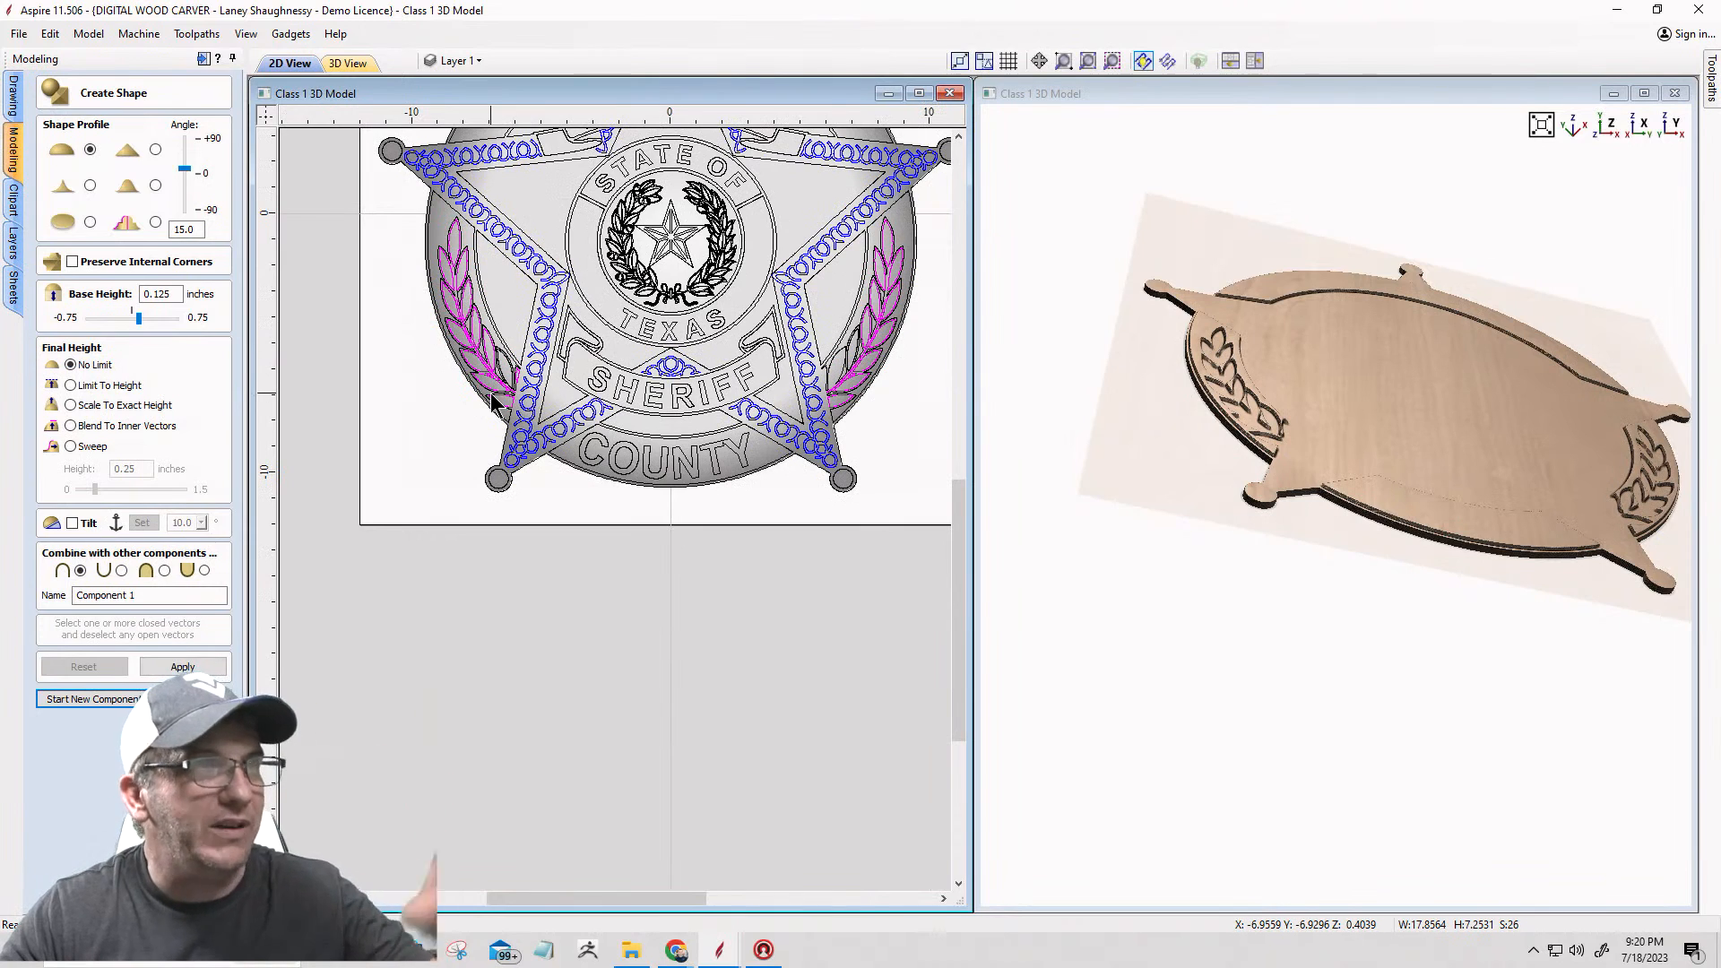
Step: Mirror a copy of the left laurel's ungrouped inner leaf horizontally about the job center into the right laurel's gap
scroll(490, 395, "up", 3)
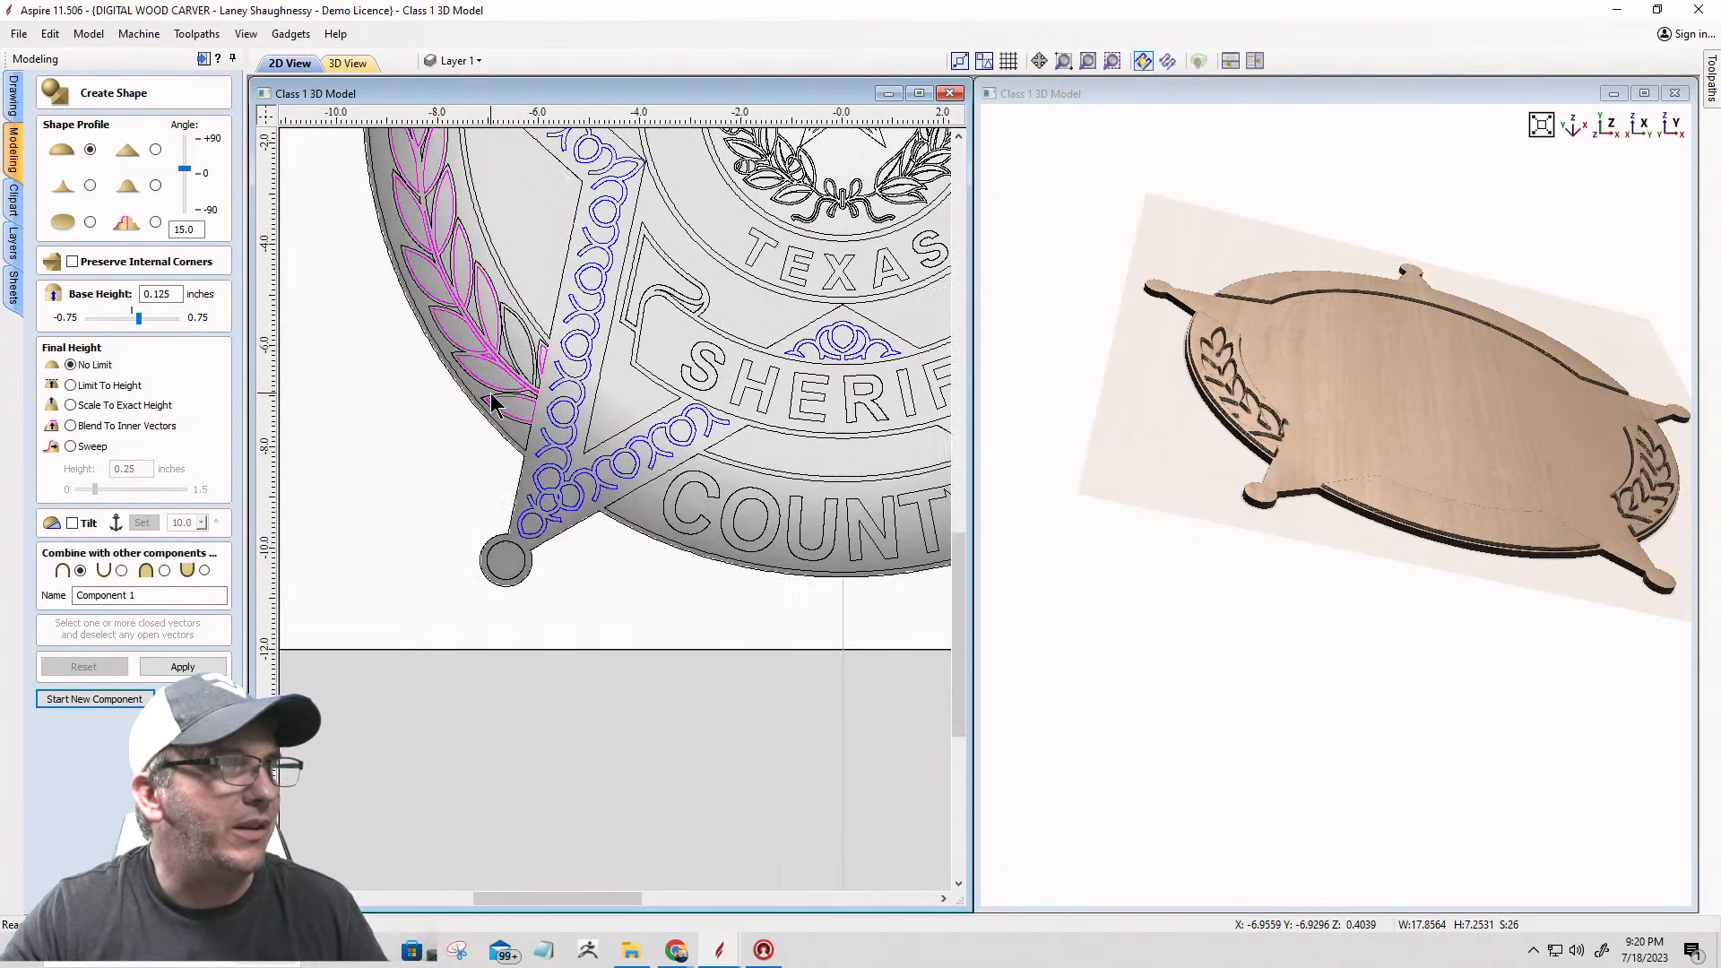
left_click(509, 342)
scroll(412, 309, "down", 2)
scroll(323, 351, "down", 2)
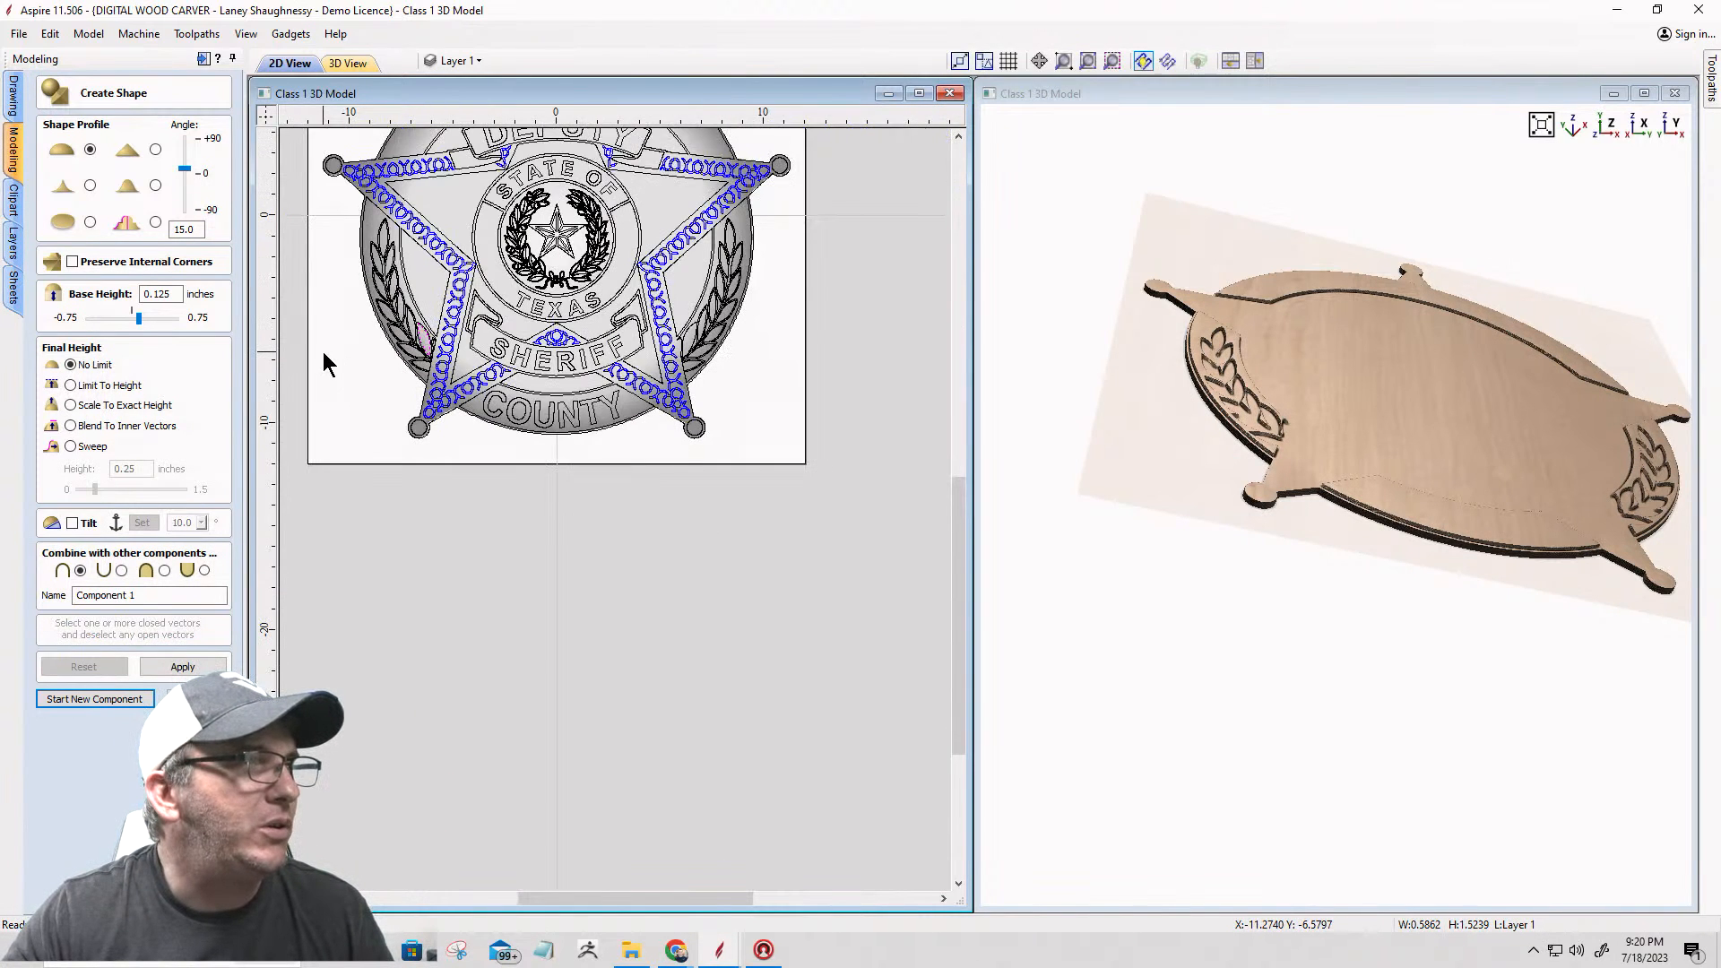
left_click(199, 699)
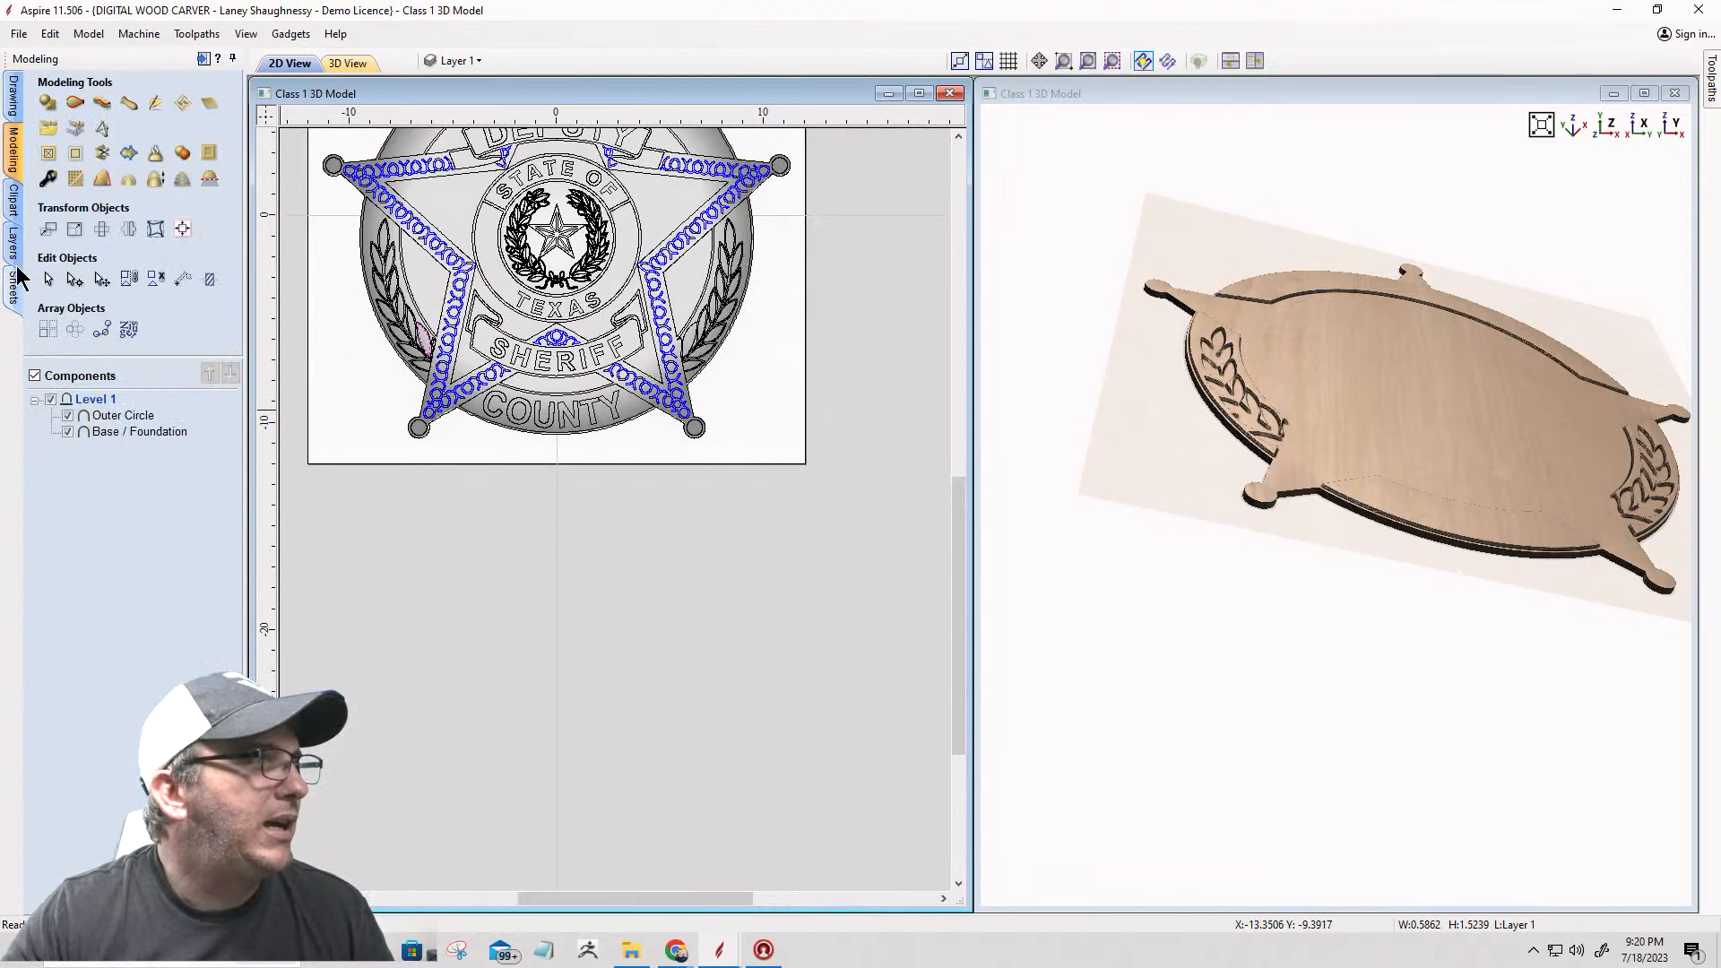
left_click(128, 231)
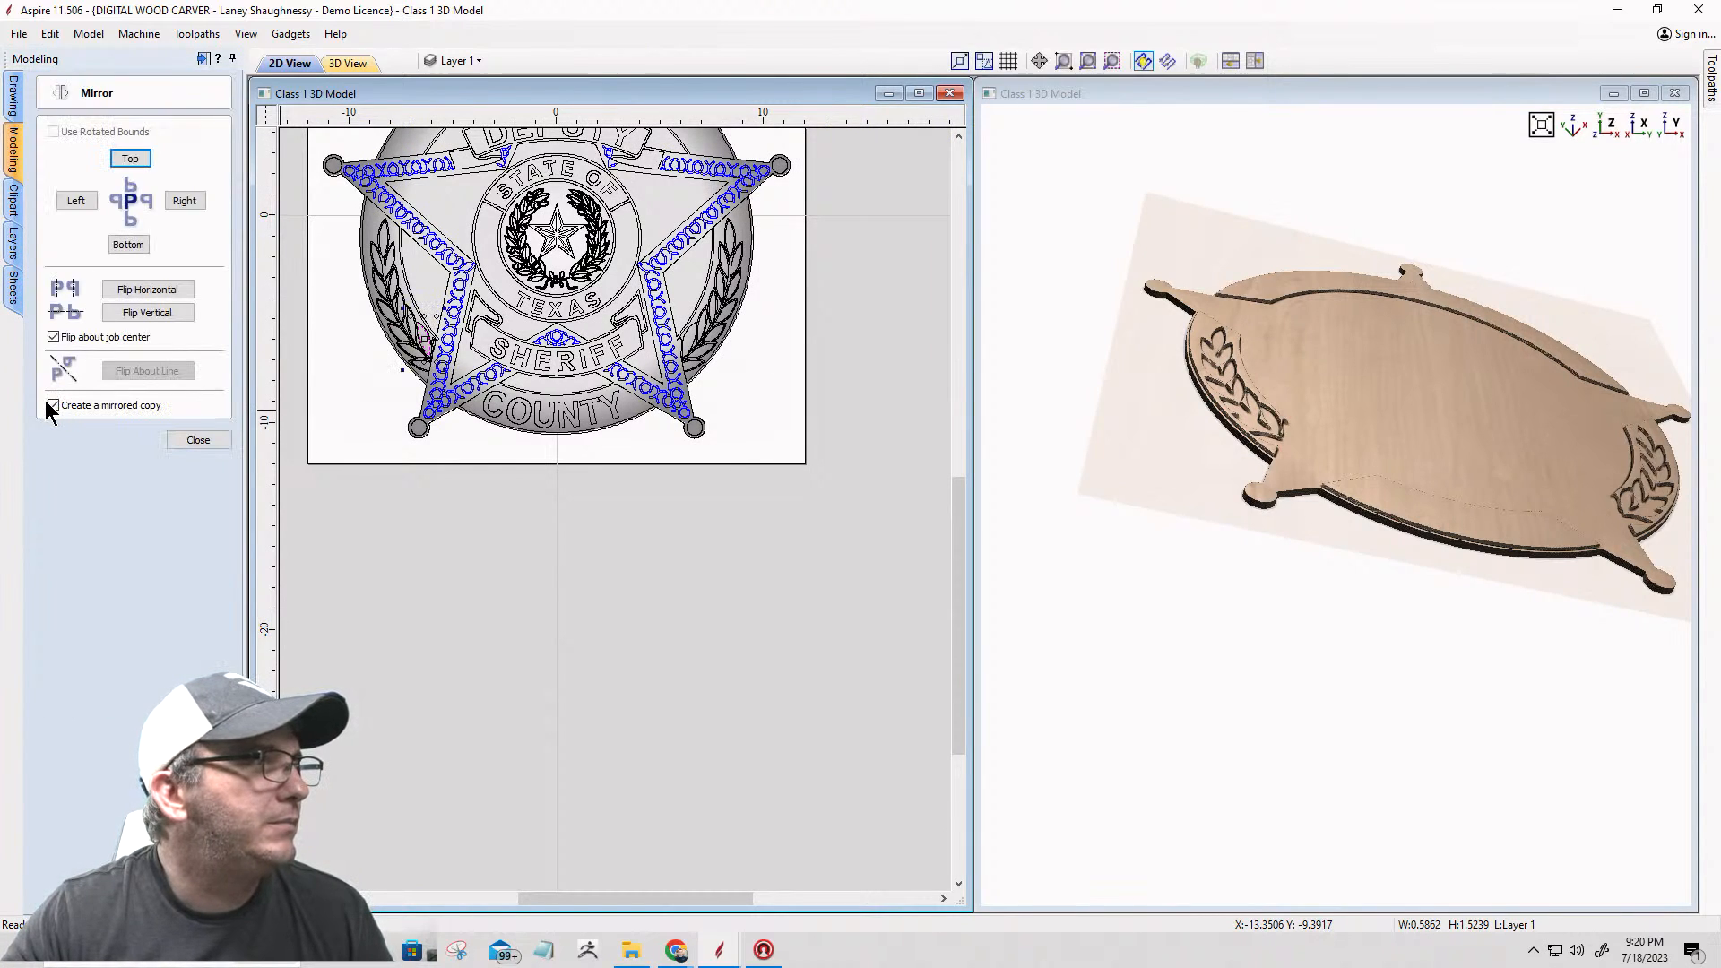
left_click(130, 289)
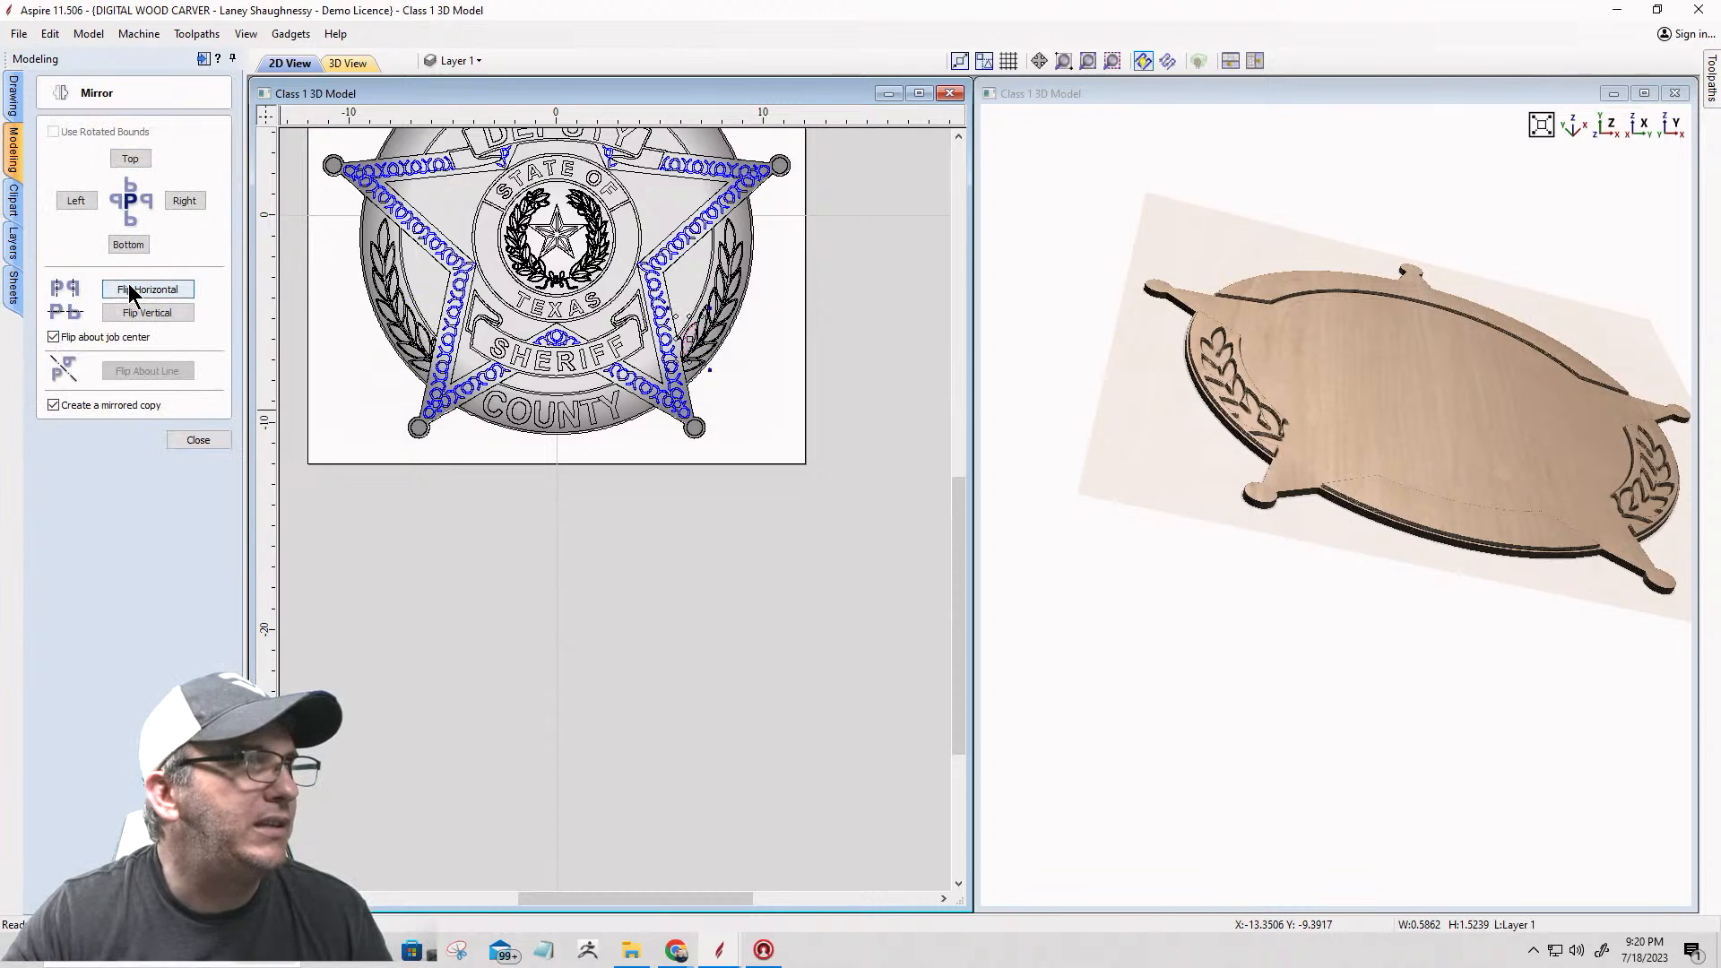
scroll(703, 368, "up", 5)
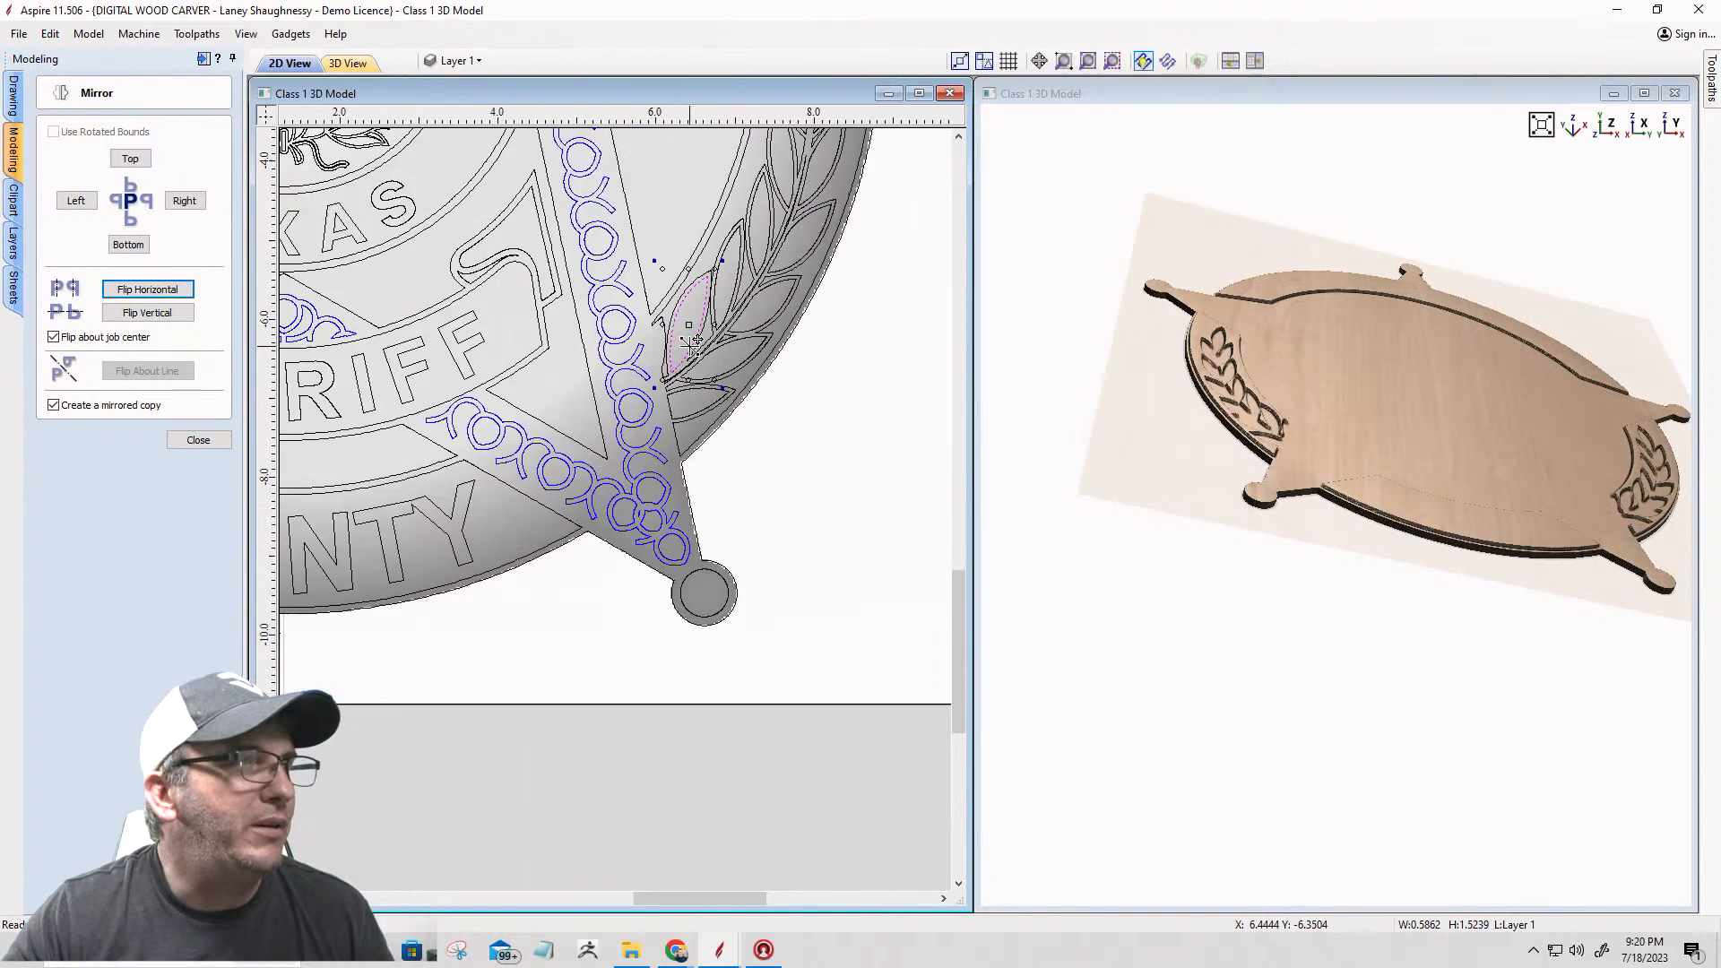
scroll(691, 344, "down", 3)
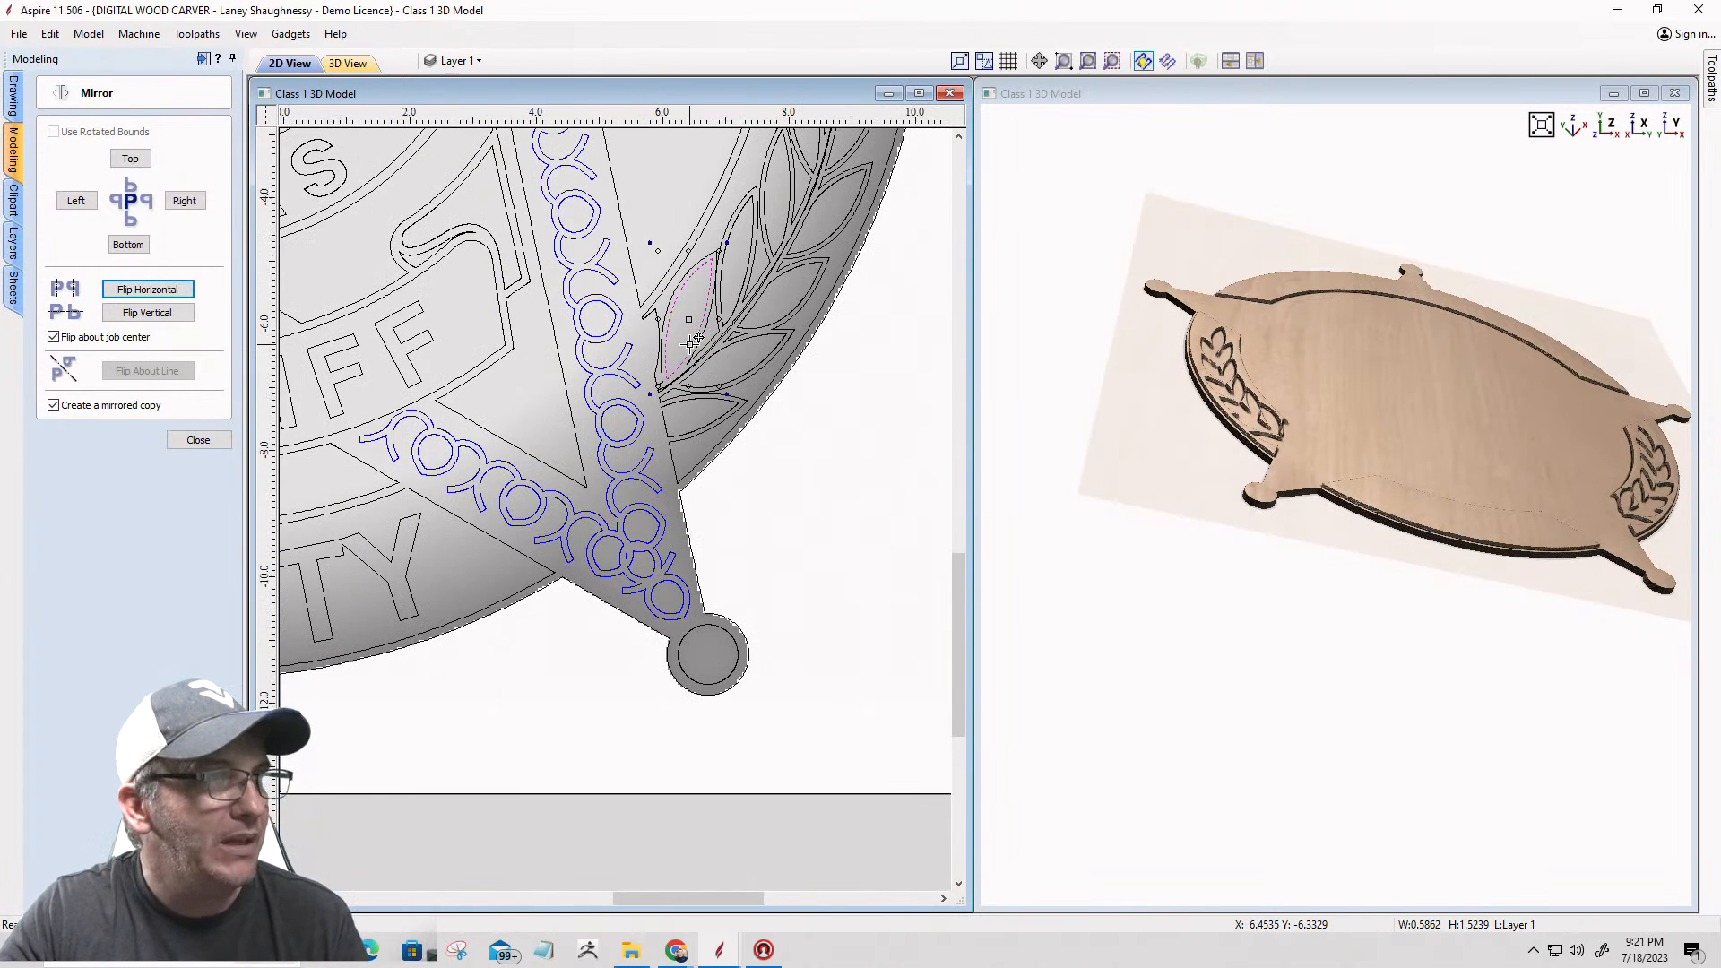
scroll(691, 344, "down", 1)
scroll(691, 343, "down", 1)
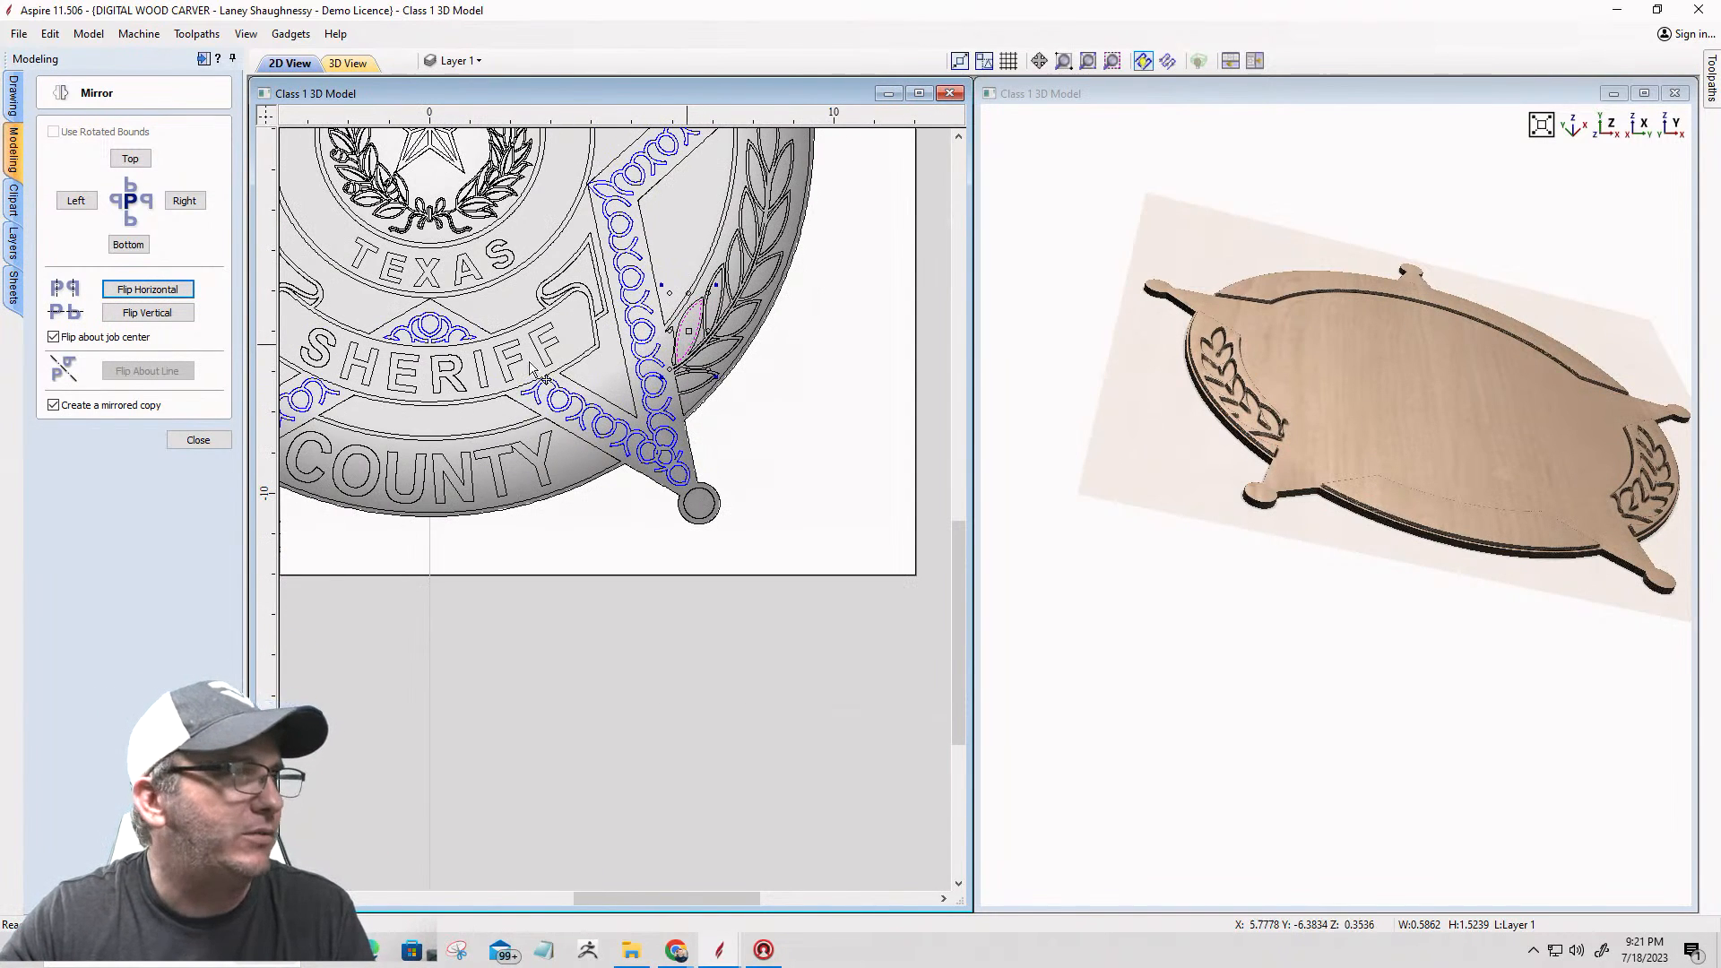
left_click(198, 439)
Step: Ungroup the laurel vectors and regroup them with the mirrored leaf and the loose inner leaf on each laurel
scroll(673, 376, "down", 2)
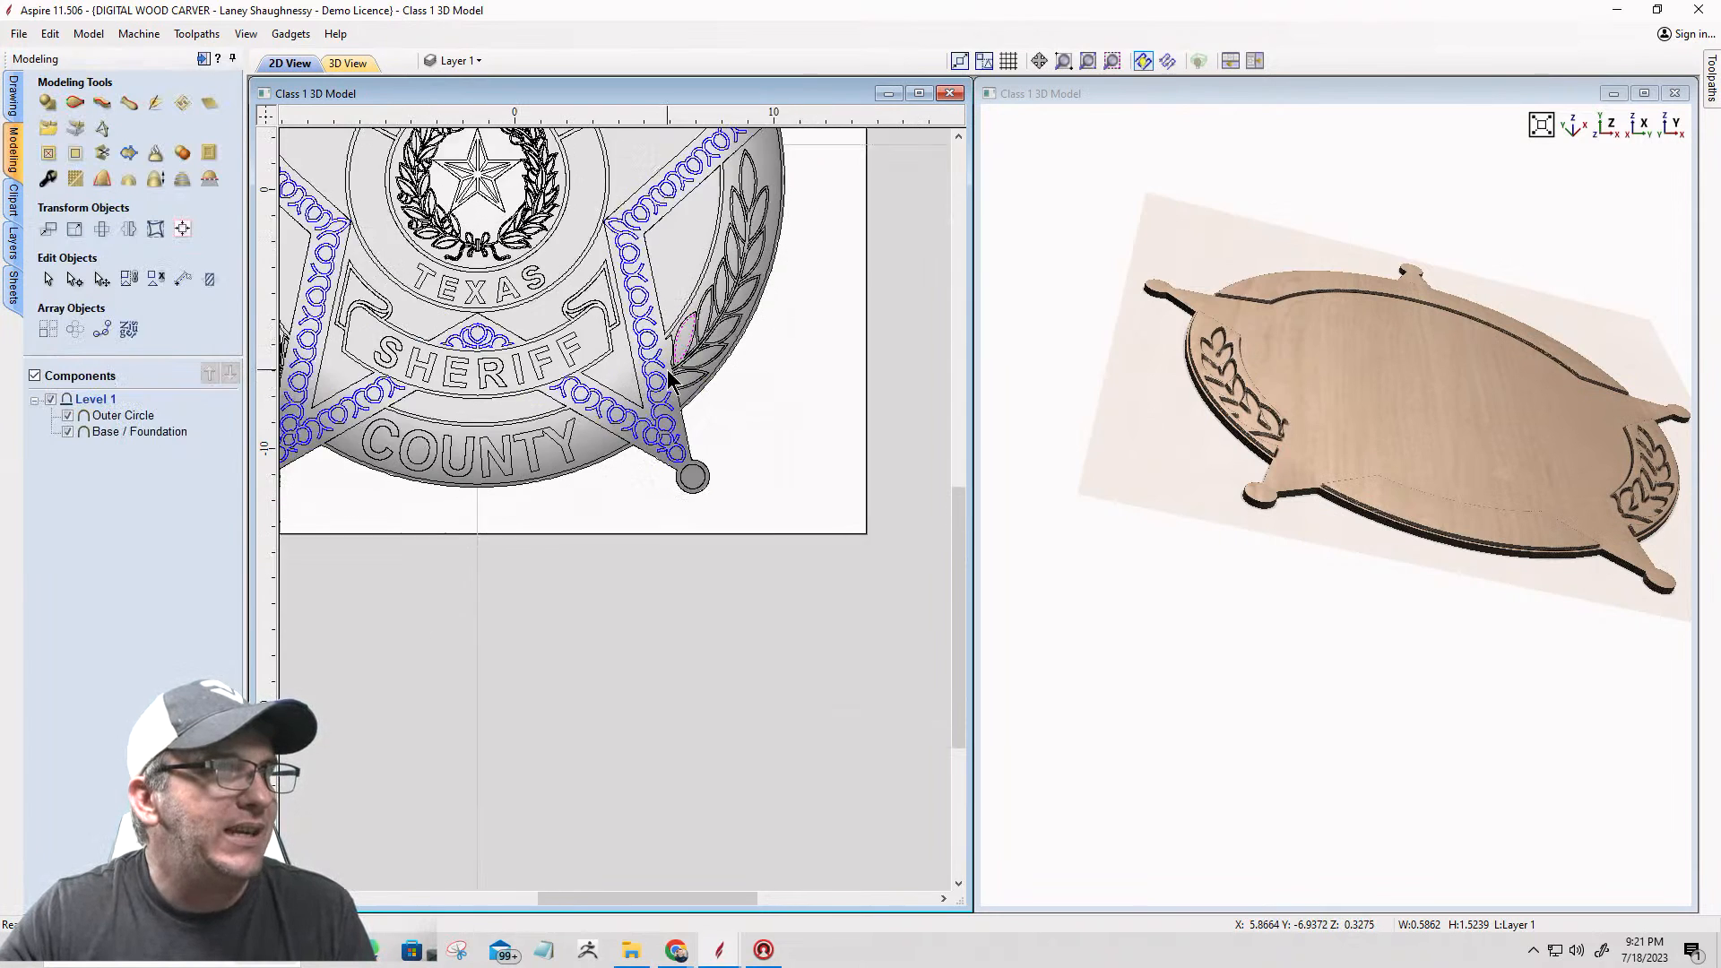
scroll(700, 339, "up", 3)
left_click(715, 306)
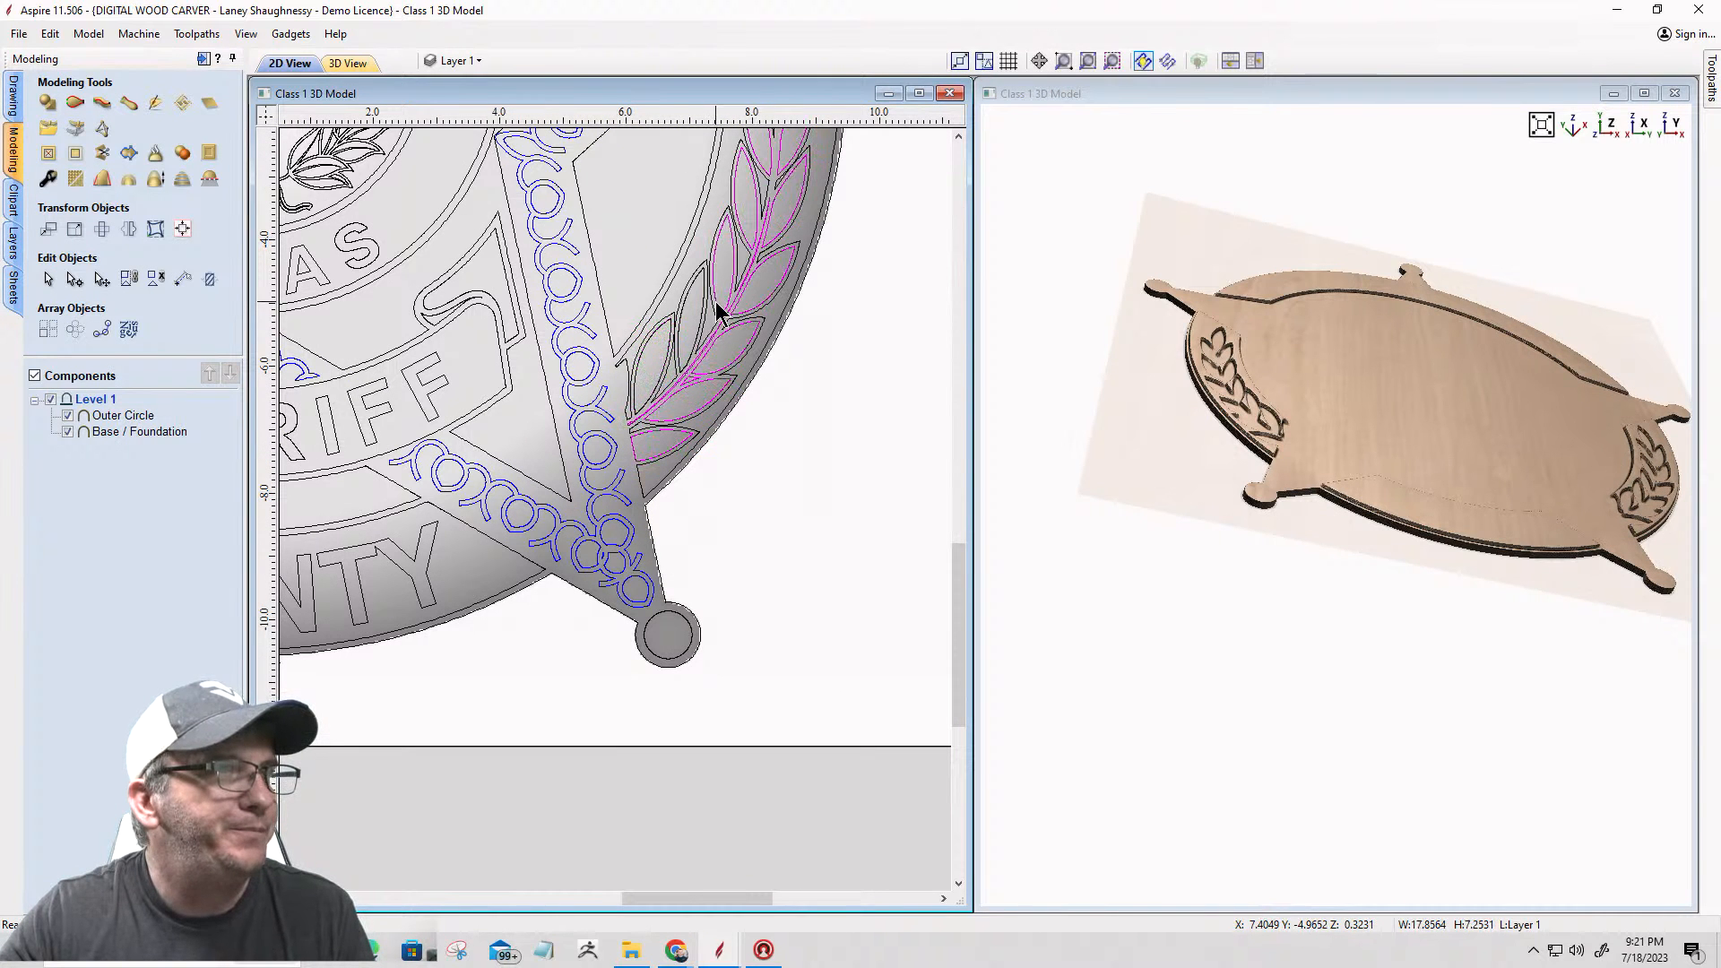
key("u")
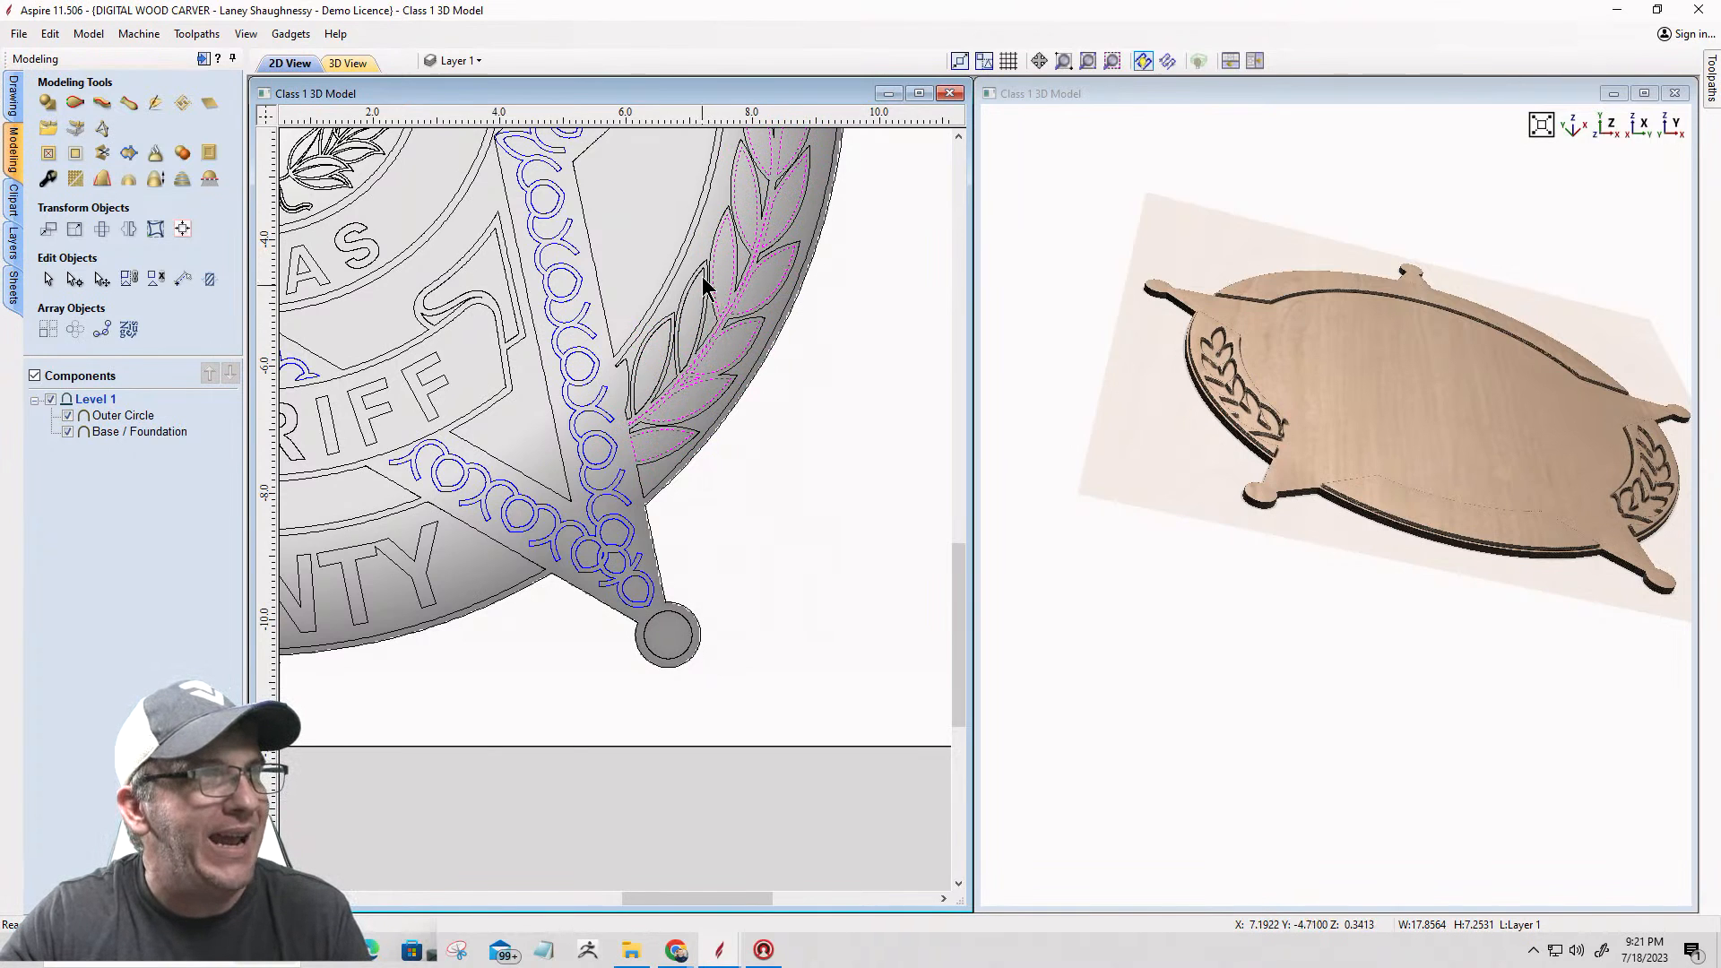
left_click(685, 330, "shift")
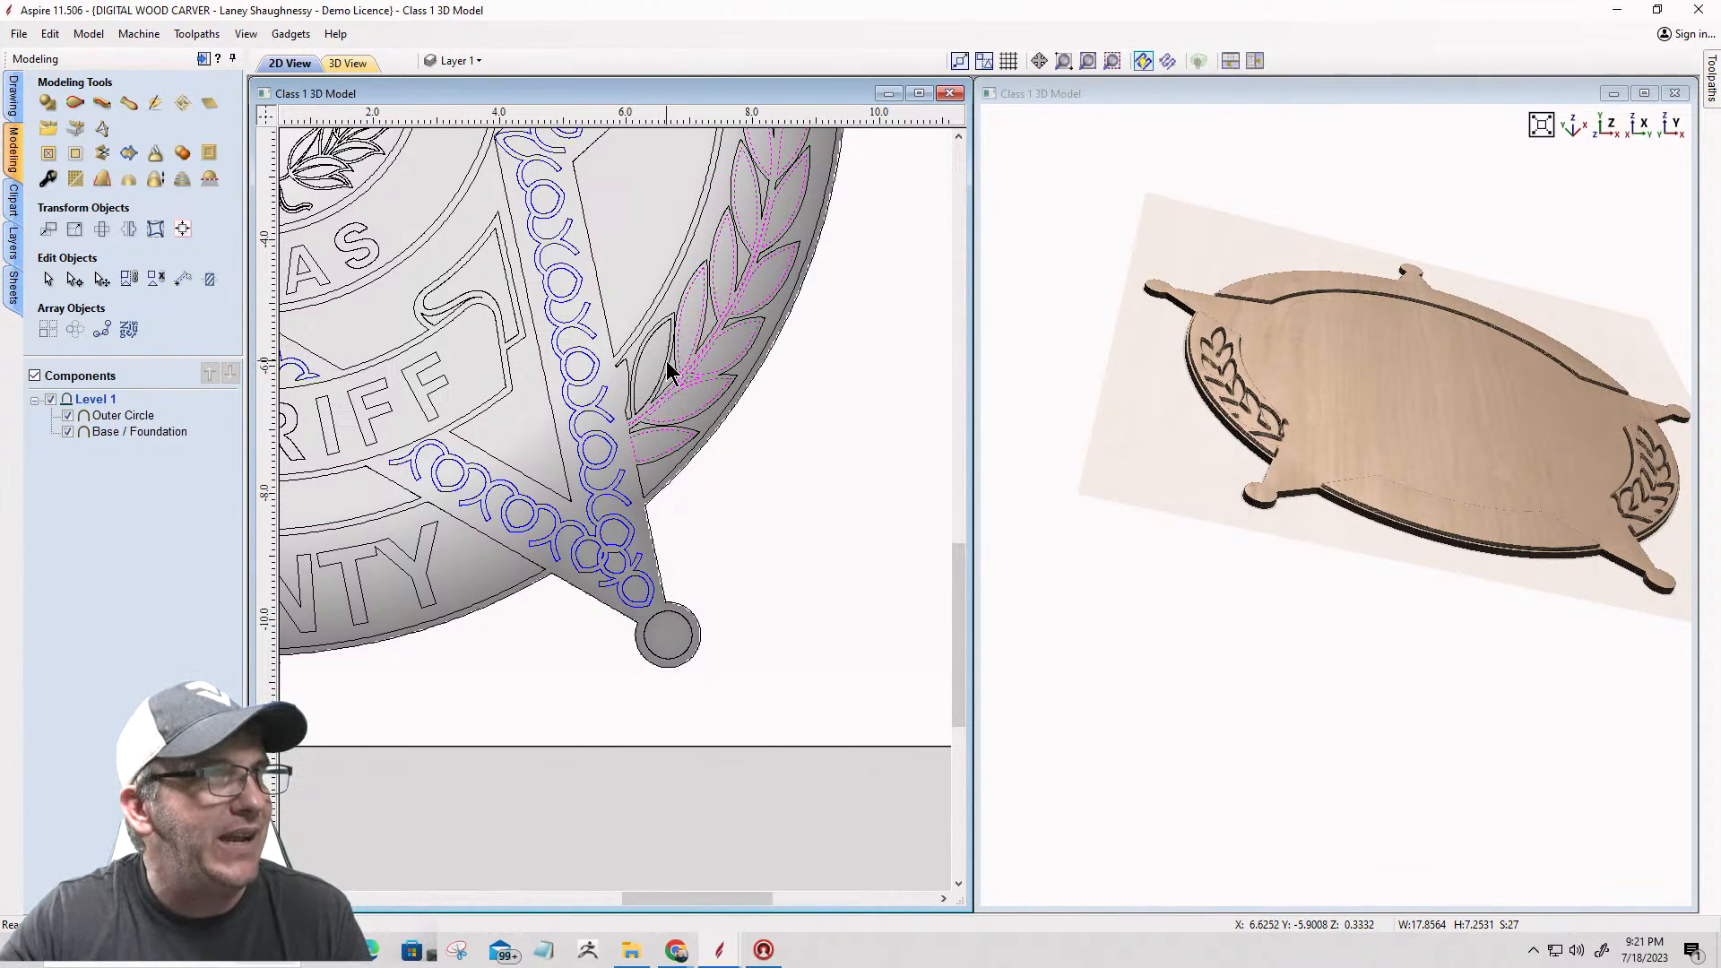
scroll(945, 355, "down", 4)
scroll(706, 416, "up", 5)
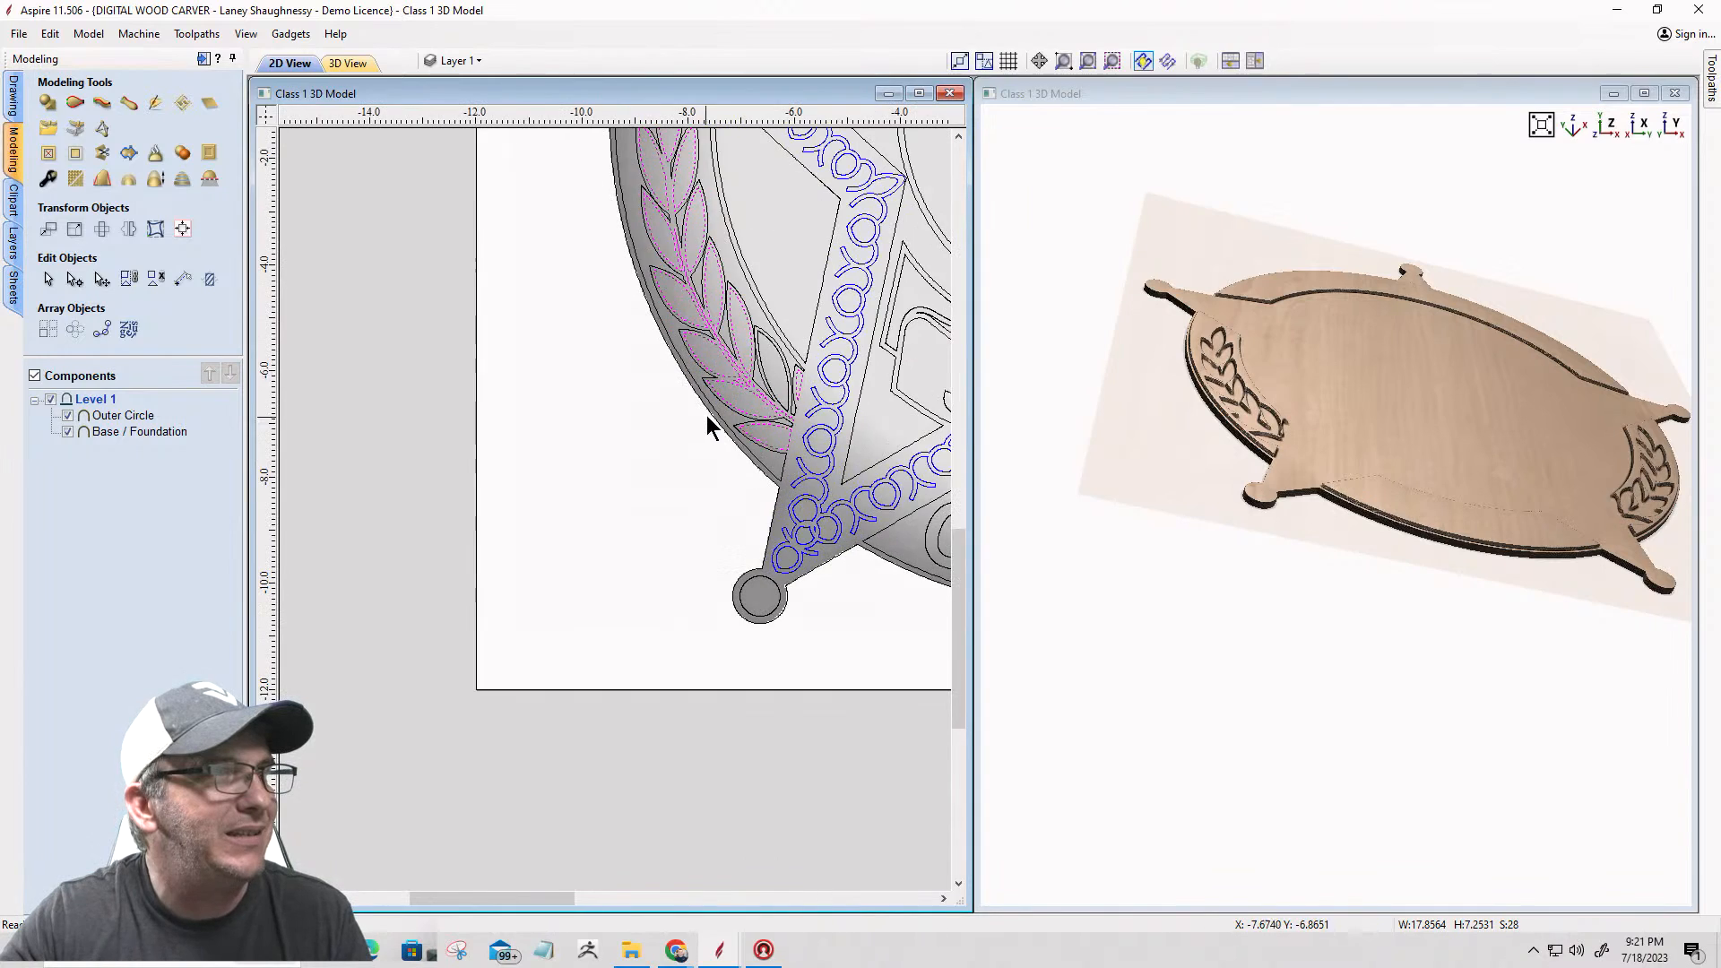
scroll(782, 358, "up", 2)
left_click(780, 348, "shift")
scroll(604, 368, "down", 6)
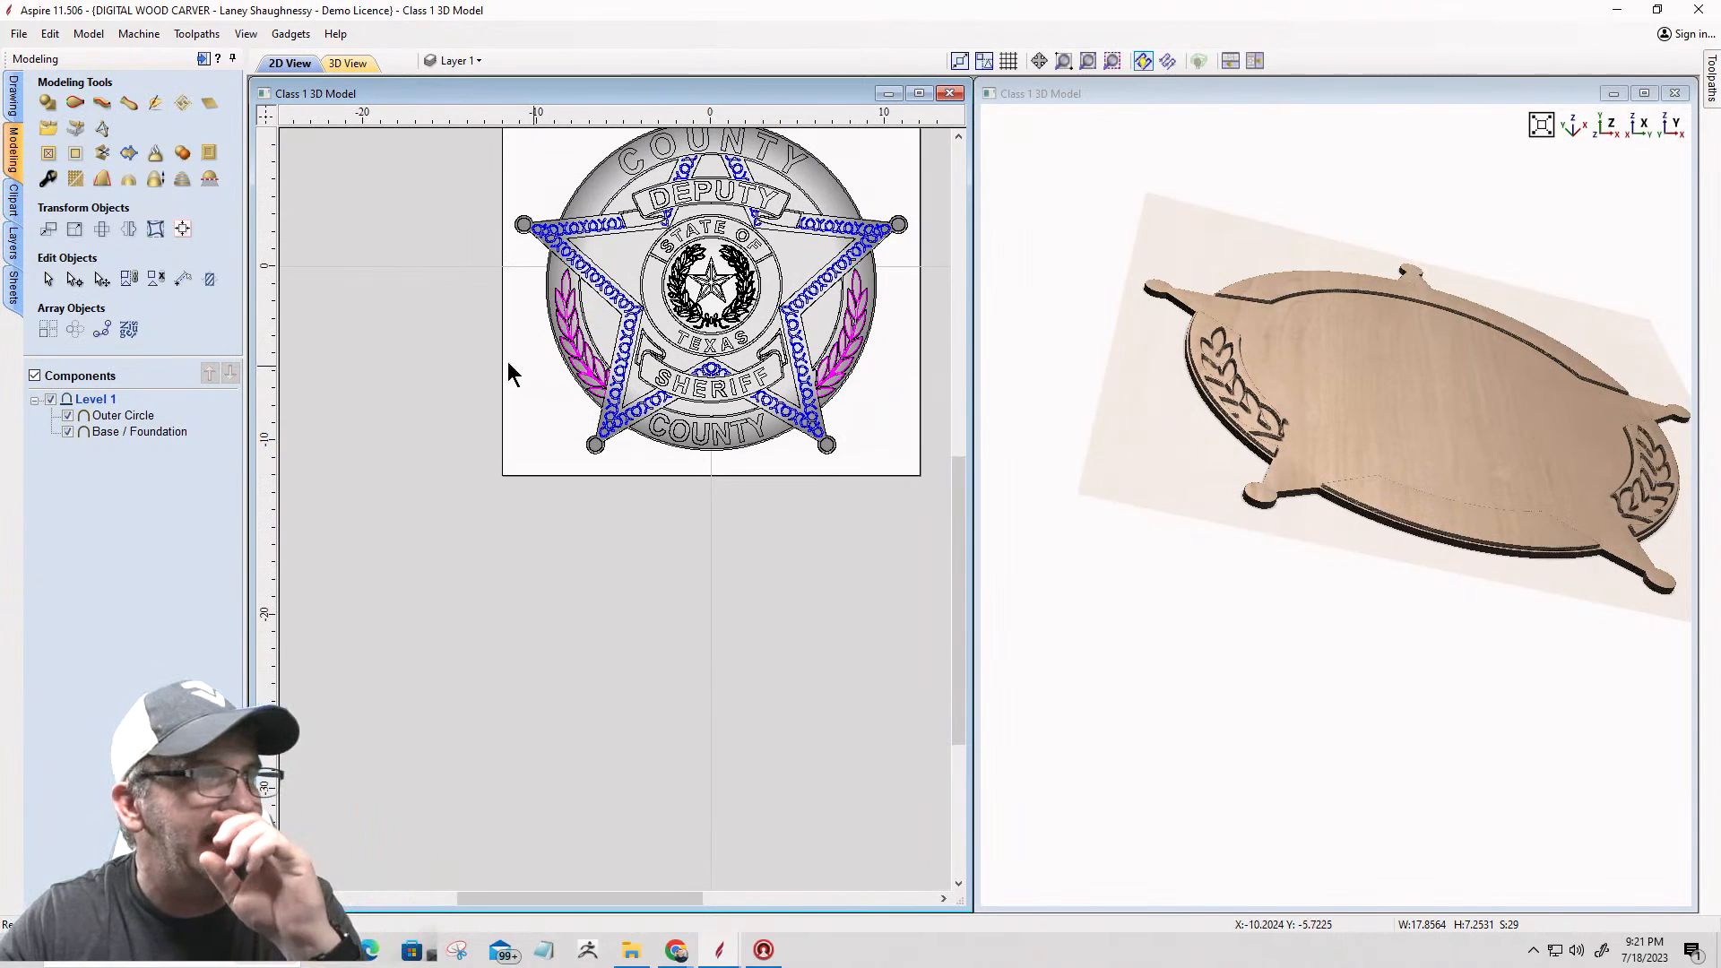
Step: Create a 3D shape from the grouped laurel vectors with a base height of 0.1875 inches, and inspect the leaves in the 3D view
left_click(48, 104)
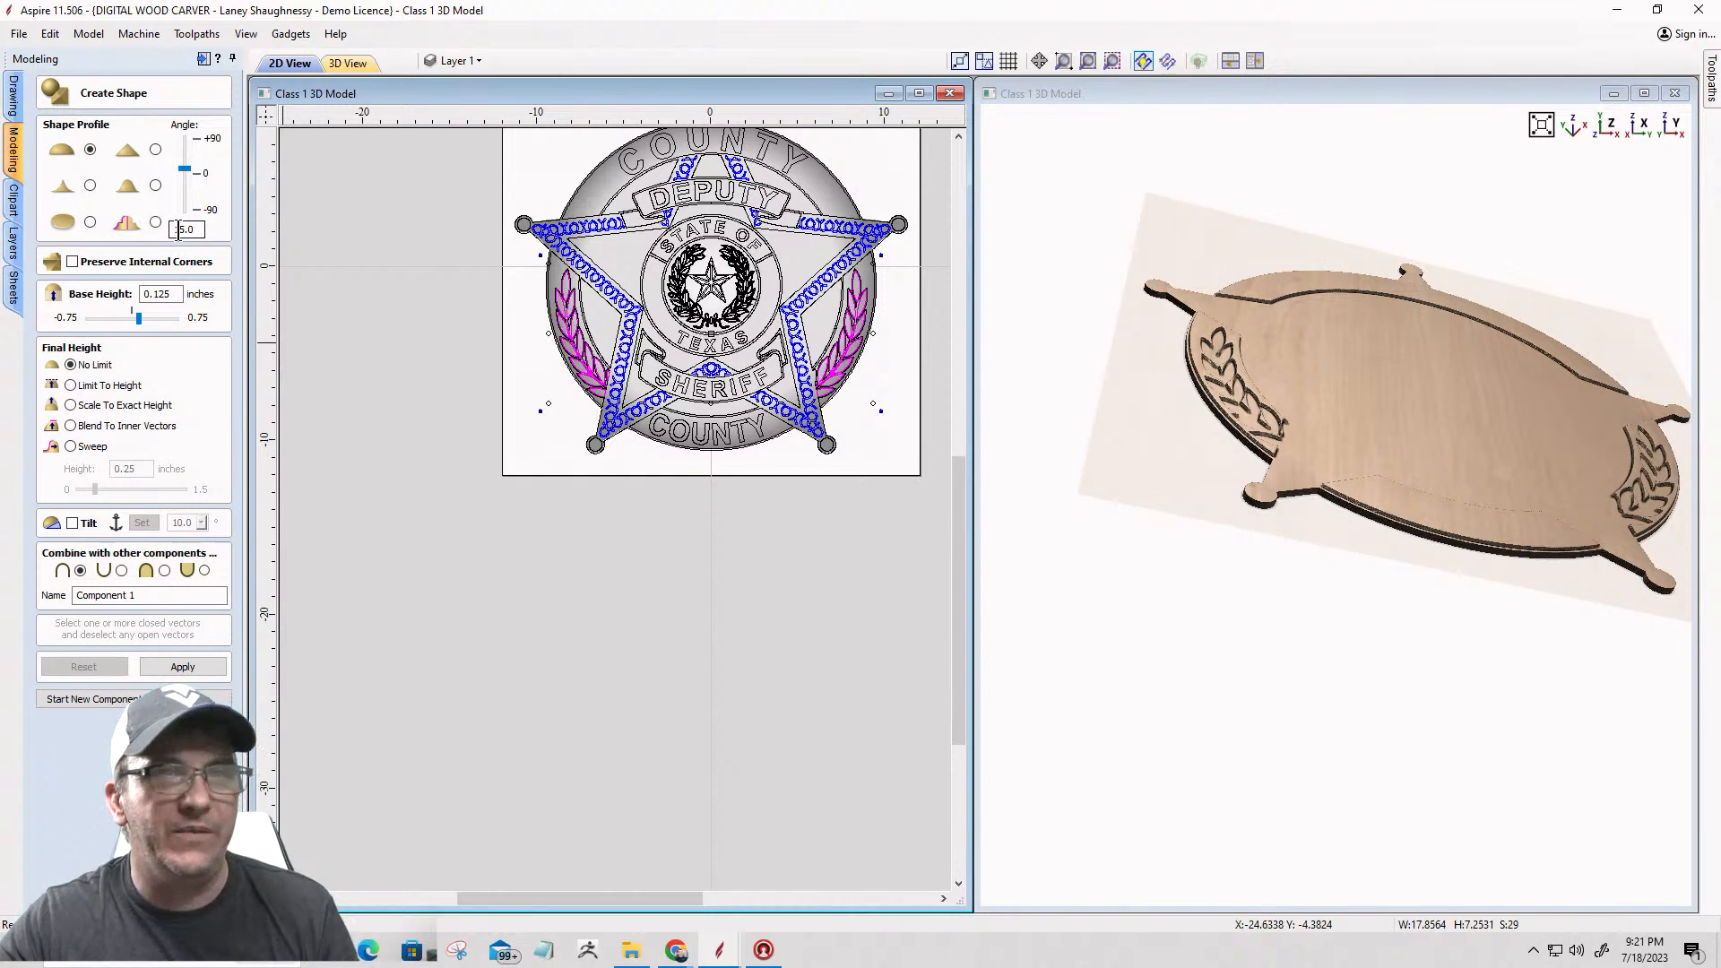
scroll(1264, 421, "up", 5)
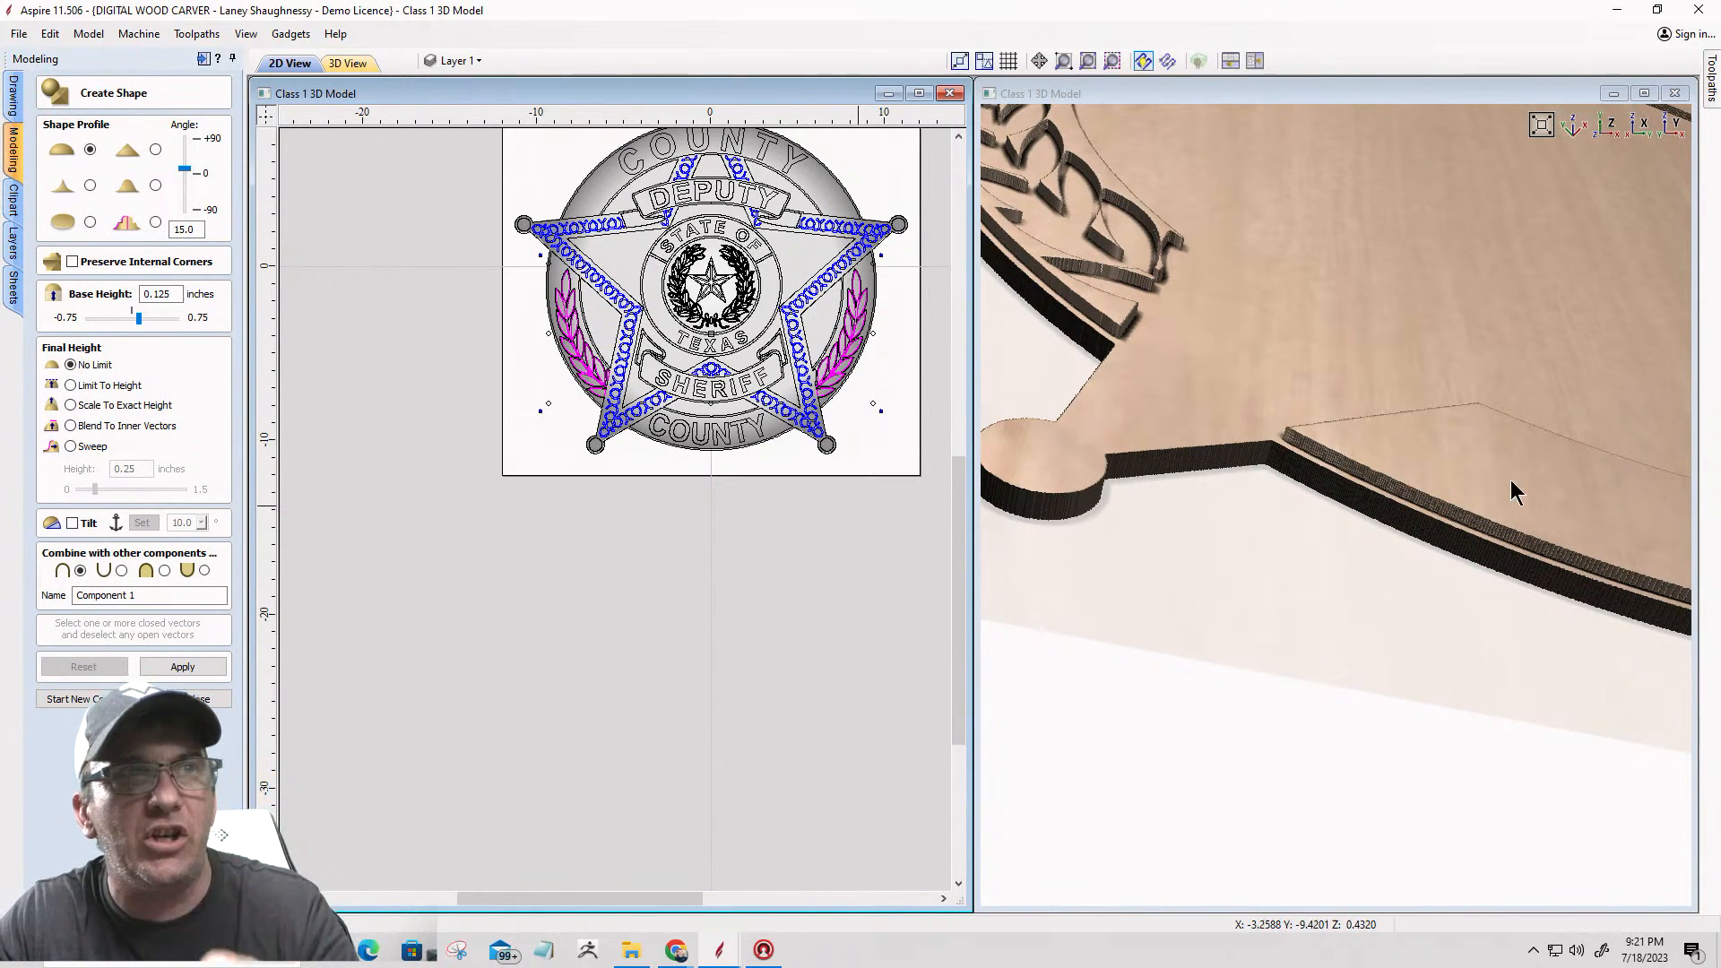
scroll(1480, 475, "down", 1)
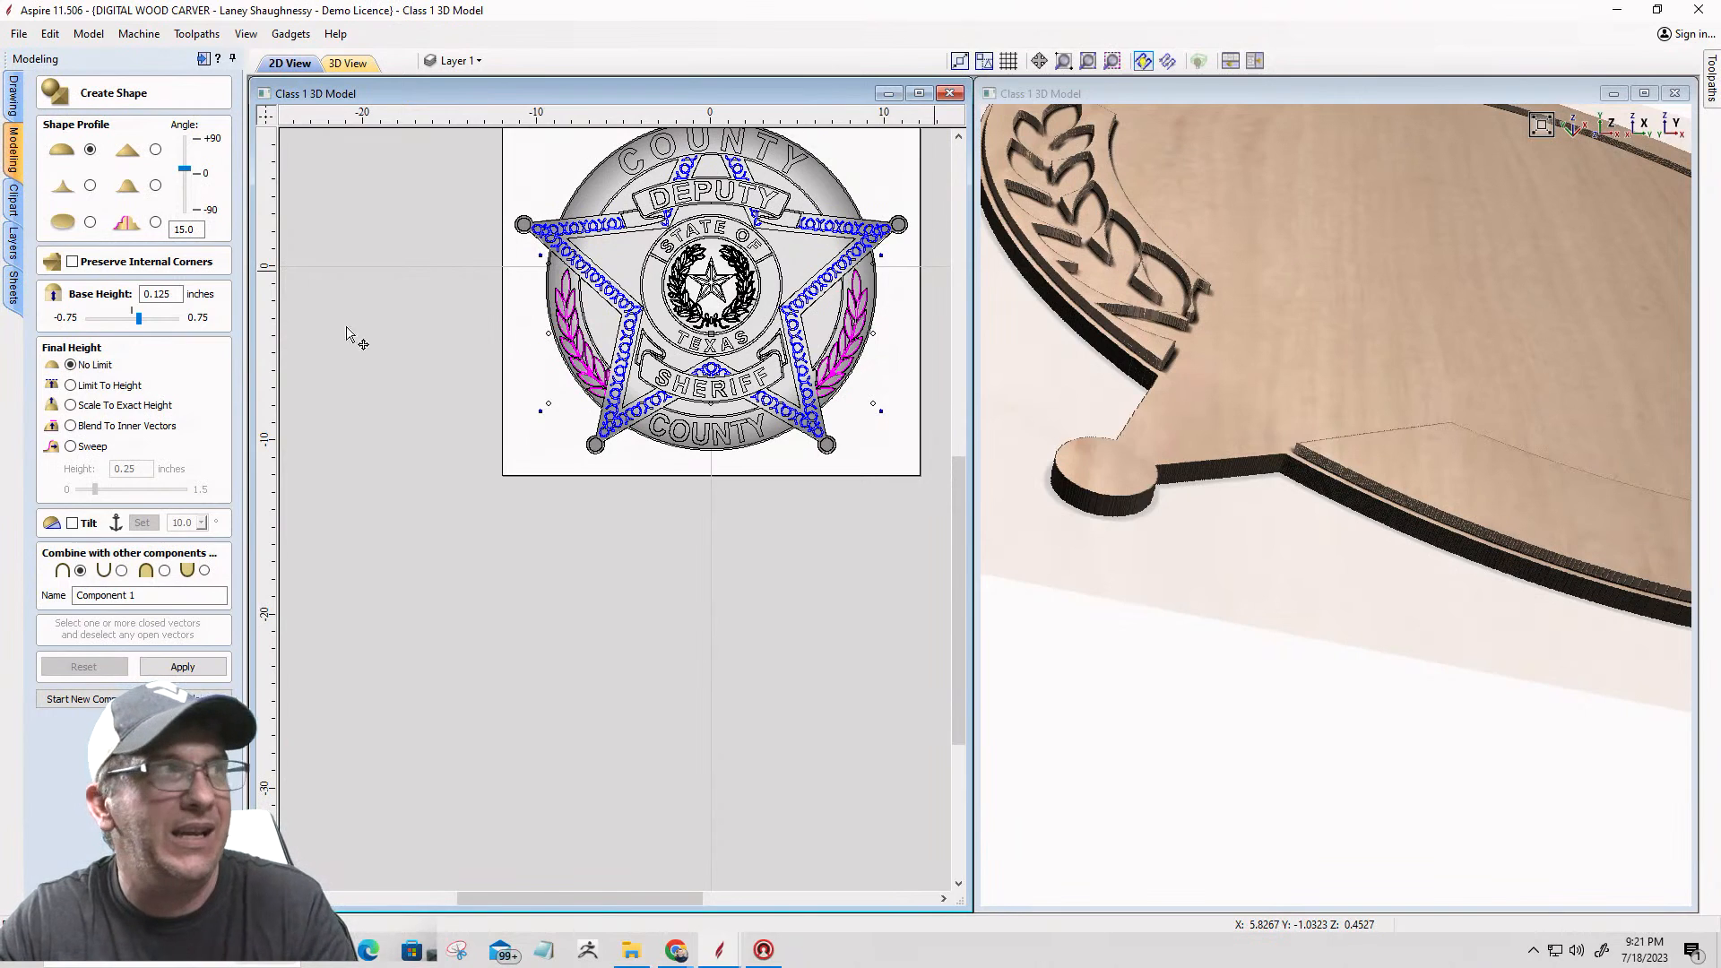
left_click_drag(159, 295, 168, 295)
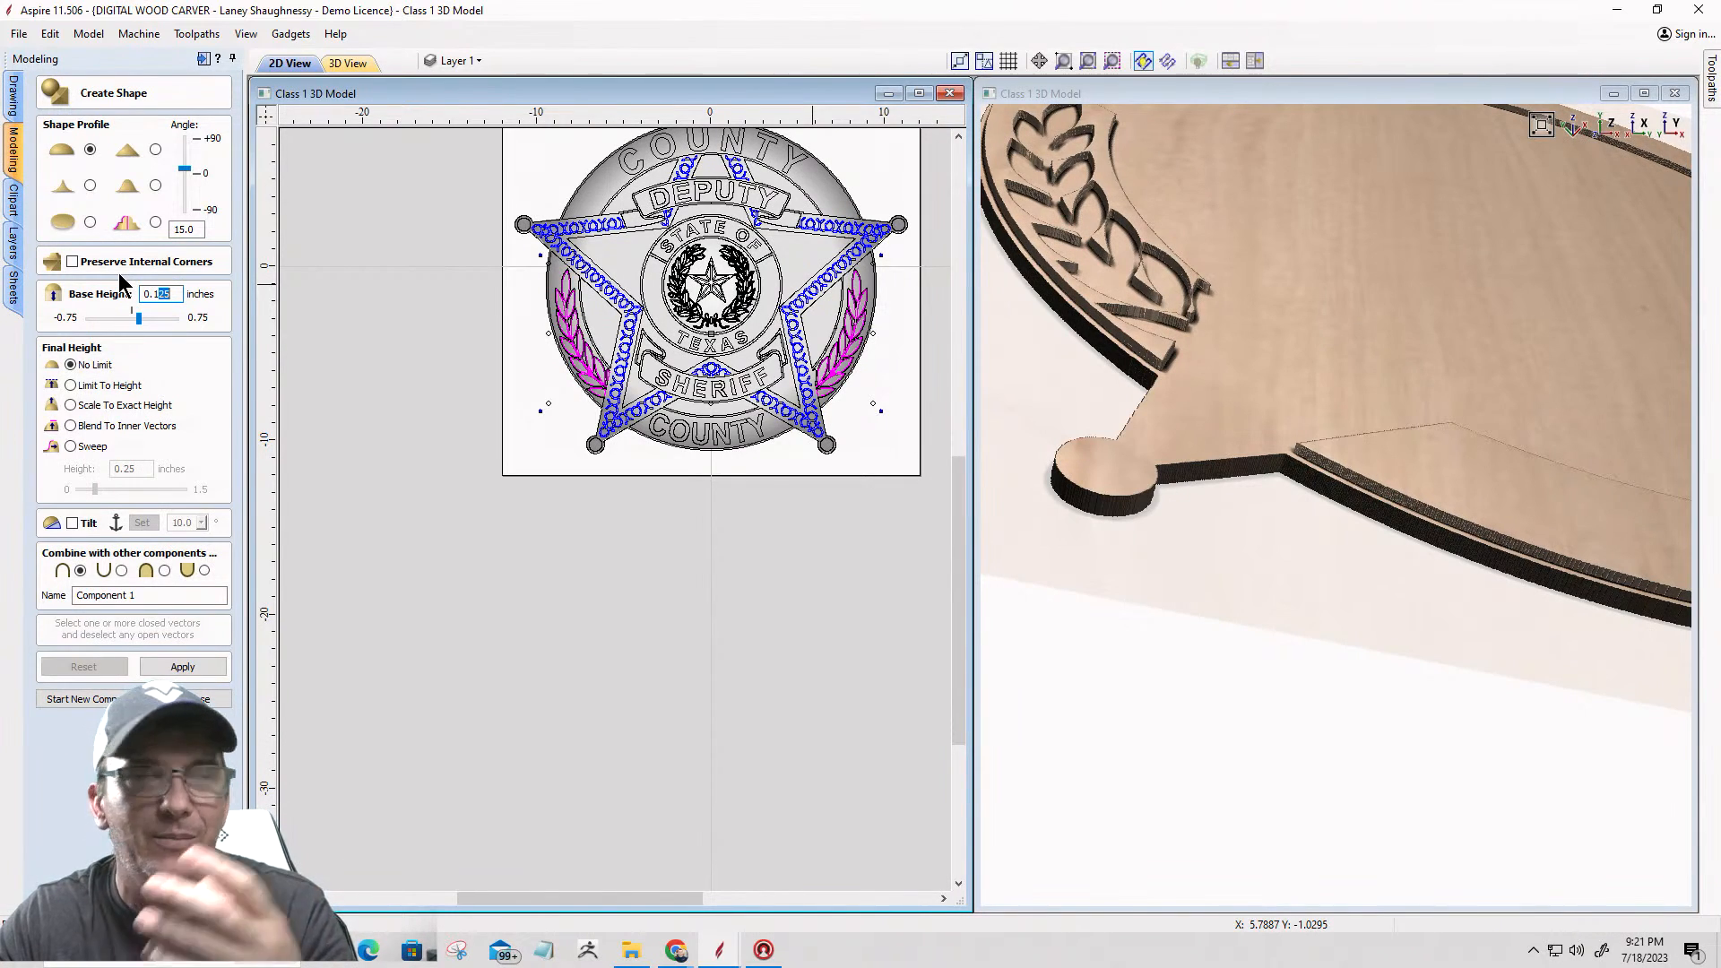
type("875")
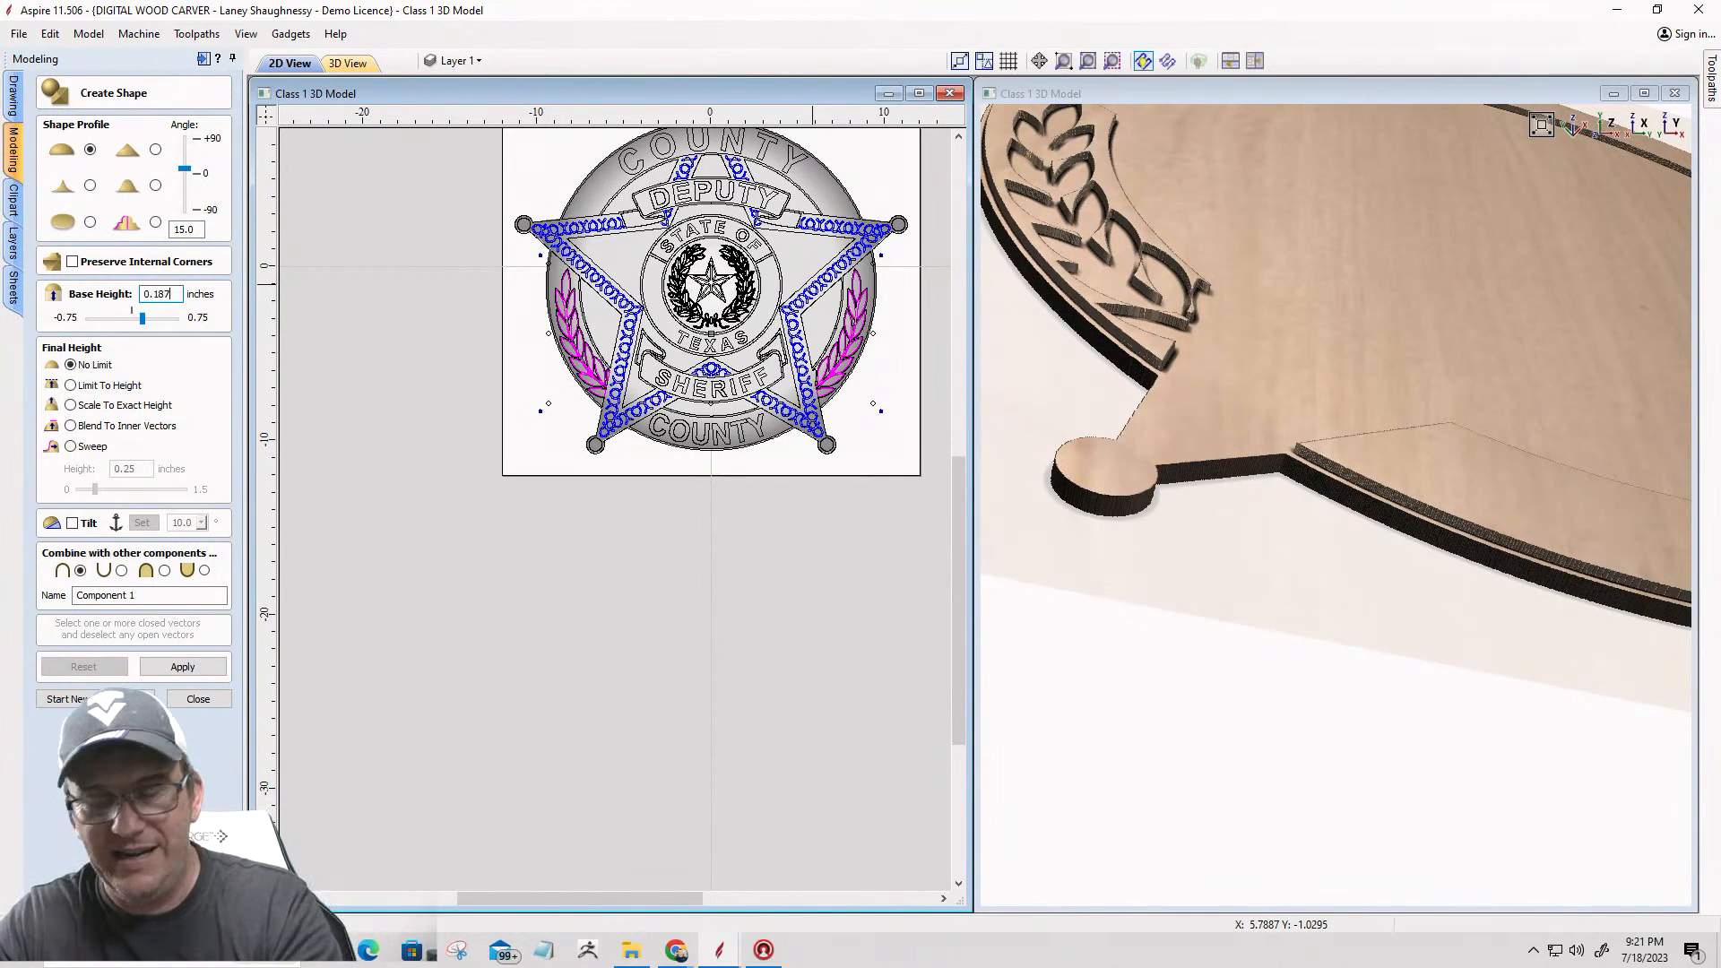
left_click(188, 668)
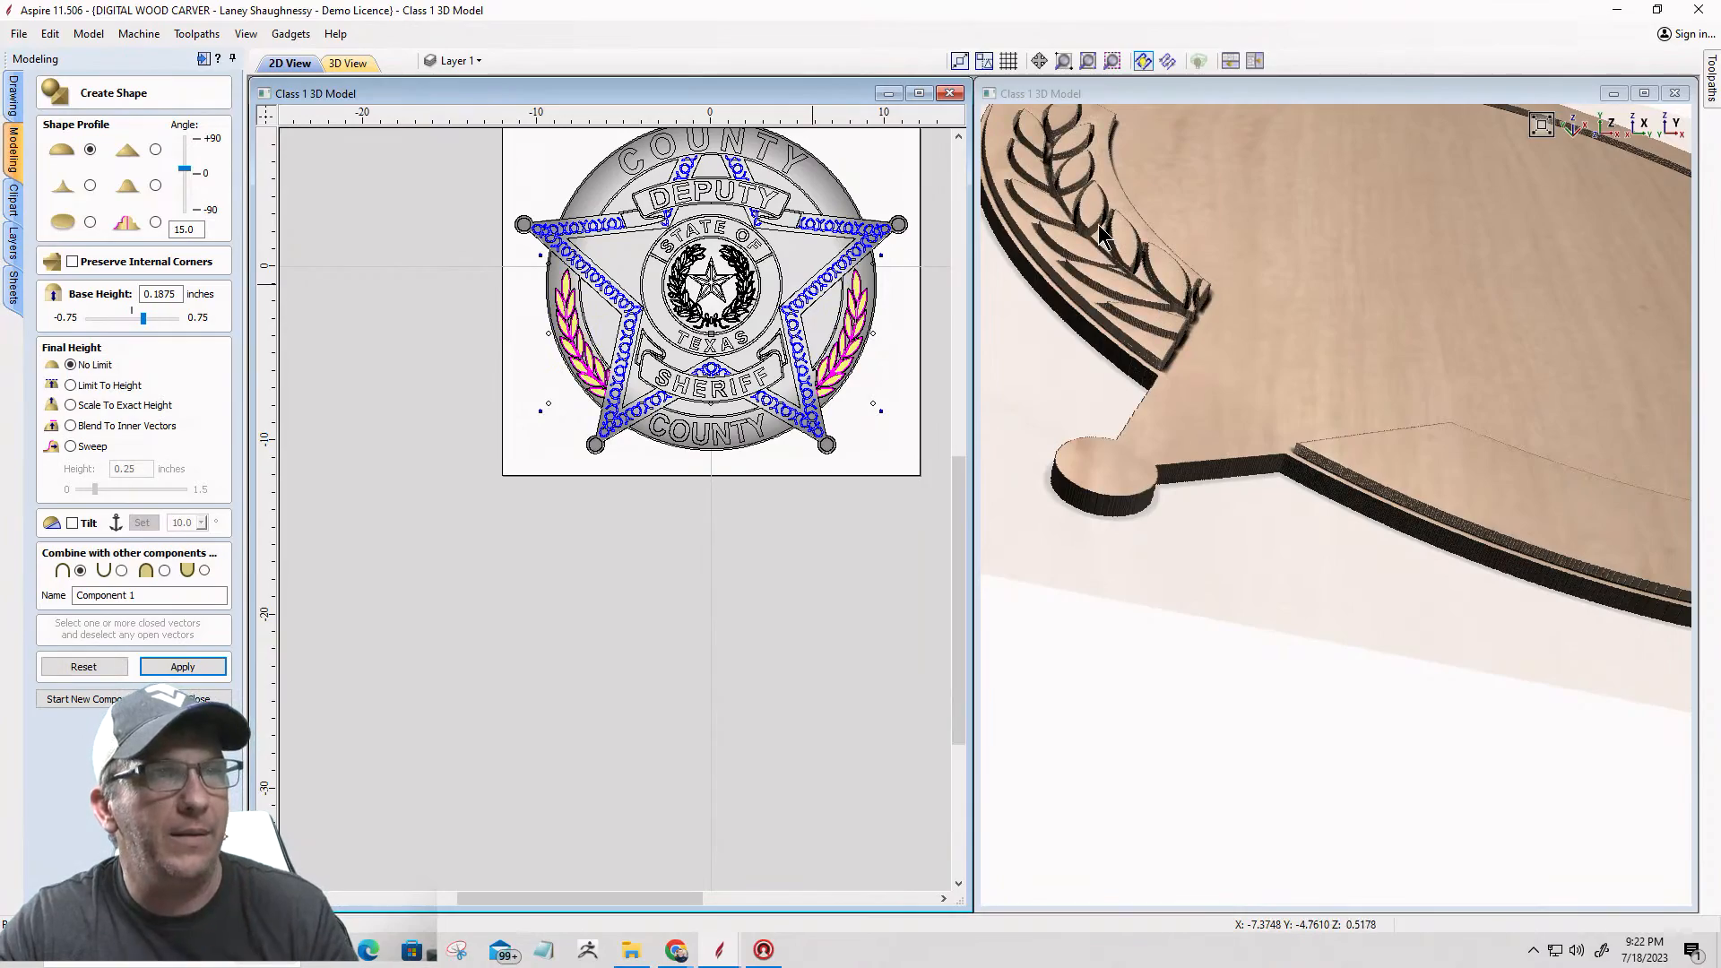
scroll(1111, 242, "up", 5)
scroll(1412, 512, "down", 5)
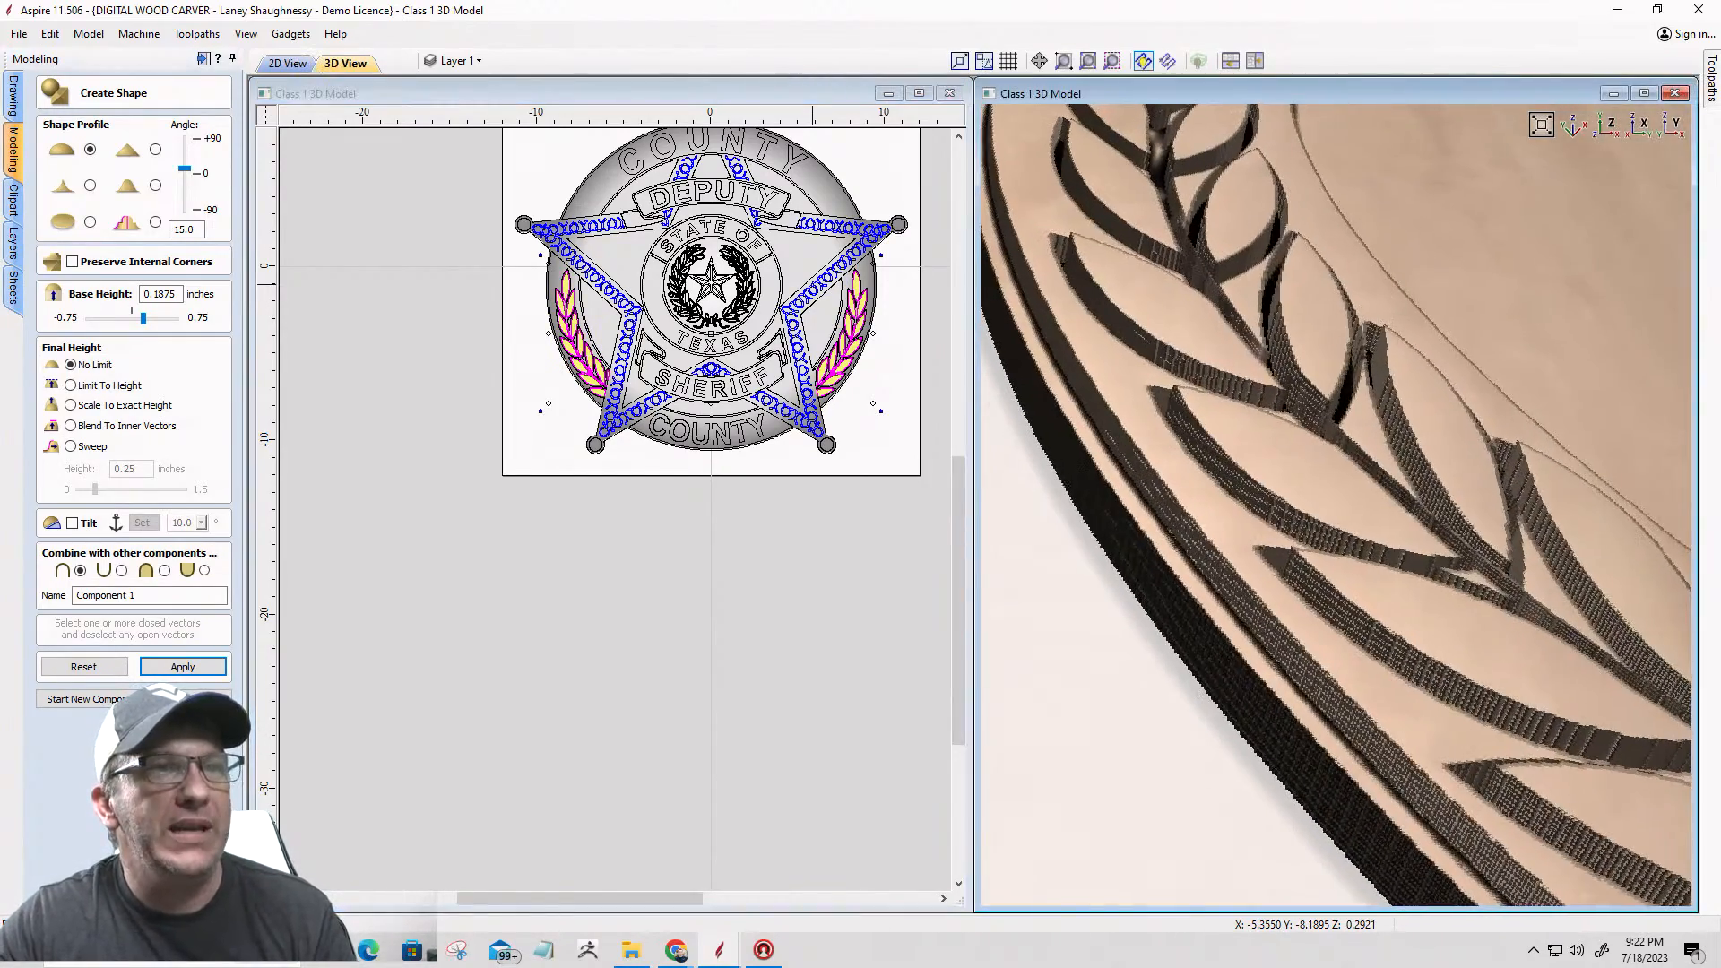
middle_click_drag(1191, 364, 1302, 557)
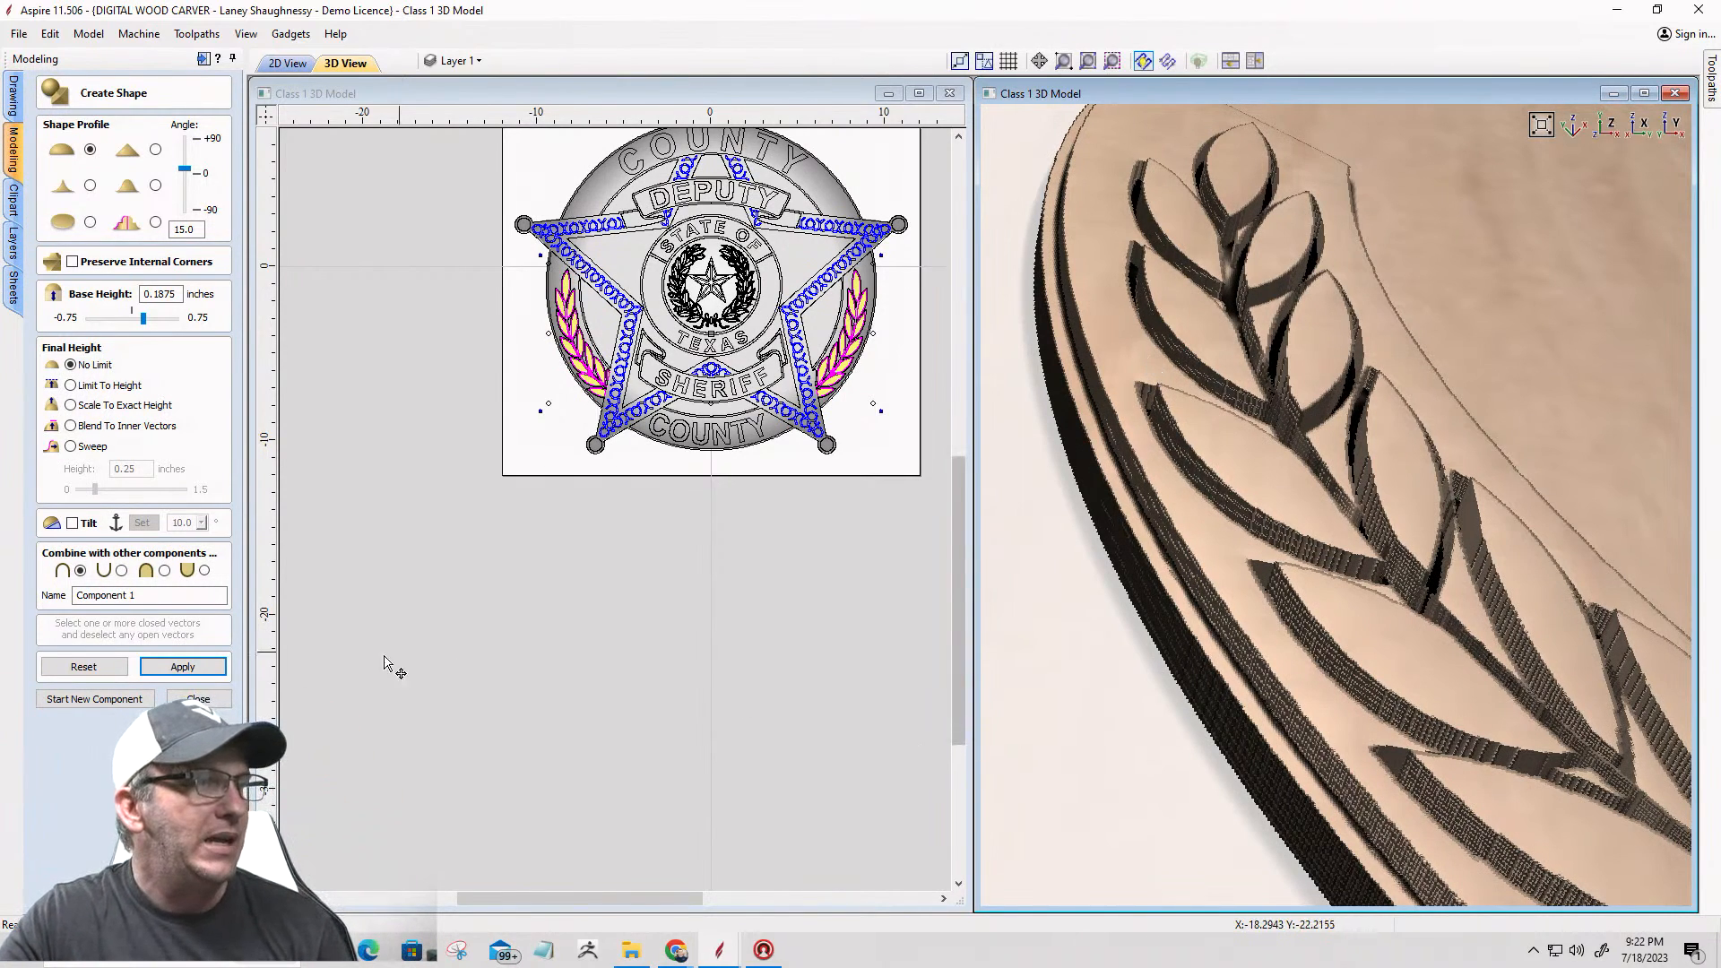
Step: Close the shape creation form and hide the Base / Foundation and Outer Circle components, leaving only the laurel leaves
left_click(199, 699)
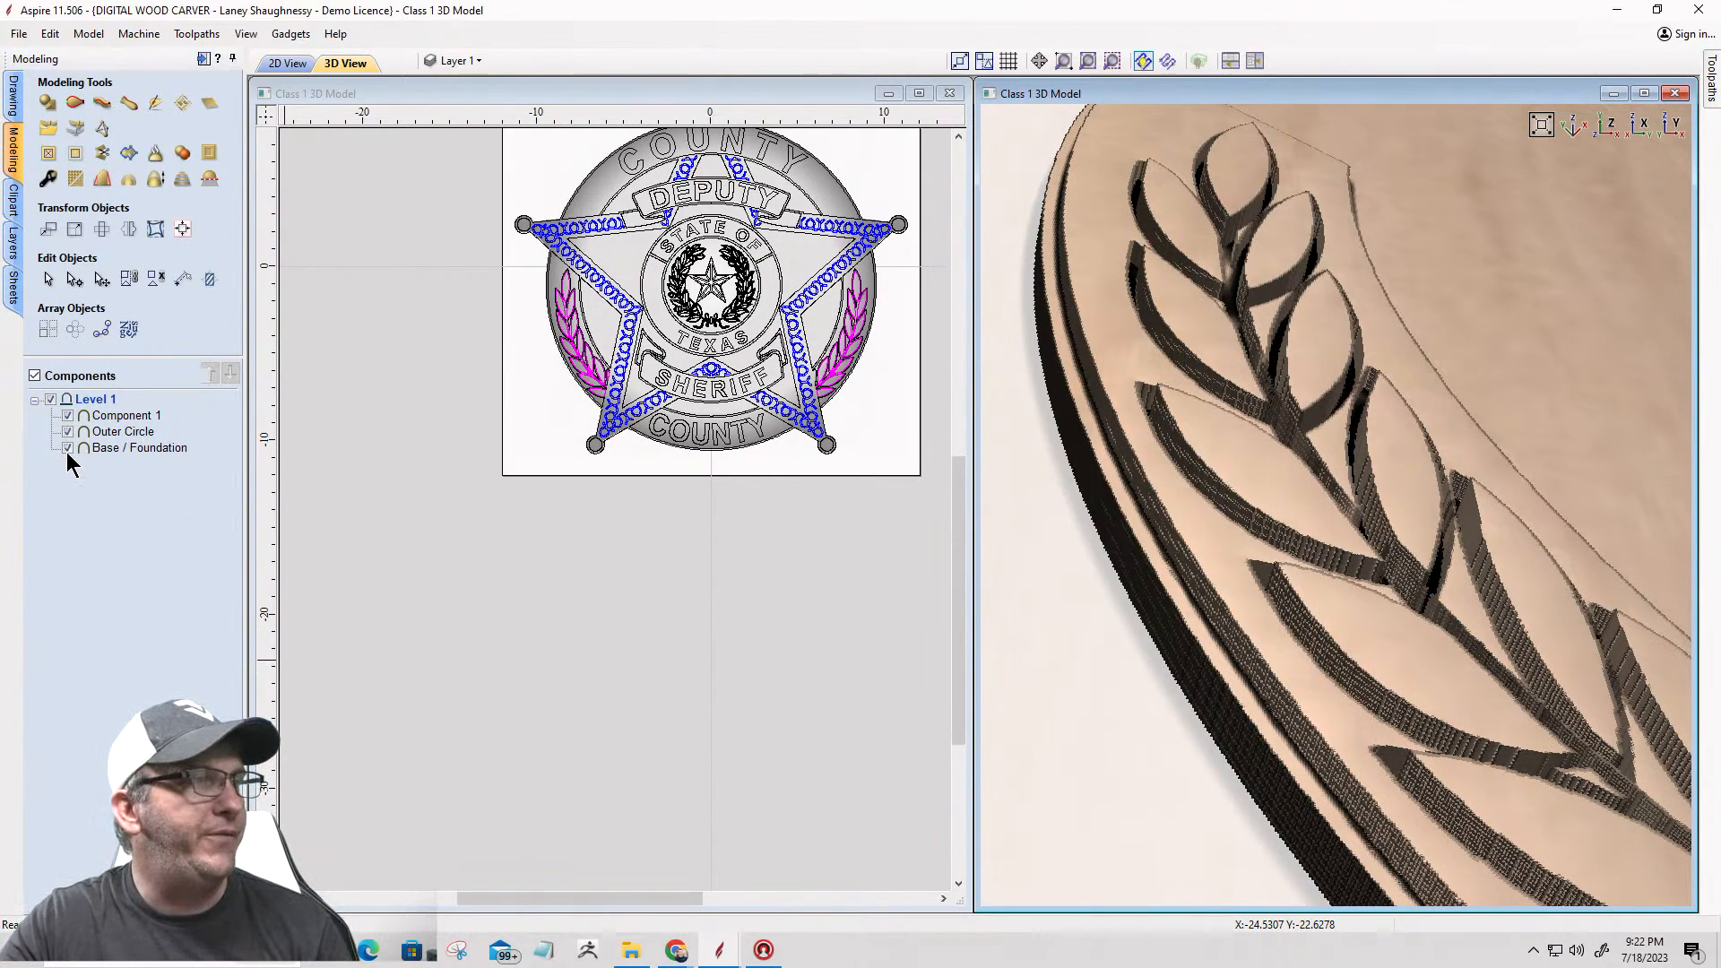
left_click(67, 447)
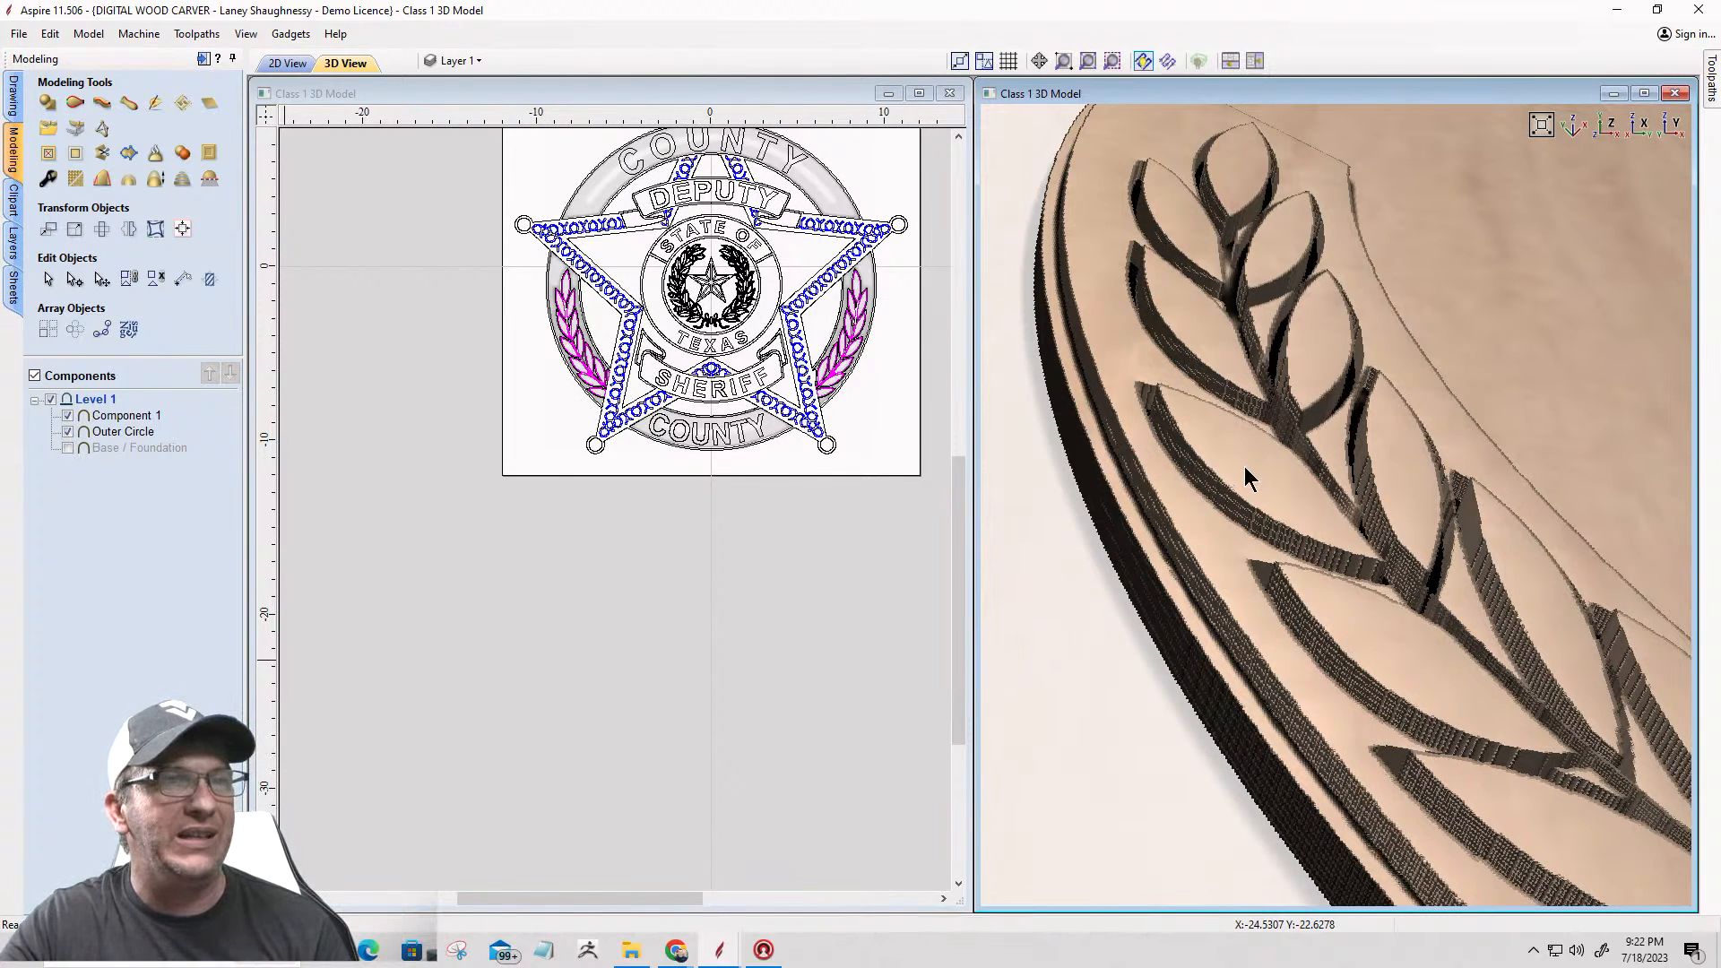
left_click(68, 432)
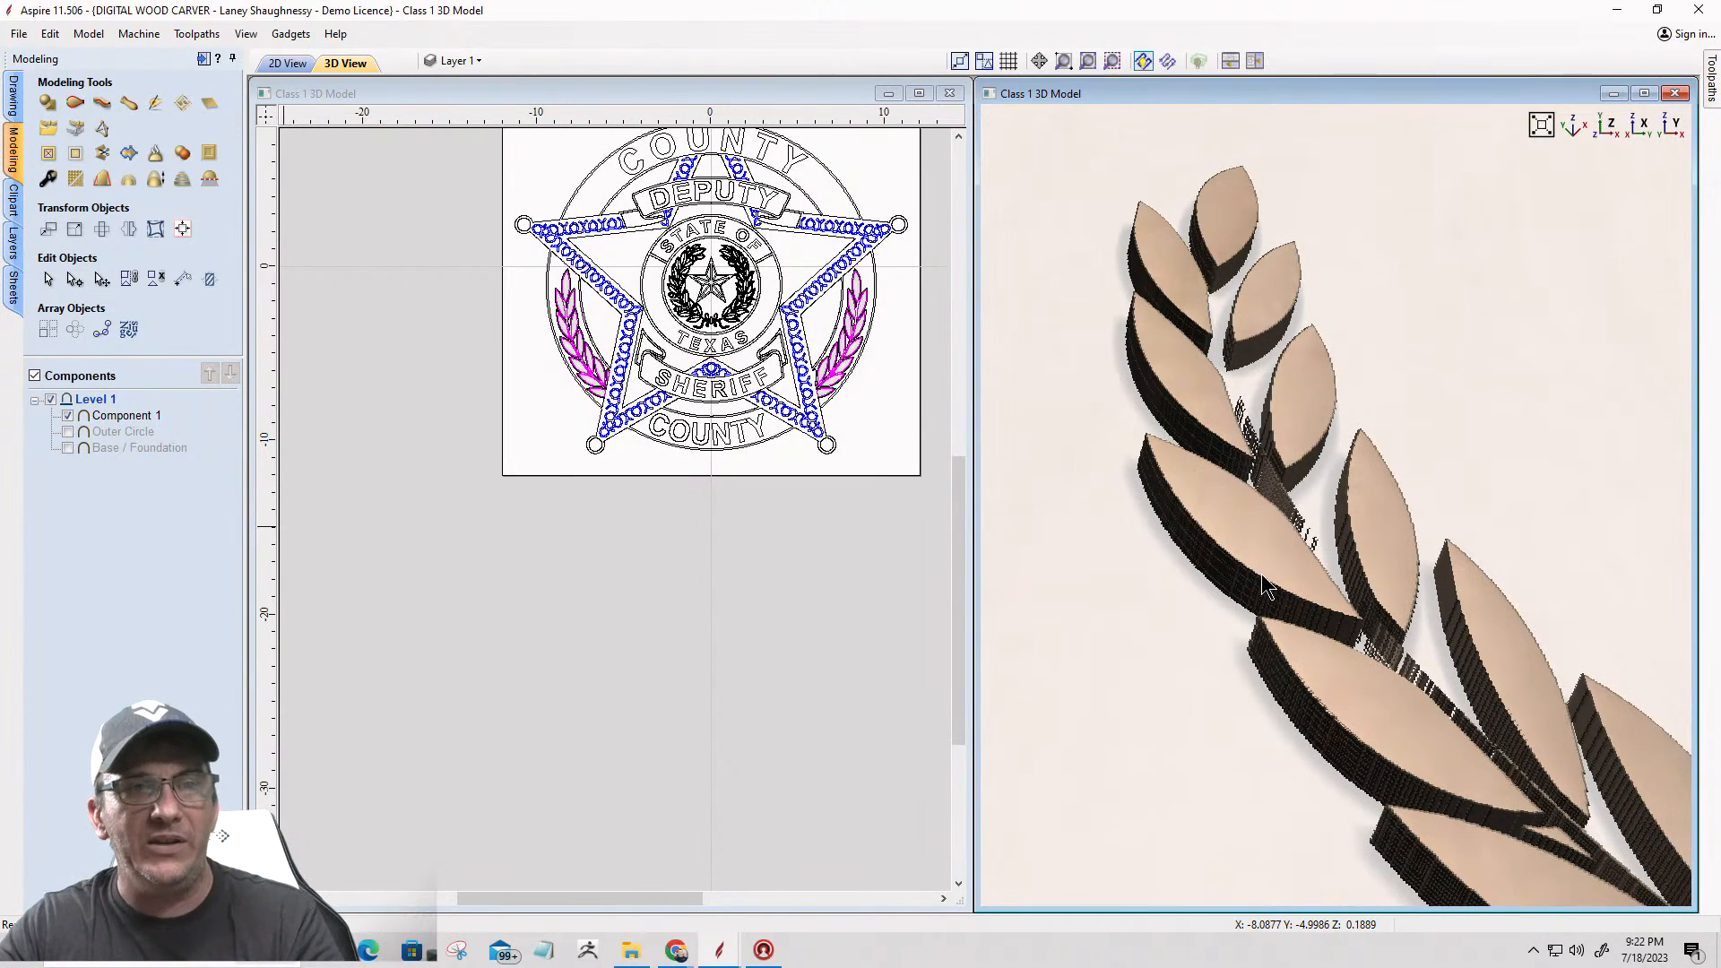
Step: Add a 22° draft to the visible laurel leaf model as a new component
left_click(101, 182)
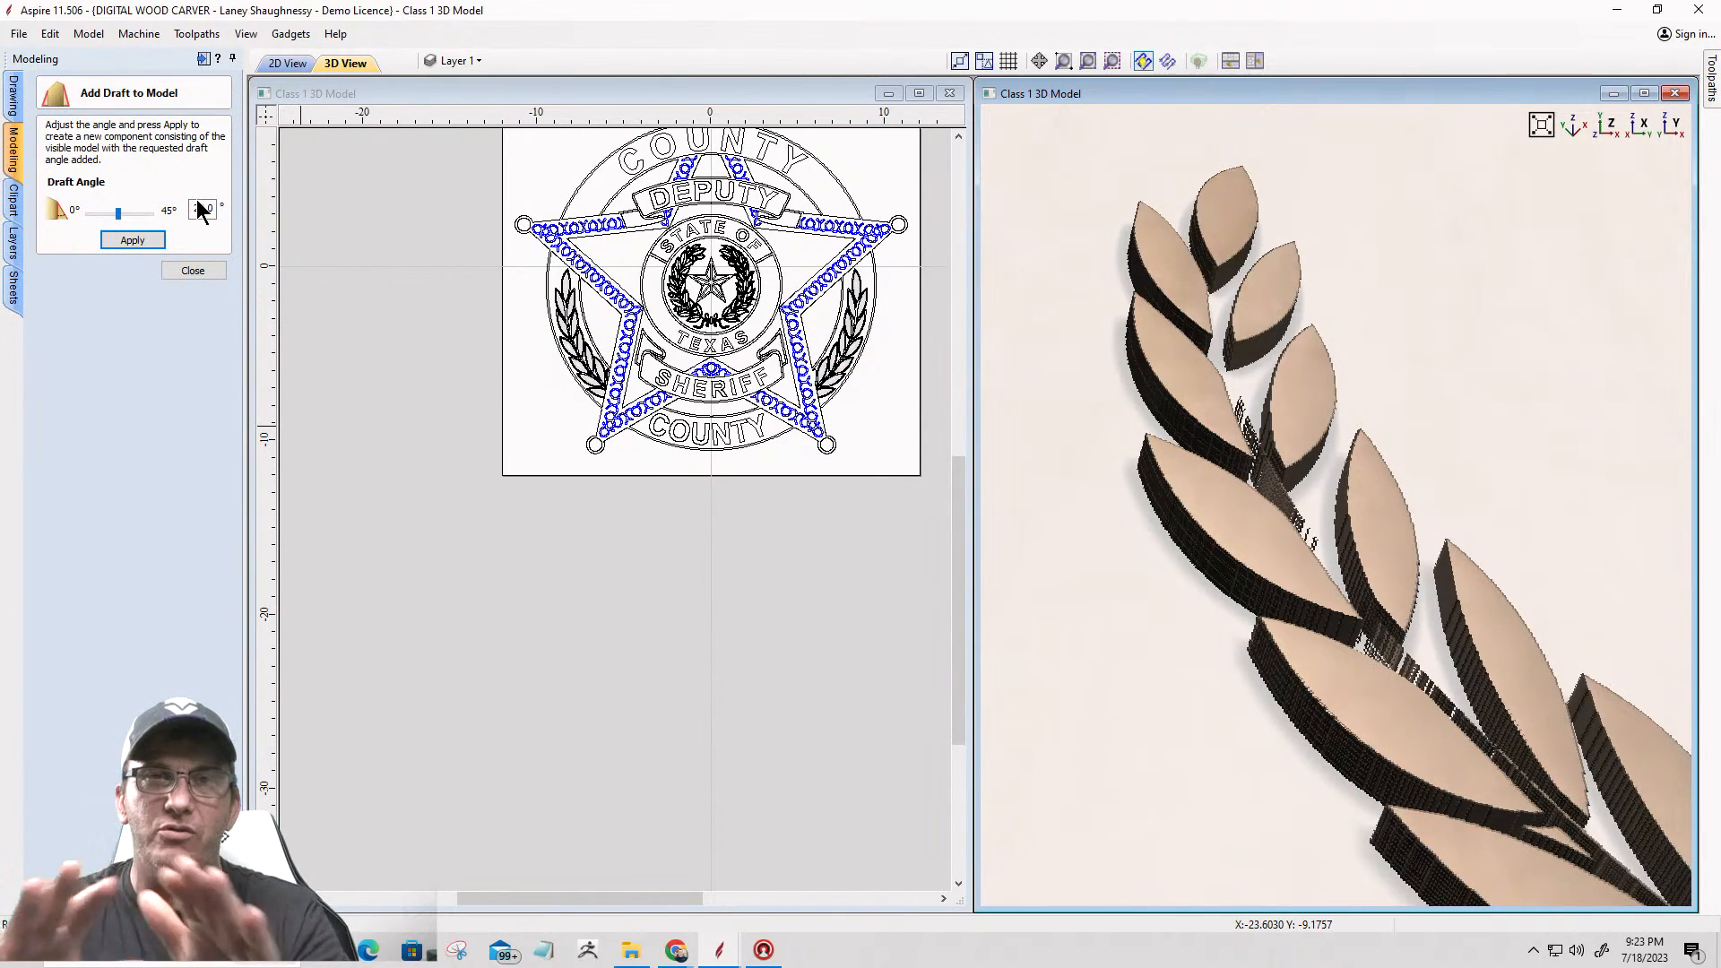
left_click(135, 242)
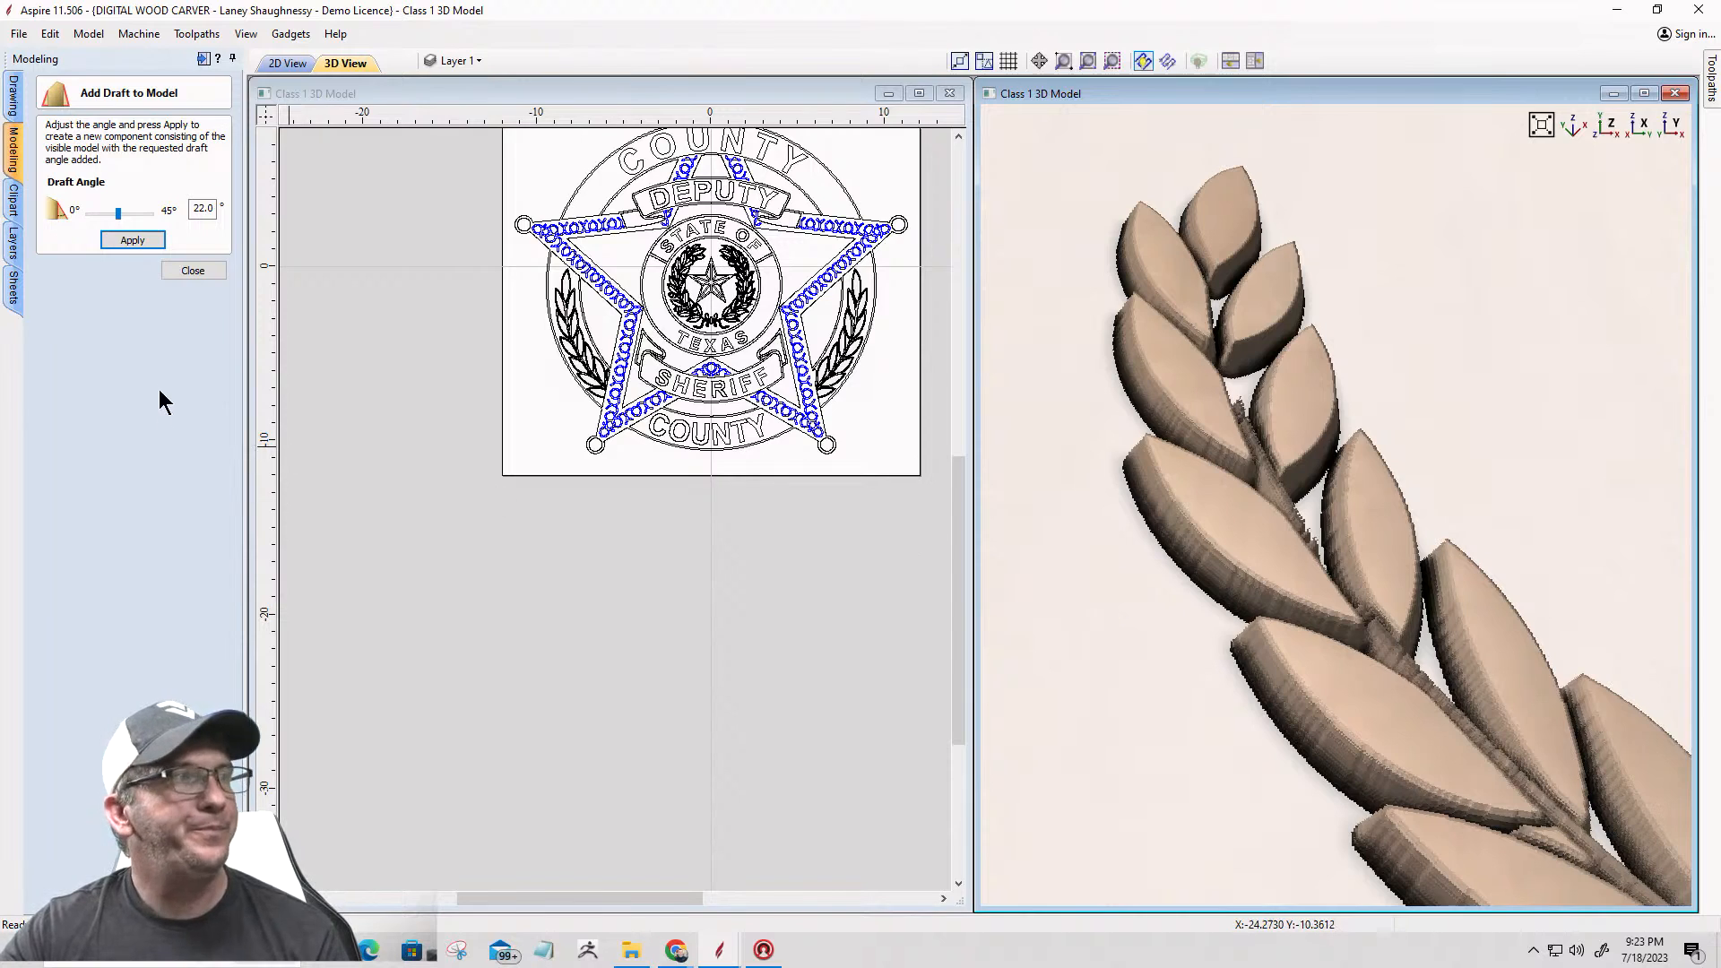
left_click(193, 271)
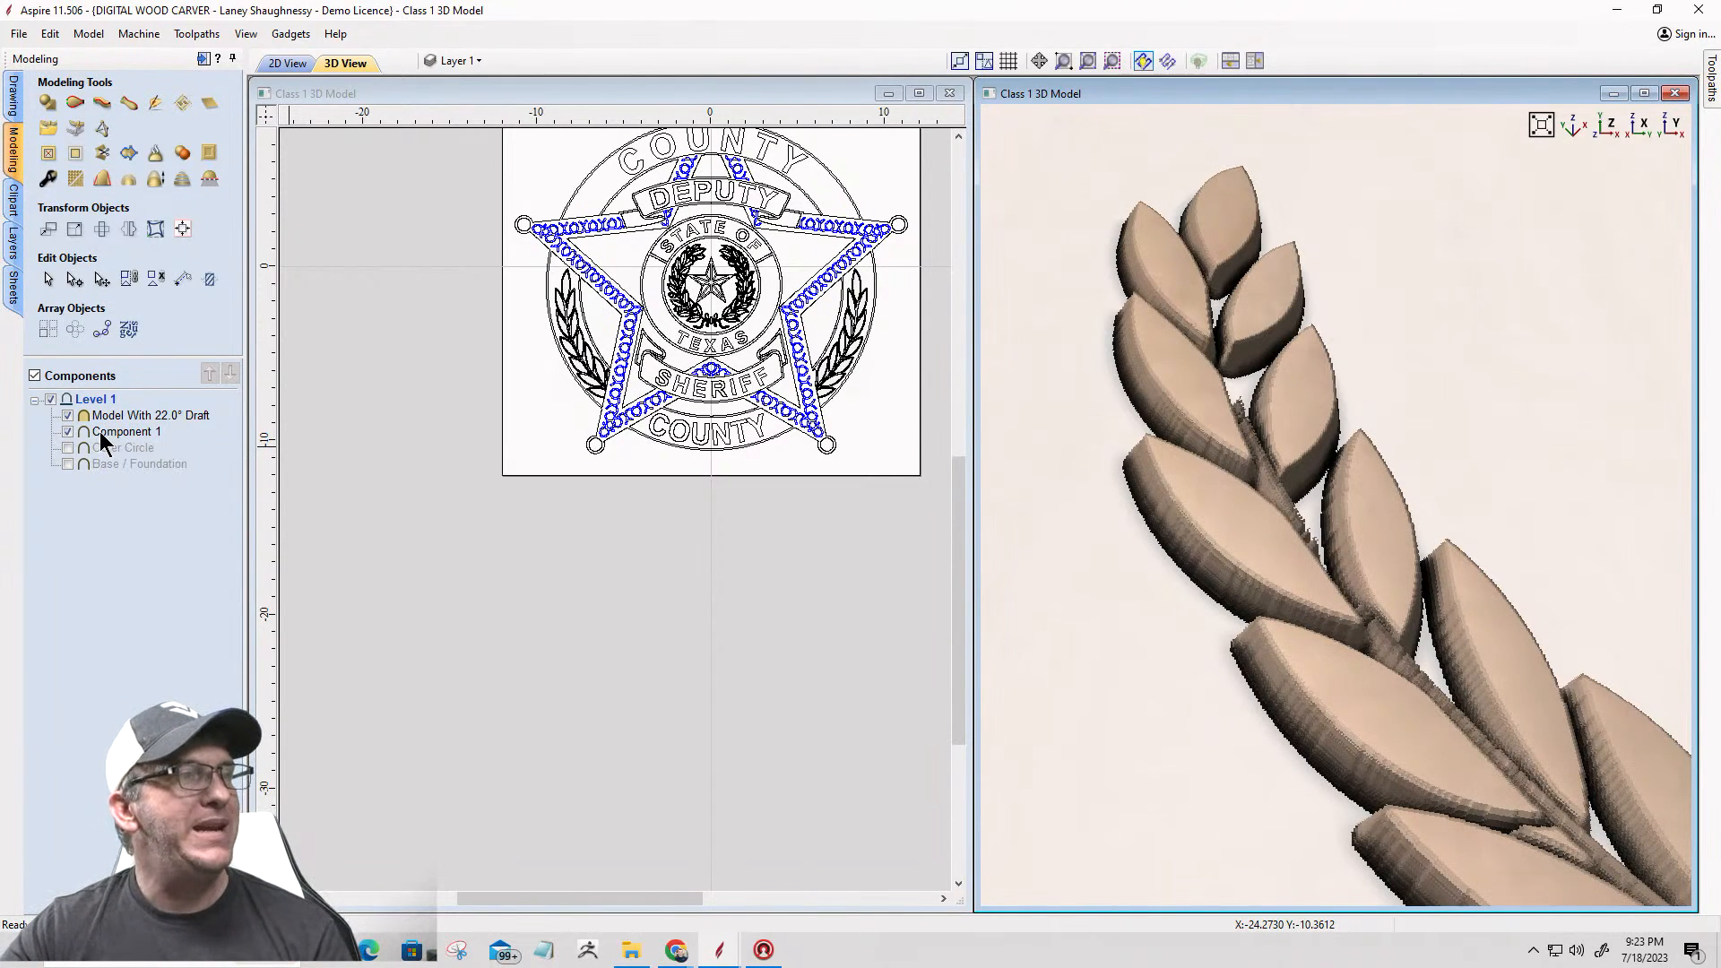
Step: Hide and re-show Component 1 to compare it with the drafted laurel component
mouse_move(100, 432)
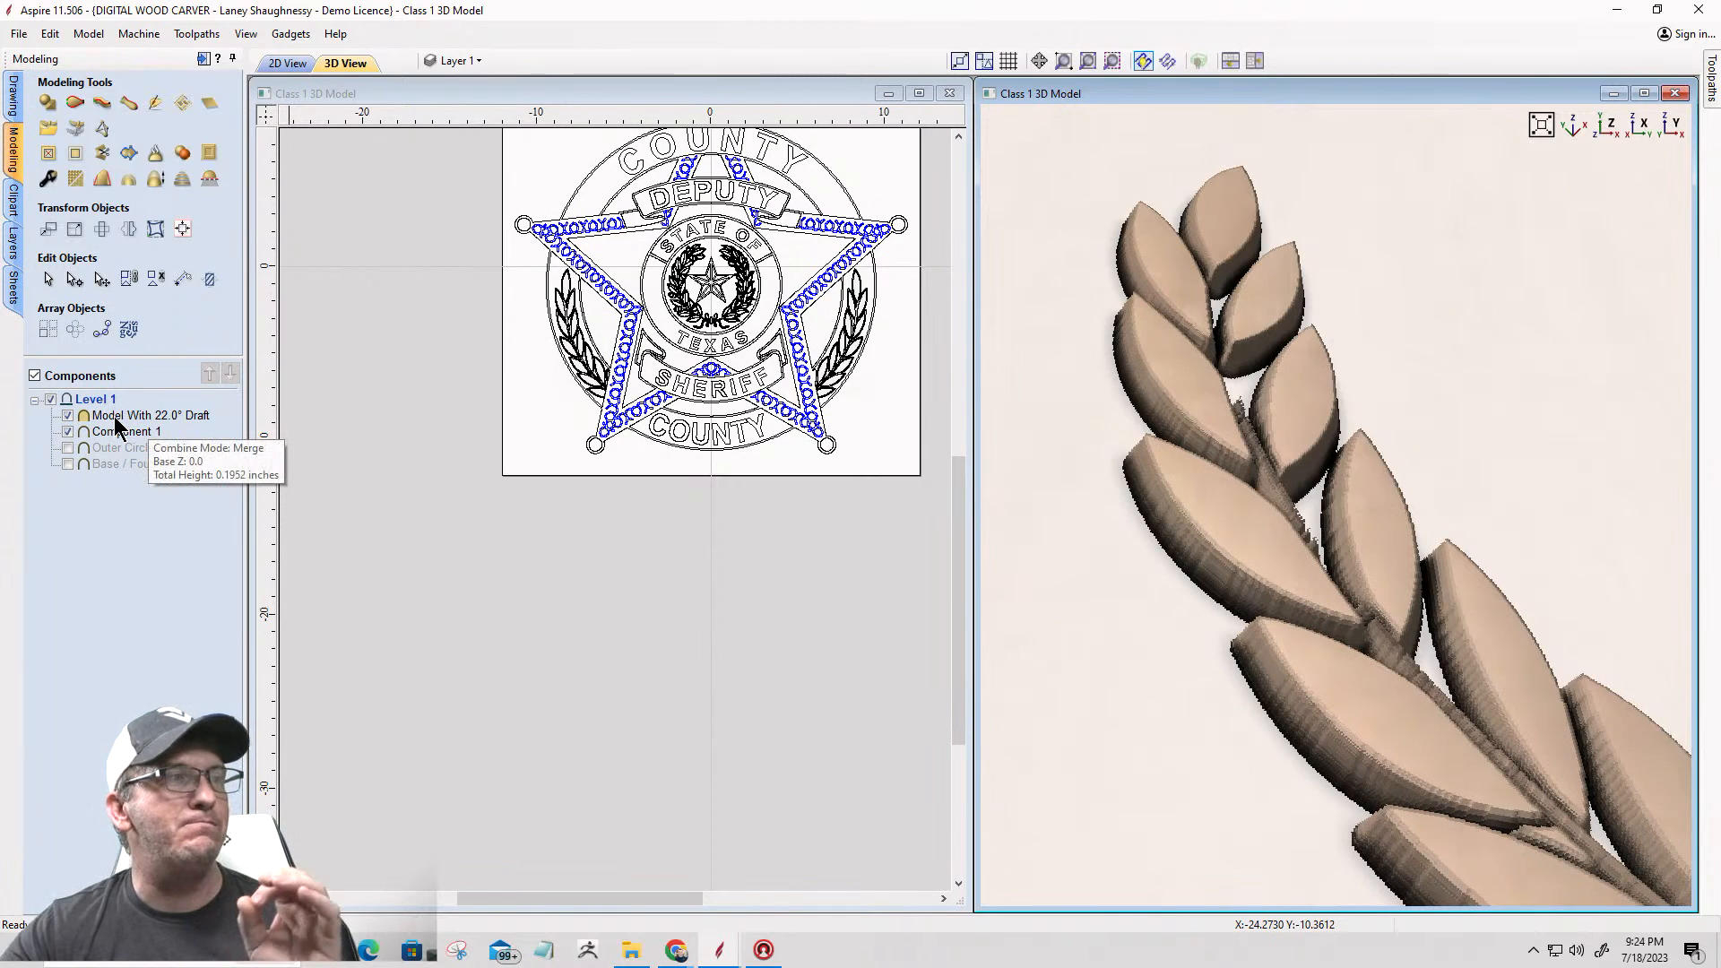
left_click(67, 431)
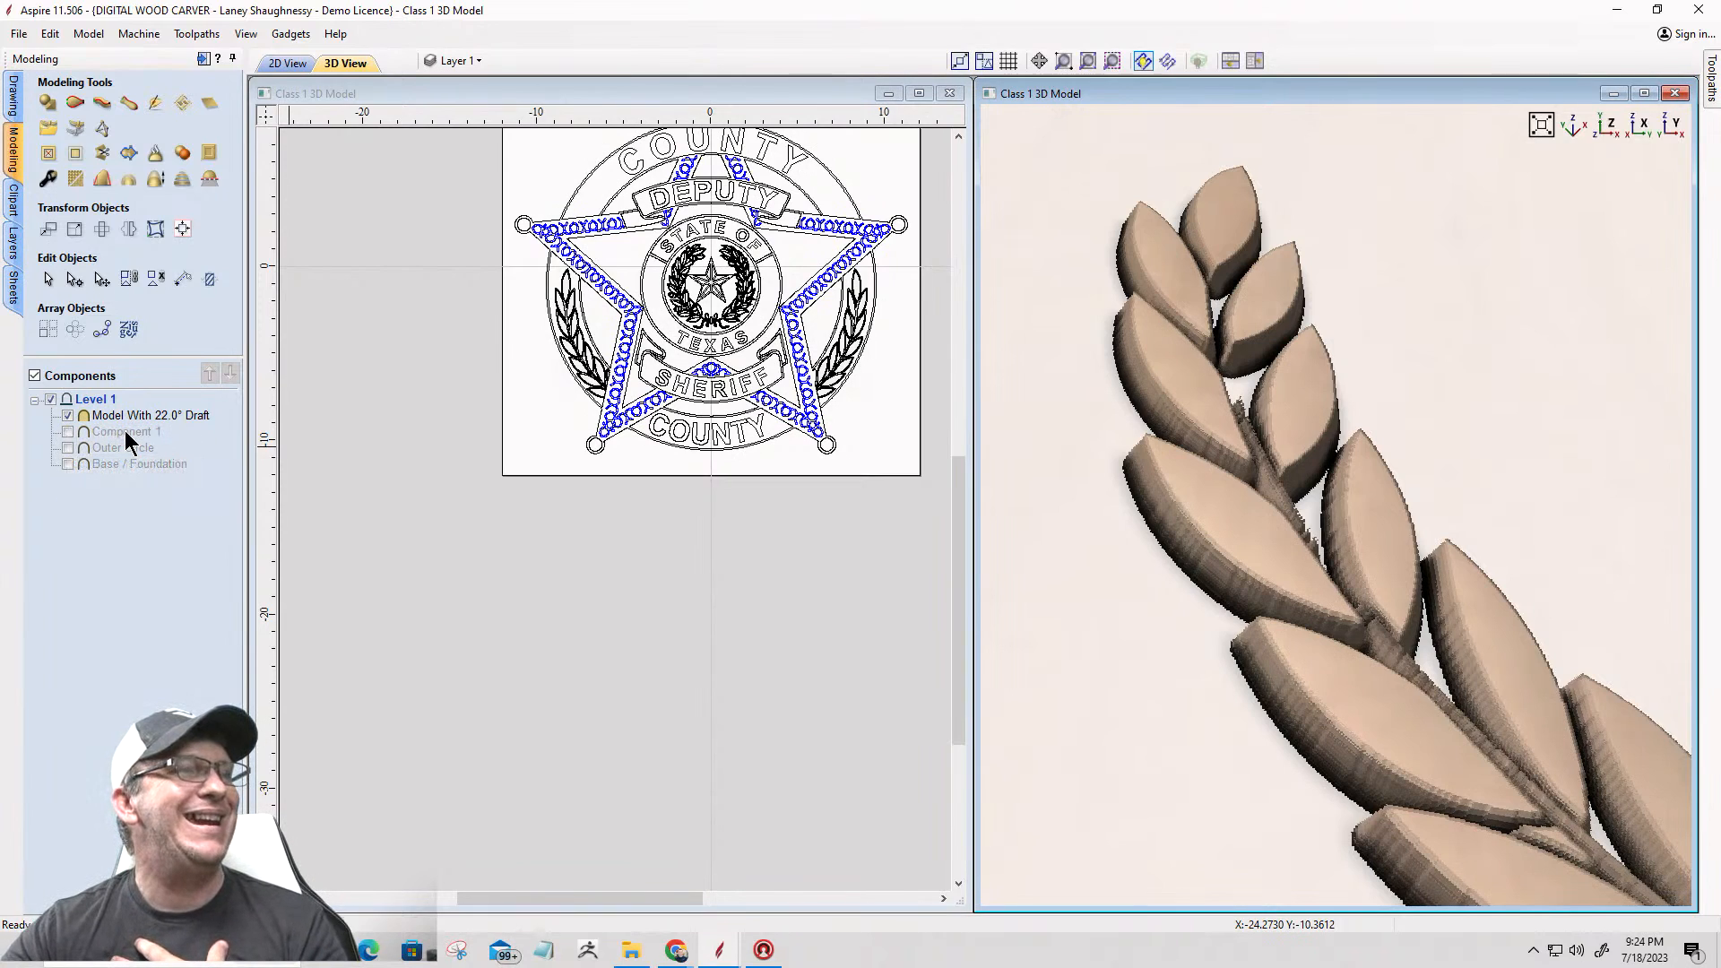
left_click(69, 432)
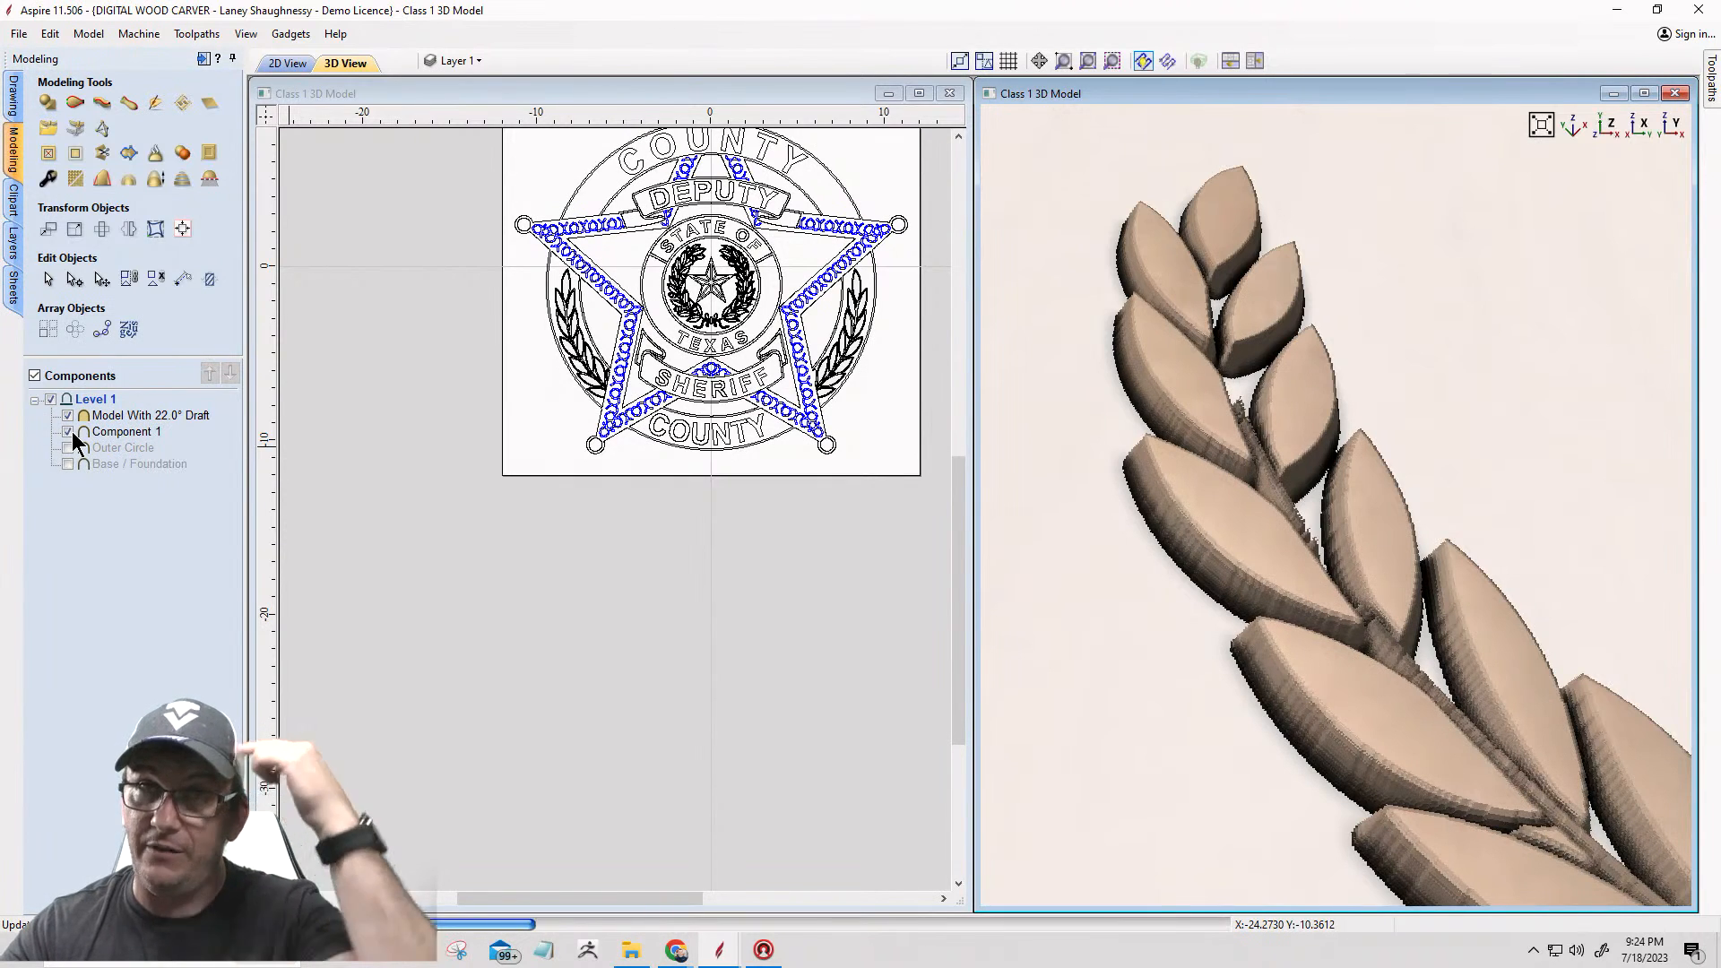
Step: Delete the undrafted Component 1 and undo the deletion
right_click(117, 434)
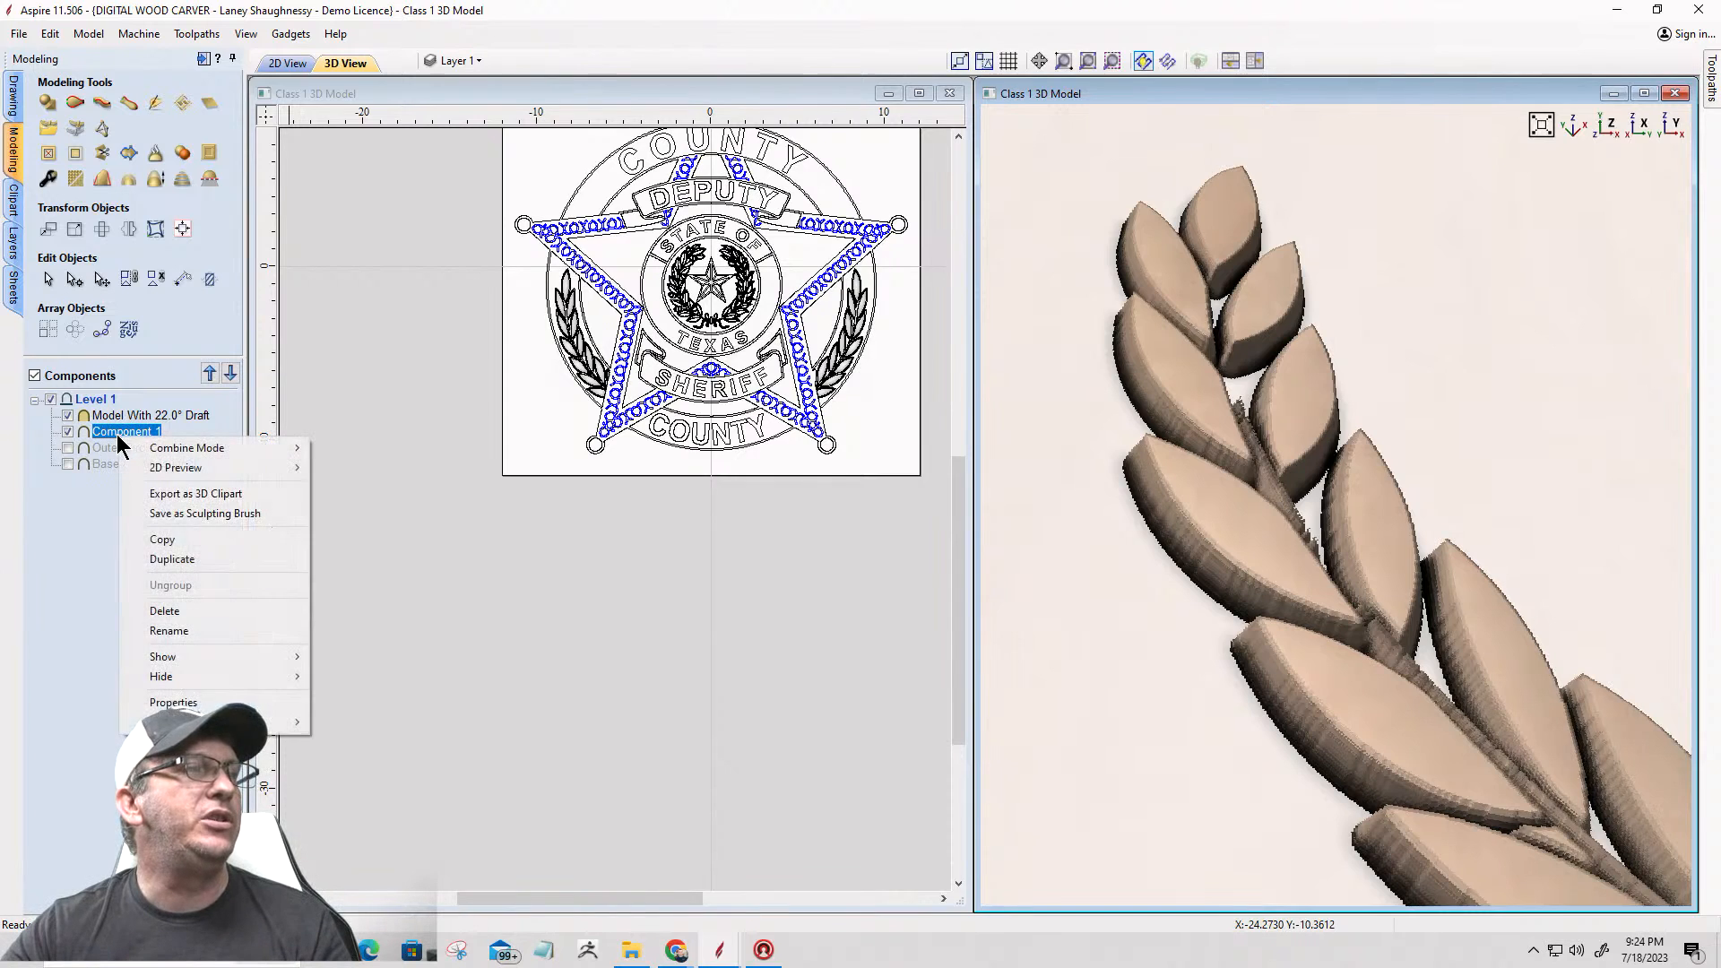
left_click(151, 610)
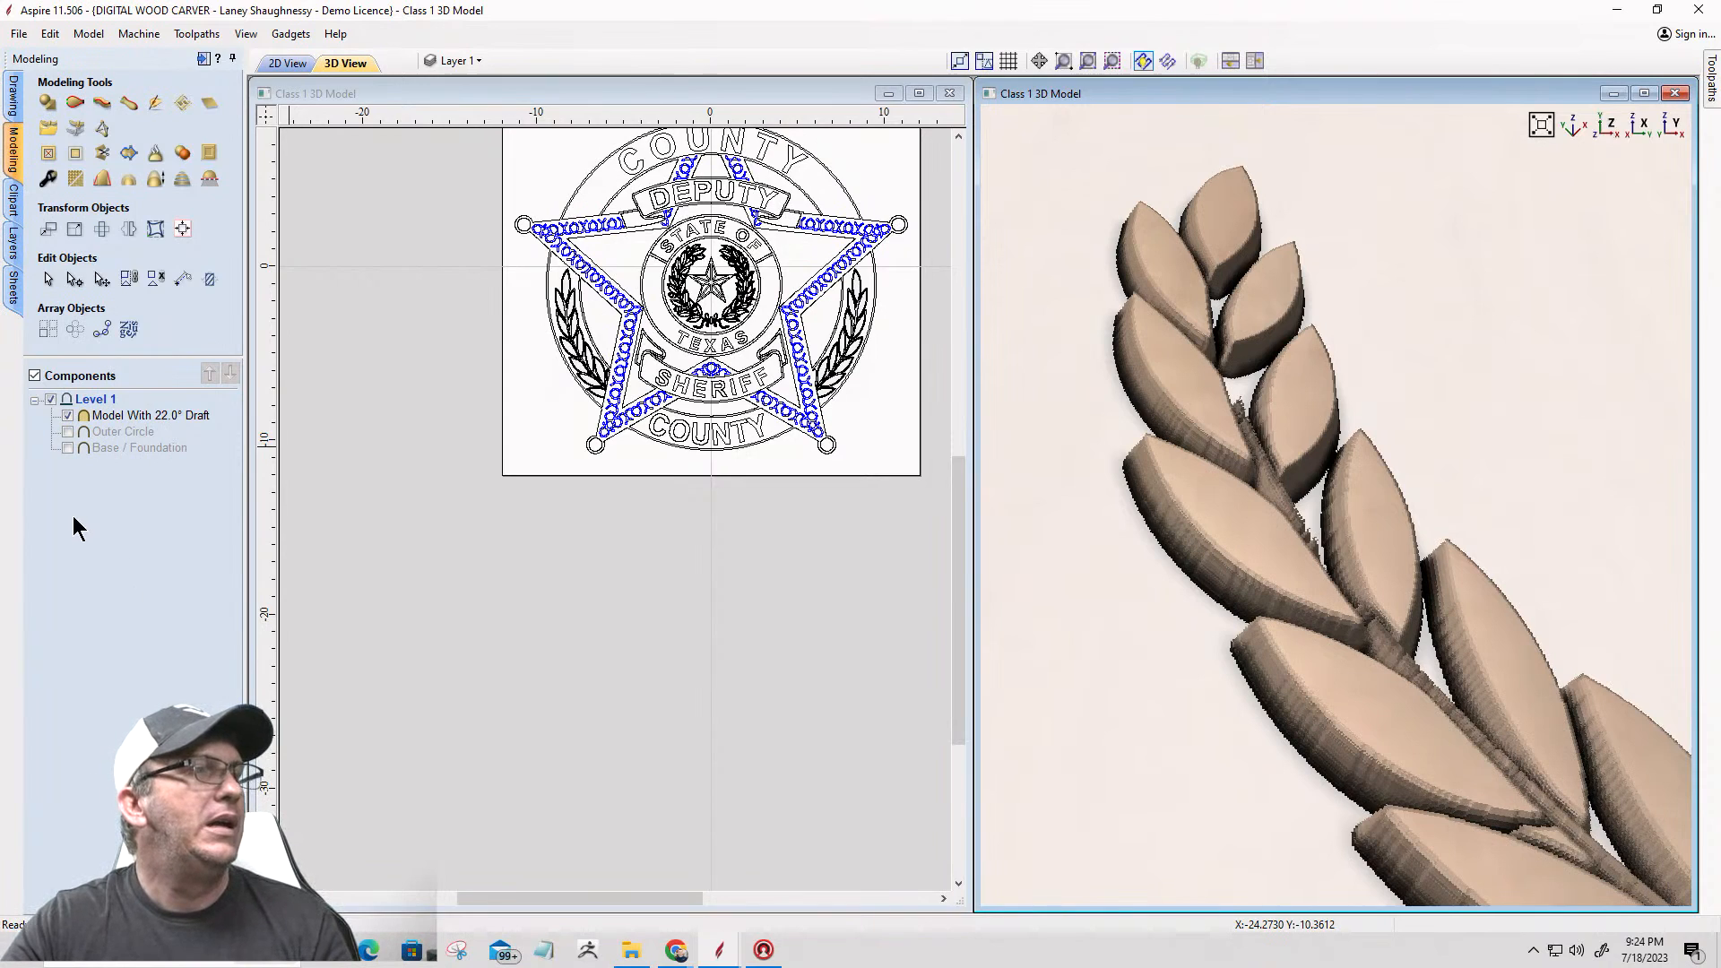
left_click(50, 34)
left_click(59, 56)
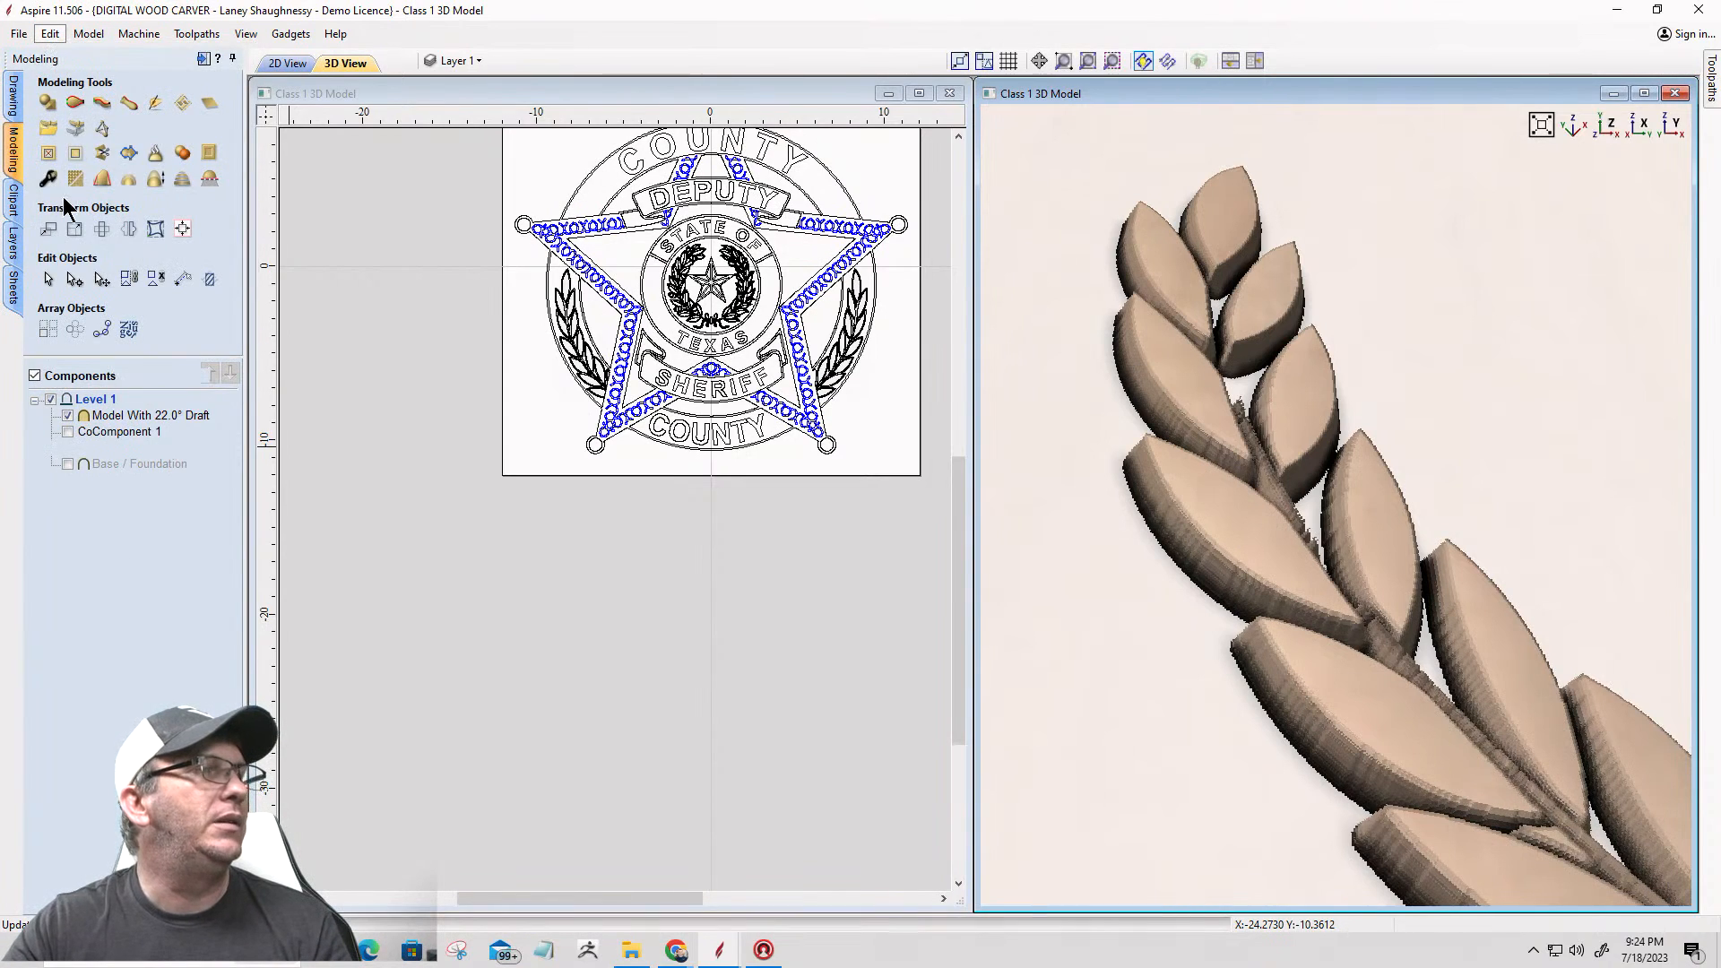
Step: Rename Component 1 to "Original Outer Wreath Leaves" and hide it
right_click(127, 432)
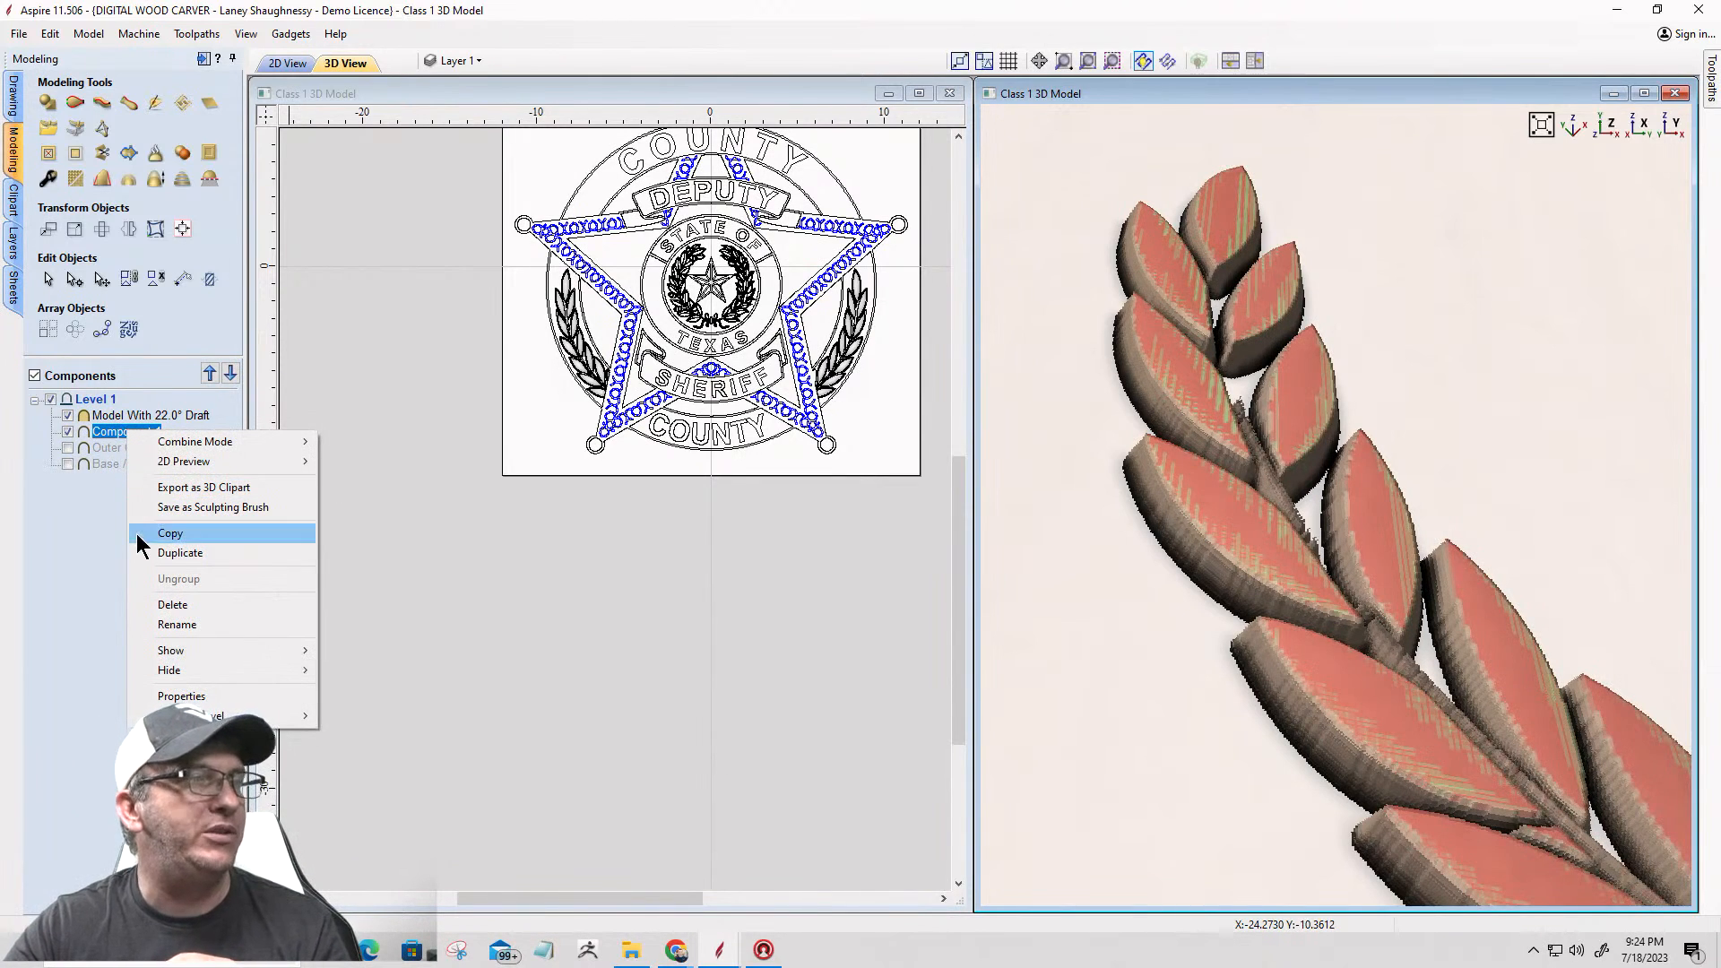
left_click(177, 625)
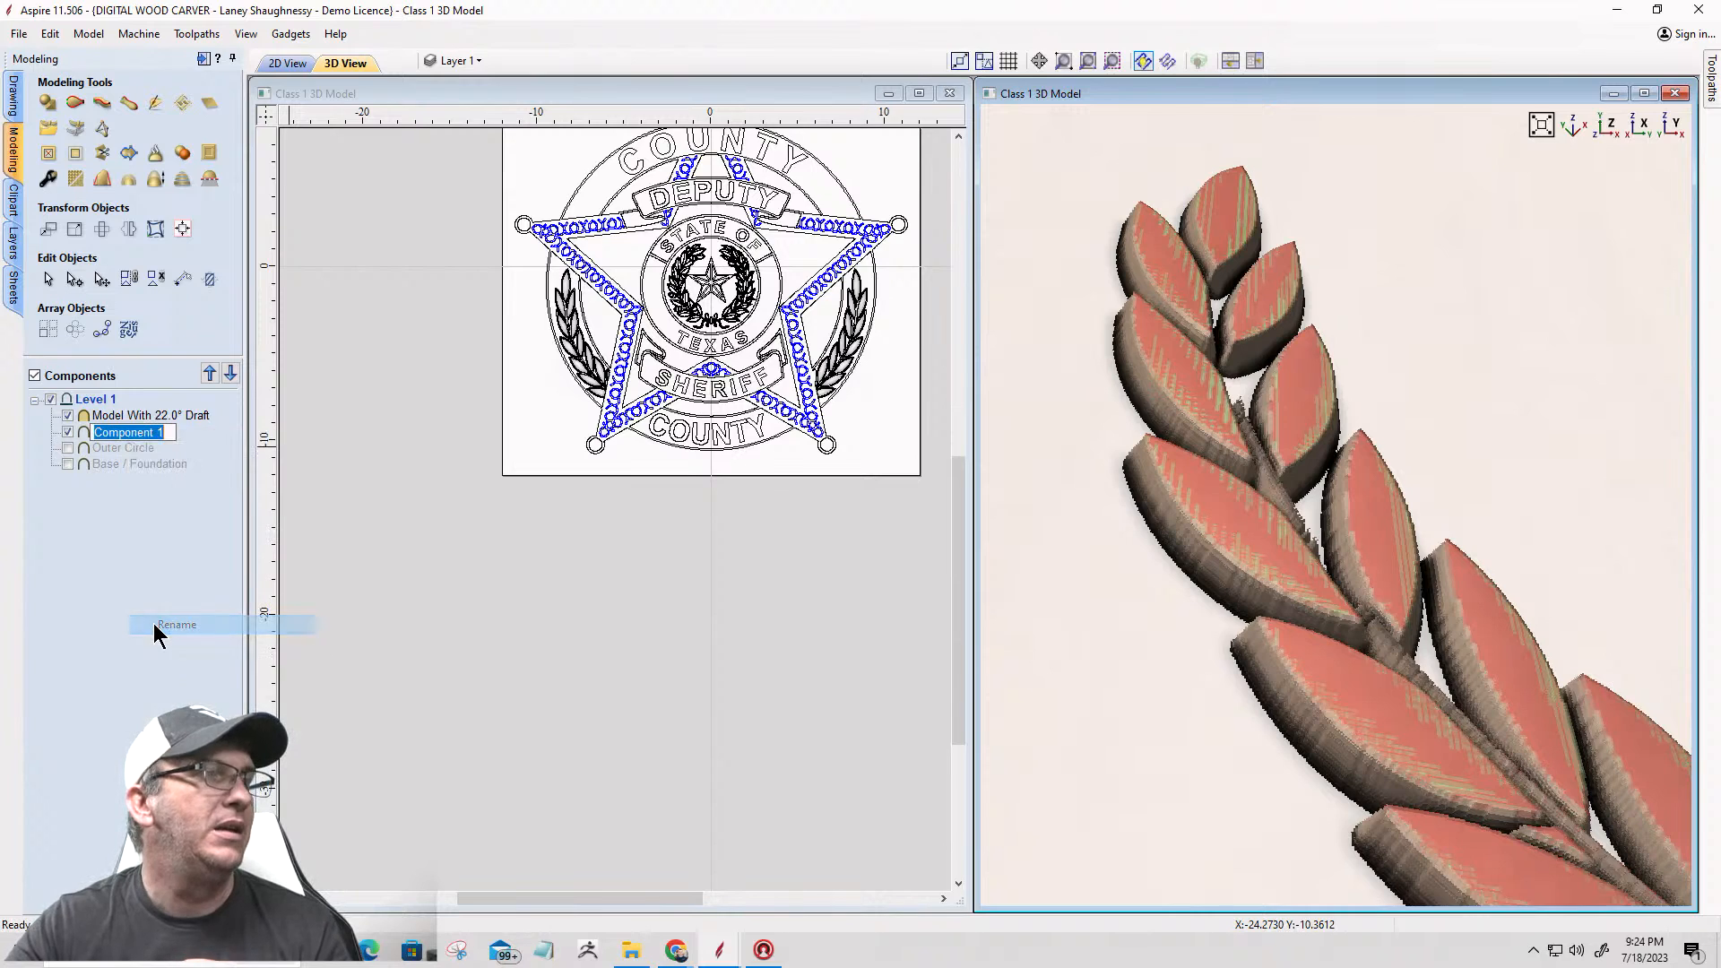
type("ORiginal")
key("BackSpace")
key("BackSpace")
key("BackSpace")
key("BackSpace")
key("BackSpace")
key("BackSpace")
key("BackSpace")
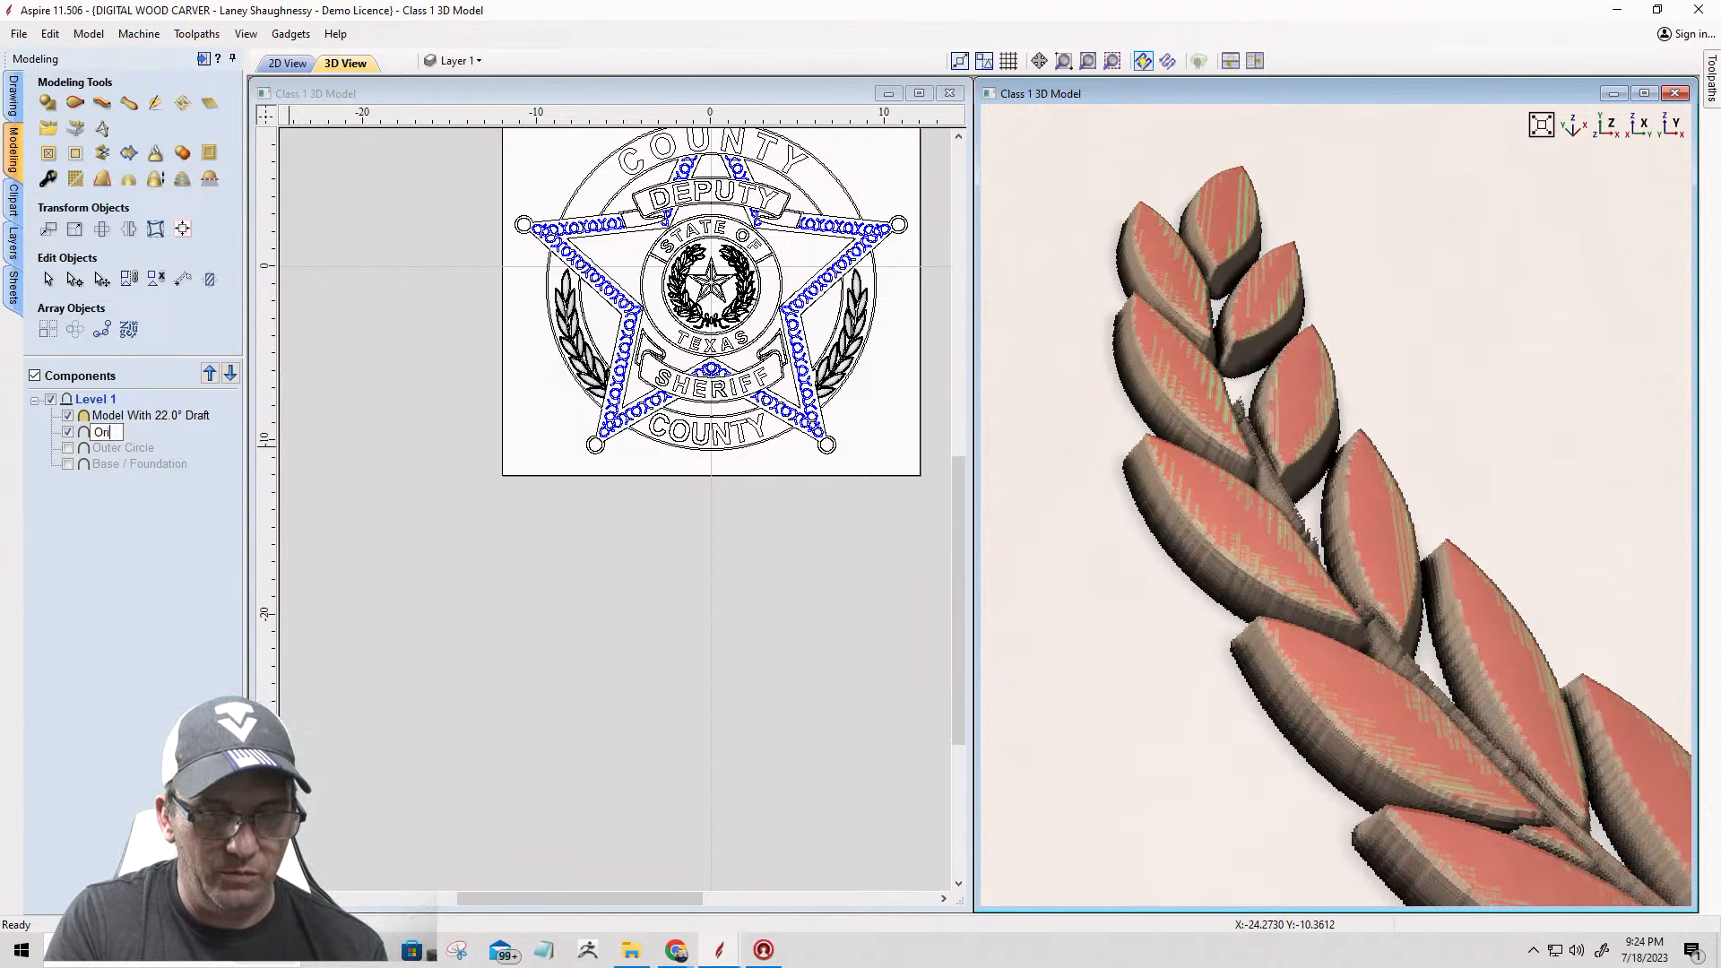
type("riginal")
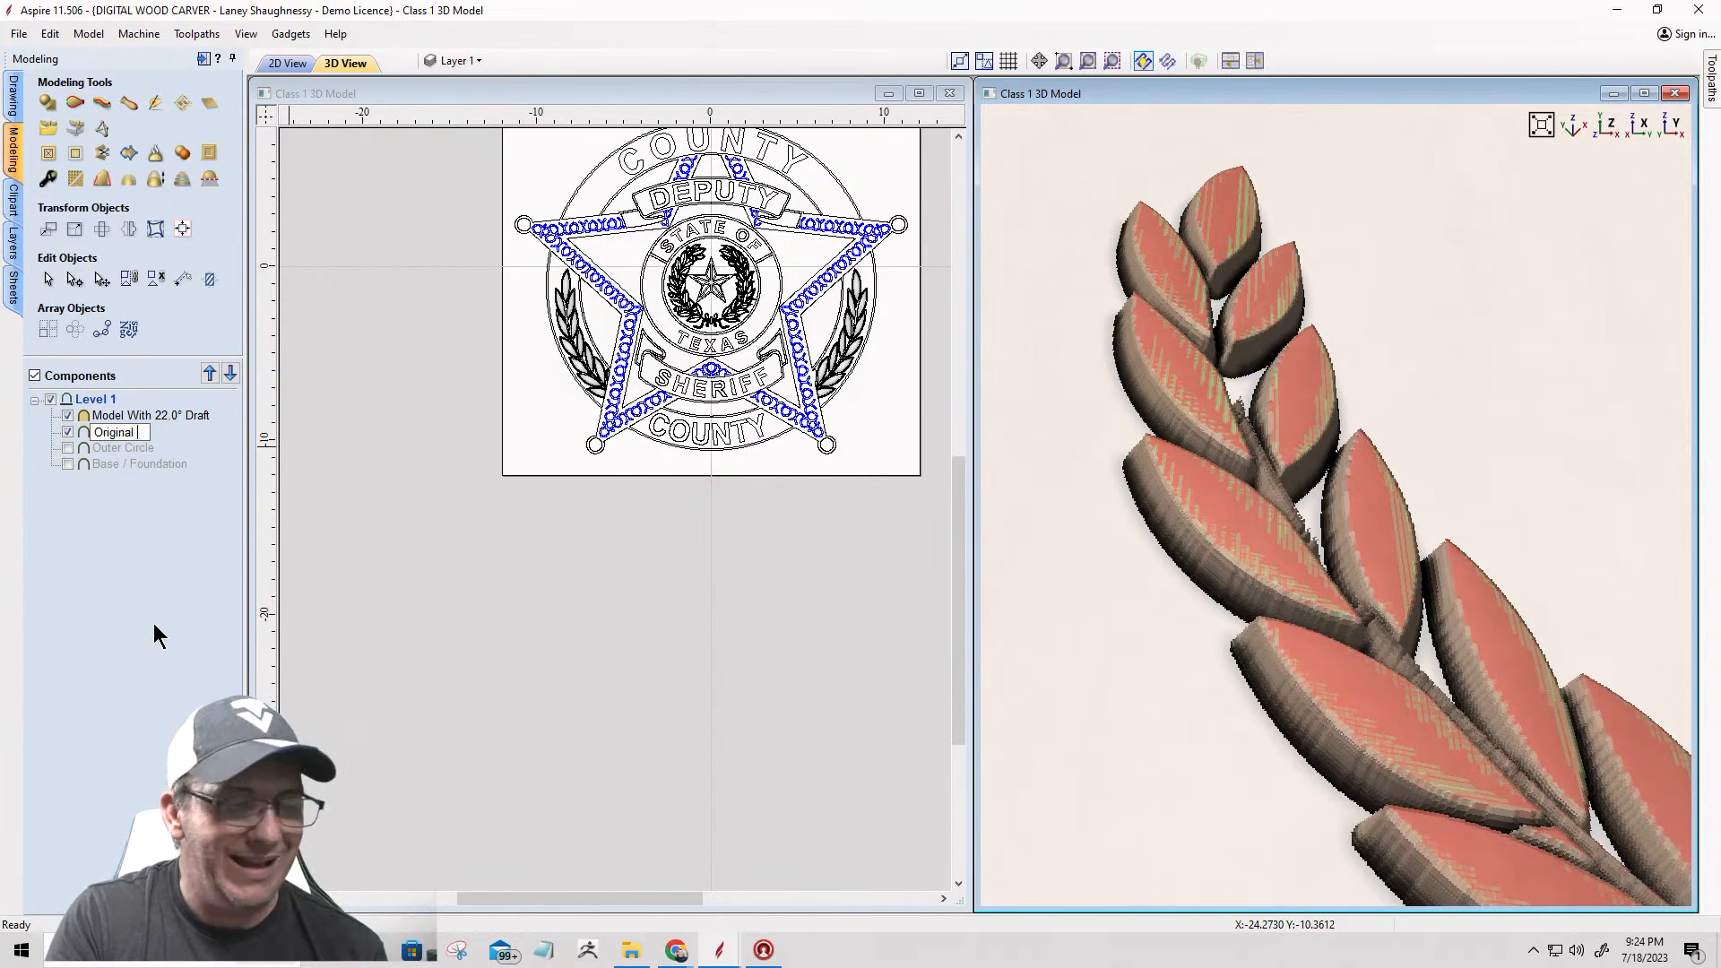
type(" Outer Wreath")
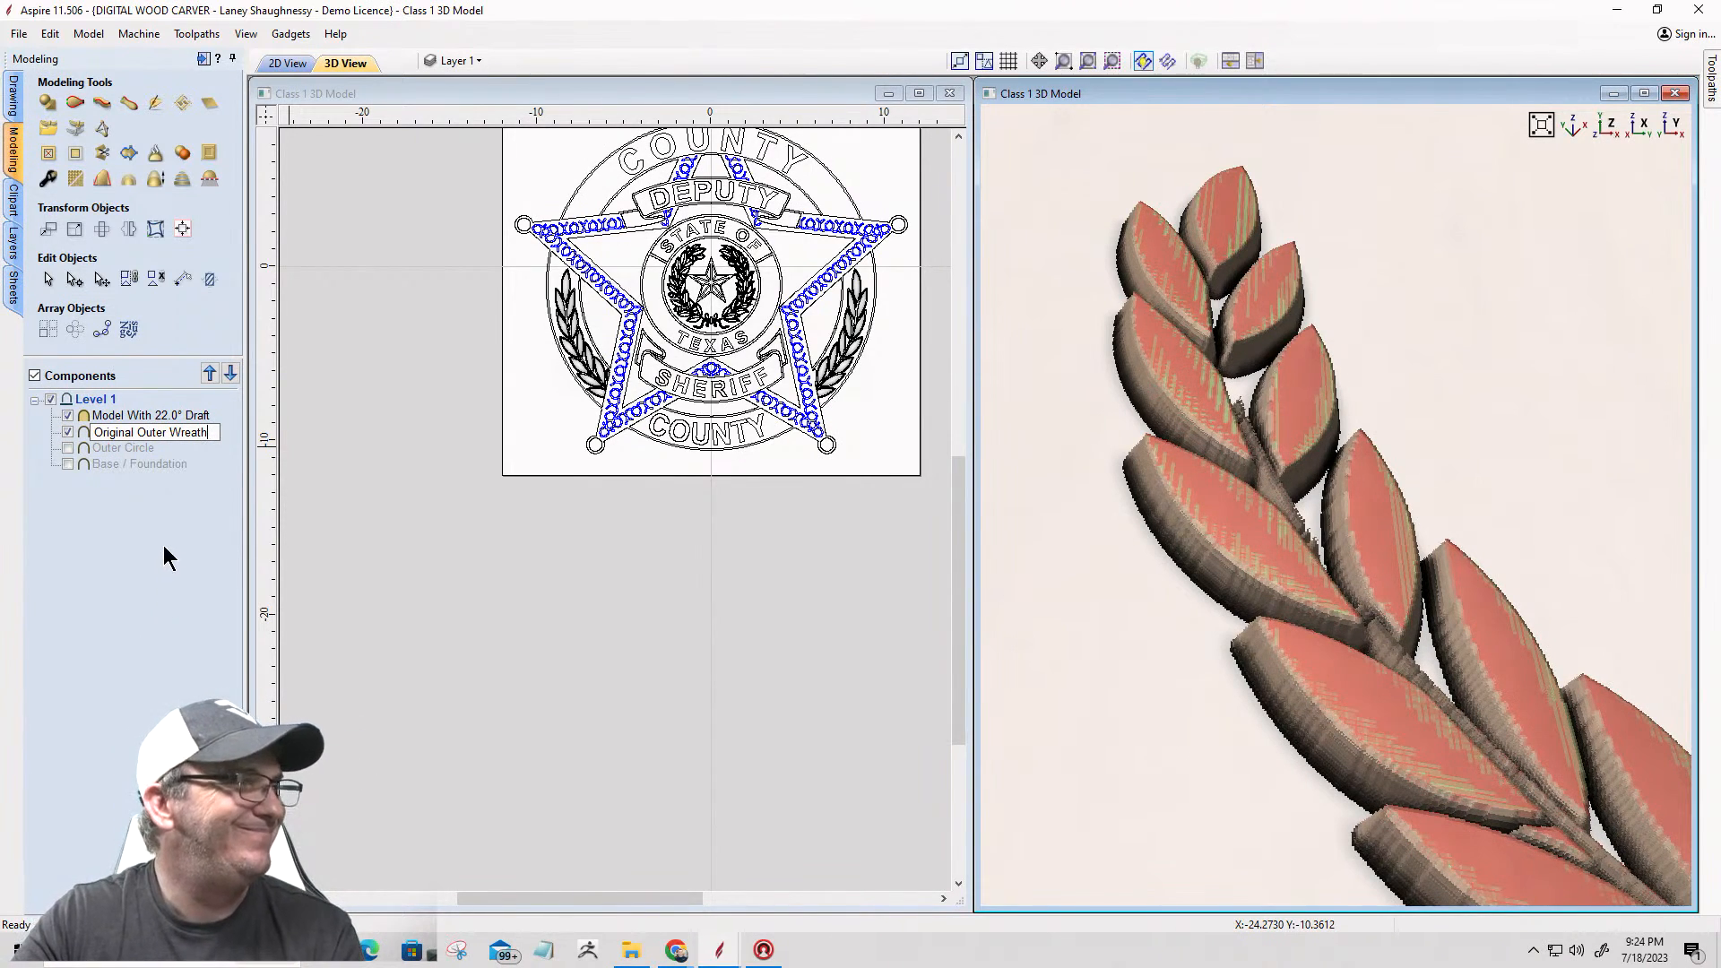
type(" Leaves")
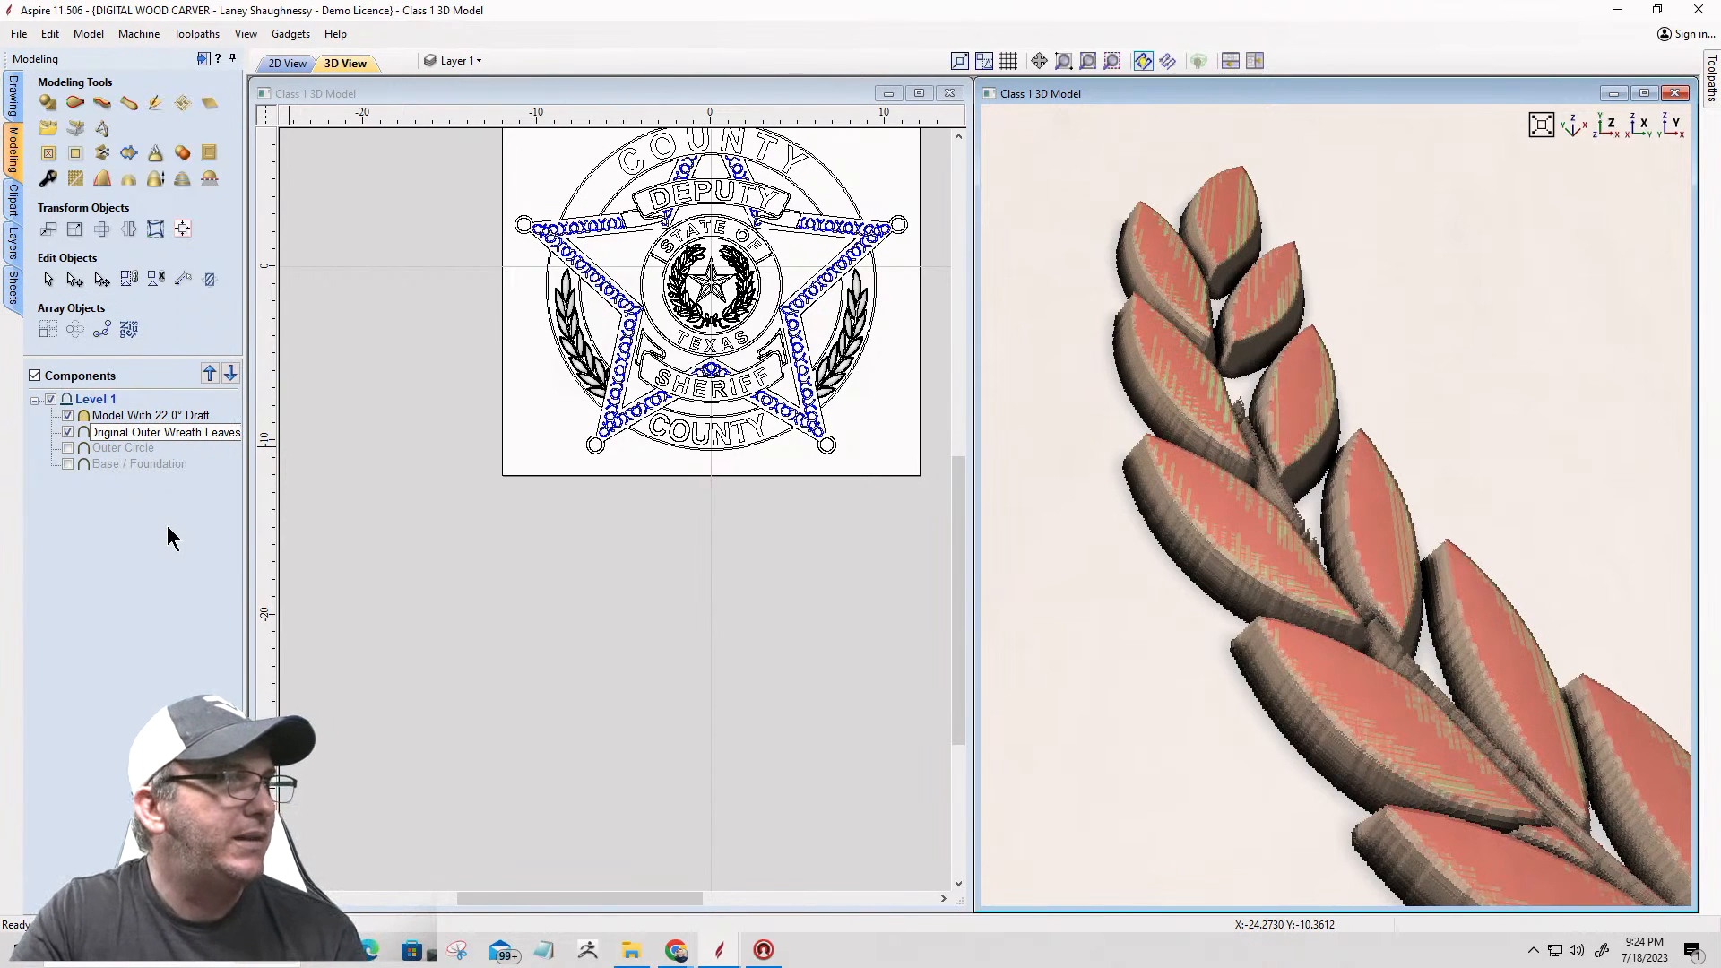
key("Return")
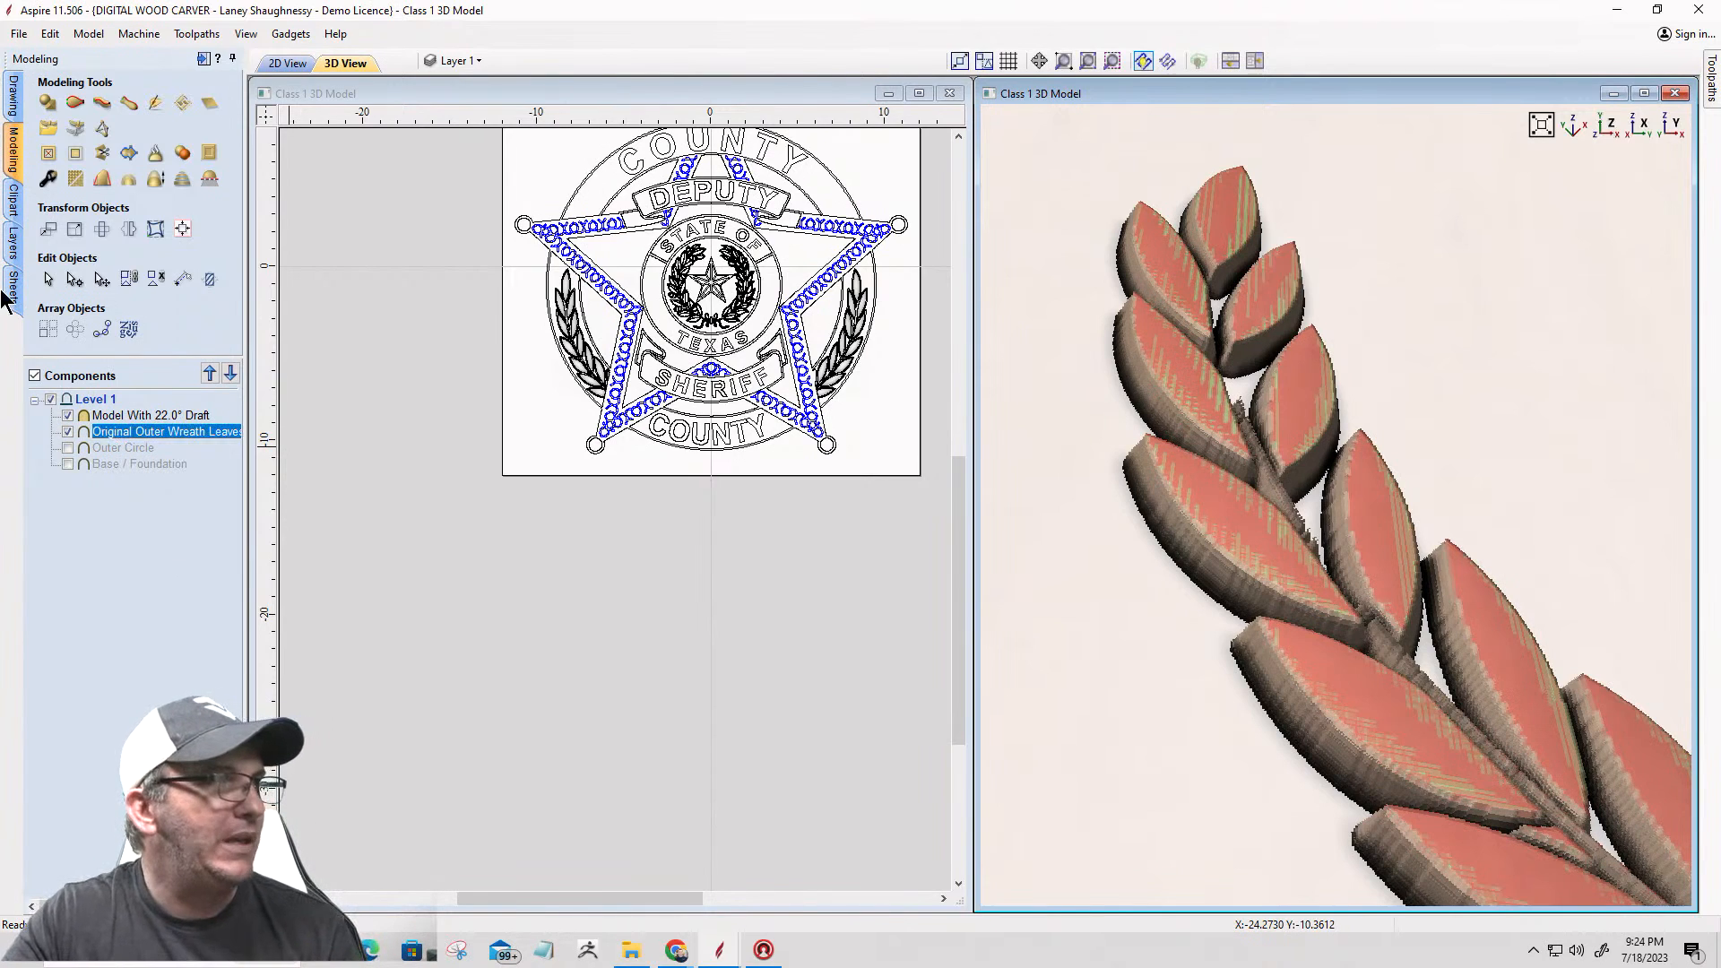
left_click(67, 432)
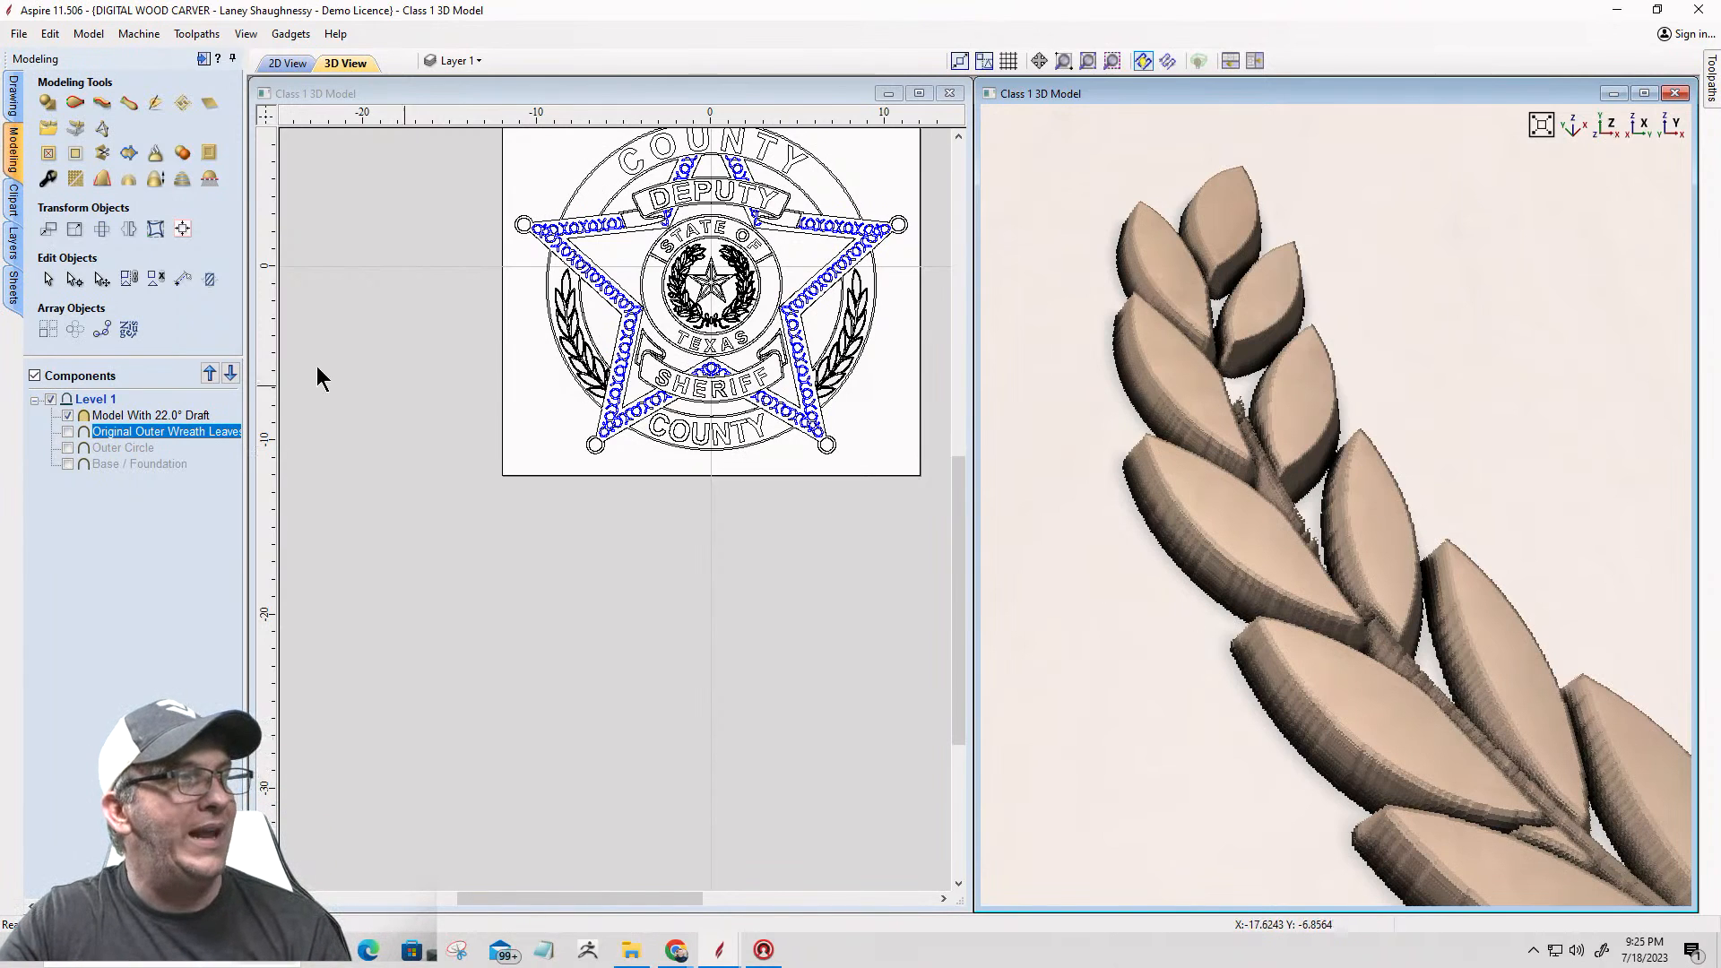
Step: Show the Outer Circle component and set the combine mode of the 22° draft model to Add
mouse_move(106, 450)
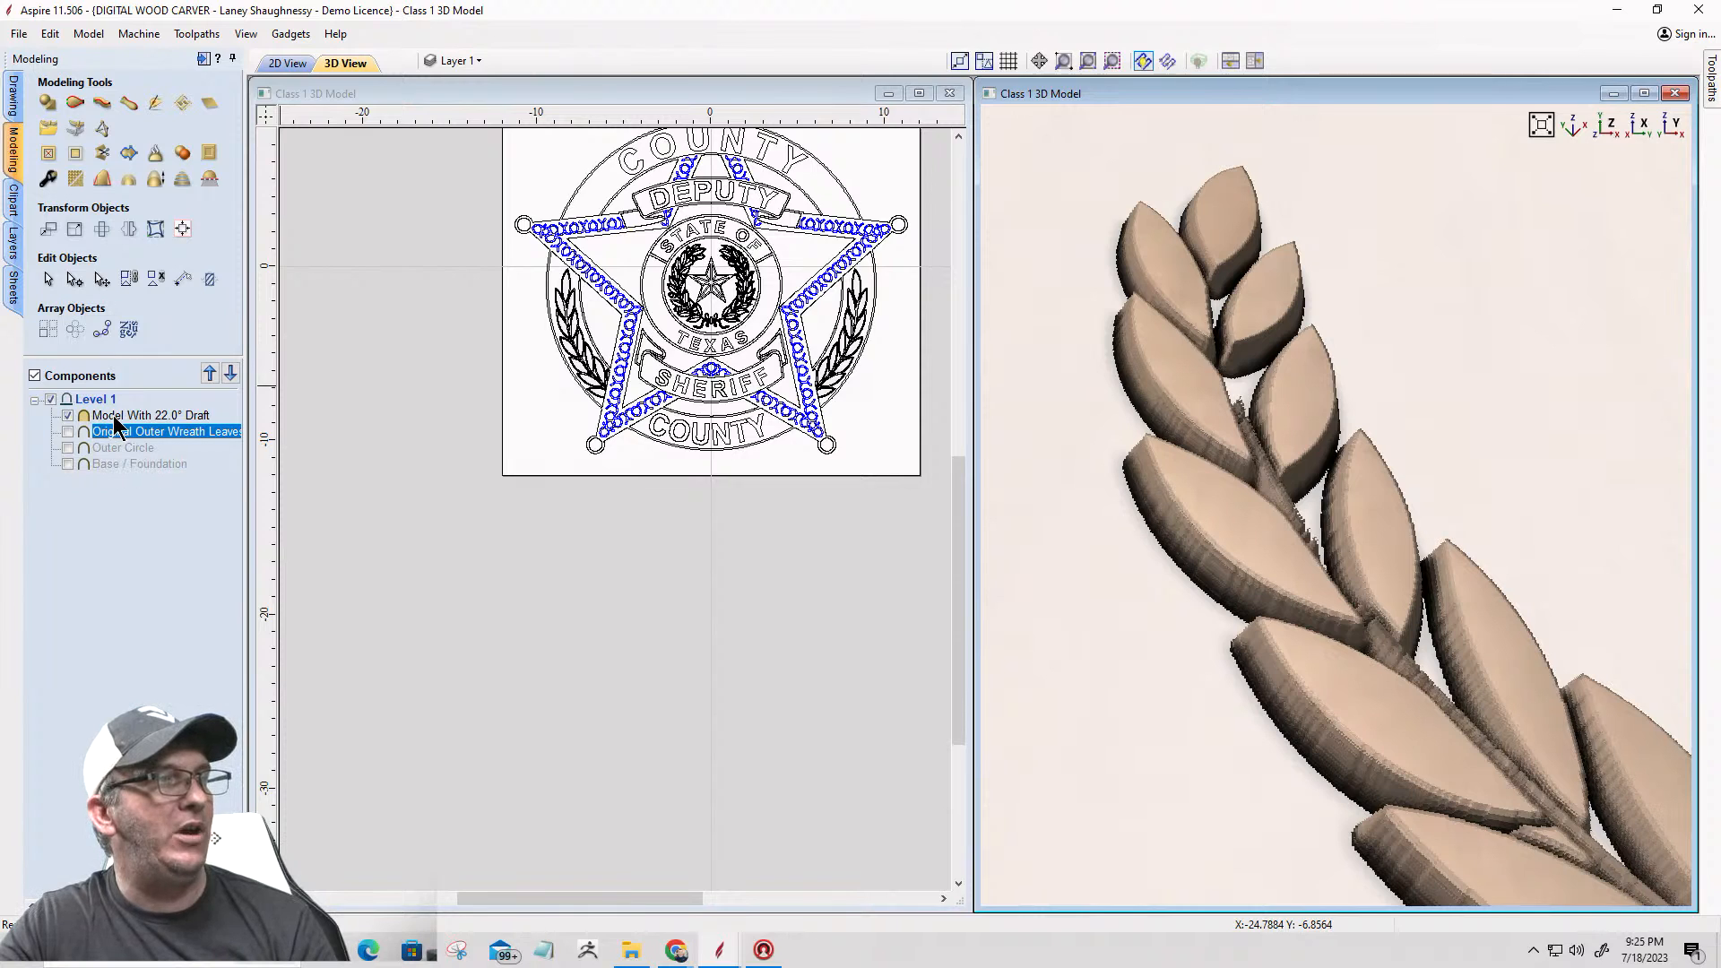
mouse_move(114, 421)
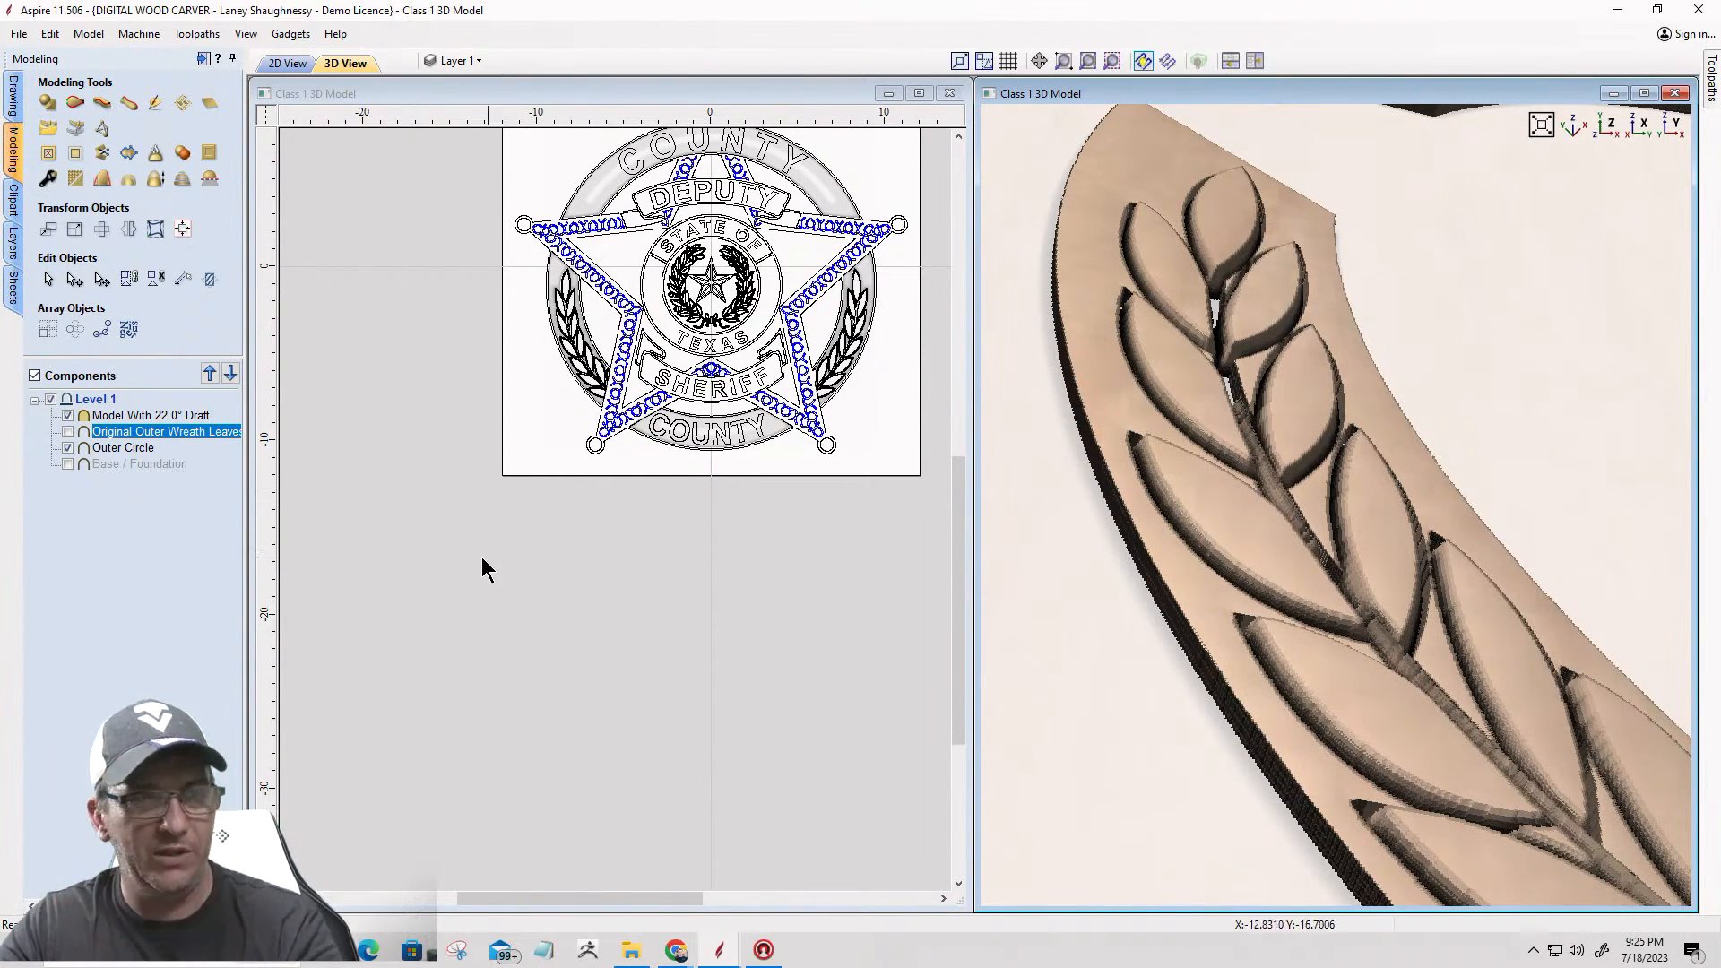
right_click(104, 413)
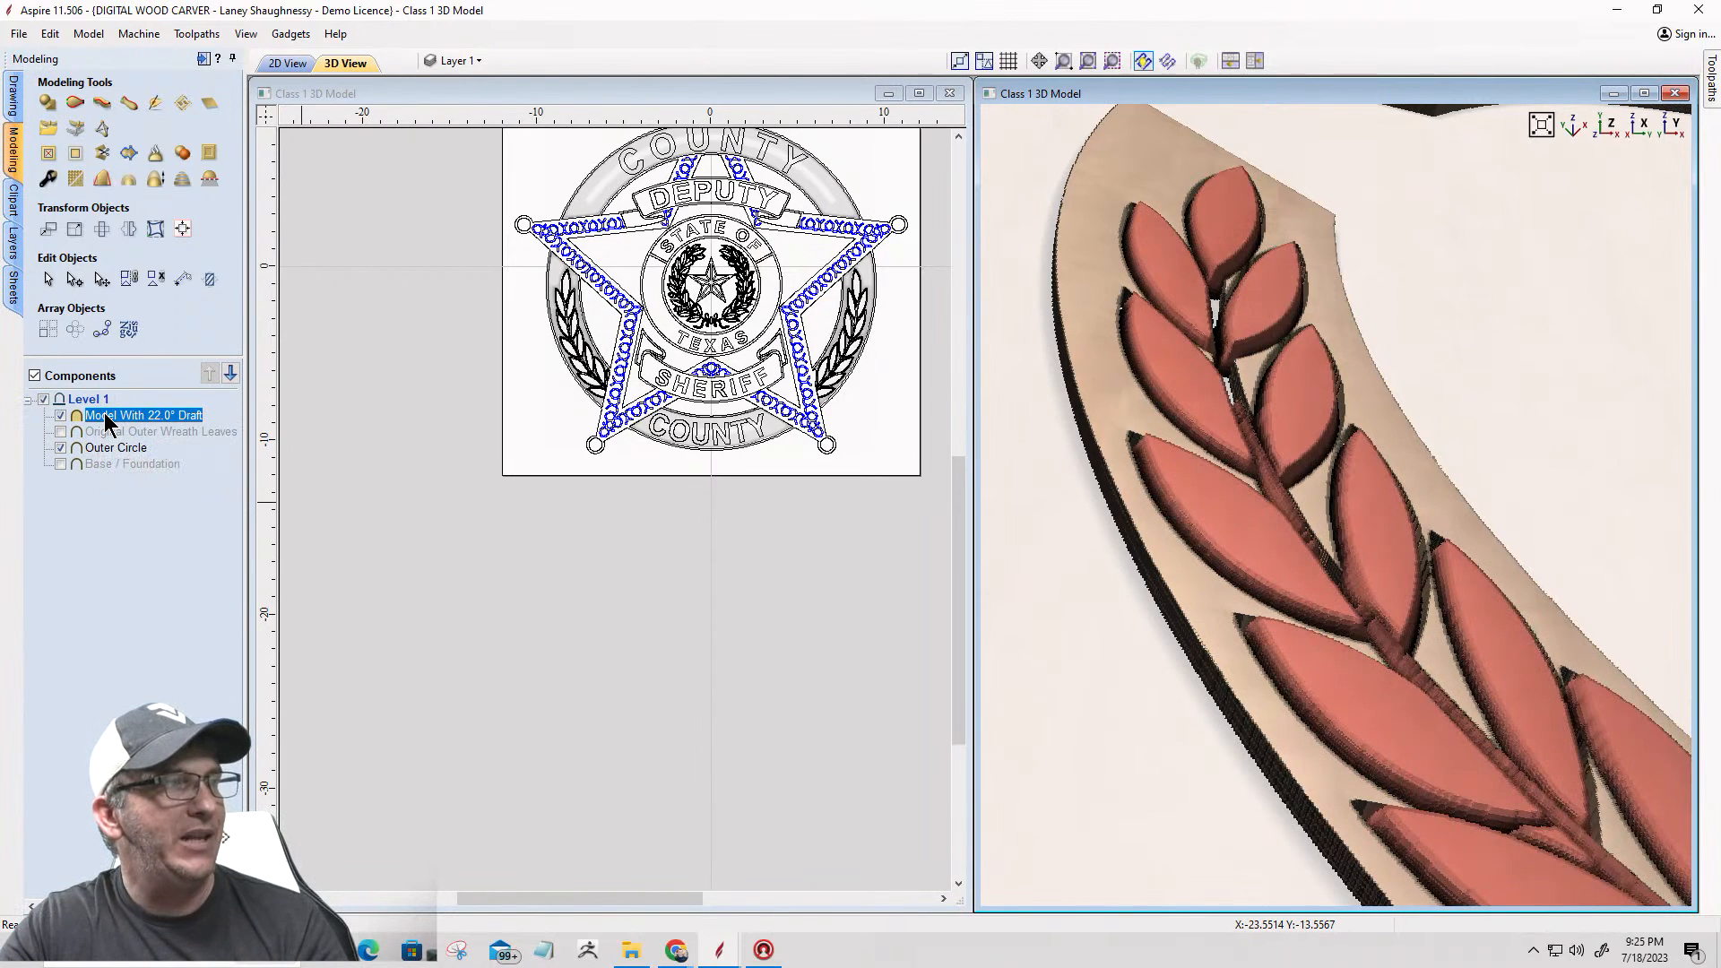
mouse_move(235, 426)
left_click(338, 433)
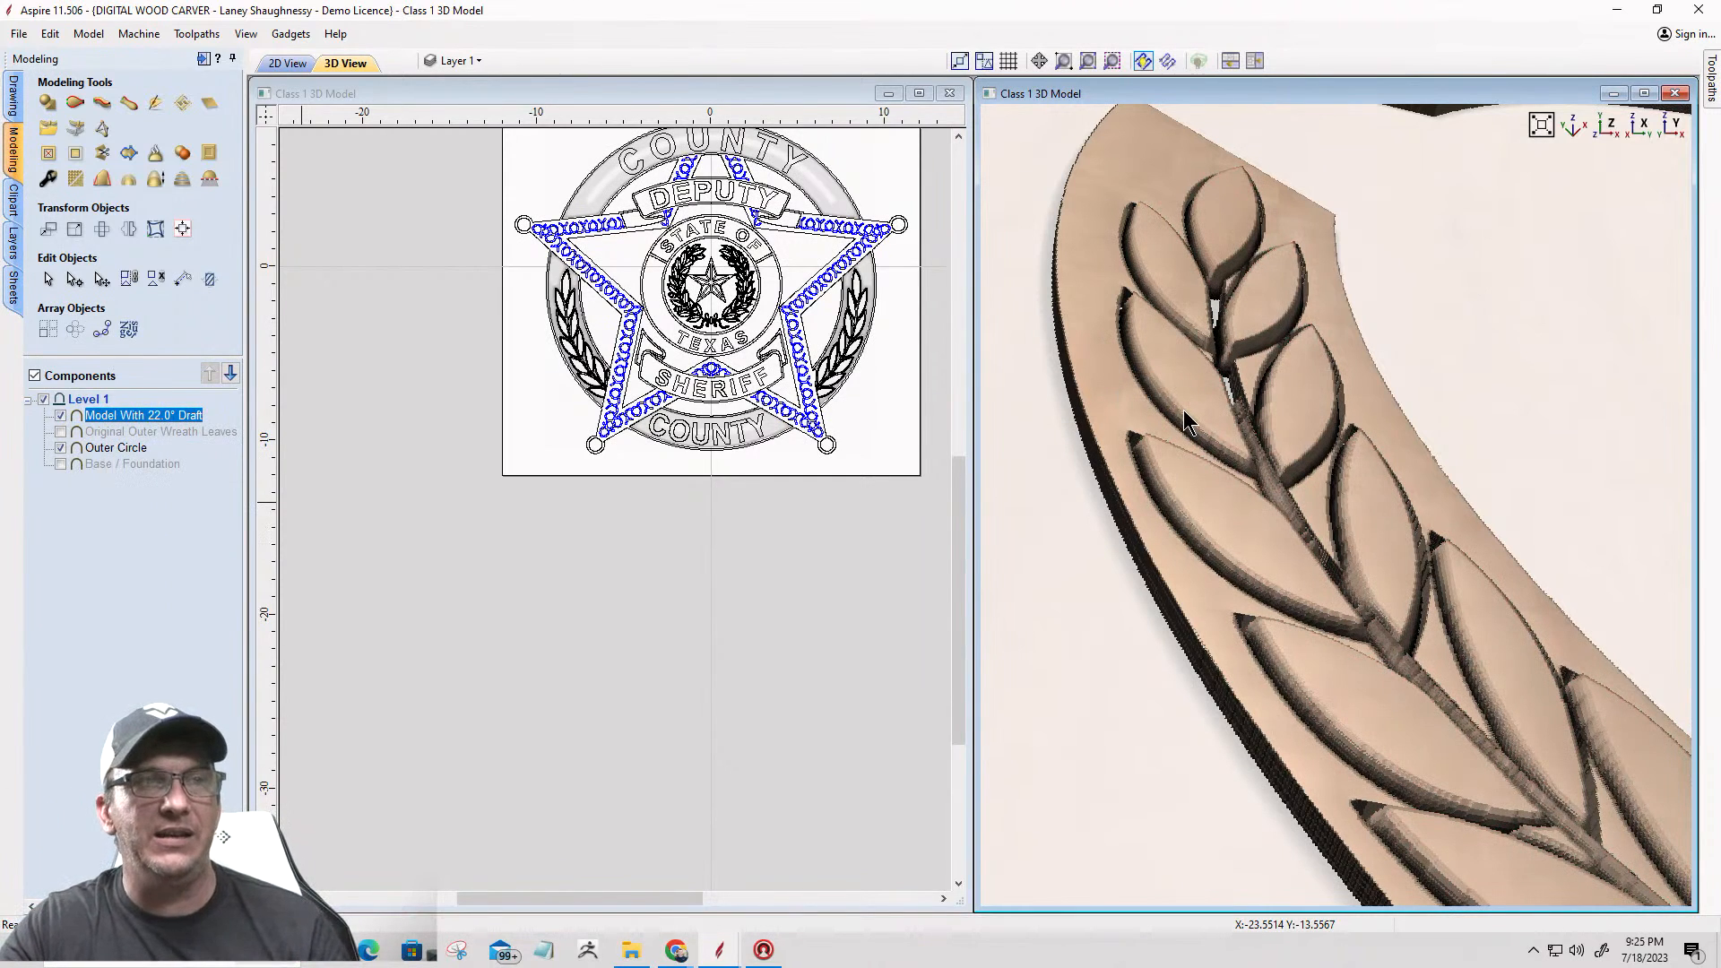
Step: Examine the drafted leaf edges, tips and stem against the outer circle in the 3D view, from above and close up
scroll(1121, 352, "up", 1)
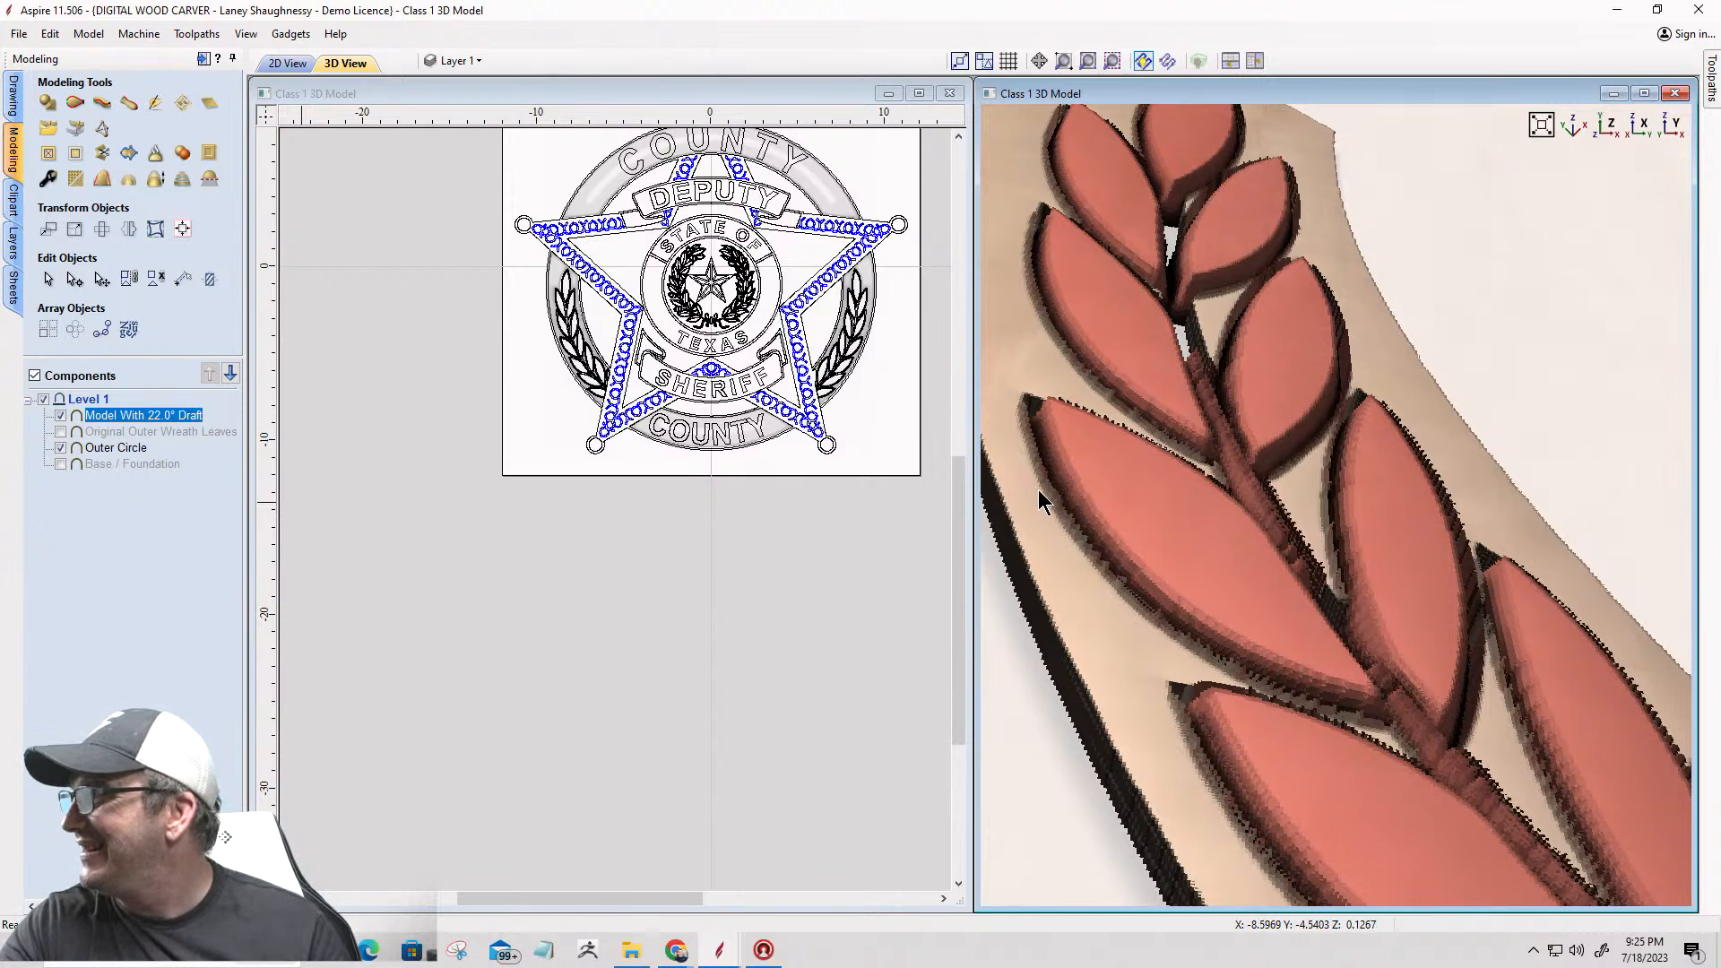
scroll(1037, 492, "down", 3)
scroll(1118, 595, "down", 2)
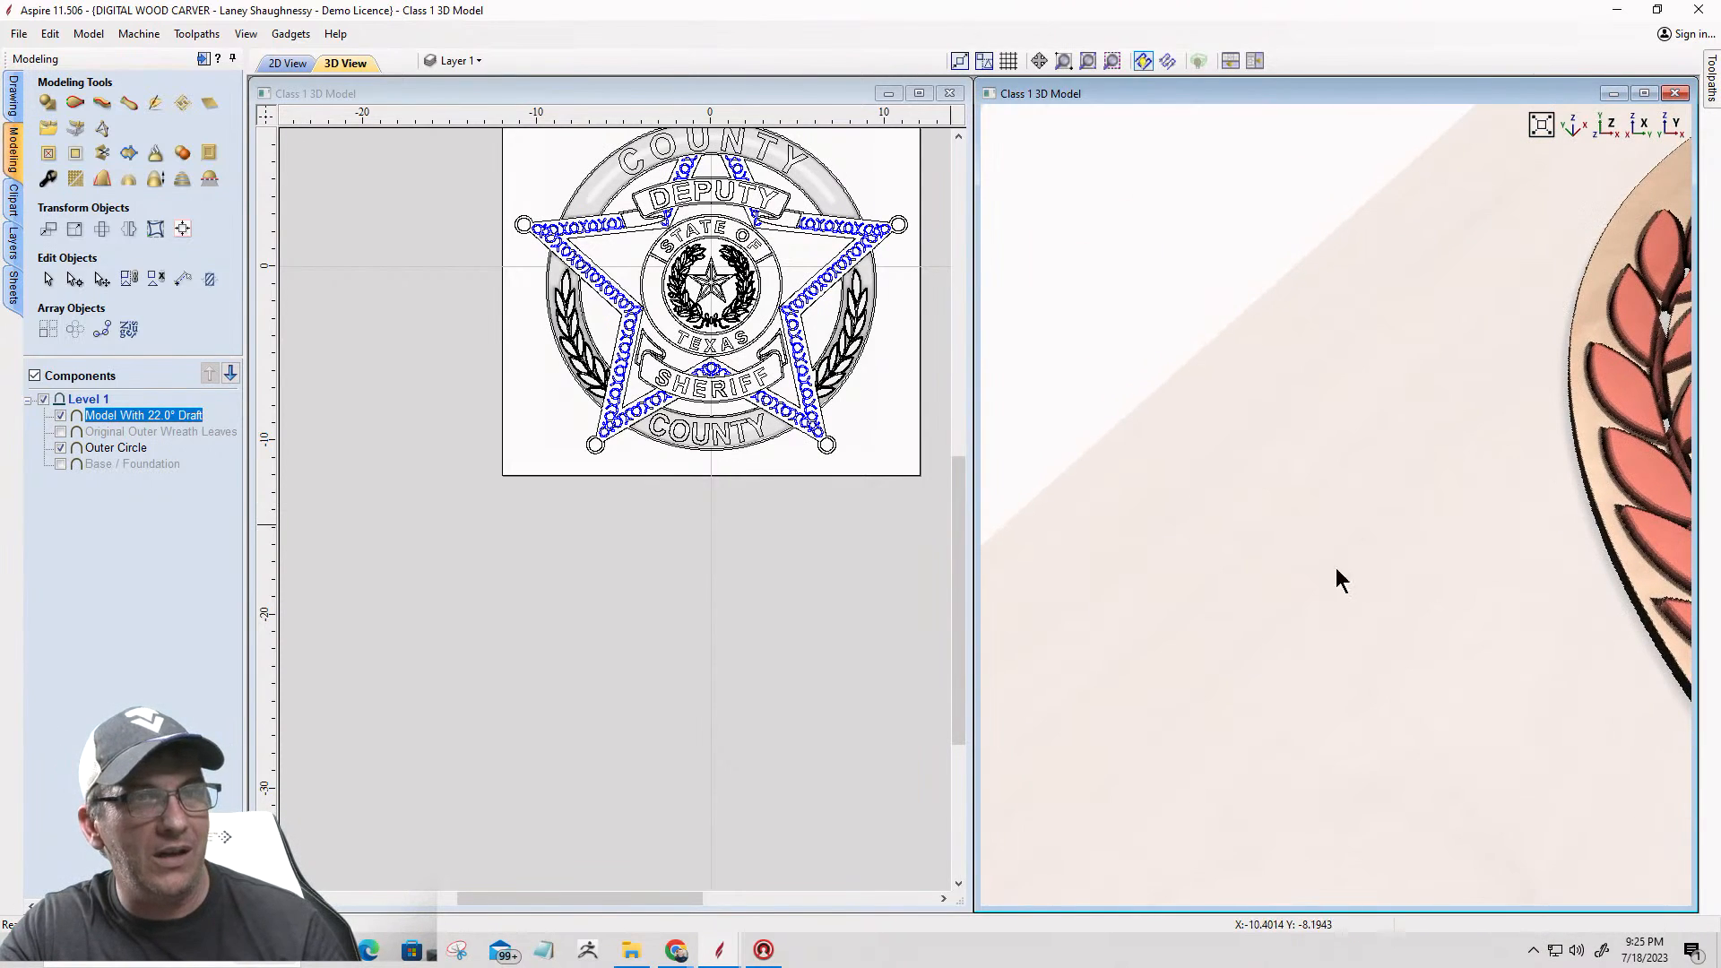
left_click_drag(1631, 506, 1136, 579)
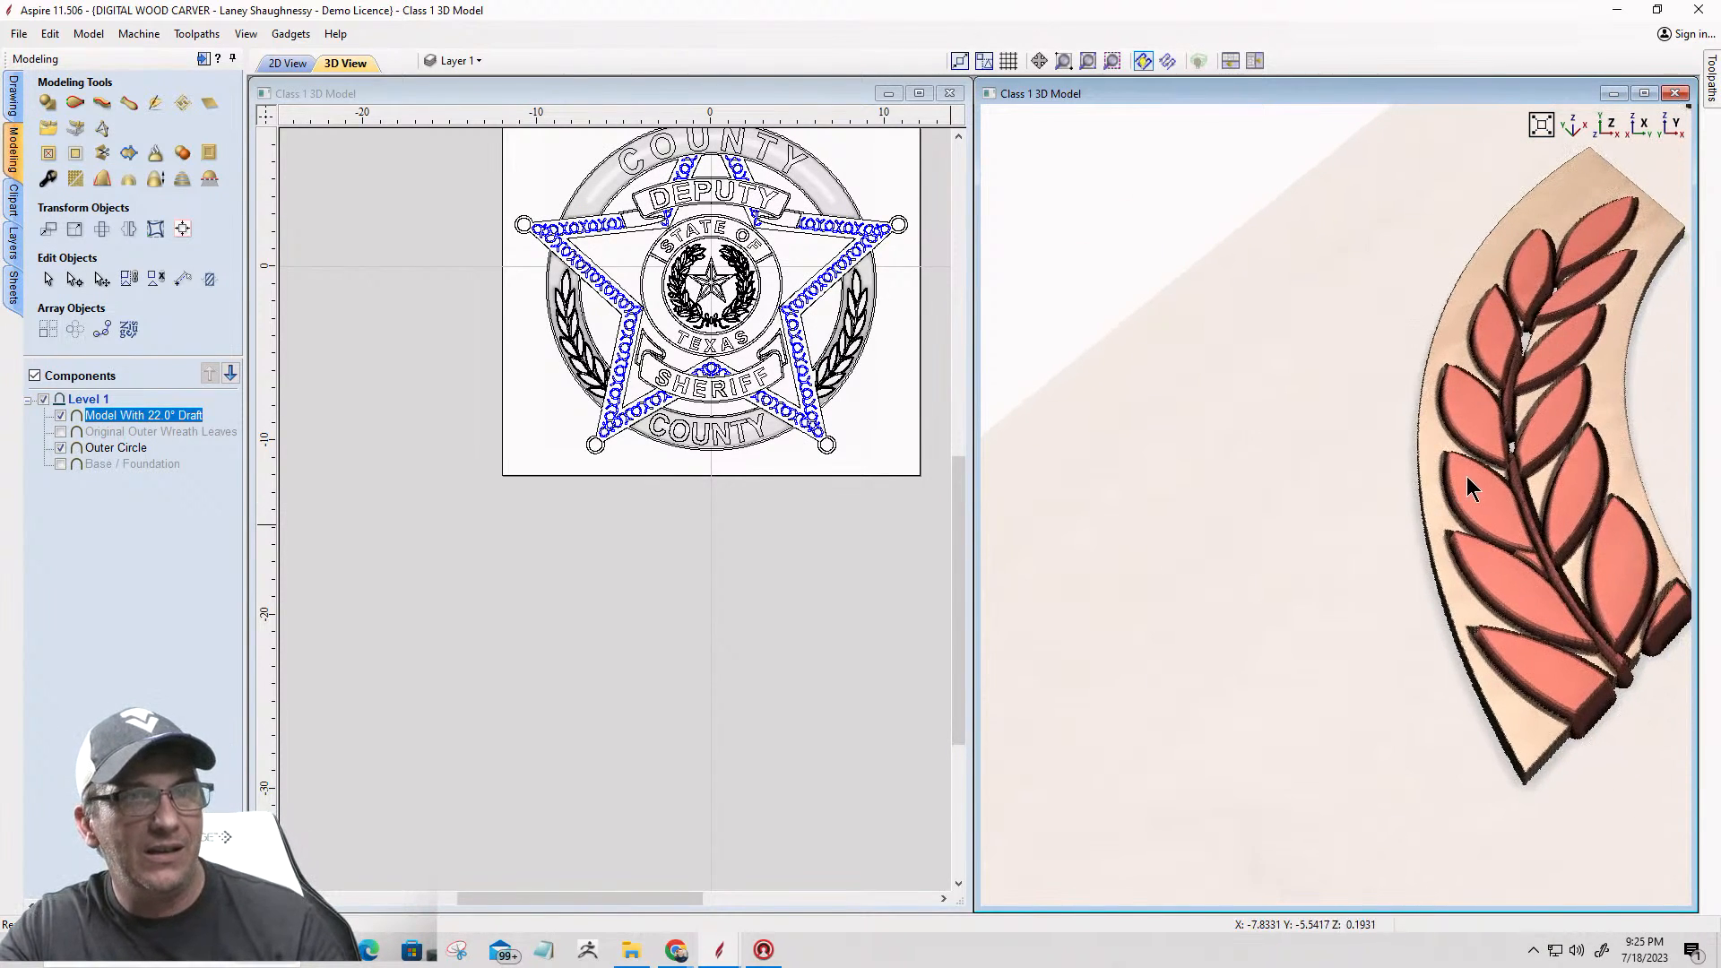
scroll(1468, 476, "up", 2)
scroll(1467, 476, "up", 2)
left_click_drag(1528, 475, 1347, 511)
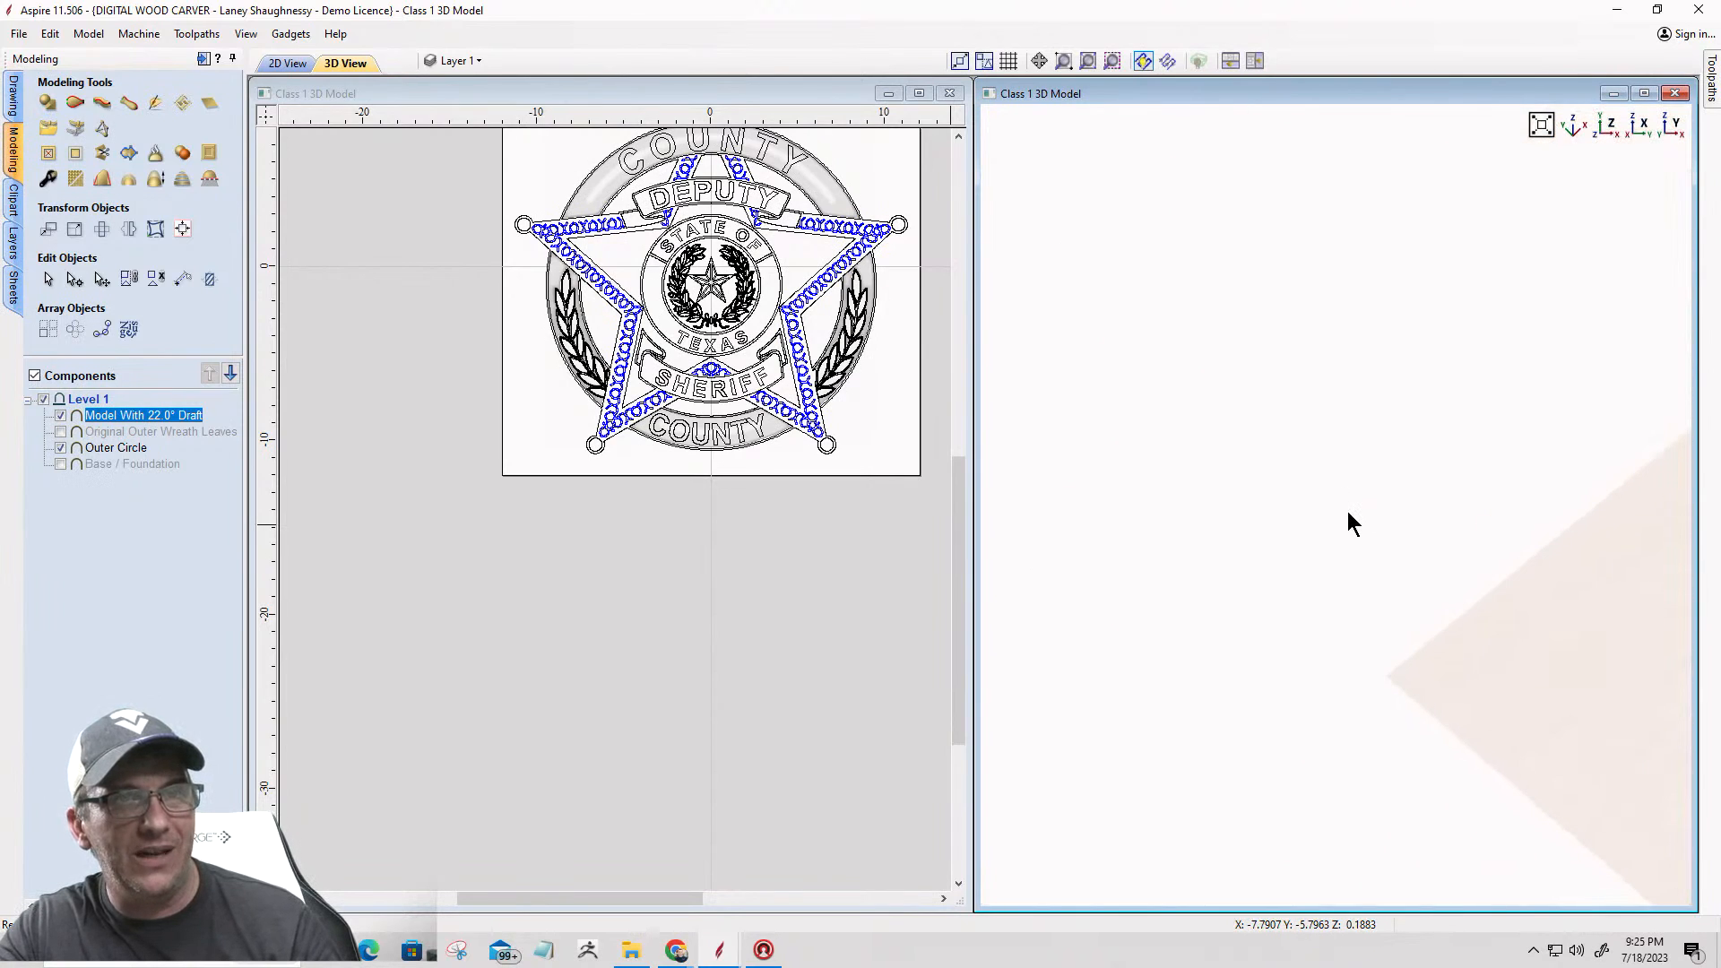
left_click(1504, 642)
left_click_drag(1504, 642, 1420, 623)
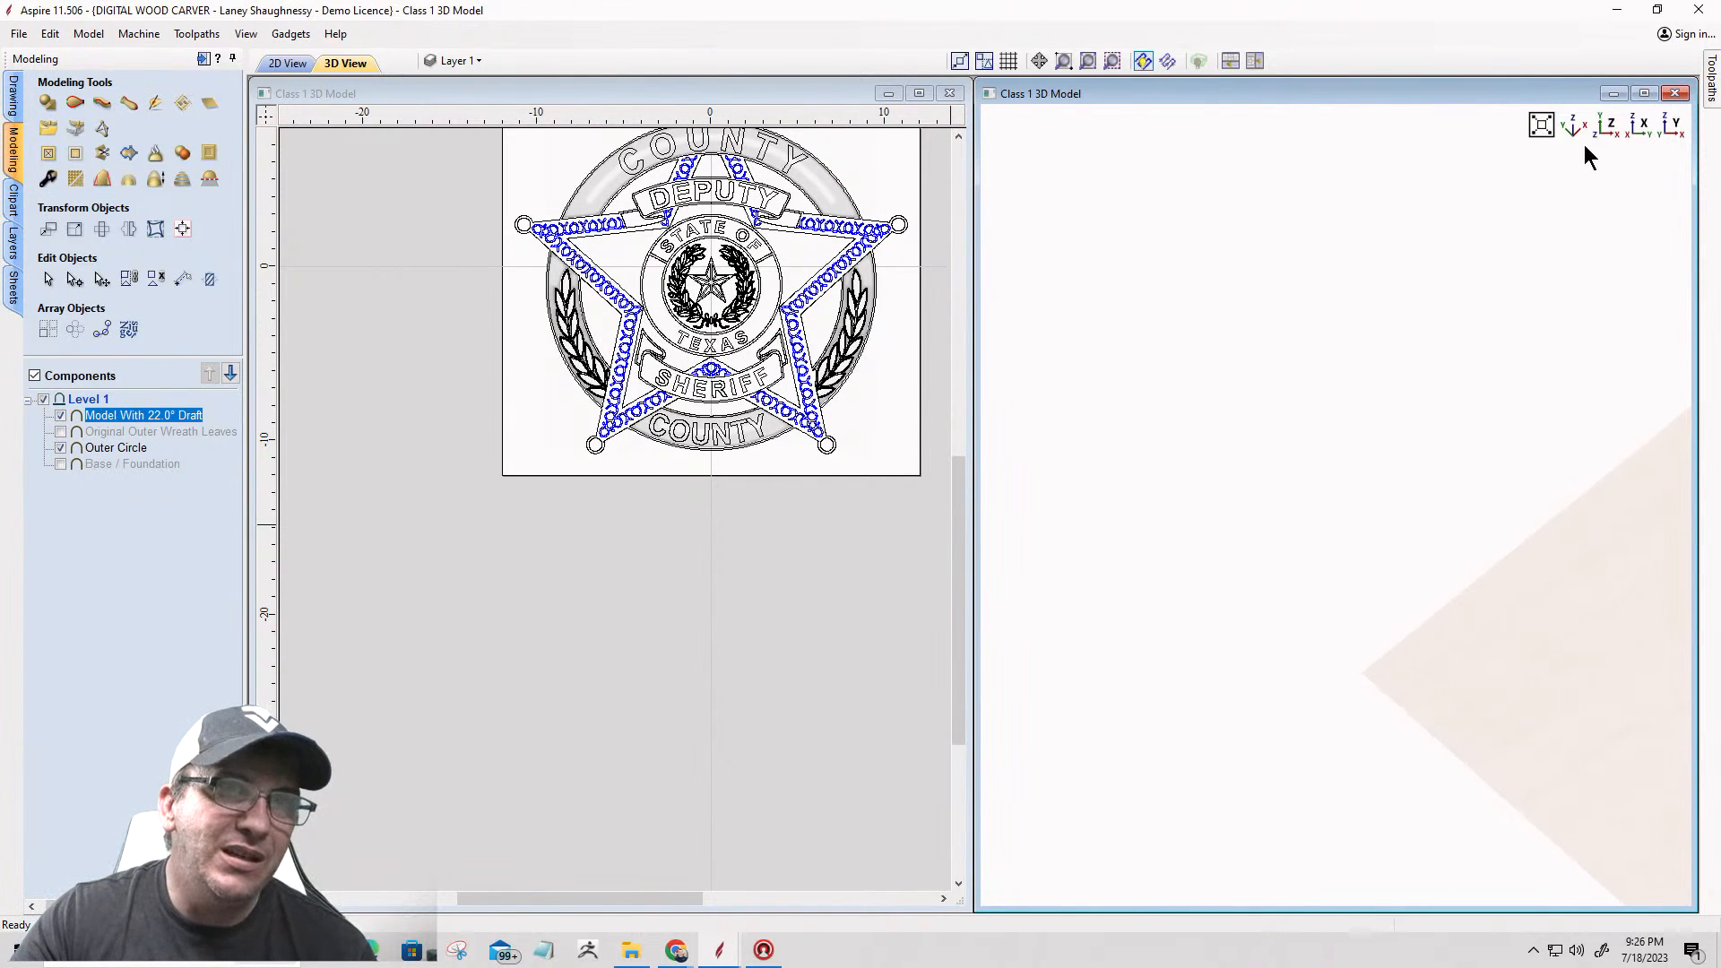
left_click(1605, 128)
scroll(1089, 627, "up", 4)
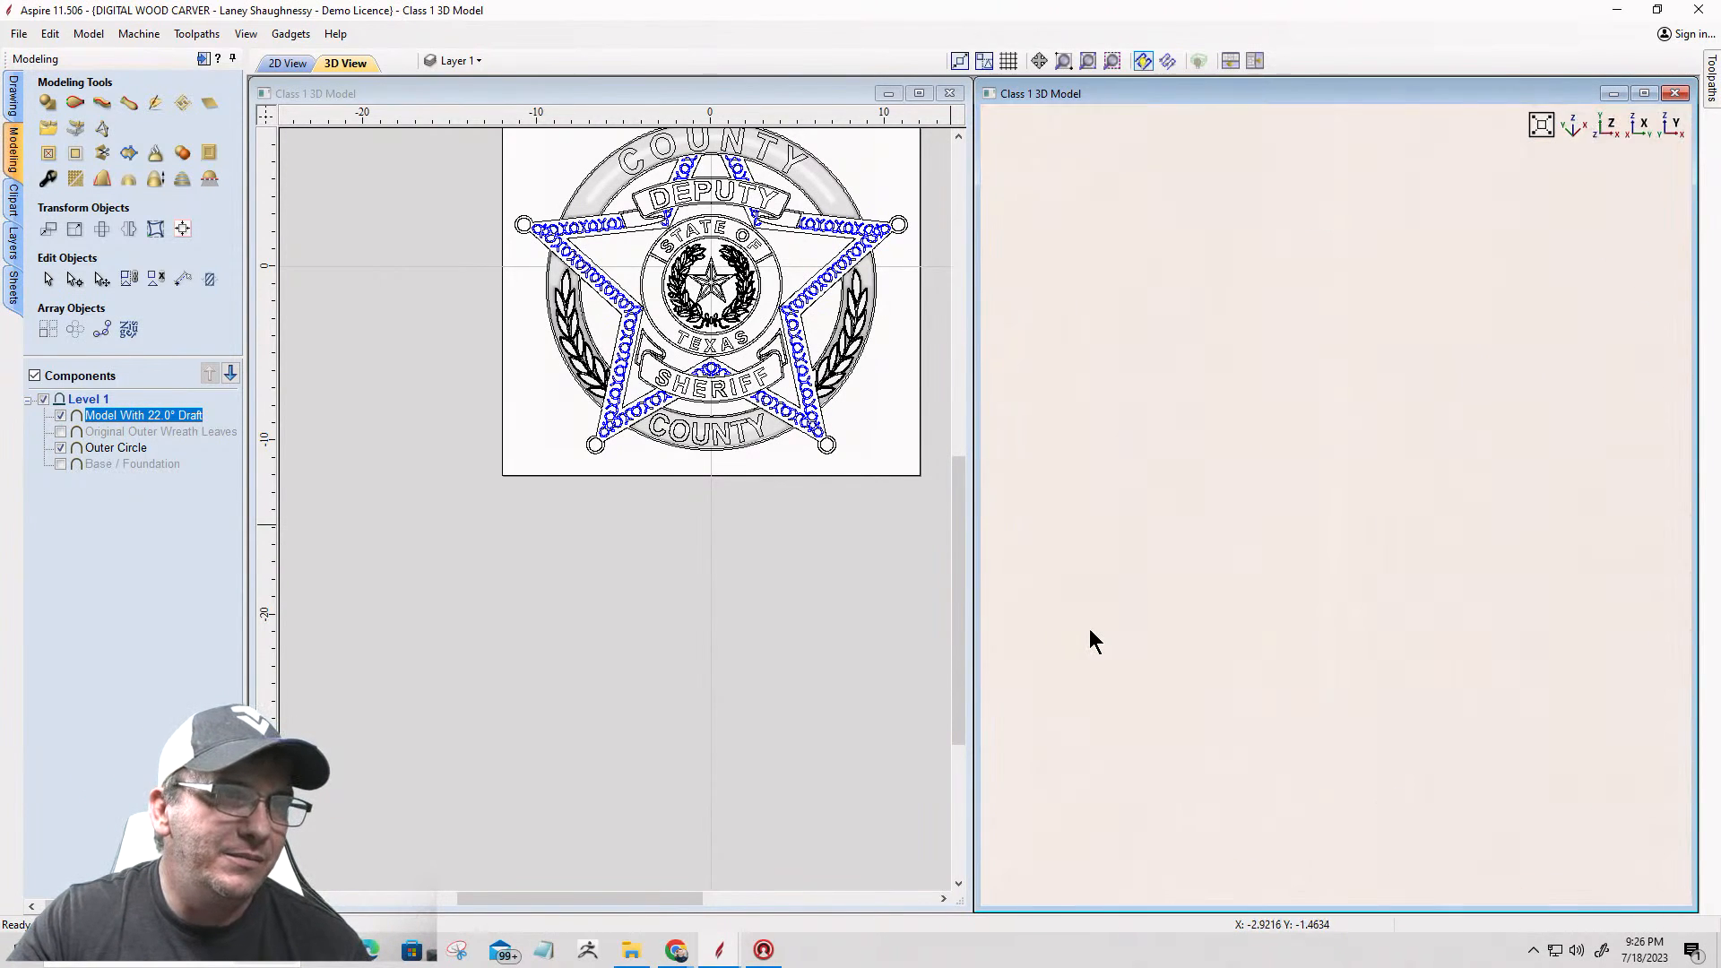
scroll(1578, 453, "down", 4)
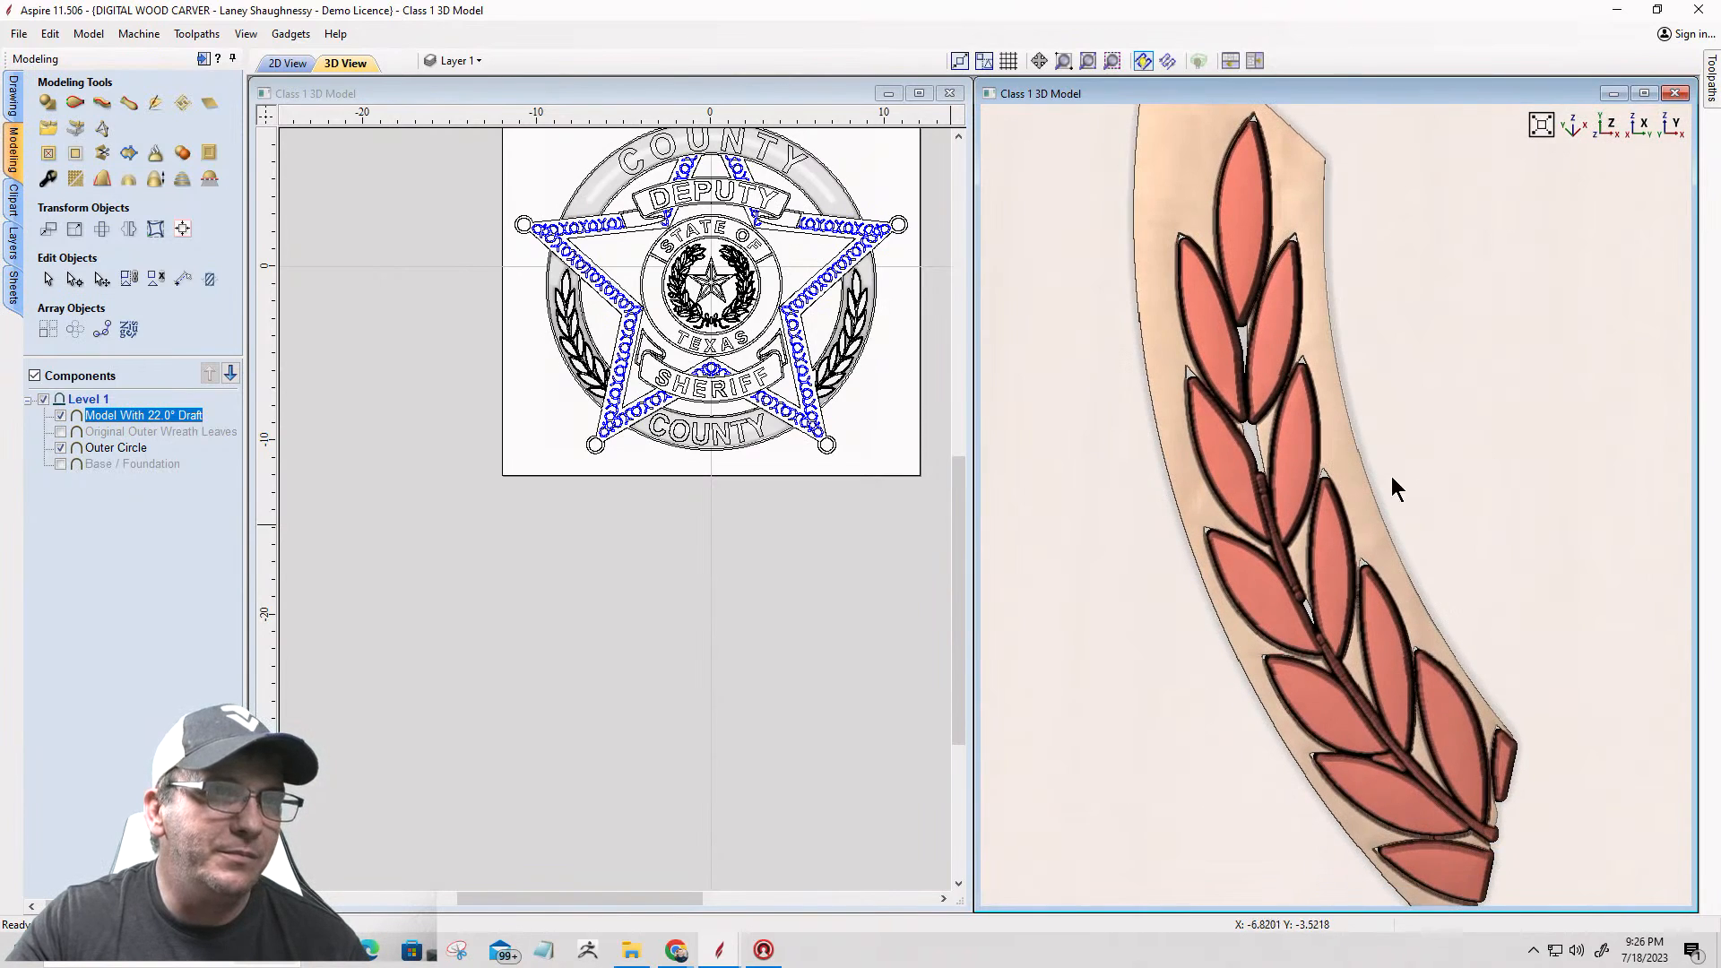
scroll(1251, 509, "up", 5)
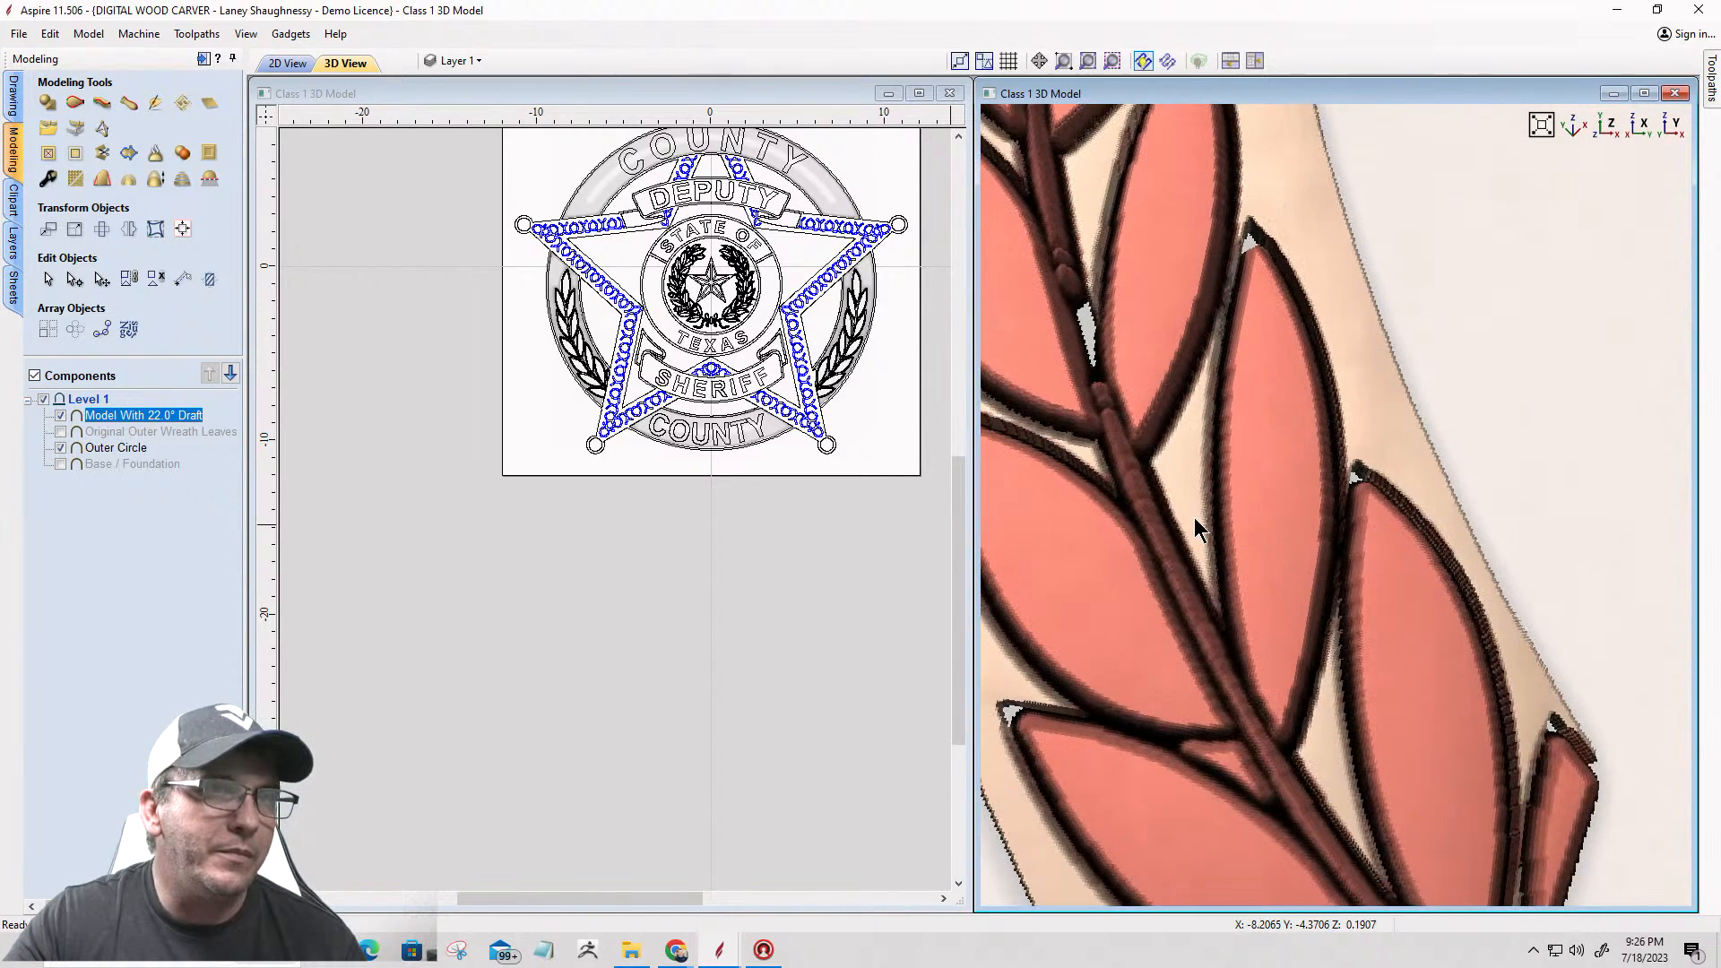
middle_click_drag(1380, 509, 1427, 454)
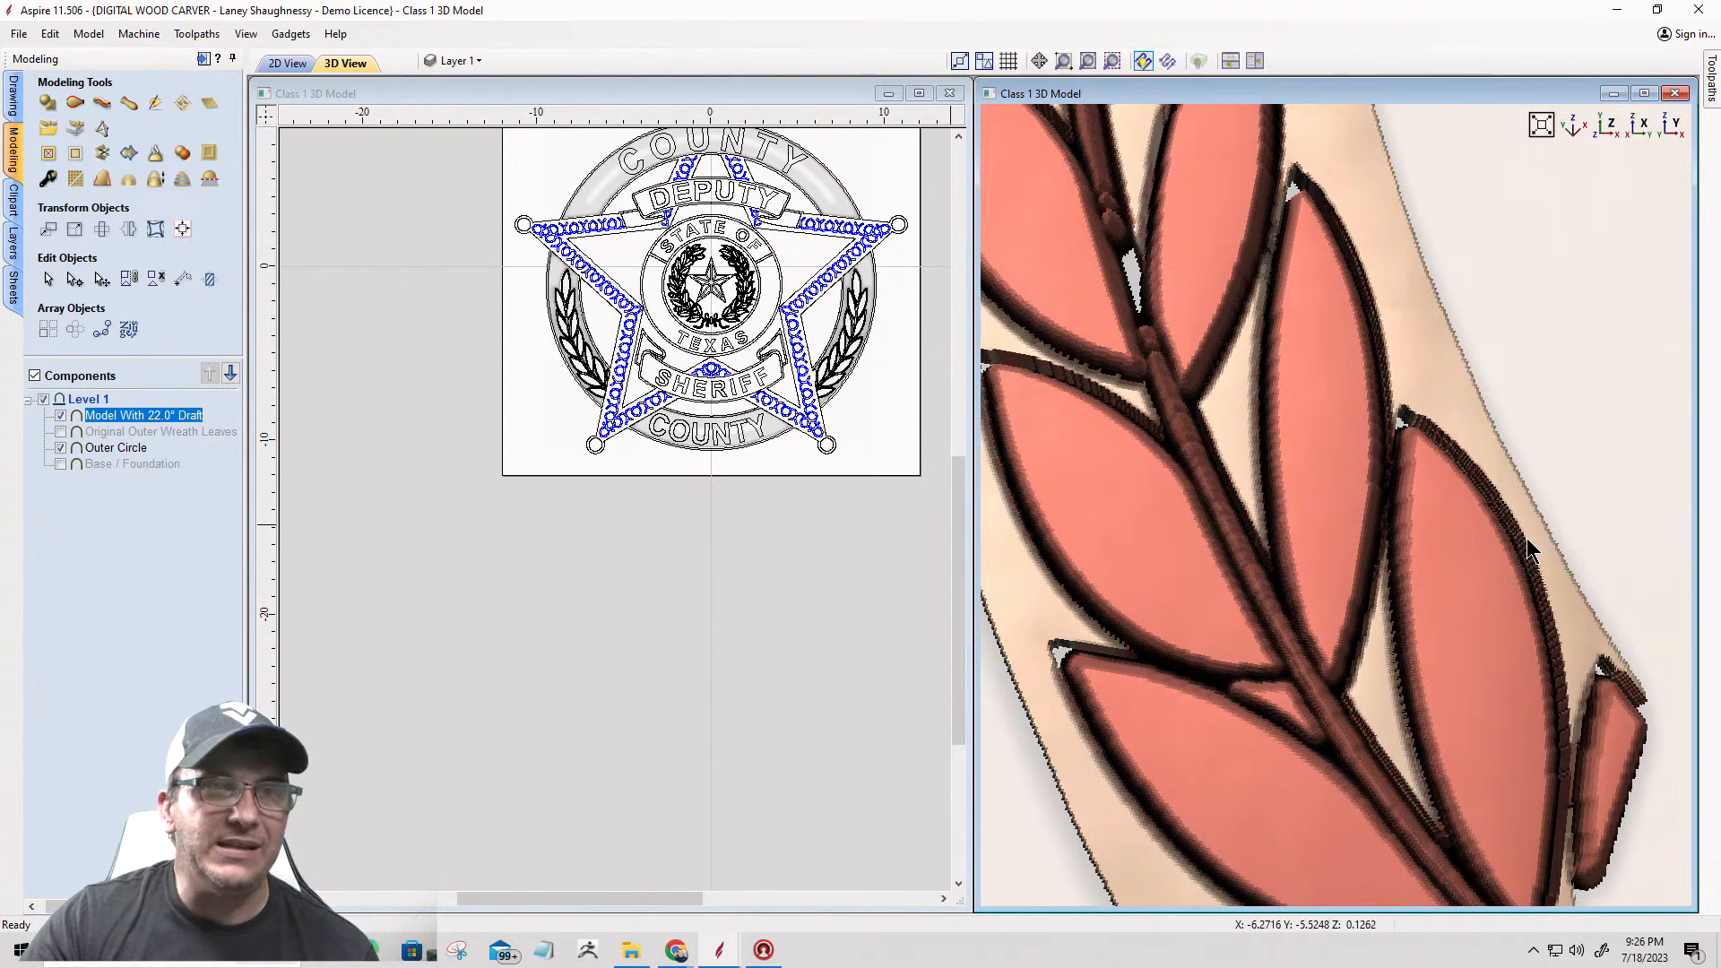
scroll(1531, 534, "up", 1)
scroll(1555, 516, "up", 1)
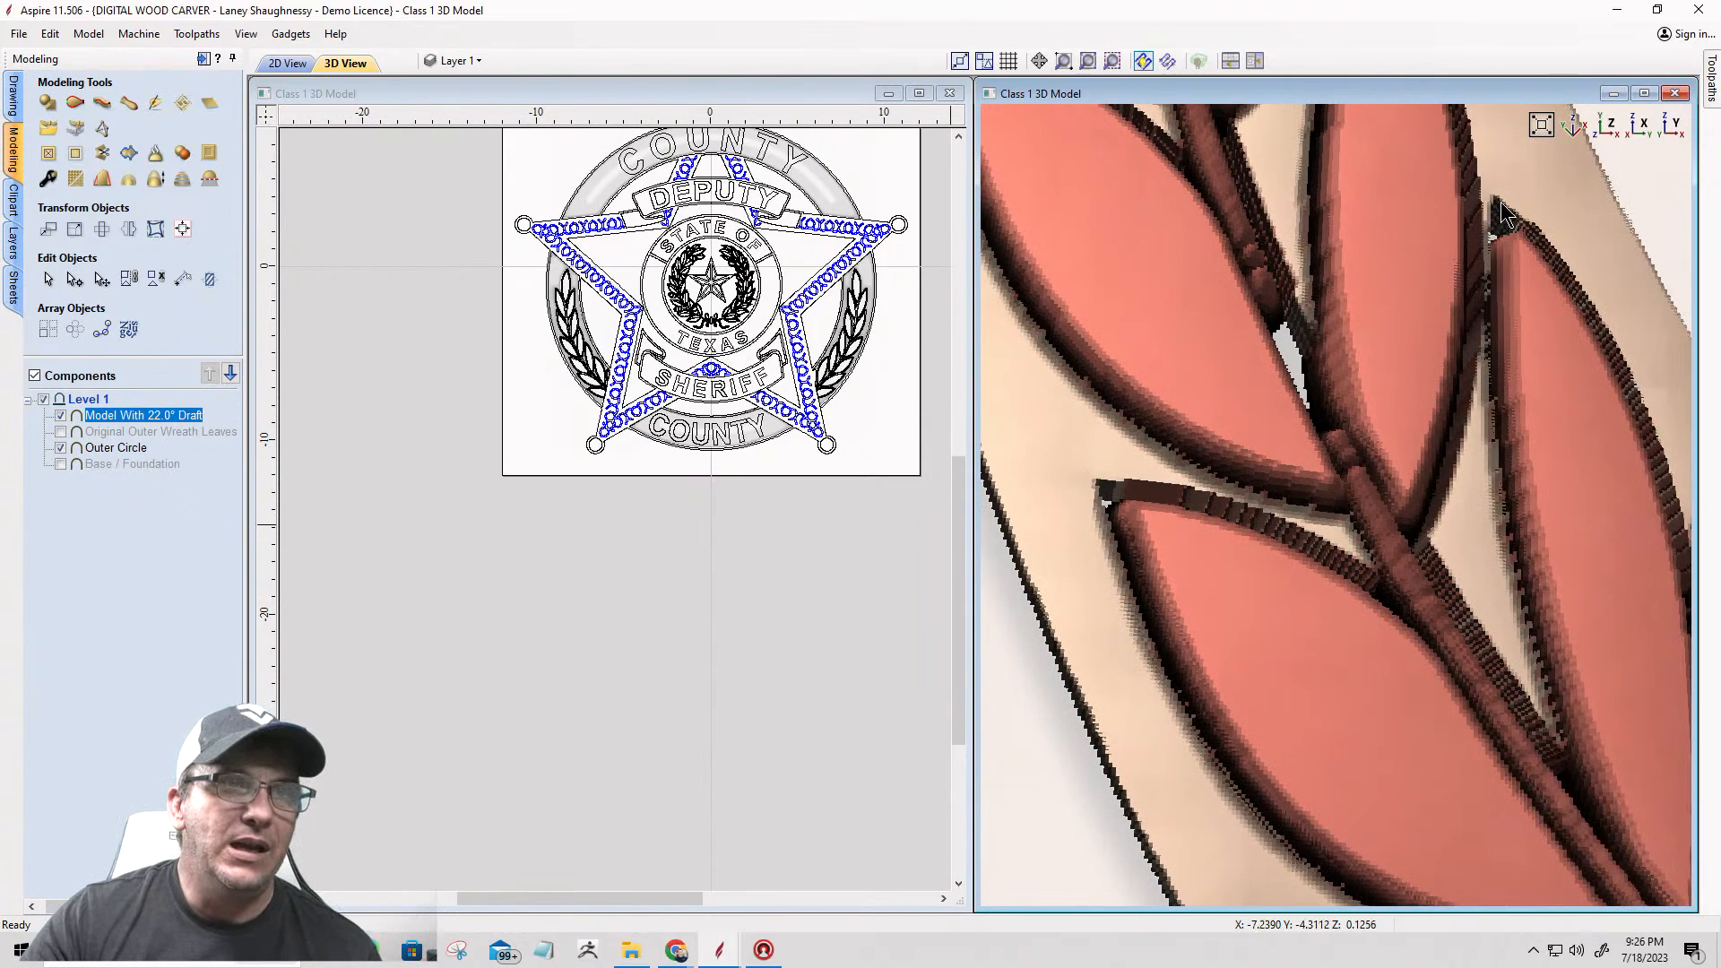
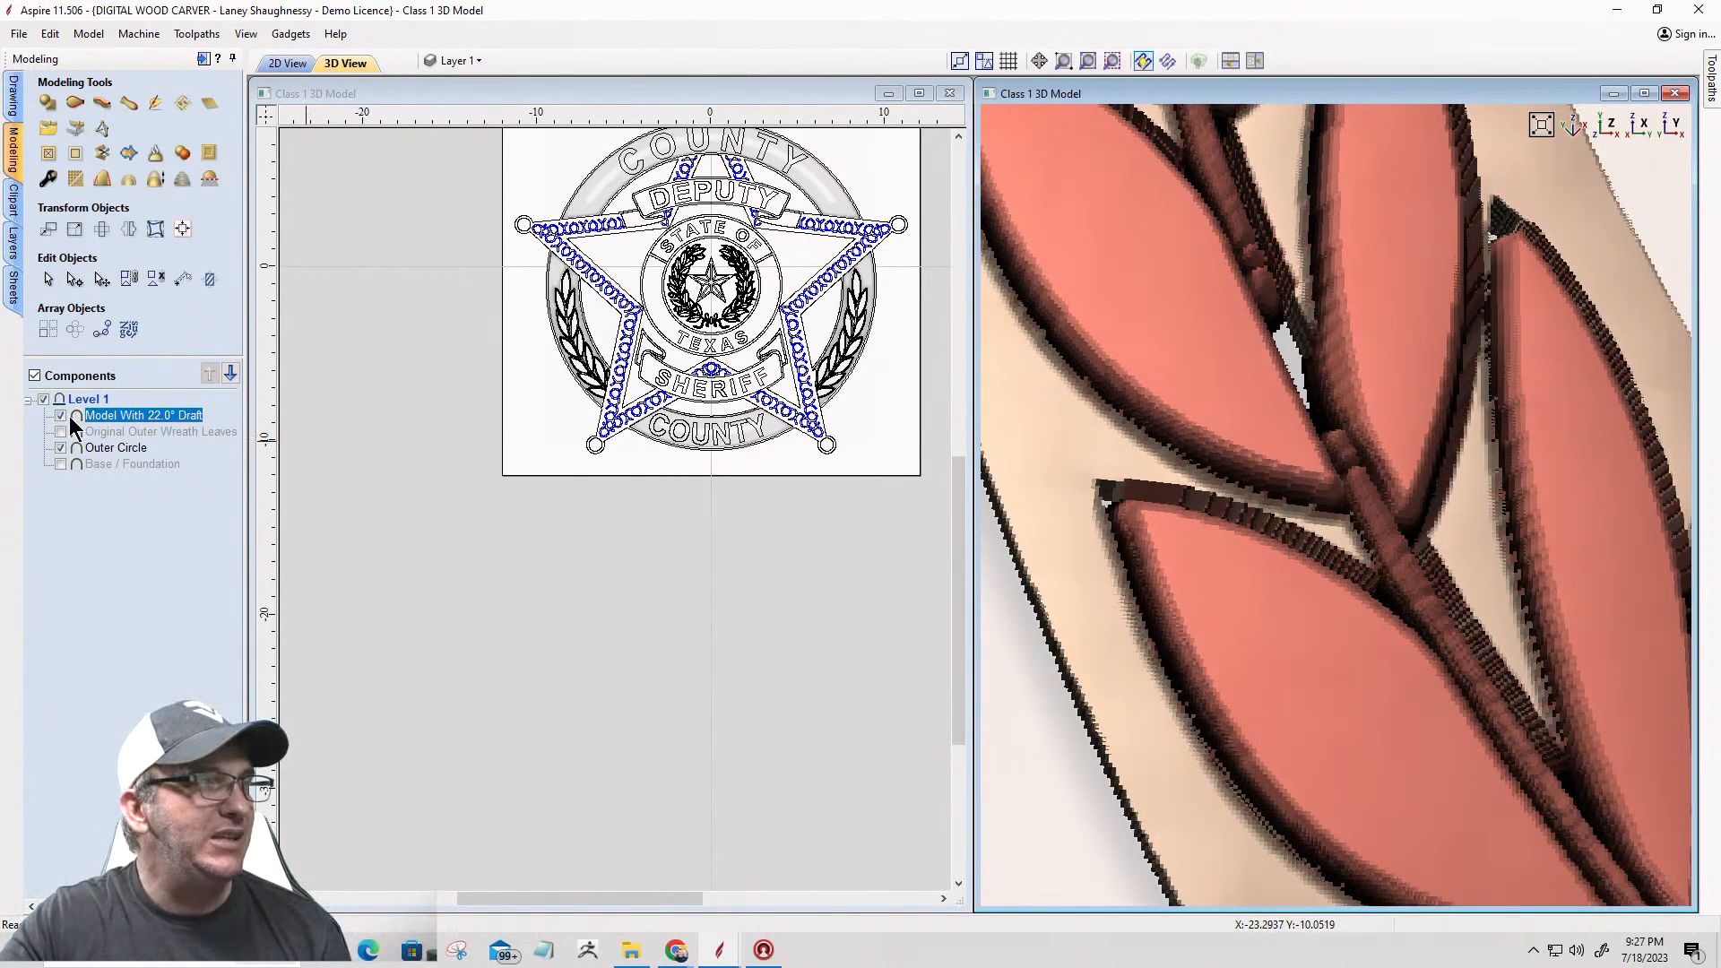
Step: Set the combine mode of the 22° draft leaf model to Merge
mouse_move(77, 417)
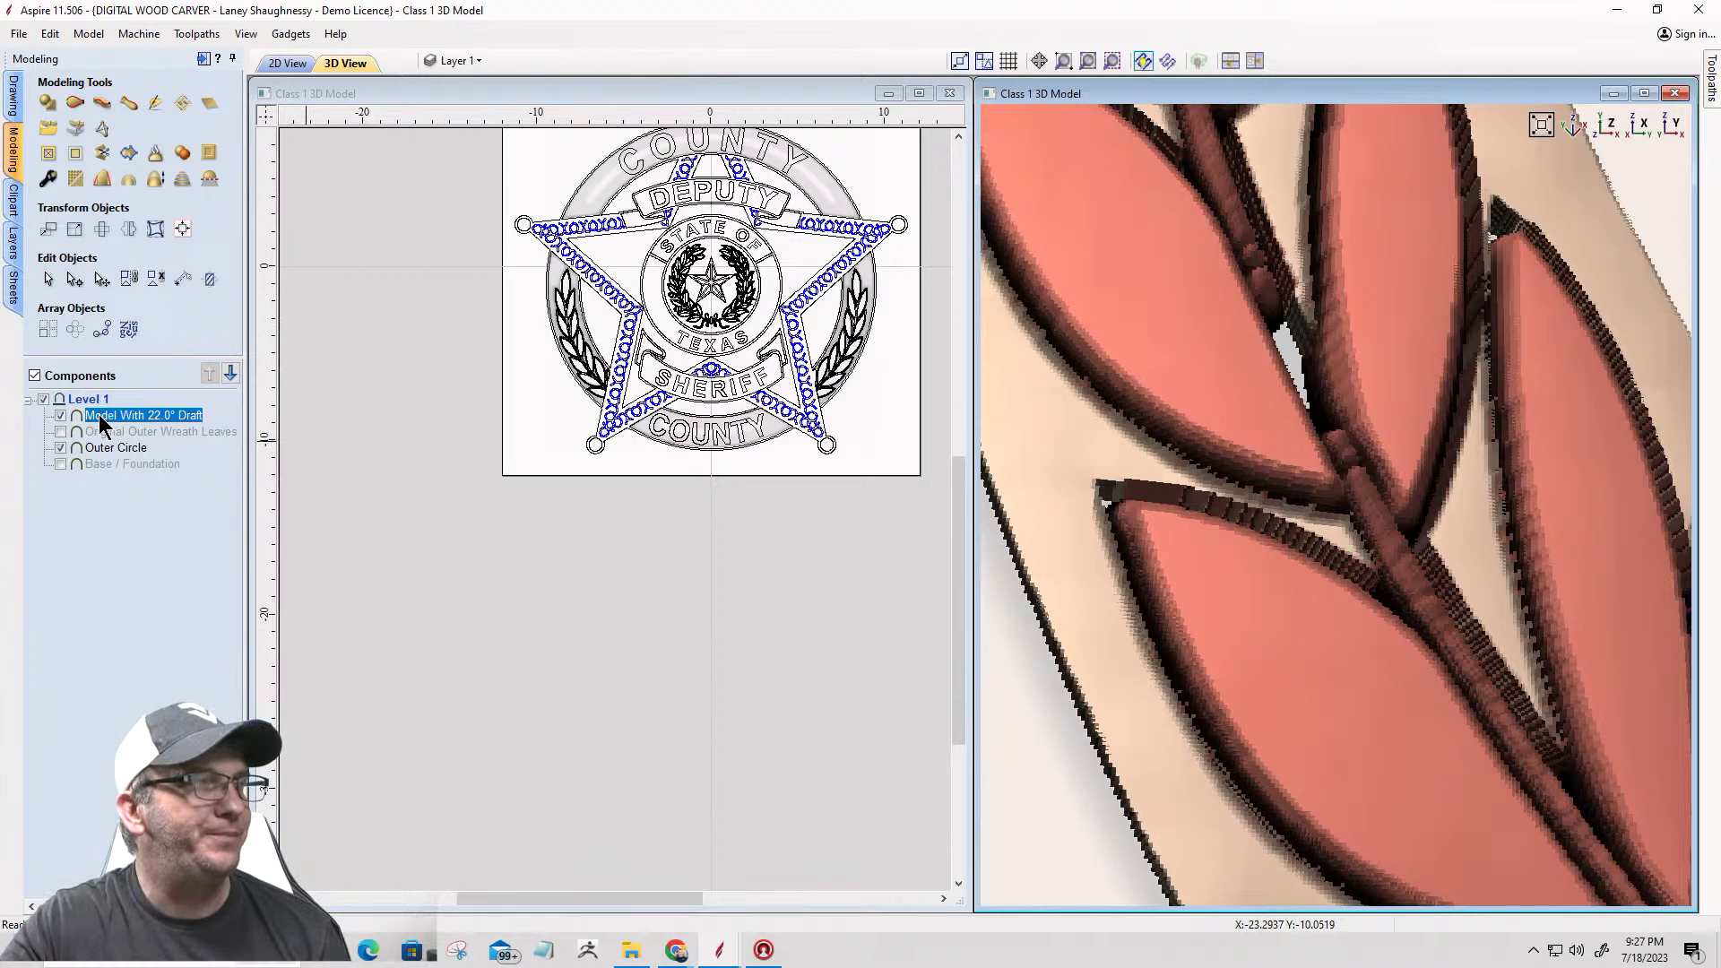
right_click(99, 414)
mouse_move(269, 428)
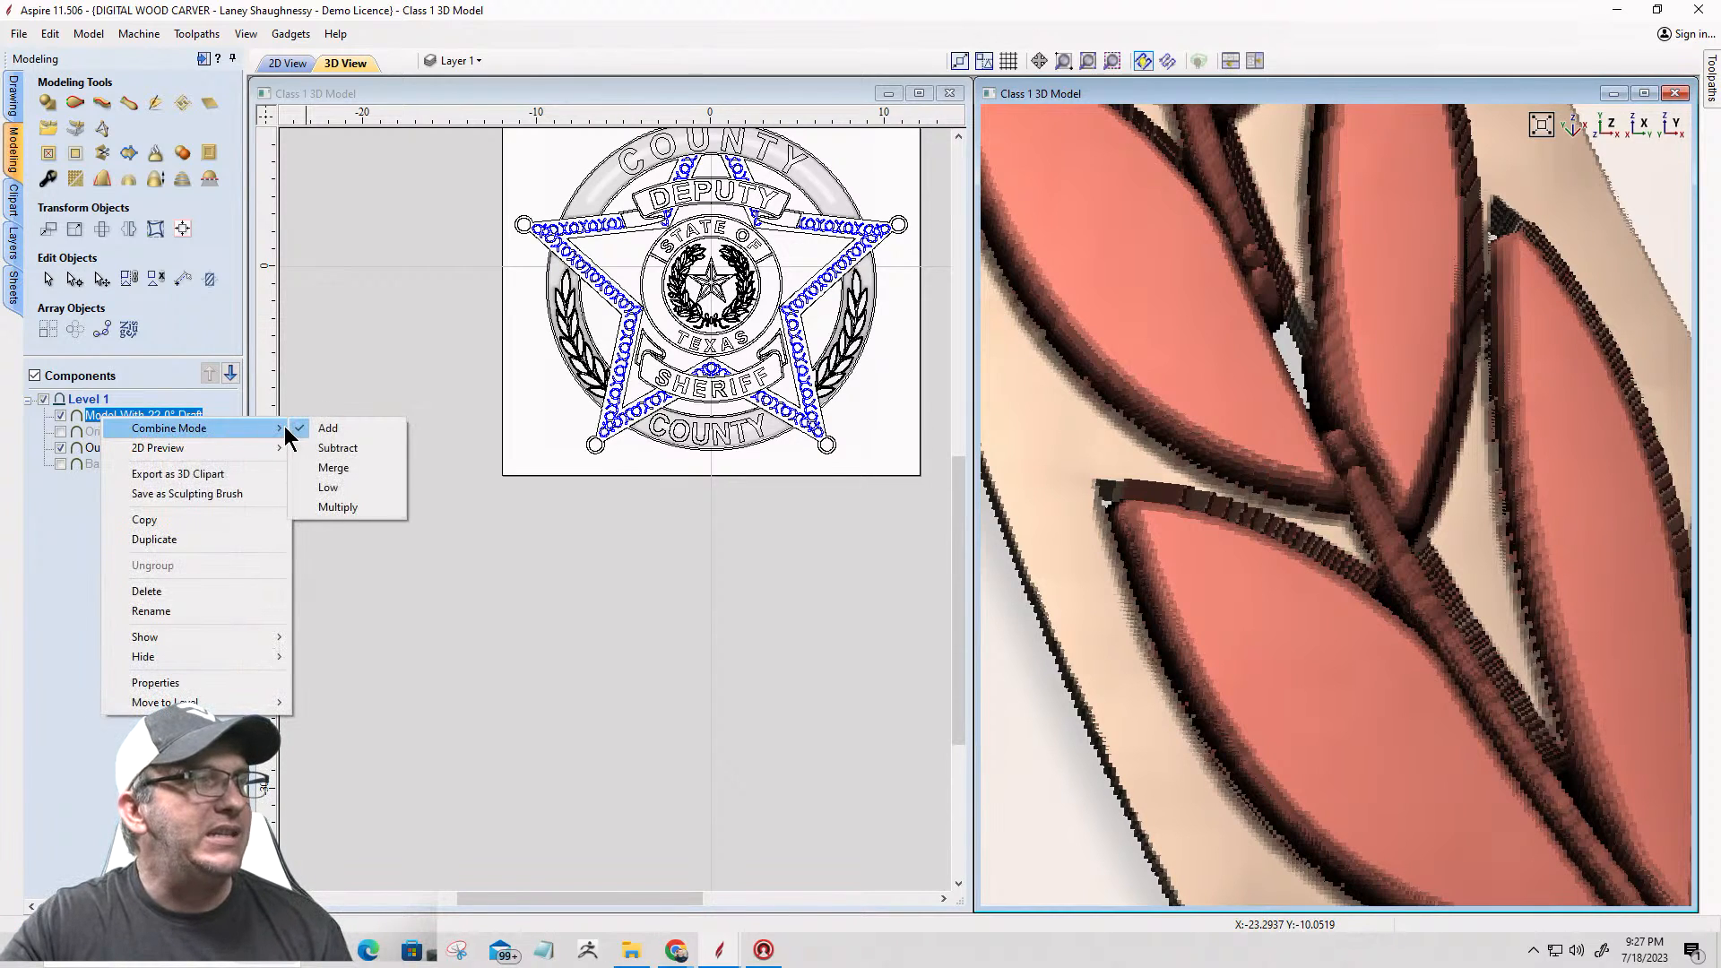
left_click(330, 467)
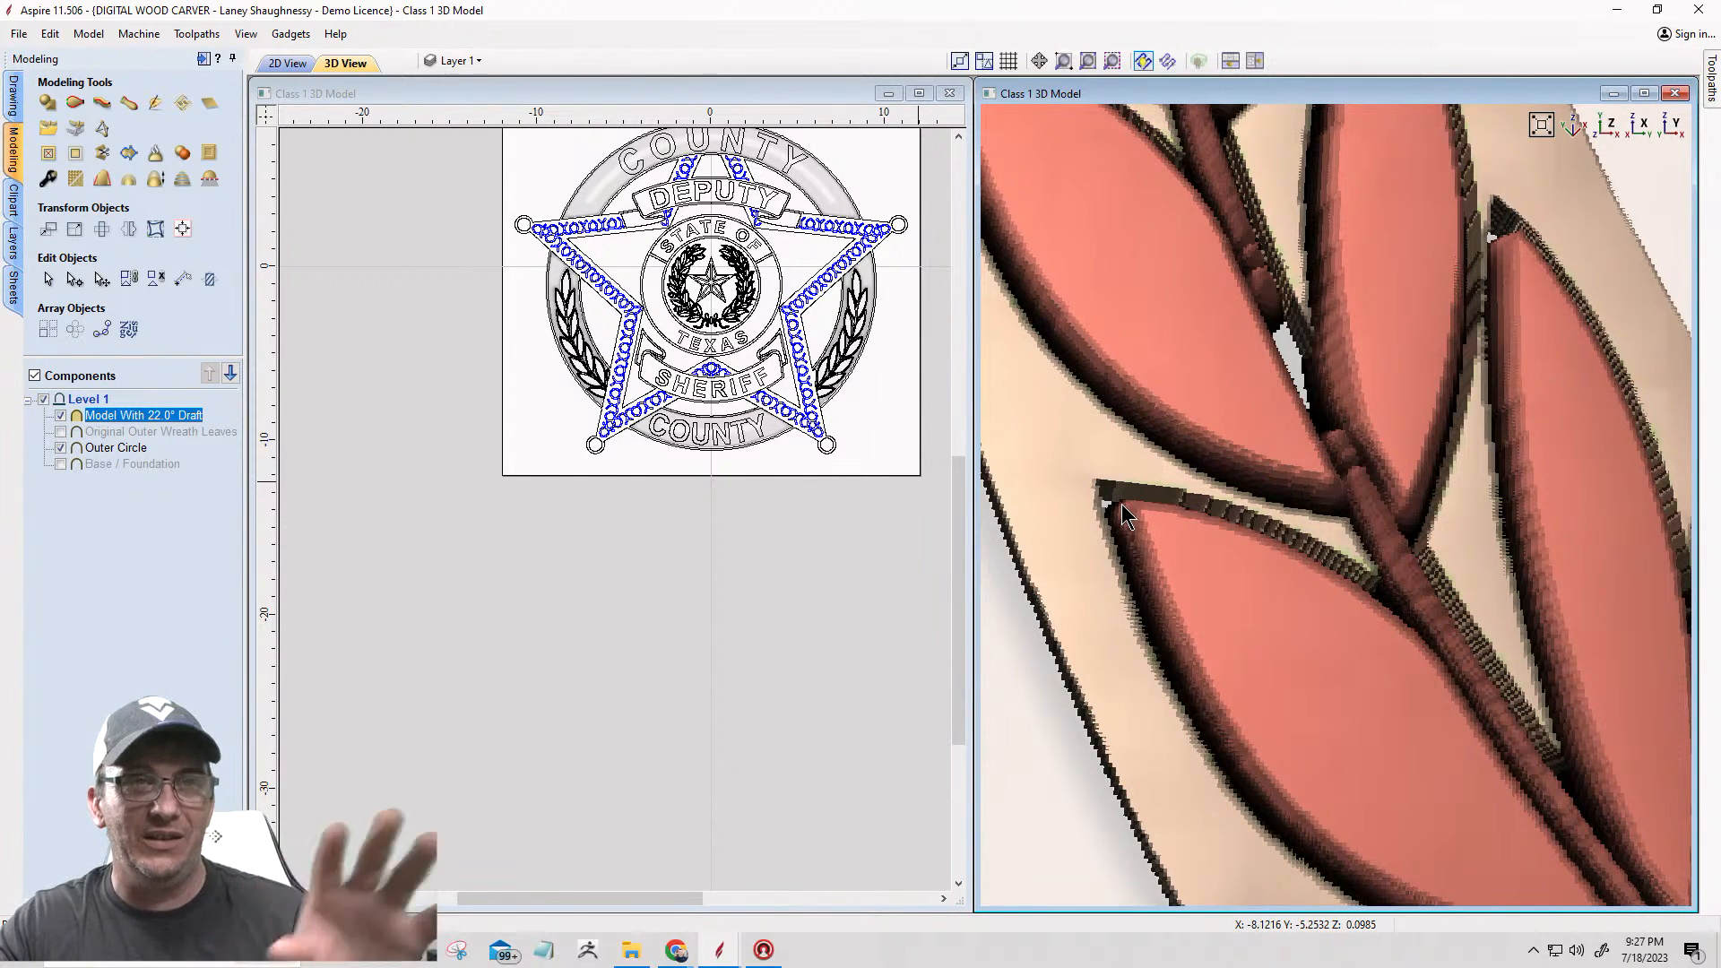
scroll(1129, 484, "down", 5)
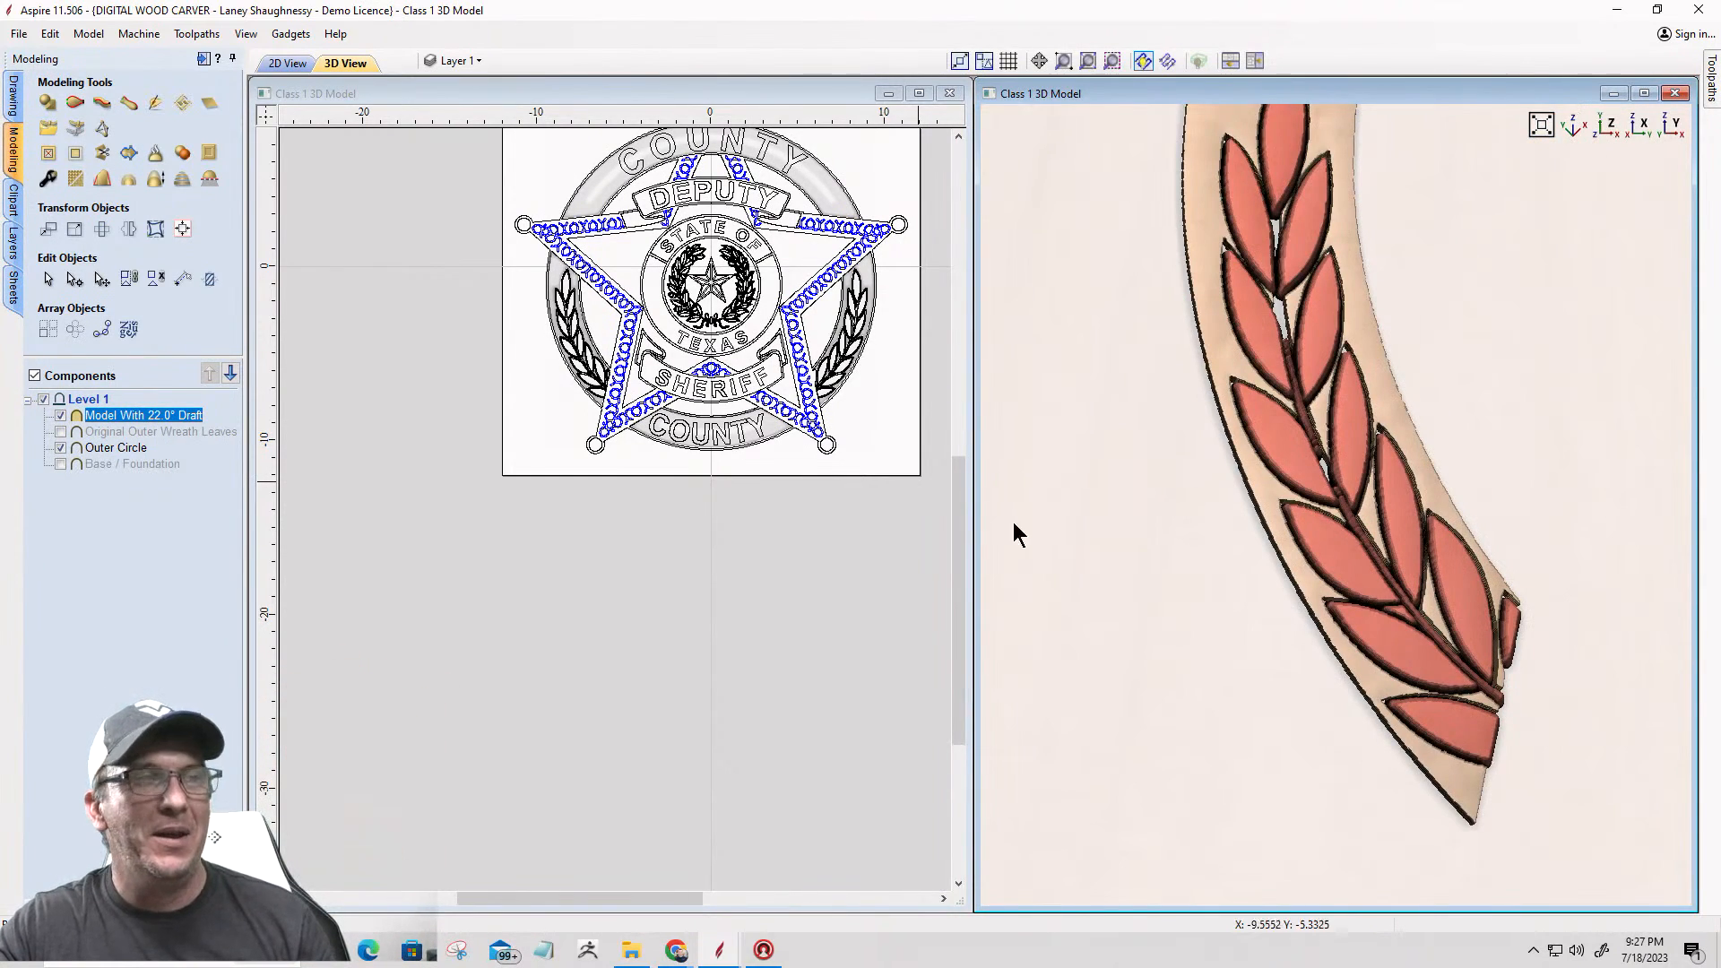
Step: Hide the Outer Circle component and show Base / Foundation, then inspect the leaf model against the base in 3D
left_click(60, 447)
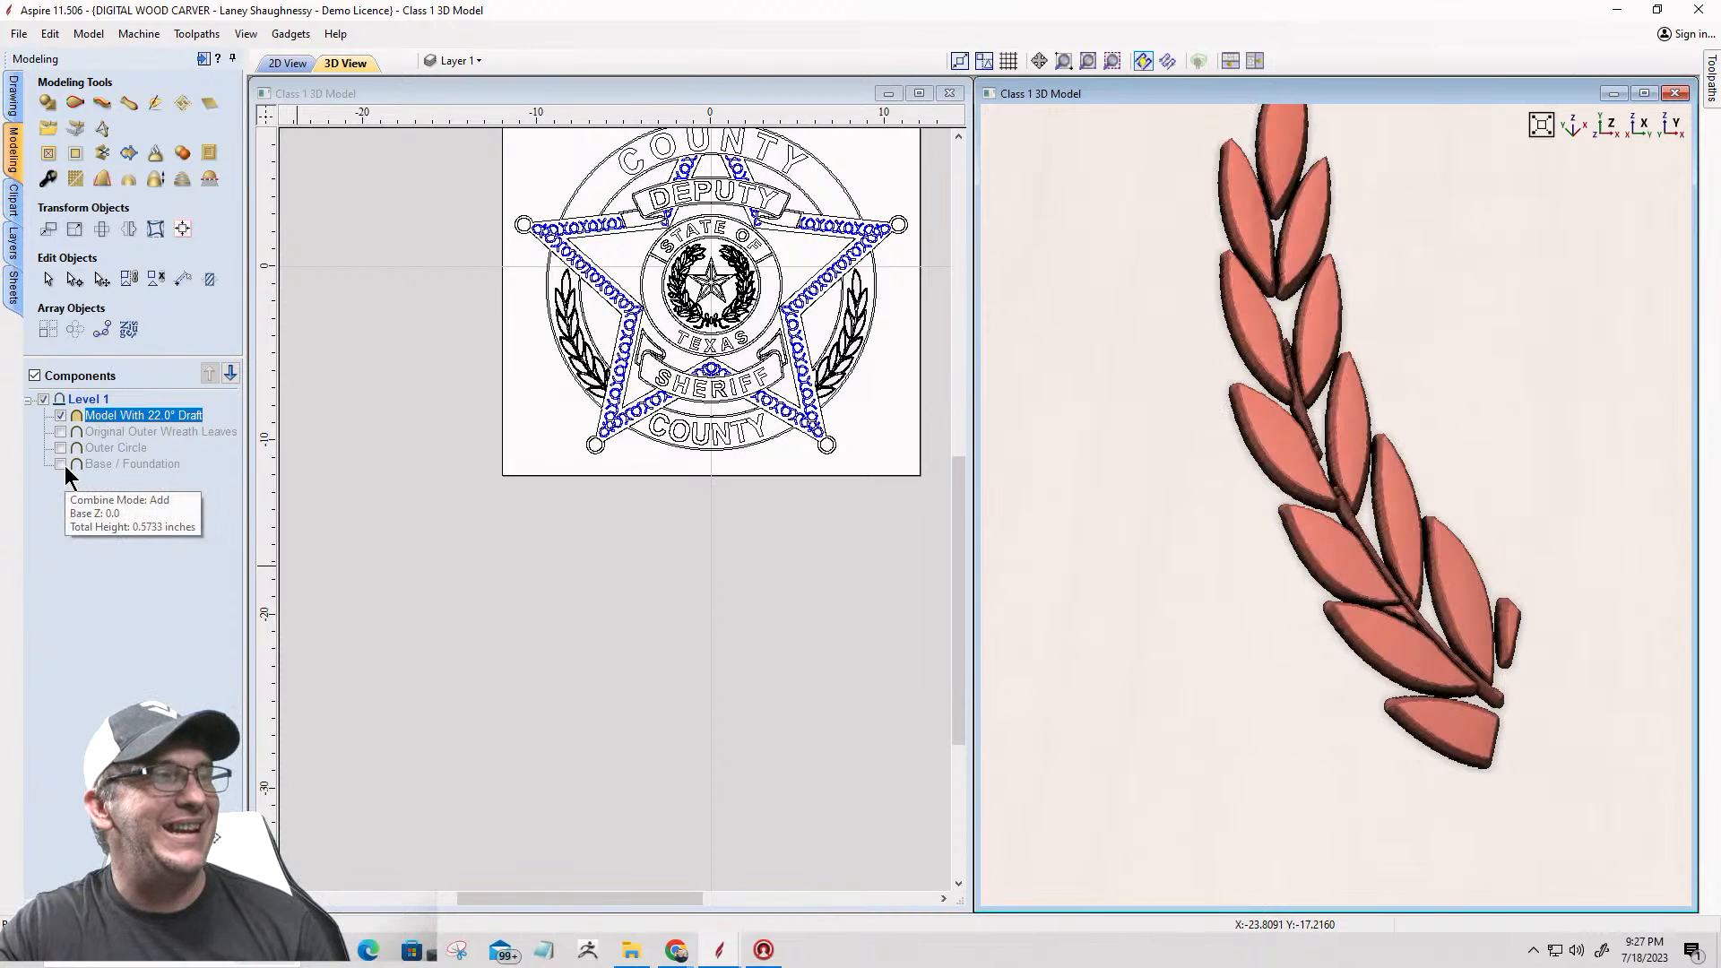
left_click(61, 464)
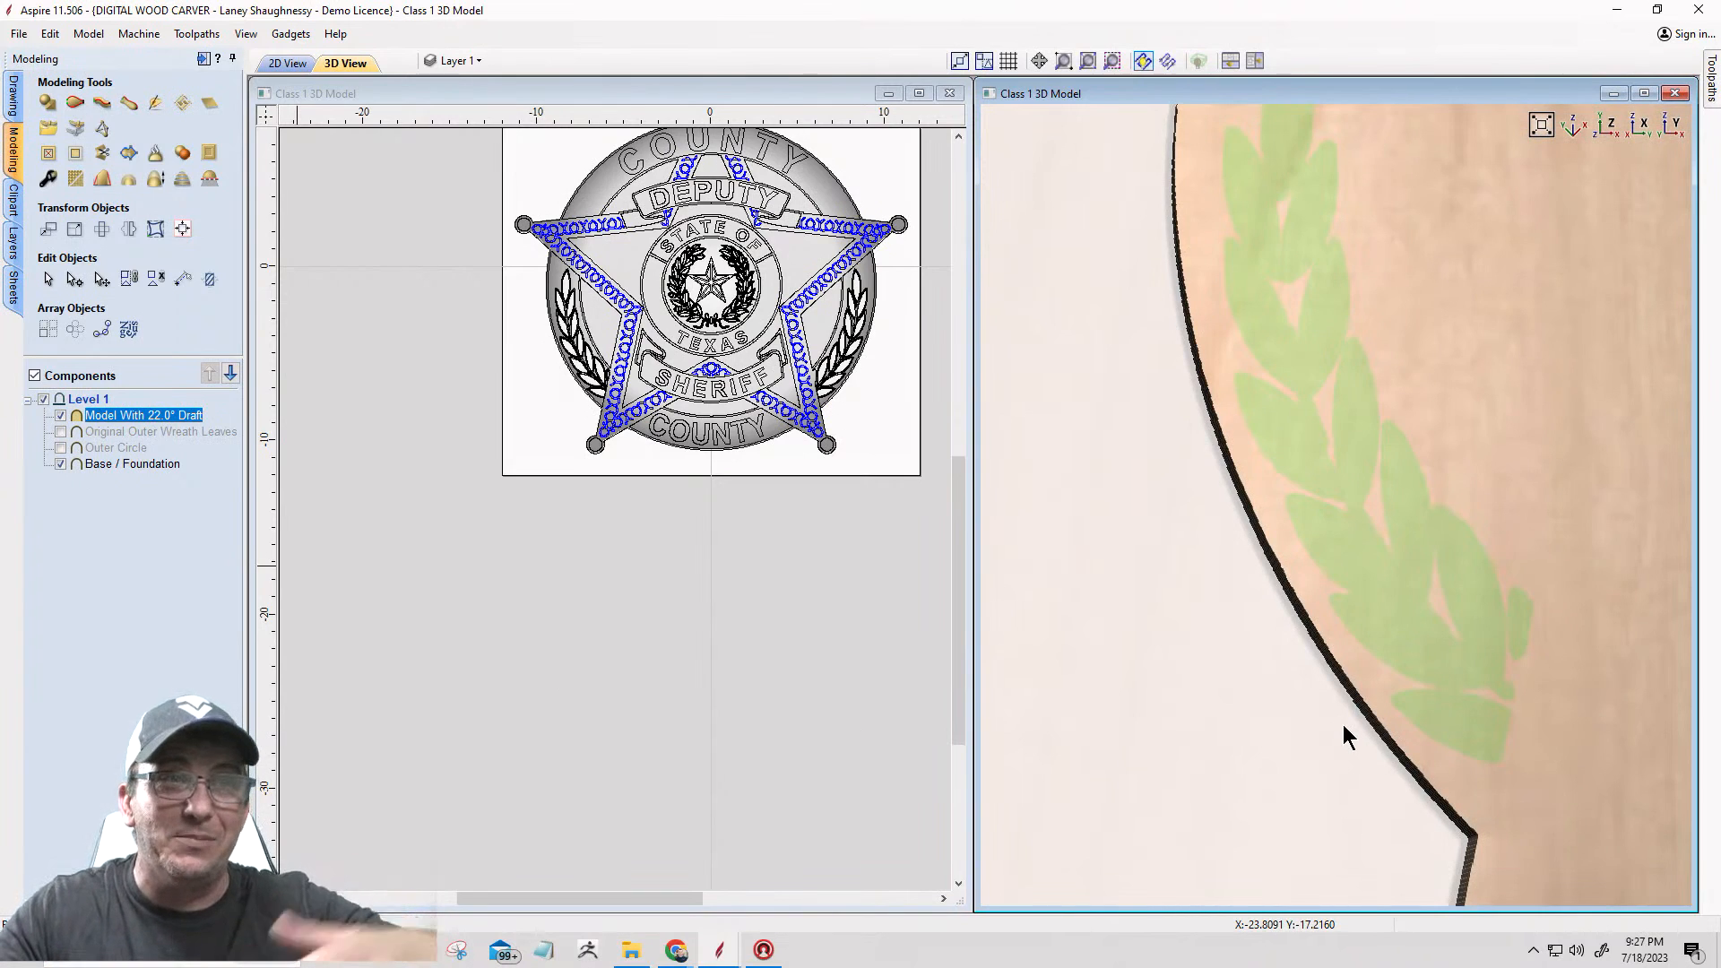
left_click_drag(1331, 760, 1553, 271)
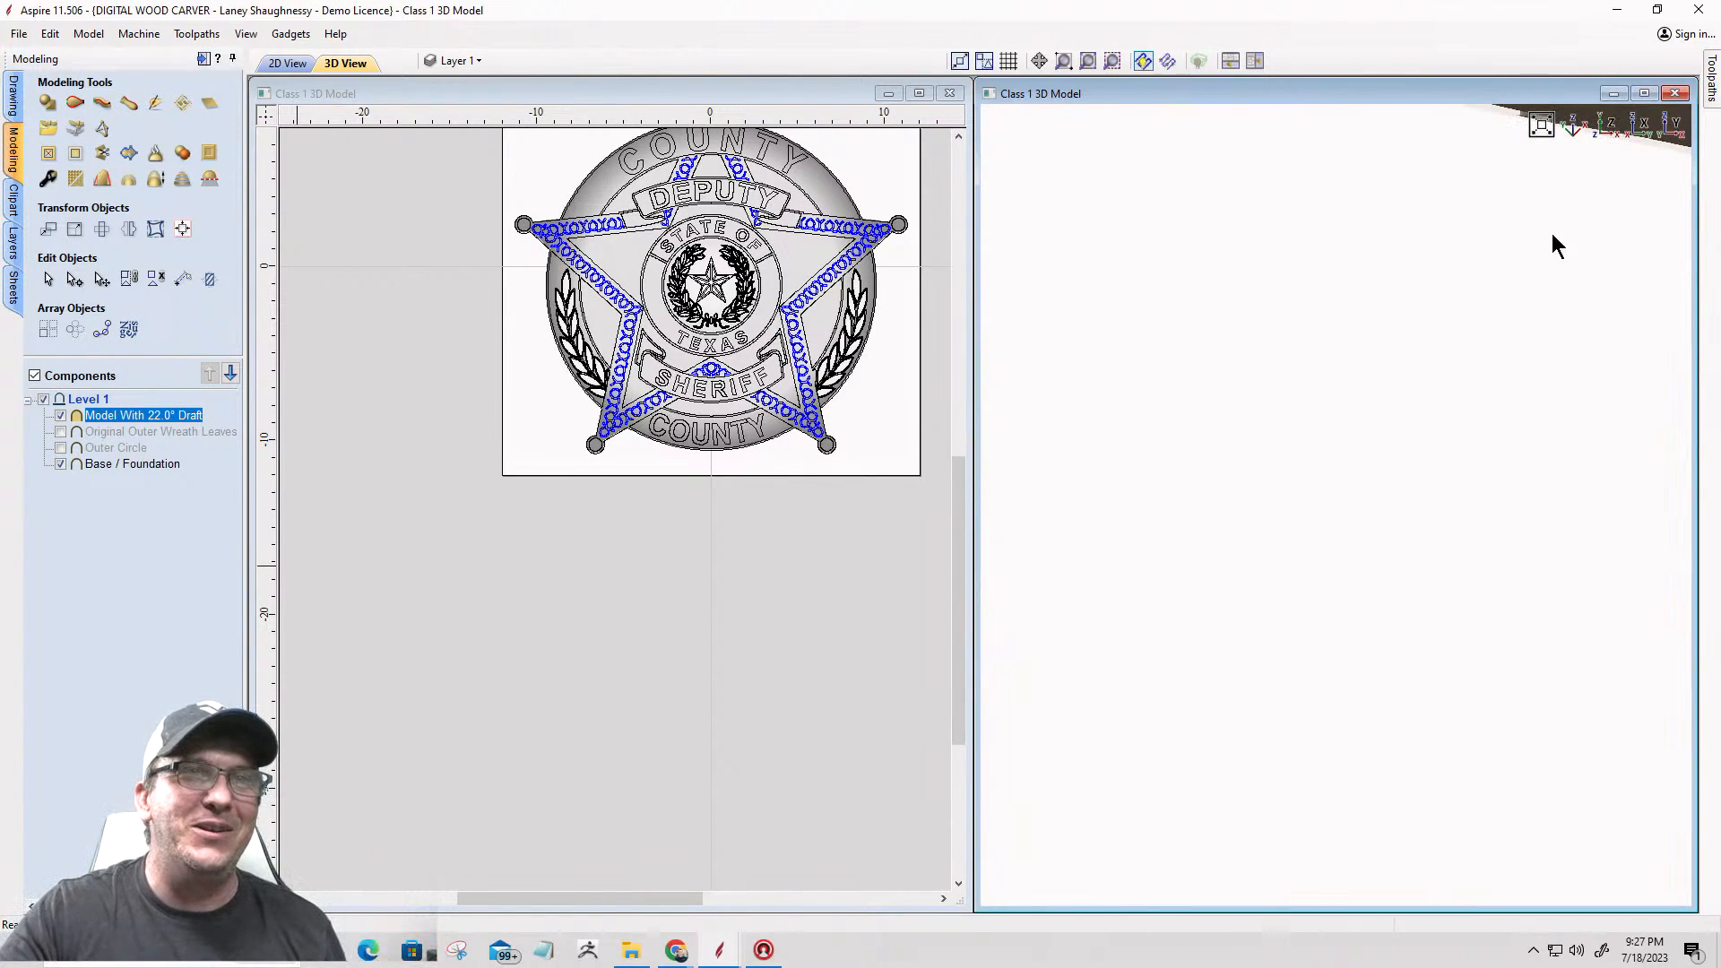
left_click(1604, 133)
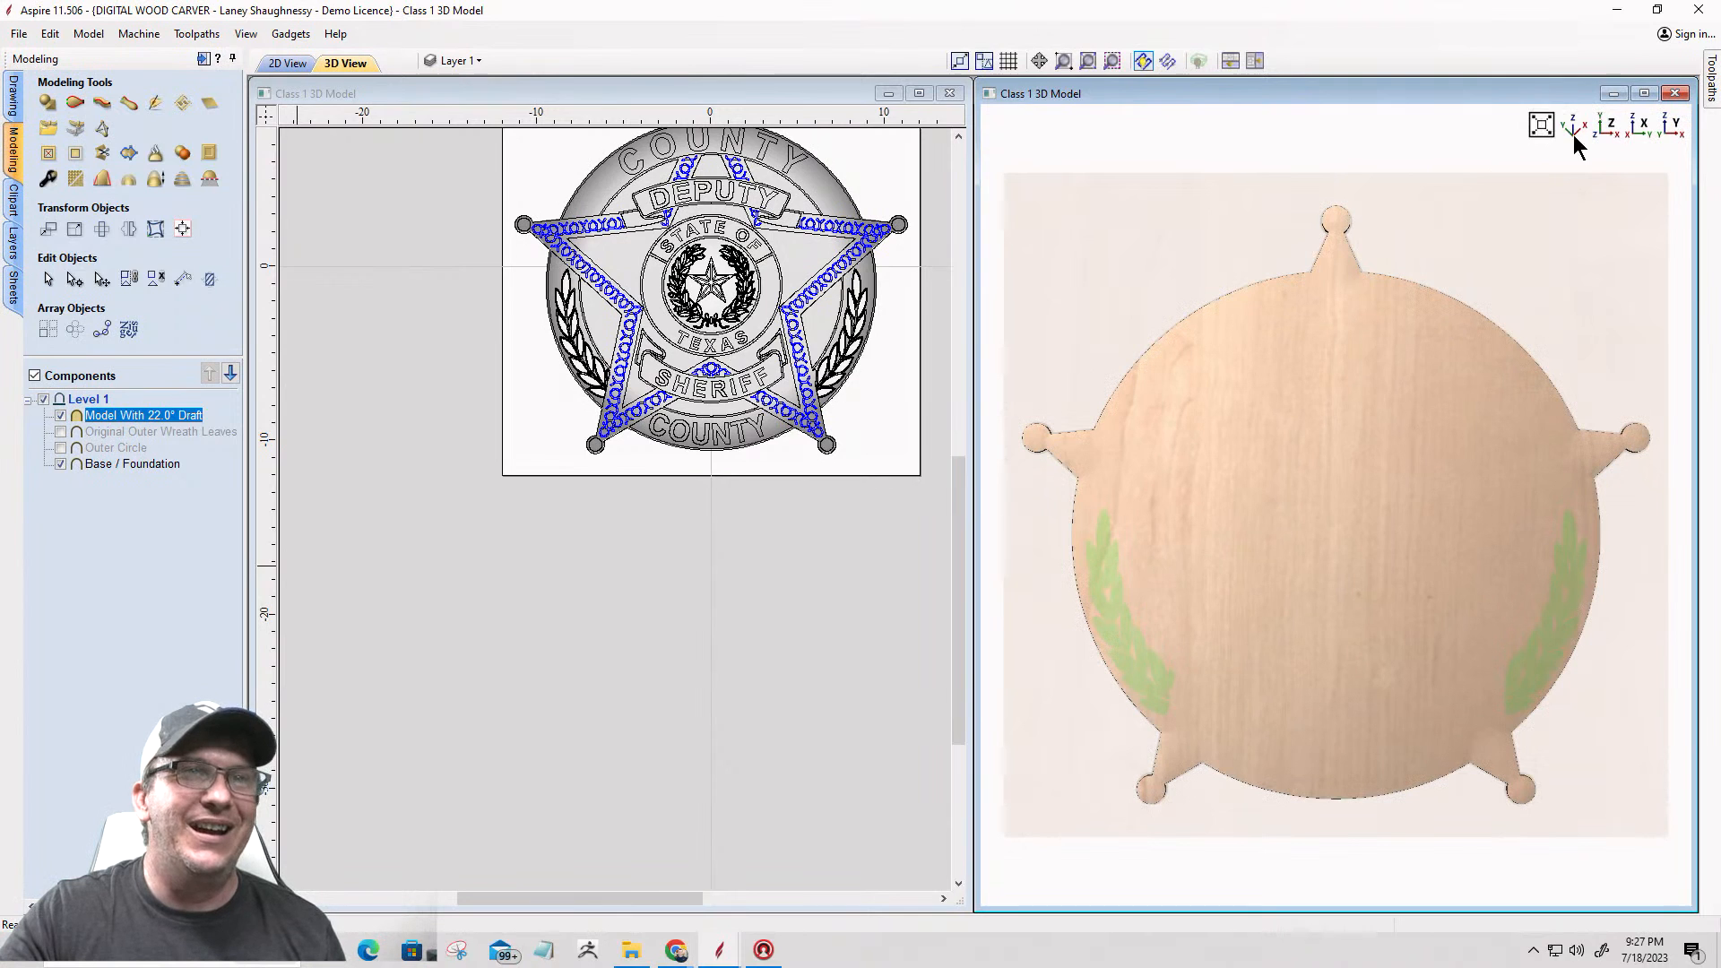
left_click(1578, 136)
scroll(1206, 644, "up", 5)
scroll(1207, 644, "down", 2)
middle_click_drag(1256, 590, 1615, 347)
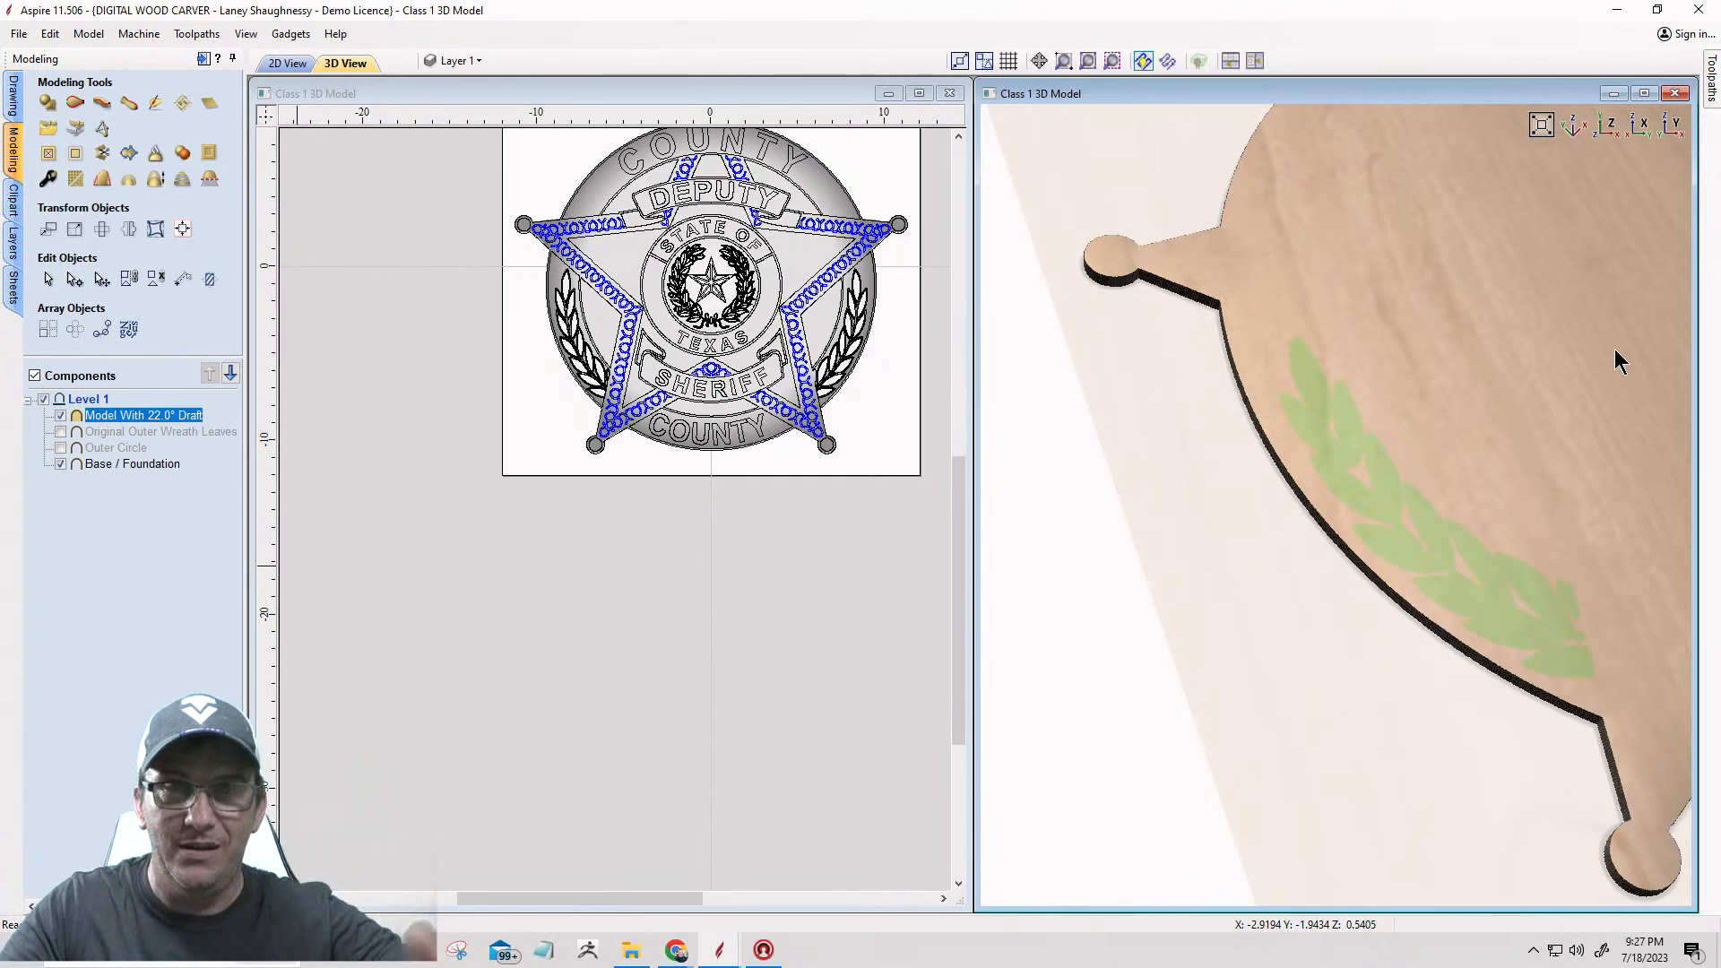
Step: Insert a new component level and move the 22° draft leaf model into it
right_click(75, 396)
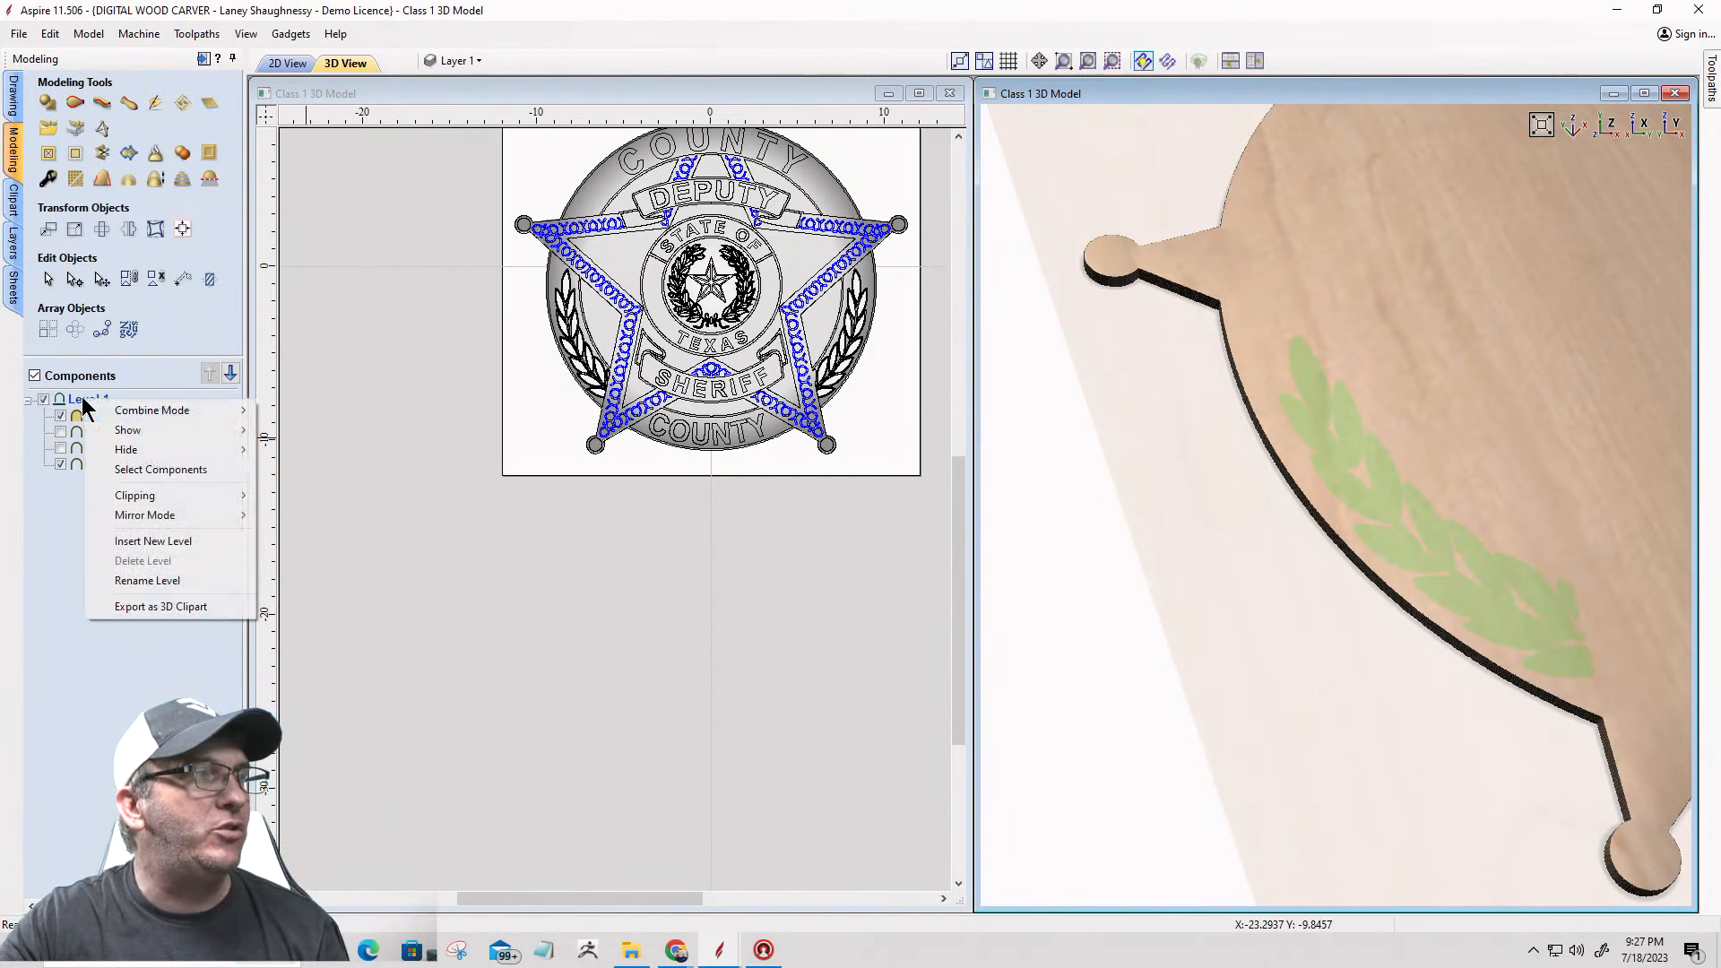
left_click(130, 543)
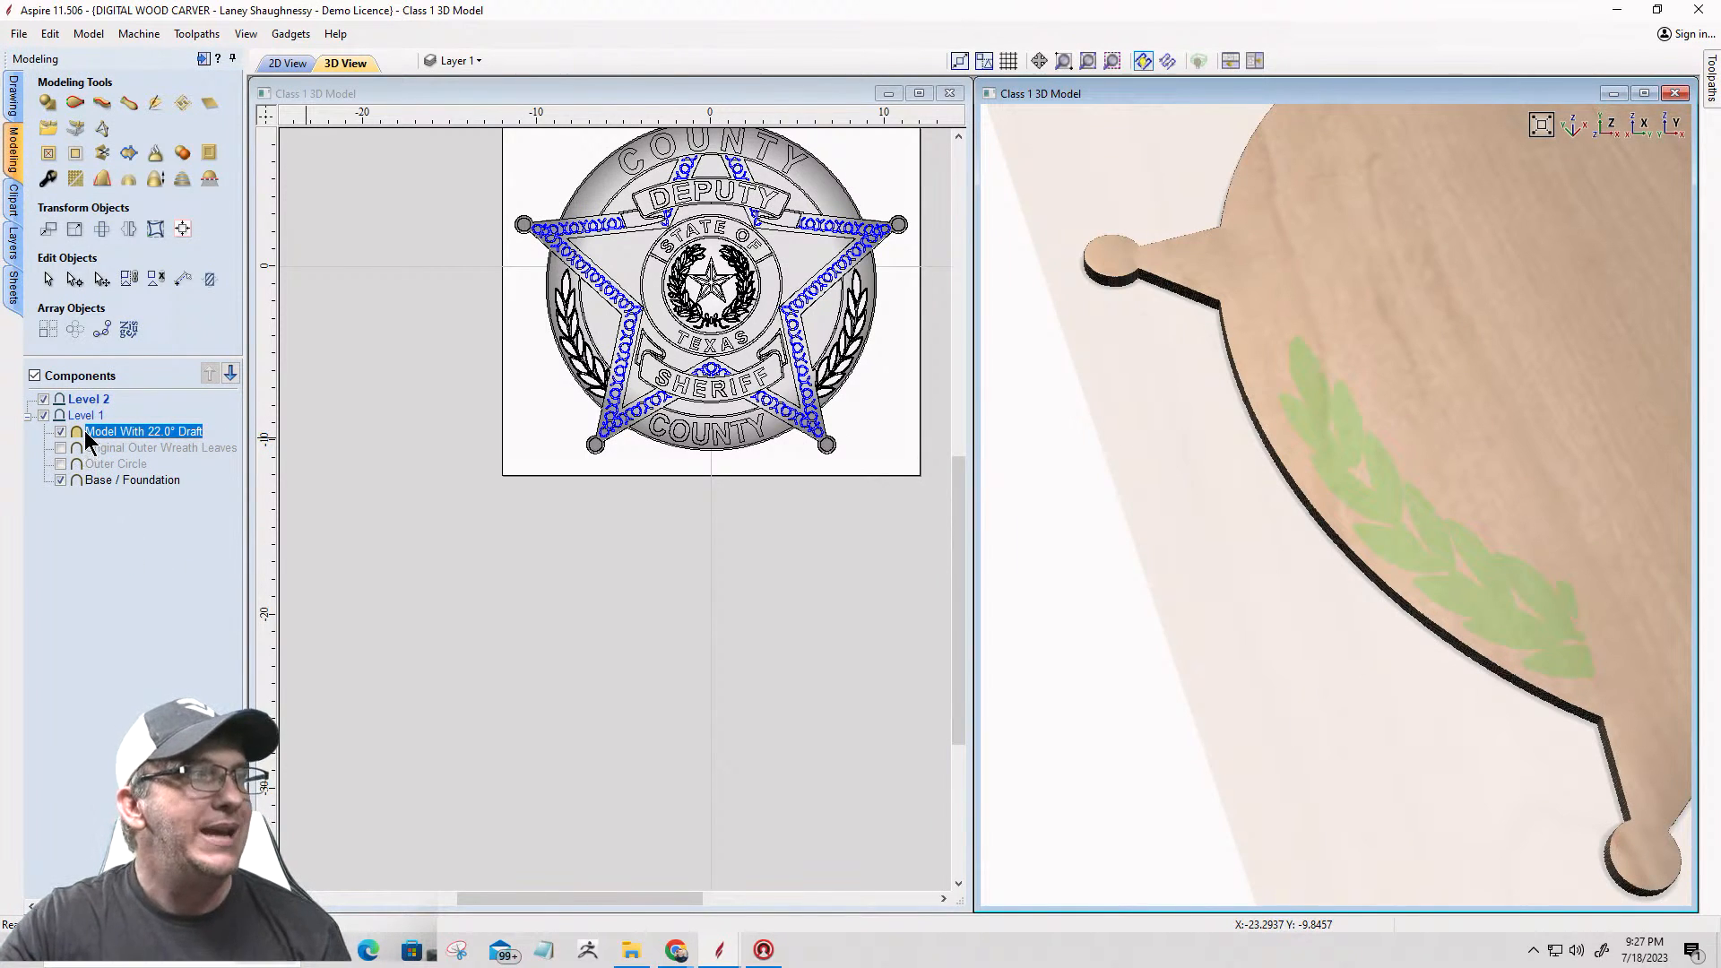
mouse_move(119, 430)
left_mouse_down()
mouse_move(117, 411)
mouse_move(94, 412)
mouse_move(117, 412)
left_mouse_up()
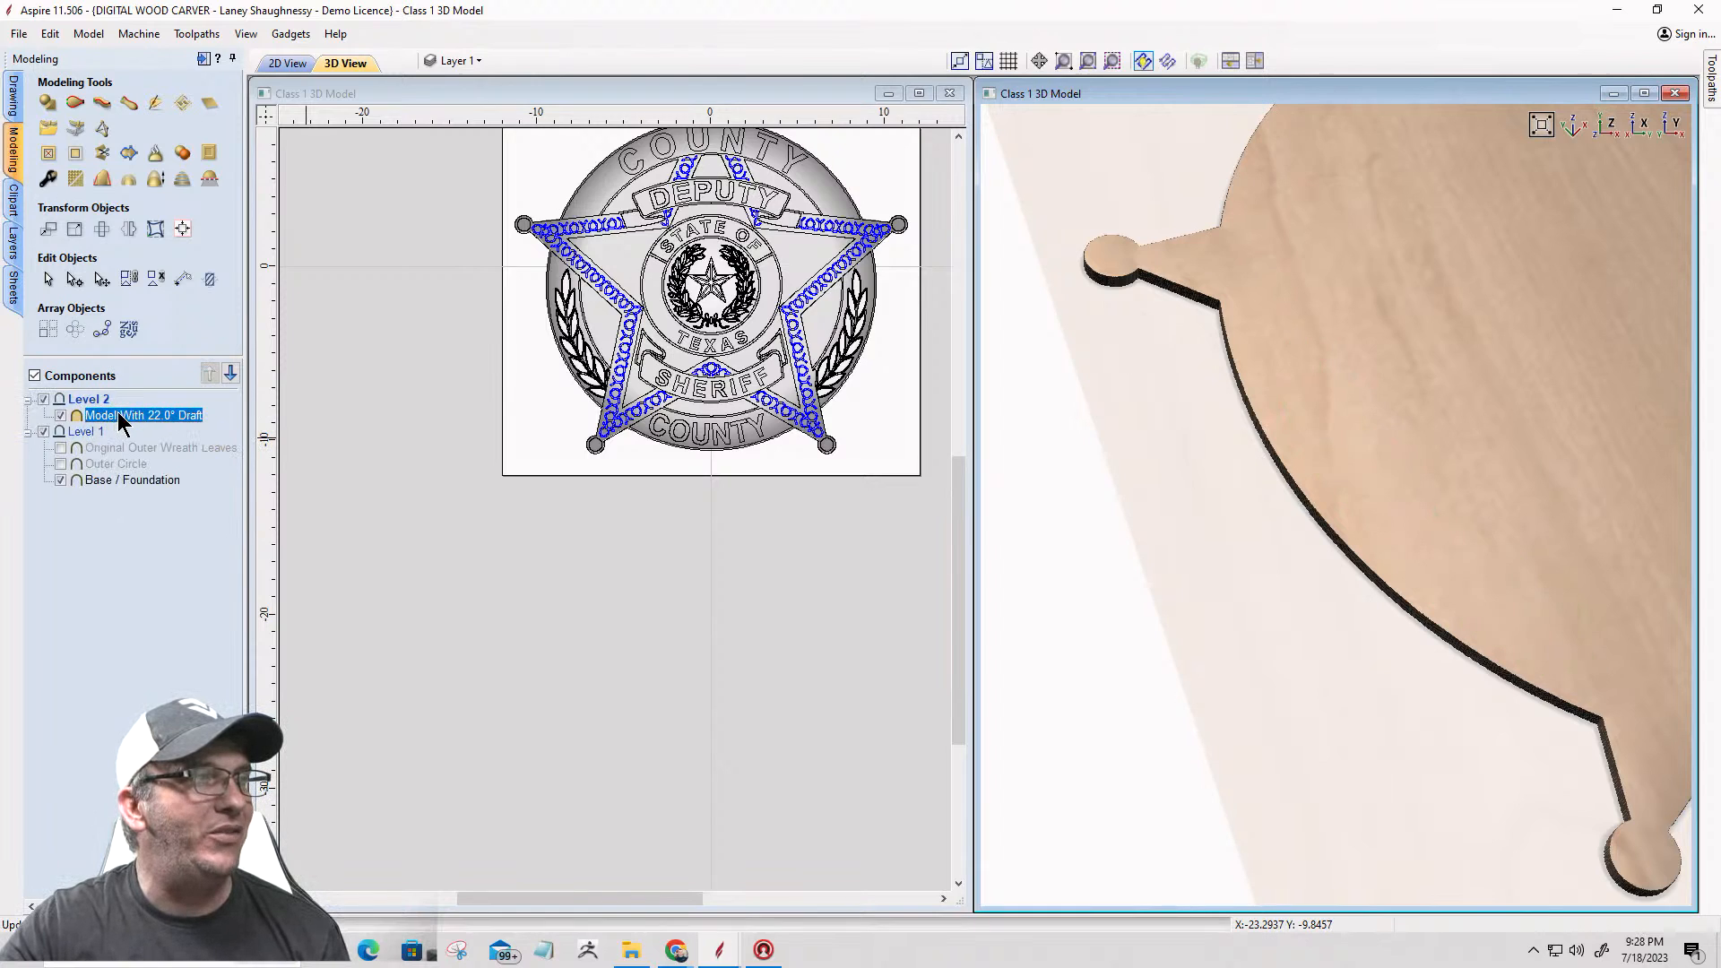
Step: Show the Outer Circle component and move it into Level 2 below the drafted leaf model
left_click(108, 464)
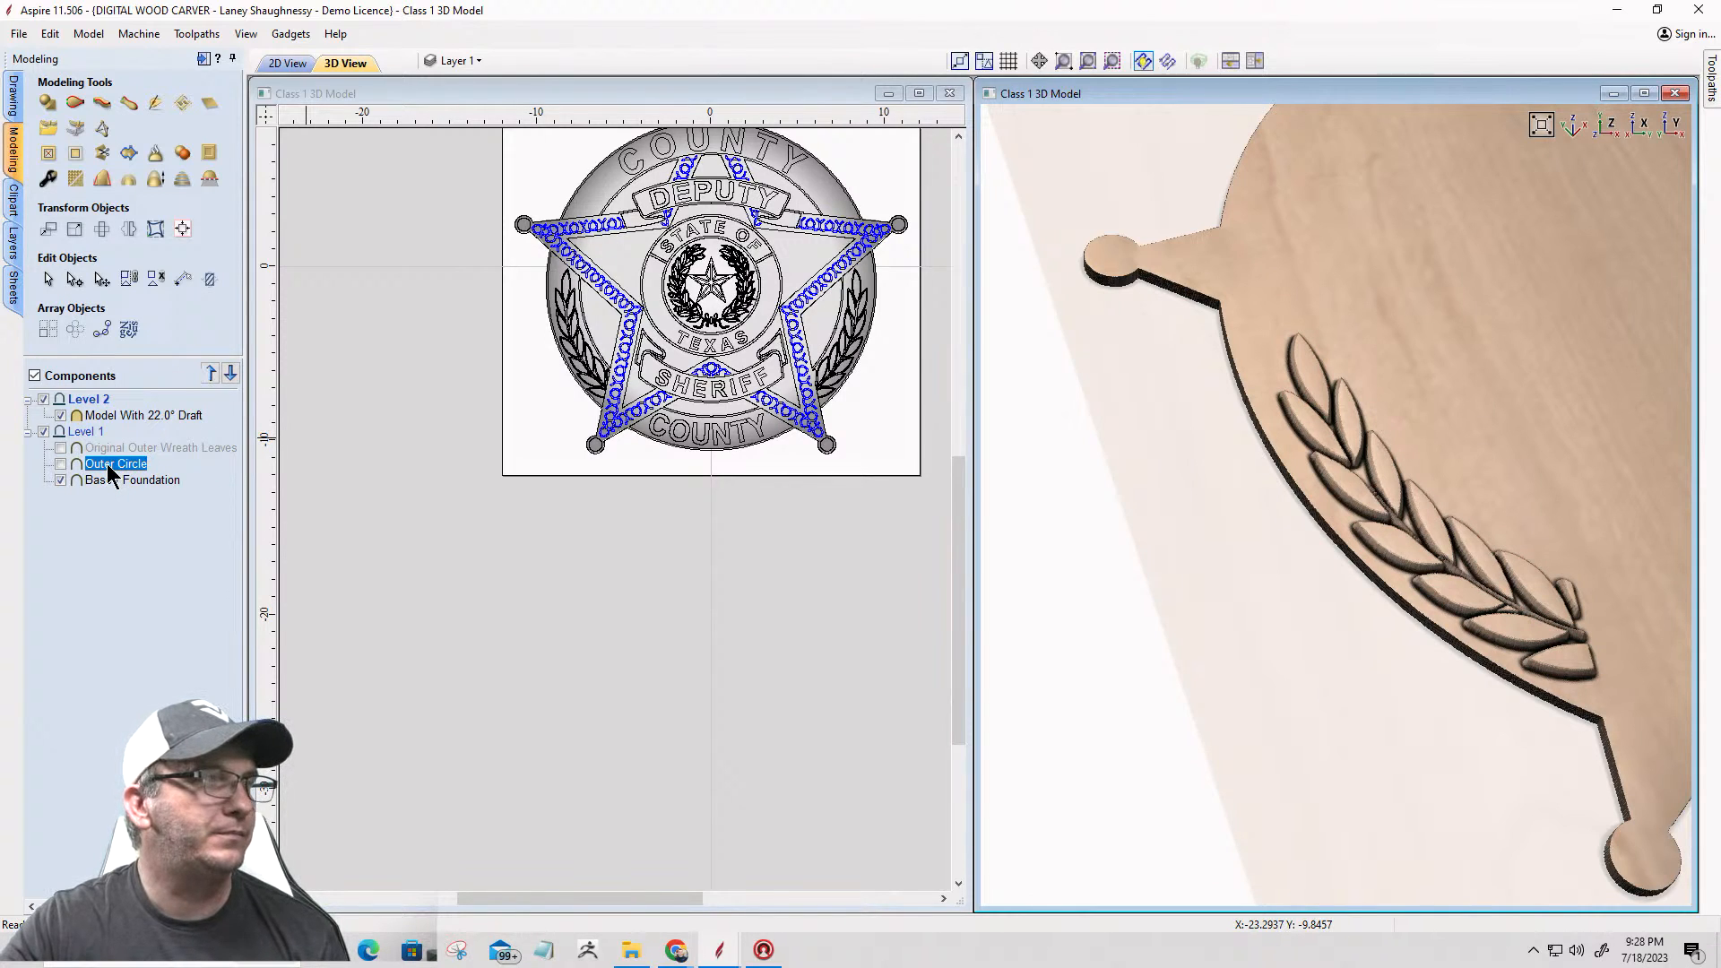
double_click(93, 460)
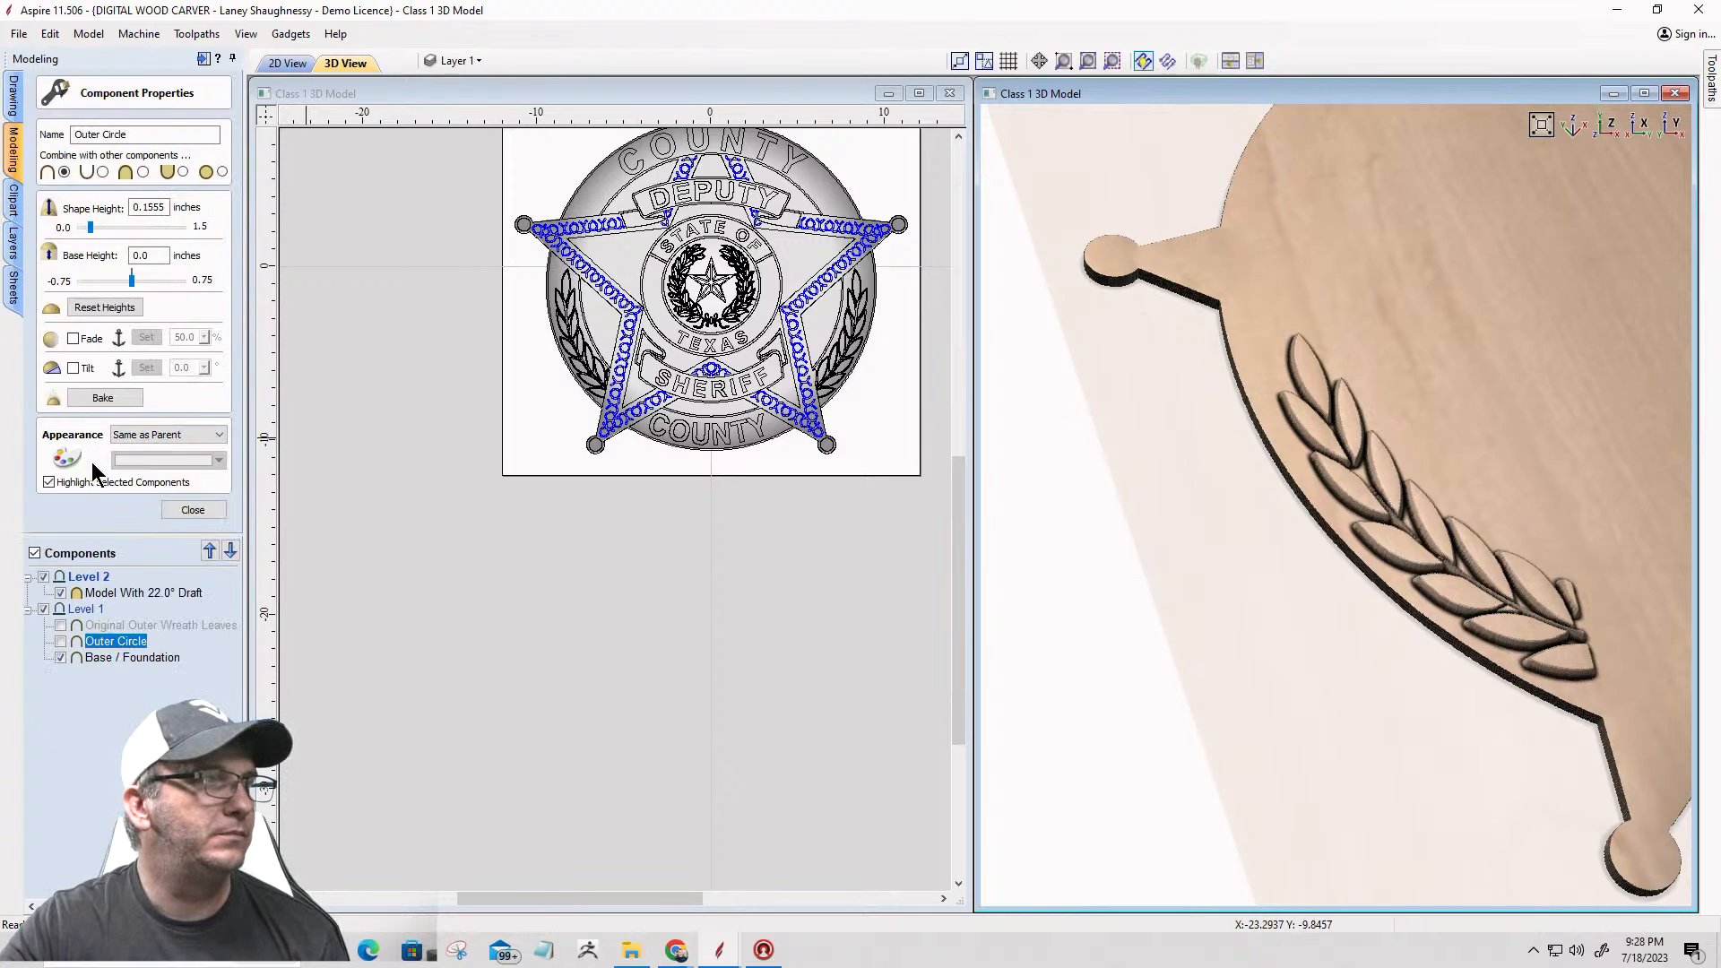
left_click(188, 512)
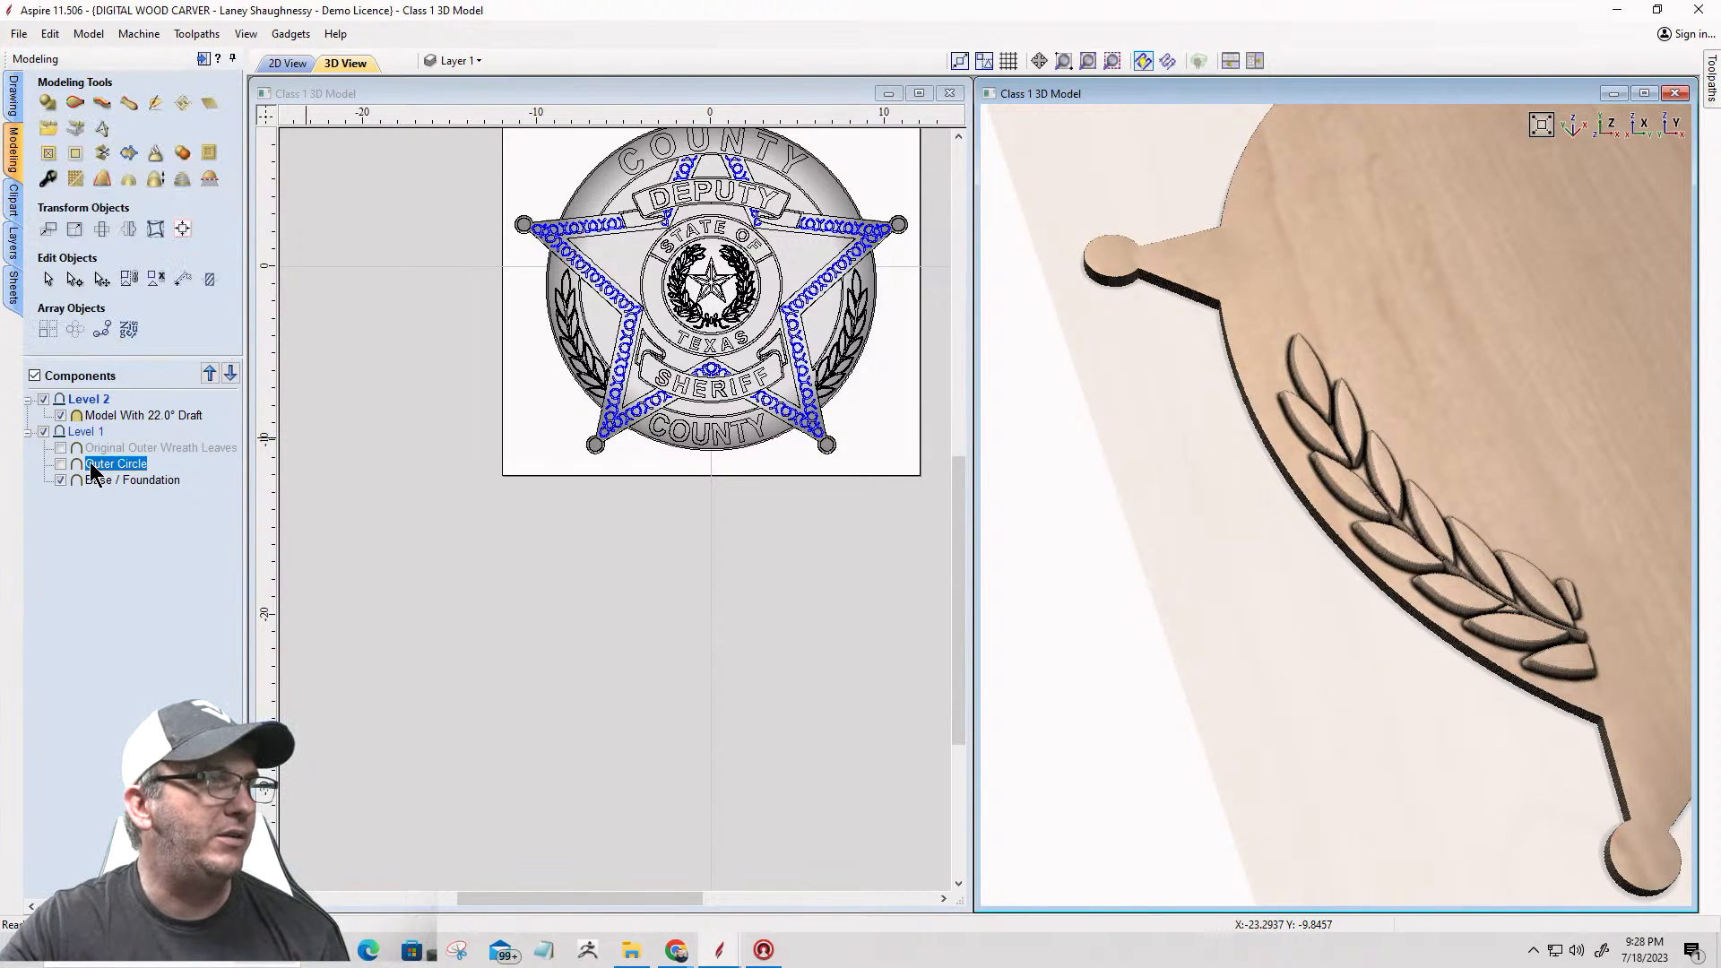
left_click(61, 464)
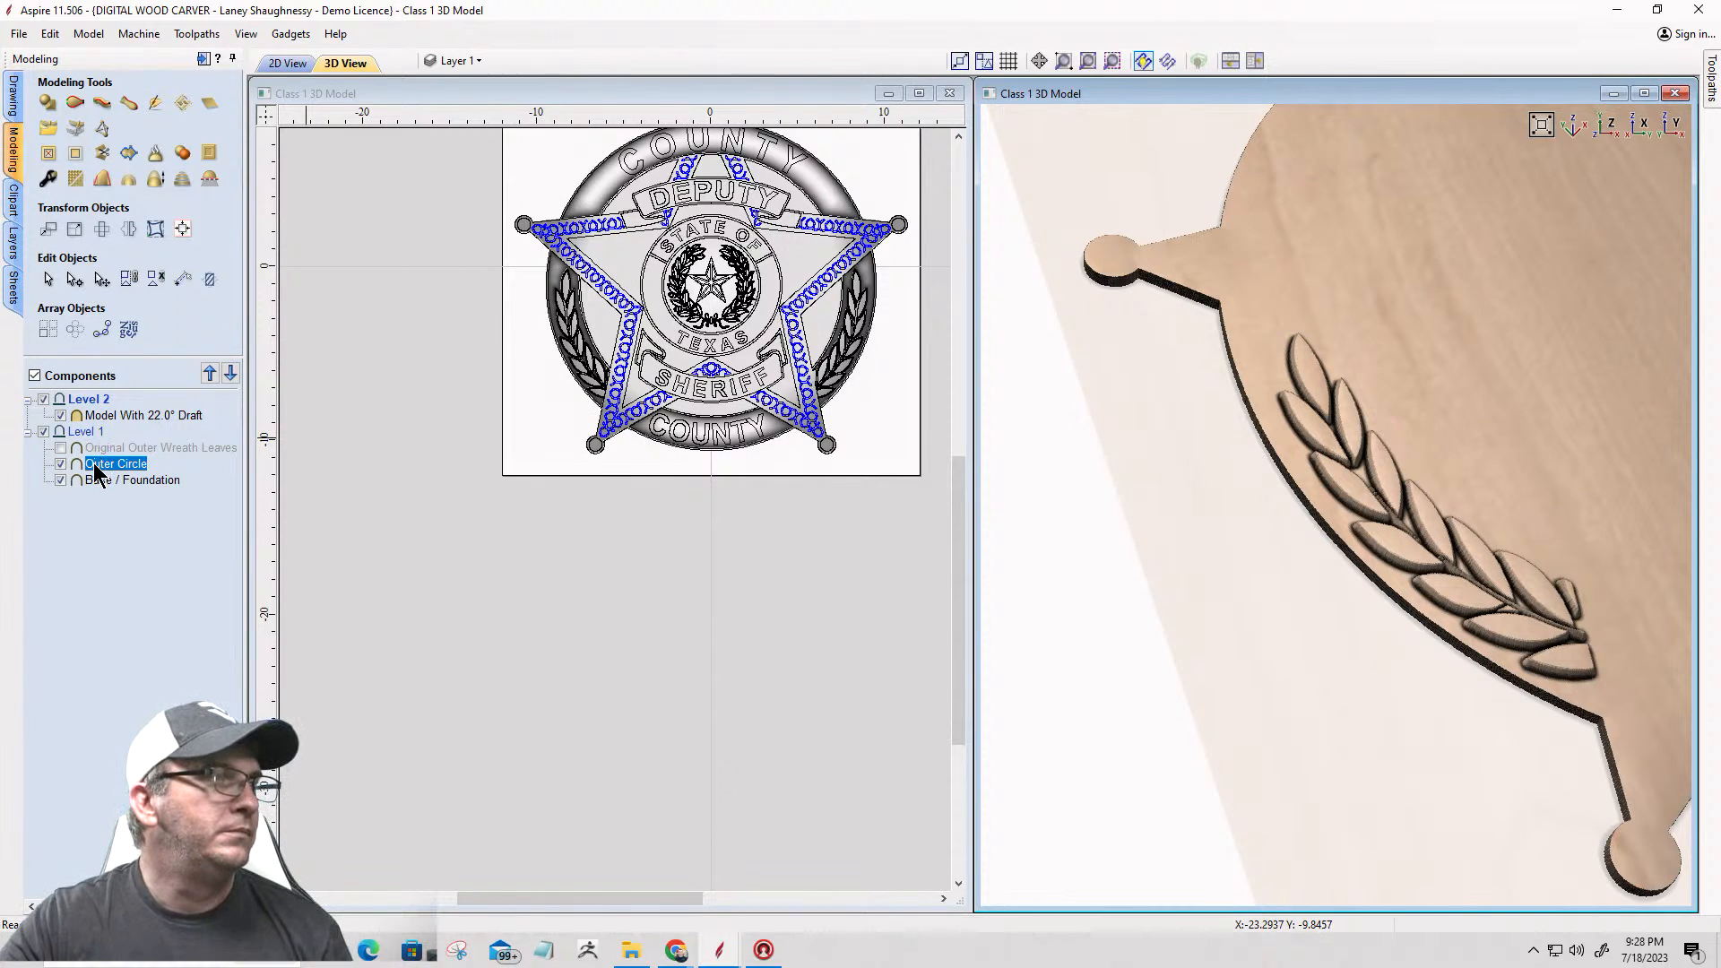
left_click_drag(101, 448, 104, 435)
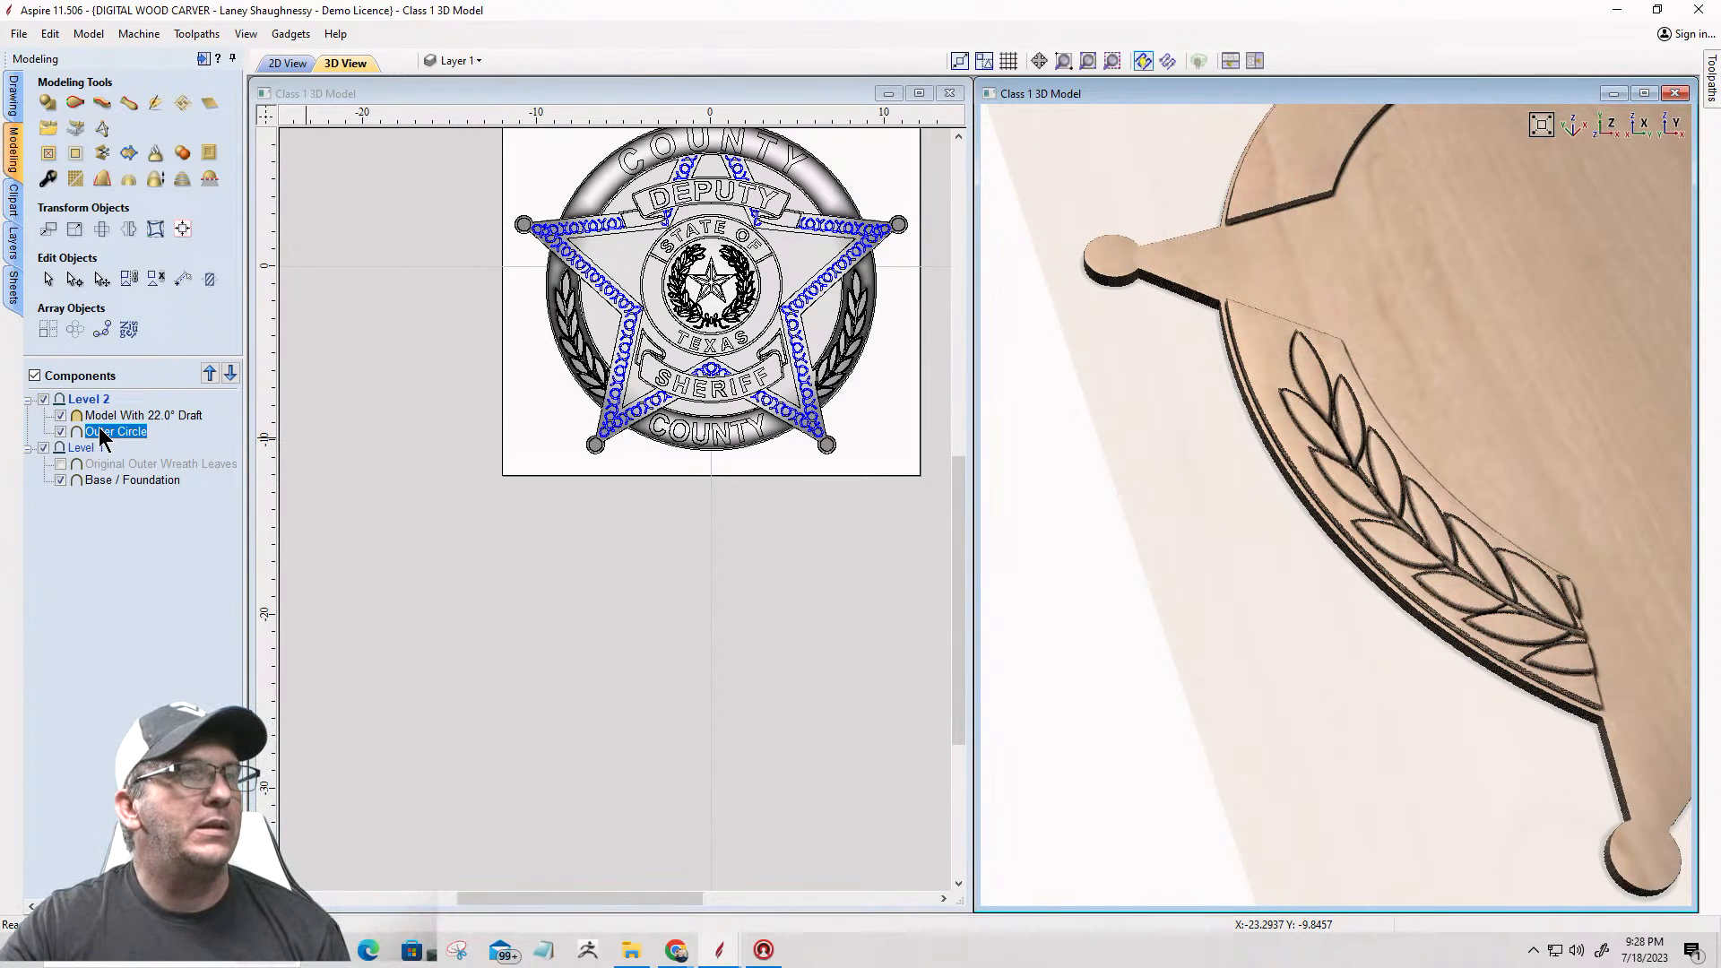
Step: Set the combine mode of the Outer Circle component to Merge
right_click(103, 438)
mouse_move(166, 440)
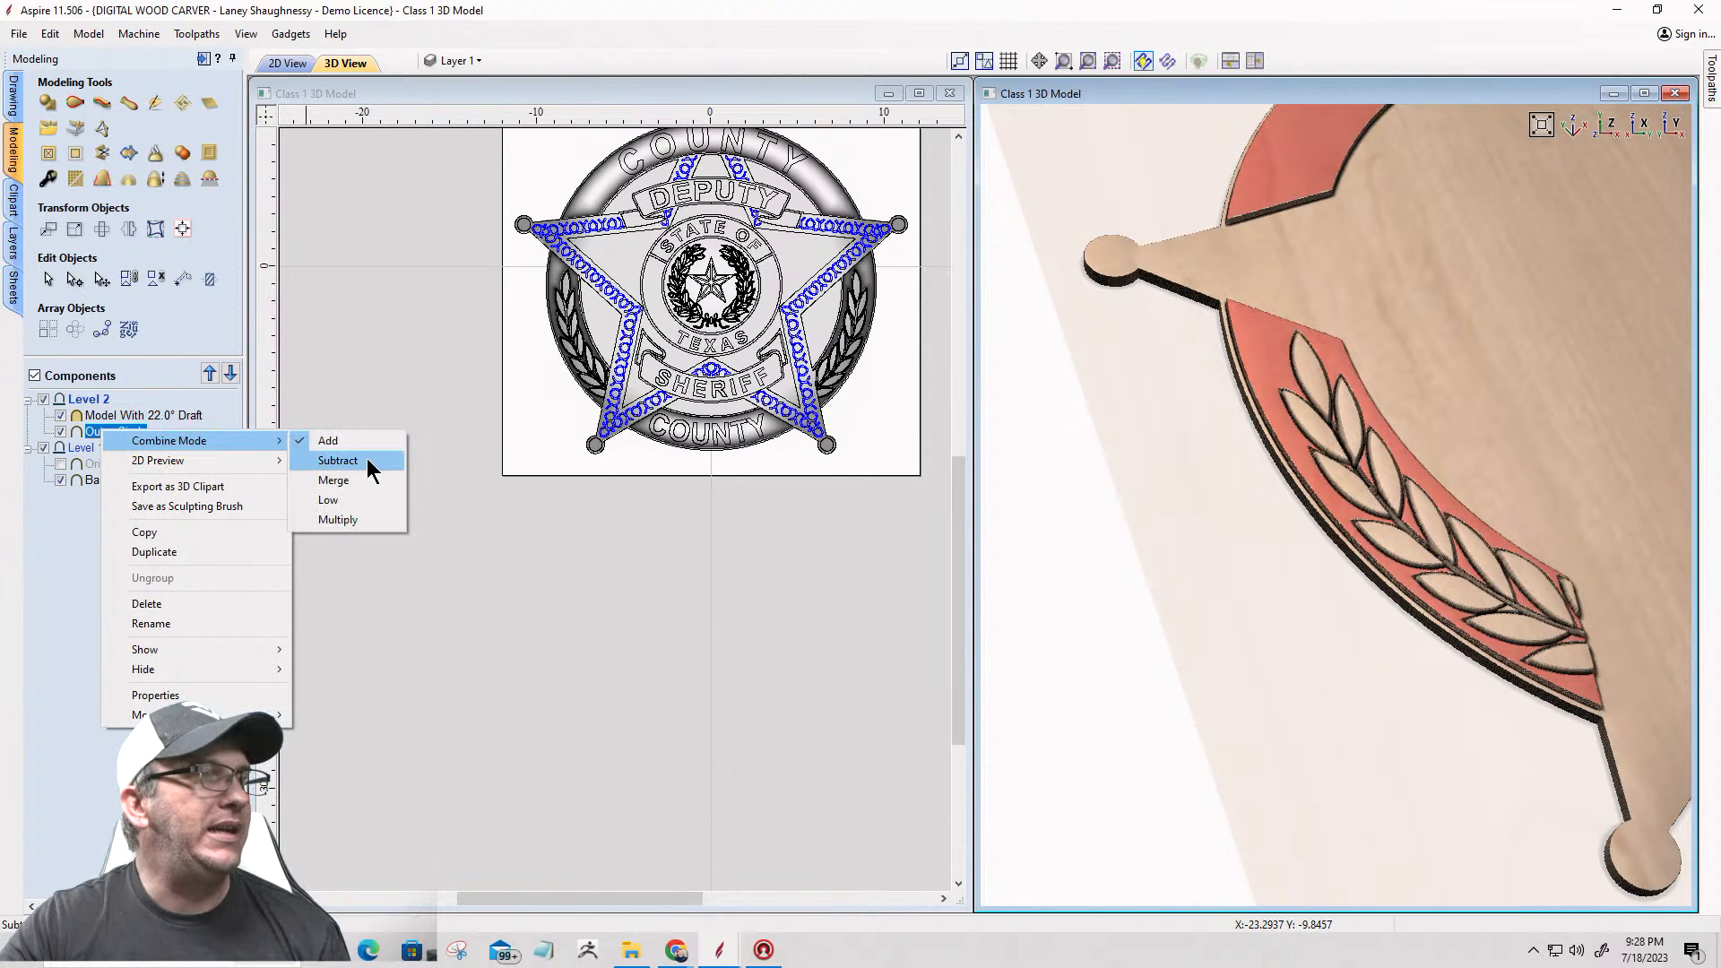
left_click(352, 480)
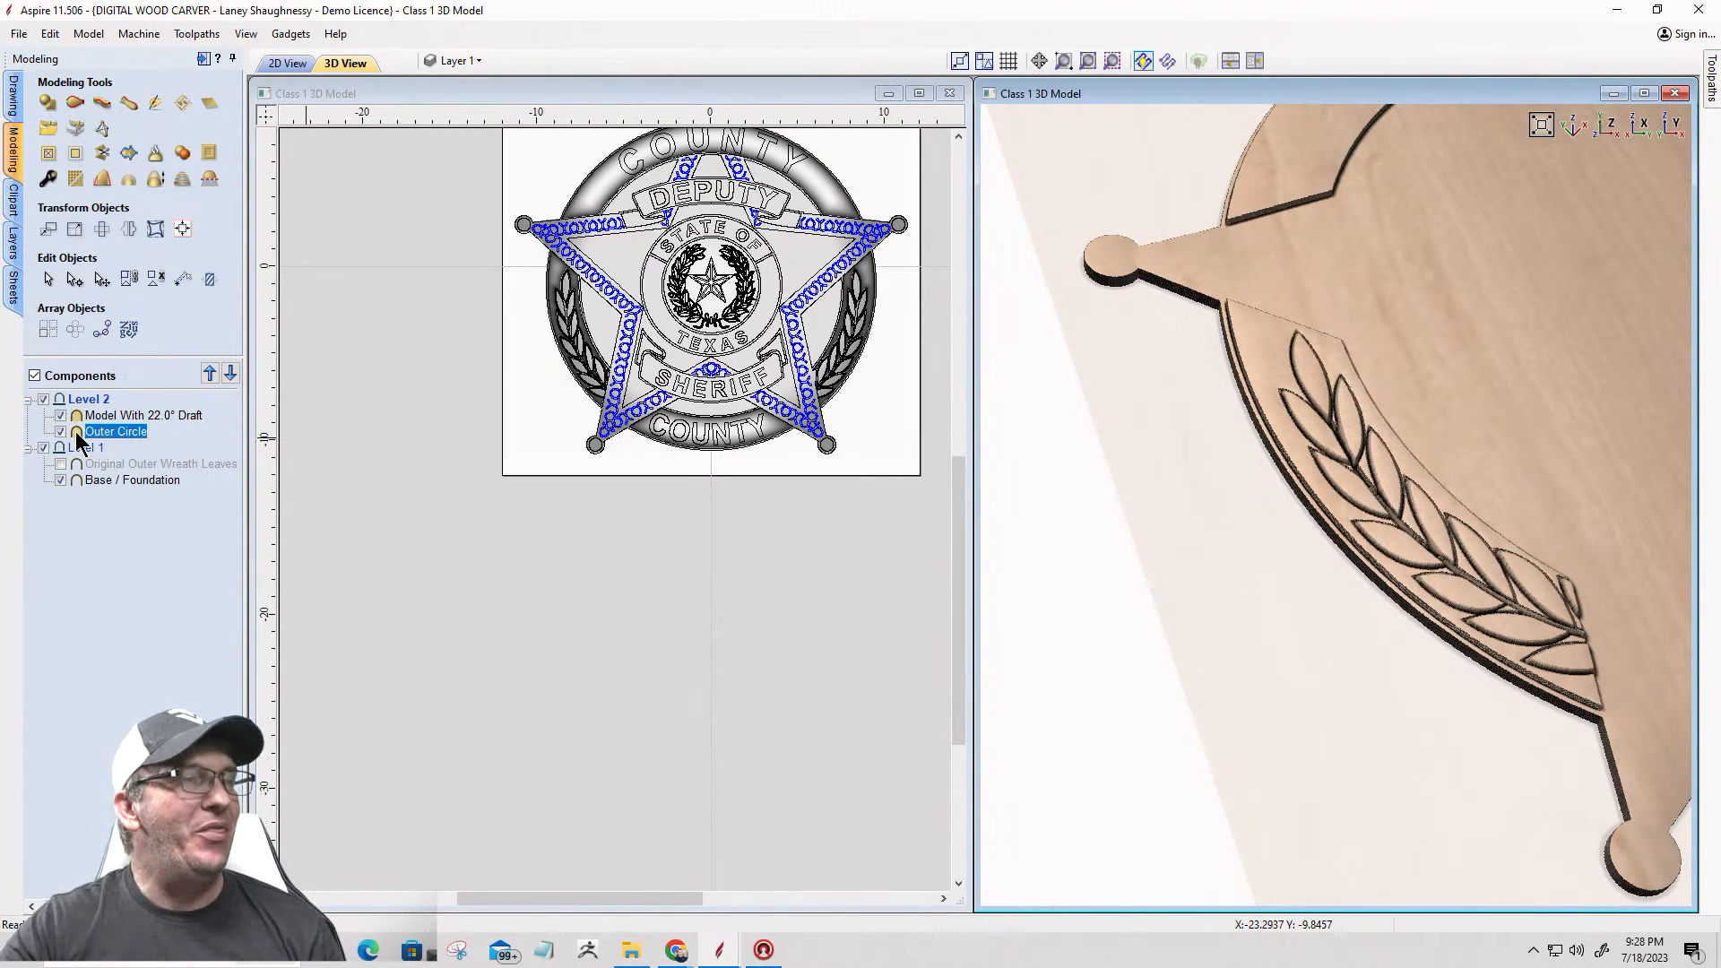
Step: Check the combine modes of both levels and try Merge as the combine mode of Level 2
mouse_move(77, 436)
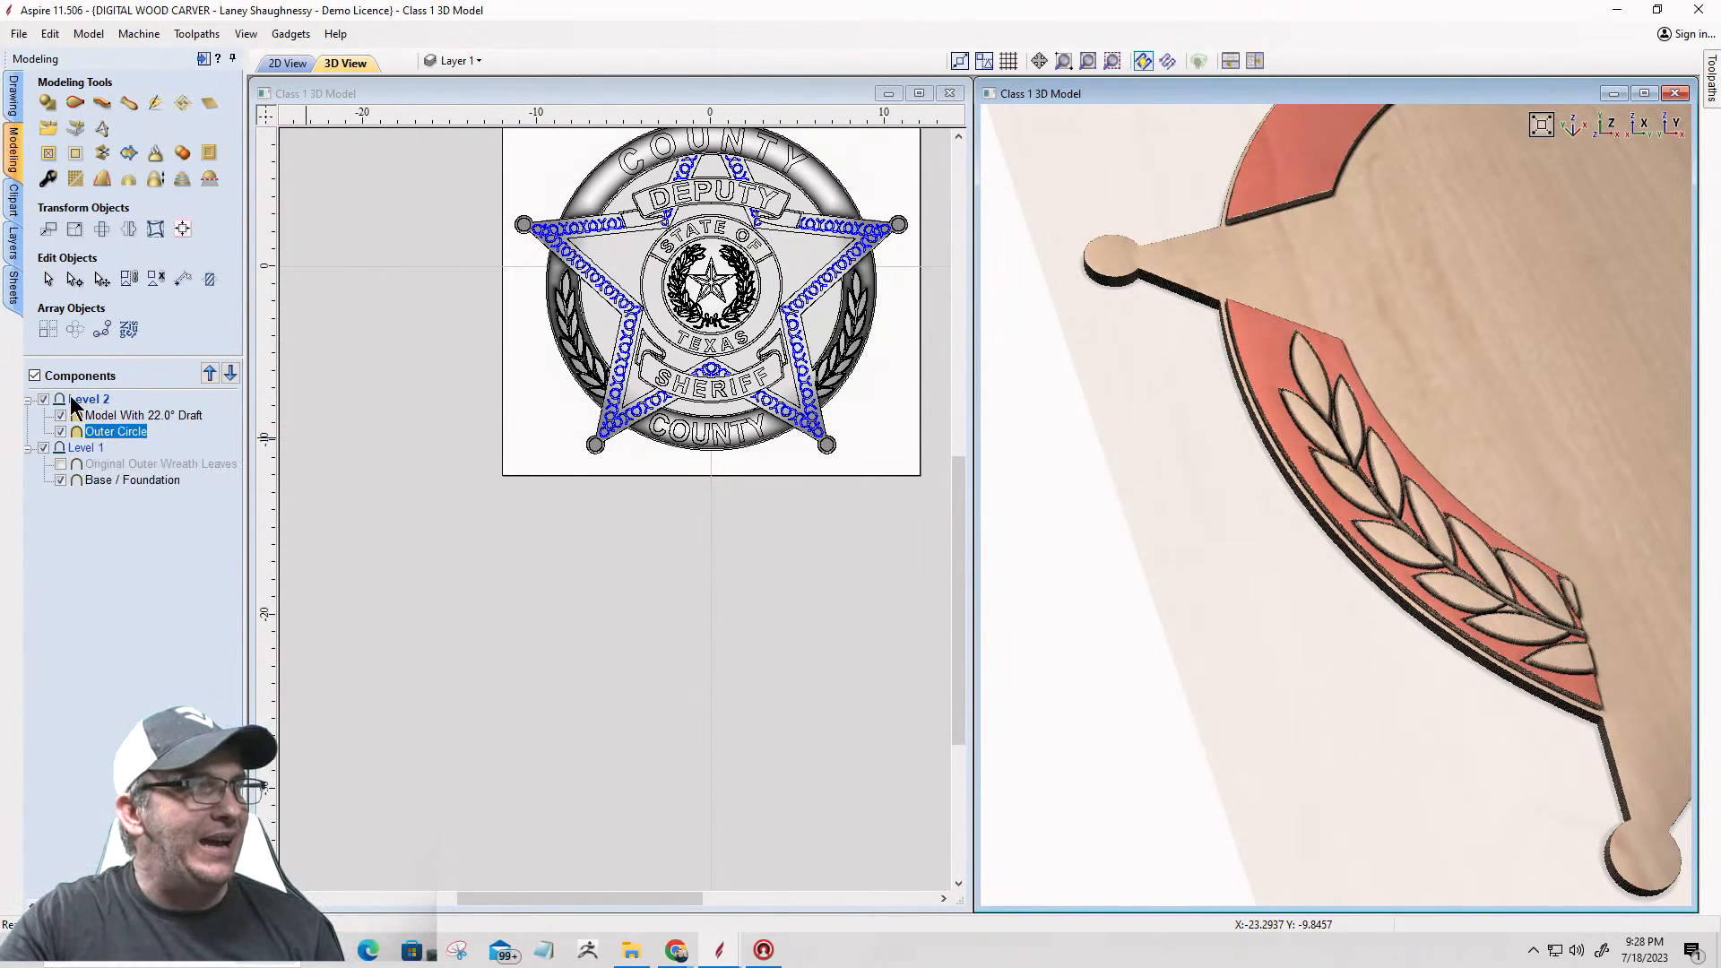
mouse_move(105, 475)
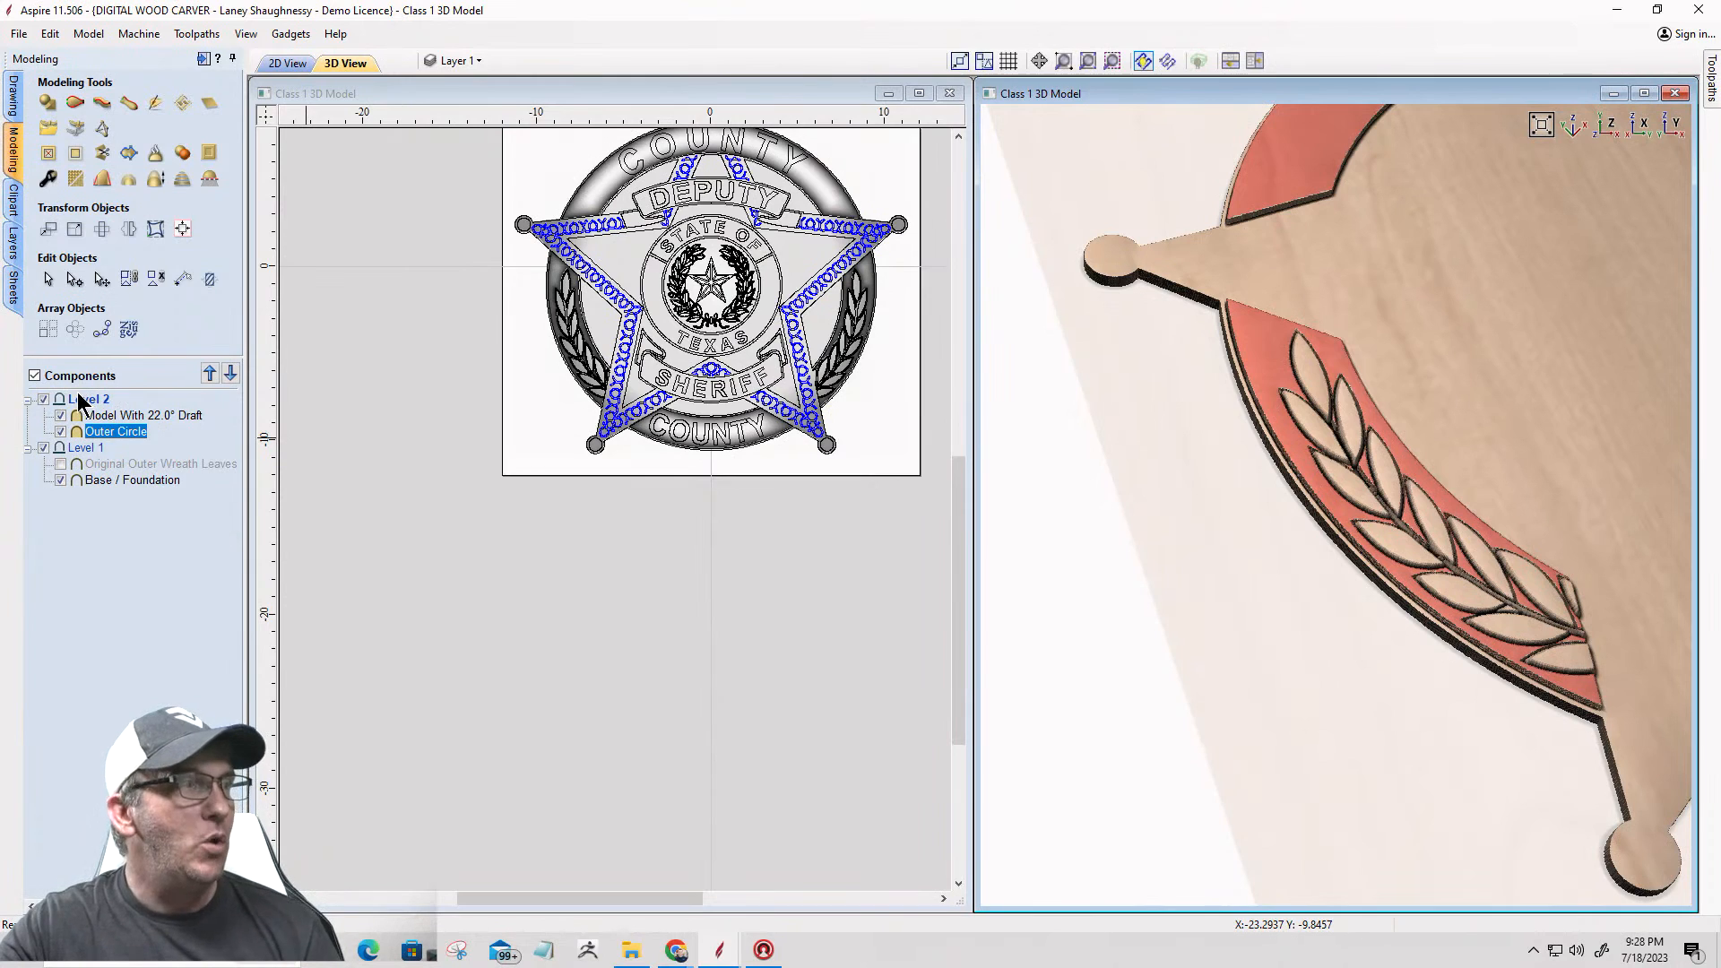
mouse_move(56, 408)
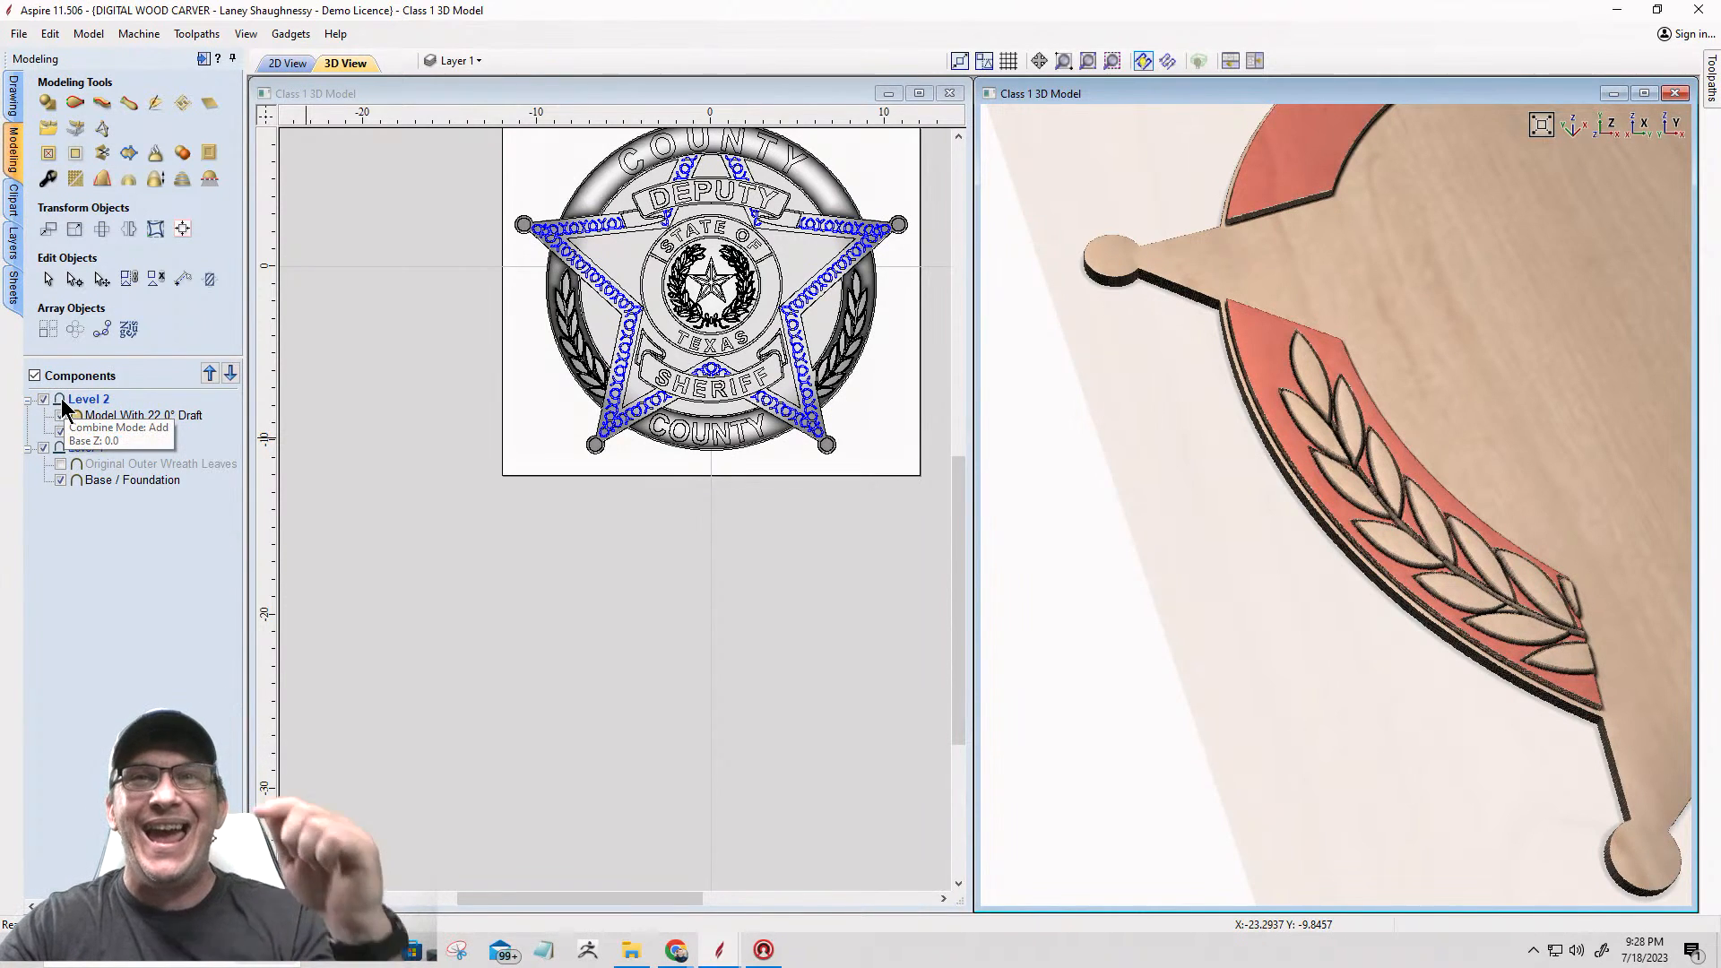
left_click(57, 431)
mouse_move(65, 454)
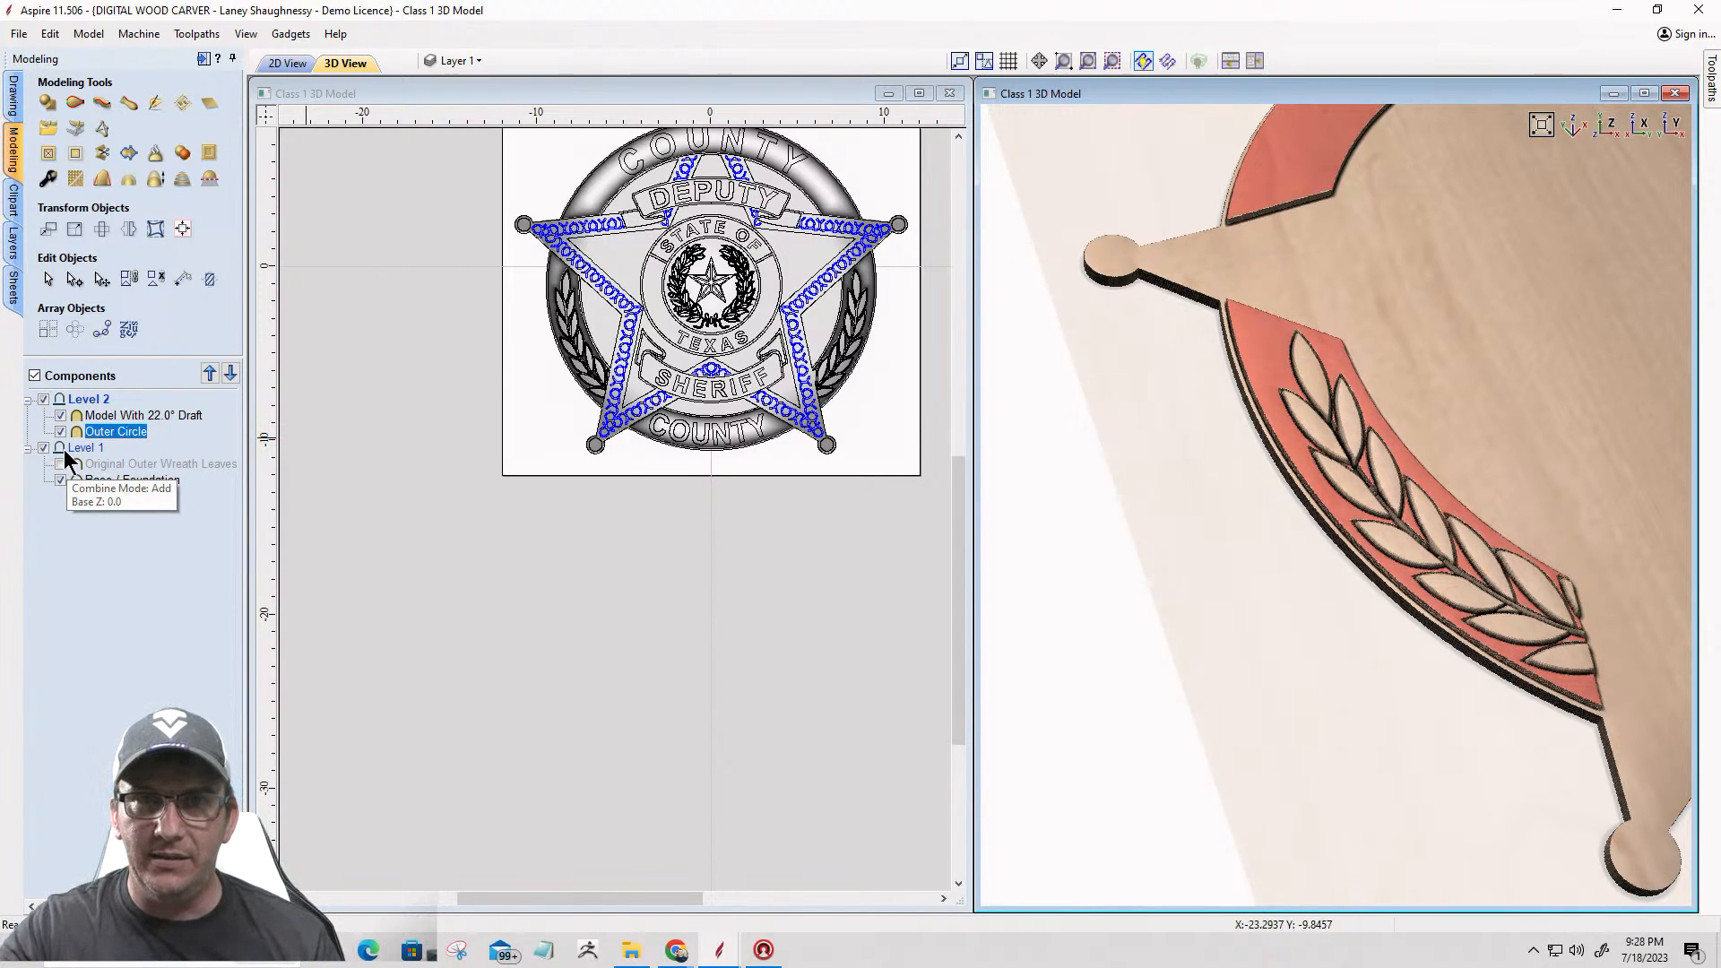
right_click(83, 397)
mouse_move(121, 410)
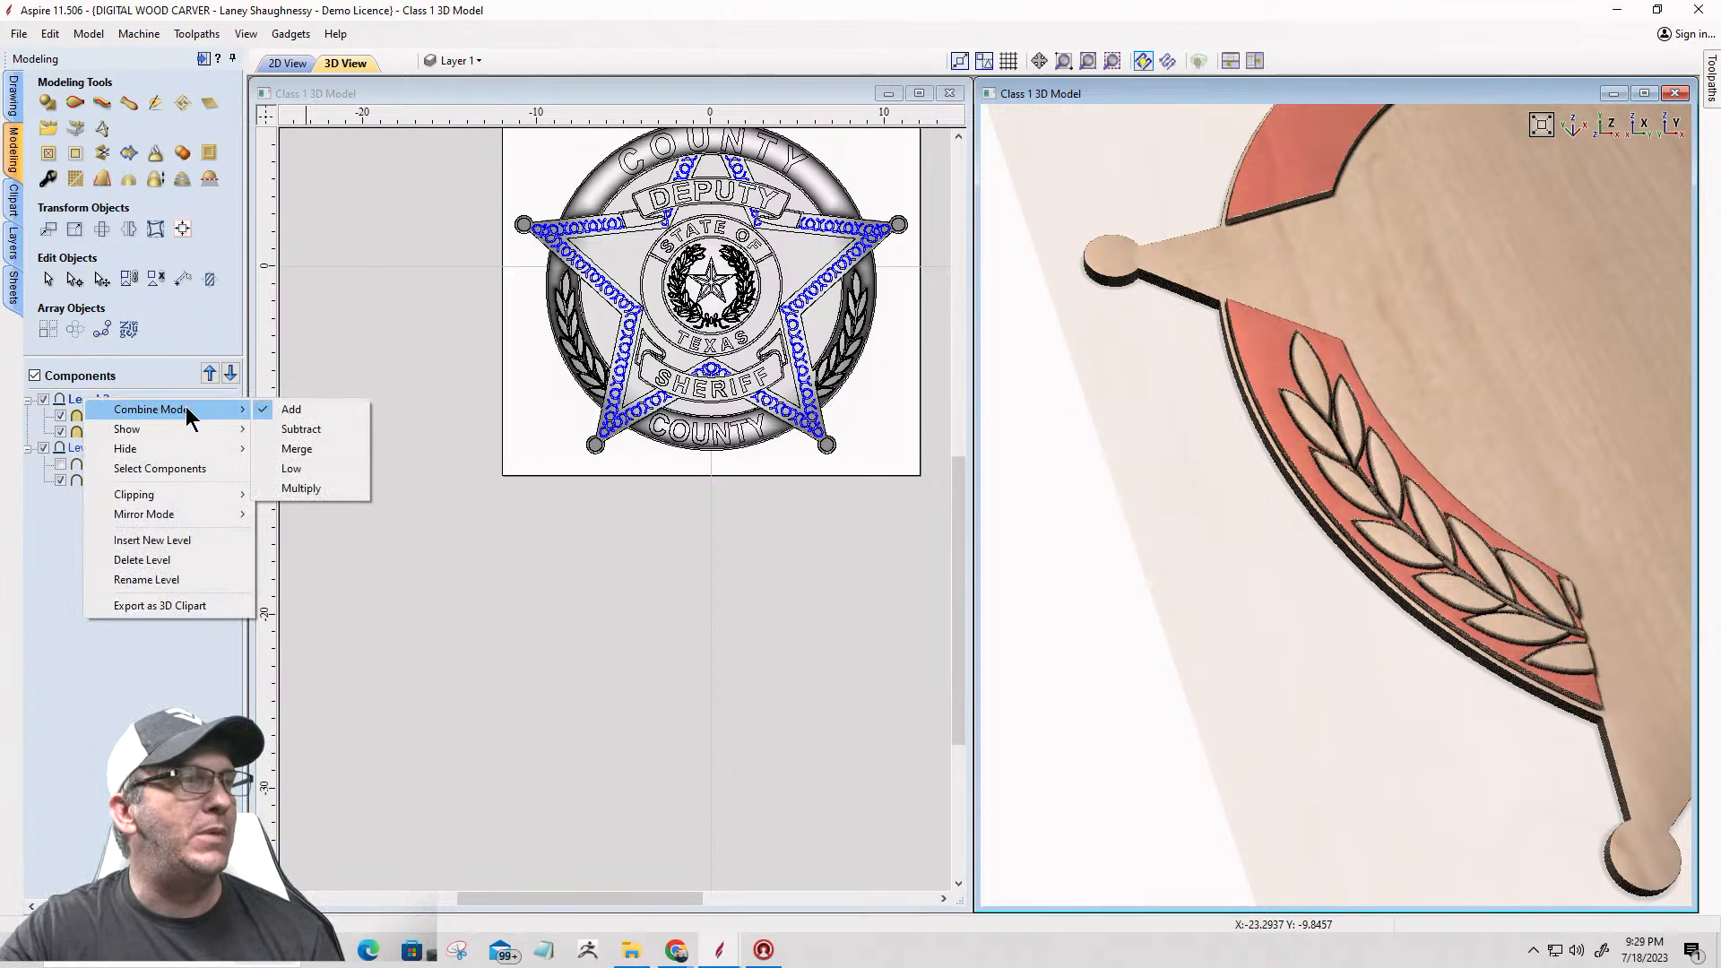
left_click(296, 449)
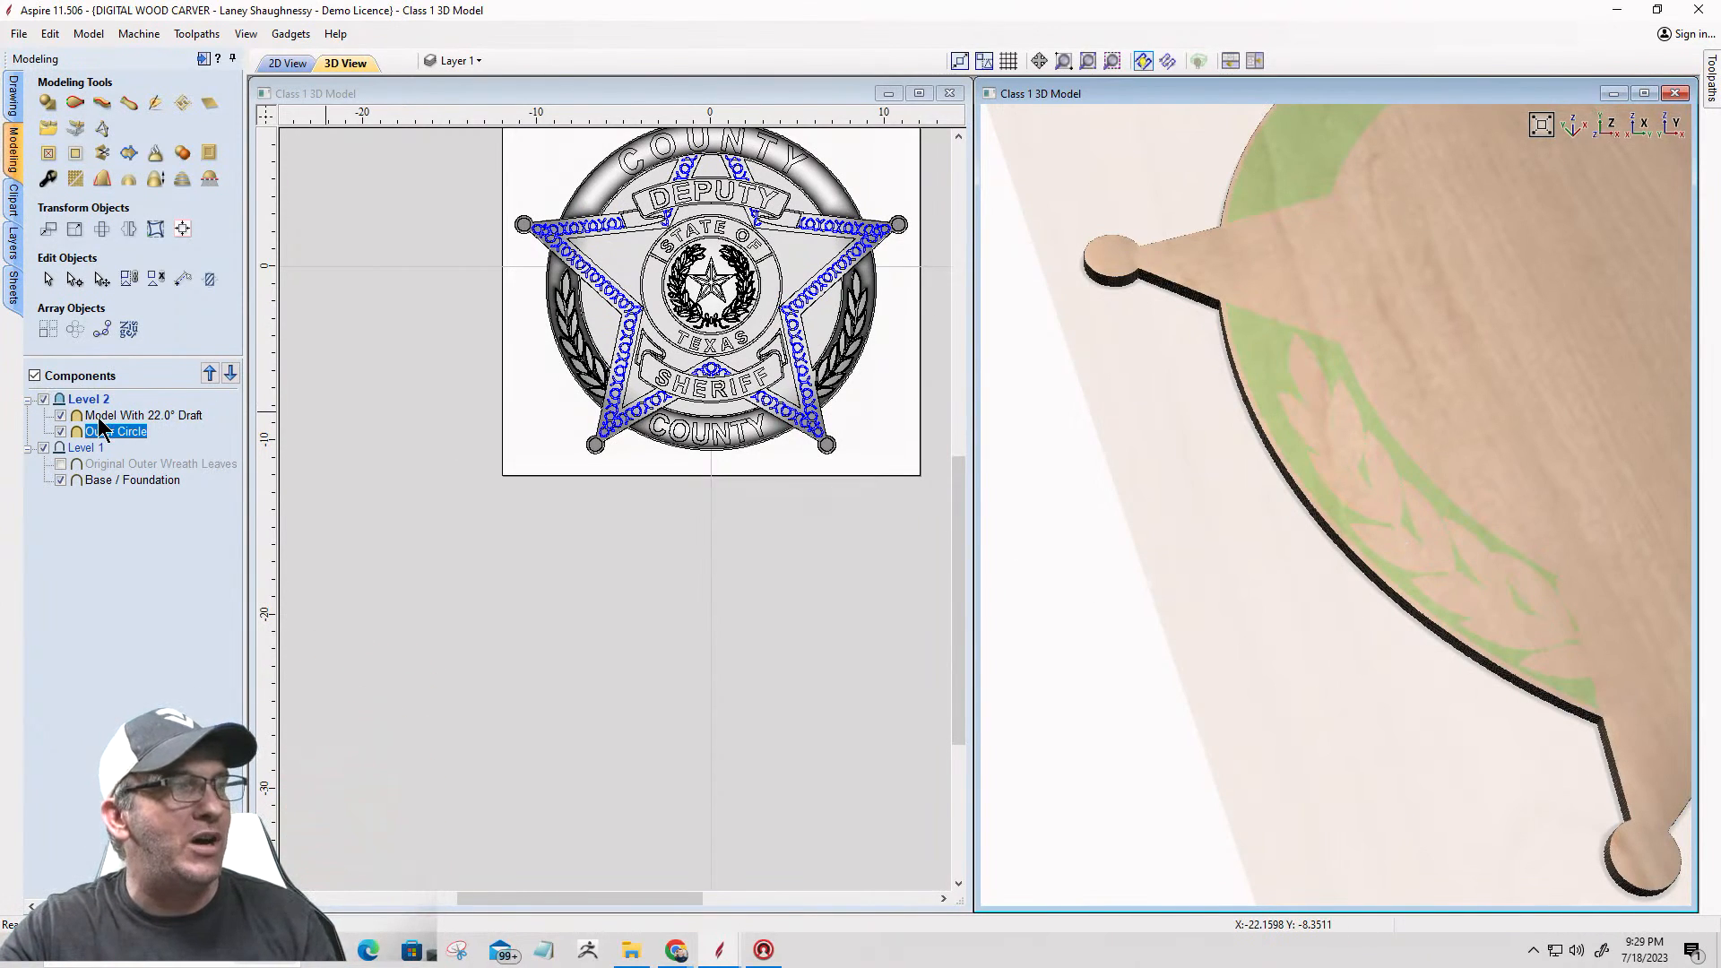
mouse_move(101, 427)
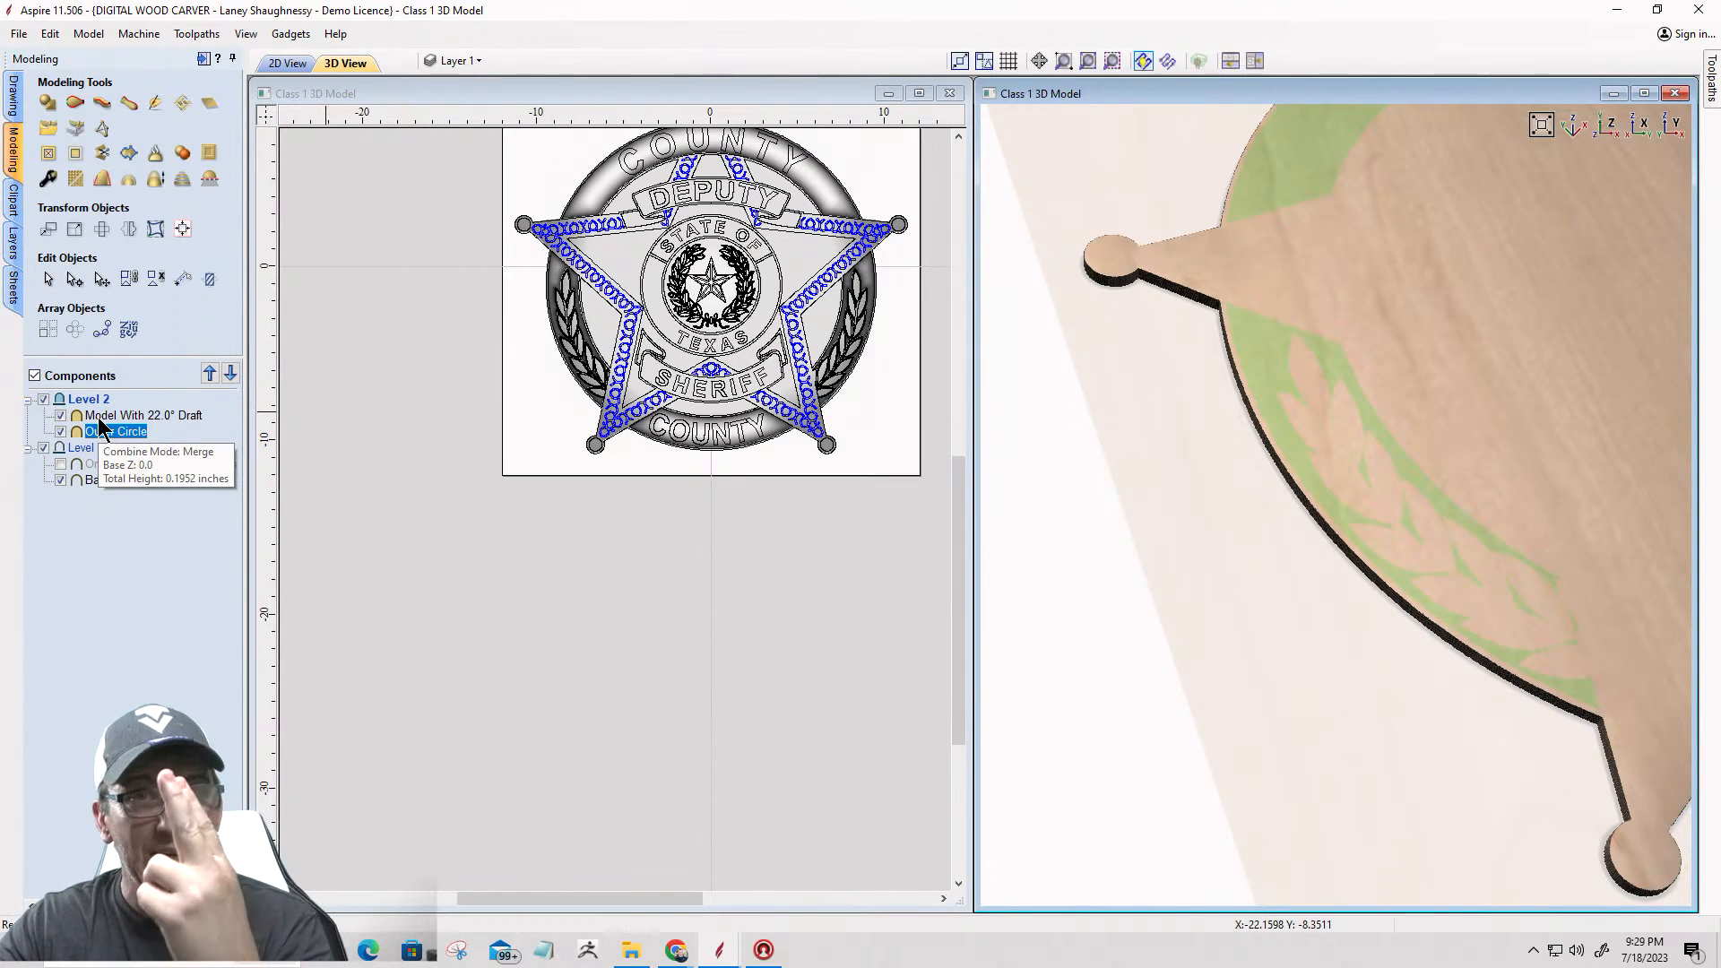
Step: Set the combine mode of Level 2 back to Add
right_click(64, 401)
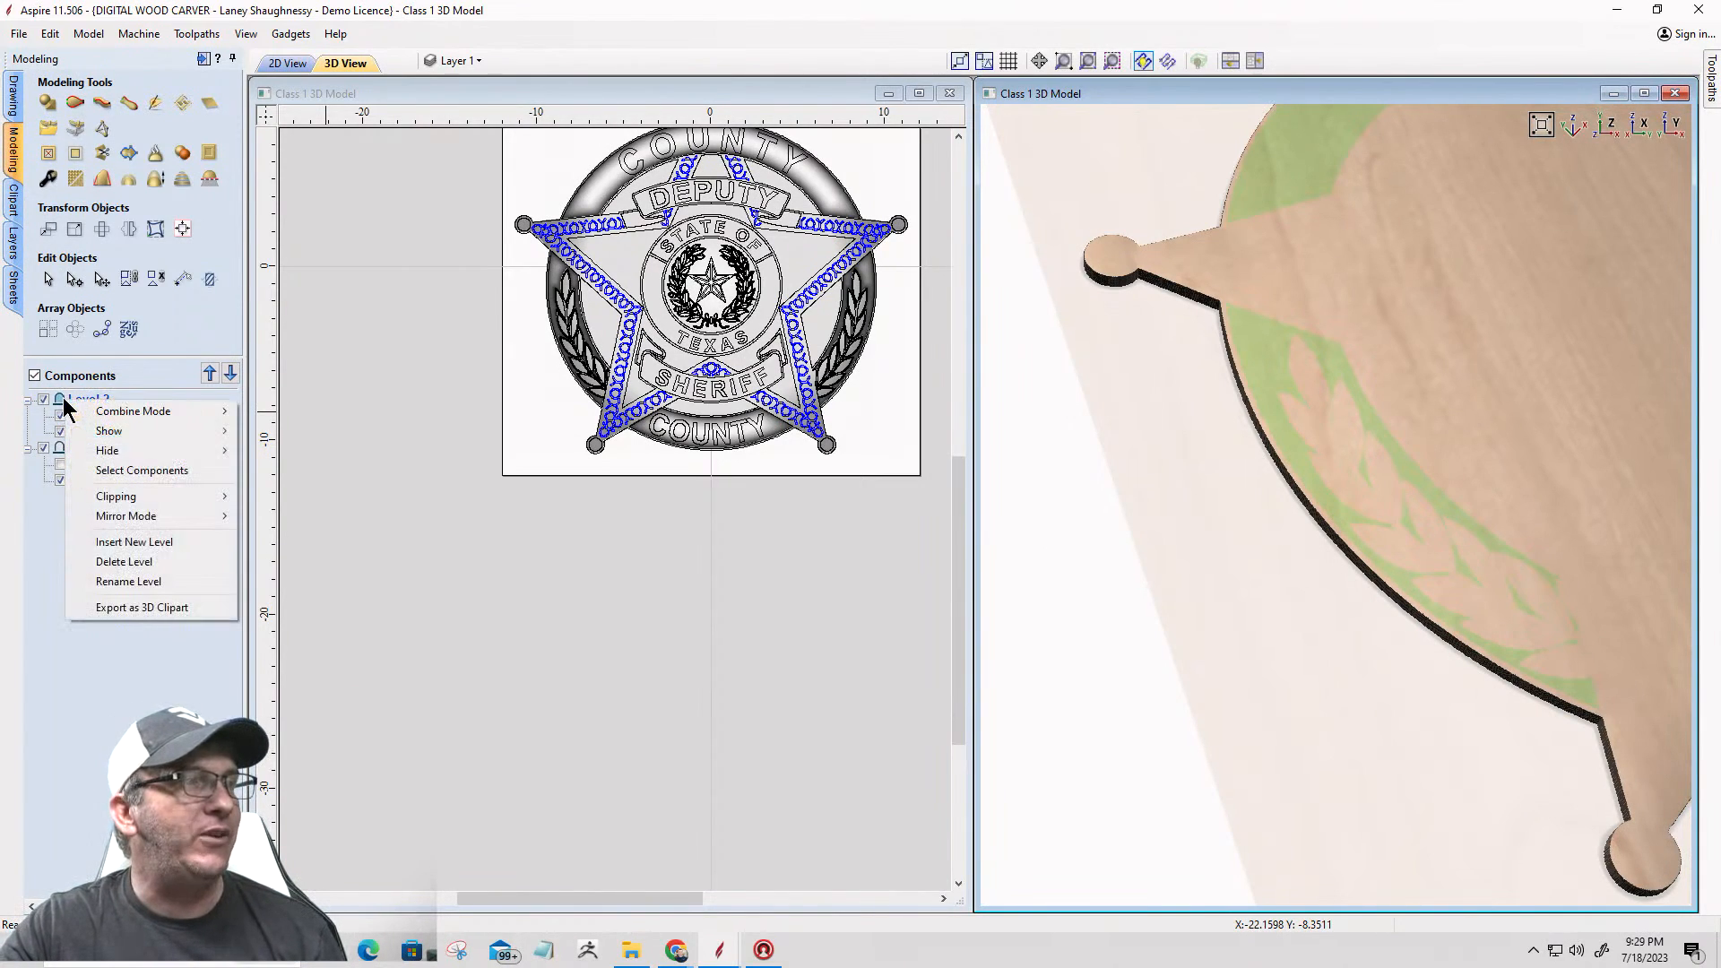
mouse_move(148, 412)
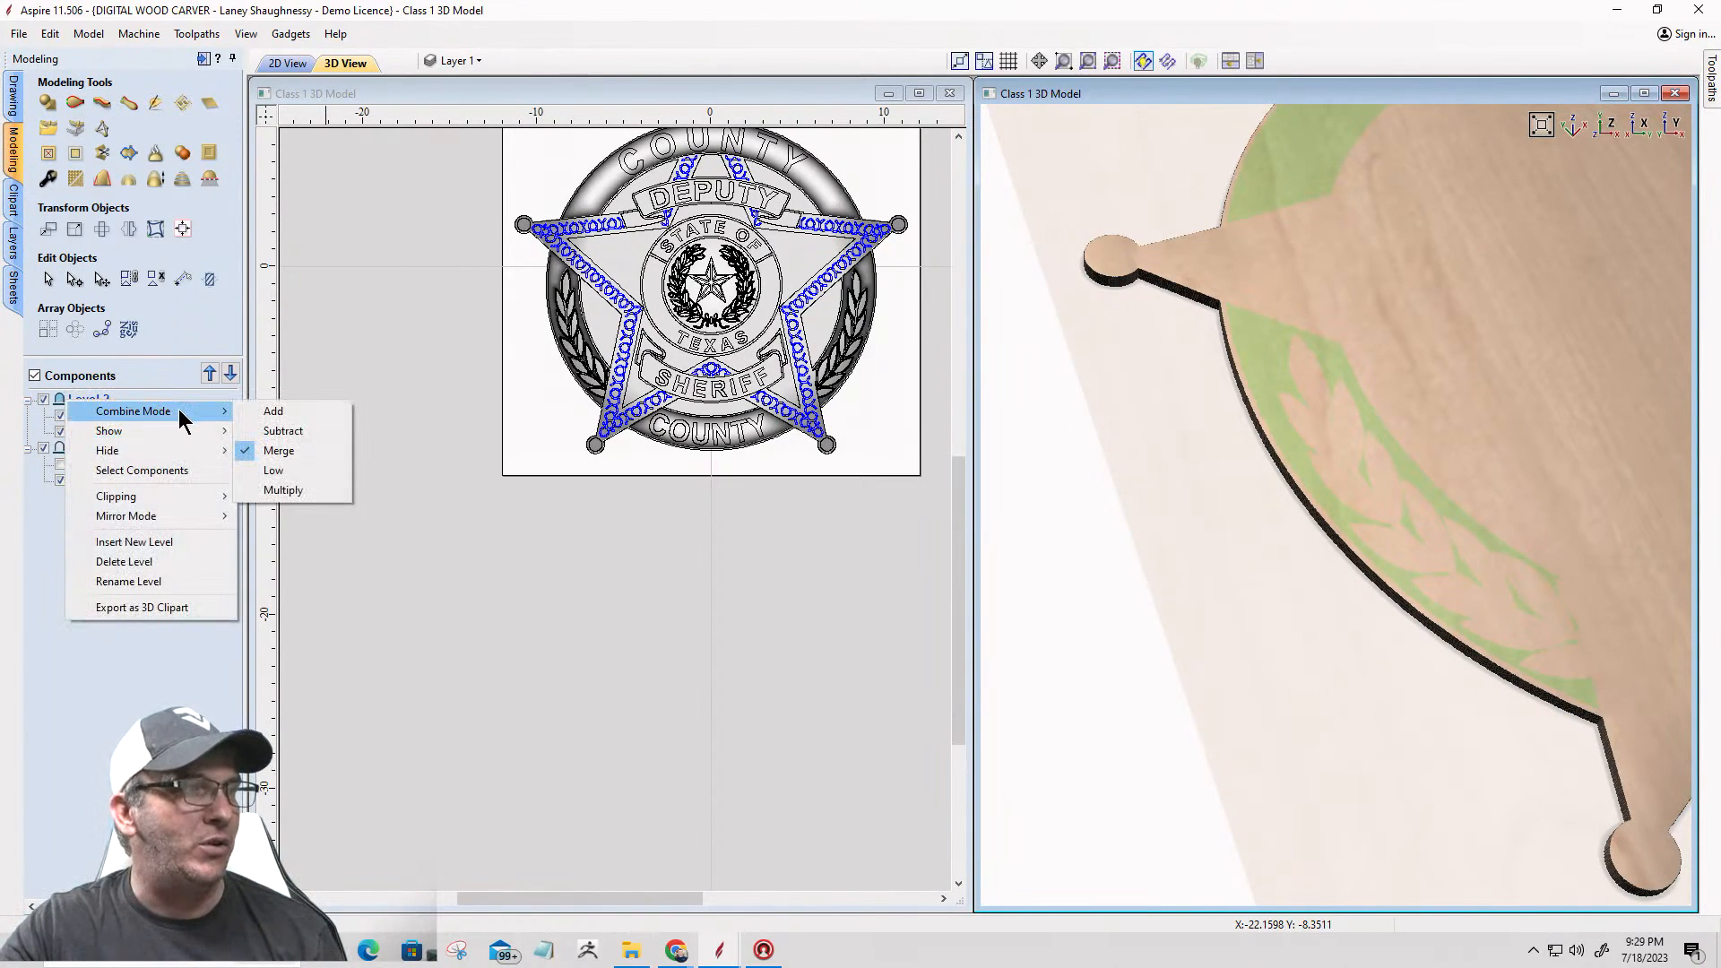
left_click(257, 410)
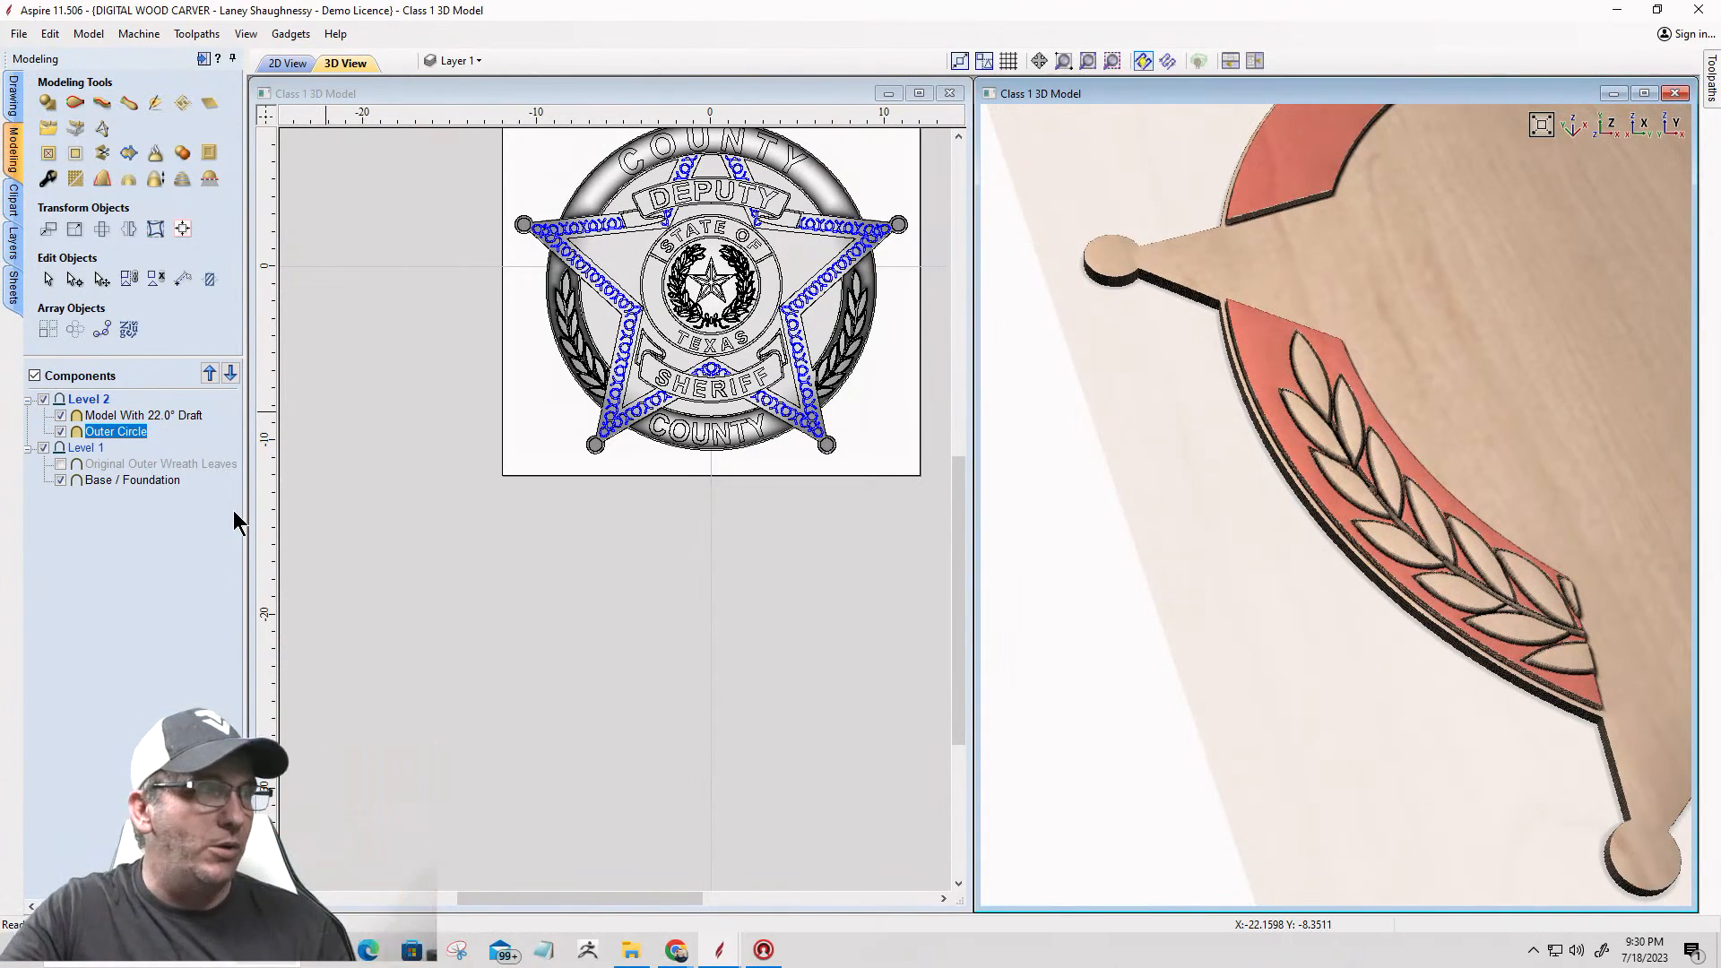
Step: Clear the component selection and save the project file
left_click(72, 522)
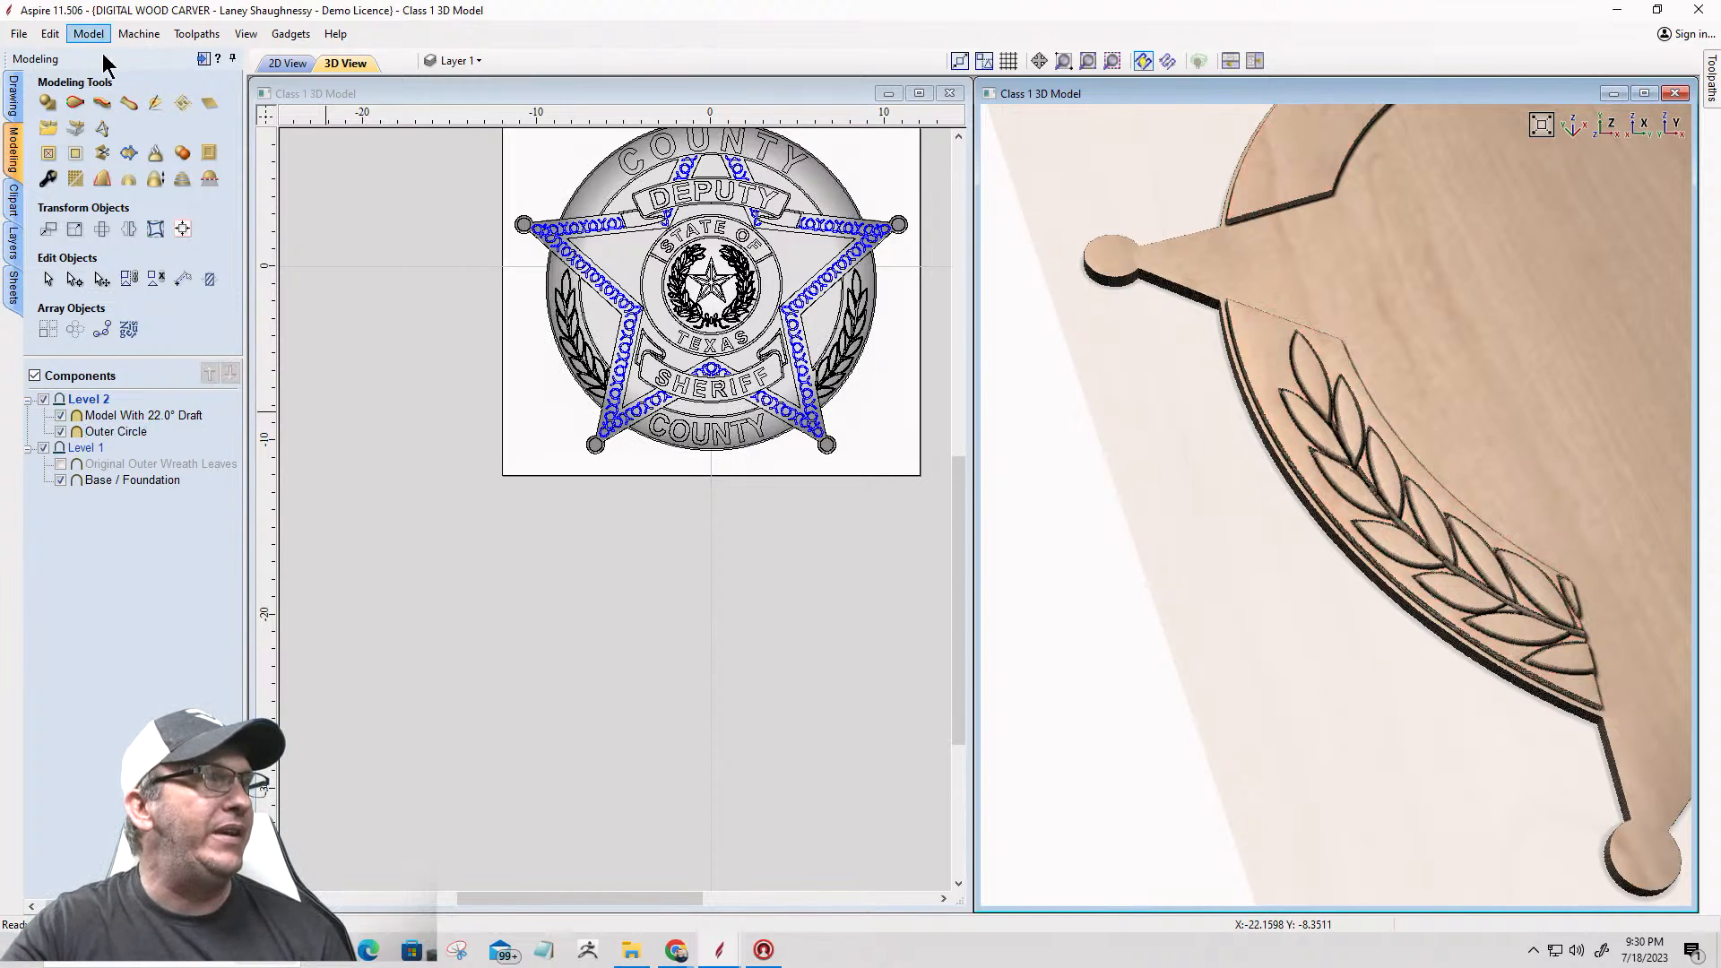
left_click(17, 95)
left_click(100, 102)
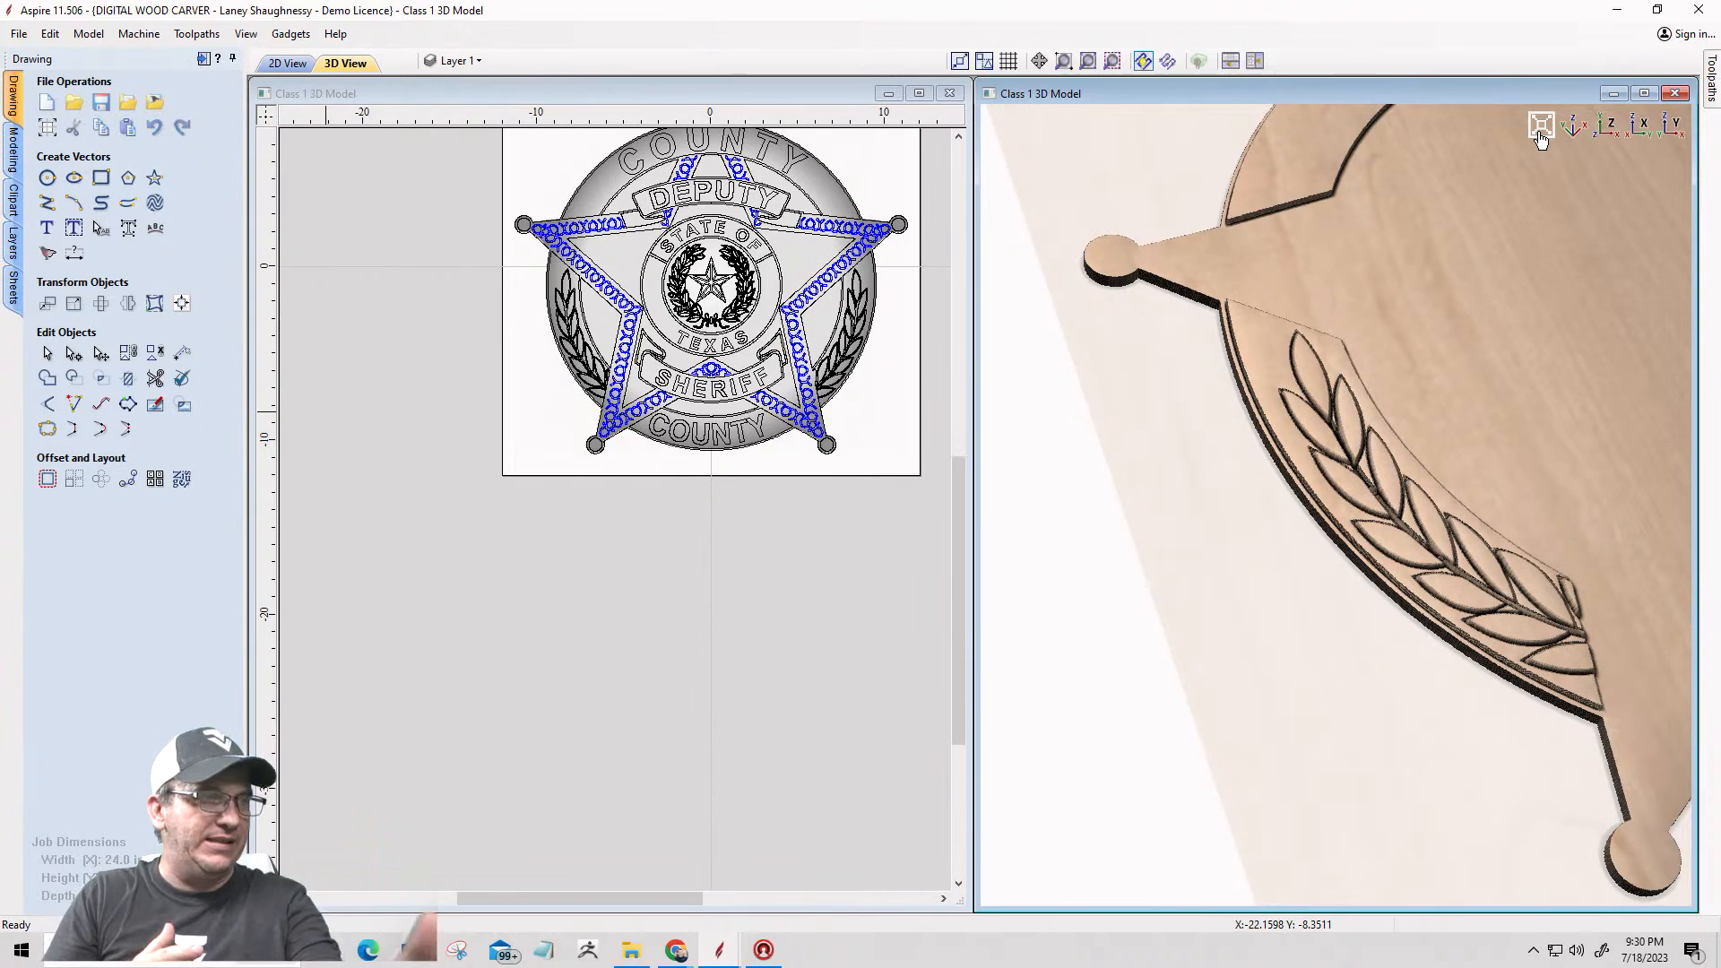
Step: Examine the whole badge model with its outer circle and both leaf wreaths in the 3D view from several angles
left_click(1541, 128)
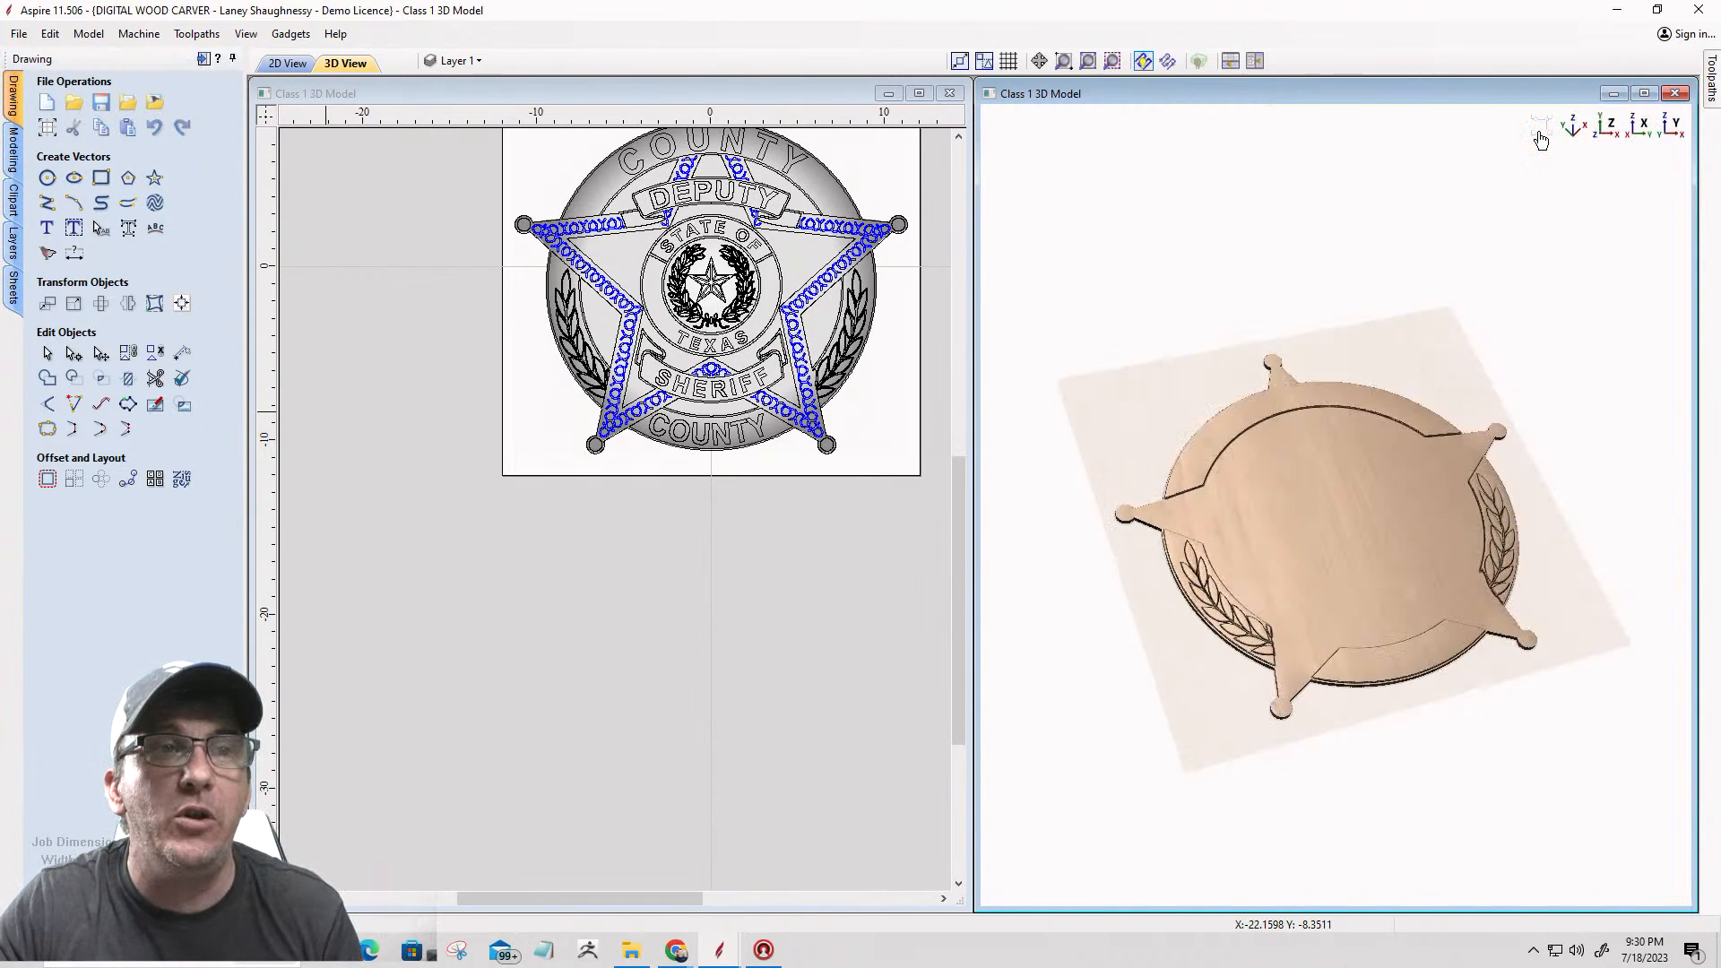
scroll(1373, 652, "up", 4)
scroll(1416, 555, "down", 4)
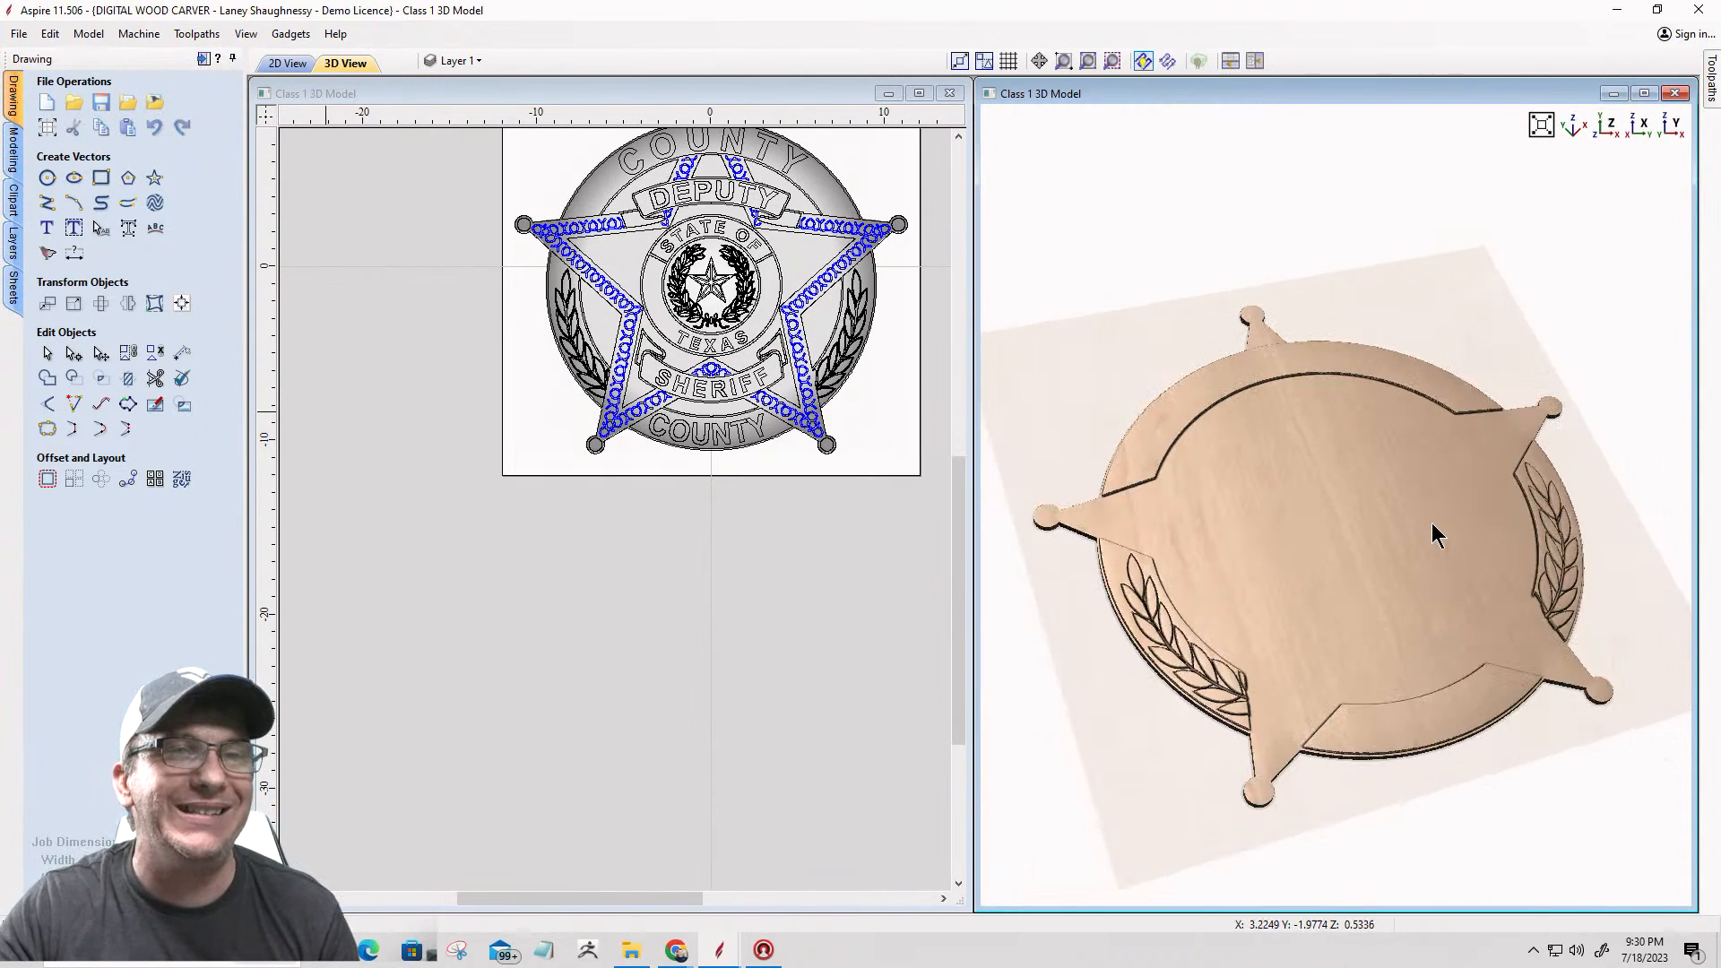
left_click_drag(1353, 695, 1131, 473)
left_click_drag(1300, 494, 1363, 622)
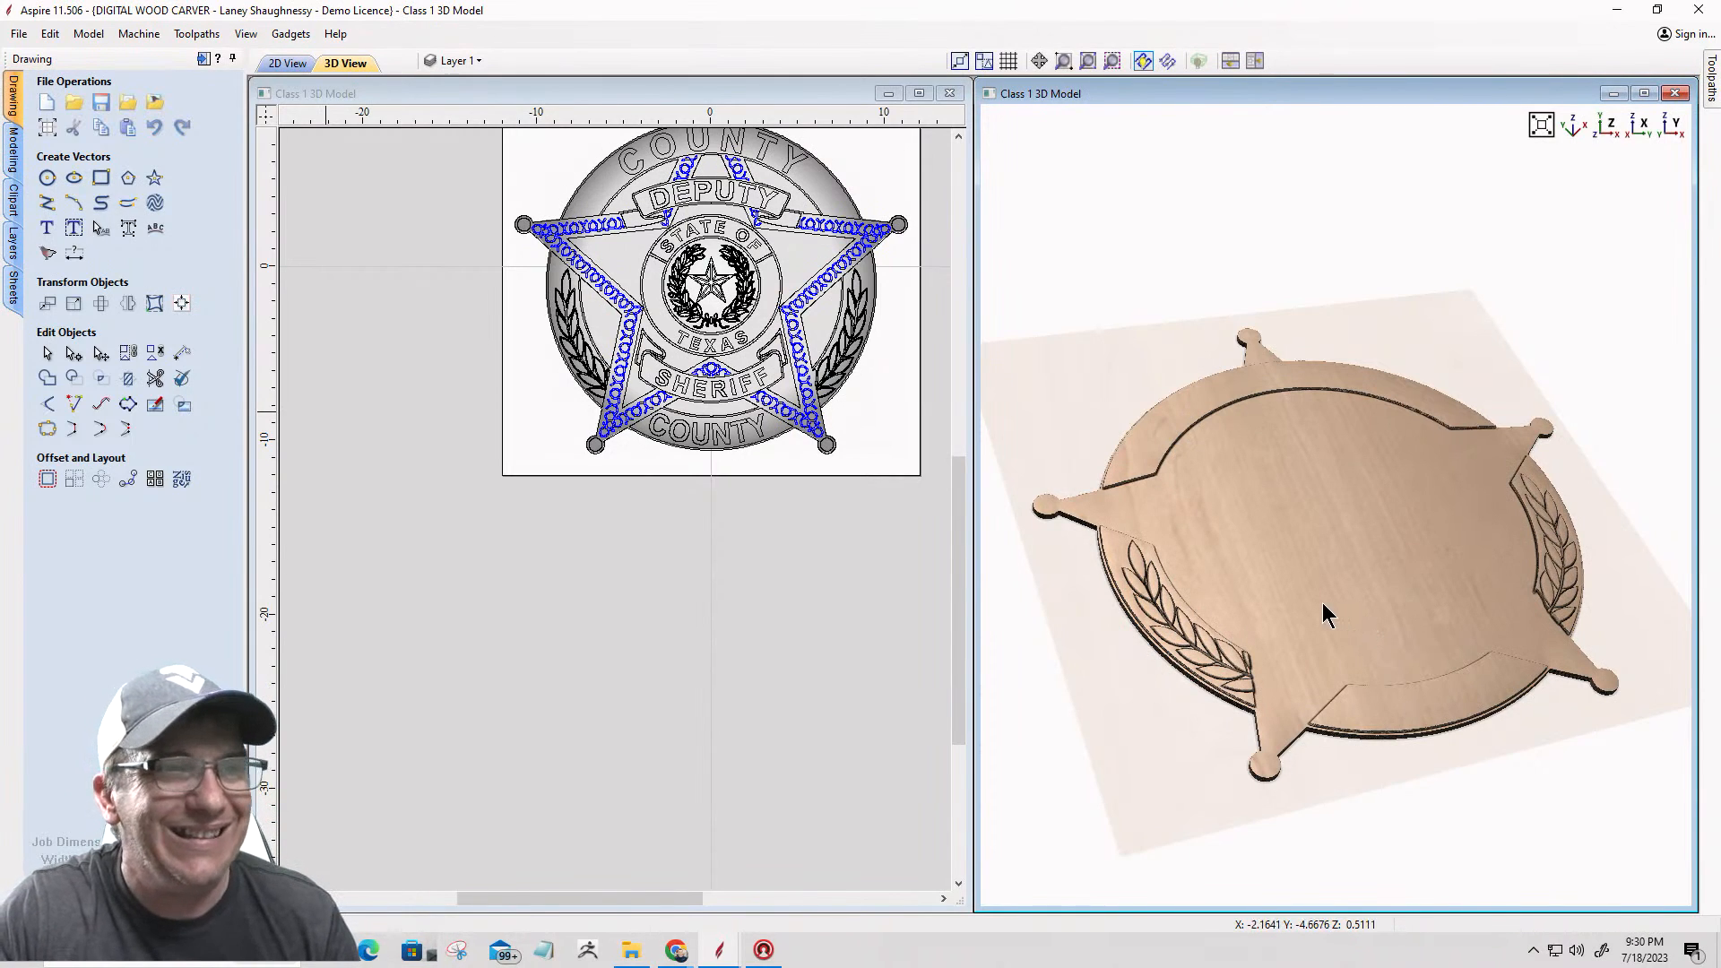
scroll(1249, 614, "up", 3)
scroll(1368, 466, "up", 1)
scroll(1371, 457, "down", 3)
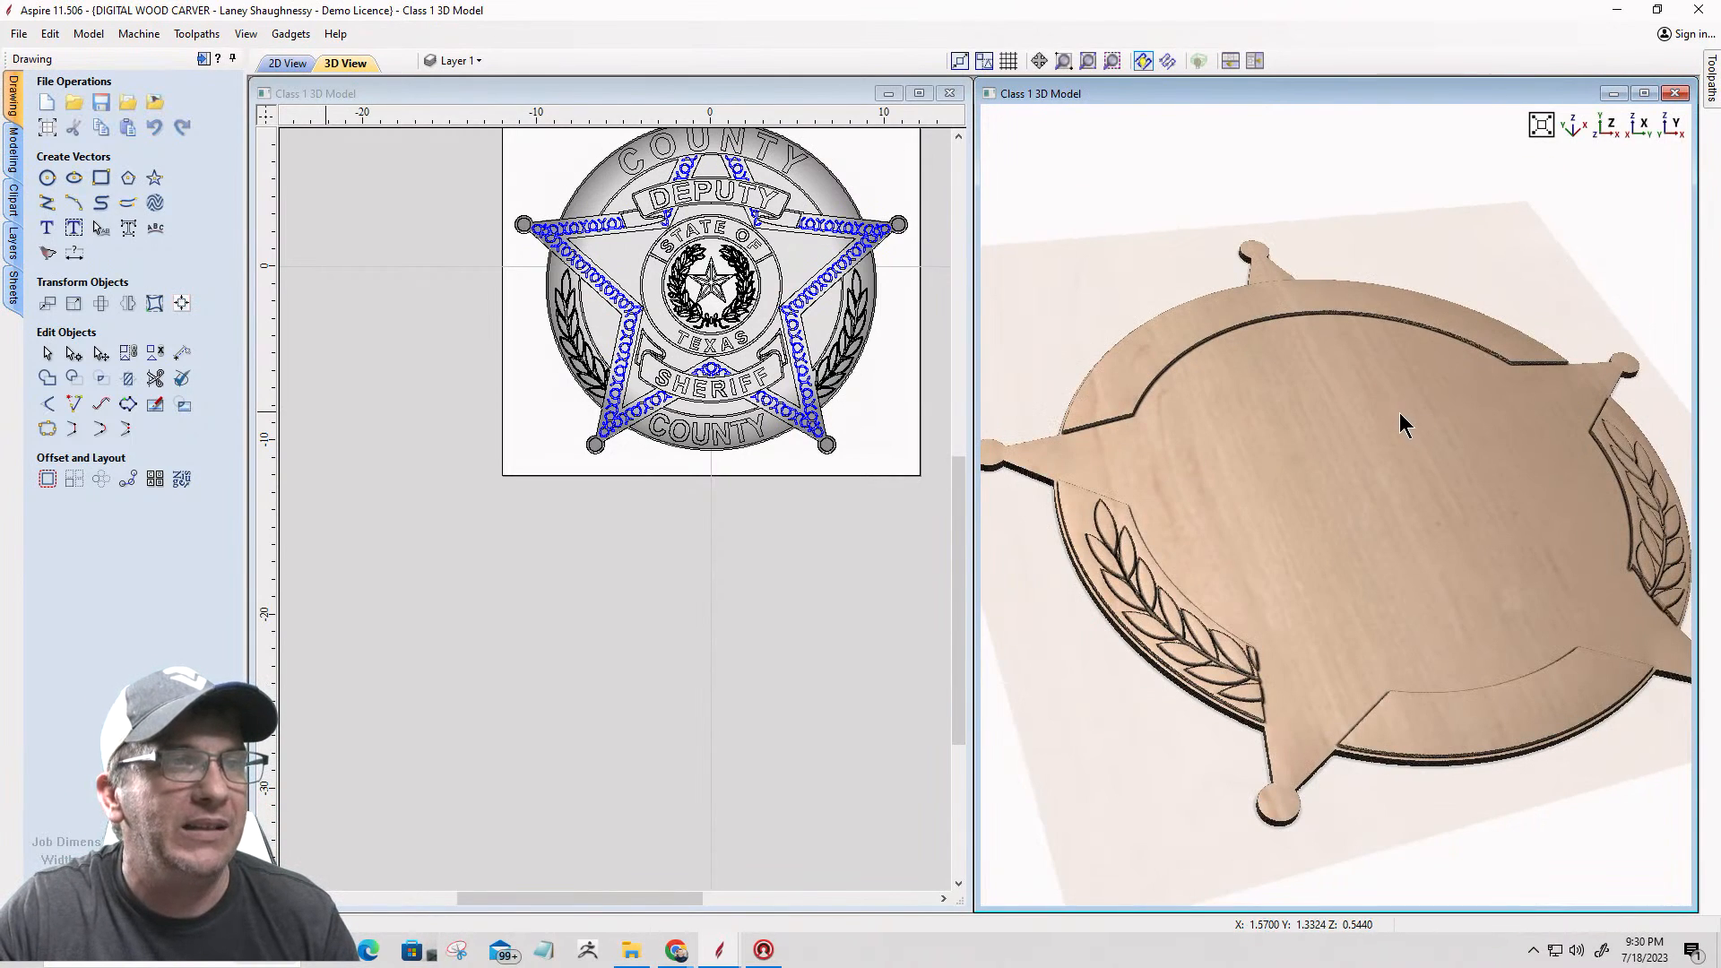
left_click_drag(1237, 566, 1181, 618)
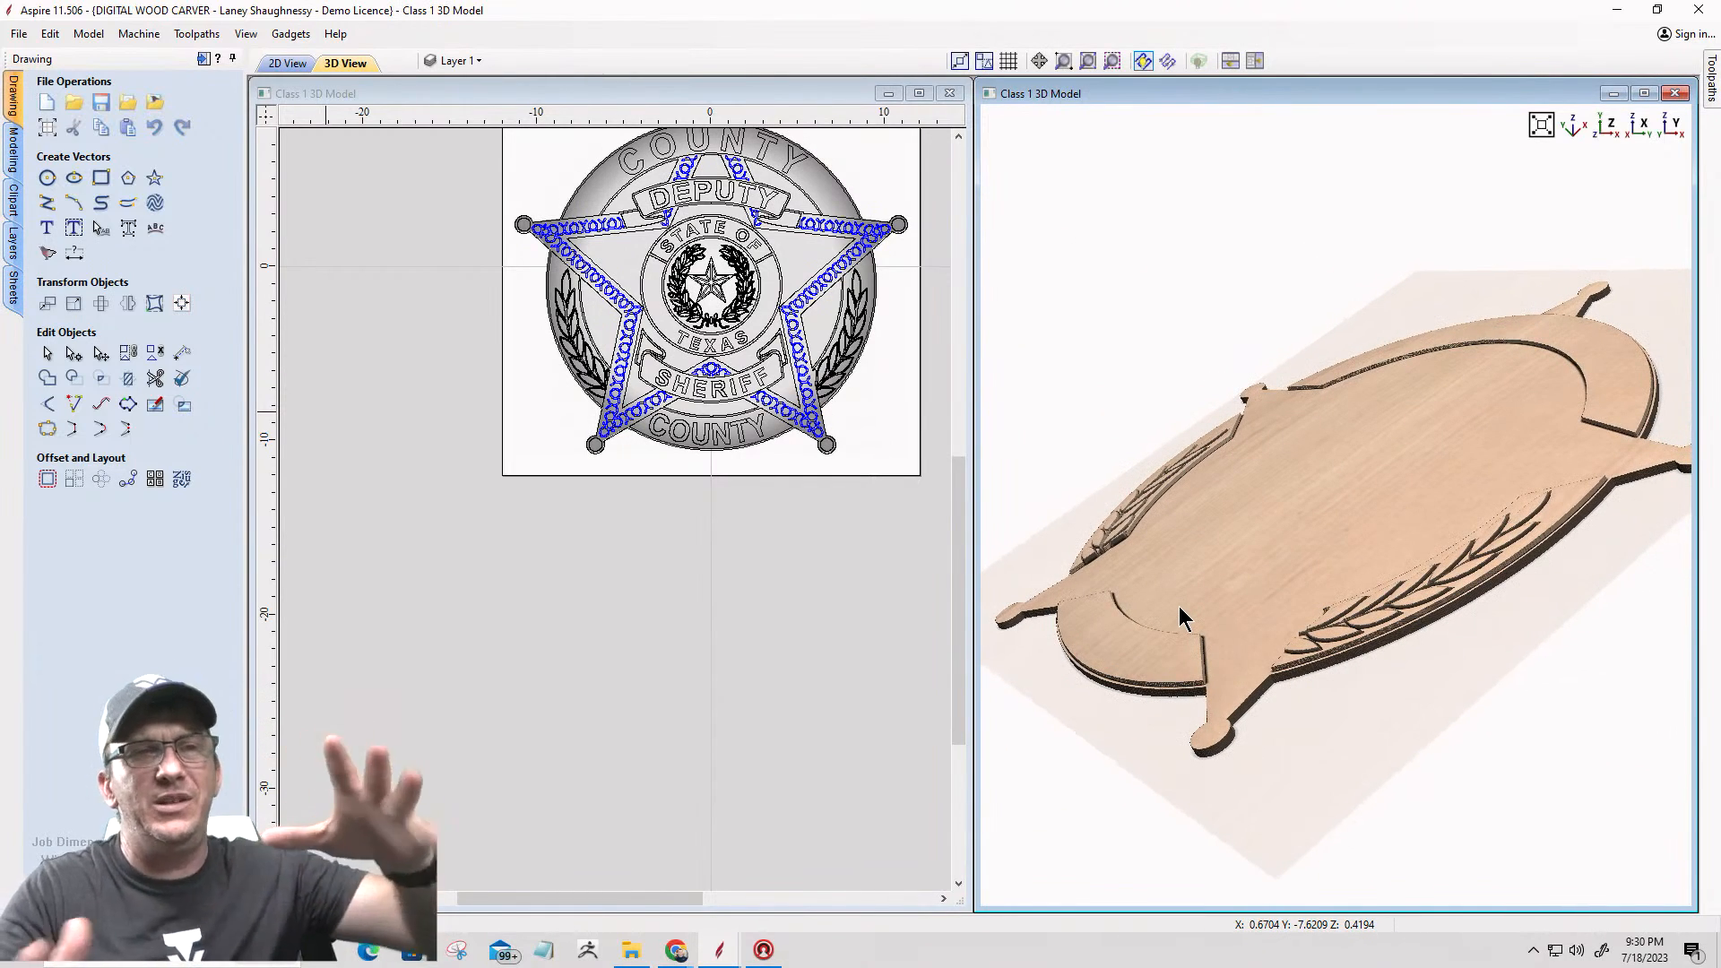